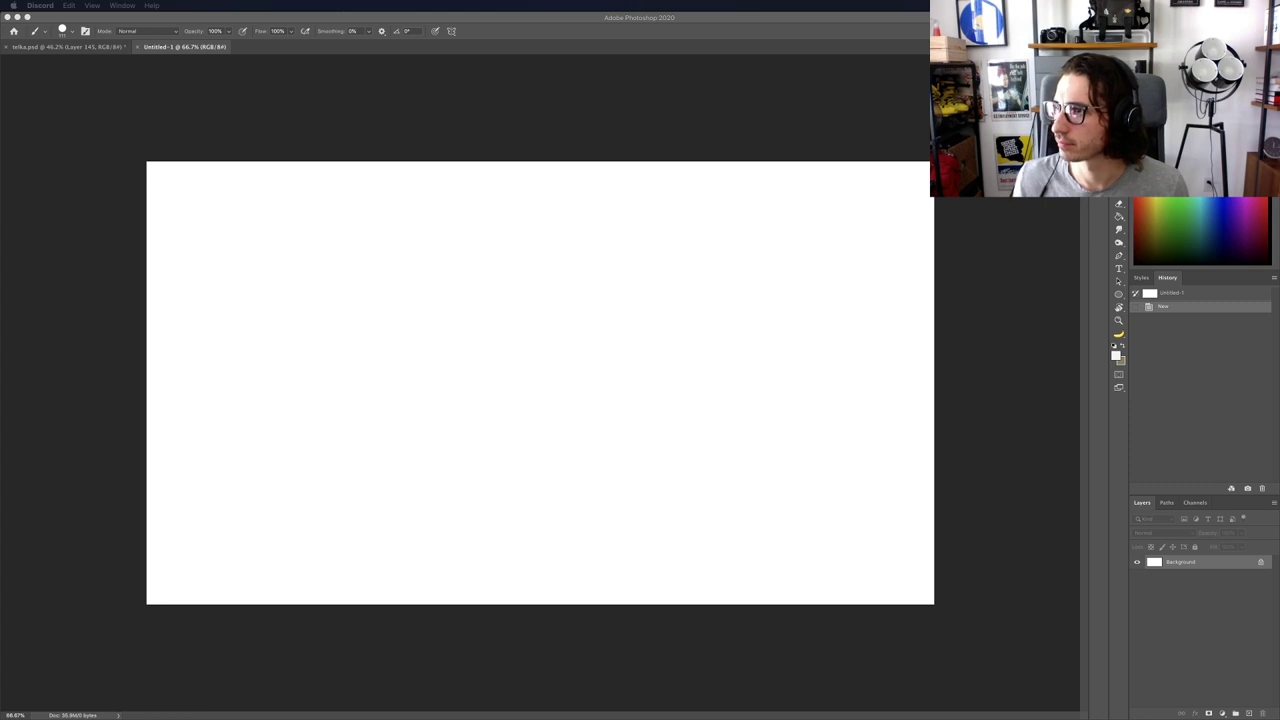
# Step: Check the blank document's dimensions in the Image Size settings without changing them
pyautogui.click(774, 200)
pyautogui.moveTo(712, 372); pyautogui.dragTo(691, 365)
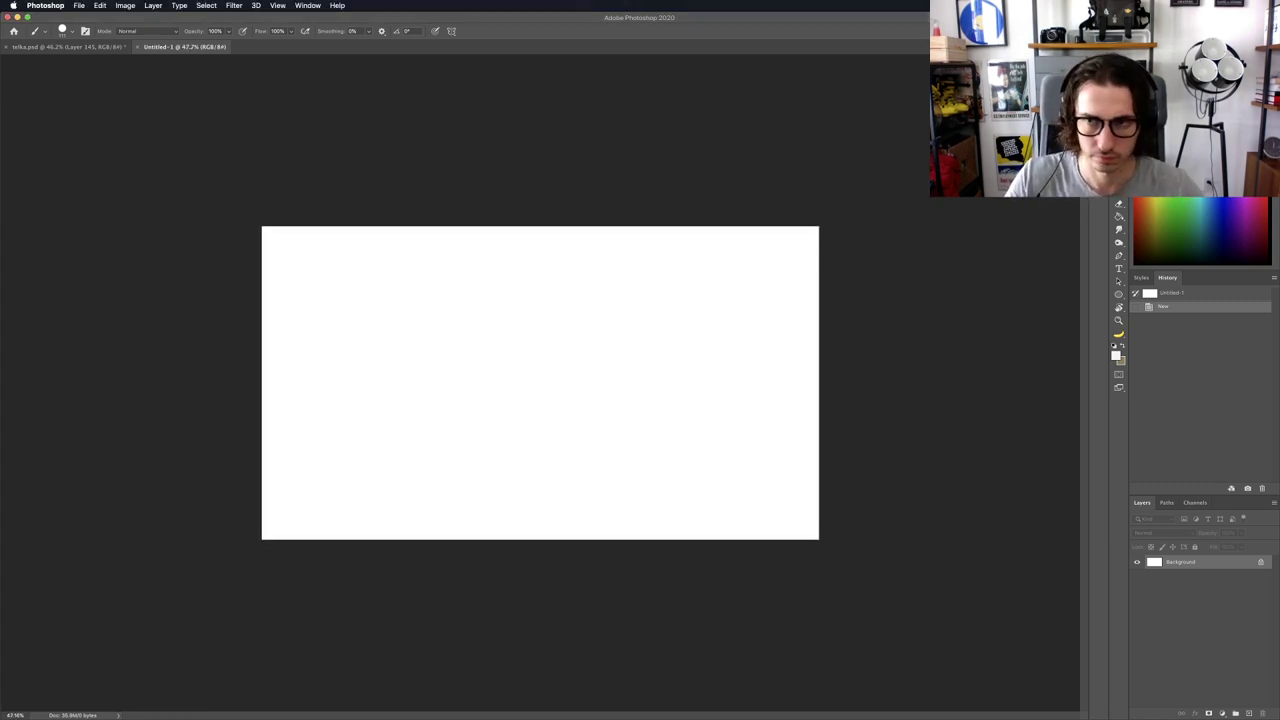
pyautogui.press('super+alt+i')
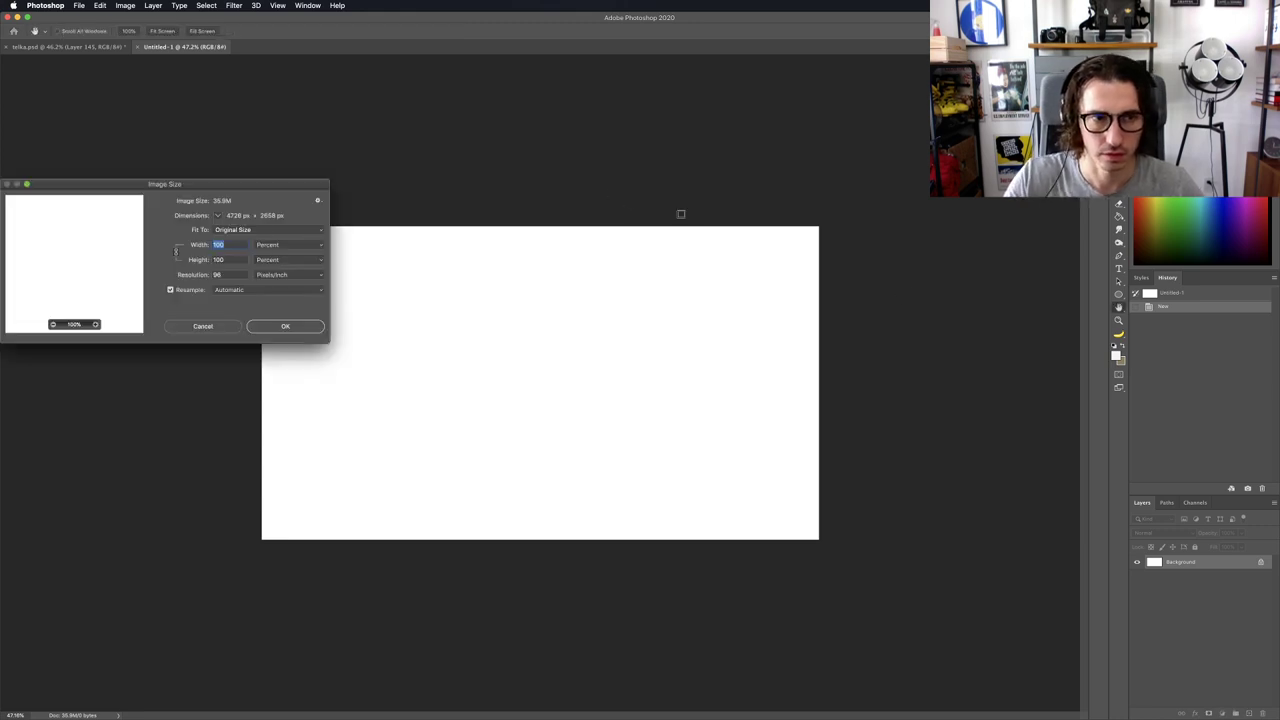
pyautogui.press('Escape')
pyautogui.press('c')
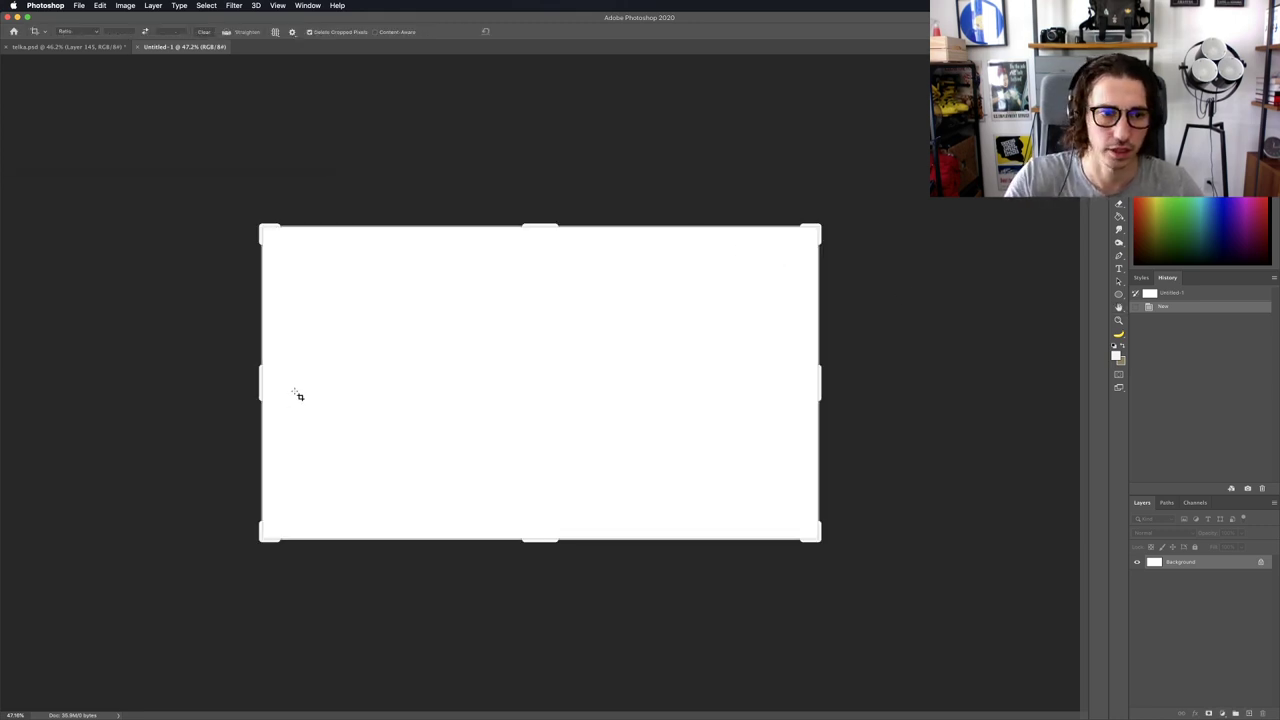
pyautogui.moveTo(260, 381); pyautogui.dragTo(403, 386)
pyautogui.moveTo(540, 226); pyautogui.dragTo(540, 174)
pyautogui.press('Escape')
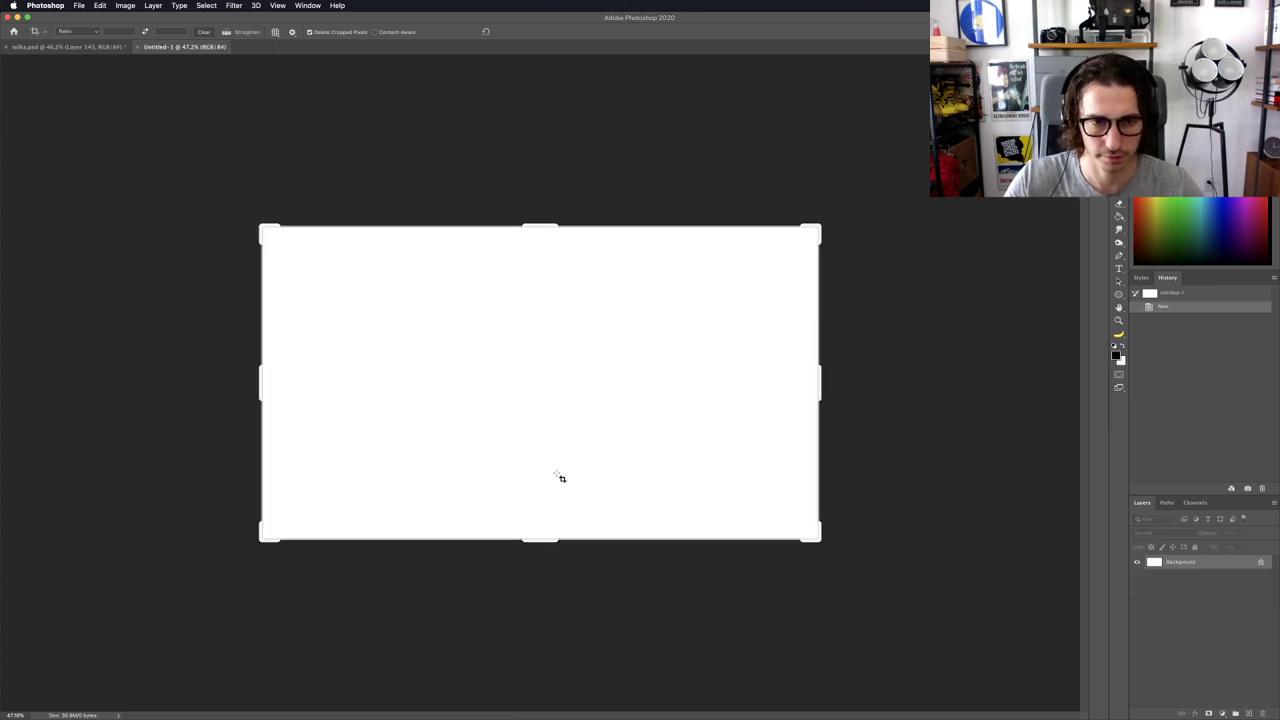
# Step: Crop the blank canvas to a portrait format of about 2847 × 3619 px by narrowing its width and extending its height
pyautogui.moveTo(261, 381); pyautogui.dragTo(368, 383)
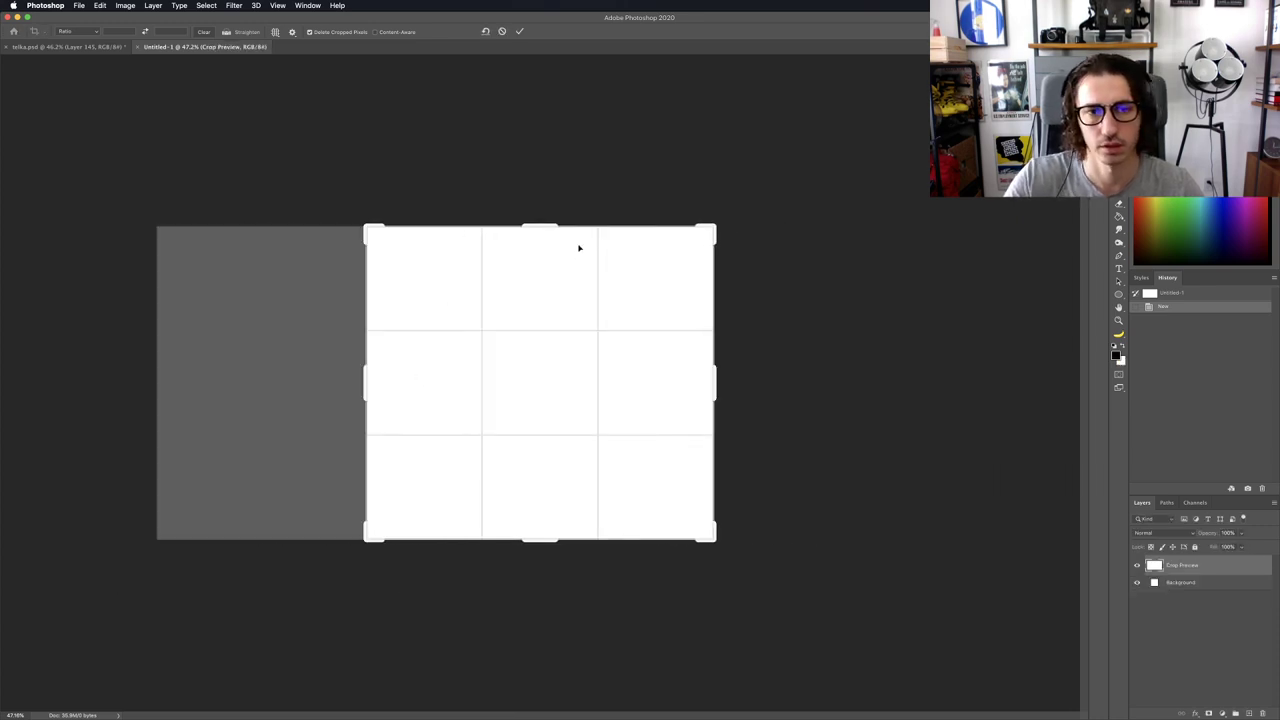
pyautogui.moveTo(543, 224); pyautogui.dragTo(543, 171)
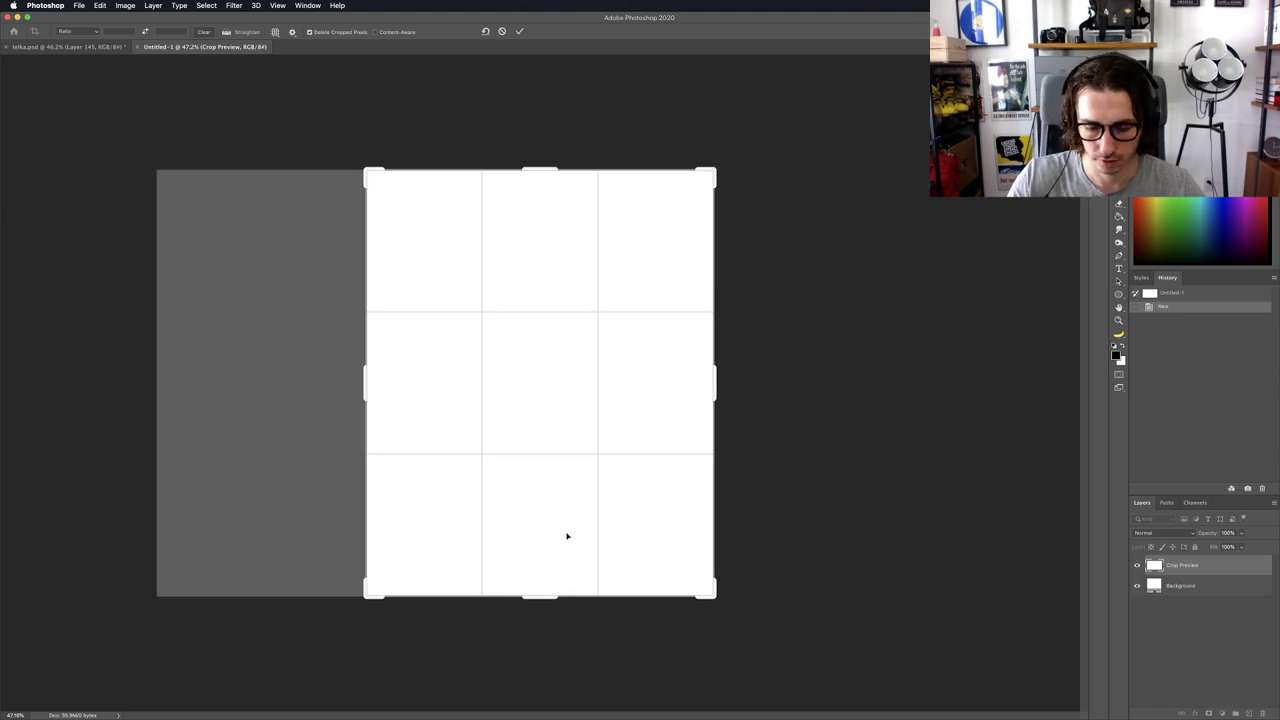
pyautogui.press('Return')
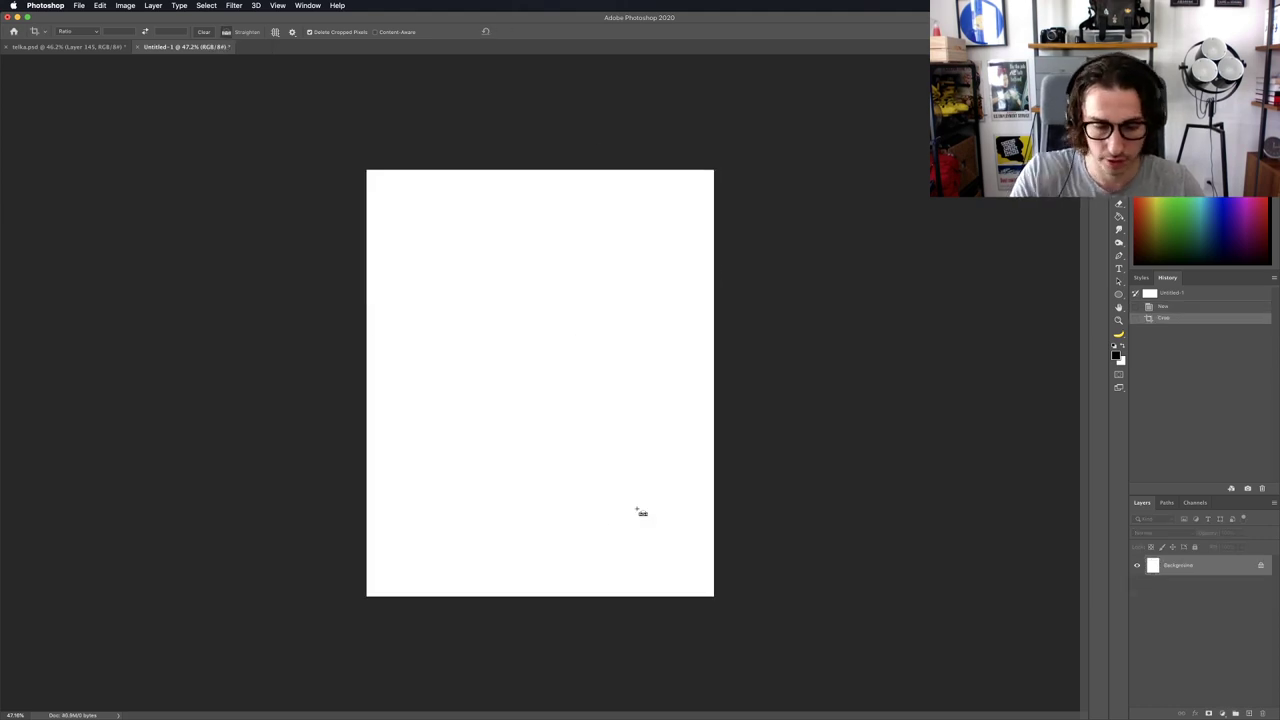
# Step: Resize the cropped image to 150 percent in width and height, and leave the Crop tool's active frame
pyautogui.press('super+alt+i')
pyautogui.press('Escape')
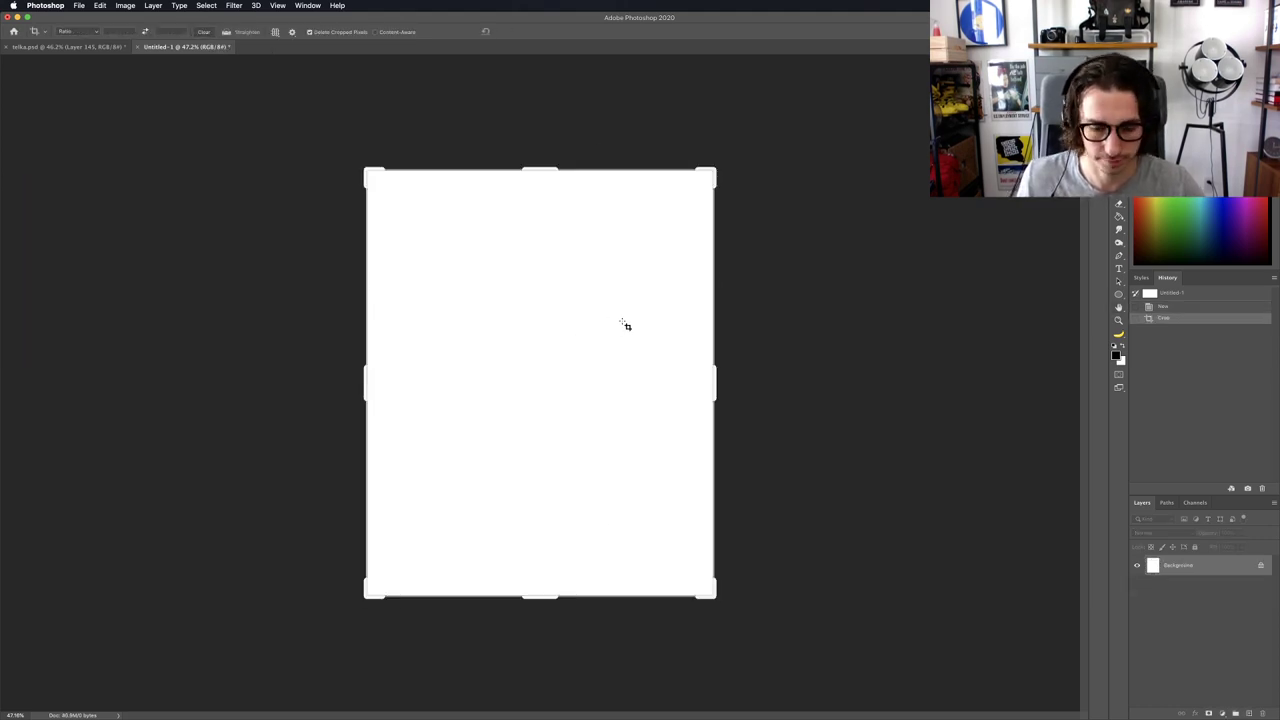
pyautogui.press('super+alt+i')
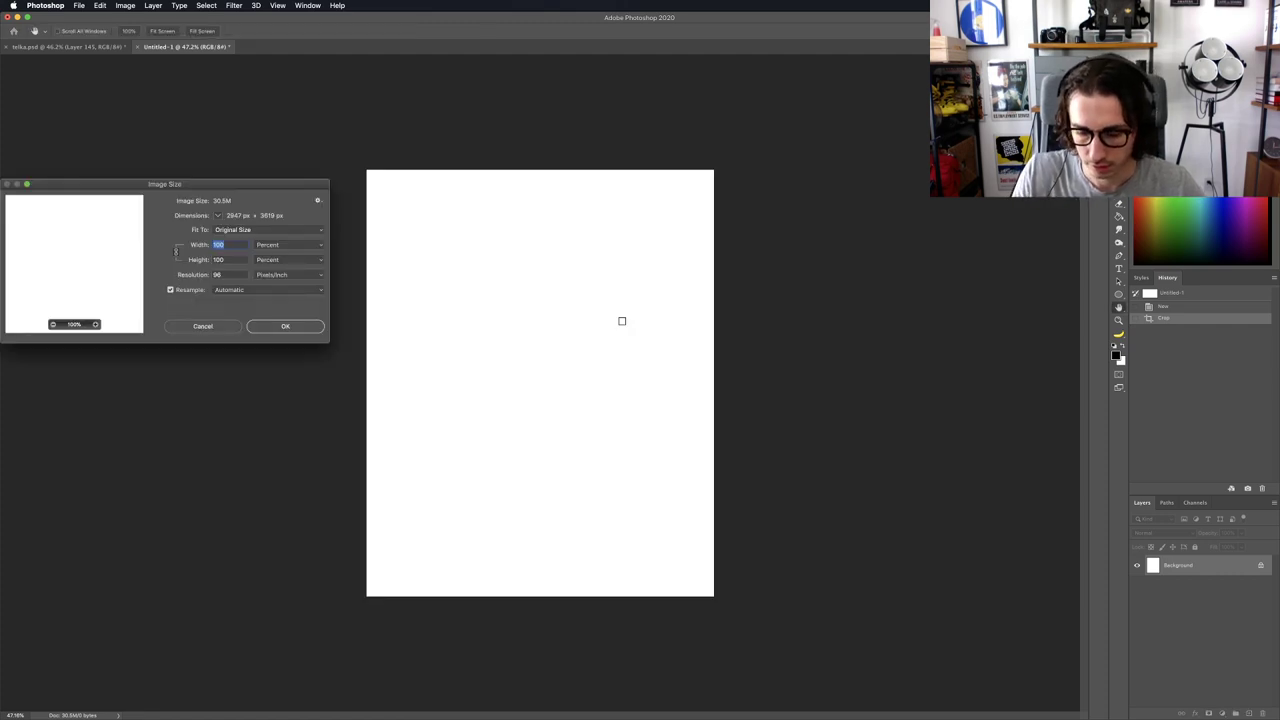
pyautogui.write('200')
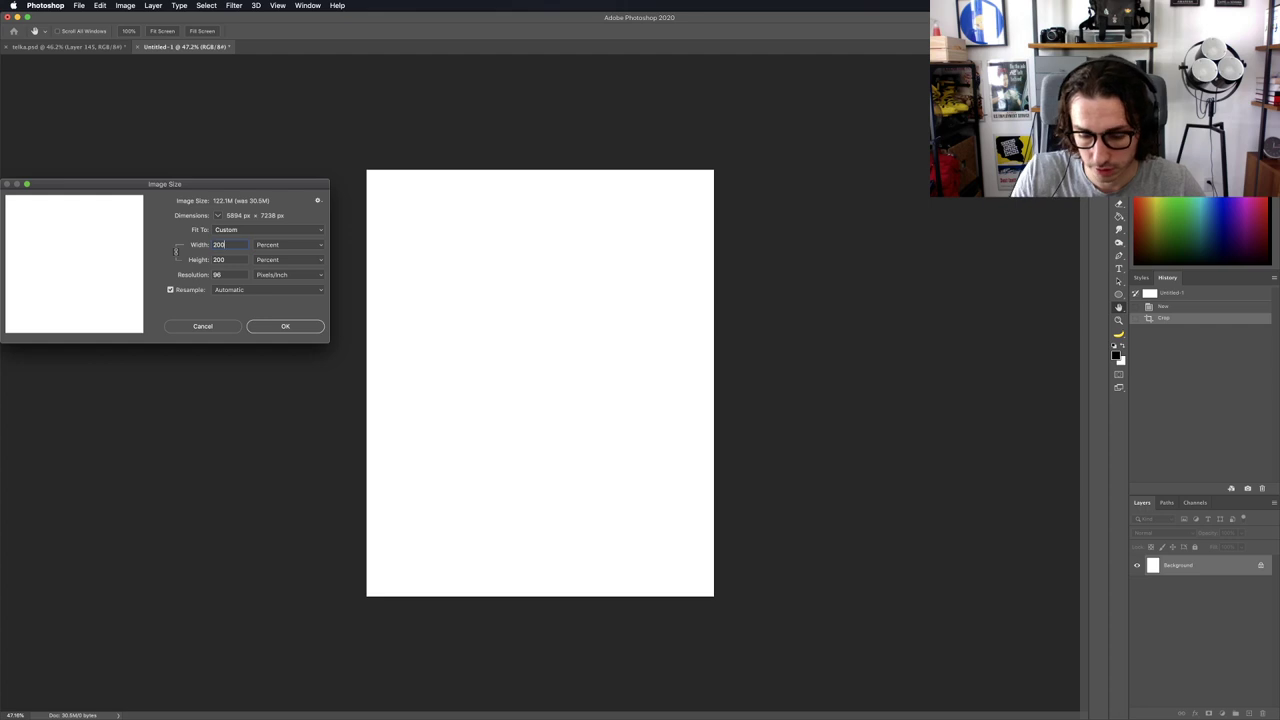
pyautogui.press('BackSpace')
pyautogui.press('BackSpace')
pyautogui.press('BackSpace')
pyautogui.write('1')
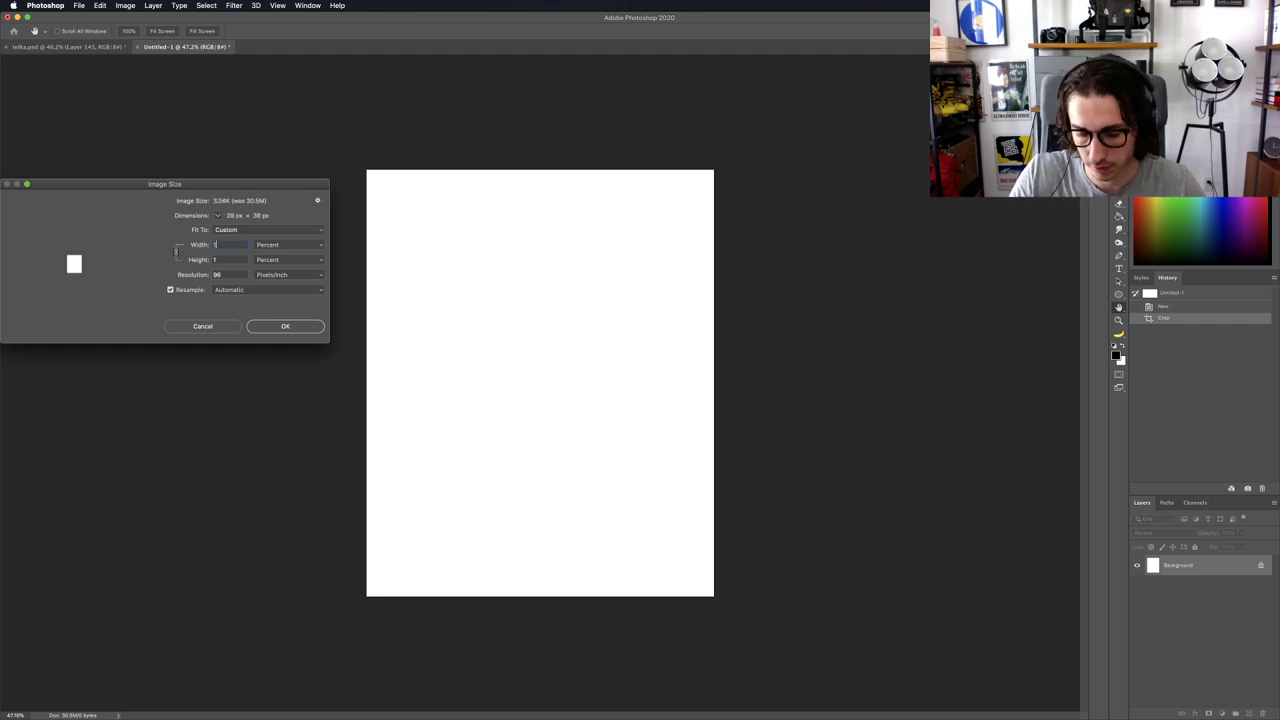
pyautogui.write('50')
pyautogui.press('Return')
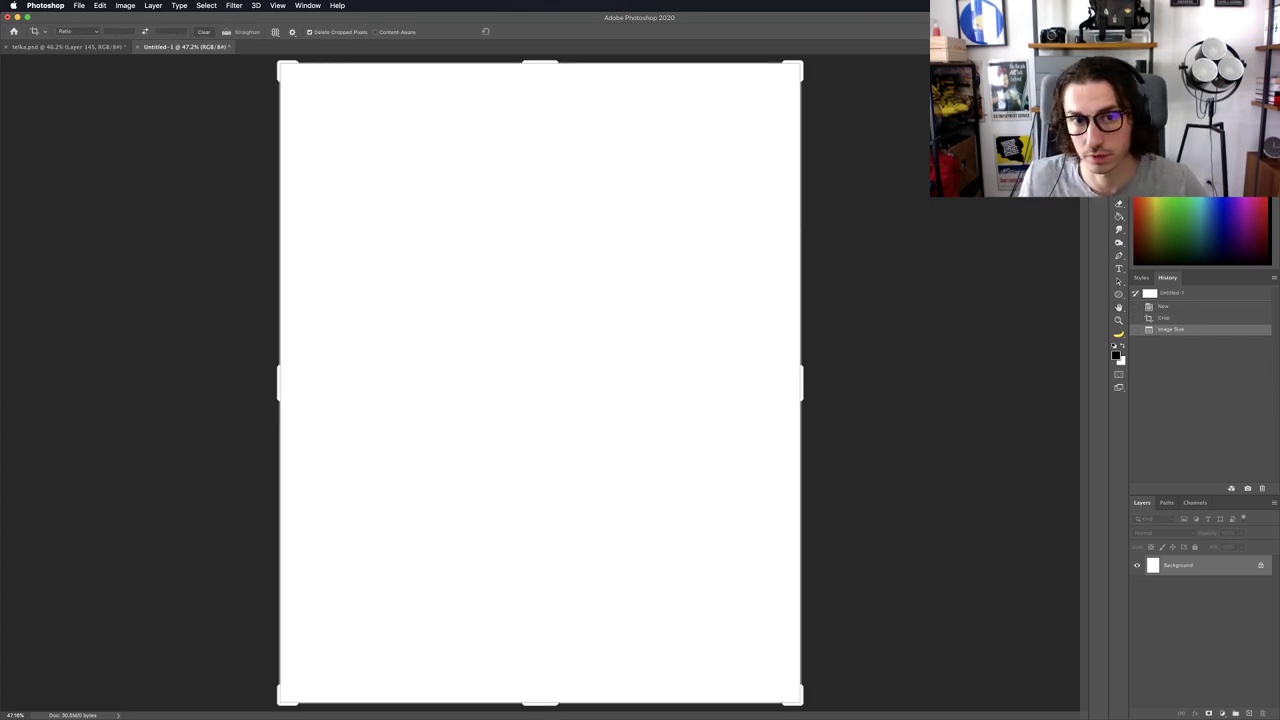
pyautogui.press('super+minus')
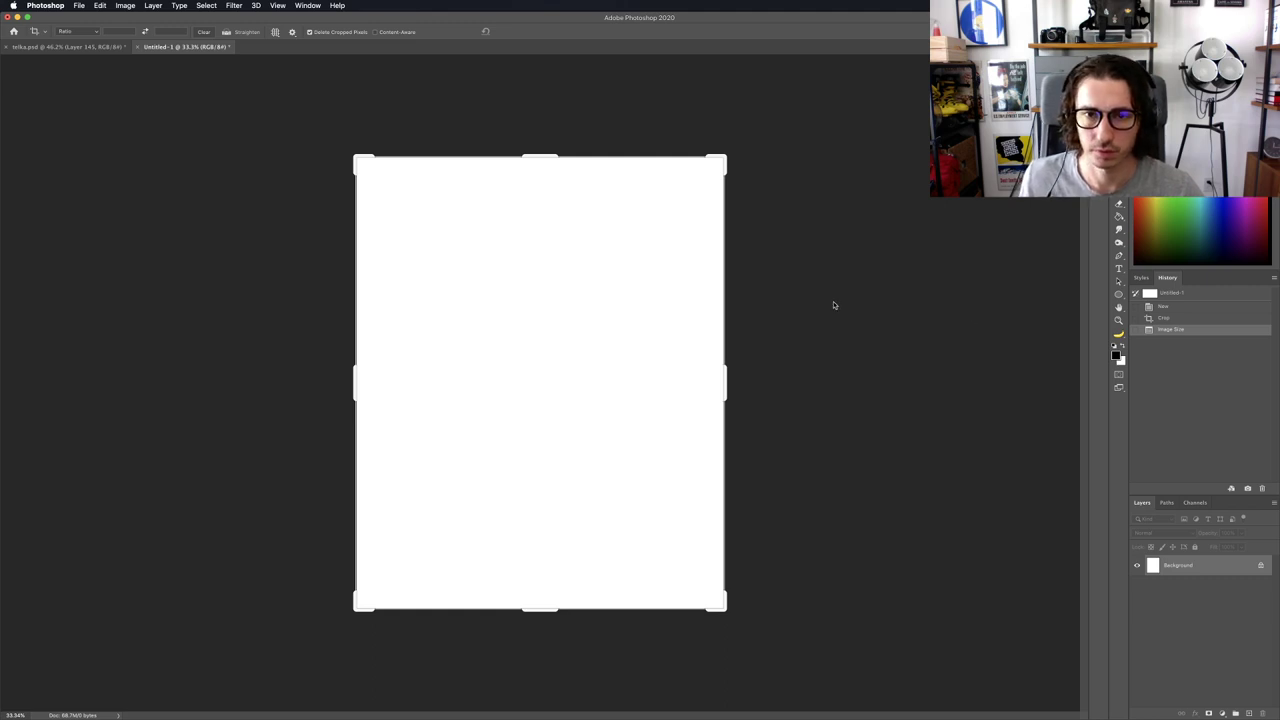
pyautogui.press('Escape')
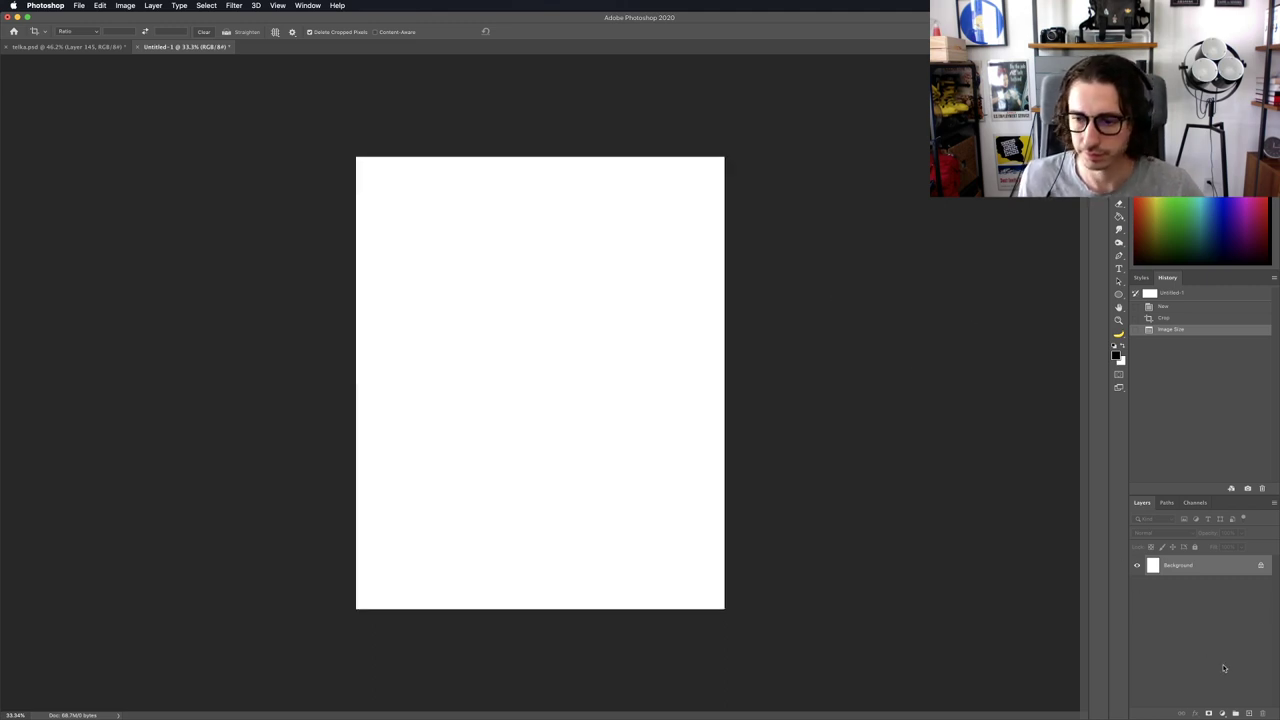
# Step: Add a new layer above the background and choose an elongated textured brush preset from main_set
pyautogui.click(1247, 713)
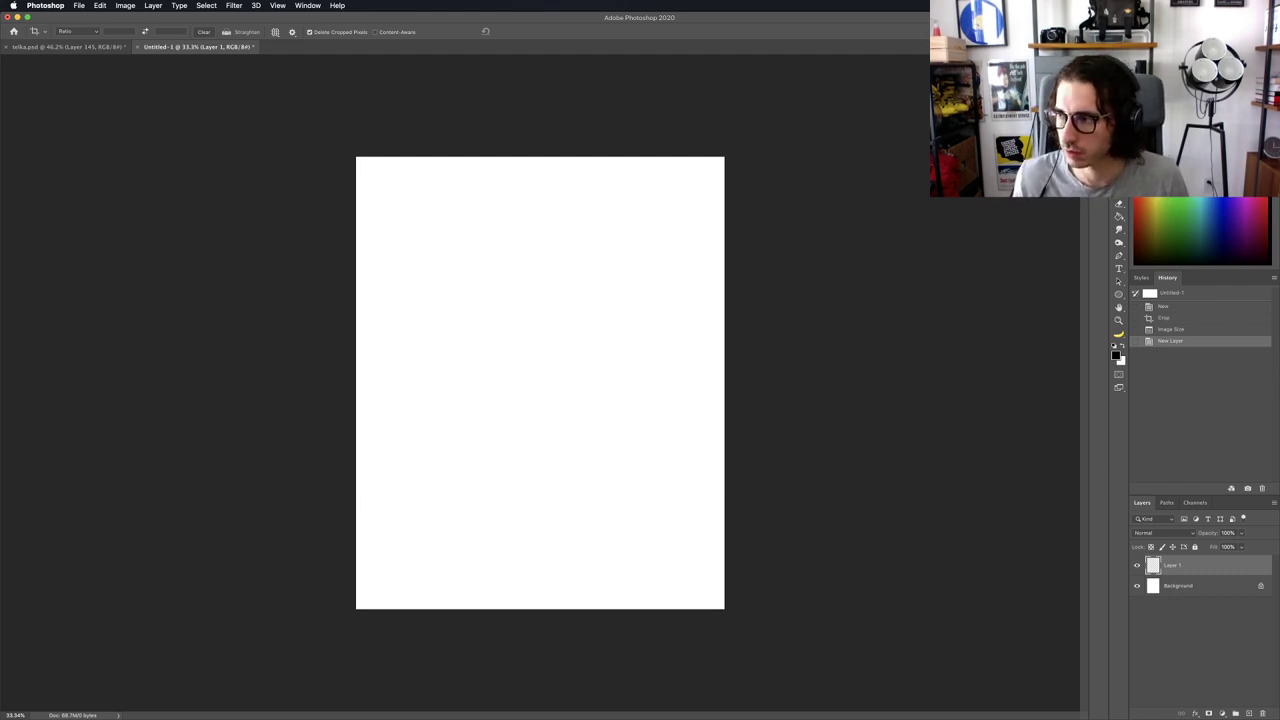
pyautogui.press('b')
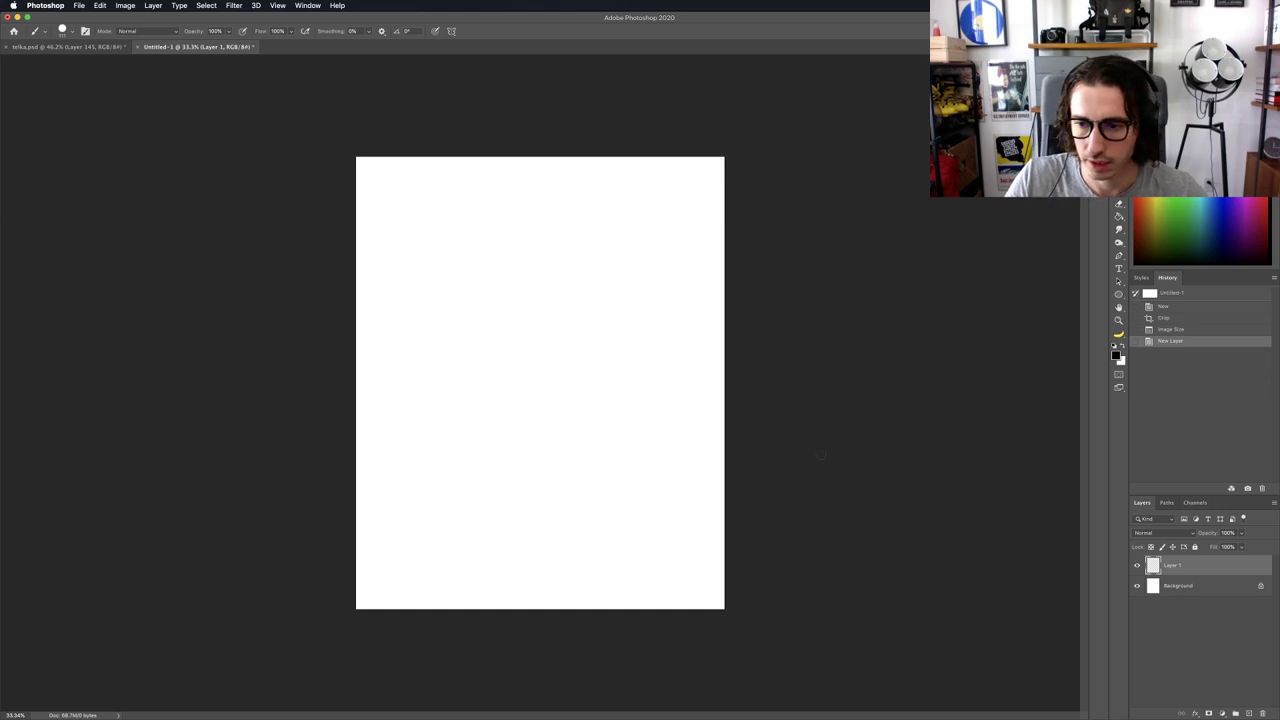
pyautogui.rightClick(624, 394)
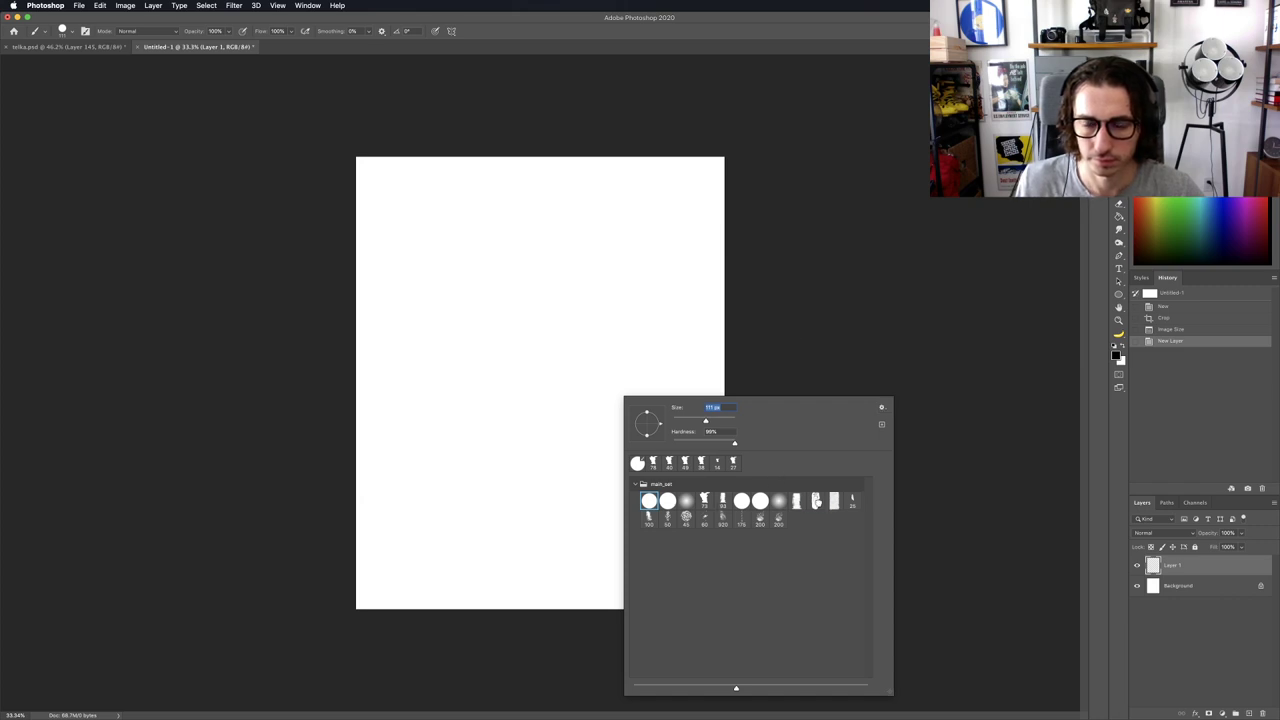
pyautogui.click(816, 500)
pyautogui.click(794, 352)
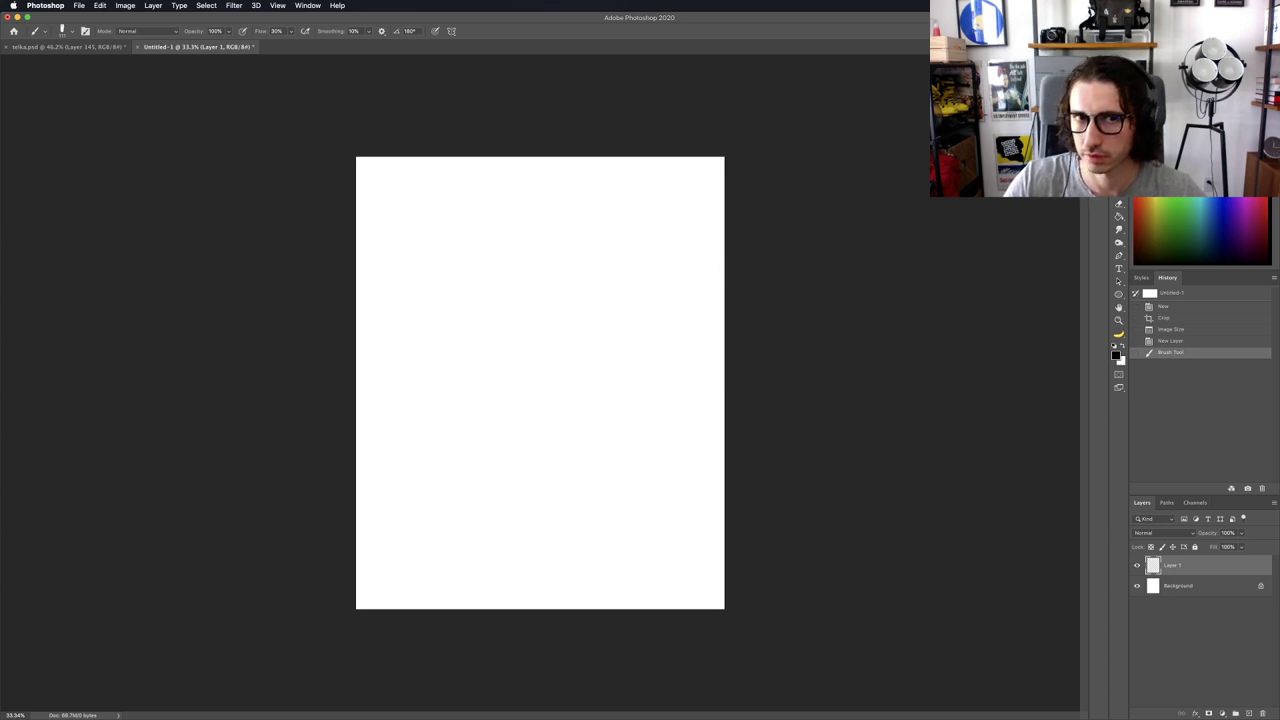
# Step: Try the elongated textured brush and the jagged 73 px brush with one stroke each, undoing both strokes
pyautogui.moveTo(503, 366); pyautogui.dragTo(478, 484)
pyautogui.press('super+z')
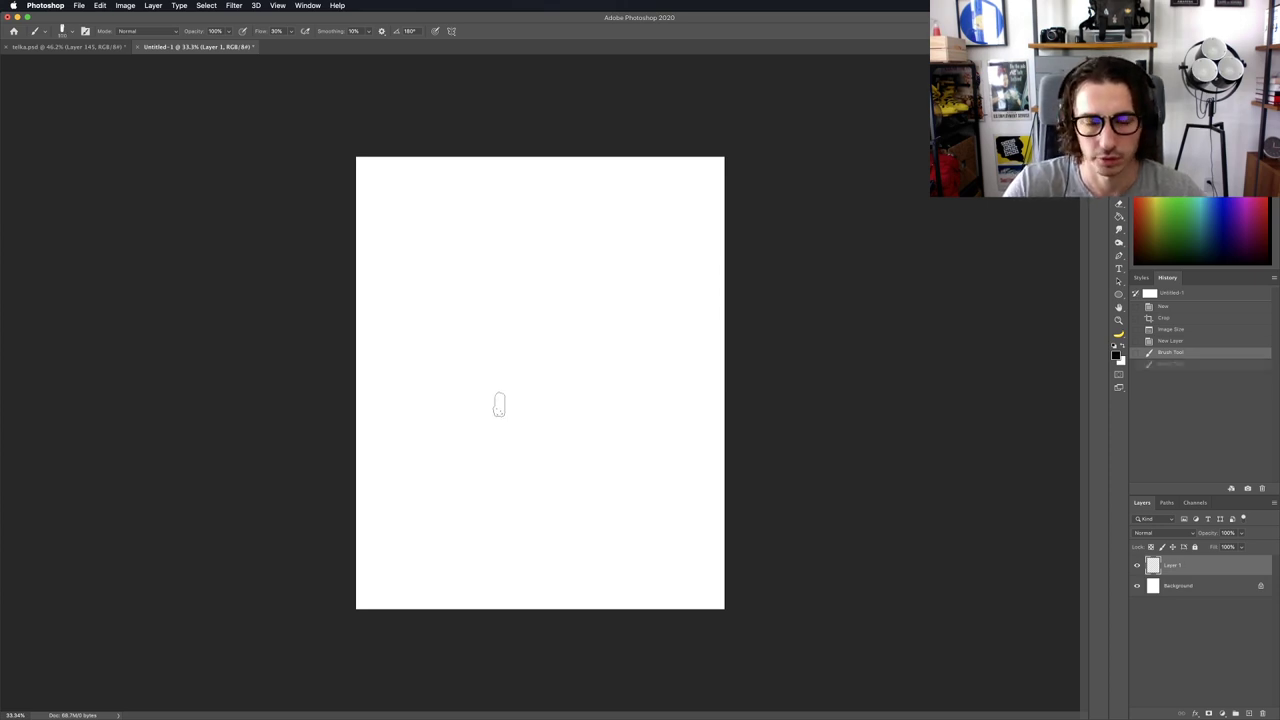
pyautogui.rightClick(486, 376)
pyautogui.click(573, 480)
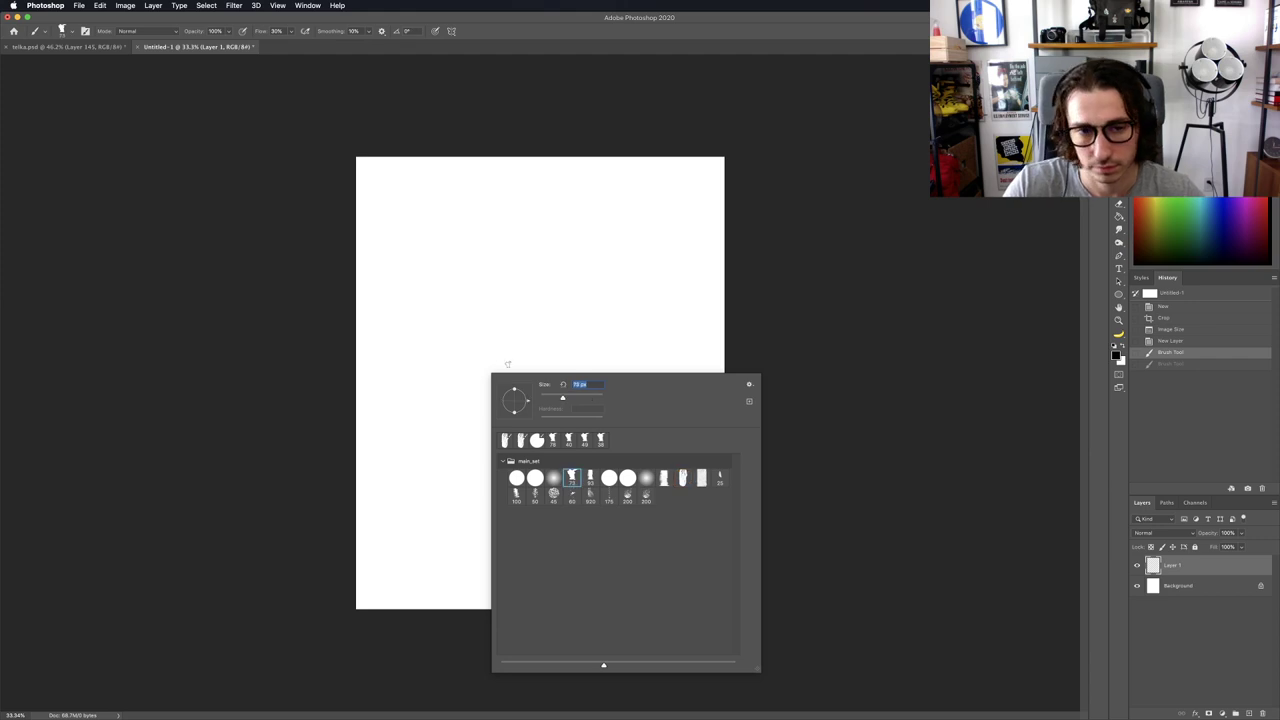
pyautogui.moveTo(452, 414); pyautogui.dragTo(448, 486)
pyautogui.press('super+z')
# Step: Choose the size-50 bristle brush preset from main_set and test it with several black strokes, undoing each one
pyautogui.rightClick(465, 400)
pyautogui.click(496, 506)
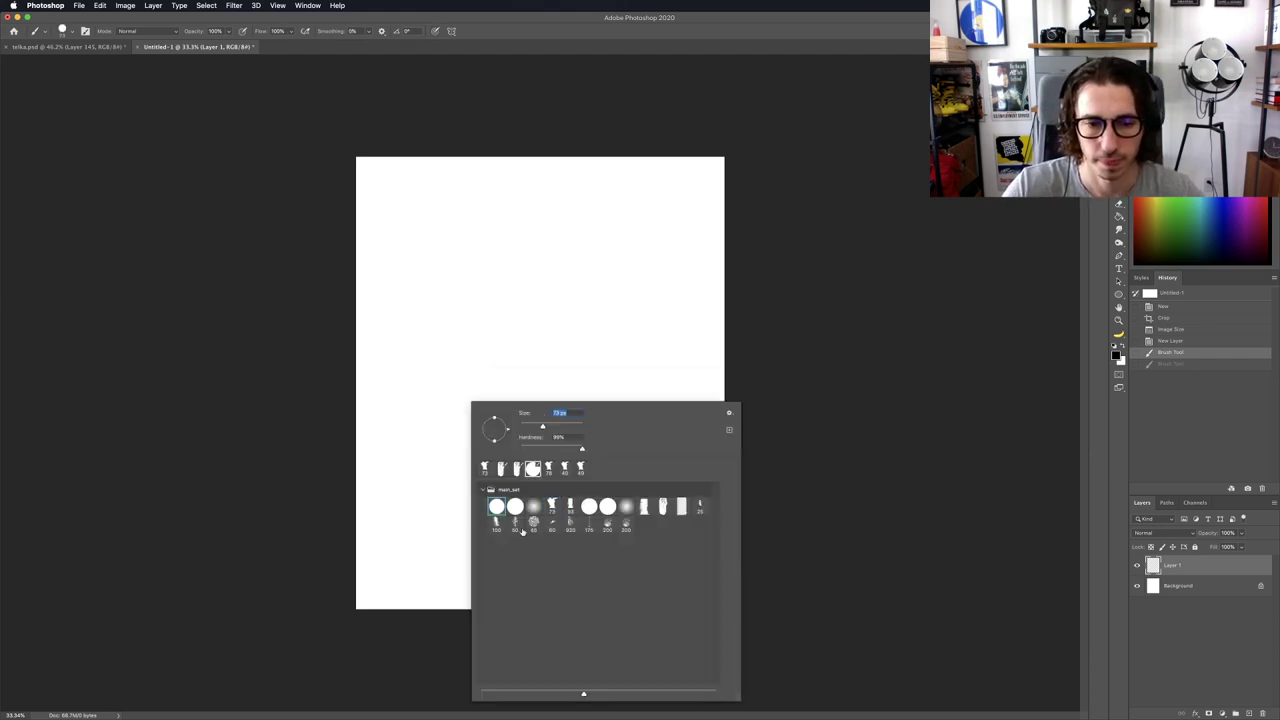
pyautogui.moveTo(540, 316)
pyautogui.mouseDown()
pyautogui.moveTo(504, 392)
pyautogui.moveTo(477, 492)
pyautogui.mouseUp()
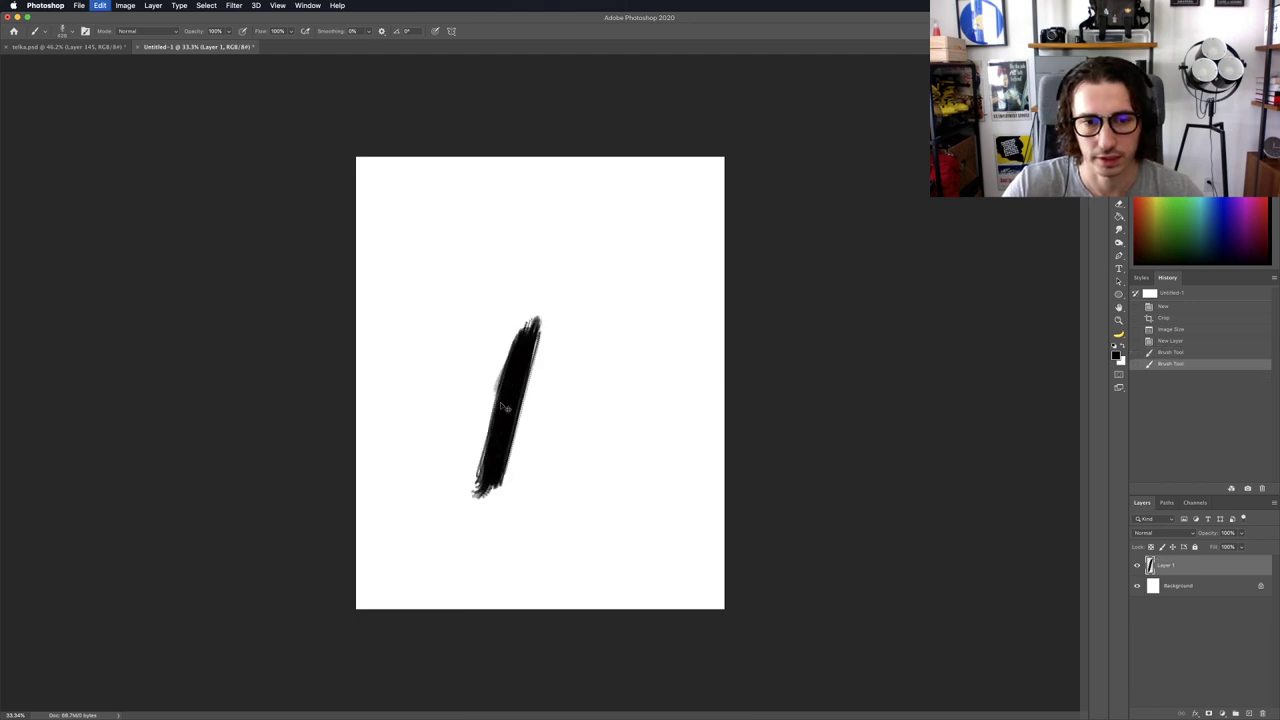
pyautogui.press('super+z')
pyautogui.moveTo(432, 375); pyautogui.dragTo(486, 528)
pyautogui.press('super+z')
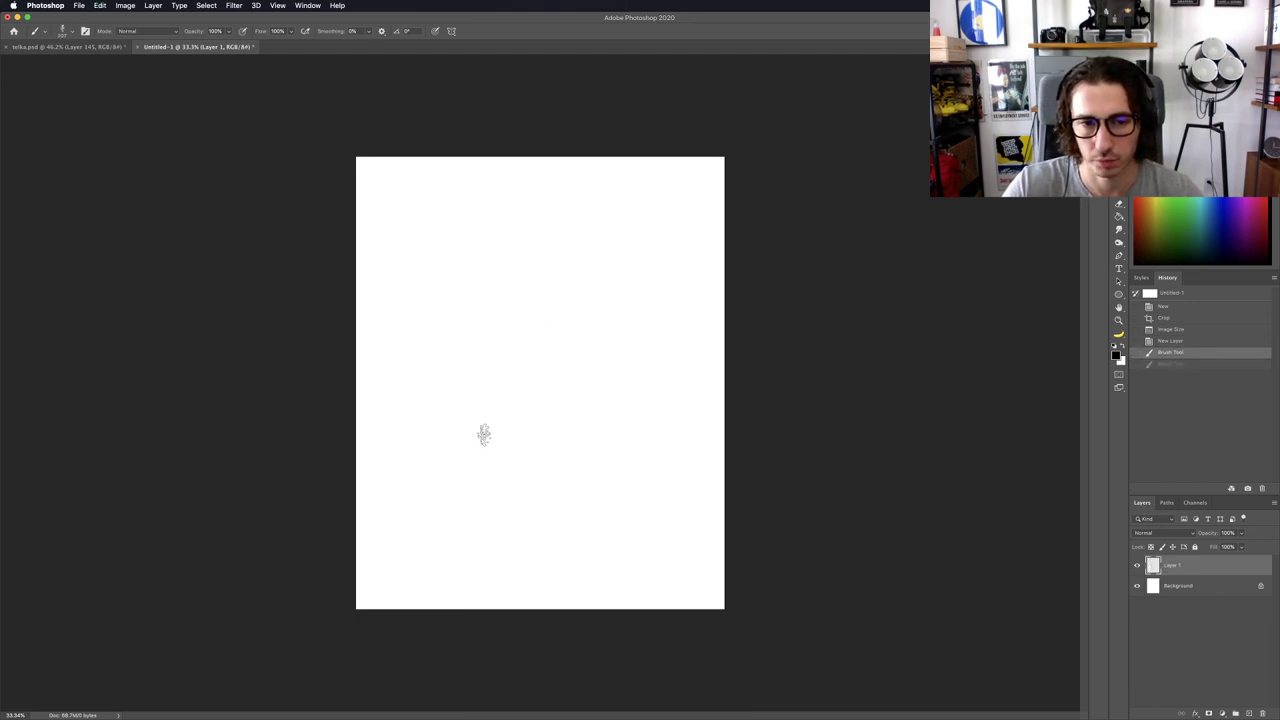
pyautogui.moveTo(489, 405); pyautogui.dragTo(468, 508)
pyautogui.press('super+z')
pyautogui.rightClick(489, 413)
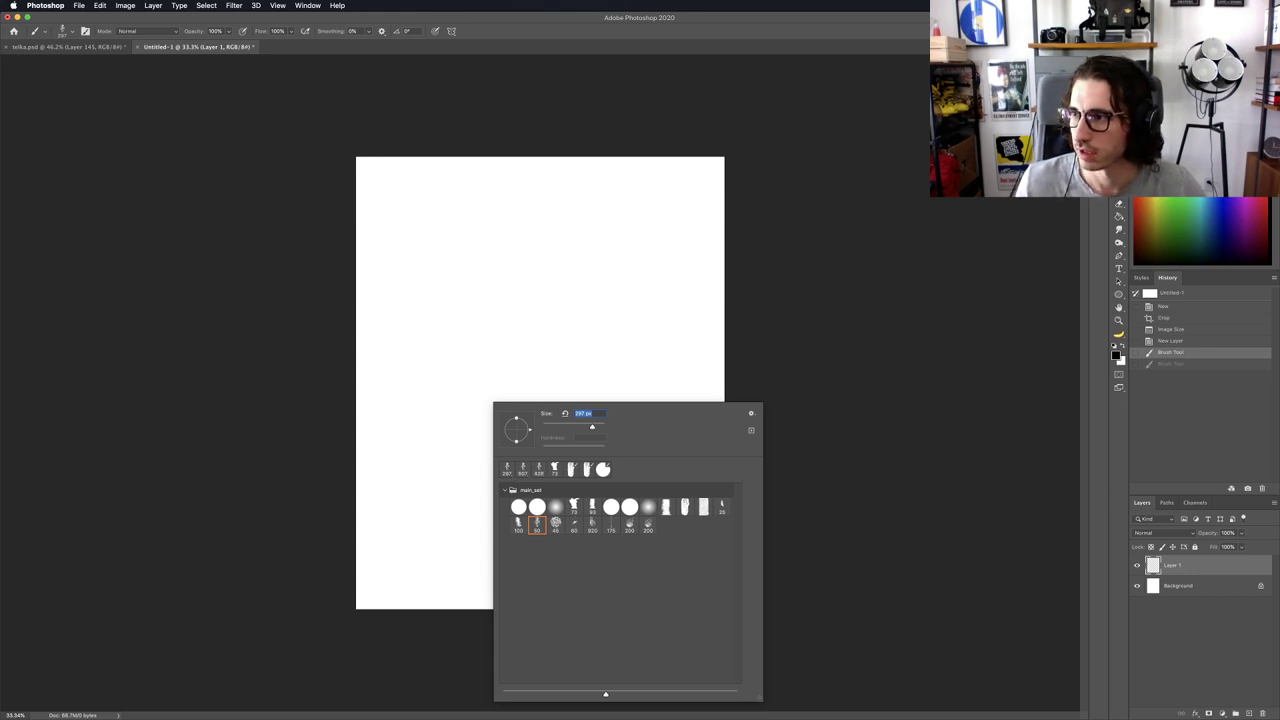
pyautogui.press('super+Tab')
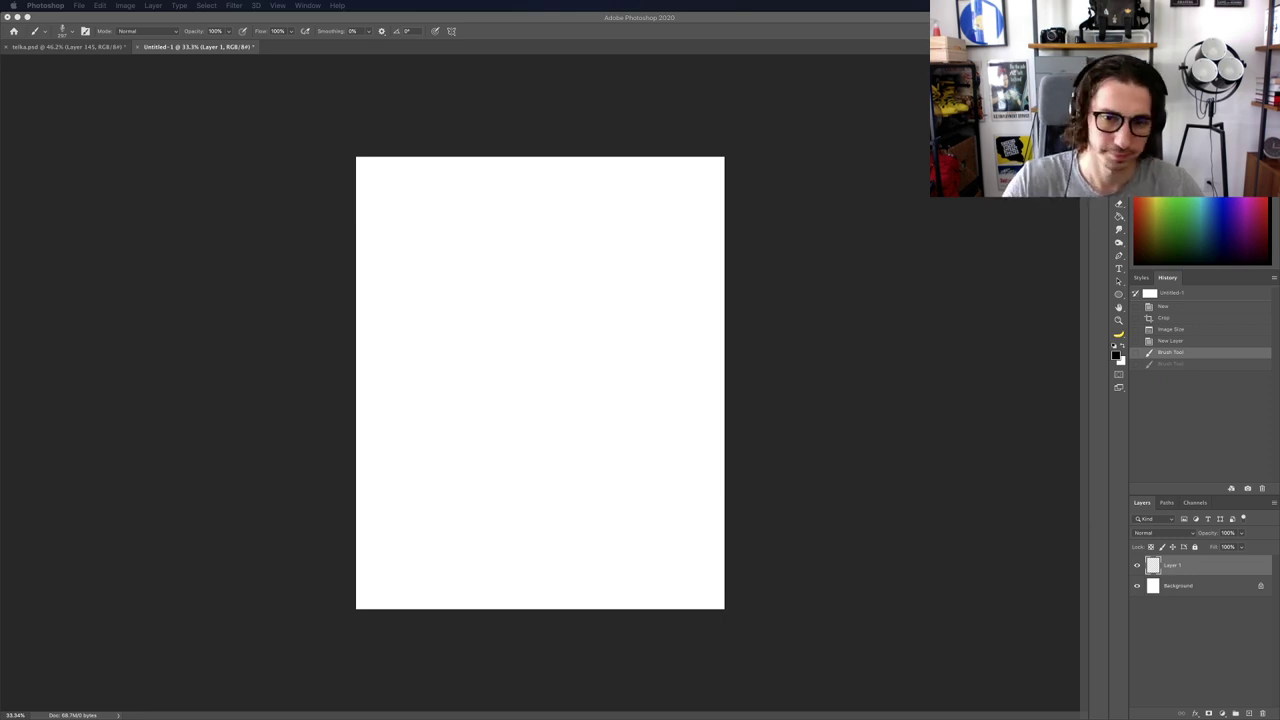
pyautogui.click(769, 459)
# Step: Switch to full-screen mode and place the enlarged canvas in the middle of the workspace
pyautogui.press('space')
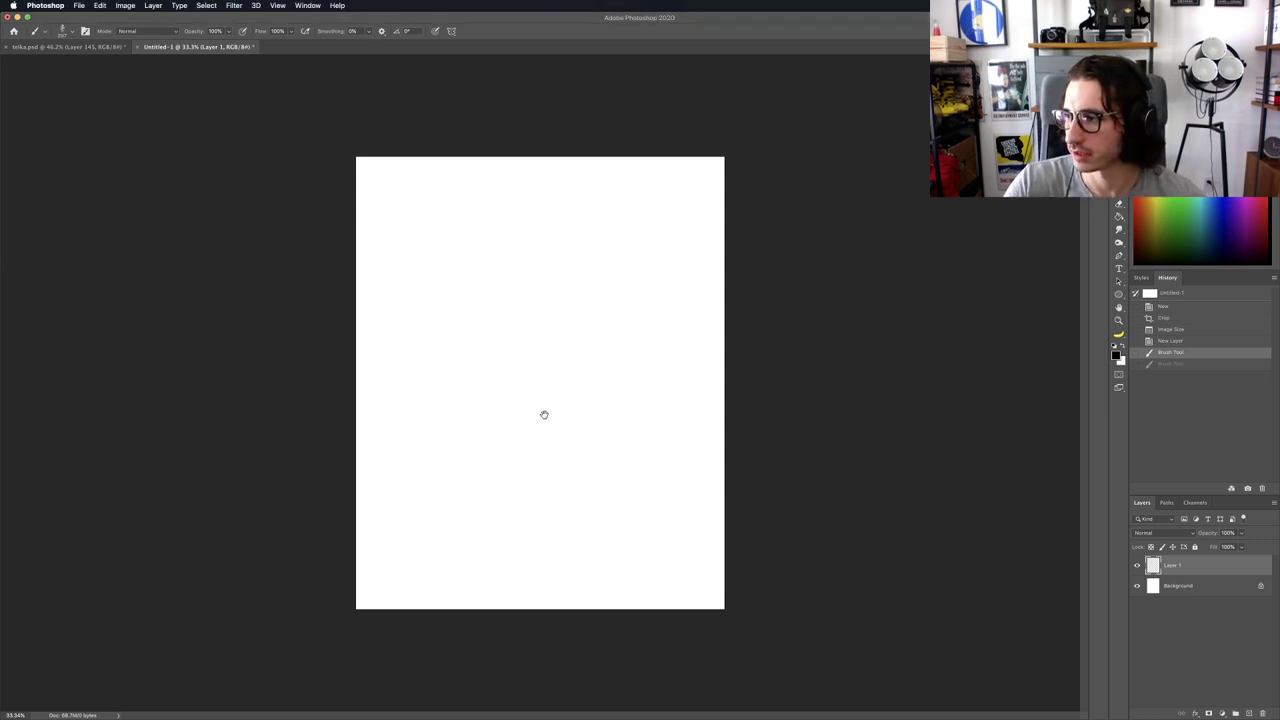
pyautogui.press('f')
pyautogui.press('f')
pyautogui.press('Tab')
pyautogui.press('space')
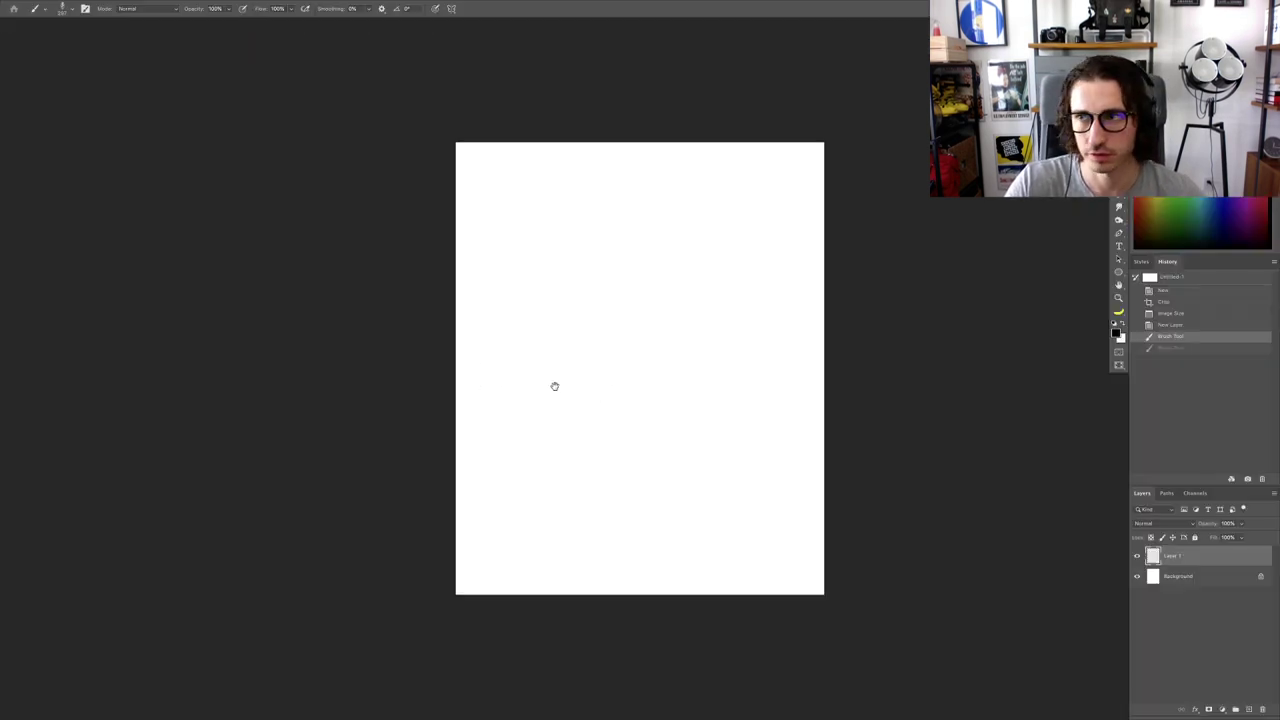
pyautogui.moveTo(550, 408)
pyautogui.mouseDown()
pyautogui.moveTo(499, 418)
pyautogui.moveTo(768, 408)
pyautogui.mouseUp()
pyautogui.hotkey('ctrl', 'z')
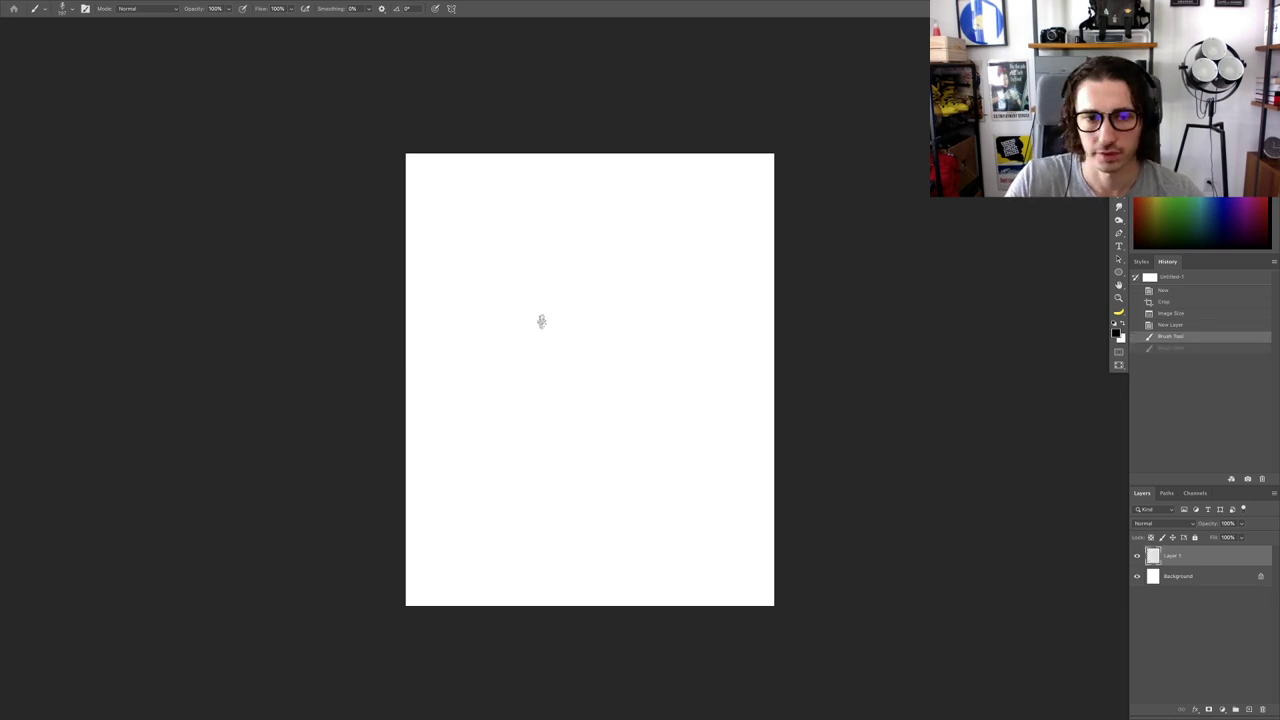
pyautogui.click(531, 314)
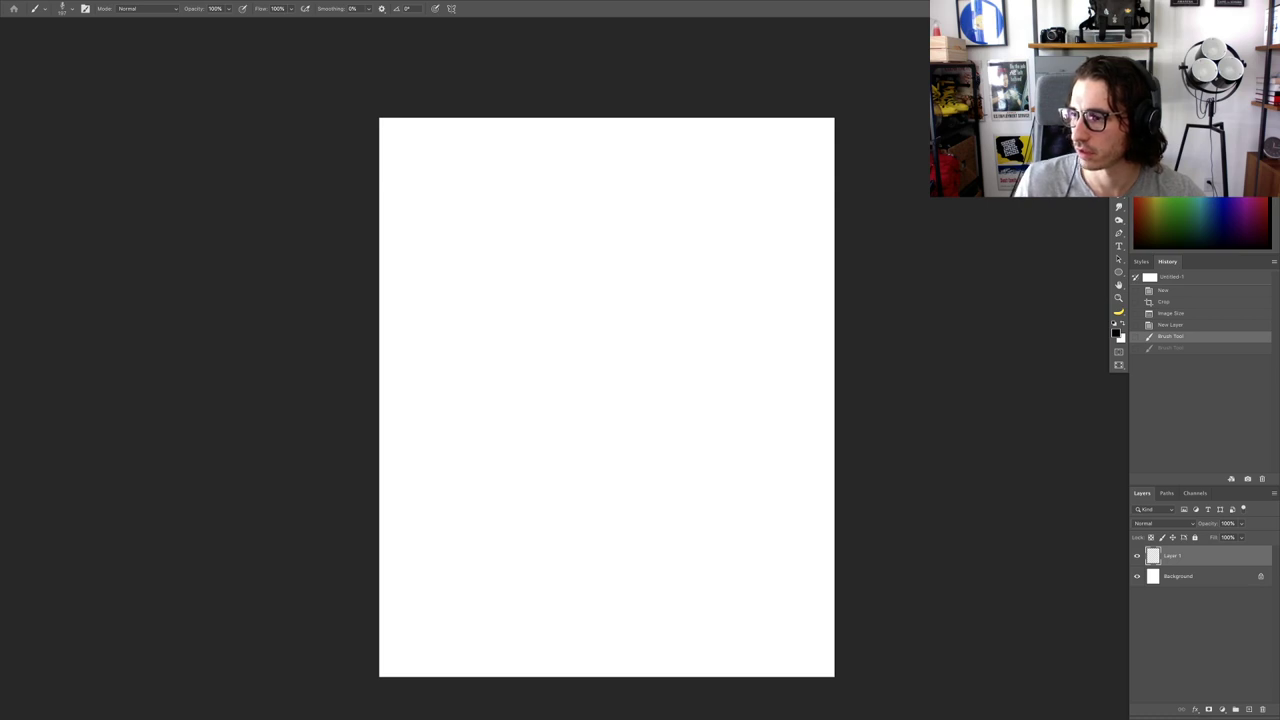
# Step: Paint a slanted black slab on the new layer's left half, switching to the jagged 73 px brush preset for its body
pyautogui.moveTo(466, 400)
pyautogui.mouseDown()
pyautogui.moveTo(456, 343)
pyautogui.moveTo(562, 344)
pyautogui.mouseUp()
pyautogui.hotkey('ctrl', 'z')
pyautogui.rightClick(583, 354)
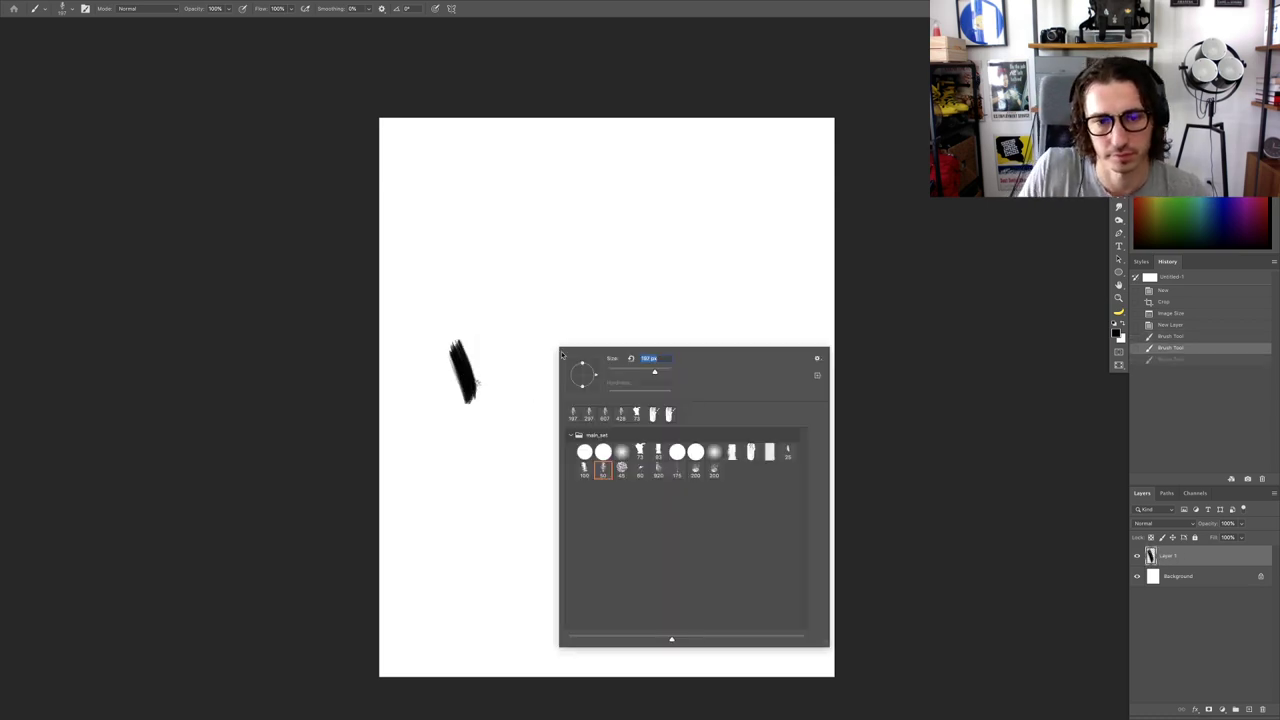
pyautogui.click(641, 454)
pyautogui.moveTo(478, 380)
pyautogui.mouseDown()
pyautogui.moveTo(568, 347)
pyautogui.moveTo(548, 333)
pyautogui.moveTo(518, 342)
pyautogui.moveTo(560, 345)
pyautogui.moveTo(540, 343)
pyautogui.mouseUp()
# Step: Rotate the painted slab slightly clockwise with Free Transform so that it lies flatter
pyautogui.hotkey('ctrl', 't')
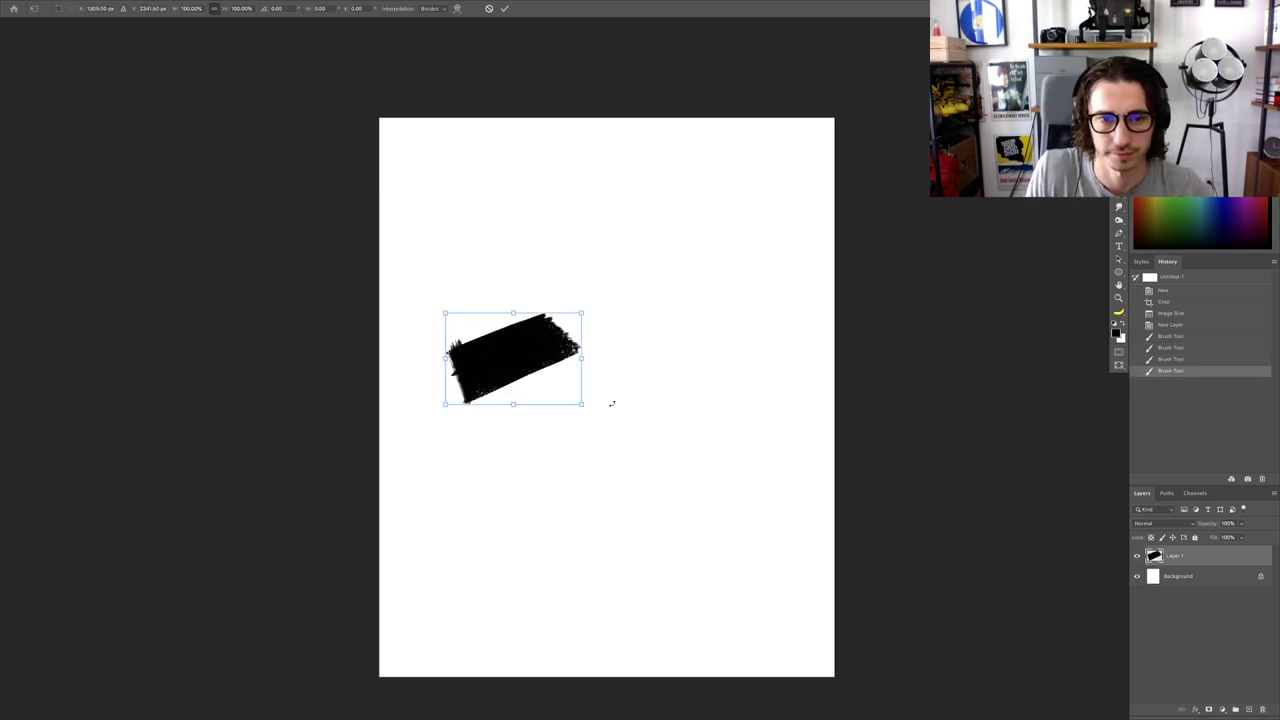
pyautogui.moveTo(608, 400)
pyautogui.mouseDown()
pyautogui.moveTo(591, 381)
pyautogui.moveTo(597, 345)
pyautogui.moveTo(556, 322)
pyautogui.mouseUp()
pyautogui.press('Return')
# Step: Refine the slab's right end and paint crossing semi-transparent strokes above it as the bent legs of a crouching figure
pyautogui.moveTo(570, 329); pyautogui.dragTo(594, 350)
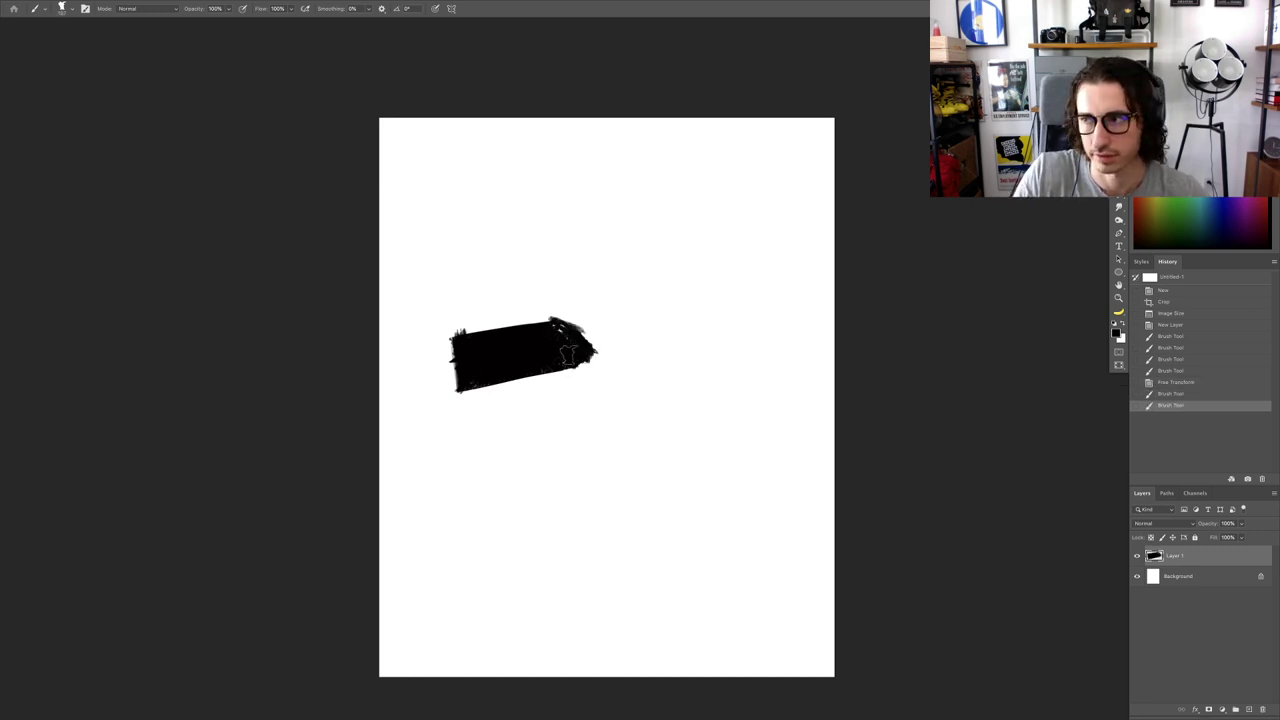
pyautogui.moveTo(532, 317); pyautogui.dragTo(550, 313)
pyautogui.moveTo(557, 312)
pyautogui.mouseDown()
pyautogui.moveTo(603, 242)
pyautogui.moveTo(560, 320)
pyautogui.moveTo(594, 422)
pyautogui.mouseUp()
pyautogui.moveTo(522, 304)
pyautogui.mouseDown()
pyautogui.moveTo(622, 296)
pyautogui.moveTo(525, 300)
pyautogui.moveTo(632, 378)
pyautogui.moveTo(614, 388)
pyautogui.mouseUp()
pyautogui.hotkey('ctrl', 'z')
pyautogui.moveTo(542, 409)
pyautogui.mouseDown()
pyautogui.moveTo(518, 401)
pyautogui.moveTo(572, 373)
pyautogui.mouseUp()
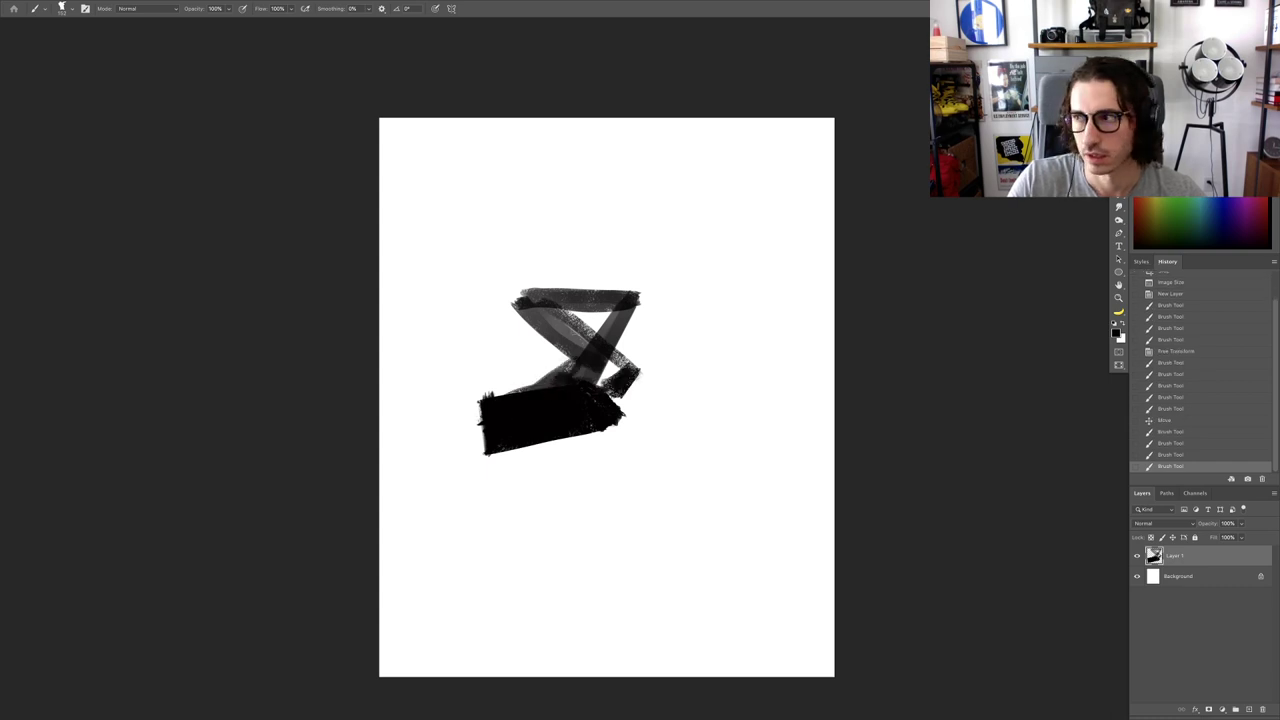
# Step: Paint the crouching figure's back, head and lowered front arm with broad dark strokes above the legs
pyautogui.moveTo(516, 300)
pyautogui.mouseDown()
pyautogui.moveTo(560, 263)
pyautogui.moveTo(653, 236)
pyautogui.moveTo(629, 268)
pyautogui.moveTo(575, 275)
pyautogui.moveTo(561, 397)
pyautogui.mouseUp()
pyautogui.moveTo(612, 266)
pyautogui.mouseDown()
pyautogui.moveTo(638, 240)
pyautogui.moveTo(672, 254)
pyautogui.moveTo(648, 250)
pyautogui.moveTo(672, 240)
pyautogui.moveTo(664, 264)
pyautogui.moveTo(687, 352)
pyautogui.mouseUp()
pyautogui.hotkey('ctrl', 'z')
pyautogui.moveTo(686, 352)
pyautogui.mouseDown()
pyautogui.moveTo(650, 300)
pyautogui.moveTo(702, 358)
pyautogui.mouseUp()
pyautogui.moveTo(664, 272)
pyautogui.mouseDown()
pyautogui.moveTo(628, 297)
pyautogui.moveTo(618, 265)
pyautogui.moveTo(594, 289)
pyautogui.moveTo(685, 217)
pyautogui.moveTo(675, 244)
pyautogui.moveTo(665, 216)
pyautogui.mouseUp()
# Step: Fill the figure's torso with sampled grey tones and trim the outer edge of its hip and thigh with the Eraser
pyautogui.keyDown('alt'); pyautogui.click(674, 241); pyautogui.keyUp('alt')
pyautogui.press('e')
pyautogui.press('b')
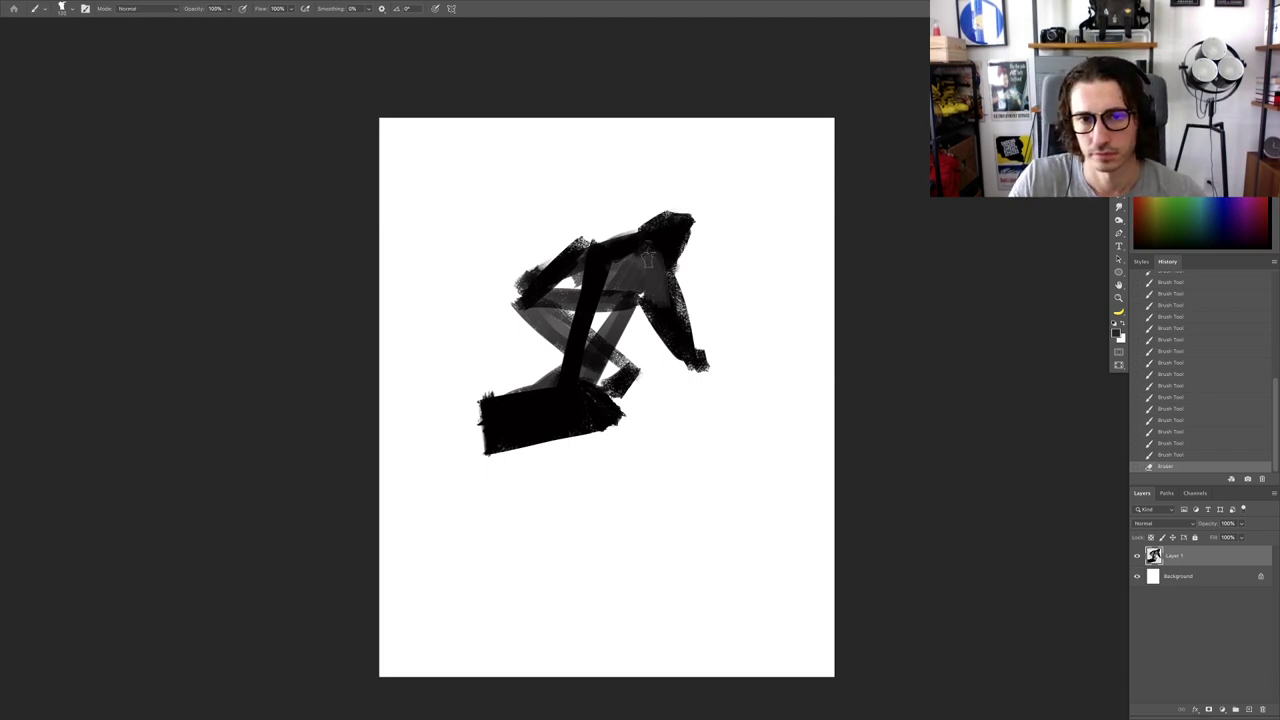
pyautogui.moveTo(606, 263)
pyautogui.mouseDown()
pyautogui.moveTo(644, 256)
pyautogui.moveTo(592, 249)
pyautogui.moveTo(628, 243)
pyautogui.moveTo(525, 284)
pyautogui.mouseUp()
pyautogui.keyDown('alt'); pyautogui.click(640, 254); pyautogui.keyUp('alt')
pyautogui.press('e')
pyautogui.moveTo(580, 235); pyautogui.dragTo(525, 288)
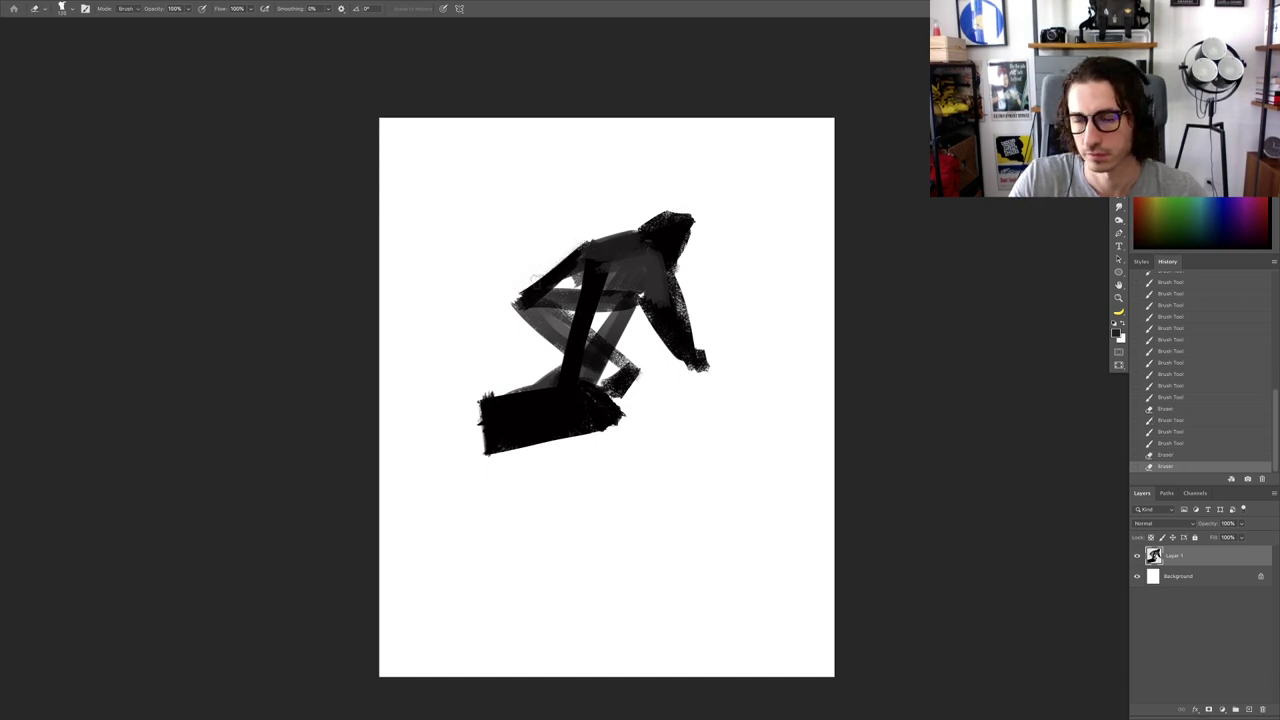
# Step: Fill the area between the figure's back and thigh with dark tone and straighten the hip's outer edge with the Eraser
pyautogui.press('b')
pyautogui.moveTo(596, 266)
pyautogui.mouseDown()
pyautogui.moveTo(540, 305)
pyautogui.moveTo(528, 342)
pyautogui.moveTo(509, 281)
pyautogui.mouseUp()
pyautogui.press('e')
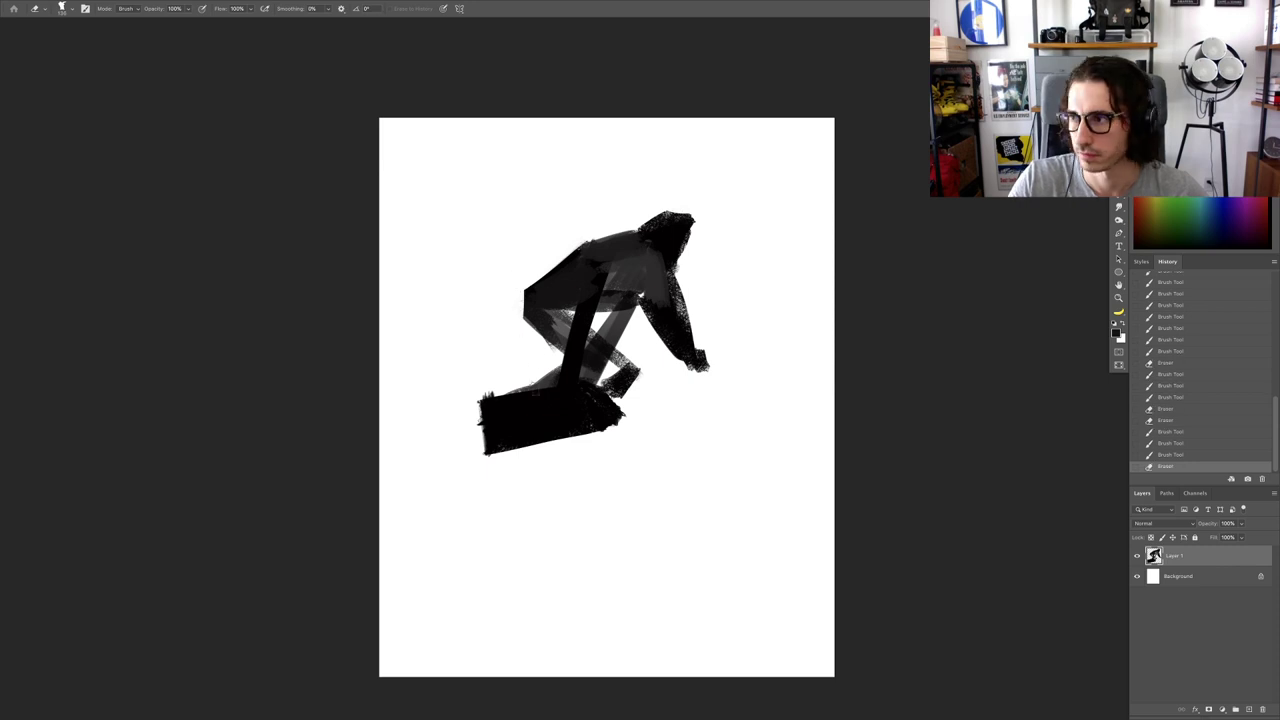
# Step: Trim the slab's rough left end and underside into clean angled edges with the Eraser, cutting off the lower corner
pyautogui.moveTo(489, 470); pyautogui.dragTo(478, 400)
pyautogui.press('r')
pyautogui.moveTo(529, 498)
pyautogui.mouseDown()
pyautogui.moveTo(636, 536)
pyautogui.moveTo(669, 424)
pyautogui.moveTo(549, 551)
pyautogui.mouseUp()
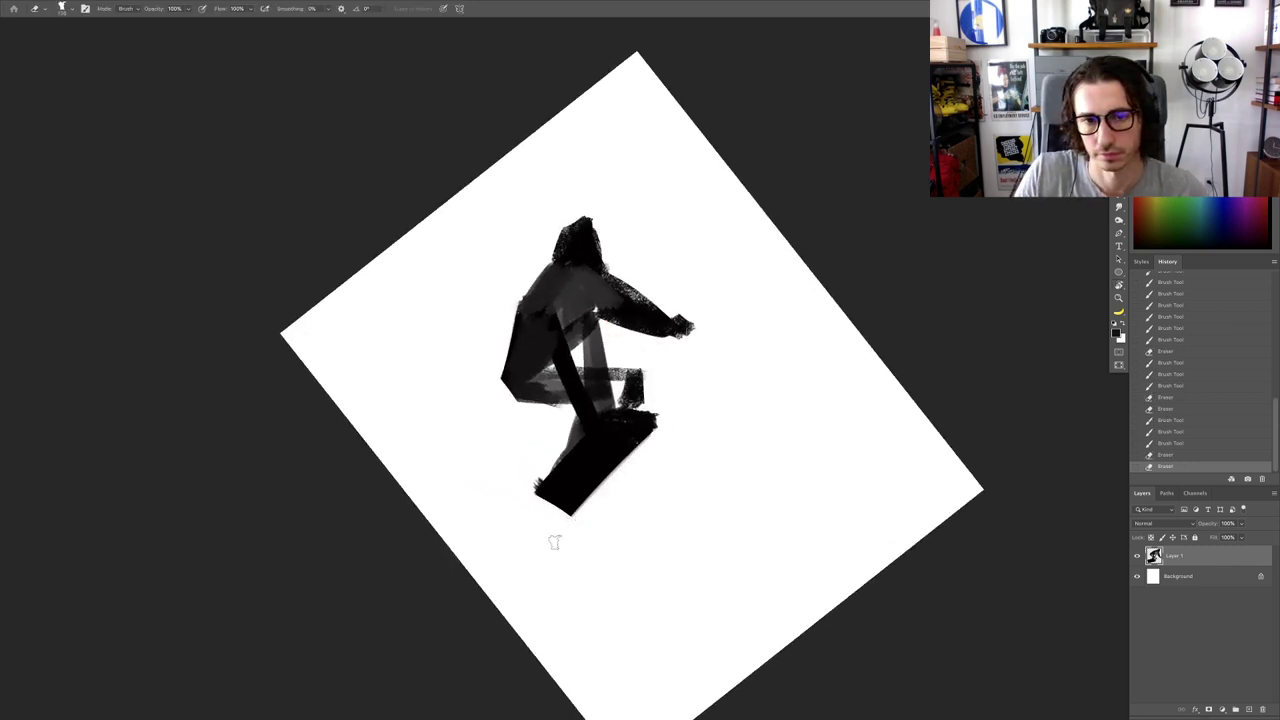
pyautogui.press('Escape')
pyautogui.press('b')
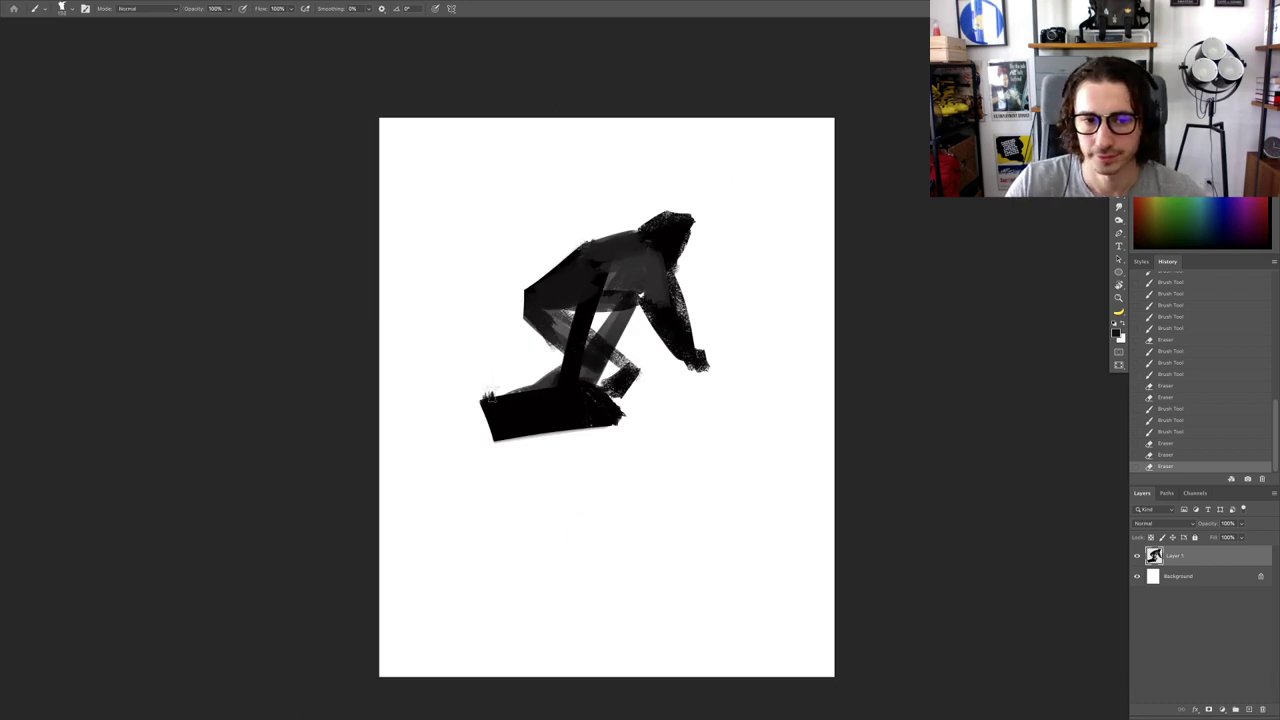
pyautogui.moveTo(490, 395)
pyautogui.mouseDown()
pyautogui.moveTo(466, 396)
pyautogui.moveTo(486, 396)
pyautogui.mouseUp()
pyautogui.hotkey('ctrl', 'z')
pyautogui.press('e')
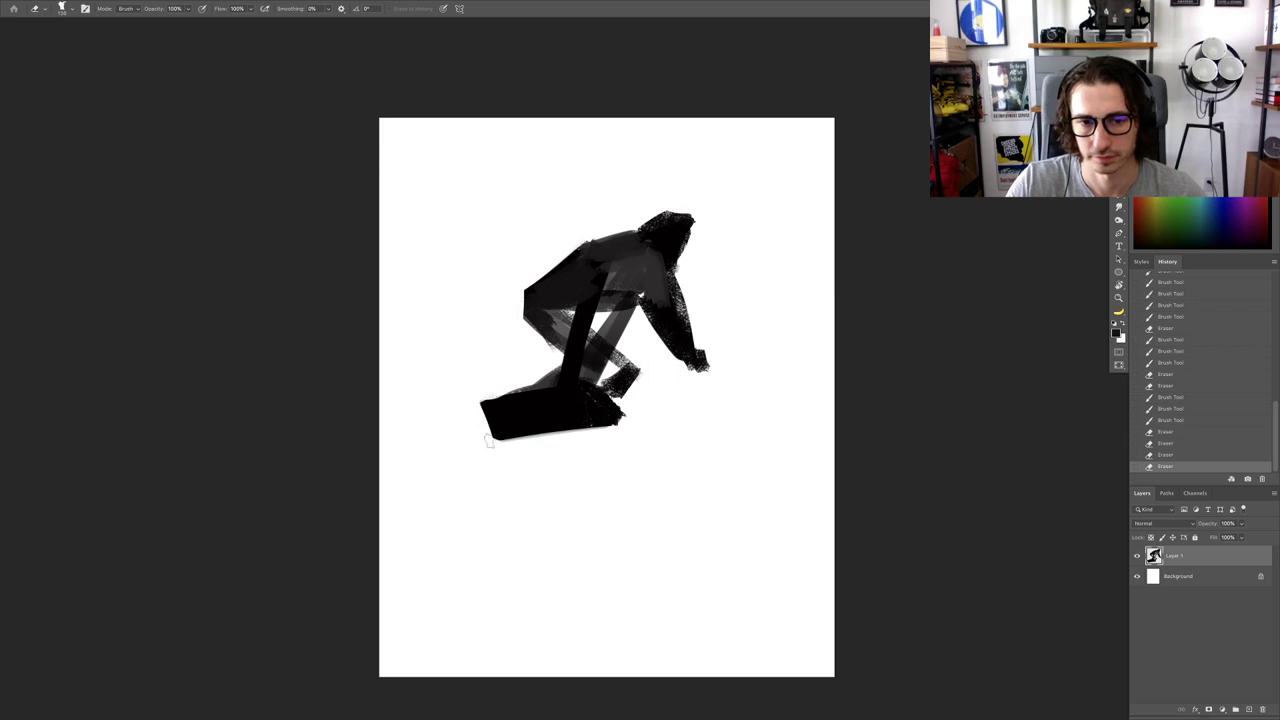
pyautogui.moveTo(488, 443); pyautogui.dragTo(500, 448)
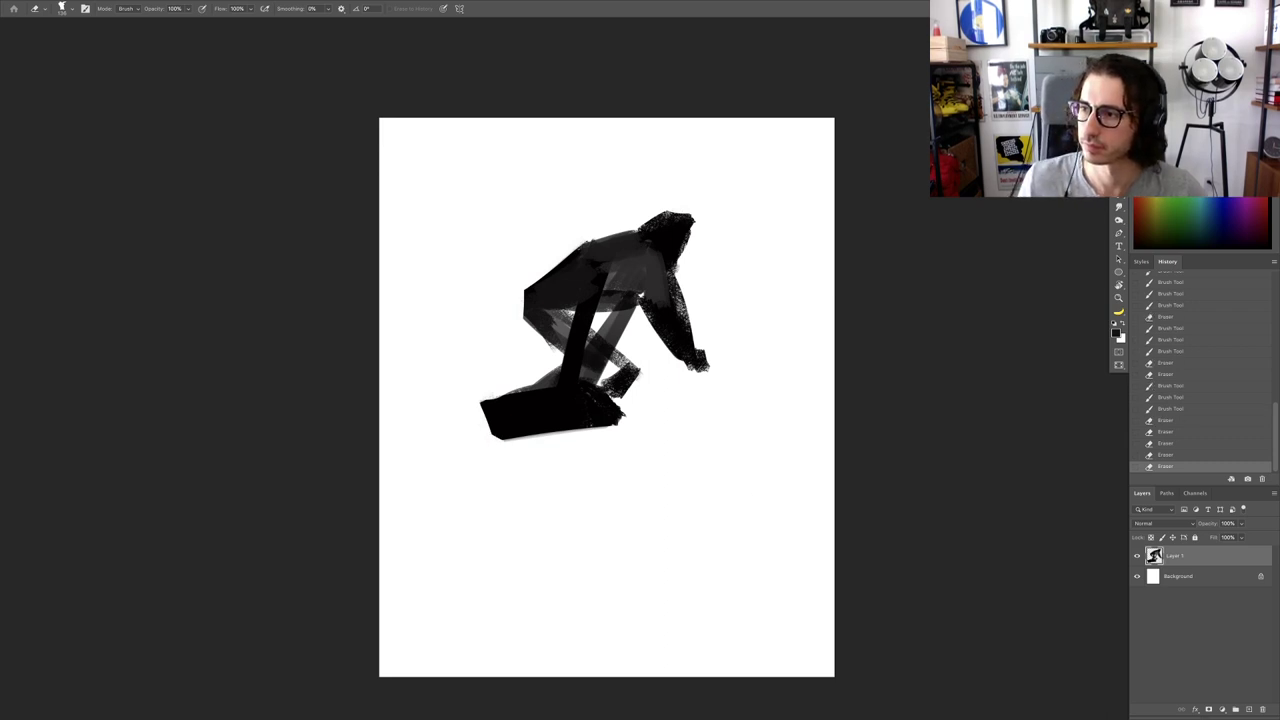
# Step: Repaint the supporting leg, thigh and front leg with broad strokes of sampled dark greys, closing the gaps between them
pyautogui.press('Tab')
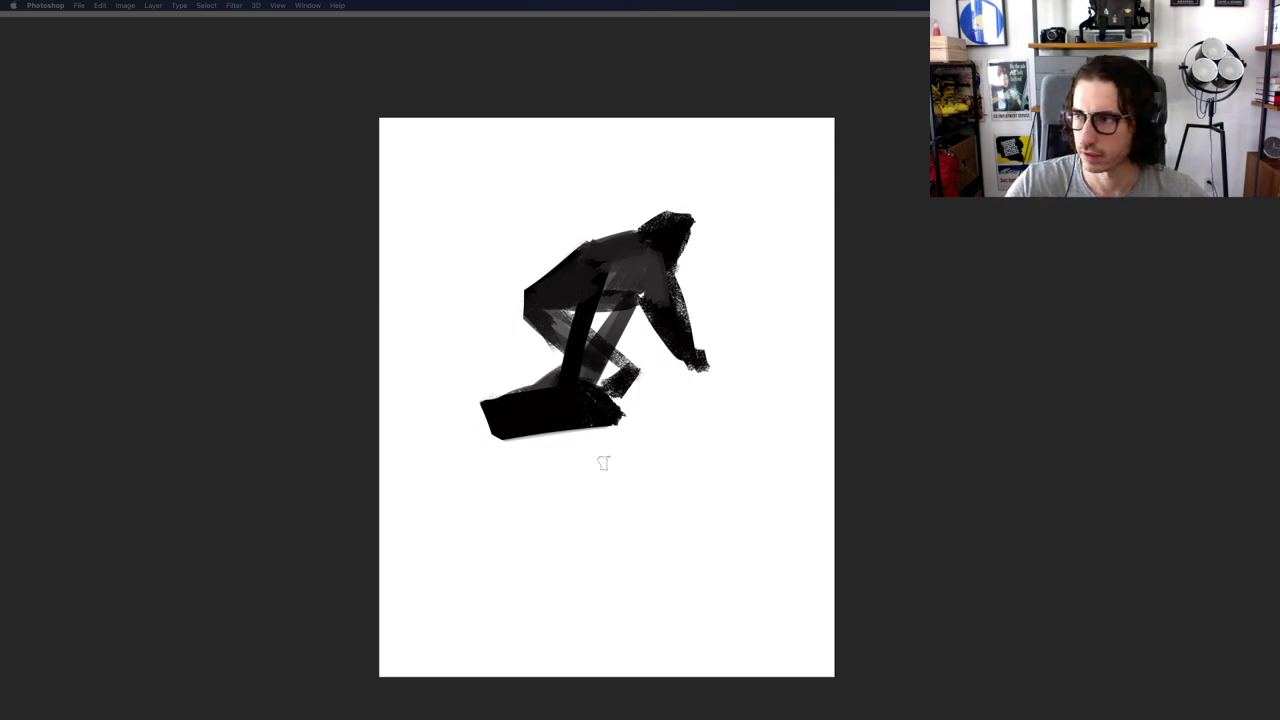
pyautogui.press('Tab')
pyautogui.keyDown('alt'); pyautogui.click(594, 290); pyautogui.keyUp('alt')
pyautogui.press('Return')
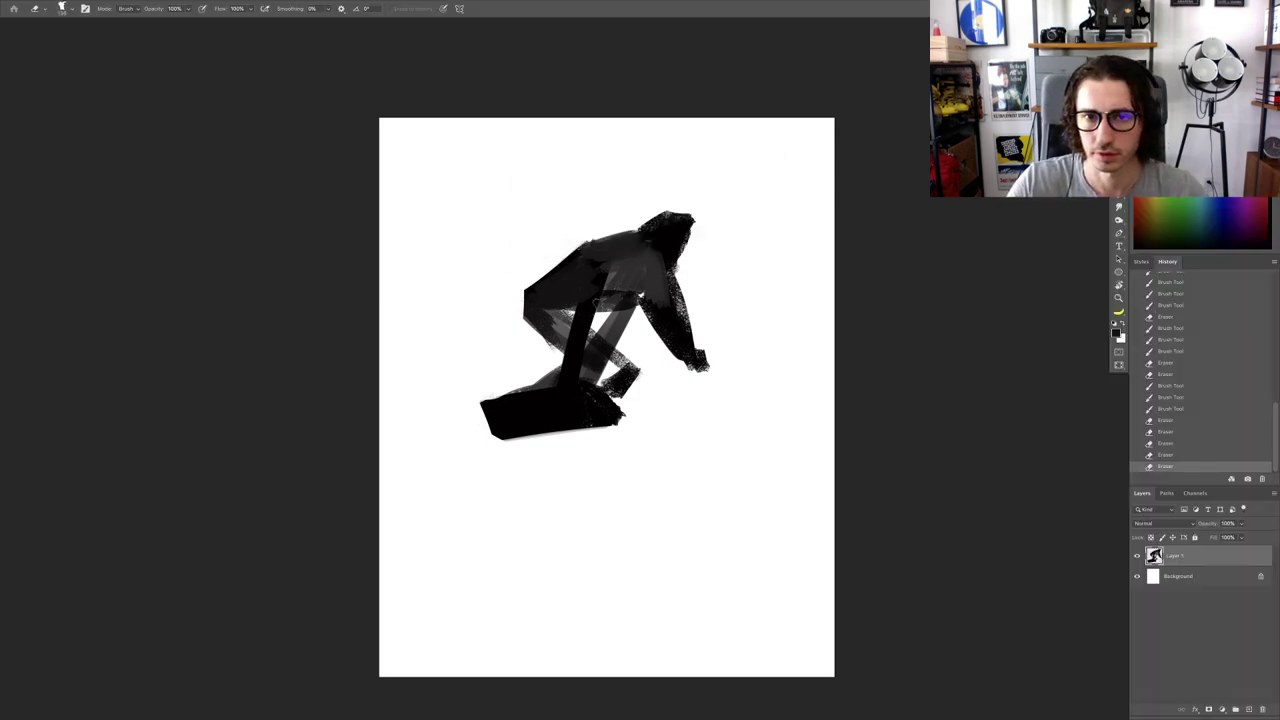
pyautogui.press('b')
pyautogui.moveTo(600, 267); pyautogui.dragTo(566, 380)
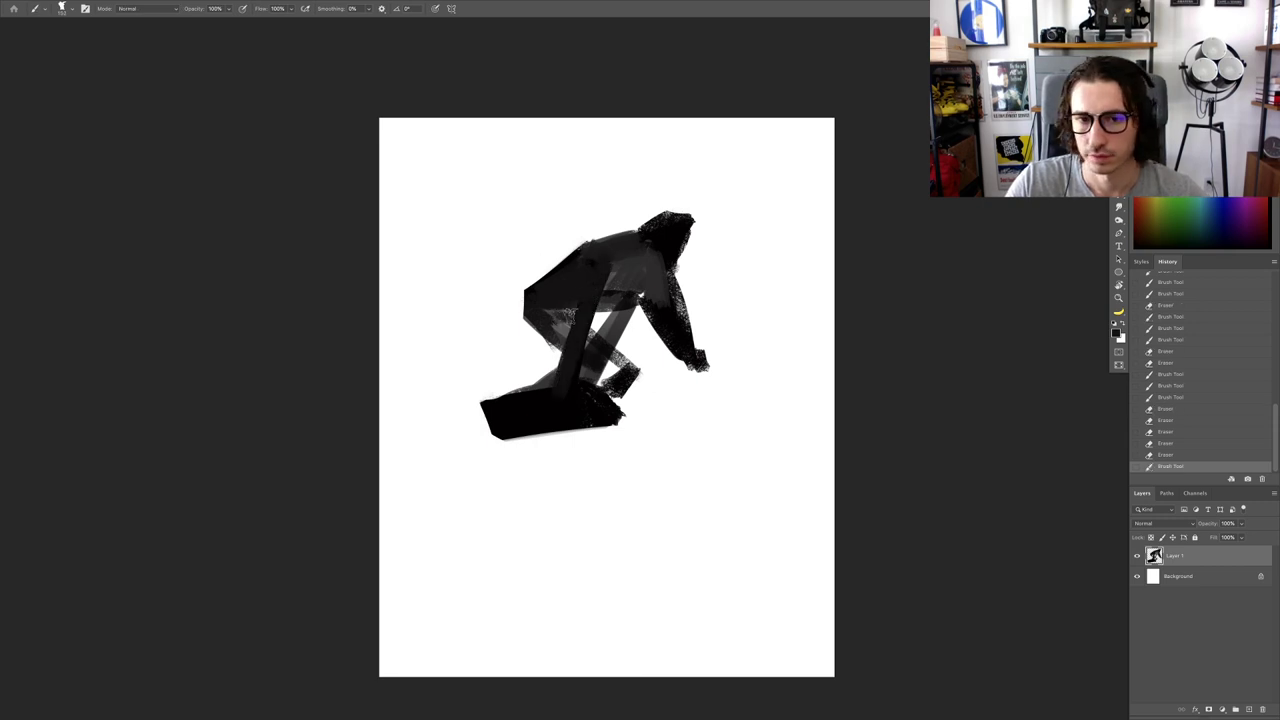
pyautogui.moveTo(560, 316)
pyautogui.mouseDown()
pyautogui.moveTo(611, 306)
pyautogui.moveTo(599, 360)
pyautogui.moveTo(622, 334)
pyautogui.moveTo(588, 360)
pyautogui.moveTo(599, 375)
pyautogui.mouseUp()
pyautogui.keyDown('alt'); pyautogui.click(593, 304); pyautogui.keyUp('alt')
pyautogui.keyDown('alt'); pyautogui.click(674, 314); pyautogui.keyUp('alt')
pyautogui.moveTo(608, 295)
pyautogui.mouseDown()
pyautogui.moveTo(675, 313)
pyautogui.moveTo(680, 335)
pyautogui.moveTo(657, 341)
pyautogui.moveTo(700, 378)
pyautogui.mouseUp()
# Step: Slim the figure's lowered front arm and trim the outline around the head with the Eraser
pyautogui.press('e')
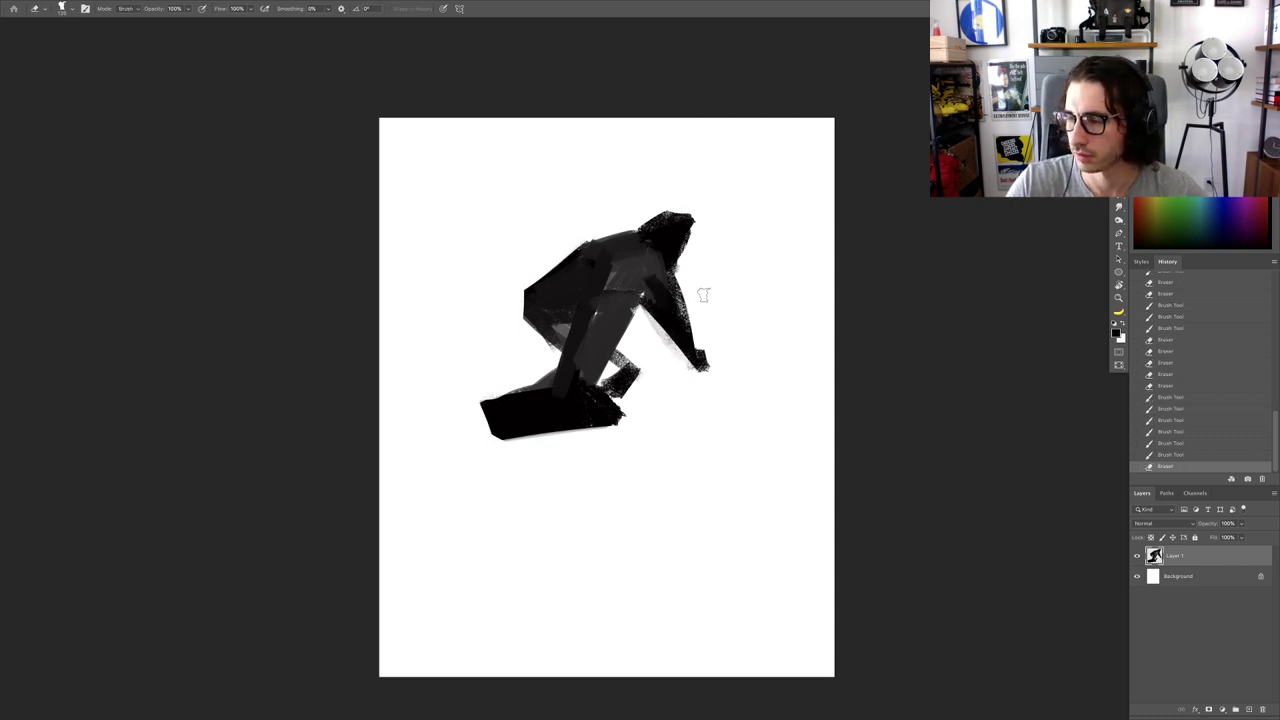
pyautogui.moveTo(698, 316); pyautogui.dragTo(684, 296)
pyautogui.press('b')
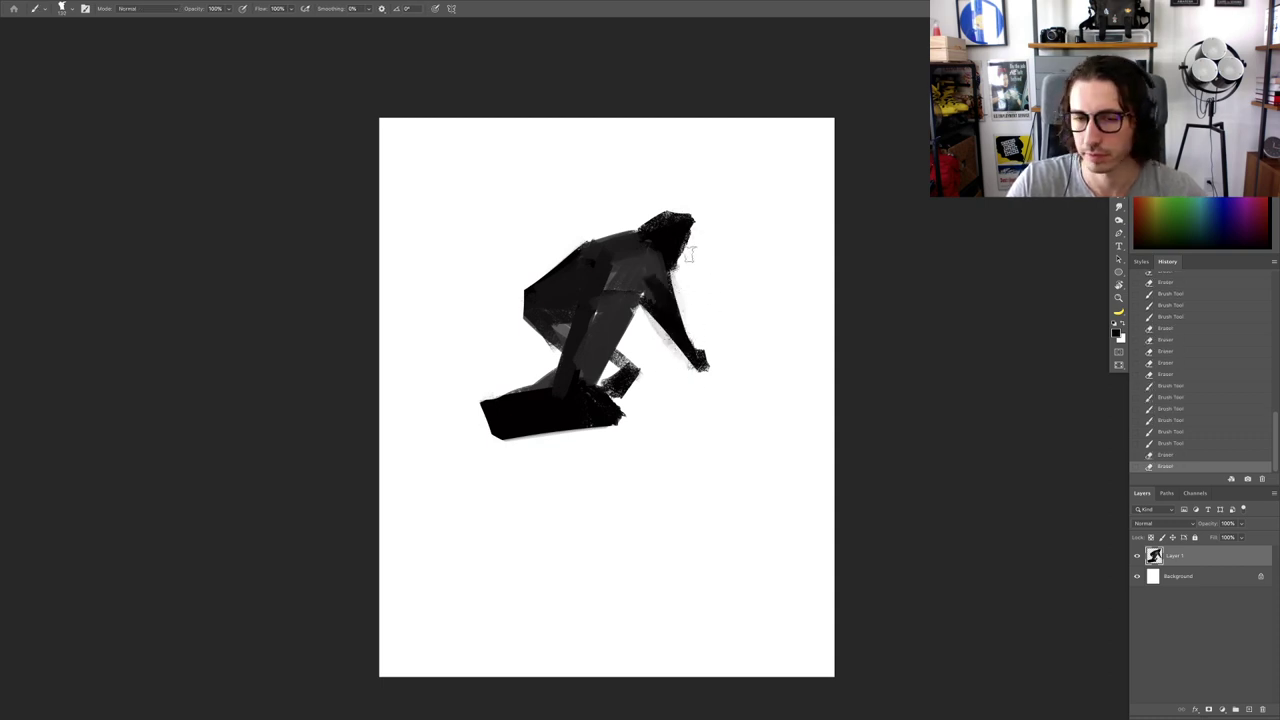
pyautogui.press('e')
pyautogui.moveTo(635, 212)
pyautogui.mouseDown()
pyautogui.moveTo(696, 220)
pyautogui.moveTo(678, 268)
pyautogui.moveTo(666, 236)
pyautogui.moveTo(679, 268)
pyautogui.moveTo(639, 361)
pyautogui.mouseUp()
# Step: Merge the back into the head with sampled dark grey and fill in the rear thigh
pyautogui.press('b')
pyautogui.keyDown('alt'); pyautogui.click(633, 251); pyautogui.keyUp('alt')
pyautogui.scroll(3, 638, 360)
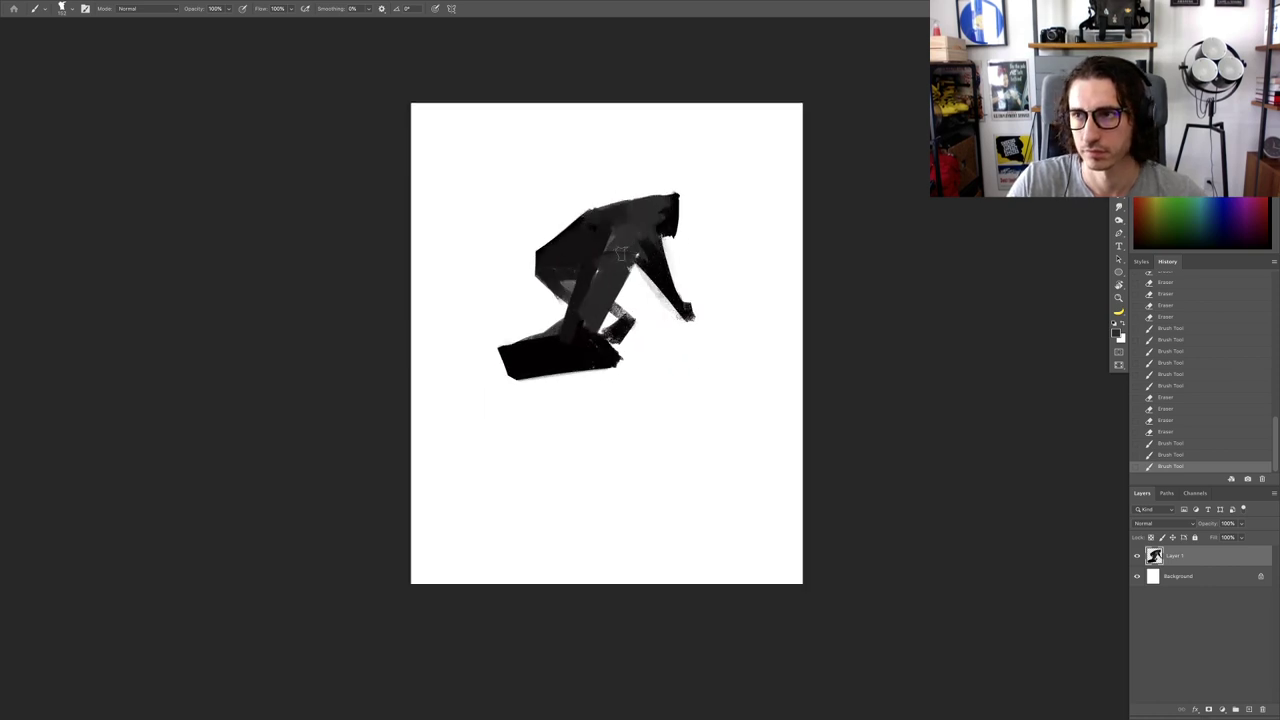
pyautogui.moveTo(613, 255); pyautogui.dragTo(613, 288)
pyautogui.scroll(3, 611, 281)
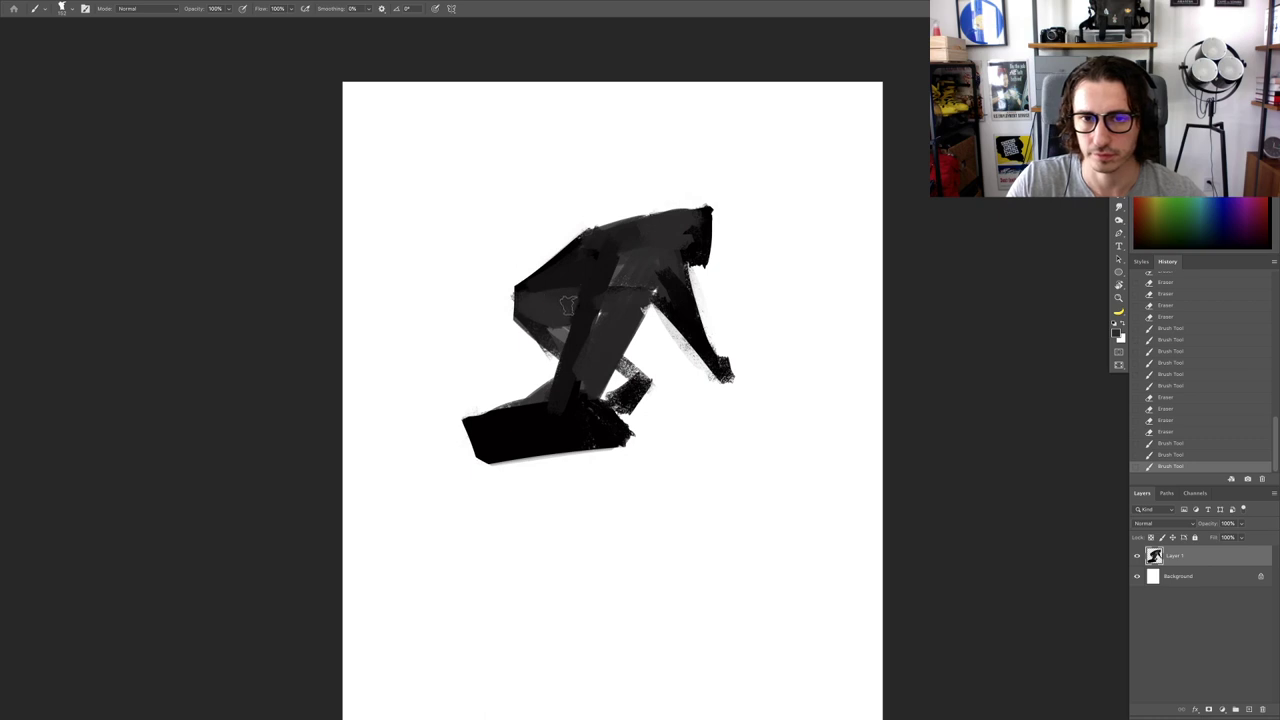
pyautogui.moveTo(562, 300); pyautogui.dragTo(575, 313)
# Step: Redefine the supporting leg from hip to shin with overlapping strokes of dark tones sampled from the torso and arm
pyautogui.keyDown('alt'); pyautogui.click(604, 270); pyautogui.keyUp('alt')
pyautogui.moveTo(610, 241)
pyautogui.mouseDown()
pyautogui.moveTo(664, 230)
pyautogui.moveTo(612, 232)
pyautogui.moveTo(587, 316)
pyautogui.mouseUp()
pyautogui.keyDown('alt'); pyautogui.click(662, 232); pyautogui.keyUp('alt')
pyautogui.moveTo(588, 308); pyautogui.dragTo(583, 338)
pyautogui.keyDown('alt'); pyautogui.click(674, 295); pyautogui.keyUp('alt')
pyautogui.moveTo(630, 258); pyautogui.dragTo(579, 374)
pyautogui.moveTo(586, 354); pyautogui.dragTo(622, 273)
# Step: Choose a hard round brush from main_set, then erase a small gap between the legs and repaint the lower leg crossing it
pyautogui.rightClick(622, 318)
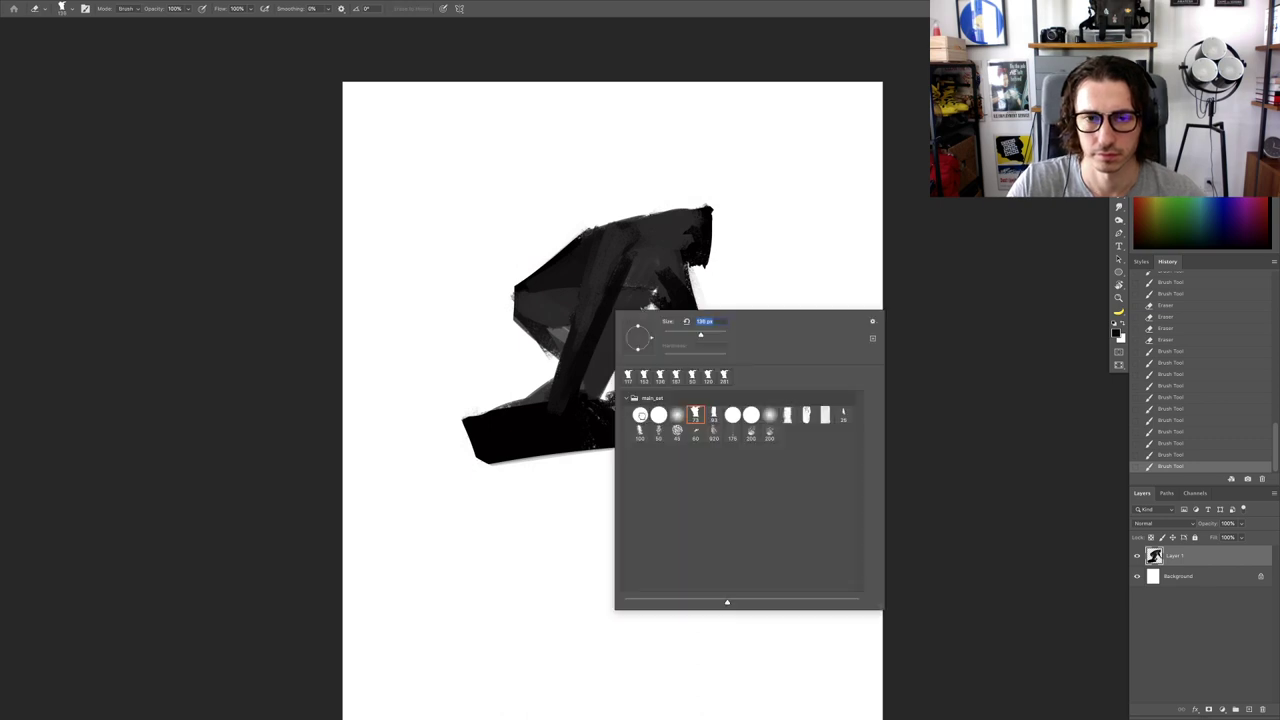
pyautogui.click(641, 415)
pyautogui.click(707, 50)
pyautogui.hotkey('ctrl', '-')
pyautogui.hotkey('ctrl', '-')
pyautogui.hotkey('ctrl', '-')
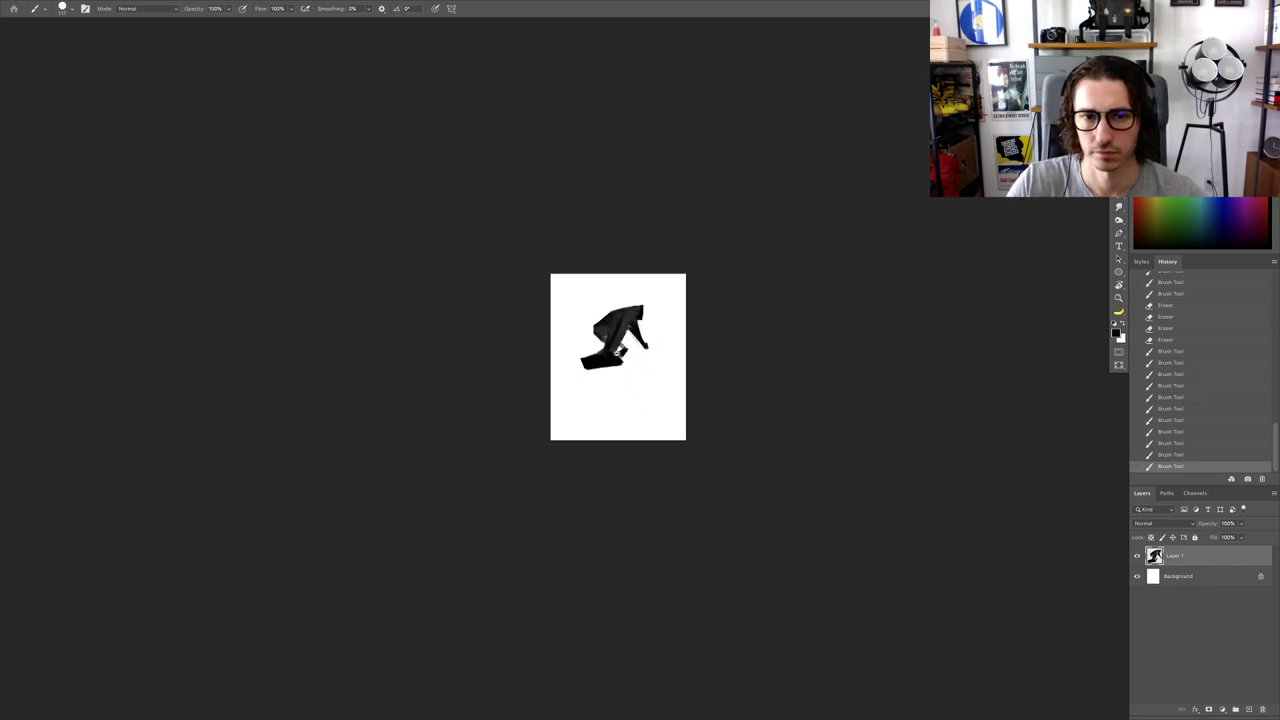
pyautogui.hotkey('ctrl', '0')
pyautogui.press('e')
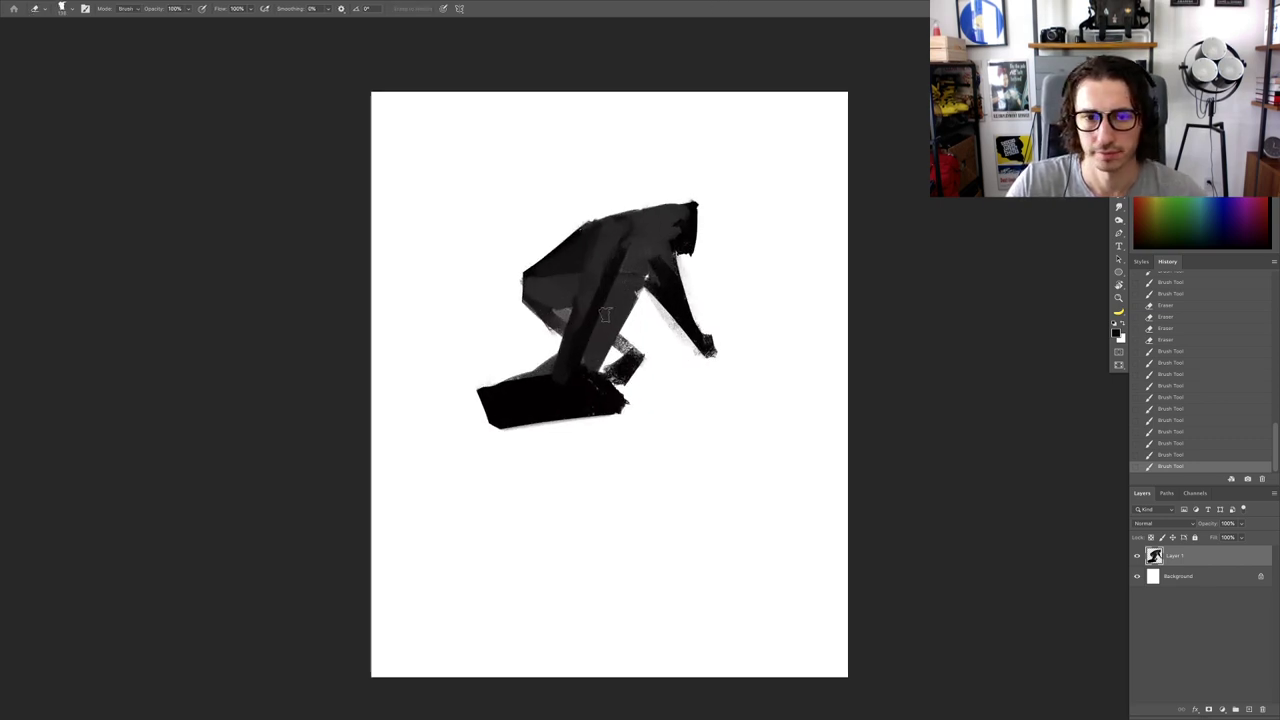
pyautogui.moveTo(602, 318)
pyautogui.mouseDown()
pyautogui.moveTo(607, 302)
pyautogui.moveTo(596, 308)
pyautogui.moveTo(638, 360)
pyautogui.mouseUp()
pyautogui.press('b')
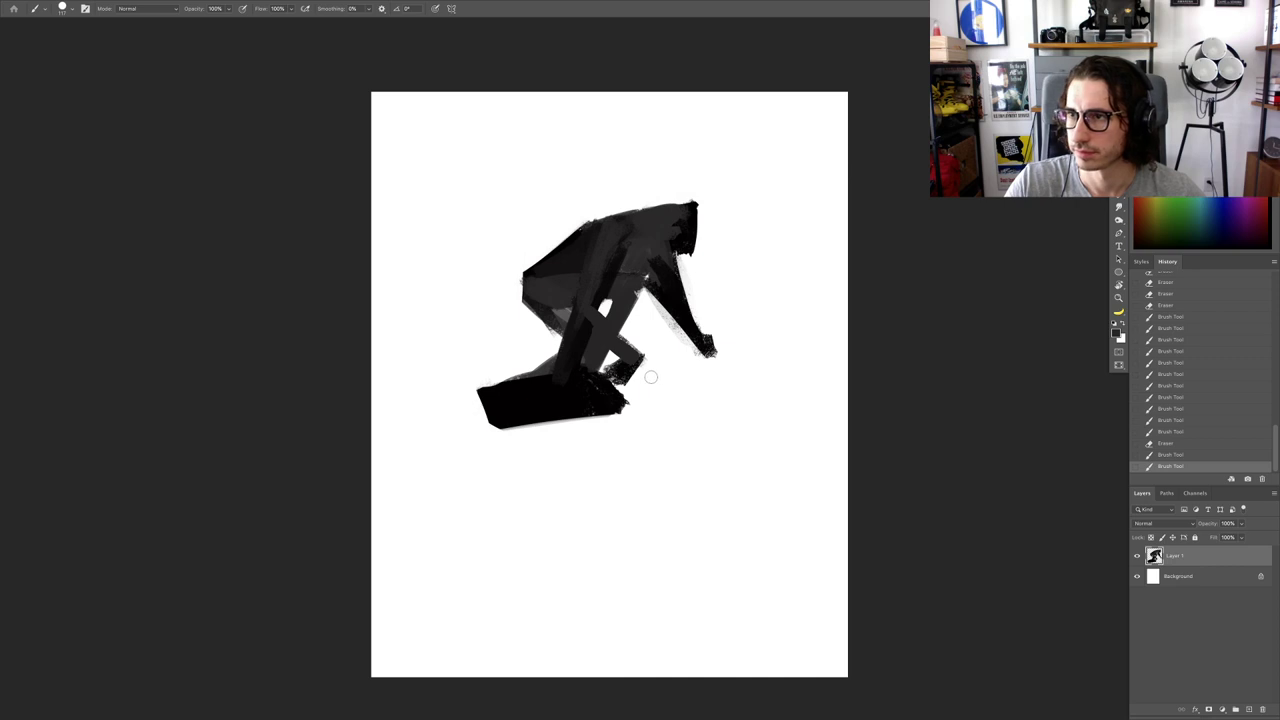
# Step: Trim the foot above the slab's right end with the Eraser and rework the lower leg leading into it
pyautogui.press('e')
pyautogui.moveTo(634, 365); pyautogui.dragTo(638, 372)
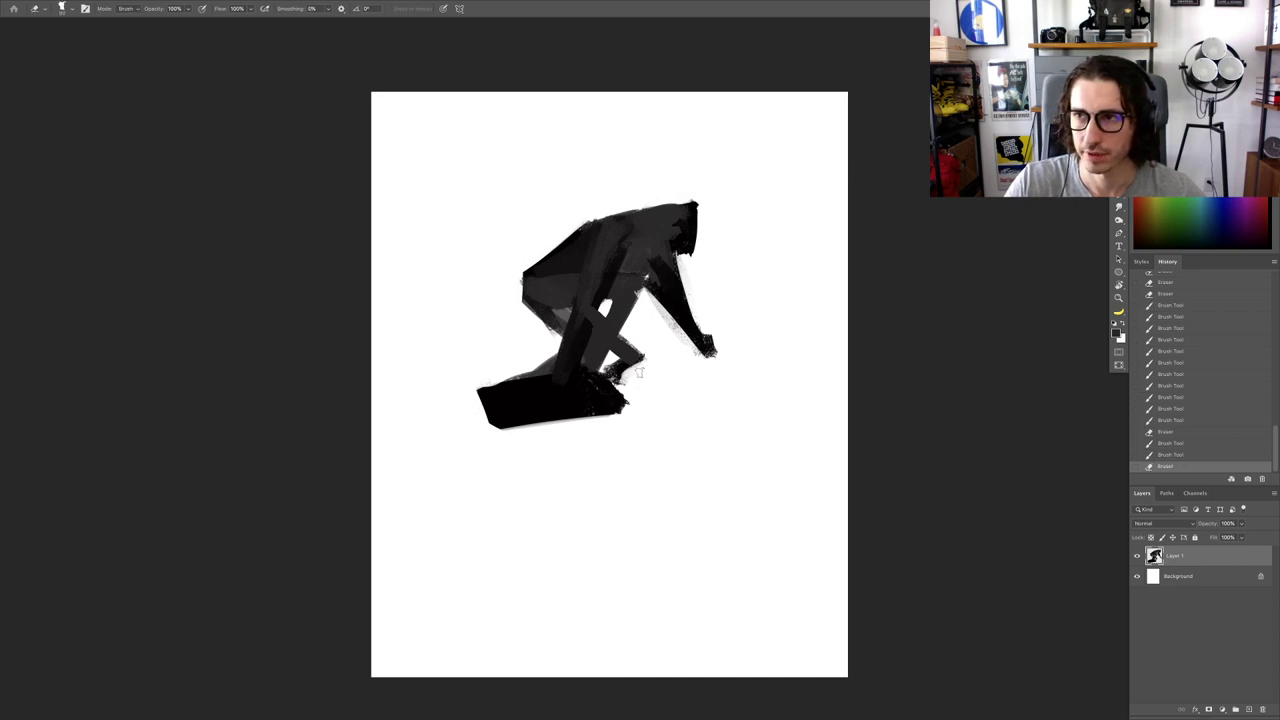
pyautogui.press('b')
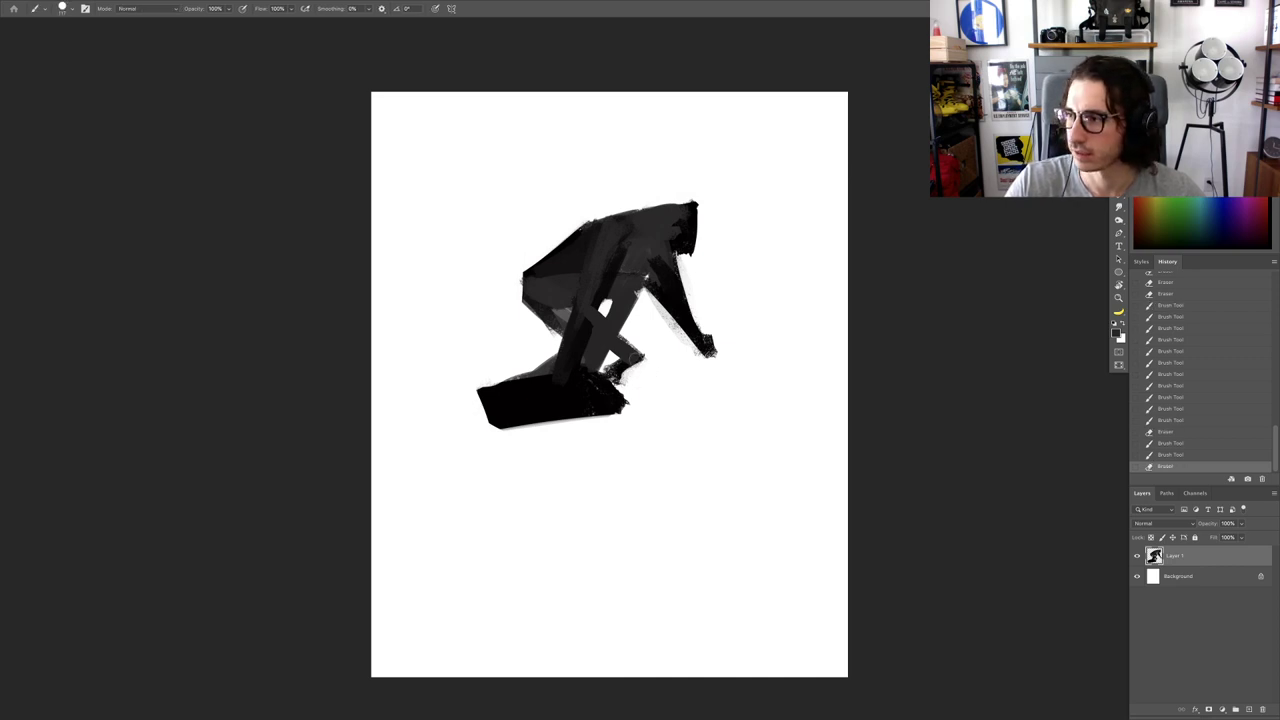
pyautogui.hotkey('ctrl', 'z')
pyautogui.moveTo(622, 350)
pyautogui.mouseDown()
pyautogui.moveTo(670, 336)
pyautogui.moveTo(603, 370)
pyautogui.moveTo(646, 356)
pyautogui.mouseUp()
pyautogui.press('e')
pyautogui.moveTo(625, 332)
pyautogui.mouseDown()
pyautogui.moveTo(647, 361)
pyautogui.moveTo(611, 392)
pyautogui.moveTo(613, 410)
pyautogui.mouseUp()
# Step: Fill the foot with sampled grey and paint a round black wheel shape under the slab's right end
pyautogui.press('b')
pyautogui.keyDown('alt'); pyautogui.click(610, 368); pyautogui.keyUp('alt')
pyautogui.press('e')
pyautogui.press('b')
pyautogui.keyDown('alt'); pyautogui.click(588, 383); pyautogui.keyUp('alt')
pyautogui.scroll(-5, 613, 409)
pyautogui.scroll(5, 607, 418)
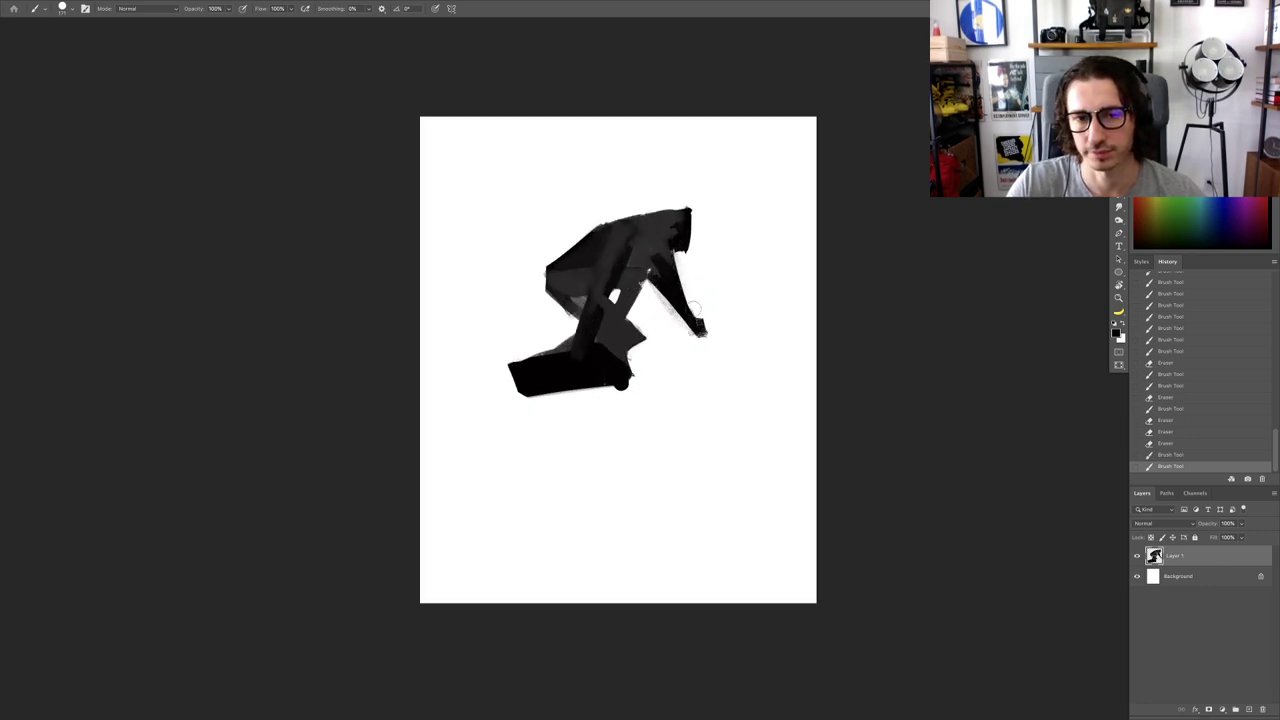
# Step: Sample the dark head tone and cover the torso, hip and supporting leg evenly with the textured brush from main_set
pyautogui.scroll(3, 686, 264)
pyautogui.keyDown('alt'); pyautogui.click(678, 221); pyautogui.keyUp('alt')
pyautogui.moveTo(662, 210)
pyautogui.mouseDown()
pyautogui.moveTo(654, 254)
pyautogui.moveTo(656, 221)
pyautogui.mouseUp()
pyautogui.hotkey('ctrl', 'z')
pyautogui.rightClick(650, 247)
pyautogui.click(738, 351)
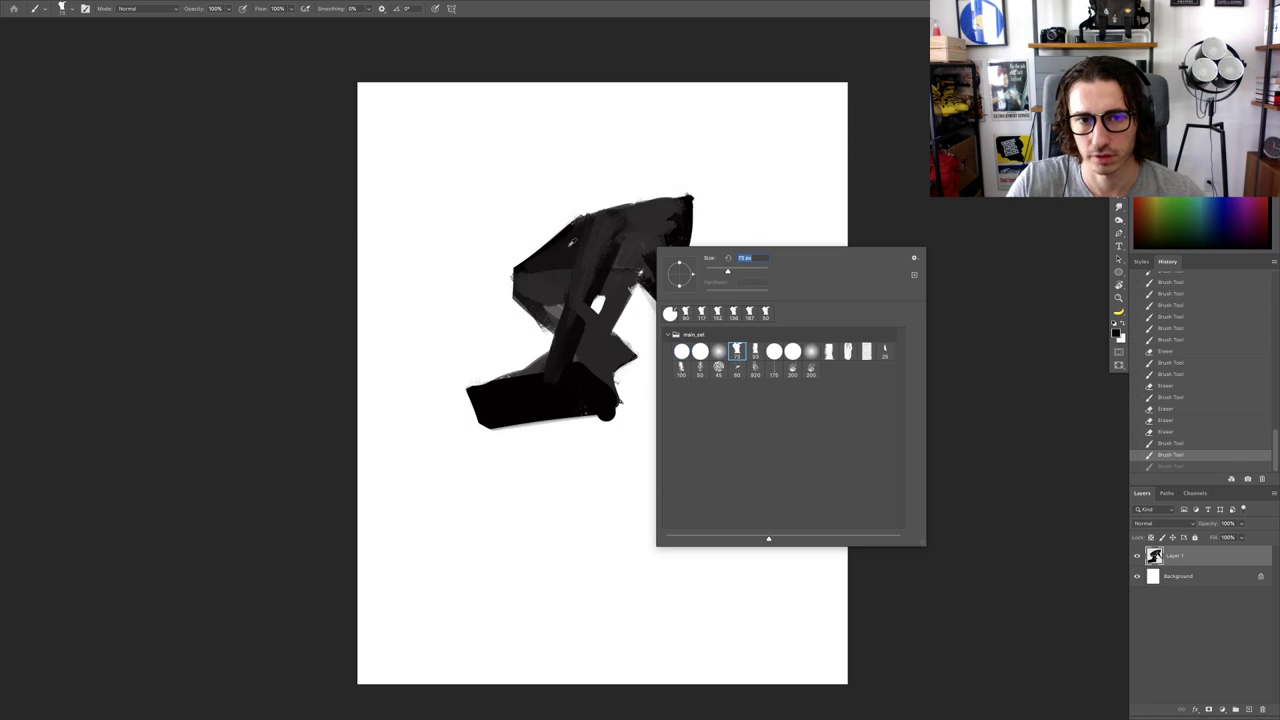
pyautogui.moveTo(573, 242); pyautogui.dragTo(622, 257)
pyautogui.moveTo(585, 256)
pyautogui.mouseDown()
pyautogui.moveTo(600, 240)
pyautogui.moveTo(646, 264)
pyautogui.moveTo(659, 250)
pyautogui.moveTo(642, 238)
pyautogui.mouseUp()
pyautogui.scroll(-5, 634, 257)
pyautogui.scroll(3, 673, 240)
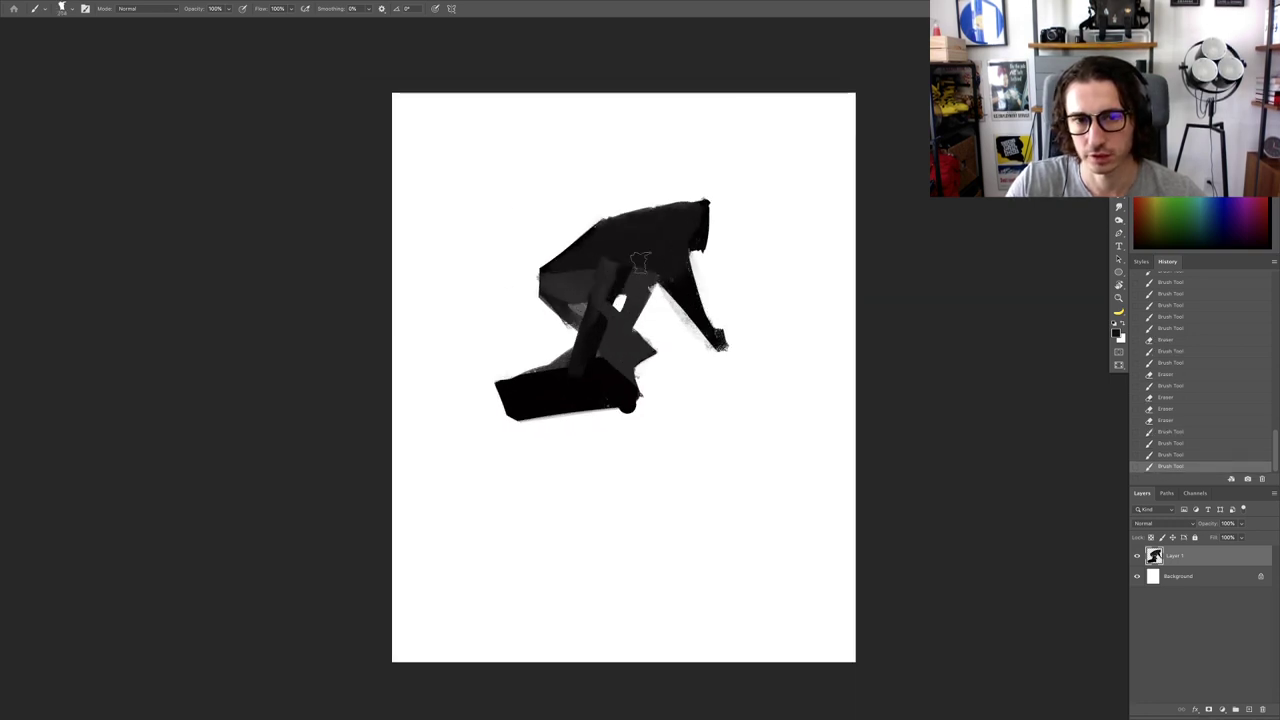
pyautogui.moveTo(613, 265)
pyautogui.mouseDown()
pyautogui.moveTo(598, 250)
pyautogui.moveTo(585, 290)
pyautogui.moveTo(562, 300)
pyautogui.moveTo(594, 333)
pyautogui.mouseUp()
# Step: Paint a small wheel-like bump beneath the slab's left end with the textured brush
pyautogui.scroll(-3, 596, 333)
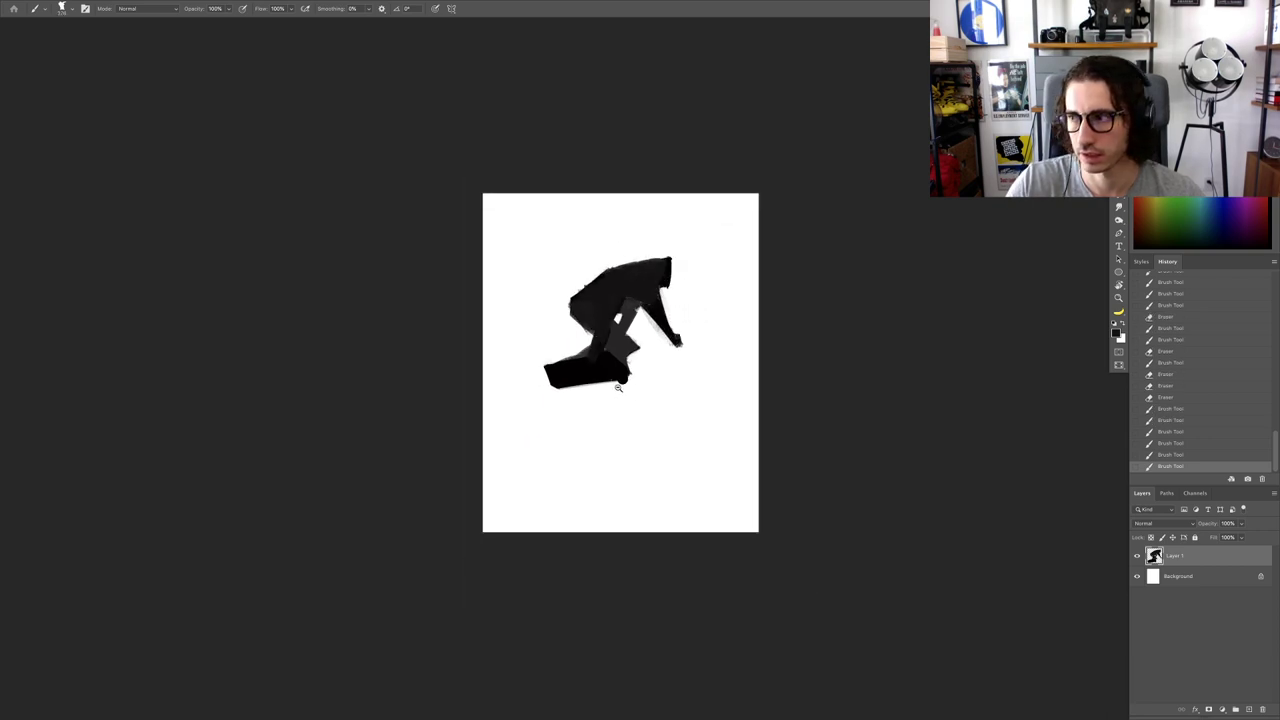
pyautogui.scroll(4, 610, 350)
pyautogui.scroll(-3, 626, 365)
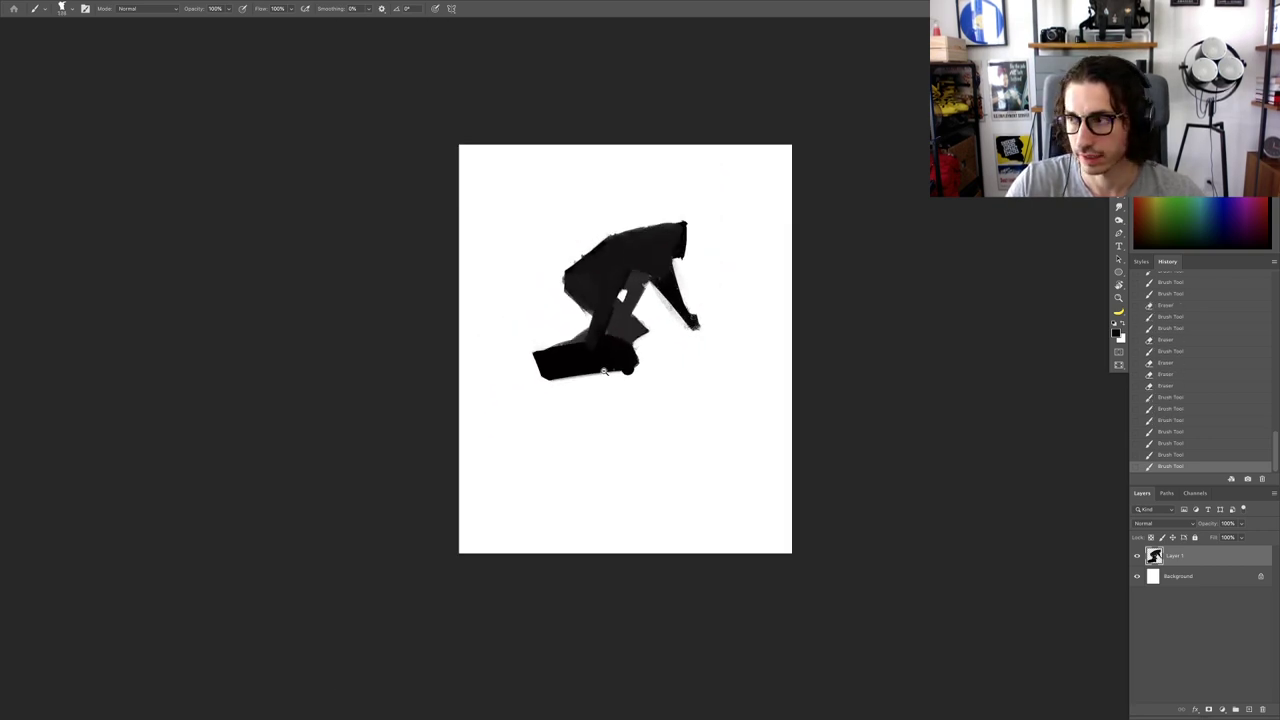
pyautogui.scroll(3, 600, 368)
pyautogui.scroll(-5, 525, 386)
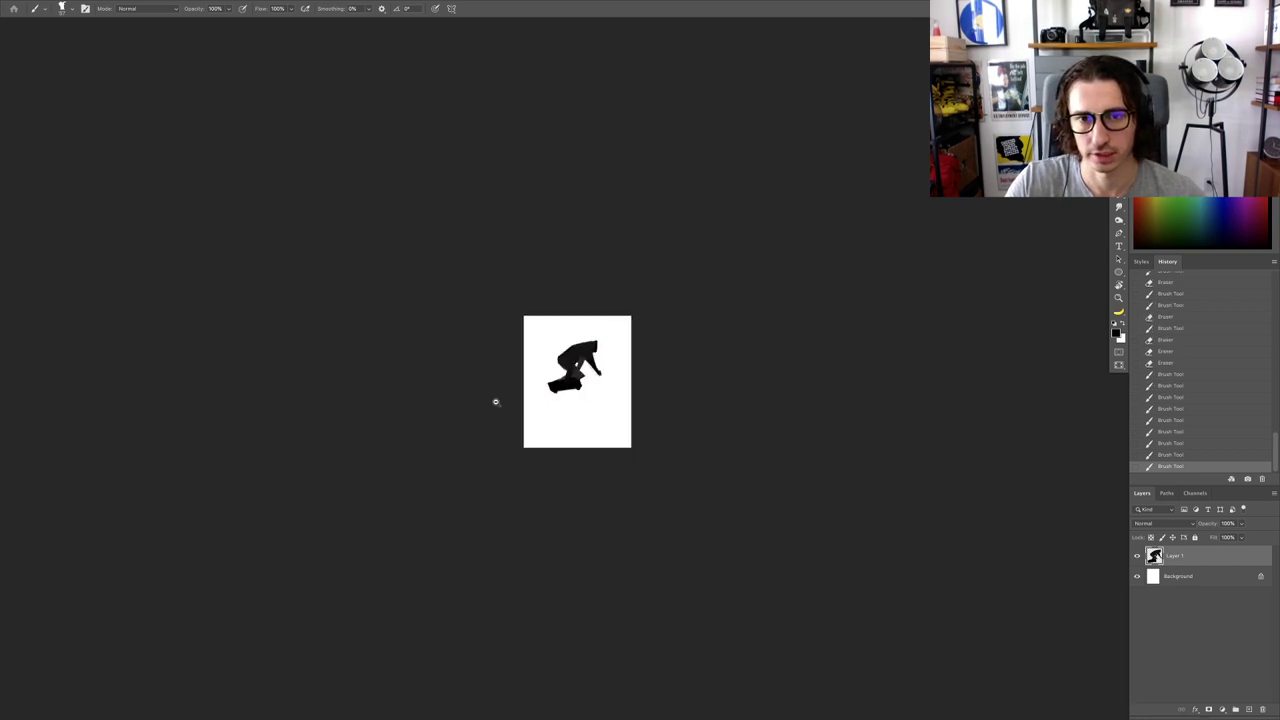
pyautogui.scroll(5, 581, 437)
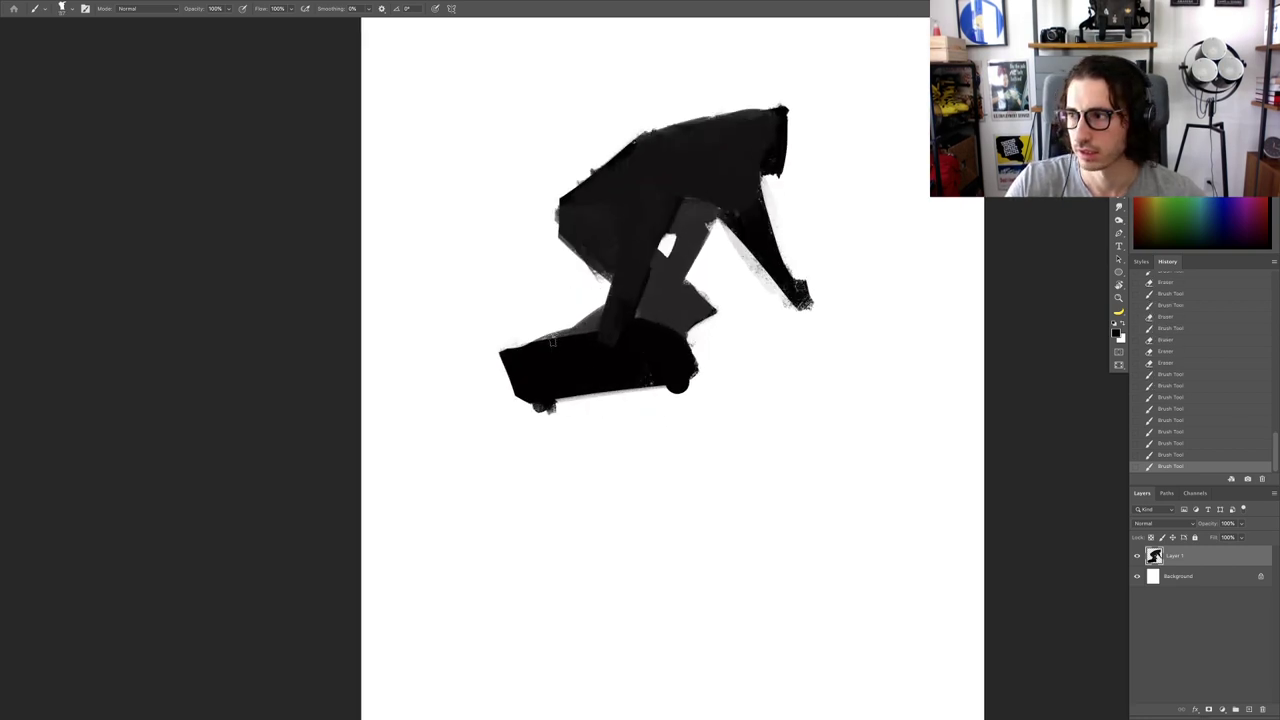
pyautogui.moveTo(543, 404); pyautogui.dragTo(560, 393)
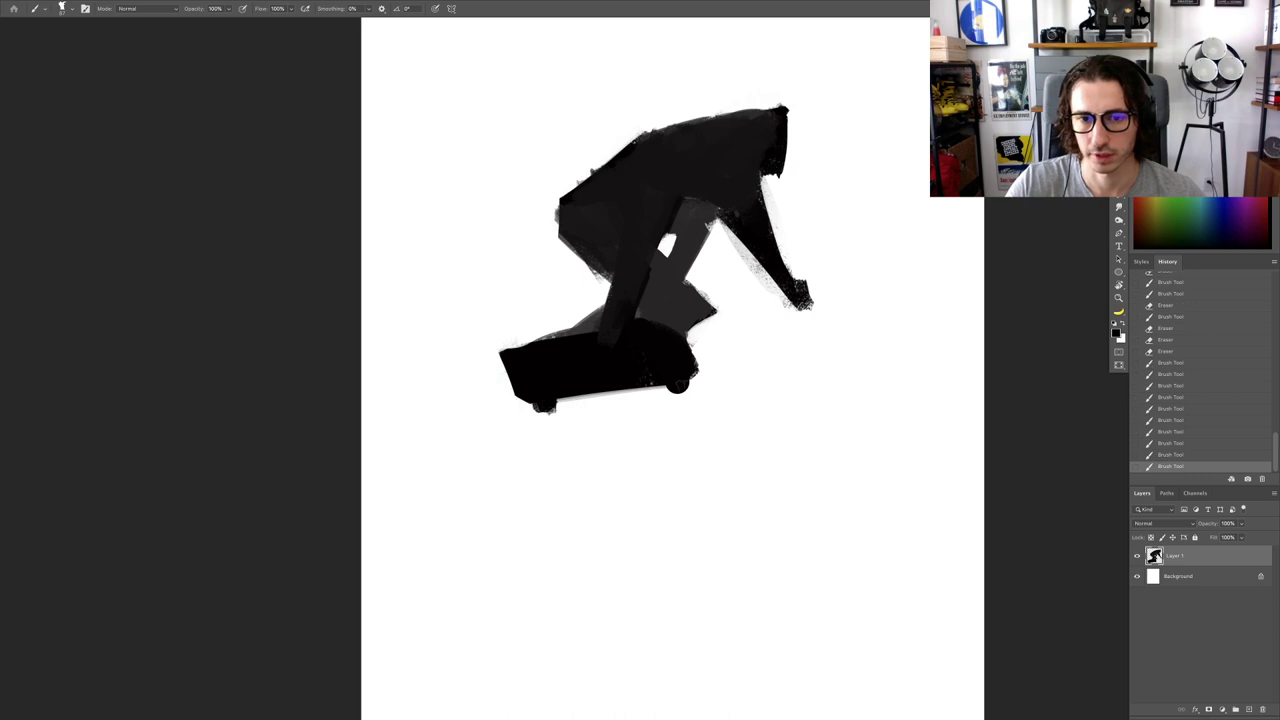
# Step: Replace the round wheel at the slab's right end with a bump further inward, and add another bump between the two
pyautogui.moveTo(676, 385); pyautogui.dragTo(679, 389)
pyautogui.press('e')
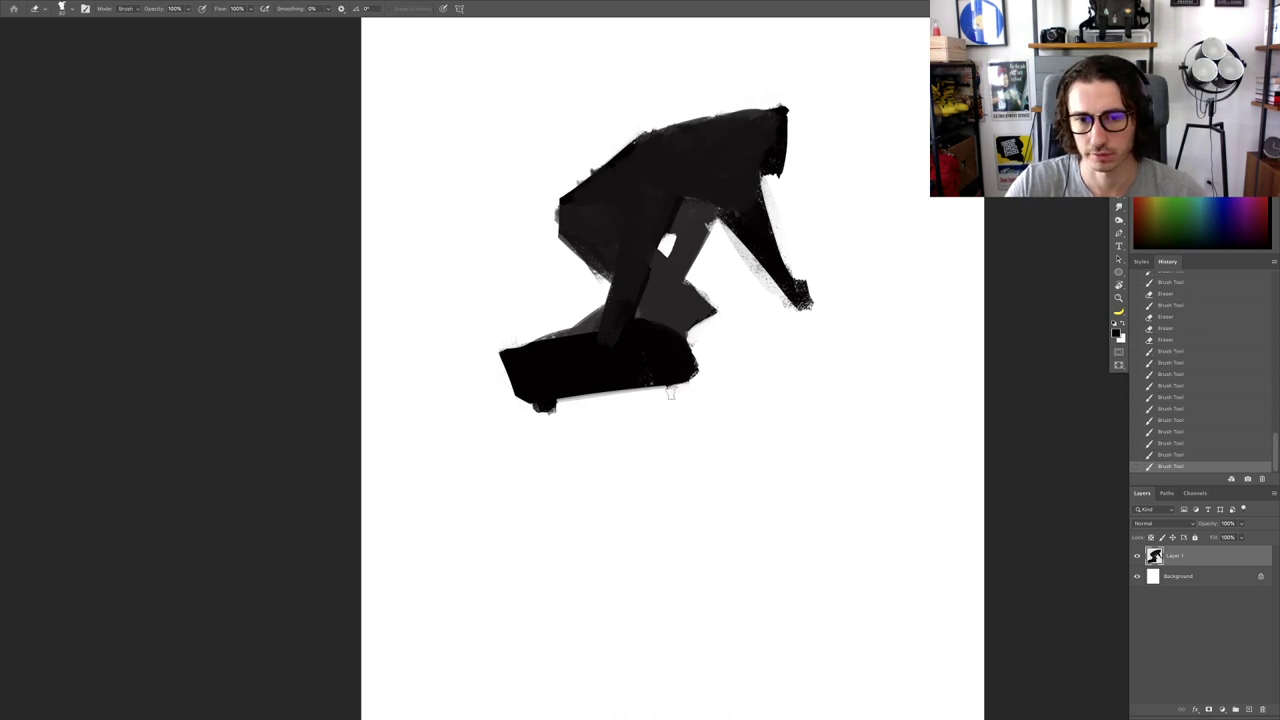
pyautogui.click(670, 393)
pyautogui.press('b')
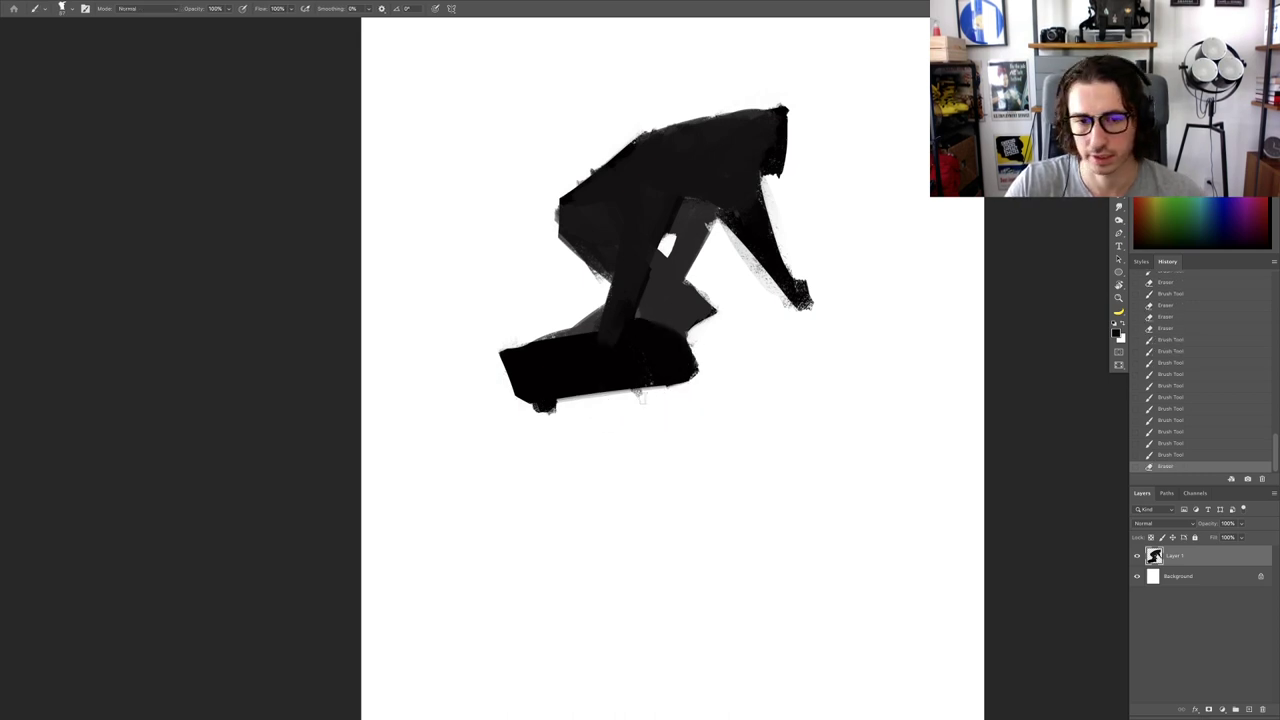
pyautogui.moveTo(647, 385); pyautogui.dragTo(599, 385)
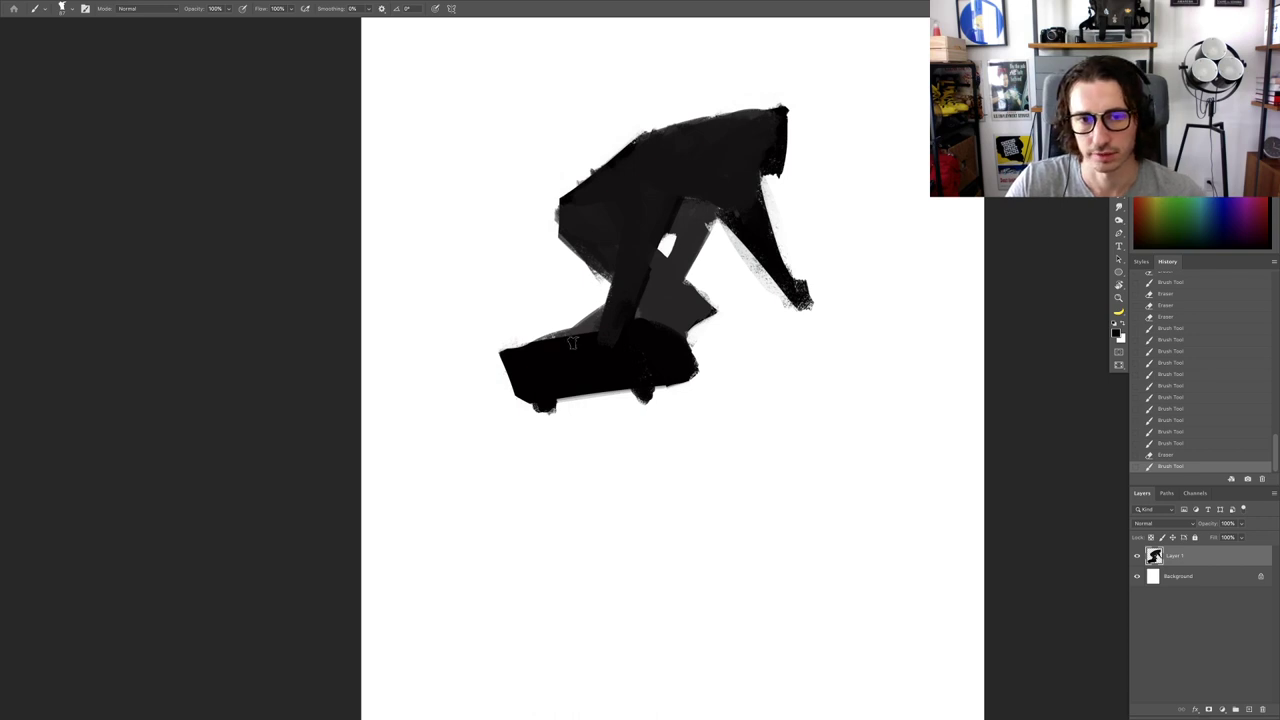
pyautogui.moveTo(572, 342); pyautogui.dragTo(590, 324)
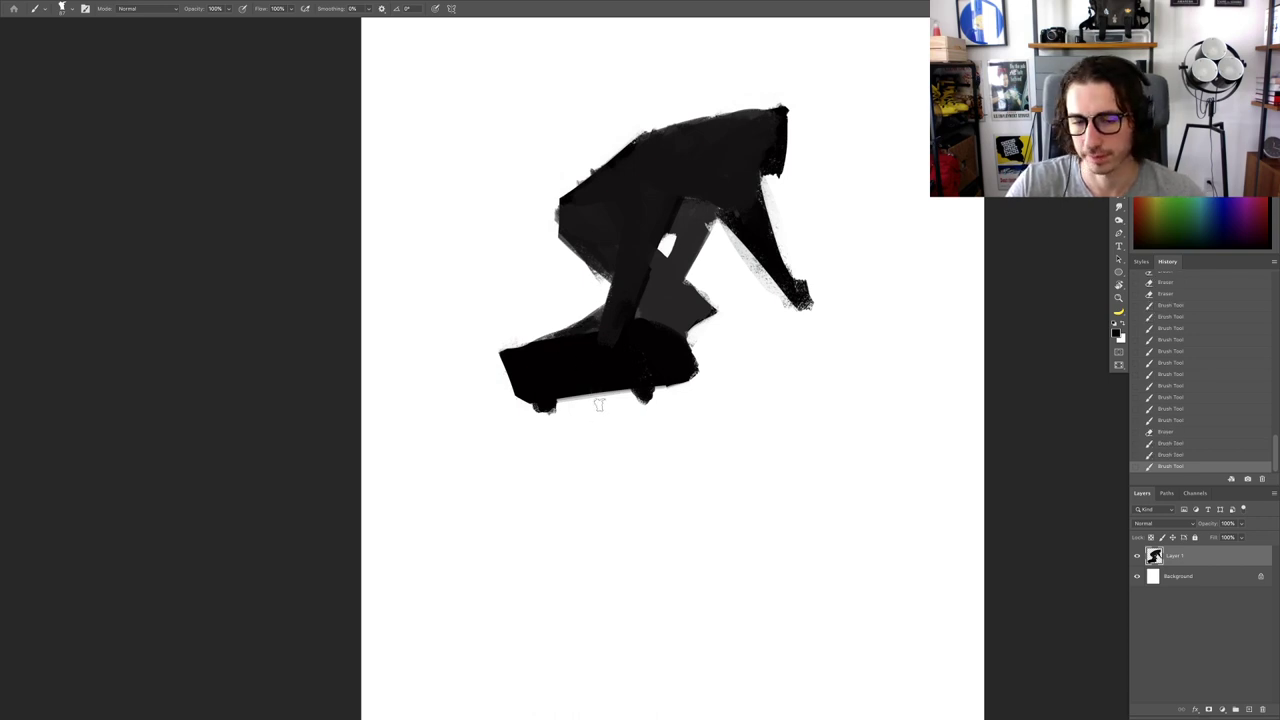
pyautogui.moveTo(625, 379)
pyautogui.mouseDown()
pyautogui.moveTo(560, 382)
pyautogui.moveTo(650, 370)
pyautogui.mouseUp()
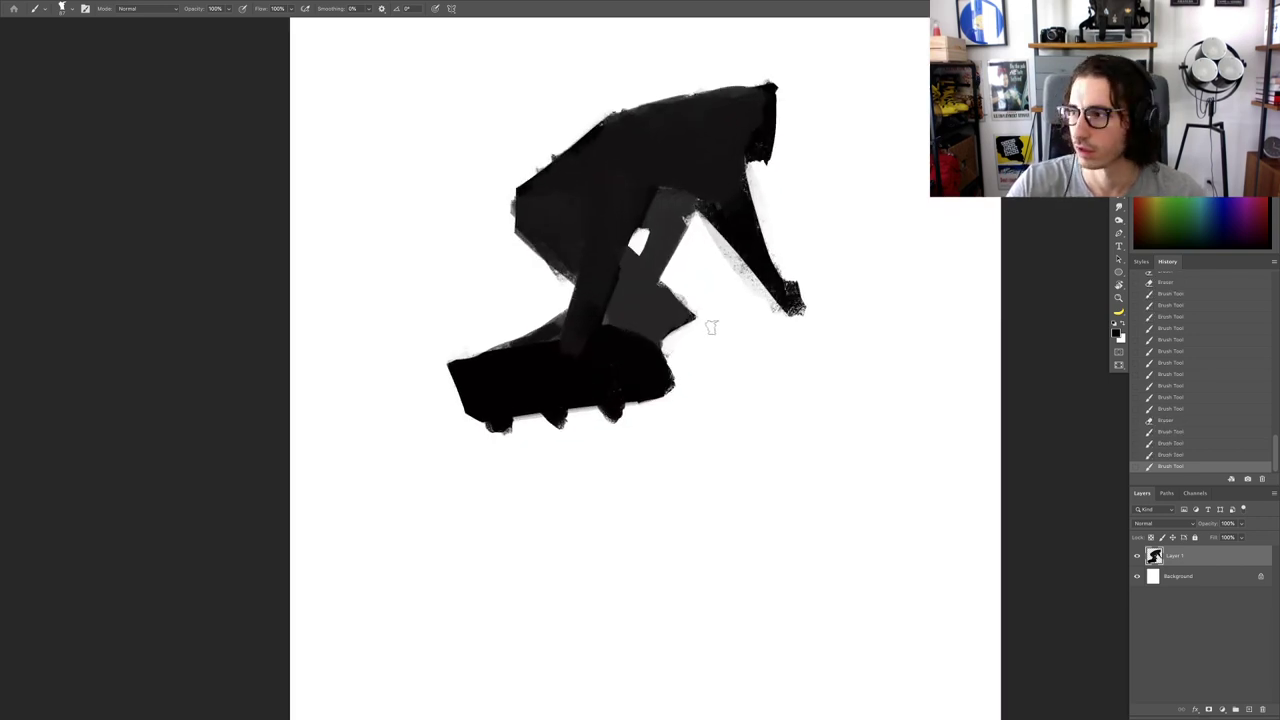
# Step: Round off the pointed grey foot above the slab's right end with sampled grey and the Eraser
pyautogui.press('e')
pyautogui.press('b')
pyautogui.moveTo(695, 332)
pyautogui.mouseDown()
pyautogui.moveTo(661, 286)
pyautogui.moveTo(690, 305)
pyautogui.mouseUp()
pyautogui.keyDown('alt'); pyautogui.click(670, 309); pyautogui.keyUp('alt')
pyautogui.press('e')
pyautogui.press('b')
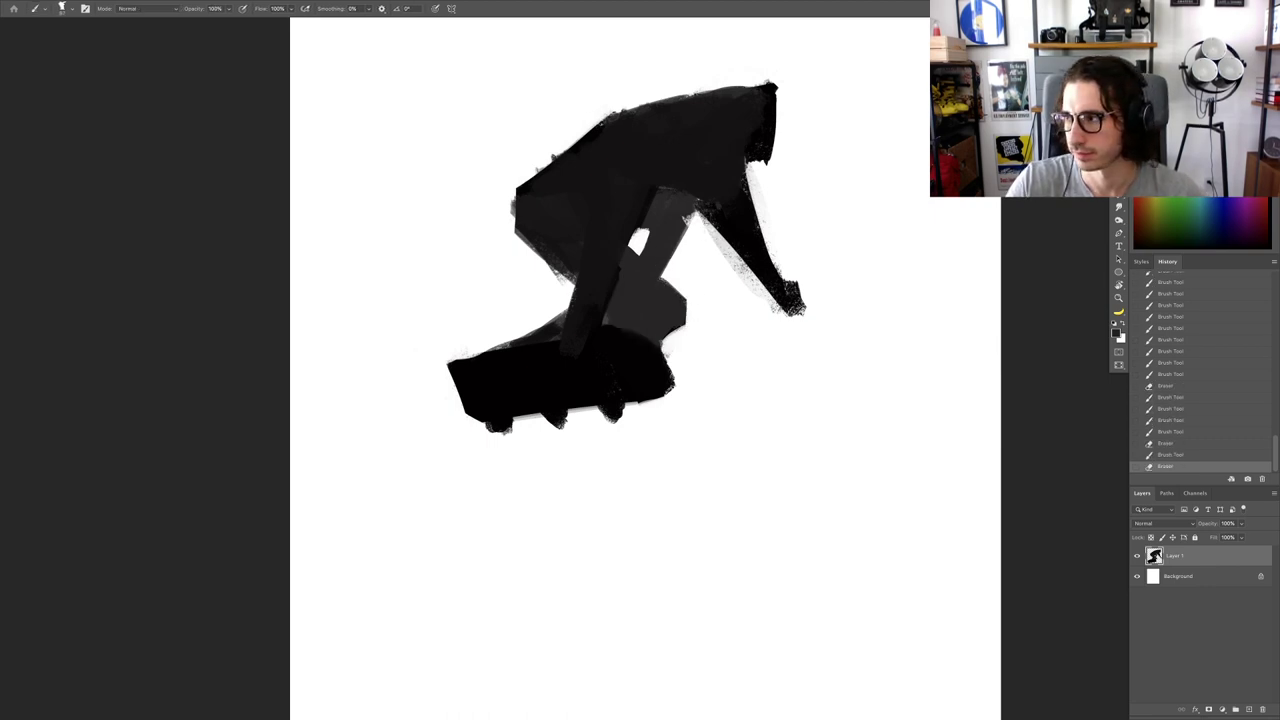
# Step: Widen the grey upper leg behind the supporting leg and smooth its edges around the white gap
pyautogui.moveTo(693, 200); pyautogui.dragTo(681, 228)
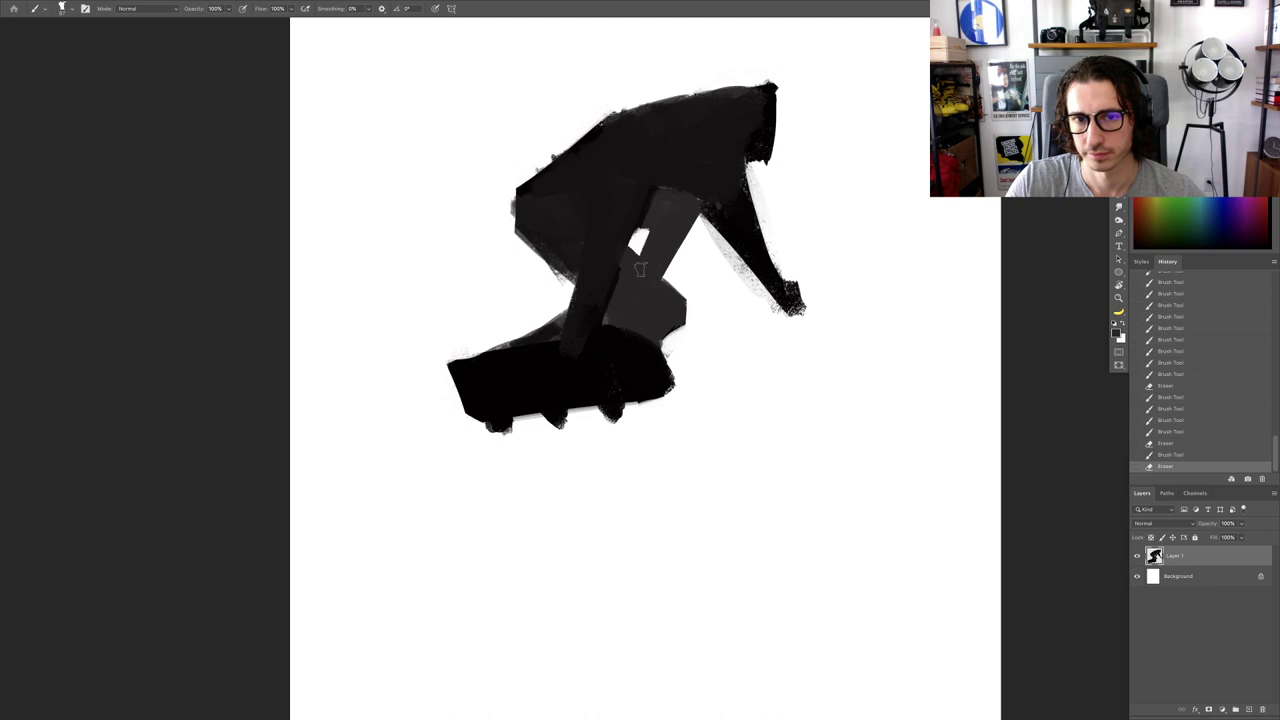
pyautogui.moveTo(640, 268); pyautogui.dragTo(660, 259)
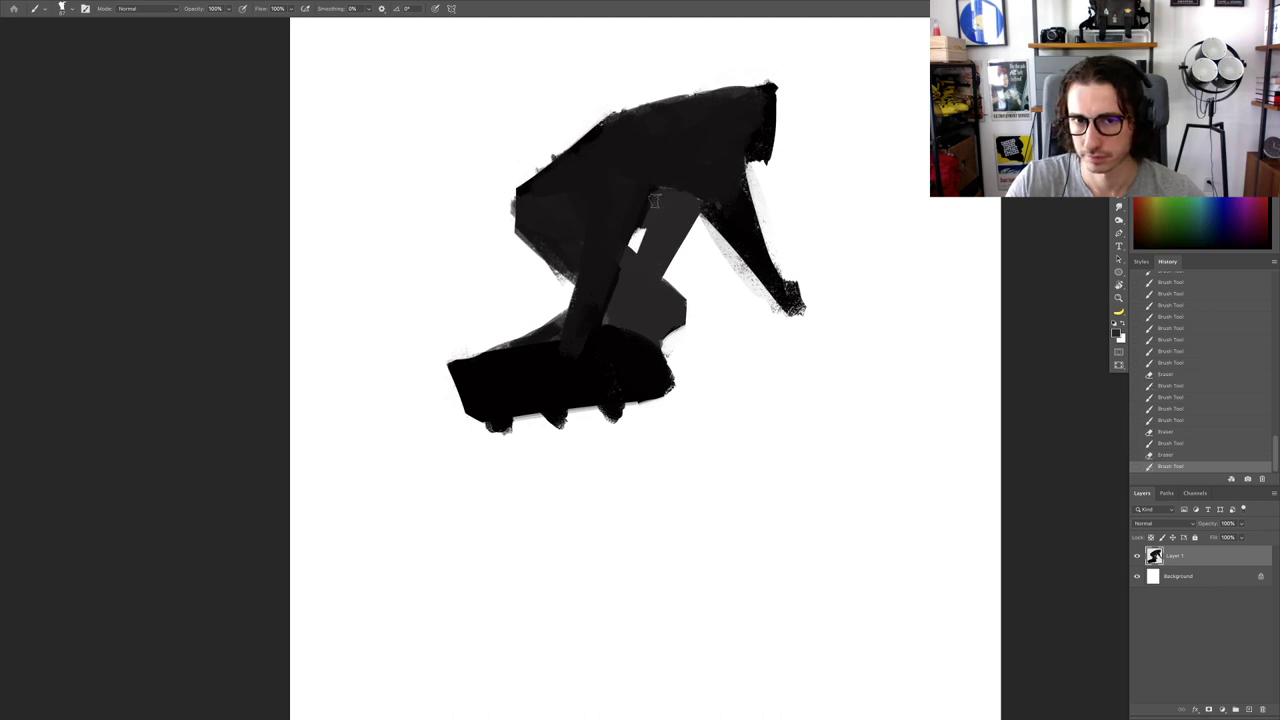
pyautogui.moveTo(654, 200); pyautogui.dragTo(670, 235)
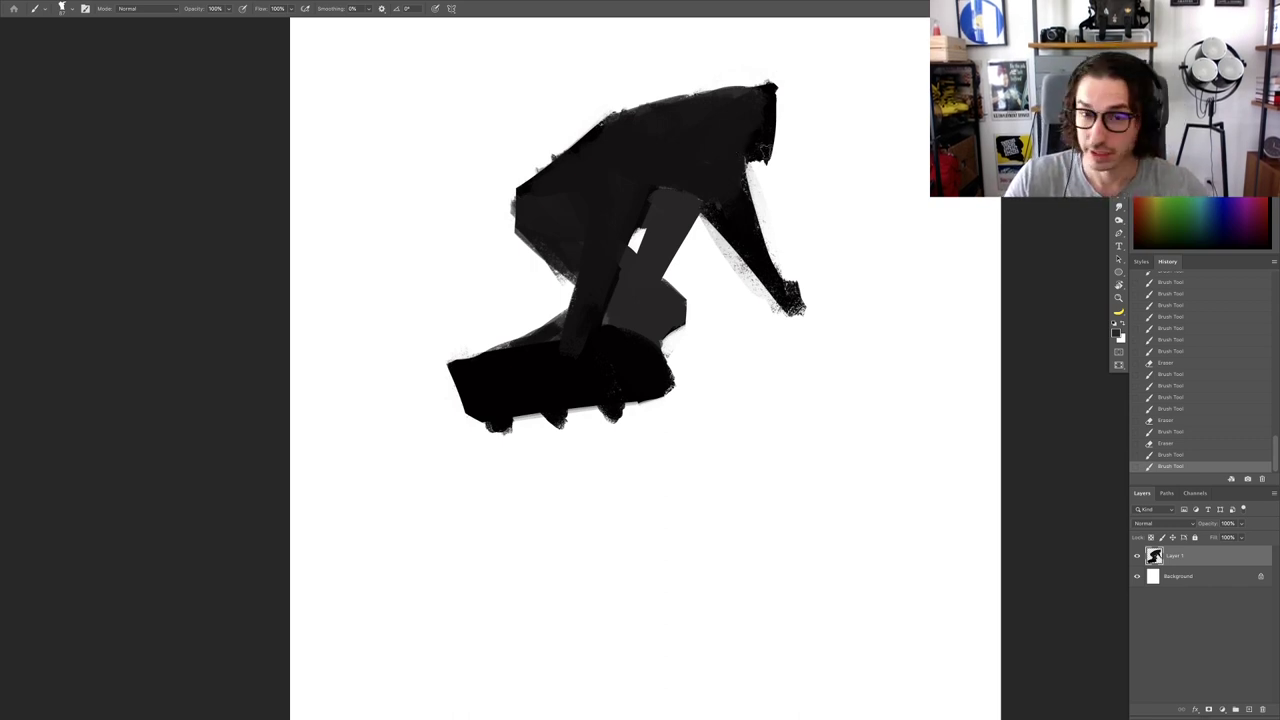
# Step: Extend the dark torso over the top of the grey leg, and erase a dip into the back behind the head
pyautogui.moveTo(683, 186); pyautogui.dragTo(639, 174)
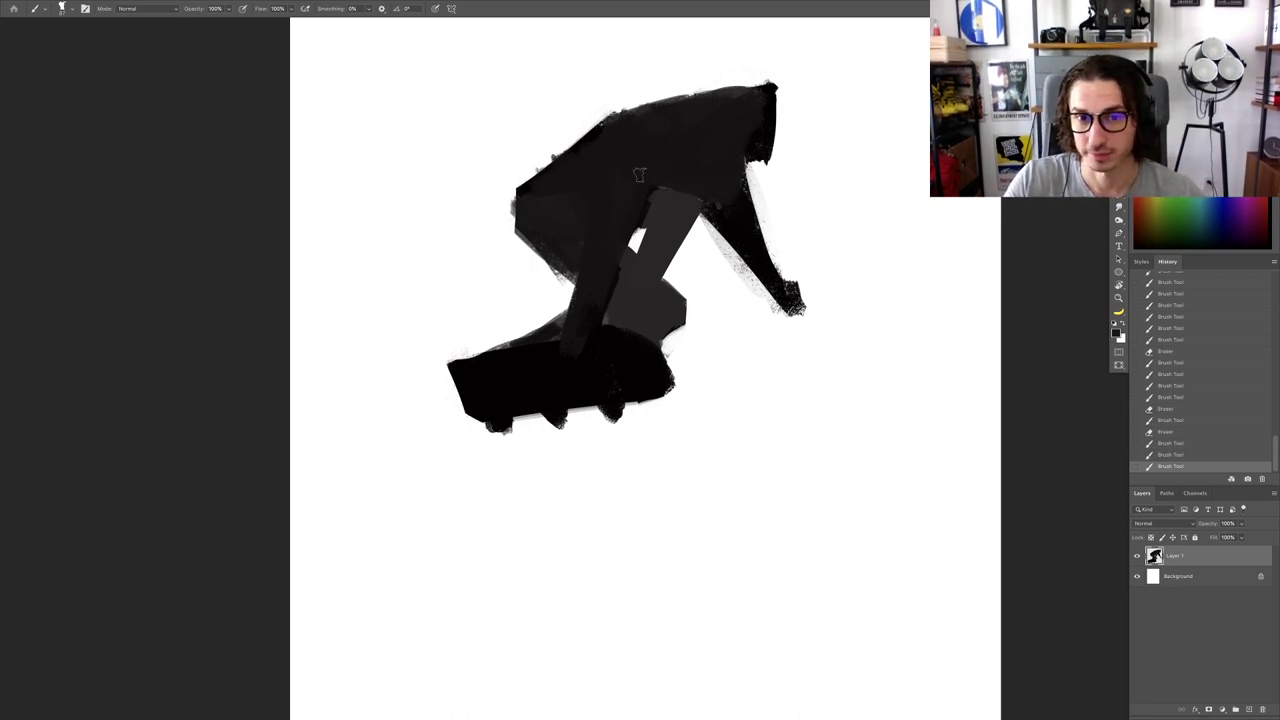
pyautogui.keyDown('alt'); pyautogui.click(670, 173); pyautogui.keyUp('alt')
pyautogui.moveTo(715, 184); pyautogui.dragTo(623, 180)
pyautogui.moveTo(625, 182); pyautogui.dragTo(709, 197)
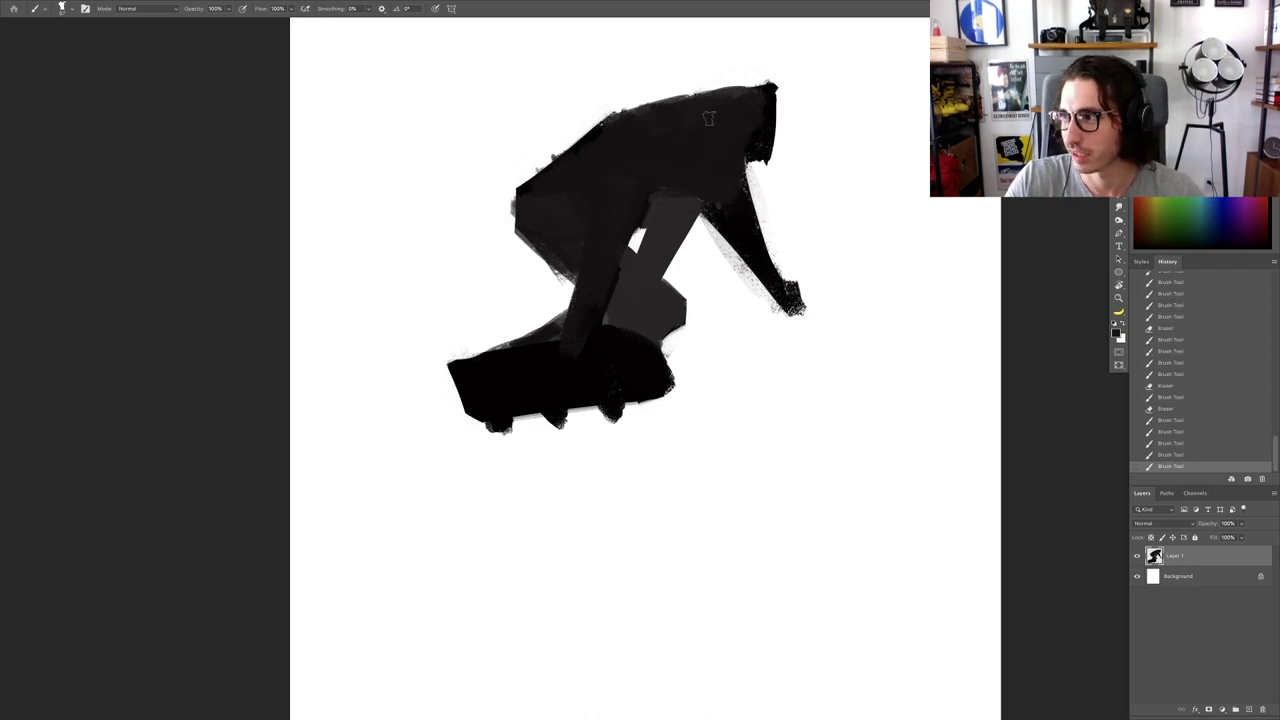
pyautogui.press('e')
pyautogui.moveTo(644, 88); pyautogui.dragTo(730, 89)
pyautogui.press('b')
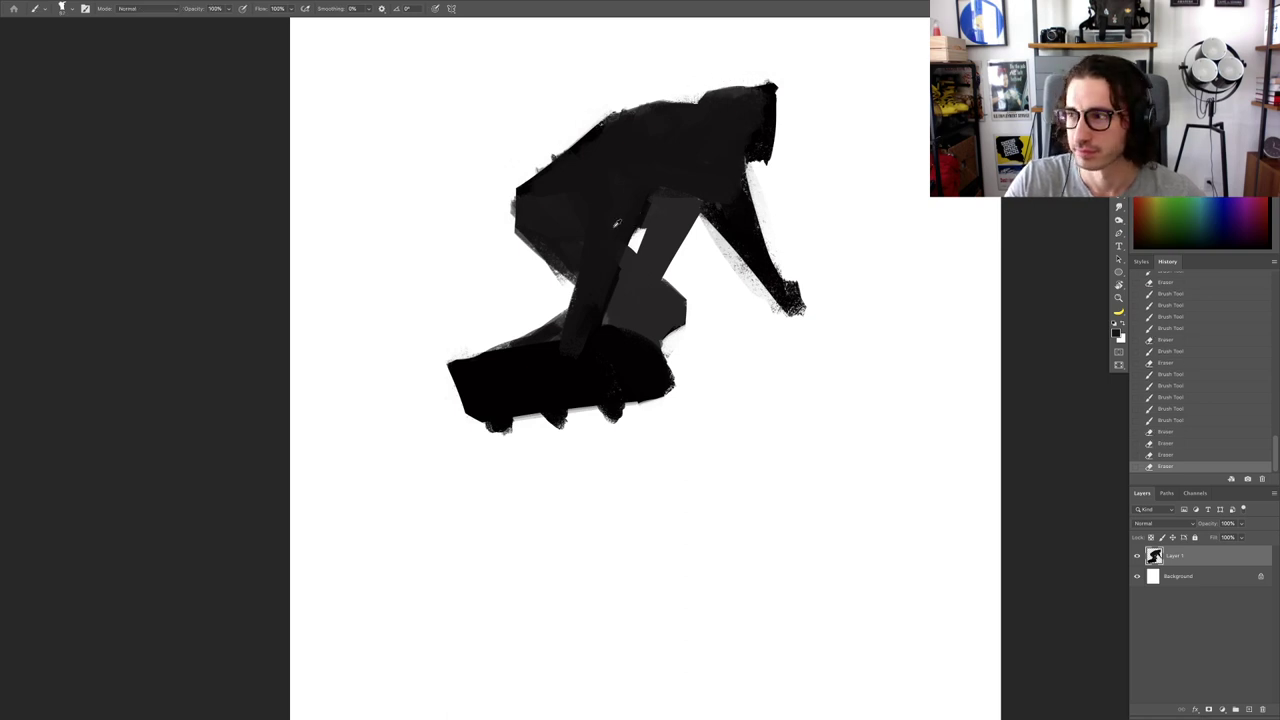
# Step: Repaint the supporting leg in its sampled dark tone, straightening its edge along the grey leg down to the slab
pyautogui.keyDown('alt'); pyautogui.click(615, 221); pyautogui.keyUp('alt')
pyautogui.moveTo(634, 205); pyautogui.dragTo(591, 290)
pyautogui.moveTo(640, 205); pyautogui.dragTo(598, 289)
pyautogui.moveTo(661, 168)
pyautogui.mouseDown()
pyautogui.moveTo(583, 338)
pyautogui.moveTo(624, 245)
pyautogui.moveTo(612, 320)
pyautogui.mouseUp()
pyautogui.moveTo(565, 362); pyautogui.dragTo(583, 352)
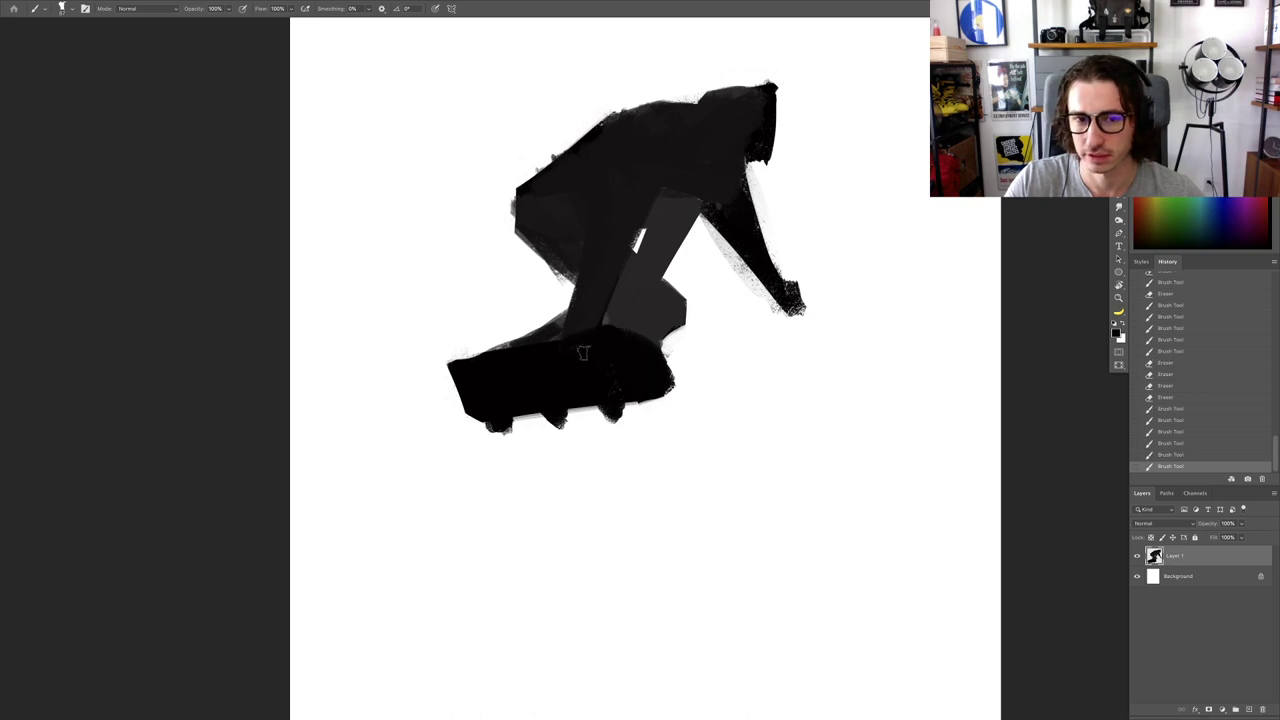
# Step: Smooth the rear thigh's lower edge with sampled grey, trim the hip's outer edge with the Eraser, and touch up the lower back
pyautogui.keyDown('alt'); pyautogui.click(560, 257); pyautogui.keyUp('alt')
pyautogui.moveTo(535, 247); pyautogui.dragTo(584, 287)
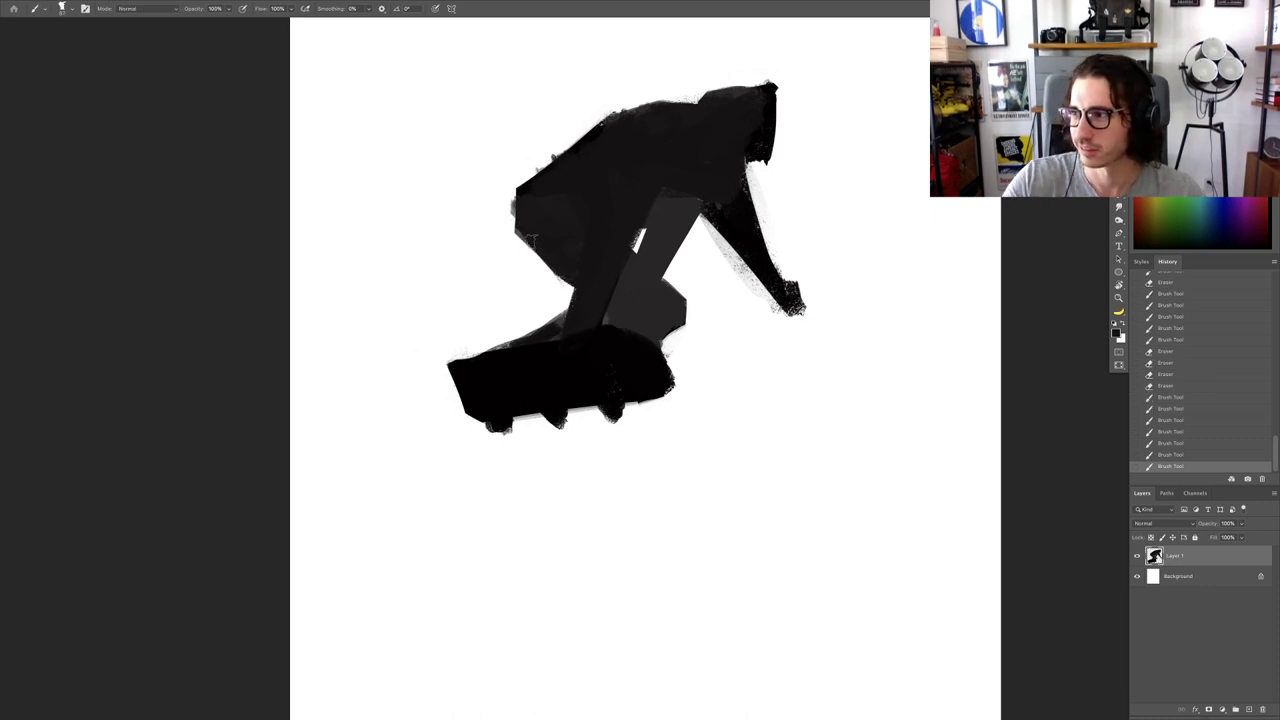
pyautogui.press('e')
pyautogui.moveTo(510, 200); pyautogui.dragTo(511, 239)
pyautogui.moveTo(510, 228); pyautogui.dragTo(516, 262)
pyautogui.press('b')
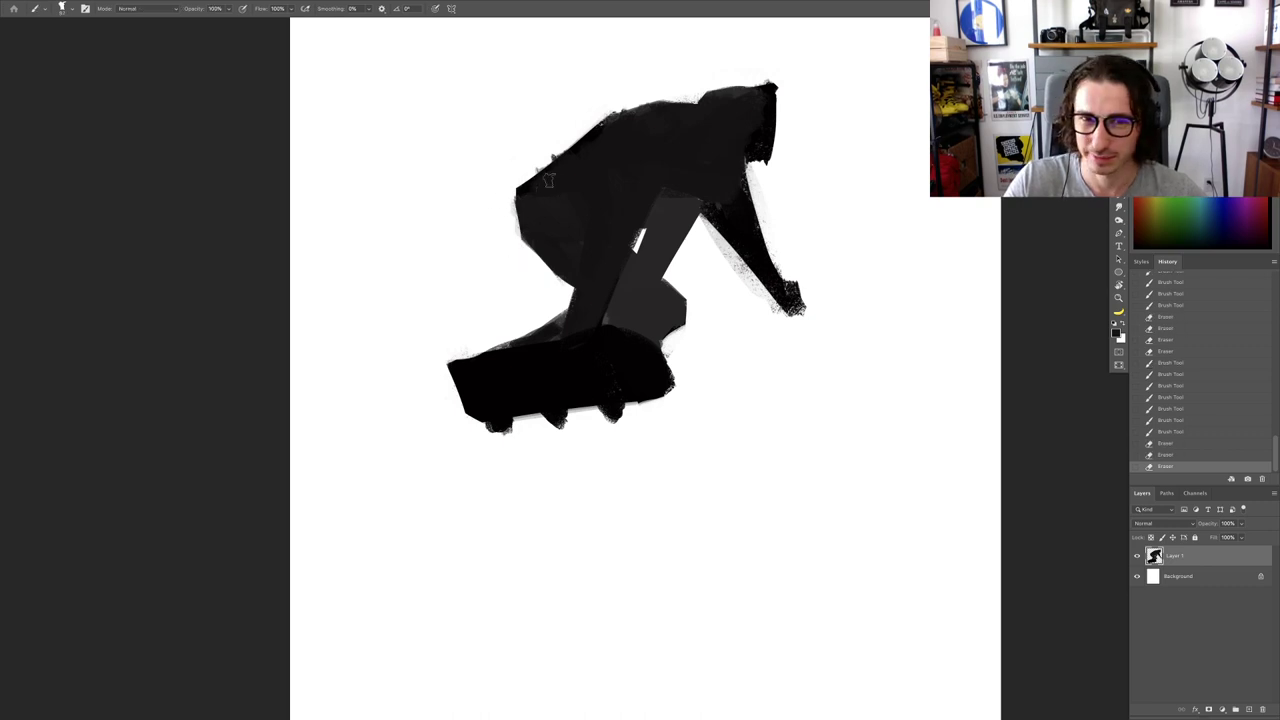
pyautogui.moveTo(528, 187); pyautogui.dragTo(588, 153)
pyautogui.scroll(-5, 583, 203)
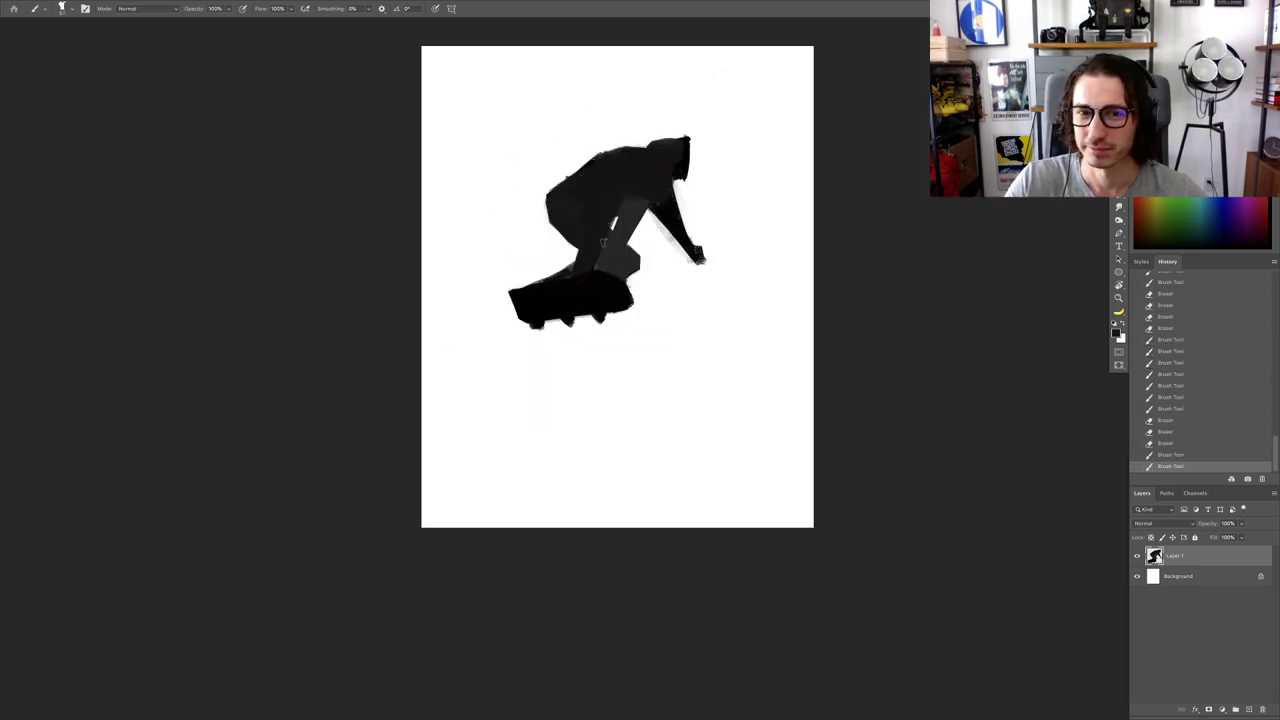
# Step: Paint black over the grey wedge between the slab's left part and the supporting leg, undoing the stray stroke on the leg
pyautogui.scroll(5, 603, 242)
pyautogui.press('r')
pyautogui.moveTo(597, 286); pyautogui.dragTo(533, 278)
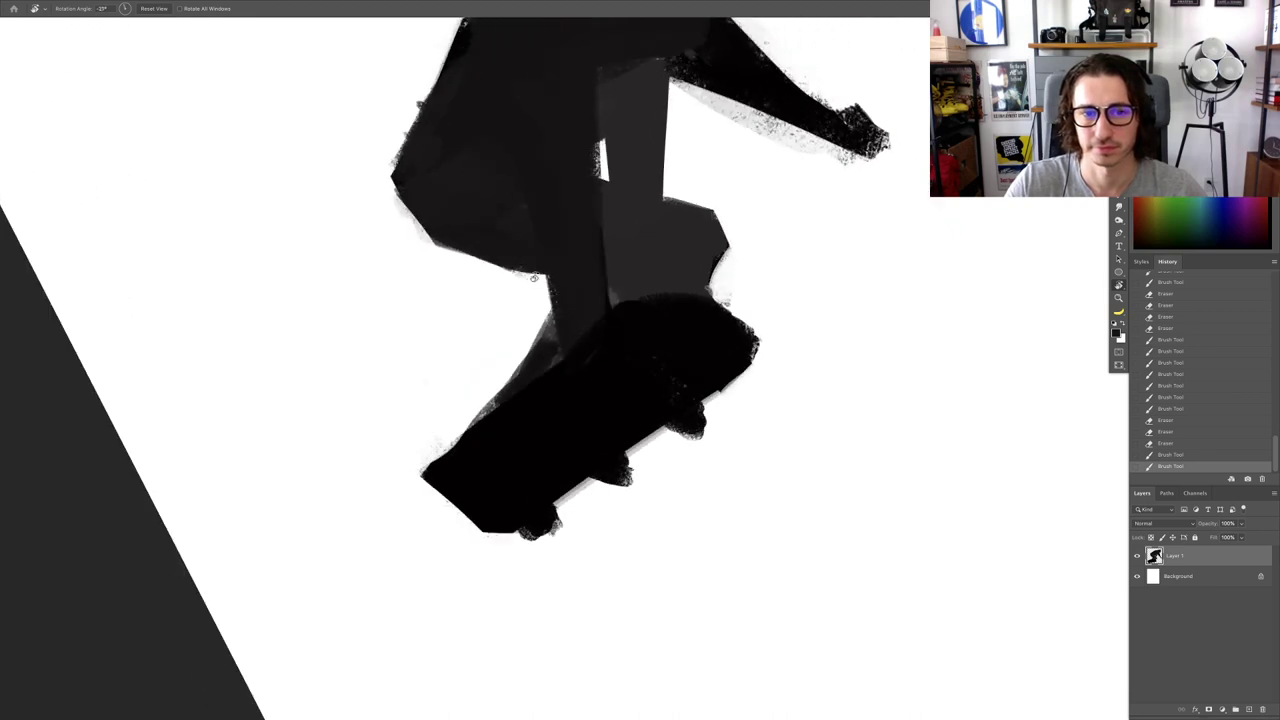
pyautogui.press('b')
pyautogui.moveTo(523, 409); pyautogui.dragTo(586, 335)
pyautogui.moveTo(615, 237)
pyautogui.mouseDown()
pyautogui.moveTo(553, 340)
pyautogui.moveTo(624, 274)
pyautogui.mouseUp()
pyautogui.hotkey('ctrl', 'z')
# Step: Trim the black foot's rear contour above the slab with the Eraser and touch up its edge with sampled colour
pyautogui.press('e')
pyautogui.moveTo(563, 313); pyautogui.dragTo(560, 319)
pyautogui.keyDown('ctrl'); pyautogui.keyDown('alt'); pyautogui.moveTo(551, 316); pyautogui.dragTo(551, 323); pyautogui.keyUp('alt'); pyautogui.keyUp('ctrl')
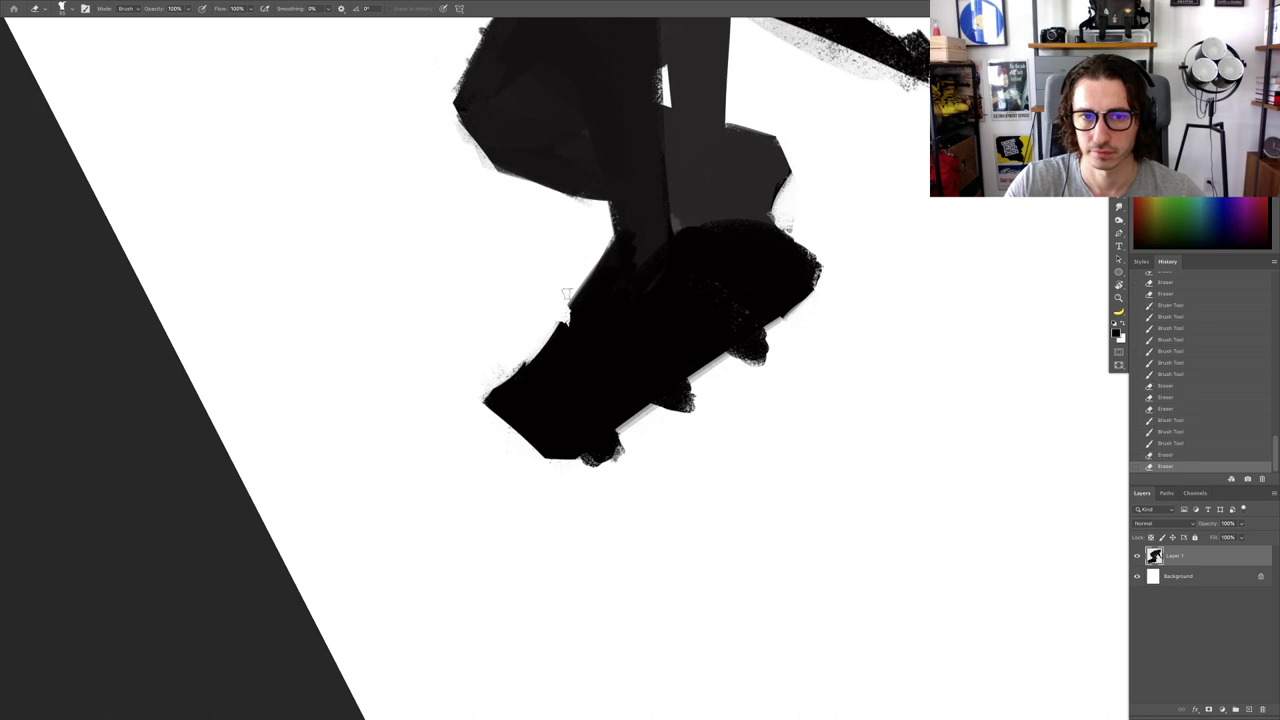
pyautogui.moveTo(584, 271)
pyautogui.mouseDown()
pyautogui.moveTo(561, 317)
pyautogui.moveTo(565, 307)
pyautogui.moveTo(573, 328)
pyautogui.mouseUp()
pyautogui.press('b')
pyautogui.keyDown('alt'); pyautogui.click(578, 318); pyautogui.keyUp('alt')
pyautogui.keyDown('super'); pyautogui.moveTo(565, 358); pyautogui.dragTo(520, 368); pyautogui.keyUp('super')
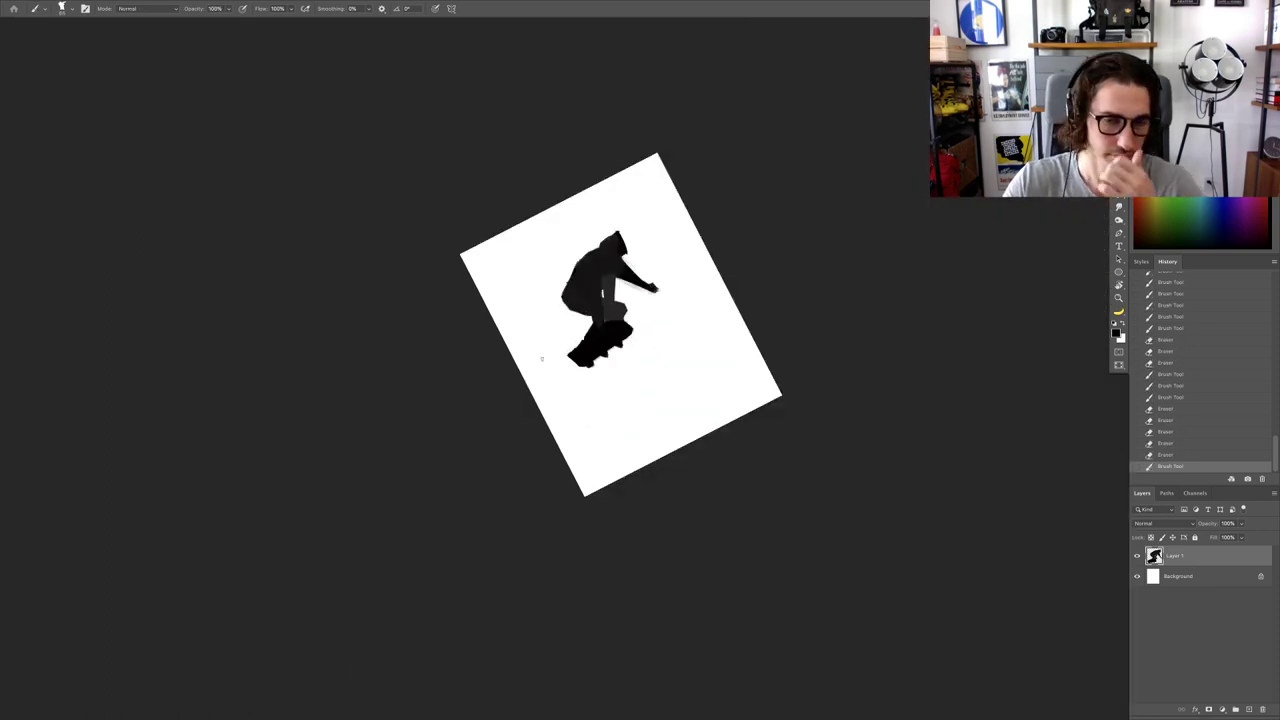
pyautogui.press('Escape')
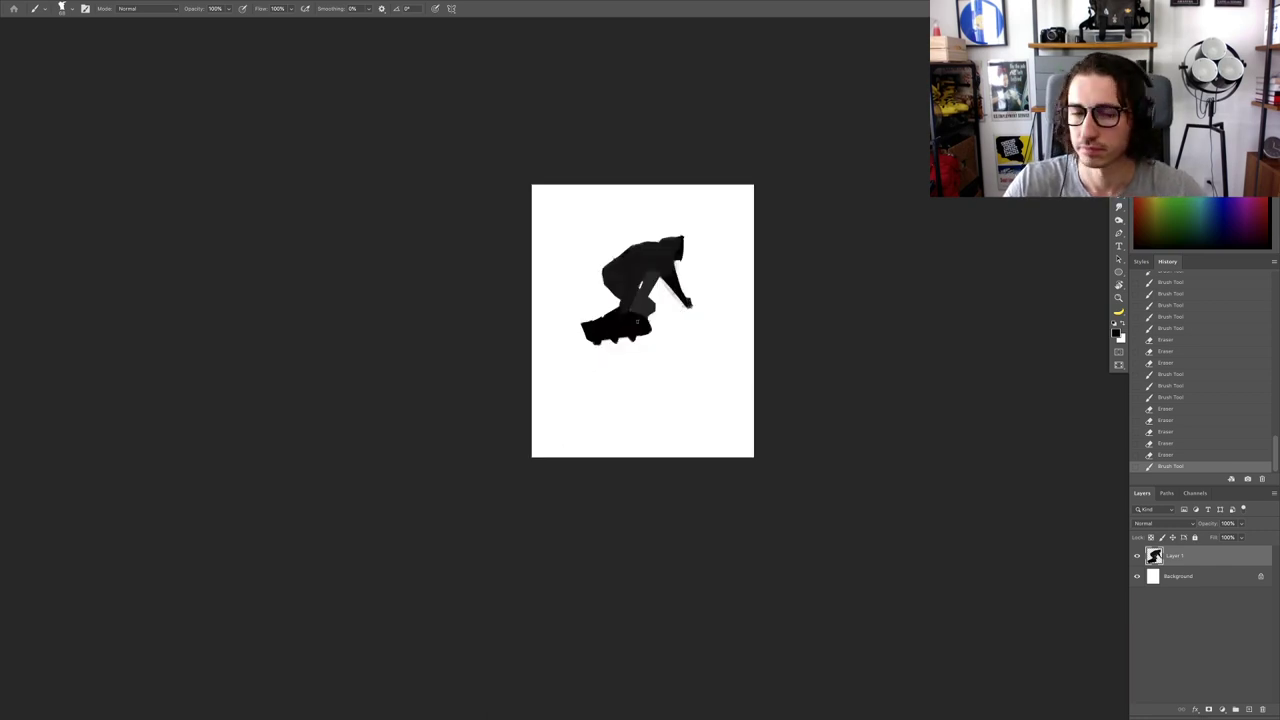
pyautogui.hotkey('ctrl', '0')
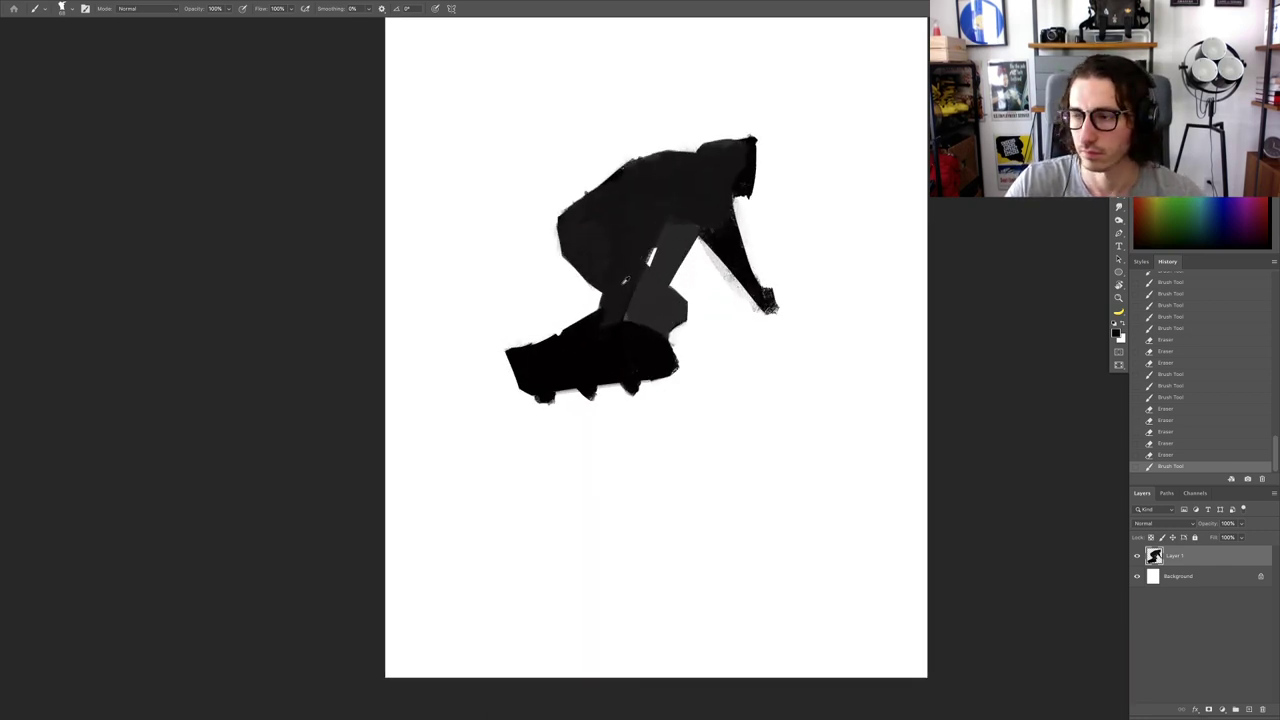
# Step: Paint a dark arm running diagonally from the torso to the slab over the grey leg, and clean up the white gap beside it
pyautogui.keyDown('alt'); pyautogui.click(646, 235); pyautogui.keyUp('alt')
pyautogui.keyDown('ctrl'); pyautogui.keyDown('alt'); pyautogui.moveTo(654, 231); pyautogui.dragTo(632, 328); pyautogui.keyUp('alt'); pyautogui.keyUp('ctrl')
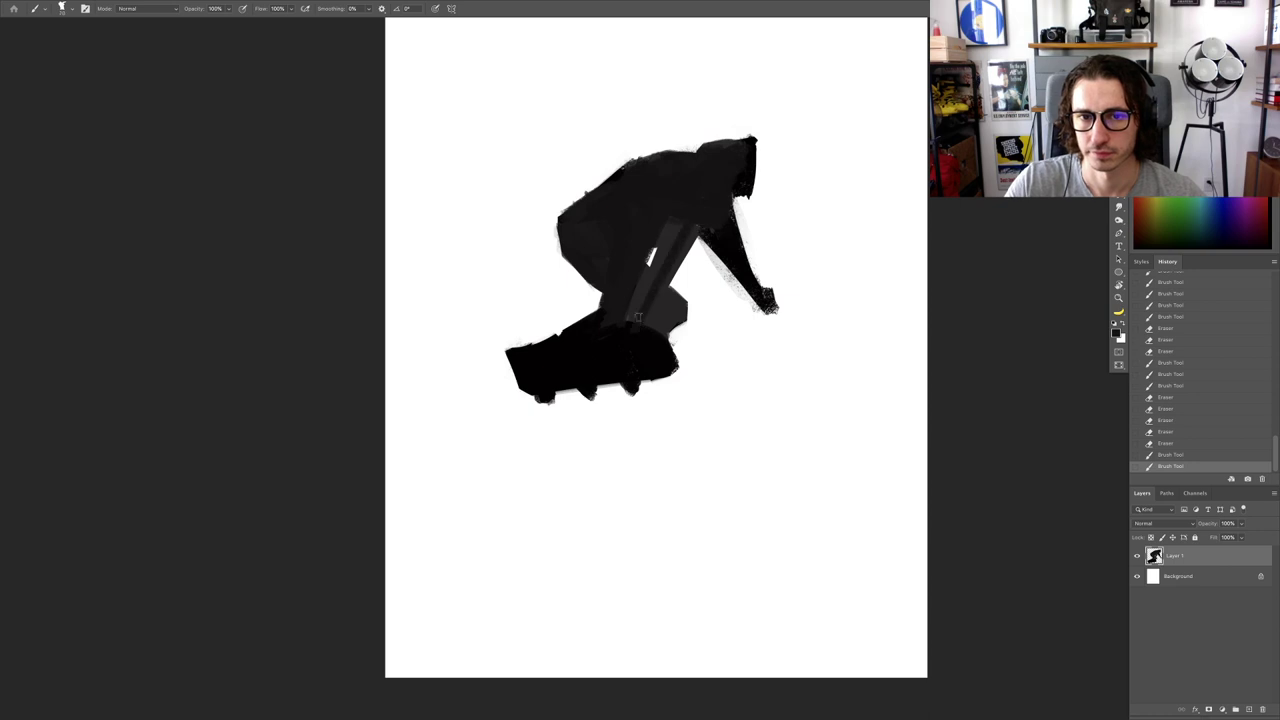
pyautogui.keyDown('ctrl'); pyautogui.keyDown('alt'); pyautogui.moveTo(661, 270); pyautogui.dragTo(657, 270); pyautogui.keyUp('alt'); pyautogui.keyUp('ctrl')
pyautogui.moveTo(637, 322); pyautogui.dragTo(702, 238)
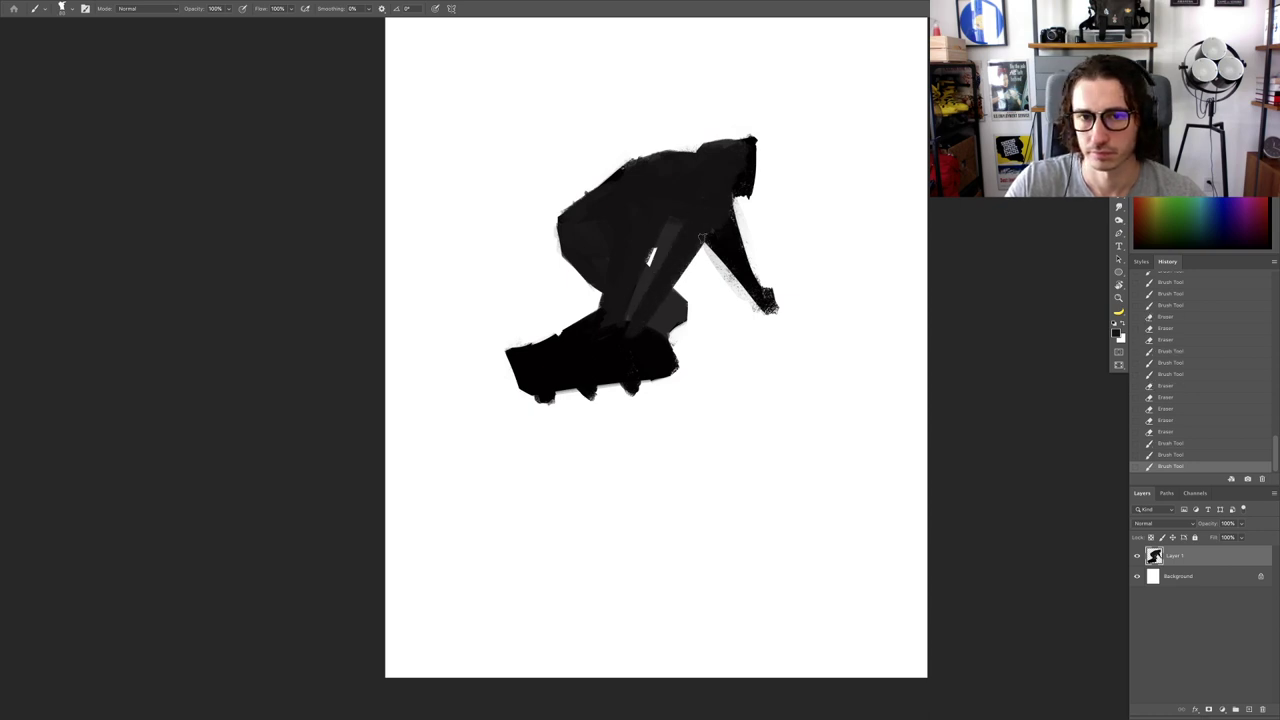
pyautogui.press('e')
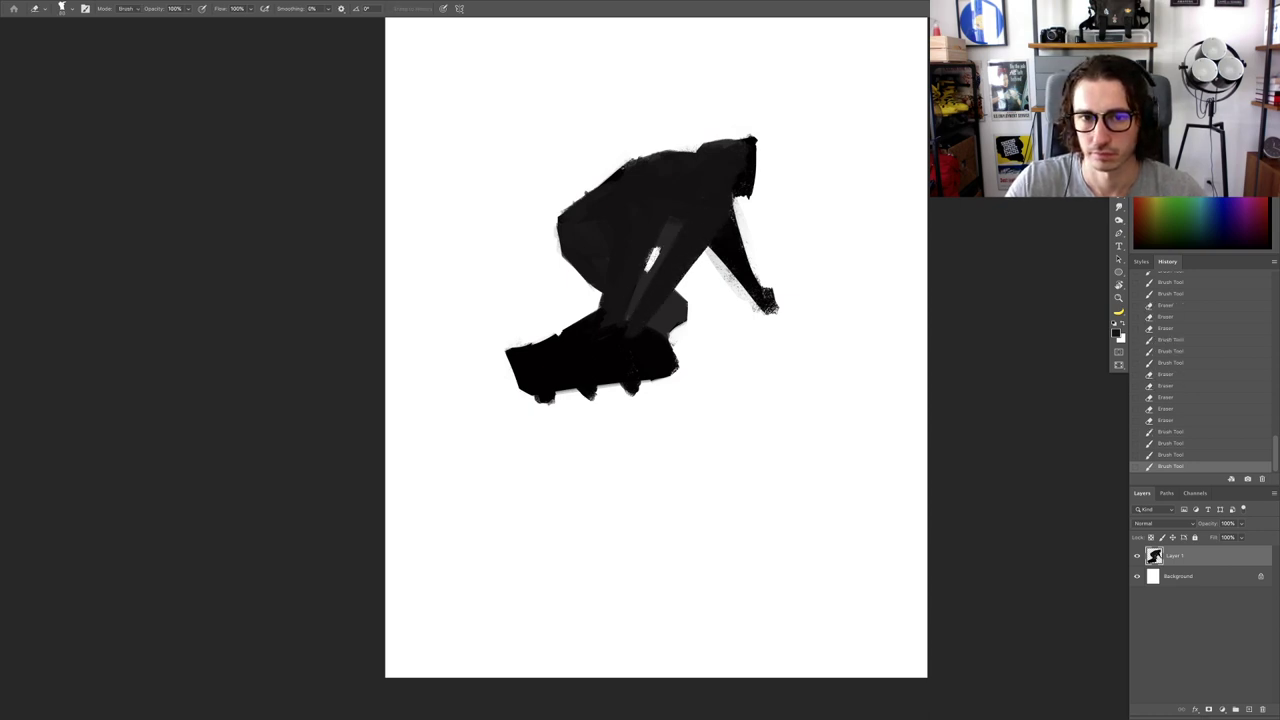
pyautogui.press('b')
pyautogui.moveTo(660, 258)
pyautogui.mouseDown()
pyautogui.moveTo(664, 270)
pyautogui.moveTo(650, 268)
pyautogui.moveTo(676, 237)
pyautogui.mouseUp()
# Step: Reshape the outstretched arm's hand into a blocky form using the brush and sampled black
pyautogui.scroll(2, 650, 268)
pyautogui.moveTo(753, 235)
pyautogui.mouseDown()
pyautogui.moveTo(698, 242)
pyautogui.moveTo(828, 272)
pyautogui.moveTo(784, 258)
pyautogui.moveTo(790, 284)
pyautogui.mouseUp()
pyautogui.press('e')
pyautogui.press('b')
pyautogui.keyDown('alt'); pyautogui.click(770, 268); pyautogui.keyUp('alt')
pyautogui.moveTo(786, 272); pyautogui.dragTo(715, 300)
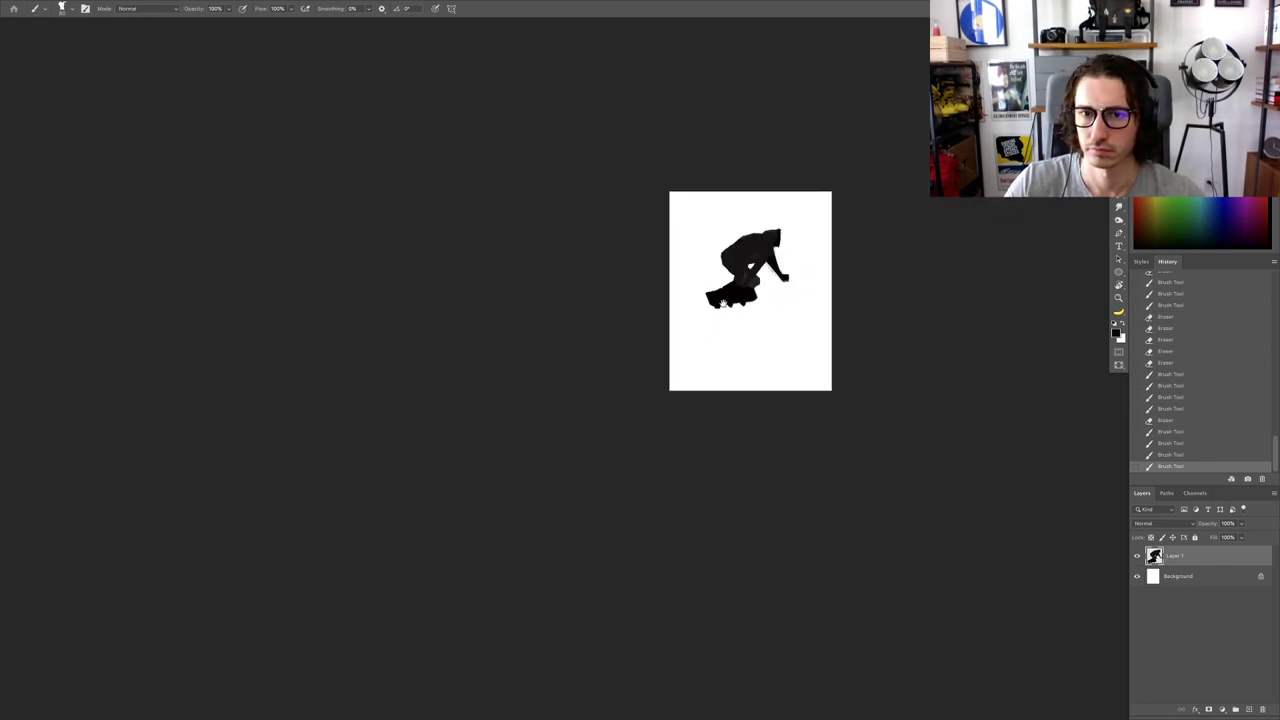
# Step: Move the figure layer slightly higher on the canvas
pyautogui.moveTo(793, 315); pyautogui.dragTo(824, 328)
pyautogui.moveTo(756, 317); pyautogui.dragTo(726, 347)
pyautogui.press('v')
pyautogui.moveTo(677, 261); pyautogui.dragTo(676, 270)
# Step: Trim the head's front and top edges with the Eraser and paint a small tuft sticking up behind the head
pyautogui.press('e')
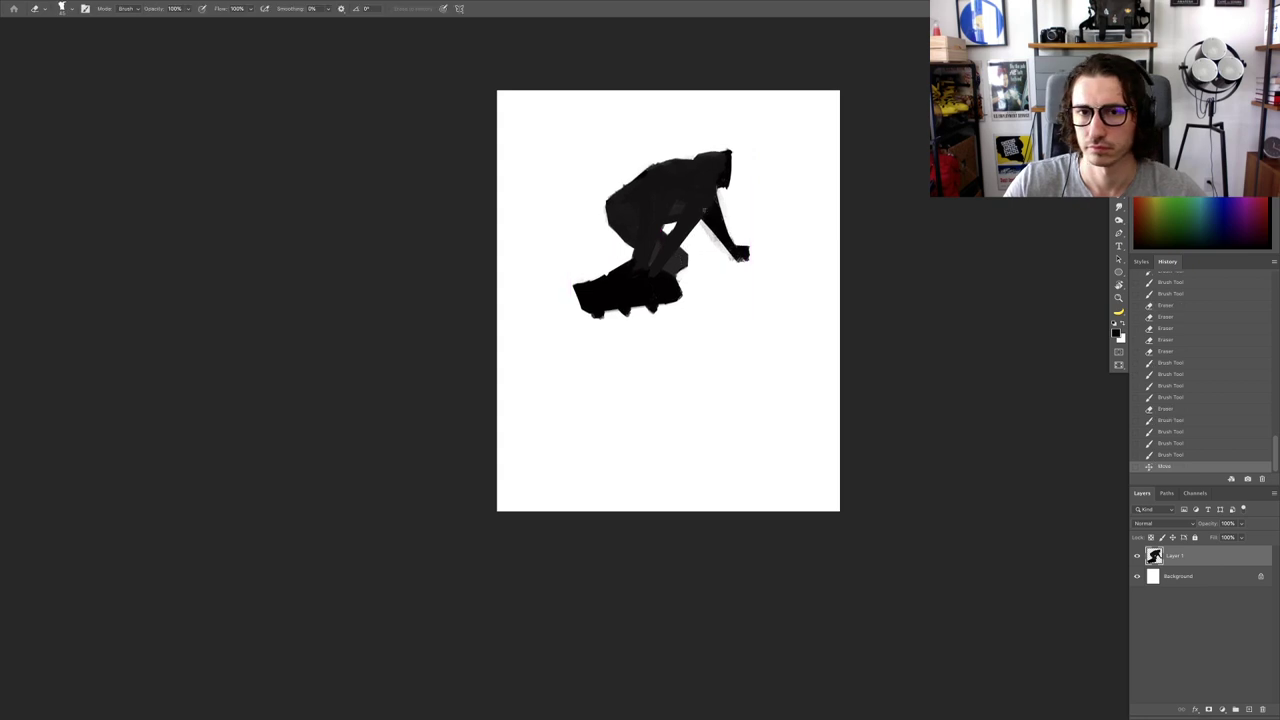
pyautogui.scroll(4, 730, 150)
pyautogui.moveTo(741, 167); pyautogui.dragTo(745, 170)
pyautogui.moveTo(731, 163)
pyautogui.mouseDown()
pyautogui.moveTo(755, 163)
pyautogui.moveTo(733, 174)
pyautogui.mouseUp()
pyautogui.press('b')
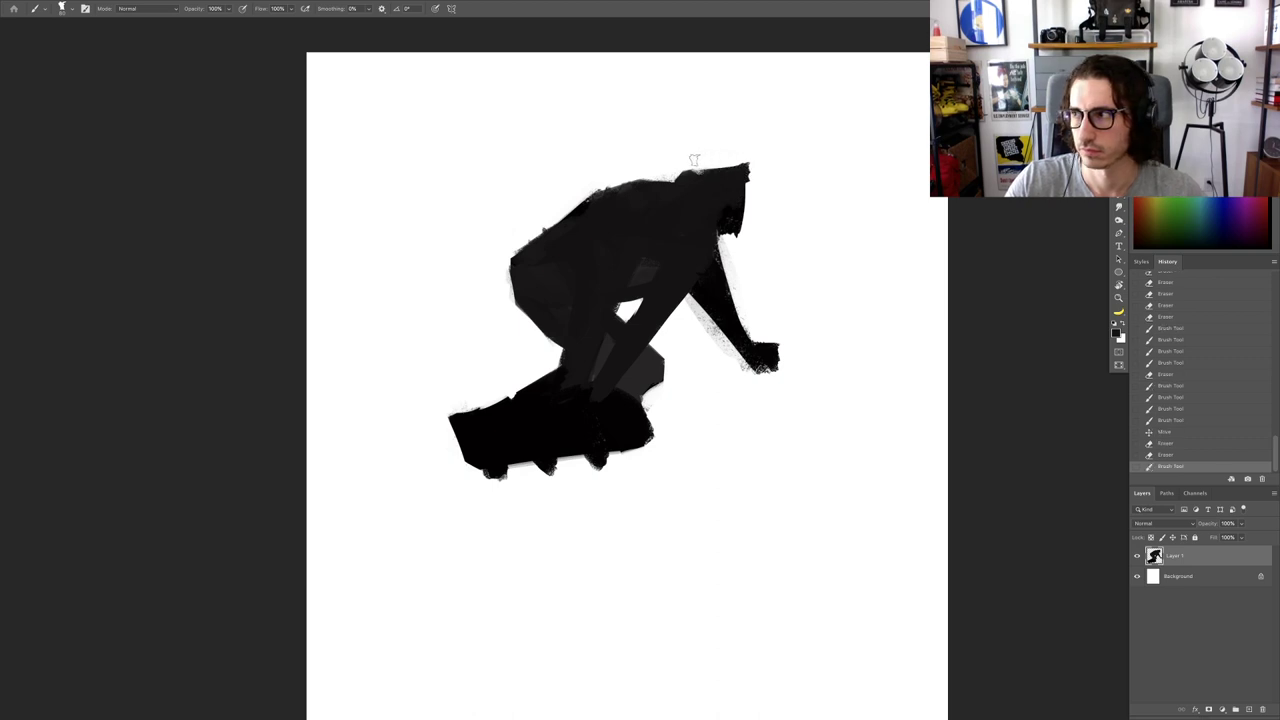
pyautogui.moveTo(690, 164)
pyautogui.mouseDown()
pyautogui.moveTo(676, 166)
pyautogui.moveTo(709, 144)
pyautogui.moveTo(700, 191)
pyautogui.moveTo(745, 225)
pyautogui.mouseUp()
pyautogui.press('e')
pyautogui.press('b')
pyautogui.press('e')
pyautogui.press('b')
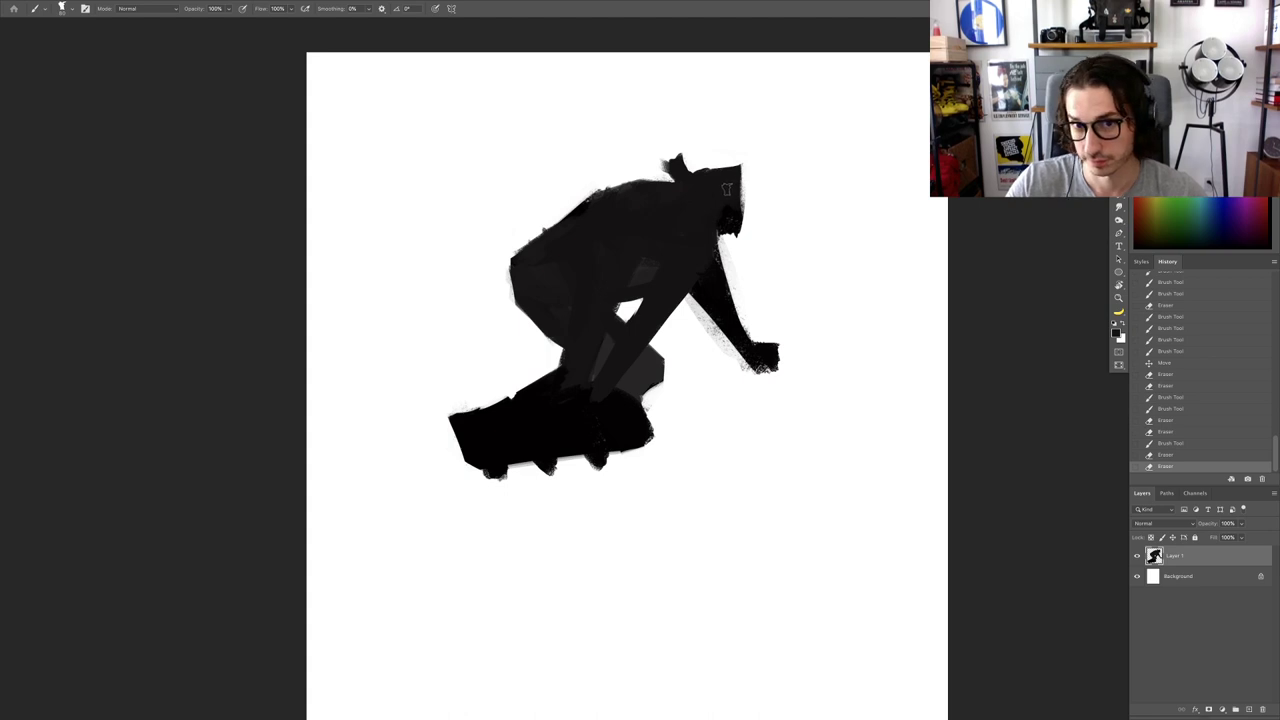
# Step: Reshape the face with a protruding forehead and tapered chin, and refine the contour between head and tuft with the Eraser
pyautogui.moveTo(747, 174); pyautogui.dragTo(726, 238)
pyautogui.press('e')
pyautogui.press('b')
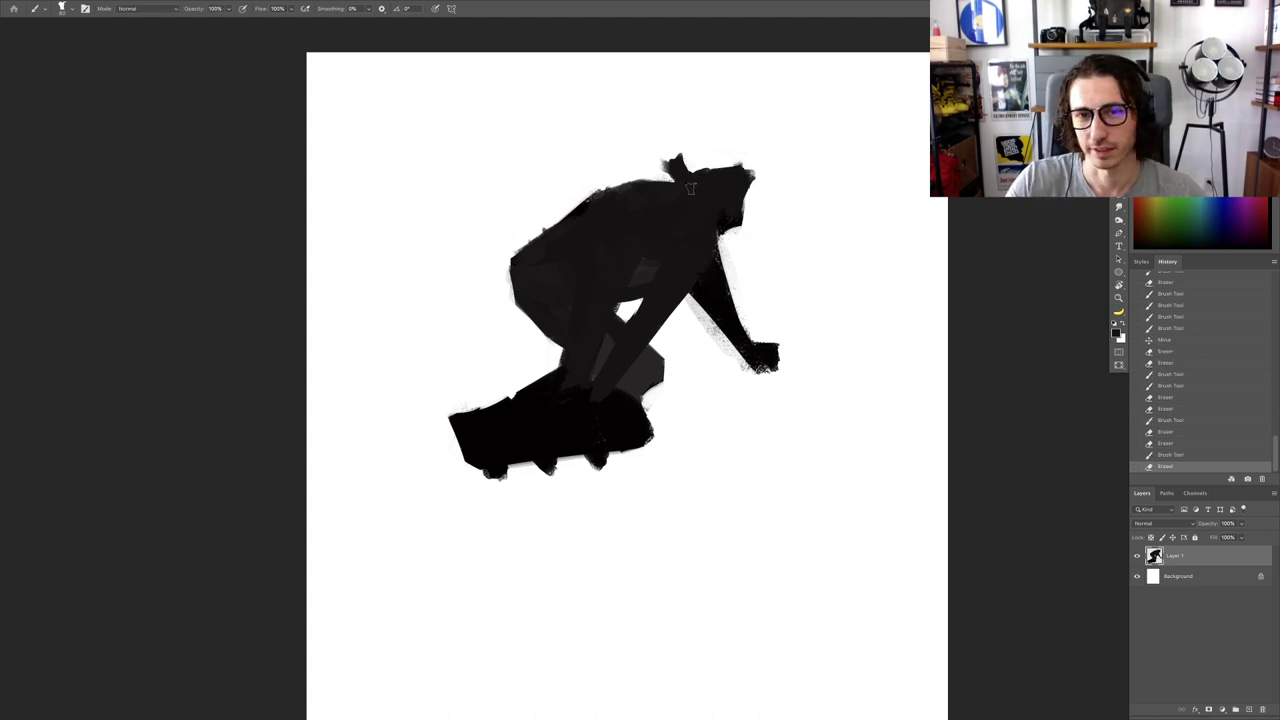
pyautogui.press('e')
pyautogui.moveTo(715, 186)
pyautogui.mouseDown()
pyautogui.moveTo(752, 170)
pyautogui.moveTo(729, 154)
pyautogui.mouseUp()
pyautogui.scroll(-5, 728, 170)
pyautogui.scroll(5, 728, 230)
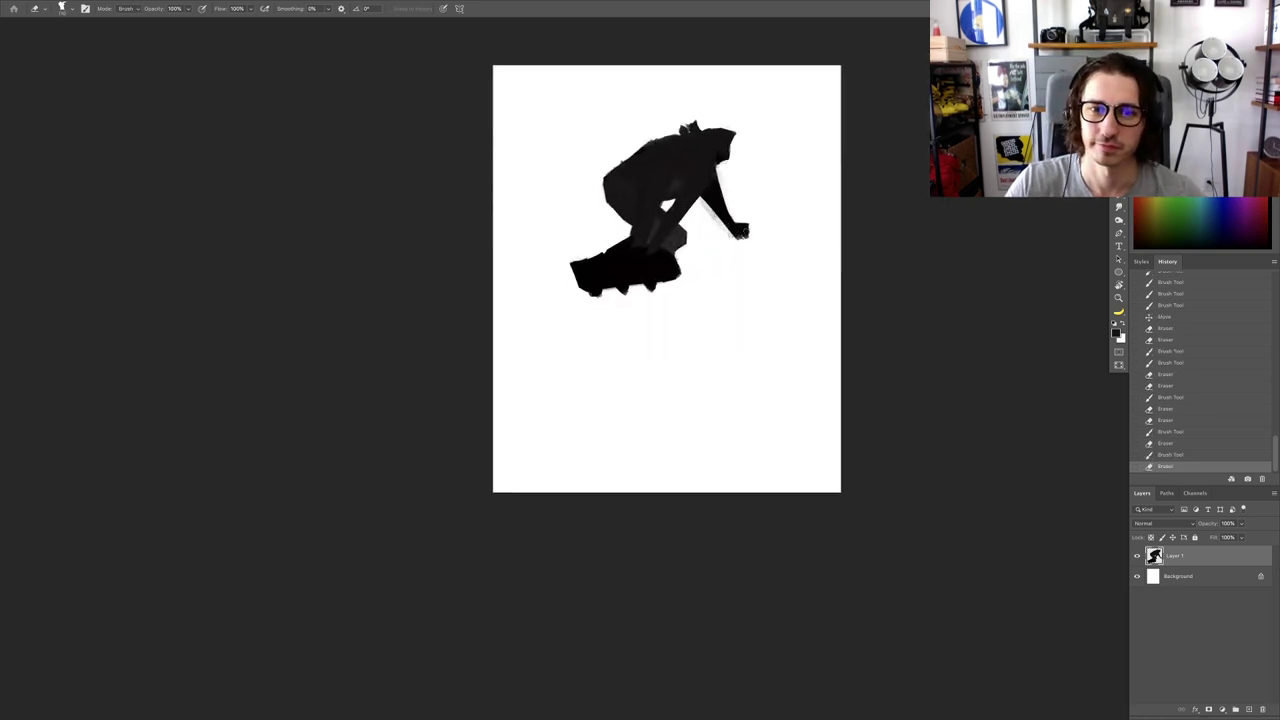
pyautogui.press('b')
pyautogui.scroll(-3, 643, 293)
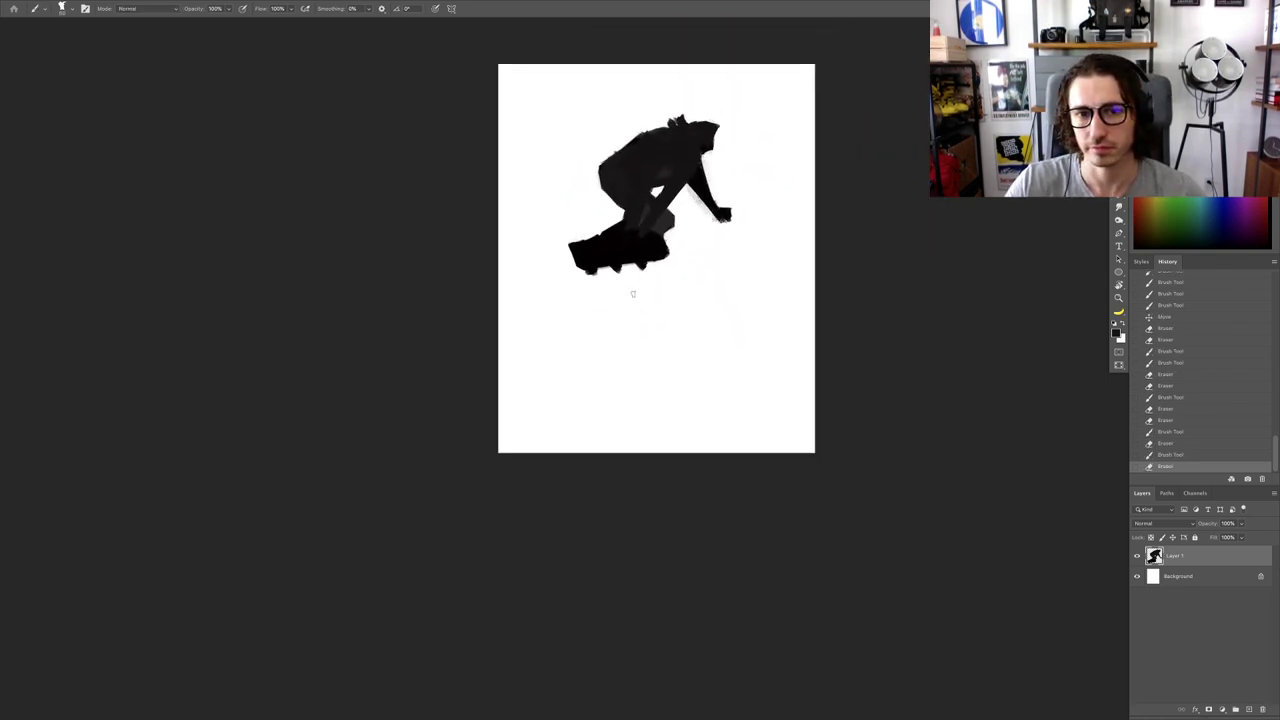
# Step: Add a new layer directly above the Background layer, beneath the figure
pyautogui.click(1218, 580)
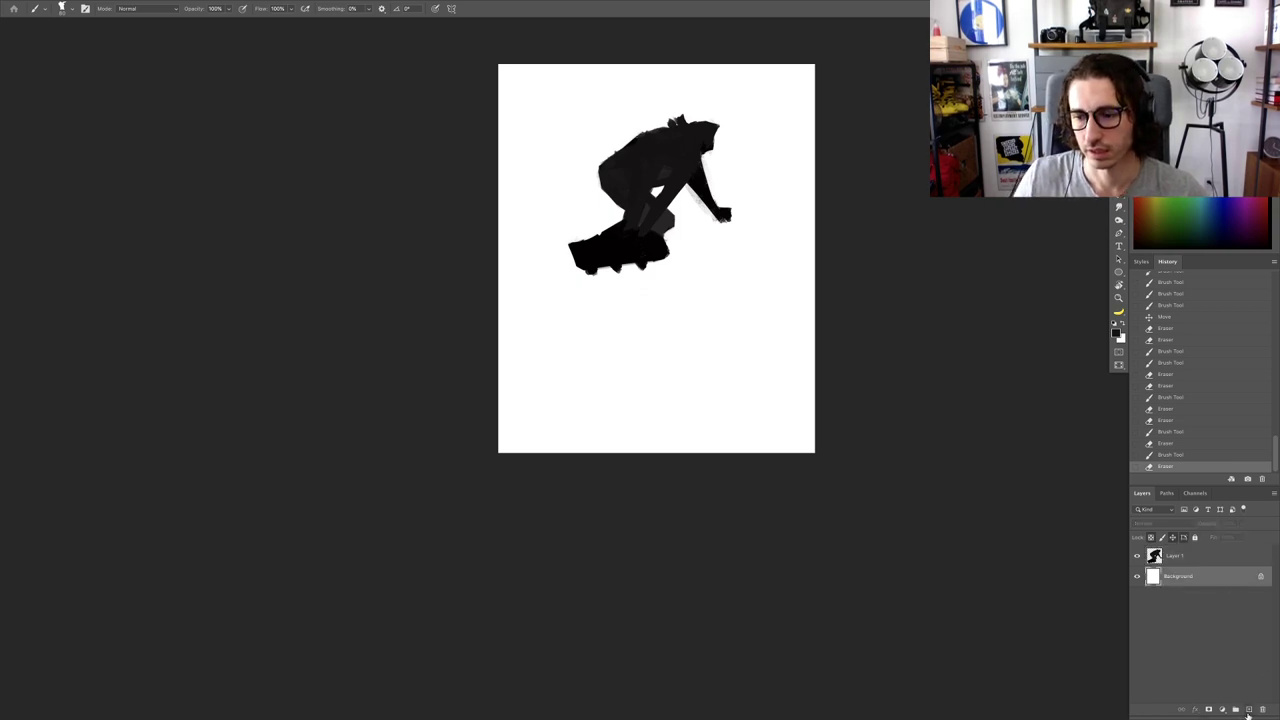
pyautogui.click(1248, 711)
pyautogui.press('r')
pyautogui.moveTo(810, 302); pyautogui.dragTo(742, 225)
pyautogui.moveTo(636, 357); pyautogui.dragTo(643, 363)
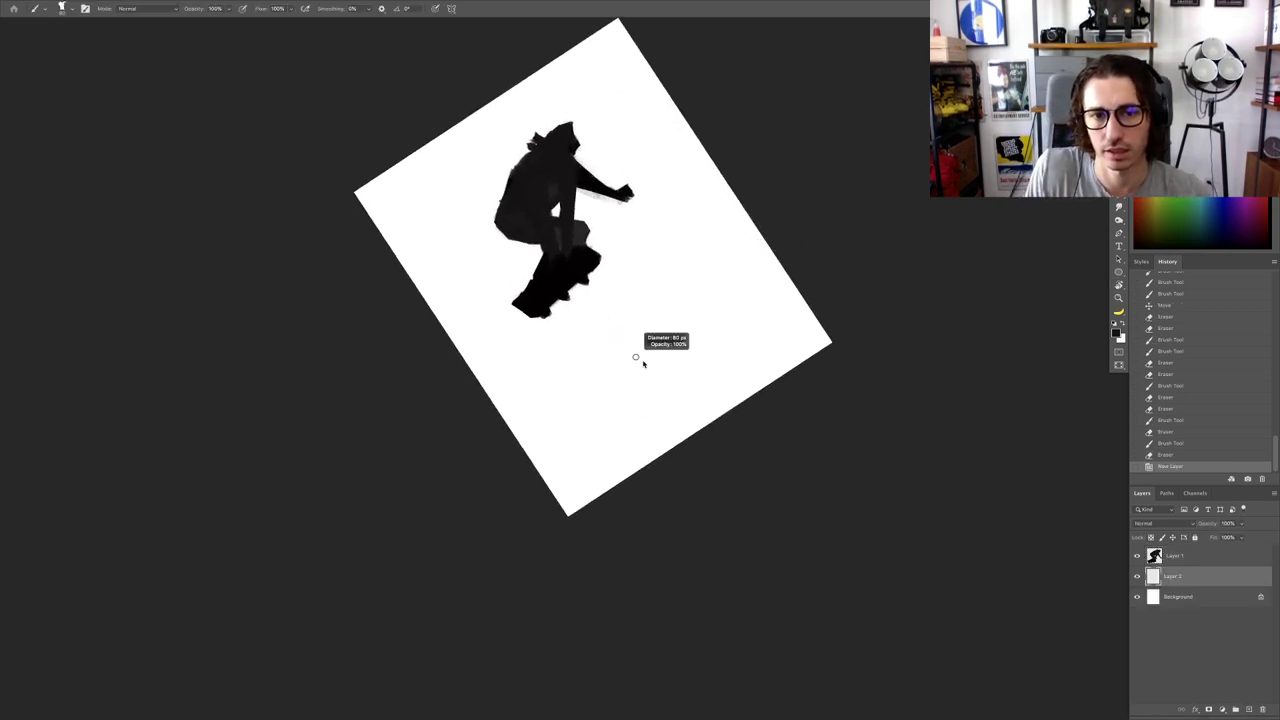
pyautogui.keyDown('alt'); pyautogui.click(542, 278); pyautogui.keyUp('alt')
pyautogui.moveTo(486, 422)
pyautogui.mouseDown()
pyautogui.moveTo(474, 427)
pyautogui.moveTo(500, 408)
pyautogui.mouseUp()
pyautogui.press('Escape')
pyautogui.hotkey('ctrl', 'z')
# Step: Paint light grey hills across the canvas behind the slab, sloping down from the left, and erase them to a straight lower edge
pyautogui.moveTo(506, 321)
pyautogui.mouseDown()
pyautogui.moveTo(810, 308)
pyautogui.moveTo(520, 345)
pyautogui.moveTo(853, 342)
pyautogui.mouseUp()
pyautogui.hotkey('ctrl', 'z')
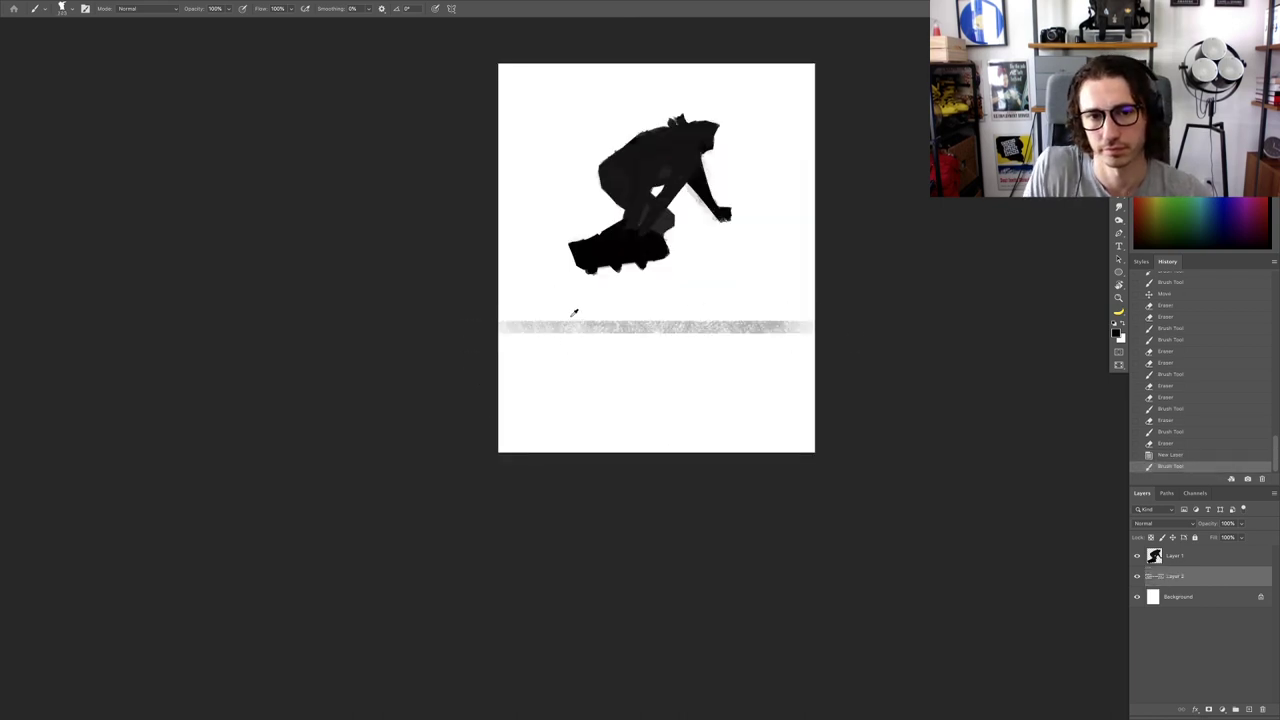
pyautogui.moveTo(547, 300); pyautogui.dragTo(558, 300)
pyautogui.moveTo(511, 256)
pyautogui.mouseDown()
pyautogui.moveTo(538, 285)
pyautogui.moveTo(612, 288)
pyautogui.moveTo(485, 281)
pyautogui.moveTo(822, 298)
pyautogui.moveTo(520, 315)
pyautogui.moveTo(545, 336)
pyautogui.mouseUp()
pyautogui.keyDown('alt'); pyautogui.click(600, 326); pyautogui.keyUp('alt')
pyautogui.press('e')
pyautogui.moveTo(803, 344); pyautogui.dragTo(391, 386)
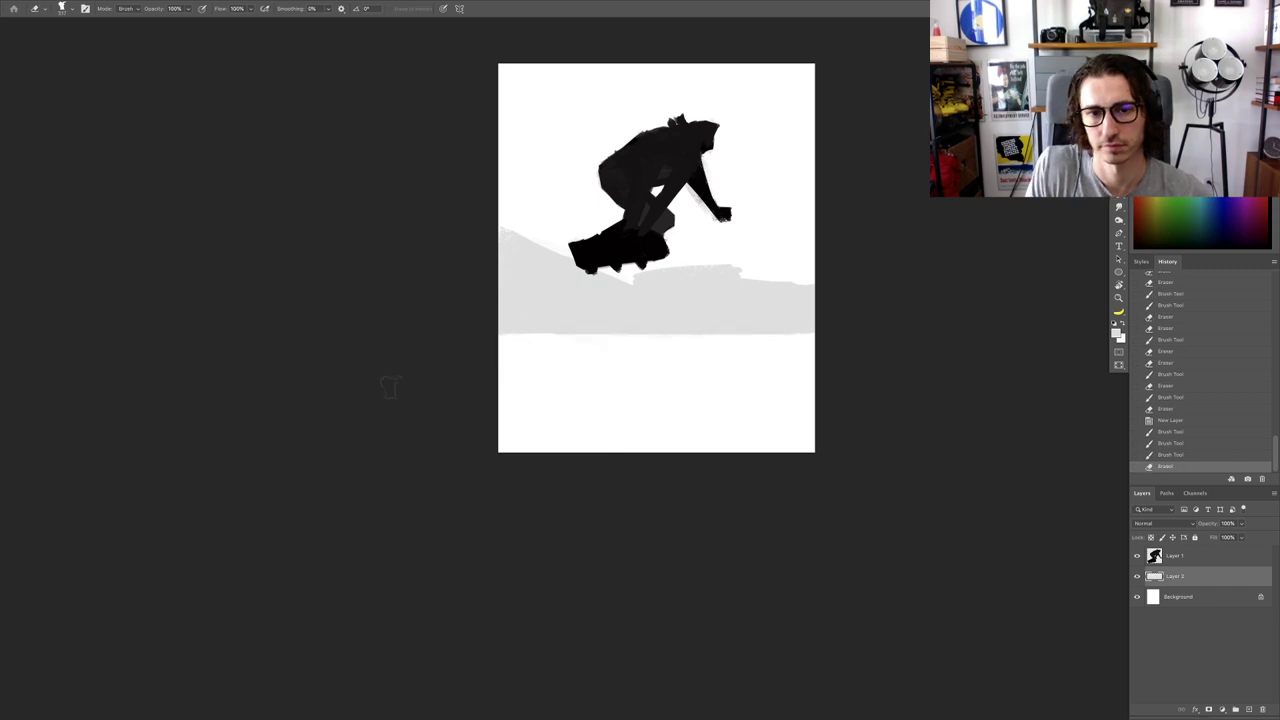
# Step: Cover the white area below the hills with broad, streaky strokes of a lighter grey
pyautogui.keyDown('alt'); pyautogui.click(623, 391); pyautogui.keyUp('alt')
pyautogui.keyDown('alt'); pyautogui.click(626, 375); pyautogui.keyUp('alt')
pyautogui.keyDown('super'); pyautogui.click(653, 345); pyautogui.keyUp('super')
pyautogui.press('b')
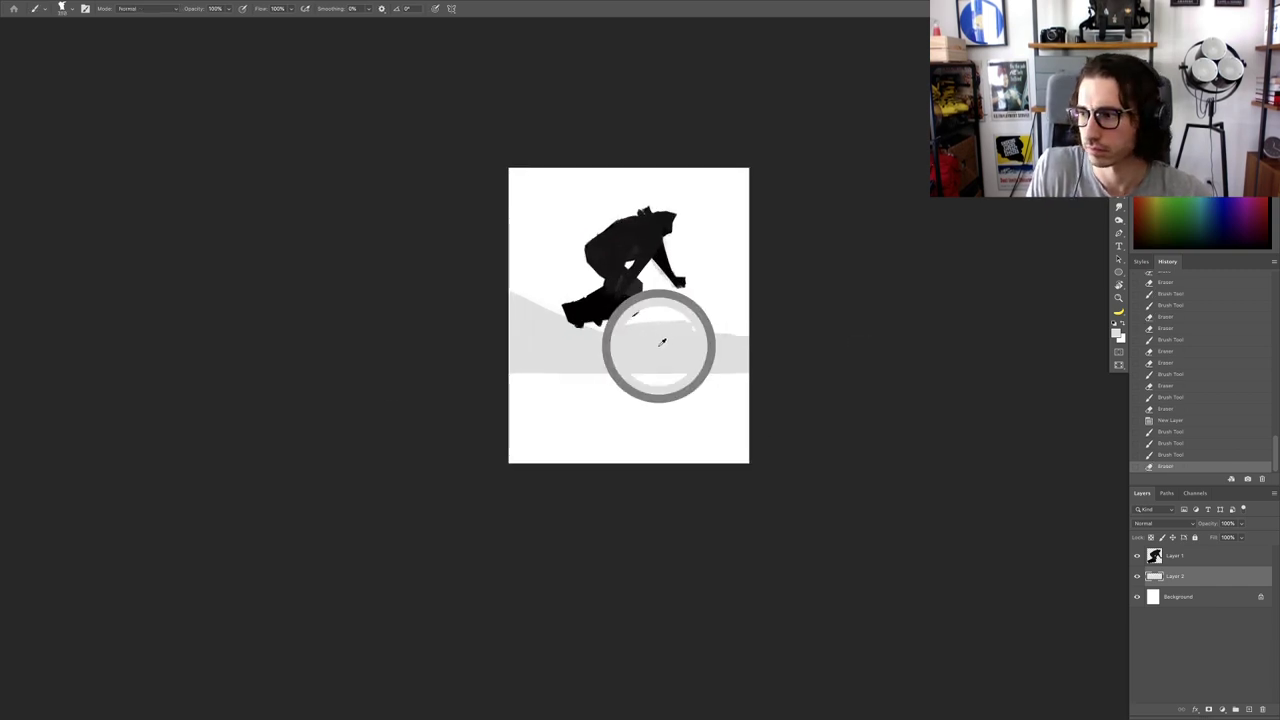
pyautogui.press('r')
pyautogui.moveTo(795, 428); pyautogui.dragTo(814, 303)
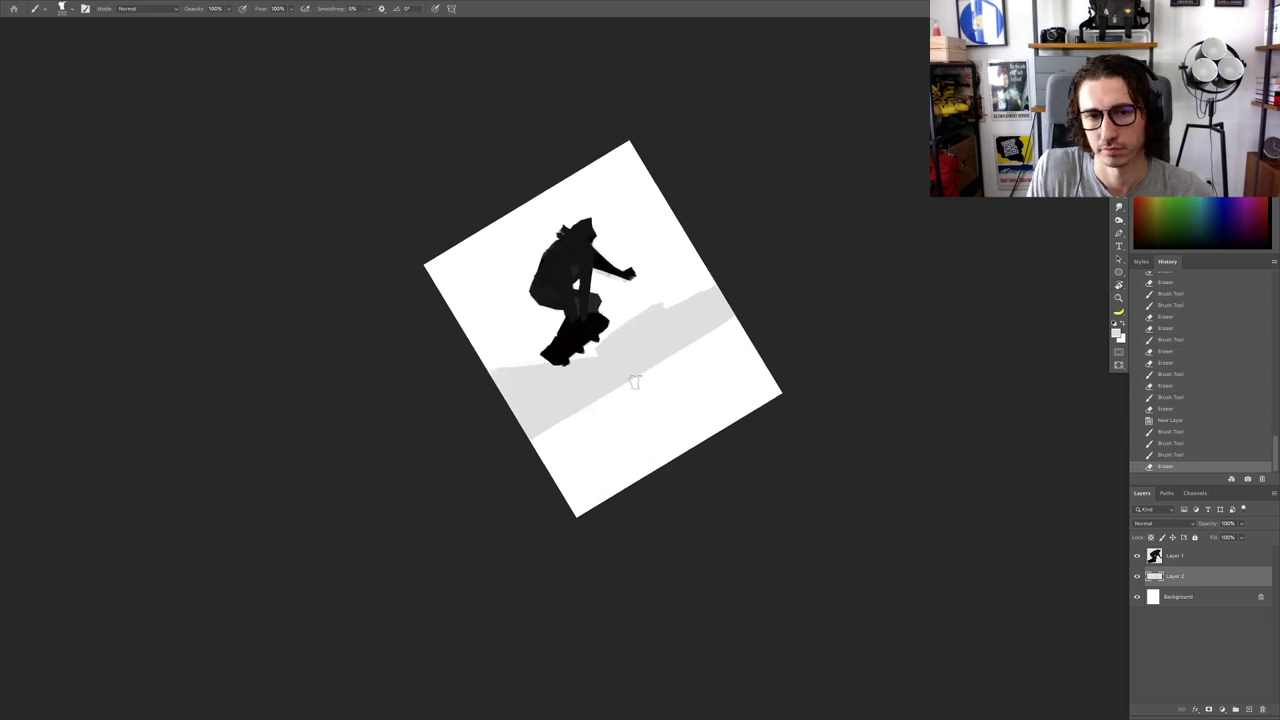
pyautogui.moveTo(724, 333)
pyautogui.mouseDown()
pyautogui.moveTo(691, 353)
pyautogui.moveTo(759, 351)
pyautogui.moveTo(781, 372)
pyautogui.moveTo(637, 511)
pyautogui.mouseUp()
pyautogui.moveTo(794, 374)
pyautogui.mouseDown()
pyautogui.moveTo(768, 363)
pyautogui.moveTo(812, 323)
pyautogui.mouseUp()
pyautogui.press('Escape')
pyautogui.press('r')
pyautogui.press('b')
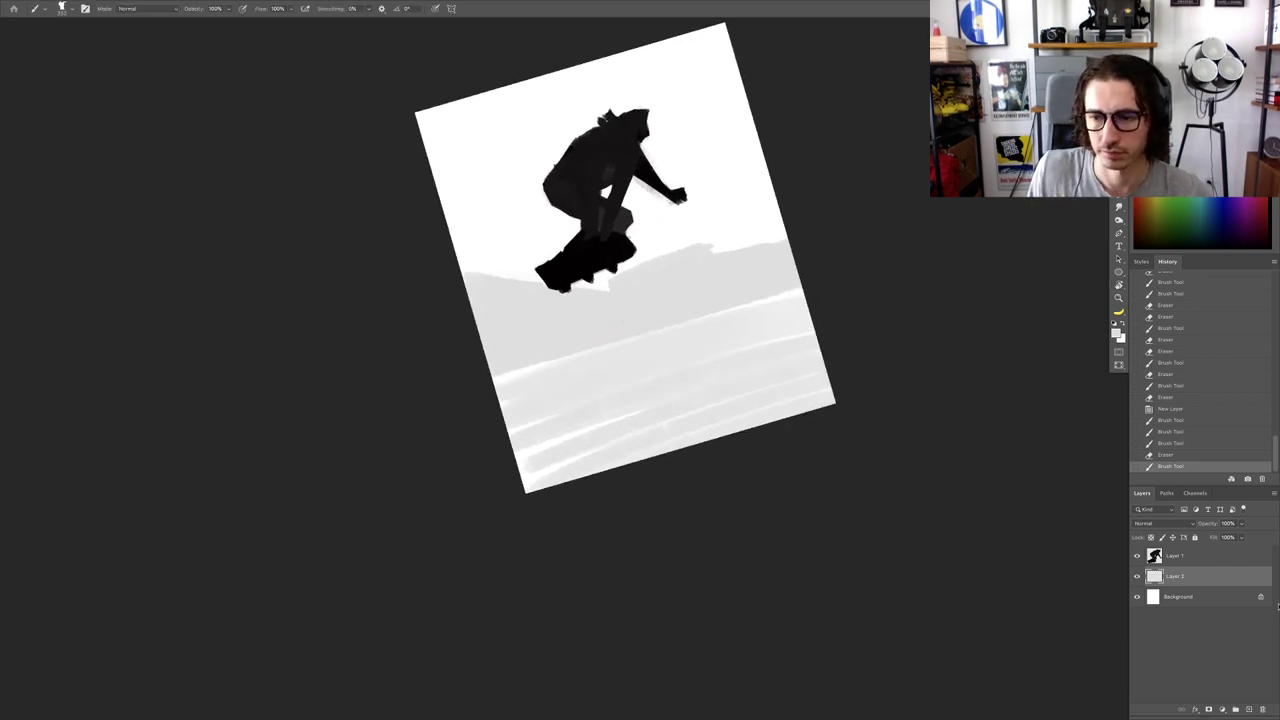
# Step: Add a layer beneath the figure and paint a dark grey foreground with a gently dipping upper edge across the canvas bottom
pyautogui.click(1249, 709)
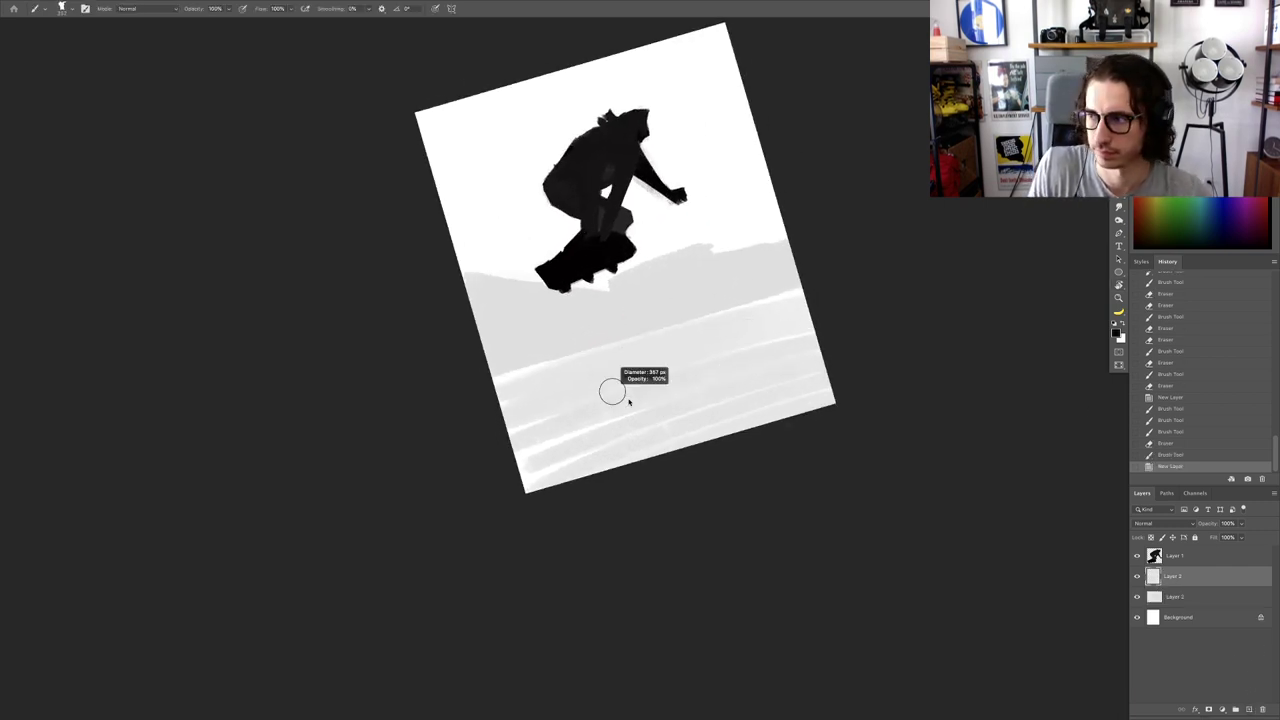
pyautogui.moveTo(582, 412)
pyautogui.mouseDown()
pyautogui.moveTo(560, 415)
pyautogui.moveTo(740, 335)
pyautogui.moveTo(548, 425)
pyautogui.moveTo(795, 330)
pyautogui.moveTo(654, 393)
pyautogui.moveTo(781, 358)
pyautogui.moveTo(729, 434)
pyautogui.moveTo(503, 450)
pyautogui.moveTo(643, 440)
pyautogui.moveTo(815, 375)
pyautogui.moveTo(645, 426)
pyautogui.mouseUp()
pyautogui.keyDown('ctrl'); pyautogui.keyDown('alt'); pyautogui.moveTo(720, 382); pyautogui.dragTo(711, 382); pyautogui.keyUp('alt'); pyautogui.keyUp('ctrl')
pyautogui.press('Escape')
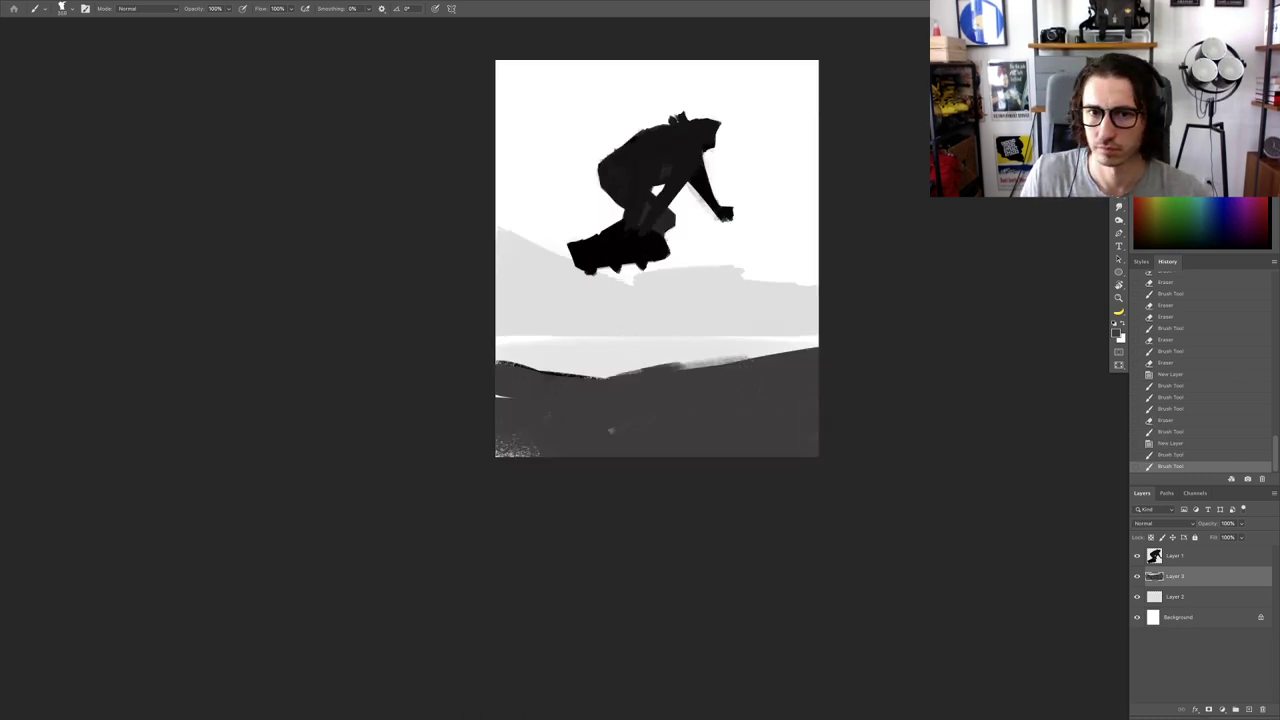
# Step: Extend the canvas below the foreground and well above the figure with the Crop tool
pyautogui.press('c')
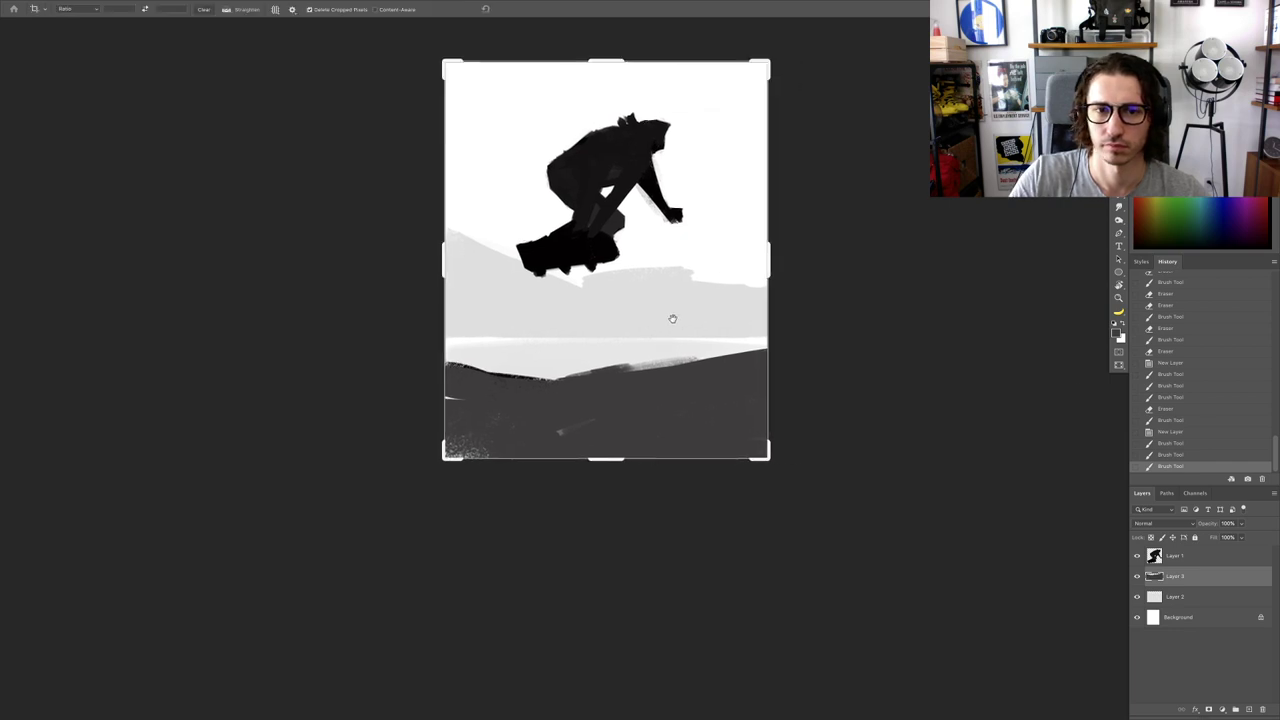
pyautogui.moveTo(622, 461); pyautogui.dragTo(623, 488)
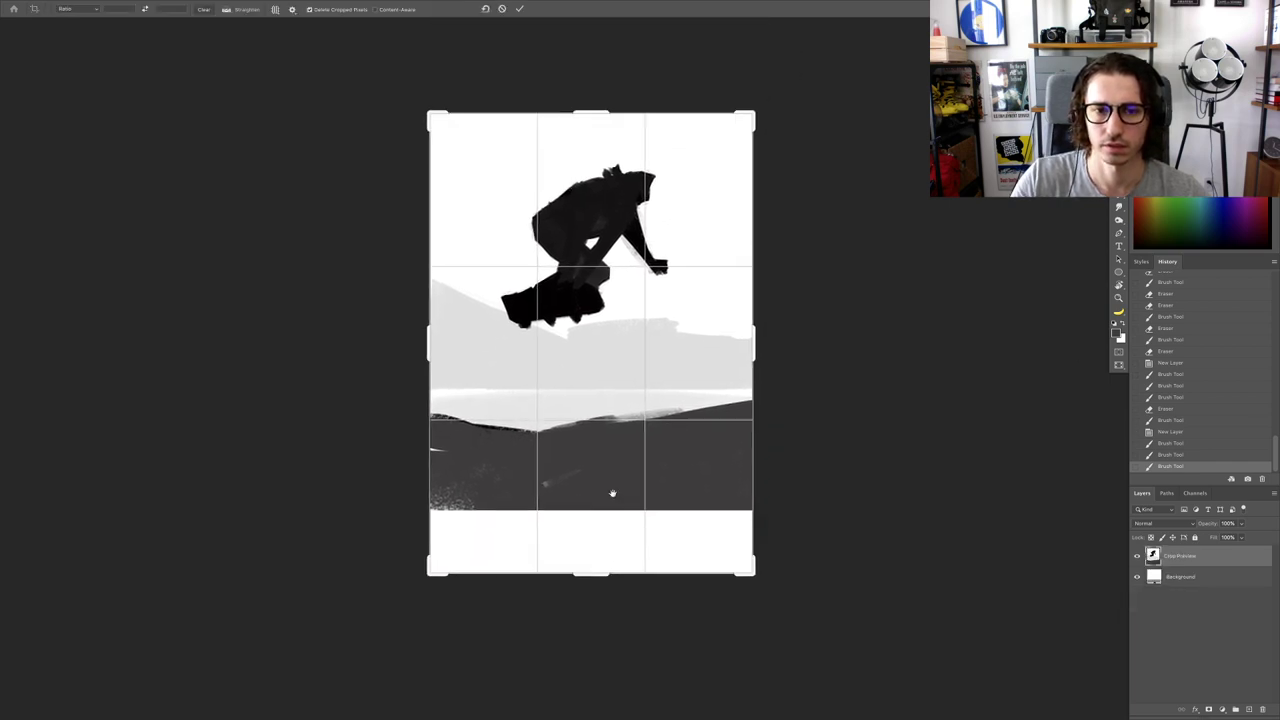
pyautogui.moveTo(595, 115); pyautogui.dragTo(600, 57)
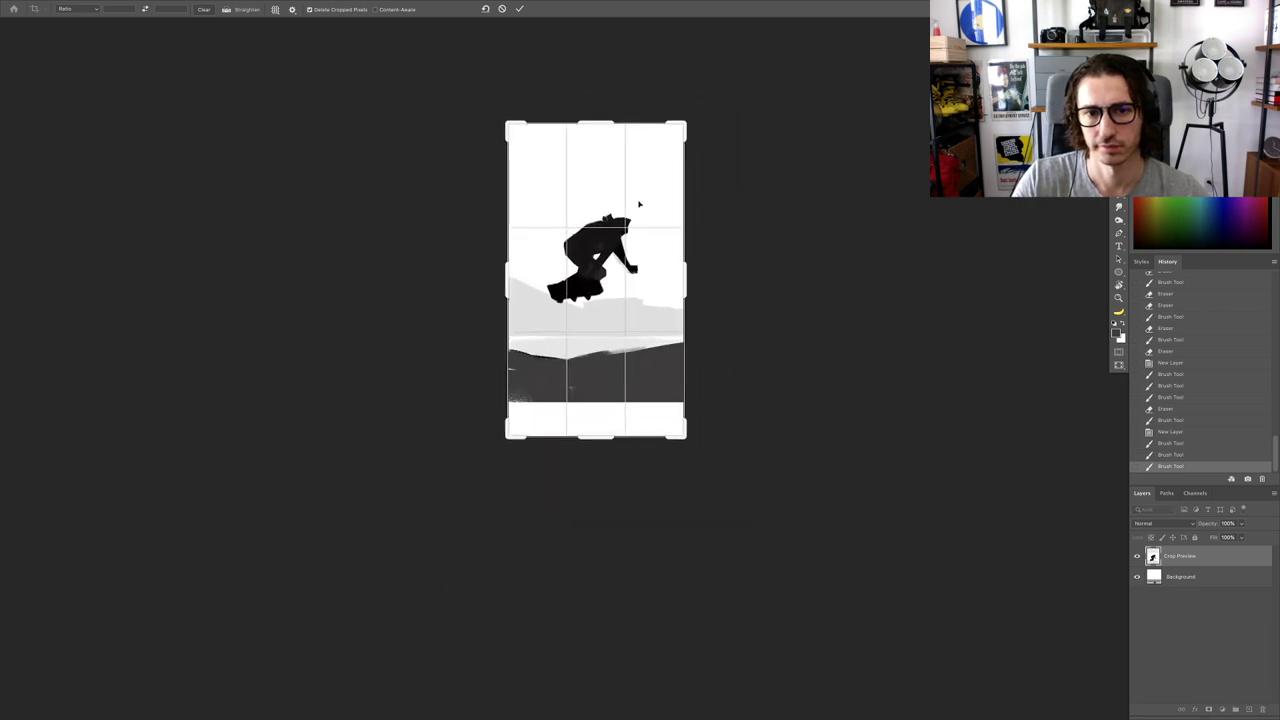
pyautogui.press('Return')
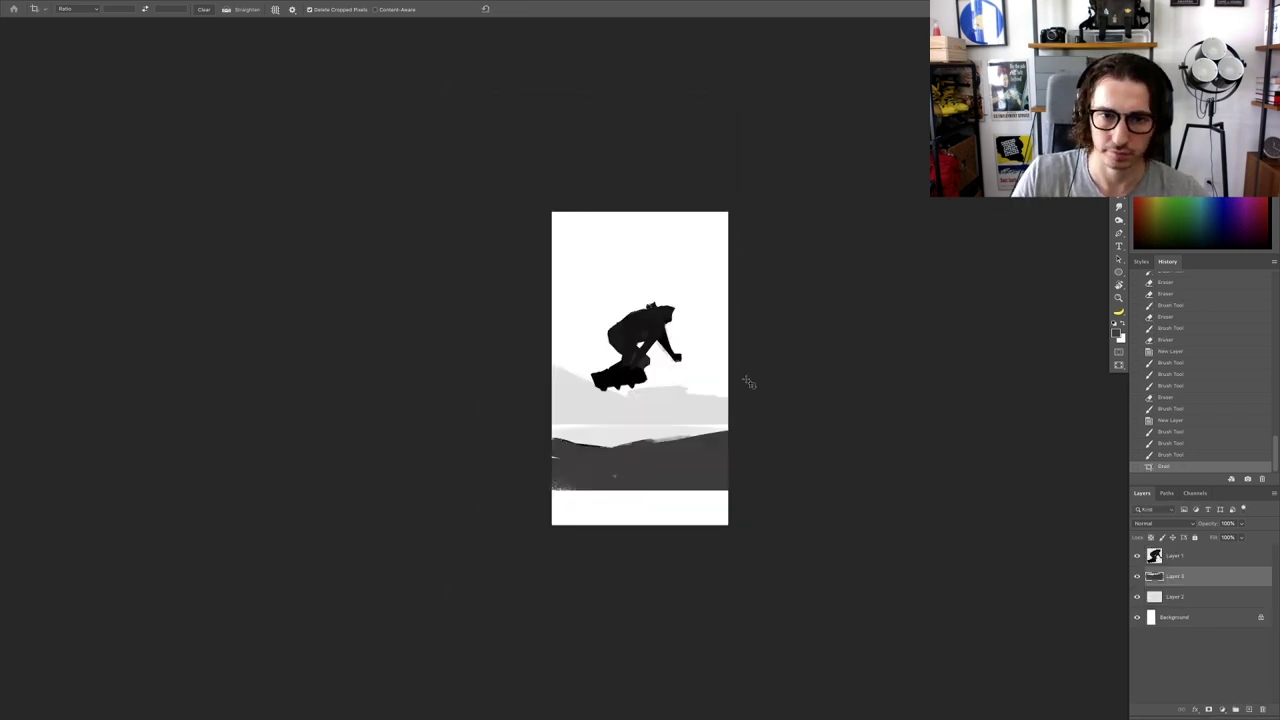
# Step: Paint the white strip at the canvas bottom dark grey so the foreground reaches the lower edge
pyautogui.keyDown('ctrl'); pyautogui.click(698, 412); pyautogui.keyUp('ctrl')
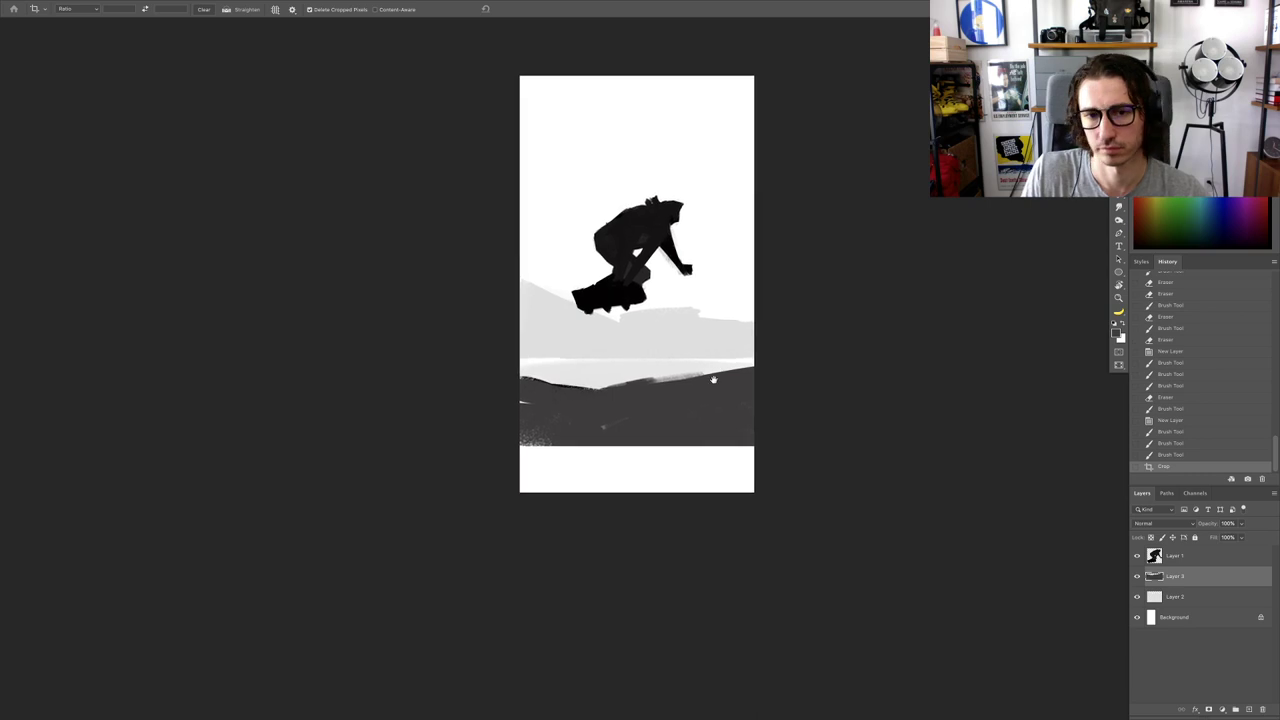
pyautogui.press('r')
pyautogui.moveTo(772, 412)
pyautogui.mouseDown()
pyautogui.moveTo(774, 298)
pyautogui.moveTo(785, 347)
pyautogui.moveTo(639, 522)
pyautogui.moveTo(814, 371)
pyautogui.moveTo(747, 441)
pyautogui.mouseUp()
pyautogui.press('b')
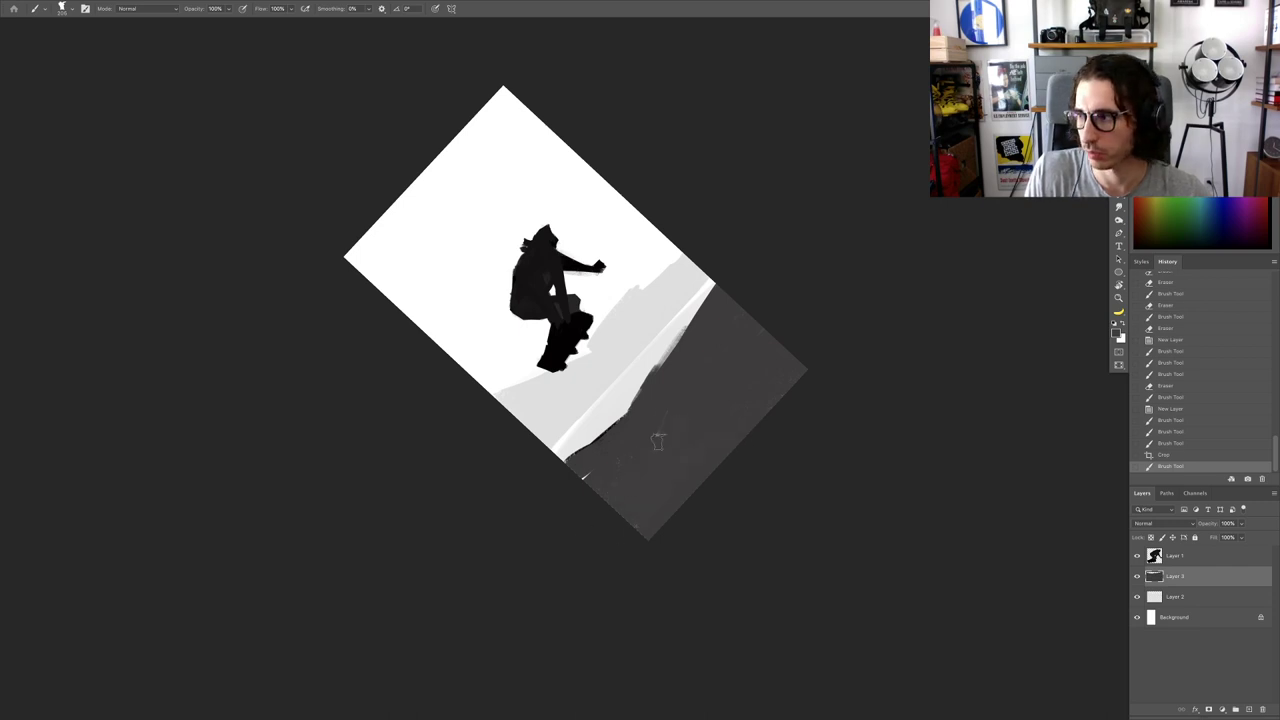
pyautogui.moveTo(658, 440)
pyautogui.mouseDown()
pyautogui.moveTo(639, 456)
pyautogui.moveTo(664, 458)
pyautogui.moveTo(645, 470)
pyautogui.mouseUp()
pyautogui.press('Escape')
pyautogui.scroll(3, 746, 474)
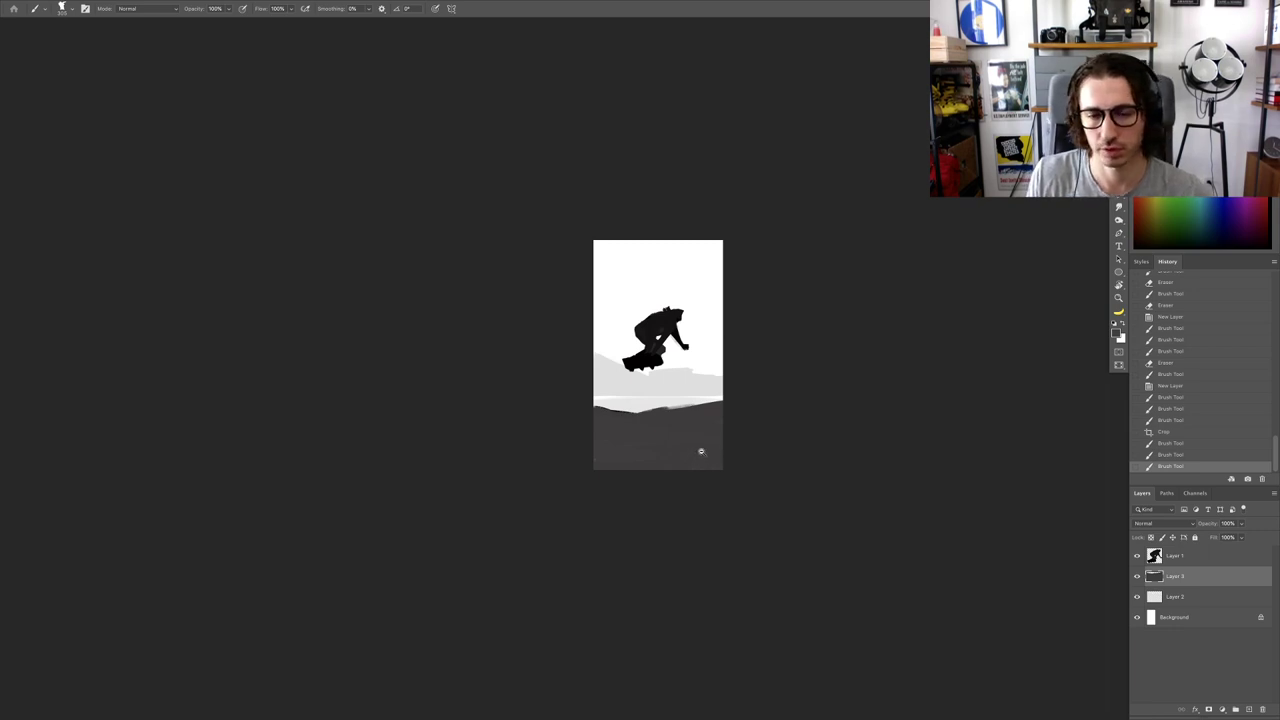
pyautogui.scroll(-4, 690, 465)
pyautogui.scroll(3, 740, 500)
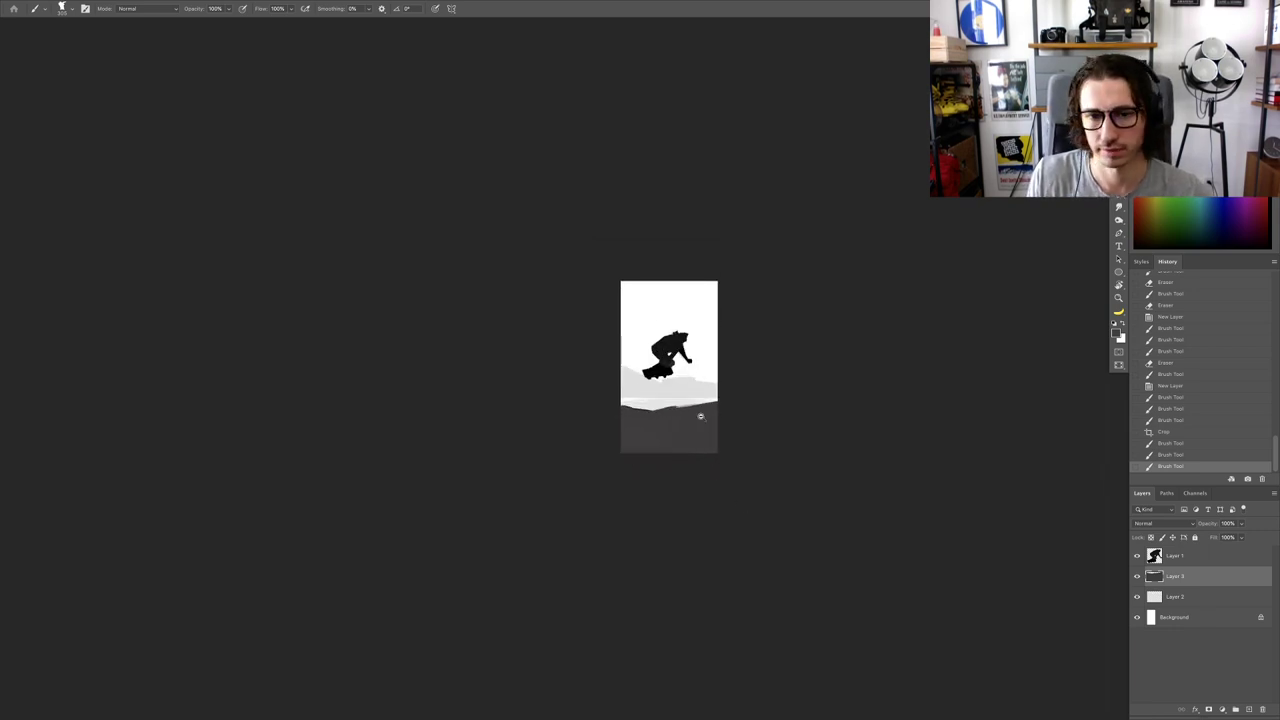
pyautogui.scroll(2, 700, 416)
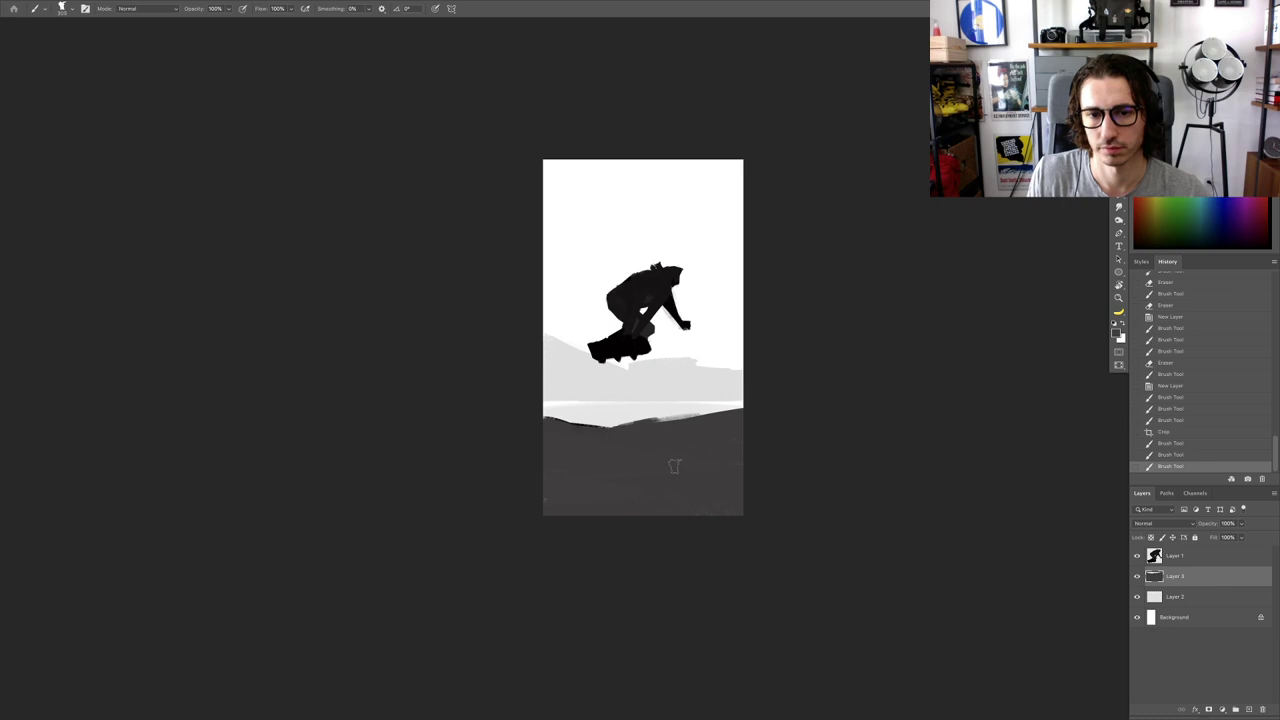
pyautogui.press('r')
pyautogui.moveTo(705, 466)
pyautogui.mouseDown()
pyautogui.moveTo(766, 414)
pyautogui.moveTo(790, 416)
pyautogui.moveTo(781, 337)
pyautogui.mouseUp()
pyautogui.press('Escape')
pyautogui.press('b')
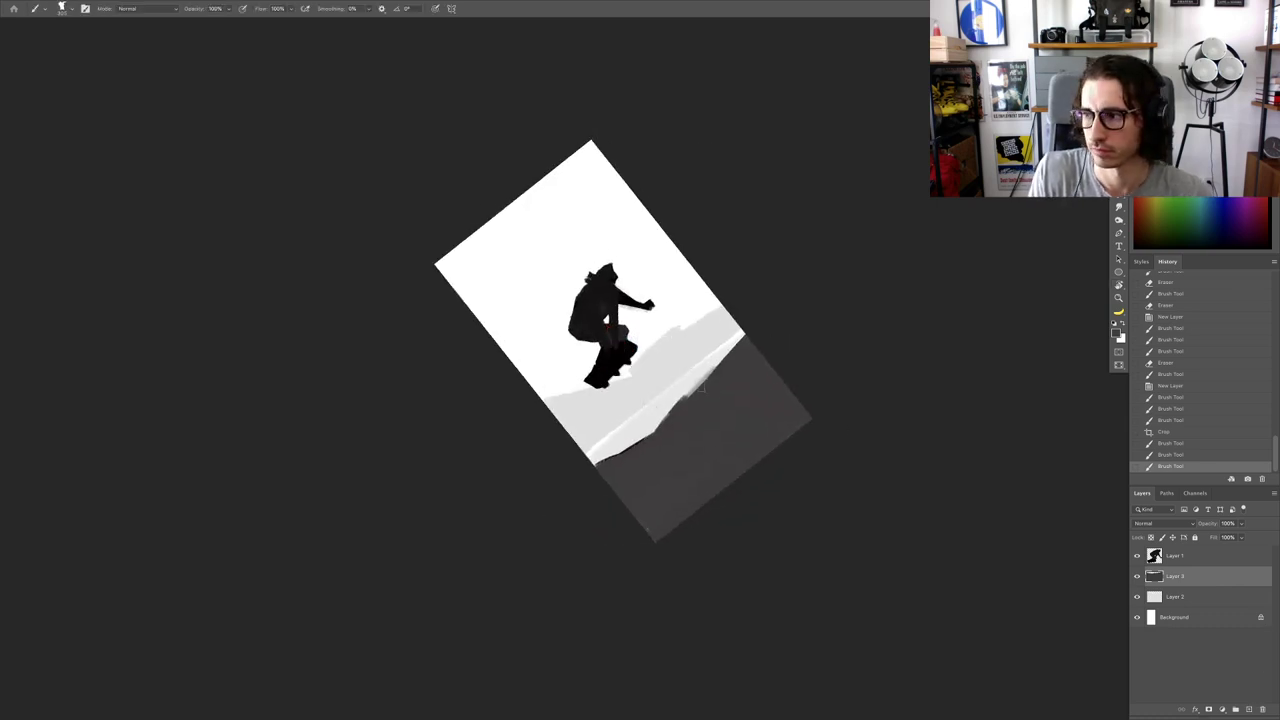
pyautogui.scroll(-1, 674, 400)
pyautogui.keyDown('alt'); pyautogui.click(657, 417); pyautogui.keyUp('alt')
pyautogui.press('Escape')
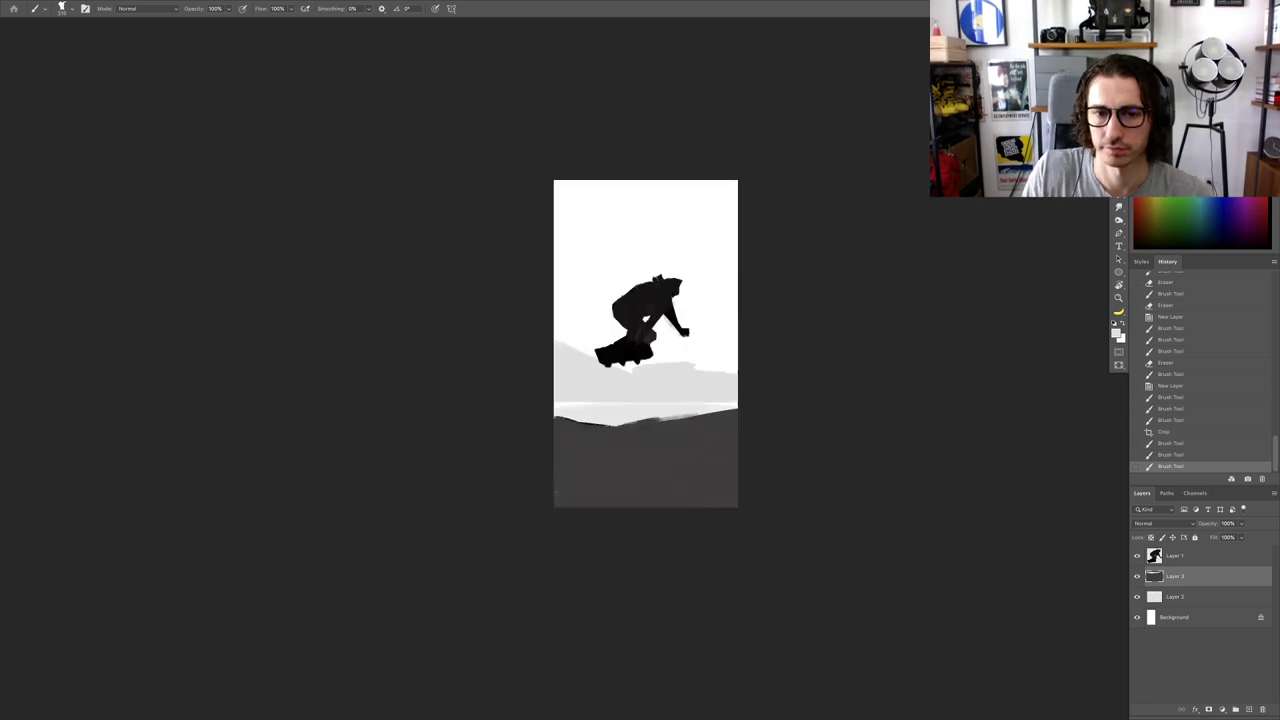
# Step: Paint rounded, bush-like mounds along the upper edge of the dark foreground and trim the edge with the Eraser
pyautogui.press('l')
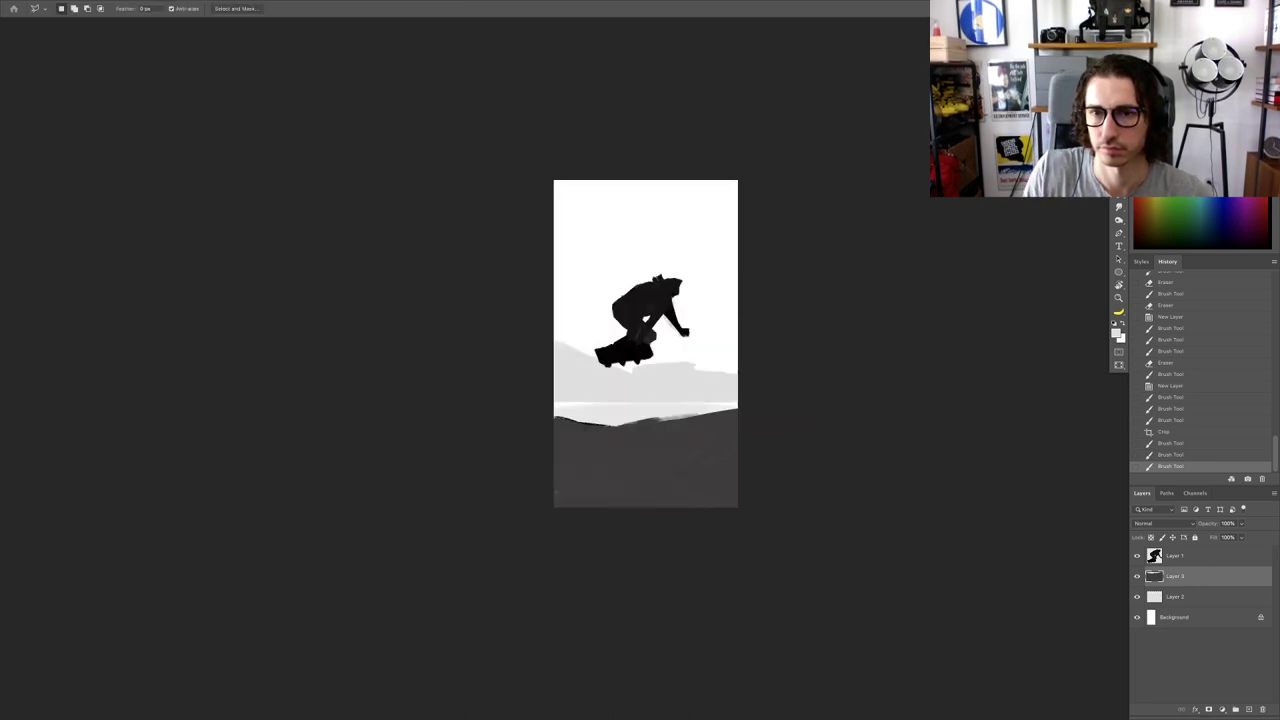
pyautogui.scroll(3, 704, 450)
pyautogui.moveTo(682, 474); pyautogui.dragTo(654, 464)
pyautogui.moveTo(734, 433); pyautogui.dragTo(743, 360)
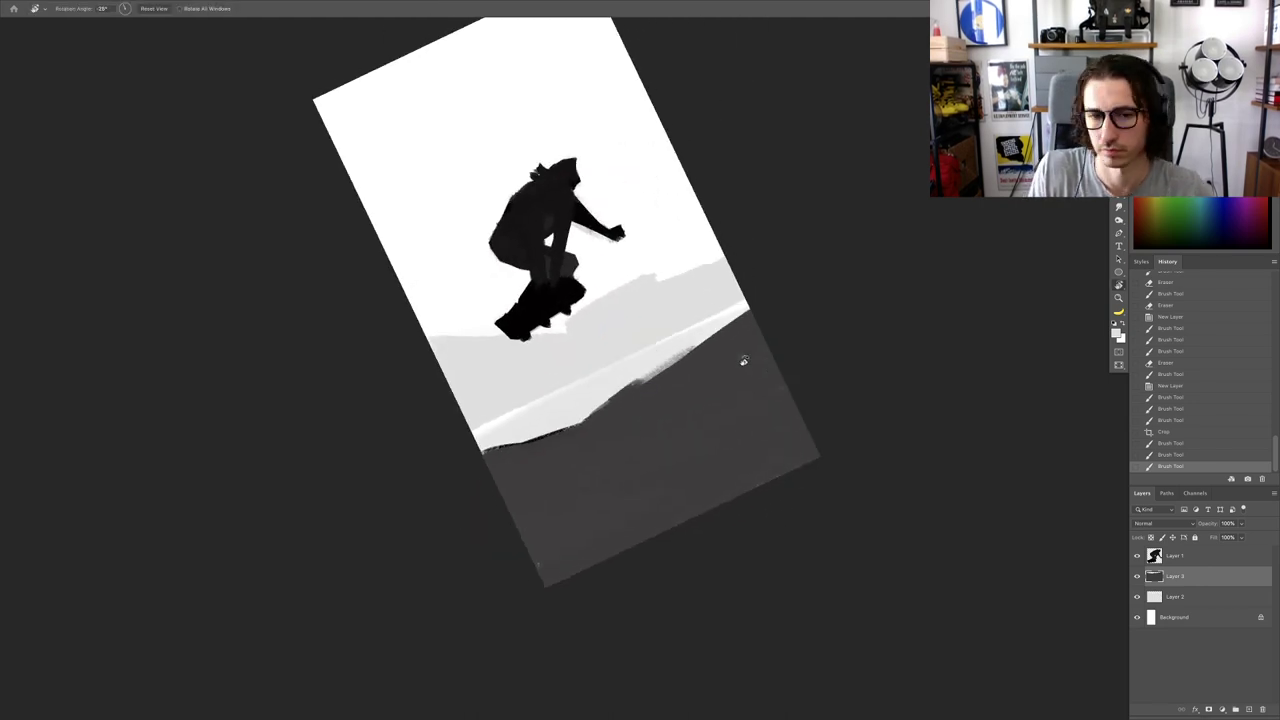
pyautogui.press('b')
pyautogui.moveTo(758, 316)
pyautogui.mouseDown()
pyautogui.moveTo(526, 460)
pyautogui.moveTo(700, 345)
pyautogui.moveTo(728, 342)
pyautogui.mouseUp()
pyautogui.keyDown('alt'); pyautogui.click(620, 420); pyautogui.keyUp('alt')
pyautogui.press('e')
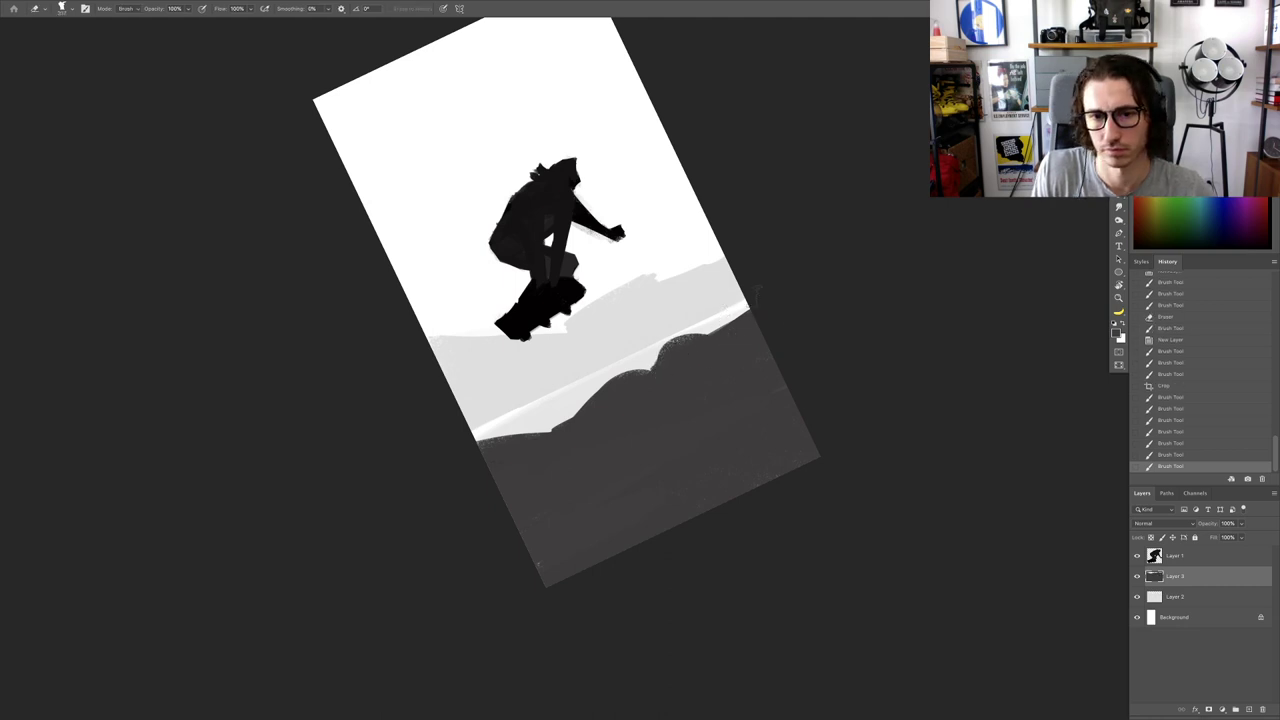
pyautogui.moveTo(757, 293); pyautogui.dragTo(790, 330)
pyautogui.press('Escape')
# Step: Brush broad streaks of near-black over the lower part of the dark foreground
pyautogui.press('b')
pyautogui.moveTo(708, 420)
pyautogui.mouseDown()
pyautogui.moveTo(760, 433)
pyautogui.moveTo(445, 500)
pyautogui.mouseUp()
pyautogui.keyDown('alt'); pyautogui.click(742, 422); pyautogui.keyUp('alt')
pyautogui.moveTo(471, 436)
pyautogui.mouseDown()
pyautogui.moveTo(517, 508)
pyautogui.moveTo(595, 518)
pyautogui.mouseUp()
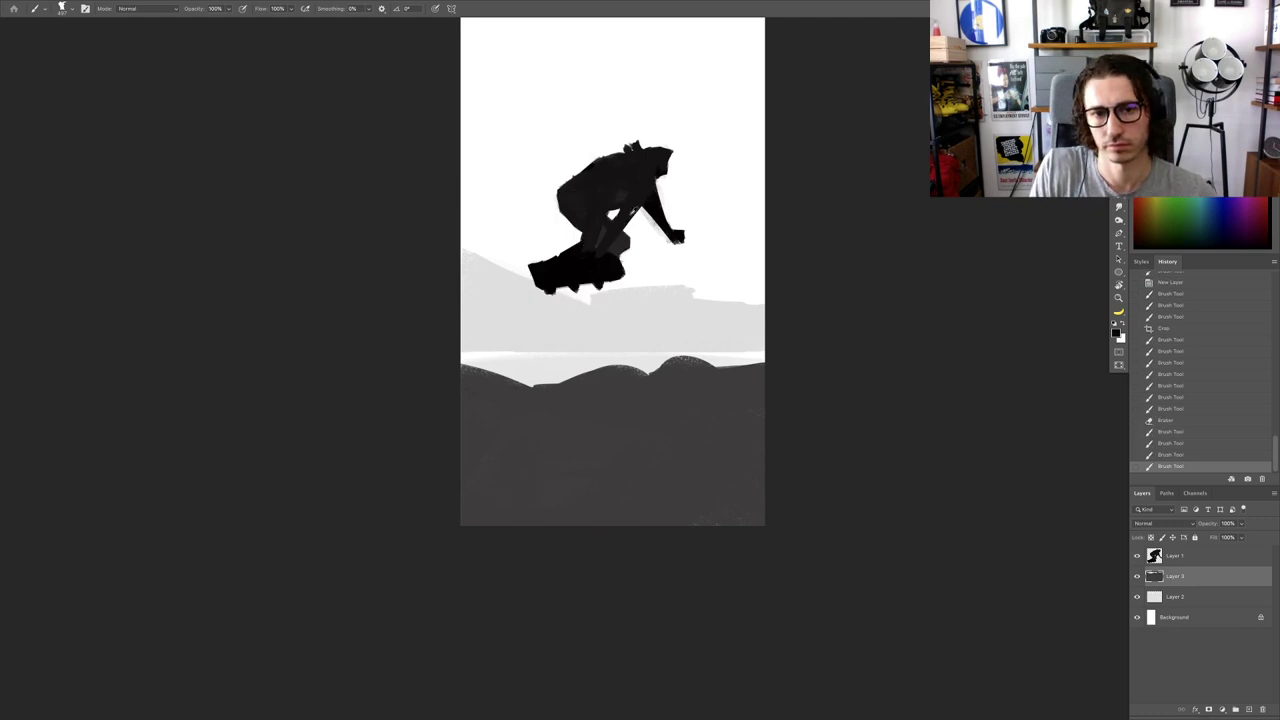
pyautogui.keyDown('alt'); pyautogui.click(620, 237); pyautogui.keyUp('alt')
pyautogui.moveTo(497, 526); pyautogui.dragTo(506, 428)
pyautogui.moveTo(465, 532)
pyautogui.mouseDown()
pyautogui.moveTo(550, 420)
pyautogui.moveTo(496, 569)
pyautogui.moveTo(637, 432)
pyautogui.moveTo(680, 420)
pyautogui.moveTo(639, 563)
pyautogui.mouseUp()
pyautogui.moveTo(757, 454); pyautogui.dragTo(737, 557)
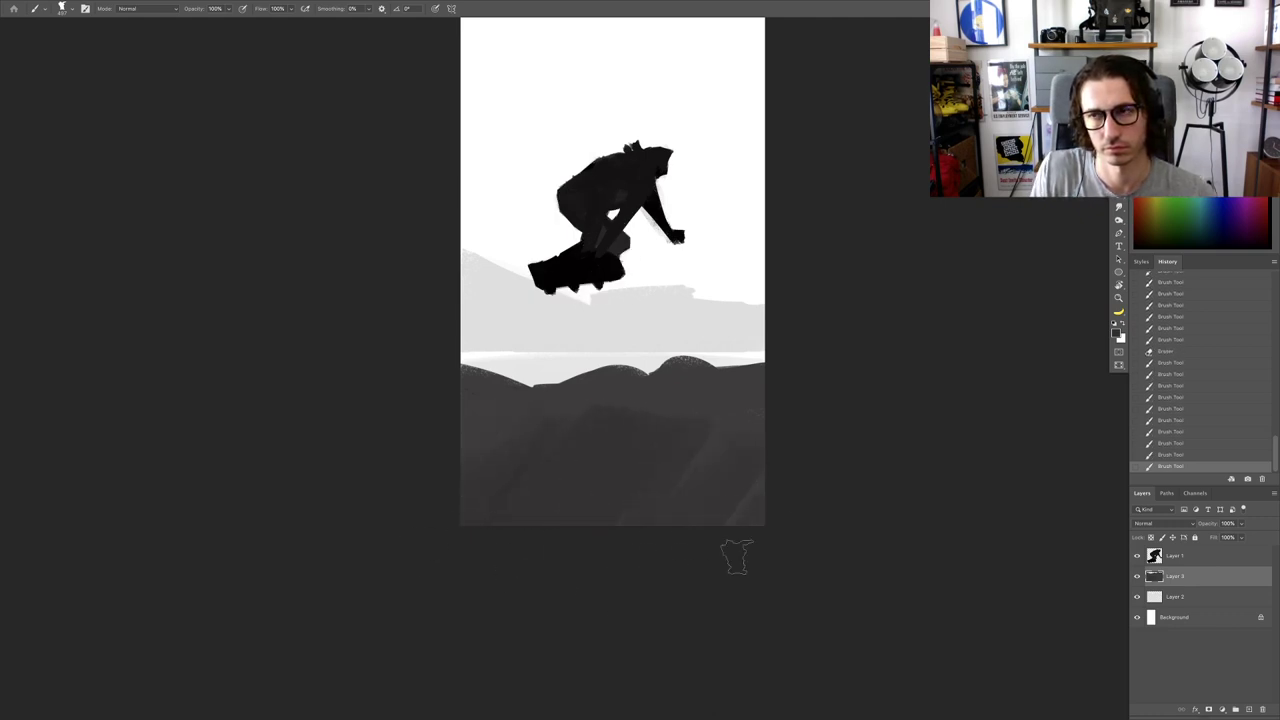
# Step: Blend the foreground streaks with wide strokes of dark greys sampled from the foreground itself
pyautogui.moveTo(703, 479); pyautogui.dragTo(718, 479)
pyautogui.keyDown('alt'); pyautogui.click(692, 445); pyautogui.keyUp('alt')
pyautogui.moveTo(747, 431); pyautogui.dragTo(777, 511)
pyautogui.keyDown('alt'); pyautogui.click(652, 464); pyautogui.keyUp('alt')
pyautogui.moveTo(611, 429)
pyautogui.mouseDown()
pyautogui.moveTo(759, 413)
pyautogui.moveTo(470, 449)
pyautogui.mouseUp()
pyautogui.keyDown('alt'); pyautogui.click(649, 396); pyautogui.keyUp('alt')
pyautogui.moveTo(654, 417)
pyautogui.mouseDown()
pyautogui.moveTo(472, 463)
pyautogui.moveTo(621, 526)
pyautogui.moveTo(749, 534)
pyautogui.moveTo(680, 495)
pyautogui.moveTo(675, 561)
pyautogui.mouseUp()
pyautogui.moveTo(673, 515); pyautogui.dragTo(710, 510)
pyautogui.keyDown('alt'); pyautogui.click(627, 455); pyautogui.keyUp('alt')
pyautogui.moveTo(629, 453); pyautogui.dragTo(739, 512)
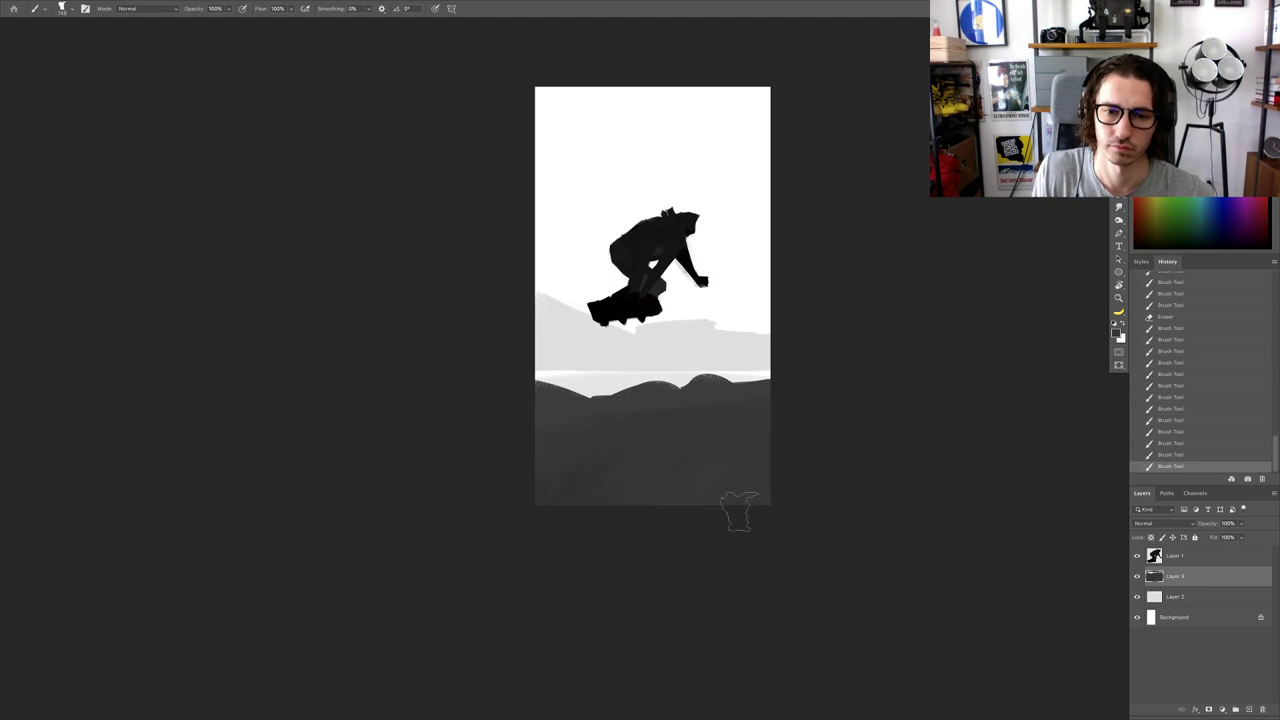
# Step: Add a layer above the dark foreground and select everything below a gently sloping line under the mounds with the Polygonal Lasso
pyautogui.press('r')
pyautogui.moveTo(752, 424); pyautogui.dragTo(774, 369)
pyautogui.press('Escape')
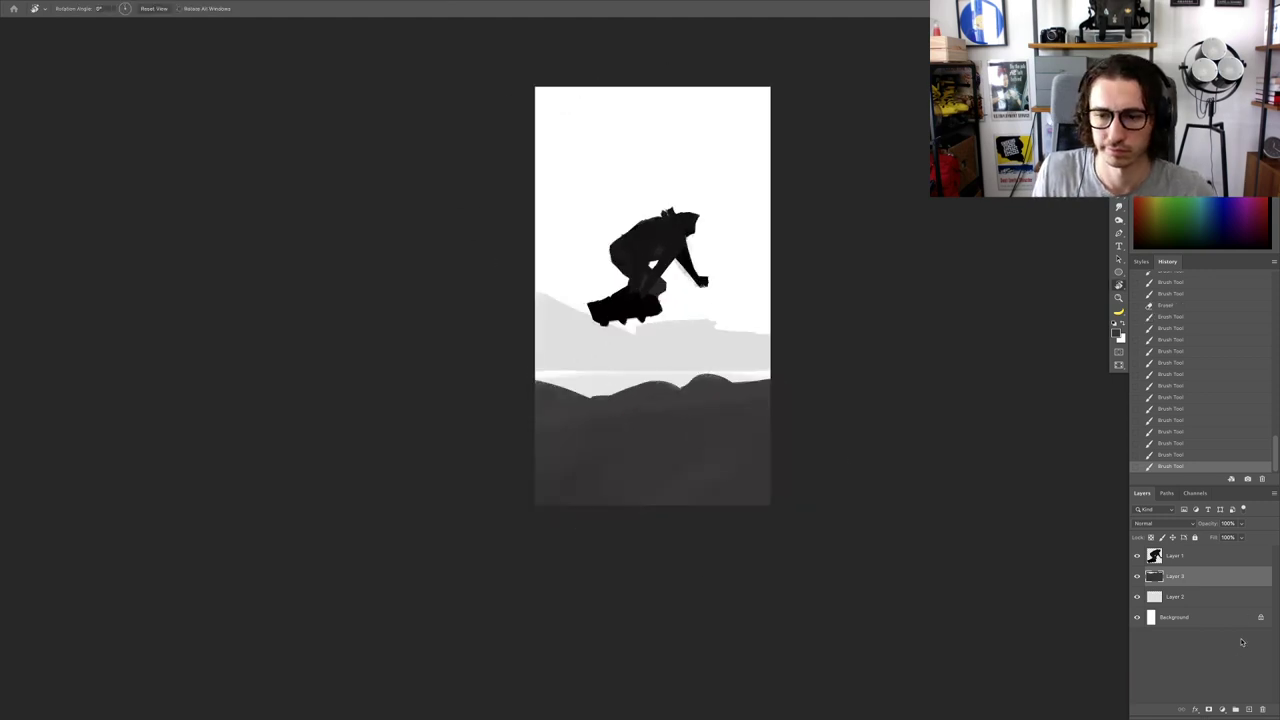
pyautogui.click(1246, 709)
pyautogui.press('l')
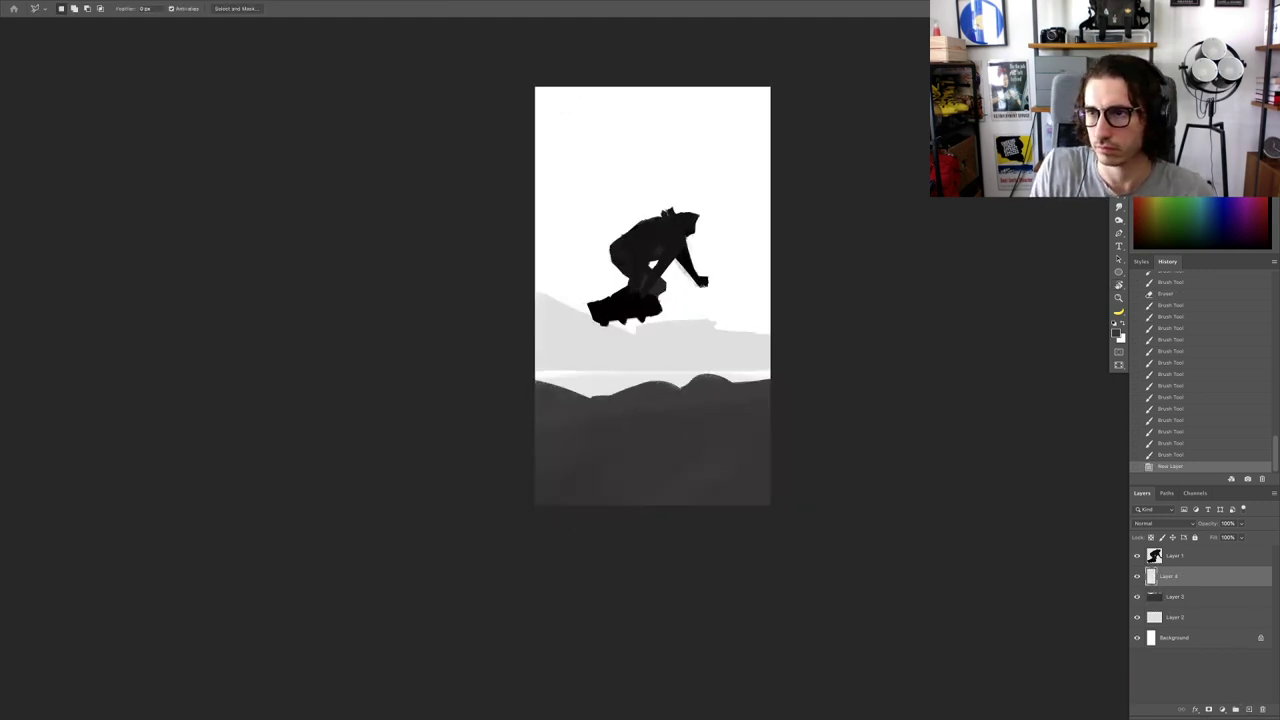
pyautogui.scroll(2, 663, 449)
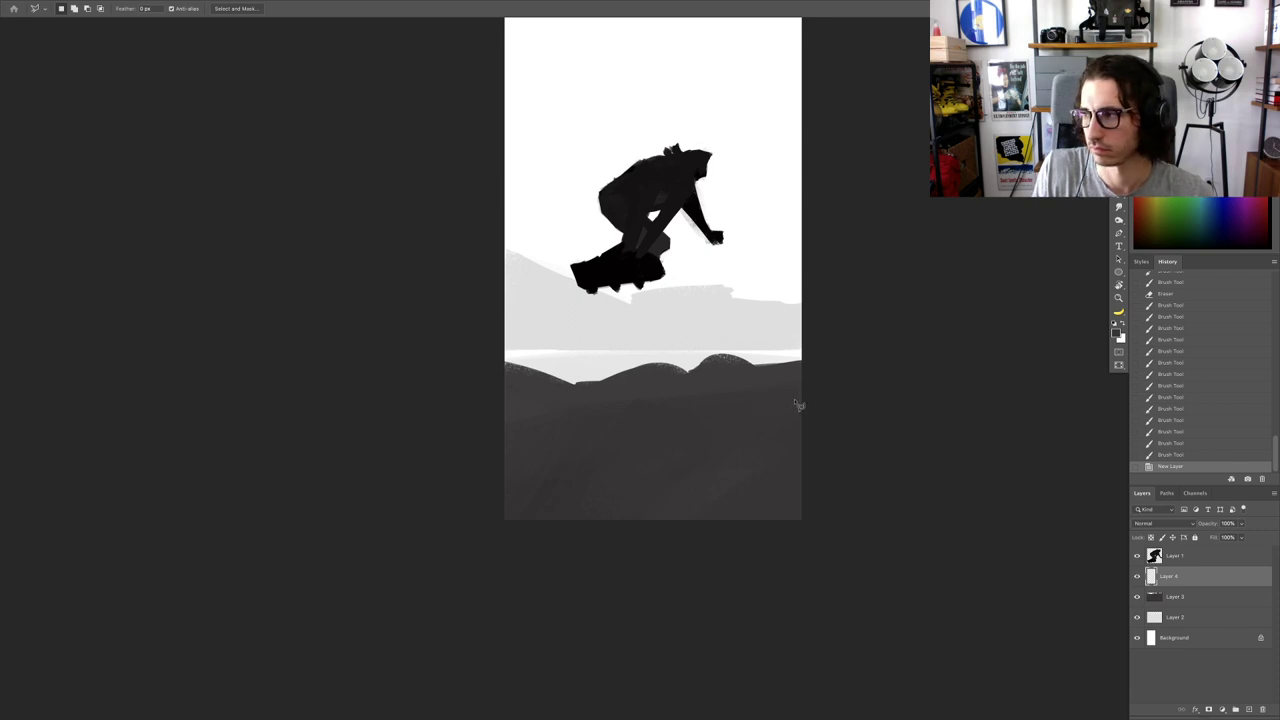
pyautogui.press('r')
pyautogui.moveTo(800, 400); pyautogui.dragTo(846, 303)
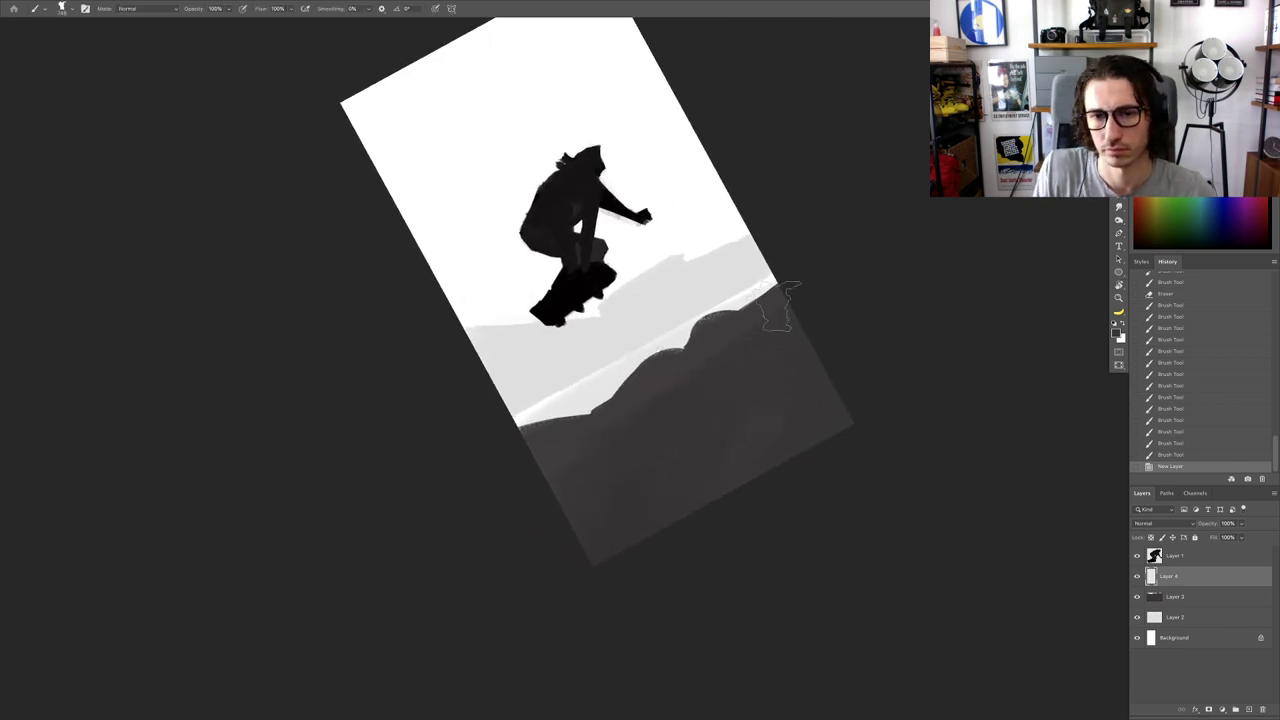
pyautogui.press('l')
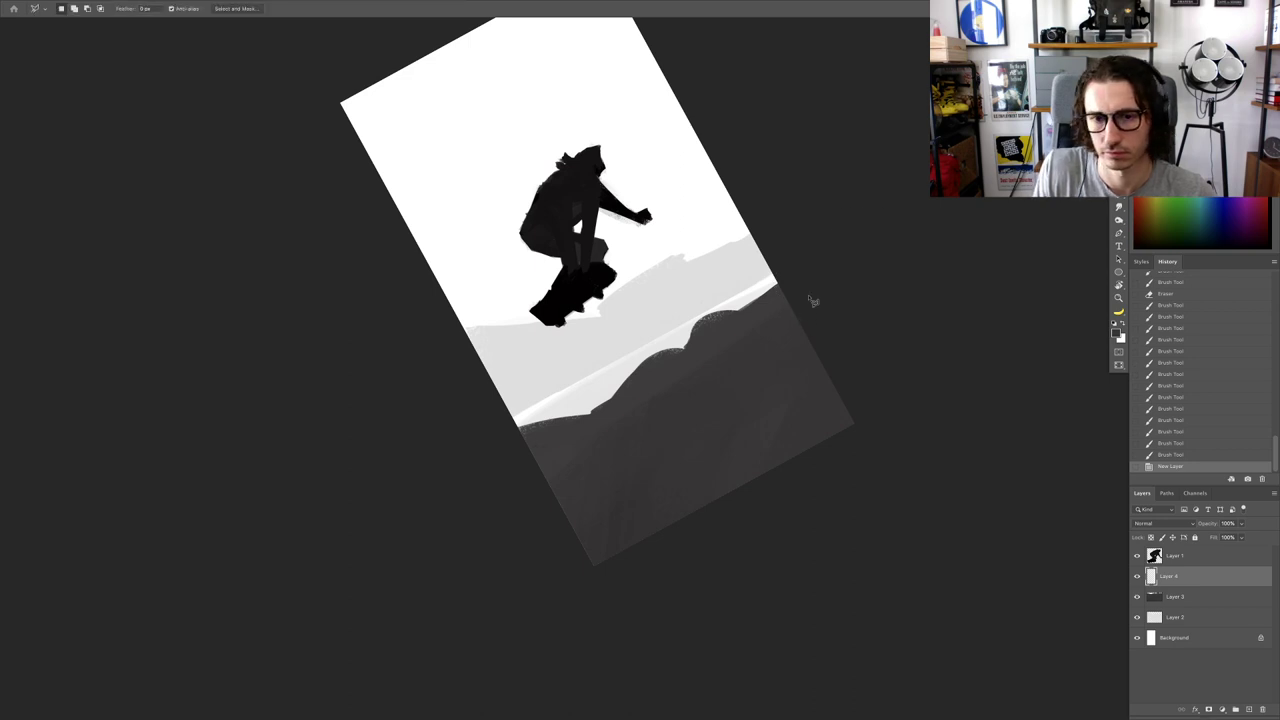
pyautogui.click(795, 302)
pyautogui.click(486, 497)
pyautogui.click(513, 623)
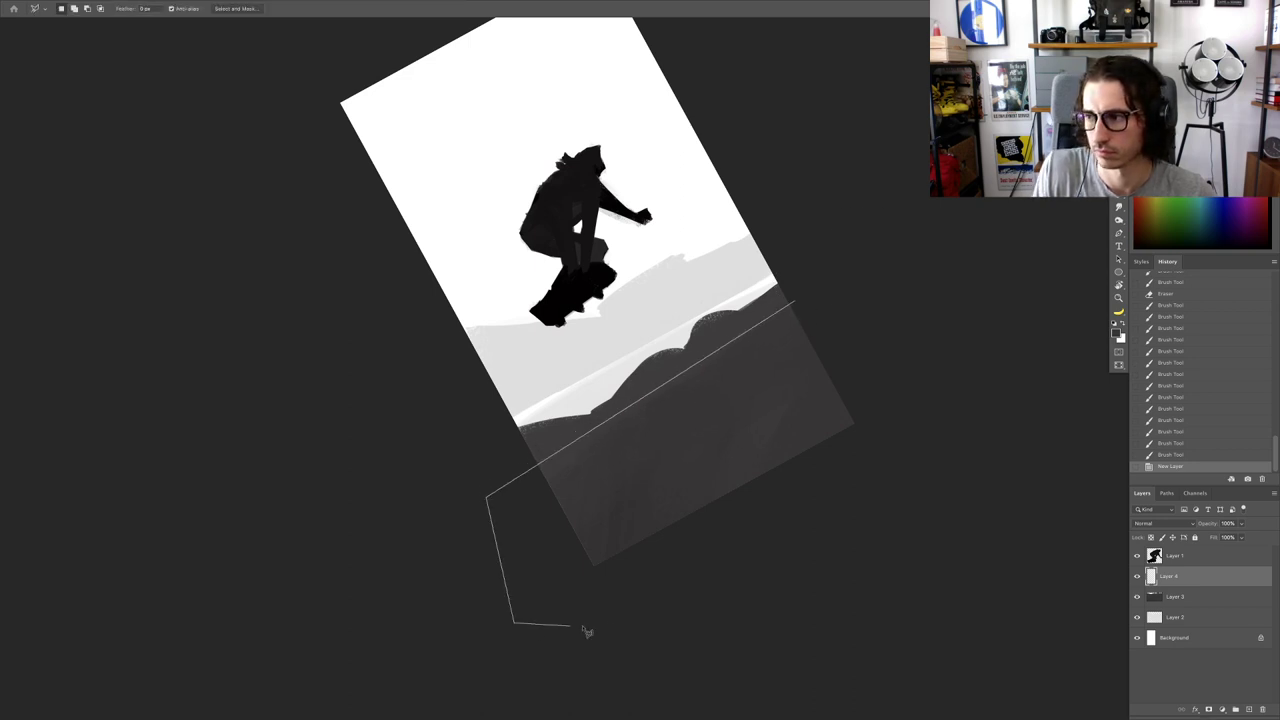
pyautogui.click(595, 625)
pyautogui.click(765, 548)
pyautogui.click(886, 461)
pyautogui.click(914, 372)
pyautogui.click(882, 308)
pyautogui.click(811, 307)
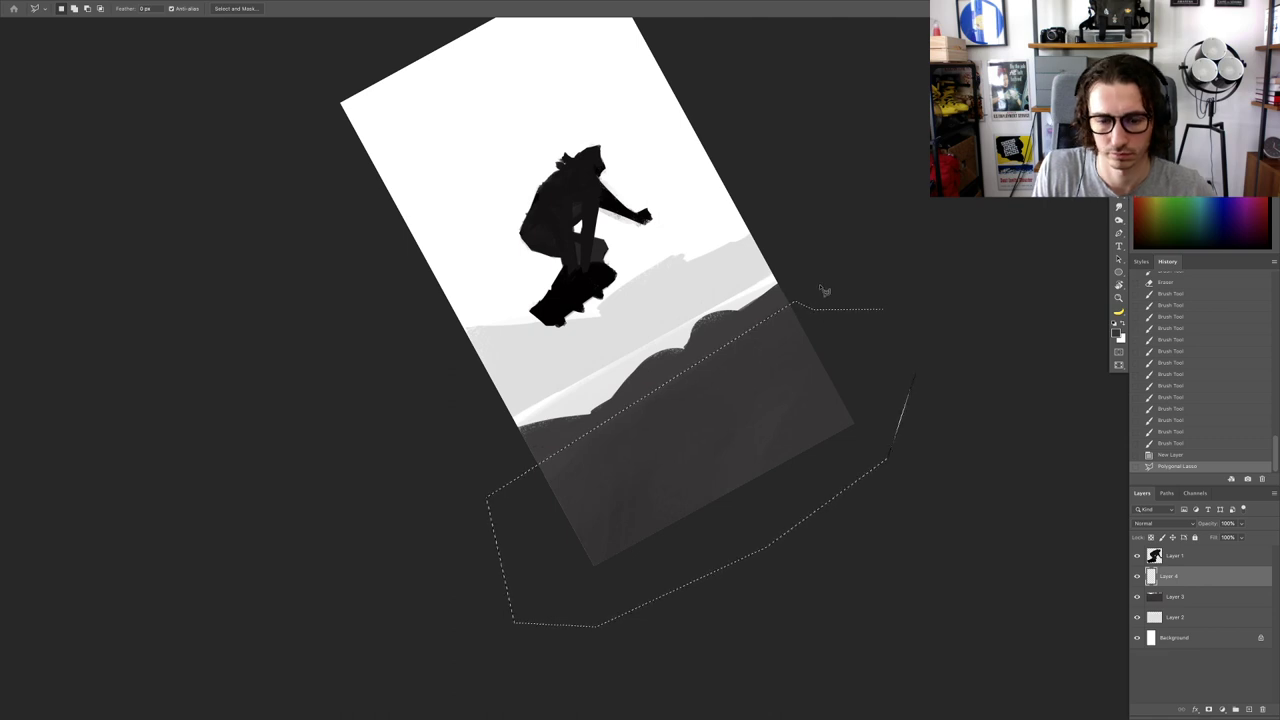
pyautogui.press('Escape')
# Step: Fill the selected lower area with flat light grey using a large hard round brush
pyautogui.press('b')
pyautogui.rightClick(712, 418)
pyautogui.click(751, 507)
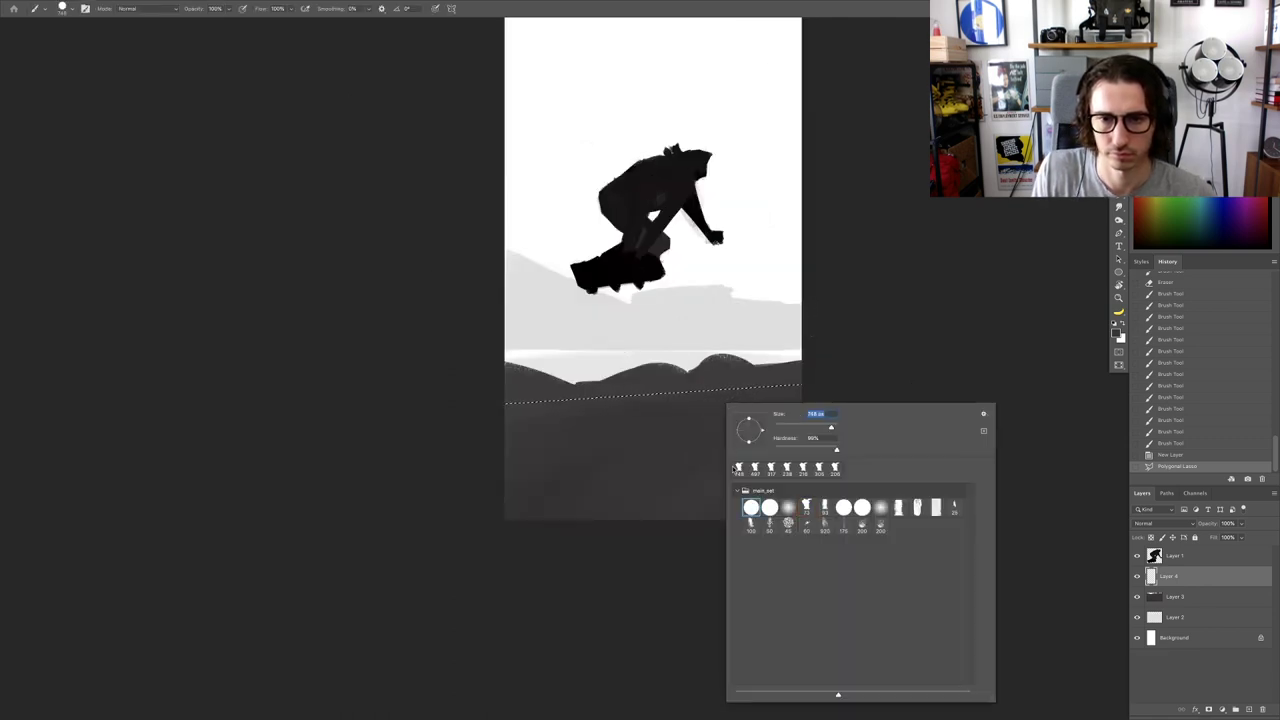
pyautogui.press('Return')
pyautogui.moveTo(757, 514)
pyautogui.mouseDown()
pyautogui.moveTo(751, 400)
pyautogui.moveTo(474, 495)
pyautogui.mouseUp()
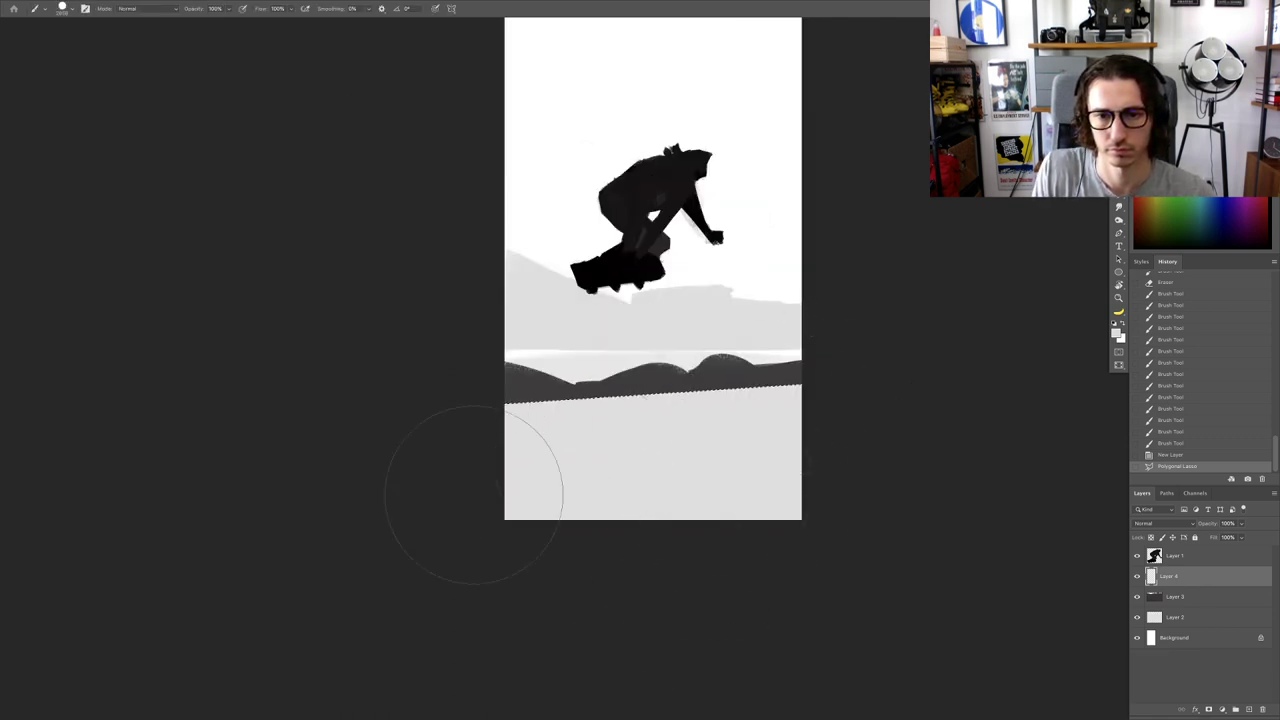
# Step: Rotate the light grey ground about 4 degrees clockwise, stretch it to about 106% width across the canvas, and deselect it
pyautogui.hotkey('ctrl', 't')
pyautogui.moveTo(929, 600); pyautogui.dragTo(915, 625)
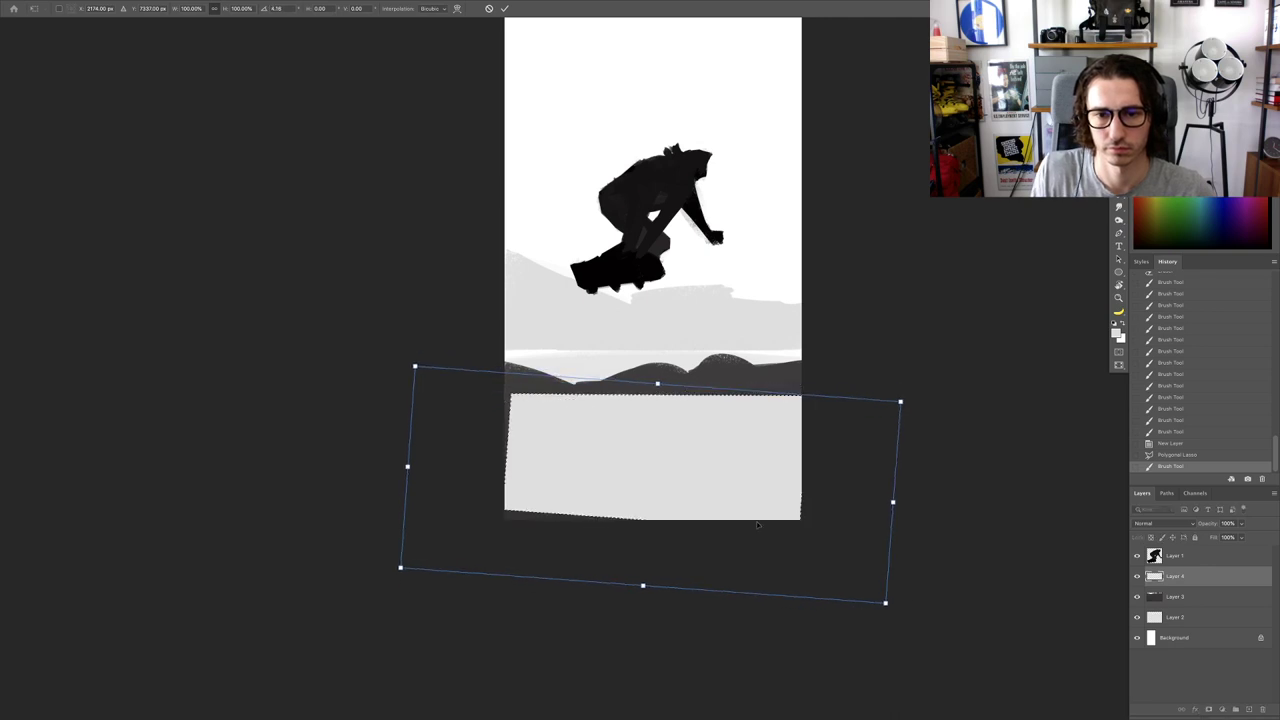
pyautogui.moveTo(407, 466); pyautogui.dragTo(381, 465)
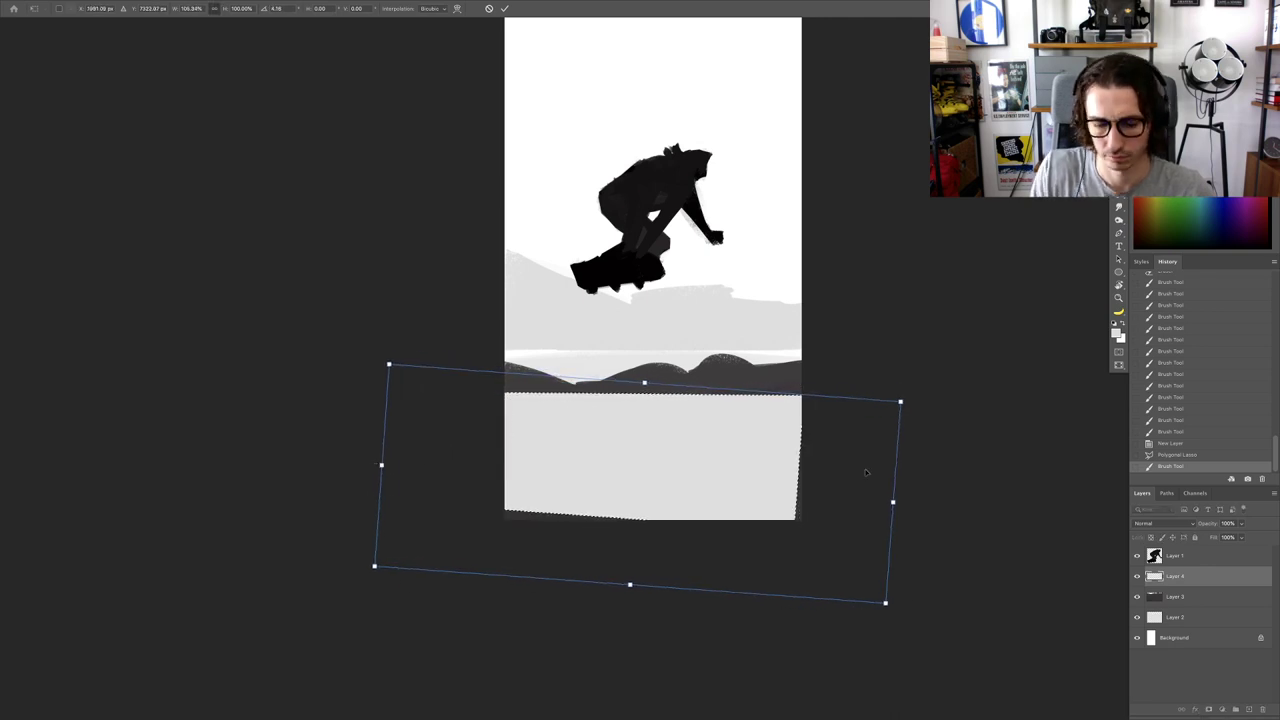
pyautogui.press('Return')
pyautogui.hotkey('ctrl', 'd')
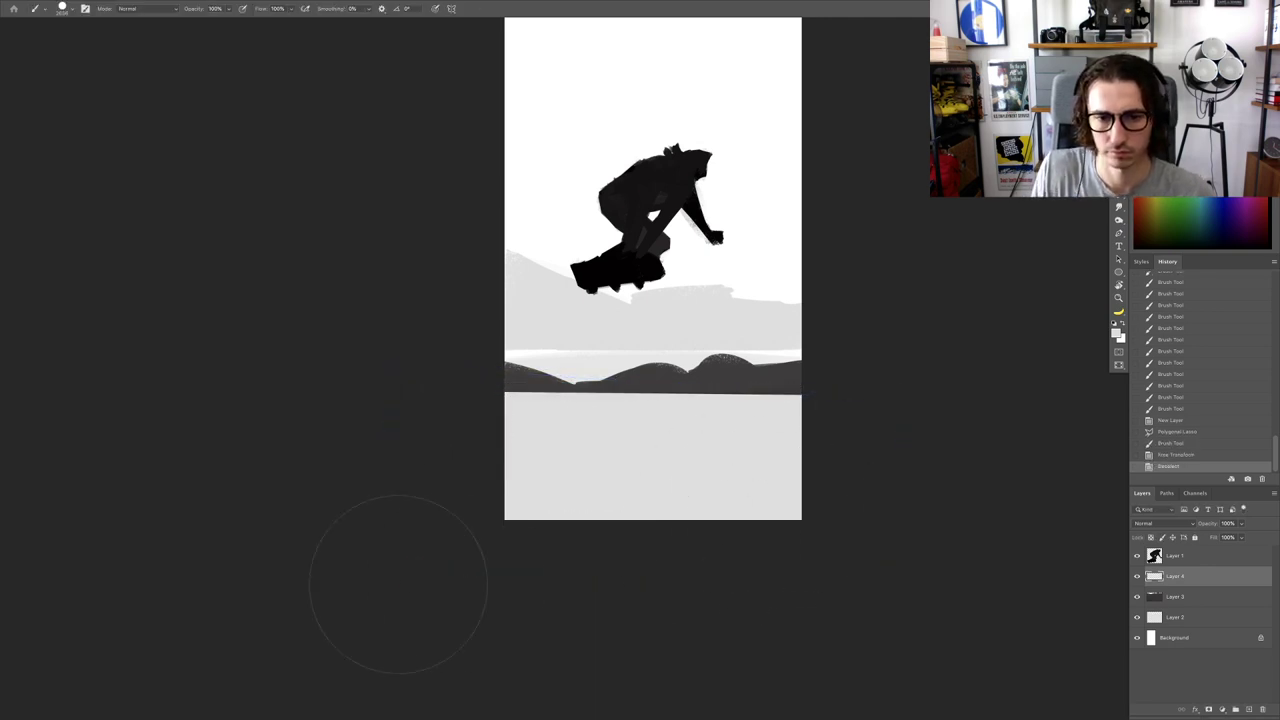
# Step: Tilt the light grey ground slightly counterclockwise so its upper edge rises to the right, and widen it to the canvas edge
pyautogui.hotkey('ctrl', 't')
pyautogui.moveTo(398, 584)
pyautogui.mouseDown()
pyautogui.moveTo(820, 540)
pyautogui.moveTo(888, 549)
pyautogui.mouseUp()
pyautogui.moveTo(803, 450); pyautogui.dragTo(837, 444)
pyautogui.press('Return')
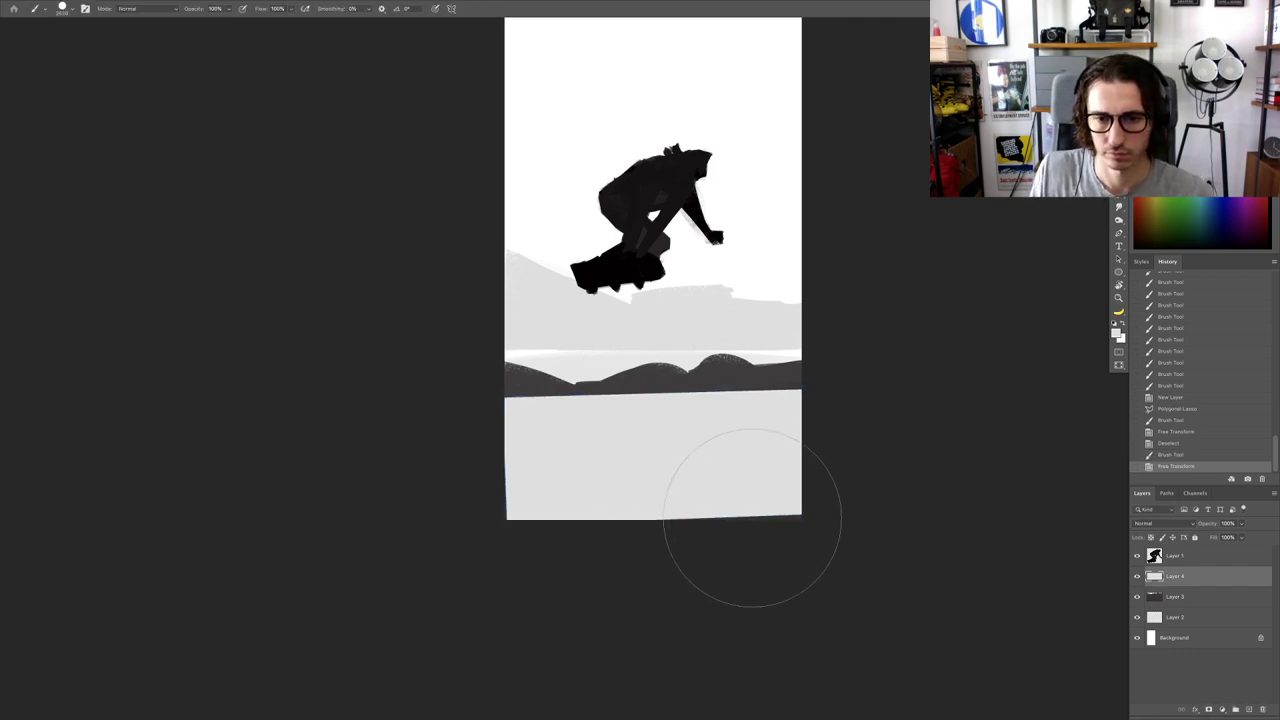
# Step: Paint over the dark gaps along the bottom of the canvas with the same light grey
pyautogui.moveTo(675, 522); pyautogui.dragTo(804, 547)
pyautogui.moveTo(515, 578)
pyautogui.mouseDown()
pyautogui.moveTo(546, 527)
pyautogui.moveTo(528, 565)
pyautogui.mouseUp()
pyautogui.moveTo(590, 522); pyautogui.dragTo(532, 551)
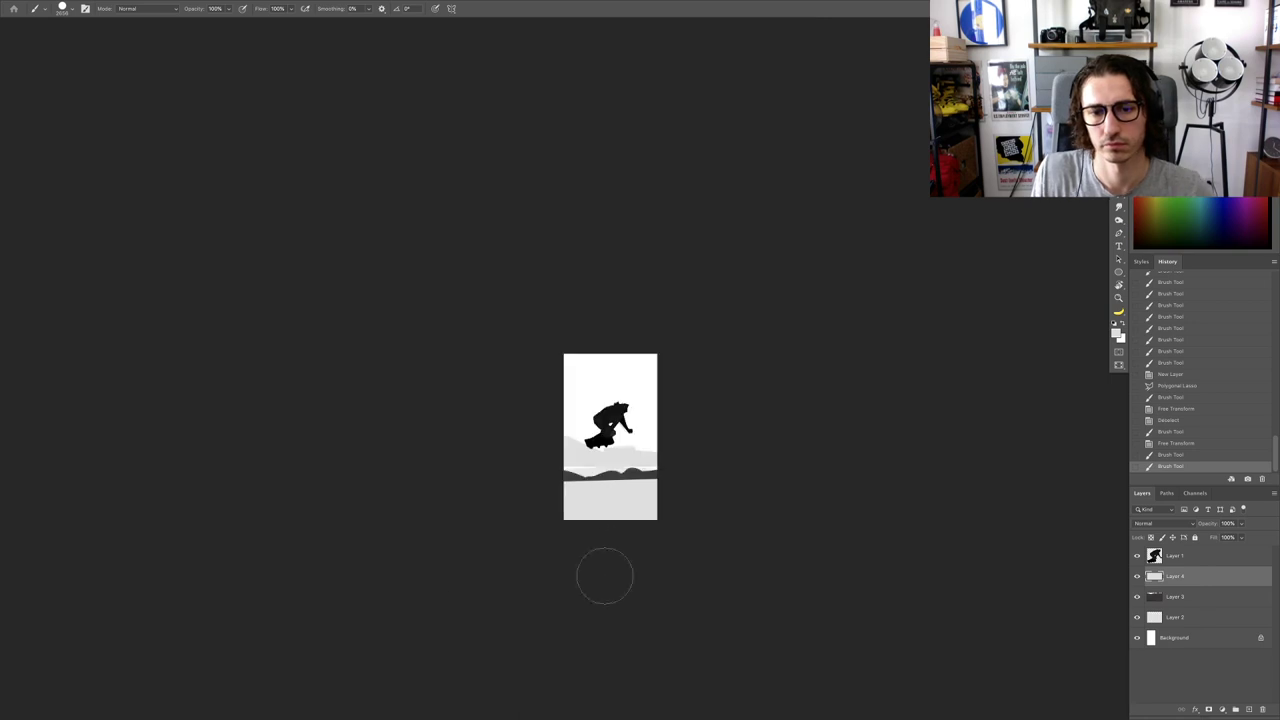
pyautogui.press('r')
pyautogui.moveTo(622, 562); pyautogui.dragTo(724, 551)
pyautogui.moveTo(681, 505); pyautogui.dragTo(610, 458)
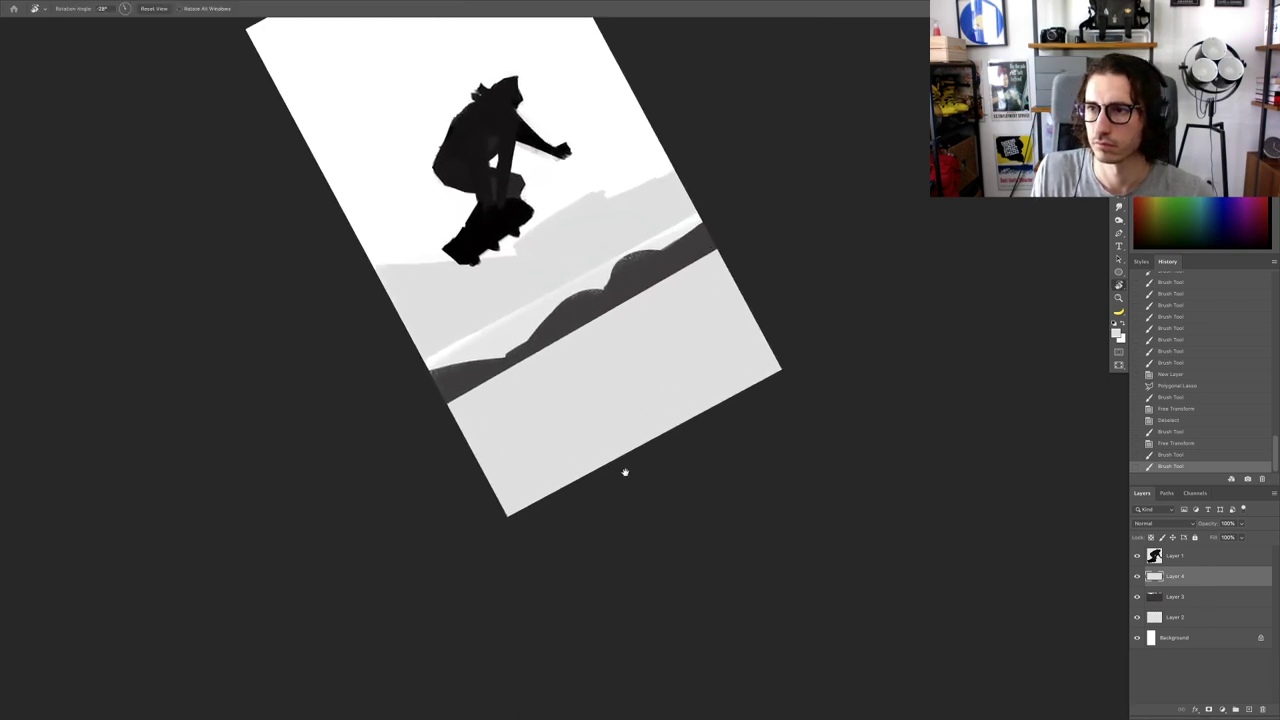
pyautogui.press('Escape')
pyautogui.moveTo(737, 413)
pyautogui.mouseDown()
pyautogui.moveTo(723, 346)
pyautogui.moveTo(742, 368)
pyautogui.moveTo(600, 360)
pyautogui.mouseUp()
pyautogui.press('b')
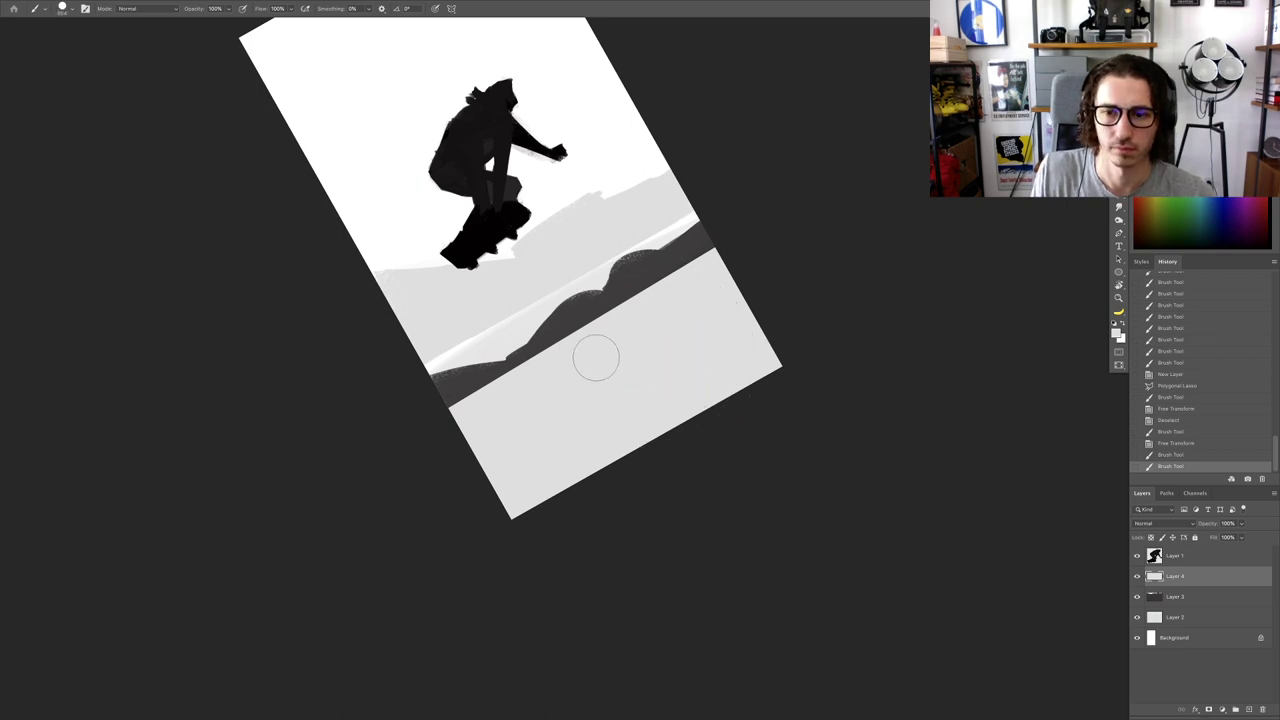
pyautogui.press('Escape')
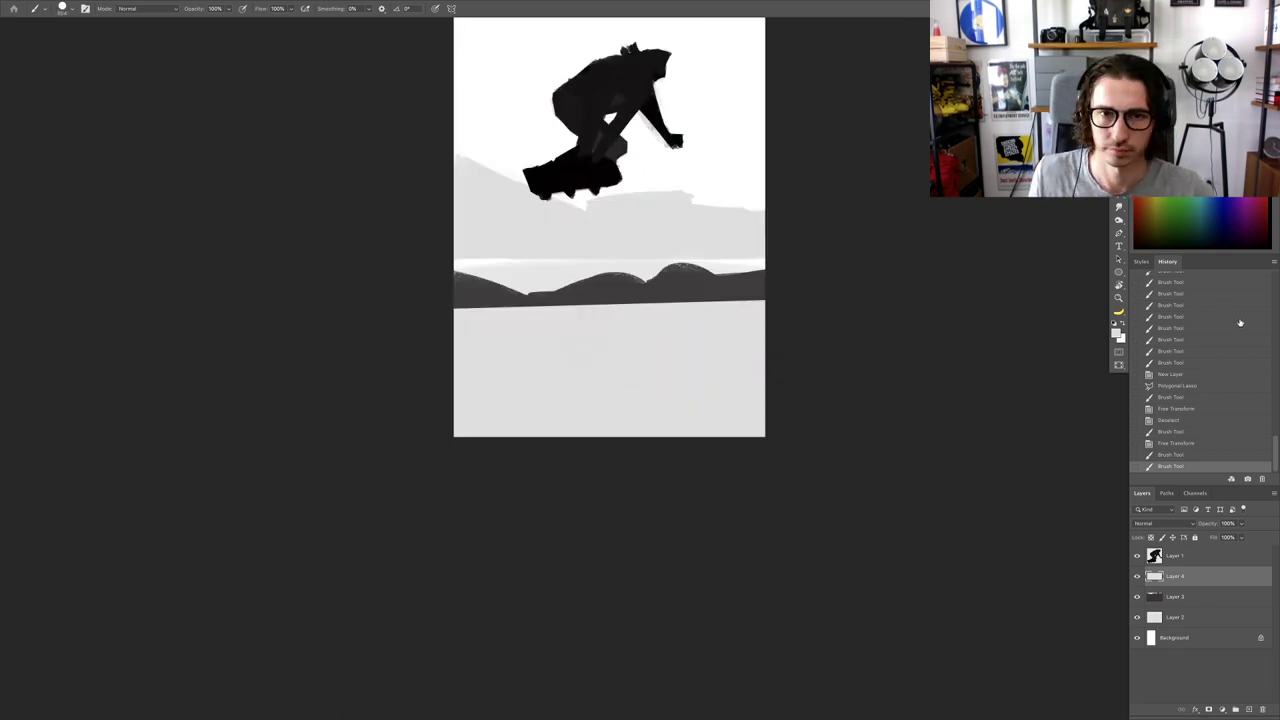
pyautogui.press('r')
pyautogui.moveTo(720, 388)
pyautogui.mouseDown()
pyautogui.moveTo(714, 366)
pyautogui.moveTo(760, 320)
pyautogui.mouseUp()
pyautogui.press('Escape')
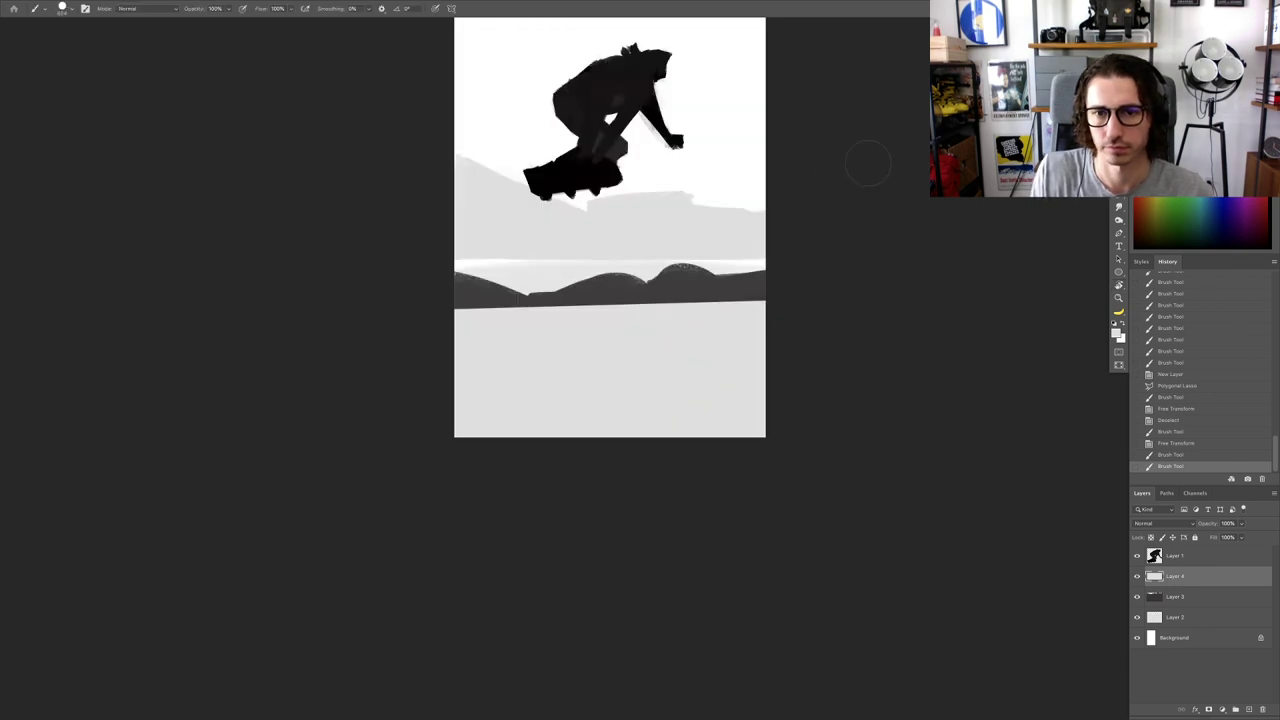
# Step: Outline a notched wedge tapering leftward from the light ground's right edge with the Polygonal Lasso, erase its contents to expose the dark layer, and deselect
pyautogui.press('l')
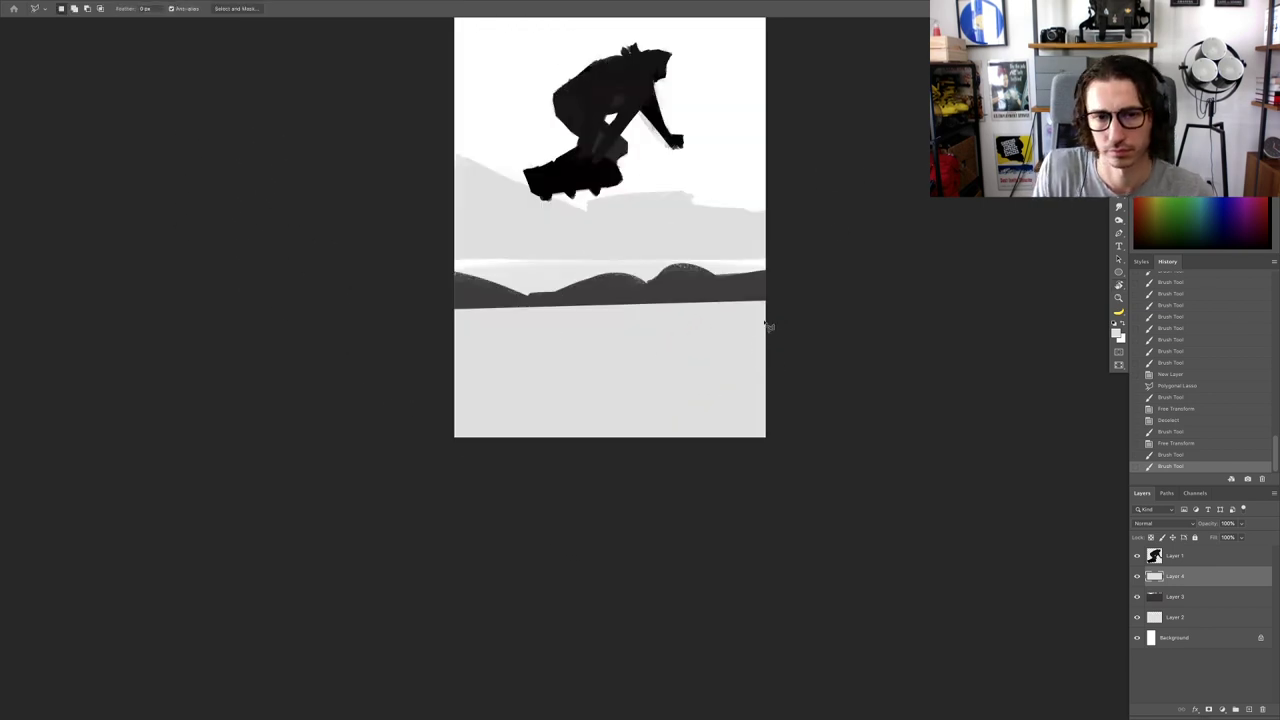
pyautogui.click(769, 322)
pyautogui.click(497, 328)
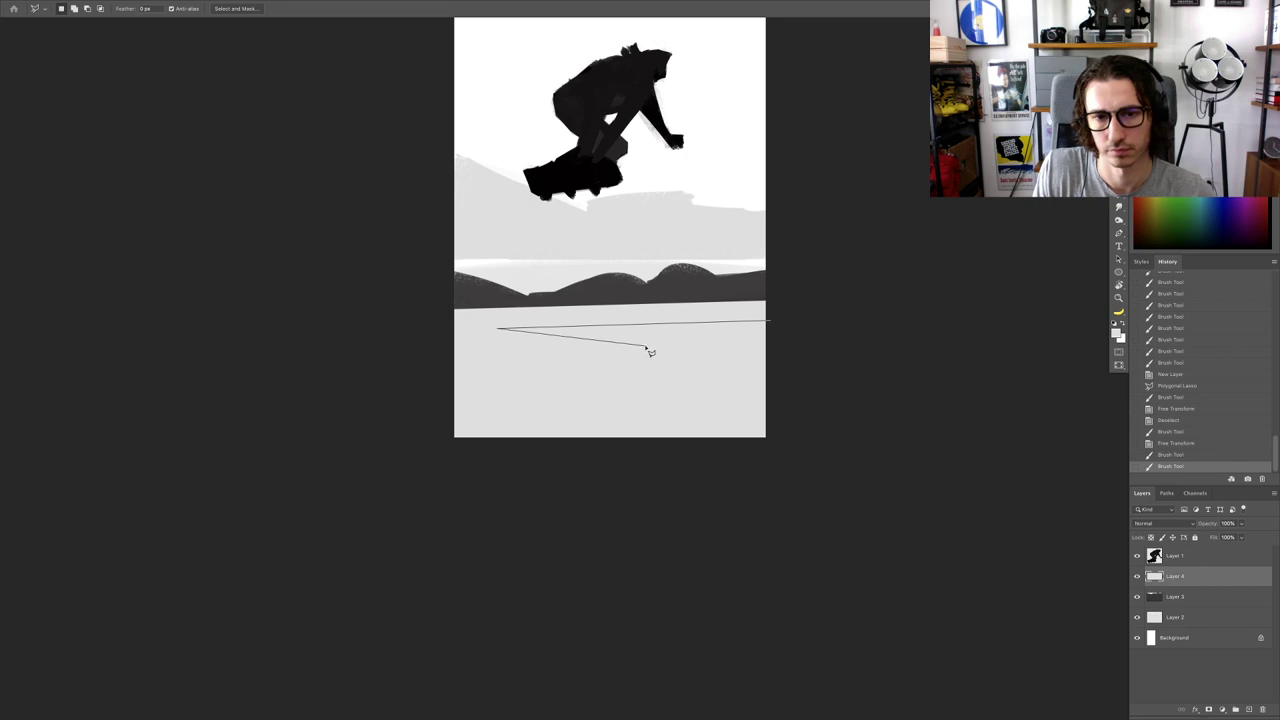
pyautogui.click(638, 359)
pyautogui.click(860, 371)
pyautogui.doubleClick(810, 342)
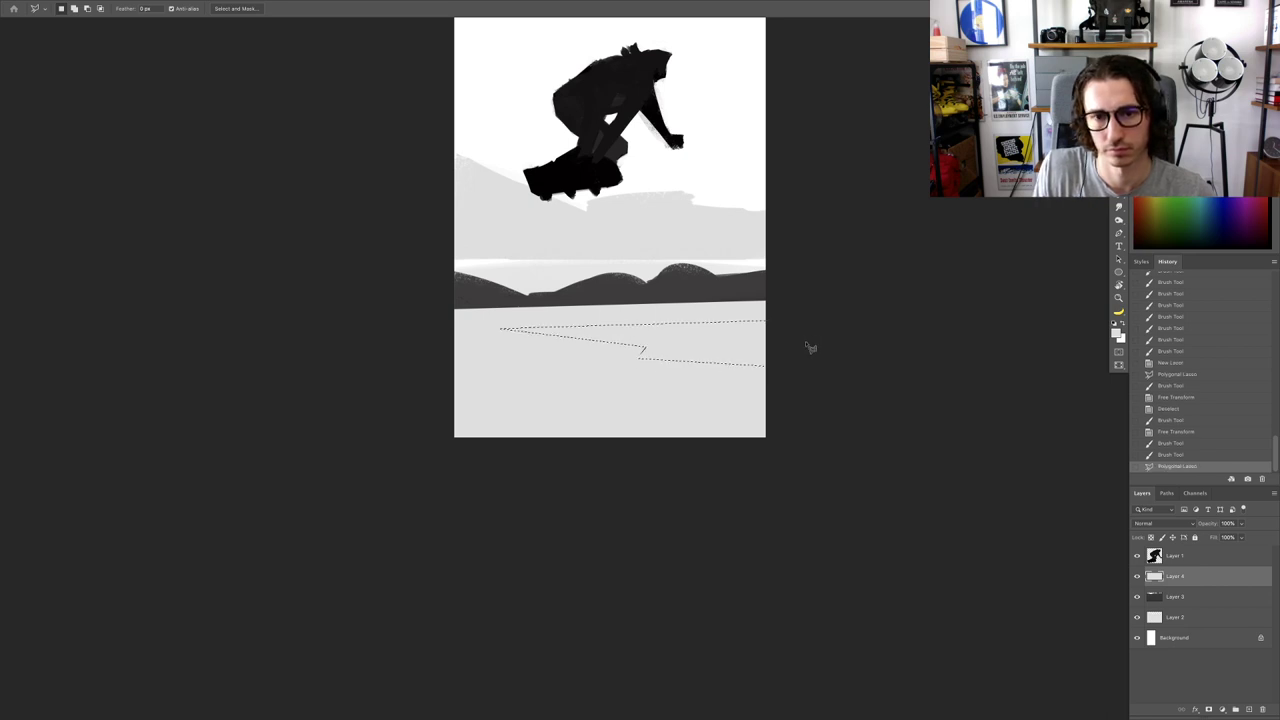
pyautogui.press('e')
pyautogui.moveTo(546, 329)
pyautogui.mouseDown()
pyautogui.moveTo(585, 343)
pyautogui.moveTo(620, 288)
pyautogui.moveTo(636, 357)
pyautogui.moveTo(664, 371)
pyautogui.moveTo(790, 274)
pyautogui.moveTo(722, 424)
pyautogui.mouseUp()
pyautogui.moveTo(748, 345); pyautogui.dragTo(776, 398)
pyautogui.moveTo(777, 400); pyautogui.dragTo(779, 468)
pyautogui.press('super+d')
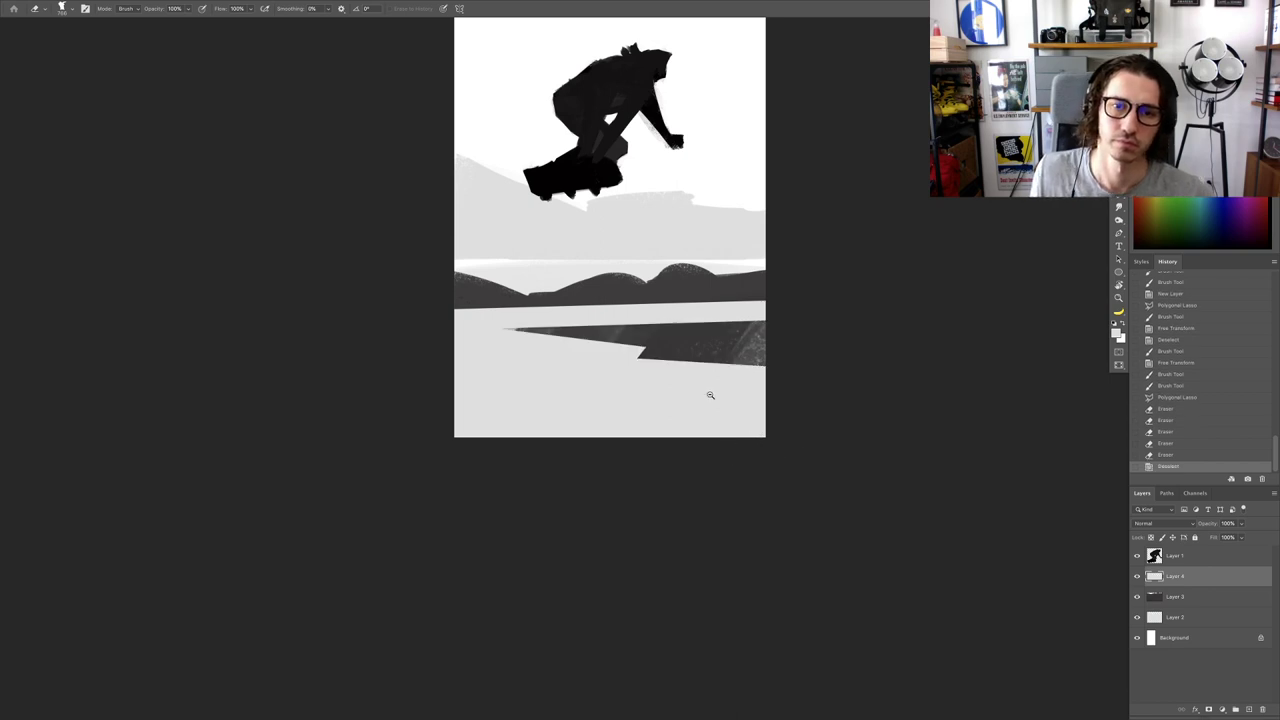
pyautogui.moveTo(709, 394); pyautogui.dragTo(671, 410)
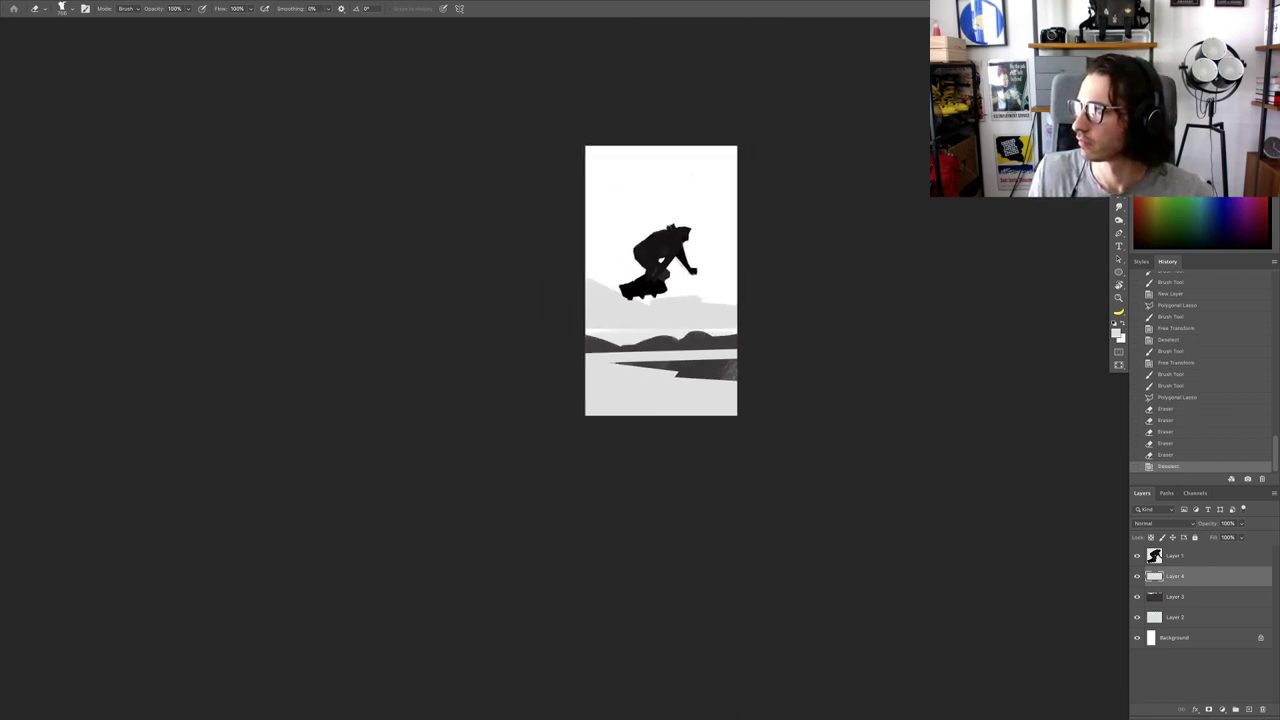
pyautogui.press('Tab')
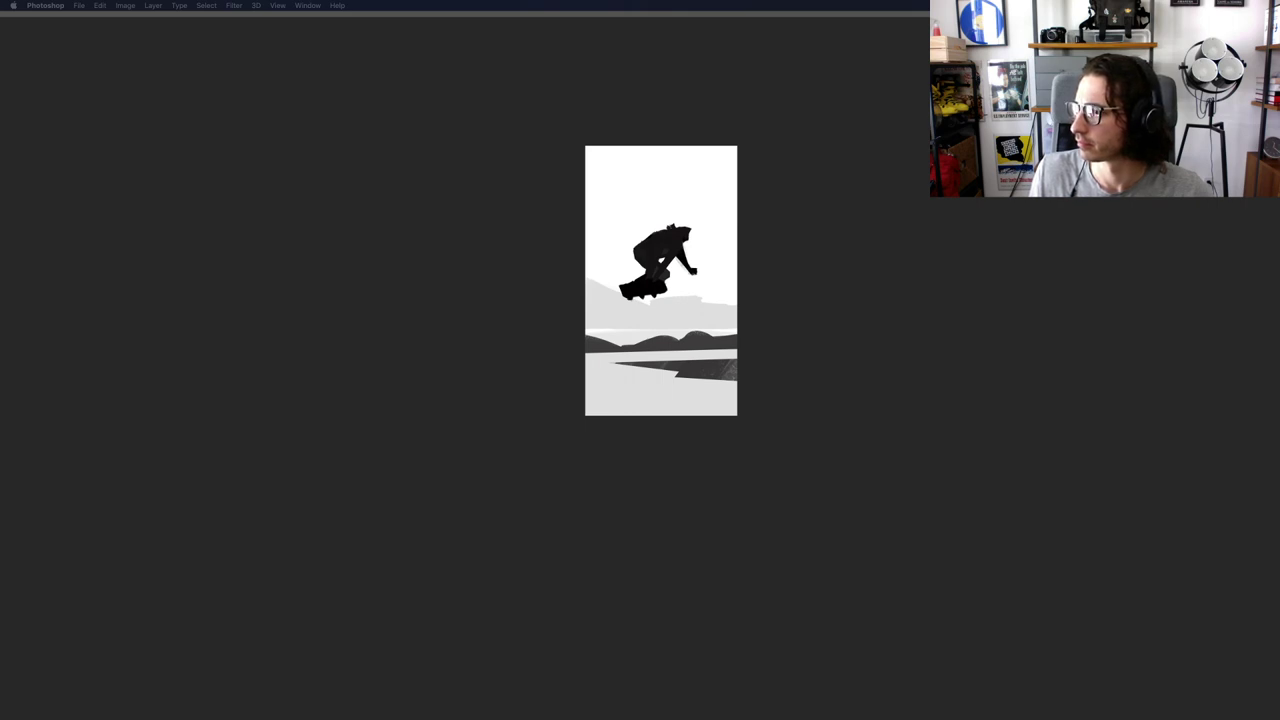
pyautogui.press('Tab')
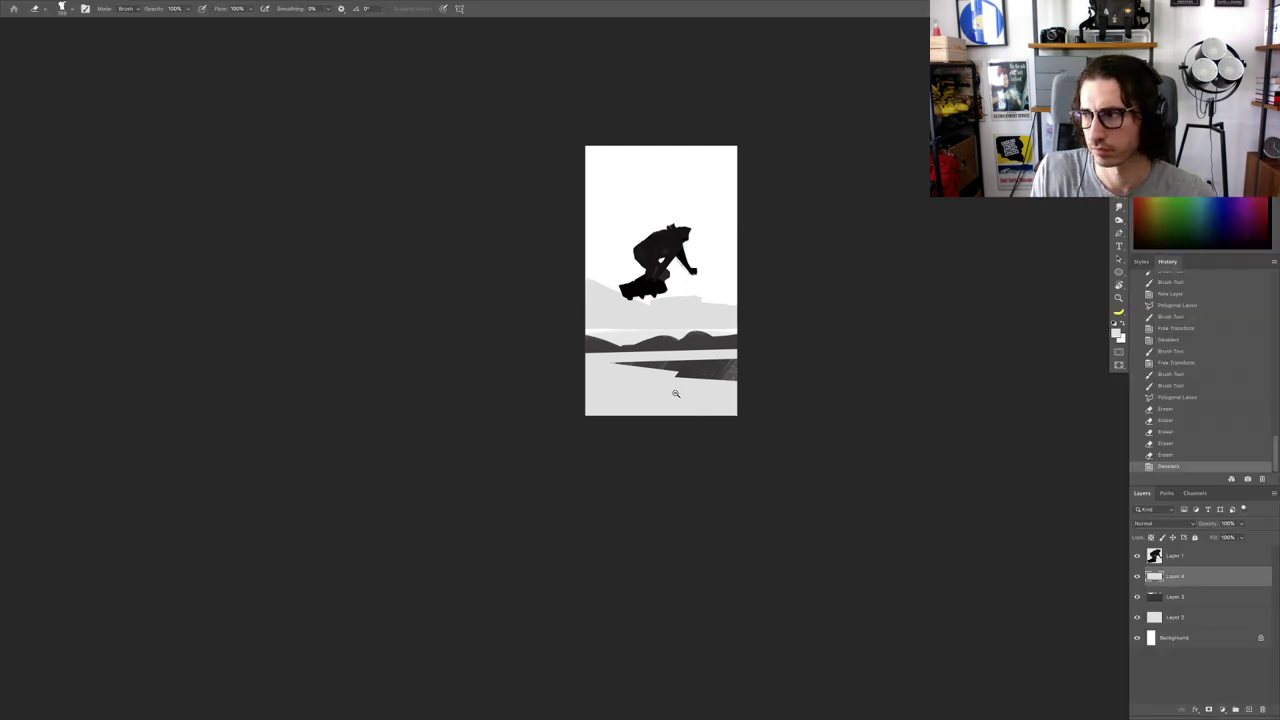
# Step: Erase along the pointed tip of the dark wedge in the light ground, and undo the last eraser stroke
pyautogui.scroll(3, 674, 391)
pyautogui.moveTo(588, 322)
pyautogui.mouseDown()
pyautogui.moveTo(517, 307)
pyautogui.moveTo(522, 321)
pyautogui.moveTo(538, 307)
pyautogui.mouseUp()
pyautogui.click(512, 322)
pyautogui.hotkey('ctrl', 'z')
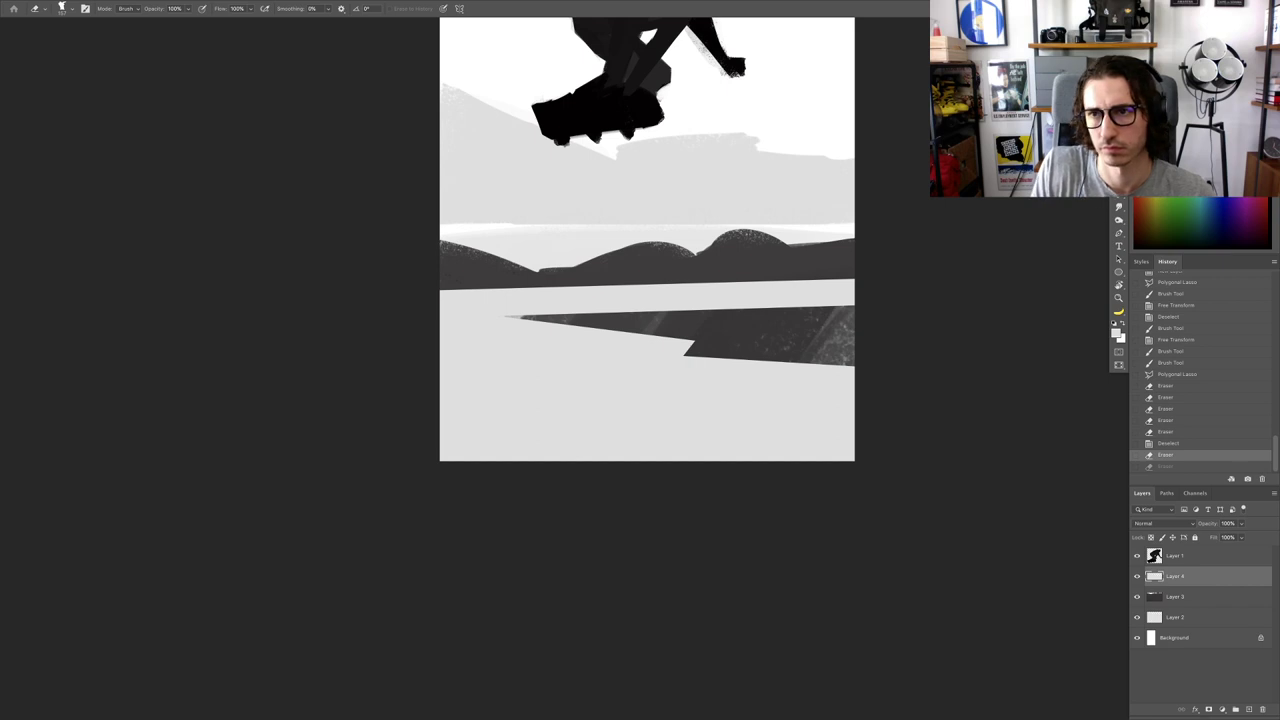
# Step: Paint light grey over the faded tip of the dark wedge with a much smaller round brush to clean up its point
pyautogui.press('l')
pyautogui.scroll(1, 585, 351)
pyautogui.scroll(-1, 598, 340)
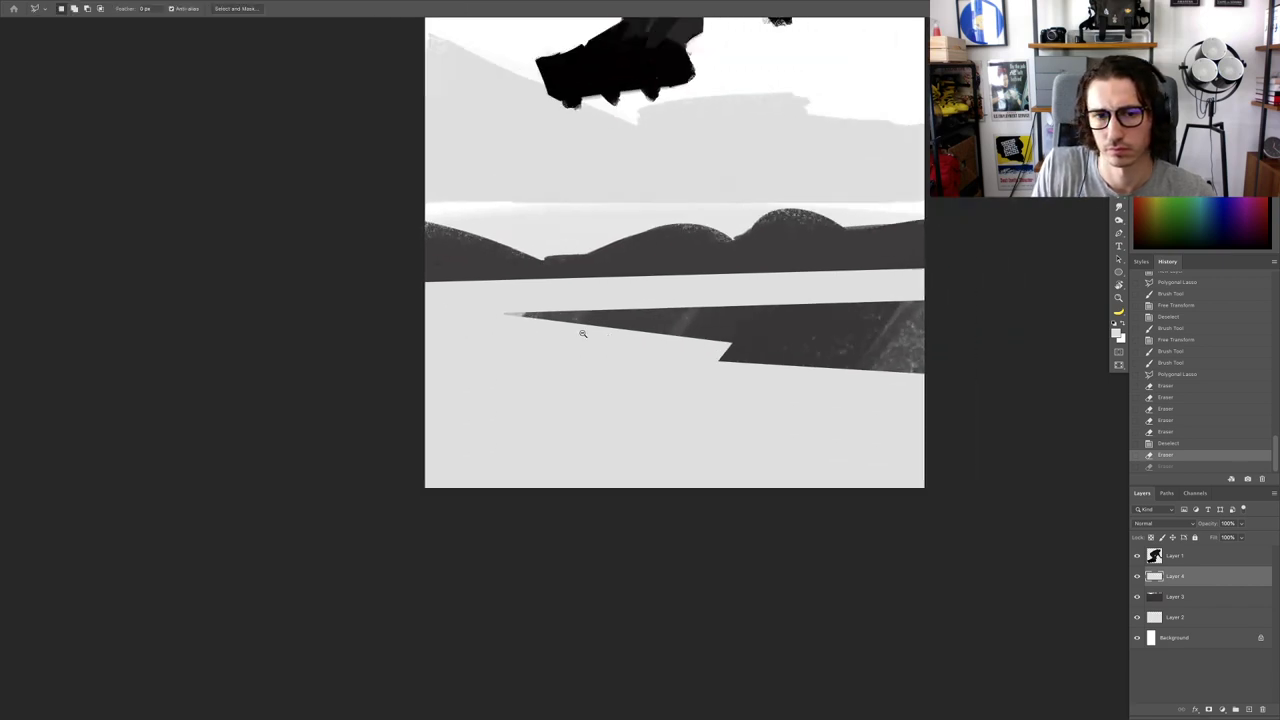
pyautogui.scroll(1, 583, 331)
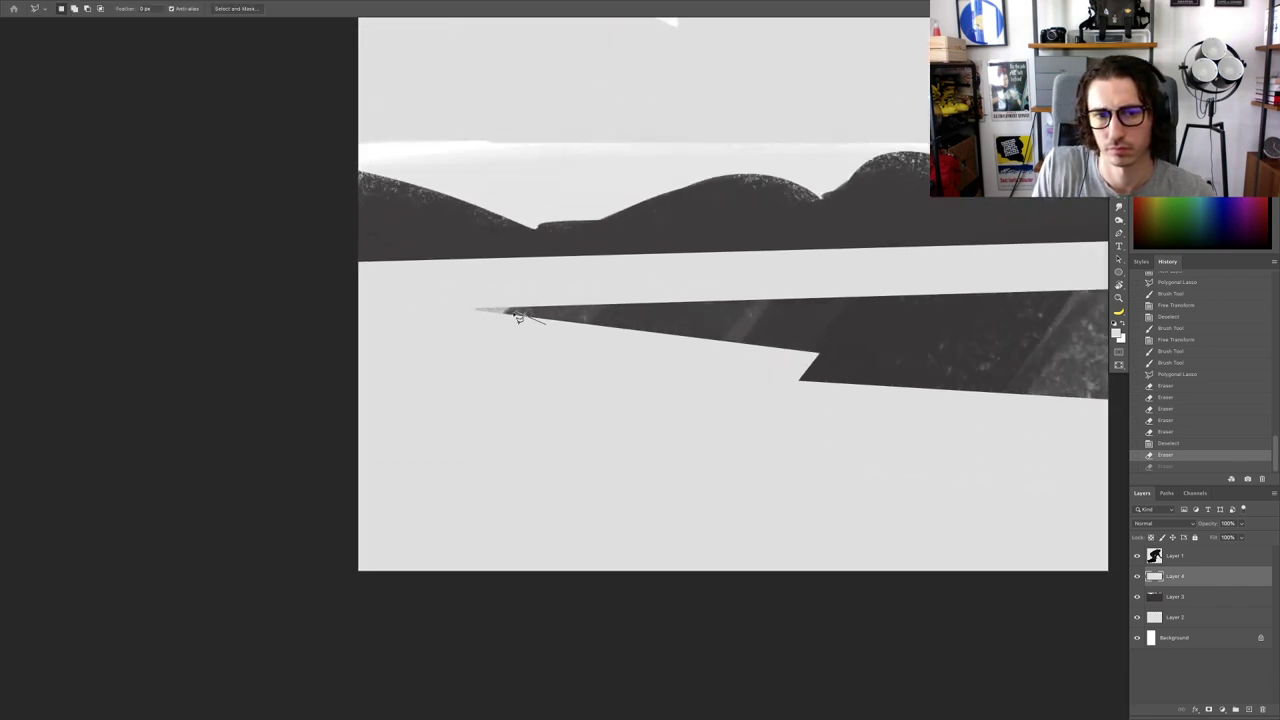
pyautogui.press('b')
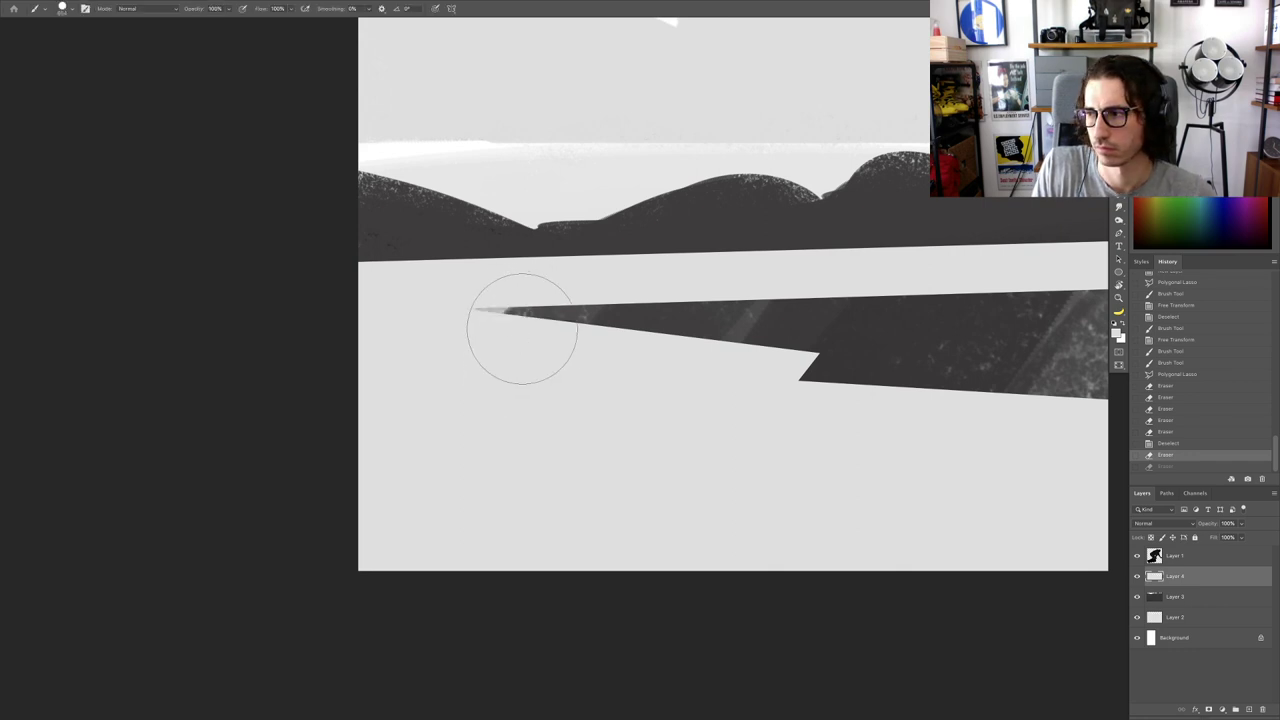
pyautogui.press('[')
pyautogui.press('[')
pyautogui.press('[')
pyautogui.press('[')
pyautogui.press('[')
pyautogui.press('[')
pyautogui.press('[')
pyautogui.press('[')
pyautogui.moveTo(502, 307)
pyautogui.mouseDown()
pyautogui.moveTo(621, 274)
pyautogui.moveTo(596, 285)
pyautogui.moveTo(578, 353)
pyautogui.moveTo(560, 340)
pyautogui.moveTo(450, 362)
pyautogui.mouseUp()
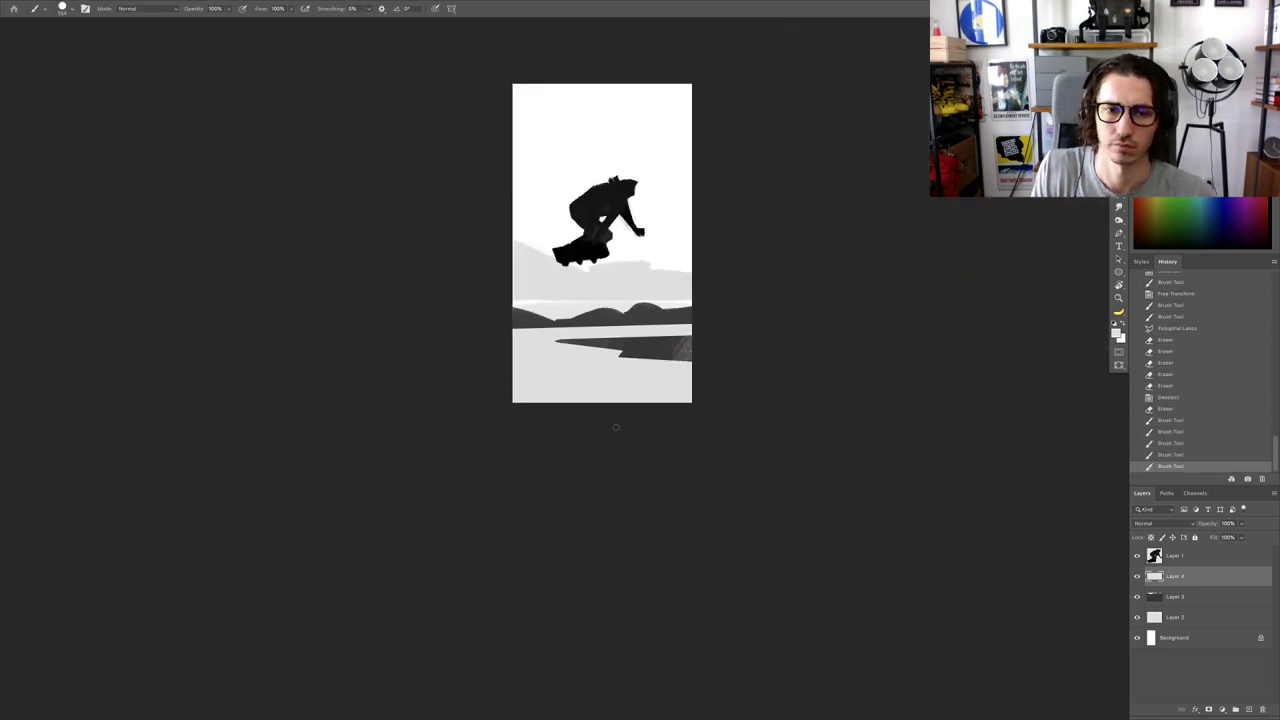
# Step: Outline a stepped band across the full width of the light ground below the wedge with the Polygonal Lasso
pyautogui.moveTo(591, 368); pyautogui.dragTo(657, 361)
pyautogui.press('r')
pyautogui.moveTo(761, 318)
pyautogui.mouseDown()
pyautogui.moveTo(766, 217)
pyautogui.moveTo(749, 215)
pyautogui.mouseUp()
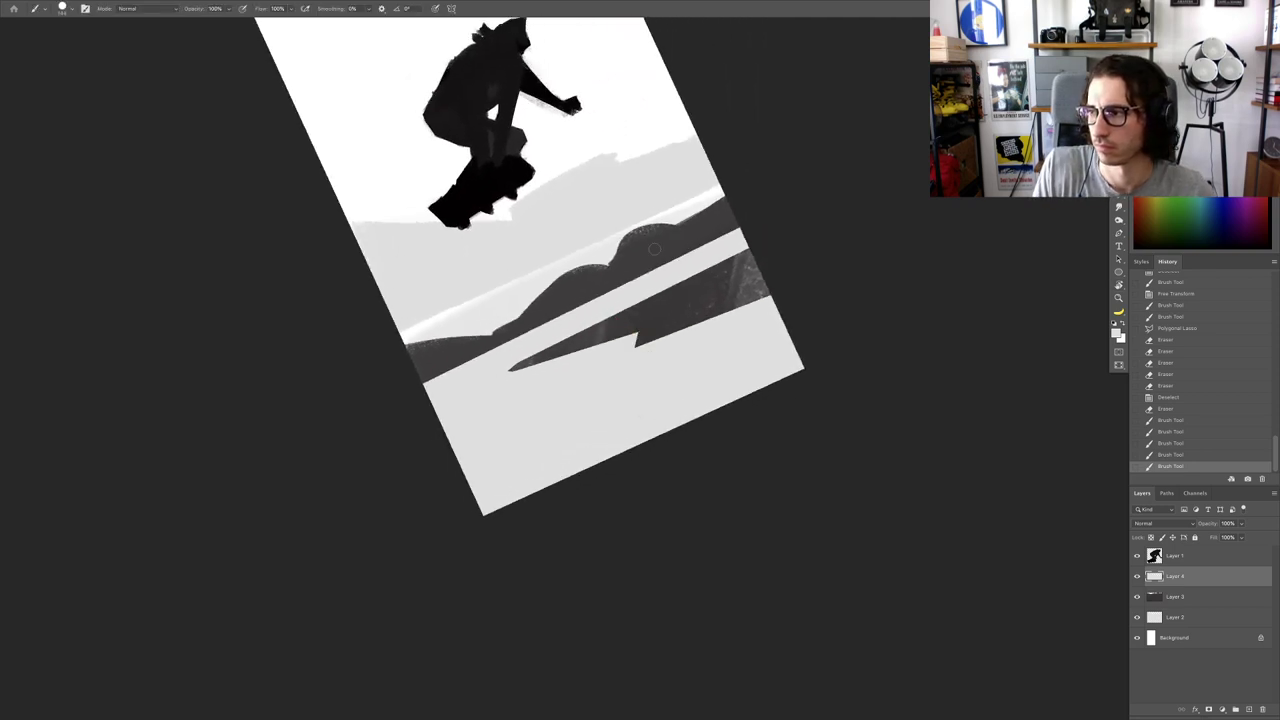
pyautogui.press('Escape')
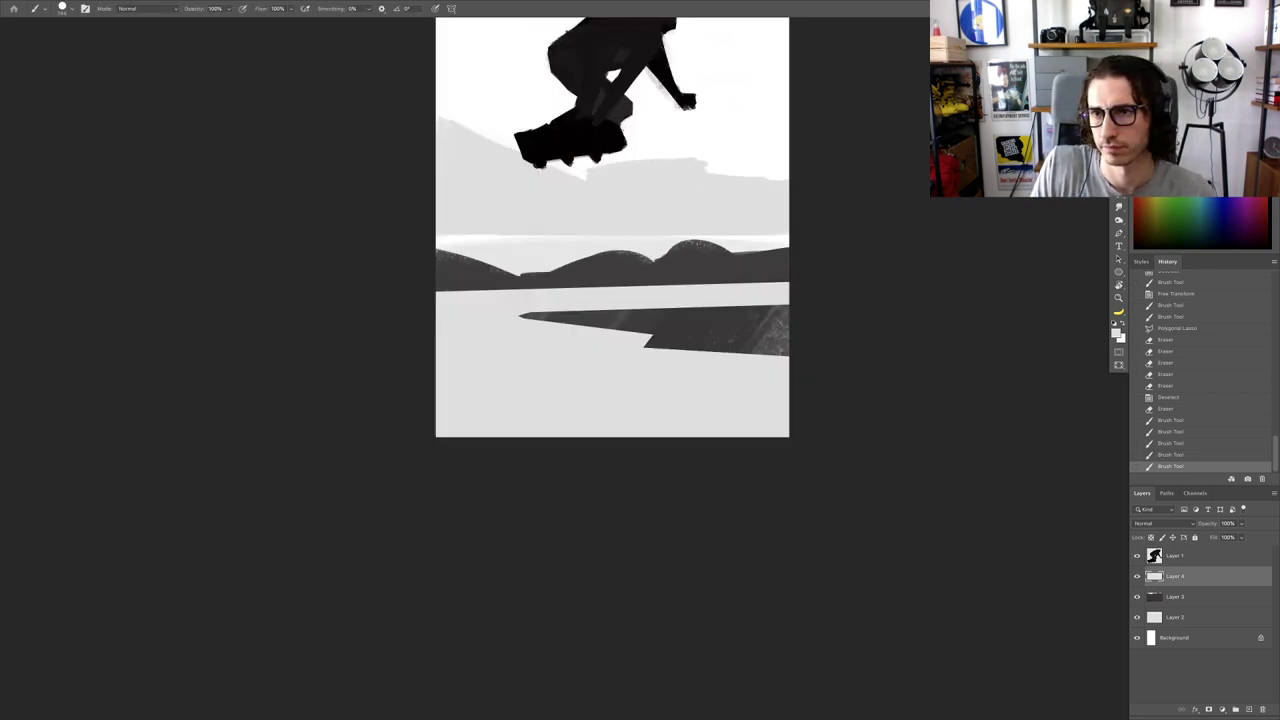
pyautogui.press('l')
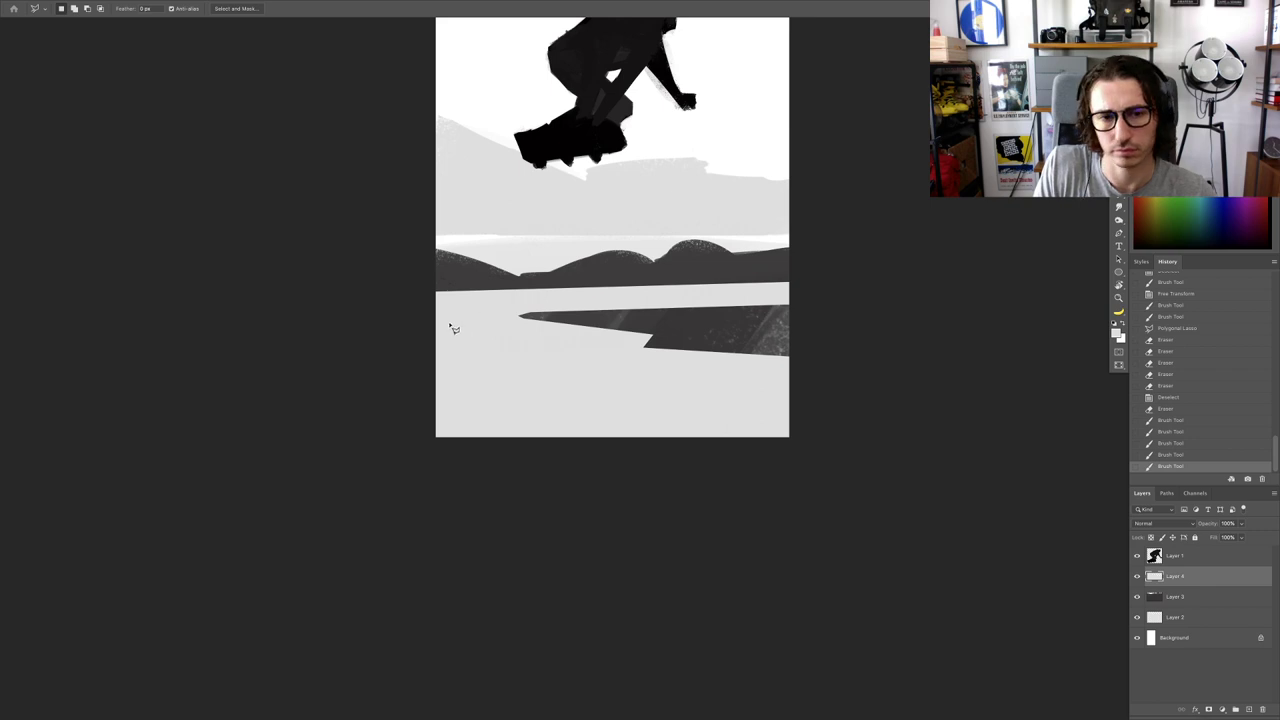
pyautogui.click(418, 337)
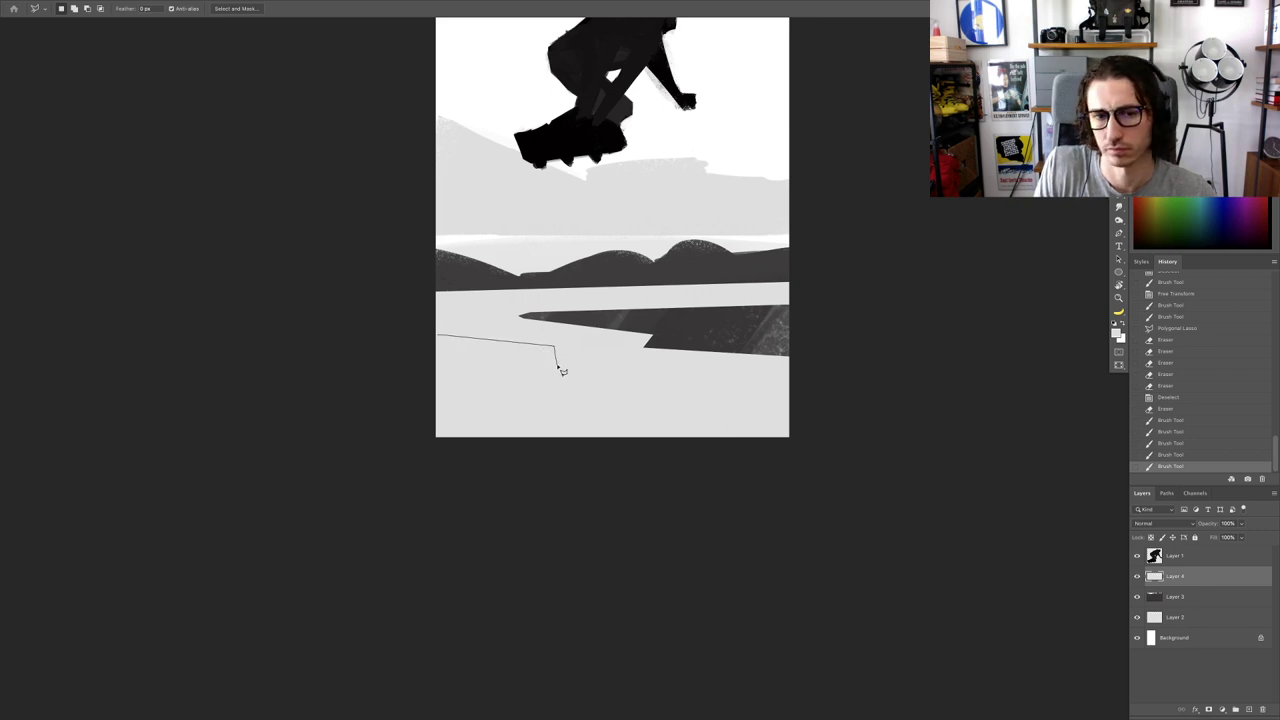
pyautogui.click(564, 361)
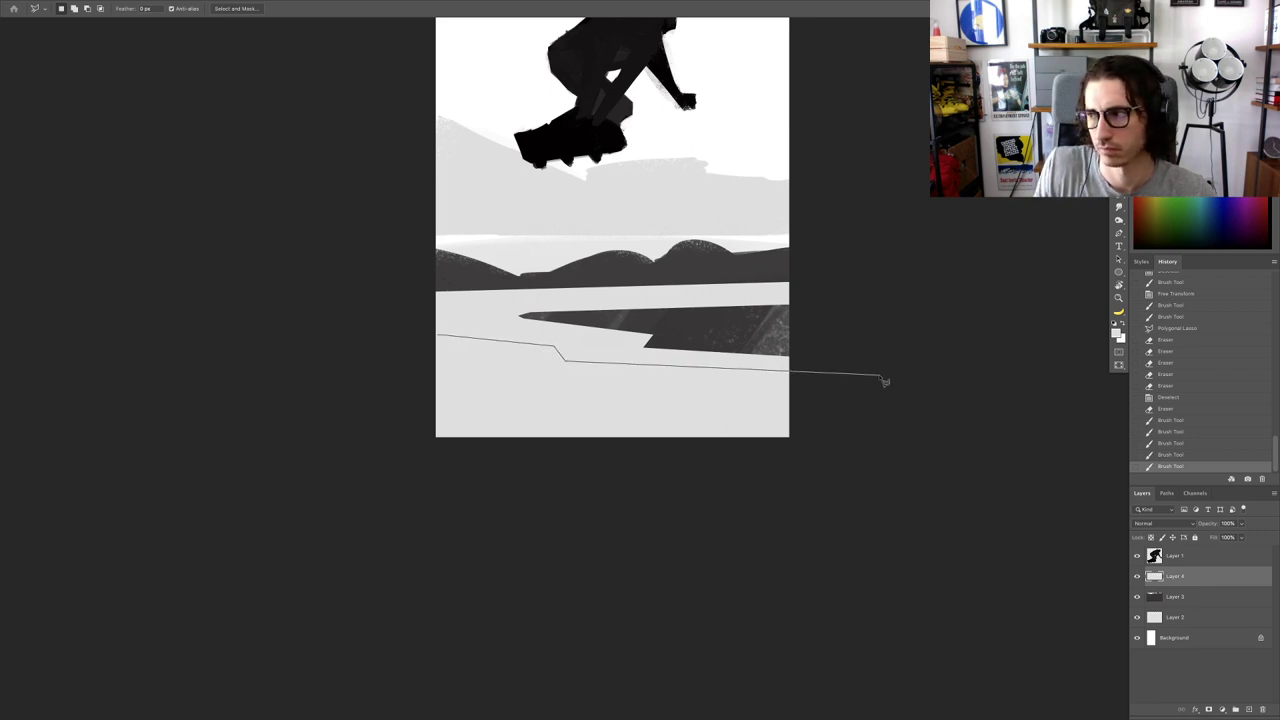
pyautogui.click(878, 376)
pyautogui.click(790, 410)
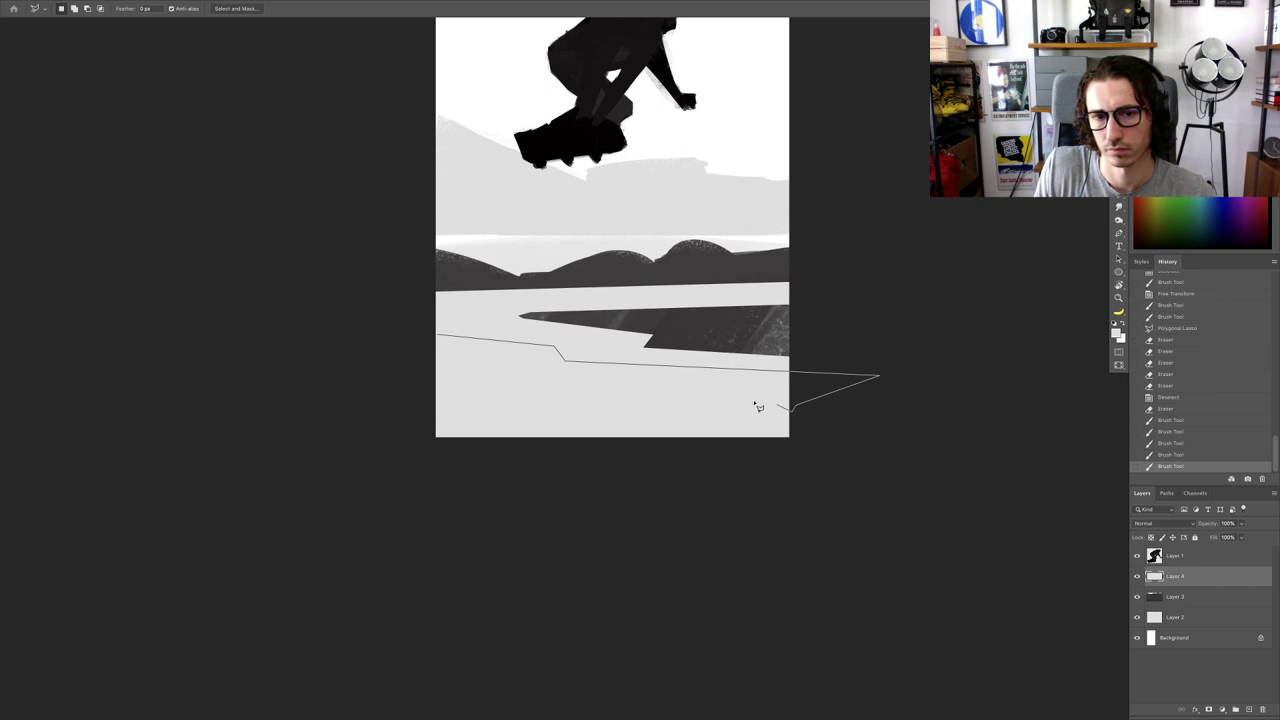
pyautogui.click(543, 413)
pyautogui.doubleClick(395, 381)
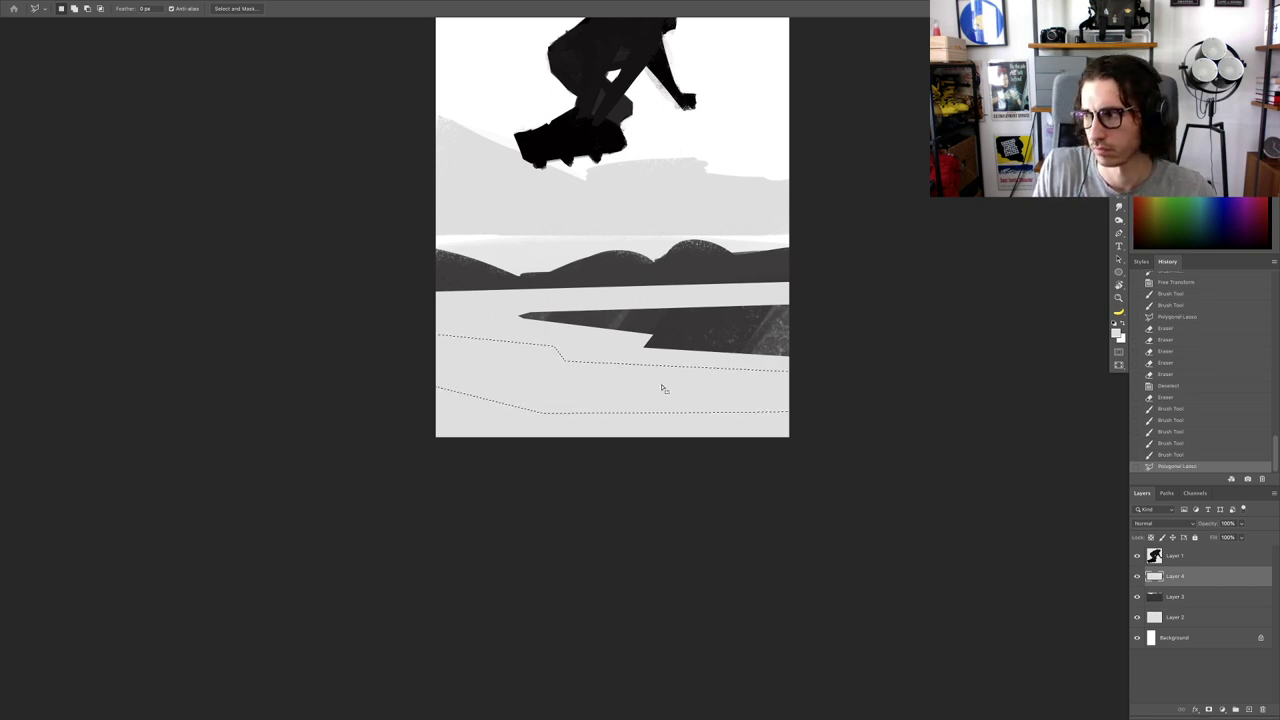
# Step: Erase inside the selected band with a textured brush tip so streaky mid-grey shows across the lower ground
pyautogui.press('b')
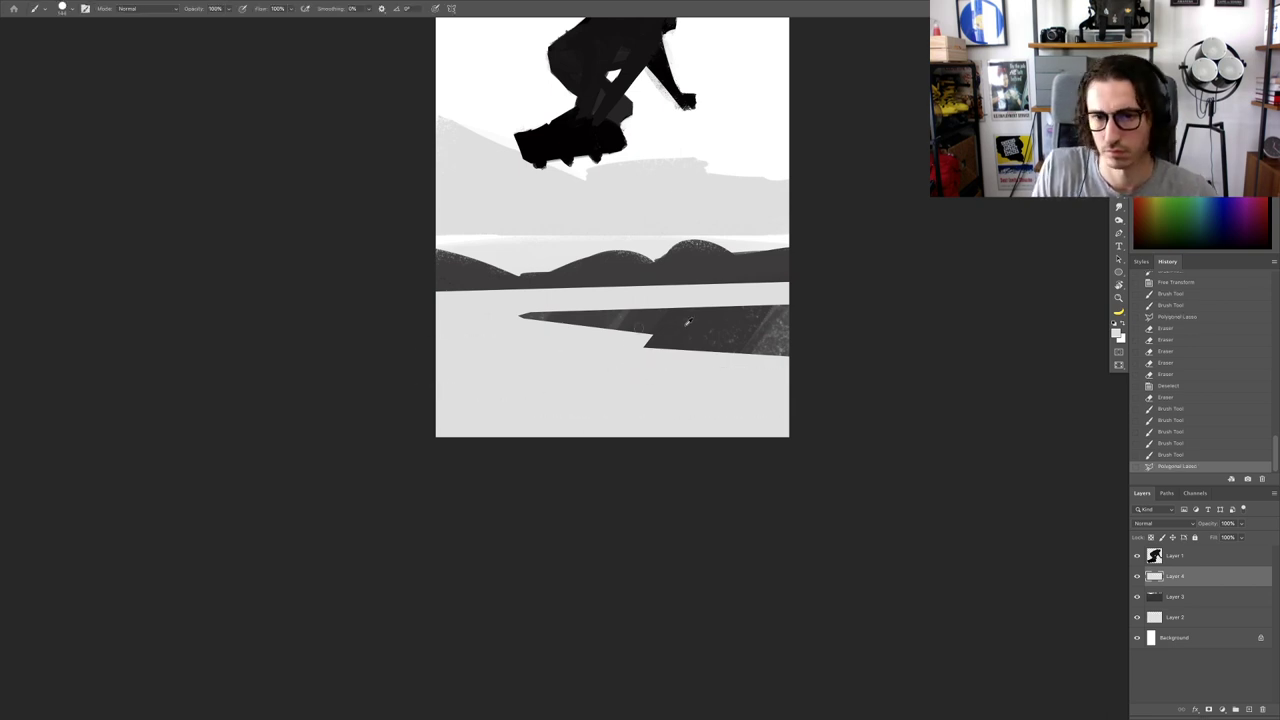
pyautogui.rightClick(652, 300)
pyautogui.click(729, 401)
pyautogui.press('Return')
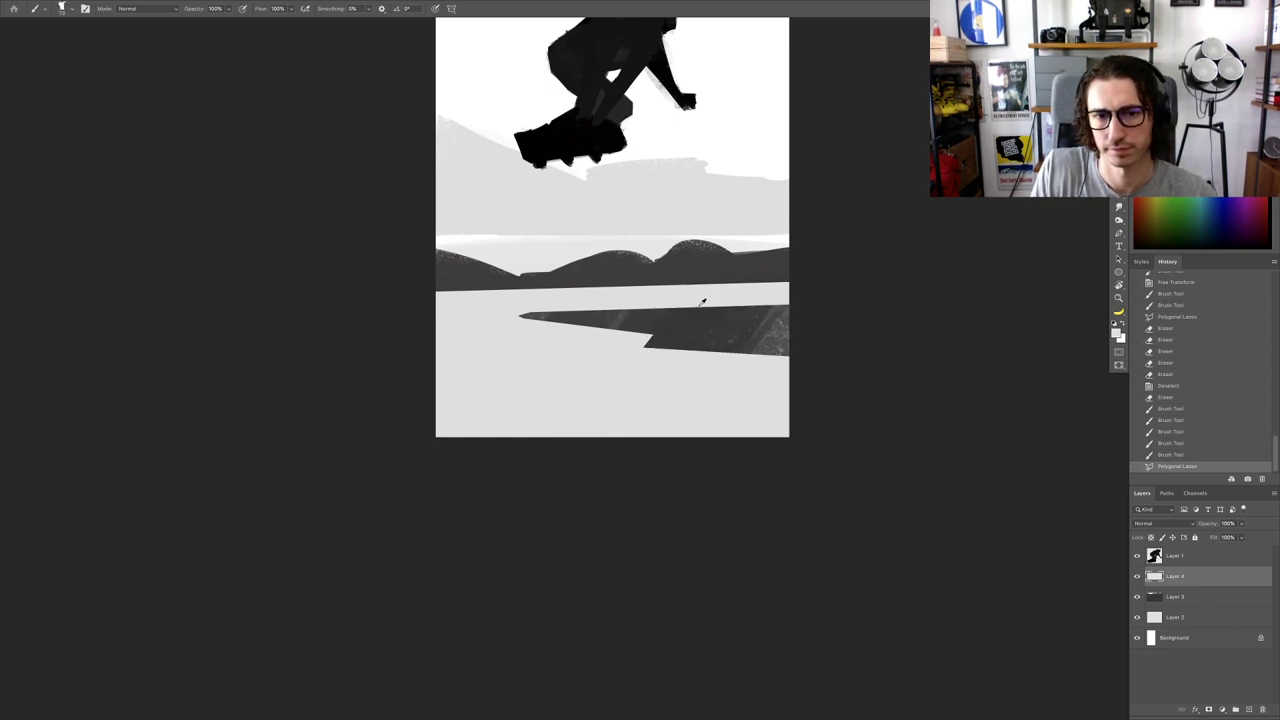
pyautogui.press('e')
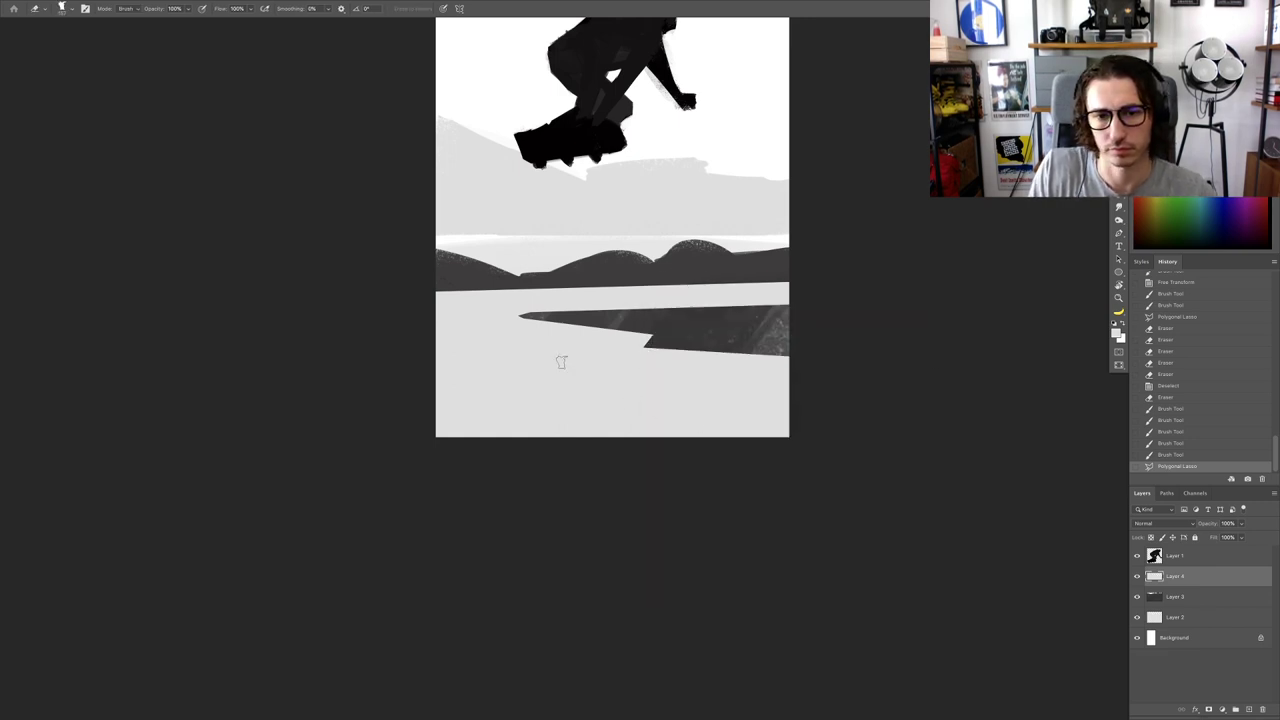
pyautogui.moveTo(560, 360)
pyautogui.mouseDown()
pyautogui.moveTo(519, 316)
pyautogui.moveTo(536, 418)
pyautogui.moveTo(595, 408)
pyautogui.moveTo(692, 356)
pyautogui.moveTo(700, 413)
pyautogui.moveTo(748, 480)
pyautogui.mouseUp()
pyautogui.scroll(-3, 518, 476)
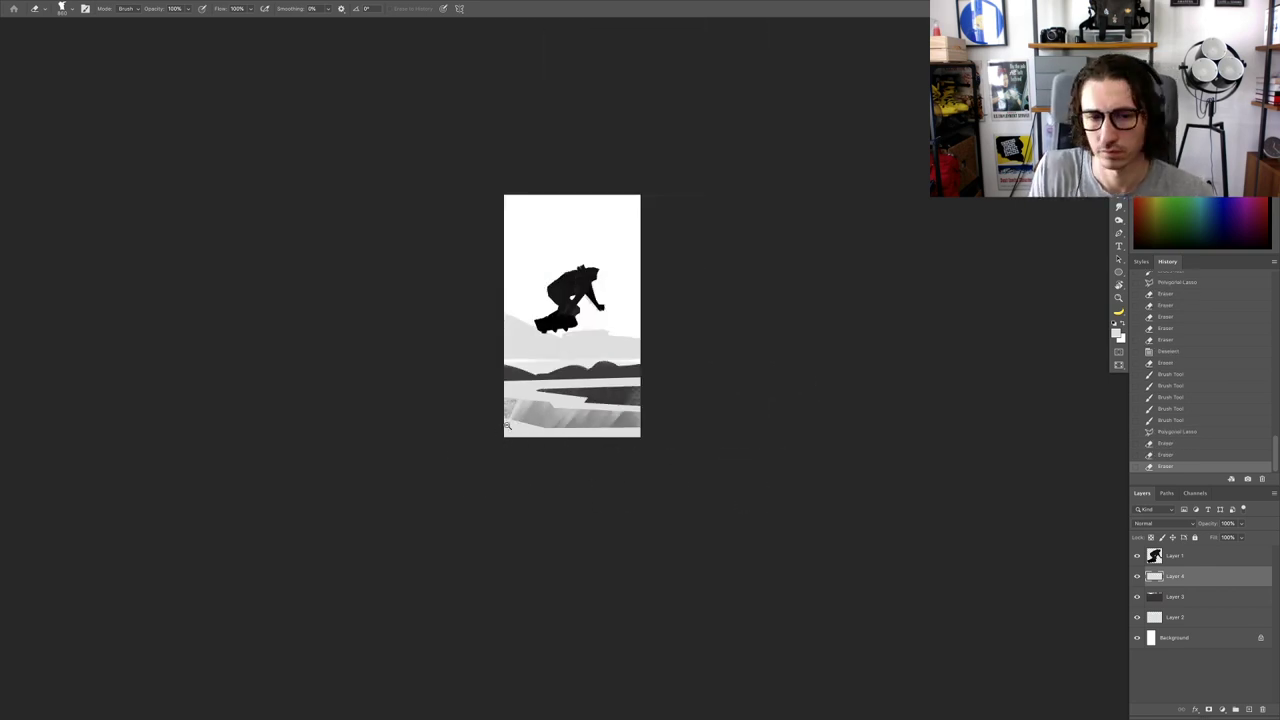
pyautogui.scroll(2, 510, 424)
pyautogui.press('b')
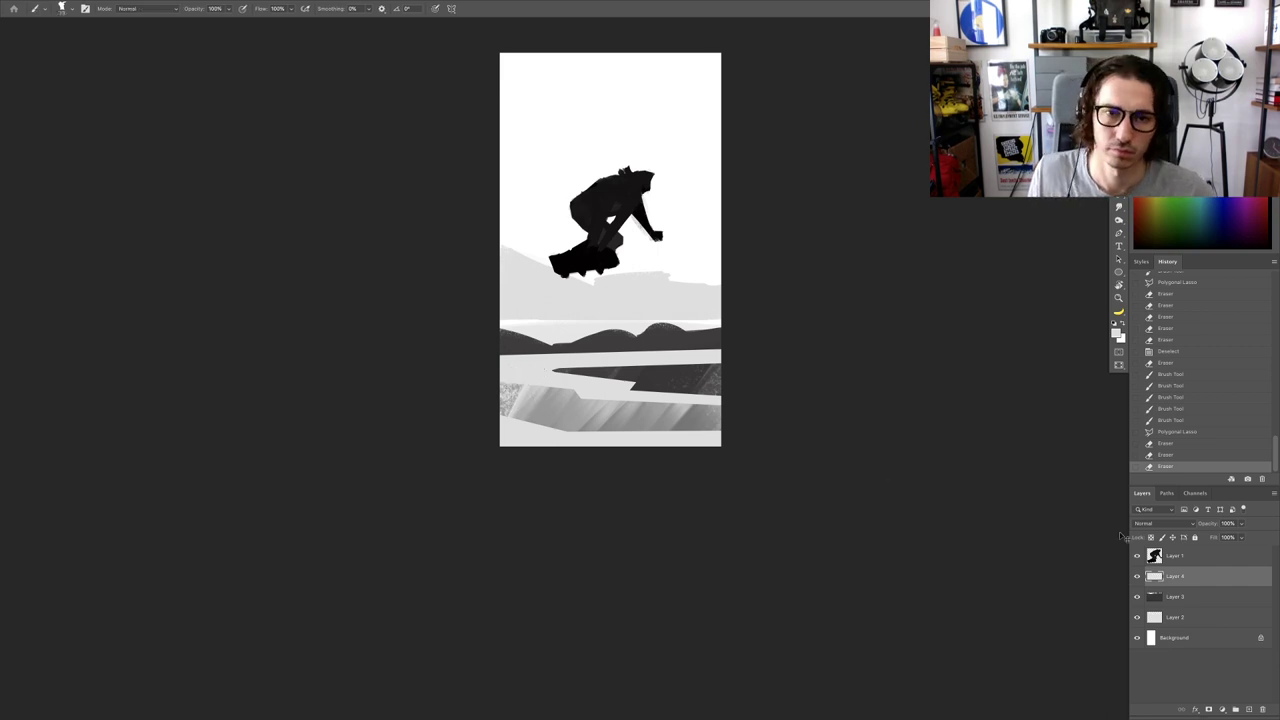
# Step: Save the drawing as a layered Photoshop file with Maximize Compatibility on
pyautogui.press('super+s')
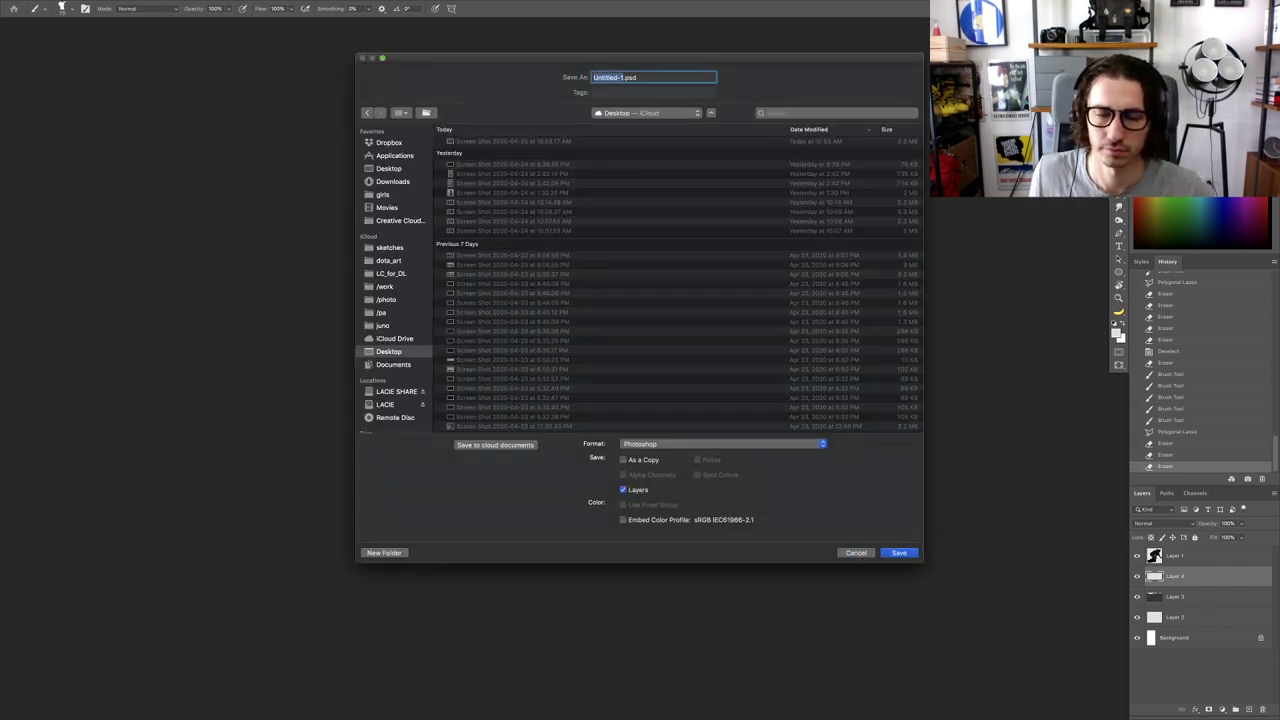
pyautogui.click(858, 554)
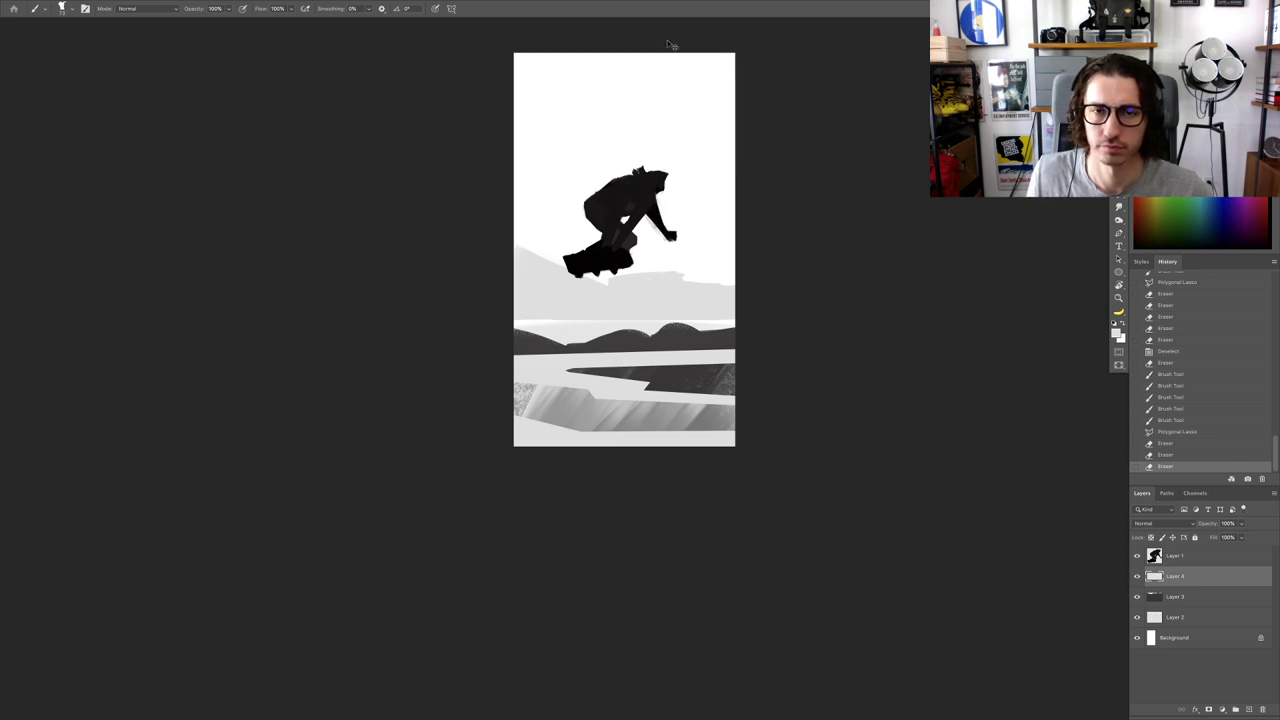
pyautogui.press('super+s')
pyautogui.moveTo(651, 53); pyautogui.dragTo(1279, 110)
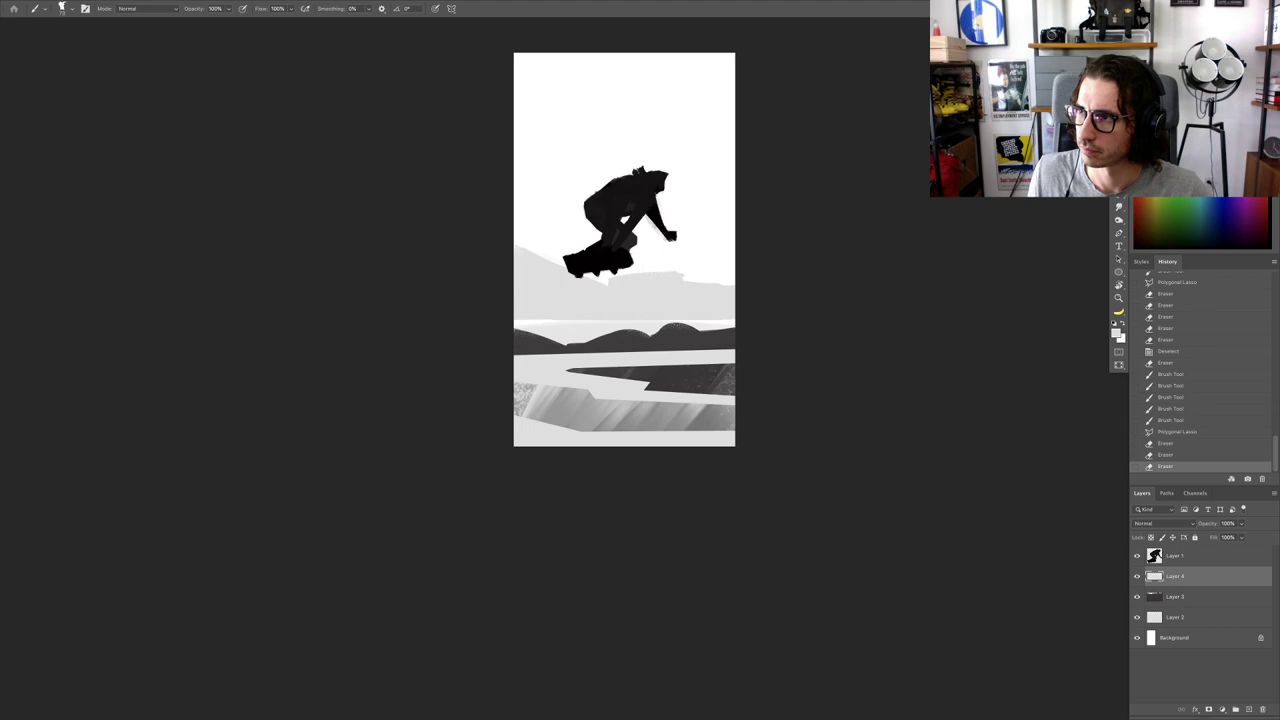
pyautogui.press('Return')
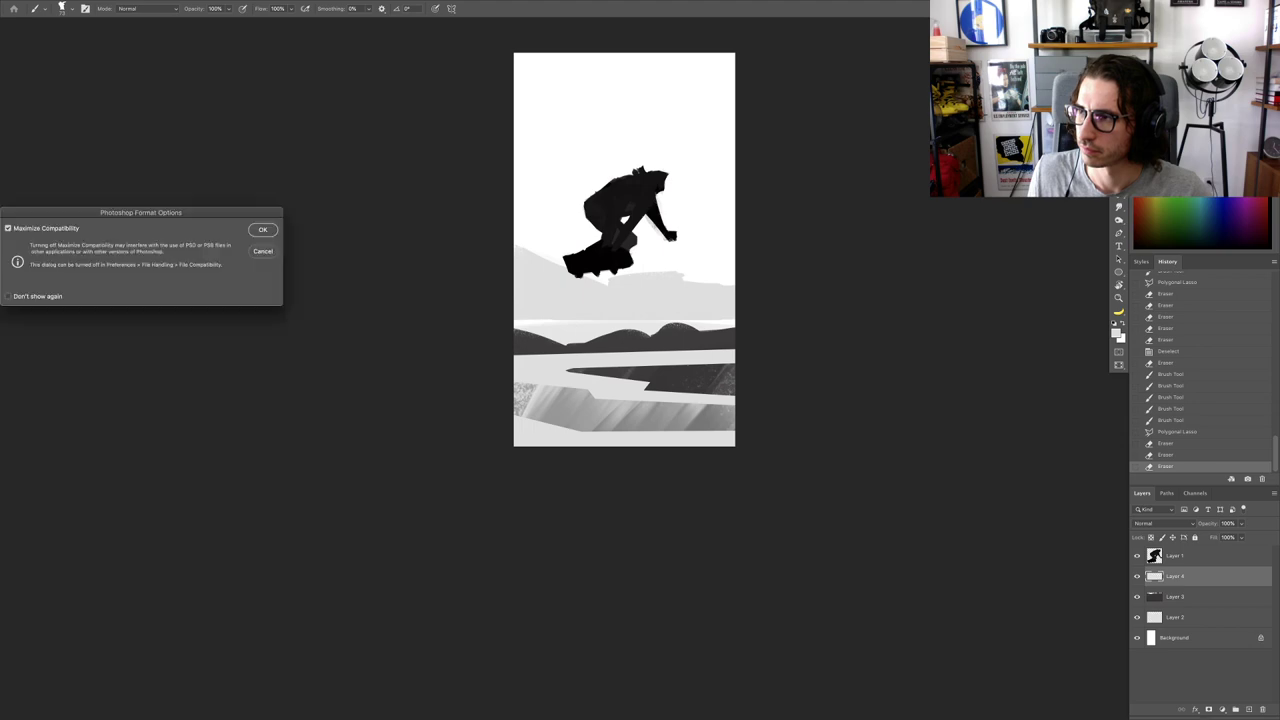
pyautogui.hotkey('ctrl', 'Up')
pyautogui.click(584, 390)
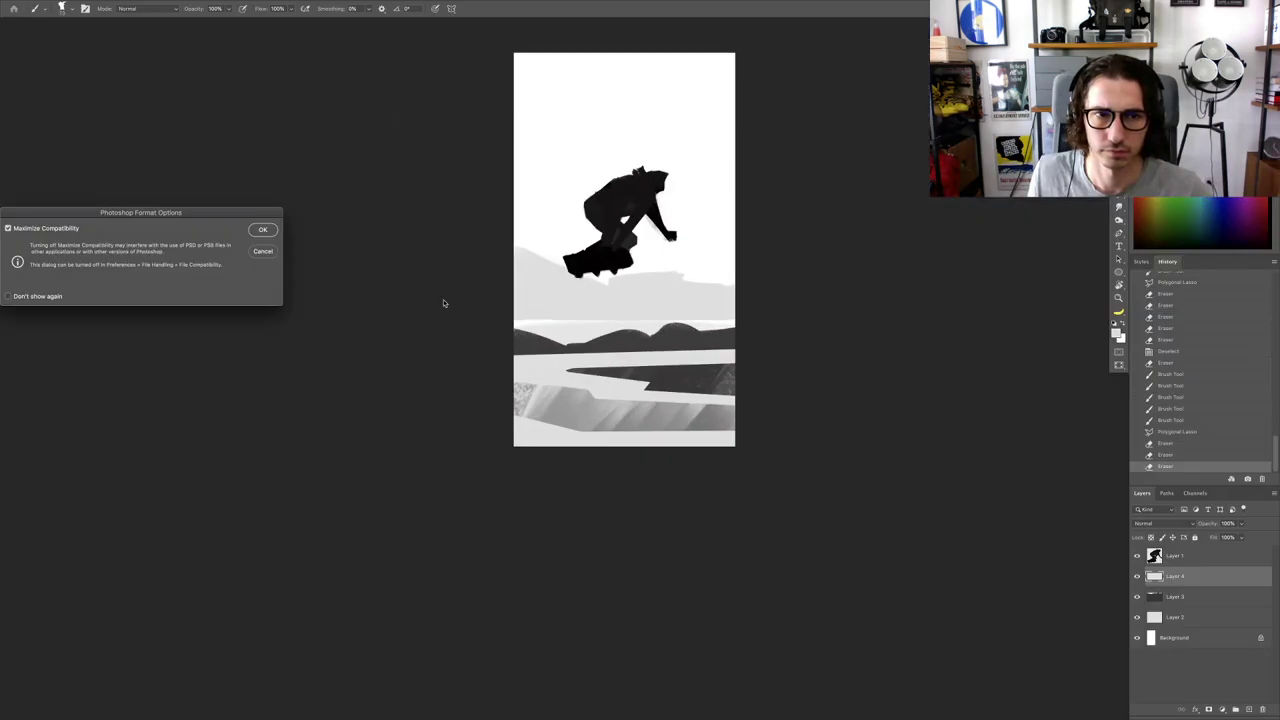
pyautogui.click(260, 229)
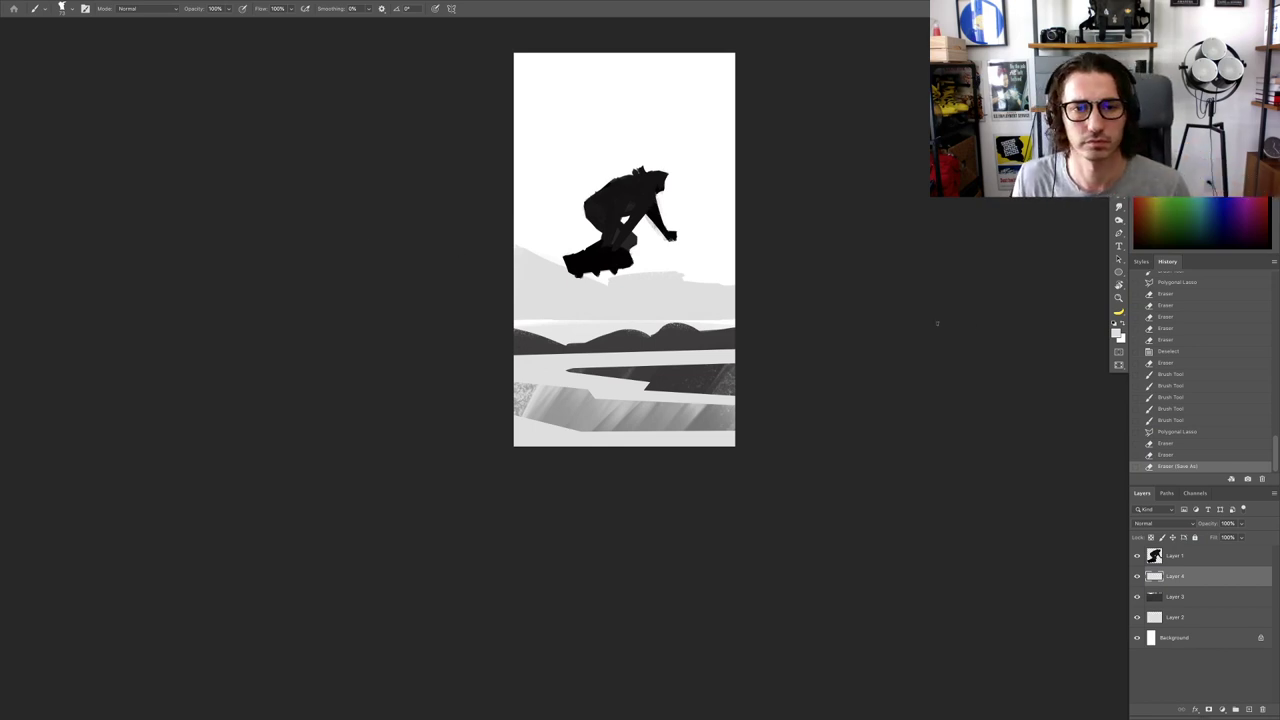
pyautogui.click(908, 345)
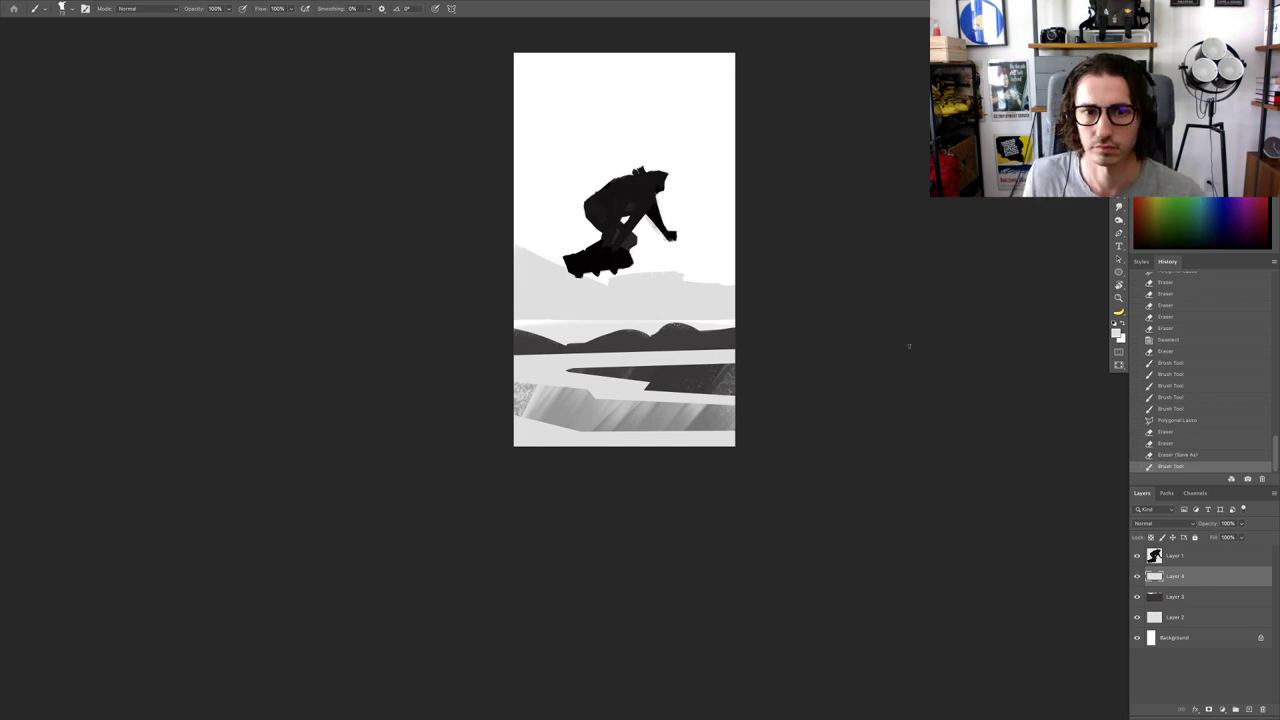
pyautogui.moveTo(664, 288); pyautogui.dragTo(709, 303)
pyautogui.moveTo(723, 371); pyautogui.dragTo(741, 478)
pyautogui.moveTo(746, 350); pyautogui.dragTo(690, 345)
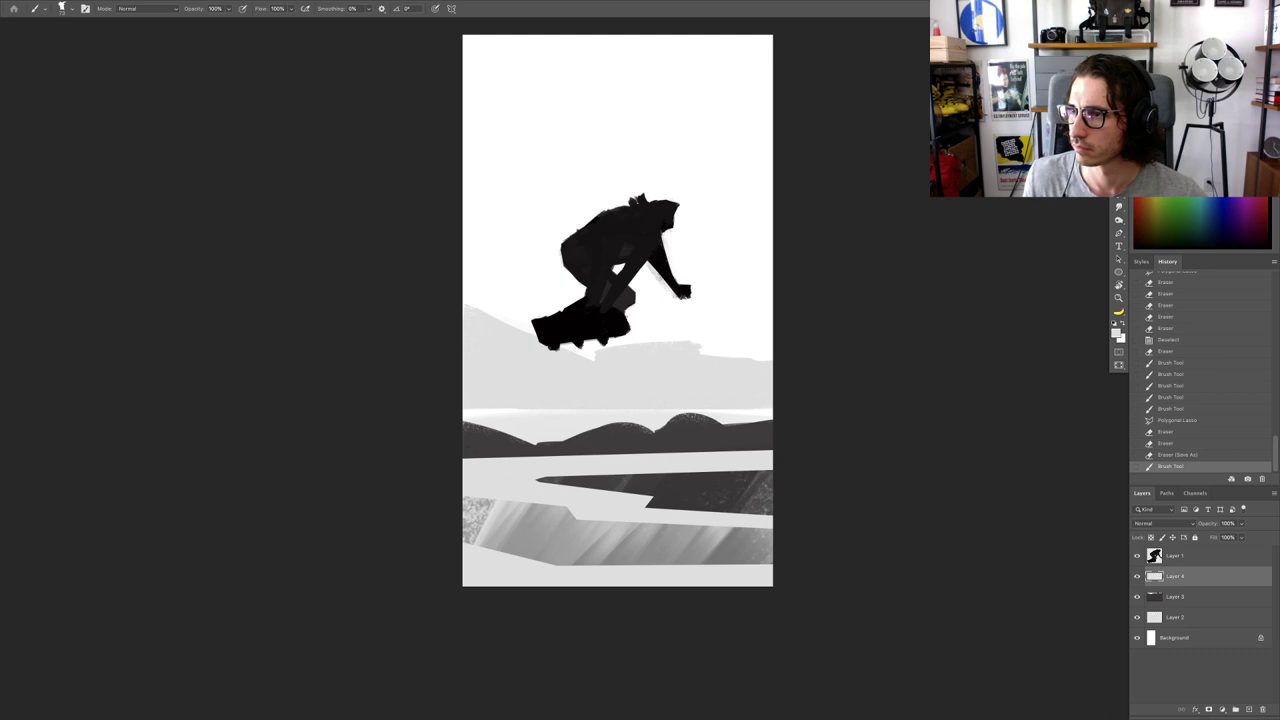
pyautogui.press('r')
pyautogui.moveTo(748, 436); pyautogui.dragTo(808, 376)
pyautogui.moveTo(706, 396); pyautogui.dragTo(684, 364)
pyautogui.press('Escape')
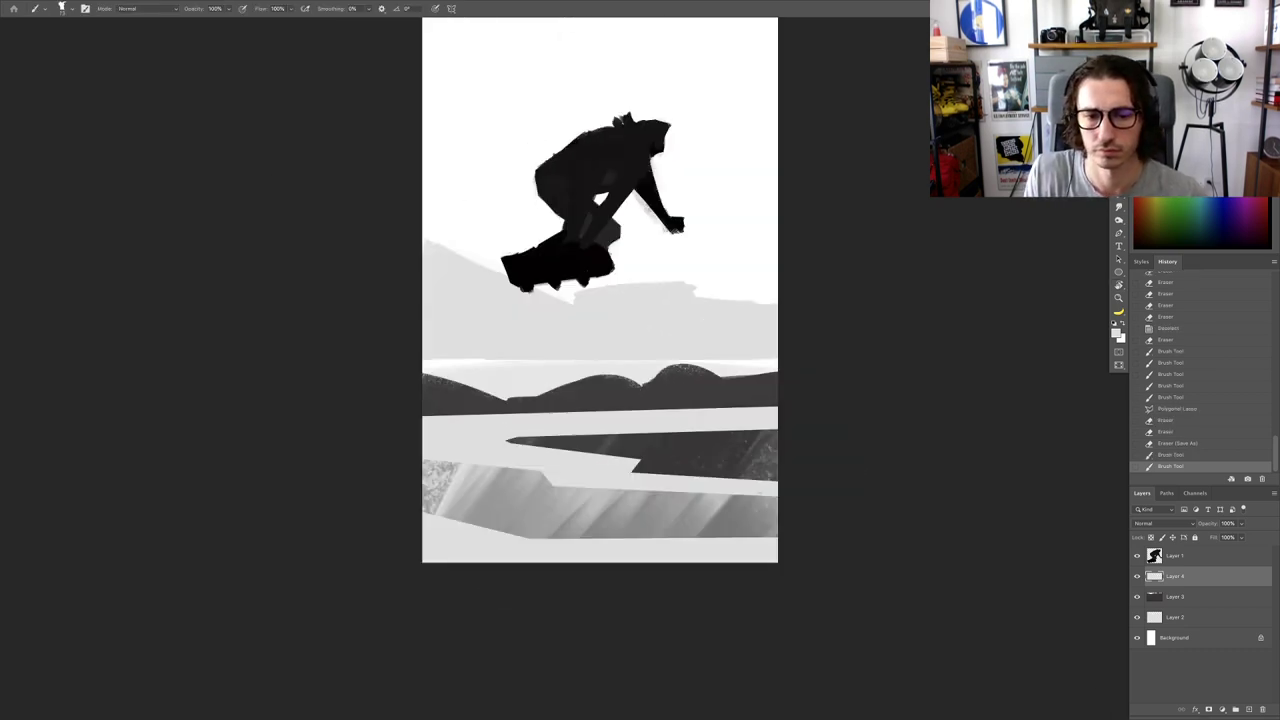
# Step: Paint greys sampled from the lower band over its speckled left end to even out the texture
pyautogui.moveTo(679, 480); pyautogui.dragTo(723, 460)
pyautogui.keyDown('alt'); pyautogui.click(535, 480); pyautogui.keyUp('alt')
pyautogui.moveTo(507, 472)
pyautogui.mouseDown()
pyautogui.moveTo(518, 472)
pyautogui.moveTo(476, 494)
pyautogui.moveTo(488, 492)
pyautogui.mouseUp()
pyautogui.keyDown('alt'); pyautogui.click(484, 462); pyautogui.keyUp('alt')
pyautogui.moveTo(526, 452)
pyautogui.mouseDown()
pyautogui.moveTo(492, 492)
pyautogui.moveTo(521, 478)
pyautogui.mouseUp()
pyautogui.moveTo(527, 474)
pyautogui.mouseDown()
pyautogui.moveTo(518, 500)
pyautogui.moveTo(548, 496)
pyautogui.mouseUp()
# Step: Toggle the light ground layer's visibility to compare, and revert the history to the Eraser (Save As) state
pyautogui.click(1136, 576)
pyautogui.click(1136, 576)
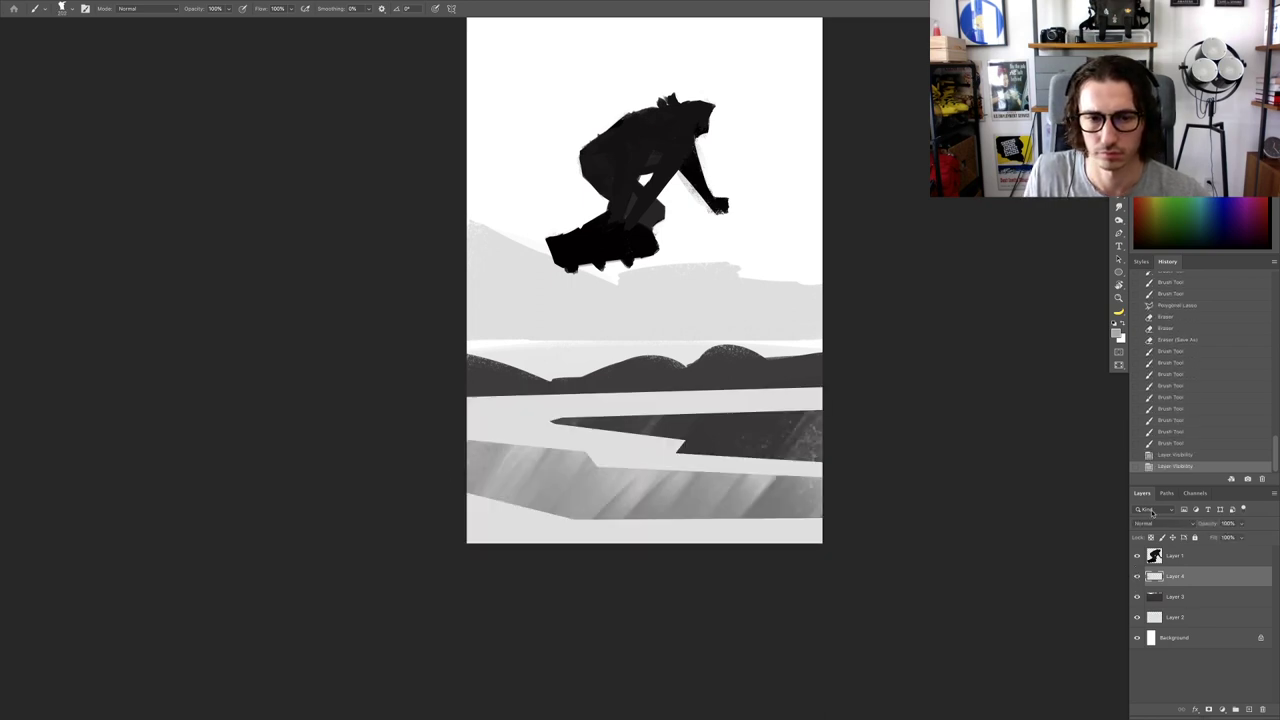
pyautogui.click(1165, 341)
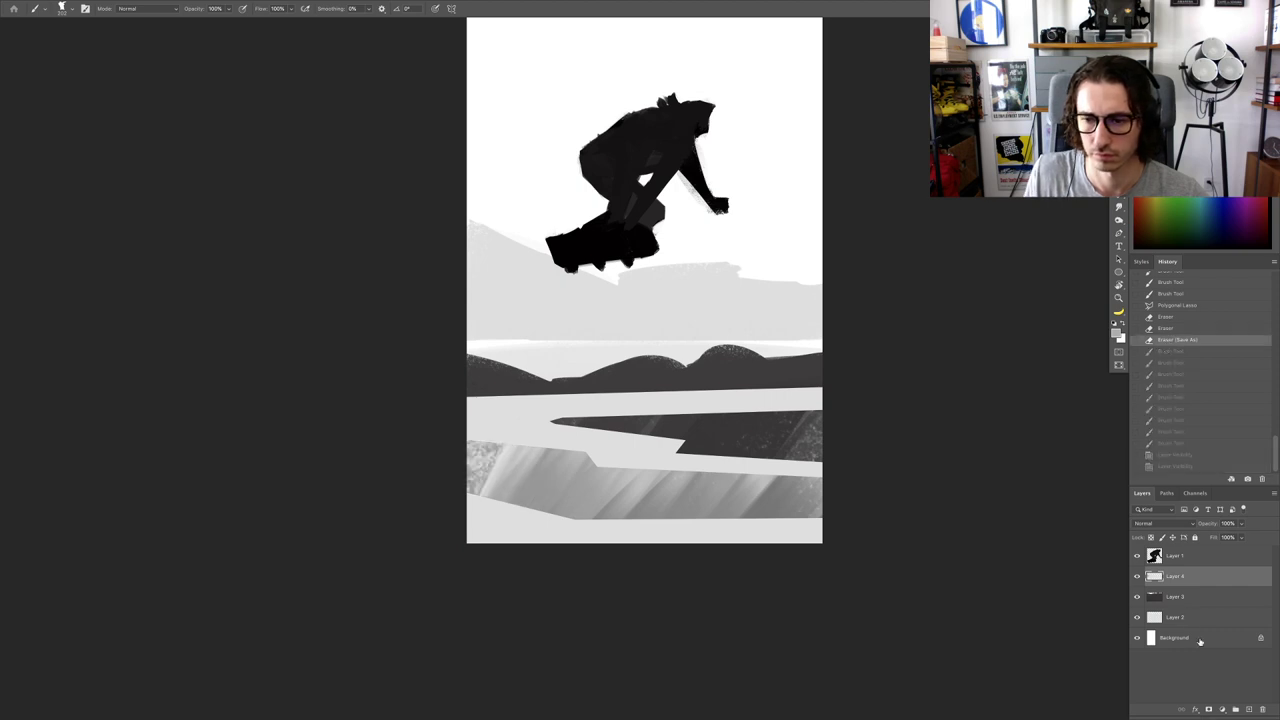
pyautogui.hotkey('alt', '[')
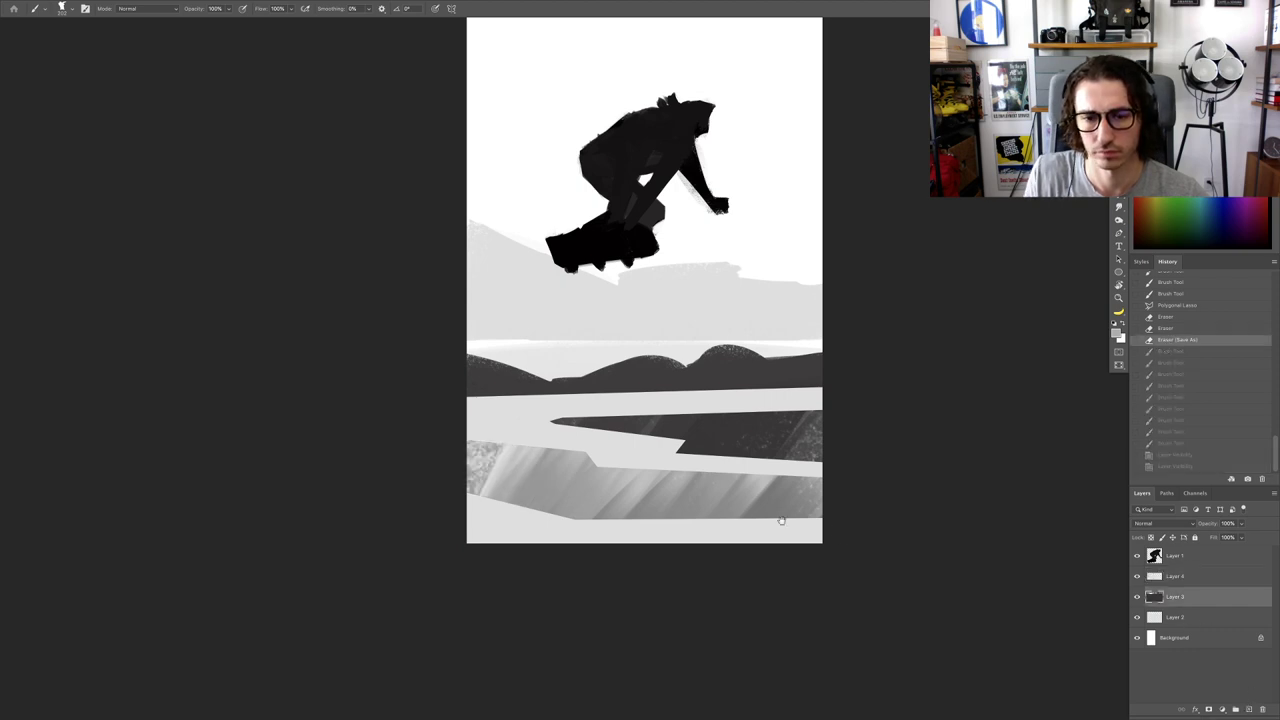
pyautogui.moveTo(781, 520)
pyautogui.mouseDown()
pyautogui.moveTo(728, 526)
pyautogui.moveTo(961, 503)
pyautogui.mouseUp()
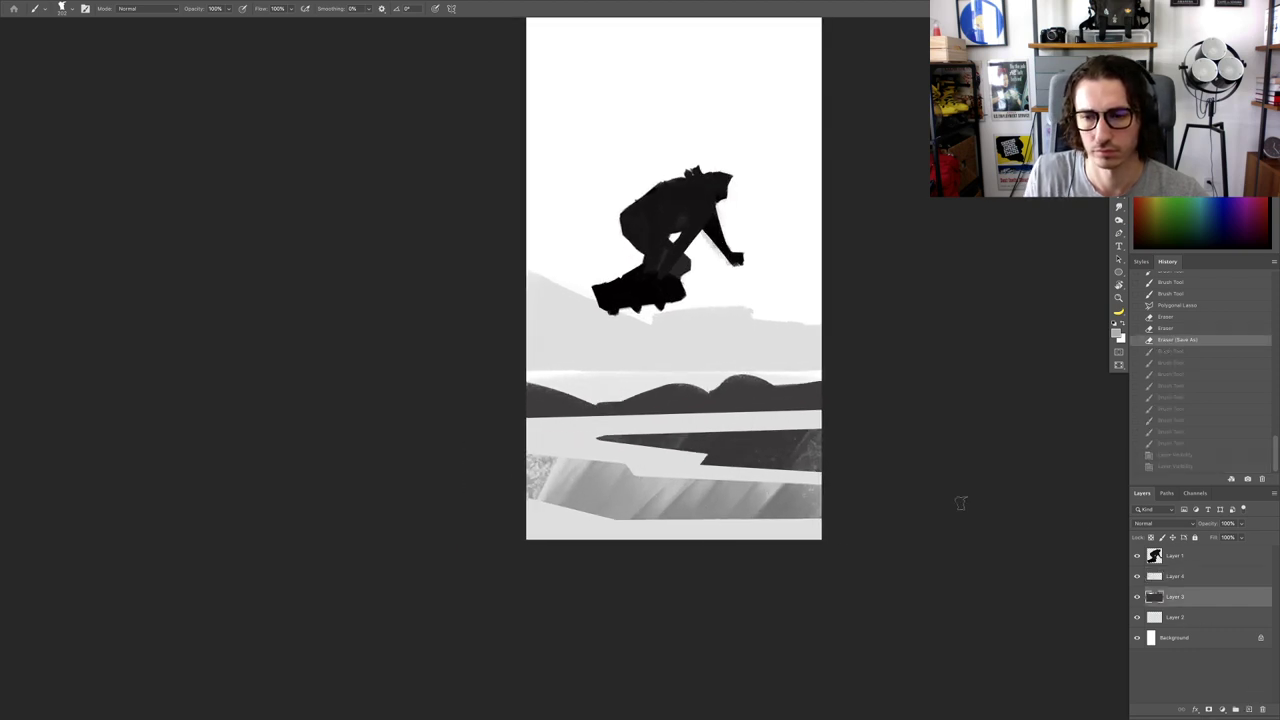
pyautogui.click(1180, 306)
pyautogui.click(1178, 339)
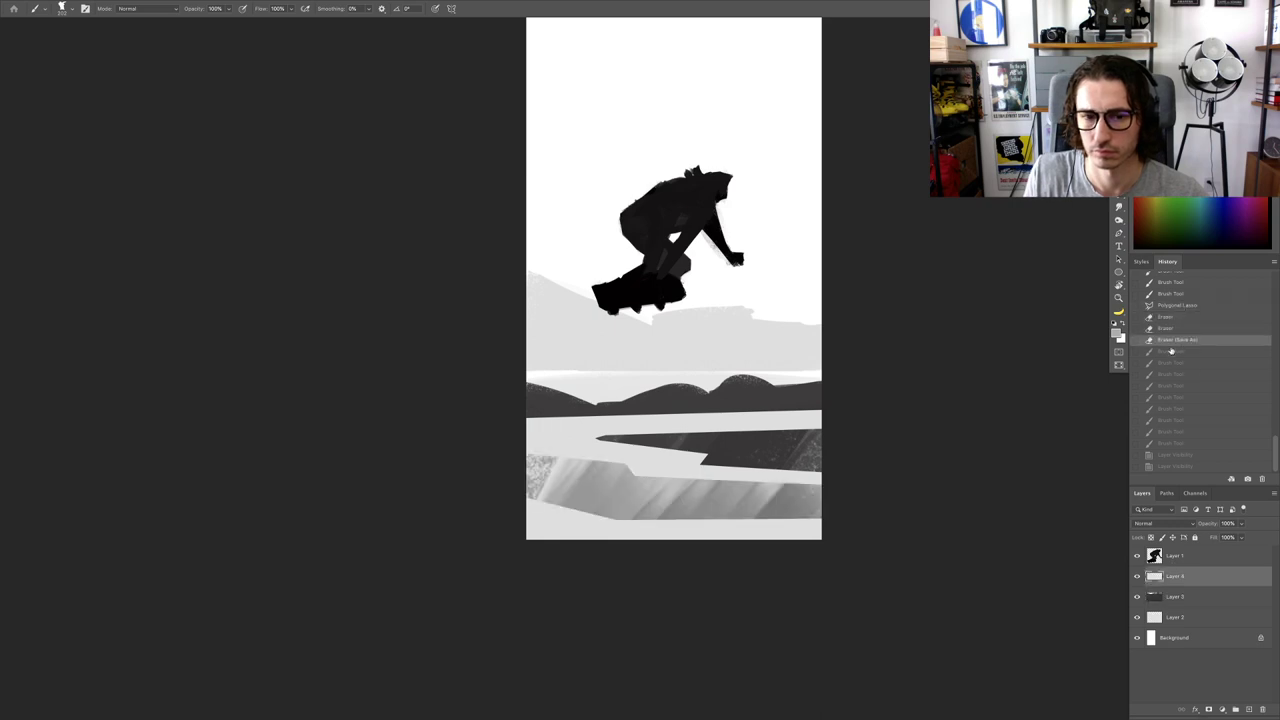
# Step: Try to erase more of the lower band's speckled left end with the textured eraser, and undo both strokes
pyautogui.press('e')
pyautogui.moveTo(602, 466)
pyautogui.mouseDown()
pyautogui.moveTo(519, 520)
pyautogui.moveTo(545, 482)
pyautogui.mouseUp()
pyautogui.moveTo(532, 480); pyautogui.dragTo(526, 486)
pyautogui.hotkey('ctrl', 'z')
pyautogui.hotkey('ctrl', 'z')
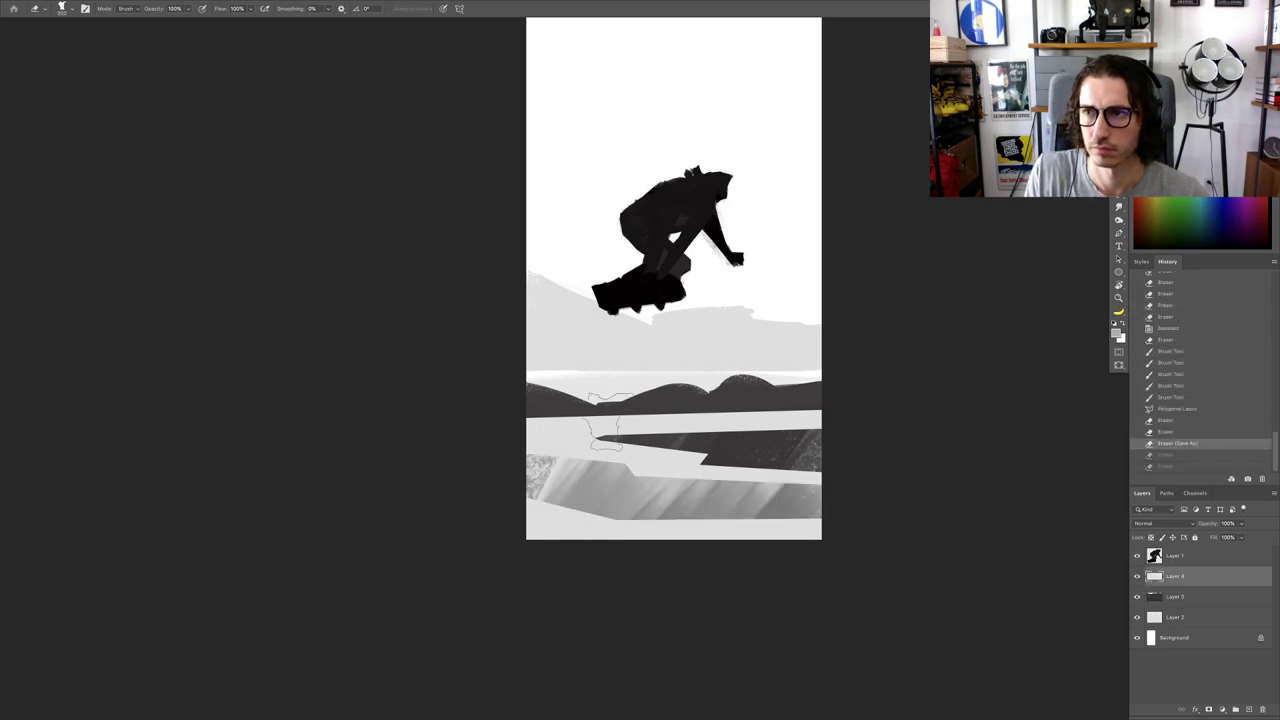
# Step: Erase the speckled texture from the lower band's left end with large diagonal strokes of the textured eraser
pyautogui.moveTo(590, 432)
pyautogui.mouseDown()
pyautogui.moveTo(565, 458)
pyautogui.moveTo(560, 508)
pyautogui.mouseUp()
pyautogui.moveTo(592, 478); pyautogui.dragTo(572, 505)
pyautogui.moveTo(612, 478); pyautogui.dragTo(594, 506)
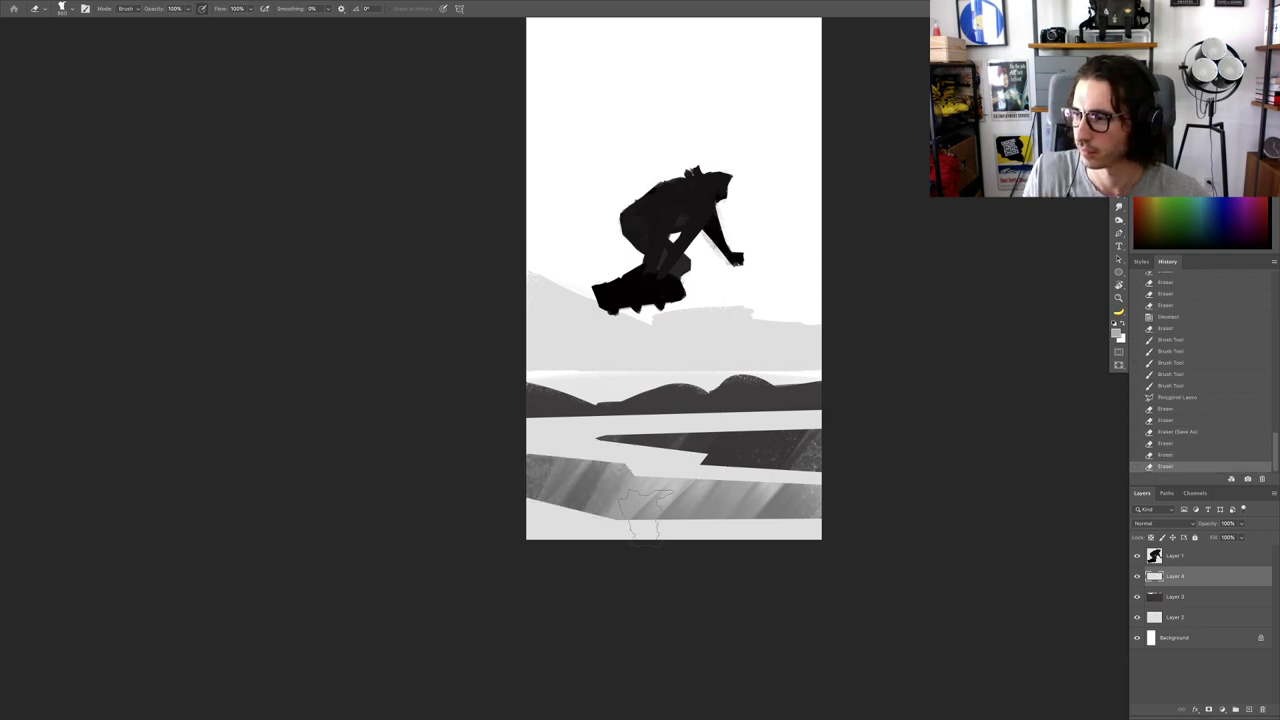
# Step: Paint light grey over the lower band's left end with the textured brush, leaving a dark diagonal stripe uncovered
pyautogui.press('b')
pyautogui.scroll(-1, 640, 494)
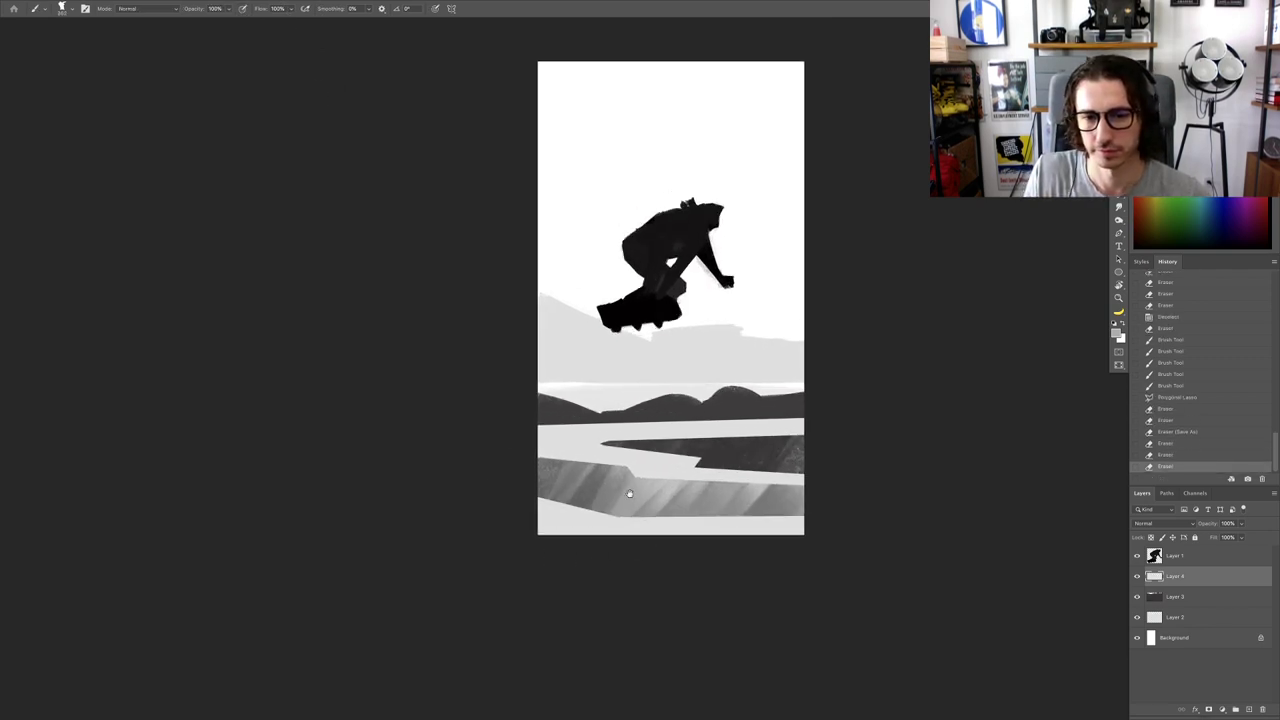
pyautogui.scroll(2, 635, 515)
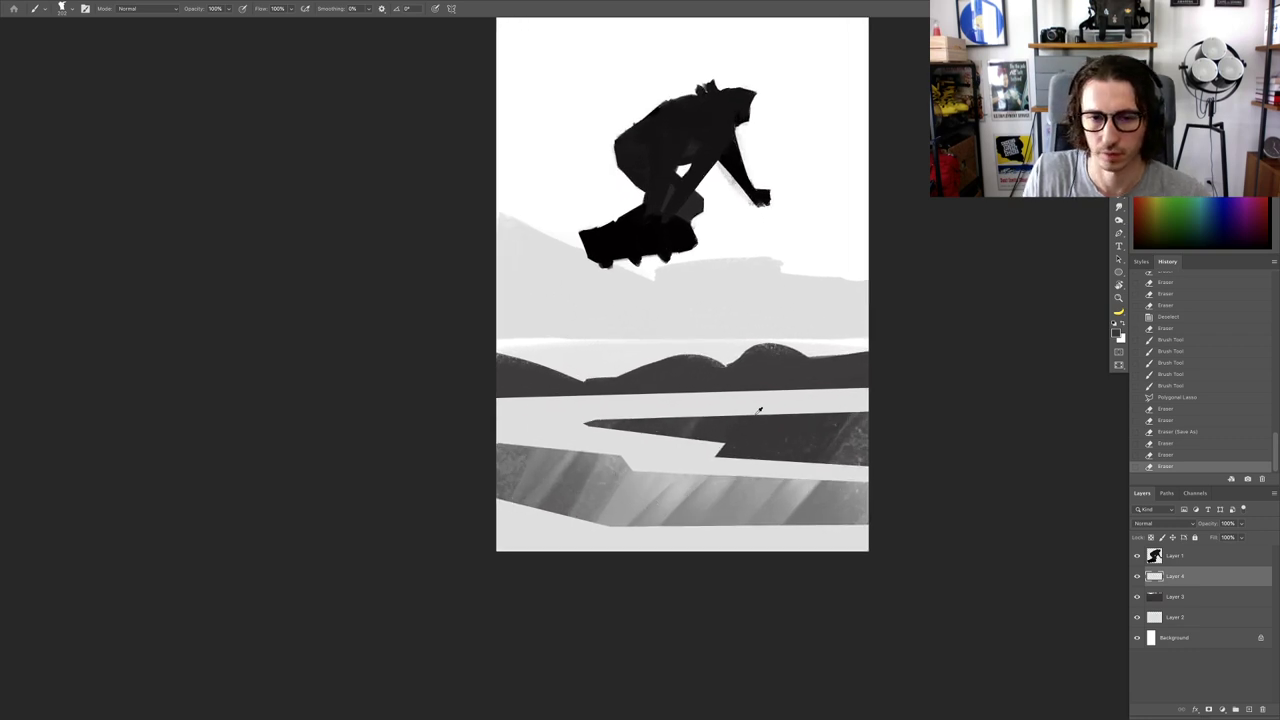
pyautogui.moveTo(590, 452); pyautogui.dragTo(536, 518)
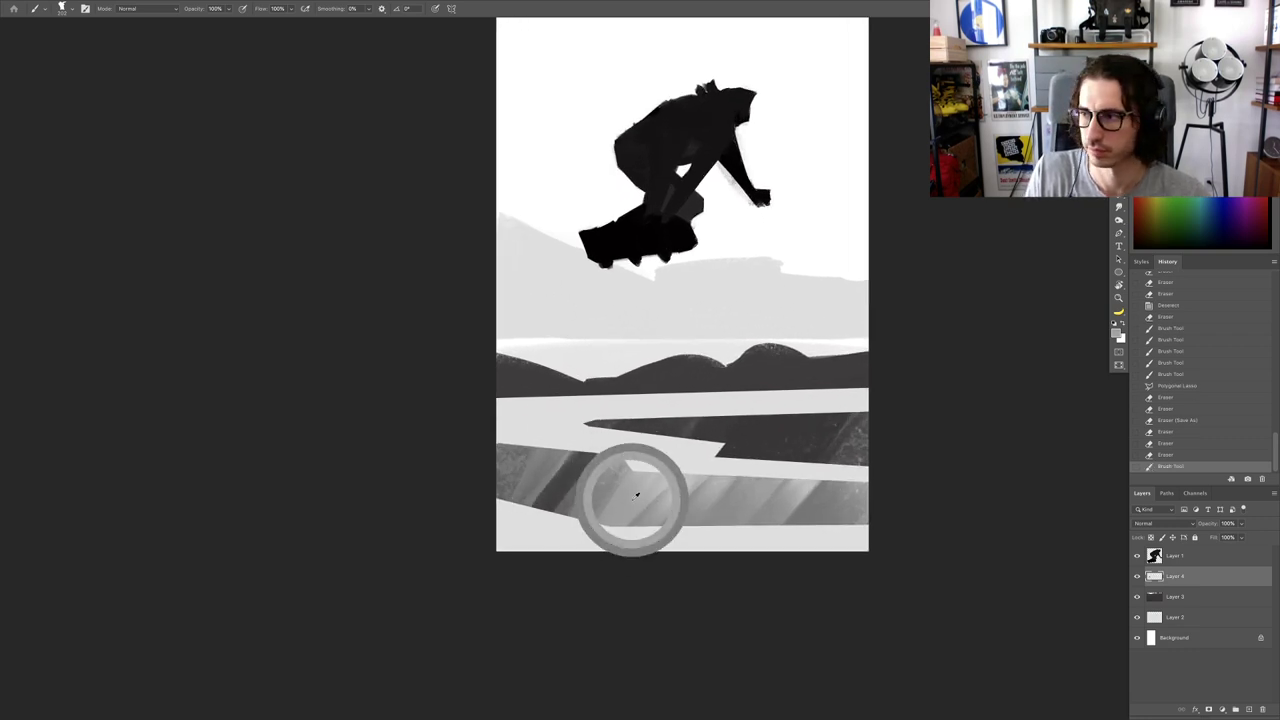
pyautogui.moveTo(573, 500)
pyautogui.mouseDown()
pyautogui.moveTo(596, 460)
pyautogui.moveTo(631, 451)
pyautogui.moveTo(604, 462)
pyautogui.moveTo(615, 450)
pyautogui.moveTo(550, 524)
pyautogui.mouseUp()
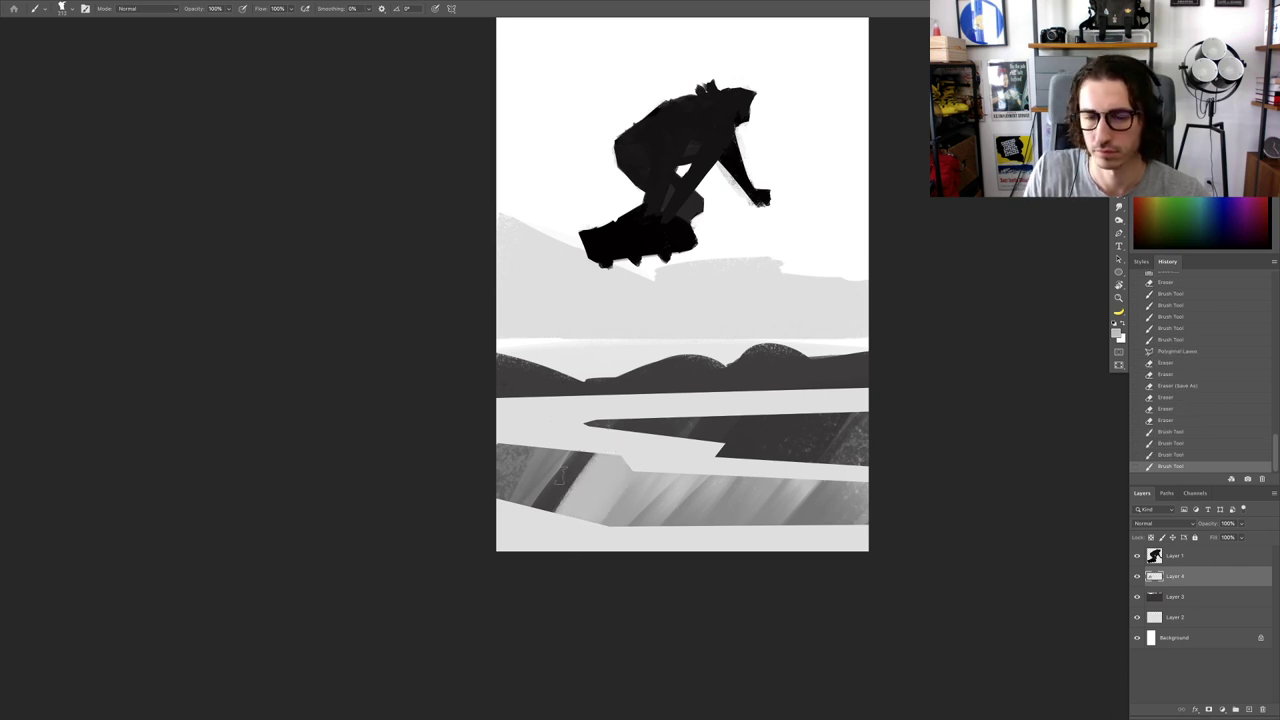
pyautogui.moveTo(560, 448)
pyautogui.mouseDown()
pyautogui.moveTo(508, 517)
pyautogui.moveTo(539, 466)
pyautogui.moveTo(475, 506)
pyautogui.moveTo(543, 423)
pyautogui.moveTo(482, 538)
pyautogui.mouseUp()
# Step: Sample a mid grey from the lower band's right end and even out the band's streaky middle and right side
pyautogui.keyDown('alt'); pyautogui.click(831, 499); pyautogui.keyUp('alt')
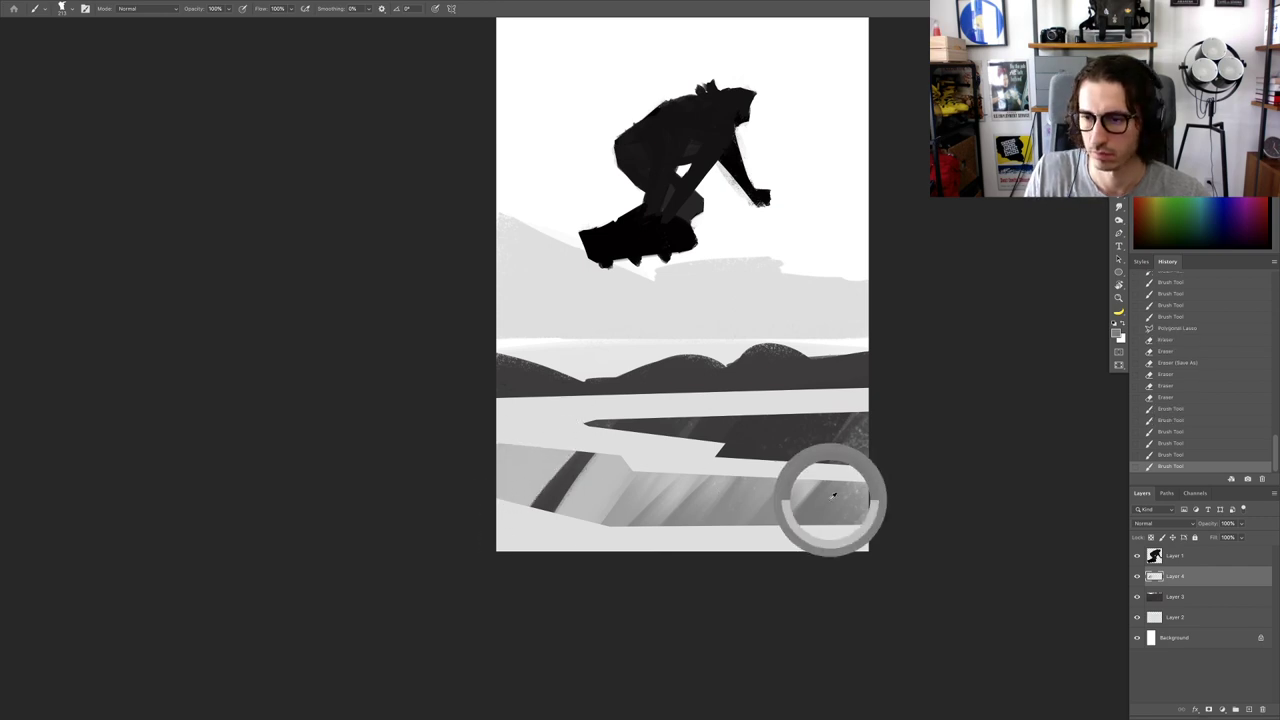
pyautogui.moveTo(822, 501)
pyautogui.mouseDown()
pyautogui.moveTo(836, 502)
pyautogui.moveTo(629, 498)
pyautogui.mouseUp()
pyautogui.moveTo(750, 525); pyautogui.dragTo(690, 534)
pyautogui.moveTo(775, 503); pyautogui.dragTo(805, 503)
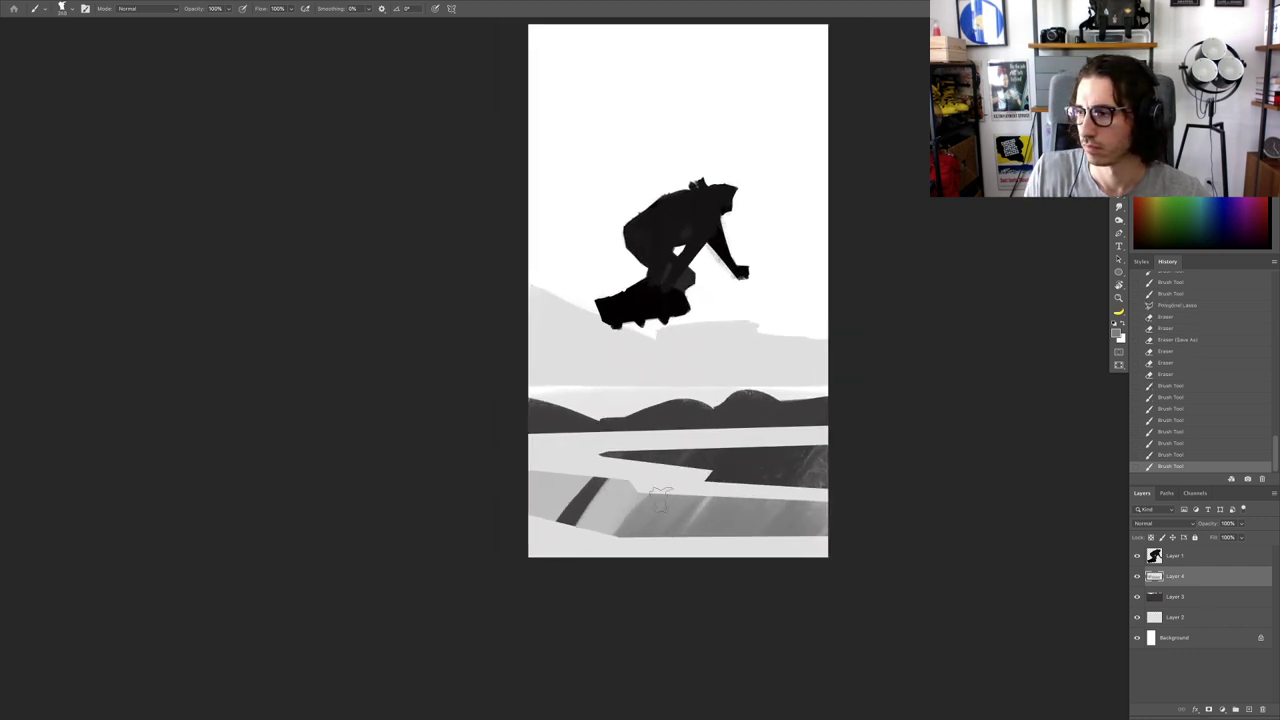
# Step: Refine the dark diagonal stripe in the lower band with brush strokes in sampled greys
pyautogui.moveTo(599, 511)
pyautogui.mouseDown()
pyautogui.moveTo(552, 539)
pyautogui.moveTo(545, 521)
pyautogui.moveTo(519, 552)
pyautogui.moveTo(609, 495)
pyautogui.mouseUp()
pyautogui.keyDown('alt'); pyautogui.click(575, 505); pyautogui.keyUp('alt')
pyautogui.moveTo(644, 561); pyautogui.dragTo(687, 516)
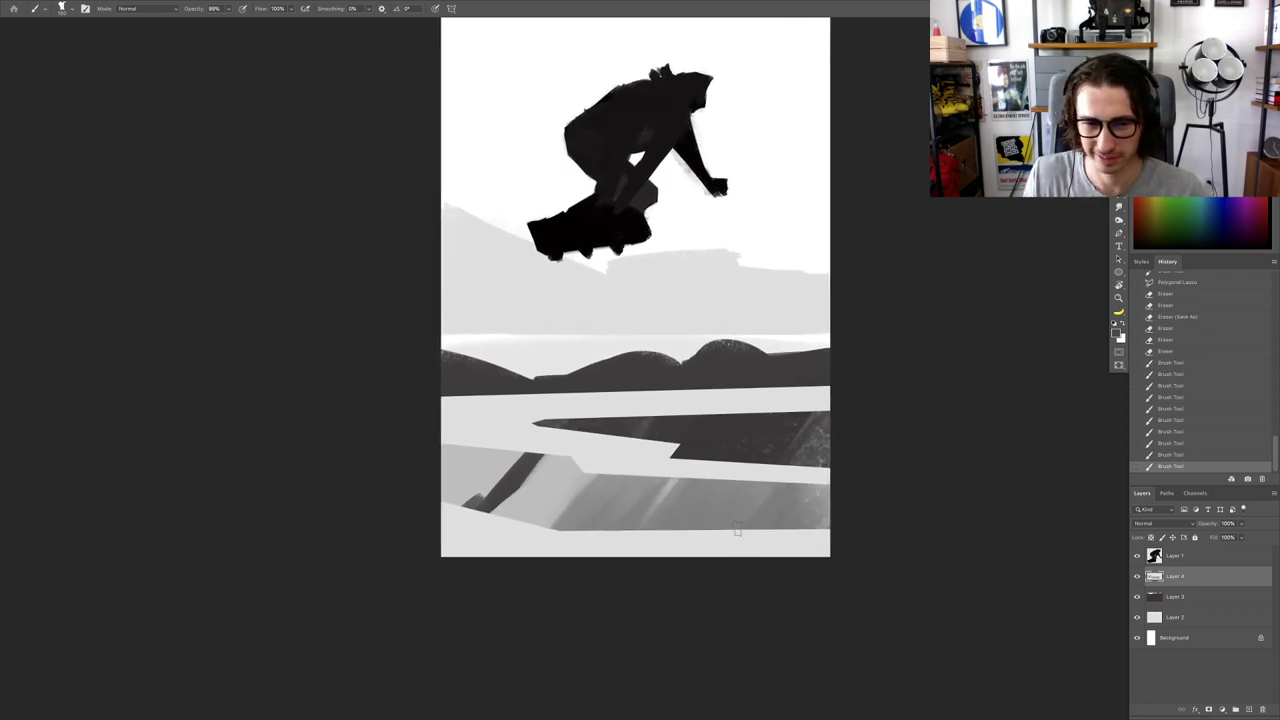
# Step: Clear the selection and add a new empty layer directly above the dark mounds layer, Layer 3
pyautogui.hotkey('ctrl', 'd')
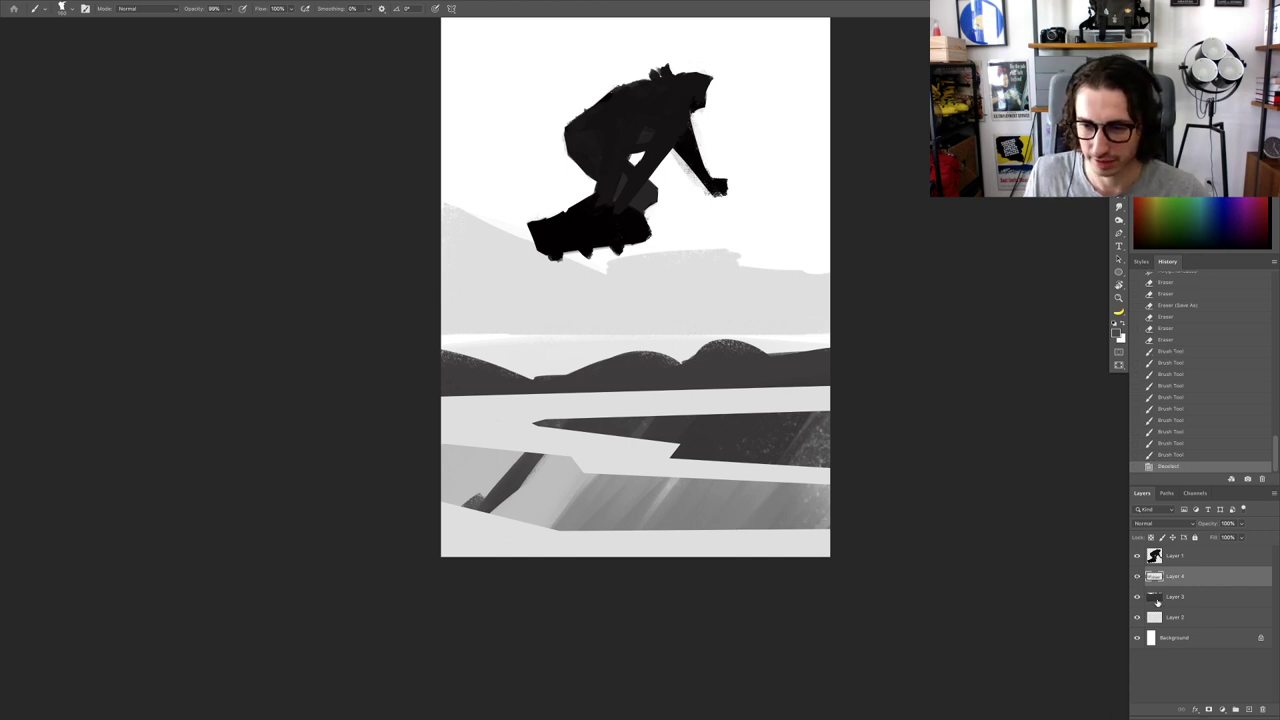
pyautogui.click(1160, 600)
pyautogui.click(1248, 709)
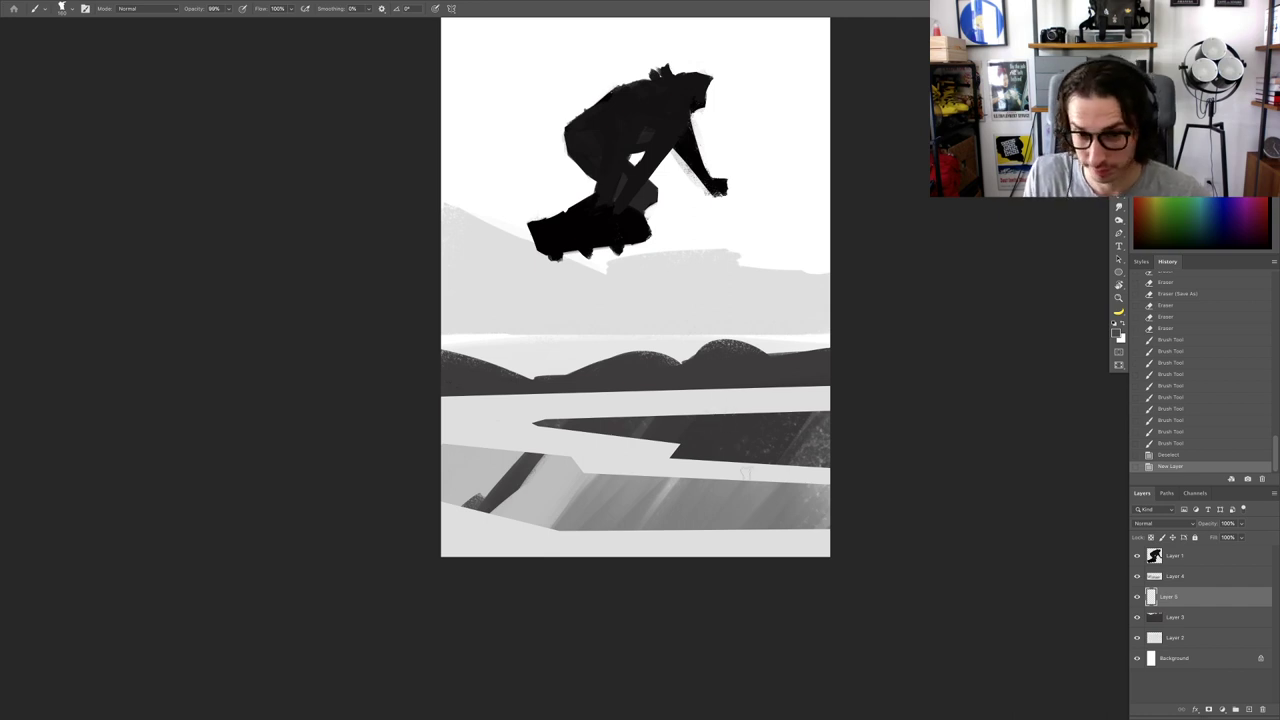
# Step: Paint a curved mid-grey shape over the right part of the dark wedge on the new layer, using sampled greys
pyautogui.keyDown('alt'); pyautogui.click(725, 514); pyautogui.keyUp('alt')
pyautogui.moveTo(745, 424)
pyautogui.mouseDown()
pyautogui.moveTo(773, 437)
pyautogui.moveTo(744, 429)
pyautogui.moveTo(805, 371)
pyautogui.moveTo(795, 428)
pyautogui.moveTo(812, 492)
pyautogui.mouseUp()
pyautogui.hotkey('ctrl', 'z')
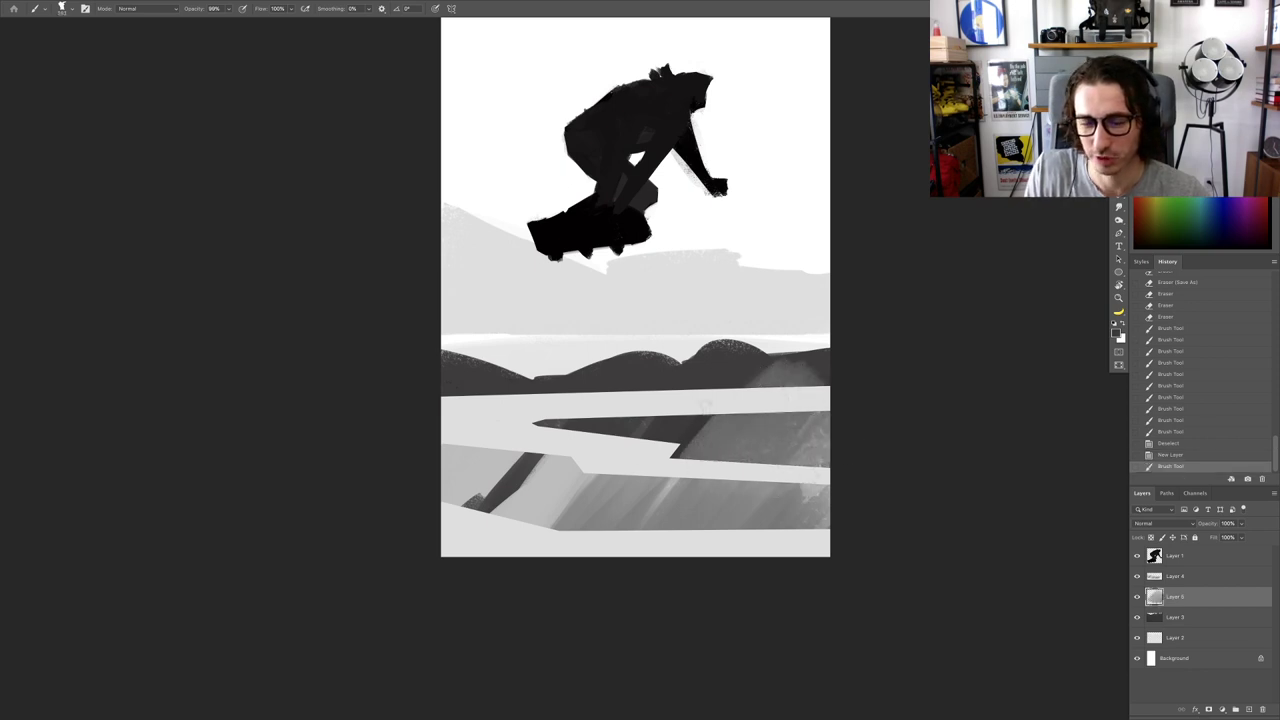
pyautogui.moveTo(629, 456)
pyautogui.mouseDown()
pyautogui.moveTo(642, 425)
pyautogui.moveTo(720, 402)
pyautogui.moveTo(743, 420)
pyautogui.moveTo(740, 443)
pyautogui.moveTo(661, 485)
pyautogui.moveTo(631, 445)
pyautogui.moveTo(699, 431)
pyautogui.moveTo(689, 421)
pyautogui.moveTo(643, 429)
pyautogui.moveTo(710, 458)
pyautogui.mouseUp()
pyautogui.keyDown('alt'); pyautogui.click(682, 433); pyautogui.keyUp('alt')
pyautogui.keyDown('alt'); pyautogui.click(736, 443); pyautogui.keyUp('alt')
pyautogui.keyDown('alt'); pyautogui.click(741, 447); pyautogui.keyUp('alt')
pyautogui.moveTo(664, 422)
pyautogui.mouseDown()
pyautogui.moveTo(710, 448)
pyautogui.moveTo(692, 407)
pyautogui.moveTo(690, 446)
pyautogui.mouseUp()
# Step: Try to cover the grey spill on the right mound with sampled dark grey, undo it, and toggle the layer's visibility
pyautogui.keyDown('alt'); pyautogui.click(727, 370); pyautogui.keyUp('alt')
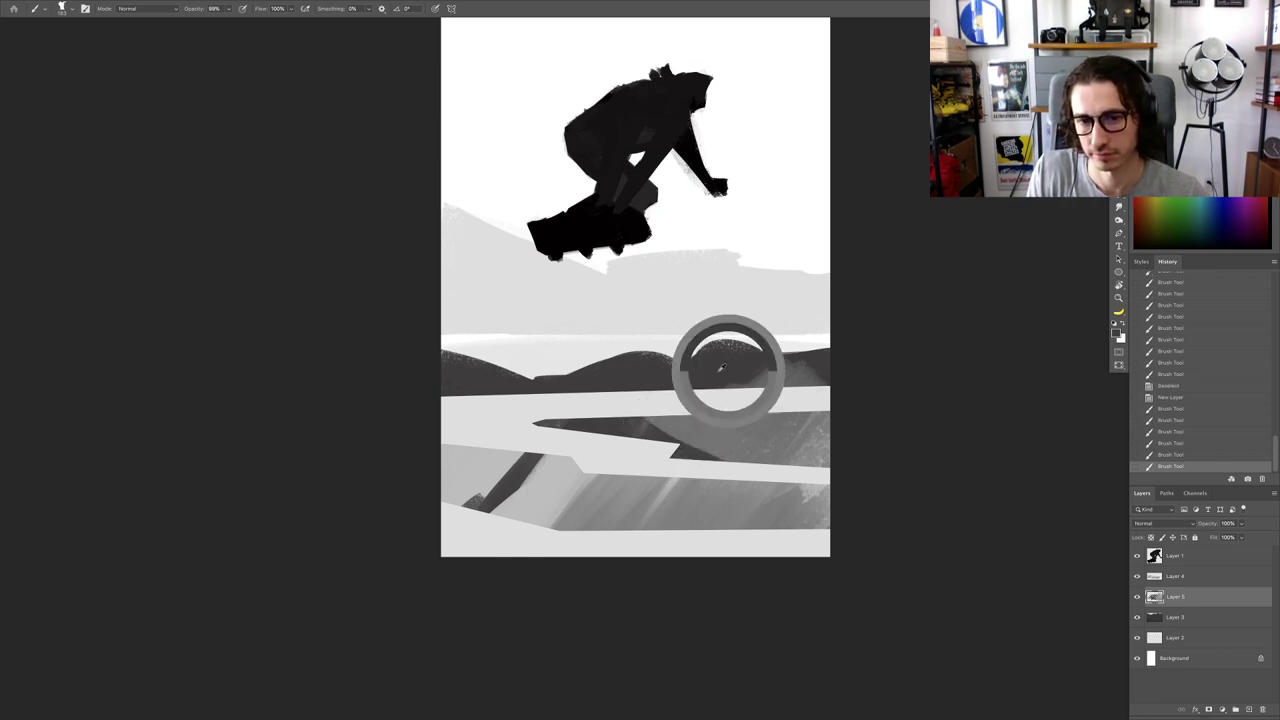
pyautogui.moveTo(760, 380)
pyautogui.mouseDown()
pyautogui.moveTo(773, 364)
pyautogui.moveTo(812, 374)
pyautogui.mouseUp()
pyautogui.hotkey('ctrl', 'z')
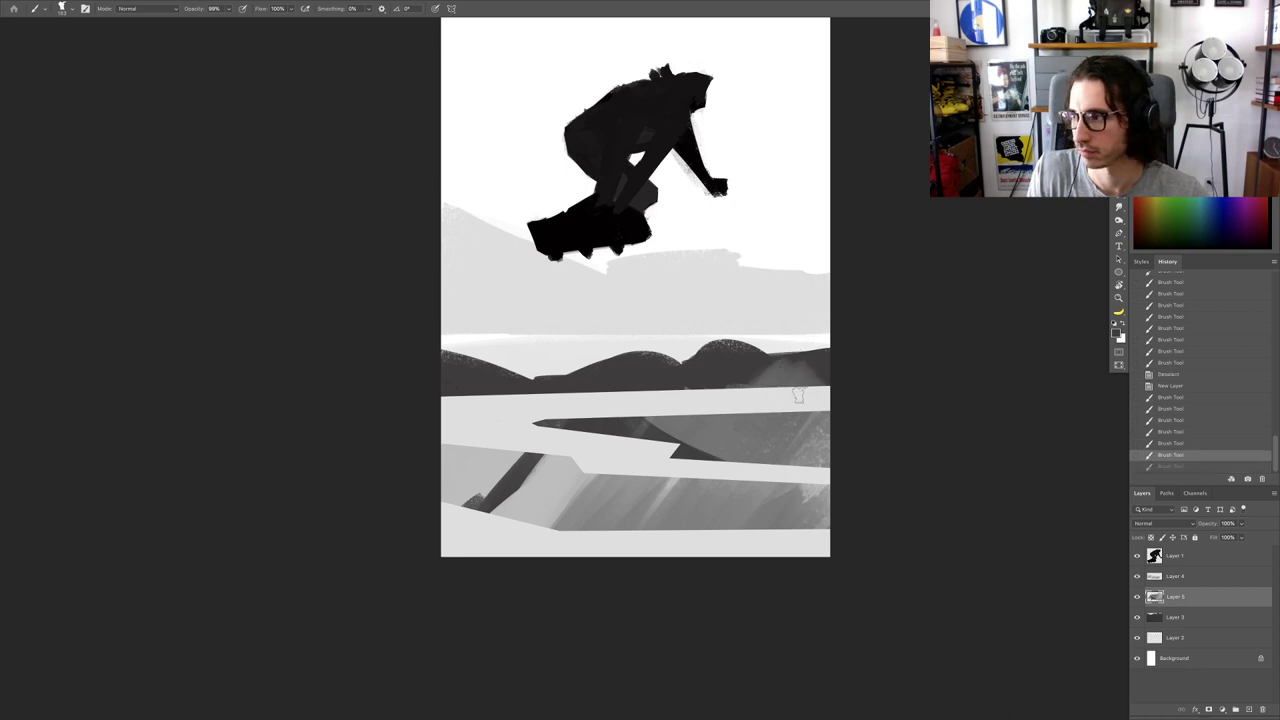
pyautogui.click(1137, 597)
pyautogui.click(1137, 597)
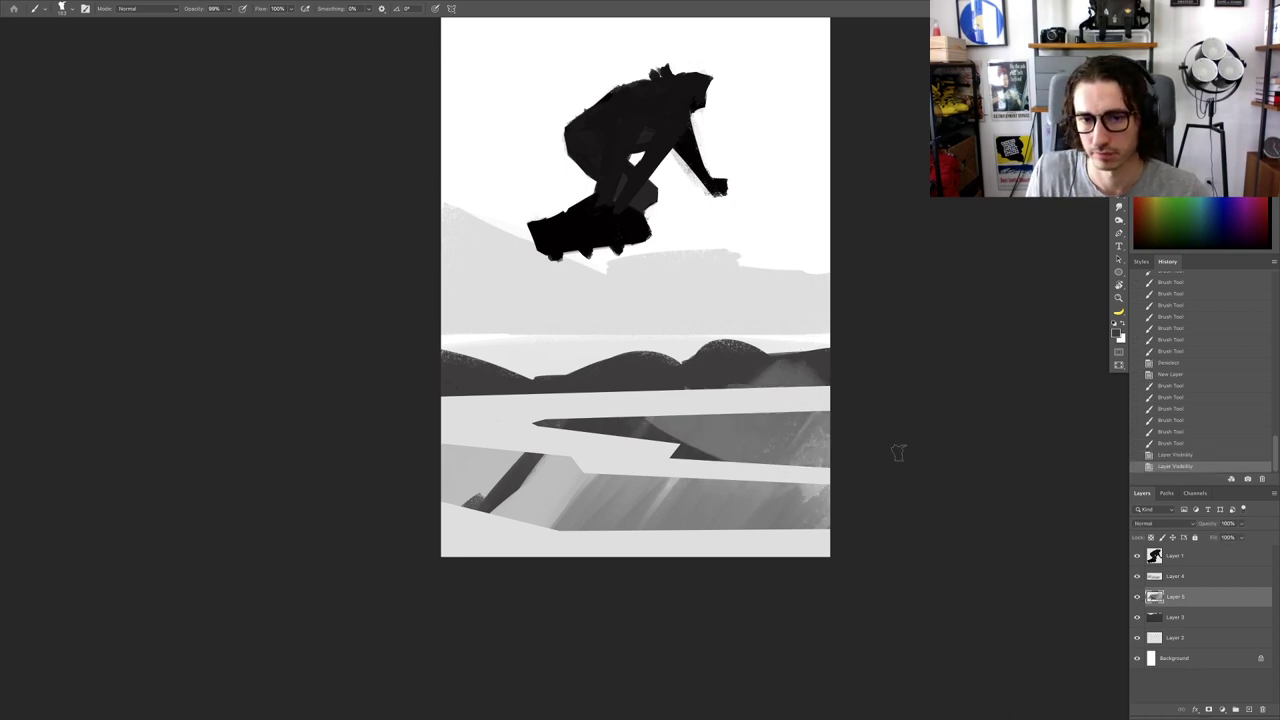
# Step: Erase the grey spill from the right mound on the new layer, with the canvas view rotated for the stroke
pyautogui.press('r')
pyautogui.moveTo(900, 451)
pyautogui.mouseDown()
pyautogui.moveTo(797, 228)
pyautogui.moveTo(768, 283)
pyautogui.mouseUp()
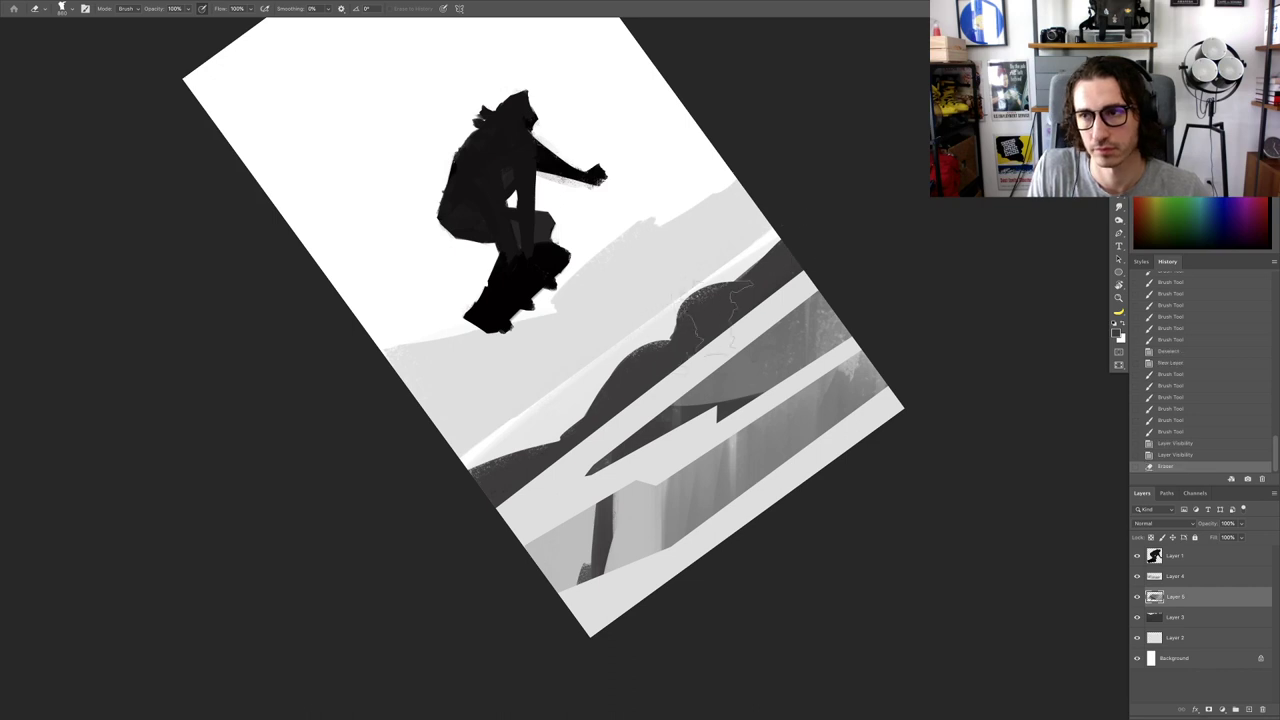
pyautogui.press('Escape')
pyautogui.moveTo(752, 409)
pyautogui.mouseDown()
pyautogui.moveTo(742, 429)
pyautogui.moveTo(761, 422)
pyautogui.mouseUp()
pyautogui.scroll(2, 744, 412)
pyautogui.scroll(-4, 743, 417)
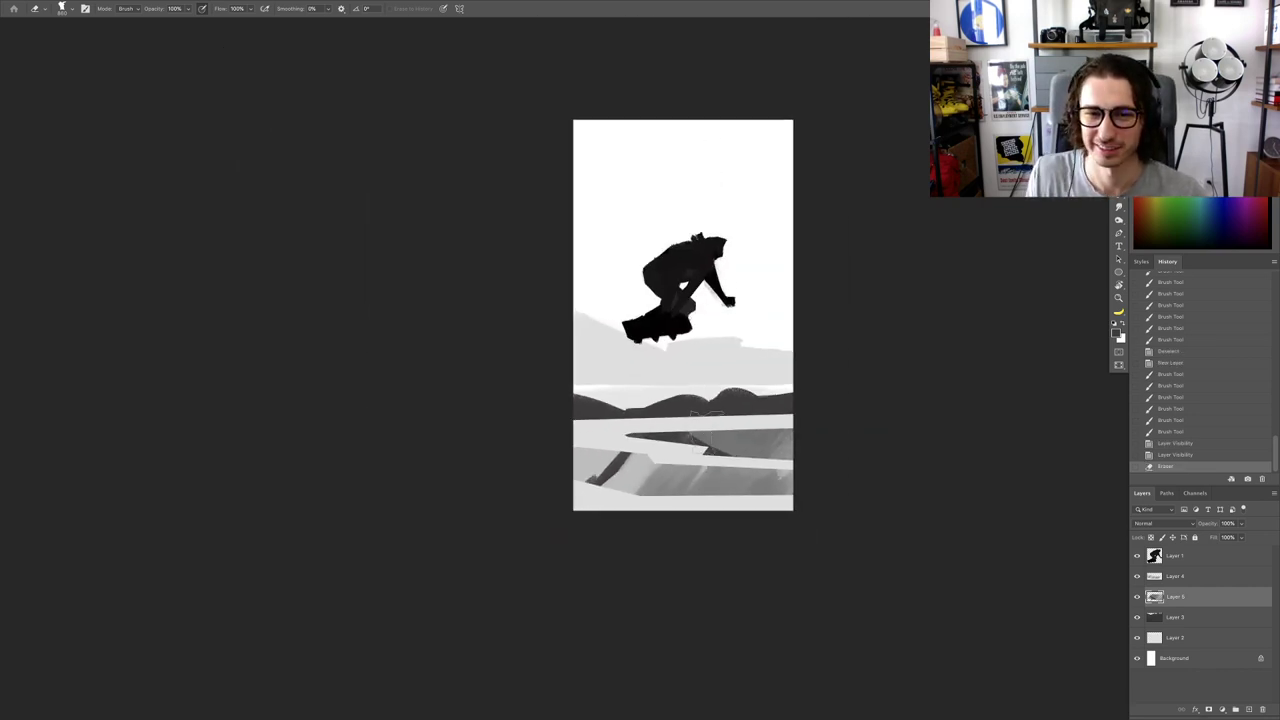
pyautogui.scroll(3, 681, 382)
# Step: Select the dark mounds layer, Layer 3, and erase along the mounds' upper edges to reshape their slopes and dips
pyautogui.keyDown('ctrl'); pyautogui.rightClick(705, 420); pyautogui.keyUp('ctrl')
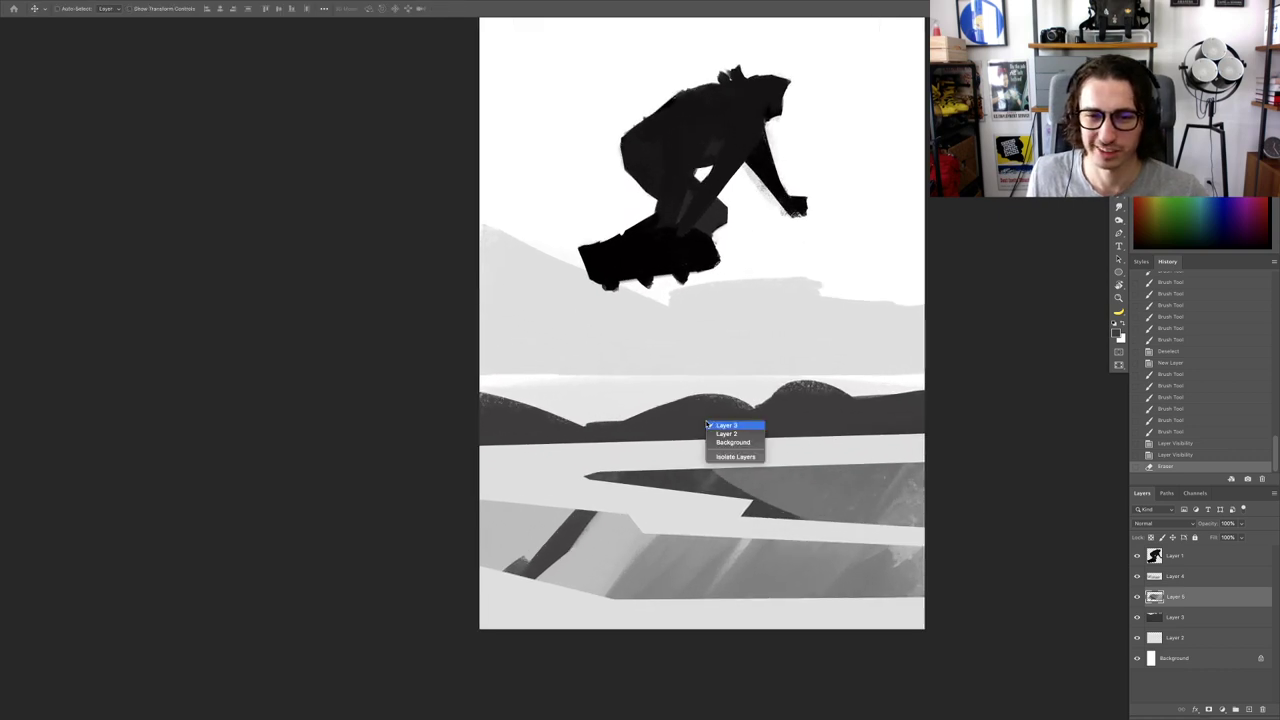
pyautogui.click(712, 426)
pyautogui.rightClick(748, 379)
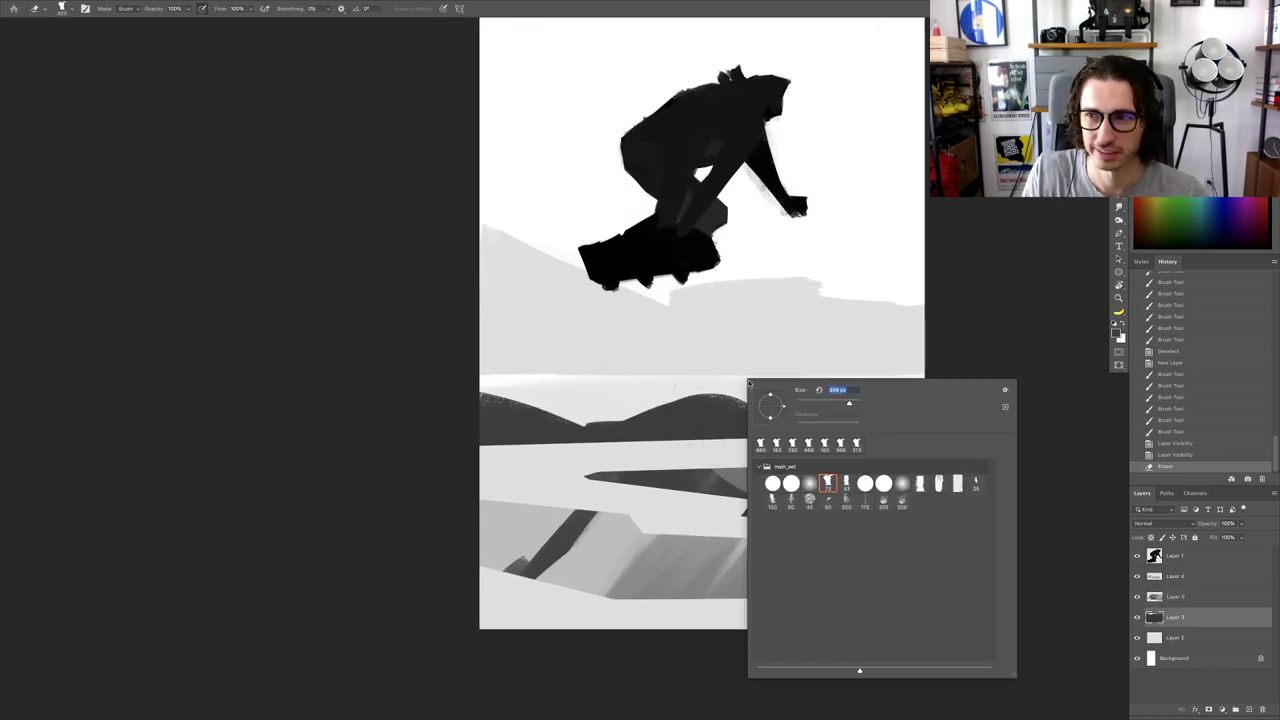
pyautogui.click(687, 383)
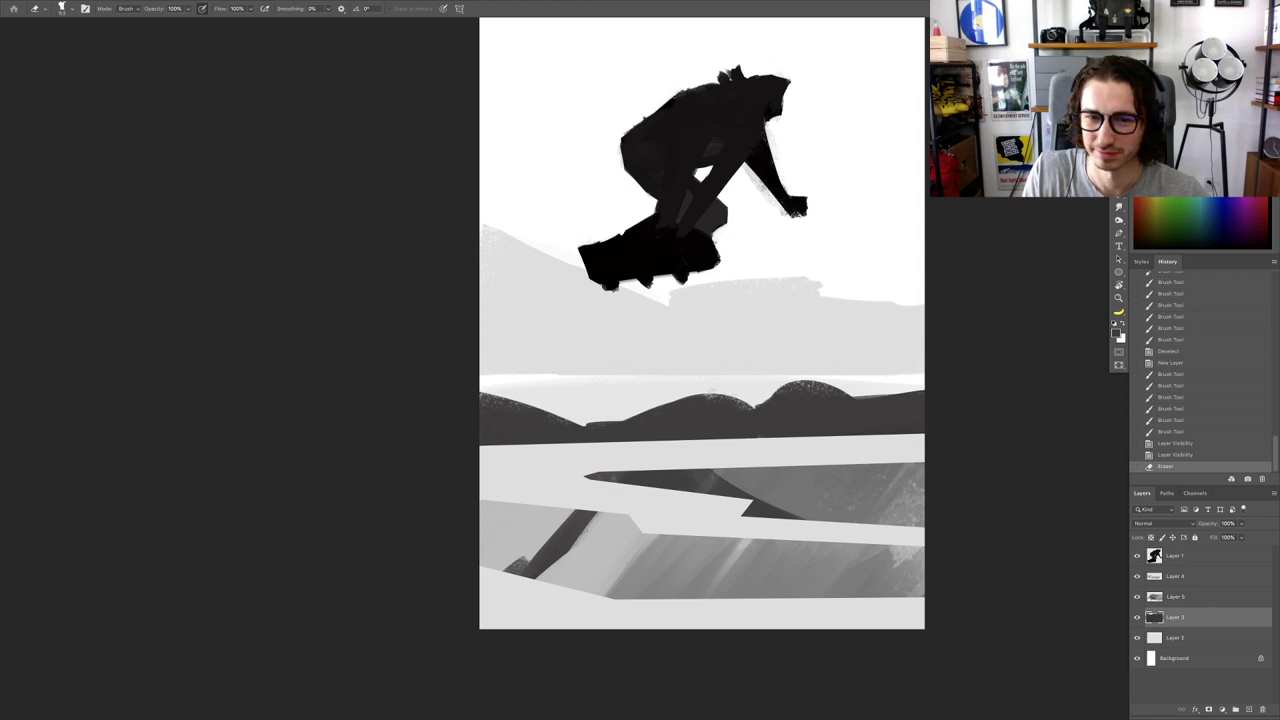
pyautogui.moveTo(768, 396)
pyautogui.mouseDown()
pyautogui.moveTo(736, 395)
pyautogui.moveTo(882, 387)
pyautogui.mouseUp()
pyautogui.press('super+z')
pyautogui.press('r')
pyautogui.moveTo(802, 445); pyautogui.dragTo(819, 381)
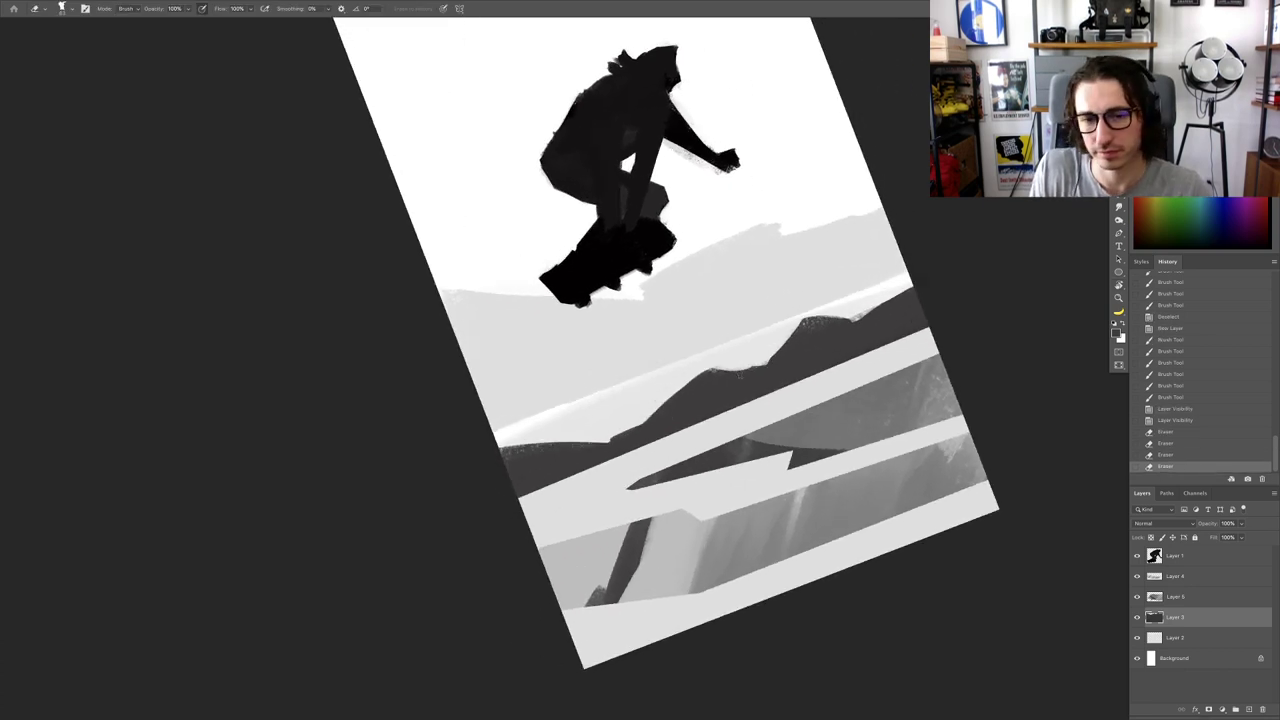
pyautogui.moveTo(696, 376); pyautogui.dragTo(628, 433)
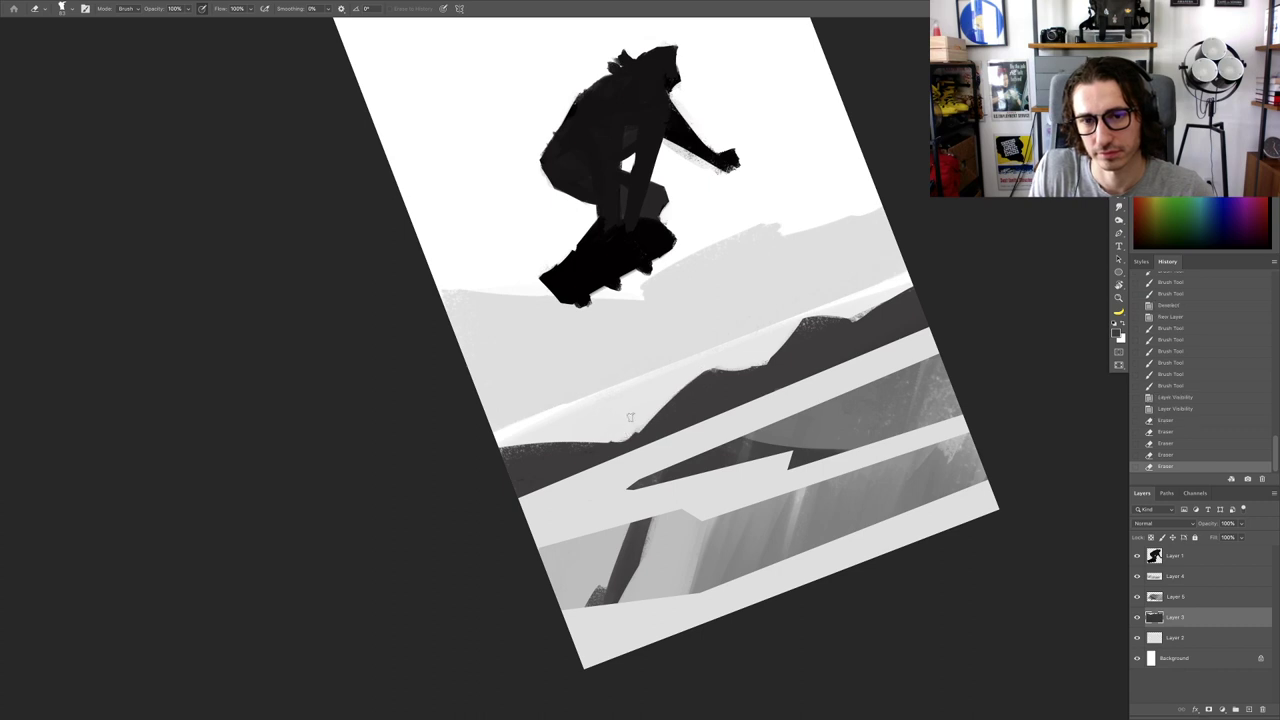
# Step: Paint dark grey along the right side of the mounds to build a wider, smoothly rounded hump reaching the canvas edge
pyautogui.press('Escape')
pyautogui.press('r')
pyautogui.moveTo(932, 385); pyautogui.dragTo(946, 331)
pyautogui.press('b')
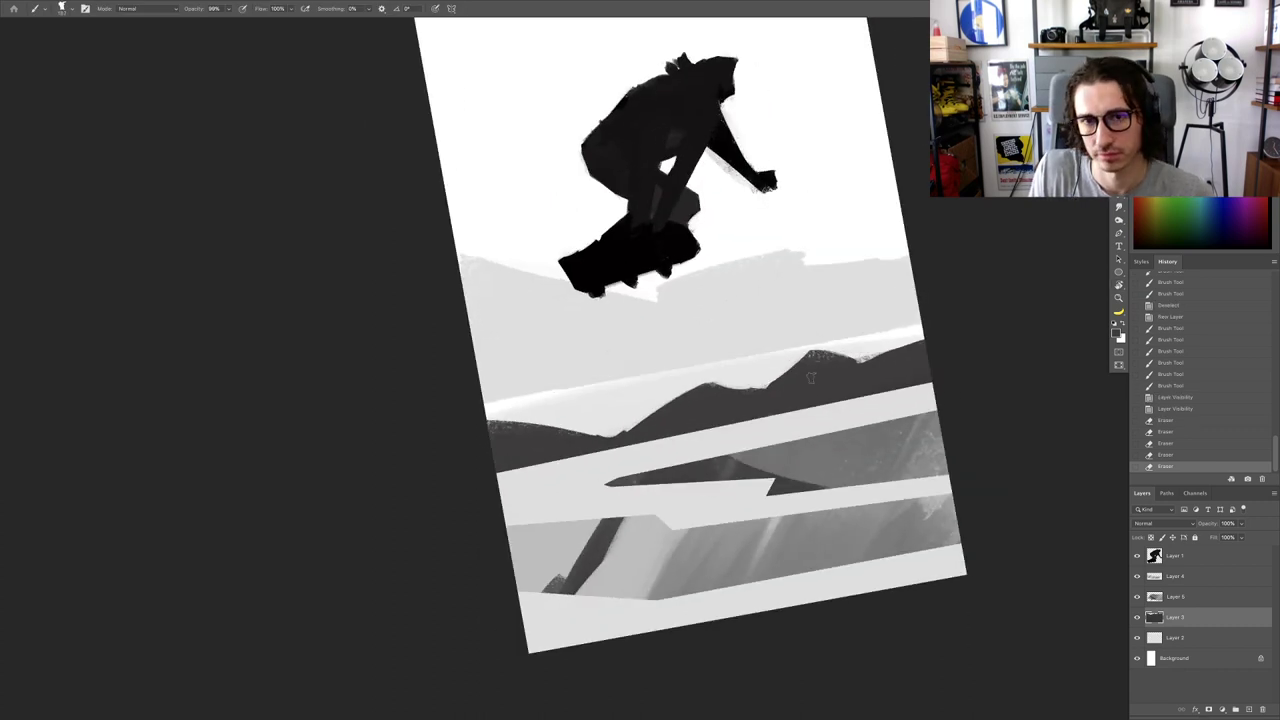
pyautogui.moveTo(830, 362); pyautogui.dragTo(771, 404)
pyautogui.moveTo(828, 358)
pyautogui.mouseDown()
pyautogui.moveTo(857, 377)
pyautogui.moveTo(860, 365)
pyautogui.mouseUp()
pyautogui.moveTo(767, 392); pyautogui.dragTo(877, 375)
pyautogui.moveTo(877, 375)
pyautogui.mouseDown()
pyautogui.moveTo(826, 373)
pyautogui.moveTo(916, 352)
pyautogui.mouseUp()
# Step: Select the light grey hills layer, Layer 2, and erase its flat top edge into a sloping peaked ridge
pyautogui.press('Escape')
pyautogui.press('v')
pyautogui.rightClick(790, 350)
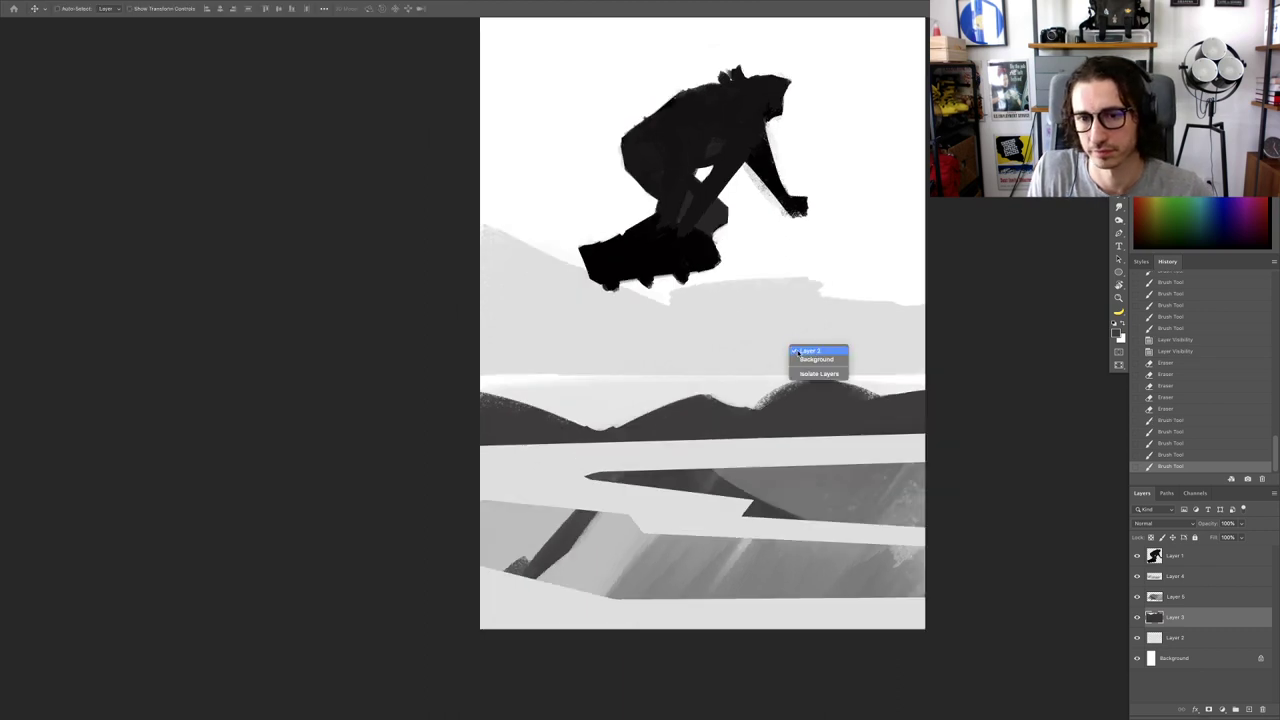
pyautogui.click(801, 353)
pyautogui.moveTo(800, 360); pyautogui.dragTo(665, 446)
pyautogui.press('e')
pyautogui.moveTo(584, 354); pyautogui.dragTo(592, 354)
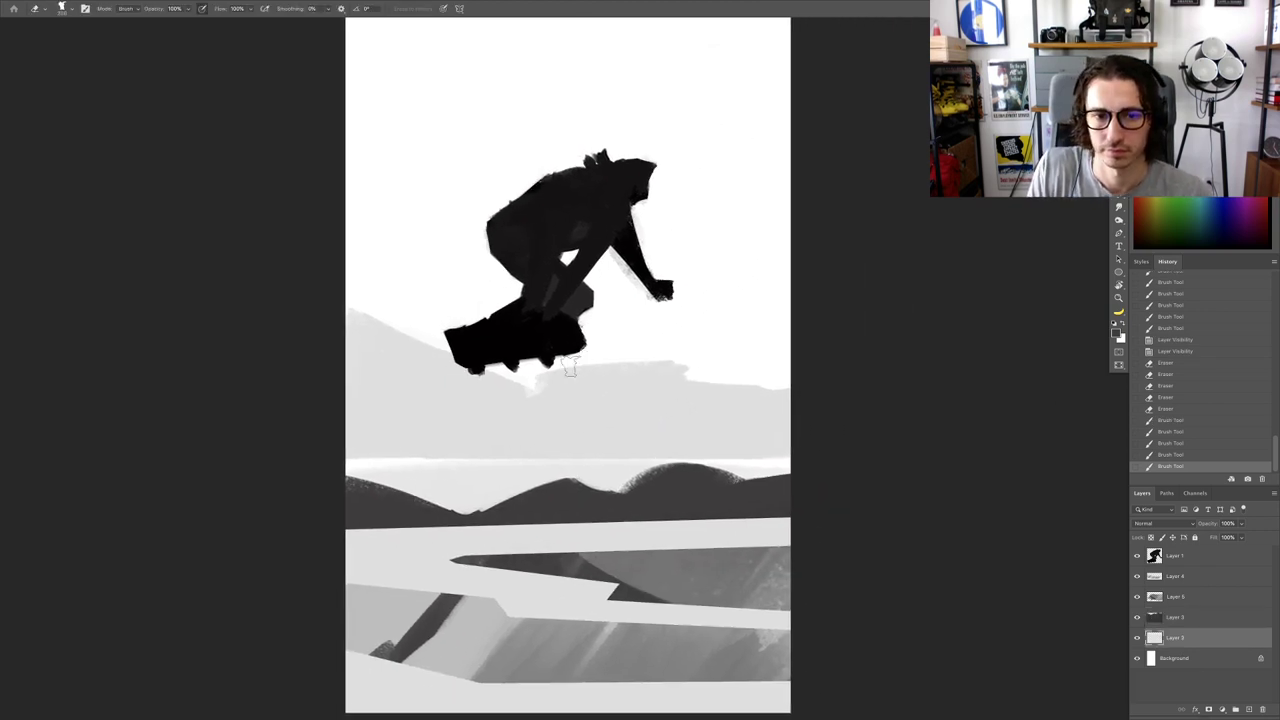
pyautogui.moveTo(531, 384)
pyautogui.mouseDown()
pyautogui.moveTo(672, 362)
pyautogui.moveTo(795, 381)
pyautogui.mouseUp()
pyautogui.moveTo(576, 371)
pyautogui.mouseDown()
pyautogui.moveTo(341, 299)
pyautogui.moveTo(559, 371)
pyautogui.moveTo(521, 375)
pyautogui.moveTo(356, 315)
pyautogui.moveTo(486, 377)
pyautogui.moveTo(530, 385)
pyautogui.moveTo(615, 356)
pyautogui.moveTo(747, 394)
pyautogui.moveTo(593, 353)
pyautogui.moveTo(780, 399)
pyautogui.mouseUp()
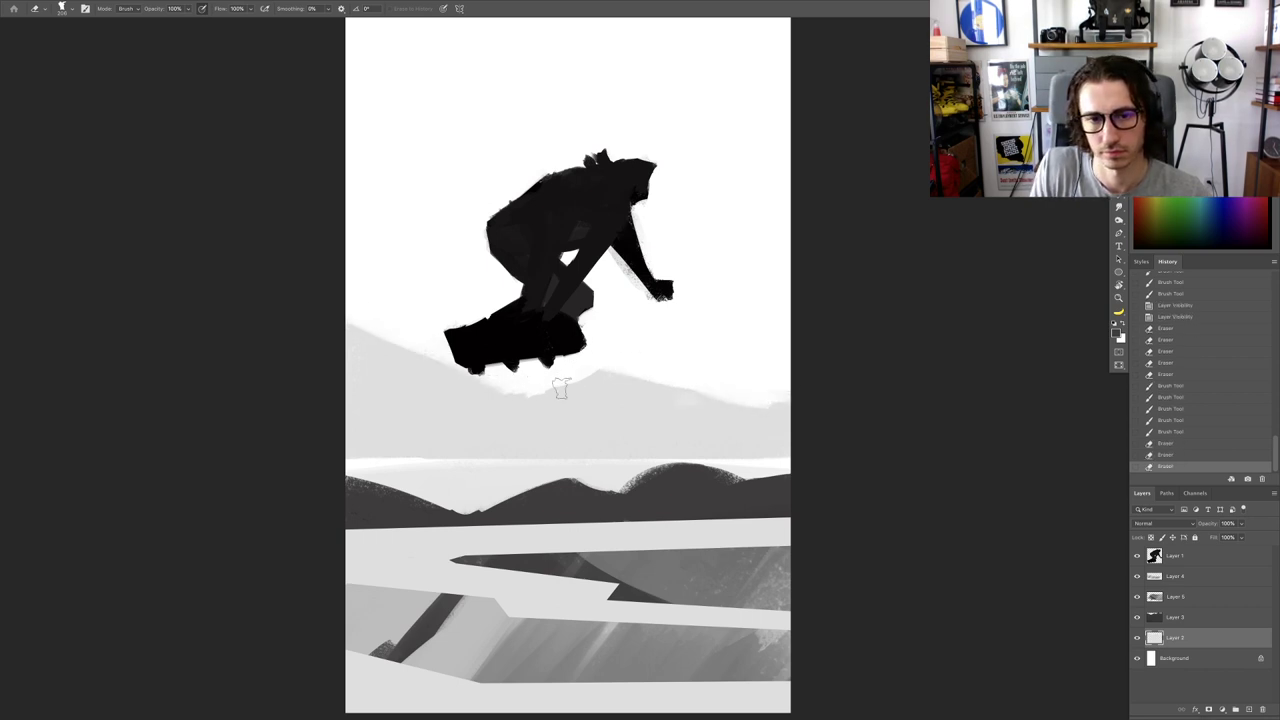
# Step: Lighten the upper slopes of the grey hills with textured eraser strokes to suggest fainter, overlapping ridges
pyautogui.moveTo(475, 387)
pyautogui.mouseDown()
pyautogui.moveTo(369, 340)
pyautogui.moveTo(475, 375)
pyautogui.moveTo(472, 392)
pyautogui.mouseUp()
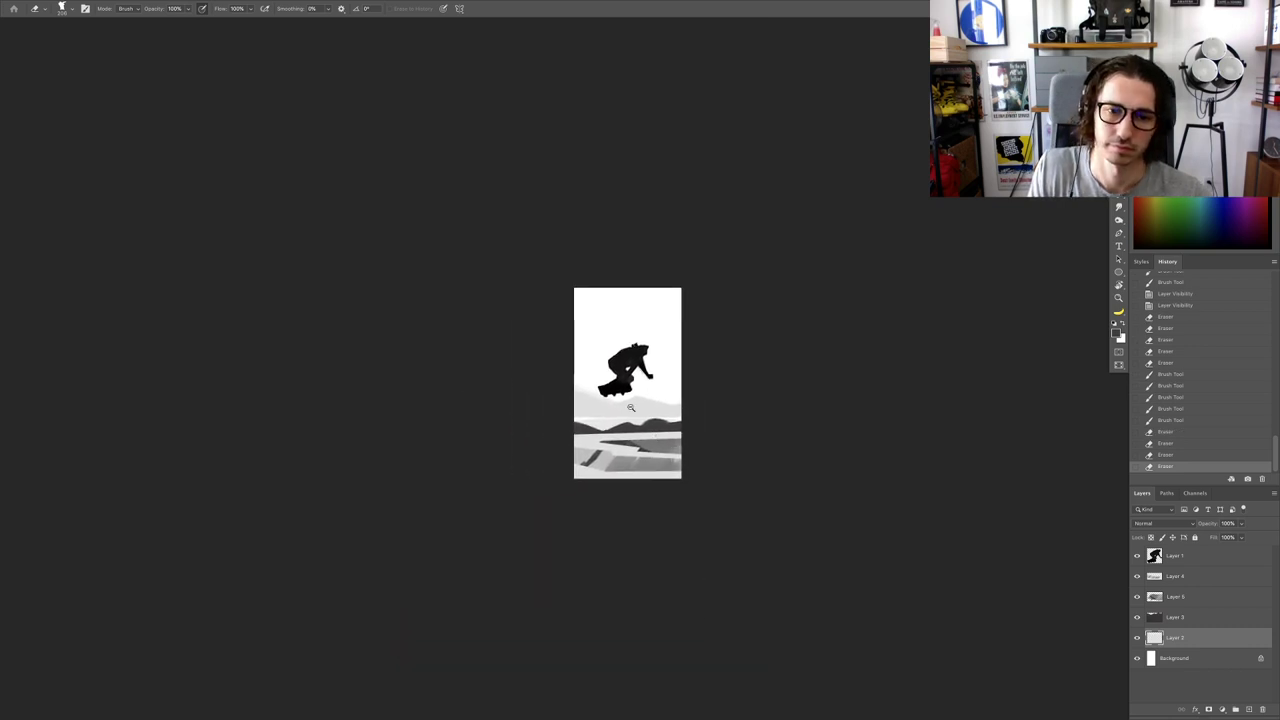
pyautogui.scroll(3, 631, 407)
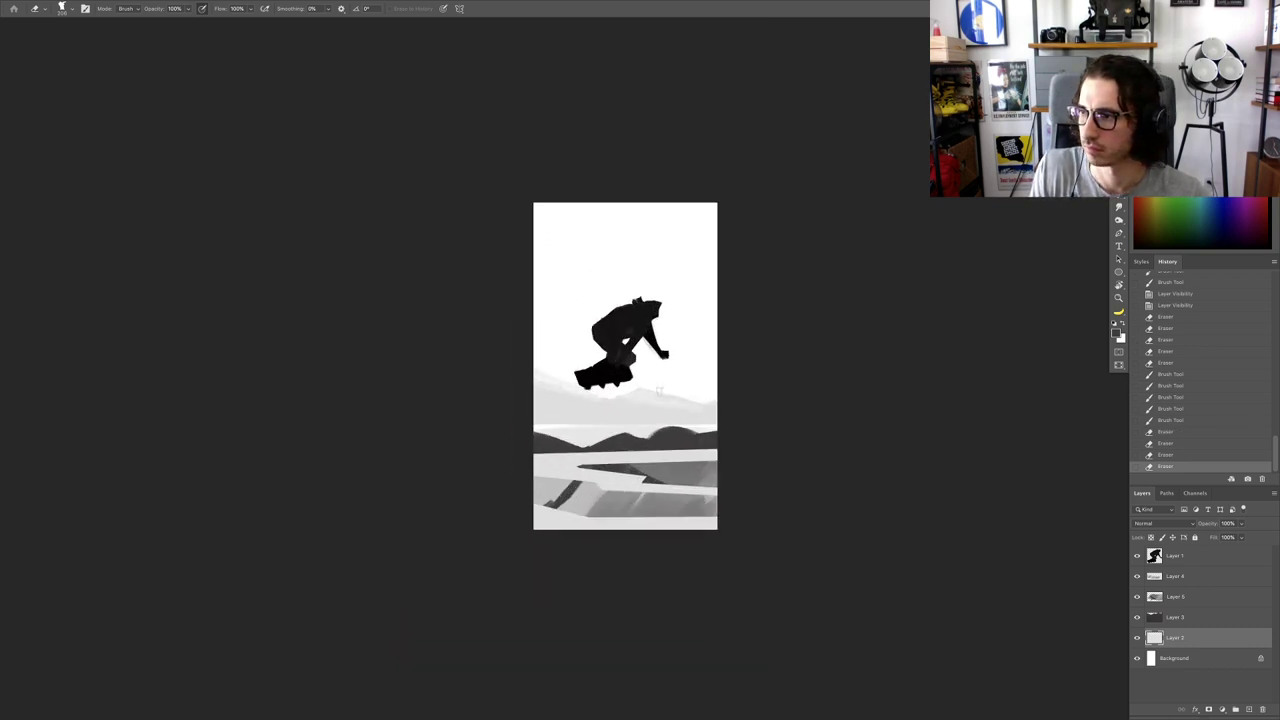
pyautogui.moveTo(650, 390); pyautogui.dragTo(674, 392)
pyautogui.moveTo(676, 392)
pyautogui.mouseDown()
pyautogui.moveTo(692, 404)
pyautogui.moveTo(650, 419)
pyautogui.moveTo(653, 454)
pyautogui.mouseUp()
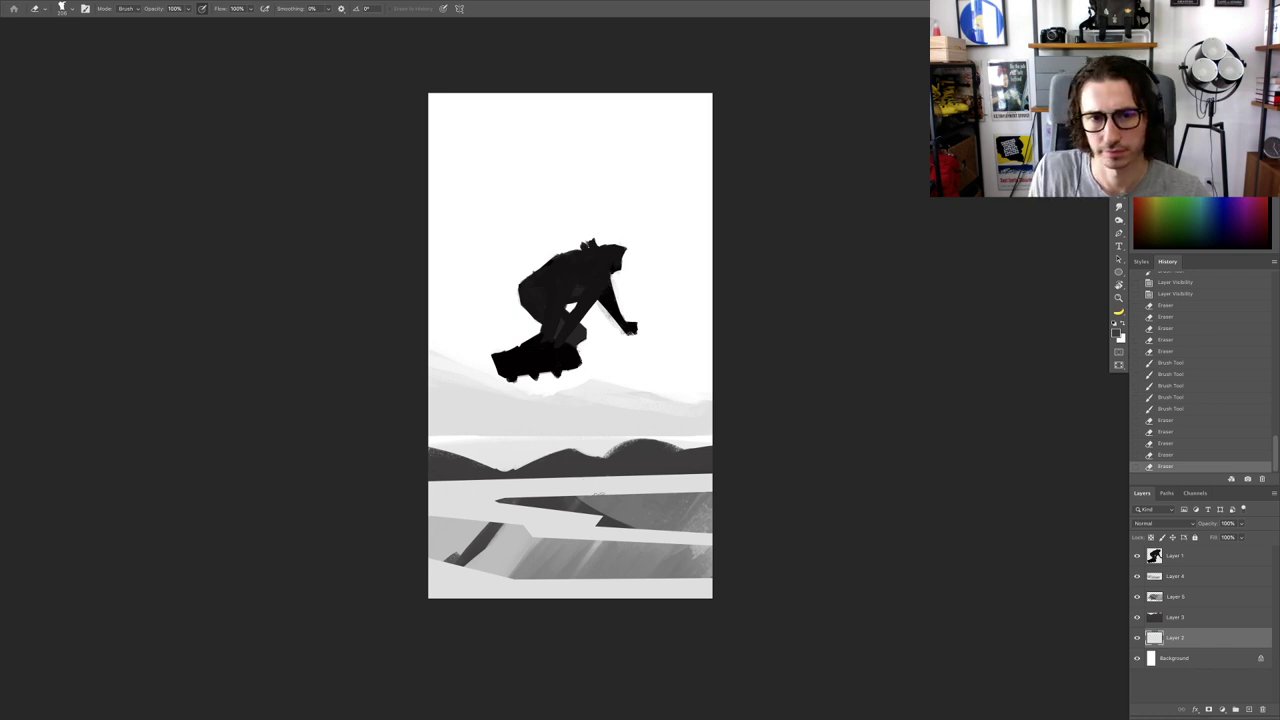
# Step: Widen the canvas on both sides with the Crop tool, leaving blank space around the artwork
pyautogui.press('c')
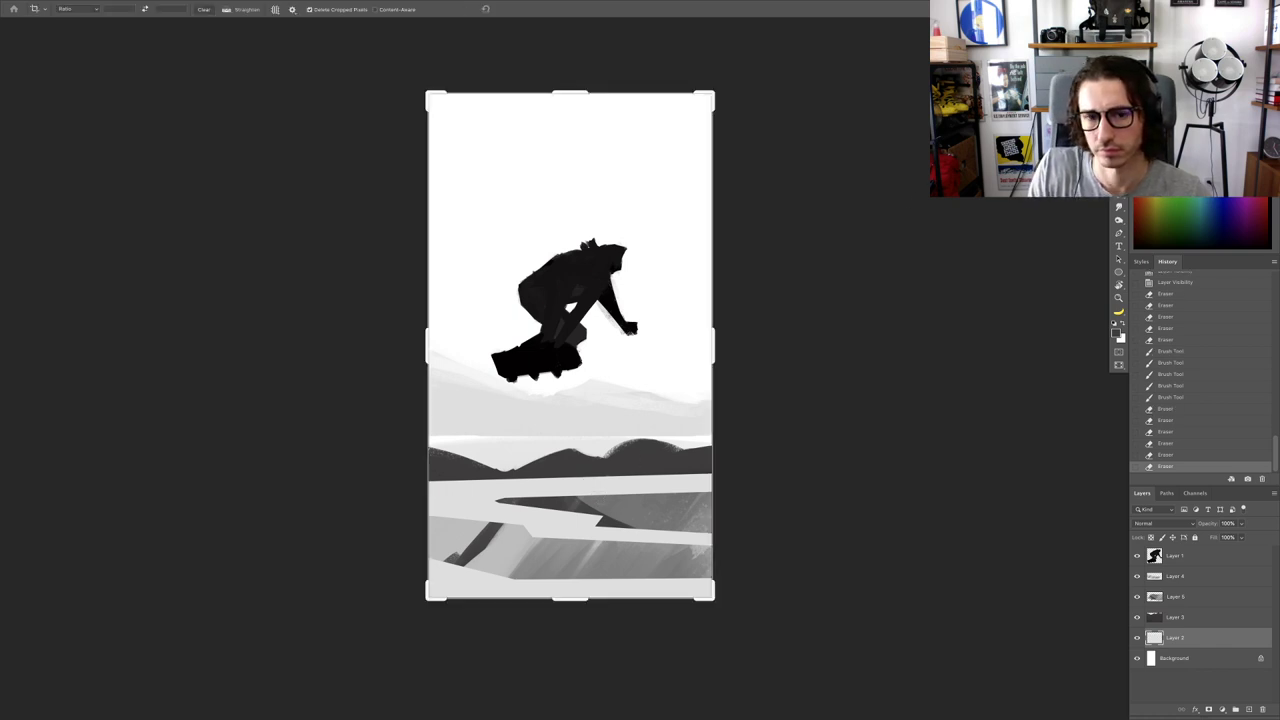
pyautogui.moveTo(711, 346); pyautogui.dragTo(762, 337)
pyautogui.moveTo(371, 350); pyautogui.dragTo(338, 340)
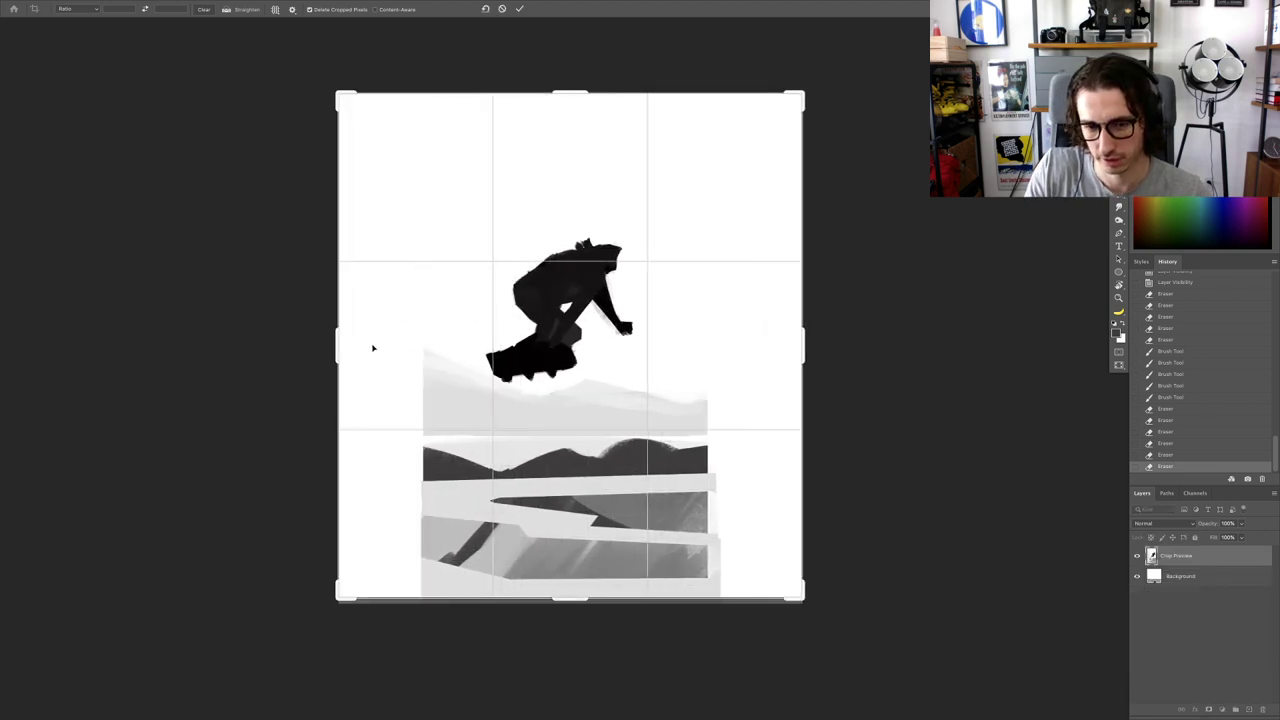
pyautogui.press('Return')
# Step: Toggle the visibility of Layer 5 and Layer 4 to check which parts of the ground each one holds
pyautogui.scroll(-4, 730, 465)
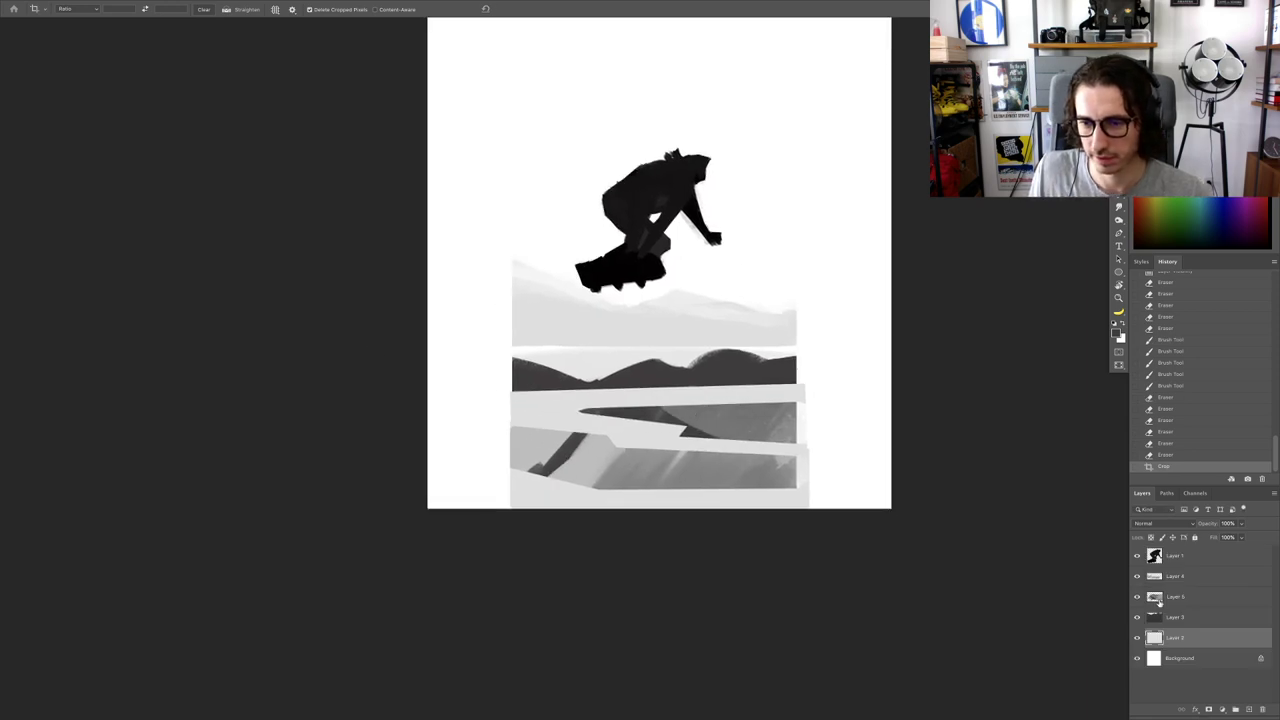
pyautogui.click(1158, 600)
pyautogui.click(1136, 597)
pyautogui.click(1136, 597)
pyautogui.click(1136, 577)
pyautogui.click(1136, 577)
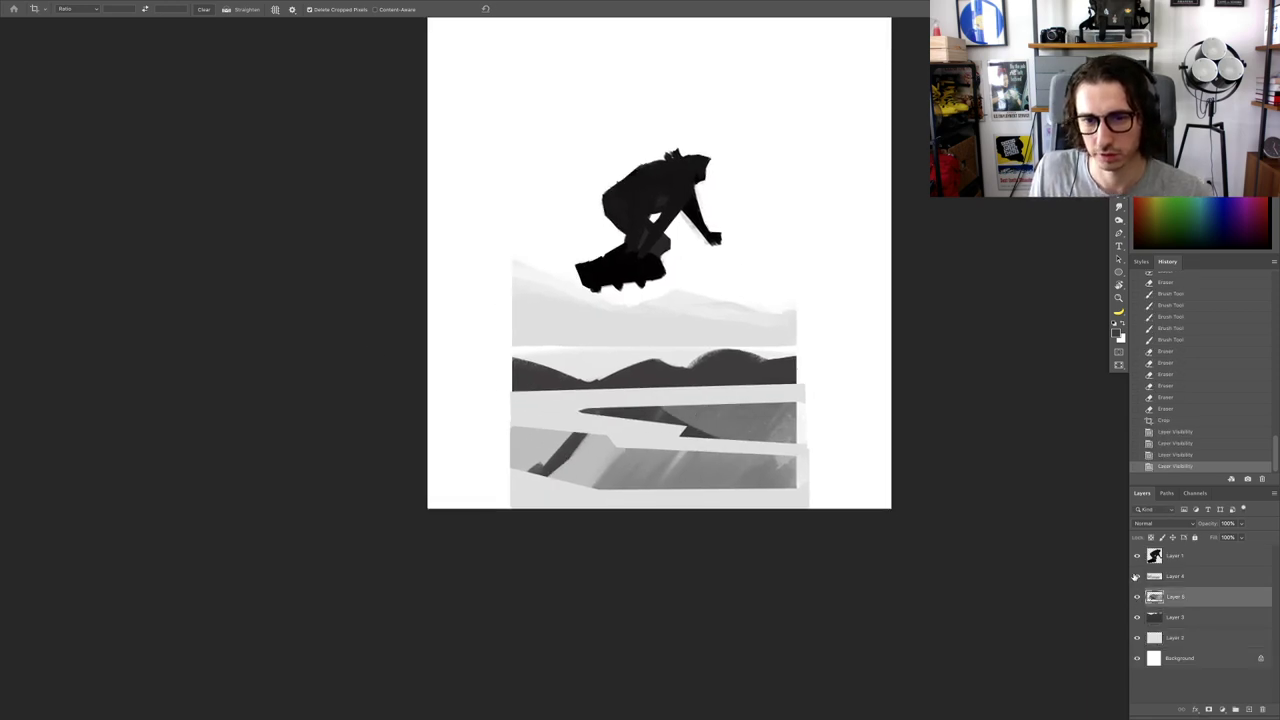
pyautogui.click(1174, 576)
pyautogui.press('l')
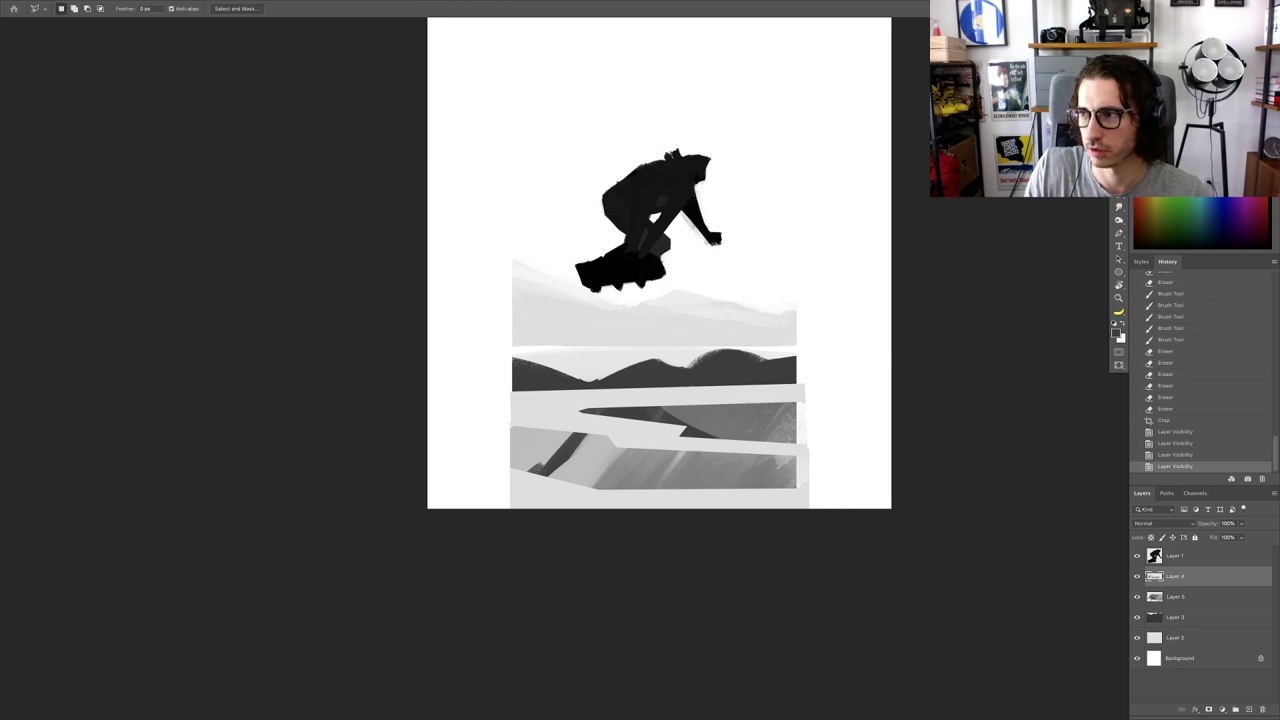
pyautogui.click(419, 395)
pyautogui.click(954, 380)
pyautogui.click(918, 571)
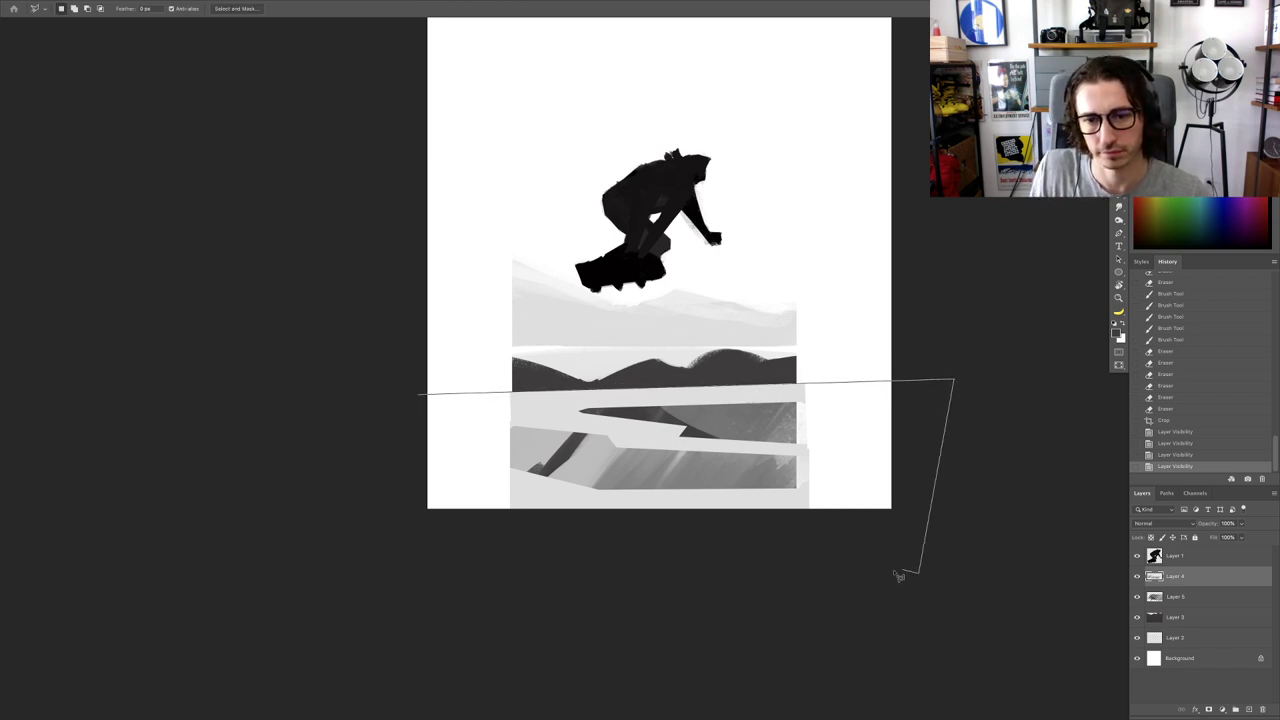
pyautogui.click(750, 577)
pyautogui.click(516, 600)
pyautogui.click(400, 560)
pyautogui.click(389, 483)
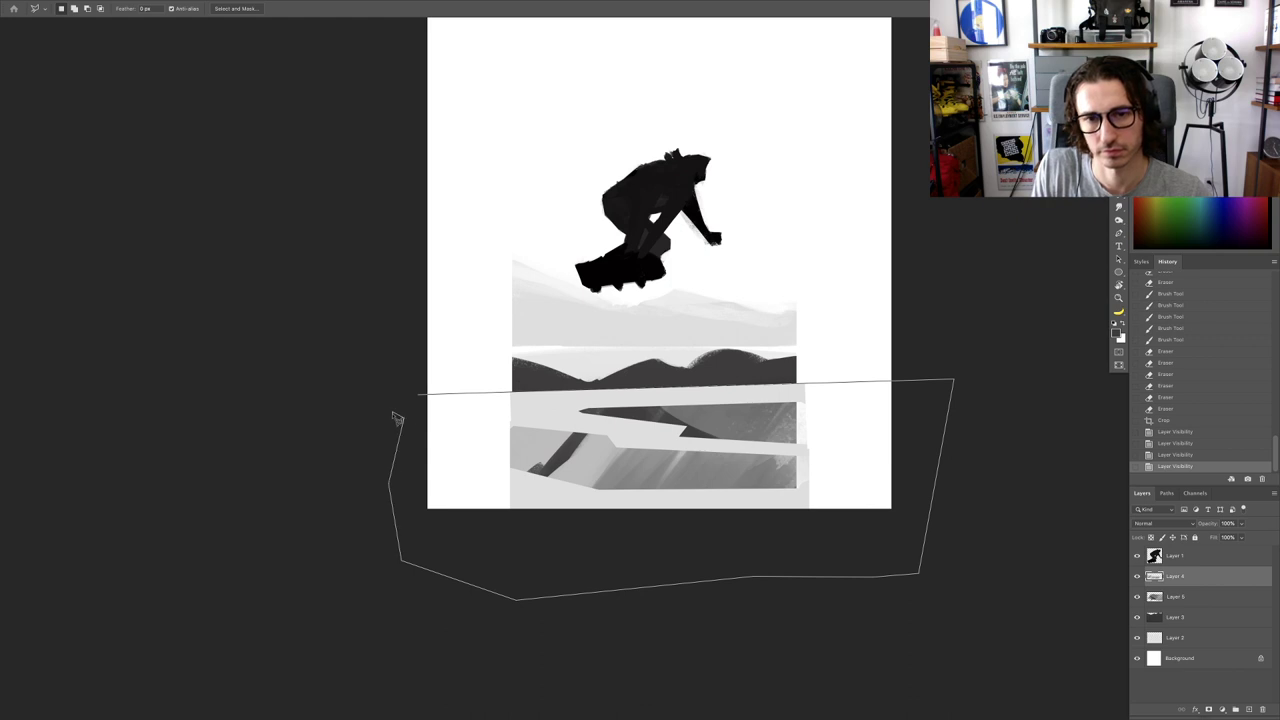
pyautogui.press('Escape')
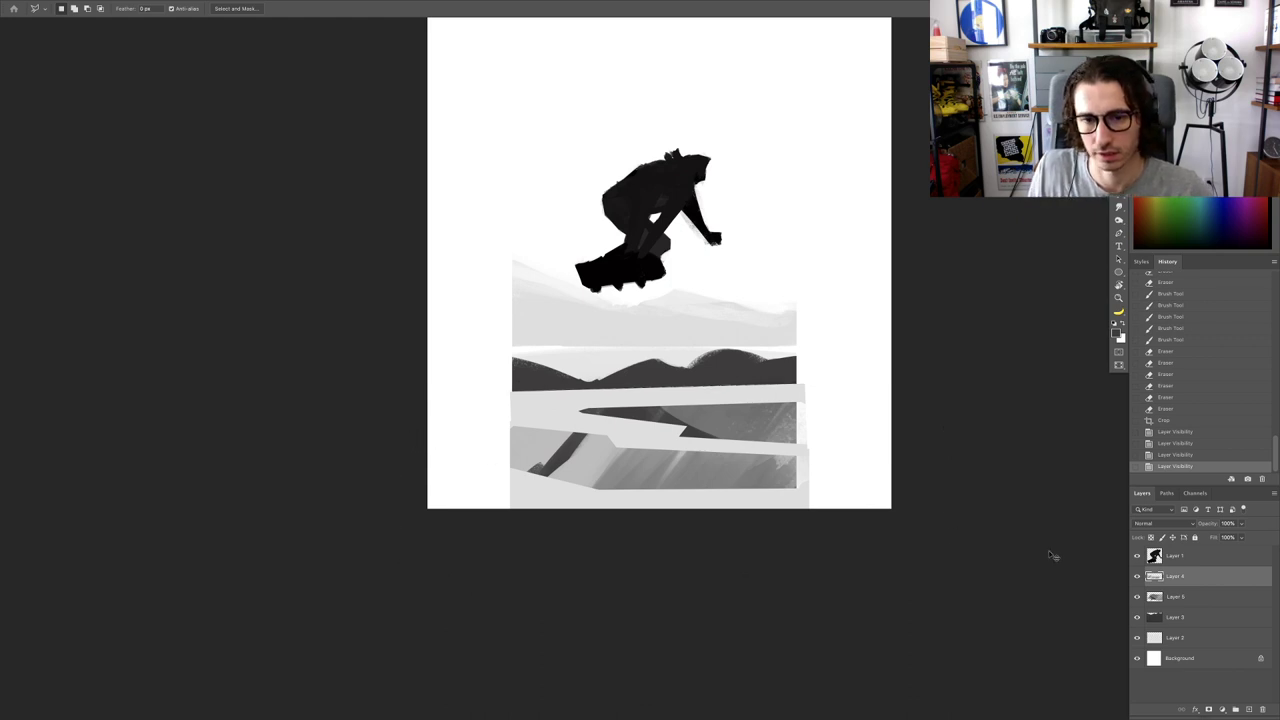
# Step: Stretch the light grey ground shapes on Layer 4 horizontally with Free Transform until they span the full canvas width
pyautogui.hotkey('ctrl', 't')
pyautogui.click(1165, 597)
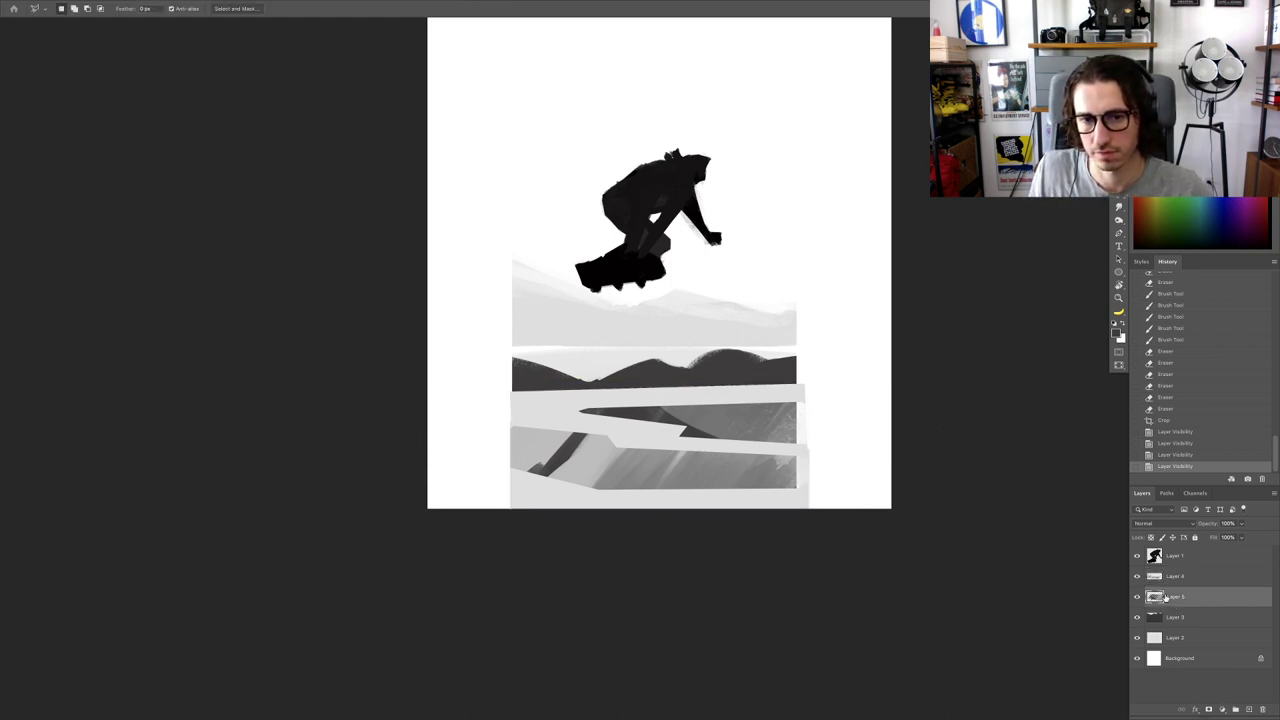
pyautogui.click(1163, 583)
pyautogui.hotkey('ctrl', 't')
pyautogui.moveTo(808, 445); pyautogui.dragTo(906, 440)
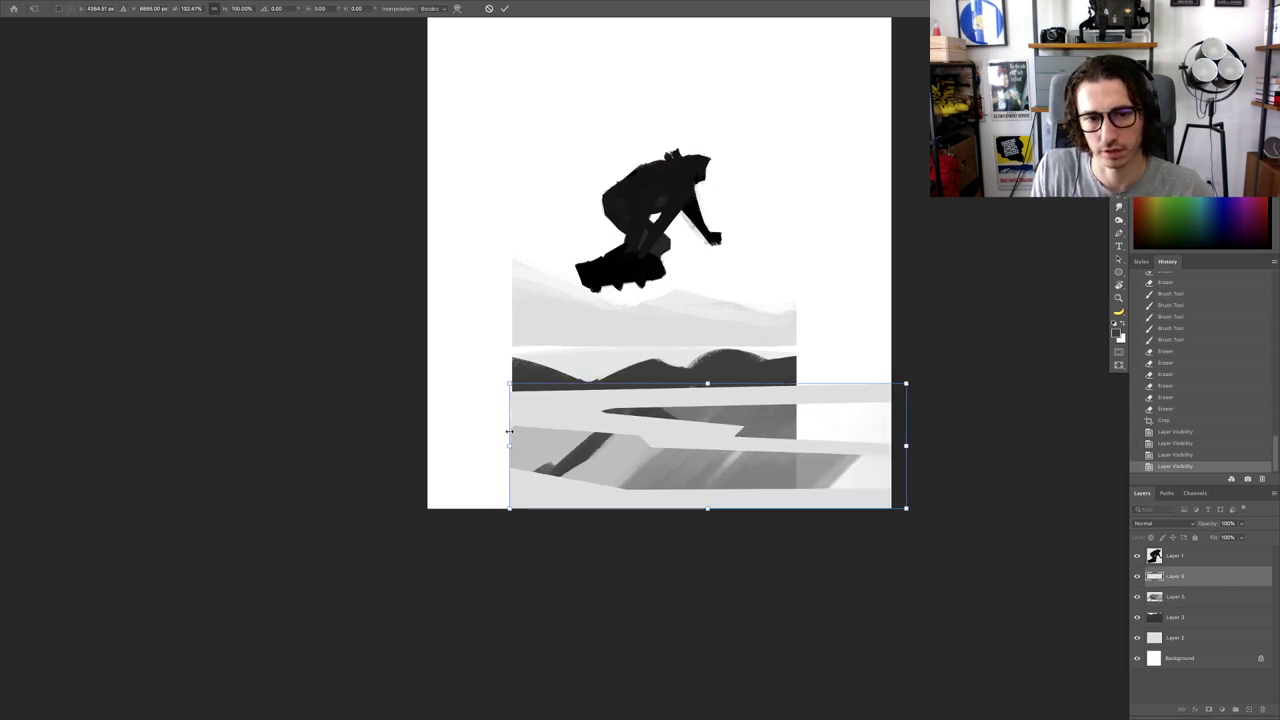
pyautogui.moveTo(509, 432); pyautogui.dragTo(427, 444)
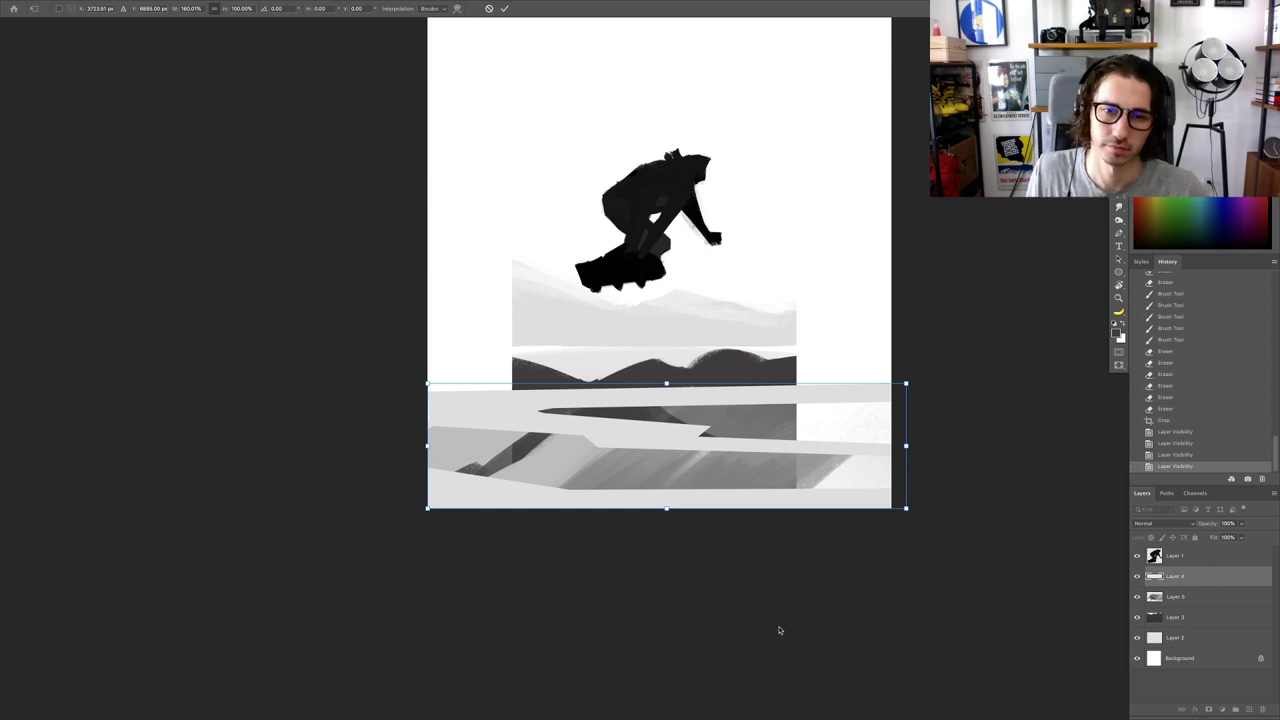
pyautogui.press('Return')
# Step: Stretch the dark mounds on Layer 3 horizontally from their centre to both canvas edges with Free Transform
pyautogui.click(1165, 625)
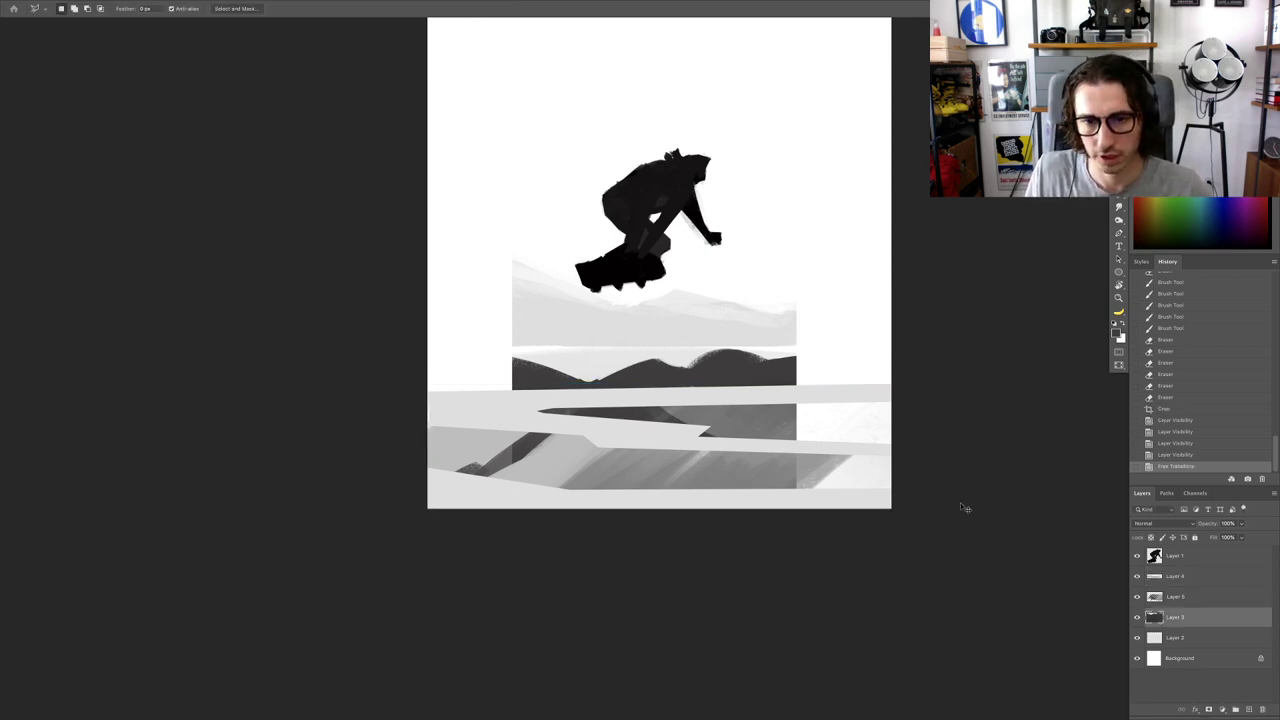
pyautogui.hotkey('ctrl', 't')
pyautogui.moveTo(797, 430); pyautogui.dragTo(891, 428)
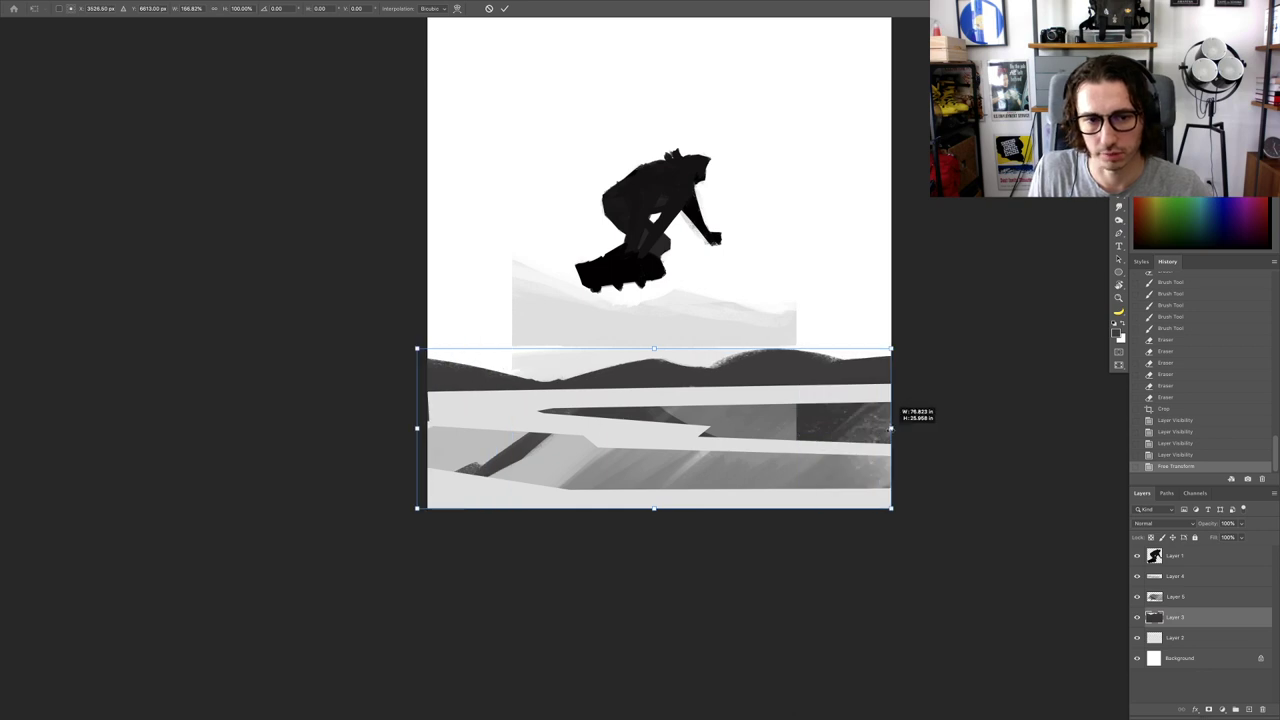
pyautogui.press('Return')
# Step: Widen the textured ground patch on Layer 5 with Free Transform until it reaches the canvas's right edge
pyautogui.click(1184, 593)
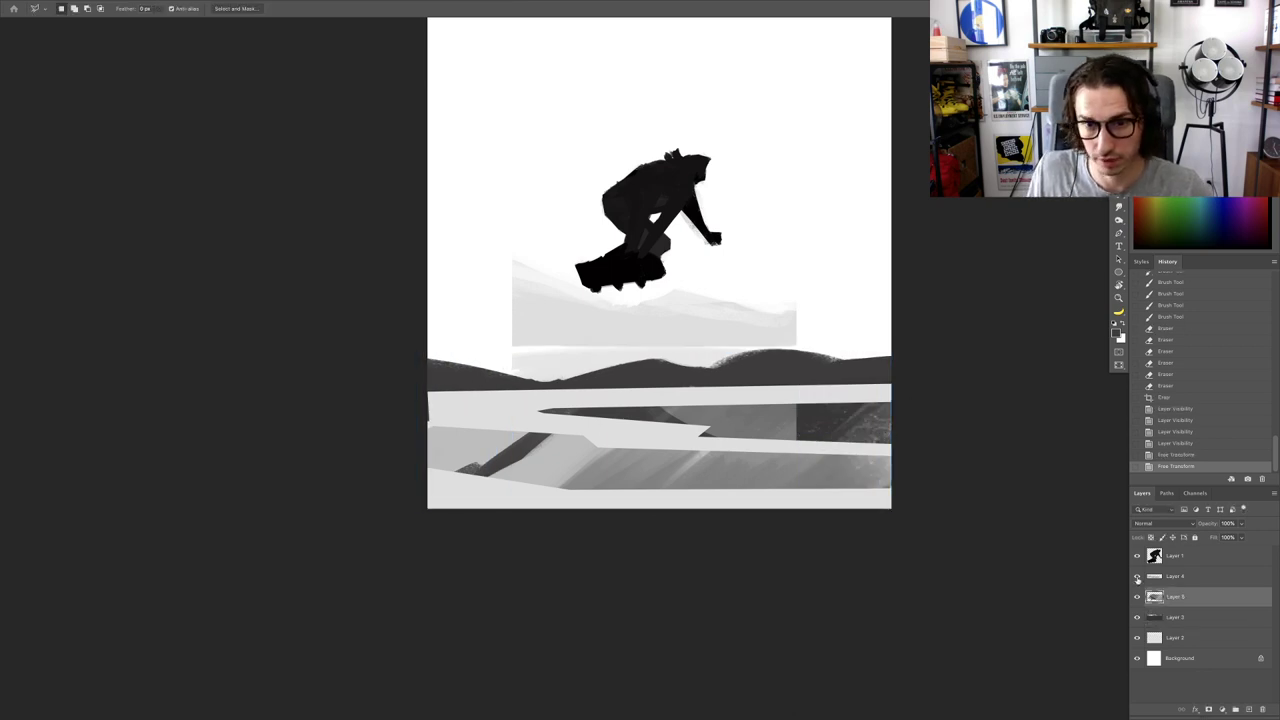
pyautogui.hotkey('ctrl', 't')
pyautogui.moveTo(797, 418); pyautogui.dragTo(840, 434)
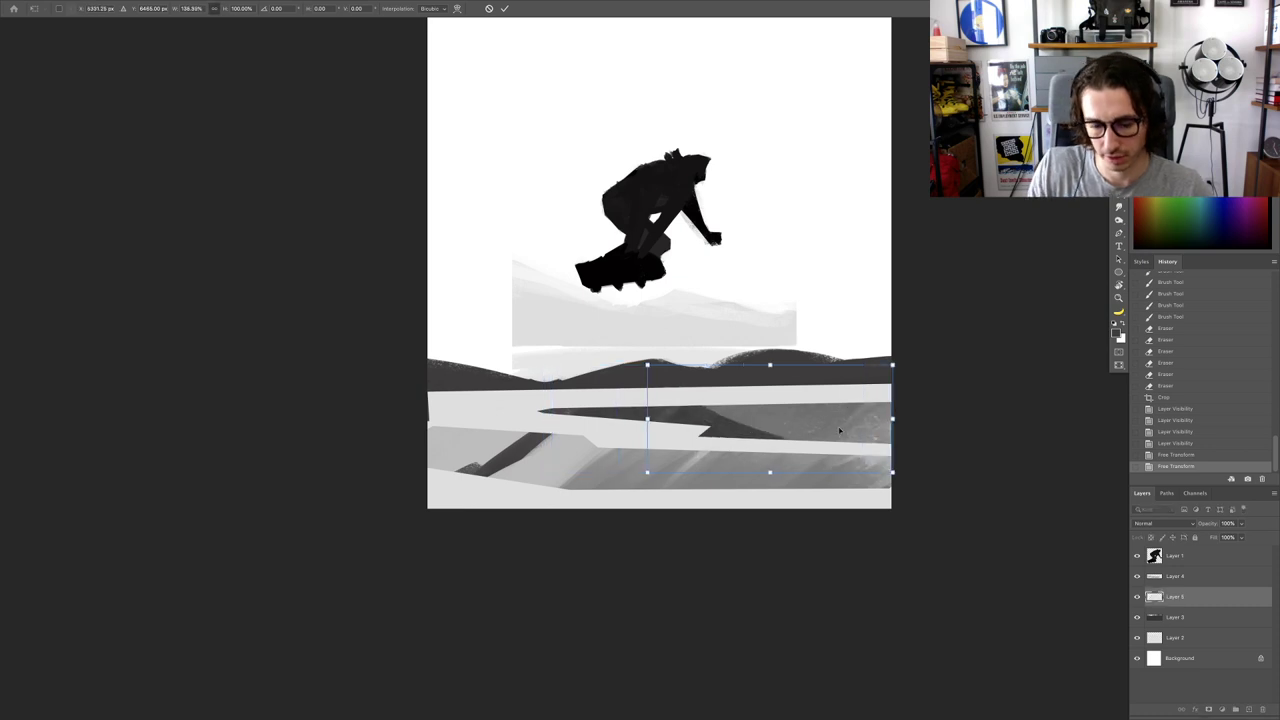
pyautogui.press('Return')
pyautogui.scroll(-5, 712, 452)
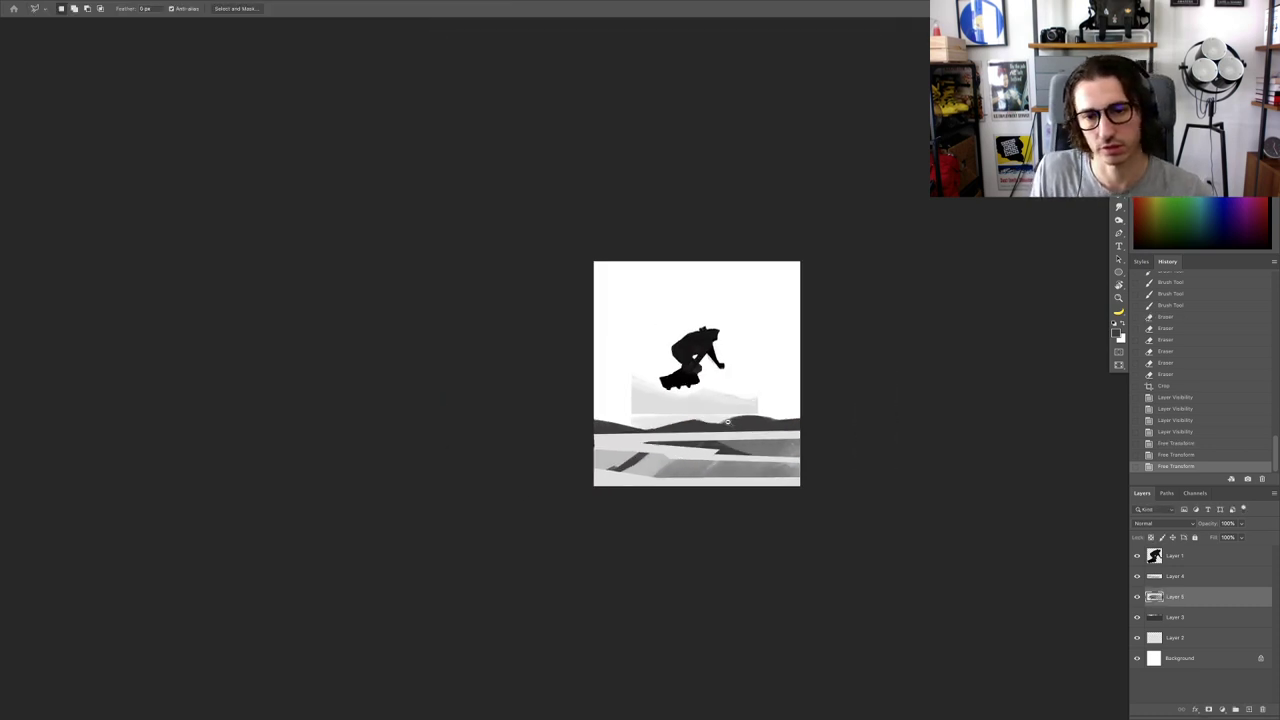
pyautogui.scroll(5, 730, 445)
# Step: Brush the light grey hills on Layer 2 out to the canvas's right edge and move the layer slightly upward
pyautogui.click(1180, 638)
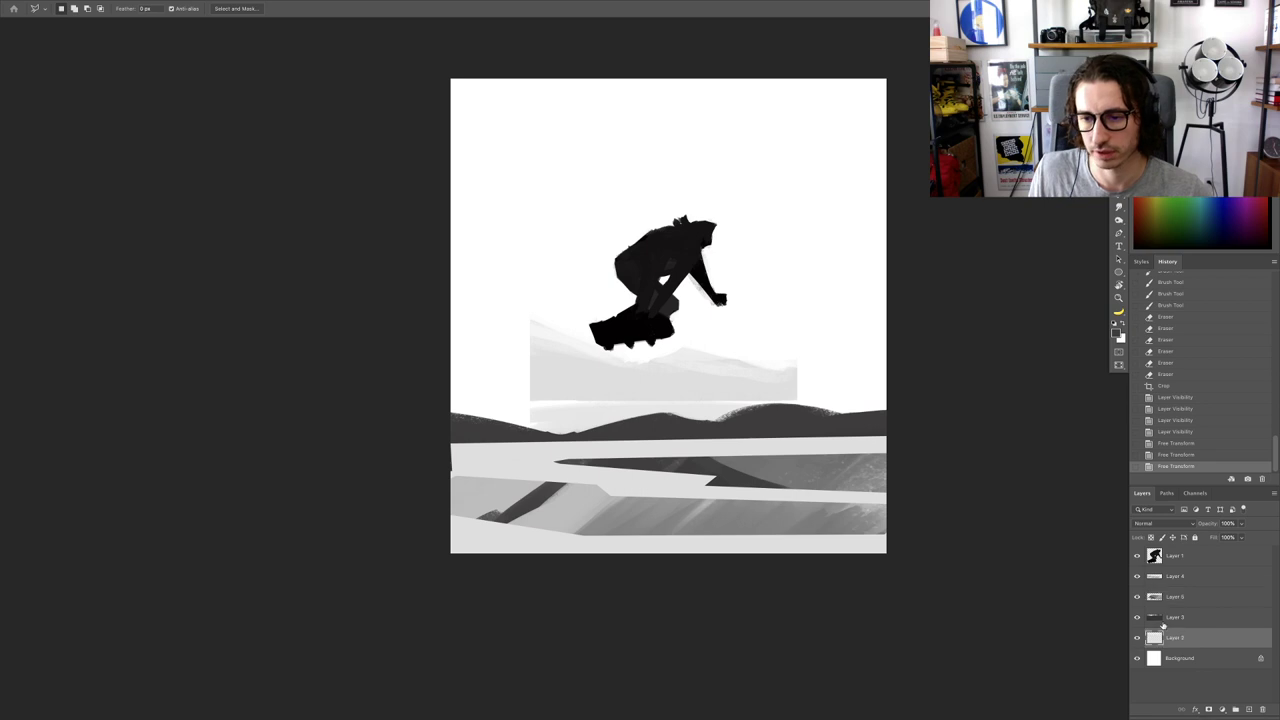
pyautogui.click(1136, 639)
pyautogui.click(1136, 639)
pyautogui.press('r')
pyautogui.moveTo(855, 420)
pyautogui.mouseDown()
pyautogui.moveTo(857, 367)
pyautogui.moveTo(791, 347)
pyautogui.moveTo(886, 296)
pyautogui.moveTo(804, 340)
pyautogui.mouseUp()
pyautogui.press('b')
pyautogui.press('r')
pyautogui.press('Escape')
pyautogui.press('v')
pyautogui.moveTo(748, 397); pyautogui.dragTo(778, 396)
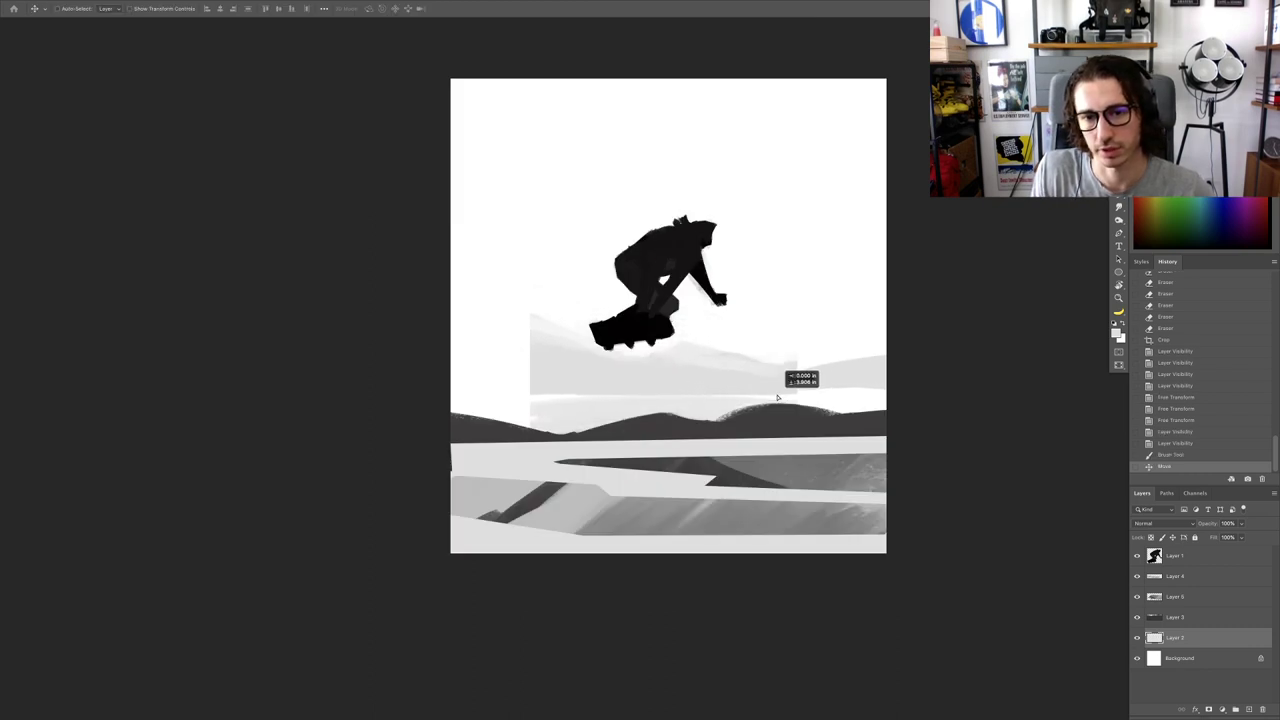
# Step: Fill the blank gaps around the light grey hills with sampled grey brush strokes so they span both canvas edges
pyautogui.press('r')
pyautogui.moveTo(823, 447); pyautogui.dragTo(870, 371)
pyautogui.press('b')
pyautogui.keyDown('alt'); pyautogui.click(754, 374); pyautogui.keyUp('alt')
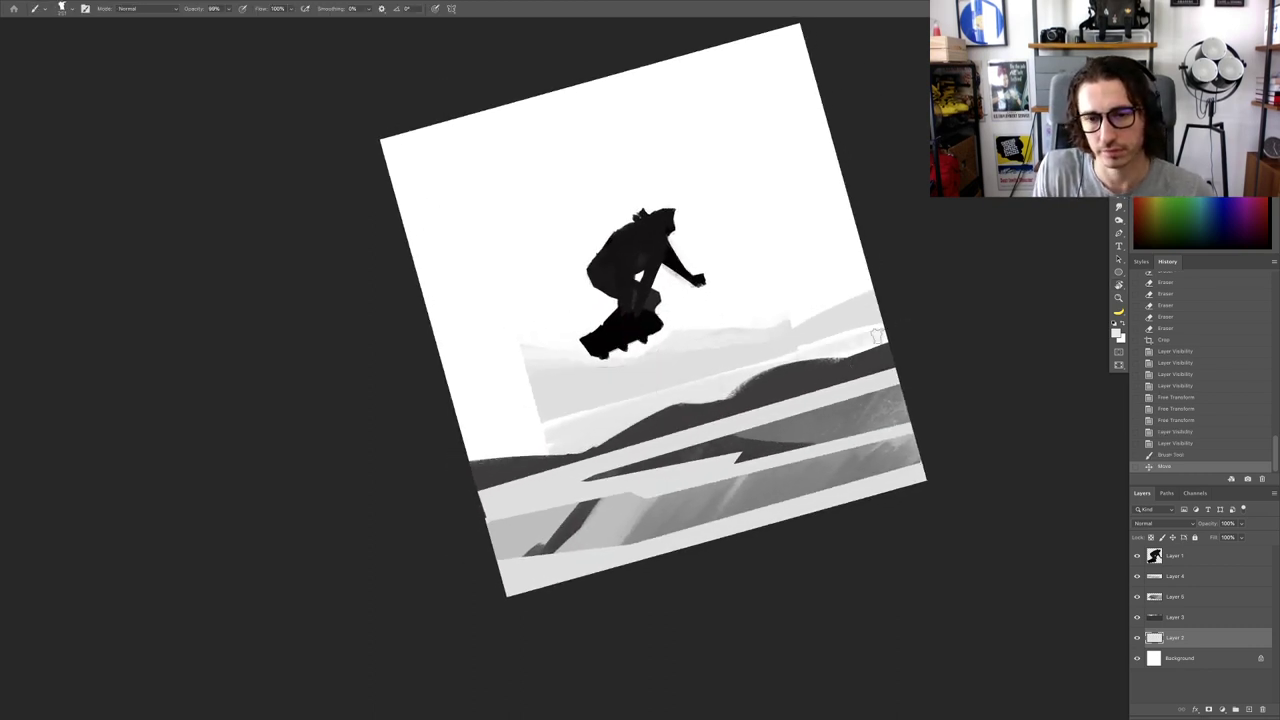
pyautogui.press('Escape')
pyautogui.keyDown('alt'); pyautogui.click(770, 387); pyautogui.keyUp('alt')
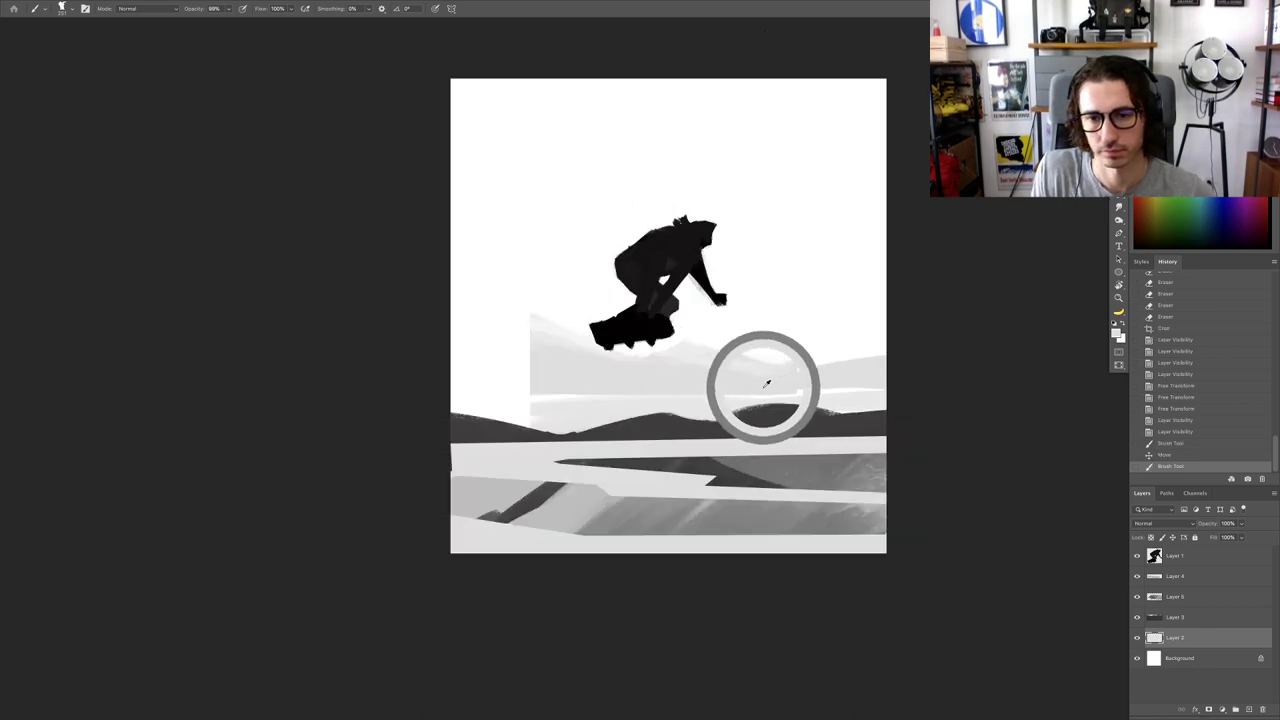
pyautogui.moveTo(834, 381); pyautogui.dragTo(878, 384)
pyautogui.moveTo(540, 389)
pyautogui.mouseDown()
pyautogui.moveTo(457, 391)
pyautogui.moveTo(496, 344)
pyautogui.moveTo(490, 366)
pyautogui.moveTo(534, 358)
pyautogui.moveTo(458, 356)
pyautogui.moveTo(533, 348)
pyautogui.moveTo(598, 440)
pyautogui.moveTo(605, 462)
pyautogui.moveTo(590, 490)
pyautogui.moveTo(545, 530)
pyautogui.mouseUp()
pyautogui.press('r')
pyautogui.press('b')
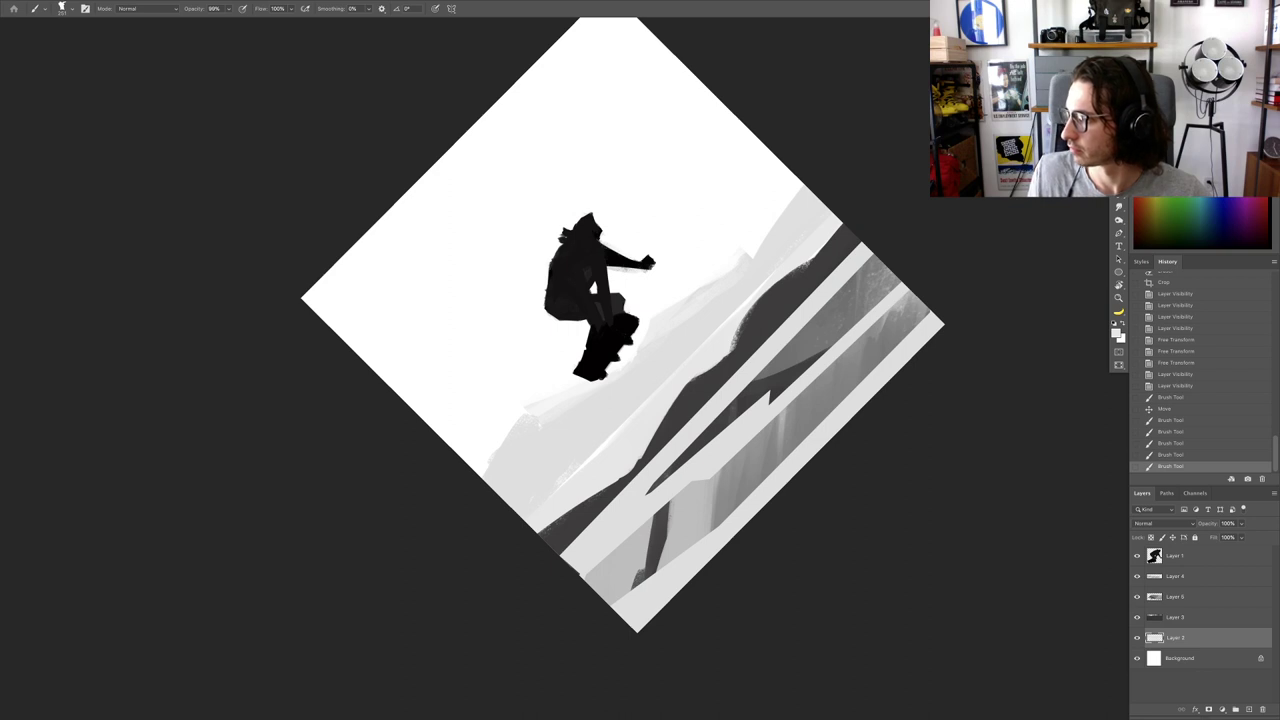
# Step: Blend the faint far ridges at both ends of the hills with brush strokes in greys sampled from them
pyautogui.press('Tab')
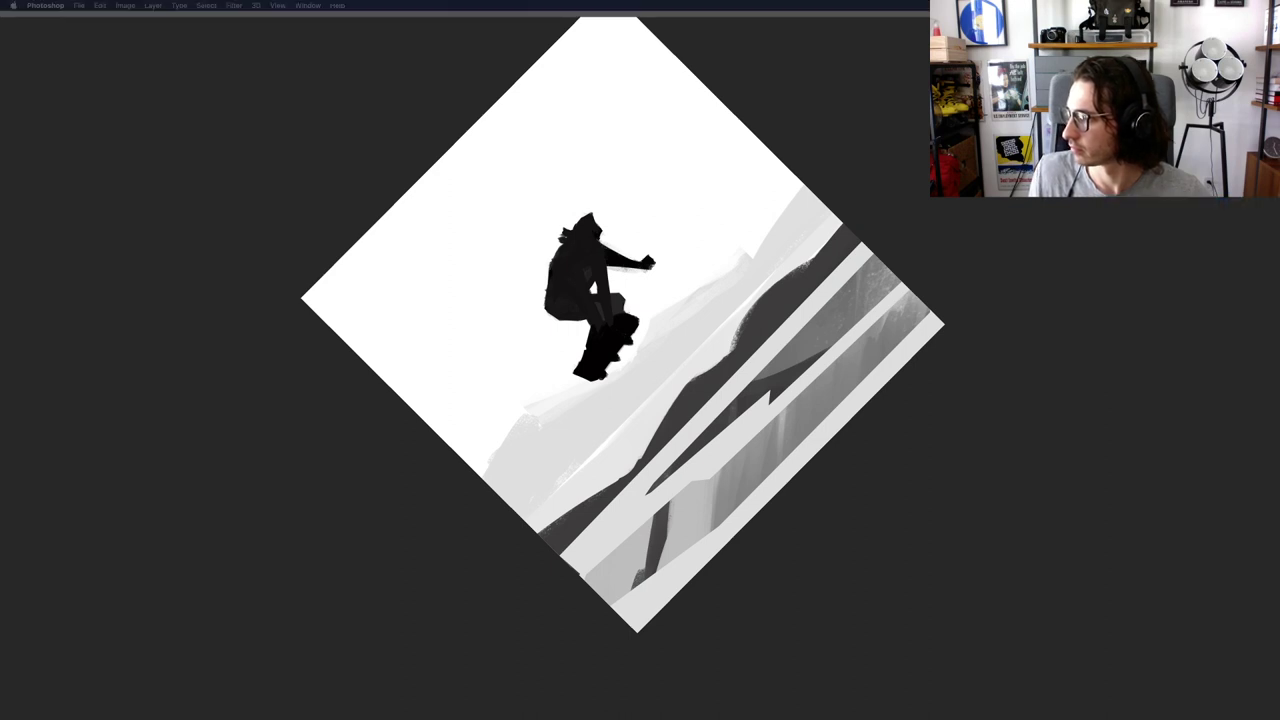
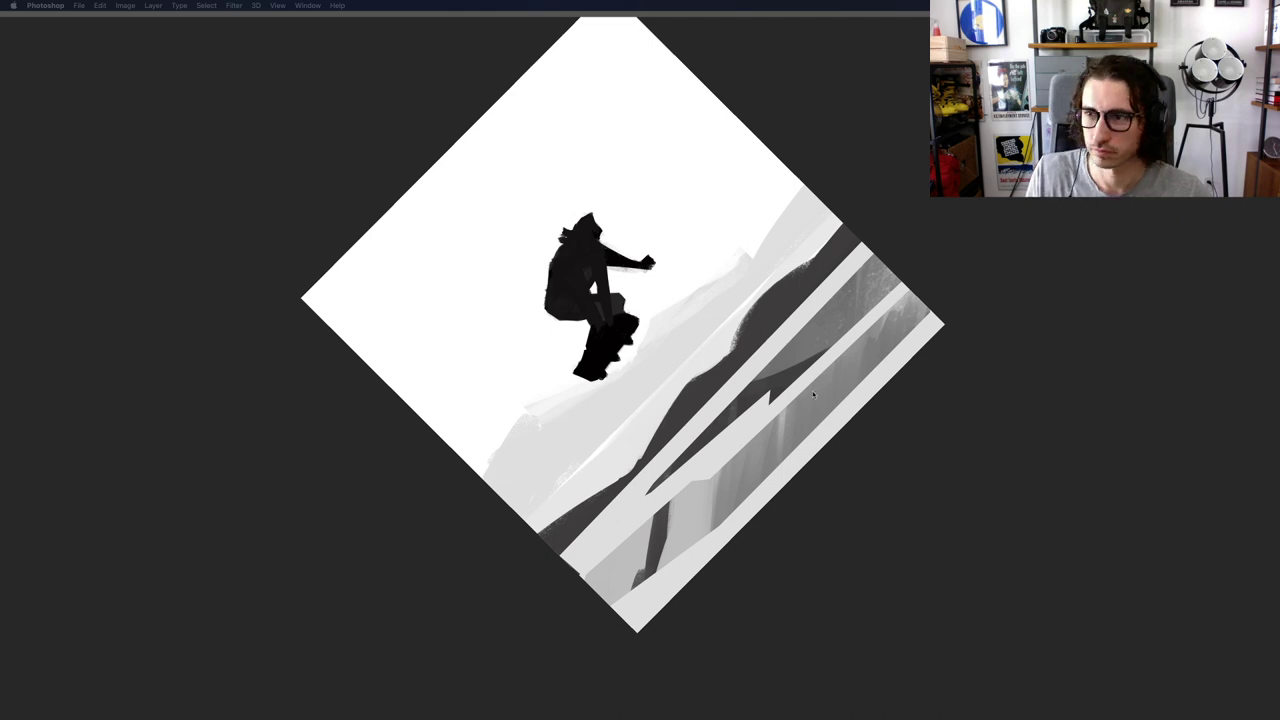
pyautogui.press('Escape')
pyautogui.press('r')
pyautogui.moveTo(784, 391); pyautogui.dragTo(804, 317)
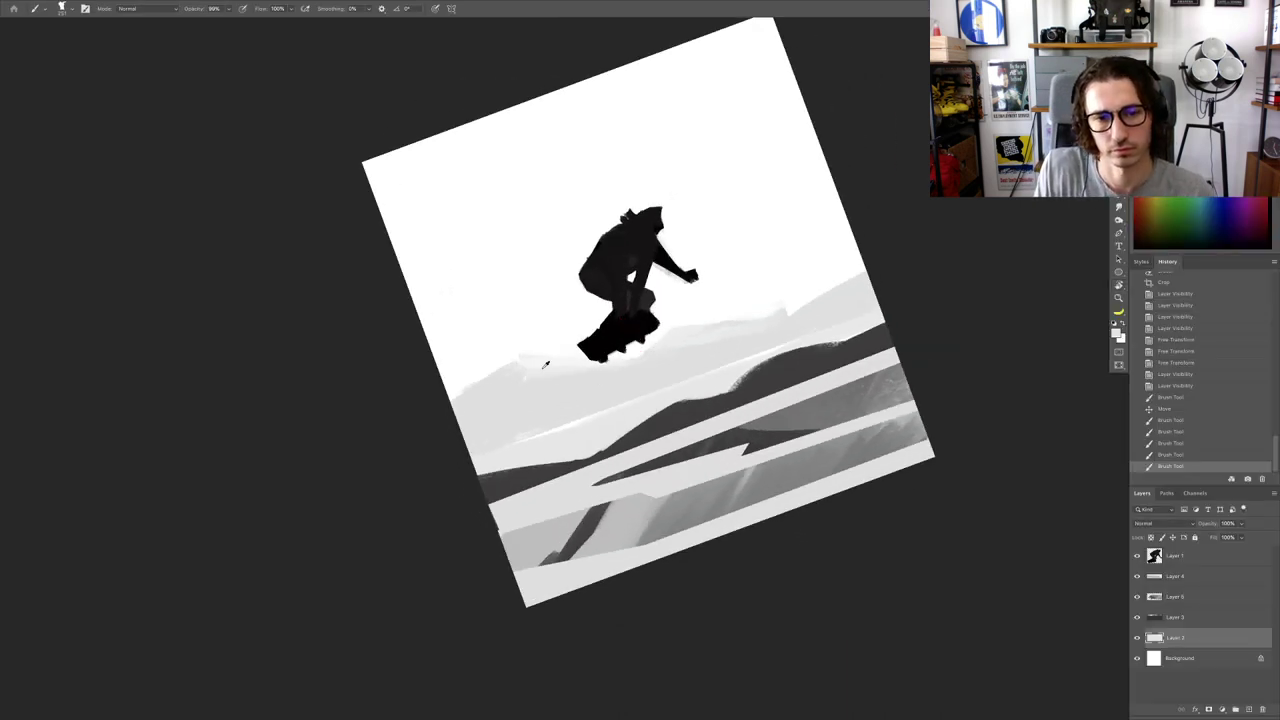
pyautogui.keyDown('alt'); pyautogui.click(543, 368); pyautogui.keyUp('alt')
pyautogui.moveTo(520, 368)
pyautogui.mouseDown()
pyautogui.moveTo(466, 387)
pyautogui.moveTo(506, 373)
pyautogui.mouseUp()
pyautogui.keyDown('alt'); pyautogui.click(762, 322); pyautogui.keyUp('alt')
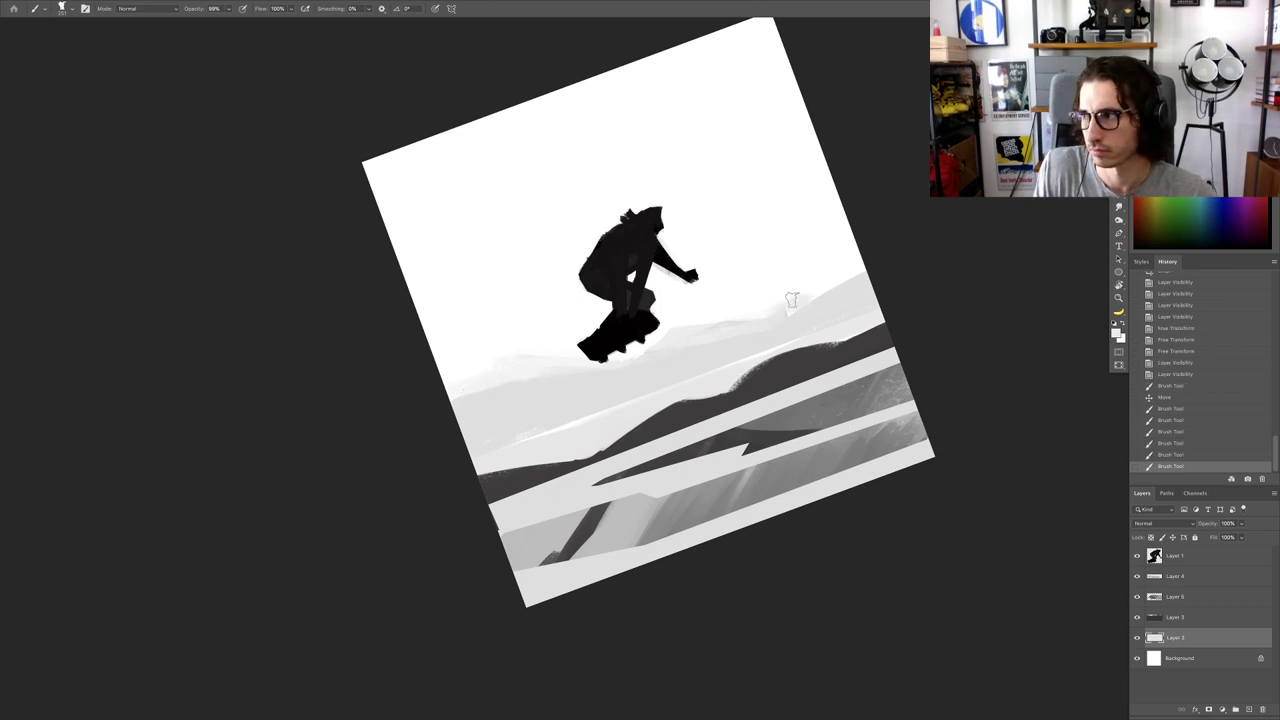
pyautogui.moveTo(791, 299)
pyautogui.mouseDown()
pyautogui.moveTo(860, 264)
pyautogui.moveTo(808, 290)
pyautogui.mouseUp()
pyautogui.press('Escape')
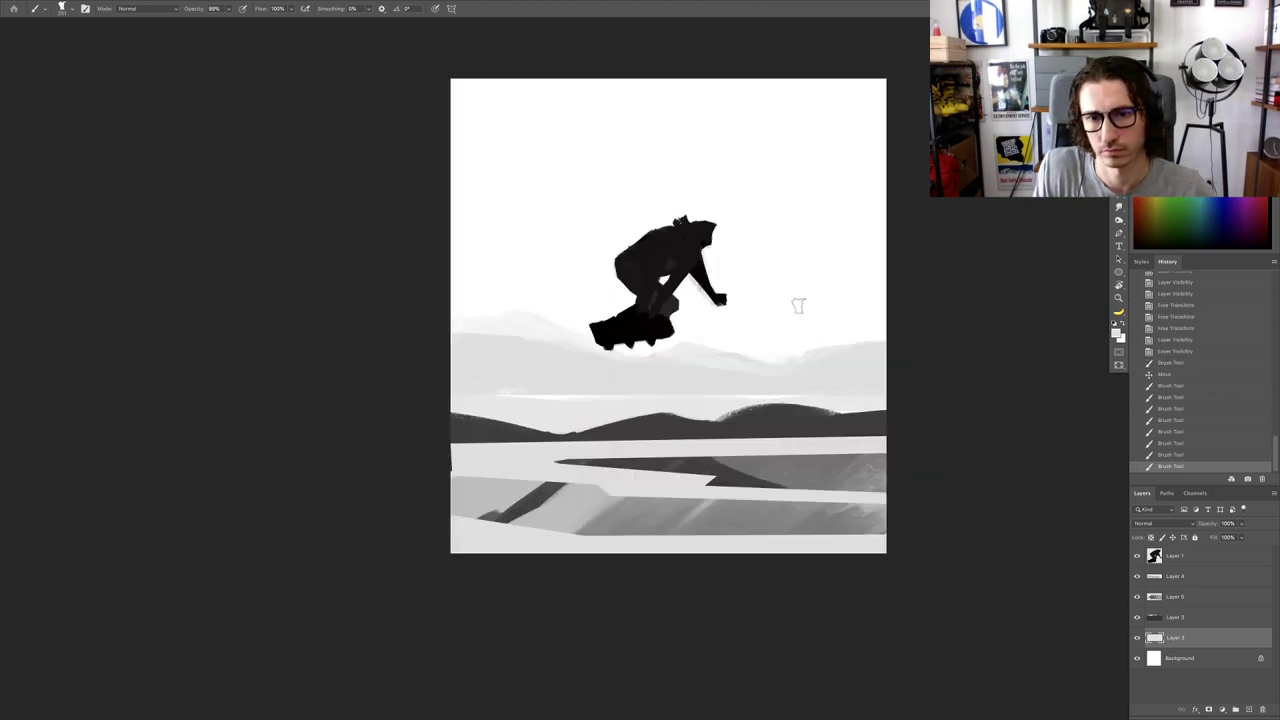
# Step: Refine the dip in the hills' ridge line behind the skateboarder with the Eraser
pyautogui.press('e')
pyautogui.moveTo(823, 345); pyautogui.dragTo(792, 345)
pyautogui.moveTo(796, 357); pyautogui.dragTo(712, 354)
pyautogui.hotkey('ctrl', '0')
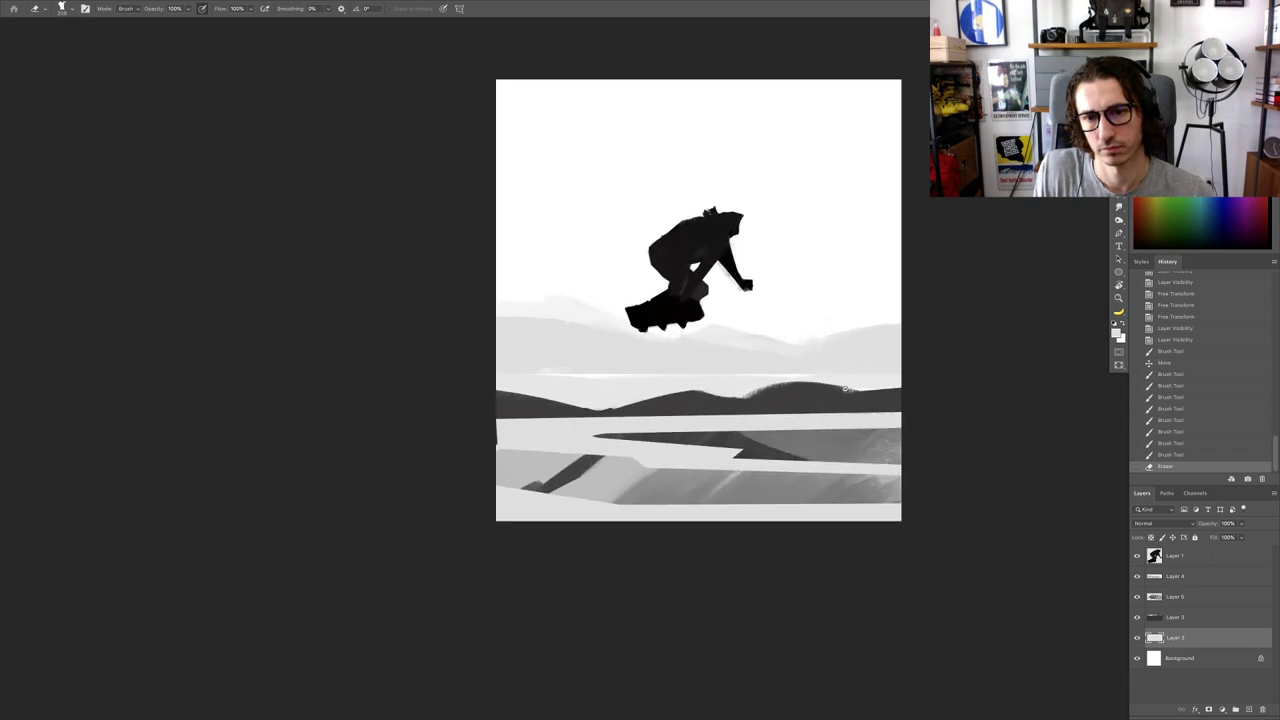
# Step: Select the skateboarder silhouette's layer, Layer 1, and shift the figure slightly to the right
pyautogui.press('v')
pyautogui.rightClick(688, 256)
pyautogui.click(688, 268)
pyautogui.moveTo(680, 281); pyautogui.dragTo(706, 316)
# Step: Enlarge the skateboarder silhouette to about 124% and tilt it slightly counter-clockwise over the hills with Free Transform
pyautogui.moveTo(770, 202); pyautogui.dragTo(808, 172)
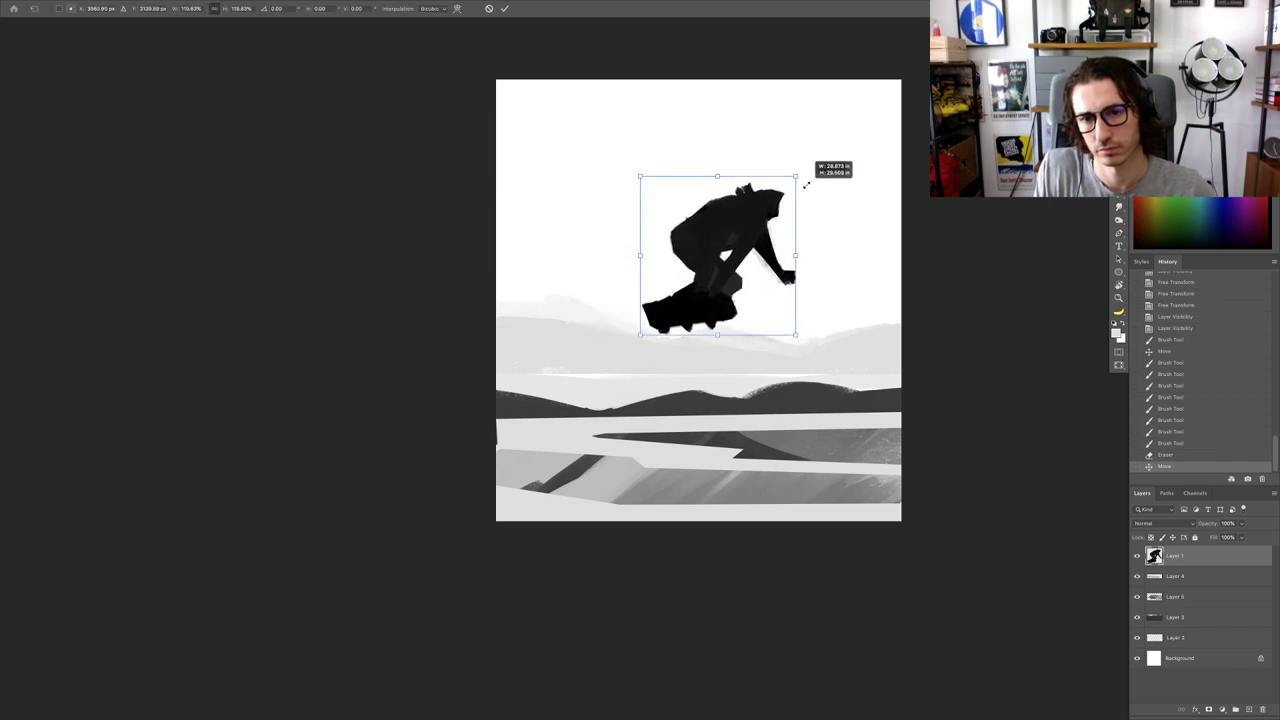
pyautogui.moveTo(763, 282); pyautogui.dragTo(734, 313)
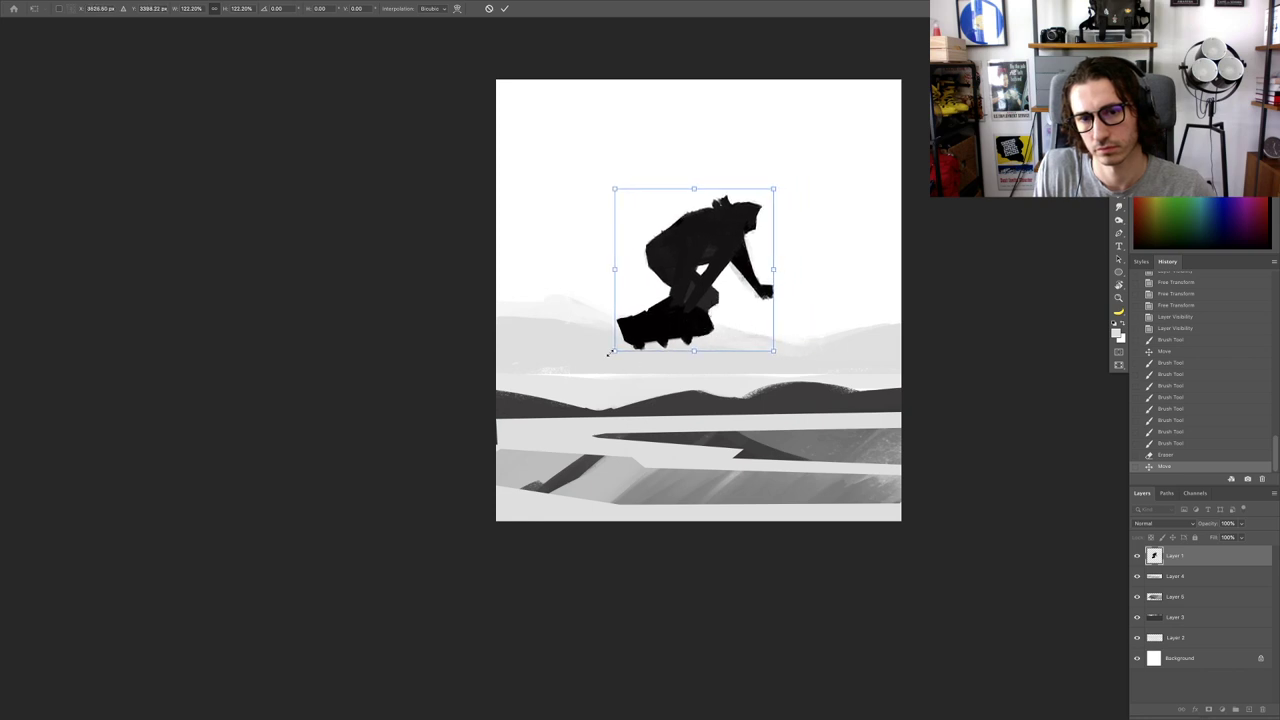
pyautogui.moveTo(610, 353); pyautogui.dragTo(607, 356)
pyautogui.moveTo(789, 386); pyautogui.dragTo(799, 377)
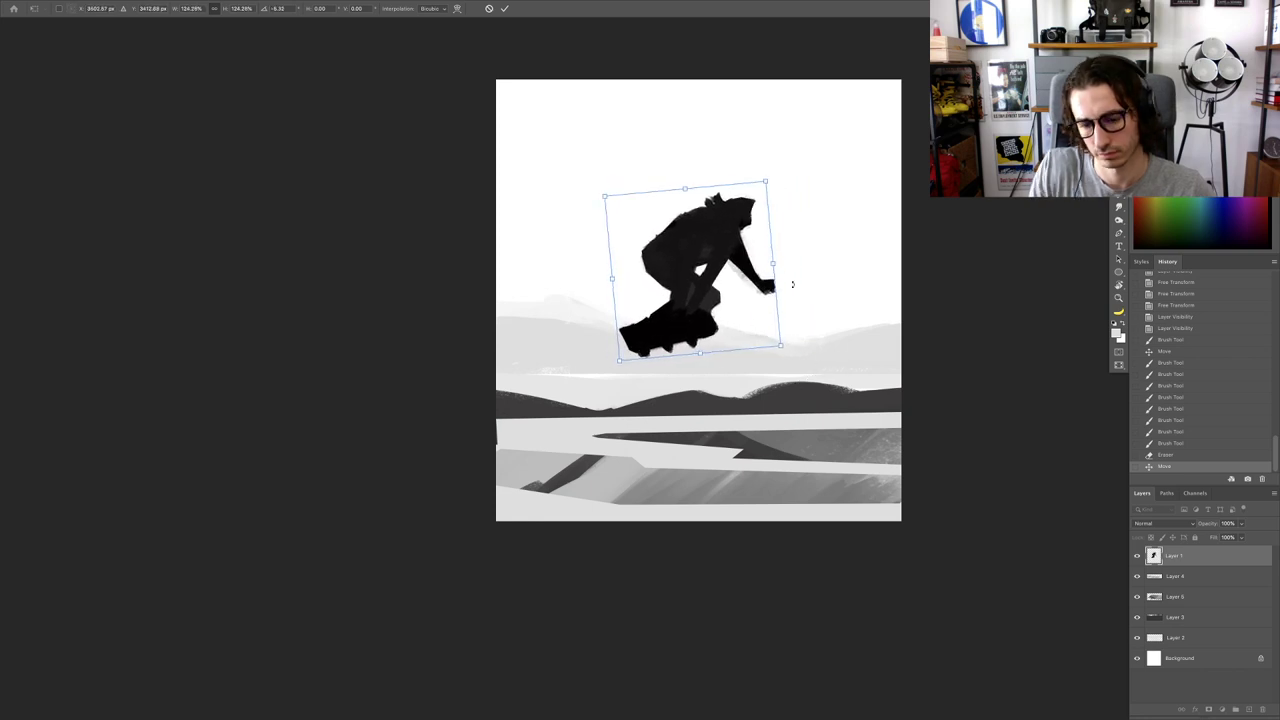
pyautogui.press('Return')
# Step: Add a new layer directly above the light grey hills, Layer 2
pyautogui.scroll(-5, 749, 320)
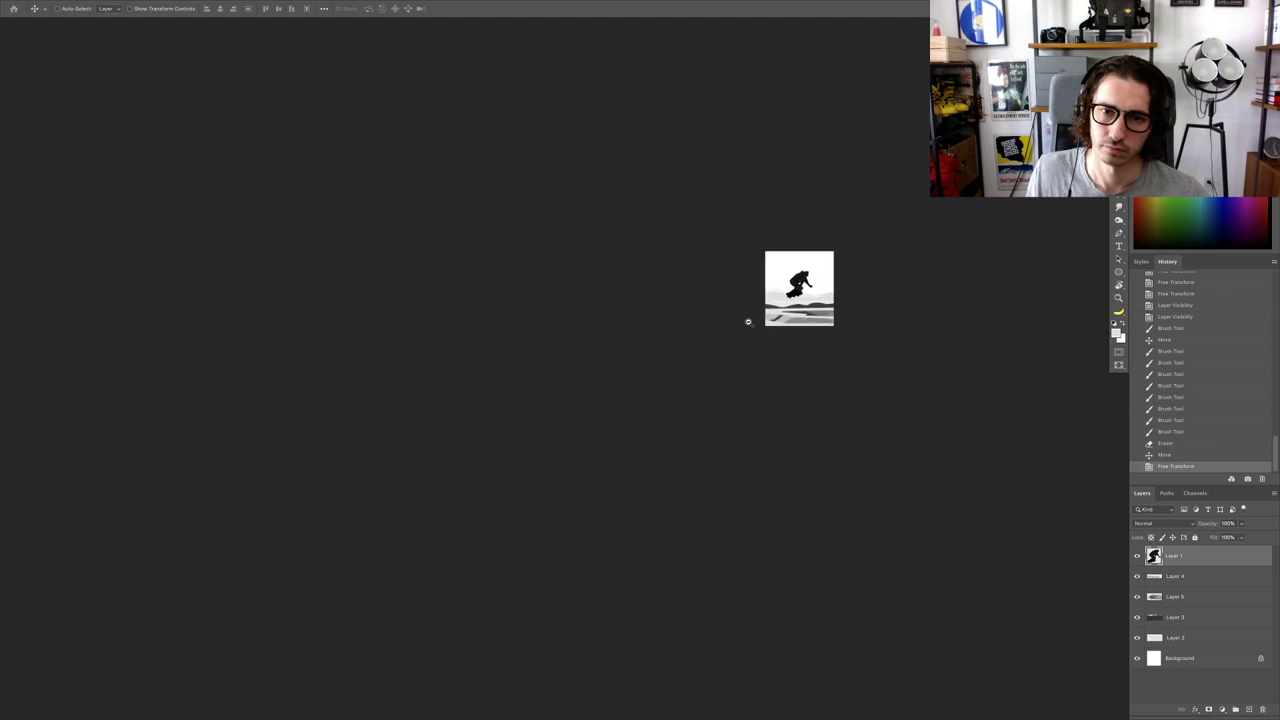
pyautogui.scroll(5, 748, 321)
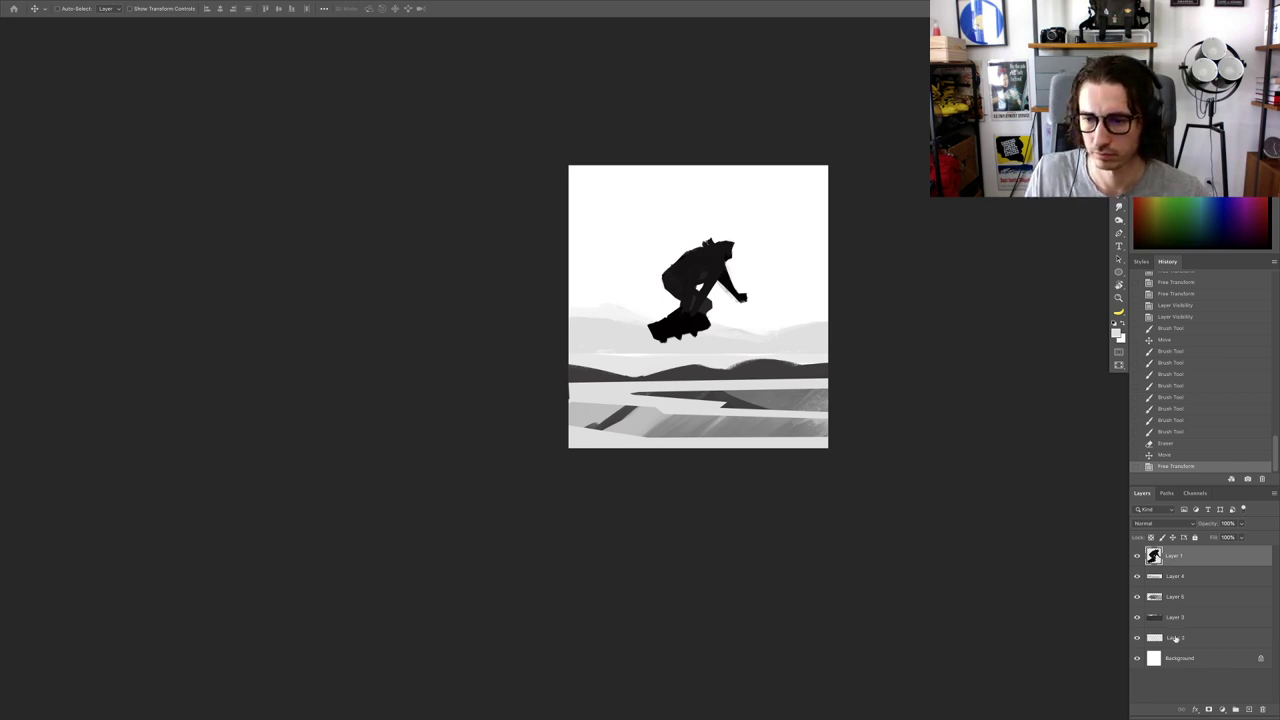
pyautogui.click(1172, 578)
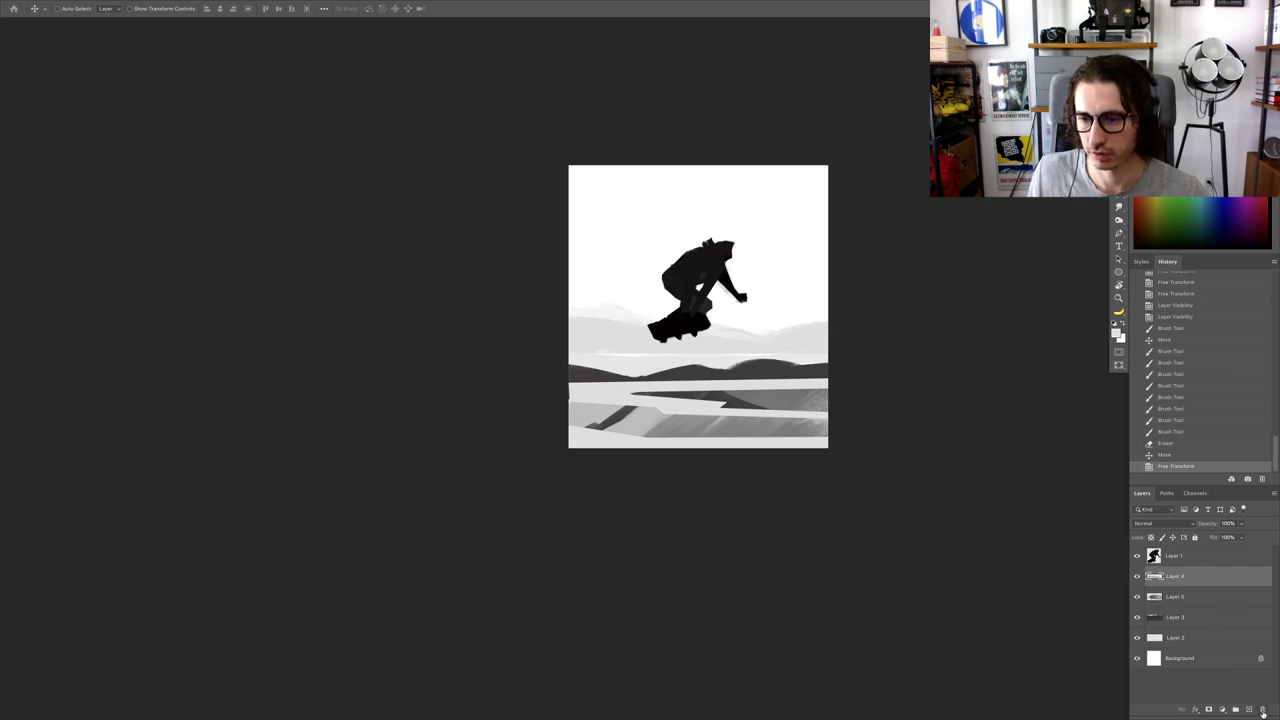
pyautogui.click(1172, 637)
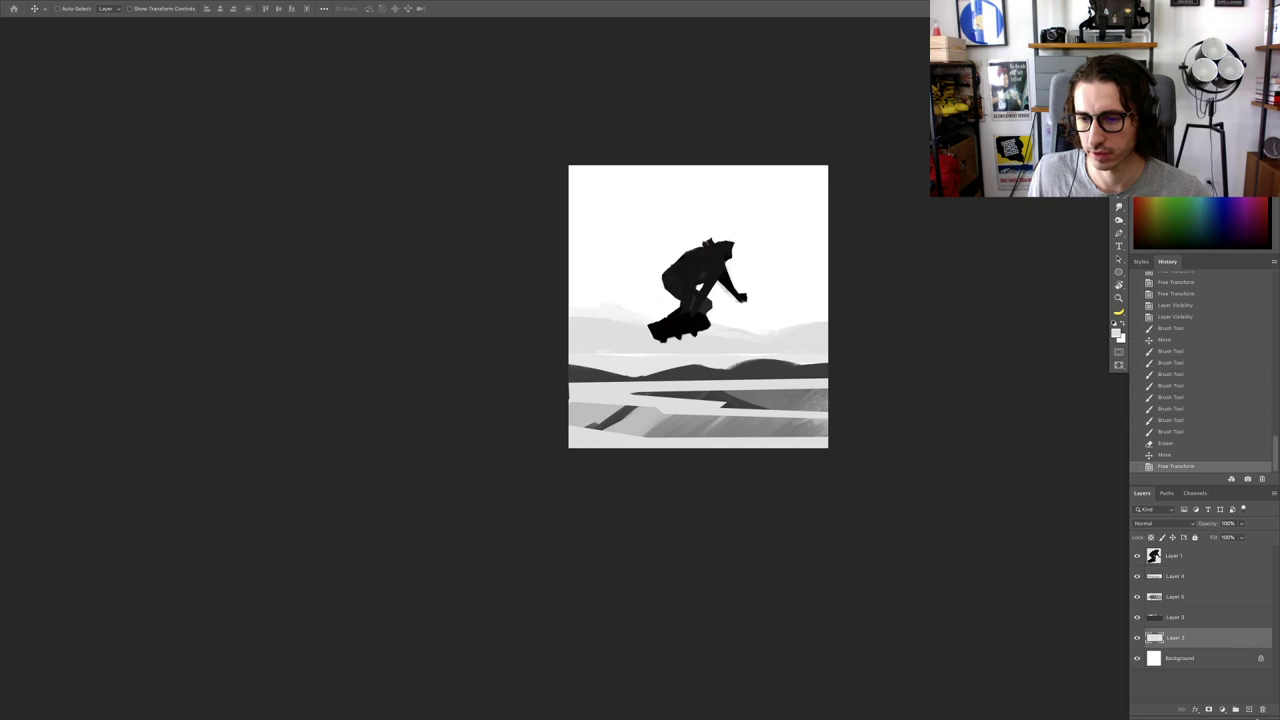
pyautogui.click(1249, 710)
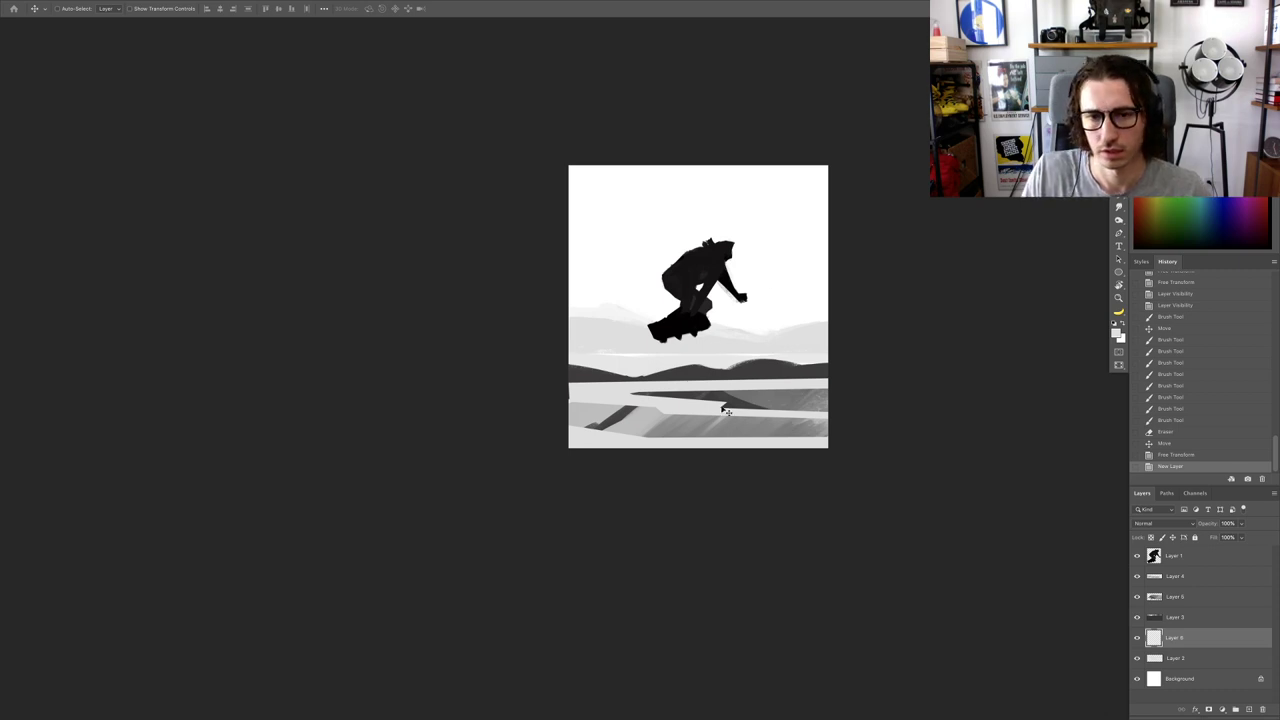
# Step: Paint a dark textured bush slope descending from the canvas's left edge behind the mounds, undoing unsuitable strokes
pyautogui.press('b')
pyautogui.scroll(2, 634, 334)
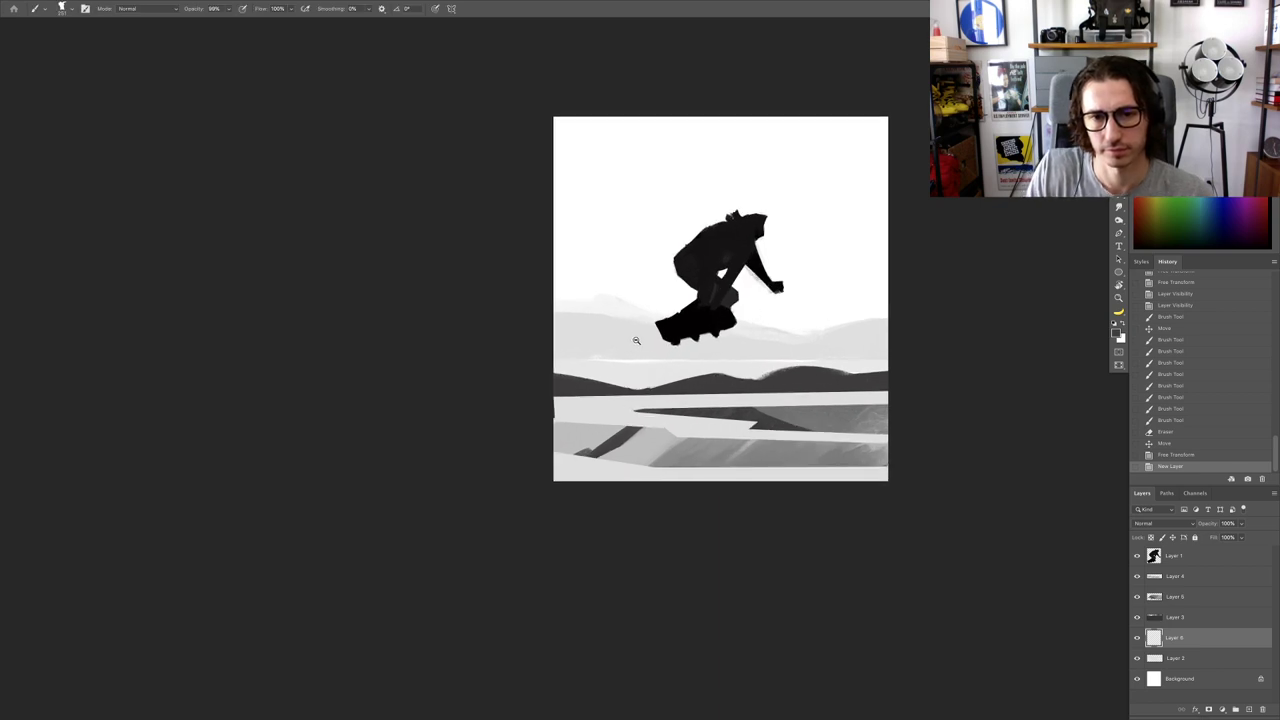
pyautogui.moveTo(565, 350)
pyautogui.mouseDown()
pyautogui.moveTo(582, 300)
pyautogui.moveTo(594, 300)
pyautogui.mouseUp()
pyautogui.hotkey('ctrl', 'z')
pyautogui.moveTo(592, 332)
pyautogui.mouseDown()
pyautogui.moveTo(590, 270)
pyautogui.moveTo(638, 302)
pyautogui.moveTo(567, 306)
pyautogui.moveTo(559, 336)
pyautogui.moveTo(614, 361)
pyautogui.moveTo(560, 370)
pyautogui.moveTo(655, 385)
pyautogui.mouseUp()
pyautogui.hotkey('ctrl', 'z')
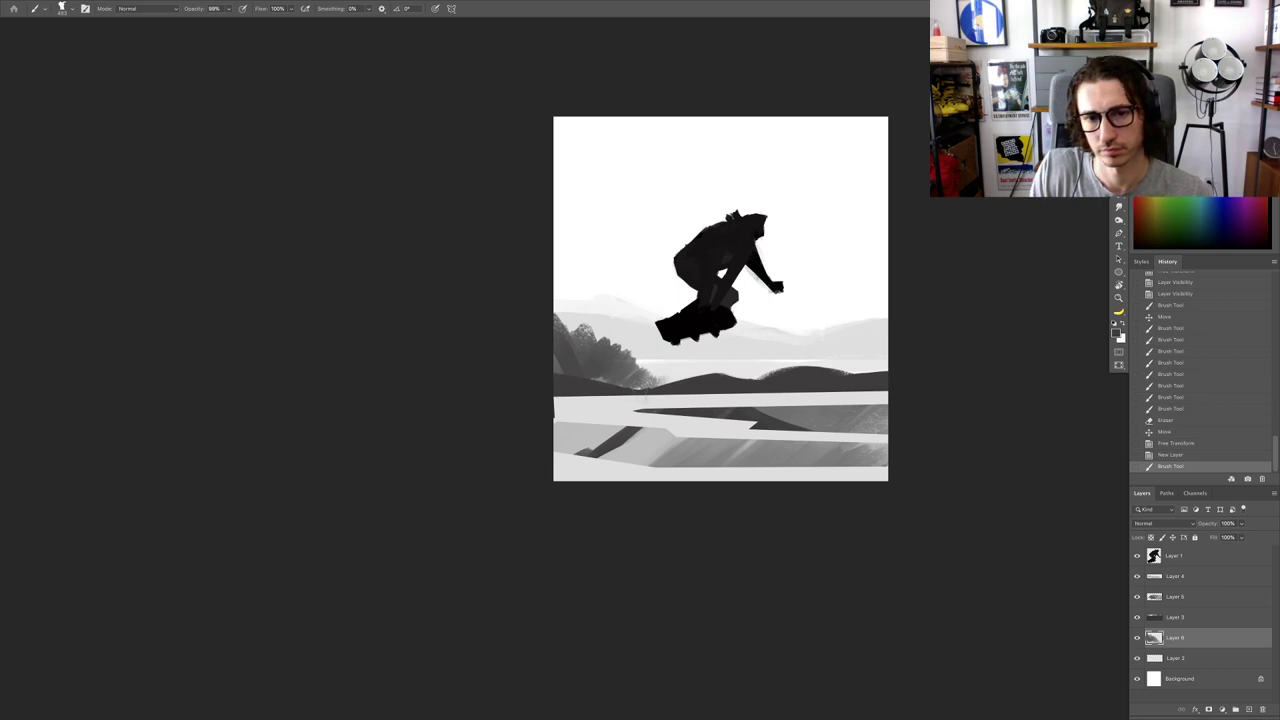
# Step: Add a small textured bush at the foot of the slope and undo the surplus strokes
pyautogui.moveTo(636, 372)
pyautogui.mouseDown()
pyautogui.moveTo(688, 390)
pyautogui.moveTo(672, 388)
pyautogui.mouseUp()
pyautogui.moveTo(640, 378); pyautogui.dragTo(668, 390)
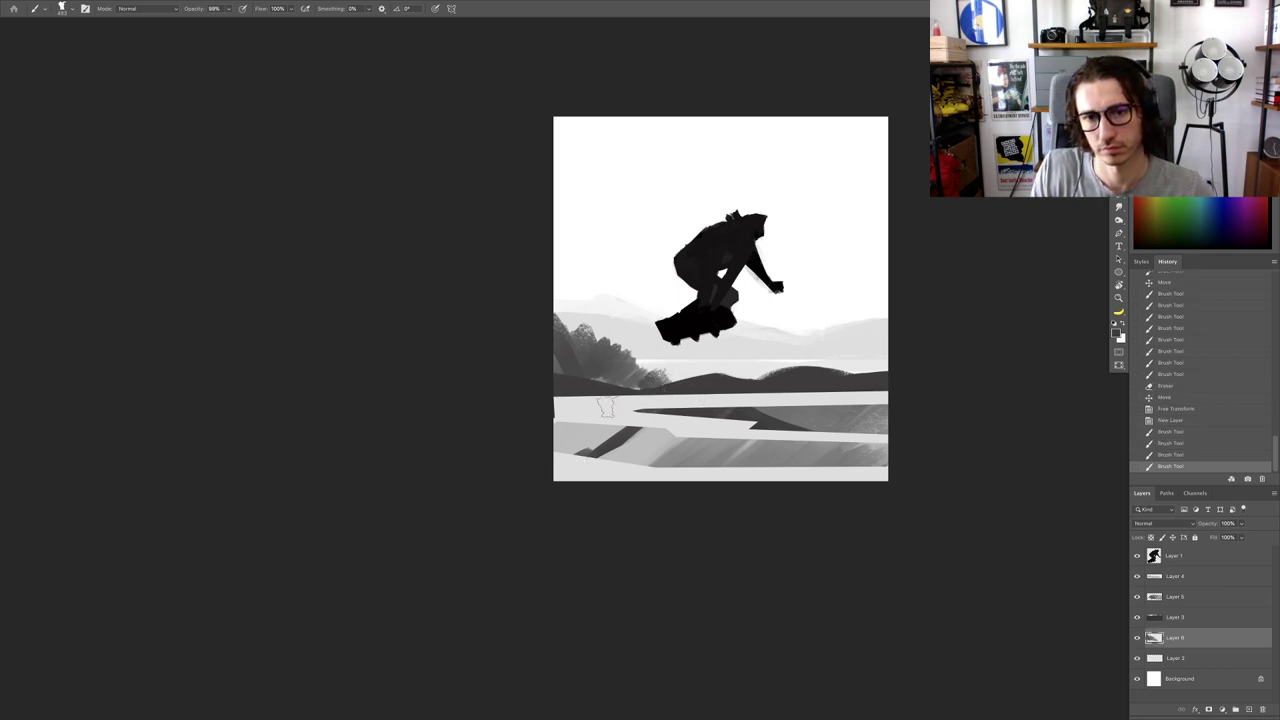
pyautogui.hotkey('ctrl', 'z')
pyautogui.hotkey('ctrl', 'z')
pyautogui.hotkey('ctrl', 'z')
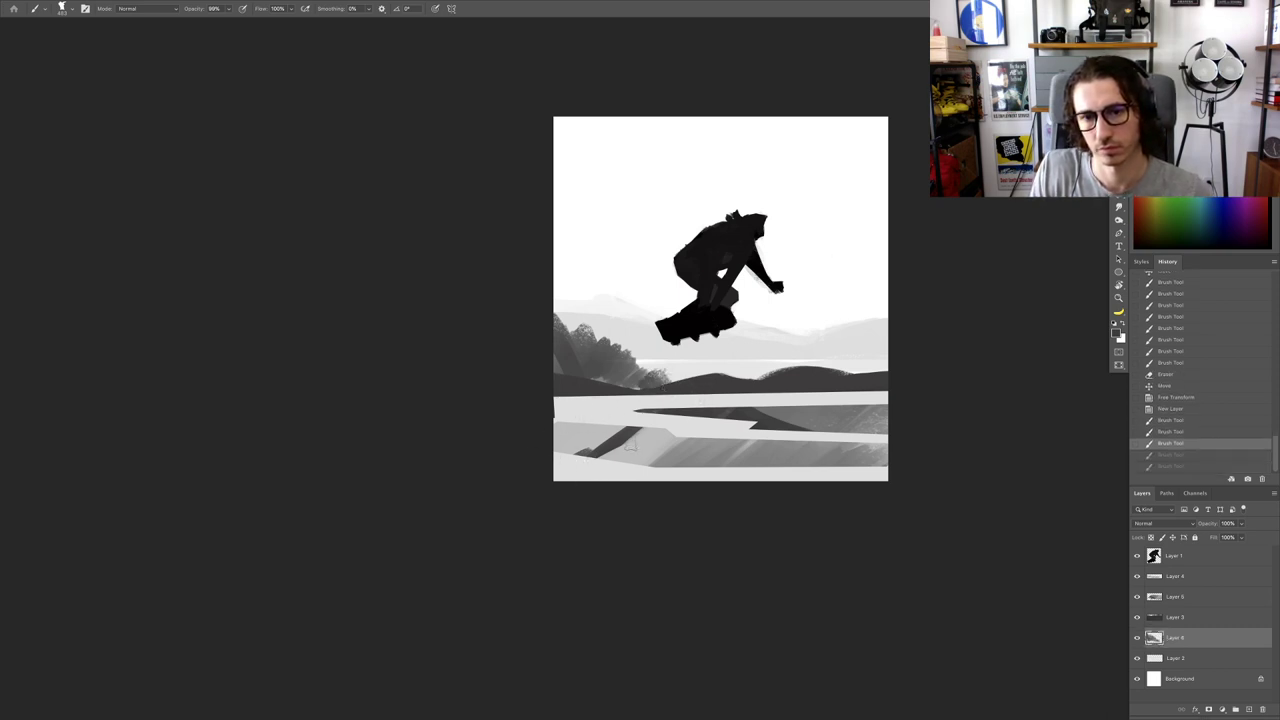
# Step: Revert the painted bush slope to the empty new layer state, and add another new layer directly above Layer 4
pyautogui.click(1169, 409)
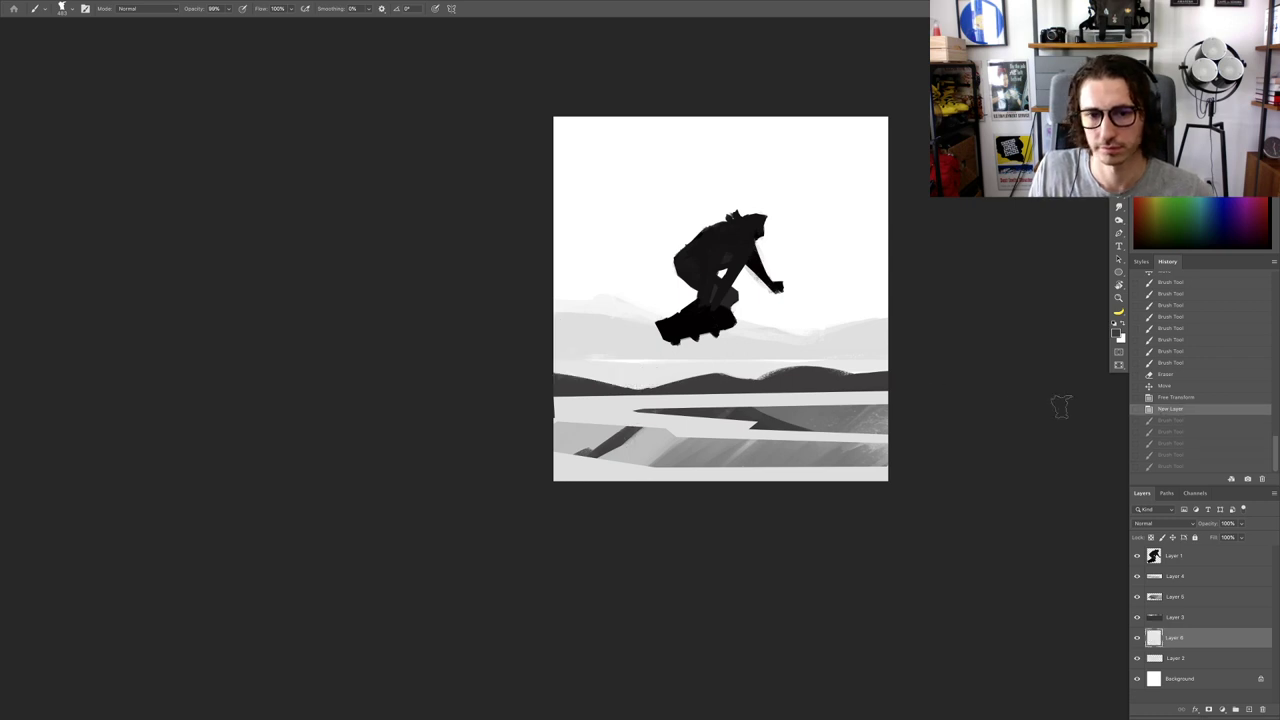
pyautogui.click(1167, 580)
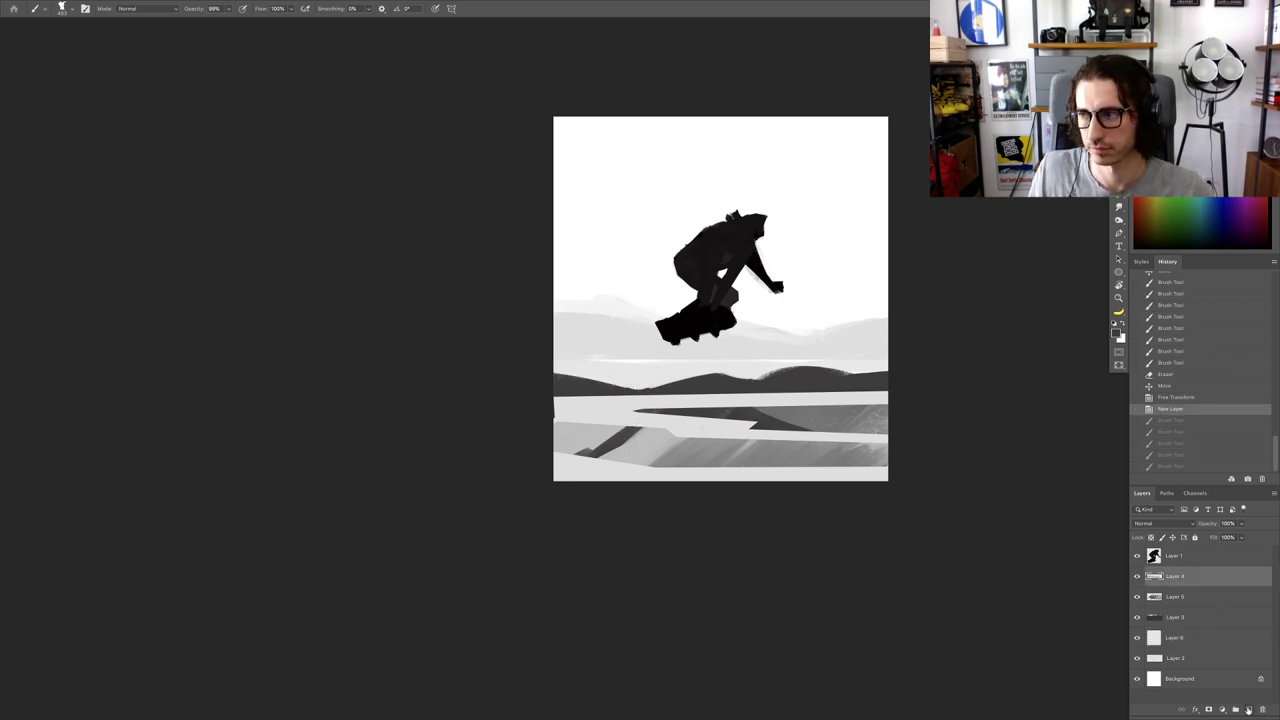
pyautogui.click(1248, 709)
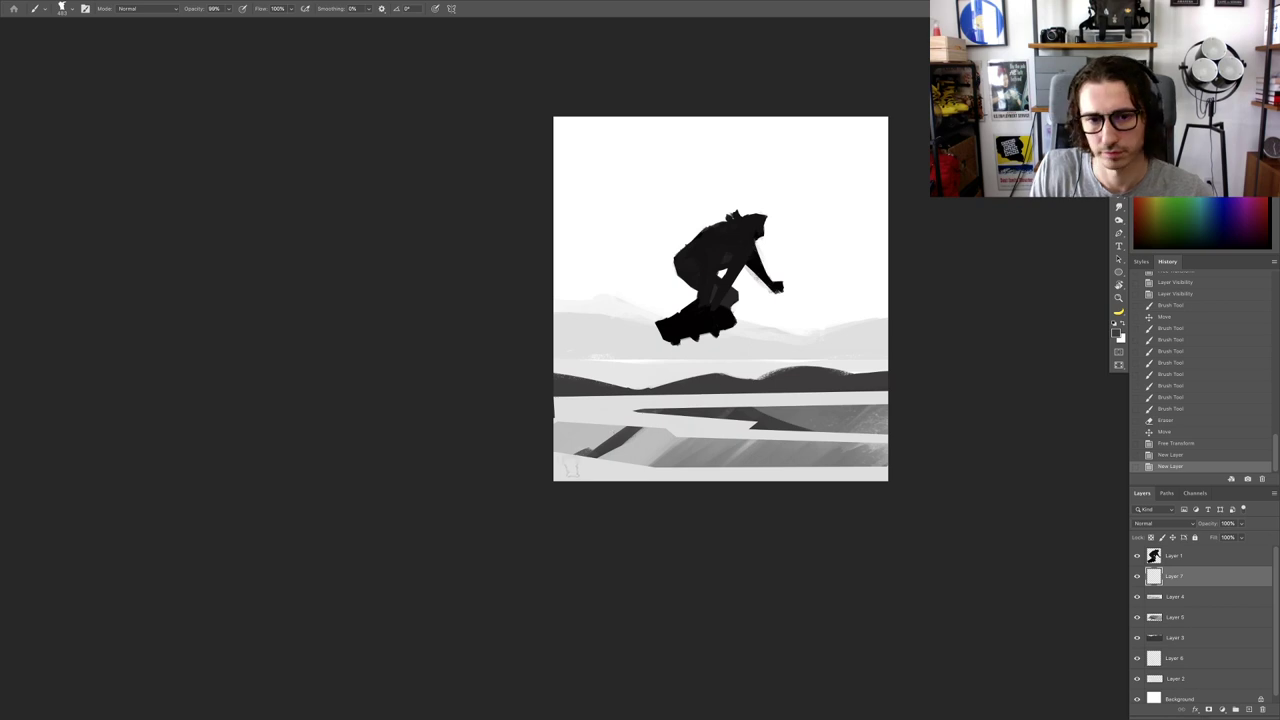
# Step: Paint a large dark textured foliage mass in the canvas's lower-left foreground, with smaller bushes along the bottom edge down to the right corner
pyautogui.moveTo(570, 470)
pyautogui.mouseDown()
pyautogui.moveTo(556, 402)
pyautogui.moveTo(612, 442)
pyautogui.moveTo(630, 488)
pyautogui.mouseUp()
pyautogui.hotkey('ctrl', 'z')
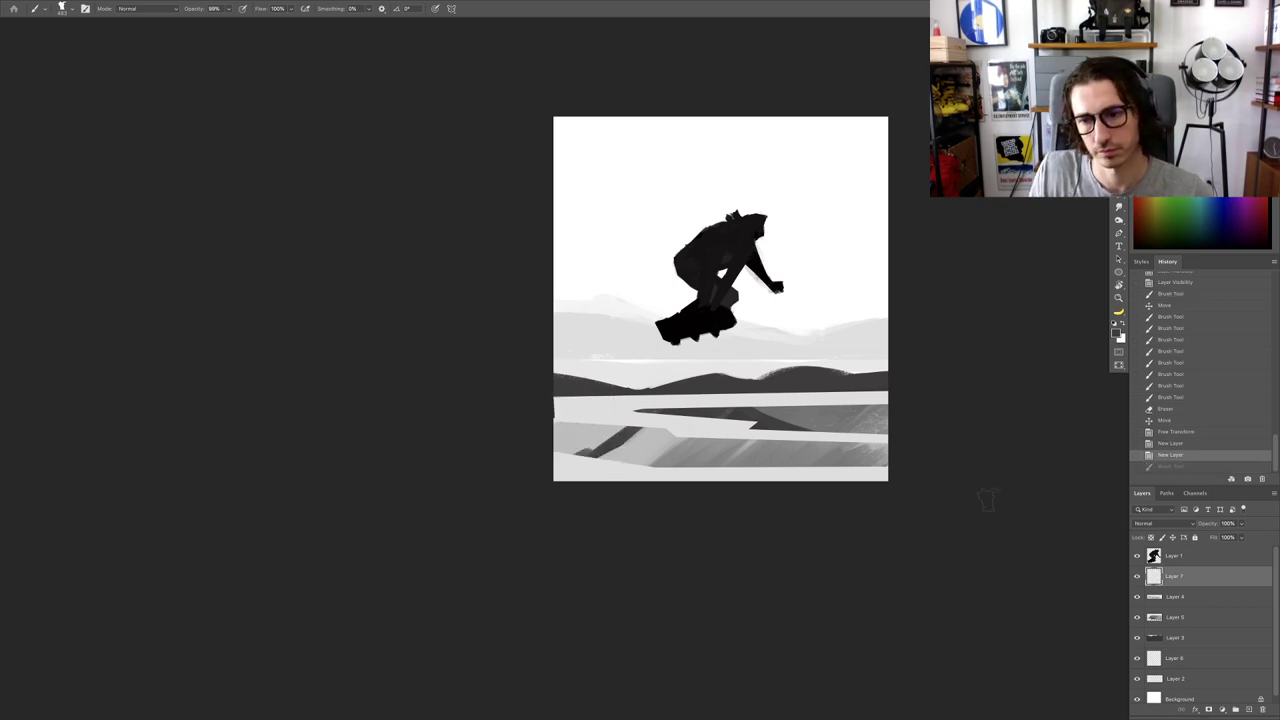
pyautogui.moveTo(562, 400)
pyautogui.mouseDown()
pyautogui.moveTo(600, 470)
pyautogui.moveTo(625, 440)
pyautogui.moveTo(560, 395)
pyautogui.moveTo(635, 465)
pyautogui.moveTo(543, 477)
pyautogui.moveTo(888, 464)
pyautogui.mouseUp()
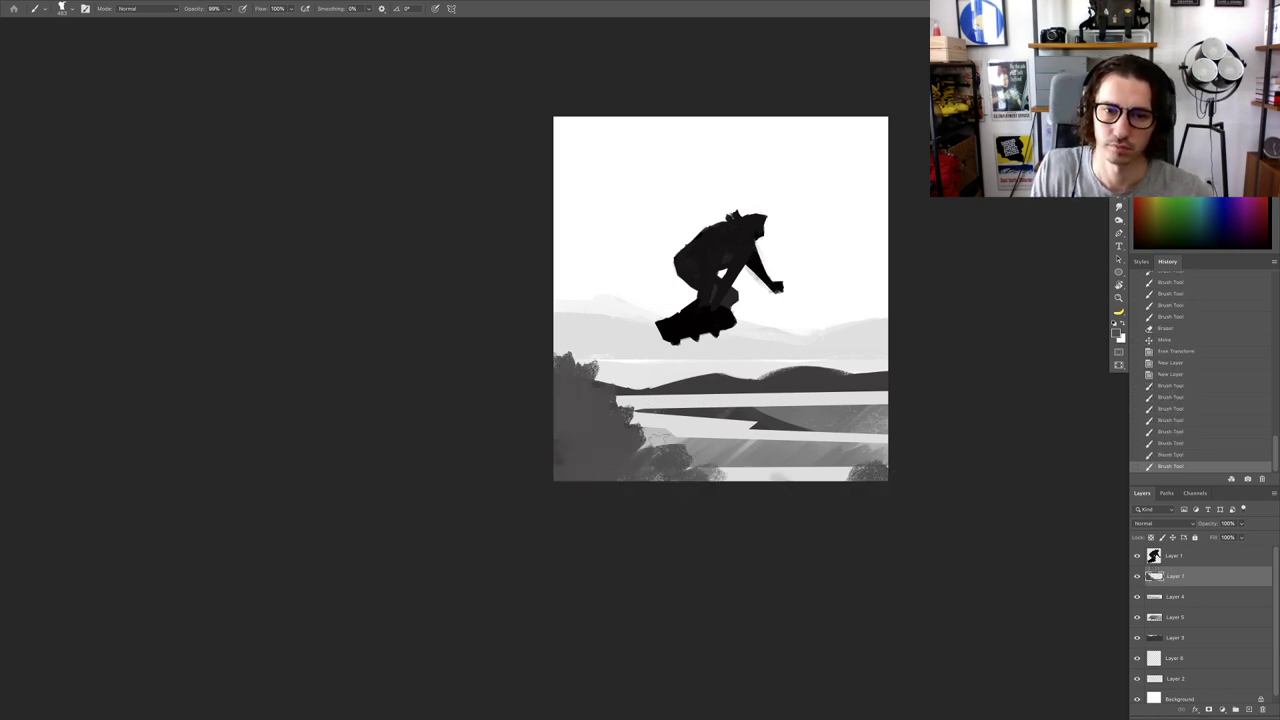
# Step: Dab small textured bushes along the crests of the dark mounds on the foreground foliage layer
pyautogui.moveTo(640, 374)
pyautogui.mouseDown()
pyautogui.moveTo(624, 382)
pyautogui.moveTo(668, 382)
pyautogui.moveTo(628, 378)
pyautogui.mouseUp()
pyautogui.click(746, 381)
pyautogui.click(714, 382)
pyautogui.click(636, 379)
pyautogui.click(650, 382)
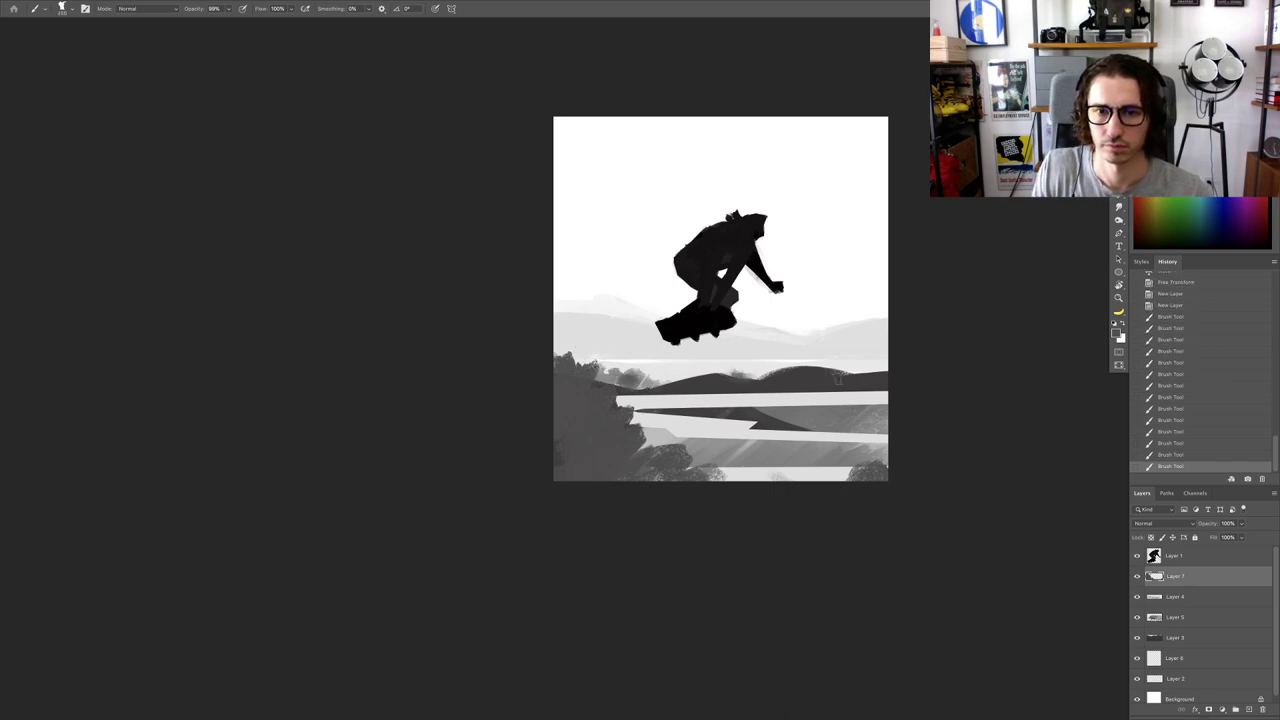
pyautogui.press('r')
pyautogui.moveTo(906, 362); pyautogui.dragTo(900, 444)
pyautogui.press('Escape')
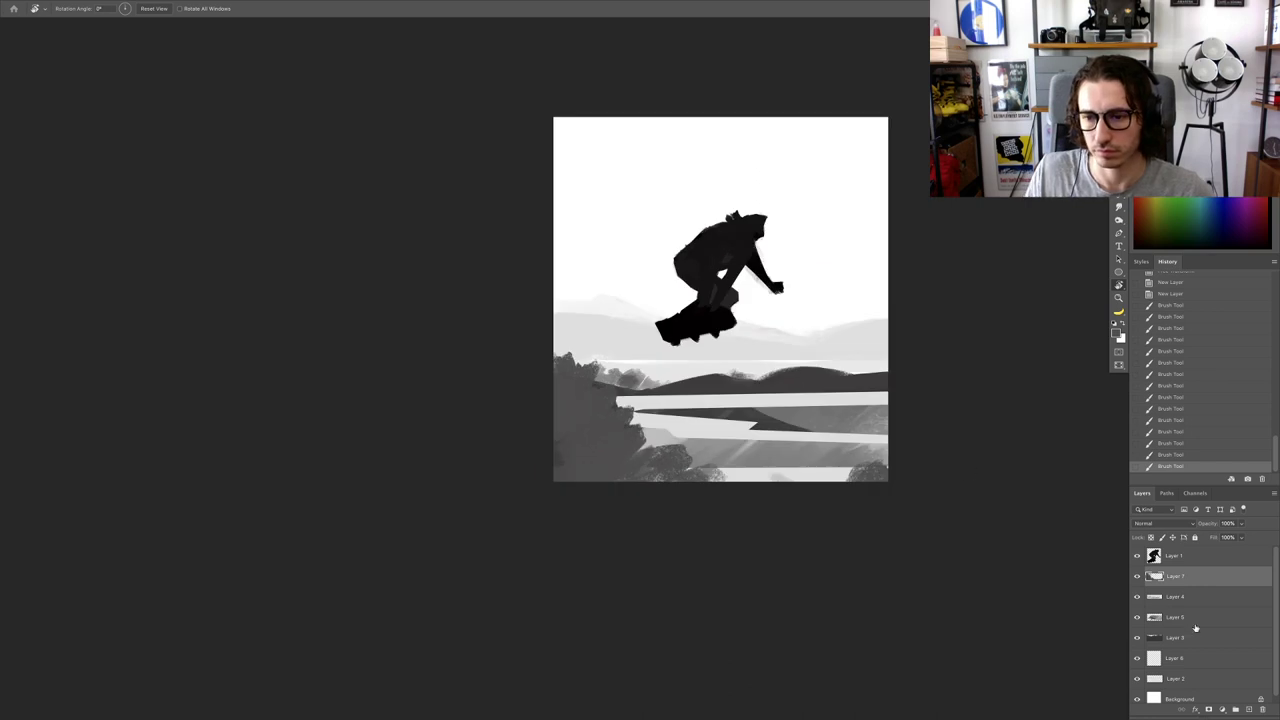
# Step: Erase the small bushes along the mounds from the foreground foliage layer, clearing the remaining bits with a lasso selection
pyautogui.click(1136, 577)
pyautogui.click(1136, 576)
pyautogui.press('b')
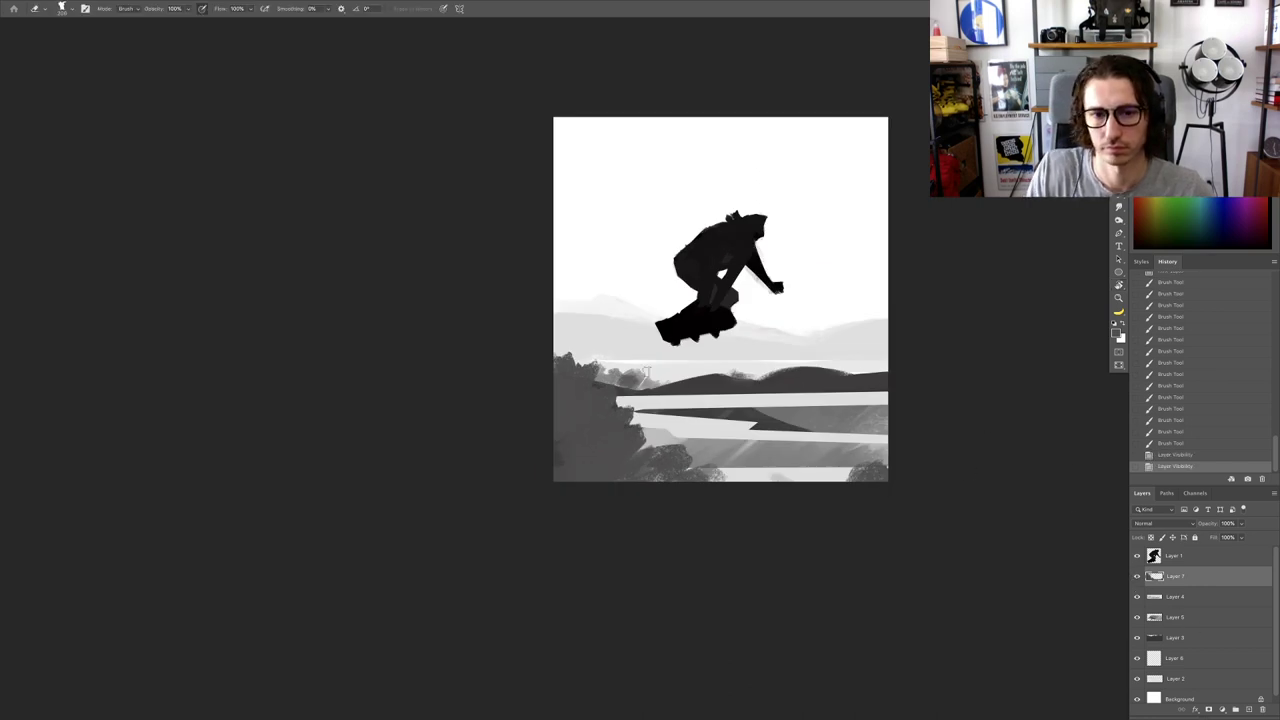
pyautogui.moveTo(656, 382); pyautogui.dragTo(729, 338)
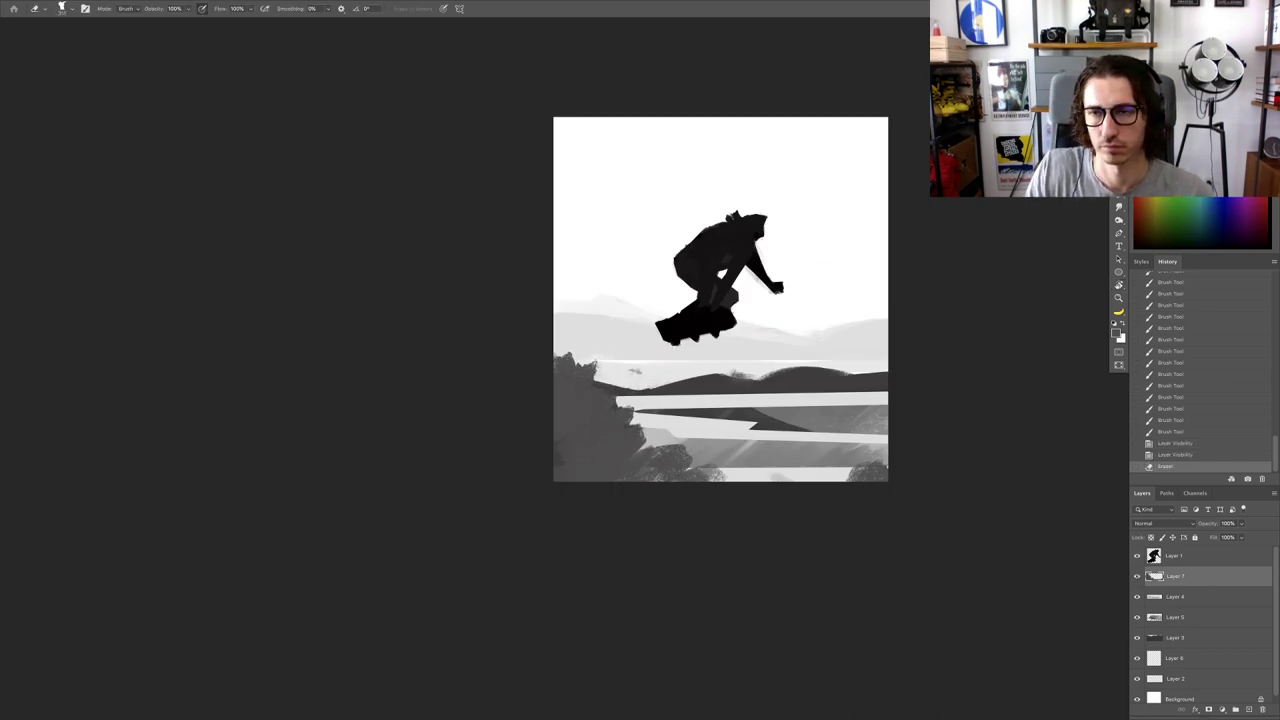
pyautogui.press('l')
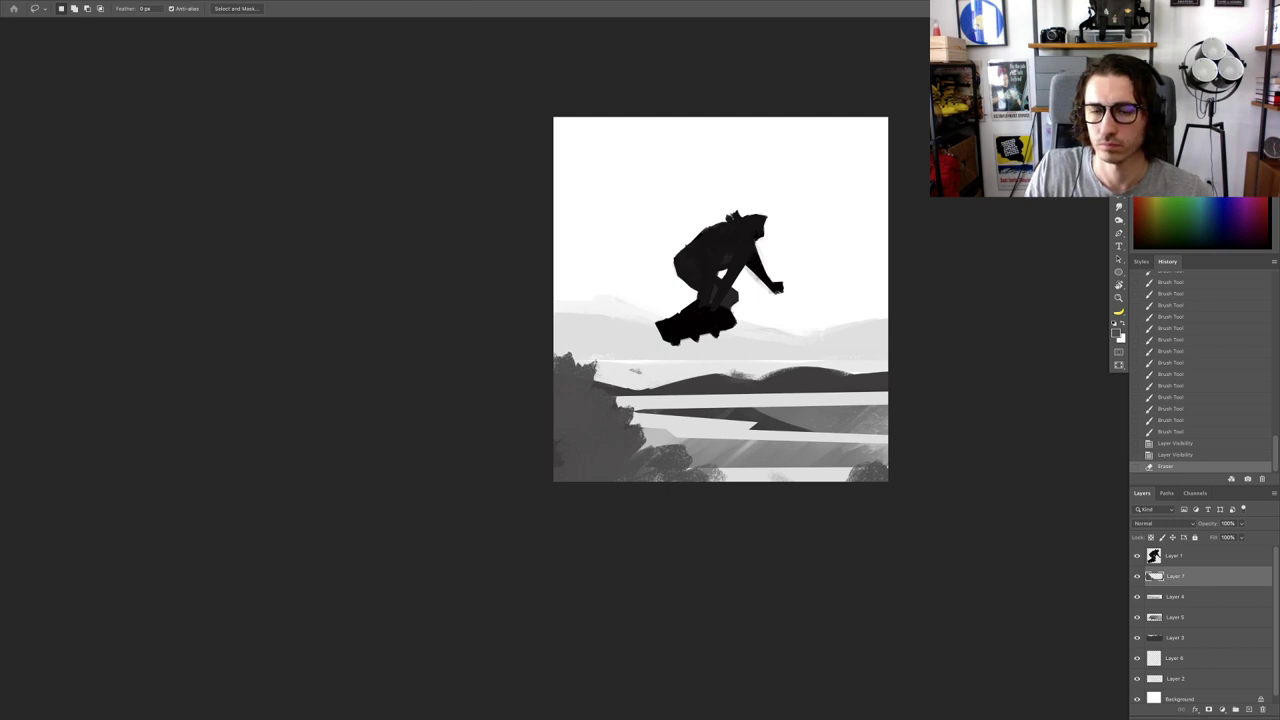
pyautogui.moveTo(613, 338)
pyautogui.mouseDown()
pyautogui.moveTo(645, 412)
pyautogui.moveTo(960, 277)
pyautogui.moveTo(754, 166)
pyautogui.mouseUp()
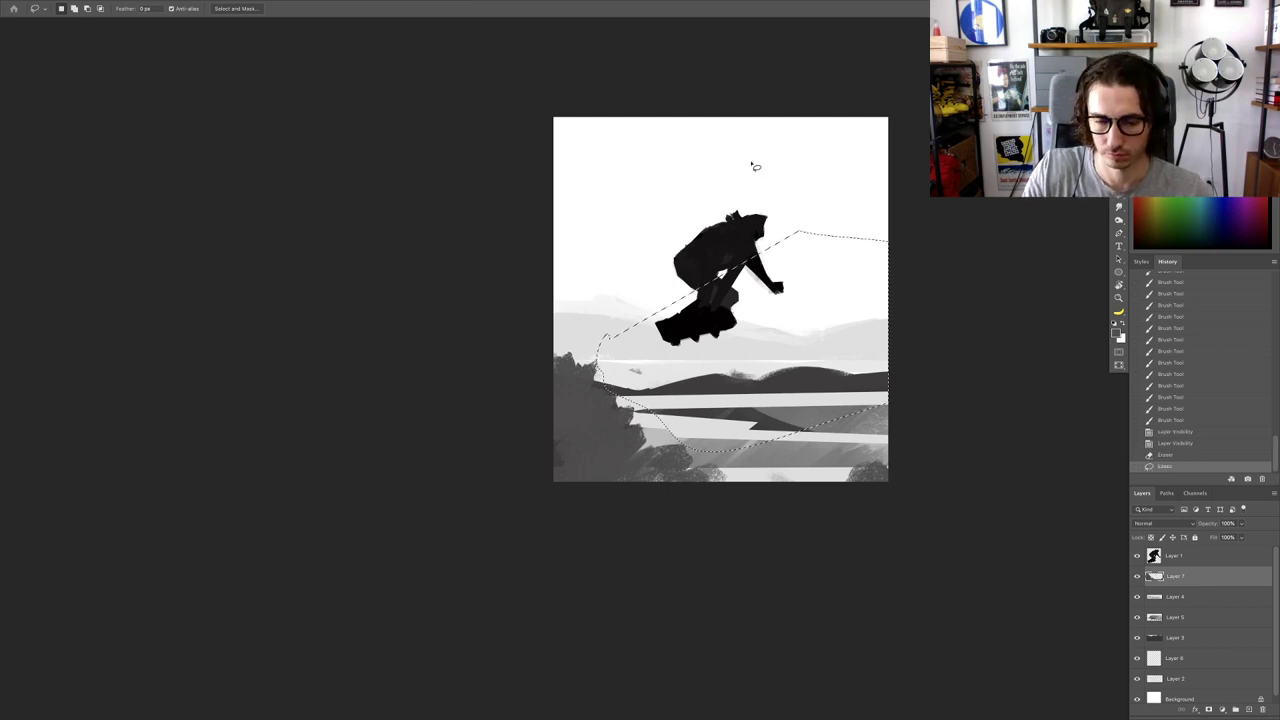
pyautogui.press('Delete')
pyautogui.hotkey('ctrl', 'd')
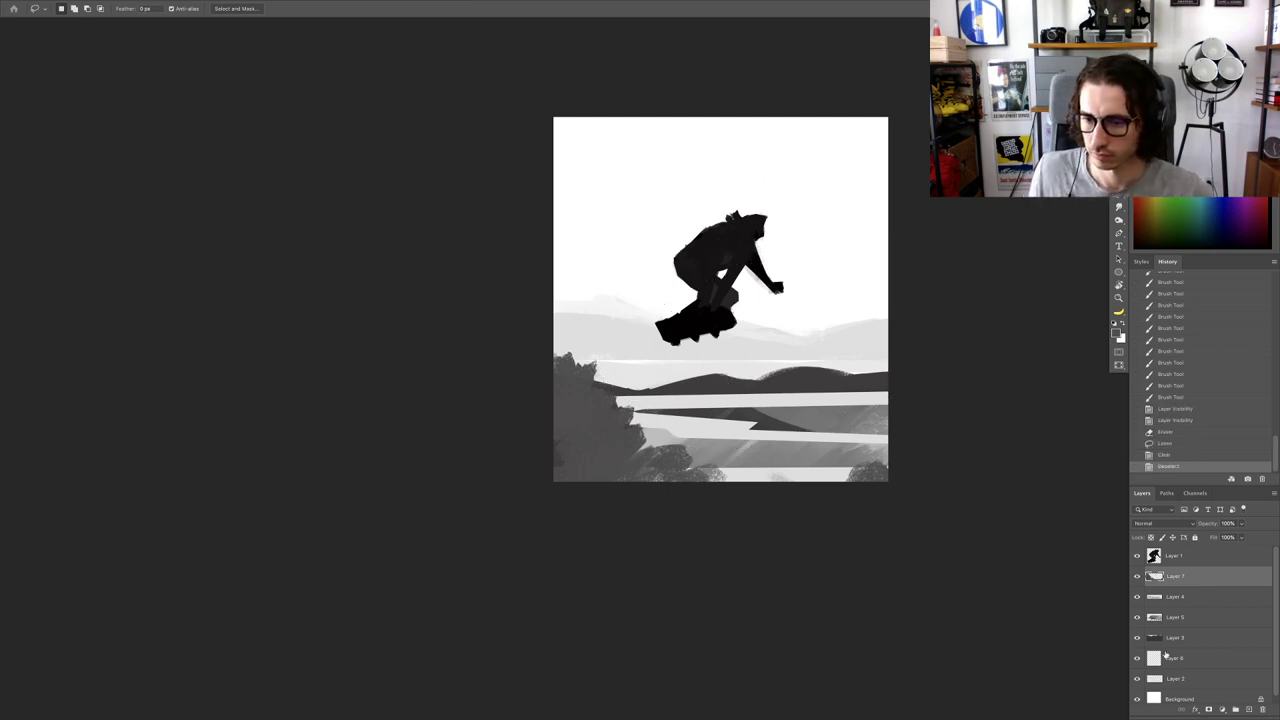
# Step: Paint a grey textured tree cluster and a smaller edge bush behind the right-hand mound on Layer 6, undoing unsuitable strokes
pyautogui.scroll(-1, 1165, 654)
pyautogui.click(1170, 651)
pyautogui.click(1136, 651)
pyautogui.click(1136, 651)
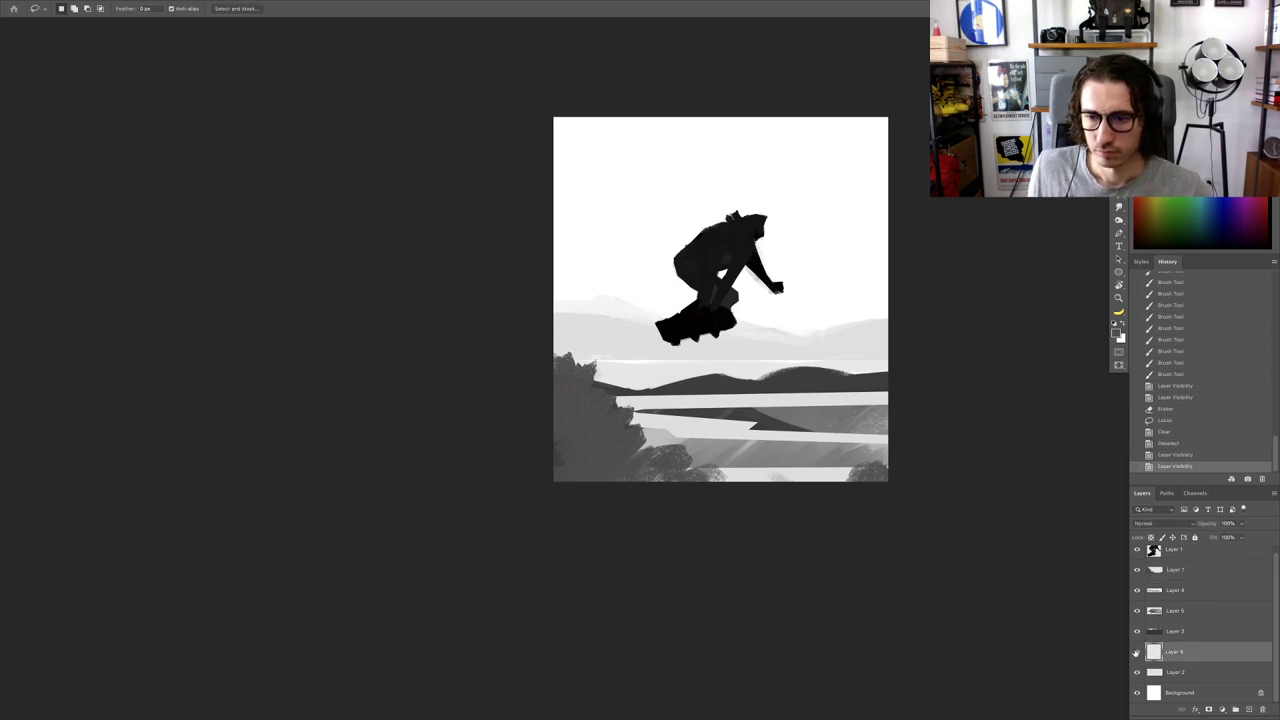
pyautogui.press('b')
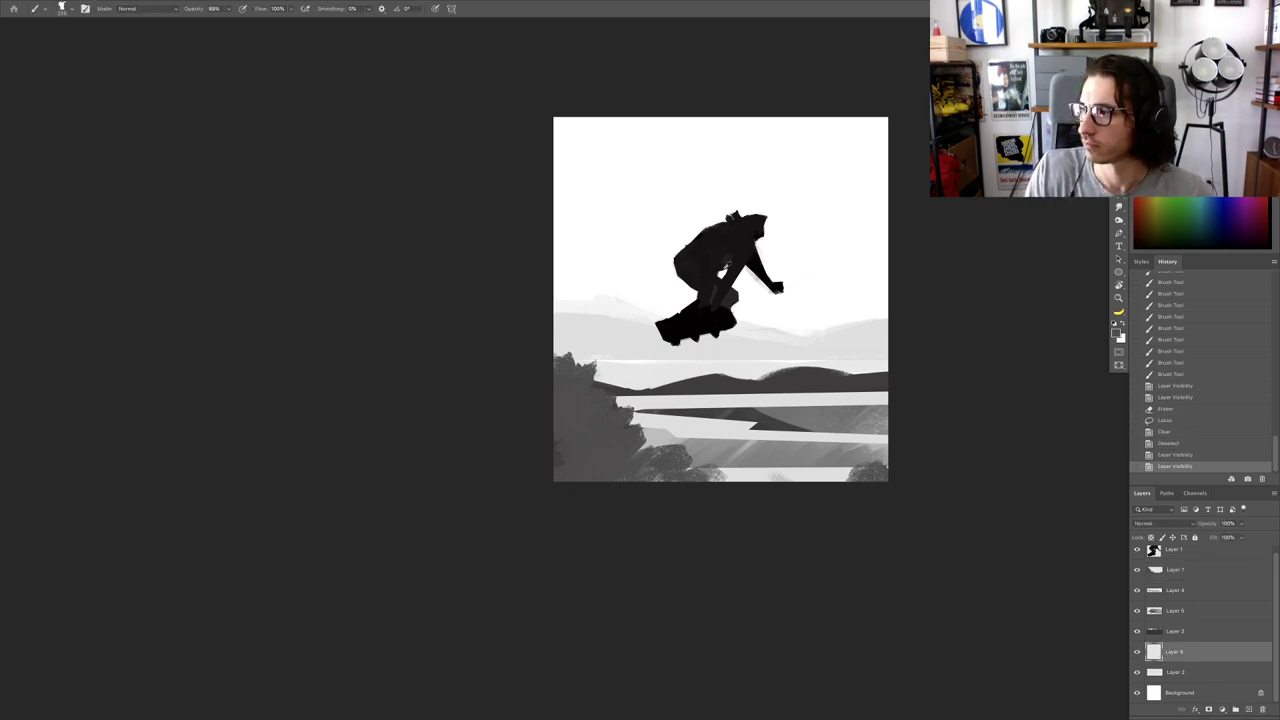
pyautogui.moveTo(710, 370)
pyautogui.mouseDown()
pyautogui.moveTo(822, 345)
pyautogui.moveTo(855, 372)
pyautogui.mouseUp()
pyautogui.hotkey('ctrl', 'z')
pyautogui.hotkey('ctrl', 'z')
pyautogui.moveTo(768, 350)
pyautogui.mouseDown()
pyautogui.moveTo(790, 378)
pyautogui.moveTo(870, 348)
pyautogui.moveTo(886, 378)
pyautogui.moveTo(870, 377)
pyautogui.moveTo(888, 369)
pyautogui.mouseUp()
pyautogui.keyDown('alt'); pyautogui.click(845, 363); pyautogui.keyUp('alt')
pyautogui.hotkey('ctrl', 'z')
pyautogui.press('[')
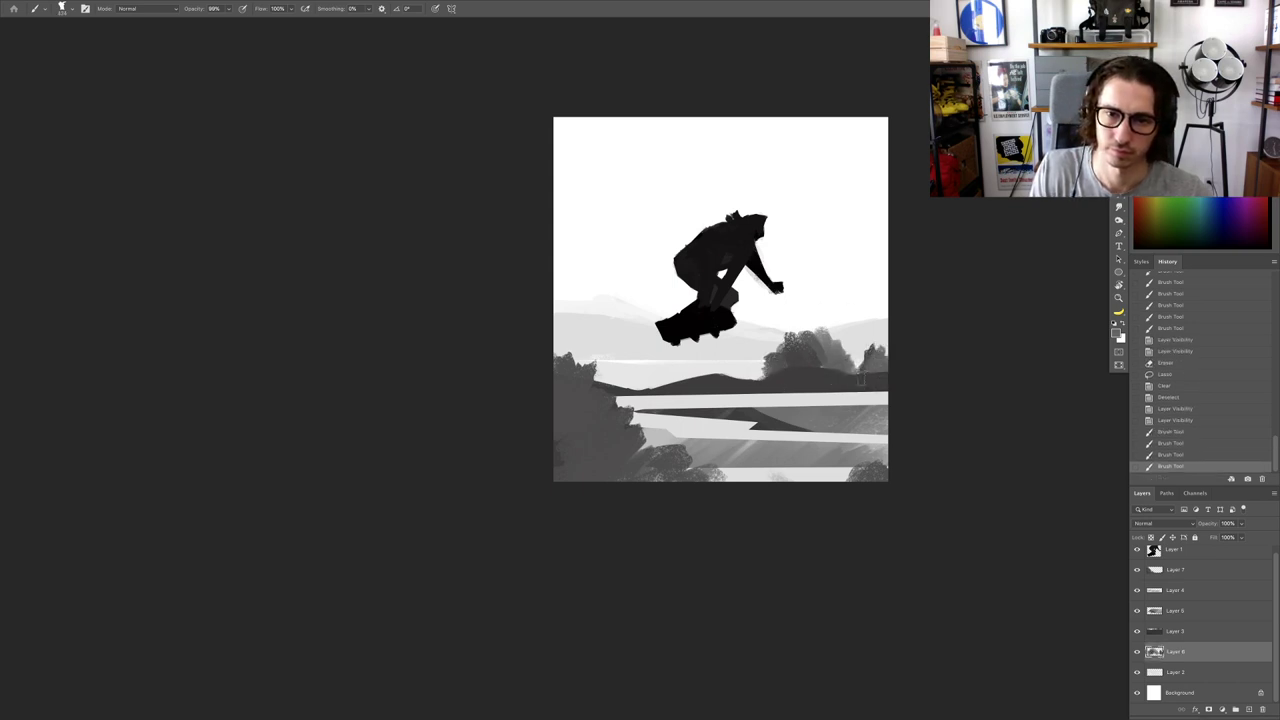
# Step: Add a low grey bush left of the tree cluster and touch up the cluster's tones with sampled greys
pyautogui.keyDown('alt'); pyautogui.click(774, 366); pyautogui.keyUp('alt')
pyautogui.moveTo(763, 375)
pyautogui.mouseDown()
pyautogui.moveTo(720, 376)
pyautogui.moveTo(742, 380)
pyautogui.moveTo(748, 438)
pyautogui.mouseUp()
pyautogui.scroll(3, 786, 373)
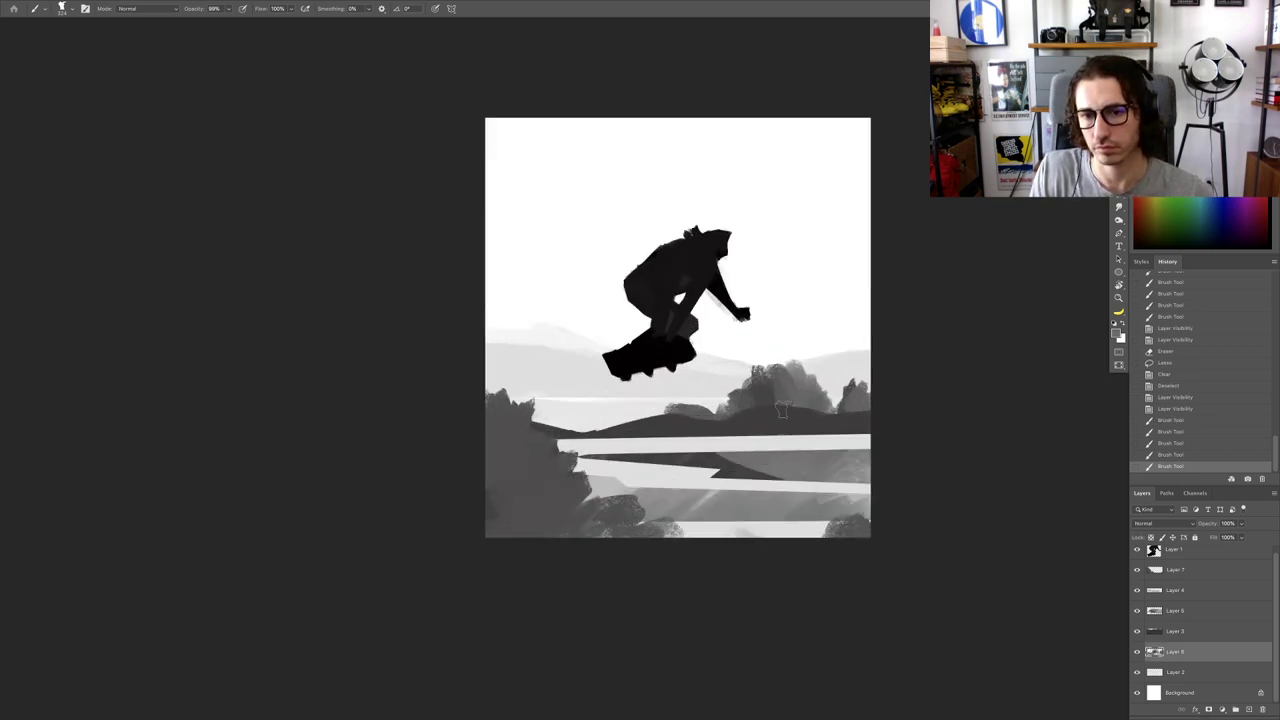
pyautogui.moveTo(770, 411); pyautogui.dragTo(788, 397)
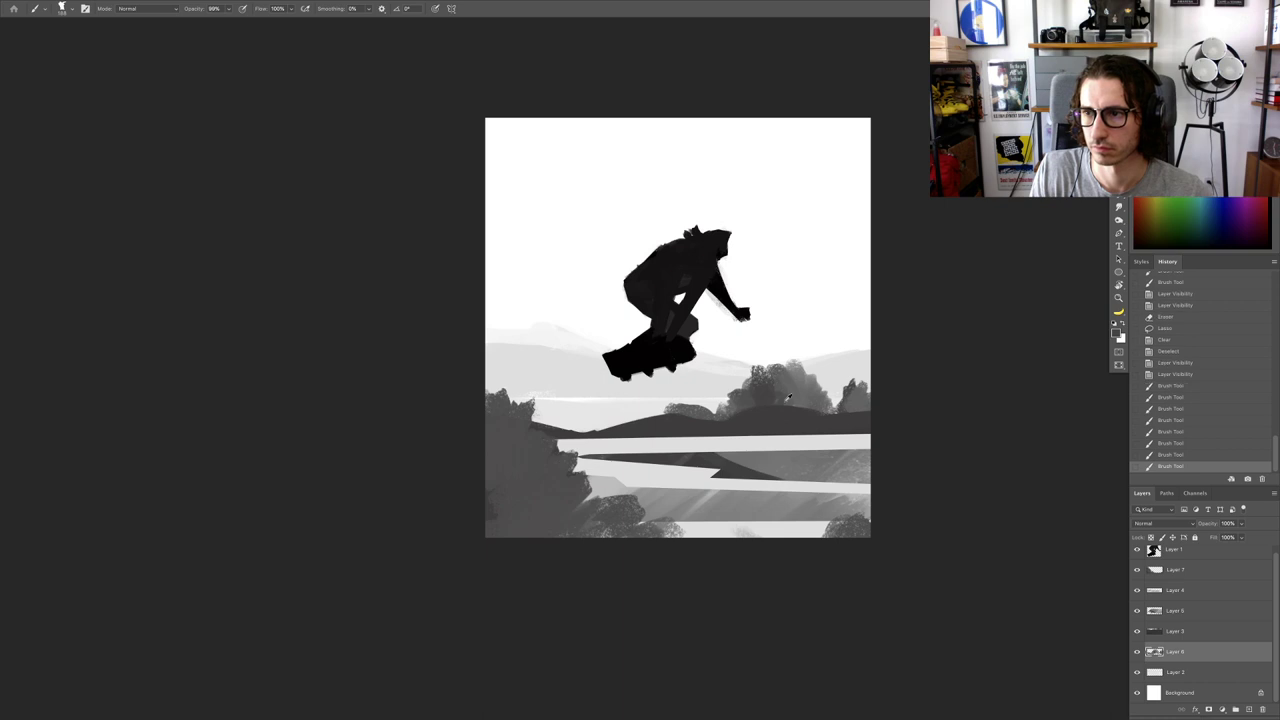
pyautogui.scroll(1, 795, 398)
pyautogui.scroll(-3, 768, 387)
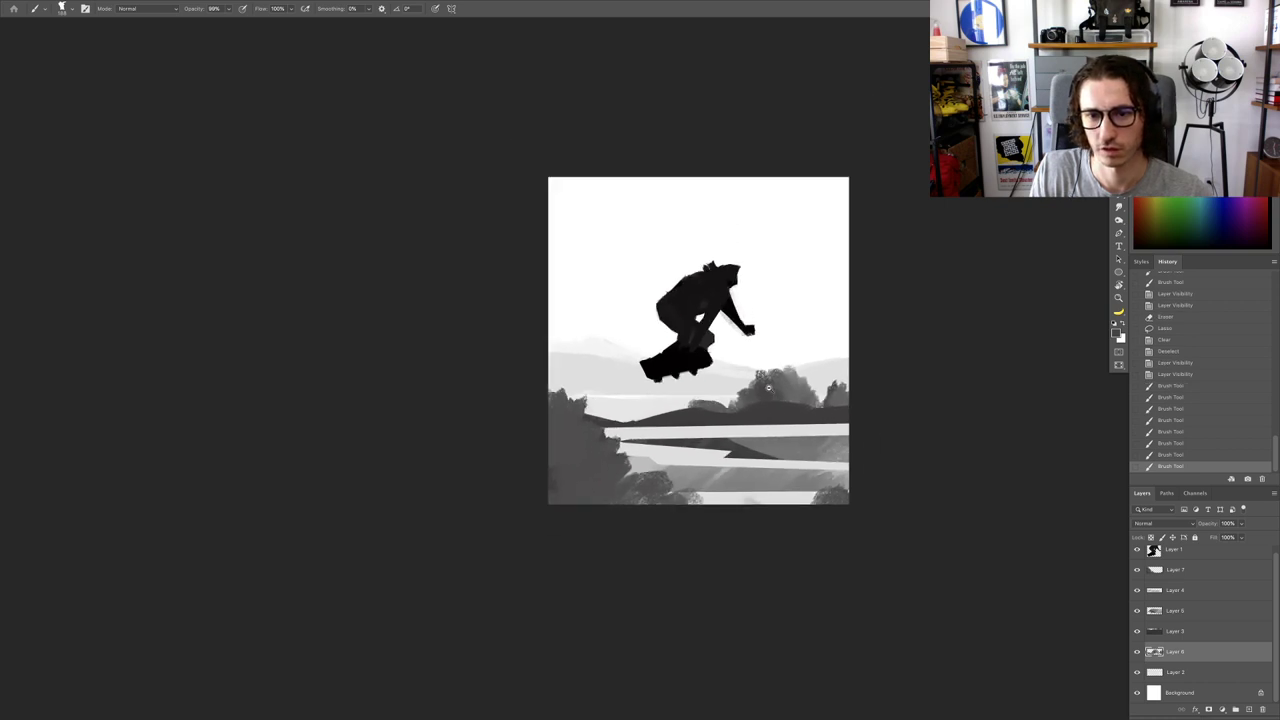
pyautogui.scroll(1, 763, 384)
pyautogui.moveTo(782, 391); pyautogui.dragTo(801, 407)
pyautogui.scroll(2, 795, 397)
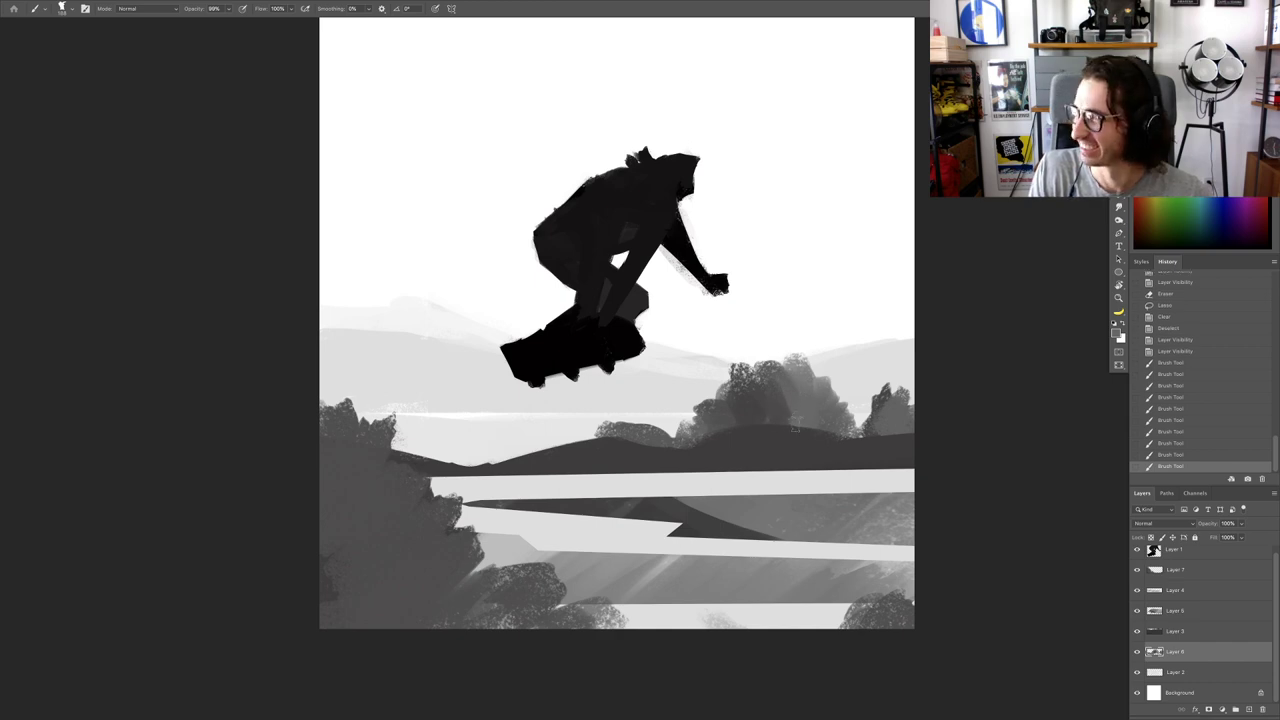
# Step: Refine the base of the tree cluster, and paint a small dark teardrop shape above its right side, trimmed with the Eraser
pyautogui.click(794, 426)
pyautogui.click(789, 423)
pyautogui.keyDown('ctrl'); pyautogui.keyDown('alt'); pyautogui.moveTo(838, 365); pyautogui.dragTo(842, 370); pyautogui.keyUp('alt'); pyautogui.keyUp('ctrl')
pyautogui.press('super+z')
pyautogui.keyDown('alt'); pyautogui.click(820, 394); pyautogui.keyUp('alt')
pyautogui.moveTo(843, 367); pyautogui.dragTo(854, 366)
pyautogui.press('e')
pyautogui.press('super+z')
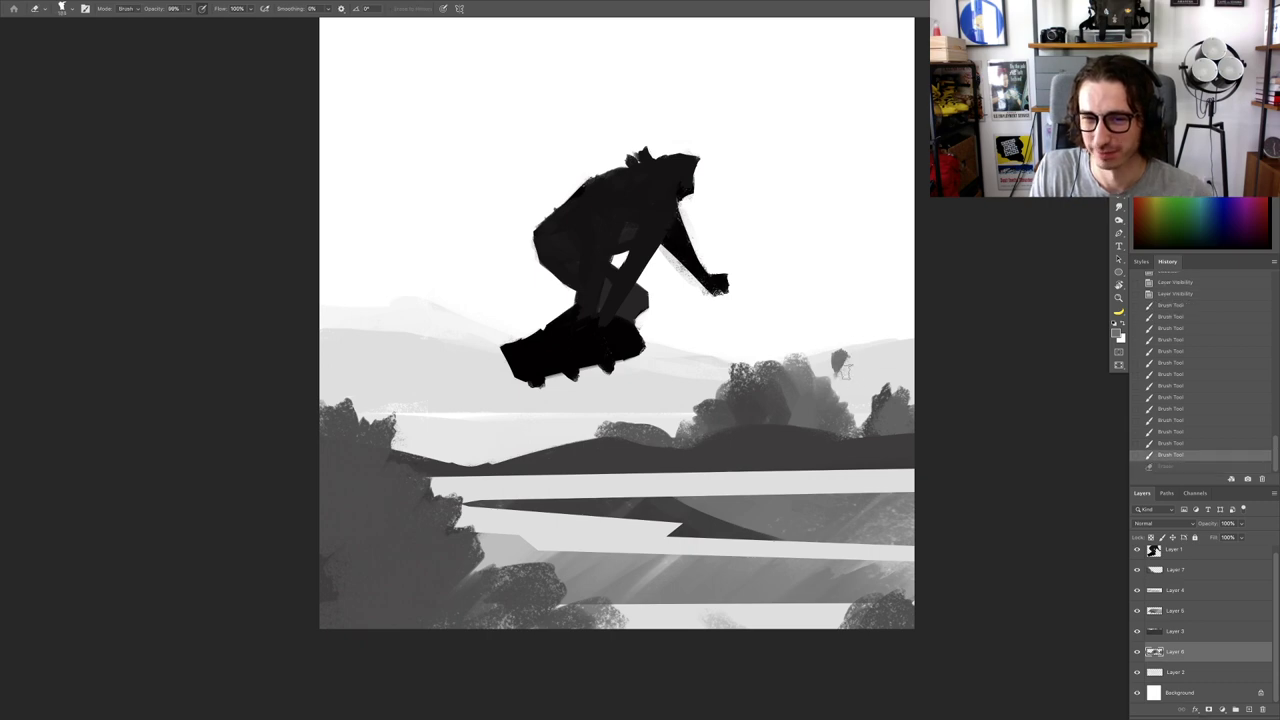
pyautogui.click(843, 348)
pyautogui.press('b')
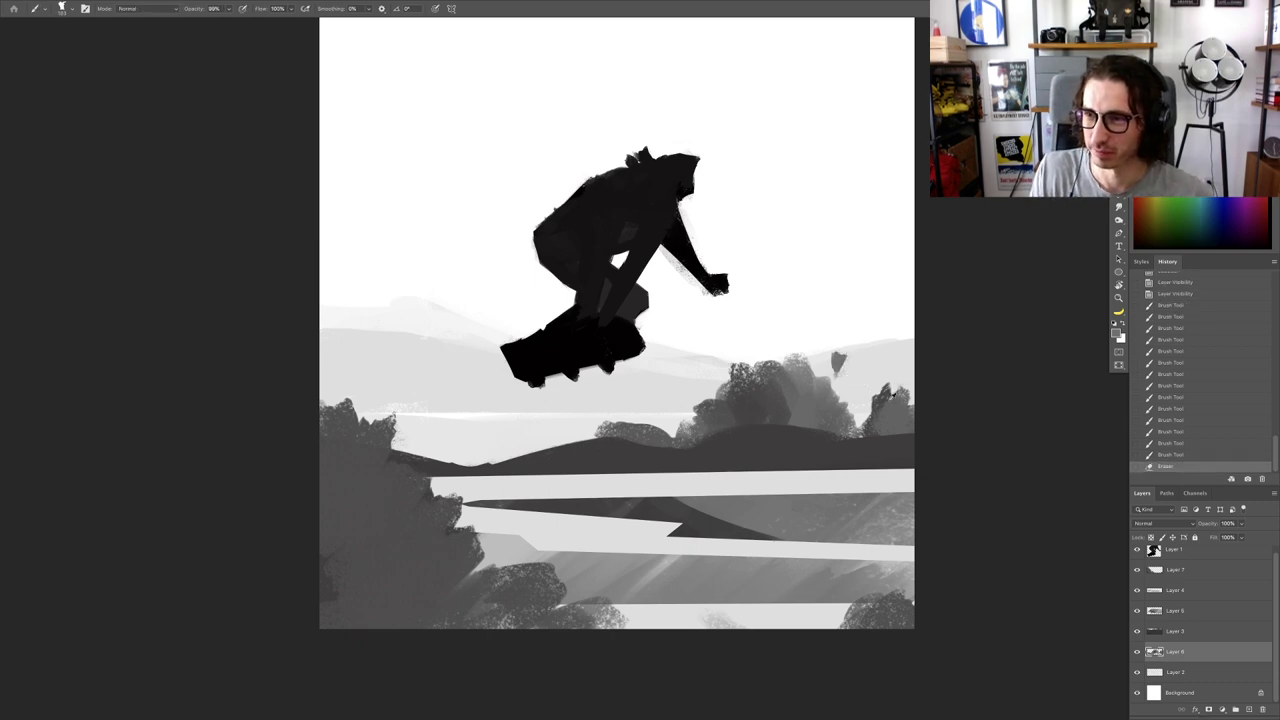
# Step: Fill the gap between the tree cluster and the canvas-edge bush with foliage in greys sampled from the trees
pyautogui.moveTo(884, 390); pyautogui.dragTo(855, 431)
pyautogui.keyDown('alt'); pyautogui.click(861, 417); pyautogui.keyUp('alt')
pyautogui.keyDown('alt'); pyautogui.click(837, 417); pyautogui.keyUp('alt')
pyautogui.keyDown('alt'); pyautogui.click(887, 398); pyautogui.keyUp('alt')
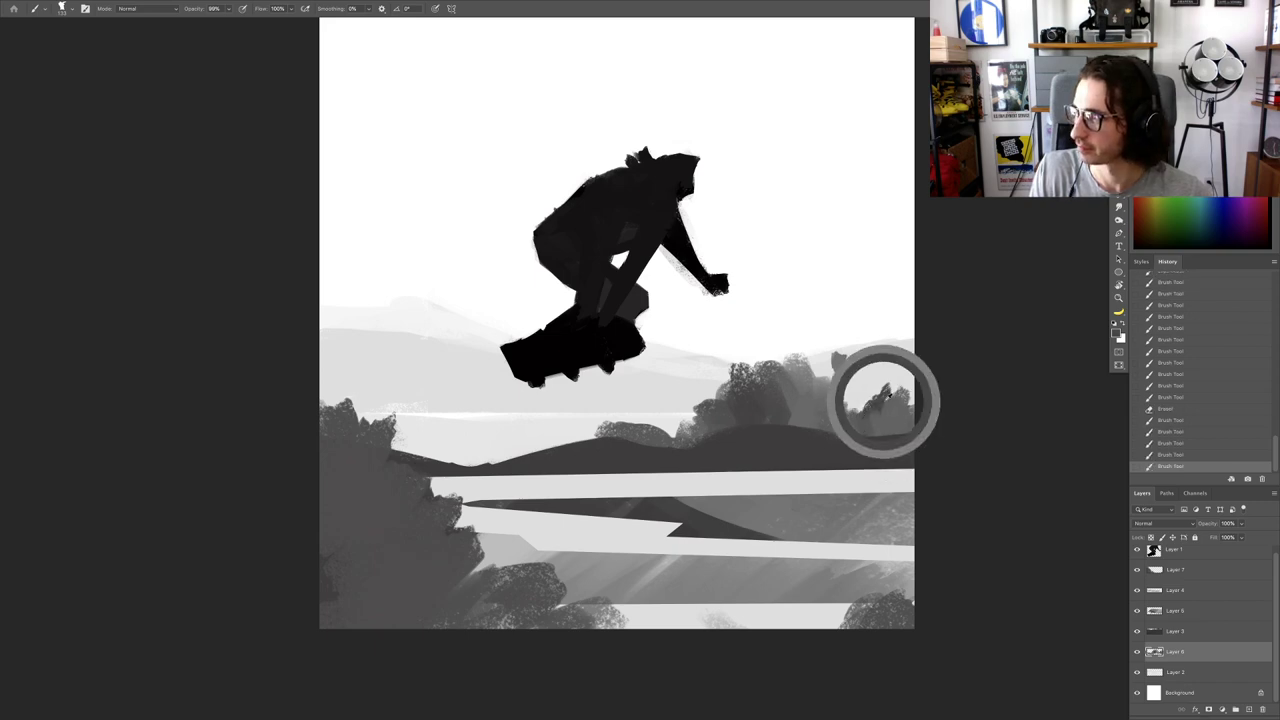
pyautogui.keyDown('alt'); pyautogui.scroll(-3, 890, 405); pyautogui.keyUp('alt')
pyautogui.keyDown('alt'); pyautogui.scroll(3, 885, 425); pyautogui.keyUp('alt')
# Step: Erase surplus foliage at the foot of the right-edge bush and repaint its rounded shape with sampled greys
pyautogui.press('e')
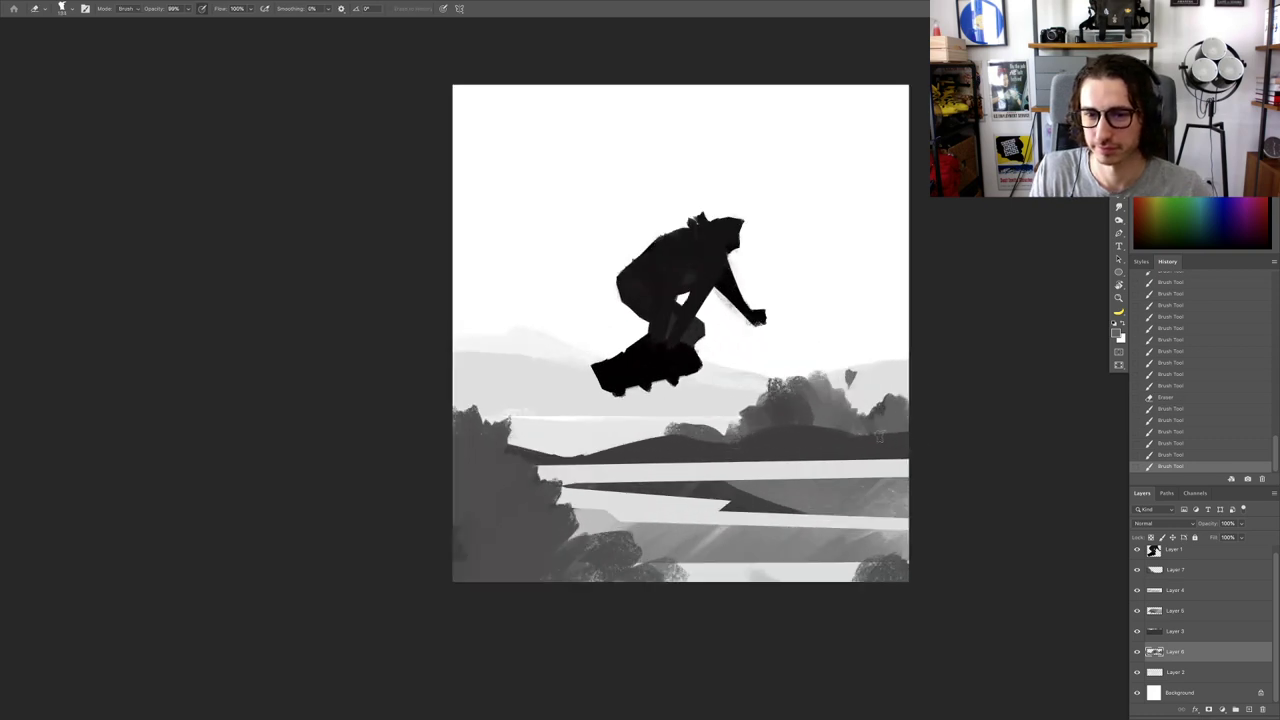
pyautogui.click(784, 337)
pyautogui.keyDown('alt'); pyautogui.scroll(5, 902, 420); pyautogui.keyUp('alt')
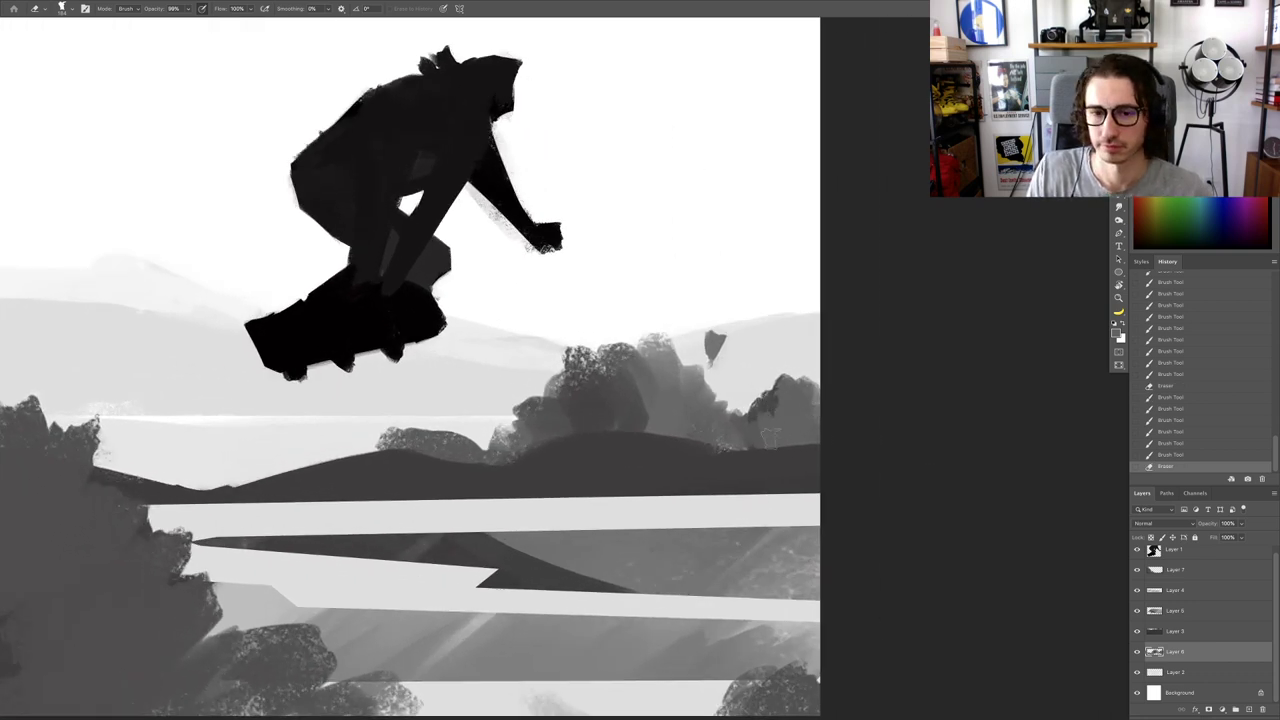
pyautogui.moveTo(768, 440)
pyautogui.mouseDown()
pyautogui.moveTo(752, 432)
pyautogui.moveTo(760, 445)
pyautogui.mouseUp()
pyautogui.moveTo(760, 441)
pyautogui.keyDown('ctrl'); pyautogui.keyDown('alt'); pyautogui.mouseDown()
pyautogui.moveTo(770, 412)
pyautogui.moveTo(790, 444)
pyautogui.moveTo(762, 393)
pyautogui.moveTo(790, 418)
pyautogui.moveTo(752, 432)
pyautogui.moveTo(756, 448)
pyautogui.mouseUp(); pyautogui.keyUp('alt'); pyautogui.keyUp('ctrl')
pyautogui.press('b')
pyautogui.keyDown('alt'); pyautogui.click(762, 412); pyautogui.keyUp('alt')
pyautogui.keyDown('alt'); pyautogui.click(768, 412); pyautogui.keyUp('alt')
pyautogui.keyDown('alt'); pyautogui.click(802, 414); pyautogui.keyUp('alt')
pyautogui.keyDown('alt'); pyautogui.click(768, 420); pyautogui.keyUp('alt')
pyautogui.keyDown('alt'); pyautogui.click(783, 401); pyautogui.keyUp('alt')
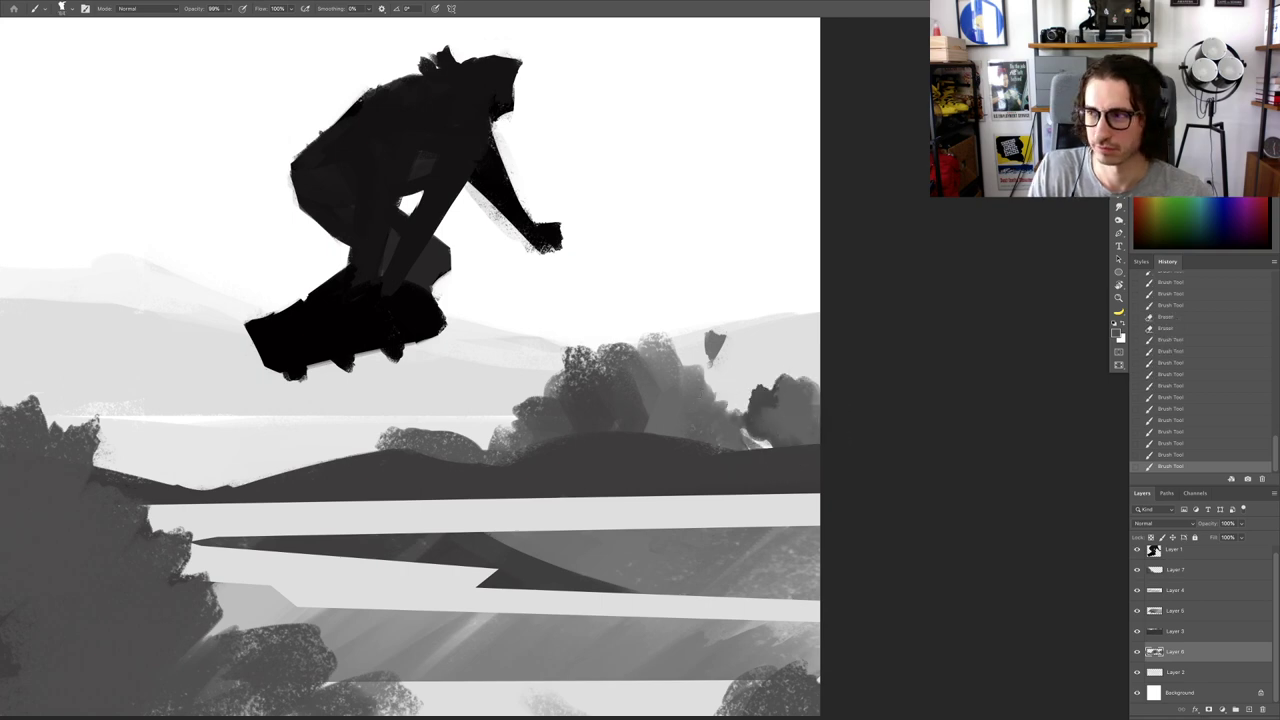
# Step: Build a taller lobed bush onto the low bush left of the tree cluster, trimming its edges with the Eraser
pyautogui.moveTo(599, 444); pyautogui.dragTo(803, 429)
pyautogui.press('e')
pyautogui.press('b')
pyautogui.keyDown('alt'); pyautogui.click(652, 436); pyautogui.keyUp('alt')
pyautogui.moveTo(645, 413)
pyautogui.mouseDown()
pyautogui.moveTo(667, 405)
pyautogui.moveTo(682, 414)
pyautogui.moveTo(637, 424)
pyautogui.moveTo(684, 430)
pyautogui.mouseUp()
pyautogui.scroll(-2, 692, 418)
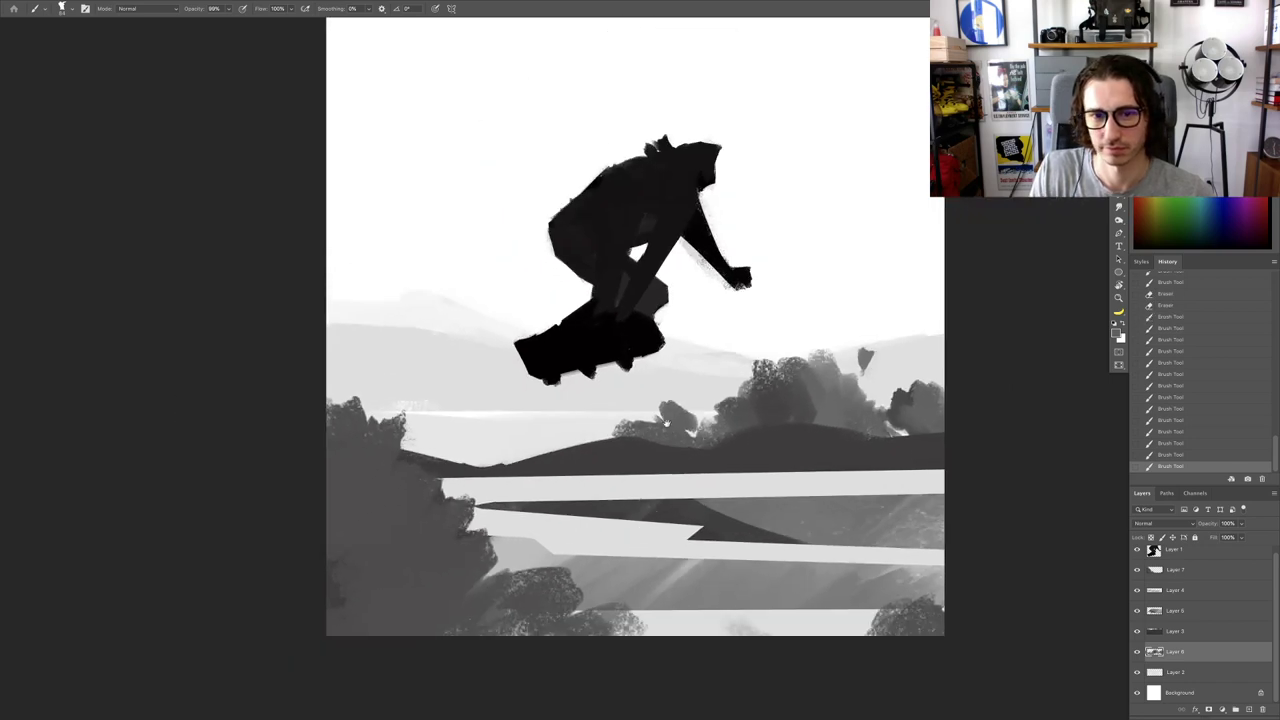
pyautogui.moveTo(690, 357)
pyautogui.mouseDown()
pyautogui.moveTo(610, 357)
pyautogui.moveTo(692, 330)
pyautogui.moveTo(780, 366)
pyautogui.mouseUp()
pyautogui.press('Escape')
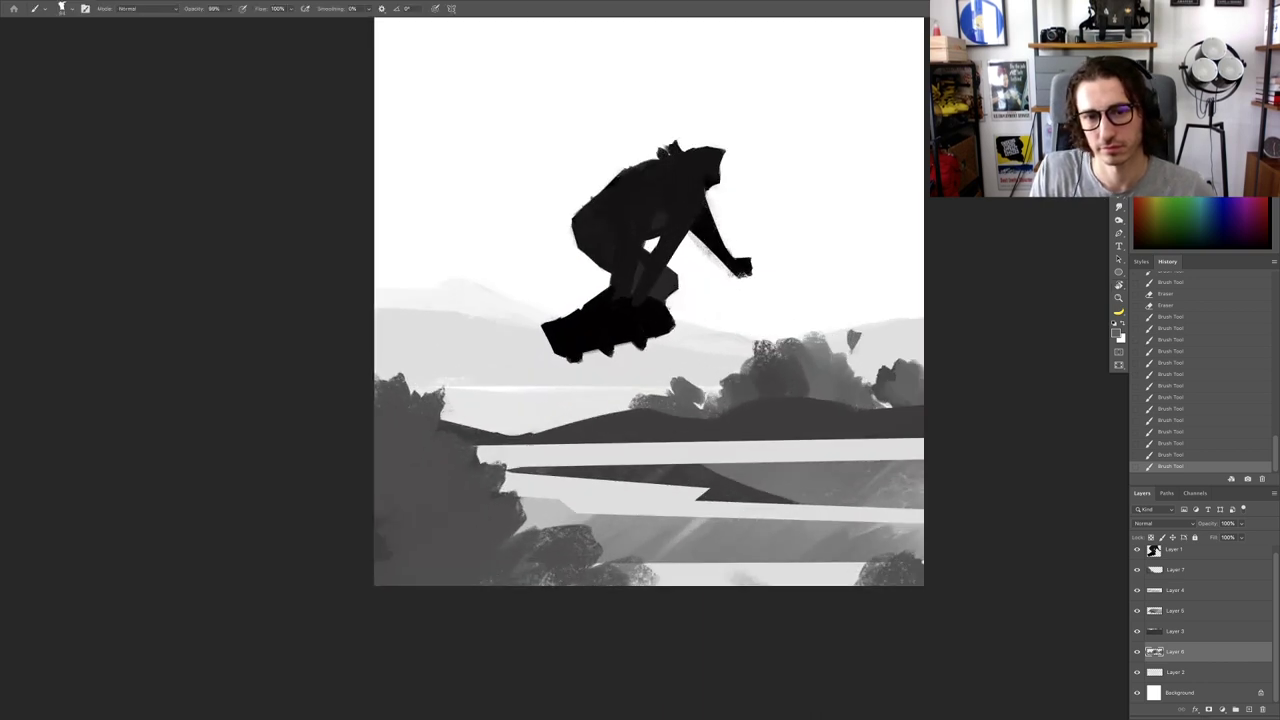
pyautogui.press('e')
pyautogui.moveTo(707, 392); pyautogui.dragTo(707, 412)
# Step: Select the skateboarder layer and move the silhouette slightly up and to the right over the hills
pyautogui.press('r')
pyautogui.moveTo(777, 447); pyautogui.dragTo(791, 414)
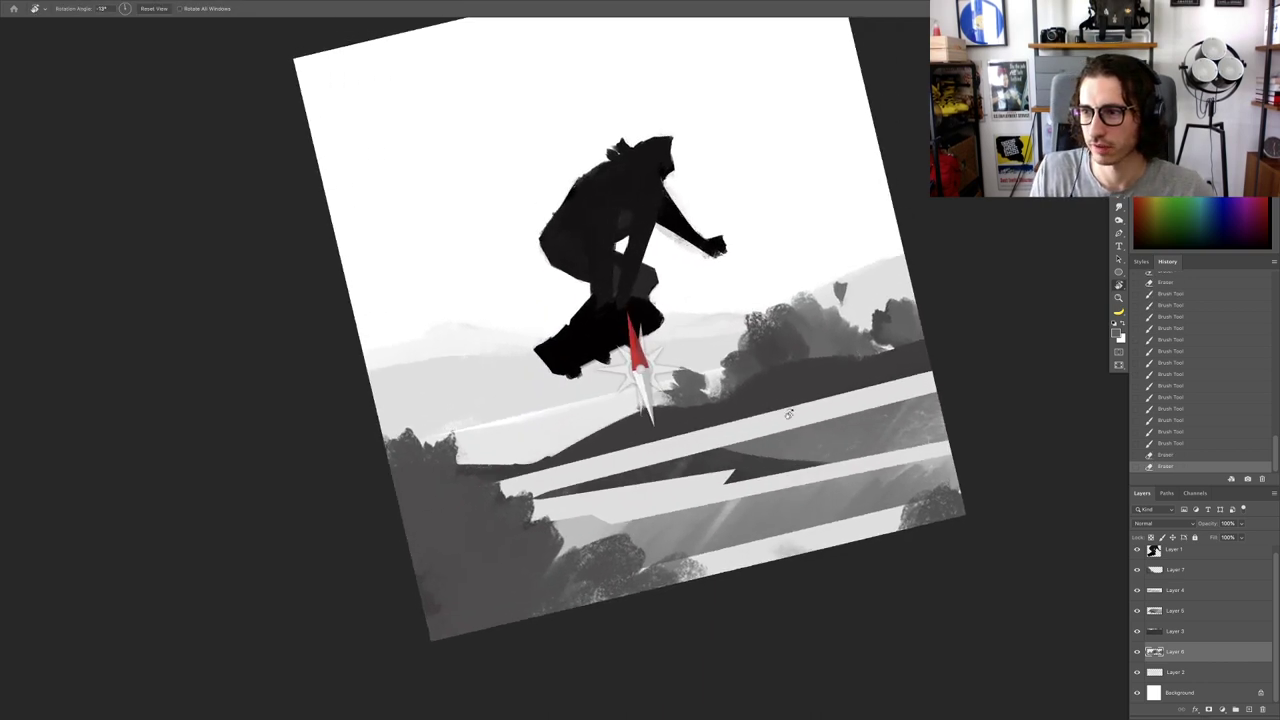
pyautogui.press('v')
pyautogui.rightClick(604, 317)
pyautogui.click(611, 322)
pyautogui.moveTo(612, 322); pyautogui.dragTo(652, 290)
pyautogui.press('Escape')
# Step: Select the dark foreground foliage layer, Layer 7, and hide it
pyautogui.rightClick(453, 467)
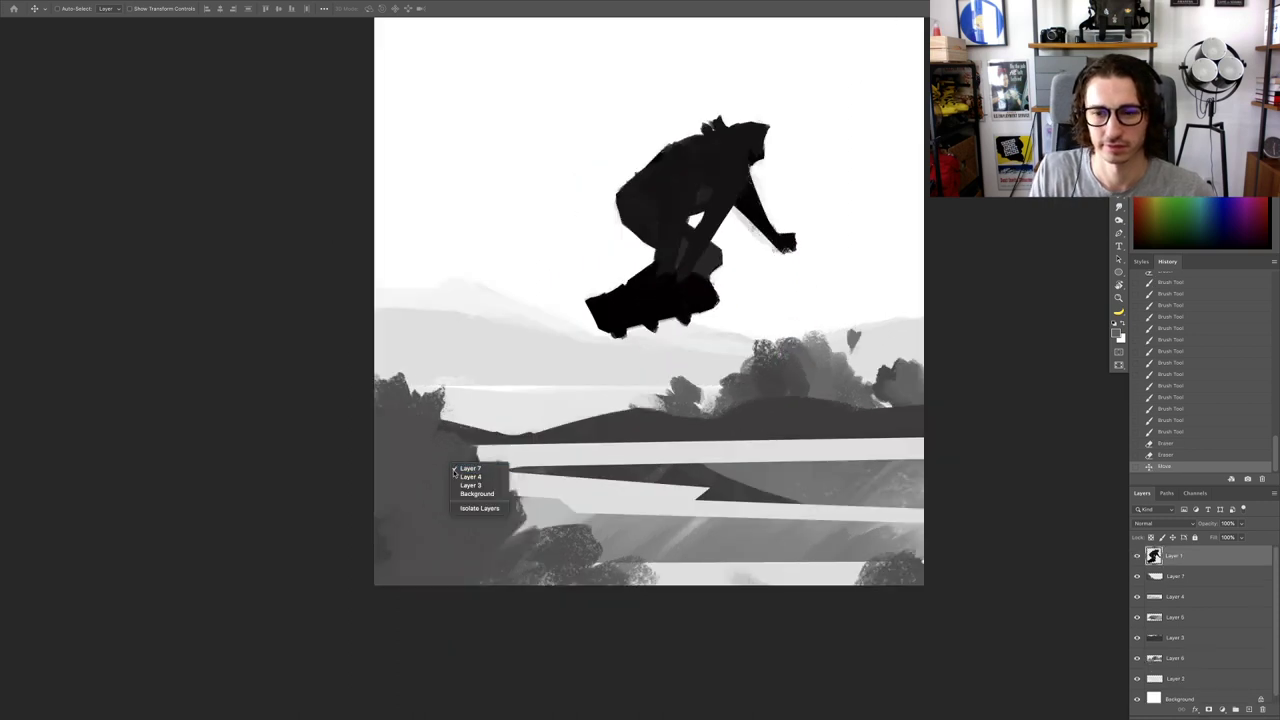
pyautogui.click(480, 466)
pyautogui.click(1136, 577)
pyautogui.scroll(-2, 700, 529)
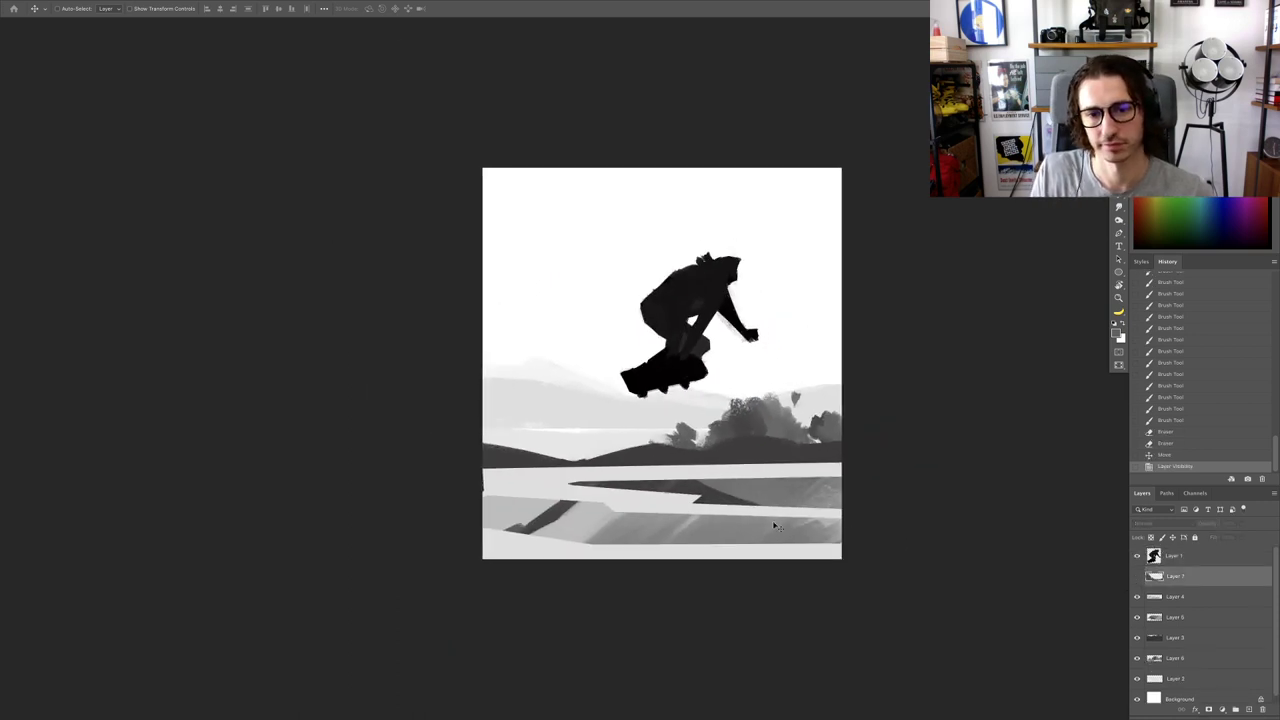
# Step: Move the skateboarder silhouette slightly to the left, back toward the middle of the canvas
pyautogui.moveTo(671, 371)
pyautogui.mouseDown()
pyautogui.moveTo(633, 377)
pyautogui.moveTo(655, 390)
pyautogui.mouseUp()
pyautogui.hotkey('ctrl', 'z')
pyautogui.click(1158, 562)
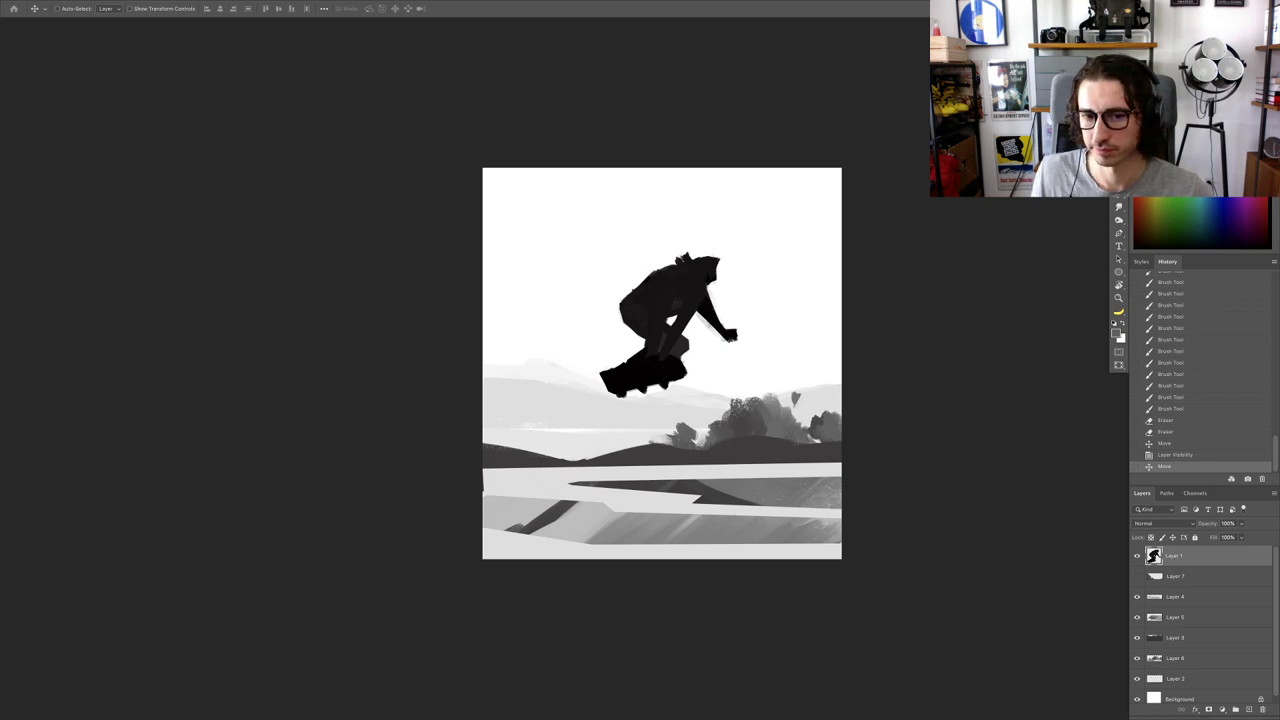
pyautogui.scroll(1, 775, 431)
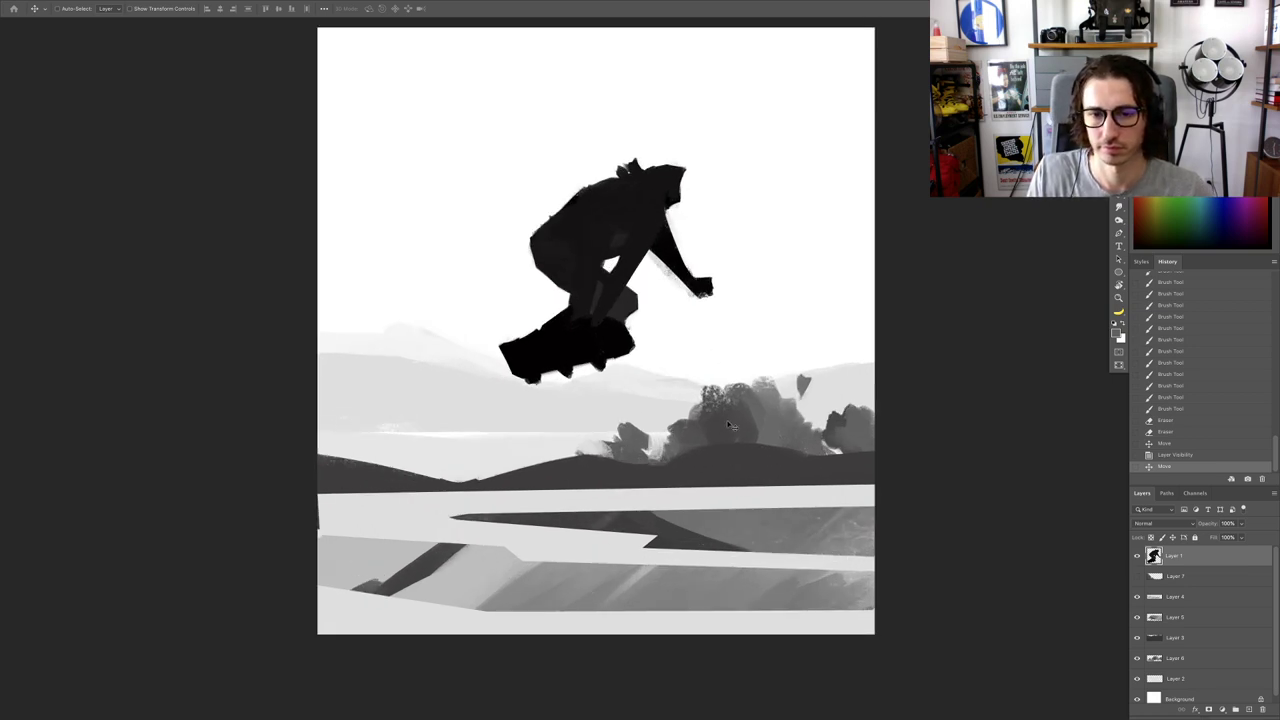
# Step: Add a new layer directly above the skateboarder layer
pyautogui.rightClick(714, 415)
pyautogui.click(728, 420)
pyautogui.press('b')
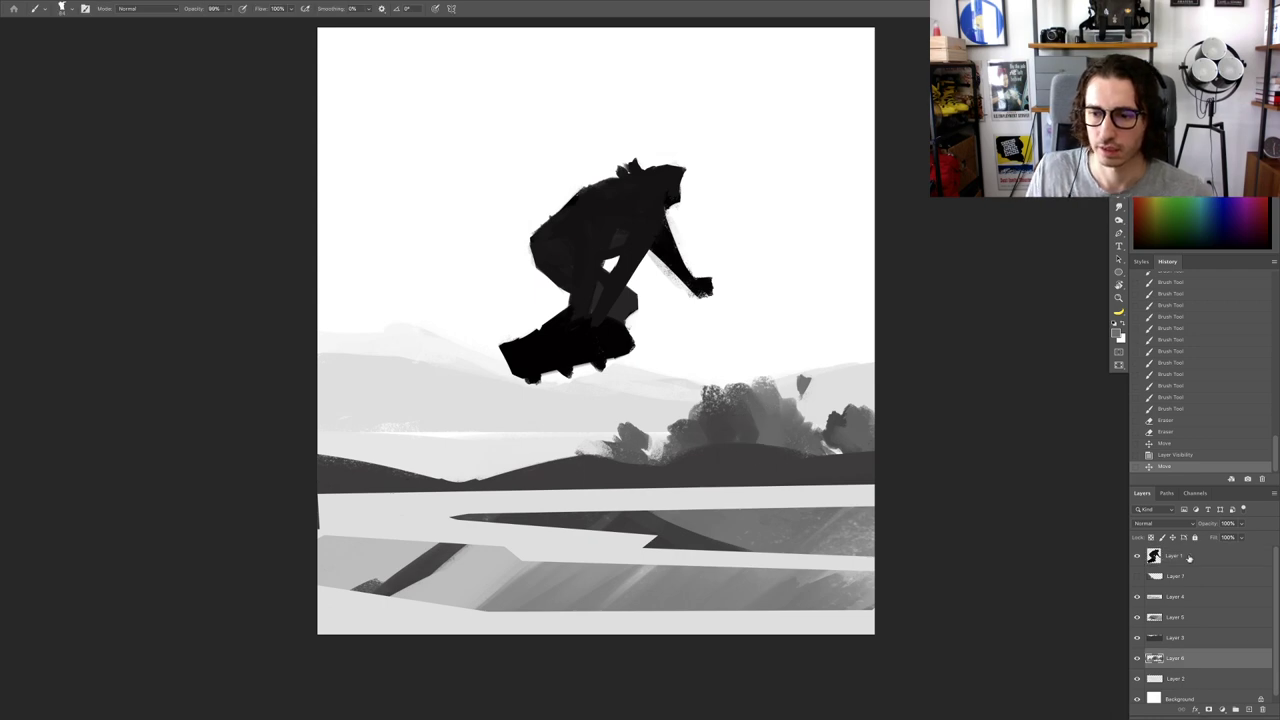
pyautogui.click(1189, 559)
pyautogui.click(1244, 709)
# Step: Sketch a small dark sun outline with radiating rays at the left edge of the sky on the new layer
pyautogui.keyDown('alt'); pyautogui.click(577, 261); pyautogui.keyUp('alt')
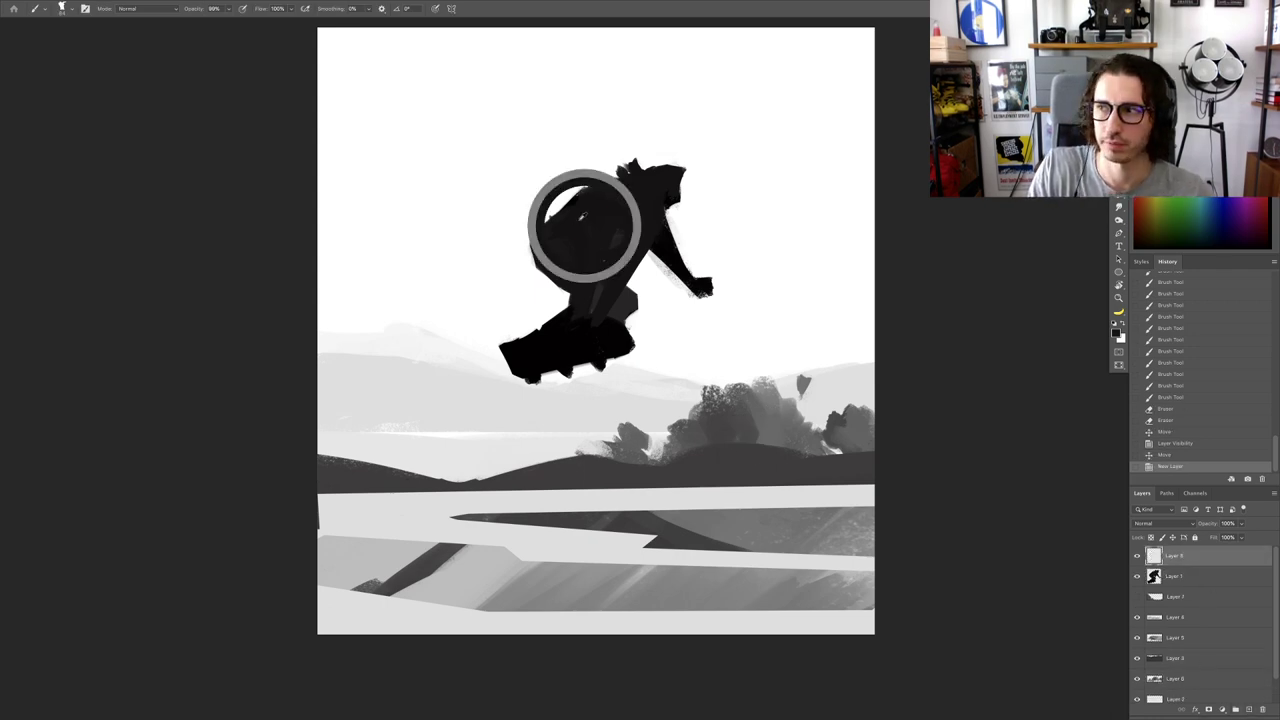
pyautogui.moveTo(554, 181); pyautogui.dragTo(676, 344)
pyautogui.moveTo(457, 343); pyautogui.dragTo(543, 366)
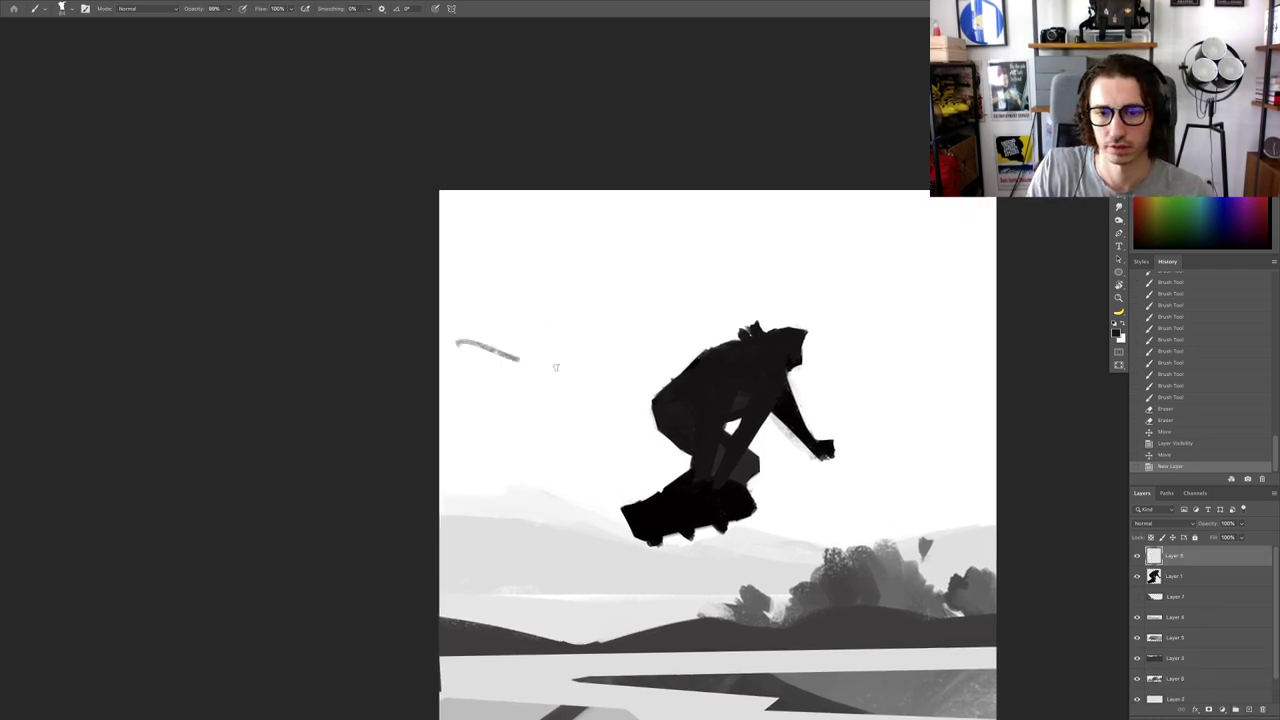
pyautogui.moveTo(483, 326); pyautogui.dragTo(497, 373)
pyautogui.moveTo(442, 290); pyautogui.dragTo(442, 398)
pyautogui.hotkey('ctrl', 'z')
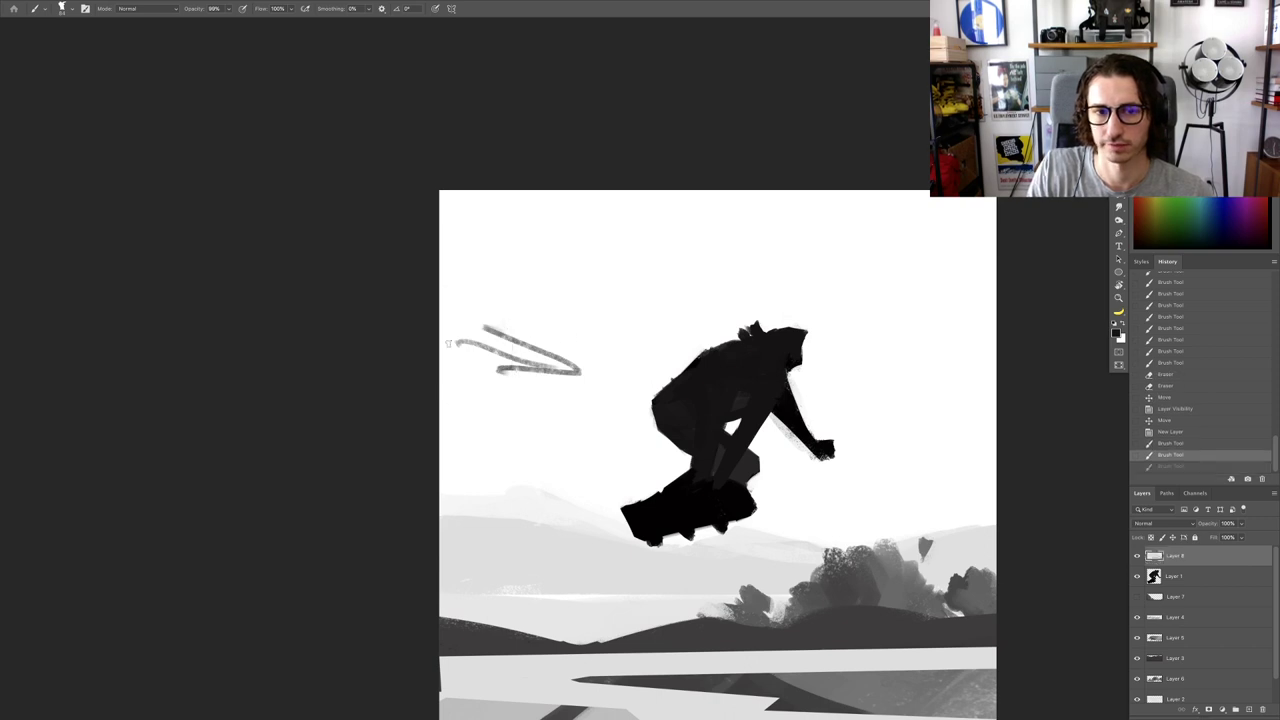
pyautogui.moveTo(448, 344); pyautogui.dragTo(460, 361)
pyautogui.moveTo(476, 312); pyautogui.dragTo(496, 288)
pyautogui.moveTo(494, 292); pyautogui.dragTo(475, 318)
pyautogui.moveTo(477, 370)
pyautogui.mouseDown()
pyautogui.moveTo(489, 380)
pyautogui.moveTo(472, 396)
pyautogui.mouseUp()
pyautogui.moveTo(454, 379); pyautogui.dragTo(449, 391)
pyautogui.moveTo(570, 418); pyautogui.dragTo(490, 423)
pyautogui.moveTo(596, 479)
pyautogui.mouseDown()
pyautogui.moveTo(600, 447)
pyautogui.moveTo(640, 446)
pyautogui.mouseUp()
# Step: Select the tree layer, Layer 6, and paint sampled greys along the base of the main tree cluster
pyautogui.press('v')
pyautogui.rightClick(699, 427)
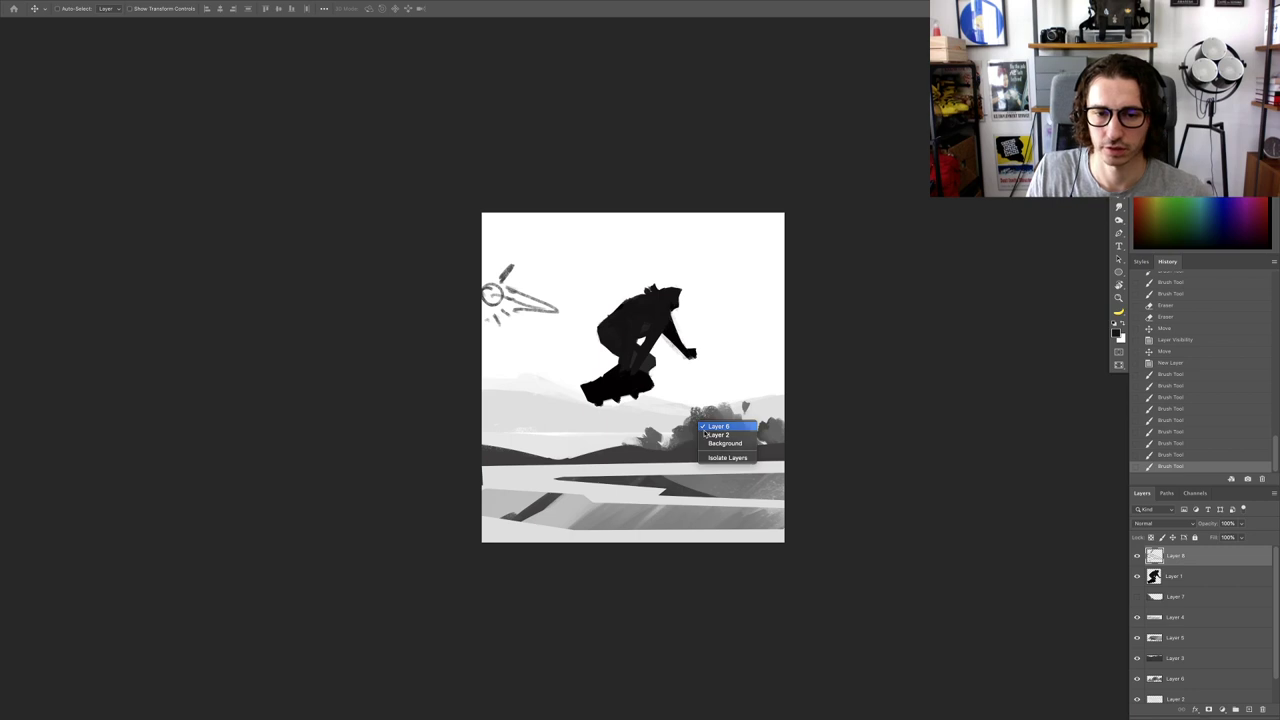
pyautogui.click(718, 426)
pyautogui.scroll(2, 718, 430)
pyautogui.press('b')
pyautogui.moveTo(645, 442)
pyautogui.mouseDown()
pyautogui.moveTo(754, 426)
pyautogui.moveTo(766, 456)
pyautogui.mouseUp()
pyautogui.keyDown('alt'); pyautogui.click(703, 446); pyautogui.keyUp('alt')
# Step: Erase part of the main tree crown's edge and repaint the foliage of the small right-hand tree
pyautogui.press('e')
pyautogui.press('e')
pyautogui.moveTo(760, 412)
pyautogui.mouseDown()
pyautogui.moveTo(737, 357)
pyautogui.moveTo(728, 400)
pyautogui.moveTo(715, 395)
pyautogui.mouseUp()
pyautogui.press('b')
pyautogui.moveTo(702, 453)
pyautogui.mouseDown()
pyautogui.moveTo(681, 443)
pyautogui.moveTo(692, 446)
pyautogui.mouseUp()
pyautogui.keyDown('alt'); pyautogui.click(655, 442); pyautogui.keyUp('alt')
pyautogui.moveTo(816, 434)
pyautogui.mouseDown()
pyautogui.moveTo(800, 414)
pyautogui.moveTo(825, 414)
pyautogui.mouseUp()
pyautogui.moveTo(822, 432); pyautogui.dragTo(826, 437)
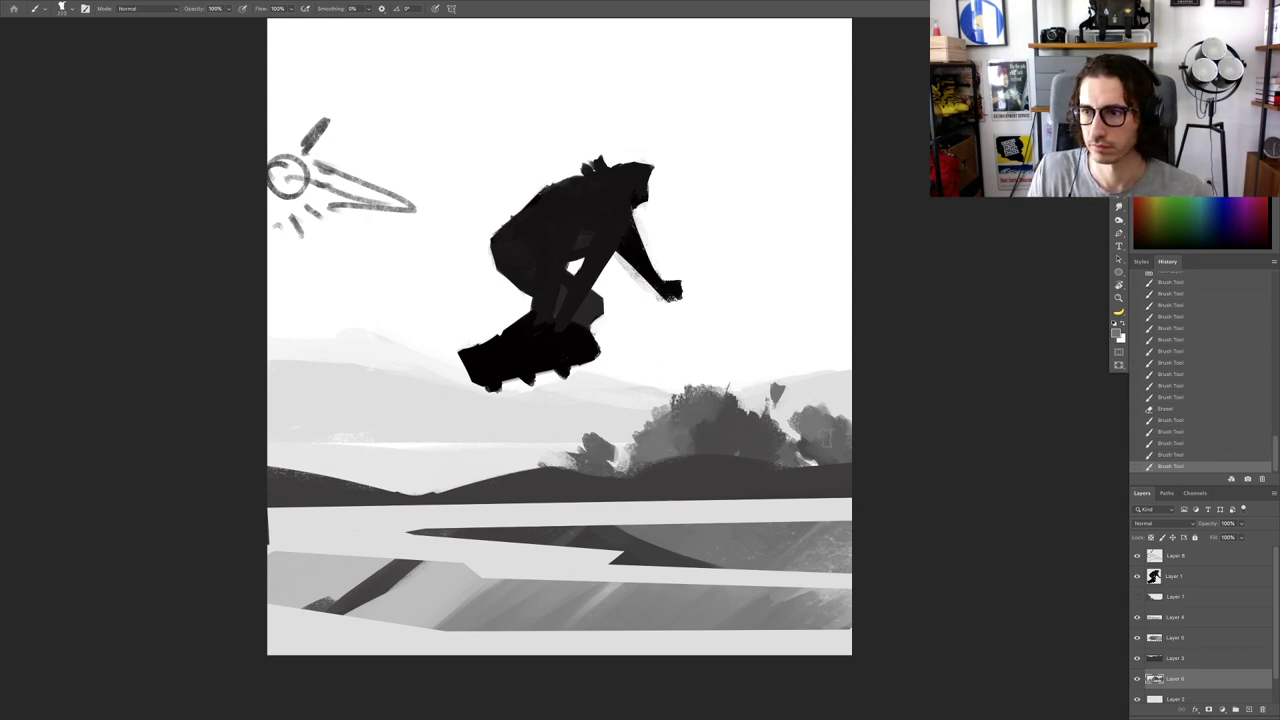
# Step: Reselect the tree layer and repaint the small left bush and the neighbouring foliage in a sampled grey
pyautogui.press('Tab')
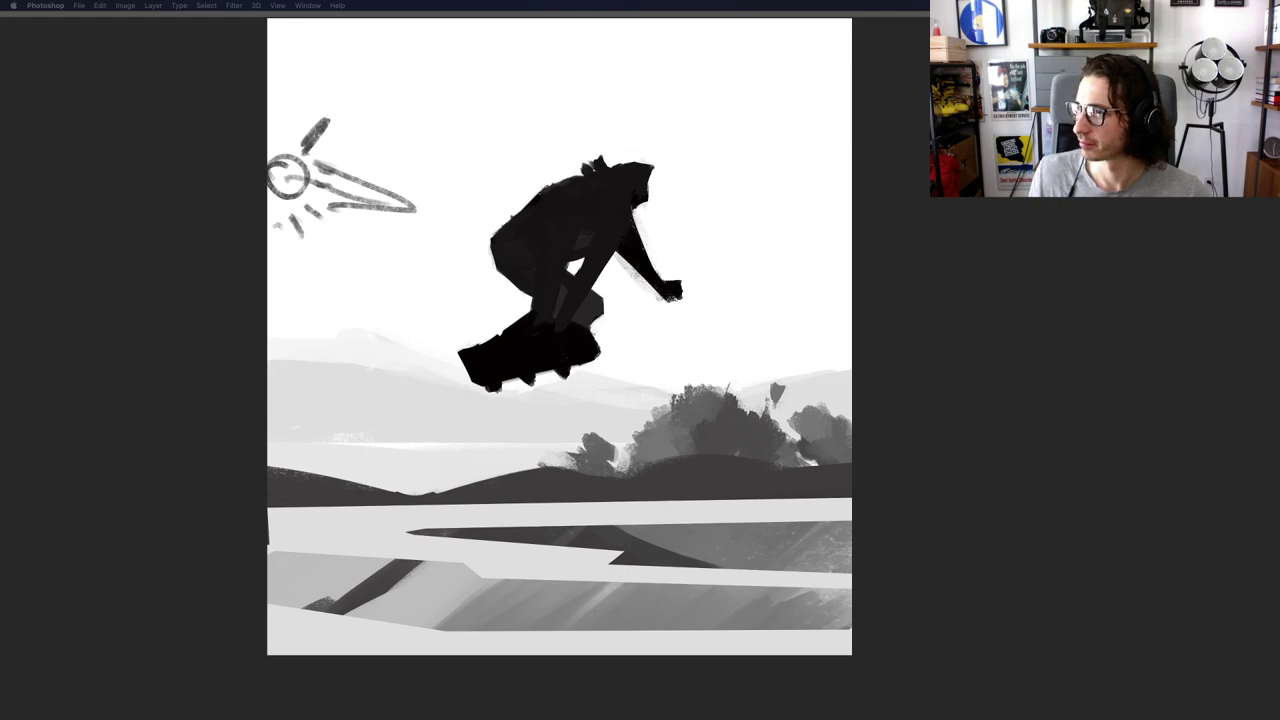
pyautogui.press('Tab')
pyautogui.rightClick(812, 430)
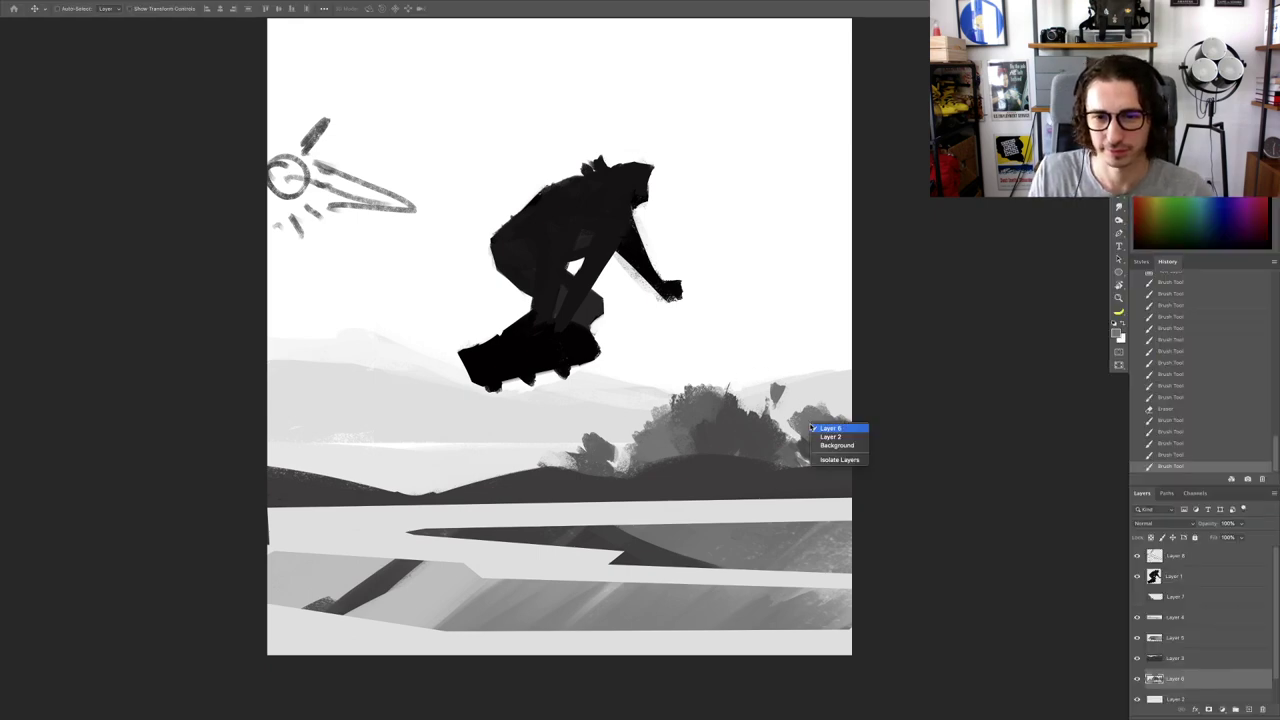
pyautogui.click(812, 430)
pyautogui.keyDown('alt'); pyautogui.click(814, 426); pyautogui.keyUp('alt')
pyautogui.moveTo(624, 452); pyautogui.dragTo(634, 452)
pyautogui.moveTo(578, 446)
pyautogui.mouseDown()
pyautogui.moveTo(595, 433)
pyautogui.moveTo(570, 468)
pyautogui.moveTo(670, 400)
pyautogui.moveTo(682, 462)
pyautogui.moveTo(713, 446)
pyautogui.moveTo(674, 466)
pyautogui.mouseUp()
# Step: Blend sampled grey tones into the lower part of the main tree cluster
pyautogui.keyDown('alt'); pyautogui.click(602, 450); pyautogui.keyUp('alt')
pyautogui.keyDown('alt'); pyautogui.click(660, 438); pyautogui.keyUp('alt')
pyautogui.keyDown('alt'); pyautogui.click(720, 438); pyautogui.keyUp('alt')
pyautogui.keyDown('alt'); pyautogui.click(667, 447); pyautogui.keyUp('alt')
pyautogui.moveTo(699, 467)
pyautogui.mouseDown()
pyautogui.moveTo(620, 467)
pyautogui.moveTo(710, 462)
pyautogui.mouseUp()
pyautogui.keyDown('alt'); pyautogui.click(713, 451); pyautogui.keyUp('alt')
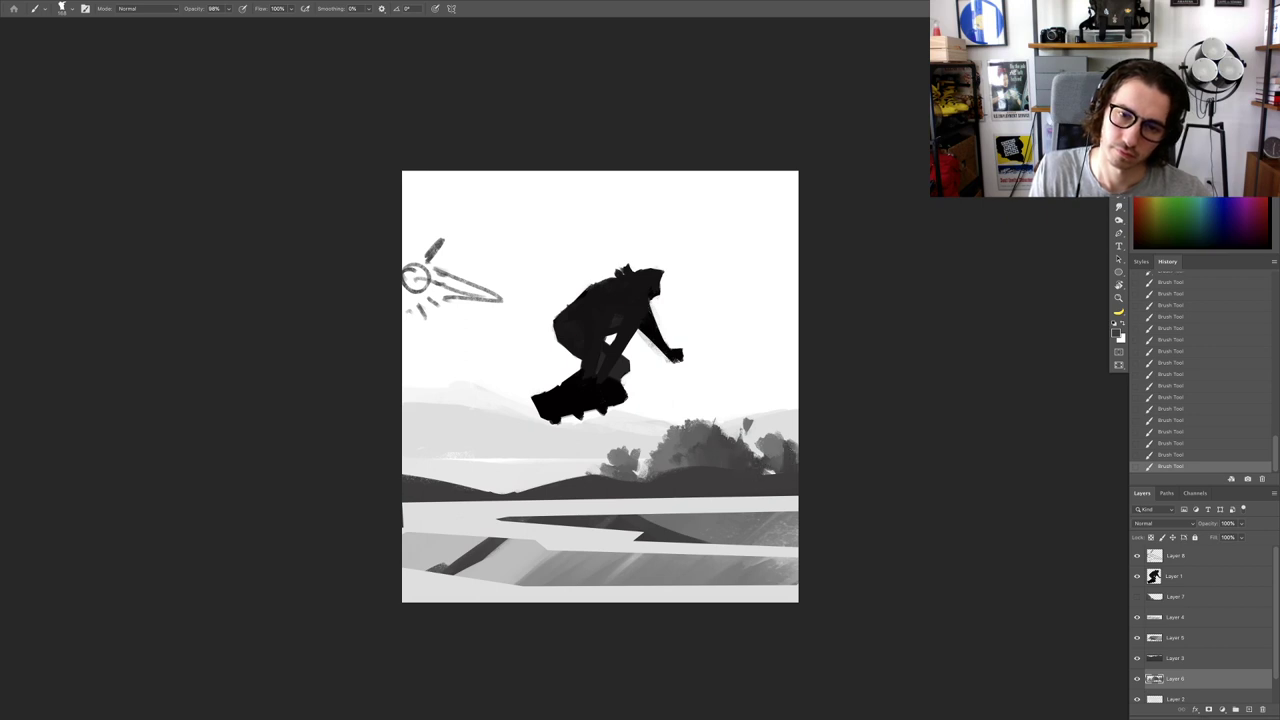
# Step: Select the dark mound layer, Layer 3, and erase along the mounds' upper edge below the trees
pyautogui.scroll(-2, 792, 450)
pyautogui.scroll(4, 738, 490)
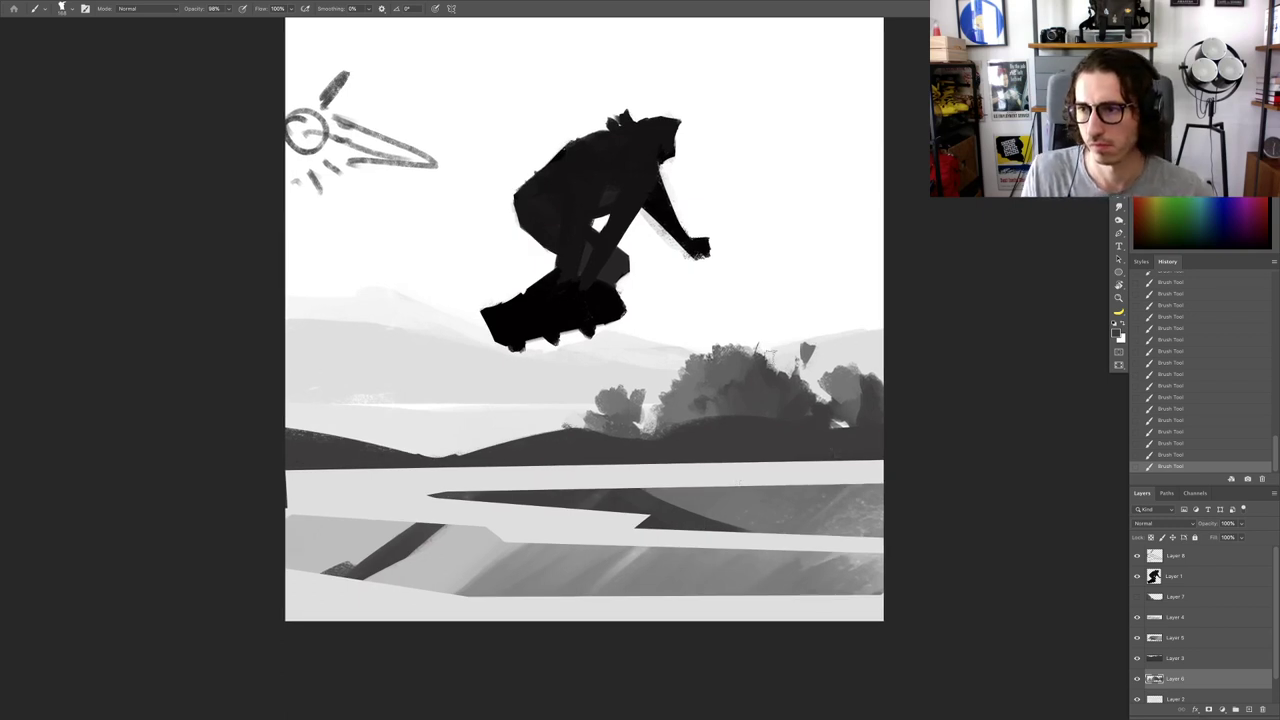
pyautogui.press('v')
pyautogui.rightClick(747, 431)
pyautogui.click(754, 435)
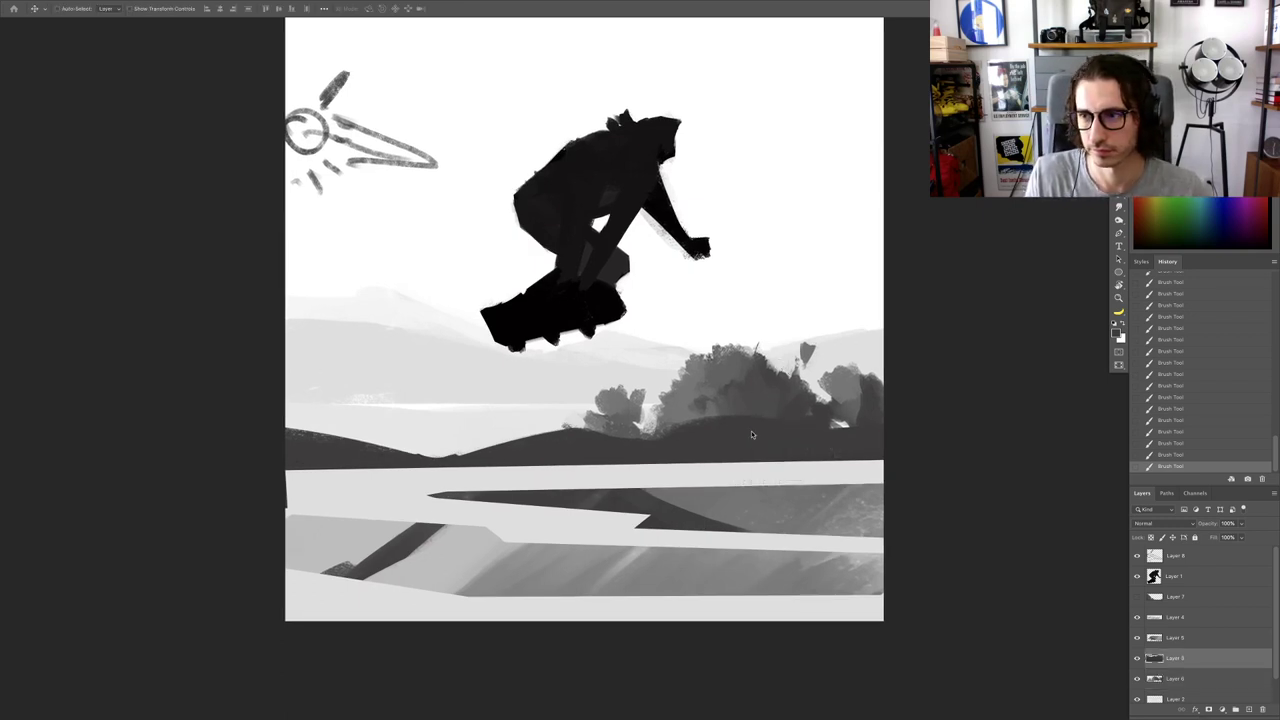
pyautogui.press('e')
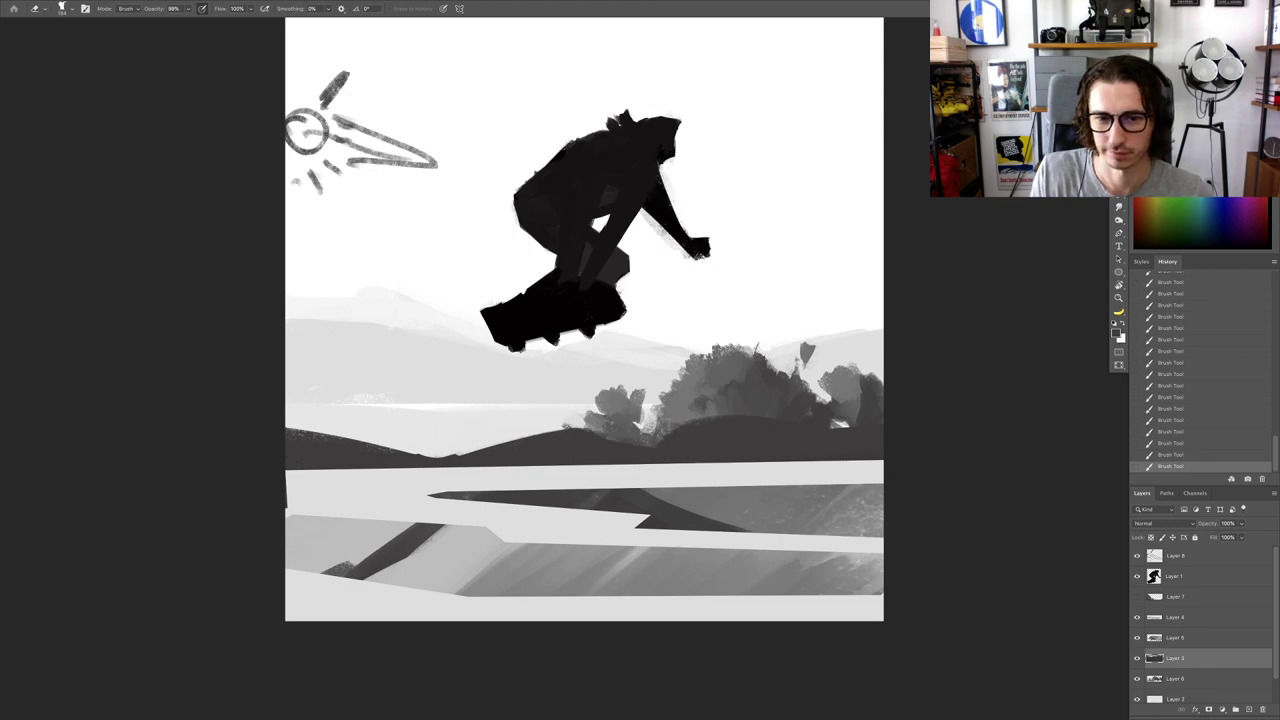
pyautogui.hotkey('ctrl', 'z')
pyautogui.moveTo(580, 422); pyautogui.dragTo(550, 419)
pyautogui.moveTo(564, 424); pyautogui.dragTo(650, 433)
pyautogui.moveTo(672, 428); pyautogui.dragTo(706, 415)
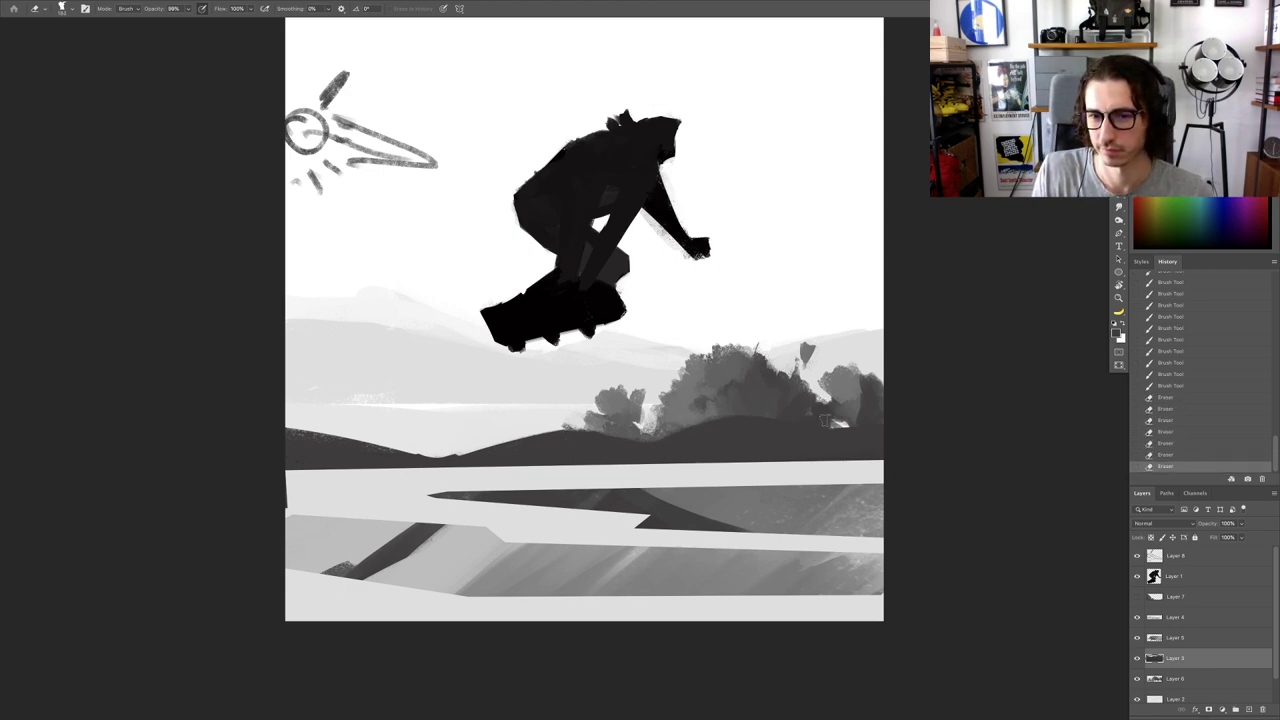
pyautogui.moveTo(796, 417); pyautogui.dragTo(802, 419)
pyautogui.moveTo(838, 432)
pyautogui.mouseDown()
pyautogui.moveTo(841, 454)
pyautogui.moveTo(857, 454)
pyautogui.moveTo(838, 452)
pyautogui.moveTo(858, 452)
pyautogui.moveTo(873, 371)
pyautogui.moveTo(850, 359)
pyautogui.mouseUp()
# Step: Undo the last eraser strokes on the mounds and touch up their right end with the Brush
pyautogui.hotkey('ctrl', 'z')
pyautogui.hotkey('ctrl', 'z')
pyautogui.hotkey('ctrl', 'z')
pyautogui.hotkey('ctrl', 'z')
pyautogui.press('r')
pyautogui.press('b')
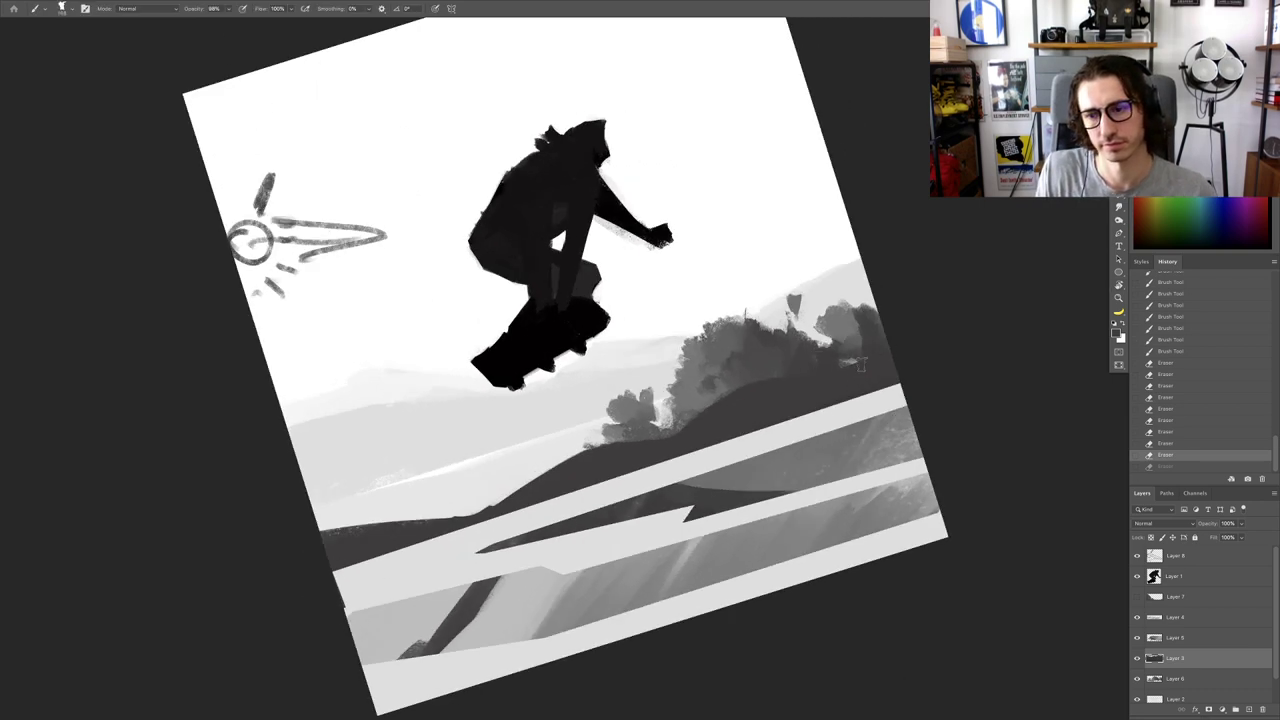
pyautogui.press('Escape')
# Step: Hide the sun sketch layer, Layer 8
pyautogui.click(1159, 556)
pyautogui.click(1136, 556)
pyautogui.scroll(-3, 699, 440)
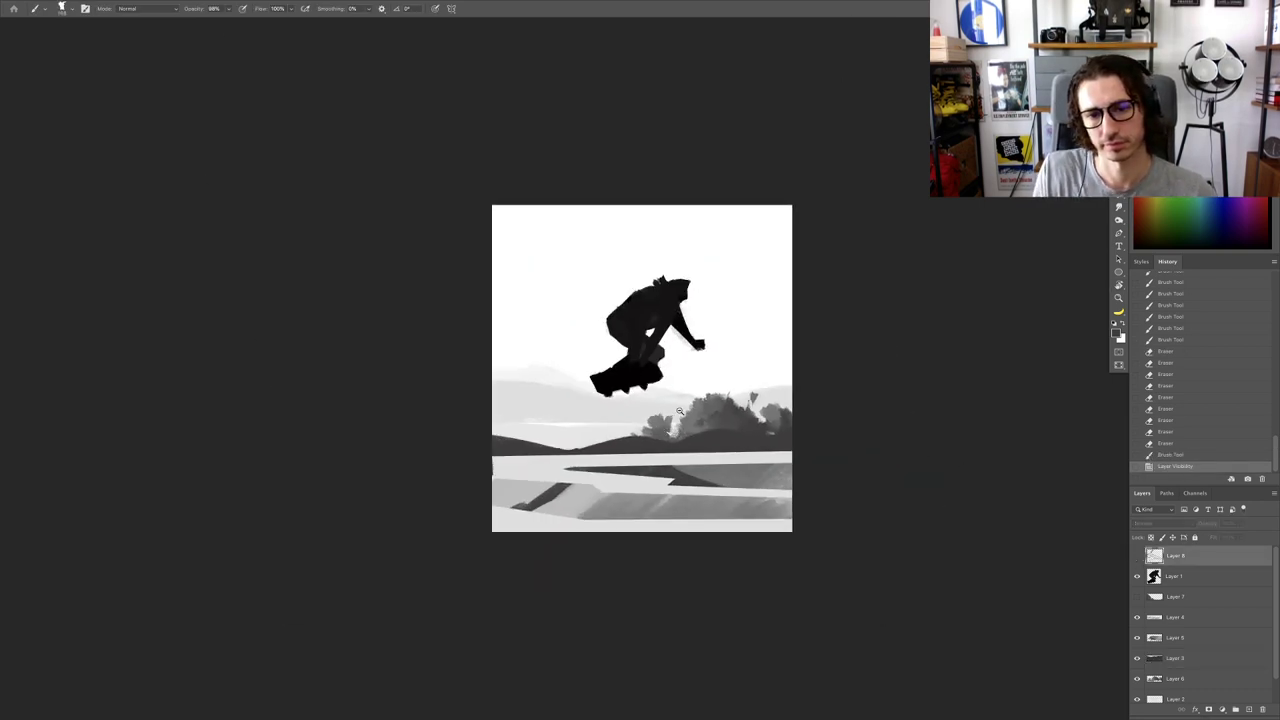
pyautogui.scroll(2, 699, 437)
pyautogui.press('v')
pyautogui.click(705, 430)
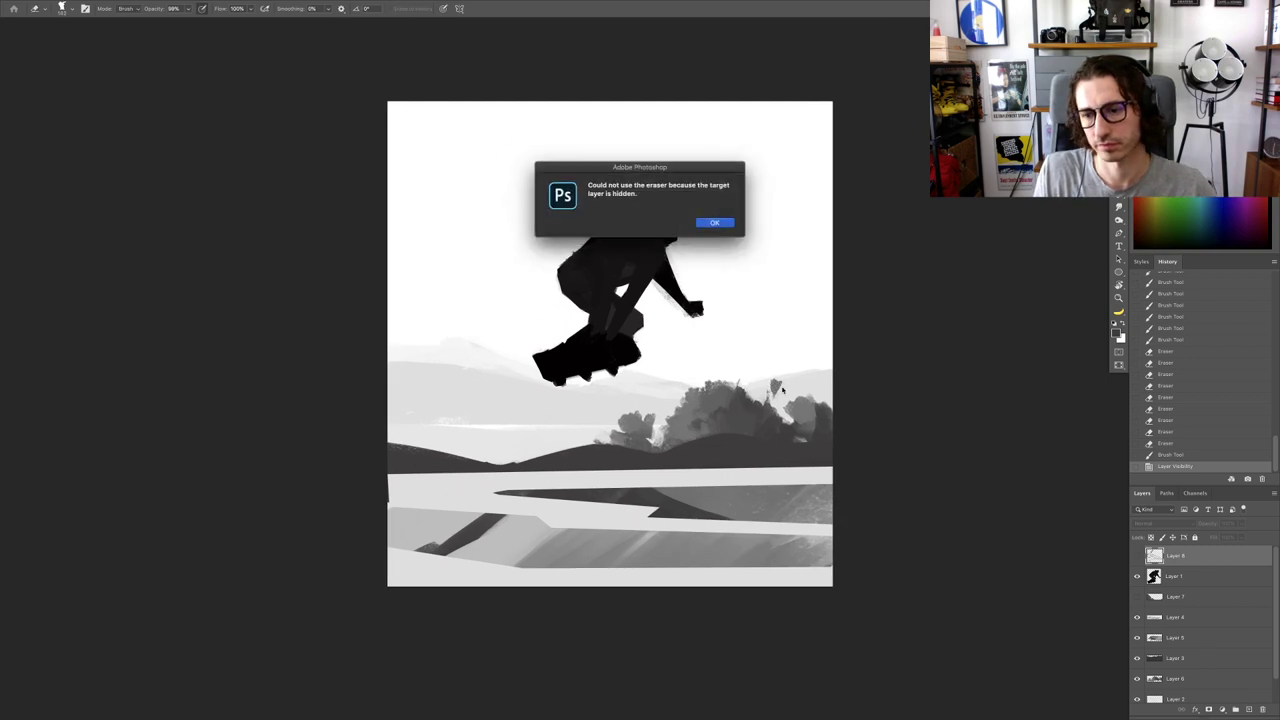
pyautogui.press('Return')
# Step: Select the tree layer, erase gaps at the base of the main tree cluster and brush back some foliage
pyautogui.rightClick(721, 408)
pyautogui.click(732, 413)
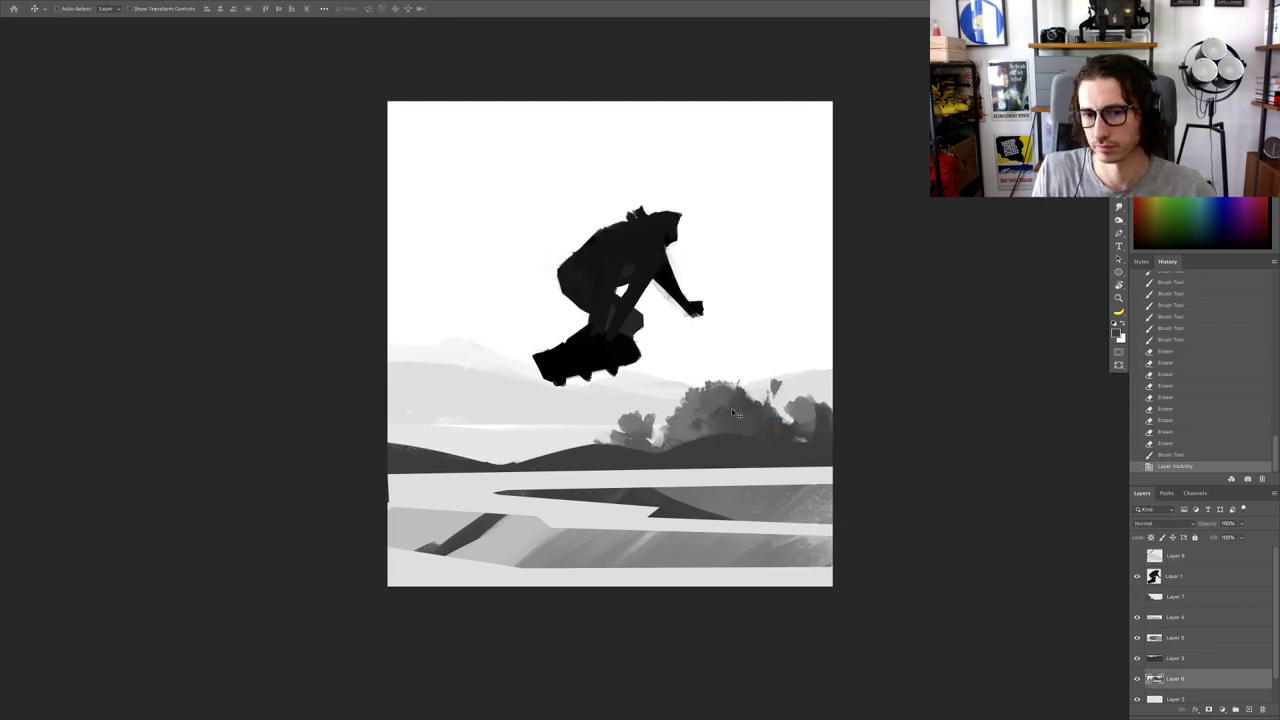
pyautogui.press('r')
pyautogui.moveTo(735, 407); pyautogui.dragTo(691, 441)
pyautogui.press('b')
pyautogui.press('Escape')
pyautogui.press('e')
pyautogui.press('b')
pyautogui.keyDown('alt'); pyautogui.click(700, 420); pyautogui.keyUp('alt')
# Step: Try to paint a thin vertical pole in the sky above the trees on the tree layer
pyautogui.press('r')
pyautogui.moveTo(846, 405); pyautogui.dragTo(834, 457)
pyautogui.press('b')
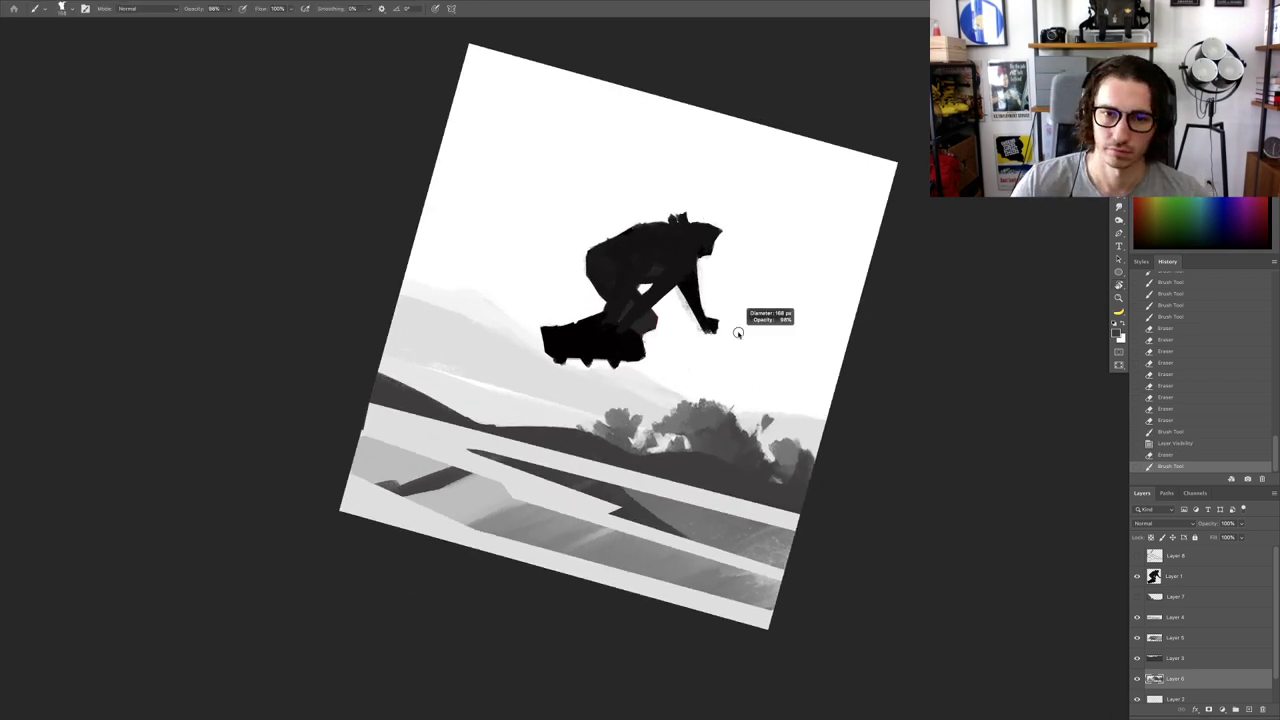
pyautogui.moveTo(759, 228); pyautogui.dragTo(700, 430)
pyautogui.hotkey('ctrl', 'z')
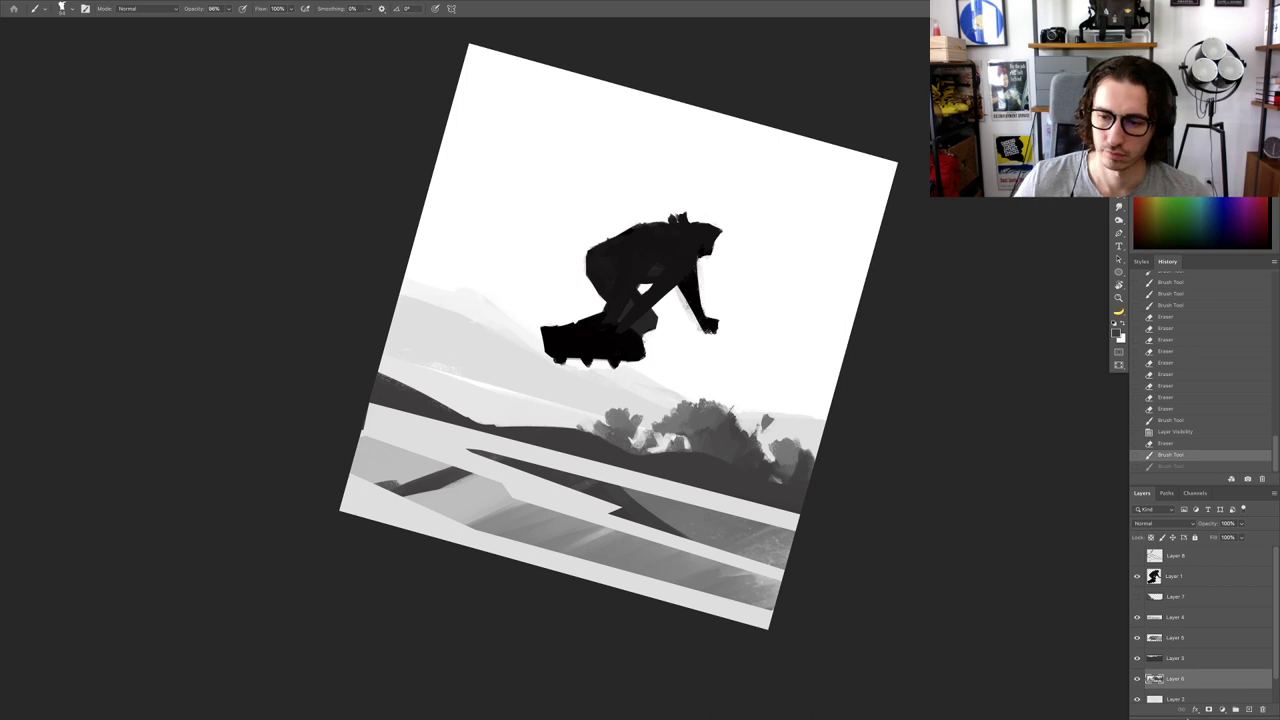
# Step: Add a new layer directly above Layer 2, beneath the tree layer
pyautogui.click(1185, 697)
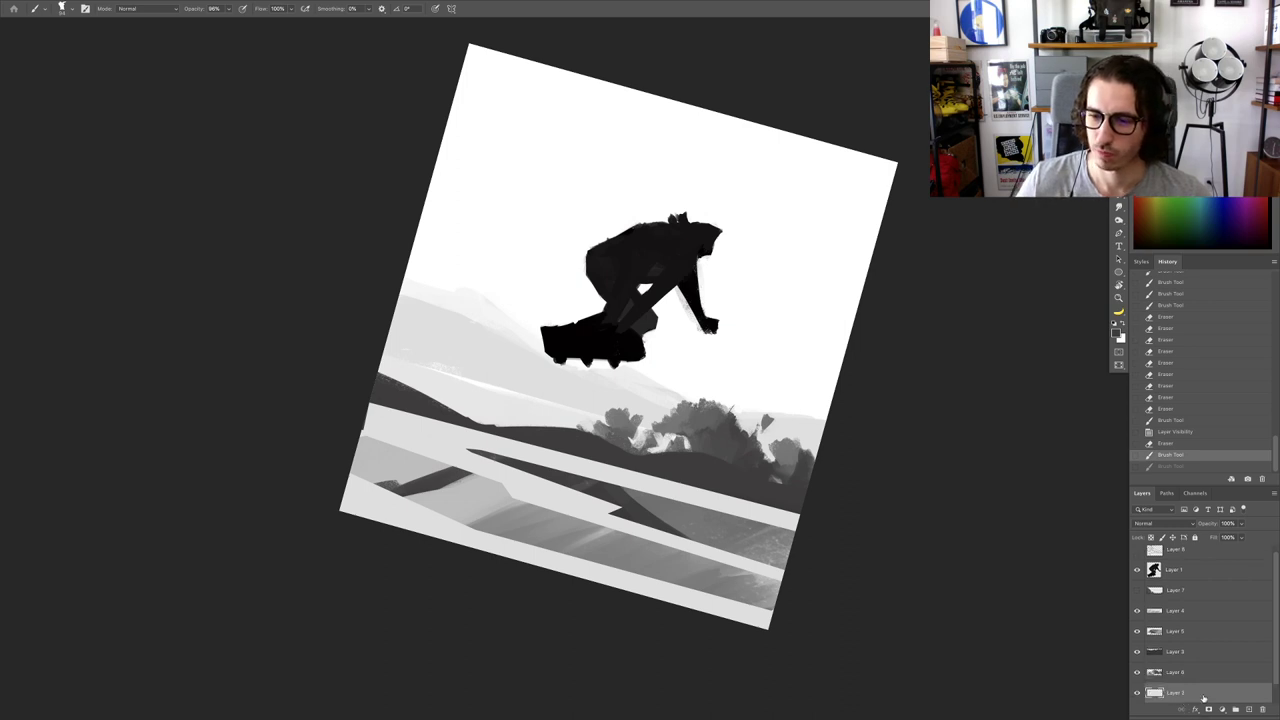
pyautogui.click(1248, 710)
pyautogui.moveTo(786, 407); pyautogui.dragTo(728, 326)
pyautogui.scroll(-2, 660, 327)
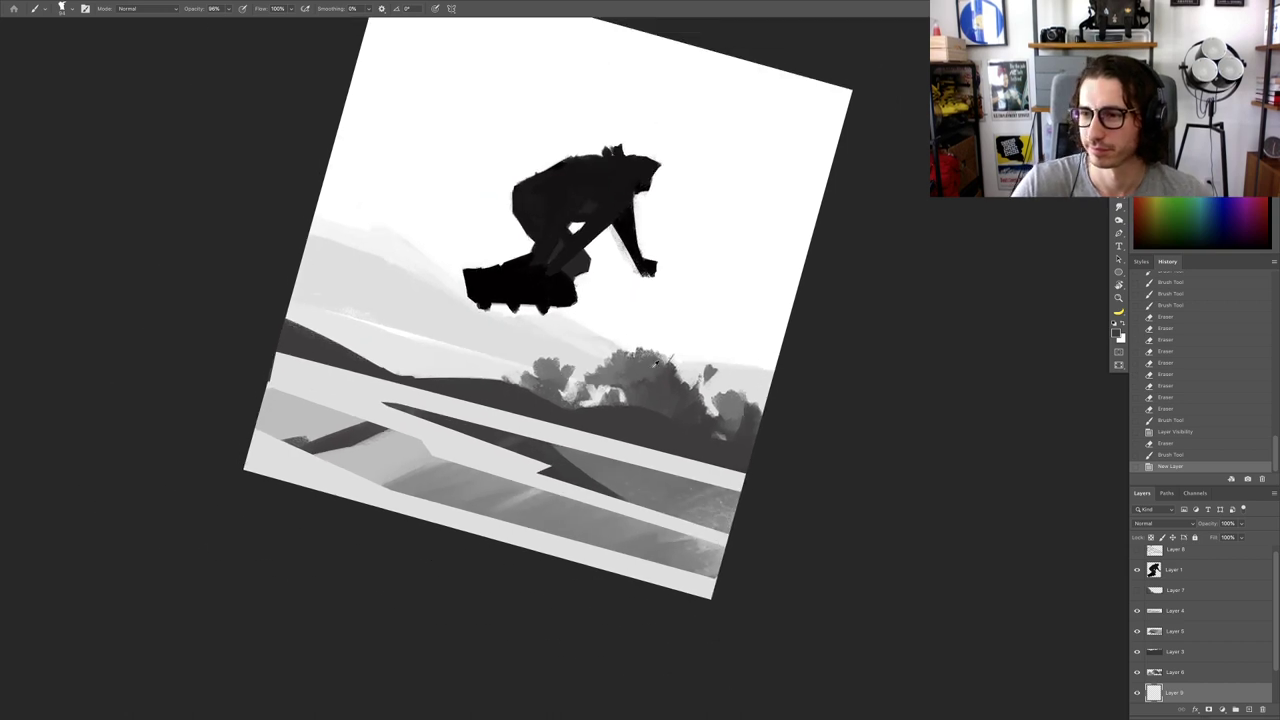
pyautogui.moveTo(734, 172); pyautogui.dragTo(677, 370)
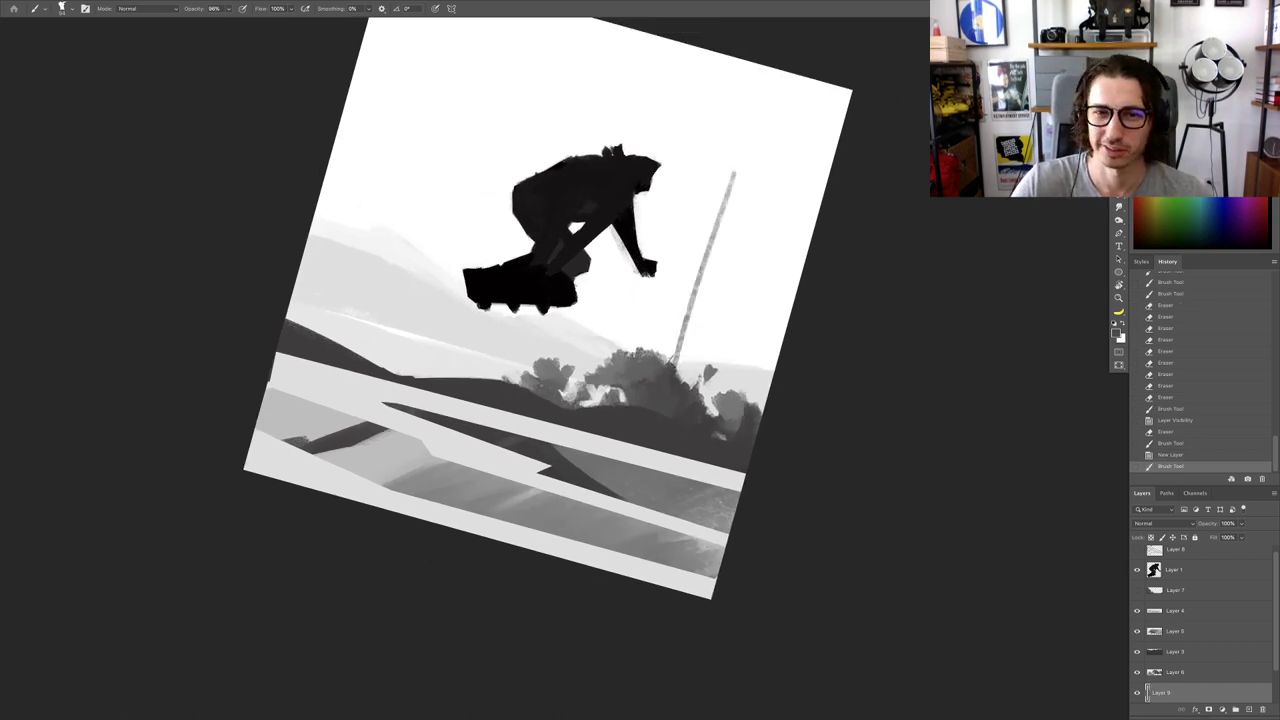
pyautogui.hotkey('ctrl', 'z')
pyautogui.press('Escape')
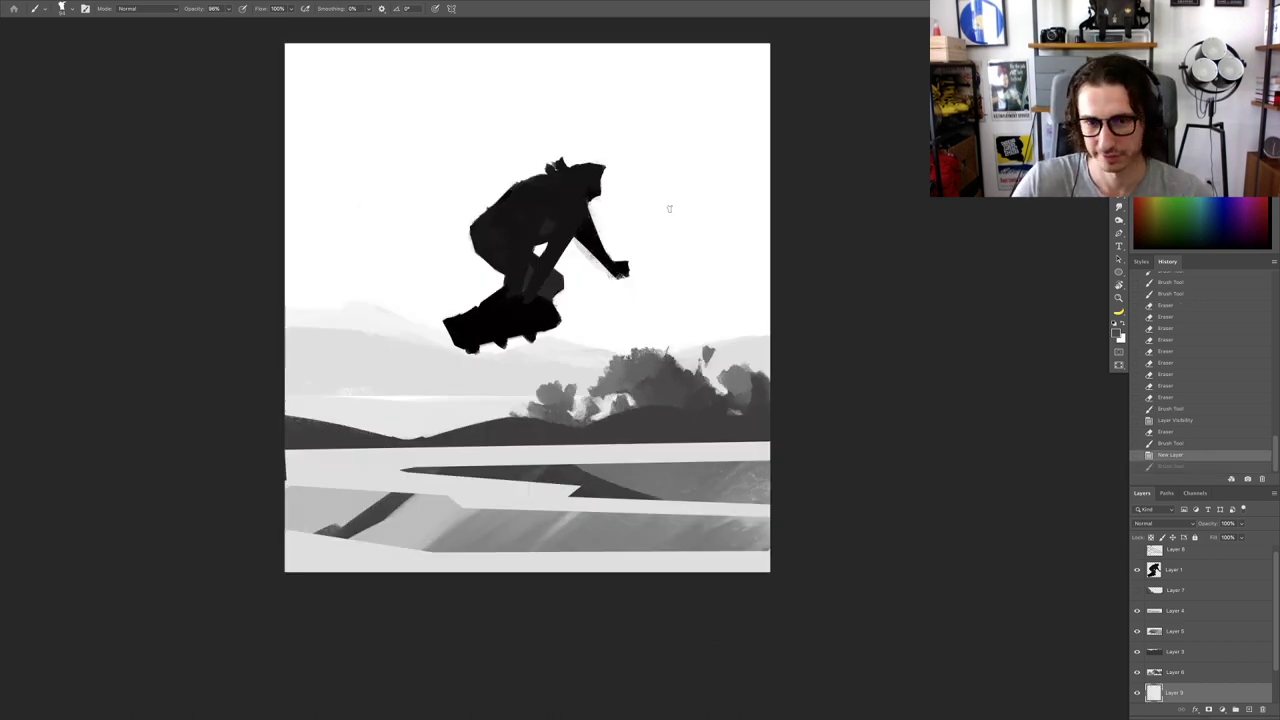
# Step: Paint a tall thin grey lamp post with a dark head and fittings rising from the main trees beside the skateboarder
pyautogui.moveTo(669, 208); pyautogui.dragTo(667, 354)
pyautogui.moveTo(657, 211); pyautogui.dragTo(682, 211)
pyautogui.moveTo(671, 200)
pyautogui.mouseDown()
pyautogui.moveTo(662, 195)
pyautogui.moveTo(674, 216)
pyautogui.mouseUp()
pyautogui.moveTo(672, 218); pyautogui.dragTo(673, 253)
pyautogui.moveTo(700, 270)
pyautogui.mouseDown()
pyautogui.moveTo(650, 275)
pyautogui.moveTo(737, 295)
pyautogui.moveTo(666, 320)
pyautogui.moveTo(680, 326)
pyautogui.mouseUp()
pyautogui.scroll(-5, 680, 310)
pyautogui.scroll(6, 680, 330)
# Step: Delete the tree layer, Layer 6, and the hidden foreground foliage layer, Layer 7
pyautogui.press('v')
pyautogui.rightClick(666, 378)
pyautogui.click(680, 379)
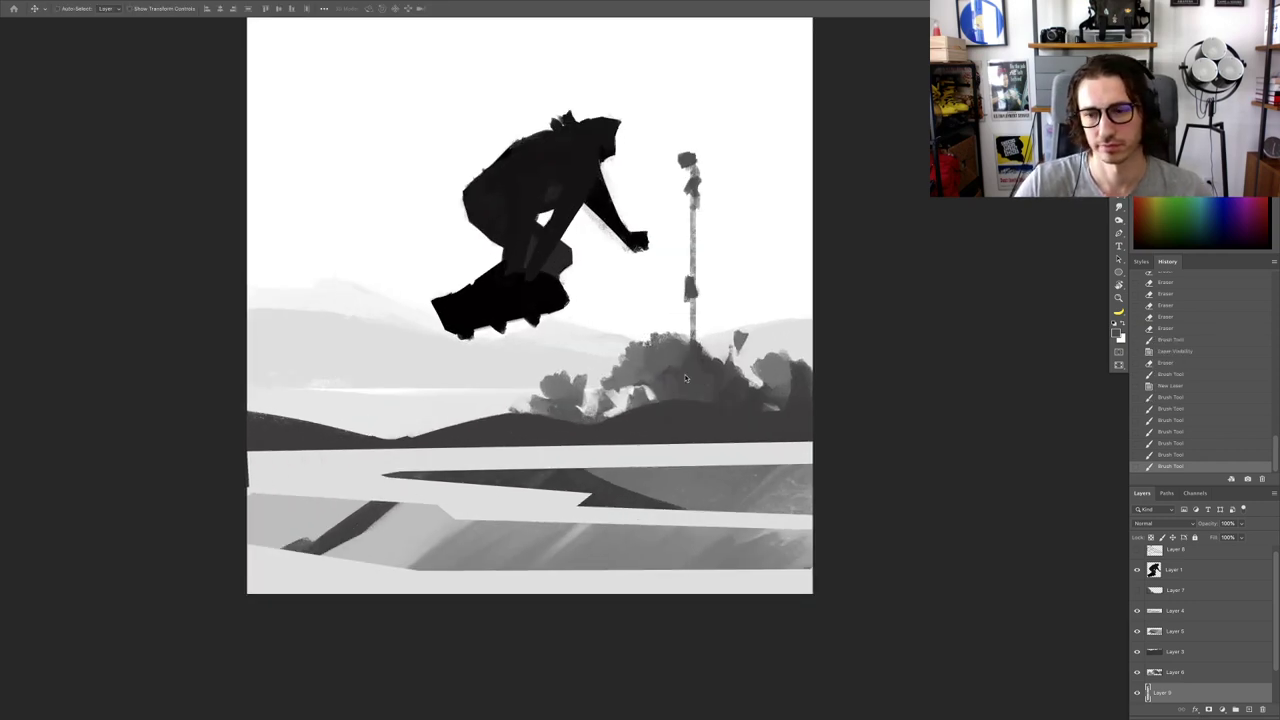
pyautogui.press('BackSpace')
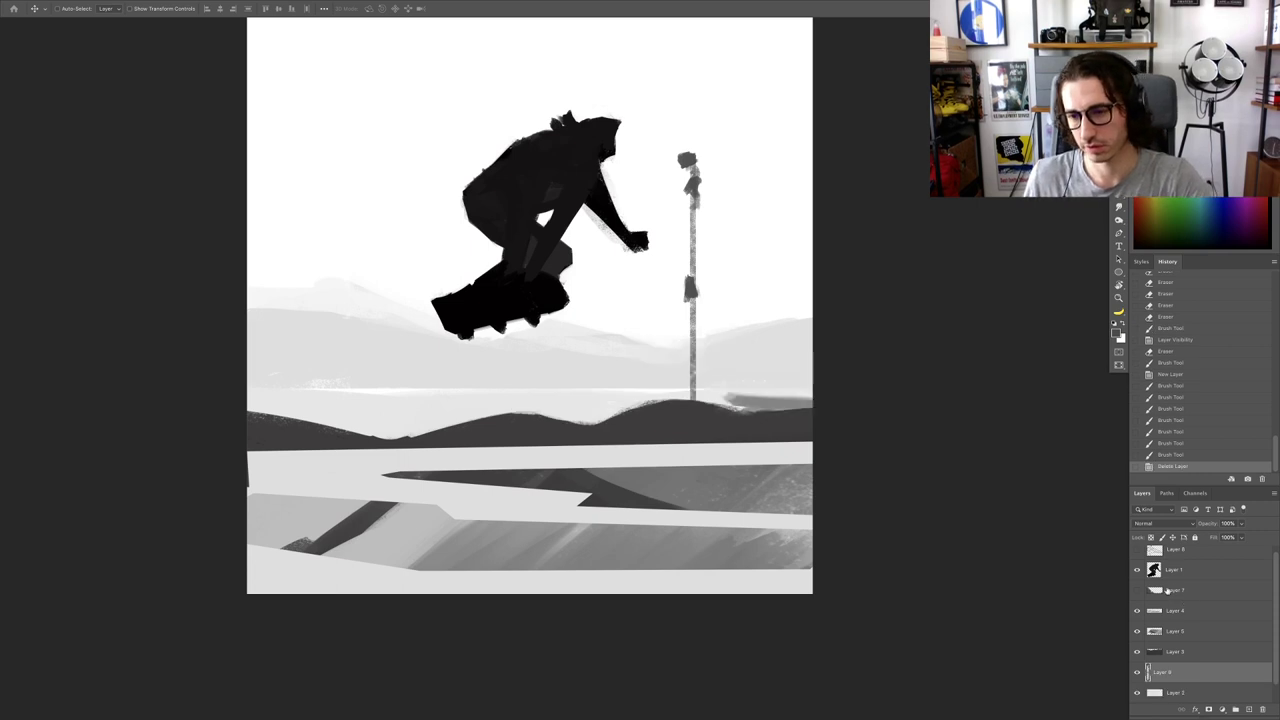
pyautogui.click(1167, 590)
pyautogui.press('BackSpace')
# Step: Add a new layer between the skateboarder layer and Layer 4
pyautogui.click(1249, 710)
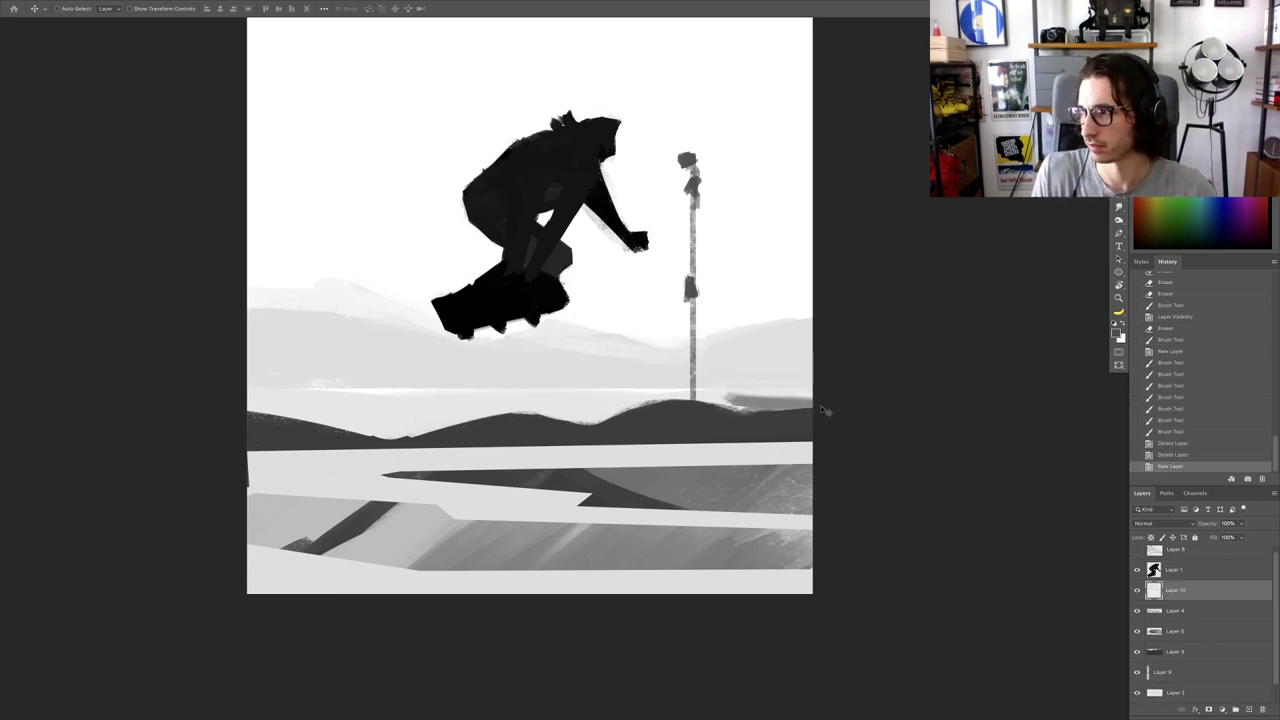
pyautogui.press('b')
pyautogui.press('r')
pyautogui.moveTo(823, 410); pyautogui.dragTo(827, 376)
pyautogui.click(684, 405)
pyautogui.hotkey('ctrl', 'z')
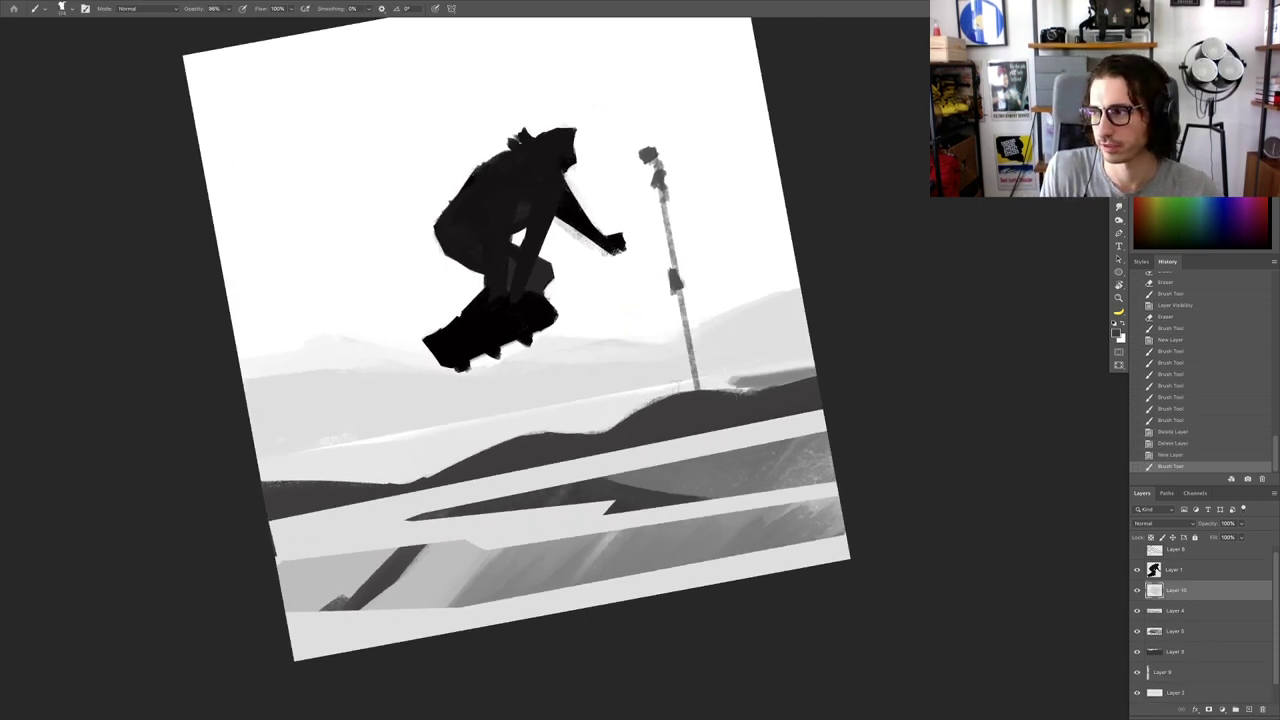
# Step: Block in a rough grey structure at the foot of the lamp post, just above the right-hand mound
pyautogui.moveTo(688, 372)
pyautogui.mouseDown()
pyautogui.moveTo(622, 378)
pyautogui.moveTo(698, 384)
pyautogui.moveTo(628, 394)
pyautogui.moveTo(652, 392)
pyautogui.moveTo(618, 340)
pyautogui.moveTo(680, 340)
pyautogui.moveTo(692, 364)
pyautogui.mouseUp()
pyautogui.press('[')
pyautogui.moveTo(653, 407)
pyautogui.mouseDown()
pyautogui.moveTo(618, 405)
pyautogui.moveTo(648, 400)
pyautogui.moveTo(622, 387)
pyautogui.mouseUp()
pyautogui.moveTo(716, 366)
pyautogui.mouseDown()
pyautogui.moveTo(808, 350)
pyautogui.moveTo(698, 364)
pyautogui.mouseUp()
pyautogui.moveTo(702, 370); pyautogui.dragTo(804, 352)
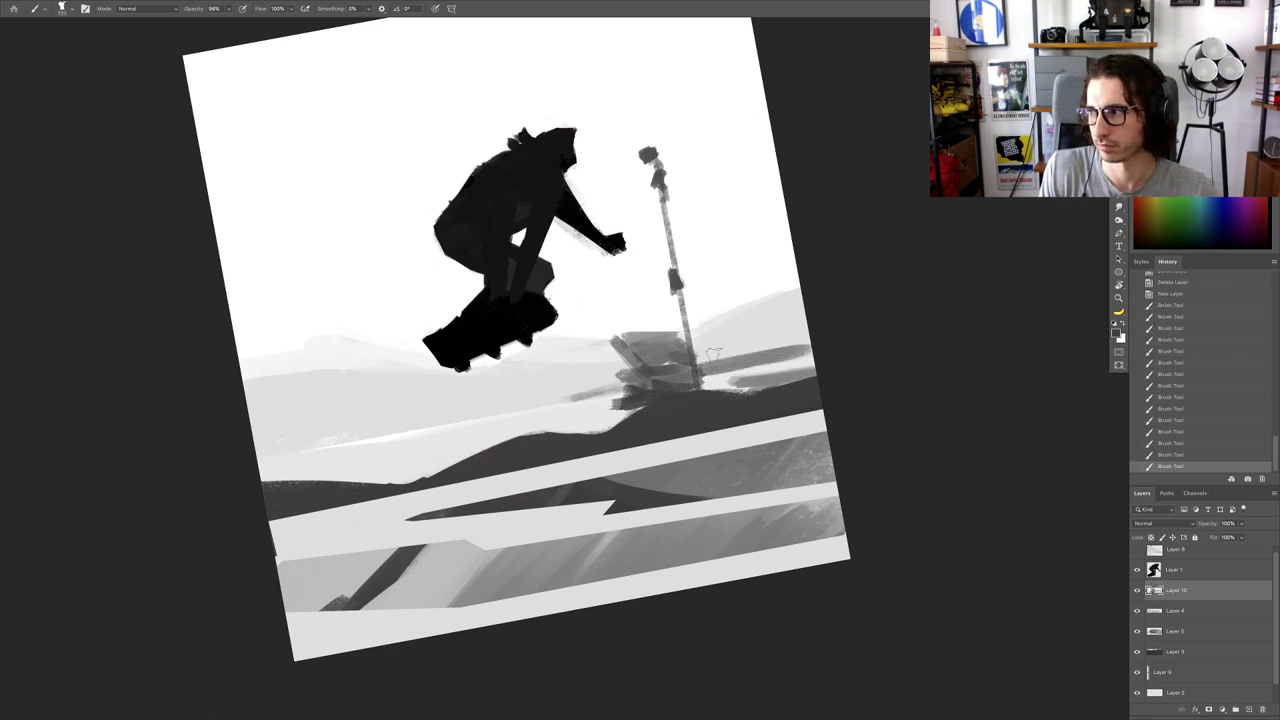
# Step: Paint loose grey vegetation strokes along the horizon on both sides of the rough structure
pyautogui.moveTo(714, 352)
pyautogui.mouseDown()
pyautogui.moveTo(760, 320)
pyautogui.moveTo(765, 345)
pyautogui.moveTo(767, 326)
pyautogui.mouseUp()
pyautogui.moveTo(779, 346)
pyautogui.mouseDown()
pyautogui.moveTo(780, 325)
pyautogui.moveTo(793, 328)
pyautogui.moveTo(704, 362)
pyautogui.mouseUp()
pyautogui.moveTo(617, 375); pyautogui.dragTo(618, 386)
pyautogui.moveTo(606, 366)
pyautogui.mouseDown()
pyautogui.moveTo(608, 390)
pyautogui.moveTo(500, 388)
pyautogui.moveTo(711, 337)
pyautogui.moveTo(687, 308)
pyautogui.moveTo(719, 300)
pyautogui.moveTo(516, 447)
pyautogui.mouseUp()
# Step: Try a long light brush stroke across the pale water band at the left
pyautogui.press('Escape')
pyautogui.press('r')
pyautogui.keyDown('alt'); pyautogui.click(654, 330); pyautogui.keyUp('alt')
pyautogui.moveTo(672, 339); pyautogui.dragTo(522, 444)
pyautogui.press('Escape')
pyautogui.hotkey('ctrl', 'z')
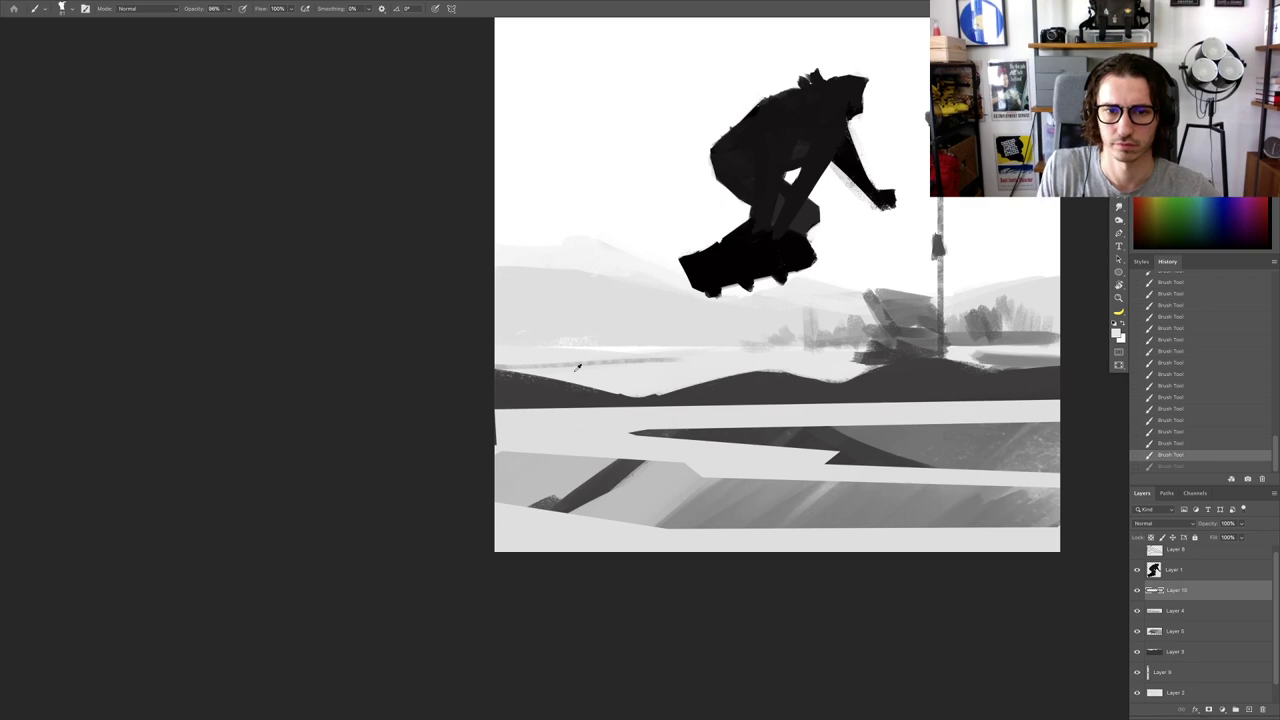
# Step: Paint light sampled tones across the pale water band above the left-hand mound
pyautogui.moveTo(606, 362)
pyautogui.mouseDown()
pyautogui.moveTo(674, 359)
pyautogui.moveTo(482, 361)
pyautogui.mouseUp()
pyautogui.keyDown('alt'); pyautogui.click(634, 349); pyautogui.keyUp('alt')
pyautogui.press('r')
pyautogui.moveTo(575, 403)
pyautogui.mouseDown()
pyautogui.moveTo(677, 419)
pyautogui.moveTo(607, 421)
pyautogui.mouseUp()
pyautogui.press('b')
pyautogui.keyDown('alt'); pyautogui.click(629, 352); pyautogui.keyUp('alt')
pyautogui.moveTo(627, 356)
pyautogui.mouseDown()
pyautogui.moveTo(512, 428)
pyautogui.moveTo(566, 388)
pyautogui.moveTo(522, 432)
pyautogui.mouseUp()
pyautogui.keyDown('alt'); pyautogui.click(598, 358); pyautogui.keyUp('alt')
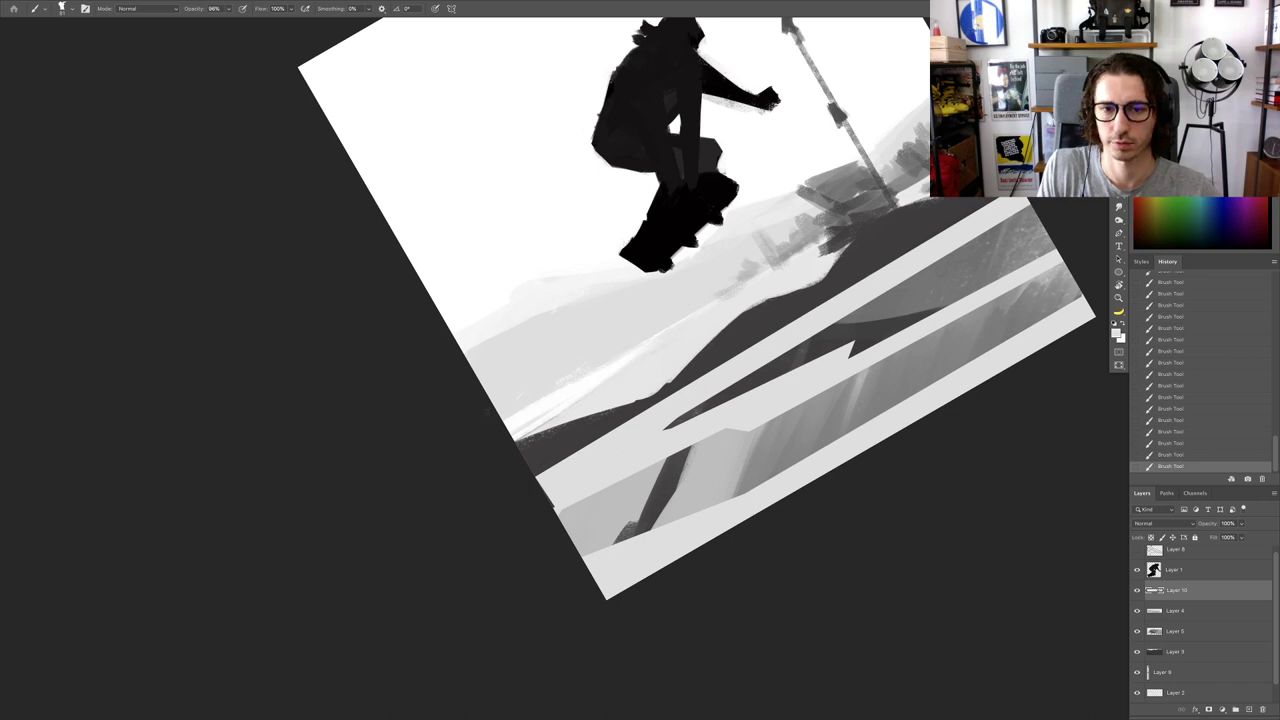
pyautogui.press('Escape')
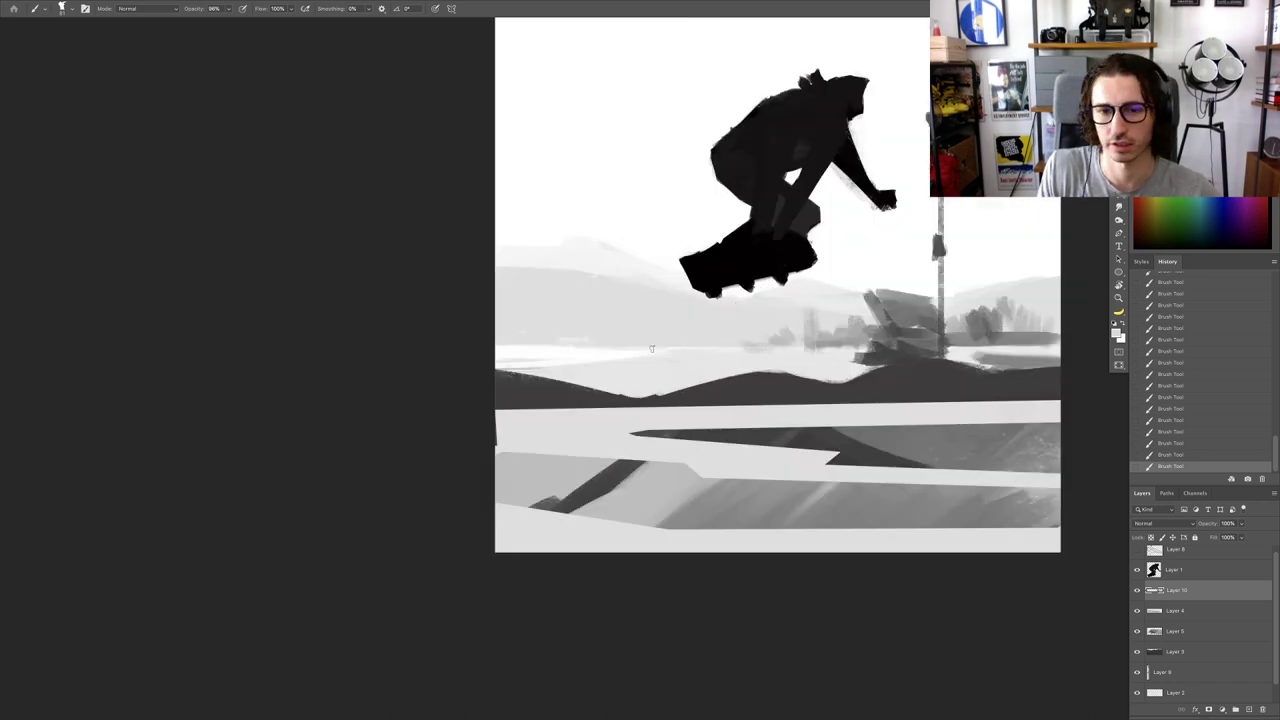
# Step: Paint a thin grey distant shoreline with a round tree shape in front of the left-hand hills
pyautogui.moveTo(804, 342)
pyautogui.mouseDown()
pyautogui.moveTo(623, 363)
pyautogui.moveTo(655, 343)
pyautogui.moveTo(564, 347)
pyautogui.moveTo(625, 352)
pyautogui.moveTo(597, 331)
pyautogui.mouseUp()
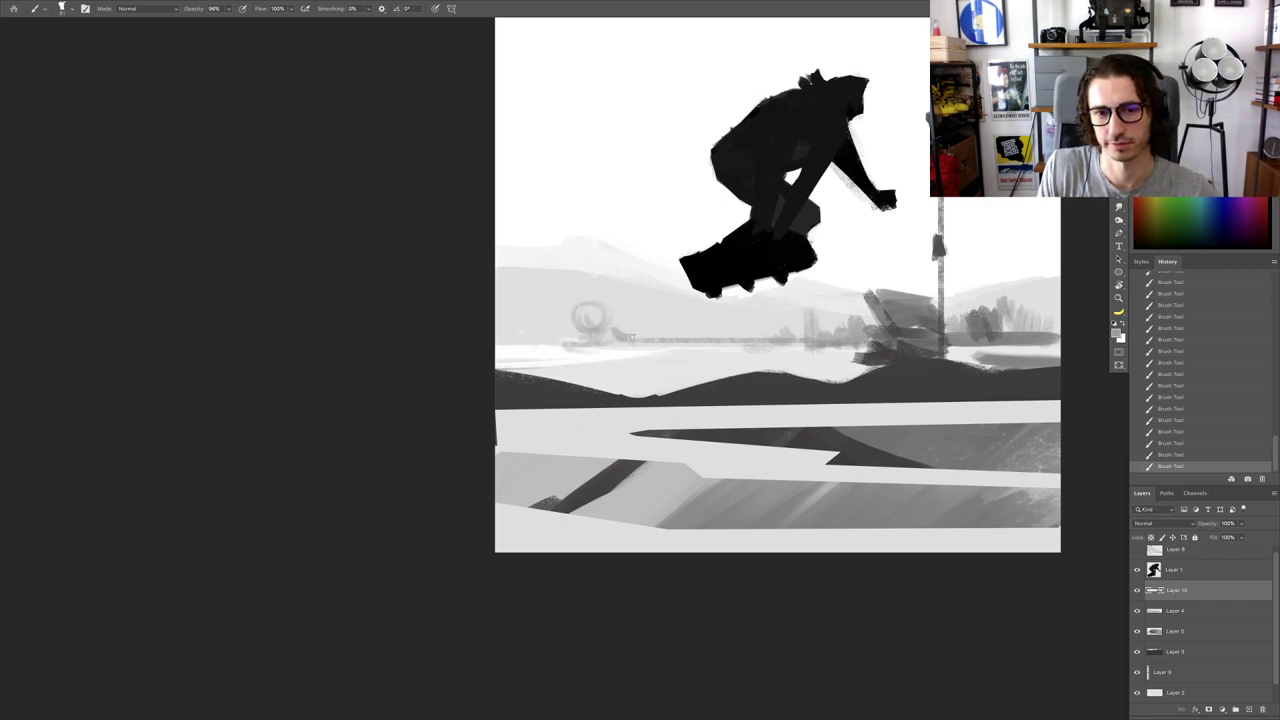
pyautogui.moveTo(717, 364); pyautogui.dragTo(673, 371)
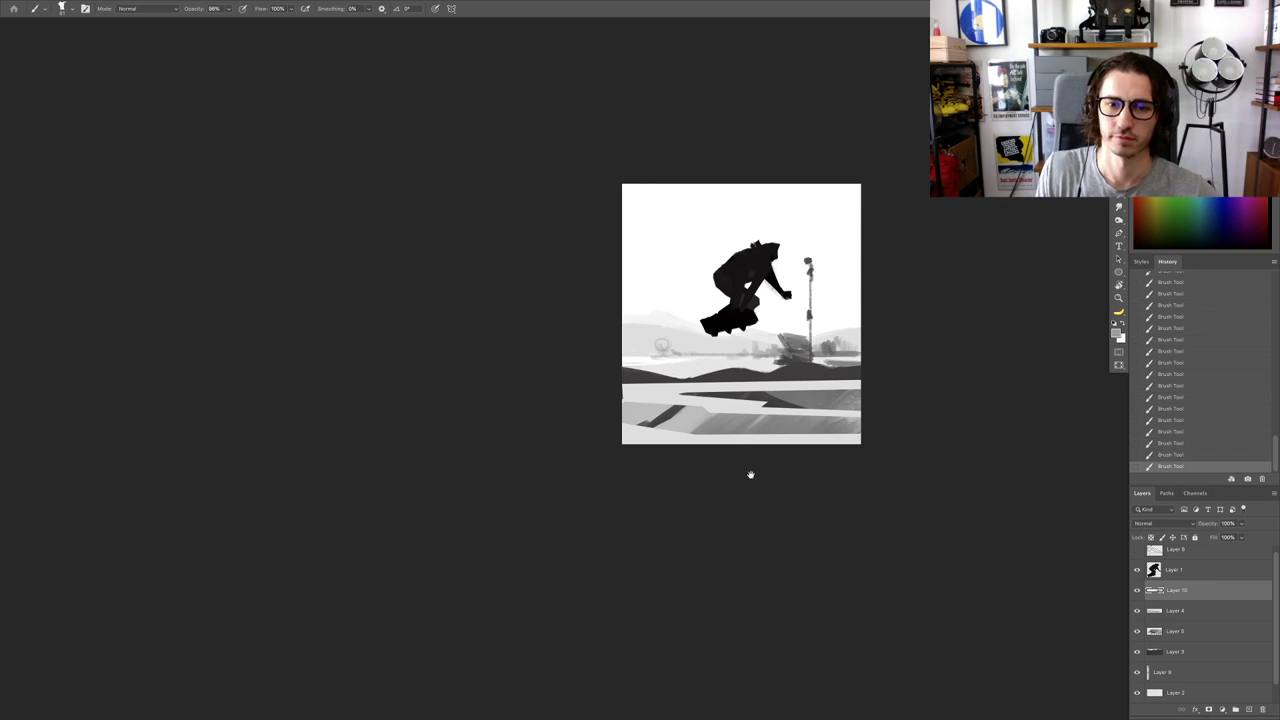
pyautogui.scroll(1, 827, 398)
pyautogui.scroll(1, 845, 269)
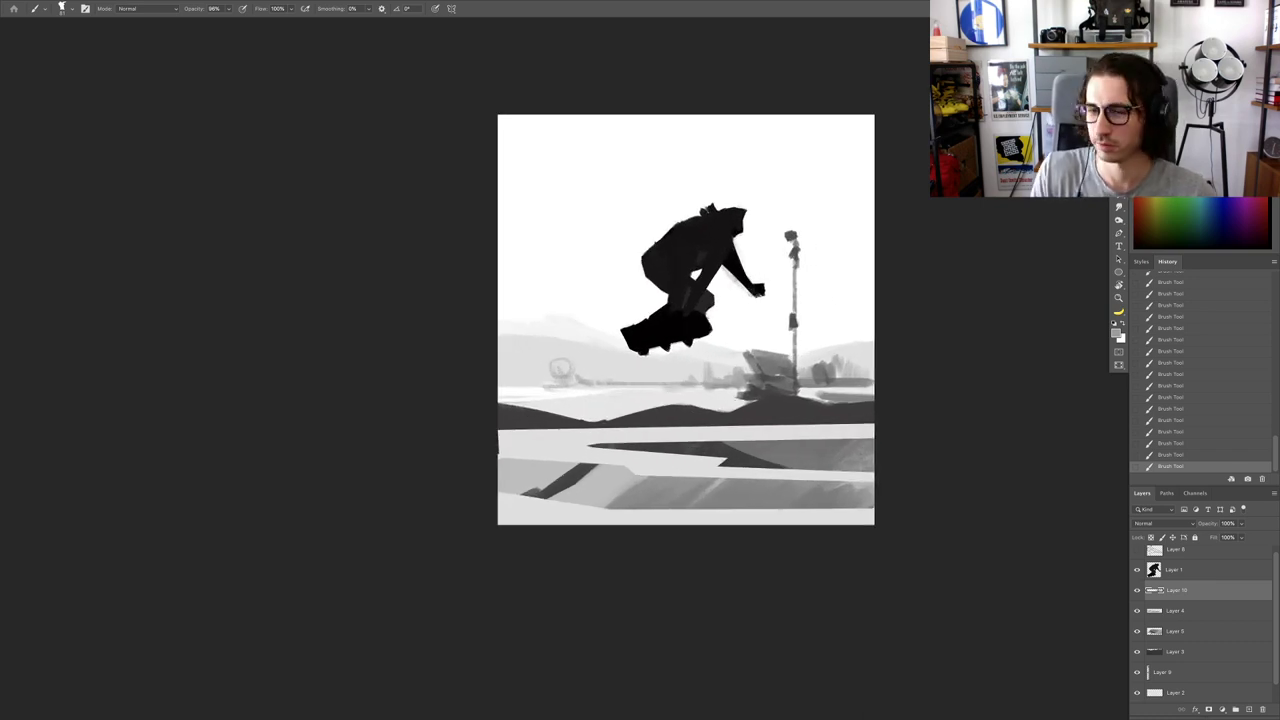
pyautogui.scroll(3, 735, 283)
# Step: Select the skateboarder silhouette layer, Layer 1
pyautogui.keyDown('ctrl'); pyautogui.rightClick(663, 247); pyautogui.keyUp('ctrl')
pyautogui.click(670, 249)
pyautogui.scroll(-3, 640, 263)
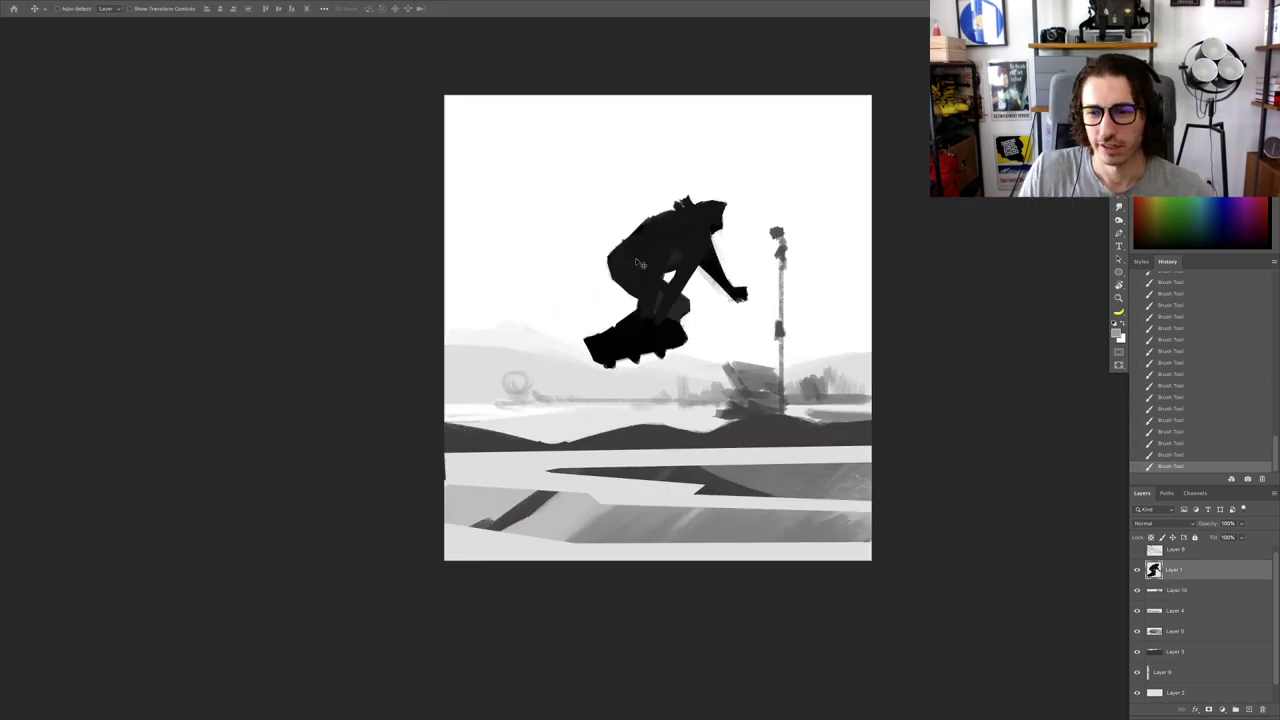
pyautogui.scroll(2, 721, 273)
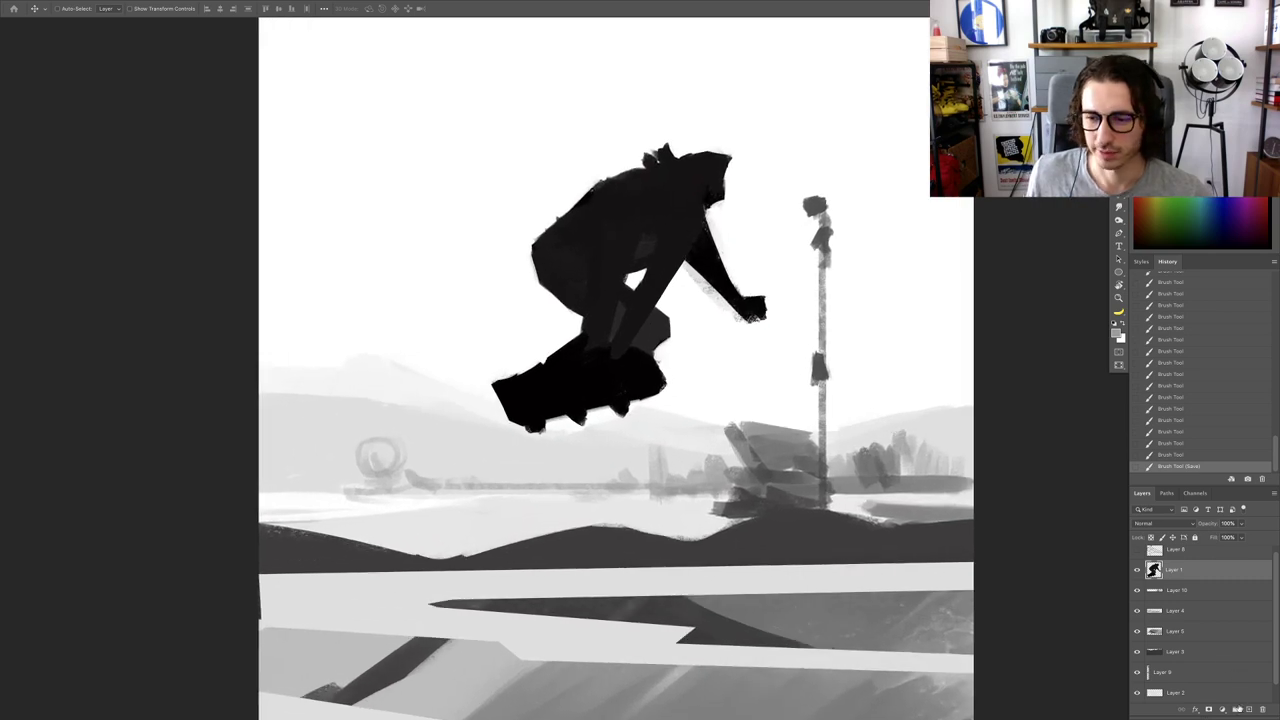
# Step: Clip a new layer to the skateboarder silhouette and try dark tonal strokes across the upper torso, undoing the last one
pyautogui.rightClick(1184, 570)
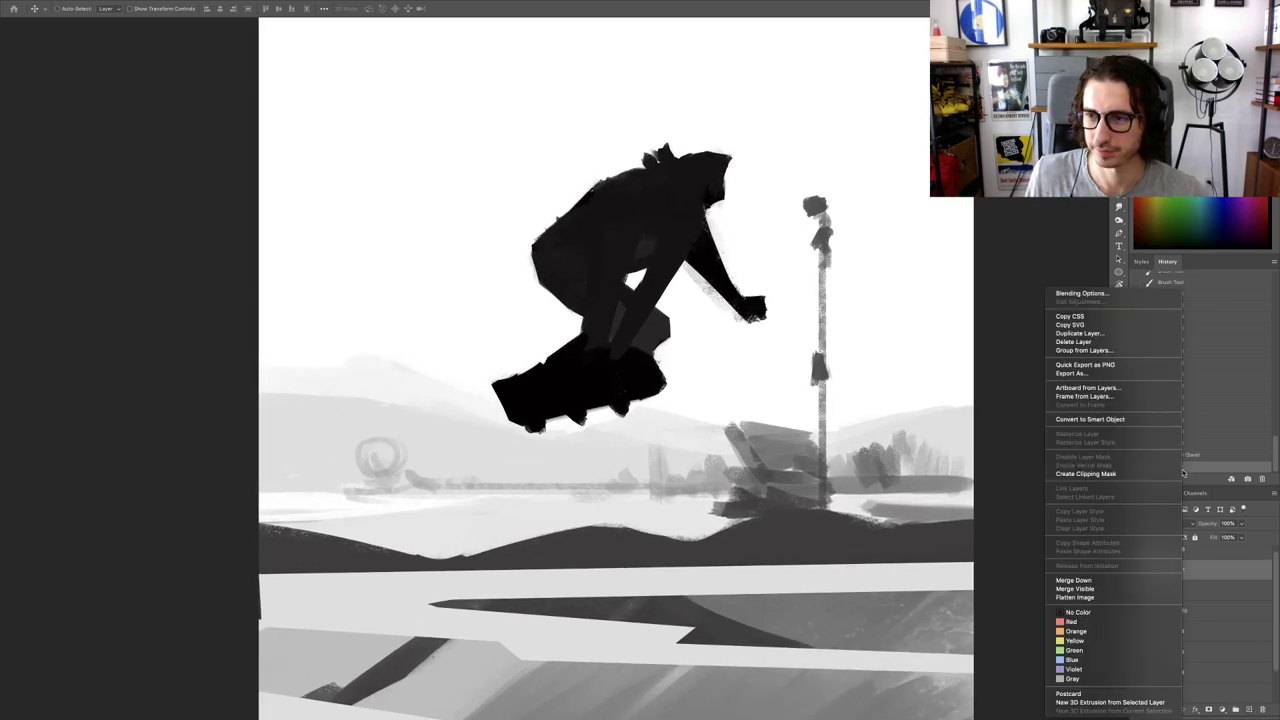
pyautogui.click(1120, 472)
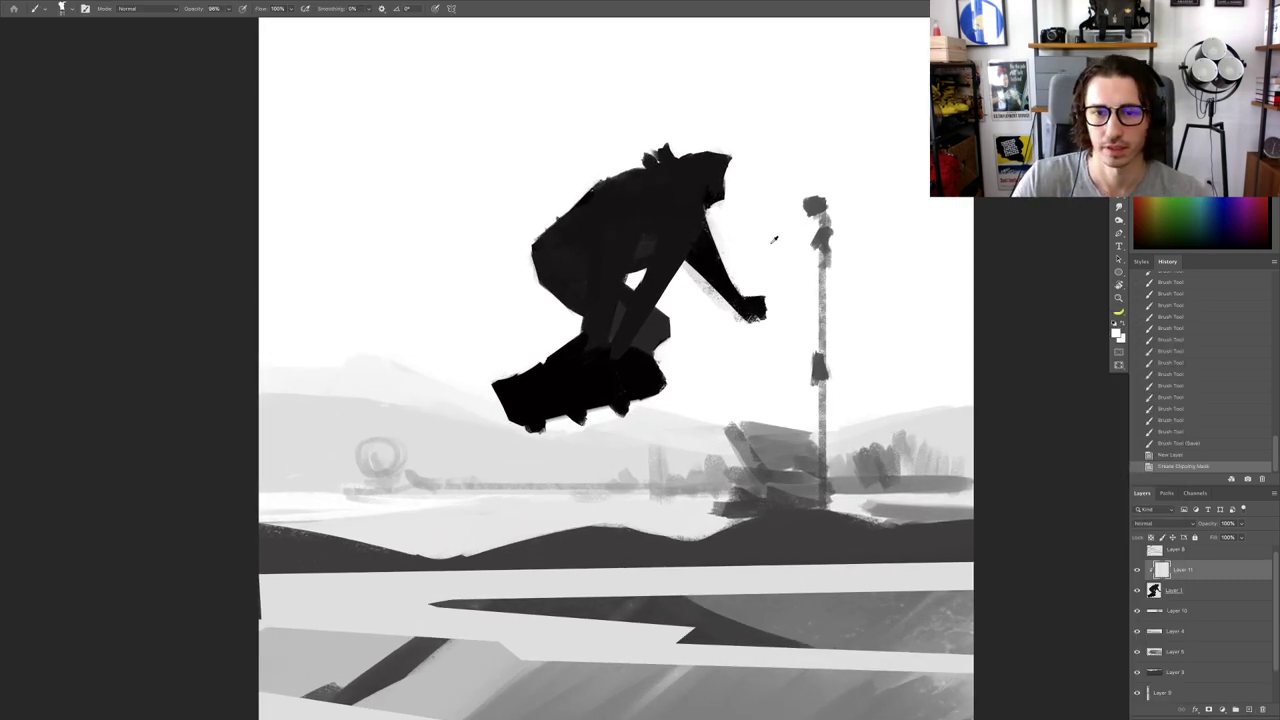
pyautogui.moveTo(698, 199); pyautogui.dragTo(719, 180)
pyautogui.moveTo(624, 184)
pyautogui.mouseDown()
pyautogui.moveTo(632, 171)
pyautogui.moveTo(652, 176)
pyautogui.moveTo(646, 206)
pyautogui.mouseUp()
pyautogui.moveTo(614, 210)
pyautogui.mouseDown()
pyautogui.moveTo(645, 172)
pyautogui.moveTo(626, 203)
pyautogui.moveTo(545, 235)
pyautogui.moveTo(554, 276)
pyautogui.moveTo(591, 198)
pyautogui.moveTo(598, 222)
pyautogui.mouseUp()
pyautogui.press('super+z')
# Step: Paint sampled dark greys across the skateboarder's back and shoulder to separate the torso from the arm
pyautogui.keyDown('alt'); pyautogui.click(606, 196); pyautogui.keyUp('alt')
pyautogui.keyDown('alt'); pyautogui.click(621, 188); pyautogui.keyUp('alt')
pyautogui.keyDown('alt'); pyautogui.click(540, 270); pyautogui.keyUp('alt')
pyautogui.keyDown('alt'); pyautogui.click(621, 188); pyautogui.keyUp('alt')
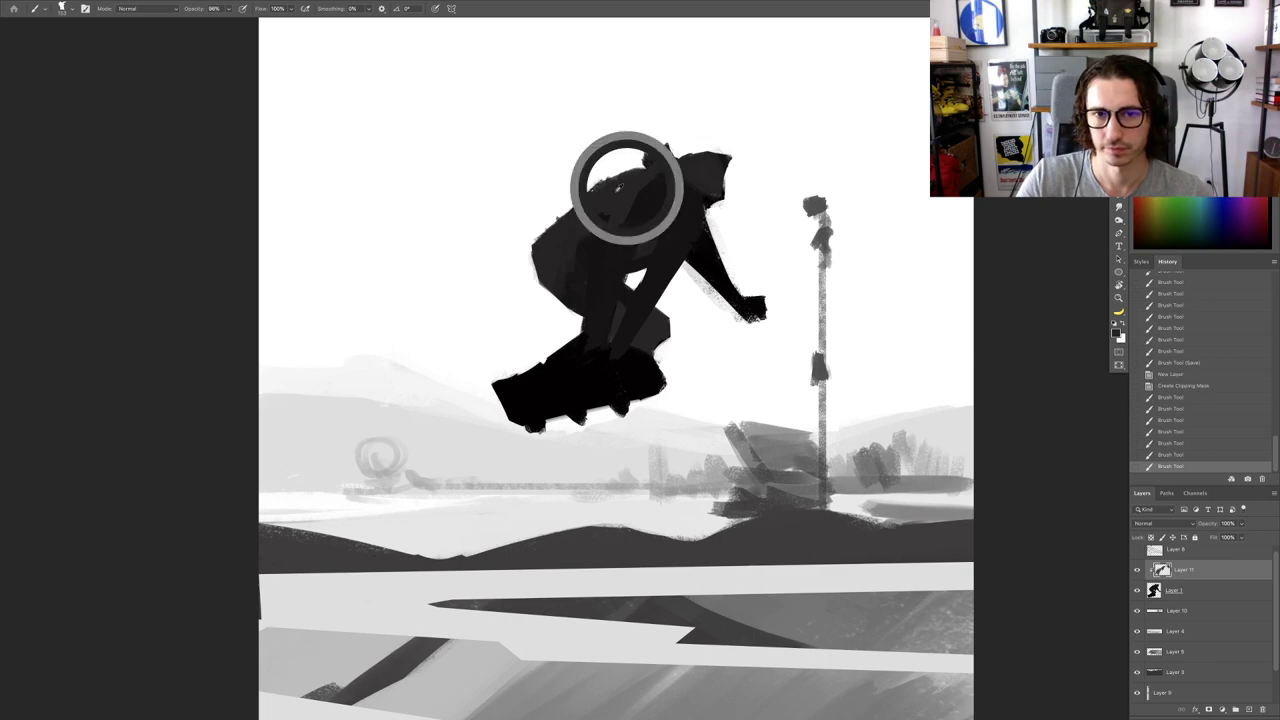
pyautogui.keyDown('alt'); pyautogui.click(669, 200); pyautogui.keyUp('alt')
pyautogui.moveTo(632, 181)
pyautogui.mouseDown()
pyautogui.moveTo(675, 200)
pyautogui.moveTo(658, 171)
pyautogui.moveTo(692, 191)
pyautogui.moveTo(674, 176)
pyautogui.moveTo(715, 192)
pyautogui.moveTo(716, 181)
pyautogui.moveTo(725, 234)
pyautogui.mouseUp()
pyautogui.keyDown('alt'); pyautogui.click(654, 175); pyautogui.keyUp('alt')
pyautogui.keyDown('alt'); pyautogui.click(711, 198); pyautogui.keyUp('alt')
pyautogui.moveTo(668, 191); pyautogui.dragTo(659, 198)
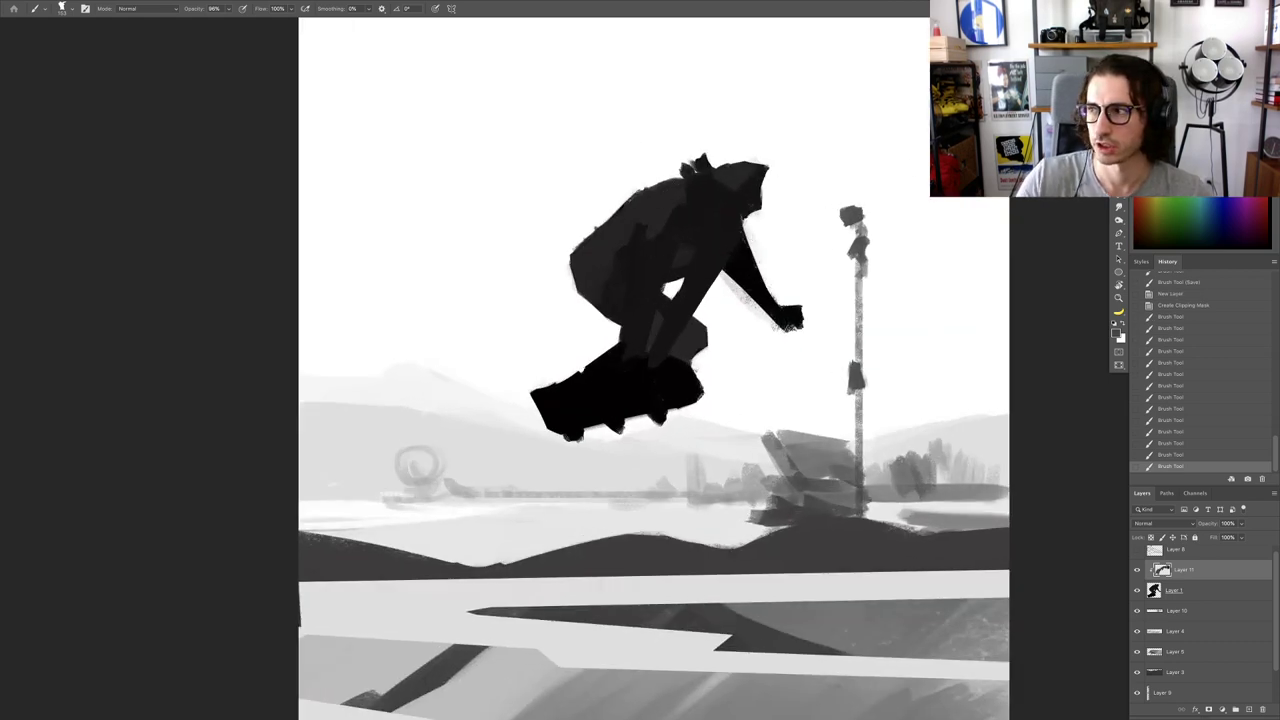
# Step: Build up a lighter grey patch on the skateboarder's back with sampled blacks around the shoulder and arm
pyautogui.moveTo(657, 206)
pyautogui.mouseDown()
pyautogui.moveTo(640, 208)
pyautogui.moveTo(670, 195)
pyautogui.moveTo(655, 250)
pyautogui.moveTo(643, 218)
pyautogui.moveTo(652, 262)
pyautogui.moveTo(656, 234)
pyautogui.moveTo(701, 180)
pyautogui.moveTo(643, 179)
pyautogui.moveTo(747, 190)
pyautogui.mouseUp()
pyautogui.keyDown('alt'); pyautogui.click(648, 206); pyautogui.keyUp('alt')
pyautogui.keyDown('alt'); pyautogui.click(662, 260); pyautogui.keyUp('alt')
pyautogui.keyDown('alt'); pyautogui.click(671, 192); pyautogui.keyUp('alt')
pyautogui.keyDown('alt'); pyautogui.click(706, 198); pyautogui.keyUp('alt')
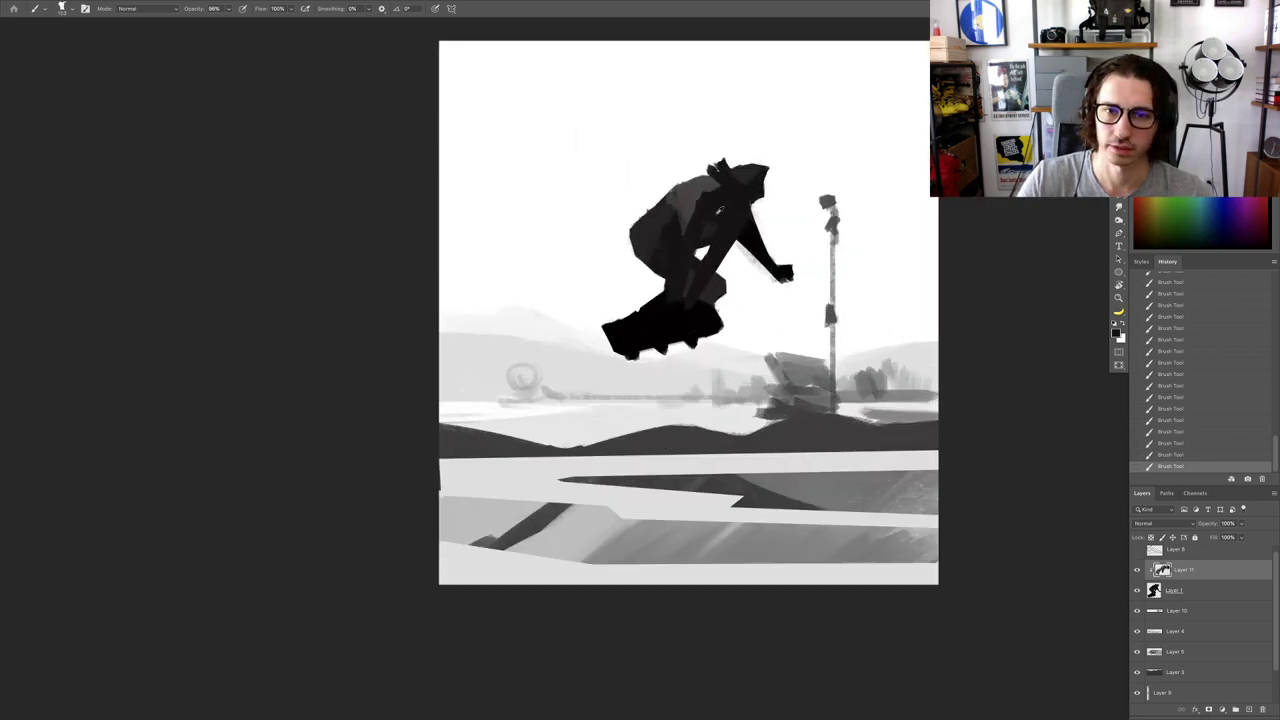
pyautogui.keyDown('alt'); pyautogui.click(688, 188); pyautogui.keyUp('alt')
# Step: Cover the underside of the skateboard deck with a flat sampled dark grey
pyautogui.press('r')
pyautogui.moveTo(704, 319)
pyautogui.mouseDown()
pyautogui.moveTo(729, 434)
pyautogui.moveTo(482, 222)
pyautogui.moveTo(476, 270)
pyautogui.mouseUp()
pyautogui.press('r')
pyautogui.moveTo(632, 150); pyautogui.dragTo(665, 149)
pyautogui.moveTo(638, 361)
pyautogui.mouseDown()
pyautogui.moveTo(688, 367)
pyautogui.moveTo(599, 419)
pyautogui.moveTo(570, 322)
pyautogui.moveTo(565, 337)
pyautogui.moveTo(548, 325)
pyautogui.moveTo(584, 391)
pyautogui.moveTo(548, 350)
pyautogui.moveTo(562, 326)
pyautogui.moveTo(558, 345)
pyautogui.mouseUp()
pyautogui.keyDown('alt'); pyautogui.click(548, 349); pyautogui.keyUp('alt')
pyautogui.keyDown('alt'); pyautogui.click(558, 346); pyautogui.keyUp('alt')
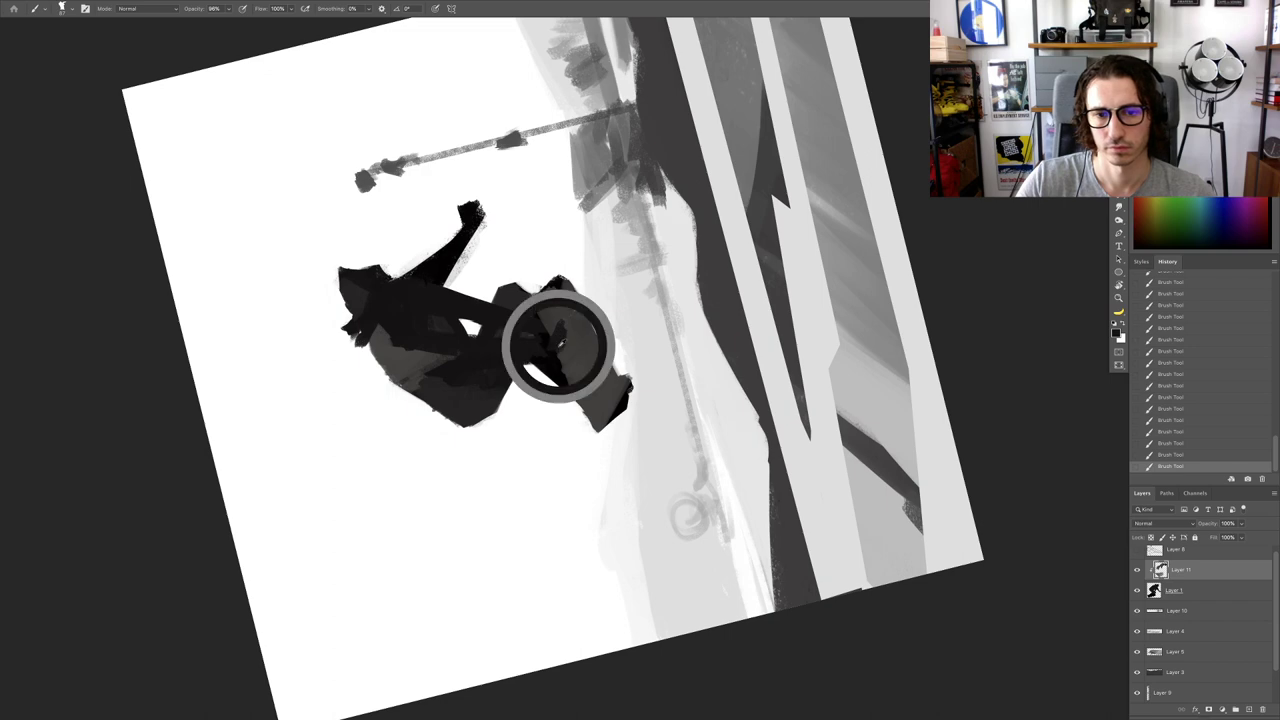
pyautogui.keyDown('alt'); pyautogui.click(610, 366); pyautogui.keyUp('alt')
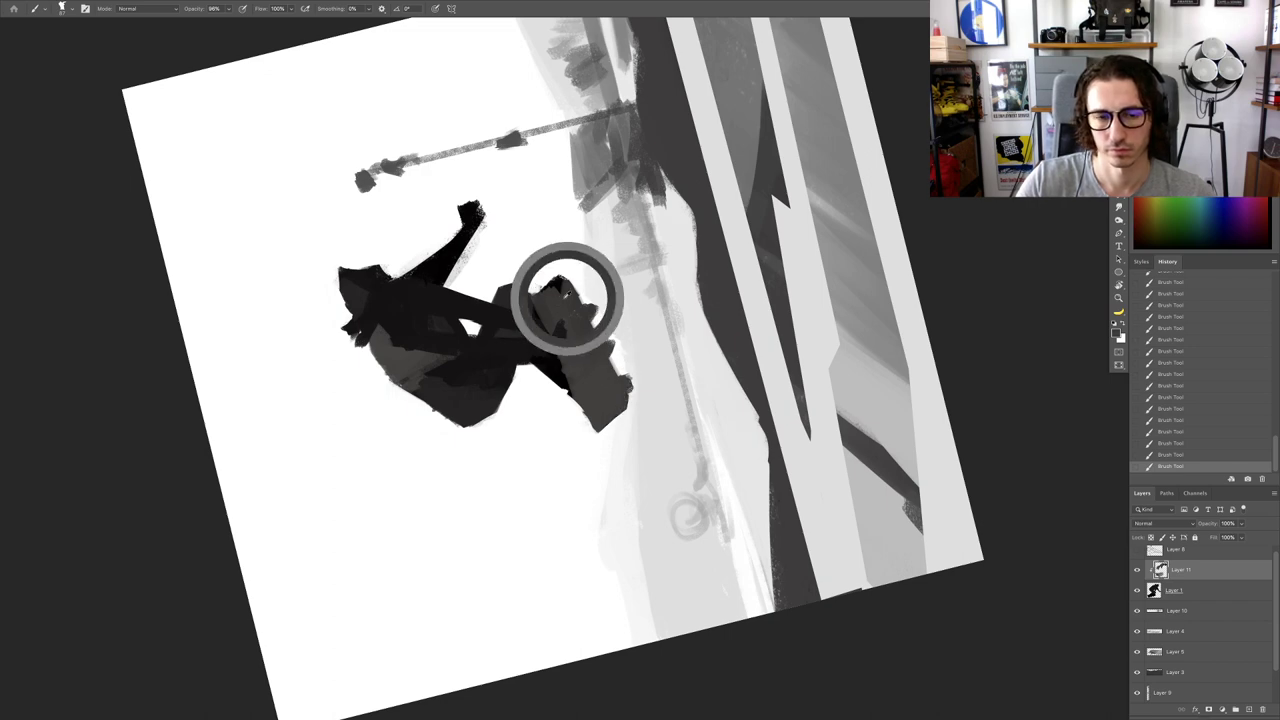
pyautogui.press('Escape')
# Step: Paint sampled black trucks and wheels onto the underside of the grey skateboard deck
pyautogui.moveTo(660, 297)
pyautogui.mouseDown()
pyautogui.moveTo(592, 290)
pyautogui.moveTo(732, 267)
pyautogui.moveTo(679, 281)
pyautogui.mouseUp()
pyautogui.keyDown('alt'); pyautogui.click(746, 239); pyautogui.keyUp('alt')
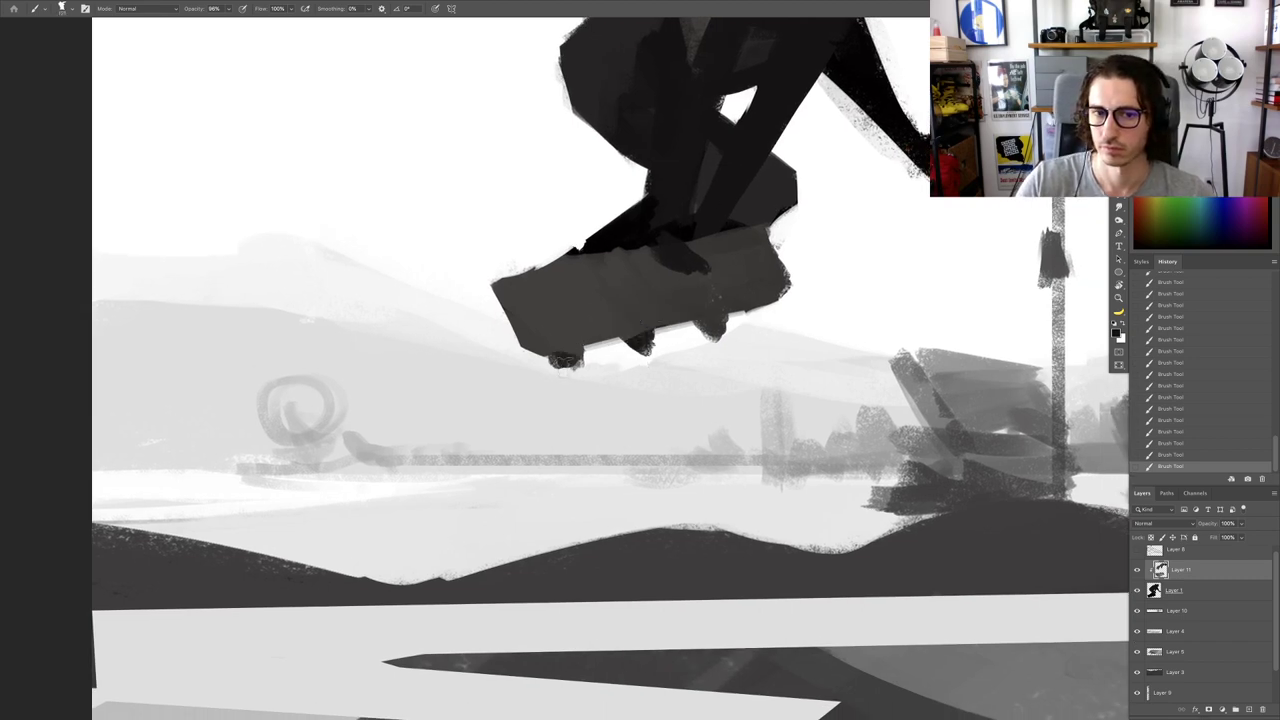
pyautogui.moveTo(558, 278)
pyautogui.mouseDown()
pyautogui.moveTo(526, 288)
pyautogui.moveTo(560, 352)
pyautogui.mouseUp()
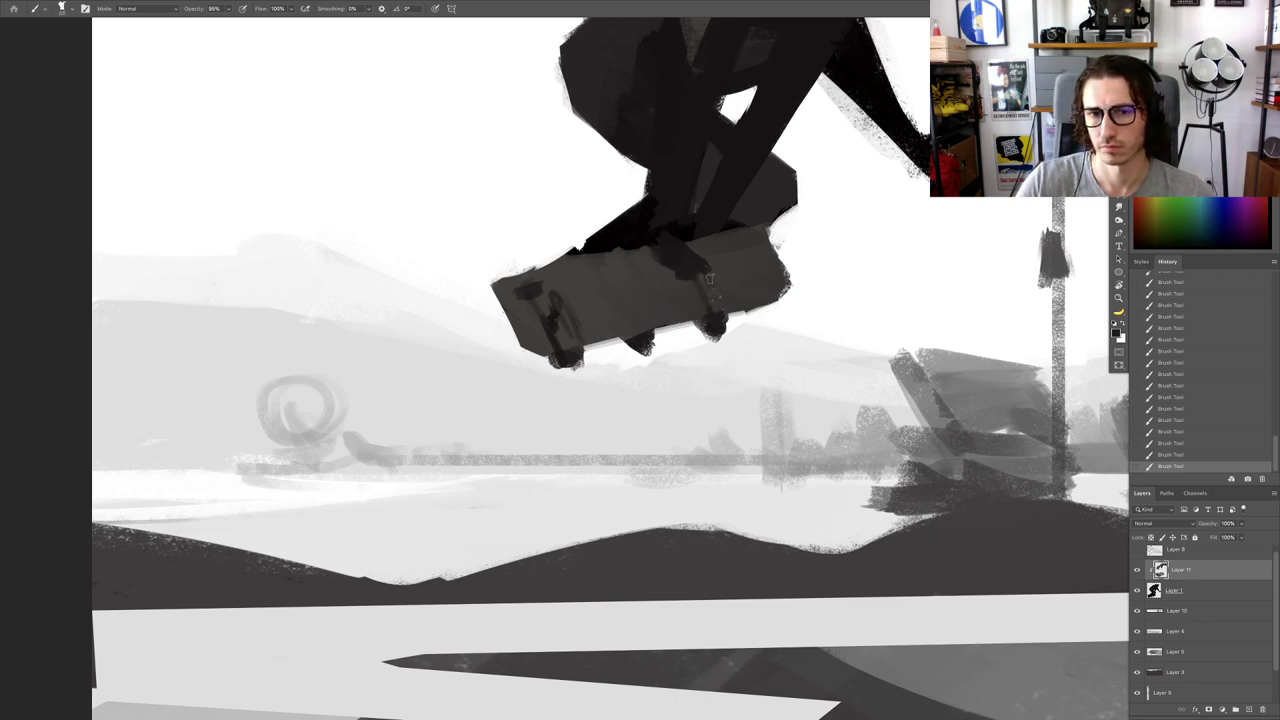
pyautogui.scroll(-5, 708, 278)
pyautogui.scroll(5, 724, 293)
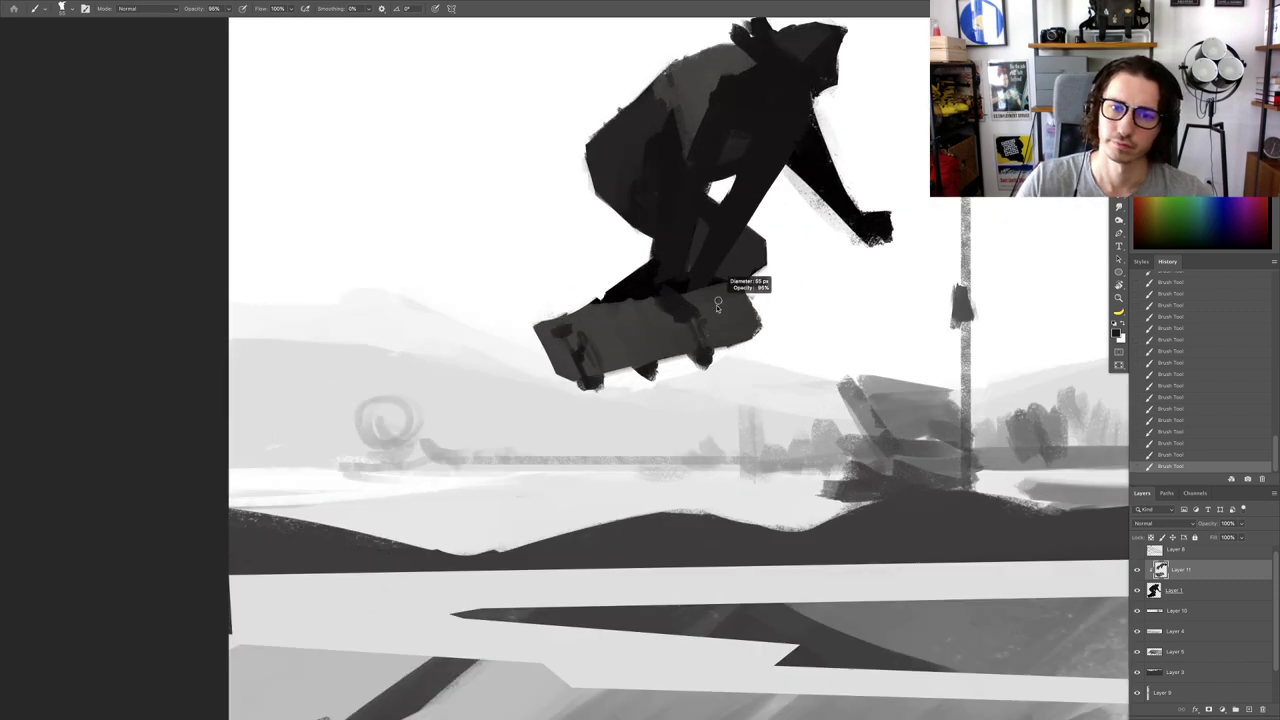
pyautogui.hotkey('ctrl', 'z')
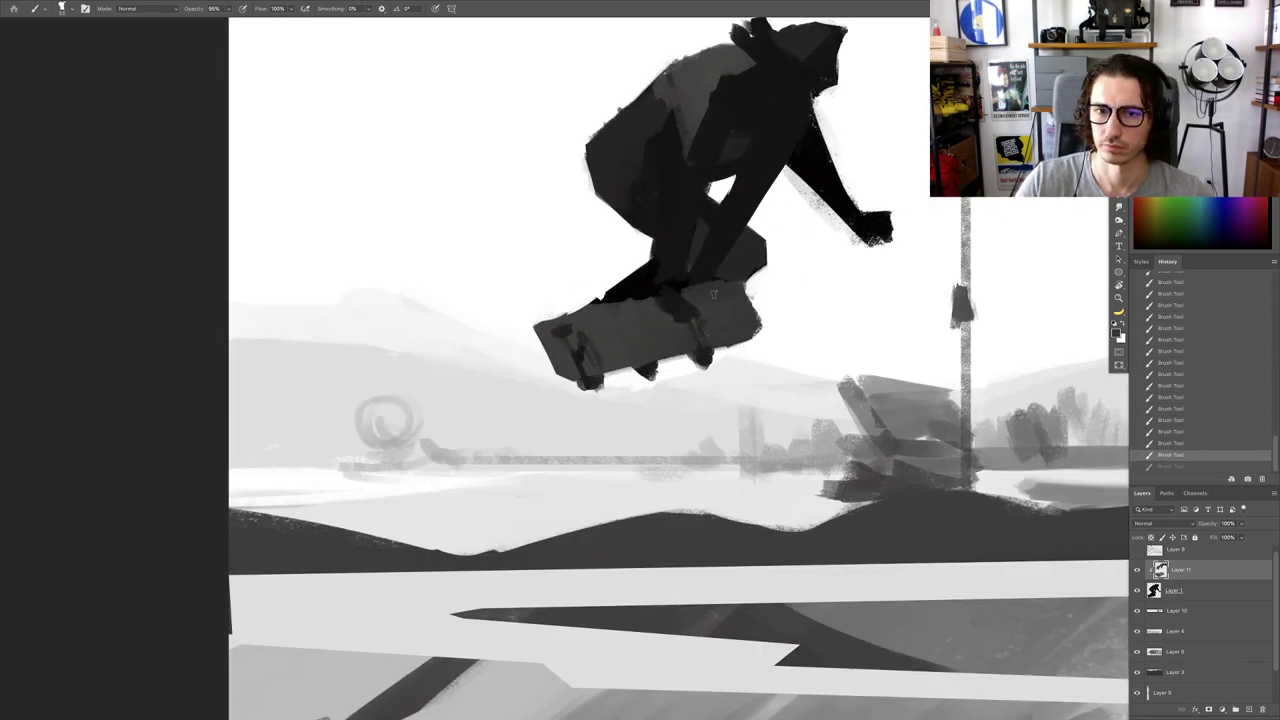
pyautogui.click(733, 295)
pyautogui.hotkey('ctrl', 'z')
# Step: On the silhouette layer, Layer 1, paint the skateboard's right end into a rounded shape
pyautogui.click(1174, 593)
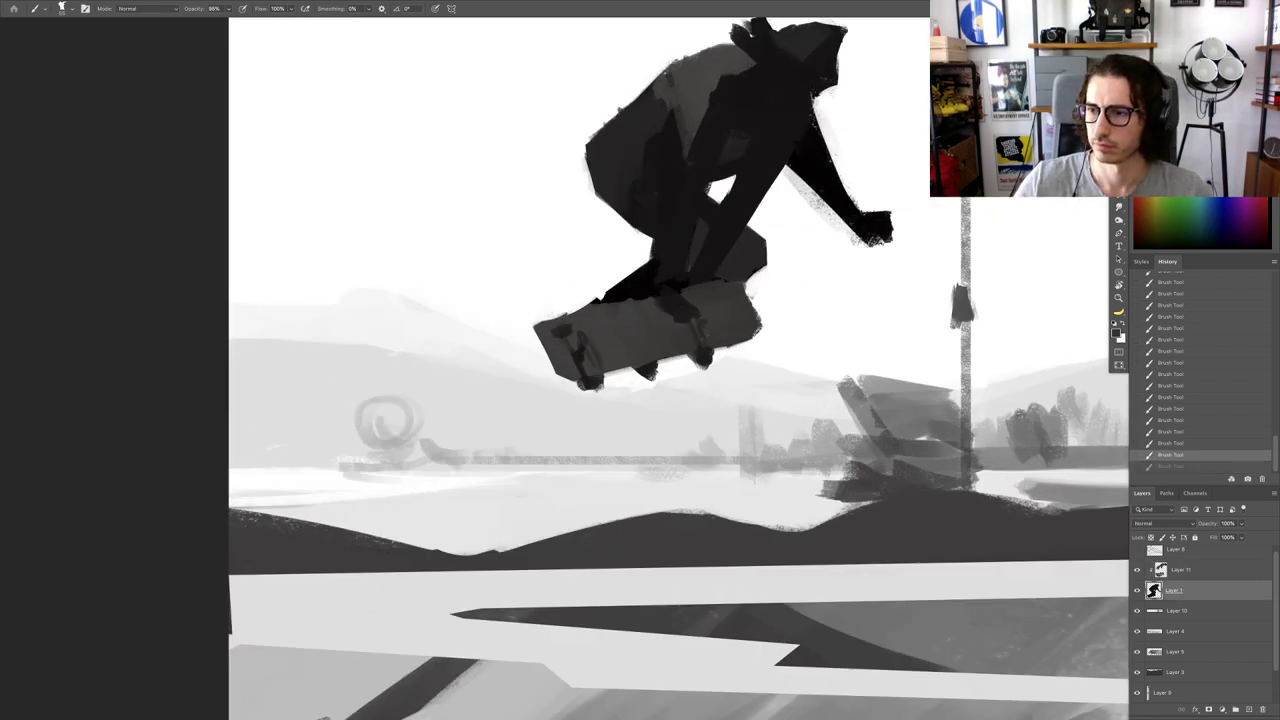
pyautogui.press('e')
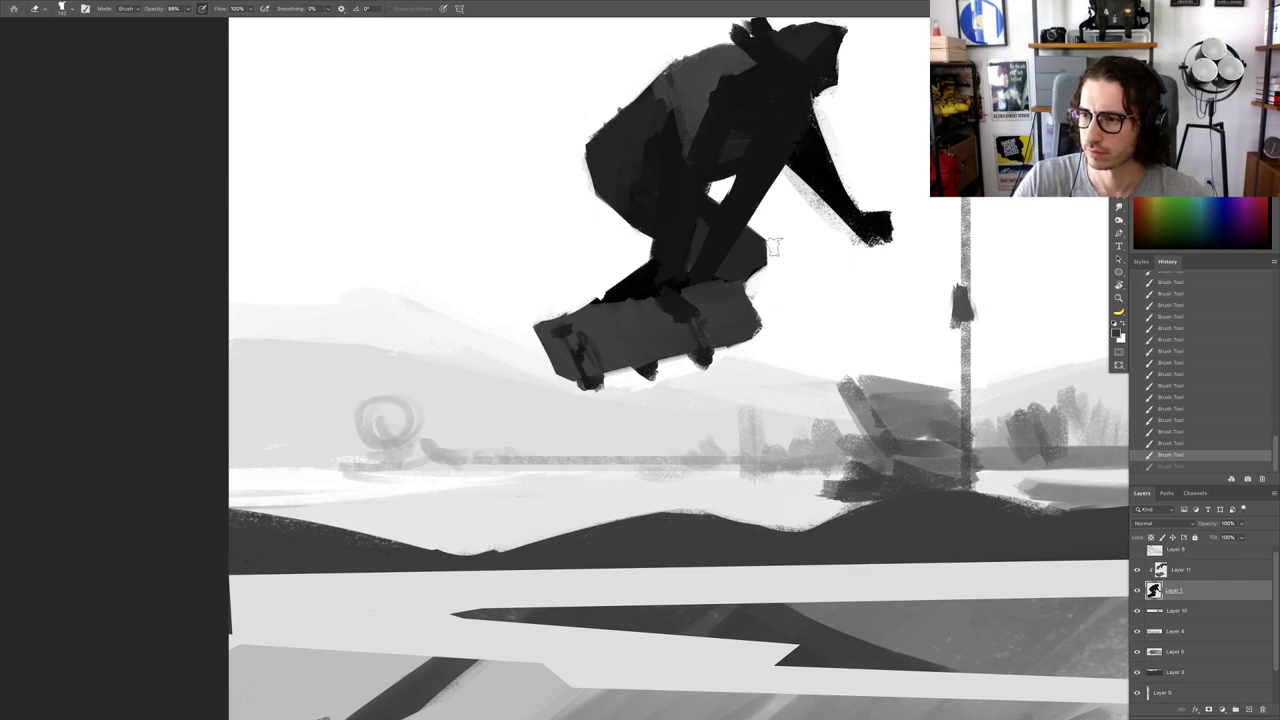
pyautogui.moveTo(787, 251); pyautogui.dragTo(765, 268)
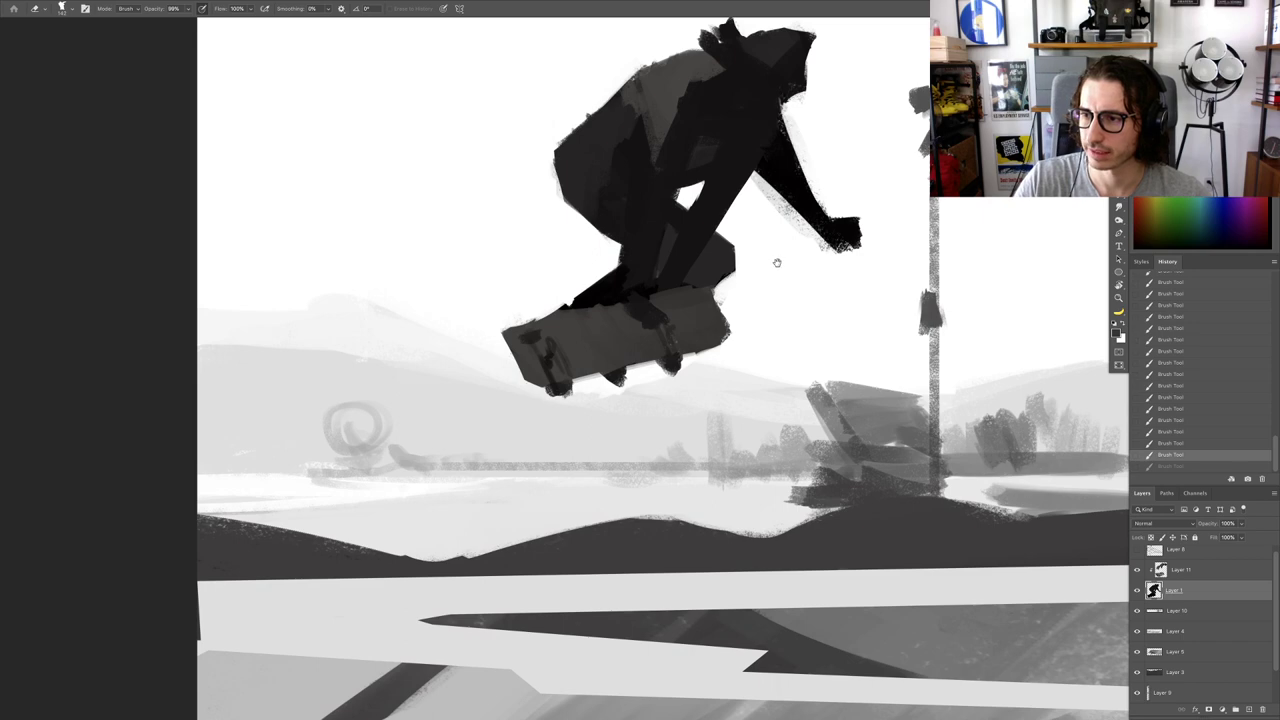
pyautogui.scroll(2, 778, 262)
pyautogui.press('b')
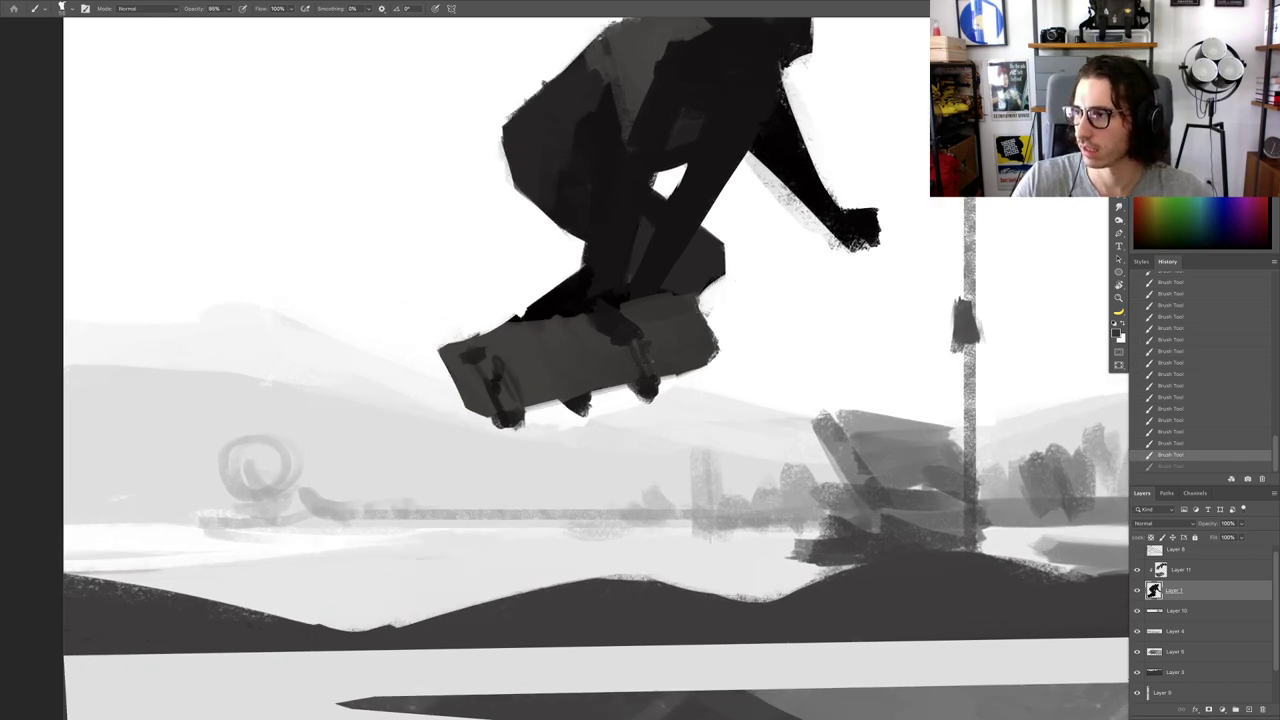
pyautogui.moveTo(703, 312); pyautogui.dragTo(713, 338)
pyautogui.moveTo(707, 317)
pyautogui.mouseDown()
pyautogui.moveTo(662, 341)
pyautogui.moveTo(686, 354)
pyautogui.mouseUp()
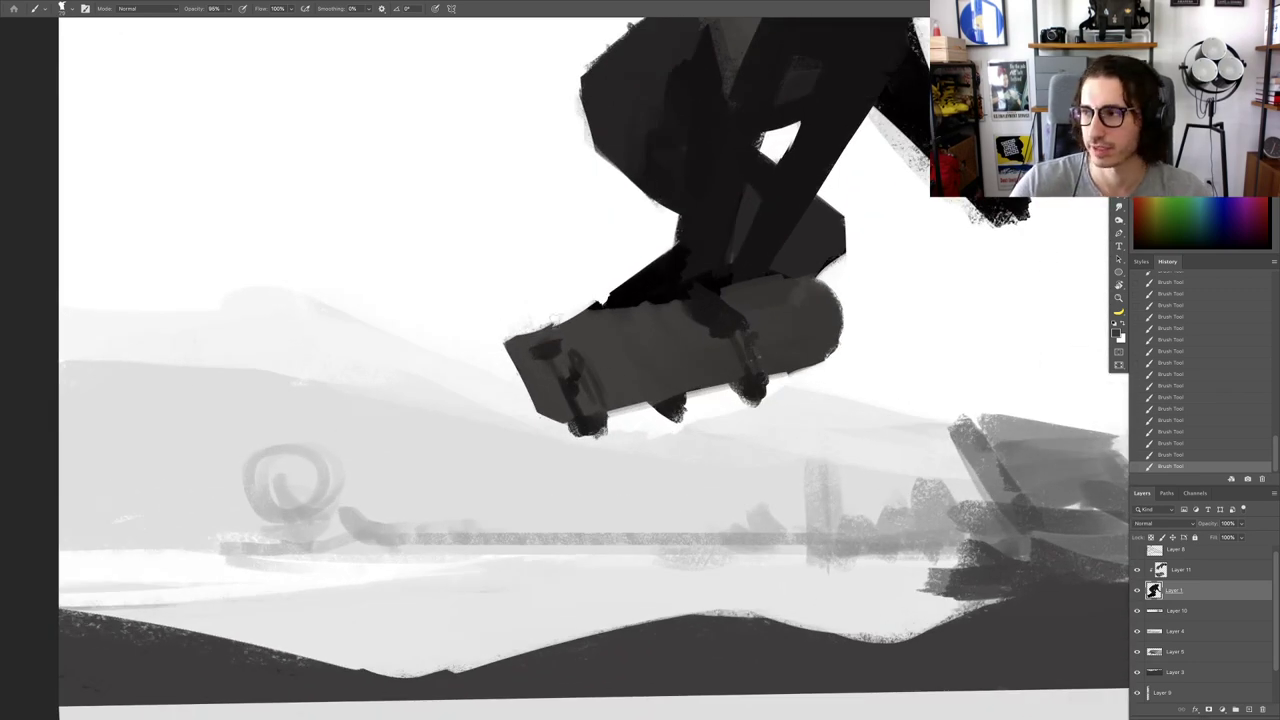
# Step: Erase along the skateboard's left end to trim its pointed corners
pyautogui.press('e')
pyautogui.moveTo(495, 325); pyautogui.dragTo(528, 402)
pyautogui.moveTo(507, 350); pyautogui.dragTo(526, 426)
pyautogui.moveTo(524, 378)
pyautogui.mouseDown()
pyautogui.moveTo(538, 436)
pyautogui.moveTo(527, 400)
pyautogui.mouseUp()
pyautogui.moveTo(507, 347); pyautogui.dragTo(514, 329)
pyautogui.moveTo(566, 280); pyautogui.dragTo(510, 284)
# Step: Reshape the skateboard's outline with sampled dark greys and erase the excess around its left end
pyautogui.press('r')
pyautogui.moveTo(632, 208)
pyautogui.mouseDown()
pyautogui.moveTo(540, 246)
pyautogui.moveTo(542, 290)
pyautogui.mouseUp()
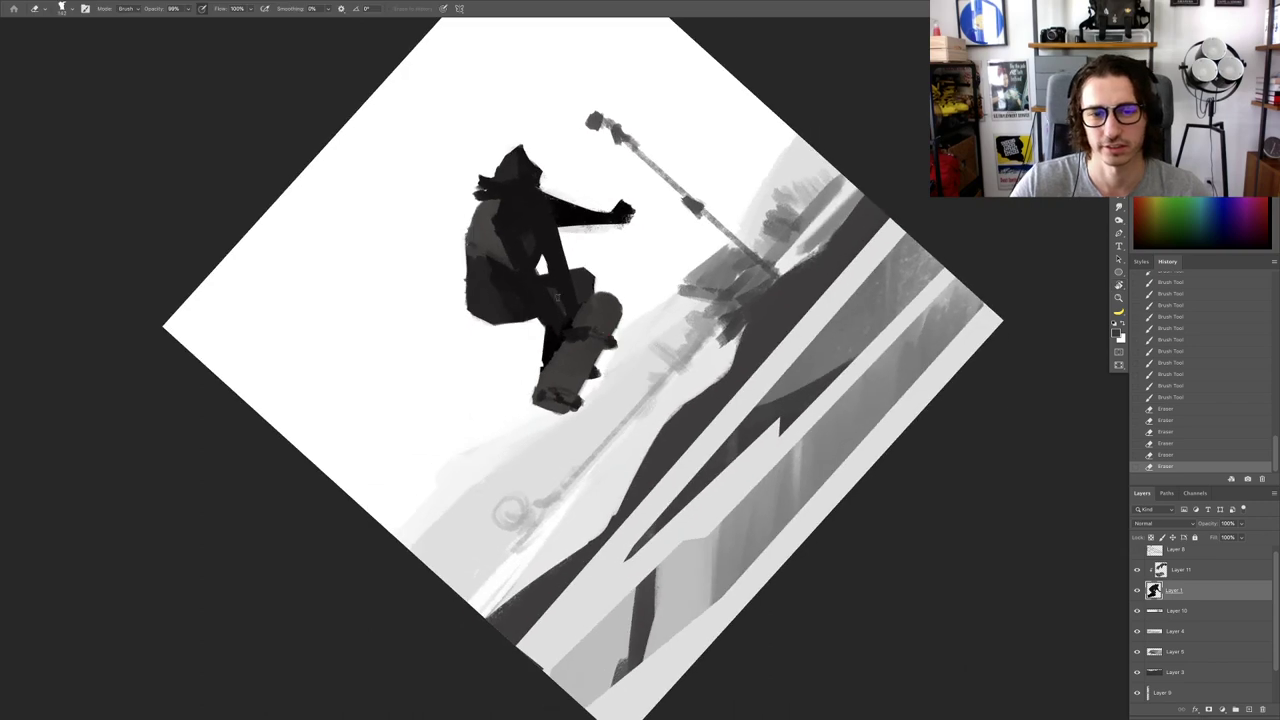
pyautogui.press('b')
pyautogui.moveTo(541, 346); pyautogui.dragTo(600, 338)
pyautogui.moveTo(650, 243); pyautogui.dragTo(658, 212)
pyautogui.keyDown('alt'); pyautogui.click(666, 222); pyautogui.keyUp('alt')
pyautogui.moveTo(658, 212)
pyautogui.mouseDown()
pyautogui.moveTo(632, 250)
pyautogui.moveTo(653, 210)
pyautogui.mouseUp()
pyautogui.moveTo(653, 210)
pyautogui.mouseDown()
pyautogui.moveTo(575, 347)
pyautogui.moveTo(556, 347)
pyautogui.mouseUp()
pyautogui.keyDown('alt'); pyautogui.click(587, 353); pyautogui.keyUp('alt')
pyautogui.keyDown('alt'); pyautogui.click(572, 322); pyautogui.keyUp('alt')
pyautogui.moveTo(548, 393); pyautogui.dragTo(530, 404)
pyautogui.press('e')
pyautogui.moveTo(509, 418); pyautogui.dragTo(488, 464)
# Step: Erase the rough bits along the outer edge of the skateboarder's back on the clipped layer, Layer 11
pyautogui.press('super+0')
pyautogui.press('Escape')
pyautogui.press('r')
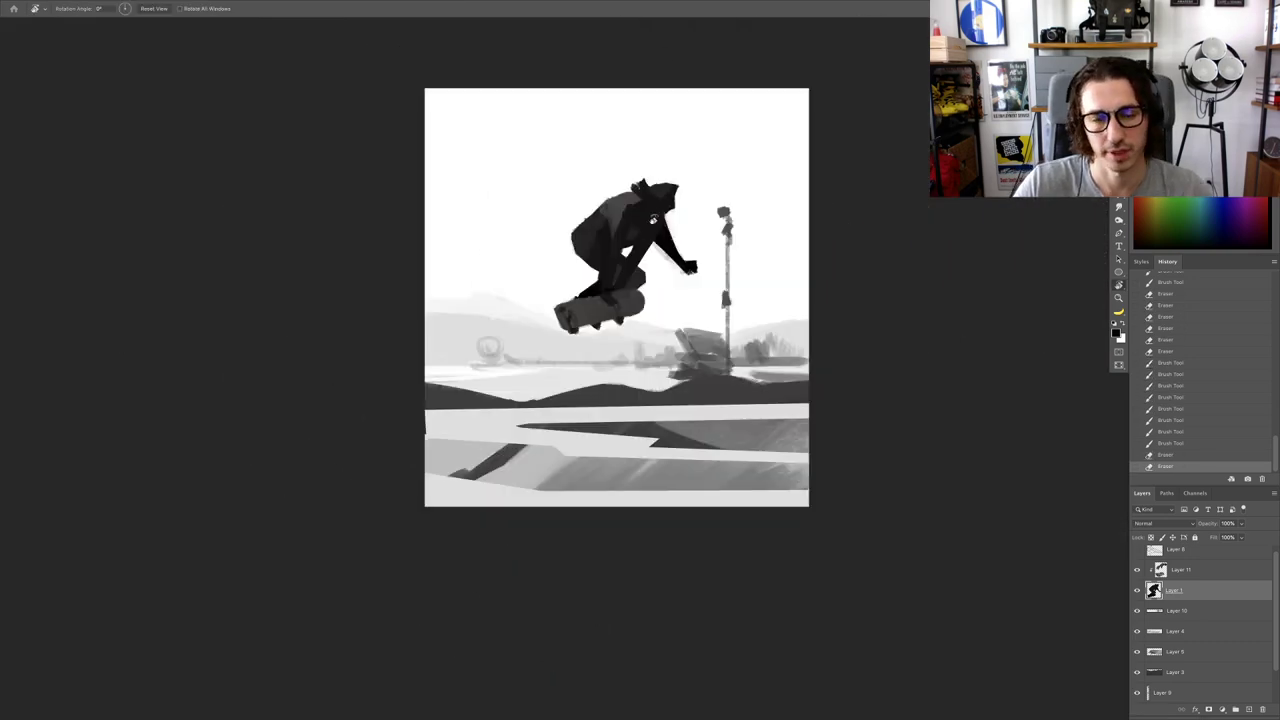
pyautogui.moveTo(585, 126); pyautogui.dragTo(543, 137)
pyautogui.press('Escape')
pyautogui.press('r')
pyautogui.moveTo(558, 210)
pyautogui.mouseDown()
pyautogui.moveTo(618, 205)
pyautogui.moveTo(582, 205)
pyautogui.moveTo(606, 207)
pyautogui.moveTo(619, 190)
pyautogui.mouseUp()
pyautogui.keyDown('super'); pyautogui.rightClick(587, 205); pyautogui.keyUp('super')
pyautogui.click(602, 212)
pyautogui.press('r')
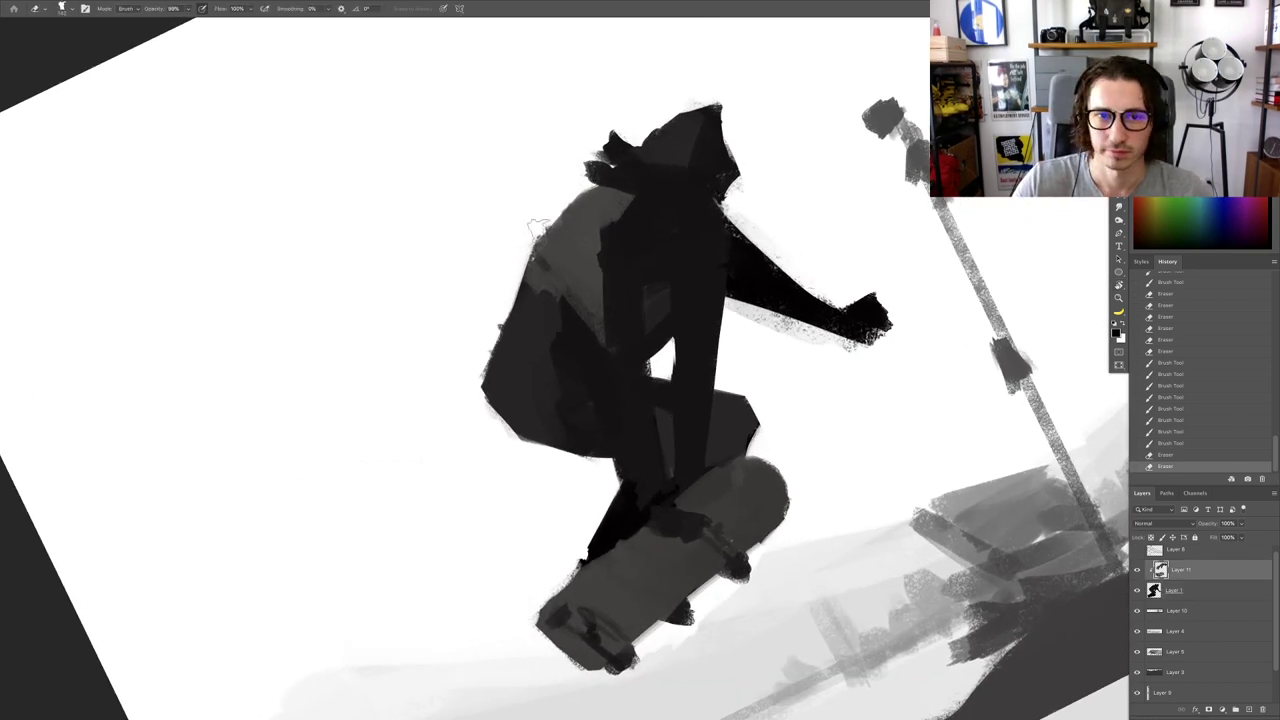
pyautogui.moveTo(537, 228); pyautogui.dragTo(528, 246)
pyautogui.moveTo(518, 252)
pyautogui.mouseDown()
pyautogui.moveTo(499, 289)
pyautogui.moveTo(524, 246)
pyautogui.moveTo(534, 272)
pyautogui.moveTo(516, 268)
pyautogui.moveTo(500, 330)
pyautogui.mouseUp()
# Step: On the silhouette layer, Layer 1, erase along the outer edge of the skateboarder's hip to smooth it
pyautogui.click(1178, 592)
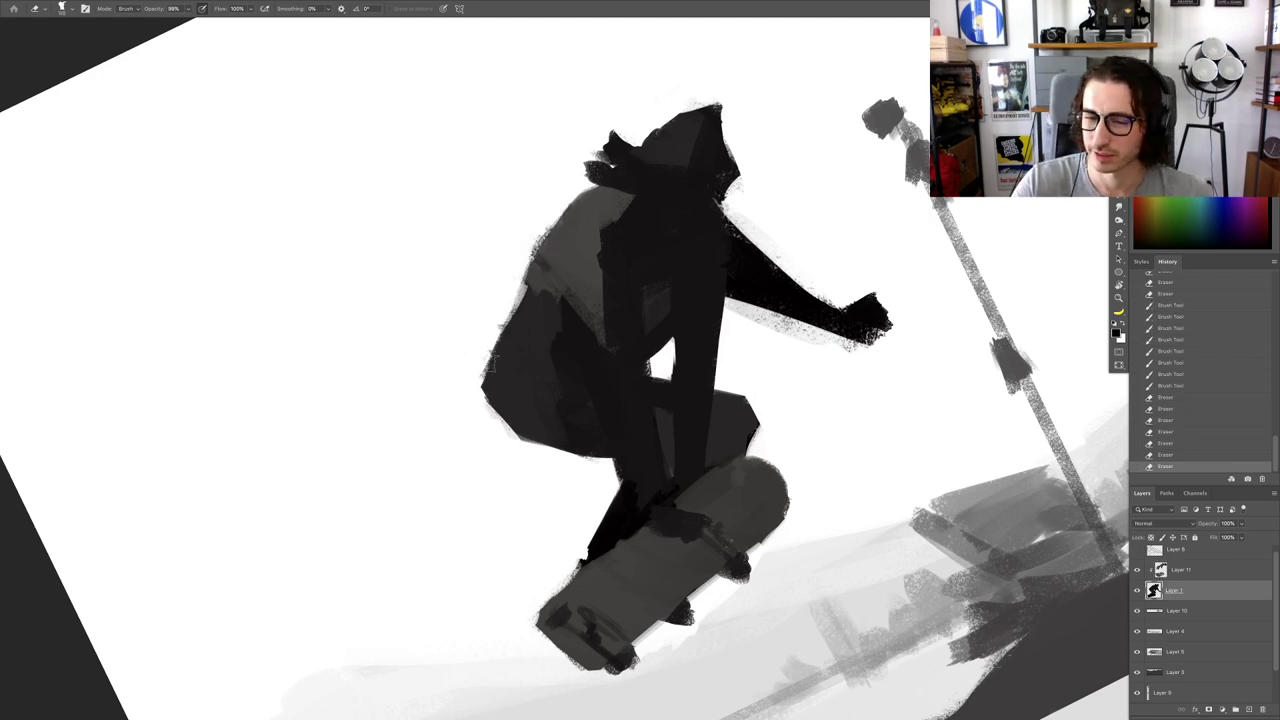
pyautogui.press('Escape')
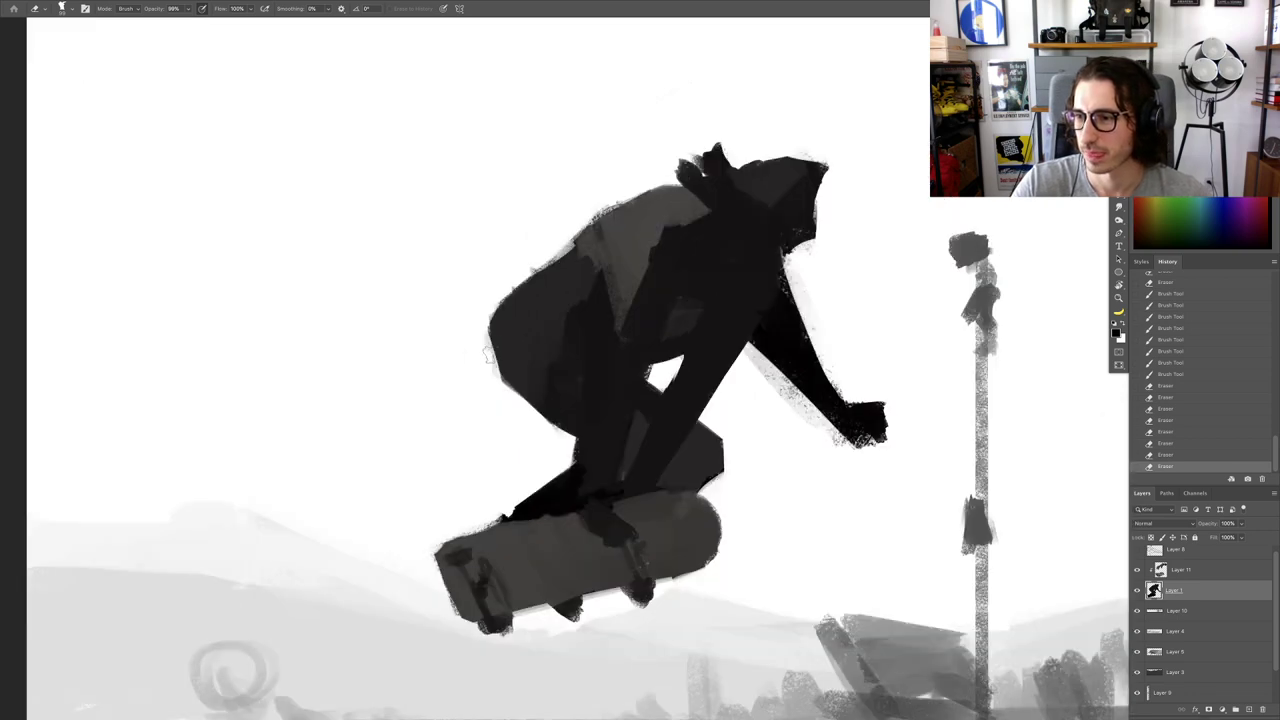
pyautogui.moveTo(503, 337); pyautogui.dragTo(523, 300)
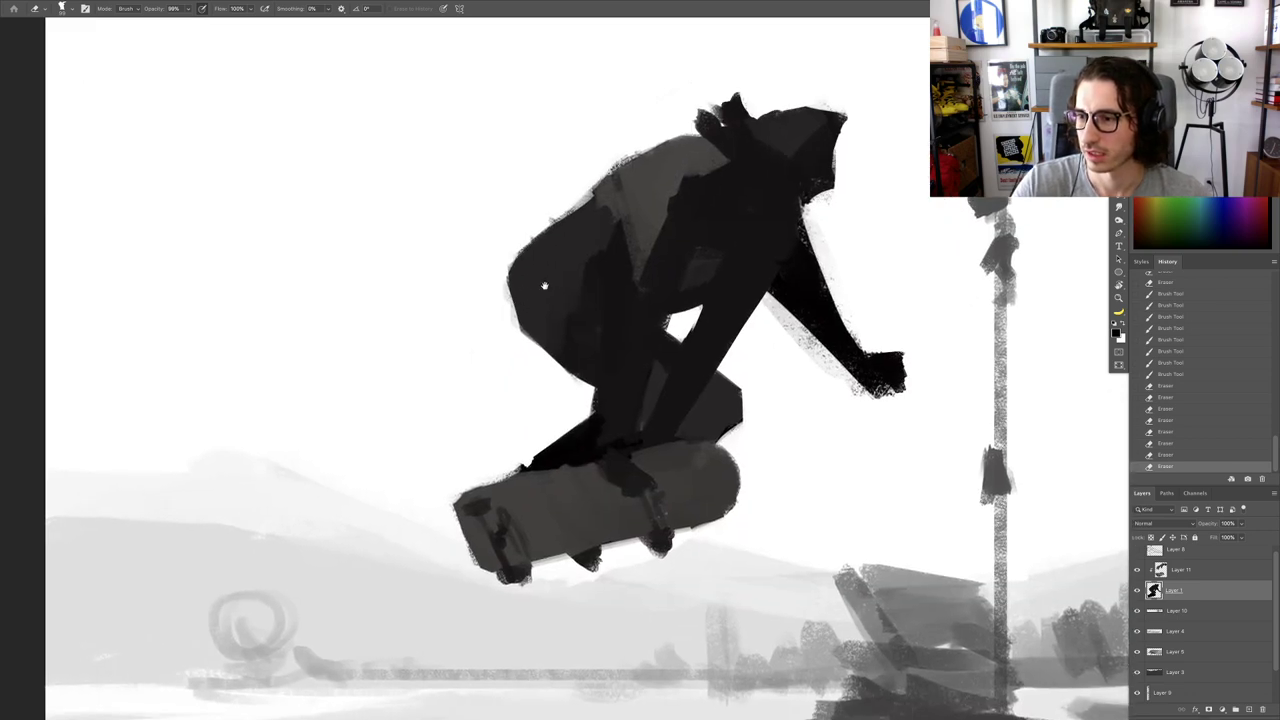
pyautogui.moveTo(529, 289); pyautogui.dragTo(503, 294)
# Step: Paint sampled dark greys over the skateboarder's hip and thigh, switching to the clipped layer, Layer 11
pyautogui.press('b')
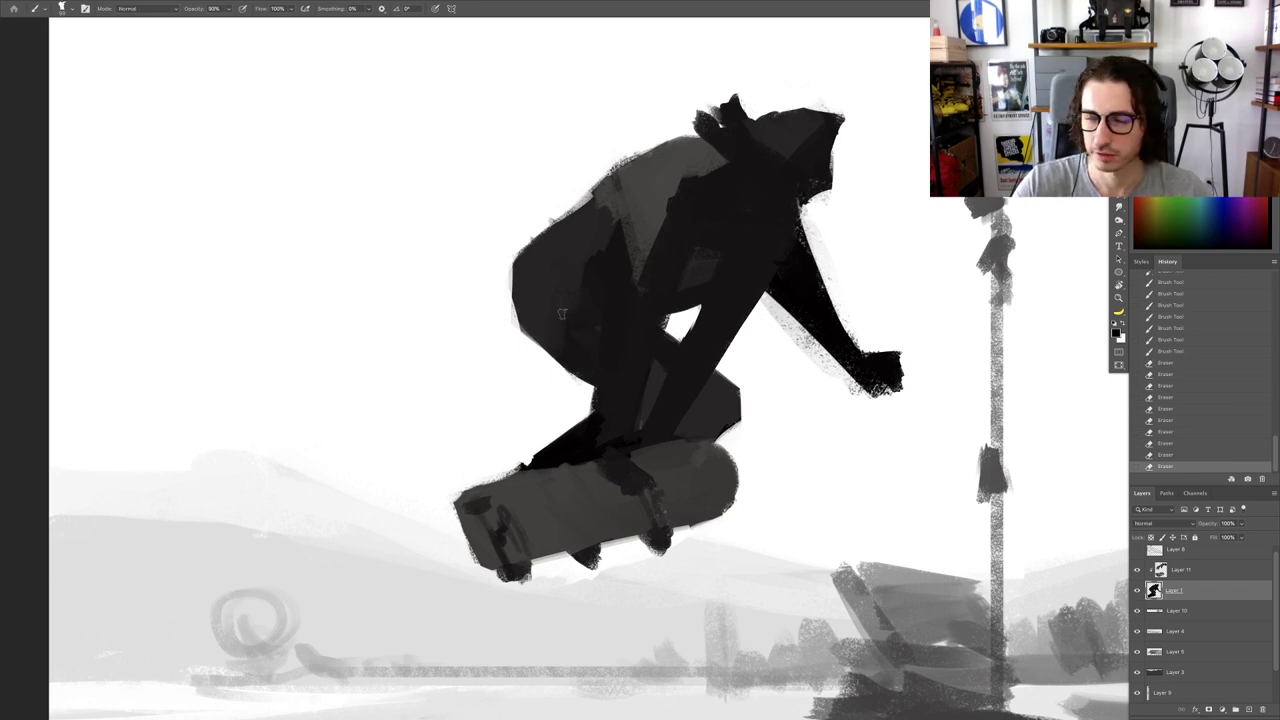
pyautogui.press('r')
pyautogui.moveTo(643, 209); pyautogui.dragTo(676, 214)
pyautogui.moveTo(660, 330); pyautogui.dragTo(609, 326)
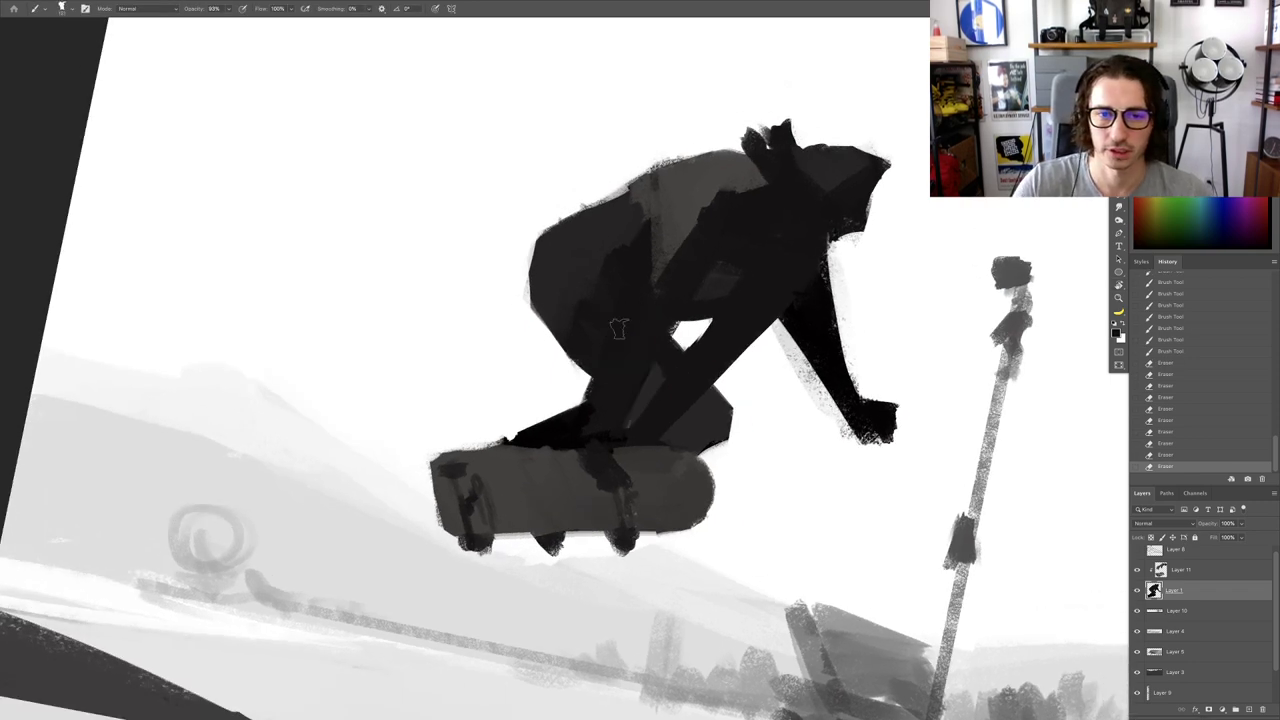
pyautogui.keyDown('alt'); pyautogui.click(642, 324); pyautogui.keyUp('alt')
pyautogui.click(729, 317)
pyautogui.click(1206, 571)
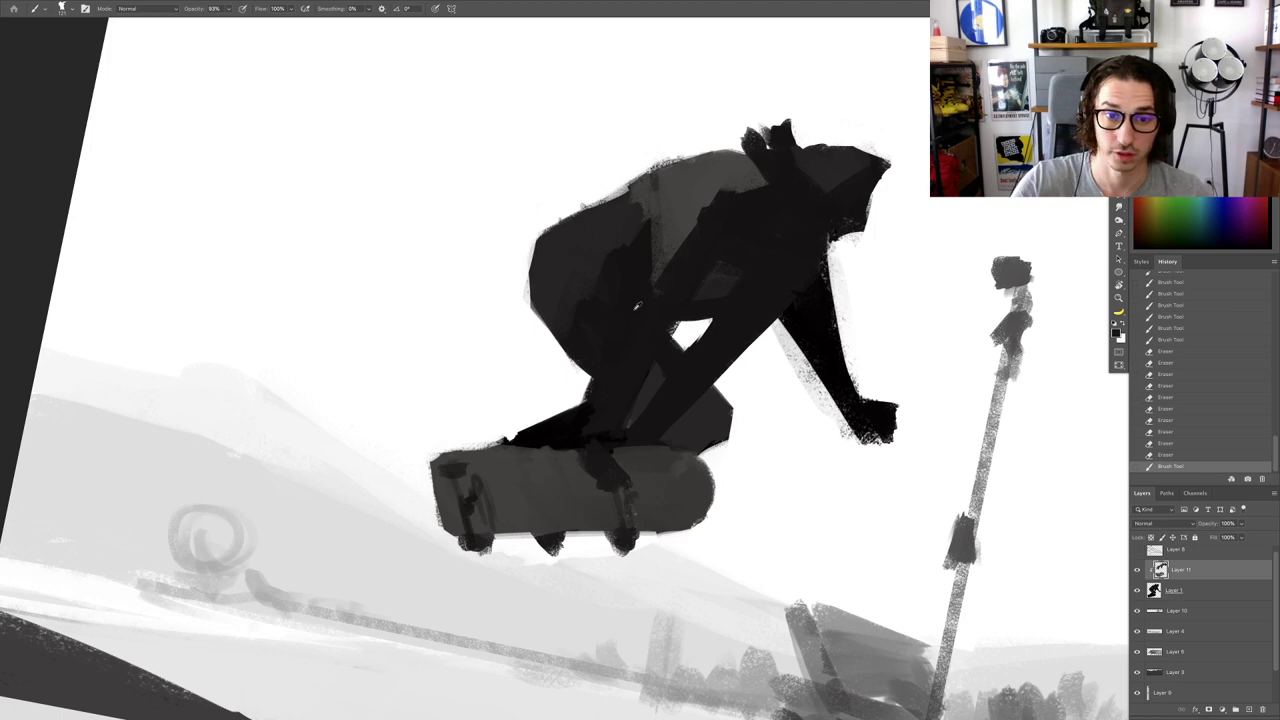
pyautogui.moveTo(575, 302); pyautogui.dragTo(588, 280)
pyautogui.keyDown('alt'); pyautogui.click(586, 275); pyautogui.keyUp('alt')
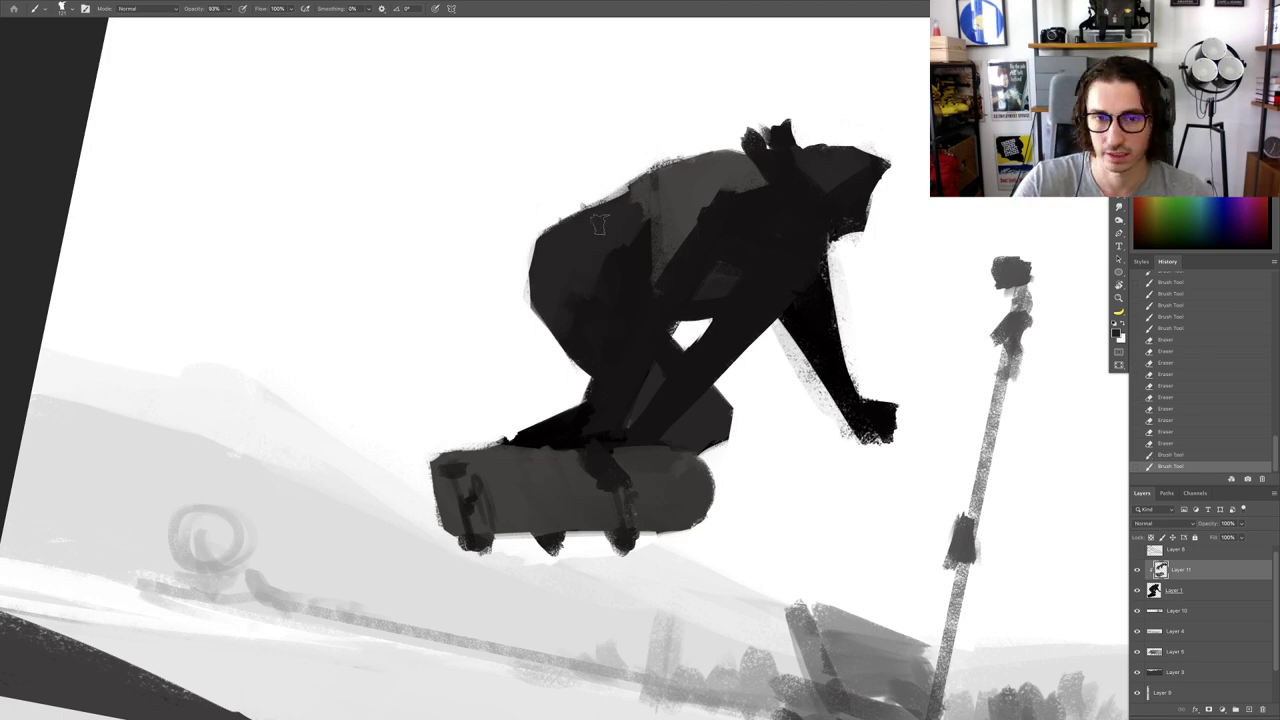
pyautogui.keyDown('alt'); pyautogui.click(632, 272); pyautogui.keyUp('alt')
pyautogui.moveTo(638, 244)
pyautogui.mouseDown()
pyautogui.moveTo(535, 247)
pyautogui.moveTo(637, 219)
pyautogui.moveTo(603, 261)
pyautogui.mouseUp()
# Step: Paint sampled dark grey over the skateboarder's front knee, just above the board
pyautogui.press('Escape')
pyautogui.scroll(3, 602, 260)
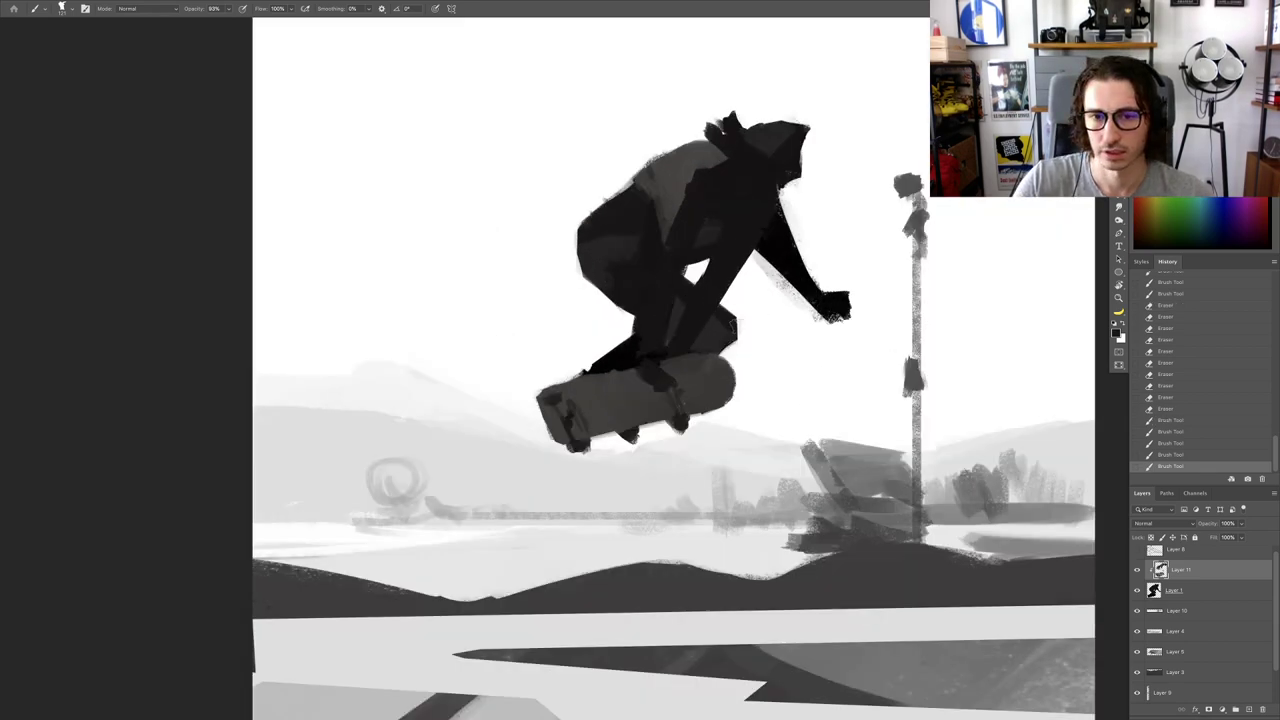
pyautogui.scroll(-3, 745, 306)
pyautogui.scroll(4, 738, 308)
pyautogui.keyDown('alt'); pyautogui.click(730, 341); pyautogui.keyUp('alt')
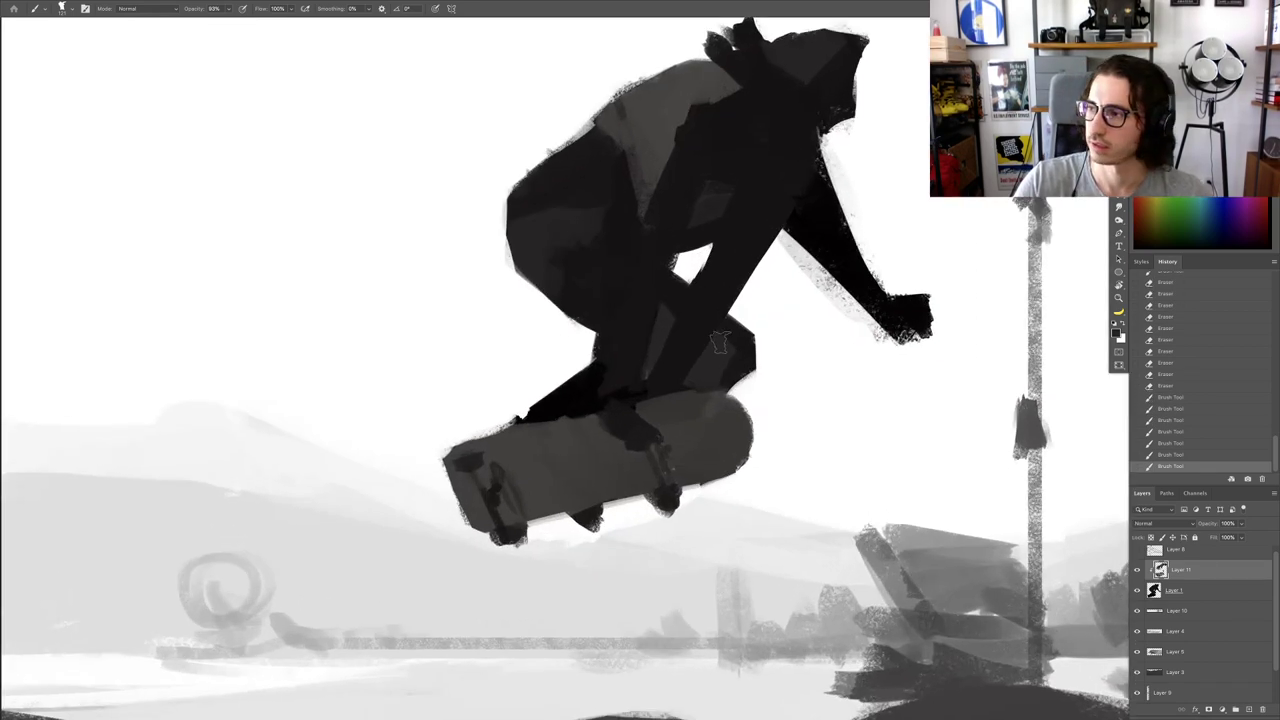
pyautogui.keyDown('alt'); pyautogui.click(723, 349); pyautogui.keyUp('alt')
pyautogui.moveTo(722, 339); pyautogui.dragTo(717, 356)
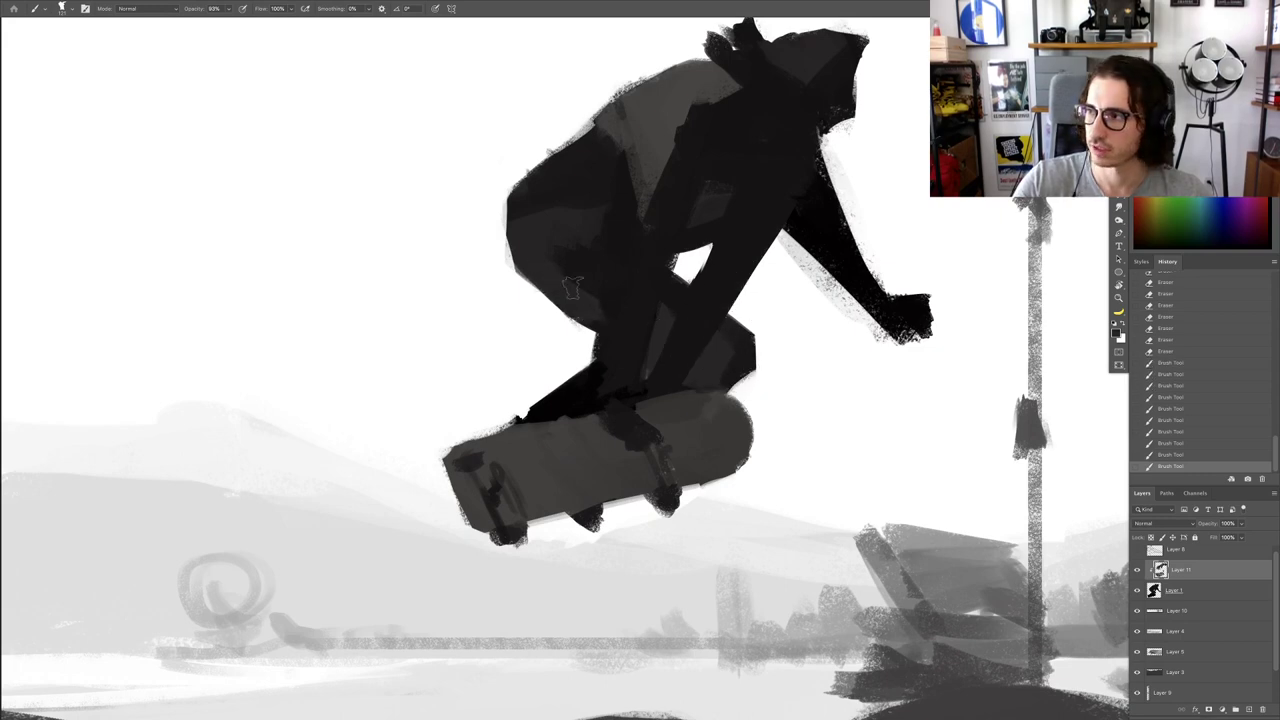
# Step: Darken the thigh, waist and lower-leg area with near-black sampled strokes
pyautogui.moveTo(598, 270)
pyautogui.mouseDown()
pyautogui.moveTo(616, 320)
pyautogui.moveTo(643, 302)
pyautogui.mouseUp()
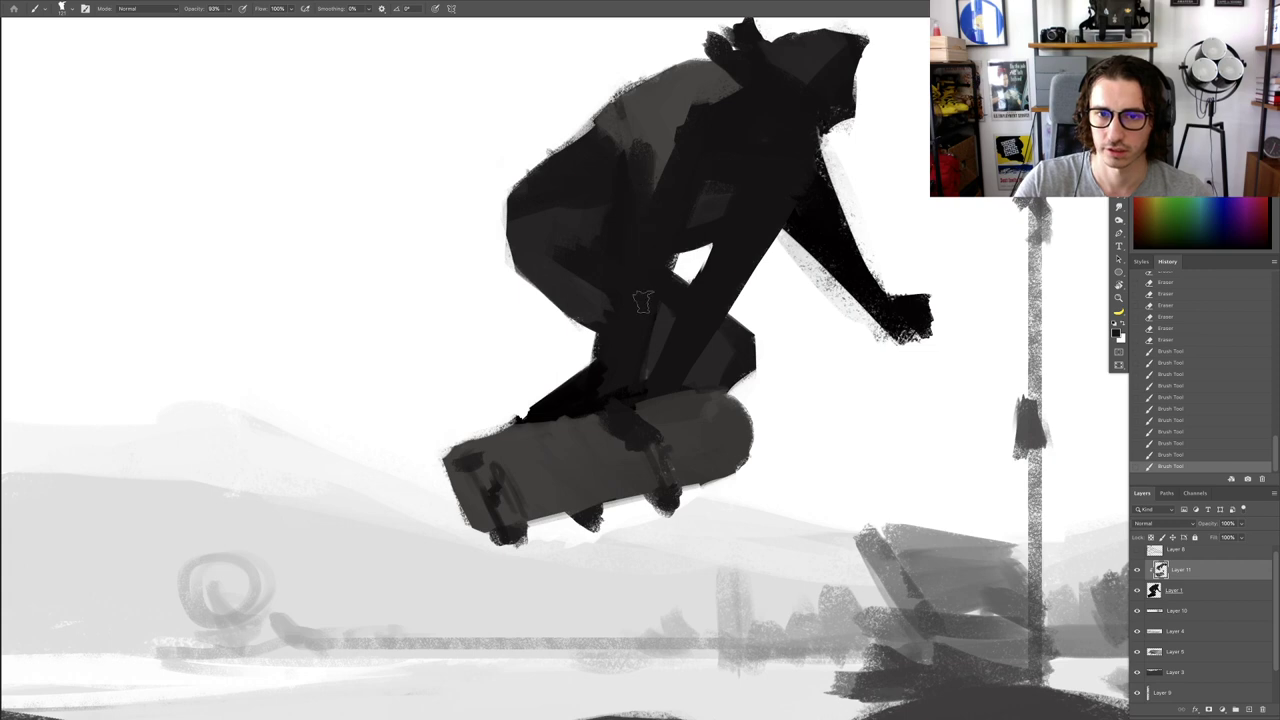
pyautogui.moveTo(640, 212); pyautogui.dragTo(661, 157)
pyautogui.keyDown('alt'); pyautogui.click(757, 234); pyautogui.keyUp('alt')
pyautogui.moveTo(708, 332); pyautogui.dragTo(698, 344)
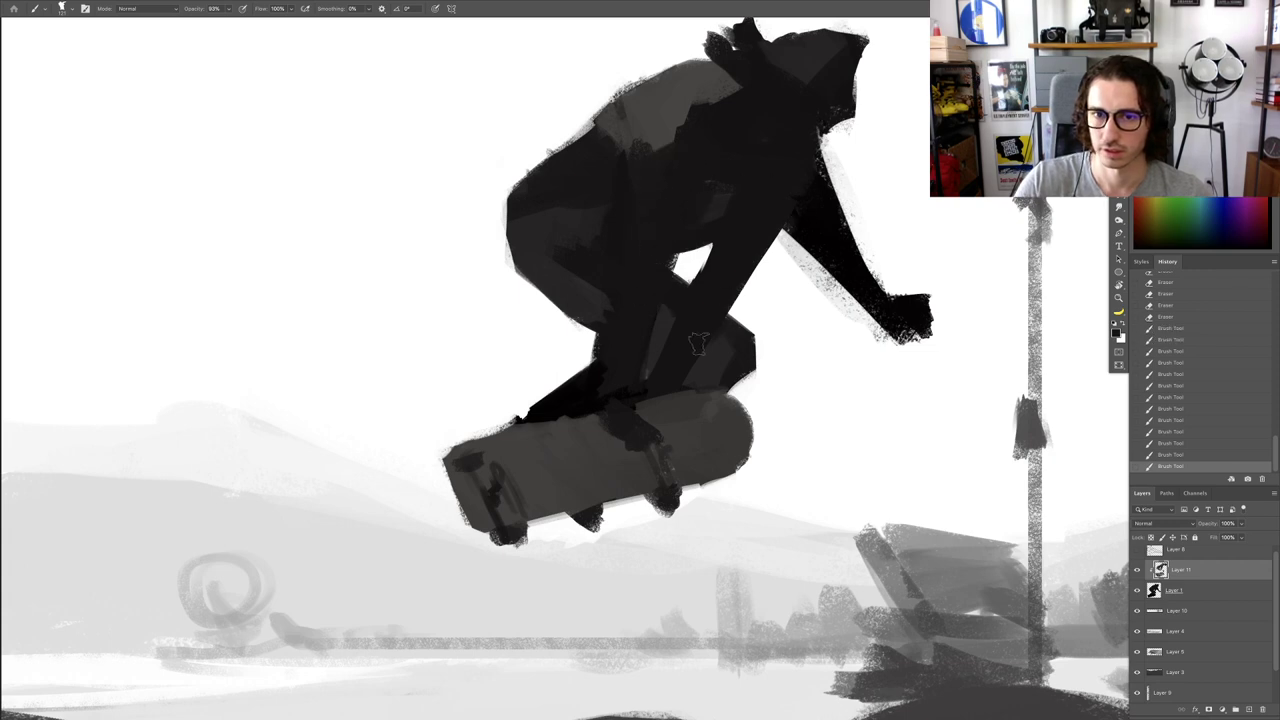
# Step: Merge the clipped shading layer with the skateboarder silhouette layer
pyautogui.scroll(-4, 741, 262)
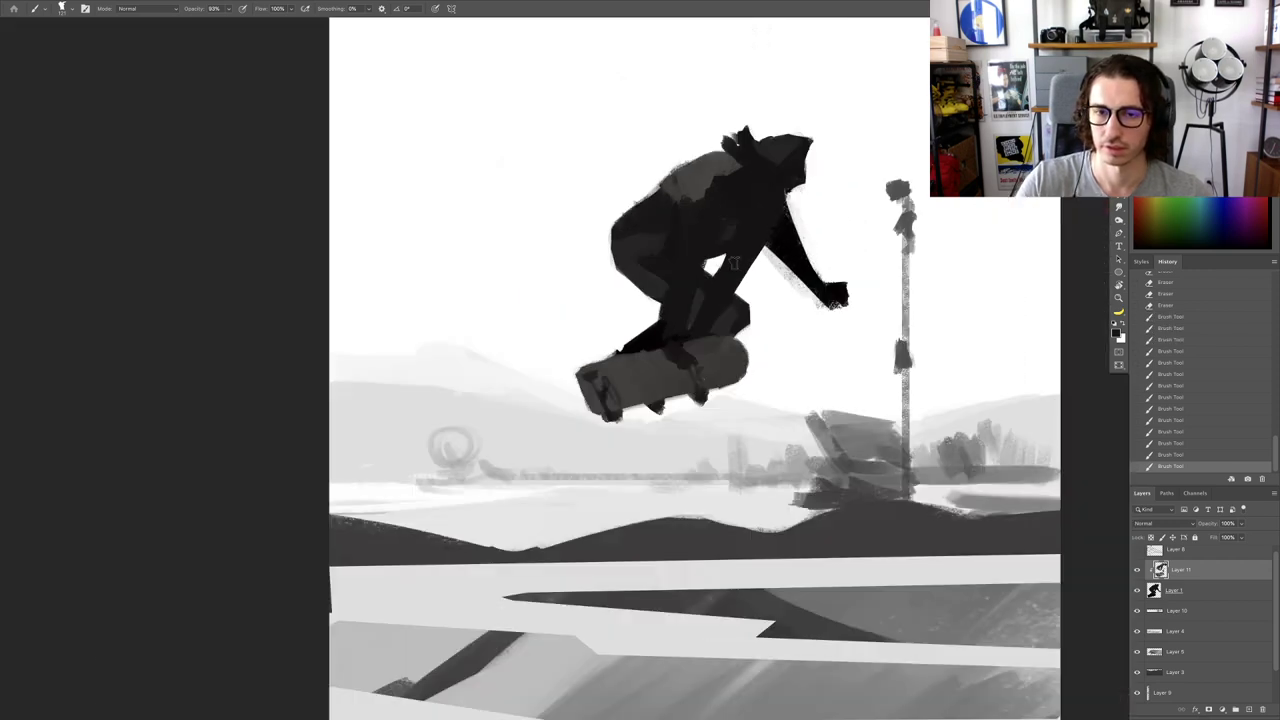
pyautogui.rightClick(1180, 590)
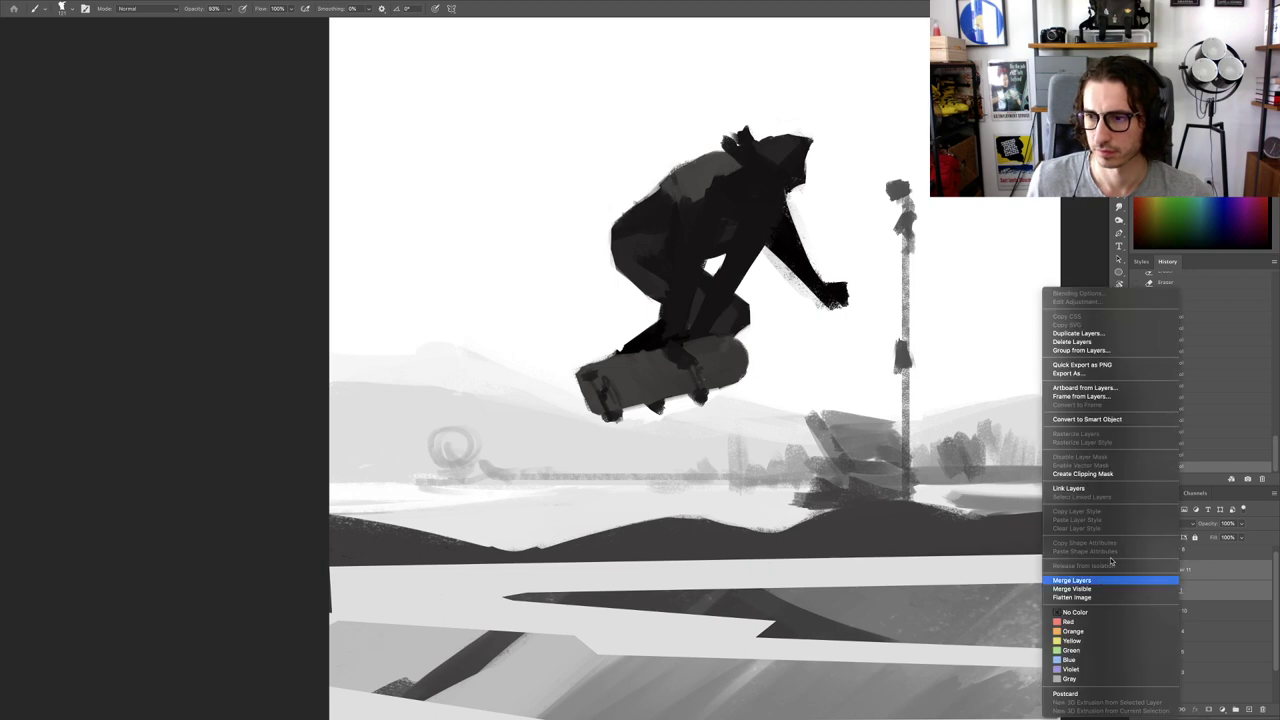
pyautogui.click(1100, 581)
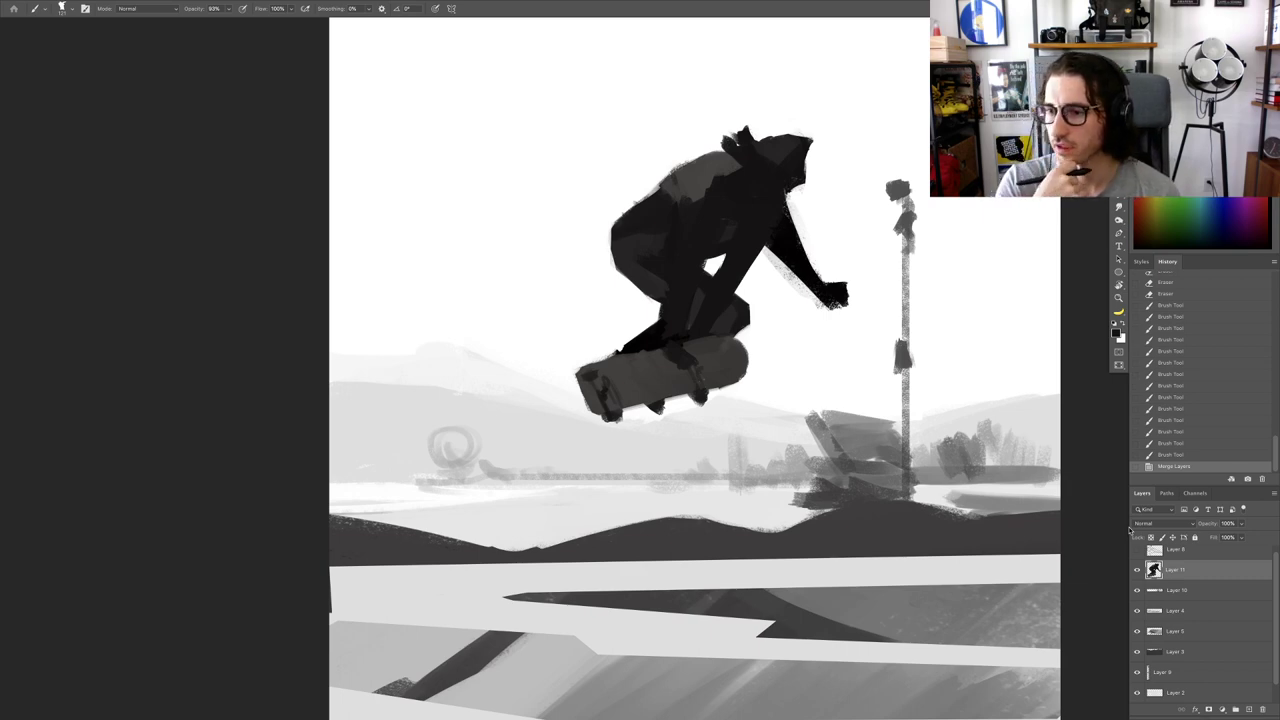
# Step: Paint a grey cloth fold hanging from the skateboarder's back down over the thigh, using sampled tones
pyautogui.moveTo(738, 211)
pyautogui.mouseDown()
pyautogui.moveTo(757, 236)
pyautogui.moveTo(785, 240)
pyautogui.mouseUp()
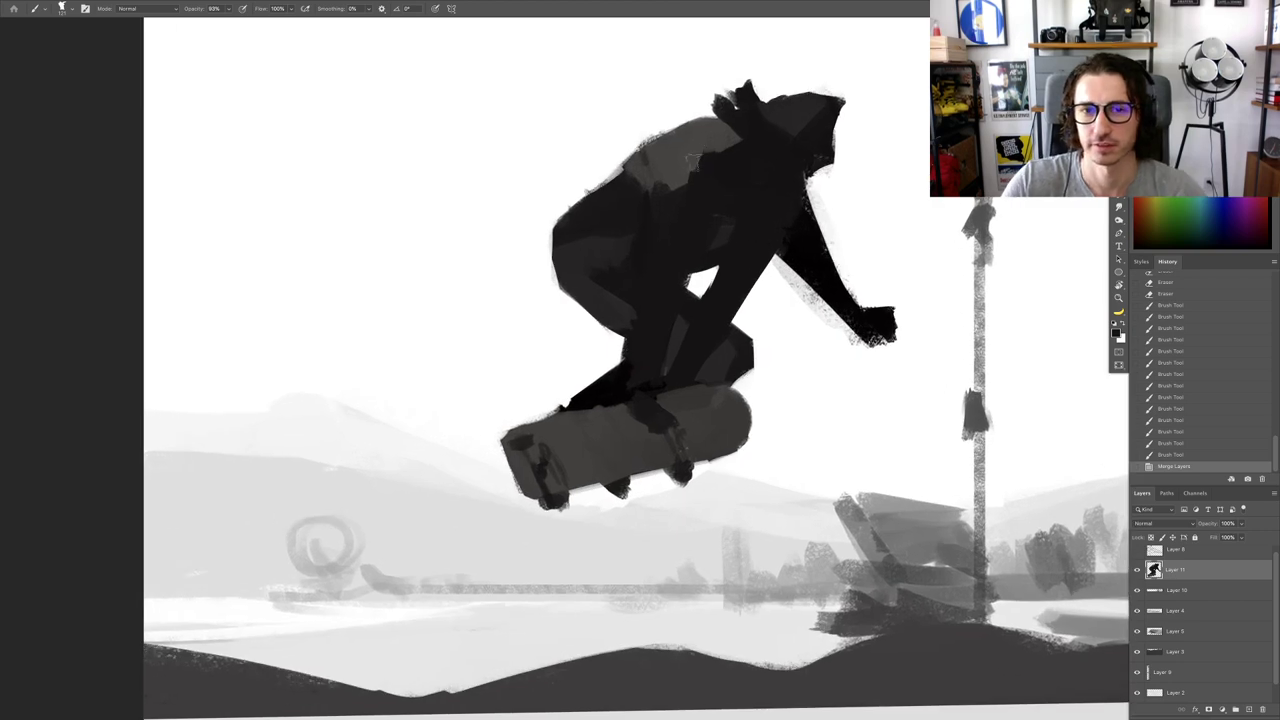
pyautogui.press('r')
pyautogui.moveTo(666, 152)
pyautogui.mouseDown()
pyautogui.moveTo(689, 162)
pyautogui.moveTo(649, 274)
pyautogui.mouseUp()
pyautogui.keyDown('alt'); pyautogui.click(684, 179); pyautogui.keyUp('alt')
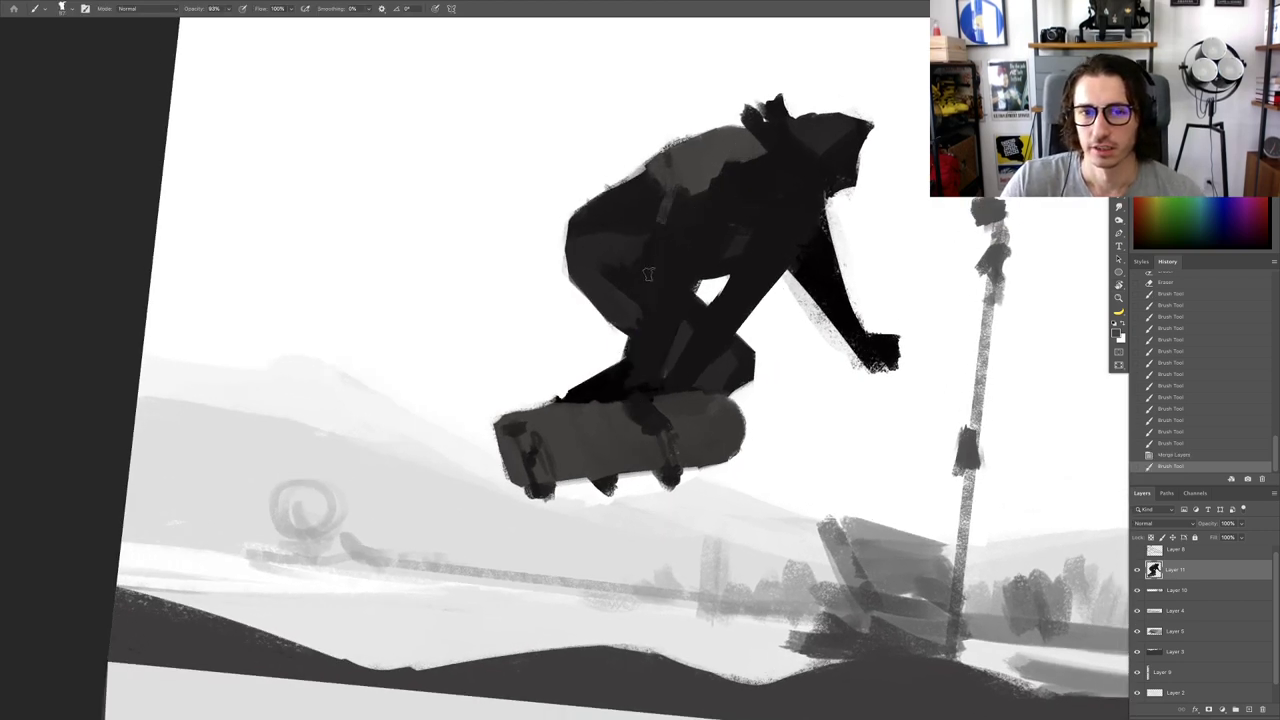
pyautogui.keyDown('alt'); pyautogui.click(682, 218); pyautogui.keyUp('alt')
pyautogui.moveTo(665, 188); pyautogui.dragTo(651, 294)
pyautogui.moveTo(682, 209)
pyautogui.mouseDown()
pyautogui.moveTo(691, 196)
pyautogui.moveTo(684, 228)
pyautogui.mouseUp()
pyautogui.keyDown('alt'); pyautogui.click(683, 174); pyautogui.keyUp('alt')
pyautogui.moveTo(692, 175)
pyautogui.mouseDown()
pyautogui.moveTo(711, 207)
pyautogui.moveTo(731, 175)
pyautogui.moveTo(697, 132)
pyautogui.moveTo(611, 121)
pyautogui.moveTo(669, 149)
pyautogui.moveTo(605, 268)
pyautogui.moveTo(612, 278)
pyautogui.moveTo(650, 260)
pyautogui.mouseUp()
pyautogui.keyDown('alt'); pyautogui.click(695, 236); pyautogui.keyUp('alt')
pyautogui.keyDown('alt'); pyautogui.click(737, 184); pyautogui.keyUp('alt')
pyautogui.keyDown('alt'); pyautogui.click(710, 153); pyautogui.keyUp('alt')
# Step: Refine the outer contour of the skateboarder's hip with sampled dark strokes and the Eraser
pyautogui.scroll(-5, 722, 150)
pyautogui.press('Escape')
pyautogui.press('r')
pyautogui.press('e')
pyautogui.press('b')
pyautogui.moveTo(604, 304)
pyautogui.mouseDown()
pyautogui.moveTo(648, 260)
pyautogui.moveTo(608, 293)
pyautogui.moveTo(636, 233)
pyautogui.moveTo(592, 277)
pyautogui.moveTo(597, 323)
pyautogui.mouseUp()
pyautogui.keyDown('alt'); pyautogui.click(611, 285); pyautogui.keyUp('alt')
pyautogui.press('e')
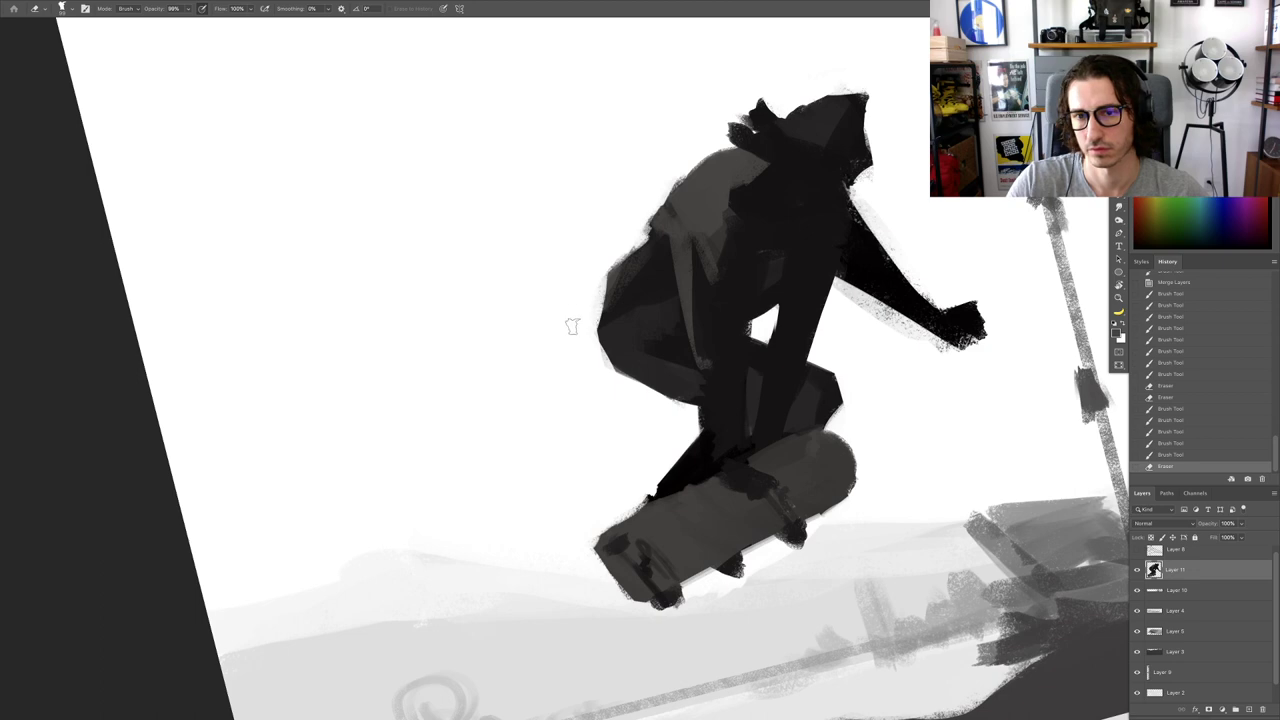
# Step: Touch up the skater's back with a sampled dark grey and rotate the canvas to a comfortable painting angle
pyautogui.press('Escape')
pyautogui.press('b')
pyautogui.keyDown('alt'); pyautogui.click(680, 271); pyautogui.keyUp('alt')
pyautogui.moveTo(690, 256)
pyautogui.mouseDown()
pyautogui.moveTo(655, 284)
pyautogui.moveTo(661, 275)
pyautogui.moveTo(526, 239)
pyautogui.moveTo(507, 212)
pyautogui.mouseUp()
pyautogui.press('r')
pyautogui.moveTo(507, 212); pyautogui.dragTo(540, 203)
pyautogui.moveTo(700, 264)
pyautogui.mouseDown()
pyautogui.moveTo(688, 271)
pyautogui.moveTo(694, 308)
pyautogui.moveTo(684, 294)
pyautogui.moveTo(740, 328)
pyautogui.moveTo(732, 299)
pyautogui.moveTo(748, 338)
pyautogui.moveTo(757, 295)
pyautogui.moveTo(740, 305)
pyautogui.moveTo(758, 290)
pyautogui.mouseUp()
pyautogui.hotkey('ctrl', 'z')
# Step: Refine the skater's neck and the front edge of the hood with sampled dark strokes and erasing
pyautogui.press('e')
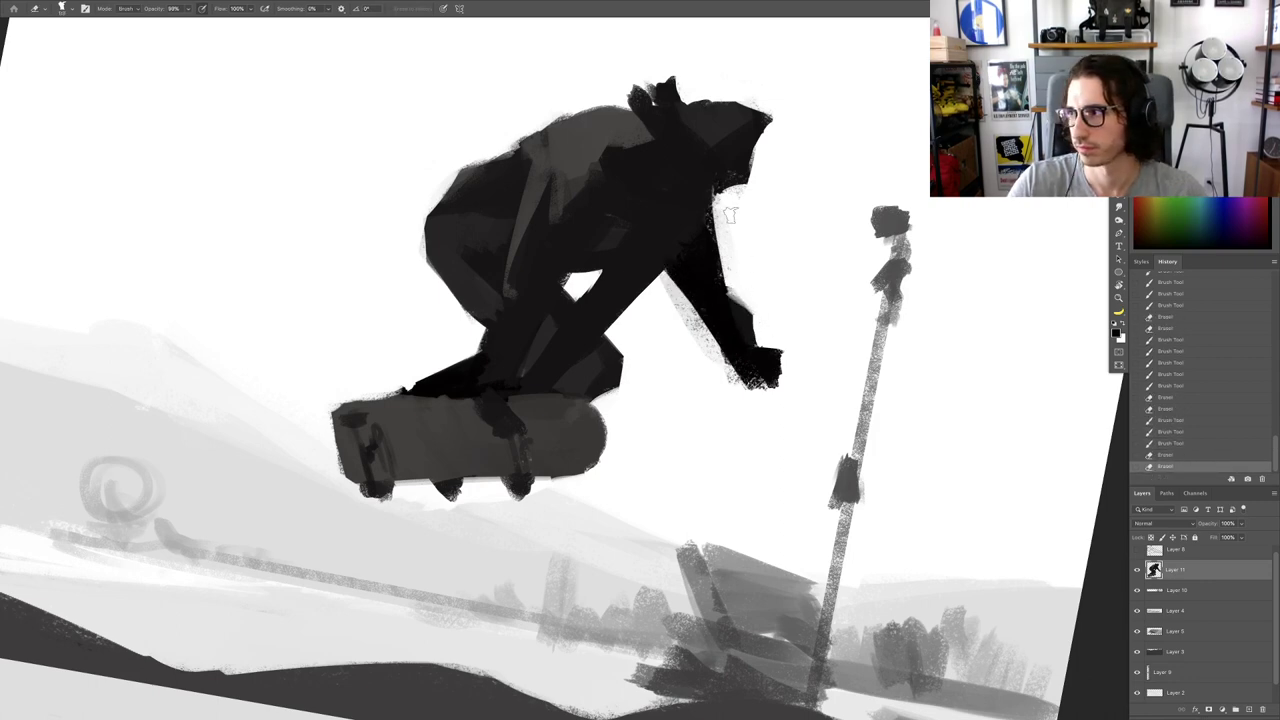
pyautogui.press('b')
pyautogui.moveTo(706, 232)
pyautogui.mouseDown()
pyautogui.moveTo(711, 189)
pyautogui.moveTo(710, 218)
pyautogui.mouseUp()
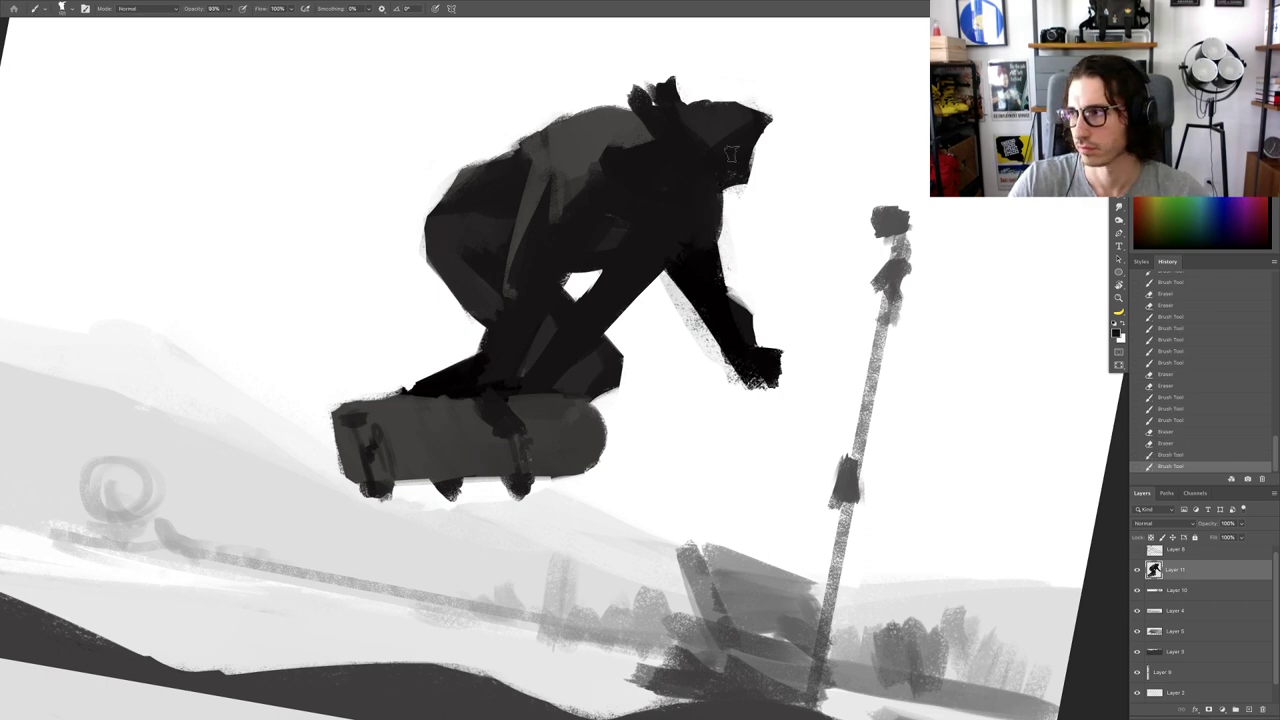
pyautogui.keyDown('alt'); pyautogui.click(725, 158); pyautogui.keyUp('alt')
pyautogui.moveTo(738, 138); pyautogui.dragTo(754, 146)
pyautogui.moveTo(760, 150); pyautogui.dragTo(757, 182)
pyautogui.moveTo(765, 146)
pyautogui.mouseDown()
pyautogui.moveTo(748, 192)
pyautogui.moveTo(788, 135)
pyautogui.moveTo(776, 112)
pyautogui.moveTo(800, 98)
pyautogui.mouseUp()
pyautogui.press('e')
pyautogui.hotkey('ctrl', 'z')
pyautogui.hotkey('ctrl', '0')
pyautogui.press('Escape')
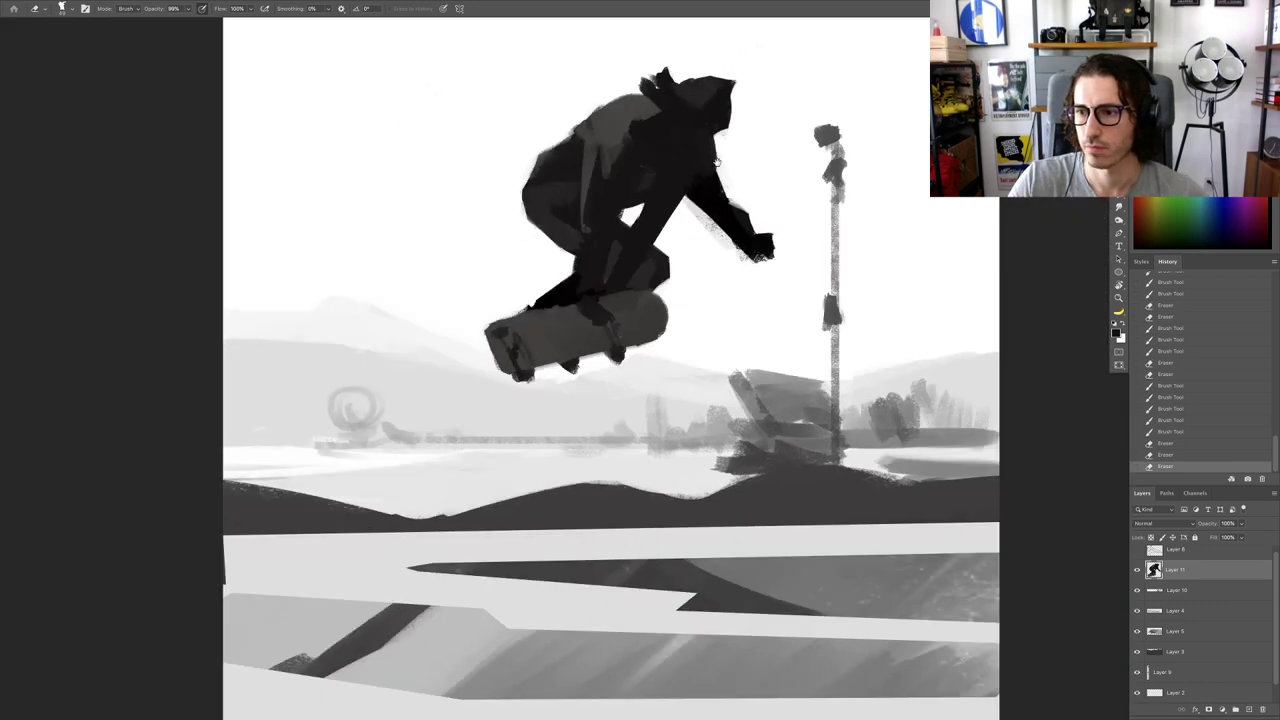
# Step: Clean up the chest edge and hair bun with the eraser and rework the head in sampled dark tones
pyautogui.moveTo(717, 162)
pyautogui.mouseDown()
pyautogui.moveTo(729, 214)
pyautogui.moveTo(690, 190)
pyautogui.moveTo(750, 168)
pyautogui.moveTo(711, 197)
pyautogui.moveTo(709, 184)
pyautogui.moveTo(738, 205)
pyautogui.mouseUp()
pyautogui.press('b')
pyautogui.keyDown('alt'); pyautogui.click(715, 161); pyautogui.keyUp('alt')
pyautogui.keyDown('alt'); pyautogui.click(673, 183); pyautogui.keyUp('alt')
pyautogui.moveTo(673, 178)
pyautogui.mouseDown()
pyautogui.moveTo(612, 167)
pyautogui.moveTo(650, 172)
pyautogui.moveTo(620, 128)
pyautogui.moveTo(673, 109)
pyautogui.mouseUp()
pyautogui.keyDown('alt'); pyautogui.click(641, 150); pyautogui.keyUp('alt')
pyautogui.press('e')
pyautogui.moveTo(674, 110)
pyautogui.mouseDown()
pyautogui.moveTo(634, 160)
pyautogui.moveTo(657, 190)
pyautogui.moveTo(698, 202)
pyautogui.mouseUp()
pyautogui.press('b')
pyautogui.moveTo(698, 202); pyautogui.dragTo(725, 202)
pyautogui.keyDown('alt'); pyautogui.click(705, 181); pyautogui.keyUp('alt')
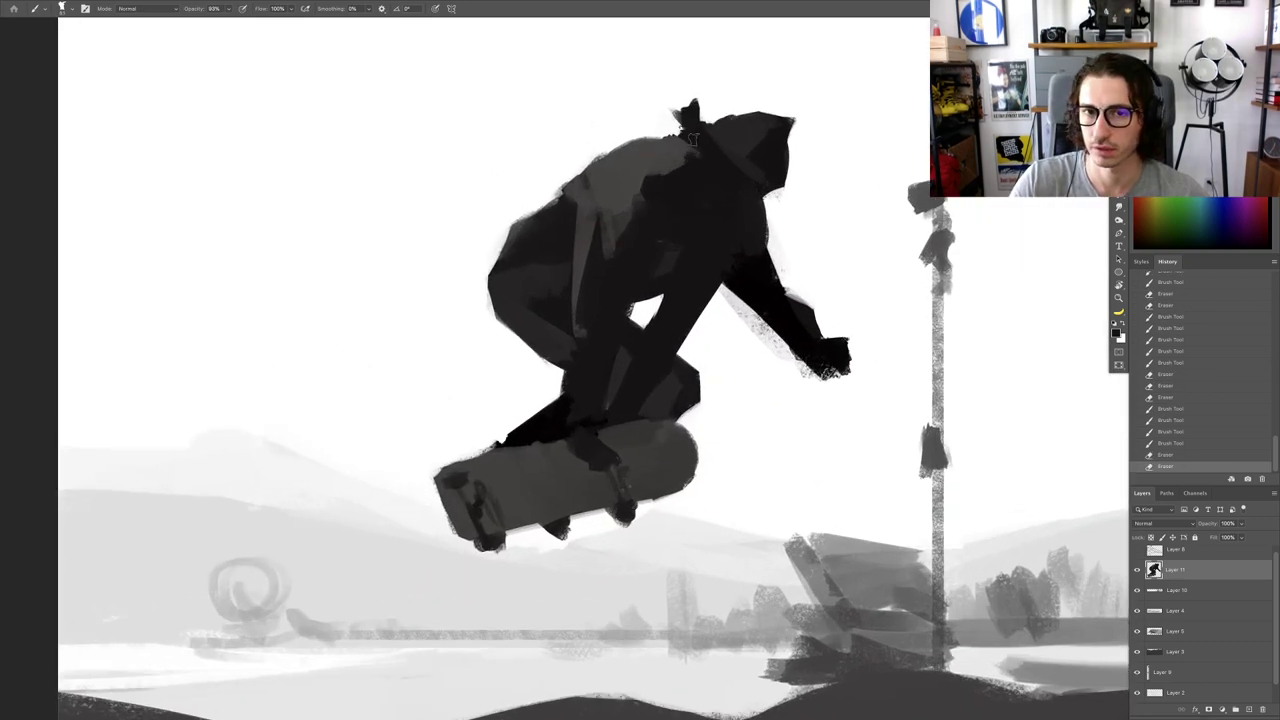
# Step: Darken the area below the hair bun, from the back of the neck across the shoulder and lower hood
pyautogui.moveTo(694, 138); pyautogui.dragTo(680, 167)
pyautogui.moveTo(682, 140); pyautogui.dragTo(649, 217)
pyautogui.moveTo(694, 154)
pyautogui.mouseDown()
pyautogui.moveTo(686, 168)
pyautogui.moveTo(777, 185)
pyautogui.mouseUp()
pyautogui.keyDown('alt'); pyautogui.click(772, 158); pyautogui.keyUp('alt')
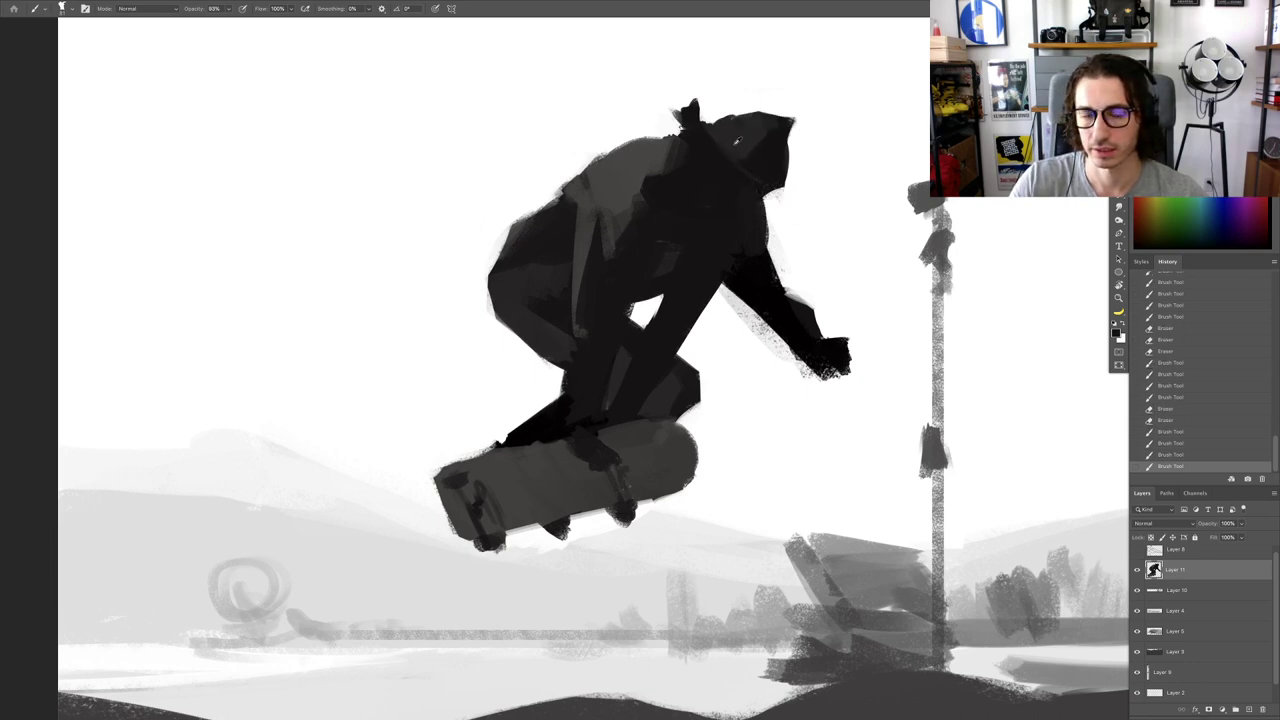
pyautogui.keyDown('alt'); pyautogui.click(731, 147); pyautogui.keyUp('alt')
pyautogui.keyDown('alt'); pyautogui.click(740, 146); pyautogui.keyUp('alt')
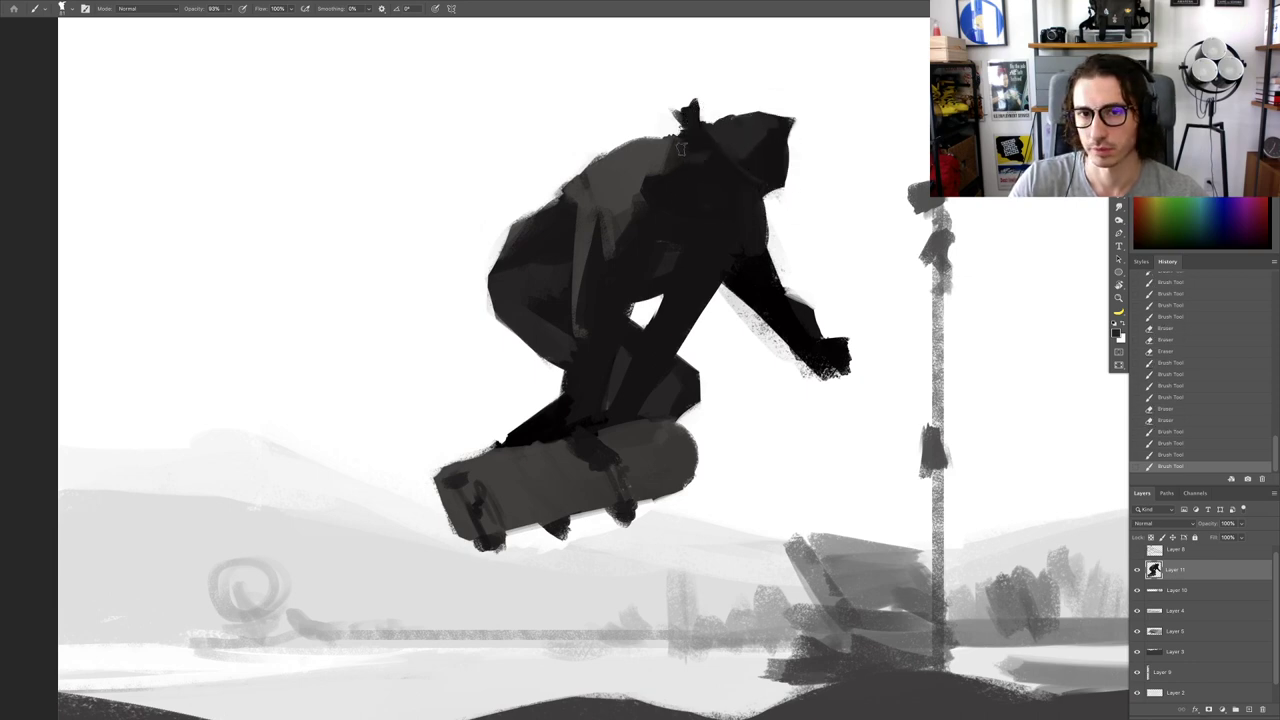
# Step: Separate the hood and shoulder with sampled dark grey planes and near-black accents beneath the head
pyautogui.moveTo(714, 146)
pyautogui.mouseDown()
pyautogui.moveTo(774, 195)
pyautogui.moveTo(738, 216)
pyautogui.moveTo(695, 203)
pyautogui.moveTo(714, 195)
pyautogui.moveTo(690, 214)
pyautogui.moveTo(701, 227)
pyautogui.mouseUp()
pyautogui.keyDown('alt'); pyautogui.click(736, 190); pyautogui.keyUp('alt')
pyautogui.keyDown('alt'); pyautogui.click(736, 192); pyautogui.keyUp('alt')
pyautogui.keyDown('alt'); pyautogui.click(778, 307); pyautogui.keyUp('alt')
pyautogui.moveTo(676, 186); pyautogui.dragTo(664, 209)
pyautogui.moveTo(719, 246); pyautogui.dragTo(722, 242)
# Step: Paint a sampled black shadow shape under the head and across the chest, and extend the torso over the gap between the legs
pyautogui.scroll(4, 721, 242)
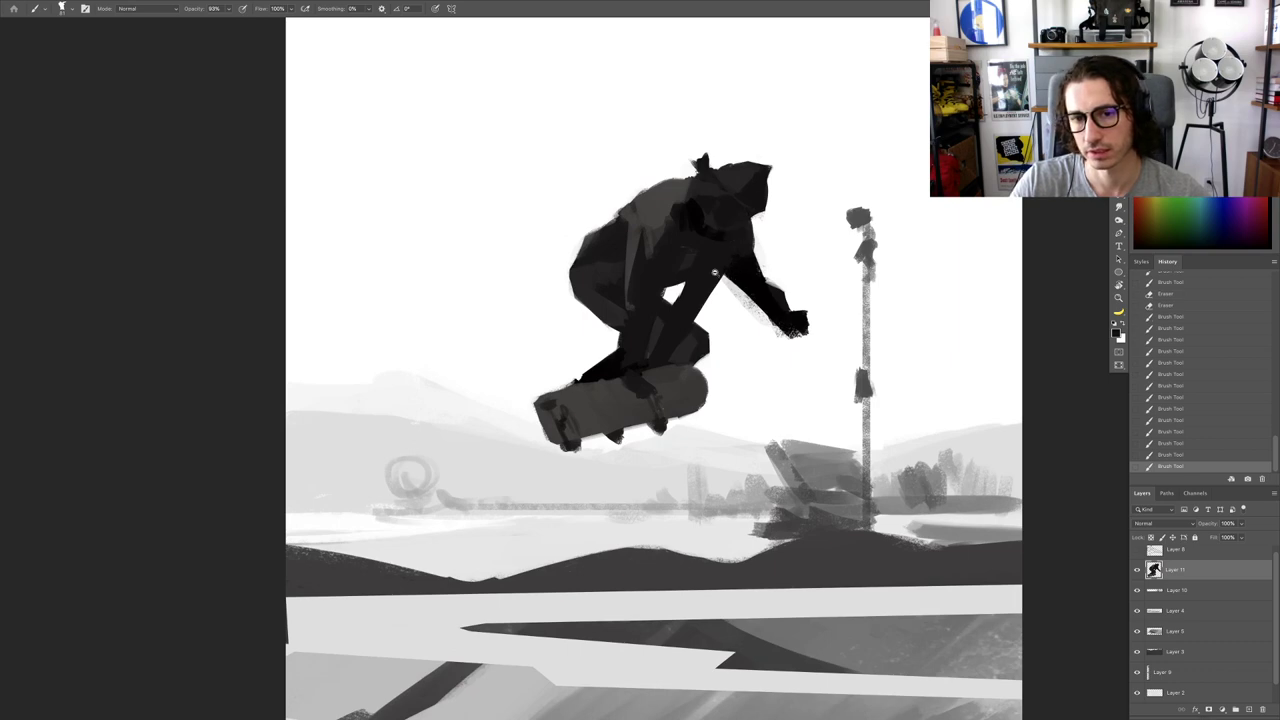
pyautogui.scroll(-3, 714, 272)
pyautogui.scroll(6, 714, 272)
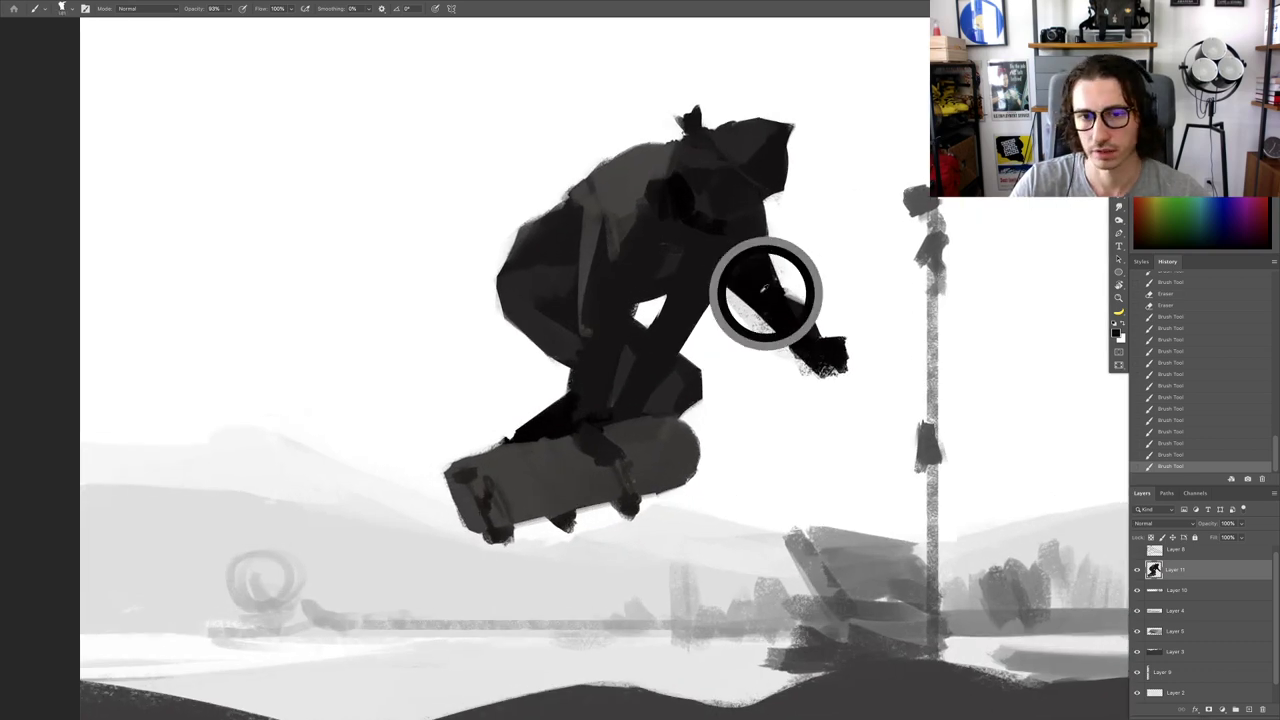
pyautogui.moveTo(724, 240)
pyautogui.mouseDown()
pyautogui.moveTo(647, 239)
pyautogui.moveTo(731, 238)
pyautogui.moveTo(665, 203)
pyautogui.moveTo(745, 237)
pyautogui.mouseUp()
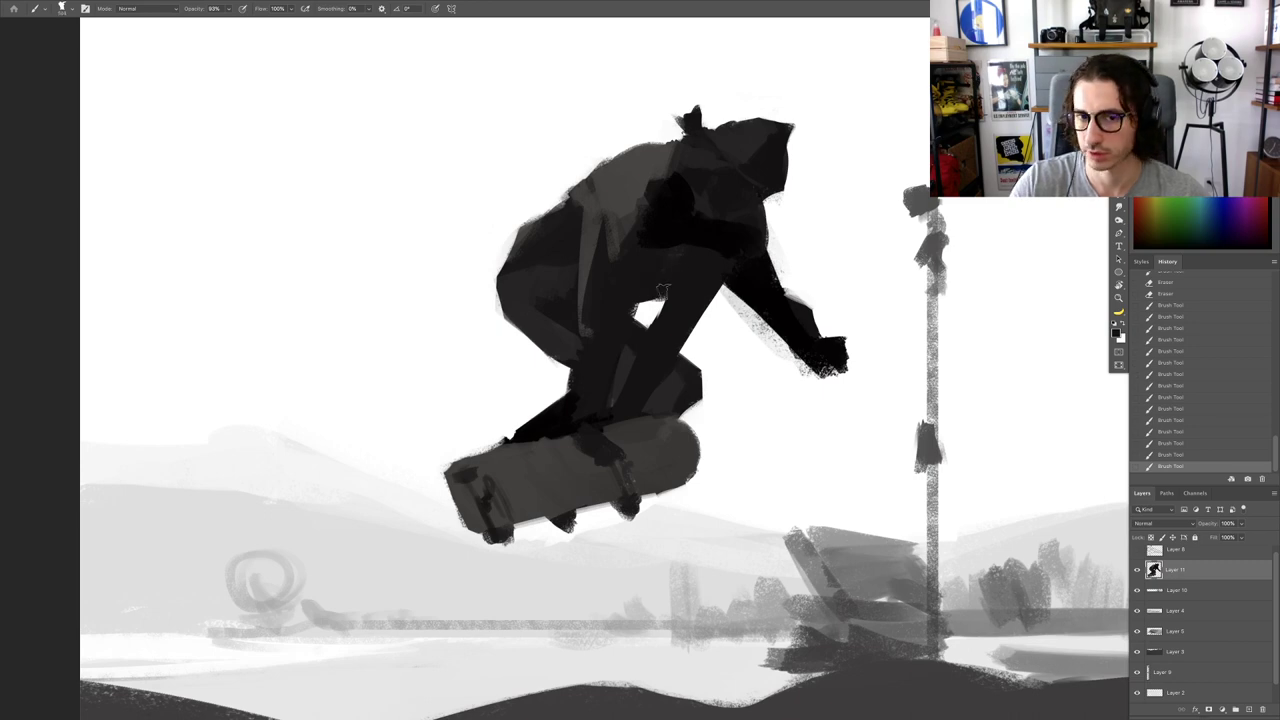
pyautogui.moveTo(660, 290); pyautogui.dragTo(670, 288)
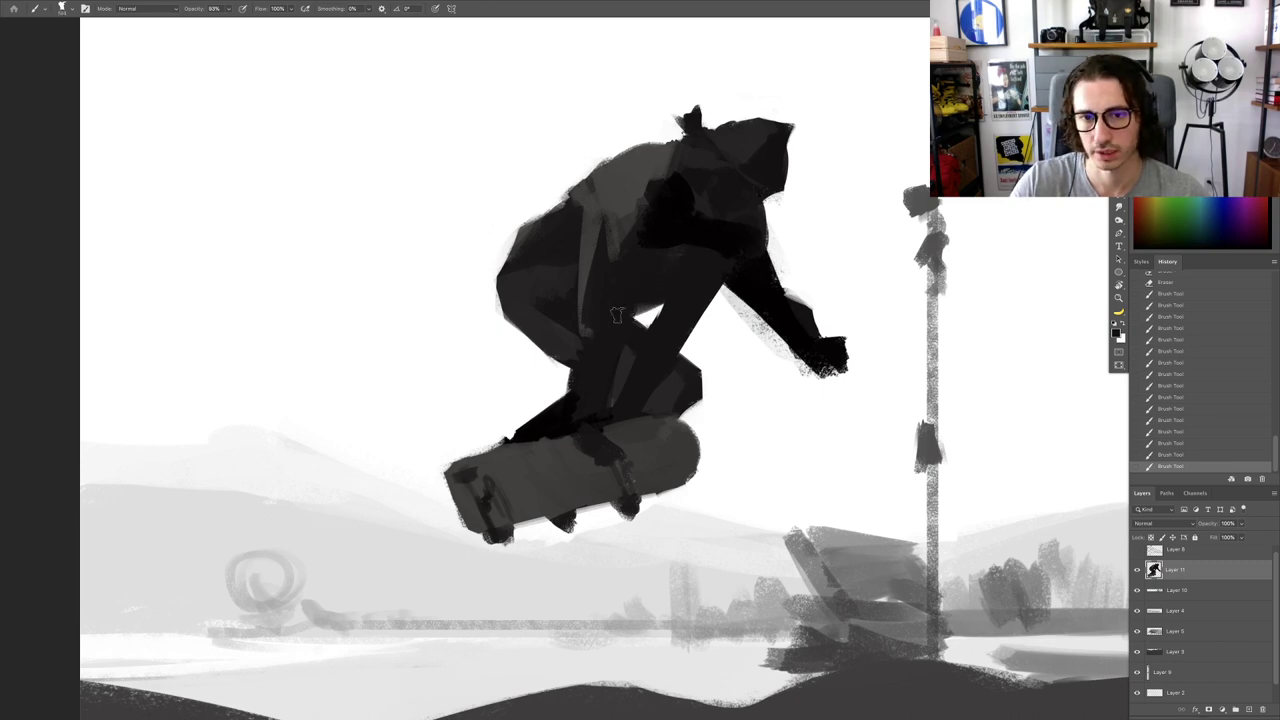
# Step: Adjust the skater's hip, hanging cloth and back with dark strokes and a grey sampled from the back
pyautogui.scroll(-5, 710, 278)
pyautogui.scroll(5, 693, 285)
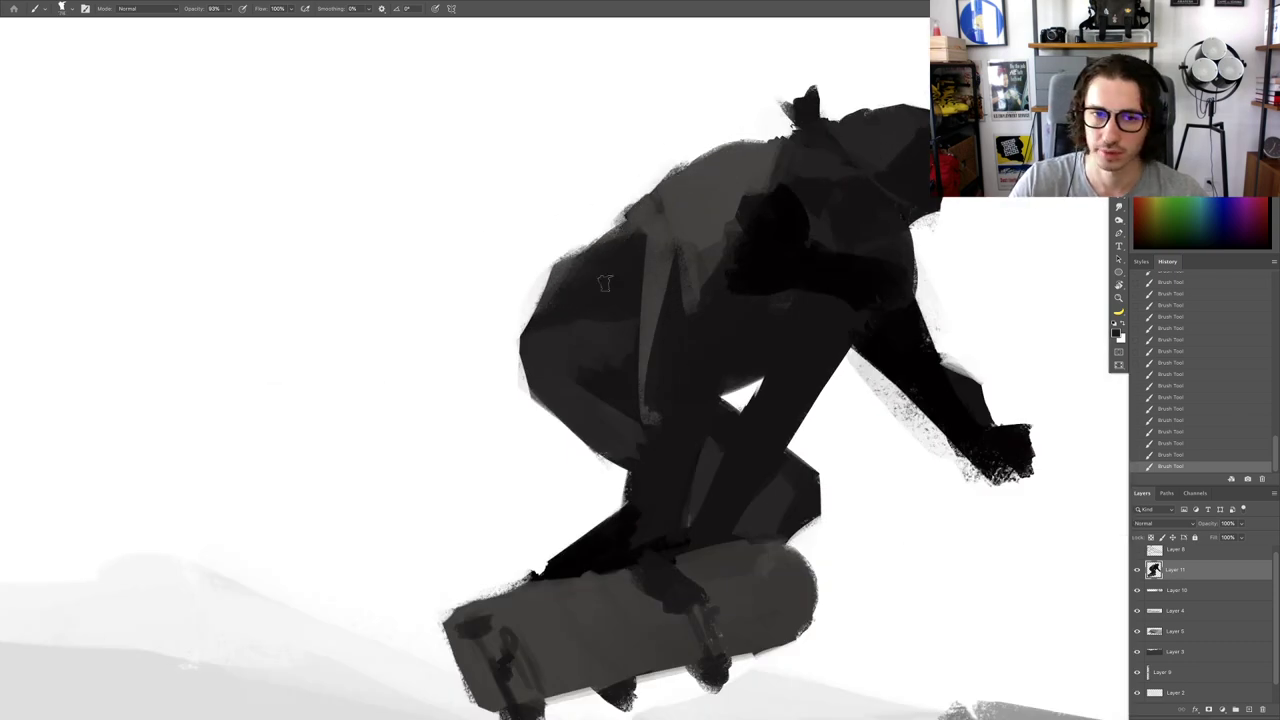
pyautogui.moveTo(566, 288); pyautogui.dragTo(540, 320)
pyautogui.scroll(-5, 614, 338)
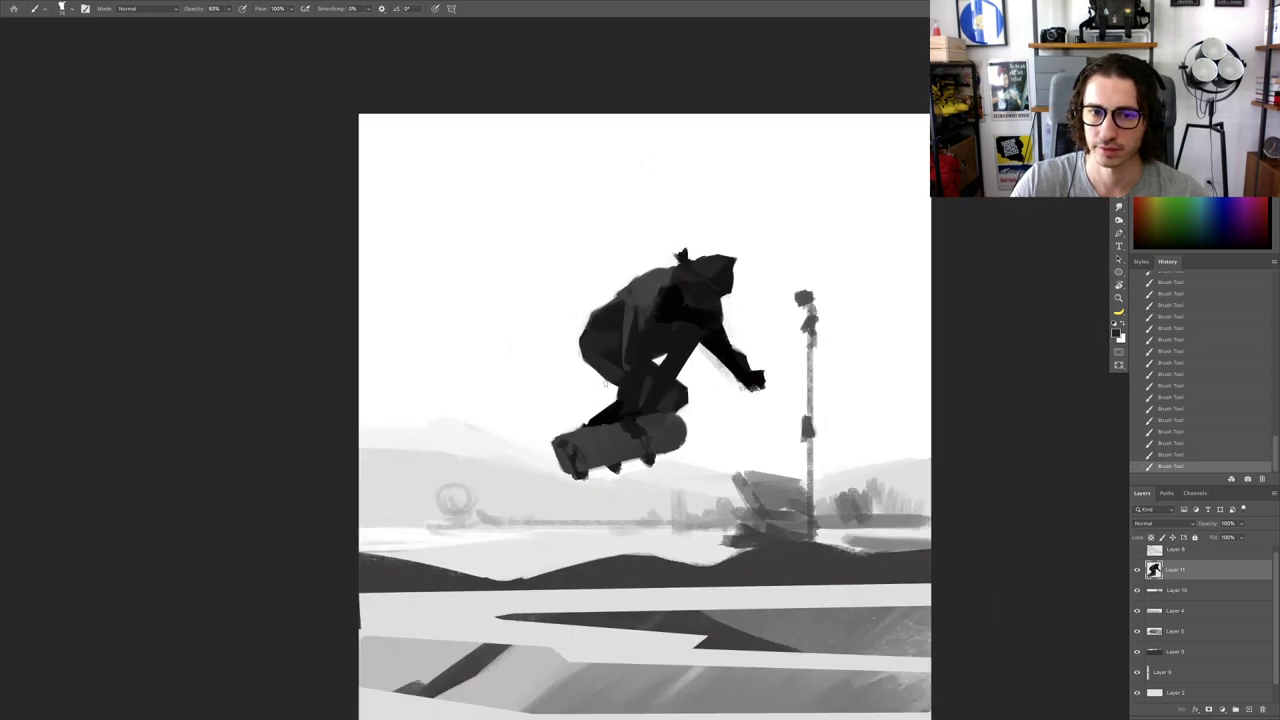
pyautogui.scroll(4, 600, 350)
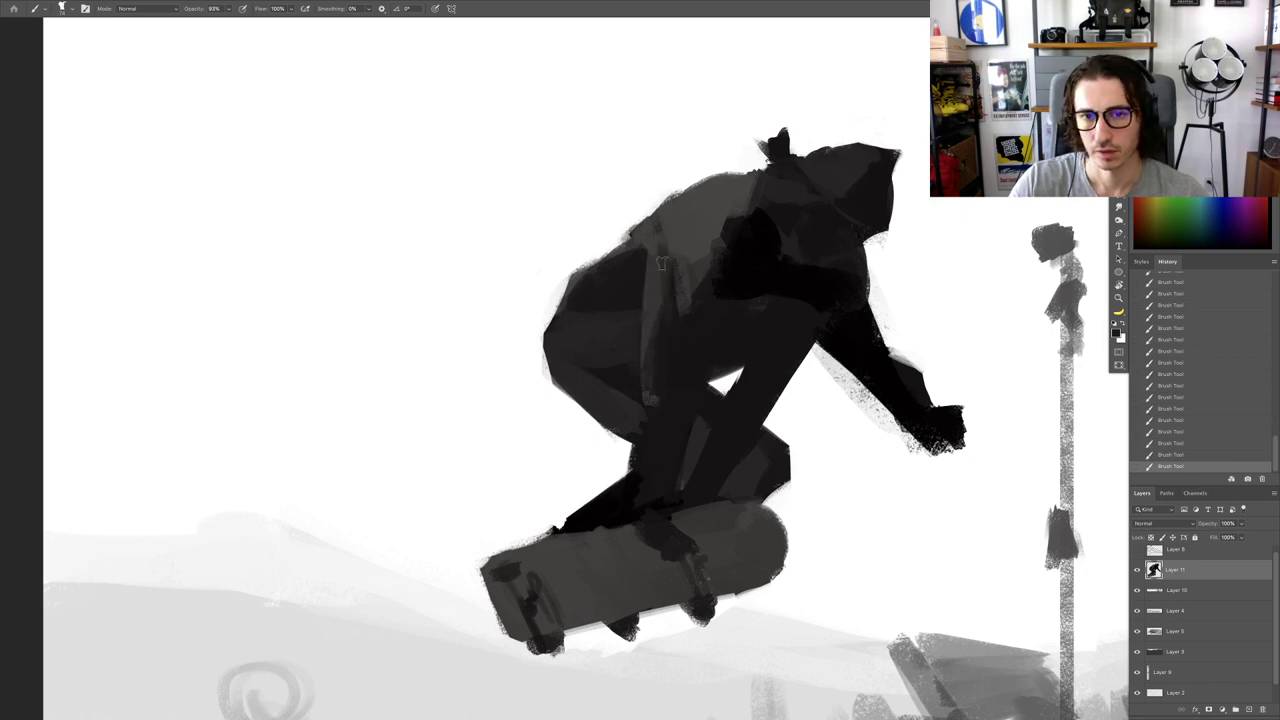
pyautogui.keyDown('alt'); pyautogui.click(696, 216); pyautogui.keyUp('alt')
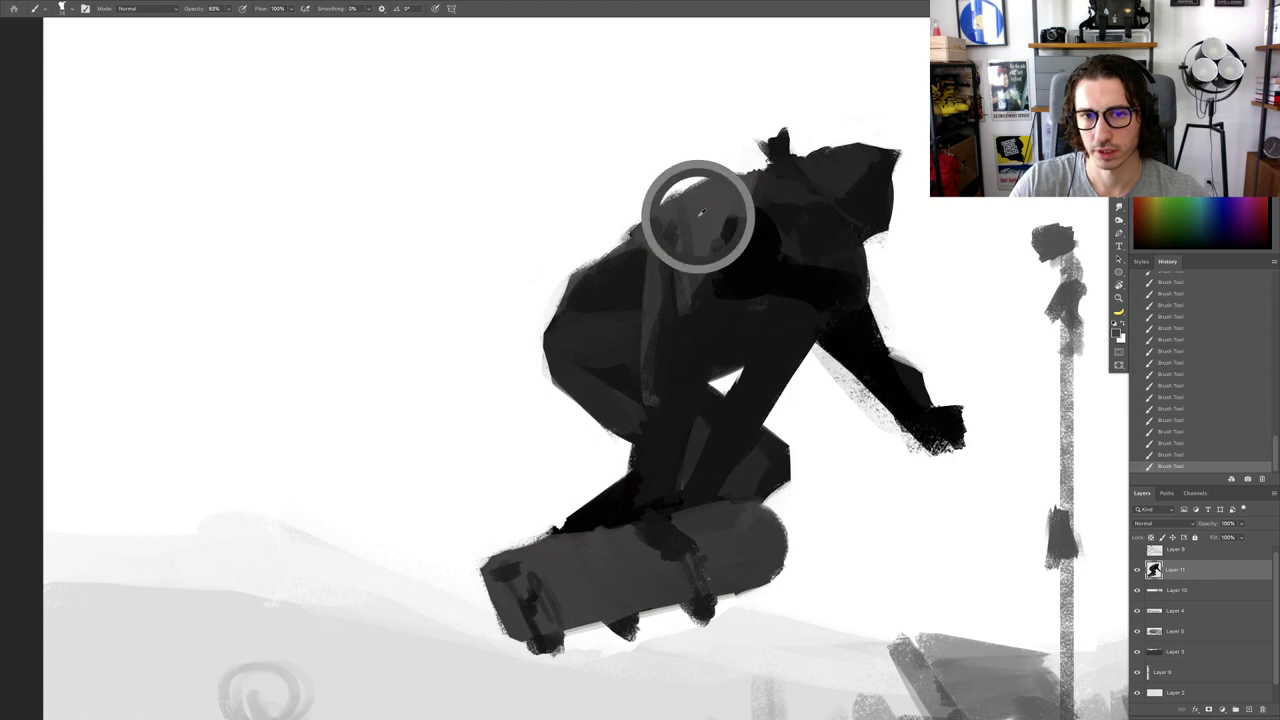
pyautogui.scroll(-5, 681, 249)
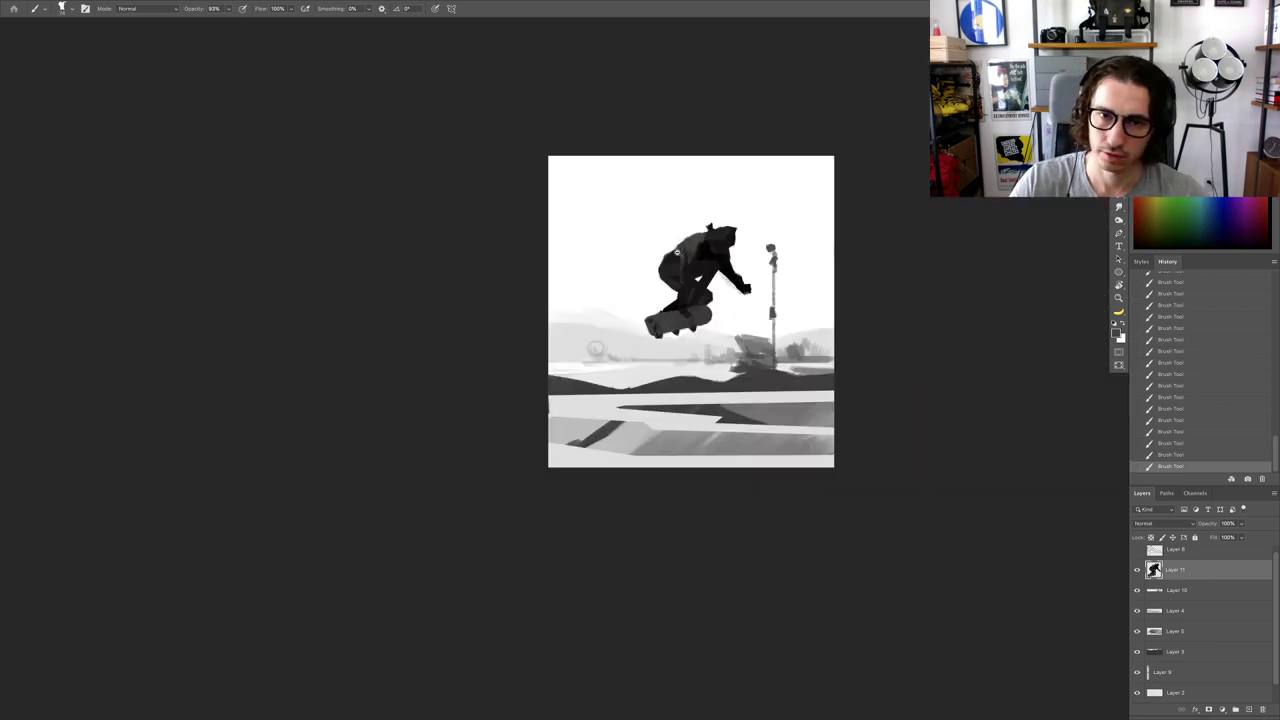
pyautogui.scroll(5, 676, 253)
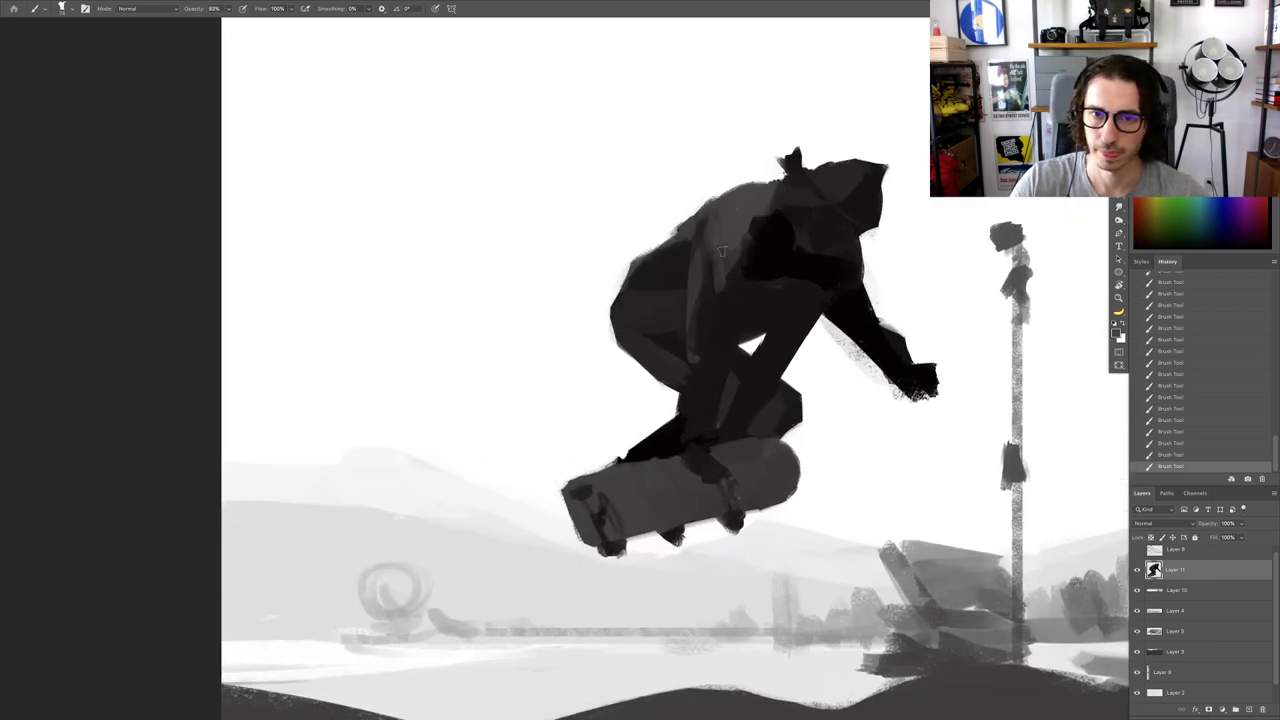
pyautogui.scroll(-5, 721, 251)
pyautogui.scroll(3, 780, 261)
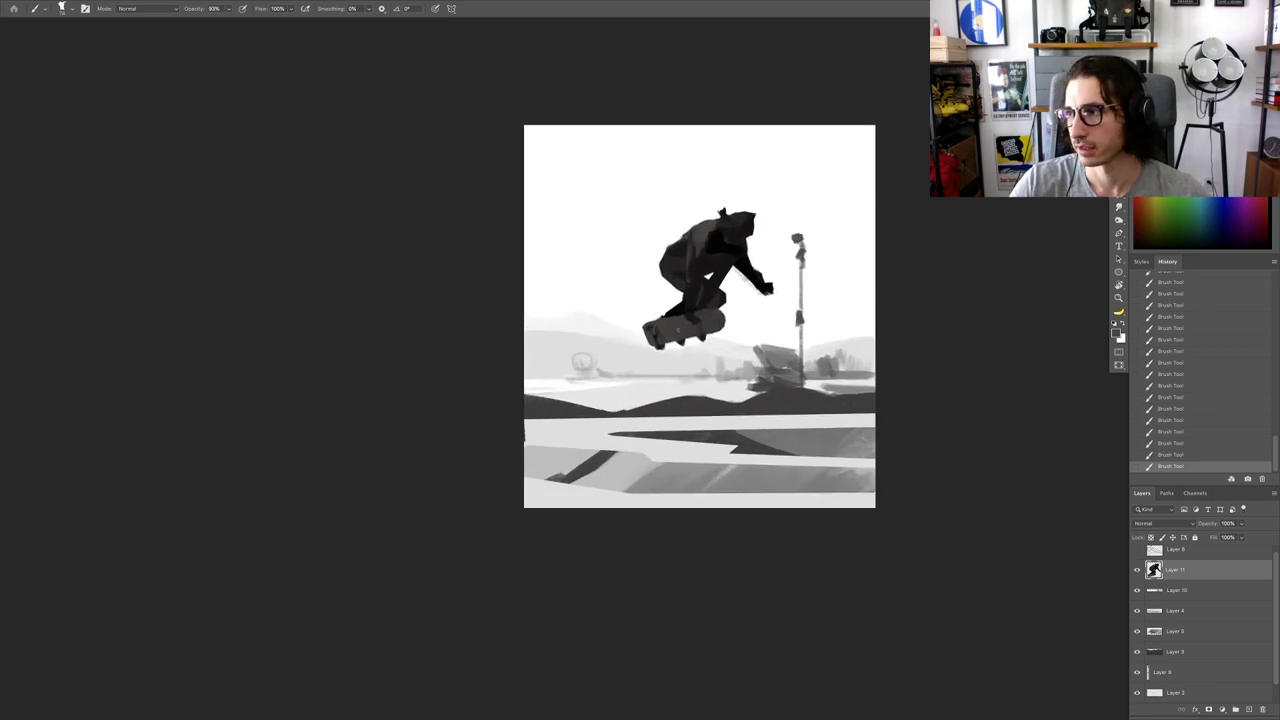
# Step: Rotate the canvas, paint the skateboard's upper edge in its sampled grey and trim the tail's outline with the eraser
pyautogui.press('r')
pyautogui.moveTo(674, 305); pyautogui.dragTo(663, 290)
pyautogui.press('b')
pyautogui.scroll(5, 592, 334)
pyautogui.keyDown('alt'); pyautogui.click(750, 165); pyautogui.keyUp('alt')
pyautogui.moveTo(766, 166); pyautogui.dragTo(706, 264)
pyautogui.moveTo(738, 212); pyautogui.dragTo(690, 290)
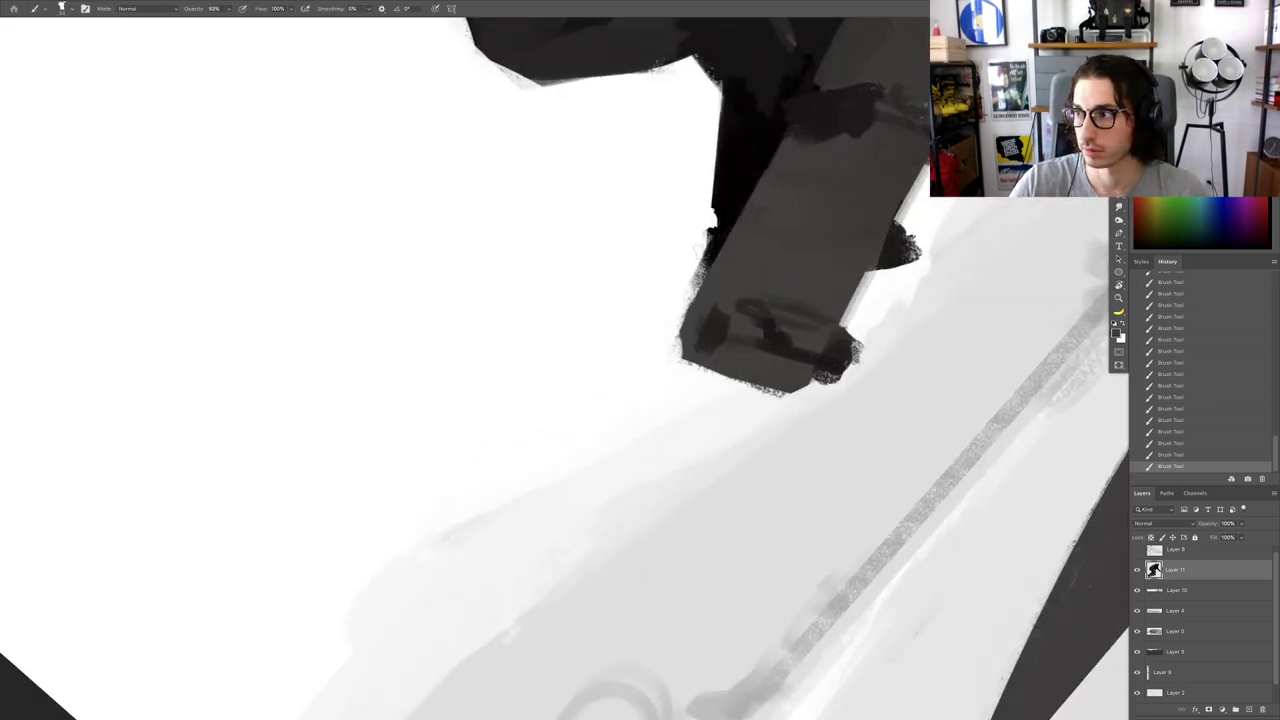
pyautogui.press('e')
pyautogui.moveTo(663, 333); pyautogui.dragTo(664, 345)
pyautogui.moveTo(664, 345); pyautogui.dragTo(665, 356)
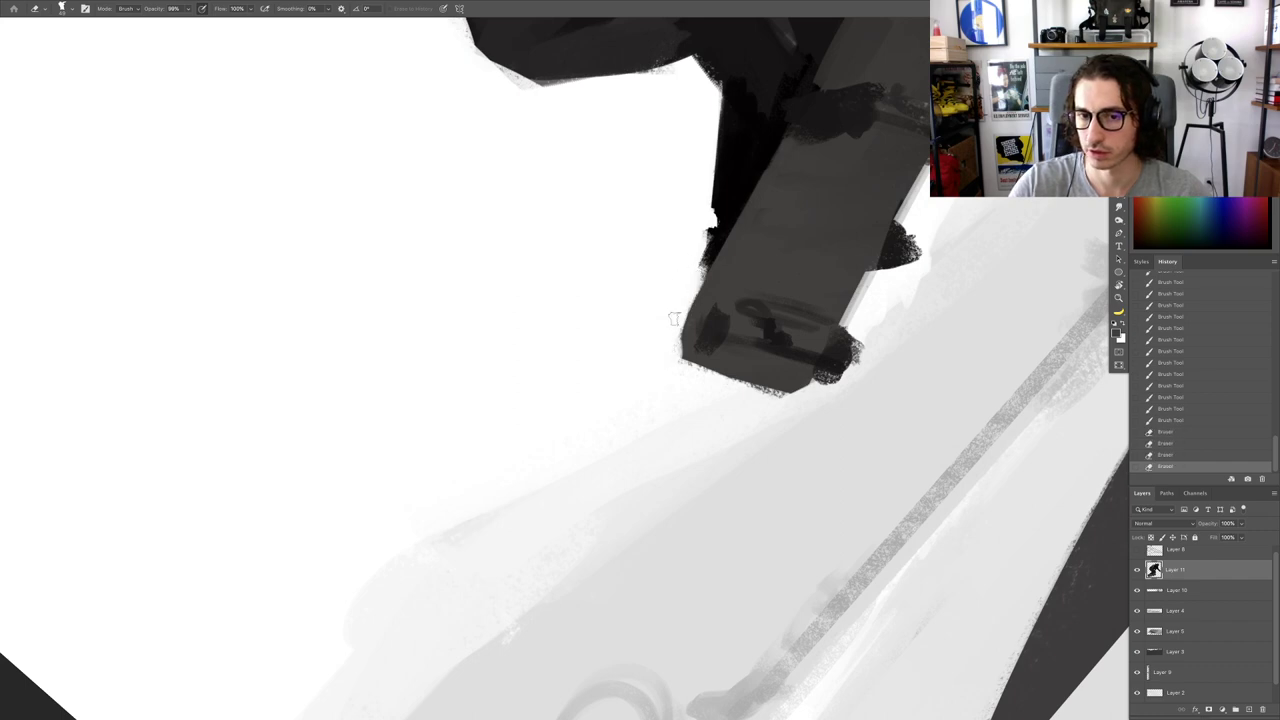
# Step: Redraw the rear foot's edge above the board in sampled black and trim its outer contour with the eraser
pyautogui.press('r')
pyautogui.moveTo(749, 151); pyautogui.dragTo(764, 166)
pyautogui.press('b')
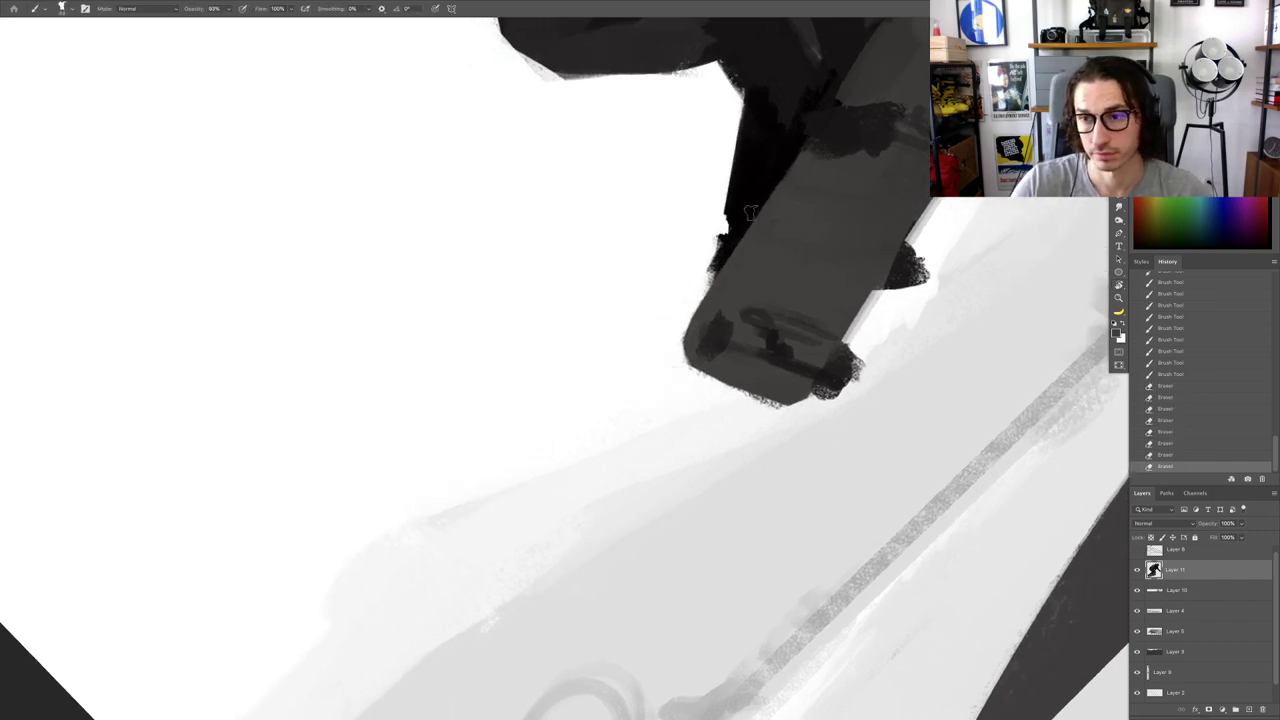
pyautogui.keyDown('alt'); pyautogui.click(744, 212); pyautogui.keyUp('alt')
pyautogui.moveTo(722, 222); pyautogui.dragTo(711, 274)
pyautogui.moveTo(724, 220); pyautogui.dragTo(713, 262)
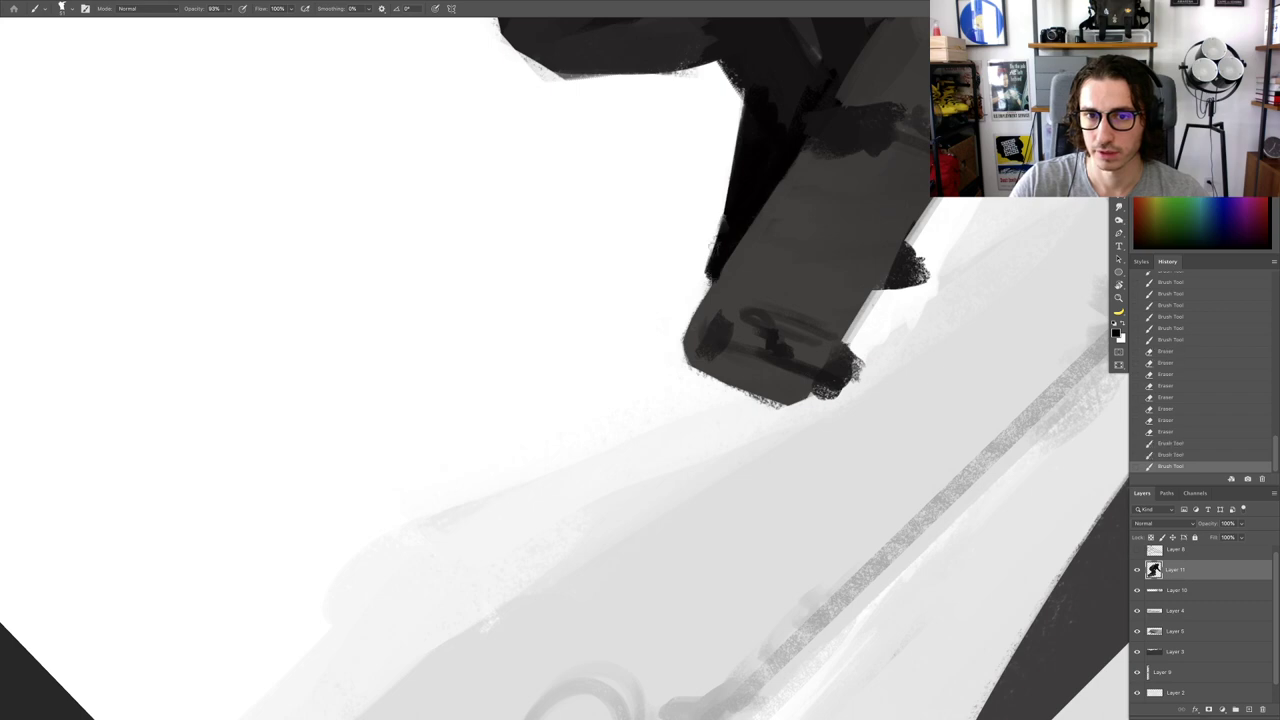
pyautogui.press('e')
pyautogui.moveTo(727, 197); pyautogui.dragTo(720, 220)
pyautogui.moveTo(714, 226)
pyautogui.mouseDown()
pyautogui.moveTo(708, 272)
pyautogui.moveTo(727, 269)
pyautogui.mouseUp()
# Step: Straighten the board's edge against the rear leg with strokes of sampled dark grey
pyautogui.press('b')
pyautogui.keyDown('alt'); pyautogui.click(799, 173); pyautogui.keyUp('alt')
pyautogui.moveTo(785, 150); pyautogui.dragTo(745, 220)
pyautogui.moveTo(760, 205); pyautogui.dragTo(711, 284)
pyautogui.keyDown('alt'); pyautogui.click(797, 187); pyautogui.keyUp('alt')
pyautogui.moveTo(740, 242); pyautogui.dragTo(712, 306)
pyautogui.moveTo(760, 222); pyautogui.dragTo(739, 247)
# Step: Round the skateboard's nose with larger strokes of sampled grey and erase the rough edge down towards the wheels
pyautogui.scroll(-5, 745, 243)
pyautogui.press('r')
pyautogui.press('Escape')
pyautogui.moveTo(829, 300); pyautogui.dragTo(725, 186)
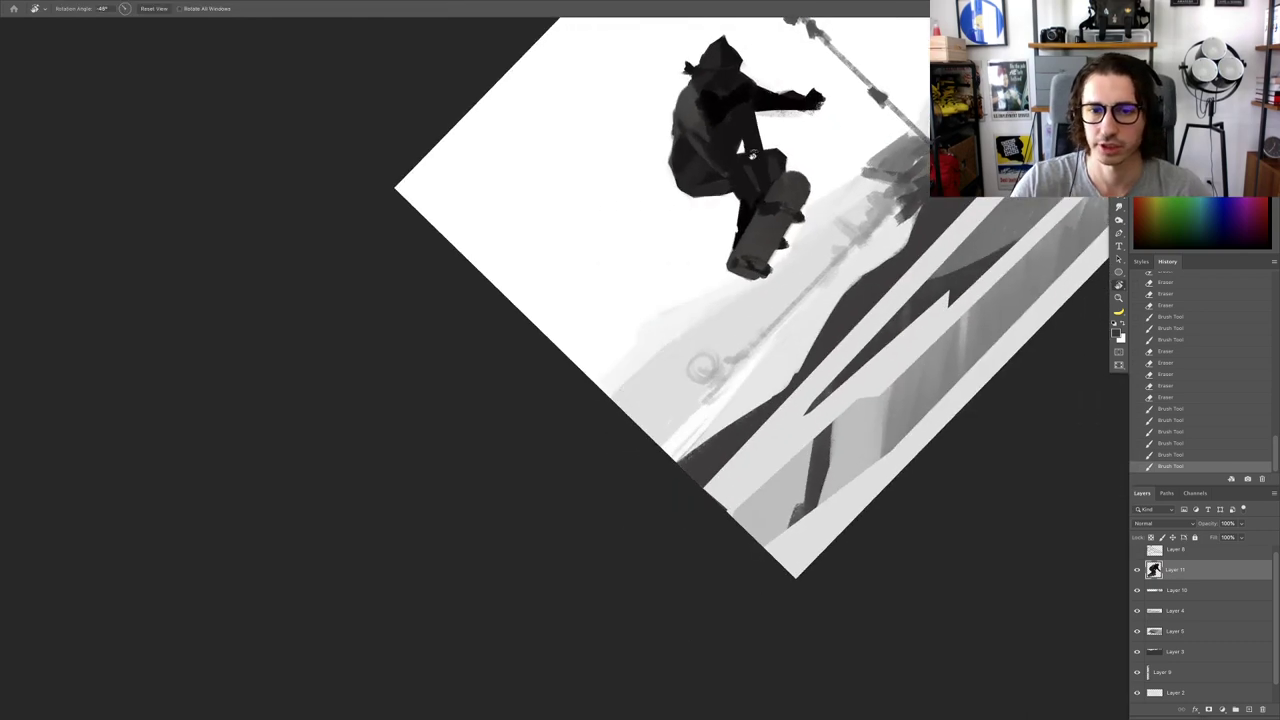
pyautogui.press('b')
pyautogui.scroll(5, 807, 184)
pyautogui.press(']')
pyautogui.press(']')
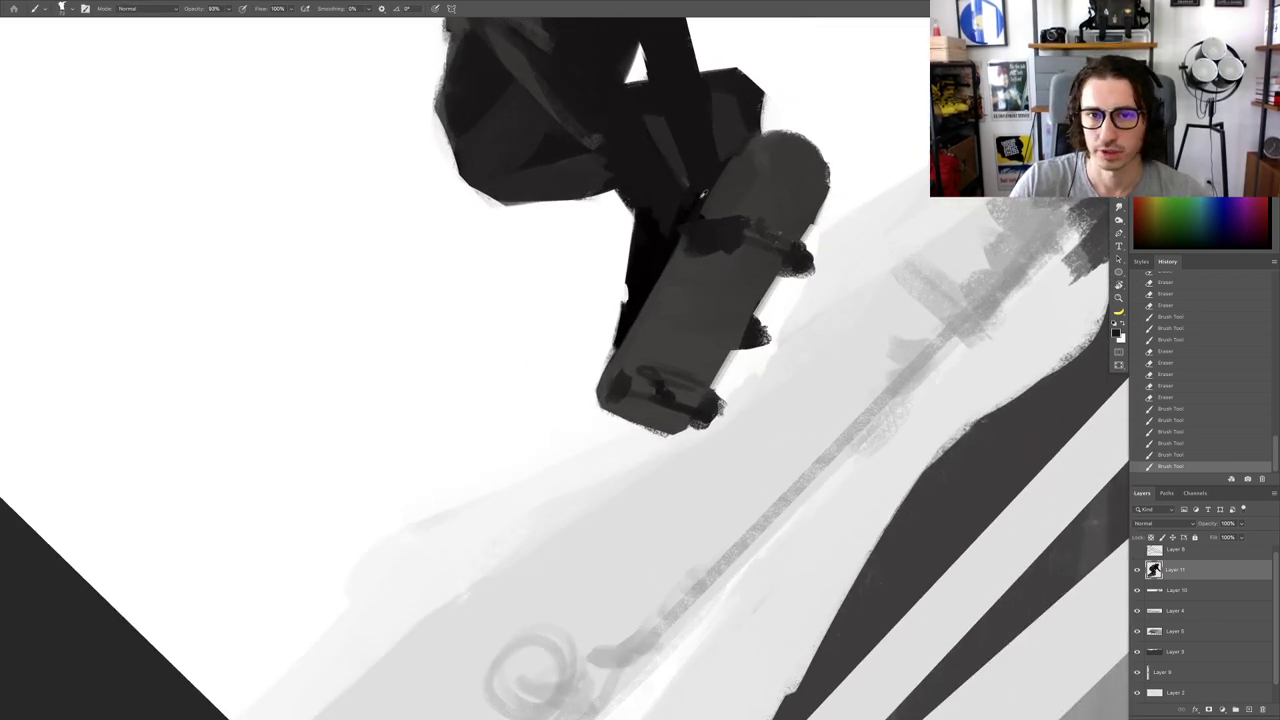
pyautogui.moveTo(774, 138); pyautogui.dragTo(748, 152)
pyautogui.moveTo(762, 160)
pyautogui.mouseDown()
pyautogui.moveTo(732, 168)
pyautogui.moveTo(815, 156)
pyautogui.mouseUp()
pyautogui.keyDown('alt'); pyautogui.click(798, 161); pyautogui.keyUp('alt')
pyautogui.moveTo(819, 154)
pyautogui.mouseDown()
pyautogui.moveTo(838, 180)
pyautogui.moveTo(820, 222)
pyautogui.mouseUp()
pyautogui.press('e')
pyautogui.moveTo(830, 190)
pyautogui.mouseDown()
pyautogui.moveTo(811, 236)
pyautogui.moveTo(765, 230)
pyautogui.moveTo(752, 262)
pyautogui.mouseUp()
pyautogui.moveTo(759, 242)
pyautogui.mouseDown()
pyautogui.moveTo(713, 275)
pyautogui.moveTo(747, 214)
pyautogui.mouseUp()
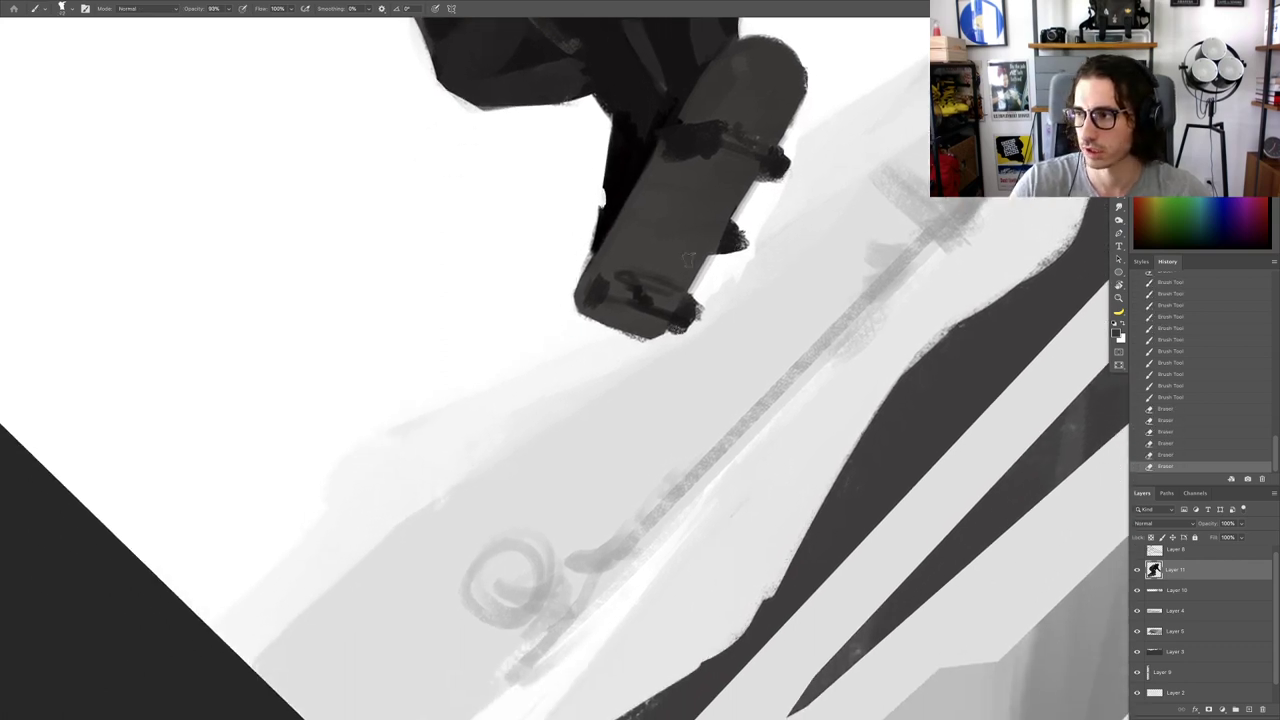
# Step: Touch up the wheel at the board's tail in a sampled dark tone and smooth the tail's outer edge with the eraser
pyautogui.press('b')
pyautogui.keyDown('alt'); pyautogui.click(684, 308); pyautogui.keyUp('alt')
pyautogui.moveTo(680, 322); pyautogui.dragTo(672, 331)
pyautogui.moveTo(605, 282)
pyautogui.mouseDown()
pyautogui.moveTo(786, 180)
pyautogui.moveTo(798, 228)
pyautogui.mouseUp()
pyautogui.press('r')
pyautogui.press('e')
pyautogui.moveTo(661, 320); pyautogui.dragTo(666, 358)
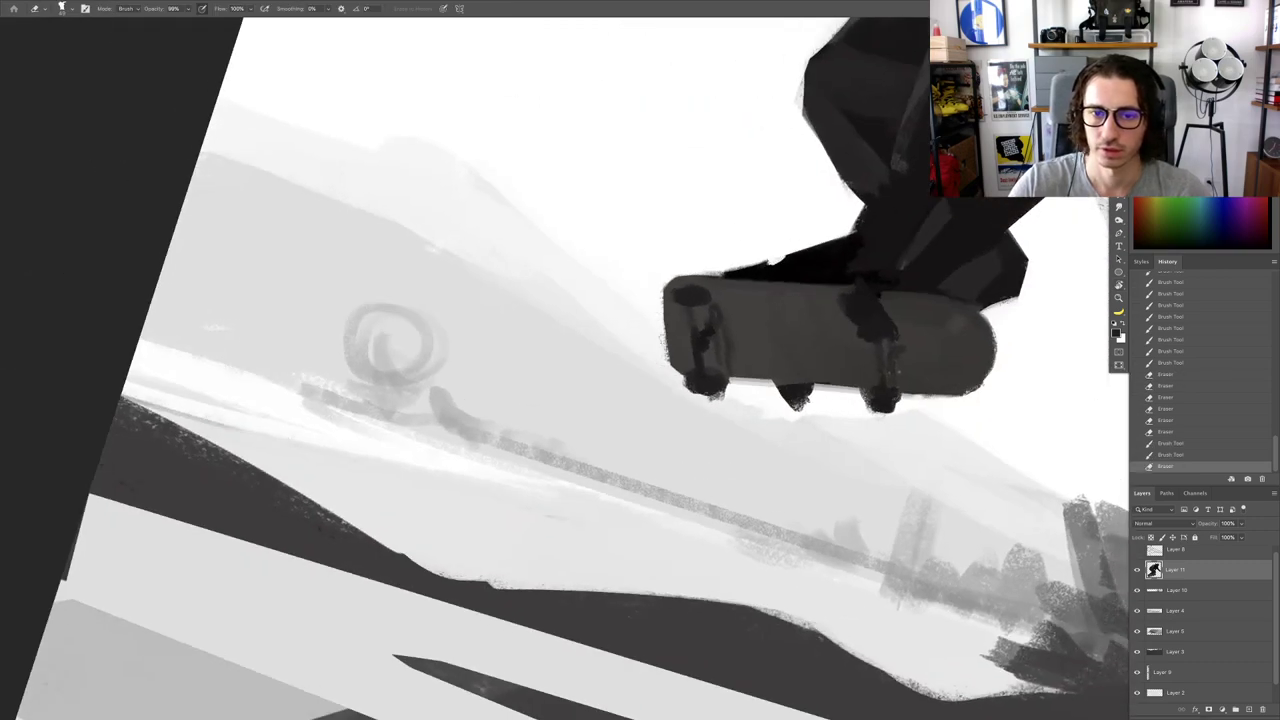
pyautogui.moveTo(662, 298); pyautogui.dragTo(664, 335)
pyautogui.moveTo(663, 330); pyautogui.dragTo(667, 364)
# Step: Reset the canvas rotation, erase stray paint above the board and touch up the skater in sampled dark tones
pyautogui.press('Escape')
pyautogui.moveTo(692, 270); pyautogui.dragTo(682, 272)
pyautogui.moveTo(785, 261)
pyautogui.mouseDown()
pyautogui.moveTo(694, 271)
pyautogui.moveTo(733, 281)
pyautogui.mouseUp()
pyautogui.press('b')
pyautogui.moveTo(617, 273)
pyautogui.mouseDown()
pyautogui.moveTo(650, 282)
pyautogui.moveTo(631, 280)
pyautogui.moveTo(613, 326)
pyautogui.moveTo(630, 318)
pyautogui.mouseUp()
pyautogui.keyDown('alt'); pyautogui.click(636, 266); pyautogui.keyUp('alt')
pyautogui.keyDown('alt'); pyautogui.click(606, 300); pyautogui.keyUp('alt')
pyautogui.moveTo(631, 294)
pyautogui.mouseDown()
pyautogui.moveTo(638, 311)
pyautogui.moveTo(660, 305)
pyautogui.mouseUp()
pyautogui.moveTo(587, 296); pyautogui.dragTo(684, 292)
pyautogui.moveTo(563, 336); pyautogui.dragTo(563, 320)
pyautogui.moveTo(564, 321)
pyautogui.mouseDown()
pyautogui.moveTo(568, 343)
pyautogui.moveTo(588, 344)
pyautogui.mouseUp()
# Step: Examine the whole composition at several zoom levels, with the interface panels temporarily hidden
pyautogui.scroll(-5, 611, 350)
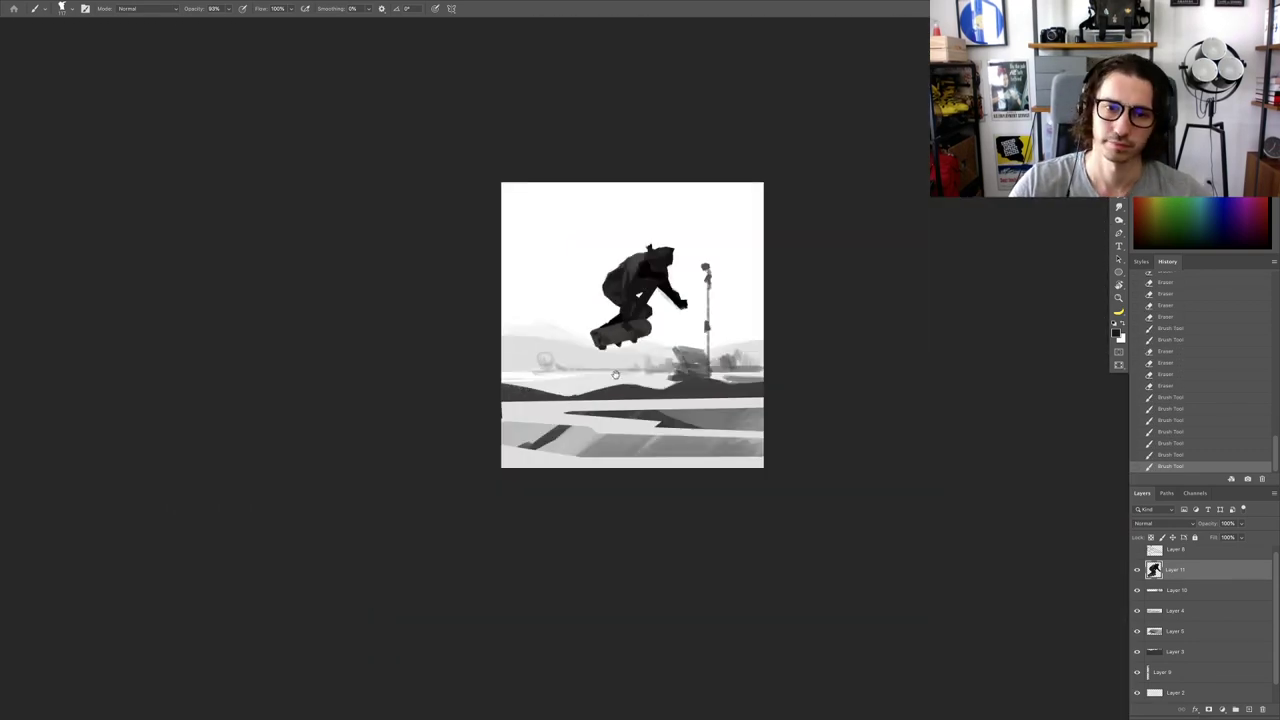
pyautogui.scroll(1, 615, 372)
pyautogui.scroll(-1, 628, 367)
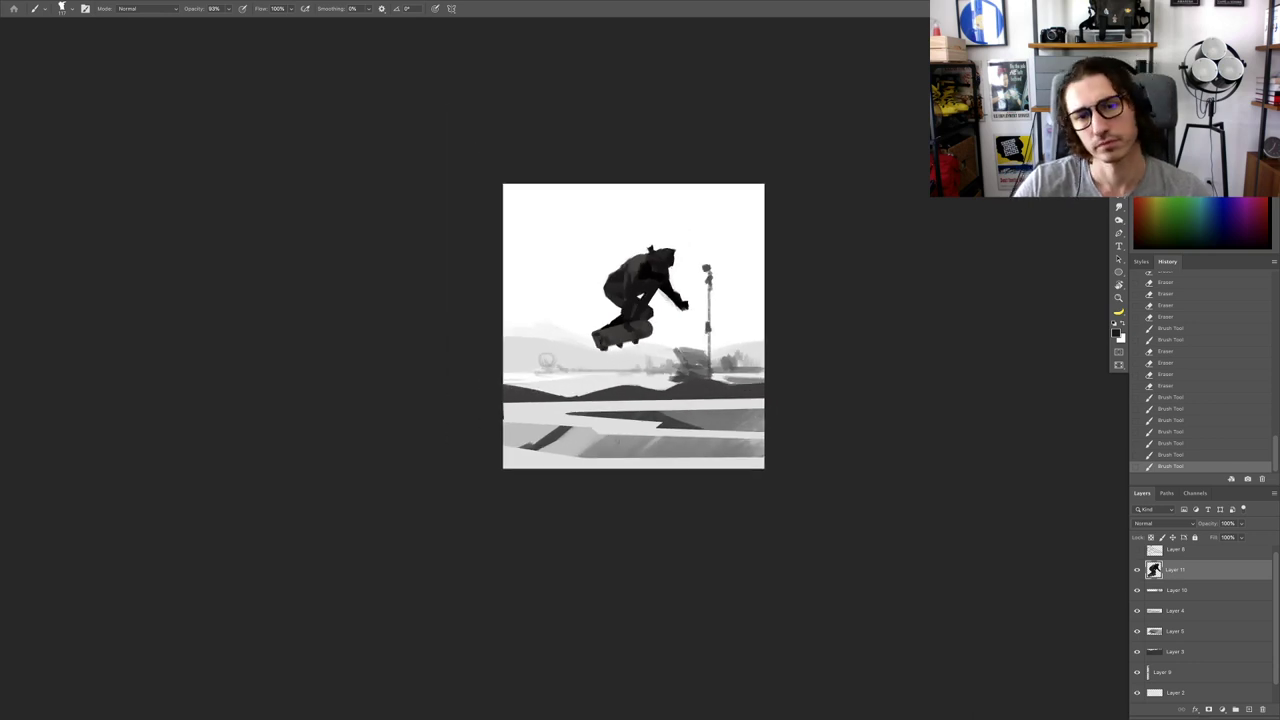
pyautogui.scroll(2, 617, 414)
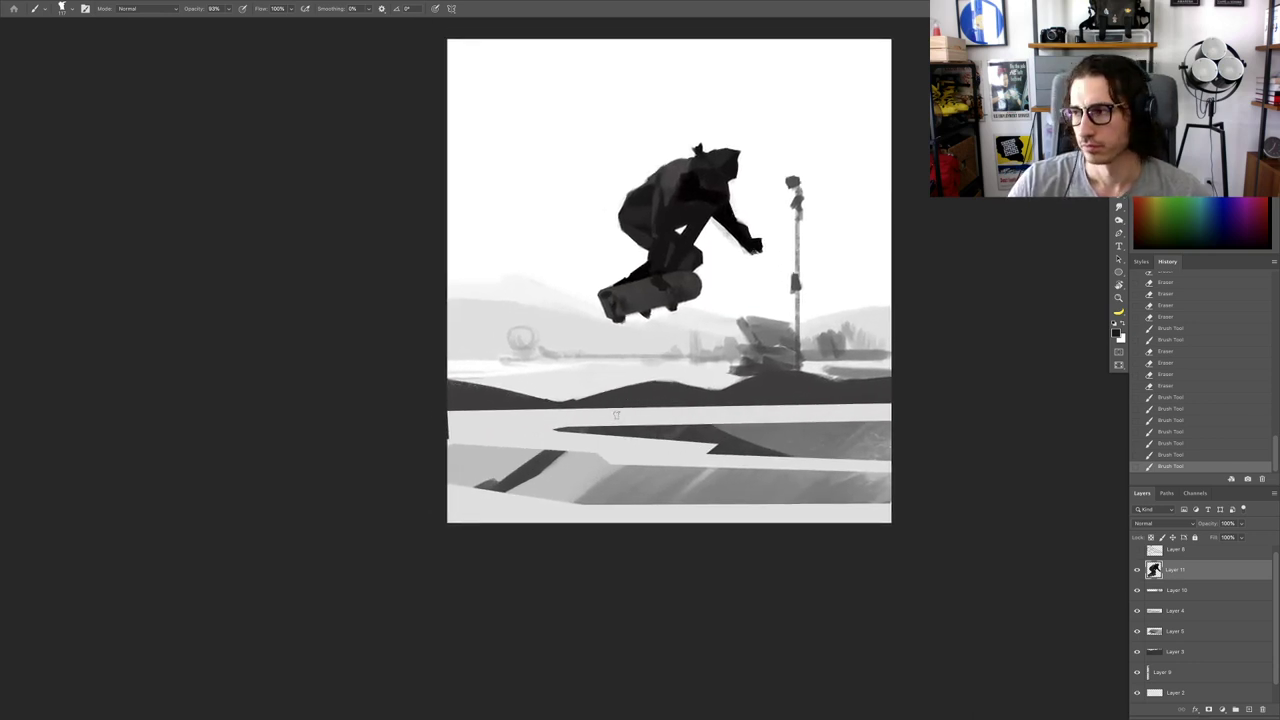
pyautogui.scroll(-1, 616, 414)
pyautogui.scroll(2, 633, 367)
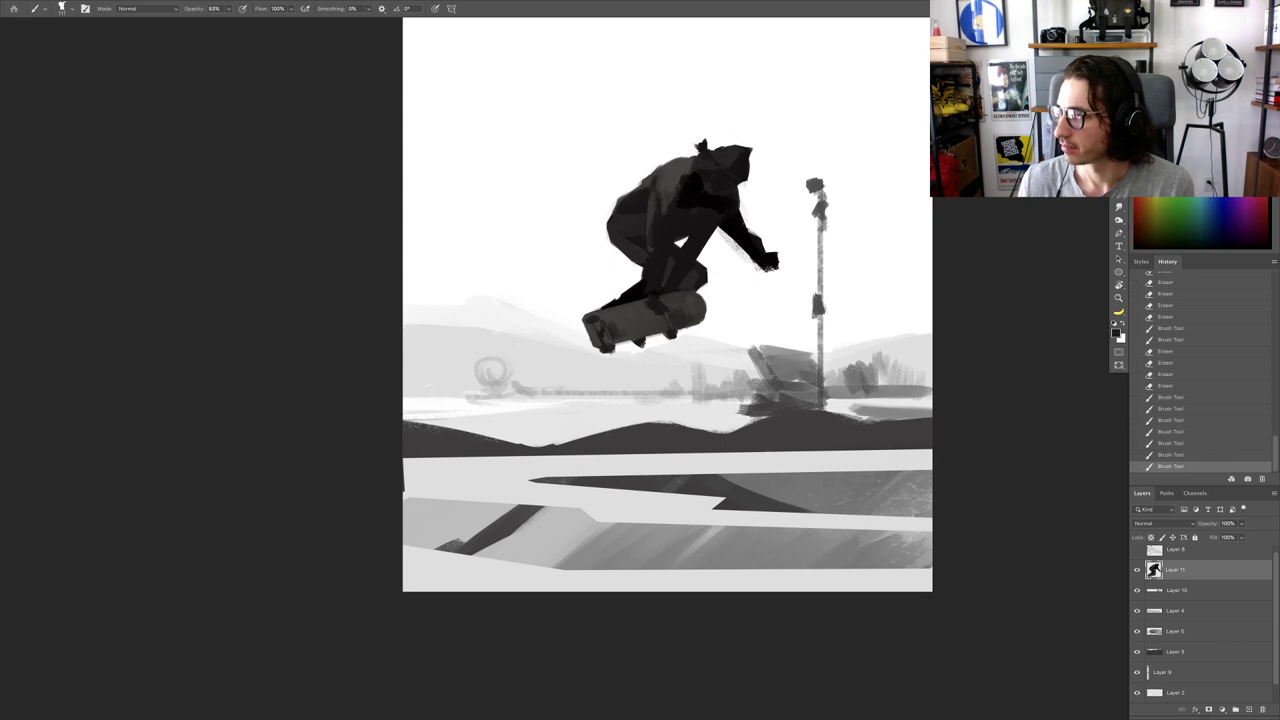
pyautogui.press('Tab')
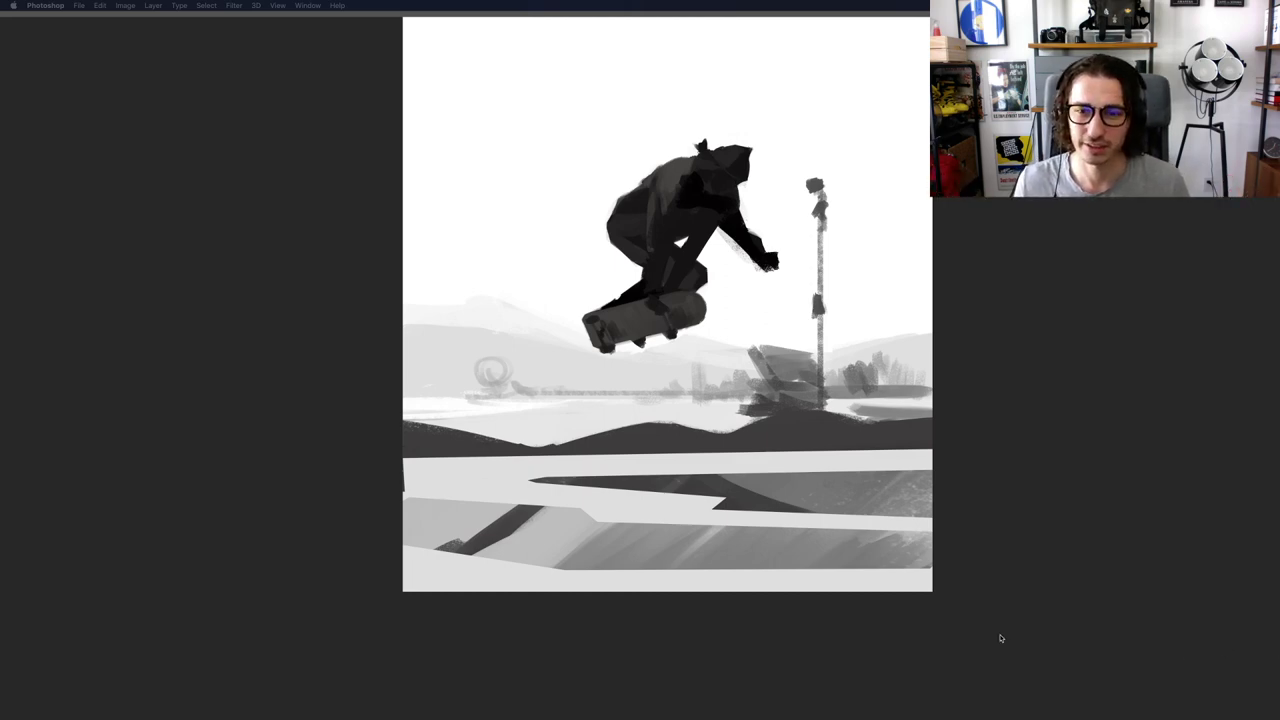
pyautogui.scroll(5, 963, 614)
pyautogui.scroll(-3, 962, 614)
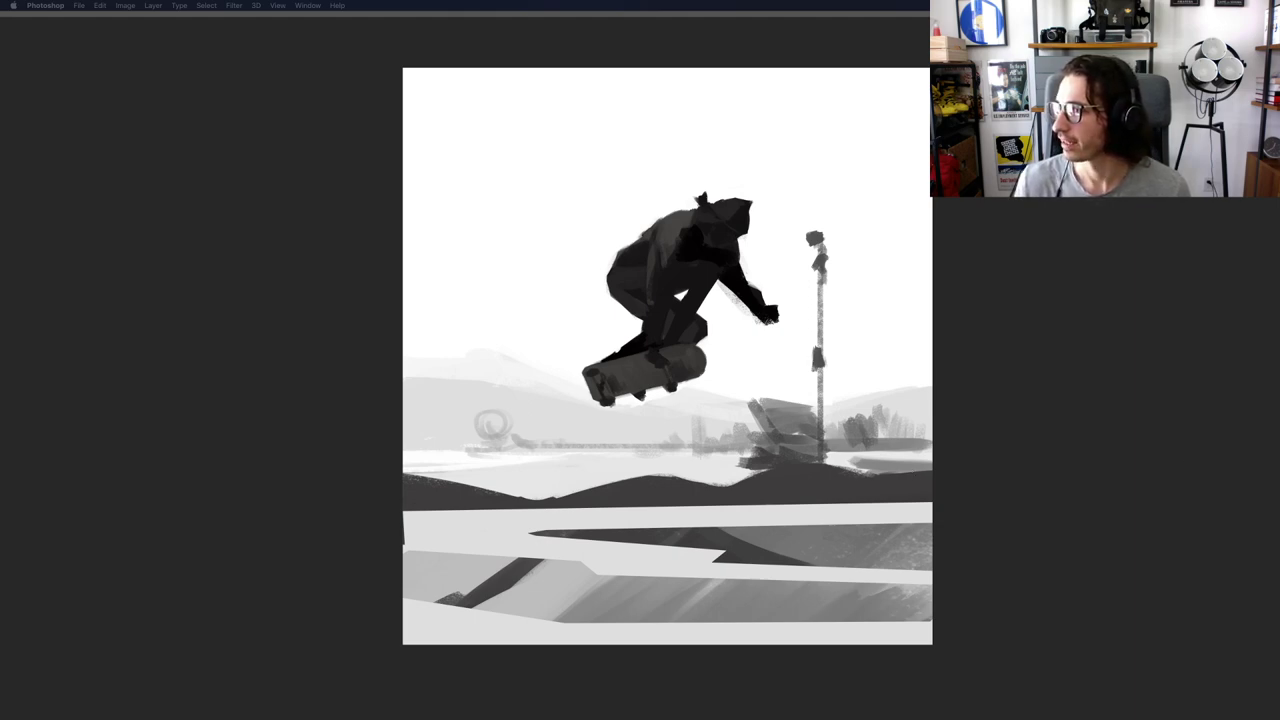
pyautogui.press('Tab')
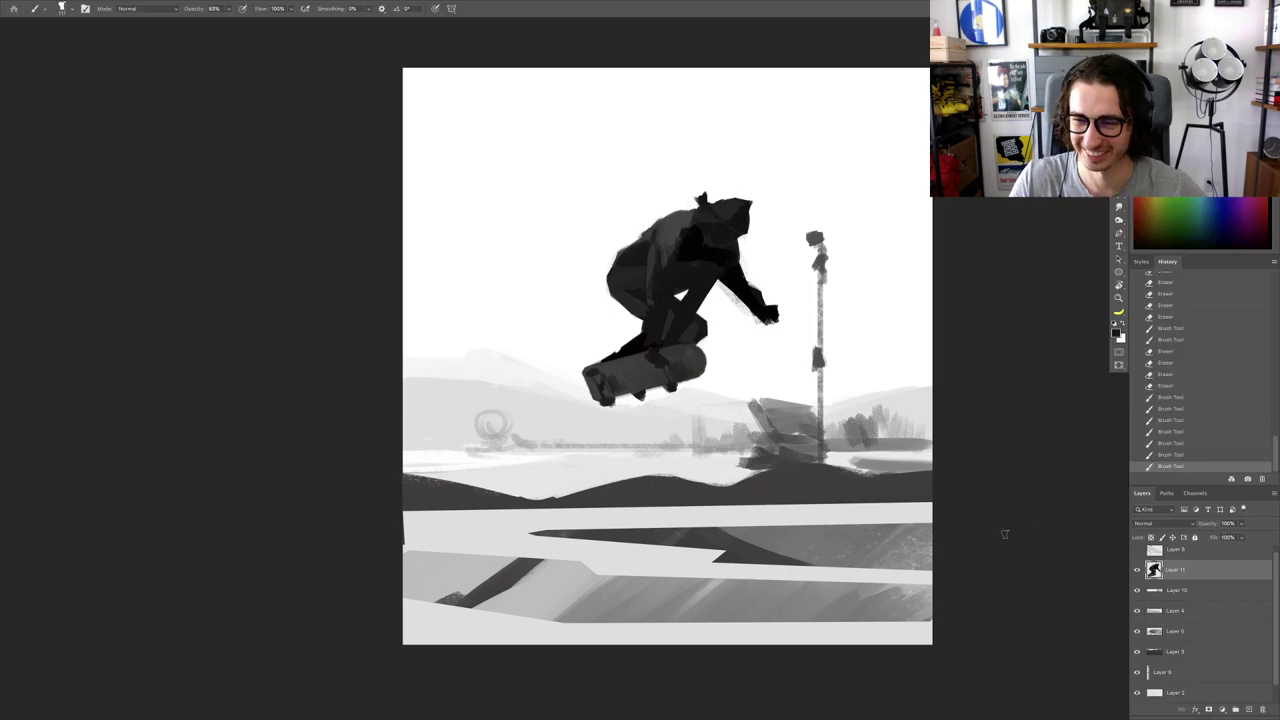
# Step: Create a new empty layer beneath Layer 2, directly above the white Background, for the sky colour
pyautogui.scroll(-1, 1186, 651)
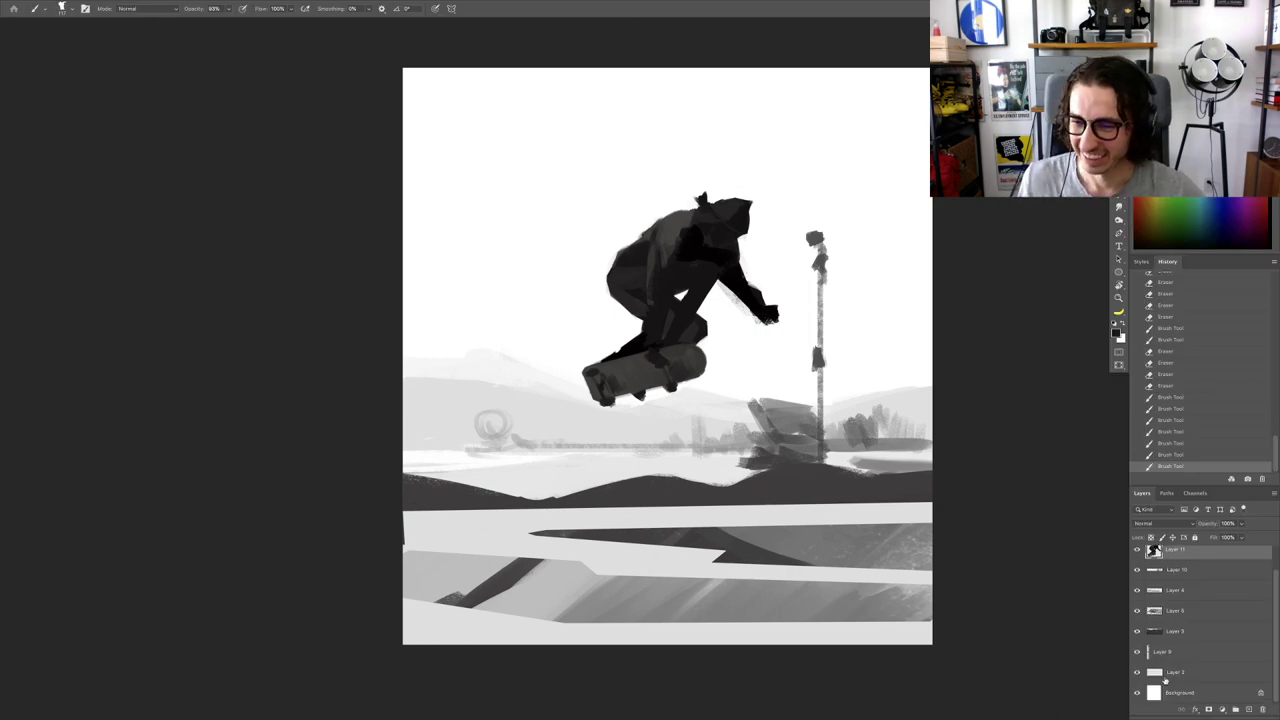
pyautogui.click(1175, 672)
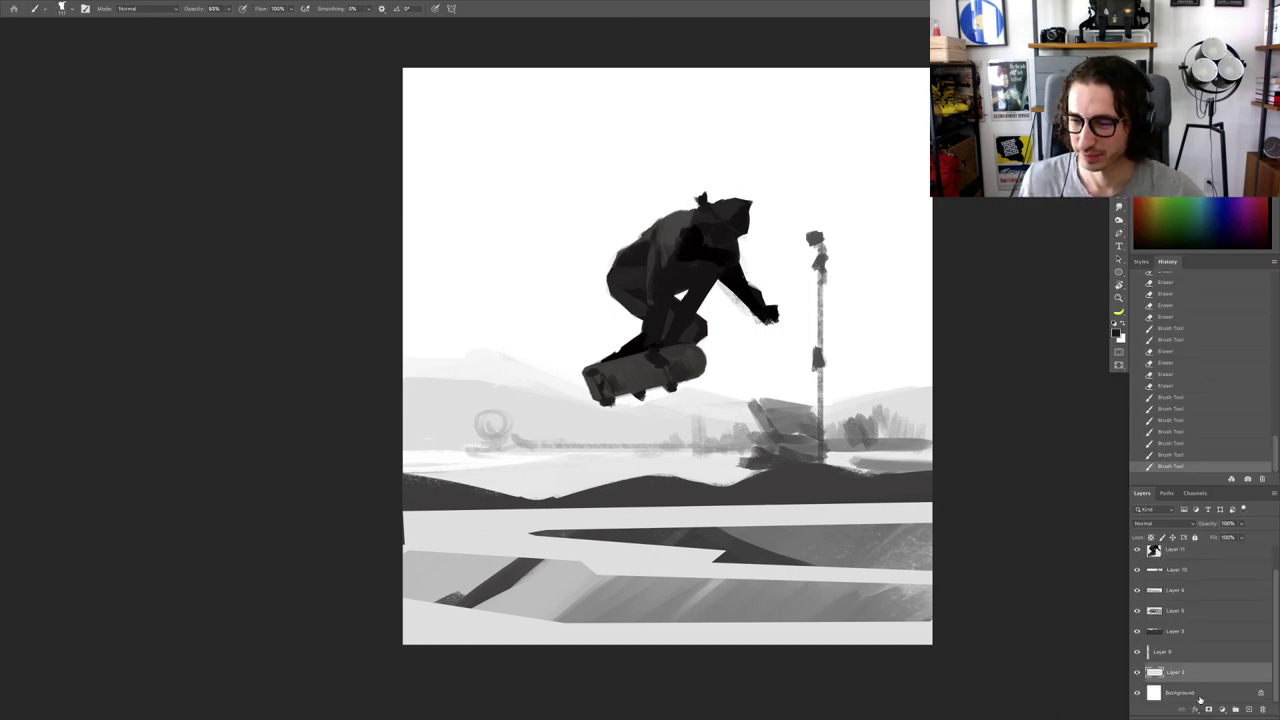
pyautogui.click(1200, 695)
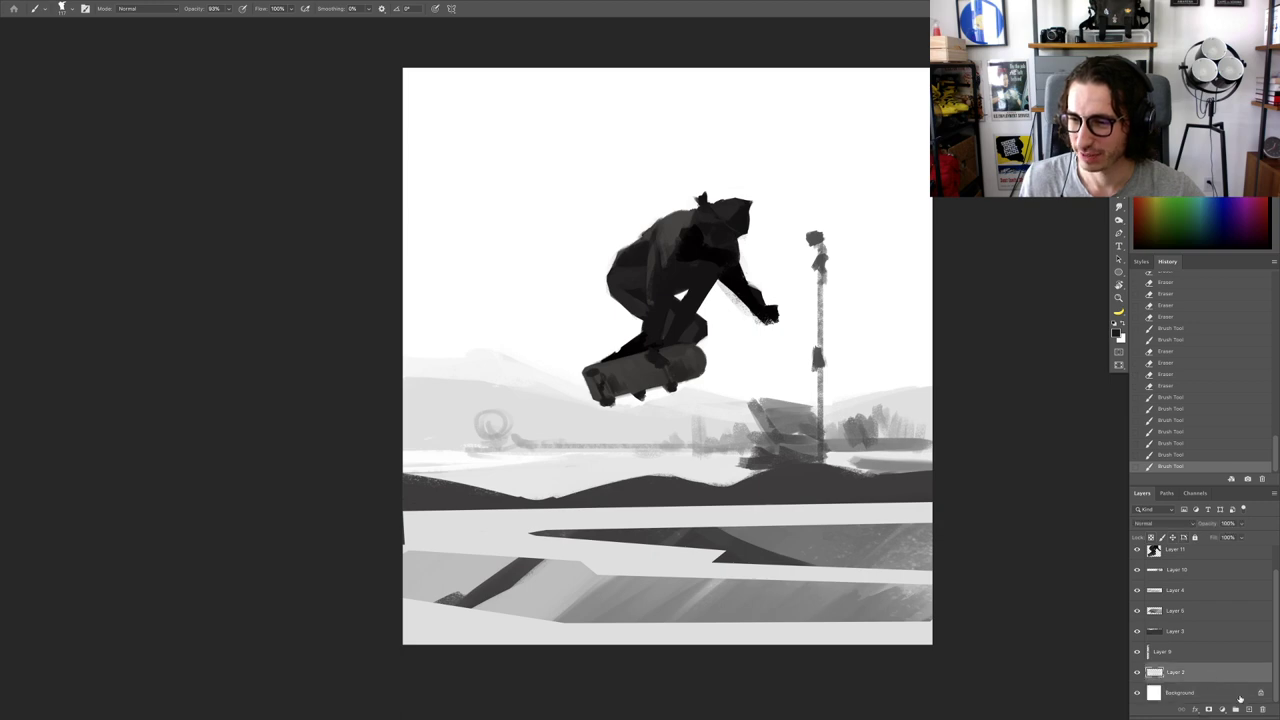
pyautogui.click(1248, 709)
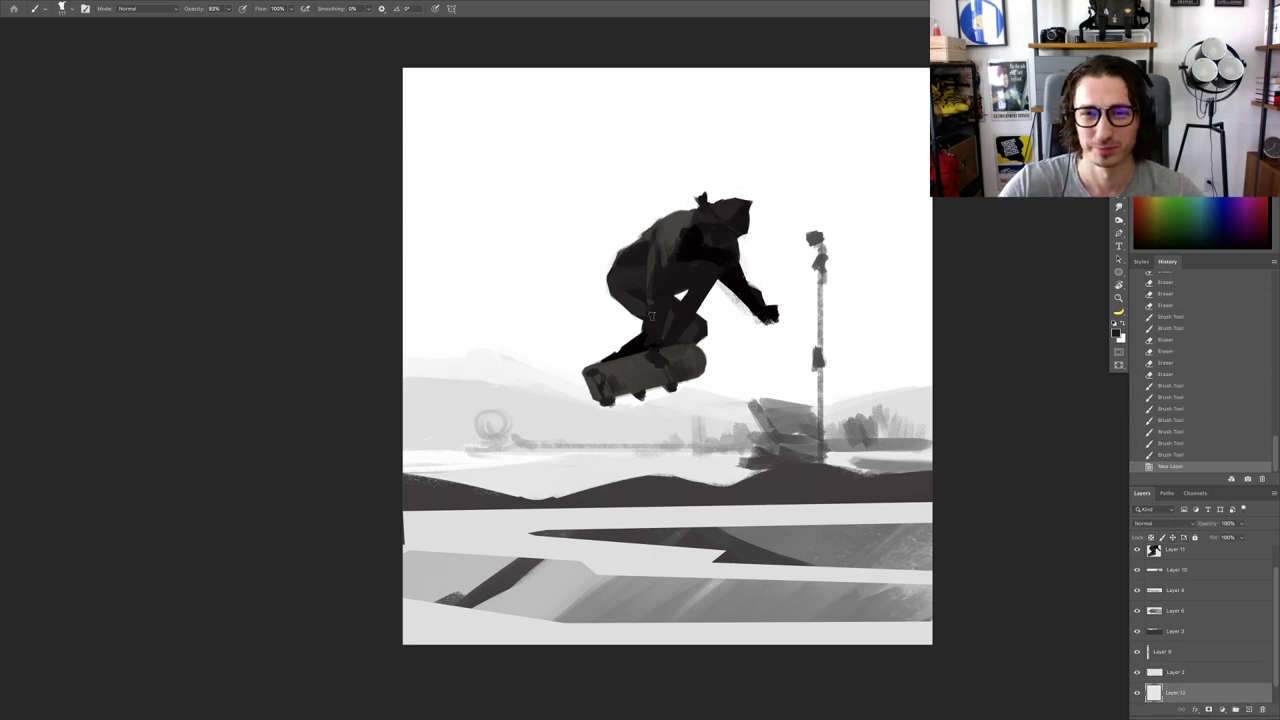
# Step: Choose a cyan and block in the upper-left and central sky behind the skater with broad strokes
pyautogui.click(652, 317)
pyautogui.moveTo(618, 293); pyautogui.dragTo(592, 328)
pyautogui.keyDown('alt'); pyautogui.click(598, 248); pyautogui.keyUp('alt')
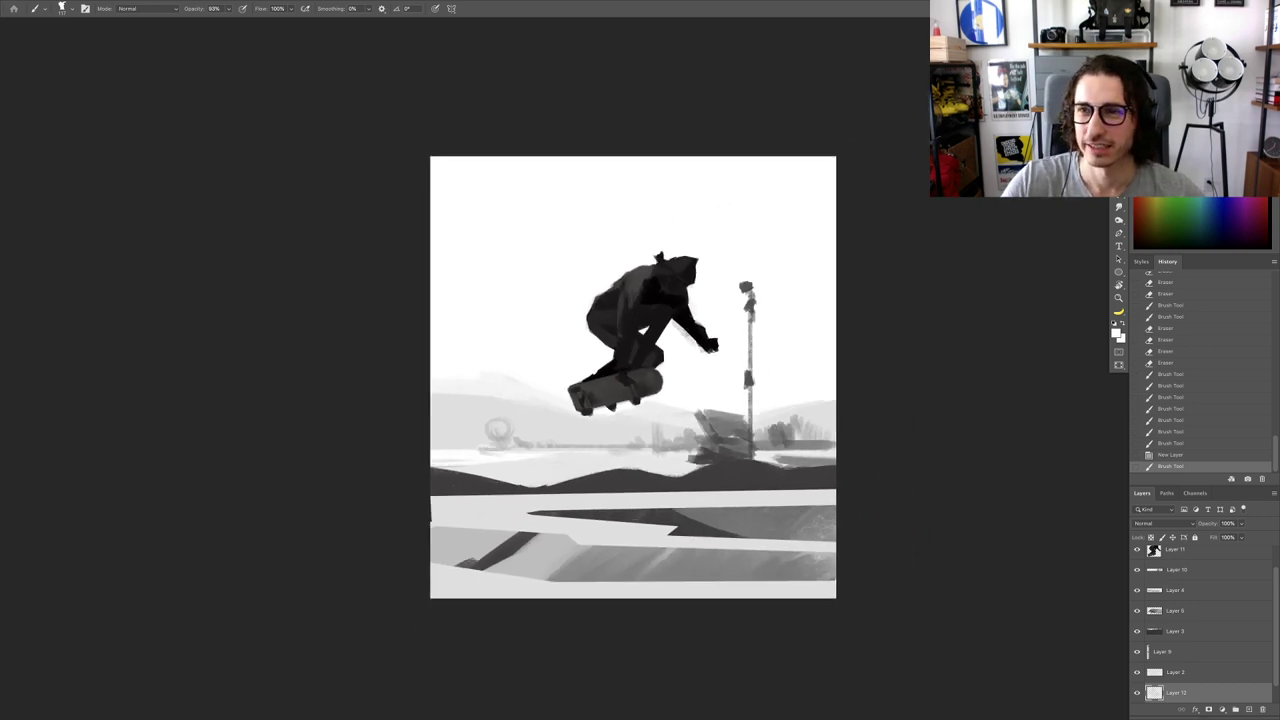
pyautogui.click(1202, 120)
pyautogui.click(1198, 164)
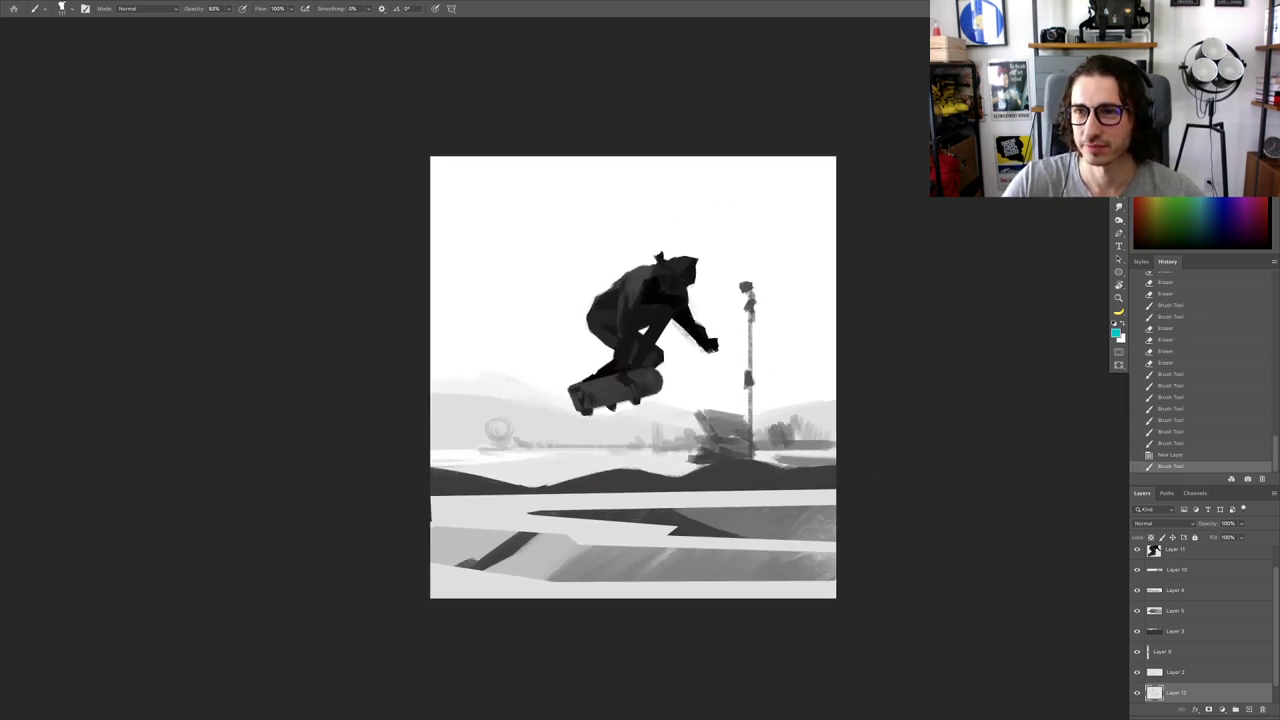
pyautogui.moveTo(651, 217); pyautogui.dragTo(700, 239)
pyautogui.moveTo(446, 182)
pyautogui.mouseDown()
pyautogui.moveTo(438, 194)
pyautogui.moveTo(573, 123)
pyautogui.moveTo(514, 217)
pyautogui.moveTo(545, 262)
pyautogui.moveTo(521, 315)
pyautogui.mouseUp()
pyautogui.moveTo(612, 172)
pyautogui.mouseDown()
pyautogui.moveTo(638, 245)
pyautogui.moveTo(605, 238)
pyautogui.mouseUp()
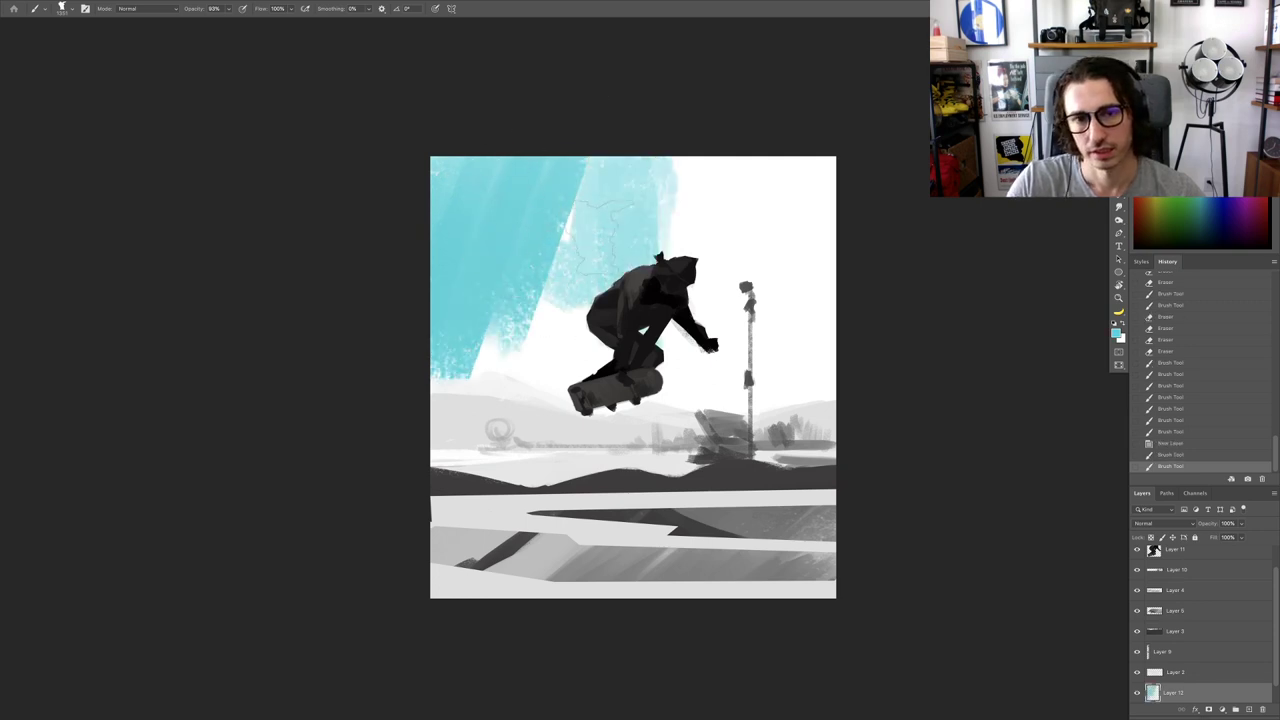
# Step: Choose the round textured brush preset and cover the remaining white sky down to the hills in sampled light blues
pyautogui.rightClick(598, 230)
pyautogui.click(659, 347)
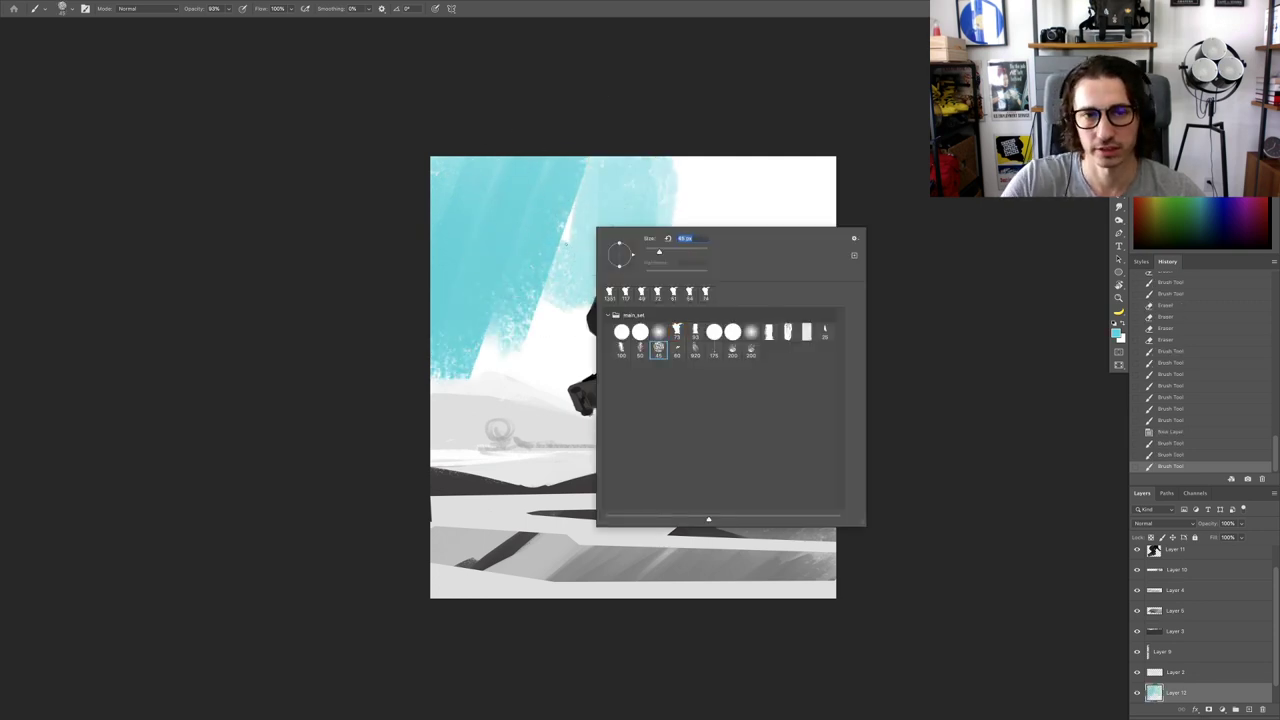
pyautogui.press('Return')
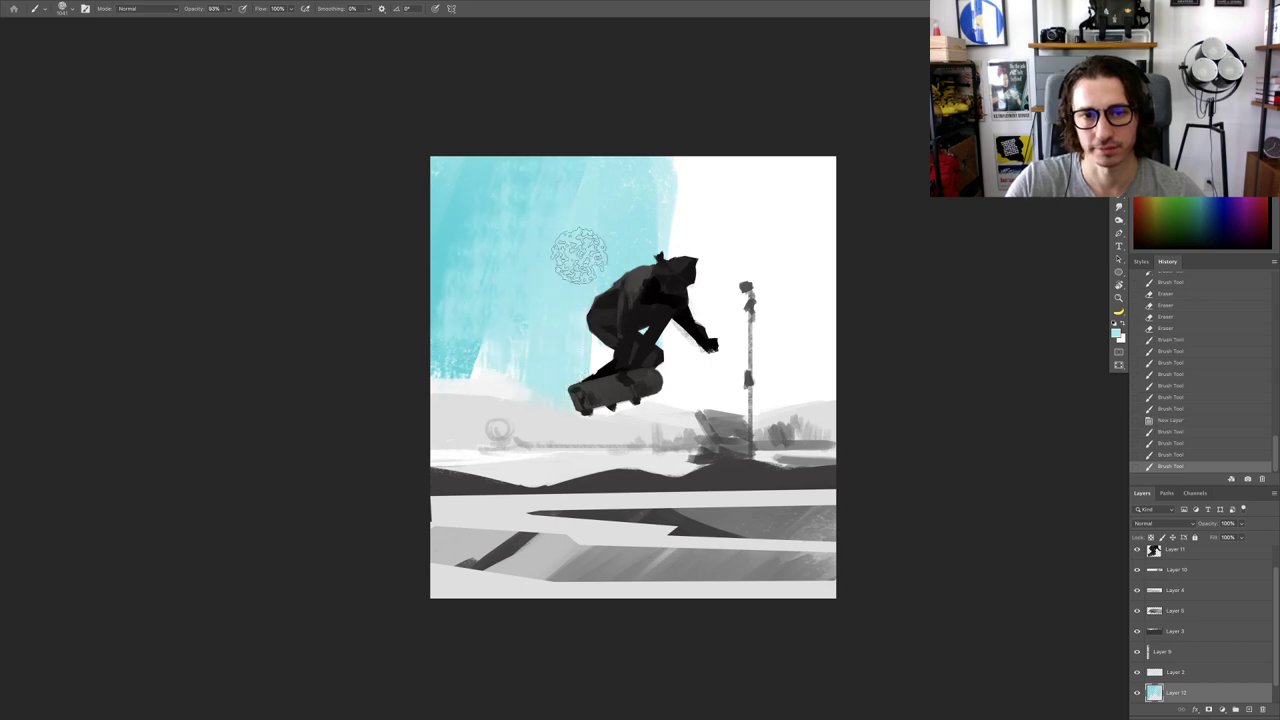
pyautogui.moveTo(665, 393)
pyautogui.mouseDown()
pyautogui.moveTo(713, 196)
pyautogui.moveTo(767, 272)
pyautogui.moveTo(776, 170)
pyautogui.moveTo(808, 180)
pyautogui.moveTo(792, 290)
pyautogui.moveTo(803, 265)
pyautogui.moveTo(847, 414)
pyautogui.moveTo(808, 314)
pyautogui.moveTo(801, 390)
pyautogui.moveTo(769, 405)
pyautogui.moveTo(726, 370)
pyautogui.moveTo(666, 448)
pyautogui.moveTo(601, 355)
pyautogui.moveTo(560, 438)
pyautogui.moveTo(513, 305)
pyautogui.moveTo(494, 305)
pyautogui.moveTo(431, 377)
pyautogui.mouseUp()
pyautogui.moveTo(512, 250)
pyautogui.mouseDown()
pyautogui.moveTo(541, 219)
pyautogui.moveTo(556, 162)
pyautogui.moveTo(464, 189)
pyautogui.moveTo(468, 213)
pyautogui.moveTo(493, 225)
pyautogui.moveTo(541, 196)
pyautogui.moveTo(470, 122)
pyautogui.mouseUp()
pyautogui.keyDown('alt'); pyautogui.click(488, 184); pyautogui.keyUp('alt')
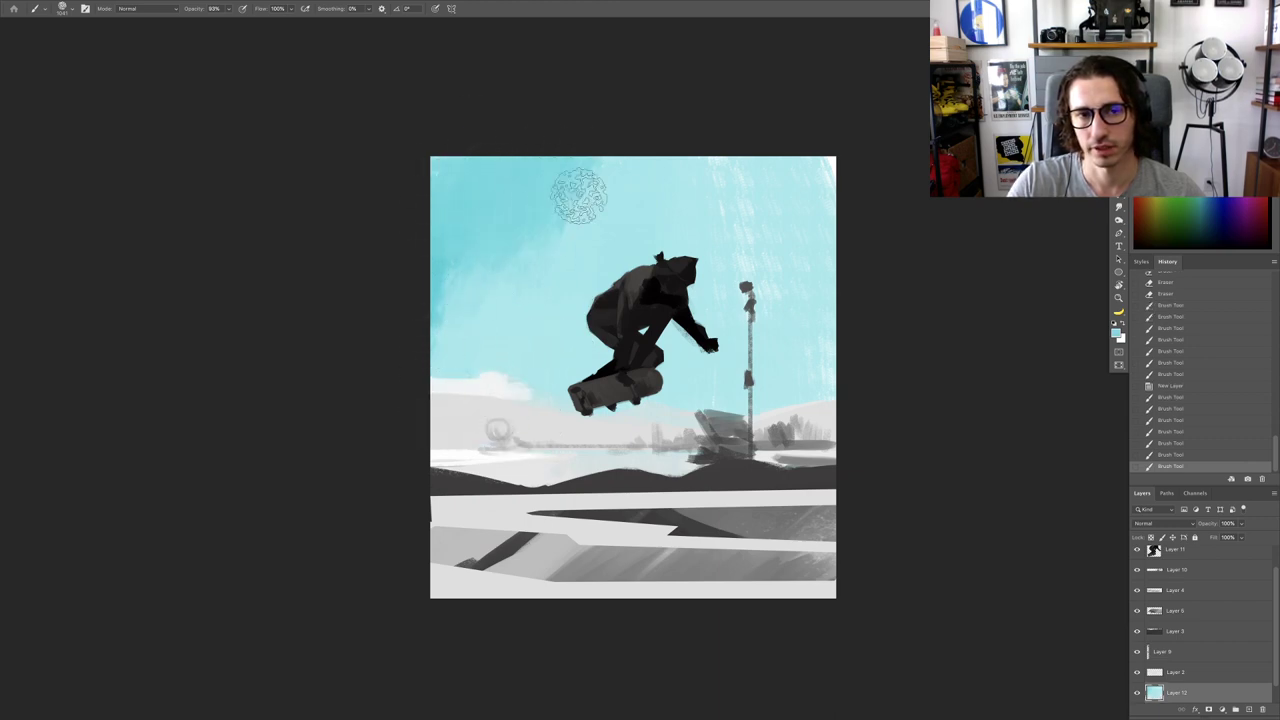
pyautogui.moveTo(579, 200); pyautogui.dragTo(637, 150)
pyautogui.keyDown('alt'); pyautogui.click(572, 264); pyautogui.keyUp('alt')
pyautogui.moveTo(534, 260); pyautogui.dragTo(637, 146)
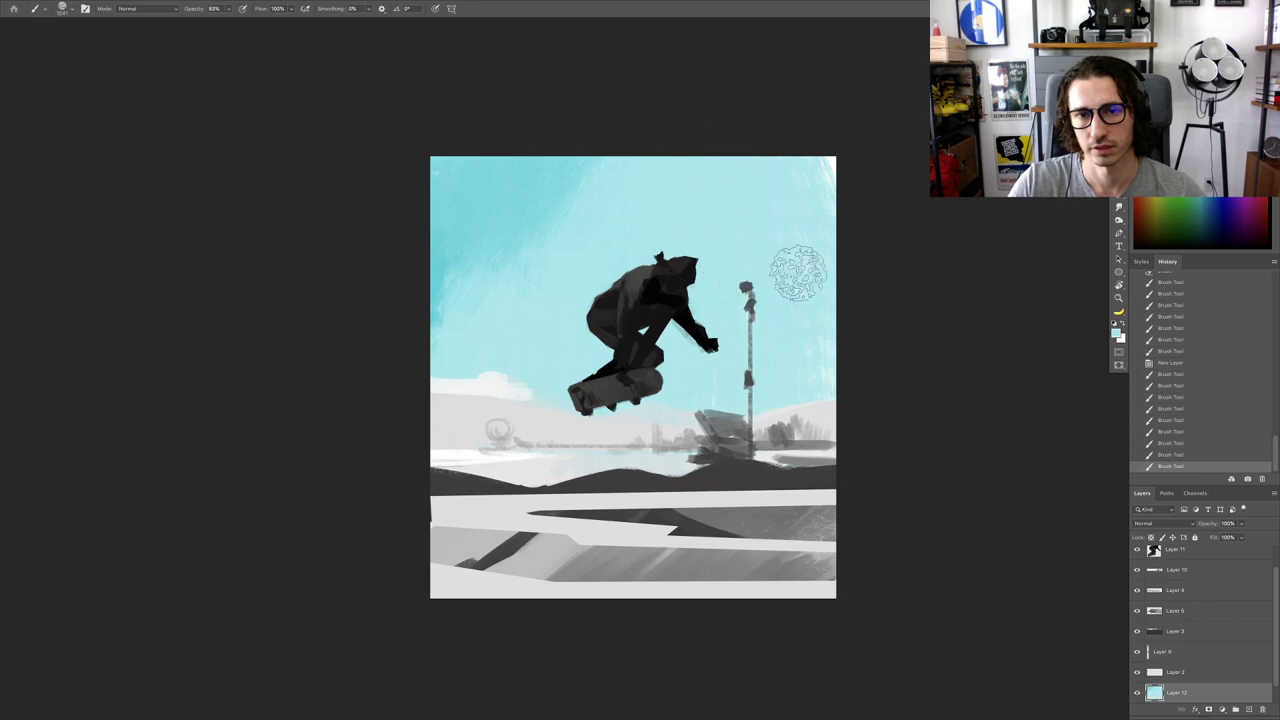
# Step: Return to the ragged-edged brush preset and blend the upper and left sky with sampled cyan tones
pyautogui.rightClick(654, 217)
pyautogui.doubleClick(731, 318)
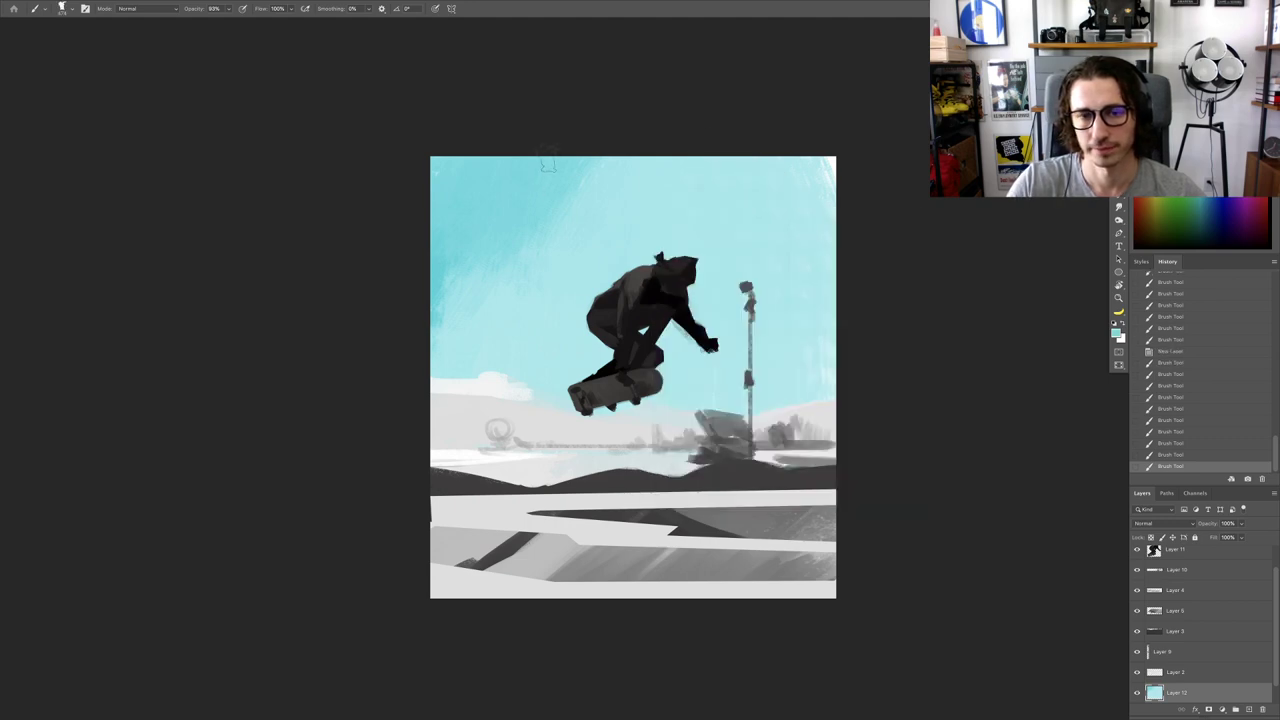
pyautogui.moveTo(608, 172); pyautogui.dragTo(617, 268)
pyautogui.moveTo(632, 170)
pyautogui.mouseDown()
pyautogui.moveTo(636, 256)
pyautogui.moveTo(660, 235)
pyautogui.mouseUp()
pyautogui.moveTo(590, 168); pyautogui.dragTo(575, 260)
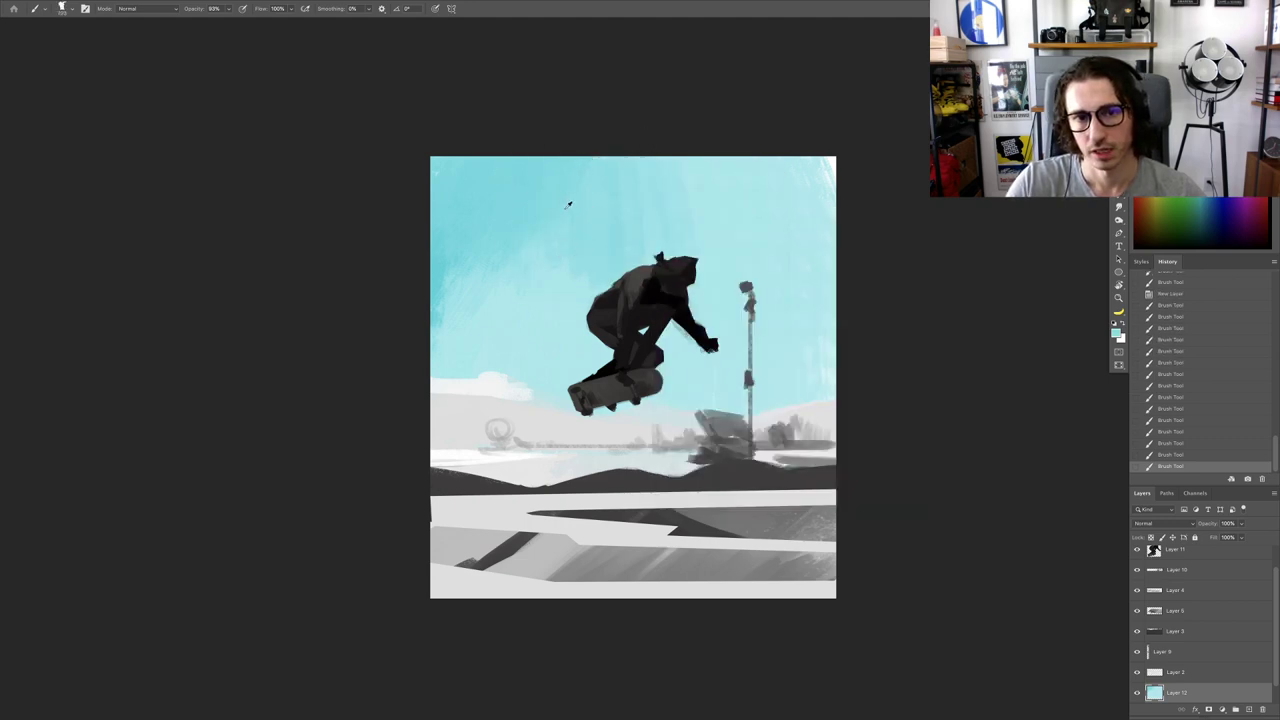
pyautogui.keyDown('alt'); pyautogui.click(554, 214); pyautogui.keyUp('alt')
pyautogui.moveTo(508, 165); pyautogui.dragTo(470, 175)
pyautogui.moveTo(427, 272); pyautogui.dragTo(434, 284)
pyautogui.keyDown('alt'); pyautogui.click(492, 290); pyautogui.keyUp('alt')
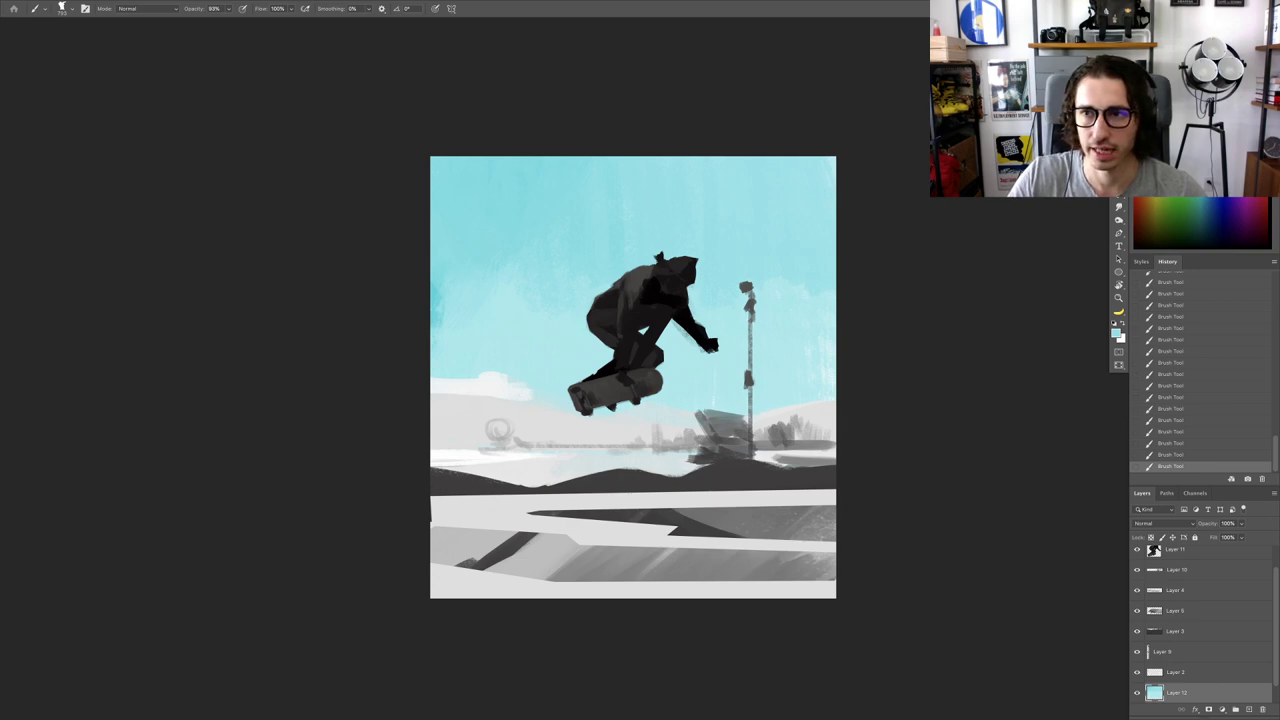
# Step: Tint the sky's upper-left corner with a stronger blue and blend it towards the right using sampled sky tones
pyautogui.click(1217, 158)
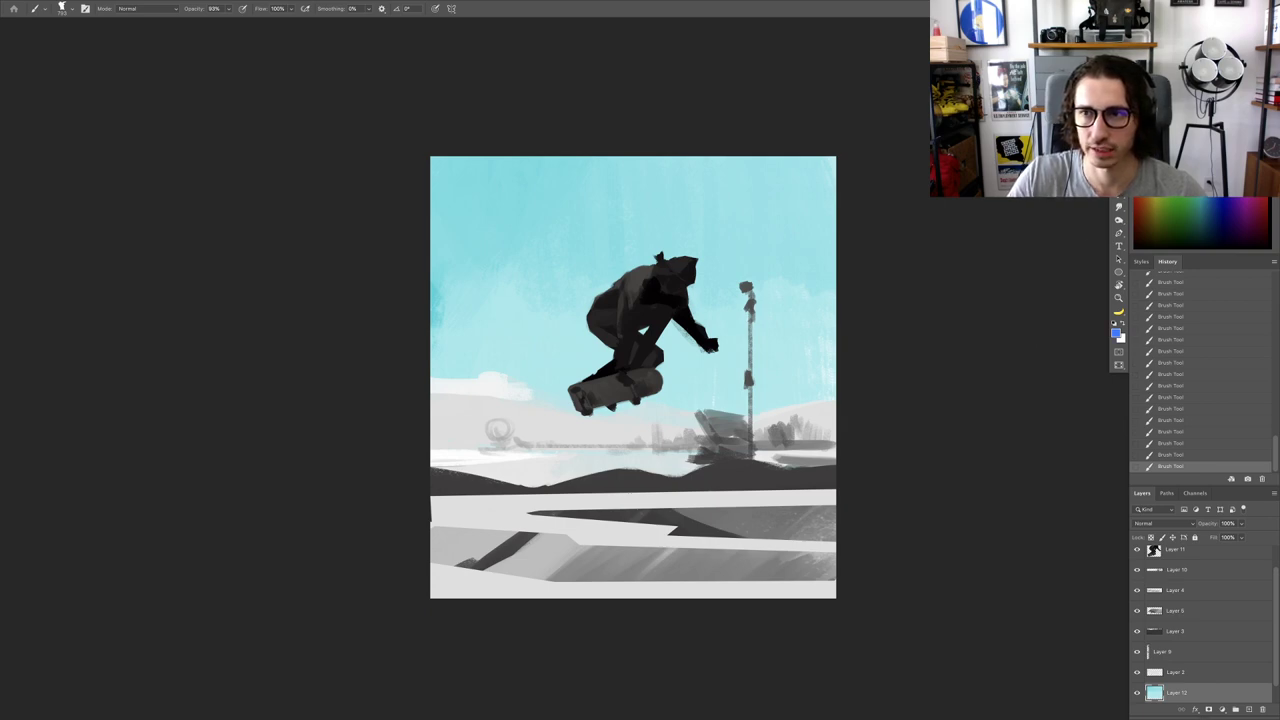
pyautogui.keyDown('alt'); pyautogui.click(462, 217); pyautogui.keyUp('alt')
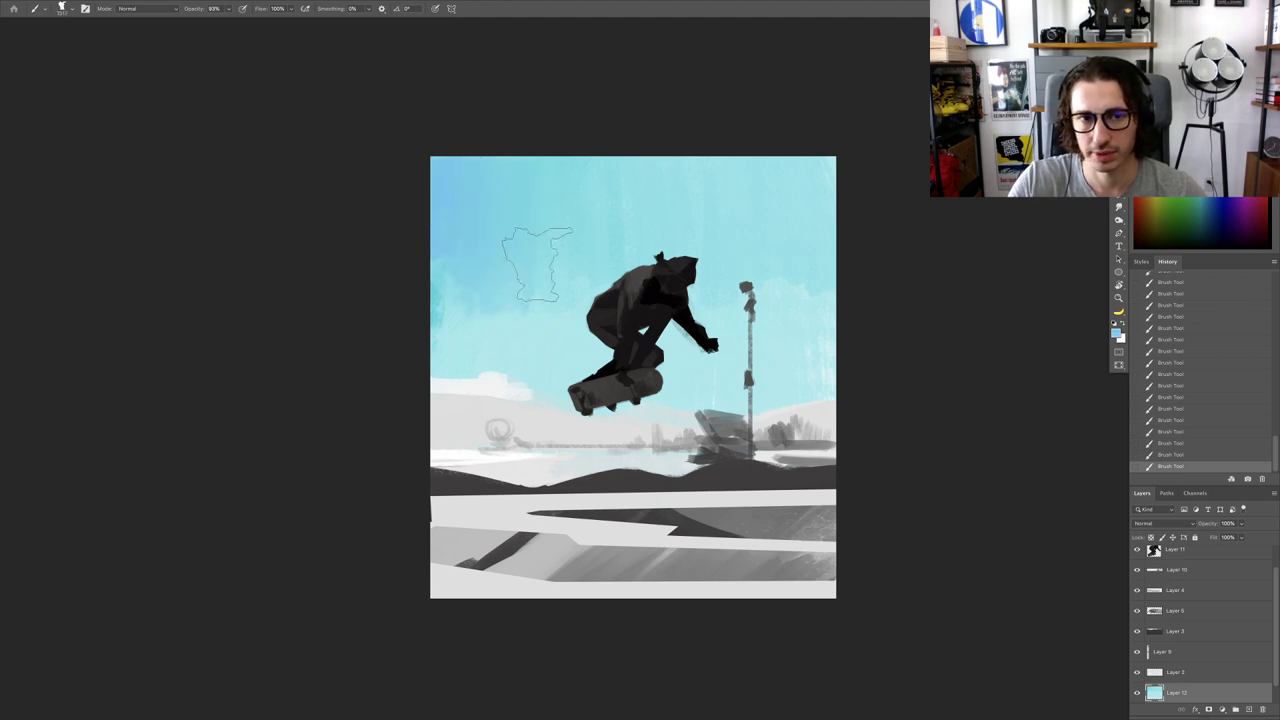
pyautogui.keyDown('alt'); pyautogui.click(538, 198); pyautogui.keyUp('alt')
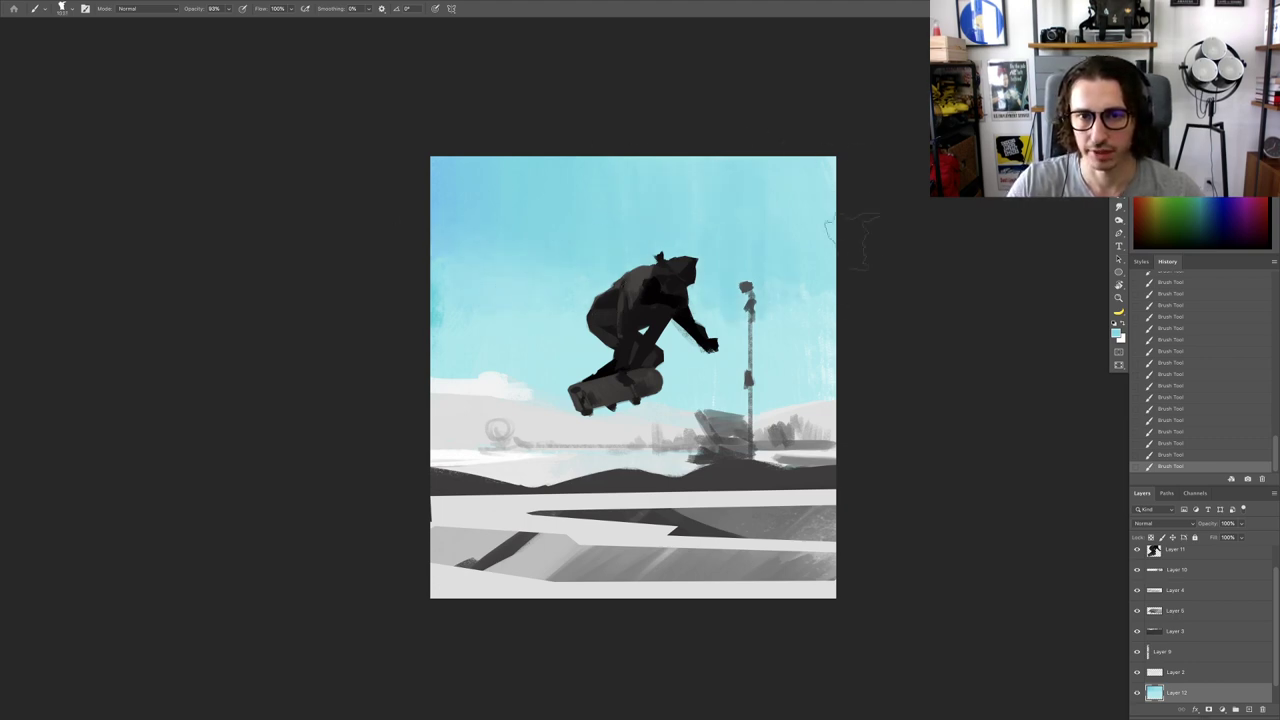
pyautogui.keyDown('alt'); pyautogui.click(718, 297); pyautogui.keyUp('alt')
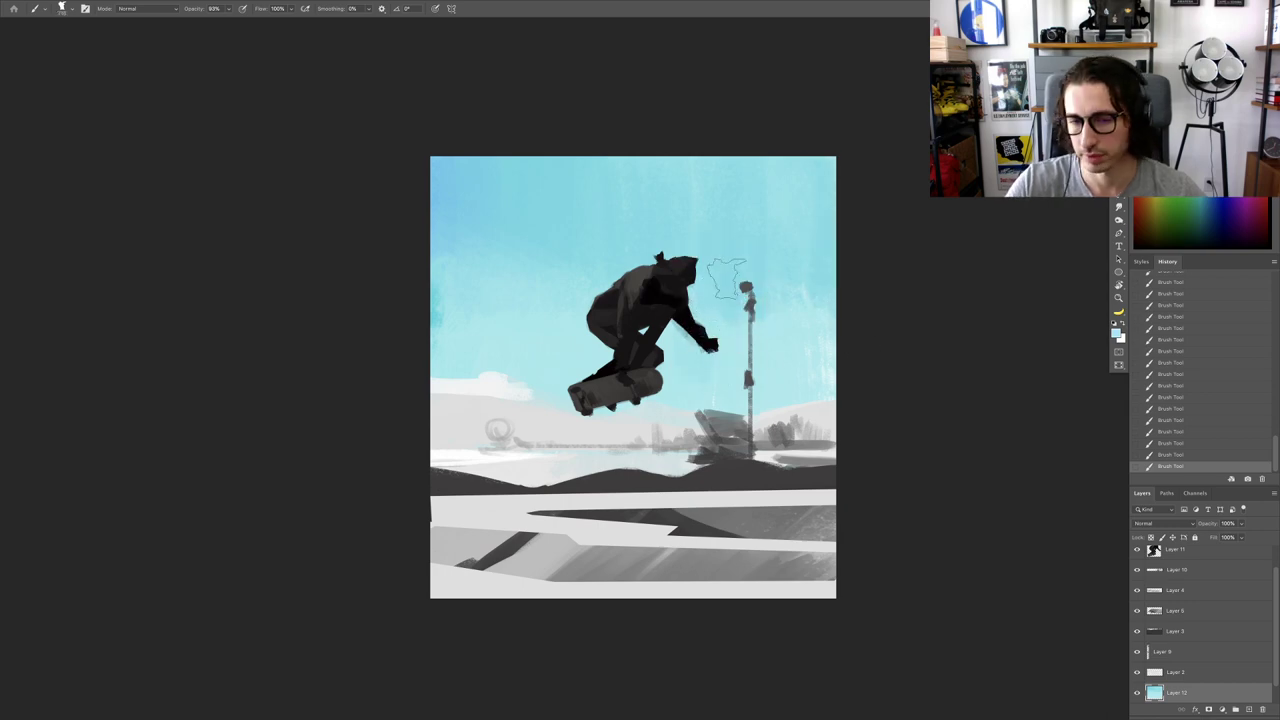
# Step: Crop the canvas slightly narrower at both sides and extend it upwards to add space above the sky
pyautogui.scroll(-3, 820, 370)
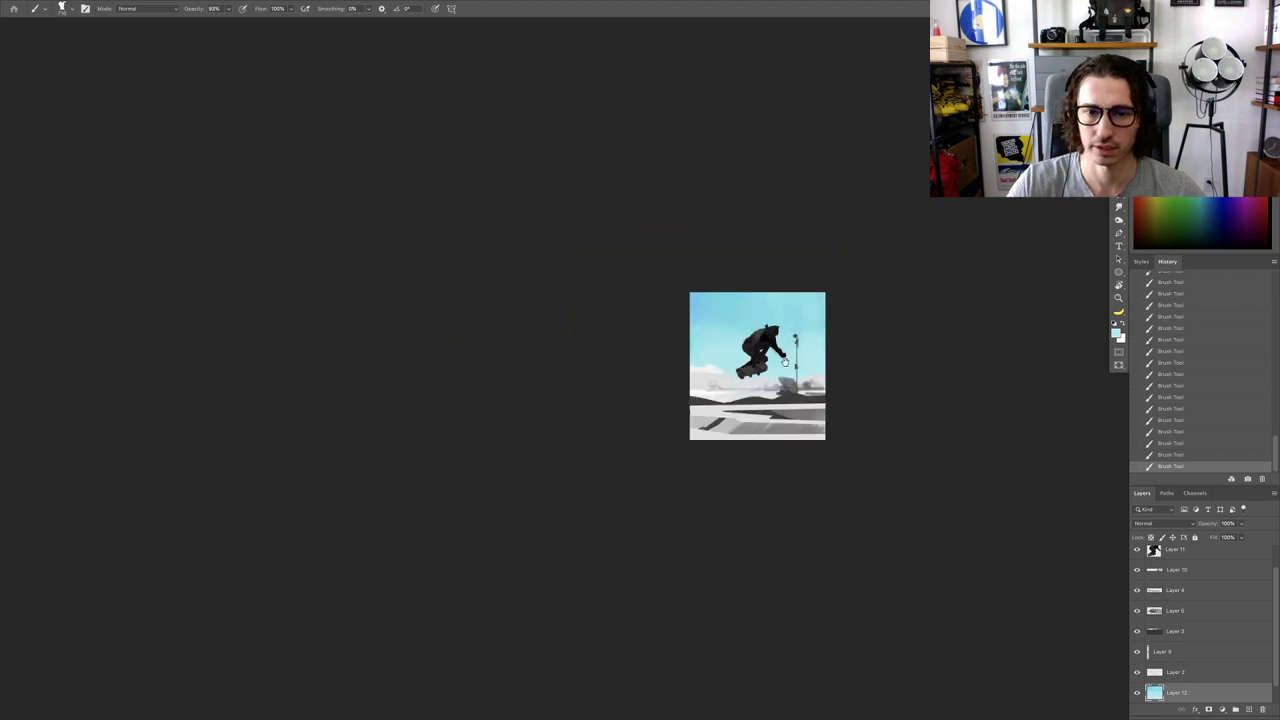
pyautogui.scroll(3, 785, 362)
pyautogui.press('c')
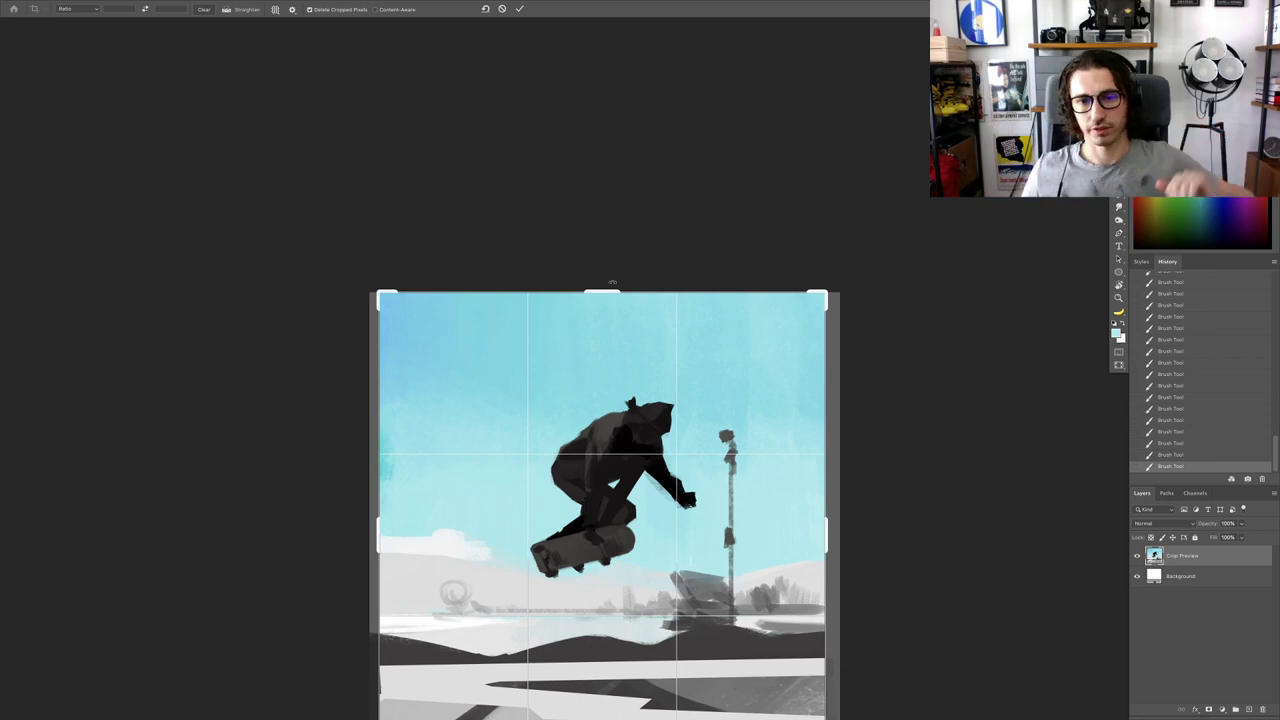
pyautogui.moveTo(600, 294); pyautogui.dragTo(598, 262)
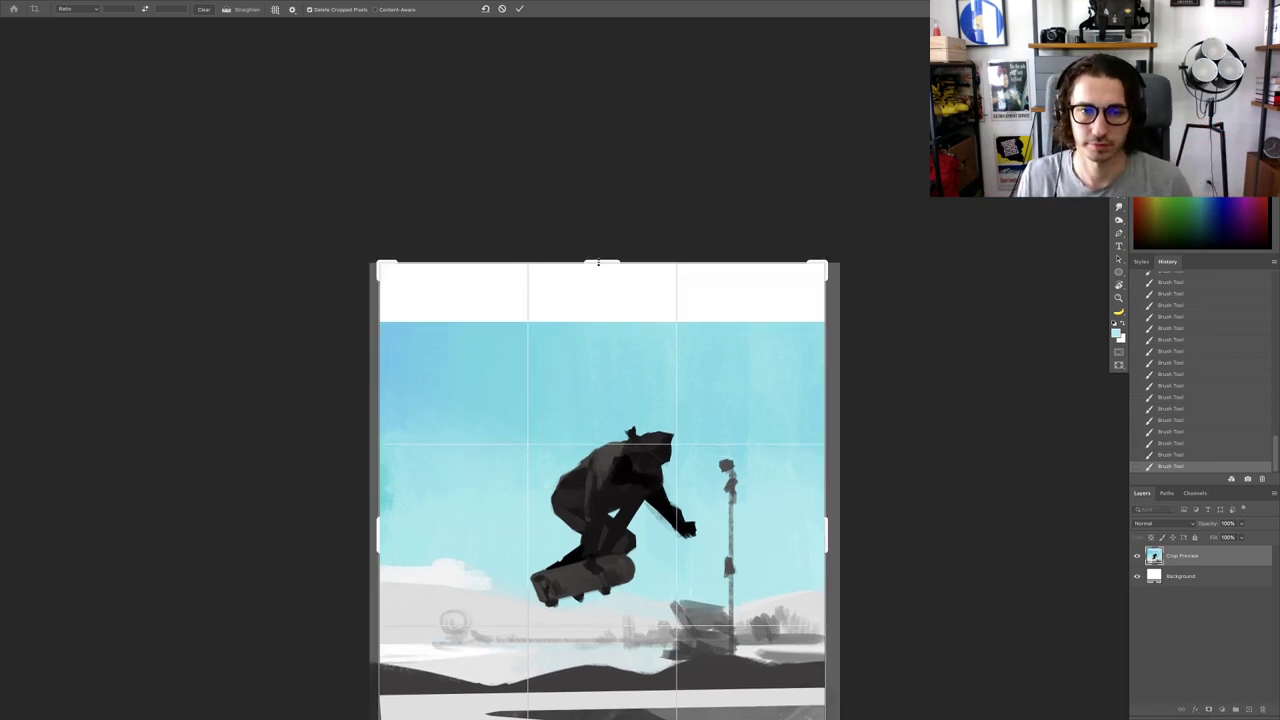
pyautogui.press('Return')
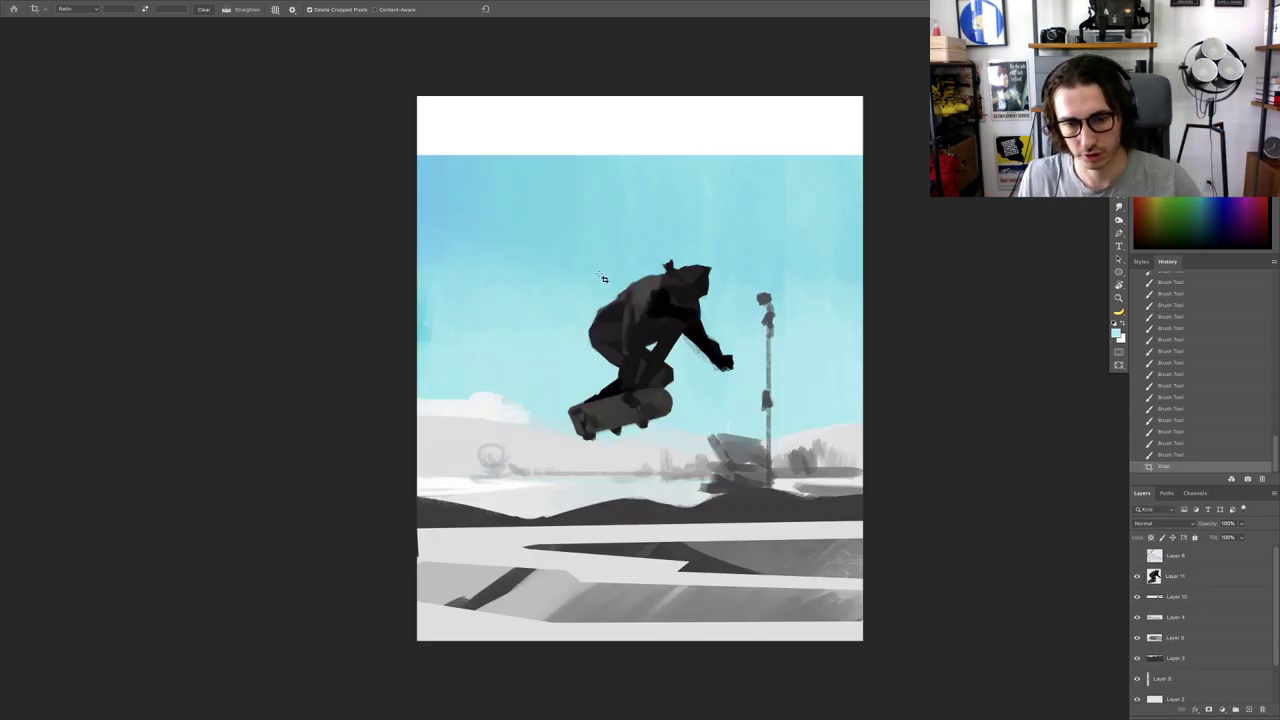
# Step: Resize the whole image to 70 percent in width and height with automatic resampling
pyautogui.press('super+alt+i')
pyautogui.press('Escape')
pyautogui.press('c')
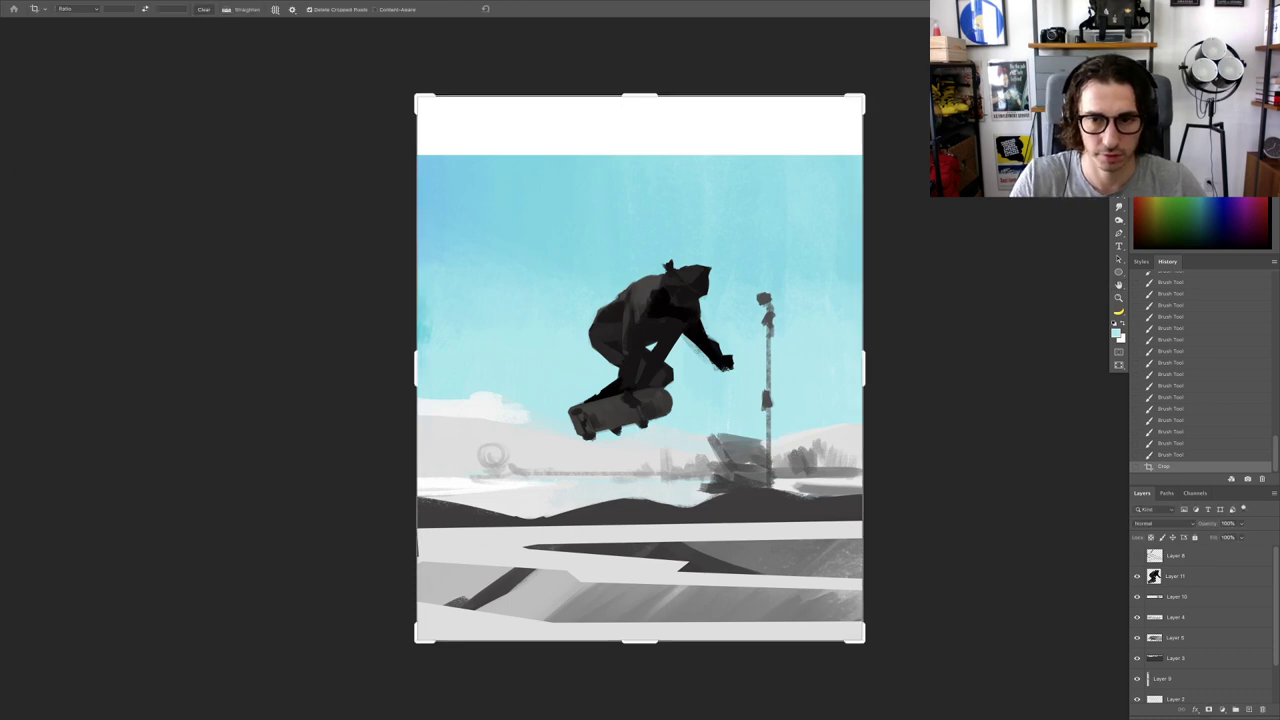
pyautogui.press('super+alt+i')
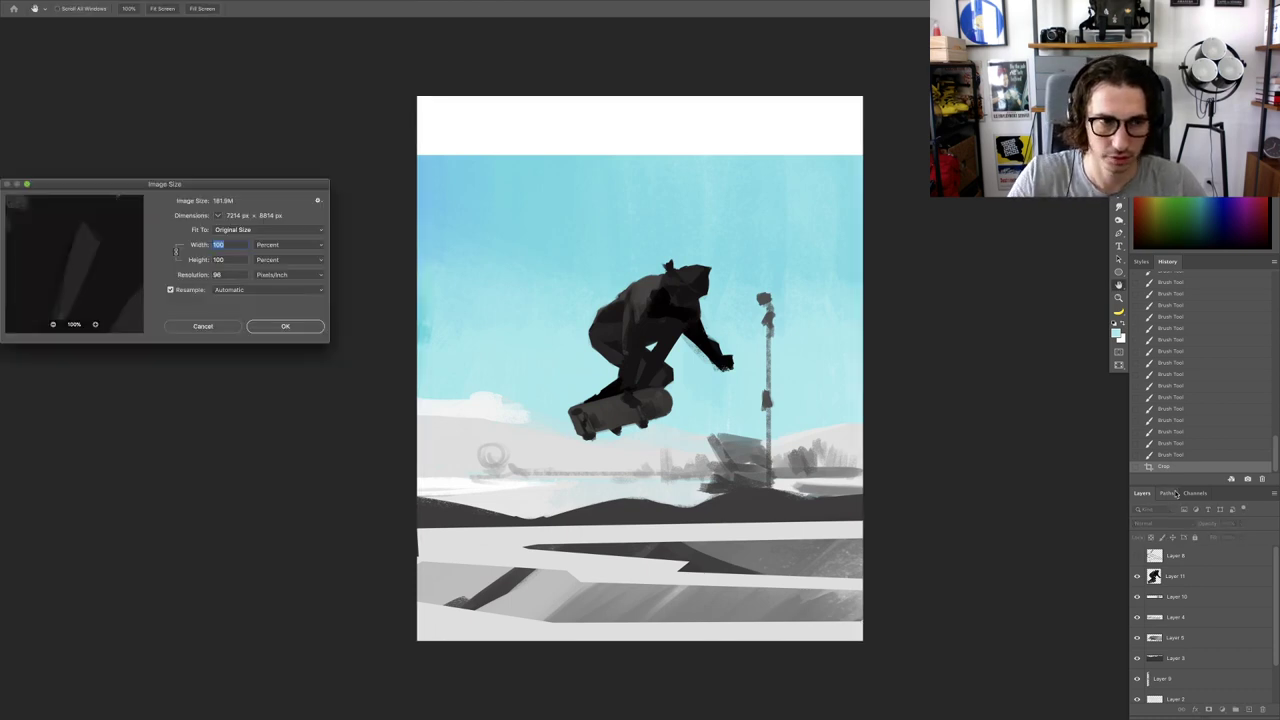
pyautogui.write('70')
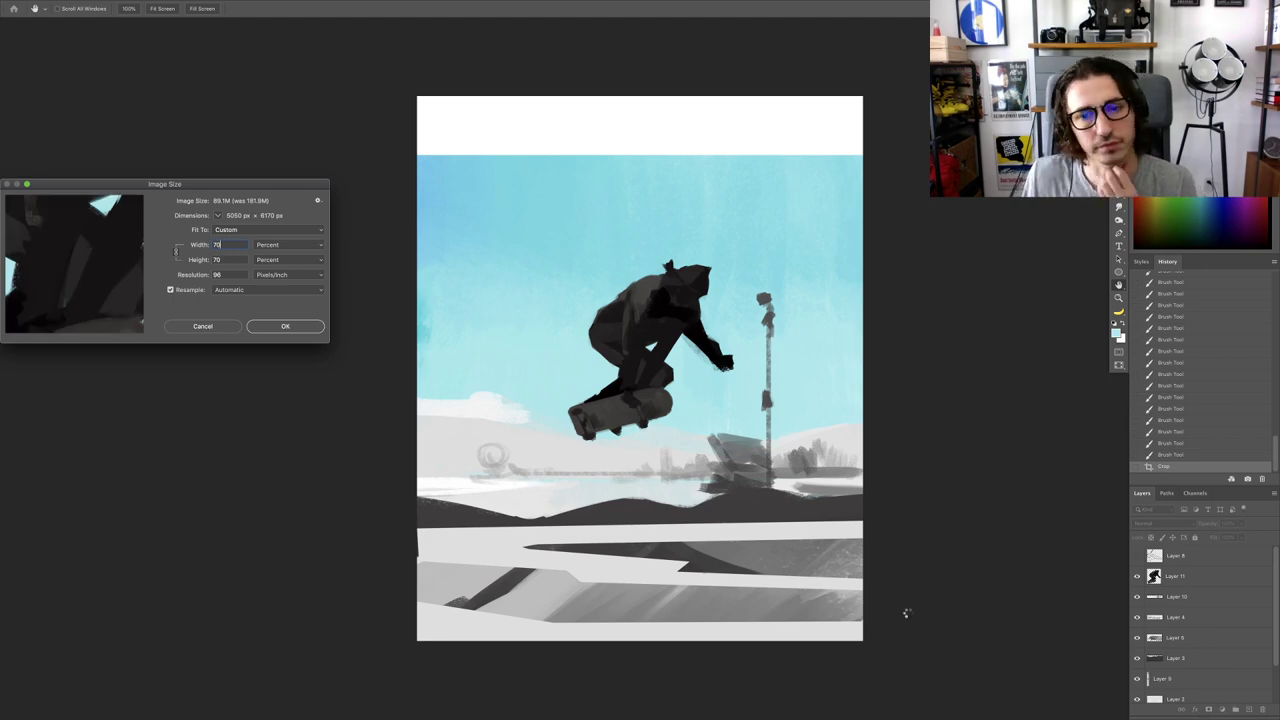
pyautogui.press('Return')
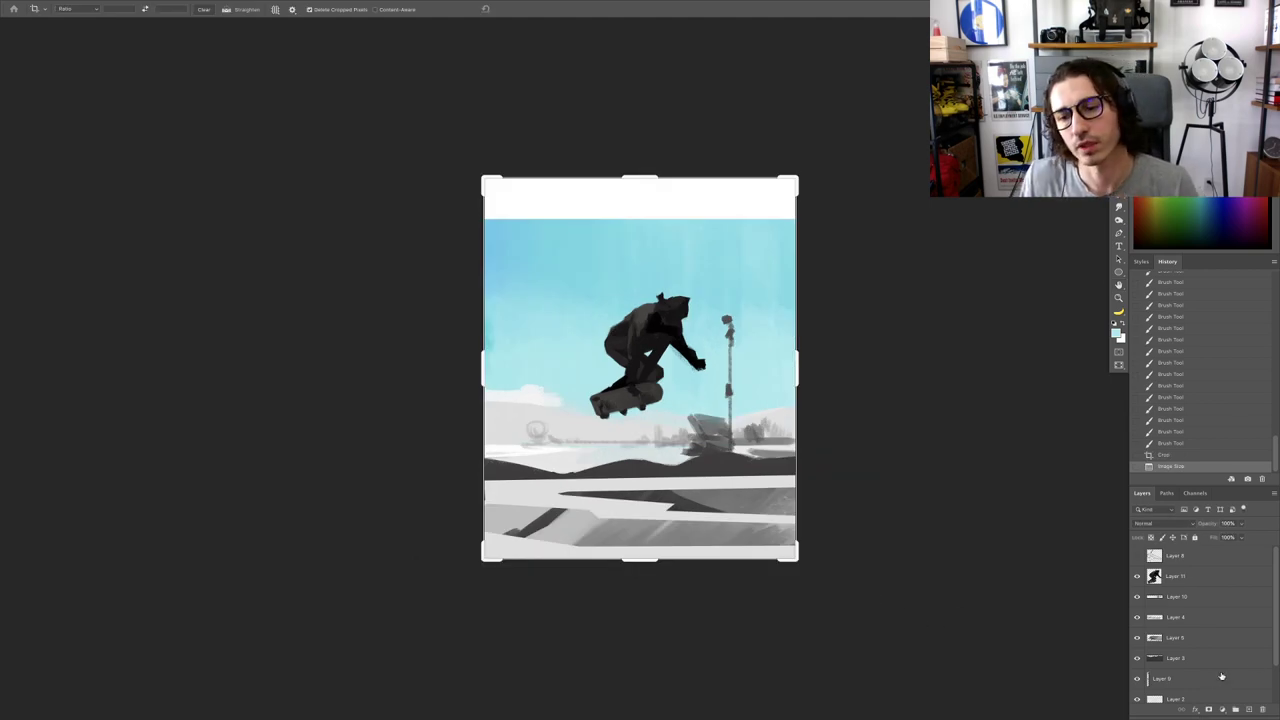
# Step: Select the sky layer and stretch it upwards with Free Transform to fill the blank strip above it
pyautogui.press('f')
pyautogui.press('v')
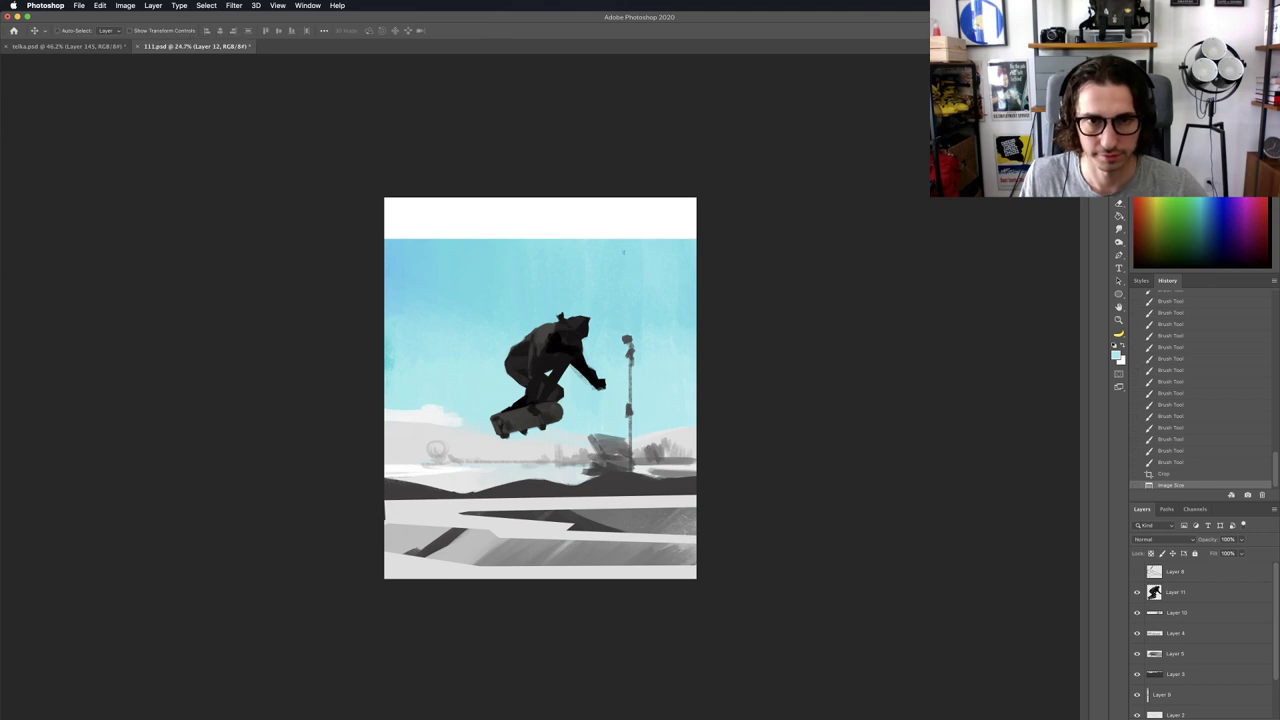
pyautogui.rightClick(623, 250)
pyautogui.click(837, 172)
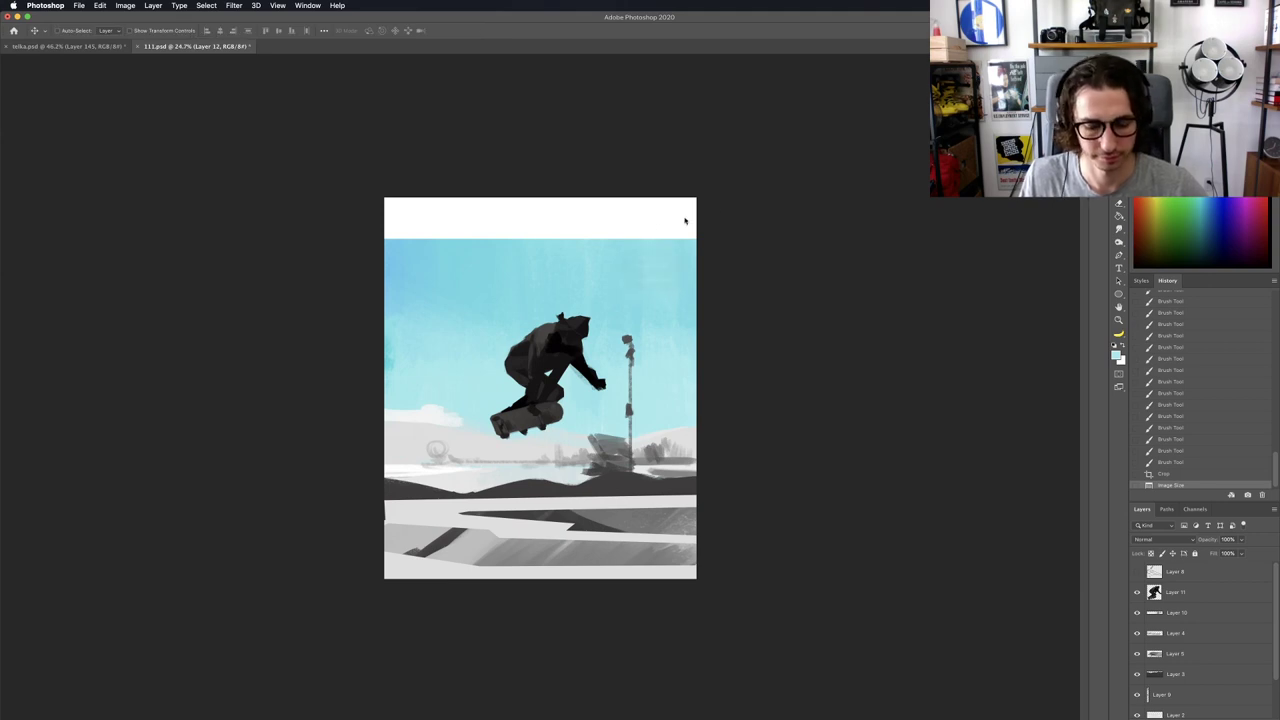
pyautogui.rightClick(637, 247)
pyautogui.click(652, 254)
pyautogui.hotkey('ctrl', 't')
pyautogui.moveTo(544, 240); pyautogui.dragTo(544, 197)
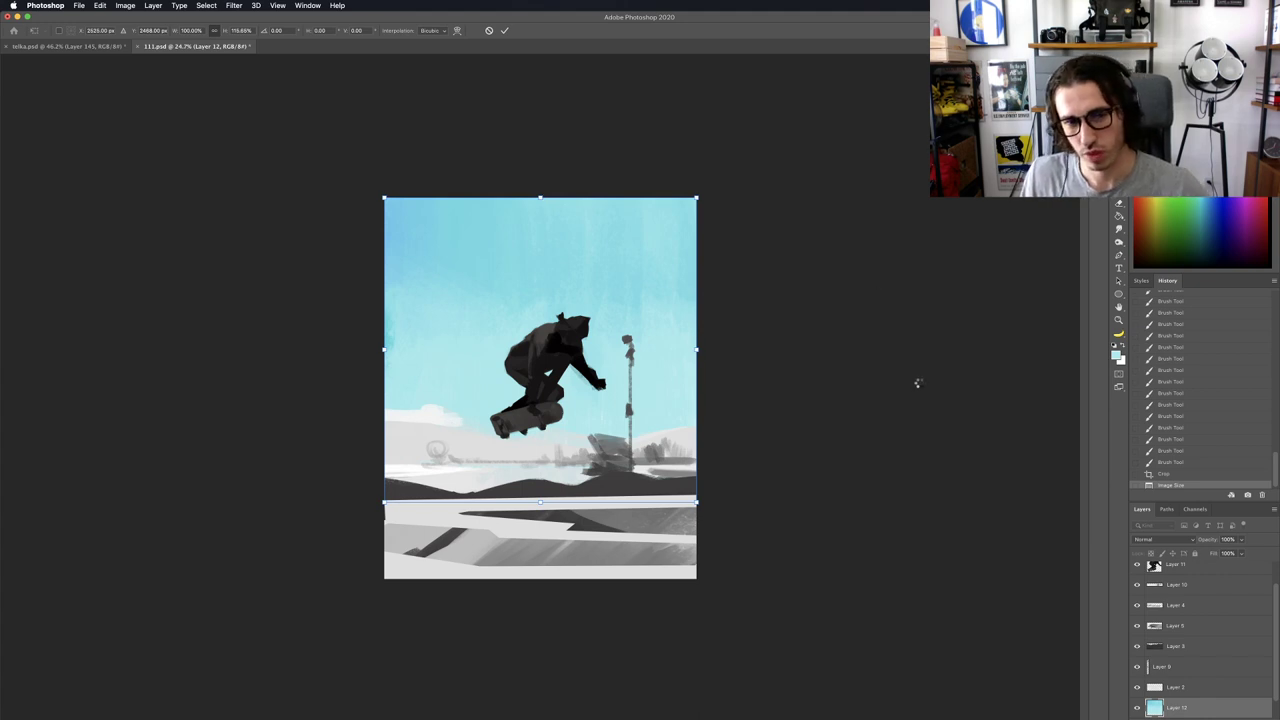
pyautogui.press('Return')
pyautogui.hotkey('ctrl', '0')
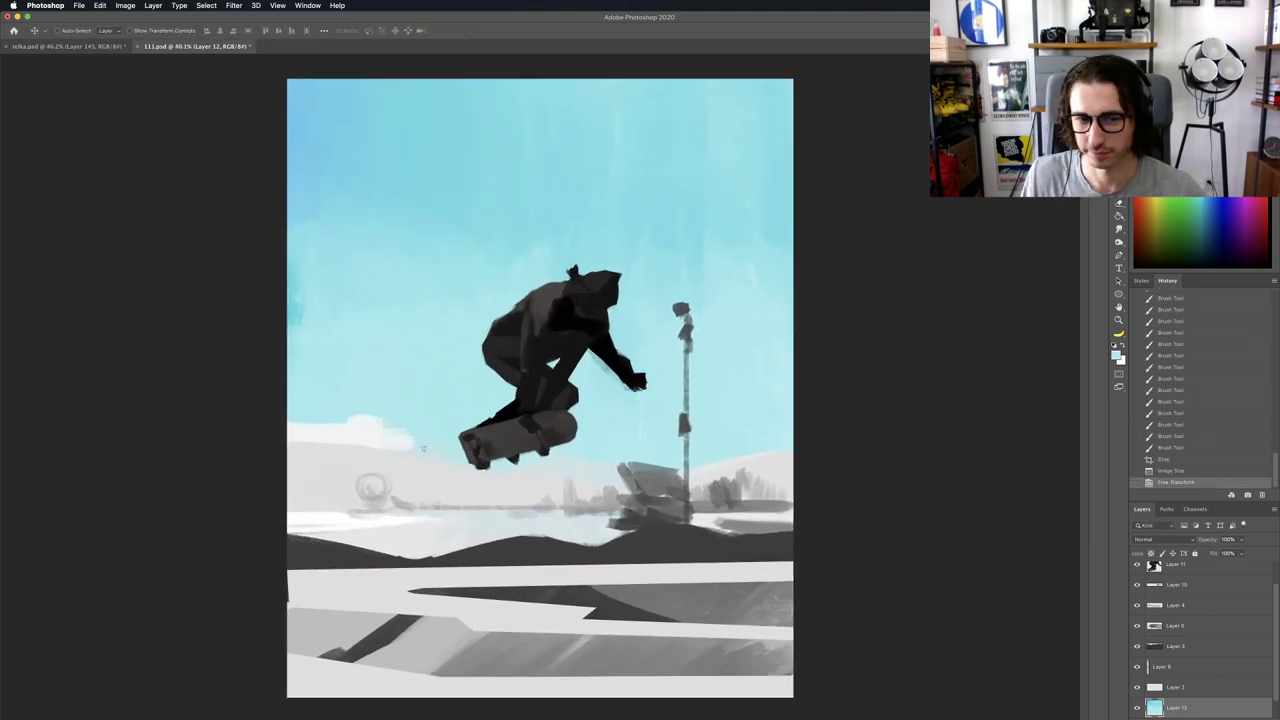
# Step: Select Layer 2 with the pale background hills and switch to the Eraser
pyautogui.rightClick(398, 463)
pyautogui.click(947, 421)
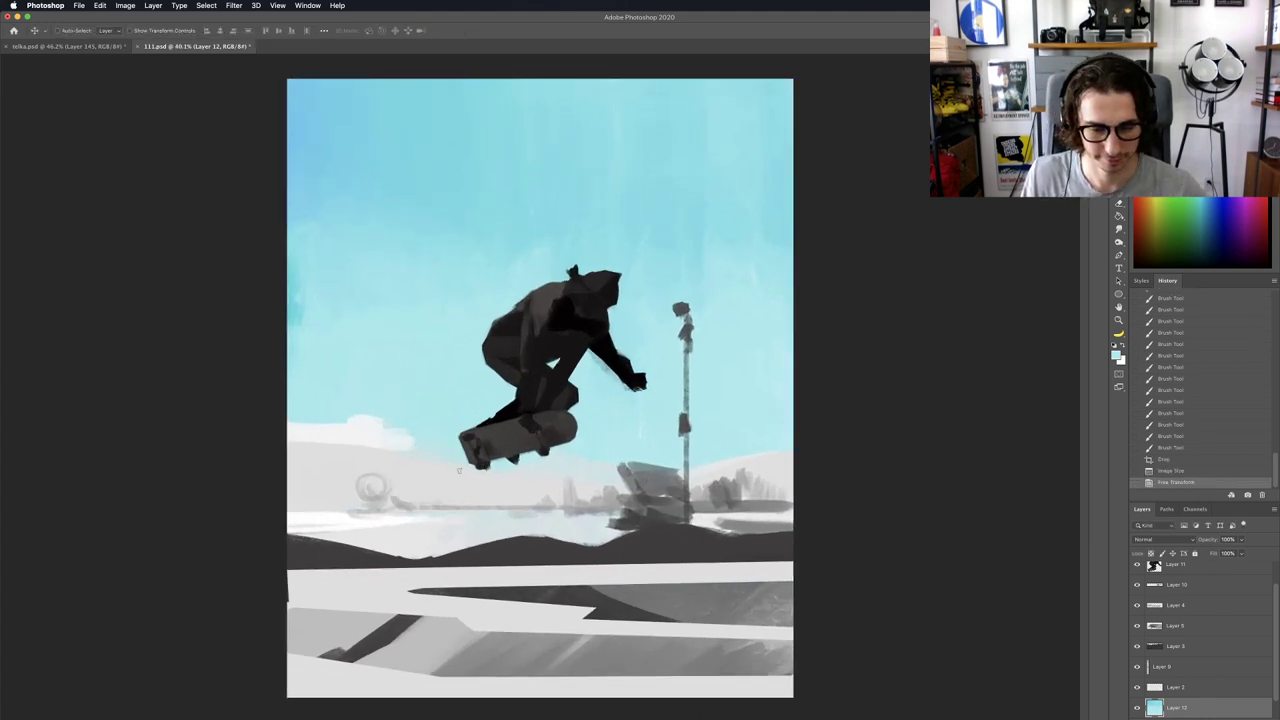
pyautogui.rightClick(439, 484)
pyautogui.click(458, 486)
pyautogui.press('b')
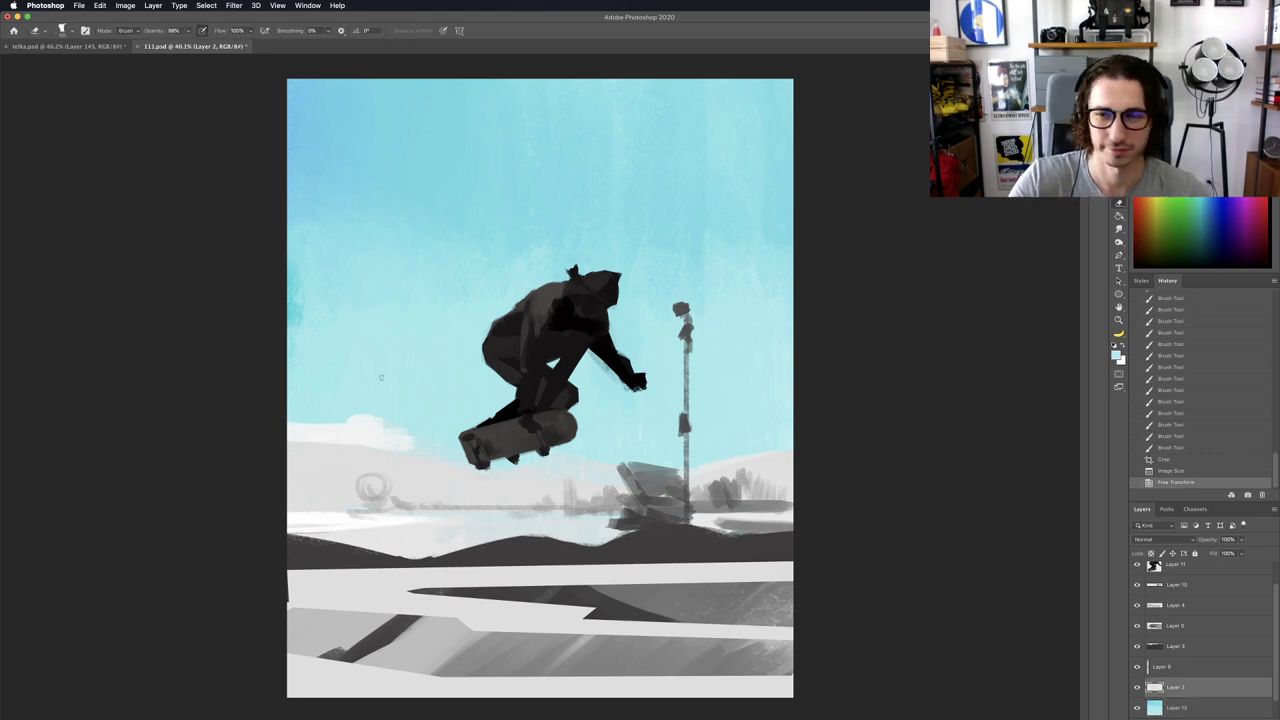
# Step: Show the canvas full screen and compare the history states before and after the sky was stretched
pyautogui.press('f')
pyautogui.press('f')
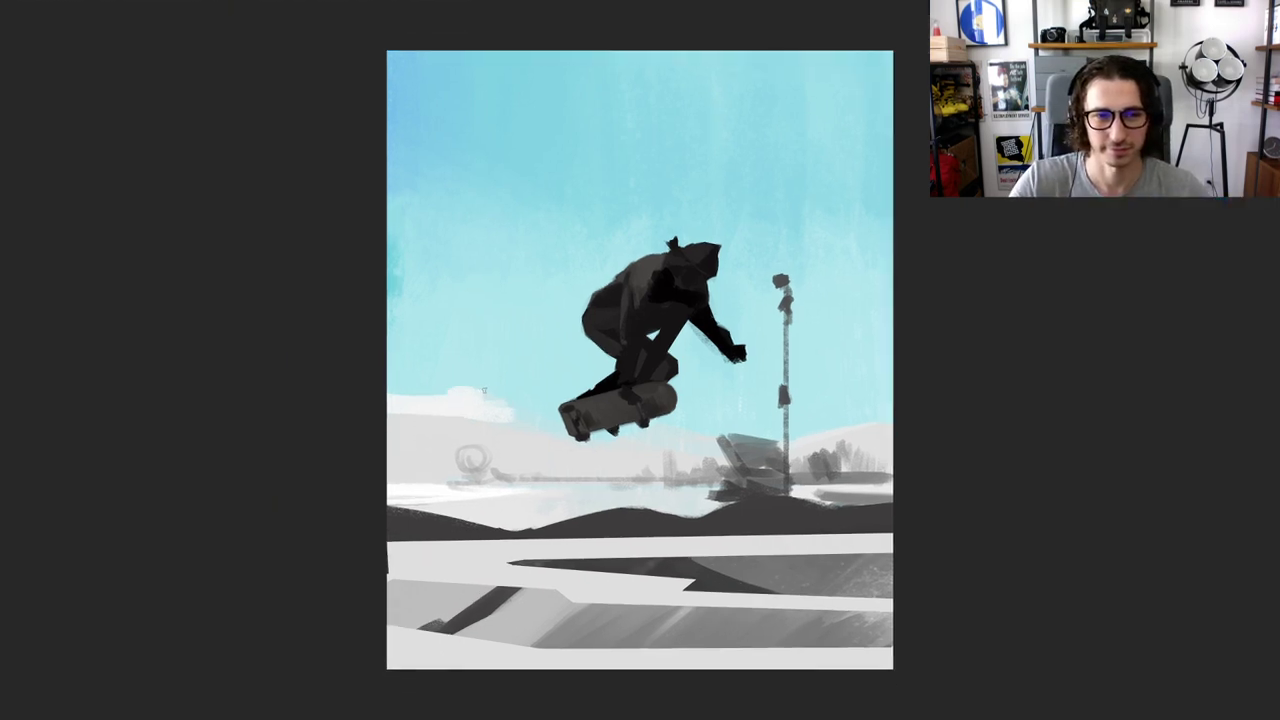
pyautogui.press('Tab')
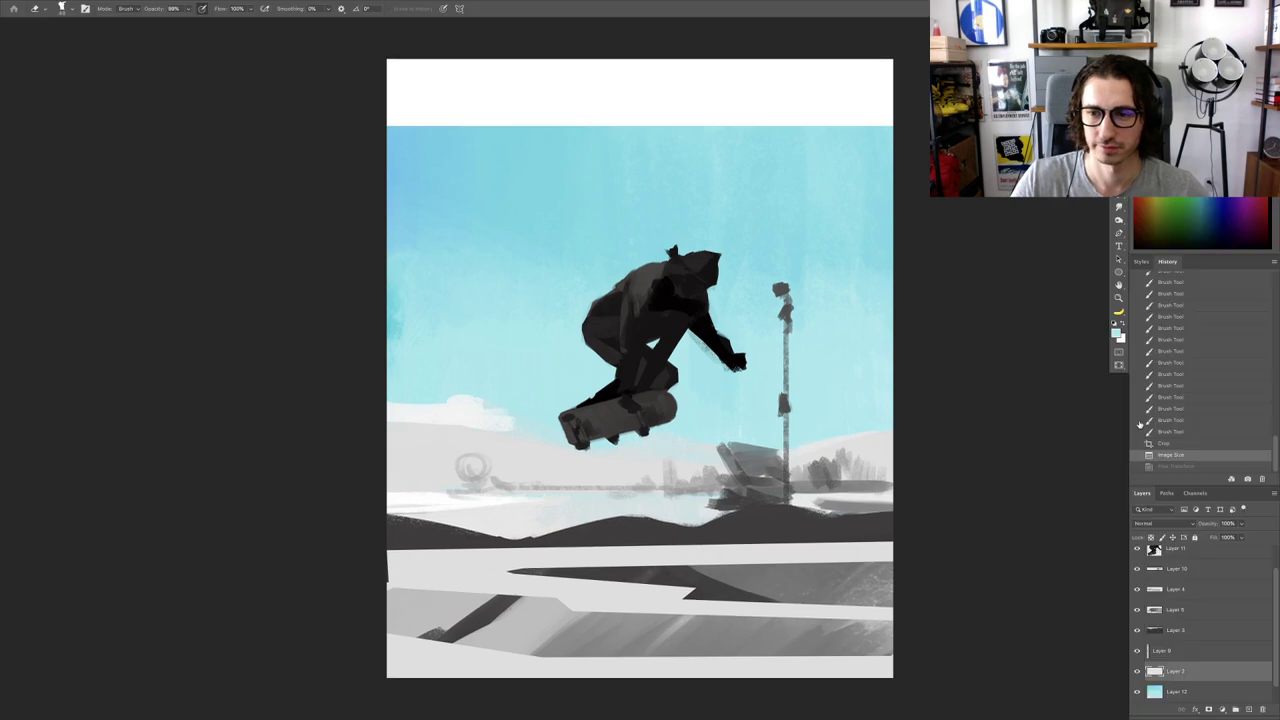
pyautogui.click(1174, 466)
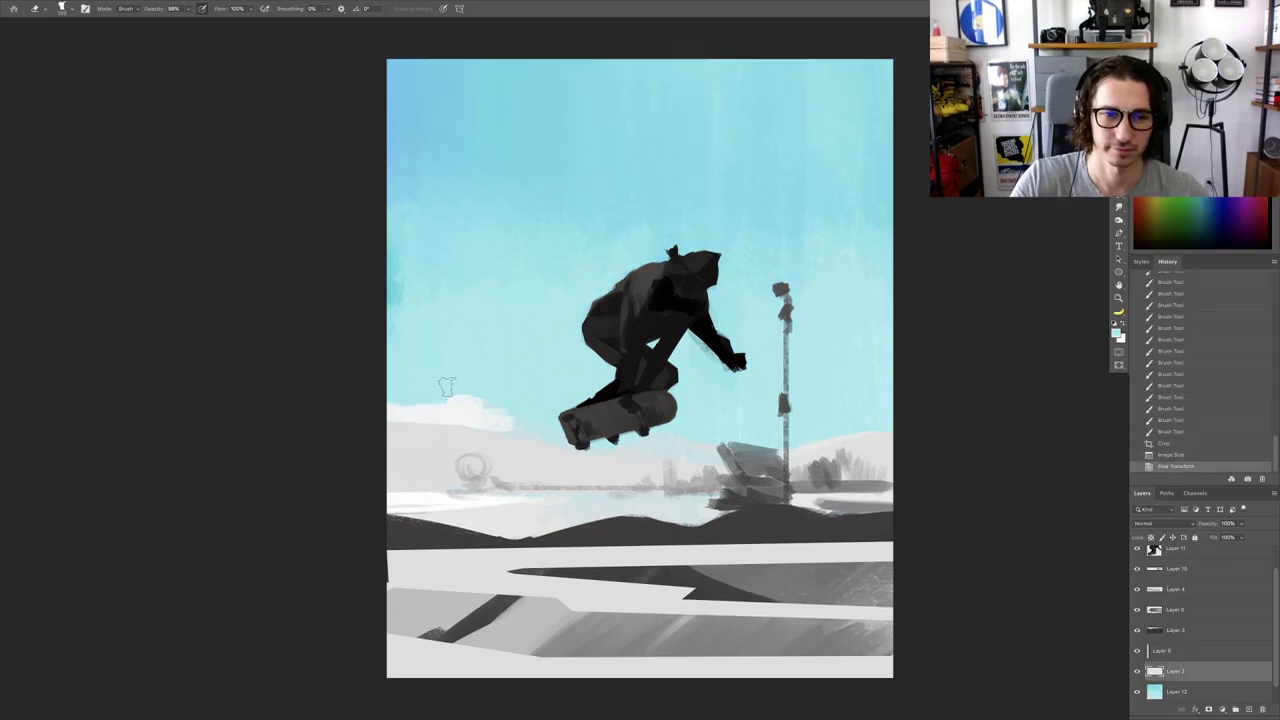
# Step: Erase the leftover white strokes above the ridge of the pale background hills
pyautogui.moveTo(436, 405); pyautogui.dragTo(500, 410)
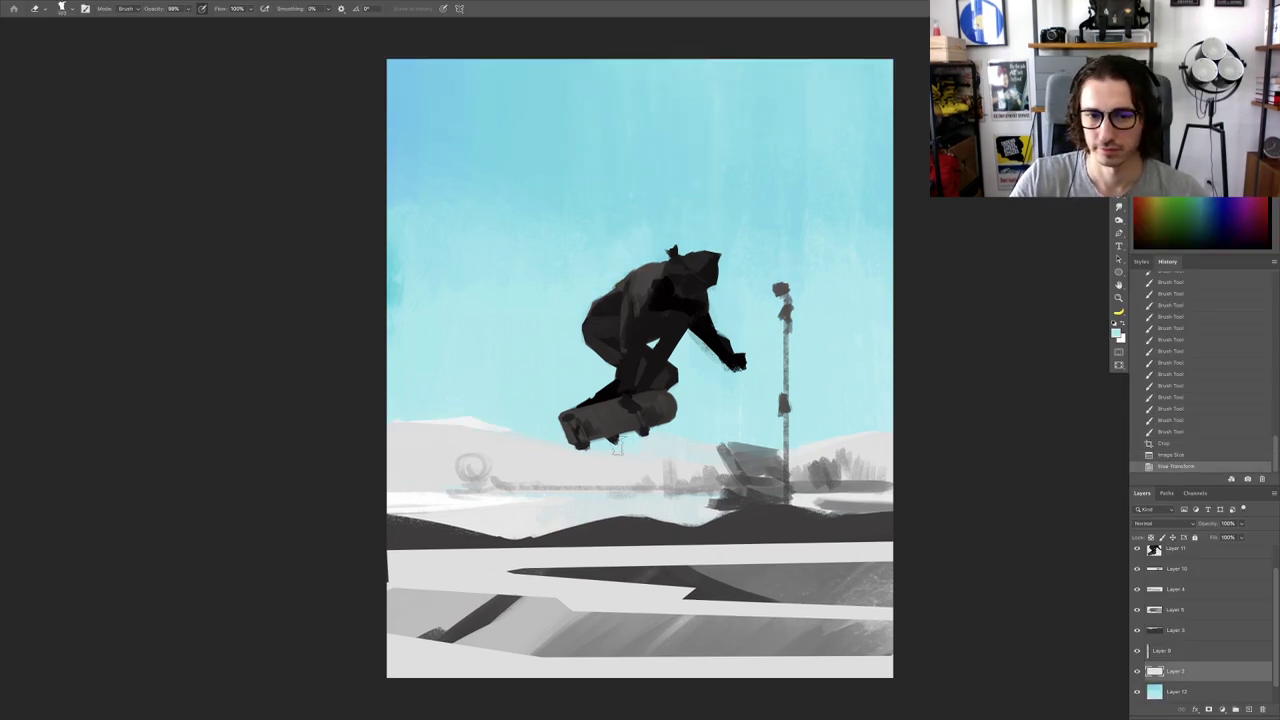
pyautogui.press('r')
pyautogui.moveTo(622, 536); pyautogui.dragTo(640, 548)
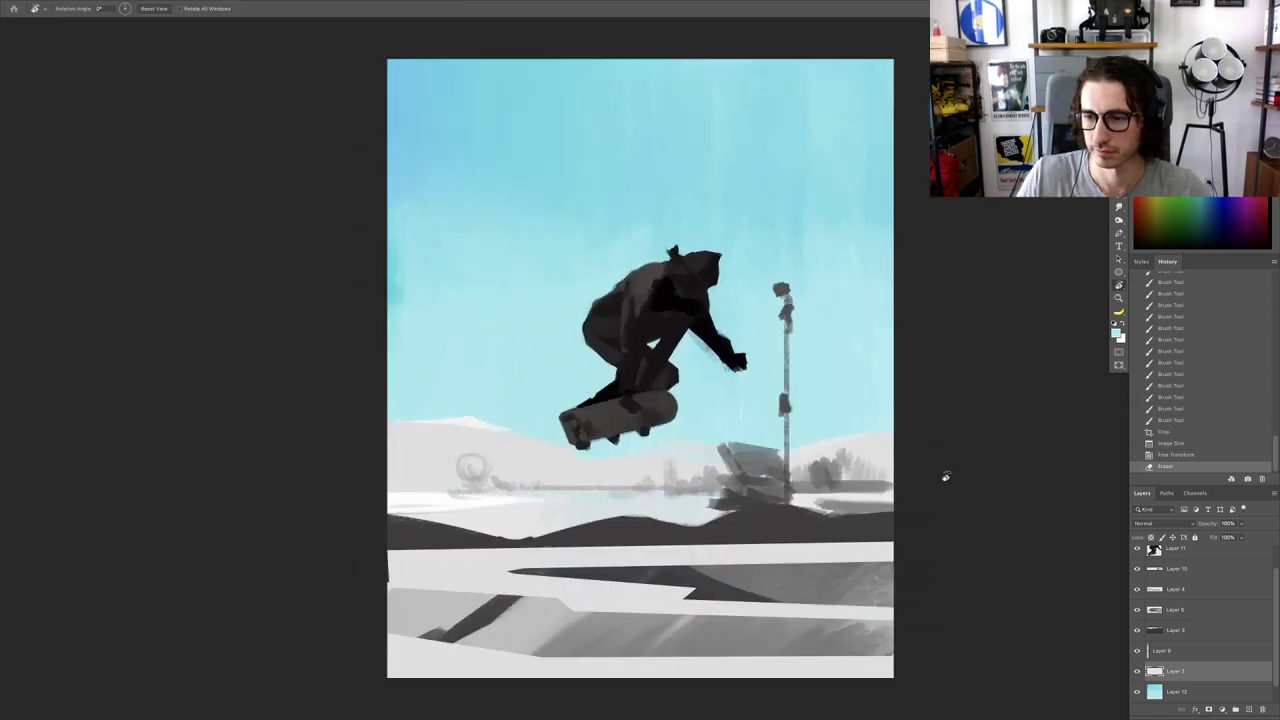
# Step: Lock the transparent pixels of the background hills layer and paint the hills pale blue with colour sampled from the sky
pyautogui.click(1151, 538)
pyautogui.press('b')
pyautogui.keyDown('alt'); pyautogui.click(471, 376); pyautogui.keyUp('alt')
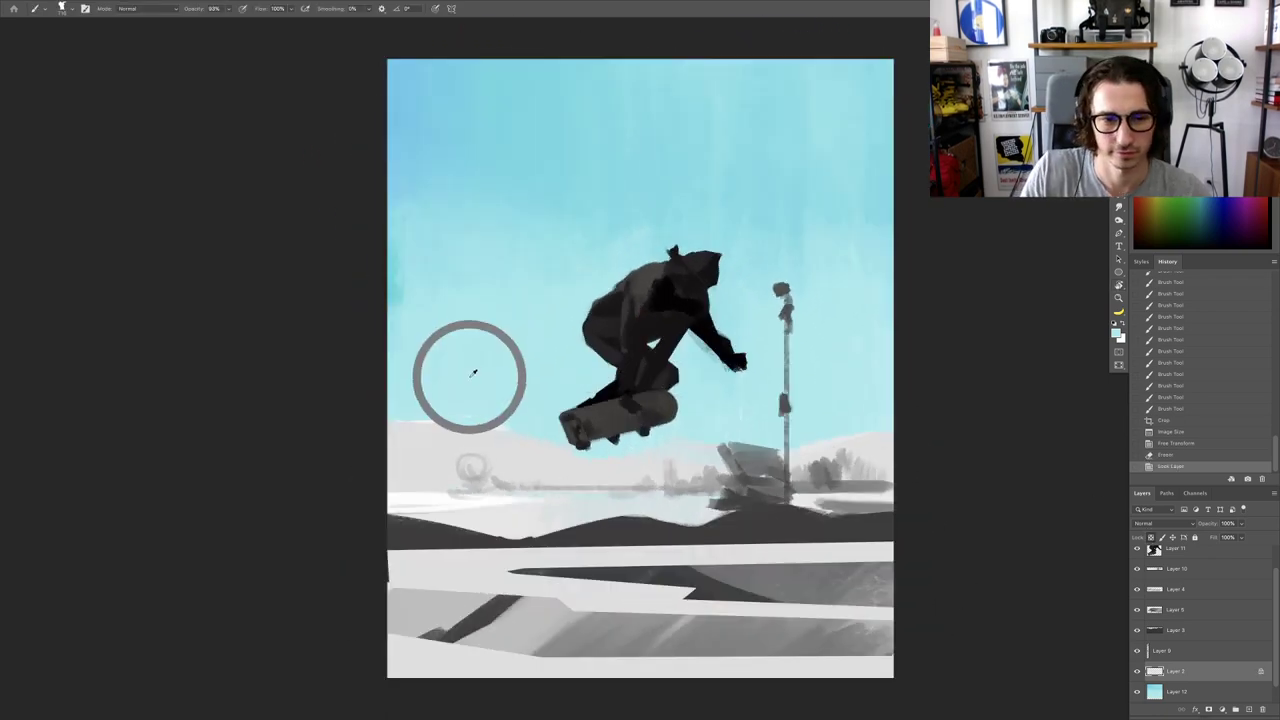
pyautogui.moveTo(400, 437)
pyautogui.mouseDown()
pyautogui.moveTo(475, 395)
pyautogui.moveTo(542, 472)
pyautogui.moveTo(650, 454)
pyautogui.mouseUp()
pyautogui.keyDown('alt'); pyautogui.click(514, 446); pyautogui.keyUp('alt')
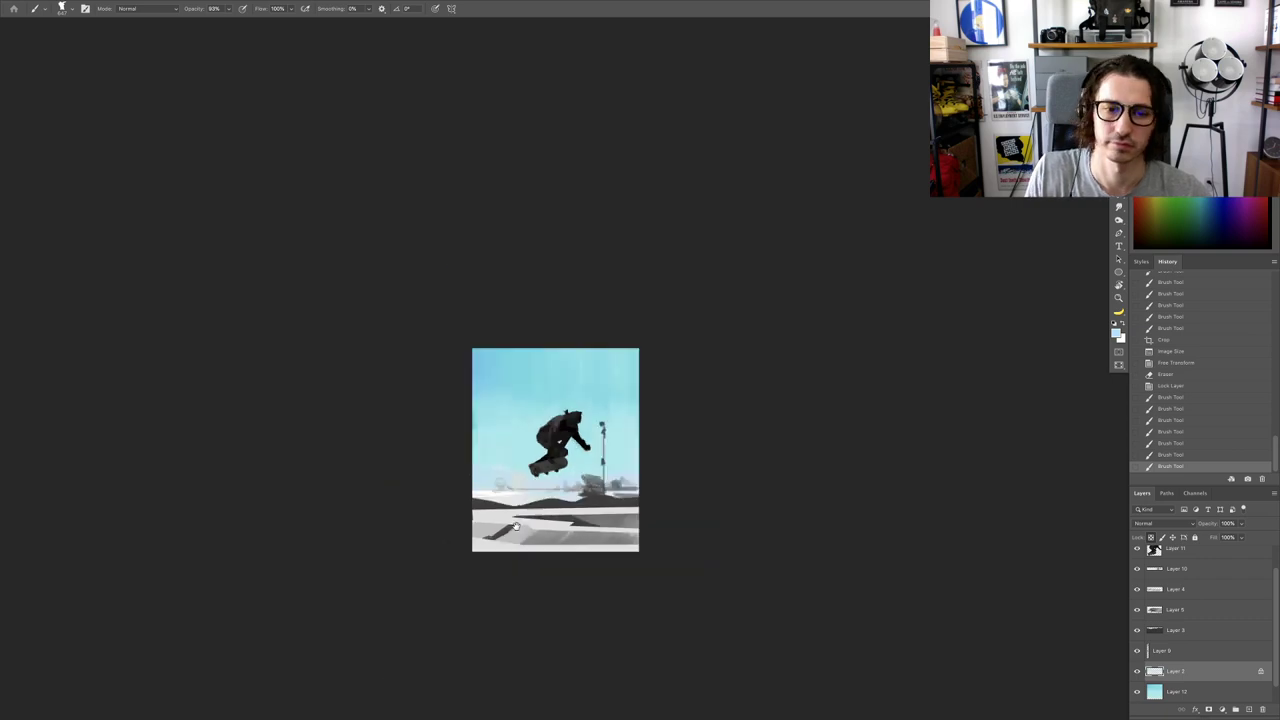
# Step: Brush additional pale blue and warm tints over the distant hills beneath the skateboarder
pyautogui.scroll(2, 515, 526)
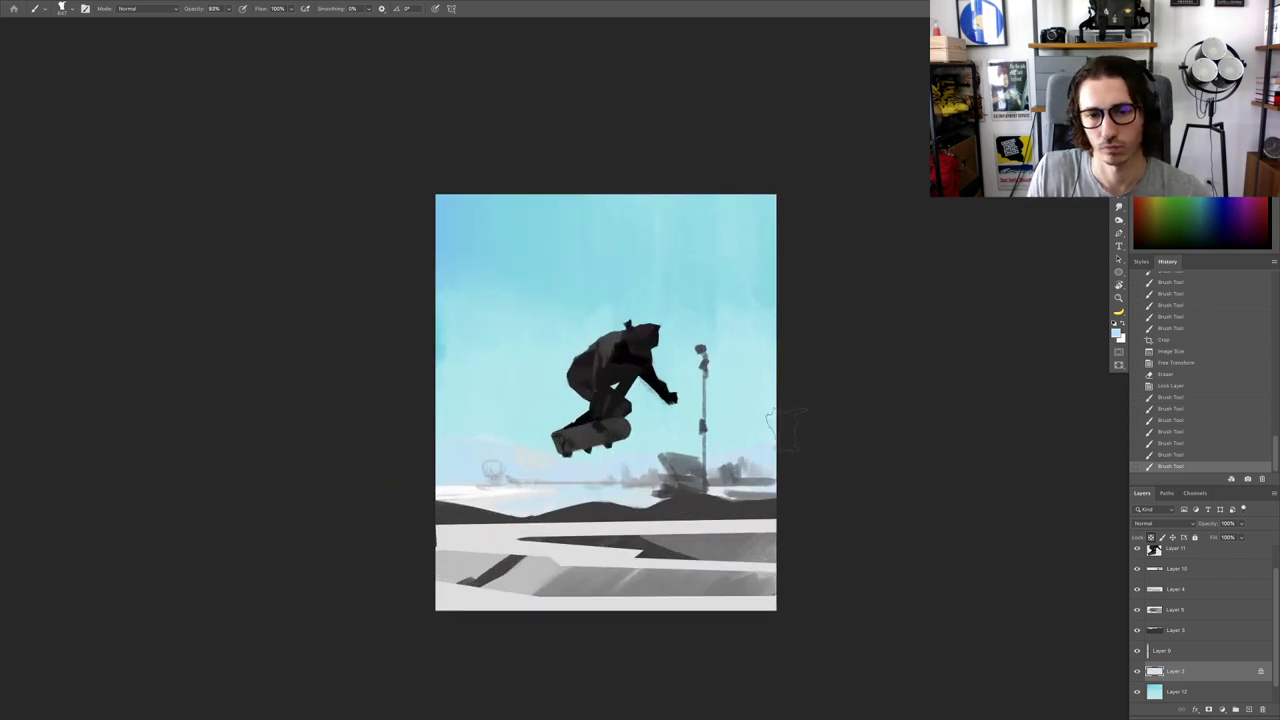
pyautogui.moveTo(535, 456); pyautogui.dragTo(559, 469)
pyautogui.moveTo(559, 469); pyautogui.dragTo(525, 462)
pyautogui.scroll(-1, 594, 495)
pyautogui.moveTo(592, 503); pyautogui.dragTo(666, 437)
pyautogui.scroll(5, 689, 419)
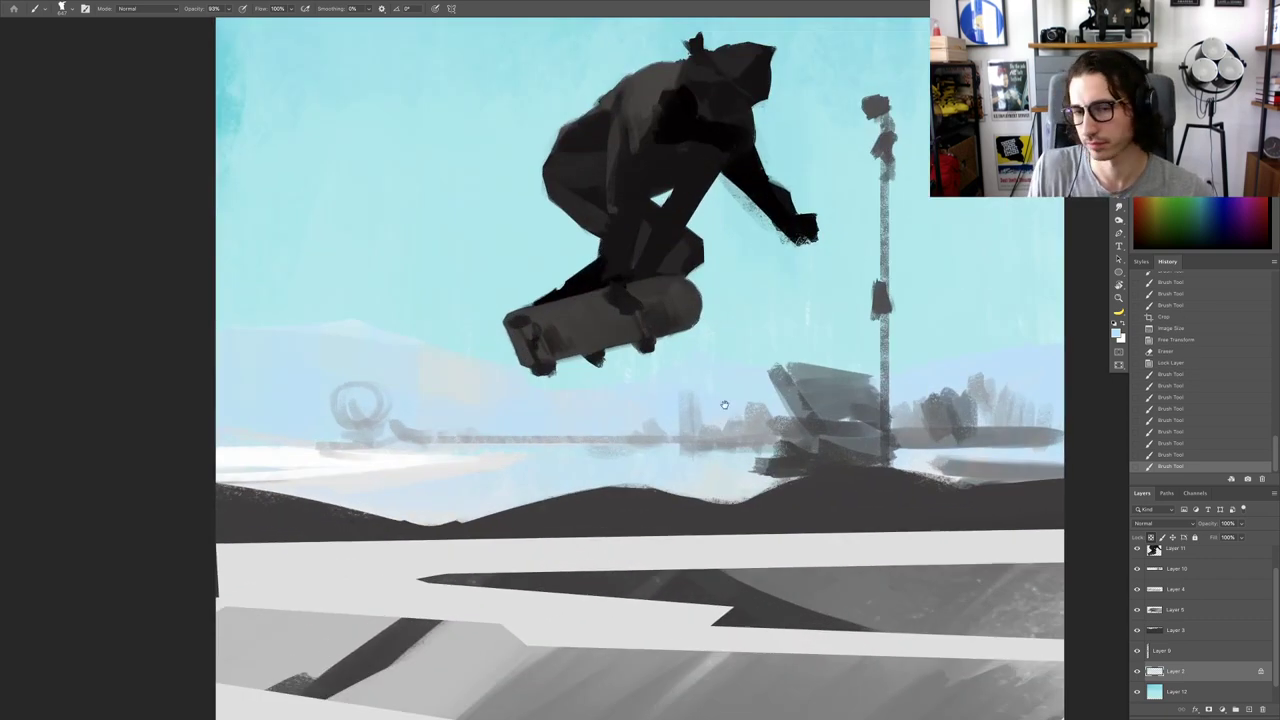
# Step: Select Layer 11 with the skateboarder and toggle its visibility off and on to check its contents
pyautogui.scroll(-4, 724, 404)
pyautogui.press('v')
pyautogui.rightClick(656, 308)
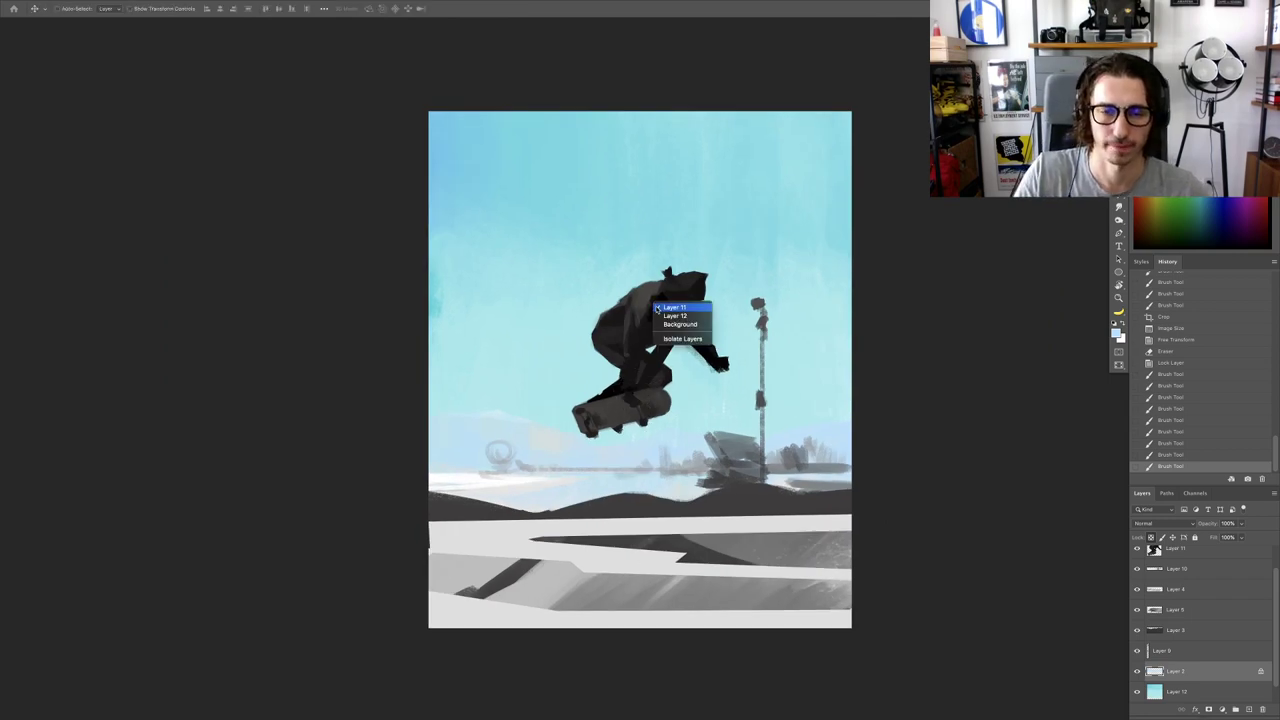
pyautogui.click(660, 307)
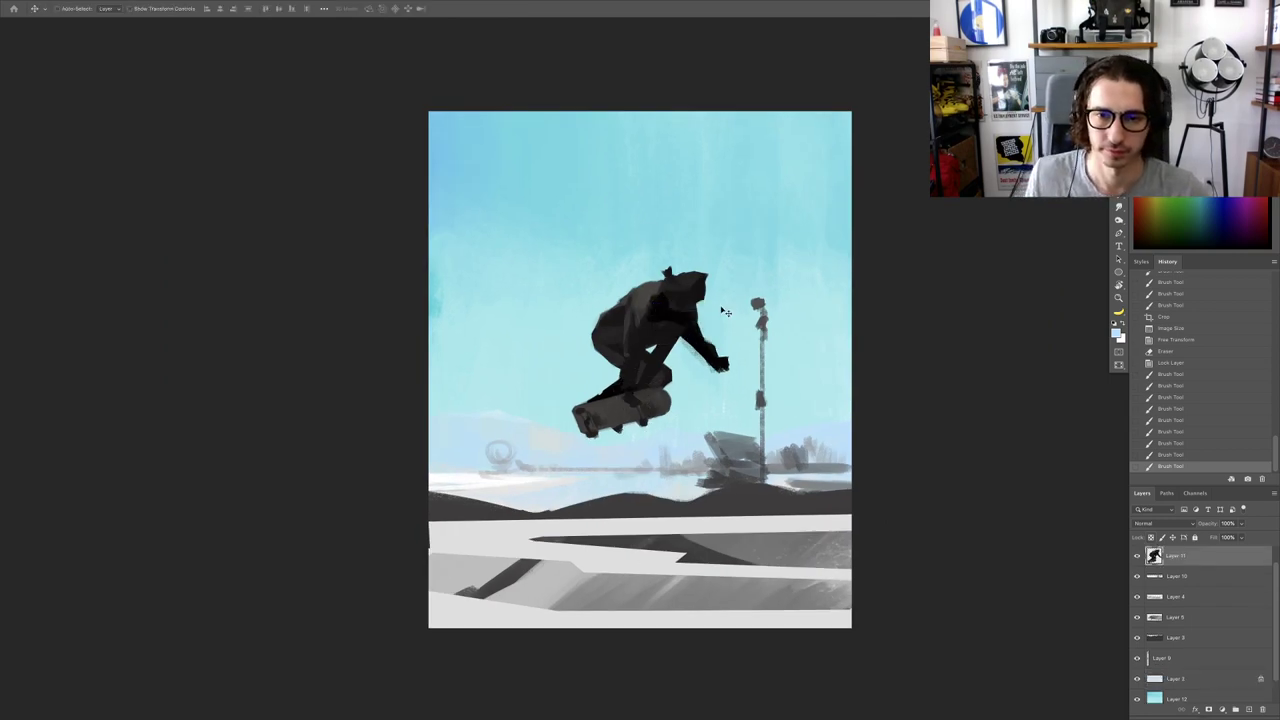
pyautogui.scroll(2, 702, 327)
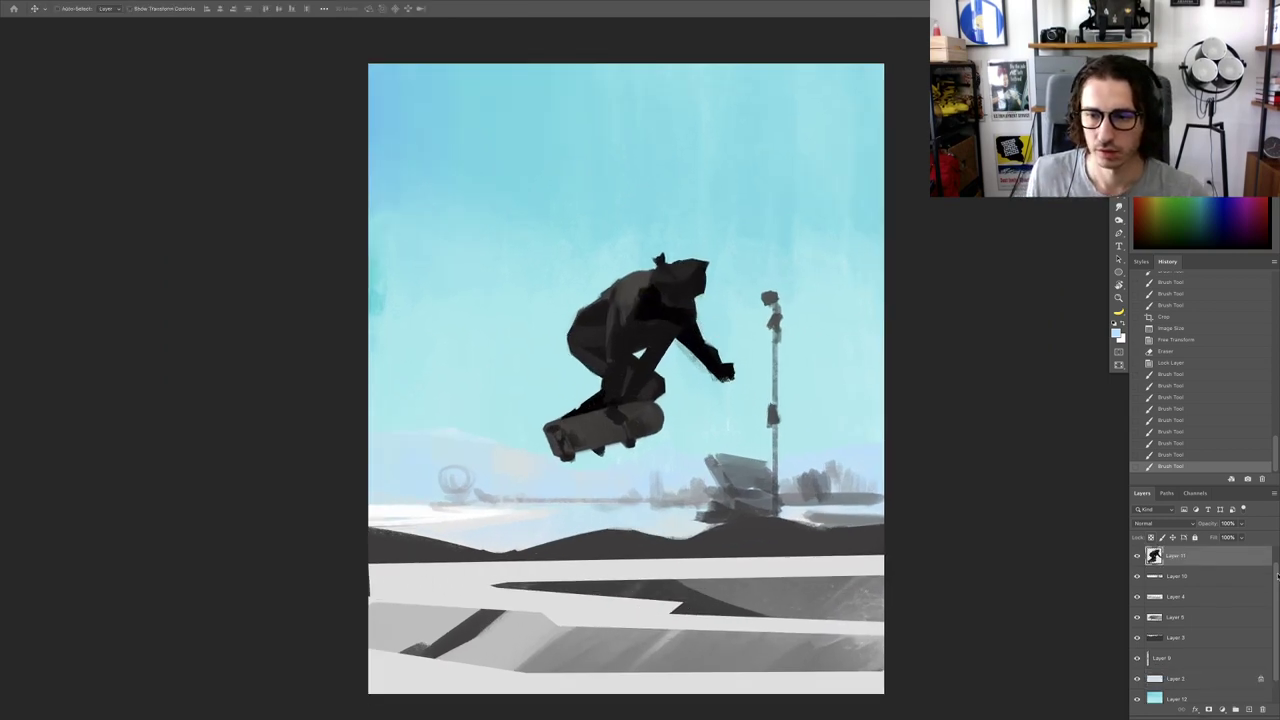
pyautogui.scroll(1, 1267, 592)
pyautogui.click(1136, 576)
pyautogui.click(1136, 576)
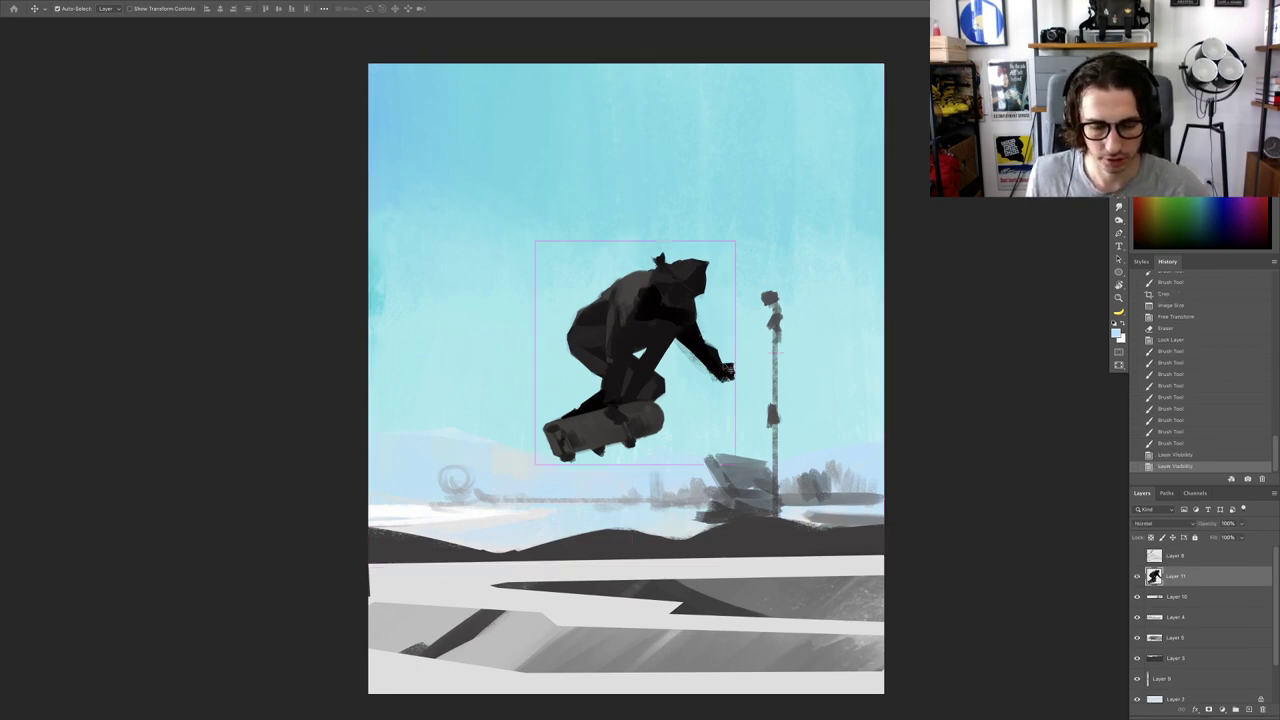
pyautogui.hotkey('ctrl', 'l')
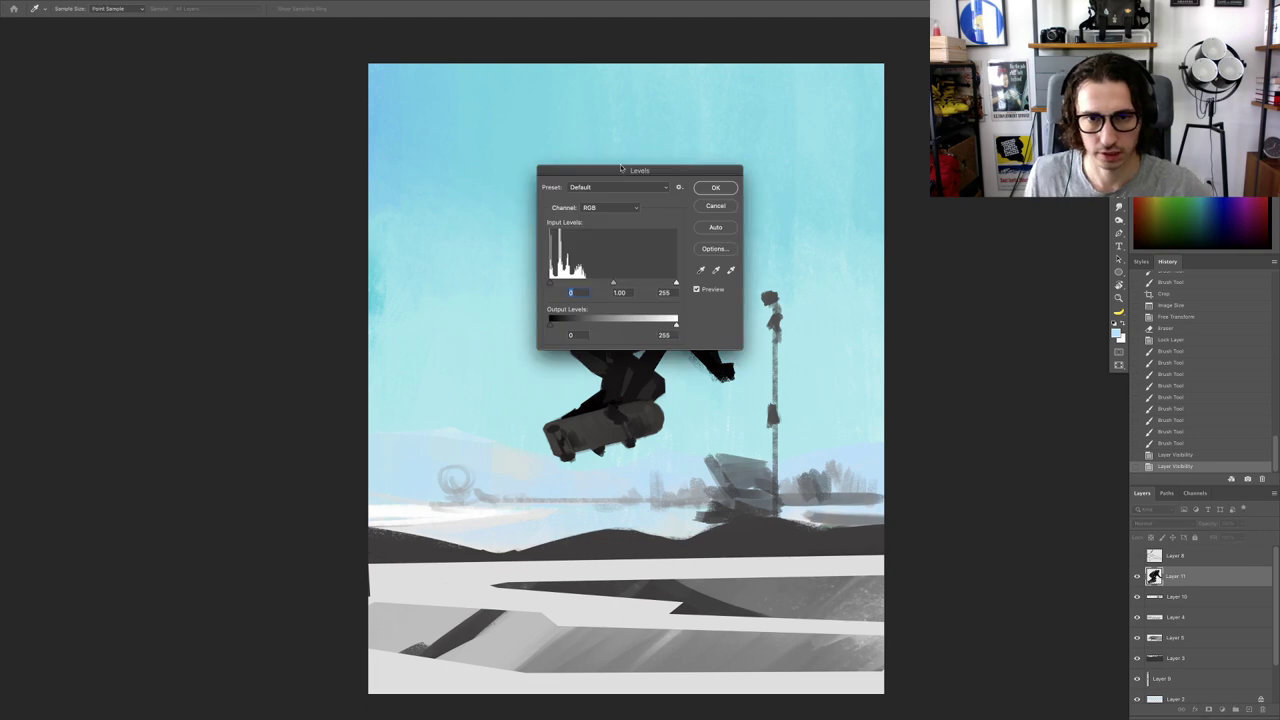
pyautogui.moveTo(658, 176); pyautogui.dragTo(881, 179)
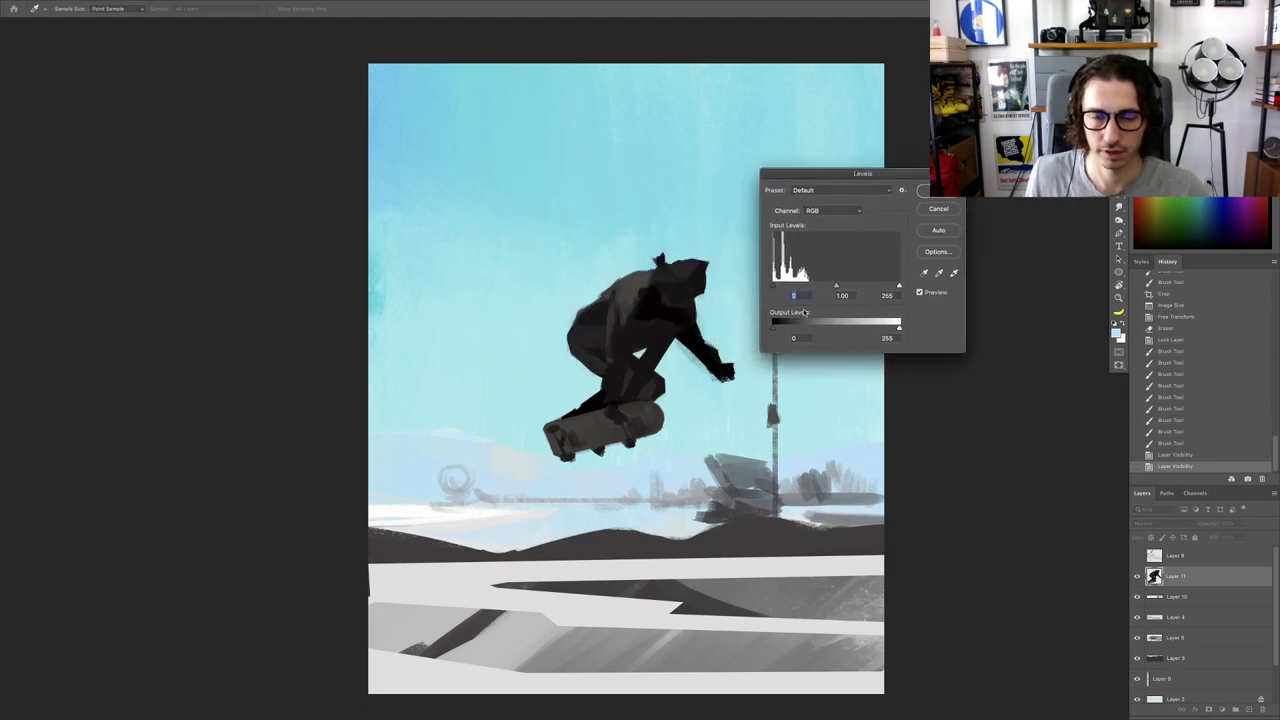
pyautogui.moveTo(776, 286); pyautogui.dragTo(800, 288)
pyautogui.click(864, 287)
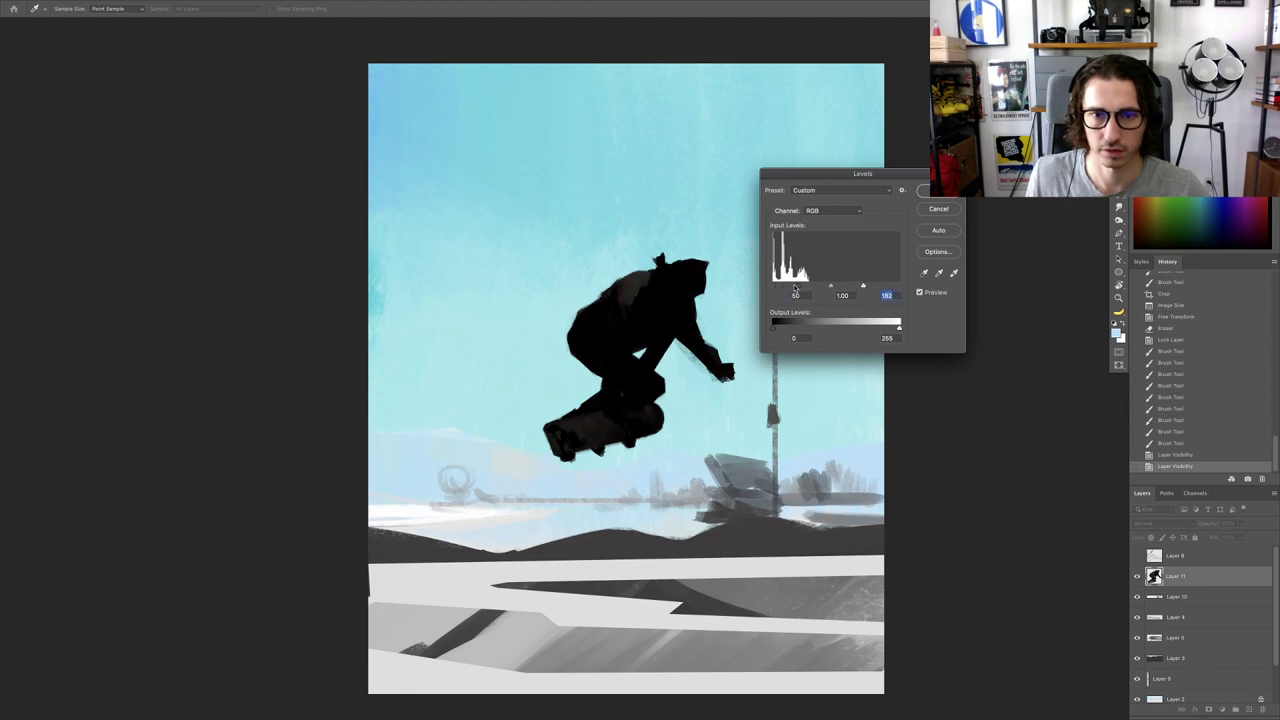
pyautogui.click(938, 209)
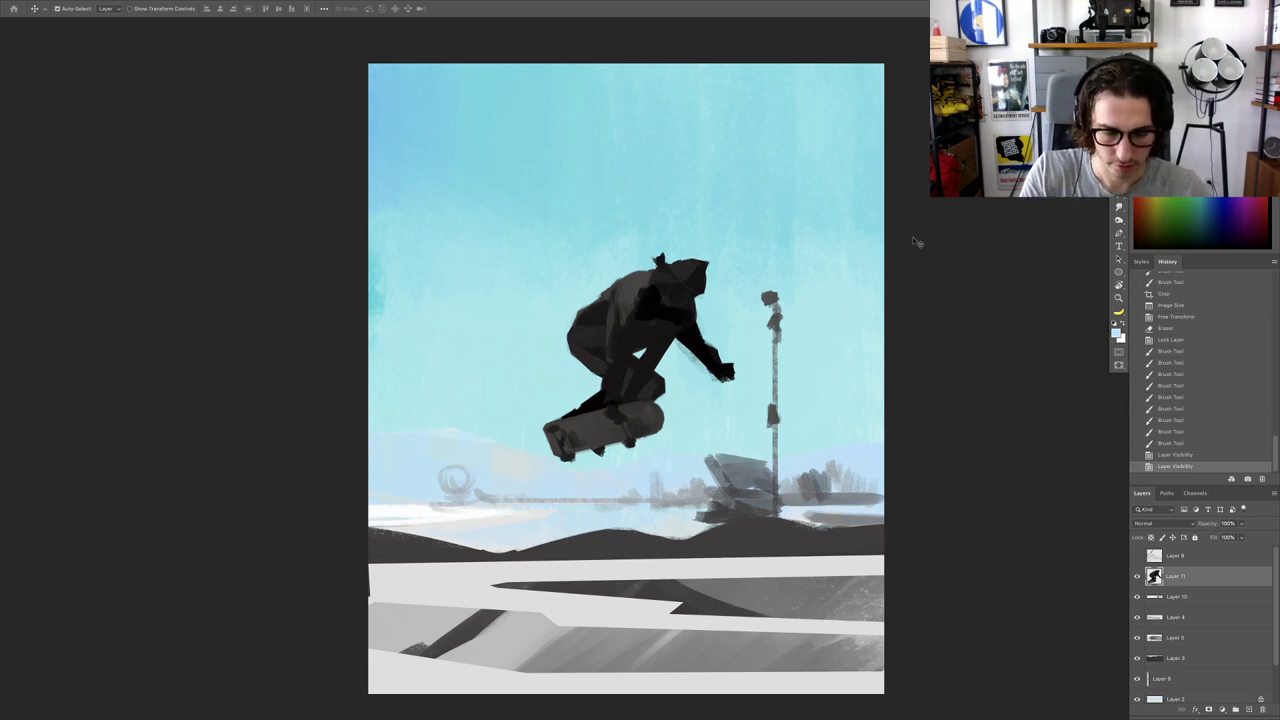
pyautogui.hotkey('ctrl', 'u')
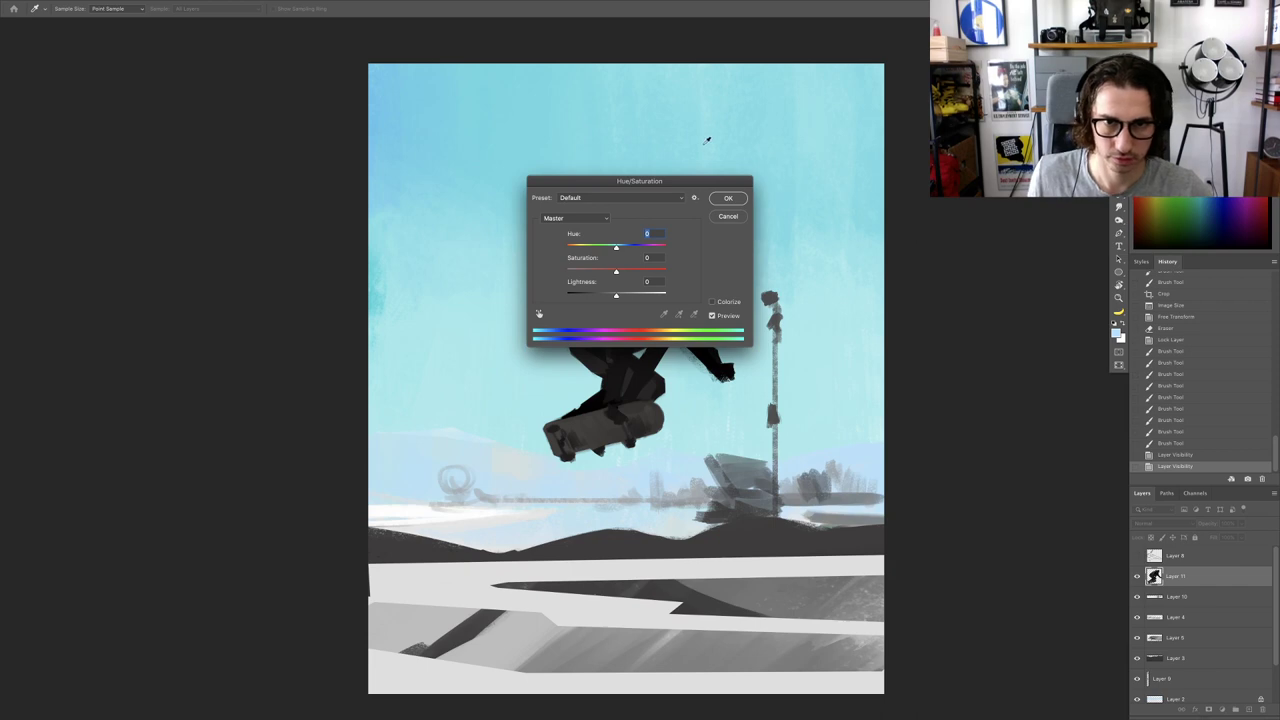
pyautogui.press('Escape')
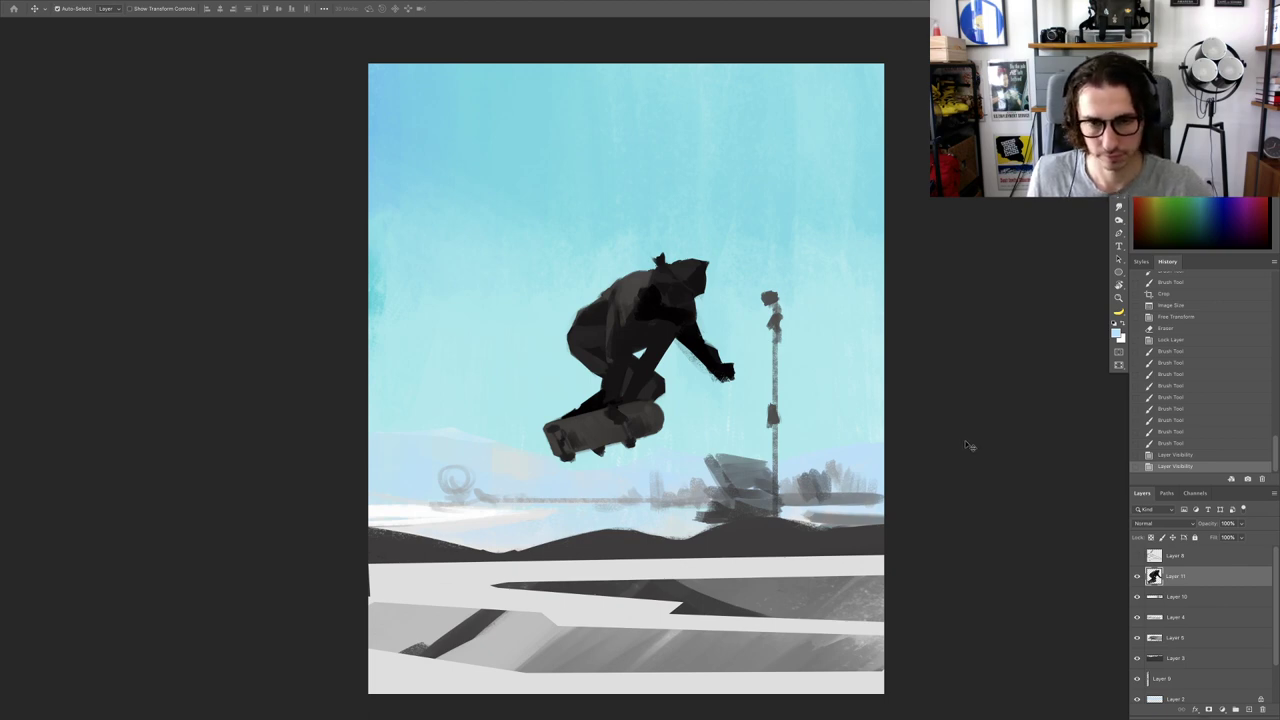
# Step: Lighten the skateboarder layer with Curves, raising a point in the shadows to an output of 118
pyautogui.hotkey('ctrl', 'm')
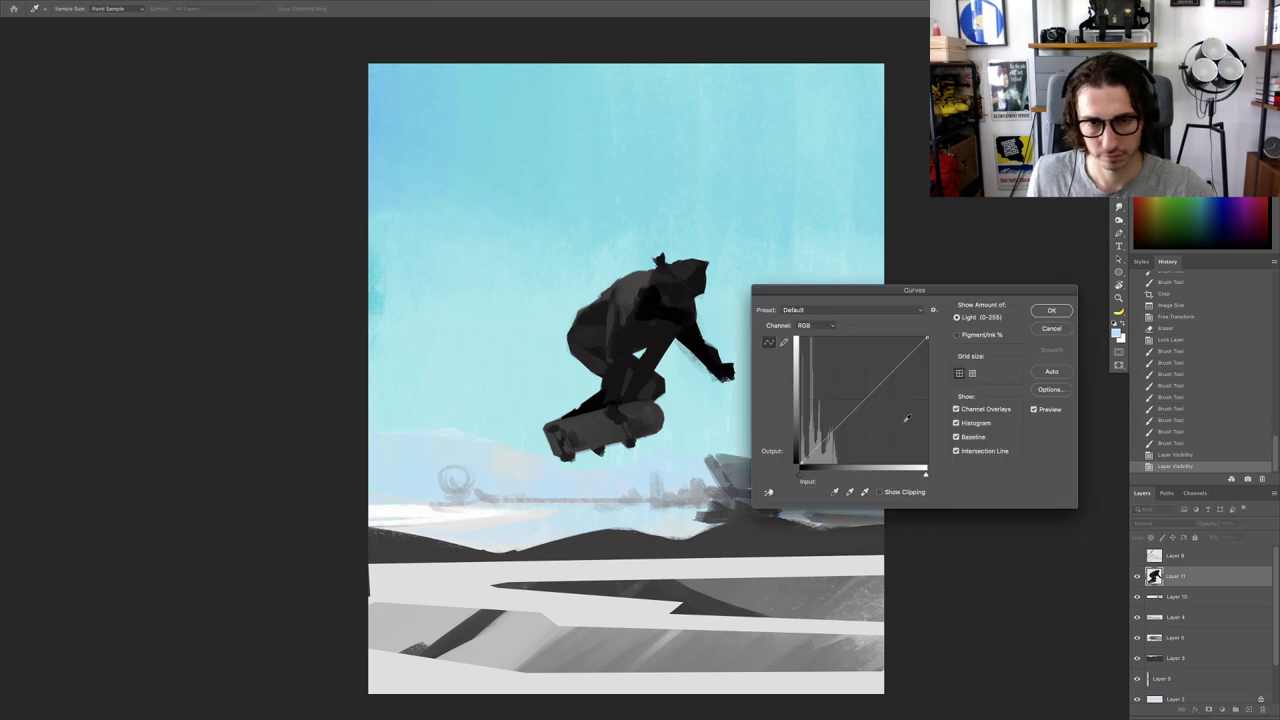
pyautogui.moveTo(802, 466); pyautogui.dragTo(835, 405)
pyautogui.click(1049, 312)
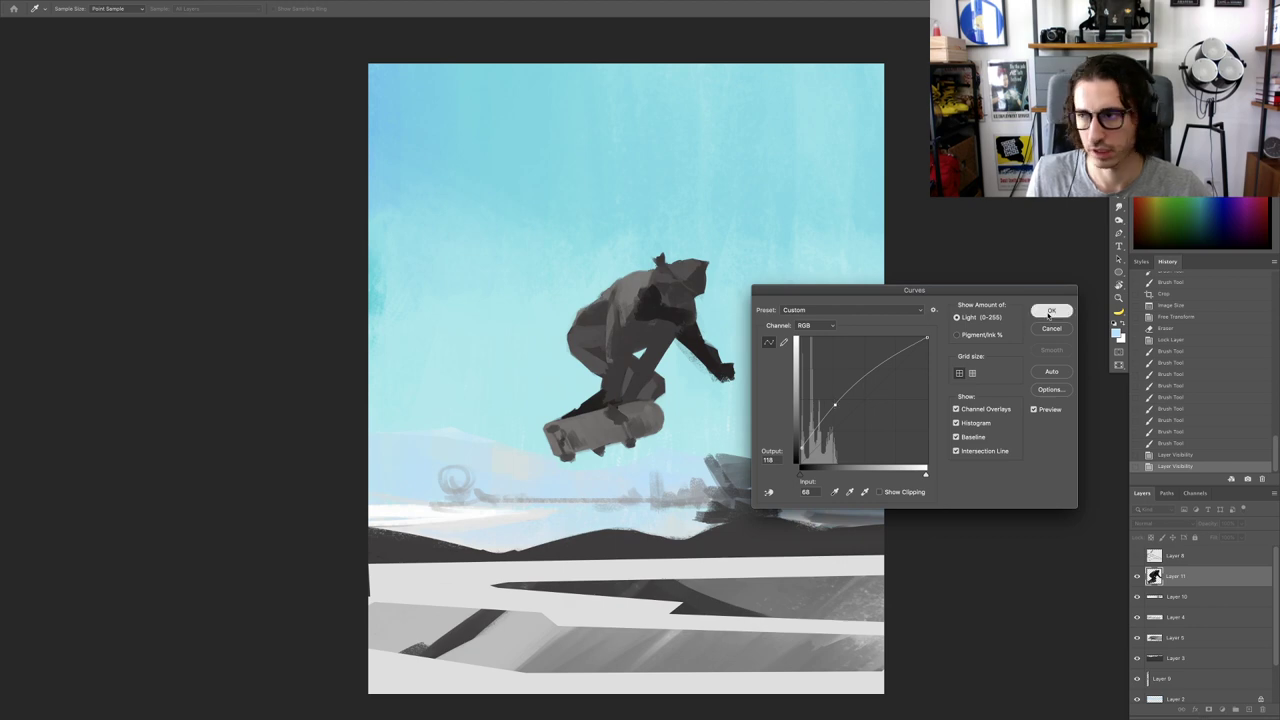
# Step: Lock the transparent pixels of the skateboarder's Layer 11 and switch to the Brush
pyautogui.press('v')
pyautogui.scroll(2, 660, 330)
pyautogui.rightClick(660, 326)
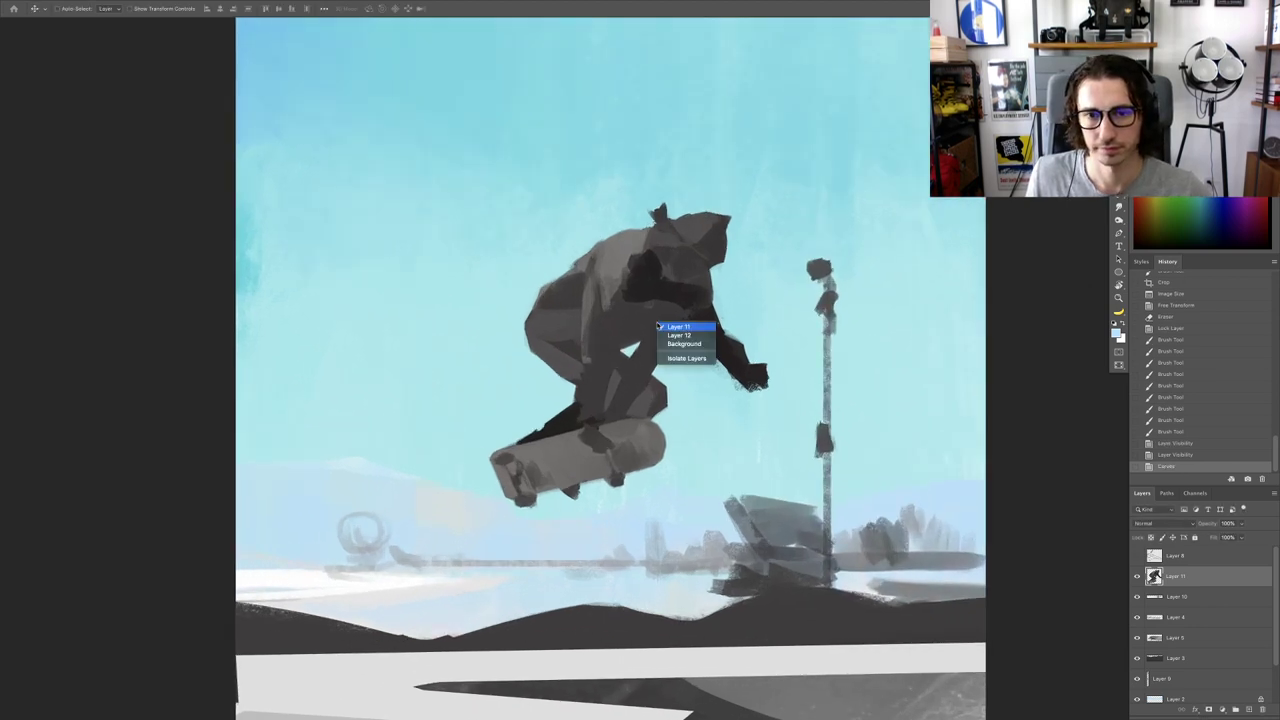
pyautogui.click(667, 327)
pyautogui.click(1151, 538)
pyautogui.press('b')
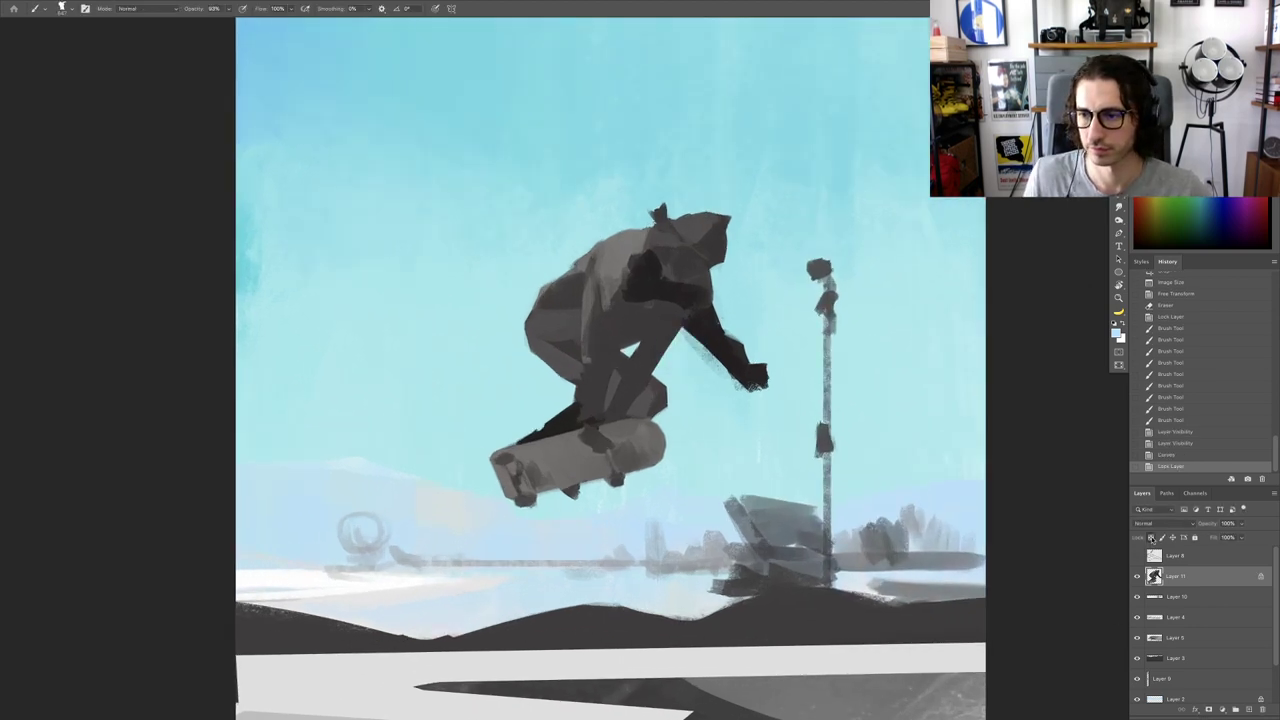
# Step: Paint over the darkest patches of the skateboarder's head, chest, arm and legs with greys sampled from the figure
pyautogui.moveTo(651, 250); pyautogui.dragTo(680, 293)
pyautogui.keyDown('alt'); pyautogui.click(660, 249); pyautogui.keyUp('alt')
pyautogui.moveTo(682, 284); pyautogui.dragTo(716, 334)
pyautogui.keyDown('alt'); pyautogui.click(702, 288); pyautogui.keyUp('alt')
pyautogui.moveTo(714, 334); pyautogui.dragTo(728, 358)
pyautogui.keyDown('alt'); pyautogui.click(568, 408); pyautogui.keyUp('alt')
pyautogui.moveTo(535, 434)
pyautogui.mouseDown()
pyautogui.moveTo(576, 428)
pyautogui.moveTo(505, 443)
pyautogui.moveTo(590, 430)
pyautogui.mouseUp()
pyautogui.moveTo(694, 394)
pyautogui.mouseDown()
pyautogui.moveTo(632, 412)
pyautogui.moveTo(676, 404)
pyautogui.mouseUp()
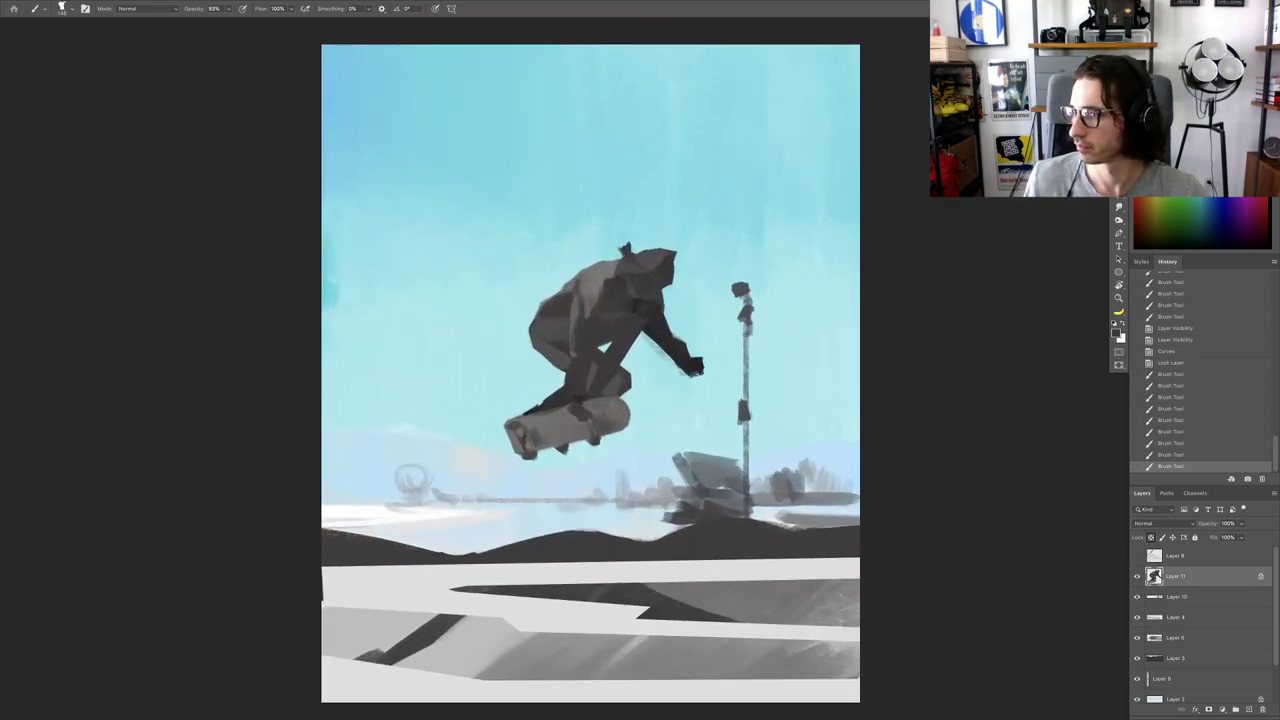
# Step: Select Layer 3 with the dark middle-ground hills, lock its transparent pixels and switch back to the Brush
pyautogui.scroll(-2, 580, 420)
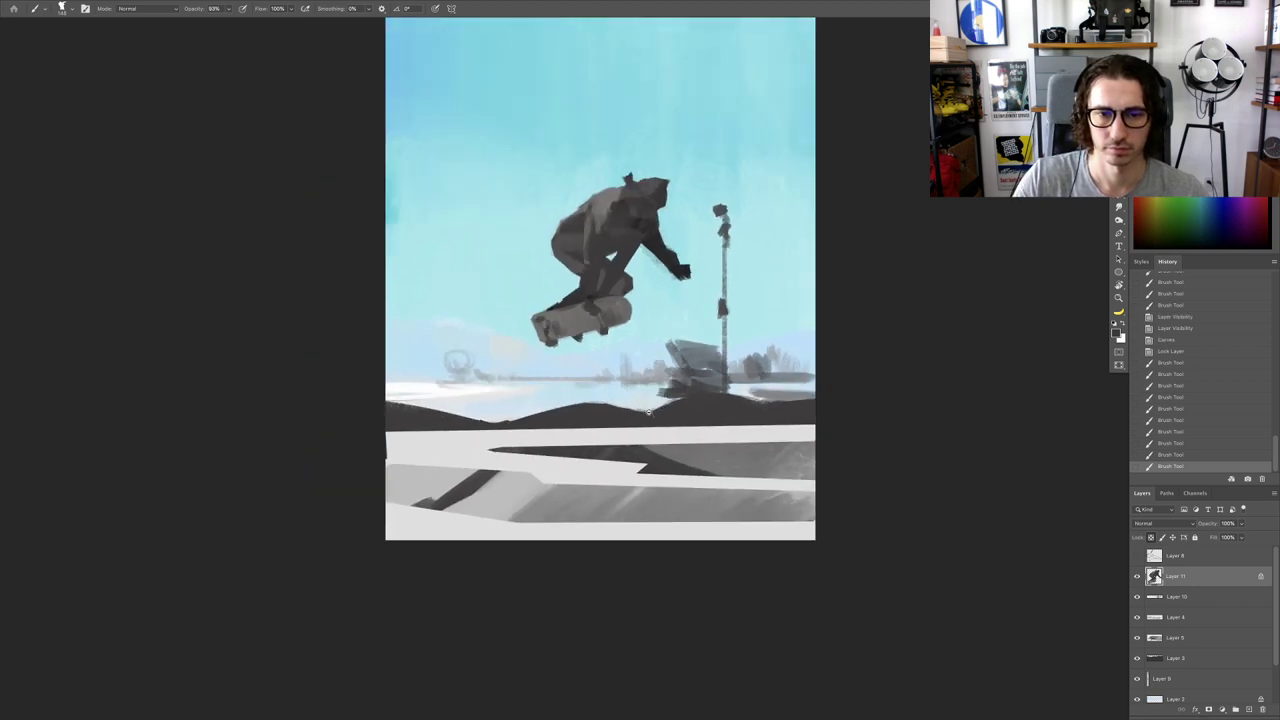
pyautogui.press('v')
pyautogui.rightClick(585, 420)
pyautogui.click(595, 418)
pyautogui.press('b')
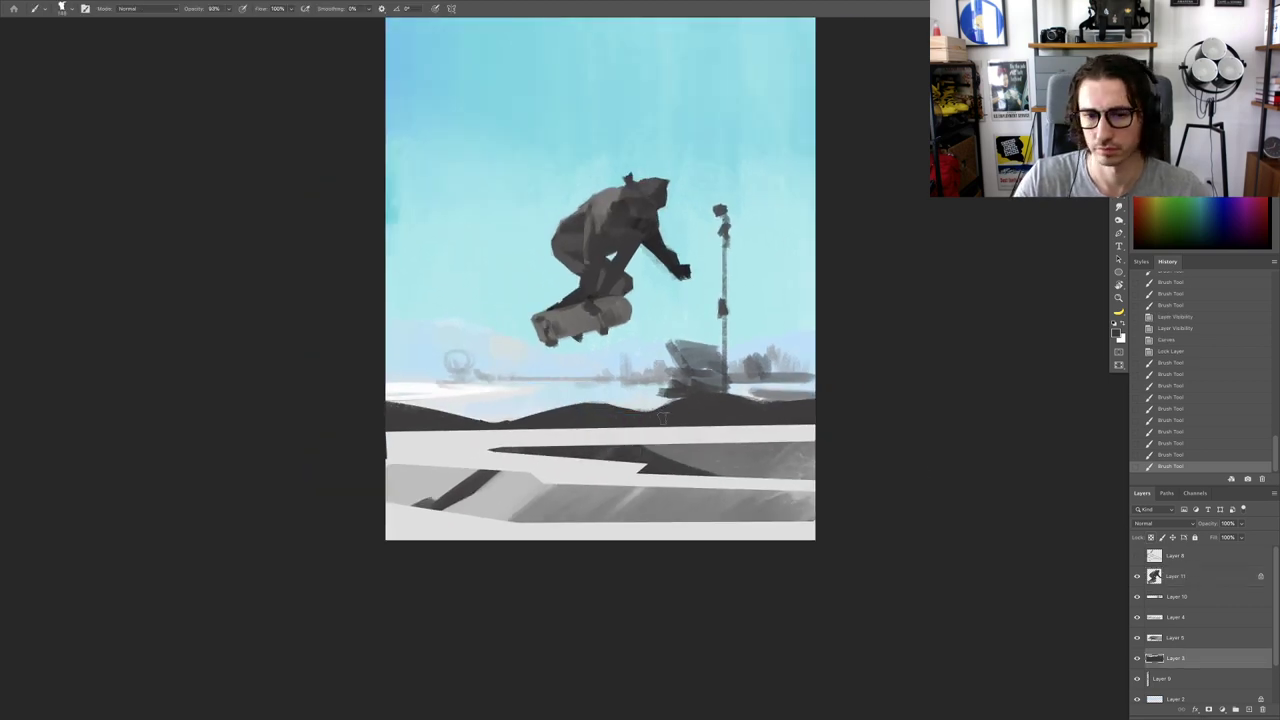
pyautogui.click(1151, 537)
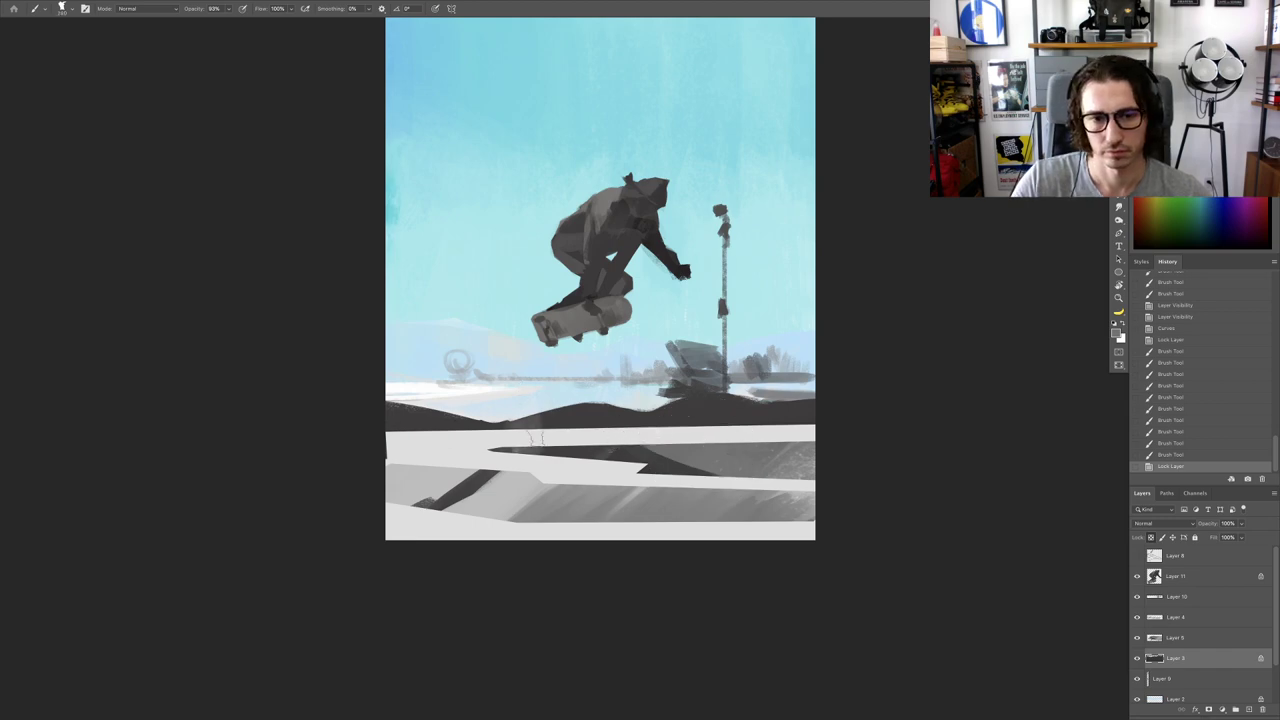
# Step: Brush subtle grey variations over the dark middle-ground hills, sampling tones from the hills
pyautogui.moveTo(536, 438); pyautogui.dragTo(540, 444)
pyautogui.moveTo(552, 388)
pyautogui.mouseDown()
pyautogui.moveTo(556, 430)
pyautogui.moveTo(578, 442)
pyautogui.moveTo(646, 424)
pyautogui.moveTo(673, 453)
pyautogui.moveTo(656, 402)
pyautogui.moveTo(664, 428)
pyautogui.mouseUp()
pyautogui.keyDown('alt'); pyautogui.click(594, 410); pyautogui.keyUp('alt')
pyautogui.keyDown('alt'); pyautogui.click(729, 401); pyautogui.keyUp('alt')
pyautogui.moveTo(655, 406); pyautogui.dragTo(648, 426)
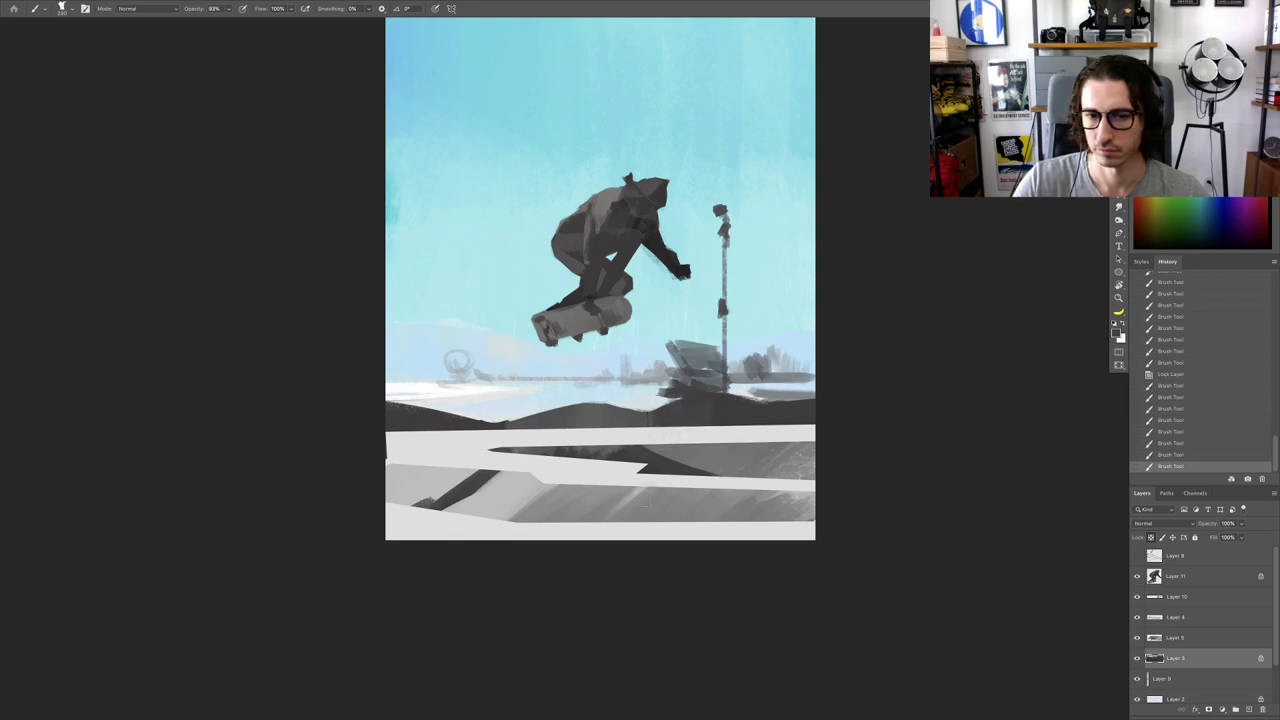
pyautogui.keyDown('alt'); pyautogui.click(609, 412); pyautogui.keyUp('alt')
pyautogui.moveTo(740, 403)
pyautogui.mouseDown()
pyautogui.moveTo(724, 418)
pyautogui.moveTo(752, 427)
pyautogui.moveTo(712, 420)
pyautogui.moveTo(718, 398)
pyautogui.moveTo(744, 442)
pyautogui.moveTo(784, 442)
pyautogui.mouseUp()
pyautogui.moveTo(706, 448)
pyautogui.mouseDown()
pyautogui.moveTo(688, 337)
pyautogui.moveTo(727, 350)
pyautogui.mouseUp()
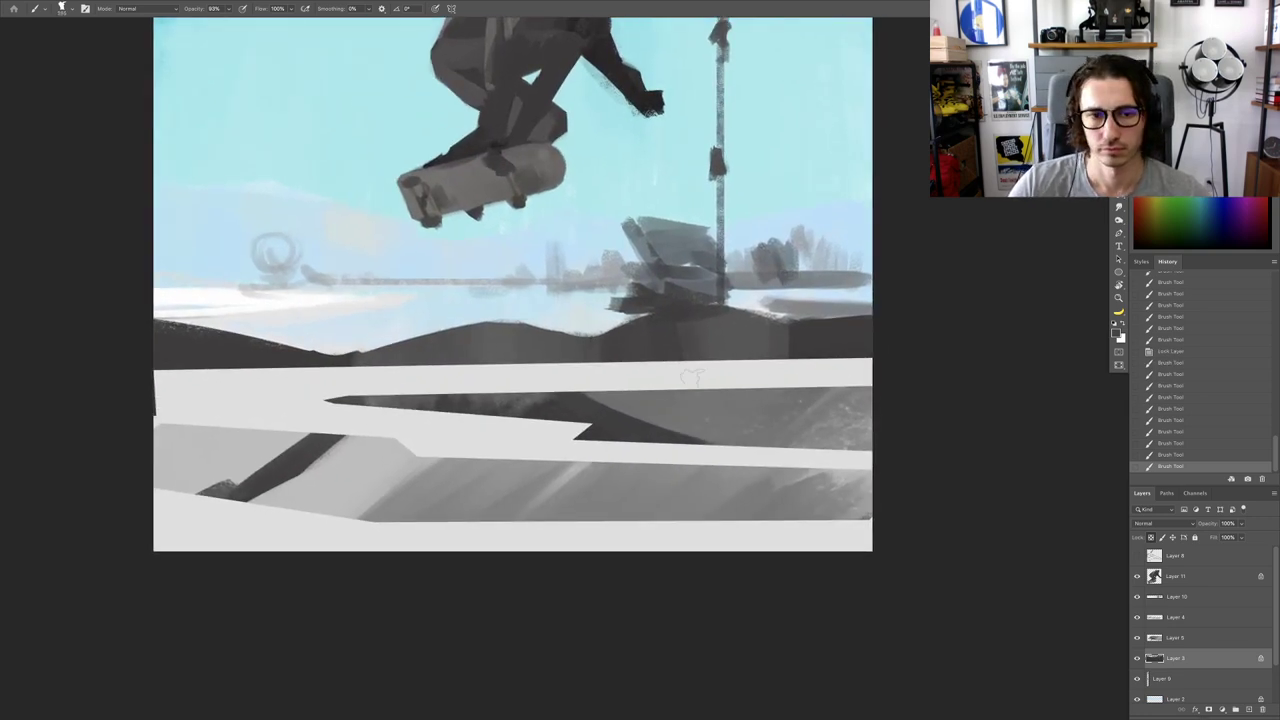
# Step: Lasso the left end of the dark hills and squeeze it inward with Free Transform, then deselect it
pyautogui.scroll(-2, 648, 346)
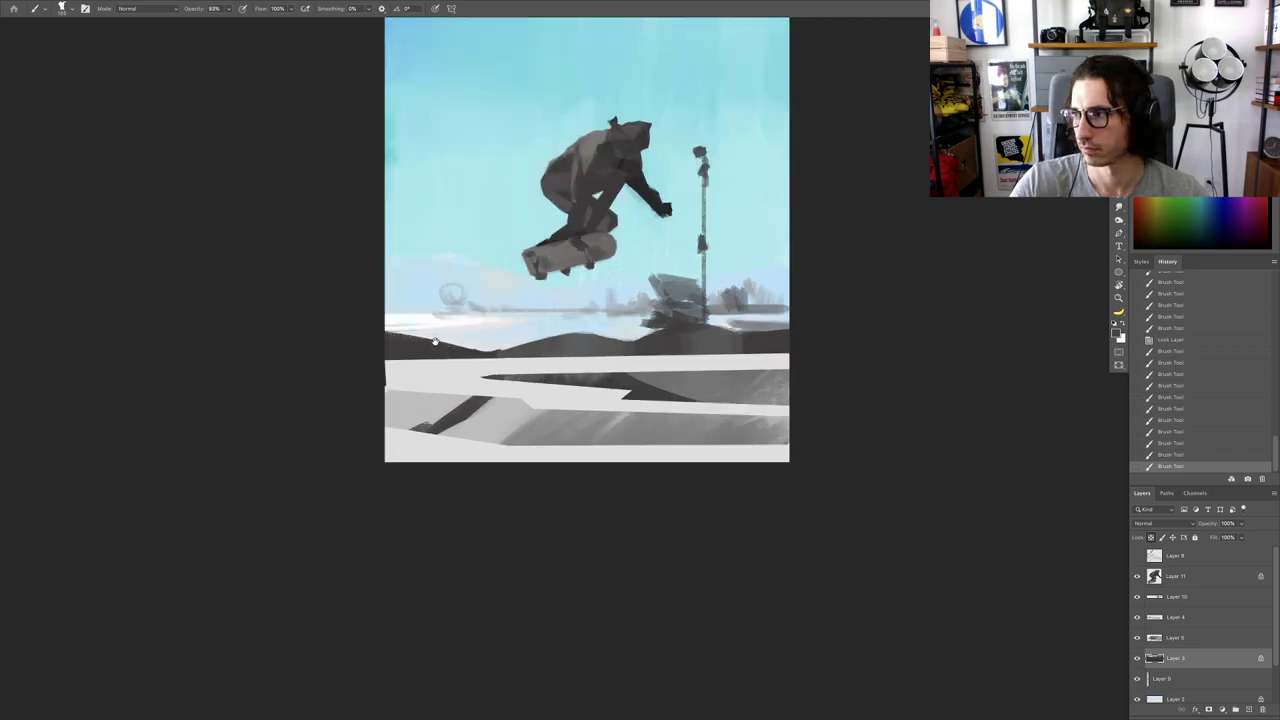
pyautogui.scroll(2, 434, 342)
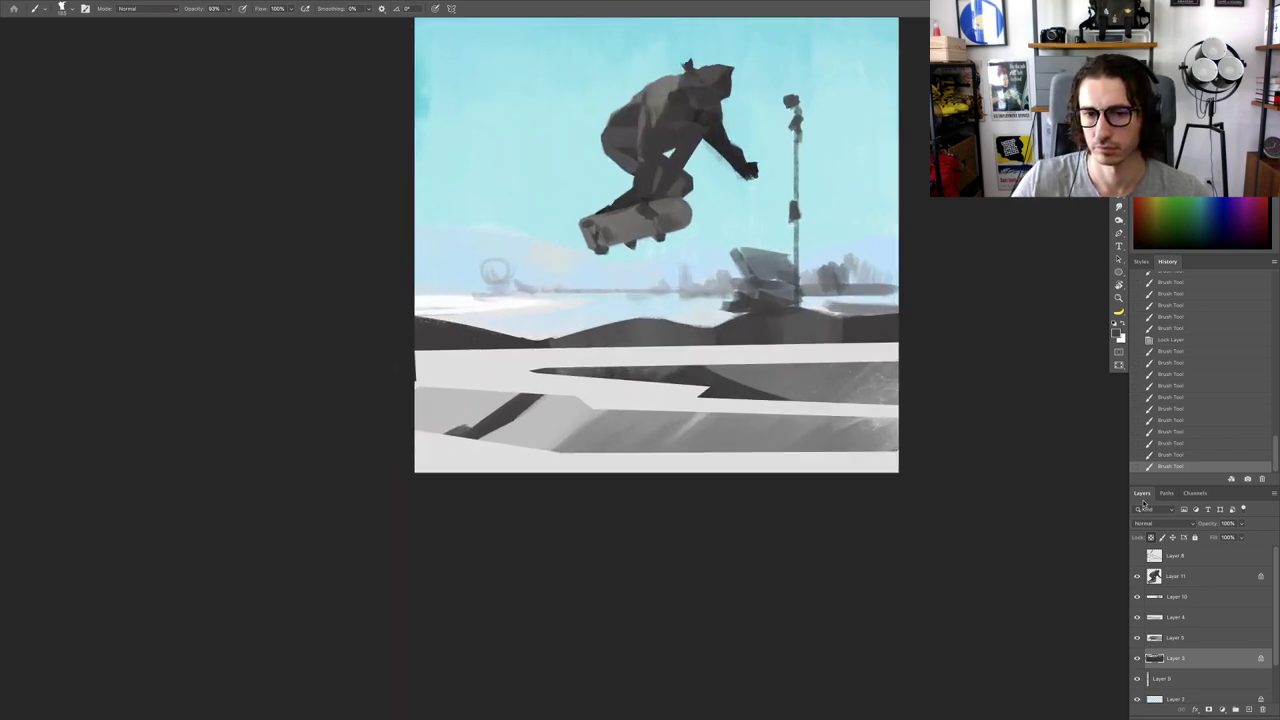
pyautogui.press('l')
pyautogui.moveTo(530, 293)
pyautogui.mouseDown()
pyautogui.moveTo(399, 299)
pyautogui.moveTo(450, 371)
pyautogui.moveTo(570, 352)
pyautogui.mouseUp()
pyautogui.hotkey('ctrl', 't')
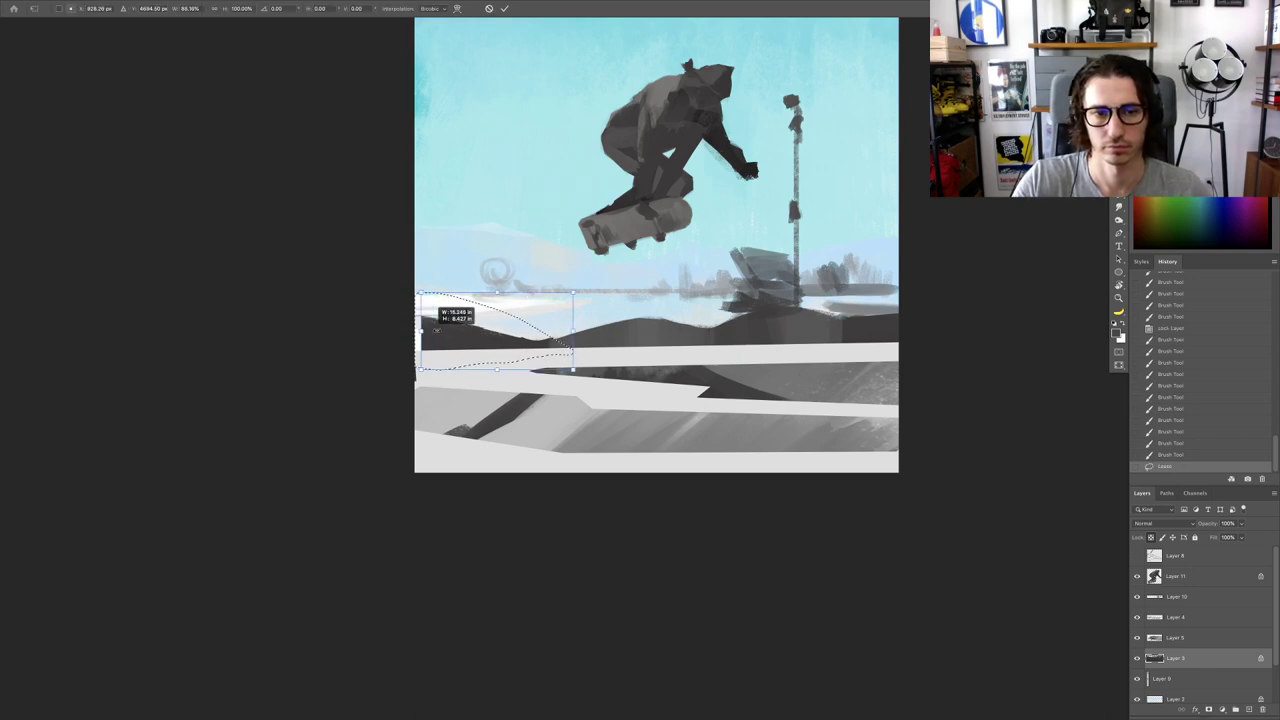
pyautogui.moveTo(415, 331); pyautogui.dragTo(456, 331)
pyautogui.press('Return')
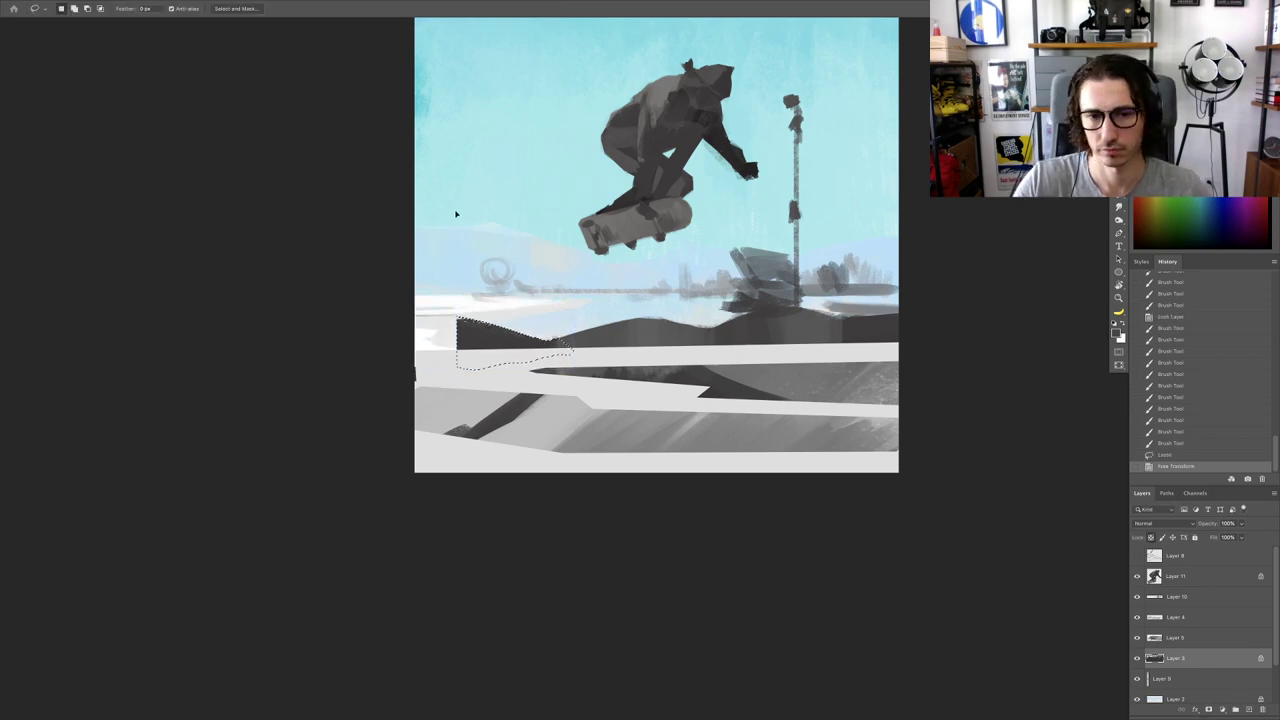
pyautogui.hotkey('ctrl', 'd')
# Step: Select Layer 10 beneath the white shoreline strip and toggle its visibility off and on to identify its contents
pyautogui.scroll(-3, 585, 418)
pyautogui.scroll(3, 665, 408)
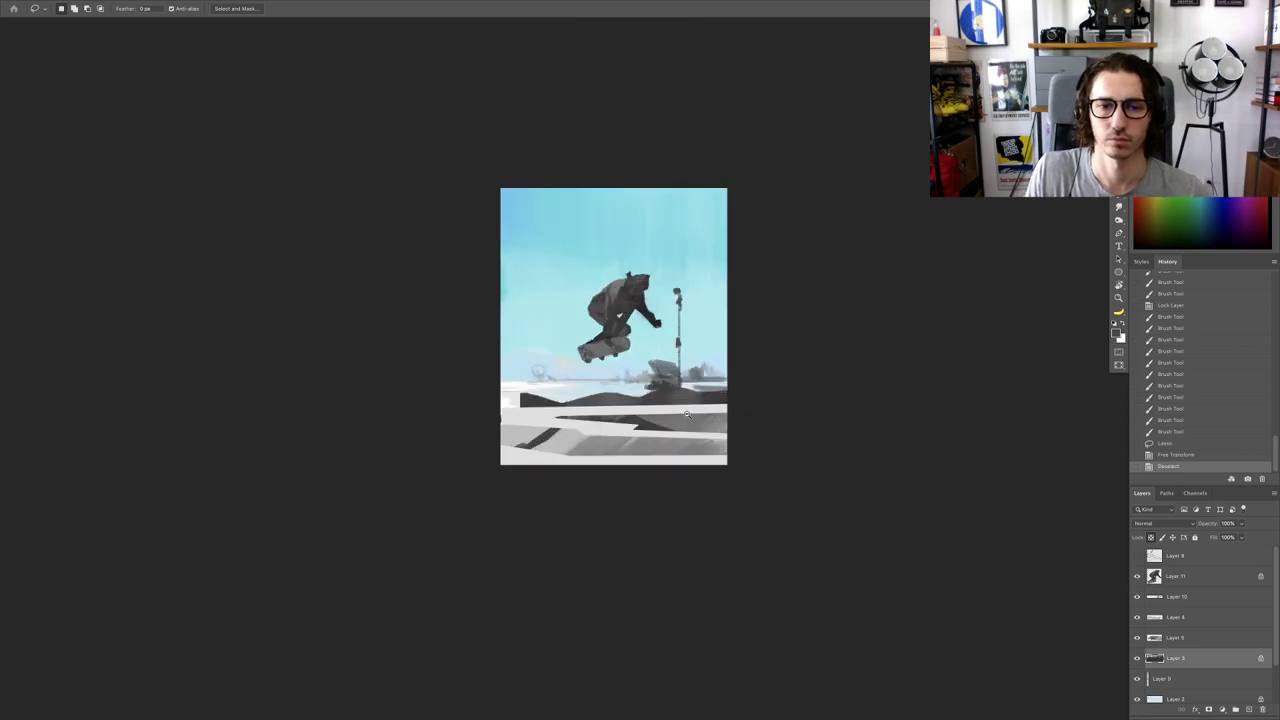
pyautogui.scroll(-2, 660, 430)
pyautogui.scroll(2, 652, 449)
pyautogui.scroll(3, 652, 449)
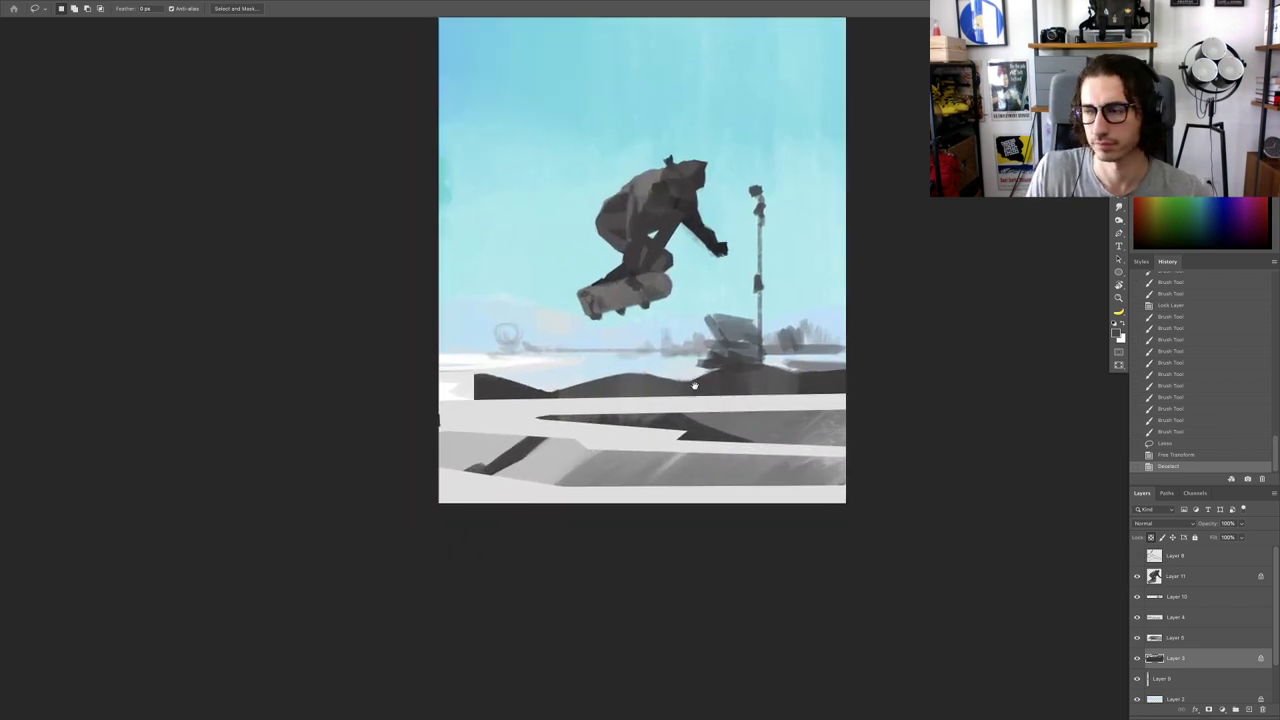
pyautogui.press('v')
pyautogui.rightClick(408, 358)
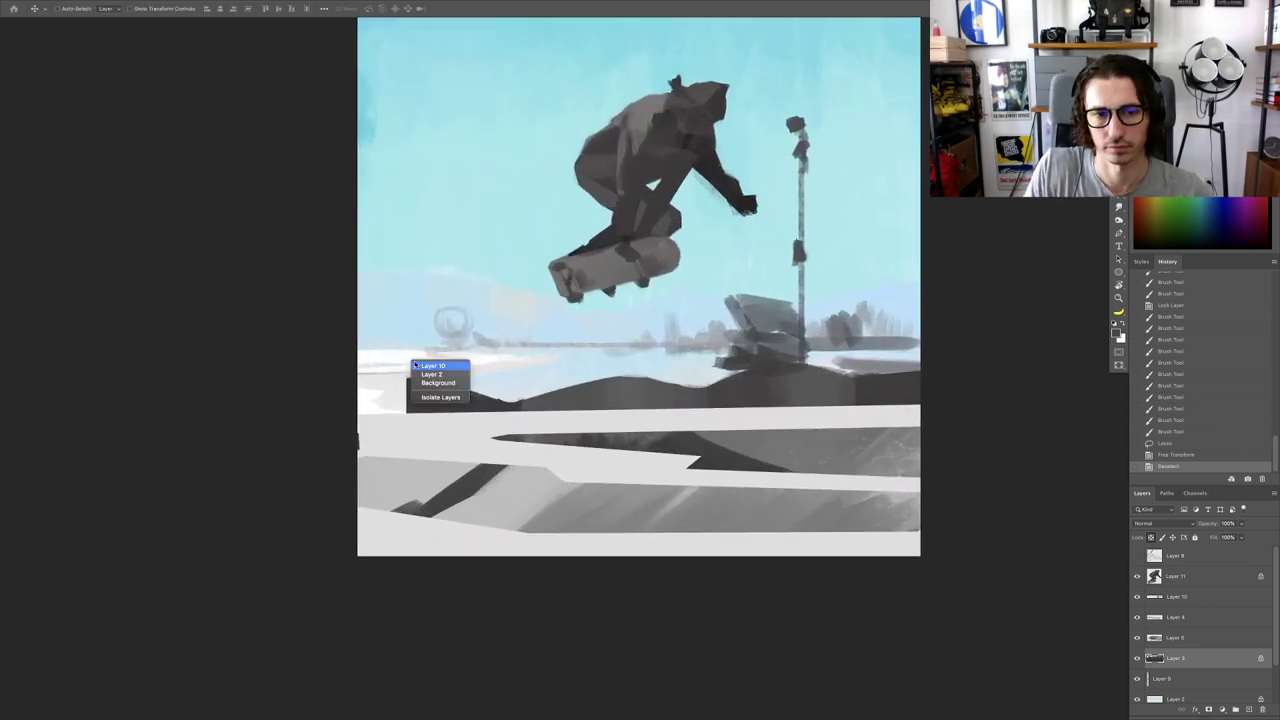
pyautogui.click(425, 349)
pyautogui.rightClick(404, 354)
pyautogui.click(456, 361)
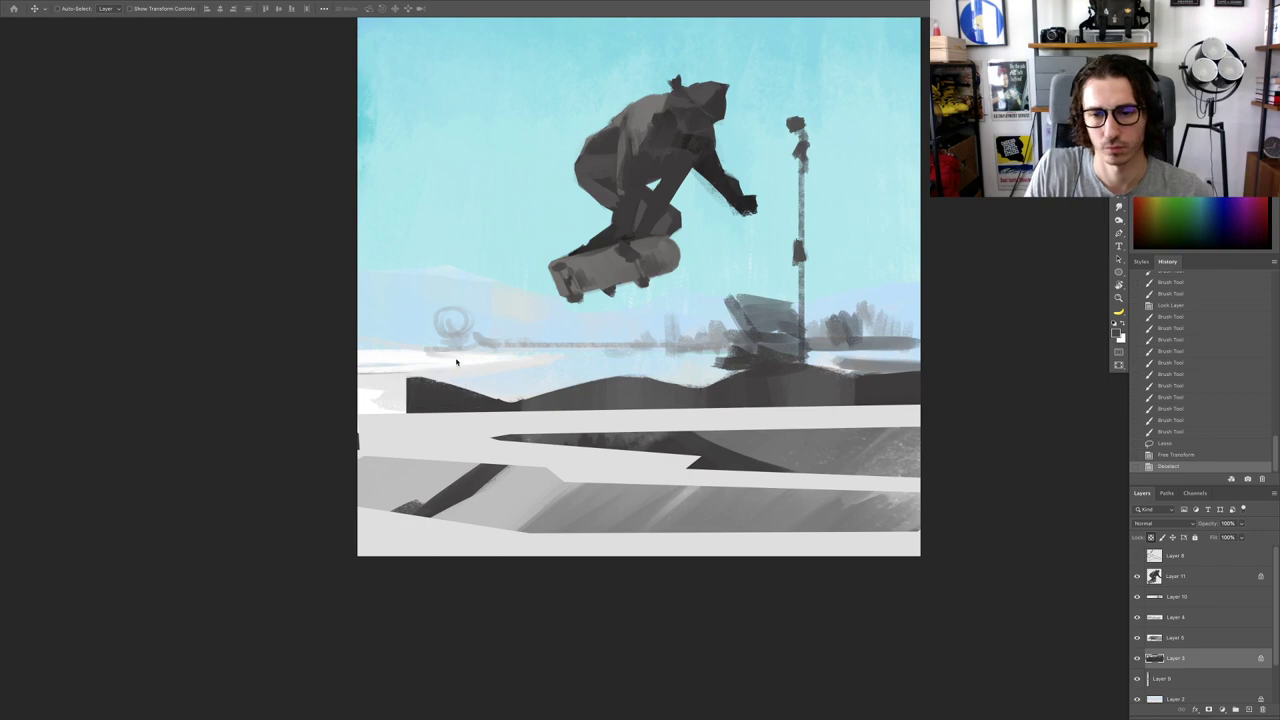
pyautogui.click(1136, 596)
pyautogui.click(1136, 596)
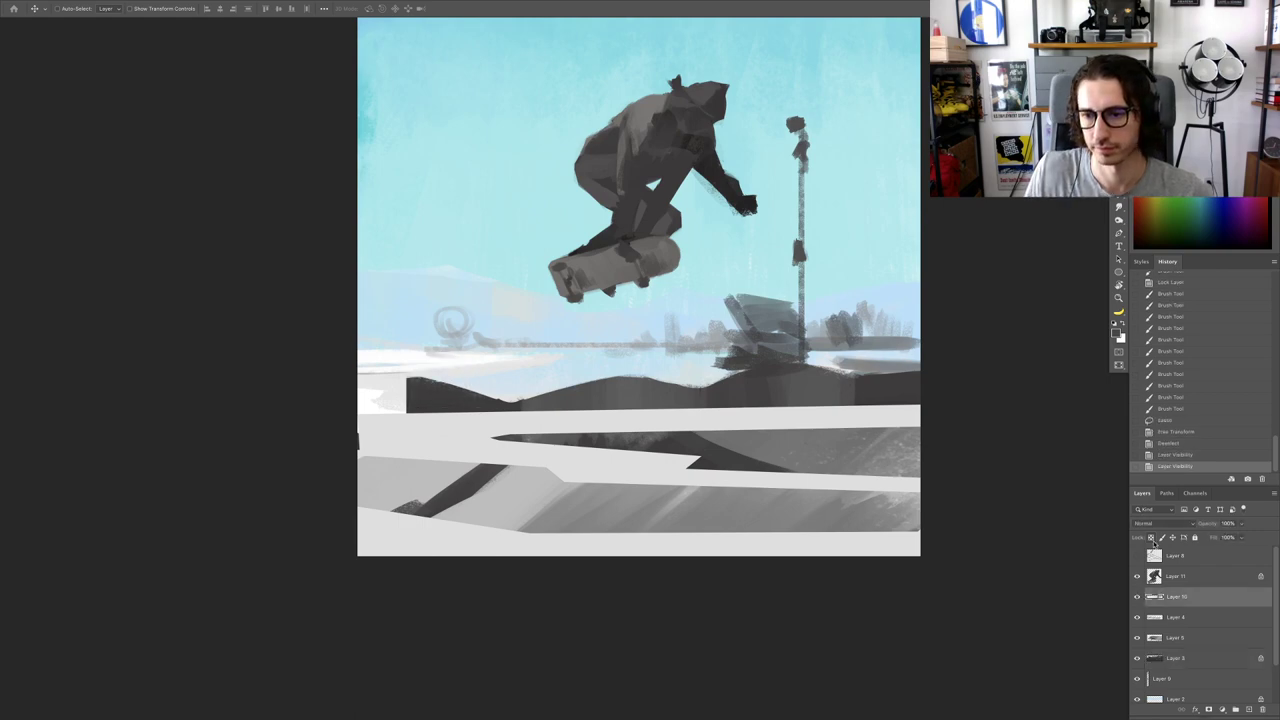
# Step: Lock the transparent pixels of Layer 10 and brush light sky tones over the shoreline strip at the canvas's left edge
pyautogui.click(1151, 539)
pyautogui.press('r')
pyautogui.moveTo(985, 490)
pyautogui.mouseDown()
pyautogui.moveTo(988, 222)
pyautogui.moveTo(1000, 256)
pyautogui.mouseUp()
pyautogui.press('b')
pyautogui.moveTo(555, 449); pyautogui.dragTo(654, 309)
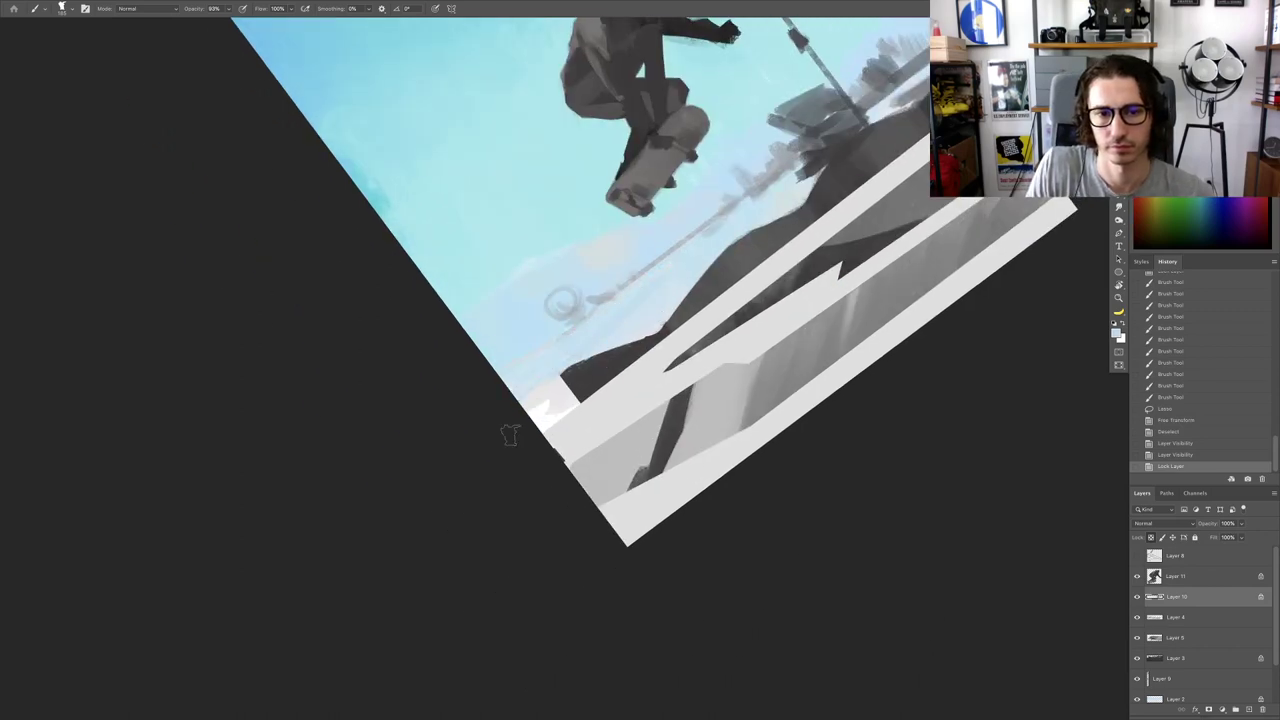
pyautogui.moveTo(534, 432); pyautogui.dragTo(550, 416)
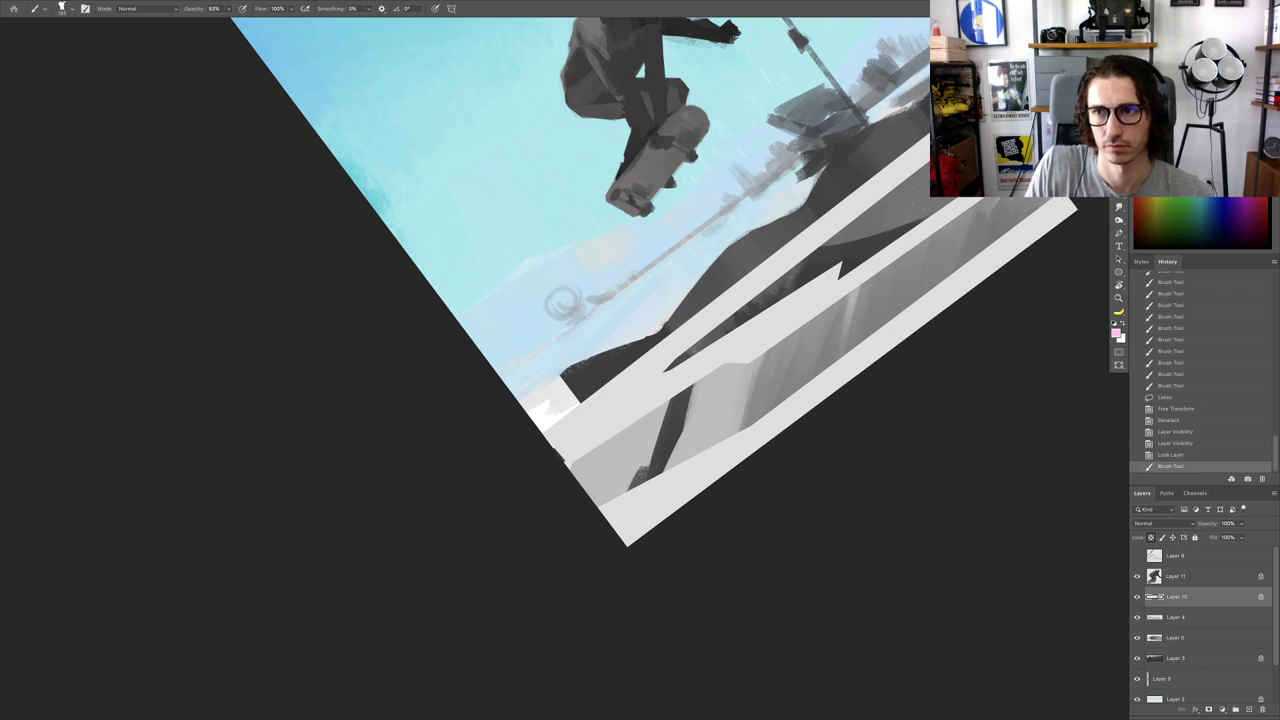
# Step: Brush pale pink and sampled light blue along the shoreline strip below the distant skyline, undoing the unwanted strokes
pyautogui.moveTo(645, 304)
pyautogui.mouseDown()
pyautogui.moveTo(540, 348)
pyautogui.moveTo(627, 303)
pyautogui.moveTo(669, 262)
pyautogui.moveTo(510, 378)
pyautogui.moveTo(504, 407)
pyautogui.moveTo(661, 275)
pyautogui.moveTo(670, 291)
pyautogui.moveTo(530, 371)
pyautogui.mouseUp()
pyautogui.keyDown('alt'); pyautogui.click(667, 295); pyautogui.keyUp('alt')
pyautogui.moveTo(584, 340)
pyautogui.mouseDown()
pyautogui.moveTo(539, 394)
pyautogui.moveTo(683, 260)
pyautogui.moveTo(587, 338)
pyautogui.mouseUp()
pyautogui.moveTo(629, 272); pyautogui.dragTo(775, 175)
pyautogui.moveTo(775, 175); pyautogui.dragTo(667, 272)
pyautogui.hotkey('ctrl', 'z')
pyautogui.hotkey('ctrl', 'z')
pyautogui.press('Escape')
pyautogui.moveTo(604, 287)
pyautogui.mouseDown()
pyautogui.moveTo(641, 244)
pyautogui.moveTo(667, 264)
pyautogui.mouseUp()
pyautogui.hotkey('ctrl', 'z')
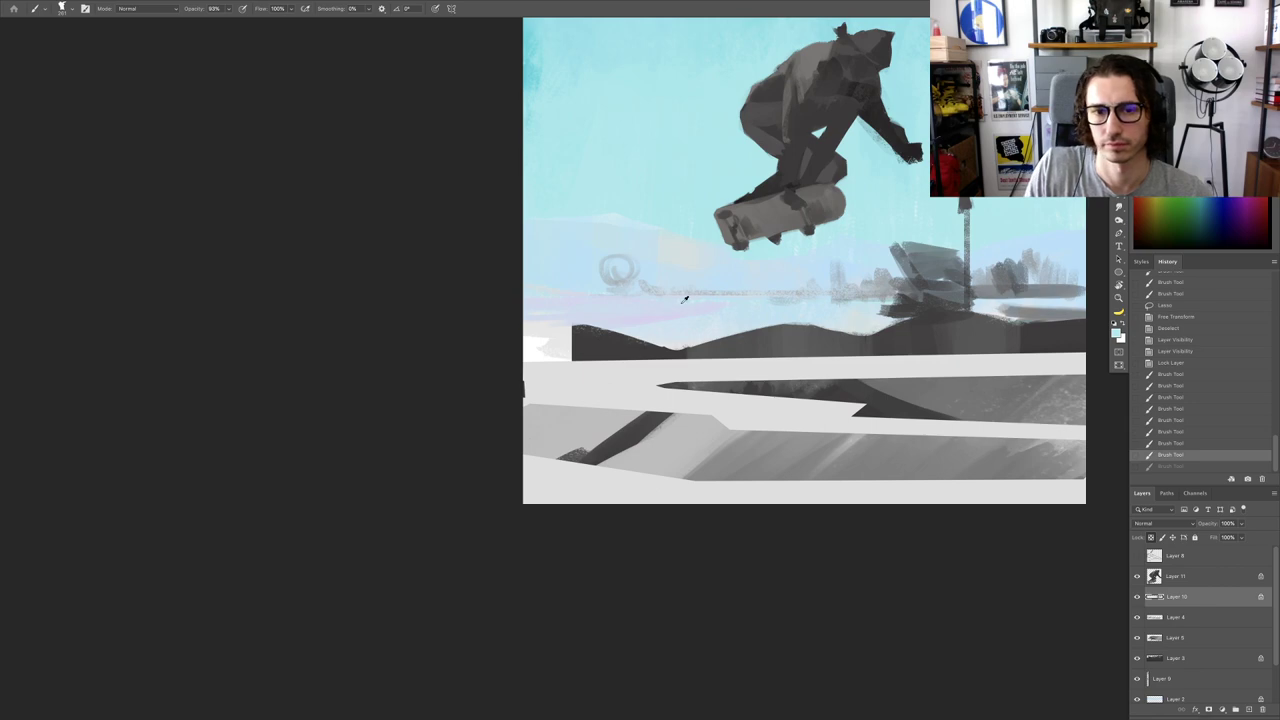
# Step: Soften the distant skyline beneath the skateboard with light blue strokes, sampling a tone near the dark structure
pyautogui.click(845, 298)
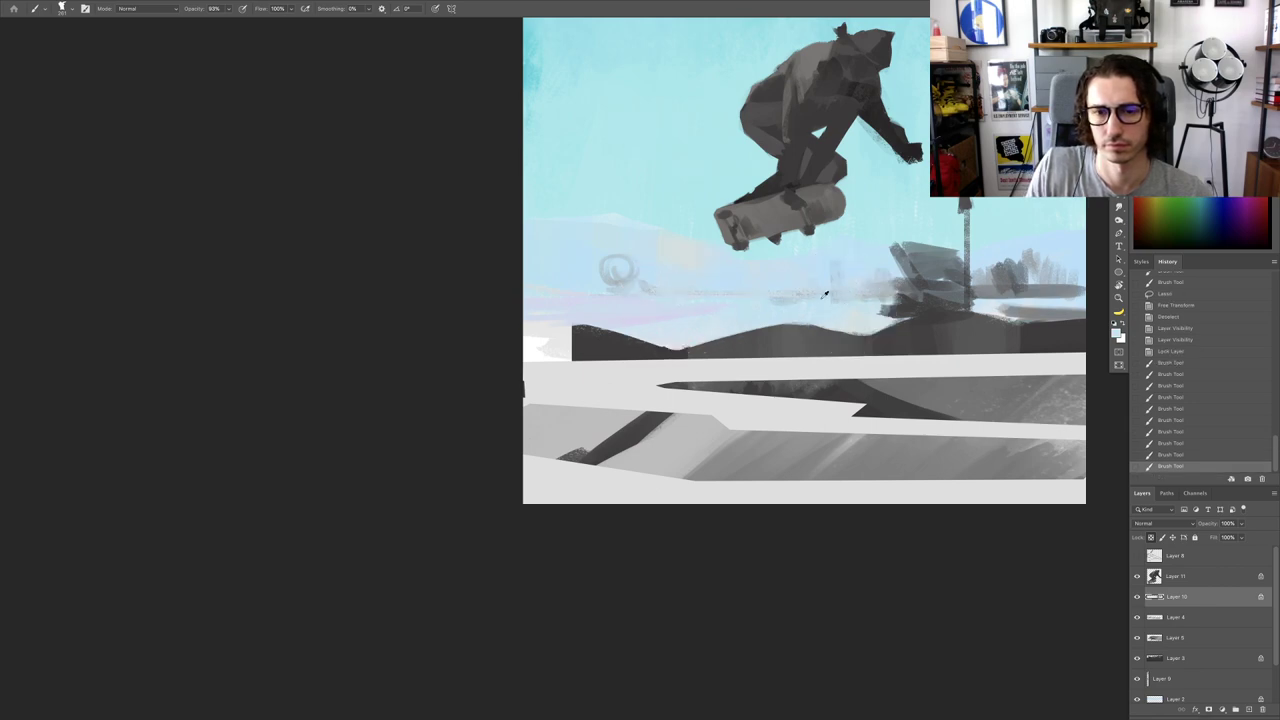
pyautogui.moveTo(870, 285); pyautogui.dragTo(870, 301)
pyautogui.hotkey('ctrl', 'z')
pyautogui.keyDown('alt'); pyautogui.click(900, 300); pyautogui.keyUp('alt')
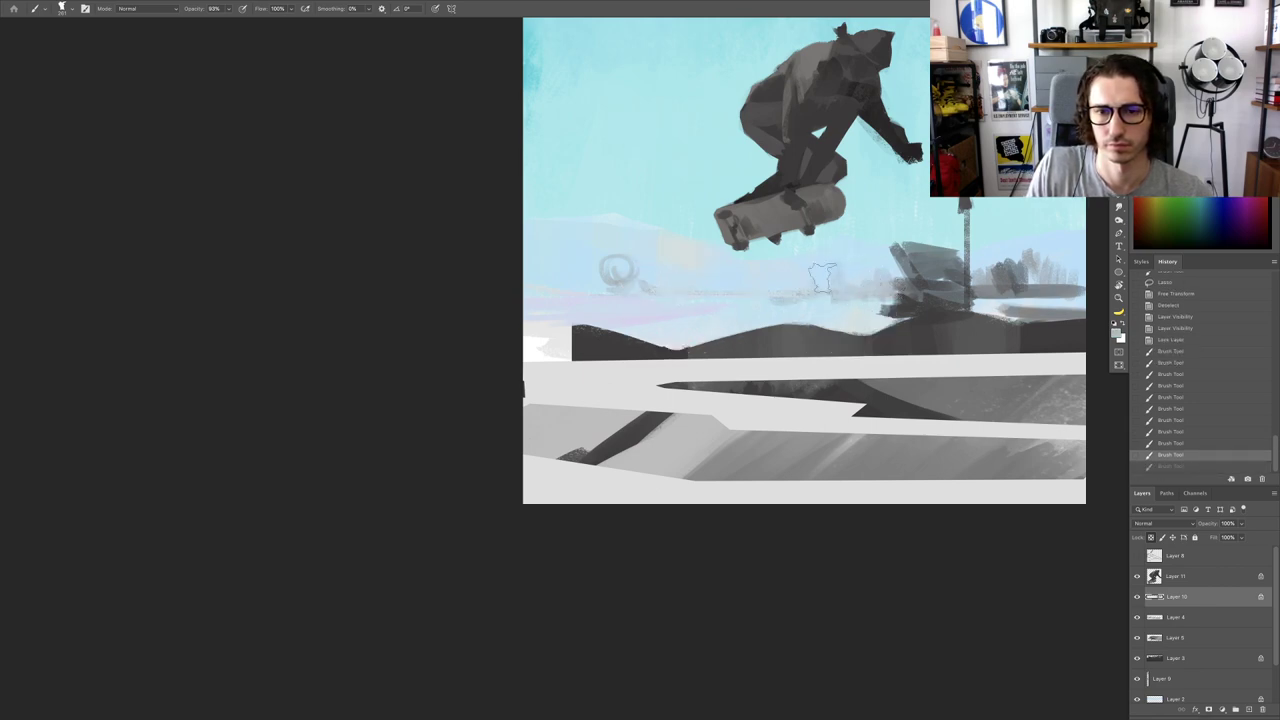
pyautogui.hotkey('ctrl', 'shift', 'z')
pyautogui.moveTo(695, 305); pyautogui.dragTo(662, 304)
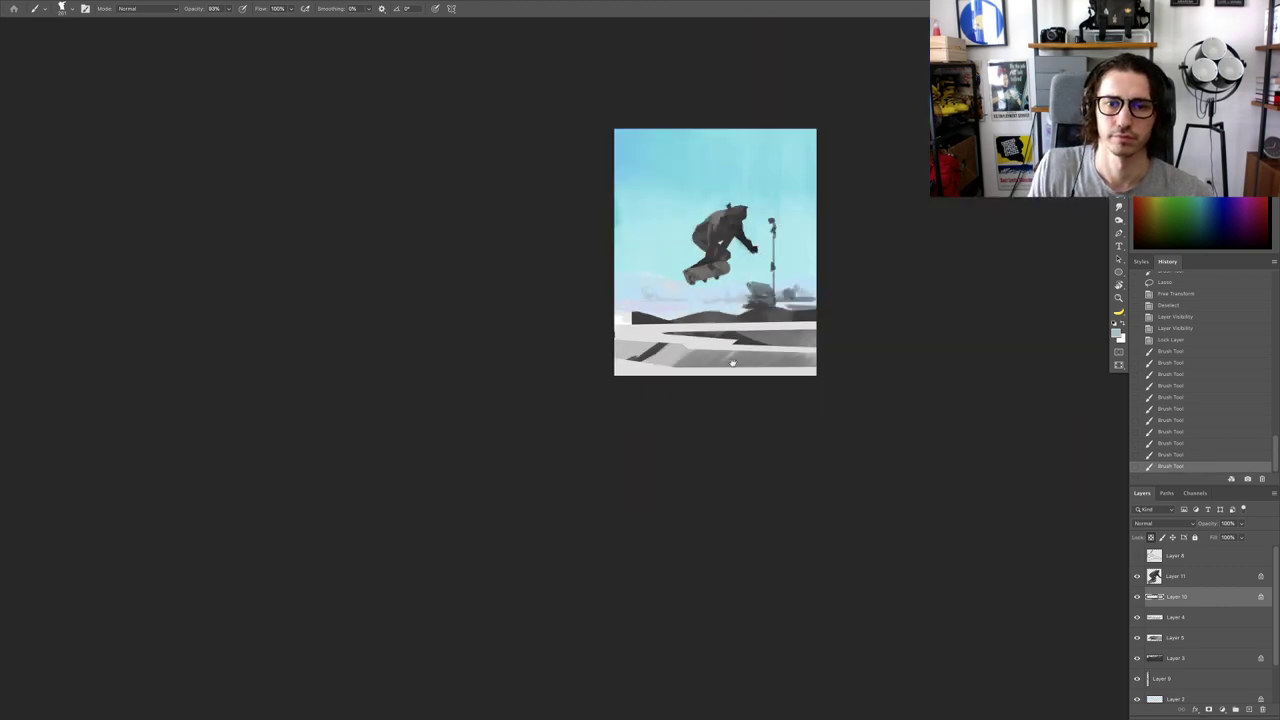
pyautogui.moveTo(733, 336)
pyautogui.mouseDown()
pyautogui.moveTo(743, 342)
pyautogui.moveTo(731, 336)
pyautogui.moveTo(722, 357)
pyautogui.moveTo(753, 341)
pyautogui.moveTo(730, 375)
pyautogui.moveTo(749, 366)
pyautogui.mouseUp()
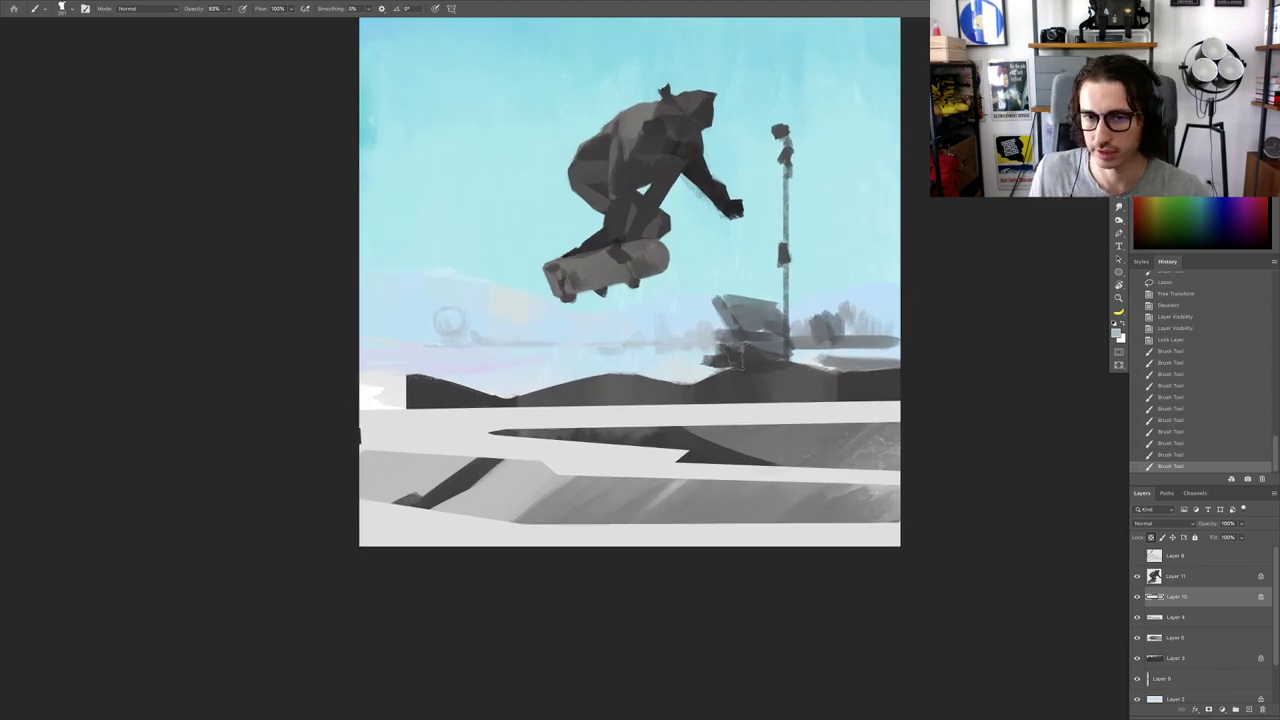
# Step: Unlock Layer 10's transparent pixels and pick Layer 10 from the layers under the dark structure beside the pole
pyautogui.click(1150, 537)
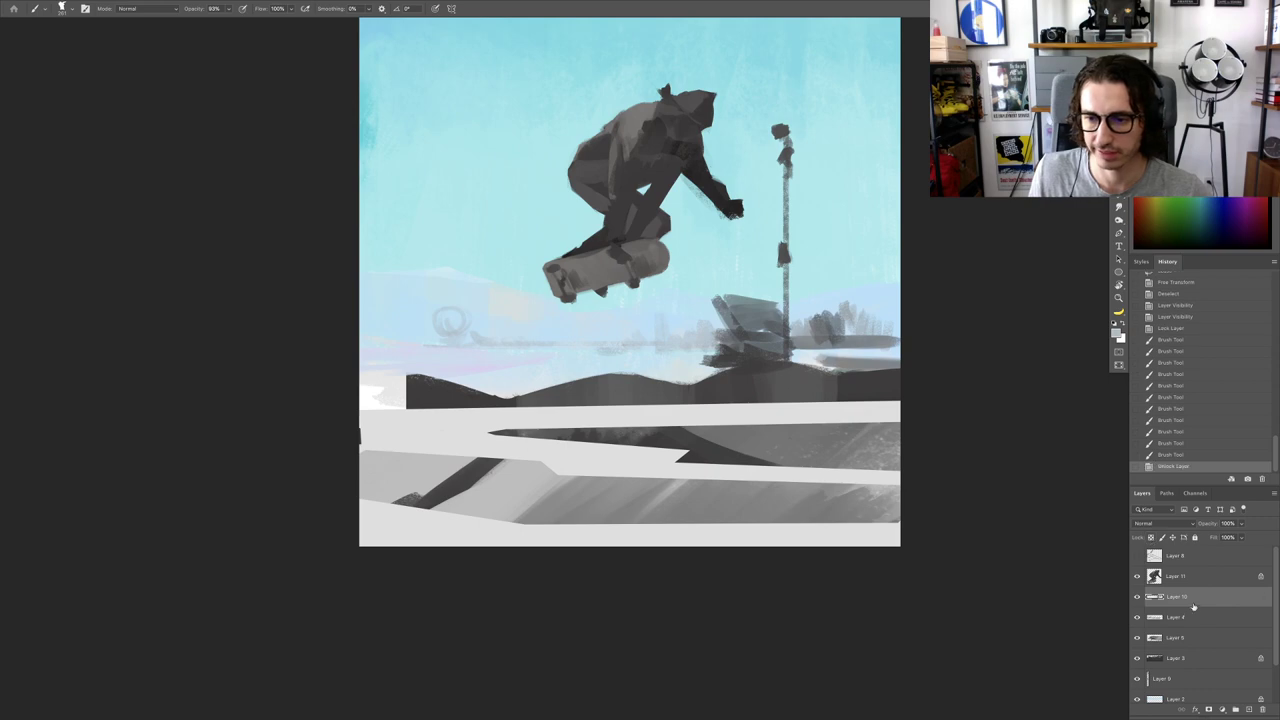
pyautogui.press('v')
pyautogui.rightClick(742, 311)
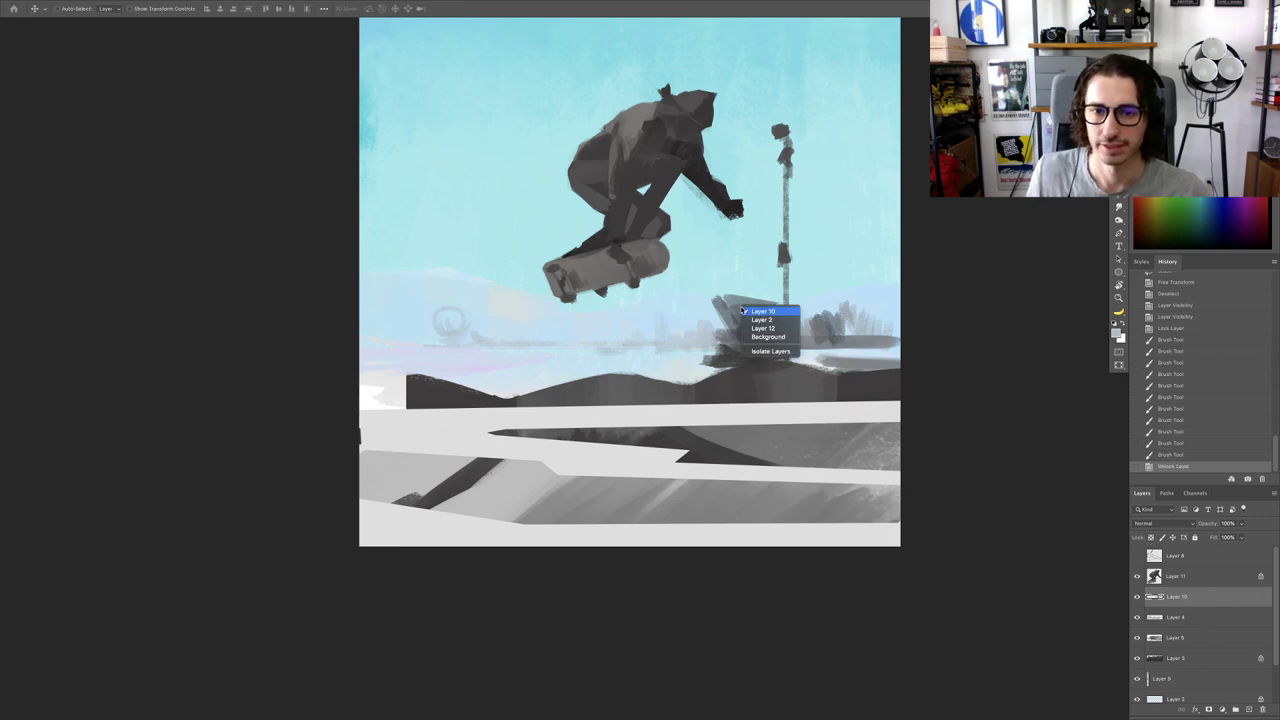
pyautogui.click(743, 311)
pyautogui.moveTo(743, 311); pyautogui.dragTo(653, 325)
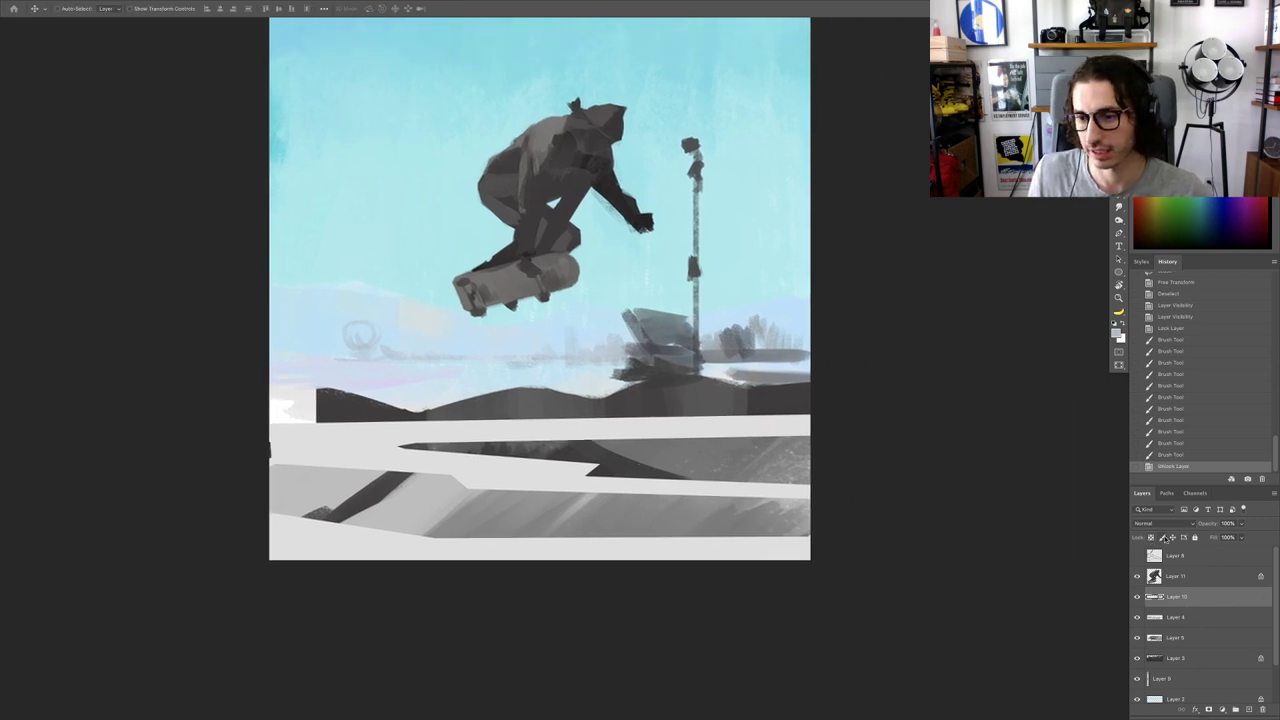
# Step: Lock Layer 10's transparent pixels again and brush teal over the dark structure beside the pole
pyautogui.click(1151, 538)
pyautogui.press('r')
pyautogui.moveTo(790, 330); pyautogui.dragTo(794, 359)
pyautogui.press('b')
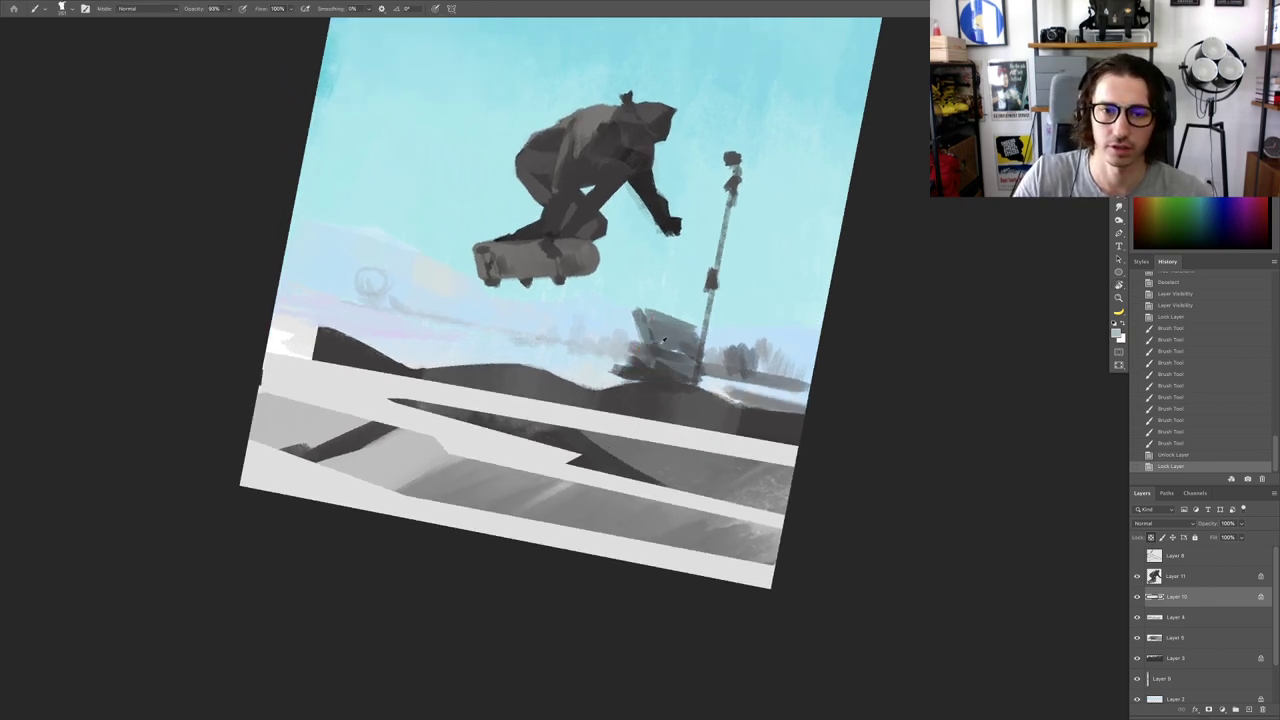
pyautogui.keyDown('alt'); pyautogui.click(667, 341); pyautogui.keyUp('alt')
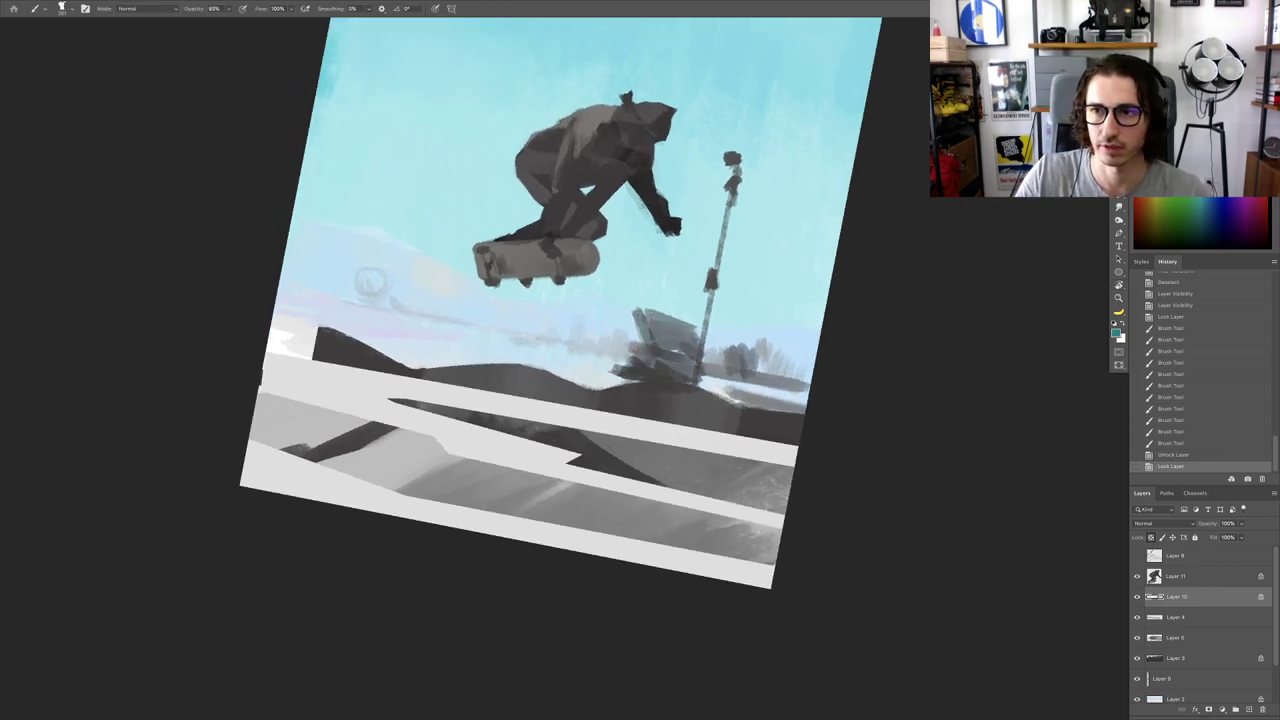
pyautogui.moveTo(676, 298)
pyautogui.mouseDown()
pyautogui.moveTo(662, 340)
pyautogui.moveTo(675, 372)
pyautogui.mouseUp()
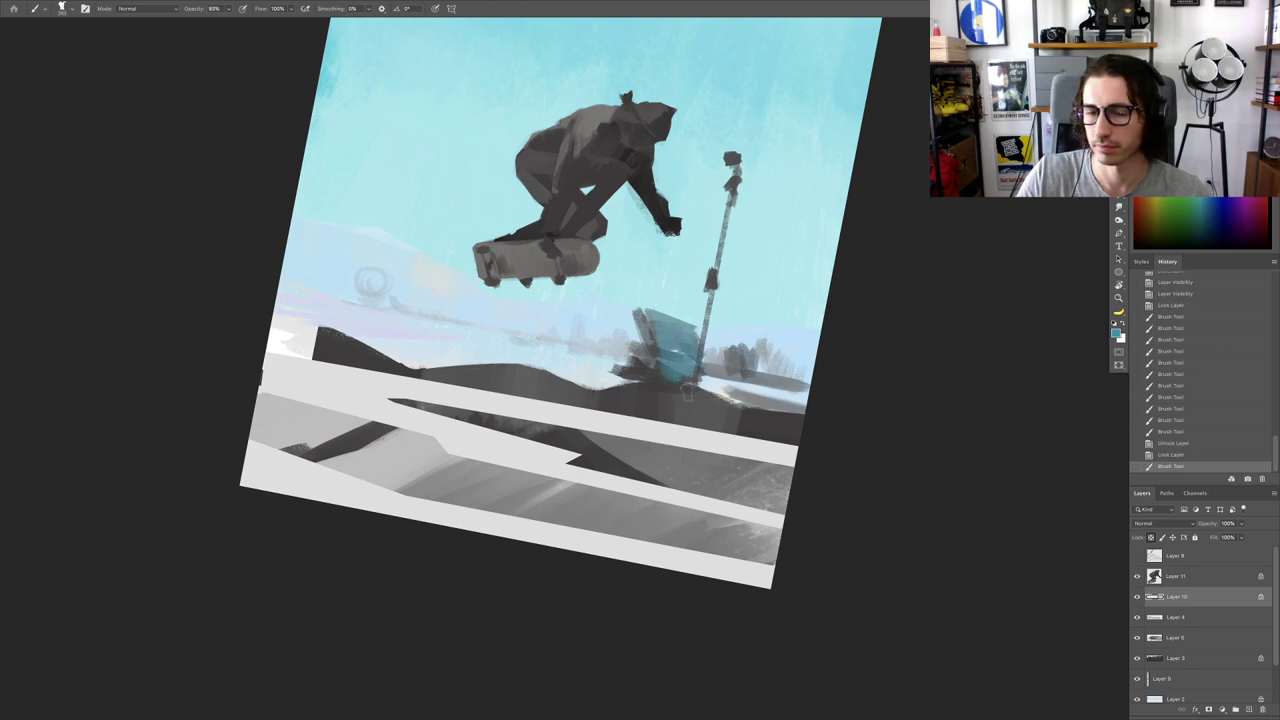
pyautogui.press('r')
pyautogui.moveTo(650, 386); pyautogui.dragTo(615, 335)
pyautogui.press('b')
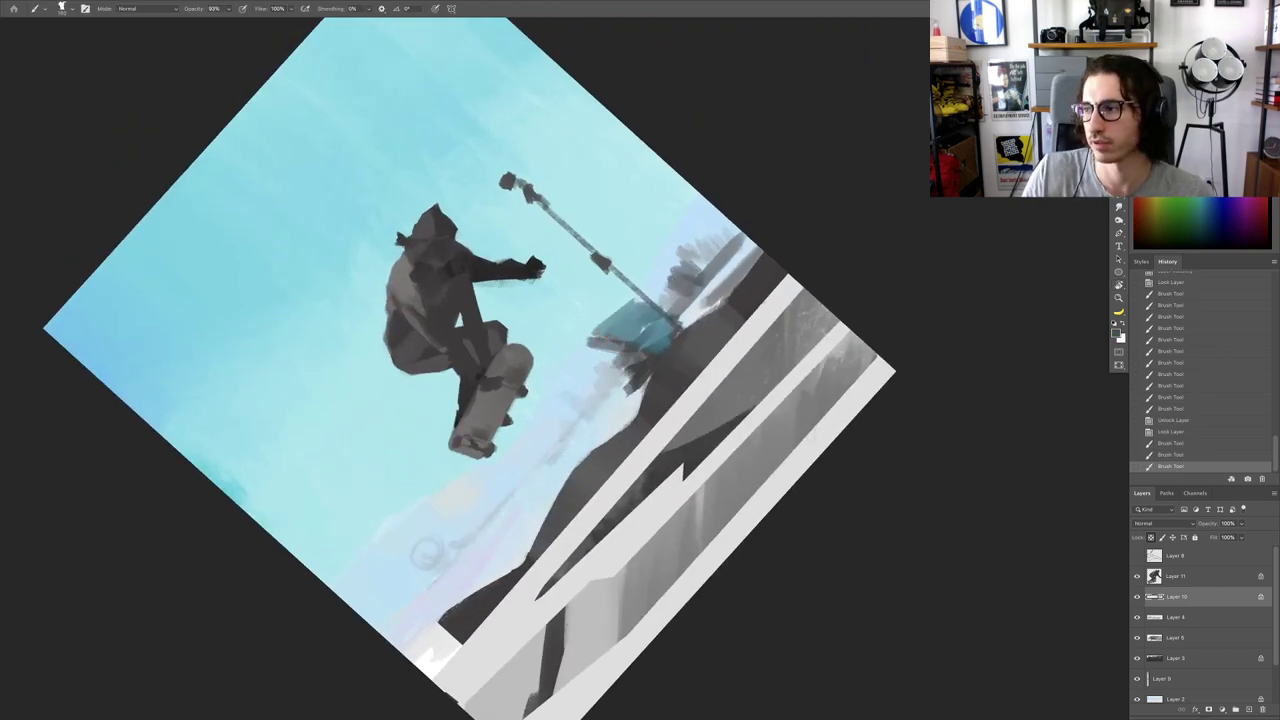
# Step: Unlock Layer 10's transparent pixels and erase the ragged outer edges of the teal structure to sharpen its silhouette
pyautogui.scroll(3, 677, 308)
pyautogui.press('e')
pyautogui.click(1151, 538)
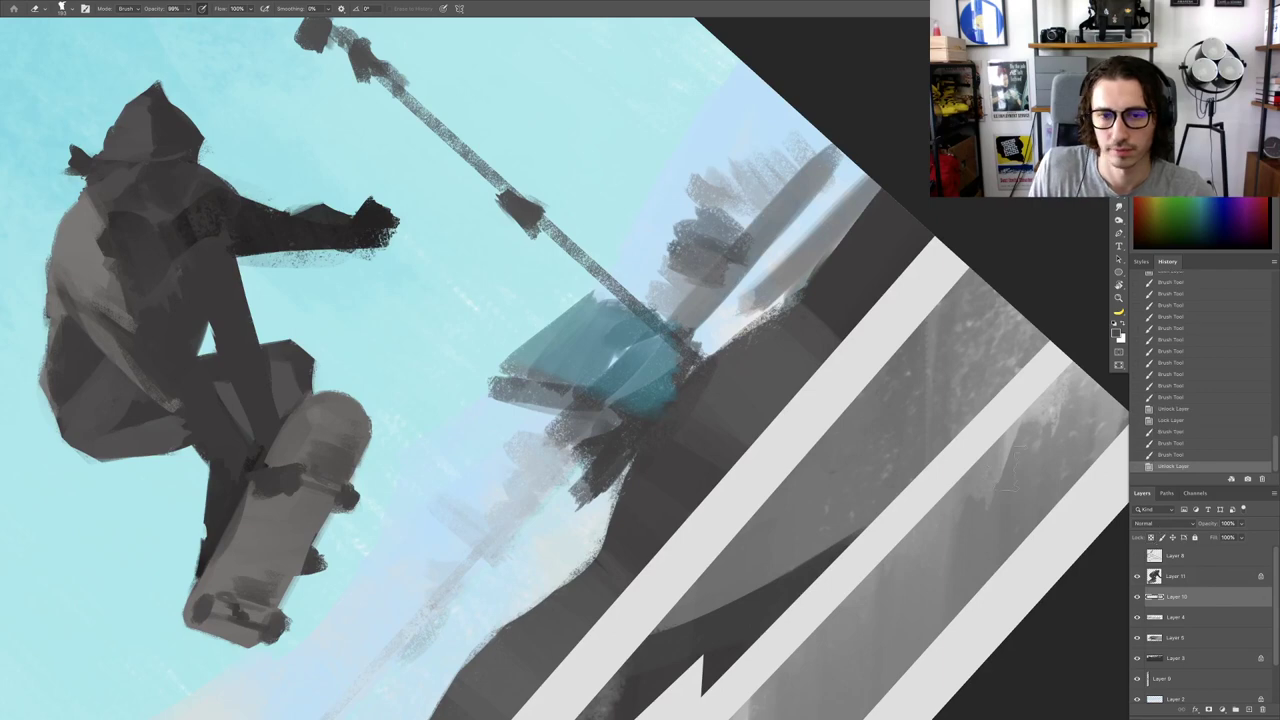
pyautogui.moveTo(597, 294)
pyautogui.mouseDown()
pyautogui.moveTo(486, 367)
pyautogui.moveTo(504, 366)
pyautogui.mouseUp()
pyautogui.moveTo(556, 318); pyautogui.dragTo(511, 361)
pyautogui.press('Escape')
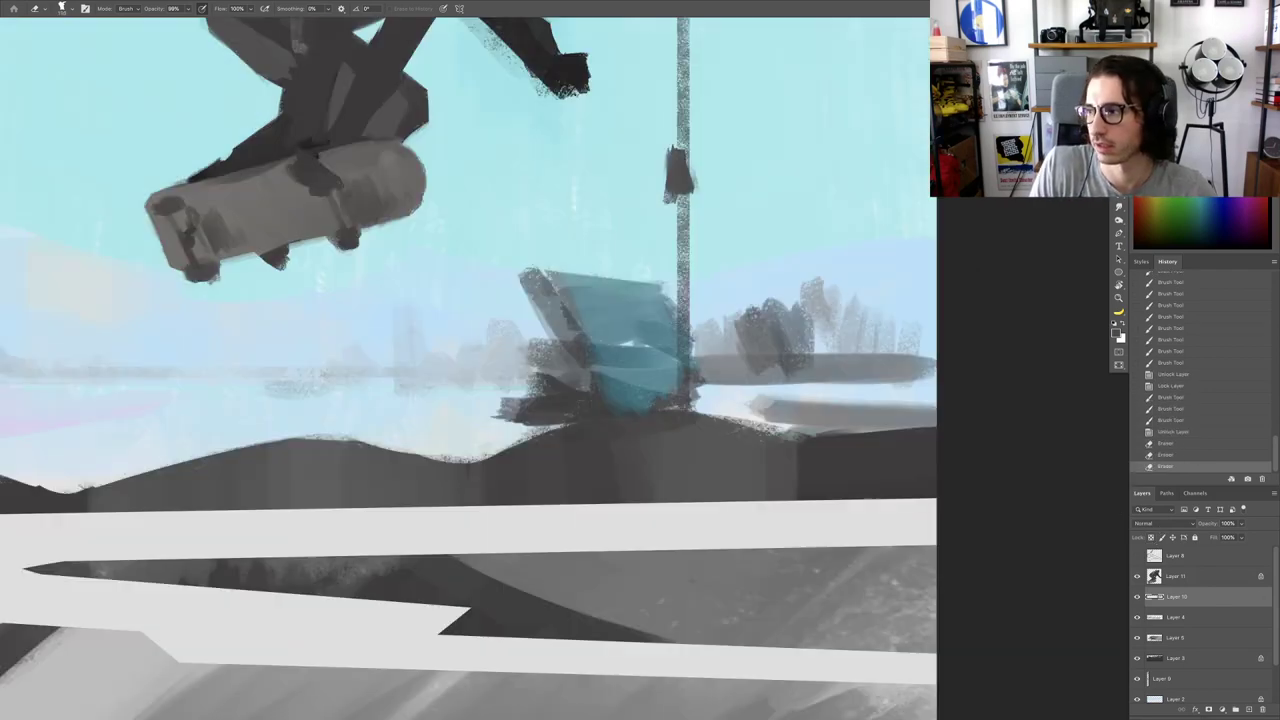
pyautogui.moveTo(528, 272)
pyautogui.mouseDown()
pyautogui.moveTo(537, 332)
pyautogui.moveTo(555, 351)
pyautogui.moveTo(515, 266)
pyautogui.moveTo(540, 273)
pyautogui.mouseUp()
pyautogui.press('r')
pyautogui.moveTo(676, 288)
pyautogui.mouseDown()
pyautogui.moveTo(680, 347)
pyautogui.moveTo(667, 347)
pyautogui.mouseUp()
pyautogui.press('r')
pyautogui.moveTo(736, 270)
pyautogui.mouseDown()
pyautogui.moveTo(562, 235)
pyautogui.moveTo(533, 257)
pyautogui.mouseUp()
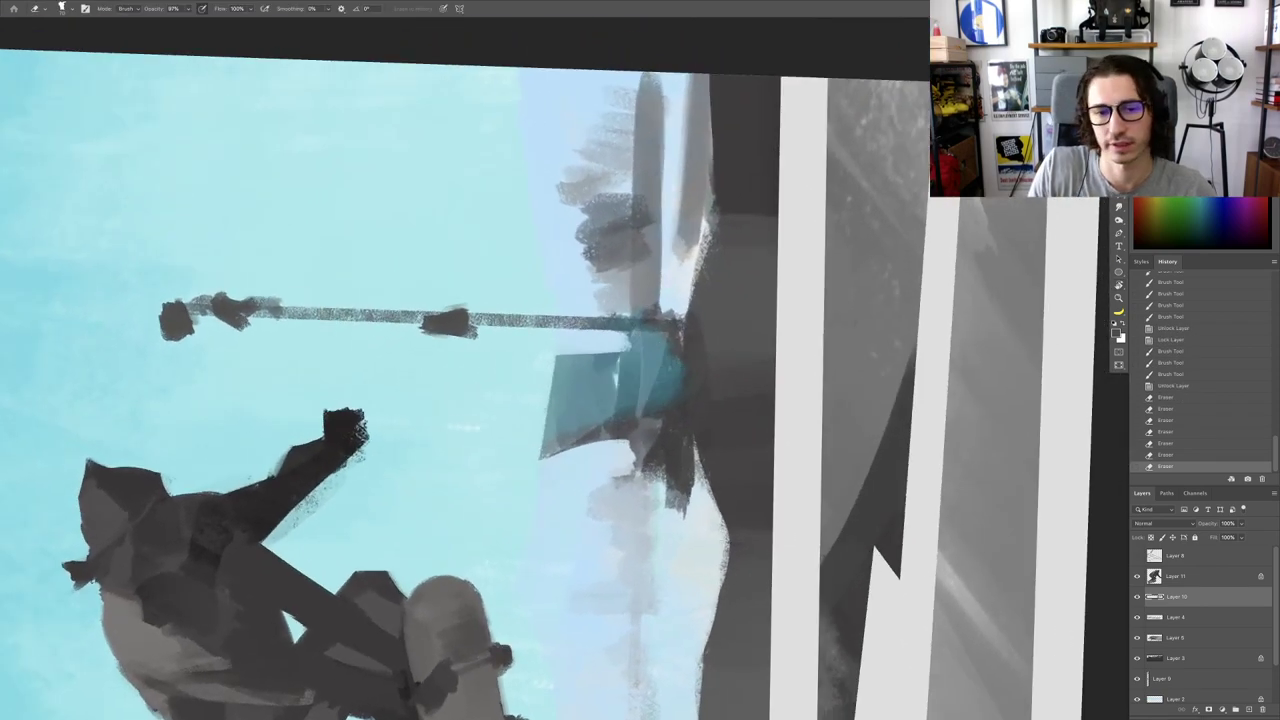
# Step: Brush a sampled teal over the structure's upper part, extending it outward into a solid block
pyautogui.press('Escape')
pyautogui.press('b')
pyautogui.keyDown('alt'); pyautogui.click(577, 282); pyautogui.keyUp('alt')
pyautogui.moveTo(582, 296)
pyautogui.mouseDown()
pyautogui.moveTo(552, 335)
pyautogui.moveTo(545, 310)
pyautogui.mouseUp()
pyautogui.moveTo(551, 316); pyautogui.dragTo(572, 316)
pyautogui.moveTo(521, 280); pyautogui.dragTo(574, 338)
pyautogui.moveTo(592, 312)
pyautogui.mouseDown()
pyautogui.moveTo(588, 340)
pyautogui.moveTo(600, 338)
pyautogui.mouseUp()
# Step: Erase along the teal structure's left side to give it a clean slanted edge
pyautogui.press('r')
pyautogui.moveTo(690, 450); pyautogui.dragTo(740, 343)
pyautogui.press('e')
pyautogui.moveTo(543, 366)
pyautogui.mouseDown()
pyautogui.moveTo(536, 356)
pyautogui.moveTo(510, 450)
pyautogui.mouseUp()
pyautogui.moveTo(558, 334); pyautogui.dragTo(499, 472)
pyautogui.moveTo(545, 358); pyautogui.dragTo(510, 450)
pyautogui.moveTo(540, 368); pyautogui.dragTo(524, 402)
pyautogui.click(522, 402)
pyautogui.press('Escape')
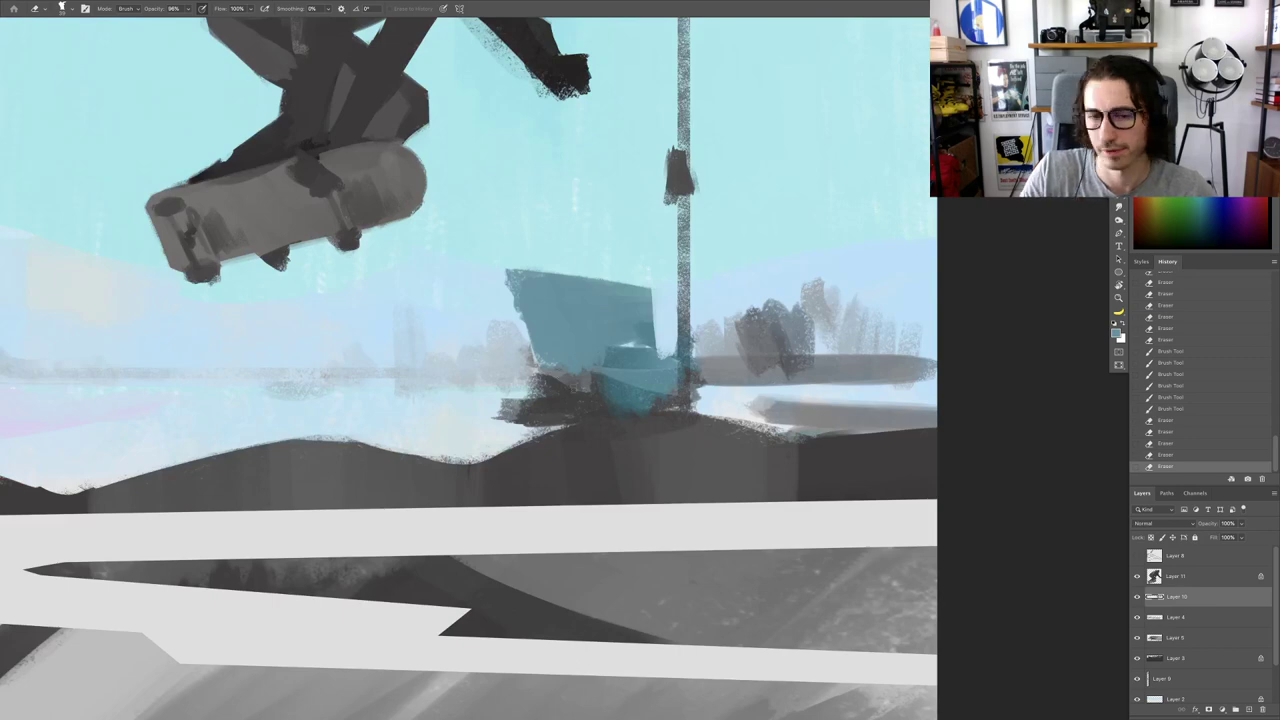
pyautogui.moveTo(507, 298); pyautogui.dragTo(523, 360)
pyautogui.moveTo(508, 282); pyautogui.dragTo(529, 362)
pyautogui.moveTo(506, 288); pyautogui.dragTo(532, 370)
# Step: Erase the dark smudges under the teal structure where it meets the hills
pyautogui.press('r')
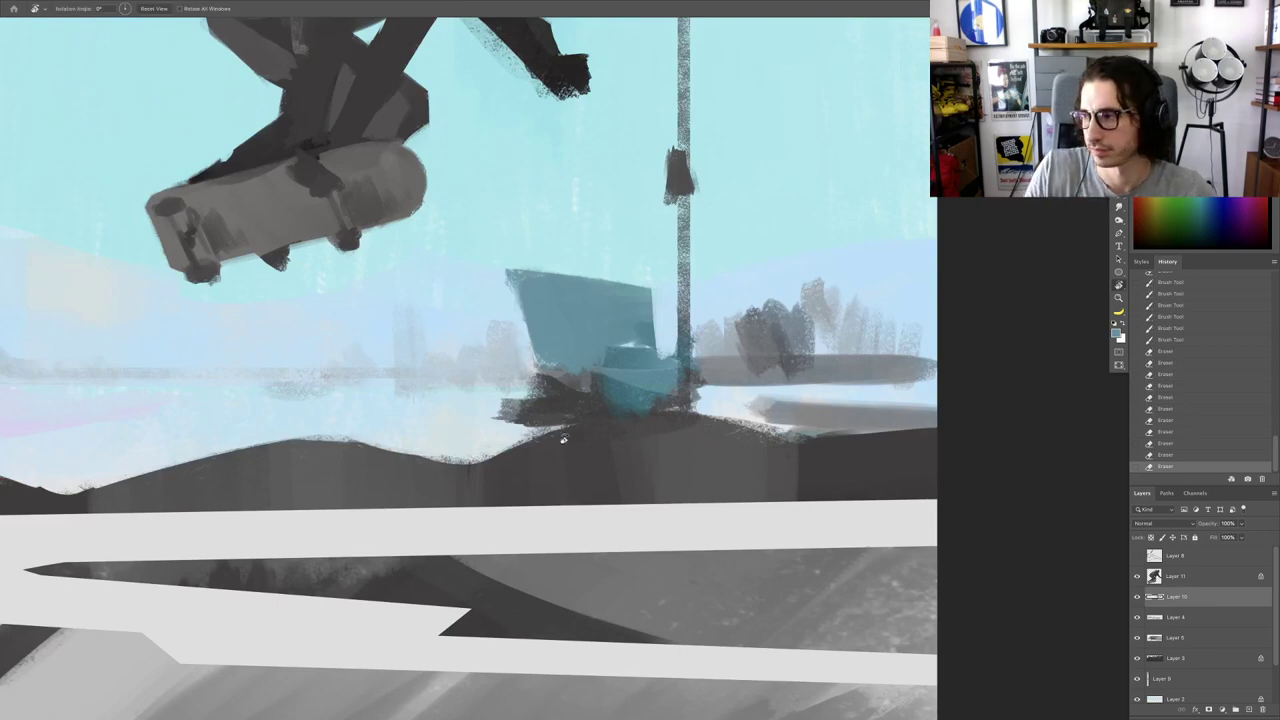
pyautogui.press('e')
pyautogui.moveTo(564, 436)
pyautogui.mouseDown()
pyautogui.moveTo(616, 474)
pyautogui.moveTo(548, 482)
pyautogui.moveTo(655, 400)
pyautogui.moveTo(582, 472)
pyautogui.mouseUp()
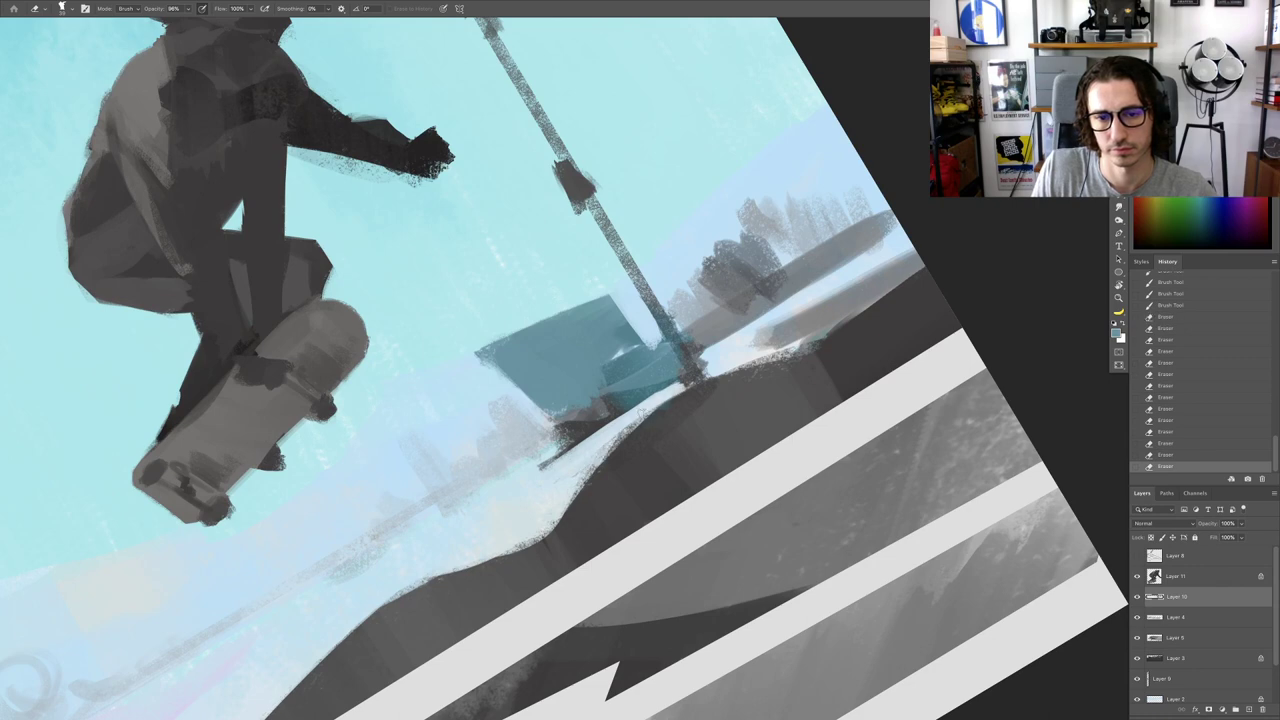
pyautogui.scroll(-10, 615, 446)
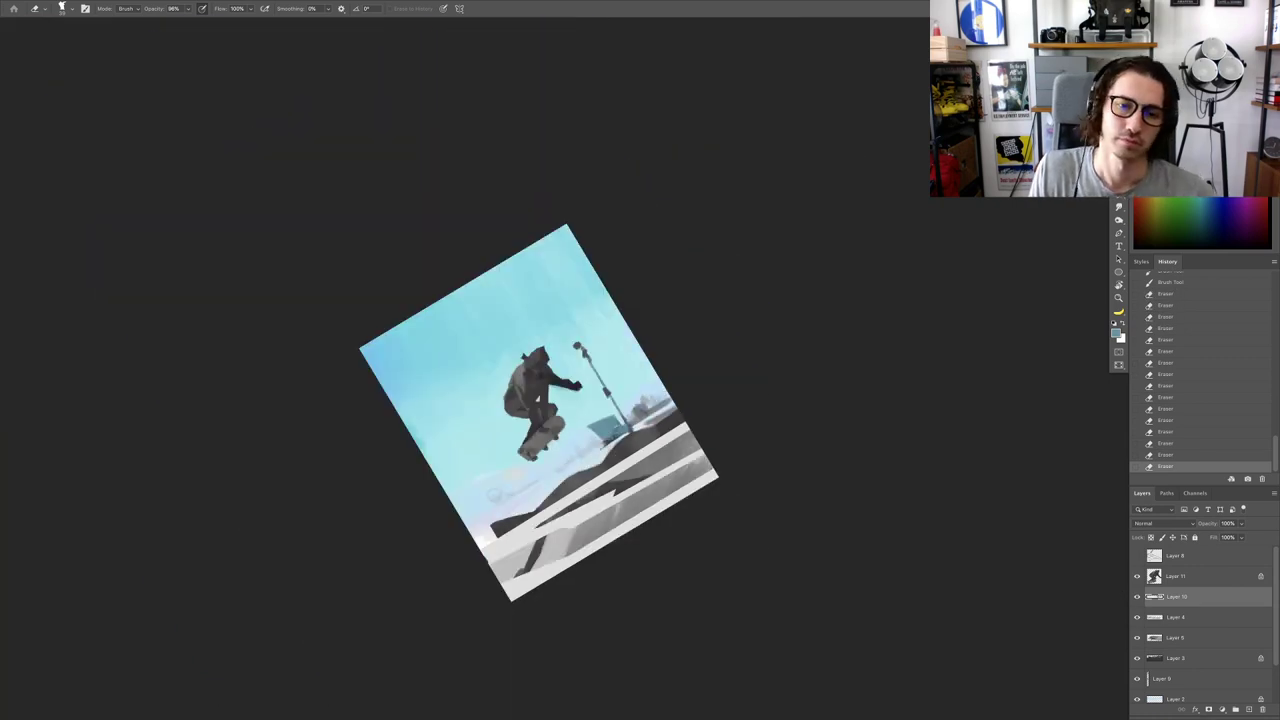
pyautogui.scroll(6, 610, 453)
# Step: Brush sampled tones over the lower part of the teal structure to blend its base with the wall
pyautogui.press('b')
pyautogui.scroll(3, 631, 417)
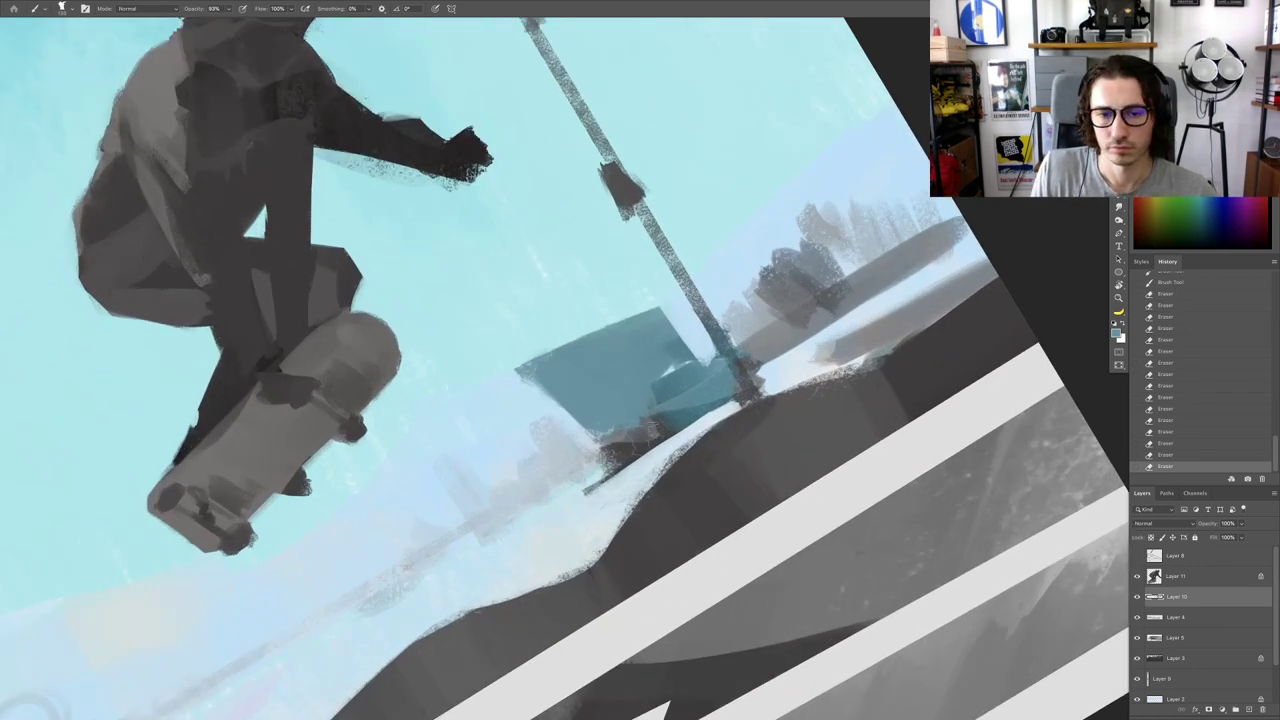
pyautogui.keyDown('alt'); pyautogui.click(648, 430); pyautogui.keyUp('alt')
pyautogui.moveTo(690, 392); pyautogui.dragTo(604, 434)
pyautogui.moveTo(642, 406)
pyautogui.mouseDown()
pyautogui.moveTo(600, 430)
pyautogui.moveTo(618, 438)
pyautogui.mouseUp()
pyautogui.keyDown('alt'); pyautogui.click(693, 409); pyautogui.keyUp('alt')
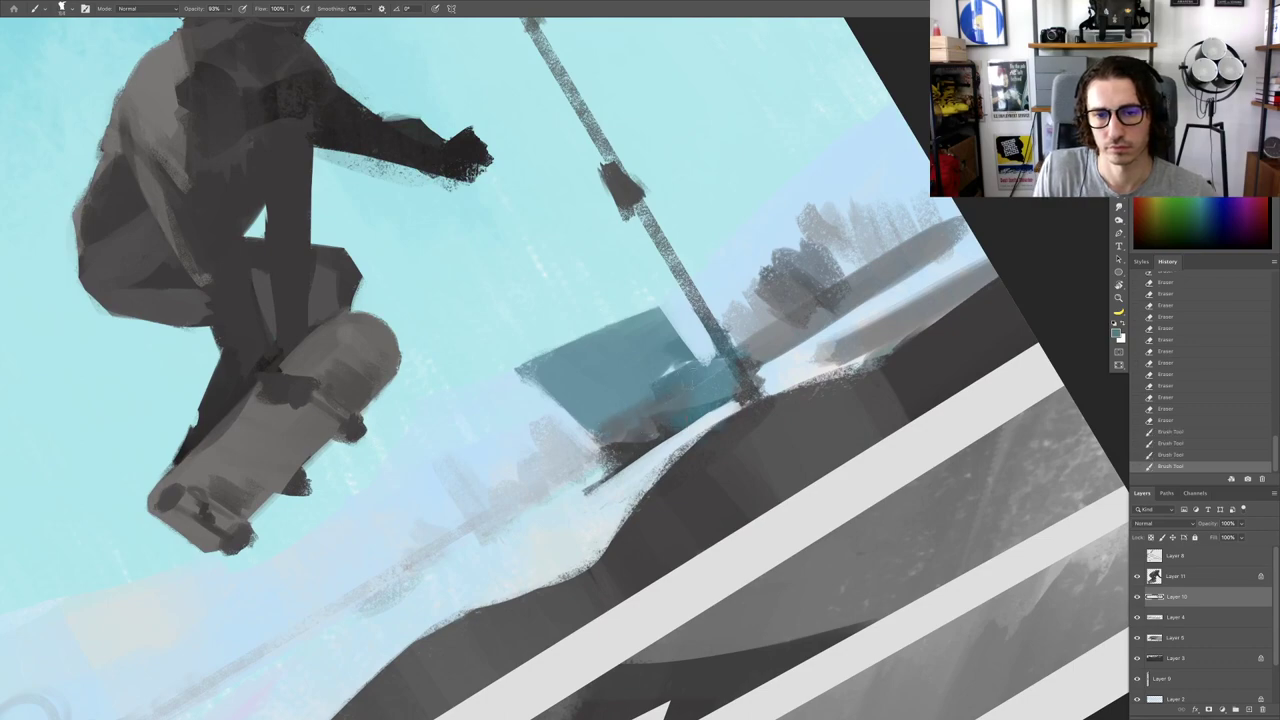
pyautogui.moveTo(691, 411); pyautogui.dragTo(667, 425)
pyautogui.scroll(-9, 677, 415)
pyautogui.press('Escape')
pyautogui.moveTo(620, 467); pyautogui.dragTo(680, 452)
pyautogui.moveTo(680, 452); pyautogui.dragTo(794, 440)
pyautogui.scroll(-4, 764, 411)
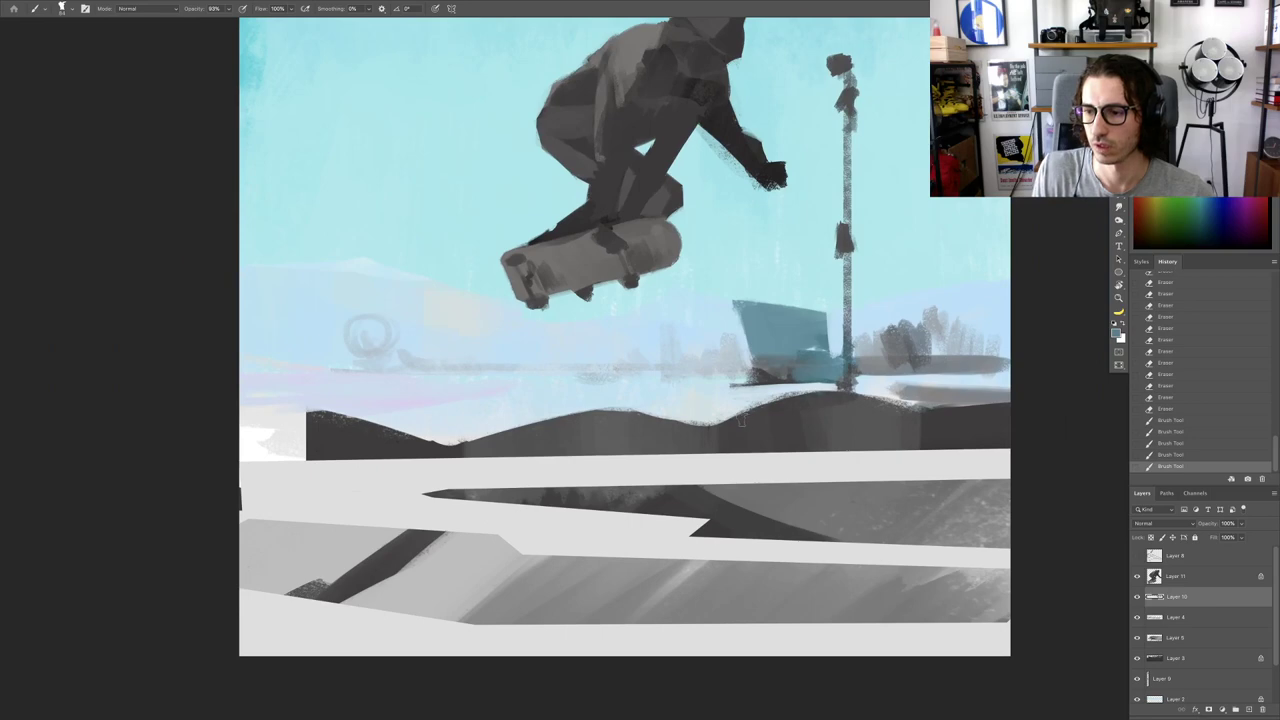
# Step: Select Layer 4 and toggle its visibility off and on to identify its contents
pyautogui.scroll(4, 743, 418)
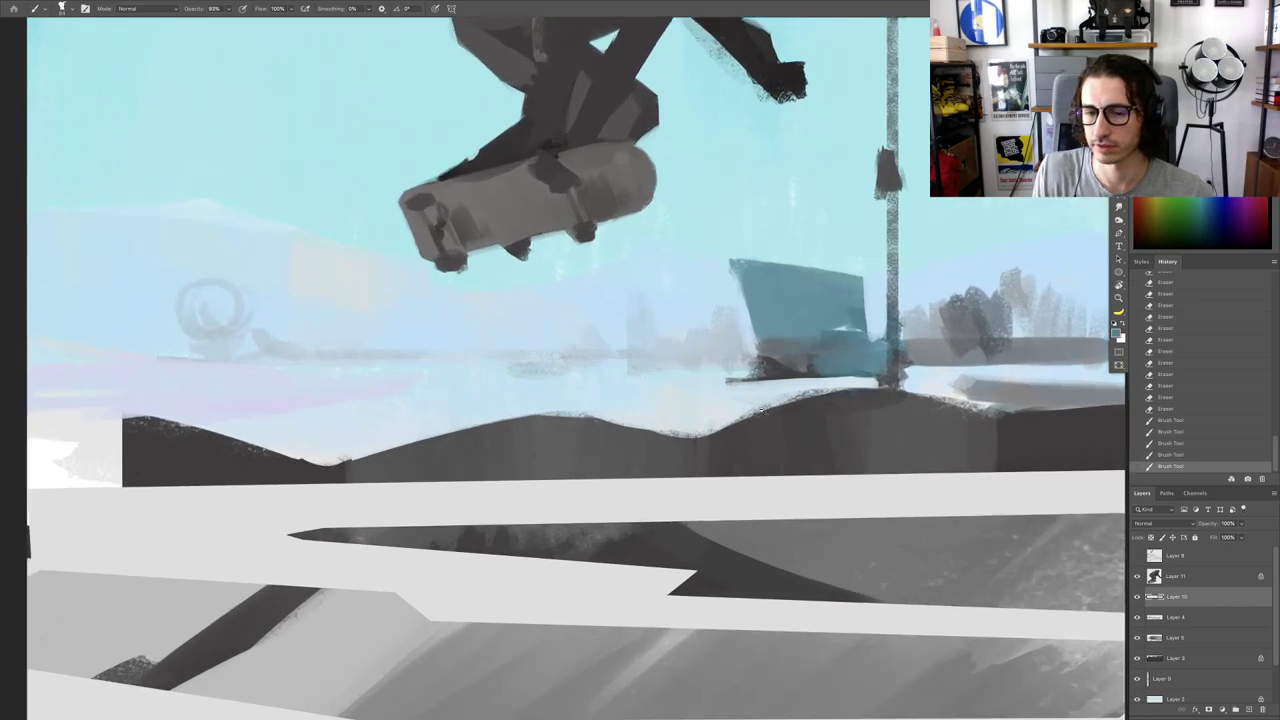
pyautogui.press('r')
pyautogui.moveTo(761, 409); pyautogui.dragTo(798, 389)
pyautogui.press('Escape')
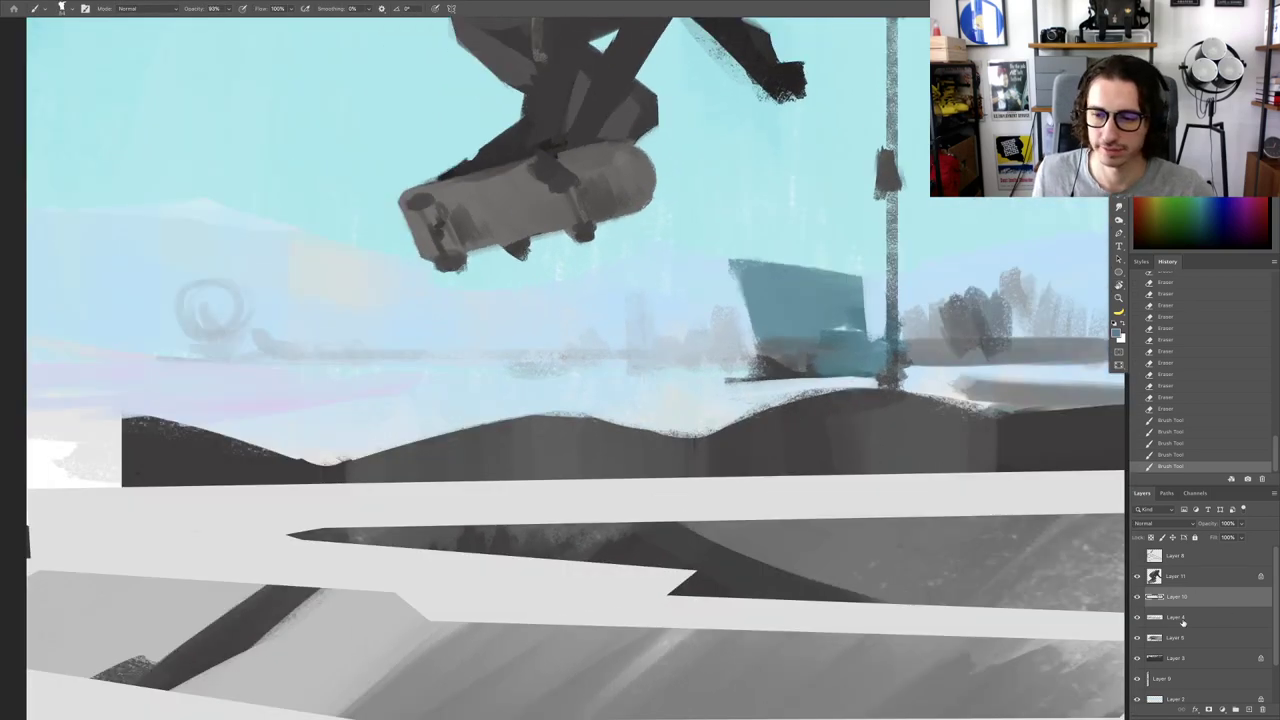
pyautogui.click(1183, 622)
pyautogui.click(1137, 619)
pyautogui.click(1137, 619)
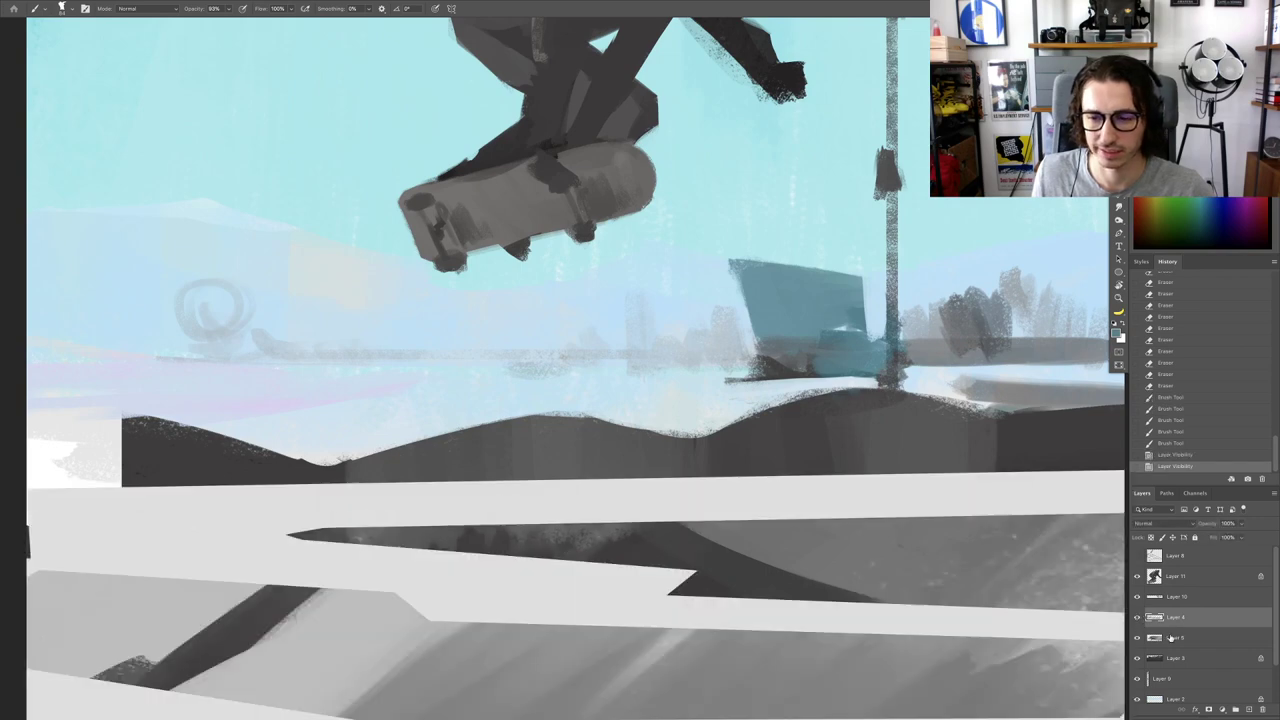
# Step: Create a new layer above Layer 2 and brush an ochre sand band along the crest of the dark hills
pyautogui.scroll(-2, 1137, 620)
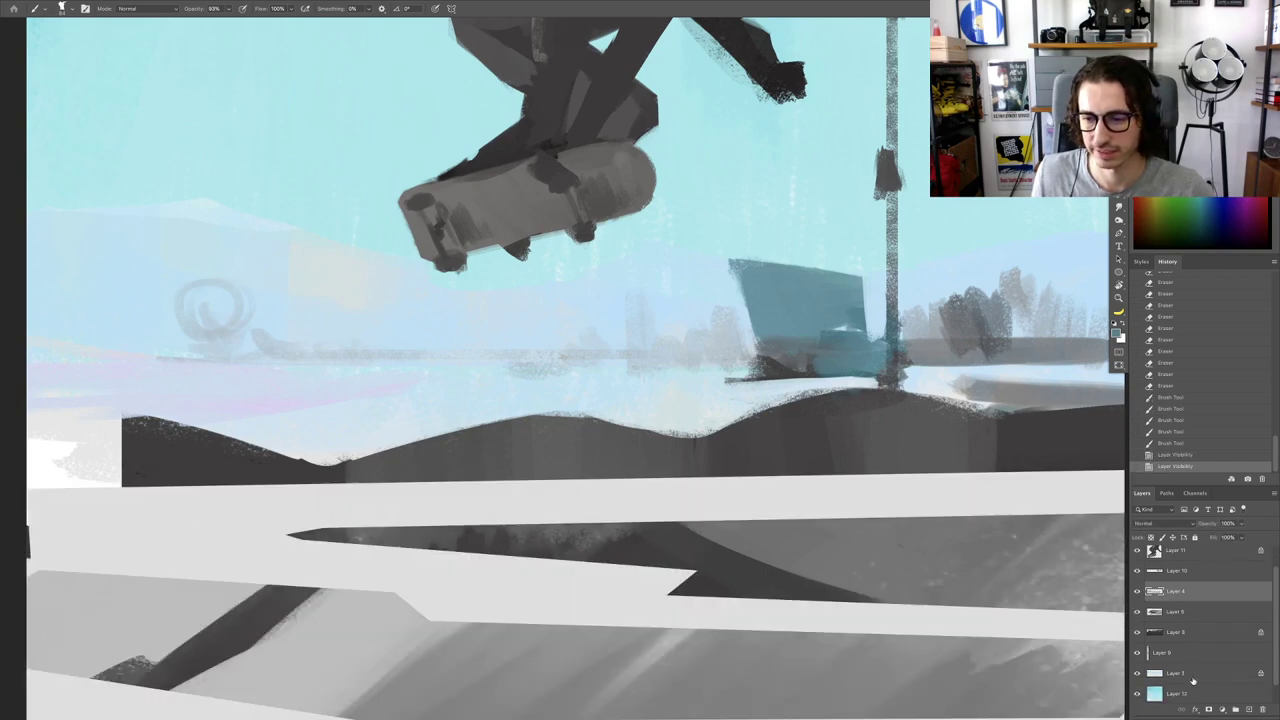
pyautogui.click(1178, 660)
pyautogui.click(1248, 710)
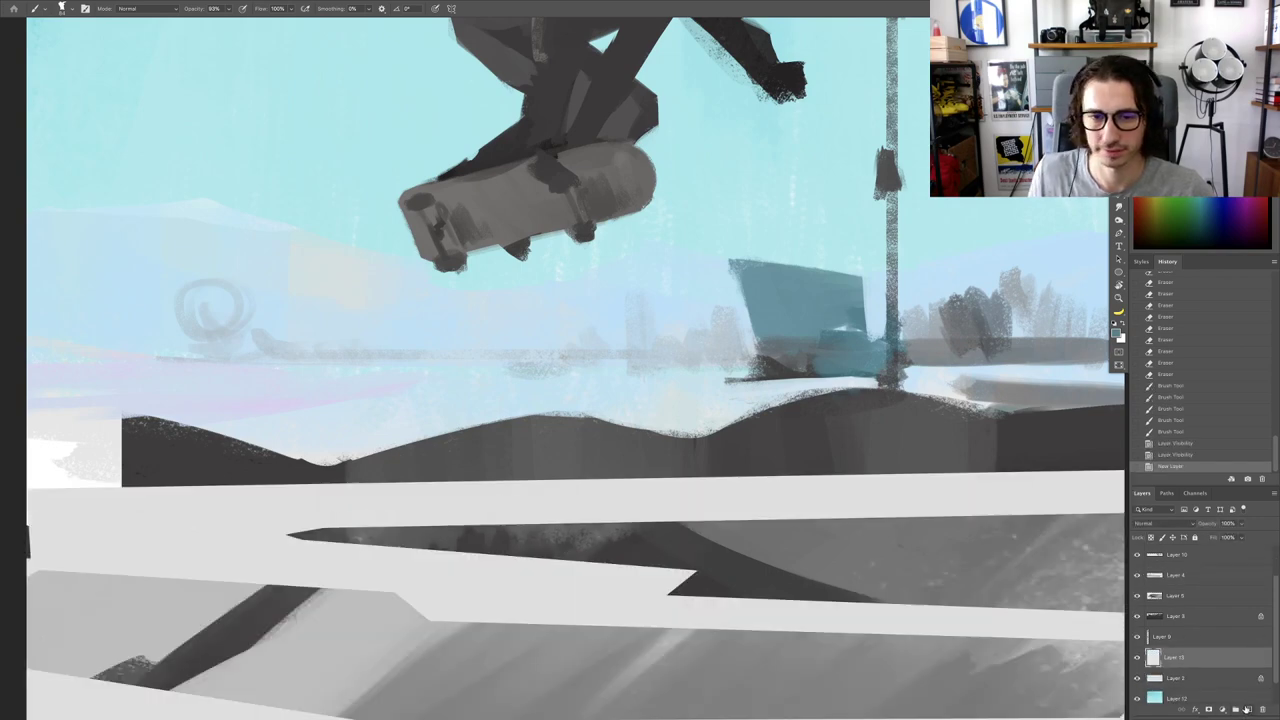
pyautogui.press('r')
pyautogui.moveTo(908, 383)
pyautogui.mouseDown()
pyautogui.moveTo(899, 288)
pyautogui.moveTo(838, 310)
pyautogui.mouseUp()
pyautogui.scroll(-5, 907, 322)
pyautogui.press('b')
pyautogui.scroll(1, 788, 297)
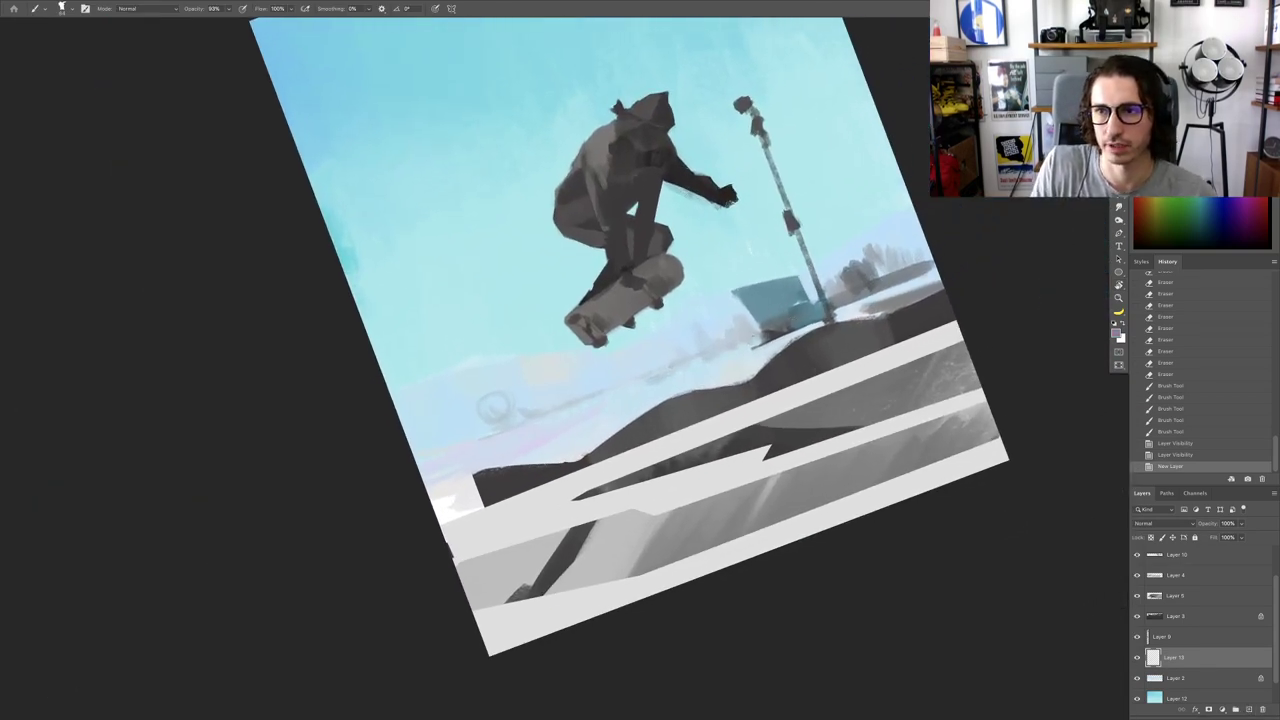
pyautogui.moveTo(645, 405)
pyautogui.mouseDown()
pyautogui.moveTo(765, 350)
pyautogui.moveTo(757, 332)
pyautogui.moveTo(648, 400)
pyautogui.moveTo(746, 354)
pyautogui.mouseUp()
# Step: Extend the sand band along the hills past the teal structure to the right edge of the painting with sampled ochre
pyautogui.keyDown('alt'); pyautogui.click(720, 372); pyautogui.keyUp('alt')
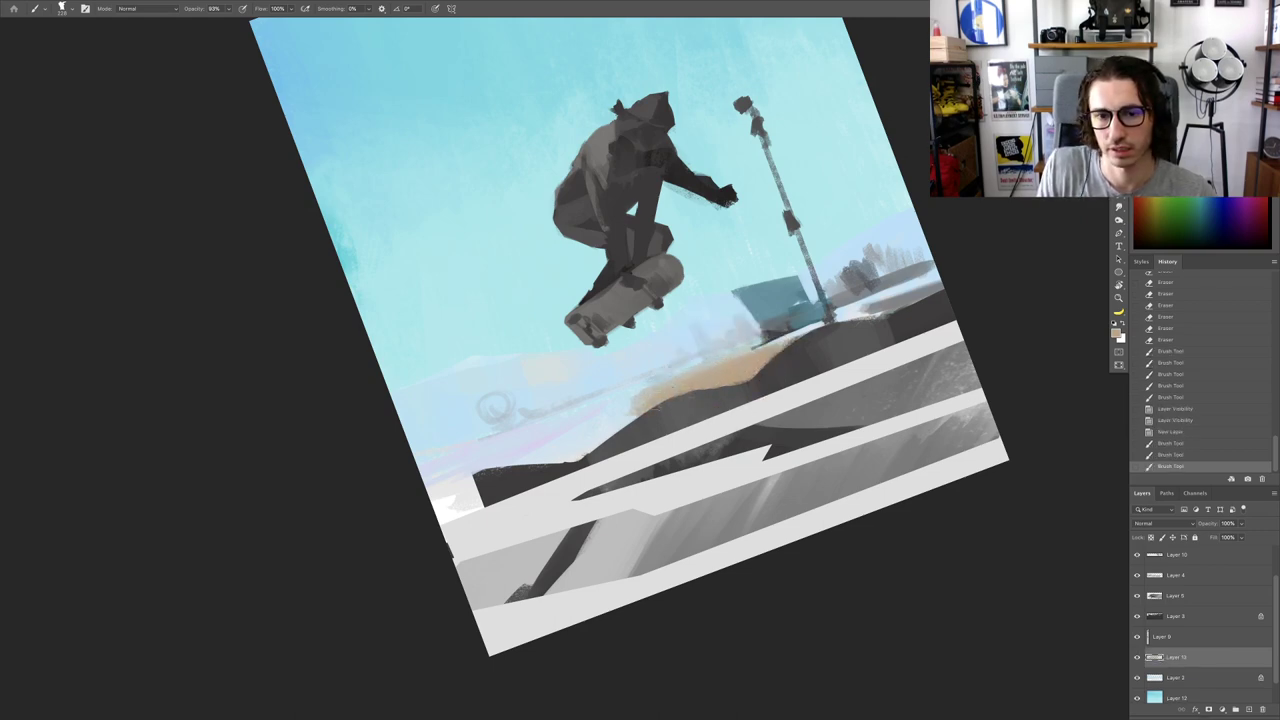
pyautogui.moveTo(627, 414); pyautogui.dragTo(740, 358)
pyautogui.moveTo(838, 318)
pyautogui.mouseDown()
pyautogui.moveTo(896, 308)
pyautogui.moveTo(943, 274)
pyautogui.mouseUp()
pyautogui.moveTo(692, 402); pyautogui.dragTo(851, 322)
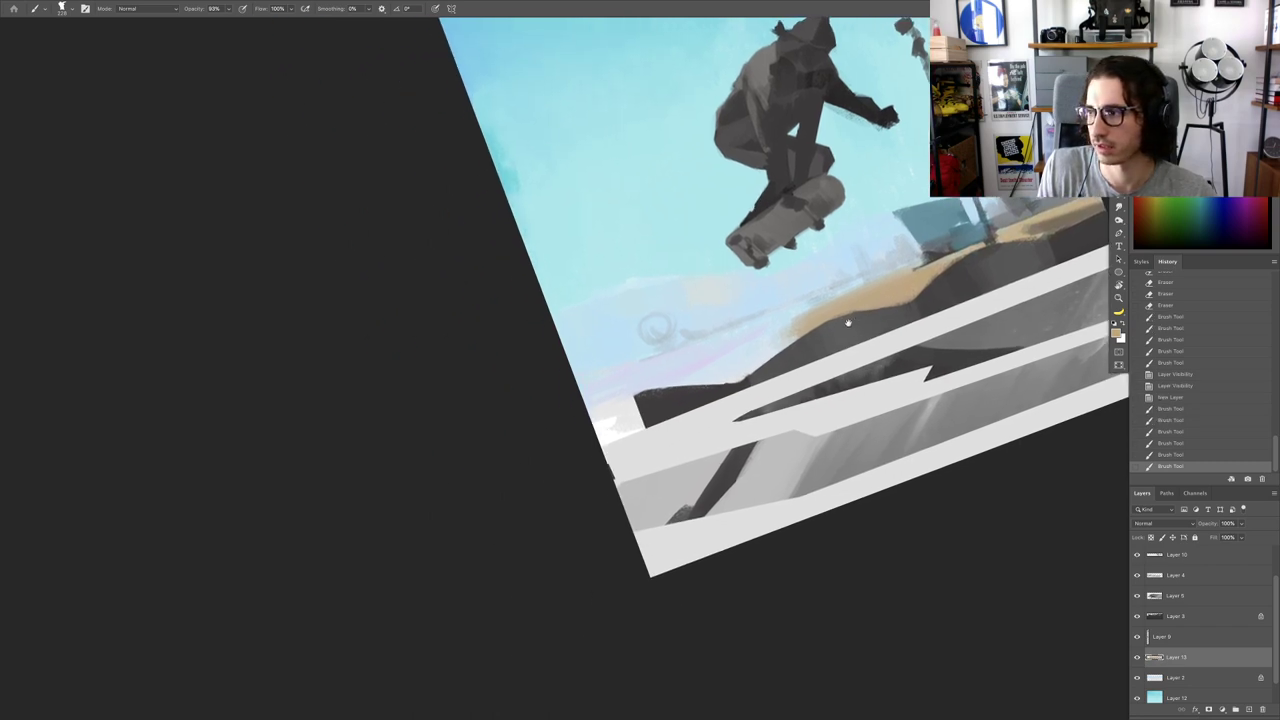
# Step: Continue the sand band down the hills' left slope with a sampled sand colour
pyautogui.keyDown('alt'); pyautogui.click(803, 333); pyautogui.keyUp('alt')
pyautogui.moveTo(778, 341)
pyautogui.mouseDown()
pyautogui.moveTo(690, 382)
pyautogui.moveTo(796, 330)
pyautogui.mouseUp()
pyautogui.moveTo(708, 400)
pyautogui.mouseDown()
pyautogui.moveTo(790, 335)
pyautogui.moveTo(836, 318)
pyautogui.moveTo(622, 422)
pyautogui.mouseUp()
pyautogui.scroll(-5, 716, 412)
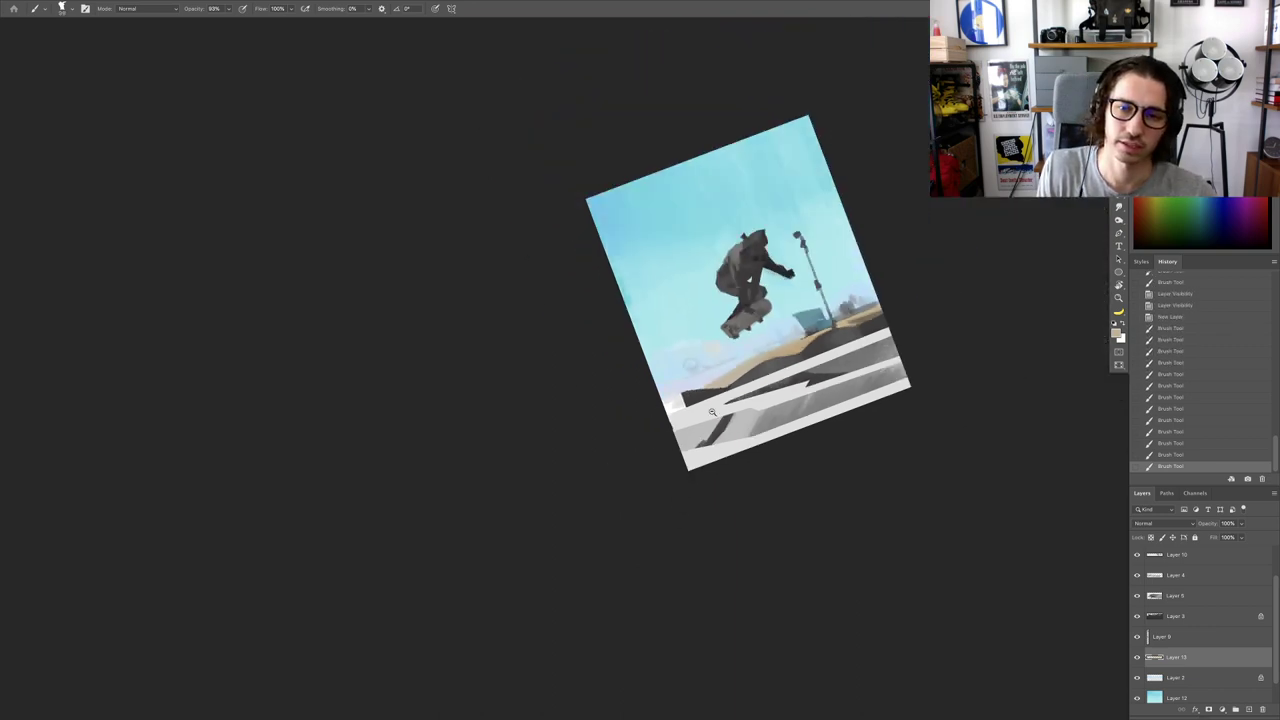
# Step: Cover the pale patch beside the dark hills' left end with sampled lavender and touch up the sand band's tip
pyautogui.scroll(5, 714, 408)
pyautogui.moveTo(745, 345); pyautogui.dragTo(786, 334)
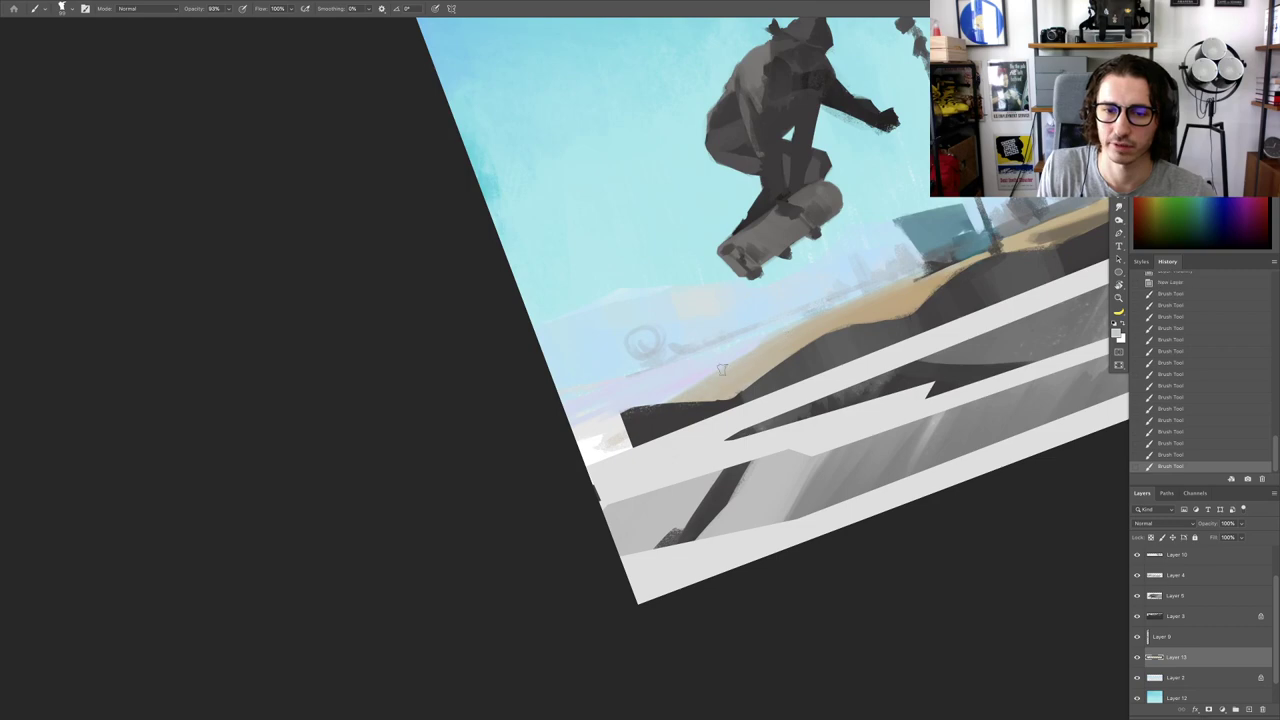
pyautogui.moveTo(628, 440)
pyautogui.mouseDown()
pyautogui.moveTo(592, 452)
pyautogui.moveTo(783, 370)
pyautogui.mouseUp()
pyautogui.scroll(-5, 705, 412)
pyautogui.keyDown('alt'); pyautogui.click(691, 390); pyautogui.keyUp('alt')
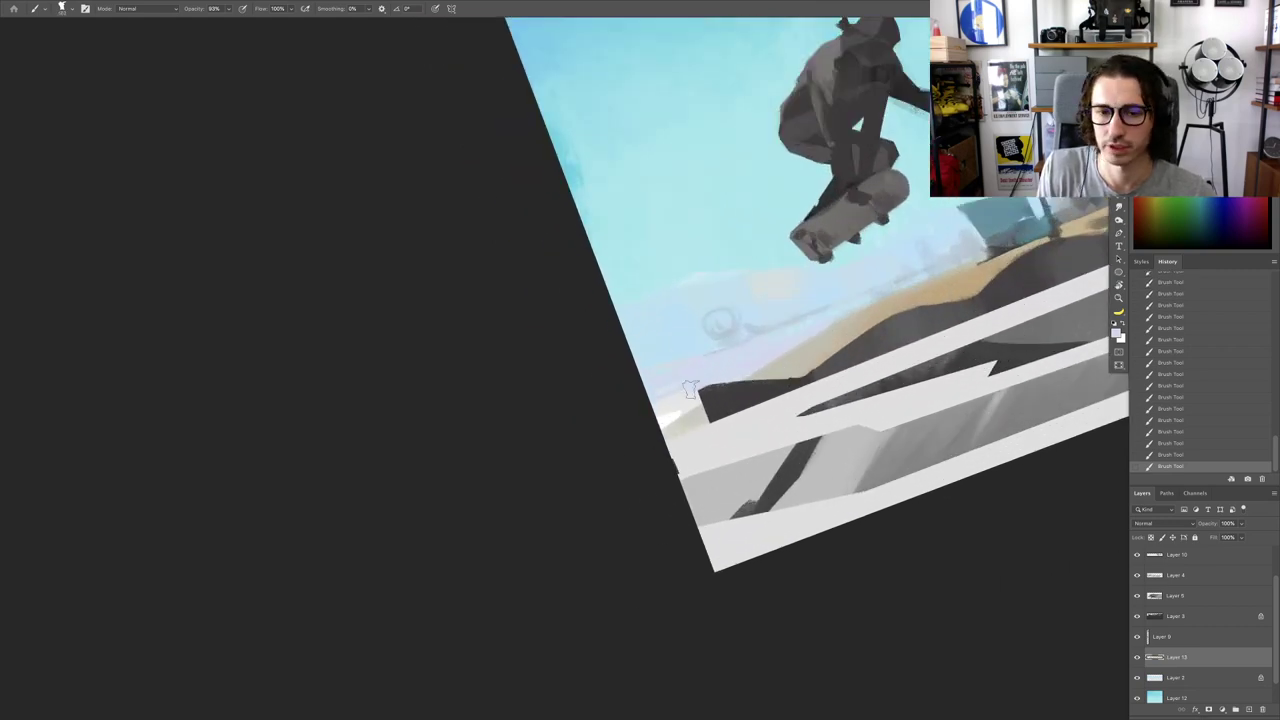
pyautogui.moveTo(691, 392); pyautogui.dragTo(644, 427)
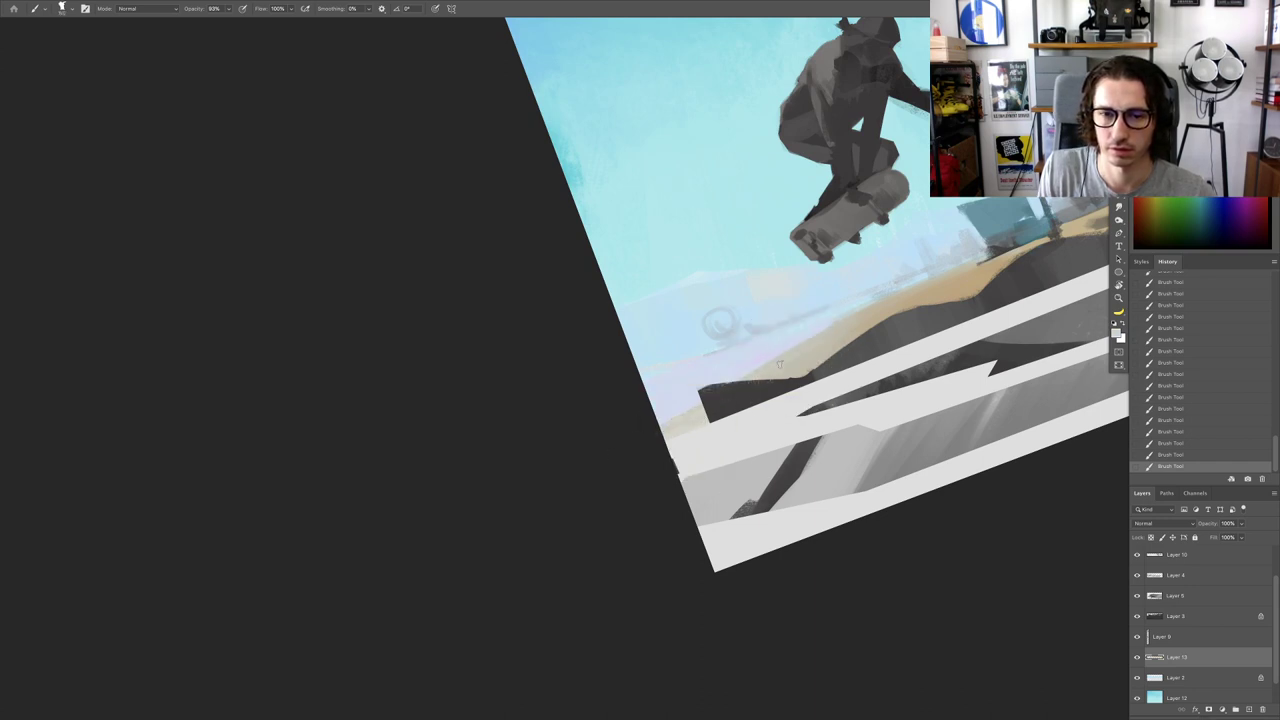
pyautogui.moveTo(741, 414); pyautogui.dragTo(707, 419)
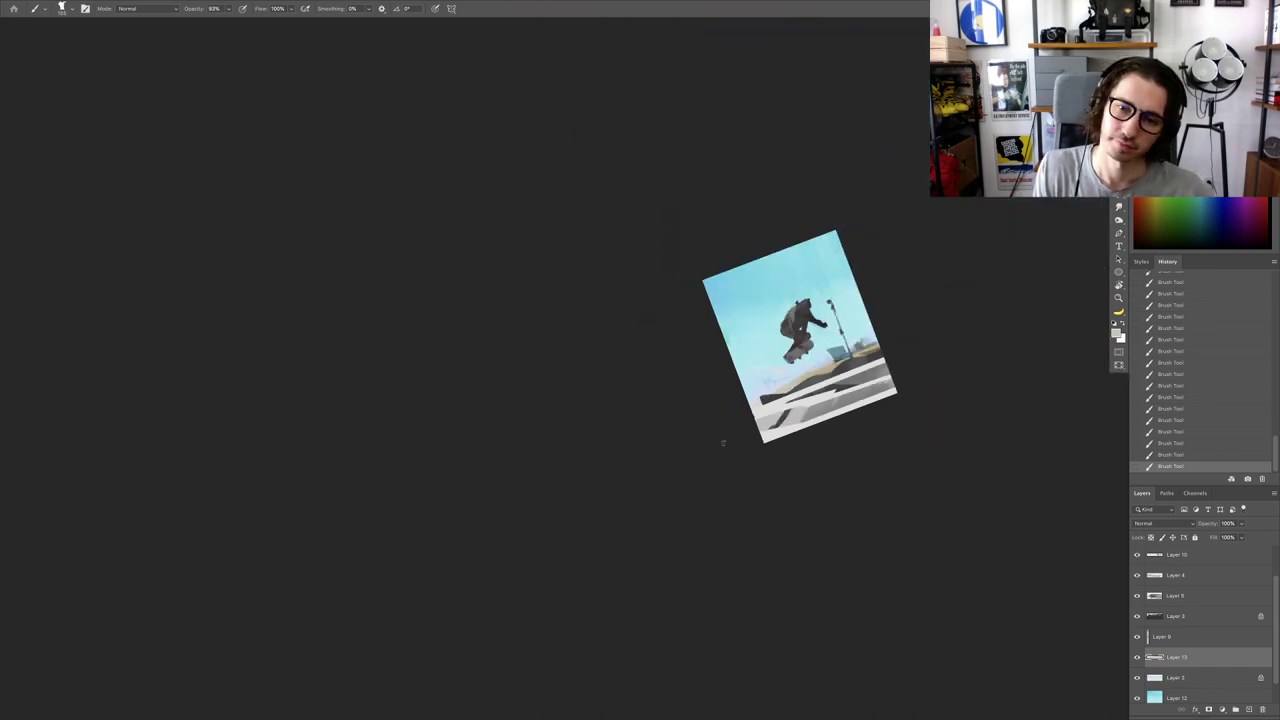
pyautogui.press('Escape')
pyautogui.scroll(5, 803, 420)
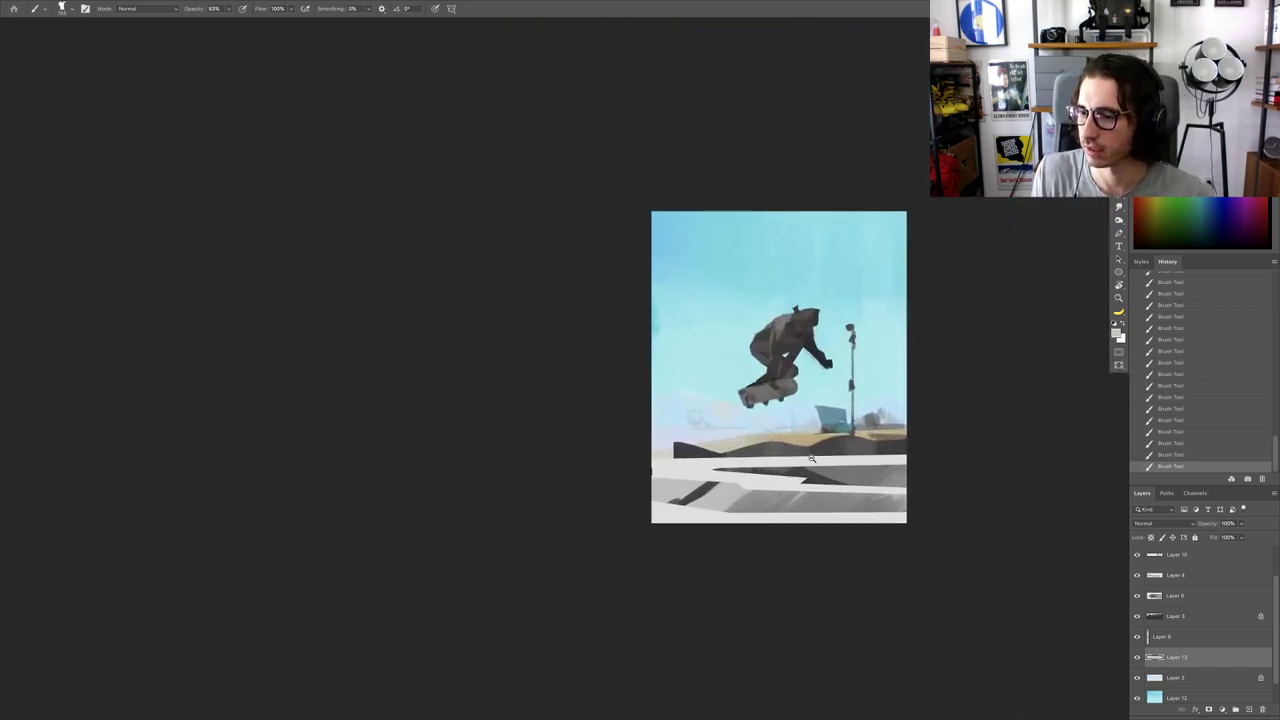
# Step: Select Layer 3, unlock its transparent pixels and erase along the dark hills' crest near the base of the light pole
pyautogui.moveTo(786, 443)
pyautogui.mouseDown()
pyautogui.moveTo(826, 415)
pyautogui.moveTo(830, 341)
pyautogui.mouseUp()
pyautogui.press('r')
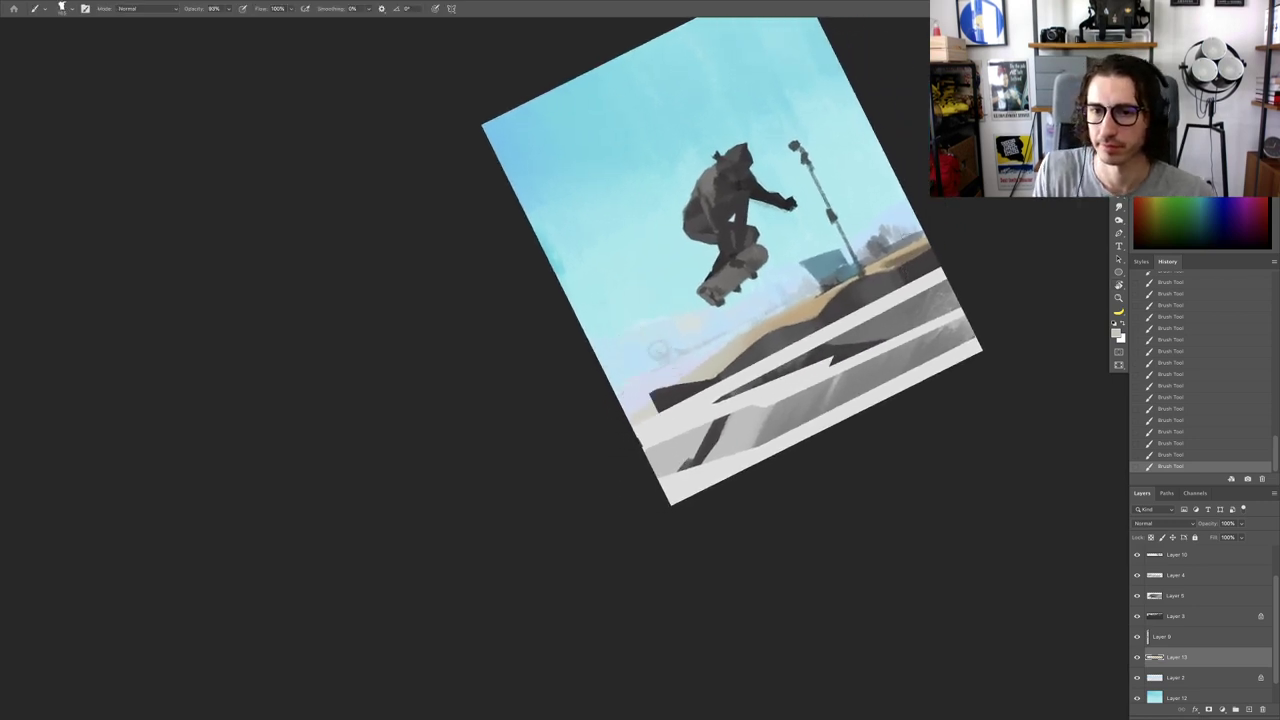
pyautogui.scroll(5, 903, 240)
pyautogui.keyDown('ctrl'); pyautogui.rightClick(888, 303); pyautogui.keyUp('ctrl')
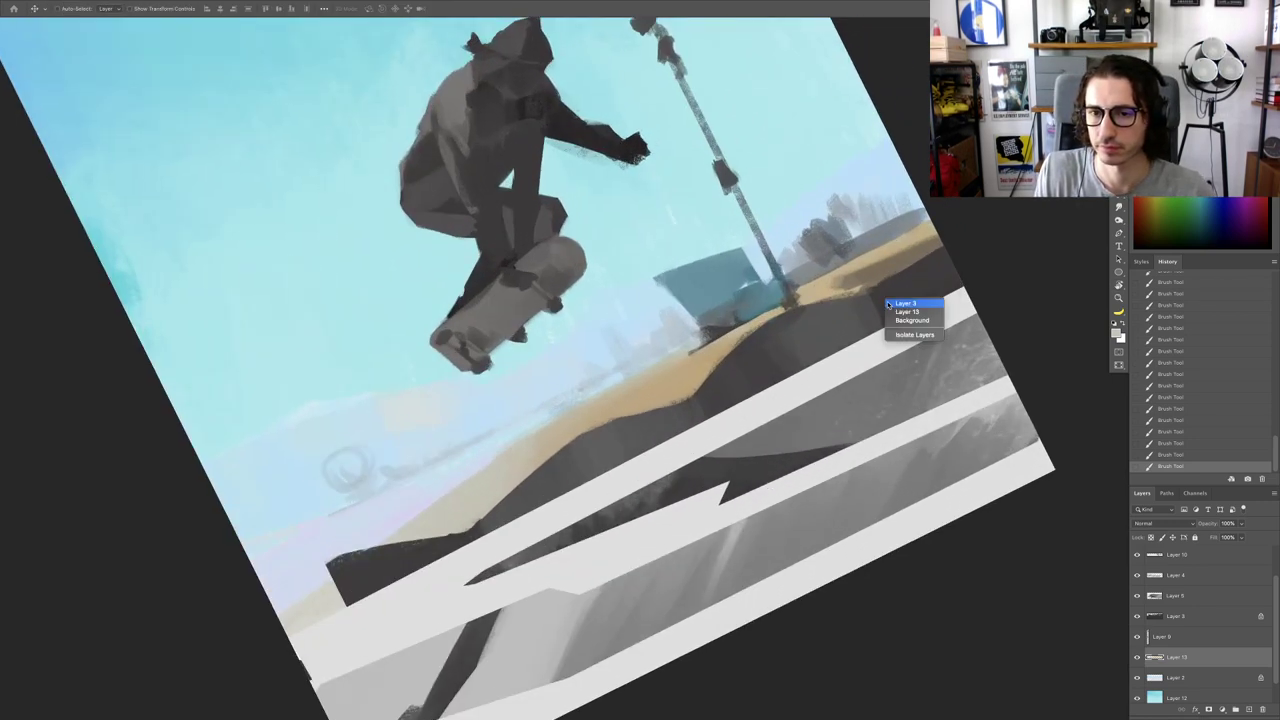
pyautogui.click(890, 304)
pyautogui.press('e')
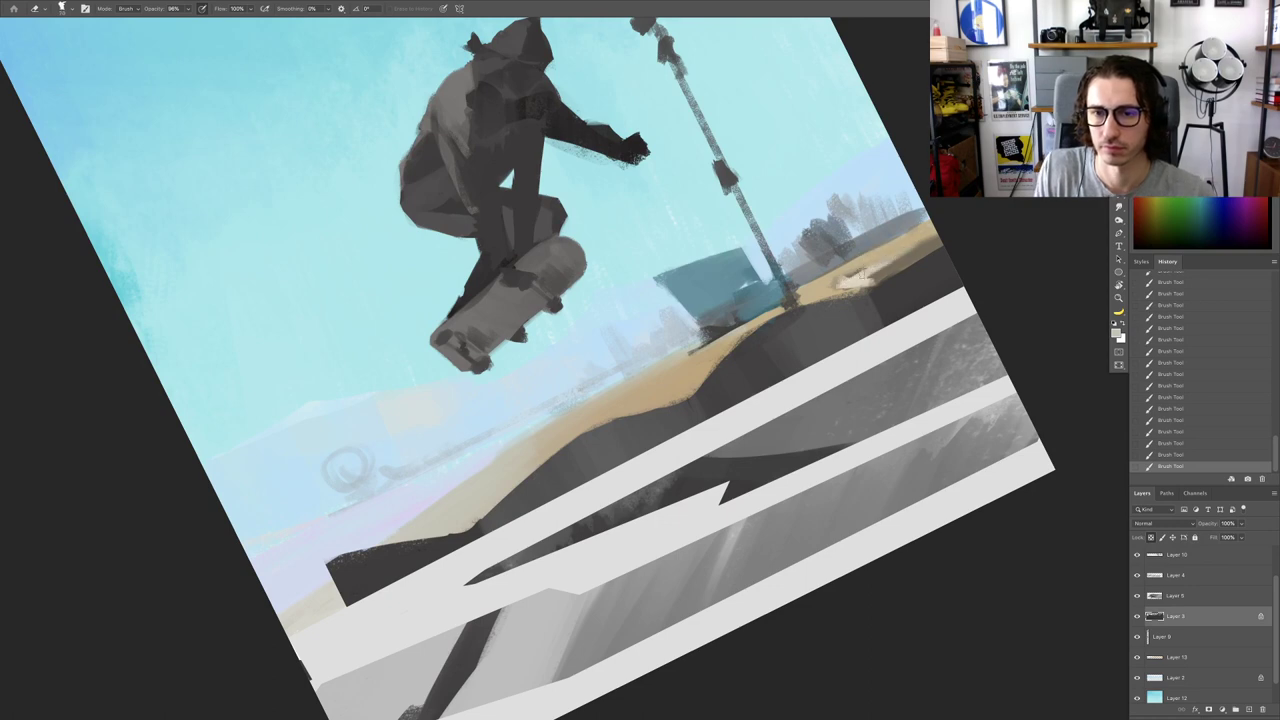
pyautogui.hotkey('ctrl', 'z')
pyautogui.click(1150, 537)
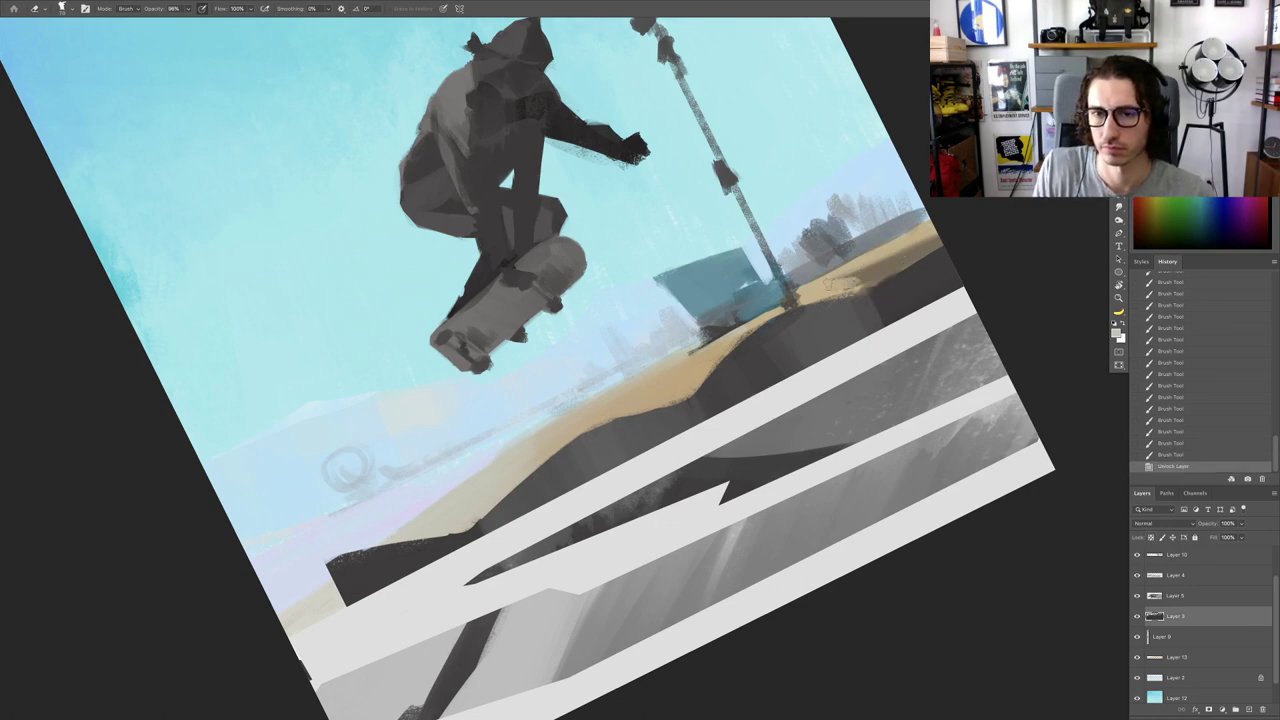
pyautogui.moveTo(884, 268)
pyautogui.mouseDown()
pyautogui.moveTo(930, 246)
pyautogui.moveTo(868, 278)
pyautogui.moveTo(897, 272)
pyautogui.mouseUp()
pyautogui.scroll(-10, 897, 277)
pyautogui.press('Escape')
pyautogui.scroll(2, 931, 409)
pyautogui.moveTo(943, 417); pyautogui.dragTo(927, 419)
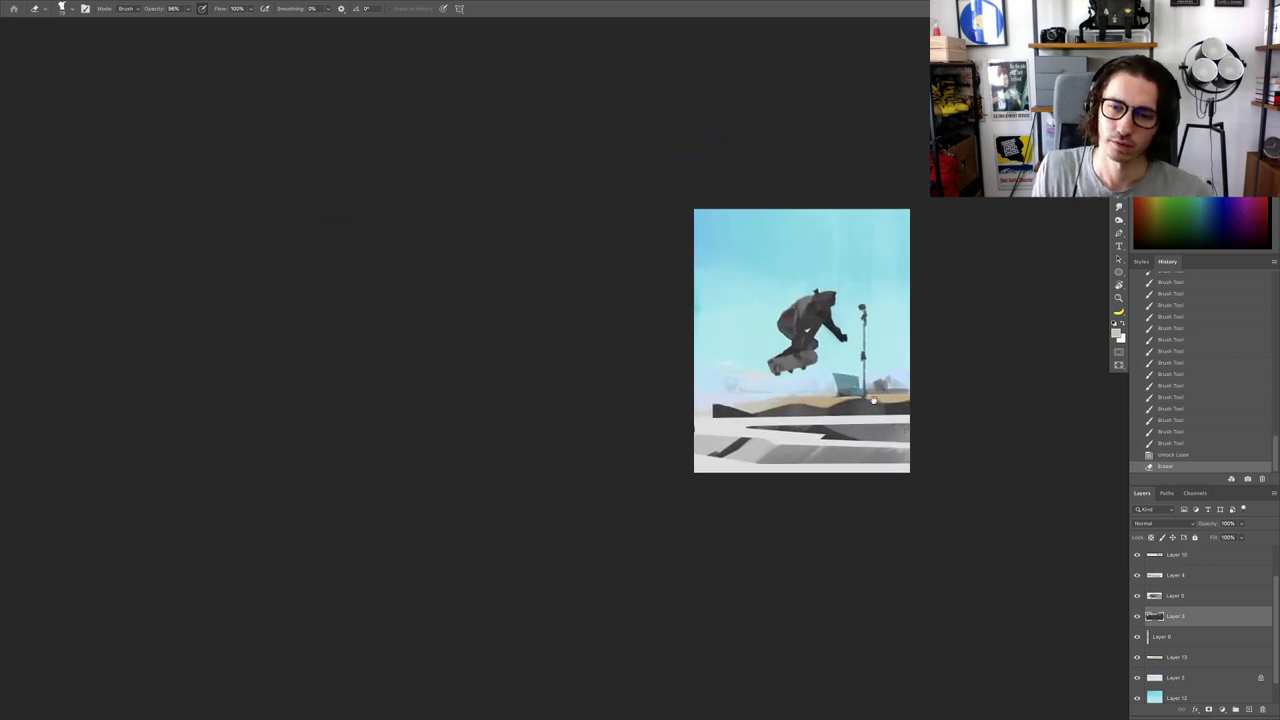
# Step: Select the skateboarder's Layer 11 and create a new layer directly above it
pyautogui.scroll(8, 877, 402)
pyautogui.keyDown('super'); pyautogui.rightClick(643, 219); pyautogui.keyUp('super')
pyautogui.click(650, 219)
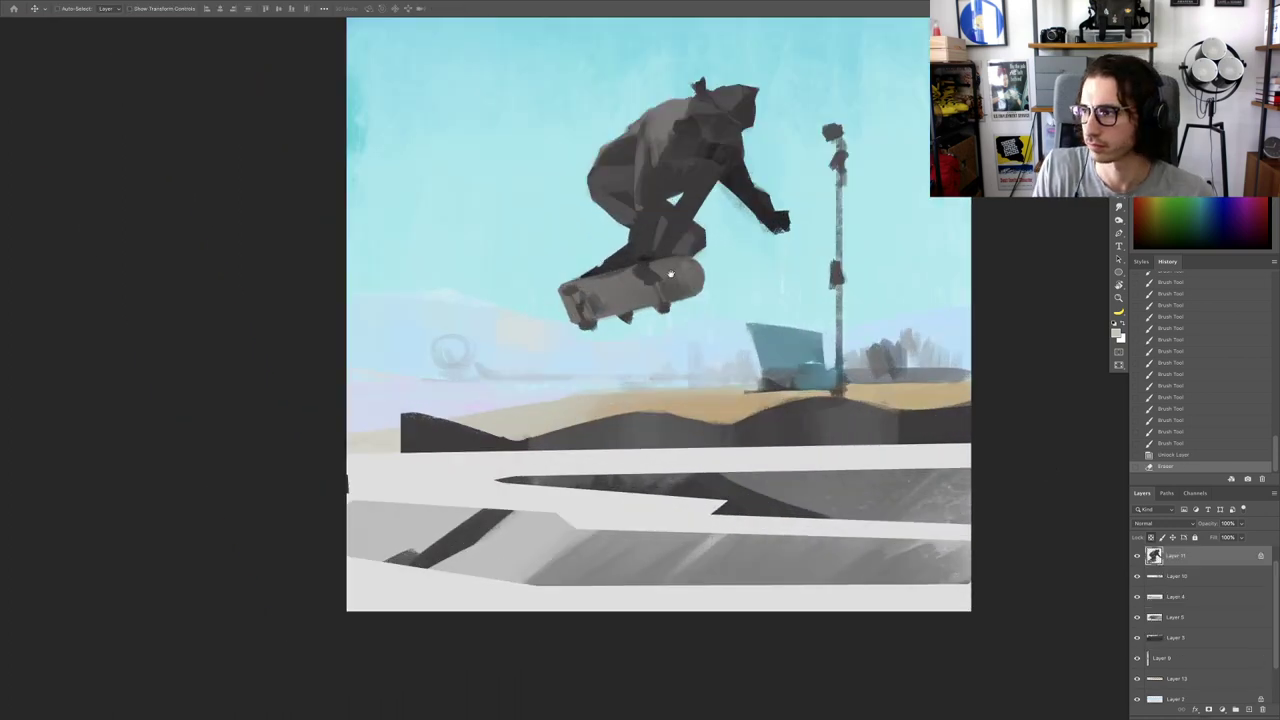
pyautogui.scroll(1, 672, 274)
pyautogui.click(1247, 709)
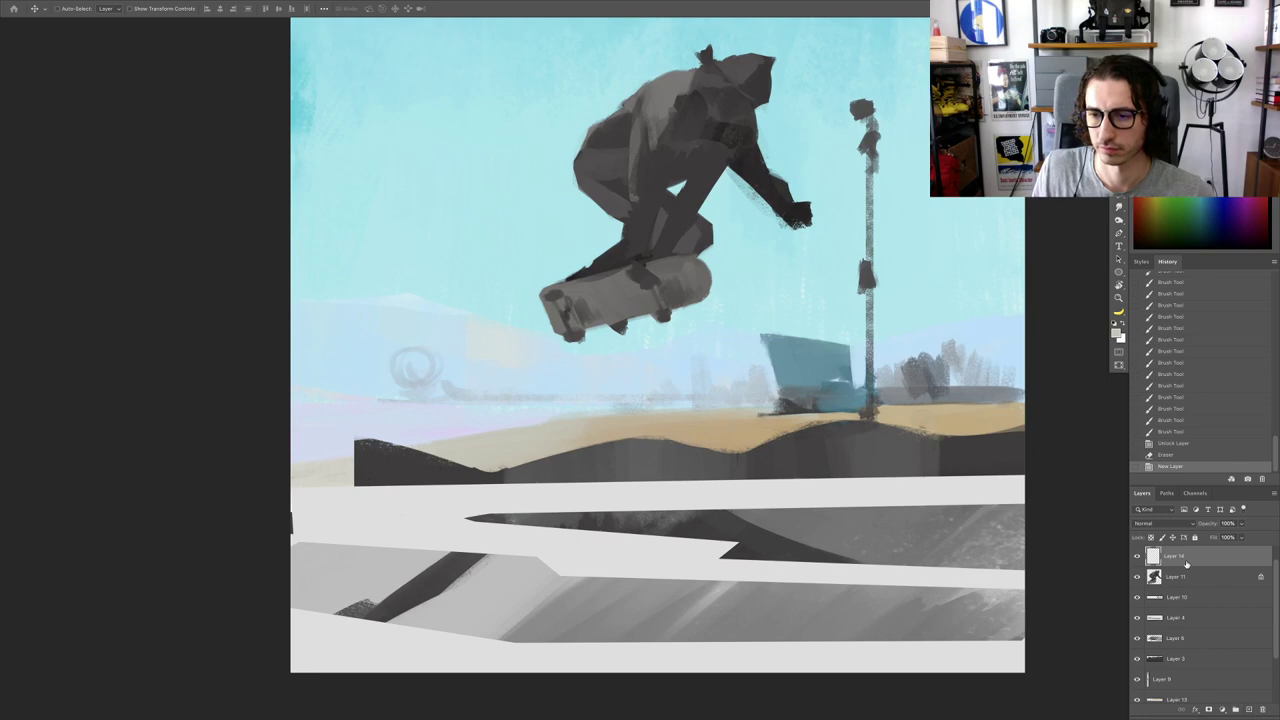
pyautogui.rightClick(1188, 563)
pyautogui.click(1118, 475)
# Step: Brush a green base colour over the skateboarder's cap on the new layer
pyautogui.moveTo(694, 402)
pyautogui.mouseDown()
pyautogui.moveTo(659, 516)
pyautogui.moveTo(600, 508)
pyautogui.mouseUp()
pyautogui.press('r')
pyautogui.moveTo(700, 457)
pyautogui.mouseDown()
pyautogui.moveTo(714, 474)
pyautogui.moveTo(720, 409)
pyautogui.mouseUp()
pyautogui.press('Escape')
pyautogui.press('b')
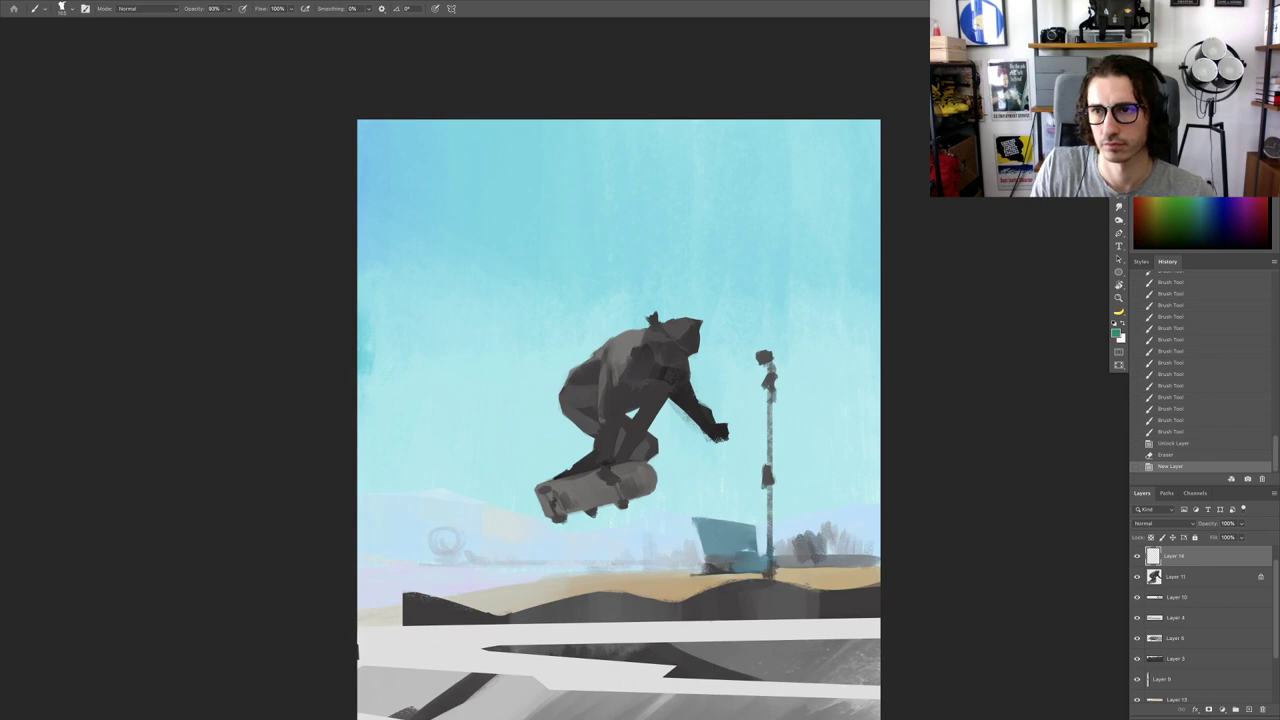
pyautogui.scroll(2, 680, 330)
pyautogui.moveTo(655, 312); pyautogui.dragTo(698, 345)
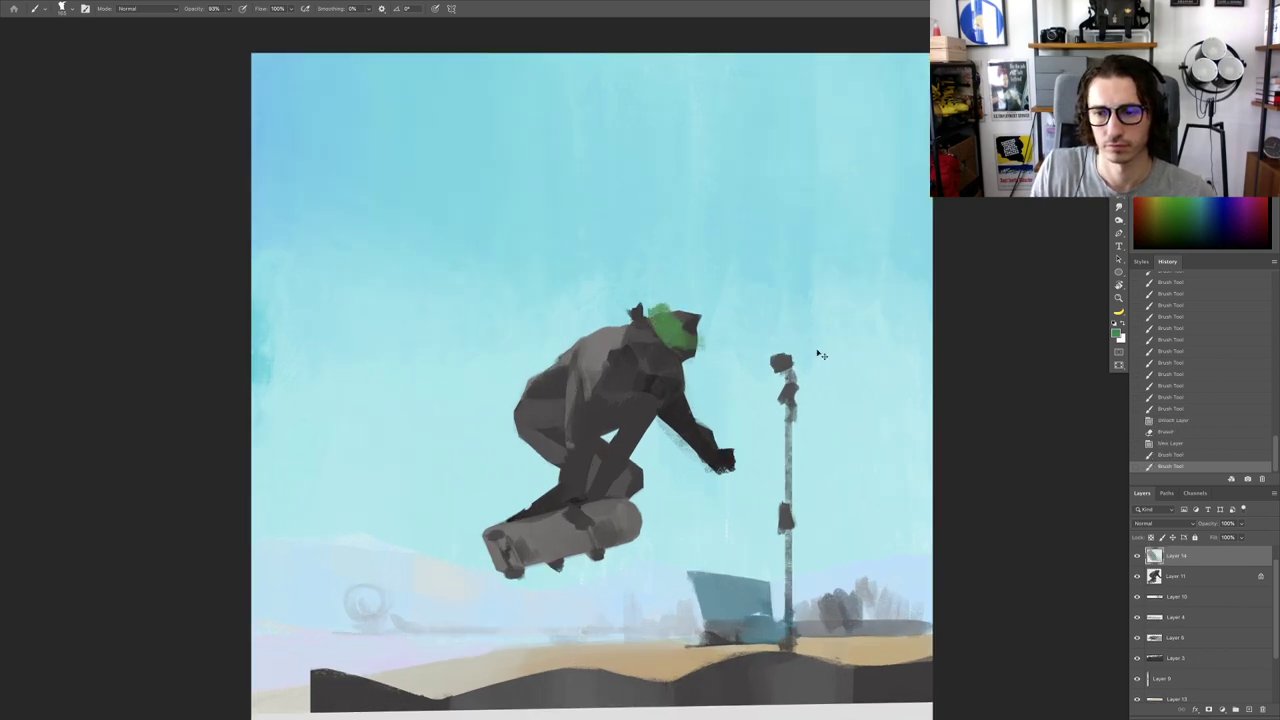
# Step: Clip Layer 14 to the skateboarder layer and unlock Layer 11's transparent pixels
pyautogui.rightClick(1187, 556)
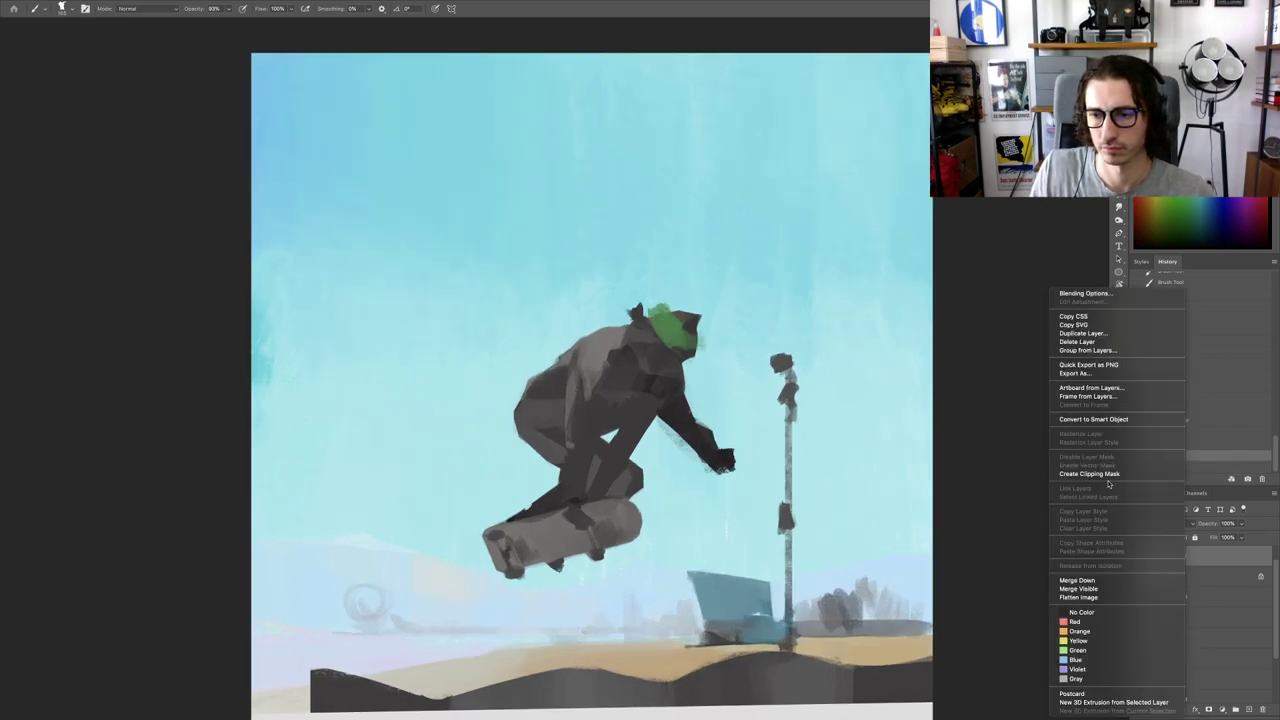
pyautogui.click(1115, 474)
pyautogui.click(1151, 538)
pyautogui.click(1168, 555)
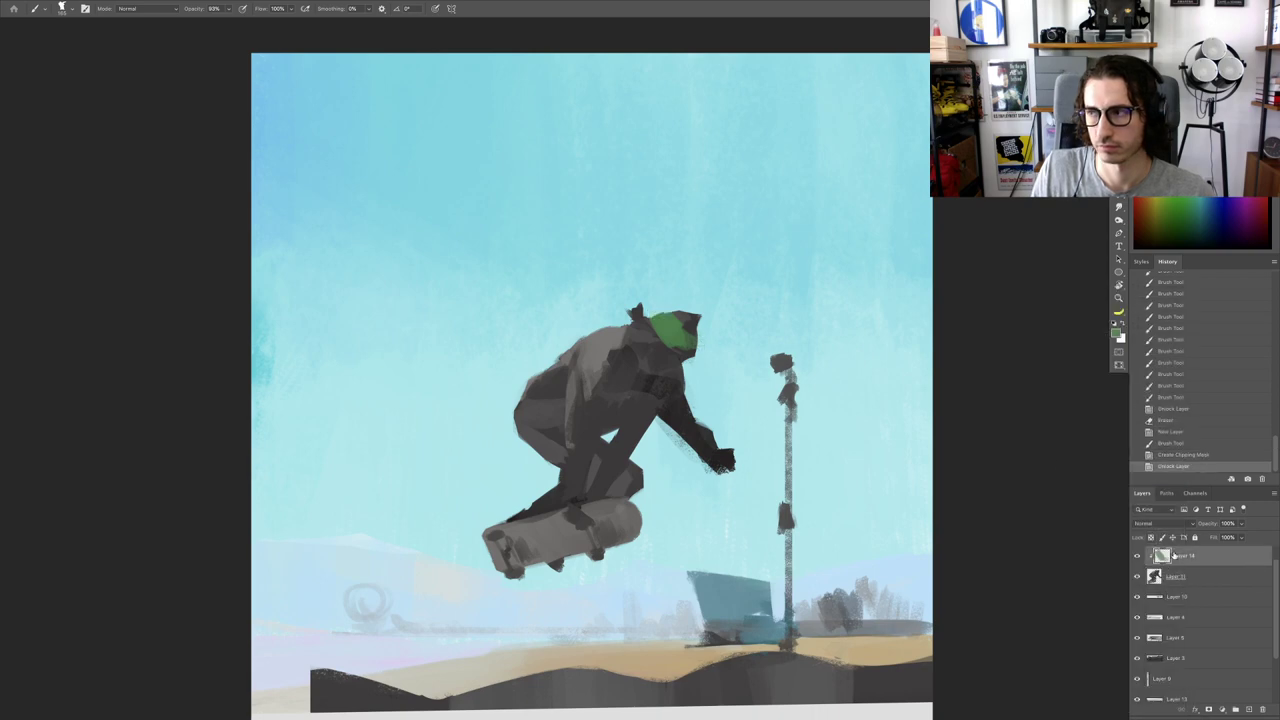
# Step: Paint the cap's lit side in brighter greens and its shaded side in a dark green
pyautogui.scroll(2, 688, 334)
pyautogui.keyDown('alt'); pyautogui.click(695, 312); pyautogui.keyUp('alt')
pyautogui.moveTo(694, 316)
pyautogui.mouseDown()
pyautogui.moveTo(685, 348)
pyautogui.moveTo(676, 322)
pyautogui.mouseUp()
pyautogui.keyDown('alt'); pyautogui.click(666, 320); pyautogui.keyUp('alt')
pyautogui.moveTo(642, 312)
pyautogui.mouseDown()
pyautogui.moveTo(674, 326)
pyautogui.moveTo(659, 324)
pyautogui.moveTo(668, 312)
pyautogui.mouseUp()
pyautogui.keyDown('alt'); pyautogui.click(666, 335); pyautogui.keyUp('alt')
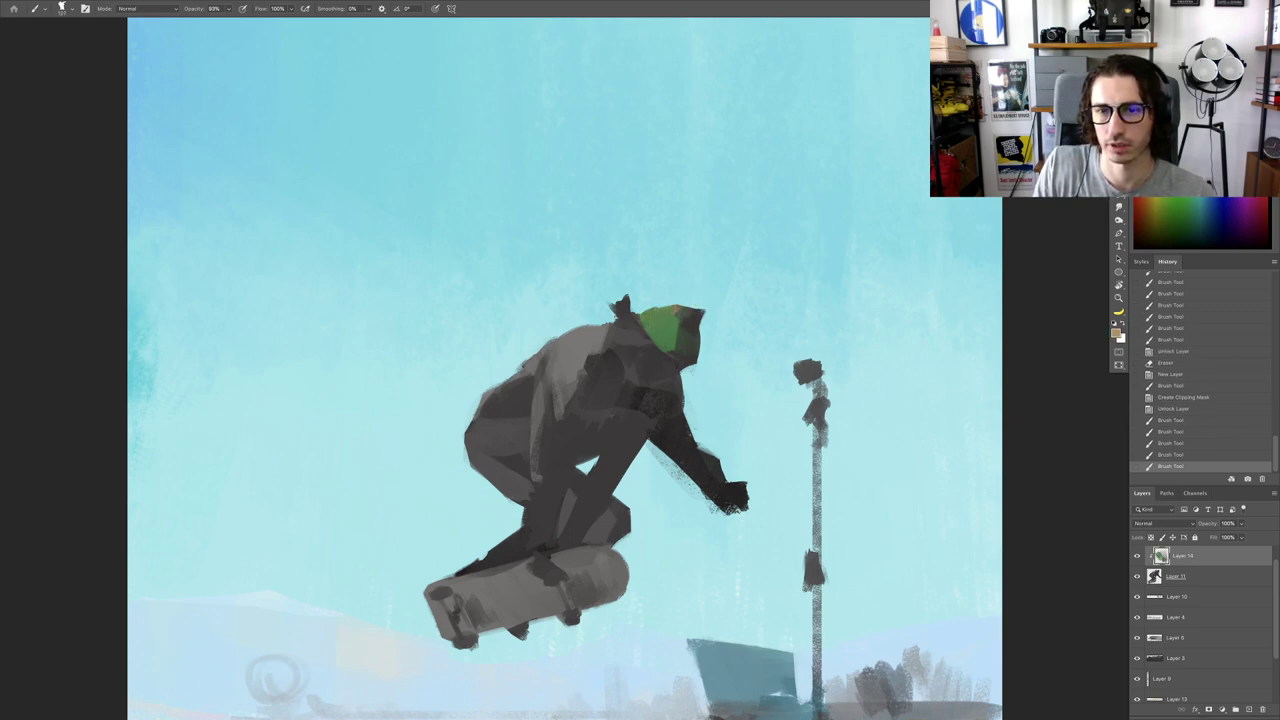
pyautogui.keyDown('alt'); pyautogui.click(657, 324); pyautogui.keyUp('alt')
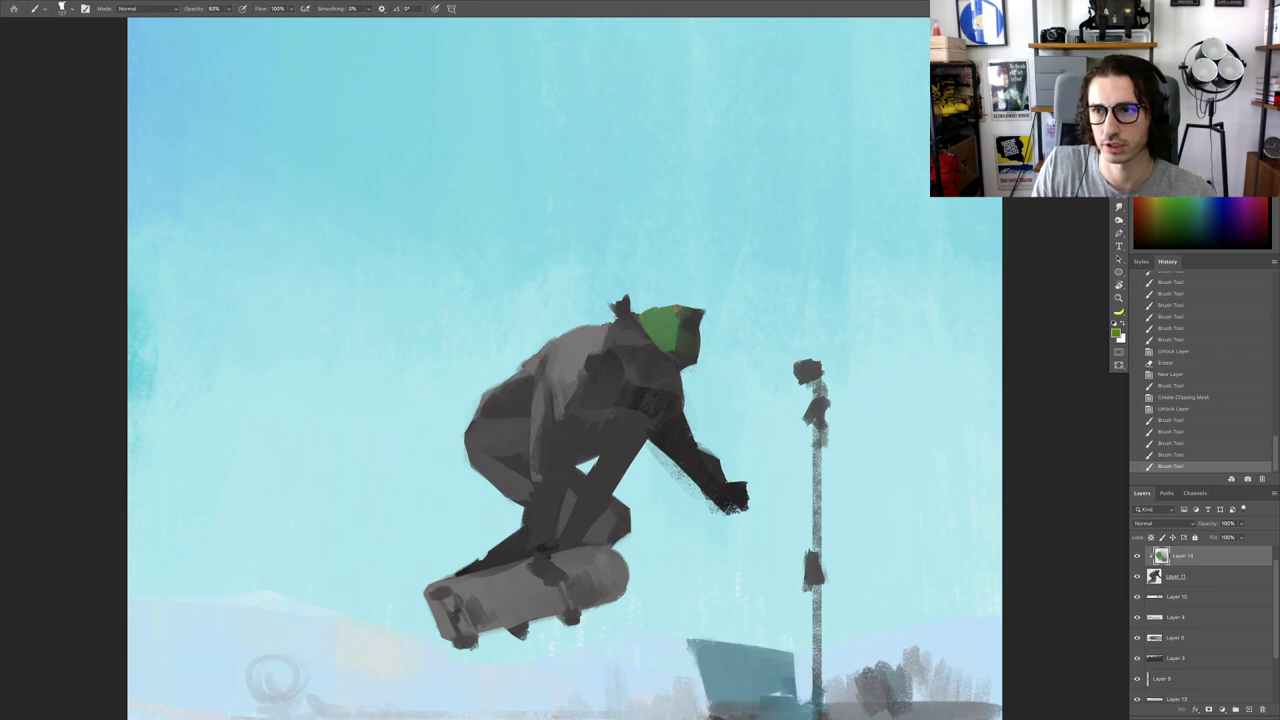
pyautogui.moveTo(664, 314); pyautogui.dragTo(684, 316)
pyautogui.moveTo(674, 310)
pyautogui.mouseDown()
pyautogui.moveTo(698, 310)
pyautogui.moveTo(685, 356)
pyautogui.mouseUp()
pyautogui.keyDown('alt'); pyautogui.click(690, 331); pyautogui.keyUp('alt')
# Step: Brush an orange and yellow highlight along the cap's inner edge and blend it with sampled greens
pyautogui.scroll(4, 680, 352)
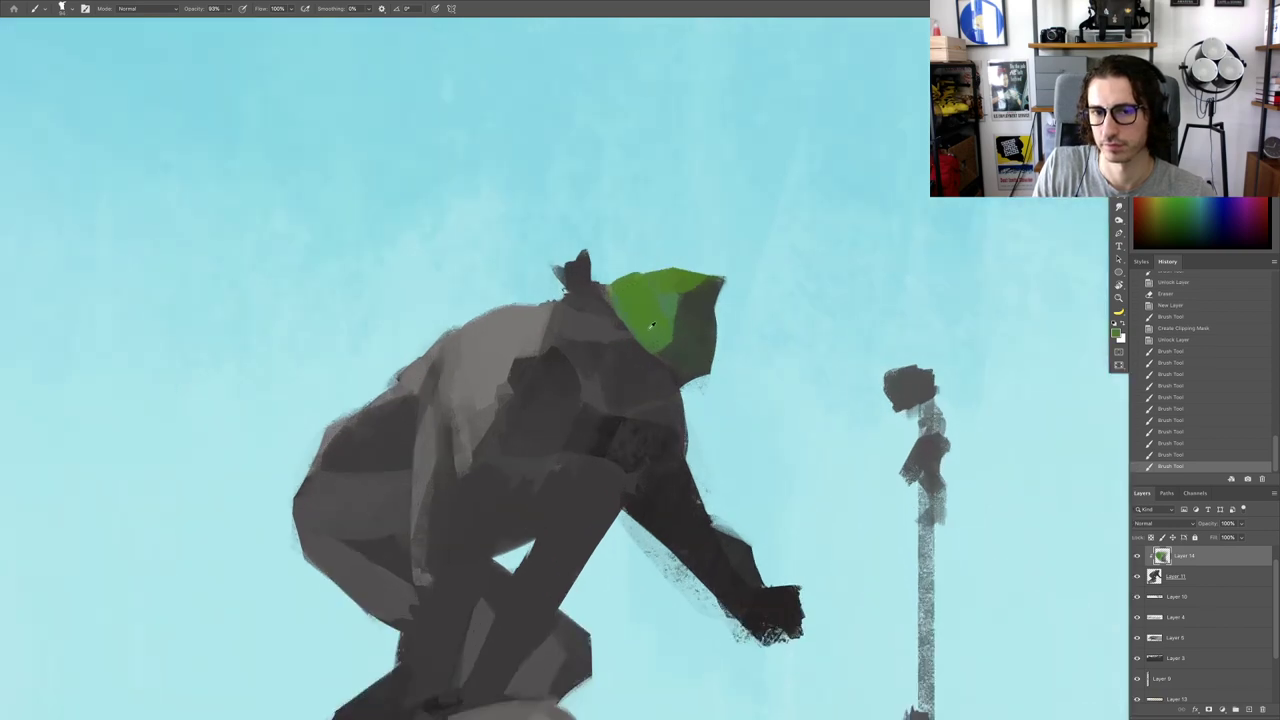
pyautogui.keyDown('alt'); pyautogui.click(653, 325); pyautogui.keyUp('alt')
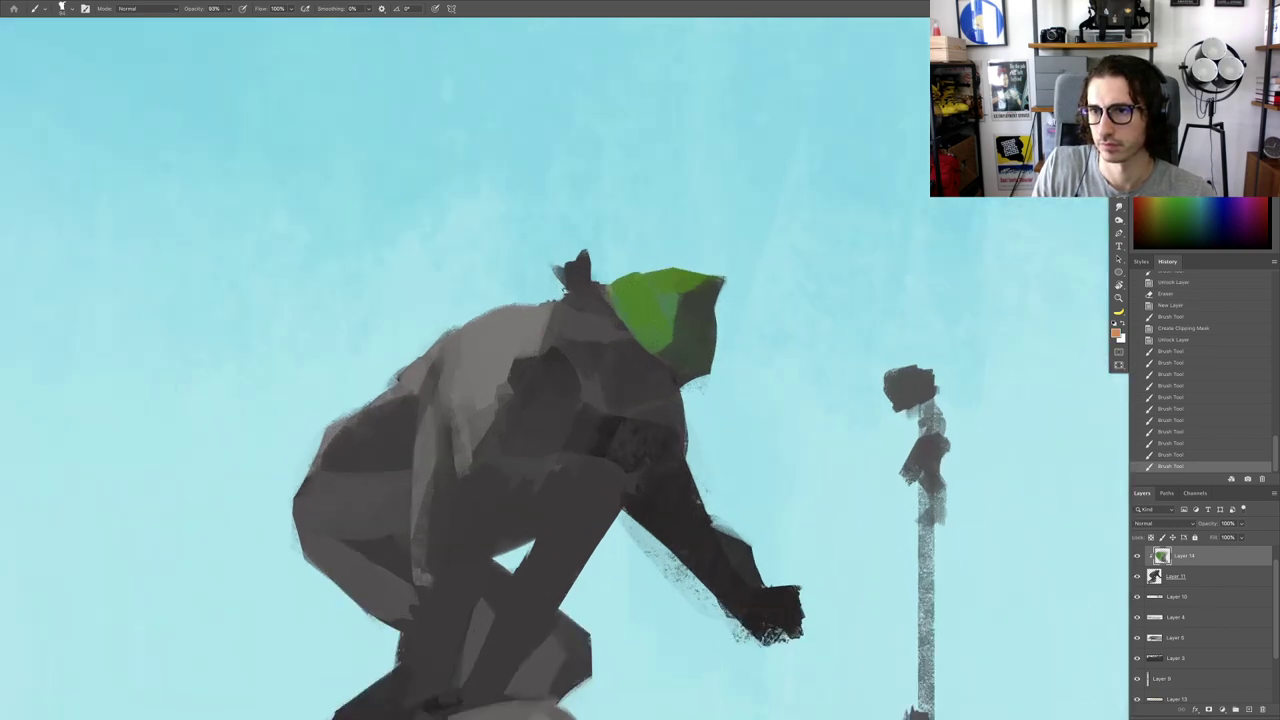
pyautogui.moveTo(648, 345); pyautogui.dragTo(666, 326)
pyautogui.keyDown('alt'); pyautogui.click(651, 318); pyautogui.keyUp('alt')
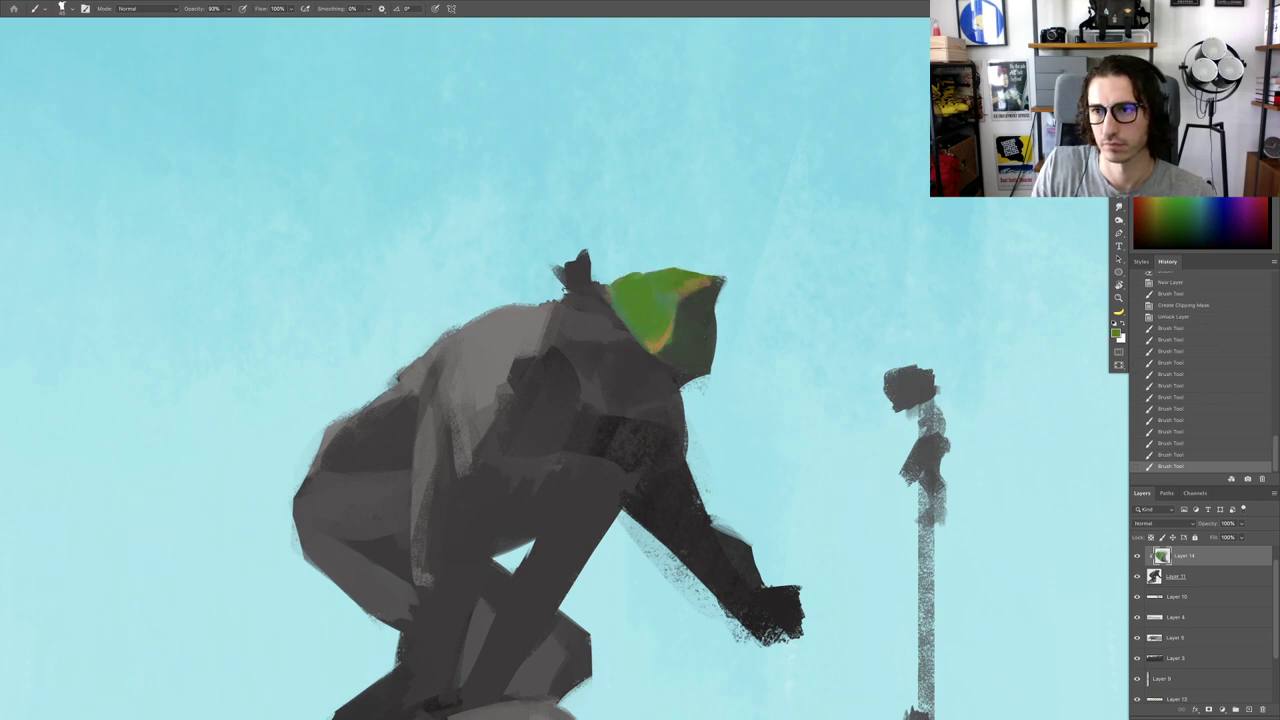
pyautogui.moveTo(654, 346); pyautogui.dragTo(684, 295)
pyautogui.keyDown('alt'); pyautogui.click(677, 314); pyautogui.keyUp('alt')
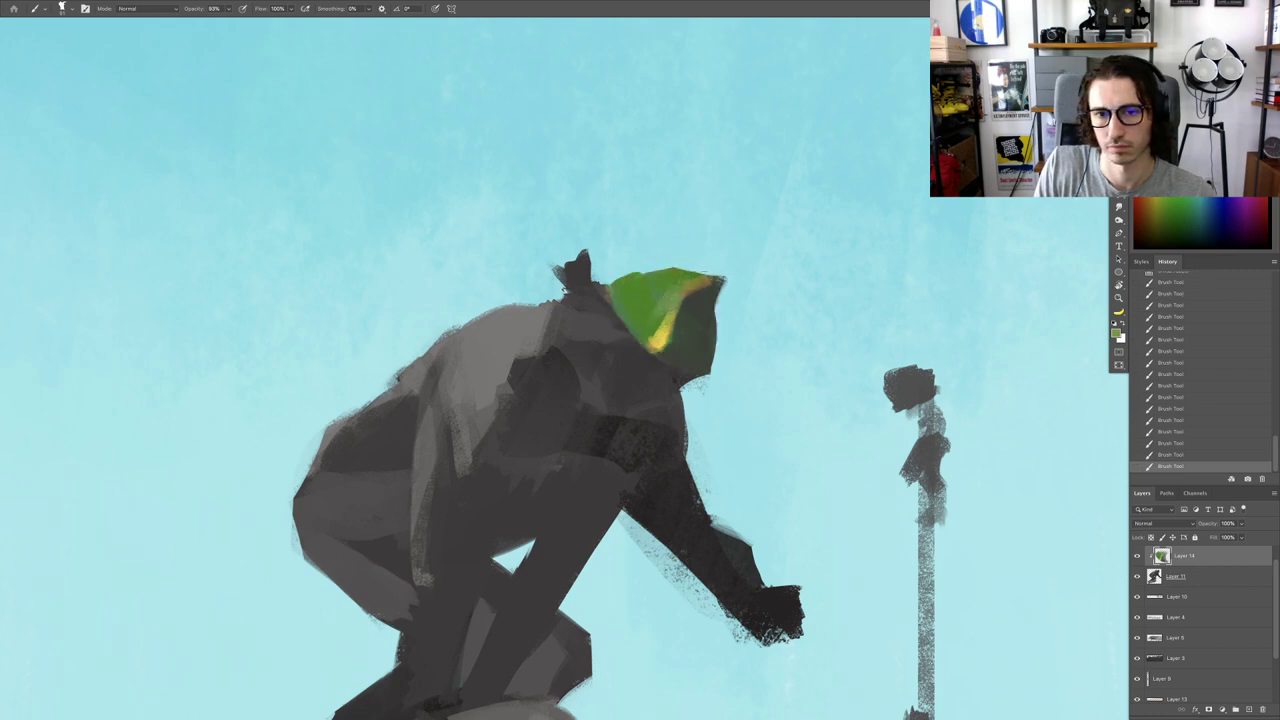
pyautogui.keyDown('alt'); pyautogui.click(714, 298); pyautogui.keyUp('alt')
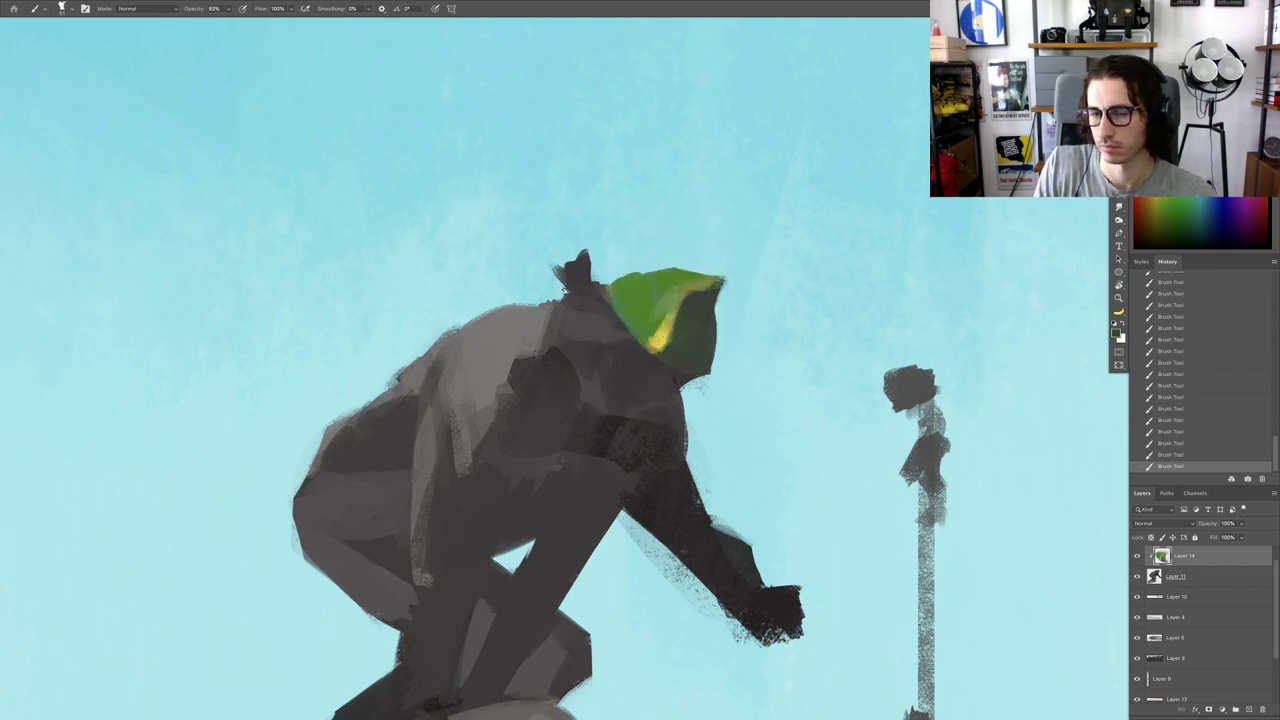
pyautogui.keyDown('alt'); pyautogui.click(663, 343); pyautogui.keyUp('alt')
pyautogui.moveTo(658, 340); pyautogui.dragTo(664, 320)
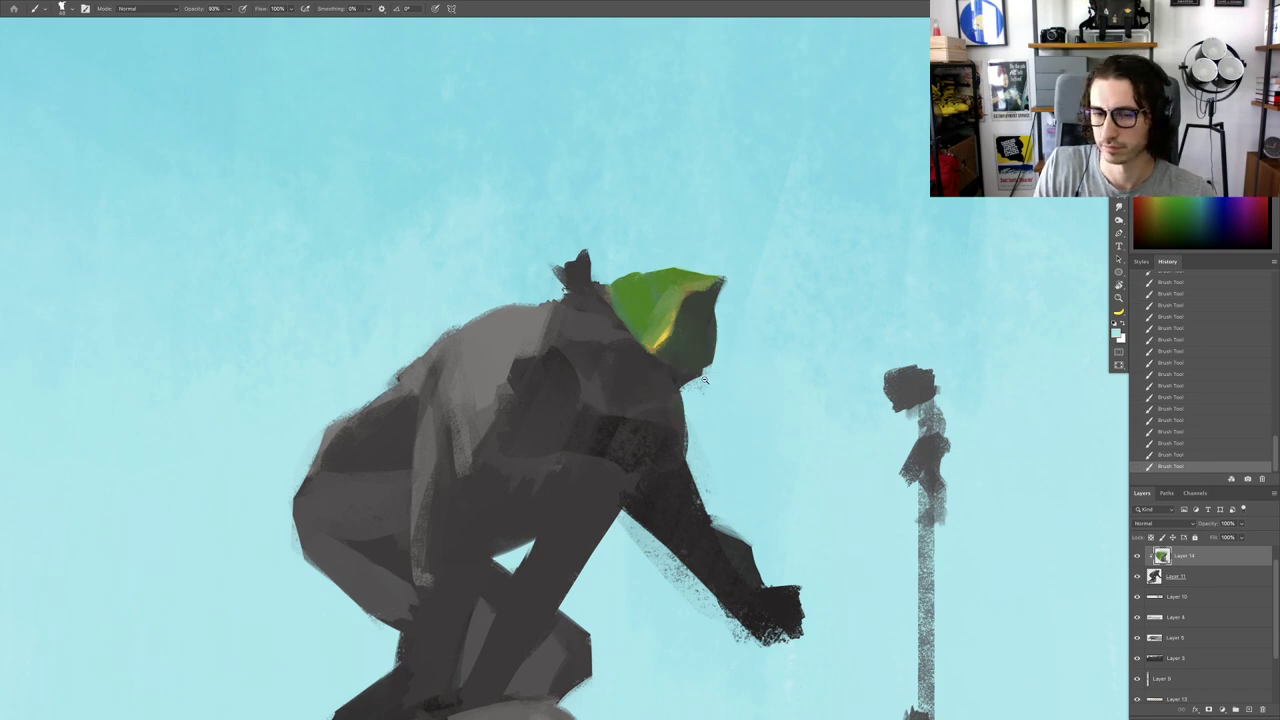
# Step: Brush a light beige patch on the figure just below the green cap
pyautogui.moveTo(705, 380); pyautogui.dragTo(640, 420)
pyautogui.moveTo(750, 595); pyautogui.dragTo(749, 510)
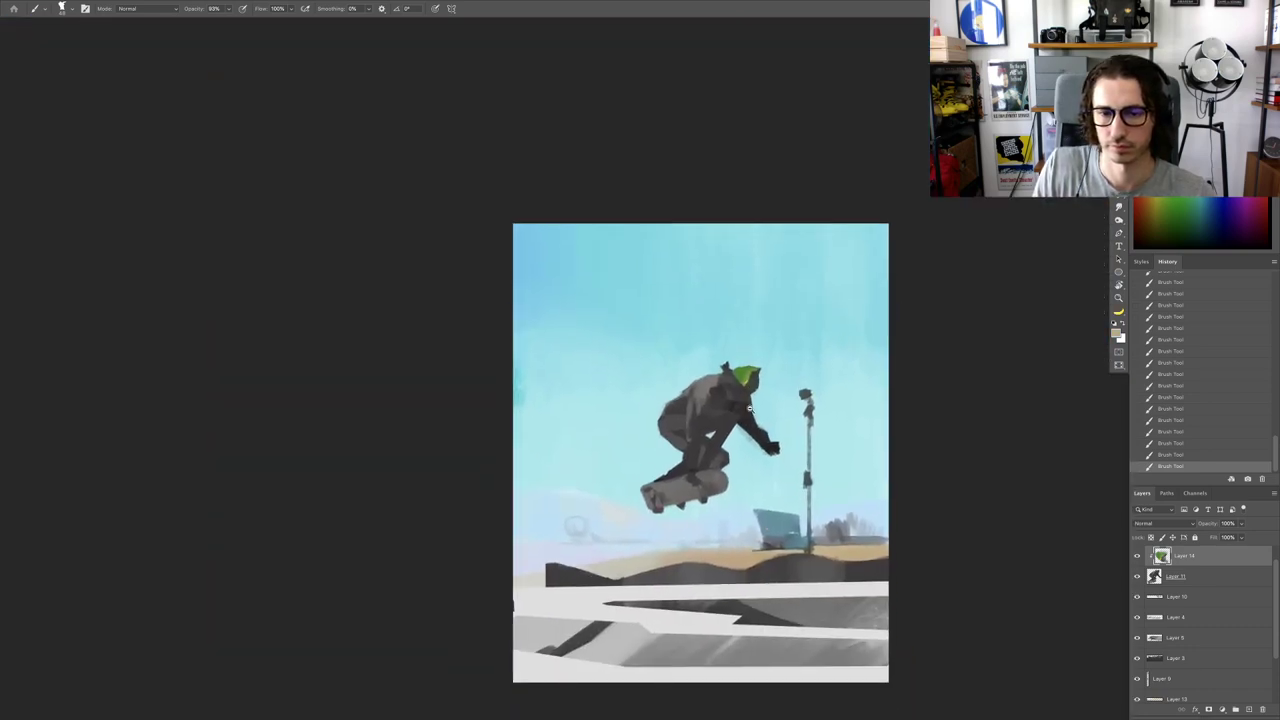
pyautogui.moveTo(752, 370); pyautogui.dragTo(830, 370)
pyautogui.moveTo(678, 450)
pyautogui.mouseDown()
pyautogui.moveTo(670, 474)
pyautogui.moveTo(701, 453)
pyautogui.moveTo(675, 484)
pyautogui.mouseUp()
# Step: Paint the ponytail and the hair behind the cap in a reddish brown
pyautogui.keyDown('alt'); pyautogui.click(702, 469); pyautogui.keyUp('alt')
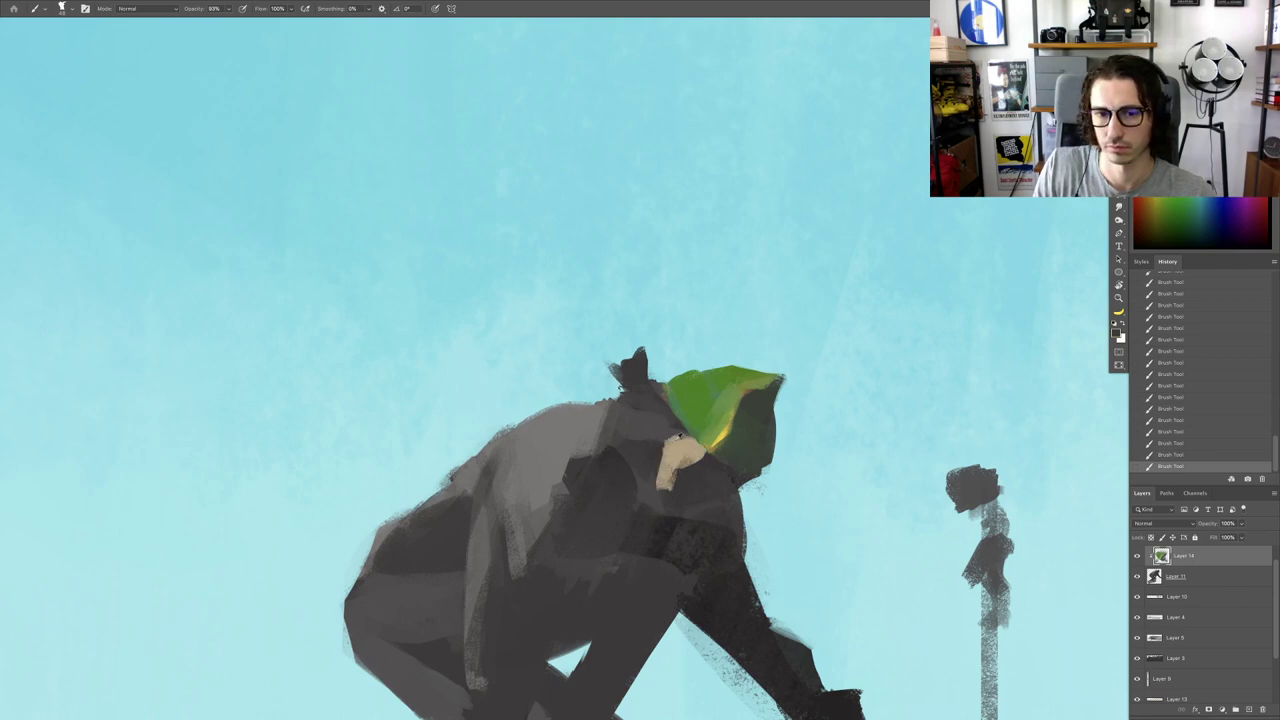
pyautogui.keyDown('alt'); pyautogui.click(685, 447); pyautogui.keyUp('alt')
pyautogui.keyDown('alt'); pyautogui.click(664, 397); pyautogui.keyUp('alt')
pyautogui.moveTo(654, 392); pyautogui.dragTo(630, 368)
pyautogui.moveTo(636, 388)
pyautogui.mouseDown()
pyautogui.moveTo(667, 420)
pyautogui.moveTo(625, 415)
pyautogui.mouseUp()
pyautogui.moveTo(682, 446); pyautogui.dragTo(714, 419)
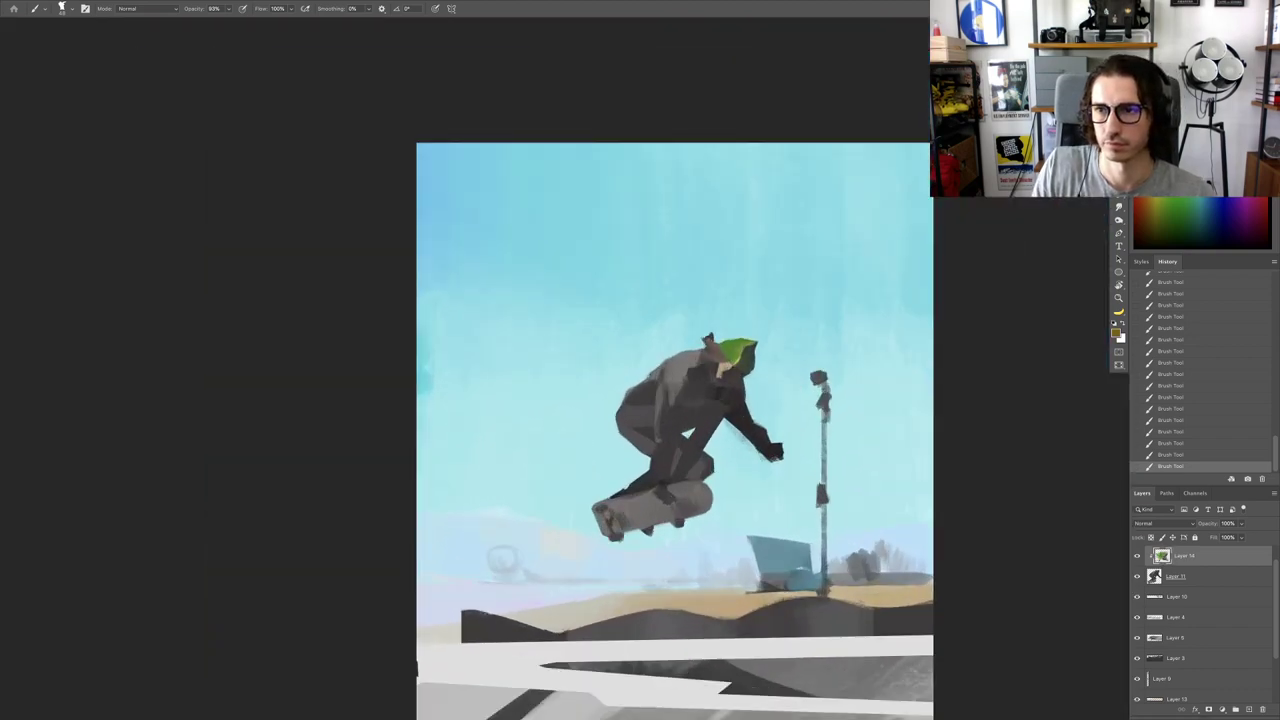
# Step: Undo the last stroke and repaint the patch below the cap in golden yellow
pyautogui.scroll(2, 740, 343)
pyautogui.hotkey('ctrl', 'z')
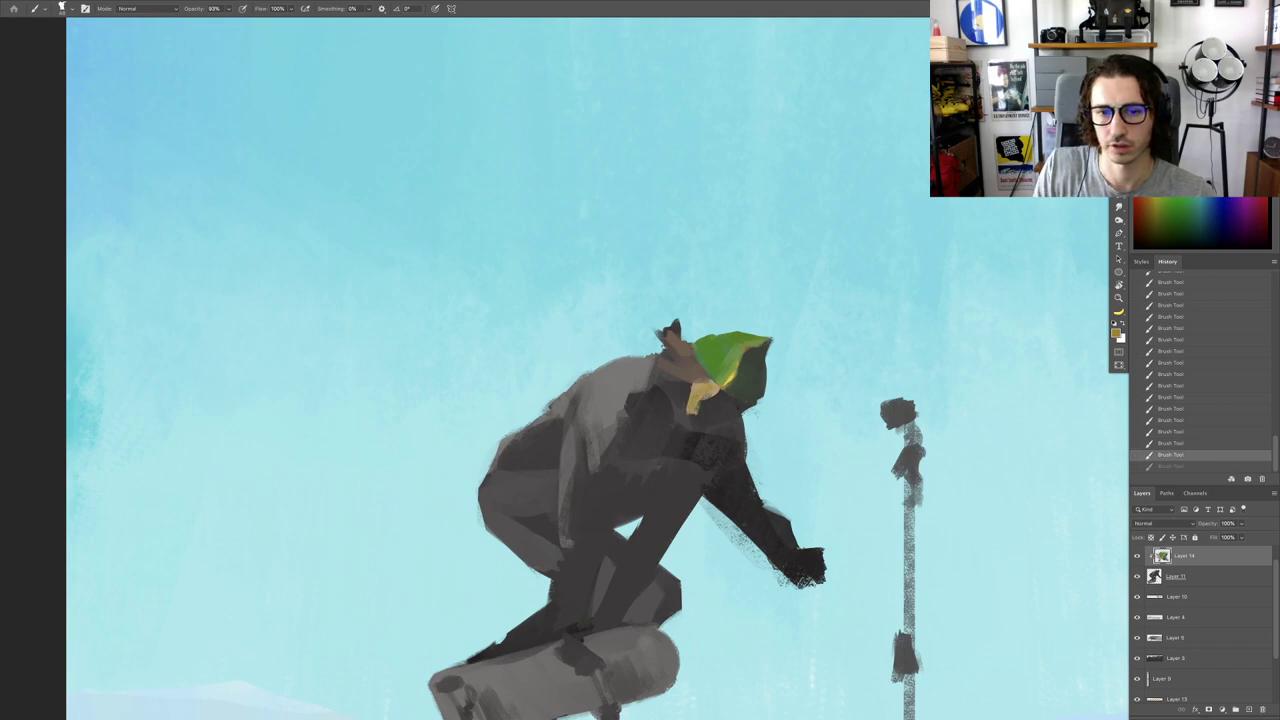
pyautogui.moveTo(706, 388); pyautogui.dragTo(695, 407)
pyautogui.moveTo(718, 390); pyautogui.dragTo(660, 394)
# Step: Paint the upper back and shoulder of the skateboarder's top in mustard yellow
pyautogui.moveTo(683, 440); pyautogui.dragTo(748, 438)
pyautogui.moveTo(607, 359); pyautogui.dragTo(657, 315)
pyautogui.moveTo(657, 315)
pyautogui.mouseDown()
pyautogui.moveTo(682, 287)
pyautogui.moveTo(630, 303)
pyautogui.moveTo(653, 342)
pyautogui.moveTo(614, 318)
pyautogui.mouseUp()
pyautogui.moveTo(551, 356)
pyautogui.mouseDown()
pyautogui.moveTo(596, 327)
pyautogui.moveTo(639, 346)
pyautogui.moveTo(704, 275)
pyautogui.mouseUp()
pyautogui.keyDown('alt'); pyautogui.click(622, 344); pyautogui.keyUp('alt')
pyautogui.keyDown('alt'); pyautogui.click(663, 359); pyautogui.keyUp('alt')
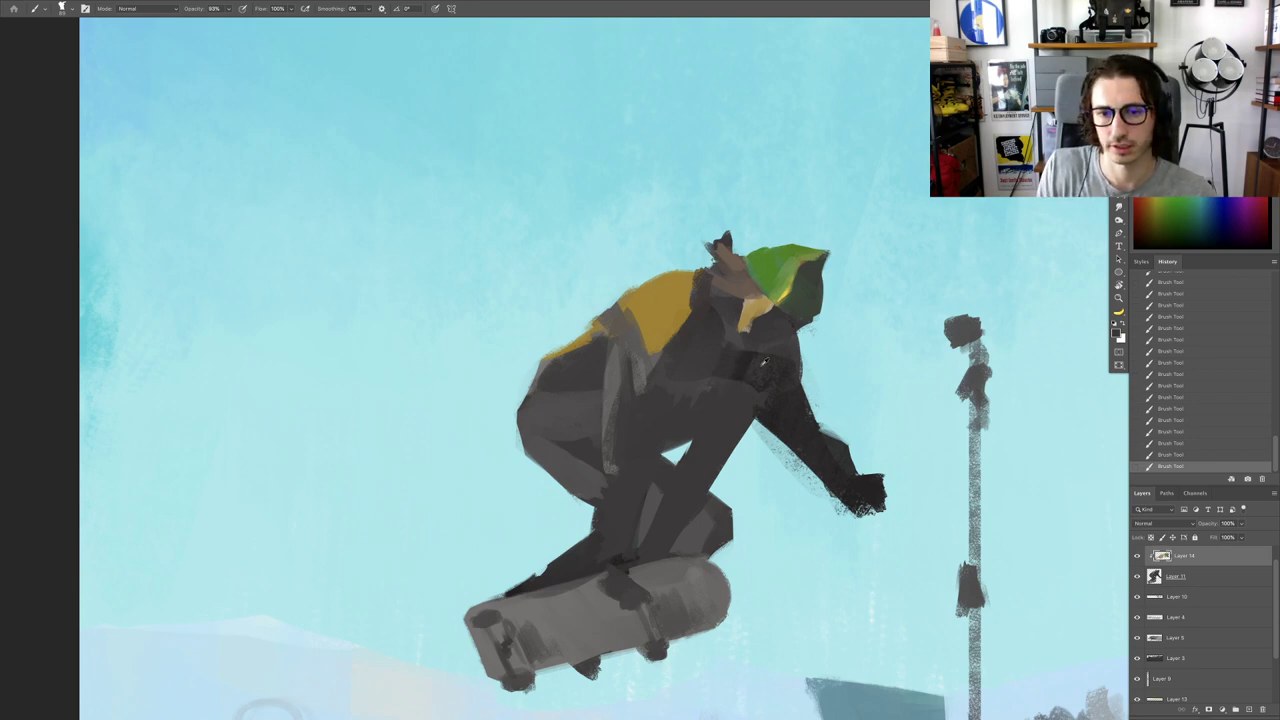
pyautogui.keyDown('alt'); pyautogui.click(764, 362); pyautogui.keyUp('alt')
pyautogui.moveTo(728, 365)
pyautogui.mouseDown()
pyautogui.moveTo(666, 375)
pyautogui.moveTo(699, 323)
pyautogui.moveTo(746, 368)
pyautogui.moveTo(792, 350)
pyautogui.mouseUp()
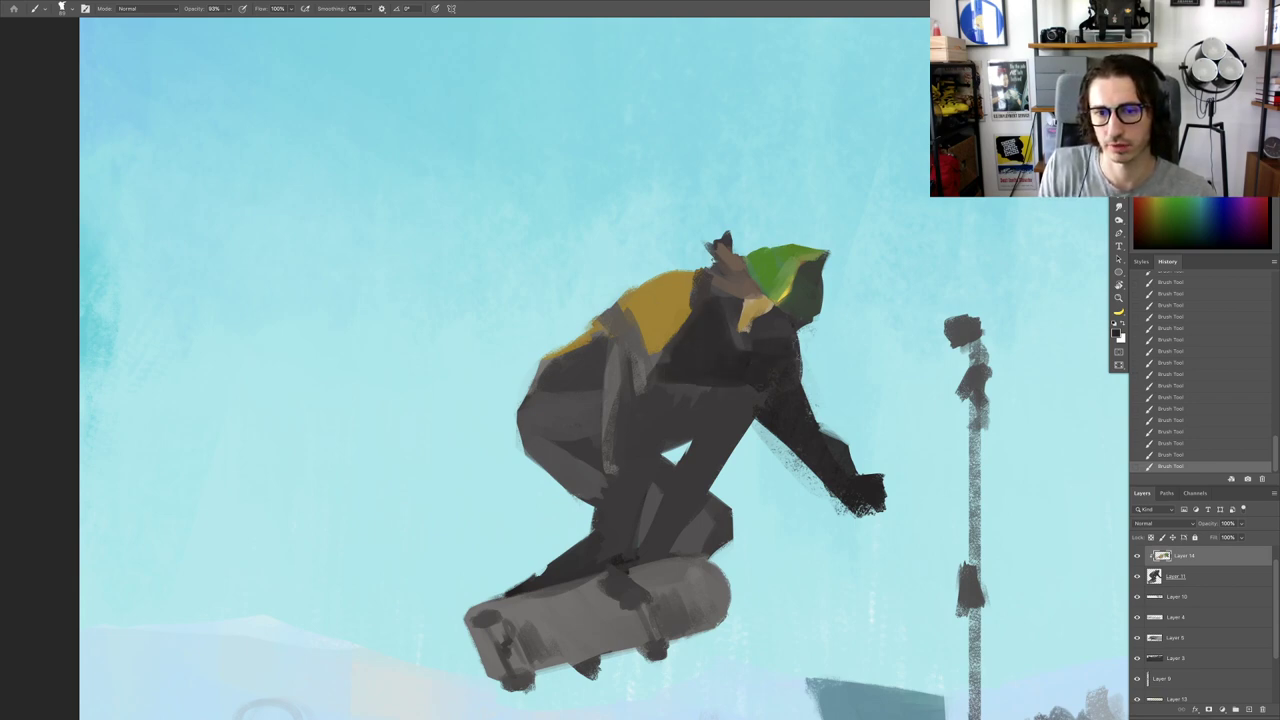
pyautogui.hotkey('ctrl', 'z')
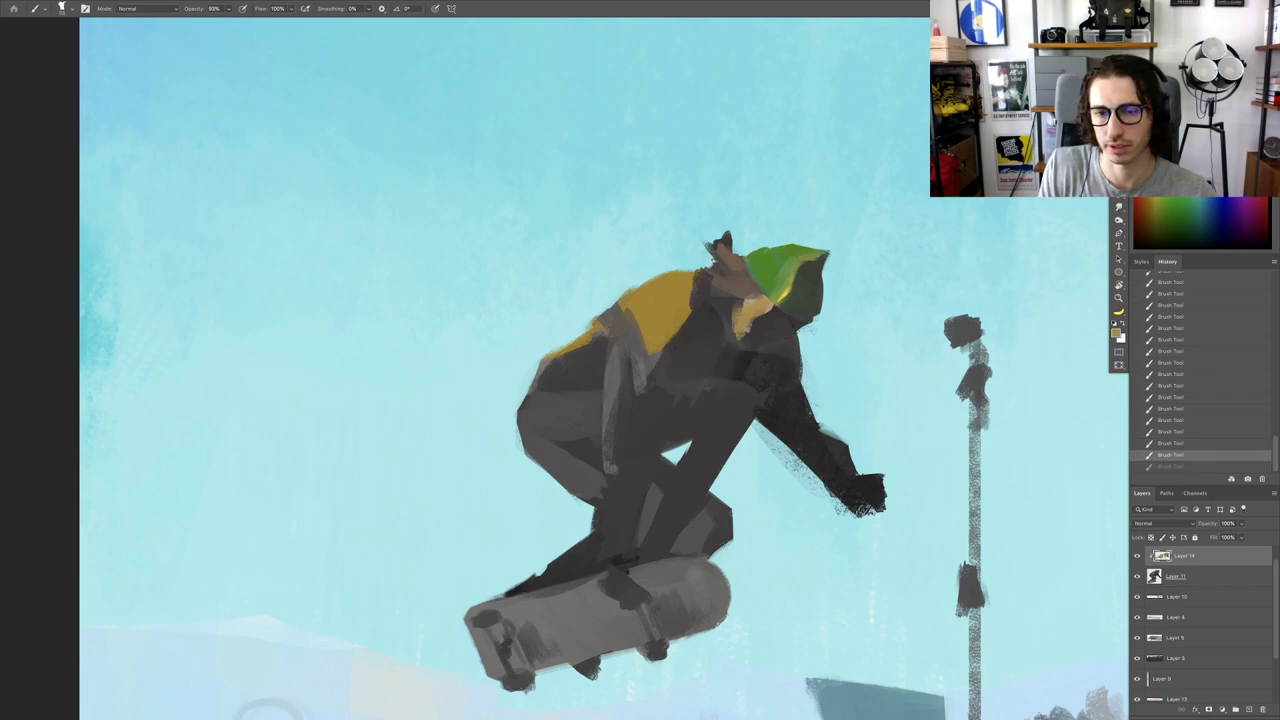
# Step: Widen the golden patch below the cap and darken the chest and upper arm with sampled near-black tones
pyautogui.click(755, 323)
pyautogui.keyDown('alt'); pyautogui.click(719, 349); pyautogui.keyUp('alt')
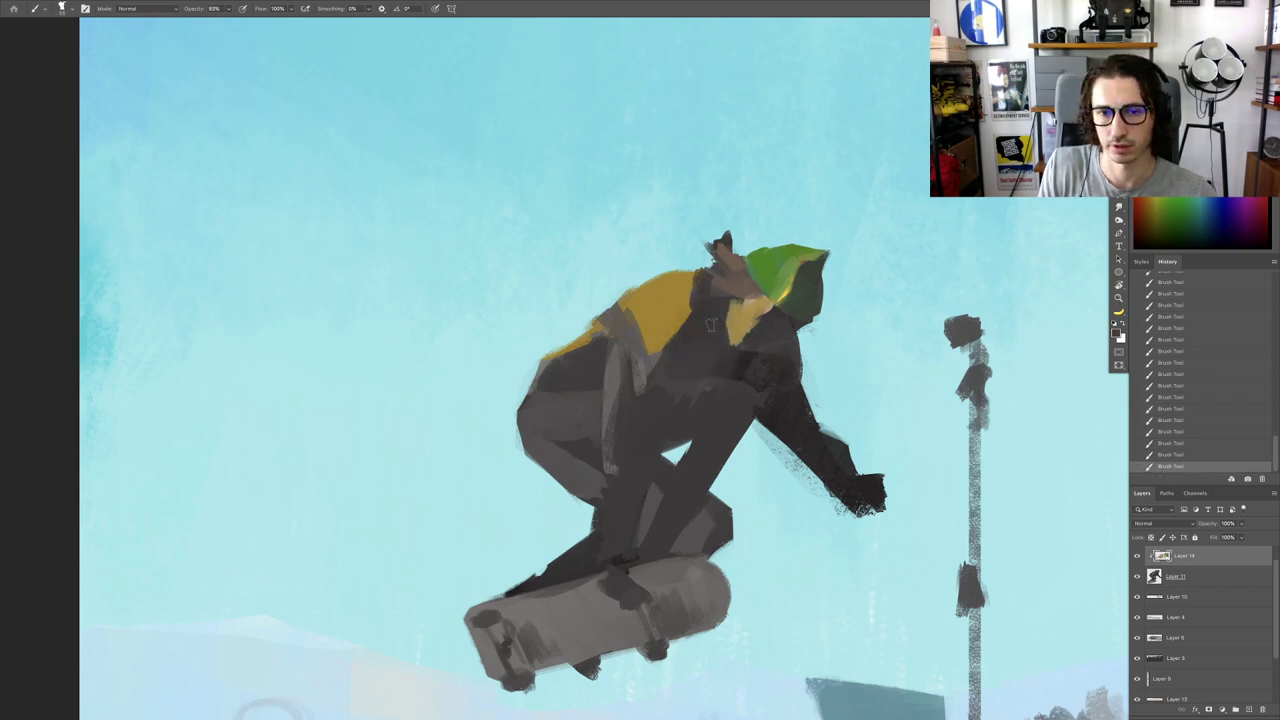
pyautogui.keyDown('alt'); pyautogui.click(778, 377); pyautogui.keyUp('alt')
pyautogui.moveTo(750, 365)
pyautogui.mouseDown()
pyautogui.moveTo(798, 362)
pyautogui.moveTo(714, 372)
pyautogui.moveTo(676, 362)
pyautogui.moveTo(737, 357)
pyautogui.moveTo(635, 352)
pyautogui.moveTo(755, 359)
pyautogui.mouseUp()
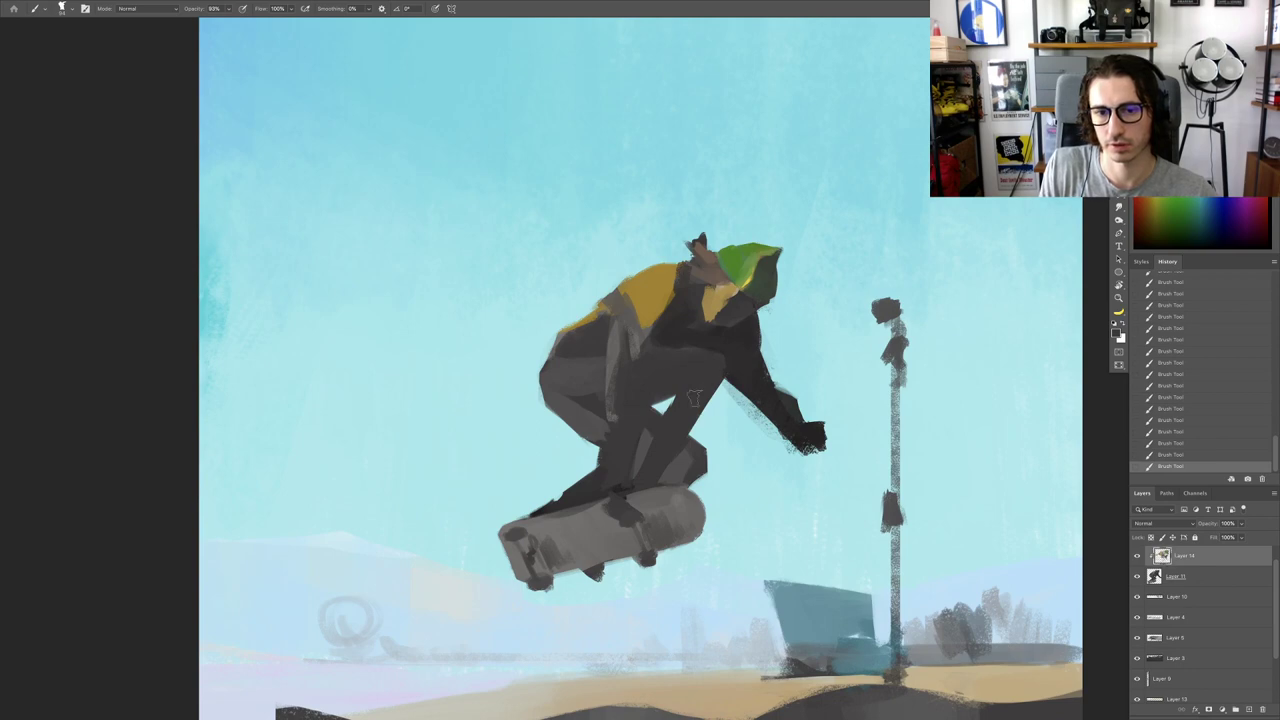
pyautogui.moveTo(700, 388); pyautogui.dragTo(640, 392)
pyautogui.moveTo(703, 420); pyautogui.dragTo(724, 436)
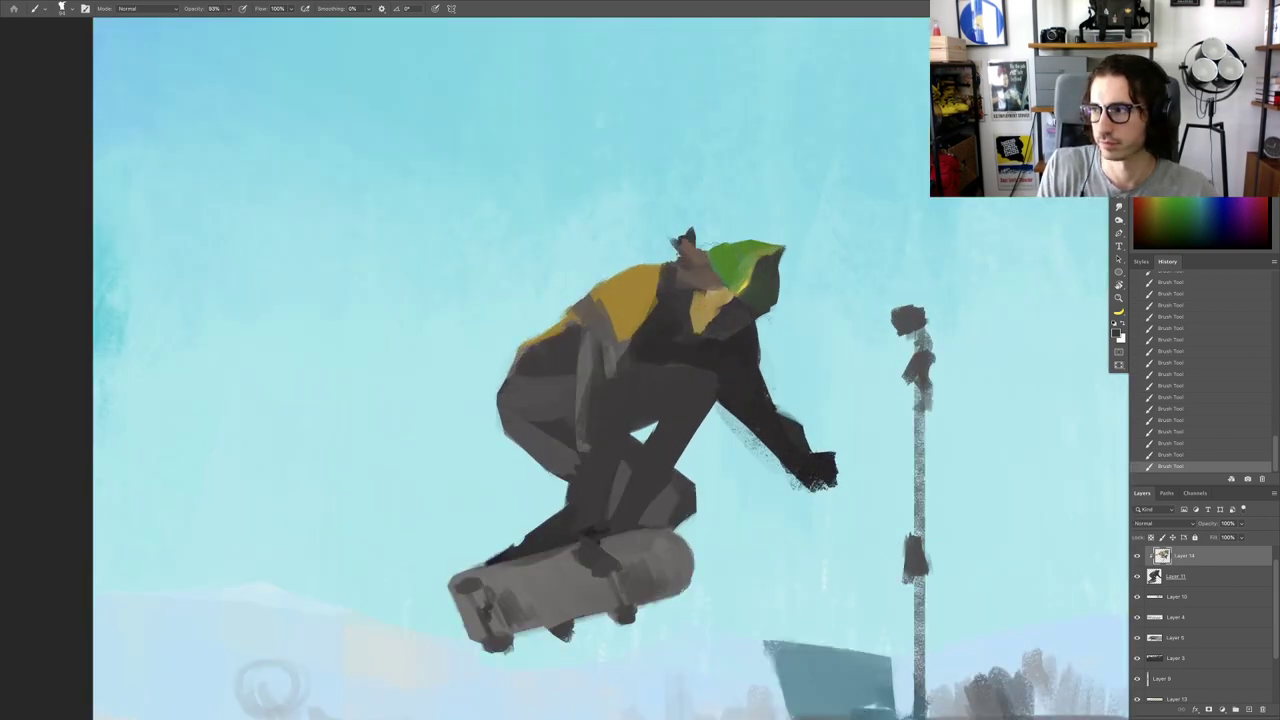
pyautogui.scroll(2, 714, 287)
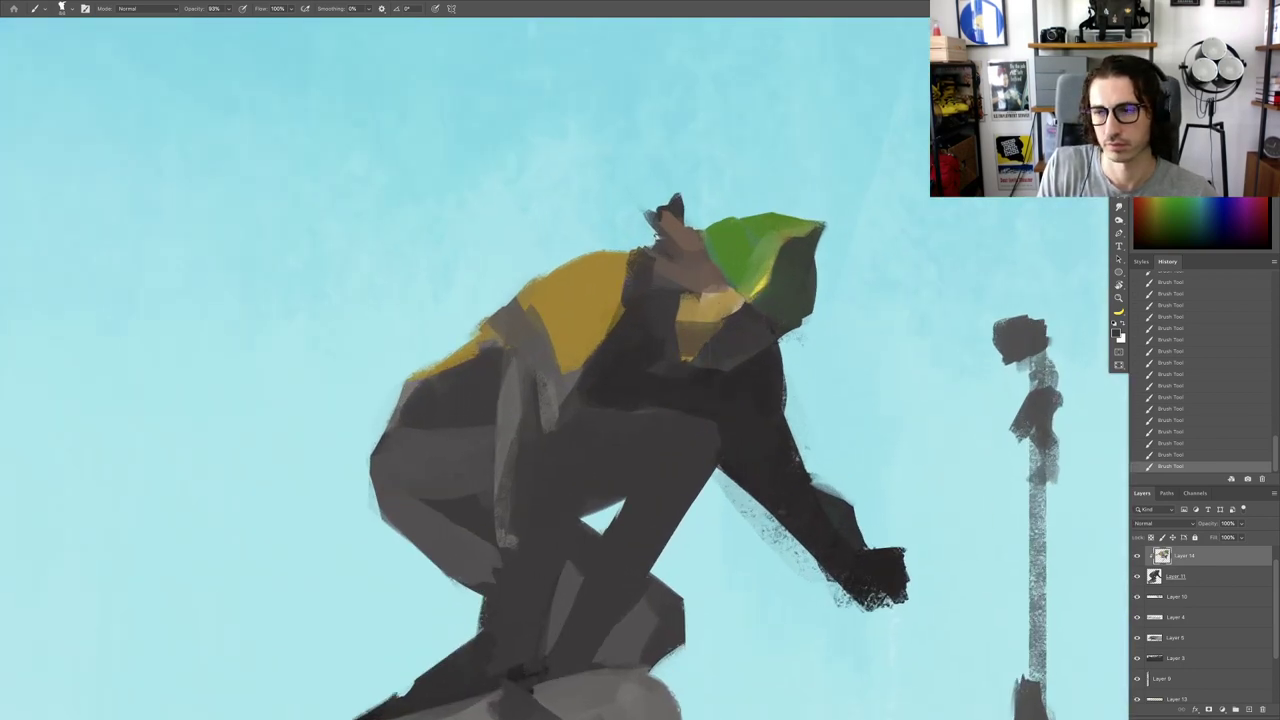
# Step: Refine the golden patch below the cap and paint green over the yellow highlight along the cap's fold
pyautogui.hotkey('ctrl', 'z')
pyautogui.hotkey('ctrl', 'shift', 'z')
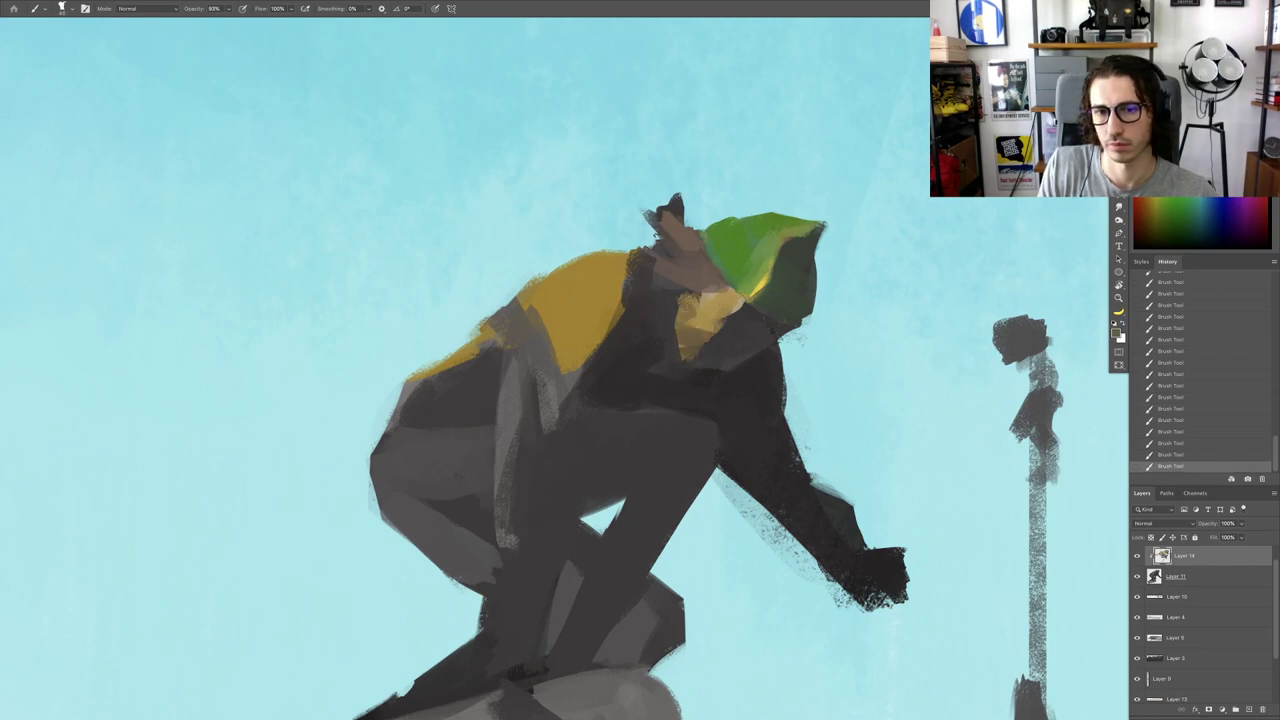
pyautogui.scroll(-5, 700, 360)
pyautogui.scroll(5, 712, 344)
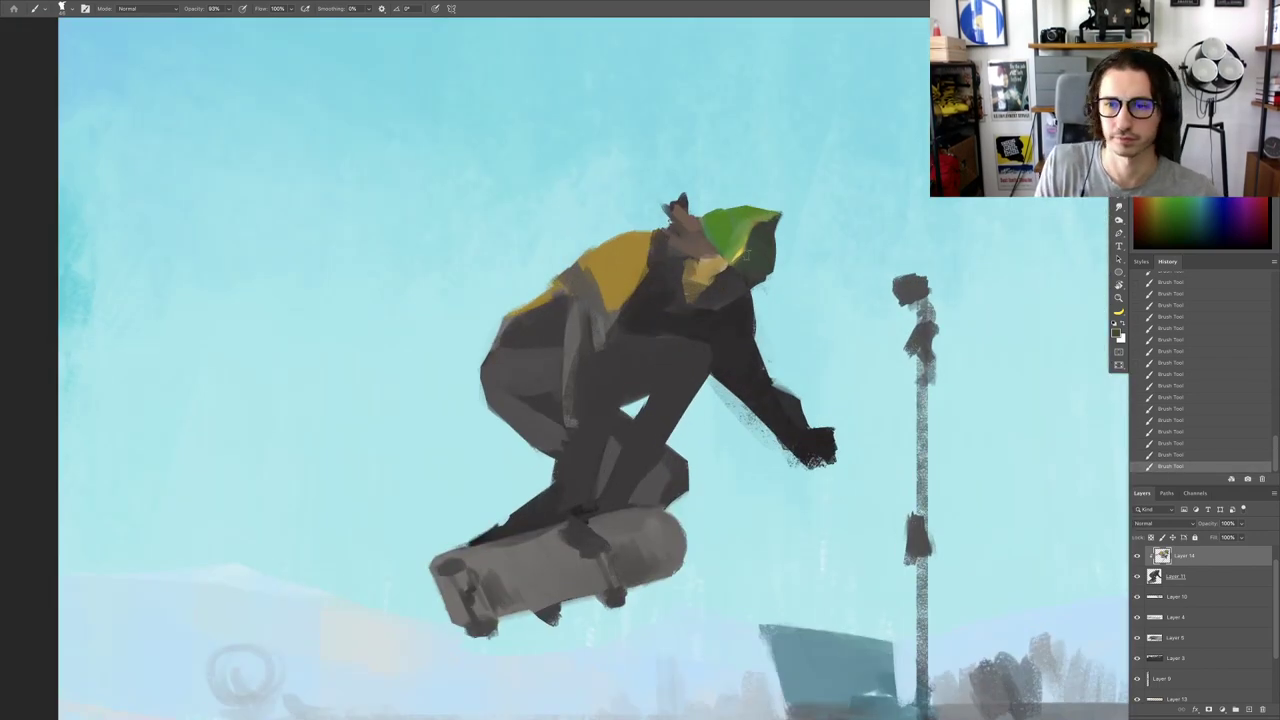
pyautogui.scroll(1, 740, 254)
pyautogui.moveTo(736, 268); pyautogui.dragTo(752, 238)
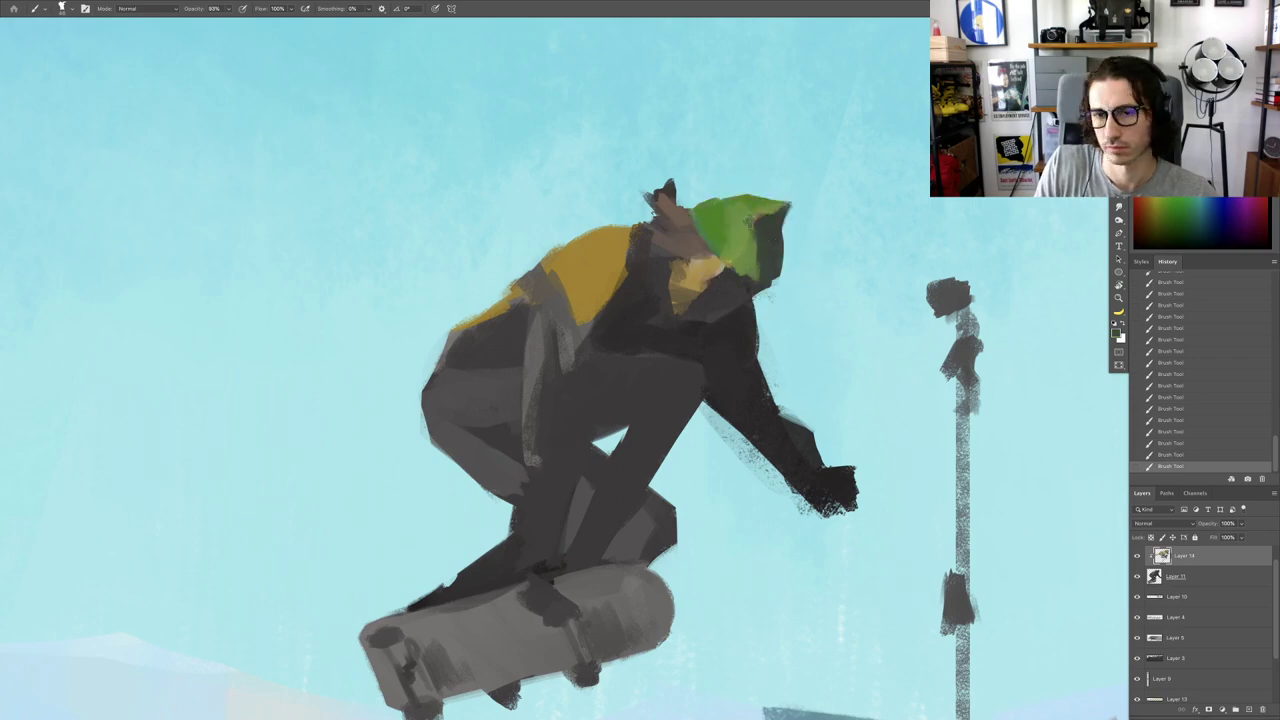
pyautogui.scroll(-6, 770, 245)
pyautogui.scroll(-4, 751, 361)
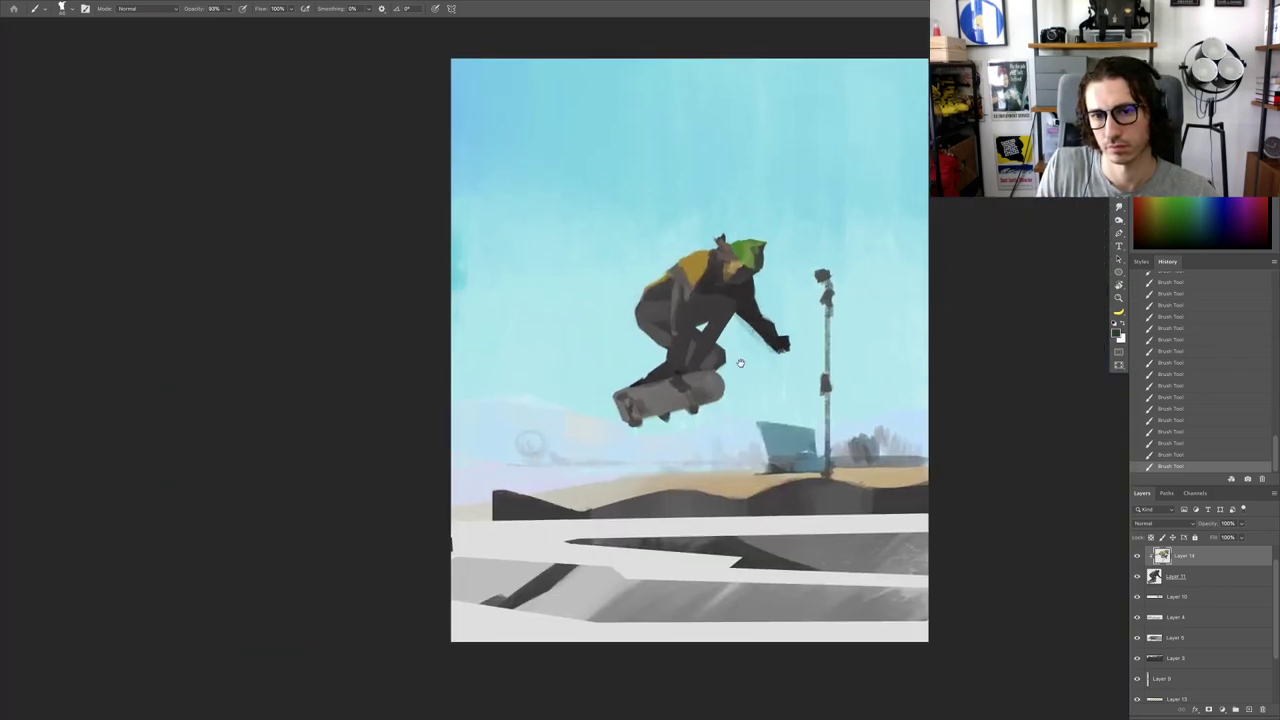
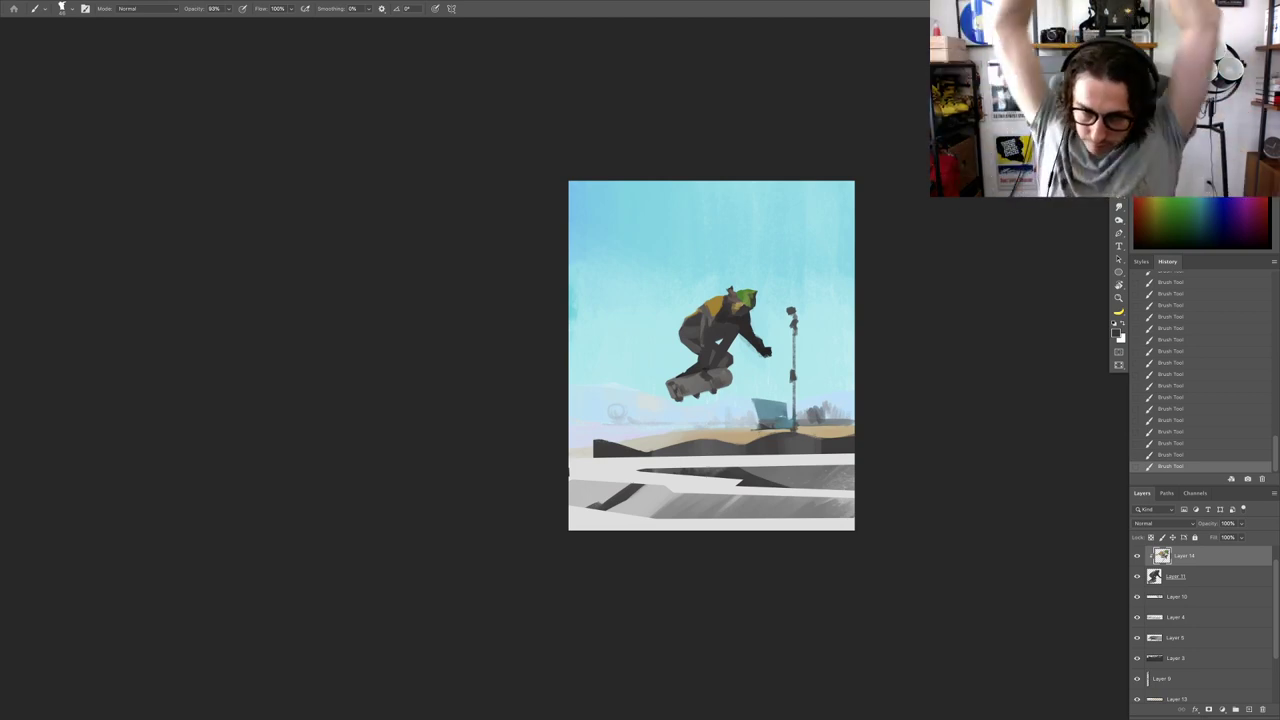
# Step: Extend the mustard yellow down the skateboarder's lower back and paint the hip and back of the thigh pale blue-grey
pyautogui.scroll(5, 803, 277)
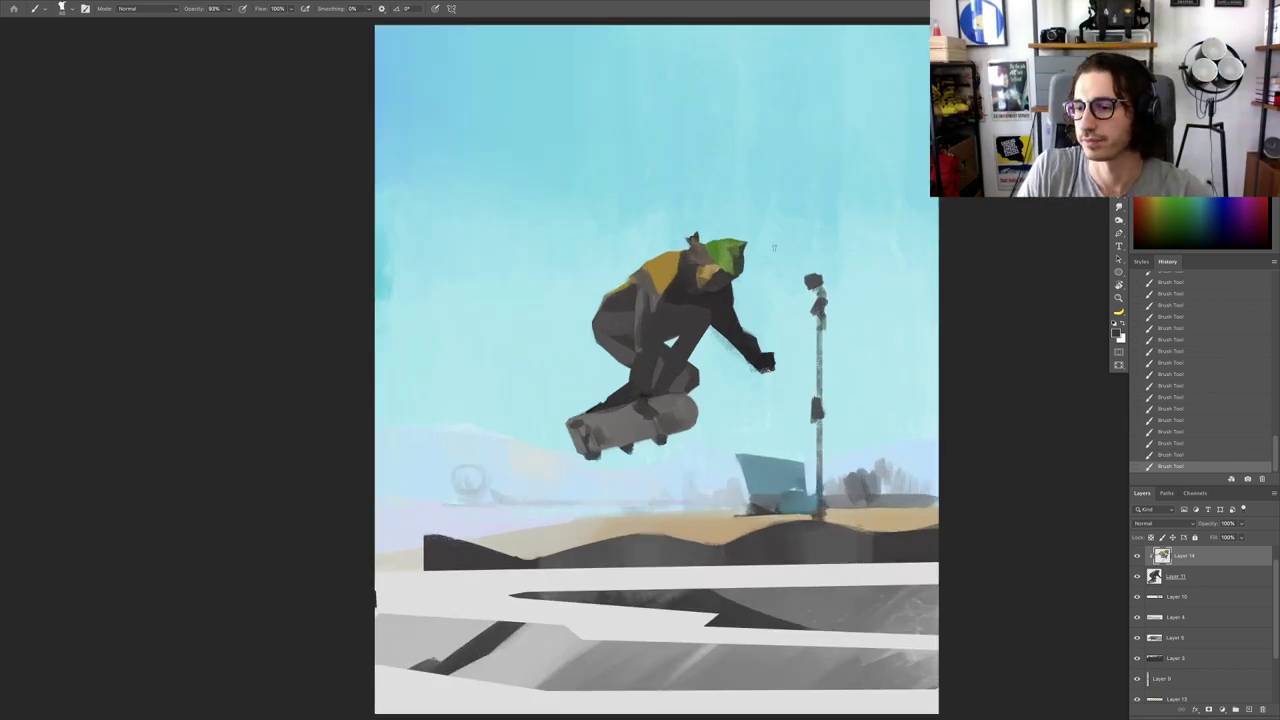
pyautogui.scroll(3, 769, 263)
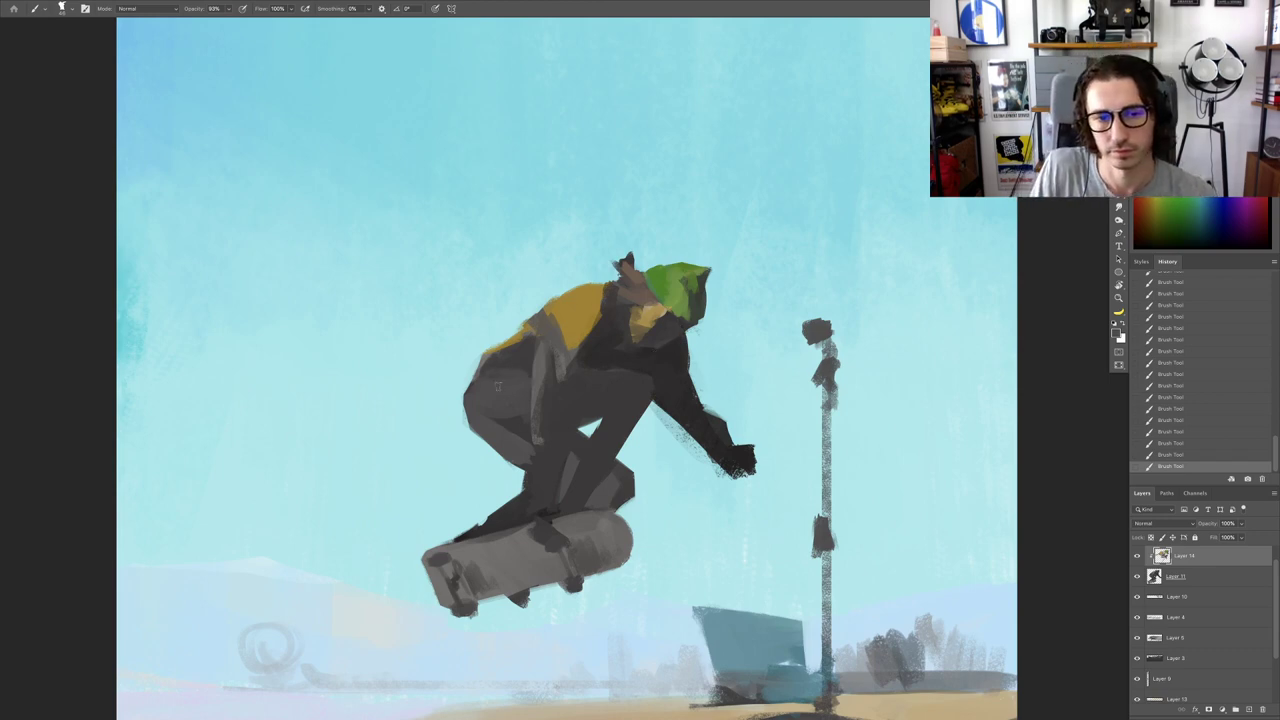
pyautogui.moveTo(524, 376); pyautogui.dragTo(622, 358)
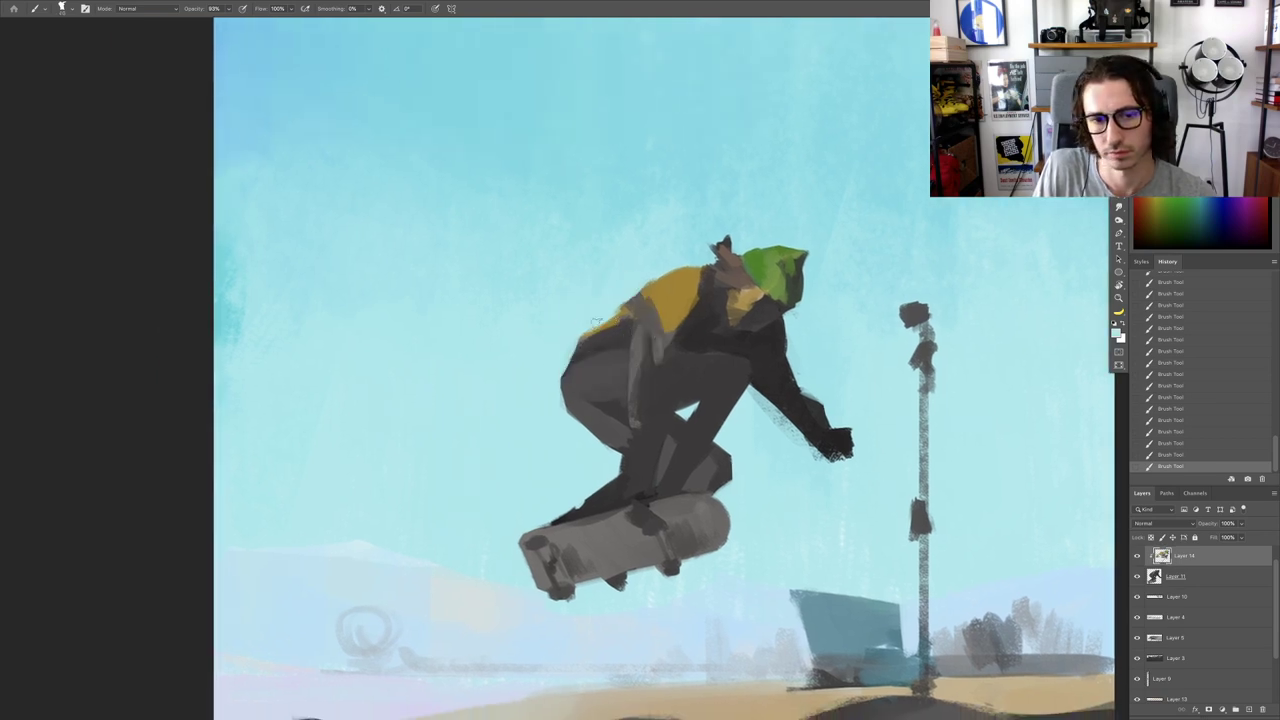
pyautogui.moveTo(596, 324)
pyautogui.mouseDown()
pyautogui.moveTo(566, 394)
pyautogui.moveTo(594, 380)
pyautogui.moveTo(590, 426)
pyautogui.mouseUp()
pyautogui.hotkey('ctrl', 'z')
pyautogui.keyDown('alt'); pyautogui.click(615, 321); pyautogui.keyUp('alt')
pyautogui.keyDown('alt'); pyautogui.click(596, 388); pyautogui.keyUp('alt')
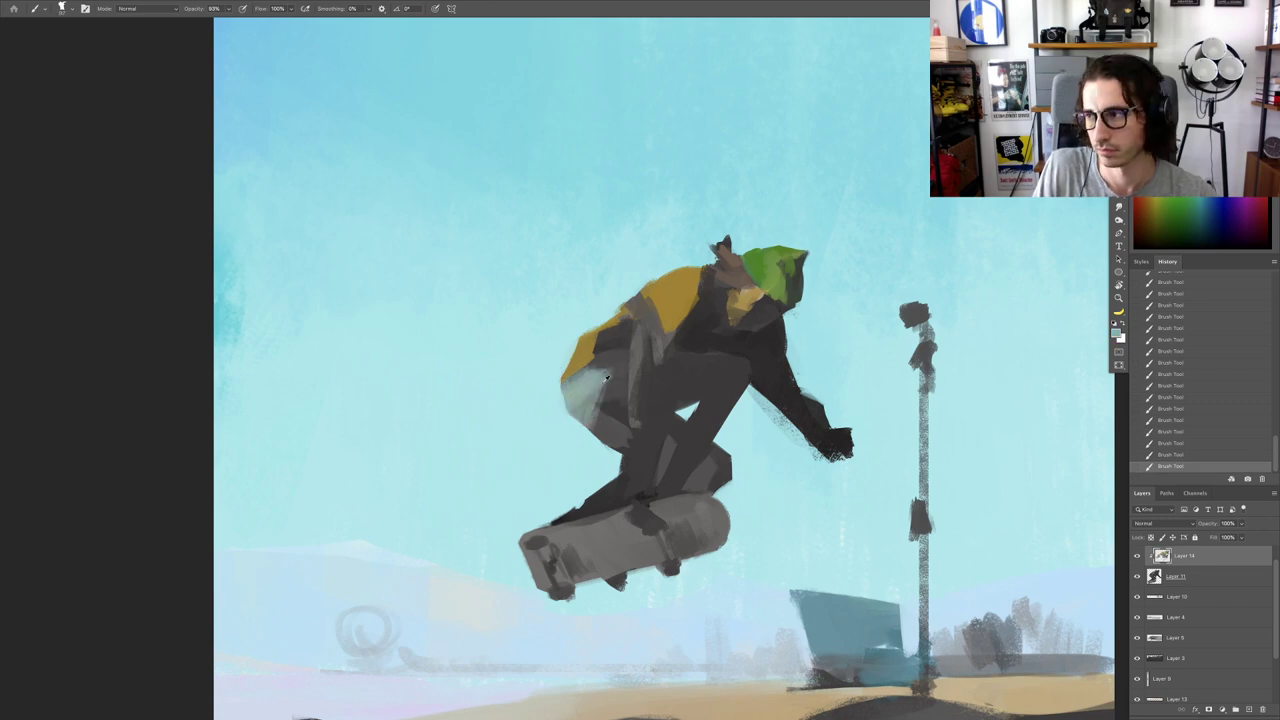
pyautogui.keyDown('alt'); pyautogui.click(604, 386); pyautogui.keyUp('alt')
pyautogui.moveTo(604, 382)
pyautogui.mouseDown()
pyautogui.moveTo(610, 444)
pyautogui.moveTo(588, 416)
pyautogui.moveTo(505, 442)
pyautogui.mouseUp()
pyautogui.keyDown('alt'); pyautogui.click(625, 367); pyautogui.keyUp('alt')
pyautogui.keyDown('alt'); pyautogui.click(576, 414); pyautogui.keyUp('alt')
pyautogui.keyDown('alt'); pyautogui.click(596, 408); pyautogui.keyUp('alt')
pyautogui.moveTo(609, 449); pyautogui.dragTo(700, 444)
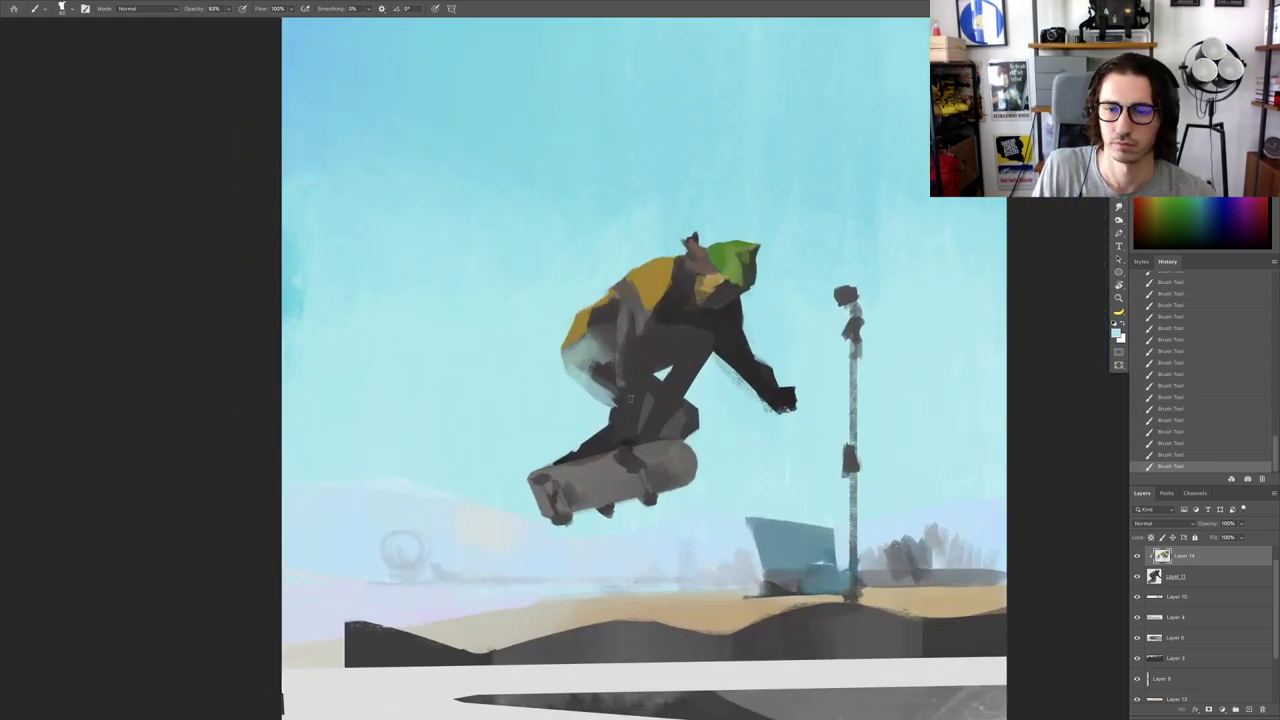
# Step: Paint the near arm reaching down to the skateboard in orange-brown
pyautogui.scroll(2, 630, 398)
pyautogui.keyDown('alt'); pyautogui.click(636, 400); pyautogui.keyUp('alt')
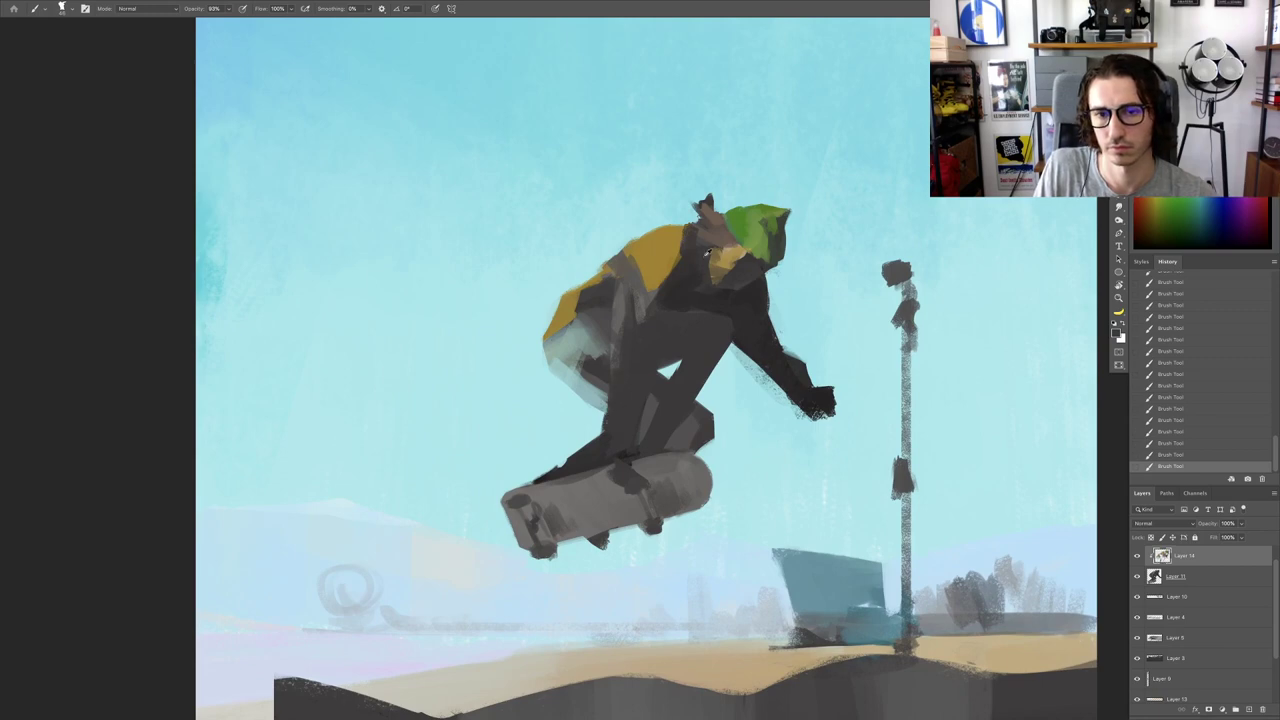
pyautogui.keyDown('alt'); pyautogui.click(652, 276); pyautogui.keyUp('alt')
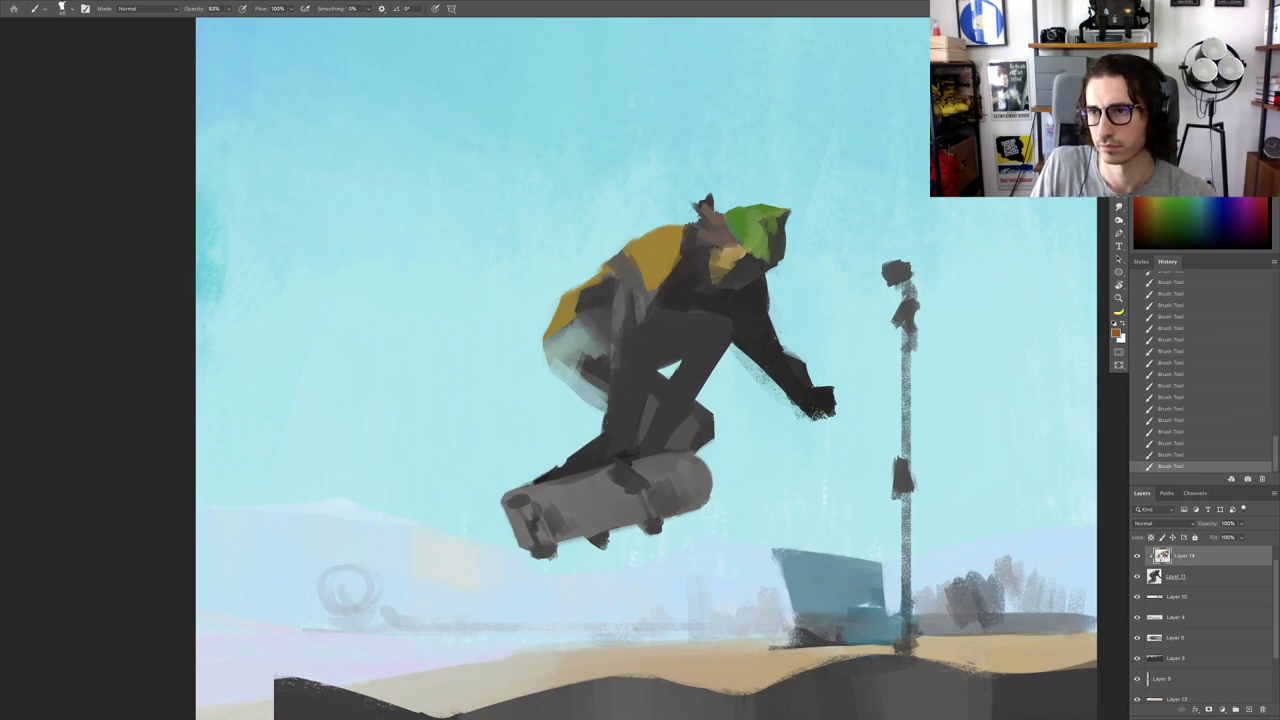
pyautogui.moveTo(632, 278); pyautogui.dragTo(614, 432)
pyautogui.moveTo(650, 320); pyautogui.dragTo(617, 431)
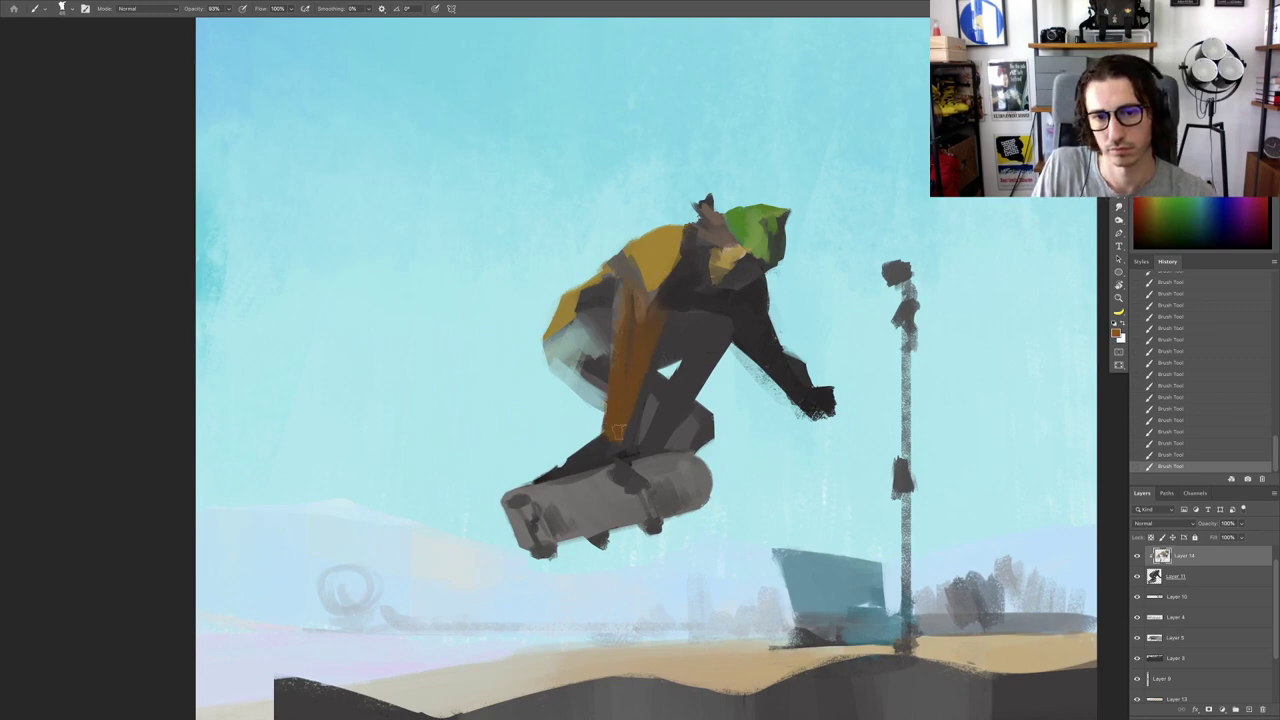
# Step: Paint the outstretched arm's sleeve dark brown with a brighter orange-brown forearm
pyautogui.moveTo(748, 316)
pyautogui.mouseDown()
pyautogui.moveTo(756, 352)
pyautogui.moveTo(798, 388)
pyautogui.mouseUp()
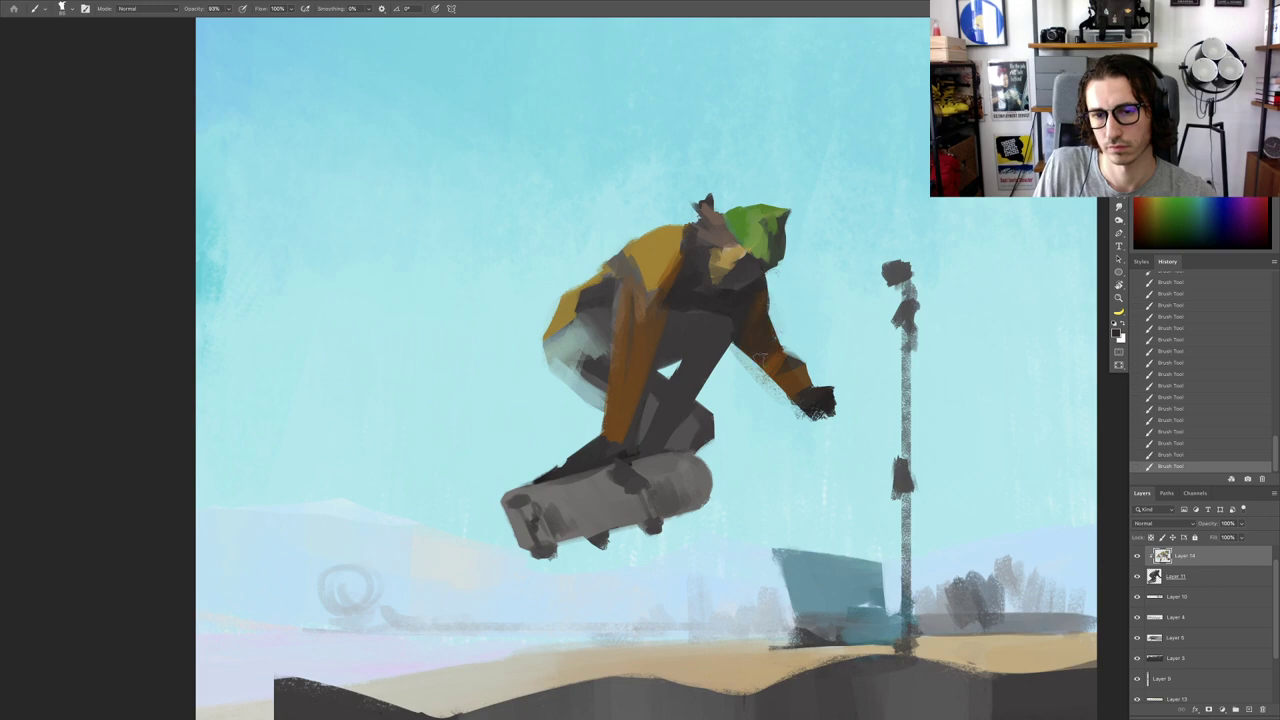
pyautogui.scroll(-5, 780, 370)
pyautogui.moveTo(787, 366)
pyautogui.mouseDown()
pyautogui.moveTo(830, 368)
pyautogui.moveTo(780, 400)
pyautogui.moveTo(805, 350)
pyautogui.mouseUp()
pyautogui.scroll(3, 804, 349)
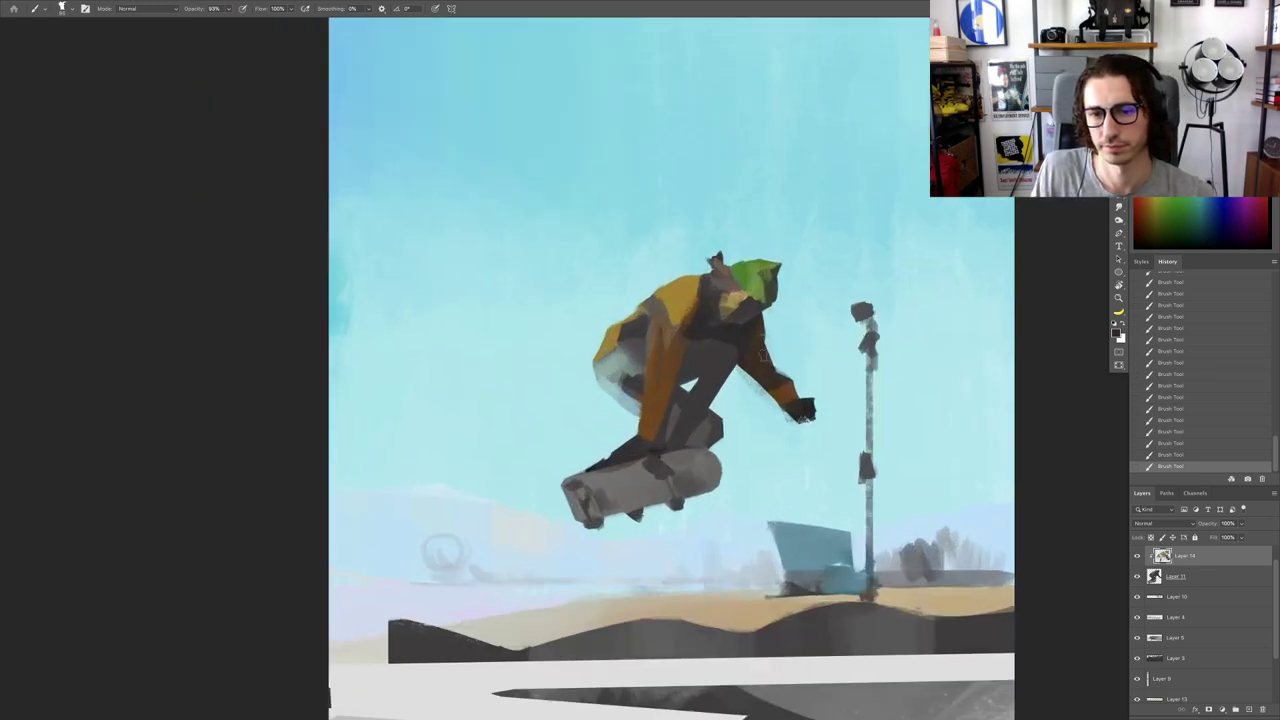
pyautogui.scroll(-4, 825, 395)
pyautogui.scroll(3, 825, 395)
# Step: Lock the transparent pixels of the lamp post's layer and repaint the post in lighter blue-grey tones
pyautogui.press('v')
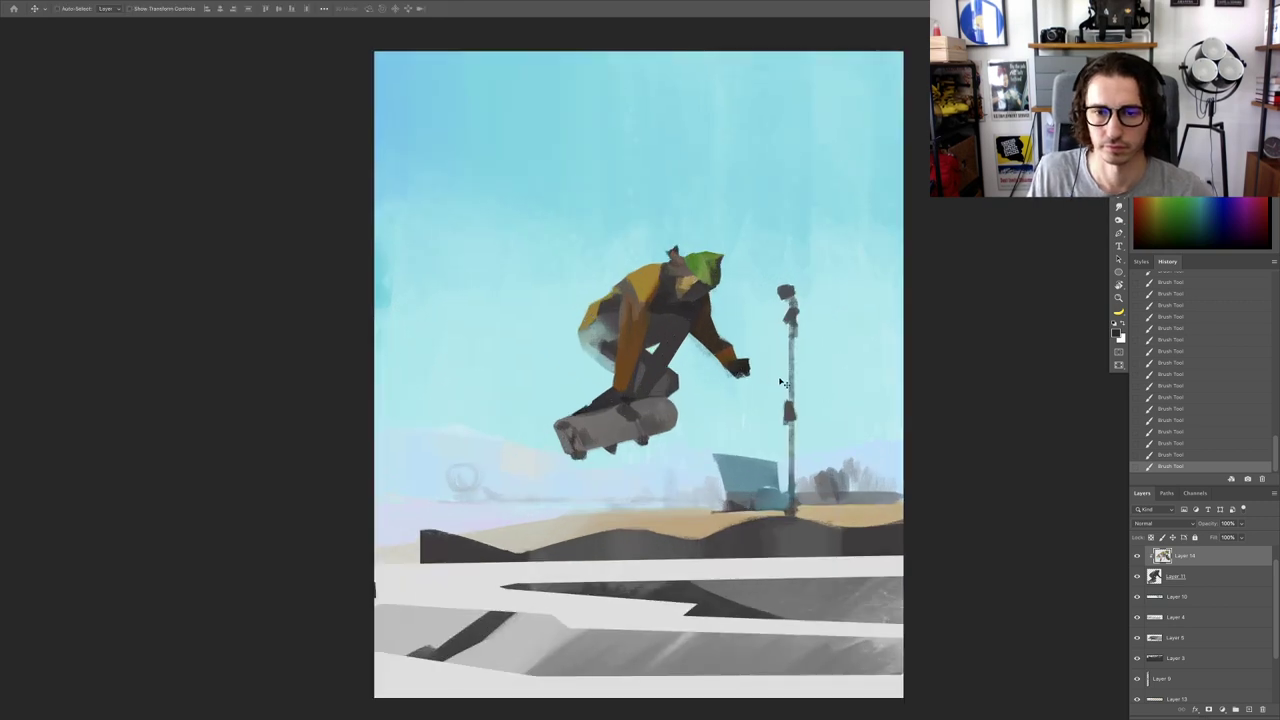
pyautogui.rightClick(789, 298)
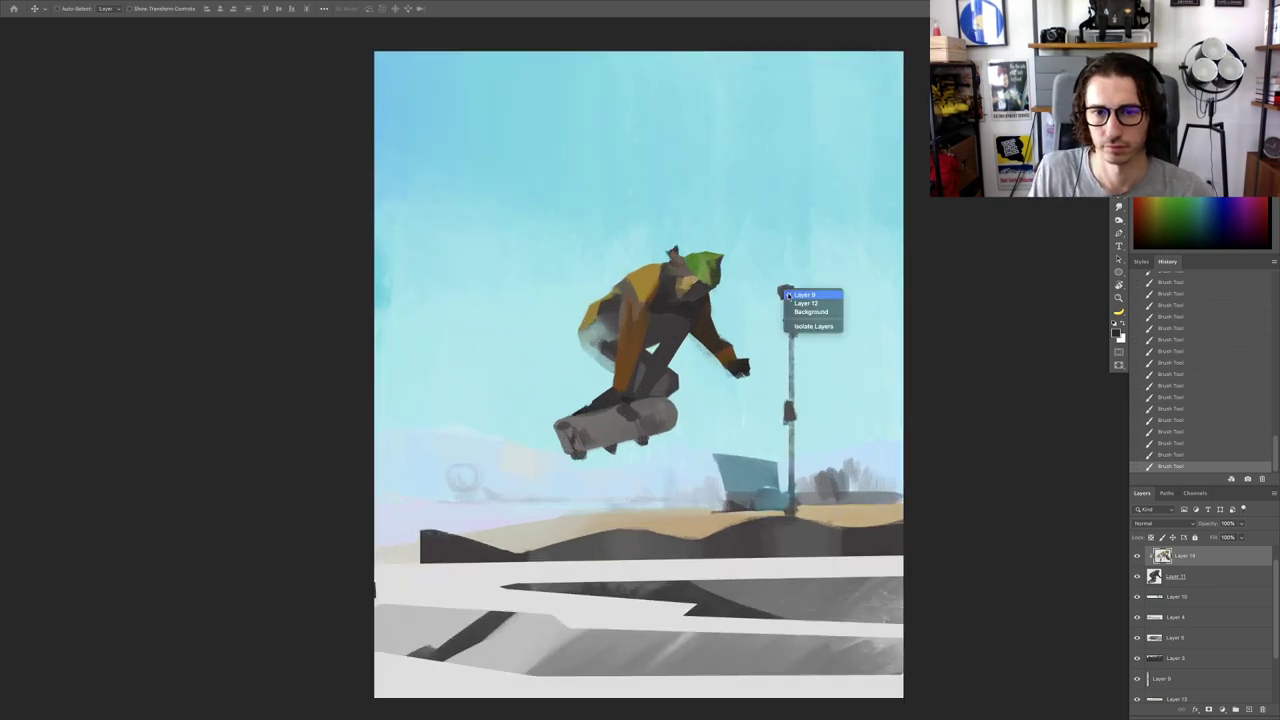
pyautogui.click(791, 302)
pyautogui.click(1150, 538)
pyautogui.press('b')
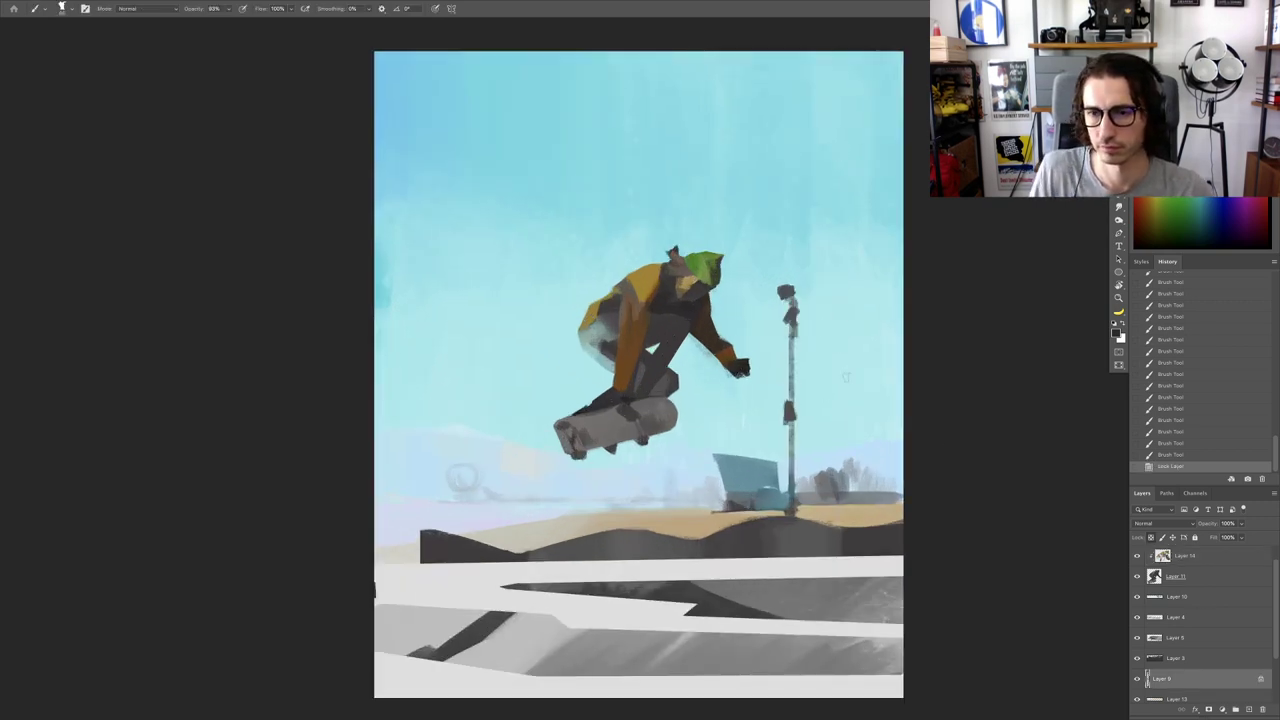
pyautogui.moveTo(786, 298); pyautogui.dragTo(790, 330)
pyautogui.moveTo(782, 338)
pyautogui.mouseDown()
pyautogui.moveTo(806, 345)
pyautogui.moveTo(791, 504)
pyautogui.mouseUp()
pyautogui.keyDown('alt'); pyautogui.click(799, 494); pyautogui.keyUp('alt')
pyautogui.moveTo(793, 506)
pyautogui.mouseDown()
pyautogui.moveTo(765, 508)
pyautogui.moveTo(736, 468)
pyautogui.moveTo(785, 506)
pyautogui.mouseUp()
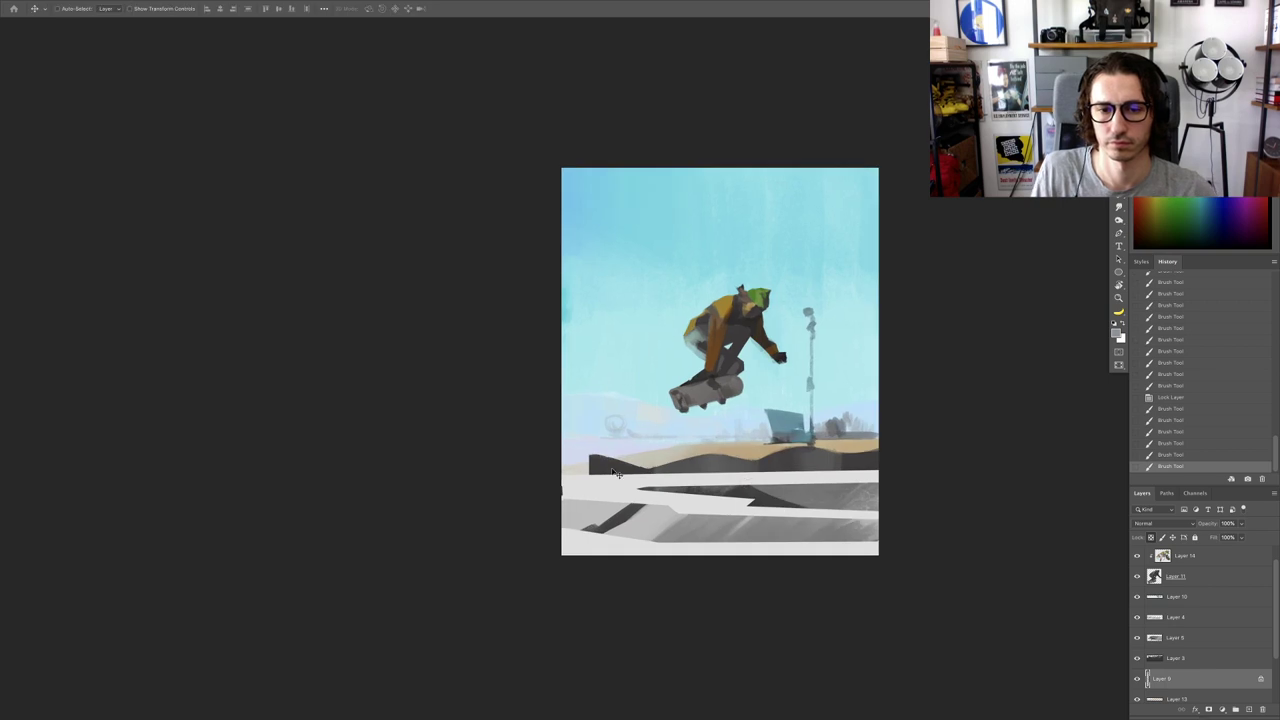
# Step: Unlock the lamp post layer's transparent pixels and undo a trial stroke across the dark hills
pyautogui.keyDown('super'); pyautogui.rightClick(604, 461); pyautogui.keyUp('super')
pyautogui.click(636, 465)
pyautogui.click(1162, 536)
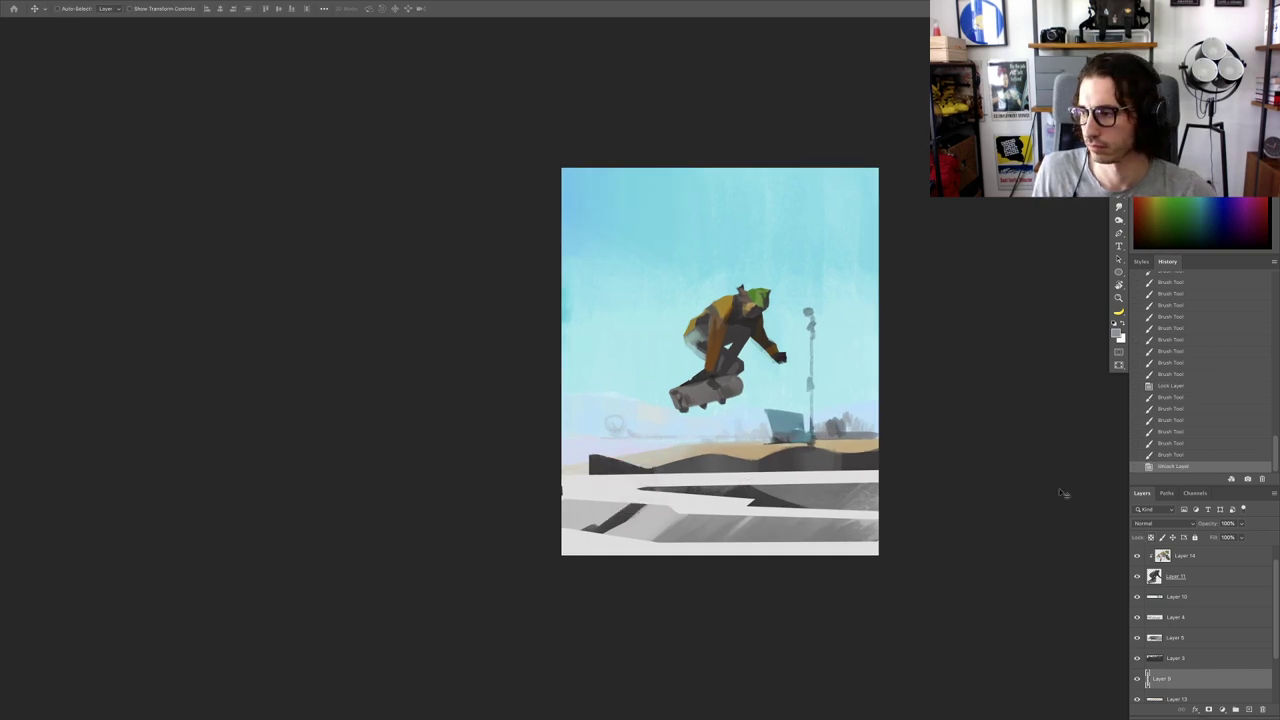
pyautogui.press('b')
pyautogui.moveTo(653, 390)
pyautogui.mouseDown()
pyautogui.moveTo(623, 427)
pyautogui.moveTo(688, 457)
pyautogui.mouseUp()
pyautogui.hotkey('ctrl', 'z')
# Step: Lock the transparent pixels of the dark hills' layer and paint the hills brown
pyautogui.press('v')
pyautogui.rightClick(793, 460)
pyautogui.click(810, 466)
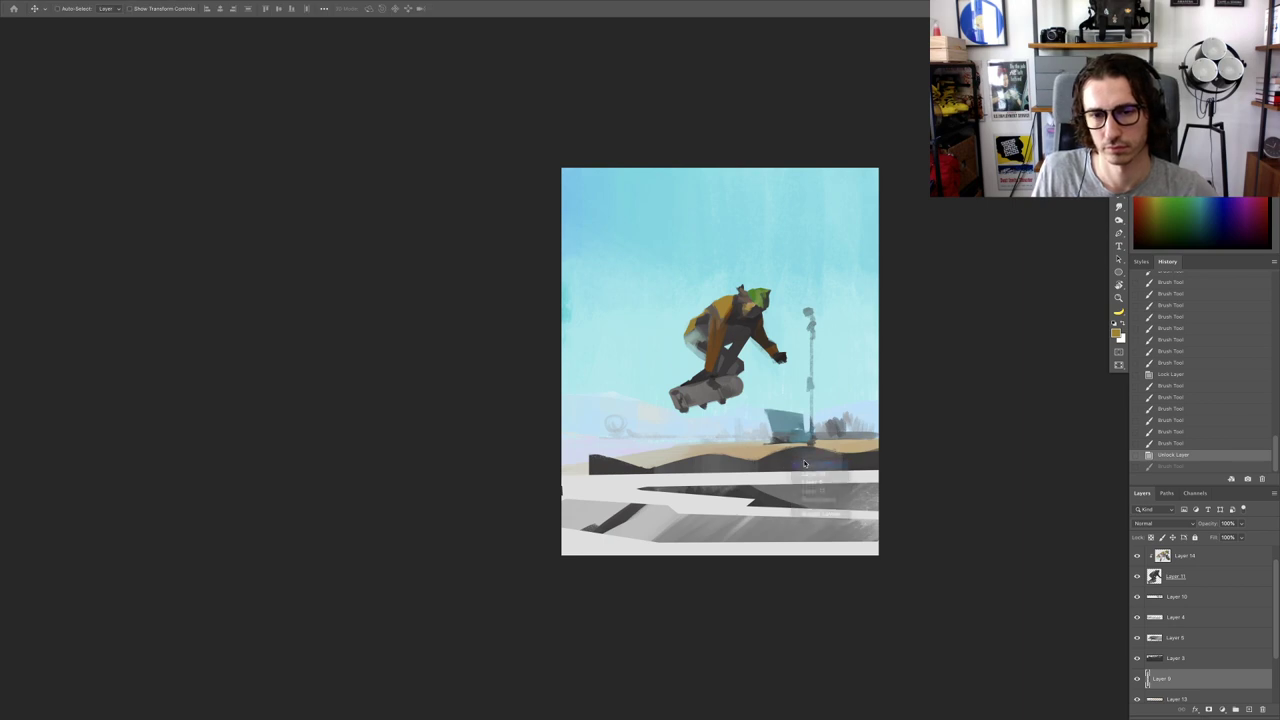
pyautogui.click(1151, 537)
pyautogui.press('b')
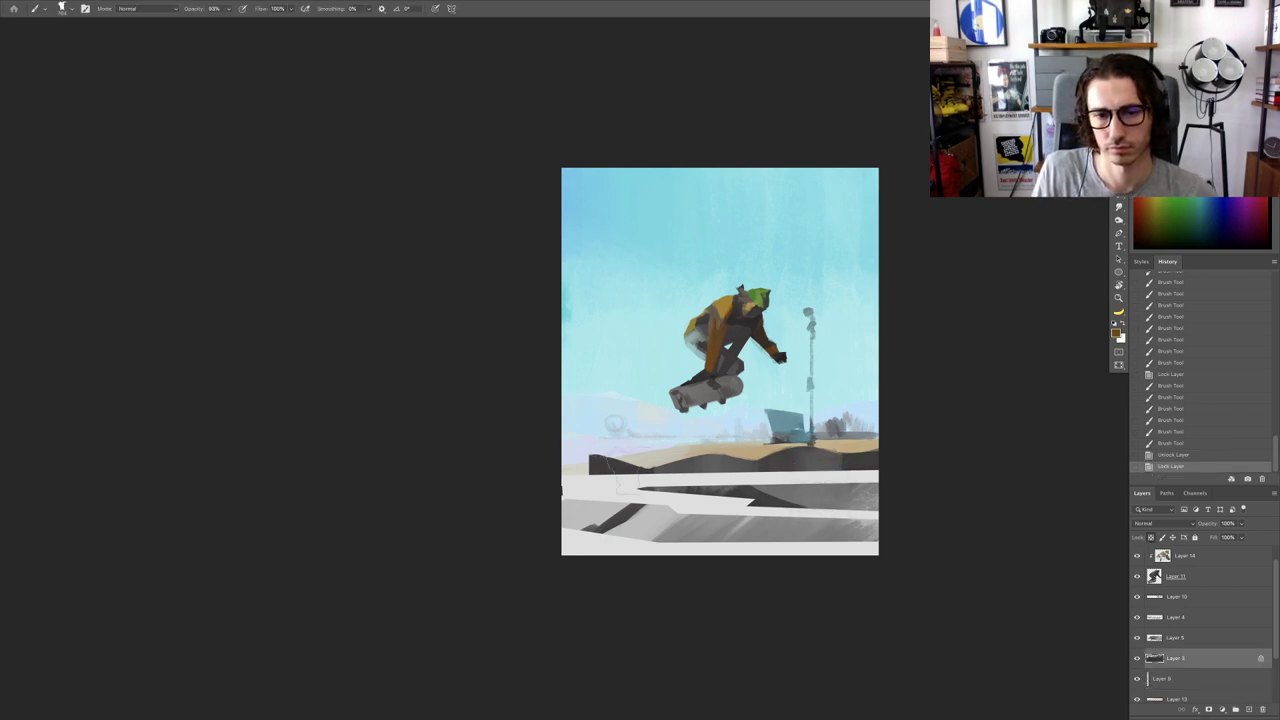
pyautogui.moveTo(622, 464); pyautogui.dragTo(682, 464)
pyautogui.moveTo(676, 464); pyautogui.dragTo(775, 459)
pyautogui.moveTo(765, 459); pyautogui.dragTo(890, 452)
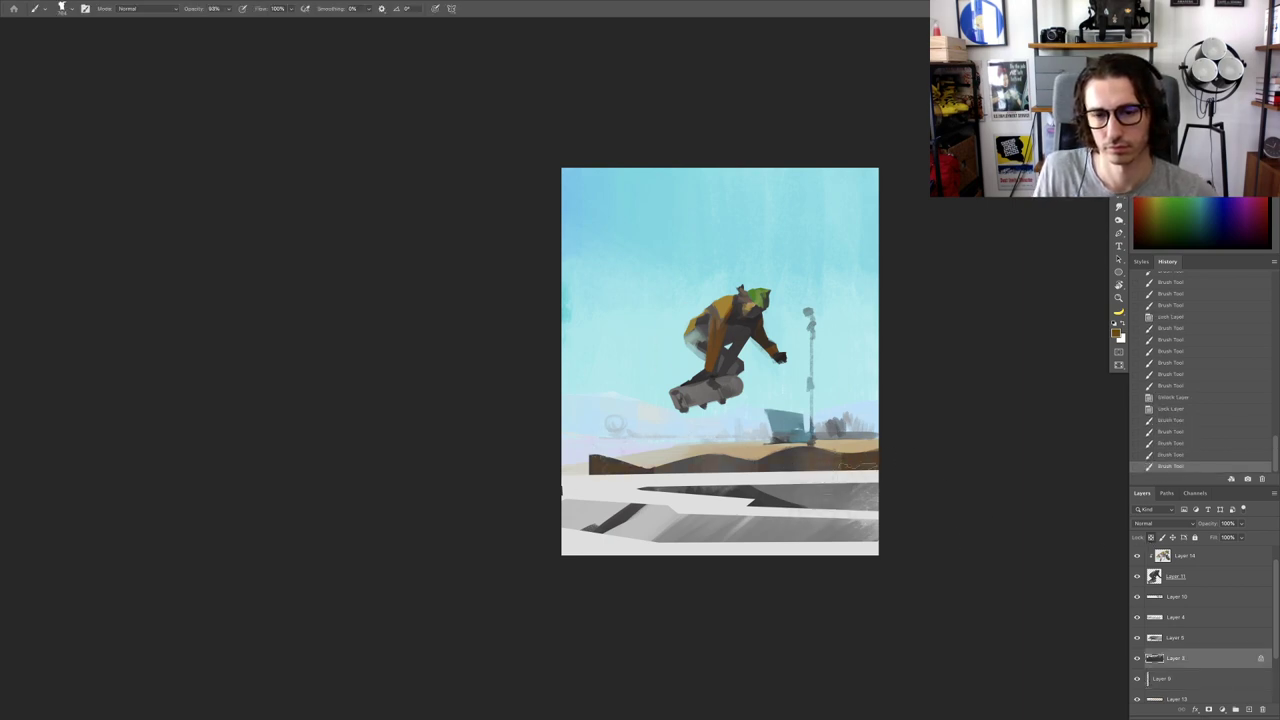
pyautogui.moveTo(770, 492)
pyautogui.mouseDown()
pyautogui.moveTo(746, 515)
pyautogui.moveTo(632, 524)
pyautogui.mouseUp()
pyautogui.moveTo(632, 524); pyautogui.dragTo(667, 518)
pyautogui.moveTo(667, 518)
pyautogui.mouseDown()
pyautogui.moveTo(637, 523)
pyautogui.moveTo(652, 515)
pyautogui.mouseUp()
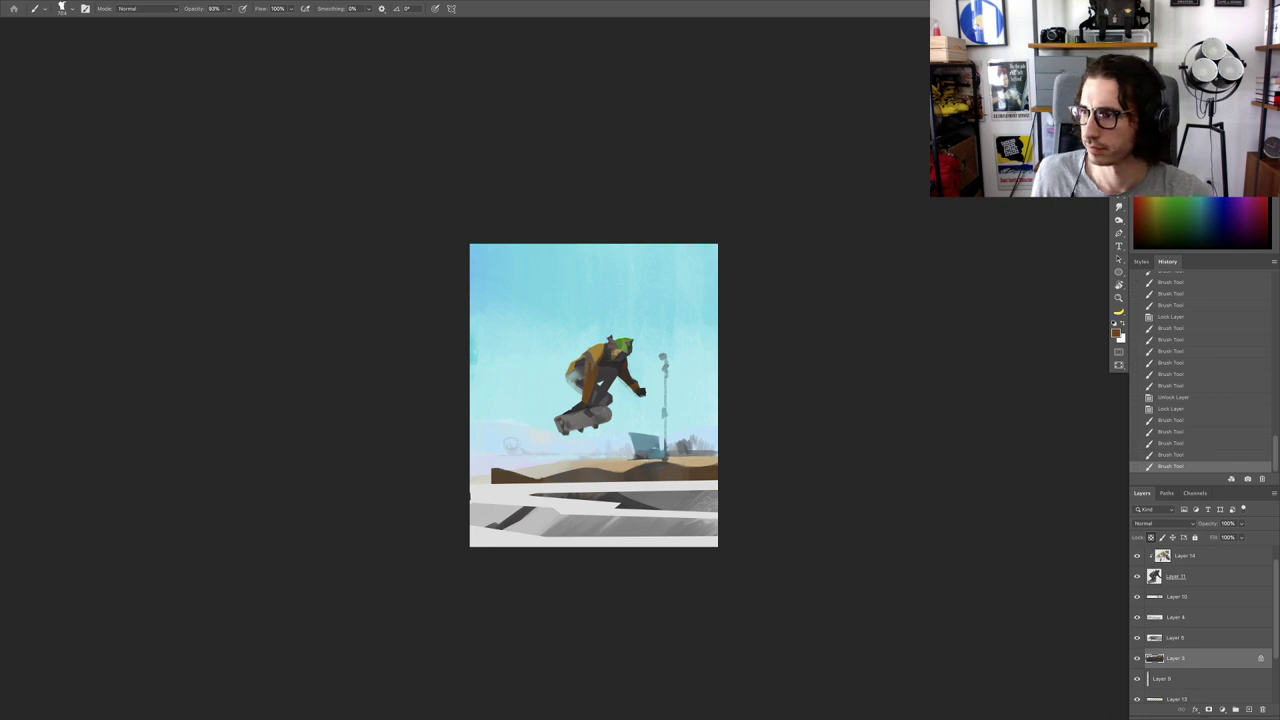
# Step: Paste the reference photo of the sunlit tree above Layer 8 and move it slightly right on the canvas
pyautogui.press('Tab')
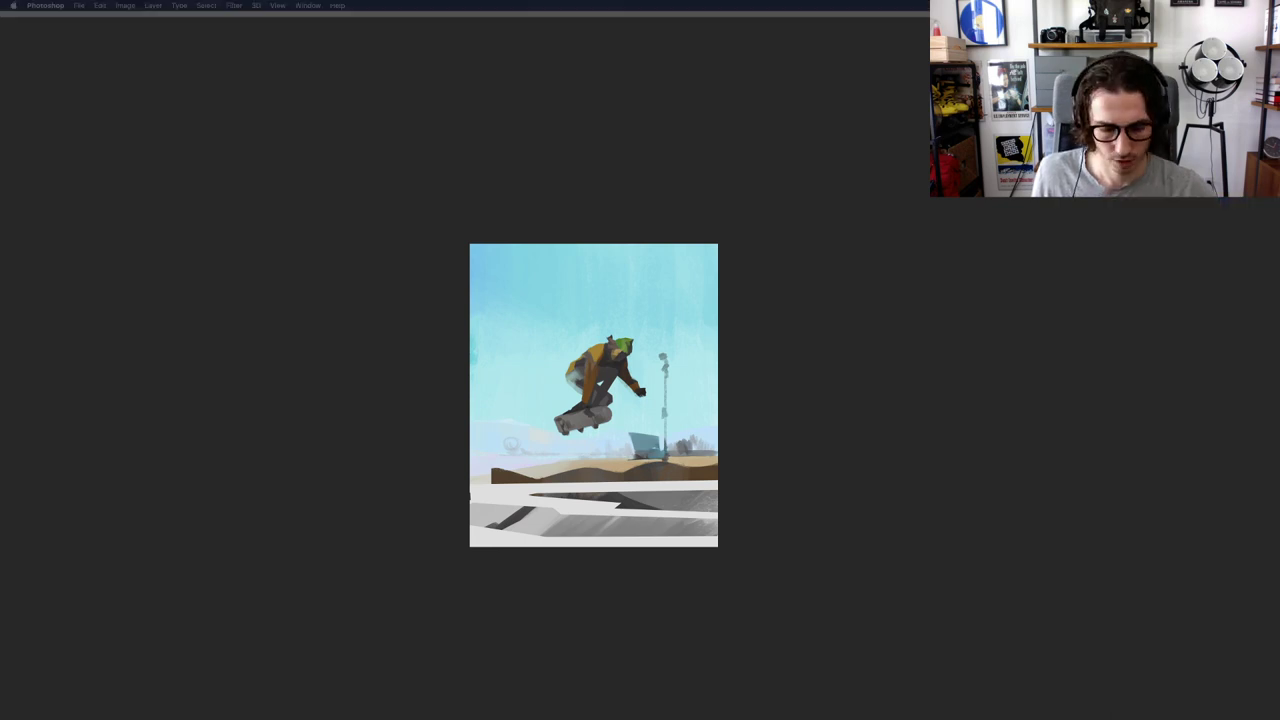
pyautogui.press('Tab')
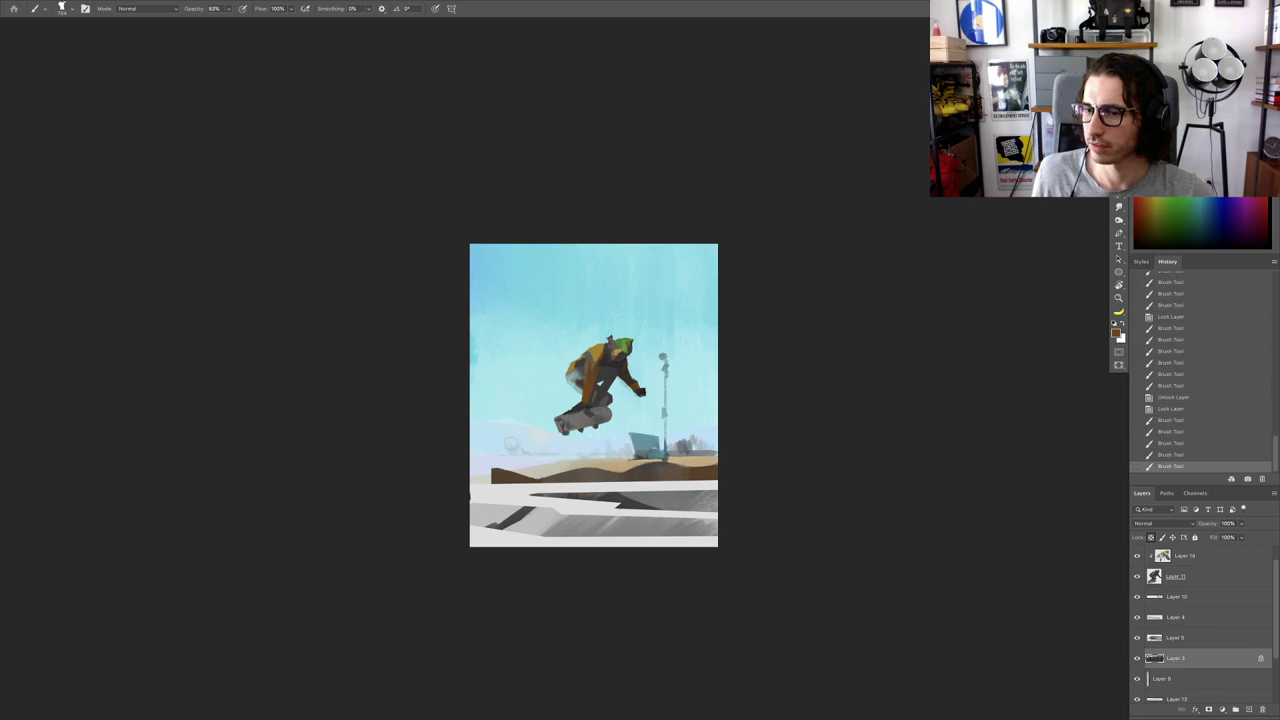
pyautogui.click(849, 480)
pyautogui.scroll(2, 1173, 590)
pyautogui.click(1181, 560)
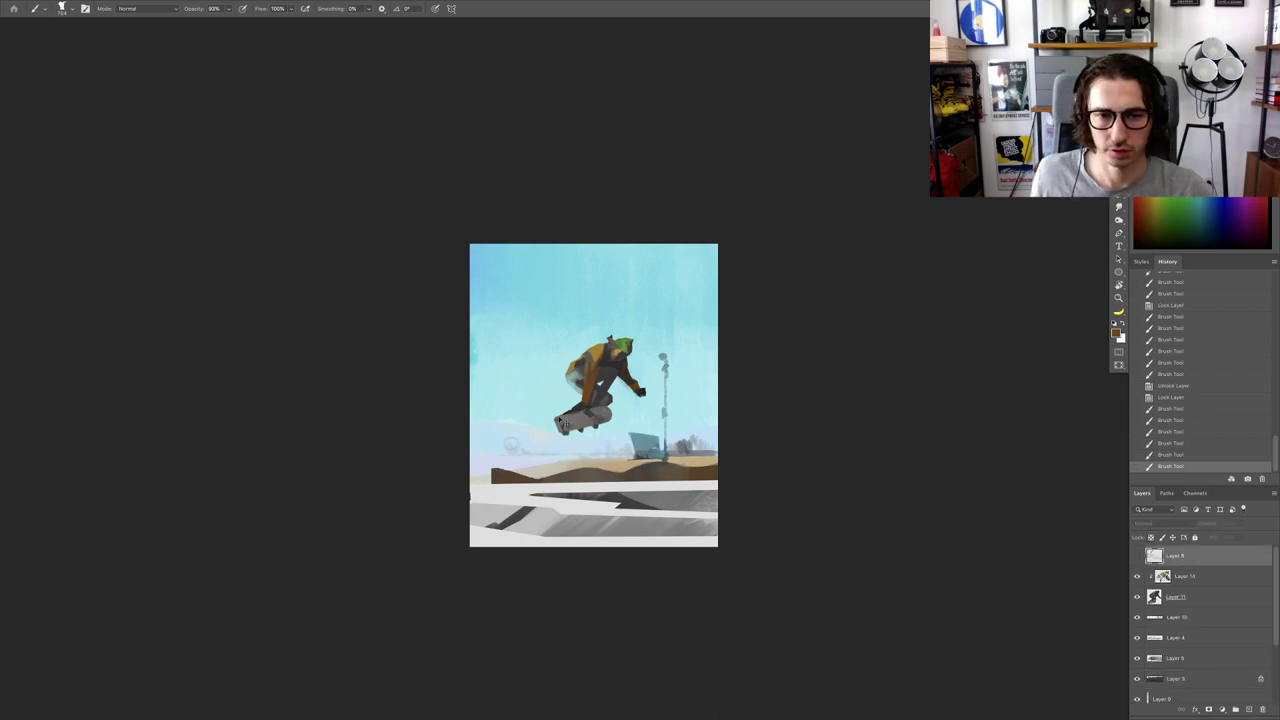
pyautogui.hotkey('ctrl', 'v')
pyautogui.scroll(3, 563, 424)
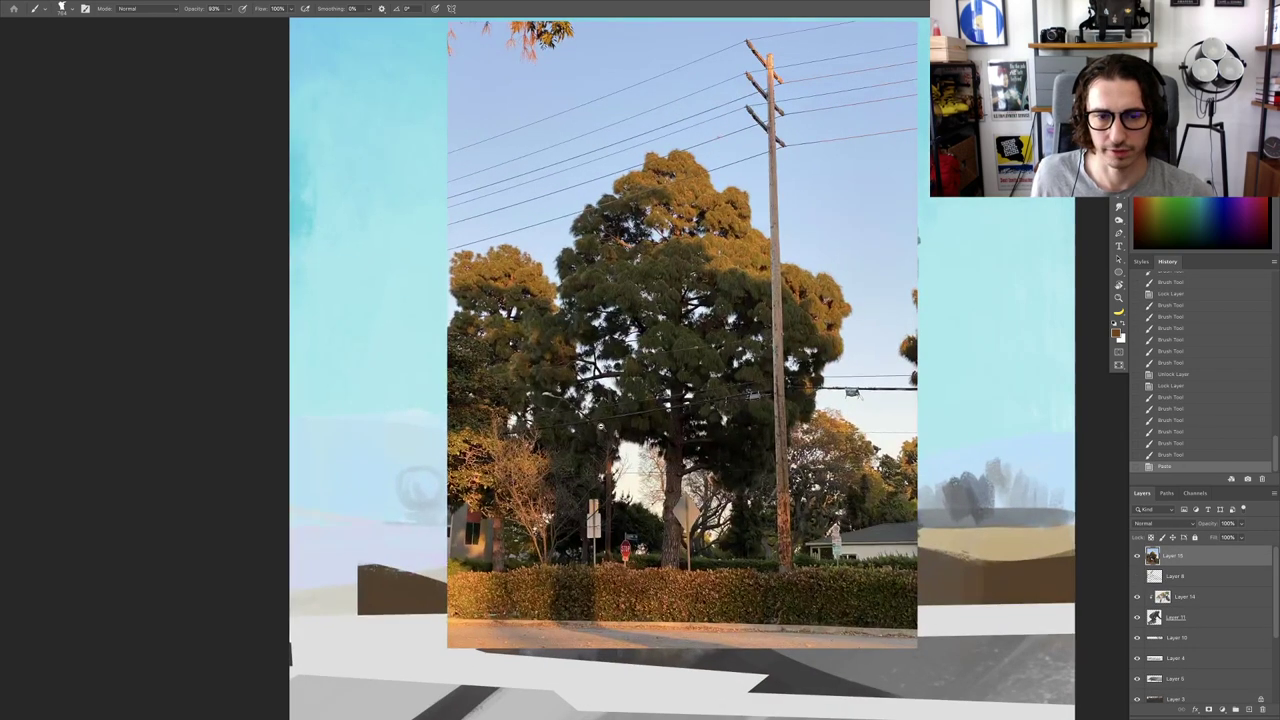
pyautogui.moveTo(603, 432)
pyautogui.mouseDown()
pyautogui.moveTo(524, 496)
pyautogui.moveTo(528, 454)
pyautogui.mouseUp()
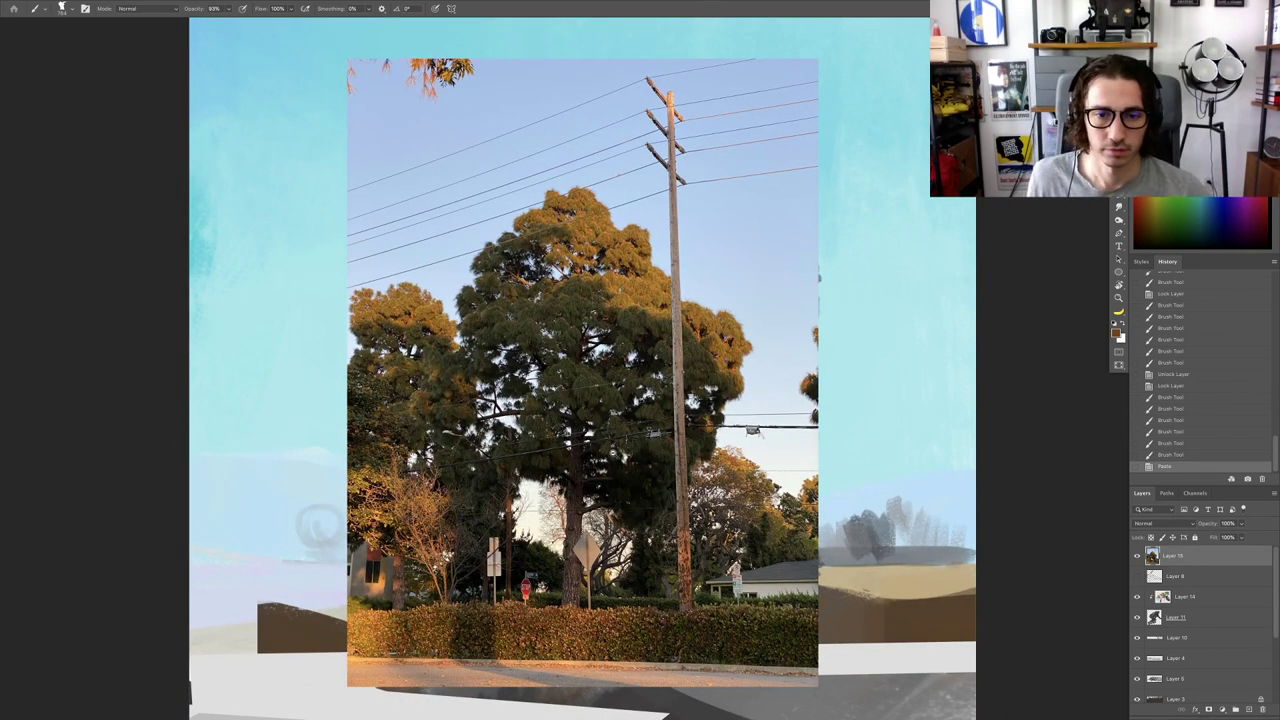
pyautogui.scroll(-3, 582, 410)
pyautogui.press('v')
pyautogui.moveTo(570, 446)
pyautogui.mouseDown()
pyautogui.moveTo(610, 441)
pyautogui.moveTo(534, 421)
pyautogui.moveTo(618, 497)
pyautogui.moveTo(650, 503)
pyautogui.mouseUp()
# Step: Examine how the sunlit and shaded foliage colours differ across the tree in the photo
pyautogui.scroll(3, 650, 500)
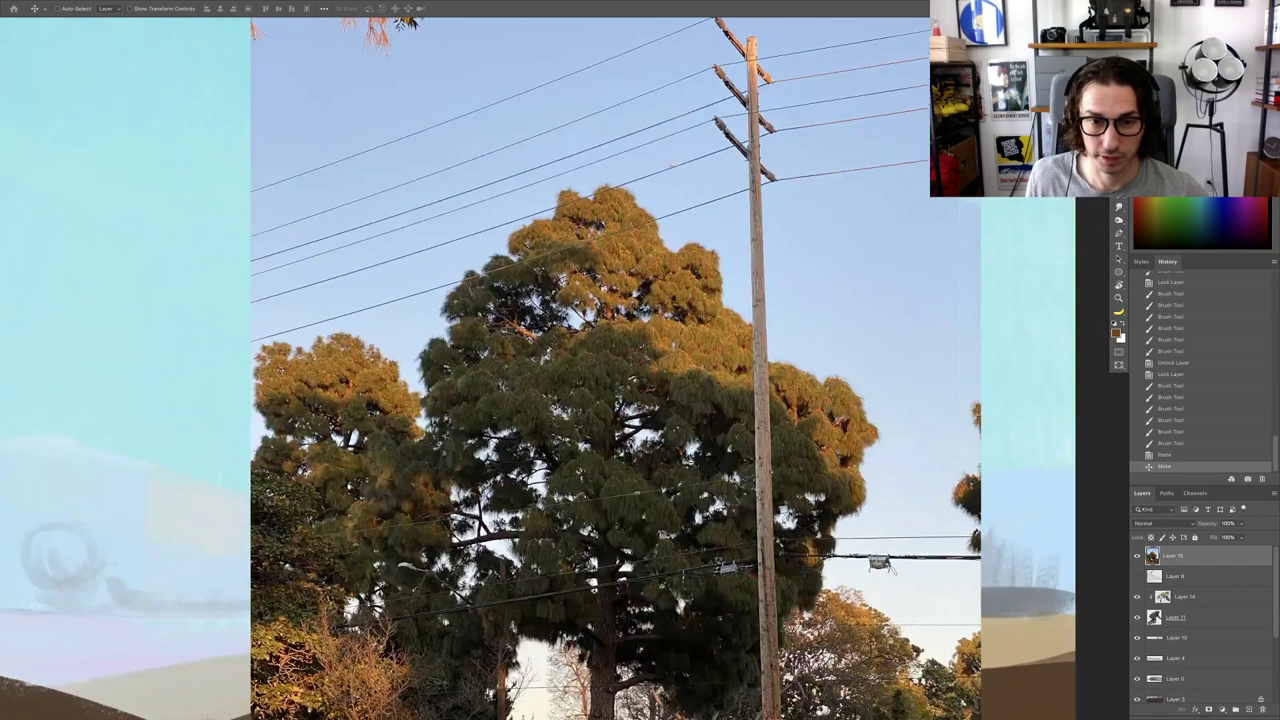
pyautogui.scroll(3, 755, 466)
pyautogui.scroll(-4, 737, 478)
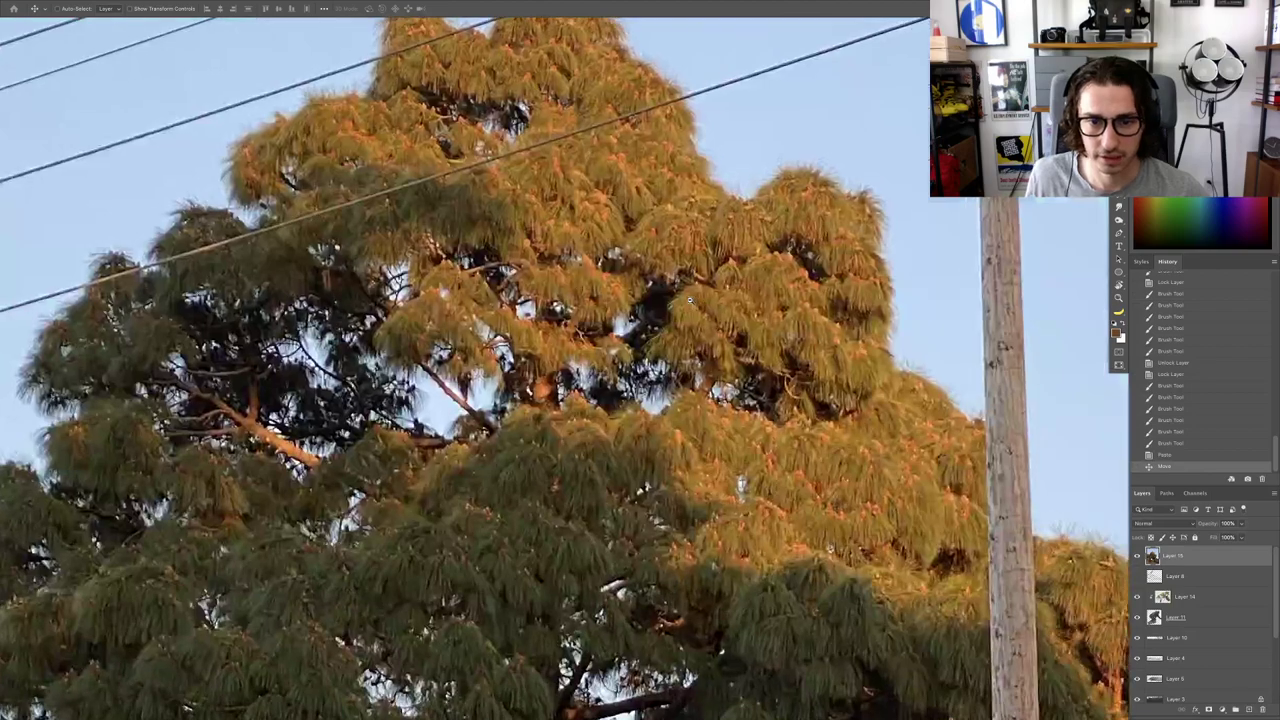
pyautogui.scroll(-4, 737, 478)
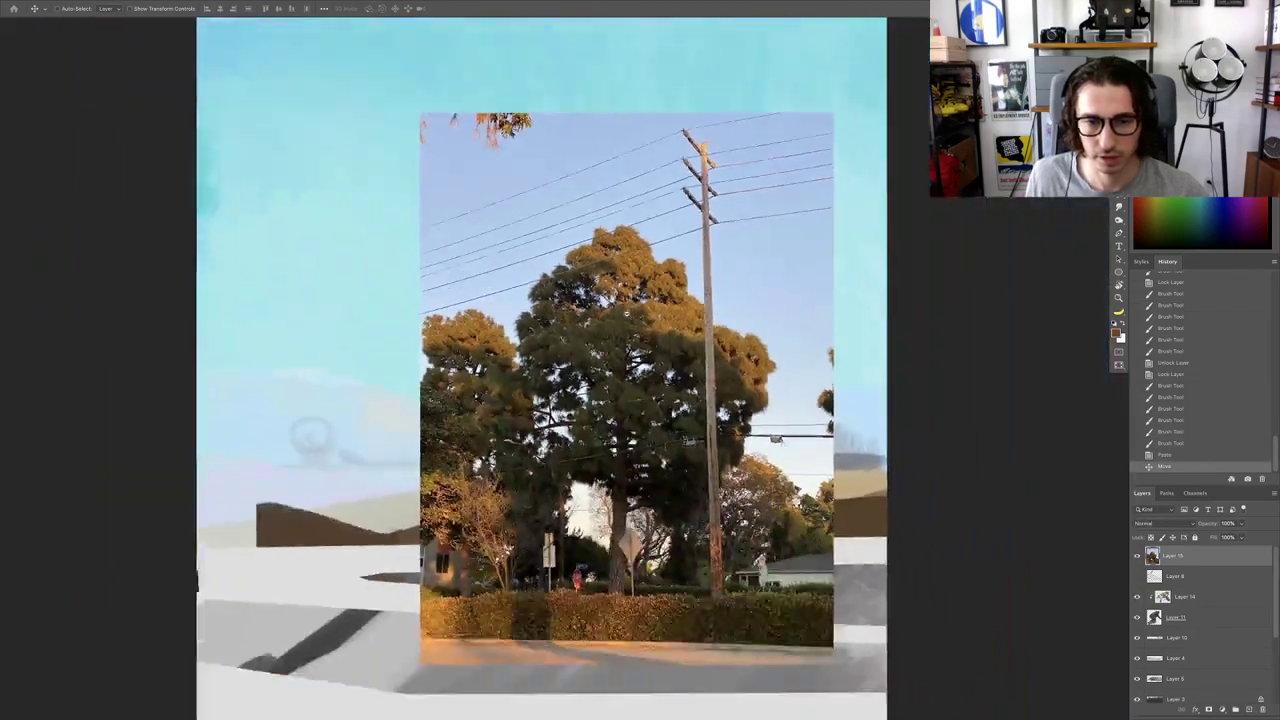
pyautogui.moveTo(707, 360); pyautogui.dragTo(669, 308)
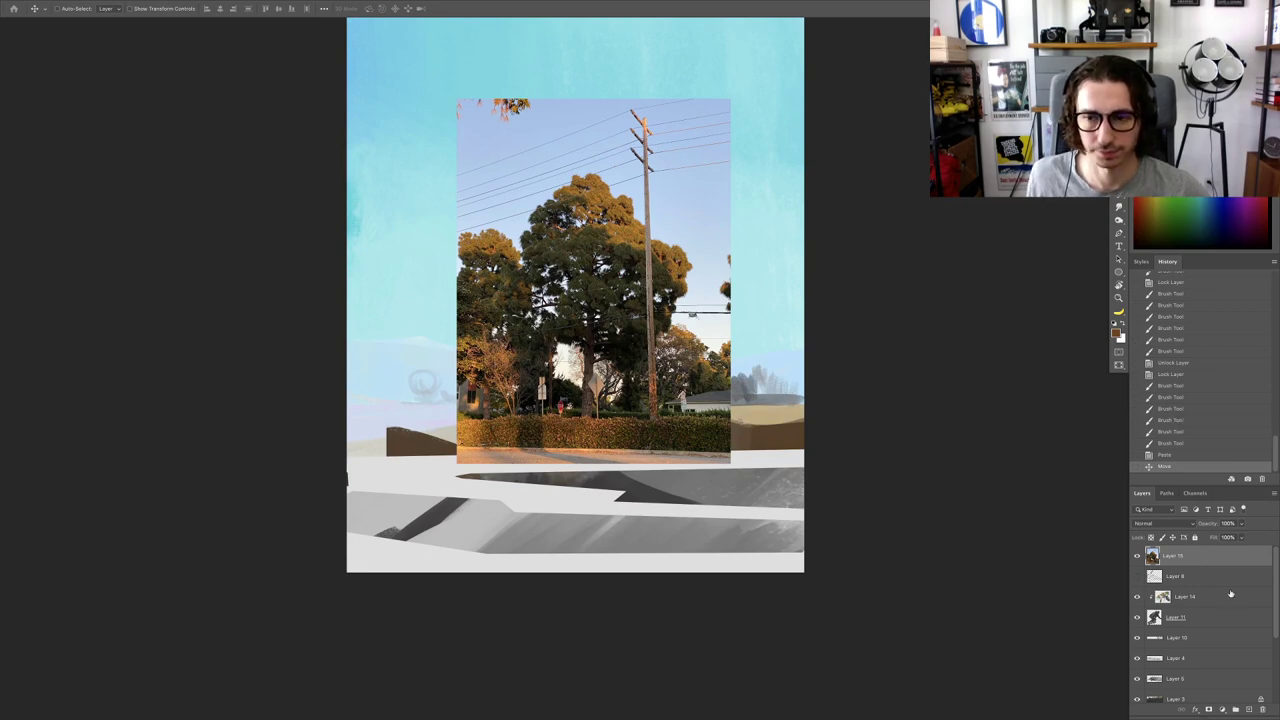
# Step: Hide the tree photo's layer and select Layer 4, which holds the white skatepark ledge below the brown hills
pyautogui.click(1137, 558)
pyautogui.rightClick(616, 458)
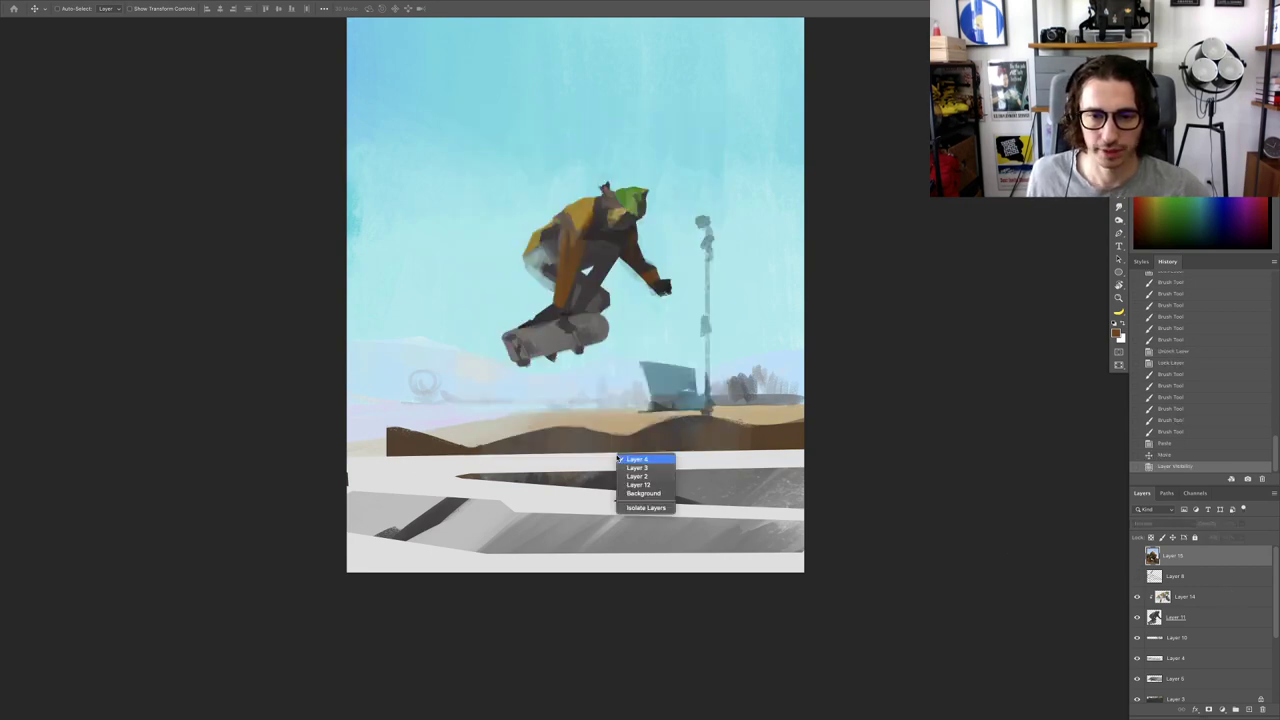
pyautogui.click(628, 461)
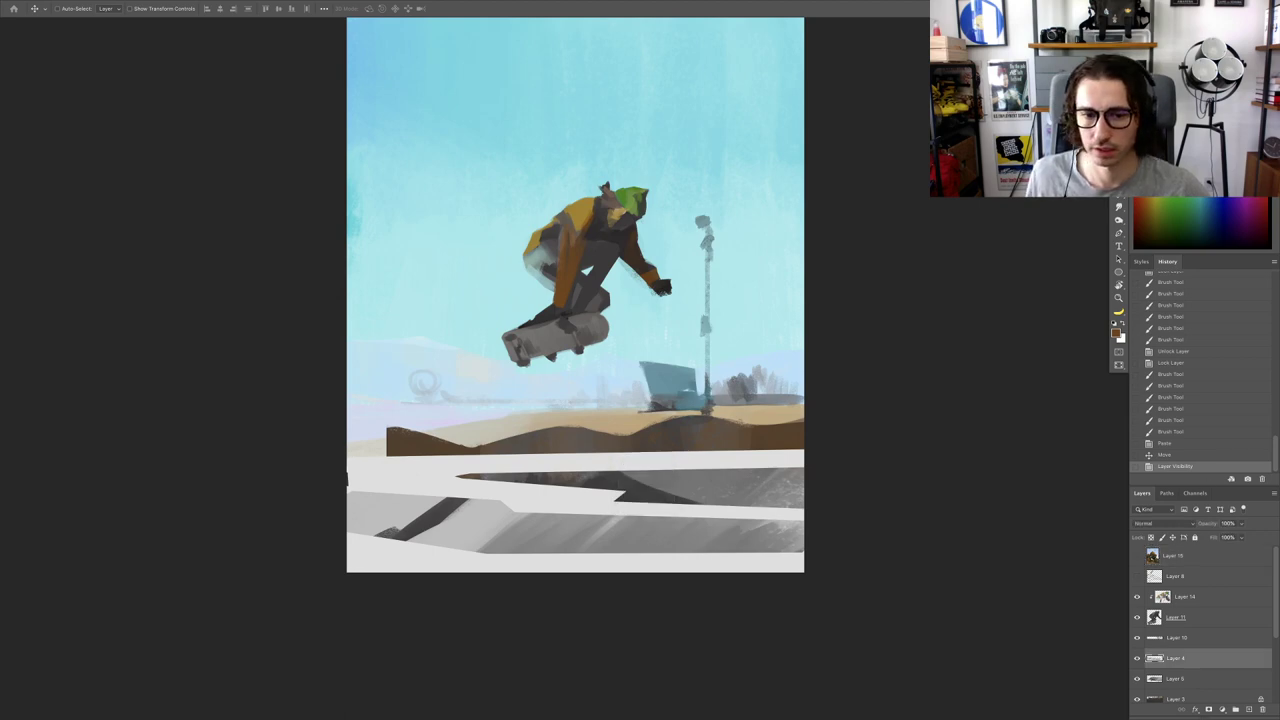
# Step: Crop the canvas outward at its lower edge to add an empty strip below the skatepark
pyautogui.moveTo(843, 541); pyautogui.dragTo(798, 465)
pyautogui.press('c')
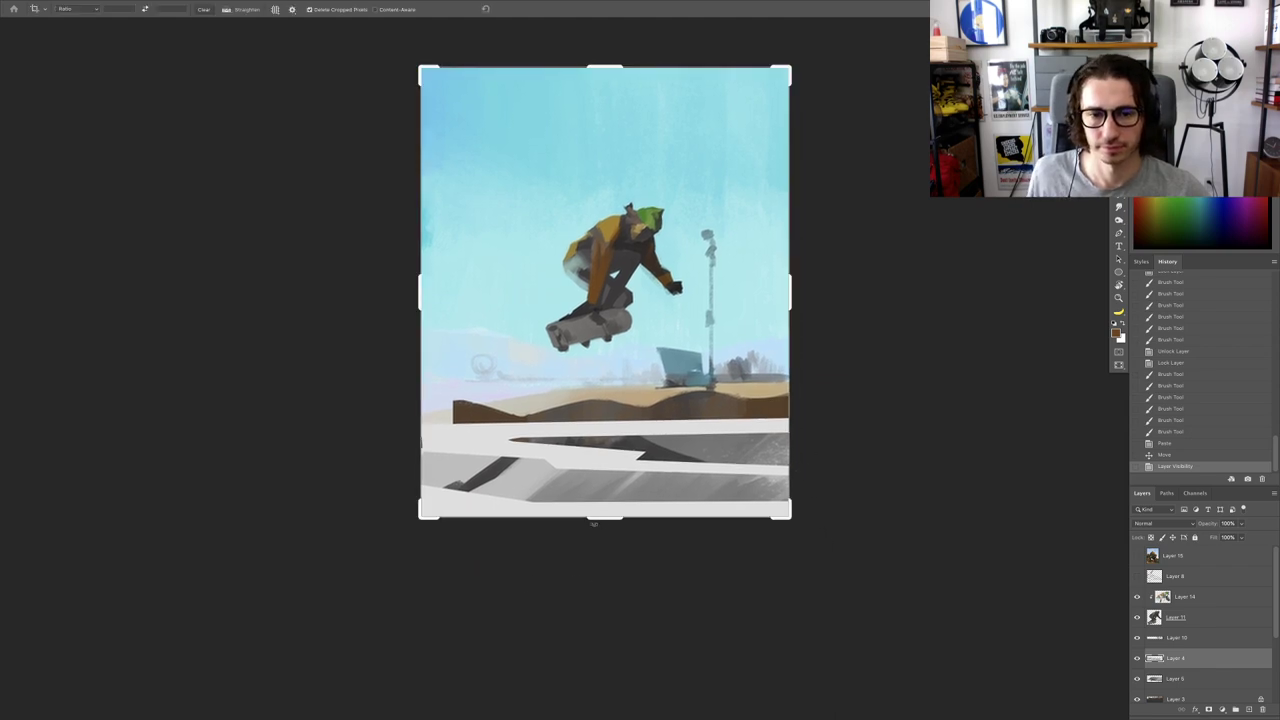
pyautogui.moveTo(606, 517); pyautogui.dragTo(606, 543)
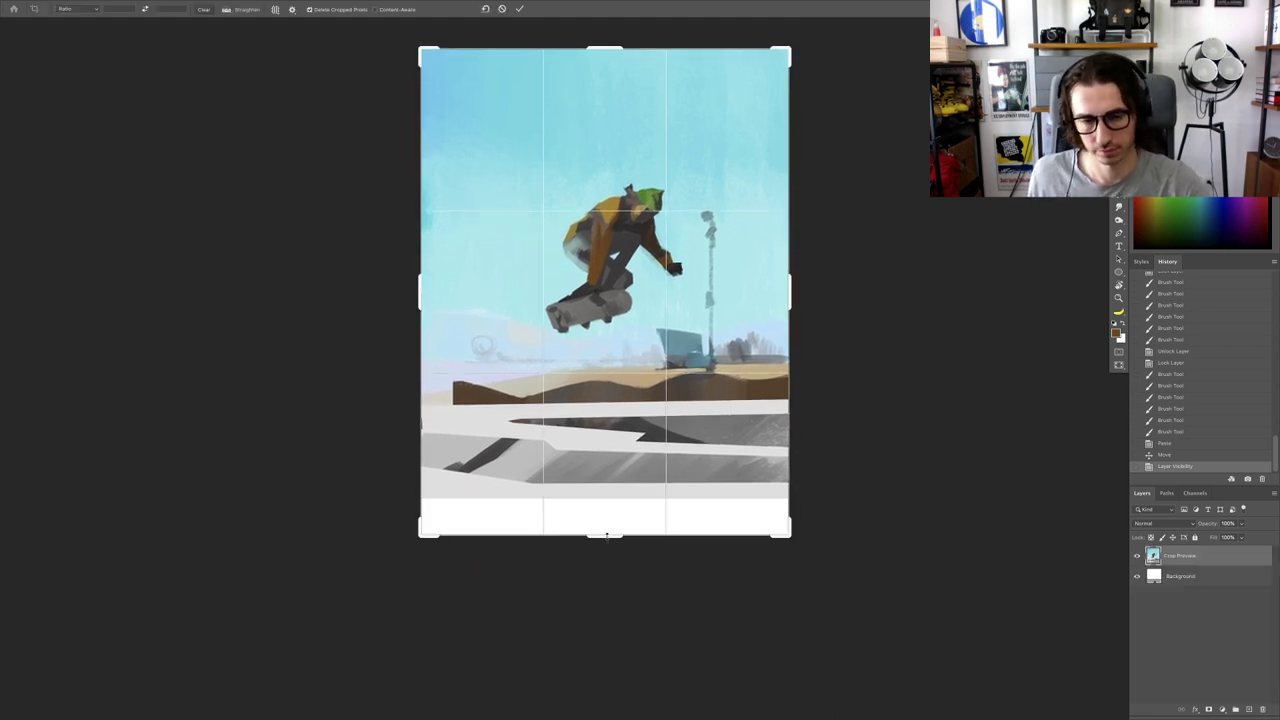
pyautogui.press('Return')
pyautogui.press('v')
pyautogui.rightClick(645, 571)
pyautogui.click(648, 573)
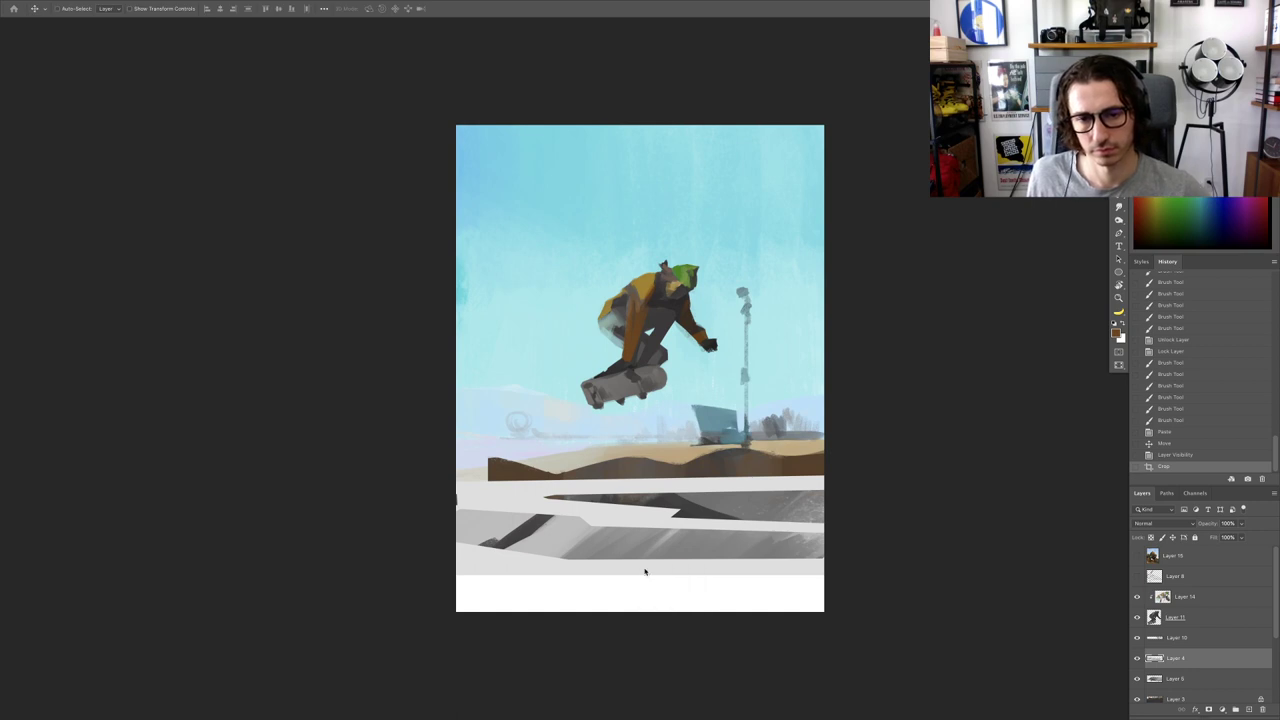
# Step: Paint the empty strip below the skatepark on Layer 4 with the ledge's light grey, using a hard round brush
pyautogui.moveTo(645, 569); pyautogui.dragTo(607, 479)
pyautogui.press('b')
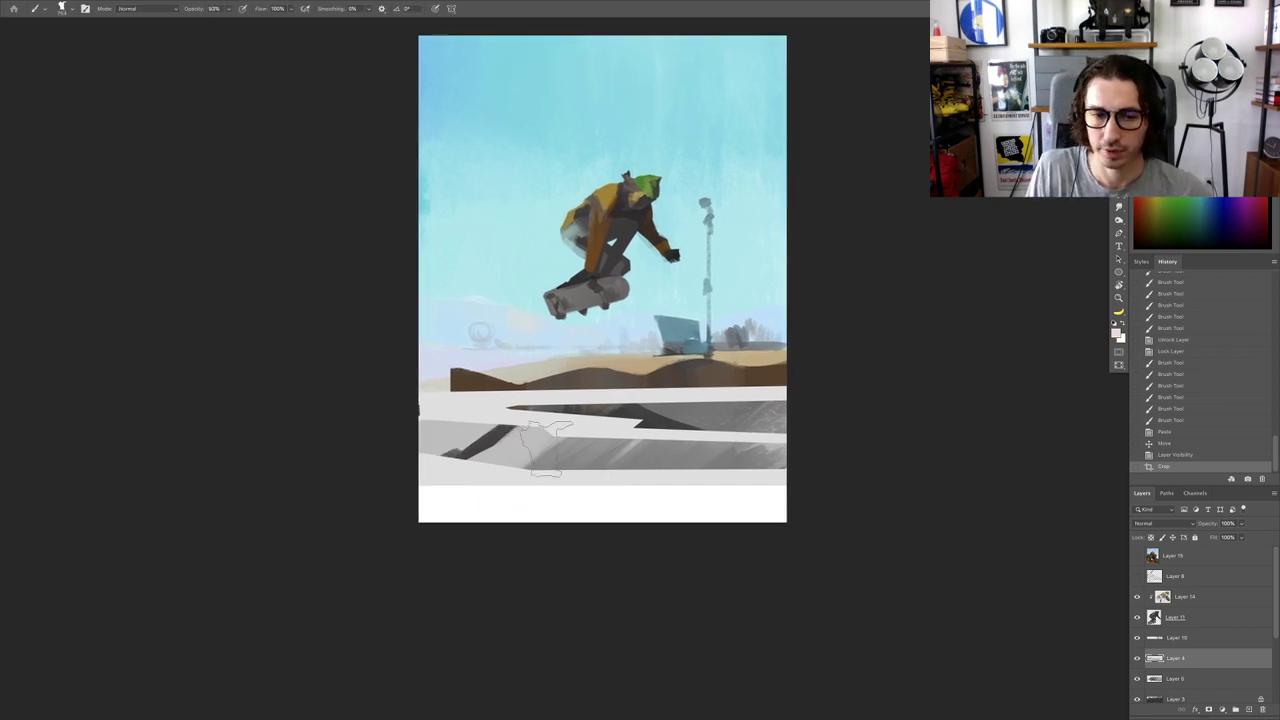
pyautogui.rightClick(560, 425)
pyautogui.keyDown('alt'); pyautogui.click(458, 471); pyautogui.keyUp('alt')
pyautogui.moveTo(415, 497); pyautogui.dragTo(597, 542)
pyautogui.hotkey('ctrl', 'z')
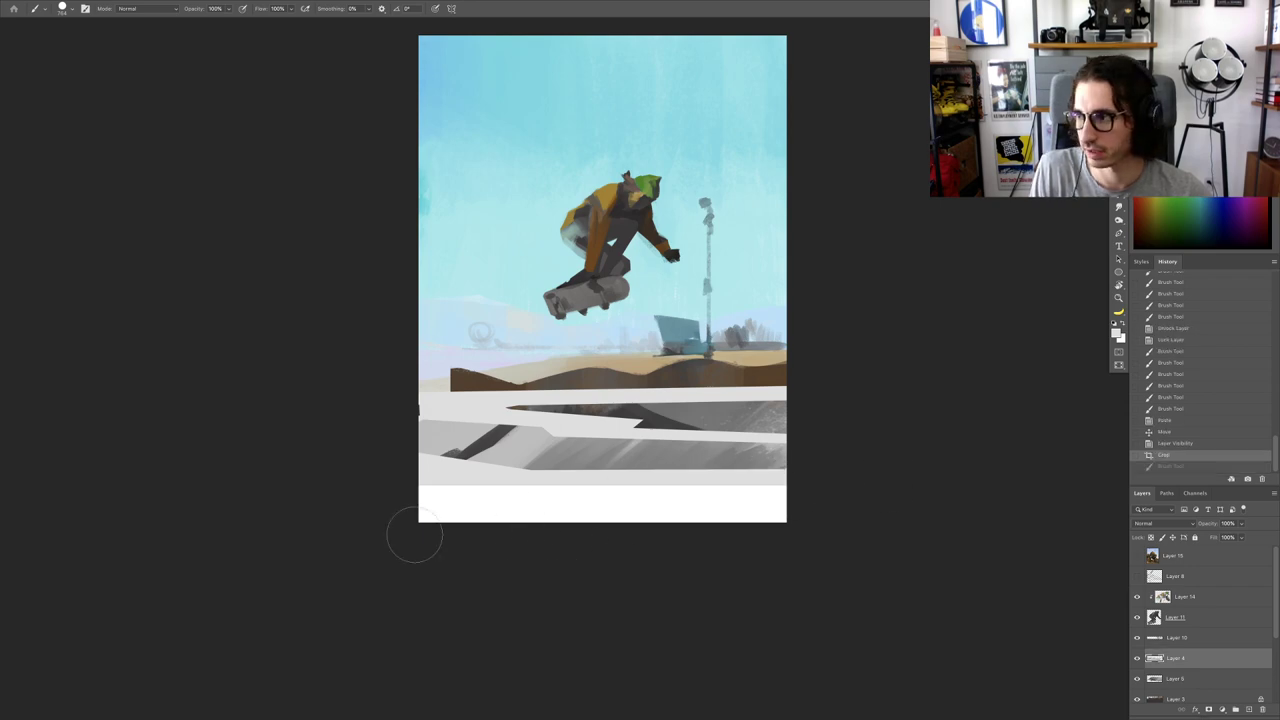
pyautogui.moveTo(414, 532)
pyautogui.mouseDown()
pyautogui.moveTo(648, 529)
pyautogui.moveTo(416, 528)
pyautogui.moveTo(418, 511)
pyautogui.moveTo(816, 515)
pyautogui.moveTo(611, 523)
pyautogui.moveTo(797, 515)
pyautogui.moveTo(854, 450)
pyautogui.moveTo(812, 435)
pyautogui.mouseUp()
# Step: Try to erase along the lower edge of the front ramp with the canvas rotated, and undo it
pyautogui.press('r')
pyautogui.press('e')
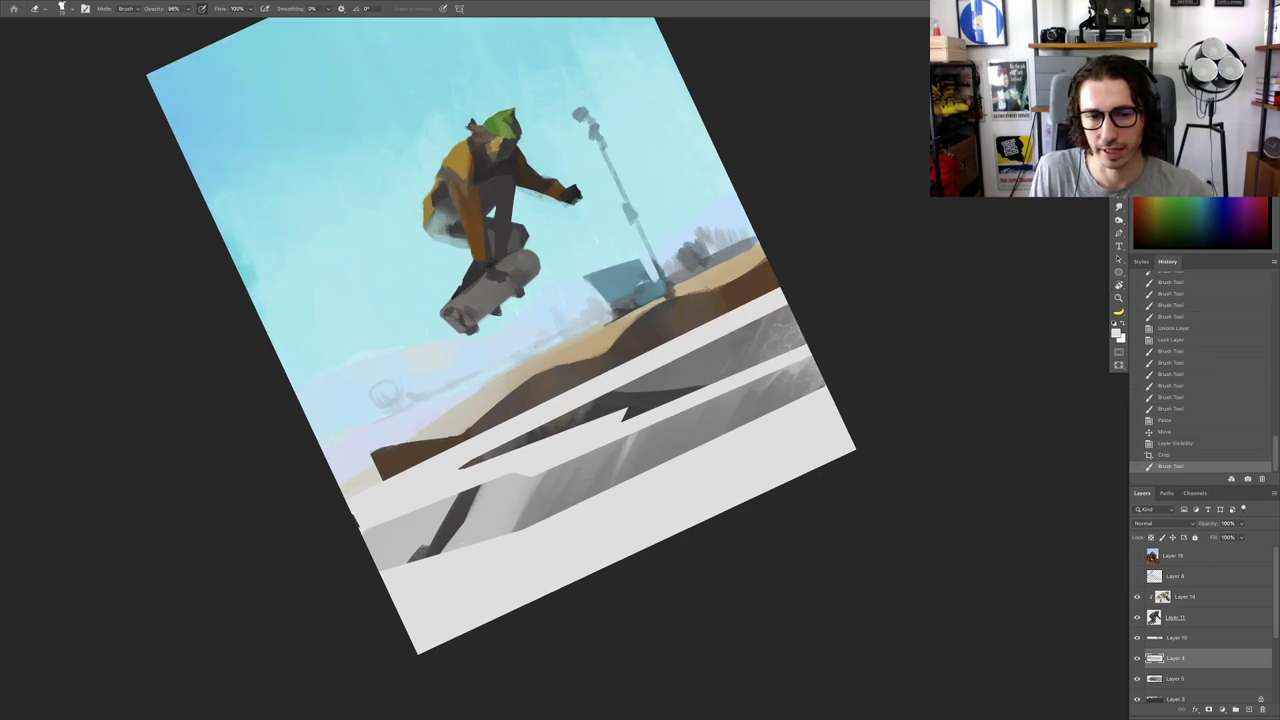
pyautogui.moveTo(577, 483); pyautogui.dragTo(826, 388)
pyautogui.hotkey('ctrl', 'z')
pyautogui.press('Escape')
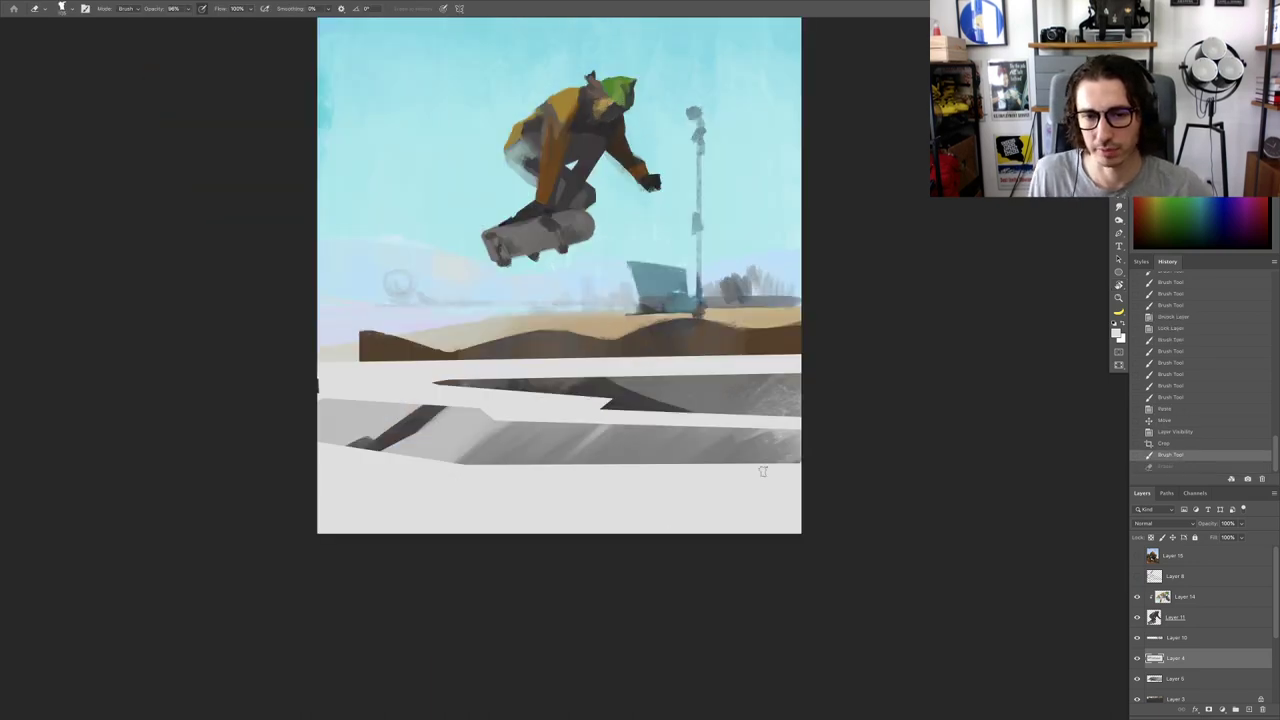
# Step: Check Layer 4 by toggling its visibility, and add a new layer above it as a clipping mask
pyautogui.click(1137, 659)
pyautogui.click(1137, 659)
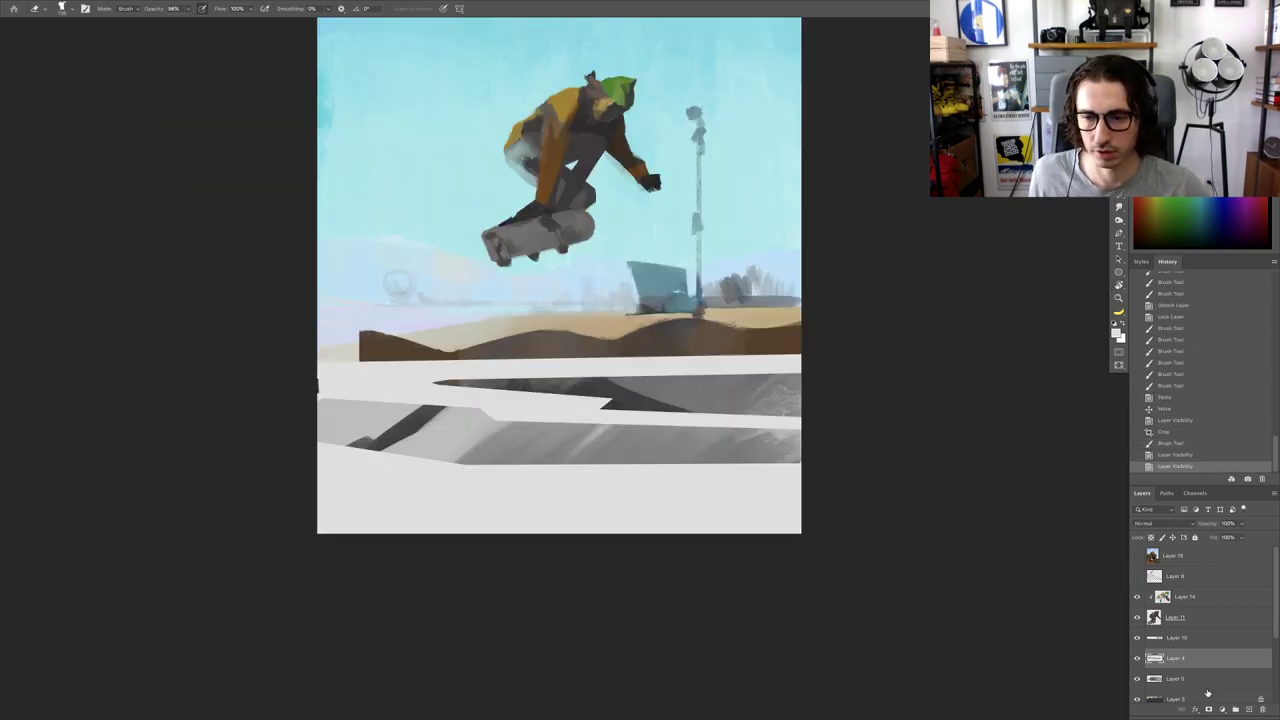
pyautogui.click(1249, 709)
pyautogui.rightClick(1199, 650)
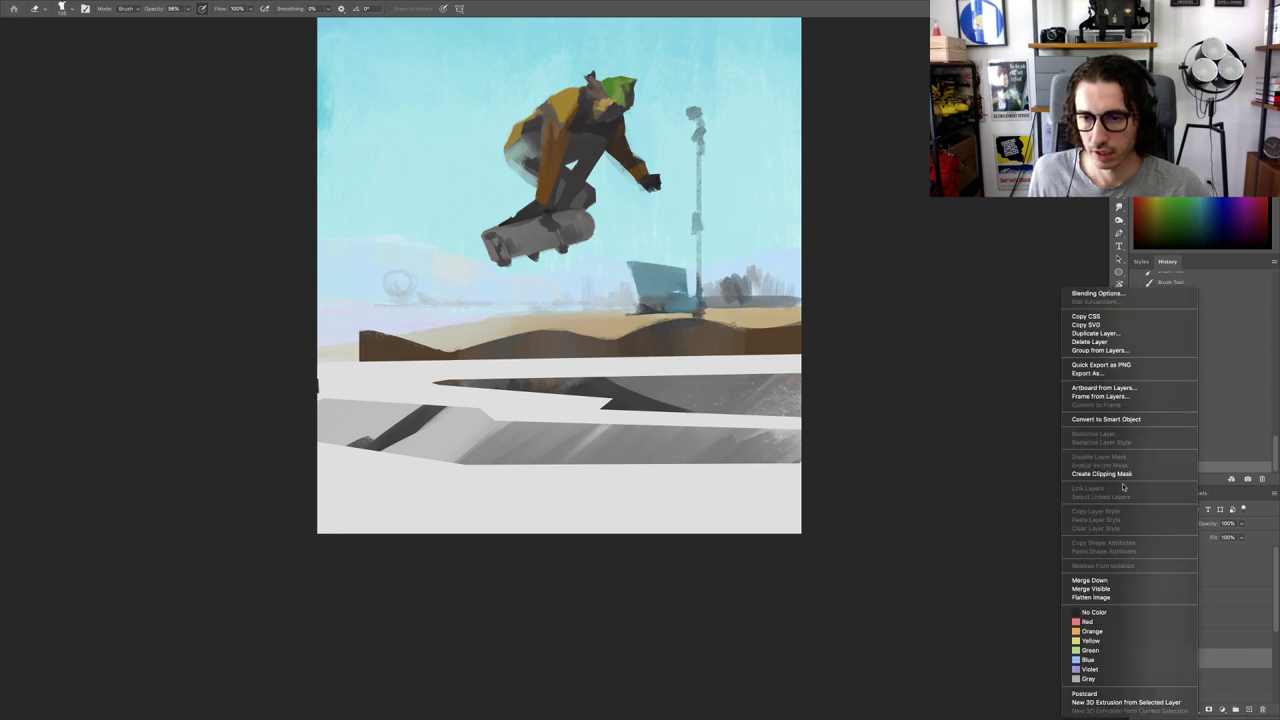
pyautogui.click(1117, 479)
# Step: Paste the street photo with the hedge clipped to Layer 4 and enlarge it to the full canvas width
pyautogui.hotkey('ctrl', 'v')
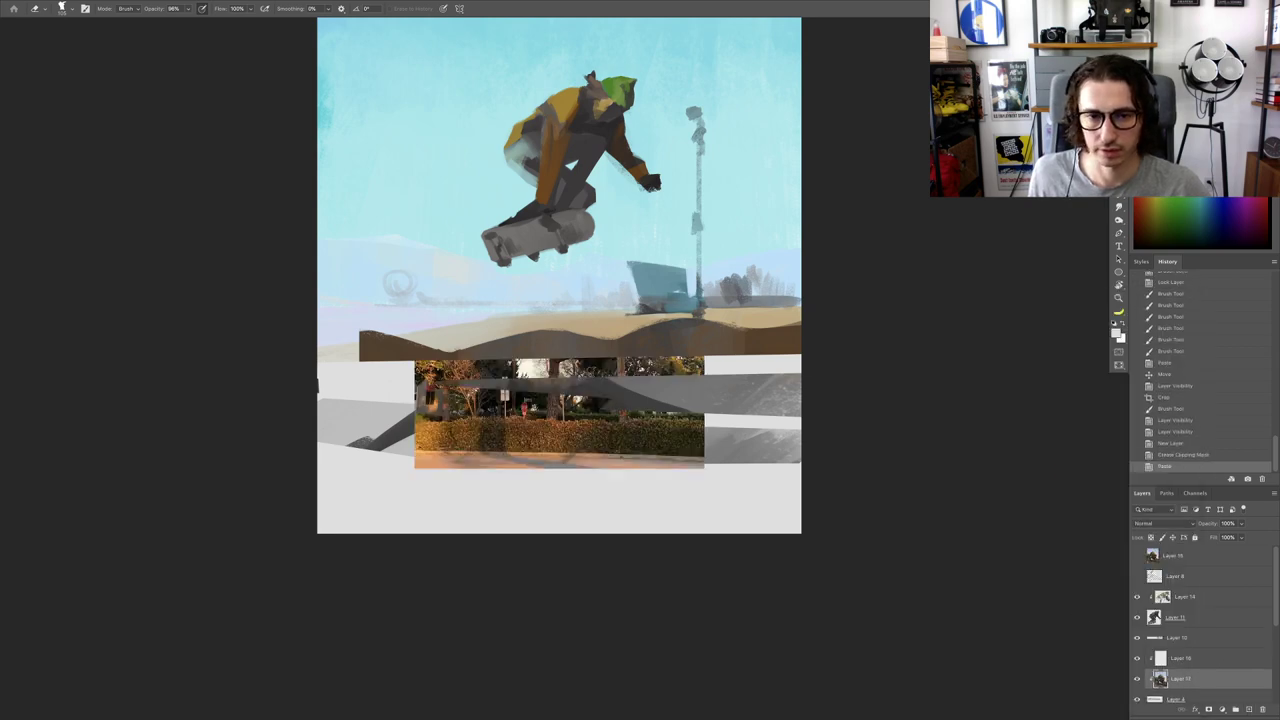
pyautogui.hotkey('ctrl', 't')
pyautogui.moveTo(411, 467); pyautogui.dragTo(314, 549)
pyautogui.moveTo(674, 550); pyautogui.dragTo(684, 564)
pyautogui.moveTo(685, 372); pyautogui.dragTo(826, 364)
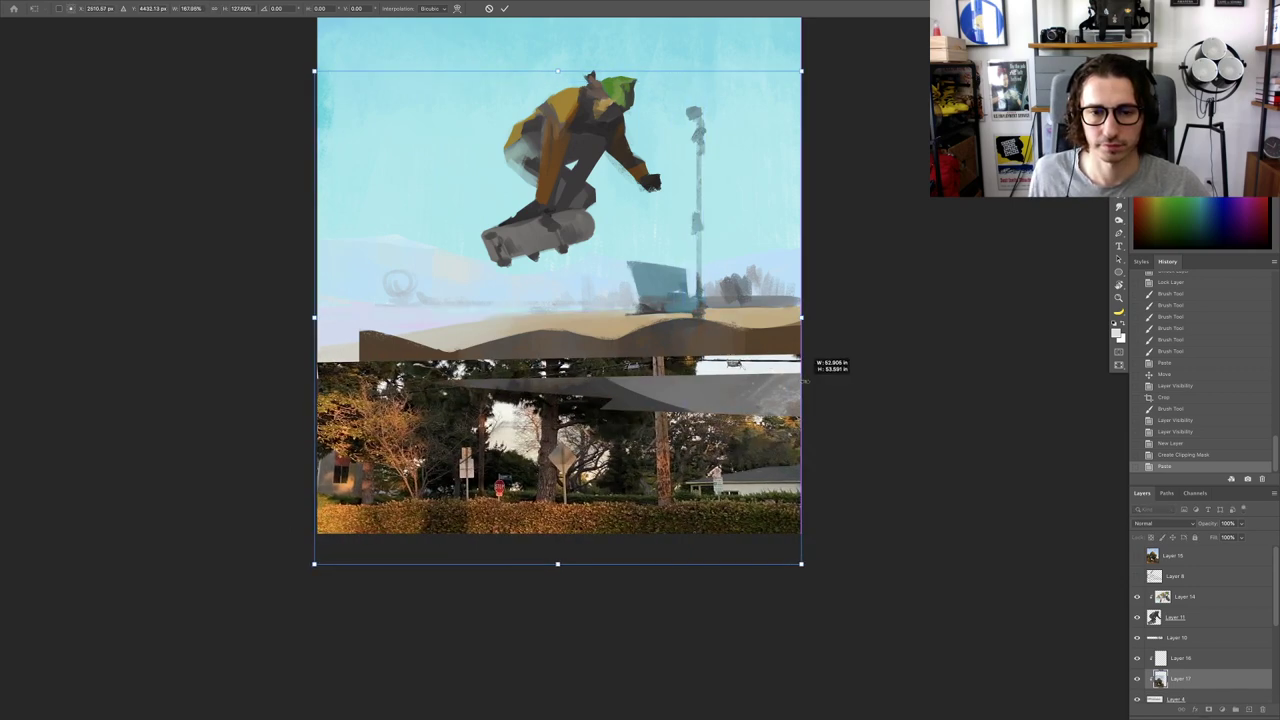
pyautogui.press('Return')
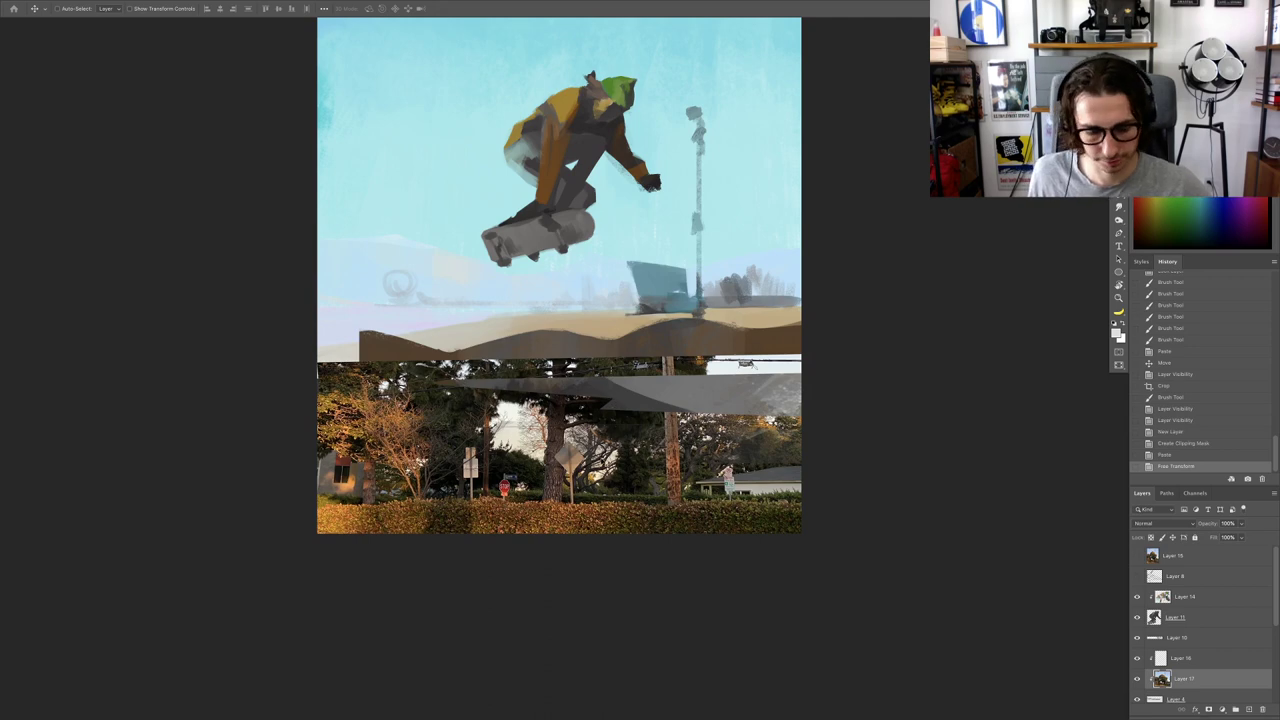
# Step: Move the street photo up until its hedge and road lie over the ramps
pyautogui.moveTo(576, 582); pyautogui.dragTo(576, 482)
pyautogui.hotkey('ctrl', 't')
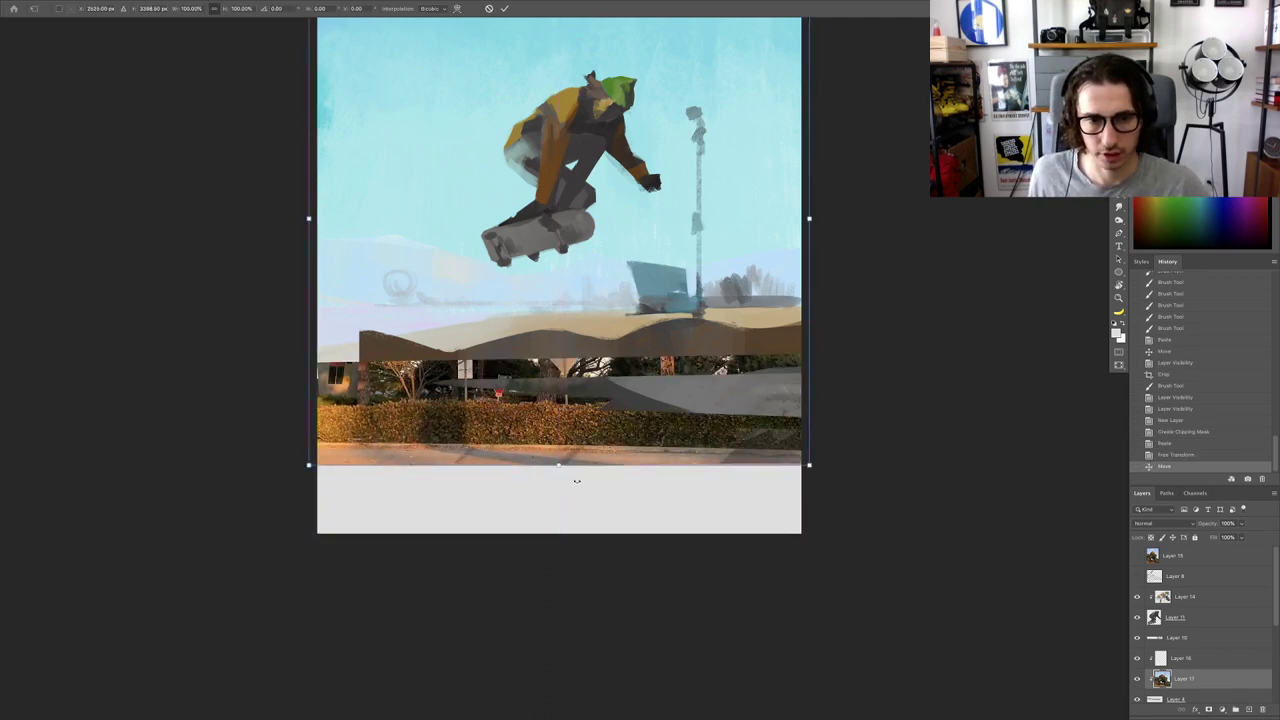
pyautogui.press('Escape')
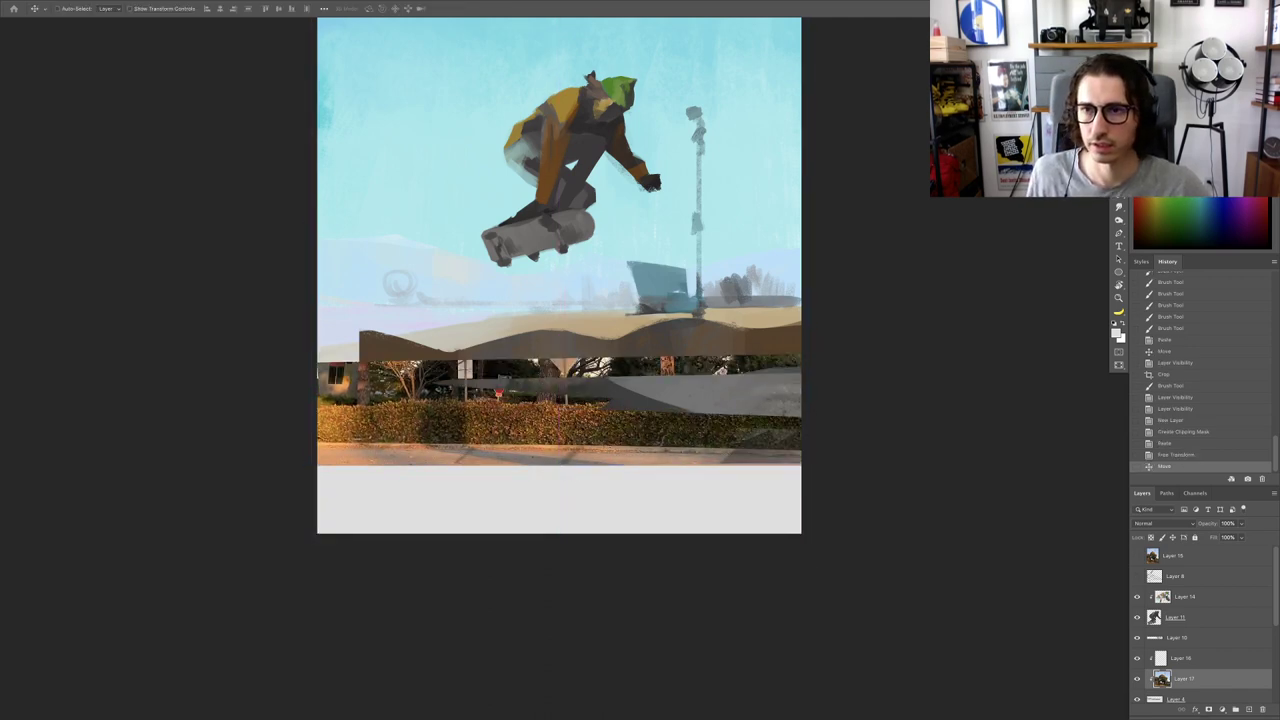
# Step: Select the lower part of the street photo and stretch it down to the canvas's lower edge
pyautogui.press('m')
pyautogui.moveTo(305, 307); pyautogui.dragTo(891, 529)
pyautogui.hotkey('ctrl', 't')
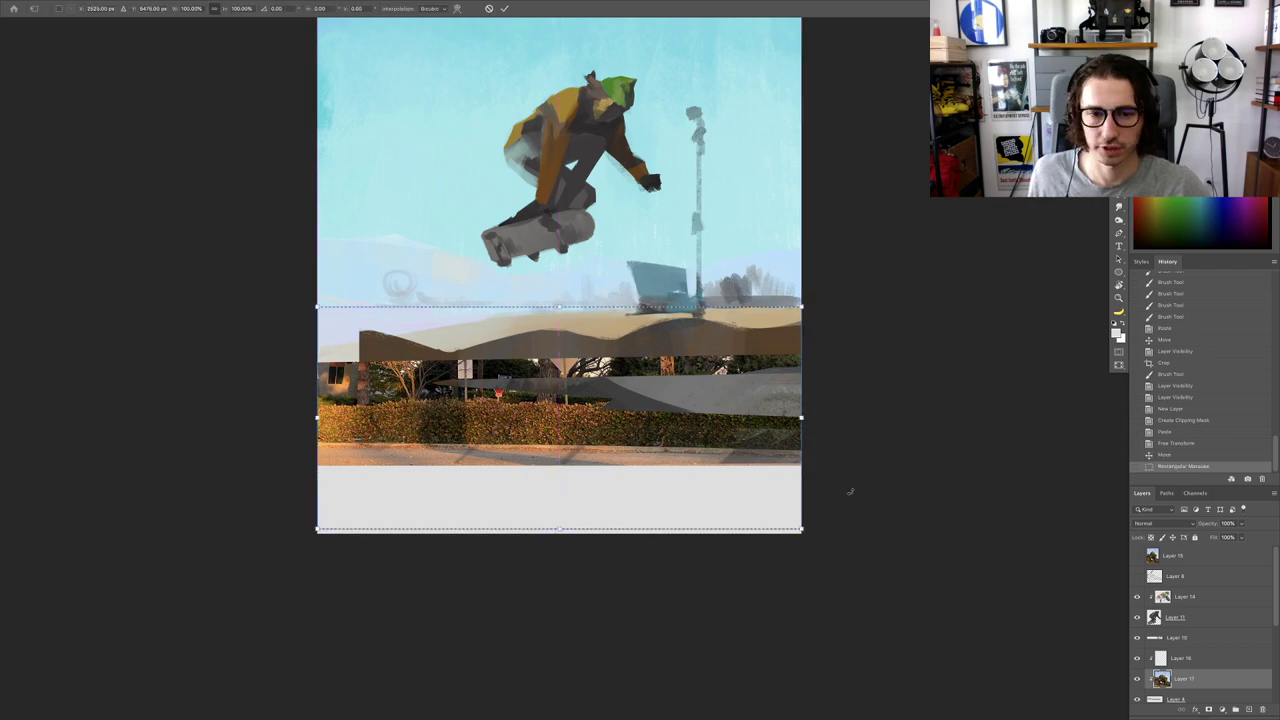
pyautogui.moveTo(559, 528)
pyautogui.mouseDown()
pyautogui.moveTo(566, 642)
pyautogui.moveTo(578, 496)
pyautogui.moveTo(578, 554)
pyautogui.moveTo(567, 494)
pyautogui.moveTo(566, 510)
pyautogui.mouseUp()
pyautogui.press('Return')
pyautogui.press('v')
pyautogui.hotkey('ctrl', 'd')
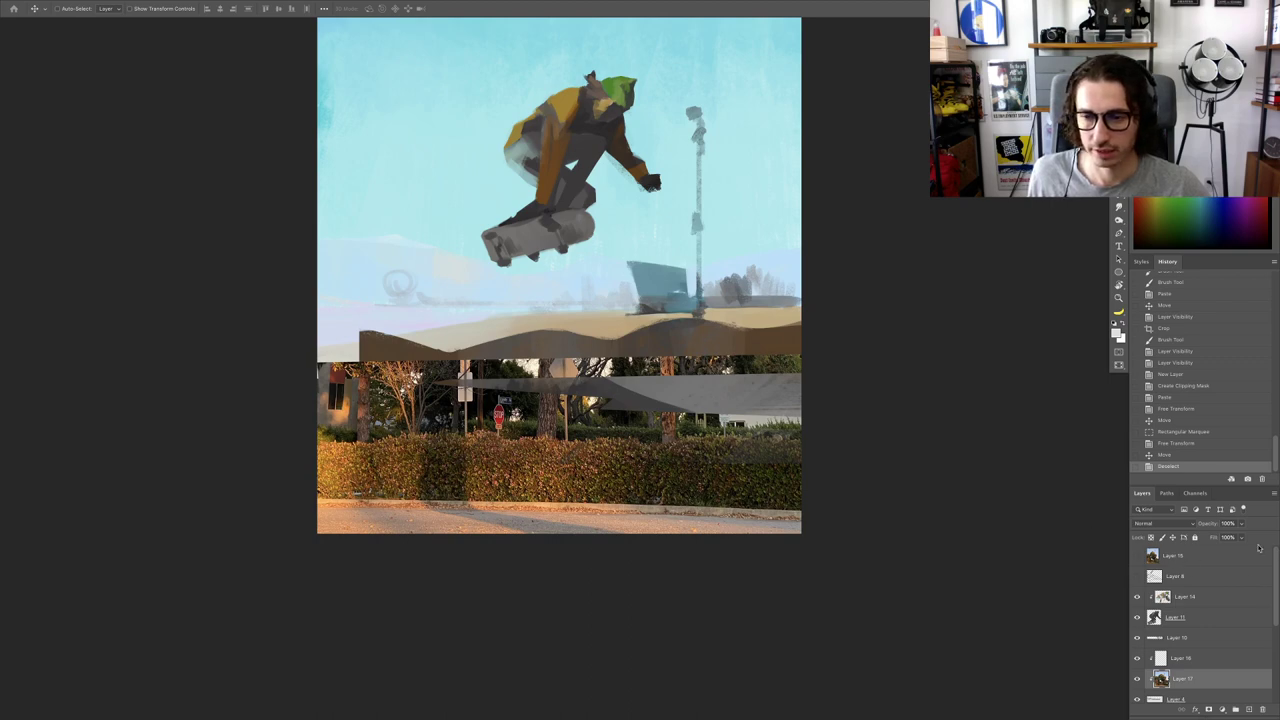
# Step: Lower the street photo layer's fill to 39% and return to the standard screen mode
pyautogui.click(1241, 537)
pyautogui.moveTo(1245, 551); pyautogui.dragTo(1214, 551)
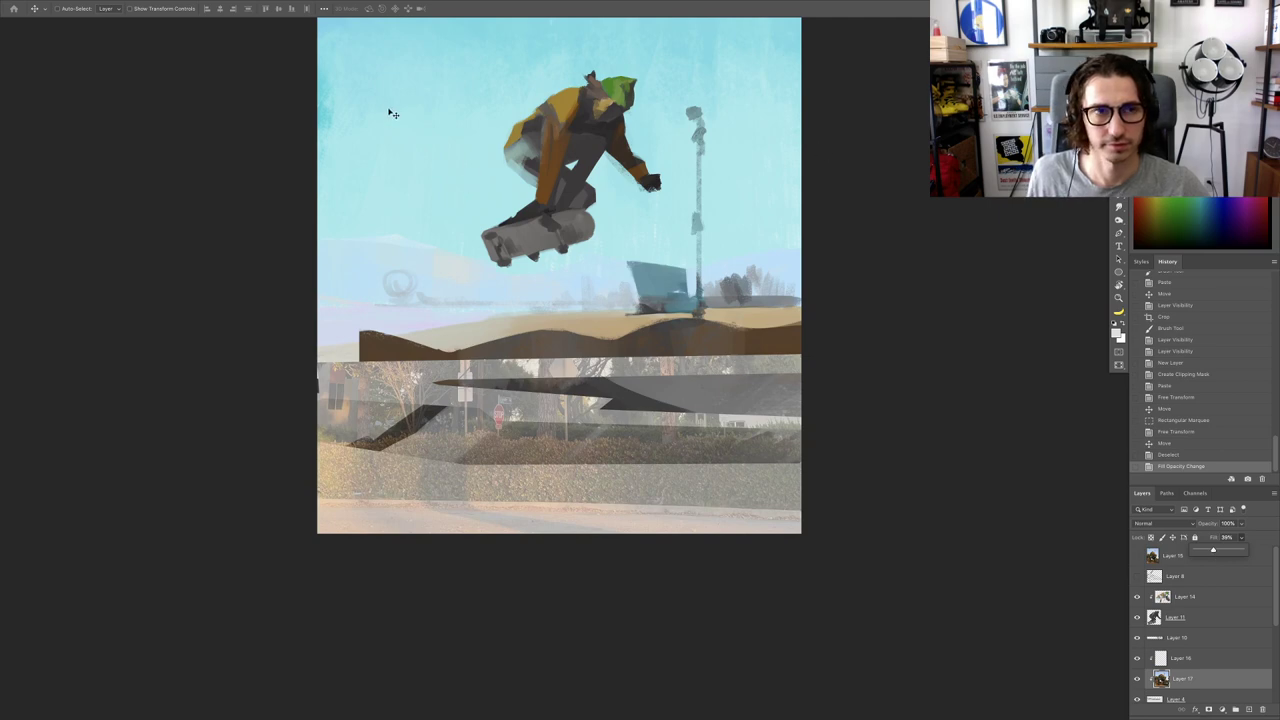
pyautogui.press('f')
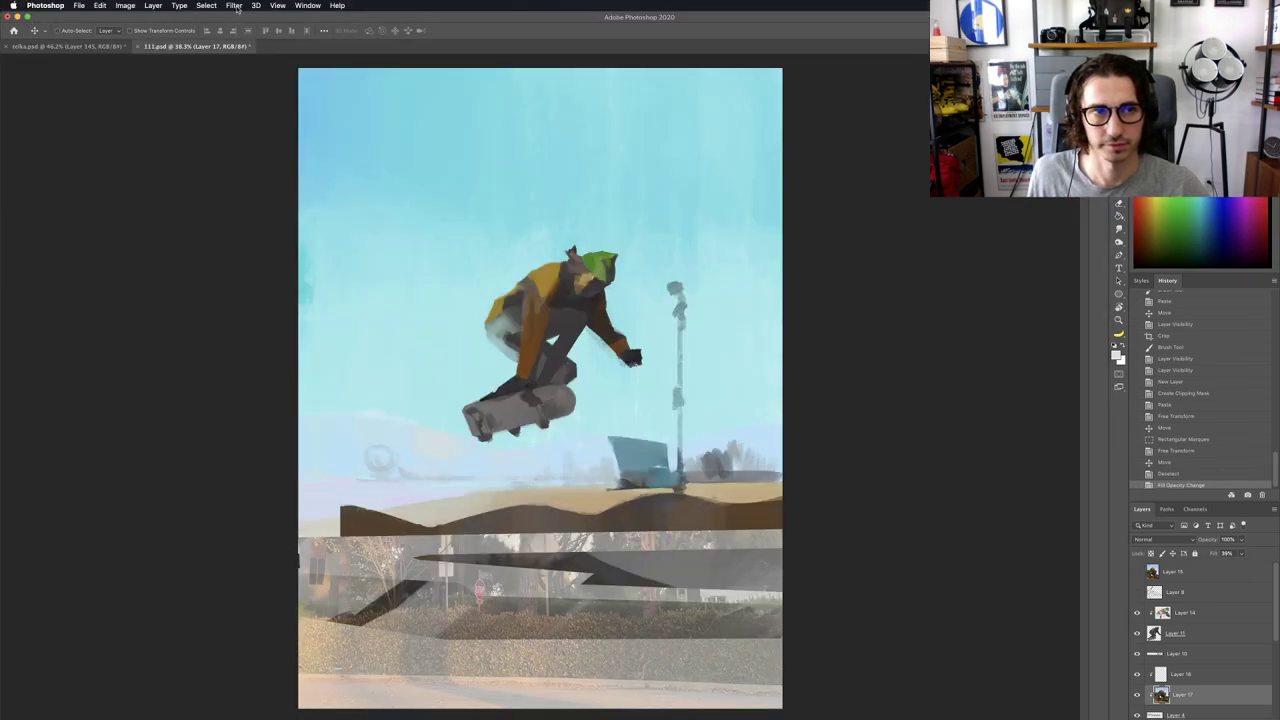
# Step: Open the Filter Gallery for the street photo and try the Colored Pencil and Accented Edges effects
pyautogui.click(234, 6)
pyautogui.moveTo(340, 124)
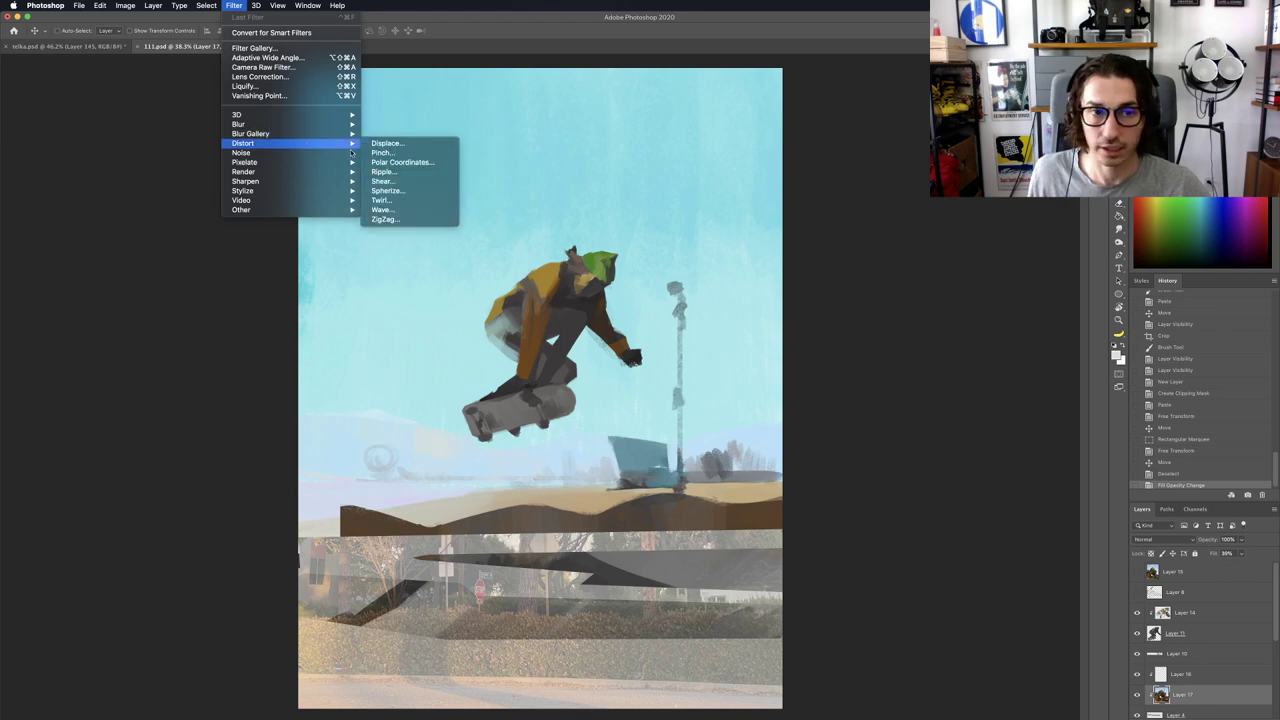
pyautogui.moveTo(351, 167)
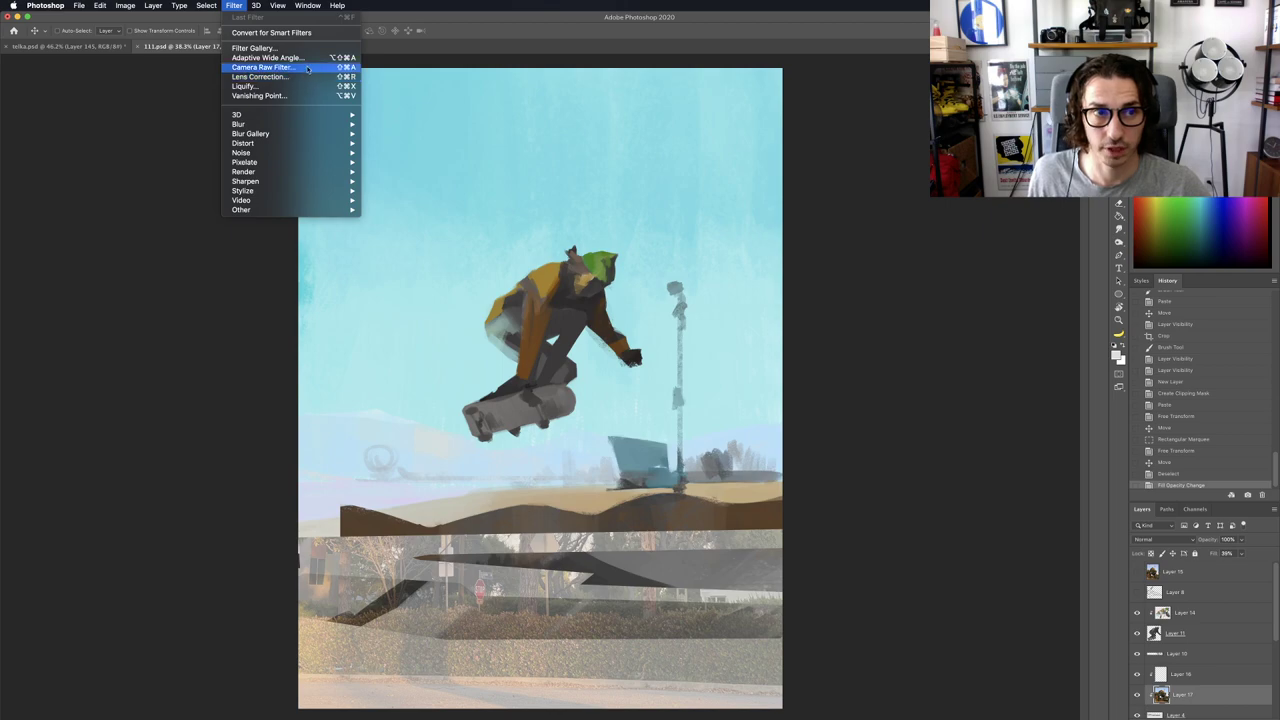
pyautogui.click(459, 172)
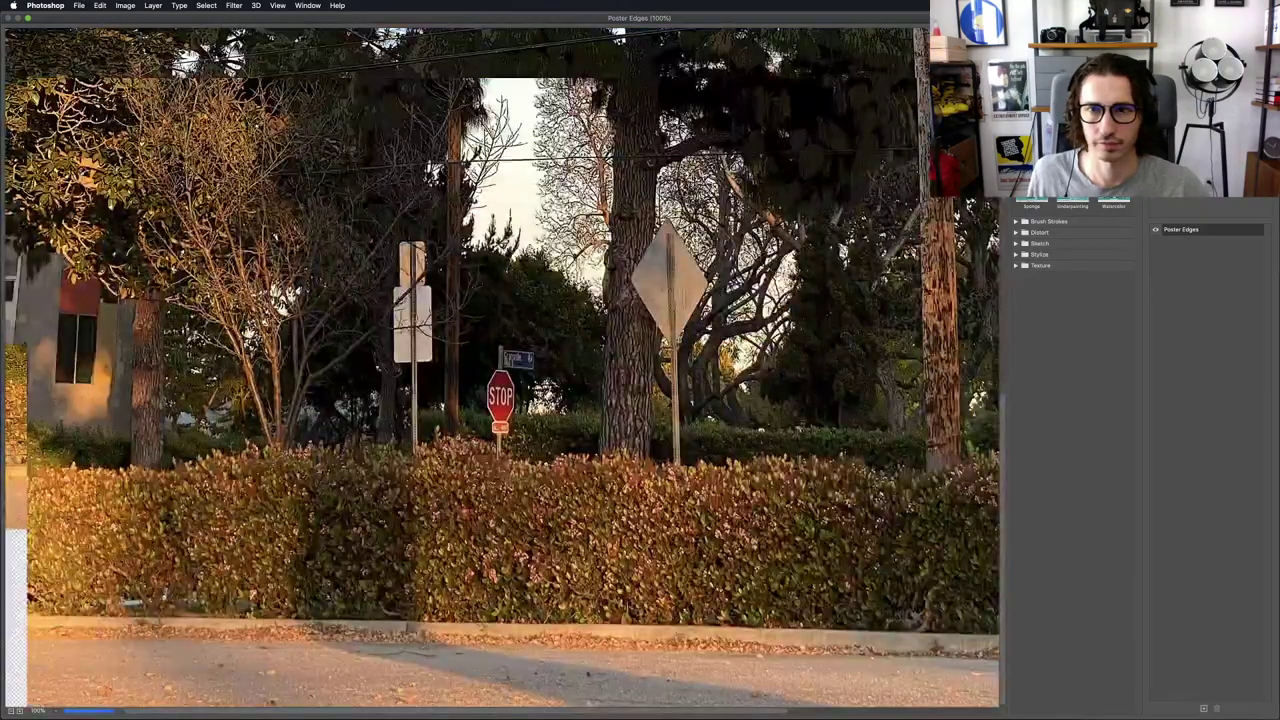
pyautogui.click(1031, 90)
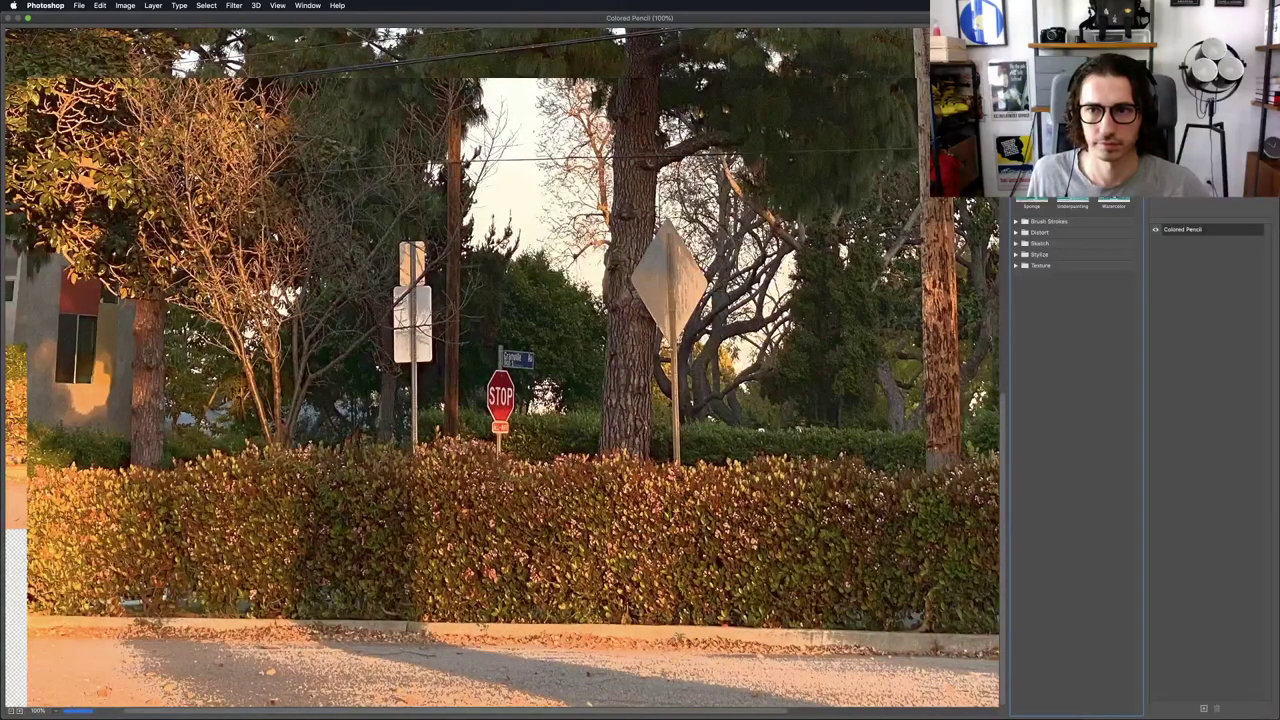
pyautogui.click(1017, 222)
pyautogui.click(1034, 241)
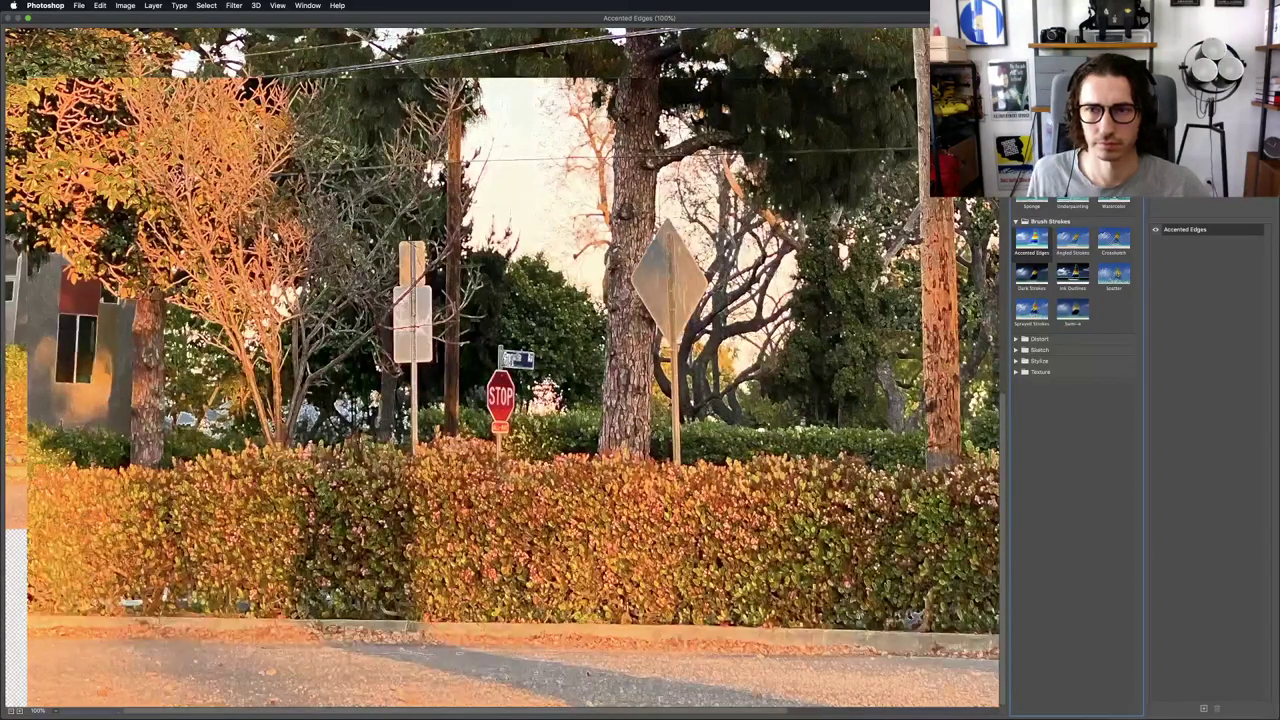
# Step: Preview the Cutout and Angled Strokes effects across the photo's trees and hedge
pyautogui.click(1073, 49)
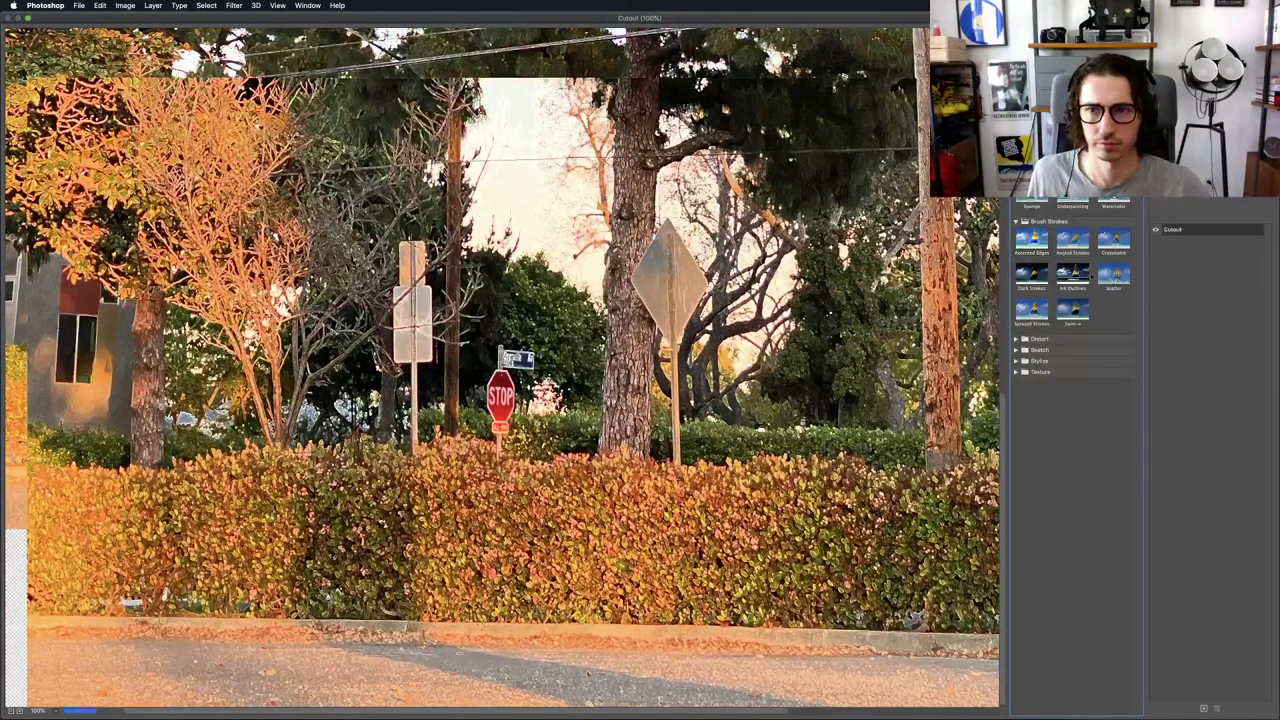
pyautogui.click(1074, 242)
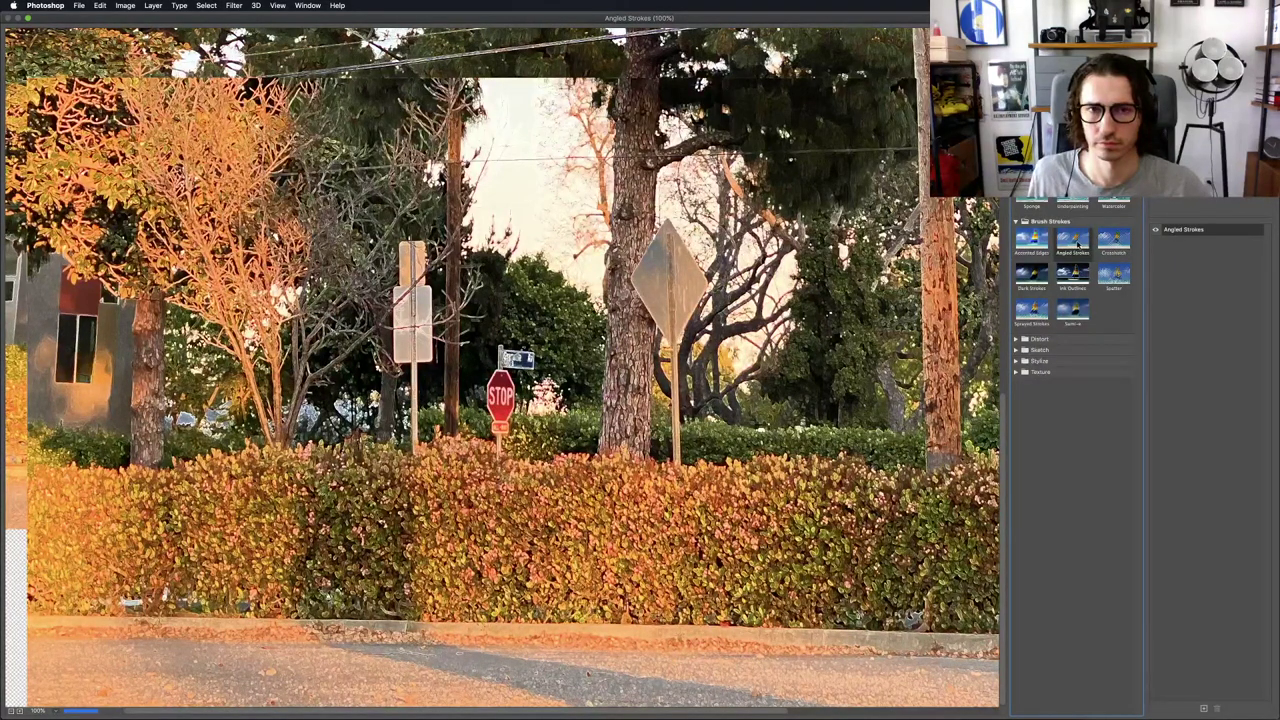
pyautogui.moveTo(850, 138)
pyautogui.mouseDown()
pyautogui.moveTo(829, 155)
pyautogui.moveTo(850, 162)
pyautogui.moveTo(843, 260)
pyautogui.mouseUp()
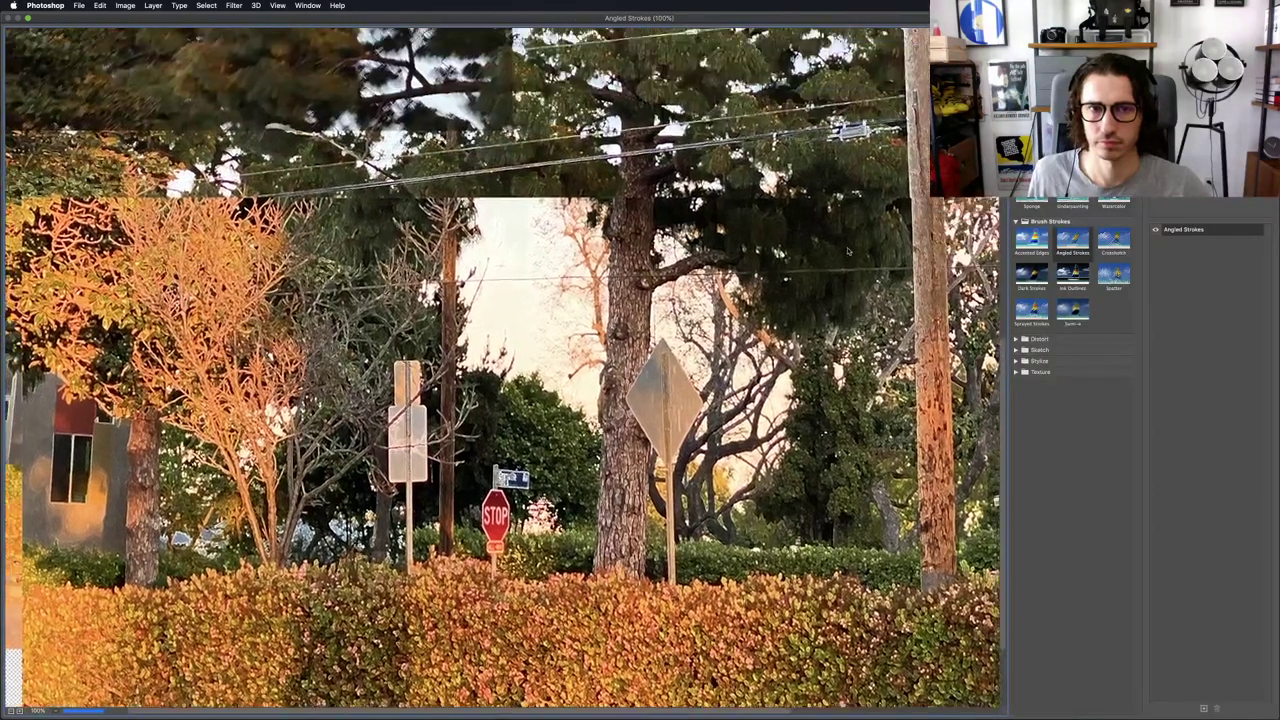
pyautogui.moveTo(861, 180); pyautogui.dragTo(854, 273)
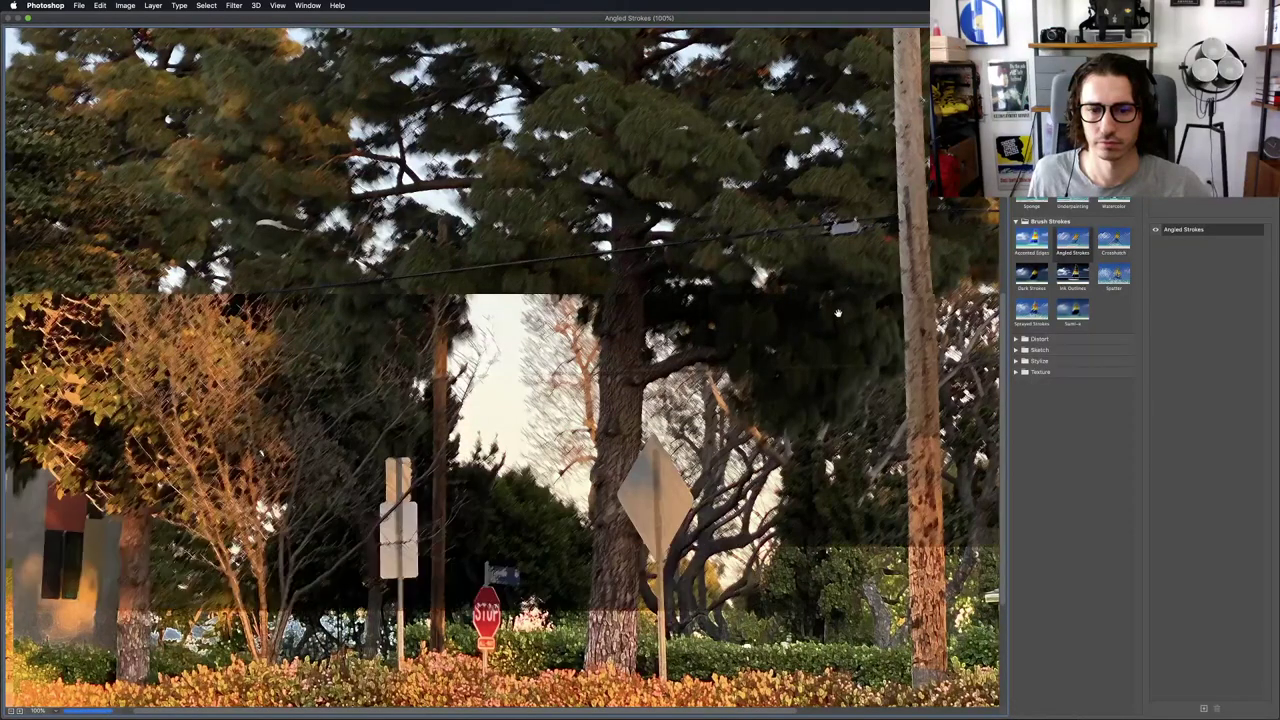
pyautogui.moveTo(795, 370); pyautogui.dragTo(802, 255)
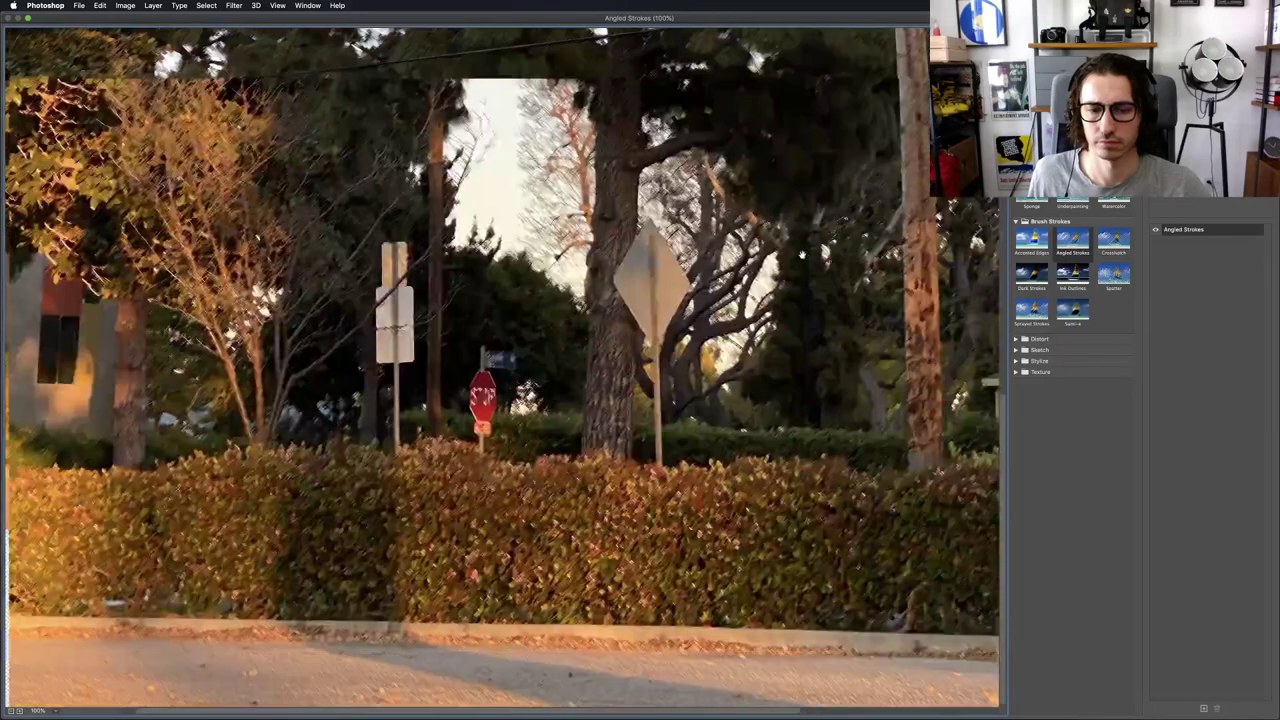
# Step: Apply the Accented Edges filter to the street photo
pyautogui.click(1036, 254)
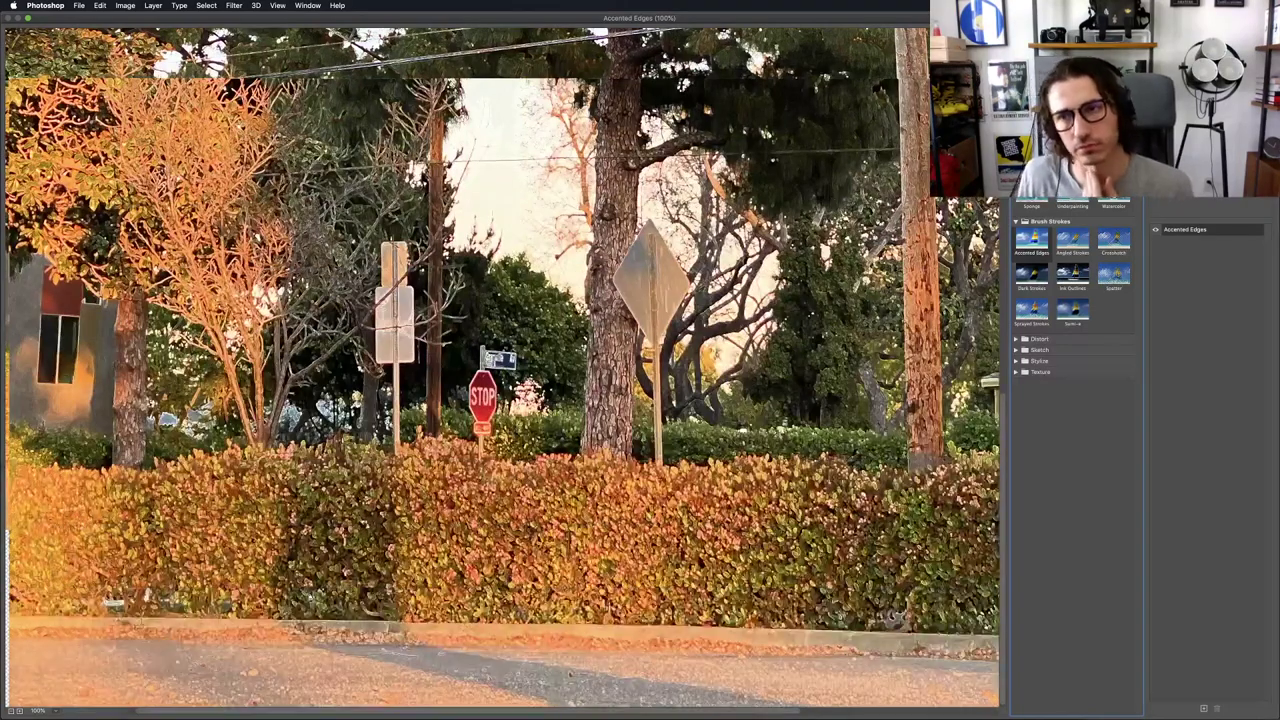
pyautogui.press('Return')
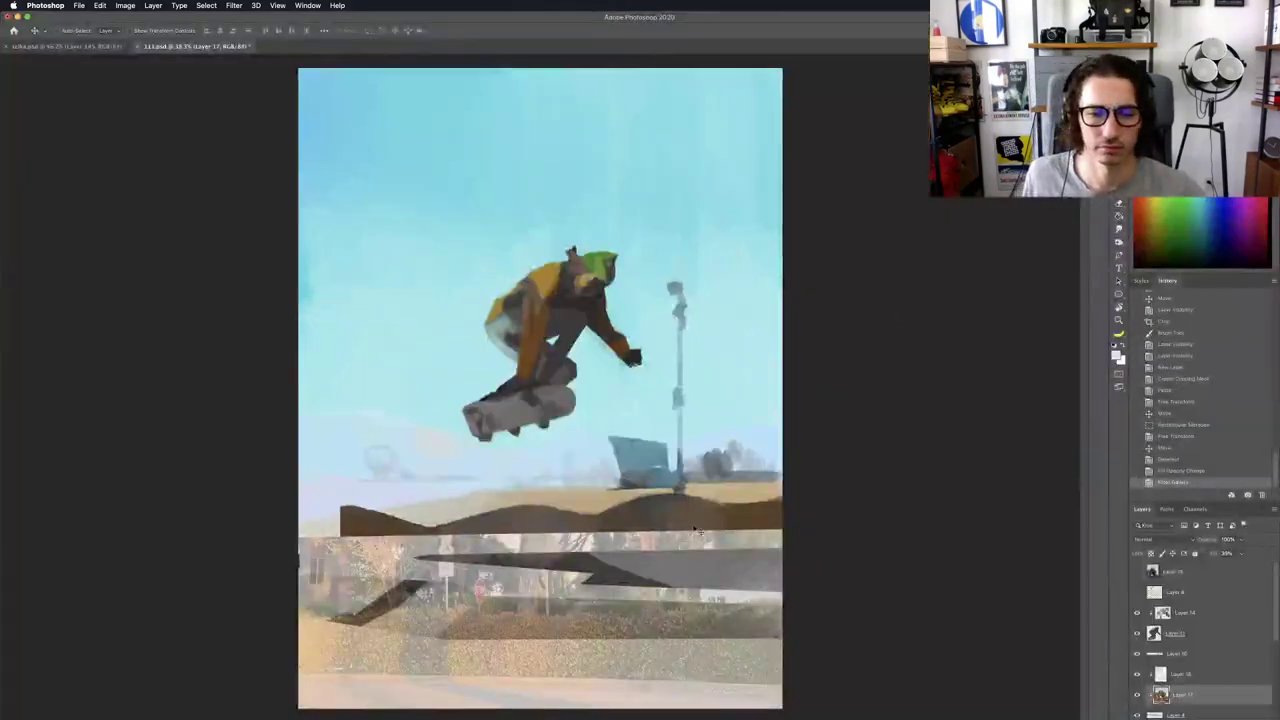
# Step: Switch the screen mode to free up the workspace and raise the street photo layer's fill to 89%
pyautogui.press('f')
pyautogui.moveTo(668, 498); pyautogui.dragTo(608, 400)
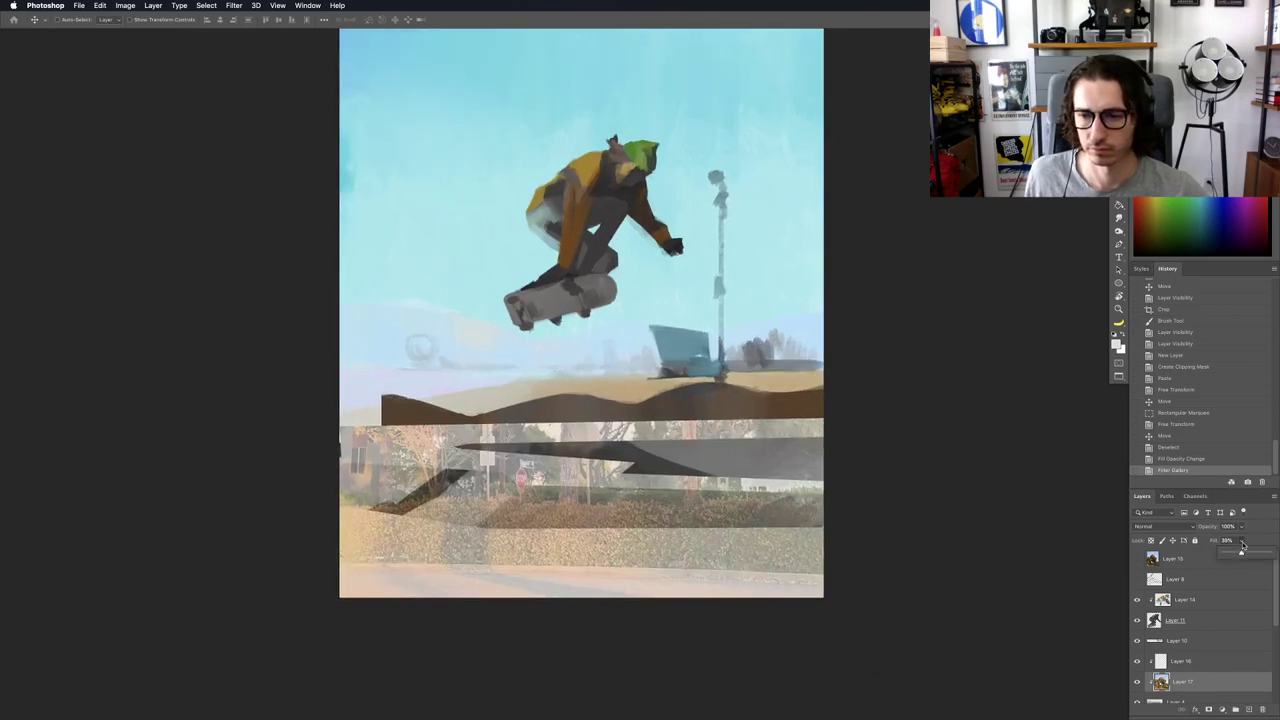
pyautogui.moveTo(1252, 555); pyautogui.dragTo(1268, 555)
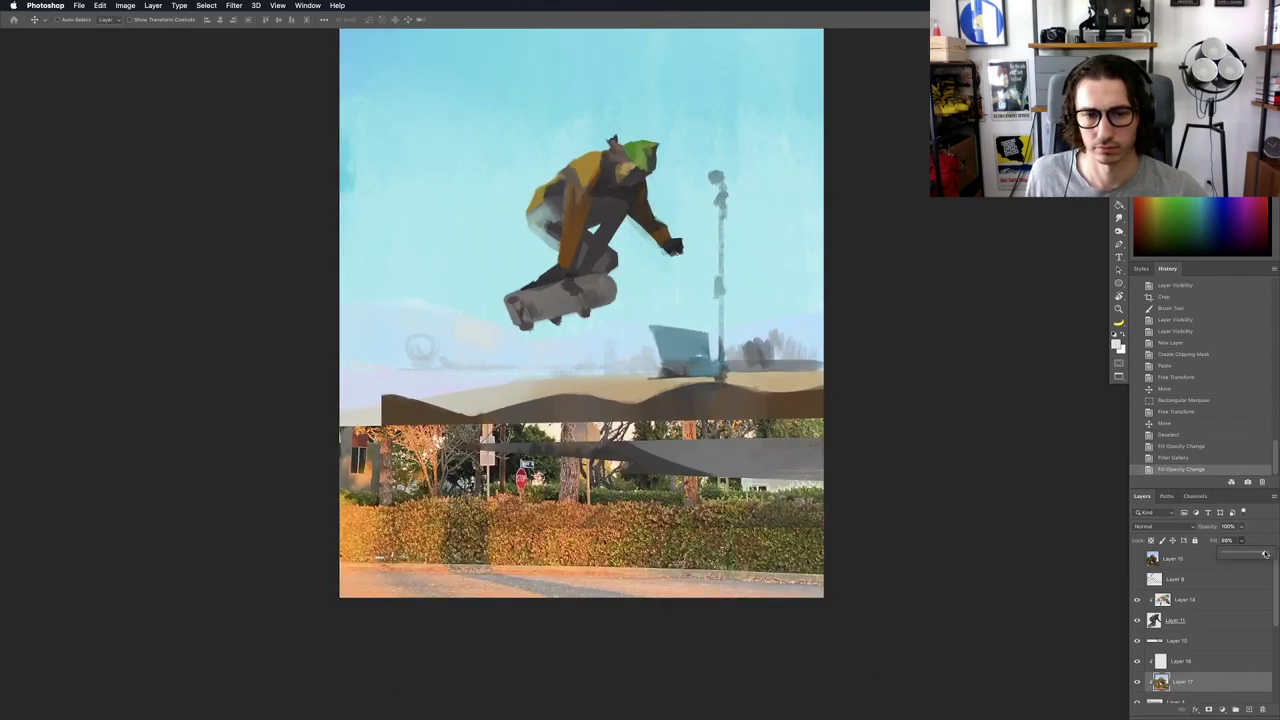
# Step: Move the street photo up and slightly left so the hedge crosses the front ramp
pyautogui.press('b')
pyautogui.press('v')
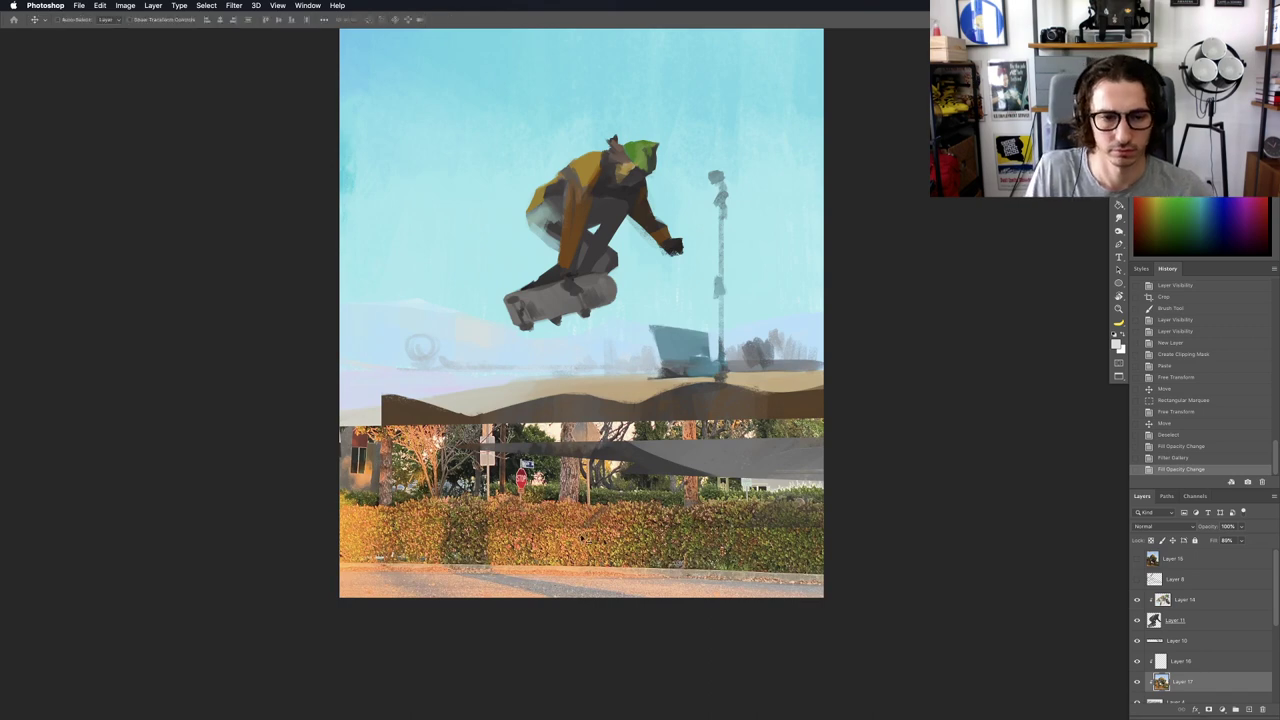
pyautogui.moveTo(571, 539)
pyautogui.mouseDown()
pyautogui.moveTo(596, 471)
pyautogui.moveTo(585, 470)
pyautogui.moveTo(593, 503)
pyautogui.mouseUp()
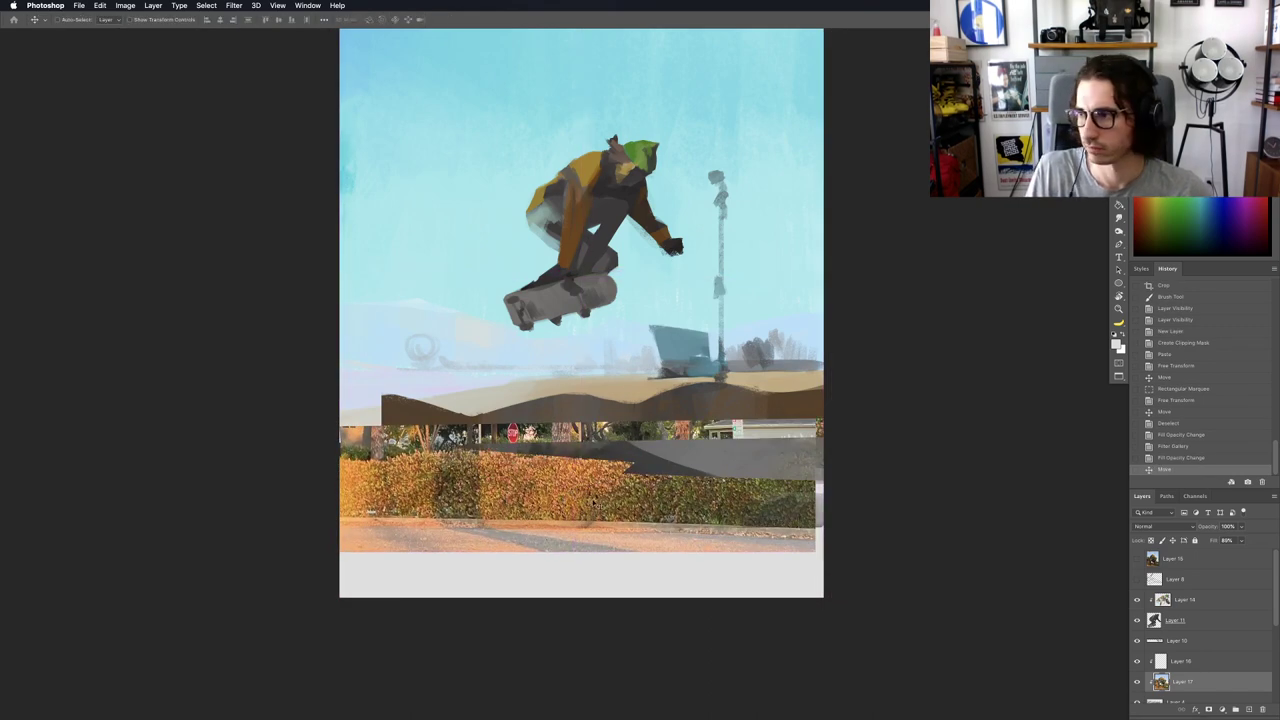
# Step: Paint over the hedge and pavement photo with a textured brush, using sampled orange-brown and sandy tones across the foreground
pyautogui.press('b')
pyautogui.rightClick(554, 474)
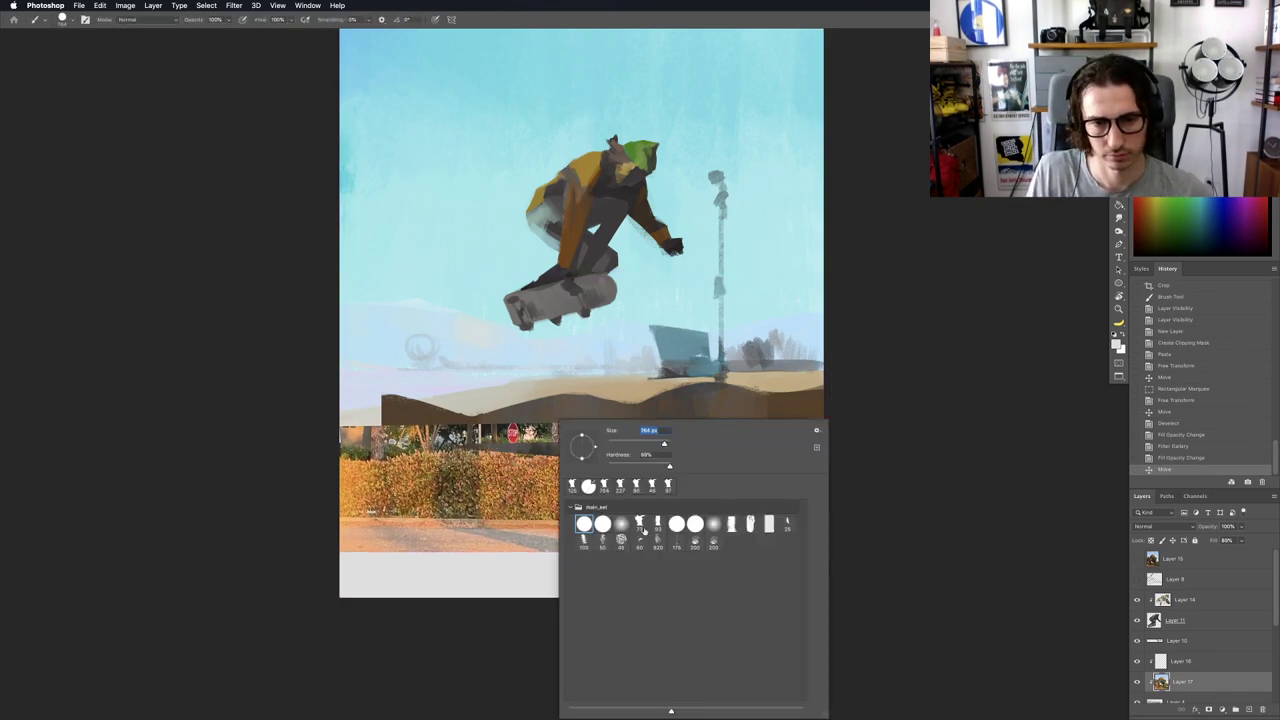
pyautogui.click(639, 525)
pyautogui.keyDown('alt'); pyautogui.click(545, 482); pyautogui.keyUp('alt')
pyautogui.moveTo(348, 462)
pyautogui.mouseDown()
pyautogui.moveTo(372, 445)
pyautogui.moveTo(525, 442)
pyautogui.mouseUp()
pyautogui.keyDown('alt'); pyautogui.click(512, 490); pyautogui.keyUp('alt')
pyautogui.moveTo(455, 560)
pyautogui.mouseDown()
pyautogui.moveTo(568, 551)
pyautogui.moveTo(528, 585)
pyautogui.moveTo(532, 618)
pyautogui.moveTo(796, 567)
pyautogui.moveTo(845, 517)
pyautogui.moveTo(493, 580)
pyautogui.moveTo(453, 577)
pyautogui.moveTo(435, 545)
pyautogui.moveTo(340, 575)
pyautogui.mouseUp()
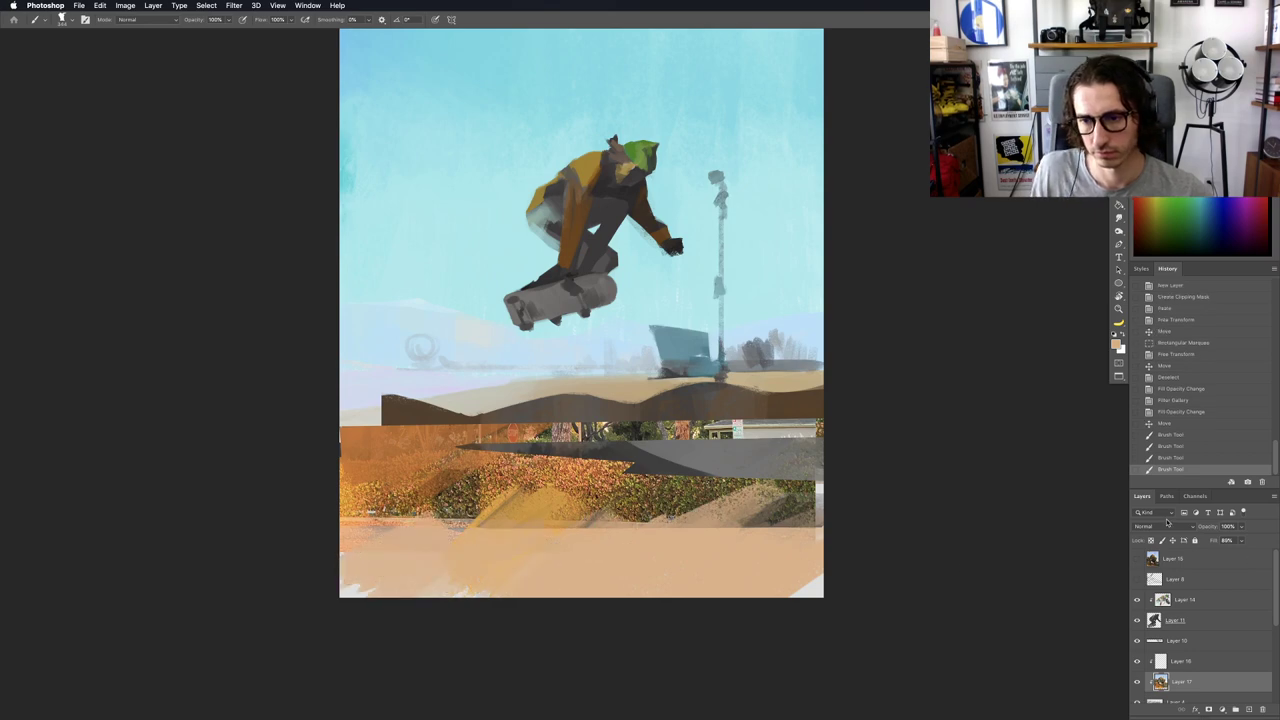
# Step: Brush sampled coral and salmon tones diagonally over the hedge and ground on the foreground's right half
pyautogui.click(1165, 525)
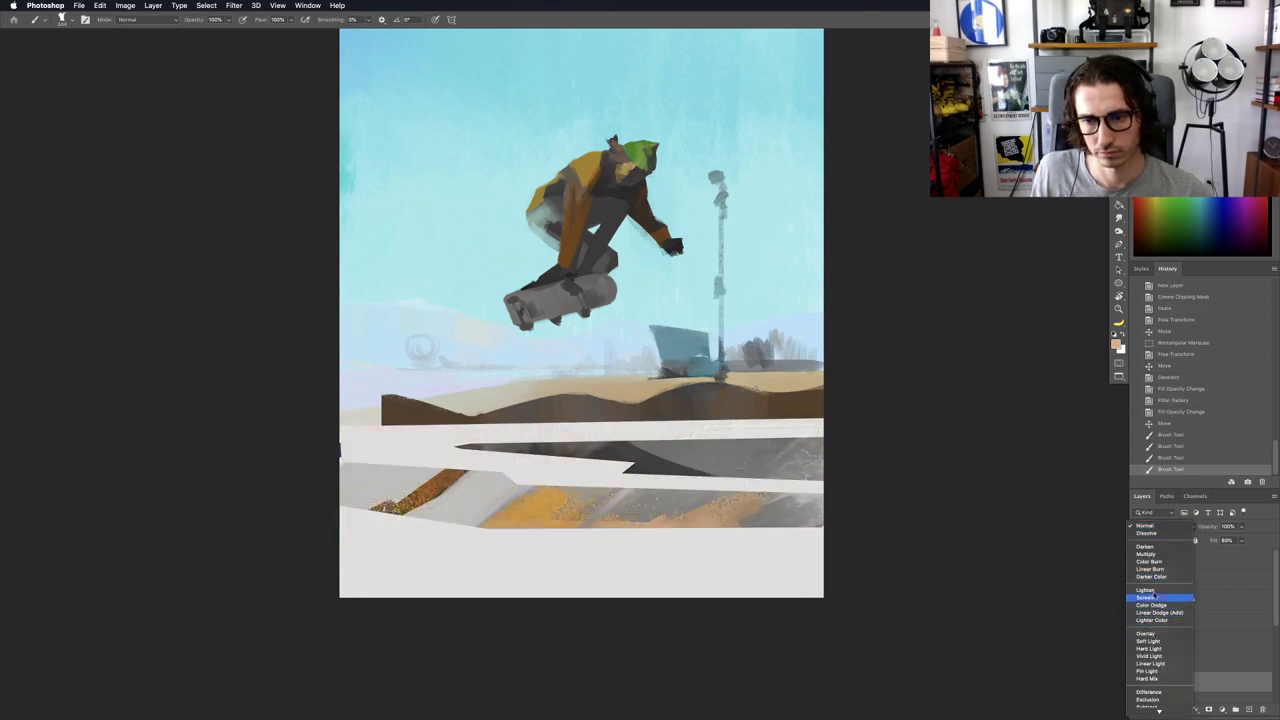
pyautogui.click(1121, 529)
pyautogui.keyDown('alt'); pyautogui.click(574, 476); pyautogui.keyUp('alt')
pyautogui.moveTo(574, 476)
pyautogui.mouseDown()
pyautogui.moveTo(608, 440)
pyautogui.moveTo(765, 430)
pyautogui.moveTo(846, 448)
pyautogui.moveTo(745, 590)
pyautogui.mouseUp()
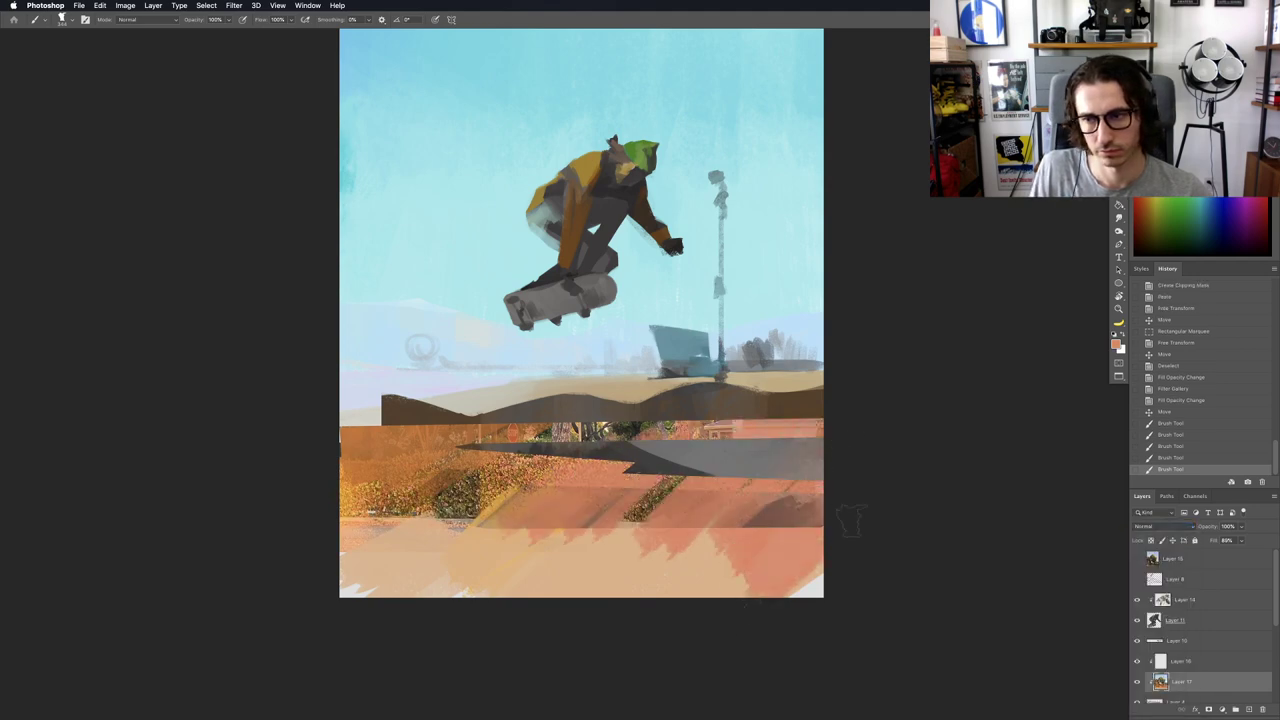
pyautogui.keyDown('alt'); pyautogui.click(790, 506); pyautogui.keyUp('alt')
pyautogui.moveTo(793, 550); pyautogui.dragTo(804, 456)
pyautogui.keyDown('alt'); pyautogui.click(719, 505); pyautogui.keyUp('alt')
pyautogui.moveTo(722, 500)
pyautogui.mouseDown()
pyautogui.moveTo(804, 486)
pyautogui.moveTo(775, 540)
pyautogui.mouseUp()
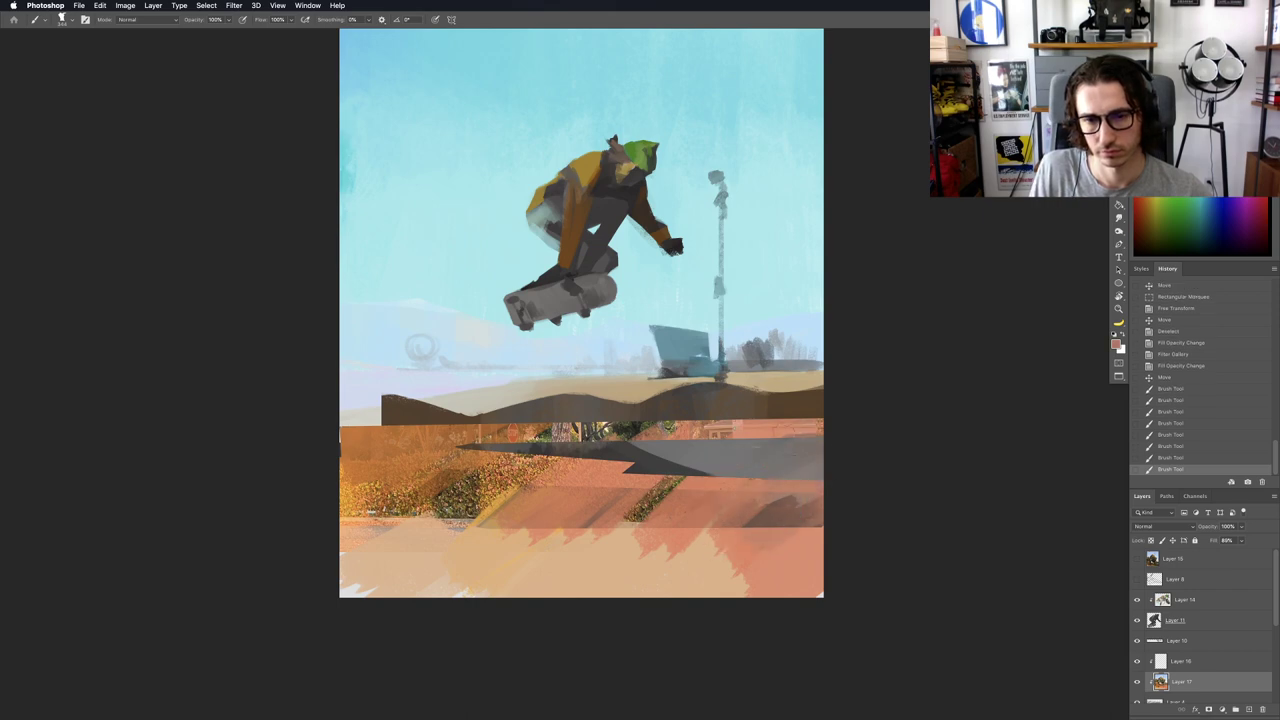
# Step: Cover the leftover photo patches in the middle and lower left of the slope with coral and orange-brown strokes
pyautogui.moveTo(650, 508)
pyautogui.mouseDown()
pyautogui.moveTo(704, 431)
pyautogui.moveTo(550, 433)
pyautogui.mouseUp()
pyautogui.keyDown('alt'); pyautogui.click(428, 457); pyautogui.keyUp('alt')
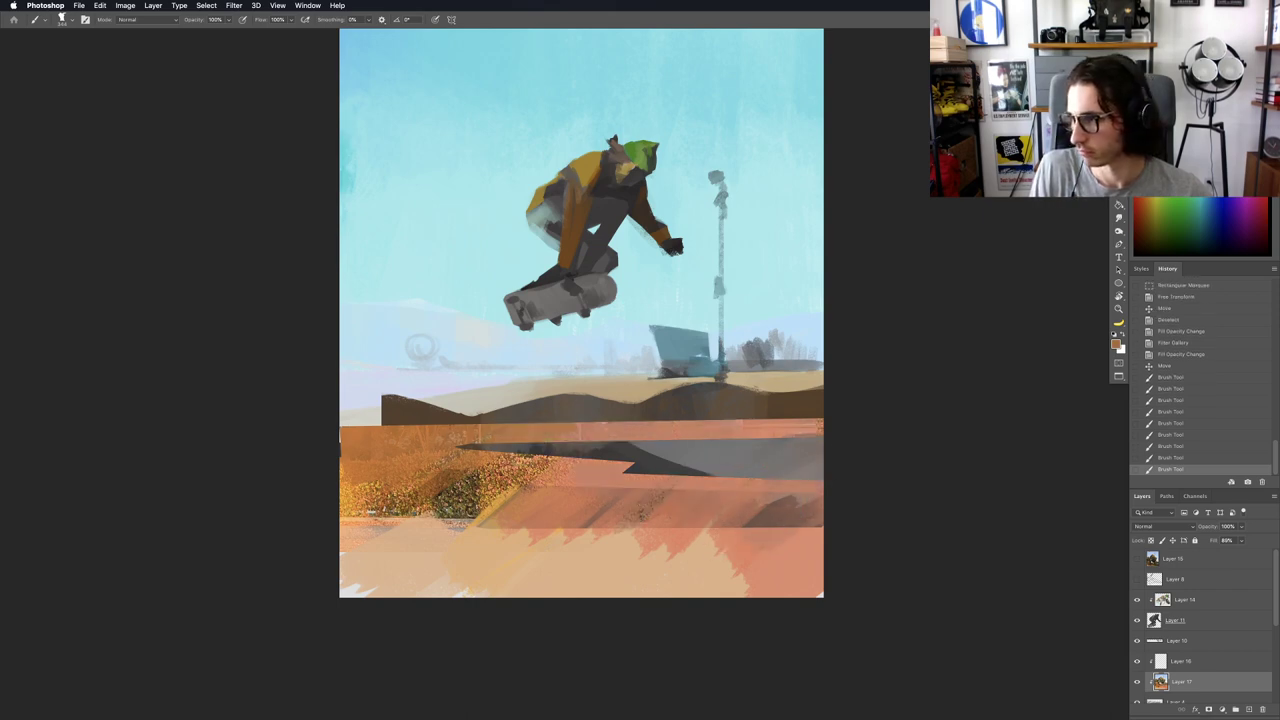
pyautogui.moveTo(371, 512); pyautogui.dragTo(457, 523)
# Step: Rotate the canvas and repaint the orange strip between the brown mounds and the dark ramp in pale grey
pyautogui.press('r')
pyautogui.moveTo(606, 594); pyautogui.dragTo(705, 592)
pyautogui.keyDown('alt'); pyautogui.click(491, 401); pyautogui.keyUp('alt')
pyautogui.moveTo(508, 486); pyautogui.dragTo(626, 437)
pyautogui.moveTo(488, 499); pyautogui.dragTo(720, 396)
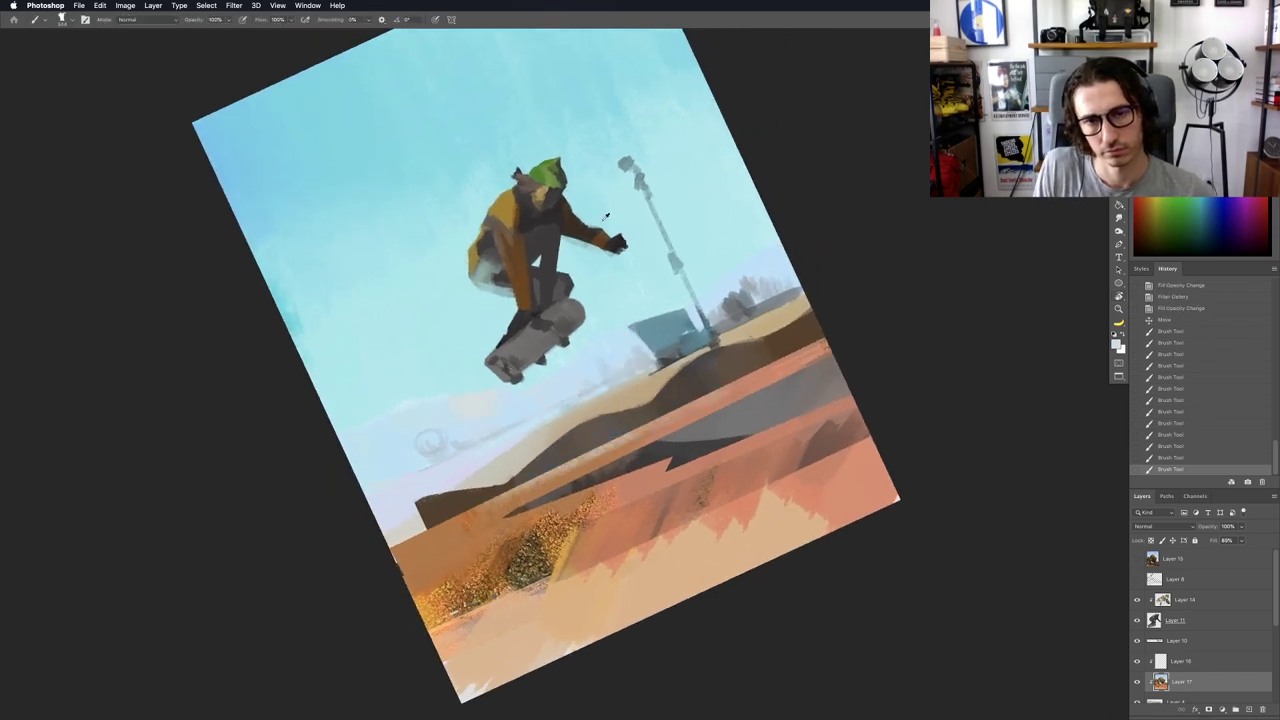
pyautogui.keyDown('alt'); pyautogui.click(625, 133); pyautogui.keyUp('alt')
pyautogui.press('super+z')
pyautogui.moveTo(570, 465)
pyautogui.mouseDown()
pyautogui.moveTo(840, 337)
pyautogui.moveTo(566, 474)
pyautogui.mouseUp()
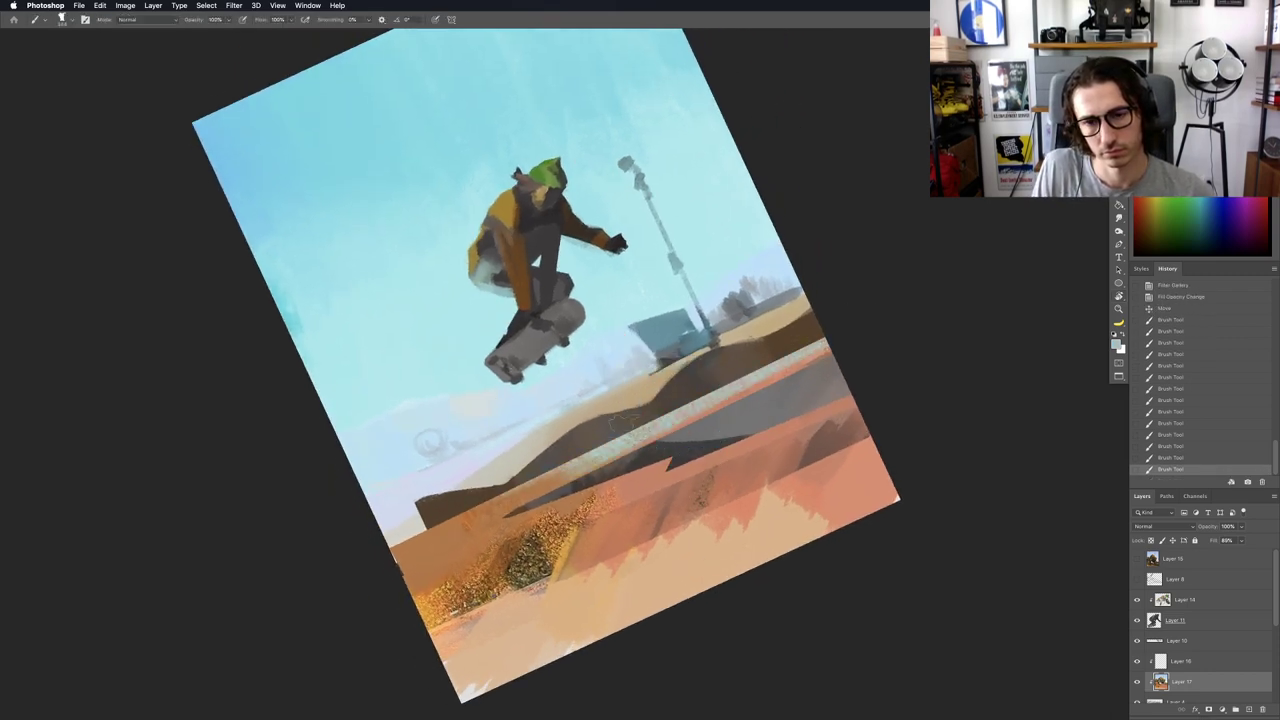
pyautogui.moveTo(625, 425); pyautogui.dragTo(485, 506)
pyautogui.keyDown('alt'); pyautogui.click(716, 381); pyautogui.keyUp('alt')
pyautogui.moveTo(806, 354)
pyautogui.mouseDown()
pyautogui.moveTo(482, 512)
pyautogui.moveTo(575, 470)
pyautogui.mouseUp()
# Step: Lay rough, dry brown strokes over the hedge remnants and sandy ground in the lower-left foreground
pyautogui.moveTo(425, 615); pyautogui.dragTo(510, 560)
pyautogui.moveTo(436, 655); pyautogui.dragTo(525, 568)
pyautogui.moveTo(462, 690)
pyautogui.mouseDown()
pyautogui.moveTo(548, 600)
pyautogui.moveTo(478, 688)
pyautogui.mouseUp()
pyautogui.moveTo(622, 578); pyautogui.dragTo(536, 655)
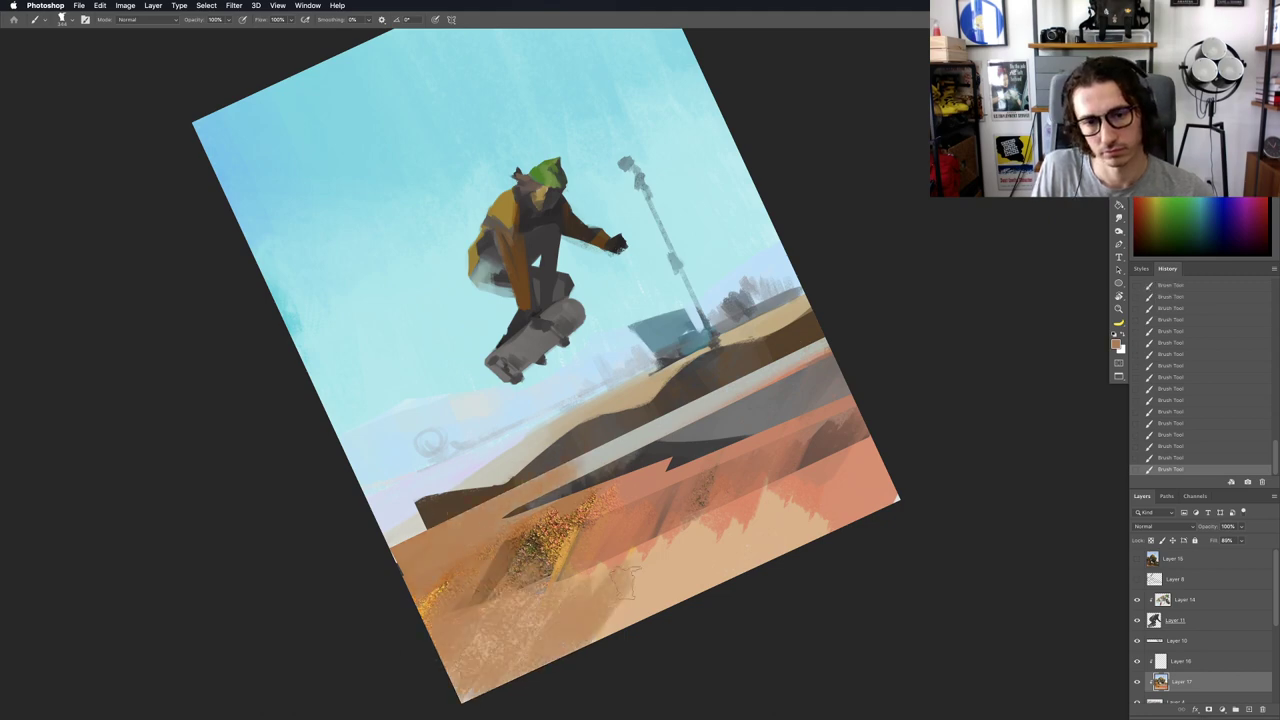
pyautogui.moveTo(655, 564); pyautogui.dragTo(600, 630)
# Step: Extend the grey-beige ledge strip to the painting's left edge with sampled colours
pyautogui.keyDown('alt'); pyautogui.click(643, 473); pyautogui.keyUp('alt')
pyautogui.moveTo(428, 586)
pyautogui.mouseDown()
pyautogui.moveTo(582, 502)
pyautogui.moveTo(402, 556)
pyautogui.mouseUp()
pyautogui.keyDown('alt'); pyautogui.click(600, 452); pyautogui.keyUp('alt')
pyautogui.moveTo(522, 496); pyautogui.dragTo(404, 564)
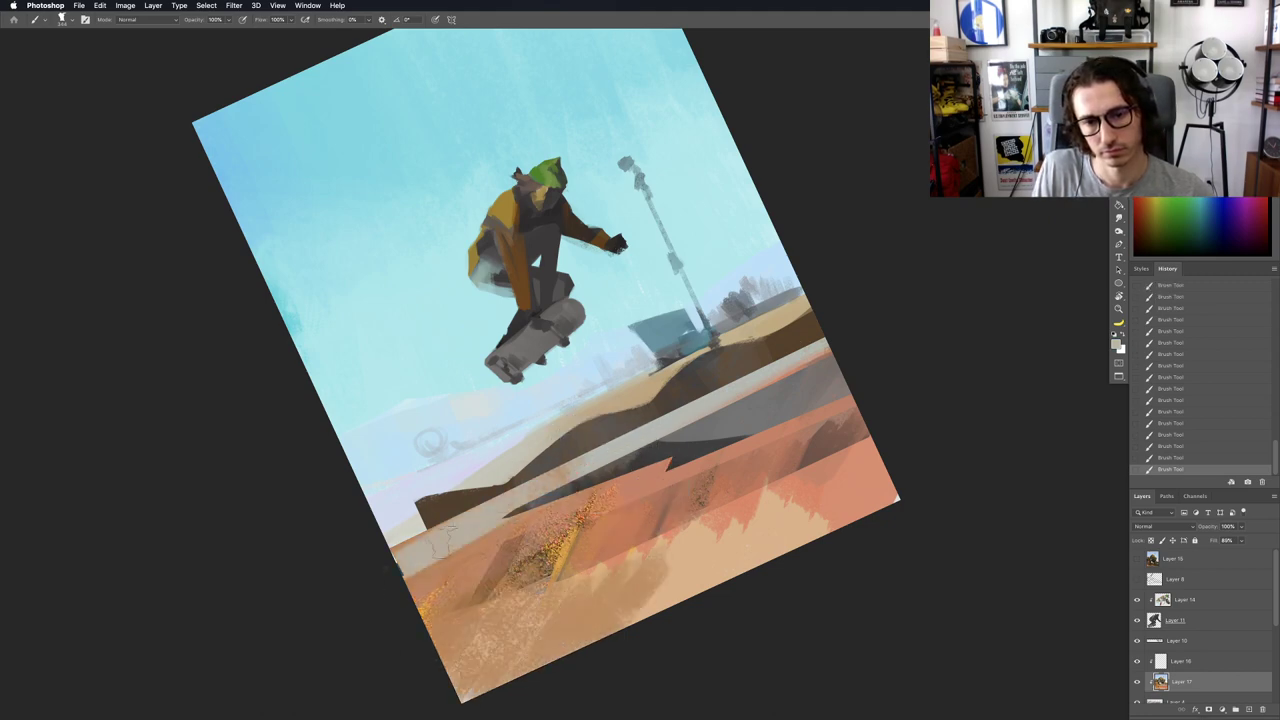
# Step: Paint muted grey and brown diagonal strokes over the remaining hedge texture on the slope below the ledge
pyautogui.moveTo(594, 510); pyautogui.dragTo(462, 600)
pyautogui.keyDown('alt'); pyautogui.click(597, 499); pyautogui.keyUp('alt')
pyautogui.moveTo(650, 484)
pyautogui.mouseDown()
pyautogui.moveTo(602, 508)
pyautogui.moveTo(728, 456)
pyautogui.mouseUp()
pyautogui.moveTo(698, 470)
pyautogui.mouseDown()
pyautogui.moveTo(556, 552)
pyautogui.moveTo(654, 480)
pyautogui.mouseUp()
# Step: Break up the sandy lower-right foreground with orange-tan strokes and blend coral and beige along the slope beneath the ramp
pyautogui.keyDown('alt'); pyautogui.click(489, 546); pyautogui.keyUp('alt')
pyautogui.moveTo(802, 502); pyautogui.dragTo(728, 576)
pyautogui.moveTo(776, 510); pyautogui.dragTo(646, 604)
pyautogui.moveTo(694, 538); pyautogui.dragTo(648, 612)
pyautogui.keyDown('alt'); pyautogui.click(591, 543); pyautogui.keyUp('alt')
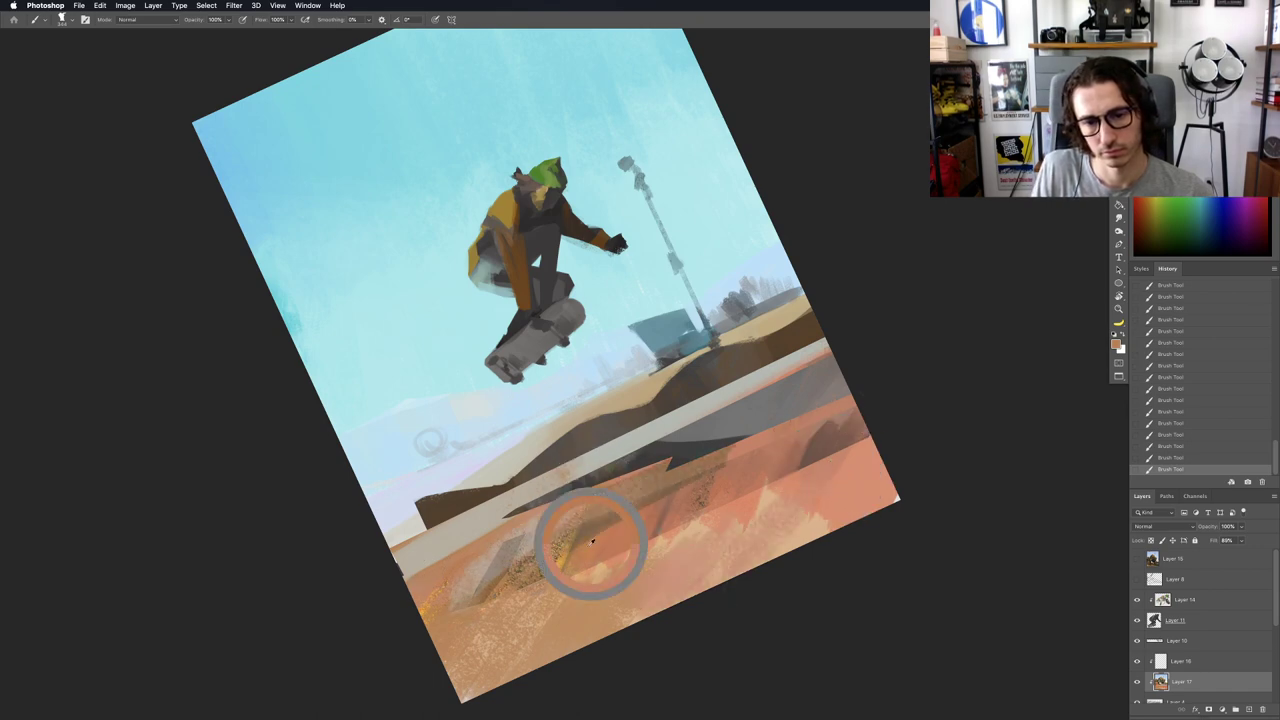
pyautogui.moveTo(556, 552)
pyautogui.mouseDown()
pyautogui.moveTo(496, 590)
pyautogui.moveTo(660, 481)
pyautogui.moveTo(776, 433)
pyautogui.mouseUp()
pyautogui.keyDown('alt'); pyautogui.click(478, 532); pyautogui.keyUp('alt')
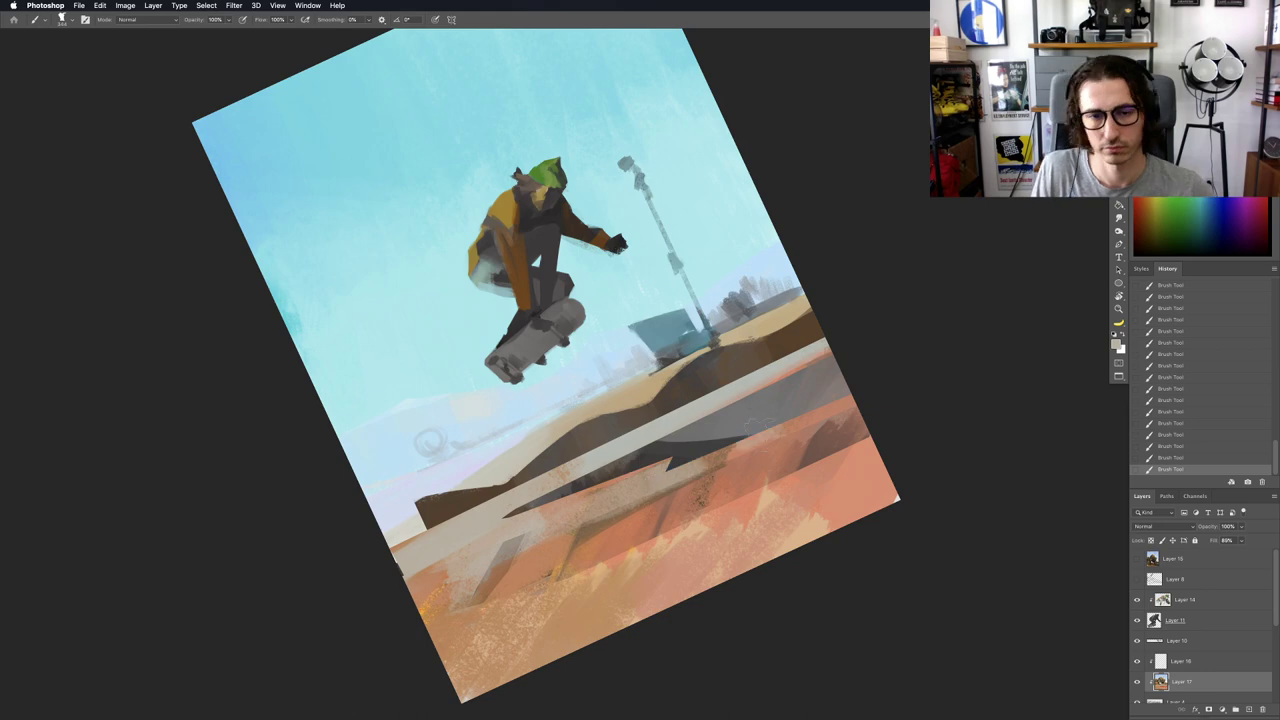
# Step: Reset the canvas rotation and paste the street photo directly above the Background layer
pyautogui.press('Escape')
pyautogui.press('v')
pyautogui.rightClick(492, 102)
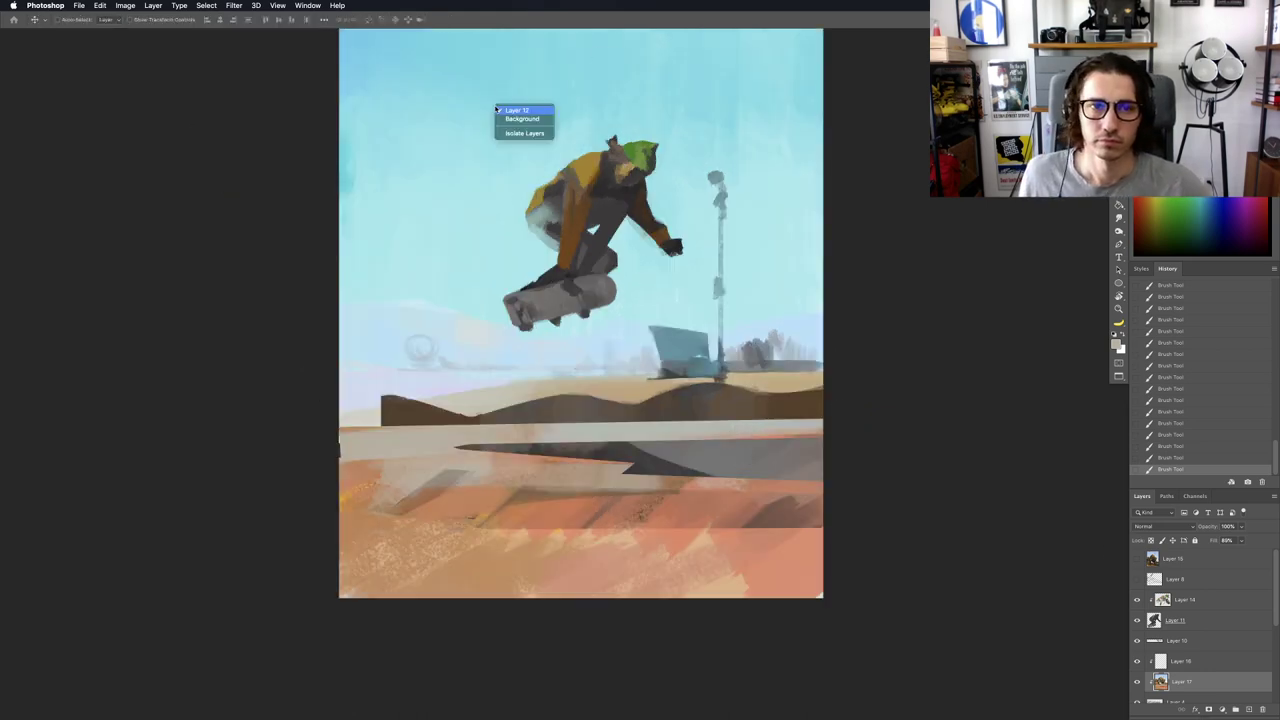
pyautogui.click(515, 115)
pyautogui.press('super+v')
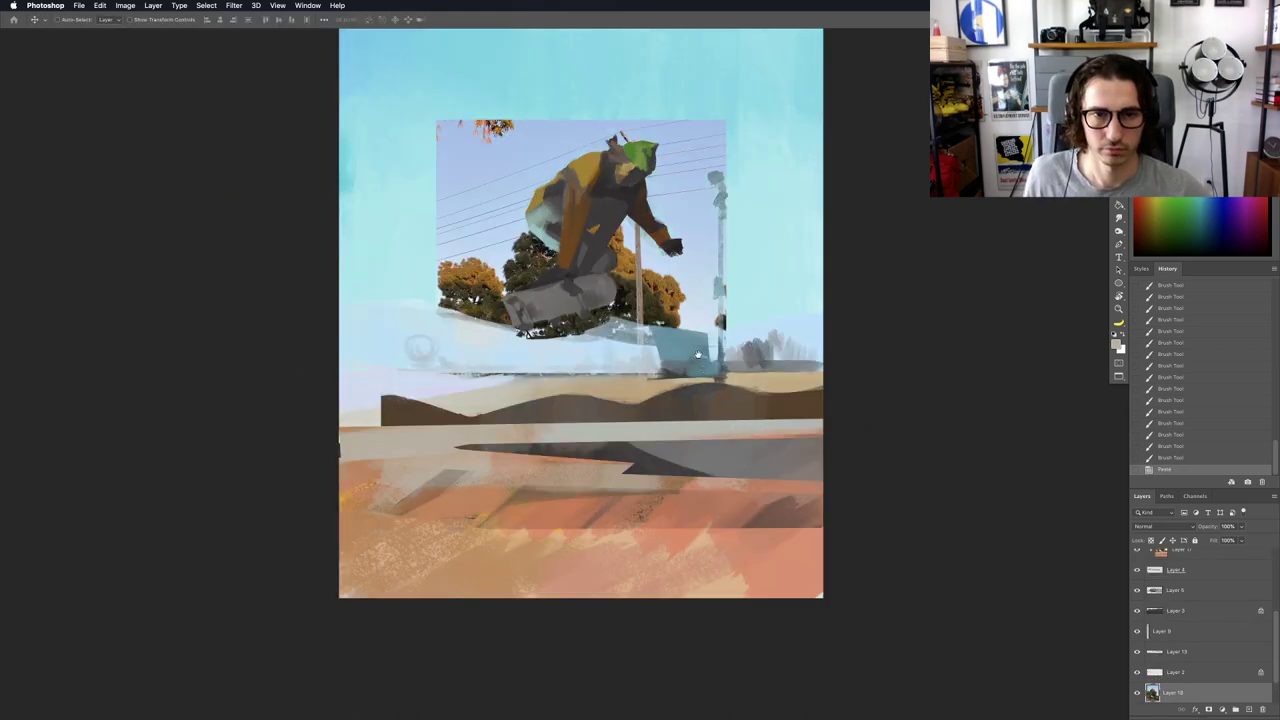
# Step: Enlarge the pasted photo to about 177% width and 154% height so it covers the whole sky
pyautogui.moveTo(703, 297); pyautogui.dragTo(703, 357)
pyautogui.press('super+minus')
pyautogui.press('super+minus')
pyautogui.press('super+t')
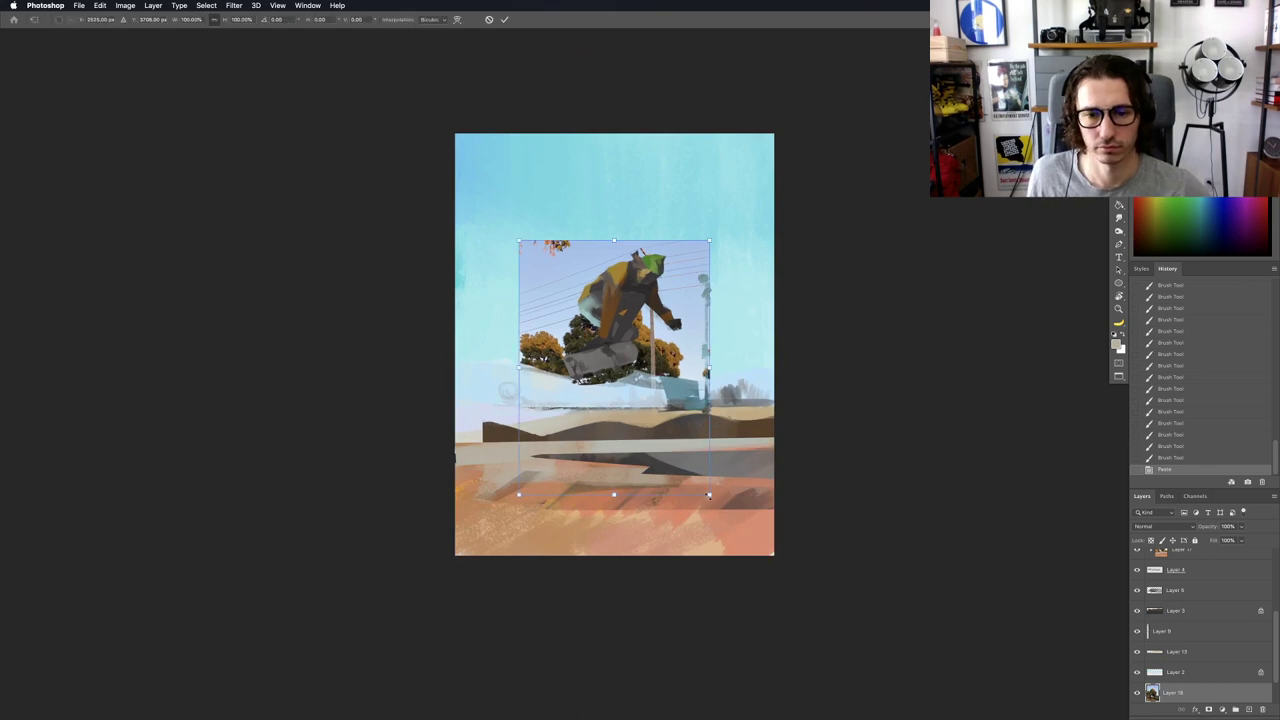
pyautogui.moveTo(709, 496); pyautogui.dragTo(650, 409)
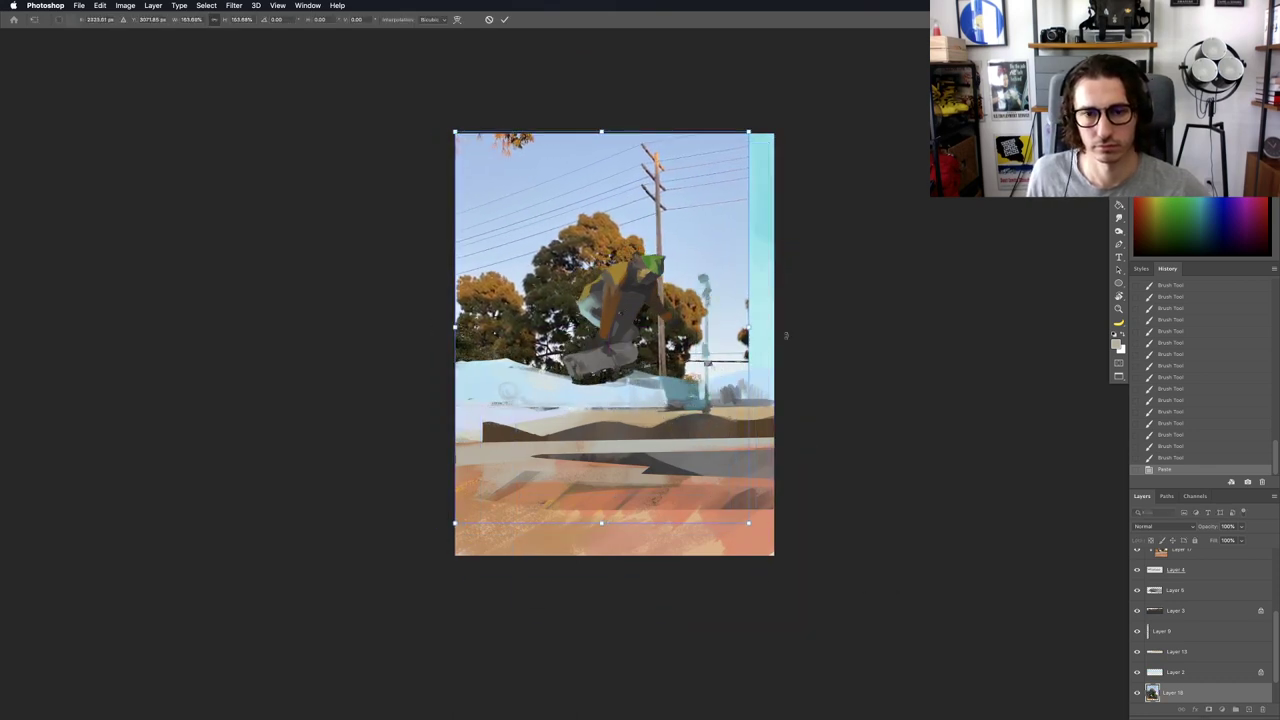
pyautogui.moveTo(751, 326); pyautogui.dragTo(793, 326)
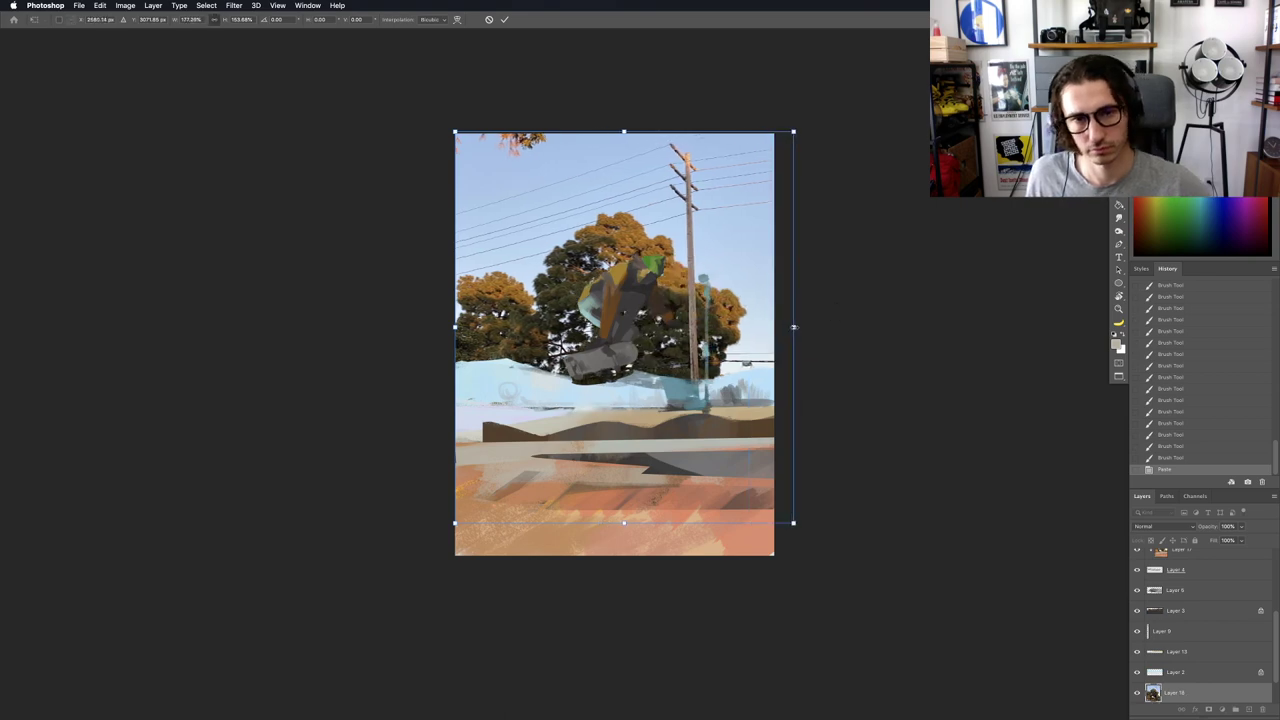
pyautogui.press('Return')
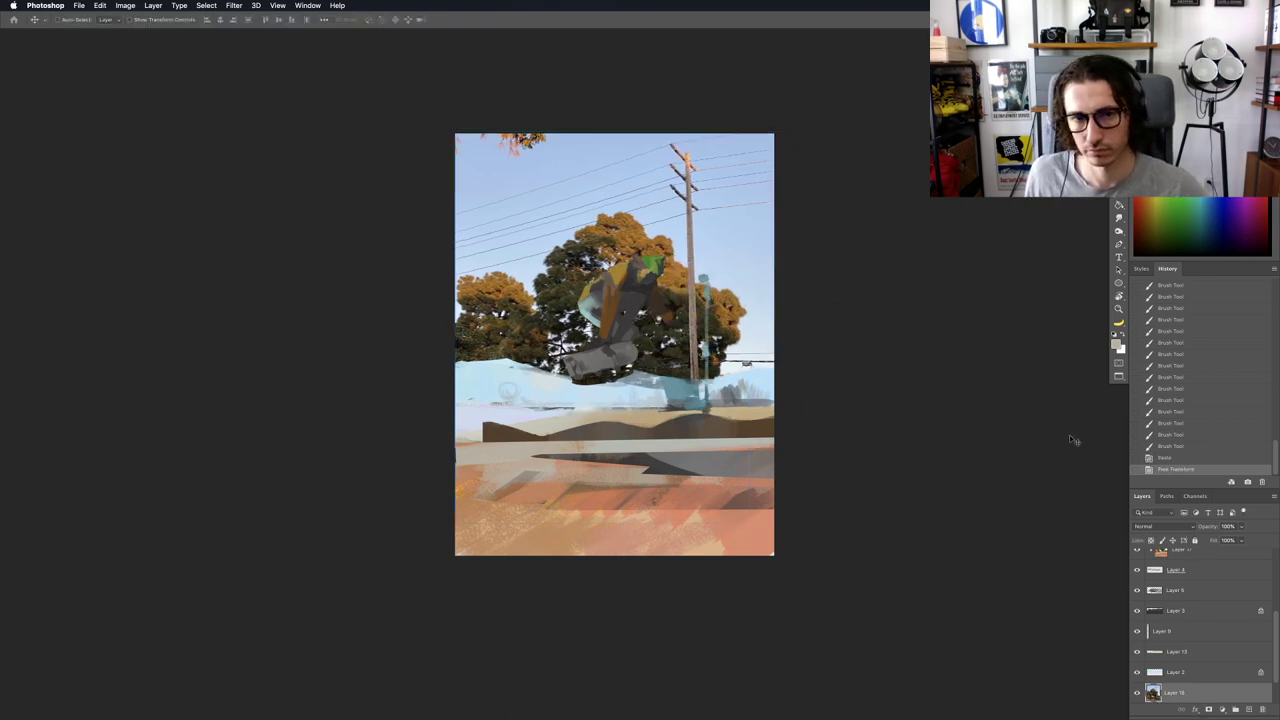
# Step: Brush pale blue over the photo's power lines and treetops, and lower the layer's fill to 83%
pyautogui.press('b')
pyautogui.moveTo(548, 138)
pyautogui.mouseDown()
pyautogui.moveTo(505, 150)
pyautogui.moveTo(511, 132)
pyautogui.moveTo(475, 225)
pyautogui.moveTo(518, 305)
pyautogui.moveTo(565, 245)
pyautogui.mouseUp()
pyautogui.press('e')
pyautogui.moveTo(680, 170)
pyautogui.mouseDown()
pyautogui.moveTo(615, 240)
pyautogui.moveTo(678, 280)
pyautogui.mouseUp()
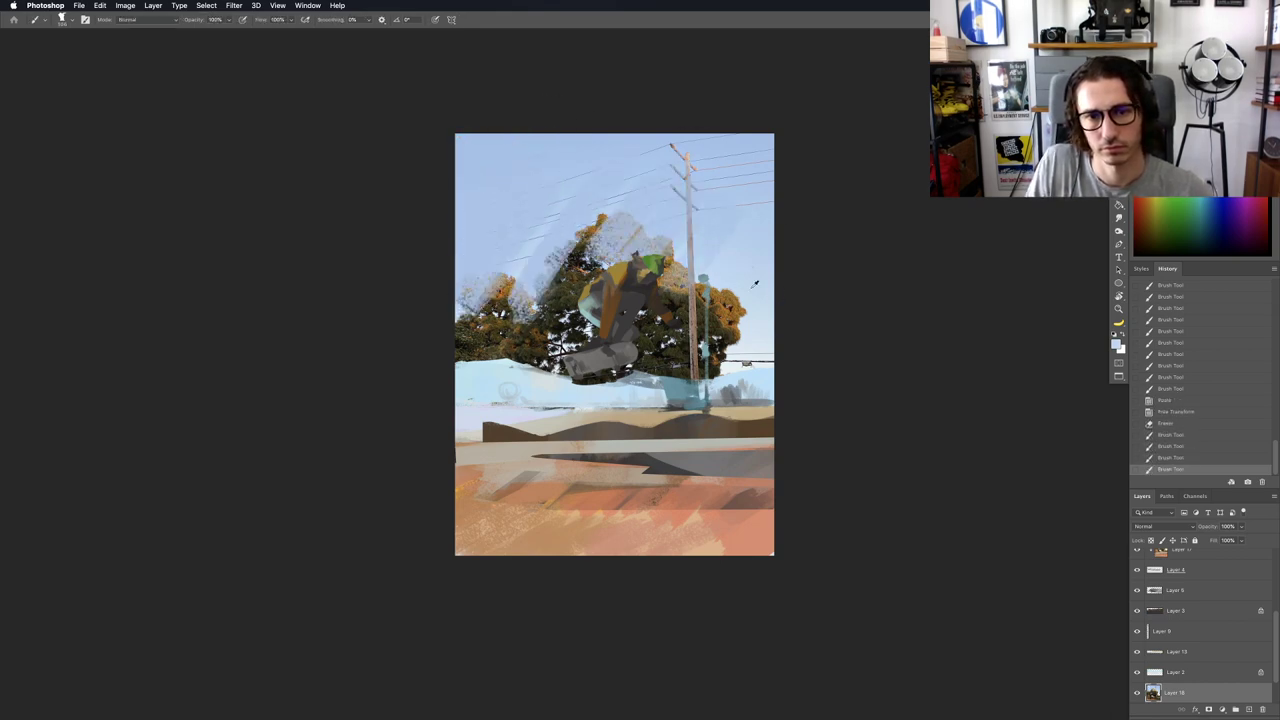
pyautogui.moveTo(1228, 552); pyautogui.dragTo(1226, 554)
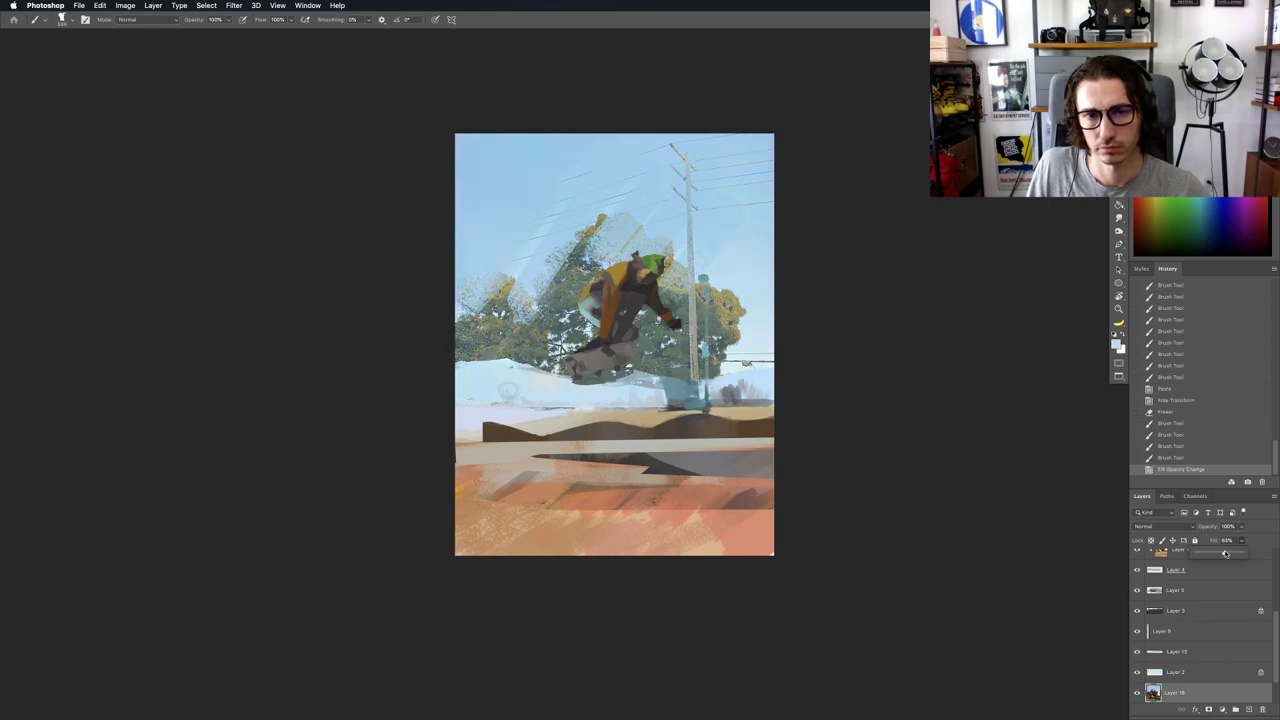
# Step: Paint out the trees around the skateboarder and the utility pole with sampled light sky blues
pyautogui.moveTo(768, 296)
pyautogui.mouseDown()
pyautogui.moveTo(705, 350)
pyautogui.moveTo(650, 330)
pyautogui.moveTo(668, 258)
pyautogui.mouseUp()
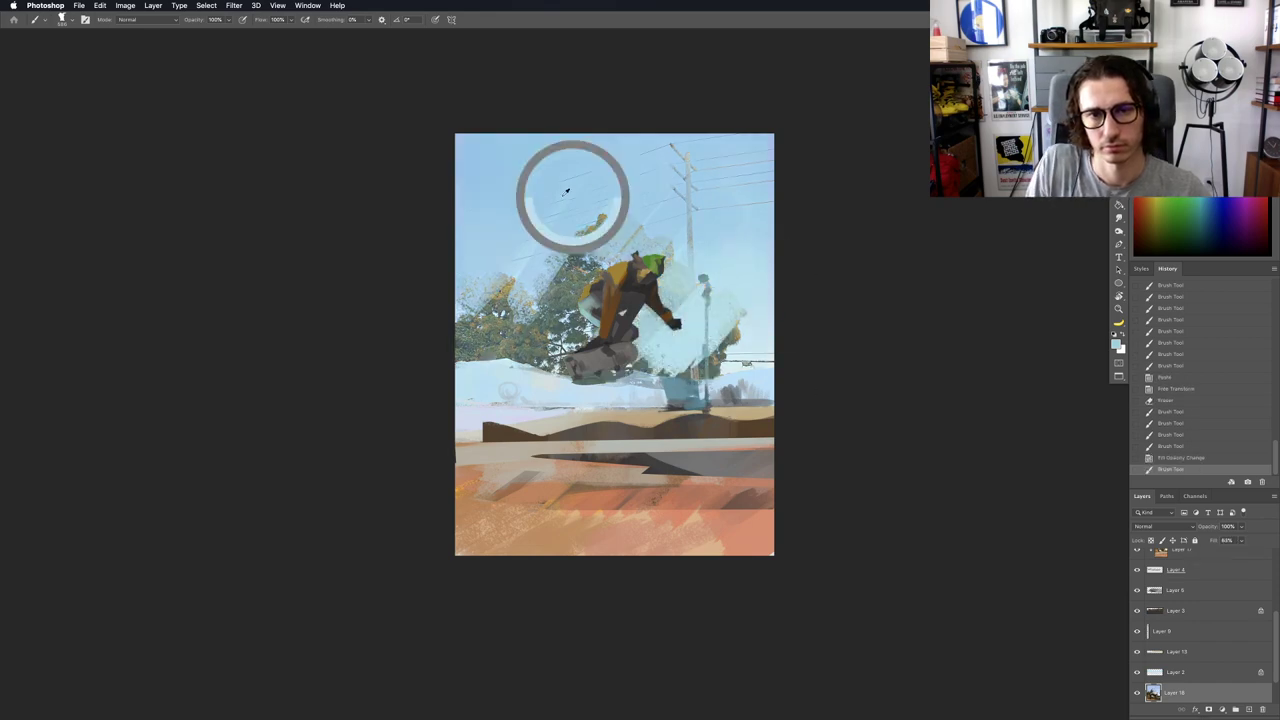
pyautogui.moveTo(512, 268)
pyautogui.mouseDown()
pyautogui.moveTo(630, 235)
pyautogui.moveTo(580, 340)
pyautogui.moveTo(610, 378)
pyautogui.mouseUp()
pyautogui.moveTo(757, 335)
pyautogui.mouseDown()
pyautogui.moveTo(763, 385)
pyautogui.moveTo(735, 257)
pyautogui.moveTo(705, 245)
pyautogui.mouseUp()
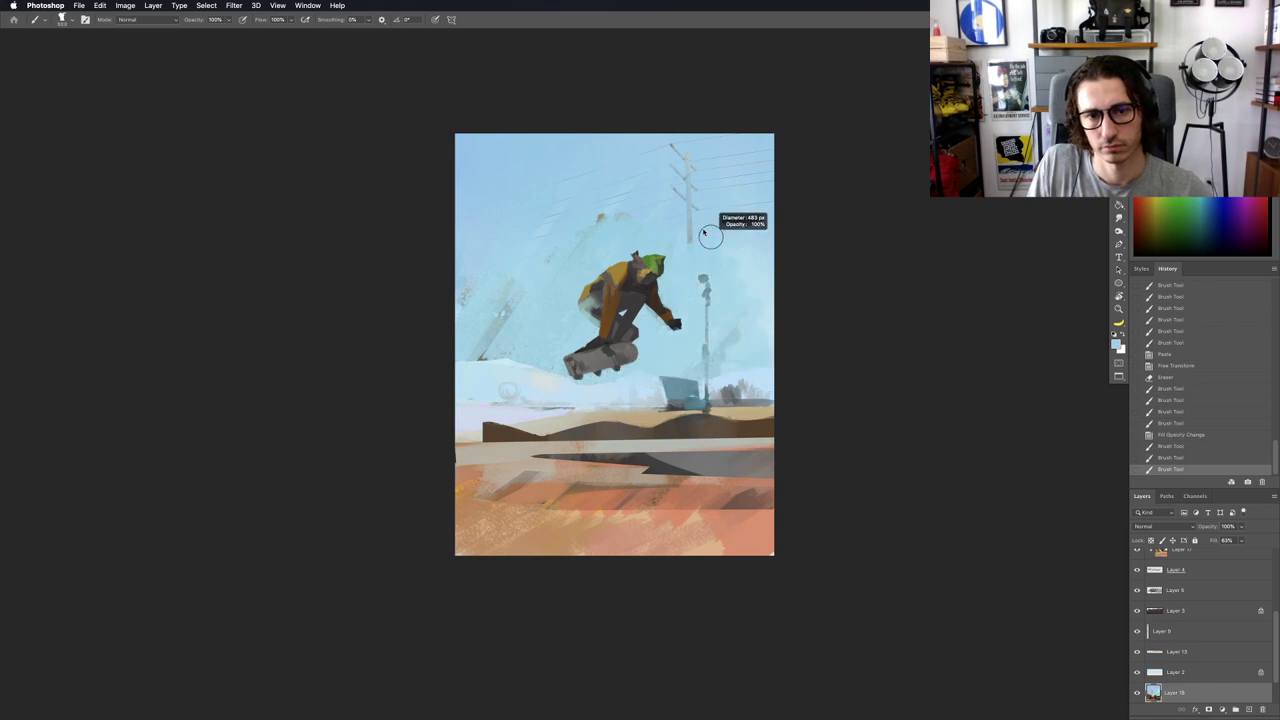
pyautogui.moveTo(664, 148)
pyautogui.mouseDown()
pyautogui.moveTo(712, 157)
pyautogui.moveTo(692, 168)
pyautogui.mouseUp()
pyautogui.moveTo(704, 172); pyautogui.dragTo(680, 158)
# Step: Cover the remaining wires in the upper sky and the tree remnants at the left with sampled sky tones
pyautogui.keyDown('alt'); pyautogui.click(614, 160); pyautogui.keyUp('alt')
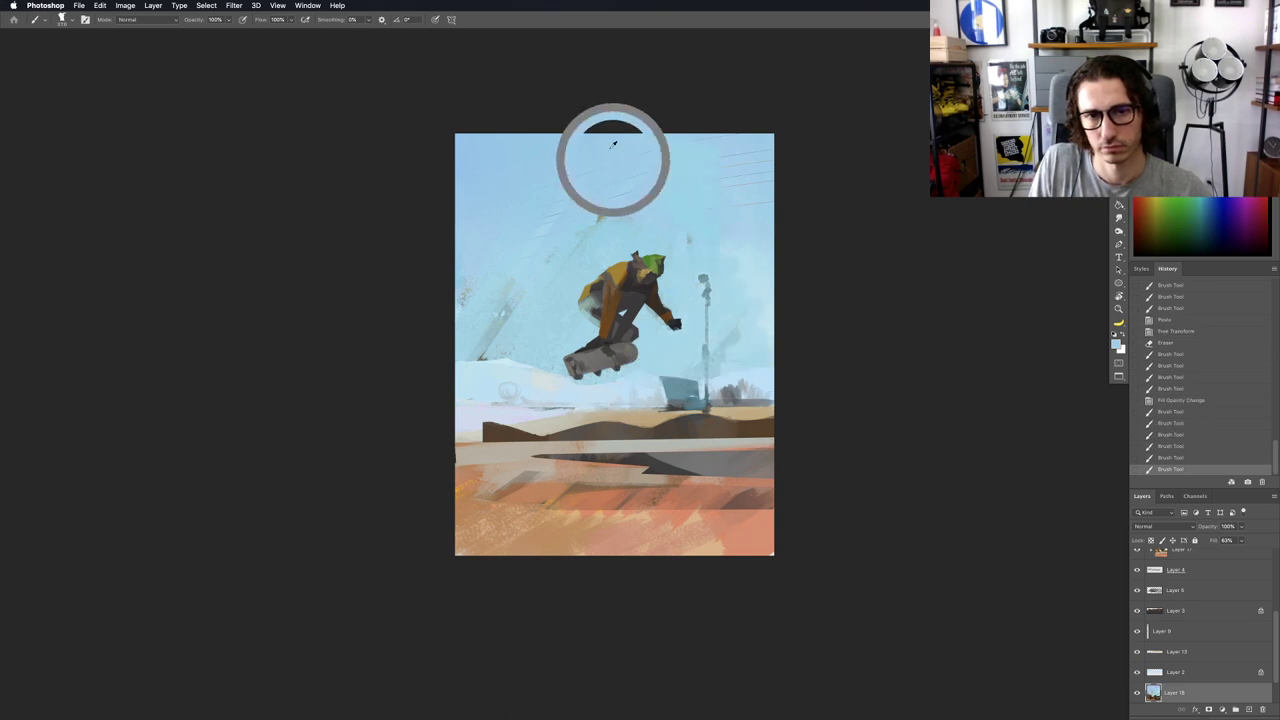
pyautogui.moveTo(750, 190); pyautogui.dragTo(770, 208)
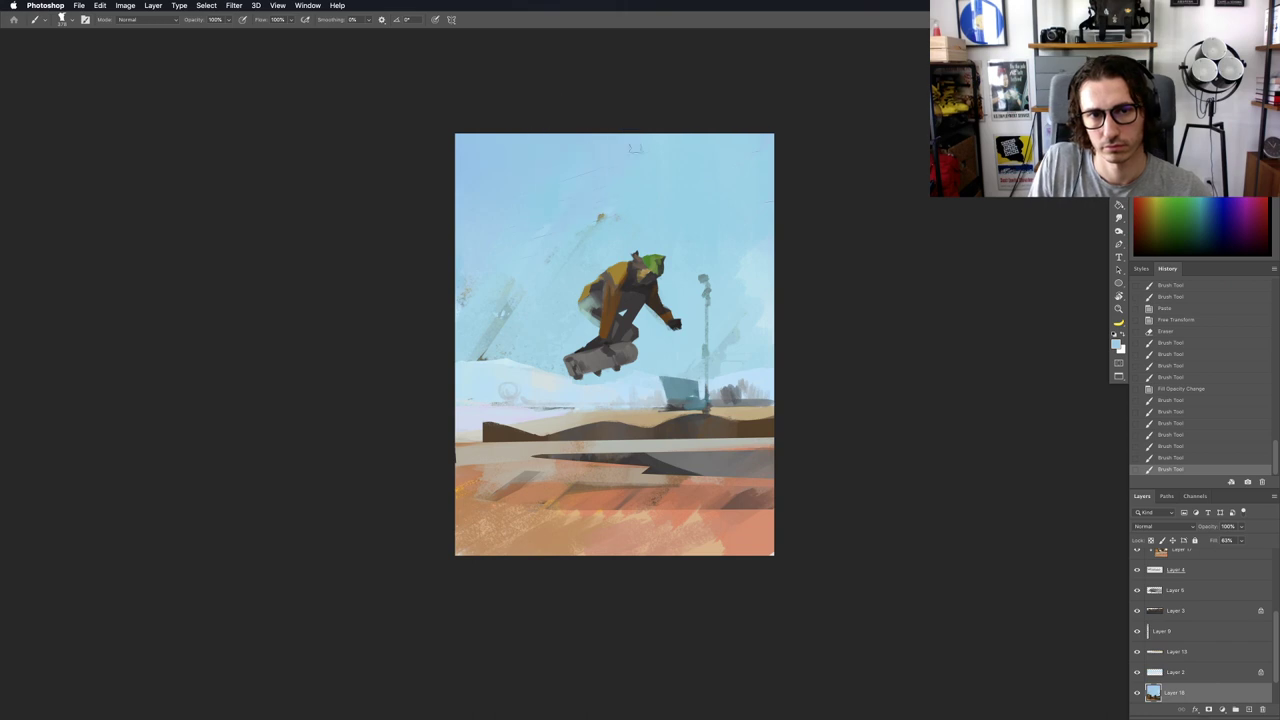
pyautogui.moveTo(576, 248)
pyautogui.mouseDown()
pyautogui.moveTo(504, 254)
pyautogui.moveTo(508, 272)
pyautogui.mouseUp()
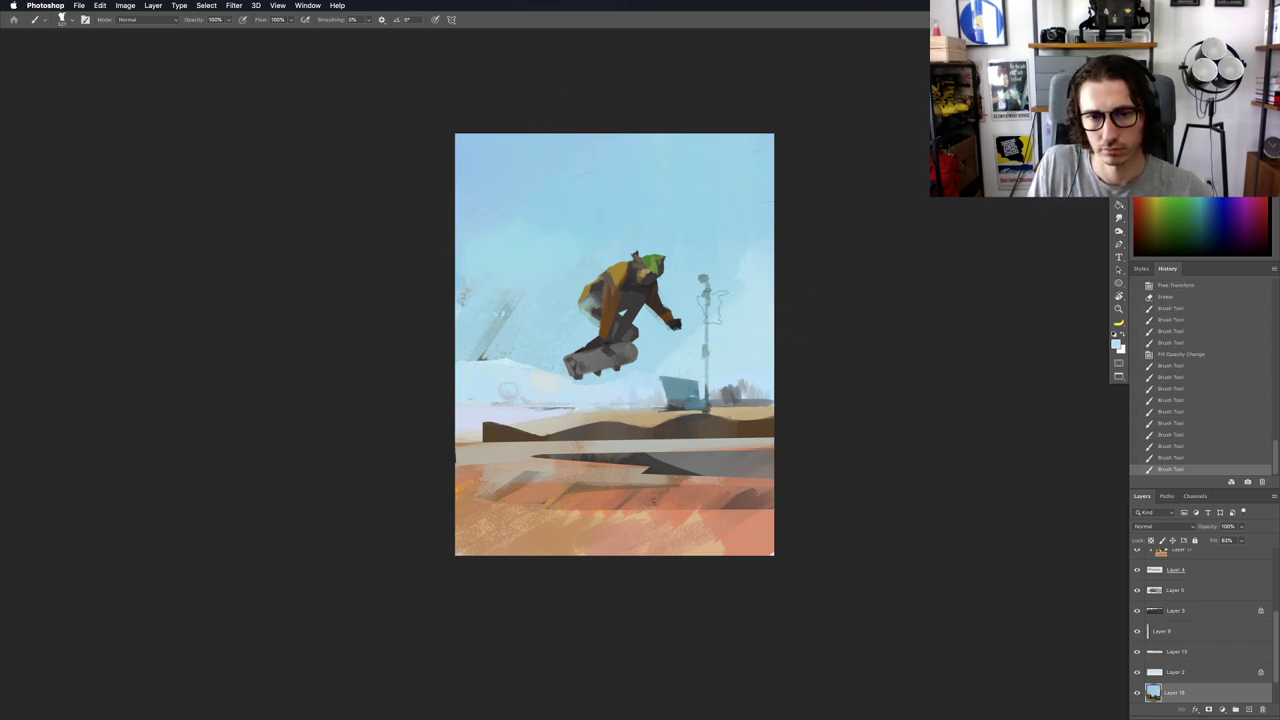
pyautogui.moveTo(580, 340)
pyautogui.mouseDown()
pyautogui.moveTo(466, 286)
pyautogui.moveTo(462, 310)
pyautogui.moveTo(480, 308)
pyautogui.mouseUp()
pyautogui.keyDown('alt'); pyautogui.click(501, 238); pyautogui.keyUp('alt')
pyautogui.moveTo(500, 238); pyautogui.dragTo(473, 231)
# Step: Blend the upper sky and the area around the billboard and lamp post with soft blue strokes
pyautogui.keyDown('alt'); pyautogui.click(576, 192); pyautogui.keyUp('alt')
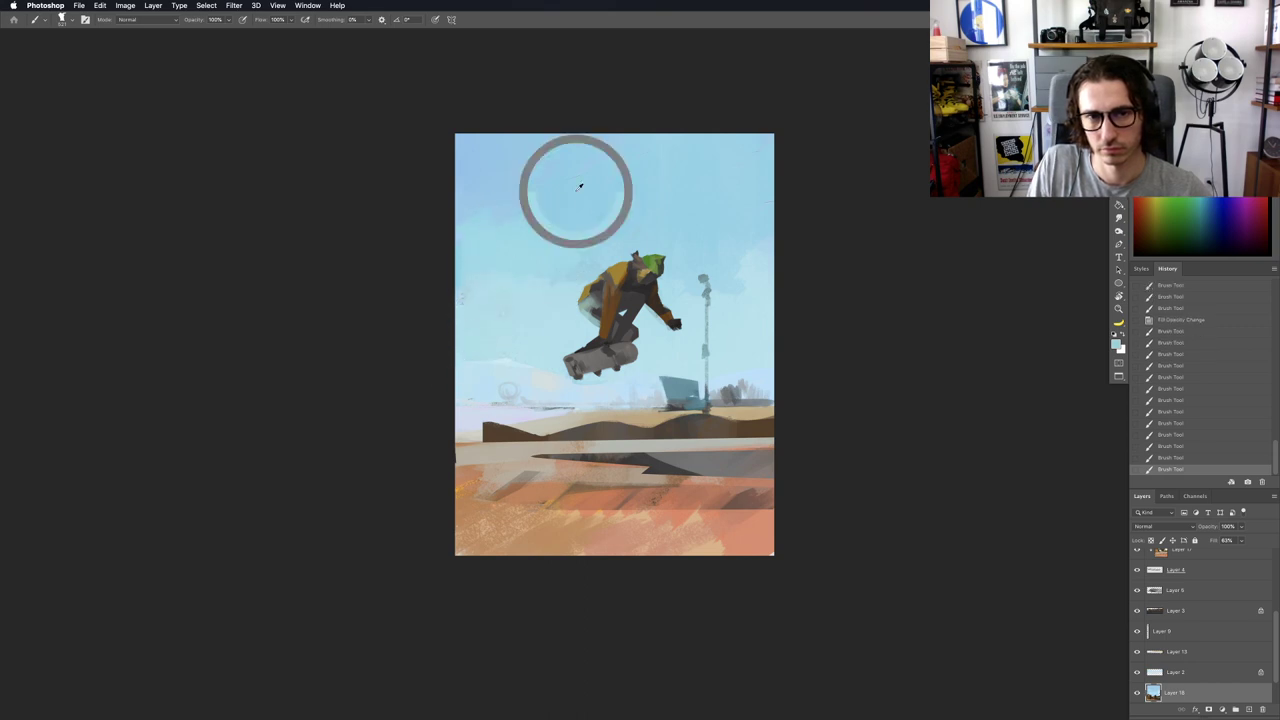
pyautogui.moveTo(574, 155)
pyautogui.mouseDown()
pyautogui.moveTo(528, 158)
pyautogui.moveTo(649, 154)
pyautogui.moveTo(718, 187)
pyautogui.mouseUp()
pyautogui.keyDown('alt'); pyautogui.click(709, 148); pyautogui.keyUp('alt')
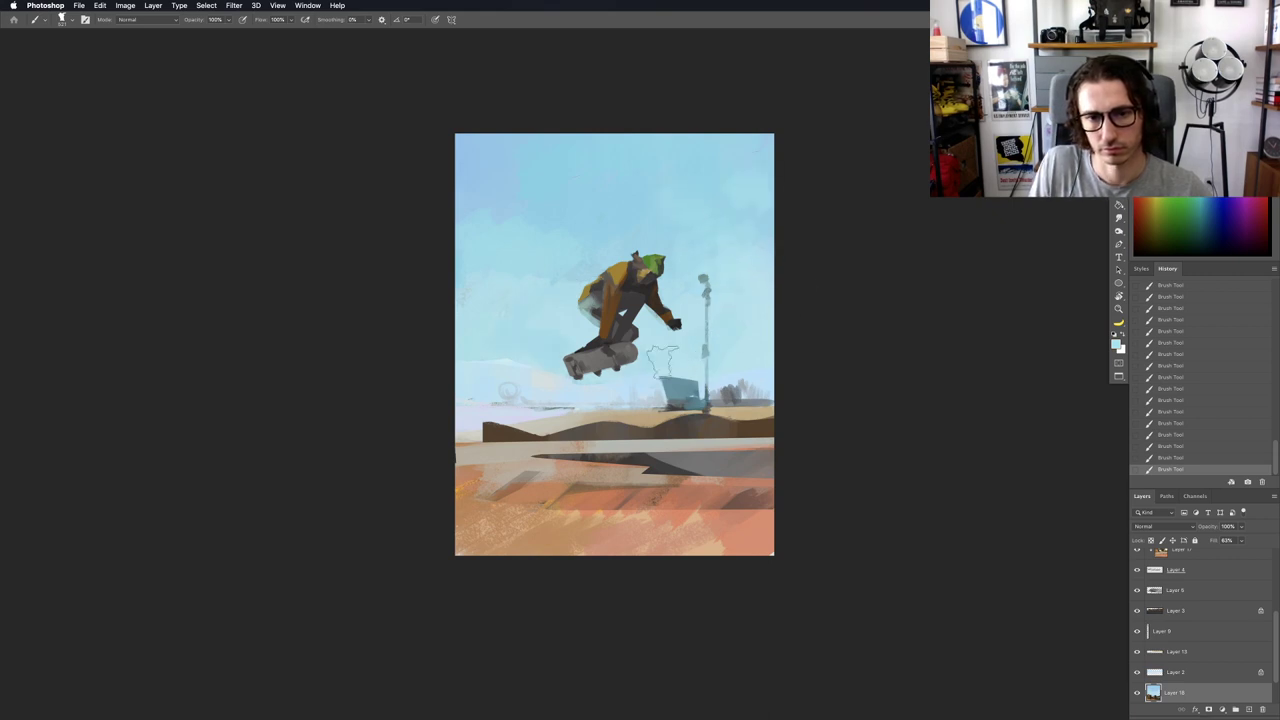
pyautogui.moveTo(708, 387); pyautogui.dragTo(689, 338)
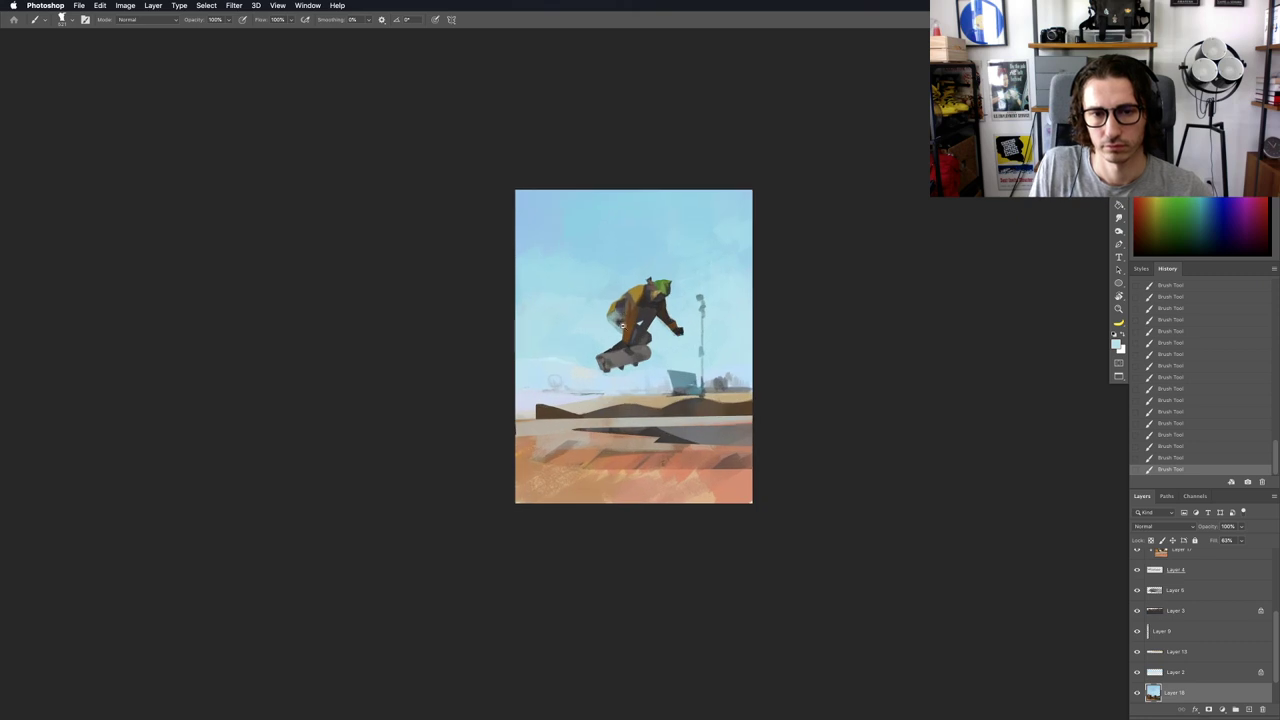
pyautogui.moveTo(616, 322); pyautogui.dragTo(602, 357)
pyautogui.scroll(-1, 601, 357)
pyautogui.moveTo(615, 411); pyautogui.dragTo(655, 405)
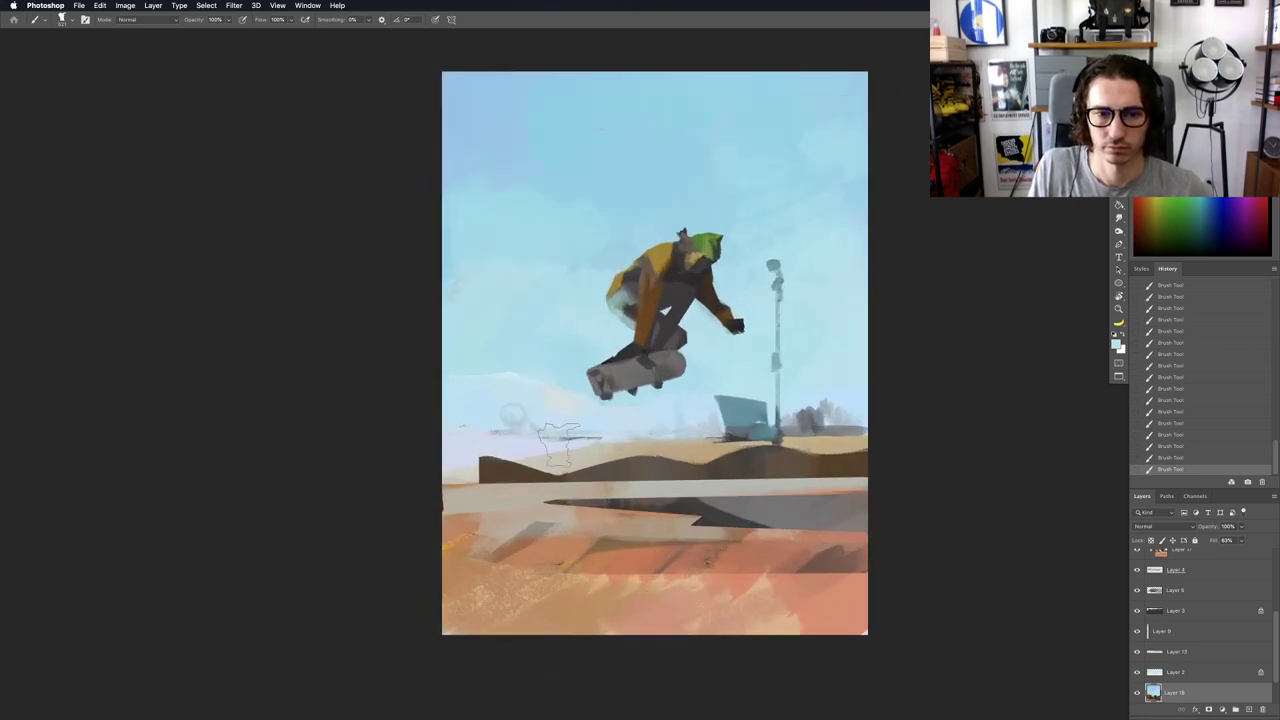
# Step: Merge Layer 16, Layer 17 and their clipping base Layer 4 into a single foreground layer
pyautogui.press('v')
pyautogui.moveTo(565, 498)
pyautogui.mouseDown()
pyautogui.moveTo(665, 435)
pyautogui.moveTo(631, 380)
pyautogui.mouseUp()
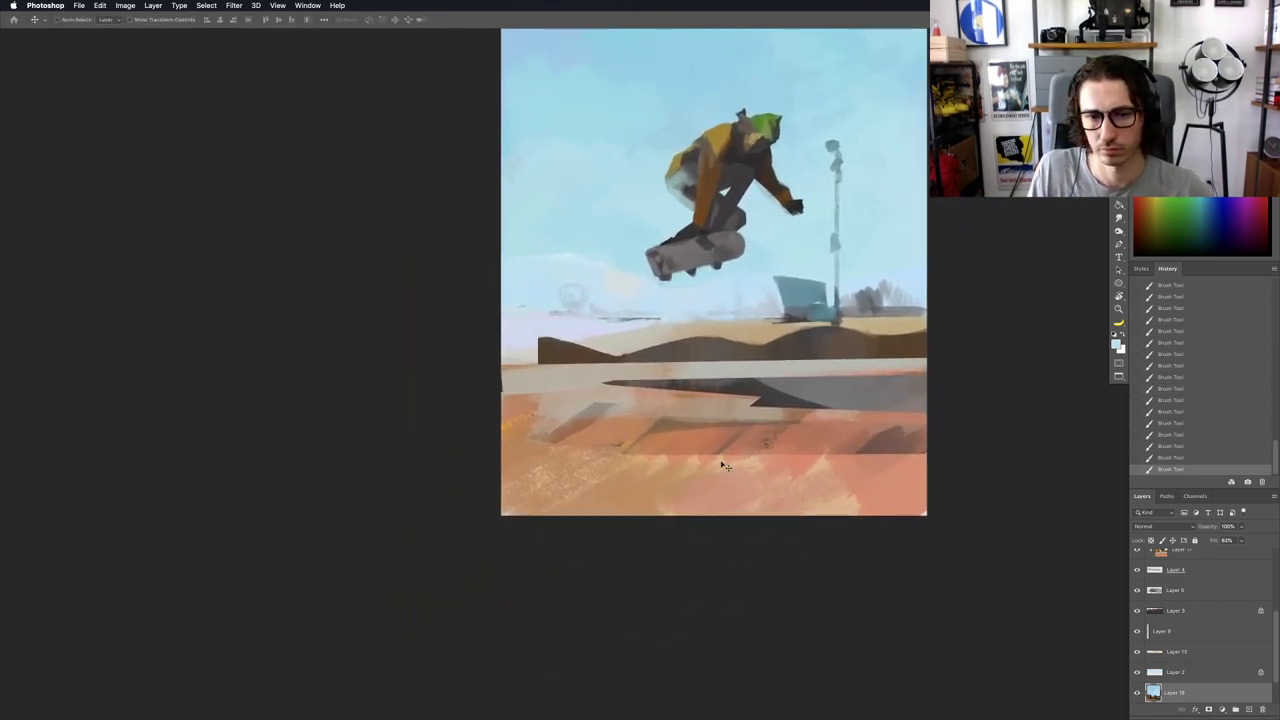
pyautogui.rightClick(703, 397)
pyautogui.click(712, 403)
pyautogui.hscroll(3, 642, 428)
pyautogui.scroll(2, 642, 428)
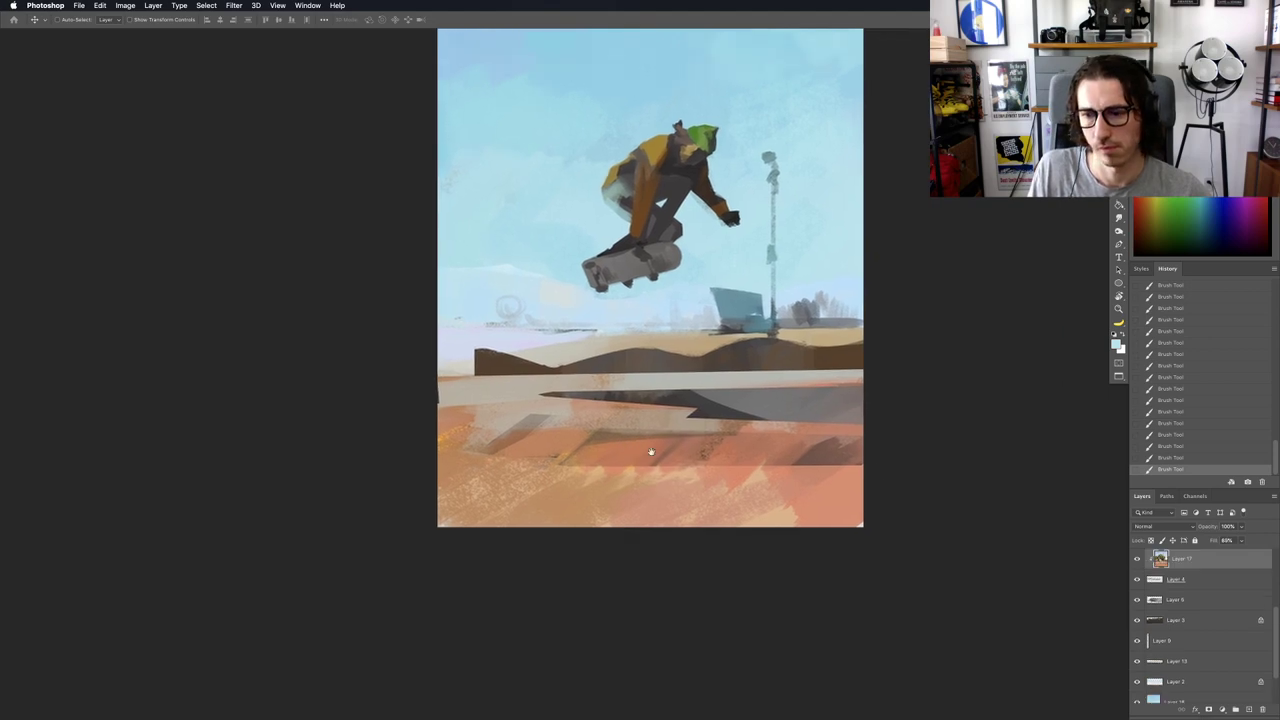
pyautogui.rightClick(703, 456)
pyautogui.click(722, 449)
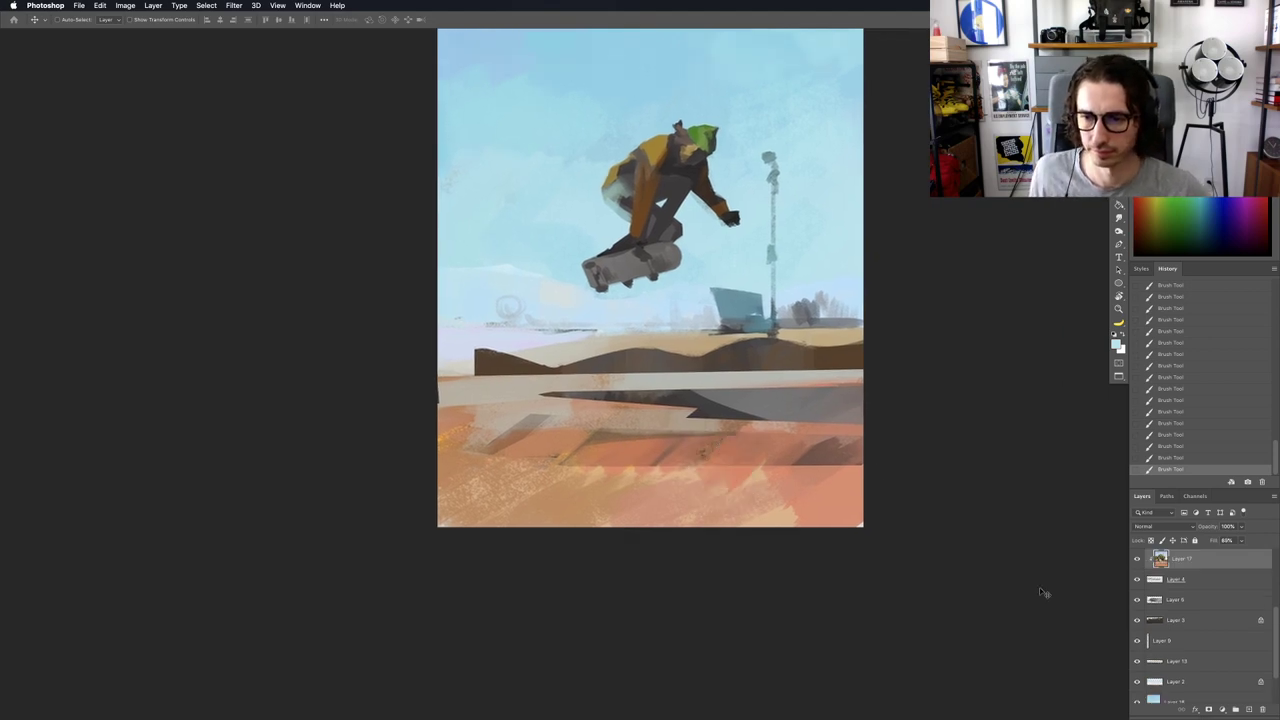
pyautogui.scroll(2, 1183, 600)
pyautogui.click(1183, 588)
pyautogui.keyDown('shift'); pyautogui.click(1165, 629); pyautogui.keyUp('shift')
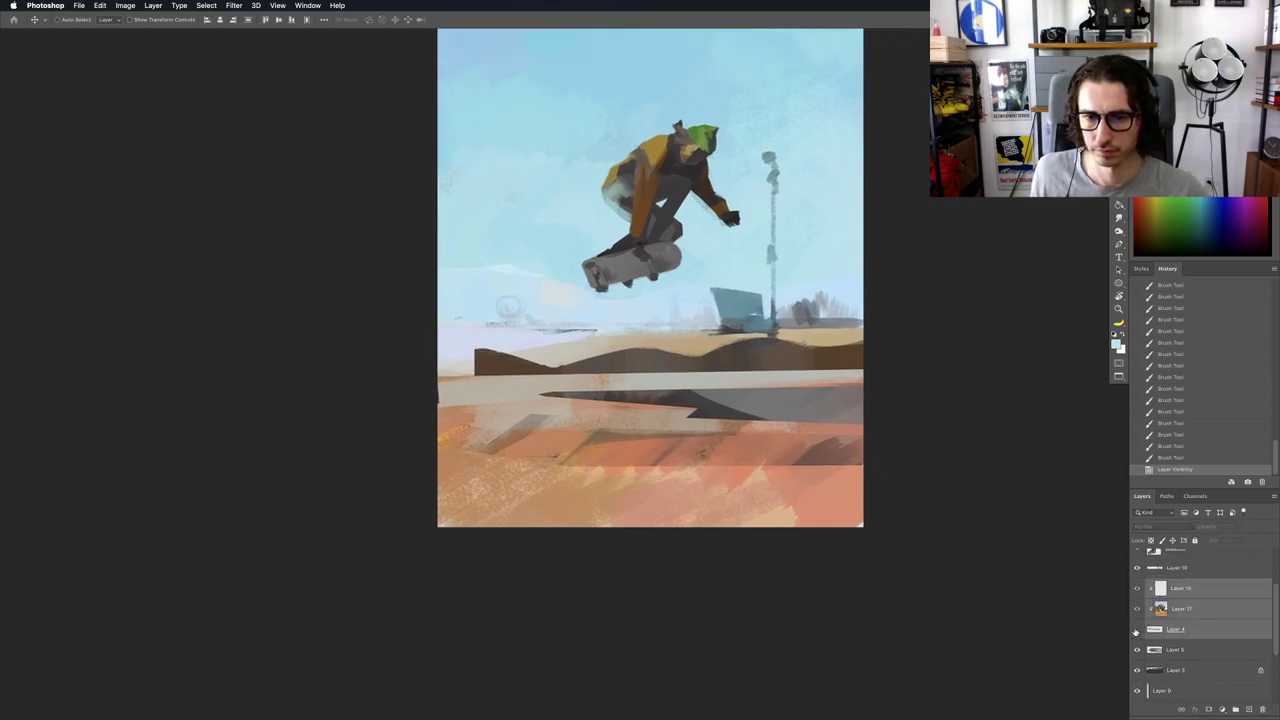
pyautogui.rightClick(1182, 610)
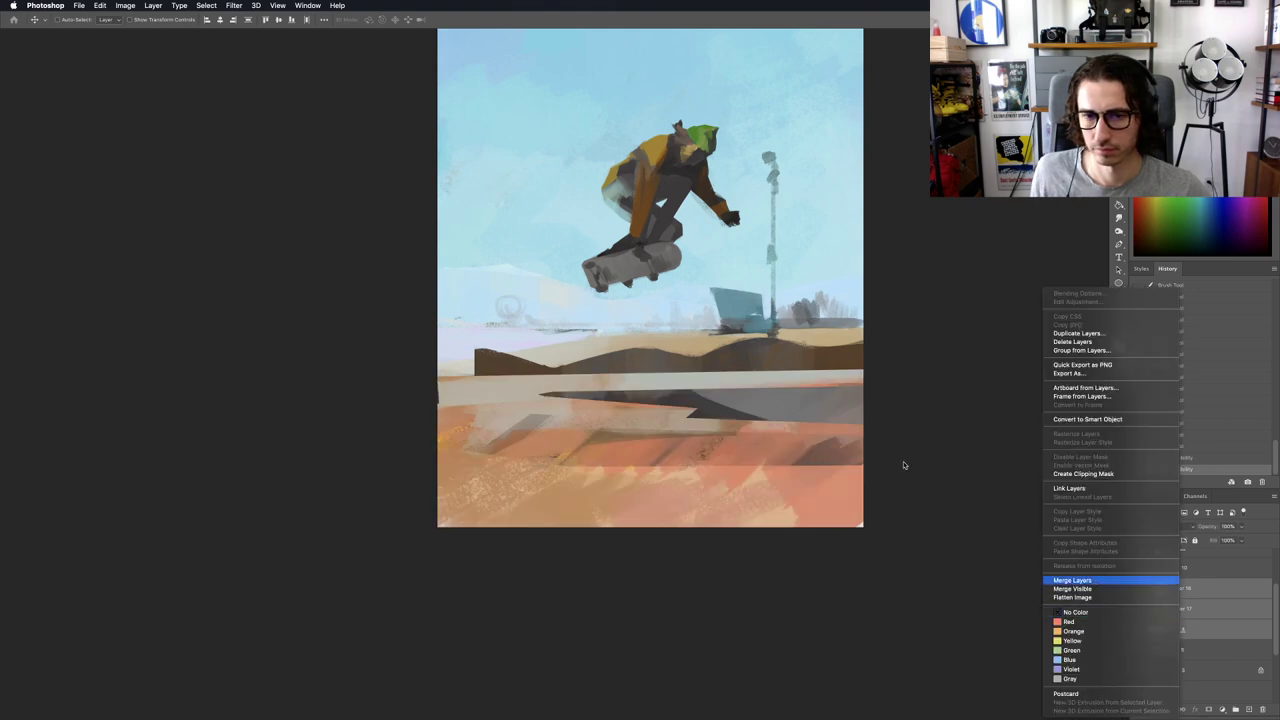
pyautogui.click(1073, 580)
# Step: Paste the tree photo above Layer 3, the dark mounds, and stretch it horizontally so its hedge covers most of the mounds
pyautogui.rightClick(753, 358)
pyautogui.click(757, 361)
pyautogui.rightClick(753, 358)
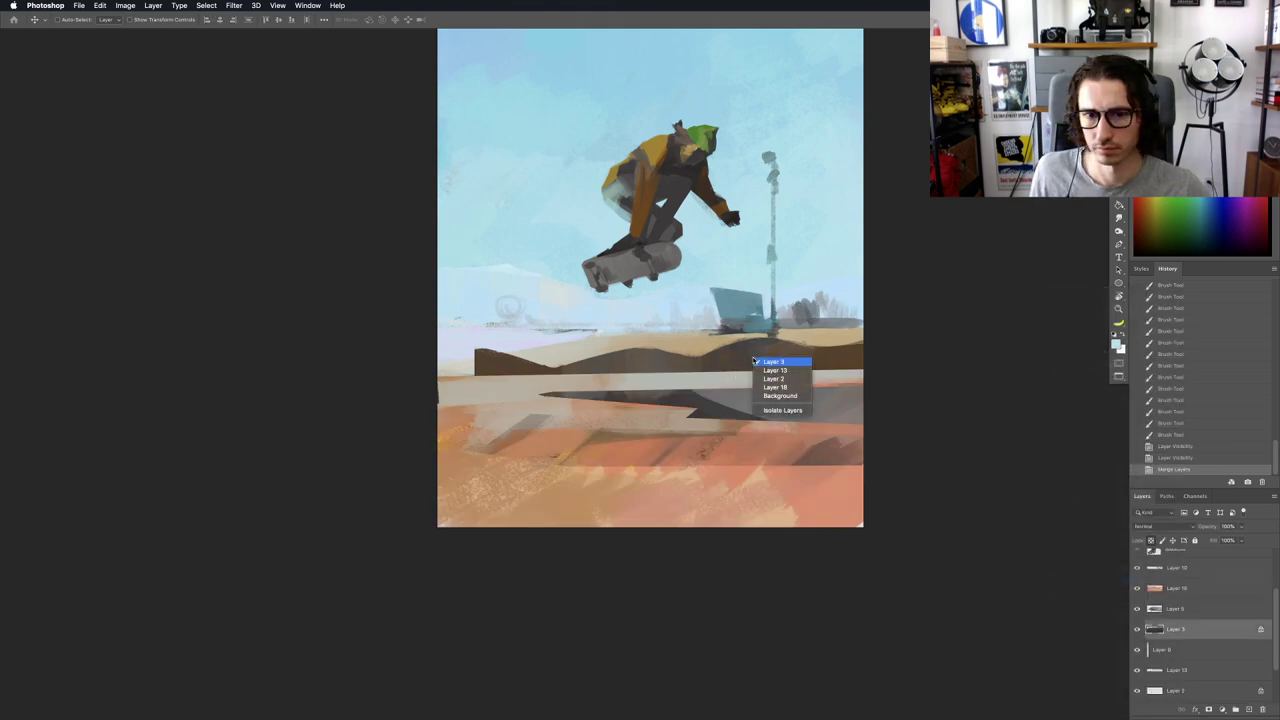
pyautogui.click(760, 362)
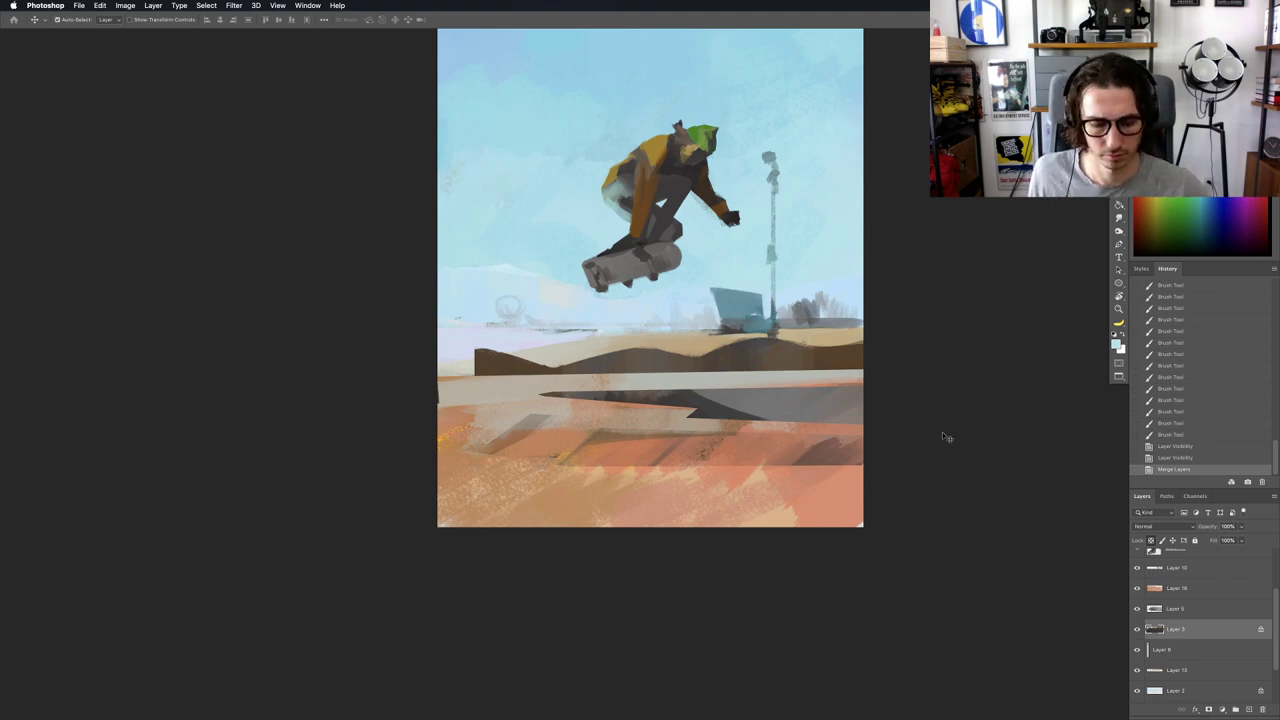
pyautogui.press('super+v')
pyautogui.moveTo(694, 381); pyautogui.dragTo(695, 307)
pyautogui.press('super+t')
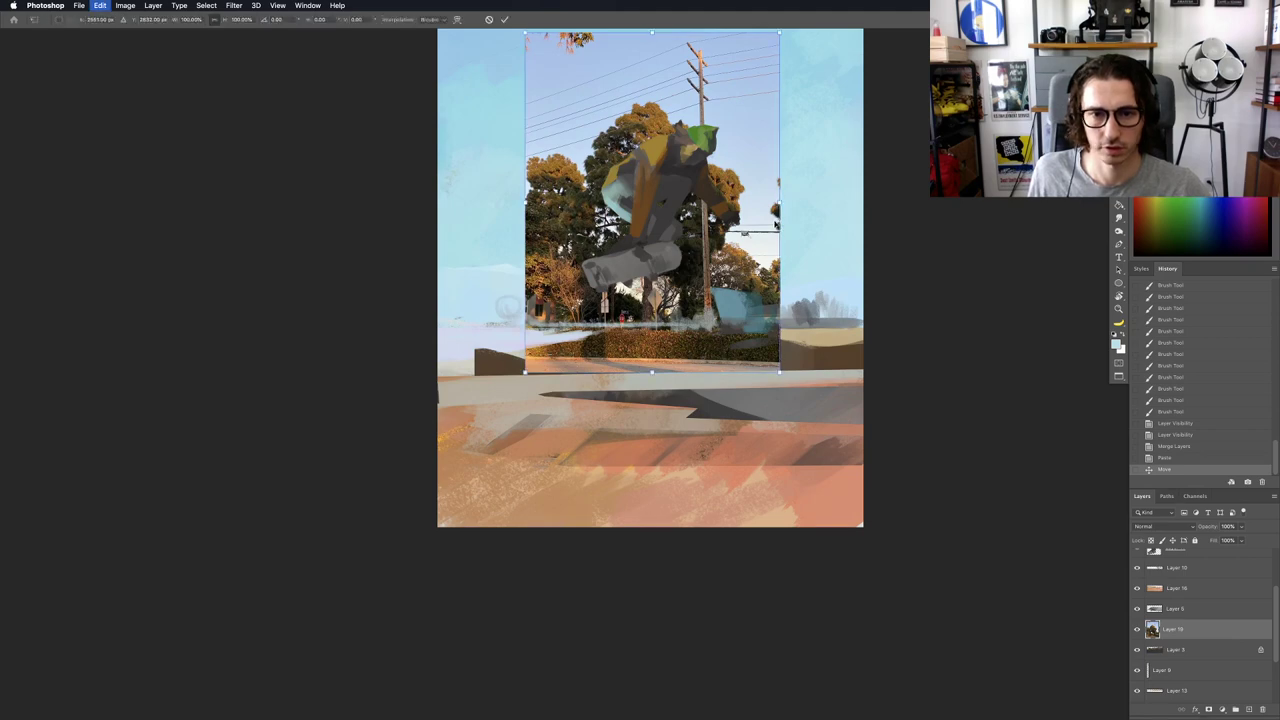
pyautogui.moveTo(779, 203); pyautogui.dragTo(888, 203)
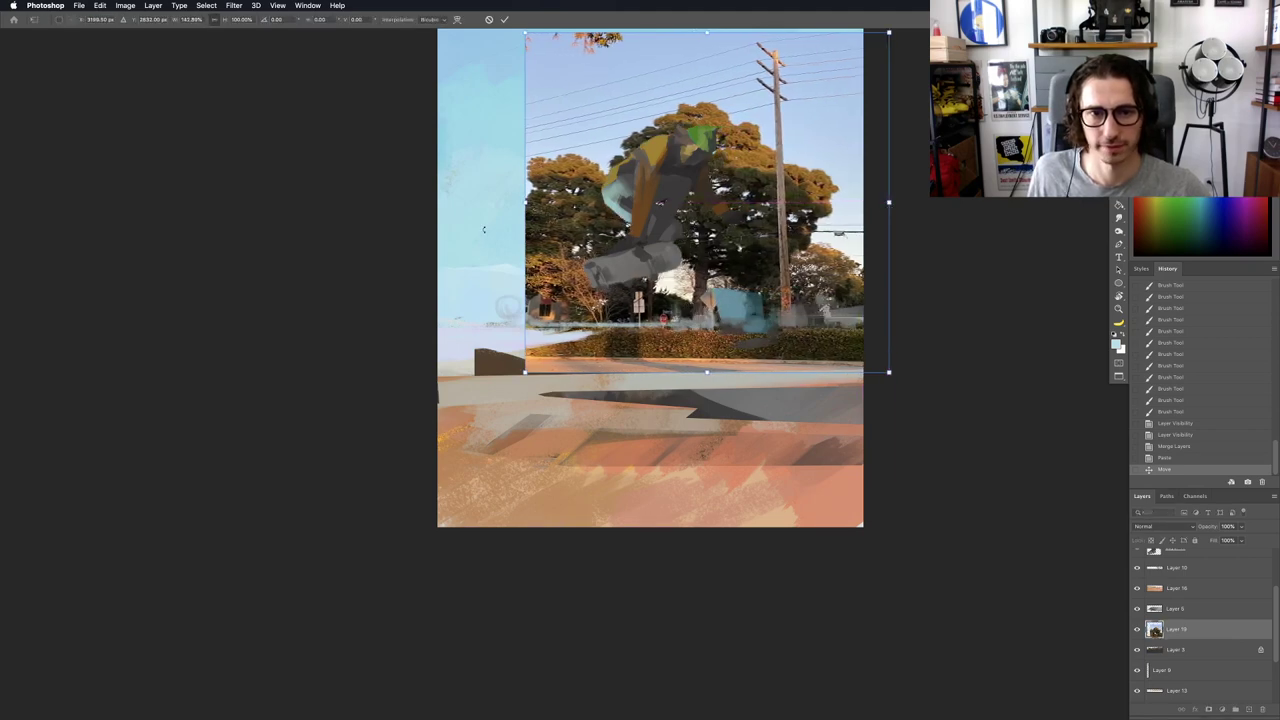
pyautogui.moveTo(527, 205); pyautogui.dragTo(470, 203)
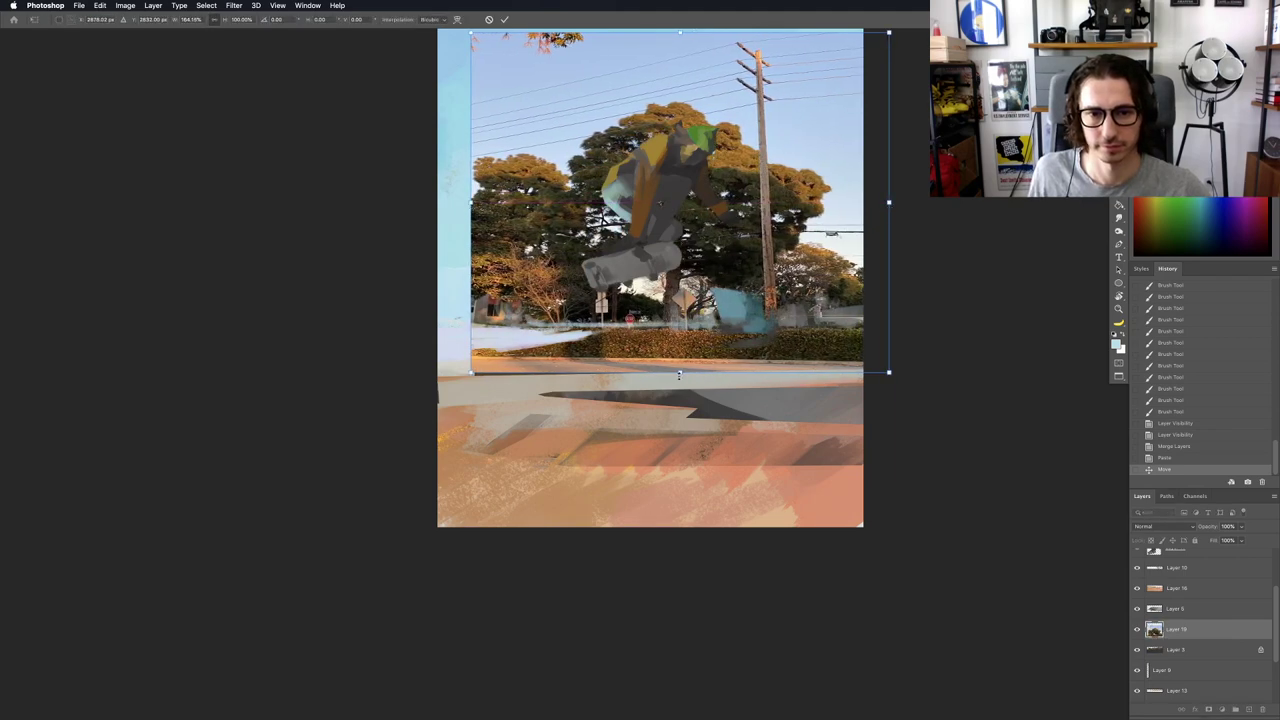
pyautogui.moveTo(679, 373); pyautogui.dragTo(679, 382)
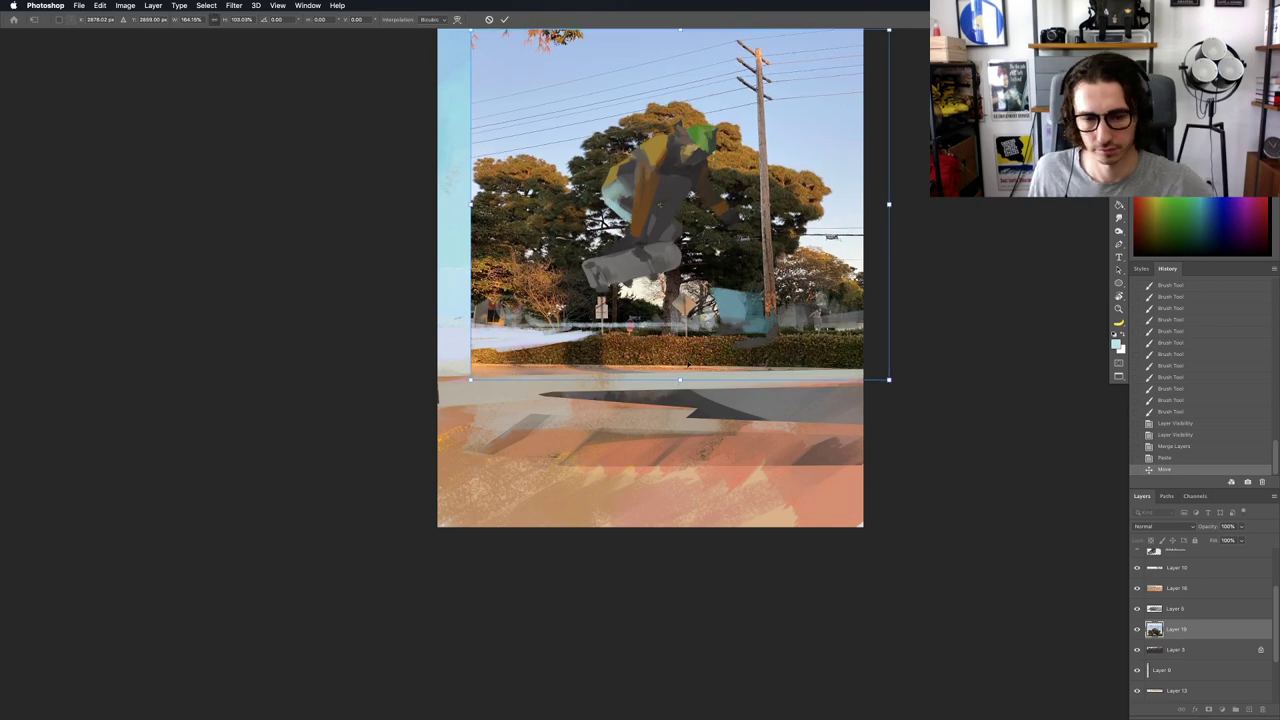
pyautogui.press('Return')
# Step: Reduce the pasted photo layer's fill to about 78% and clip it to the mounds layer beneath
pyautogui.click(1241, 541)
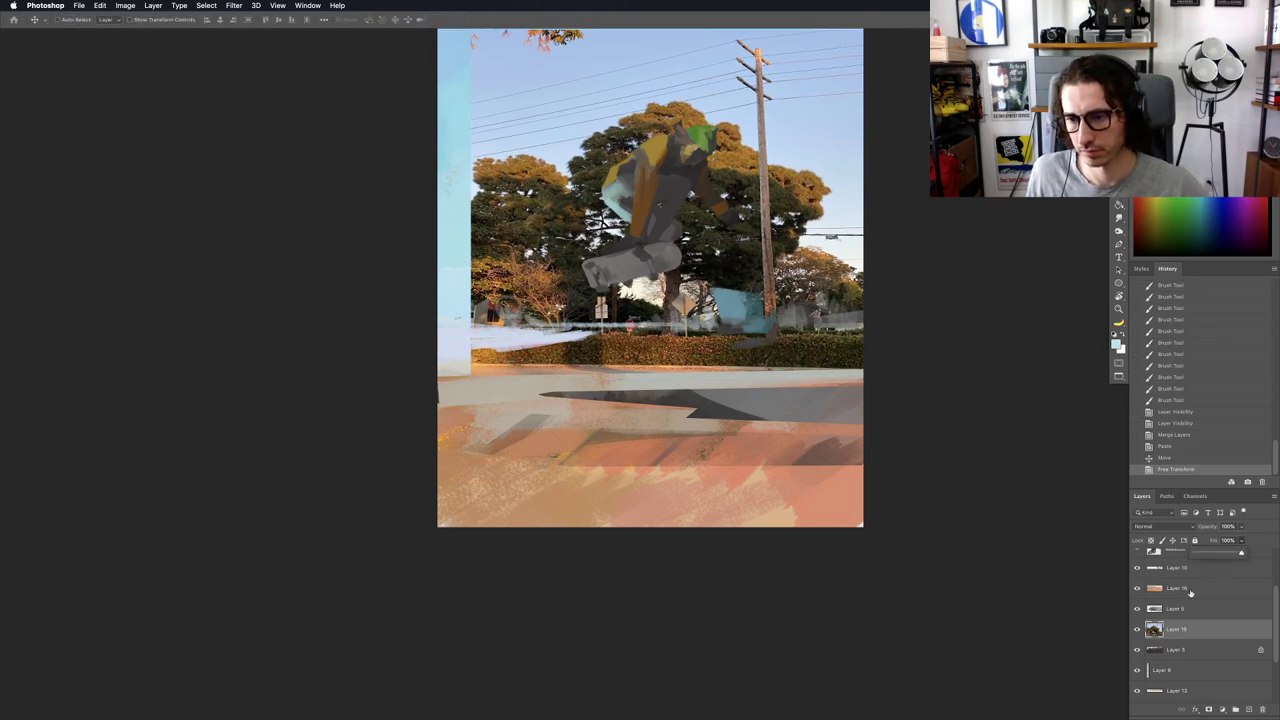
pyautogui.moveTo(1238, 551); pyautogui.dragTo(1231, 555)
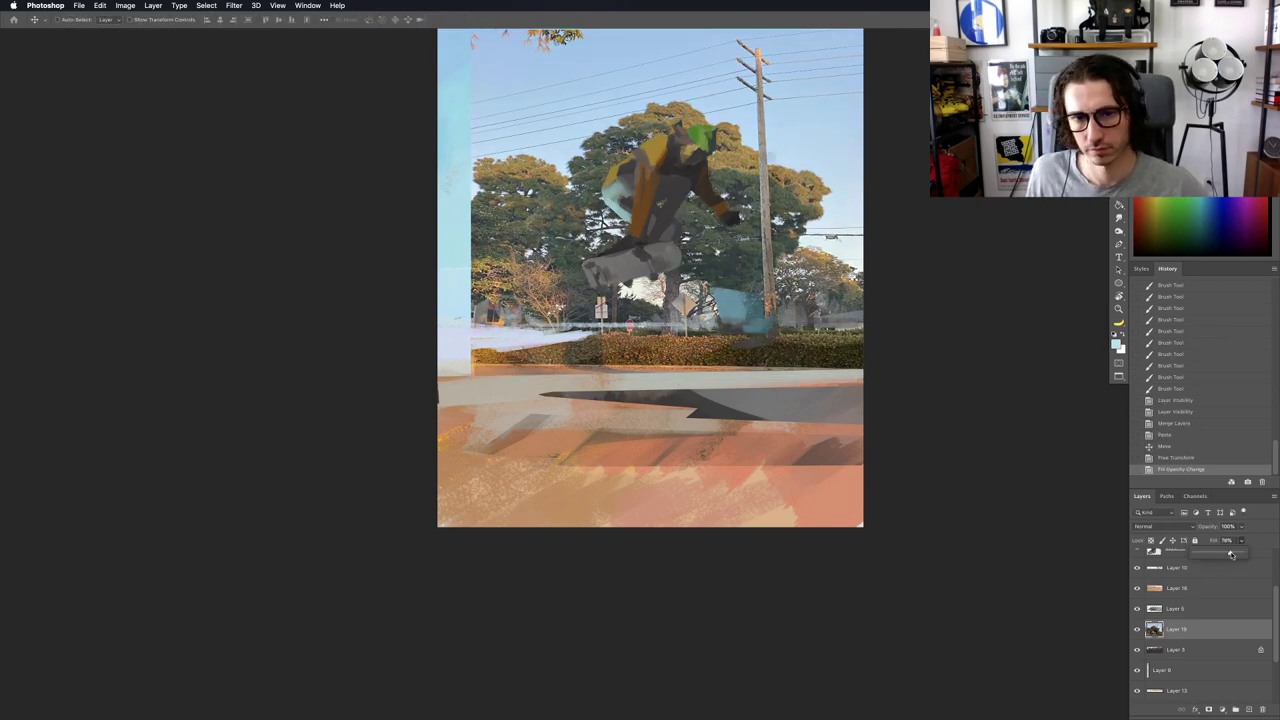
pyautogui.rightClick(1188, 629)
pyautogui.click(1108, 421)
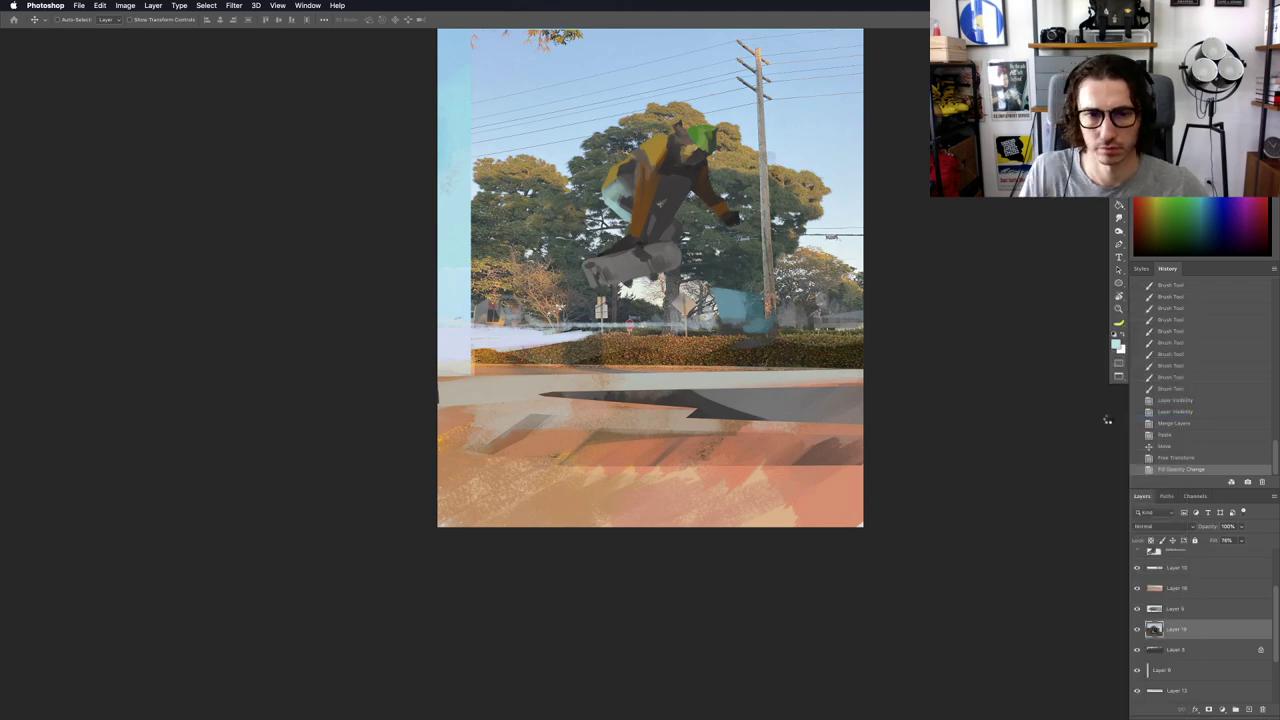
pyautogui.press('b')
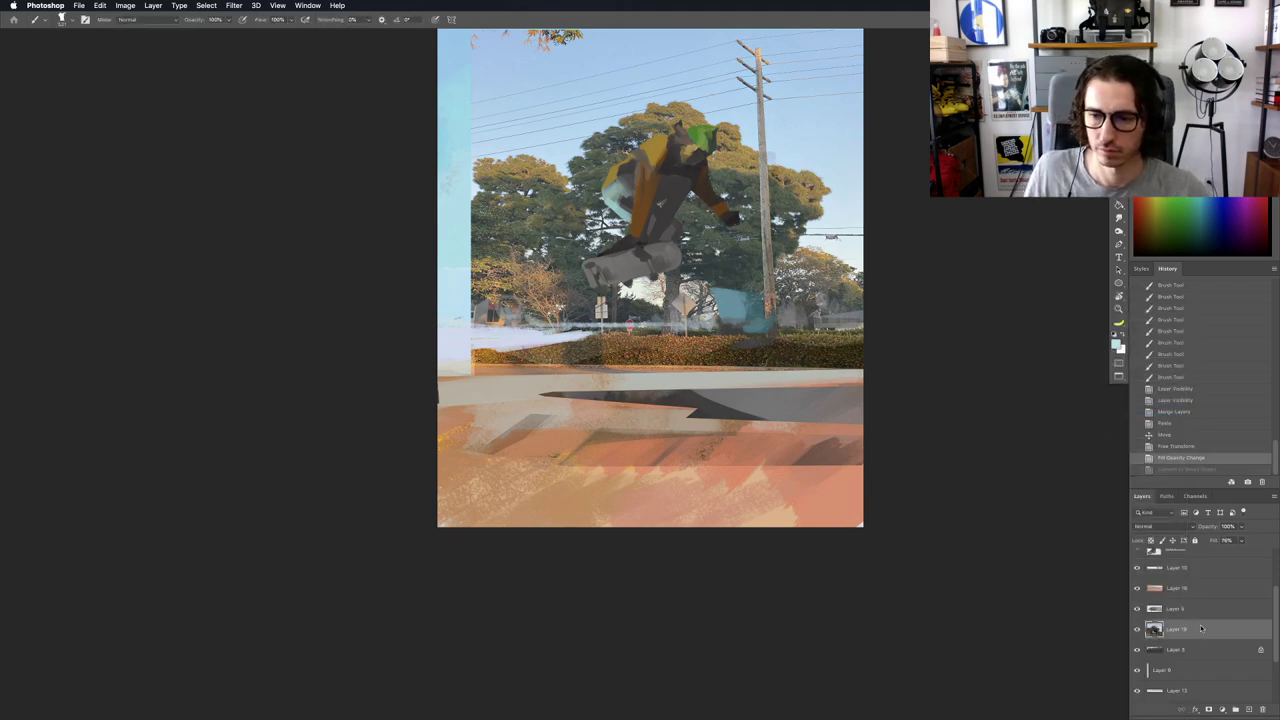
pyautogui.rightClick(1199, 625)
pyautogui.click(1105, 474)
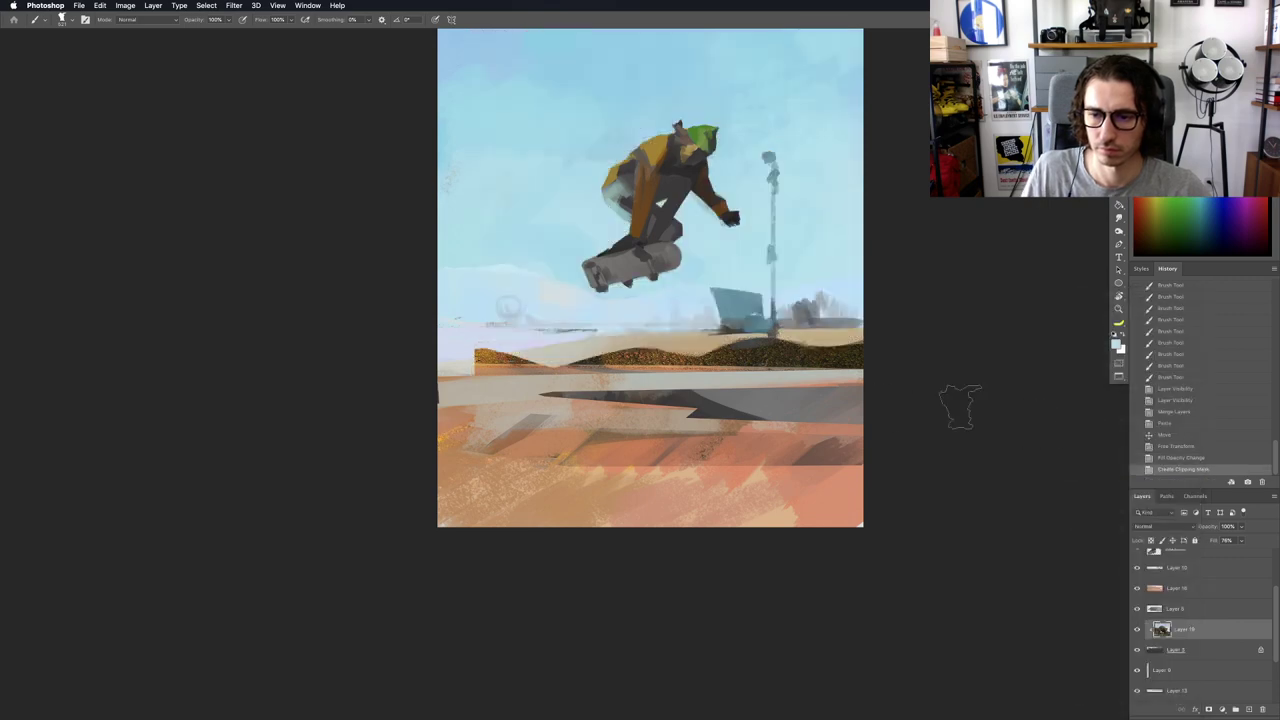
# Step: Paint over the hedge texture on the left mound and the gap beside the middle mound with sampled tans and browns
pyautogui.moveTo(532, 362)
pyautogui.mouseDown()
pyautogui.moveTo(480, 367)
pyautogui.moveTo(560, 360)
pyautogui.mouseUp()
pyautogui.keyDown('alt'); pyautogui.click(684, 366); pyautogui.keyUp('alt')
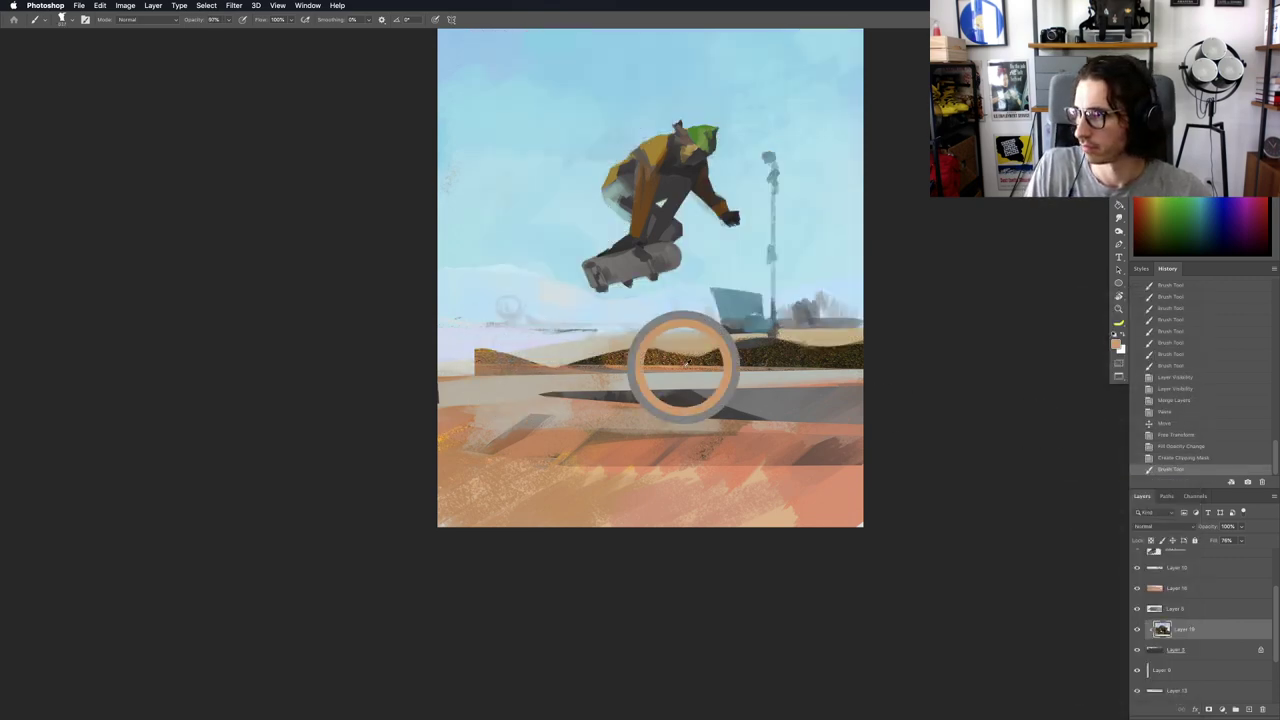
pyautogui.moveTo(685, 363); pyautogui.dragTo(653, 370)
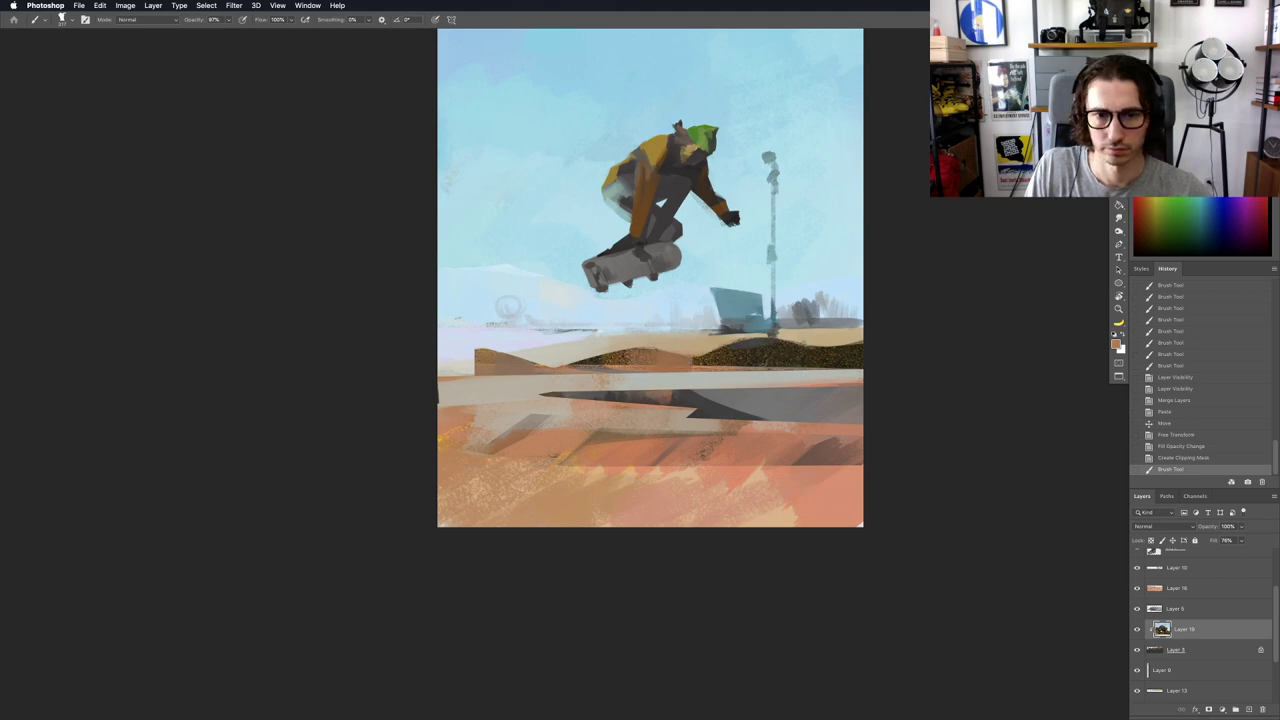
pyautogui.press('super+z')
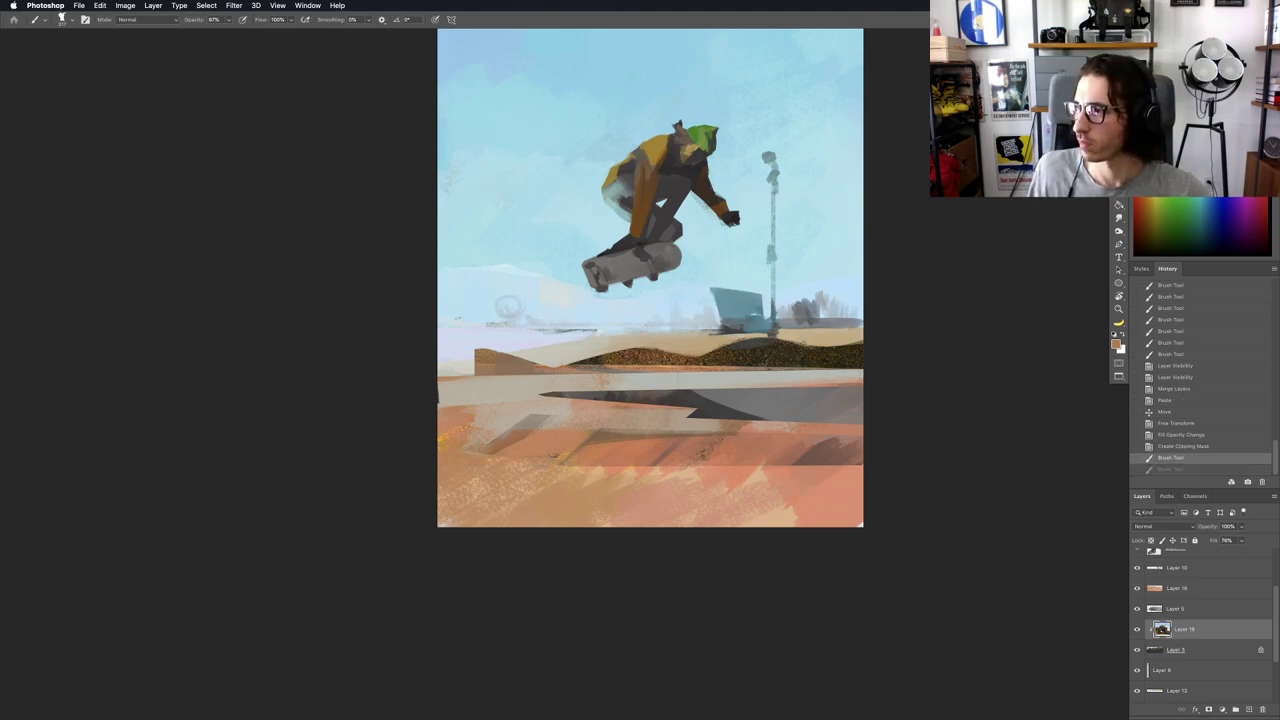
pyautogui.keyDown('alt'); pyautogui.click(674, 346); pyautogui.keyUp('alt')
pyautogui.moveTo(684, 358)
pyautogui.mouseDown()
pyautogui.moveTo(684, 412)
pyautogui.moveTo(681, 356)
pyautogui.moveTo(638, 357)
pyautogui.mouseUp()
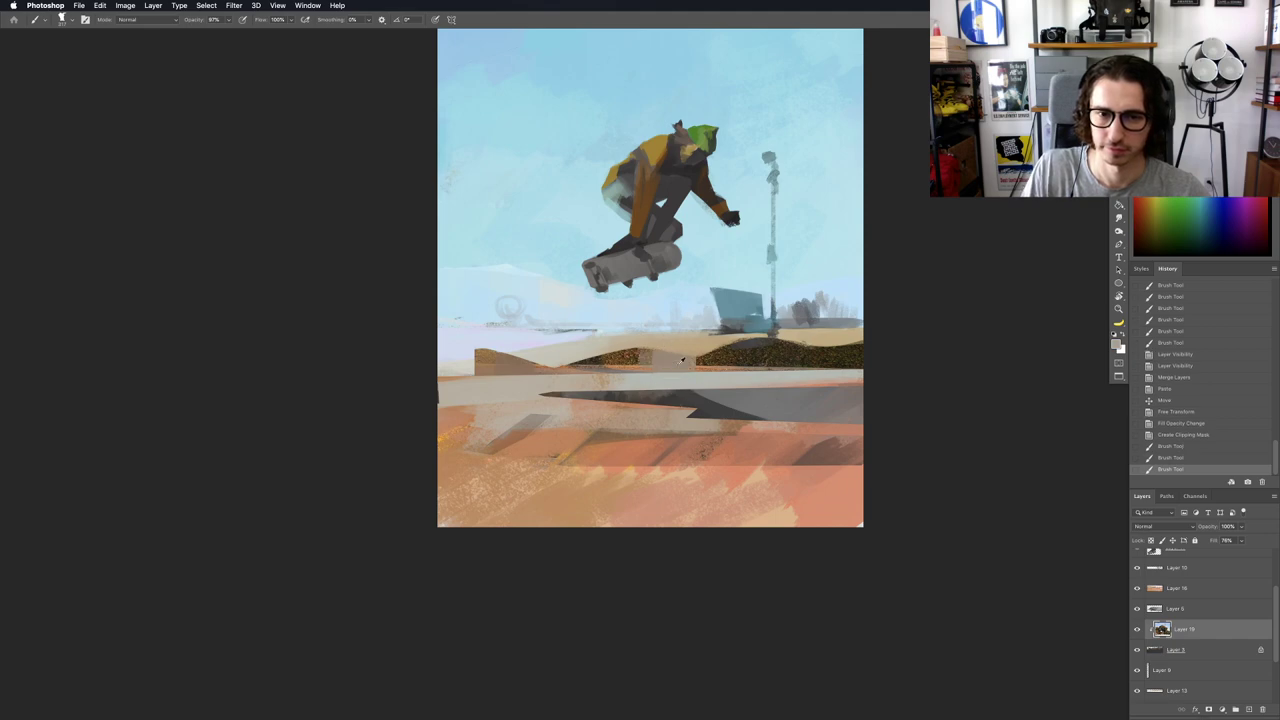
pyautogui.scroll(5, 682, 358)
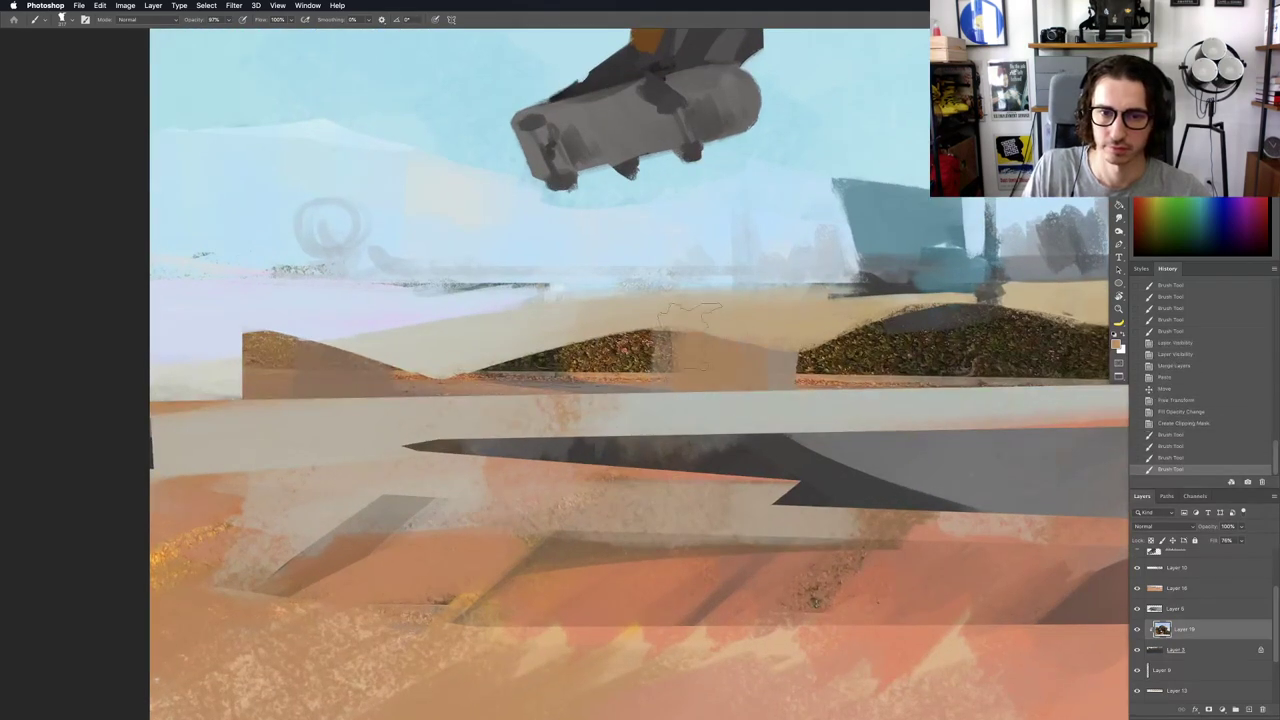
pyautogui.moveTo(680, 348); pyautogui.dragTo(652, 372)
# Step: Rotate the canvas to follow the slope and cover the middle mound's hedge texture with sampled brown strokes
pyautogui.scroll(-5, 671, 360)
pyautogui.press('r')
pyautogui.moveTo(770, 370); pyautogui.dragTo(771, 289)
pyautogui.scroll(2, 684, 357)
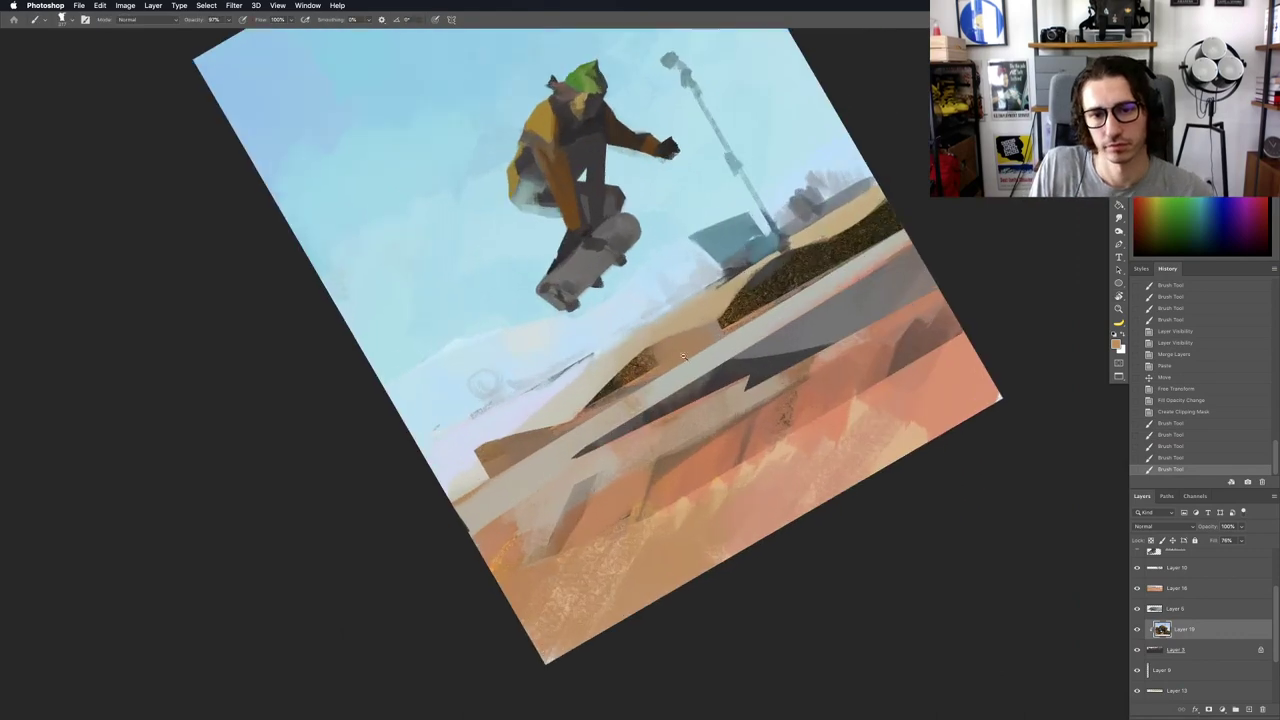
pyautogui.scroll(2, 683, 357)
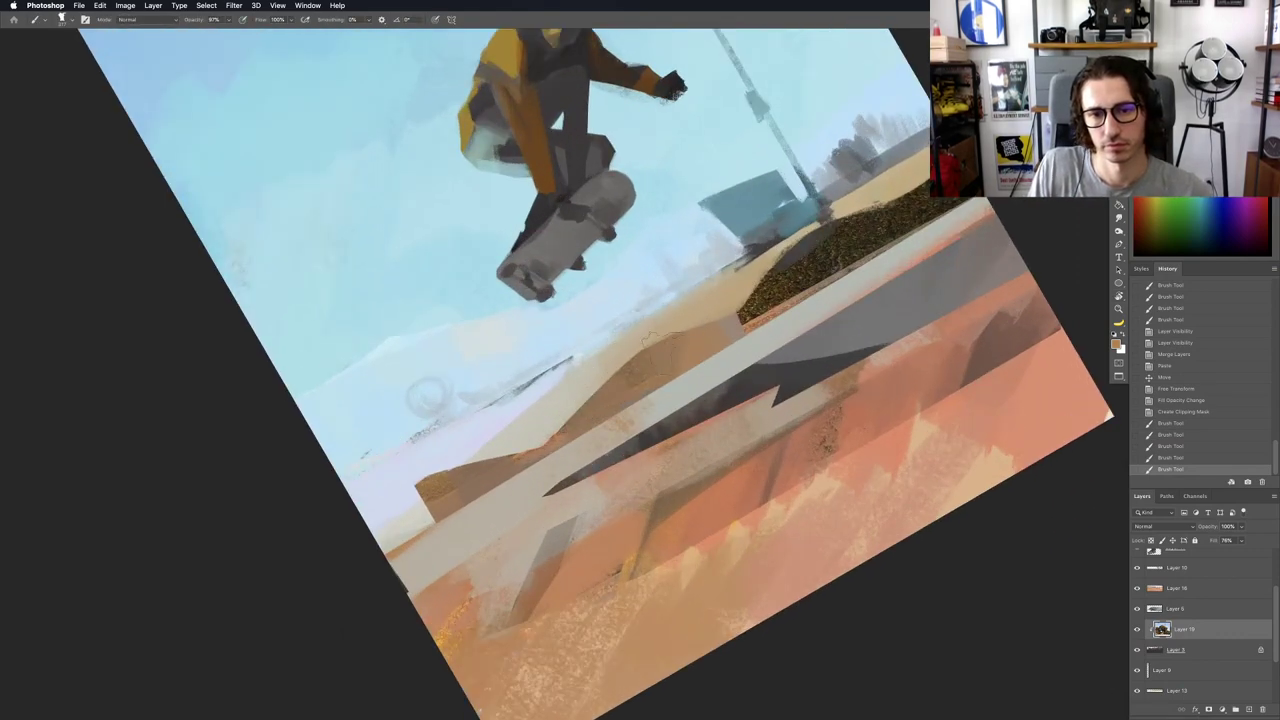
pyautogui.keyDown('alt'); pyautogui.click(794, 269); pyautogui.keyUp('alt')
pyautogui.moveTo(663, 338)
pyautogui.mouseDown()
pyautogui.moveTo(670, 346)
pyautogui.moveTo(609, 358)
pyautogui.moveTo(677, 336)
pyautogui.mouseUp()
pyautogui.moveTo(672, 337); pyautogui.dragTo(738, 324)
# Step: Paint out the hedge texture on the right mound with warm browns sampled from the middle mound
pyautogui.keyDown('alt'); pyautogui.click(716, 334); pyautogui.keyUp('alt')
pyautogui.keyDown('alt'); pyautogui.click(728, 338); pyautogui.keyUp('alt')
pyautogui.scroll(-5, 615, 408)
pyautogui.scroll(6, 702, 368)
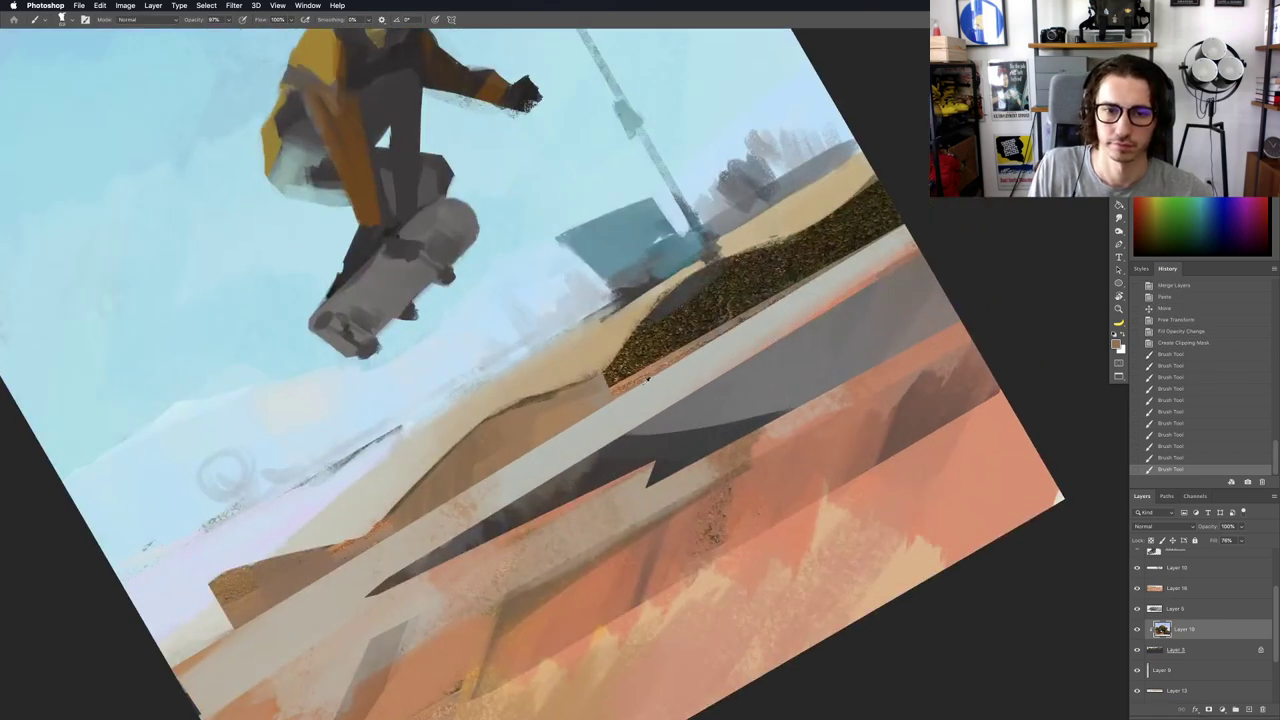
pyautogui.moveTo(636, 373)
pyautogui.mouseDown()
pyautogui.moveTo(628, 352)
pyautogui.moveTo(708, 296)
pyautogui.moveTo(897, 217)
pyautogui.moveTo(914, 184)
pyautogui.mouseUp()
# Step: Select Layer 10, the distant trees, and erase its dark patch over the right mound below the lamp post
pyautogui.click(1137, 648)
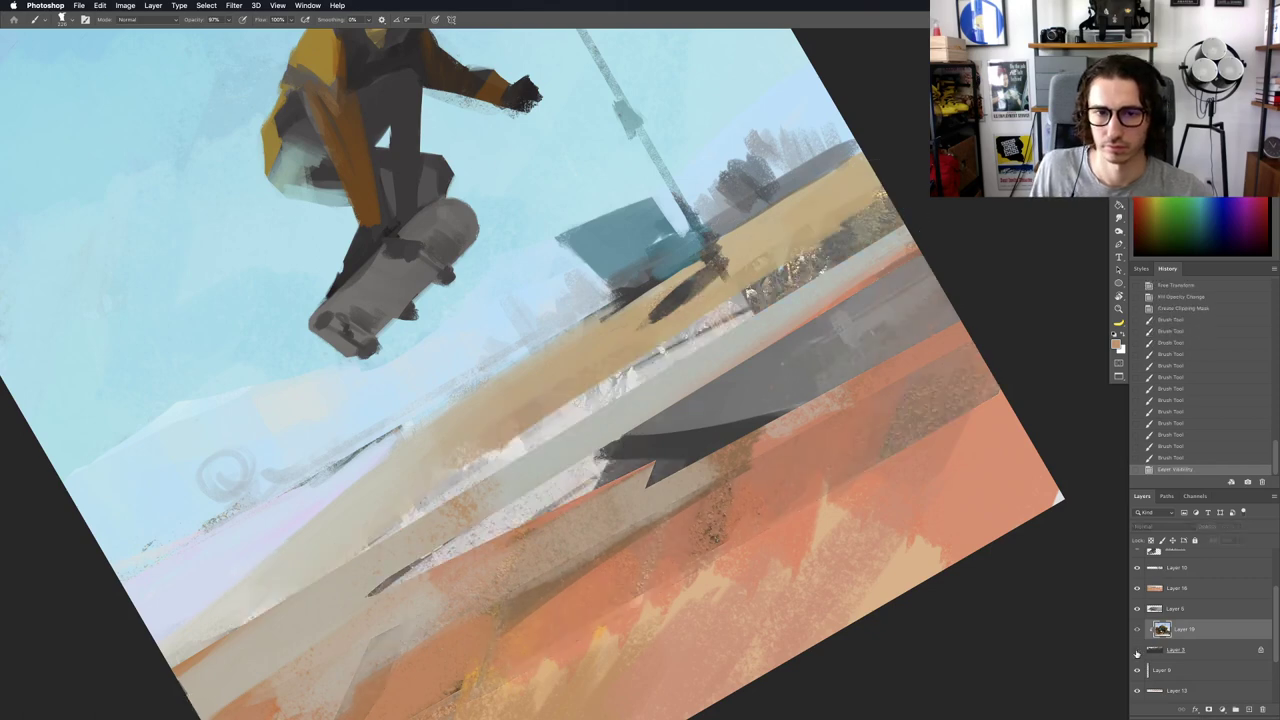
pyautogui.click(1137, 648)
pyautogui.press('v')
pyautogui.rightClick(672, 302)
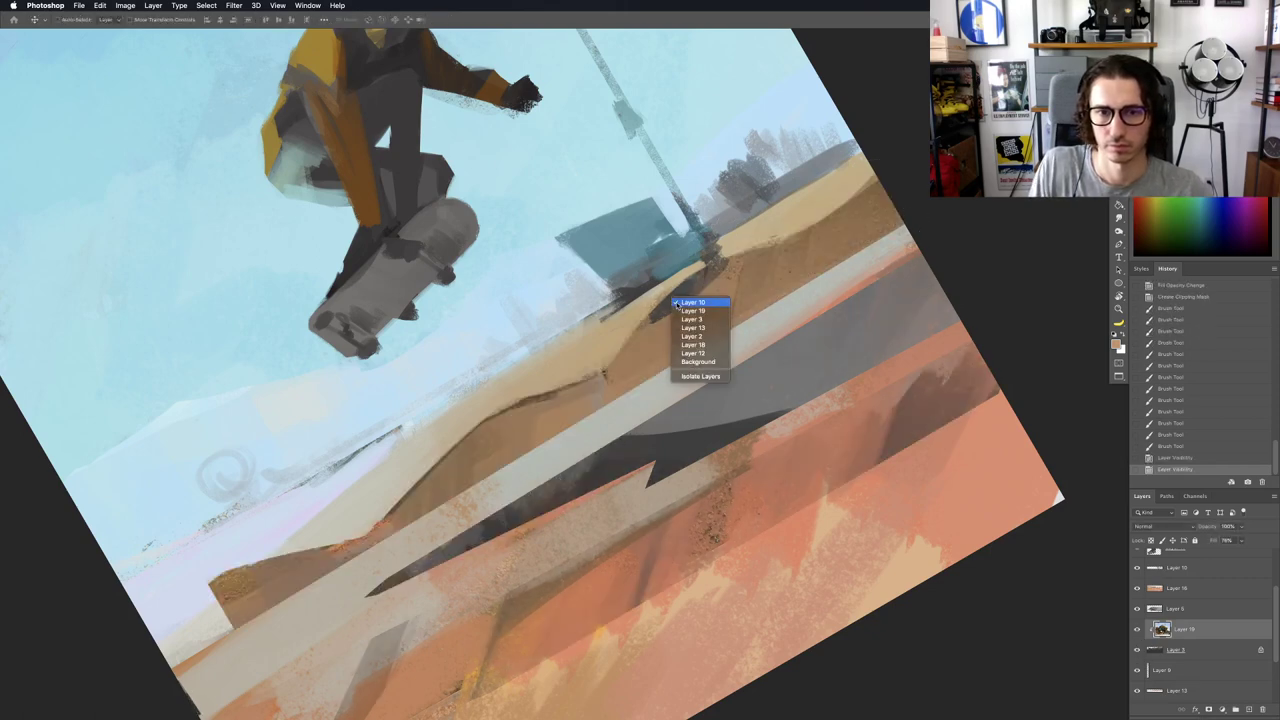
pyautogui.click(690, 298)
pyautogui.press('b')
pyautogui.moveTo(714, 270); pyautogui.dragTo(660, 312)
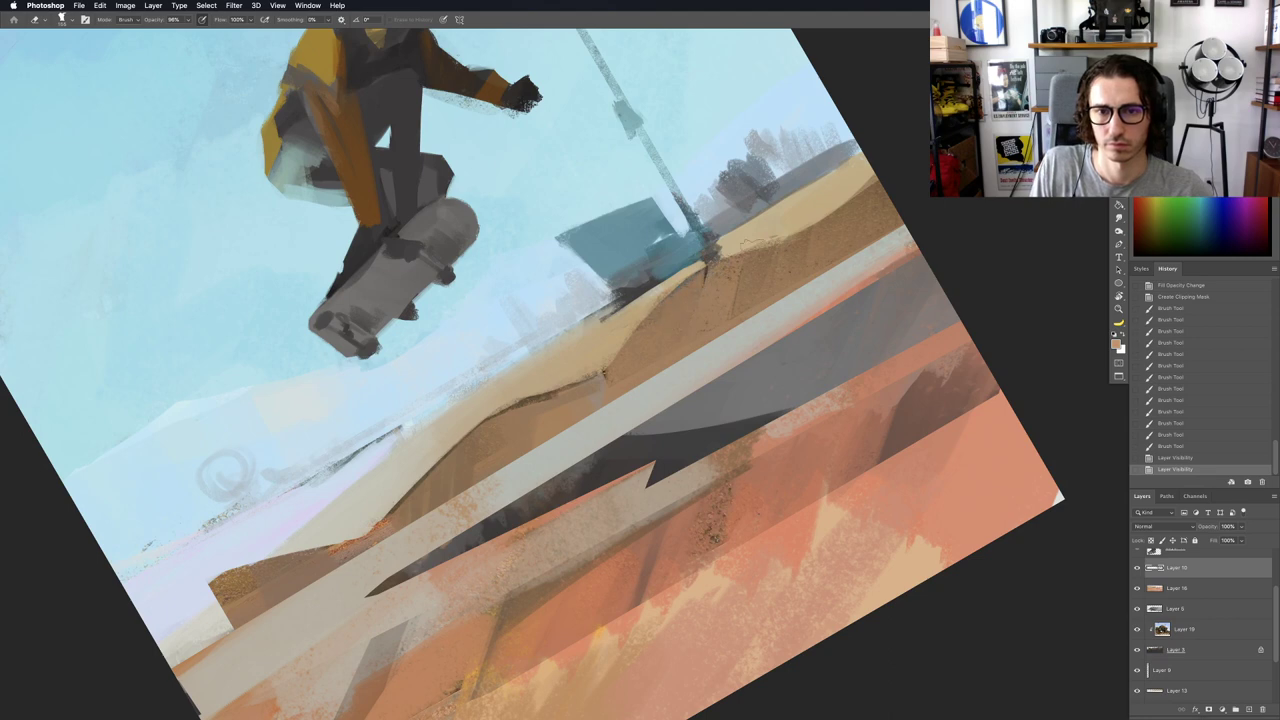
pyautogui.moveTo(758, 241); pyautogui.dragTo(694, 276)
# Step: Straighten the canvas and move the distant trees layer below the mounds layer
pyautogui.press('Escape')
pyautogui.click(1138, 568)
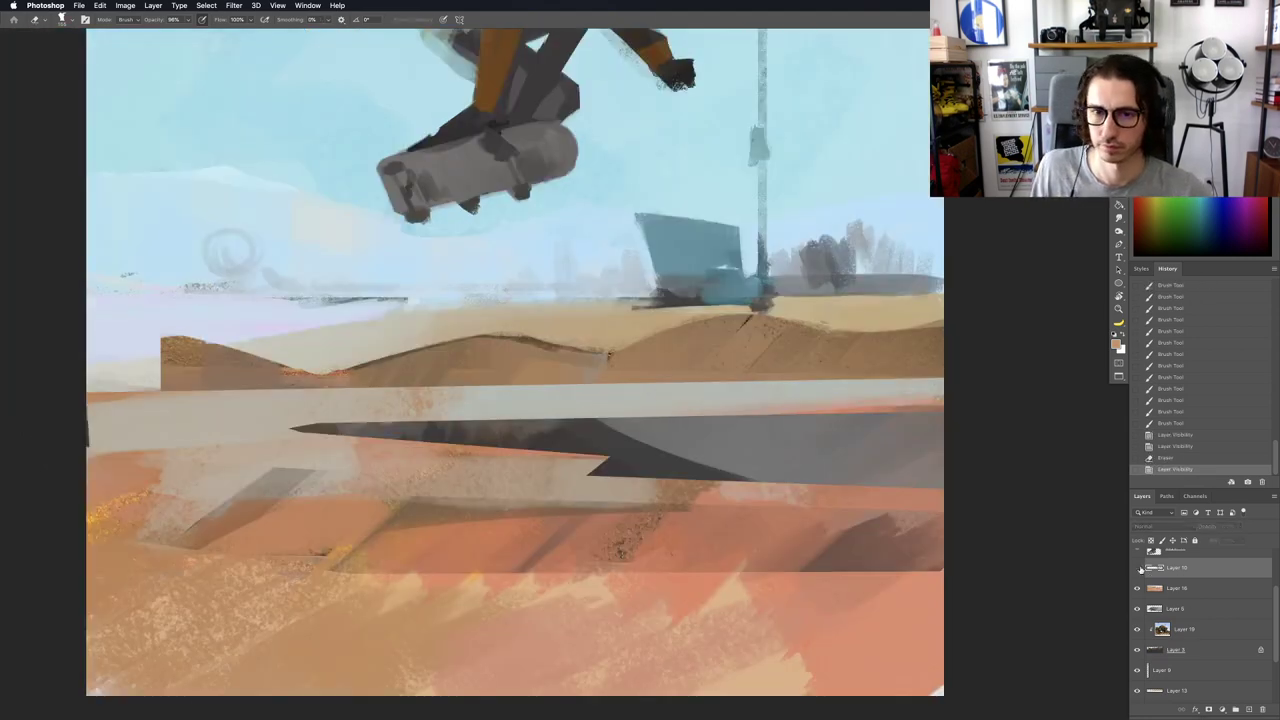
pyautogui.click(1138, 568)
pyautogui.moveTo(1181, 573); pyautogui.dragTo(1175, 605)
# Step: Examine the whole composition and the area around the mounds at different magnifications
pyautogui.moveTo(696, 448); pyautogui.dragTo(662, 445)
pyautogui.moveTo(686, 441); pyautogui.dragTo(801, 466)
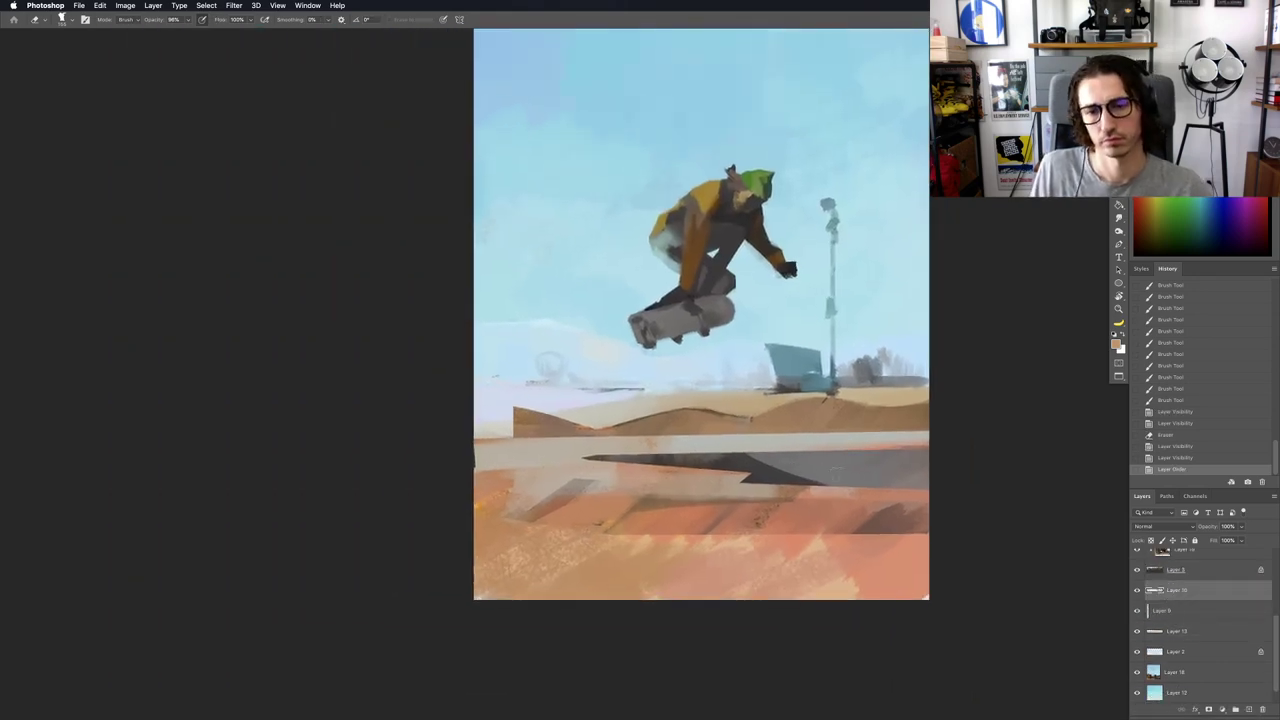
pyautogui.scroll(-6, 829, 434)
pyautogui.scroll(6, 842, 470)
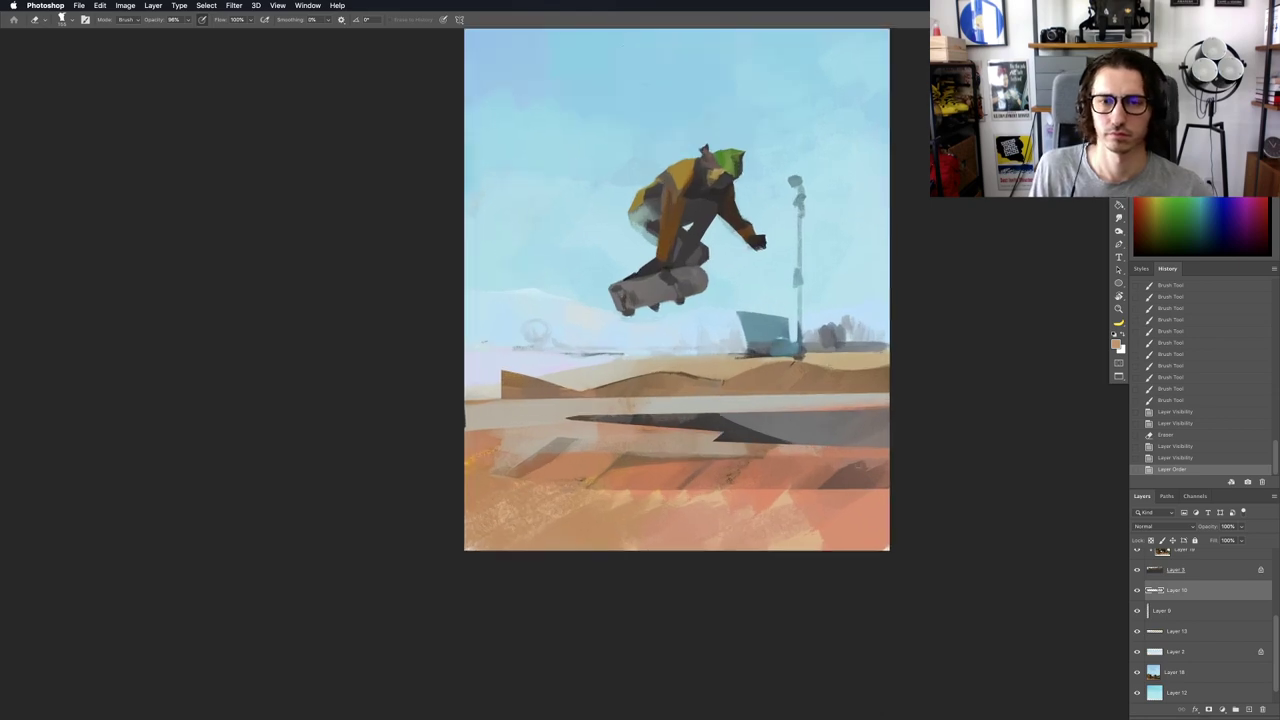
pyautogui.scroll(-3, 846, 440)
pyautogui.scroll(5, 840, 425)
pyautogui.scroll(-6, 830, 390)
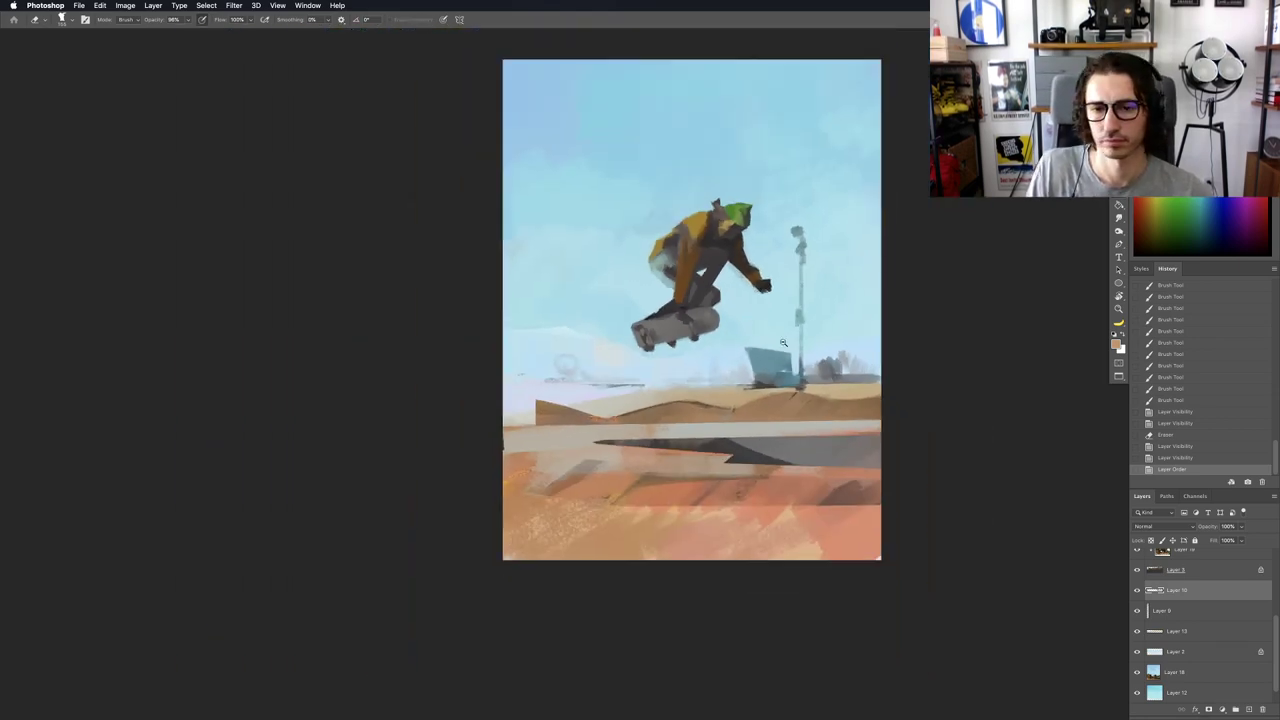
pyautogui.moveTo(828, 381); pyautogui.dragTo(876, 381)
# Step: Identify the distant trees layer by toggling its visibility, and lock its transparent pixels
pyautogui.press('v')
pyautogui.rightClick(810, 347)
pyautogui.click(822, 350)
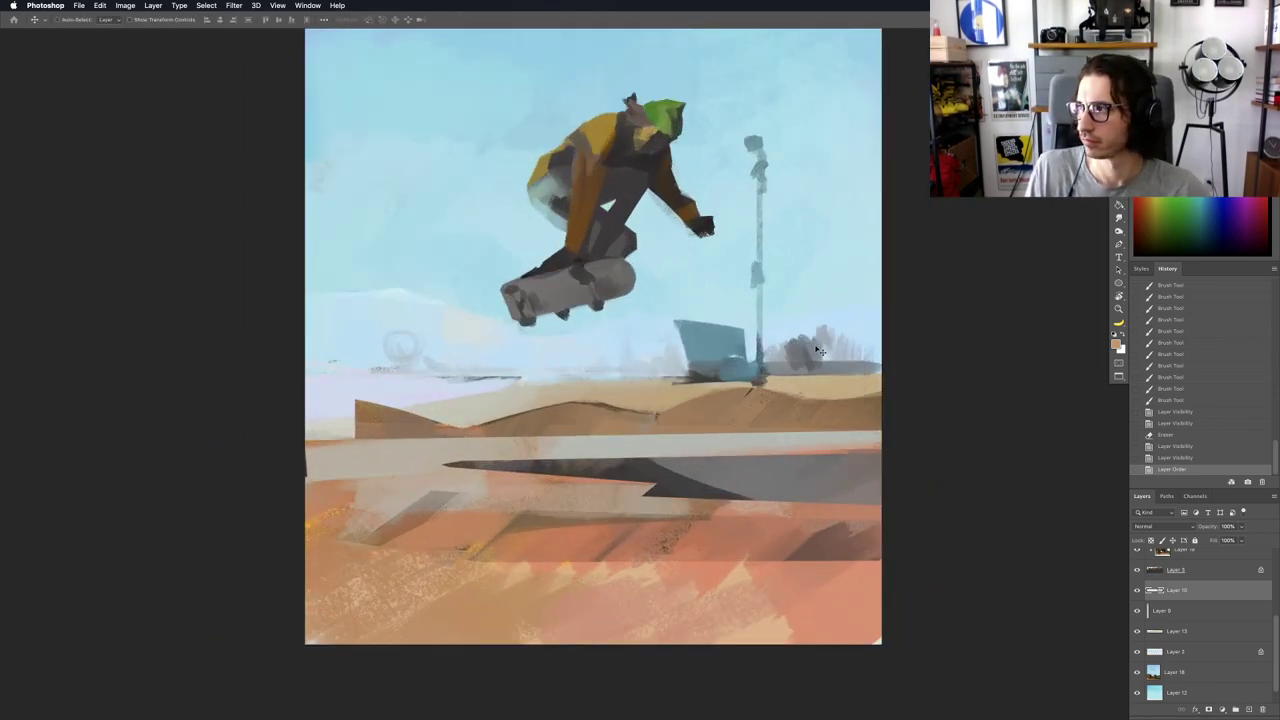
pyautogui.press('b')
pyautogui.click(1137, 590)
pyautogui.click(1137, 590)
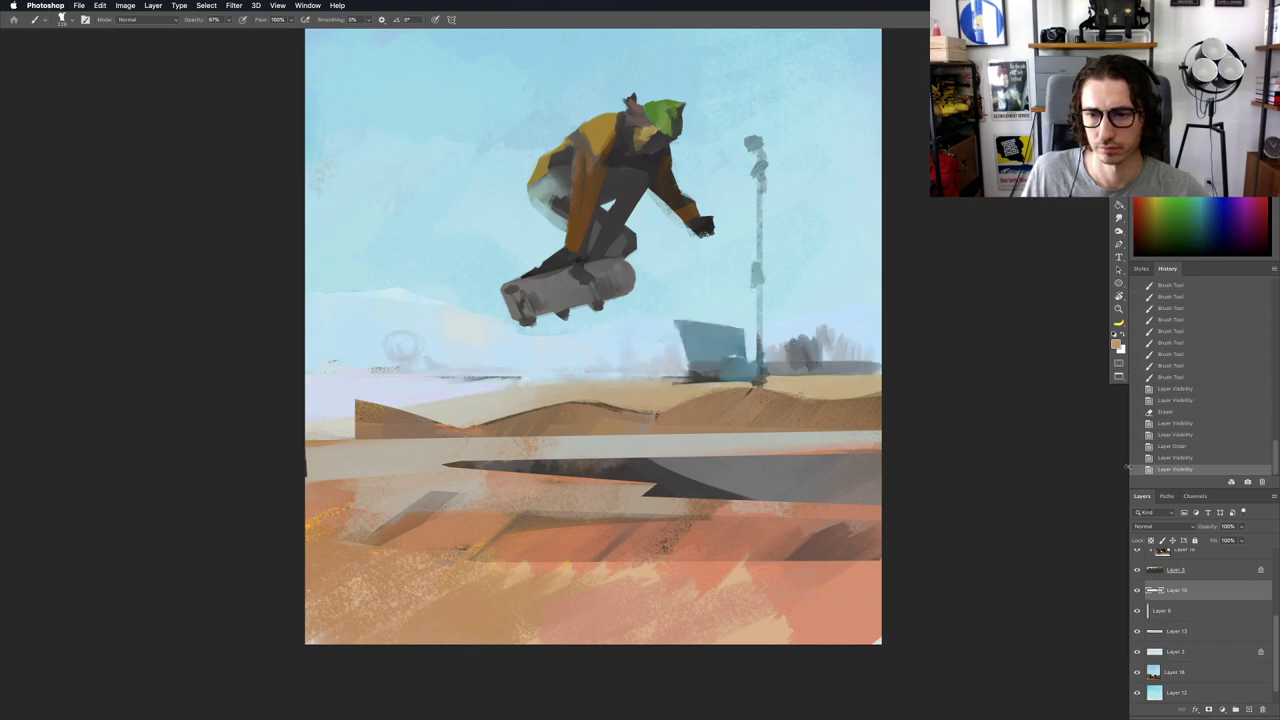
pyautogui.click(1151, 540)
# Step: Recolour the distant trees beside the lamp post with sampled tones, undoing an unwanted stroke, and save the document
pyautogui.keyDown('alt'); pyautogui.click(735, 347); pyautogui.keyUp('alt')
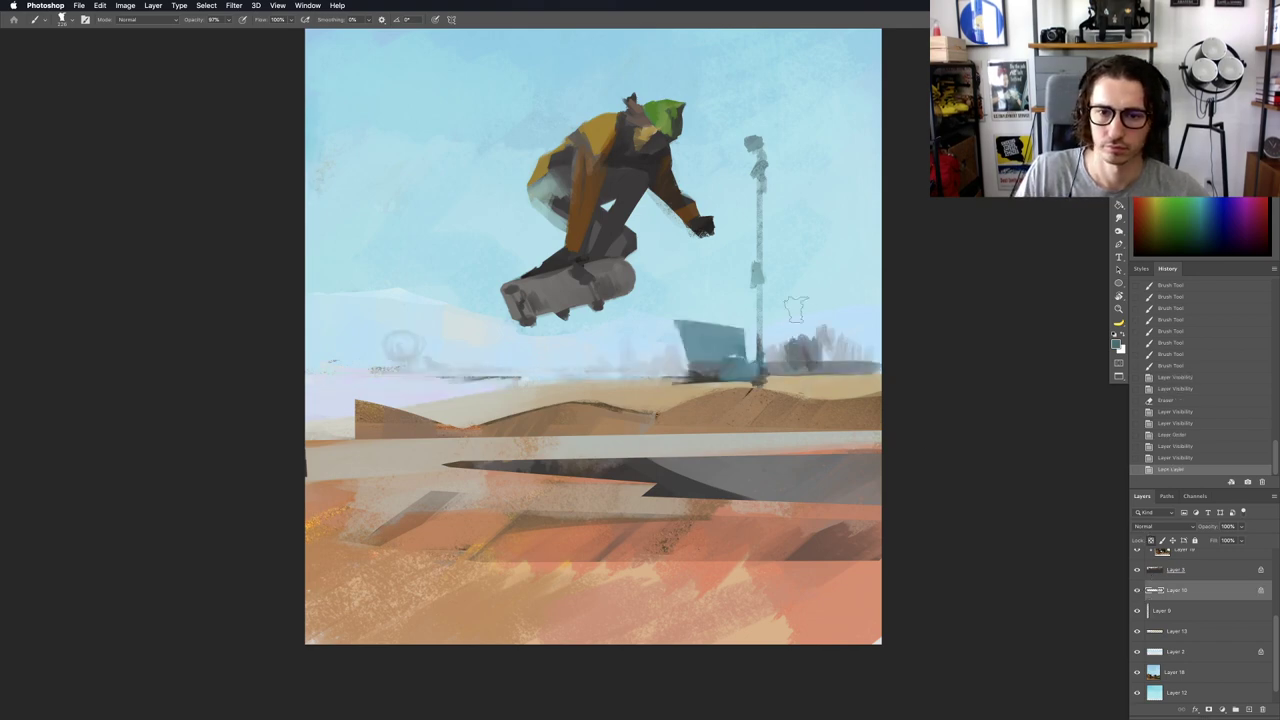
pyautogui.moveTo(812, 358)
pyautogui.mouseDown()
pyautogui.moveTo(836, 362)
pyautogui.moveTo(786, 368)
pyautogui.moveTo(773, 338)
pyautogui.moveTo(841, 332)
pyautogui.moveTo(848, 352)
pyautogui.moveTo(831, 374)
pyautogui.moveTo(806, 361)
pyautogui.moveTo(867, 346)
pyautogui.moveTo(807, 360)
pyautogui.moveTo(770, 346)
pyautogui.moveTo(772, 366)
pyautogui.mouseUp()
pyautogui.keyDown('alt'); pyautogui.click(827, 355); pyautogui.keyUp('alt')
pyautogui.press('super+z')
pyautogui.keyDown('alt'); pyautogui.click(810, 357); pyautogui.keyUp('alt')
pyautogui.press('super+s')
# Step: Unlock the trees layer's transparency and paint a soft green tree line on both sides of the billboard
pyautogui.click(1152, 541)
pyautogui.keyDown('alt'); pyautogui.click(807, 360); pyautogui.keyUp('alt')
pyautogui.moveTo(833, 372); pyautogui.dragTo(884, 368)
pyautogui.moveTo(876, 362); pyautogui.dragTo(876, 376)
pyautogui.moveTo(876, 374)
pyautogui.mouseDown()
pyautogui.moveTo(837, 372)
pyautogui.moveTo(895, 360)
pyautogui.moveTo(871, 361)
pyautogui.mouseUp()
pyautogui.keyDown('alt'); pyautogui.click(896, 363); pyautogui.keyUp('alt')
pyautogui.moveTo(870, 361); pyautogui.dragTo(868, 368)
pyautogui.moveTo(864, 367)
pyautogui.mouseDown()
pyautogui.moveTo(780, 382)
pyautogui.moveTo(718, 371)
pyautogui.mouseUp()
pyautogui.moveTo(716, 369); pyautogui.dragTo(722, 373)
pyautogui.moveTo(728, 371); pyautogui.dragTo(688, 375)
pyautogui.moveTo(785, 383)
pyautogui.mouseDown()
pyautogui.moveTo(848, 374)
pyautogui.moveTo(824, 351)
pyautogui.moveTo(862, 334)
pyautogui.mouseUp()
# Step: Refine the trees near the lamp post with pale green strokes sampled from the foliage
pyautogui.keyDown('alt'); pyautogui.click(811, 357); pyautogui.keyUp('alt')
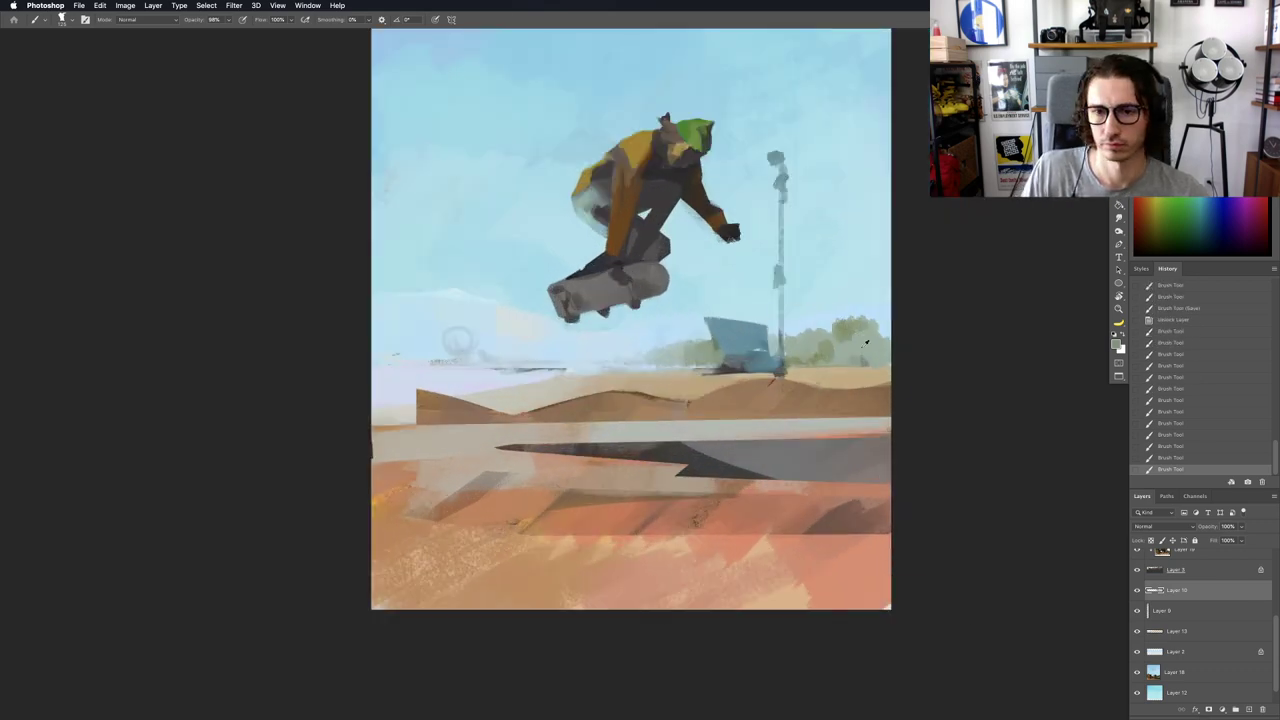
pyautogui.keyDown('alt'); pyautogui.click(840, 331); pyautogui.keyUp('alt')
pyautogui.moveTo(785, 333); pyautogui.dragTo(792, 340)
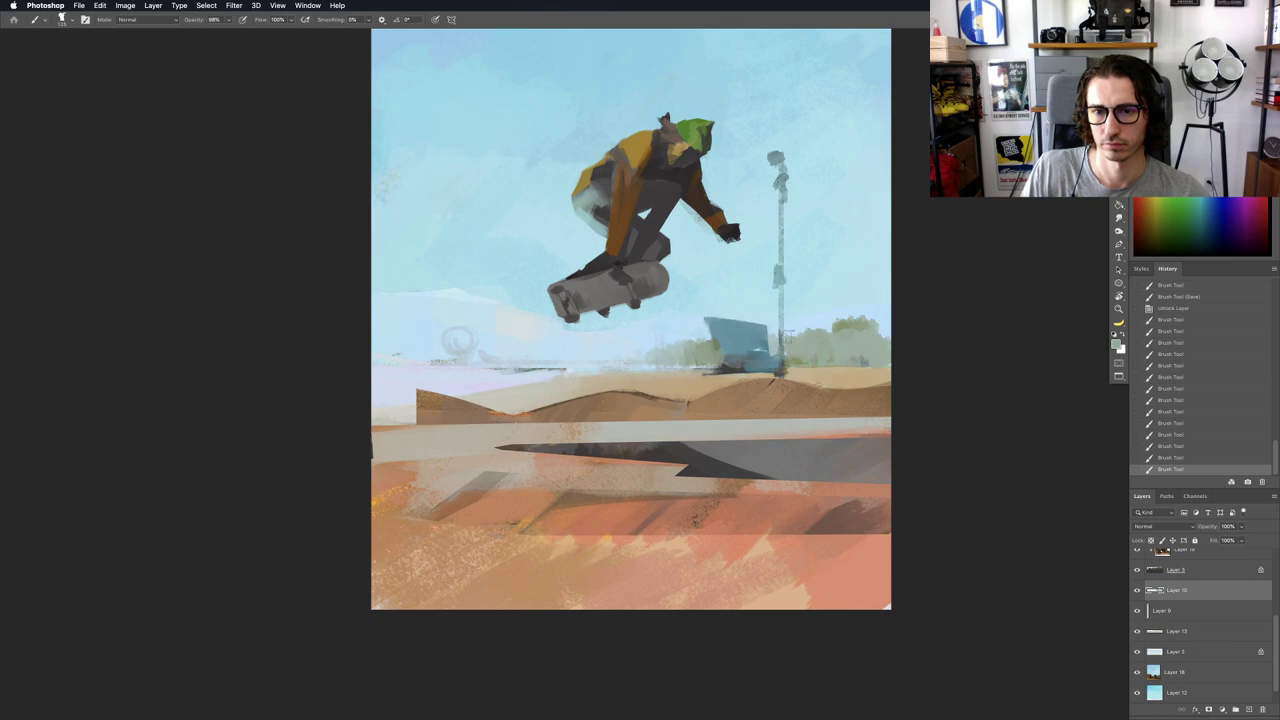
pyautogui.scroll(2, 684, 360)
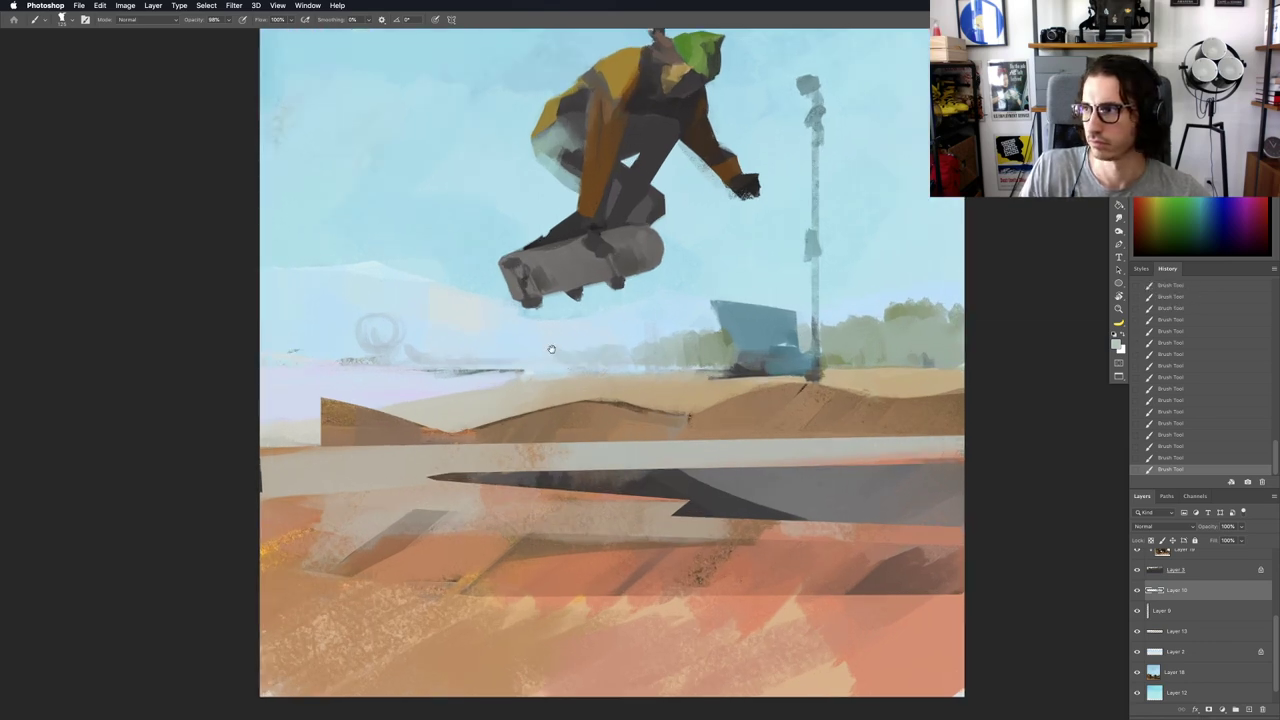
# Step: Select Layer 2, the pale horizon haze, and try to move it above Layer 9, then undo the reordering
pyautogui.moveTo(551, 349); pyautogui.dragTo(666, 384)
pyautogui.moveTo(685, 365); pyautogui.dragTo(620, 354)
pyautogui.press('v')
pyautogui.rightClick(615, 350)
pyautogui.click(632, 356)
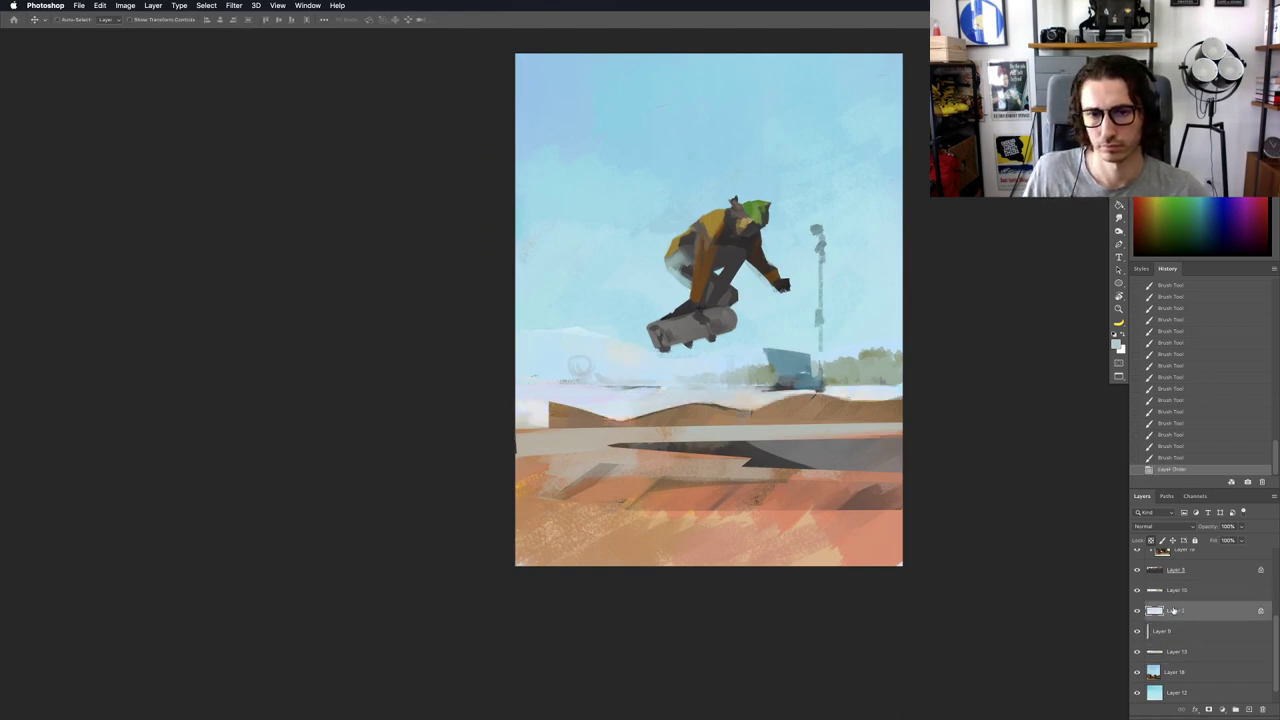
pyautogui.press('super+z')
# Step: Toggle Layer 2's visibility to compare the horizon with and without the pale haze
pyautogui.click(1135, 652)
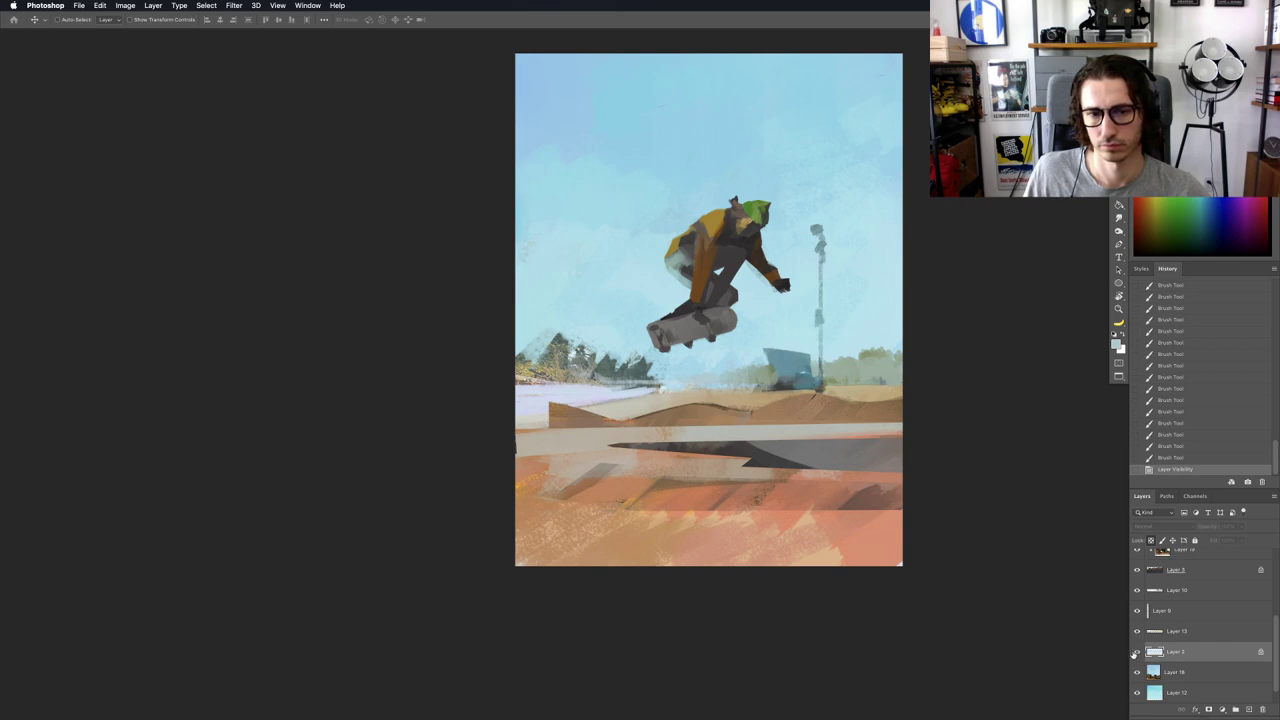
pyautogui.click(1135, 652)
pyautogui.click(1135, 652)
pyautogui.click(1135, 652)
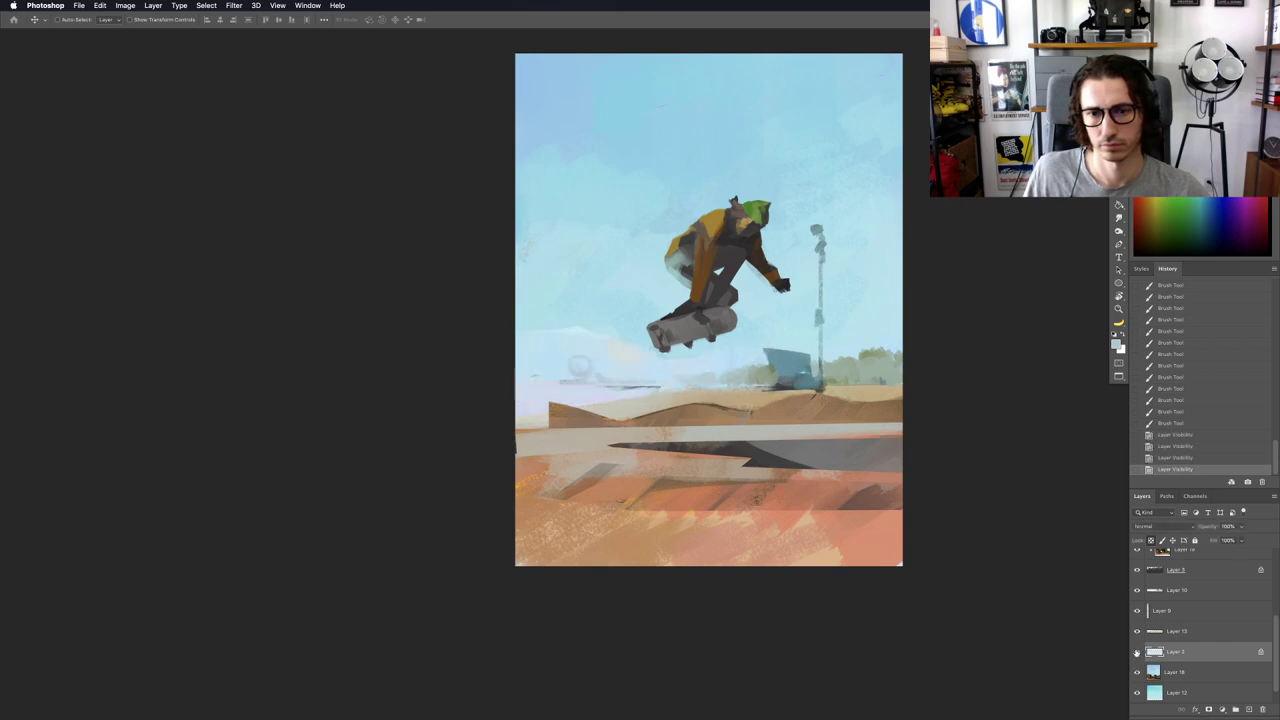
pyautogui.moveTo(644, 367); pyautogui.dragTo(739, 388)
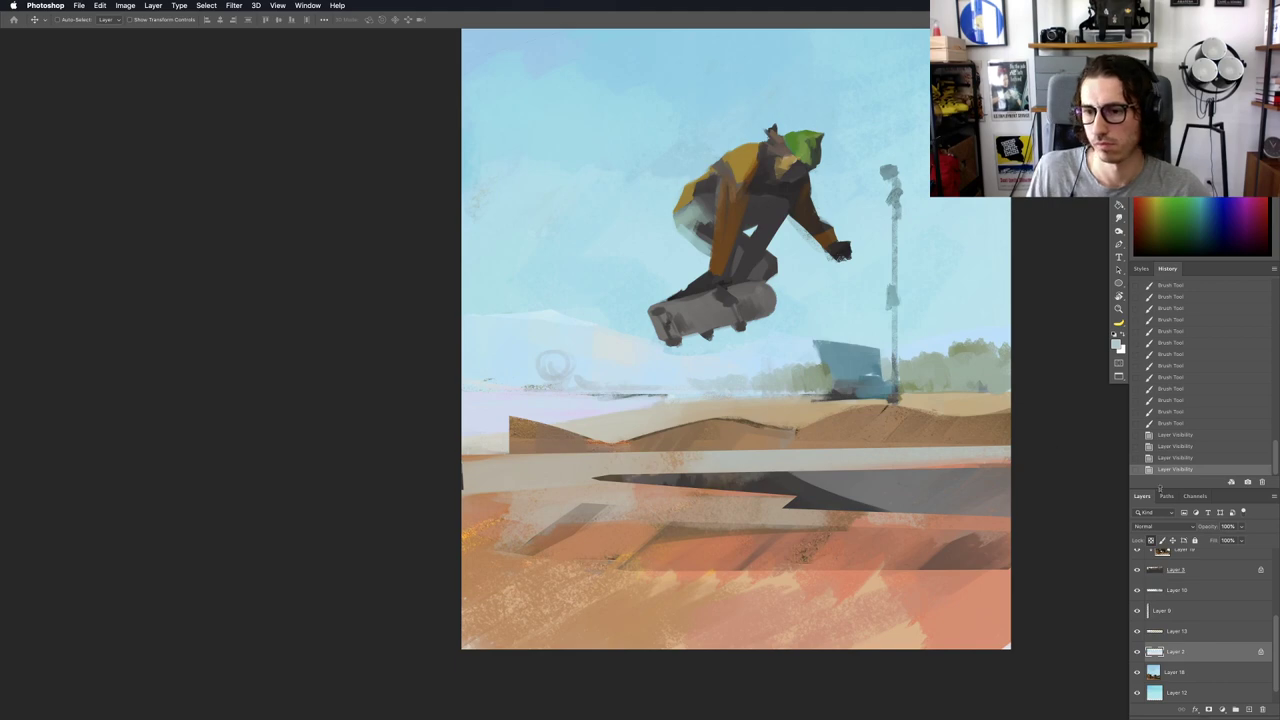
pyautogui.click(1150, 541)
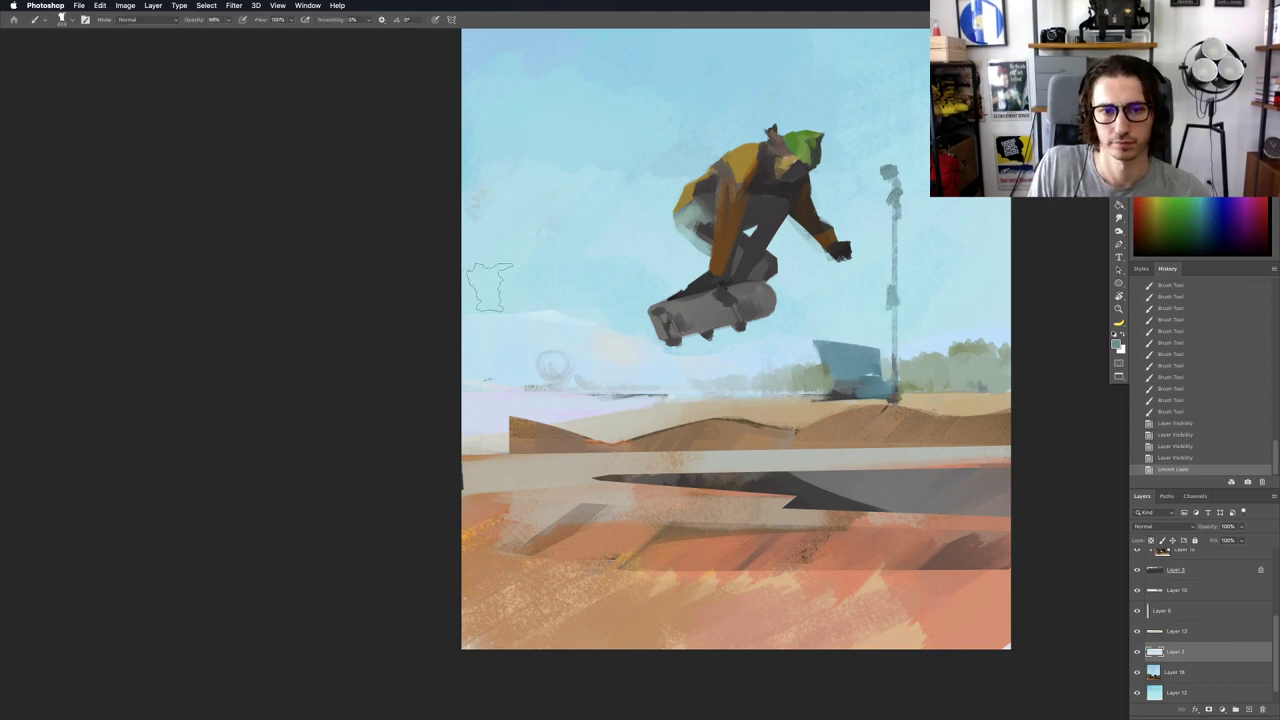
pyautogui.moveTo(489, 288); pyautogui.dragTo(505, 365)
pyautogui.press('super+z')
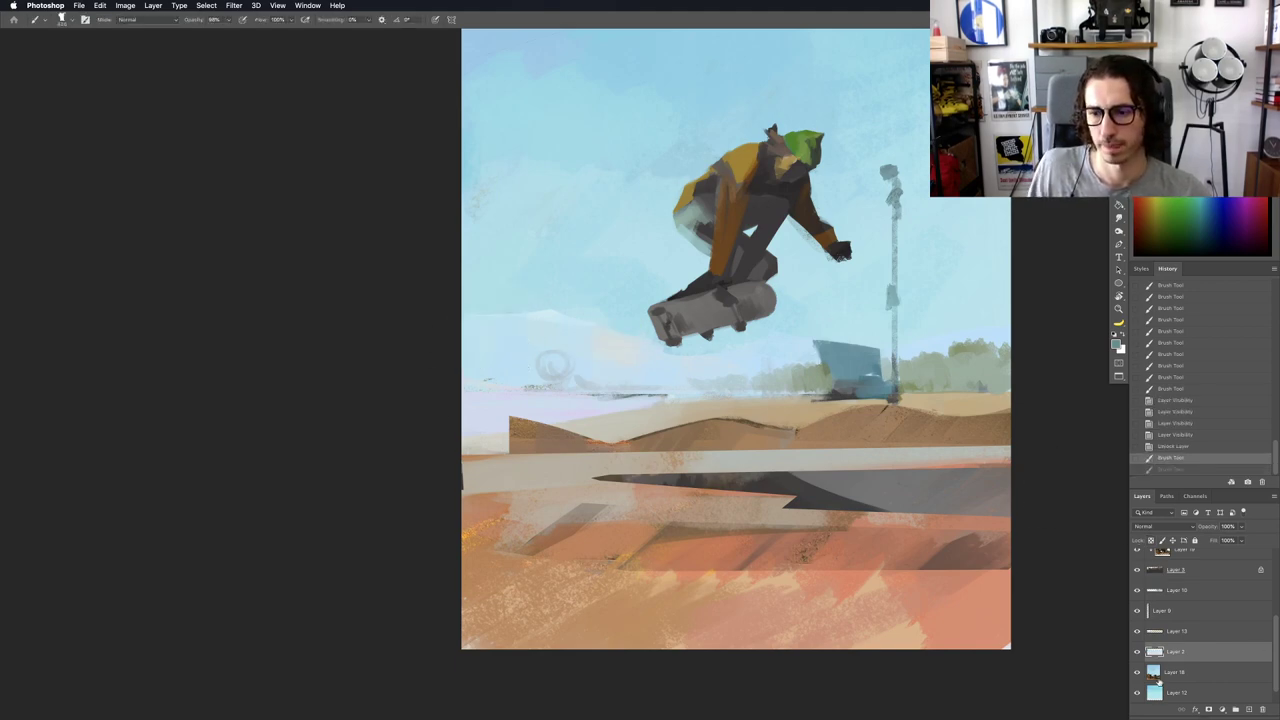
pyautogui.click(1137, 653)
pyautogui.click(1137, 653)
pyautogui.click(1150, 541)
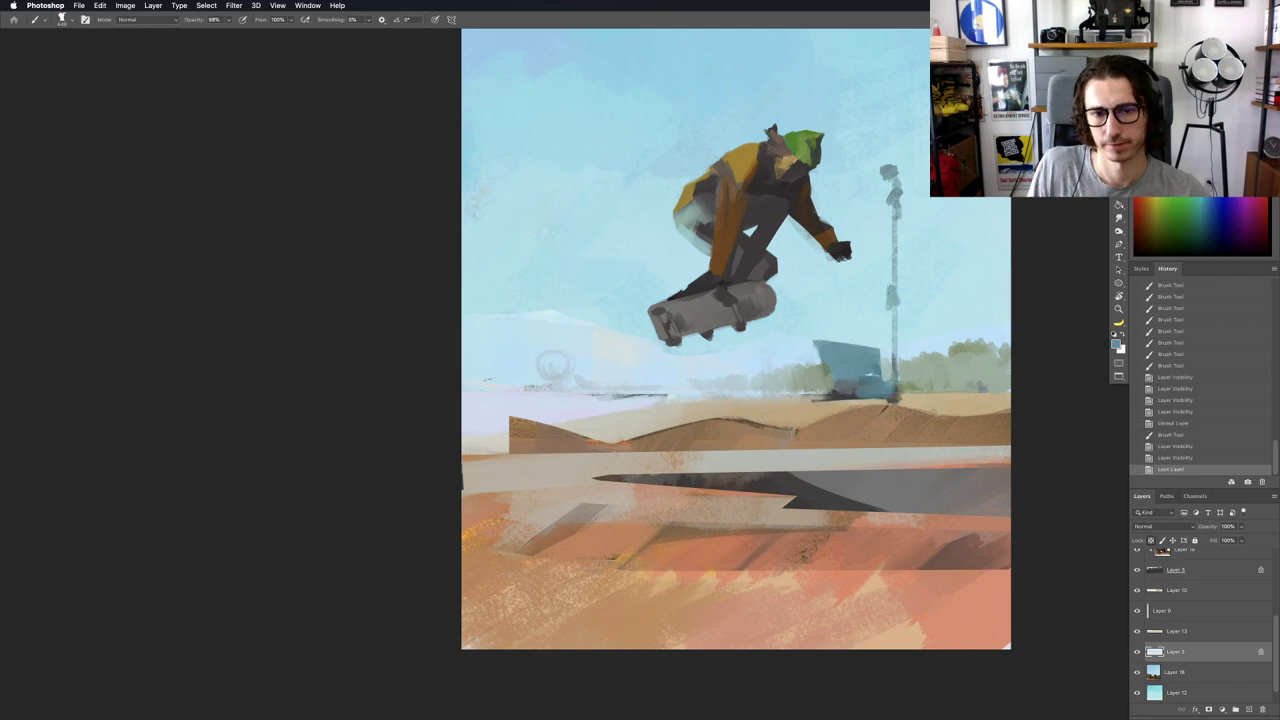
# Step: Paint pale blue-grey distant hills over the horizon haze behind the skateboarder, sampling colours from the surroundings
pyautogui.moveTo(537, 280); pyautogui.dragTo(478, 370)
pyautogui.moveTo(573, 285)
pyautogui.mouseDown()
pyautogui.moveTo(490, 326)
pyautogui.moveTo(577, 311)
pyautogui.moveTo(572, 326)
pyautogui.moveTo(780, 333)
pyautogui.mouseUp()
pyautogui.keyDown('alt'); pyautogui.click(512, 332); pyautogui.keyUp('alt')
pyautogui.moveTo(481, 309)
pyautogui.mouseDown()
pyautogui.moveTo(608, 337)
pyautogui.moveTo(788, 347)
pyautogui.mouseUp()
pyautogui.moveTo(520, 335)
pyautogui.mouseDown()
pyautogui.moveTo(877, 334)
pyautogui.moveTo(416, 359)
pyautogui.moveTo(482, 352)
pyautogui.mouseUp()
pyautogui.keyDown('alt'); pyautogui.click(489, 361); pyautogui.keyUp('alt')
pyautogui.press('super+minus')
pyautogui.press('super+minus')
pyautogui.press('super+minus')
pyautogui.press('super+minus')
pyautogui.moveTo(555, 392); pyautogui.dragTo(601, 385)
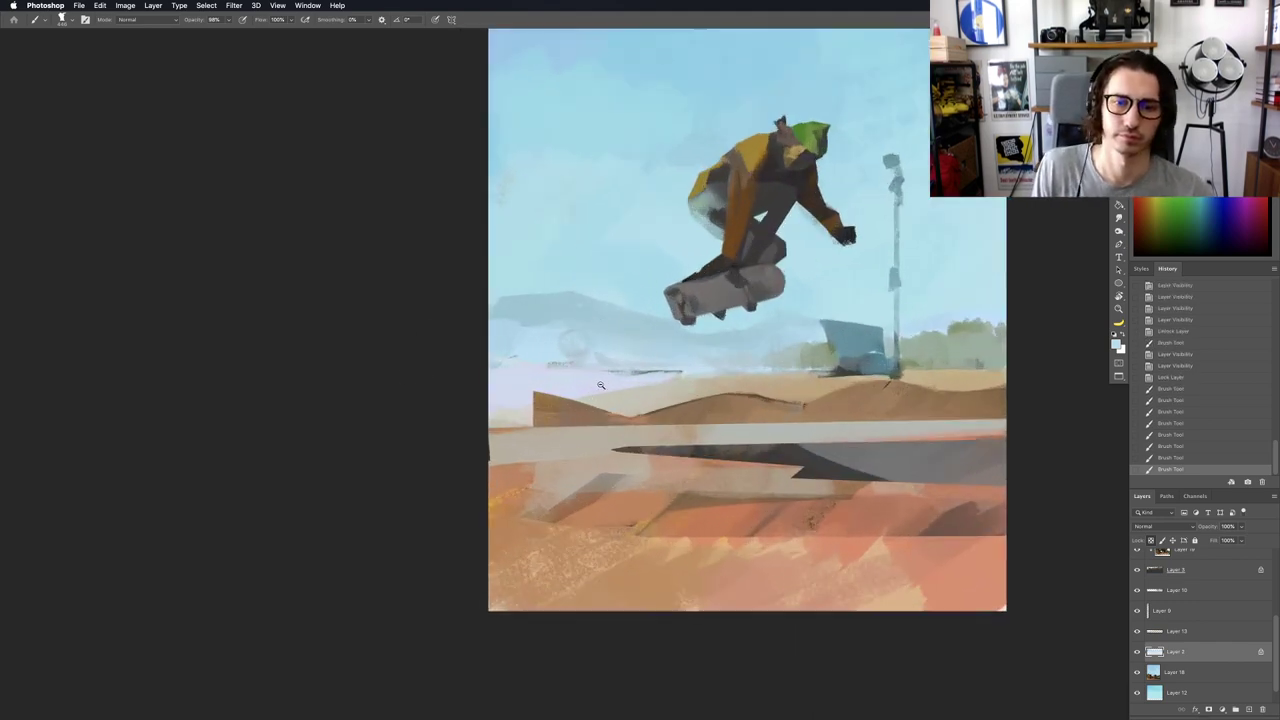
pyautogui.moveTo(584, 321)
pyautogui.mouseDown()
pyautogui.moveTo(544, 298)
pyautogui.moveTo(478, 301)
pyautogui.mouseUp()
pyautogui.keyDown('alt'); pyautogui.click(568, 312); pyautogui.keyUp('alt')
# Step: Shade the distant hills with a soft round brush, using sampled blue and a light pink tint
pyautogui.rightClick(703, 297)
pyautogui.click(766, 402)
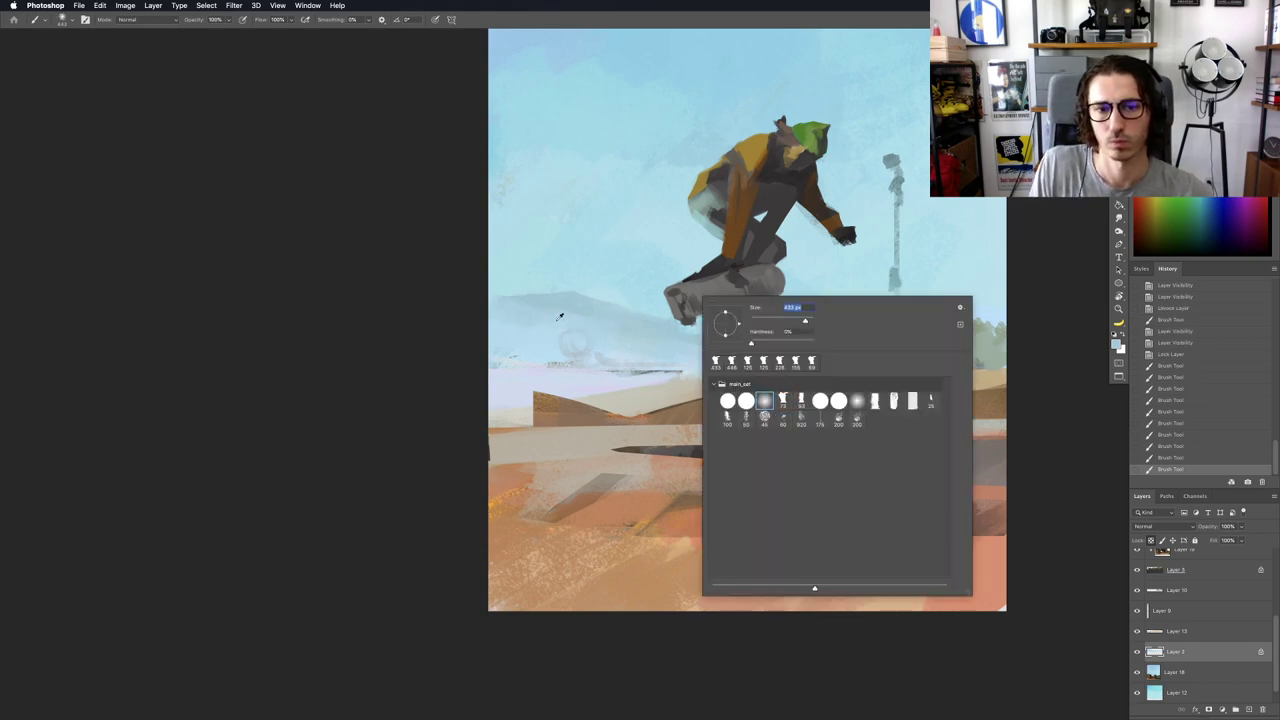
pyautogui.click(556, 316)
pyautogui.moveTo(710, 287); pyautogui.dragTo(452, 252)
pyautogui.moveTo(893, 283); pyautogui.dragTo(877, 312)
pyautogui.scroll(-5, 877, 312)
pyautogui.scroll(5, 905, 306)
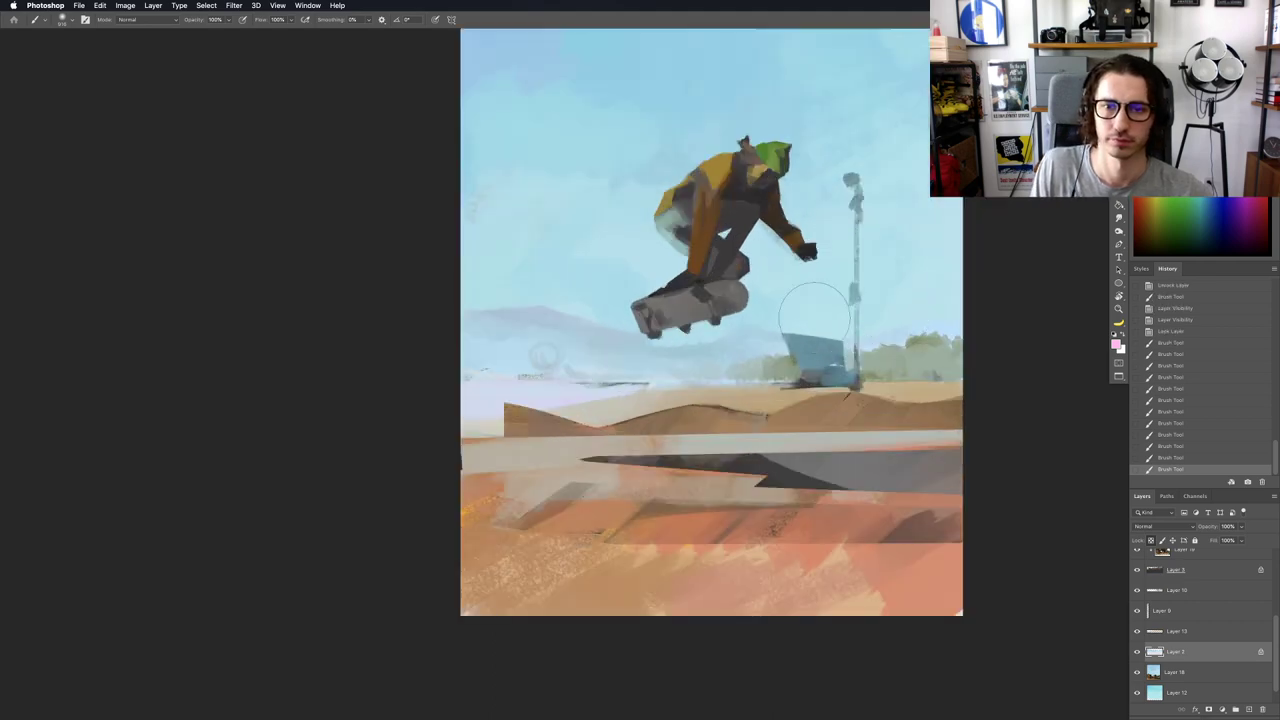
# Step: Unlock Layer 2's transparency and reshape the ridge of the hills on the canvas's left side with a textured brush and sampled tones
pyautogui.click(1151, 542)
pyautogui.press('r')
pyautogui.moveTo(505, 335); pyautogui.dragTo(510, 410)
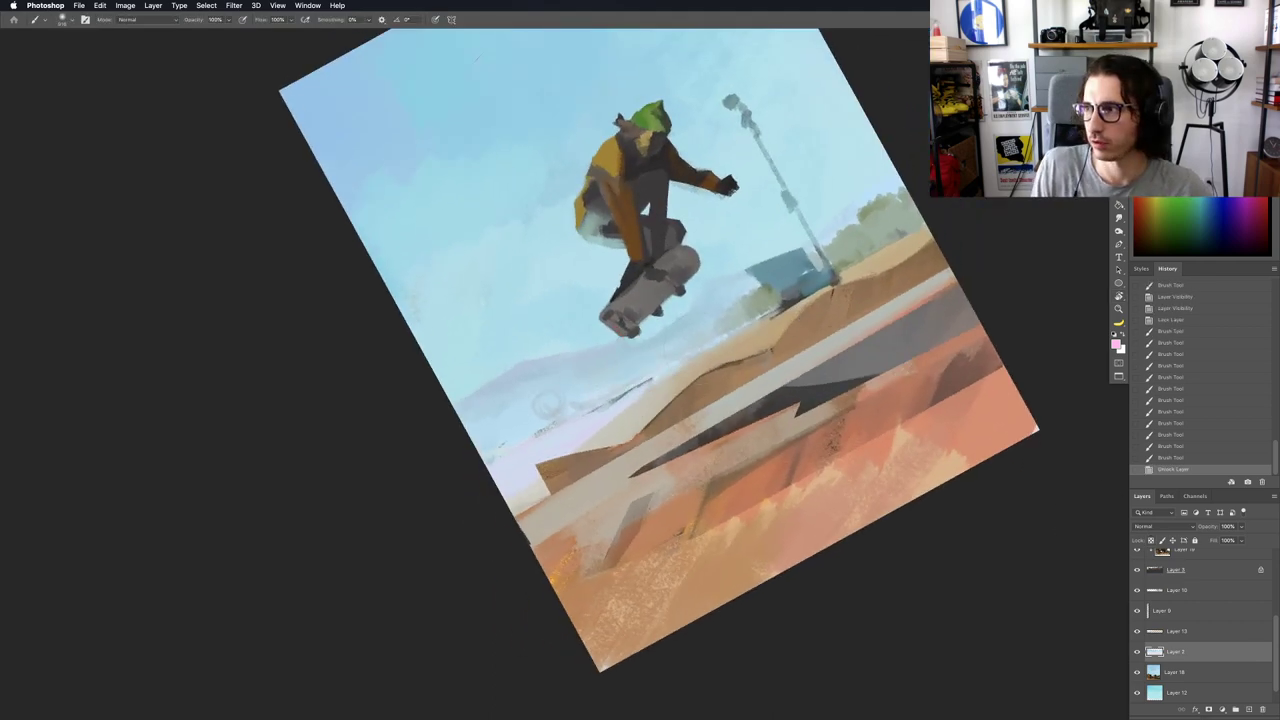
pyautogui.moveTo(589, 372)
pyautogui.mouseDown()
pyautogui.moveTo(687, 307)
pyautogui.moveTo(624, 308)
pyautogui.mouseUp()
pyautogui.scroll(1, 650, 324)
pyautogui.rightClick(609, 308)
pyautogui.click(698, 414)
pyautogui.keyDown('alt'); pyautogui.click(594, 302); pyautogui.keyUp('alt')
pyautogui.keyDown('alt'); pyautogui.click(622, 308); pyautogui.keyUp('alt')
pyautogui.moveTo(634, 304)
pyautogui.mouseDown()
pyautogui.moveTo(598, 312)
pyautogui.moveTo(562, 344)
pyautogui.moveTo(636, 313)
pyautogui.mouseUp()
pyautogui.keyDown('alt'); pyautogui.click(611, 357); pyautogui.keyUp('alt')
pyautogui.moveTo(604, 362); pyautogui.dragTo(566, 375)
pyautogui.moveTo(628, 314); pyautogui.dragTo(582, 337)
pyautogui.moveTo(592, 334)
pyautogui.mouseDown()
pyautogui.moveTo(578, 344)
pyautogui.moveTo(600, 360)
pyautogui.mouseUp()
pyautogui.keyDown('alt'); pyautogui.click(609, 363); pyautogui.keyUp('alt')
pyautogui.scroll(-6, 620, 345)
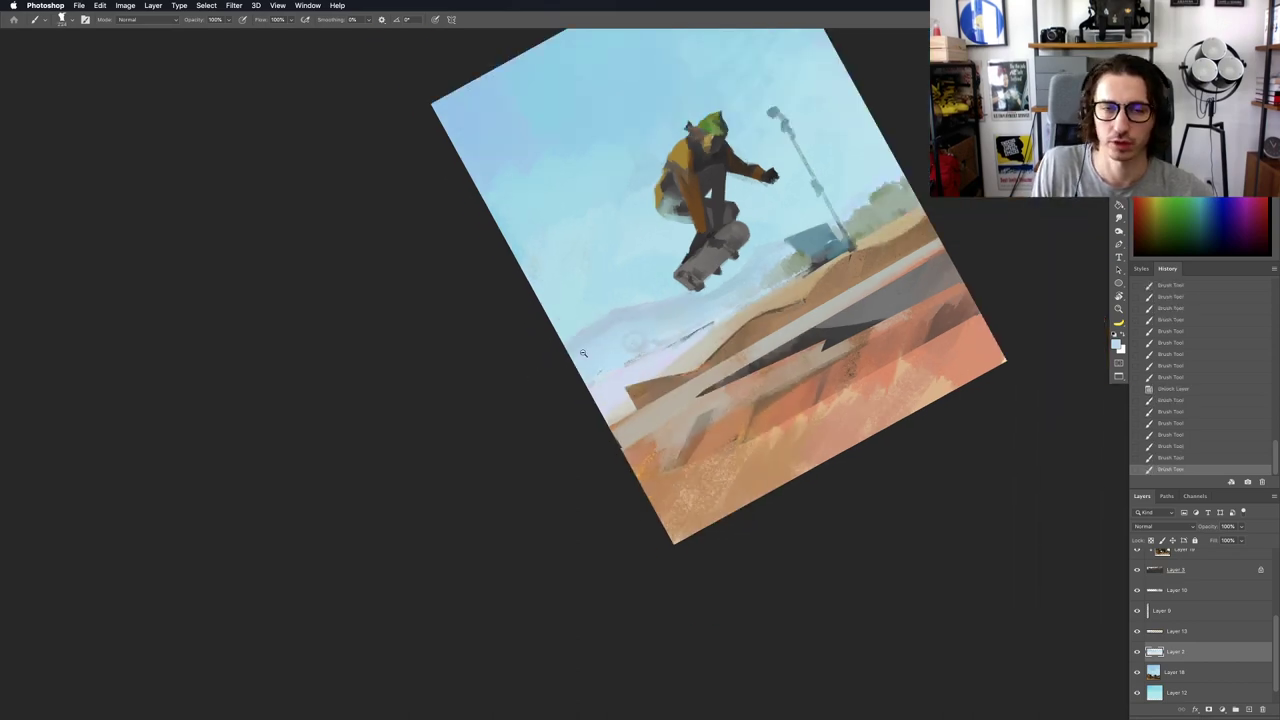
# Step: Refine the hills' base and extend their pale slope from below the skateboard toward the billboard
pyautogui.scroll(5, 617, 342)
pyautogui.scroll(1, 611, 310)
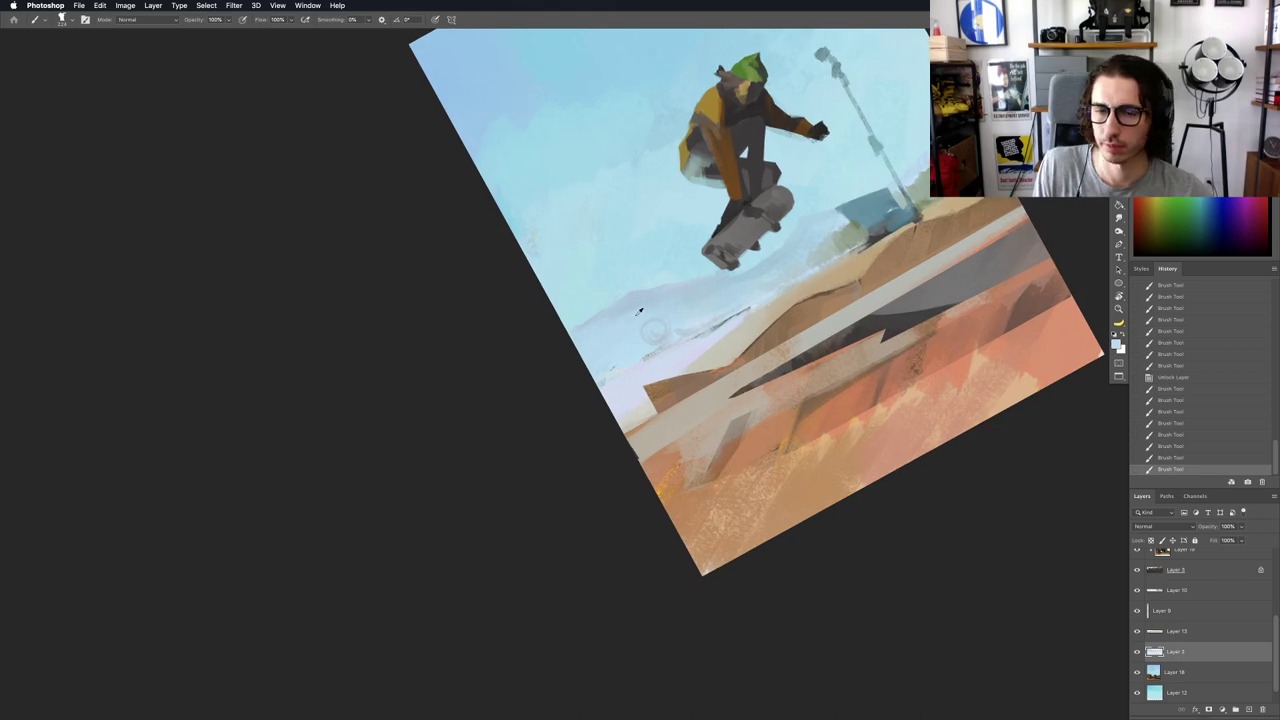
pyautogui.keyDown('alt'); pyautogui.click(612, 308); pyautogui.keyUp('alt')
pyautogui.moveTo(606, 322); pyautogui.dragTo(582, 335)
pyautogui.moveTo(582, 335); pyautogui.dragTo(604, 328)
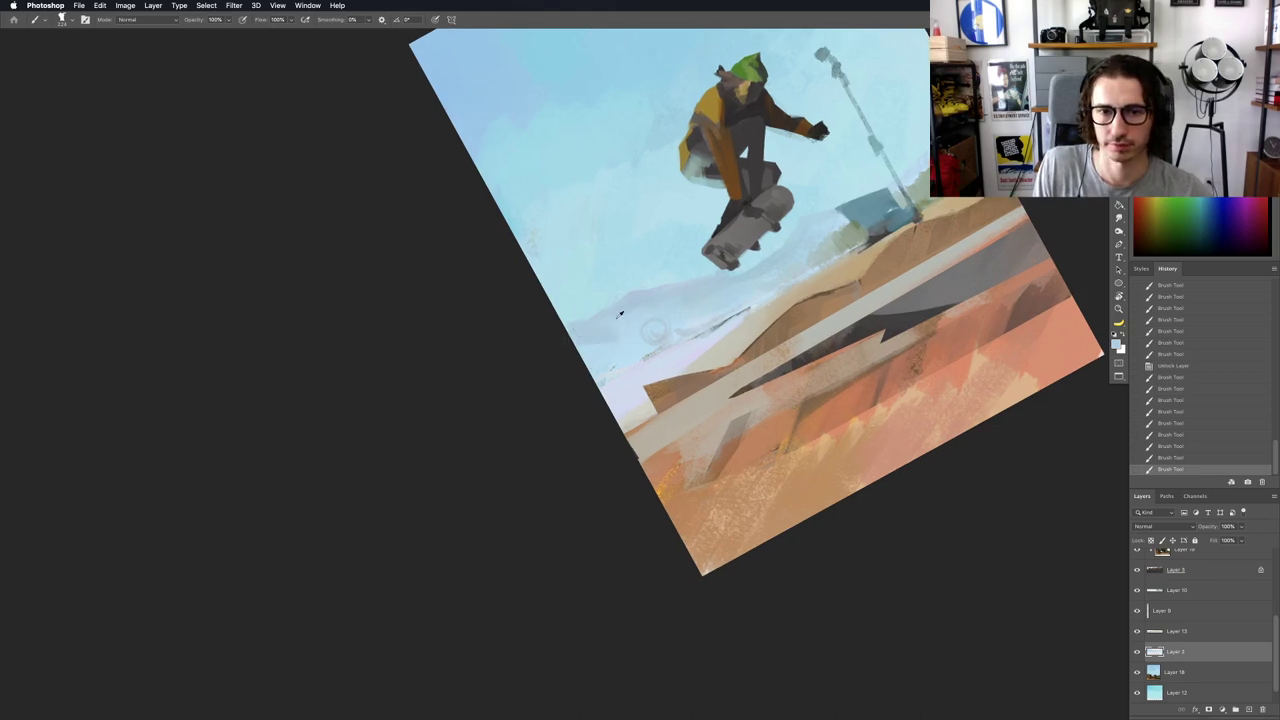
pyautogui.keyDown('alt'); pyautogui.click(716, 282); pyautogui.keyUp('alt')
pyautogui.moveTo(746, 280); pyautogui.dragTo(763, 273)
pyautogui.moveTo(764, 272); pyautogui.dragTo(824, 233)
pyautogui.moveTo(764, 279); pyautogui.dragTo(714, 320)
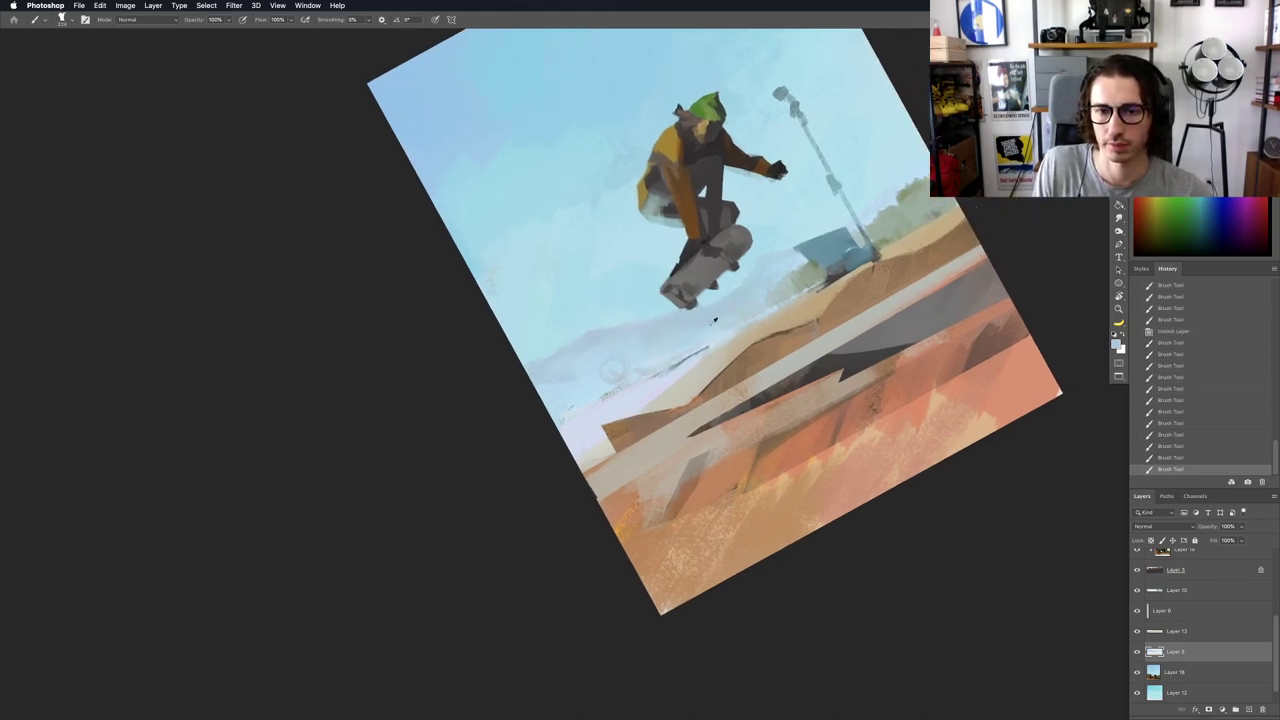
# Step: Trim the hill edge between the skateboard and the billboard with a textured eraser
pyautogui.scroll(2, 695, 335)
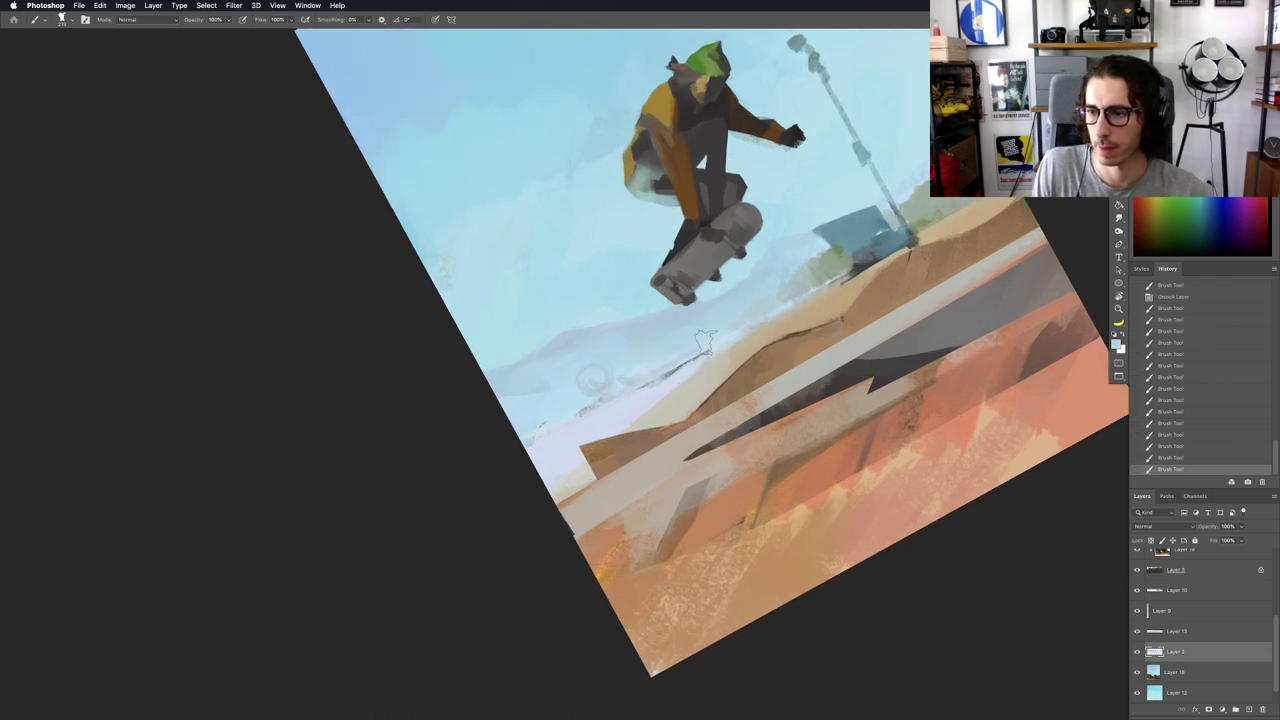
pyautogui.press('Escape')
pyautogui.moveTo(720, 345); pyautogui.dragTo(704, 298)
pyautogui.press('r')
pyautogui.scroll(2, 703, 298)
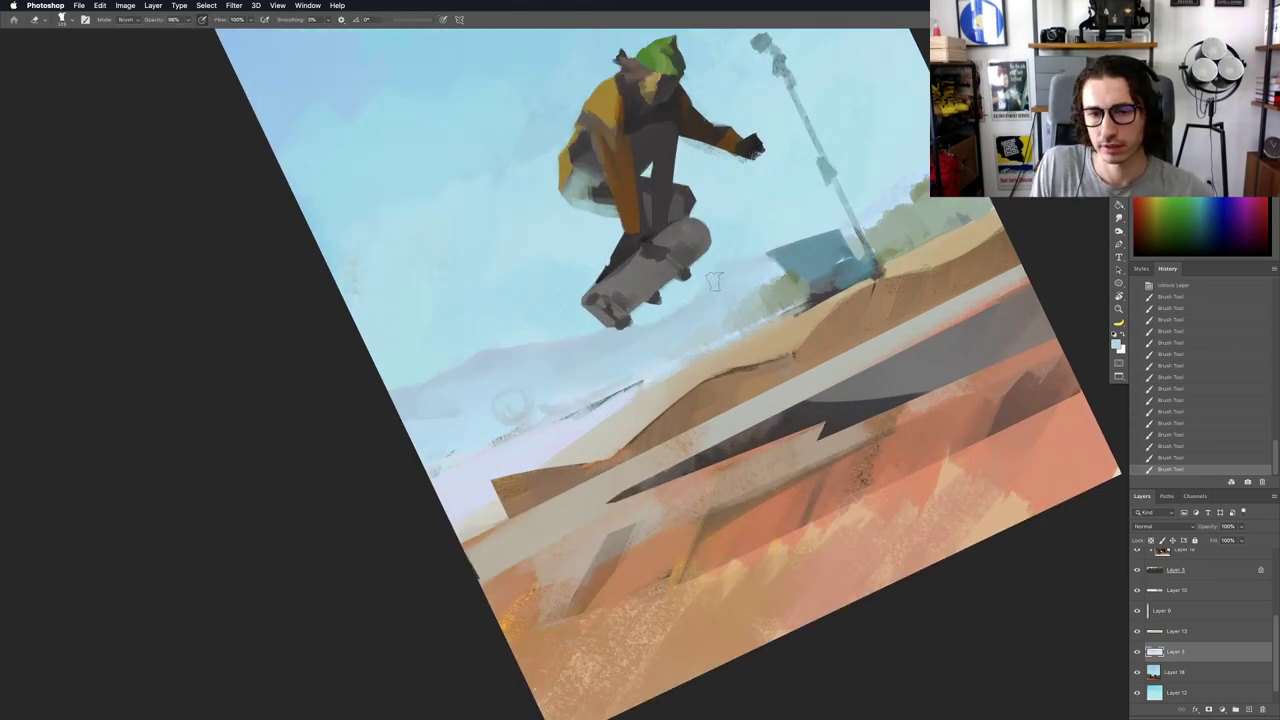
pyautogui.scroll(-4, 719, 288)
pyautogui.moveTo(693, 287)
pyautogui.mouseDown()
pyautogui.moveTo(728, 285)
pyautogui.moveTo(659, 344)
pyautogui.mouseUp()
pyautogui.scroll(5, 748, 276)
# Step: Paint a lavender-blue hill behind the trees and billboard, trimming its upper edge with the eraser
pyautogui.press('b')
pyautogui.keyDown('alt'); pyautogui.click(806, 262); pyautogui.keyUp('alt')
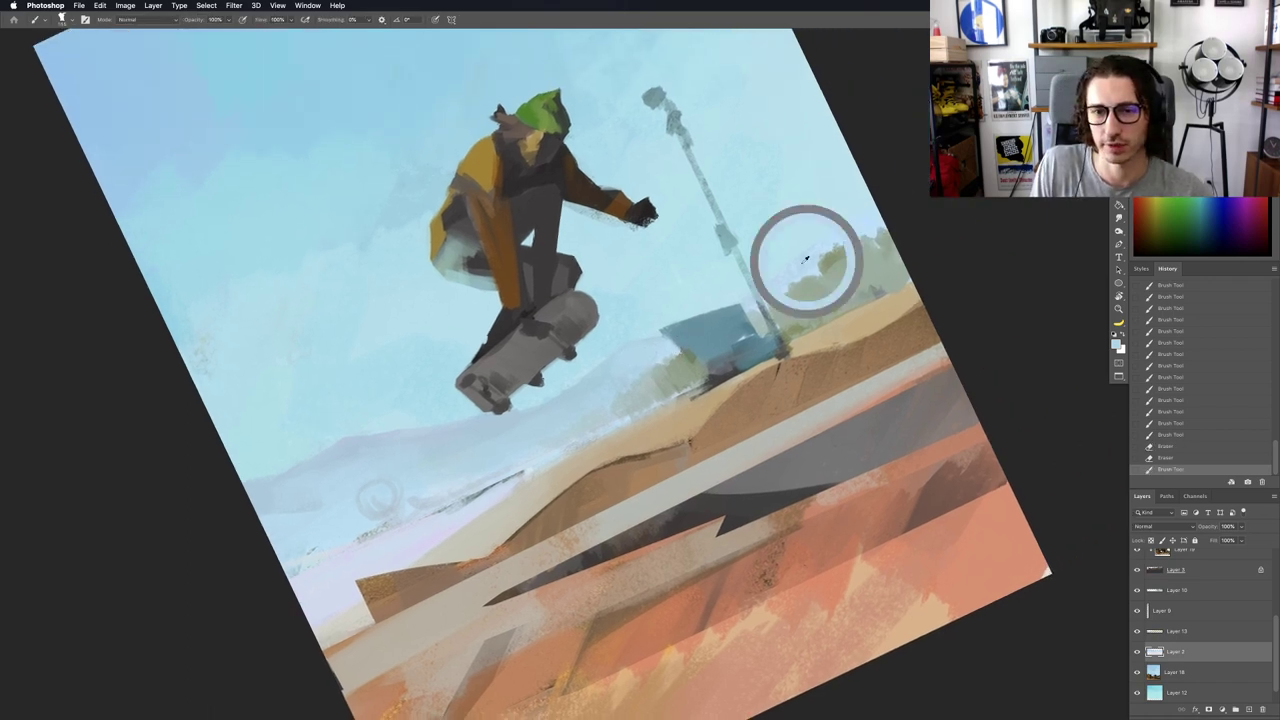
pyautogui.moveTo(860, 208); pyautogui.dragTo(780, 272)
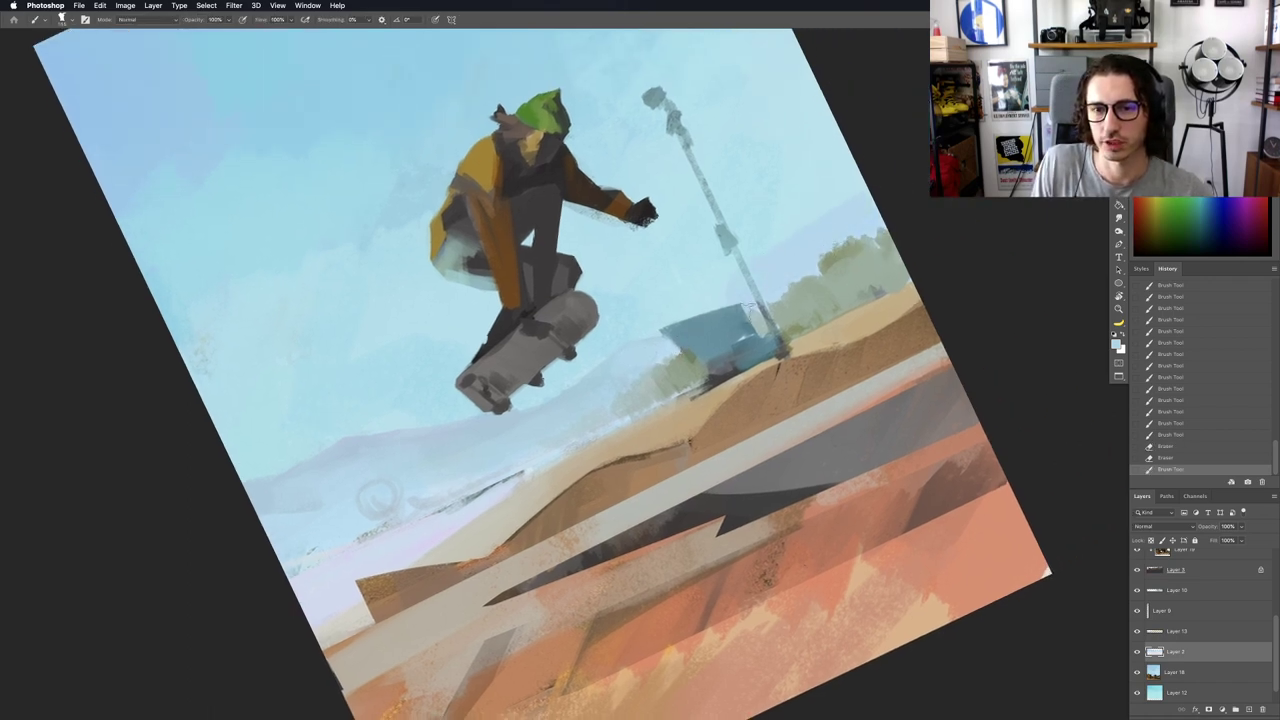
pyautogui.press('e')
pyautogui.moveTo(867, 172)
pyautogui.mouseDown()
pyautogui.moveTo(781, 219)
pyautogui.moveTo(837, 180)
pyautogui.mouseUp()
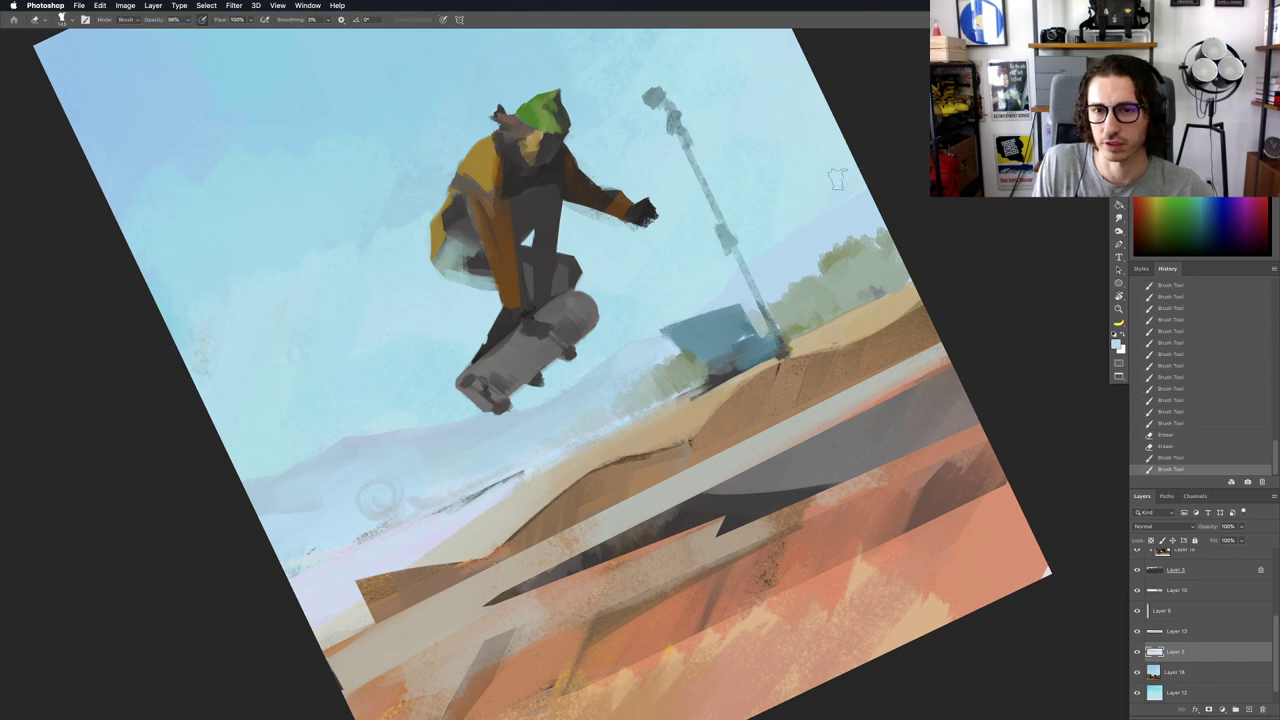
pyautogui.press('b')
pyautogui.keyDown('alt'); pyautogui.click(836, 230); pyautogui.keyUp('alt')
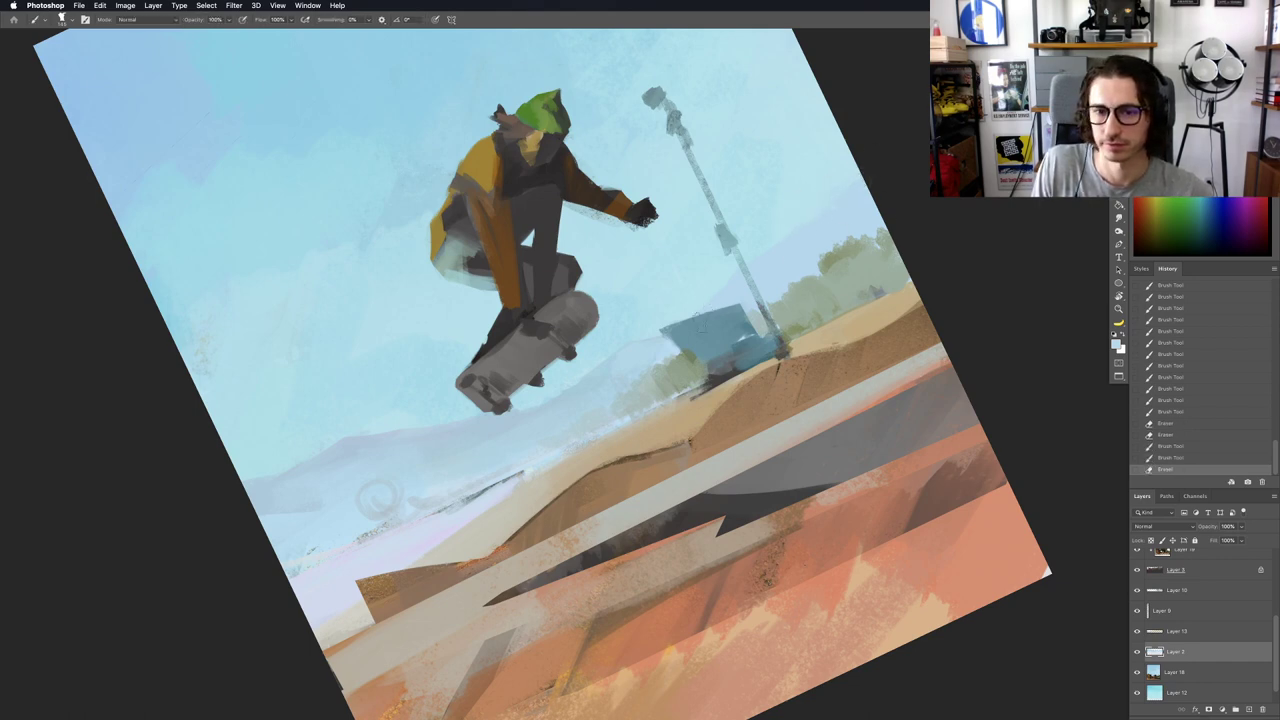
pyautogui.moveTo(728, 303); pyautogui.dragTo(728, 294)
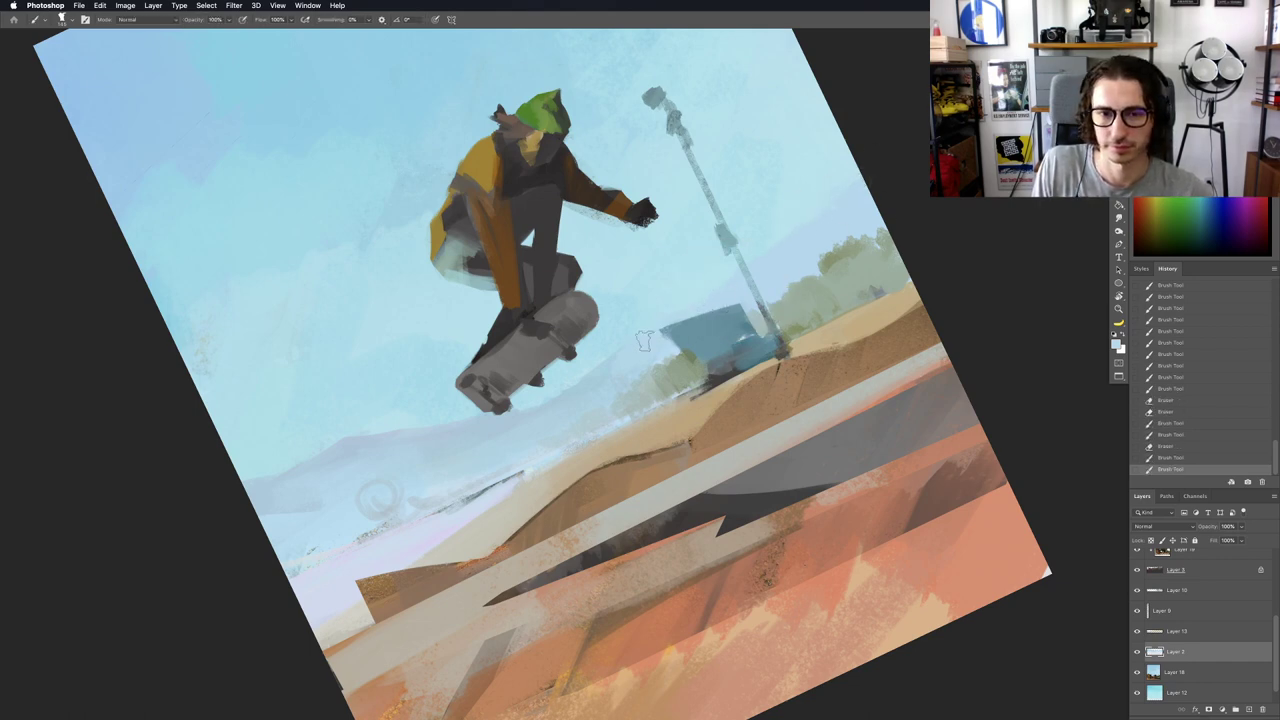
pyautogui.moveTo(840, 192); pyautogui.dragTo(806, 233)
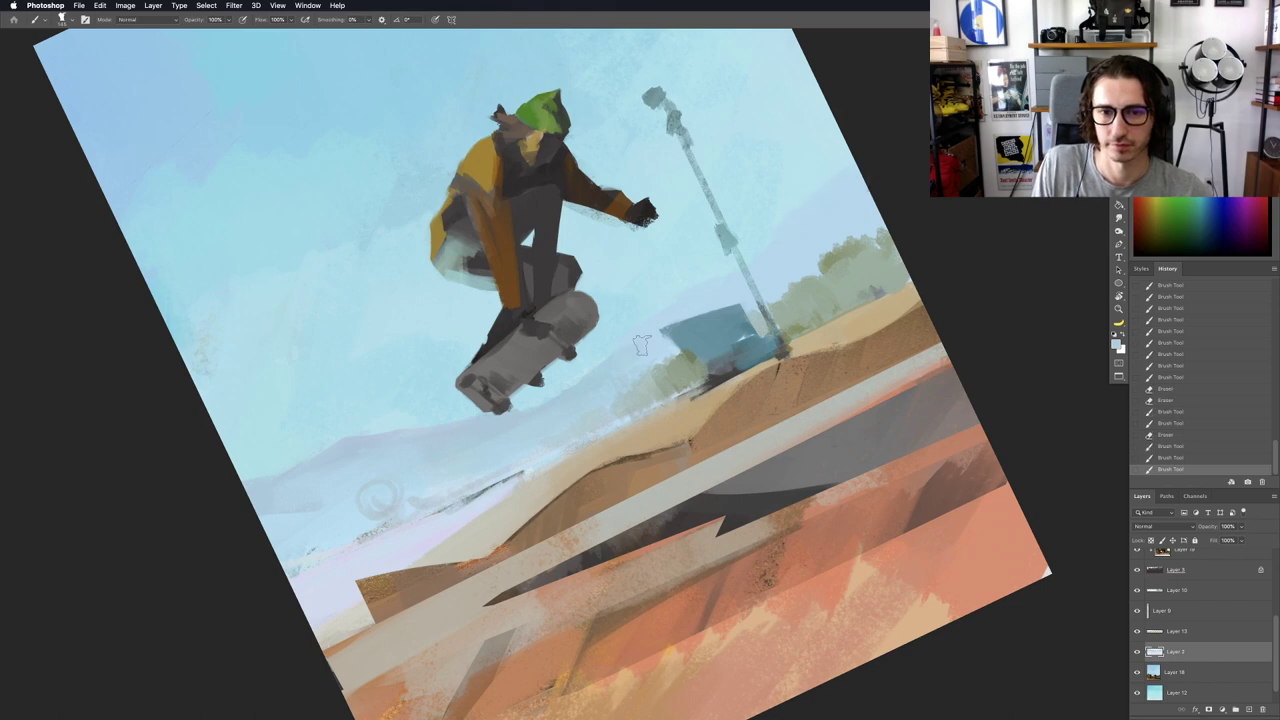
pyautogui.moveTo(667, 318); pyautogui.dragTo(688, 315)
pyautogui.moveTo(650, 355); pyautogui.dragTo(646, 361)
# Step: Blend the hill slope between the skateboard and the billboard with sampled blue and greenish tones, undoing one stroke
pyautogui.scroll(-5, 651, 350)
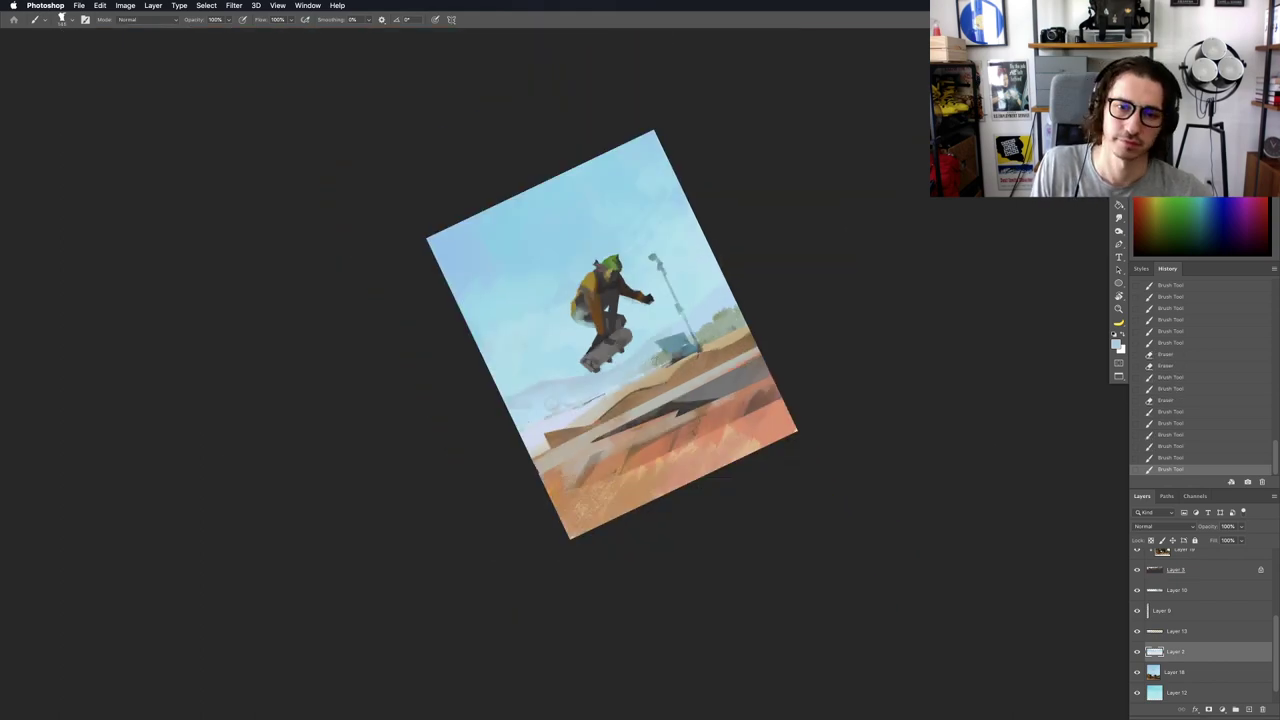
pyautogui.scroll(5, 633, 357)
pyautogui.press('r')
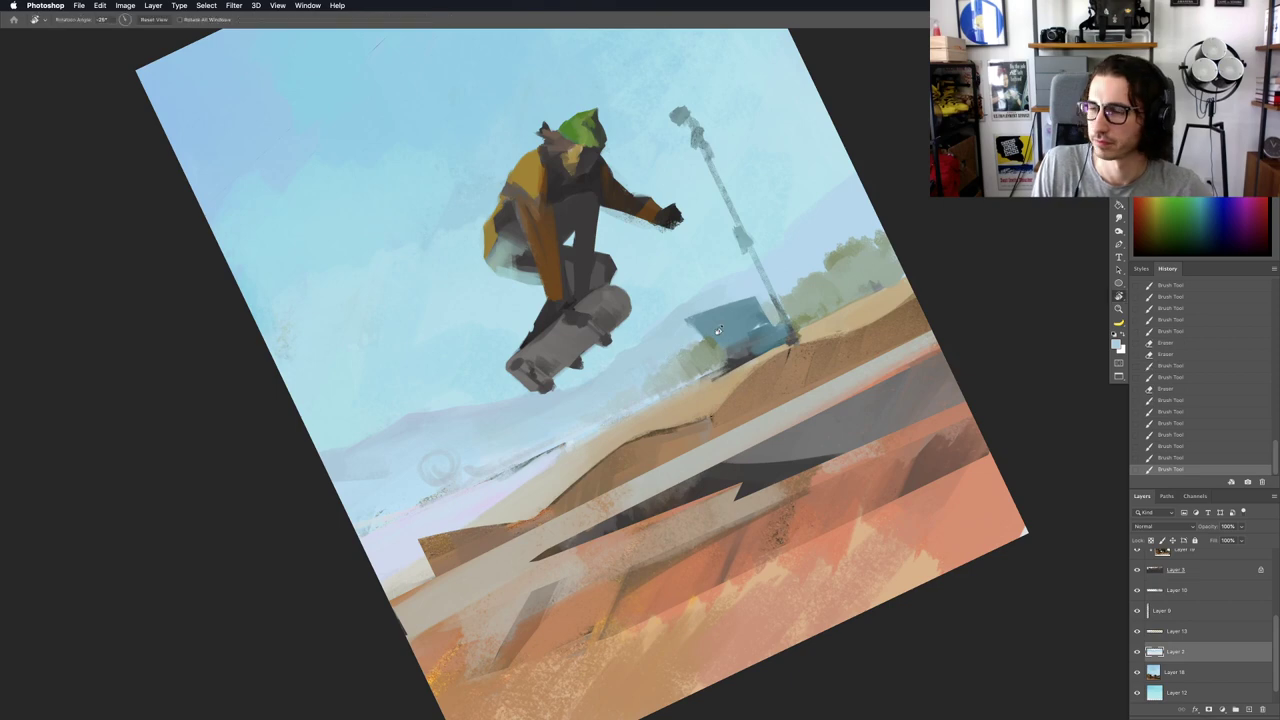
pyautogui.moveTo(672, 354); pyautogui.dragTo(669, 350)
pyautogui.keyDown('alt'); pyautogui.click(643, 383); pyautogui.keyUp('alt')
pyautogui.moveTo(580, 431); pyautogui.dragTo(568, 442)
pyautogui.moveTo(590, 424)
pyautogui.mouseDown()
pyautogui.moveTo(567, 444)
pyautogui.moveTo(625, 375)
pyautogui.mouseUp()
pyautogui.moveTo(622, 378); pyautogui.dragTo(518, 474)
pyautogui.press('super+z')
pyautogui.keyDown('alt'); pyautogui.click(620, 382); pyautogui.keyUp('alt')
pyautogui.keyDown('alt'); pyautogui.click(623, 373); pyautogui.keyUp('alt')
pyautogui.keyDown('alt'); pyautogui.click(658, 350); pyautogui.keyUp('alt')
pyautogui.moveTo(640, 385); pyautogui.dragTo(591, 430)
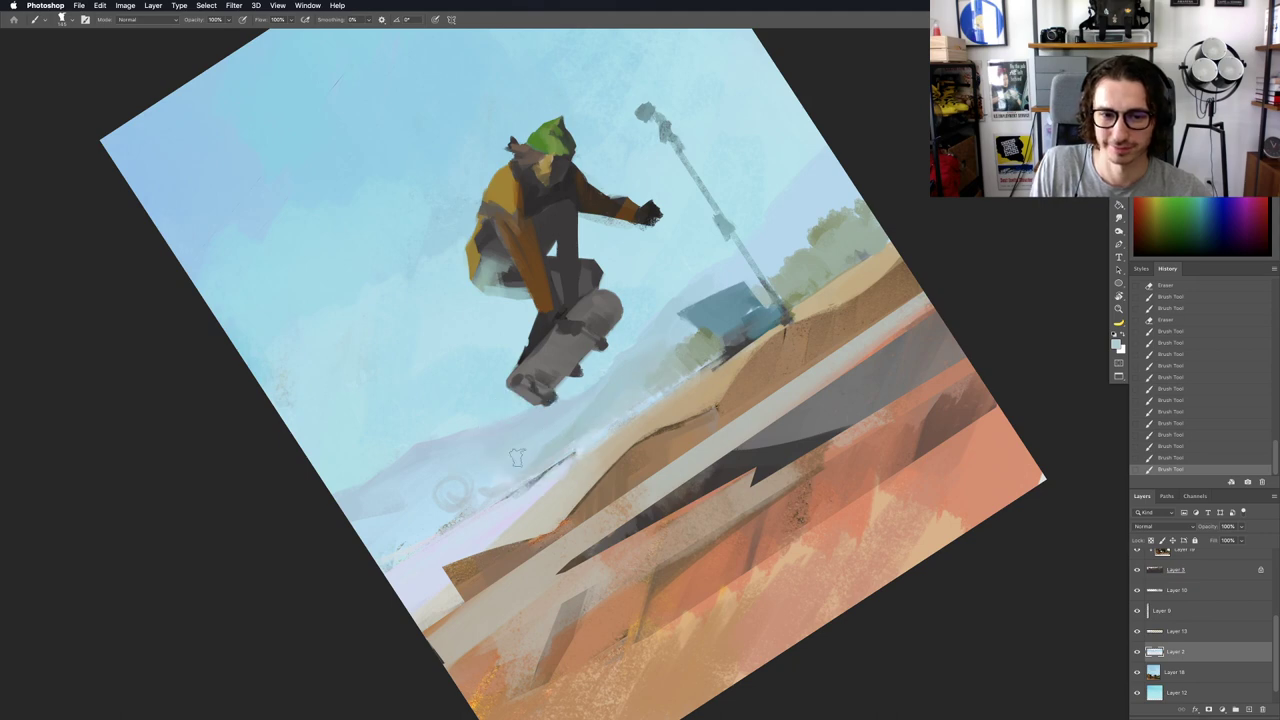
# Step: Touch up the distant ridge below the skateboard with small pale blue strokes
pyautogui.moveTo(516, 456); pyautogui.dragTo(613, 411)
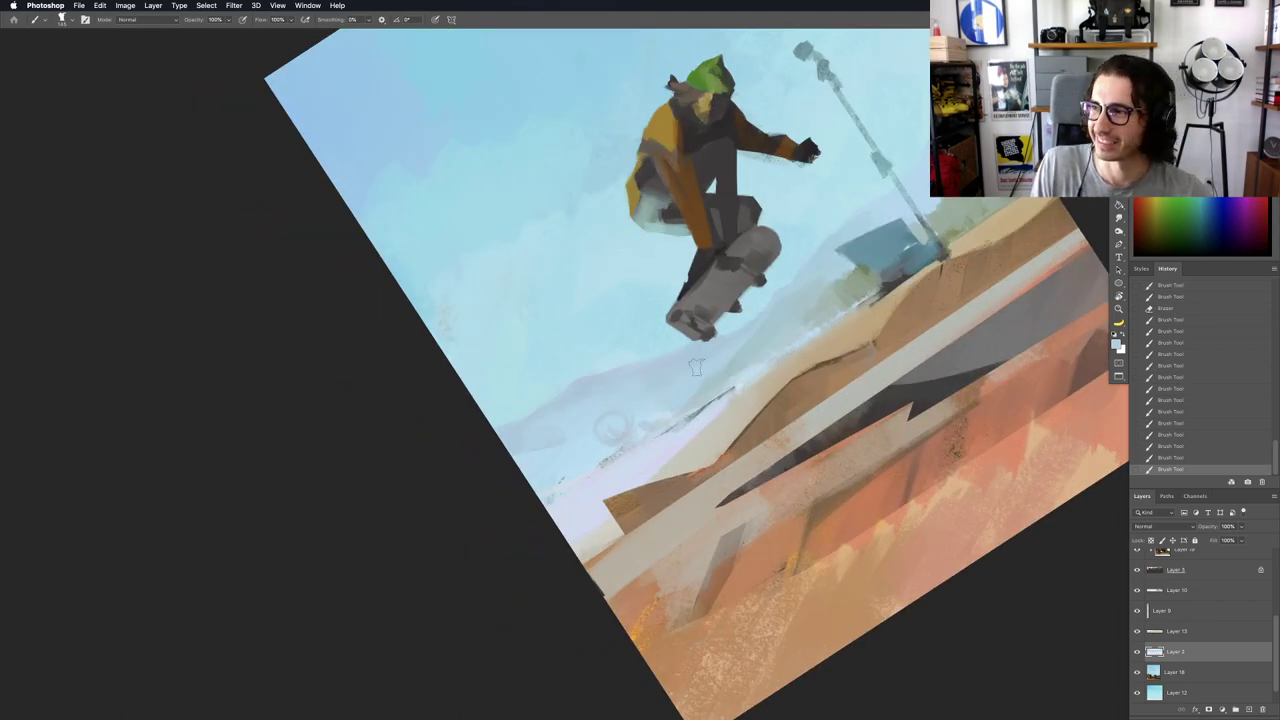
pyautogui.click(663, 360)
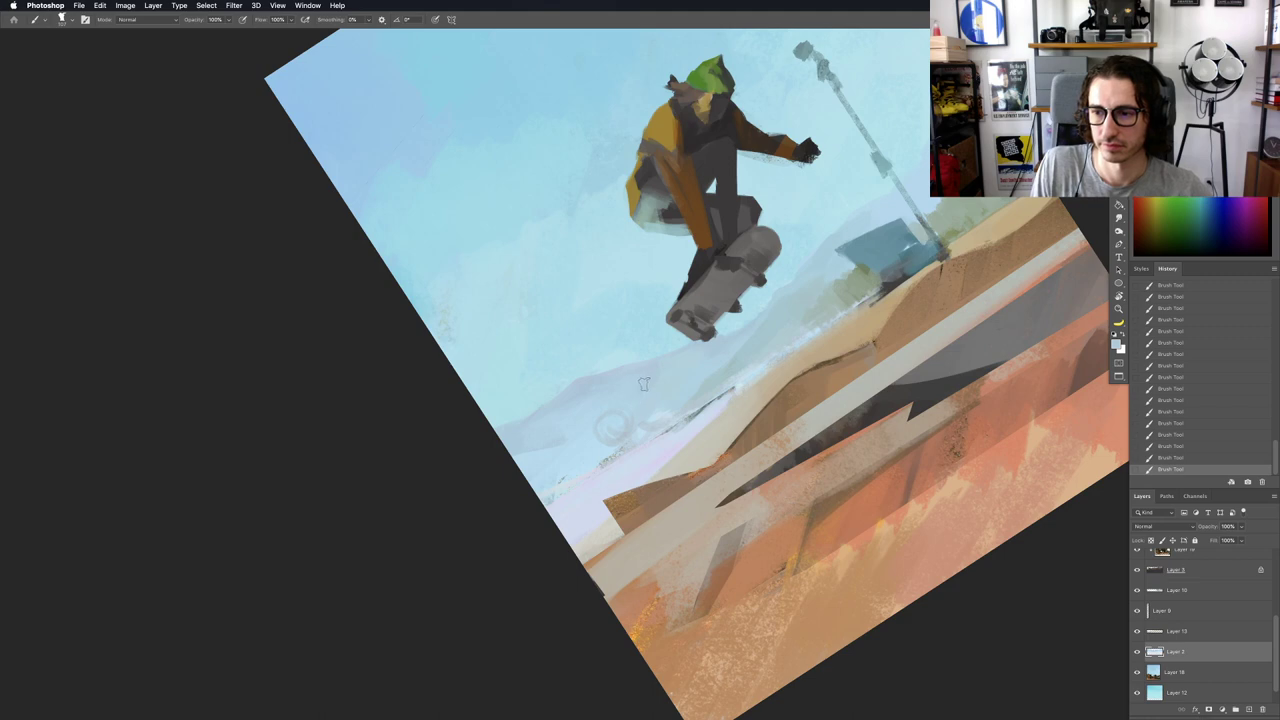
pyautogui.press('Escape')
pyautogui.press('r')
pyautogui.moveTo(644, 384); pyautogui.dragTo(654, 383)
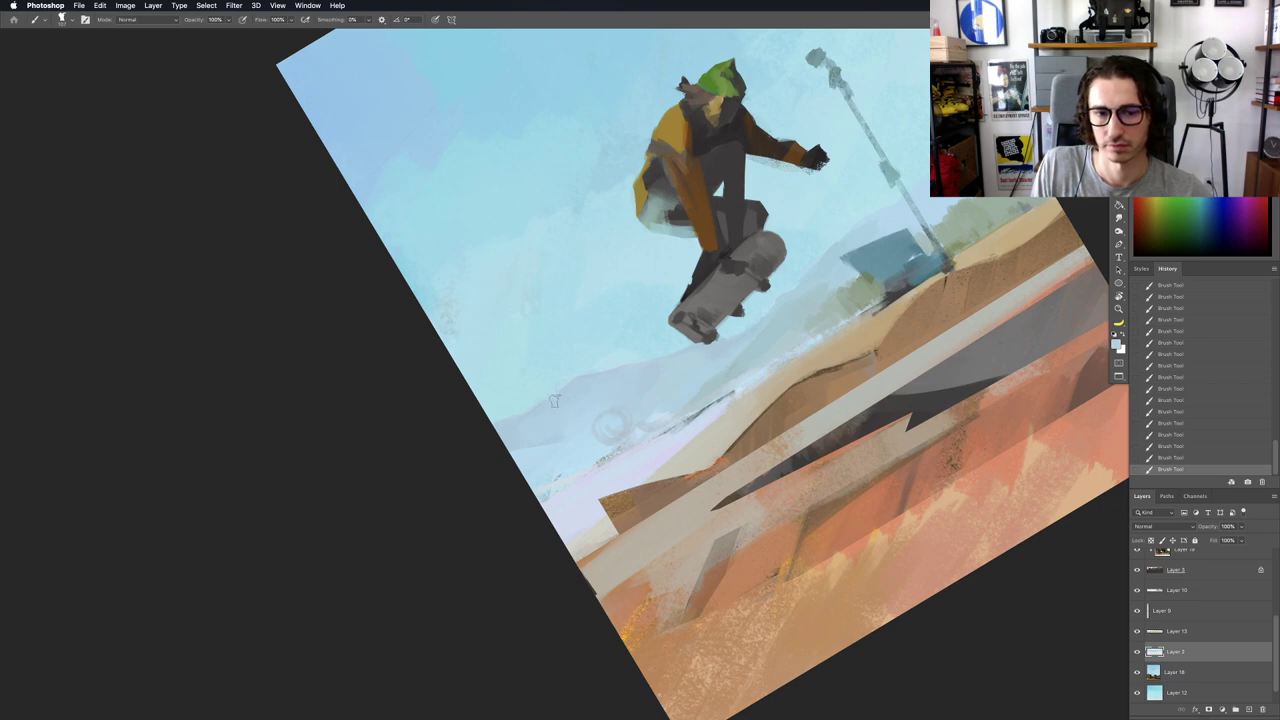
pyautogui.press('Escape')
pyautogui.press('r')
pyautogui.moveTo(670, 366); pyautogui.dragTo(668, 341)
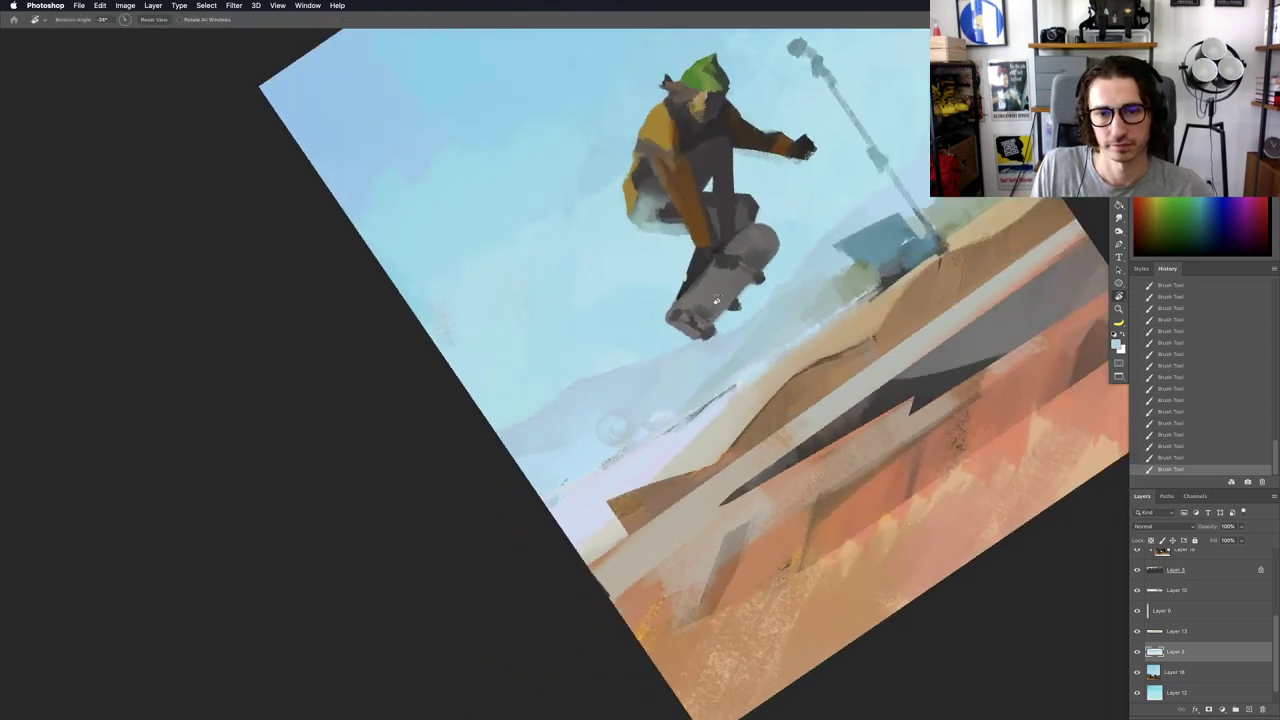
# Step: Select Layer 18 and brush light blue sky tones above the distant hills
pyautogui.keyDown('super'); pyautogui.rightClick(583, 320); pyautogui.keyUp('super')
pyautogui.click(590, 325)
pyautogui.click(596, 324)
pyautogui.press('b')
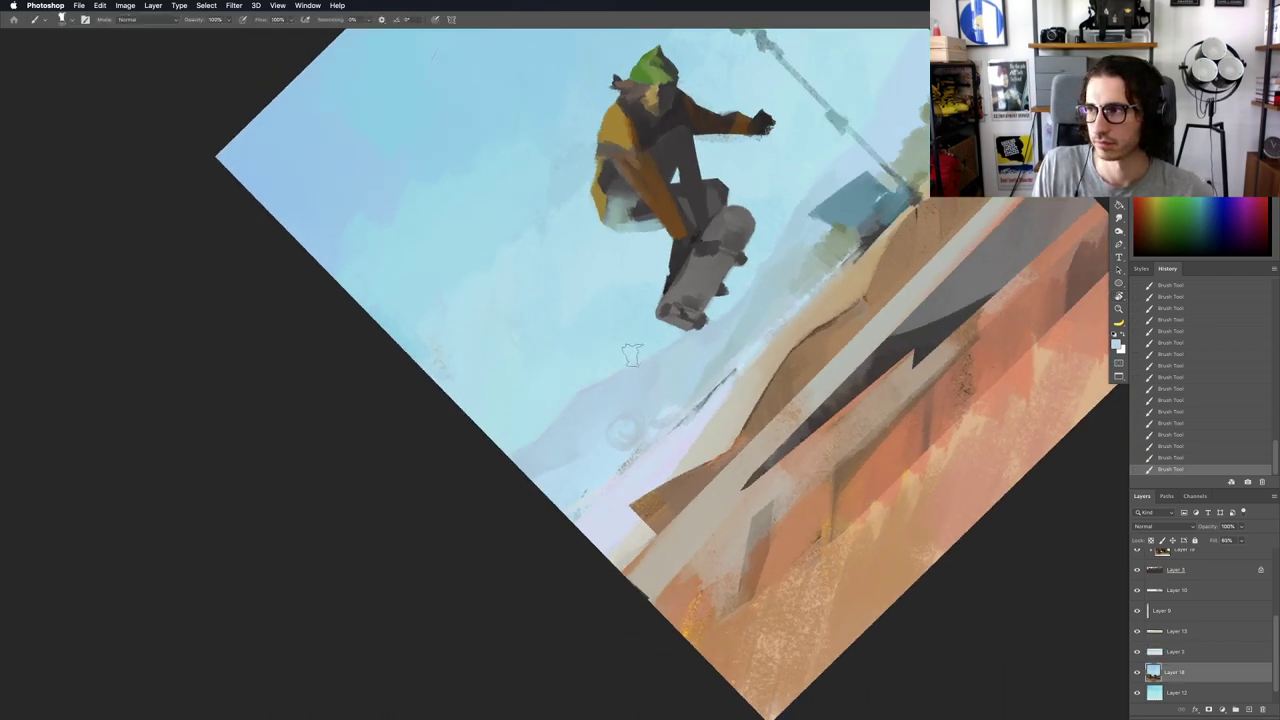
pyautogui.press('Escape')
pyautogui.moveTo(679, 363); pyautogui.dragTo(600, 364)
pyautogui.press('r')
pyautogui.moveTo(786, 366); pyautogui.dragTo(781, 292)
pyautogui.moveTo(781, 242); pyautogui.dragTo(850, 240)
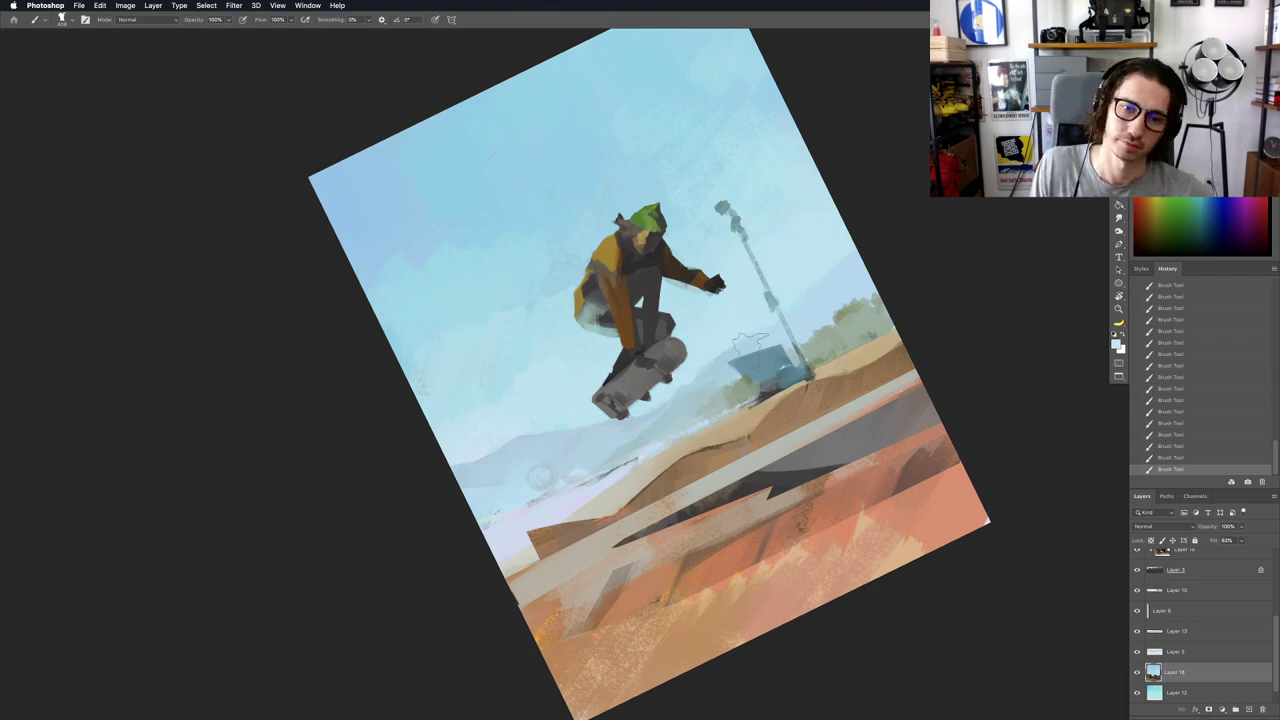
# Step: Examine the whole painting at reduced size, both upright and rotated, to judge the new hills
pyautogui.scroll(-5, 713, 346)
pyautogui.scroll(3, 680, 358)
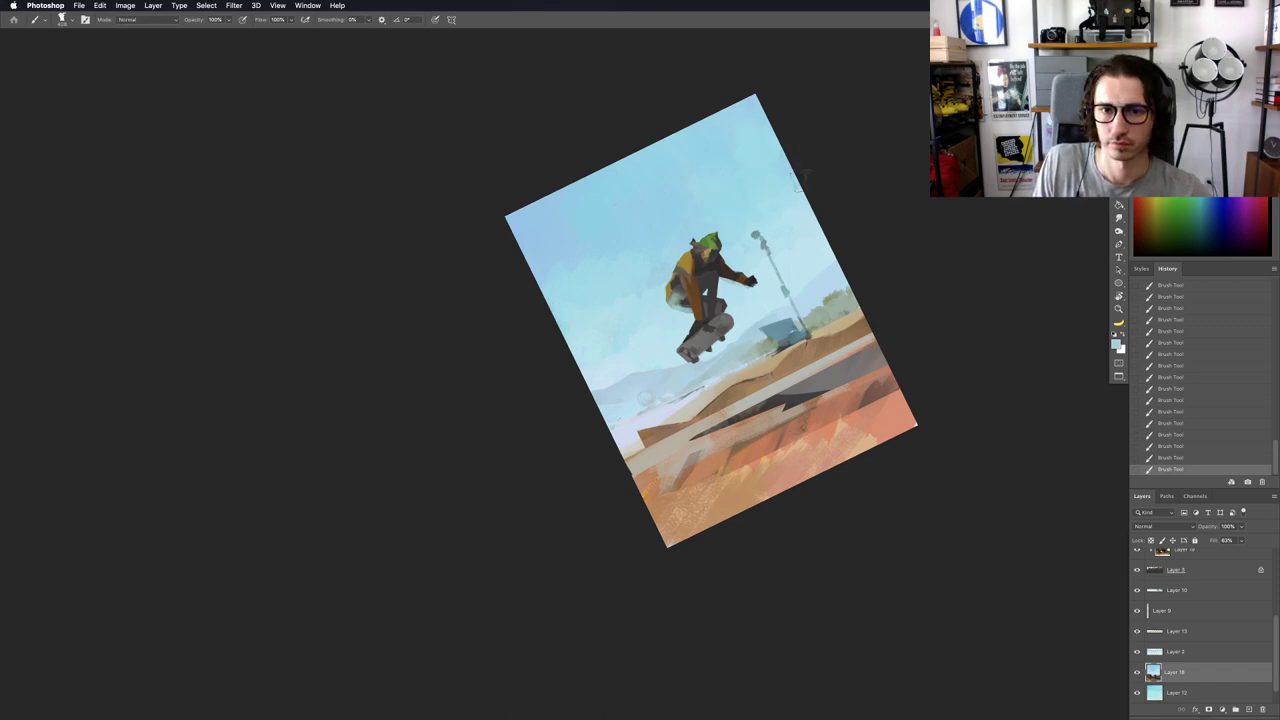
pyautogui.moveTo(666, 258); pyautogui.dragTo(634, 266)
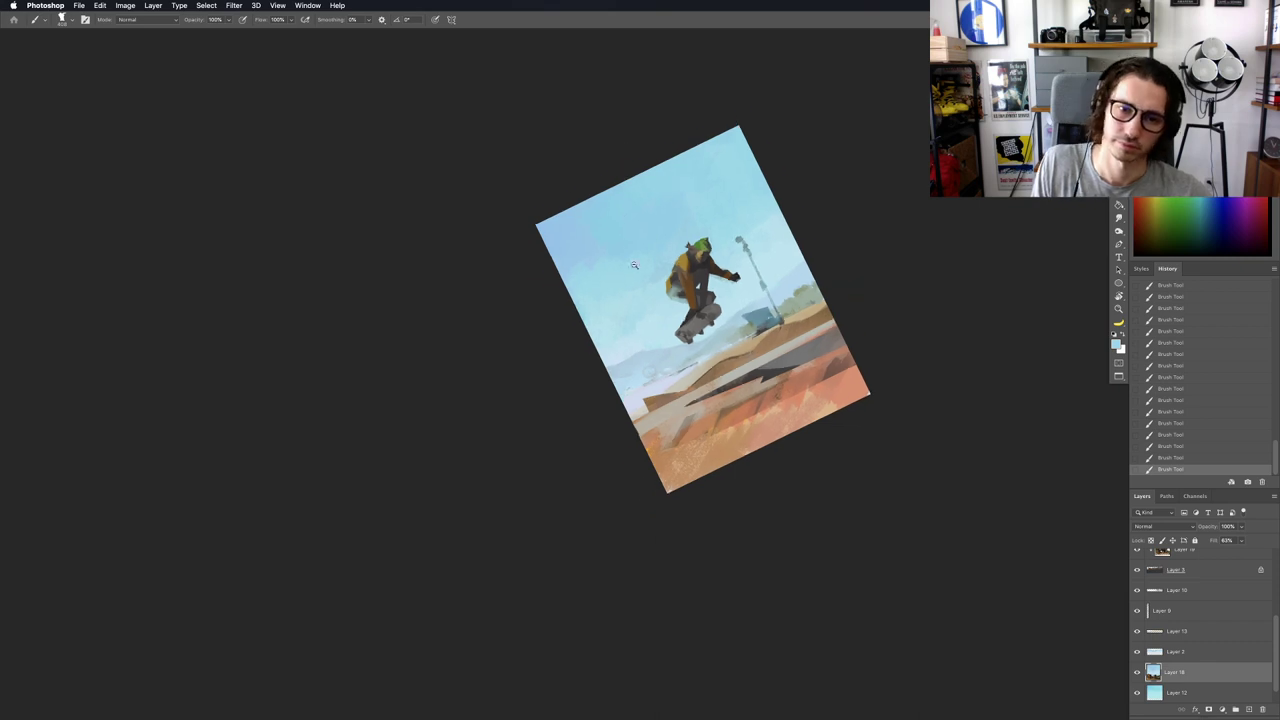
pyautogui.moveTo(690, 352); pyautogui.dragTo(606, 352)
pyautogui.moveTo(757, 343); pyautogui.dragTo(840, 300)
pyautogui.press('Escape')
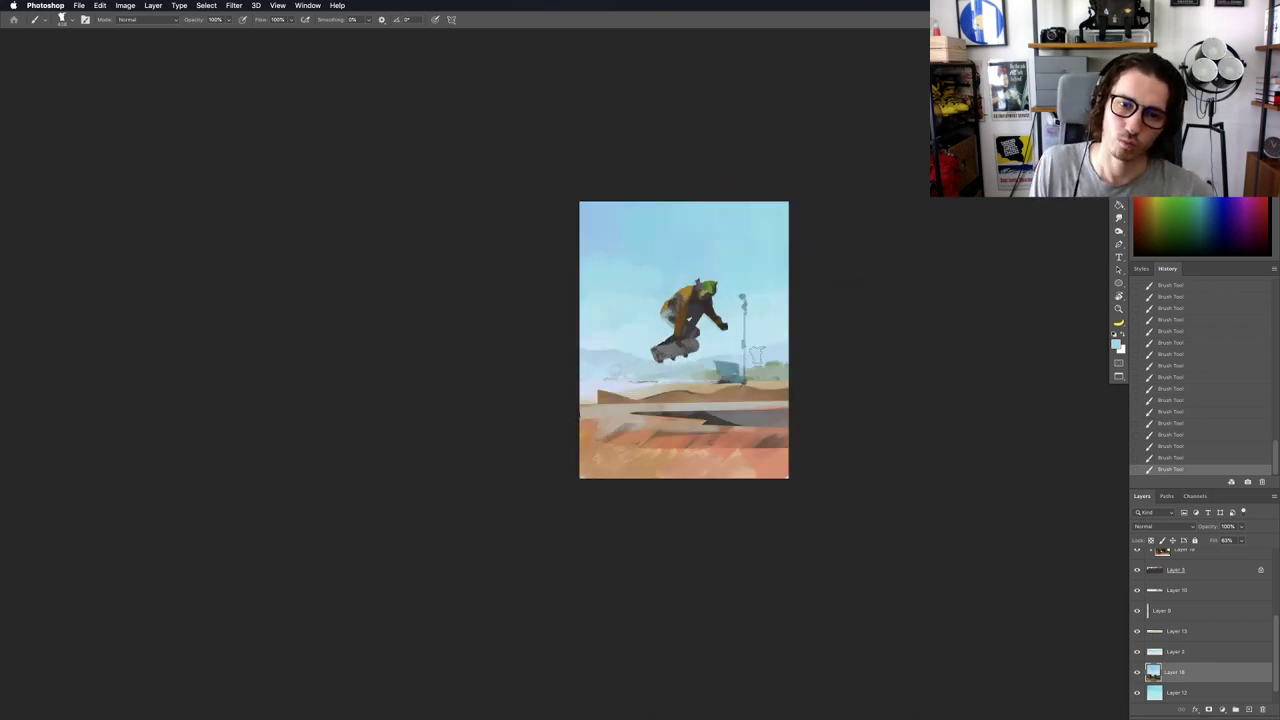
pyautogui.moveTo(745, 361); pyautogui.dragTo(825, 357)
pyautogui.moveTo(671, 380); pyautogui.dragTo(757, 346)
pyautogui.moveTo(598, 355); pyautogui.dragTo(576, 412)
# Step: Select the pale ground strip's layer, lock its transparency and brush blue-grey strokes across the strip, undoing the last one
pyautogui.keyDown('alt'); pyautogui.click(806, 278); pyautogui.keyUp('alt')
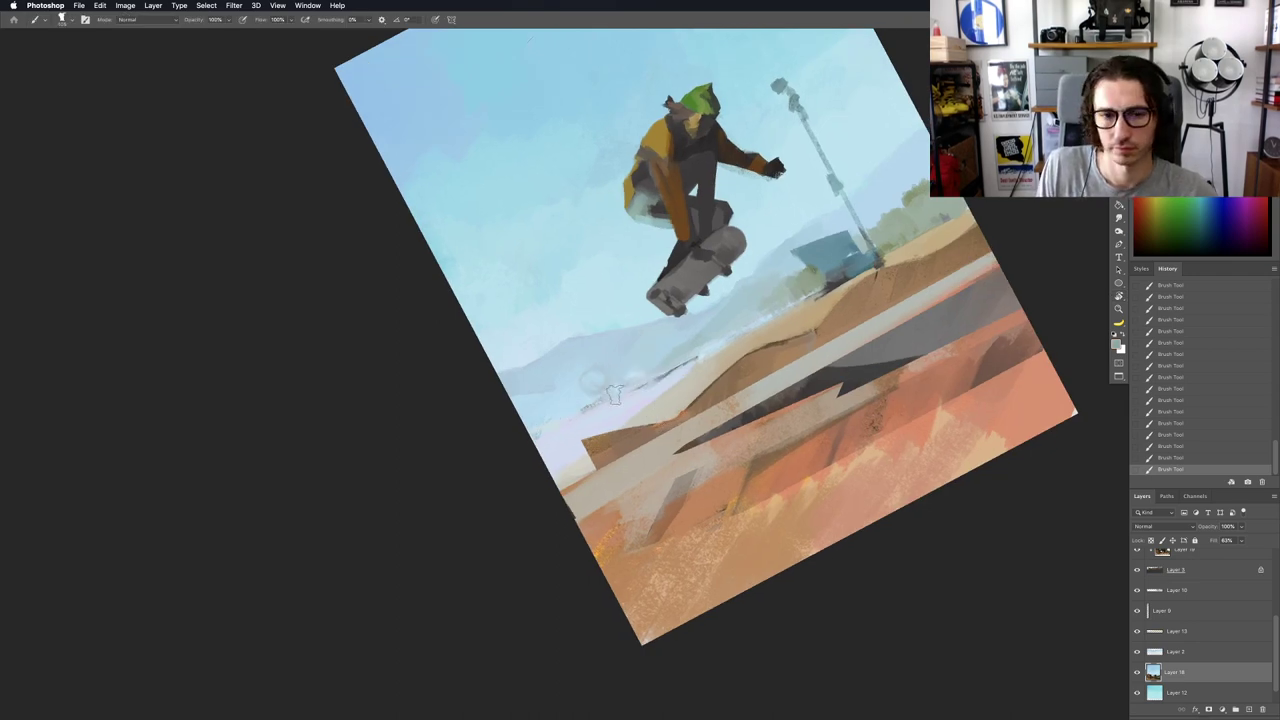
pyautogui.scroll(2, 598, 410)
pyautogui.keyDown('super'); pyautogui.rightClick(594, 418); pyautogui.keyUp('super')
pyautogui.click(600, 424)
pyautogui.moveTo(609, 417); pyautogui.dragTo(556, 415)
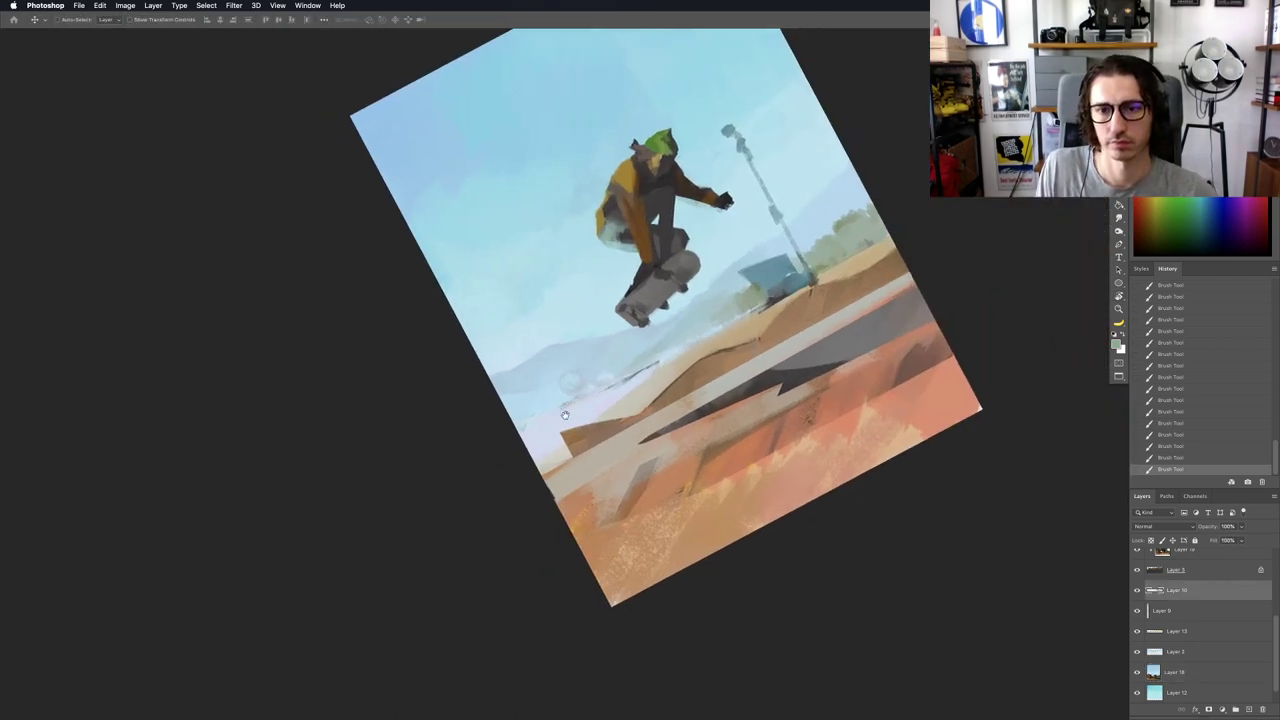
pyautogui.moveTo(690, 363); pyautogui.dragTo(678, 360)
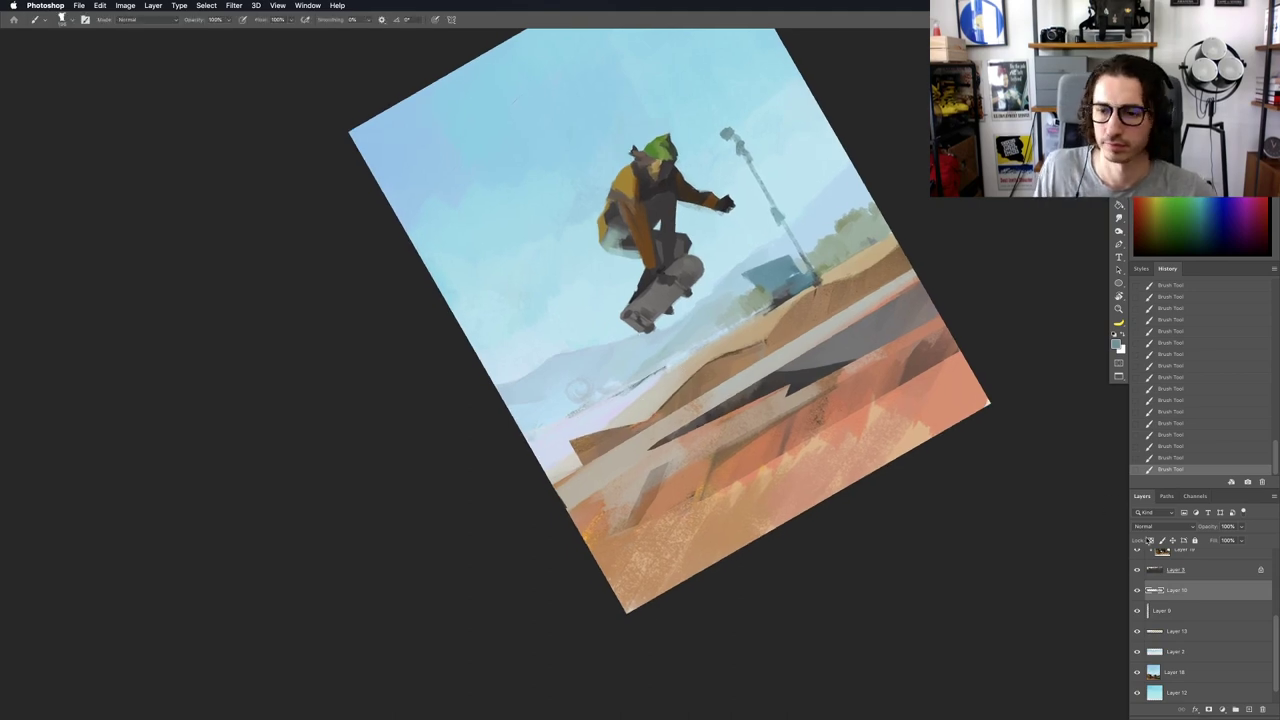
pyautogui.moveTo(690, 440)
pyautogui.mouseDown()
pyautogui.moveTo(736, 382)
pyautogui.moveTo(618, 380)
pyautogui.moveTo(582, 396)
pyautogui.mouseUp()
pyautogui.moveTo(664, 344); pyautogui.dragTo(582, 392)
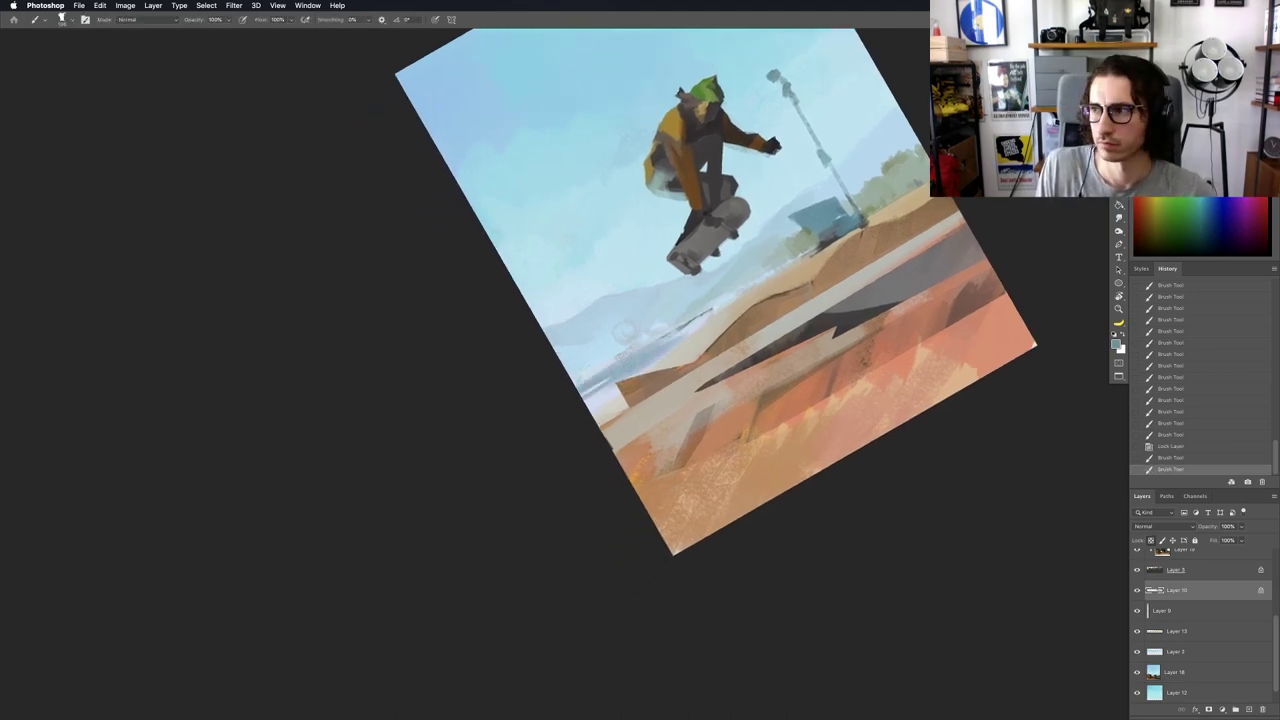
pyautogui.scroll(2, 688, 356)
pyautogui.press('super+z')
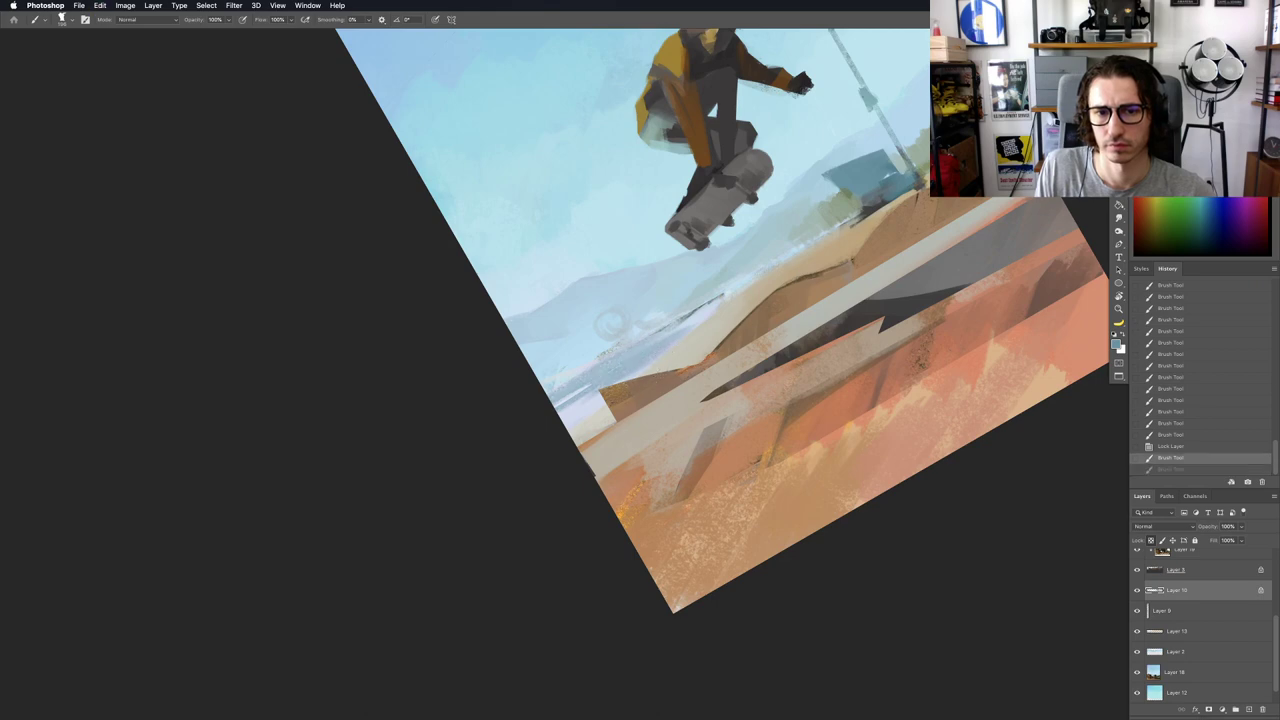
# Step: Cover the lilac ground strip below the horizon with light blue sampled from the sky
pyautogui.keyDown('alt'); pyautogui.click(647, 238); pyautogui.keyUp('alt')
pyautogui.moveTo(652, 351); pyautogui.dragTo(556, 405)
pyautogui.moveTo(616, 362); pyautogui.dragTo(582, 392)
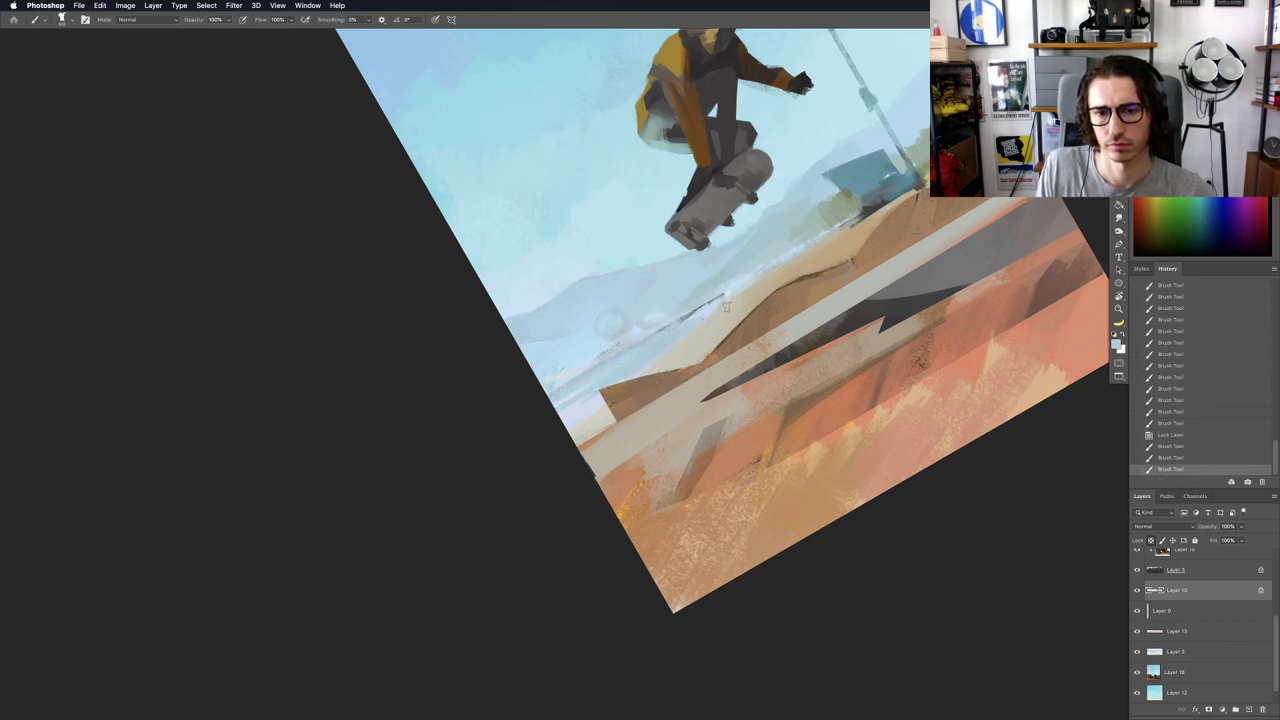
pyautogui.moveTo(748, 286); pyautogui.dragTo(722, 302)
pyautogui.moveTo(750, 285); pyautogui.dragTo(728, 300)
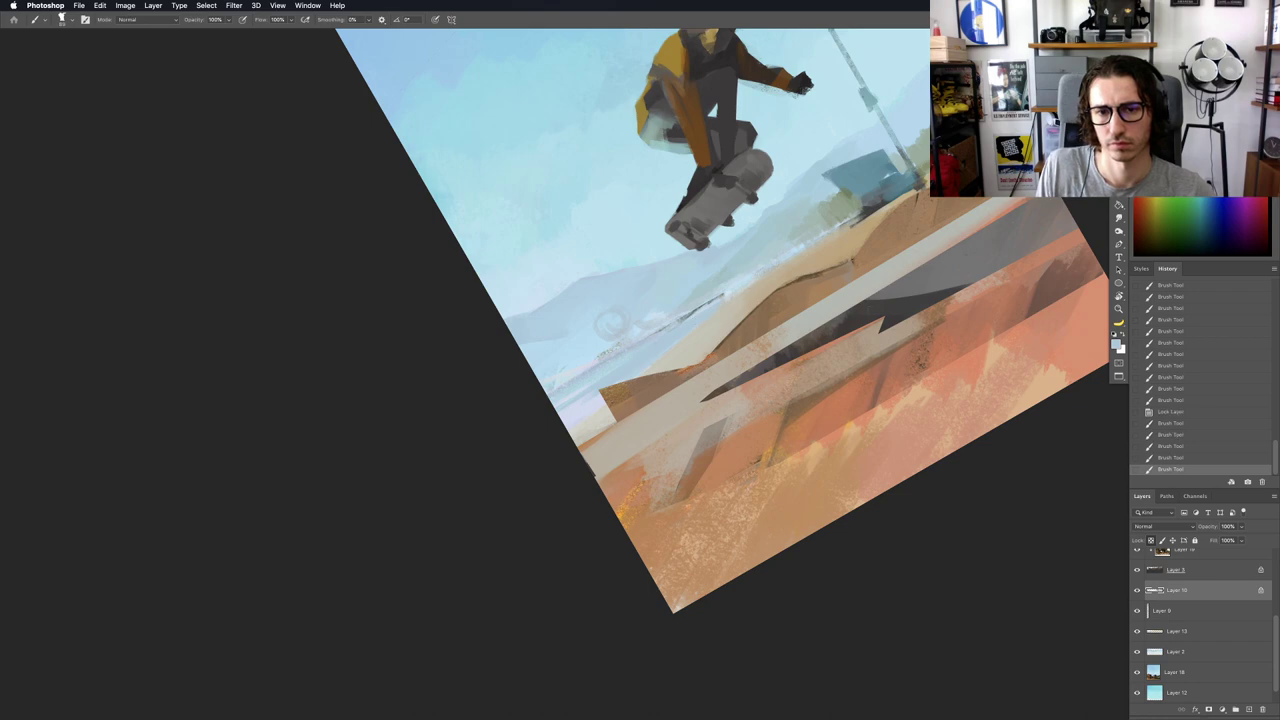
# Step: Unlock the ground strip layer's transparency and smooth the strip into an even pale blue plain below the hills
pyautogui.click(1151, 540)
pyautogui.moveTo(595, 392); pyautogui.dragTo(666, 286)
pyautogui.moveTo(628, 353); pyautogui.dragTo(635, 340)
pyautogui.moveTo(571, 403); pyautogui.dragTo(538, 428)
pyautogui.moveTo(542, 434)
pyautogui.mouseDown()
pyautogui.moveTo(600, 401)
pyautogui.moveTo(547, 440)
pyautogui.mouseUp()
pyautogui.moveTo(606, 395)
pyautogui.mouseDown()
pyautogui.moveTo(551, 445)
pyautogui.moveTo(490, 463)
pyautogui.mouseUp()
pyautogui.moveTo(606, 417); pyautogui.dragTo(676, 231)
pyautogui.moveTo(686, 309); pyautogui.dragTo(650, 343)
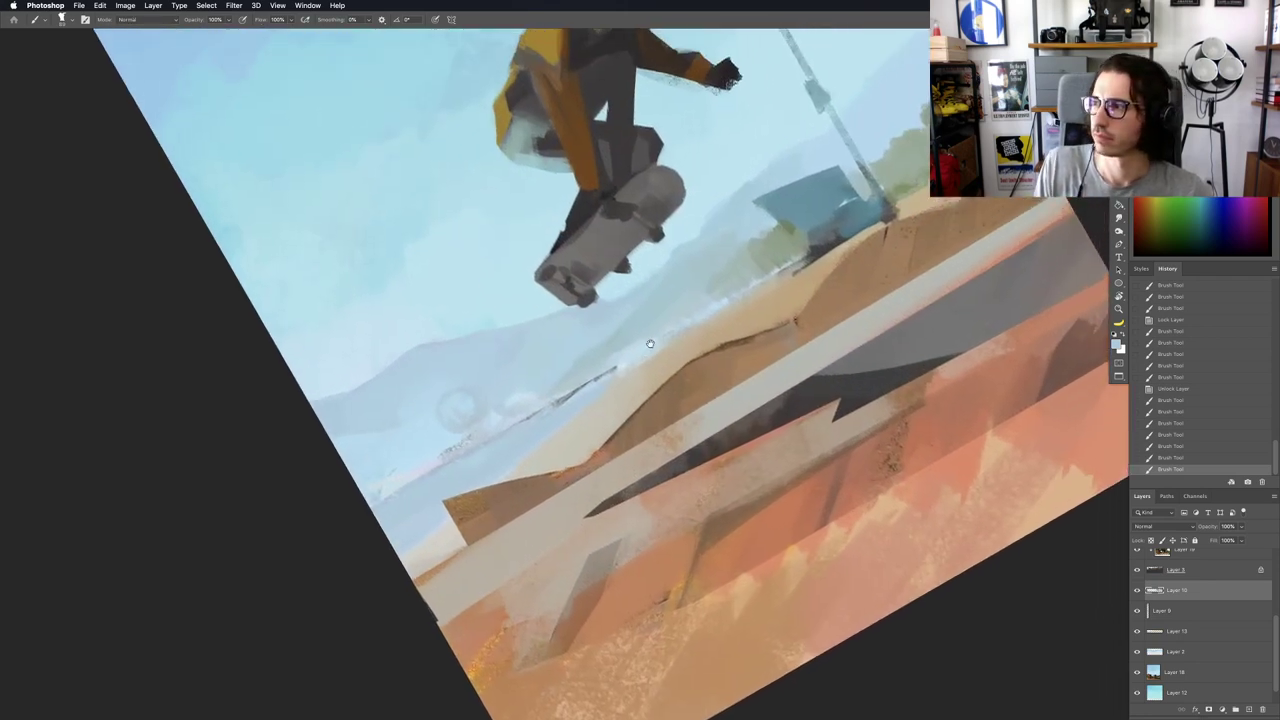
# Step: Select the layer holding the distant shoreline and toggle its visibility to check what it contains
pyautogui.press('v')
pyautogui.rightClick(622, 366)
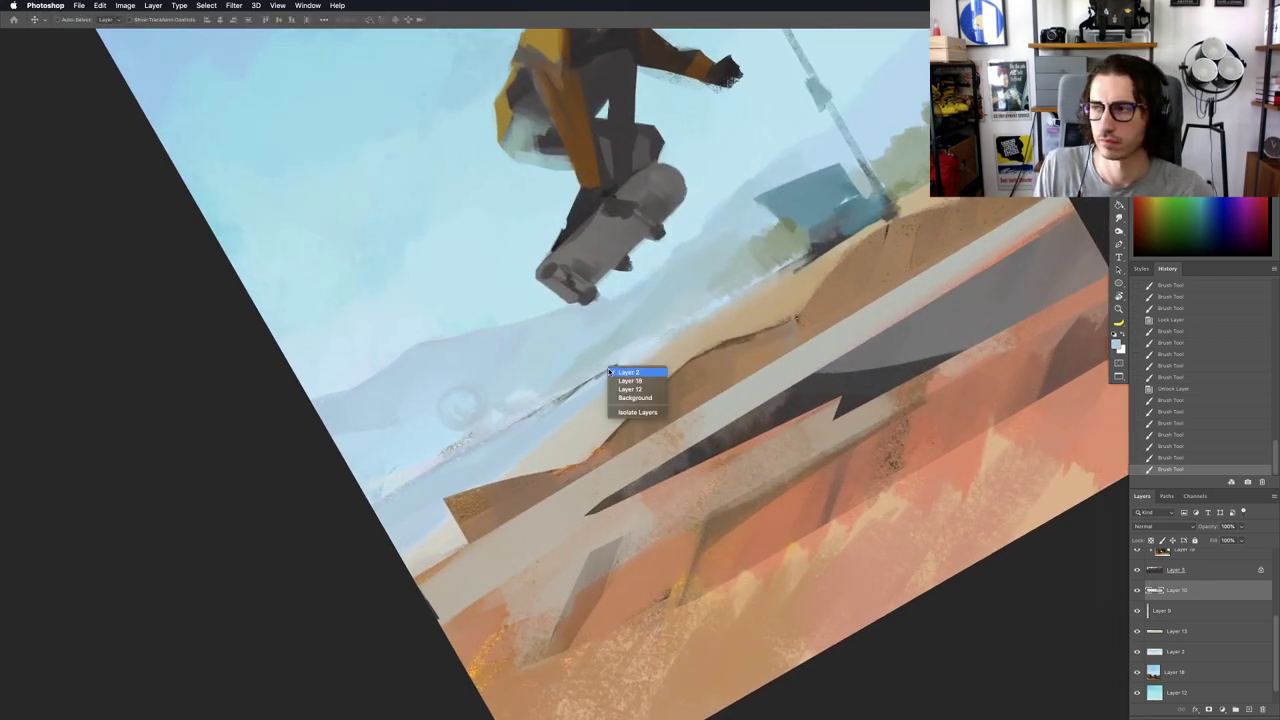
pyautogui.click(621, 380)
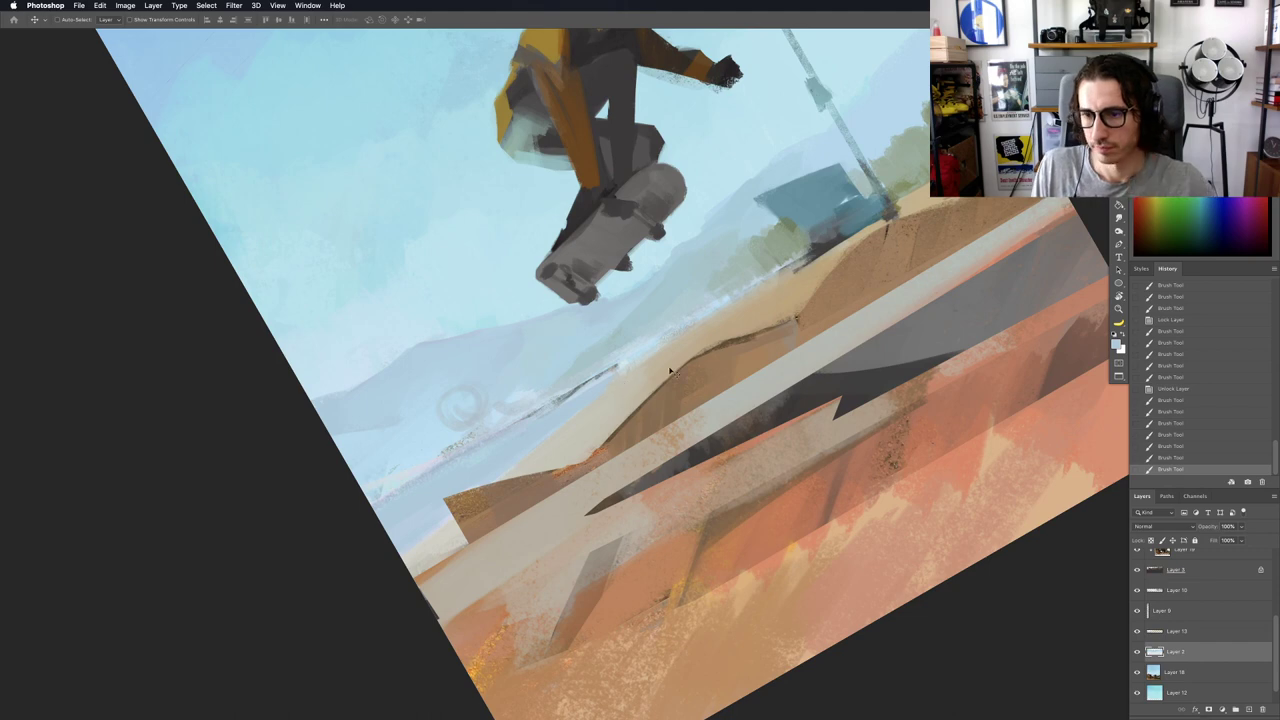
pyautogui.scroll(5, 480, 405)
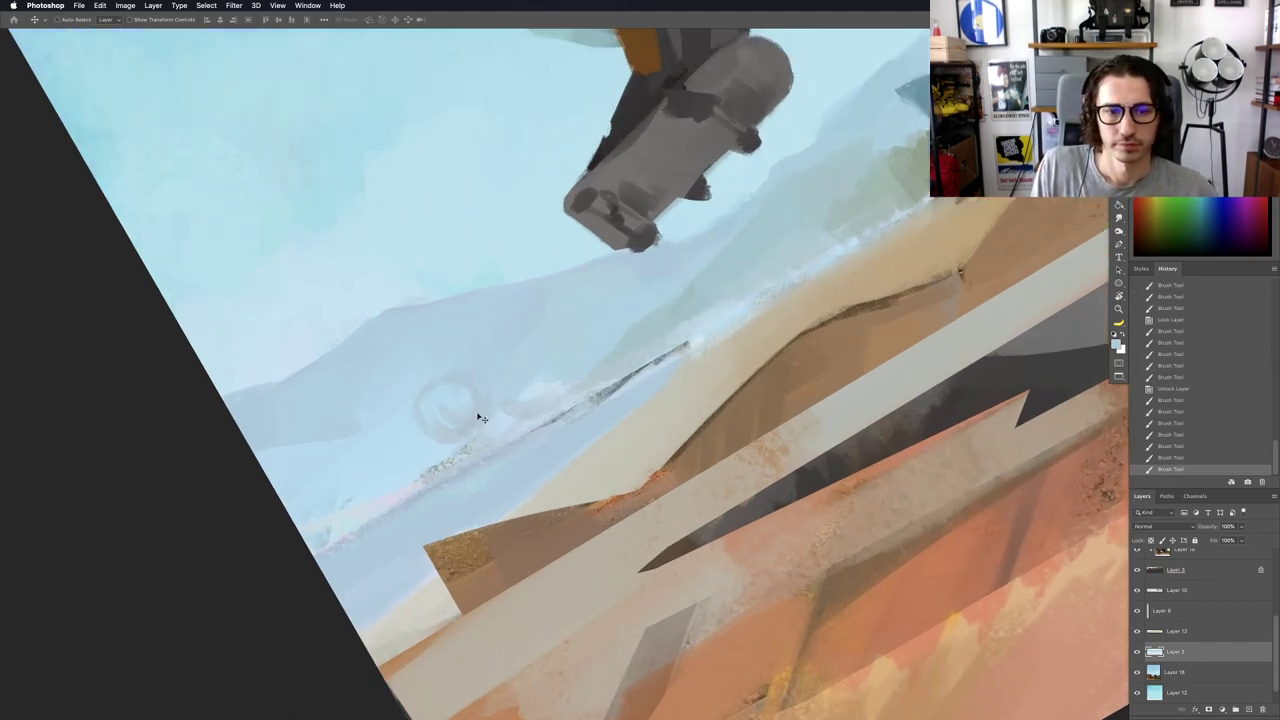
pyautogui.rightClick(476, 415)
pyautogui.click(482, 421)
pyautogui.scroll(-5, 518, 405)
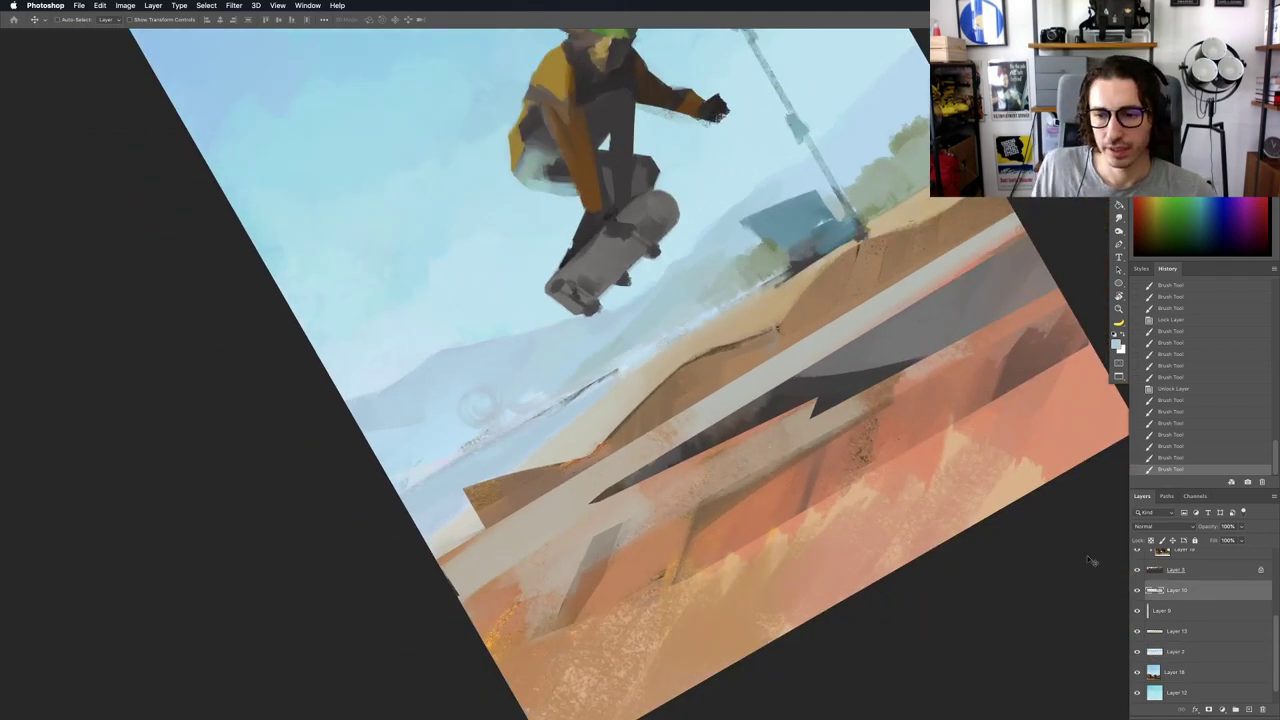
pyautogui.click(1137, 591)
pyautogui.click(1137, 591)
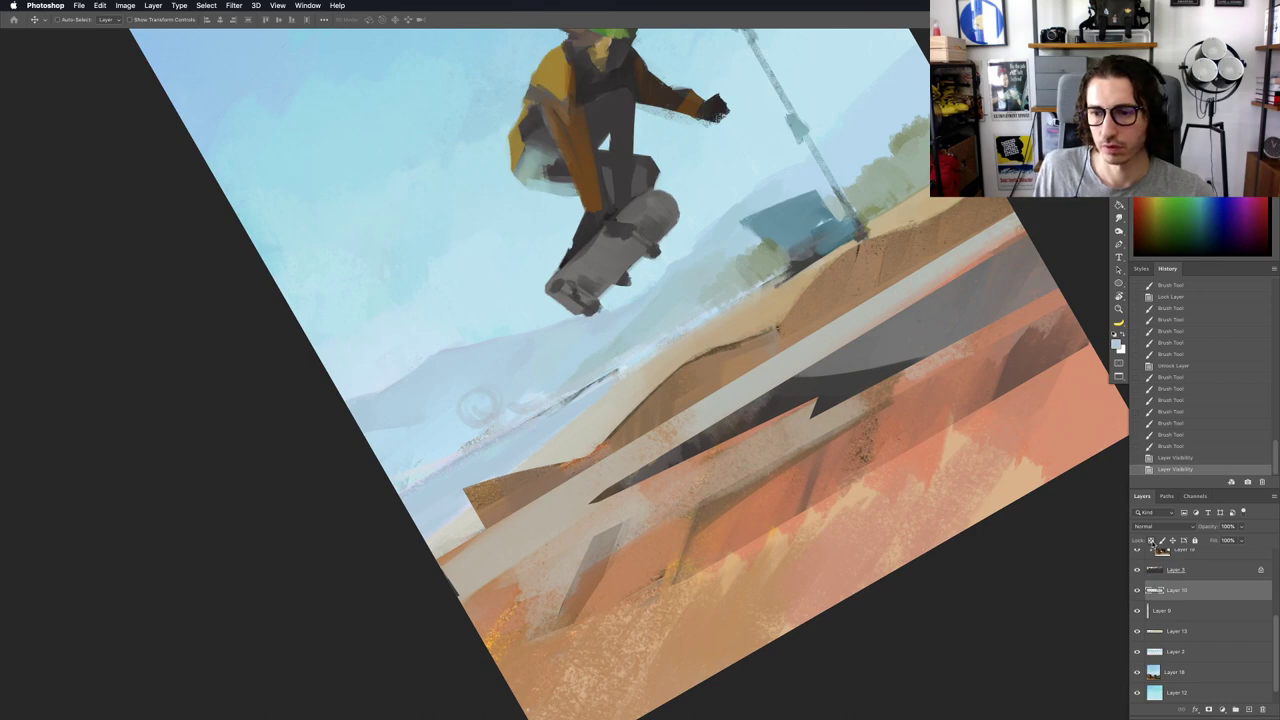
# Step: Lock the shoreline layer's transparent pixels and paint teal water strokes along the shore using colour sampled from the painting
pyautogui.click(1151, 541)
pyautogui.press('b')
pyautogui.moveTo(694, 398); pyautogui.dragTo(692, 376)
pyautogui.keyDown('alt'); pyautogui.click(811, 175); pyautogui.keyUp('alt')
pyautogui.scroll(3, 630, 322)
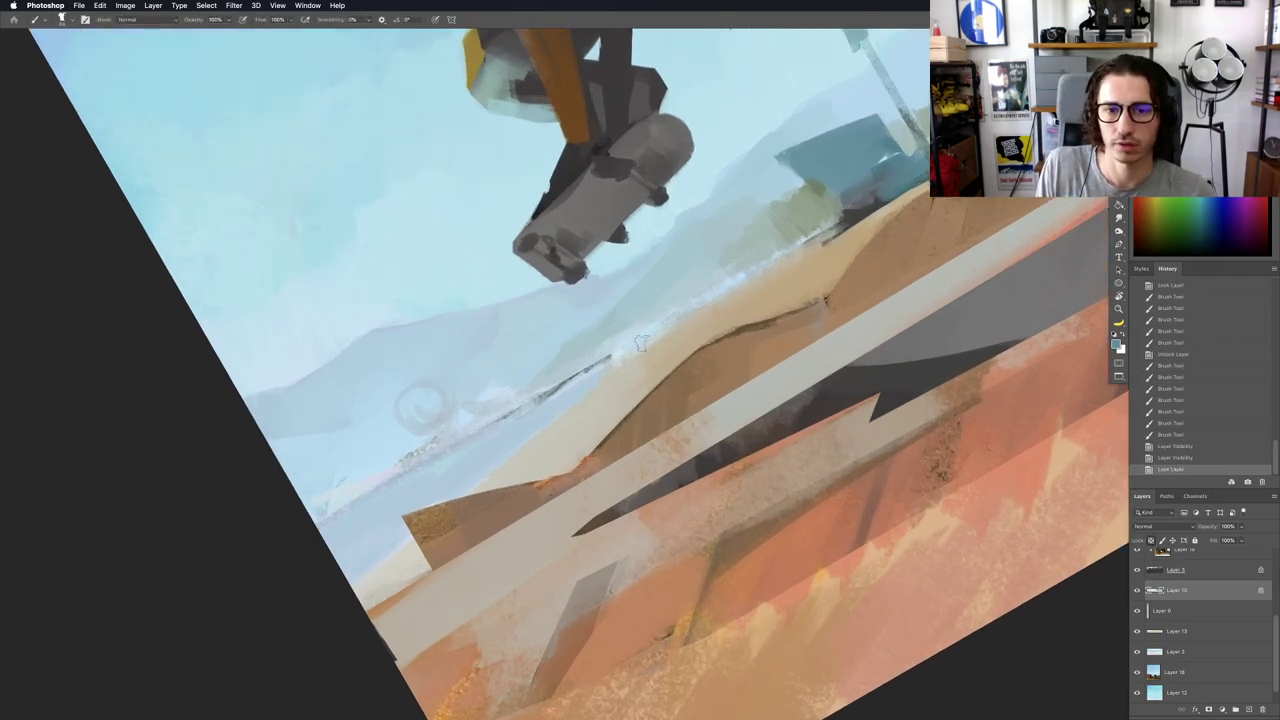
pyautogui.press('super+z')
pyautogui.moveTo(616, 354); pyautogui.dragTo(694, 304)
pyautogui.moveTo(606, 349)
pyautogui.mouseDown()
pyautogui.moveTo(535, 393)
pyautogui.moveTo(598, 343)
pyautogui.moveTo(573, 362)
pyautogui.mouseUp()
pyautogui.press('e')
pyautogui.press('super+z')
pyautogui.press('super+z')
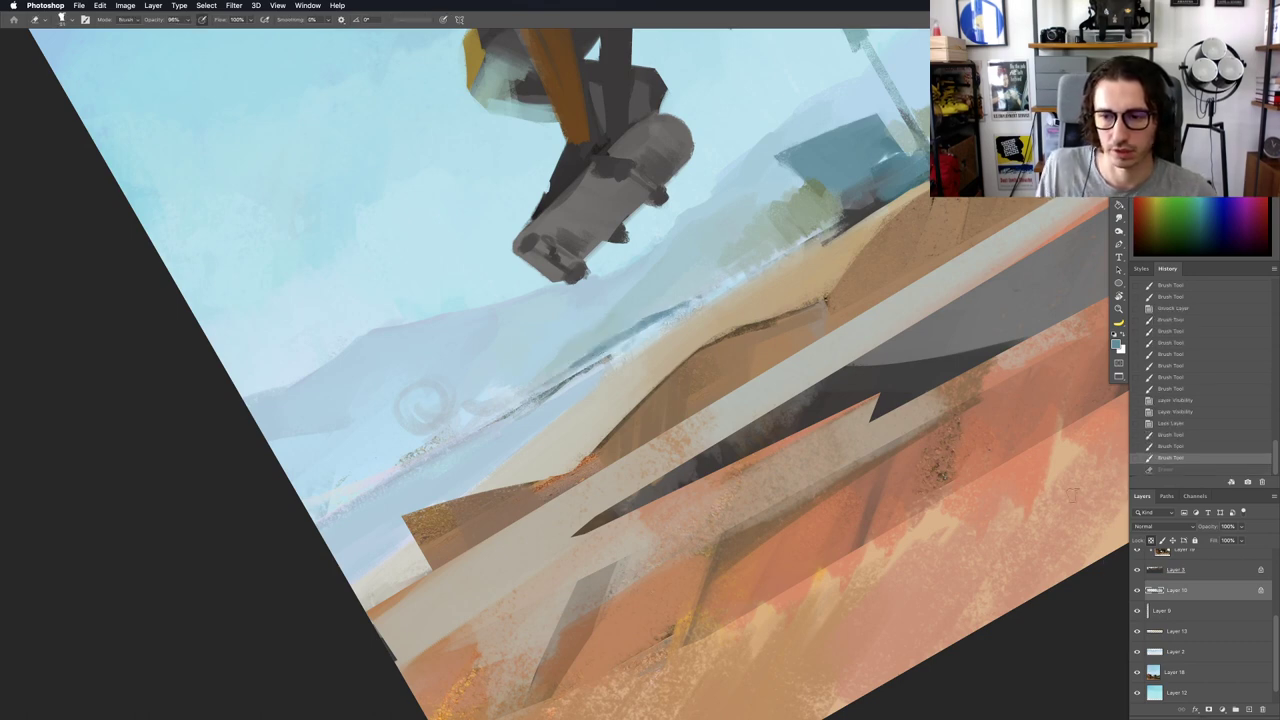
pyautogui.press('b')
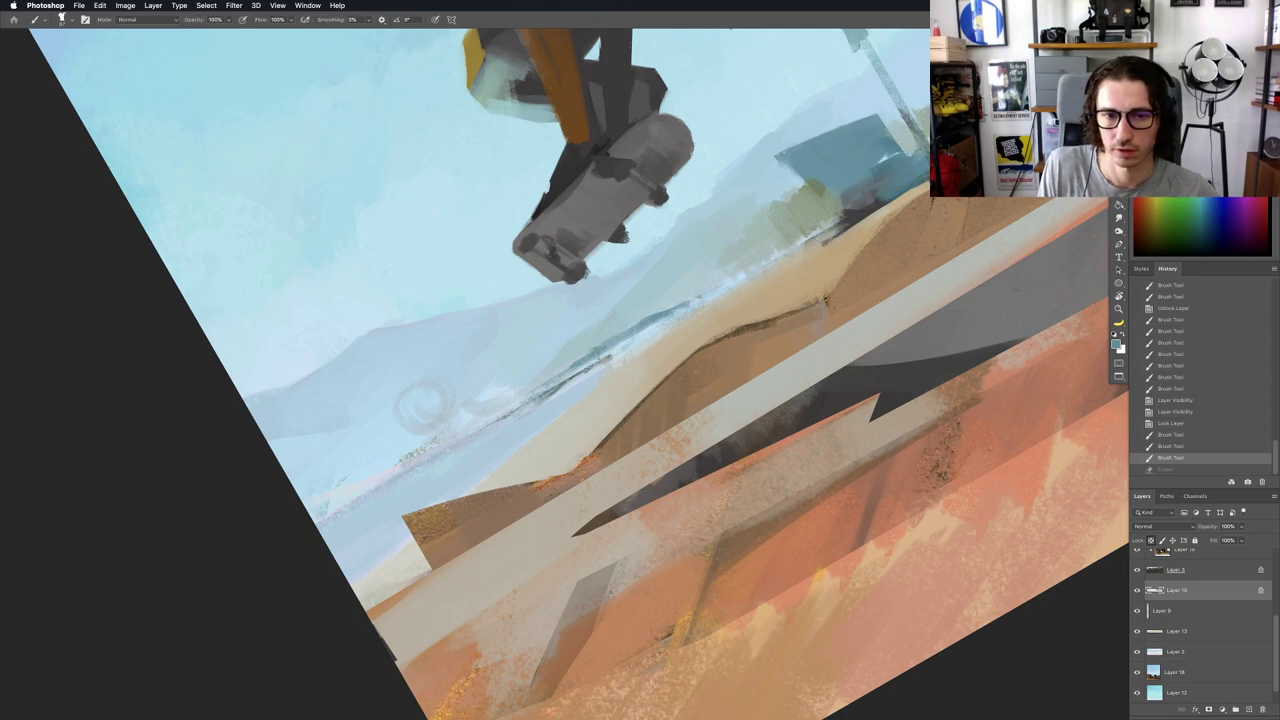
# Step: Extend the teal water line along the shore, unlock the layer's transparent pixels and erase stray edges around it
pyautogui.moveTo(592, 340); pyautogui.dragTo(515, 400)
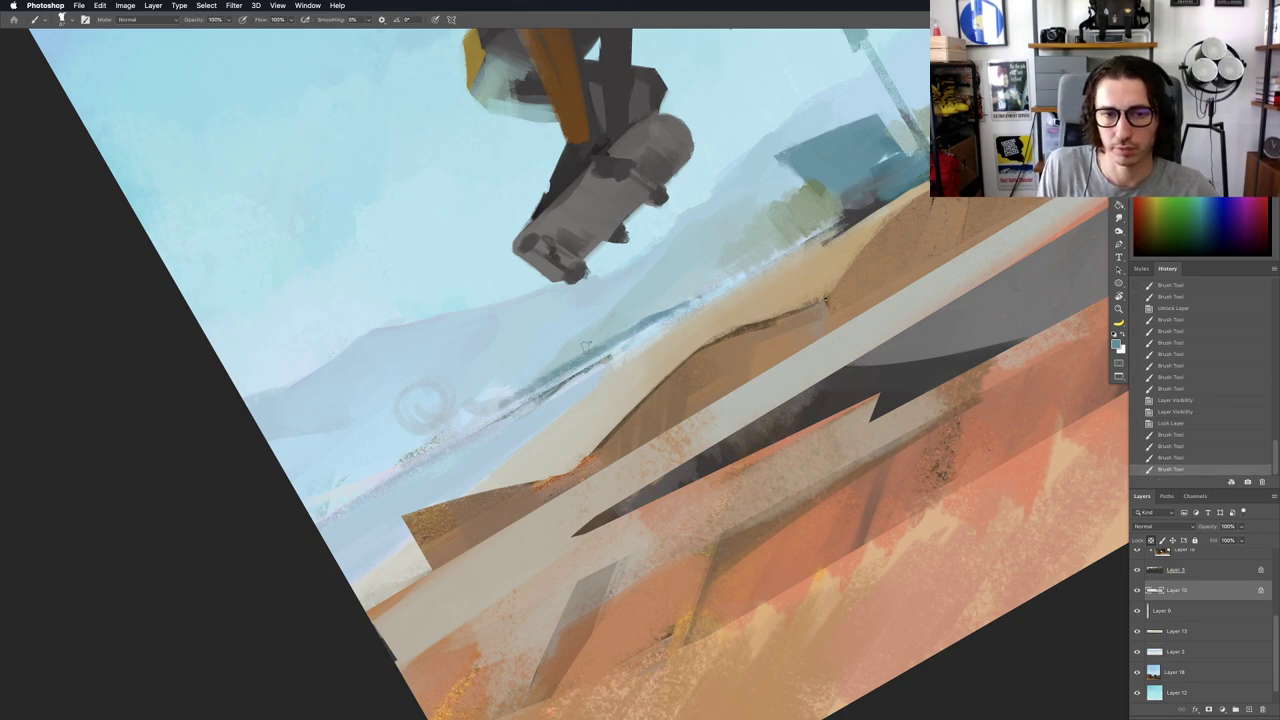
pyautogui.click(1151, 540)
pyautogui.press('e')
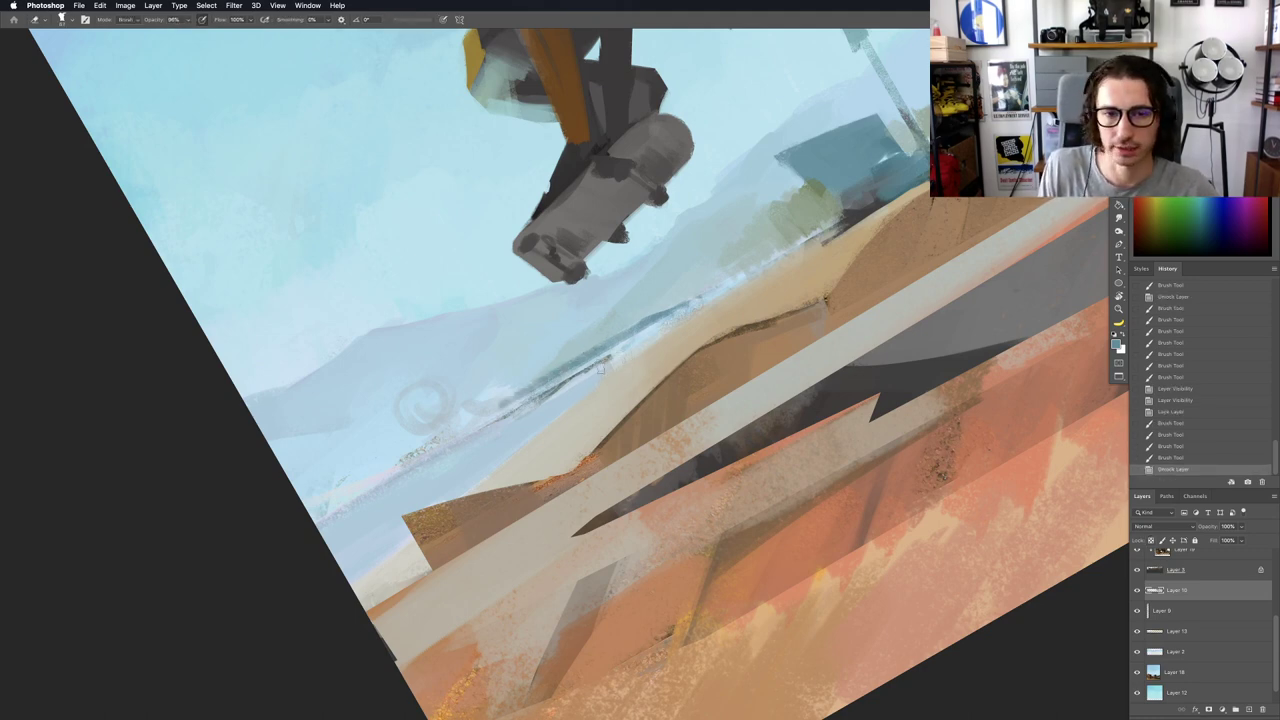
pyautogui.moveTo(569, 355); pyautogui.dragTo(533, 378)
pyautogui.moveTo(603, 335)
pyautogui.mouseDown()
pyautogui.moveTo(661, 294)
pyautogui.moveTo(726, 304)
pyautogui.moveTo(602, 356)
pyautogui.moveTo(740, 276)
pyautogui.mouseUp()
# Step: Undo the last strokes and repaint the far side of the shoreline with colours sampled from the hills and water
pyautogui.press('b')
pyautogui.press('super+z')
pyautogui.keyDown('alt'); pyautogui.click(670, 312); pyautogui.keyUp('alt')
pyautogui.press('super+z')
pyautogui.keyDown('alt'); pyautogui.click(631, 342); pyautogui.keyUp('alt')
pyautogui.moveTo(740, 276); pyautogui.dragTo(608, 342)
pyautogui.moveTo(614, 336); pyautogui.dragTo(628, 322)
# Step: Paint small pale blue patches into the distant greenery beside the bush and the blue building
pyautogui.press('Escape')
pyautogui.keyDown('alt'); pyautogui.click(704, 216); pyautogui.keyUp('alt')
pyautogui.moveTo(633, 333)
pyautogui.mouseDown()
pyautogui.moveTo(570, 335)
pyautogui.moveTo(720, 337)
pyautogui.moveTo(595, 341)
pyautogui.moveTo(664, 329)
pyautogui.mouseUp()
pyautogui.moveTo(686, 316)
pyautogui.mouseDown()
pyautogui.moveTo(610, 365)
pyautogui.moveTo(700, 381)
pyautogui.moveTo(786, 362)
pyautogui.mouseUp()
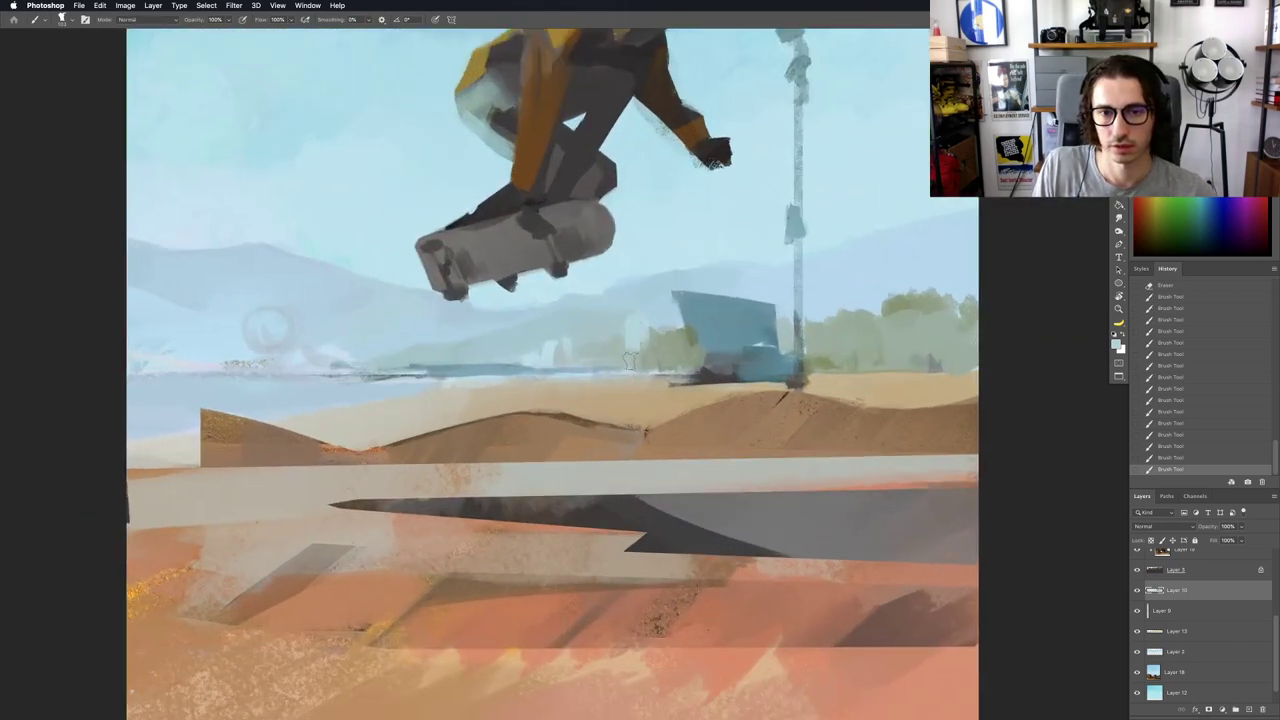
pyautogui.moveTo(650, 357); pyautogui.dragTo(584, 361)
# Step: Erase excess pale paint above the bush beside the blue building
pyautogui.press('r')
pyautogui.moveTo(712, 446); pyautogui.dragTo(740, 394)
pyautogui.moveTo(620, 352); pyautogui.dragTo(696, 352)
pyautogui.press('e')
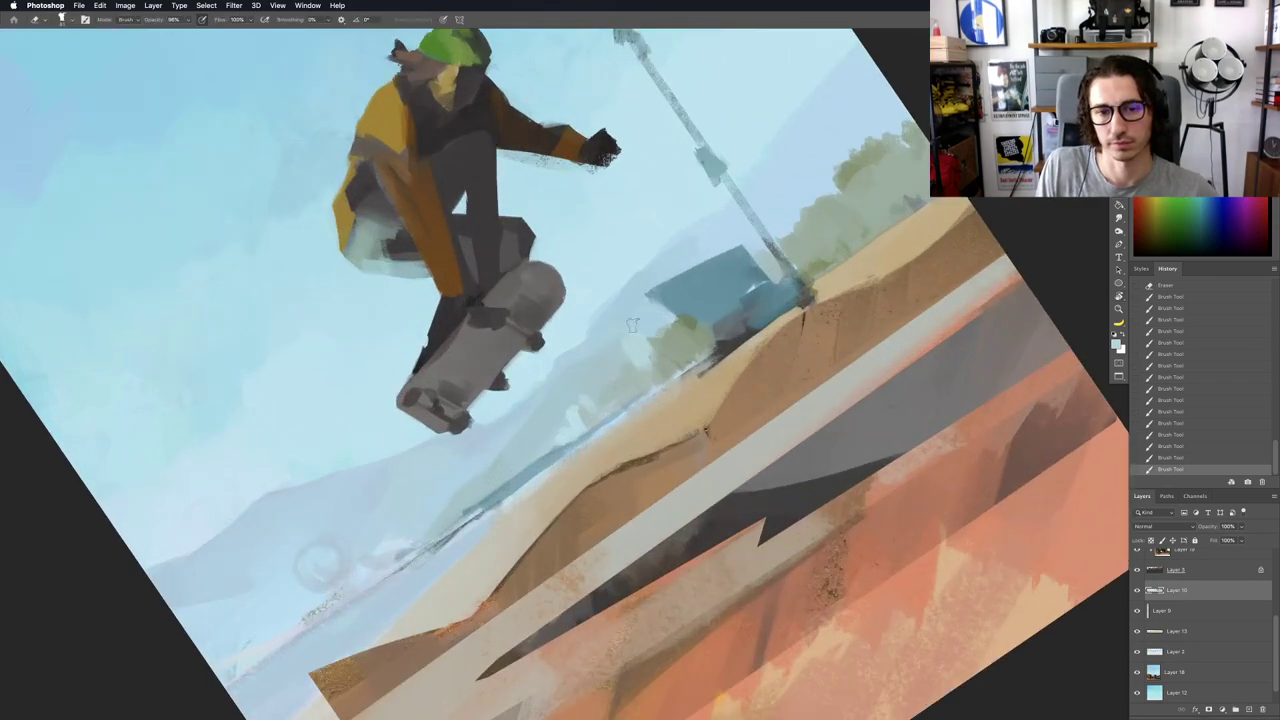
pyautogui.click(632, 325)
# Step: Select the distant hills layer and repaint the slope between the skateboard and the blue building
pyautogui.press('v')
pyautogui.rightClick(586, 360)
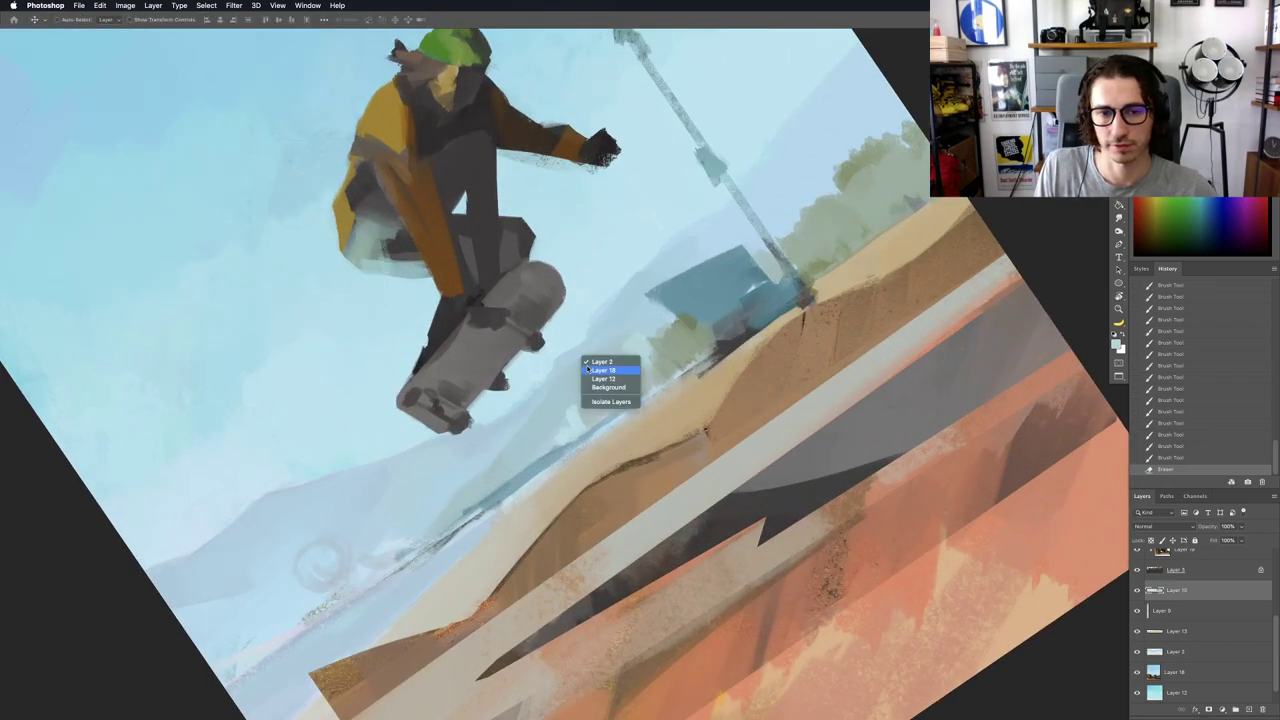
pyautogui.click(588, 370)
pyautogui.keyDown('super'); pyautogui.rightClick(581, 374); pyautogui.keyUp('super')
pyautogui.click(581, 378)
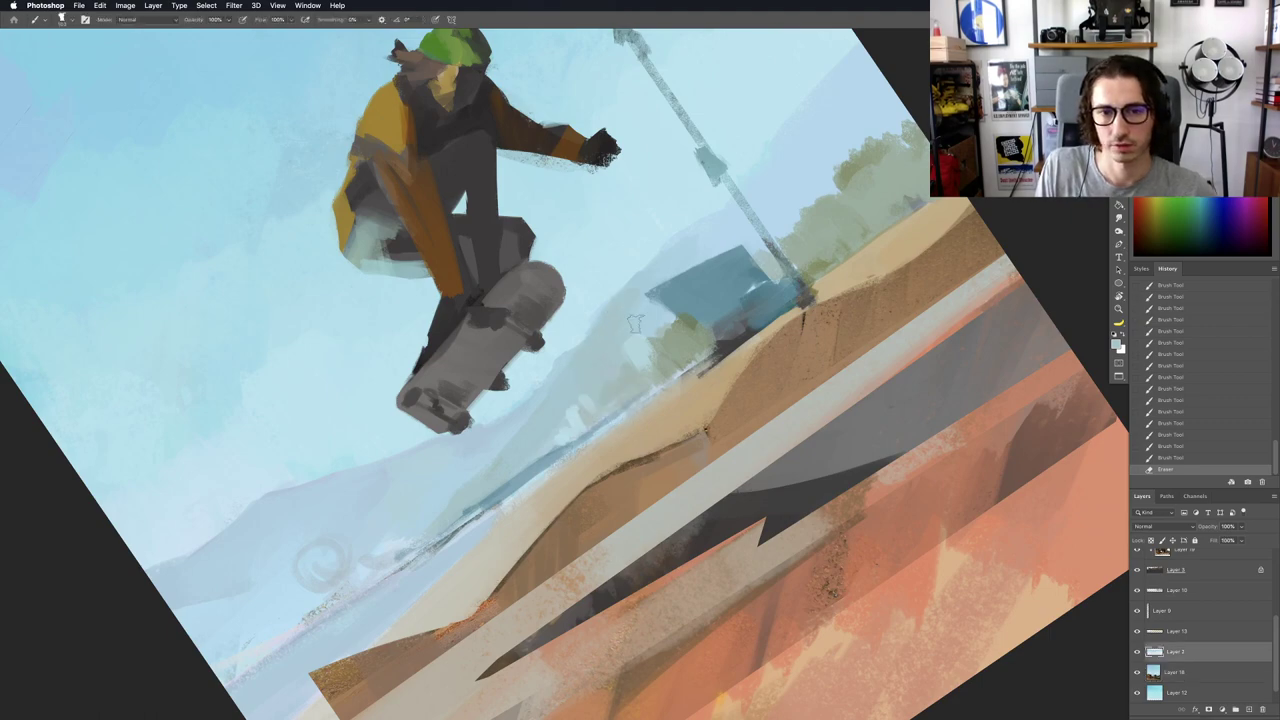
pyautogui.moveTo(650, 278); pyautogui.dragTo(647, 294)
pyautogui.moveTo(639, 345)
pyautogui.mouseDown()
pyautogui.moveTo(621, 359)
pyautogui.moveTo(660, 335)
pyautogui.moveTo(700, 345)
pyautogui.moveTo(620, 344)
pyautogui.mouseUp()
pyautogui.keyDown('alt'); pyautogui.click(658, 330); pyautogui.keyUp('alt')
# Step: Undo the last eraser stroke and toggle the hills layer's visibility to compare the painting with and without it
pyautogui.press('Escape')
pyautogui.press('e')
pyautogui.press('super+z')
pyautogui.press('r')
pyautogui.press('b')
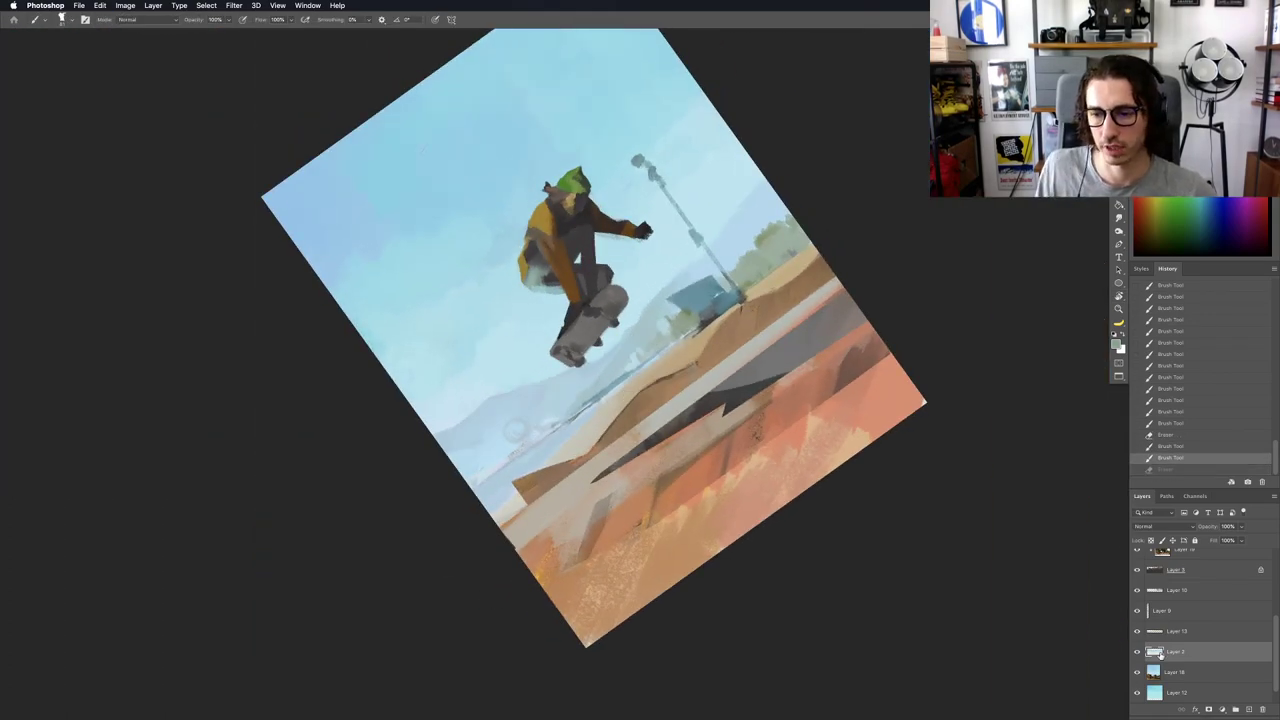
pyautogui.click(1137, 651)
pyautogui.click(1137, 651)
pyautogui.click(1137, 651)
pyautogui.click(1137, 651)
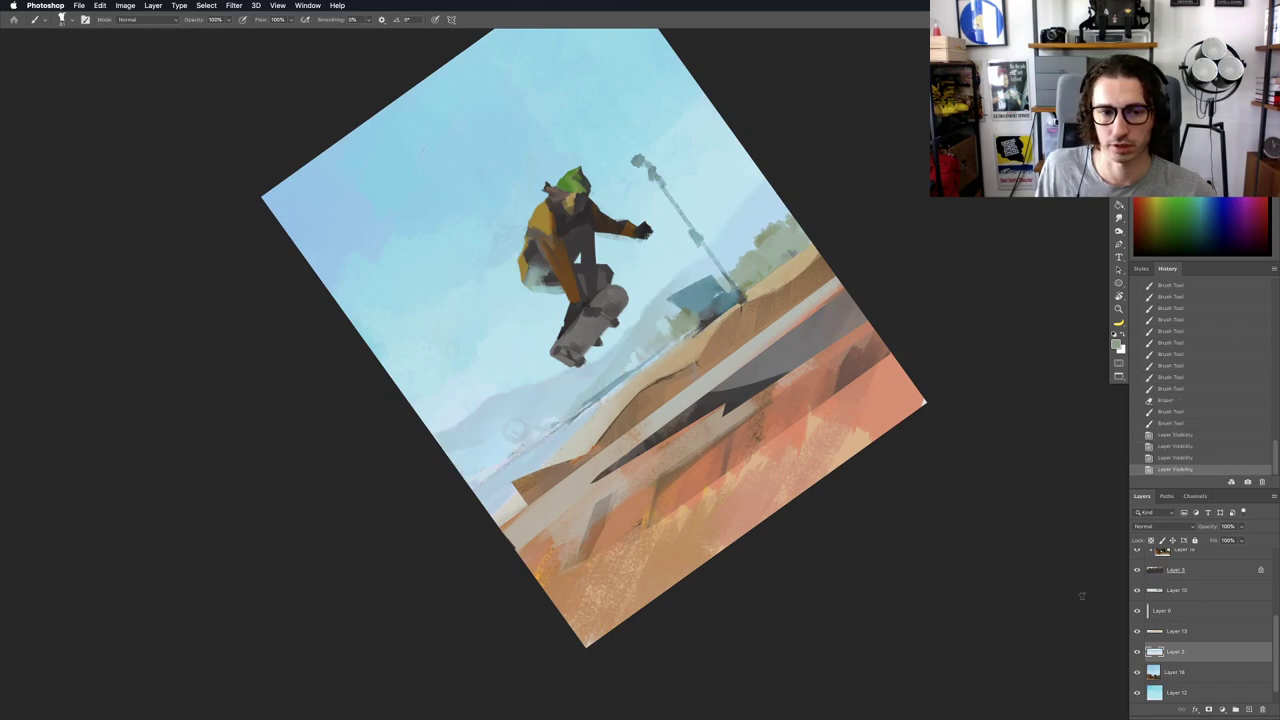
# Step: Refine the distant hills and the mountain ridge behind the skateboard with sampled blue brush strokes and light erasing
pyautogui.moveTo(590, 380); pyautogui.dragTo(722, 302)
pyautogui.press('r')
pyautogui.moveTo(690, 312)
pyautogui.mouseDown()
pyautogui.moveTo(675, 298)
pyautogui.moveTo(670, 330)
pyautogui.moveTo(594, 347)
pyautogui.moveTo(557, 380)
pyautogui.mouseUp()
pyautogui.keyDown('alt'); pyautogui.click(633, 345); pyautogui.keyUp('alt')
pyautogui.press('e')
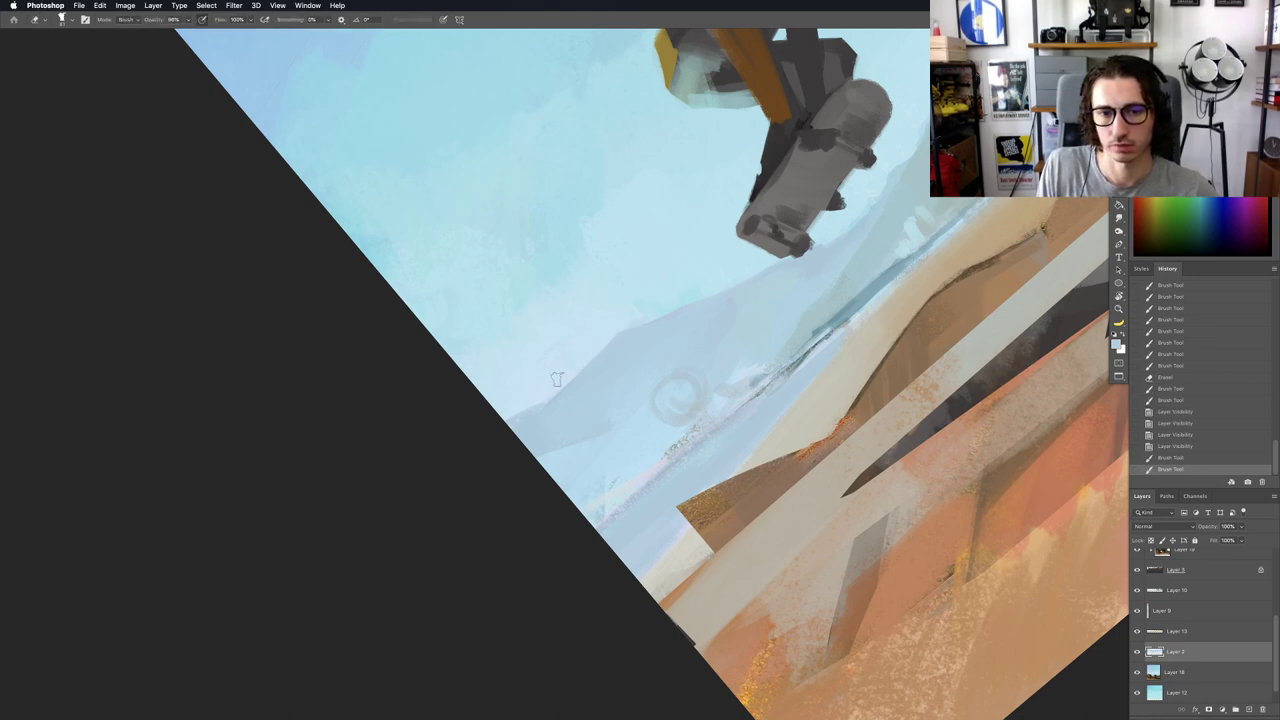
pyautogui.press('b')
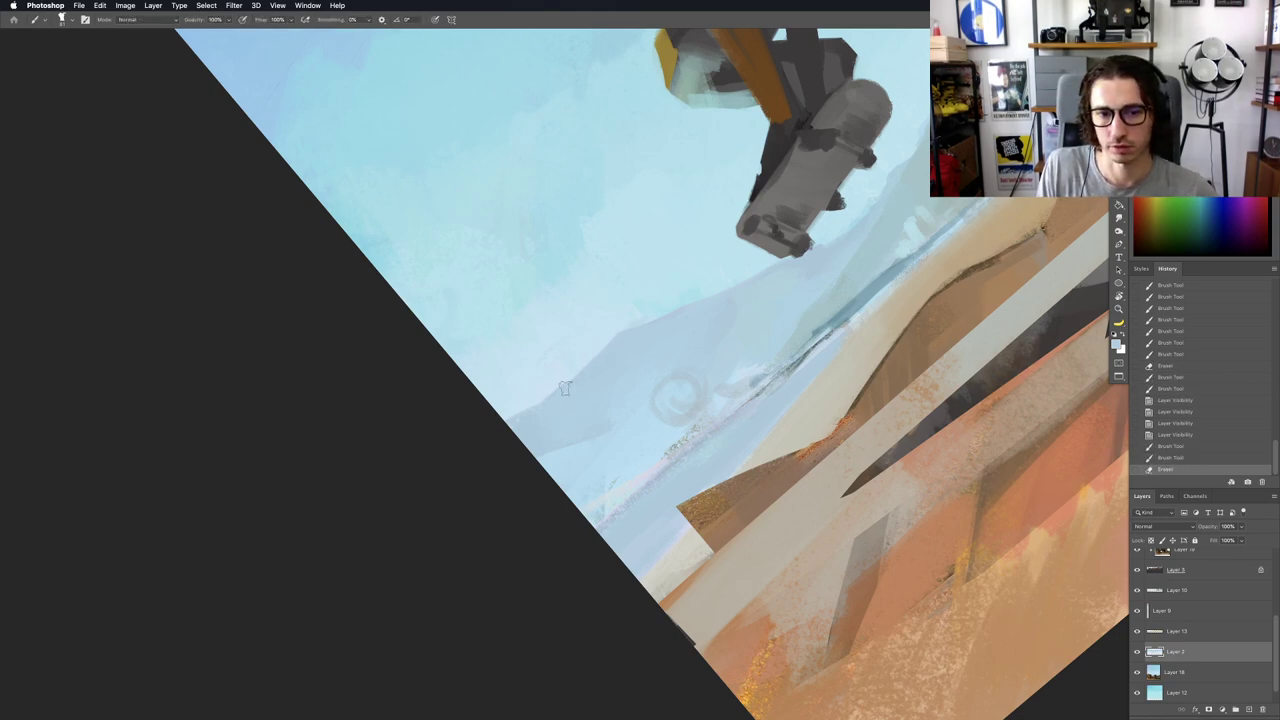
pyautogui.moveTo(637, 343); pyautogui.dragTo(630, 344)
pyautogui.keyDown('alt'); pyautogui.click(623, 343); pyautogui.keyUp('alt')
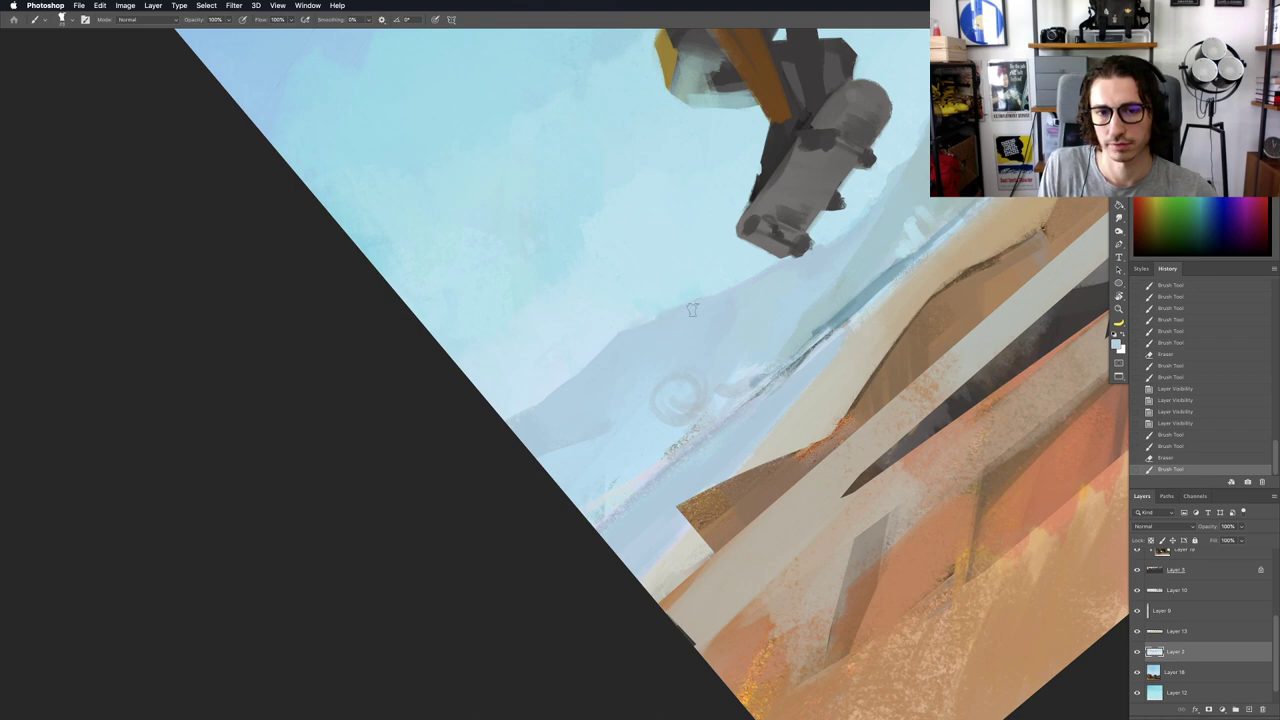
# Step: Erase along the top contour of the mountain to the left of the skateboard
pyautogui.press('e')
pyautogui.moveTo(693, 310)
pyautogui.mouseDown()
pyautogui.moveTo(637, 318)
pyautogui.moveTo(664, 296)
pyautogui.mouseUp()
pyautogui.moveTo(664, 296)
pyautogui.mouseDown()
pyautogui.moveTo(623, 343)
pyautogui.moveTo(560, 370)
pyautogui.mouseUp()
pyautogui.press('Escape')
# Step: Reshape the mountain ridge behind the lamp post by erasing its upper edge and brushing in pale blue
pyautogui.moveTo(986, 447); pyautogui.dragTo(955, 457)
pyautogui.moveTo(939, 358); pyautogui.dragTo(920, 306)
pyautogui.moveTo(830, 309); pyautogui.dragTo(832, 275)
pyautogui.hotkey('ctrl', '+')
pyautogui.press('b')
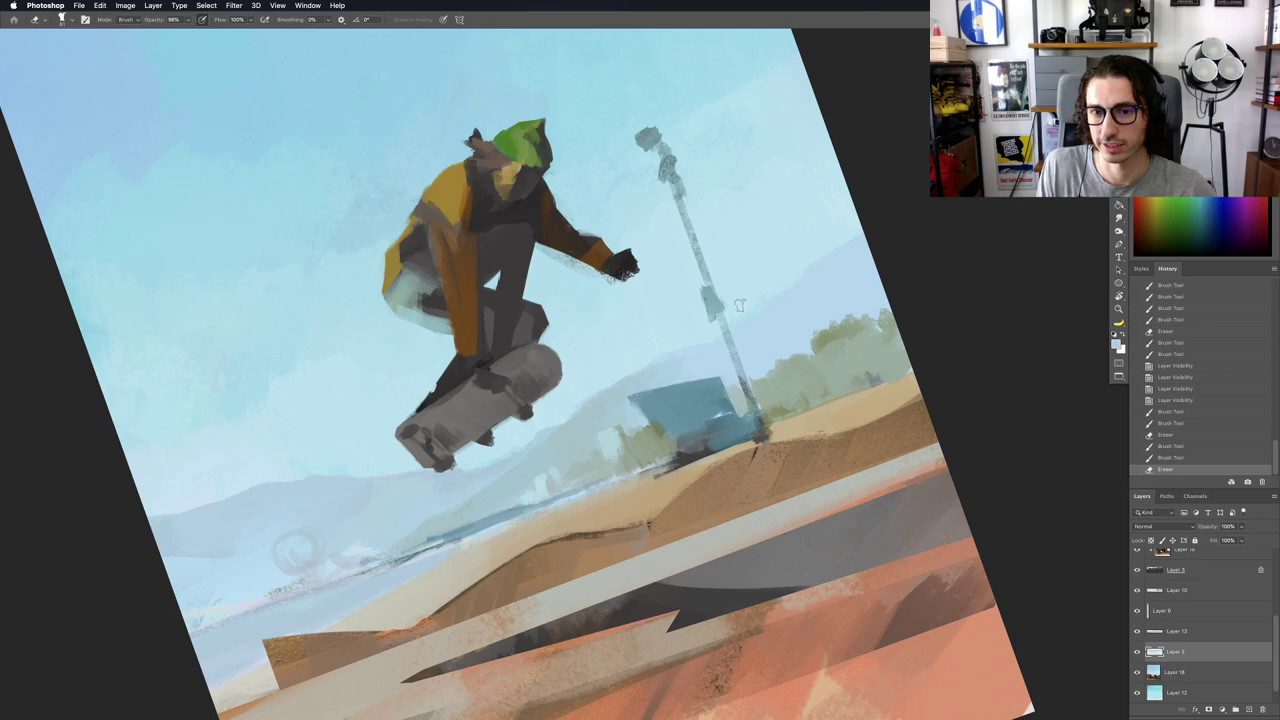
pyautogui.moveTo(740, 305); pyautogui.dragTo(872, 226)
pyautogui.moveTo(792, 290)
pyautogui.mouseDown()
pyautogui.moveTo(740, 290)
pyautogui.moveTo(806, 292)
pyautogui.moveTo(806, 314)
pyautogui.moveTo(828, 281)
pyautogui.moveTo(800, 310)
pyautogui.mouseUp()
pyautogui.press('b')
pyautogui.moveTo(742, 366); pyautogui.dragTo(771, 342)
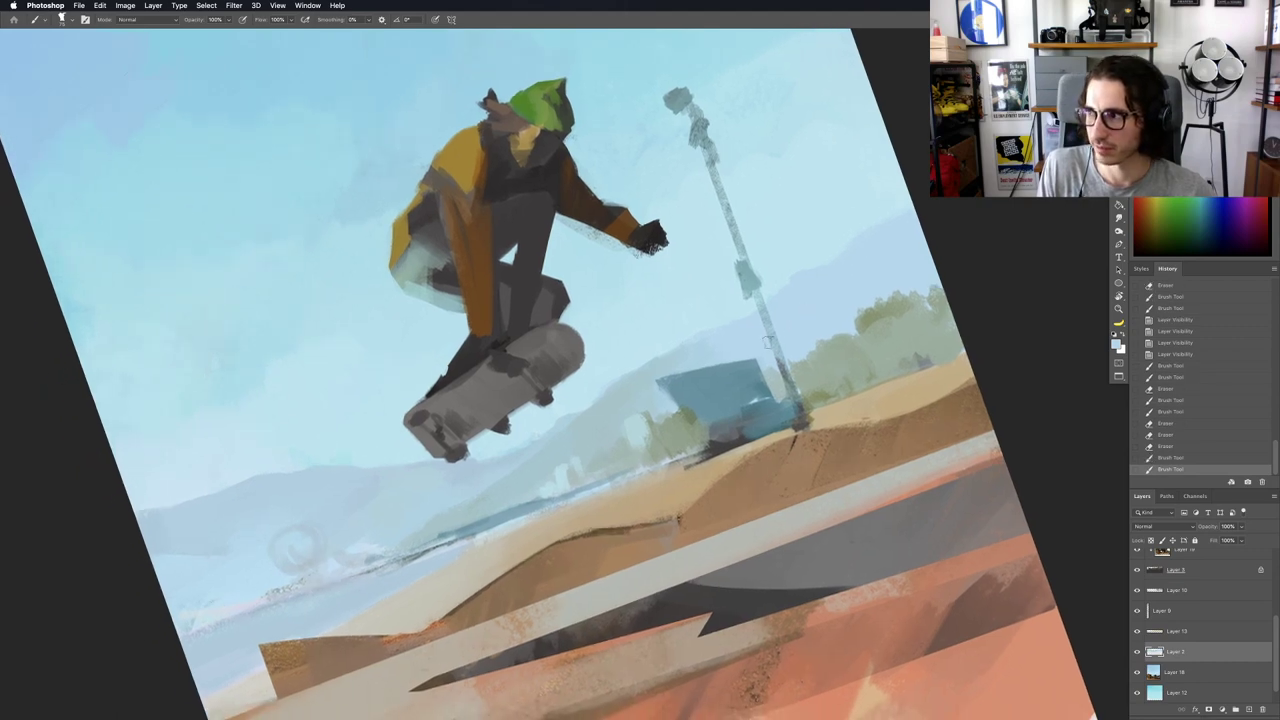
# Step: Paint the hill contour to the left of the blue building with a smaller brush and sampled sky and hill colours
pyautogui.keyDown('alt'); pyautogui.click(752, 332); pyautogui.keyUp('alt')
pyautogui.press('[')
pyautogui.press('[')
pyautogui.press('[')
pyautogui.moveTo(666, 362); pyautogui.dragTo(632, 382)
pyautogui.keyDown('alt'); pyautogui.click(637, 383); pyautogui.keyUp('alt')
pyautogui.keyDown('alt'); pyautogui.click(627, 397); pyautogui.keyUp('alt')
pyautogui.keyDown('alt'); pyautogui.click(631, 382); pyautogui.keyUp('alt')
pyautogui.keyDown('alt'); pyautogui.click(626, 402); pyautogui.keyUp('alt')
pyautogui.moveTo(618, 396)
pyautogui.mouseDown()
pyautogui.moveTo(630, 388)
pyautogui.moveTo(621, 375)
pyautogui.moveTo(638, 377)
pyautogui.mouseUp()
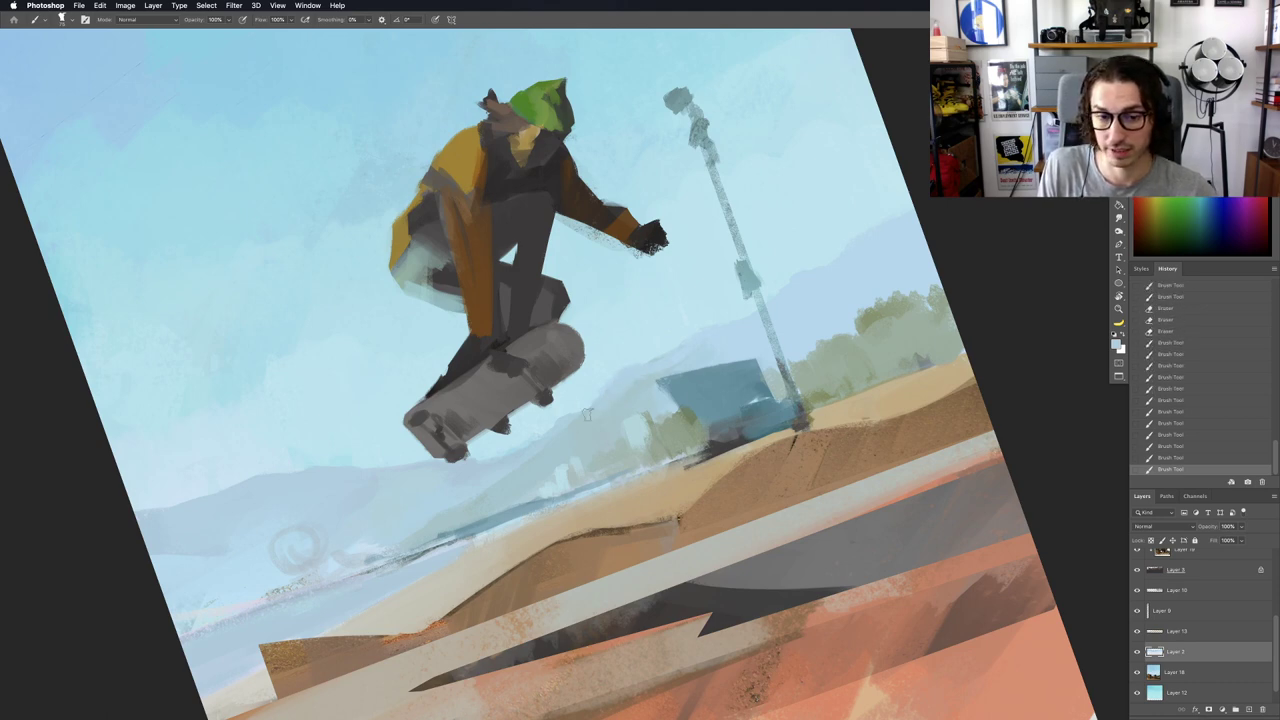
# Step: Blend the hillside below the skateboard down to the water line with sampled blue tones
pyautogui.moveTo(588, 415); pyautogui.dragTo(578, 425)
pyautogui.moveTo(578, 425)
pyautogui.mouseDown()
pyautogui.moveTo(566, 436)
pyautogui.moveTo(575, 452)
pyautogui.mouseUp()
pyautogui.keyDown('alt'); pyautogui.click(600, 410); pyautogui.keyUp('alt')
pyautogui.keyDown('alt'); pyautogui.click(561, 457); pyautogui.keyUp('alt')
pyautogui.moveTo(588, 460); pyautogui.dragTo(620, 438)
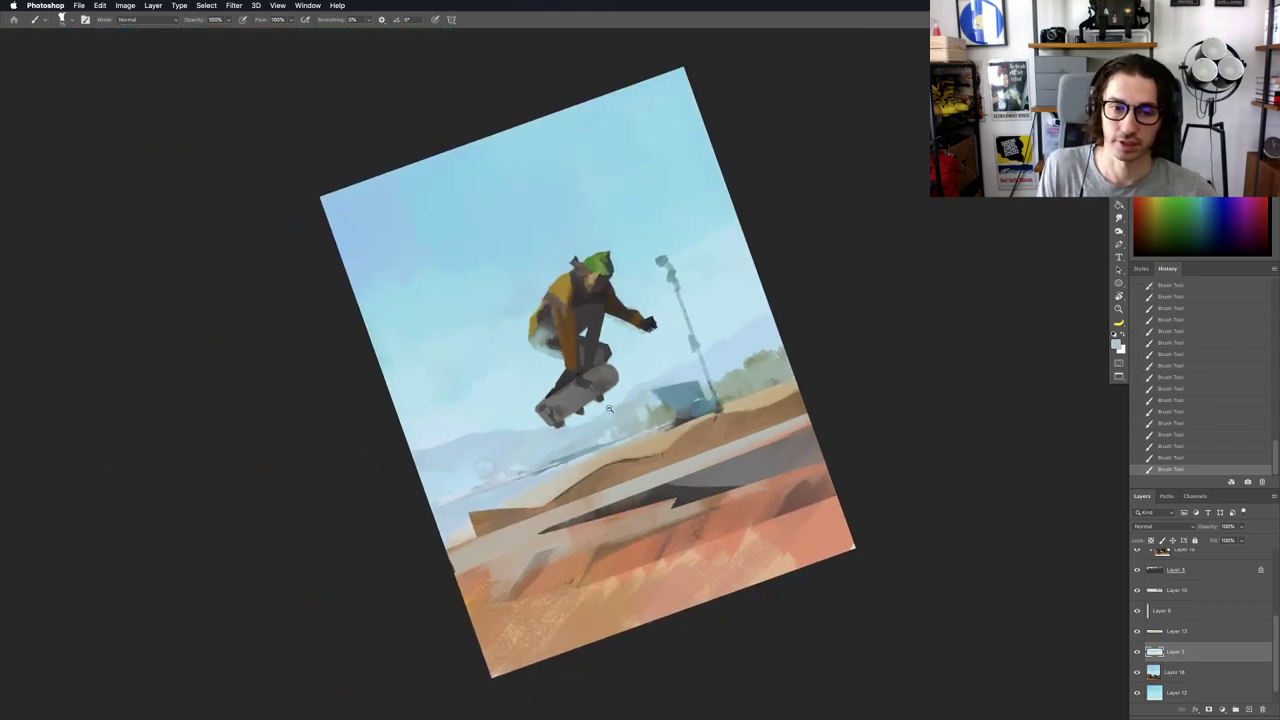
# Step: Blend the left hillside and the misty area above the shoreline with broad strokes of sampled pale blue
pyautogui.scroll(5, 620, 438)
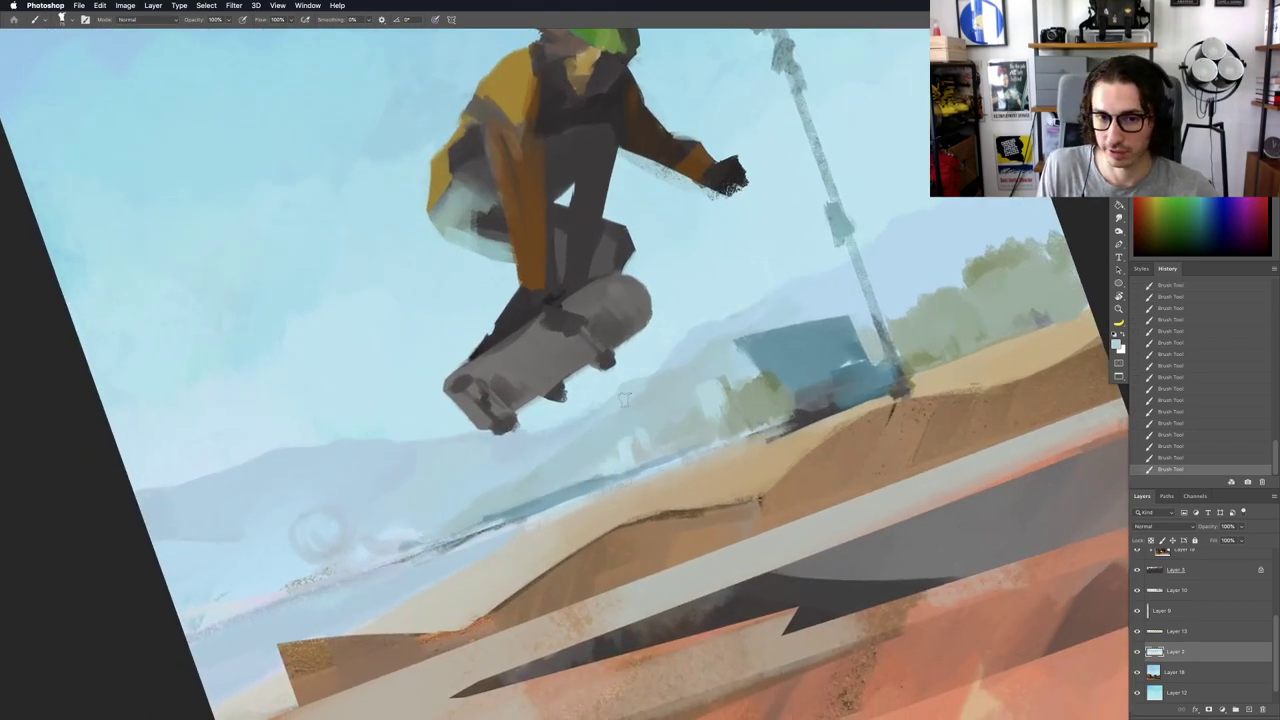
pyautogui.press('super+0')
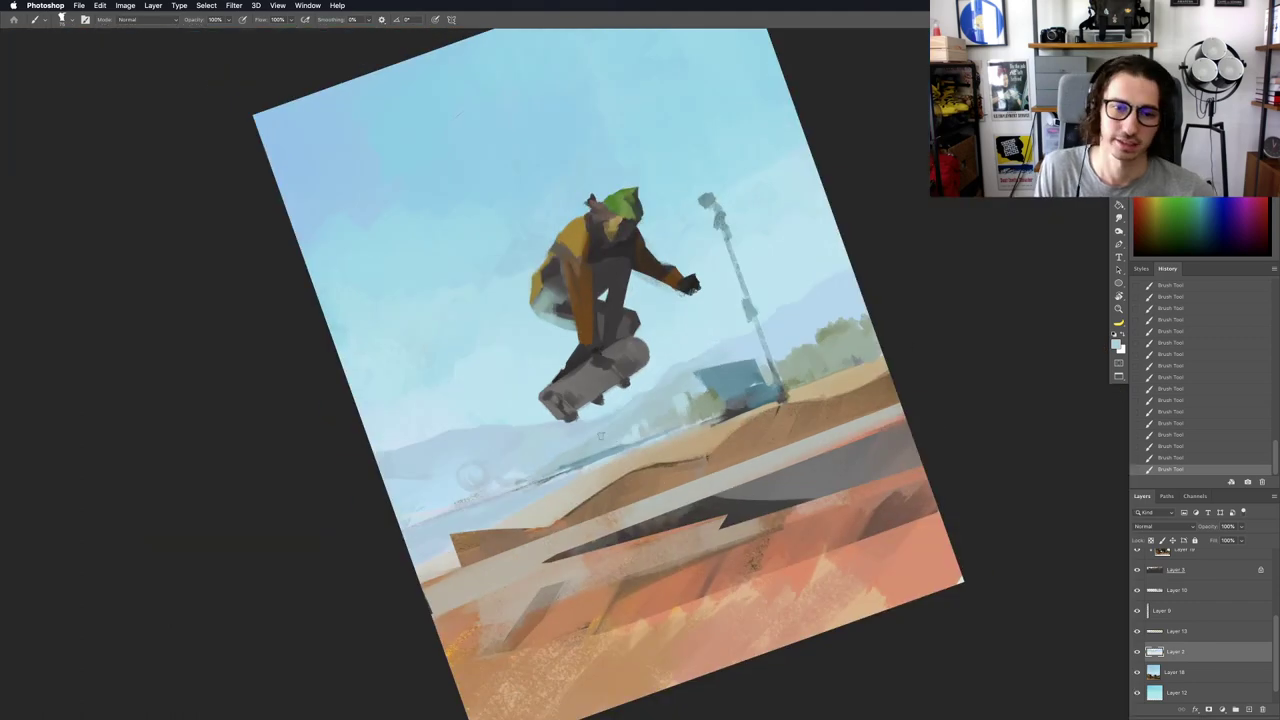
pyautogui.scroll(4, 651, 451)
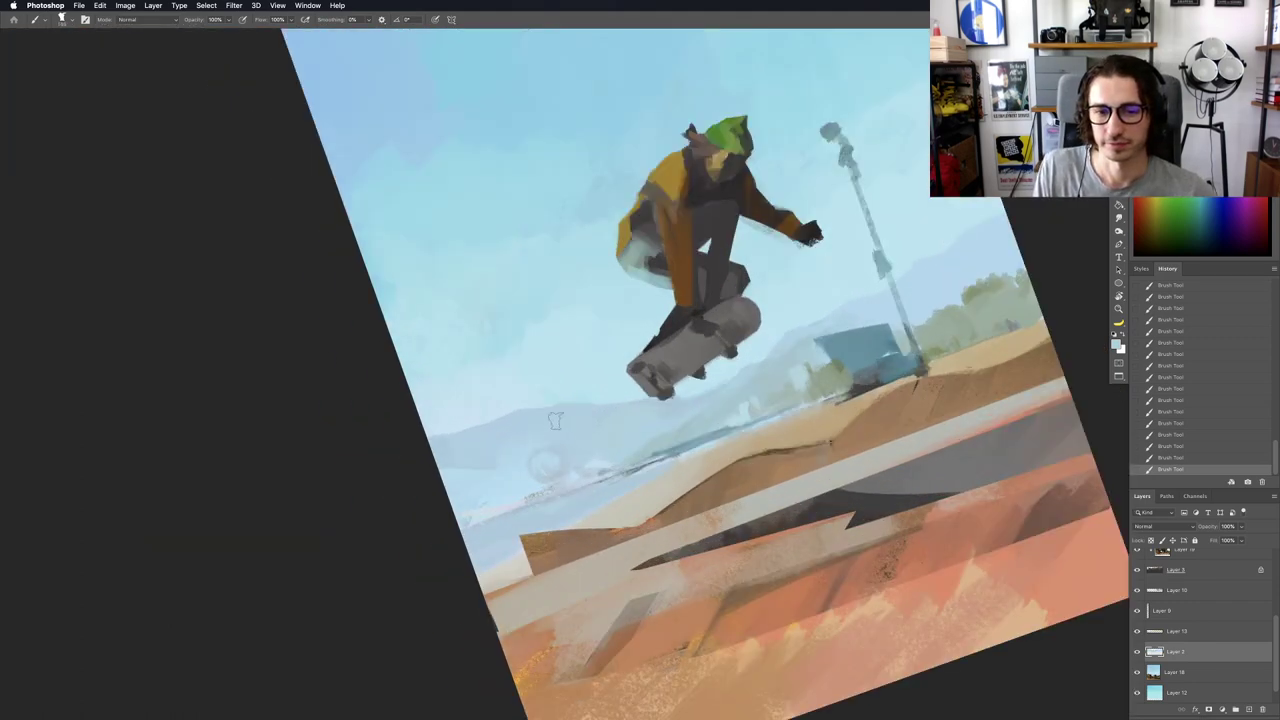
pyautogui.press('super+0')
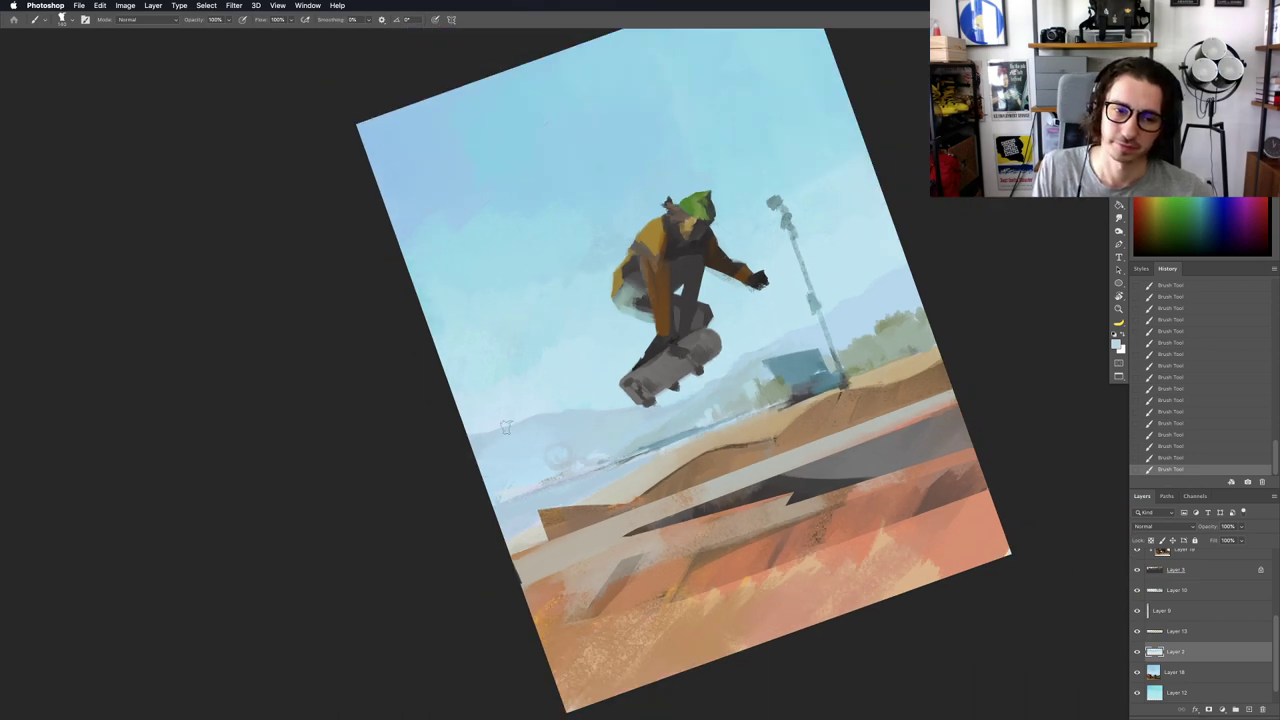
pyautogui.moveTo(527, 470); pyautogui.dragTo(604, 448)
pyautogui.press('r')
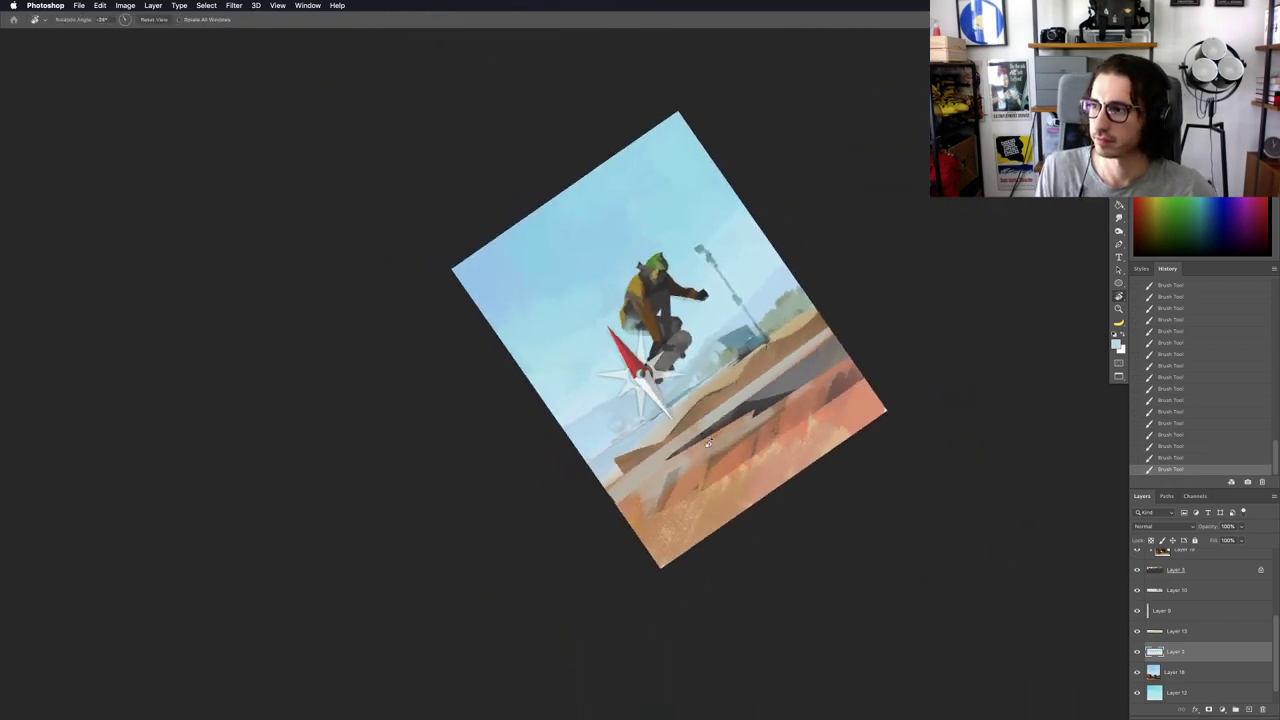
pyautogui.click(602, 428)
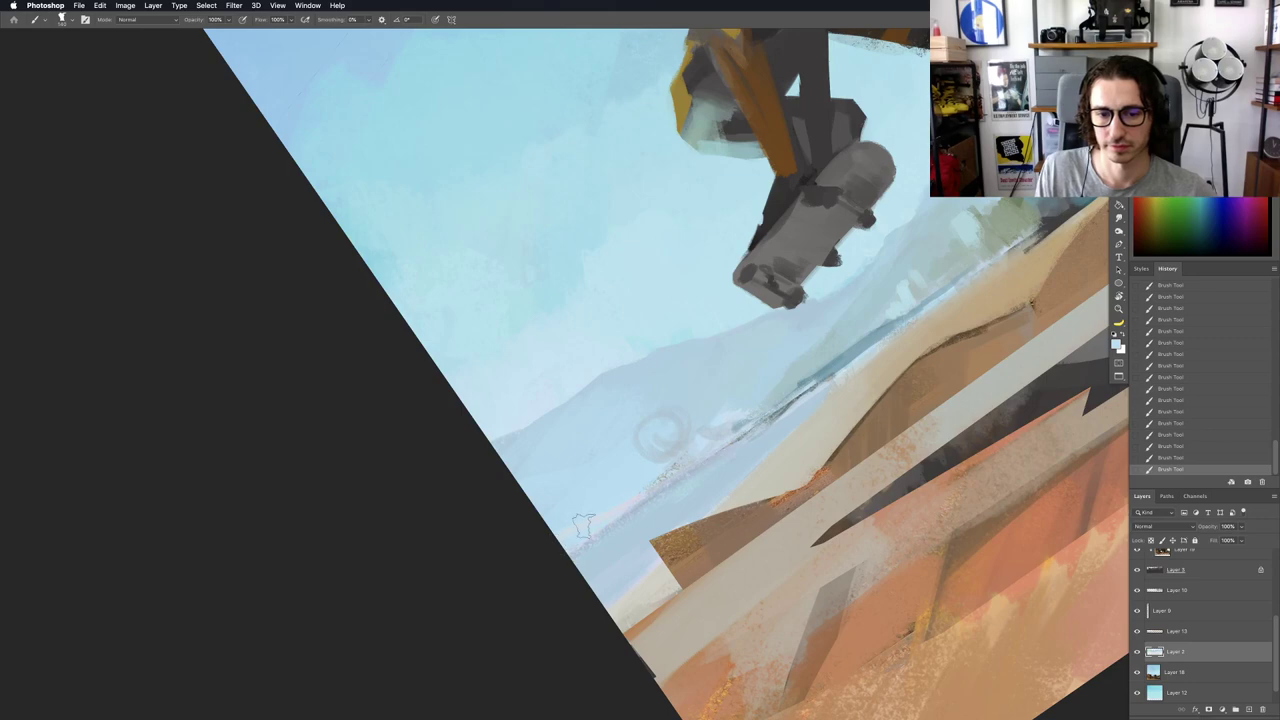
pyautogui.keyDown('alt'); pyautogui.click(704, 406); pyautogui.keyUp('alt')
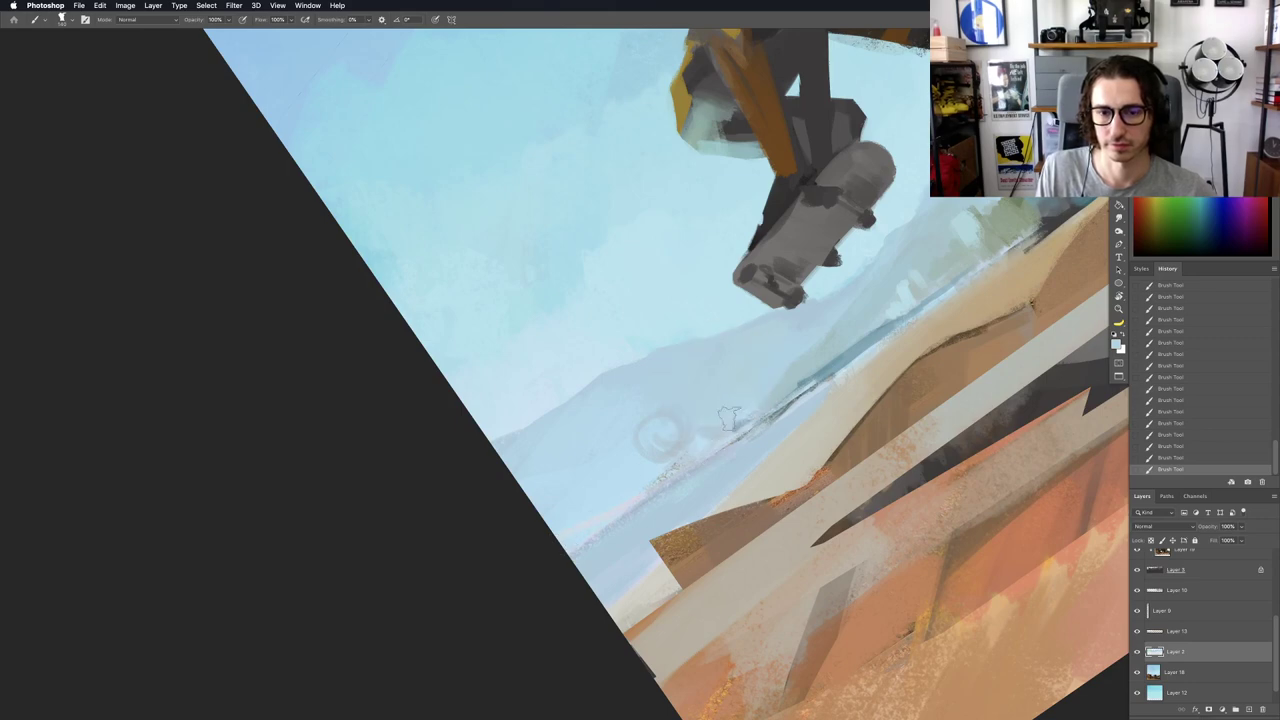
pyautogui.moveTo(731, 433); pyautogui.dragTo(677, 484)
# Step: Select the shoreline layer and soften its dark teal water line with light blue brush strokes
pyautogui.scroll(8, 701, 377)
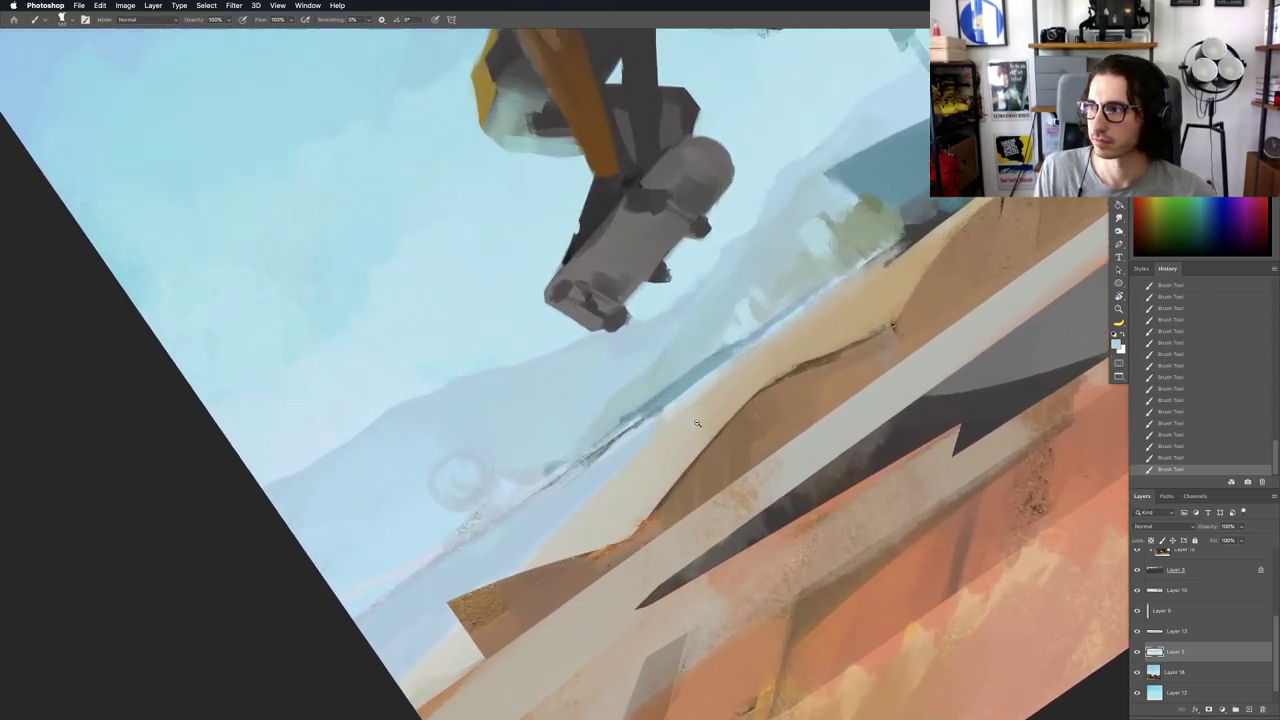
pyautogui.press('v')
pyautogui.rightClick(701, 377)
pyautogui.click(705, 375)
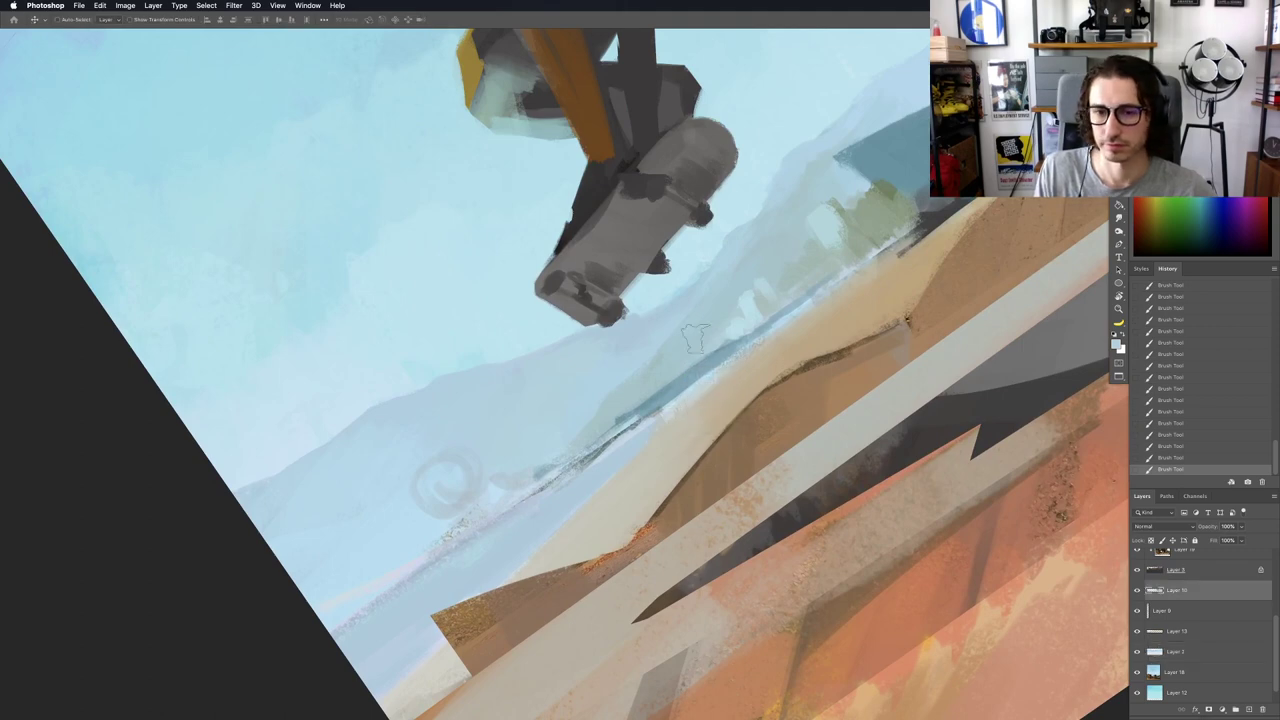
pyautogui.press('b')
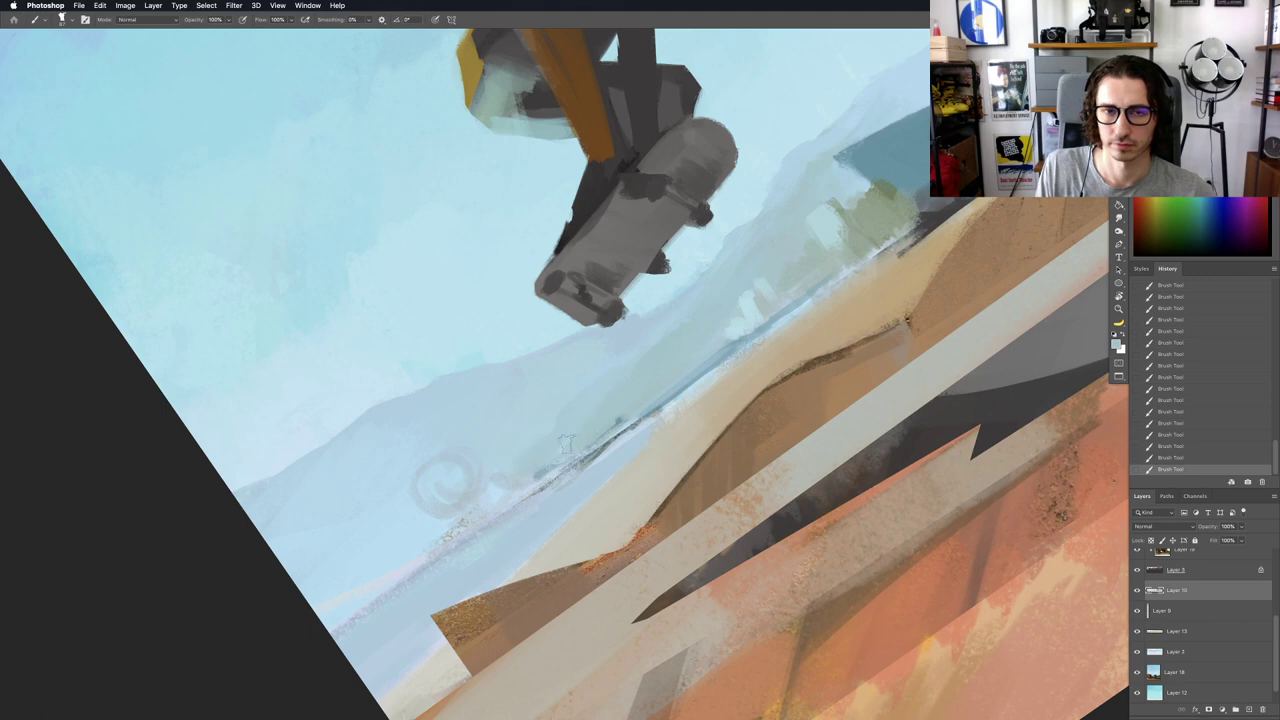
# Step: Toggle the shoreline layer off and on to compare the painting with and without it
pyautogui.scroll(-5, 539, 464)
pyautogui.scroll(2, 560, 452)
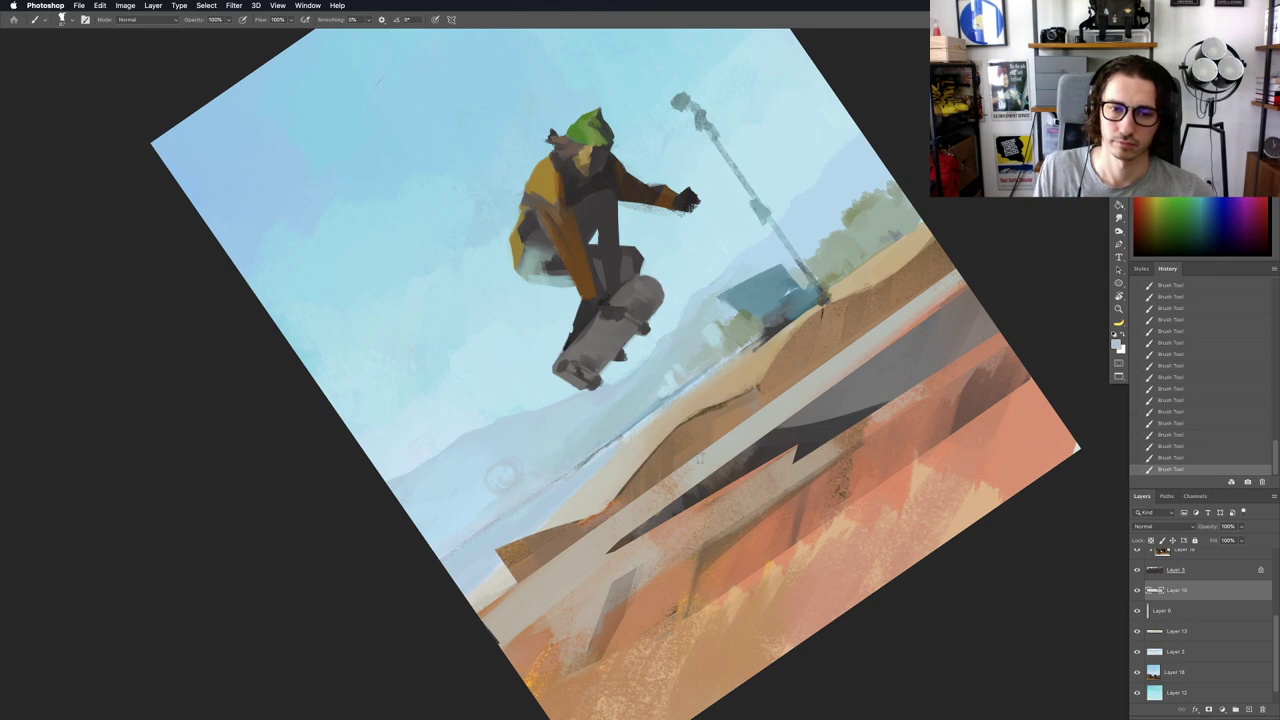
pyautogui.click(1136, 590)
pyautogui.click(1136, 590)
pyautogui.scroll(3, 608, 430)
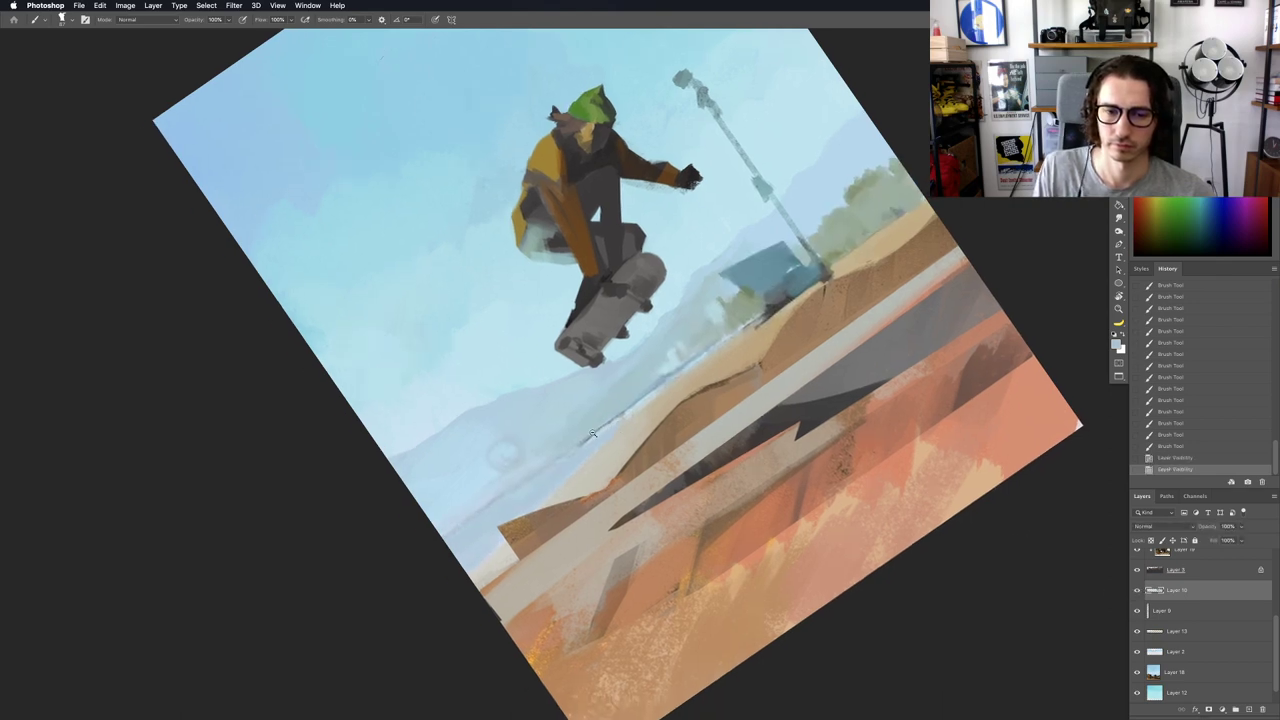
# Step: Start covering the dark shoreline below the skateboard with short strokes of sampled pale blue and light sand tones
pyautogui.press('Escape')
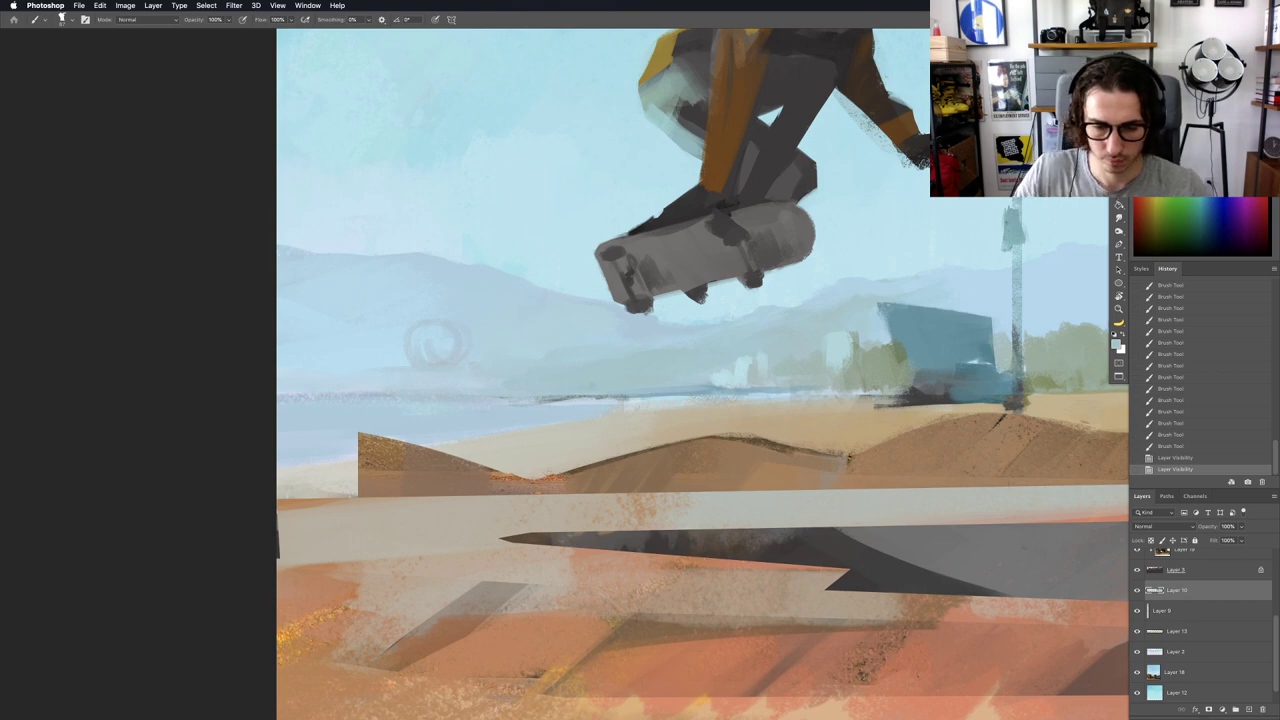
pyautogui.press('r')
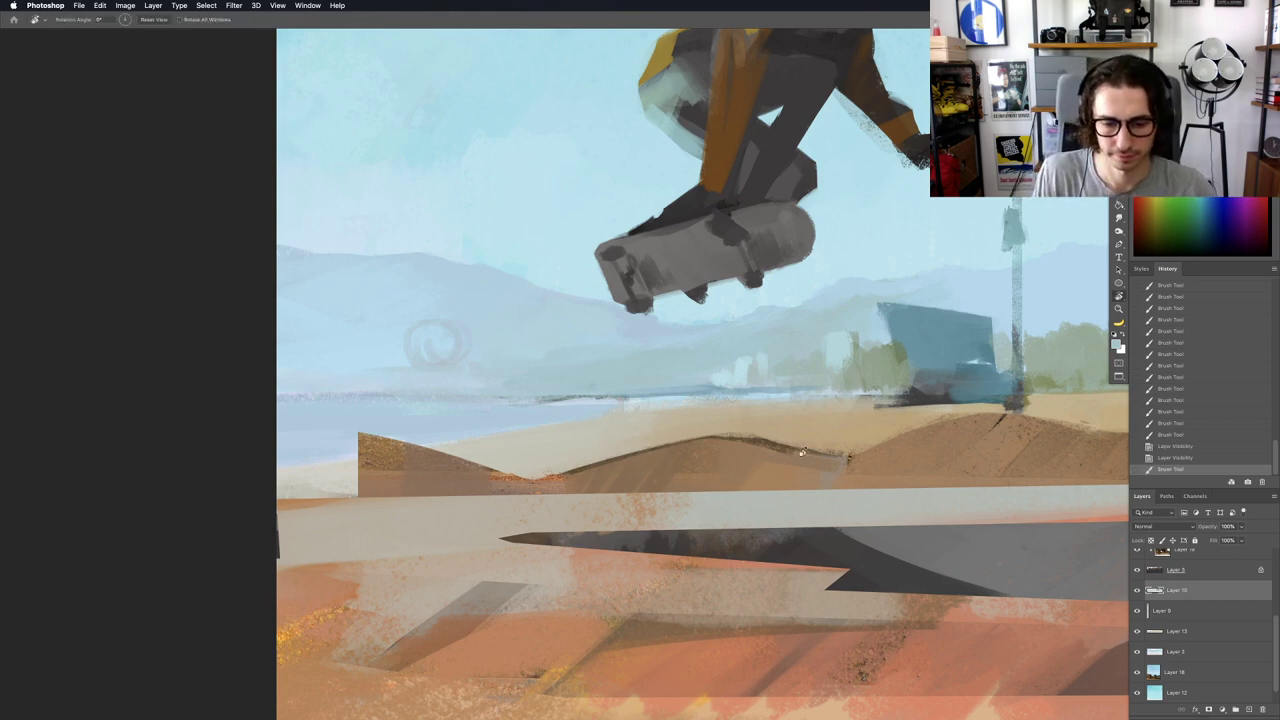
pyautogui.moveTo(815, 360)
pyautogui.mouseDown()
pyautogui.moveTo(799, 286)
pyautogui.moveTo(808, 309)
pyautogui.moveTo(798, 303)
pyautogui.mouseUp()
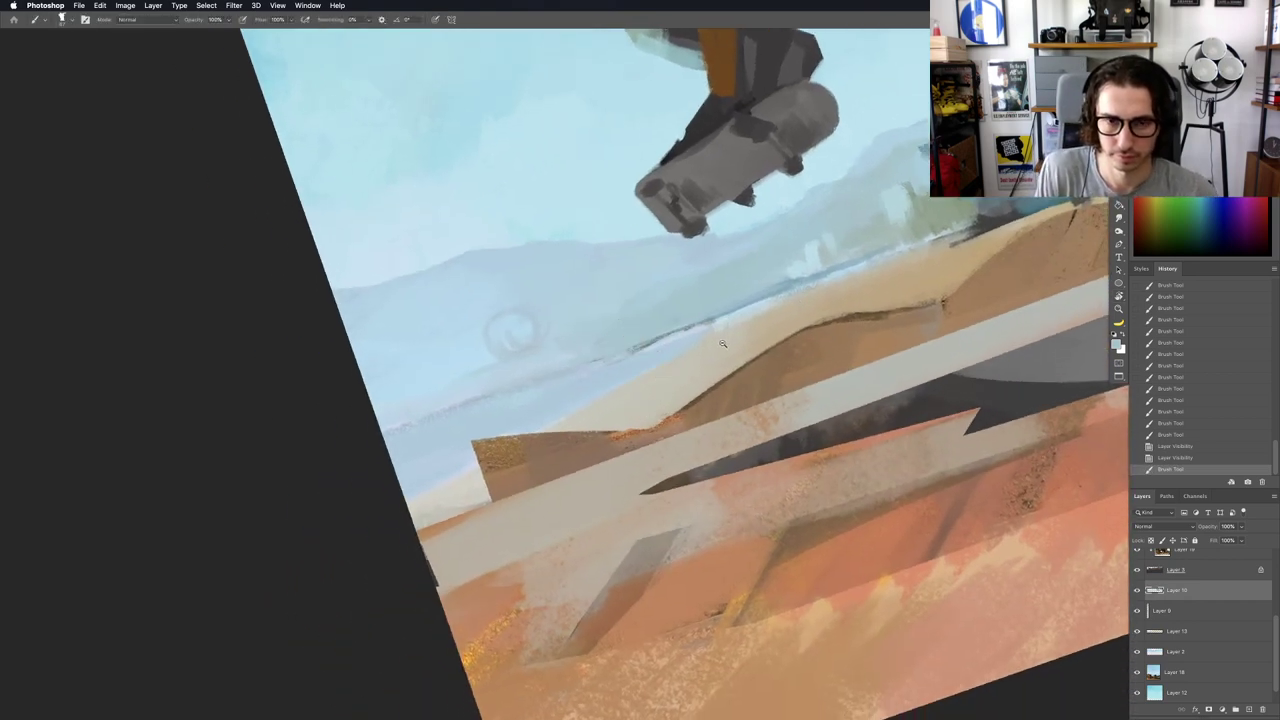
pyautogui.moveTo(723, 343); pyautogui.dragTo(735, 337)
pyautogui.moveTo(709, 336); pyautogui.dragTo(746, 311)
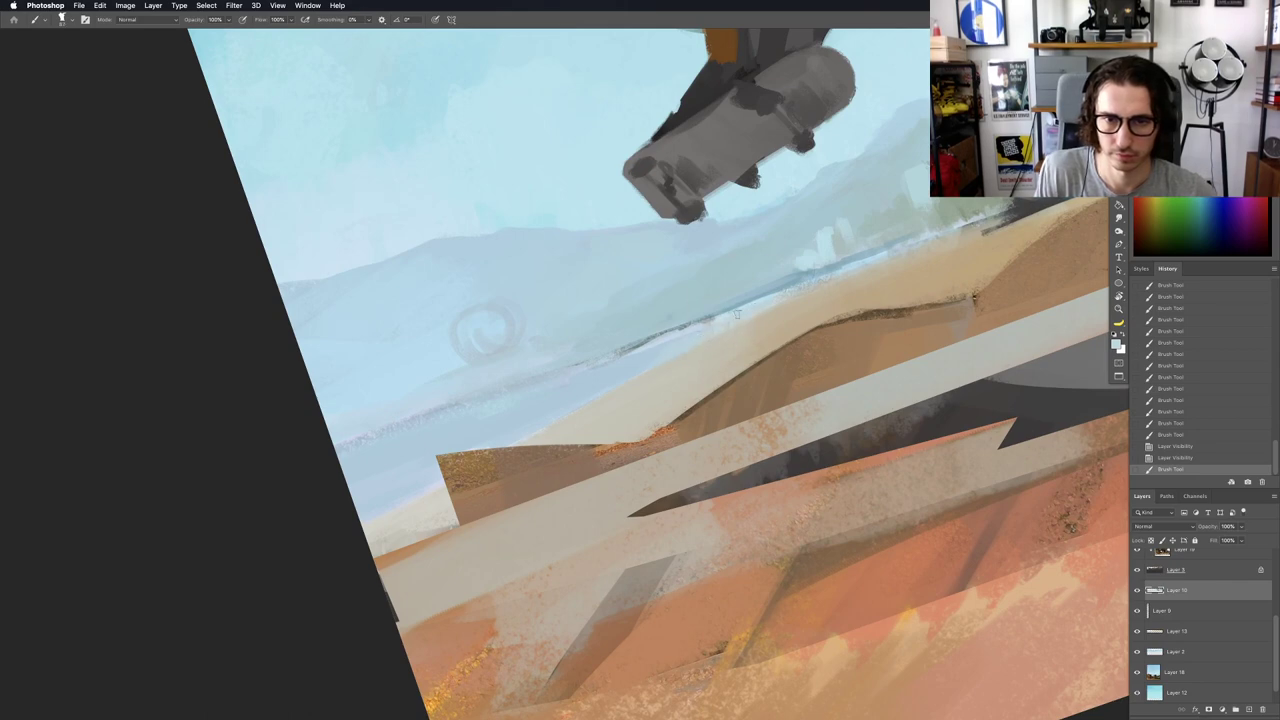
pyautogui.keyDown('alt'); pyautogui.click(845, 286); pyautogui.keyUp('alt')
pyautogui.moveTo(813, 286); pyautogui.dragTo(824, 280)
pyautogui.keyDown('alt'); pyautogui.click(762, 310); pyautogui.keyUp('alt')
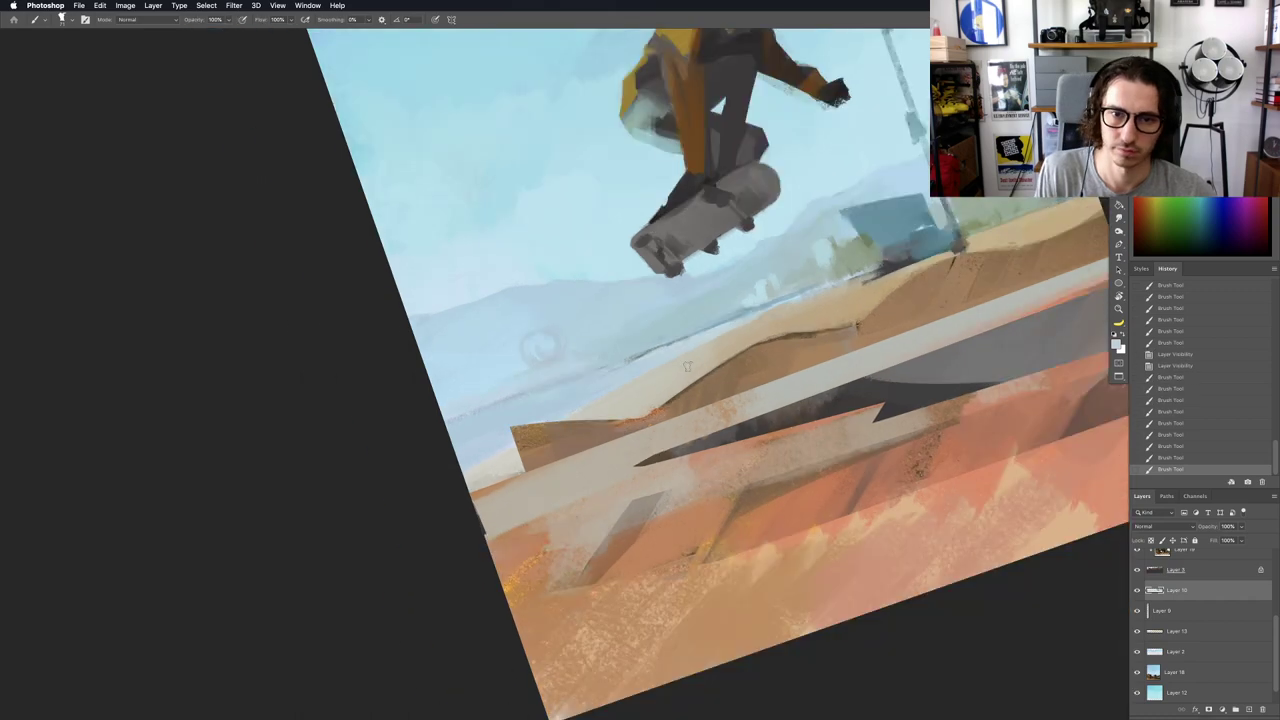
# Step: Brush pale blue-grey over the remaining dark water line between the beach and the distant hills
pyautogui.moveTo(704, 350); pyautogui.dragTo(668, 352)
pyautogui.moveTo(742, 332); pyautogui.dragTo(775, 330)
pyautogui.moveTo(726, 360); pyautogui.dragTo(736, 319)
pyautogui.keyDown('alt'); pyautogui.click(692, 340); pyautogui.keyUp('alt')
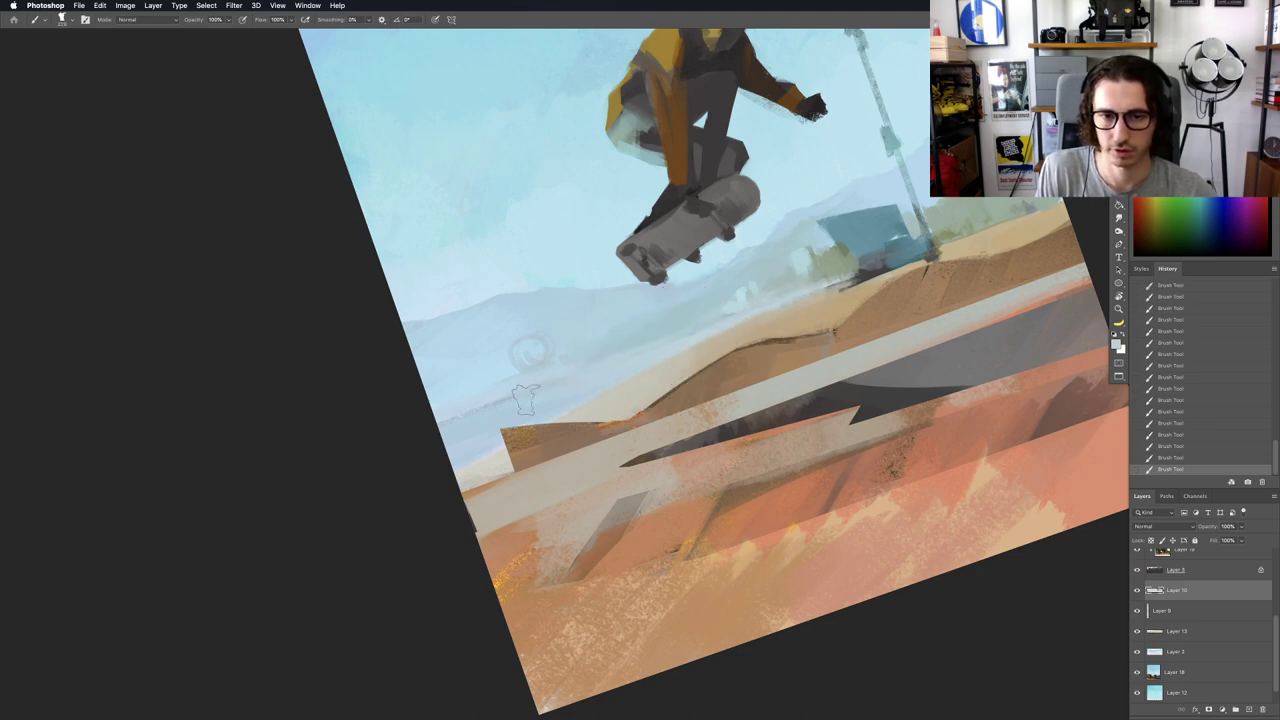
pyautogui.scroll(-1, 530, 405)
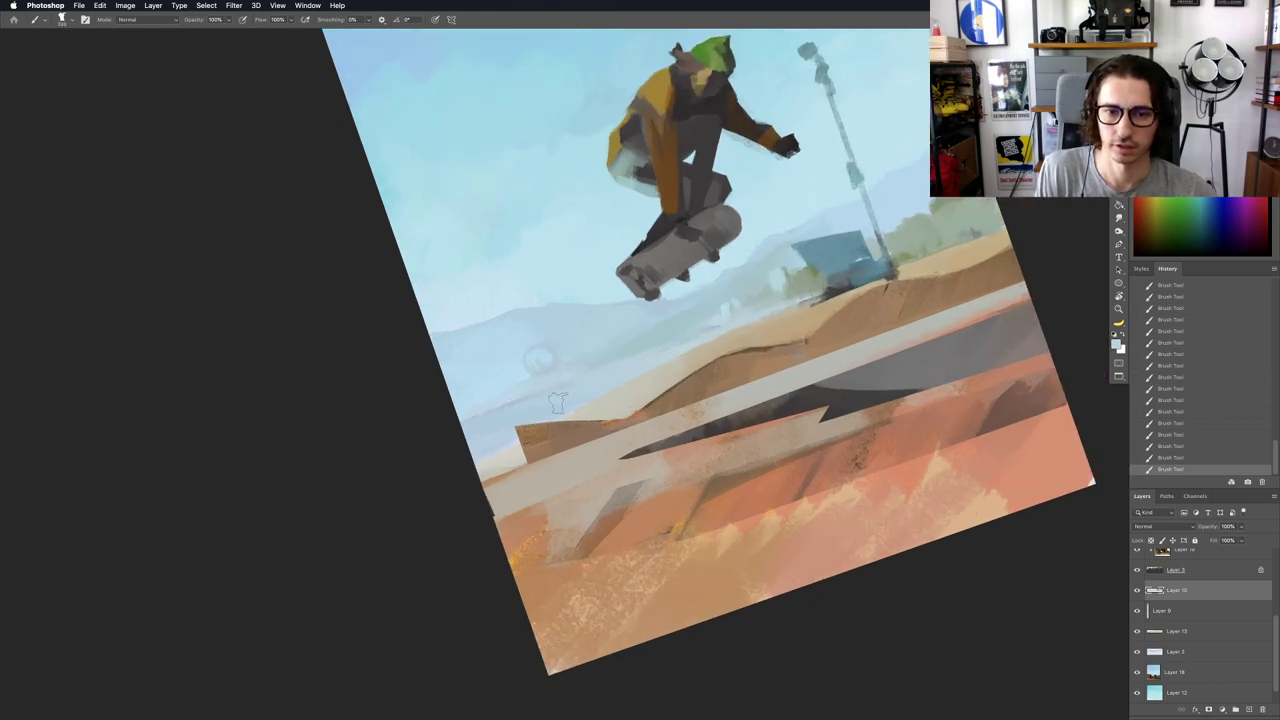
pyautogui.moveTo(598, 395); pyautogui.dragTo(713, 329)
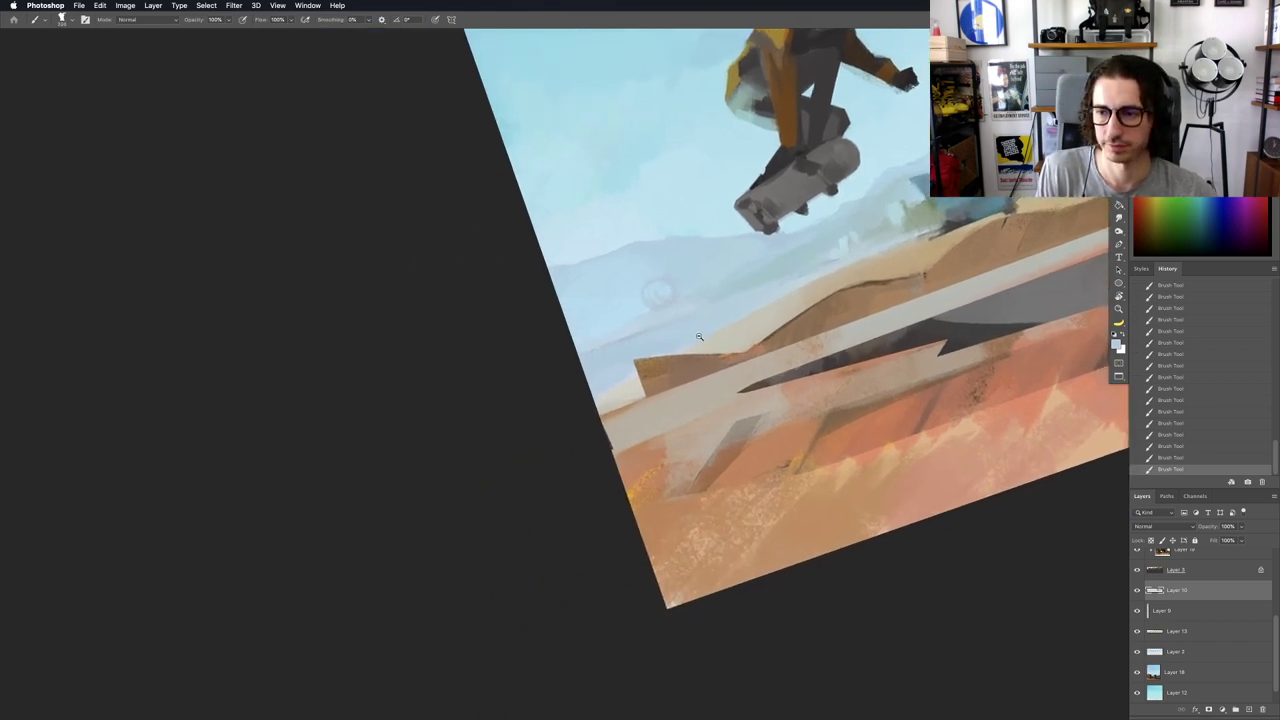
# Step: Redefine the edge of the beach against the water with sampled sand and light blue strokes
pyautogui.scroll(2, 698, 339)
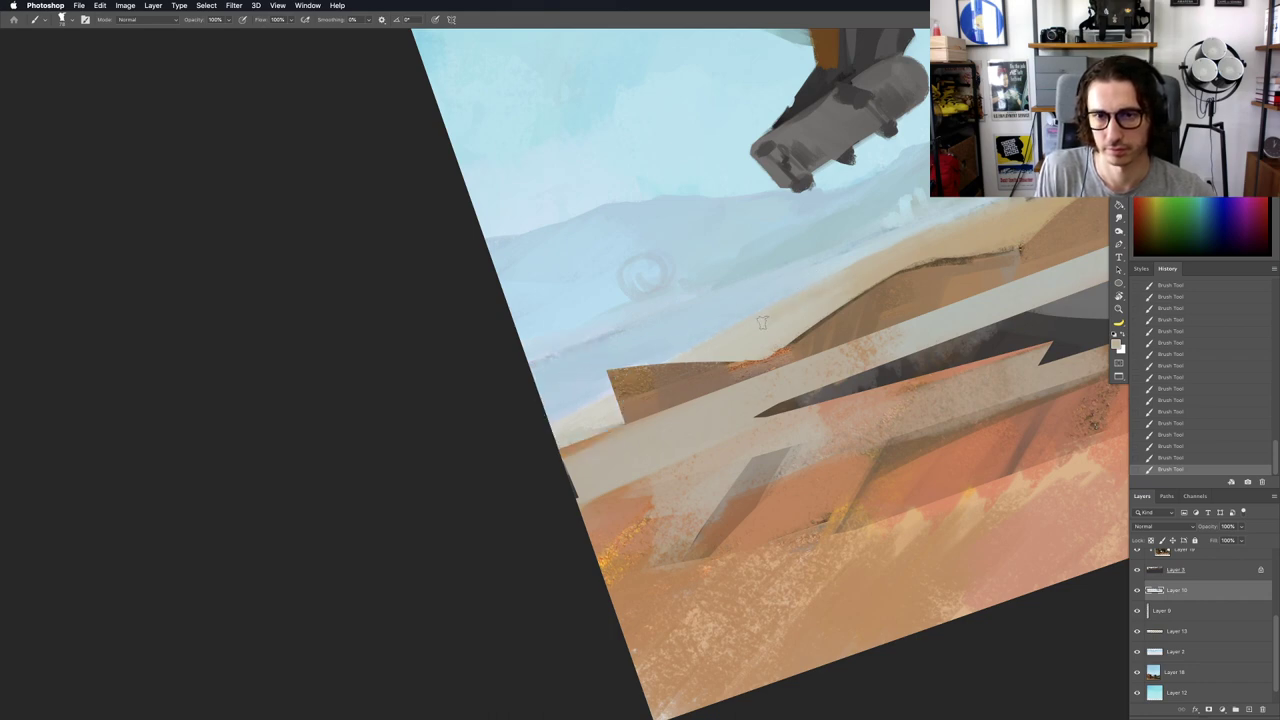
pyautogui.moveTo(928, 238); pyautogui.dragTo(775, 307)
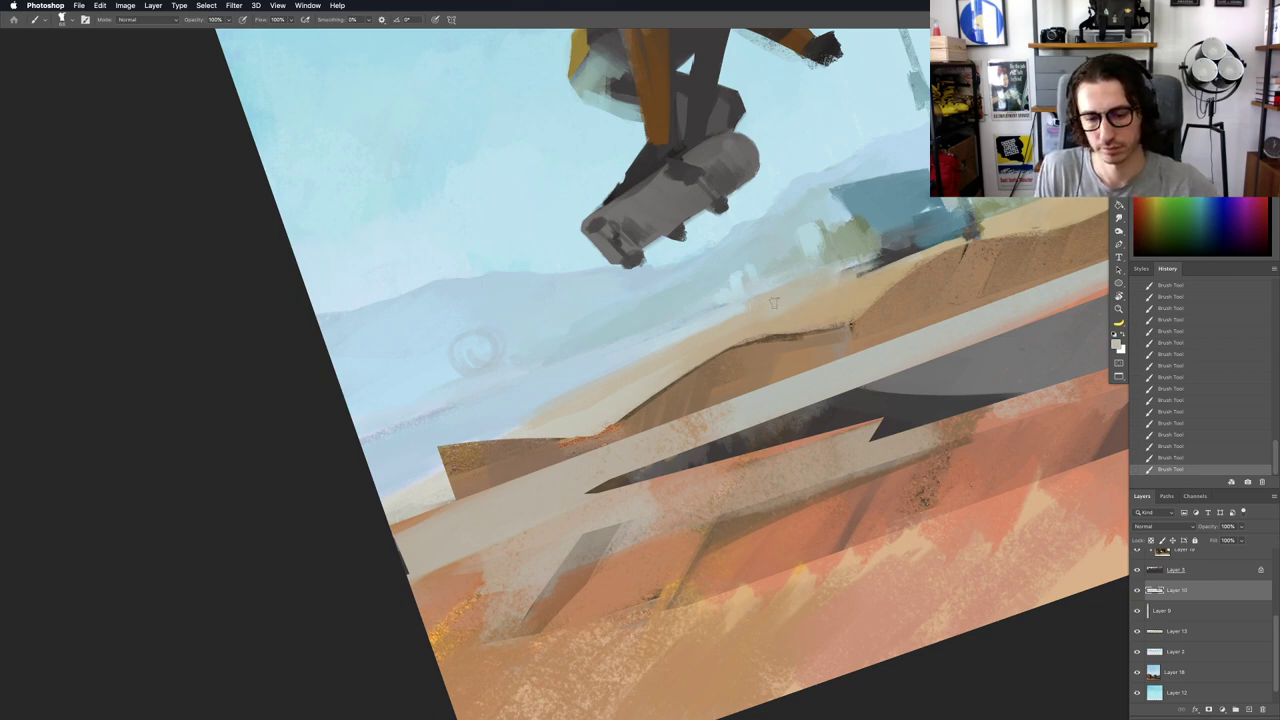
pyautogui.keyDown('alt'); pyautogui.click(734, 307); pyautogui.keyUp('alt')
pyautogui.moveTo(735, 320); pyautogui.dragTo(660, 326)
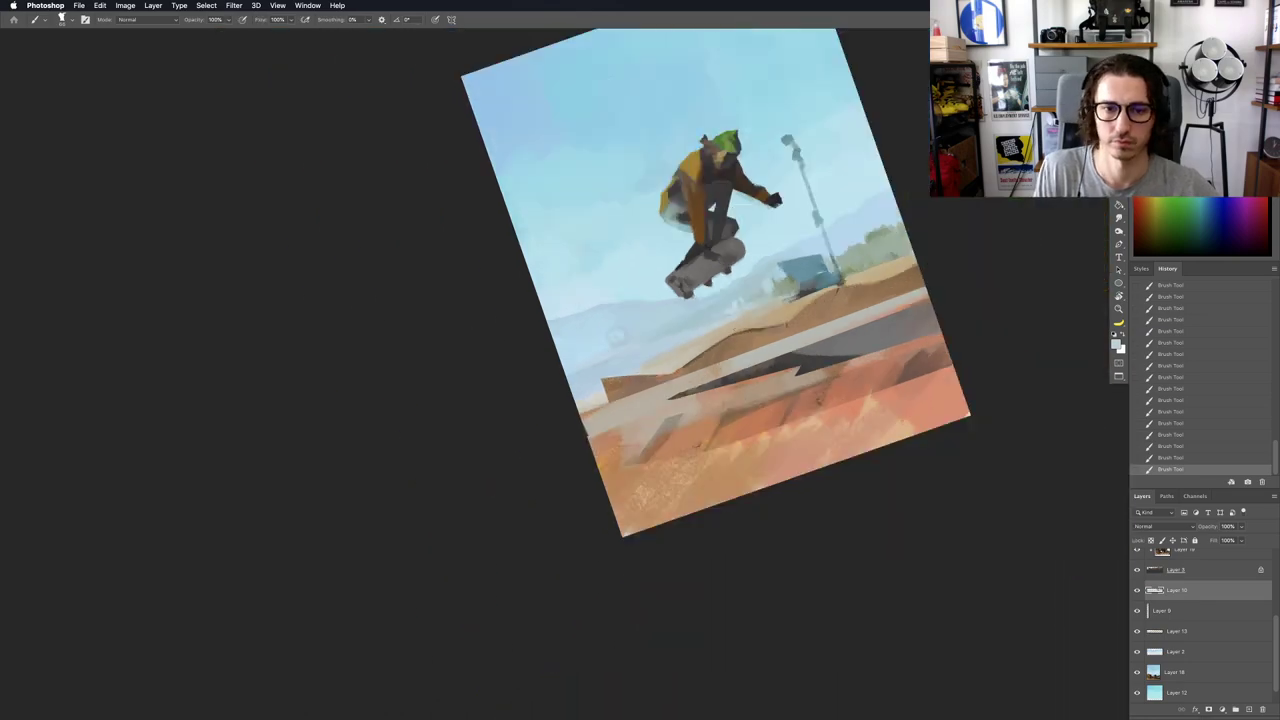
# Step: Blend the far-left water line and the water beneath it with strokes of sampled light blue
pyautogui.press('Escape')
pyautogui.moveTo(820, 360); pyautogui.dragTo(855, 290)
pyautogui.press('r')
pyautogui.moveTo(599, 353); pyautogui.dragTo(667, 322)
pyautogui.keyDown('alt'); pyautogui.click(518, 403); pyautogui.keyUp('alt')
pyautogui.press('Escape')
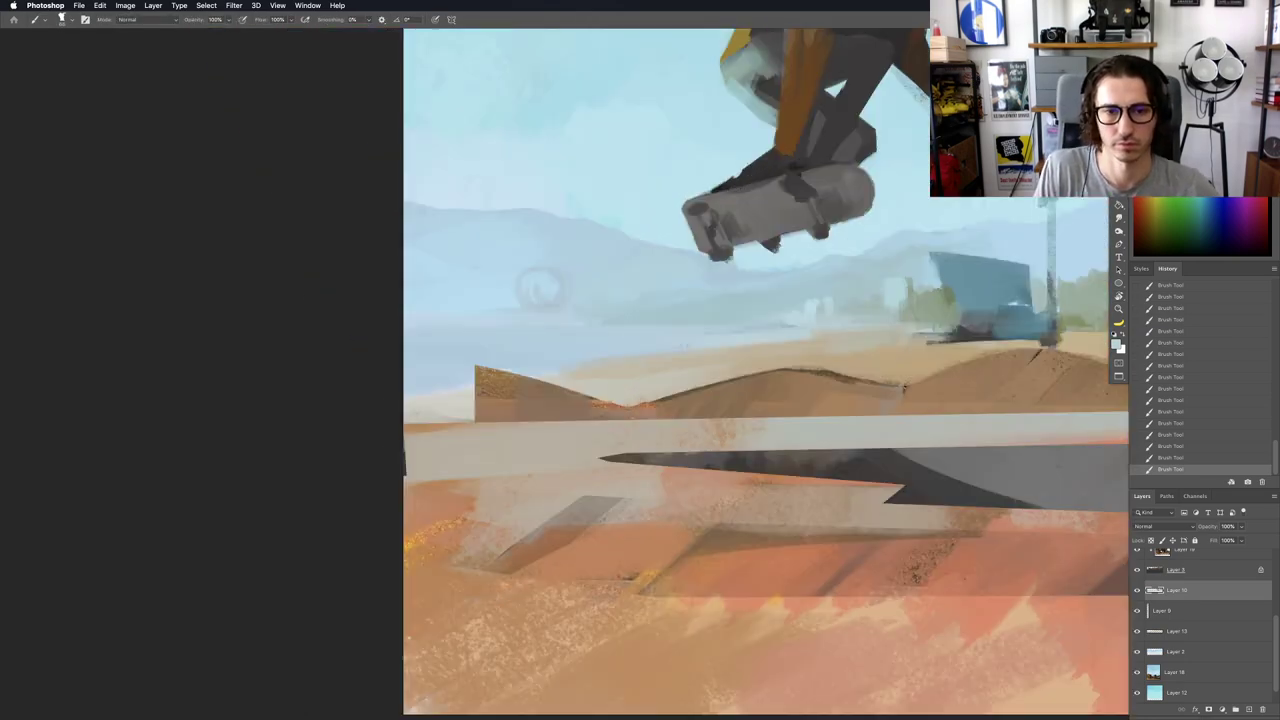
pyautogui.moveTo(512, 377); pyautogui.dragTo(452, 363)
# Step: Blend sampled pale blue into the left hillside above the water with a 148 px brush, and save the painting
pyautogui.scroll(-3, 523, 370)
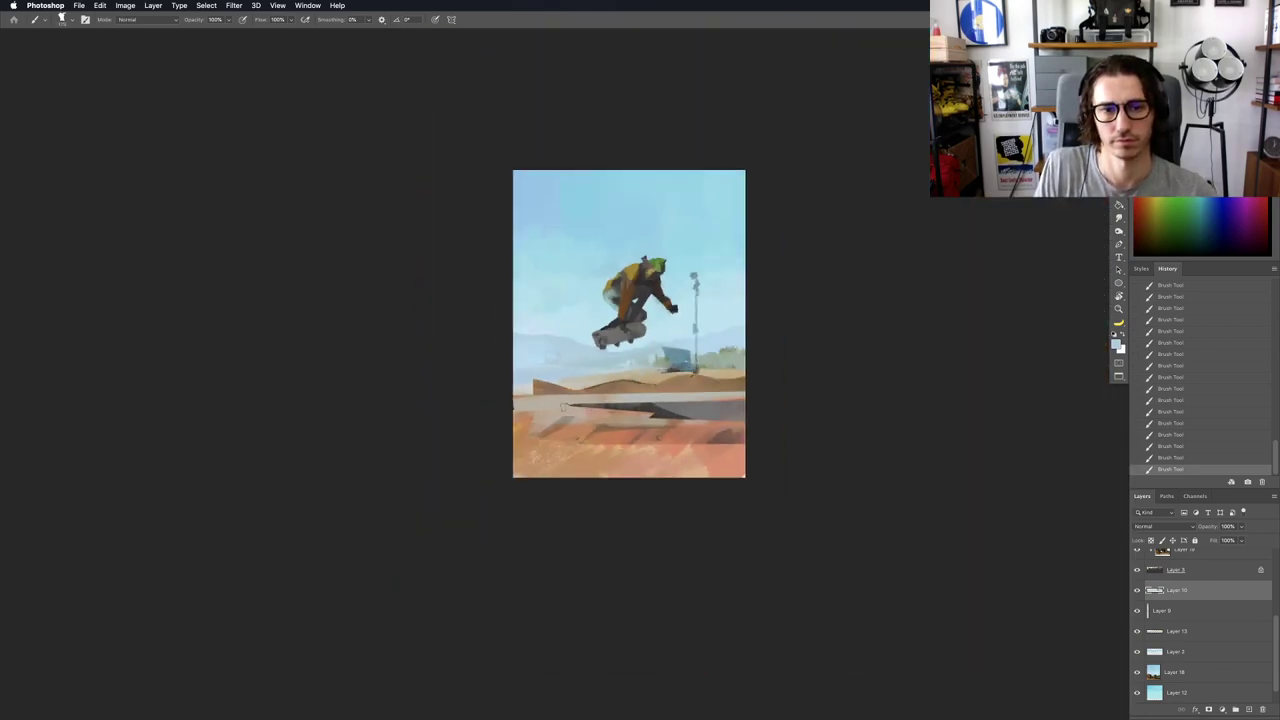
pyautogui.scroll(4, 529, 340)
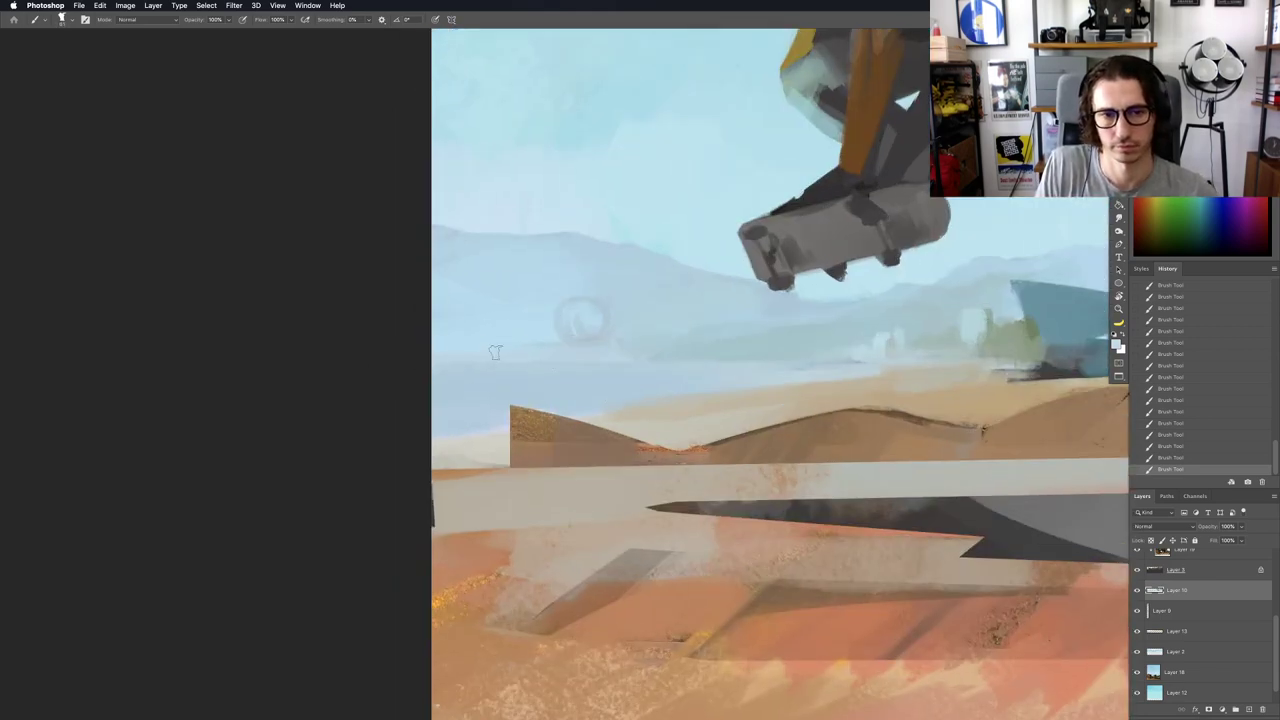
pyautogui.hotkey('ctrl', 'z')
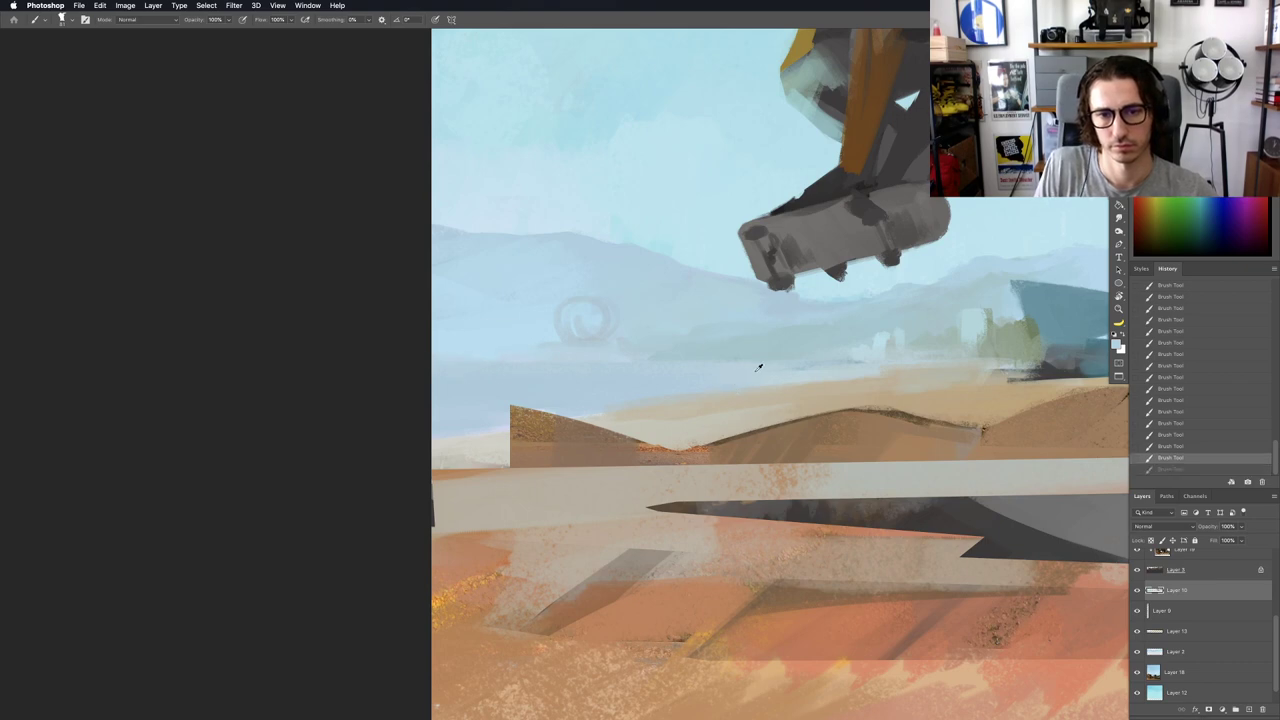
pyautogui.hotkey('ctrl', 'shift', 'z')
pyautogui.moveTo(467, 340); pyautogui.dragTo(482, 346)
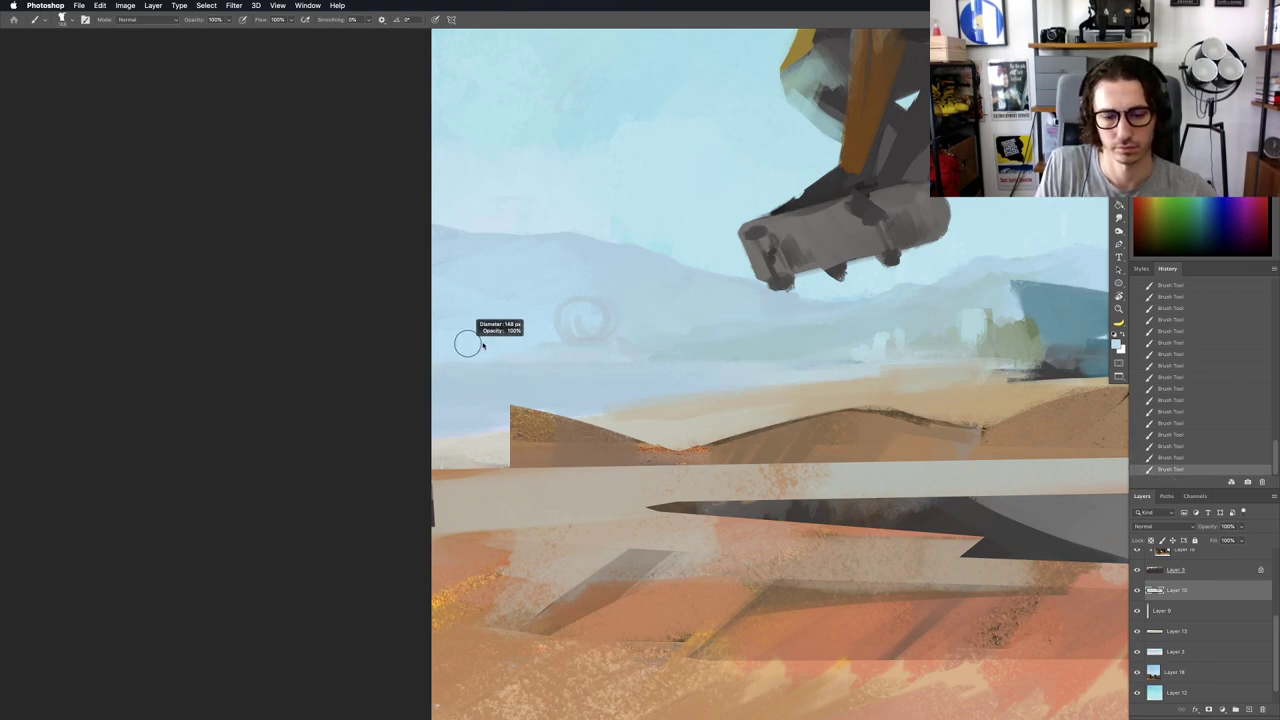
pyautogui.keyDown('alt'); pyautogui.click(478, 282); pyautogui.keyUp('alt')
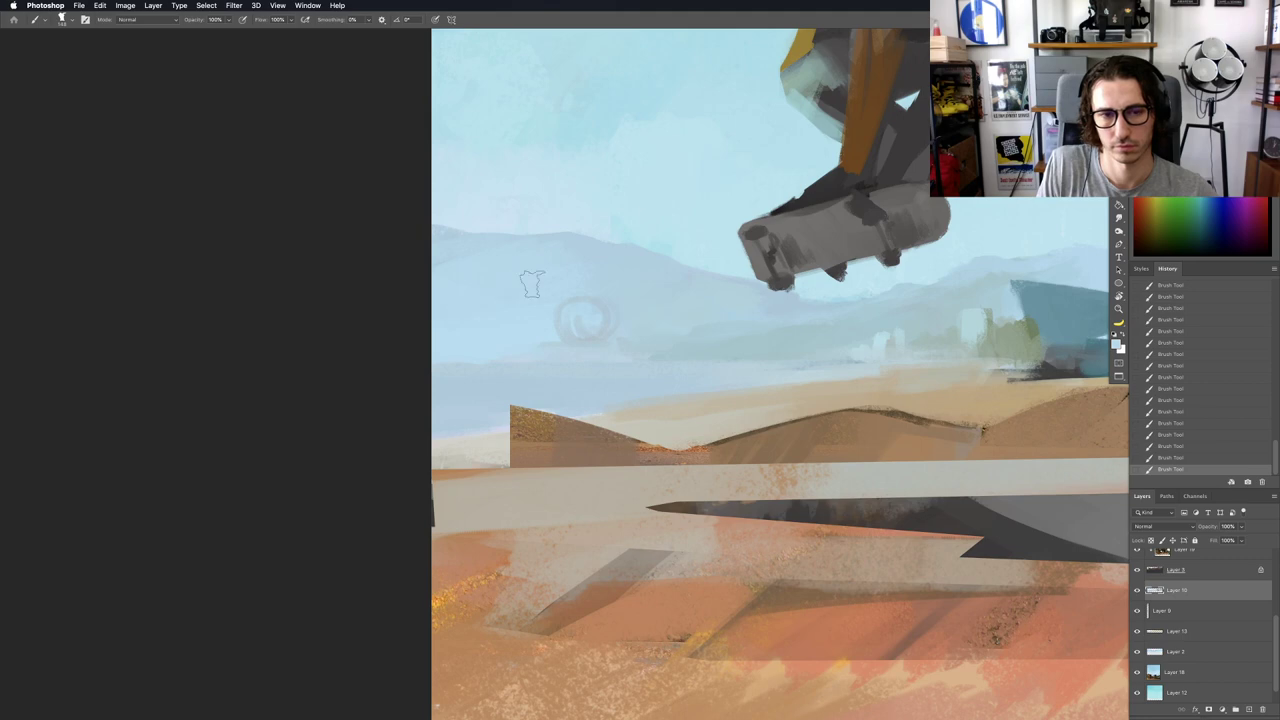
pyautogui.press('super+minus')
pyautogui.press('super+minus')
pyautogui.moveTo(538, 304); pyautogui.dragTo(588, 338)
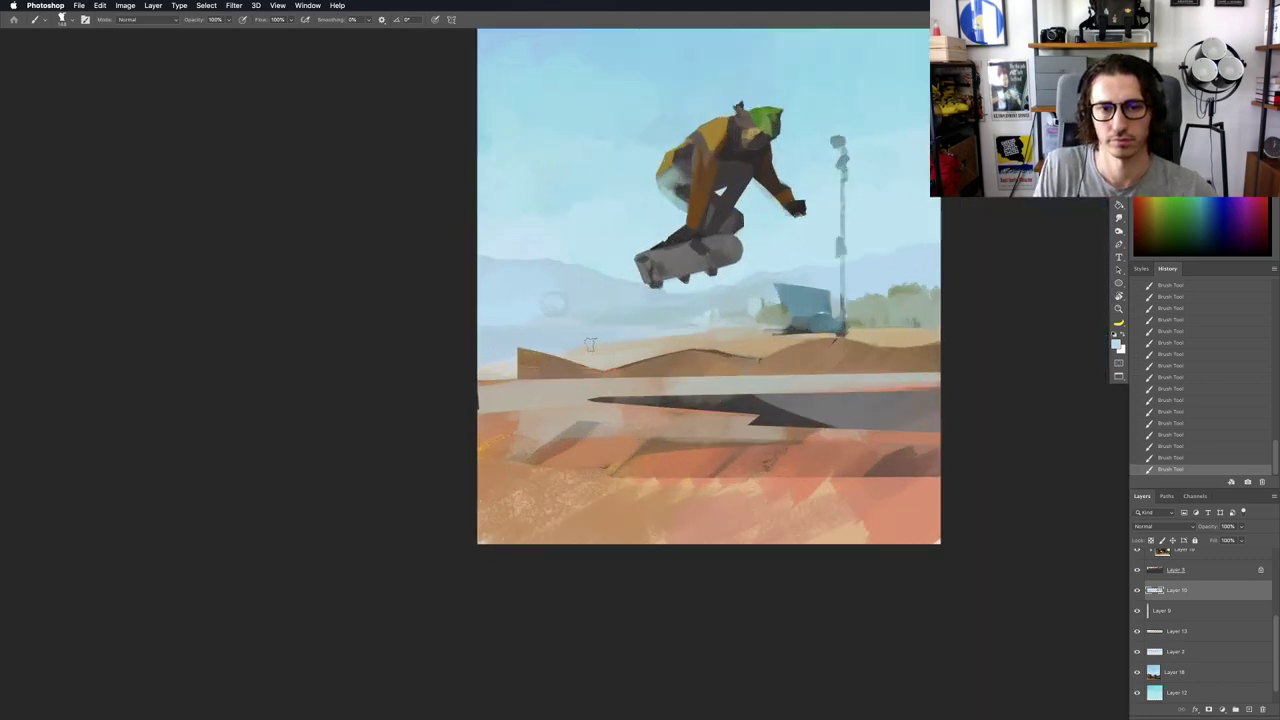
pyautogui.press('super+plus')
pyautogui.press('super+plus')
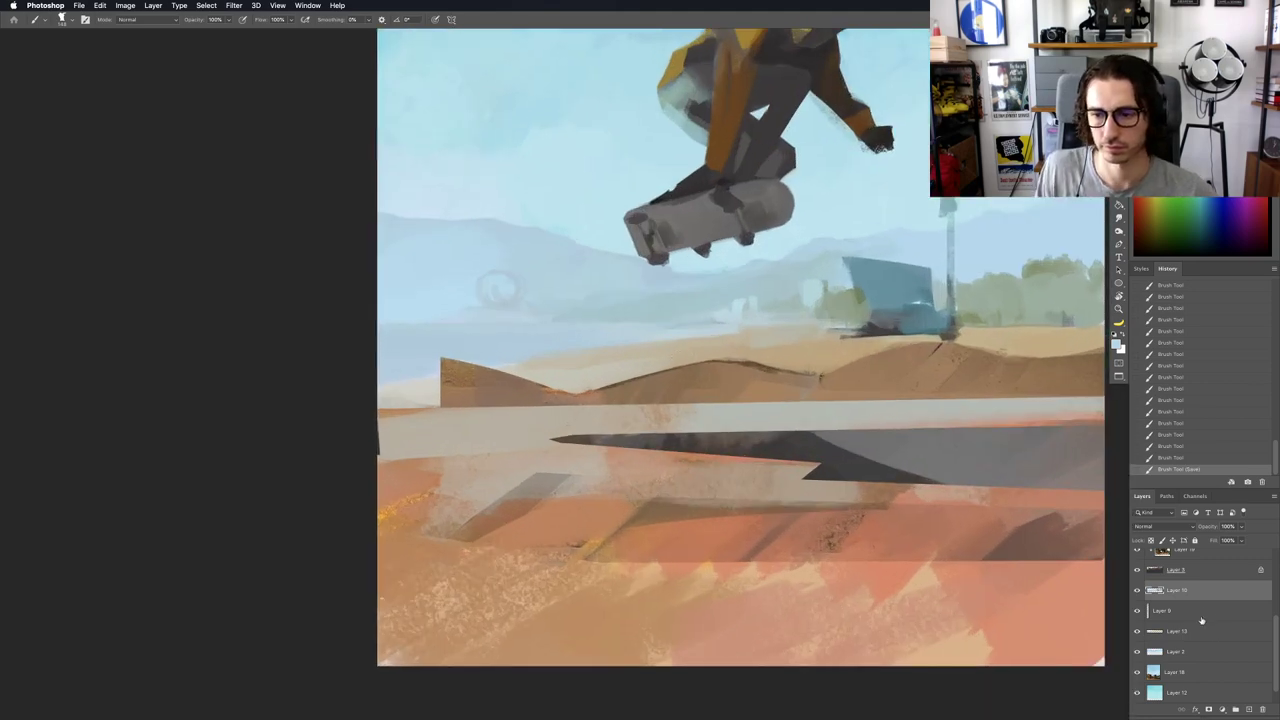
# Step: Add a new layer and lasso a rolling hill shape across the canvas, from the ridge down to the beach
pyautogui.click(1248, 709)
pyautogui.press('l')
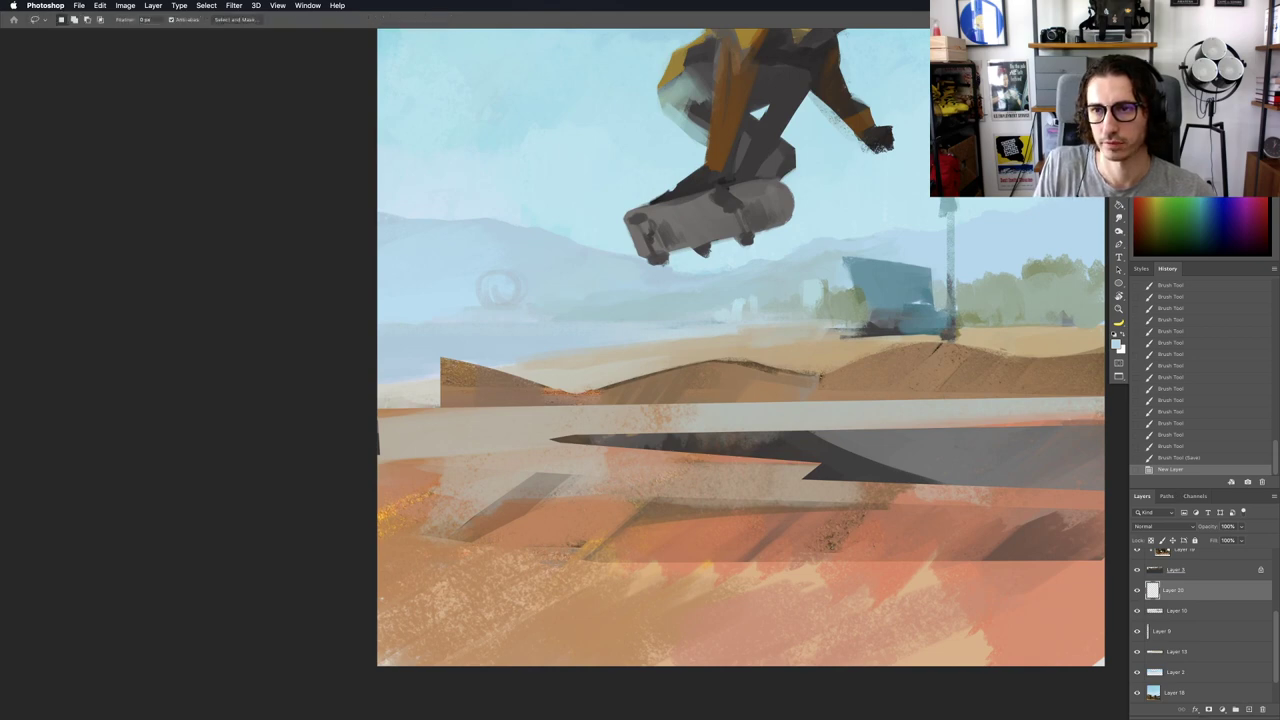
pyautogui.moveTo(654, 208); pyautogui.dragTo(662, 208)
pyautogui.moveTo(526, 260); pyautogui.dragTo(504, 263)
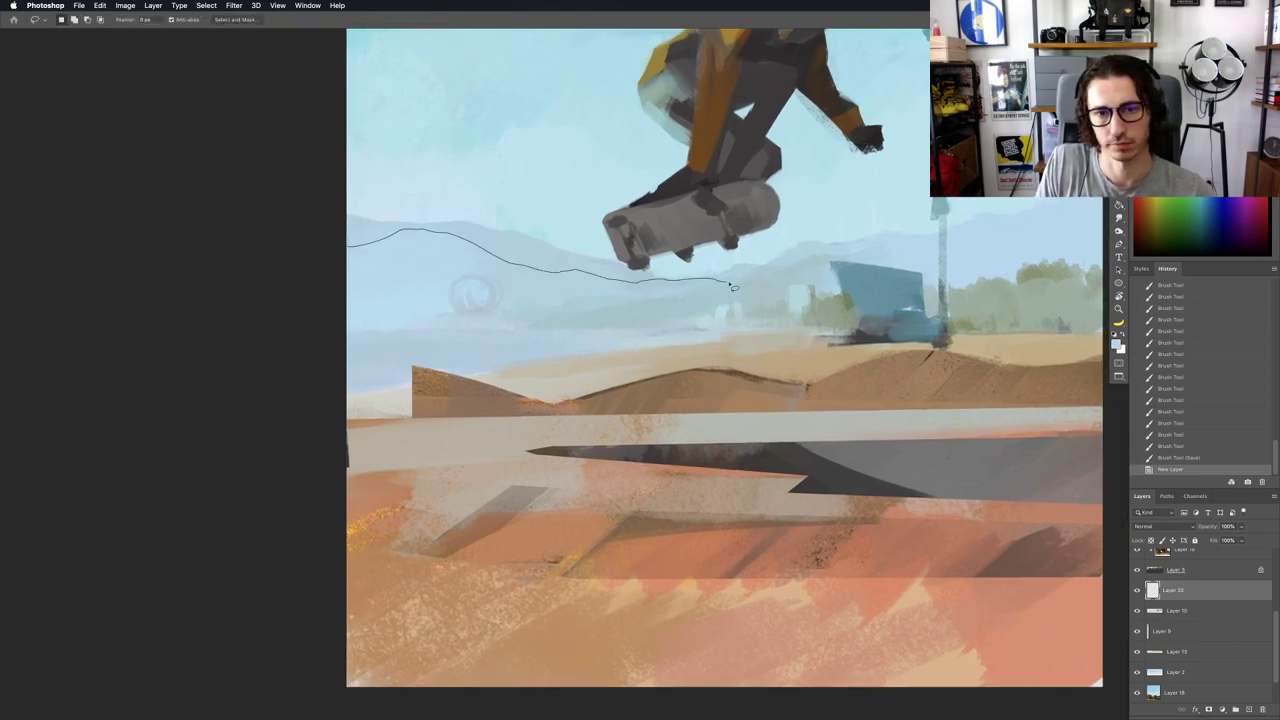
pyautogui.moveTo(810, 265)
pyautogui.mouseDown()
pyautogui.moveTo(917, 264)
pyautogui.moveTo(1097, 303)
pyautogui.mouseUp()
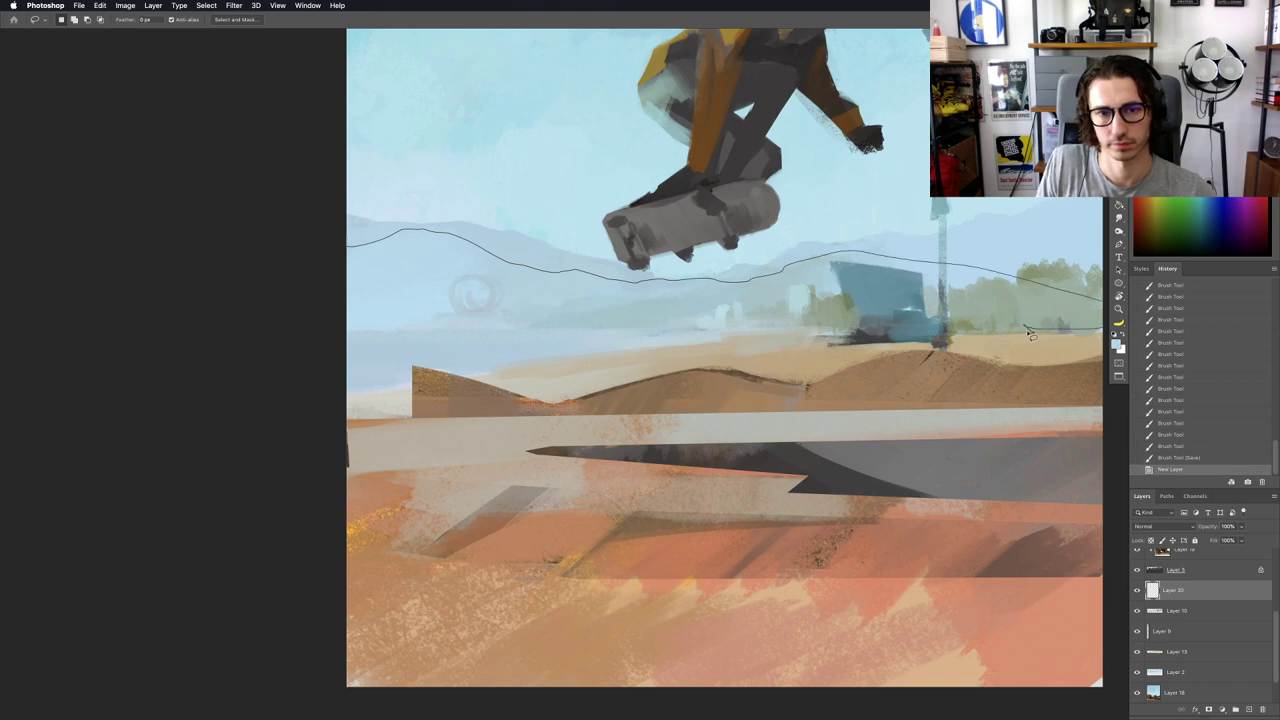
pyautogui.moveTo(1018, 337)
pyautogui.mouseDown()
pyautogui.moveTo(674, 351)
pyautogui.moveTo(282, 340)
pyautogui.mouseUp()
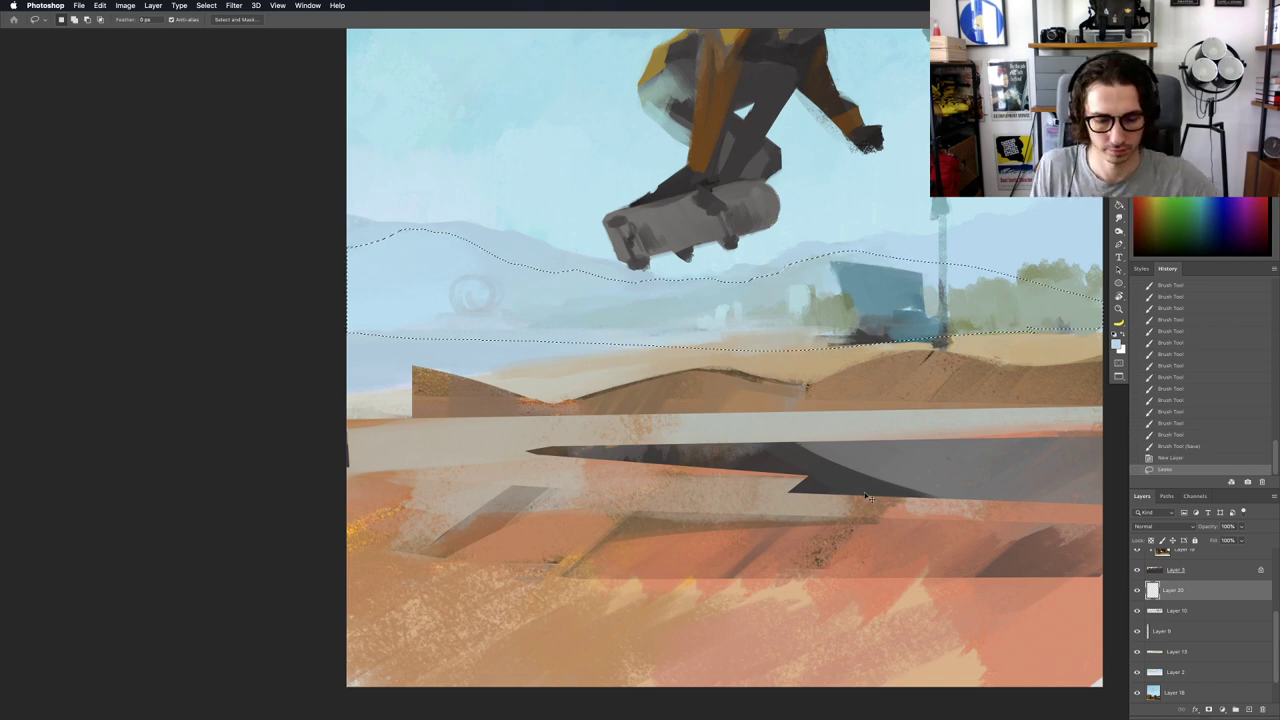
# Step: Choose the soft round brush and shade the selected hill's upper ridge with sampled blue and blue-grey tones
pyautogui.press('b')
pyautogui.rightClick(608, 316)
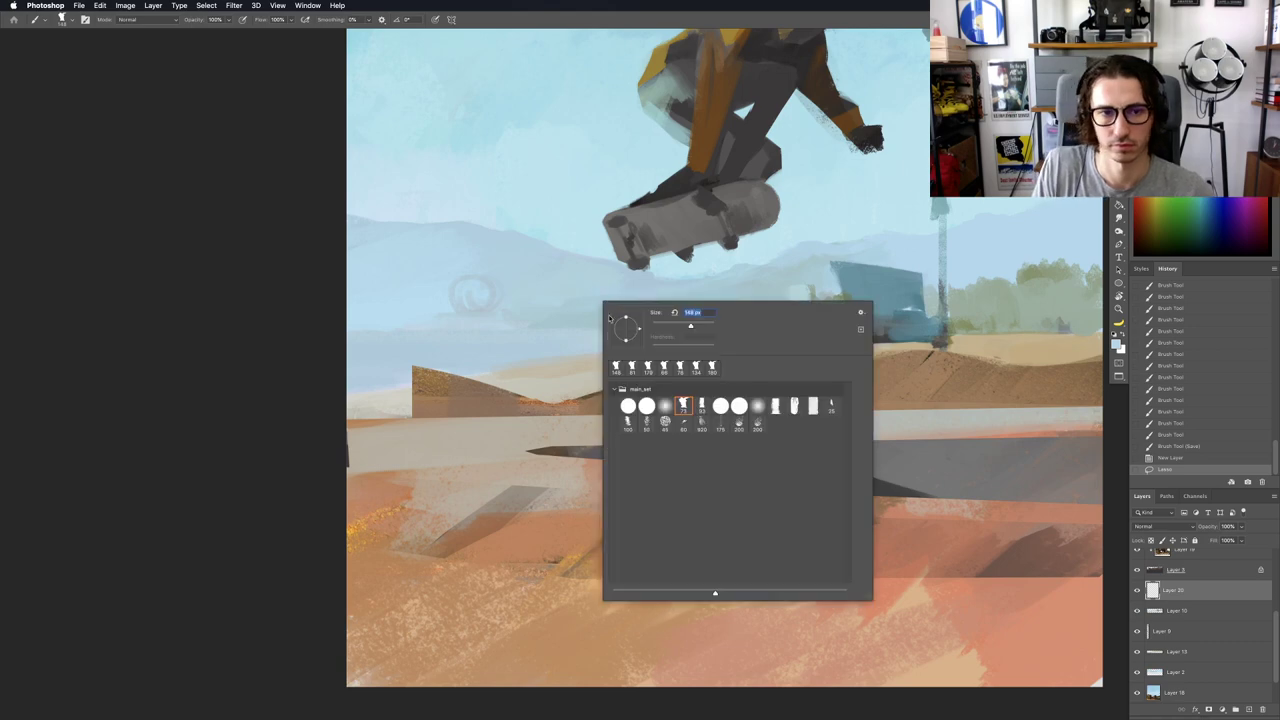
pyautogui.click(667, 406)
pyautogui.keyDown('alt'); pyautogui.click(435, 268); pyautogui.keyUp('alt')
pyautogui.keyDown('alt'); pyautogui.click(807, 277); pyautogui.keyUp('alt')
pyautogui.moveTo(466, 265); pyautogui.dragTo(328, 223)
pyautogui.moveTo(793, 241); pyautogui.dragTo(1000, 248)
pyautogui.moveTo(1000, 248)
pyautogui.mouseDown()
pyautogui.moveTo(314, 200)
pyautogui.moveTo(290, 212)
pyautogui.mouseUp()
pyautogui.moveTo(493, 289); pyautogui.dragTo(610, 294)
pyautogui.keyDown('alt'); pyautogui.click(834, 302); pyautogui.keyUp('alt')
pyautogui.moveTo(480, 258); pyautogui.dragTo(378, 195)
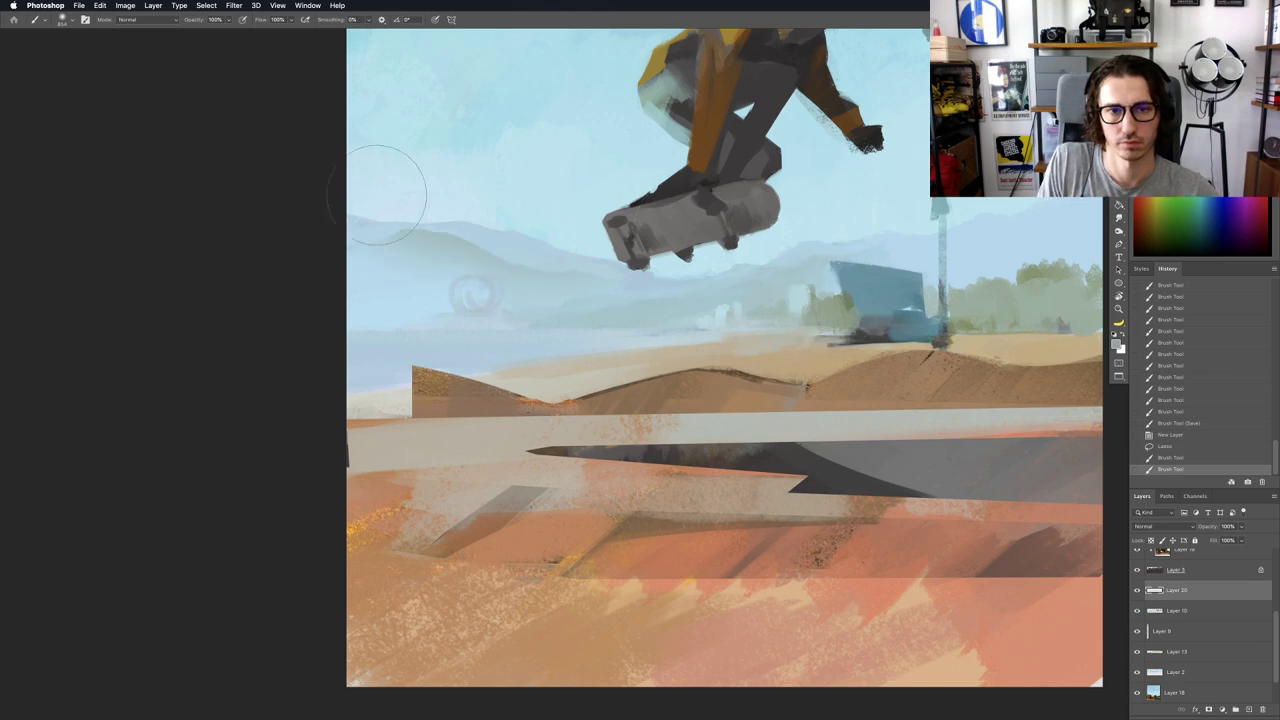
pyautogui.keyDown('alt'); pyautogui.click(517, 231); pyautogui.keyUp('alt')
pyautogui.press('super+z')
pyautogui.moveTo(522, 236)
pyautogui.mouseDown()
pyautogui.moveTo(542, 249)
pyautogui.moveTo(400, 197)
pyautogui.mouseUp()
pyautogui.press('super+z')
pyautogui.press('super+z')
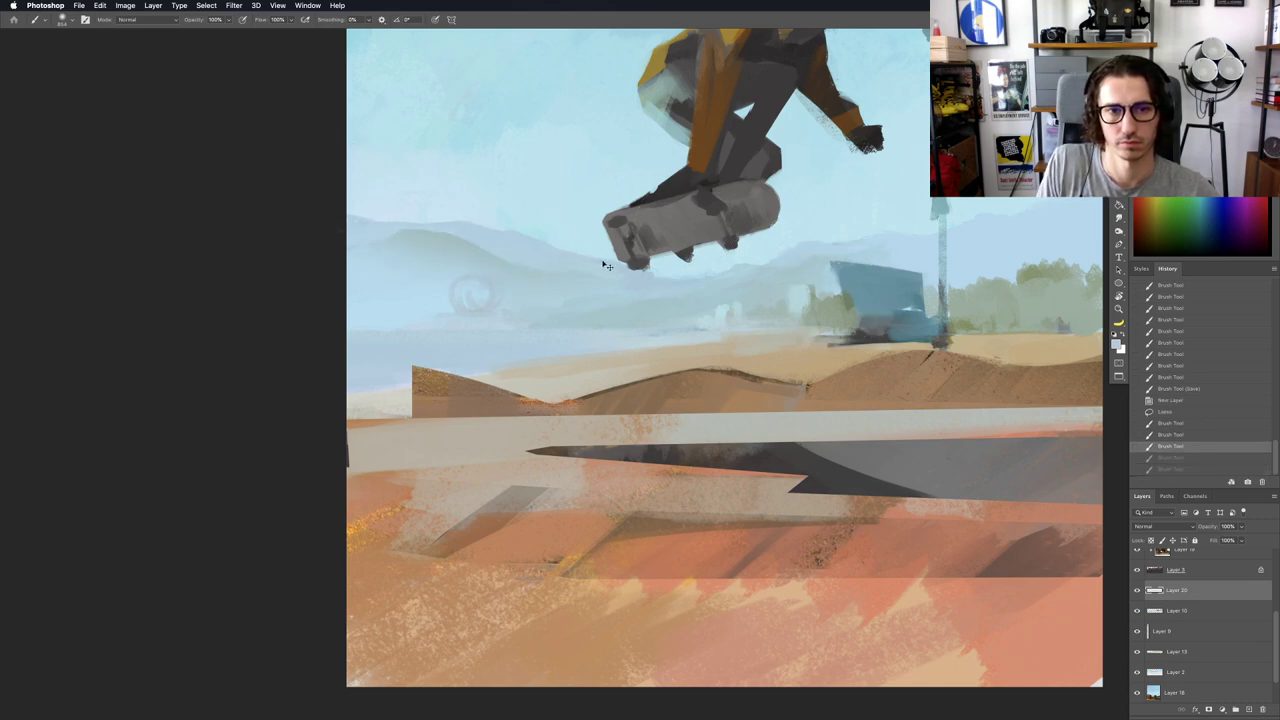
# Step: Build up the selected ridge from the left hillside to below the skateboard with soft sampled blue strokes
pyautogui.keyDown('alt'); pyautogui.click(606, 264); pyautogui.keyUp('alt')
pyautogui.moveTo(560, 240); pyautogui.dragTo(297, 237)
pyautogui.moveTo(637, 266); pyautogui.dragTo(830, 230)
pyautogui.moveTo(638, 225)
pyautogui.mouseDown()
pyautogui.moveTo(563, 258)
pyautogui.moveTo(690, 262)
pyautogui.mouseUp()
pyautogui.moveTo(690, 262); pyautogui.dragTo(883, 226)
pyautogui.keyDown('alt'); pyautogui.click(657, 283); pyautogui.keyUp('alt')
pyautogui.moveTo(657, 283)
pyautogui.mouseDown()
pyautogui.moveTo(798, 236)
pyautogui.moveTo(513, 230)
pyautogui.mouseUp()
# Step: Soften the selected ridge between the skateboard and the lamp post with sampled blue, and clear the selection
pyautogui.keyDown('alt'); pyautogui.click(814, 250); pyautogui.keyUp('alt')
pyautogui.scroll(-6, 625, 275)
pyautogui.scroll(6, 641, 288)
pyautogui.moveTo(650, 233); pyautogui.dragTo(708, 235)
pyautogui.moveTo(708, 235); pyautogui.dragTo(760, 223)
pyautogui.click(670, 245)
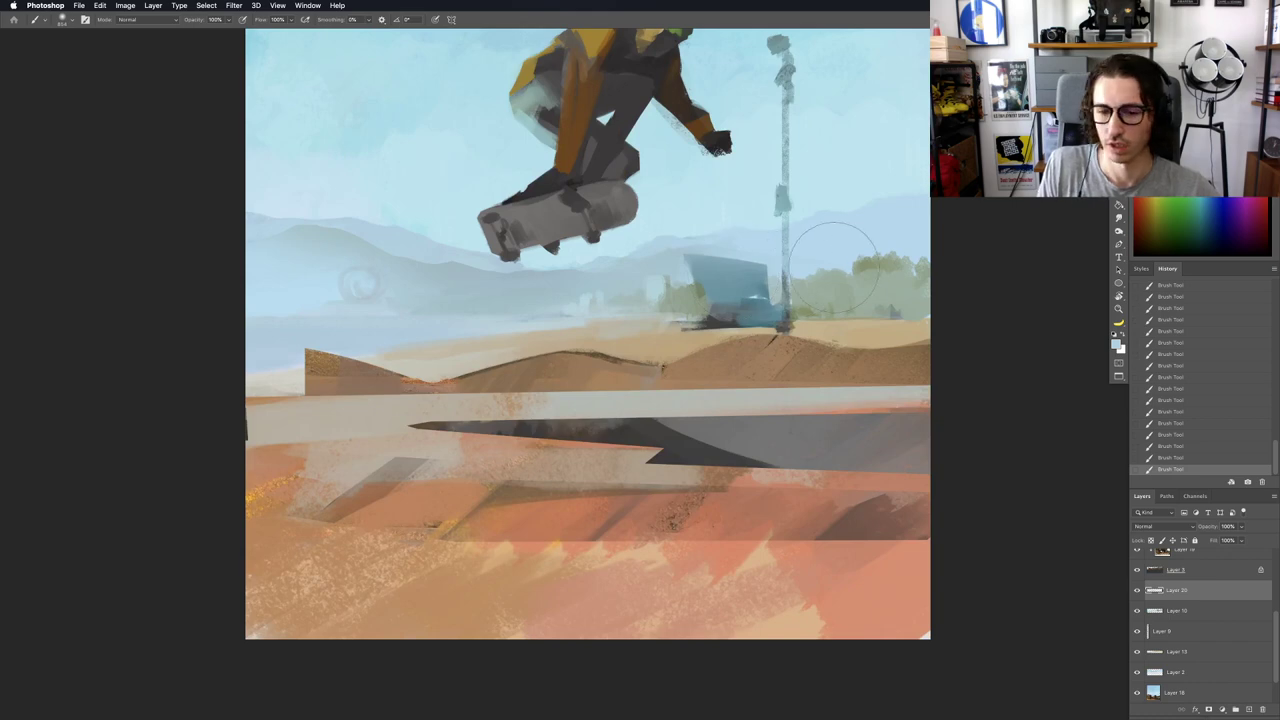
pyautogui.press('super+d')
# Step: Lasso a lower hill shape from the shoreline to the painting's right edge, and hide the selection outline
pyautogui.press('l')
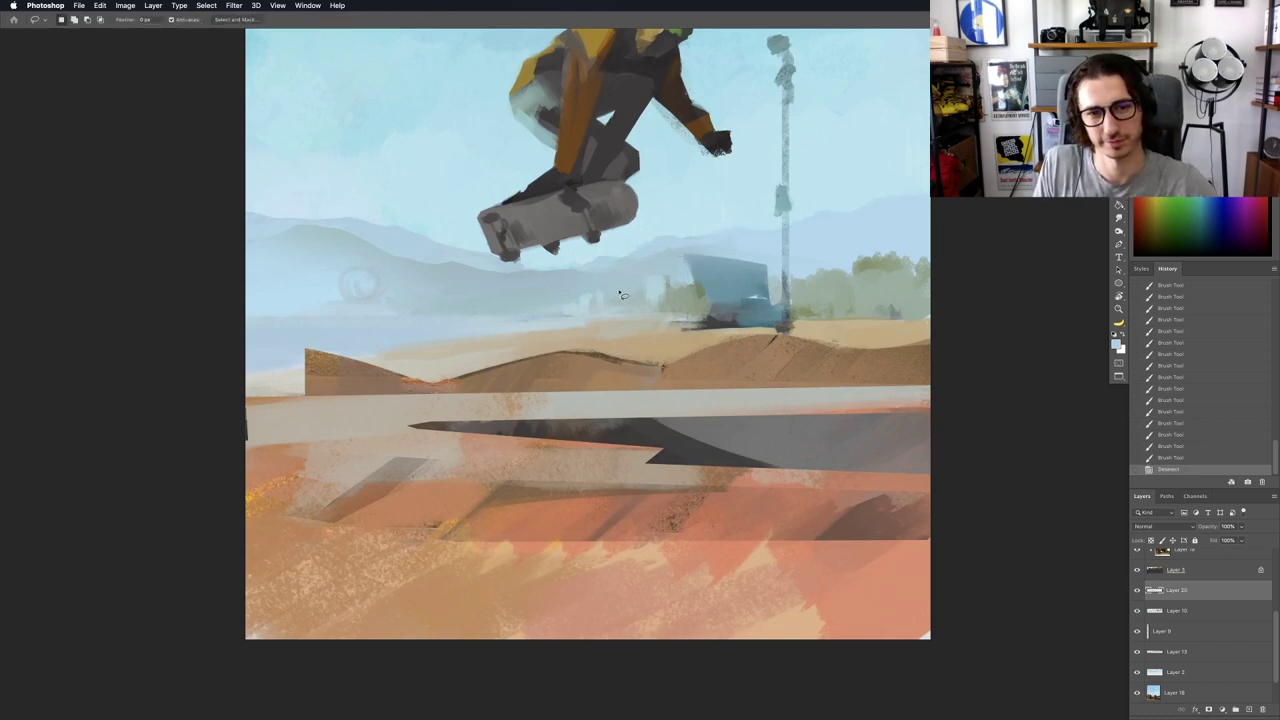
pyautogui.moveTo(426, 302); pyautogui.dragTo(612, 295)
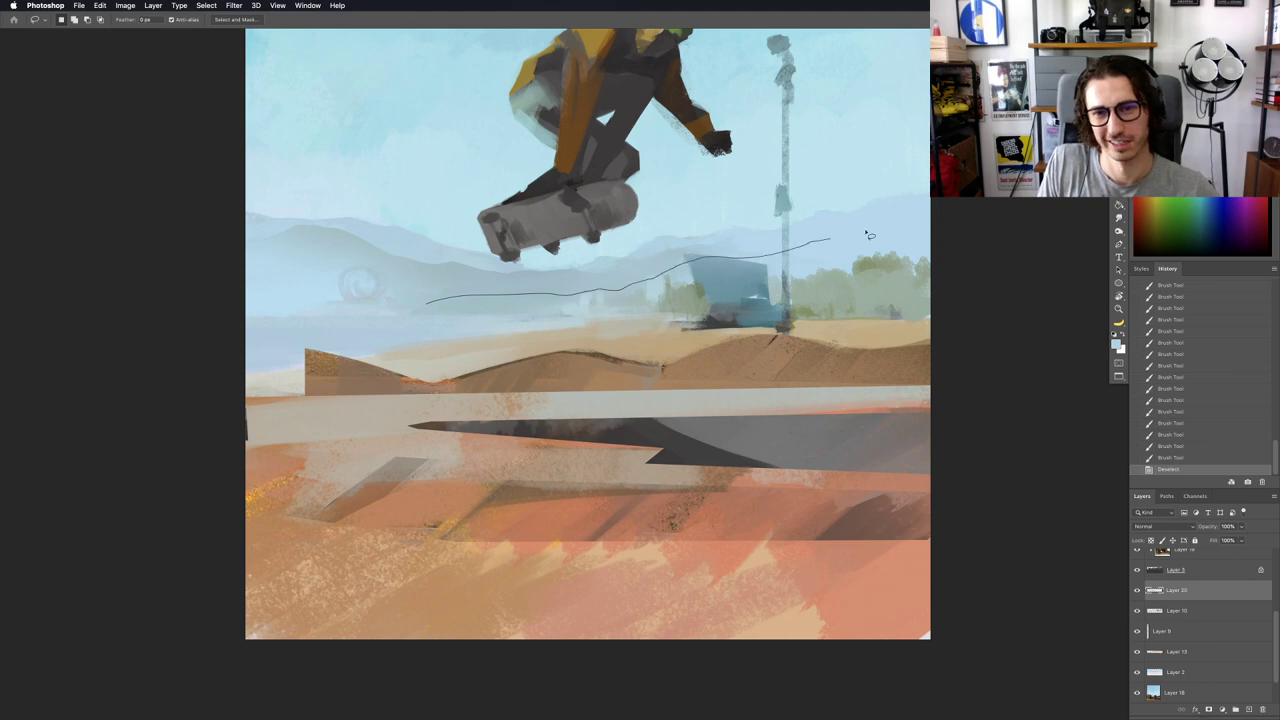
pyautogui.moveTo(870, 235)
pyautogui.mouseDown()
pyautogui.moveTo(966, 308)
pyautogui.moveTo(942, 324)
pyautogui.moveTo(632, 335)
pyautogui.moveTo(370, 320)
pyautogui.mouseUp()
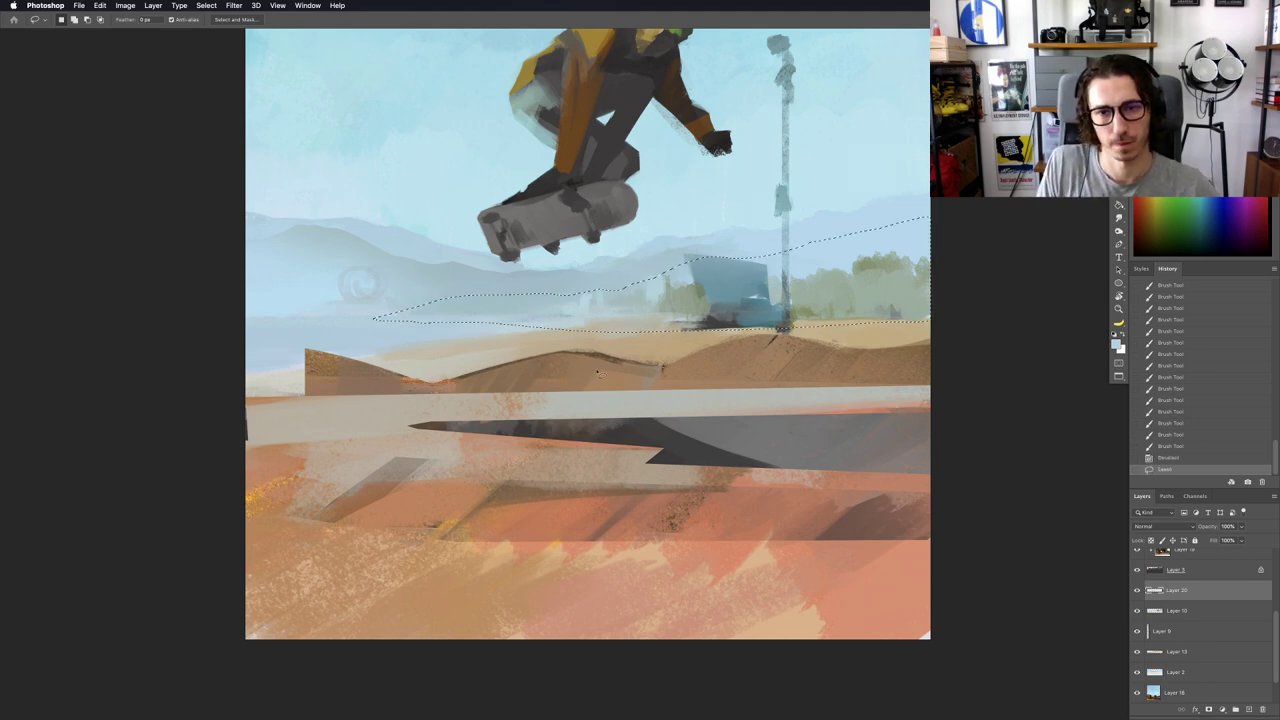
pyautogui.hotkey('ctrl', 'h')
# Step: Shade the lower hill's ridge behind the building and lamp post with soft strokes of sampled blue tones
pyautogui.press('b')
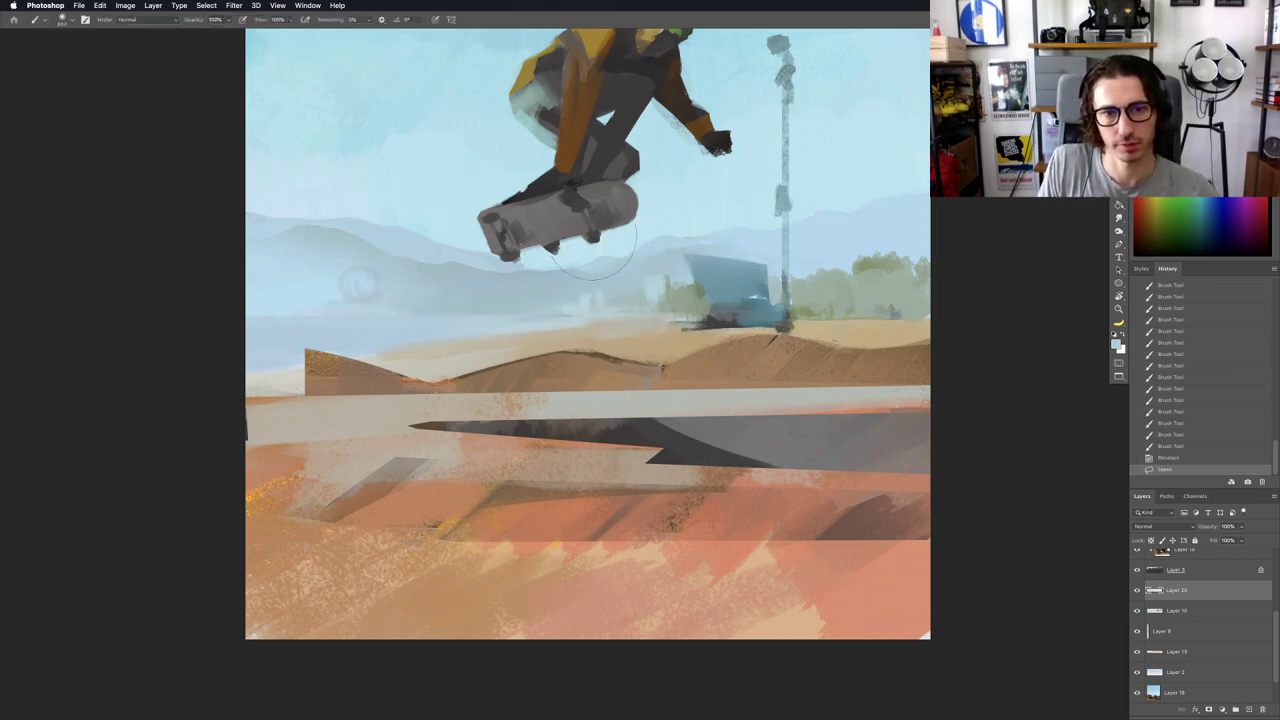
pyautogui.moveTo(594, 238); pyautogui.dragTo(960, 195)
pyautogui.keyDown('alt'); pyautogui.click(776, 234); pyautogui.keyUp('alt')
pyautogui.moveTo(776, 234); pyautogui.dragTo(960, 179)
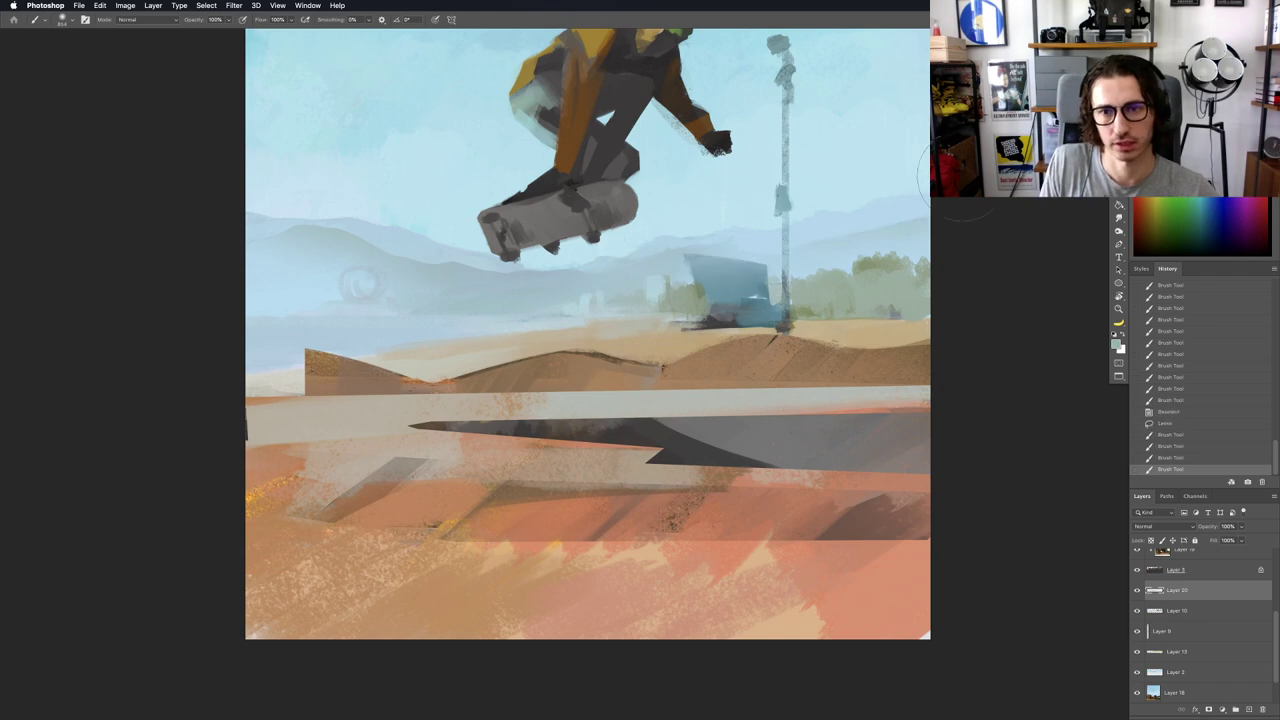
pyautogui.press('super+z')
pyautogui.moveTo(760, 230); pyautogui.dragTo(957, 185)
pyautogui.moveTo(810, 272)
pyautogui.mouseDown()
pyautogui.moveTo(720, 270)
pyautogui.moveTo(845, 259)
pyautogui.mouseUp()
pyautogui.keyDown('alt'); pyautogui.click(768, 101); pyautogui.keyUp('alt')
pyautogui.moveTo(761, 260); pyautogui.dragTo(846, 224)
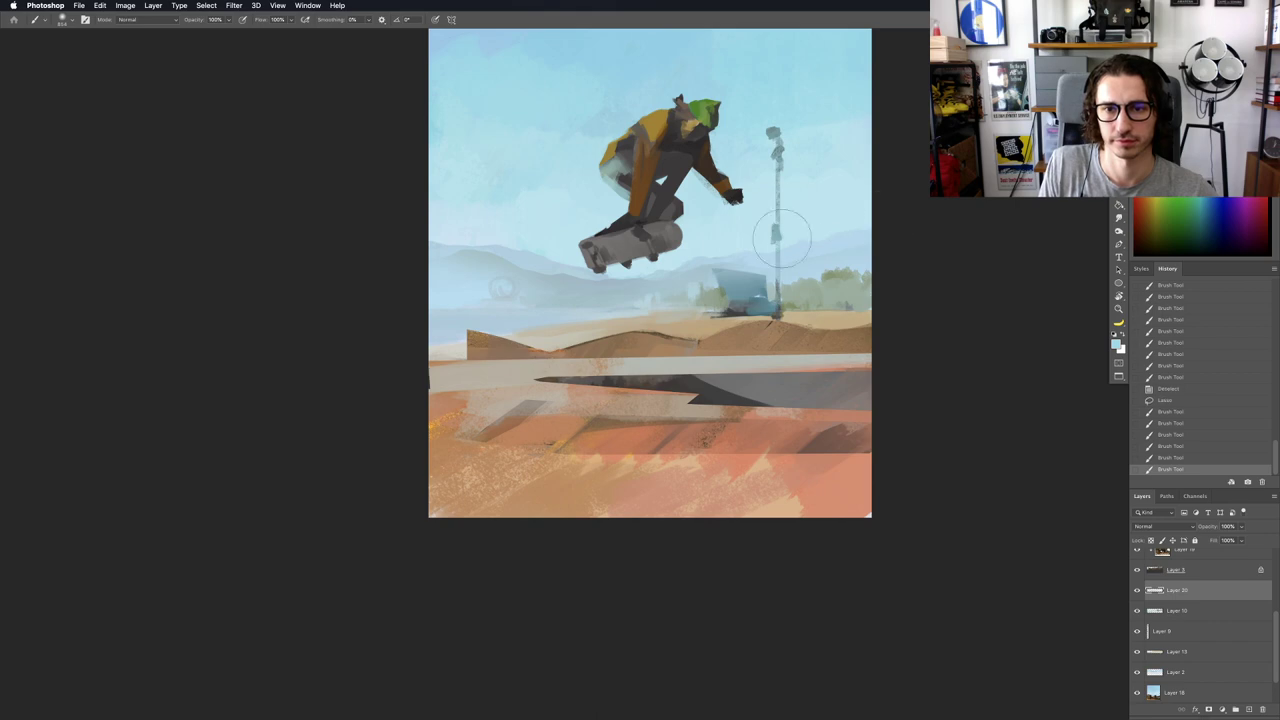
# Step: Brush soft haze across the base of the lower hill, from the building toward the left shoreline
pyautogui.moveTo(768, 271)
pyautogui.mouseDown()
pyautogui.moveTo(700, 270)
pyautogui.moveTo(790, 268)
pyautogui.moveTo(580, 278)
pyautogui.moveTo(640, 285)
pyautogui.mouseUp()
pyautogui.moveTo(640, 285); pyautogui.dragTo(520, 306)
pyautogui.keyDown('alt'); pyautogui.click(606, 289); pyautogui.keyUp('alt')
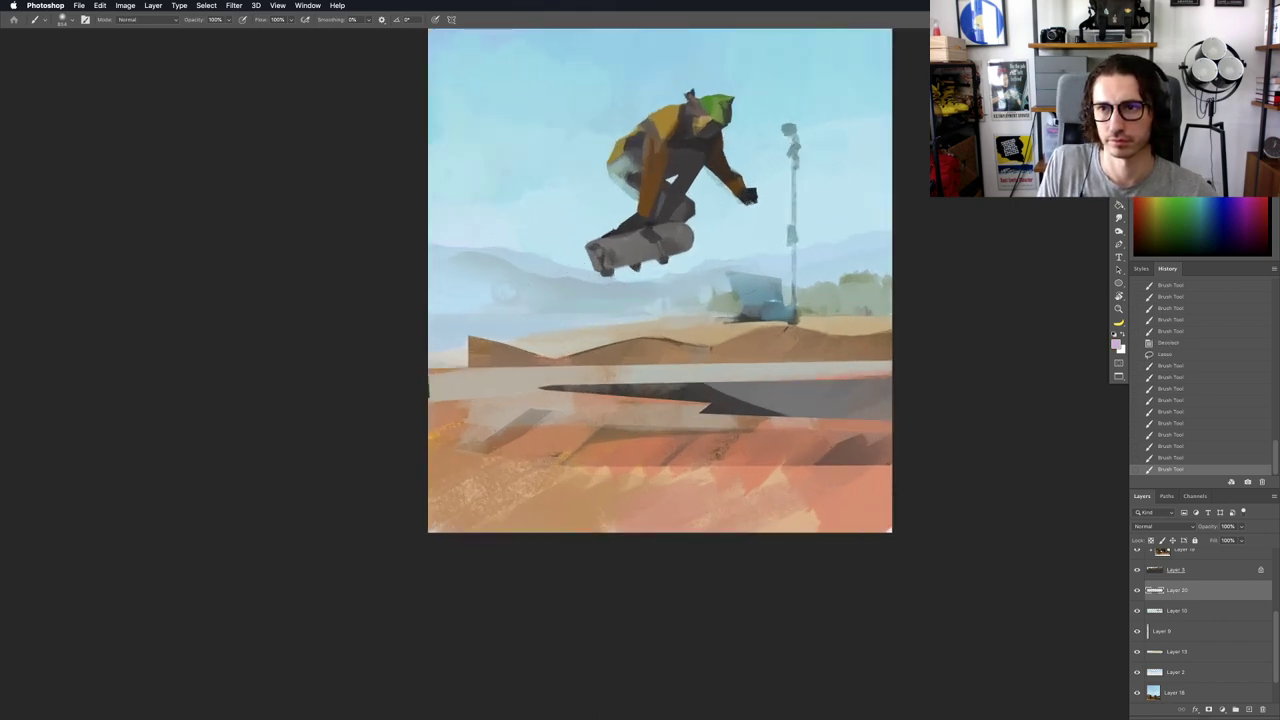
pyautogui.scroll(2, 690, 246)
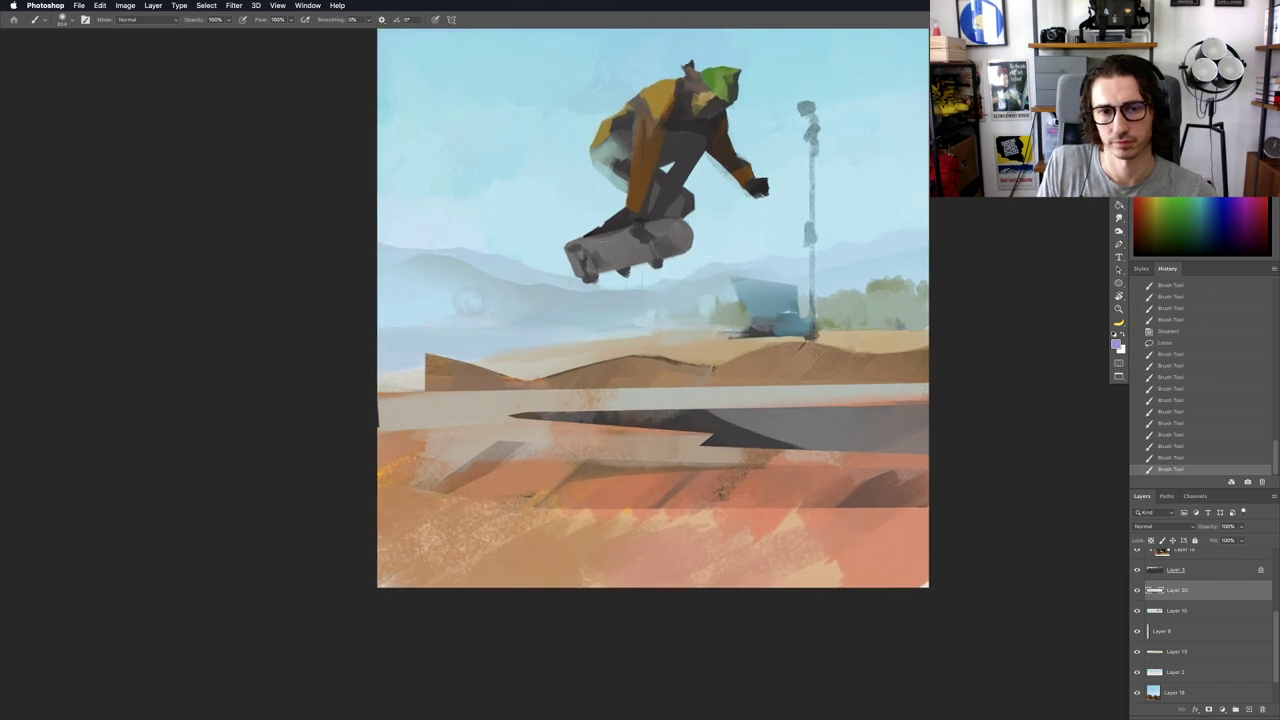
# Step: Brush sampled pale blue haze into the lower hill beneath the skateboard, and clear the selection
pyautogui.moveTo(580, 284)
pyautogui.mouseDown()
pyautogui.moveTo(538, 280)
pyautogui.moveTo(626, 278)
pyautogui.mouseUp()
pyautogui.moveTo(626, 278)
pyautogui.mouseDown()
pyautogui.moveTo(578, 292)
pyautogui.moveTo(555, 336)
pyautogui.moveTo(564, 366)
pyautogui.moveTo(600, 312)
pyautogui.moveTo(561, 290)
pyautogui.moveTo(606, 309)
pyautogui.moveTo(537, 314)
pyautogui.mouseUp()
pyautogui.scroll(-3, 576, 302)
pyautogui.scroll(3, 567, 283)
pyautogui.keyDown('alt'); pyautogui.click(557, 287); pyautogui.keyUp('alt')
pyautogui.hotkey('ctrl', 'z')
pyautogui.scroll(1, 594, 305)
pyautogui.press('super+d')
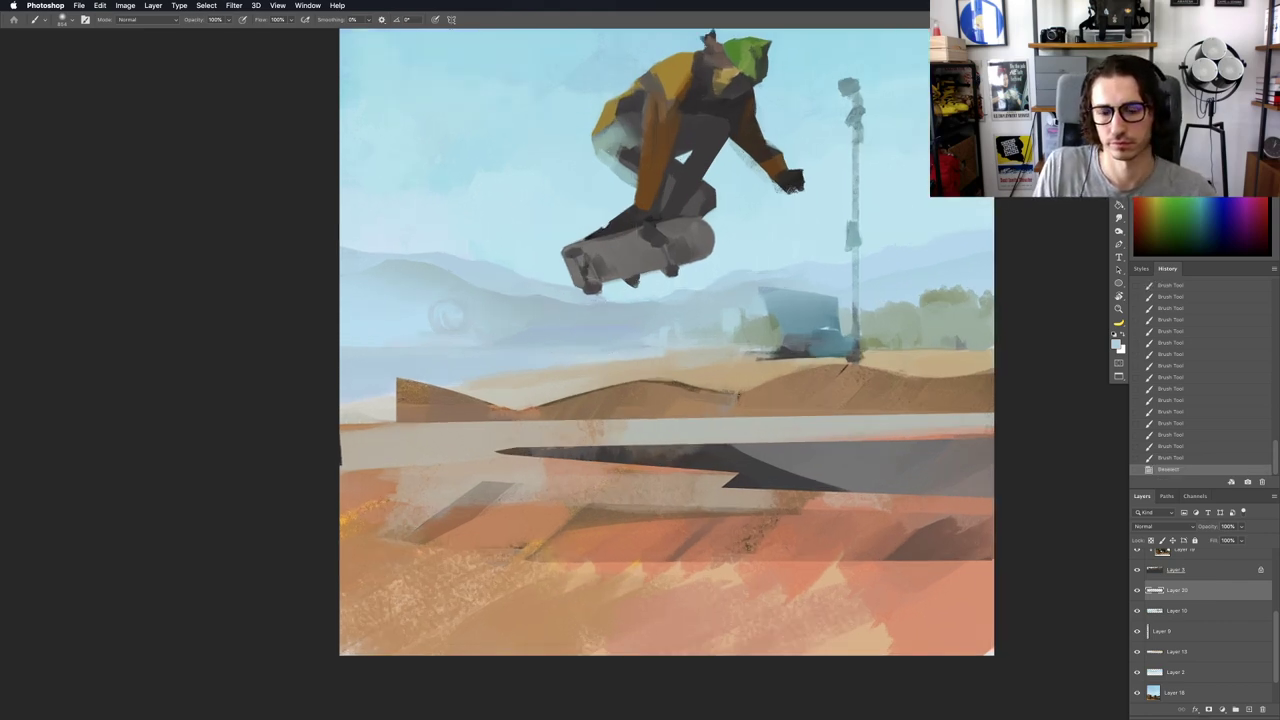
# Step: Select a rectangular band across the hills down to the waterline, hide its outline, and add a new layer for brushing
pyautogui.press('m')
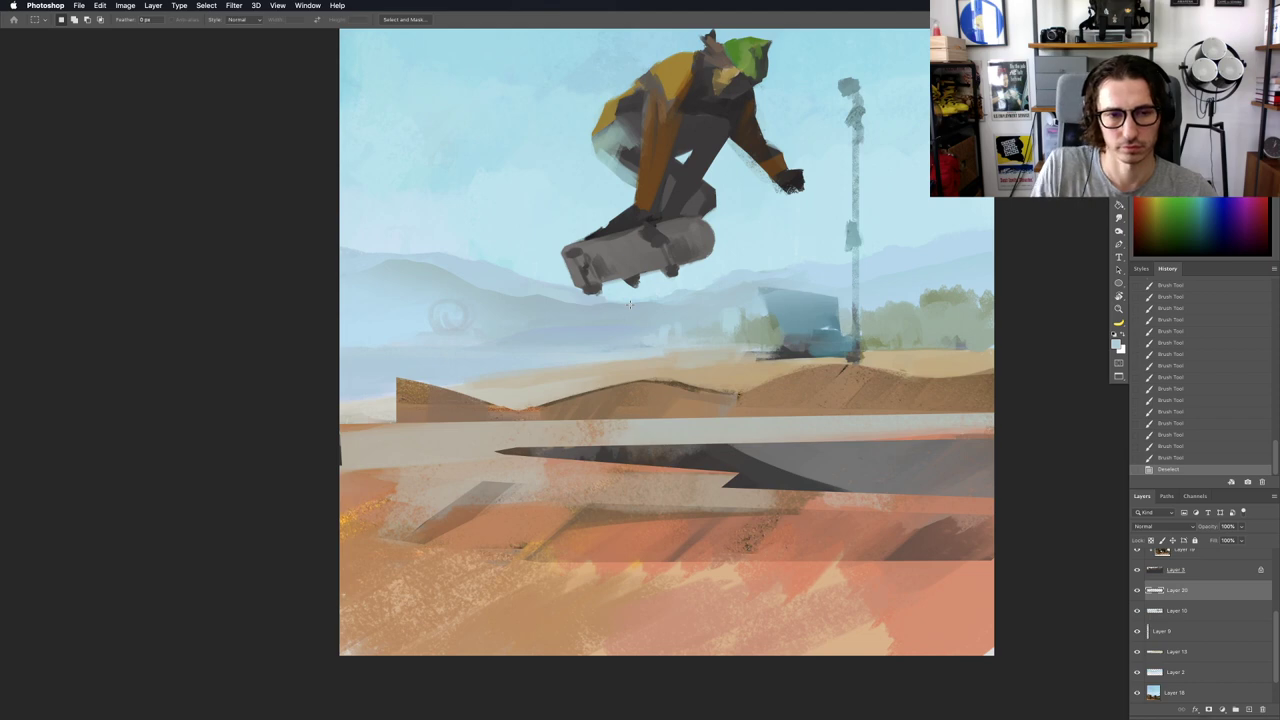
pyautogui.moveTo(330, 221); pyautogui.dragTo(1015, 348)
pyautogui.press('super+h')
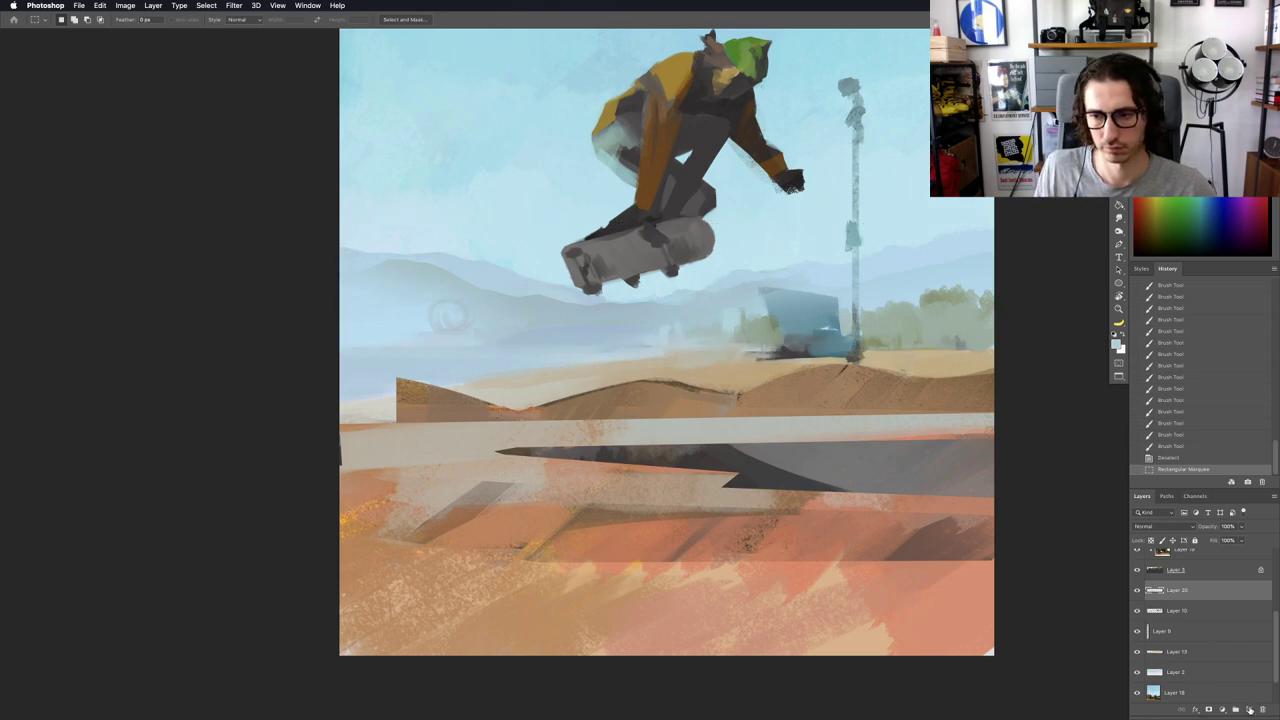
pyautogui.click(1249, 709)
pyautogui.press('b')
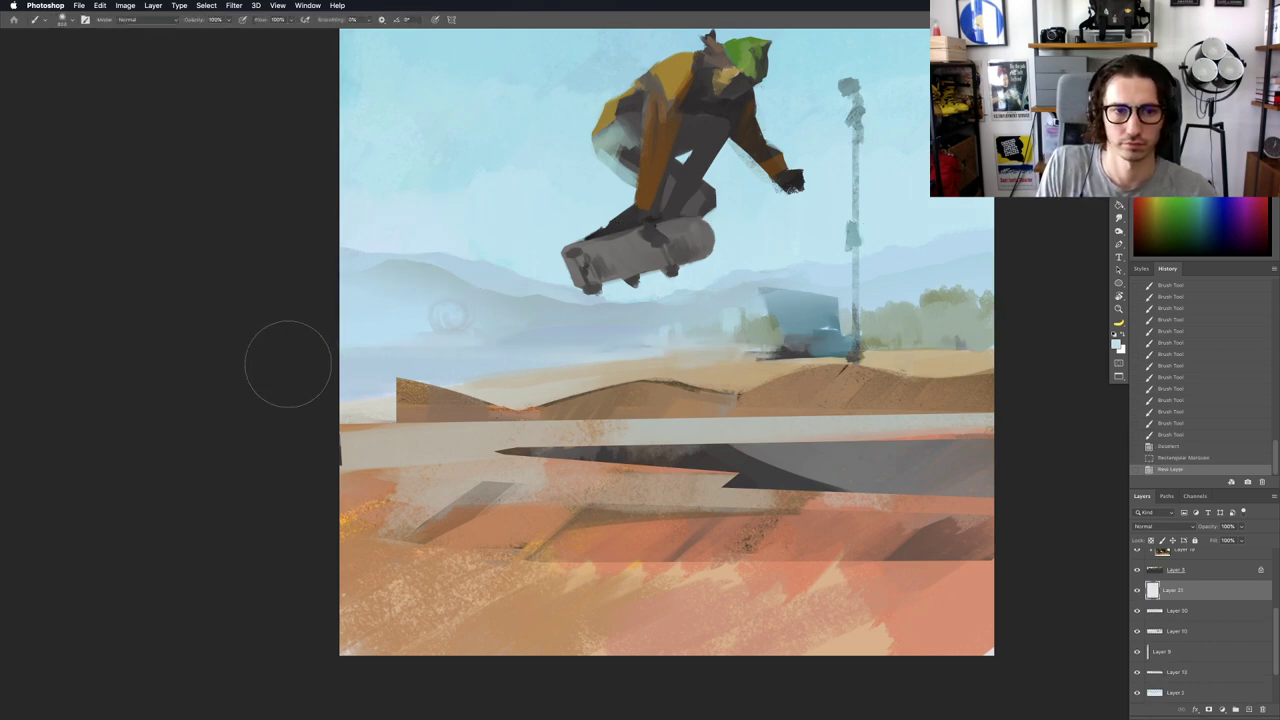
# Step: Brush soft pale mist along the base of the hills above the waterline, and clear the selection
pyautogui.moveTo(370, 338)
pyautogui.mouseDown()
pyautogui.moveTo(745, 335)
pyautogui.moveTo(724, 363)
pyautogui.moveTo(300, 390)
pyautogui.moveTo(450, 345)
pyautogui.mouseUp()
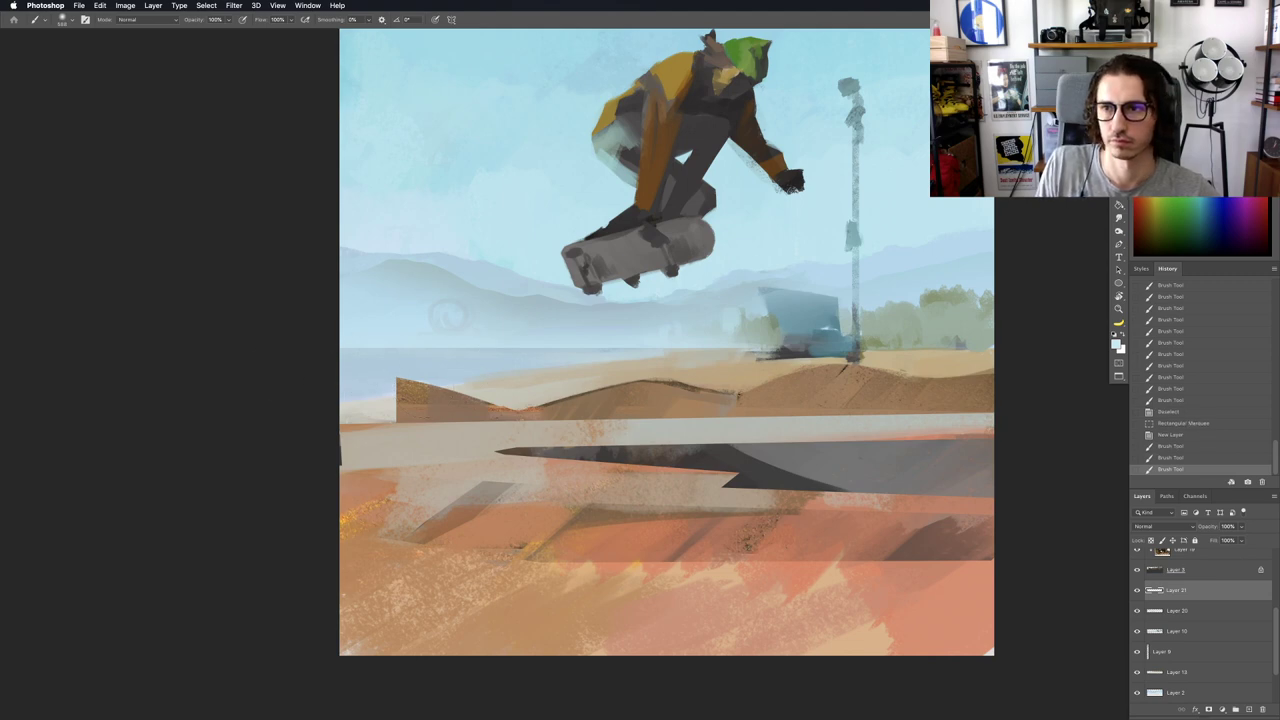
pyautogui.click(1225, 80)
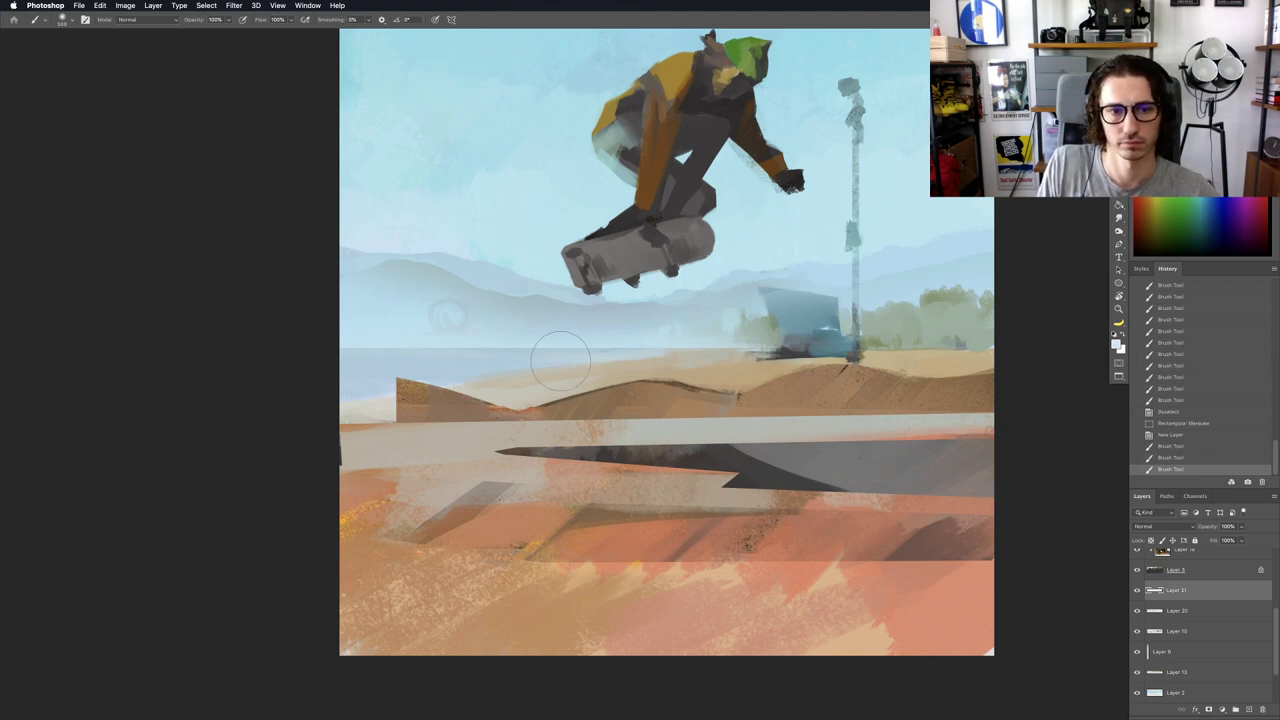
pyautogui.moveTo(561, 360)
pyautogui.mouseDown()
pyautogui.moveTo(285, 364)
pyautogui.moveTo(720, 374)
pyautogui.mouseUp()
pyautogui.press('super+z')
pyautogui.moveTo(600, 374); pyautogui.dragTo(812, 360)
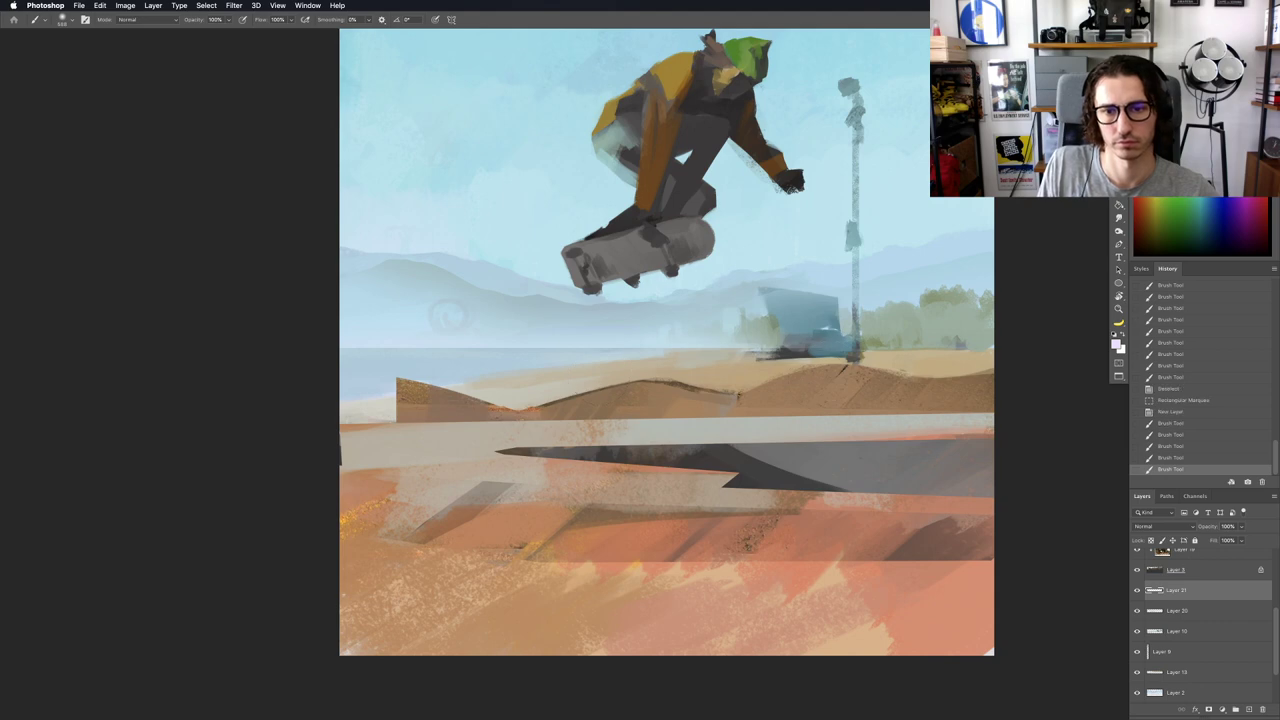
pyautogui.press('super+d')
# Step: Erase the new mist where it covers the building and the trees beside it
pyautogui.press('e')
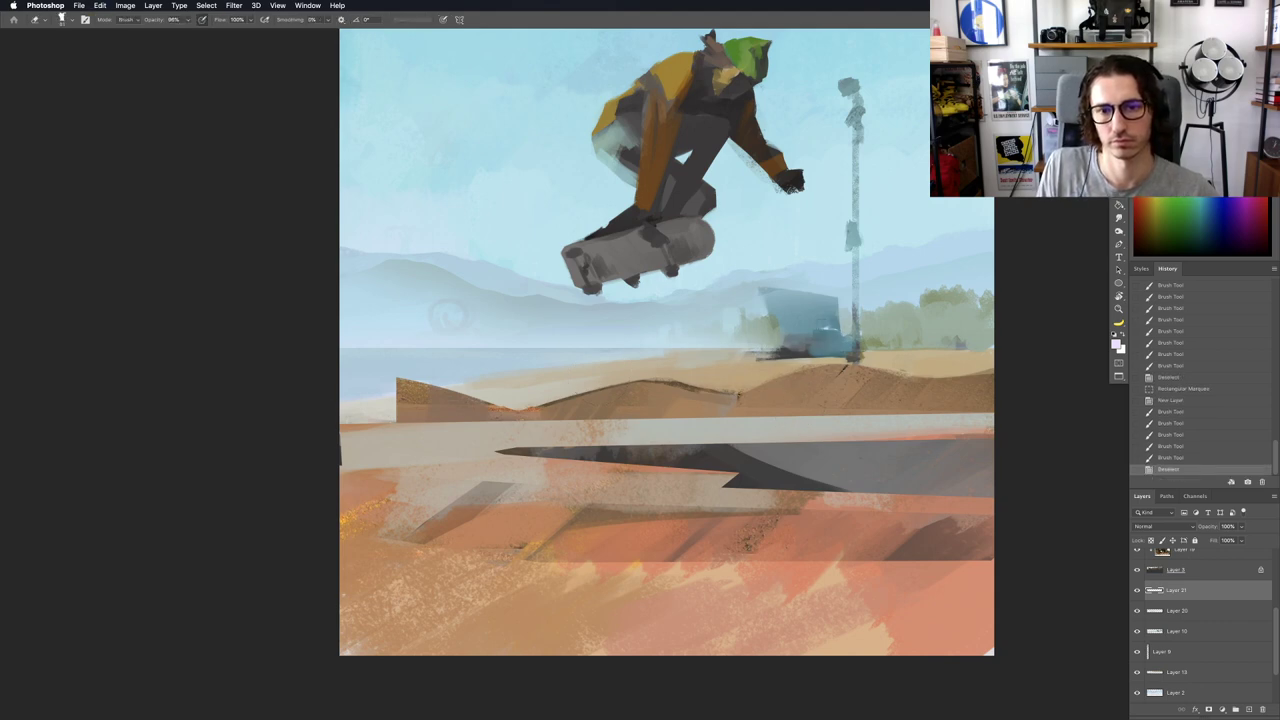
pyautogui.moveTo(788, 290); pyautogui.dragTo(770, 343)
pyautogui.moveTo(774, 315); pyautogui.dragTo(765, 338)
pyautogui.moveTo(770, 286); pyautogui.dragTo(760, 342)
pyautogui.moveTo(757, 393); pyautogui.dragTo(650, 393)
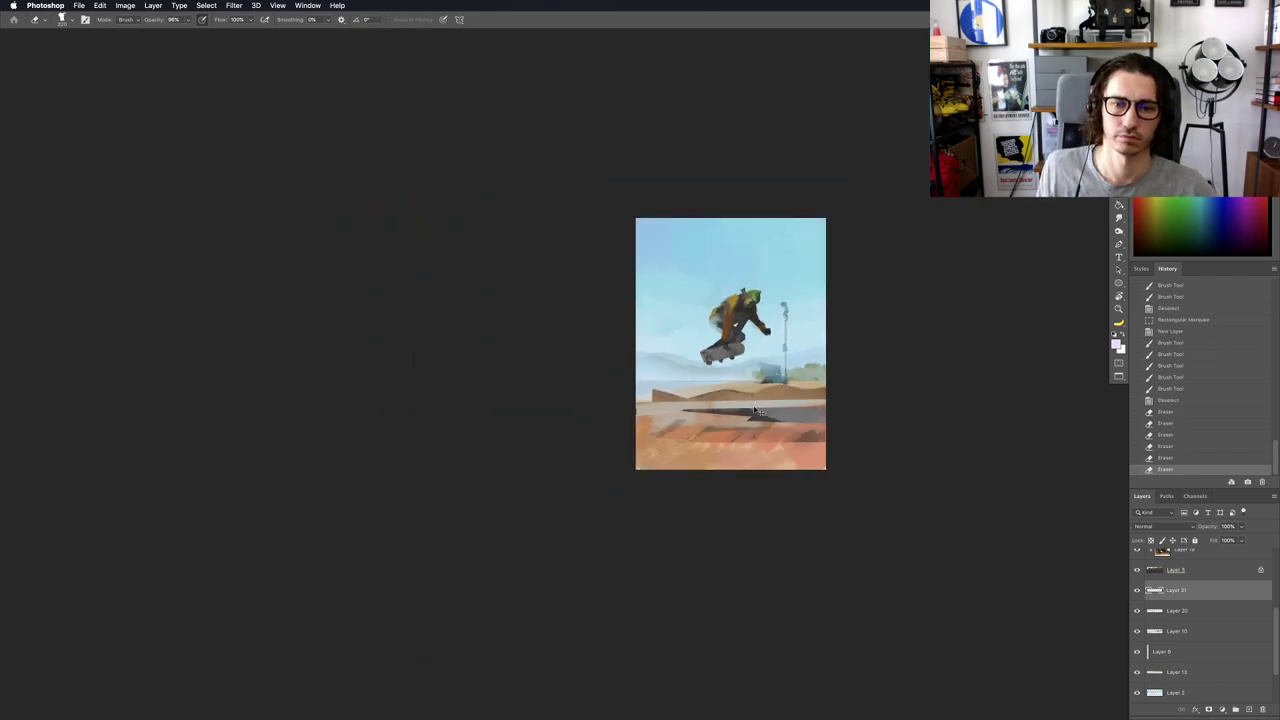
pyautogui.scroll(6, 699, 385)
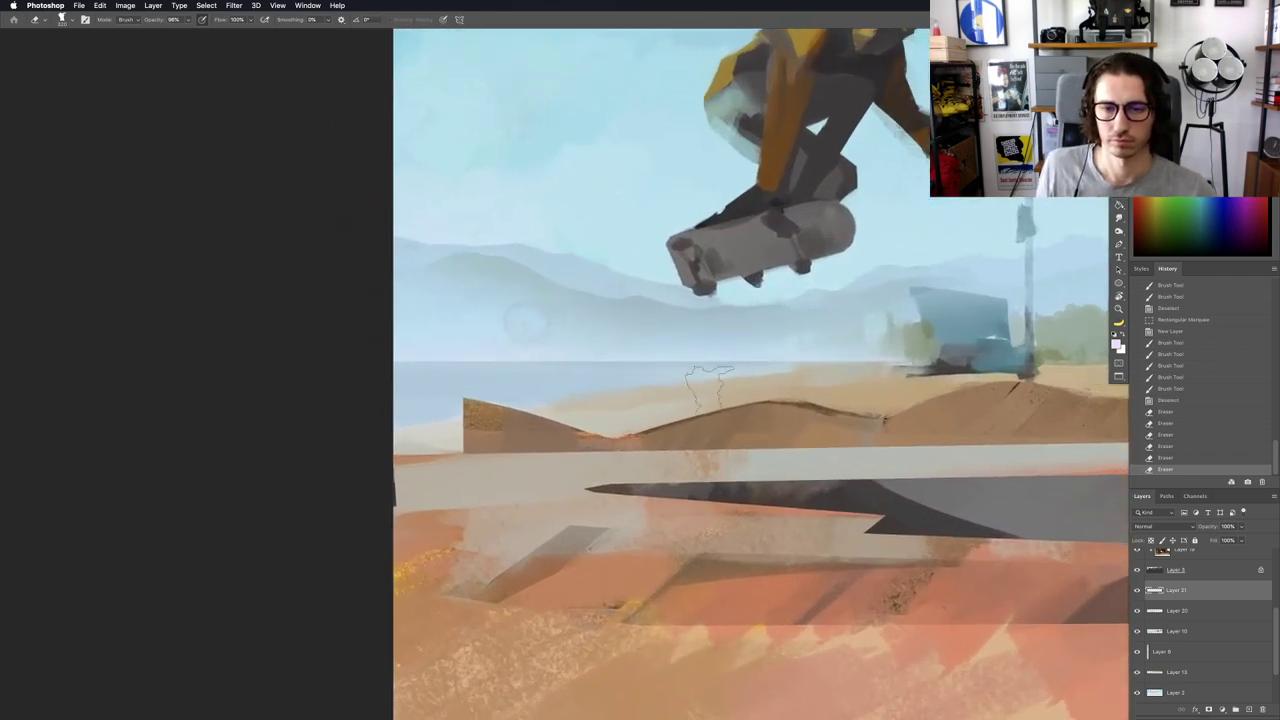
# Step: Add a new layer and select a thin horizontal strip along the far waterline from the left canvas edge, hiding its outline
pyautogui.press('l')
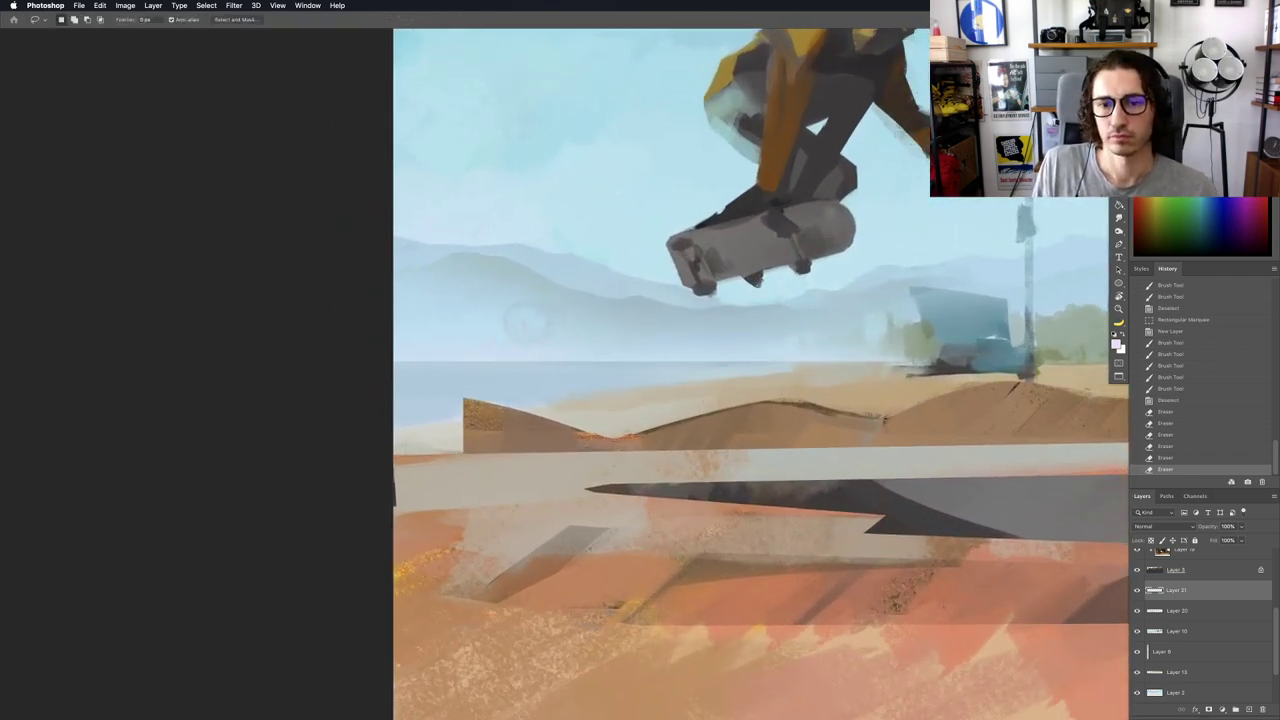
pyautogui.scroll(-8, 745, 375)
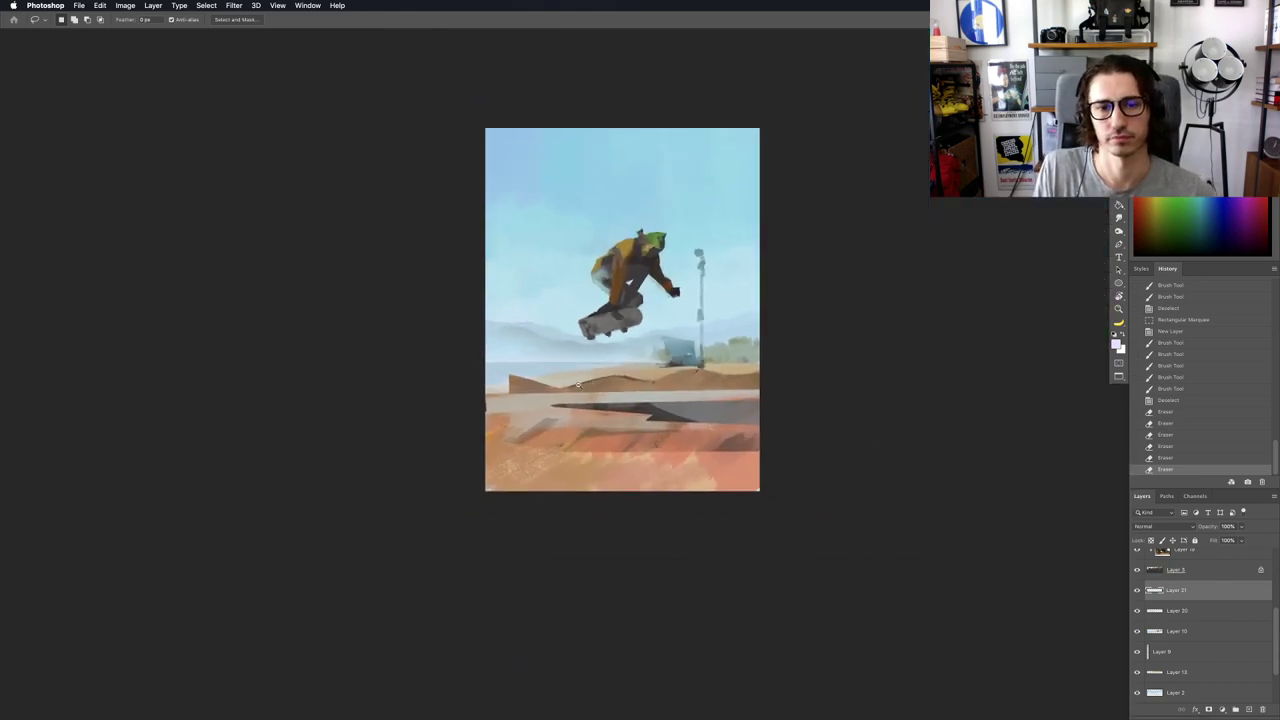
pyautogui.scroll(3, 614, 364)
pyautogui.scroll(3, 614, 364)
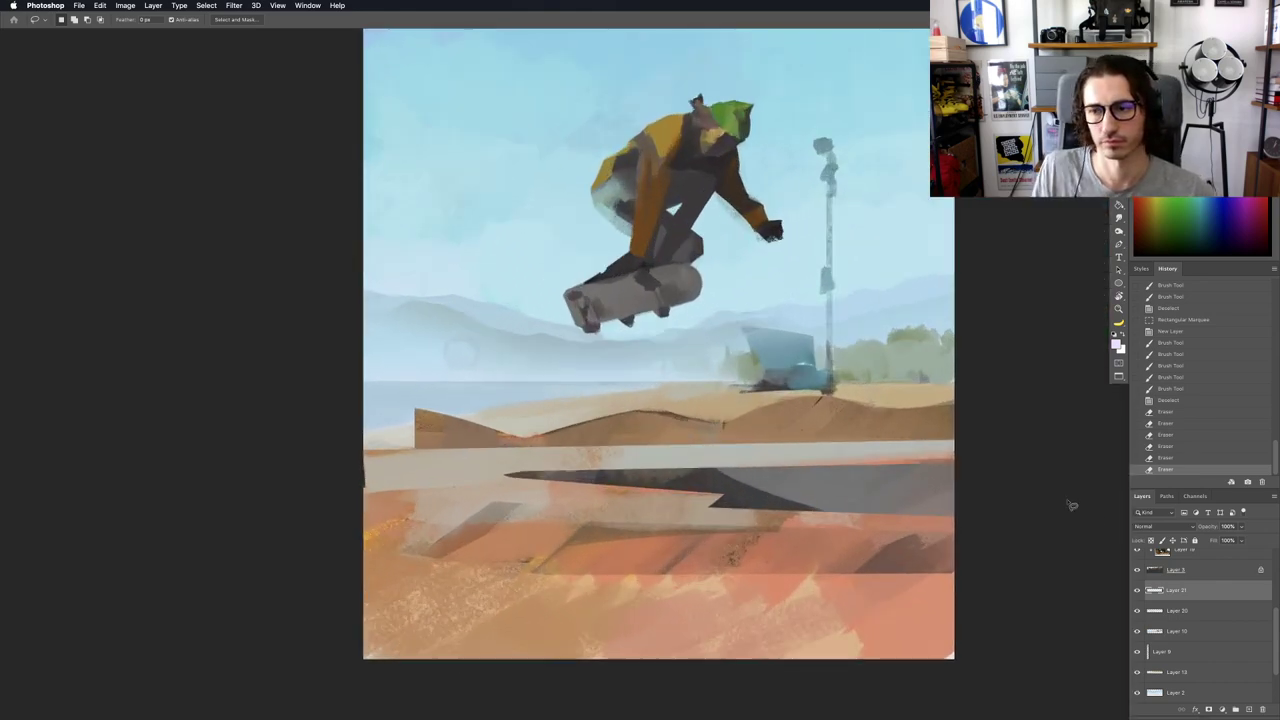
pyautogui.click(1247, 709)
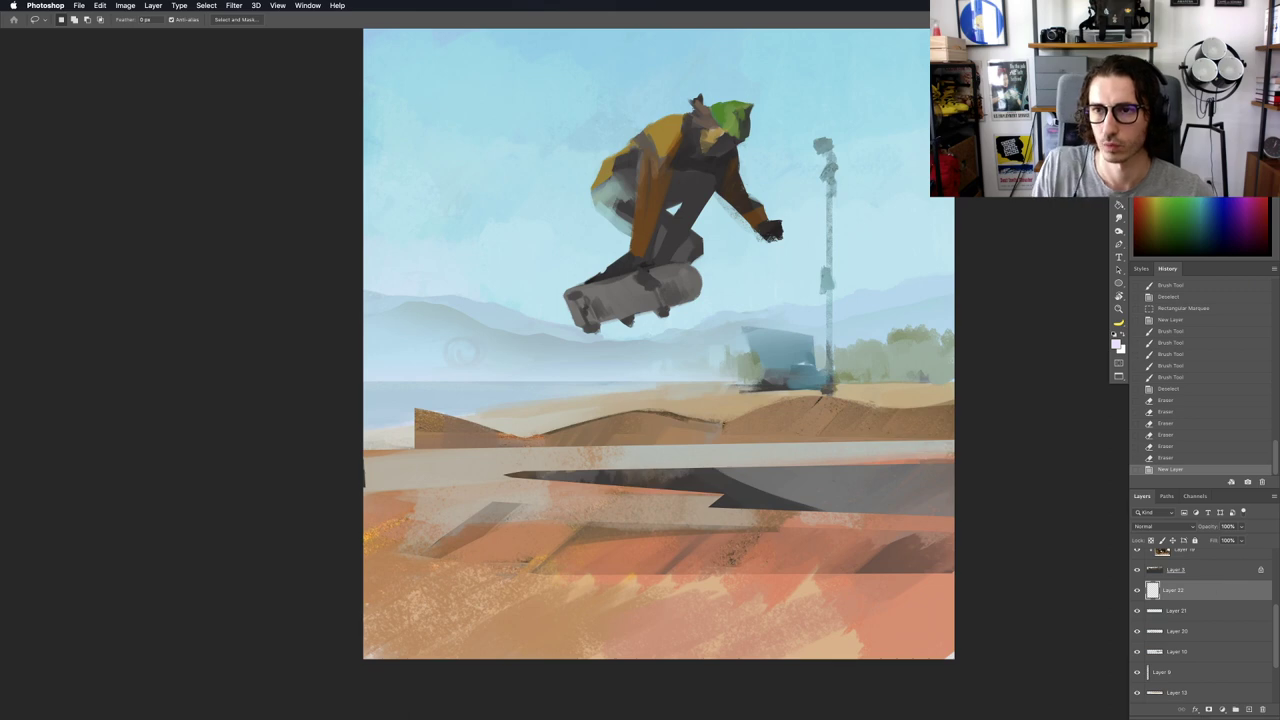
pyautogui.press('v')
pyautogui.scroll(4, 615, 363)
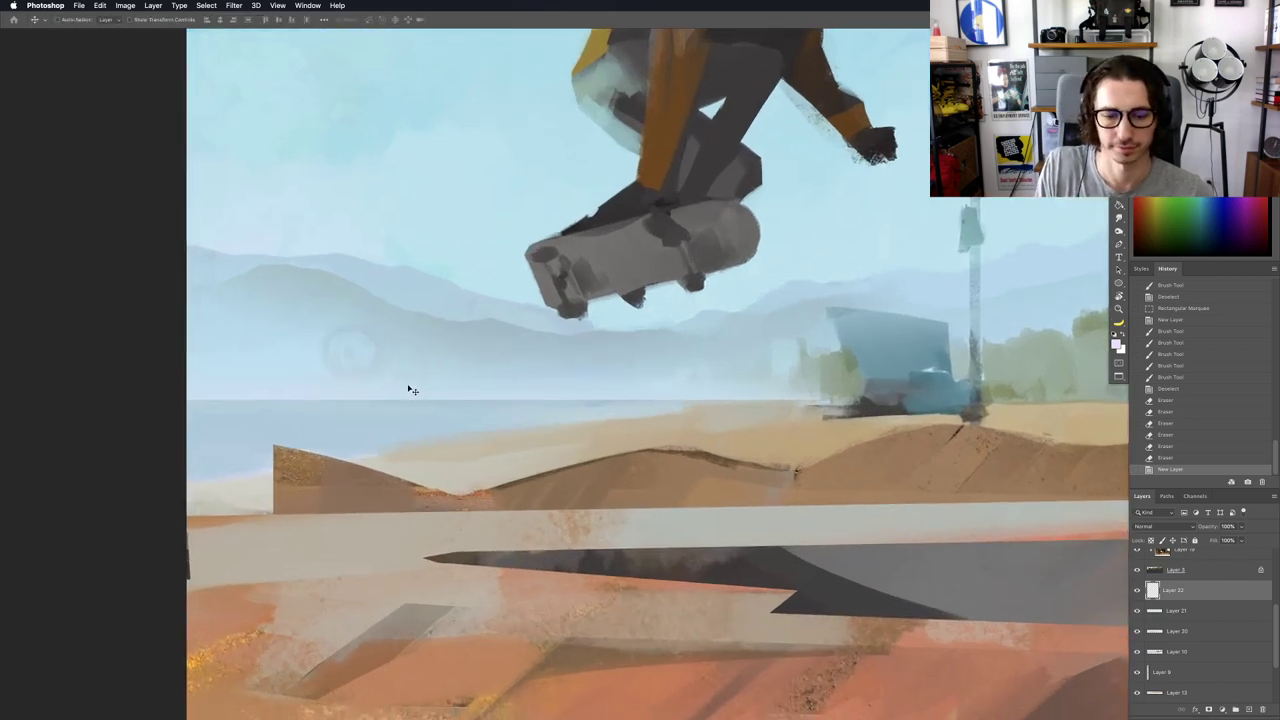
pyautogui.press('m')
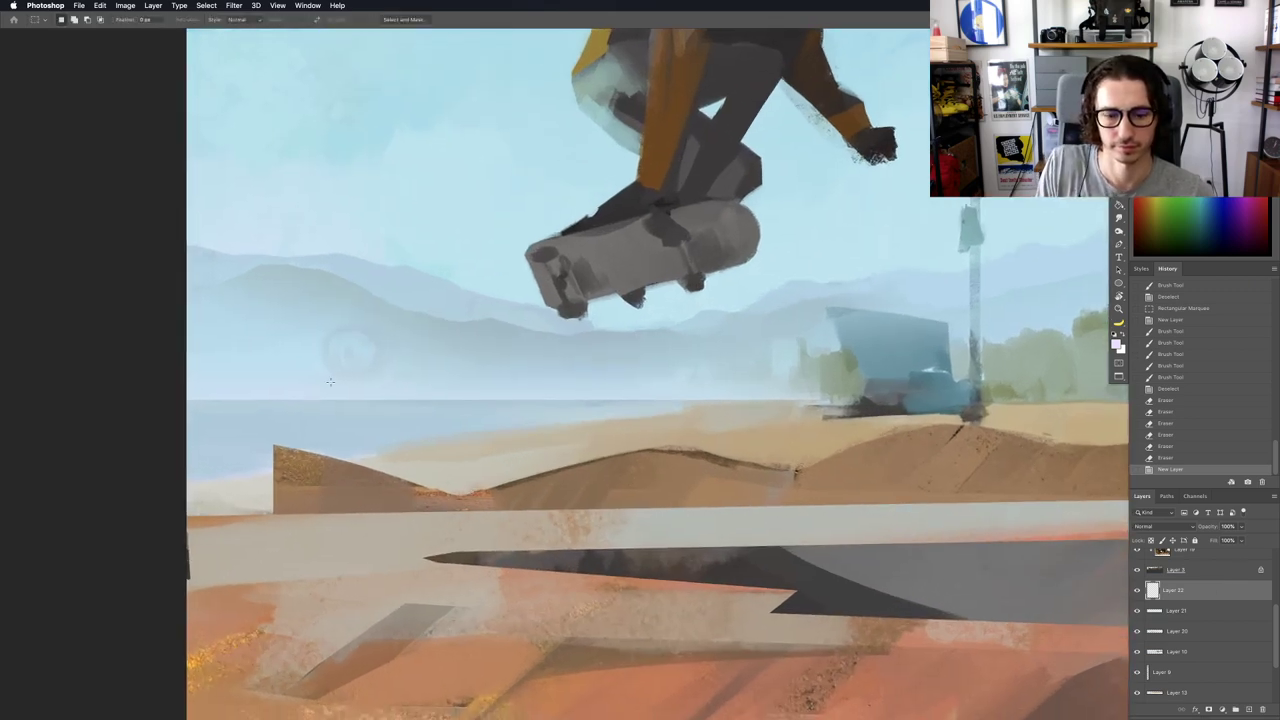
pyautogui.moveTo(287, 389); pyautogui.dragTo(1063, 410)
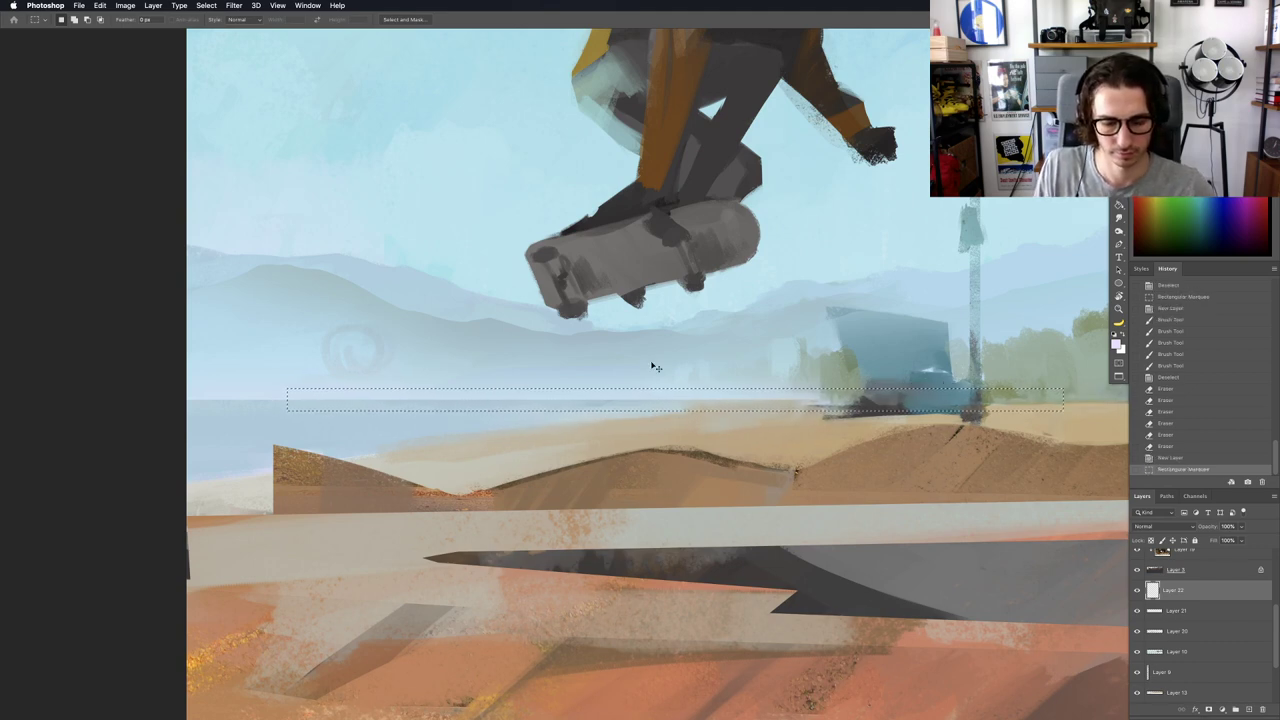
pyautogui.moveTo(544, 403); pyautogui.dragTo(444, 403)
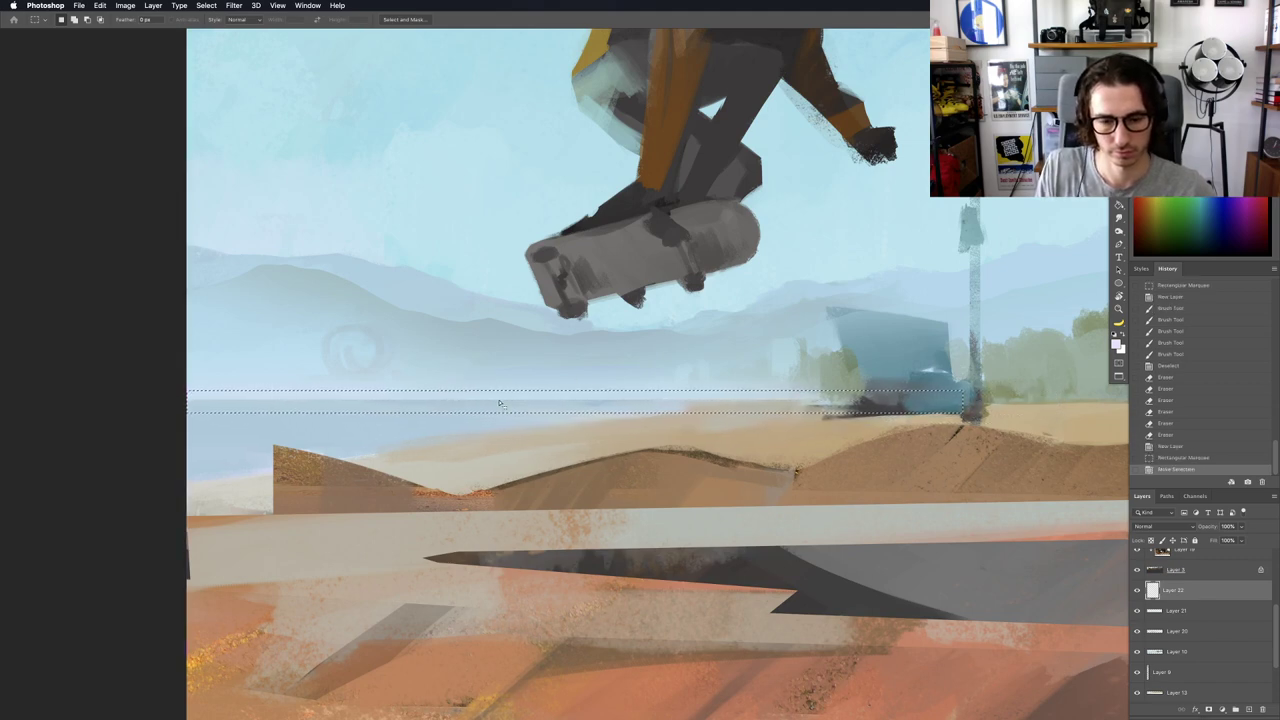
pyautogui.hotkey('ctrl', 'h')
# Step: Paint a thin distant shoreline inside the selected strip with blue sampled near the building
pyautogui.press('b')
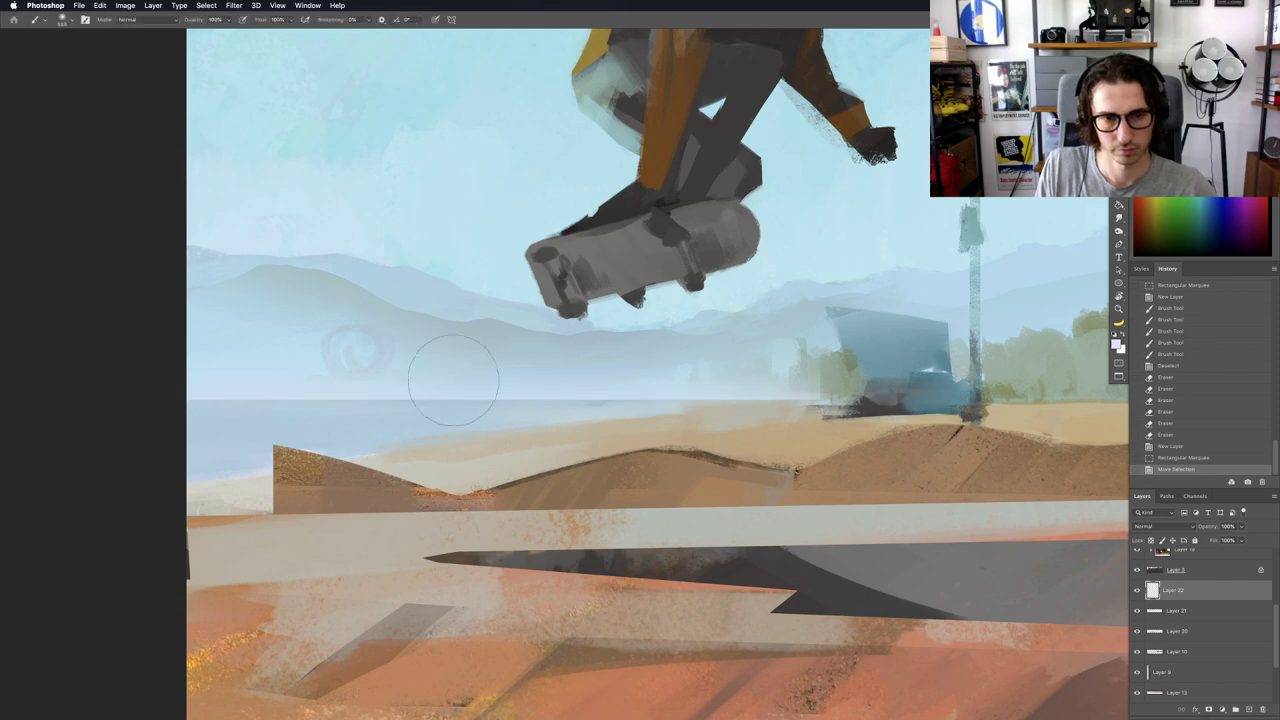
pyautogui.moveTo(586, 335); pyautogui.dragTo(692, 345)
pyautogui.press('super+z')
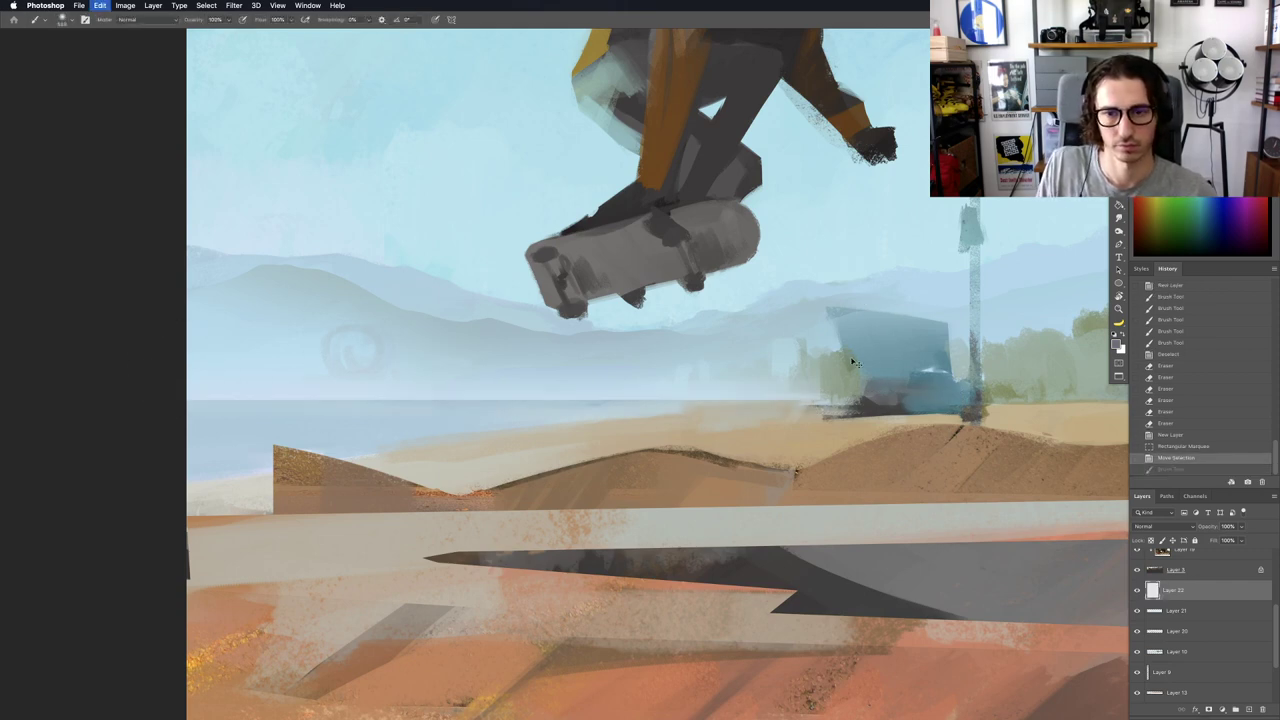
pyautogui.keyDown('alt'); pyautogui.click(851, 365); pyautogui.keyUp('alt')
pyautogui.moveTo(794, 375)
pyautogui.mouseDown()
pyautogui.moveTo(743, 371)
pyautogui.moveTo(764, 385)
pyautogui.moveTo(453, 347)
pyautogui.moveTo(203, 350)
pyautogui.mouseUp()
pyautogui.press('super+z')
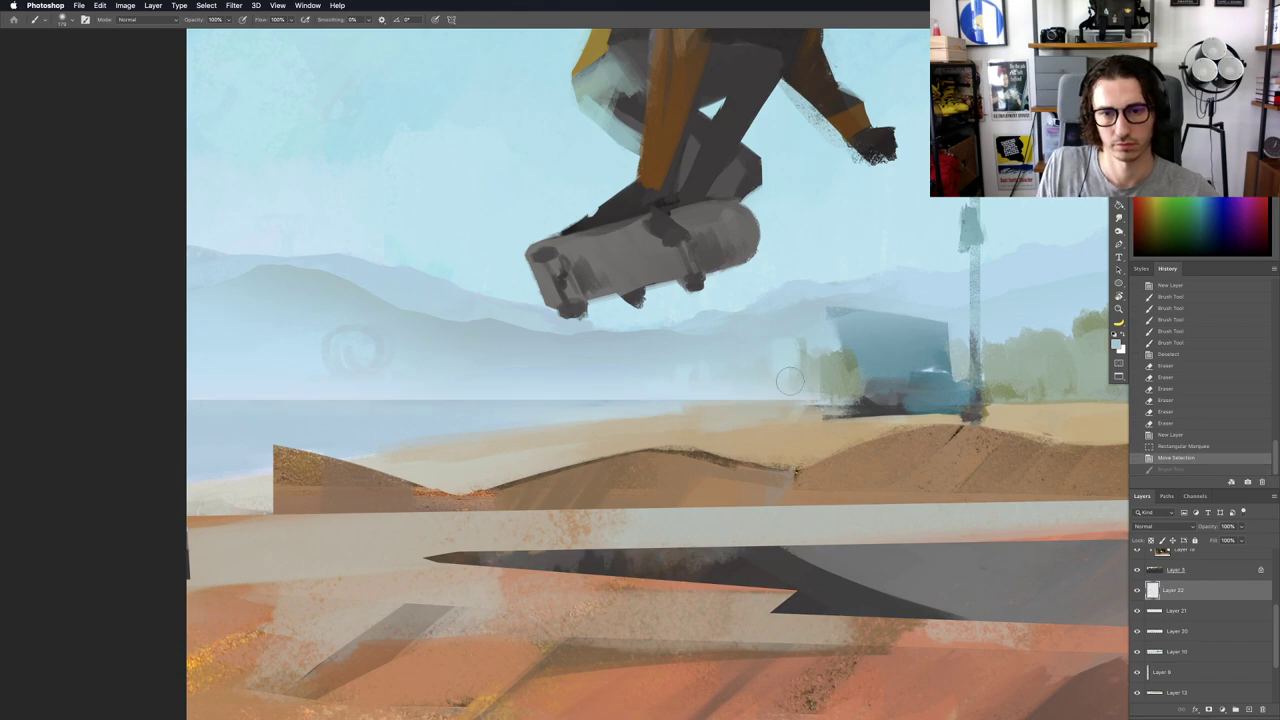
pyautogui.press('super+shift+z')
pyautogui.moveTo(374, 329); pyautogui.dragTo(382, 350)
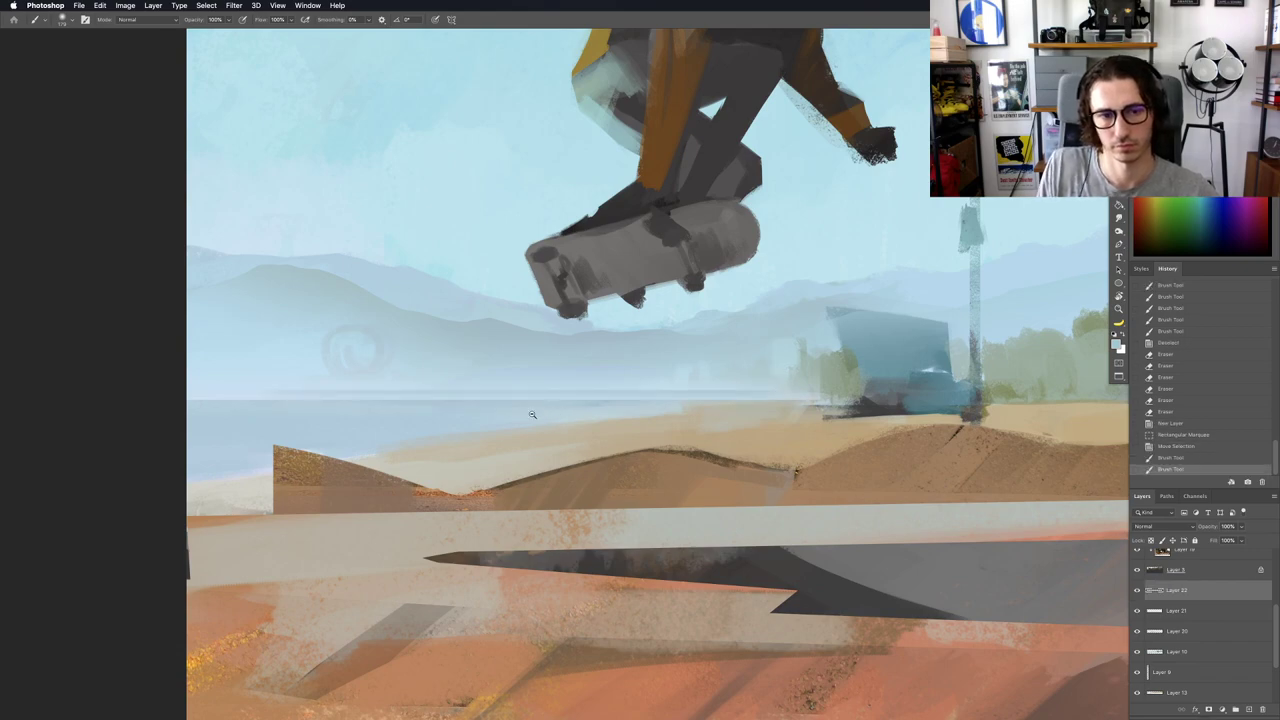
# Step: Extend the thin shoreline toward the painting's left edge with sampled water blue, and clear the selection
pyautogui.moveTo(531, 417)
pyautogui.mouseDown()
pyautogui.moveTo(440, 417)
pyautogui.moveTo(608, 420)
pyautogui.mouseUp()
pyautogui.keyDown('alt'); pyautogui.click(574, 408); pyautogui.keyUp('alt')
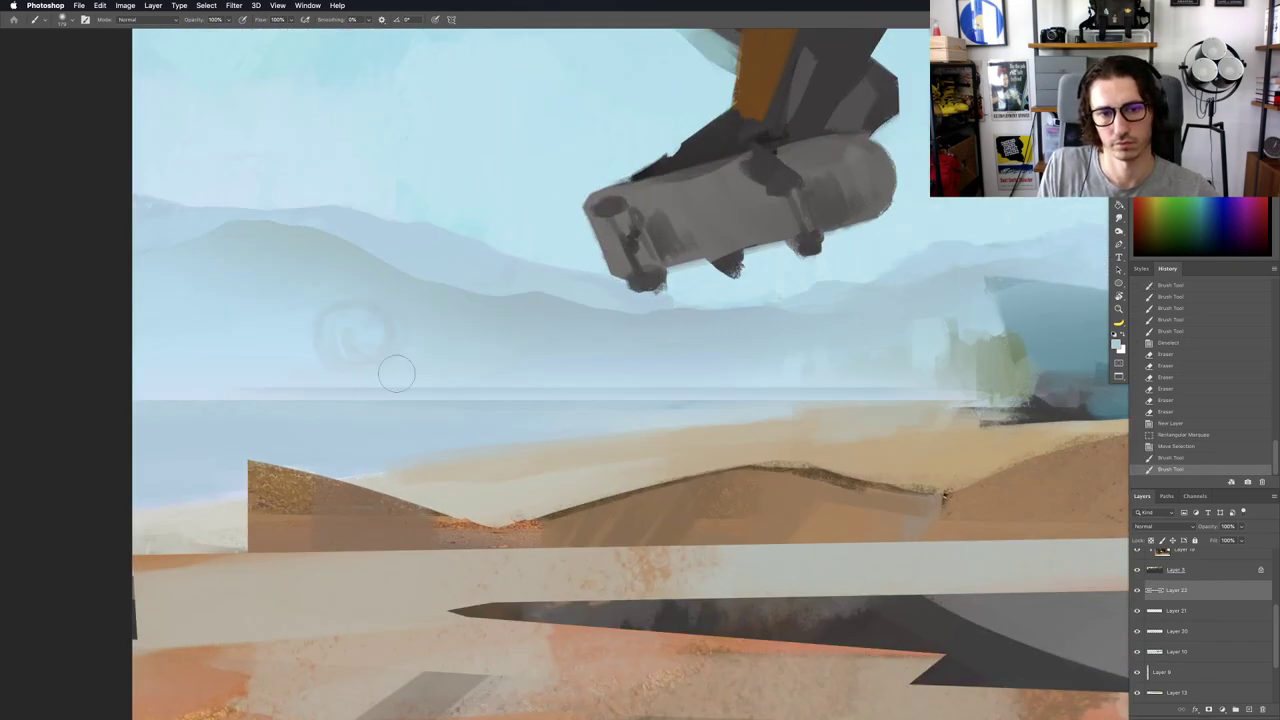
pyautogui.moveTo(396, 373)
pyautogui.mouseDown()
pyautogui.moveTo(878, 377)
pyautogui.moveTo(267, 378)
pyautogui.mouseUp()
pyautogui.moveTo(548, 406); pyautogui.dragTo(478, 399)
pyautogui.scroll(5, 477, 398)
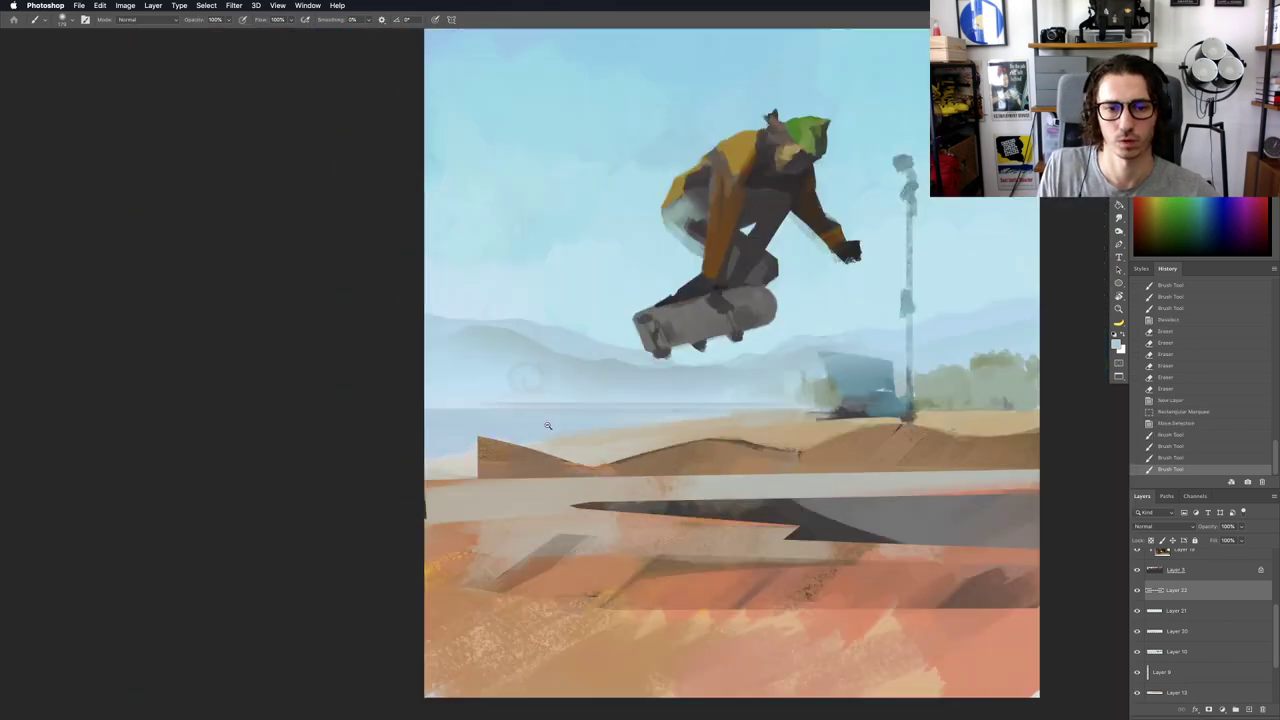
pyautogui.press('super+d')
# Step: Select a rectangle over the distant shore below the ring-shaped mark, and hide the selection outline
pyautogui.press('m')
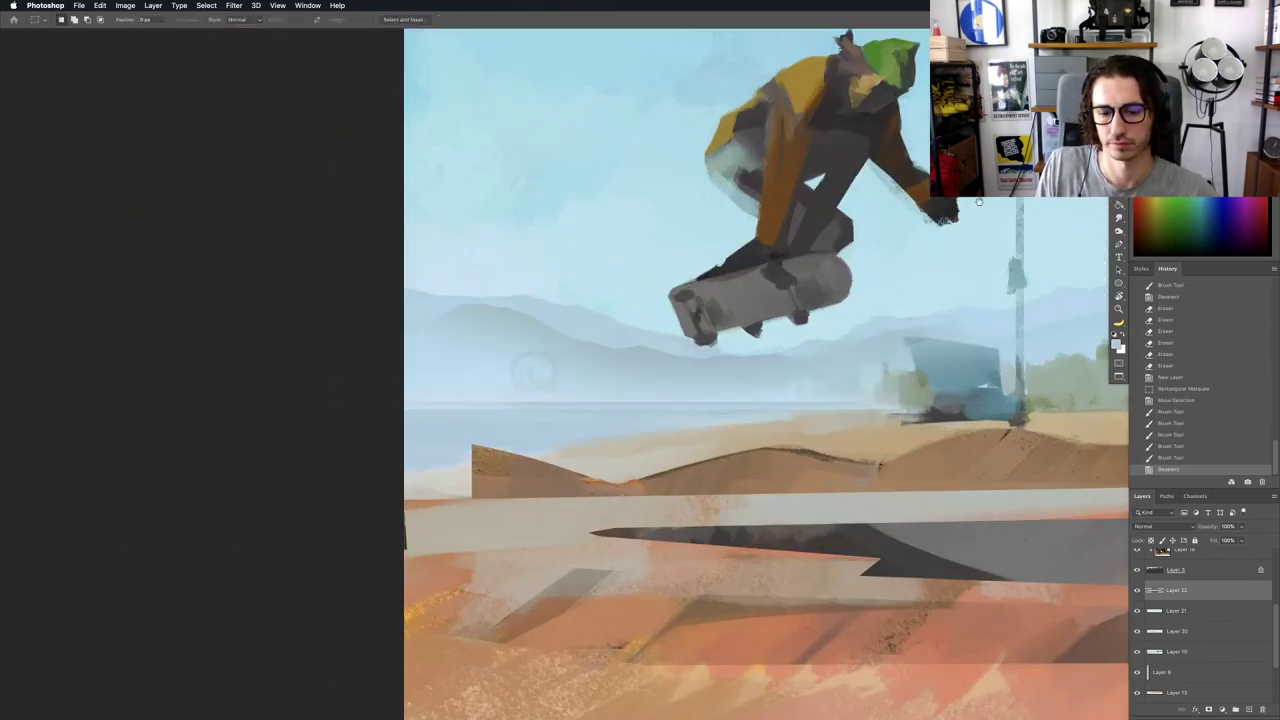
pyautogui.scroll(2, 718, 390)
pyautogui.moveTo(360, 390); pyautogui.dragTo(738, 412)
pyautogui.moveTo(357, 378); pyautogui.dragTo(686, 418)
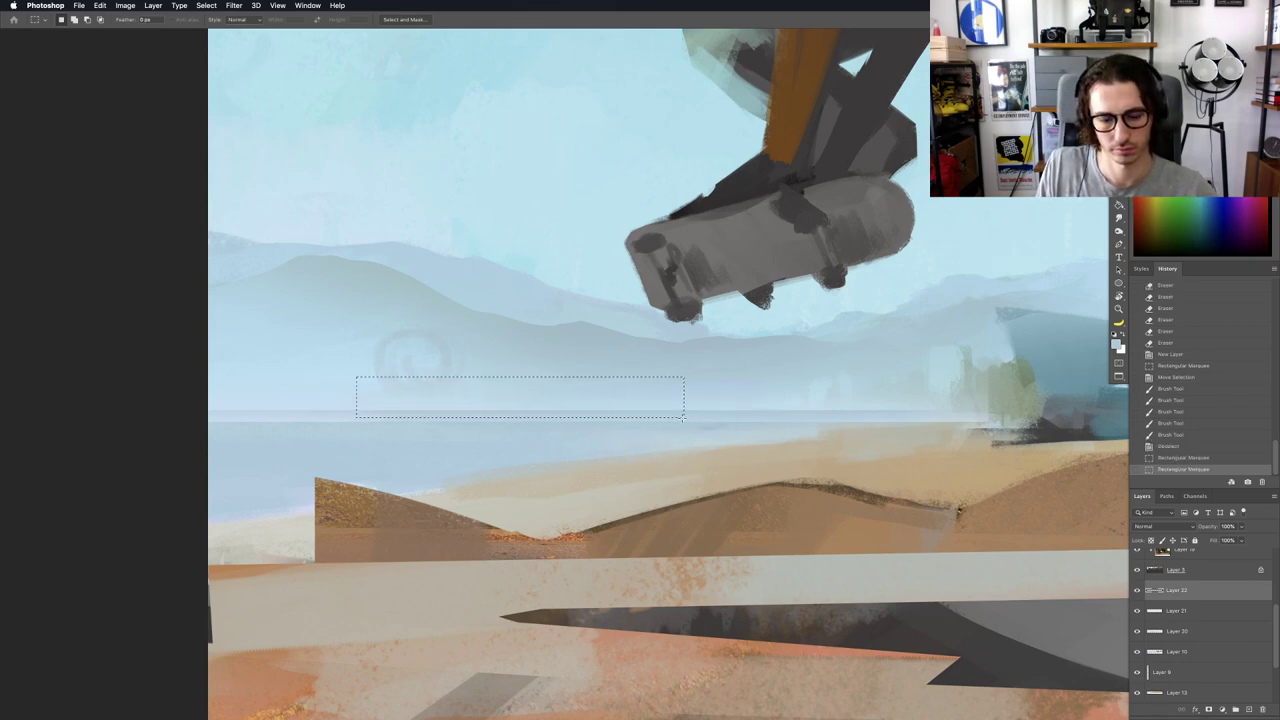
pyautogui.press('super+h')
# Step: Paint faint blocky building silhouettes on the distant shore with a textured brush, and clear the selection
pyautogui.press('b')
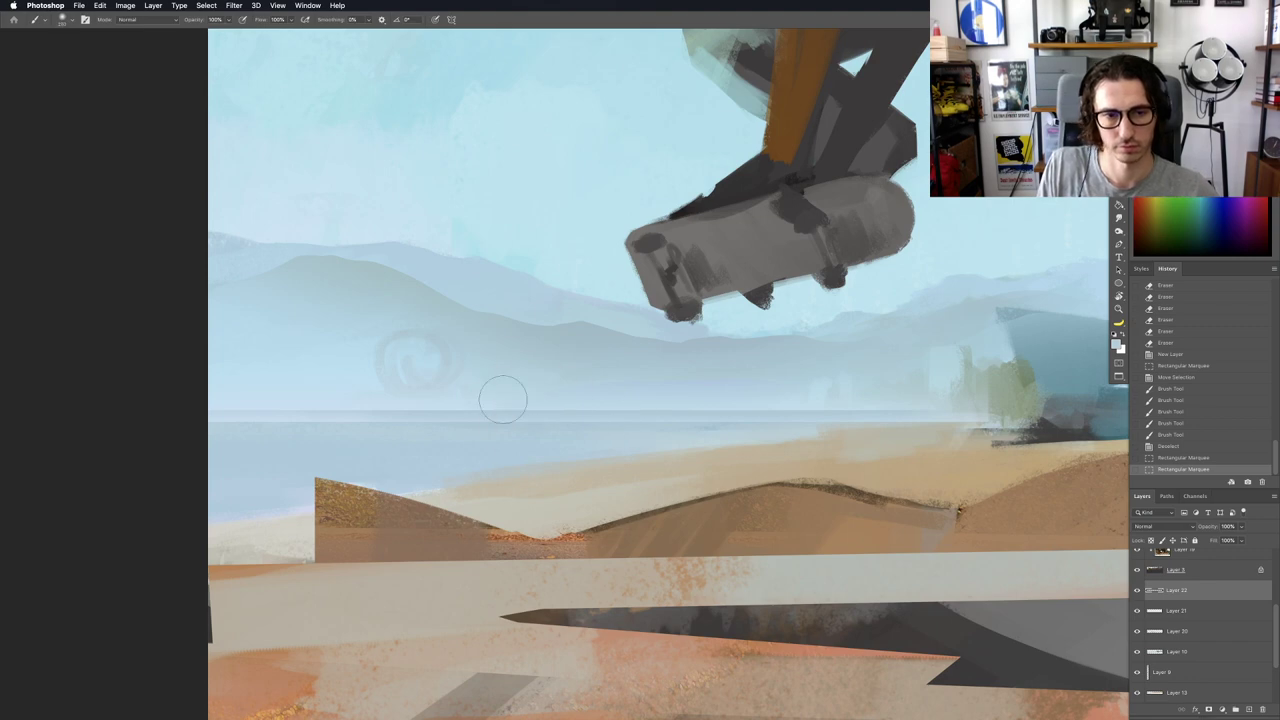
pyautogui.moveTo(500, 394)
pyautogui.mouseDown()
pyautogui.moveTo(360, 380)
pyautogui.moveTo(465, 414)
pyautogui.moveTo(489, 376)
pyautogui.mouseUp()
pyautogui.rightClick(487, 375)
pyautogui.click(577, 447)
pyautogui.press('super+z')
pyautogui.moveTo(489, 376); pyautogui.dragTo(401, 406)
pyautogui.moveTo(554, 413); pyautogui.dragTo(614, 415)
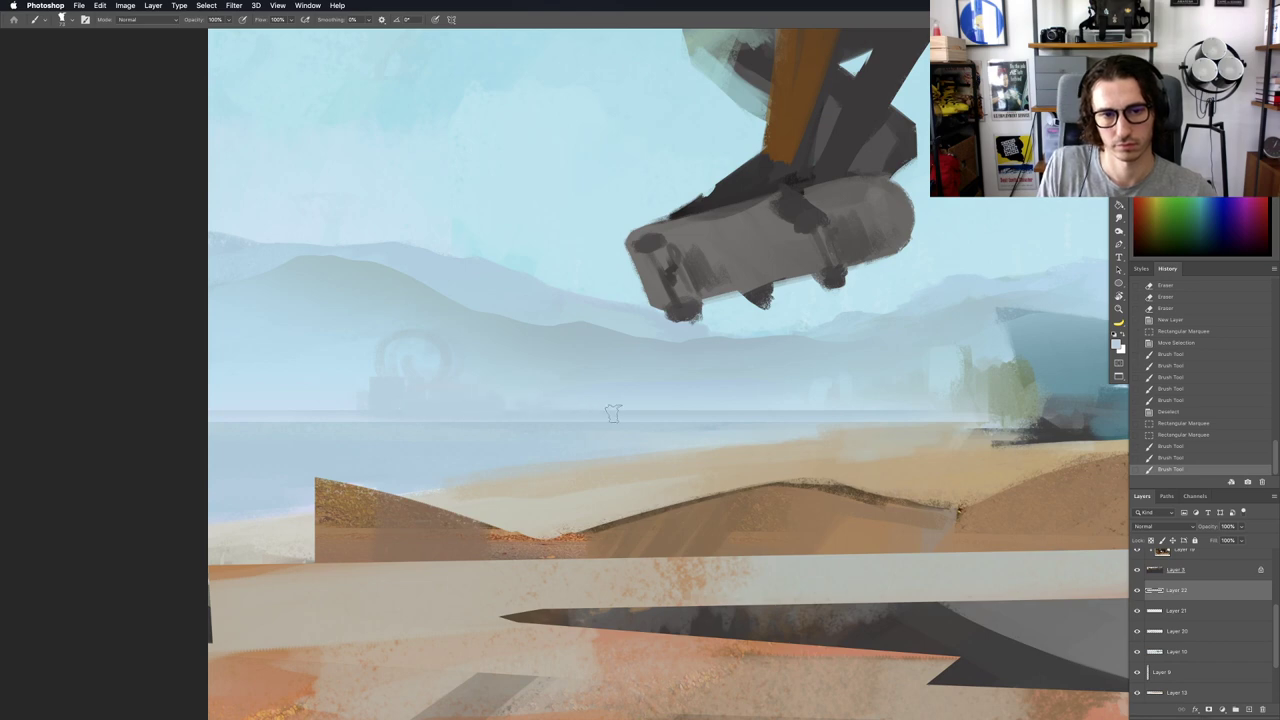
pyautogui.moveTo(559, 466)
pyautogui.mouseDown()
pyautogui.moveTo(450, 470)
pyautogui.moveTo(620, 470)
pyautogui.mouseUp()
pyautogui.press('super+d')
# Step: Paint over the ring-shaped mark above the distant silhouettes with sampled tones, turning it into a pale dome
pyautogui.scroll(5, 537, 359)
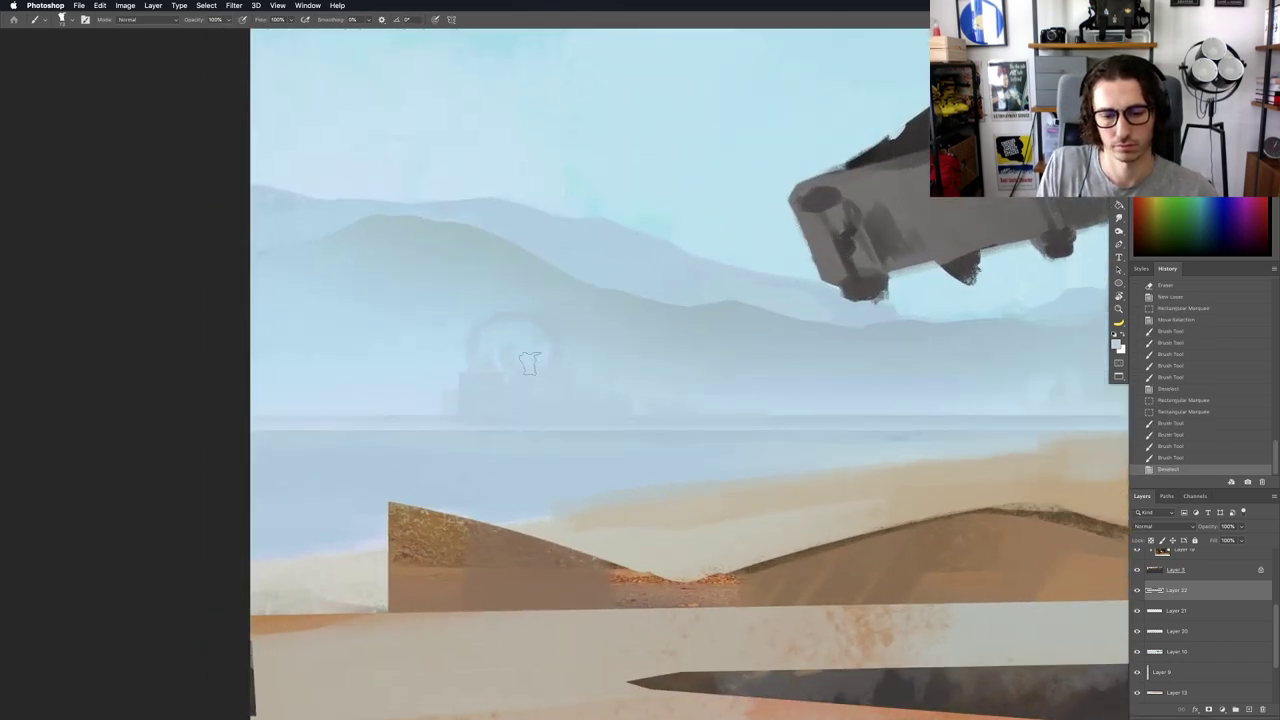
pyautogui.press('e')
pyautogui.moveTo(537, 357)
pyautogui.mouseDown()
pyautogui.moveTo(482, 368)
pyautogui.moveTo(522, 363)
pyautogui.moveTo(479, 336)
pyautogui.mouseUp()
pyautogui.press('b')
pyautogui.keyDown('alt'); pyautogui.click(488, 388); pyautogui.keyUp('alt')
pyautogui.press('super+z')
pyautogui.keyDown('alt'); pyautogui.click(576, 505); pyautogui.keyUp('alt')
pyautogui.moveTo(477, 342)
pyautogui.mouseDown()
pyautogui.moveTo(495, 318)
pyautogui.moveTo(526, 316)
pyautogui.mouseUp()
pyautogui.moveTo(530, 317); pyautogui.dragTo(562, 356)
pyautogui.moveTo(529, 343); pyautogui.dragTo(538, 343)
pyautogui.moveTo(498, 344)
pyautogui.mouseDown()
pyautogui.moveTo(503, 318)
pyautogui.moveTo(532, 370)
pyautogui.mouseUp()
pyautogui.moveTo(532, 372)
pyautogui.mouseDown()
pyautogui.moveTo(508, 372)
pyautogui.moveTo(498, 331)
pyautogui.moveTo(535, 378)
pyautogui.moveTo(523, 402)
pyautogui.moveTo(543, 374)
pyautogui.moveTo(526, 381)
pyautogui.moveTo(528, 339)
pyautogui.moveTo(546, 328)
pyautogui.moveTo(480, 362)
pyautogui.moveTo(563, 368)
pyautogui.moveTo(637, 326)
pyautogui.mouseUp()
# Step: Refine the edges of the pale dome and its blocky base with sampled hill blues
pyautogui.keyDown('alt'); pyautogui.click(512, 339); pyautogui.keyUp('alt')
pyautogui.keyDown('alt'); pyautogui.click(505, 401); pyautogui.keyUp('alt')
pyautogui.click(503, 371)
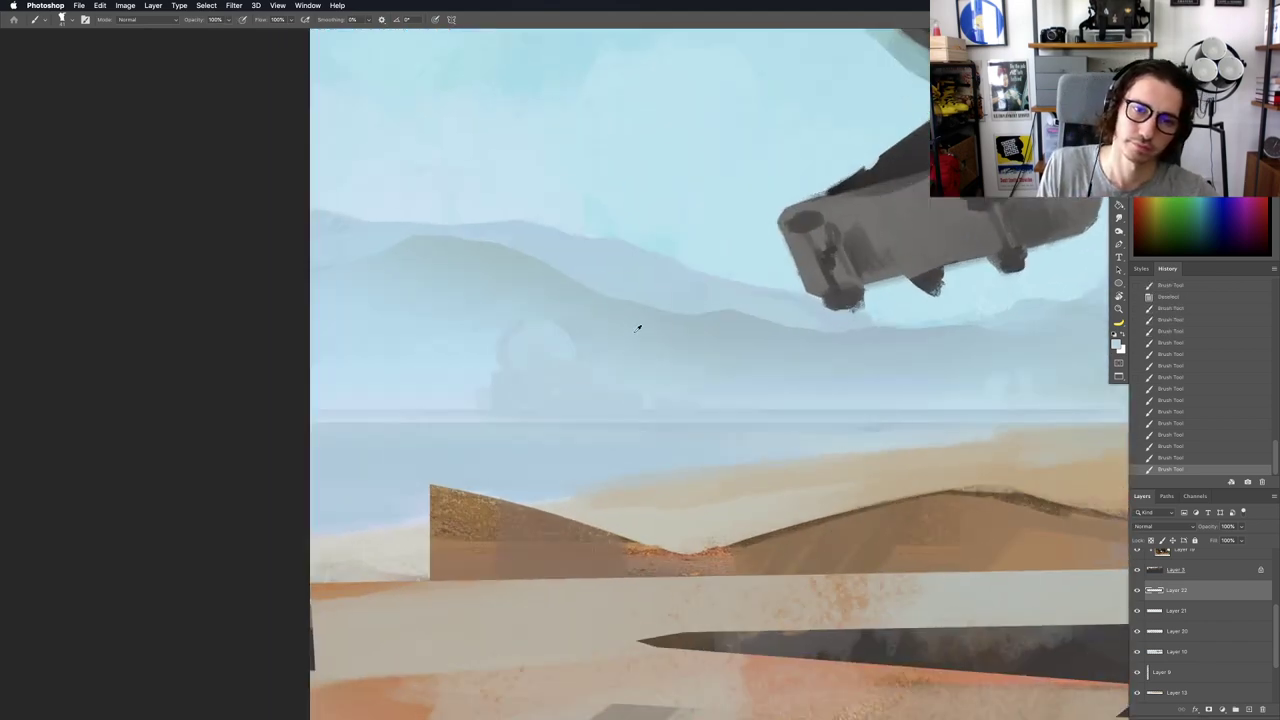
pyautogui.keyDown('alt'); pyautogui.click(594, 324); pyautogui.keyUp('alt')
pyautogui.moveTo(584, 365)
pyautogui.mouseDown()
pyautogui.moveTo(539, 338)
pyautogui.moveTo(494, 362)
pyautogui.mouseUp()
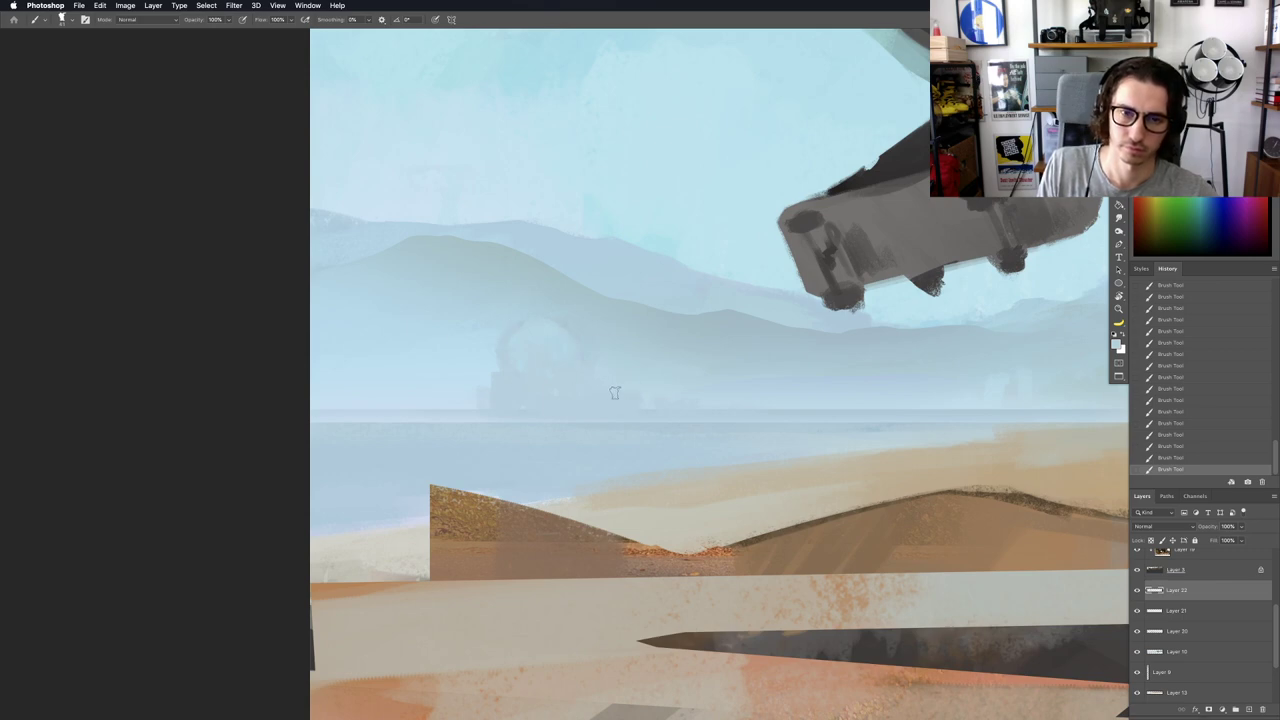
# Step: Add faint low silhouettes along the distant shoreline below the skateboard with sampled hill blue
pyautogui.keyDown('alt'); pyautogui.click(700, 339); pyautogui.keyUp('alt')
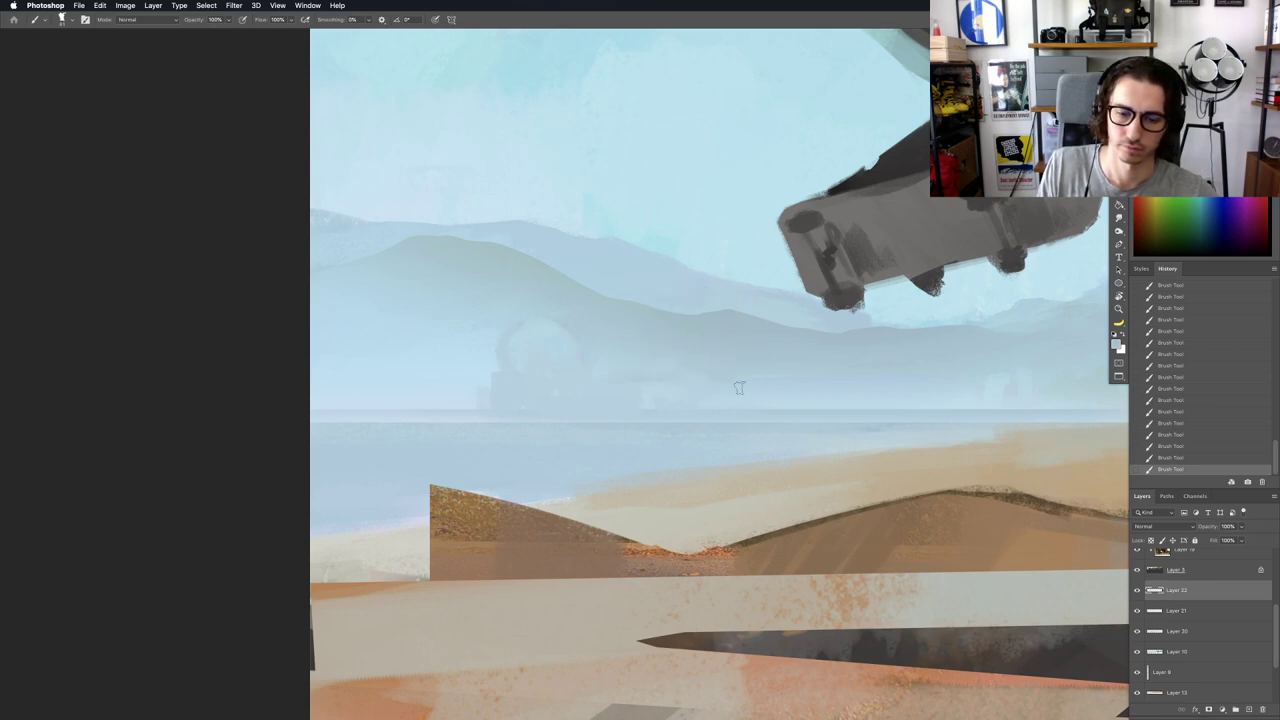
pyautogui.moveTo(803, 398); pyautogui.dragTo(660, 397)
pyautogui.moveTo(742, 400); pyautogui.dragTo(694, 383)
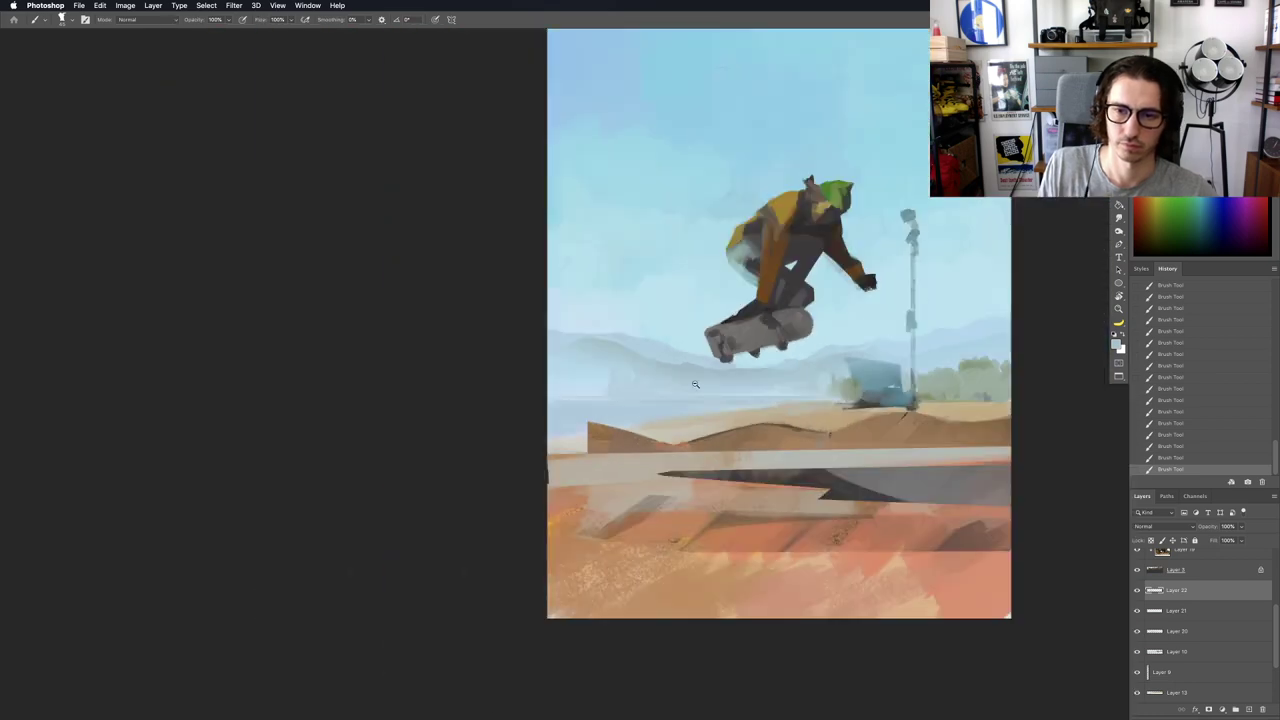
# Step: Blend the misty hill base and pale patch beside the teal structure with a larger brush and sampled haze tones
pyautogui.press('r')
pyautogui.moveTo(796, 439); pyautogui.dragTo(809, 393)
pyautogui.scroll(4, 809, 393)
pyautogui.press('b')
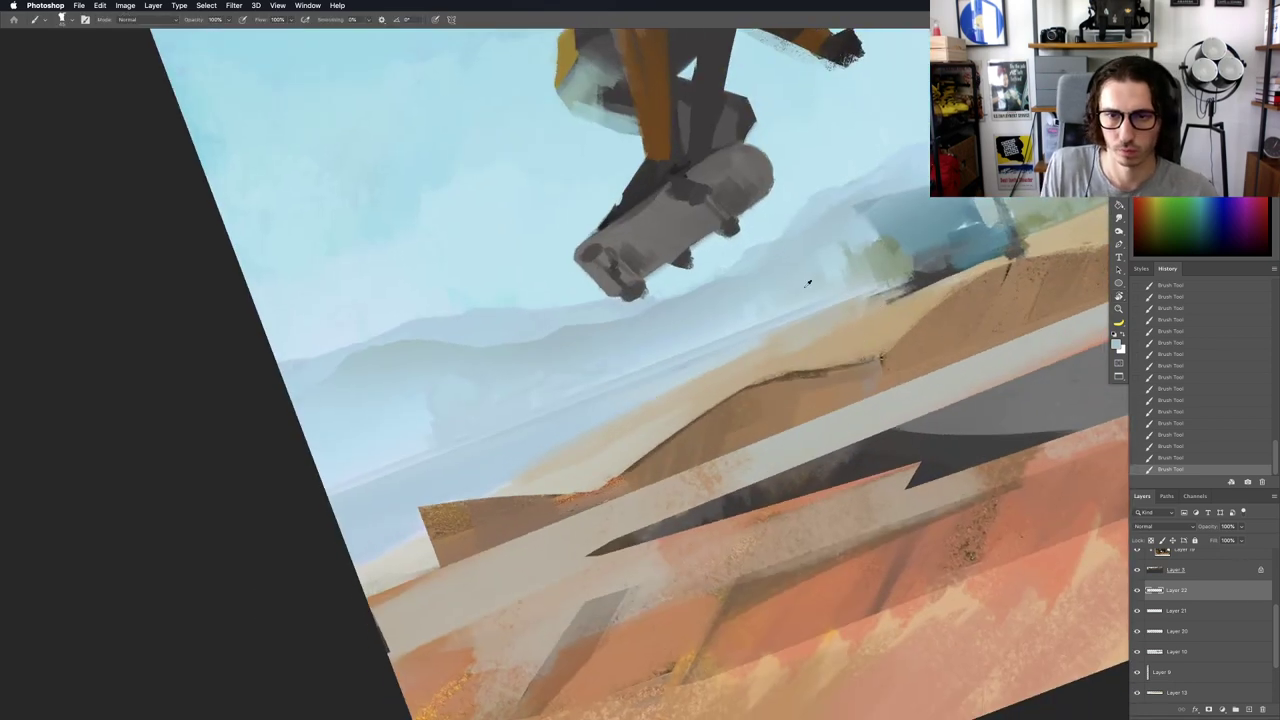
pyautogui.keyDown('alt'); pyautogui.click(842, 280); pyautogui.keyUp('alt')
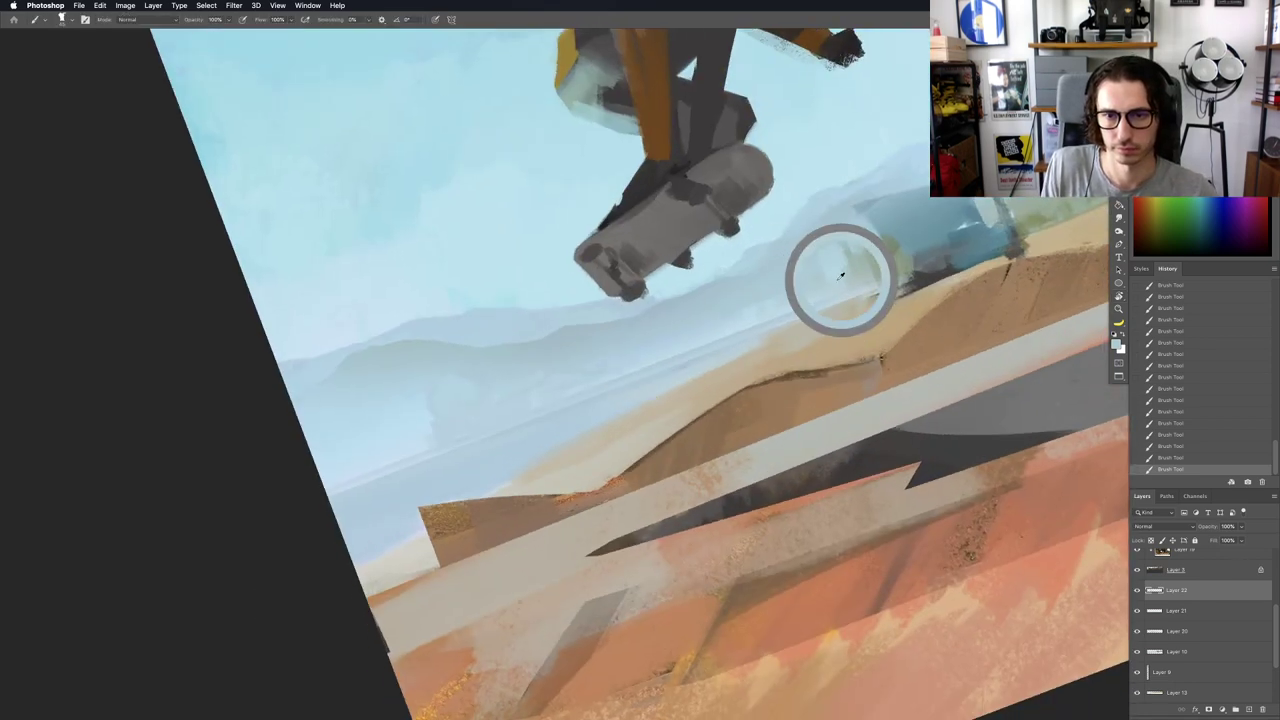
pyautogui.press(']')
pyautogui.press(']')
pyautogui.press(']')
pyautogui.press(']')
pyautogui.keyDown('alt'); pyautogui.click(833, 288); pyautogui.keyUp('alt')
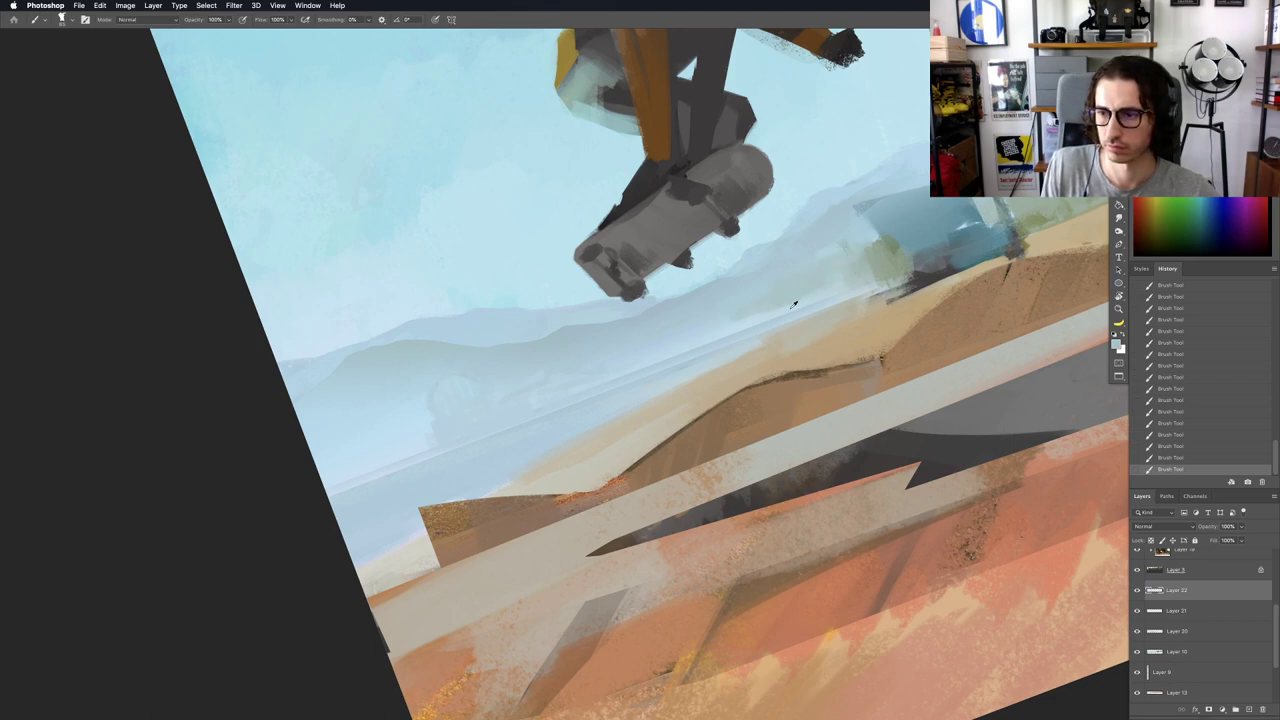
pyautogui.moveTo(794, 305); pyautogui.dragTo(764, 313)
pyautogui.scroll(1, 773, 304)
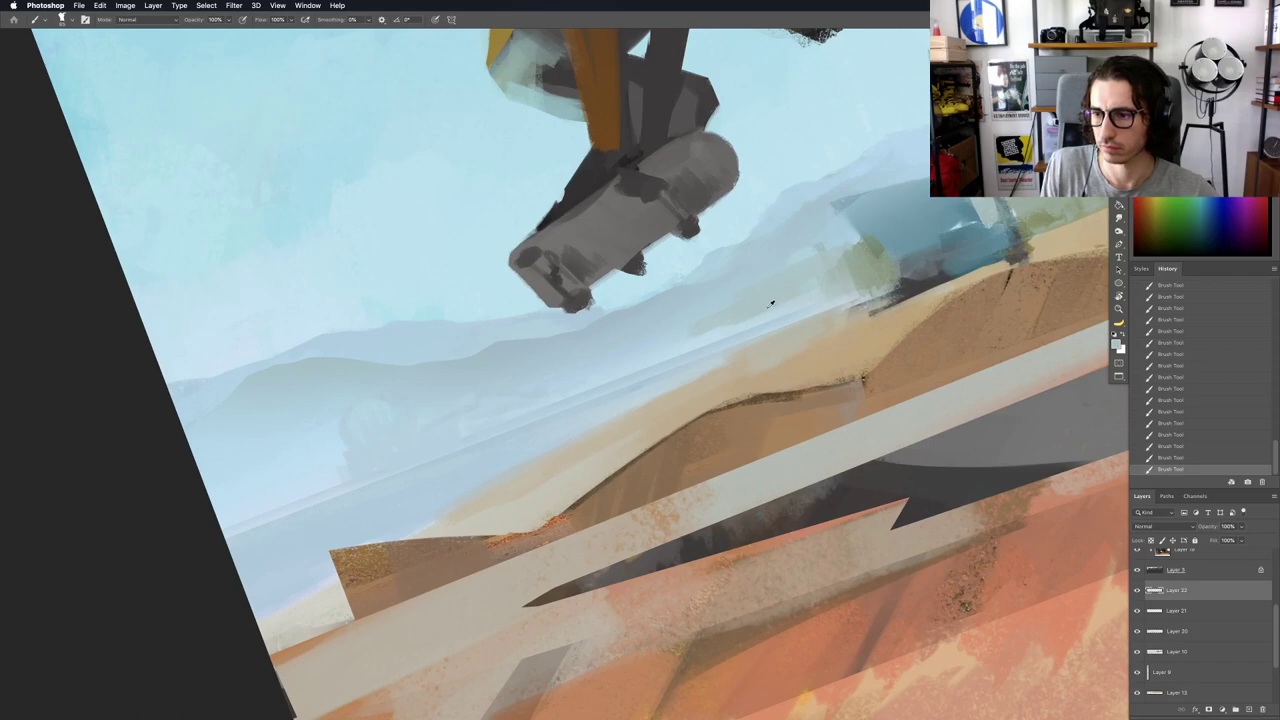
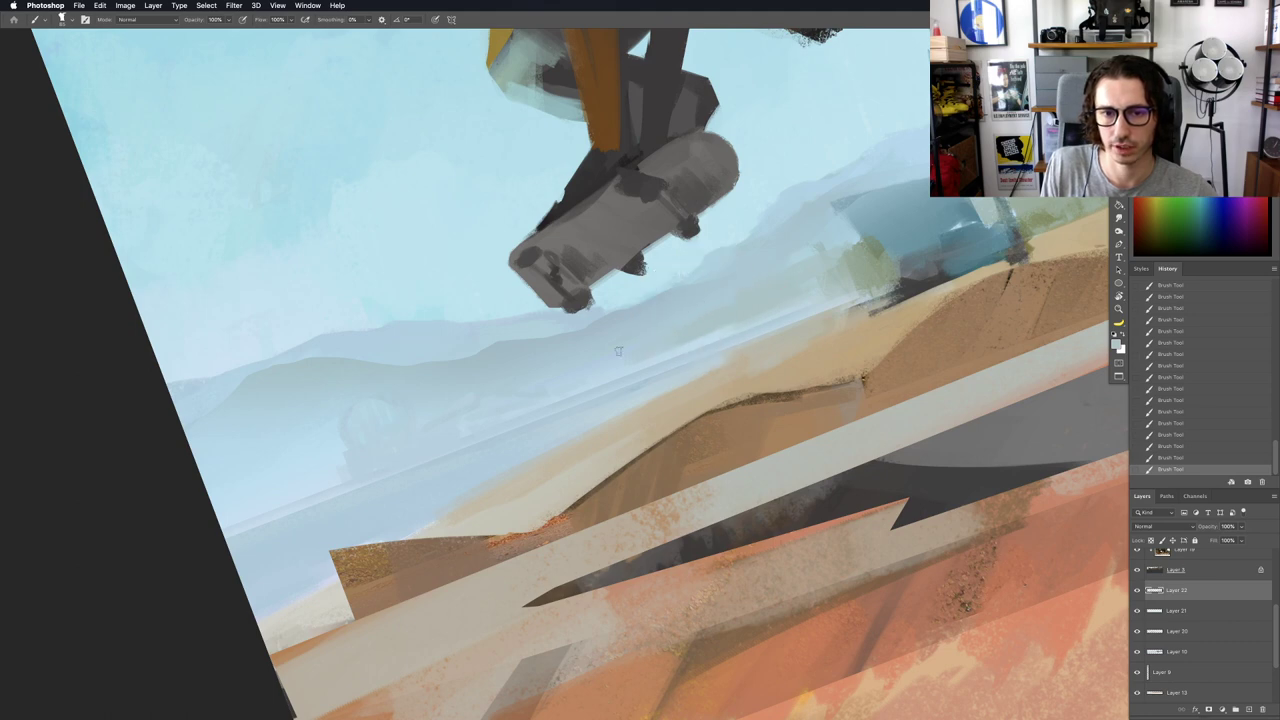
# Step: Paint faint strokes along the distant shoreline beneath the skateboard, using sampled bush green and hill blue
pyautogui.keyDown('alt'); pyautogui.click(842, 260); pyautogui.keyUp('alt')
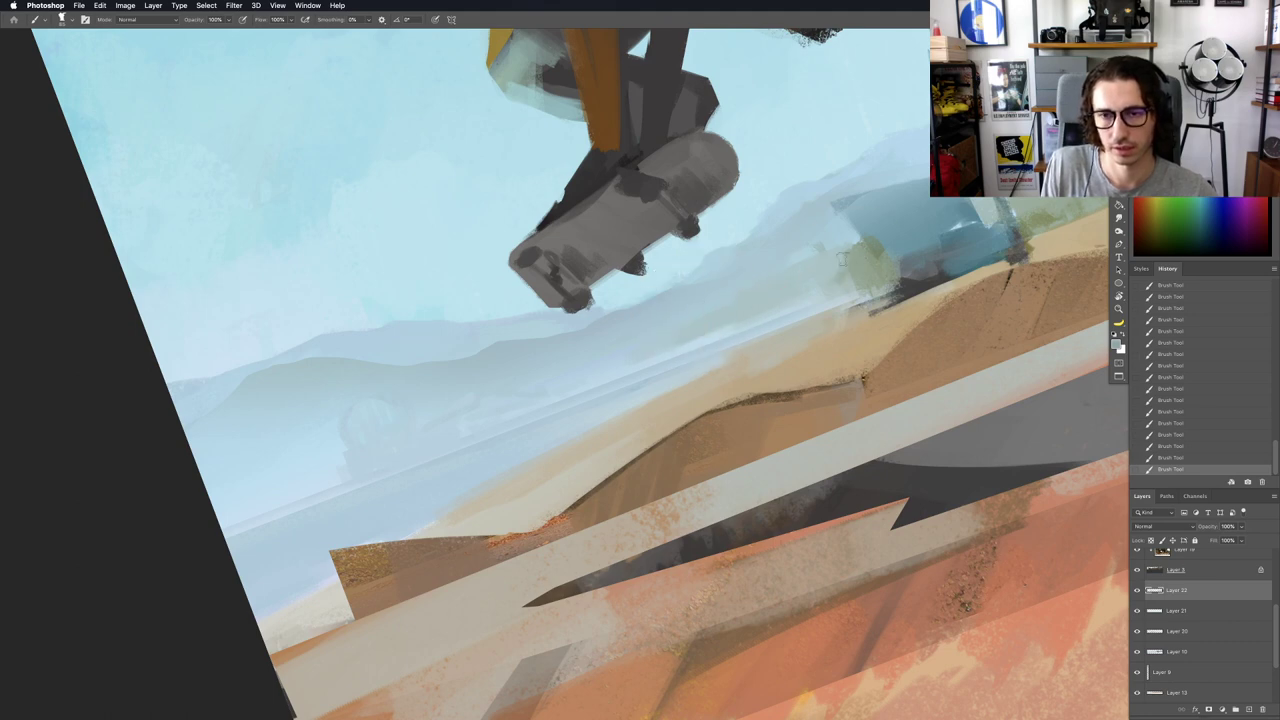
pyautogui.keyDown('alt'); pyautogui.click(795, 241); pyautogui.keyUp('alt')
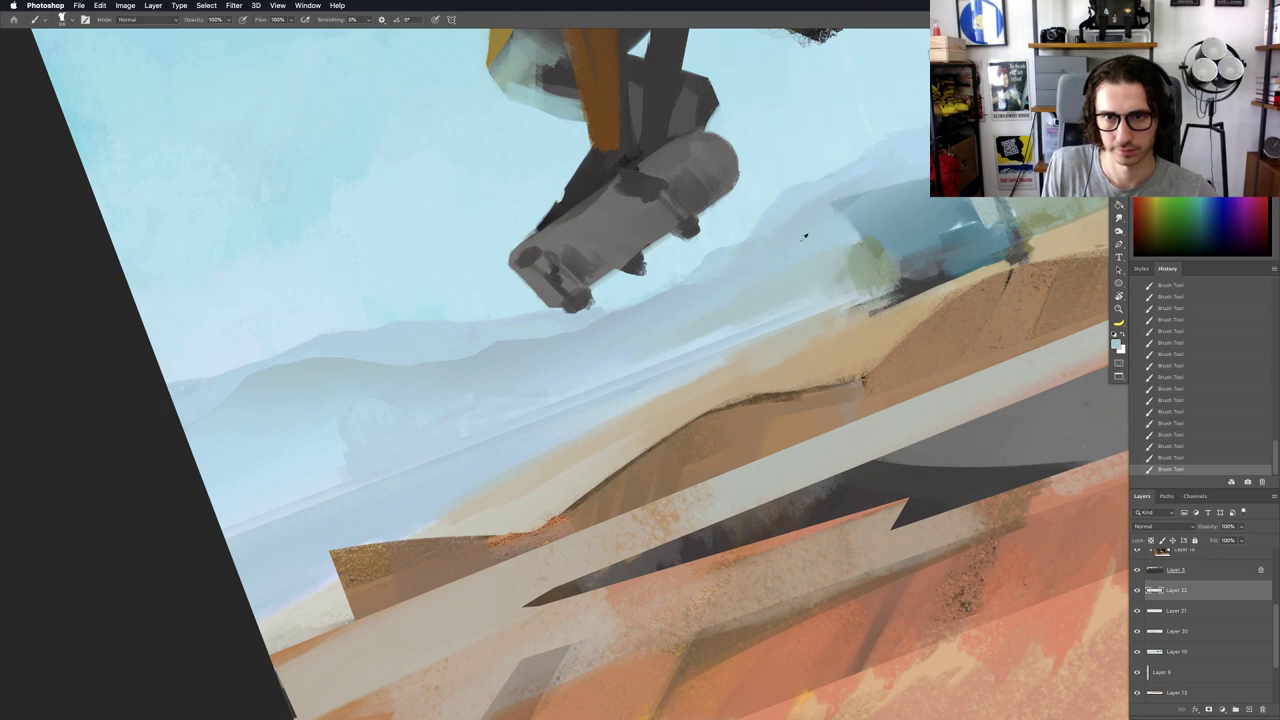
pyautogui.moveTo(715, 322); pyautogui.dragTo(565, 330)
pyautogui.moveTo(742, 302); pyautogui.dragTo(882, 306)
pyautogui.keyDown('alt'); pyautogui.click(737, 351); pyautogui.keyUp('alt')
pyautogui.moveTo(735, 350); pyautogui.dragTo(684, 354)
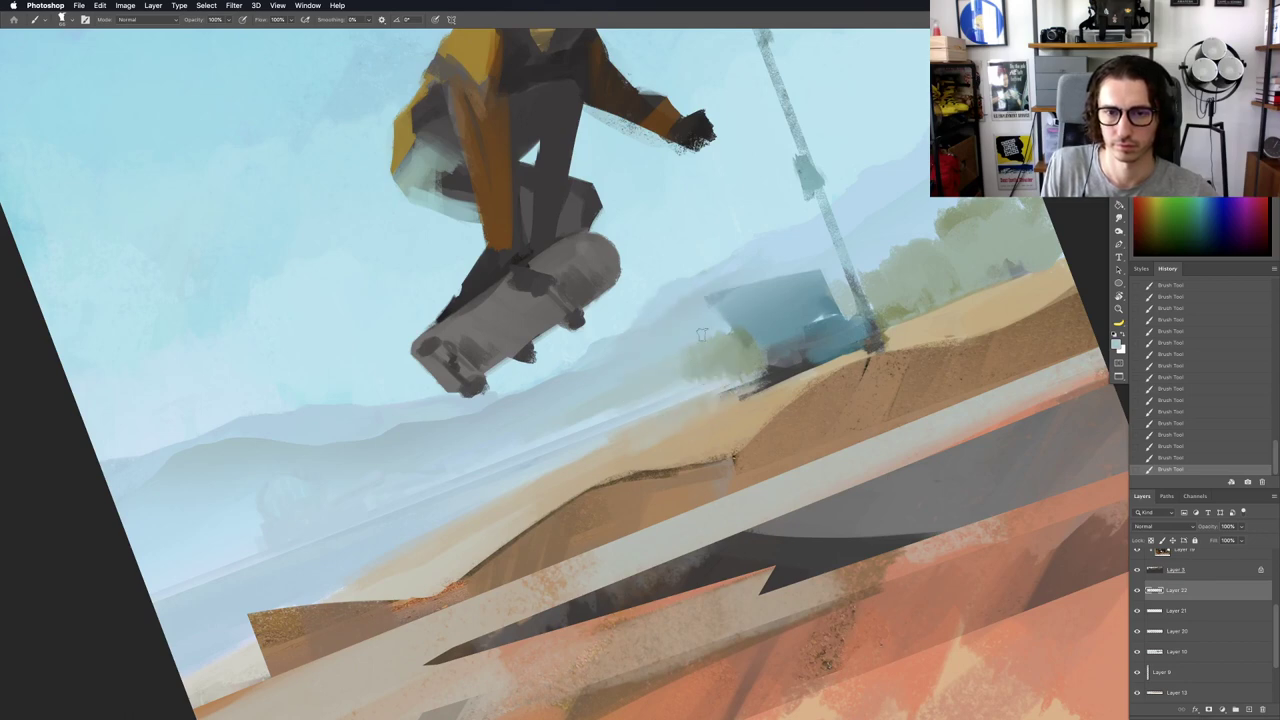
# Step: Refine the bushes beside the teal structure with sampled green so they taper into the misty shoreline
pyautogui.moveTo(690, 348); pyautogui.dragTo(560, 352)
pyautogui.press('Escape')
pyautogui.moveTo(703, 360); pyautogui.dragTo(830, 362)
pyautogui.keyDown('alt'); pyautogui.click(689, 393); pyautogui.keyUp('alt')
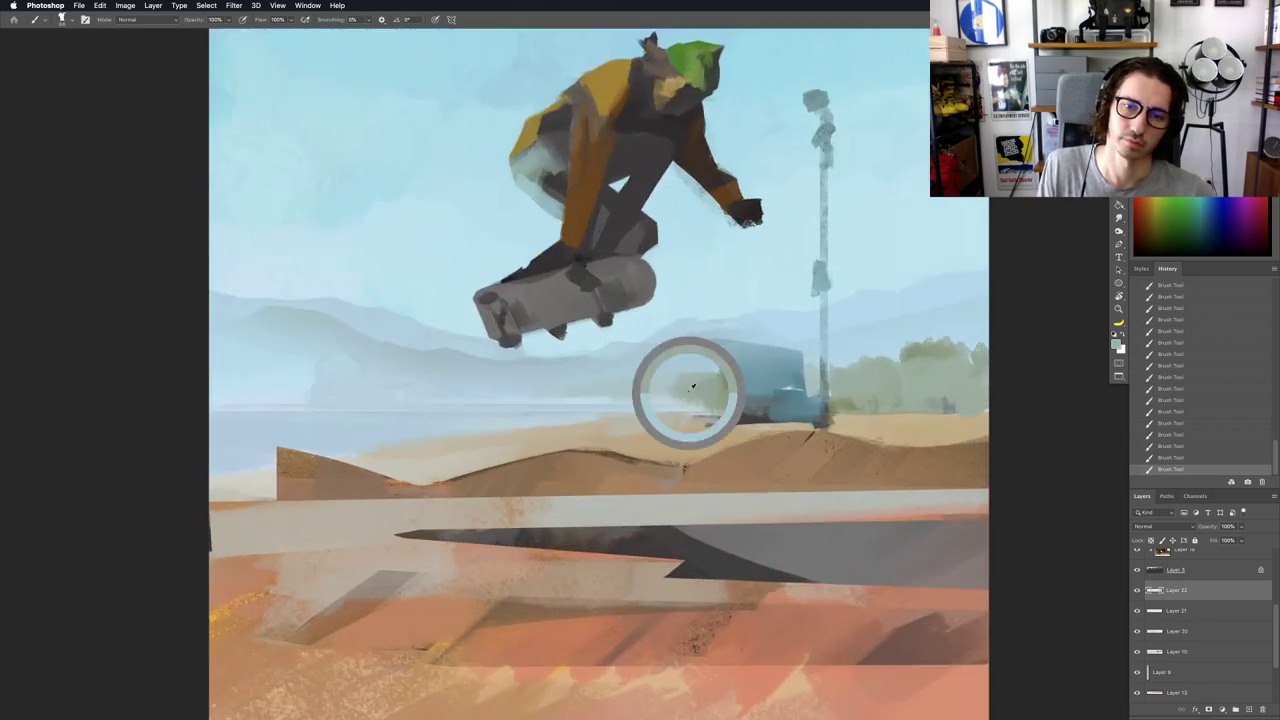
pyautogui.press('r')
pyautogui.moveTo(741, 442); pyautogui.dragTo(758, 378)
pyautogui.keyDown('super'); pyautogui.click(756, 377); pyautogui.keyUp('super')
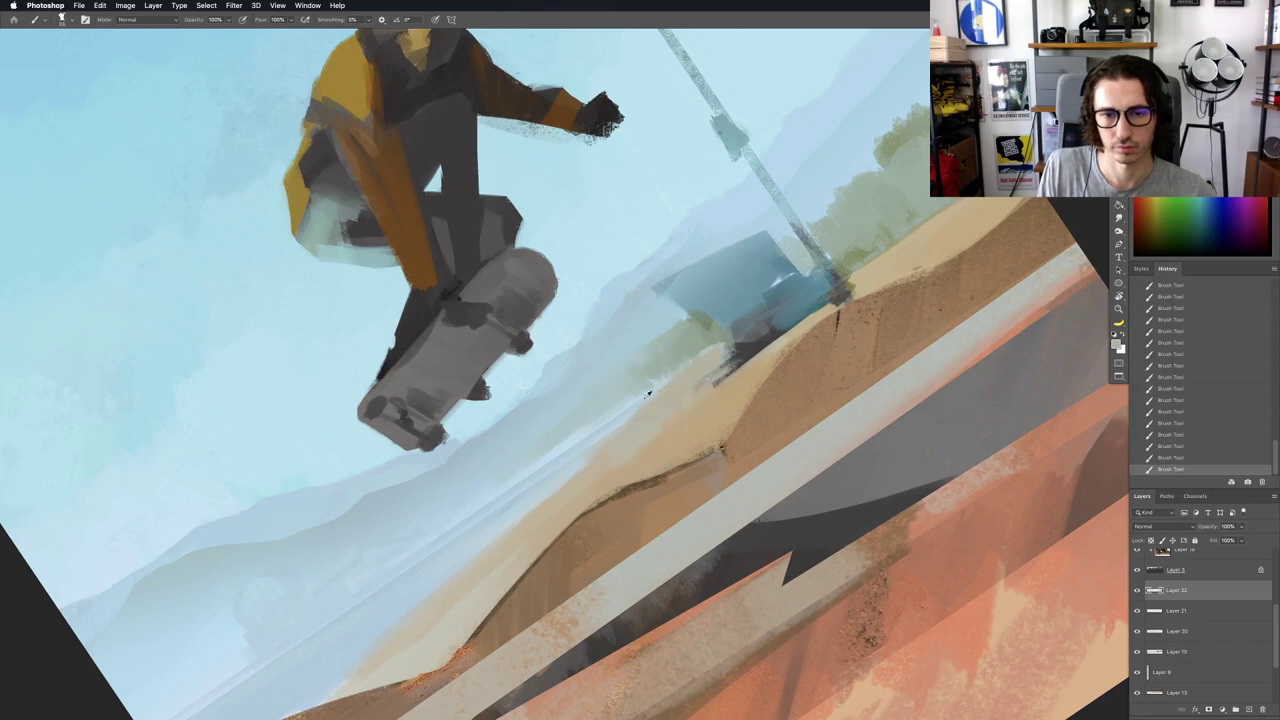
# Step: Rework the sand edge below the bushes next to the teal structure with sampled muted tones
pyautogui.keyDown('alt'); pyautogui.click(677, 357); pyautogui.keyUp('alt')
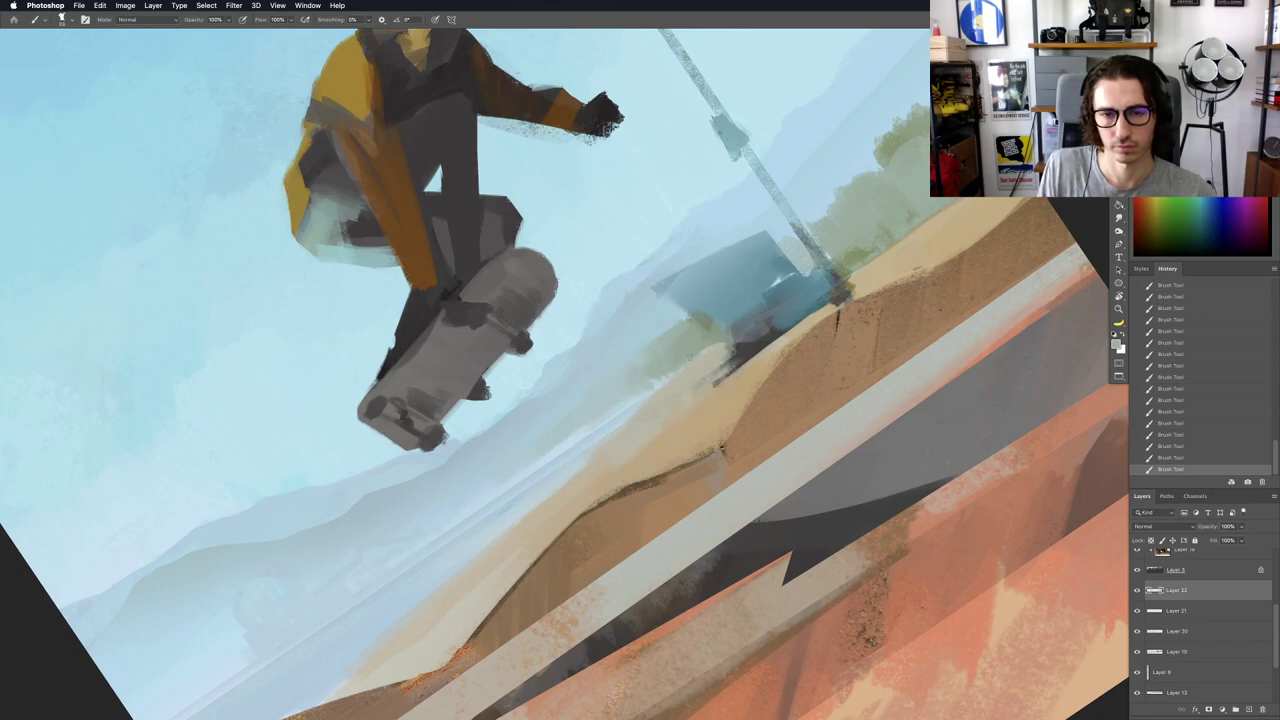
pyautogui.moveTo(684, 369)
pyautogui.mouseDown()
pyautogui.moveTo(649, 398)
pyautogui.moveTo(697, 386)
pyautogui.mouseUp()
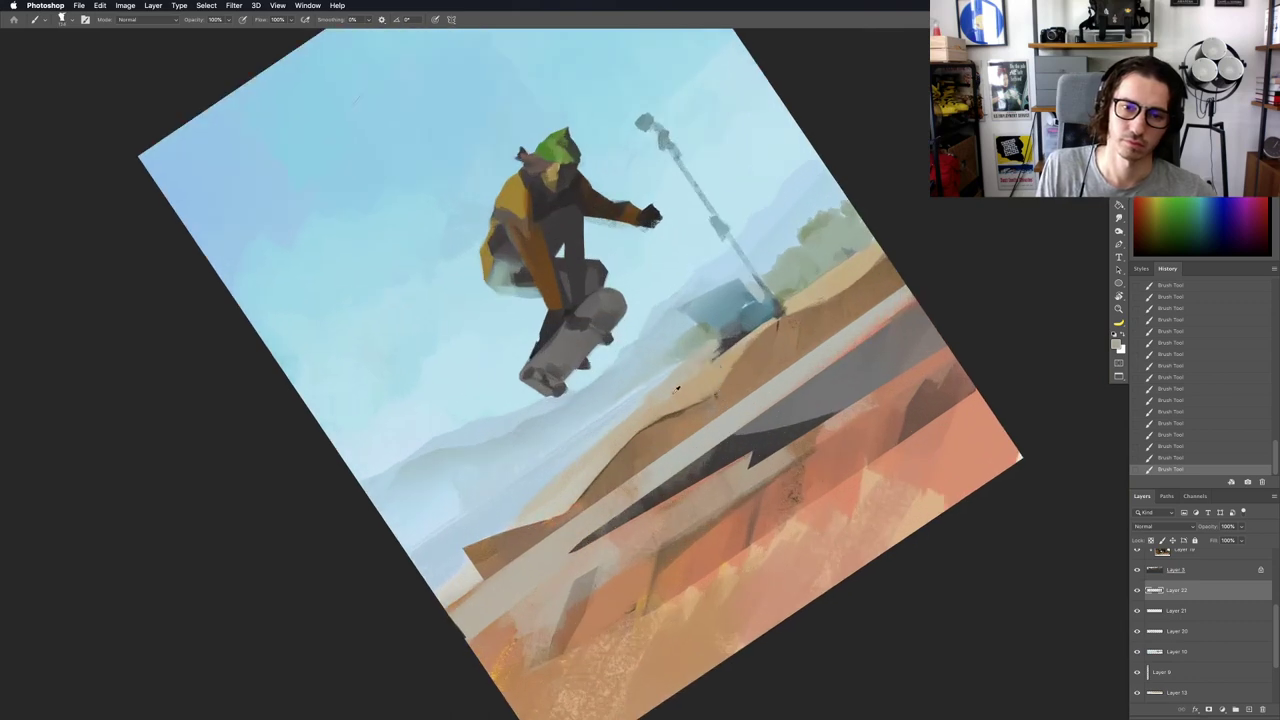
pyautogui.scroll(2, 706, 362)
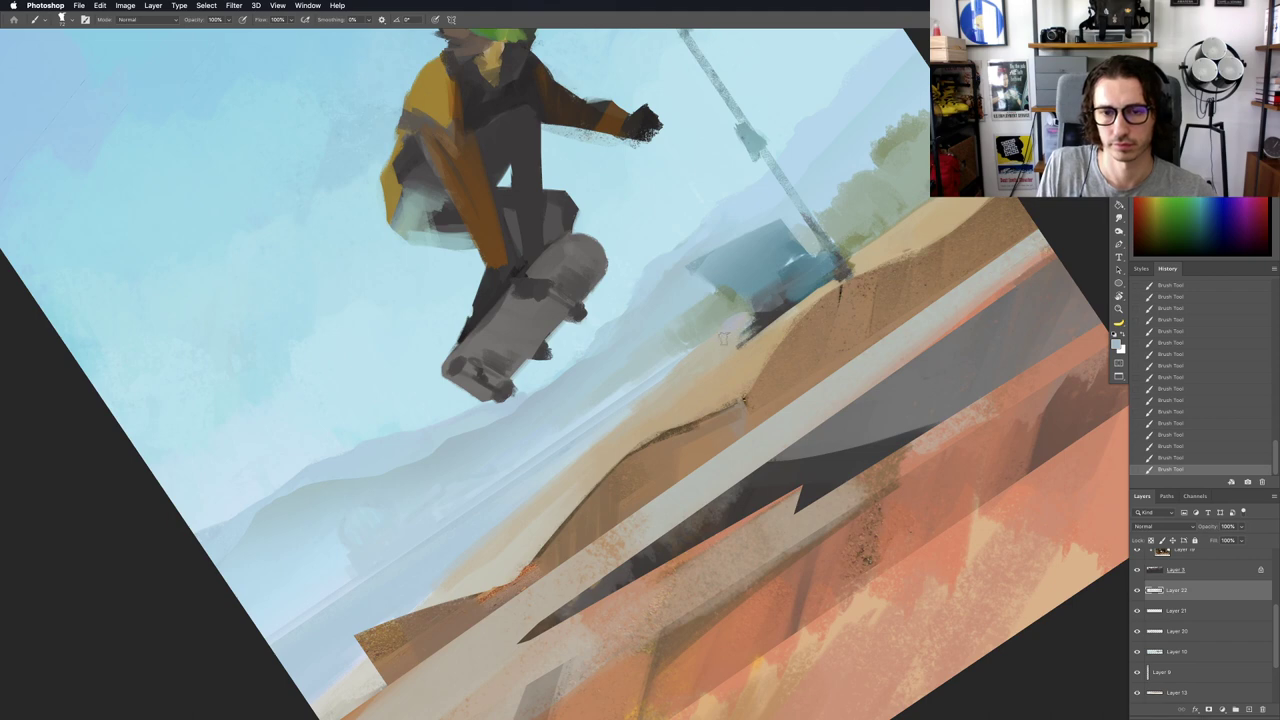
pyautogui.press('Escape')
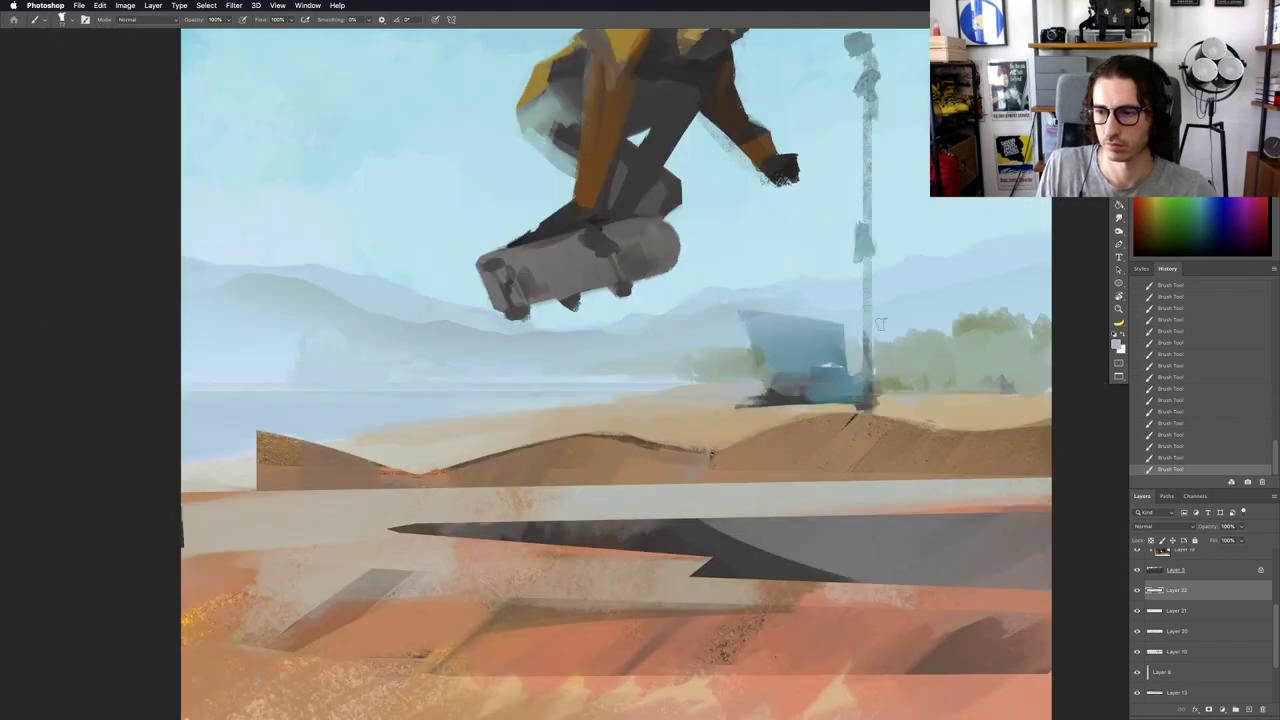
# Step: Undo the last stroke, repaint the sand along the base of the tree row with sampled tones, and save the painting
pyautogui.press('r')
pyautogui.moveTo(711, 455)
pyautogui.mouseDown()
pyautogui.moveTo(725, 380)
pyautogui.moveTo(714, 342)
pyautogui.moveTo(799, 318)
pyautogui.mouseUp()
pyautogui.keyDown('alt'); pyautogui.click(682, 368); pyautogui.keyUp('alt')
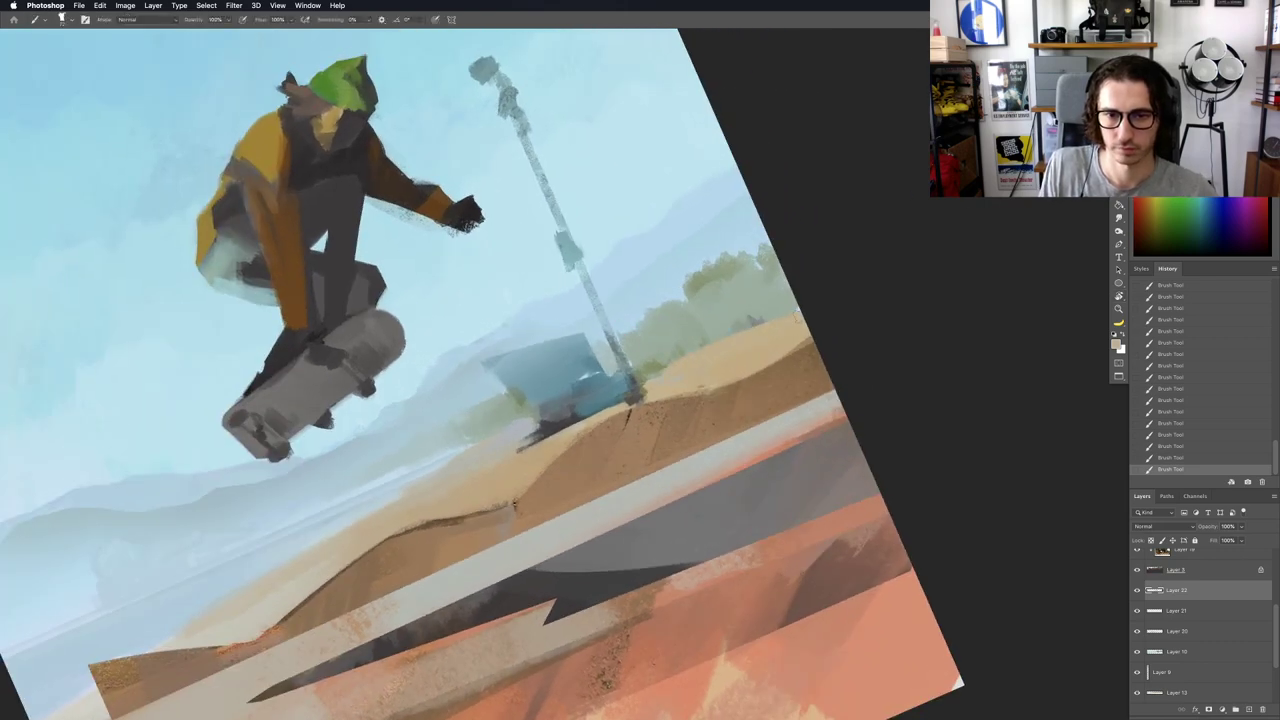
pyautogui.press('super+z')
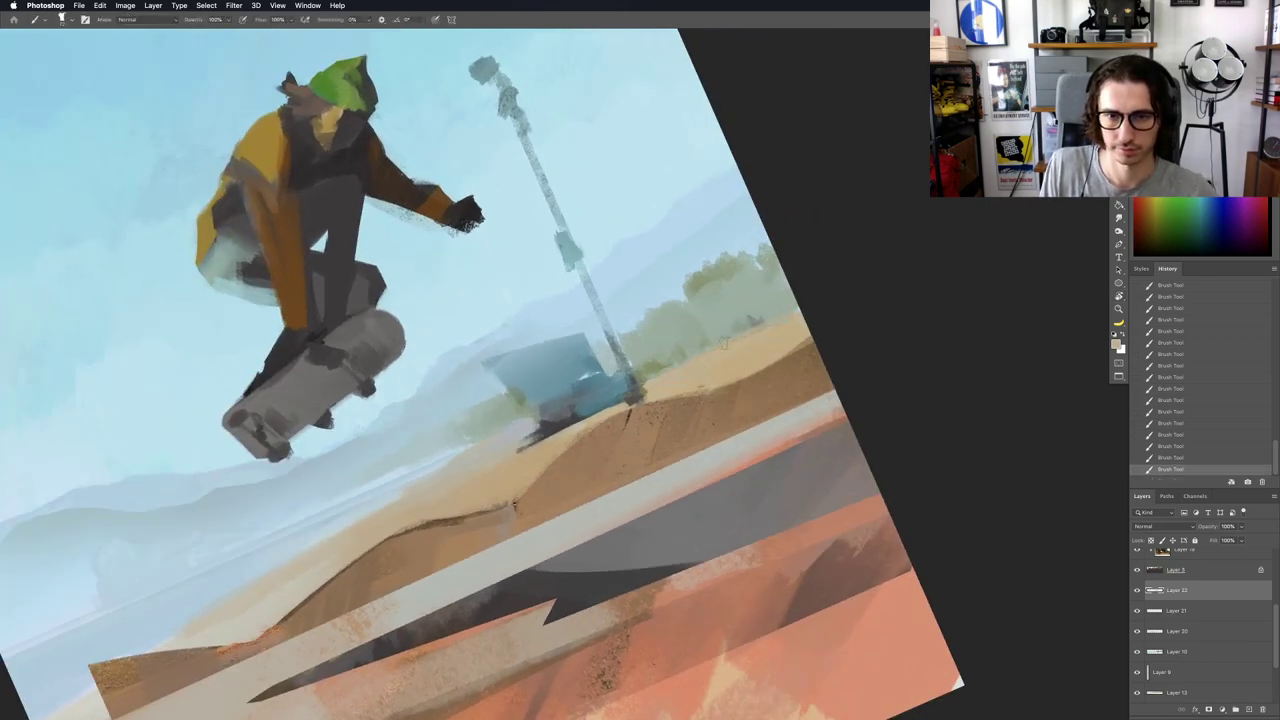
pyautogui.keyDown('alt'); pyautogui.click(754, 317); pyautogui.keyUp('alt')
pyautogui.keyDown('alt'); pyautogui.click(749, 334); pyautogui.keyUp('alt')
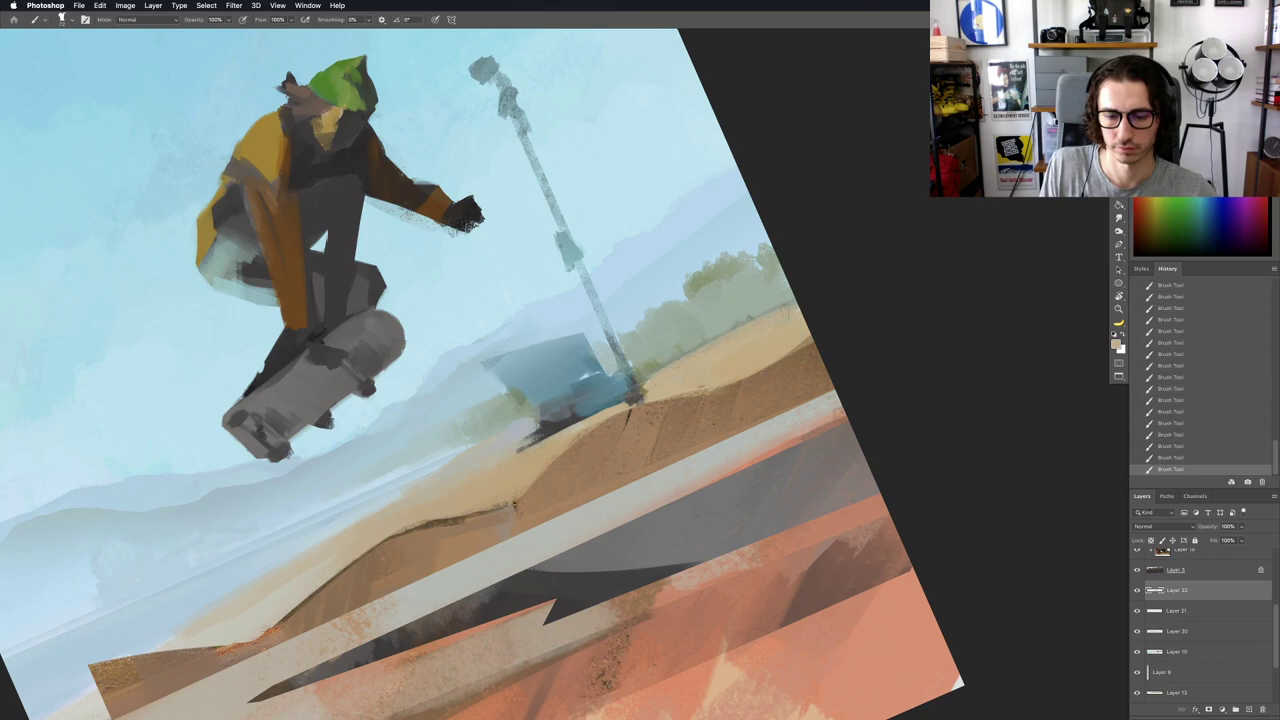
pyautogui.press('Escape')
pyautogui.press('super+0')
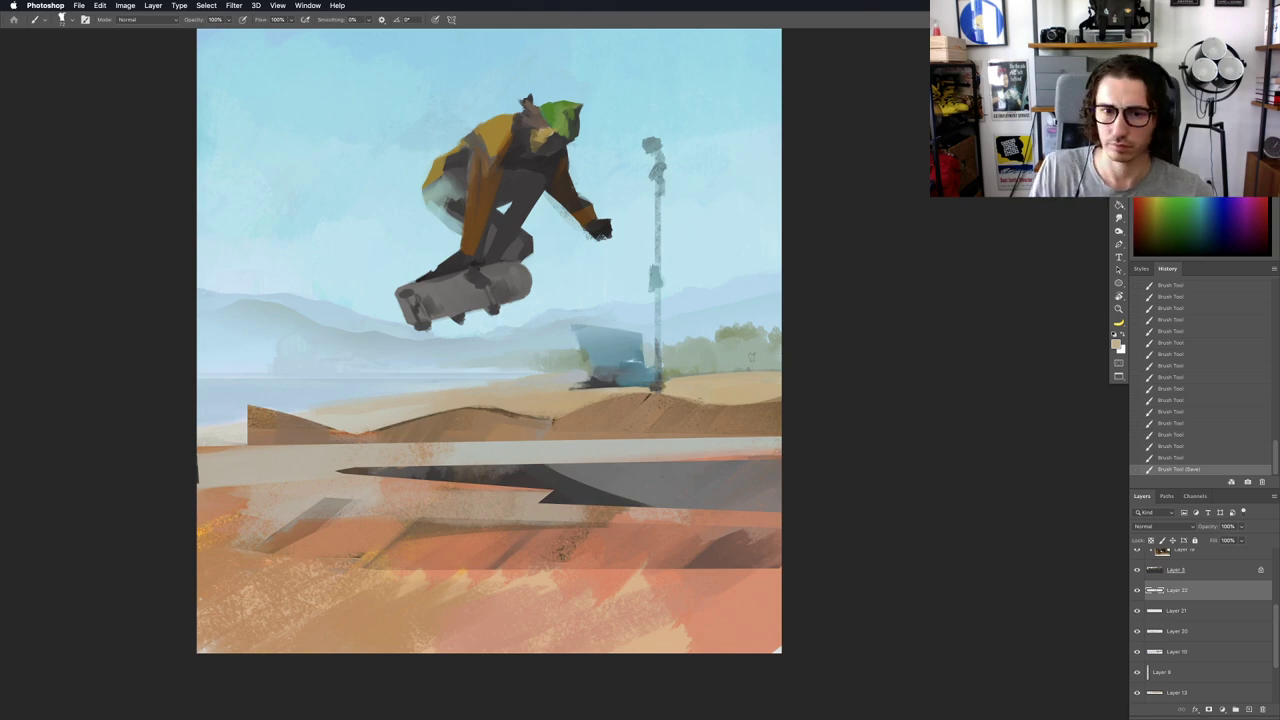
# Step: Add small vertical trunk-like strokes to the tree row beyond the lamp post
pyautogui.moveTo(752, 357); pyautogui.dragTo(758, 369)
pyautogui.moveTo(720, 337); pyautogui.dragTo(780, 337)
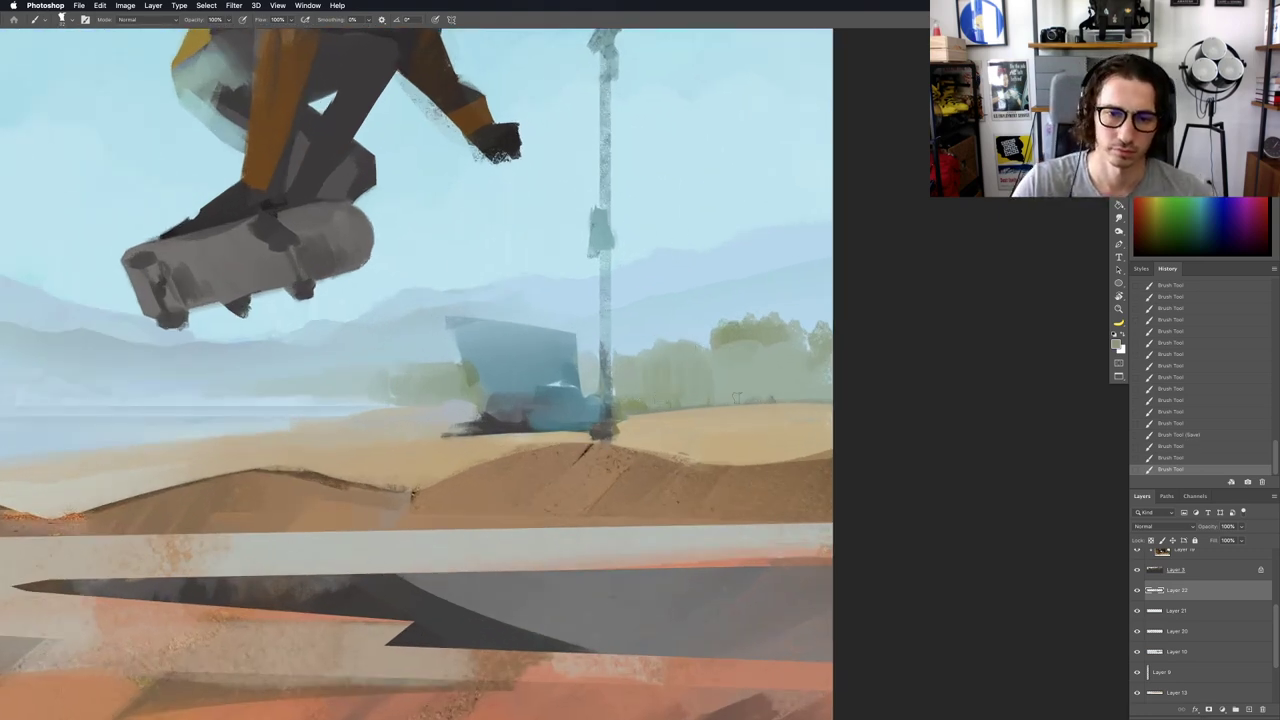
pyautogui.click(773, 397)
pyautogui.click(788, 395)
pyautogui.click(804, 392)
pyautogui.click(808, 387)
pyautogui.moveTo(814, 376); pyautogui.dragTo(712, 376)
# Step: Define the base of the tree row with a thin brown line and touch up the sand edge with sampled colour
pyautogui.press('r')
pyautogui.moveTo(858, 408); pyautogui.dragTo(846, 296)
pyautogui.scroll(6, 801, 321)
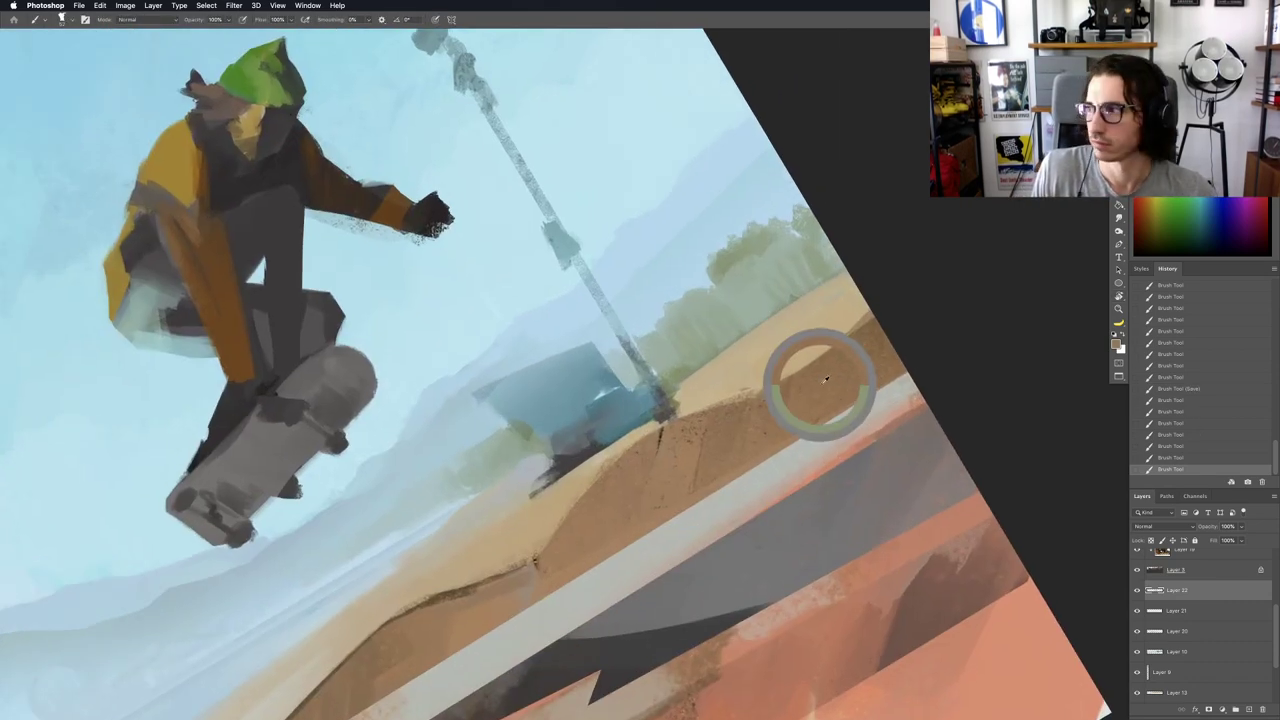
pyautogui.moveTo(715, 352)
pyautogui.mouseDown()
pyautogui.moveTo(840, 285)
pyautogui.moveTo(790, 312)
pyautogui.mouseUp()
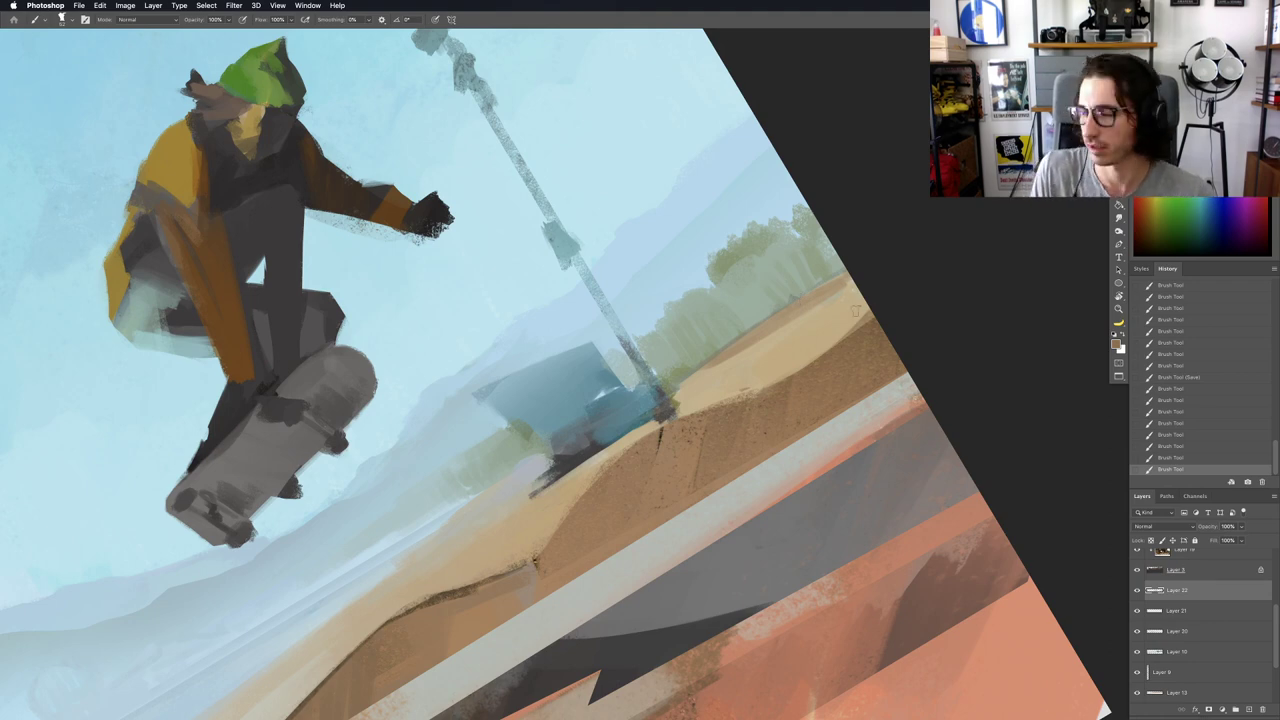
pyautogui.keyDown('alt'); pyautogui.click(744, 358); pyautogui.keyUp('alt')
pyautogui.moveTo(708, 368); pyautogui.dragTo(738, 344)
pyautogui.press('Escape')
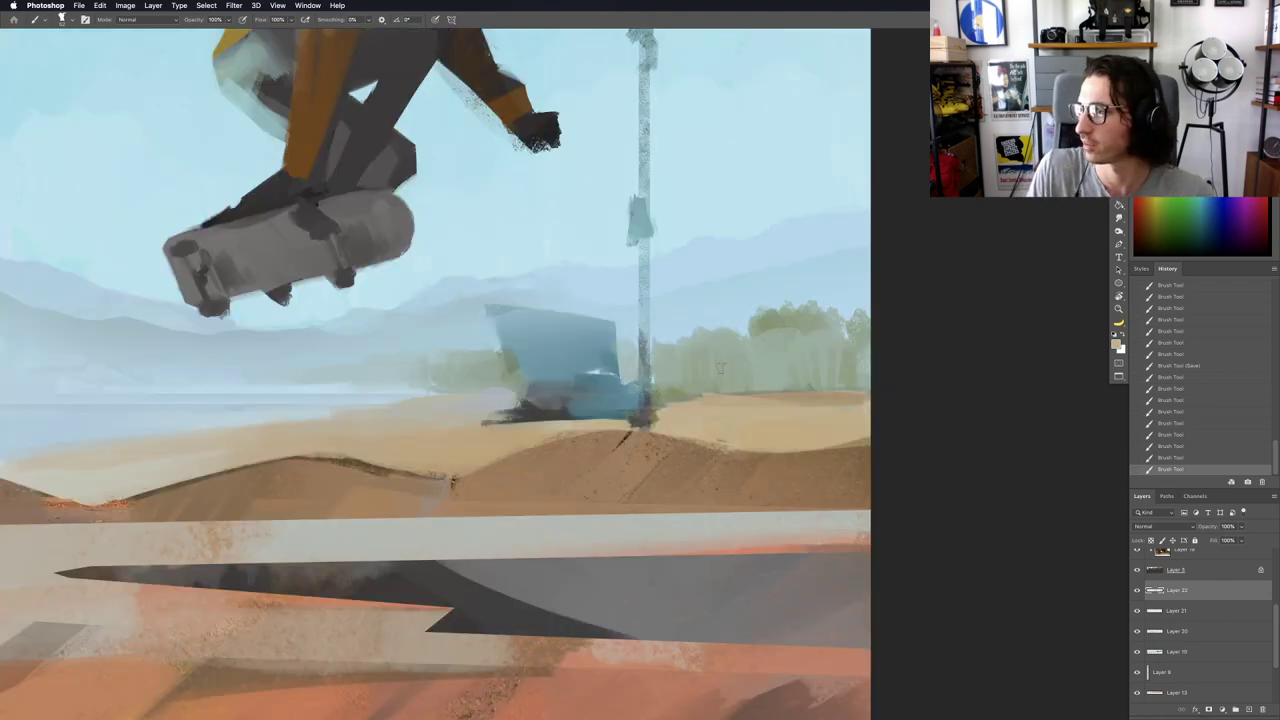
# Step: Undo the last stroke and touch up the tree row around the lamp post with sampled pale sky blue
pyautogui.press('super+z')
pyautogui.moveTo(640, 408)
pyautogui.mouseDown()
pyautogui.moveTo(552, 427)
pyautogui.moveTo(636, 430)
pyautogui.mouseUp()
pyautogui.keyDown('alt'); pyautogui.click(594, 260); pyautogui.keyUp('alt')
pyautogui.moveTo(620, 360); pyautogui.dragTo(648, 328)
pyautogui.moveTo(690, 413); pyautogui.dragTo(675, 415)
pyautogui.scroll(2, 675, 413)
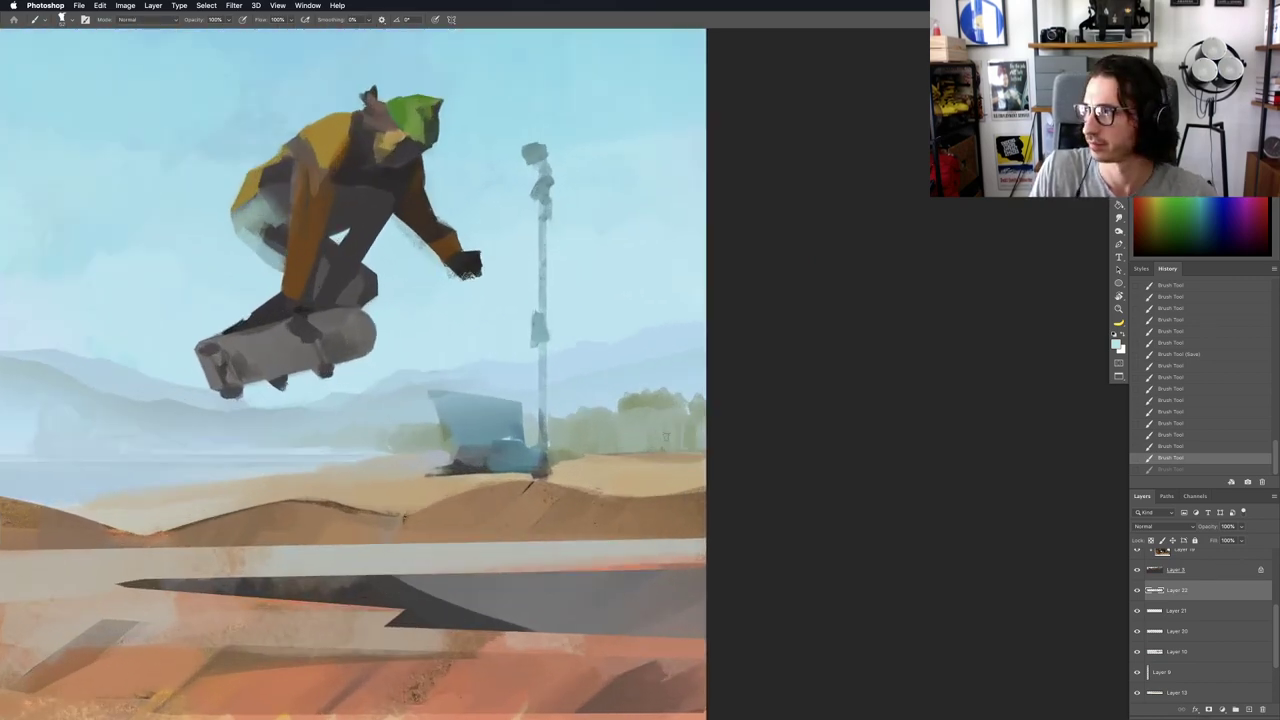
pyautogui.click(621, 408)
pyautogui.press('r')
pyautogui.moveTo(621, 408); pyautogui.dragTo(612, 408)
pyautogui.press('Escape')
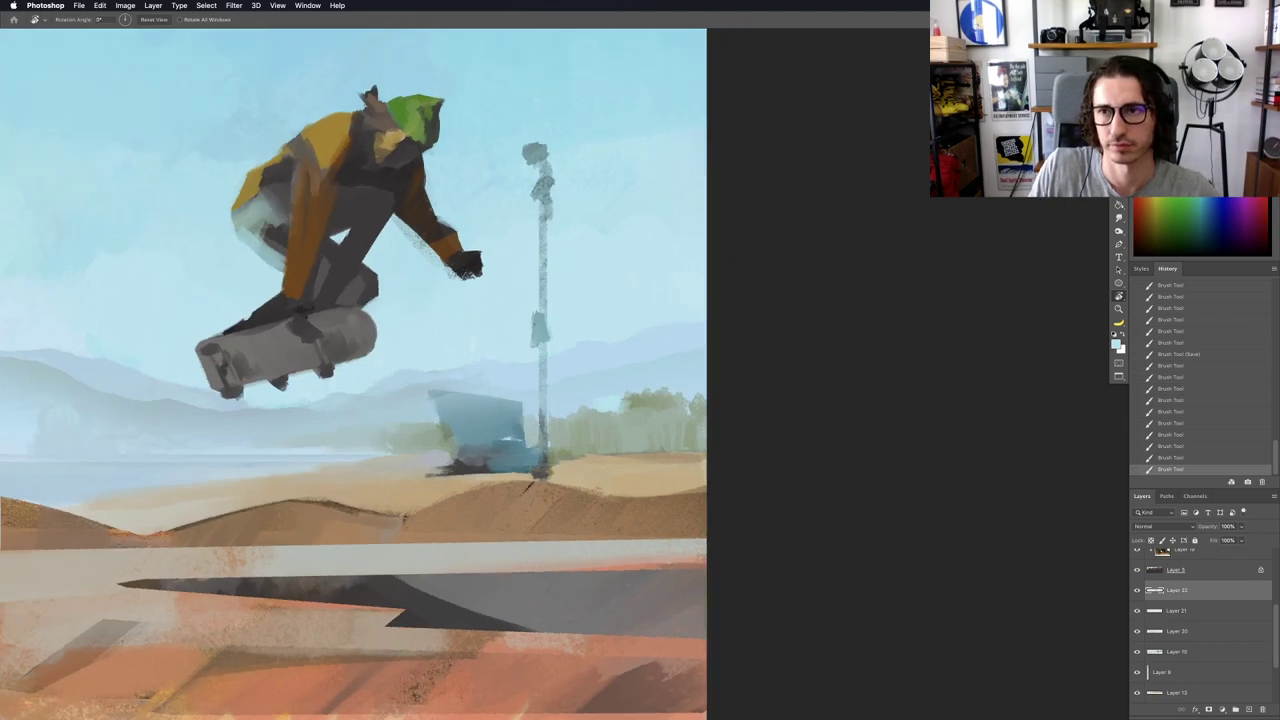
pyautogui.press('b')
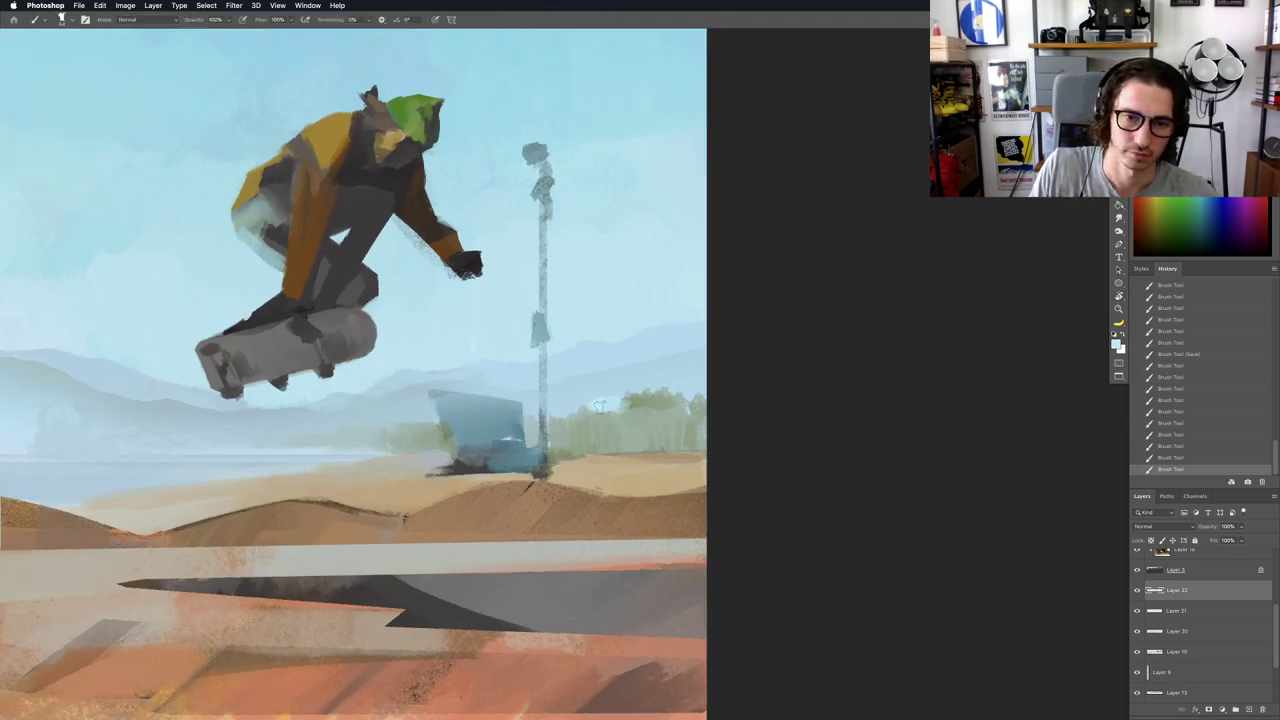
# Step: Dab small pale blue blocks into the bushes on both sides of the teal structure with sampled sky tones
pyautogui.click(601, 406)
pyautogui.click(614, 400)
pyautogui.click(612, 402)
pyautogui.moveTo(605, 414)
pyautogui.mouseDown()
pyautogui.moveTo(385, 415)
pyautogui.moveTo(570, 411)
pyautogui.moveTo(540, 392)
pyautogui.moveTo(539, 405)
pyautogui.moveTo(465, 394)
pyautogui.moveTo(593, 392)
pyautogui.moveTo(588, 366)
pyautogui.moveTo(572, 386)
pyautogui.moveTo(525, 396)
pyautogui.mouseUp()
pyautogui.click(524, 402)
pyautogui.keyDown('alt'); pyautogui.click(531, 381); pyautogui.keyUp('alt')
pyautogui.click(532, 388)
pyautogui.click(614, 384)
pyautogui.keyDown('alt'); pyautogui.click(620, 376); pyautogui.keyUp('alt')
pyautogui.moveTo(544, 397); pyautogui.dragTo(537, 395)
pyautogui.keyDown('alt'); pyautogui.click(520, 374); pyautogui.keyUp('alt')
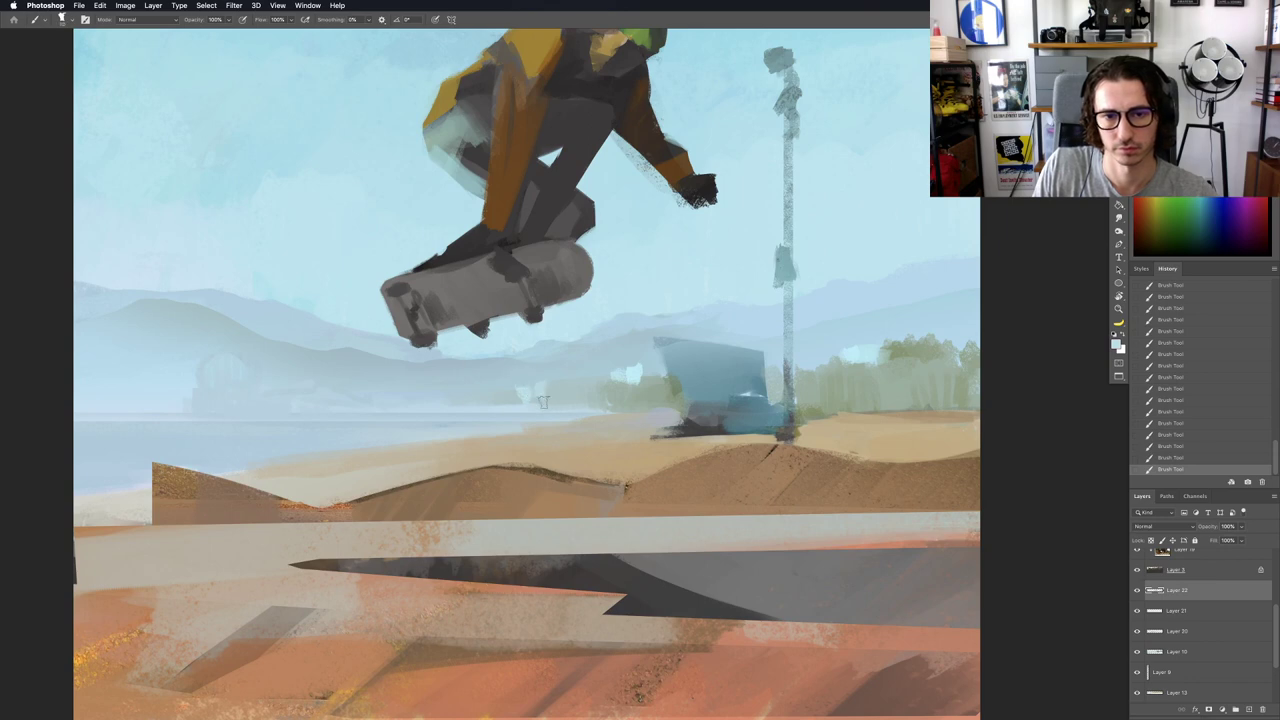
# Step: Add small pale dabs suggesting distant buildings along the shoreline below the skateboard
pyautogui.scroll(-5, 538, 400)
pyautogui.scroll(6, 520, 410)
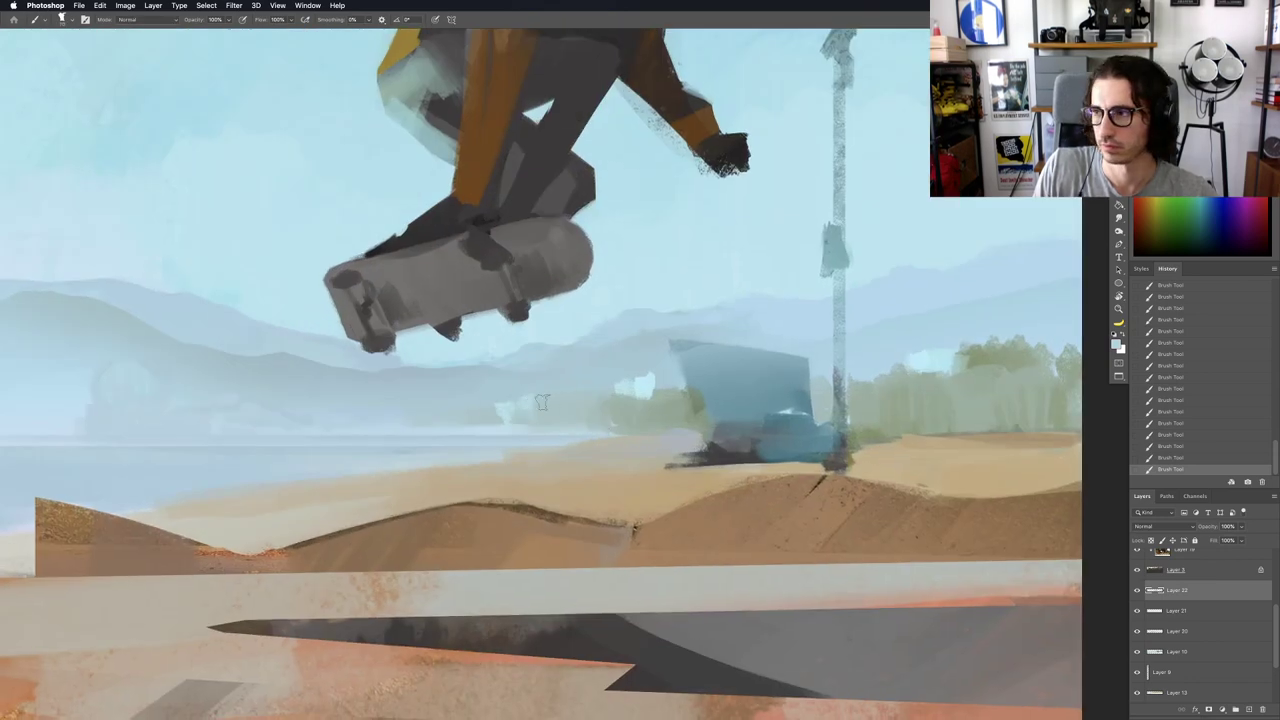
pyautogui.scroll(-5, 492, 410)
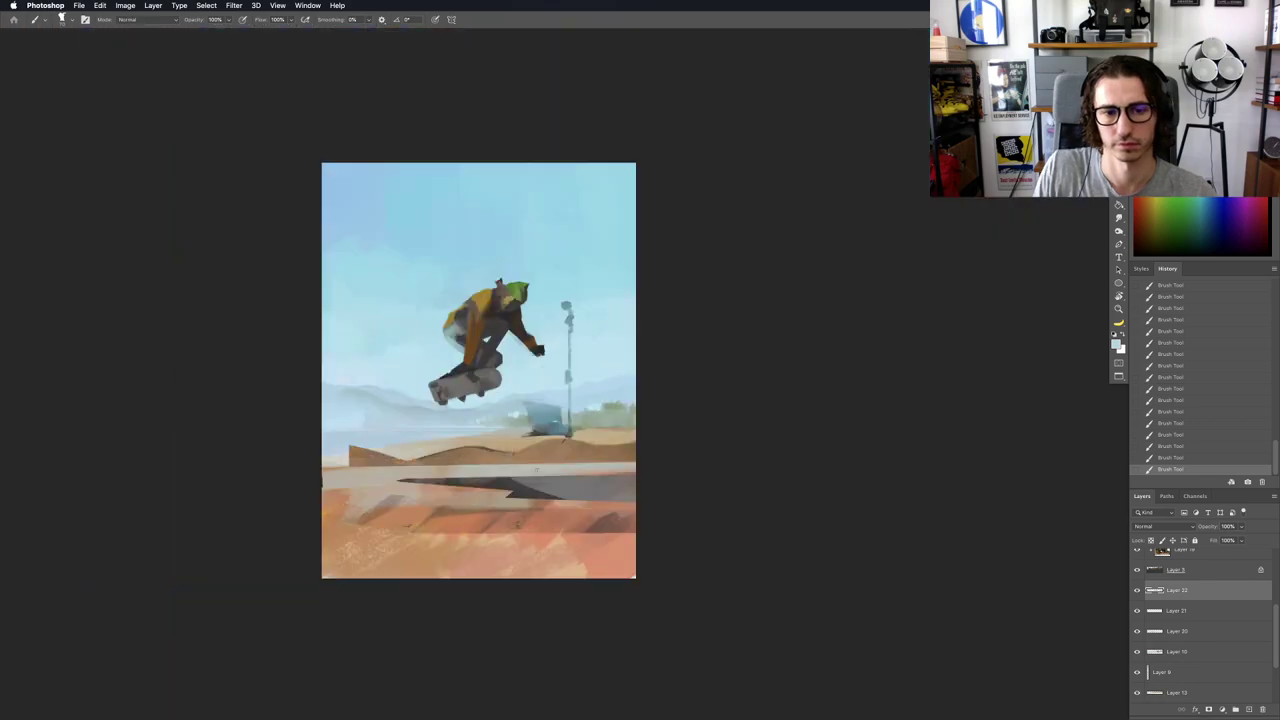
pyautogui.scroll(4, 450, 410)
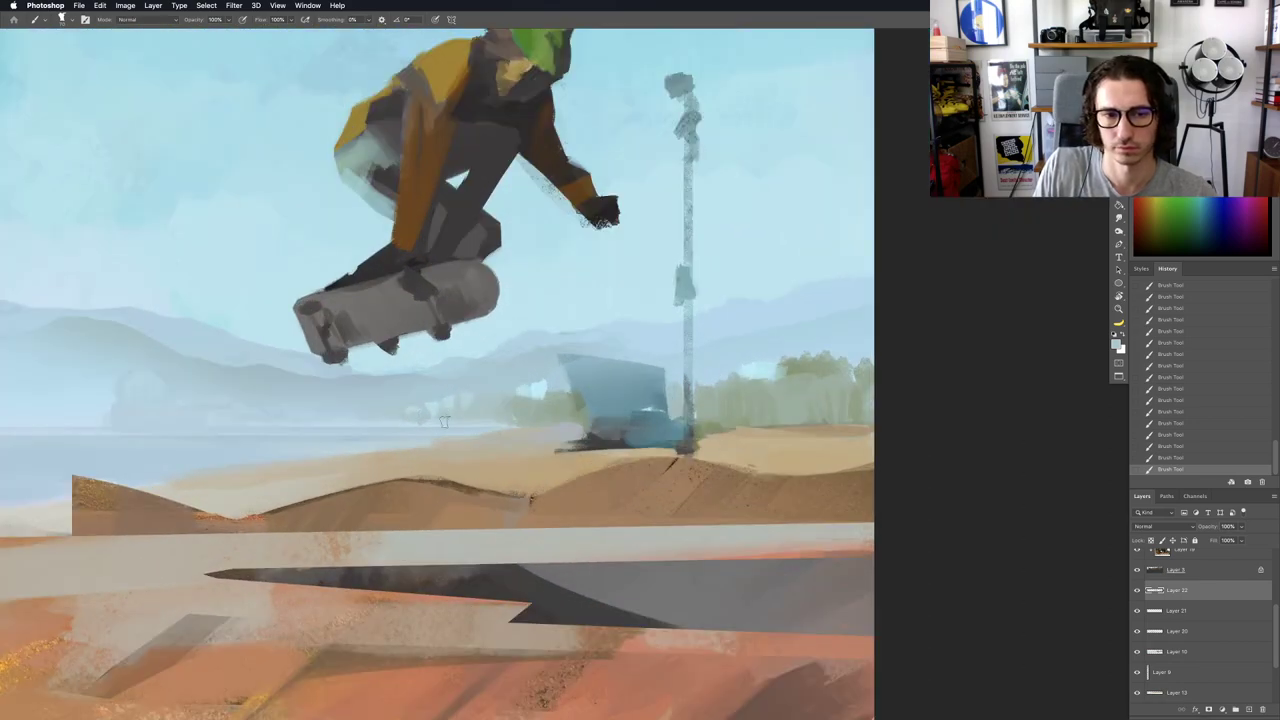
pyautogui.moveTo(445, 421); pyautogui.dragTo(409, 427)
pyautogui.press('r')
pyautogui.moveTo(472, 504); pyautogui.dragTo(614, 412)
pyautogui.moveTo(604, 432); pyautogui.dragTo(639, 436)
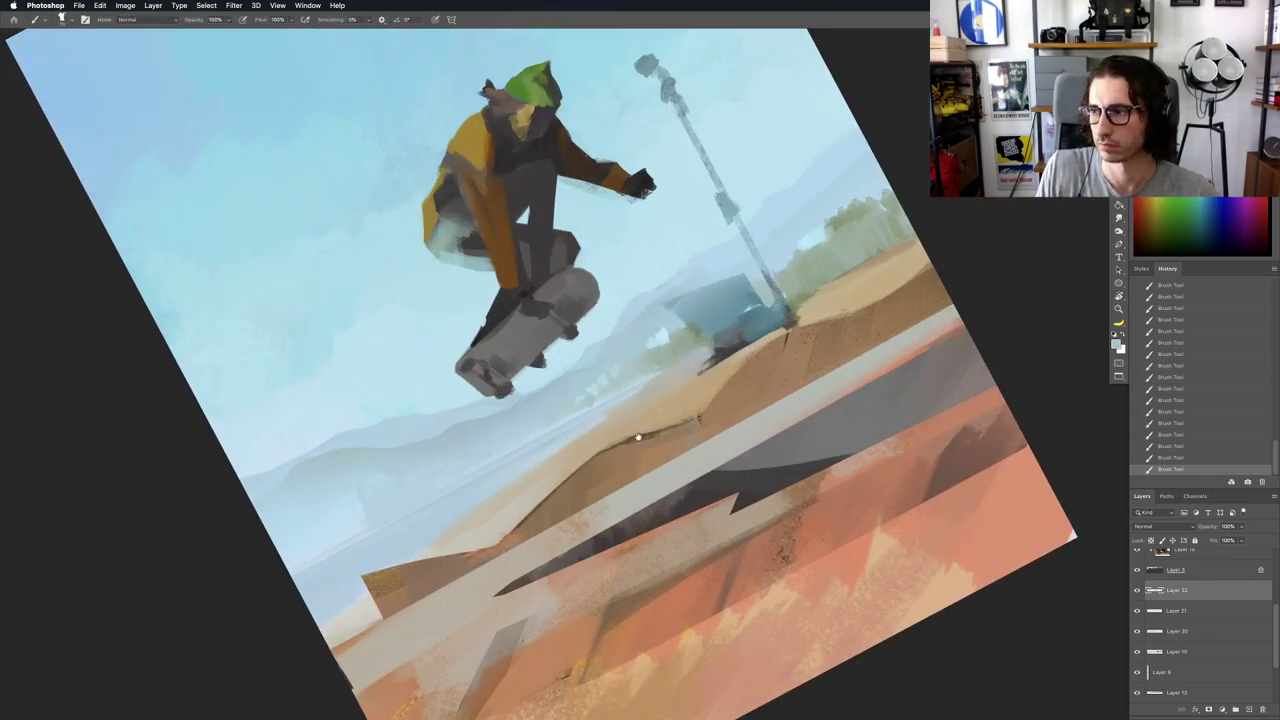
pyautogui.scroll(3, 625, 390)
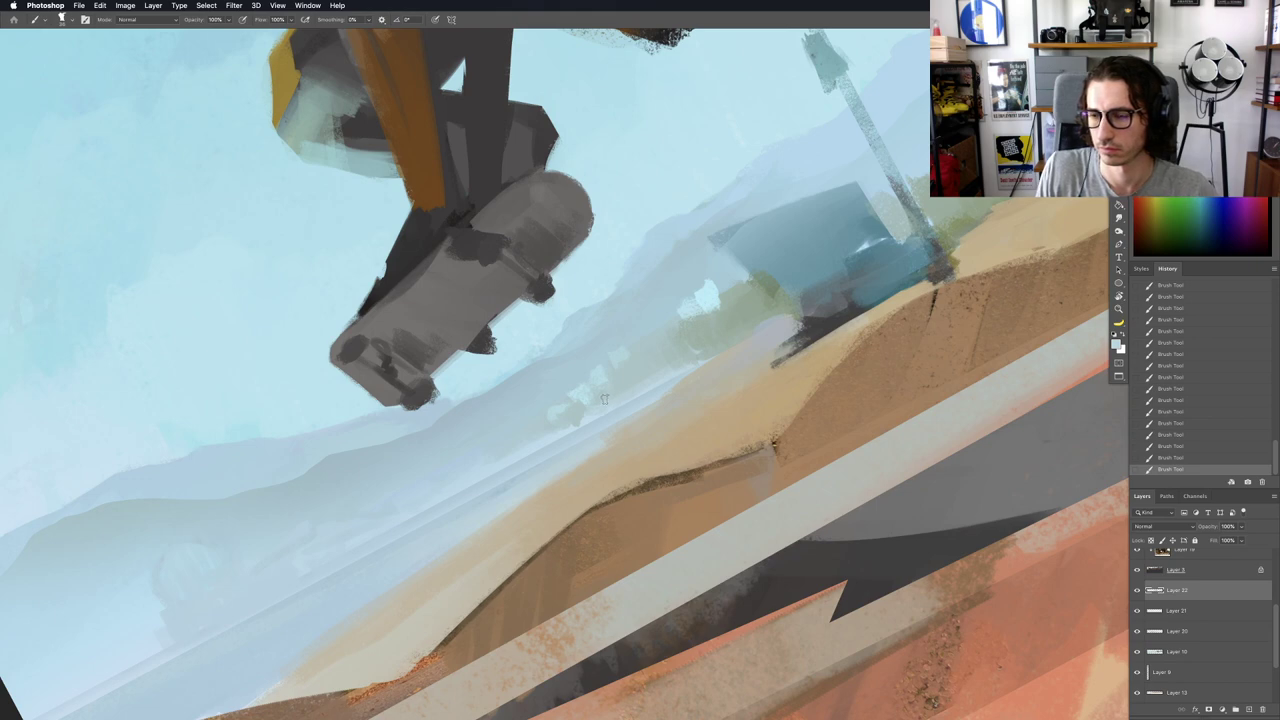
# Step: Refine the pale building dabs on the distant shore with sampled hill blue, and show the painting full screen
pyautogui.press('Escape')
pyautogui.moveTo(613, 399); pyautogui.dragTo(599, 396)
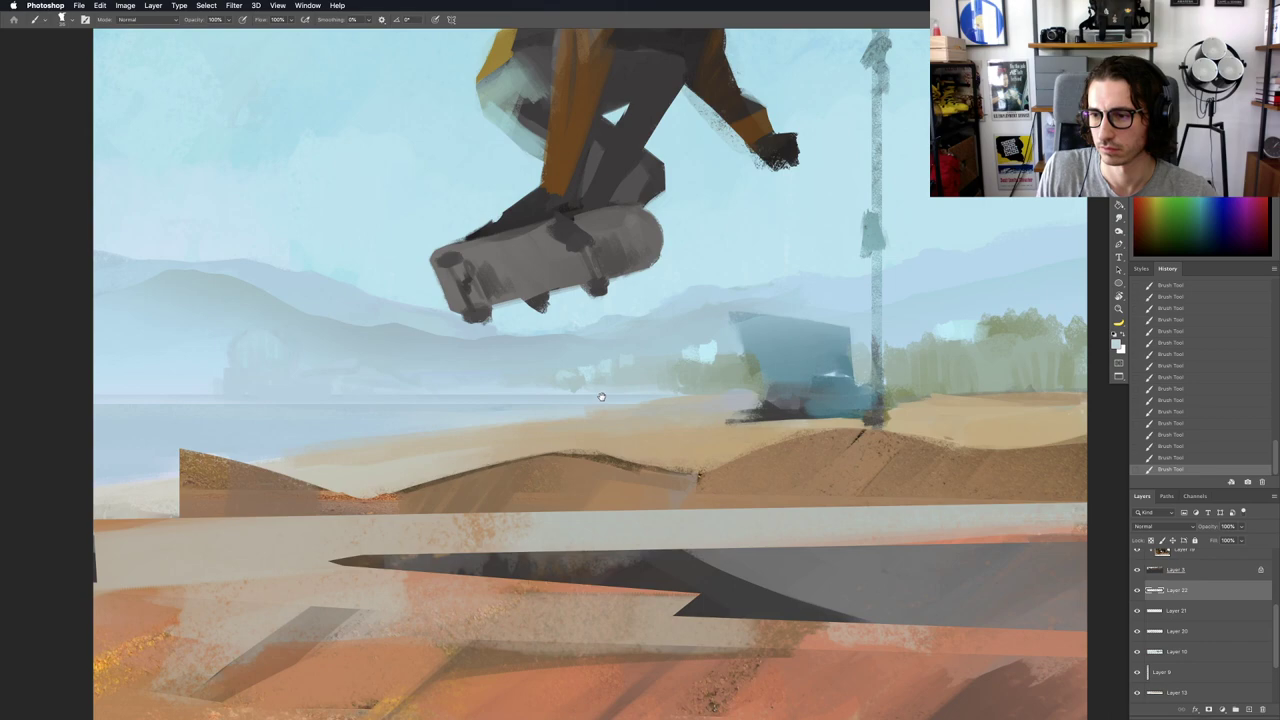
pyautogui.moveTo(629, 386)
pyautogui.mouseDown()
pyautogui.moveTo(611, 403)
pyautogui.moveTo(643, 387)
pyautogui.moveTo(659, 401)
pyautogui.mouseUp()
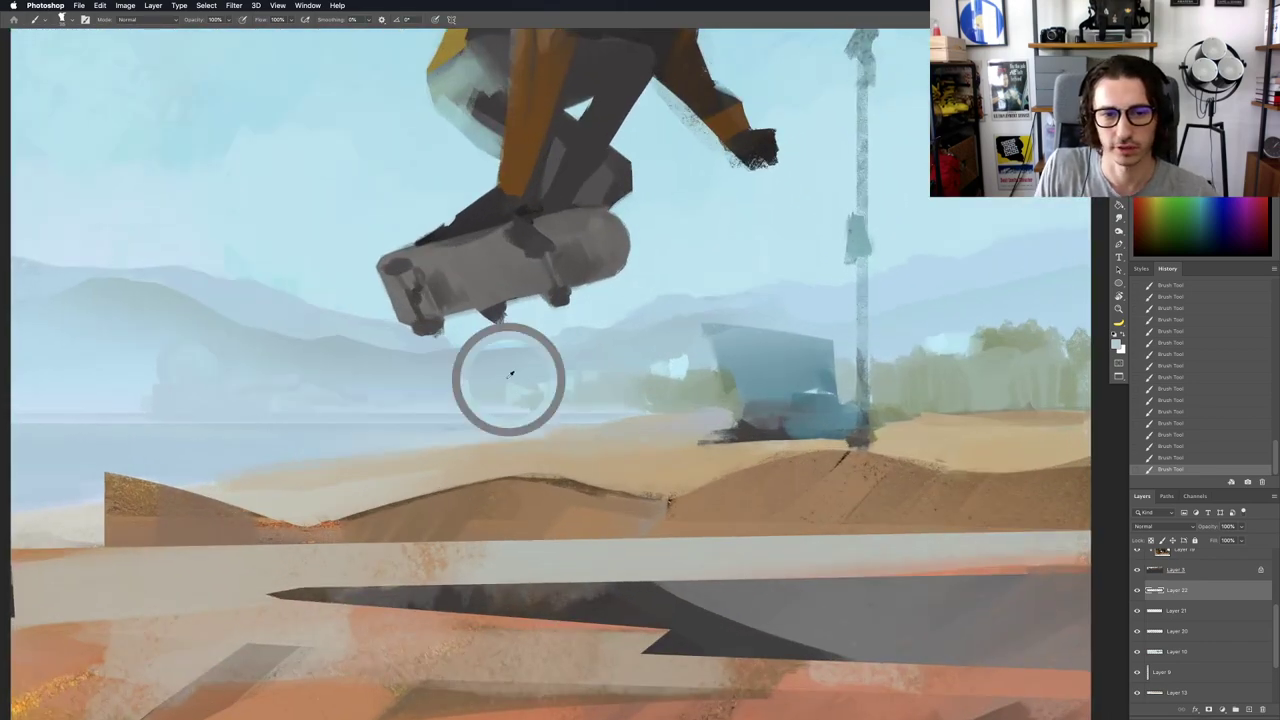
pyautogui.press('h')
pyautogui.moveTo(536, 389); pyautogui.dragTo(479, 399)
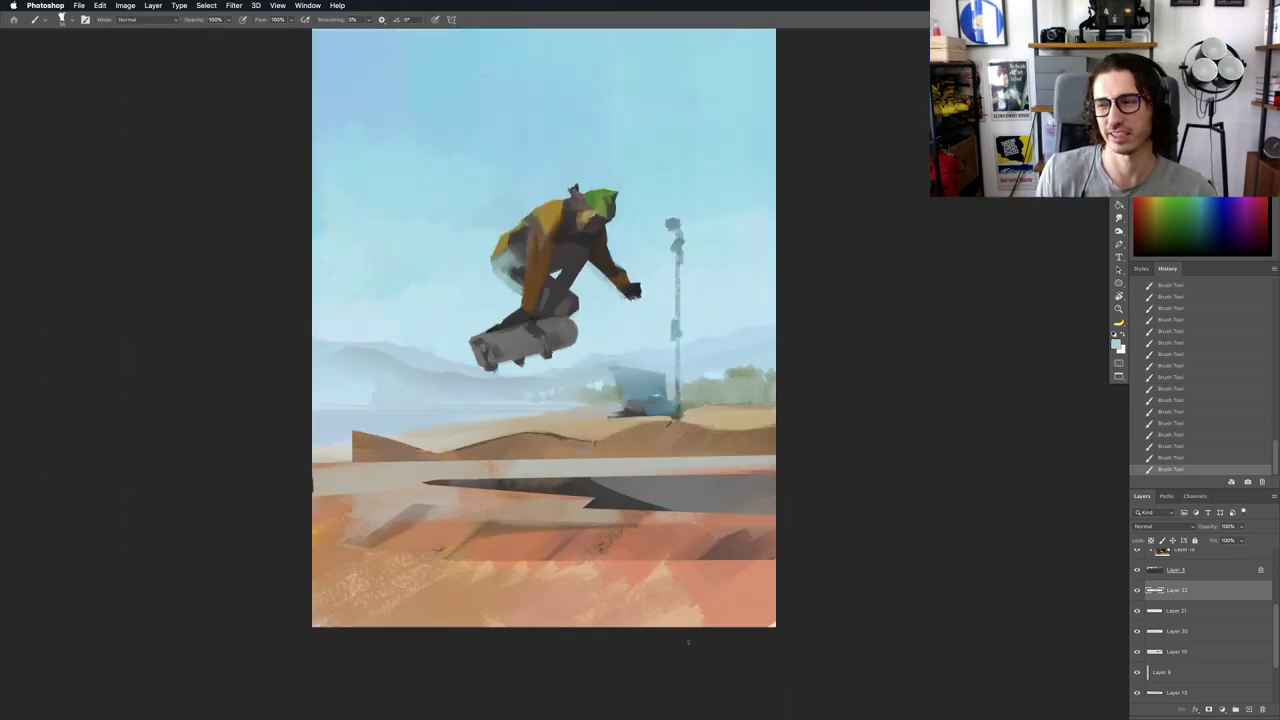
pyautogui.press('f')
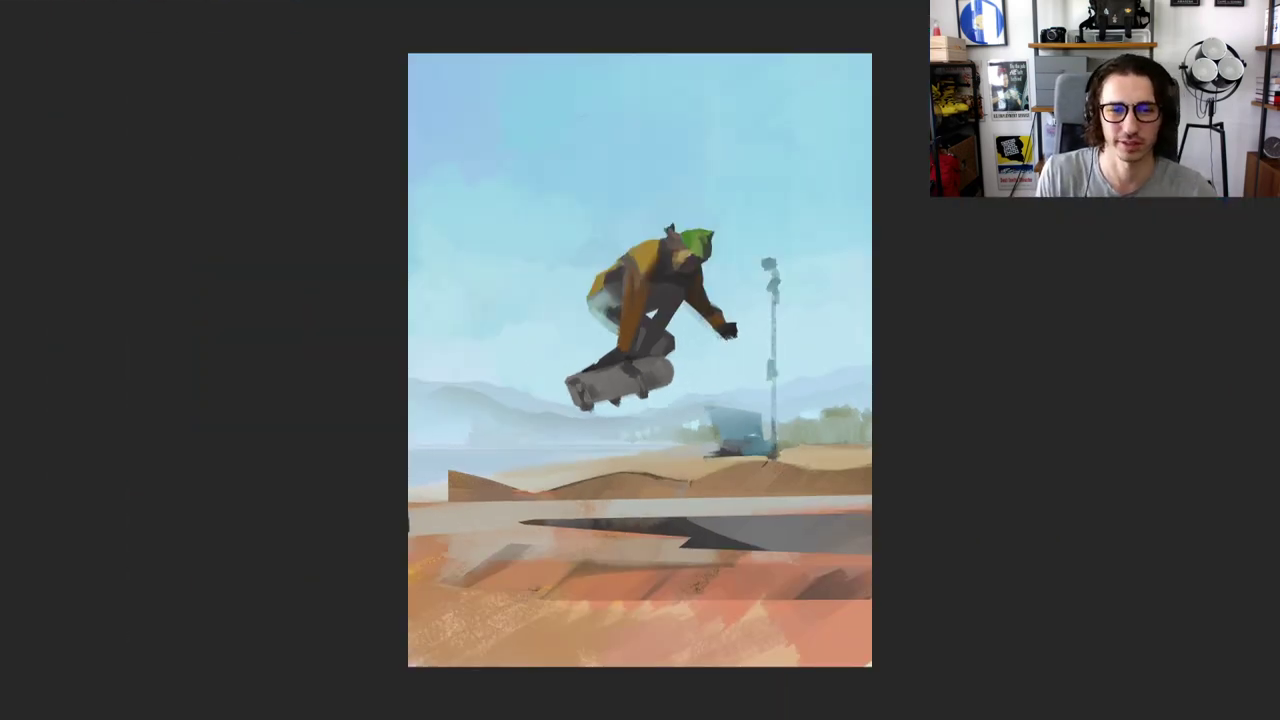
# Step: Carve the tree row's top near the painting's edge into separate rounded crowns using sampled hill blue and muted green
pyautogui.press('r')
pyautogui.moveTo(800, 438); pyautogui.dragTo(838, 310)
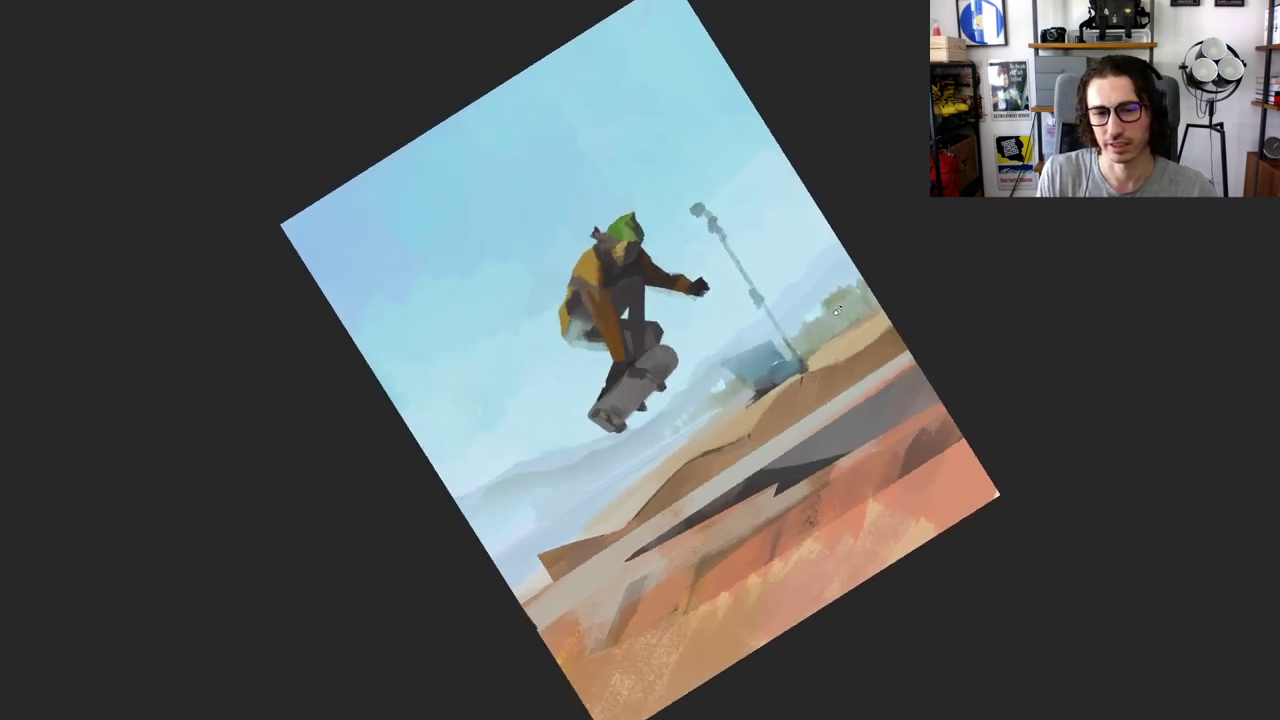
pyautogui.moveTo(855, 373)
pyautogui.mouseDown()
pyautogui.moveTo(611, 428)
pyautogui.moveTo(637, 415)
pyautogui.mouseUp()
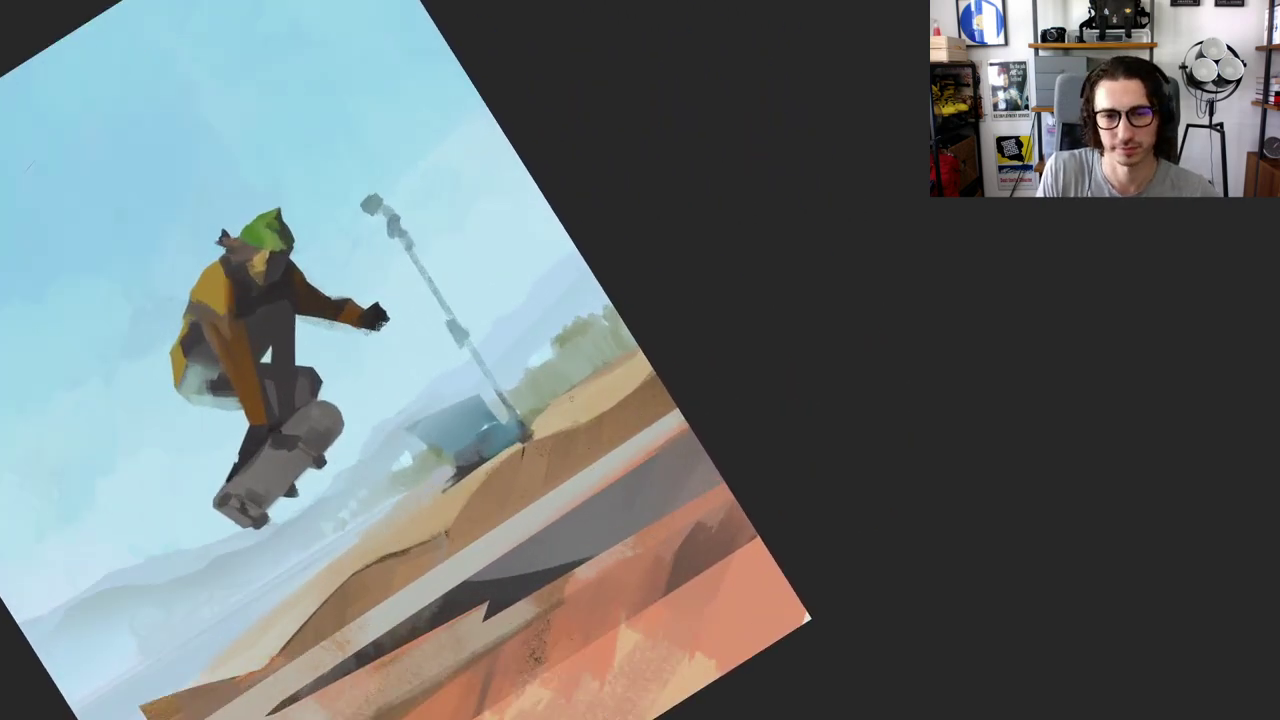
pyautogui.scroll(2, 588, 393)
pyautogui.press('Escape')
pyautogui.keyDown('alt'); pyautogui.click(617, 357); pyautogui.keyUp('alt')
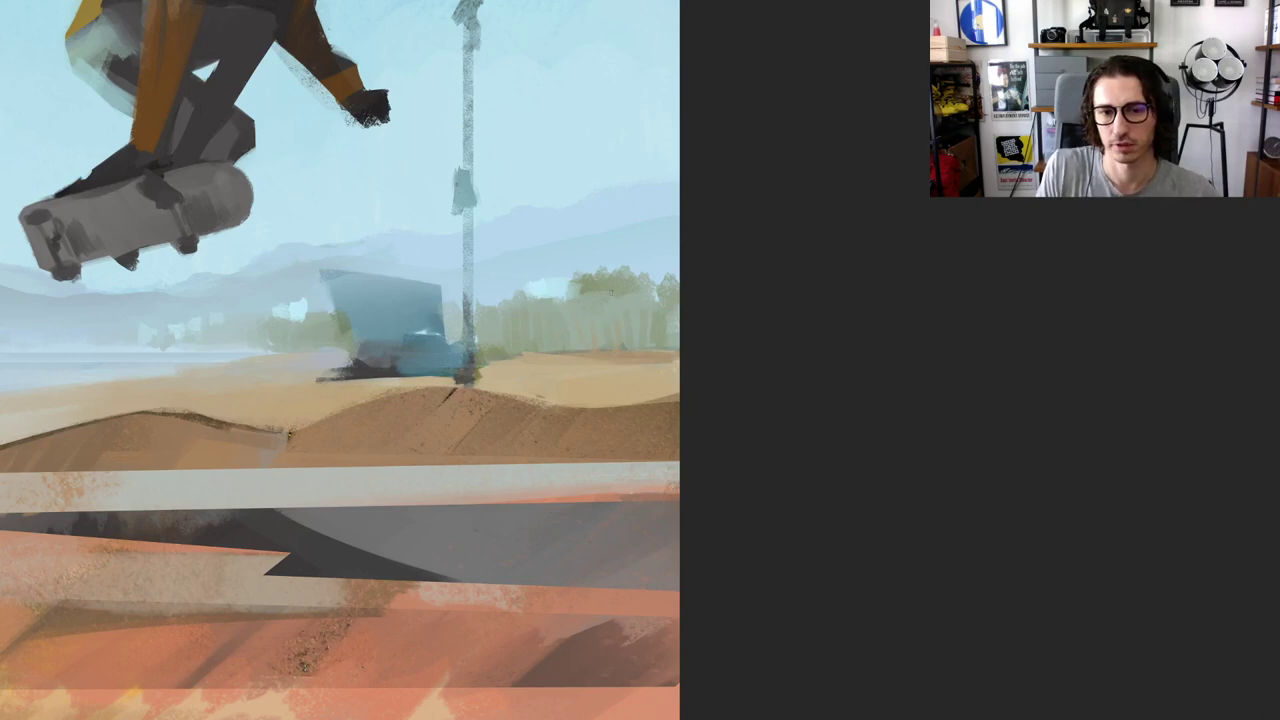
pyautogui.scroll(2, 633, 350)
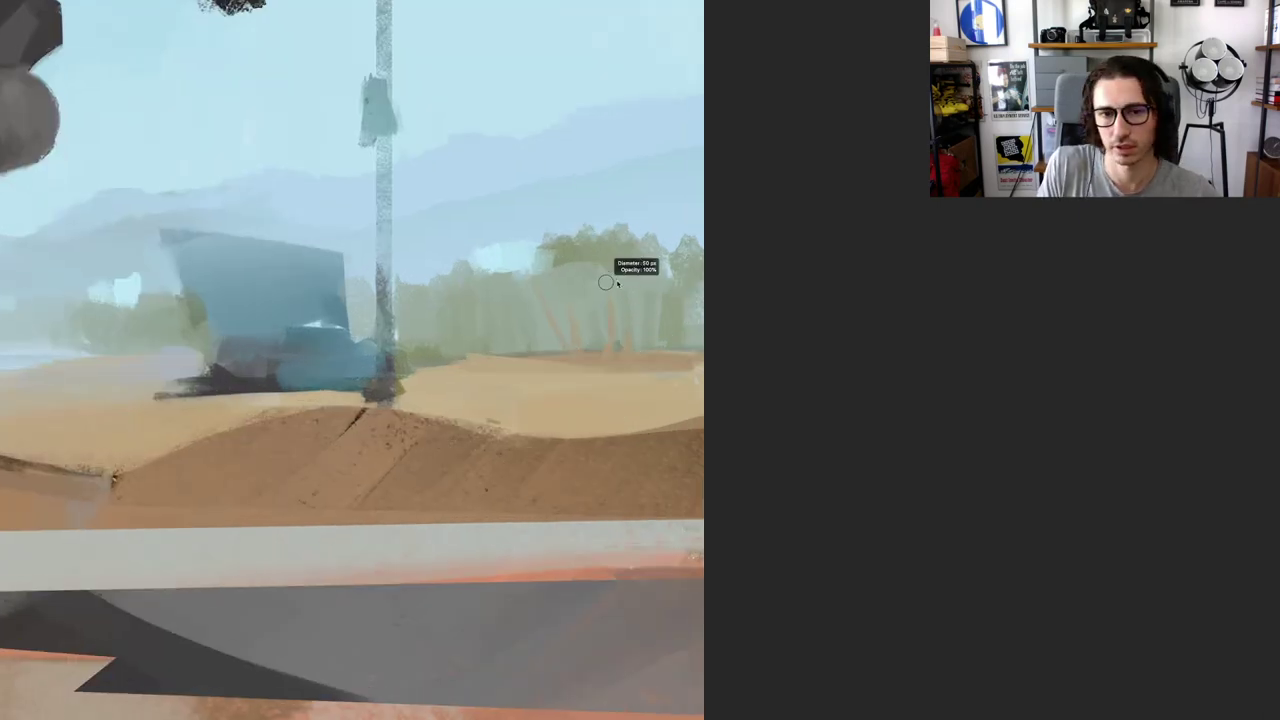
pyautogui.moveTo(672, 230)
pyautogui.mouseDown()
pyautogui.moveTo(652, 250)
pyautogui.moveTo(600, 256)
pyautogui.moveTo(611, 254)
pyautogui.moveTo(582, 243)
pyautogui.moveTo(619, 236)
pyautogui.moveTo(609, 272)
pyautogui.mouseUp()
pyautogui.keyDown('alt'); pyautogui.click(574, 252); pyautogui.keyUp('alt')
pyautogui.click(642, 272)
pyautogui.click(680, 248)
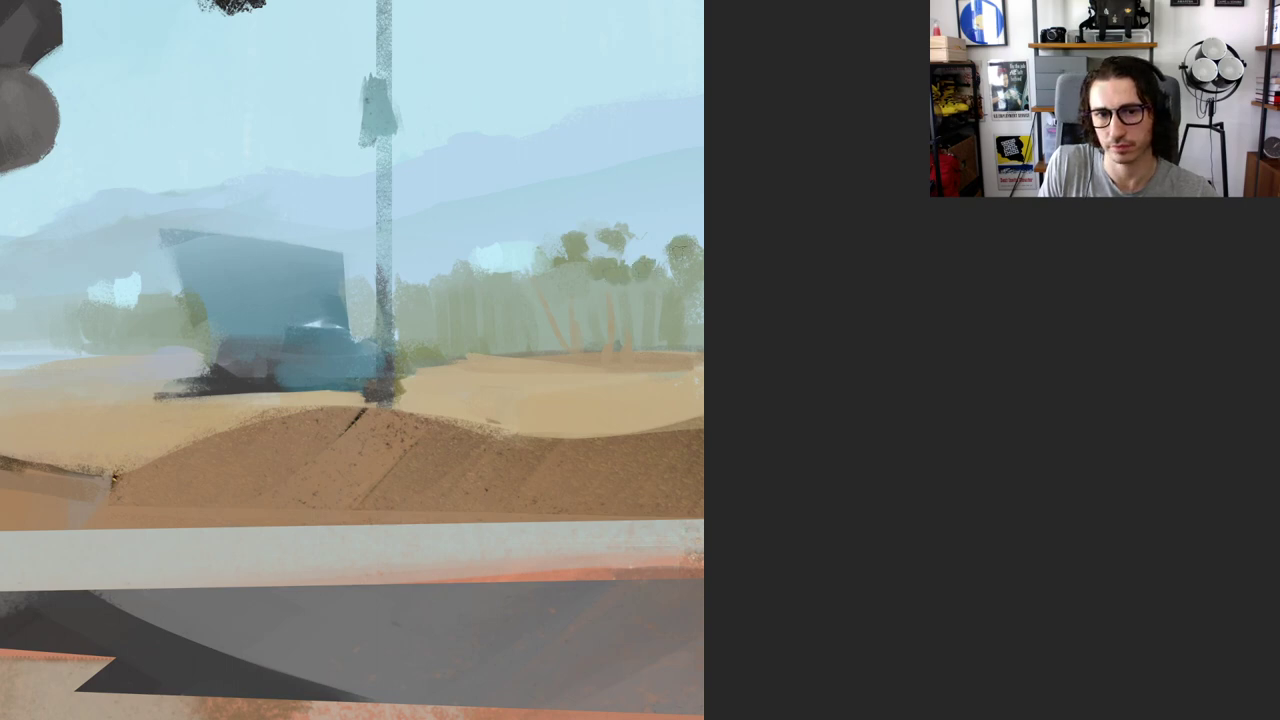
# Step: Add darker green crowns to the lower trees between the lamp post and the tall treetops
pyautogui.scroll(-6, 555, 281)
pyautogui.scroll(7, 545, 300)
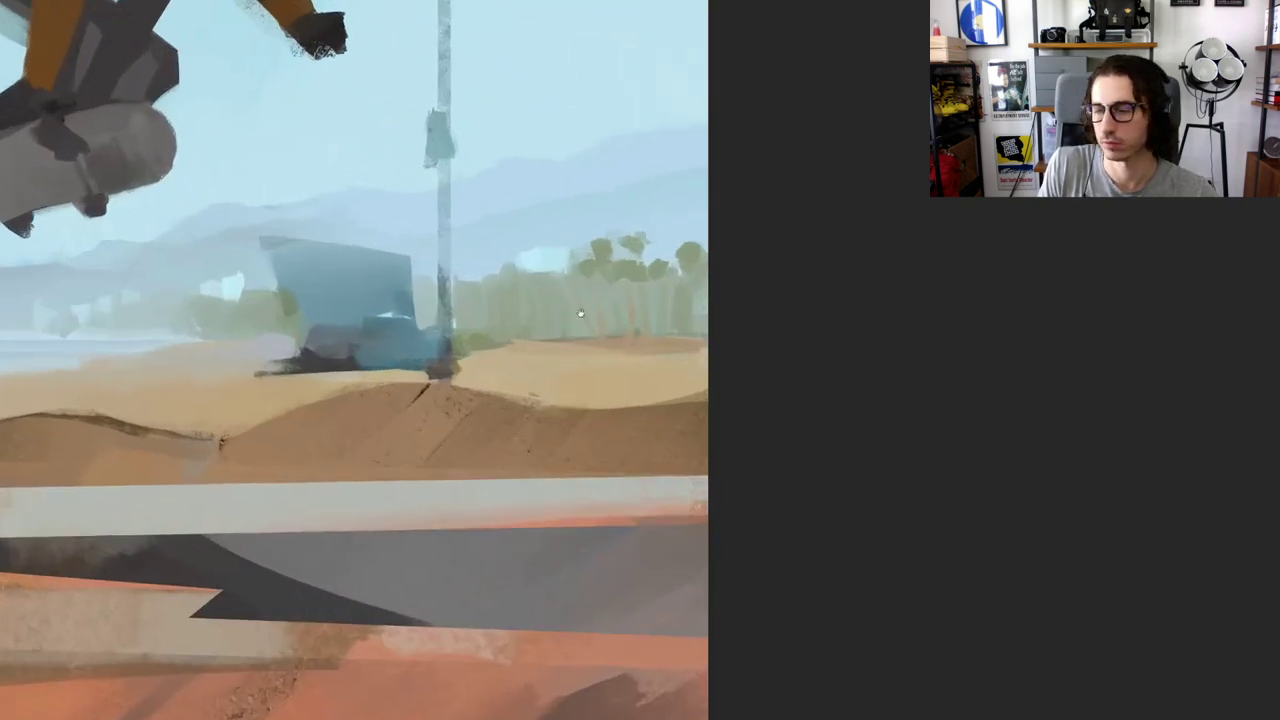
pyautogui.scroll(-2, 545, 300)
pyautogui.moveTo(542, 290); pyautogui.dragTo(565, 280)
pyautogui.moveTo(529, 275); pyautogui.dragTo(464, 285)
pyautogui.hotkey('ctrl', '0')
pyautogui.scroll(5, 560, 371)
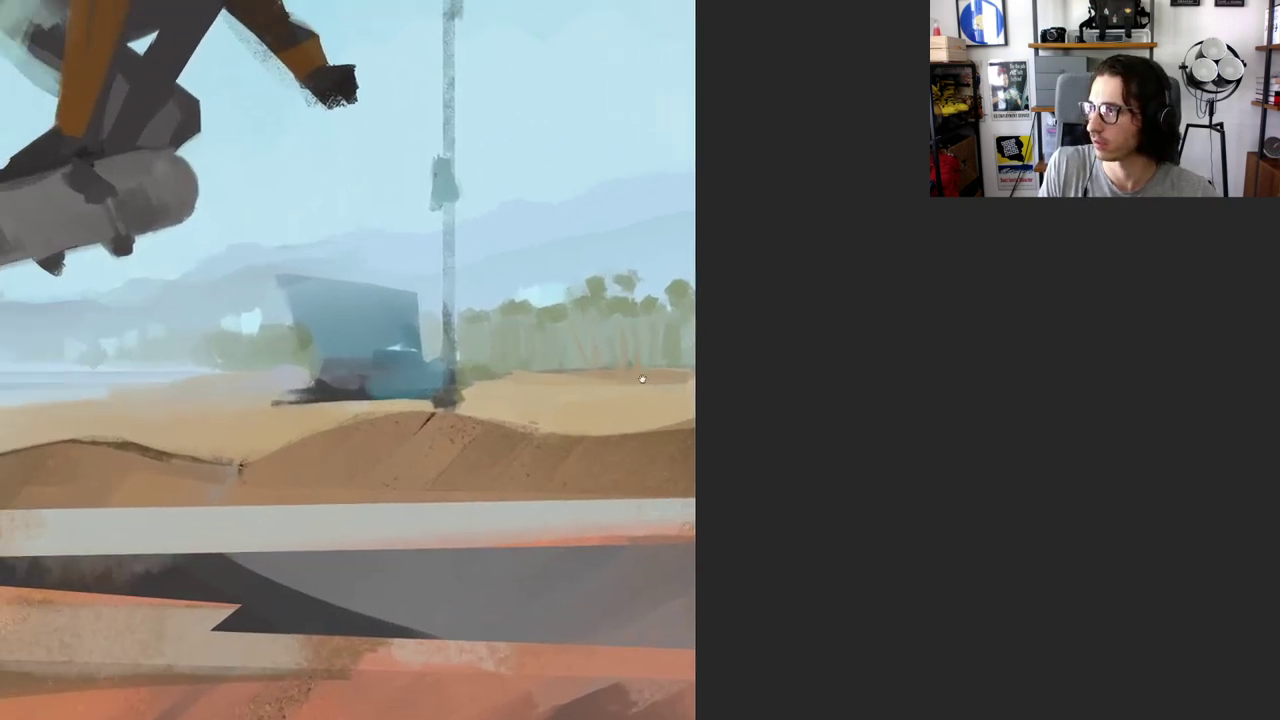
# Step: Dab a pale sky blue gap between the tall trees near the painting's edge and touch up the neighbouring foliage
pyautogui.moveTo(642, 379); pyautogui.dragTo(650, 384)
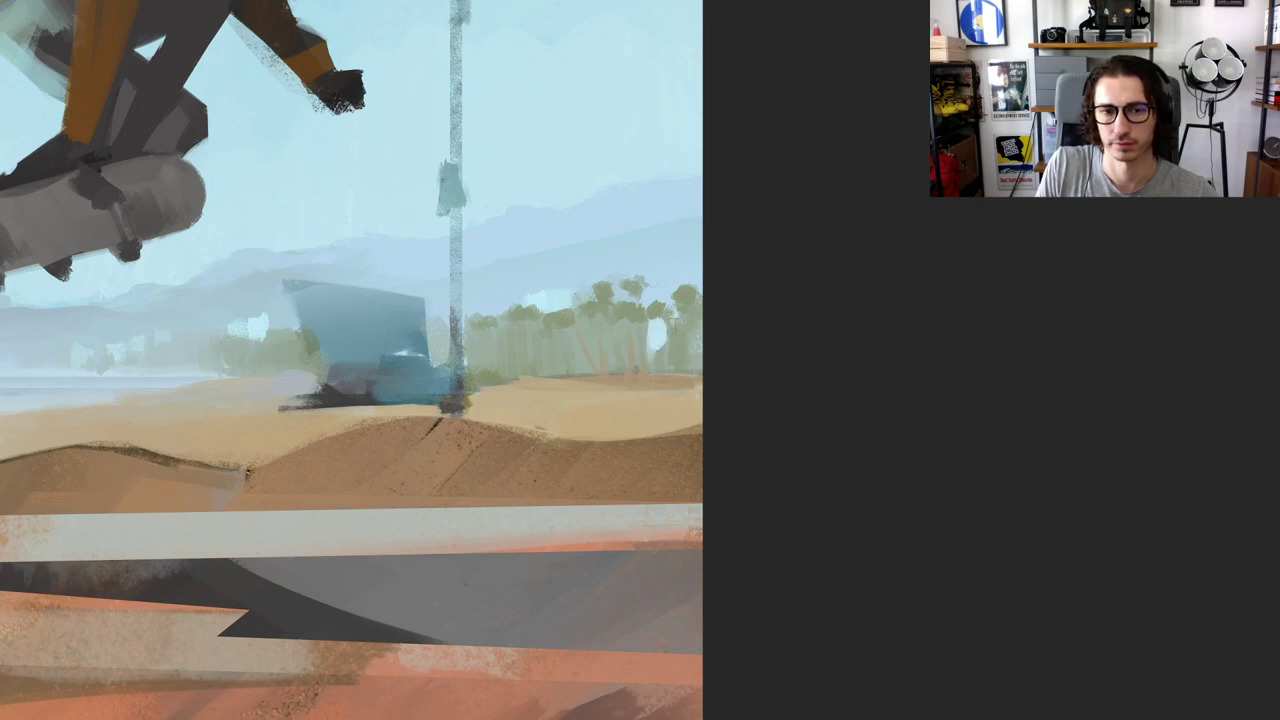
pyautogui.moveTo(665, 368)
pyautogui.mouseDown()
pyautogui.moveTo(464, 368)
pyautogui.moveTo(668, 348)
pyautogui.mouseUp()
pyautogui.keyDown('alt'); pyautogui.click(671, 342); pyautogui.keyUp('alt')
pyautogui.moveTo(541, 351); pyautogui.dragTo(581, 342)
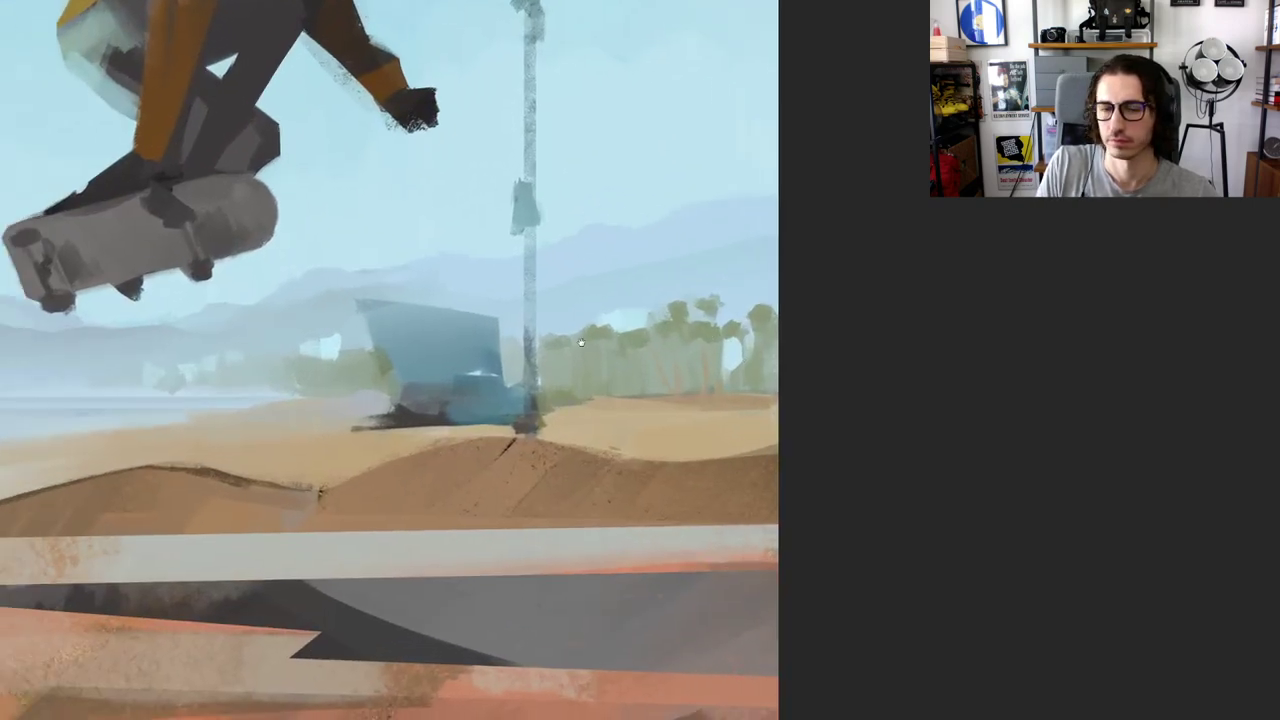
pyautogui.scroll(2, 580, 343)
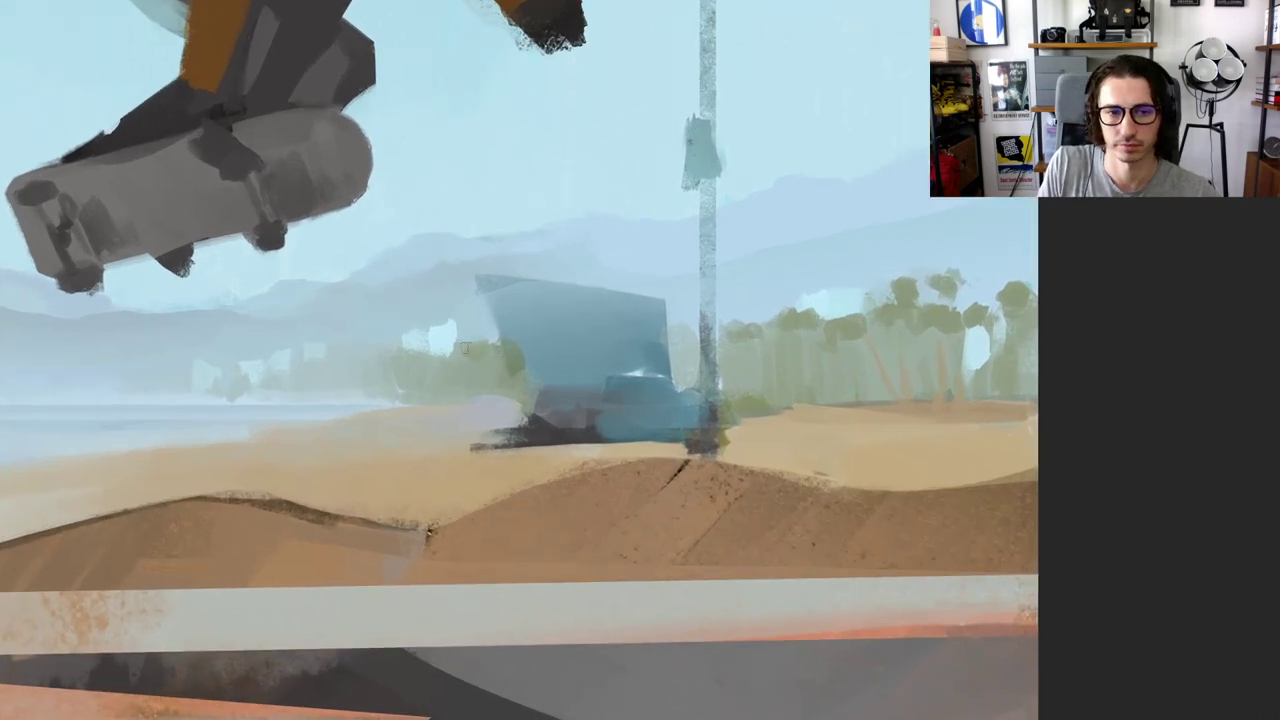
# Step: Bring back the interface panels and tint the bushes beside the teal structure with sampled teal green
pyautogui.press('Tab')
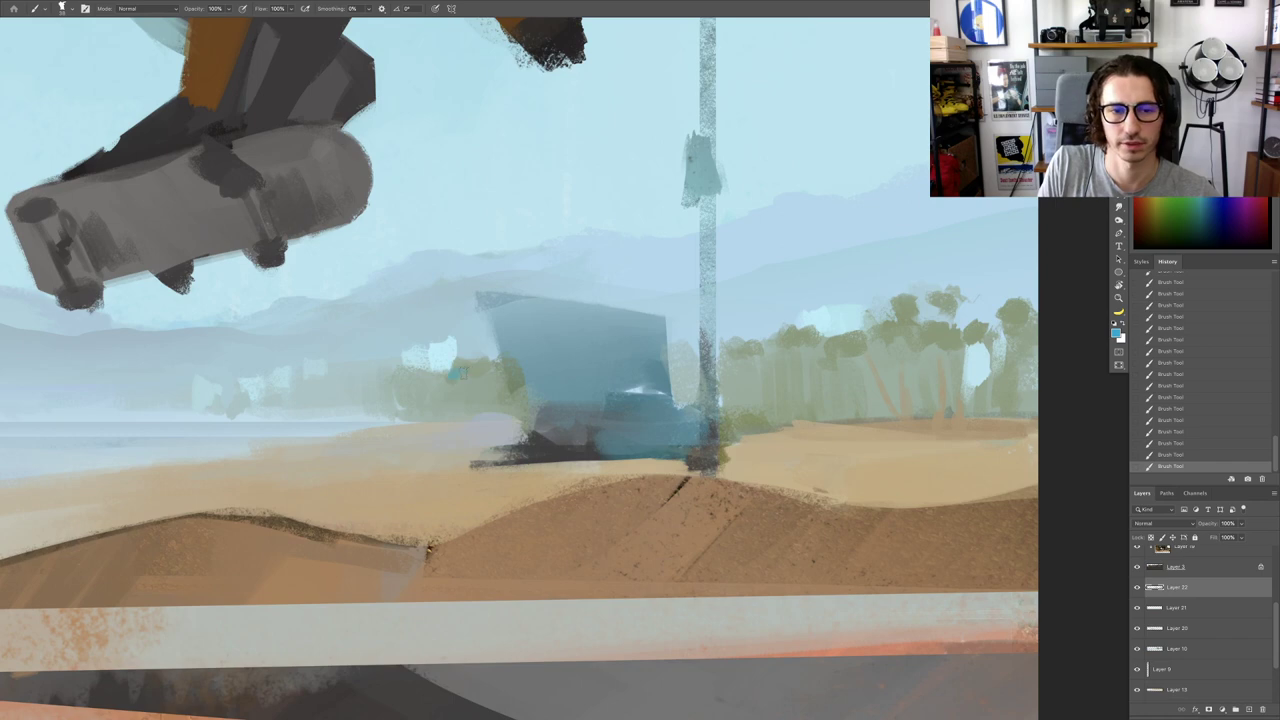
pyautogui.keyDown('alt'); pyautogui.click(450, 372); pyautogui.keyUp('alt')
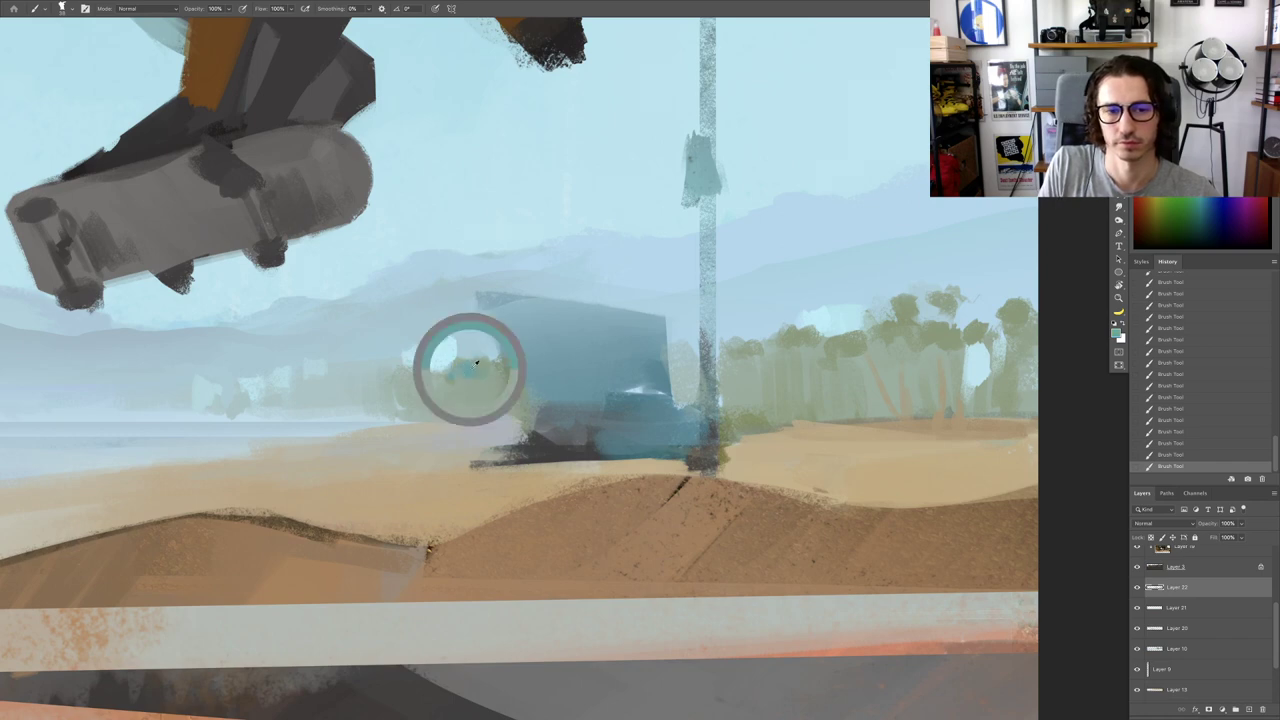
pyautogui.hotkey('ctrl', '0')
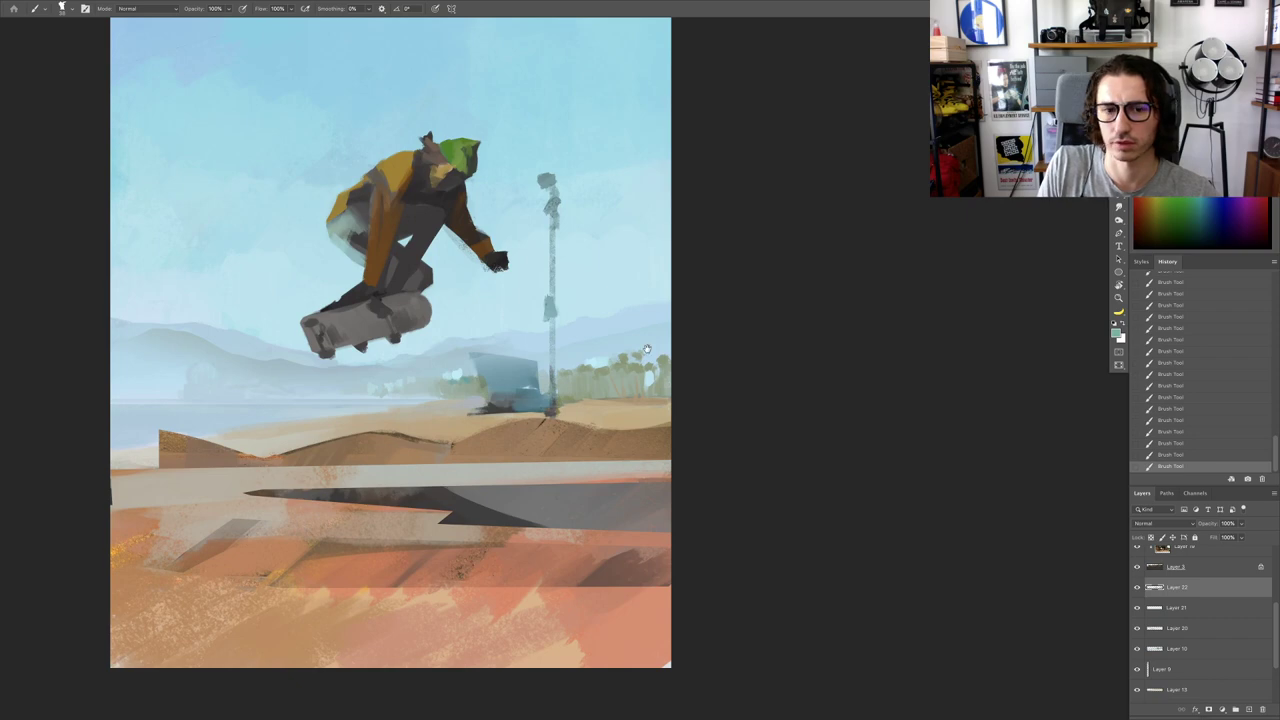
pyautogui.moveTo(647, 349); pyautogui.dragTo(704, 323)
pyautogui.moveTo(500, 334); pyautogui.dragTo(552, 371)
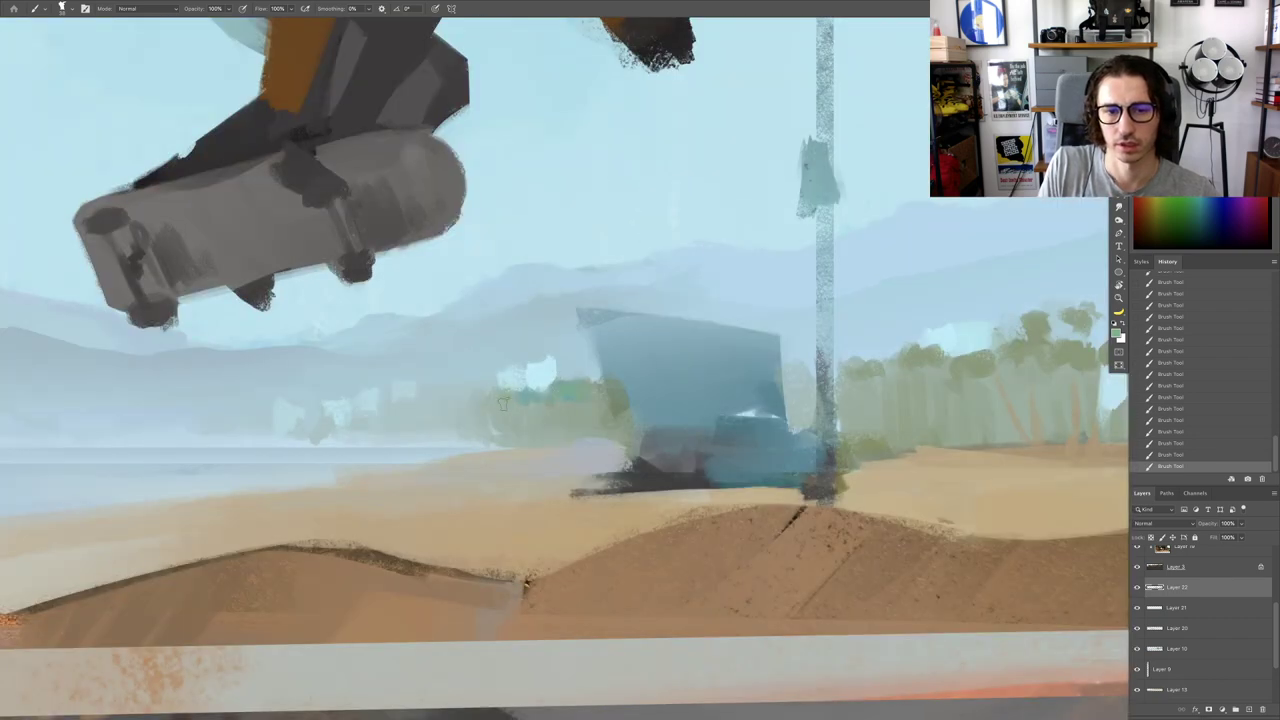
pyautogui.moveTo(473, 402)
pyautogui.mouseDown()
pyautogui.moveTo(565, 362)
pyautogui.moveTo(507, 376)
pyautogui.moveTo(590, 382)
pyautogui.moveTo(513, 402)
pyautogui.mouseUp()
# Step: Extend the bush row from the teal structure towards the skateboard with sampled blue-green, working on a tilted canvas view
pyautogui.moveTo(515, 404); pyautogui.dragTo(540, 309)
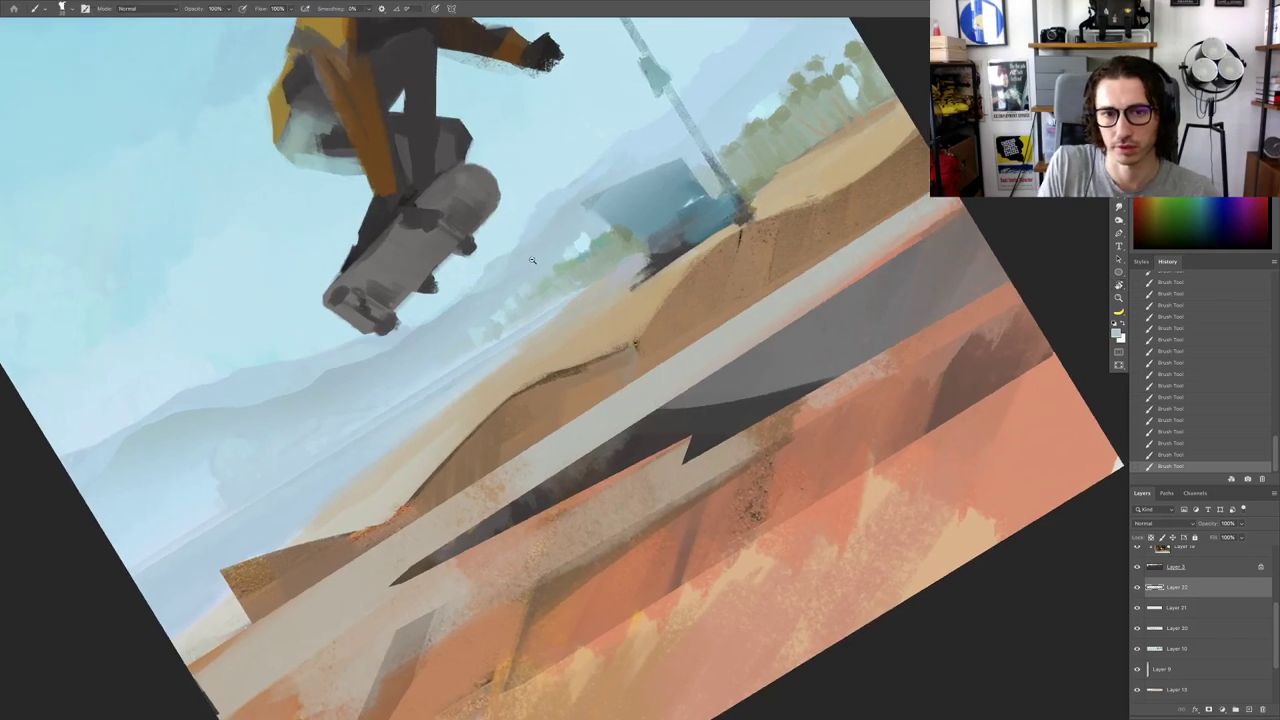
pyautogui.moveTo(527, 242); pyautogui.dragTo(575, 240)
pyautogui.keyDown('alt'); pyautogui.click(751, 157); pyautogui.keyUp('alt')
pyautogui.moveTo(519, 348)
pyautogui.mouseDown()
pyautogui.moveTo(598, 298)
pyautogui.moveTo(542, 347)
pyautogui.mouseUp()
pyautogui.keyDown('alt'); pyautogui.click(570, 321); pyautogui.keyUp('alt')
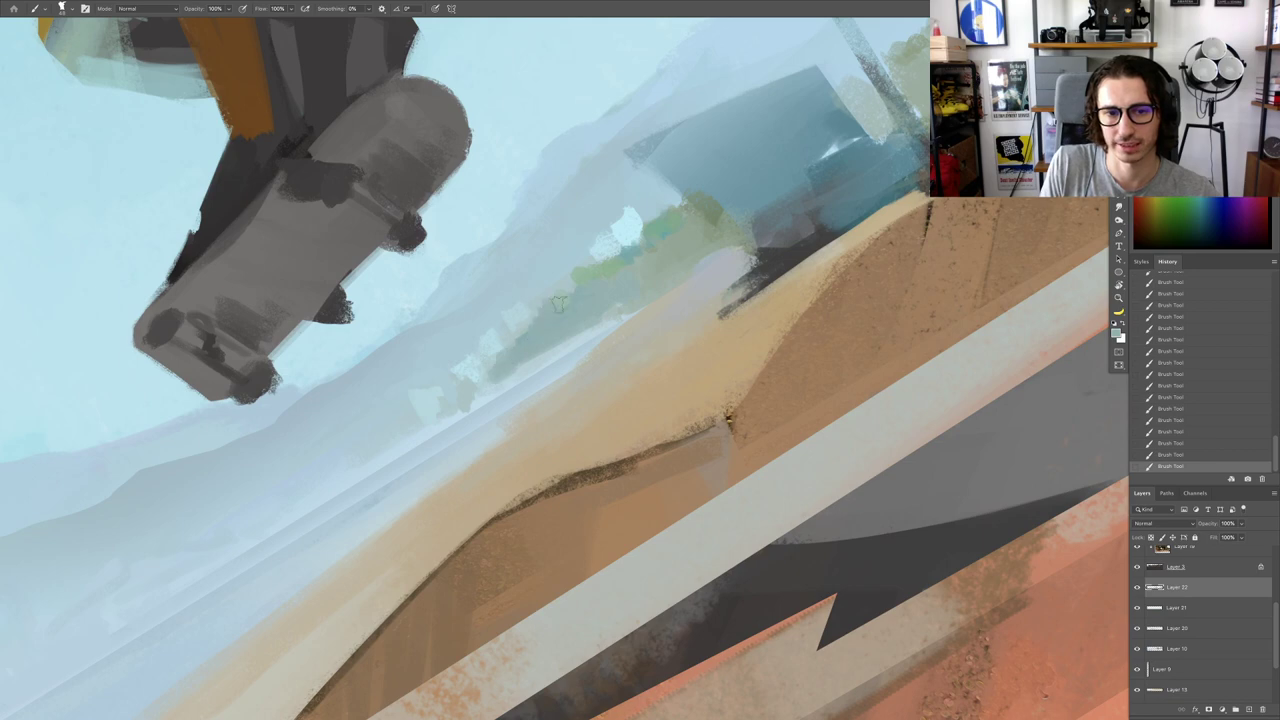
# Step: Blend the far end of the bush row along the shoreline with sampled blue-green and straighten the canvas view
pyautogui.scroll(-10, 487, 382)
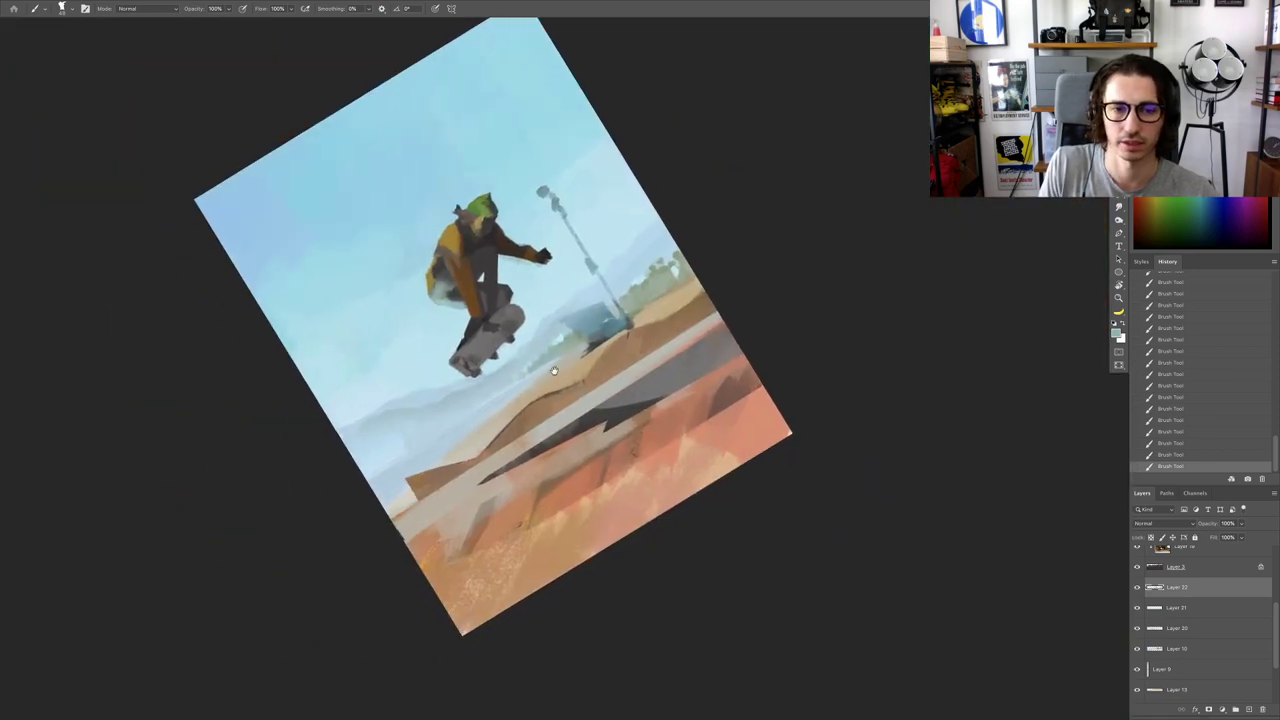
pyautogui.scroll(8, 560, 360)
pyautogui.keyDown('alt'); pyautogui.click(592, 338); pyautogui.keyUp('alt')
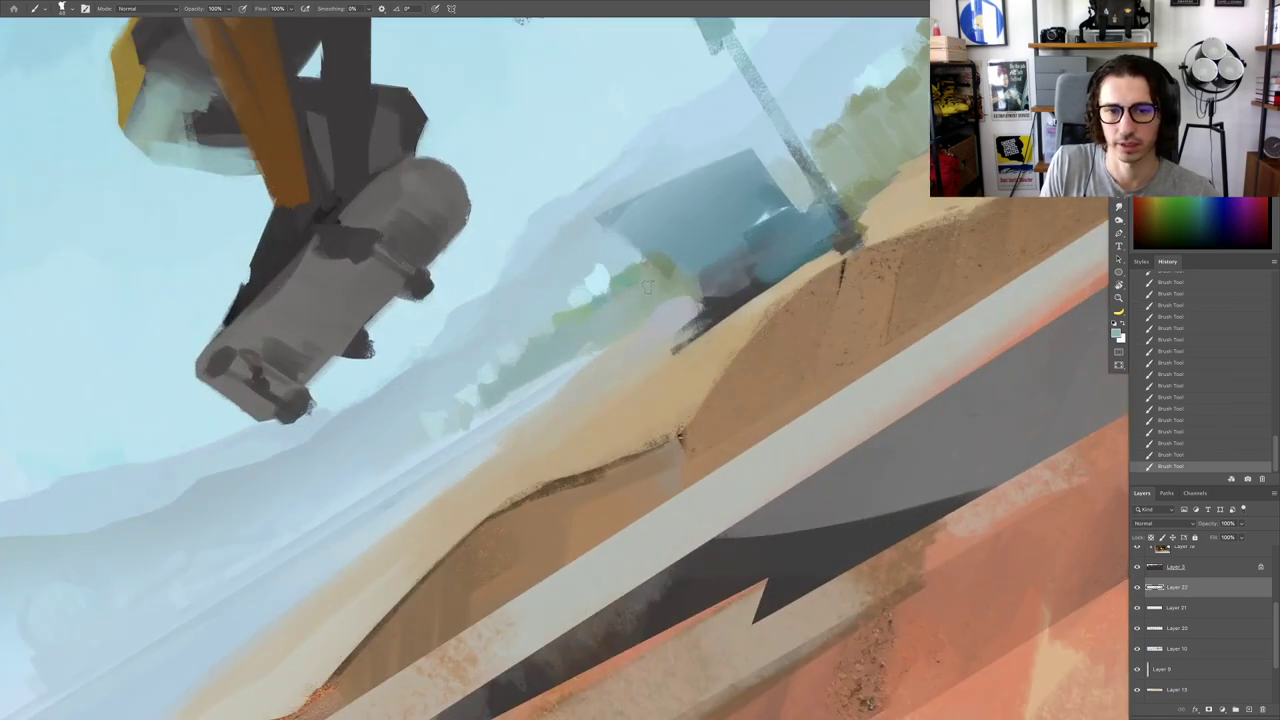
pyautogui.scroll(-6, 600, 325)
pyautogui.scroll(4, 550, 362)
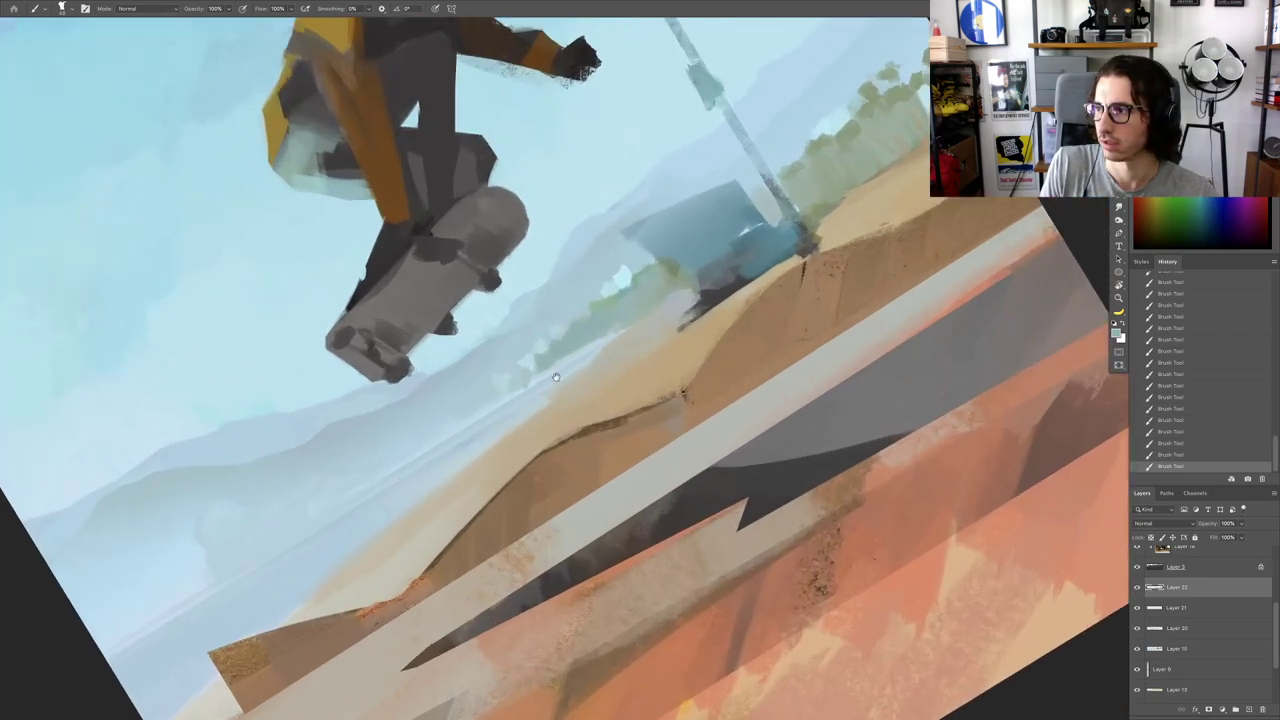
pyautogui.moveTo(553, 366); pyautogui.dragTo(545, 358)
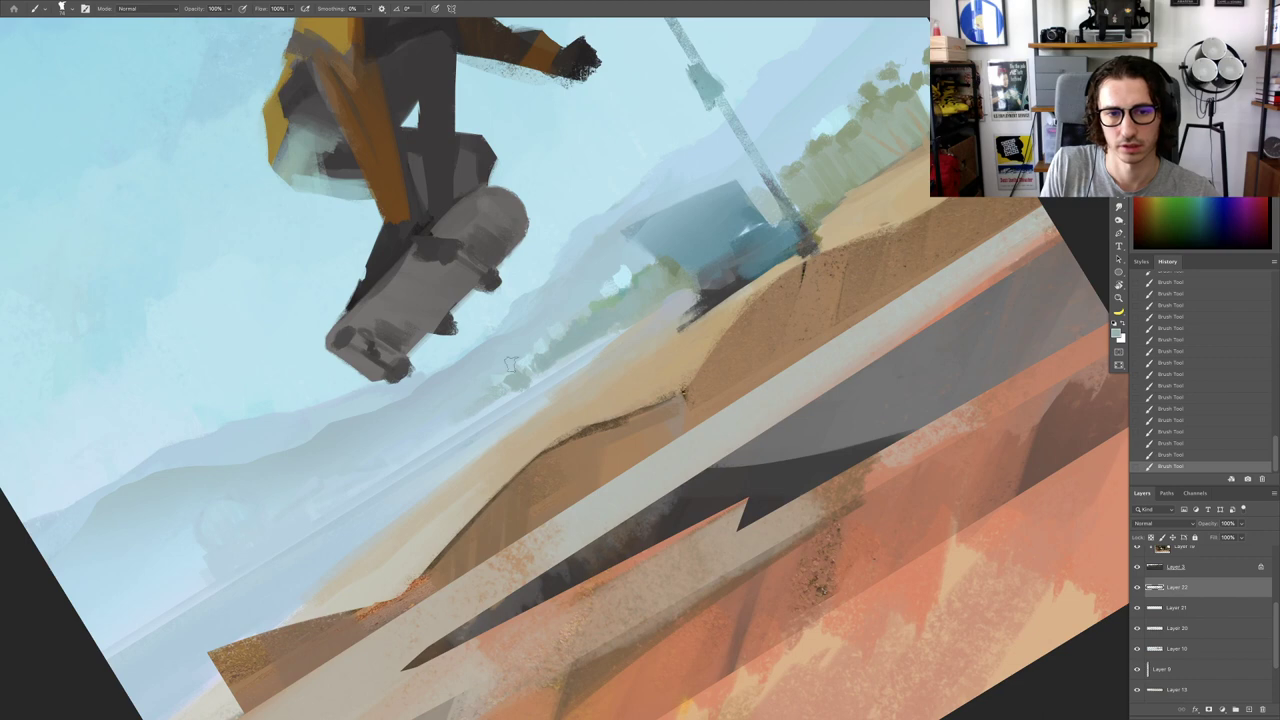
pyautogui.scroll(-6, 511, 364)
pyautogui.press('Escape')
pyautogui.scroll(3, 607, 313)
pyautogui.keyDown('alt'); pyautogui.click(567, 304); pyautogui.keyUp('alt')
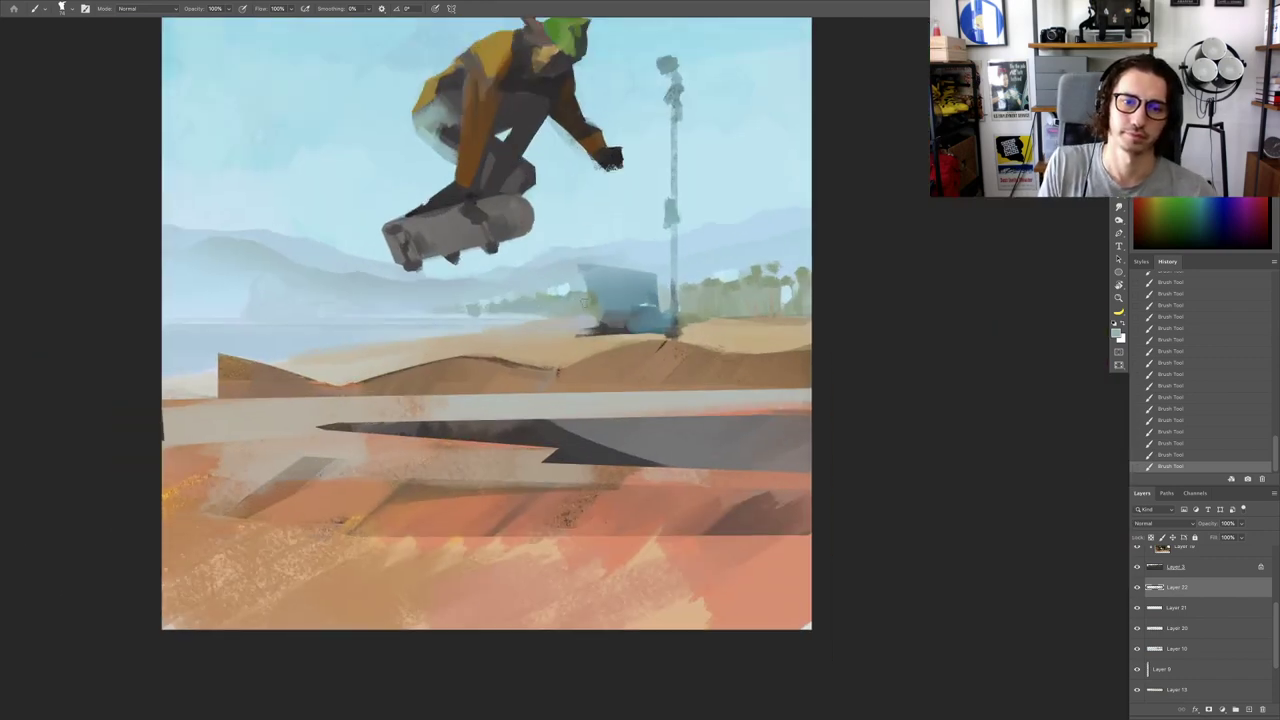
pyautogui.scroll(3, 707, 295)
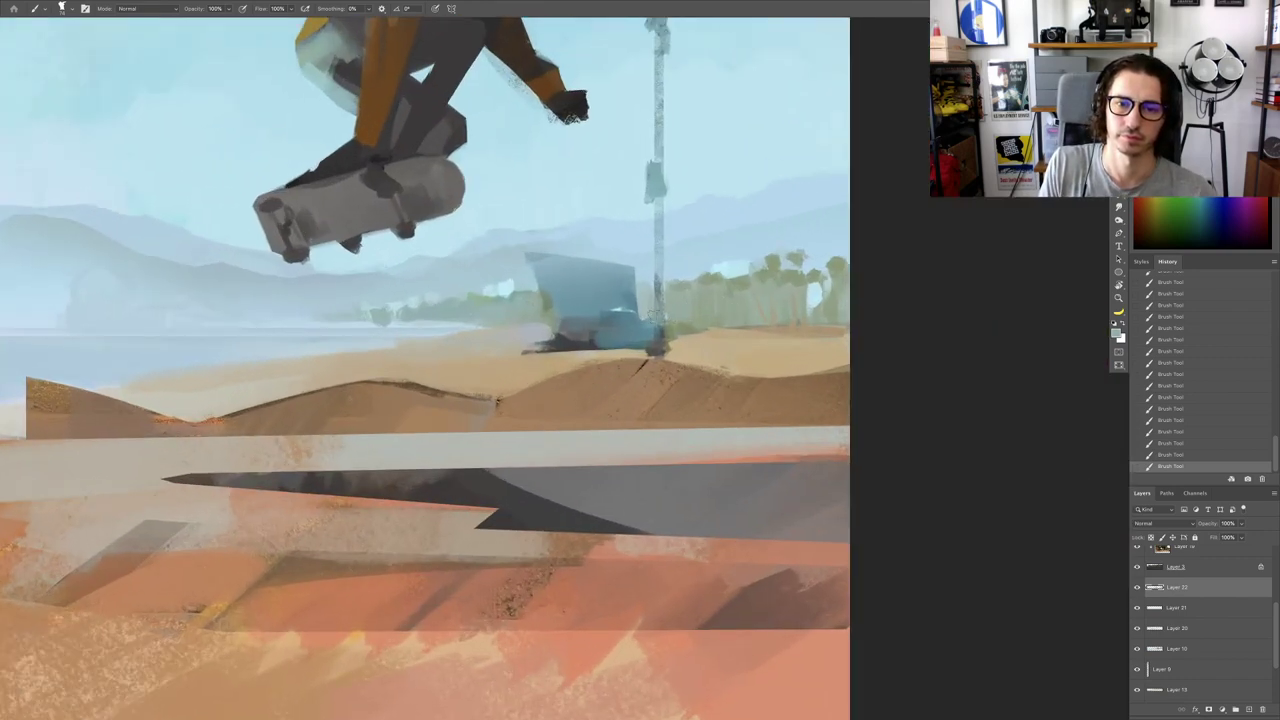
# Step: Move the lamp post's layer, Layer 9, above Layer 22 in the layer stack
pyautogui.press('v')
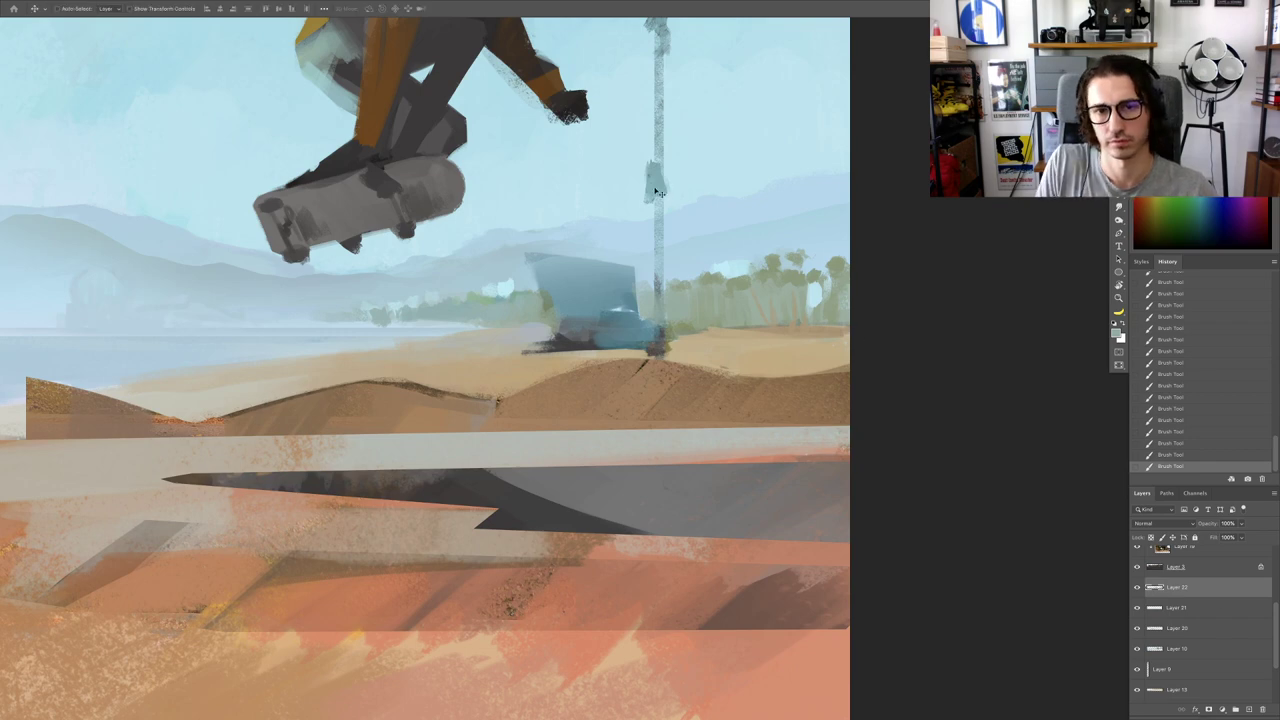
pyautogui.rightClick(648, 182)
pyautogui.click(690, 226)
pyautogui.moveTo(1163, 665); pyautogui.dragTo(1160, 588)
pyautogui.hotkey('ctrl', '0')
pyautogui.scroll(-1, 677, 451)
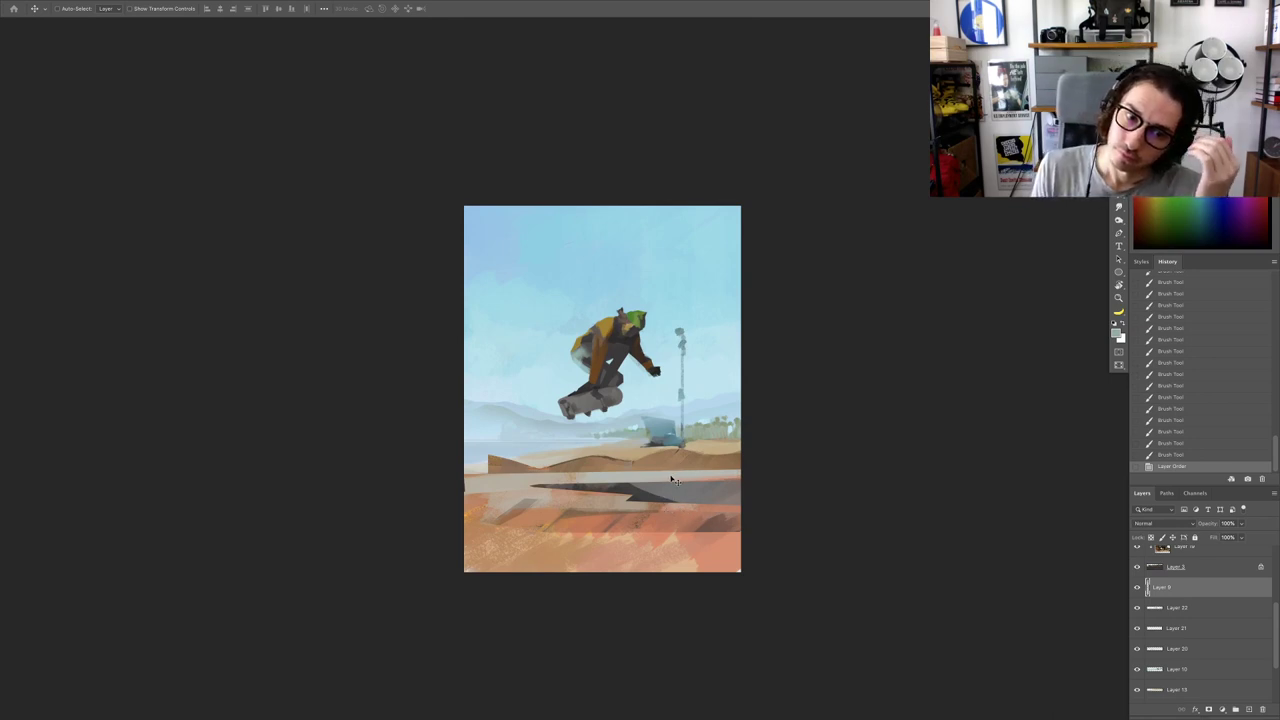
# Step: Make the background painting layer, Layer 22, active again and brush thin blue-green streaks along the shoreline below the skateboard
pyautogui.moveTo(590, 459); pyautogui.dragTo(743, 435)
pyautogui.press('r')
pyautogui.moveTo(664, 395); pyautogui.dragTo(708, 321)
pyautogui.press('v')
pyautogui.rightClick(627, 379)
pyautogui.click(648, 386)
pyautogui.press('b')
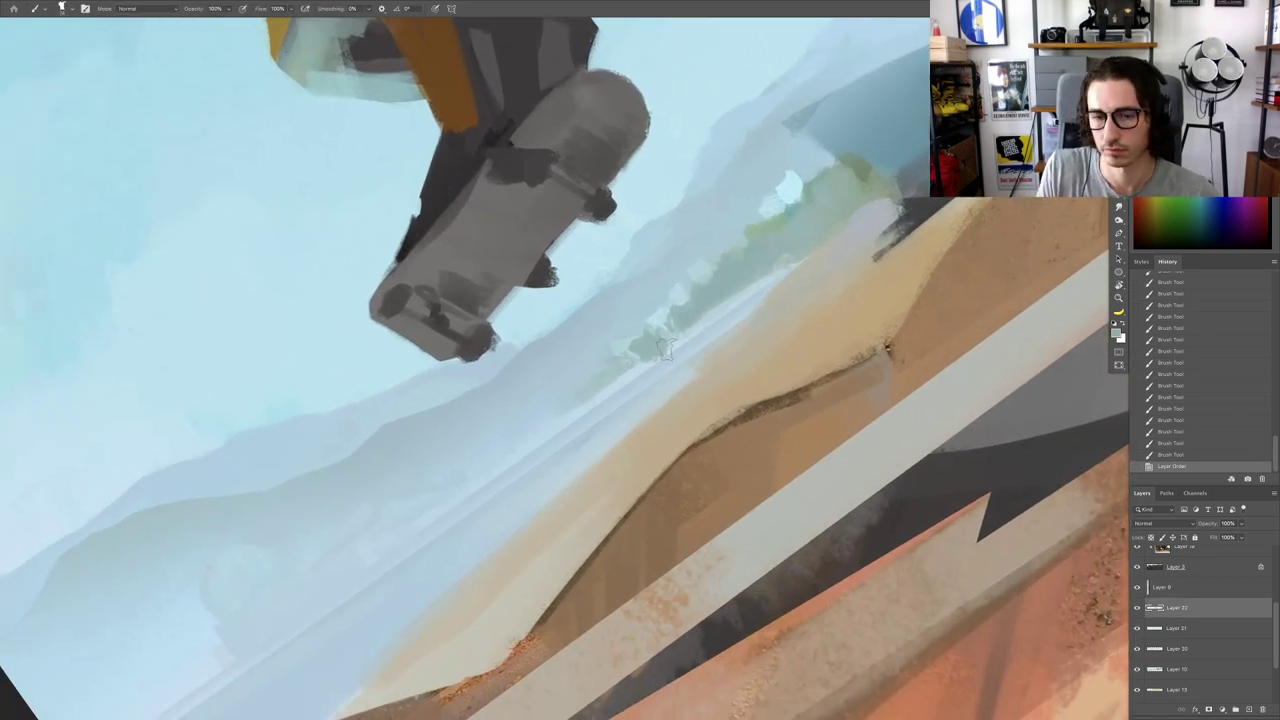
pyautogui.moveTo(606, 398); pyautogui.dragTo(744, 306)
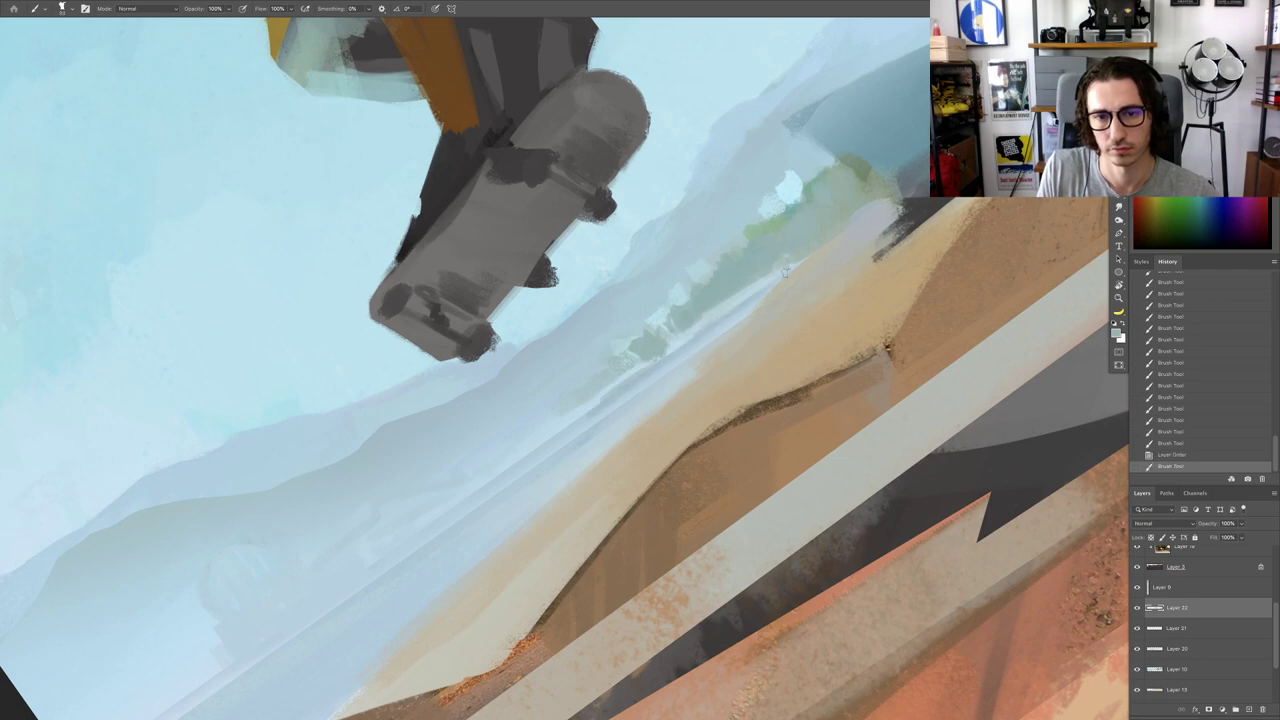
pyautogui.moveTo(787, 269); pyautogui.dragTo(698, 330)
pyautogui.moveTo(688, 342); pyautogui.dragTo(598, 408)
pyautogui.moveTo(606, 403)
pyautogui.mouseDown()
pyautogui.moveTo(560, 436)
pyautogui.moveTo(698, 341)
pyautogui.moveTo(680, 360)
pyautogui.mouseUp()
# Step: Extend the shoreline streaks along the distant water's edge and suggest faint misty tree clumps with sampled blues and a larger brush
pyautogui.keyDown('alt'); pyautogui.click(762, 295); pyautogui.keyUp('alt')
pyautogui.moveTo(678, 360); pyautogui.dragTo(596, 418)
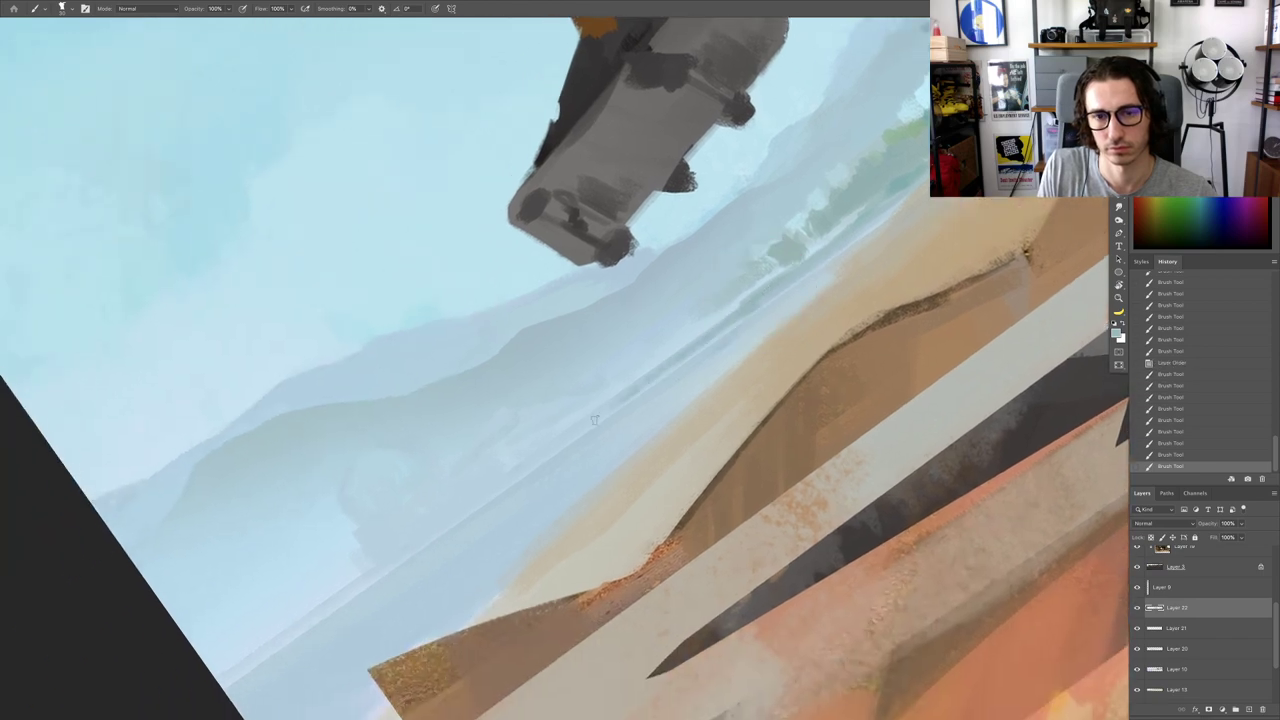
pyautogui.moveTo(735, 324); pyautogui.dragTo(645, 388)
pyautogui.moveTo(752, 307)
pyautogui.mouseDown()
pyautogui.moveTo(611, 410)
pyautogui.moveTo(720, 328)
pyautogui.moveTo(583, 414)
pyautogui.mouseUp()
pyautogui.keyDown('alt'); pyautogui.click(634, 387); pyautogui.keyUp('alt')
pyautogui.press(']')
pyautogui.press(']')
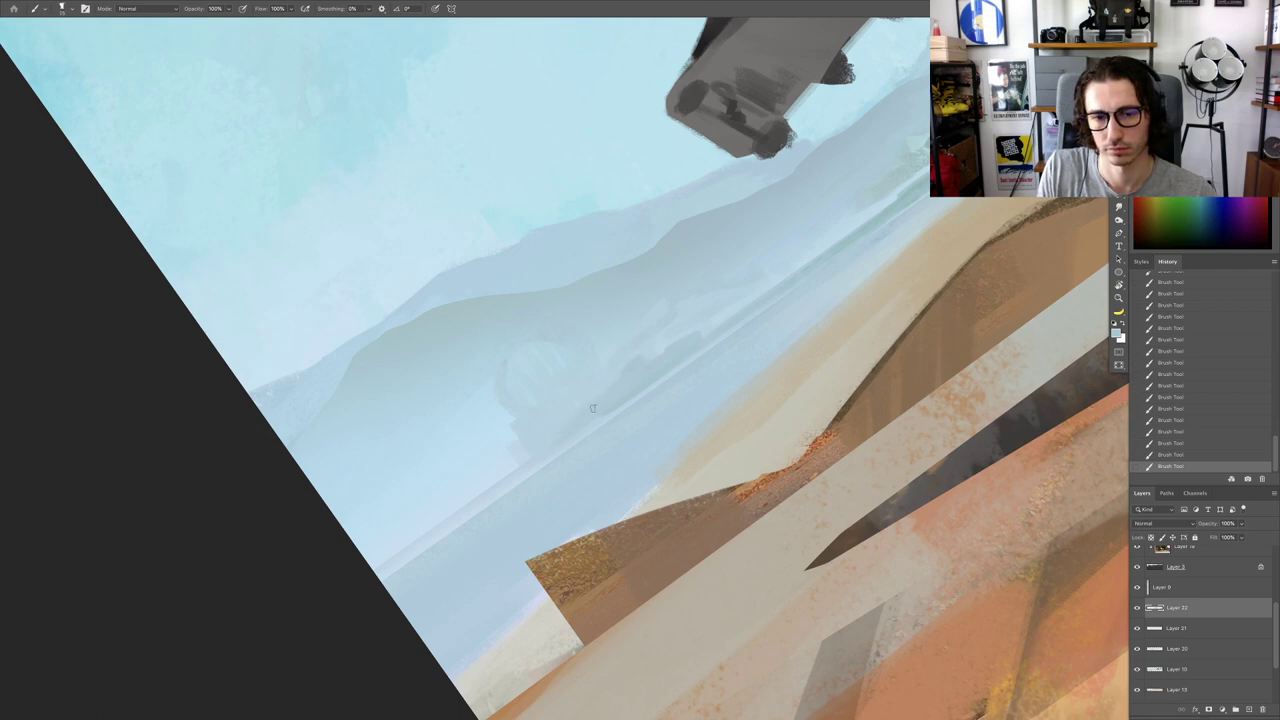
# Step: Touch up the shoreline strip beneath the distant bushes with a sampled pale tone and return to the upright full view
pyautogui.moveTo(612, 409); pyautogui.dragTo(500, 412)
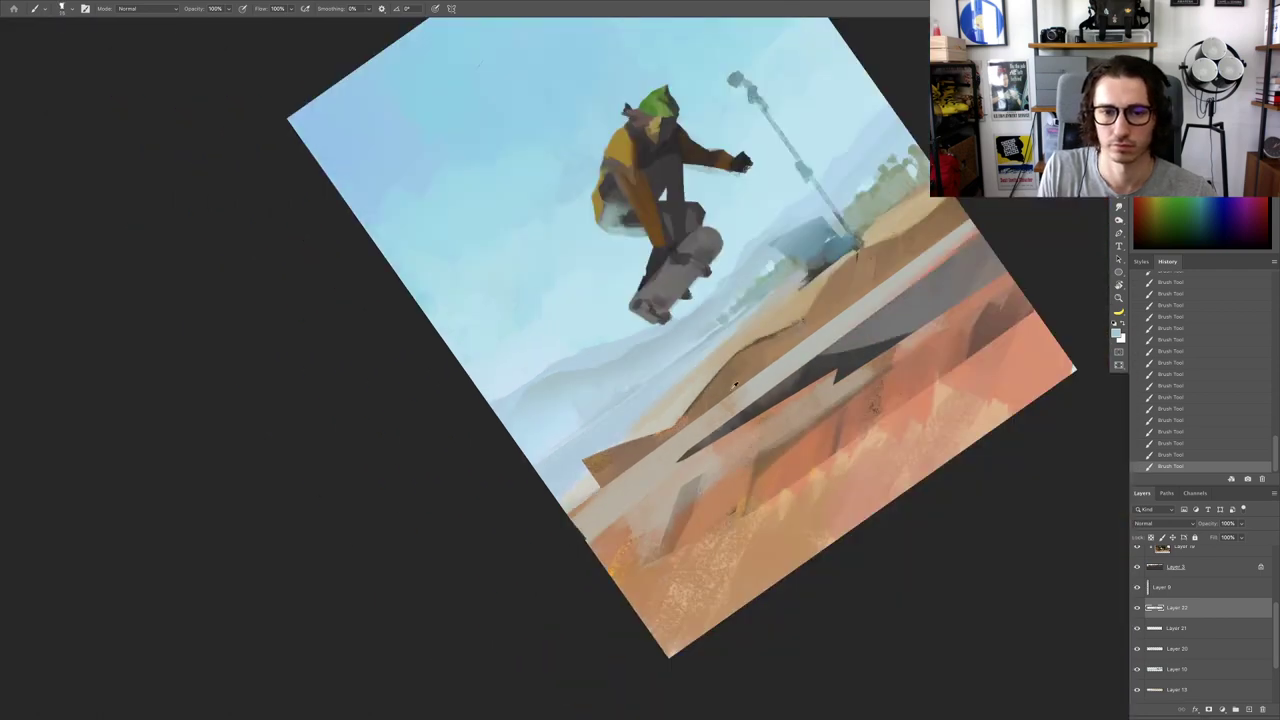
pyautogui.scroll(5, 735, 384)
pyautogui.keyDown('alt'); pyautogui.click(672, 531); pyautogui.keyUp('alt')
pyautogui.moveTo(655, 345); pyautogui.dragTo(673, 360)
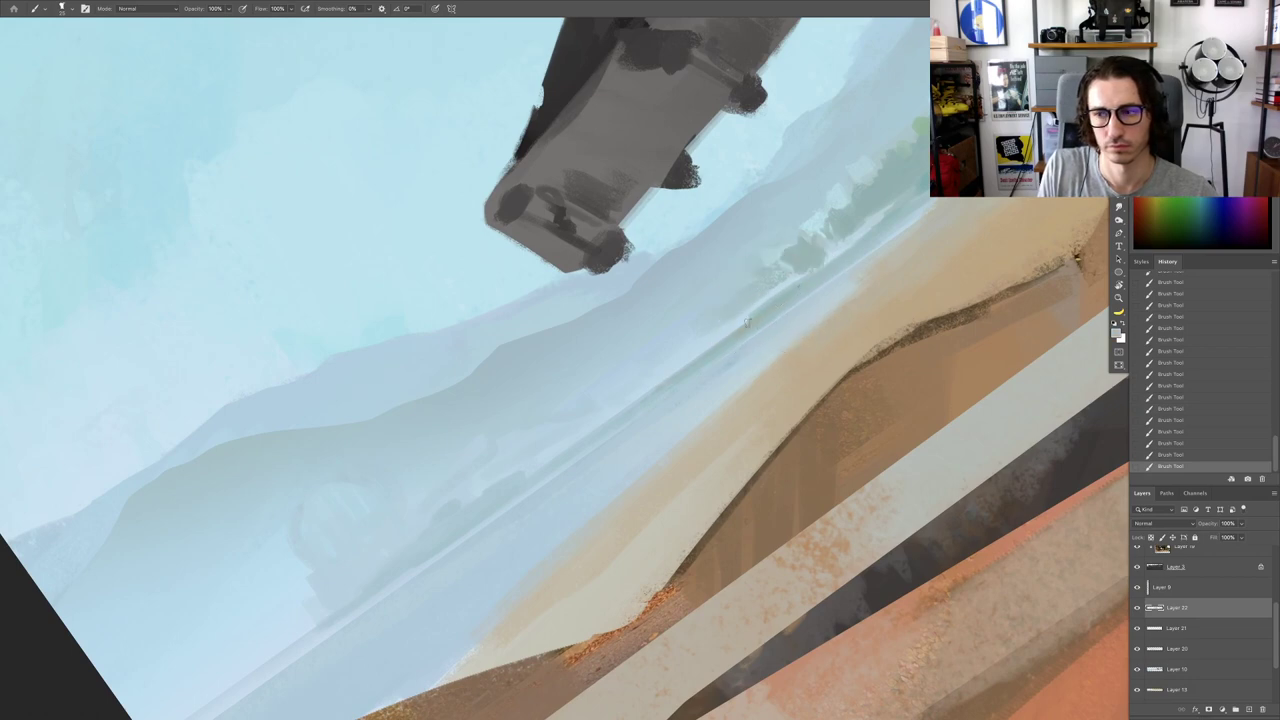
pyautogui.scroll(3, 746, 322)
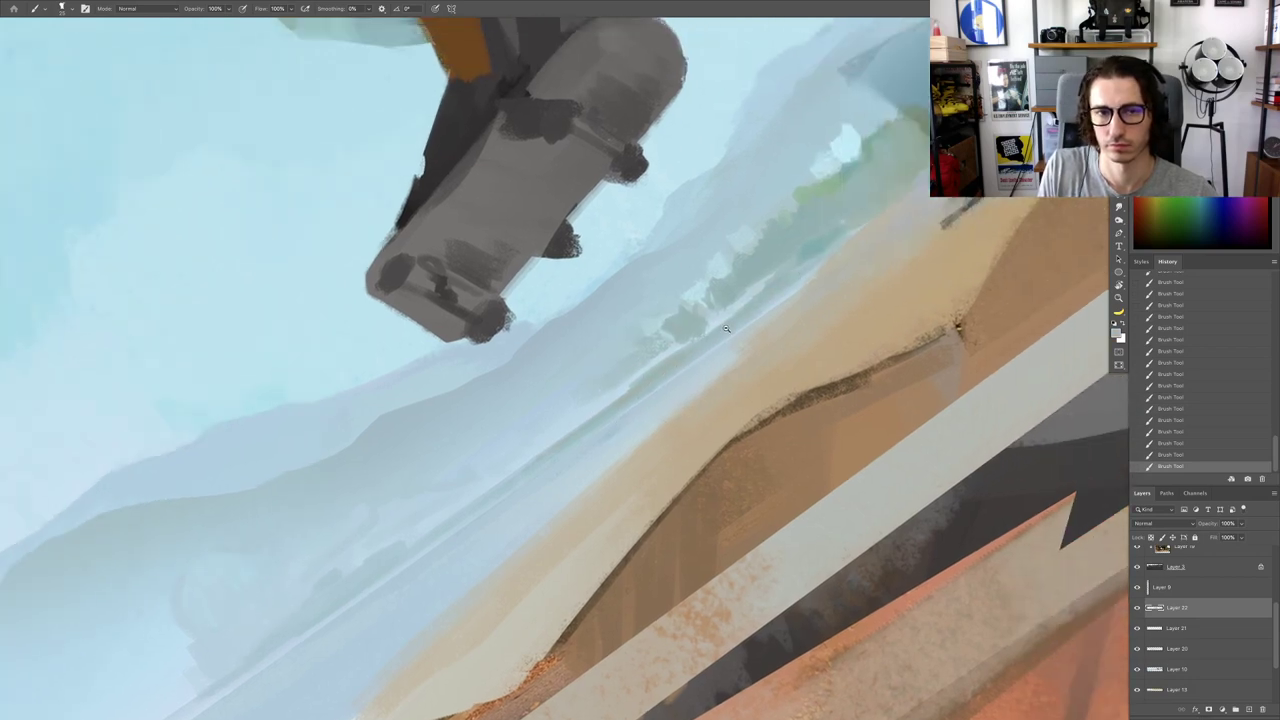
pyautogui.scroll(-8, 727, 329)
pyautogui.press('Escape')
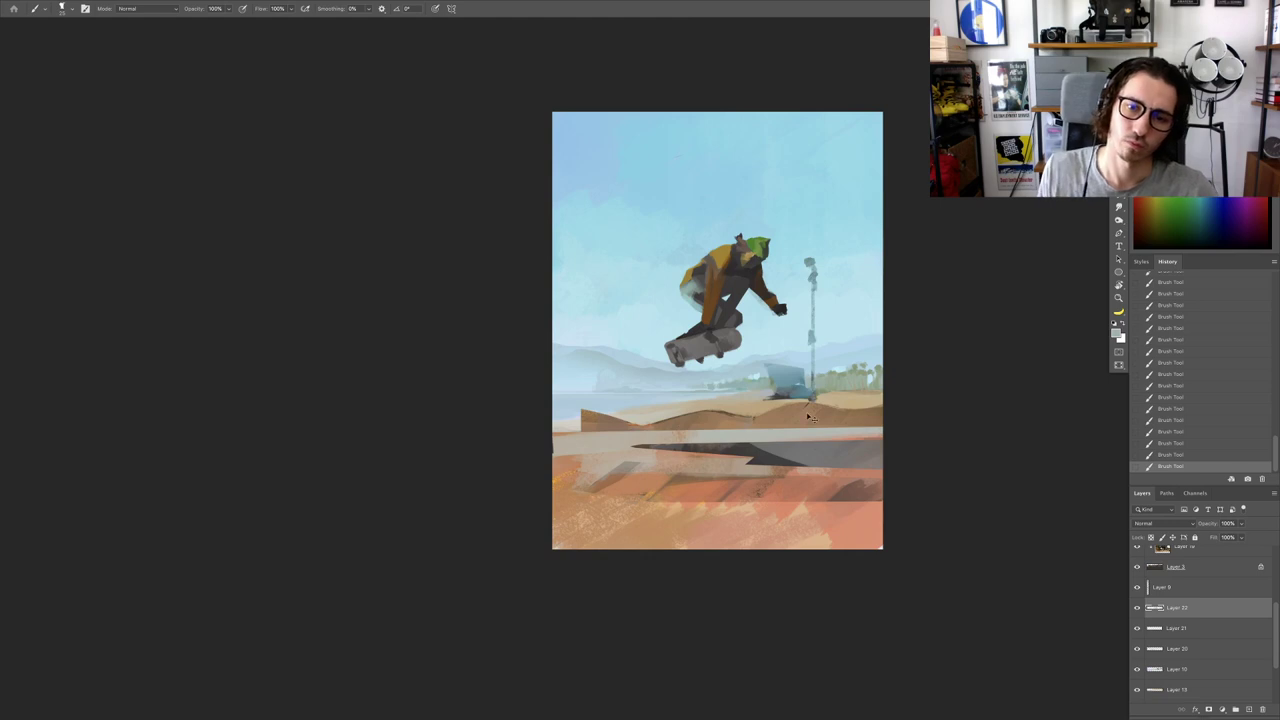
# Step: Select the skater's clipped paint layer, Layer 14, and frame the figure closely
pyautogui.moveTo(708, 325); pyautogui.dragTo(674, 328)
pyautogui.keyDown('super'); pyautogui.moveTo(674, 328); pyautogui.dragTo(690, 300); pyautogui.keyUp('super')
pyautogui.rightClick(688, 292)
pyautogui.click(690, 272)
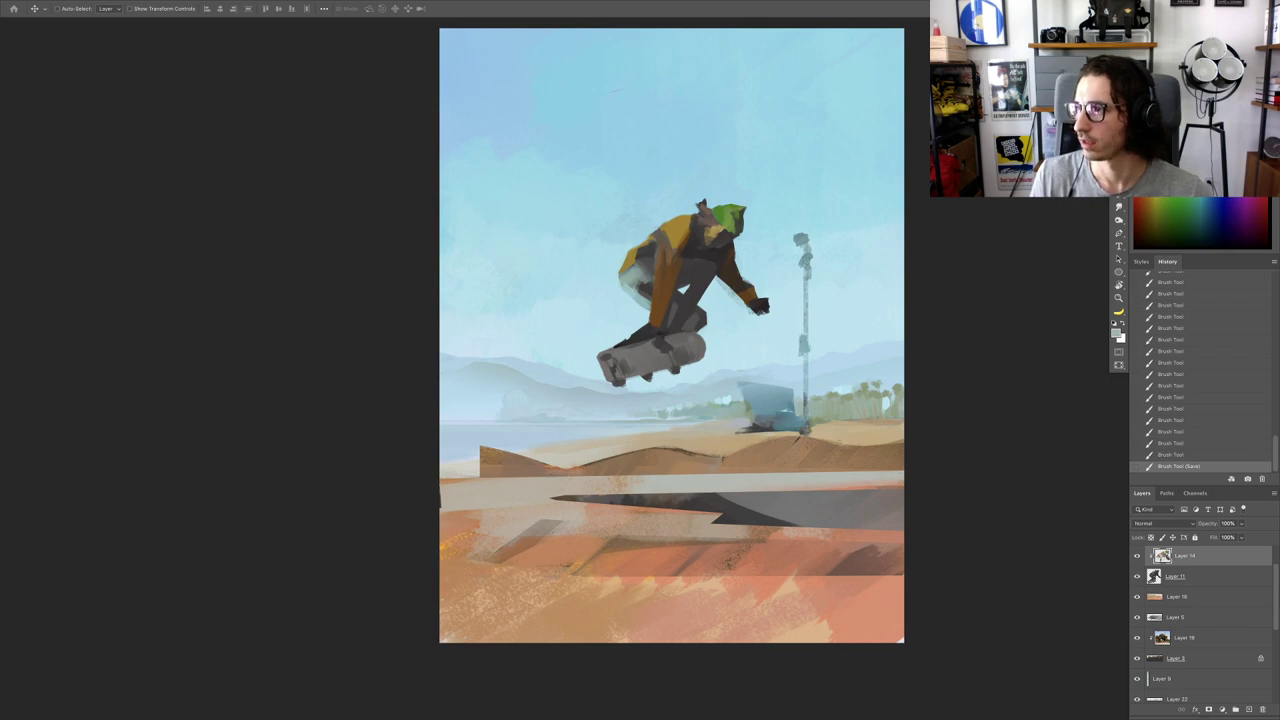
pyautogui.keyDown('super'); pyautogui.moveTo(671, 281); pyautogui.dragTo(693, 268); pyautogui.keyUp('super')
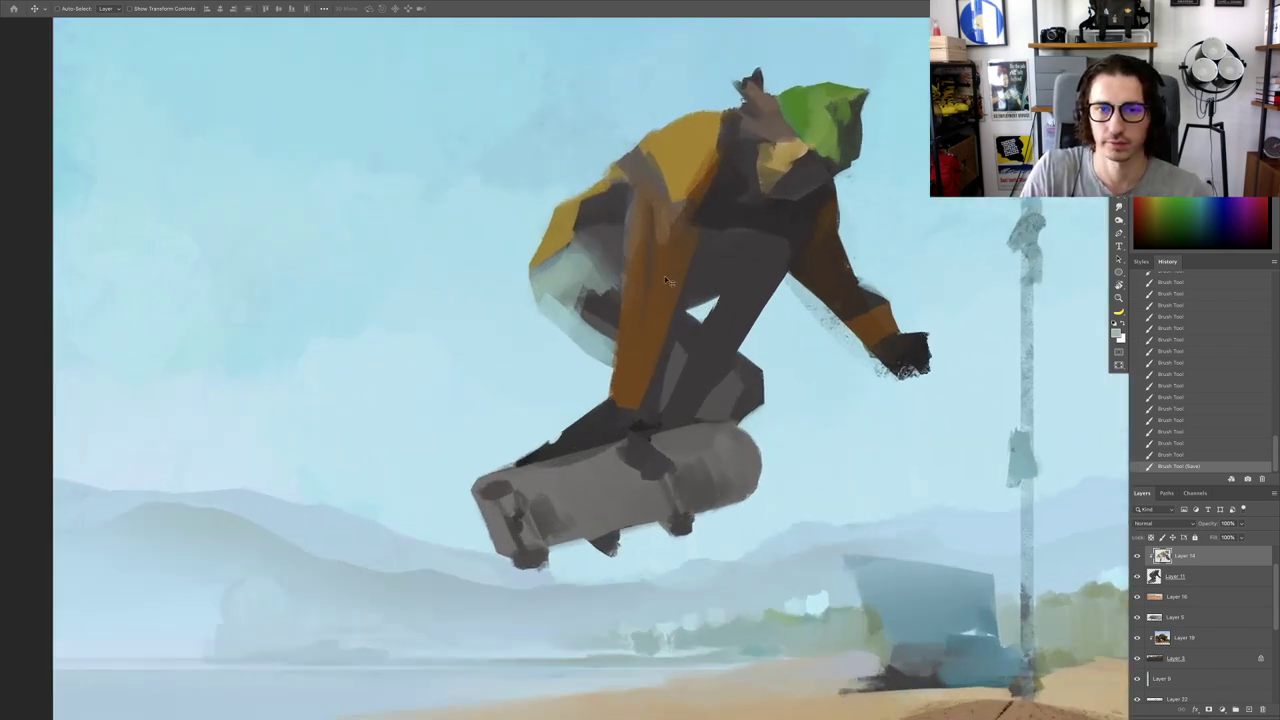
pyautogui.rightClick(668, 280)
pyautogui.click(672, 282)
pyautogui.moveTo(628, 360); pyautogui.dragTo(580, 400)
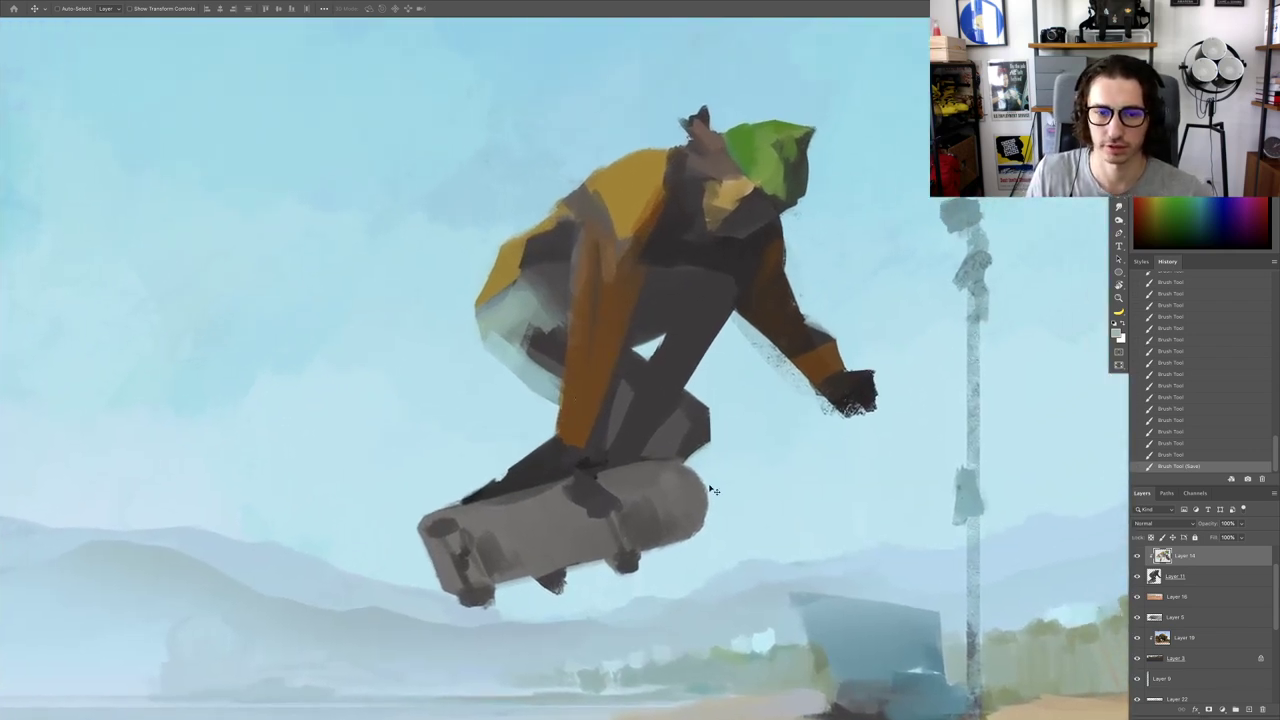
# Step: With the view rotated, paint the skateboard's tail edge and underside in yellow sampled from the jacket, and return the view upright
pyautogui.press('r')
pyautogui.moveTo(711, 317); pyautogui.dragTo(917, 411)
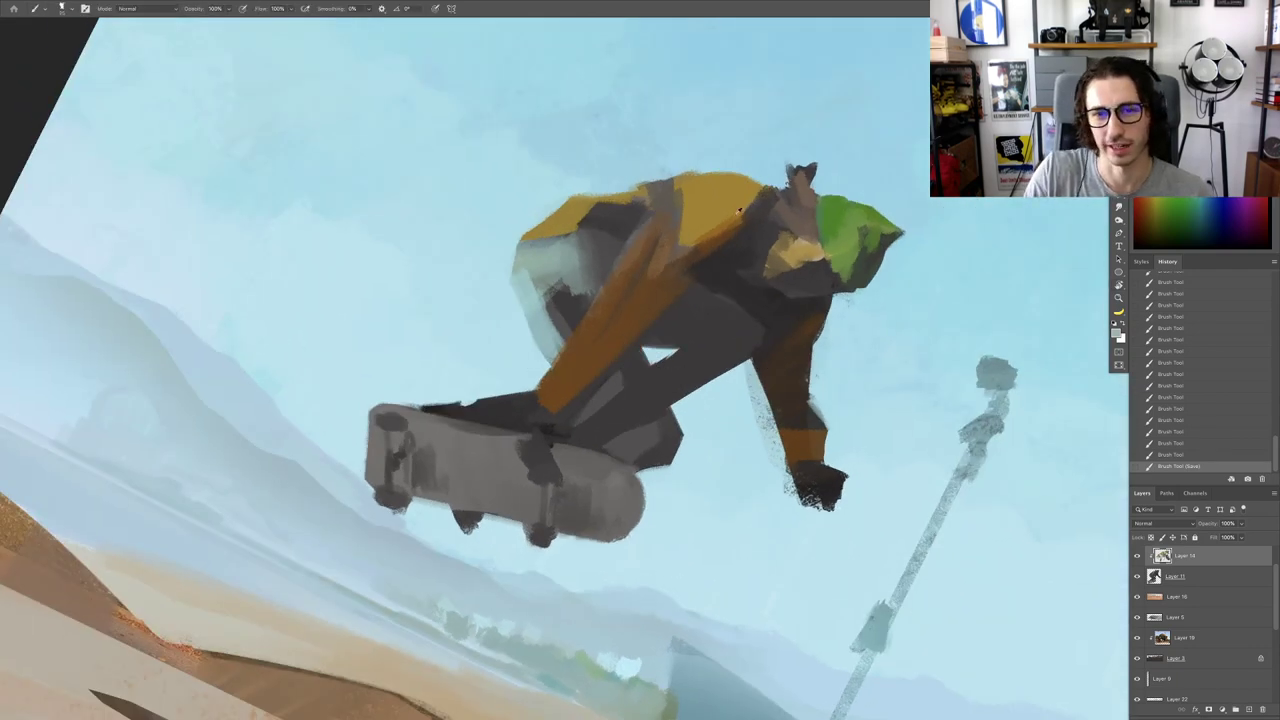
pyautogui.keyDown('alt'); pyautogui.click(738, 210); pyautogui.keyUp('alt')
pyautogui.moveTo(372, 415); pyautogui.dragTo(368, 482)
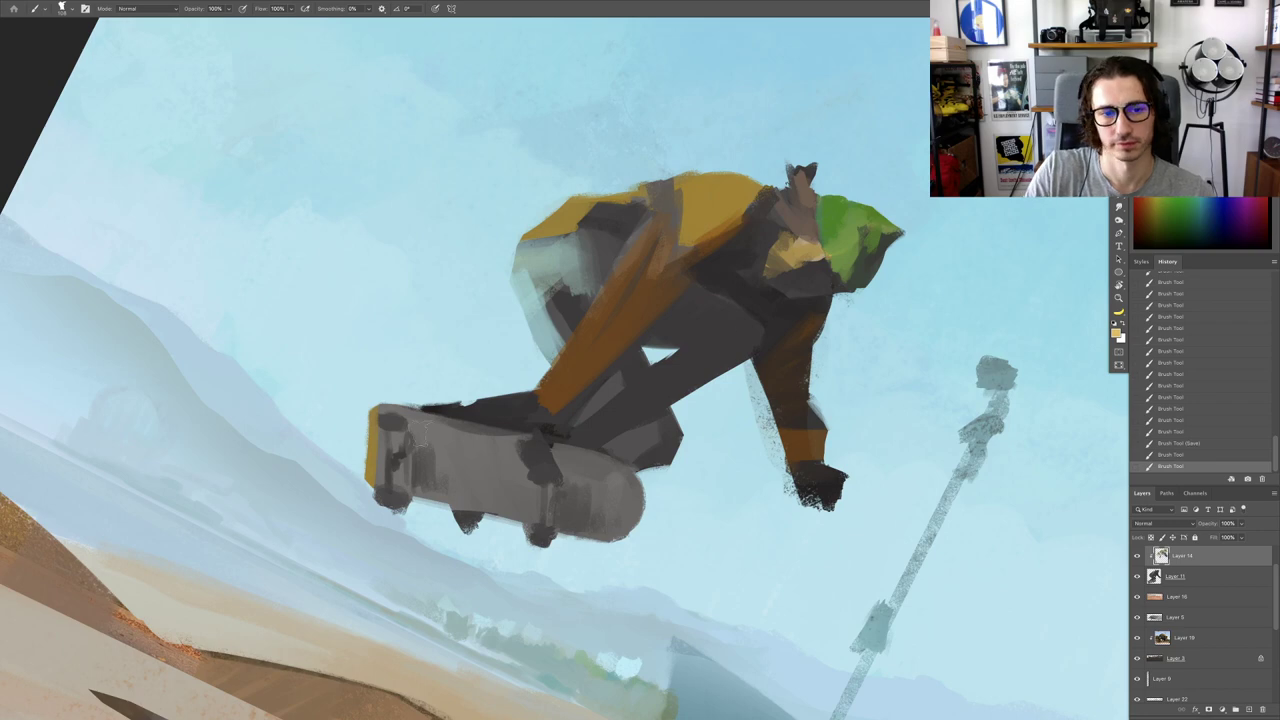
pyautogui.moveTo(400, 420)
pyautogui.mouseDown()
pyautogui.moveTo(445, 500)
pyautogui.moveTo(485, 430)
pyautogui.moveTo(530, 452)
pyautogui.moveTo(530, 520)
pyautogui.mouseUp()
pyautogui.moveTo(532, 522)
pyautogui.mouseDown()
pyautogui.moveTo(320, 515)
pyautogui.moveTo(495, 480)
pyautogui.mouseUp()
pyautogui.press('Escape')
pyautogui.moveTo(559, 450)
pyautogui.mouseDown()
pyautogui.moveTo(529, 405)
pyautogui.moveTo(480, 395)
pyautogui.mouseUp()
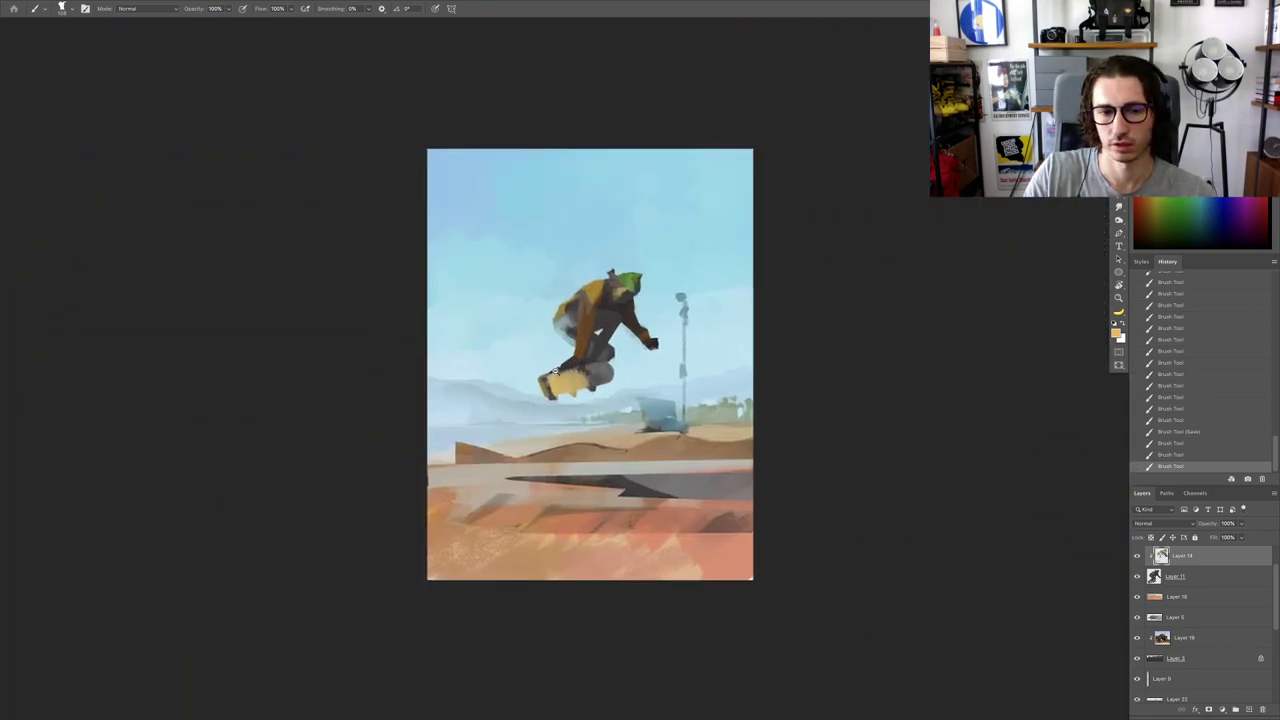
# Step: Extend the sampled yellow across the rest of the skateboard's underside towards the front truck
pyautogui.moveTo(556, 370)
pyautogui.mouseDown()
pyautogui.moveTo(635, 378)
pyautogui.moveTo(652, 406)
pyautogui.mouseUp()
pyautogui.moveTo(638, 358)
pyautogui.mouseDown()
pyautogui.moveTo(642, 380)
pyautogui.moveTo(655, 352)
pyautogui.moveTo(652, 380)
pyautogui.mouseUp()
pyautogui.keyDown('alt'); pyautogui.click(658, 387); pyautogui.keyUp('alt')
pyautogui.keyDown('alt'); pyautogui.click(573, 391); pyautogui.keyUp('alt')
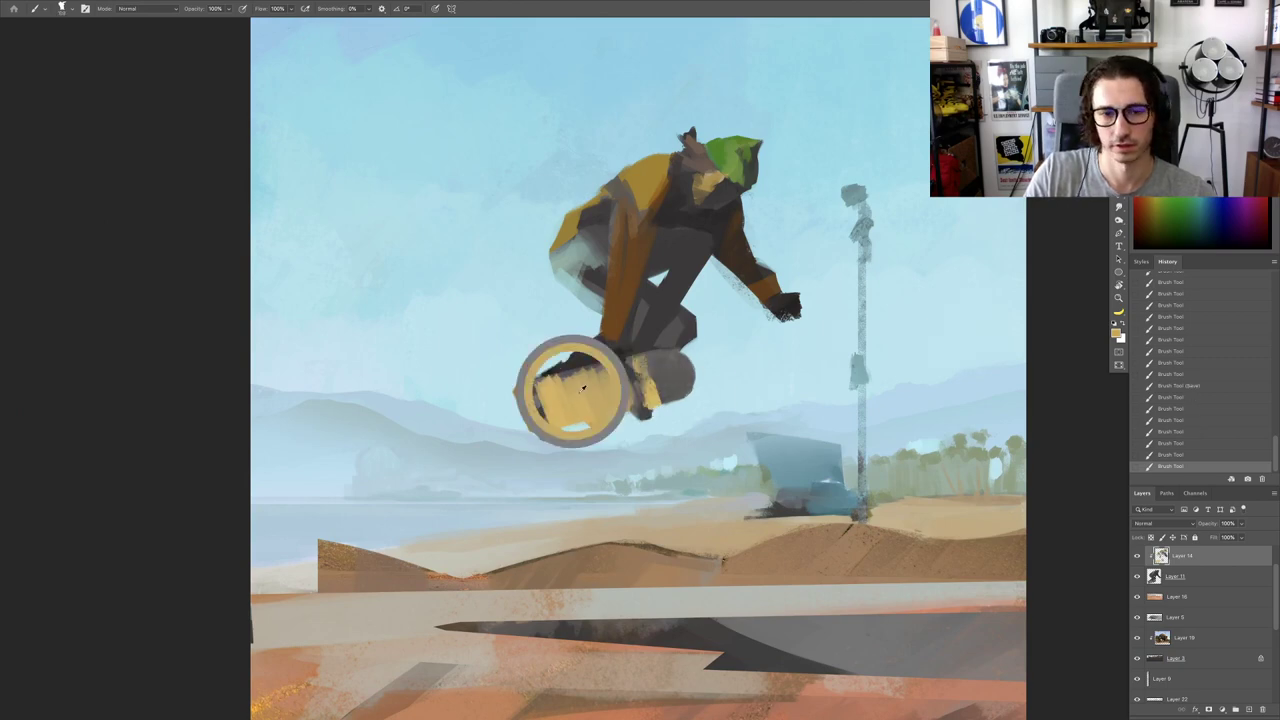
pyautogui.moveTo(564, 379); pyautogui.dragTo(612, 371)
pyautogui.keyDown('alt'); pyautogui.click(640, 172); pyautogui.keyUp('alt')
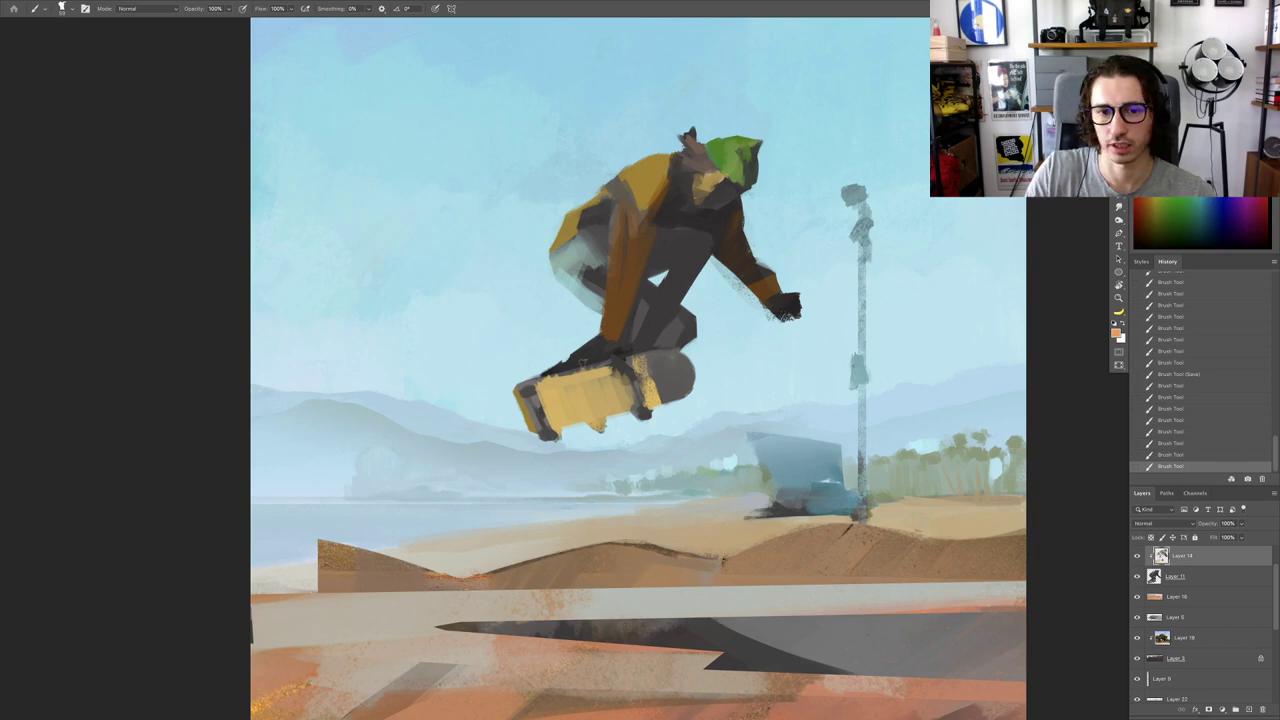
# Step: Block in the skater's two shoes with bright orange strokes where they meet the skateboard
pyautogui.scroll(5, 560, 365)
pyautogui.moveTo(575, 358); pyautogui.dragTo(540, 375)
pyautogui.scroll(-4, 710, 366)
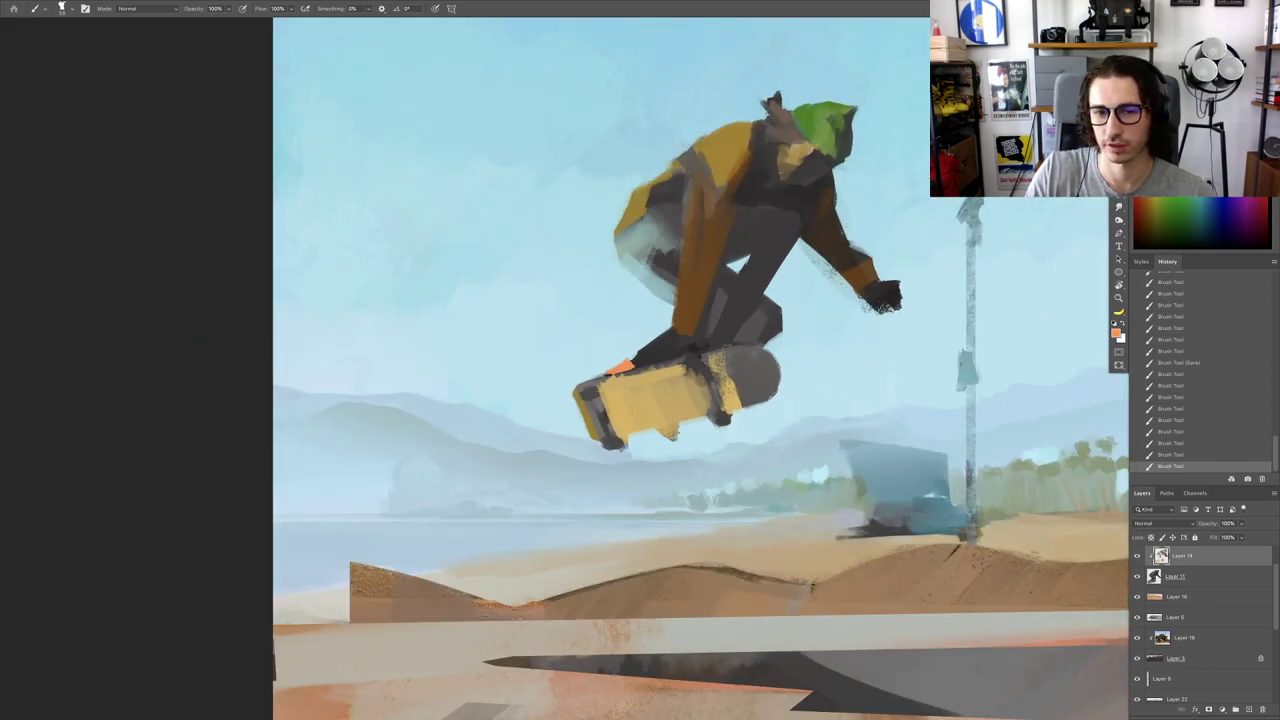
pyautogui.moveTo(727, 342)
pyautogui.mouseDown()
pyautogui.moveTo(713, 333)
pyautogui.moveTo(718, 347)
pyautogui.moveTo(738, 342)
pyautogui.moveTo(692, 346)
pyautogui.moveTo(730, 326)
pyautogui.moveTo(730, 342)
pyautogui.moveTo(768, 359)
pyautogui.mouseUp()
pyautogui.moveTo(757, 377); pyautogui.dragTo(724, 385)
pyautogui.scroll(3, 686, 386)
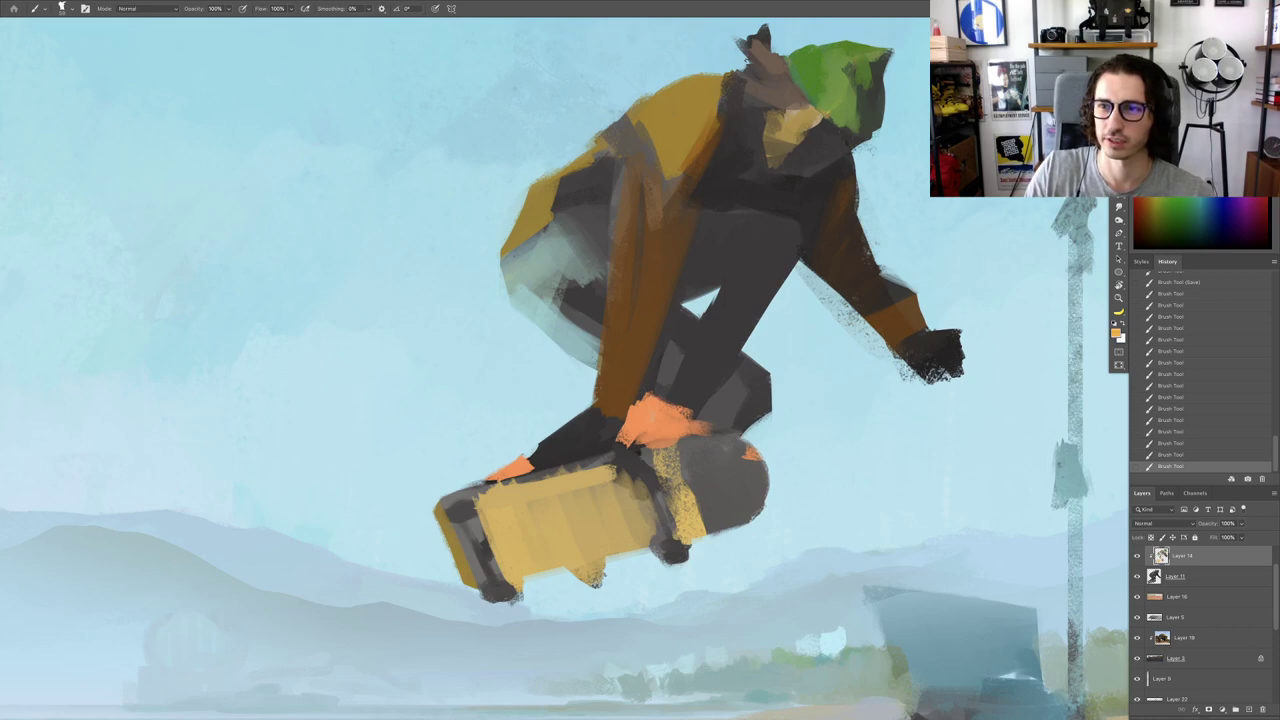
pyautogui.moveTo(636, 450)
pyautogui.mouseDown()
pyautogui.moveTo(640, 410)
pyautogui.moveTo(660, 428)
pyautogui.mouseUp()
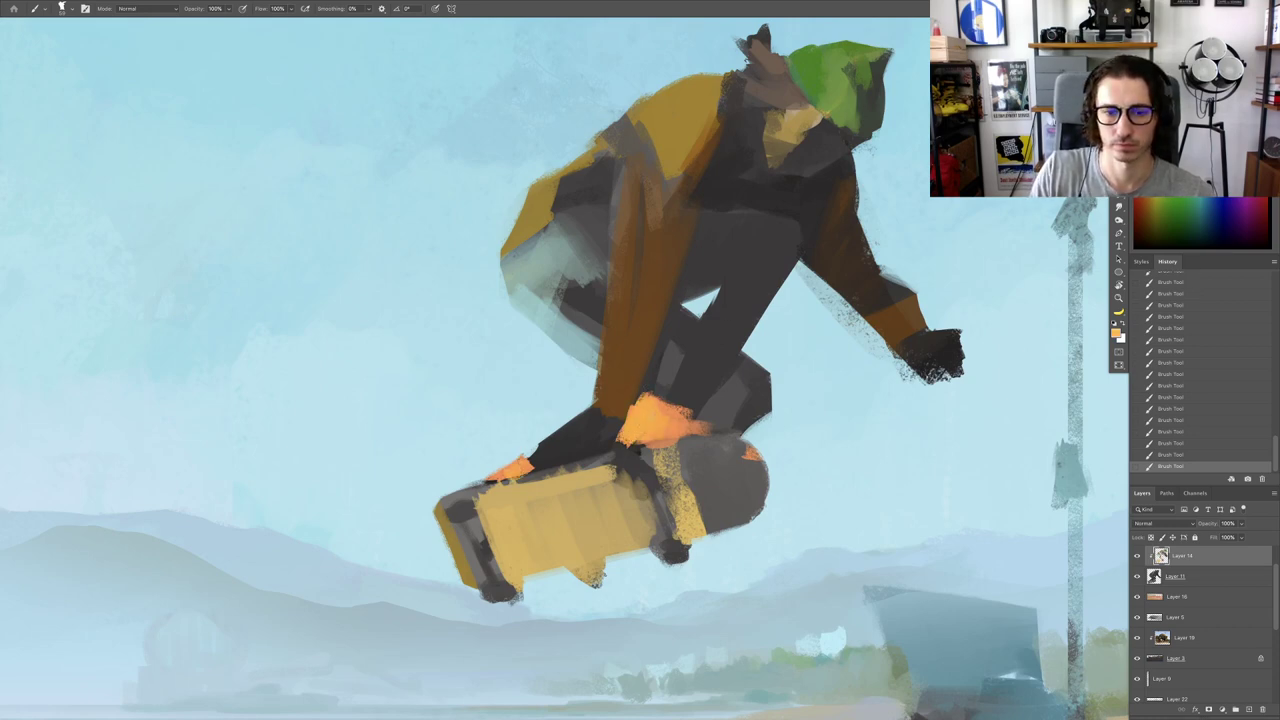
# Step: Merge the skater's clipped paint layer, Layer 14, with its base, Layer 11
pyautogui.scroll(-3, 439, 426)
pyautogui.scroll(3, 427, 433)
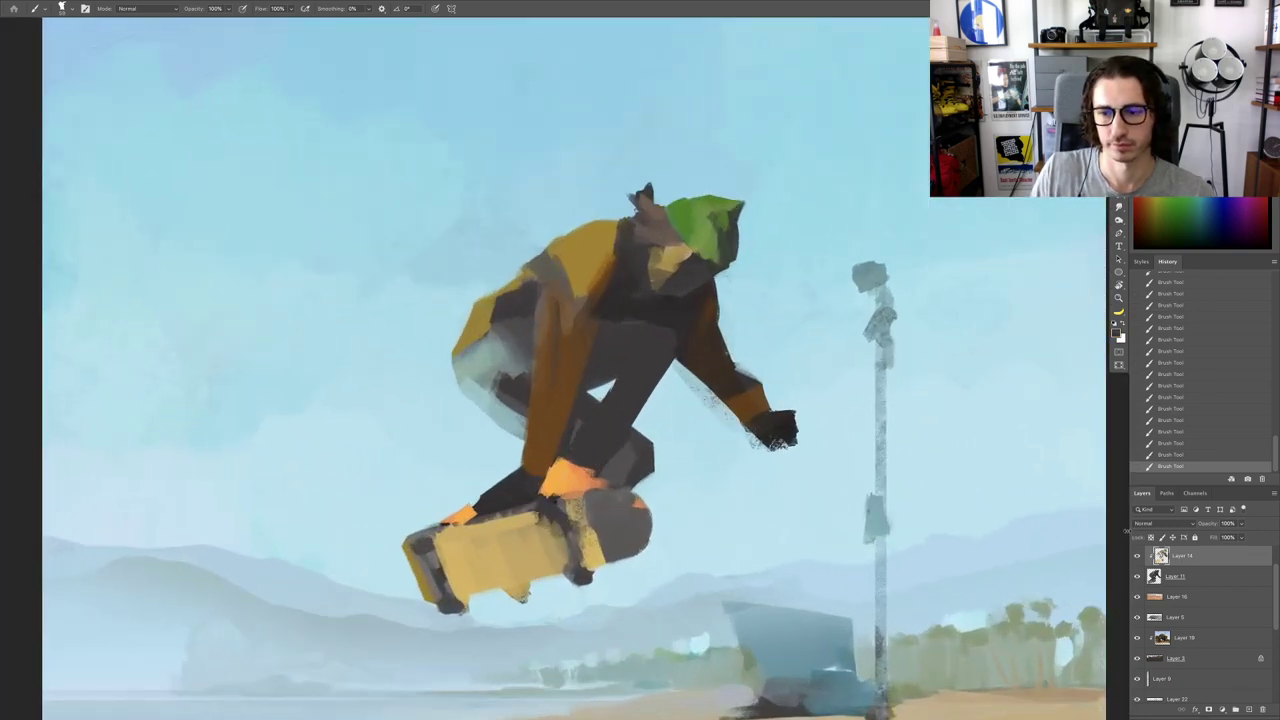
pyautogui.keyDown('shift'); pyautogui.click(1175, 576); pyautogui.keyUp('shift')
pyautogui.rightClick(1183, 563)
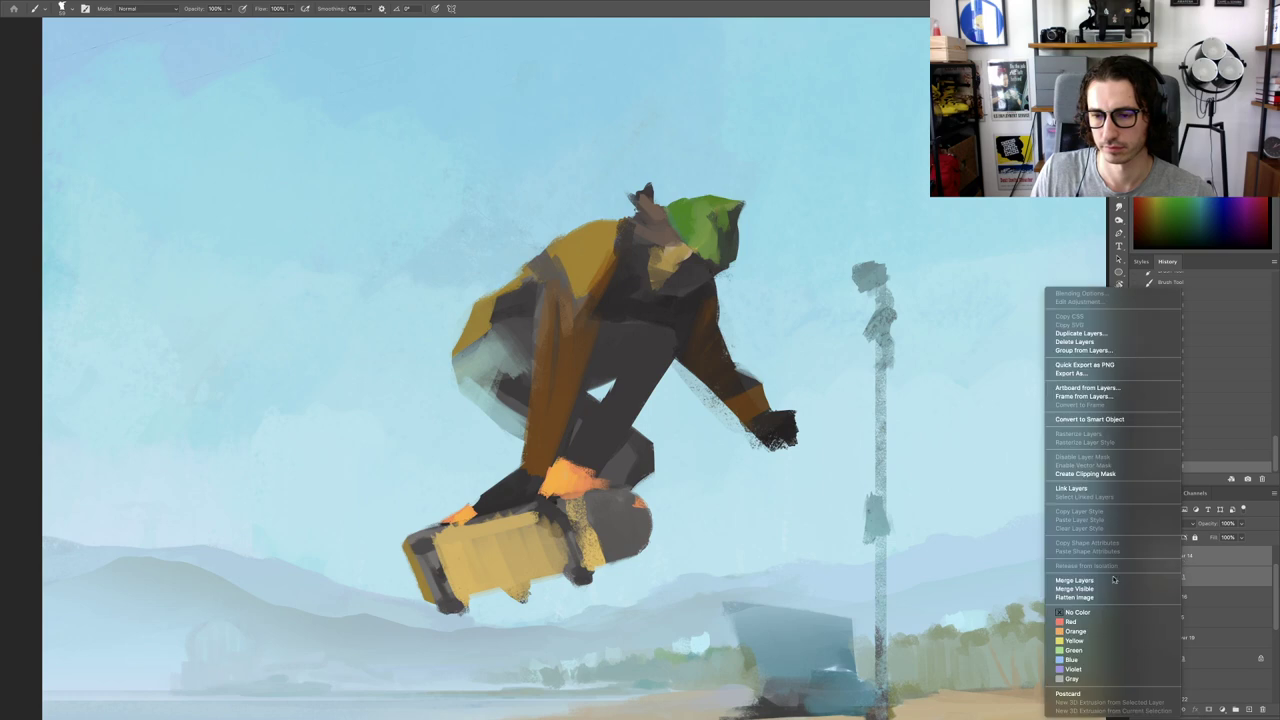
pyautogui.click(1115, 580)
# Step: Brush dark strokes along the skater's leg edges and erase the stray texture beside the outstretched arm
pyautogui.moveTo(606, 400)
pyautogui.mouseDown()
pyautogui.moveTo(626, 363)
pyautogui.moveTo(638, 422)
pyautogui.mouseUp()
pyautogui.moveTo(675, 355); pyautogui.dragTo(641, 414)
pyautogui.moveTo(678, 350); pyautogui.dragTo(644, 400)
pyautogui.moveTo(654, 386)
pyautogui.mouseDown()
pyautogui.moveTo(643, 402)
pyautogui.moveTo(725, 416)
pyautogui.mouseUp()
pyautogui.press('e')
pyautogui.press('r')
pyautogui.moveTo(817, 371); pyautogui.dragTo(766, 491)
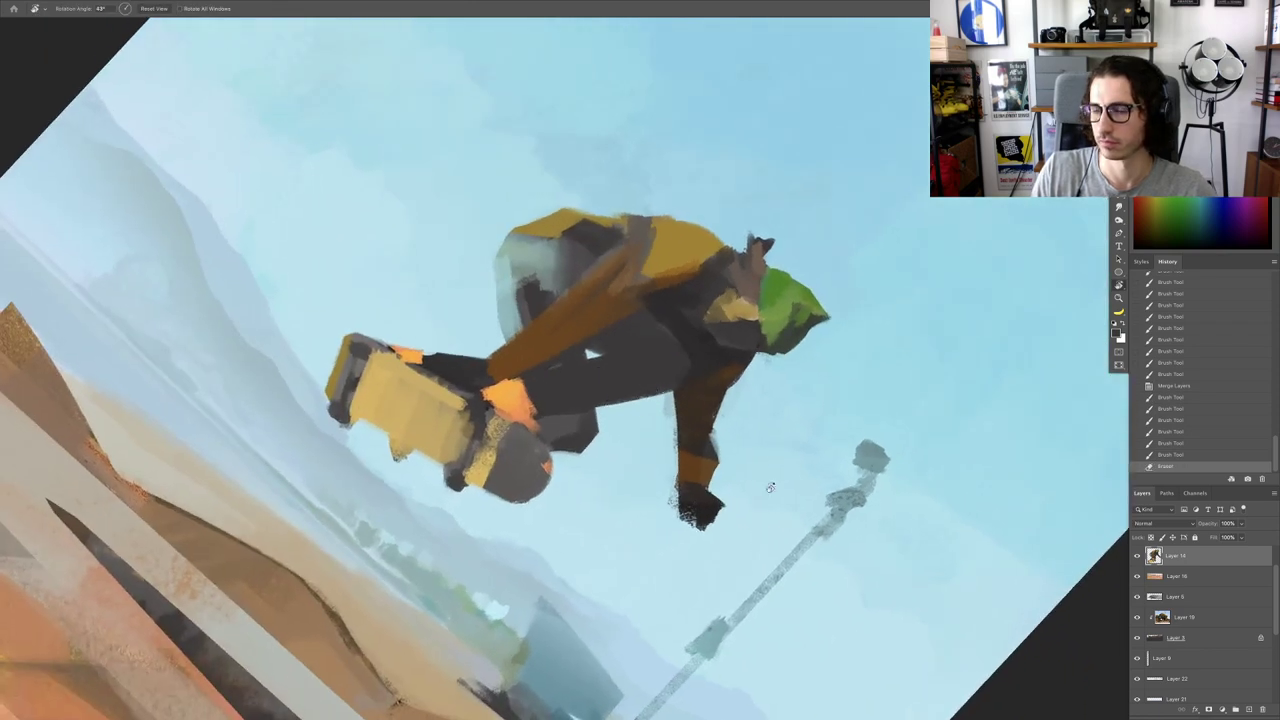
# Step: Thicken the outstretched arm and its sleeve with sampled dark browns, and return the view upright
pyautogui.press('b')
pyautogui.keyDown('alt'); pyautogui.click(688, 436); pyautogui.keyUp('alt')
pyautogui.moveTo(675, 404)
pyautogui.mouseDown()
pyautogui.moveTo(680, 432)
pyautogui.moveTo(670, 400)
pyautogui.moveTo(682, 396)
pyautogui.mouseUp()
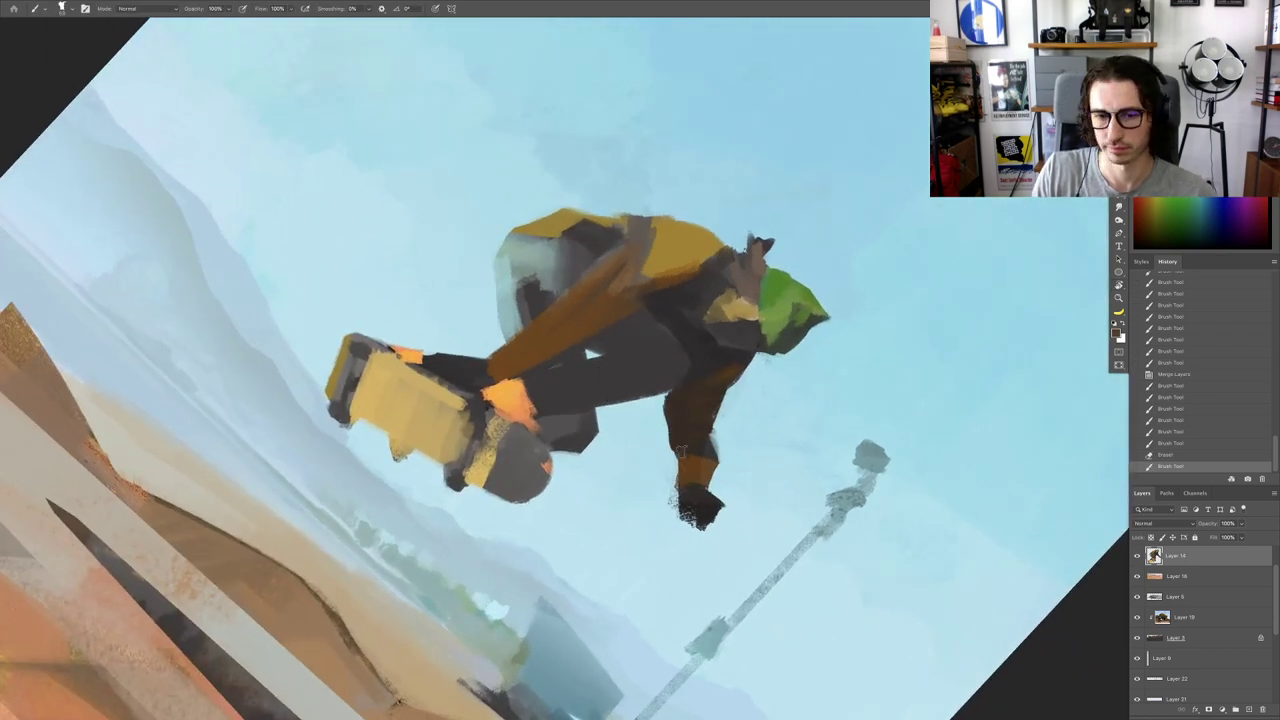
pyautogui.moveTo(682, 455)
pyautogui.mouseDown()
pyautogui.moveTo(685, 505)
pyautogui.moveTo(710, 510)
pyautogui.moveTo(610, 508)
pyautogui.mouseUp()
pyautogui.press('Escape')
pyautogui.moveTo(784, 408); pyautogui.dragTo(862, 404)
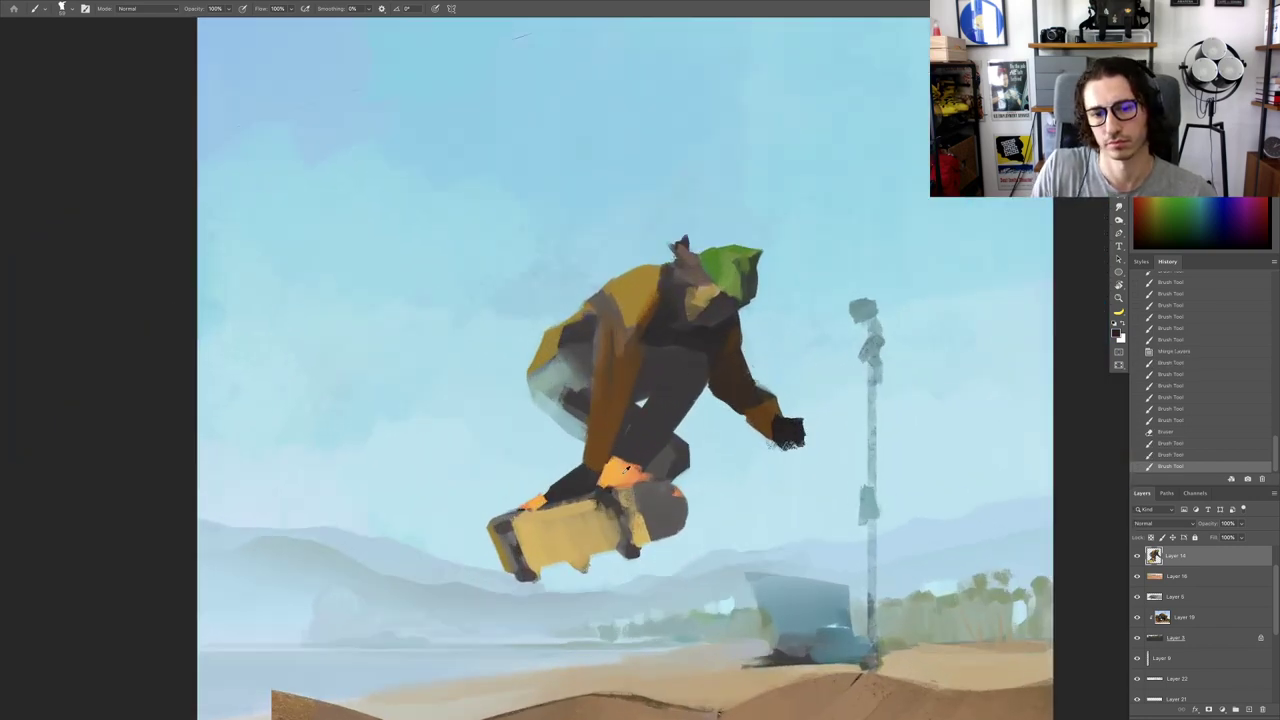
# Step: Paint the outstretched hand with orange sampled from the shoe and refine its dark edges
pyautogui.keyDown('alt'); pyautogui.click(621, 477); pyautogui.keyUp('alt')
pyautogui.scroll(3, 810, 430)
pyautogui.moveTo(767, 420)
pyautogui.mouseDown()
pyautogui.moveTo(761, 442)
pyautogui.moveTo(773, 442)
pyautogui.mouseUp()
pyautogui.keyDown('alt'); pyautogui.click(793, 427); pyautogui.keyUp('alt')
pyautogui.keyDown('alt'); pyautogui.click(764, 426); pyautogui.keyUp('alt')
pyautogui.keyDown('alt'); pyautogui.click(782, 429); pyautogui.keyUp('alt')
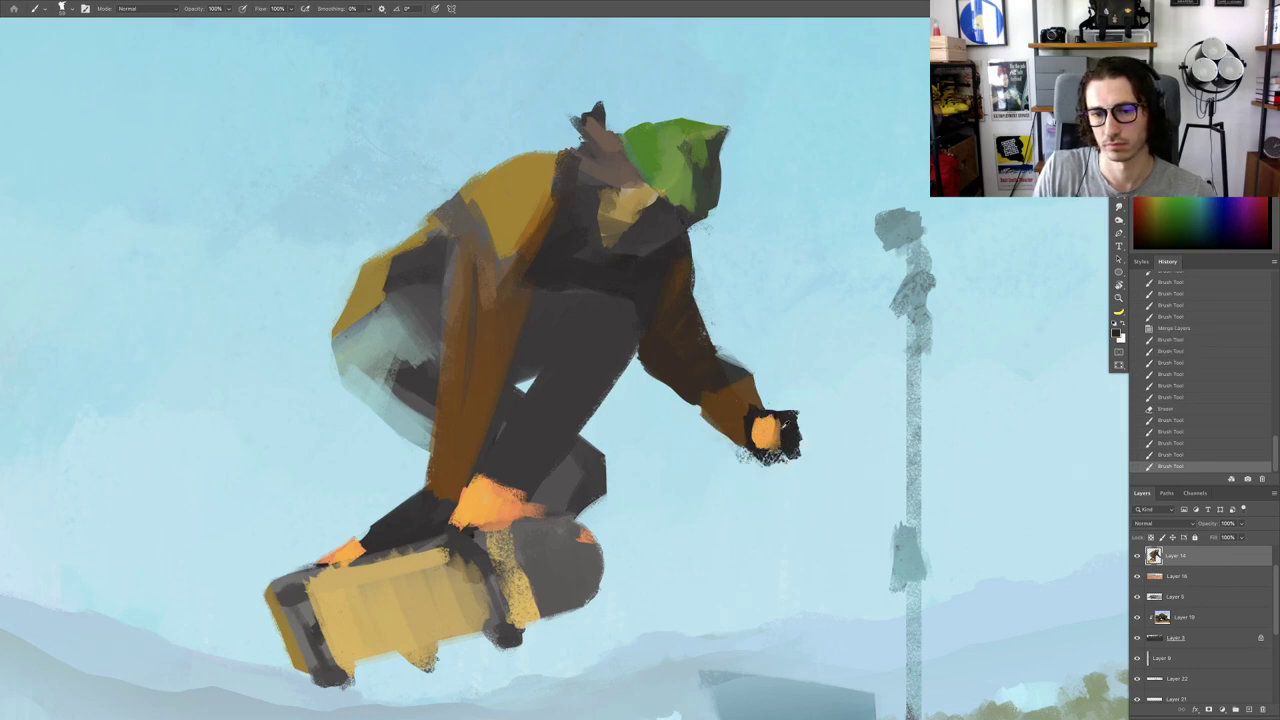
# Step: Lock the transparent pixels of Layer 14 and repaint the dark part of the outstretched hand in reddish brown
pyautogui.click(1150, 538)
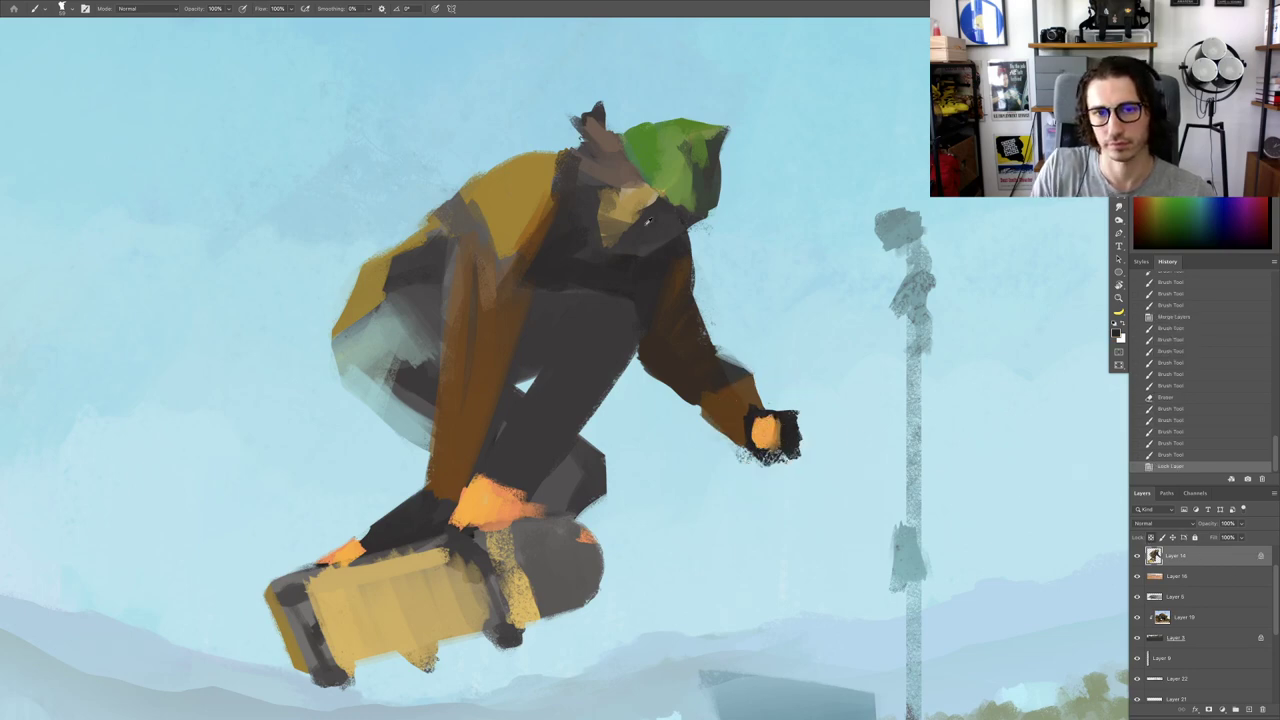
pyautogui.moveTo(793, 445)
pyautogui.mouseDown()
pyautogui.moveTo(806, 445)
pyautogui.moveTo(782, 442)
pyautogui.moveTo(758, 482)
pyautogui.moveTo(806, 460)
pyautogui.moveTo(754, 448)
pyautogui.mouseUp()
pyautogui.hotkey('ctrl', 'z')
pyautogui.keyDown('alt'); pyautogui.click(514, 502); pyautogui.keyUp('alt')
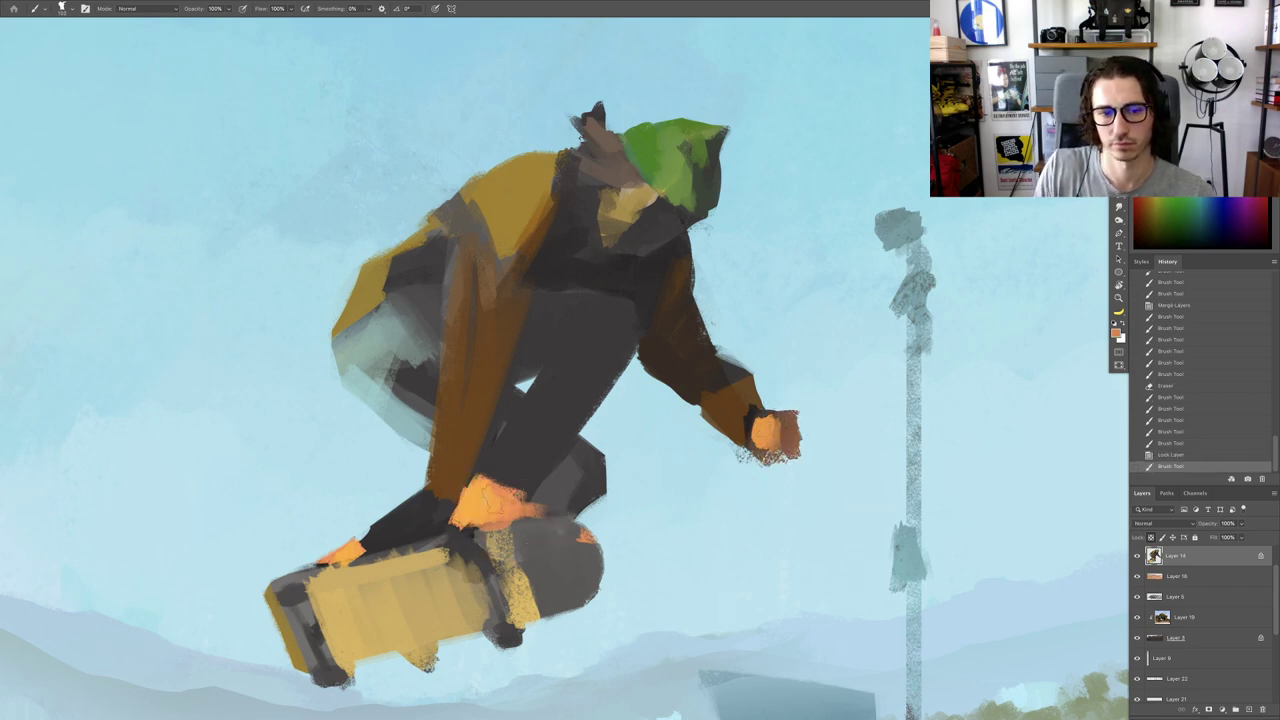
# Step: Paint the board-gripping hand in reddish orange and the front lower leg in sampled brown
pyautogui.moveTo(450, 487)
pyautogui.mouseDown()
pyautogui.moveTo(438, 487)
pyautogui.moveTo(432, 530)
pyautogui.moveTo(439, 520)
pyautogui.mouseUp()
pyautogui.moveTo(465, 494); pyautogui.dragTo(495, 464)
pyautogui.keyDown('alt'); pyautogui.click(547, 391); pyautogui.keyUp('alt')
pyautogui.moveTo(405, 512)
pyautogui.mouseDown()
pyautogui.moveTo(386, 519)
pyautogui.moveTo(449, 489)
pyautogui.mouseUp()
pyautogui.keyDown('alt'); pyautogui.click(604, 342); pyautogui.keyUp('alt')
pyautogui.keyDown('alt'); pyautogui.click(487, 411); pyautogui.keyUp('alt')
pyautogui.moveTo(457, 497)
pyautogui.mouseDown()
pyautogui.moveTo(364, 470)
pyautogui.moveTo(570, 440)
pyautogui.moveTo(535, 440)
pyautogui.moveTo(680, 445)
pyautogui.moveTo(746, 364)
pyautogui.moveTo(744, 391)
pyautogui.mouseUp()
# Step: With the view rotated, dab orange accents onto the skateboard's upper wheels
pyautogui.press('r')
pyautogui.keyDown('alt'); pyautogui.click(599, 380); pyautogui.keyUp('alt')
pyautogui.moveTo(590, 380); pyautogui.dragTo(636, 382)
pyautogui.moveTo(608, 419)
pyautogui.mouseDown()
pyautogui.moveTo(597, 421)
pyautogui.moveTo(682, 362)
pyautogui.moveTo(687, 341)
pyautogui.mouseUp()
pyautogui.hotkey('ctrl', 'z')
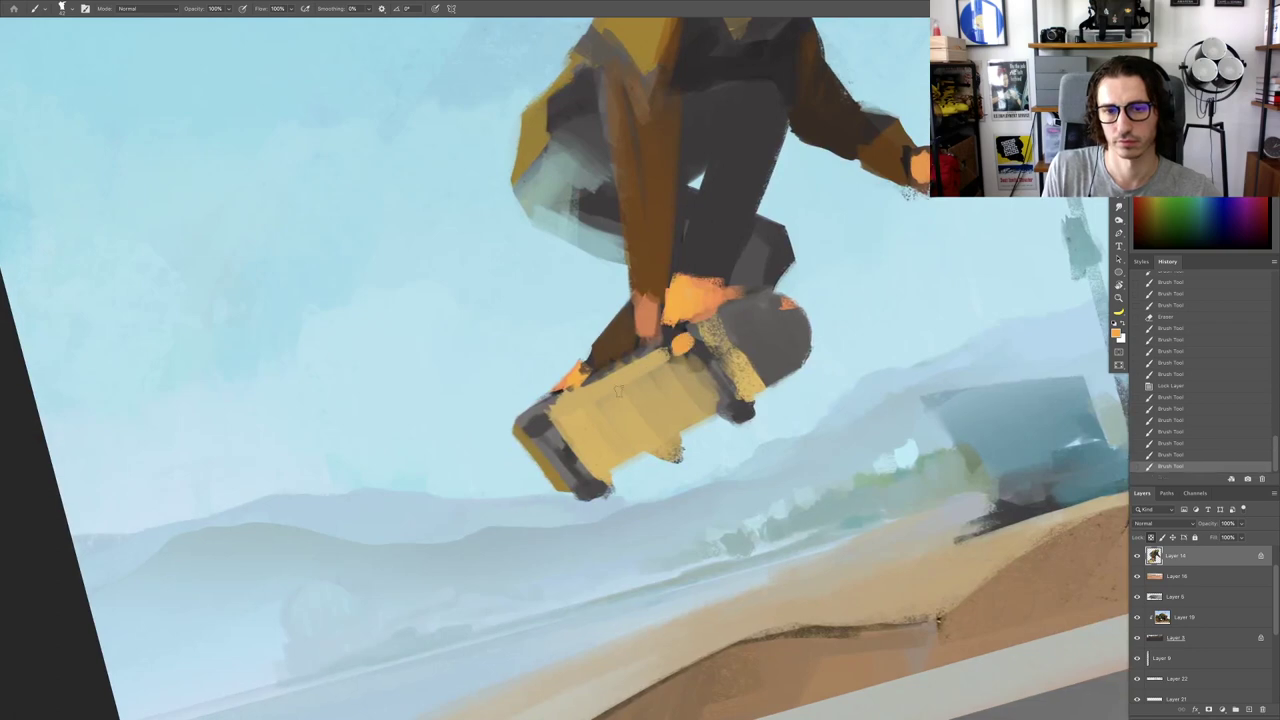
pyautogui.moveTo(533, 429); pyautogui.dragTo(543, 425)
pyautogui.keyDown('alt'); pyautogui.click(590, 405); pyautogui.keyUp('alt')
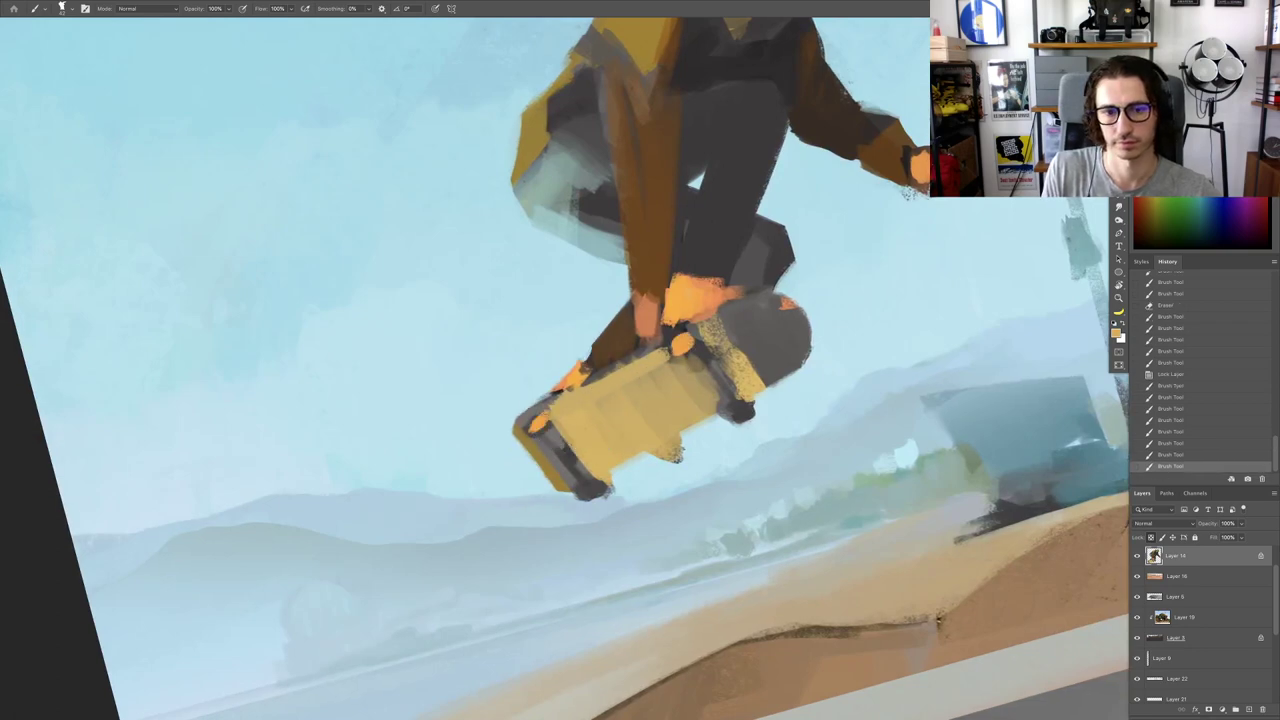
# Step: Refine the skateboard's upper edge and tail corner with sampled yellow and dark tones
pyautogui.moveTo(610, 371); pyautogui.dragTo(523, 418)
pyautogui.moveTo(590, 379); pyautogui.dragTo(667, 344)
pyautogui.keyDown('alt'); pyautogui.click(606, 360); pyautogui.keyUp('alt')
pyautogui.moveTo(556, 391)
pyautogui.mouseDown()
pyautogui.moveTo(524, 416)
pyautogui.moveTo(508, 400)
pyautogui.moveTo(550, 400)
pyautogui.mouseUp()
pyautogui.keyDown('alt'); pyautogui.click(623, 390); pyautogui.keyUp('alt')
pyautogui.keyDown('alt'); pyautogui.click(640, 357); pyautogui.keyUp('alt')
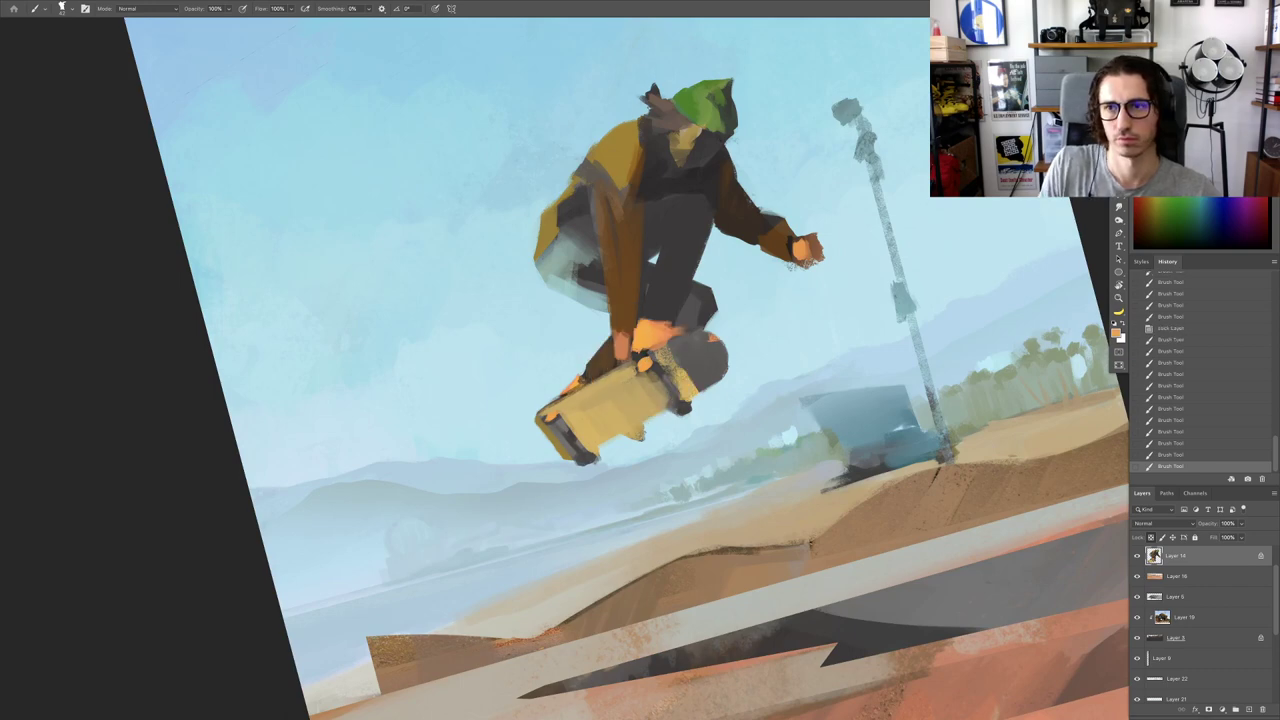
# Step: Return the view upright, undo the trial stroke on the trousers, and add a new layer above Layer 14
pyautogui.moveTo(598, 372)
pyautogui.mouseDown()
pyautogui.moveTo(625, 362)
pyautogui.moveTo(528, 373)
pyautogui.moveTo(682, 372)
pyautogui.mouseUp()
pyautogui.press('Escape')
pyautogui.moveTo(580, 295)
pyautogui.mouseDown()
pyautogui.moveTo(667, 303)
pyautogui.moveTo(577, 308)
pyautogui.mouseUp()
pyautogui.hotkey('ctrl', 'z')
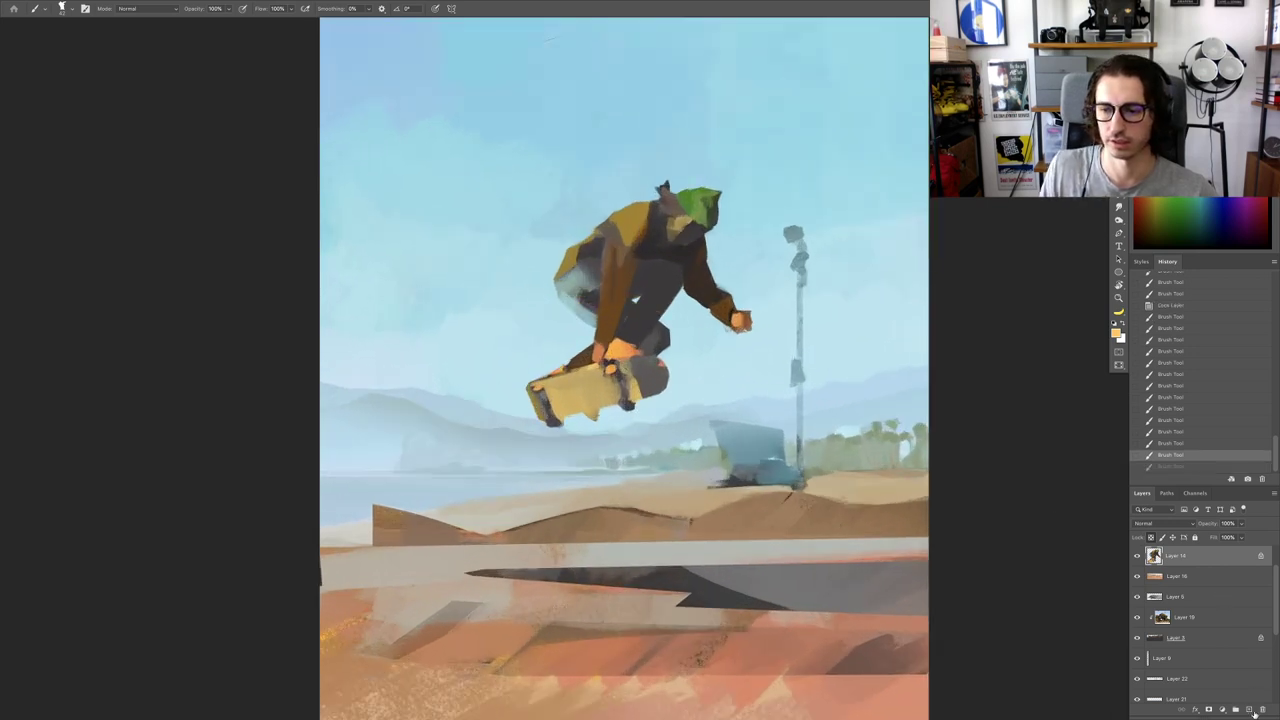
pyautogui.click(1250, 710)
pyautogui.moveTo(660, 348)
pyautogui.mouseDown()
pyautogui.moveTo(590, 347)
pyautogui.moveTo(738, 322)
pyautogui.moveTo(598, 333)
pyautogui.mouseUp()
pyautogui.hotkey('ctrl', 'z')
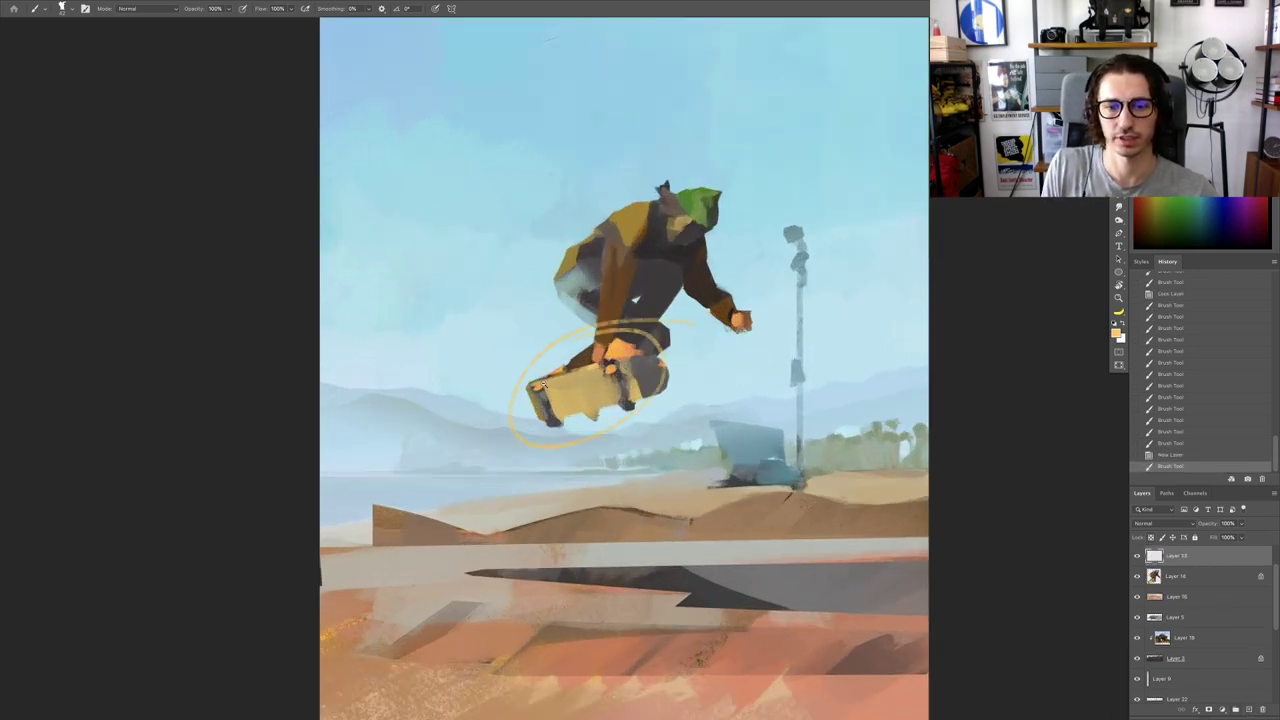
pyautogui.scroll(-5, 541, 386)
pyautogui.scroll(2, 600, 385)
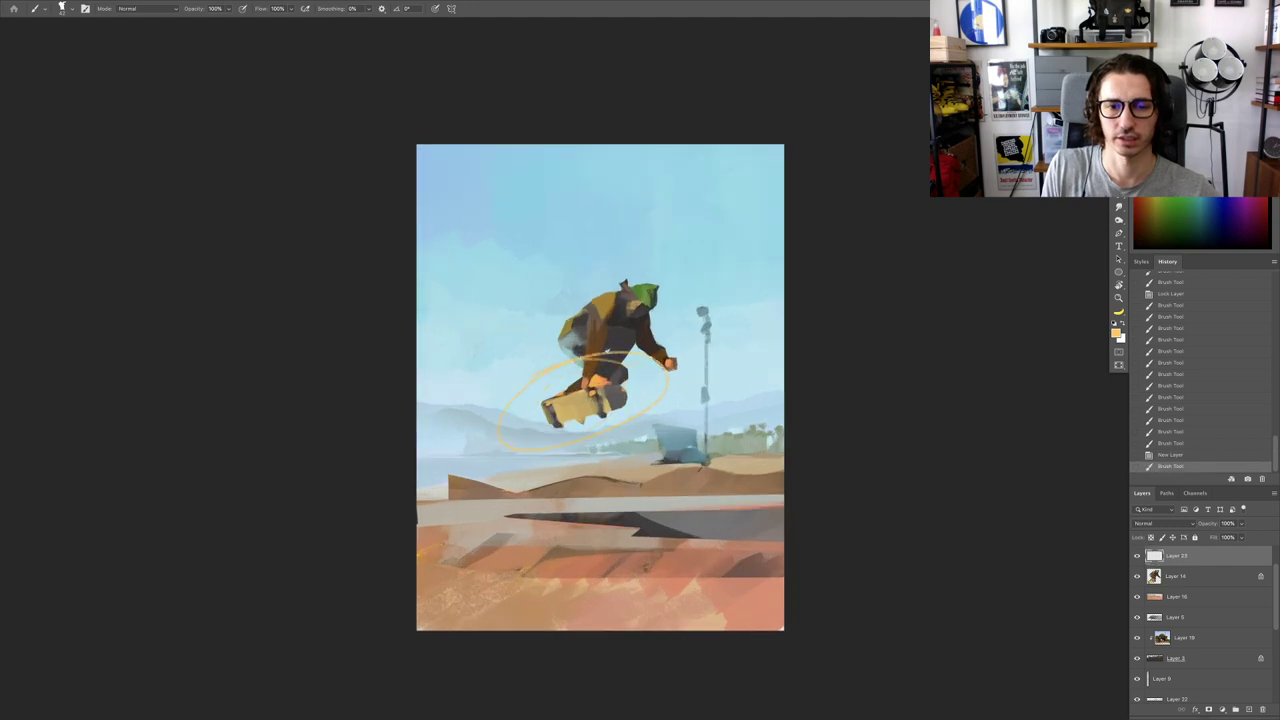
pyautogui.hotkey('ctrl', 'z')
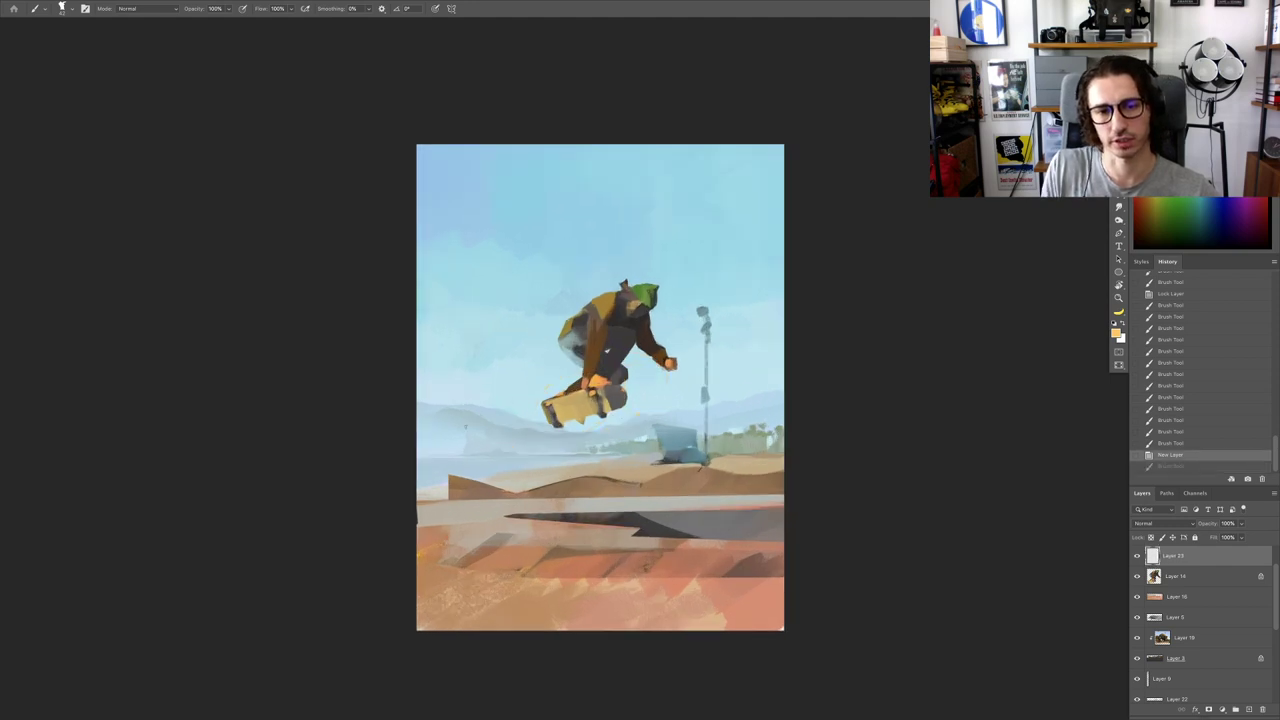
# Step: Draw yellow composition guides on the new layer: a horizontal line at the shoreline, a vertical line below it and a large spiral
pyautogui.moveTo(411, 427); pyautogui.dragTo(814, 437)
pyautogui.hotkey('ctrl', 'z')
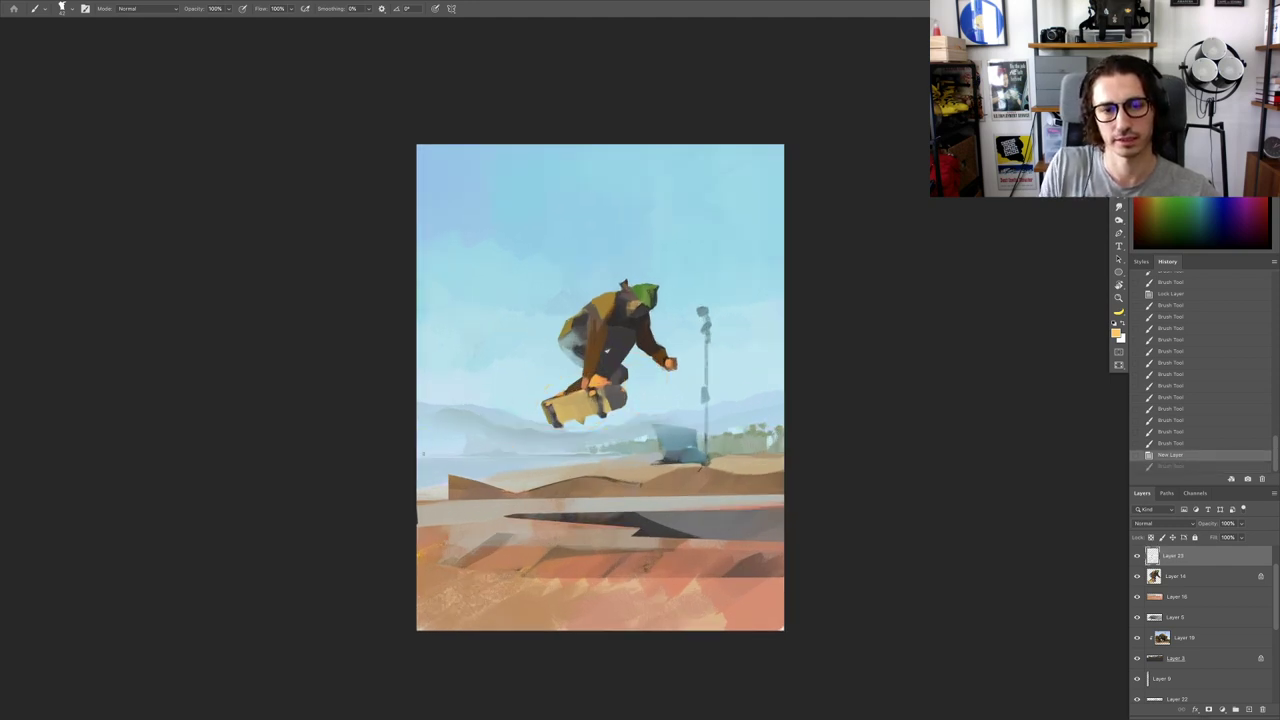
pyautogui.hotkey('ctrl', 'shift', 'z')
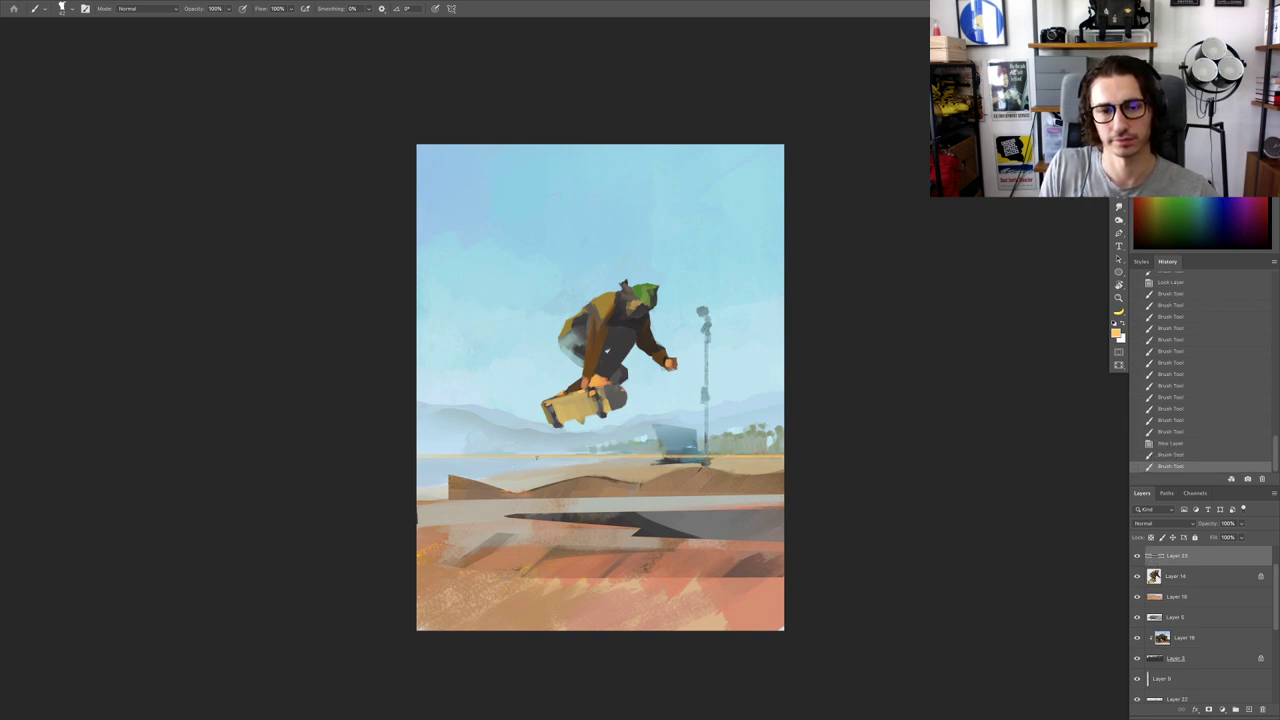
pyautogui.moveTo(537, 456); pyautogui.dragTo(537, 630)
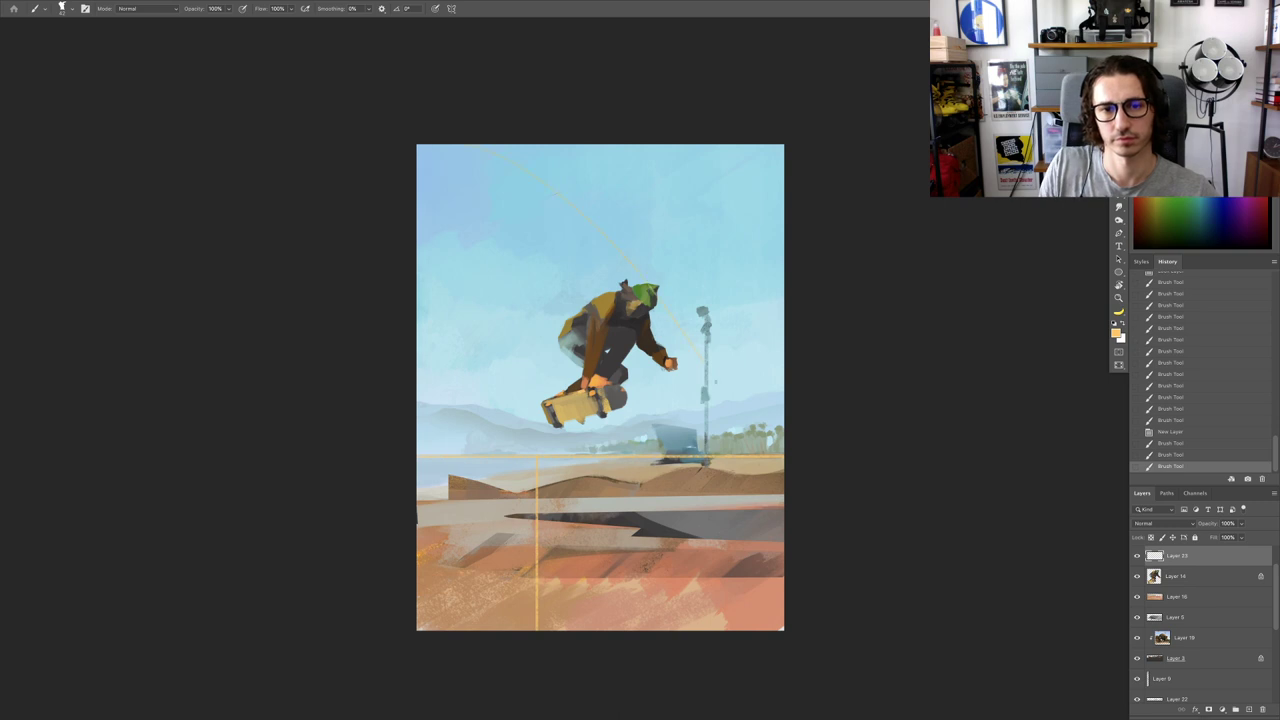
pyautogui.hotkey('ctrl', 'z')
pyautogui.moveTo(543, 219); pyautogui.dragTo(768, 530)
pyautogui.moveTo(768, 520)
pyautogui.mouseDown()
pyautogui.moveTo(752, 573)
pyautogui.moveTo(701, 538)
pyautogui.moveTo(551, 560)
pyautogui.moveTo(549, 542)
pyautogui.mouseUp()
pyautogui.hotkey('ctrl', 'z')
pyautogui.click(632, 399)
# Step: Select the skater on Layer 14 and move the figure slightly up and to the right against the spiral guide
pyautogui.press('v')
pyautogui.rightClick(585, 402)
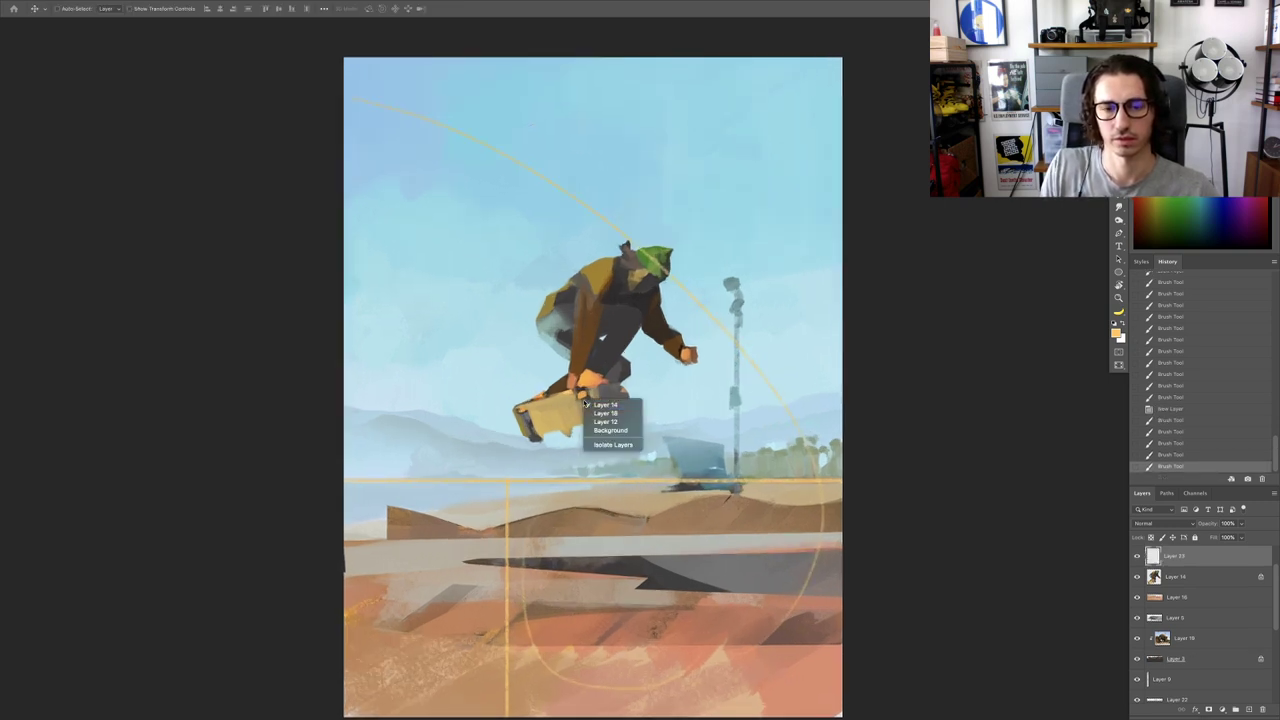
pyautogui.click(590, 410)
pyautogui.moveTo(601, 377); pyautogui.dragTo(614, 478)
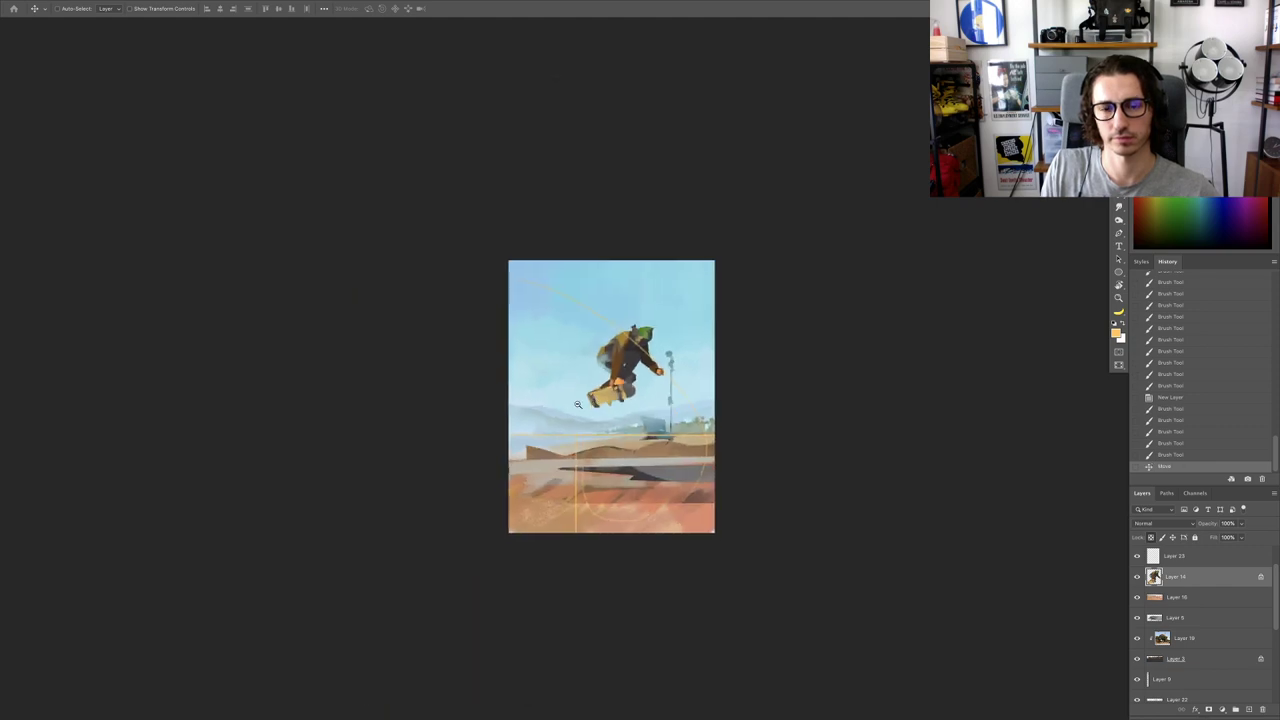
pyautogui.moveTo(612, 415); pyautogui.dragTo(629, 429)
pyautogui.keyDown('ctrl'); pyautogui.click(628, 430); pyautogui.keyUp('ctrl')
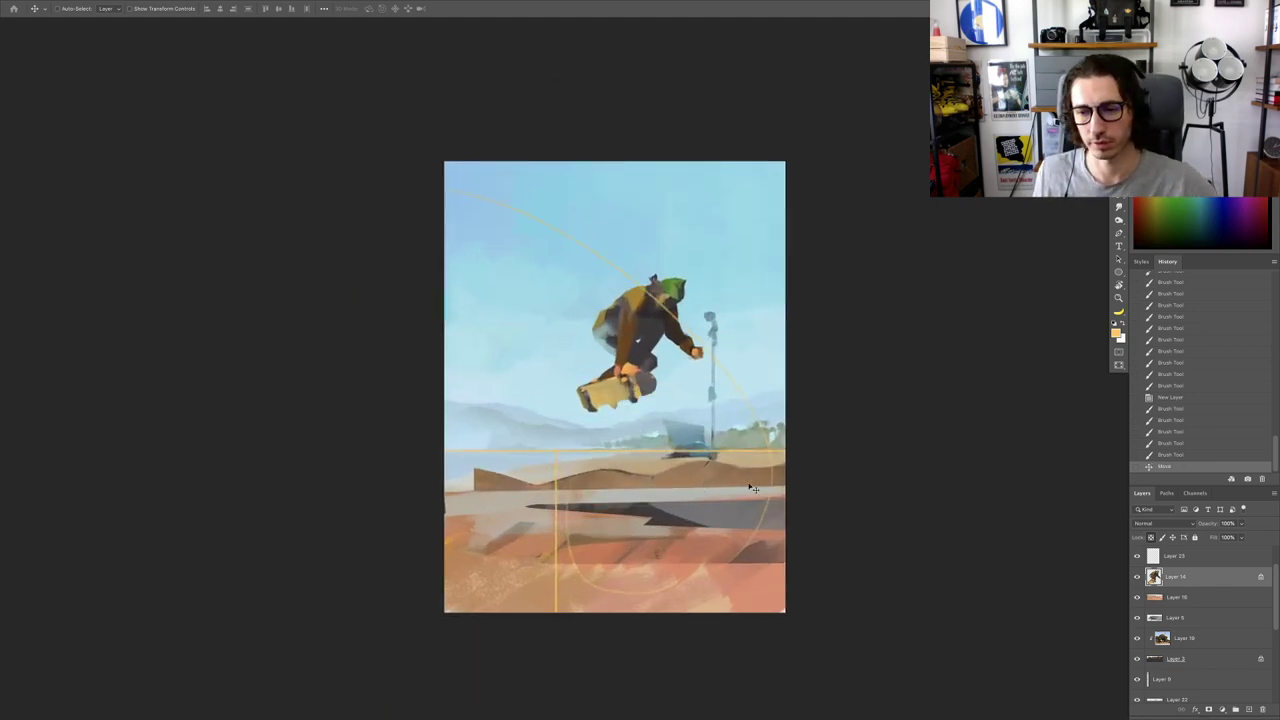
# Step: Delete the guide layer, Layer 23, comparing the composition with and without it
pyautogui.click(1158, 557)
pyautogui.press('Delete')
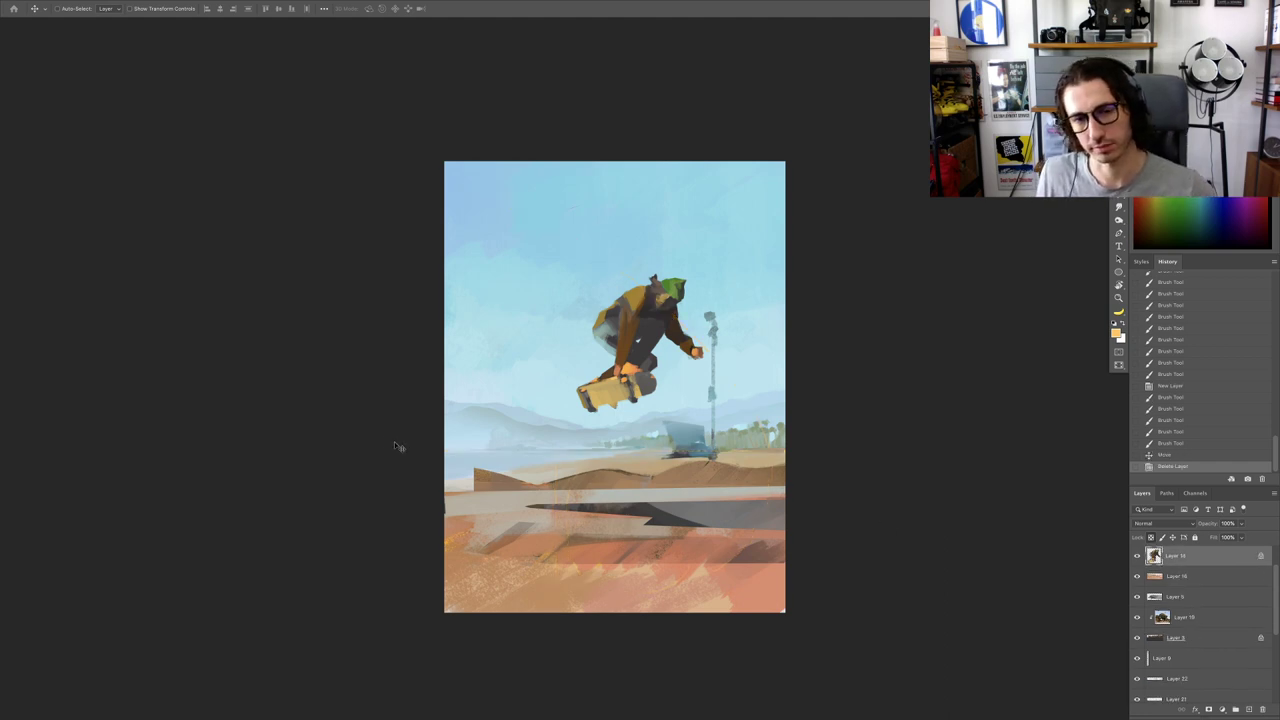
pyautogui.keyDown('ctrl'); pyautogui.keyDown('alt'); pyautogui.click(363, 435); pyautogui.keyUp('alt'); pyautogui.keyUp('ctrl')
pyautogui.keyDown('ctrl'); pyautogui.click(482, 421); pyautogui.keyUp('ctrl')
pyautogui.hotkey('ctrl', 'z')
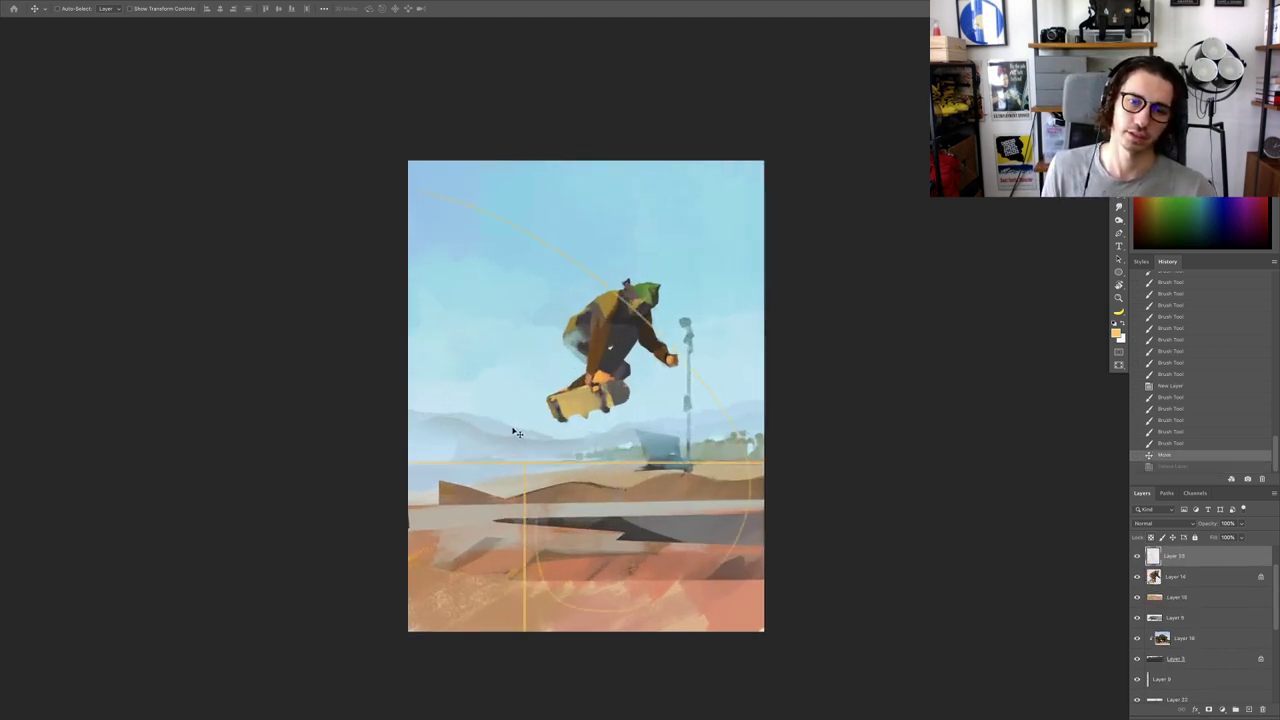
pyautogui.hotkey('ctrl', 'shift', 'z')
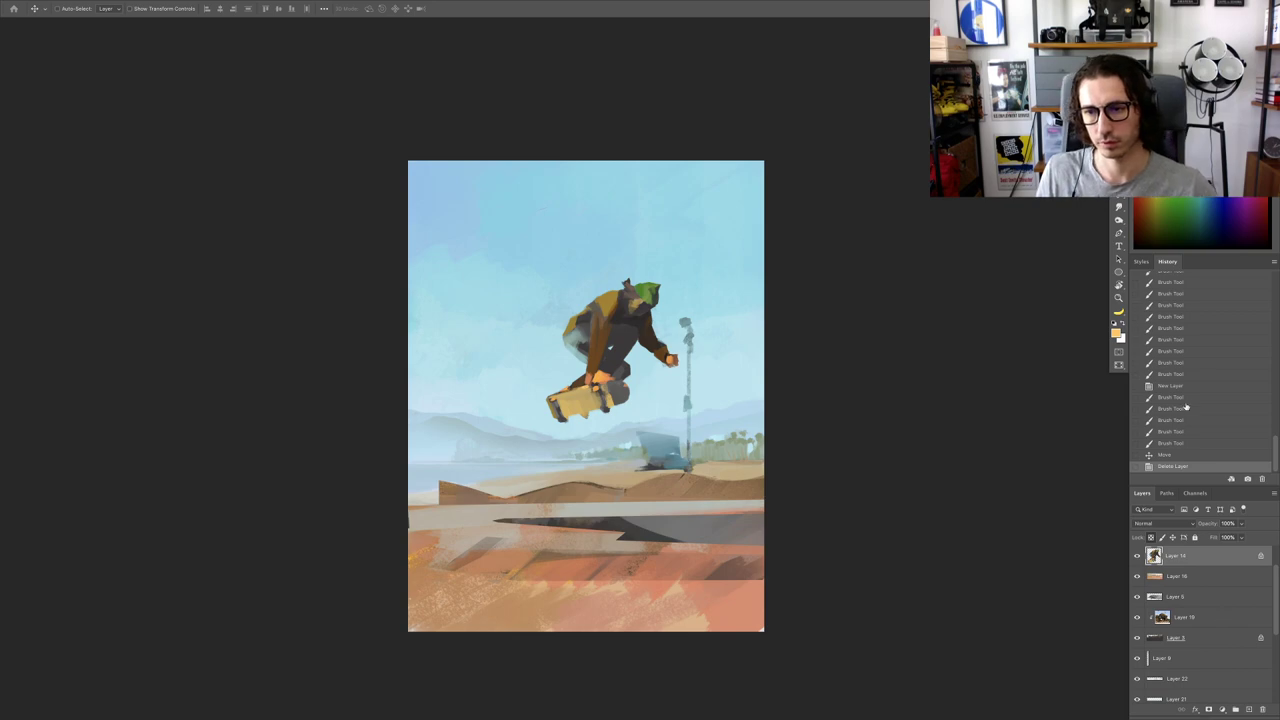
# Step: Compare the skater's earlier position in the history, restore the latest state and nudge the figure slightly up and to the left
pyautogui.click(1171, 375)
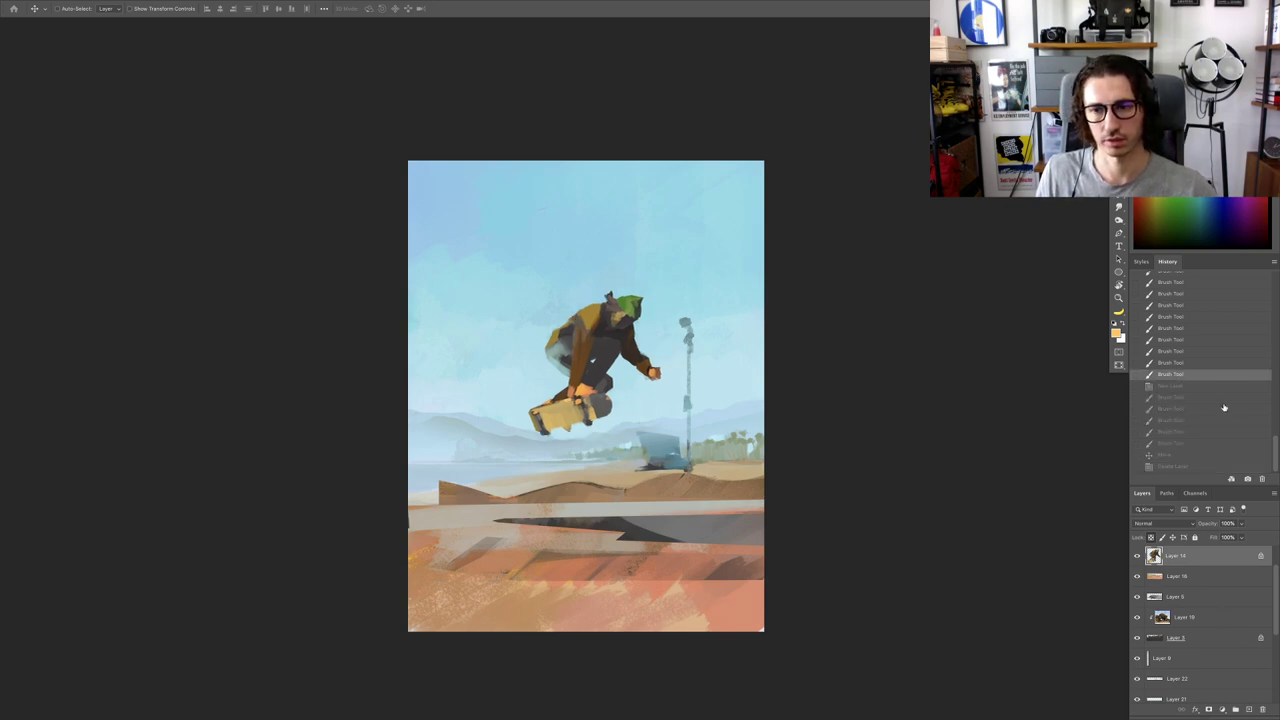
pyautogui.click(1182, 467)
pyautogui.moveTo(598, 385); pyautogui.dragTo(543, 414)
pyautogui.scroll(5, 580, 432)
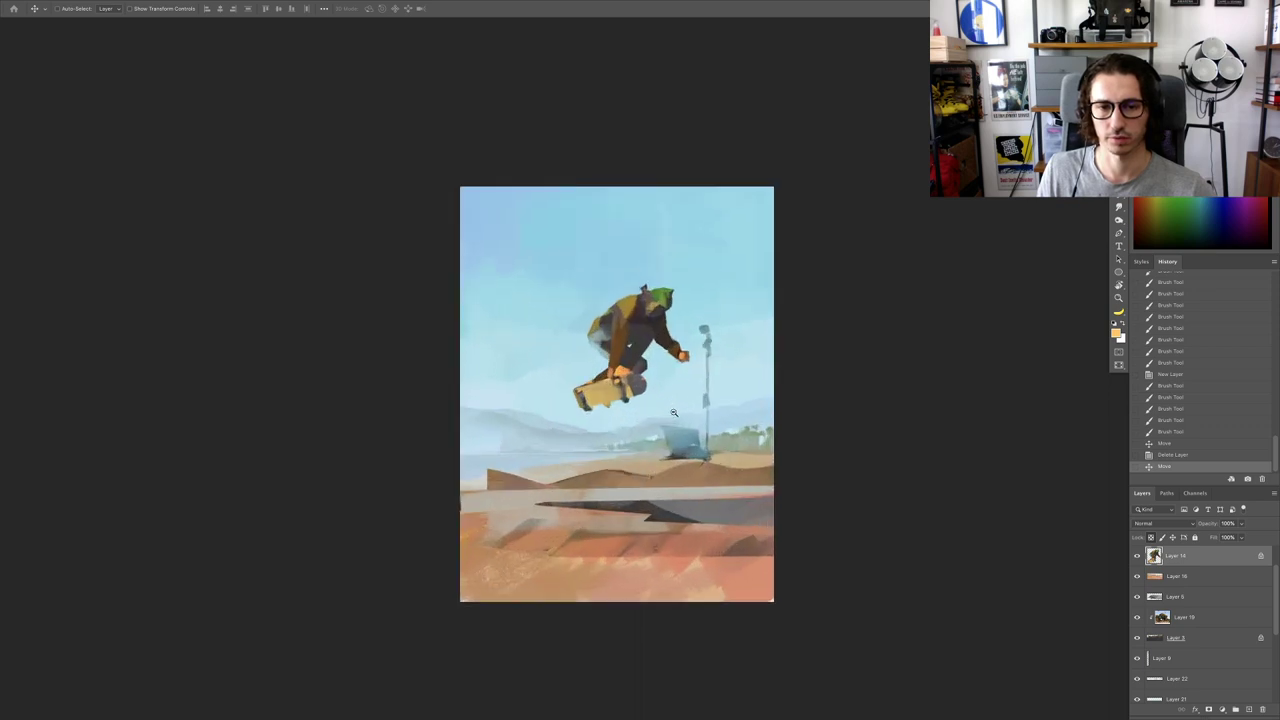
pyautogui.scroll(-2, 671, 414)
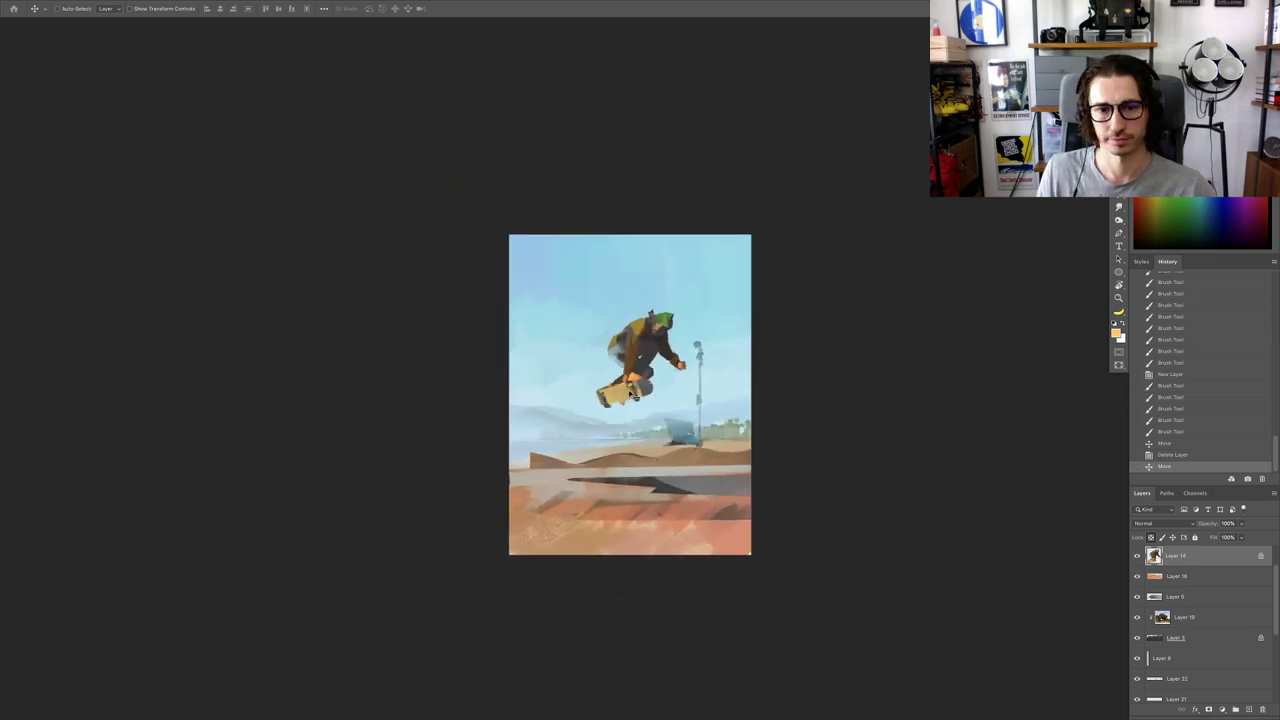
pyautogui.moveTo(660, 402); pyautogui.dragTo(600, 418)
pyautogui.hotkey('ctrl', 'z')
pyautogui.scroll(2, 638, 403)
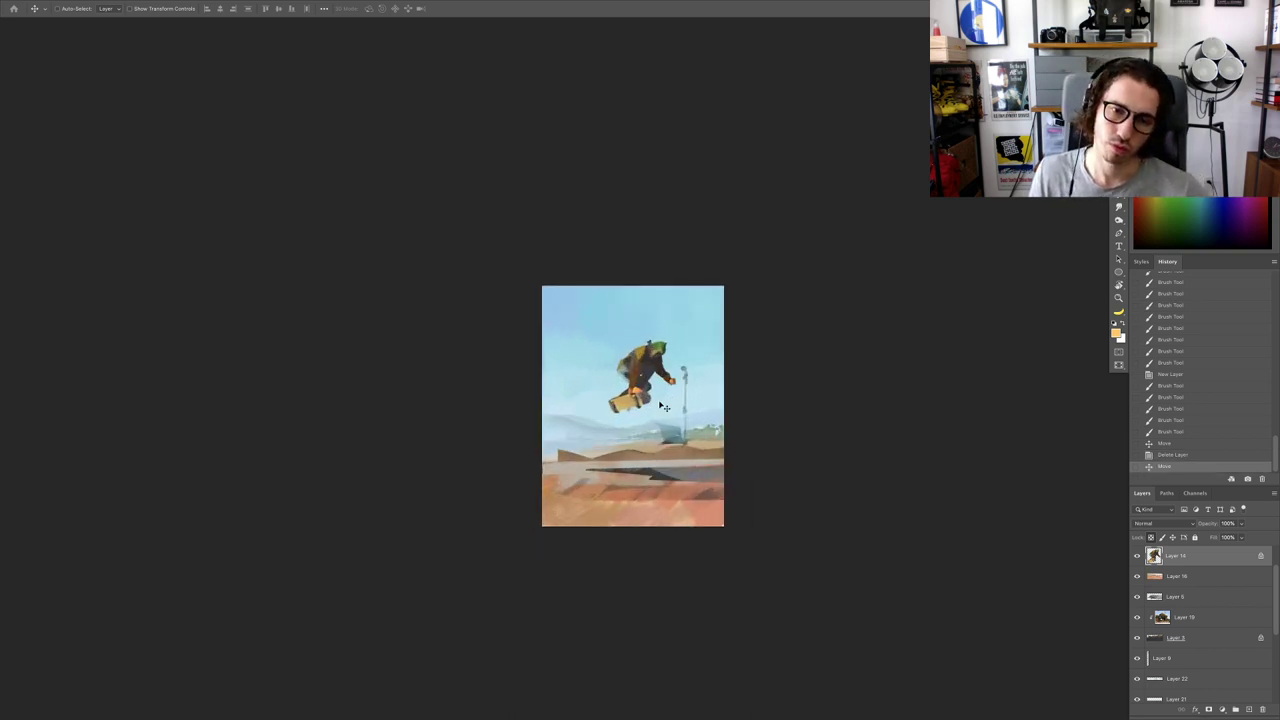
pyautogui.scroll(-2, 628, 409)
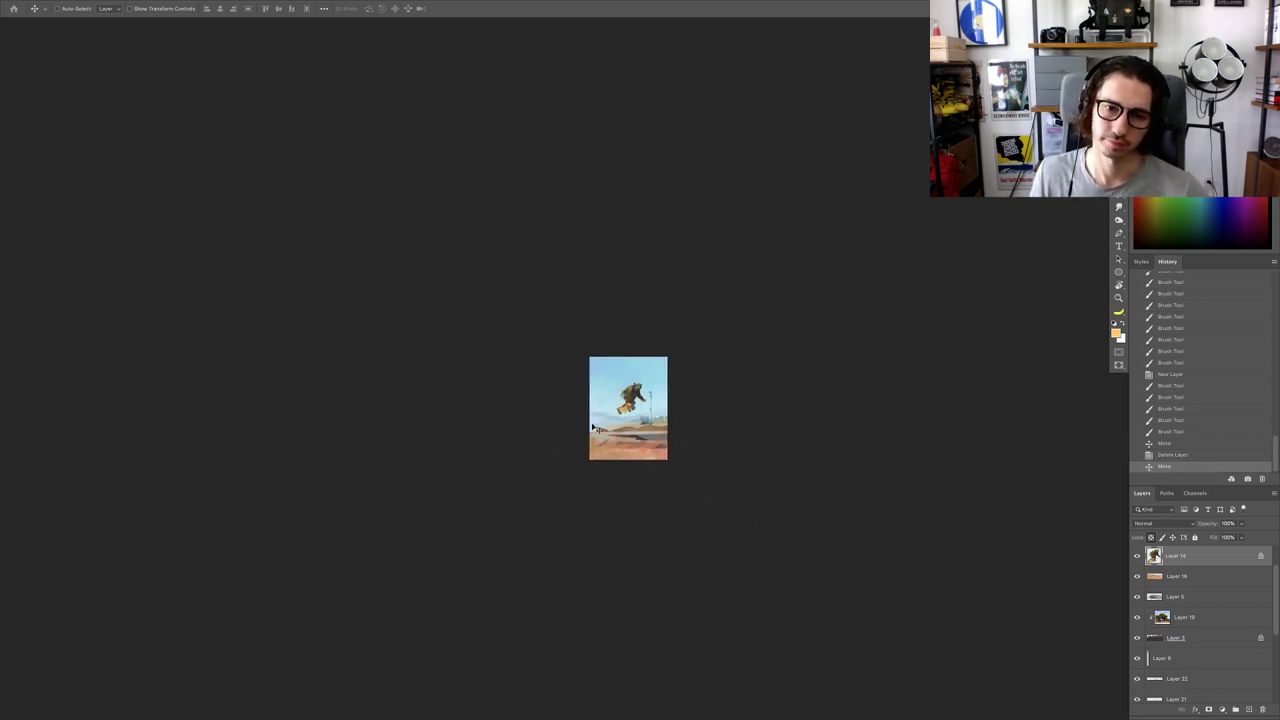
pyautogui.scroll(2, 632, 411)
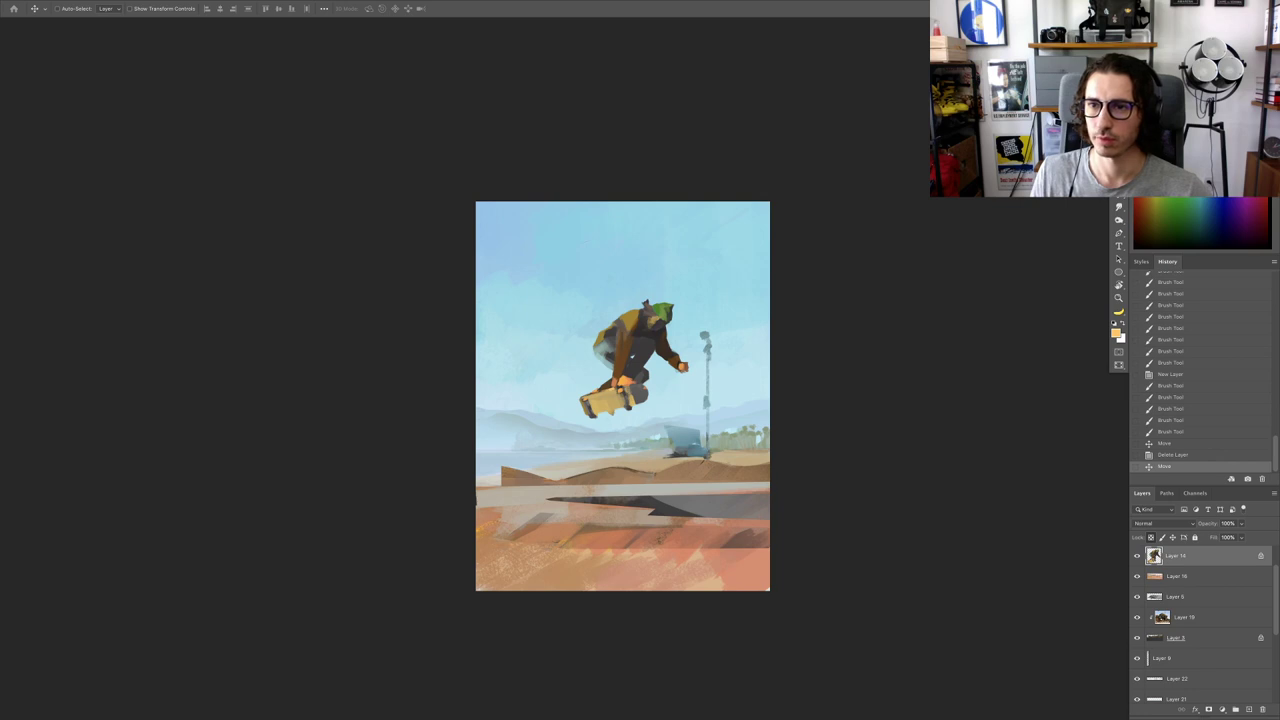
# Step: Extend the canvas upward with the Crop tool, adding an empty white strip above the sky
pyautogui.press('c')
pyautogui.moveTo(625, 189); pyautogui.dragTo(631, 170)
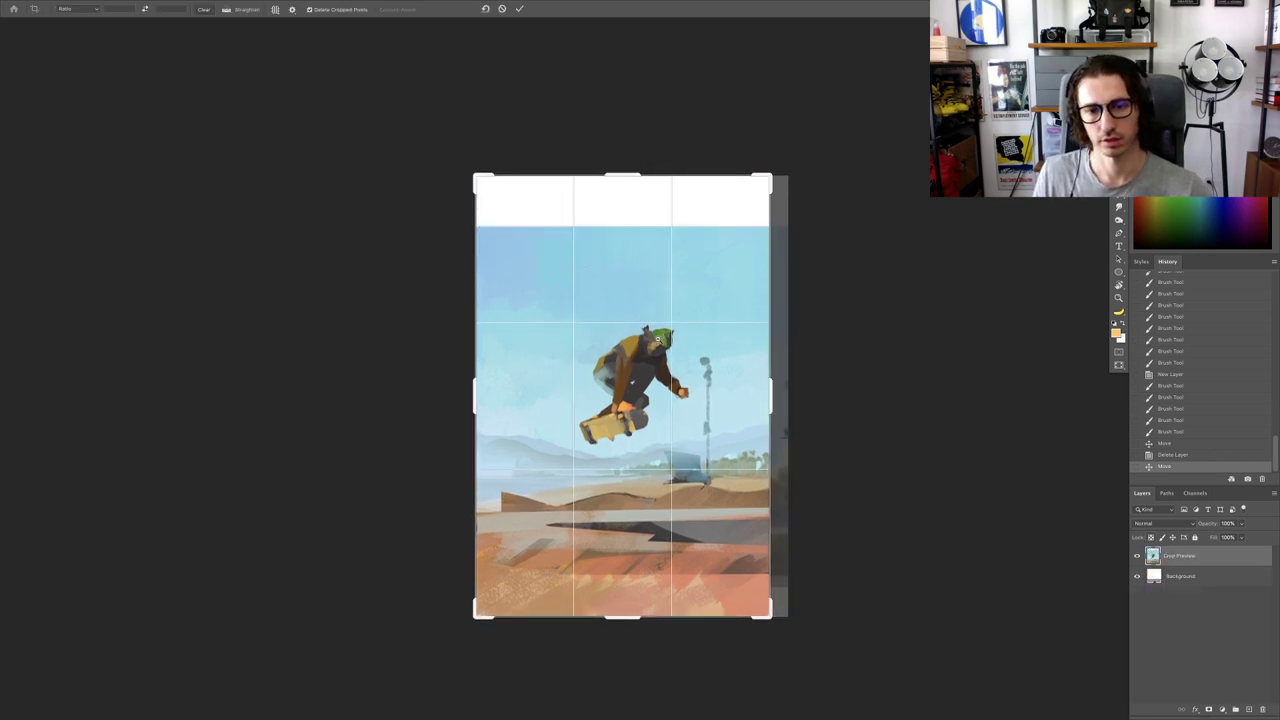
pyautogui.moveTo(658, 339)
pyautogui.mouseDown()
pyautogui.moveTo(612, 339)
pyautogui.moveTo(646, 339)
pyautogui.mouseUp()
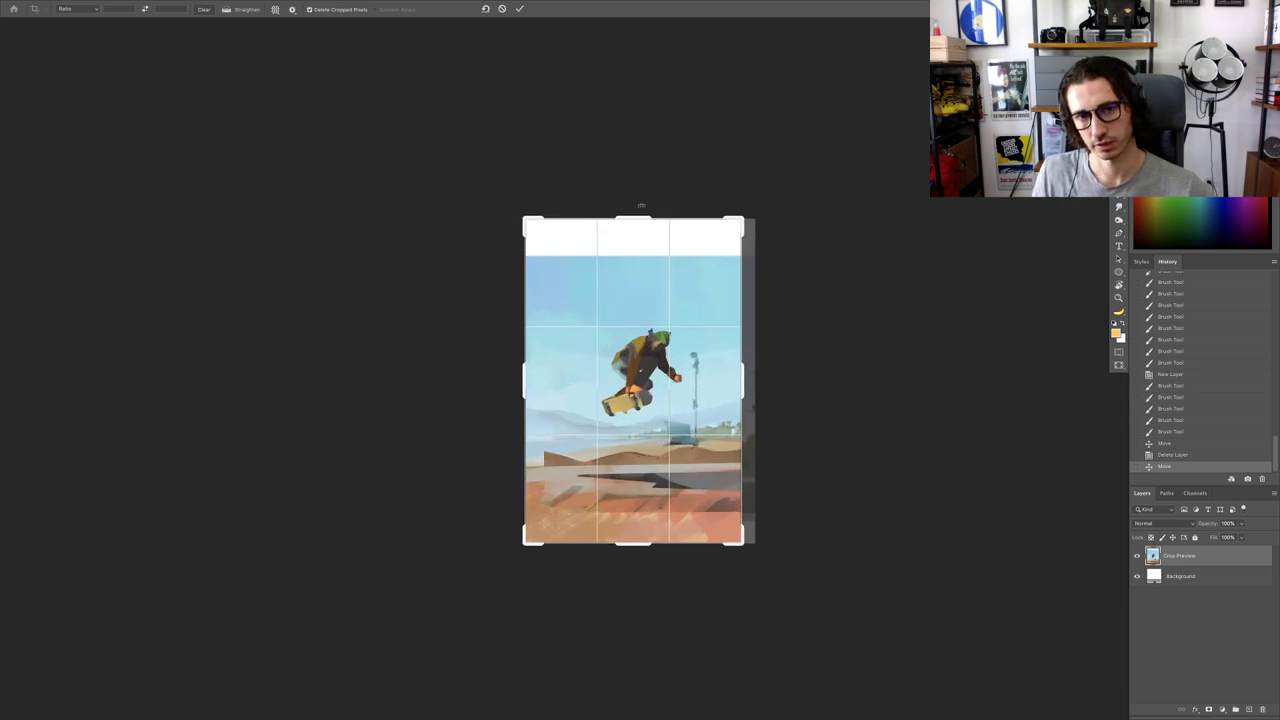
pyautogui.moveTo(641, 215); pyautogui.dragTo(641, 209)
pyautogui.press('Return')
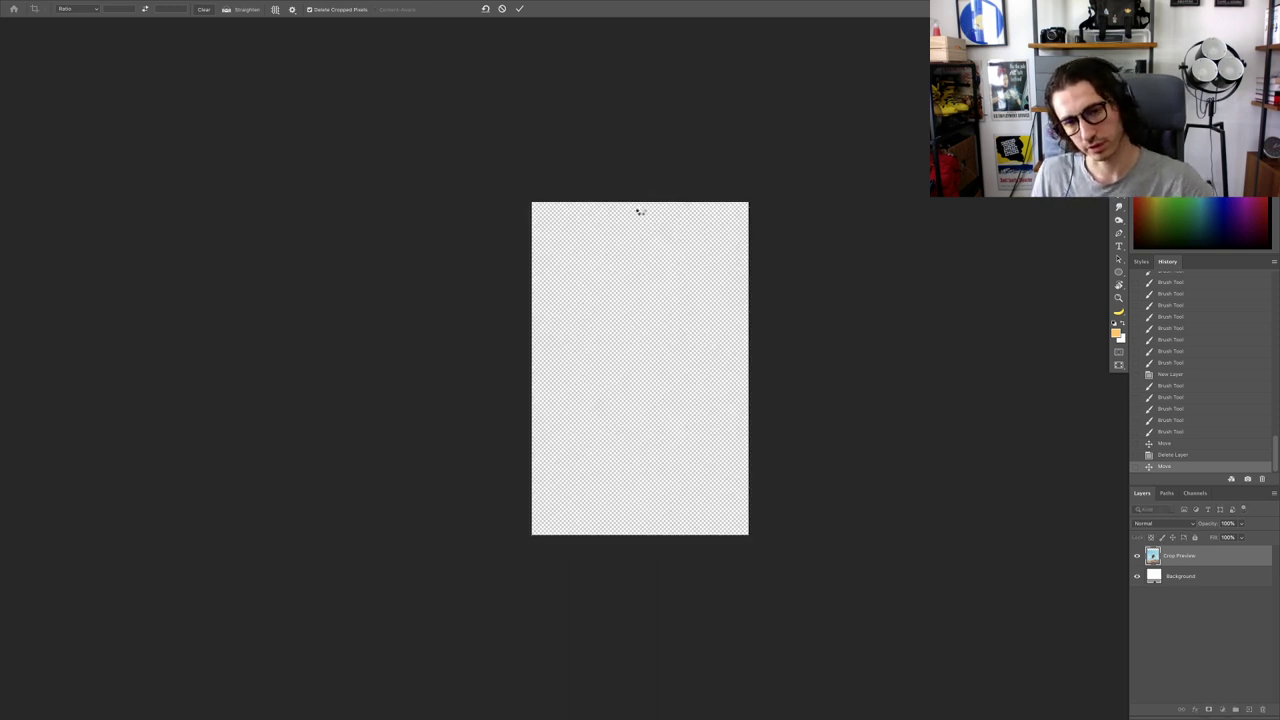
pyautogui.press('Return')
pyautogui.moveTo(666, 313); pyautogui.dragTo(700, 329)
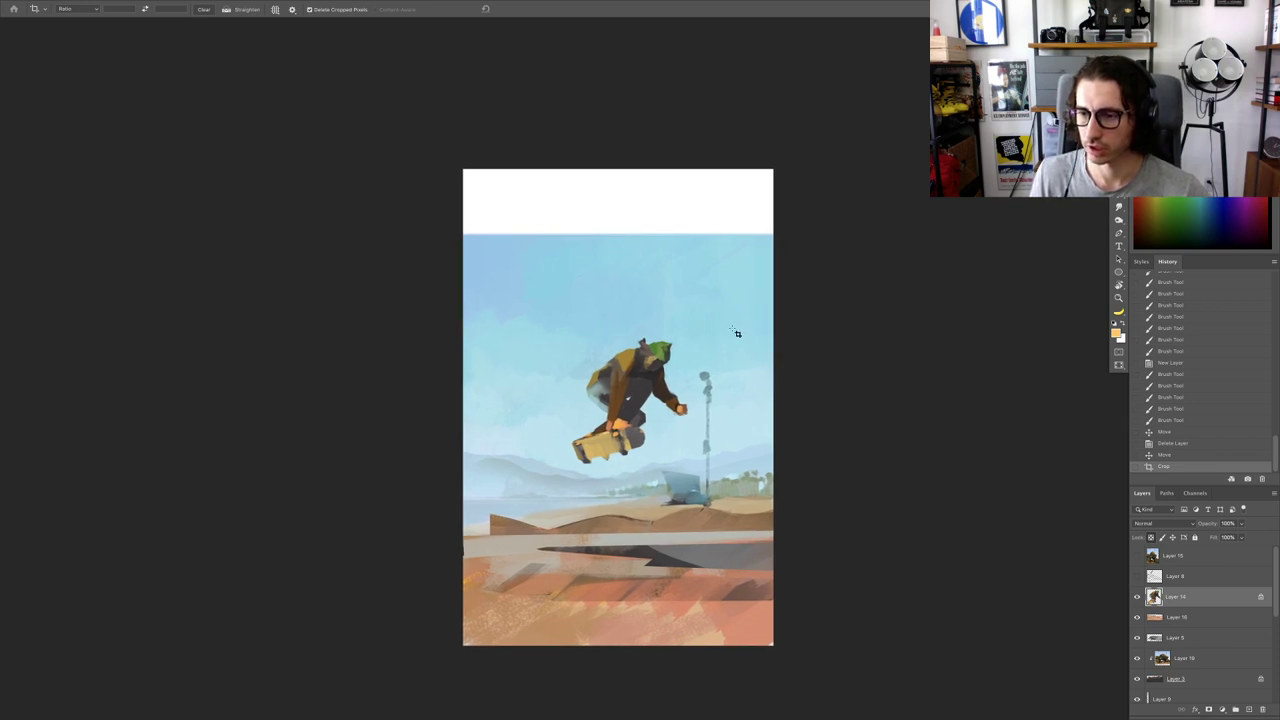
pyautogui.moveTo(657, 266); pyautogui.dragTo(661, 277)
# Step: Select the sky layer, undo a test brush stroke over the white strip and sample blue from the upper sky
pyautogui.press('v')
pyautogui.rightClick(597, 239)
pyautogui.click(599, 243)
pyautogui.press('b')
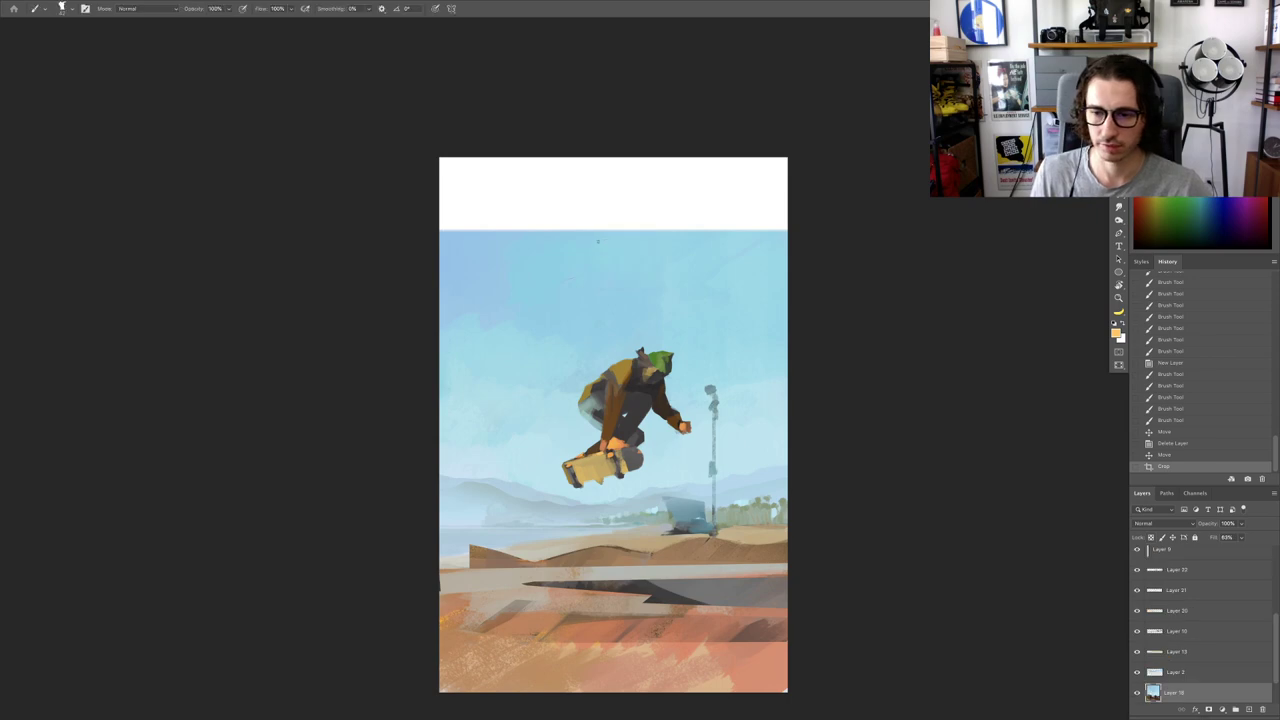
pyautogui.moveTo(486, 229); pyautogui.dragTo(455, 170)
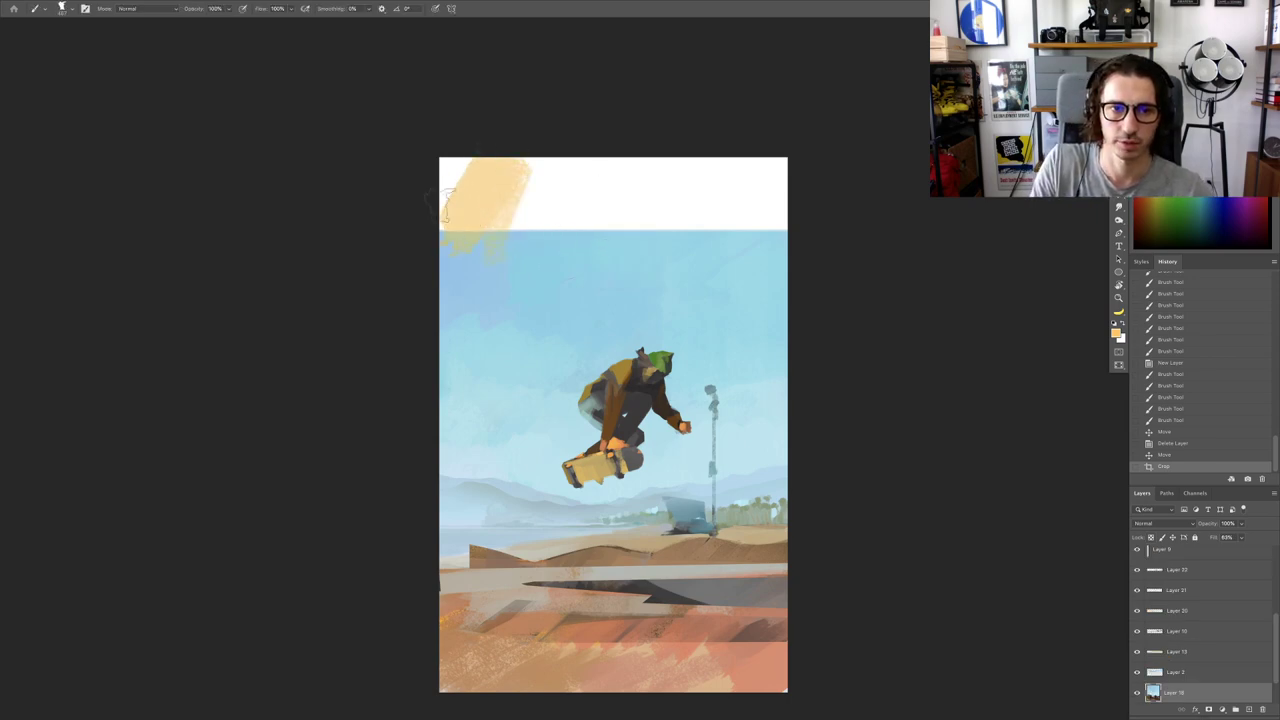
pyautogui.hotkey('ctrl', 'z')
pyautogui.keyDown('alt'); pyautogui.click(486, 249); pyautogui.keyUp('alt')
# Step: Hide and show the mountain mist layer to identify it, and add a new layer directly above the sky layer
pyautogui.click(1180, 672)
pyautogui.click(1136, 672)
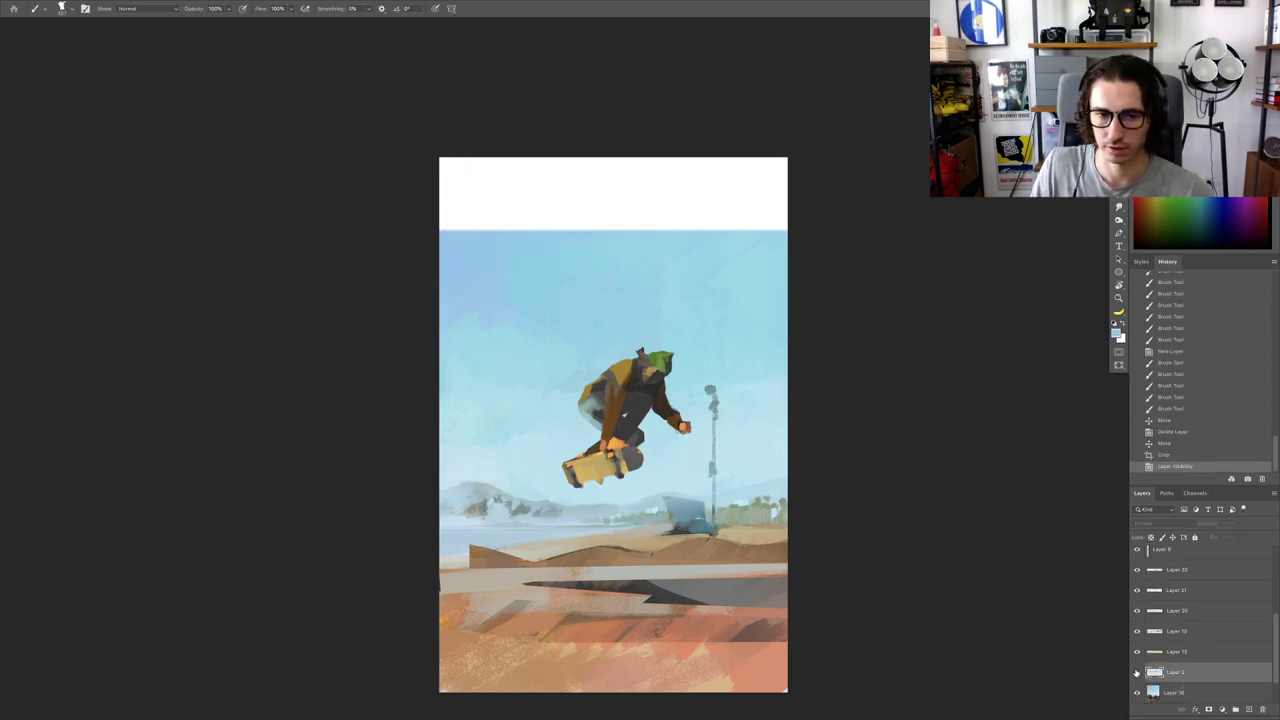
pyautogui.click(1136, 672)
pyautogui.hotkey('ctrl', 'shift', 'alt', 'n')
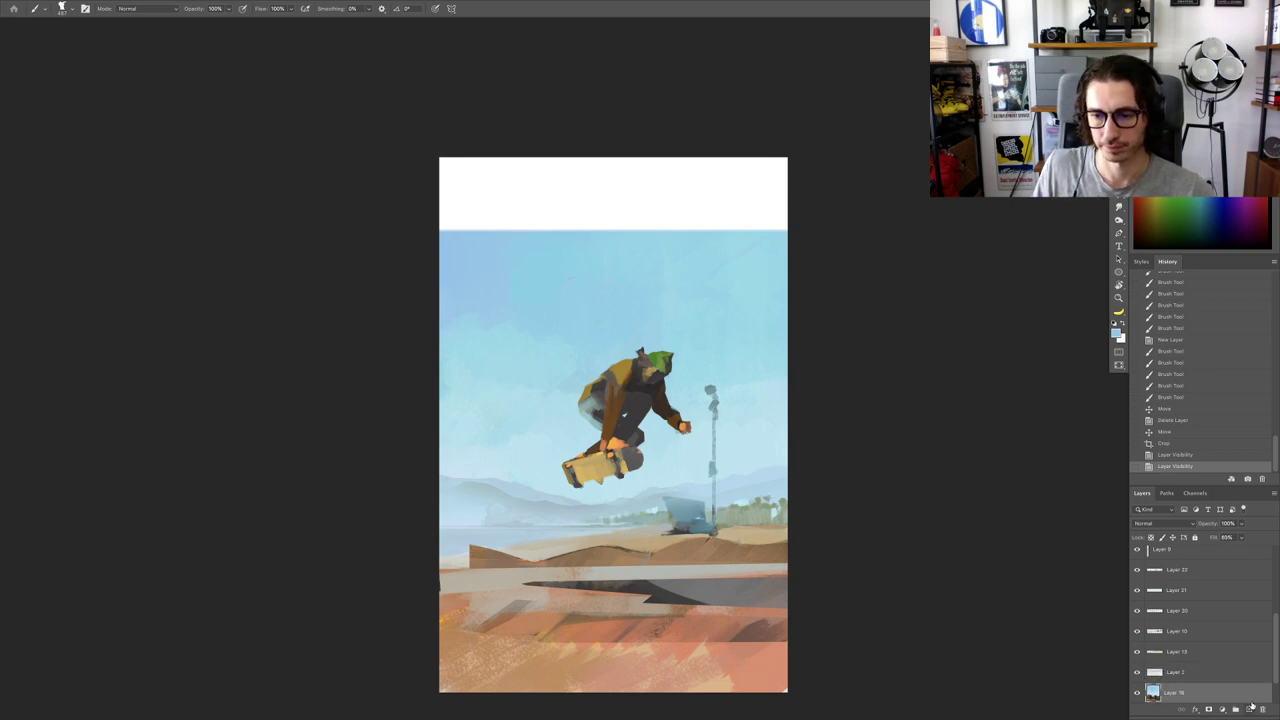
# Step: Fill the white strip at the canvas's upper edge with sampled sky blues, blending the strokes into the existing sky
pyautogui.moveTo(518, 234)
pyautogui.mouseDown()
pyautogui.moveTo(520, 158)
pyautogui.moveTo(480, 152)
pyautogui.moveTo(413, 222)
pyautogui.moveTo(555, 143)
pyautogui.moveTo(502, 227)
pyautogui.moveTo(545, 238)
pyautogui.moveTo(580, 168)
pyautogui.moveTo(563, 230)
pyautogui.moveTo(630, 175)
pyautogui.moveTo(646, 179)
pyautogui.moveTo(645, 228)
pyautogui.moveTo(730, 175)
pyautogui.mouseUp()
pyautogui.keyDown('alt'); pyautogui.click(762, 236); pyautogui.keyUp('alt')
pyautogui.moveTo(724, 243)
pyautogui.mouseDown()
pyautogui.moveTo(788, 124)
pyautogui.moveTo(688, 228)
pyautogui.moveTo(651, 182)
pyautogui.moveTo(631, 180)
pyautogui.moveTo(545, 190)
pyautogui.moveTo(455, 172)
pyautogui.moveTo(470, 190)
pyautogui.moveTo(450, 215)
pyautogui.moveTo(524, 197)
pyautogui.moveTo(508, 165)
pyautogui.moveTo(560, 175)
pyautogui.mouseUp()
pyautogui.keyDown('alt'); pyautogui.click(511, 217); pyautogui.keyUp('alt')
pyautogui.keyDown('alt'); pyautogui.click(544, 234); pyautogui.keyUp('alt')
pyautogui.keyDown('alt'); pyautogui.click(502, 192); pyautogui.keyUp('alt')
pyautogui.keyDown('alt'); pyautogui.click(577, 182); pyautogui.keyUp('alt')
pyautogui.keyDown('alt'); pyautogui.click(617, 188); pyautogui.keyUp('alt')
pyautogui.moveTo(640, 190); pyautogui.dragTo(667, 183)
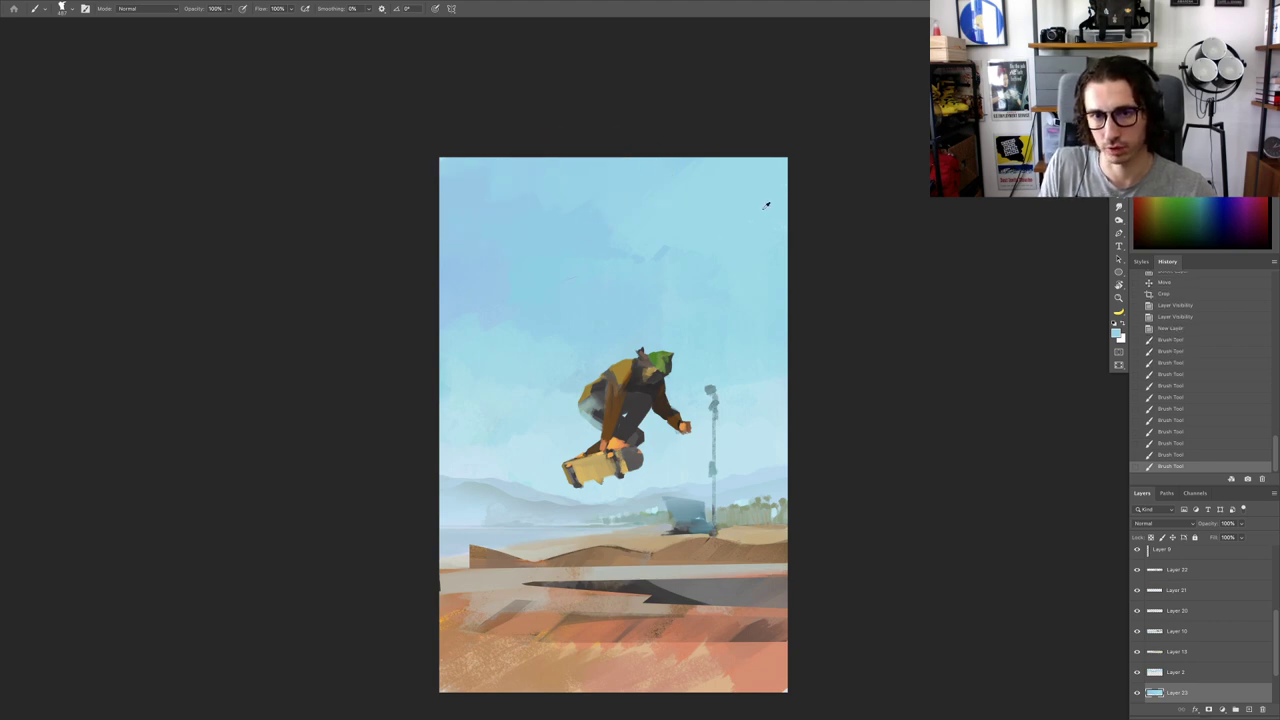
pyautogui.moveTo(767, 204); pyautogui.dragTo(774, 190)
# Step: Paint pale blue sampled from near the horizon into the sky along the right edge, above the lamp post
pyautogui.keyDown('alt'); pyautogui.click(770, 431); pyautogui.keyUp('alt')
pyautogui.moveTo(776, 386); pyautogui.dragTo(784, 356)
pyautogui.moveTo(772, 374)
pyautogui.mouseDown()
pyautogui.moveTo(812, 350)
pyautogui.moveTo(722, 376)
pyautogui.moveTo(728, 358)
pyautogui.mouseUp()
pyautogui.moveTo(728, 360); pyautogui.dragTo(796, 358)
pyautogui.keyDown('alt'); pyautogui.click(745, 350); pyautogui.keyUp('alt')
pyautogui.keyDown('alt'); pyautogui.click(771, 355); pyautogui.keyUp('alt')
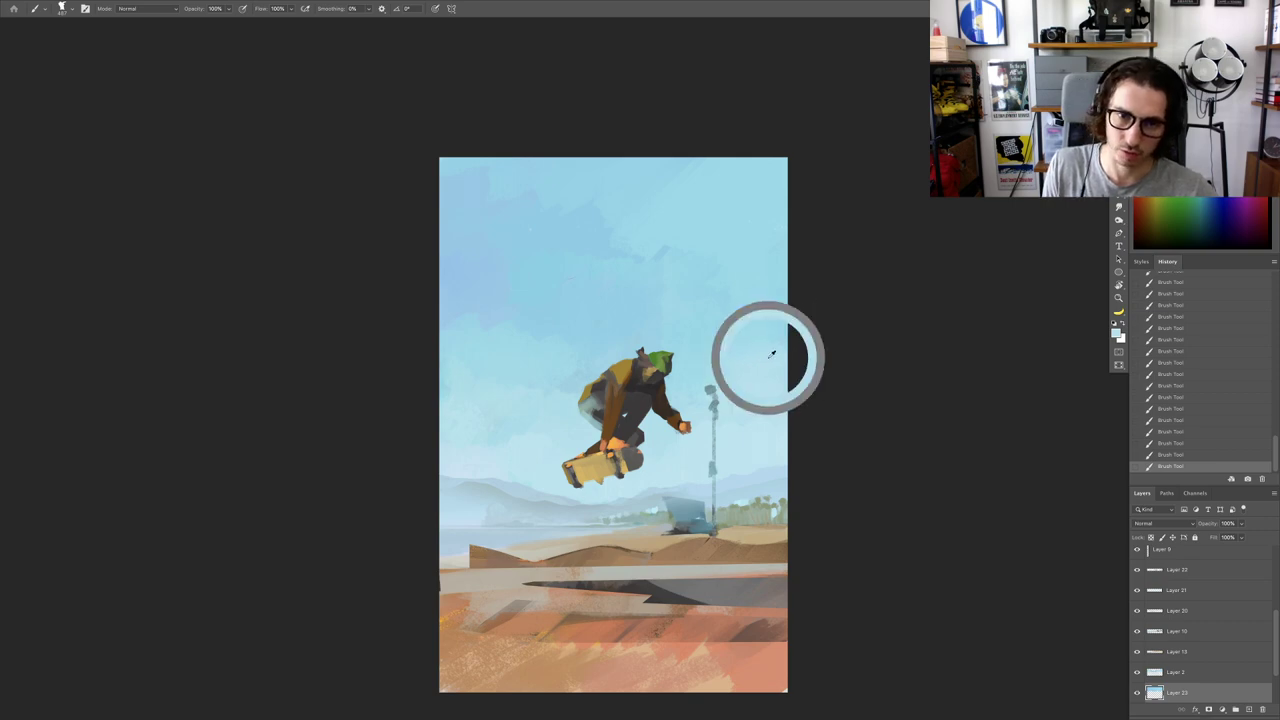
# Step: Vary the blues in the upper right sky with broad textured strokes in freshly sampled tones
pyautogui.scroll(-3, 765, 365)
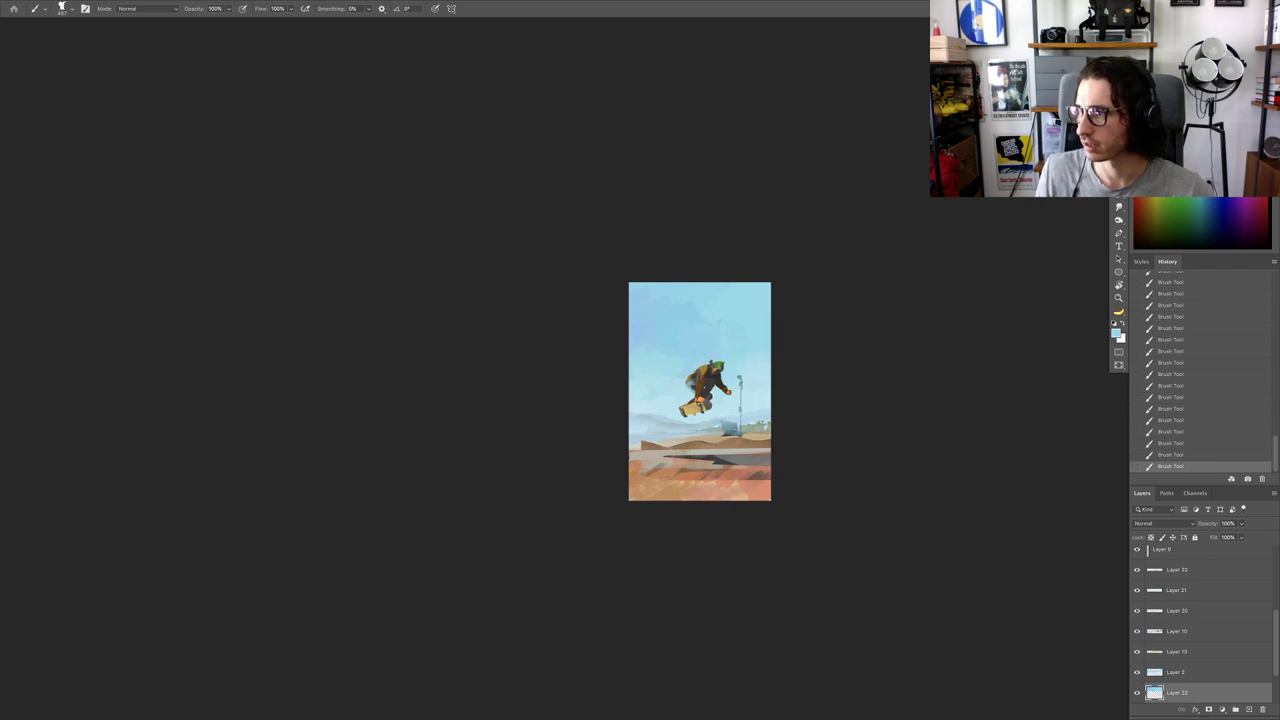
pyautogui.click(732, 299)
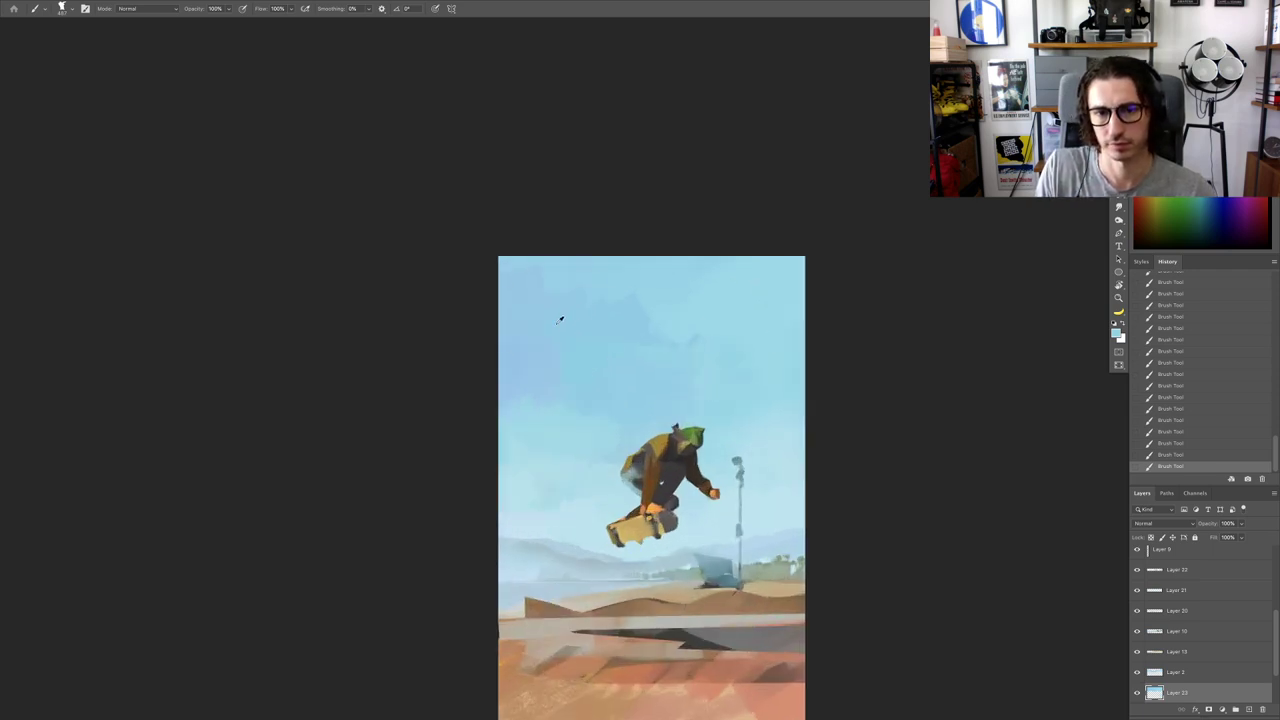
pyautogui.moveTo(709, 284)
pyautogui.mouseDown()
pyautogui.moveTo(737, 316)
pyautogui.moveTo(784, 288)
pyautogui.mouseUp()
pyautogui.keyDown('alt'); pyautogui.click(723, 297); pyautogui.keyUp('alt')
pyautogui.keyDown('alt'); pyautogui.click(682, 281); pyautogui.keyUp('alt')
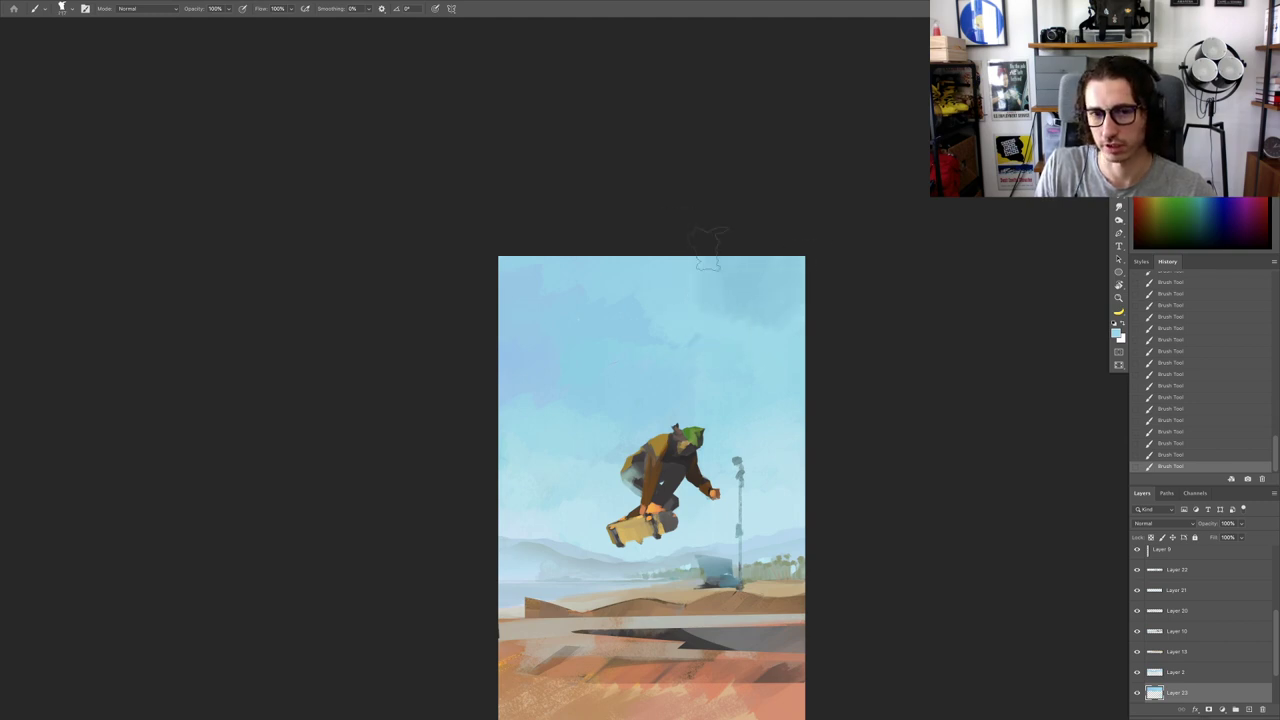
pyautogui.keyDown('alt'); pyautogui.click(774, 297); pyautogui.keyUp('alt')
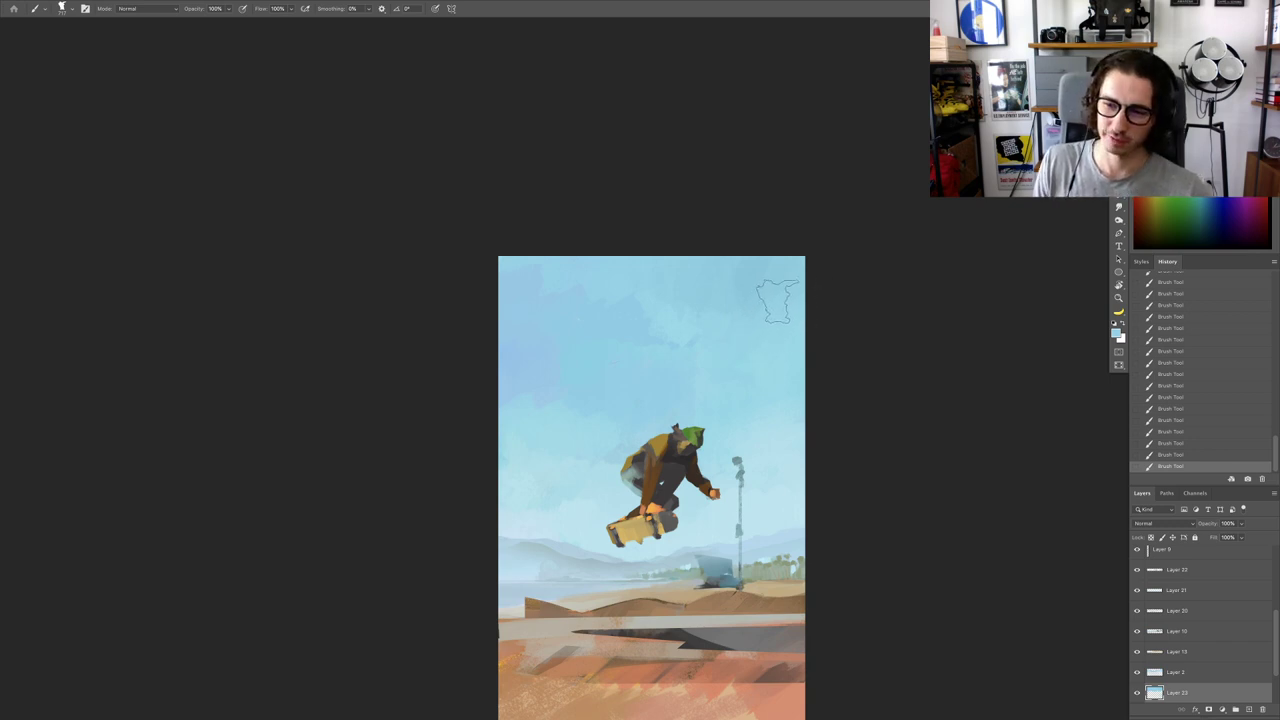
pyautogui.keyDown('alt'); pyautogui.click(783, 320); pyautogui.keyUp('alt')
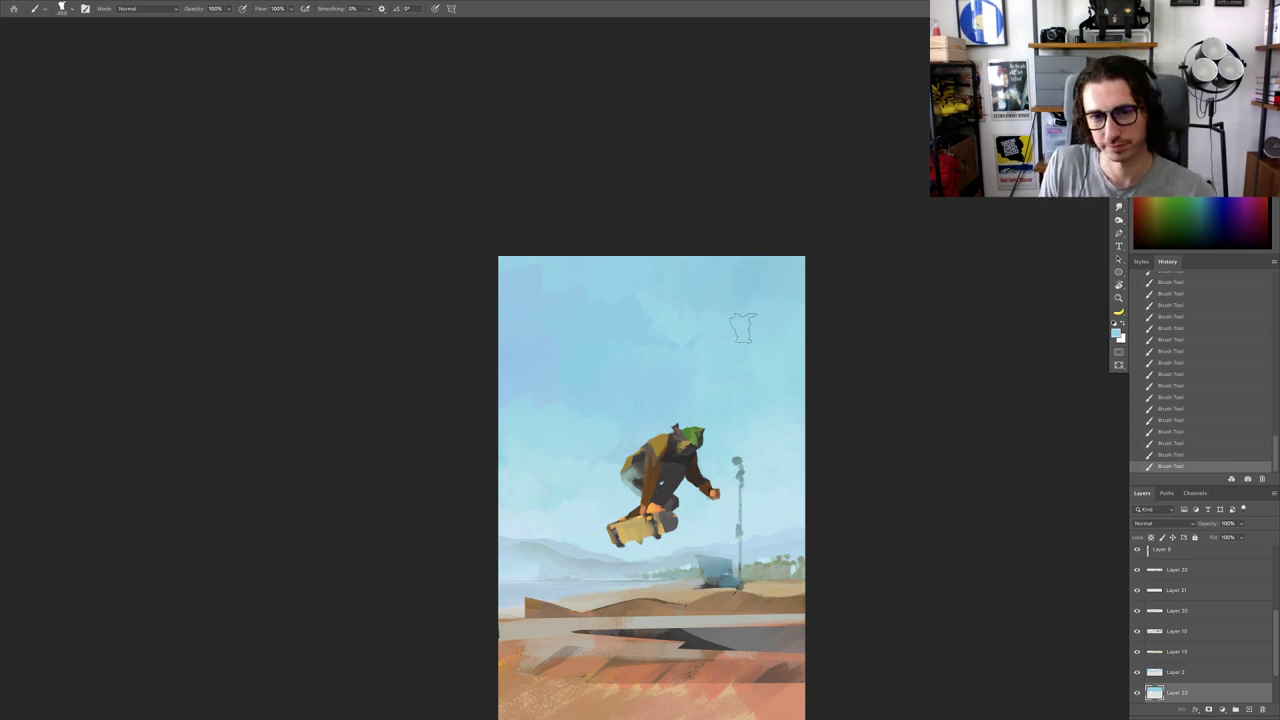
# Step: Paint light cloud patches in the sky around the lamp post and to the left of the skater
pyautogui.keyDown('alt'); pyautogui.click(780, 495); pyautogui.keyUp('alt')
pyautogui.moveTo(785, 423); pyautogui.dragTo(793, 416)
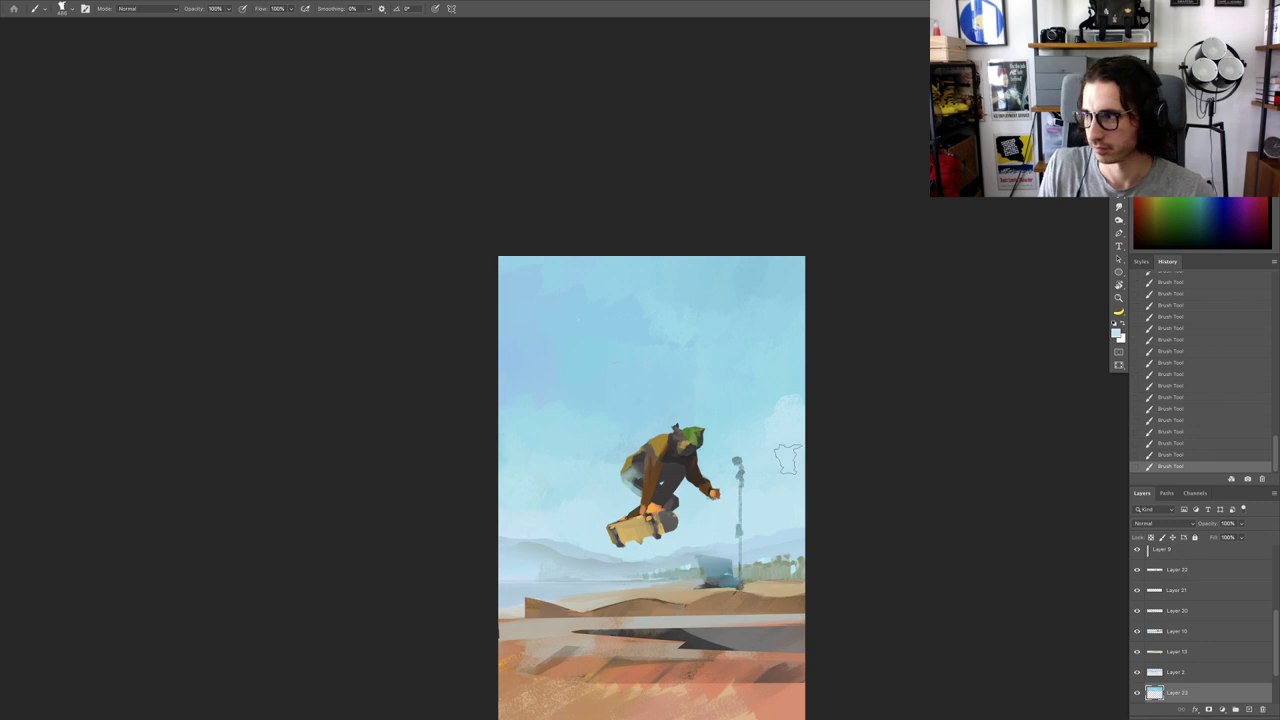
pyautogui.scroll(-2, 780, 490)
pyautogui.moveTo(725, 484)
pyautogui.mouseDown()
pyautogui.moveTo(712, 486)
pyautogui.moveTo(790, 492)
pyautogui.mouseUp()
pyautogui.moveTo(624, 459); pyautogui.dragTo(619, 459)
pyautogui.keyDown('alt'); pyautogui.click(621, 505); pyautogui.keyUp('alt')
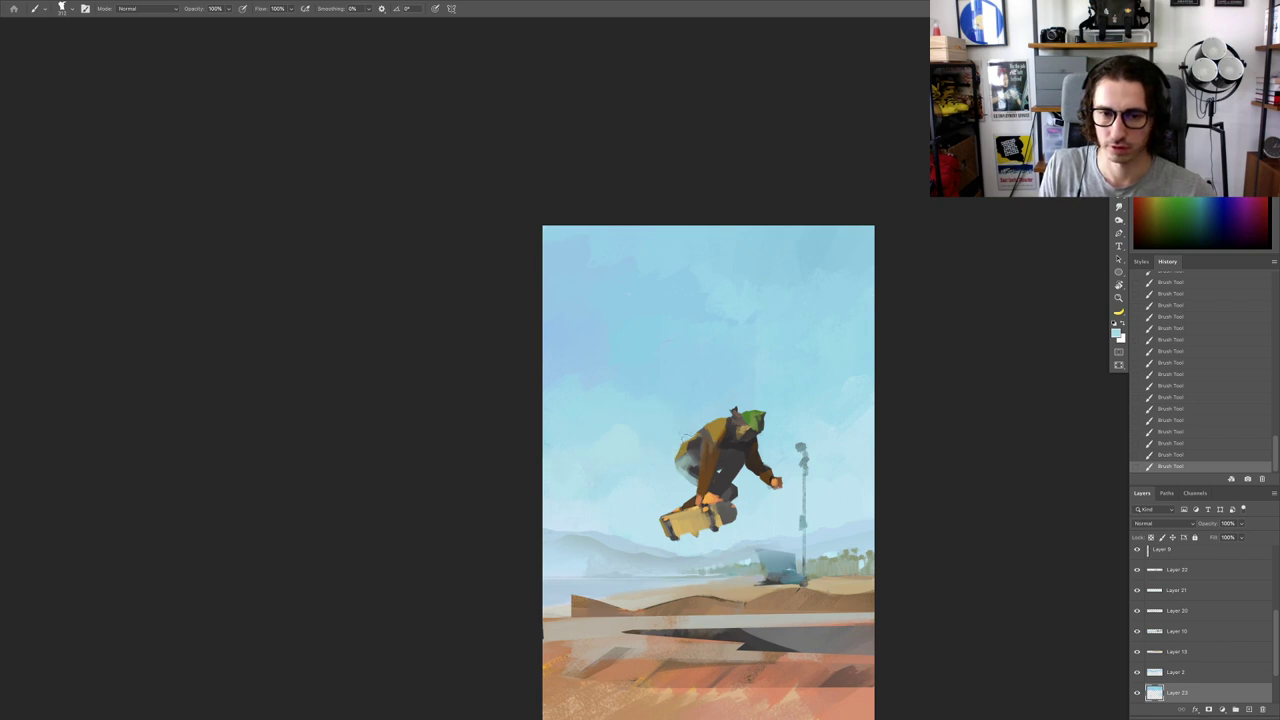
# Step: Smooth the upper sky with large soft round brush strokes in sampled blues and compare the sky with Layer 23 hidden and shown
pyautogui.rightClick(643, 292)
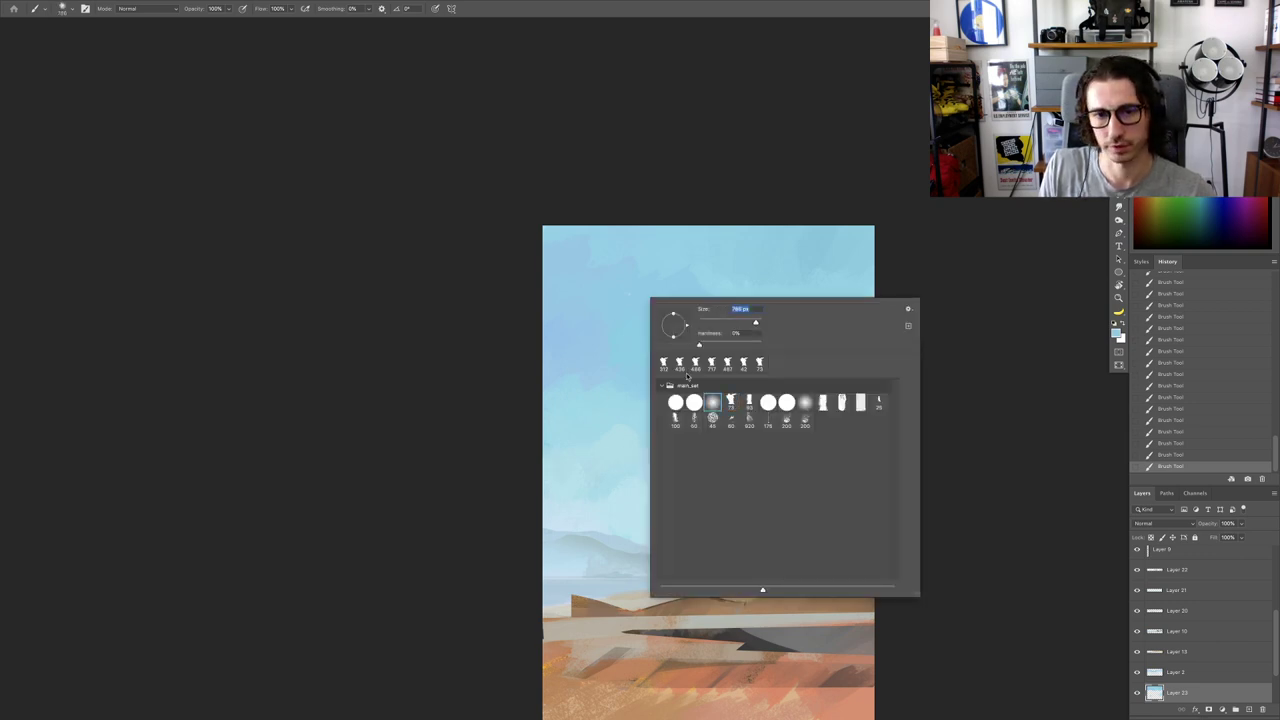
pyautogui.keyDown('alt'); pyautogui.click(577, 319); pyautogui.keyUp('alt')
pyautogui.moveTo(592, 240); pyautogui.dragTo(829, 227)
pyautogui.moveTo(632, 308)
pyautogui.mouseDown()
pyautogui.moveTo(617, 297)
pyautogui.moveTo(722, 292)
pyautogui.mouseUp()
pyautogui.moveTo(786, 332)
pyautogui.mouseDown()
pyautogui.moveTo(891, 277)
pyautogui.moveTo(755, 350)
pyautogui.mouseUp()
pyautogui.keyDown('alt'); pyautogui.click(753, 381); pyautogui.keyUp('alt')
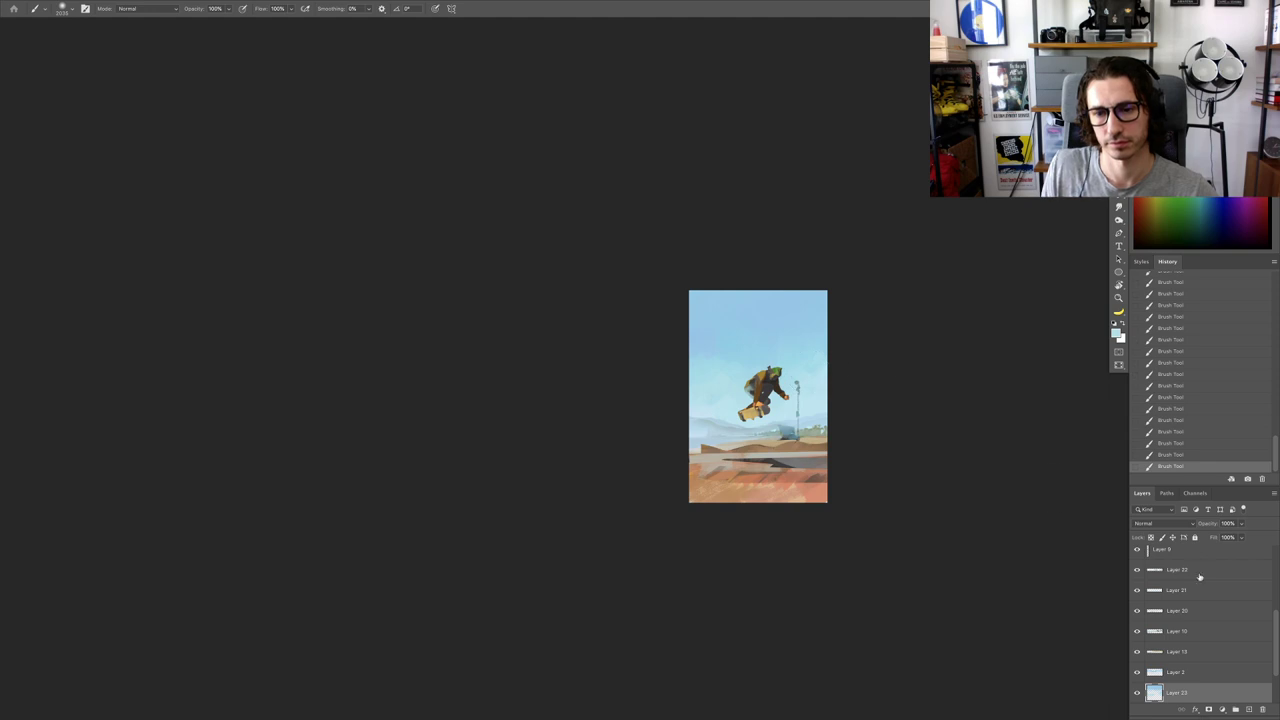
pyautogui.click(1136, 692)
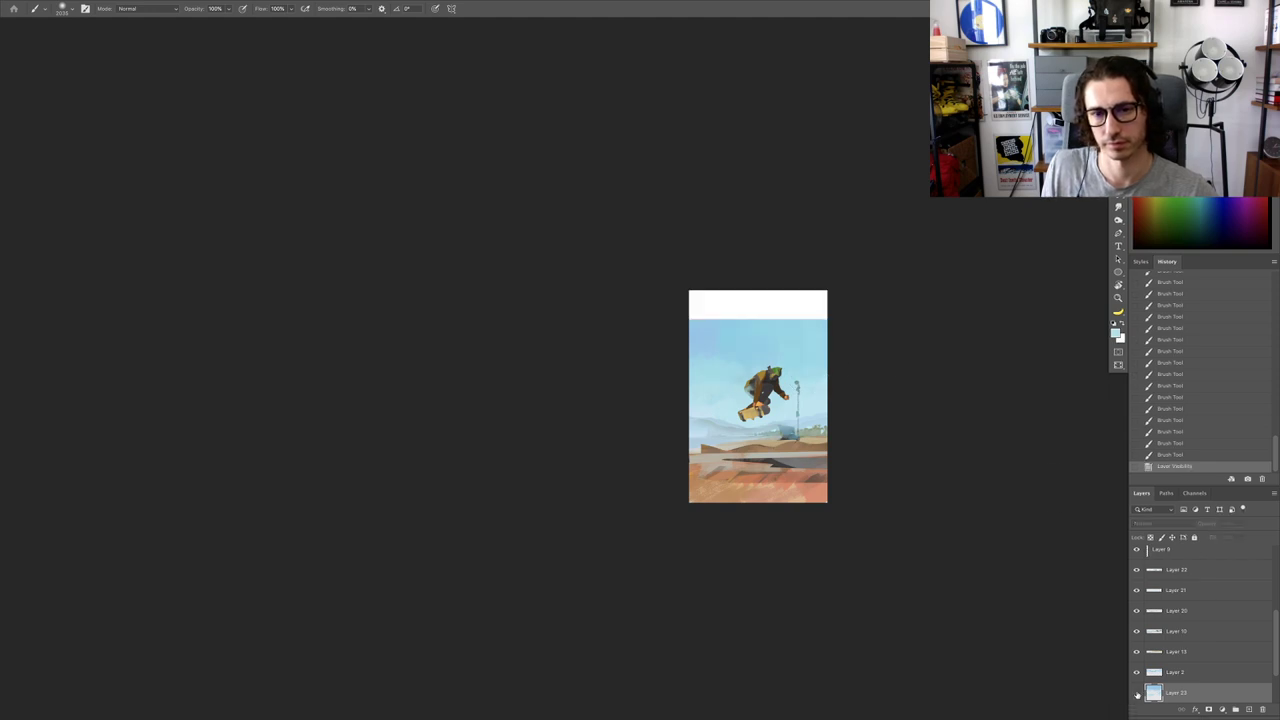
pyautogui.click(1136, 692)
# Step: Soften the upper right sky with large soft brush strokes in sampled light blue, undoing the unwanted strokes
pyautogui.scroll(1, 816, 342)
pyautogui.keyDown('alt'); pyautogui.click(821, 360); pyautogui.keyUp('alt')
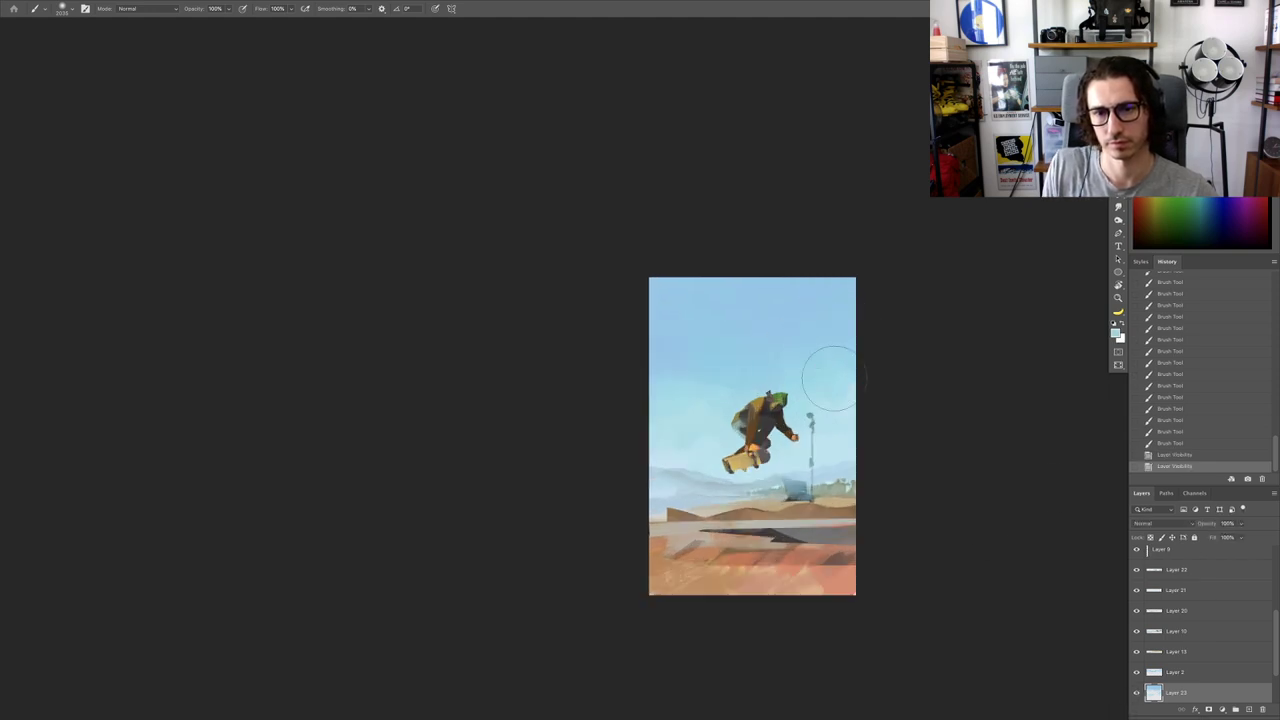
pyautogui.moveTo(829, 378); pyautogui.dragTo(812, 345)
pyautogui.moveTo(836, 345)
pyautogui.mouseDown()
pyautogui.moveTo(824, 321)
pyautogui.moveTo(743, 358)
pyautogui.mouseUp()
pyautogui.hotkey('ctrl', 'z')
pyautogui.hotkey('ctrl', 'z')
pyautogui.scroll(1, 828, 340)
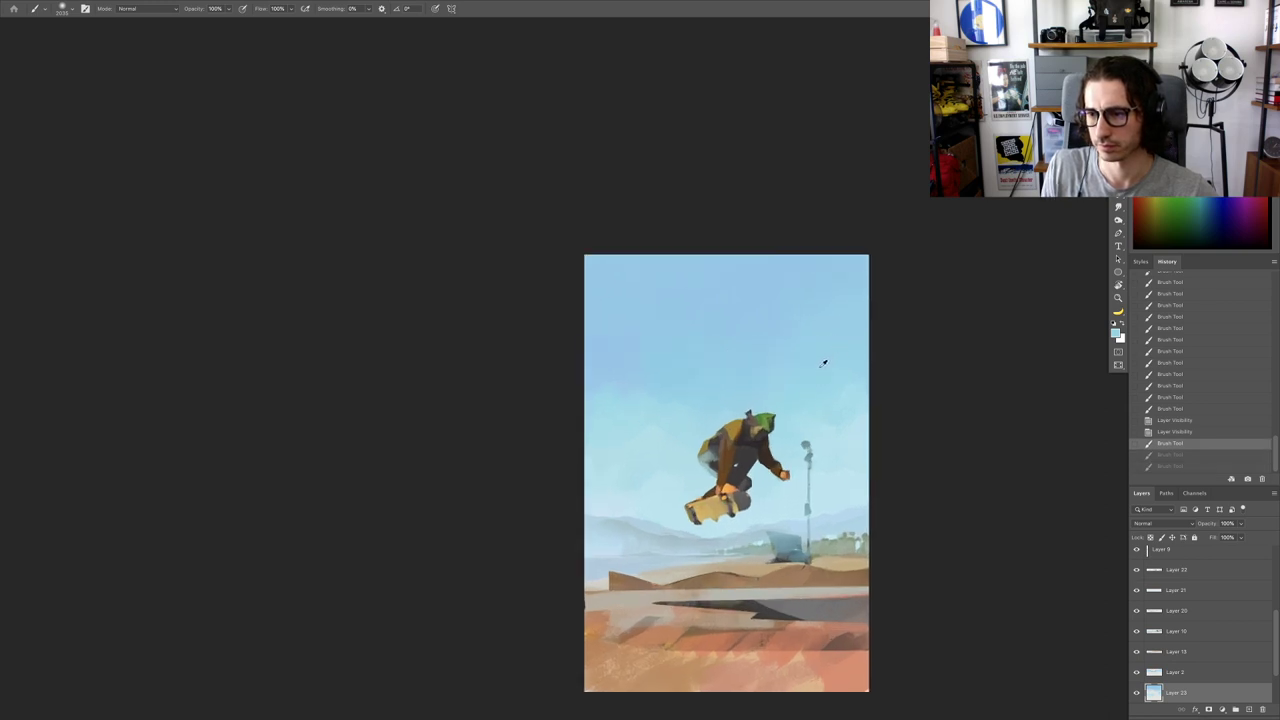
pyautogui.scroll(1, 824, 350)
pyautogui.keyDown('alt'); pyautogui.click(821, 349); pyautogui.keyUp('alt')
pyautogui.moveTo(826, 358); pyautogui.dragTo(812, 323)
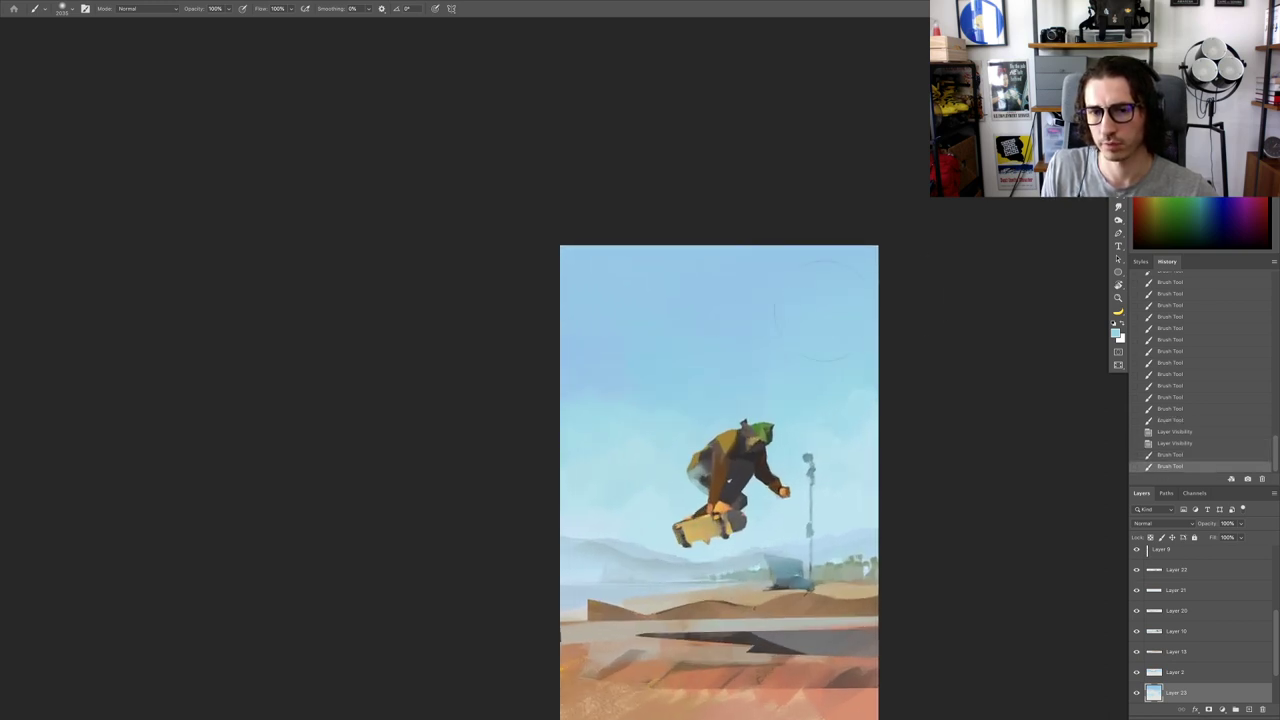
pyautogui.scroll(-3, 731, 371)
pyautogui.scroll(4, 840, 394)
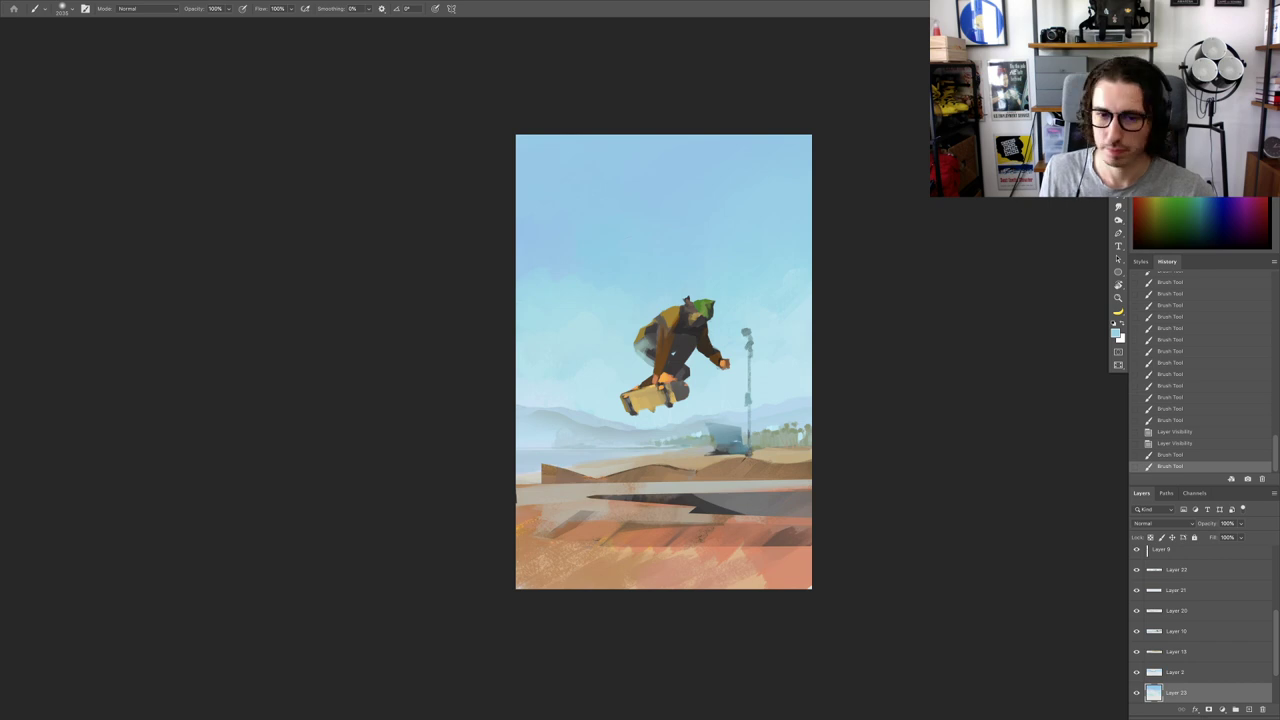
# Step: Select the clipped shading layer of the brown mounds and compare the mounds with it hidden and shown
pyautogui.scroll(2, 587, 449)
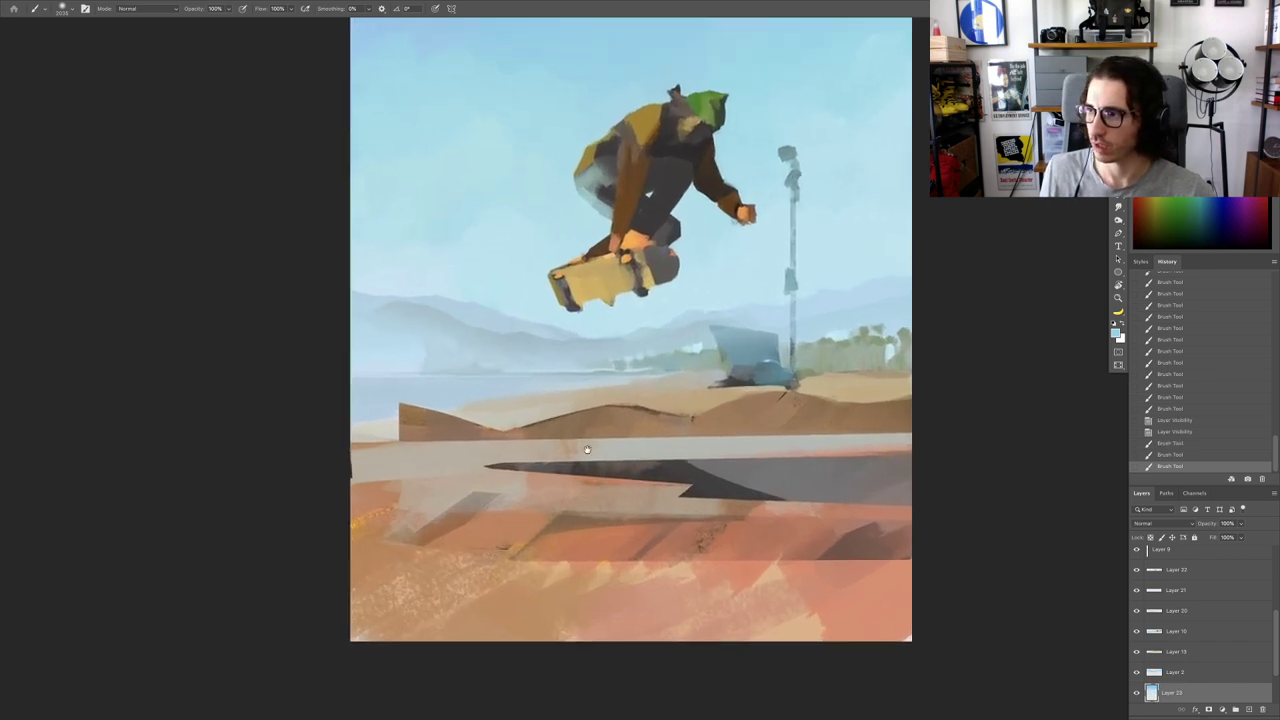
pyautogui.scroll(1, 587, 449)
pyautogui.press('v')
pyautogui.rightClick(607, 412)
pyautogui.click(625, 418)
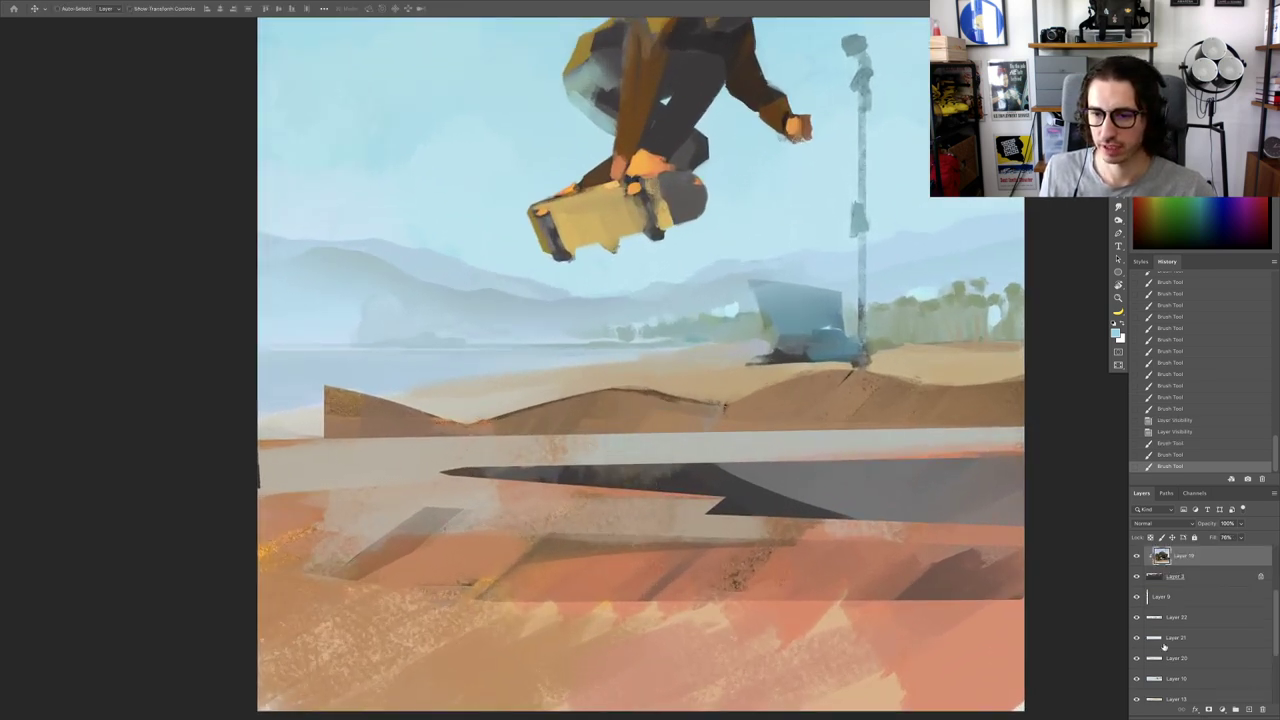
pyautogui.scroll(2, 1156, 616)
pyautogui.click(1137, 623)
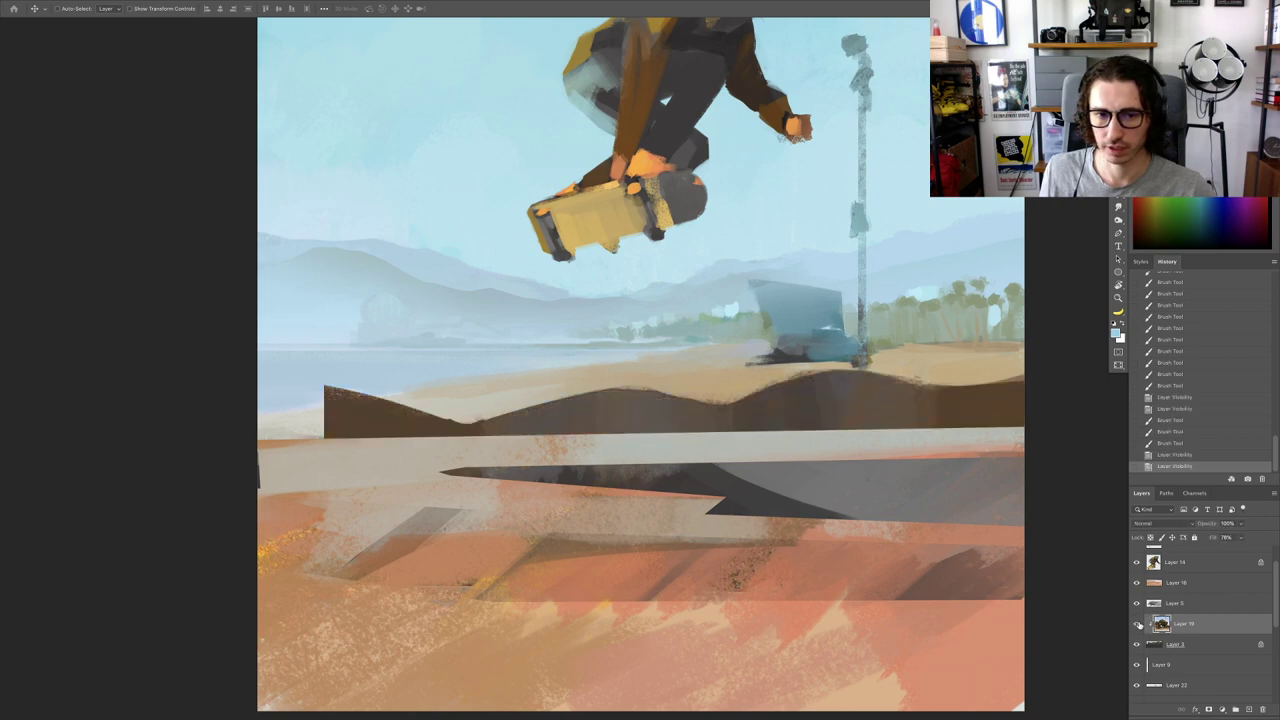
pyautogui.click(1137, 623)
# Step: Add a new layer above the mounds' shading layer and turn it into a clipping mask
pyautogui.click(1248, 710)
pyautogui.rightClick(1188, 628)
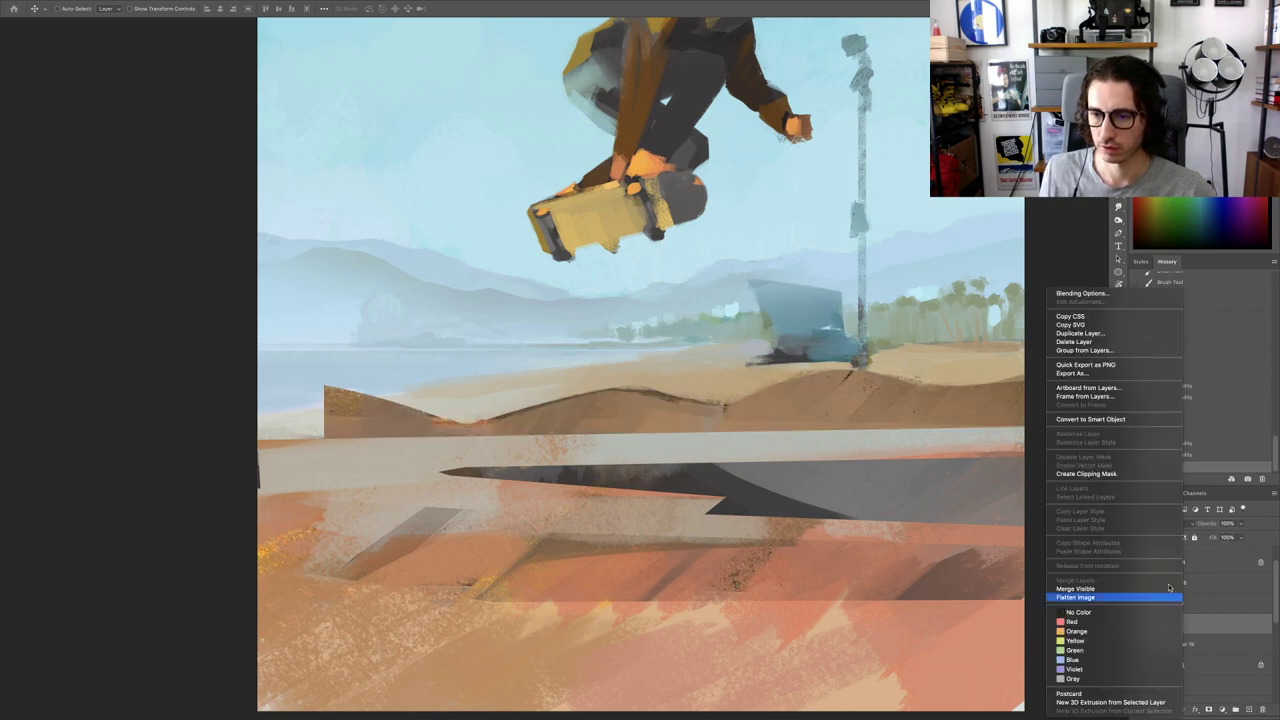
pyautogui.click(1096, 476)
# Step: Pick a textured brush from the main_set presets and paint the left slope of the middle mound in sampled brown
pyautogui.press('b')
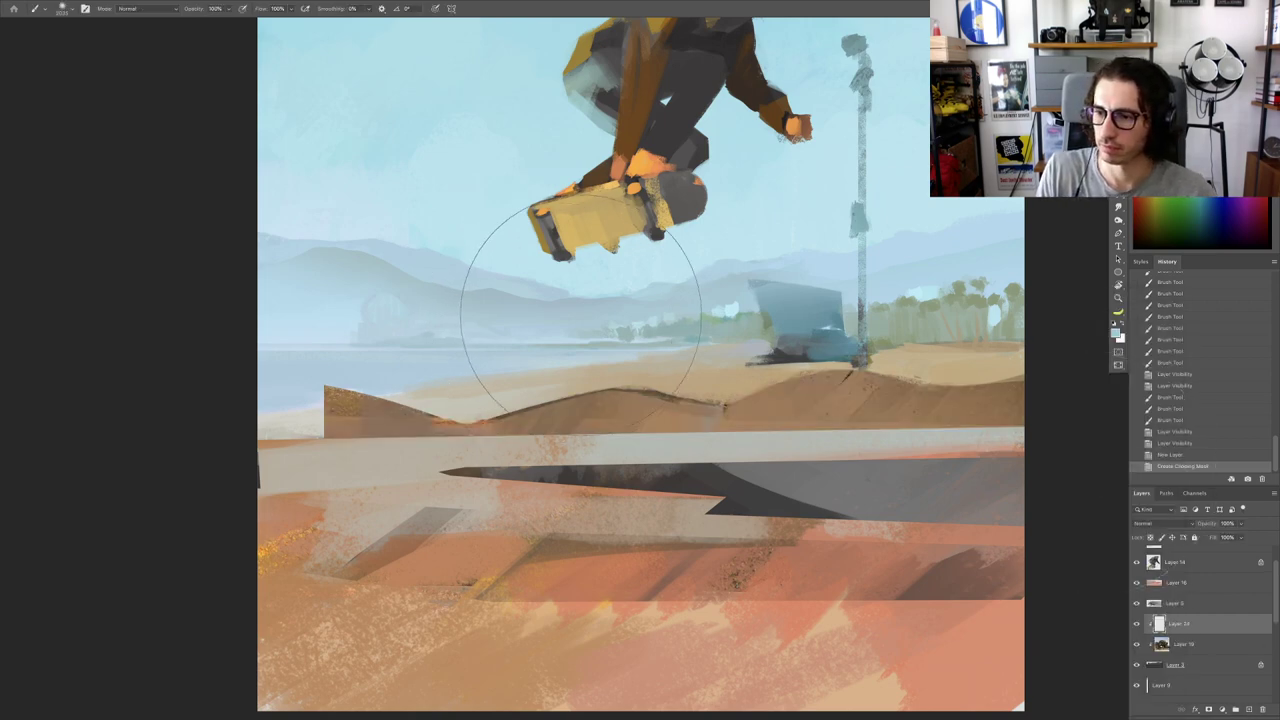
pyautogui.rightClick(630, 320)
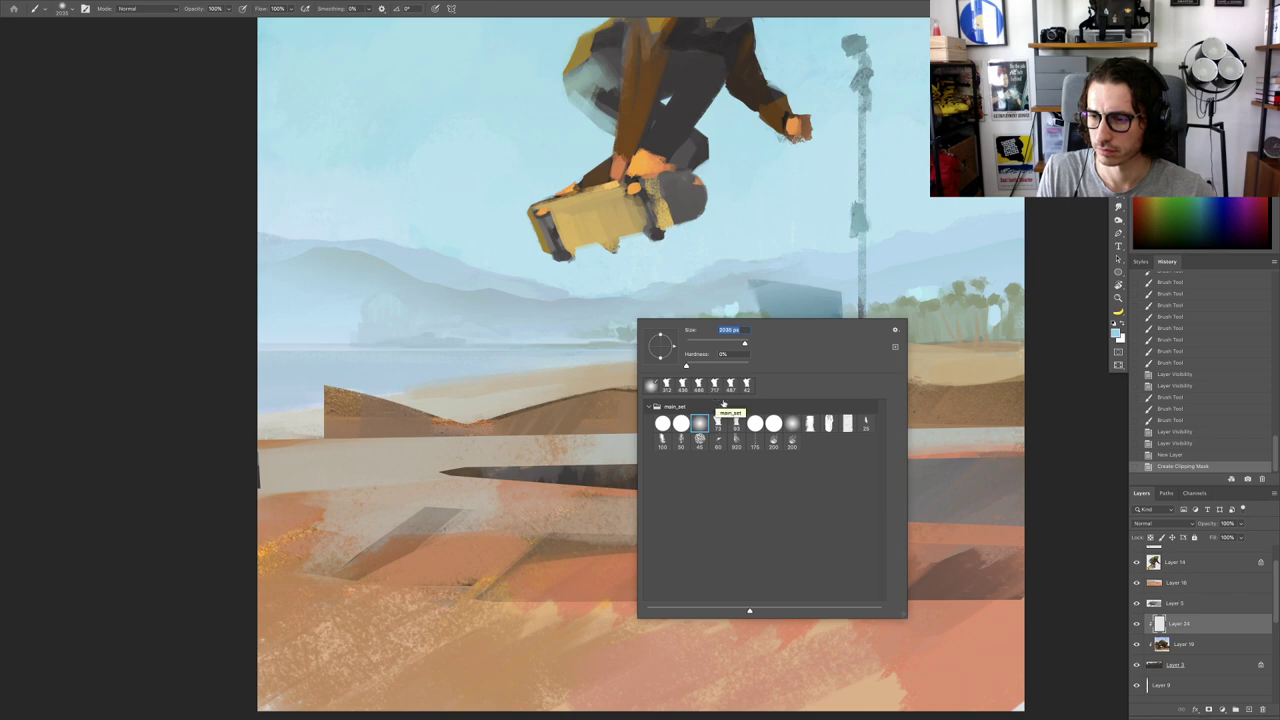
pyautogui.press('Escape')
pyautogui.keyDown('alt'); pyautogui.click(584, 414); pyautogui.keyUp('alt')
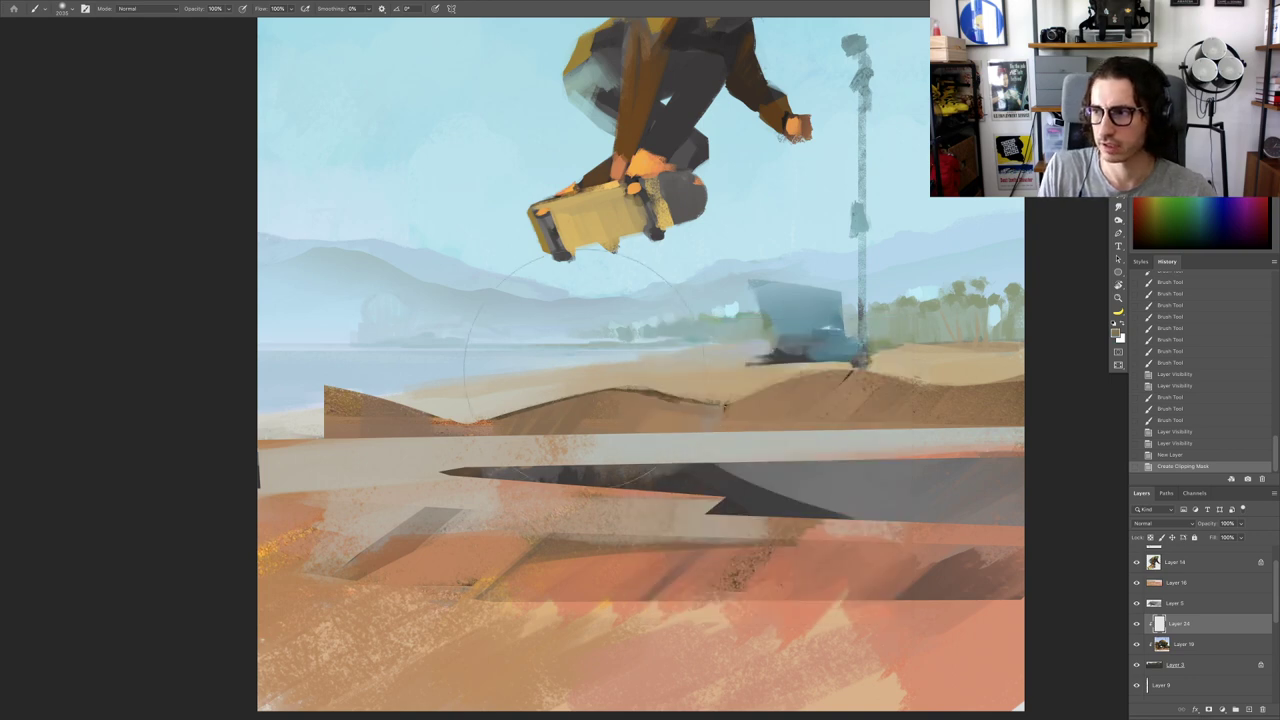
pyautogui.rightClick(584, 364)
pyautogui.click(668, 463)
pyautogui.keyDown('alt'); pyautogui.click(519, 415); pyautogui.keyUp('alt')
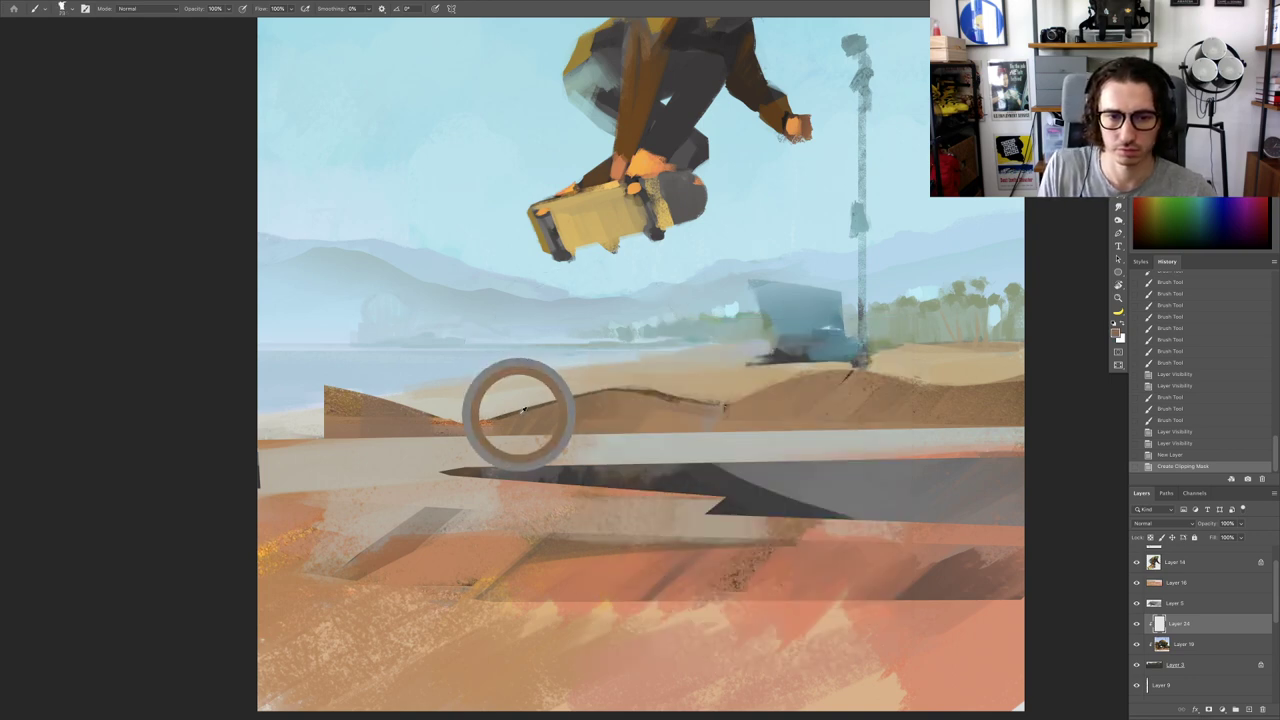
pyautogui.moveTo(490, 413); pyautogui.dragTo(535, 407)
pyautogui.moveTo(500, 418); pyautogui.dragTo(585, 402)
pyautogui.moveTo(589, 398); pyautogui.dragTo(639, 378)
# Step: Blend the lower edge of the left and middle mounds with broad strokes in sampled browns
pyautogui.keyDown('alt'); pyautogui.click(702, 394); pyautogui.keyUp('alt')
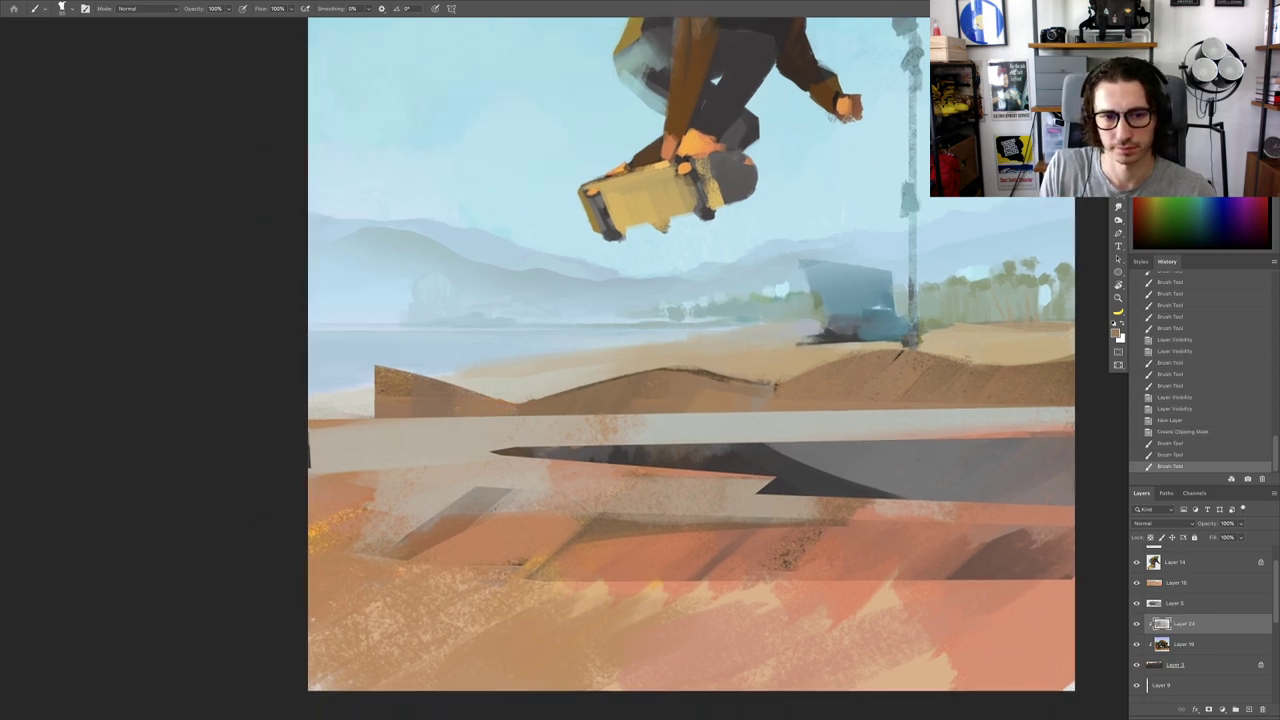
pyautogui.moveTo(478, 408); pyautogui.dragTo(530, 410)
pyautogui.moveTo(492, 436); pyautogui.dragTo(420, 438)
pyautogui.scroll(5, 610, 405)
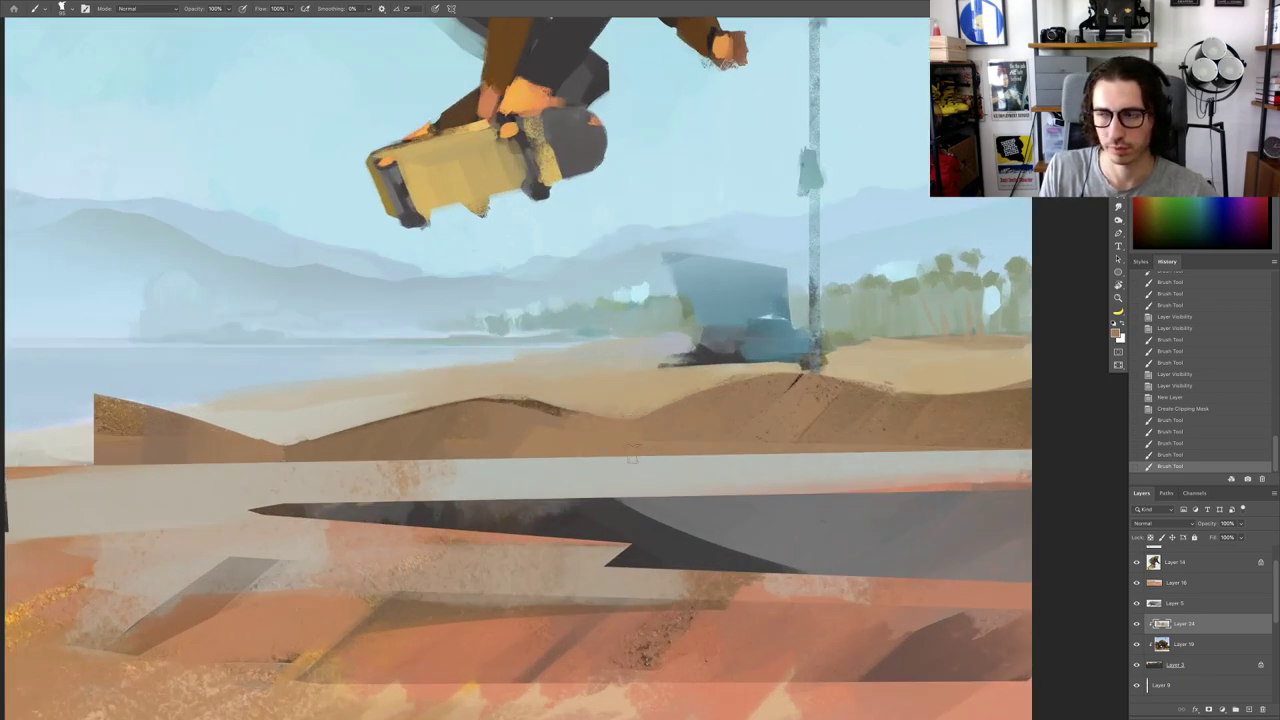
pyautogui.moveTo(632, 457); pyautogui.dragTo(526, 406)
pyautogui.moveTo(562, 450); pyautogui.dragTo(540, 441)
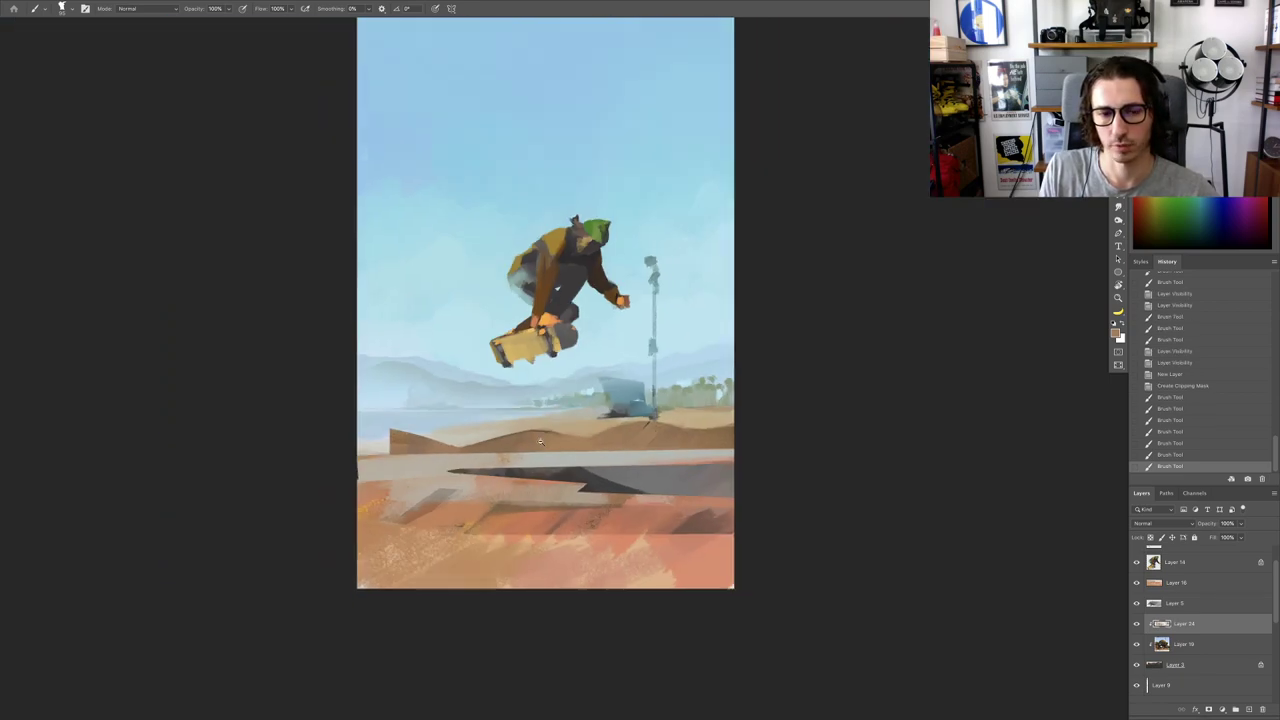
pyautogui.keyDown('alt'); pyautogui.click(534, 437); pyautogui.keyUp('alt')
pyautogui.moveTo(620, 433); pyautogui.dragTo(650, 433)
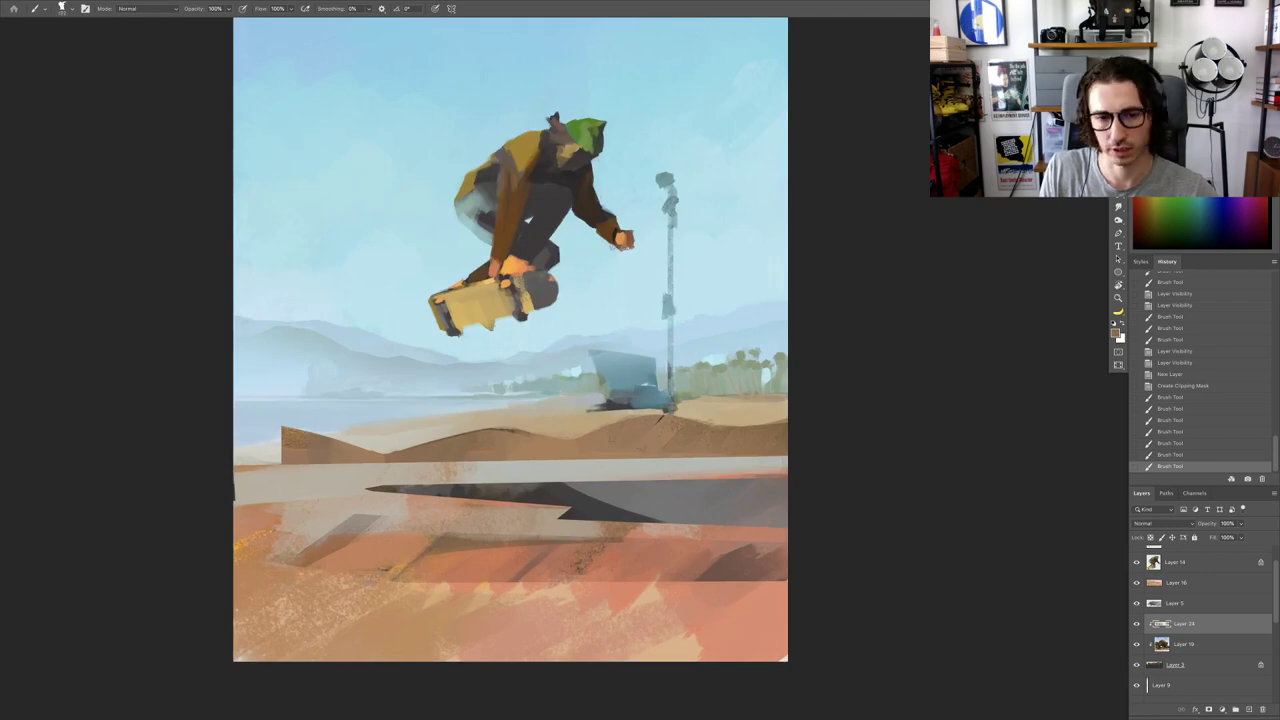
# Step: Repaint the dip between the middle and right mounds and the right mound's face with strokes in sampled blue-grey and browns
pyautogui.moveTo(596, 434); pyautogui.dragTo(595, 452)
pyautogui.moveTo(598, 431); pyautogui.dragTo(589, 456)
pyautogui.keyDown('alt'); pyautogui.click(612, 392); pyautogui.keyUp('alt')
pyautogui.moveTo(602, 434); pyautogui.dragTo(601, 456)
pyautogui.moveTo(608, 435); pyautogui.dragTo(607, 455)
pyautogui.moveTo(616, 436); pyautogui.dragTo(614, 454)
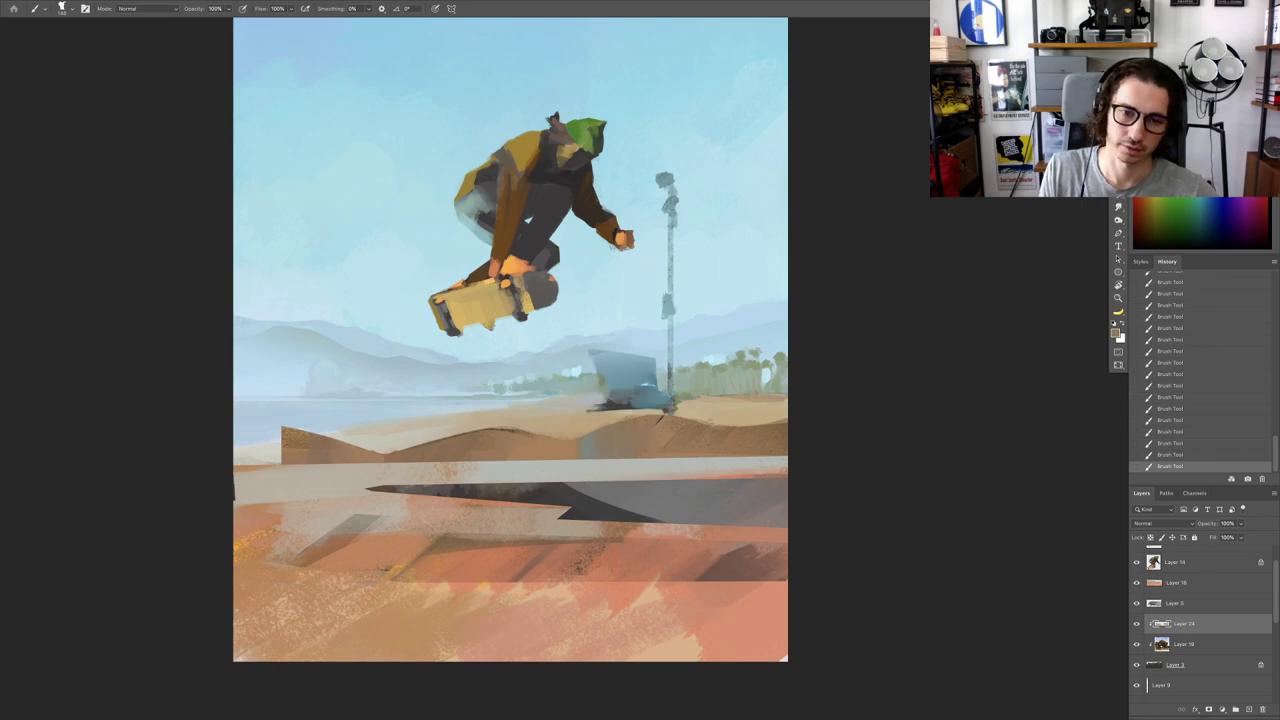
pyautogui.keyDown('alt'); pyautogui.click(669, 430); pyautogui.keyUp('alt')
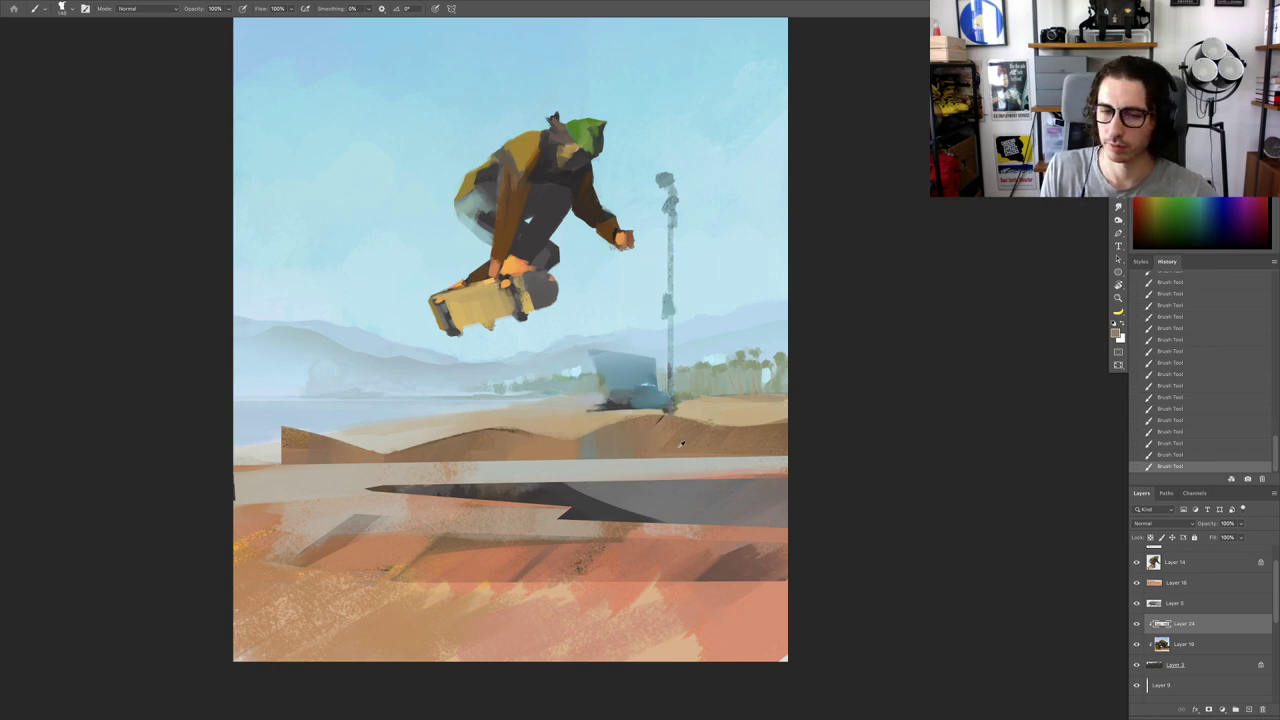
pyautogui.keyDown('alt'); pyautogui.click(670, 433); pyautogui.keyUp('alt')
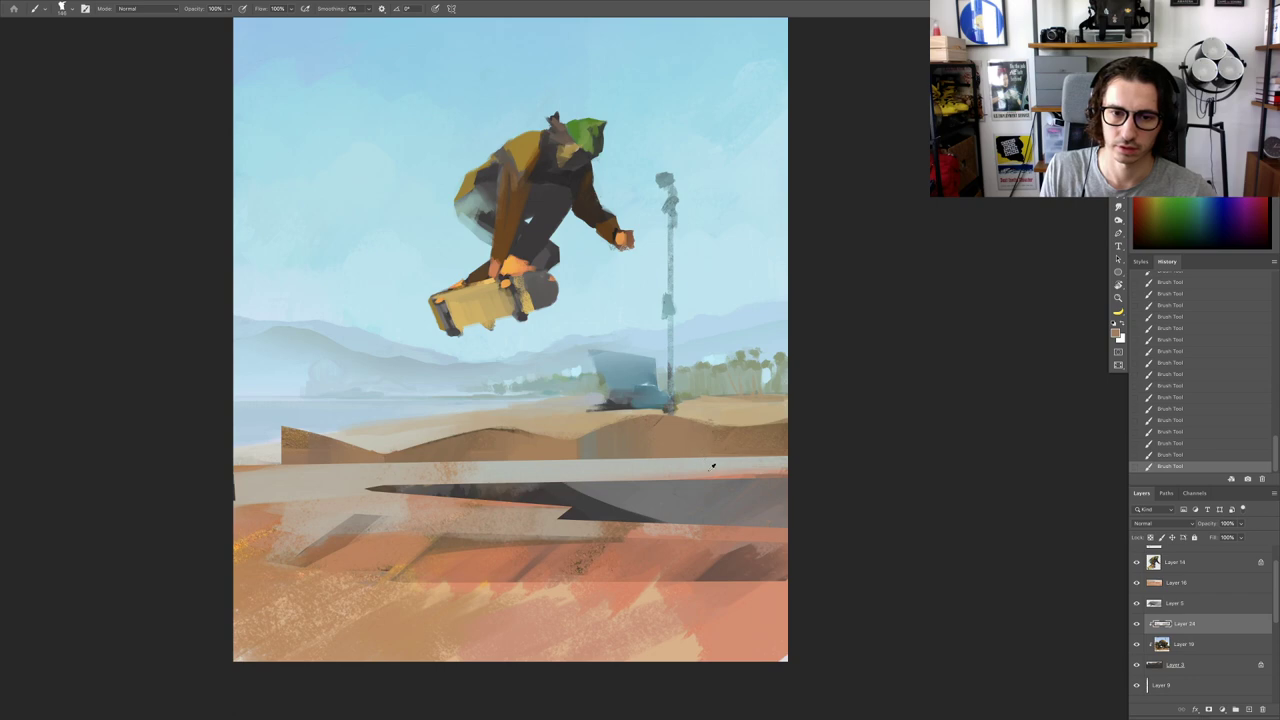
pyautogui.scroll(-5, 668, 444)
pyautogui.scroll(4, 645, 452)
pyautogui.scroll(3, 602, 430)
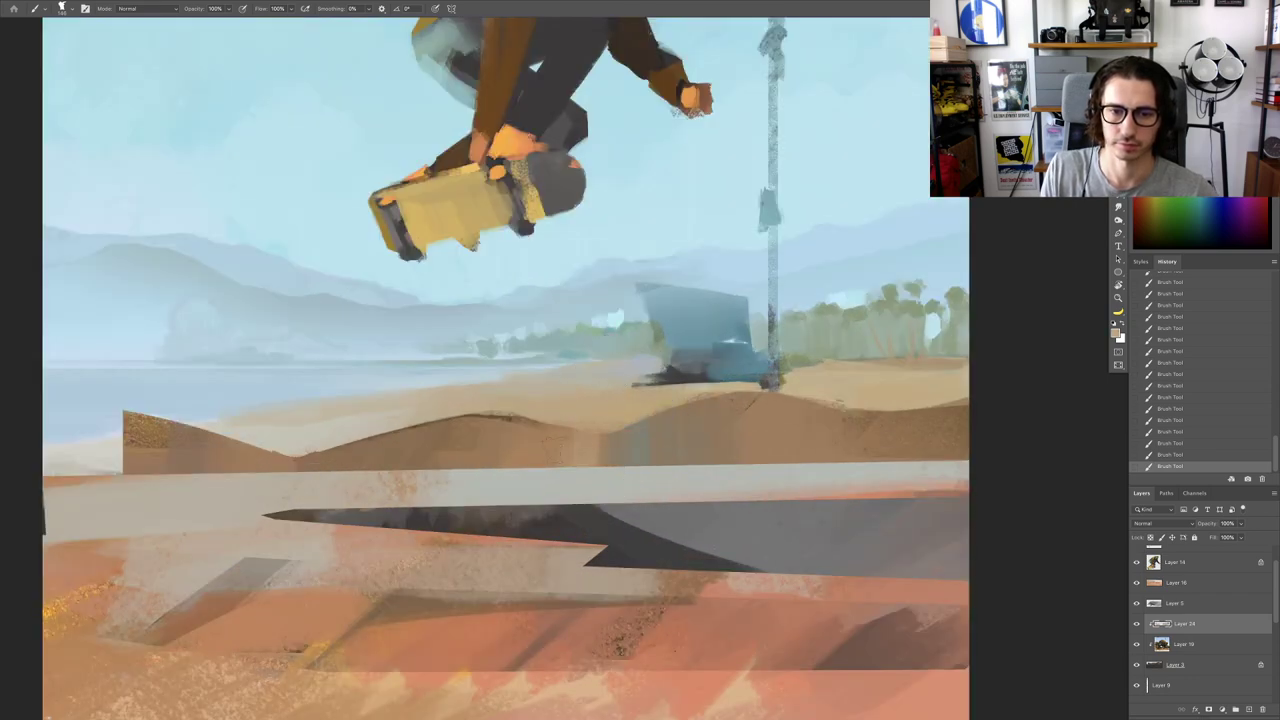
# Step: Compare the mounds with the last three brush strokes undone and redone, judging the whole painting from a distance
pyautogui.hotkey('ctrl', 'z')
pyautogui.hotkey('ctrl', 'z')
pyautogui.hotkey('ctrl', 'z')
pyautogui.scroll(-2, 590, 467)
pyautogui.scroll(-5, 651, 380)
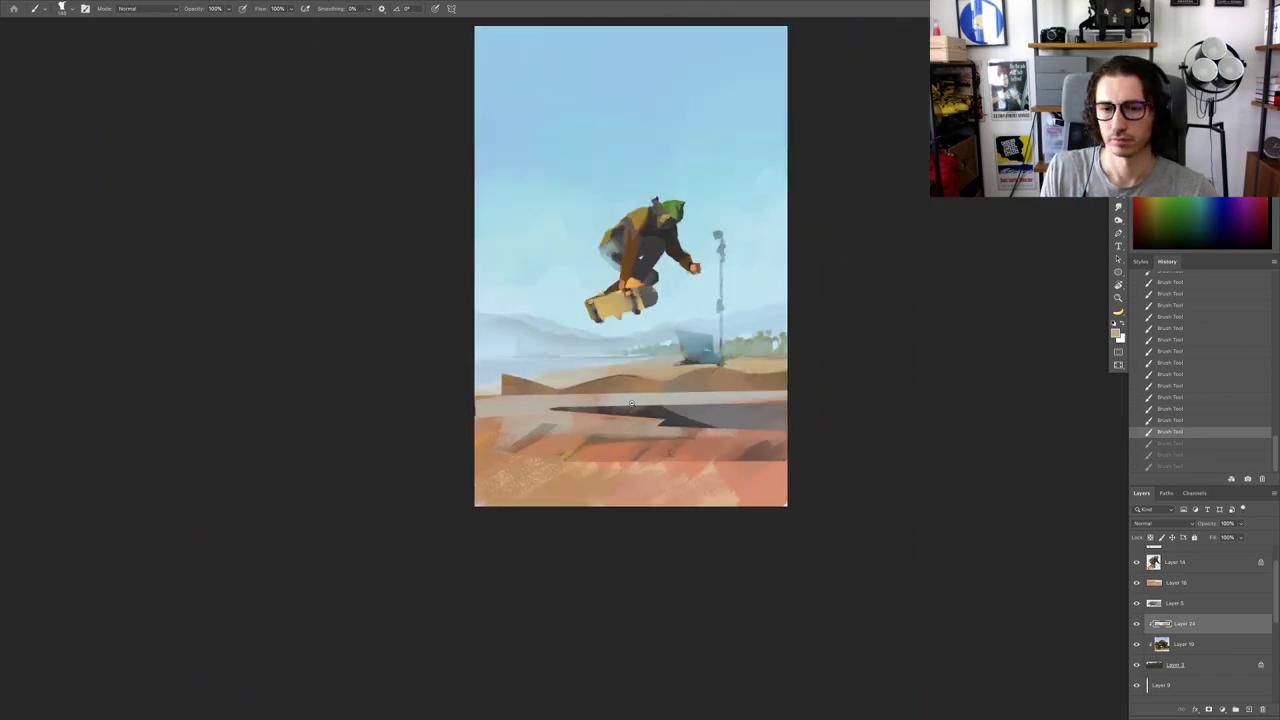
pyautogui.scroll(4, 657, 383)
pyautogui.moveTo(556, 404); pyautogui.dragTo(675, 375)
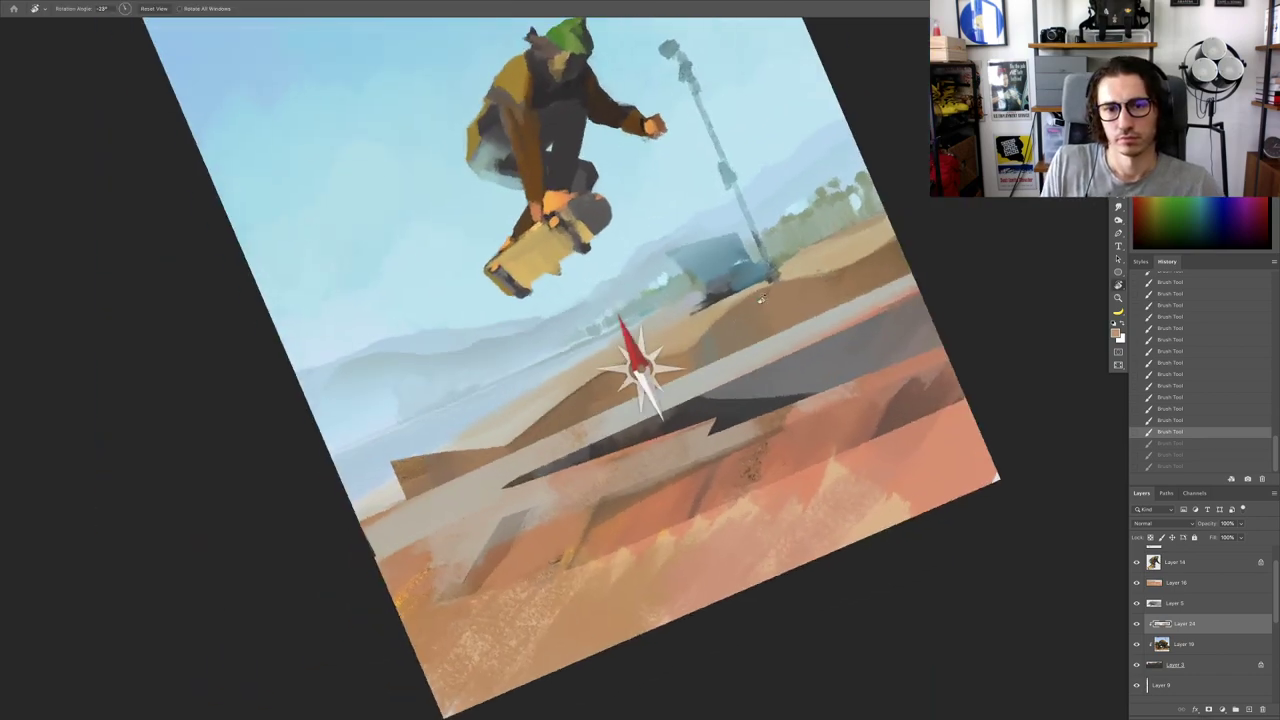
pyautogui.hotkey('ctrl', 'shift', 'z')
pyautogui.hotkey('ctrl', 'shift', 'z')
pyautogui.hotkey('ctrl', 'shift', 'z')
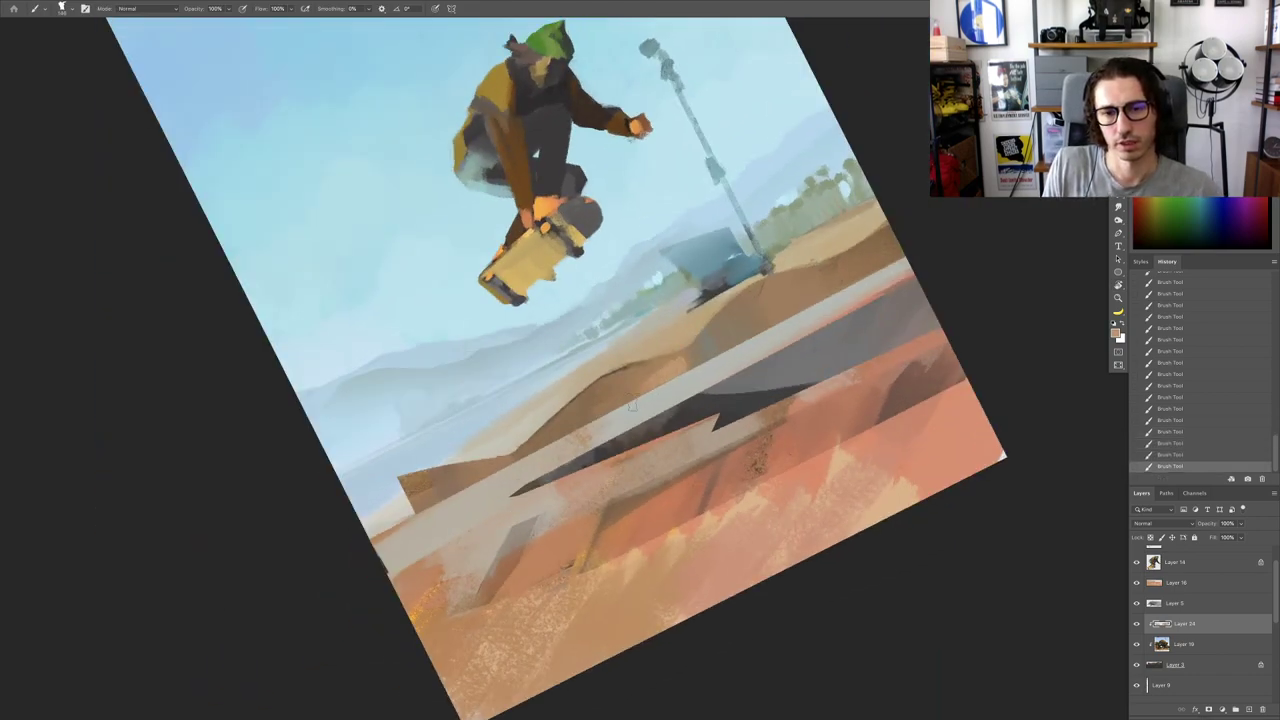
pyautogui.scroll(-5, 614, 422)
pyautogui.scroll(3, 640, 428)
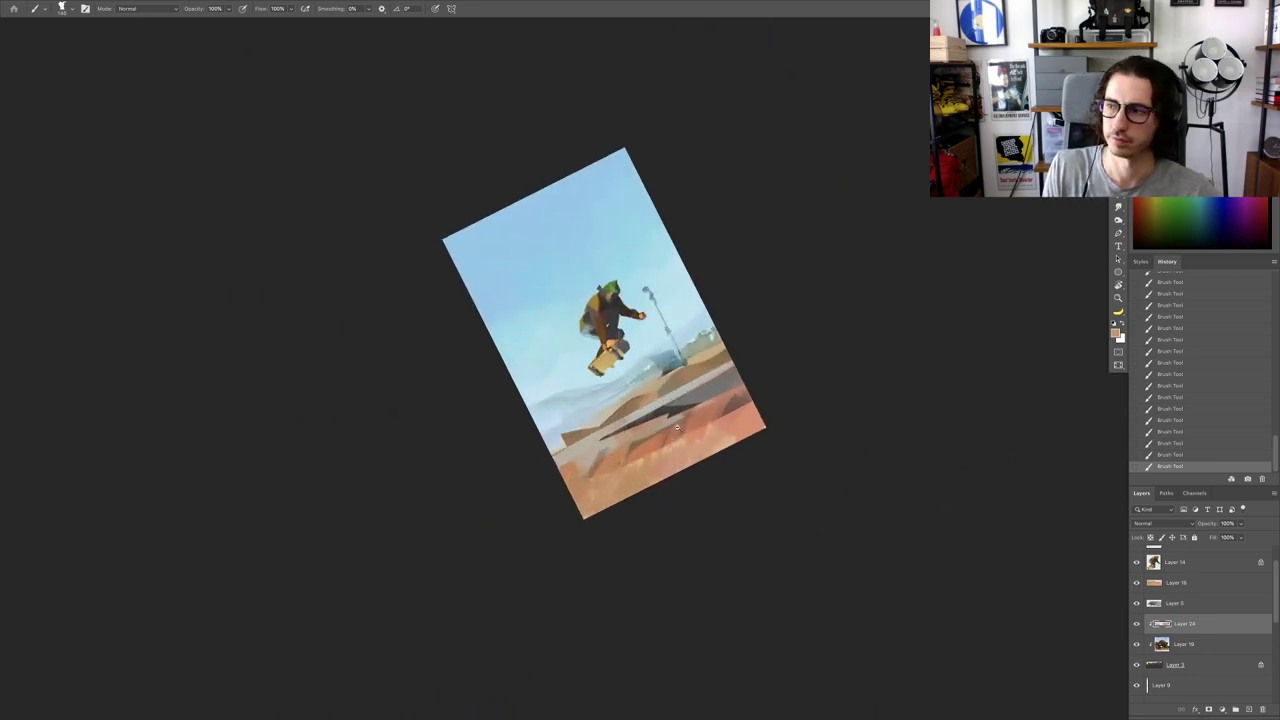
pyautogui.scroll(2, 662, 432)
# Step: Select the orange foreground ground layer from the canvas and compare the painting with it hidden and shown
pyautogui.press('v')
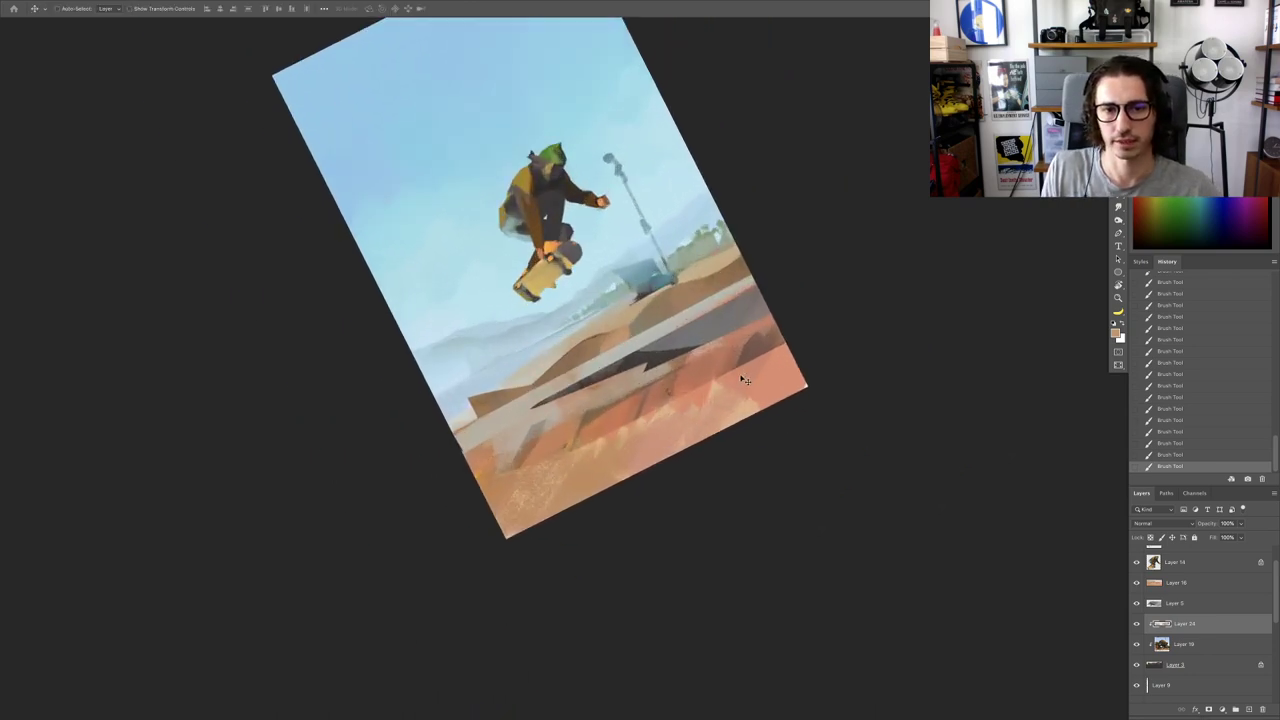
pyautogui.rightClick(745, 380)
pyautogui.click(762, 385)
pyautogui.hscroll(-3, 1100, 474)
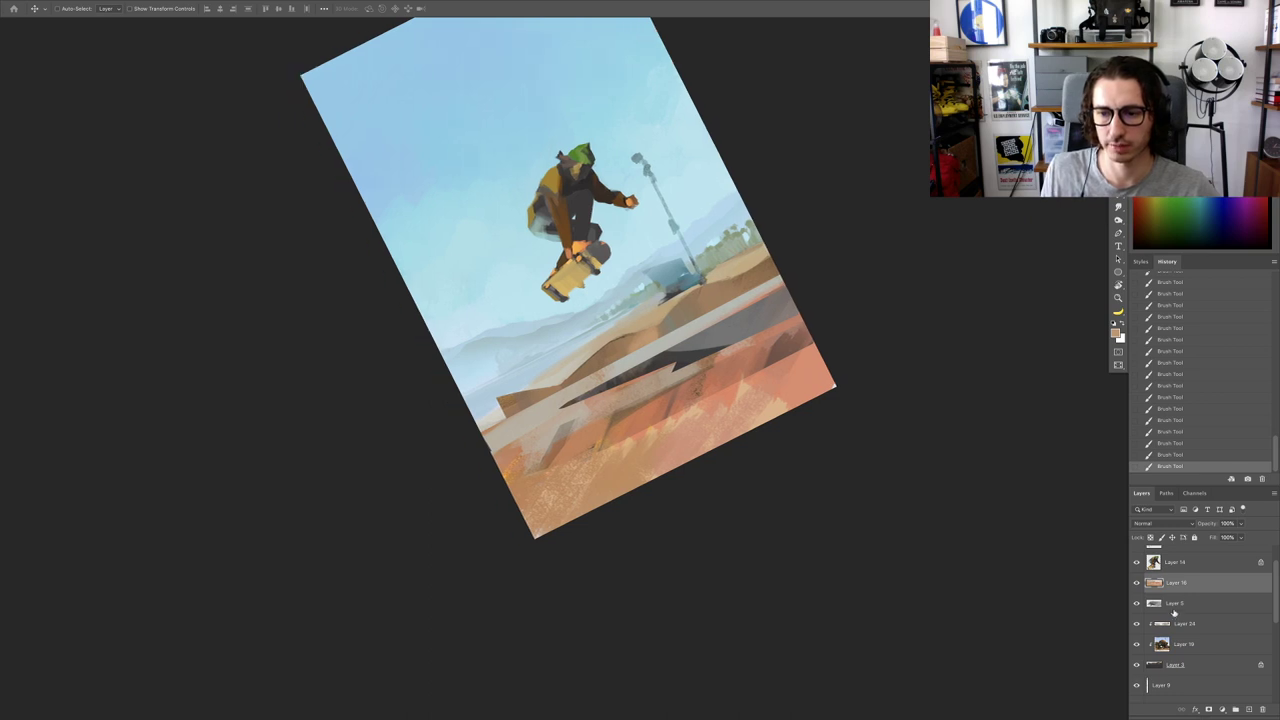
pyautogui.click(1136, 584)
pyautogui.click(1136, 584)
pyautogui.press('Escape')
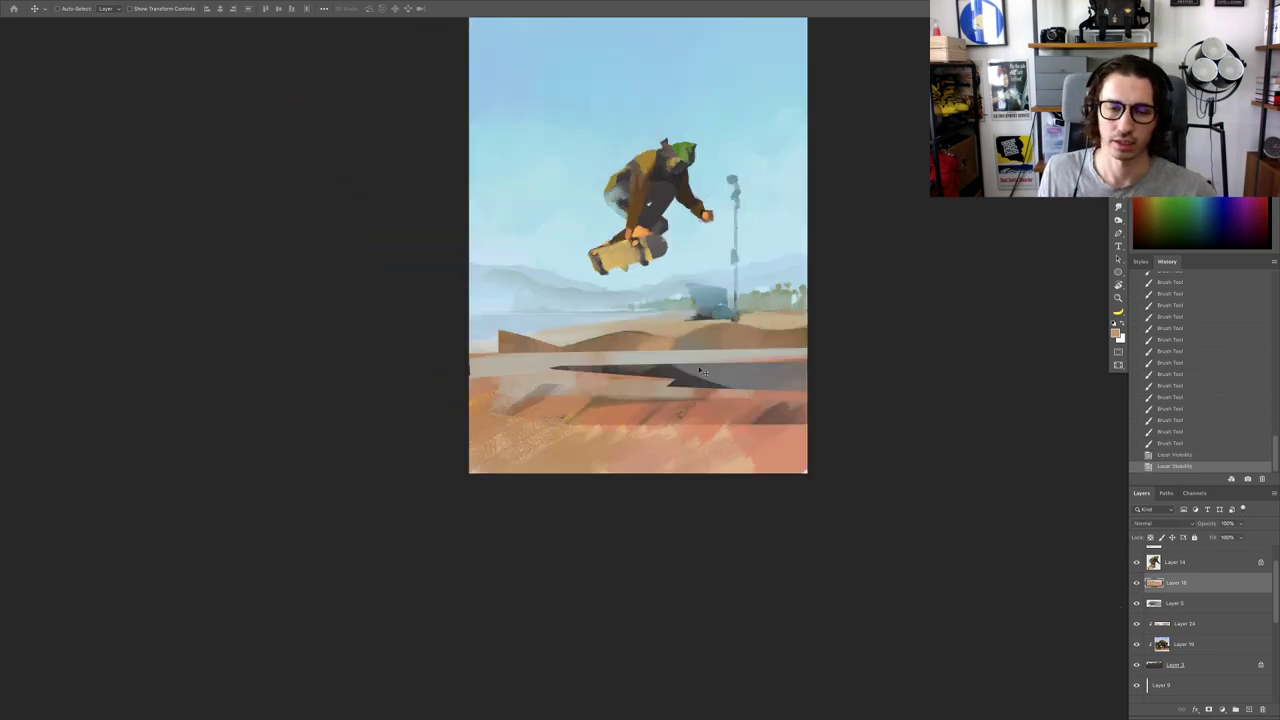
# Step: Rotate the canvas view, undo the test stroke, and paint a large mauve patch in the foreground's lower right corner
pyautogui.moveTo(747, 351); pyautogui.dragTo(666, 380)
pyautogui.scroll(3, 665, 381)
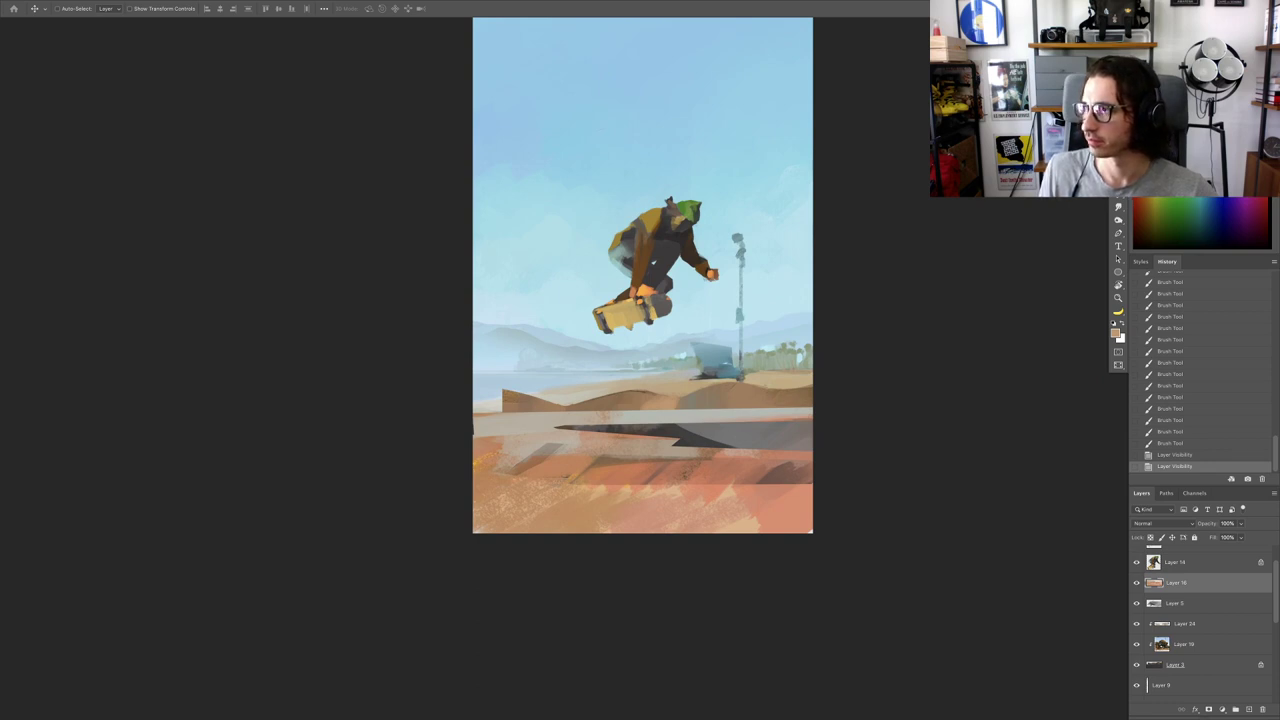
pyautogui.press('r')
pyautogui.moveTo(743, 491); pyautogui.dragTo(728, 315)
pyautogui.press('b')
pyautogui.keyDown('alt'); pyautogui.click(709, 338); pyautogui.keyUp('alt')
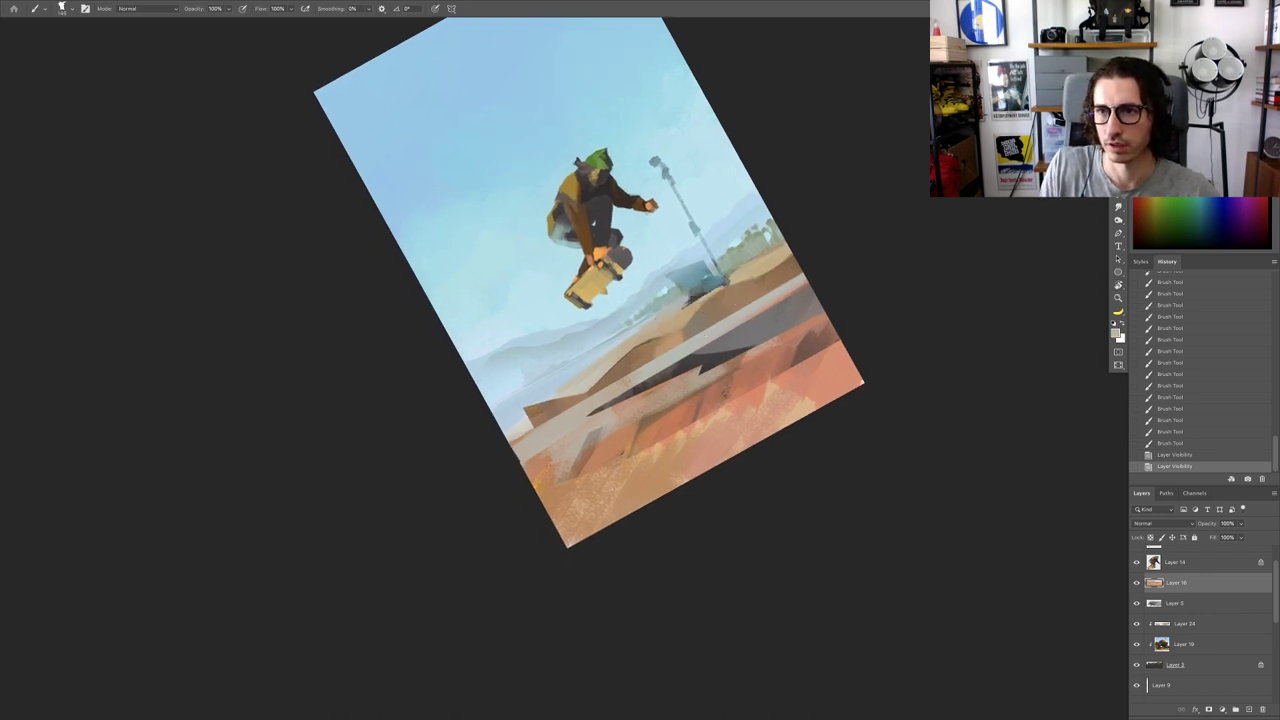
pyautogui.moveTo(763, 398)
pyautogui.keyDown('ctrl'); pyautogui.keyDown('alt'); pyautogui.mouseDown()
pyautogui.moveTo(786, 398)
pyautogui.moveTo(750, 408)
pyautogui.moveTo(752, 388)
pyautogui.mouseUp(); pyautogui.keyUp('alt'); pyautogui.keyUp('ctrl')
pyautogui.hotkey('ctrl', 'z')
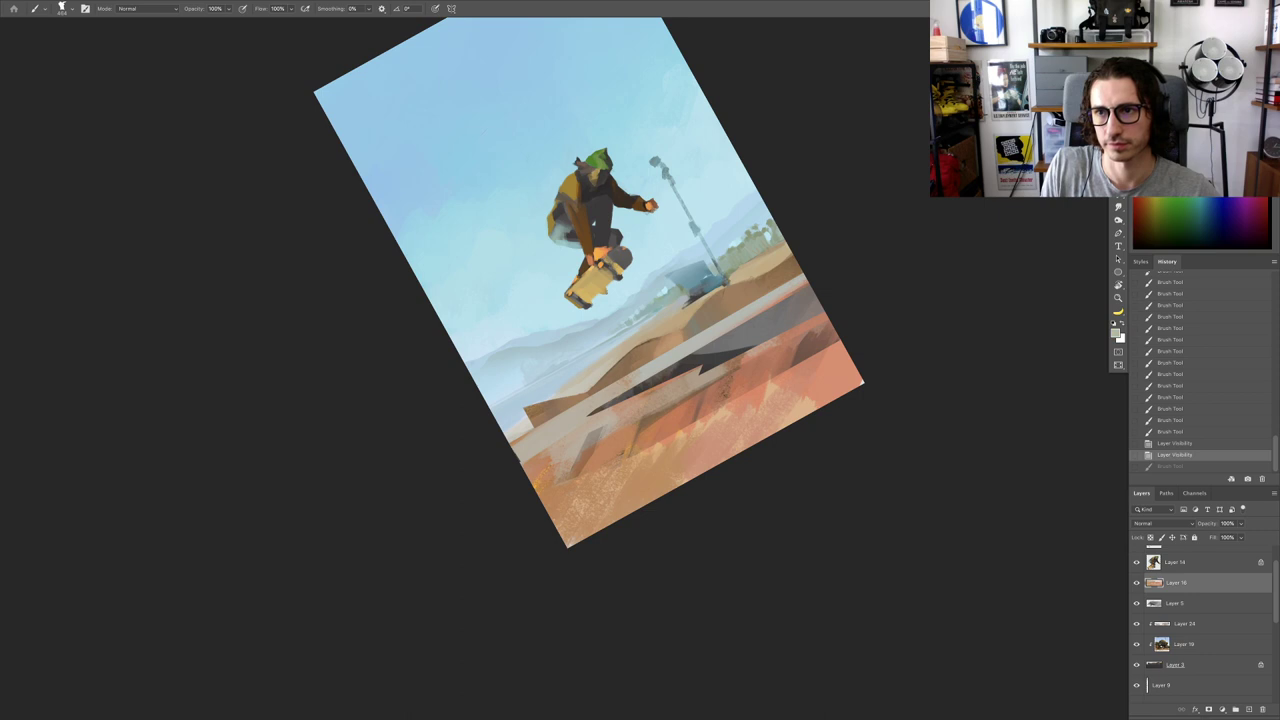
pyautogui.moveTo(829, 364)
pyautogui.mouseDown()
pyautogui.moveTo(786, 394)
pyautogui.moveTo(828, 390)
pyautogui.moveTo(762, 417)
pyautogui.moveTo(806, 379)
pyautogui.moveTo(775, 384)
pyautogui.mouseUp()
# Step: Paint a broad orange band in sampled color across the ground between the dark shadow and the mauve patch
pyautogui.keyDown('alt'); pyautogui.click(812, 336); pyautogui.keyUp('alt')
pyautogui.moveTo(806, 346); pyautogui.dragTo(844, 324)
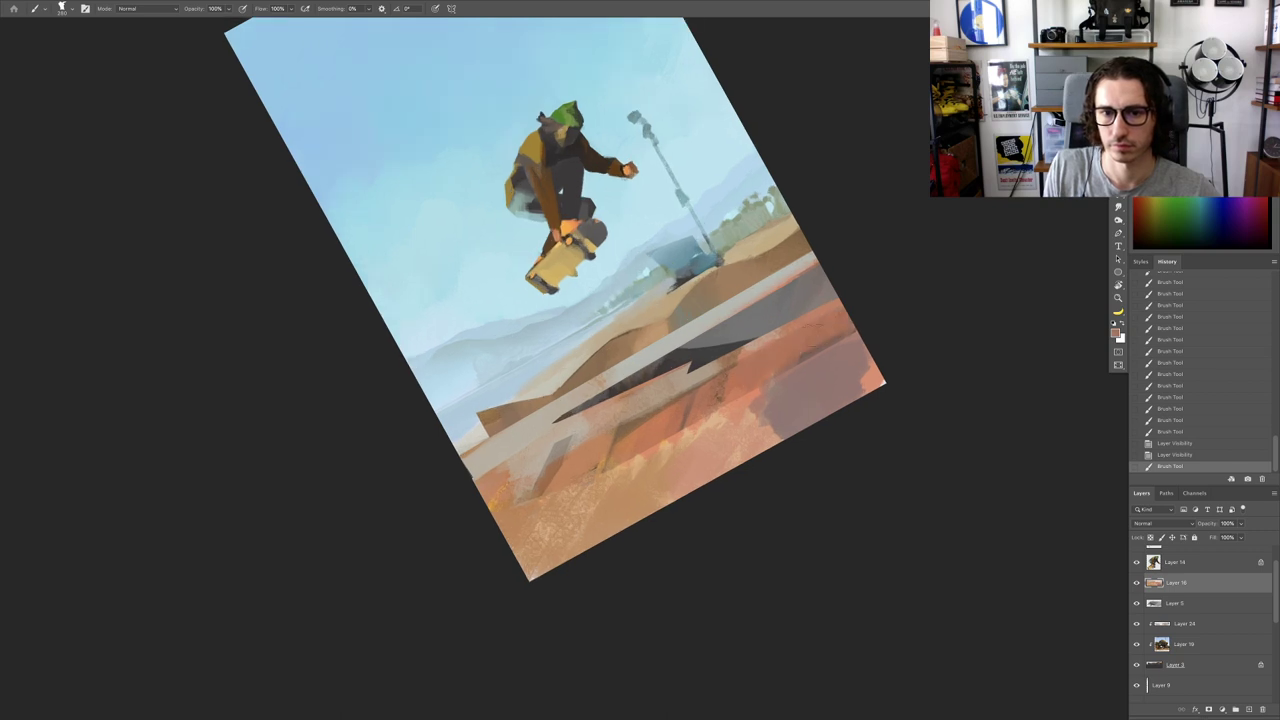
pyautogui.moveTo(678, 420); pyautogui.dragTo(664, 427)
pyautogui.moveTo(850, 324); pyautogui.dragTo(744, 378)
pyautogui.moveTo(729, 386); pyautogui.dragTo(715, 400)
pyautogui.moveTo(847, 313); pyautogui.dragTo(720, 402)
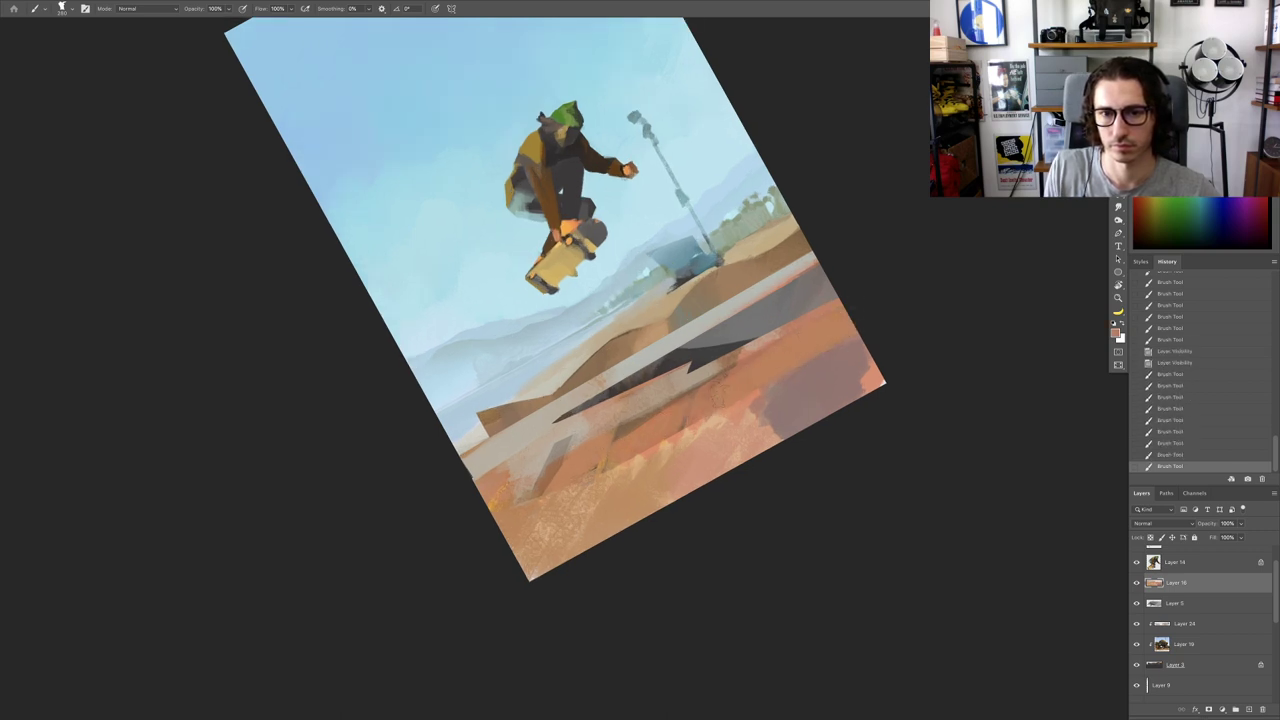
# Step: Paint a long grey band beneath the orange ground, running from the right edge above the mauve patch
pyautogui.keyDown('alt'); pyautogui.click(827, 363); pyautogui.keyUp('alt')
pyautogui.keyDown('alt'); pyautogui.click(811, 373); pyautogui.keyUp('alt')
pyautogui.moveTo(827, 363)
pyautogui.mouseDown()
pyautogui.moveTo(800, 378)
pyautogui.moveTo(850, 347)
pyautogui.moveTo(818, 368)
pyautogui.mouseUp()
pyautogui.moveTo(850, 360)
pyautogui.mouseDown()
pyautogui.moveTo(800, 384)
pyautogui.moveTo(772, 358)
pyautogui.moveTo(714, 391)
pyautogui.moveTo(660, 398)
pyautogui.mouseUp()
pyautogui.keyDown('alt'); pyautogui.click(732, 418); pyautogui.keyUp('alt')
pyautogui.press('Escape')
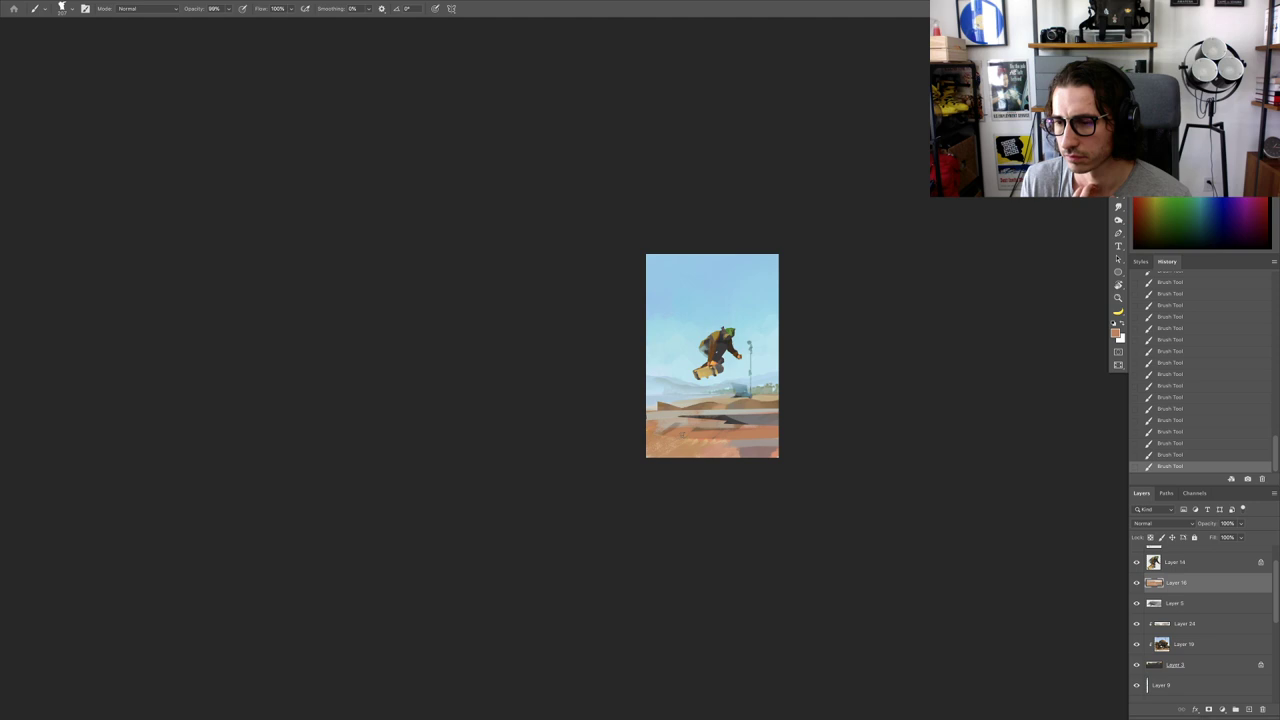
# Step: Extend the orange ground band toward the left, covering the darker shapes beneath the black shadow with sampled orange
pyautogui.moveTo(743, 448)
pyautogui.mouseDown()
pyautogui.moveTo(797, 458)
pyautogui.moveTo(868, 336)
pyautogui.mouseUp()
pyautogui.press('r')
pyautogui.moveTo(677, 400); pyautogui.dragTo(658, 434)
pyautogui.keyDown('alt'); pyautogui.click(736, 391); pyautogui.keyUp('alt')
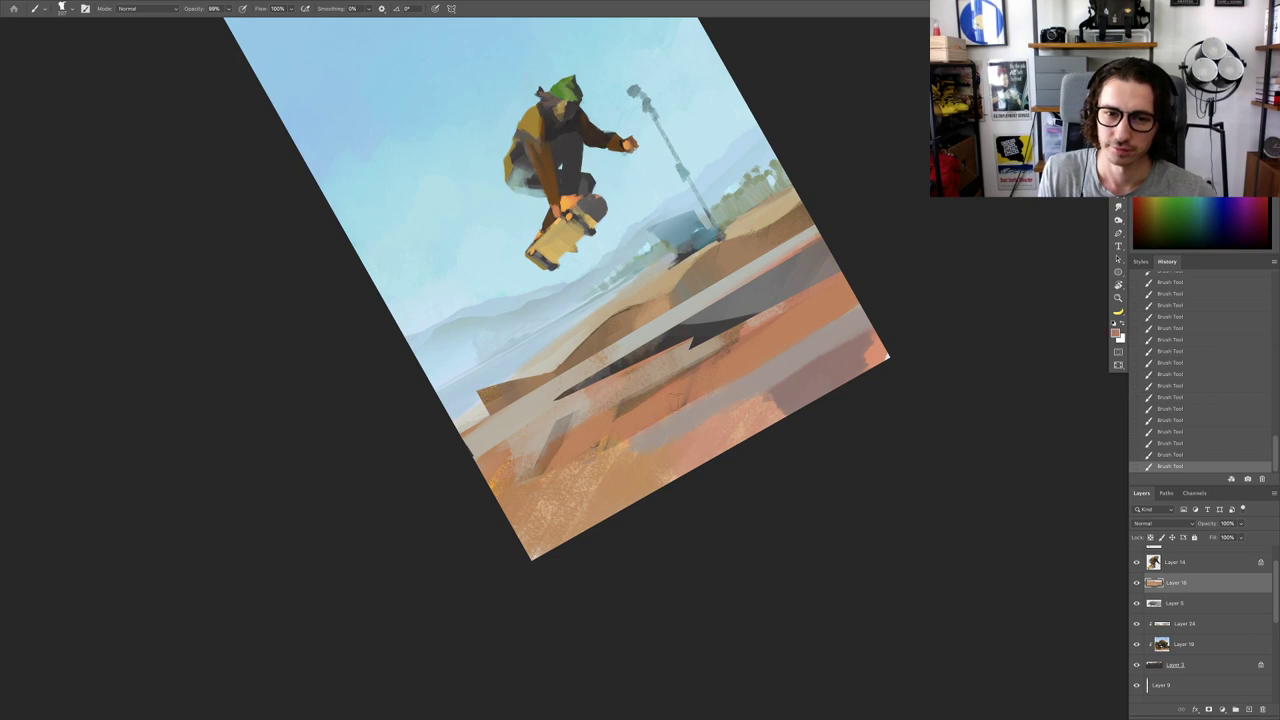
pyautogui.moveTo(737, 355); pyautogui.dragTo(586, 423)
pyautogui.keyDown('alt'); pyautogui.click(695, 384); pyautogui.keyUp('alt')
pyautogui.moveTo(614, 418); pyautogui.dragTo(720, 375)
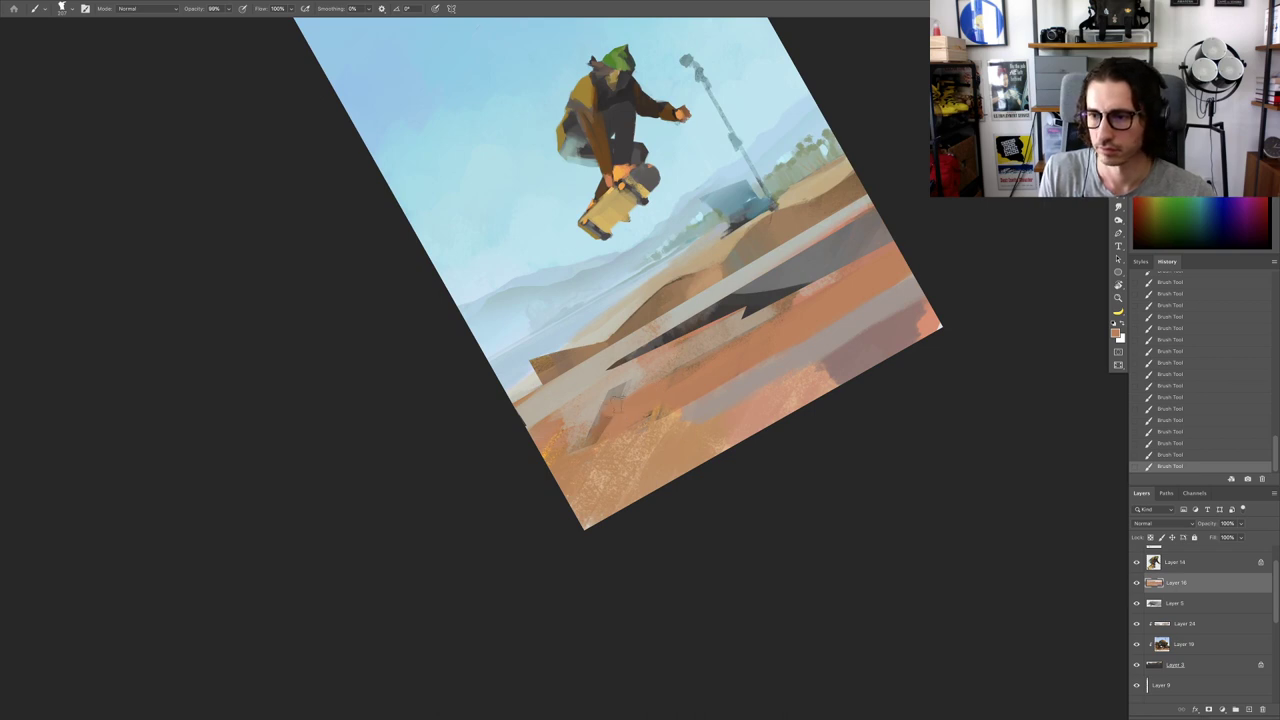
# Step: Cover the diagonal grey shape on the left side of the ground with strokes in sampled orange
pyautogui.moveTo(602, 404); pyautogui.dragTo(586, 430)
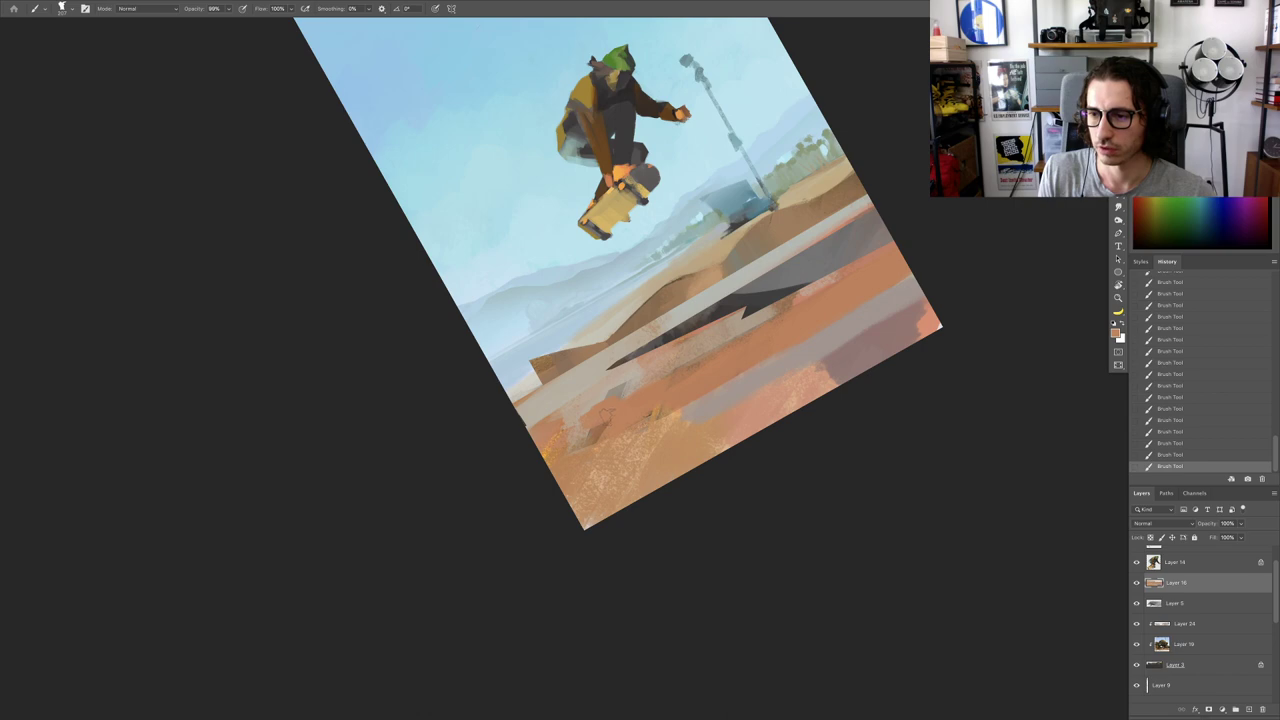
pyautogui.keyDown('alt'); pyautogui.click(602, 419); pyautogui.keyUp('alt')
pyautogui.keyDown('alt'); pyautogui.click(620, 411); pyautogui.keyUp('alt')
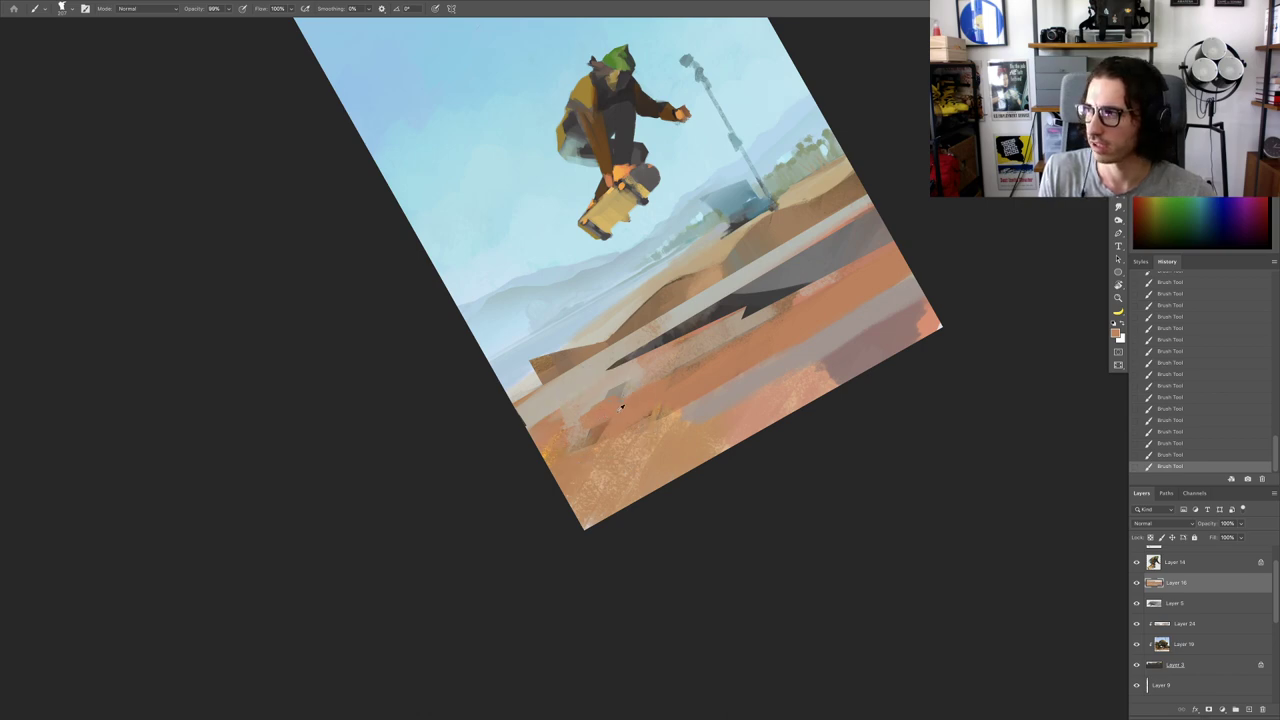
pyautogui.moveTo(600, 402)
pyautogui.mouseDown()
pyautogui.moveTo(560, 410)
pyautogui.moveTo(620, 390)
pyautogui.mouseUp()
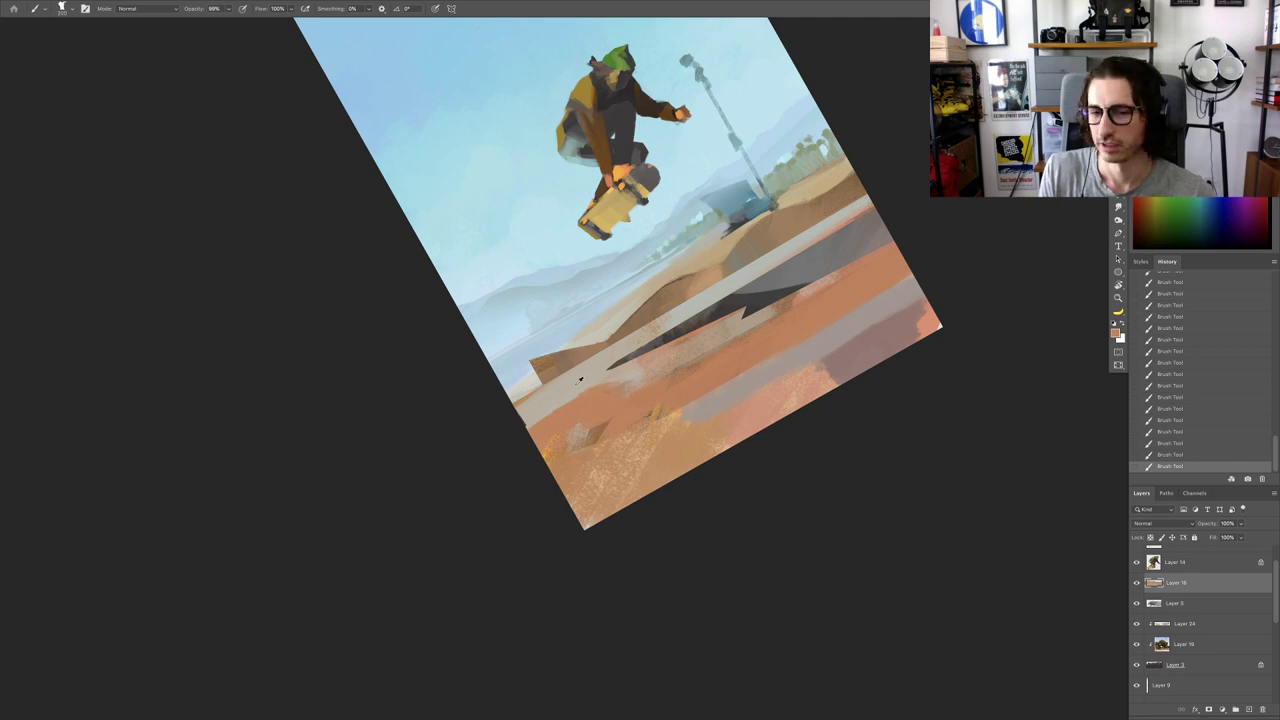
pyautogui.keyDown('alt'); pyautogui.click(622, 372); pyautogui.keyUp('alt')
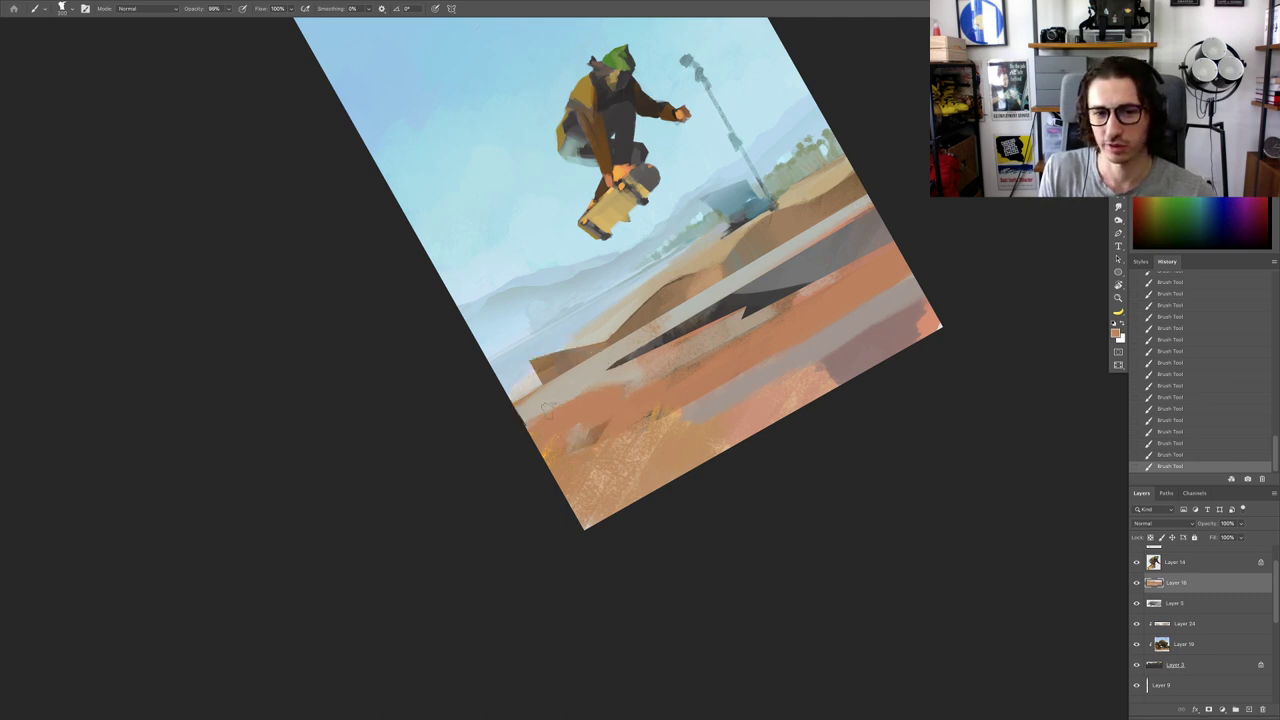
pyautogui.moveTo(604, 403); pyautogui.dragTo(597, 406)
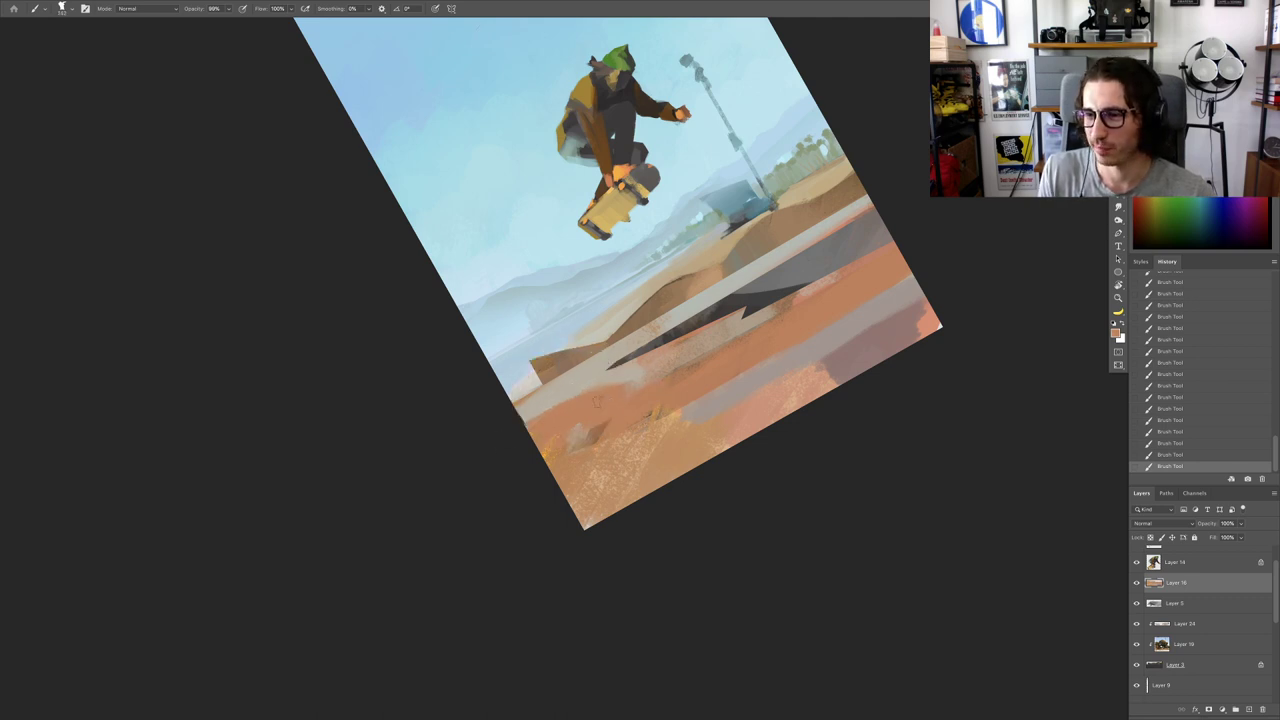
pyautogui.scroll(2, 594, 396)
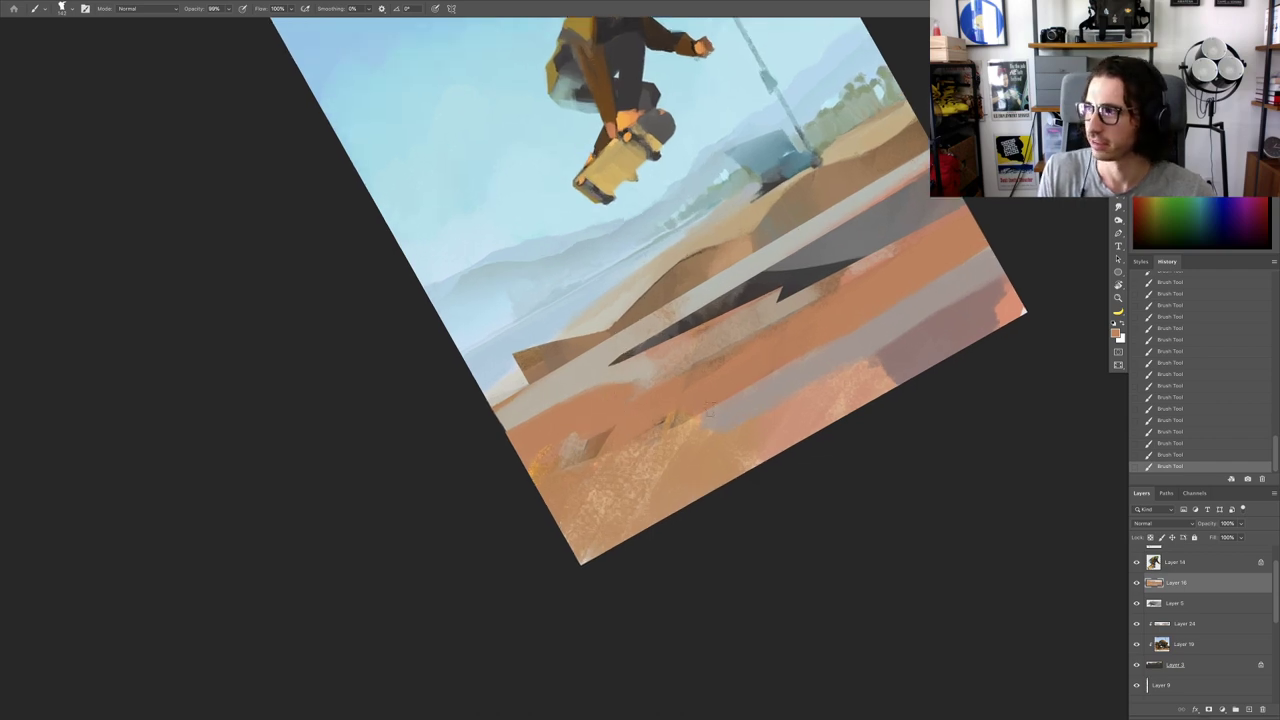
pyautogui.press('Escape')
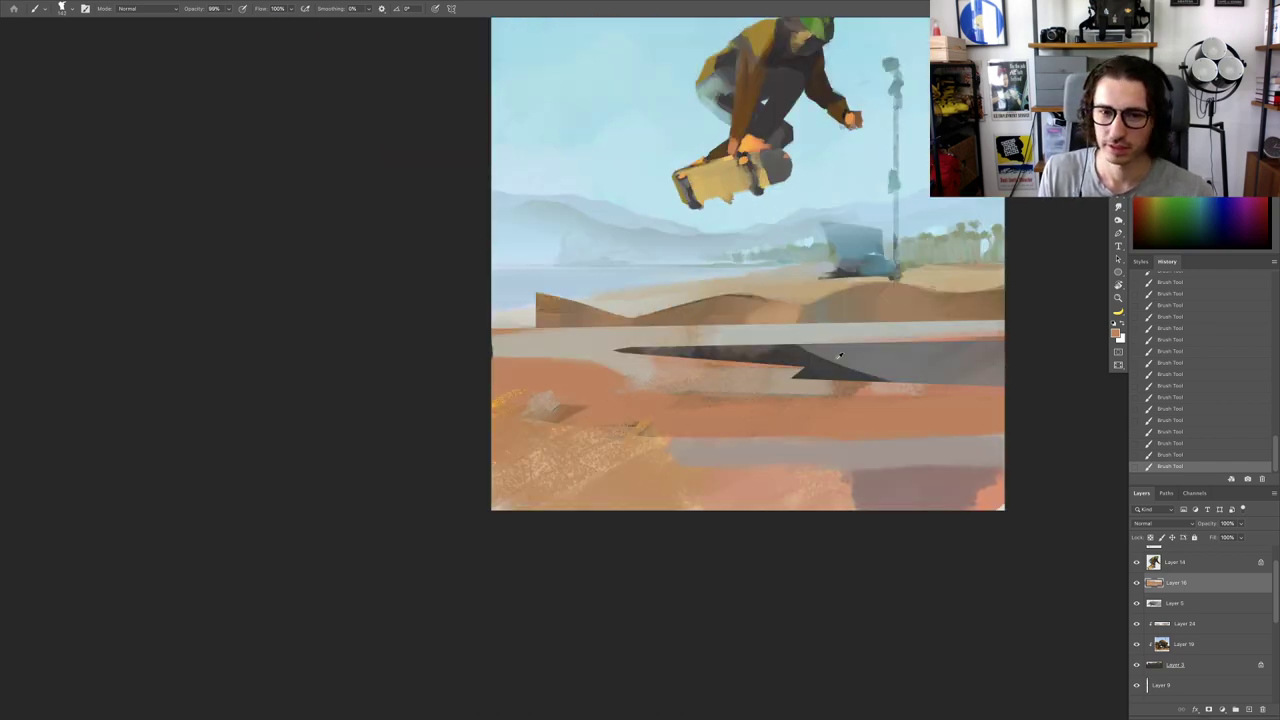
pyautogui.scroll(2, 628, 410)
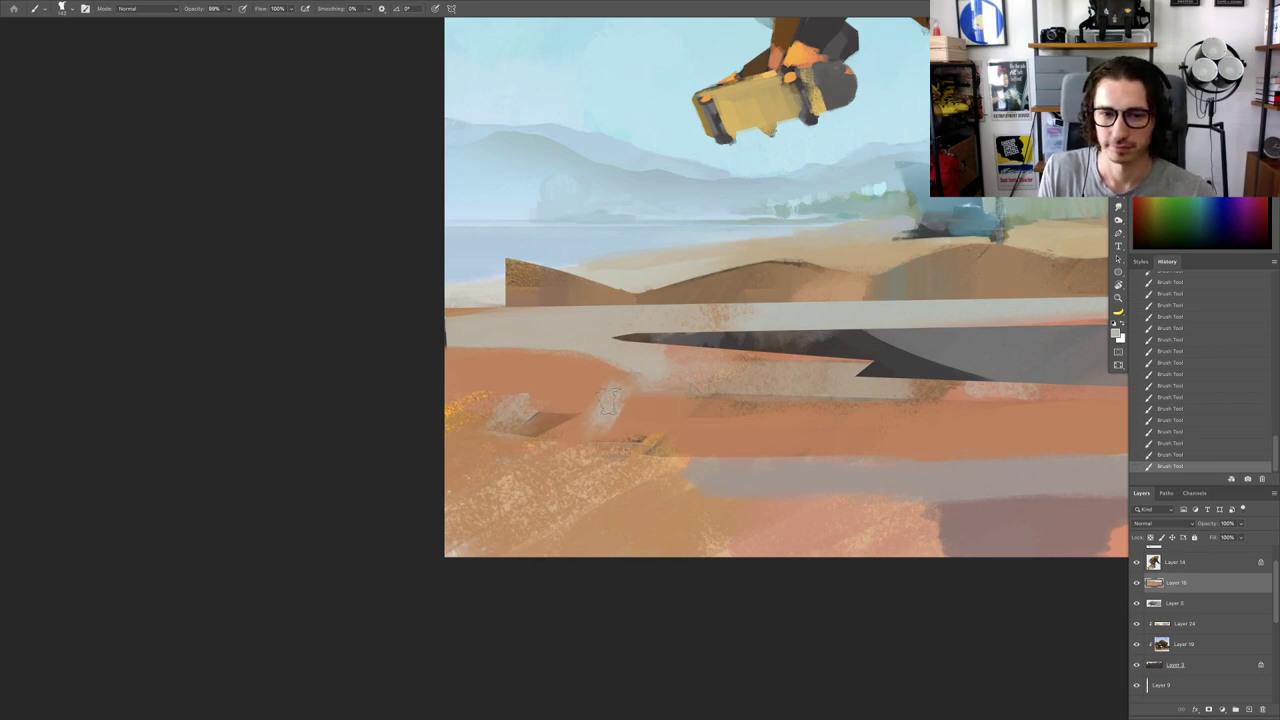
# Step: Undo the last two strokes and soften the grey smear on the left side of the orange ground with sampled tones
pyautogui.hotkey('ctrl', 'z')
pyautogui.hotkey('ctrl', 'z')
pyautogui.moveTo(612, 388); pyautogui.dragTo(596, 432)
pyautogui.keyDown('alt'); pyautogui.click(609, 394); pyautogui.keyUp('alt')
pyautogui.moveTo(606, 366)
pyautogui.mouseDown()
pyautogui.moveTo(580, 424)
pyautogui.moveTo(550, 419)
pyautogui.mouseUp()
pyautogui.moveTo(595, 381)
pyautogui.mouseDown()
pyautogui.moveTo(624, 380)
pyautogui.moveTo(550, 366)
pyautogui.mouseUp()
pyautogui.keyDown('alt'); pyautogui.click(636, 359); pyautogui.keyUp('alt')
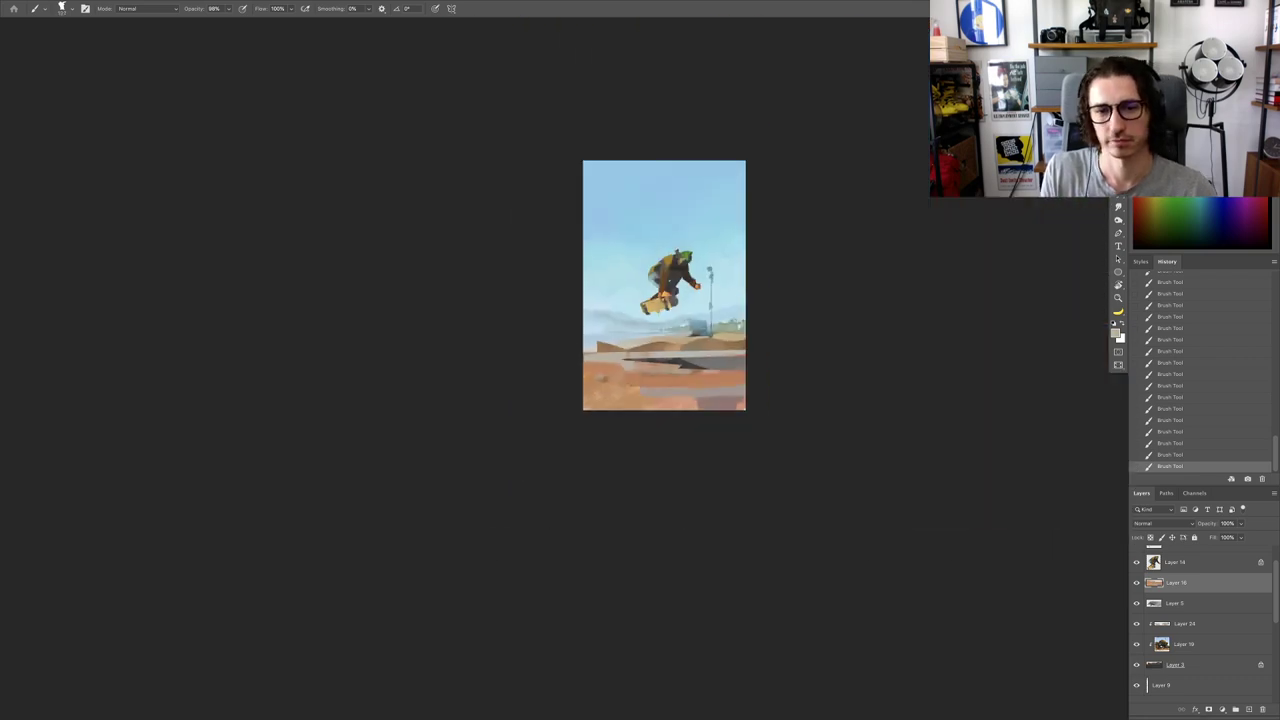
# Step: Examine the whole painting upright and tilted to judge how the ground bands read
pyautogui.press('r')
pyautogui.moveTo(575, 310); pyautogui.dragTo(556, 387)
pyautogui.moveTo(602, 397); pyautogui.dragTo(720, 408)
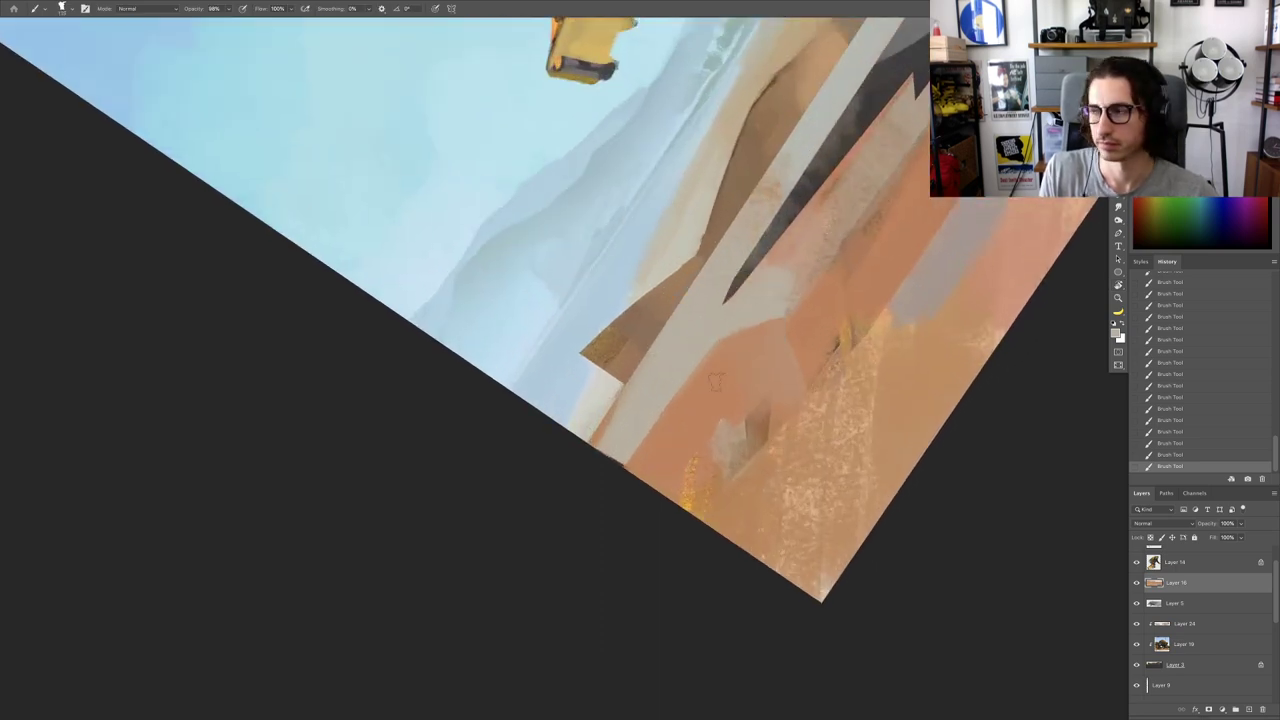
pyautogui.moveTo(716, 380)
pyautogui.mouseDown()
pyautogui.moveTo(643, 357)
pyautogui.moveTo(613, 420)
pyautogui.moveTo(611, 403)
pyautogui.mouseUp()
pyautogui.press('Escape')
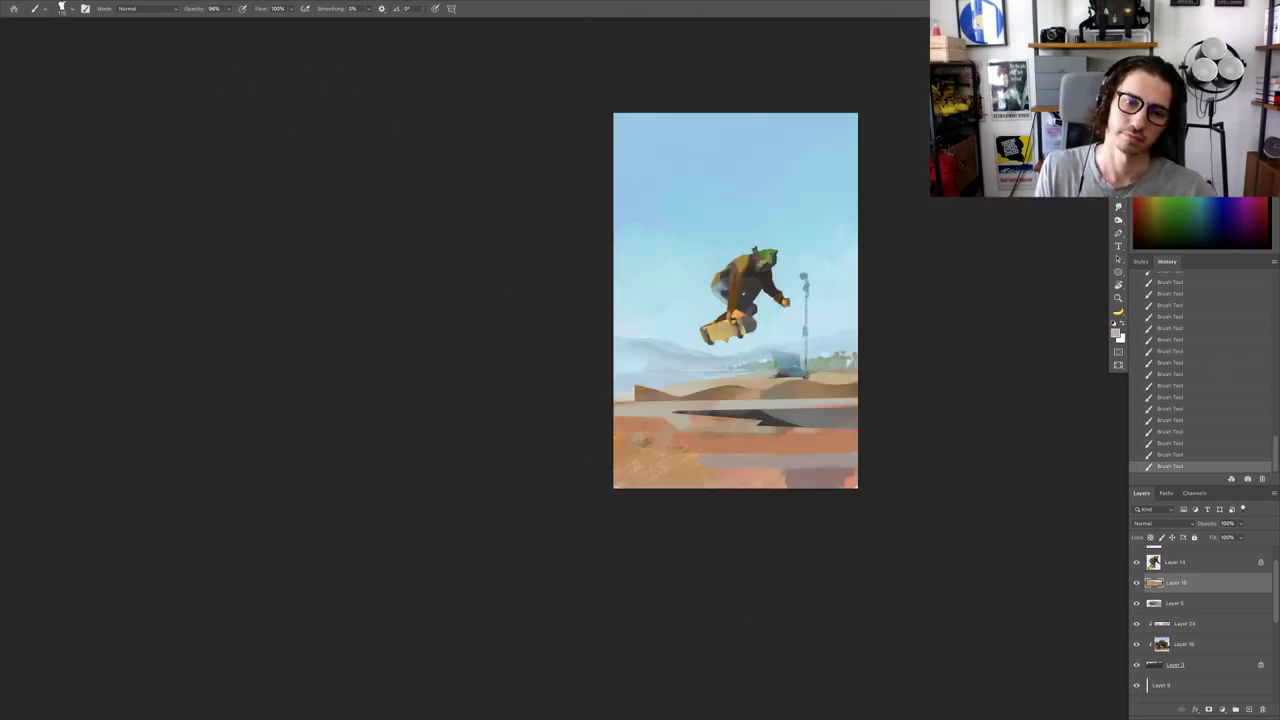
pyautogui.press('r')
pyautogui.moveTo(701, 448); pyautogui.dragTo(739, 447)
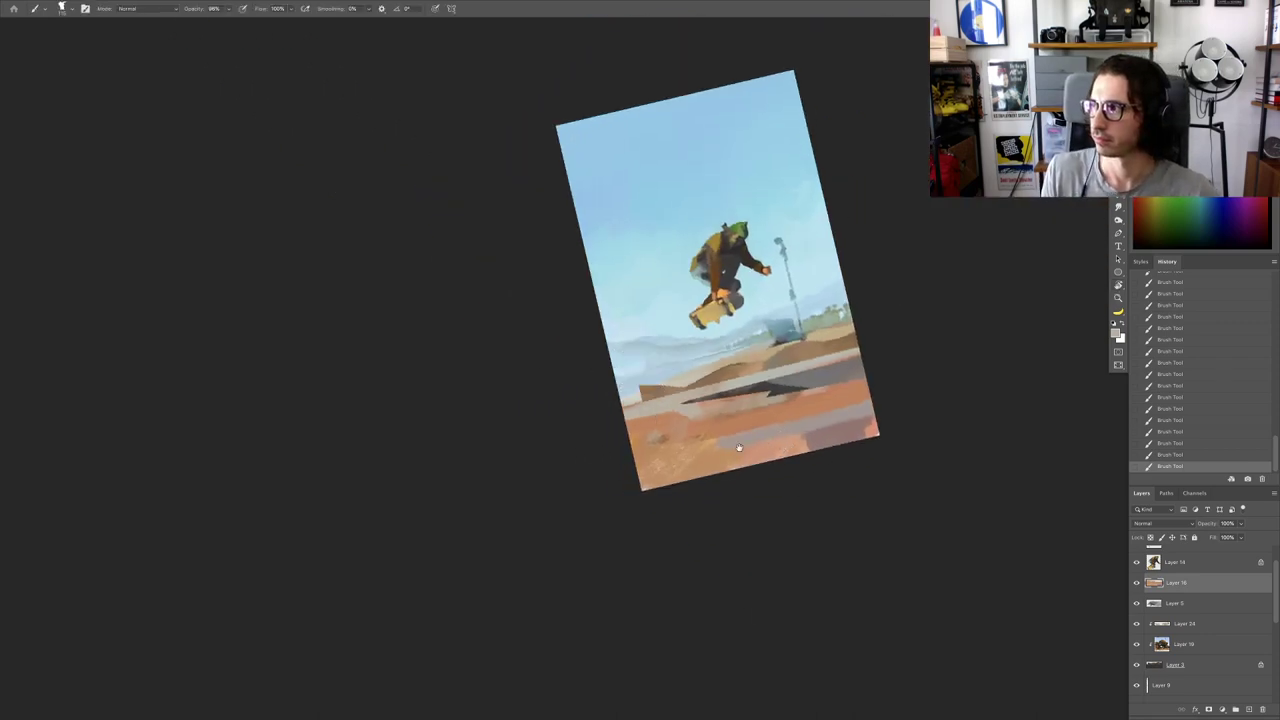
pyautogui.scroll(3, 739, 447)
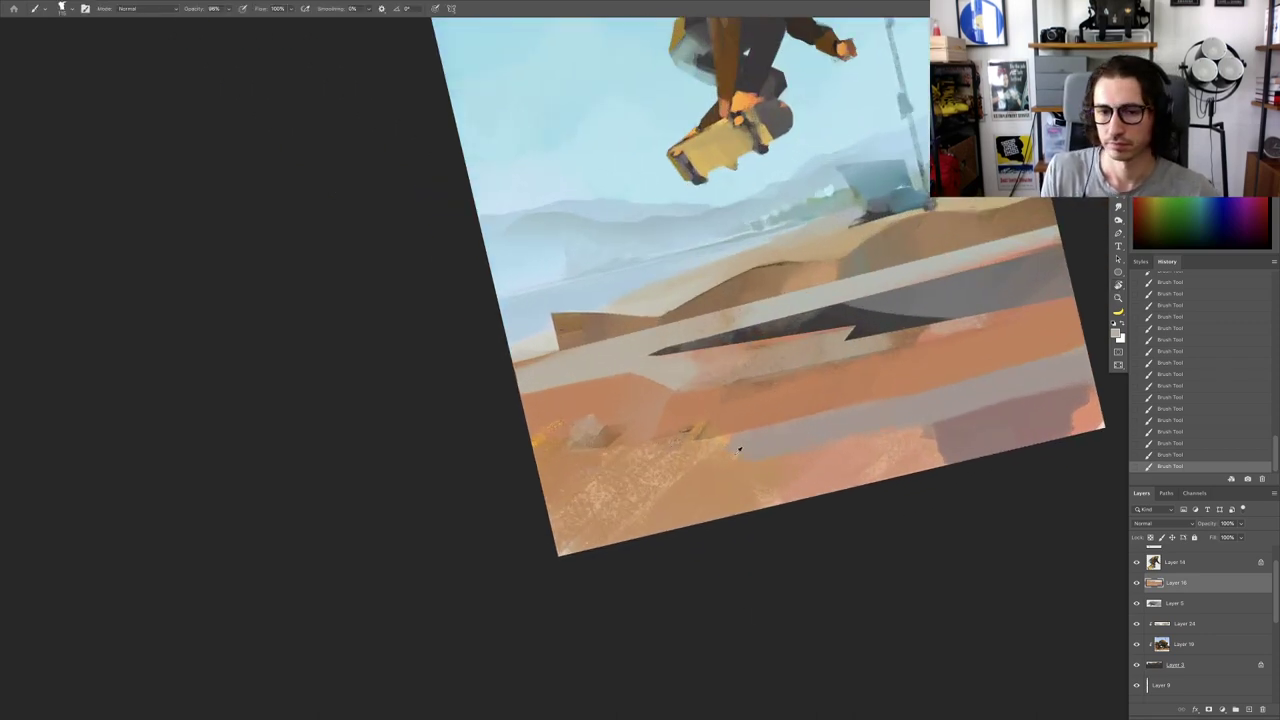
# Step: Paint a dark grey band across the left side of the ground, covering the small grey patch below the orange area
pyautogui.keyDown('alt'); pyautogui.click(661, 412); pyautogui.keyUp('alt')
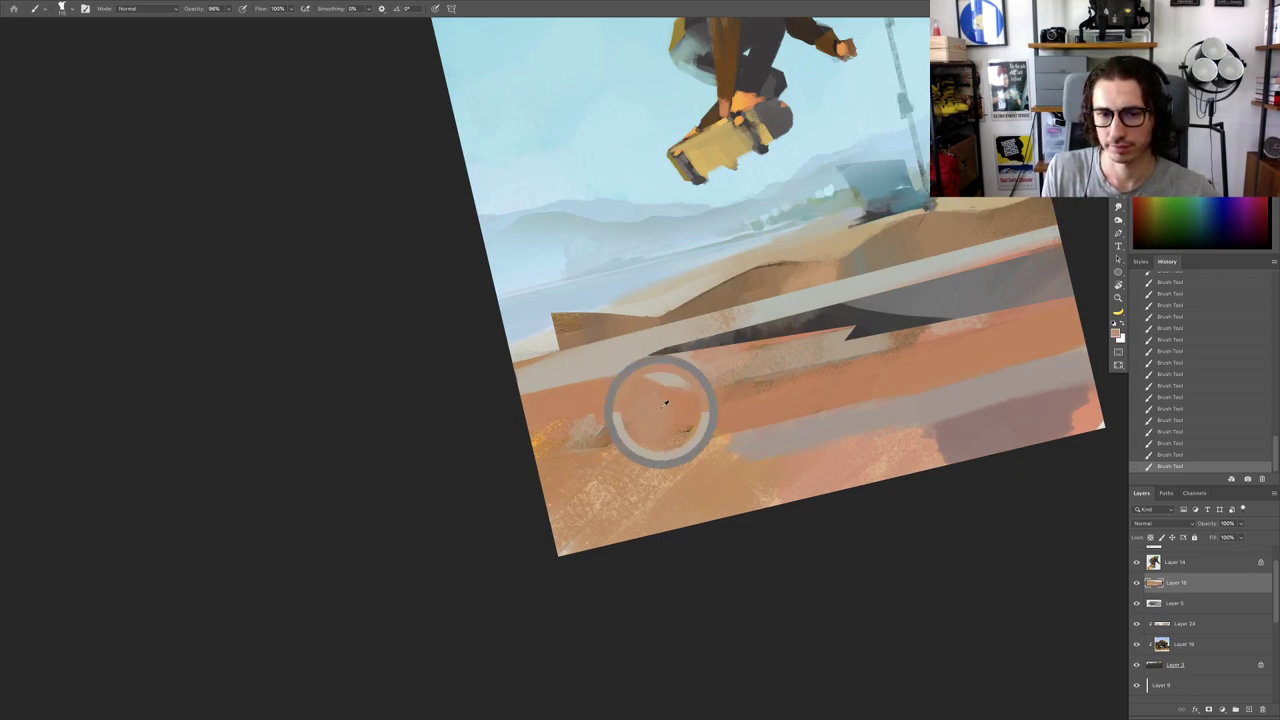
pyautogui.press('r')
pyautogui.moveTo(713, 457)
pyautogui.mouseDown()
pyautogui.moveTo(758, 428)
pyautogui.moveTo(765, 372)
pyautogui.moveTo(757, 380)
pyautogui.mouseUp()
pyautogui.keyDown('alt'); pyautogui.click(650, 450); pyautogui.keyUp('alt')
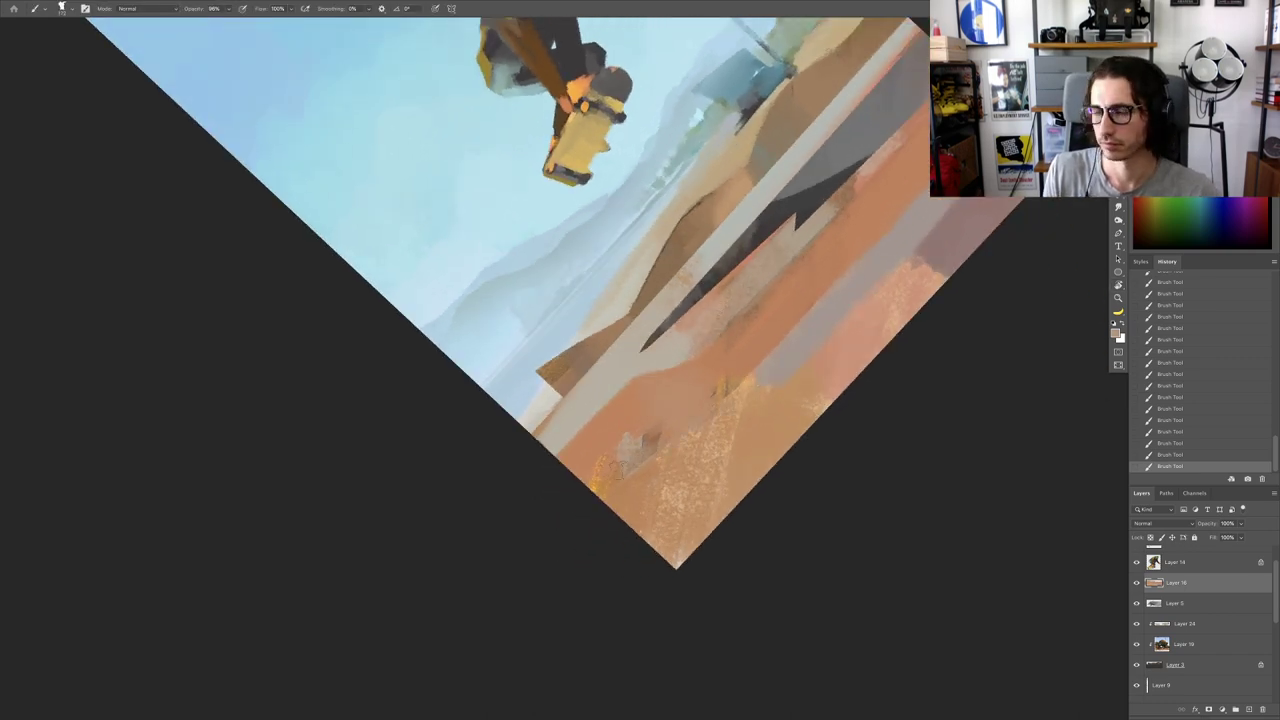
pyautogui.moveTo(650, 453)
pyautogui.mouseDown()
pyautogui.moveTo(606, 481)
pyautogui.moveTo(622, 482)
pyautogui.mouseUp()
pyautogui.hotkey('ctrl', 'z')
pyautogui.moveTo(756, 386); pyautogui.dragTo(595, 495)
pyautogui.moveTo(750, 400)
pyautogui.mouseDown()
pyautogui.moveTo(617, 512)
pyautogui.moveTo(738, 420)
pyautogui.mouseUp()
# Step: Widen the dark grey band into a solid brown-grey wedge reaching the canvas's left edge, using sampled colors
pyautogui.keyDown('alt'); pyautogui.click(691, 447); pyautogui.keyUp('alt')
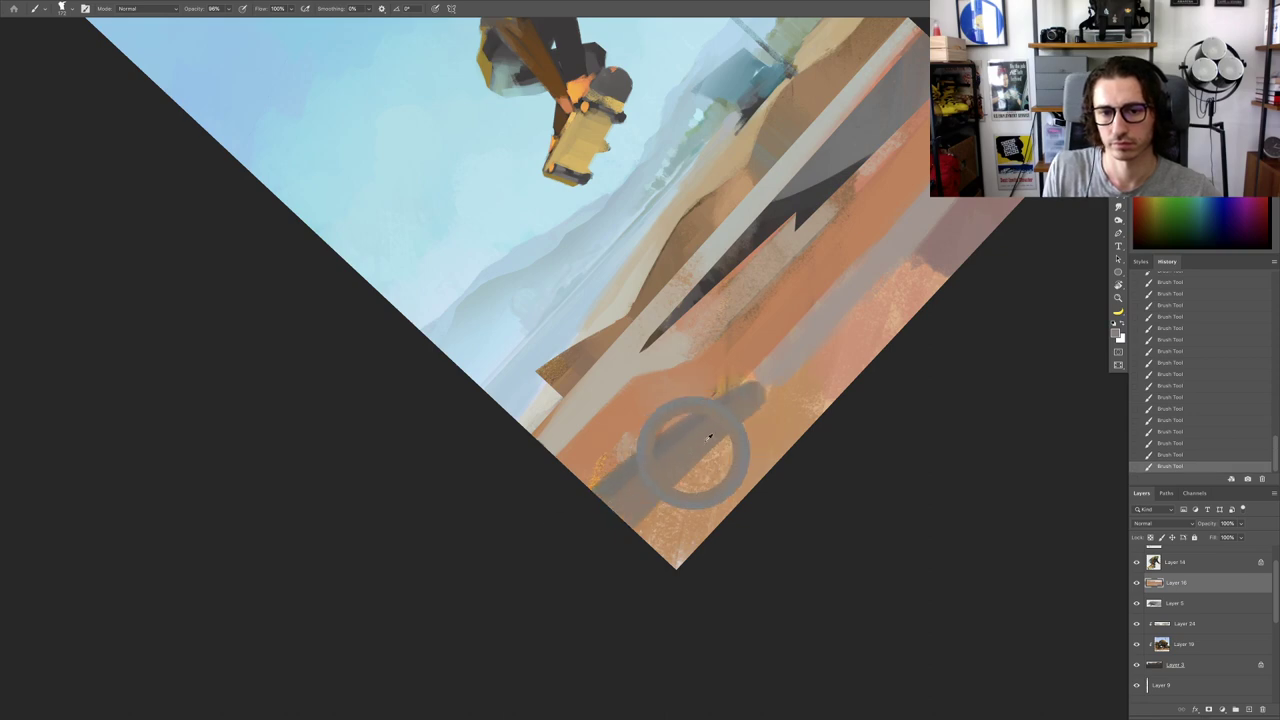
pyautogui.moveTo(655, 442); pyautogui.dragTo(604, 482)
pyautogui.keyDown('alt'); pyautogui.click(650, 405); pyautogui.keyUp('alt')
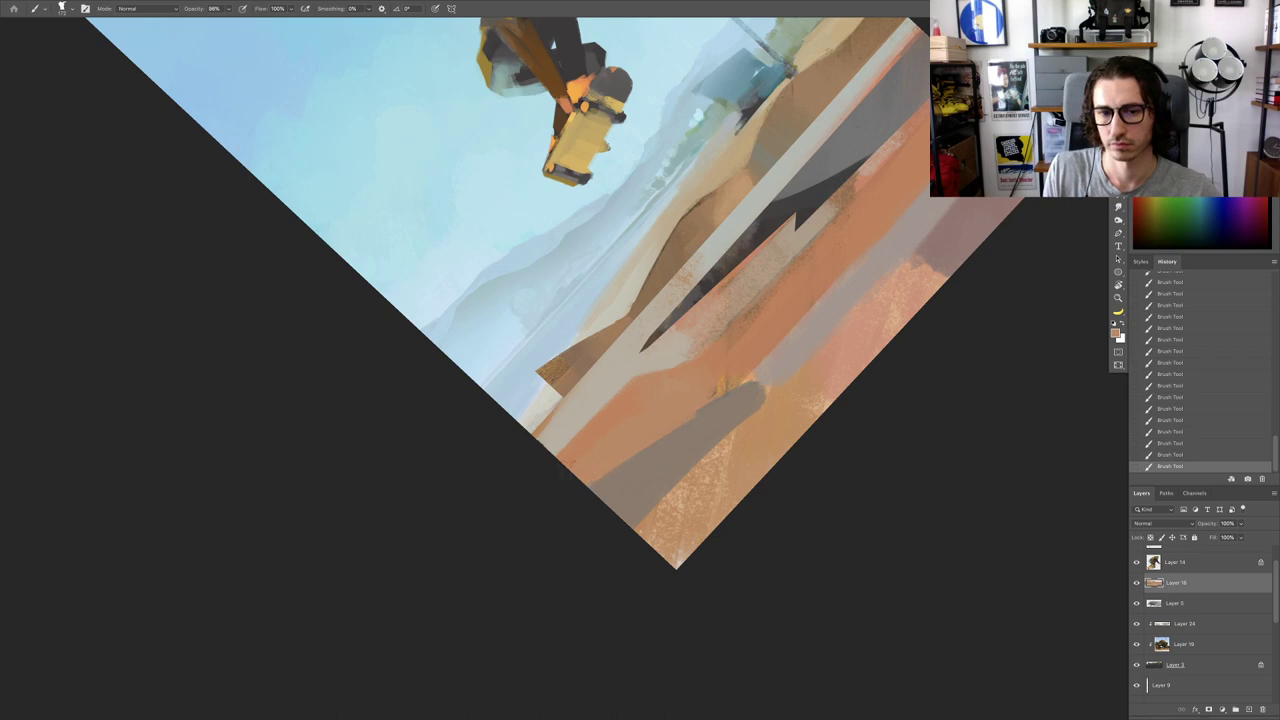
pyautogui.keyDown('alt'); pyautogui.click(698, 424); pyautogui.keyUp('alt')
pyautogui.moveTo(655, 465); pyautogui.dragTo(560, 470)
pyautogui.press('Escape')
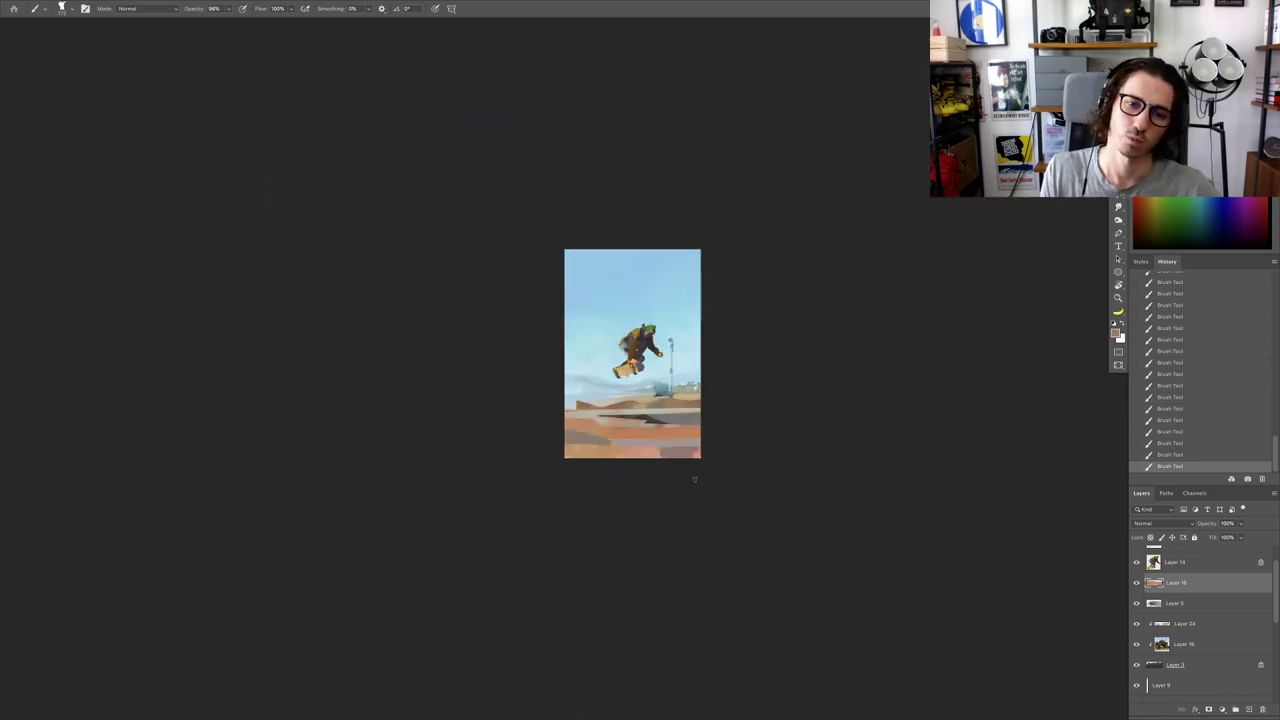
# Step: Extend the lighter grey band beneath the brown-grey wedge to the lower-left corner of the painting
pyautogui.press('r')
pyautogui.moveTo(697, 469); pyautogui.dragTo(748, 429)
pyautogui.moveTo(661, 450); pyautogui.dragTo(714, 408)
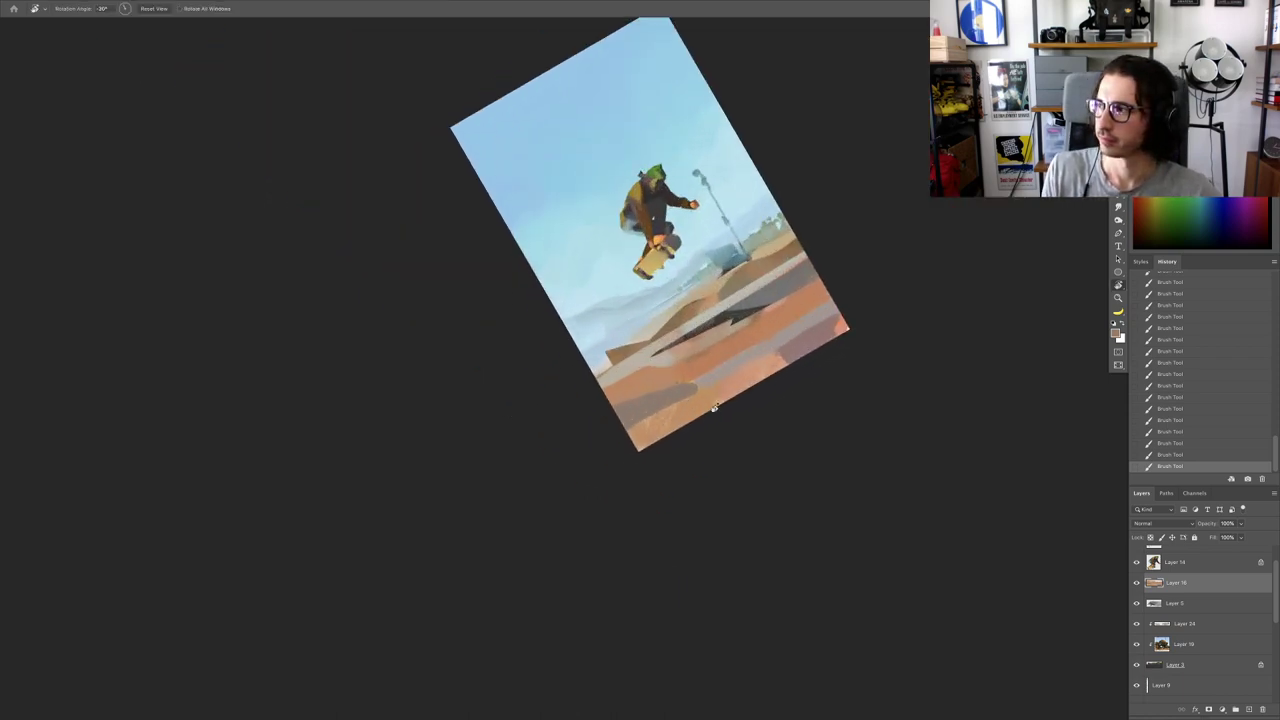
pyautogui.press('b')
pyautogui.hotkey('ctrl', '+')
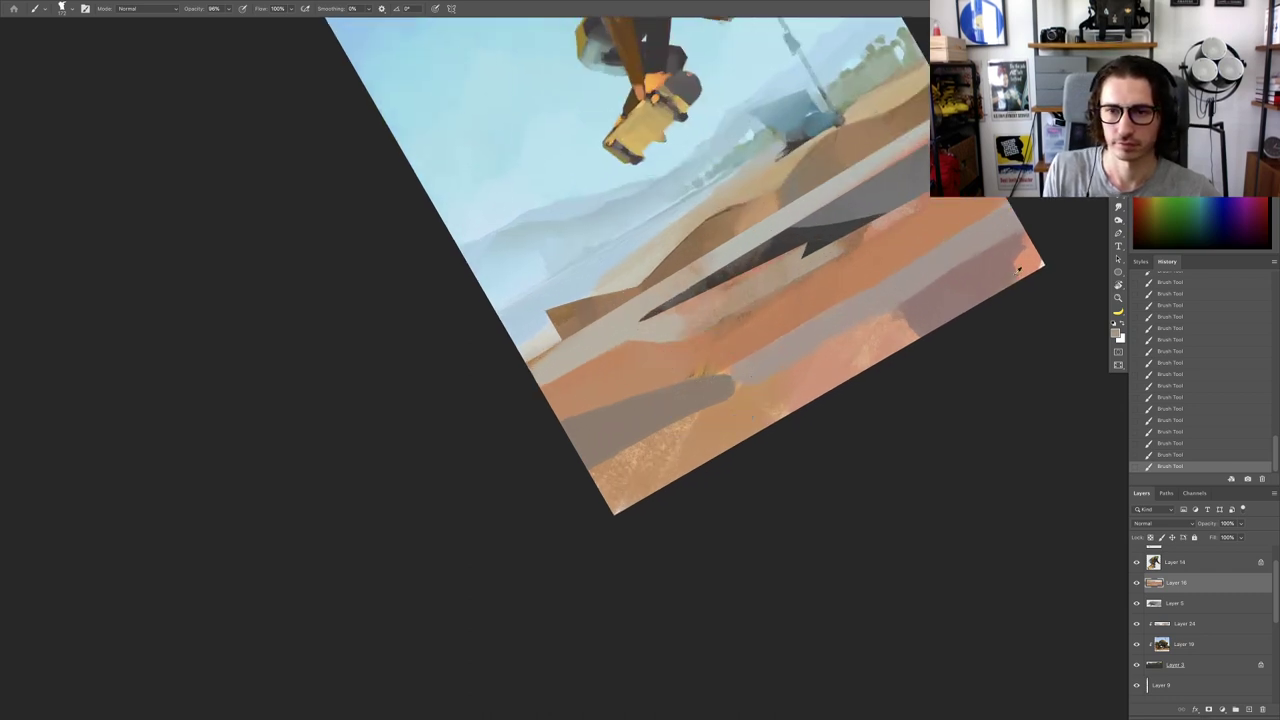
pyautogui.keyDown('alt'); pyautogui.click(1018, 268); pyautogui.keyUp('alt')
pyautogui.keyDown('alt'); pyautogui.click(623, 463); pyautogui.keyUp('alt')
pyautogui.moveTo(596, 470); pyautogui.dragTo(688, 426)
pyautogui.hotkey('ctrl', 'z')
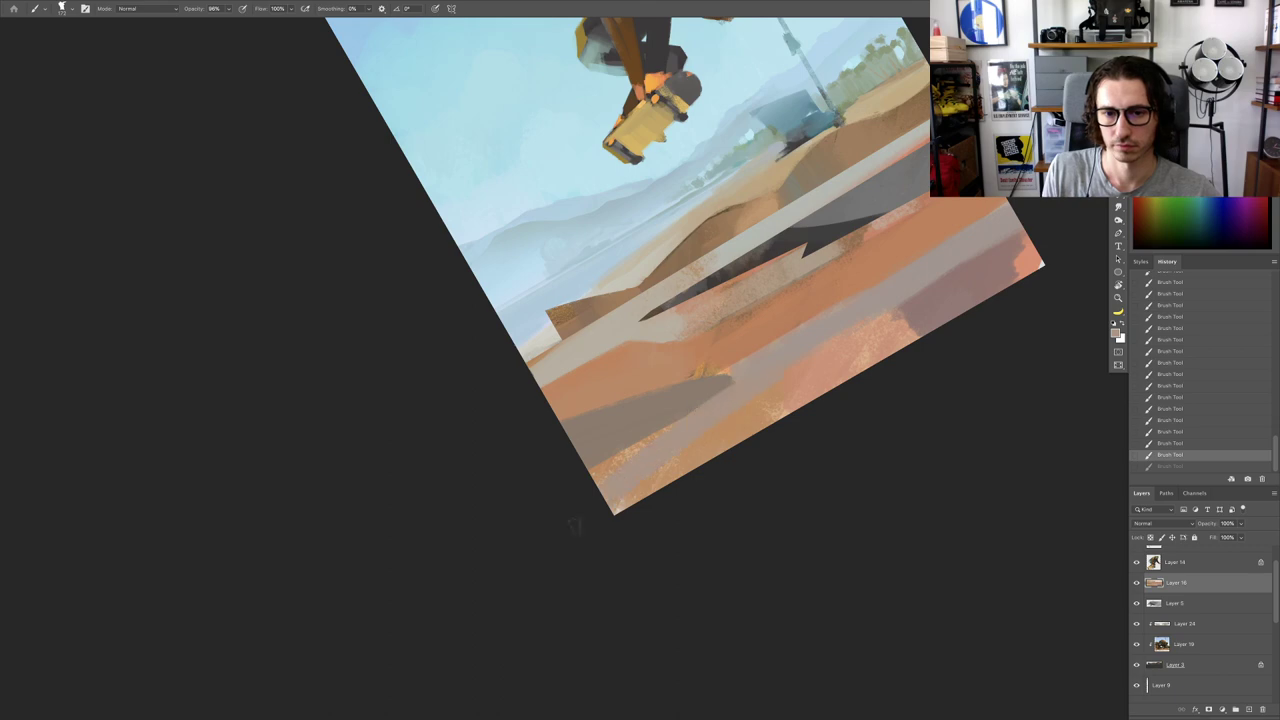
pyautogui.hotkey('ctrl', 'shift', 'z')
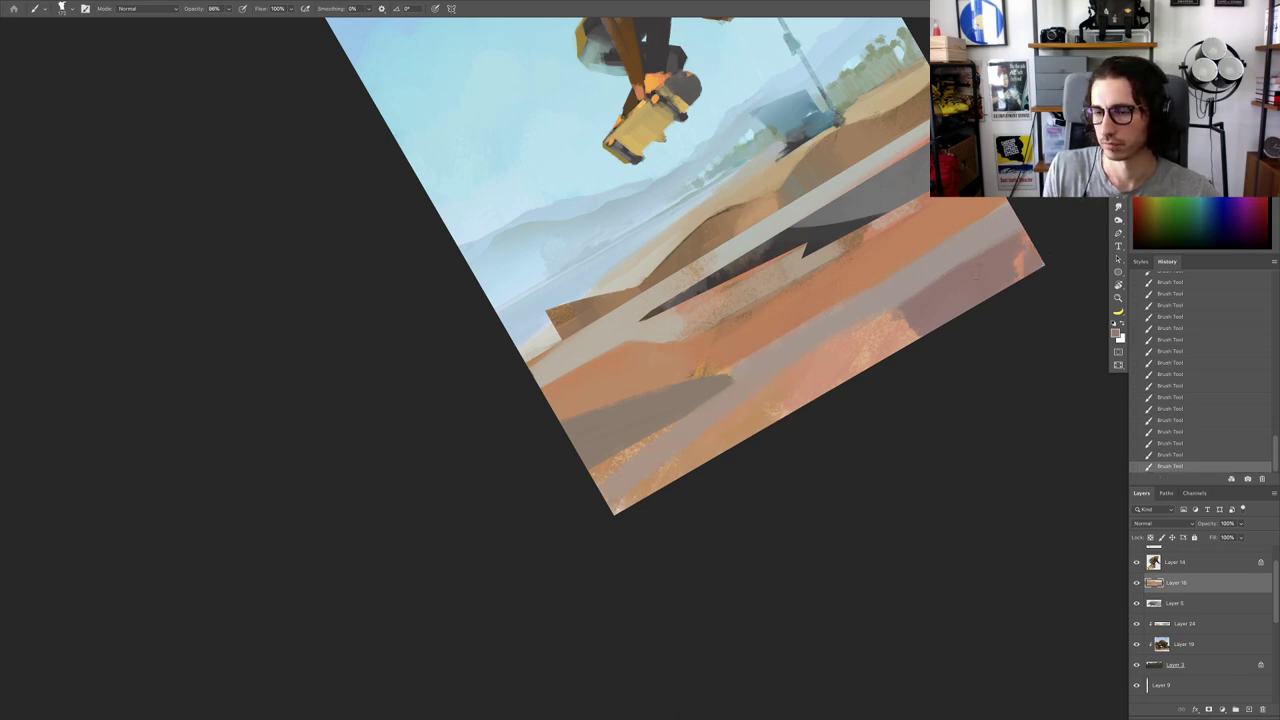
# Step: Extend the mauve patch leftward along the painting's bottom edge and cover the peach spot in the lower-right corner
pyautogui.moveTo(912, 333)
pyautogui.mouseDown()
pyautogui.moveTo(855, 394)
pyautogui.moveTo(865, 331)
pyautogui.moveTo(795, 404)
pyautogui.moveTo(819, 349)
pyautogui.moveTo(719, 464)
pyautogui.moveTo(715, 441)
pyautogui.moveTo(669, 479)
pyautogui.mouseUp()
pyautogui.moveTo(782, 404); pyautogui.dragTo(802, 394)
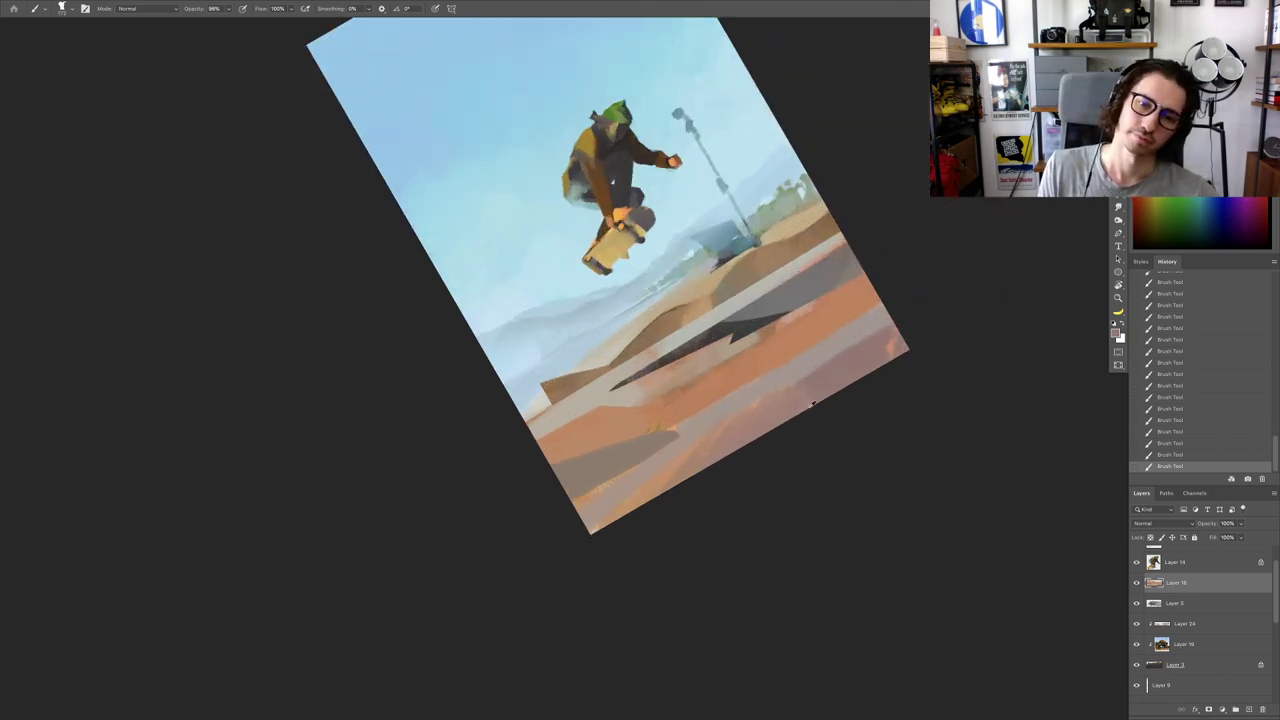
pyautogui.keyDown('alt'); pyautogui.click(883, 349); pyautogui.keyUp('alt')
pyautogui.scroll(3, 848, 370)
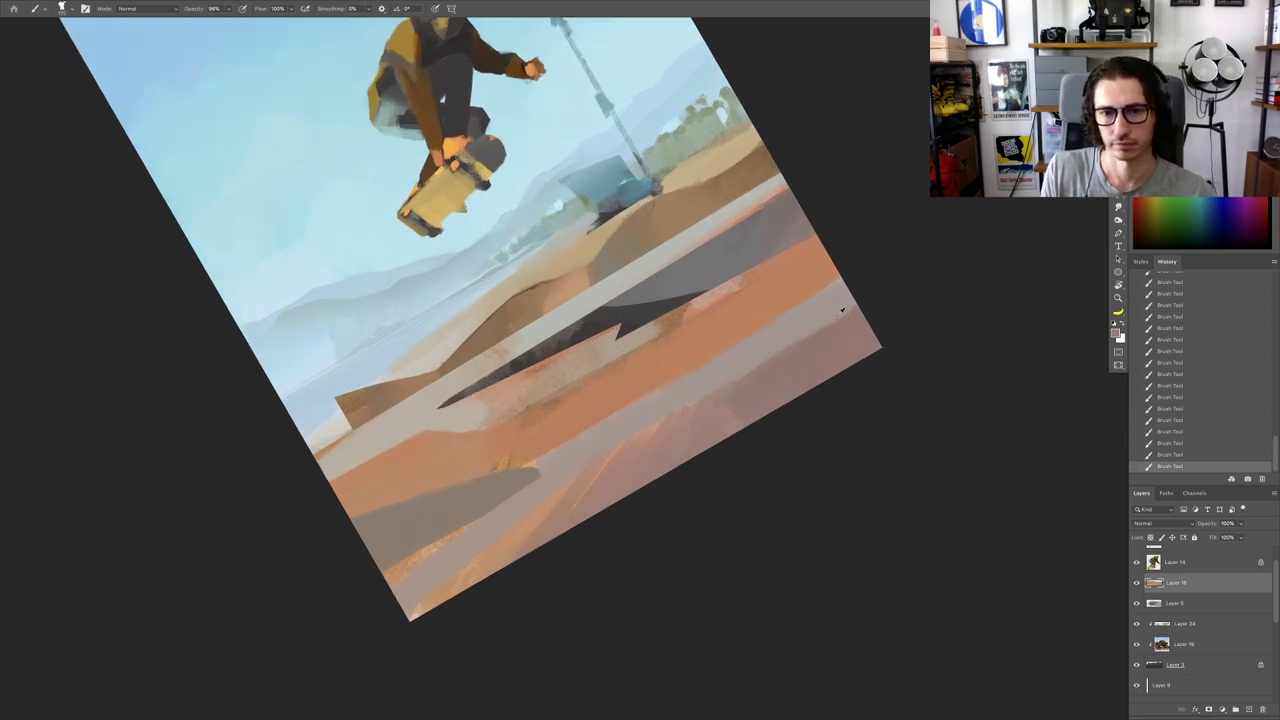
# Step: Refine the boundary between the grey band and the mauve area near the right edge with sampled colors
pyautogui.keyDown('alt'); pyautogui.click(809, 326); pyautogui.keyUp('alt')
pyautogui.moveTo(856, 314); pyautogui.dragTo(786, 350)
pyautogui.keyDown('alt'); pyautogui.click(824, 352); pyautogui.keyUp('alt')
pyautogui.scroll(-5, 809, 349)
pyautogui.press('Escape')
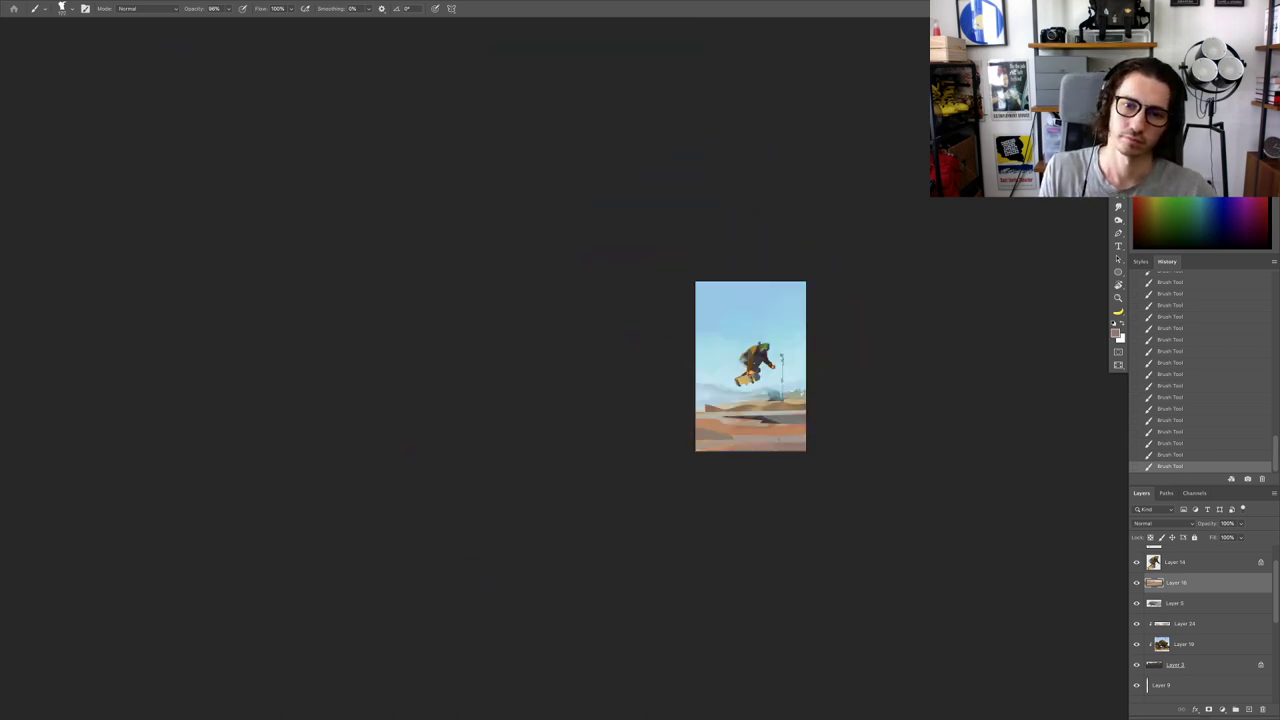
# Step: Resize the brush and paint a thin mauve-grey strip between the dark shadow and the orange band on the right
pyautogui.moveTo(783, 450); pyautogui.dragTo(838, 452)
pyautogui.press('r')
pyautogui.moveTo(838, 455); pyautogui.dragTo(884, 325)
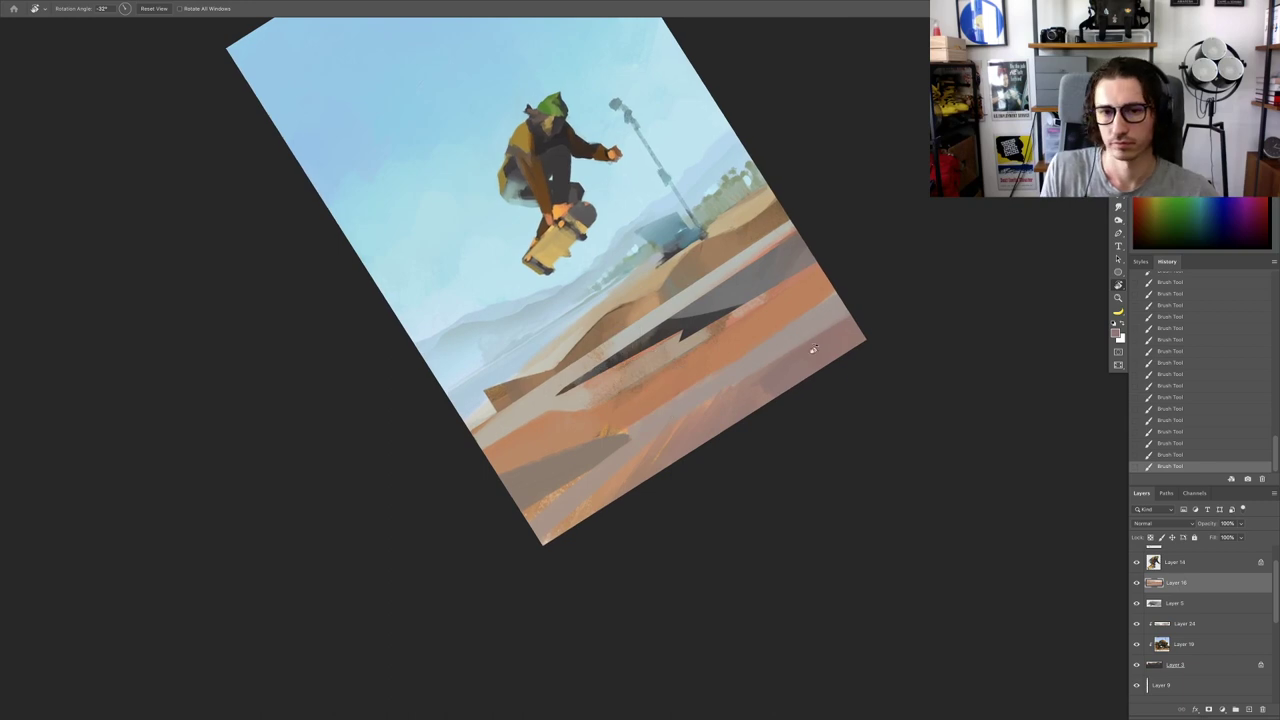
pyautogui.scroll(2, 813, 349)
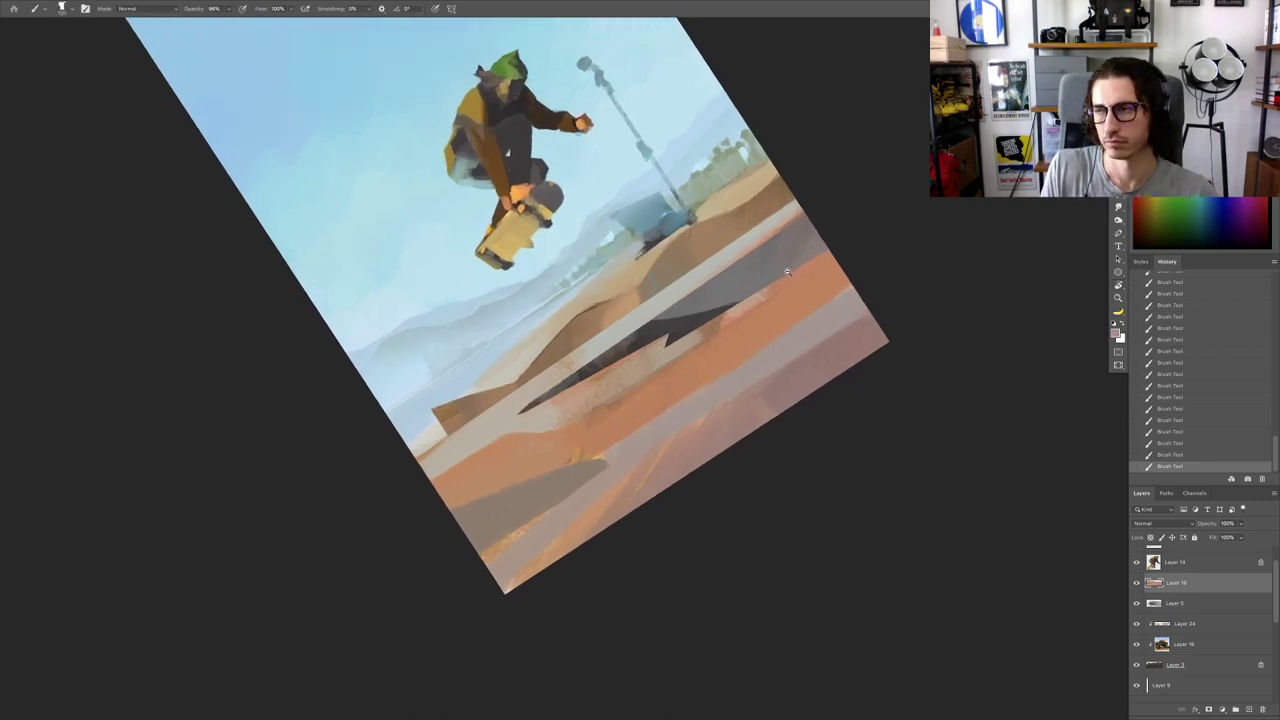
pyautogui.scroll(1, 787, 271)
pyautogui.moveTo(812, 267); pyautogui.dragTo(816, 267)
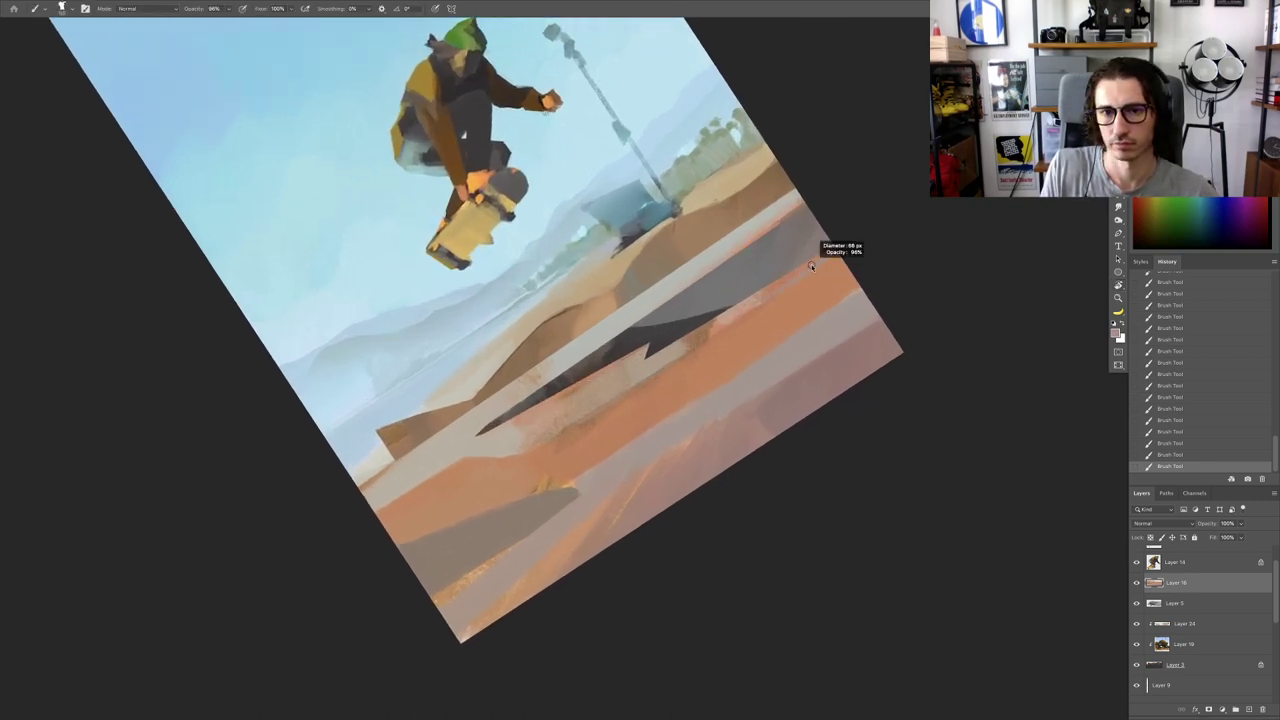
pyautogui.keyDown('alt'); pyautogui.click(765, 300); pyautogui.keyUp('alt')
pyautogui.moveTo(708, 335); pyautogui.dragTo(696, 343)
pyautogui.scroll(1, 740, 330)
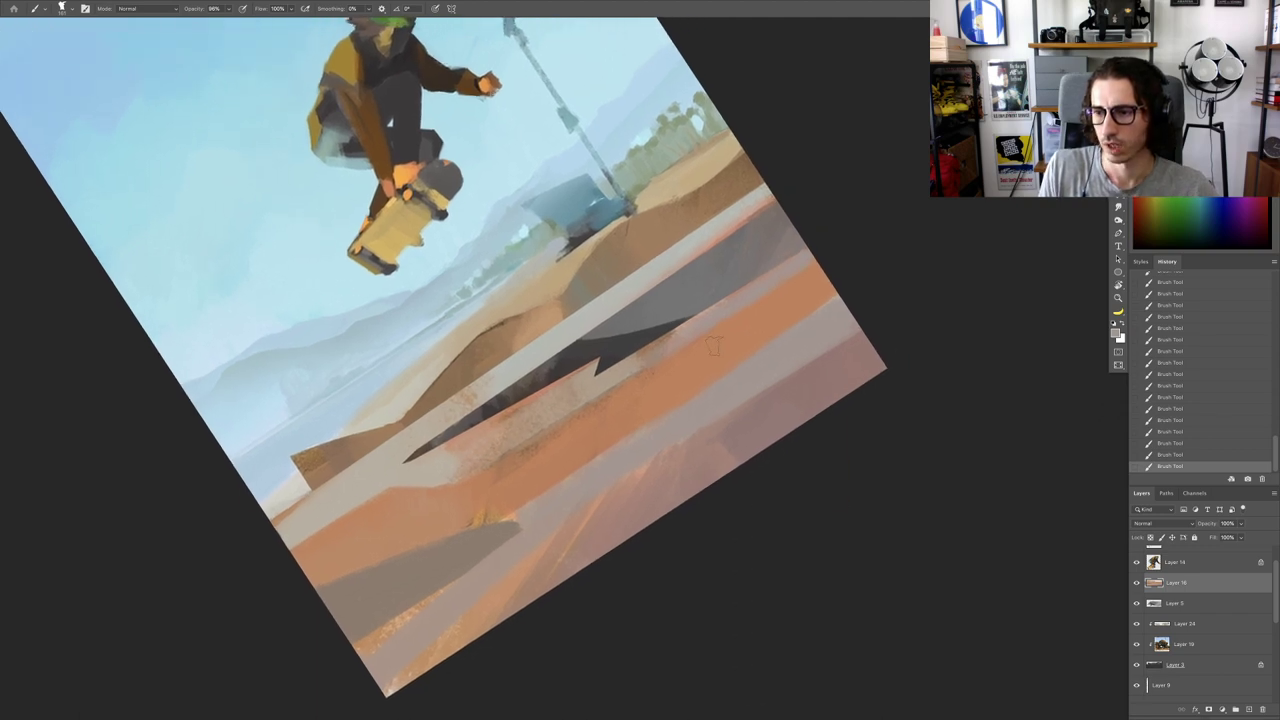
# Step: Touch up the right end of the orange band with colors sampled from the band
pyautogui.press('Escape')
pyautogui.press('r')
pyautogui.moveTo(743, 433); pyautogui.dragTo(771, 370)
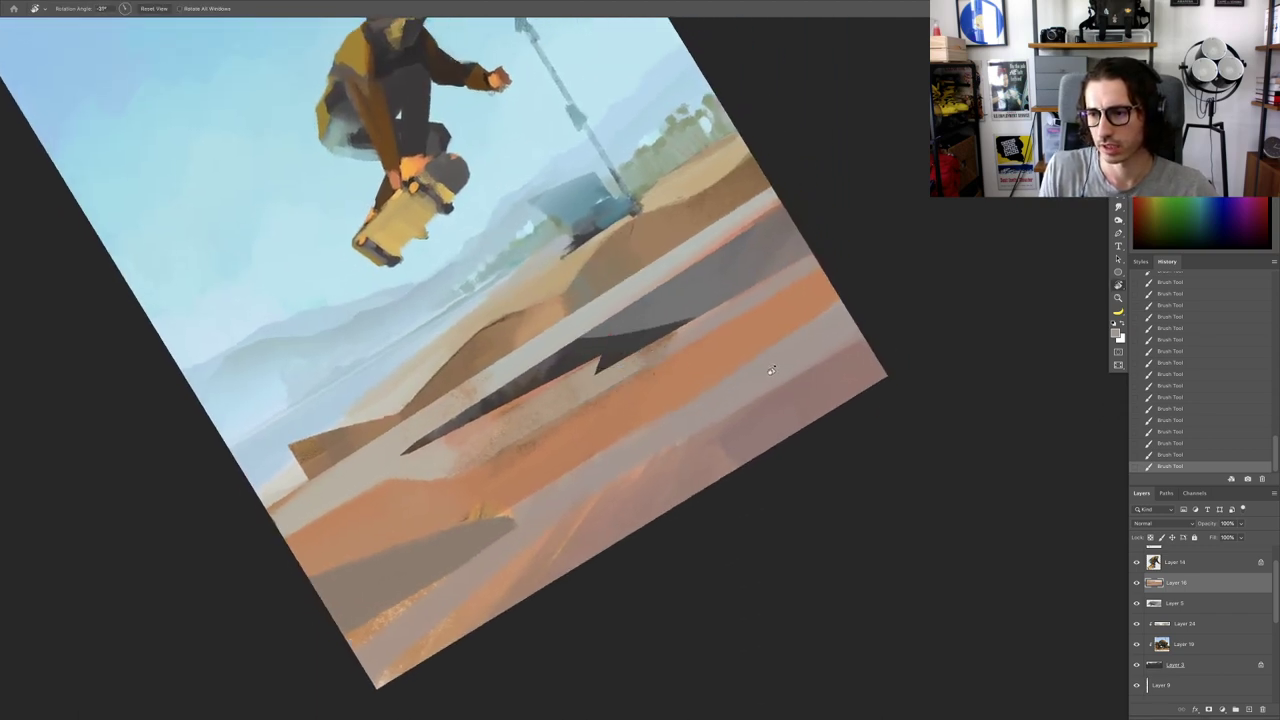
pyautogui.press('b')
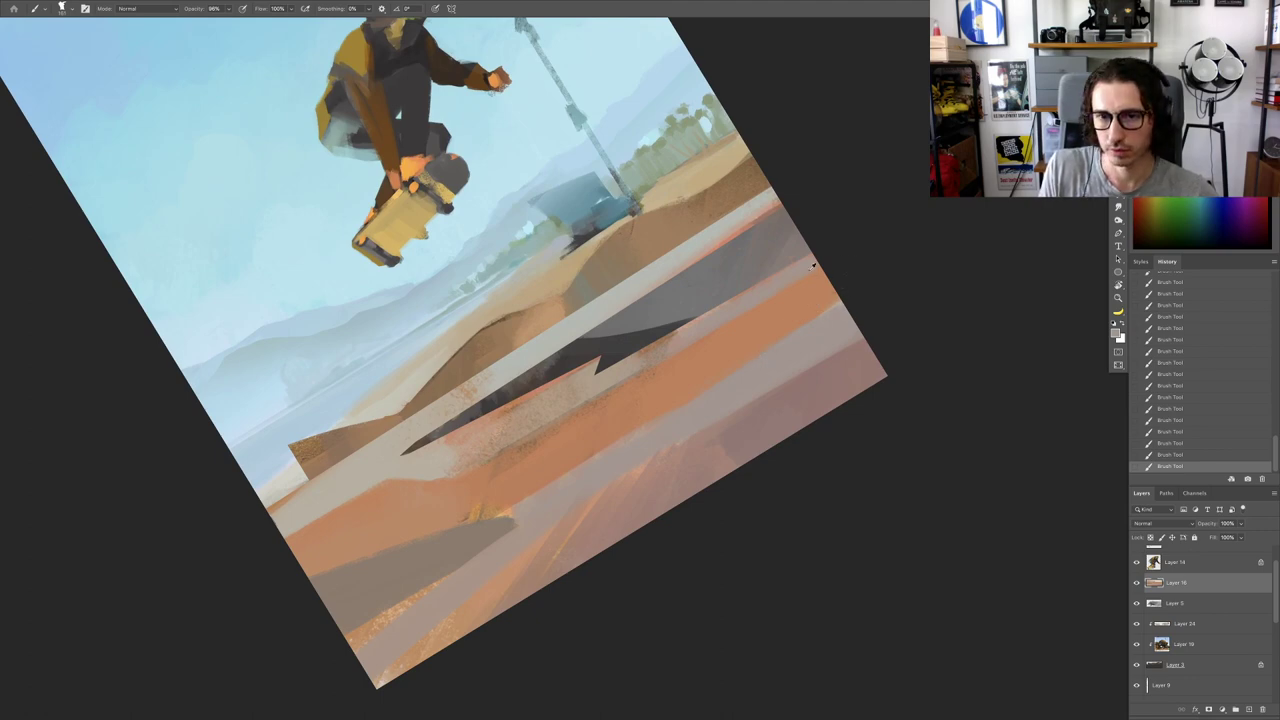
pyautogui.keyDown('alt'); pyautogui.click(826, 296); pyautogui.keyUp('alt')
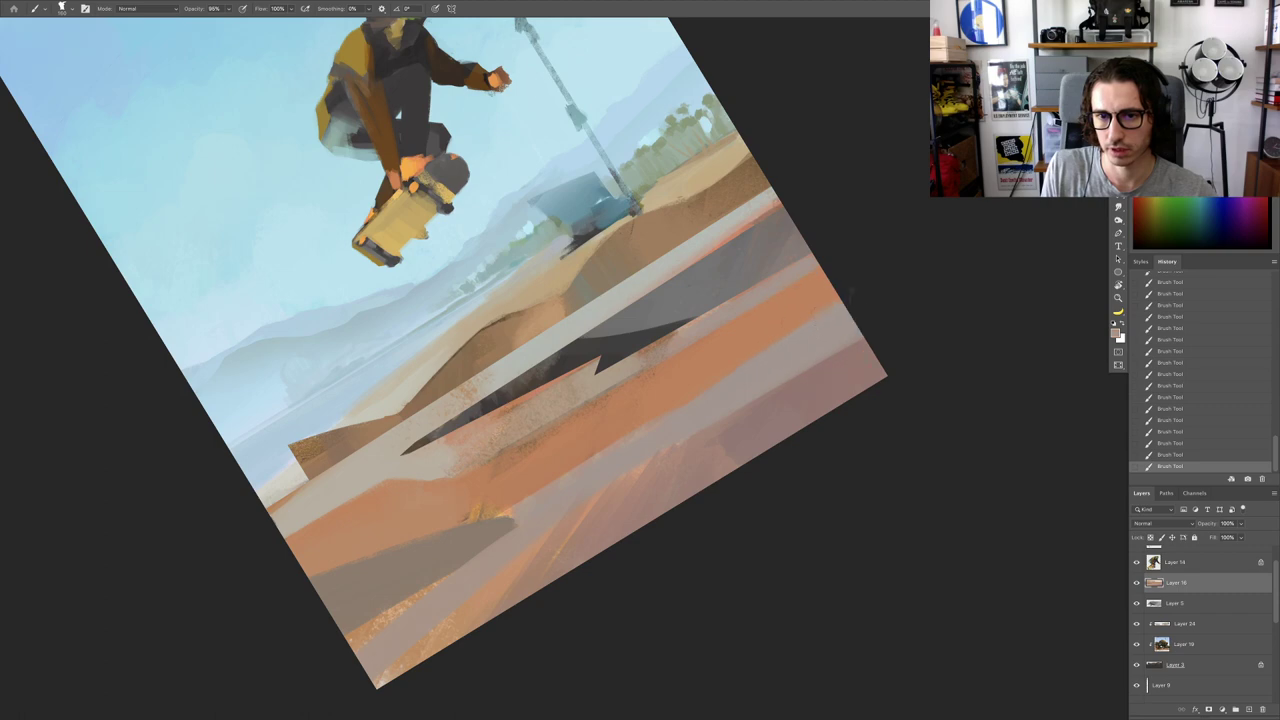
pyautogui.keyDown('alt'); pyautogui.click(799, 314); pyautogui.keyUp('alt')
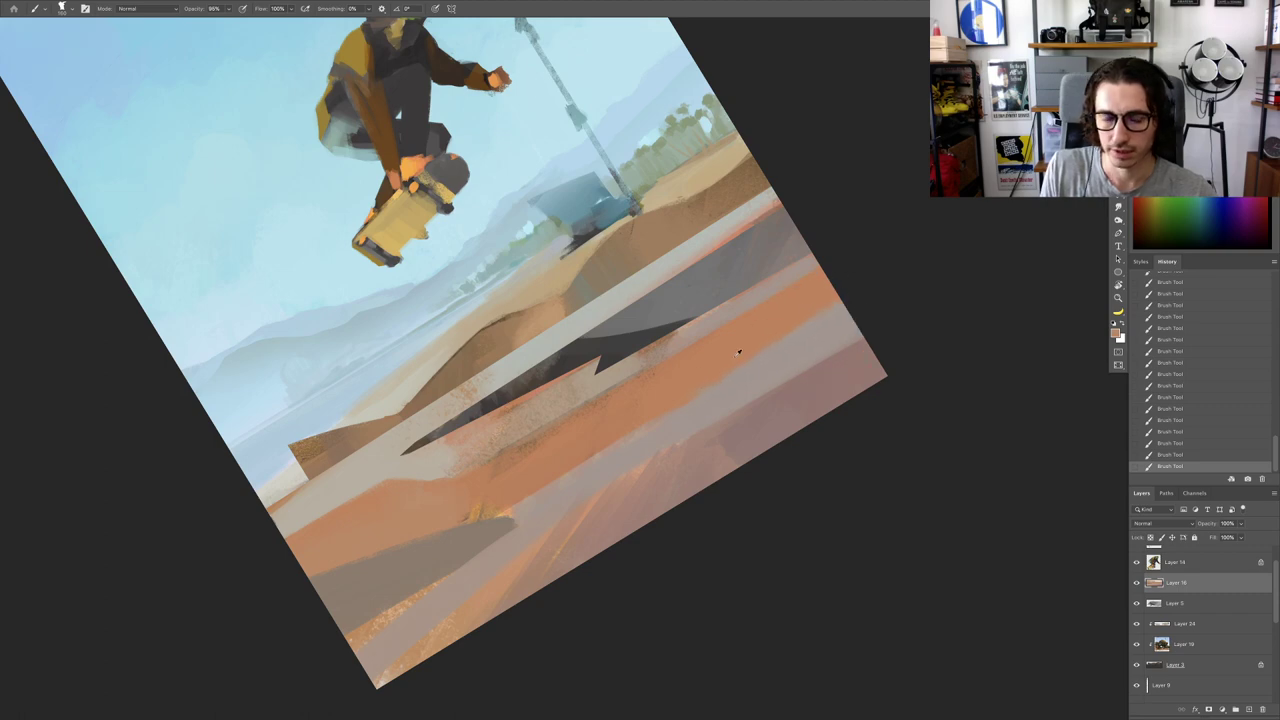
# Step: Brush a sampled lighter orange over the right part of the orange band, undoing a stray stroke
pyautogui.scroll(-5, 746, 350)
pyautogui.scroll(5, 720, 364)
pyautogui.keyDown('alt'); pyautogui.click(581, 487); pyautogui.keyUp('alt')
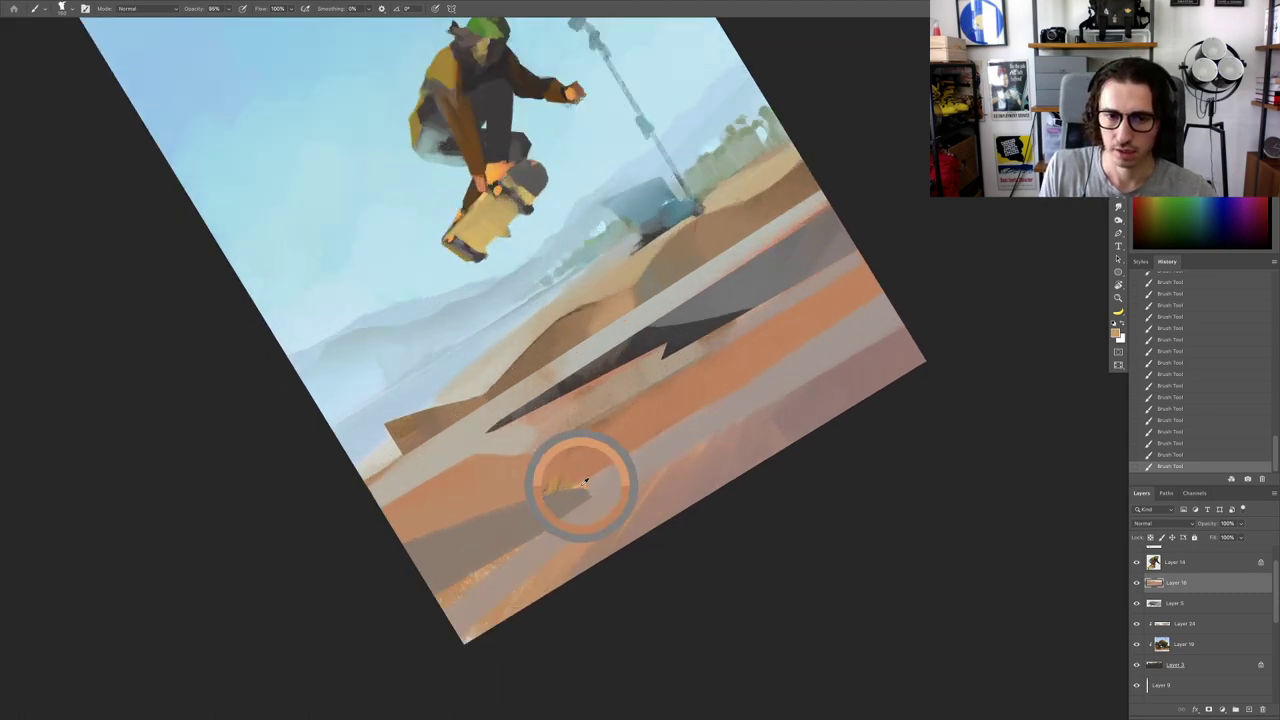
pyautogui.scroll(4, 820, 300)
pyautogui.moveTo(843, 319)
pyautogui.mouseDown()
pyautogui.moveTo(867, 320)
pyautogui.moveTo(835, 307)
pyautogui.moveTo(863, 287)
pyautogui.mouseUp()
pyautogui.hotkey('ctrl', 'z')
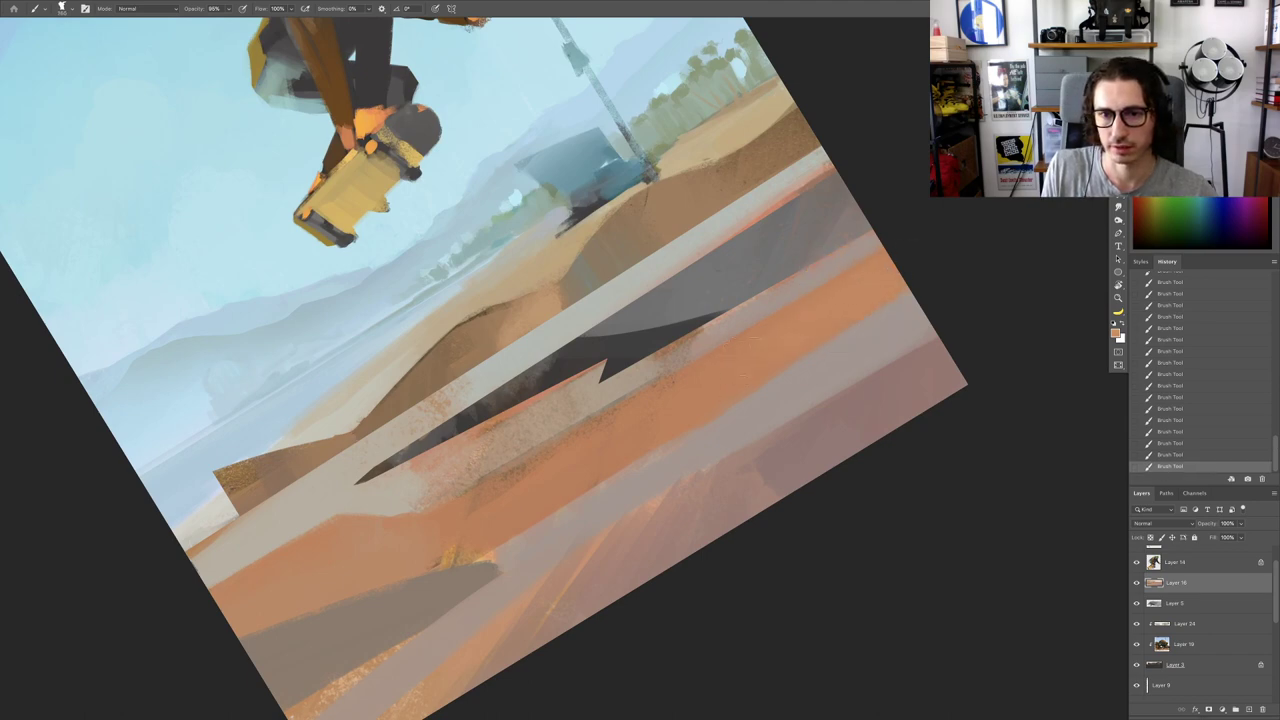
pyautogui.scroll(-5, 791, 340)
pyautogui.scroll(3, 749, 357)
pyautogui.moveTo(752, 359); pyautogui.dragTo(789, 335)
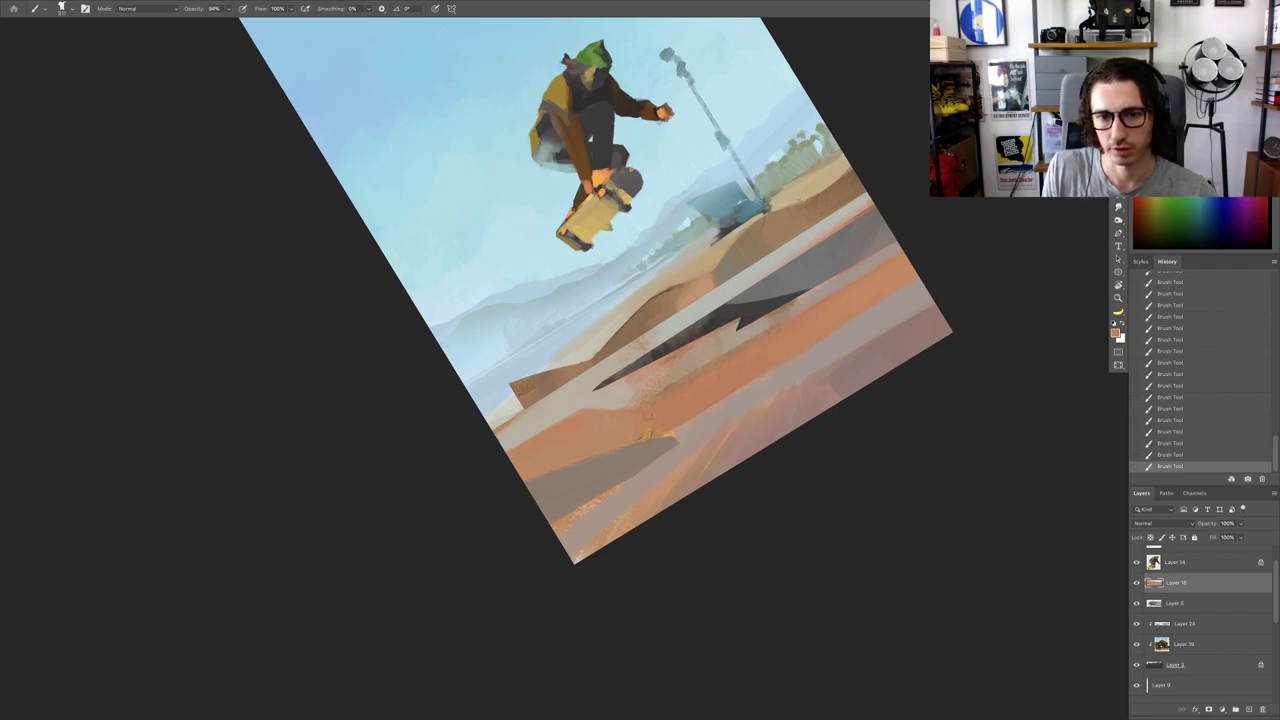
pyautogui.moveTo(736, 371); pyautogui.dragTo(825, 320)
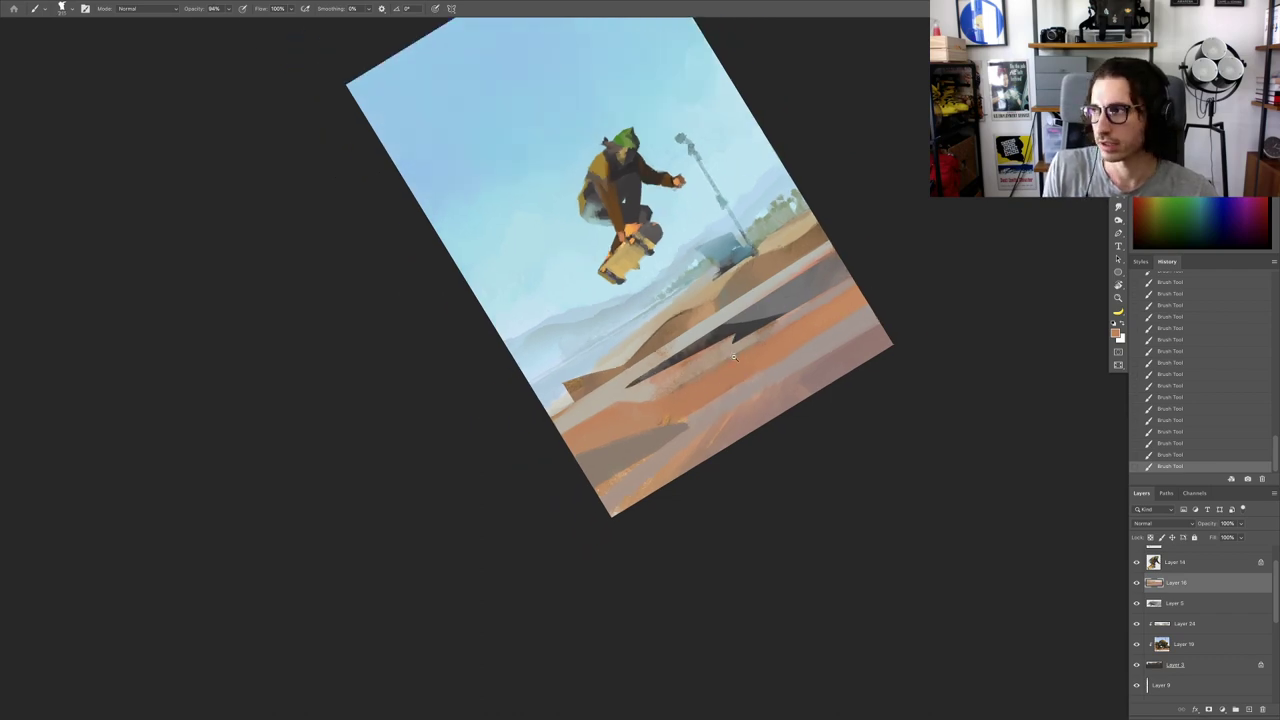
pyautogui.moveTo(734, 357); pyautogui.dragTo(800, 348)
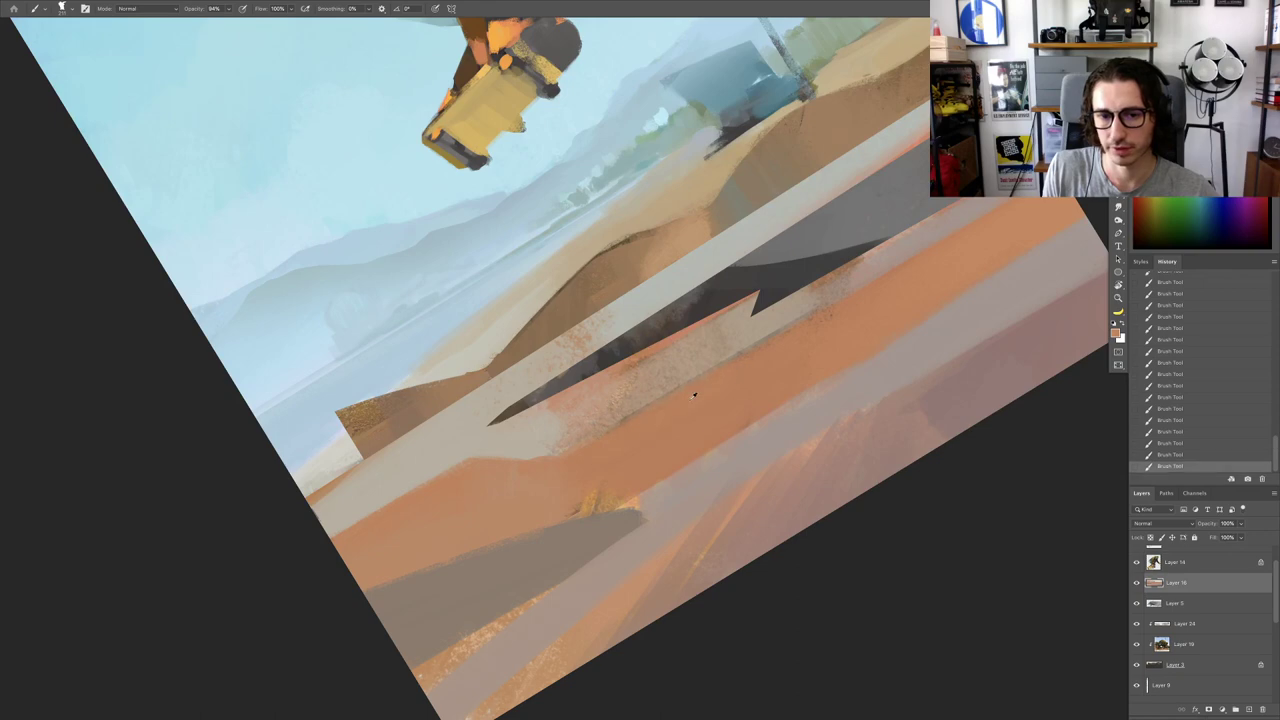
# Step: Cover the textured strip between the dark shadow and the orange band with smooth strokes of sampled beige-grey
pyautogui.moveTo(637, 424); pyautogui.dragTo(747, 369)
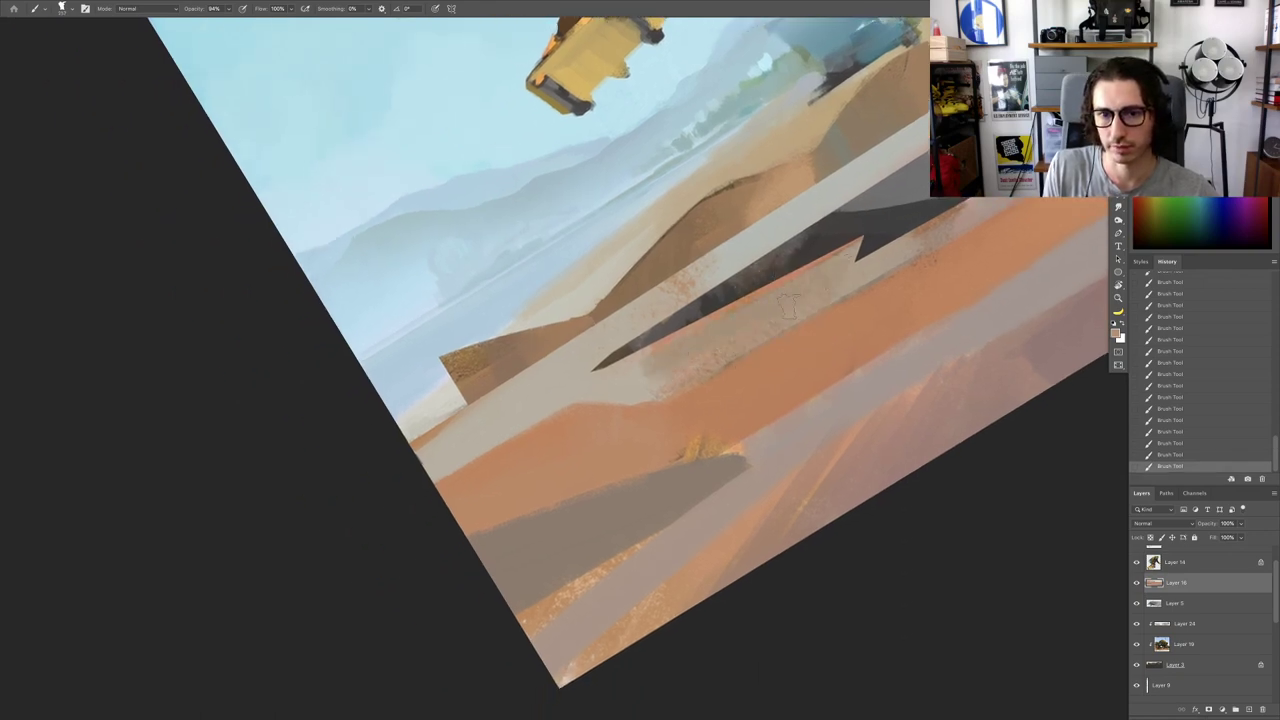
pyautogui.moveTo(751, 339)
pyautogui.mouseDown()
pyautogui.moveTo(703, 345)
pyautogui.moveTo(790, 335)
pyautogui.moveTo(811, 349)
pyautogui.moveTo(761, 352)
pyautogui.mouseUp()
pyautogui.moveTo(738, 357); pyautogui.dragTo(787, 338)
pyautogui.keyDown('alt'); pyautogui.click(684, 371); pyautogui.keyUp('alt')
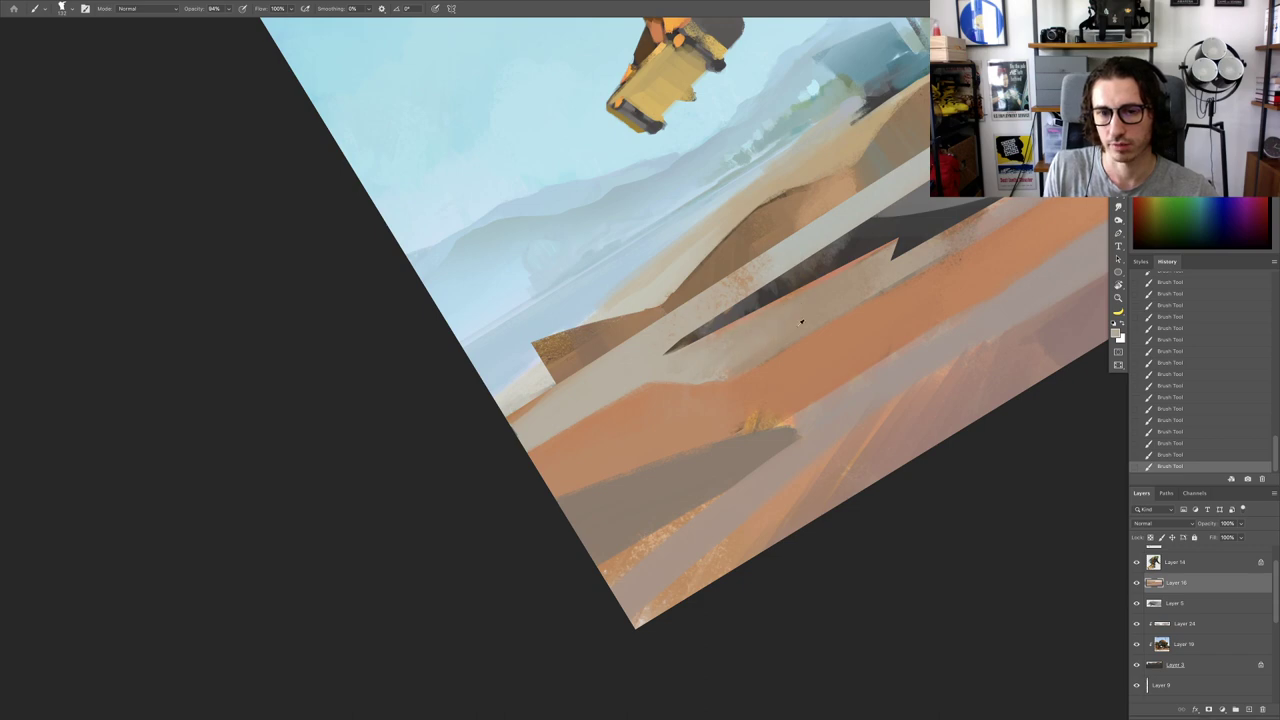
pyautogui.press('h')
pyautogui.moveTo(807, 336); pyautogui.dragTo(892, 336)
pyautogui.moveTo(724, 306); pyautogui.dragTo(753, 306)
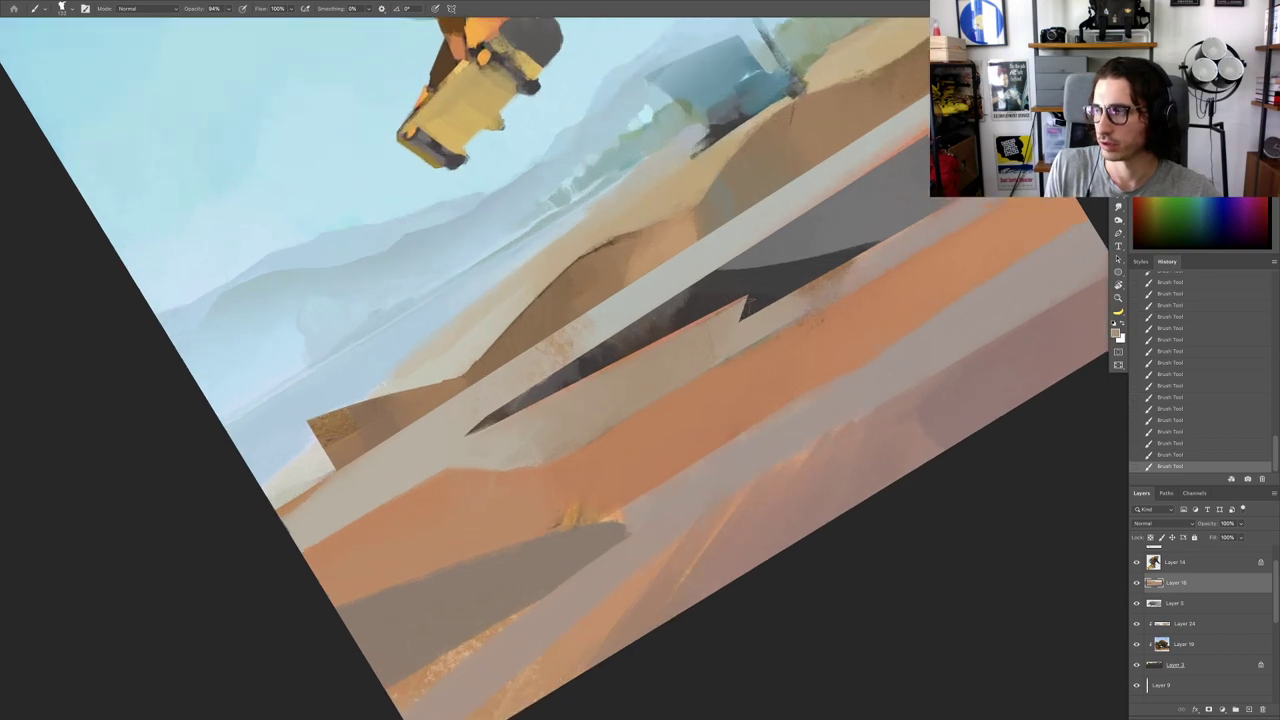
# Step: Reshape the notch on the dark shadow's lower edge into a smooth curve using sampled dark and beige colors
pyautogui.keyDown('alt'); pyautogui.click(741, 295); pyautogui.keyUp('alt')
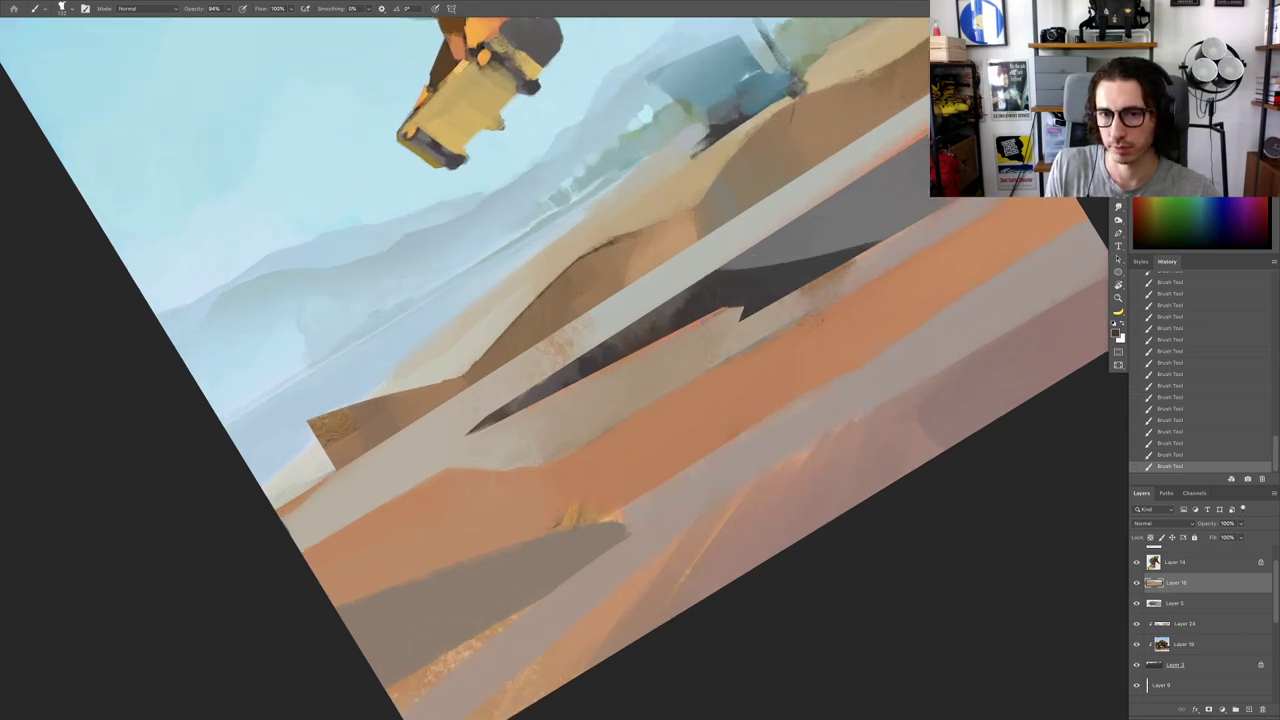
pyautogui.scroll(2, 740, 305)
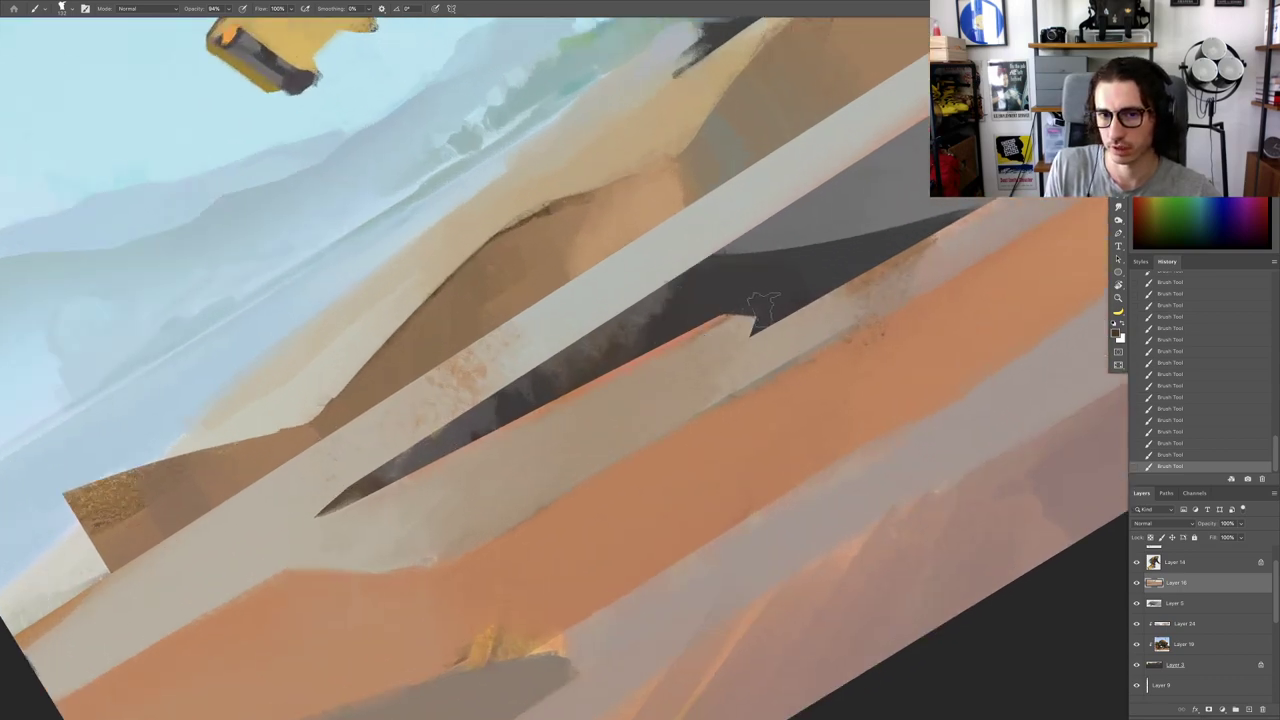
pyautogui.moveTo(722, 304); pyautogui.dragTo(710, 308)
pyautogui.keyDown('alt'); pyautogui.click(705, 311); pyautogui.keyUp('alt')
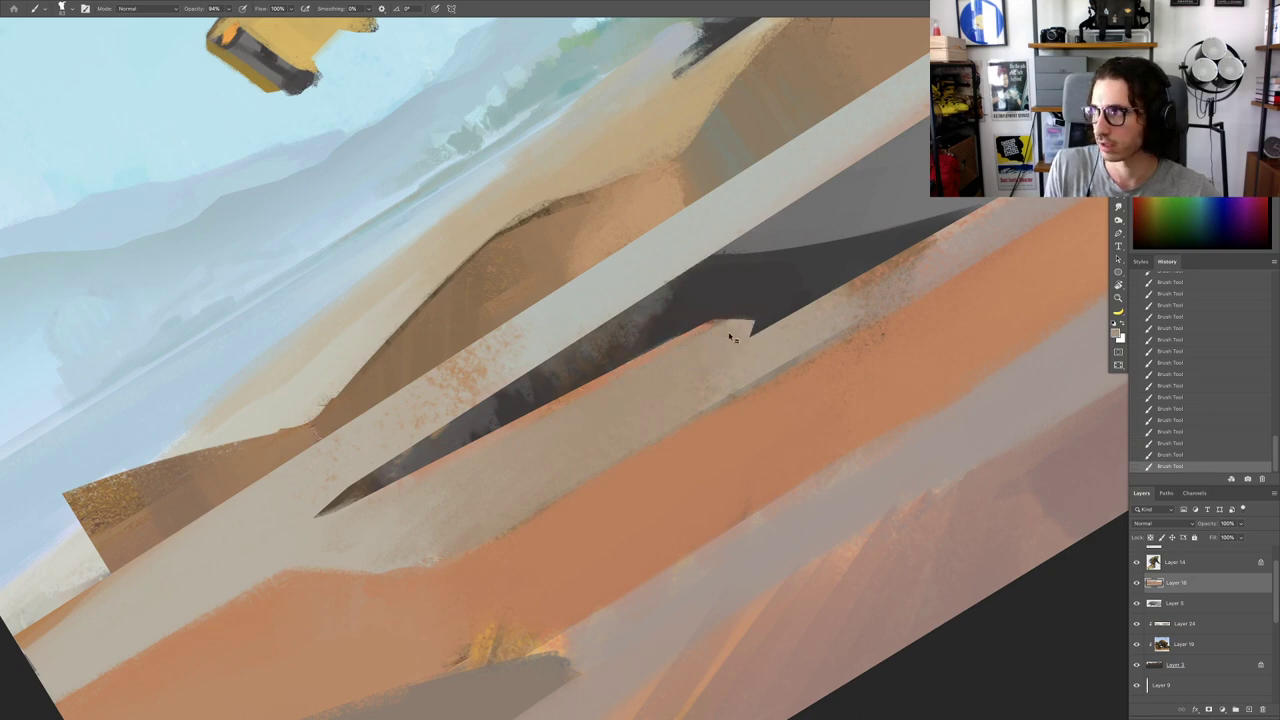
pyautogui.keyDown('alt'); pyautogui.click(717, 307); pyautogui.keyUp('alt')
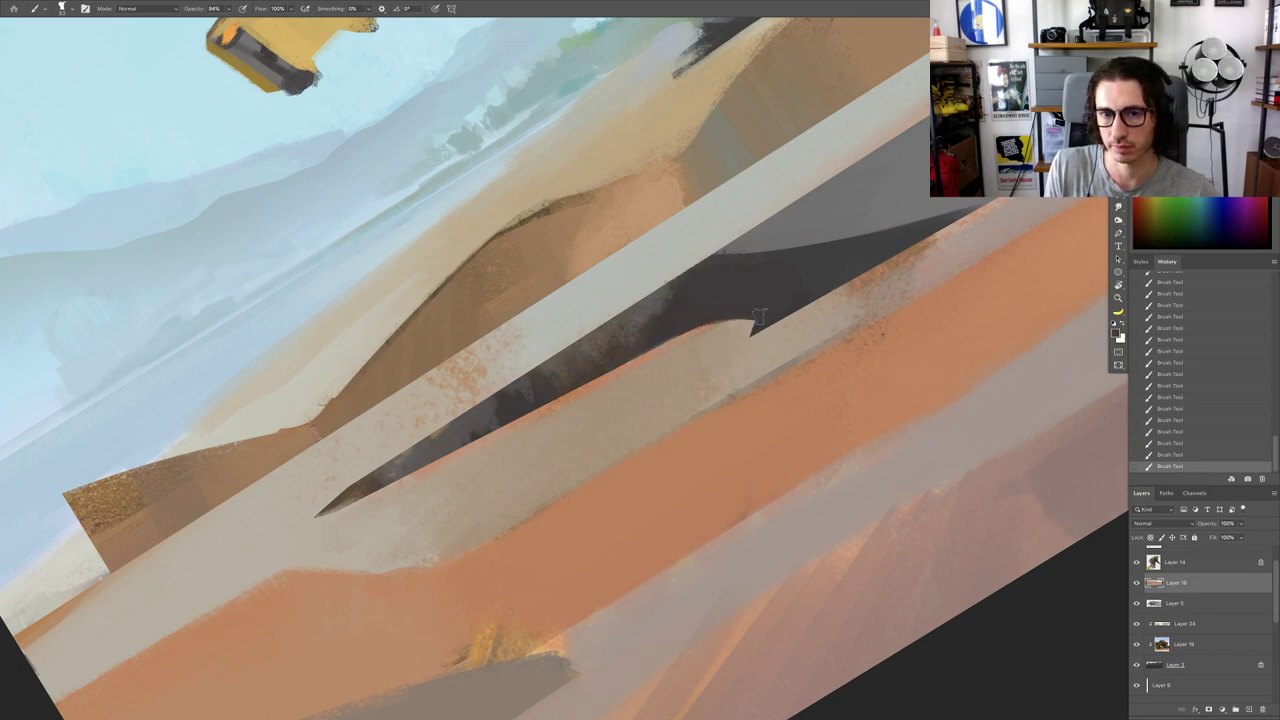
pyautogui.moveTo(710, 306); pyautogui.dragTo(610, 325)
pyautogui.moveTo(776, 310); pyautogui.dragTo(705, 235)
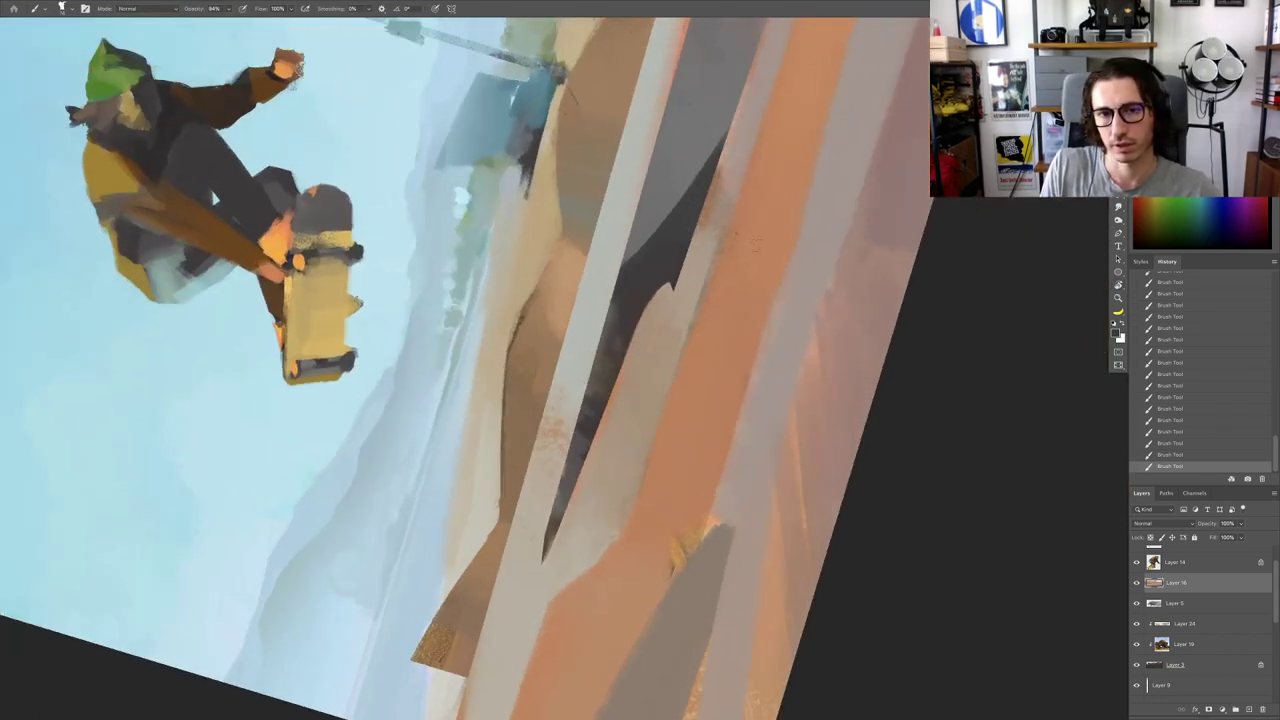
# Step: Select the right part of the pale strip above the grey area with the Polygonal Lasso
pyautogui.press('Escape')
pyautogui.moveTo(770, 298); pyautogui.dragTo(690, 298)
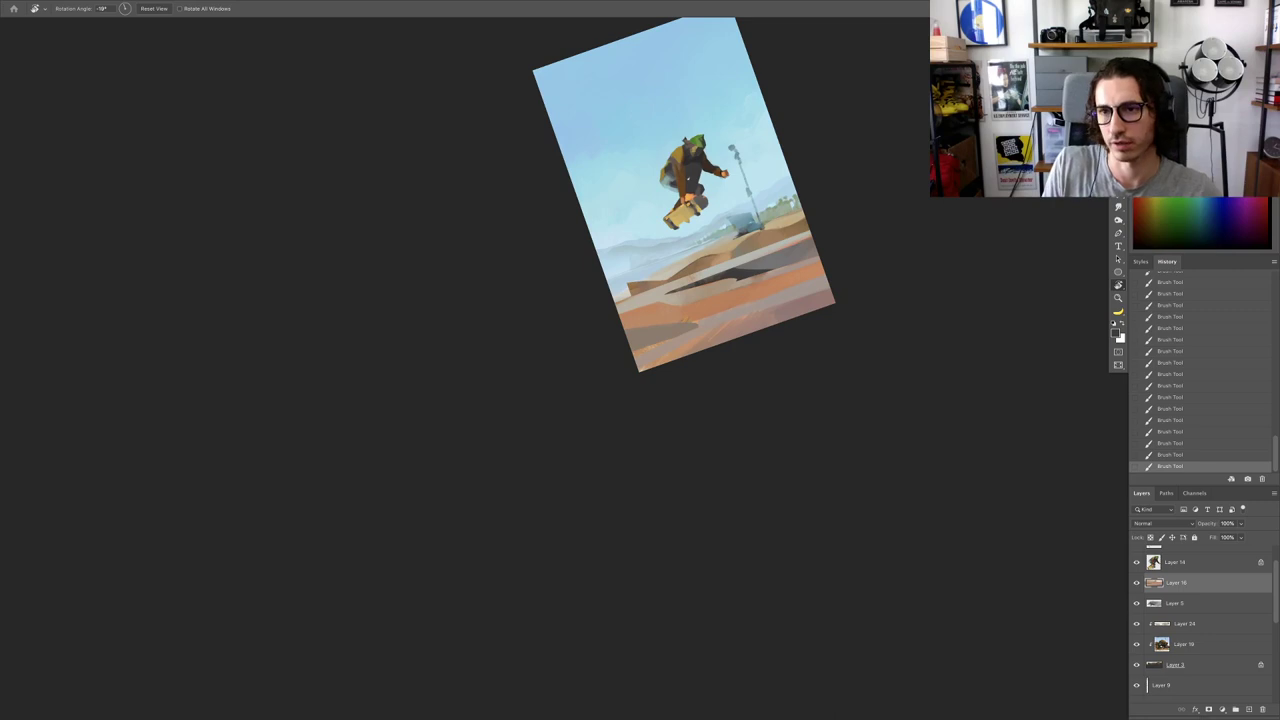
pyautogui.press('l')
pyautogui.moveTo(737, 261)
pyautogui.mouseDown()
pyautogui.moveTo(806, 306)
pyautogui.moveTo(594, 343)
pyautogui.mouseUp()
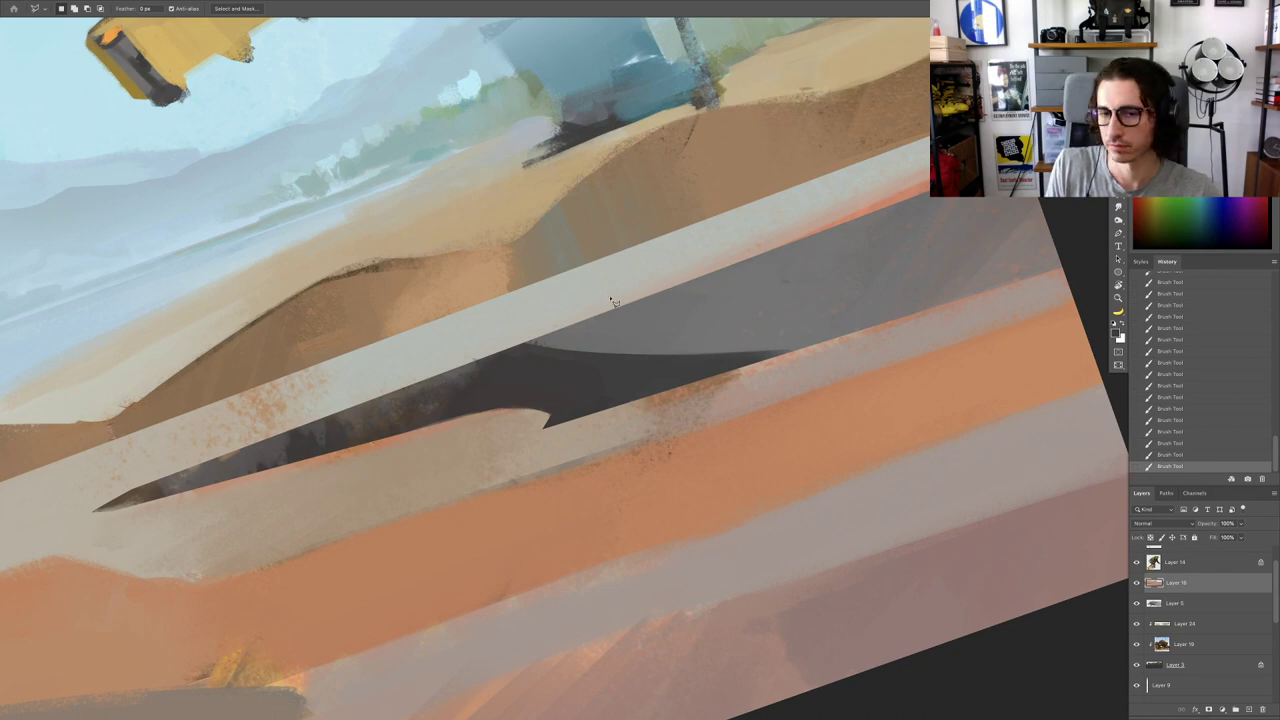
pyautogui.click(530, 343)
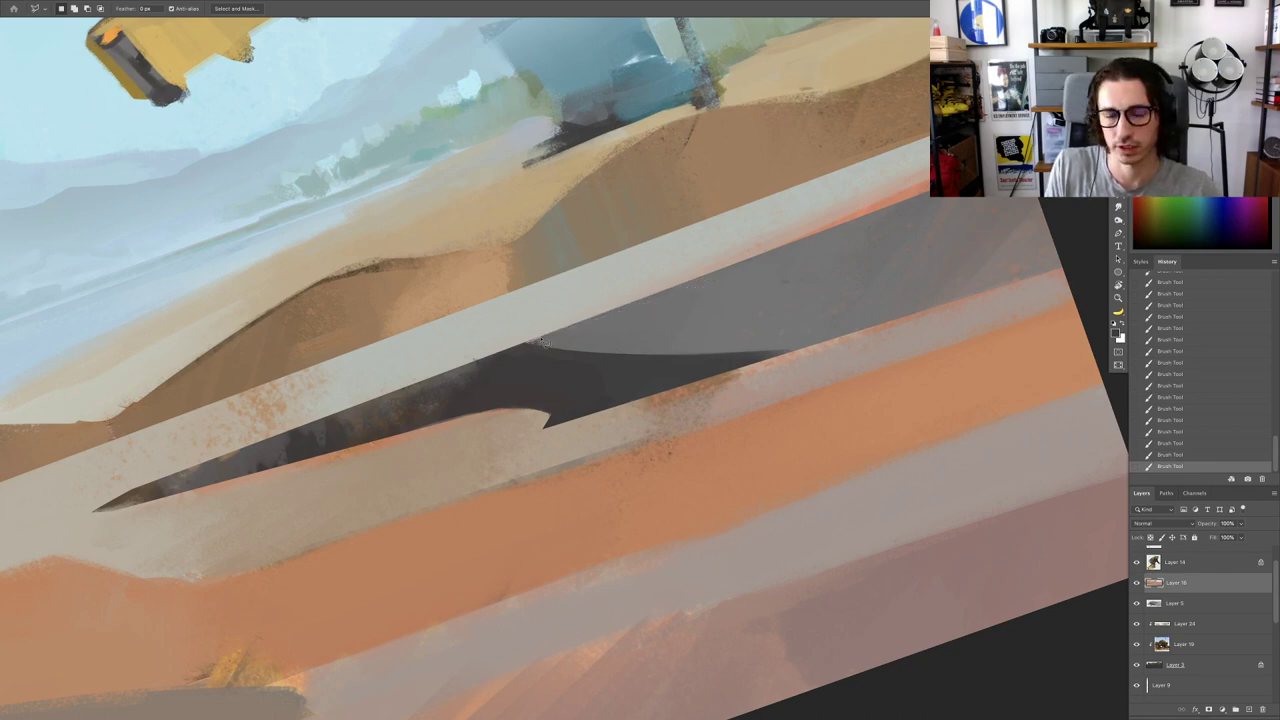
pyautogui.click(755, 269)
pyautogui.click(1038, 157)
pyautogui.click(1036, 111)
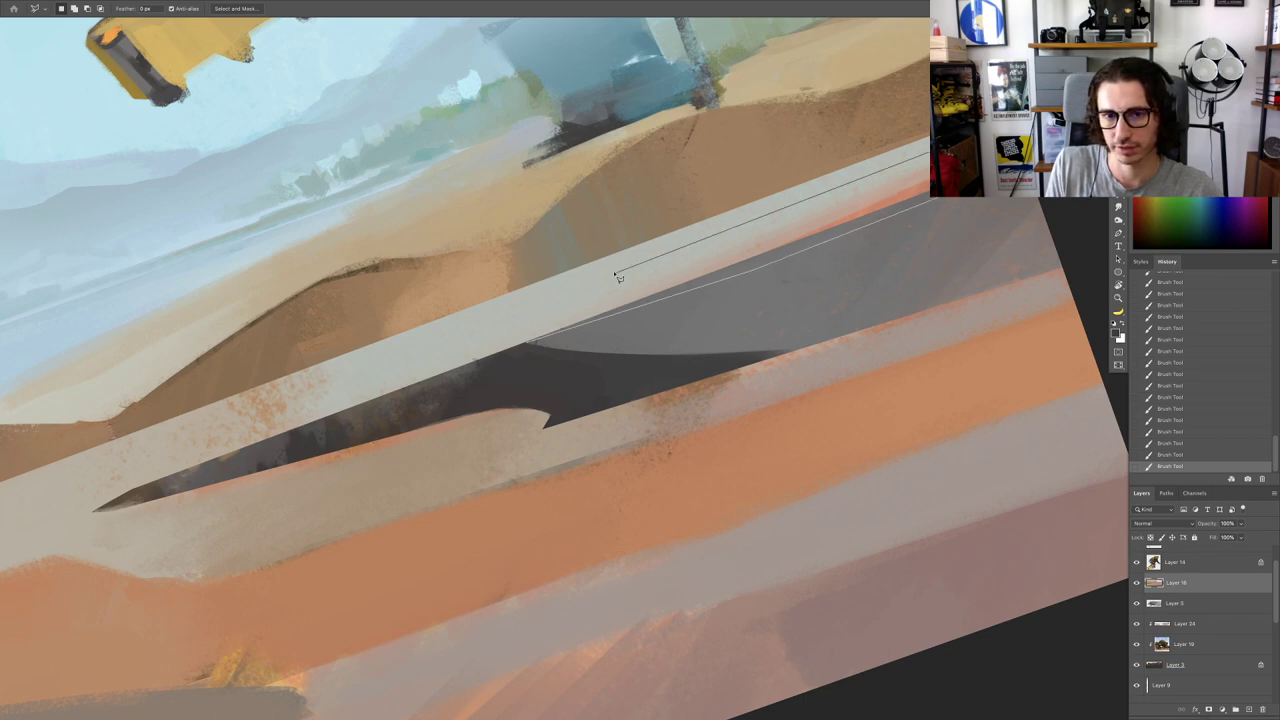
pyautogui.click(530, 342)
# Step: Brush sampled pale grey over the orange fringe along the grey area's upper edge inside the selection
pyautogui.press('b')
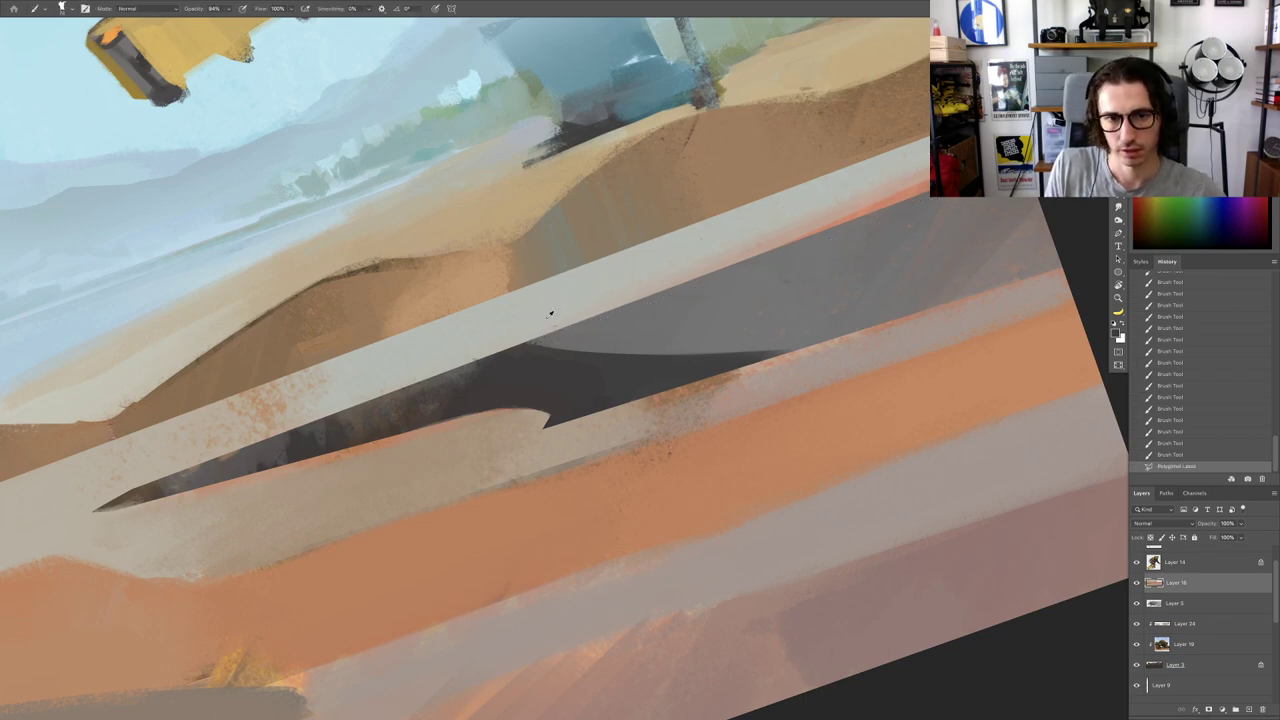
pyautogui.keyDown('alt'); pyautogui.click(565, 313); pyautogui.keyUp('alt')
pyautogui.moveTo(558, 324); pyautogui.dragTo(778, 226)
pyautogui.moveTo(688, 283)
pyautogui.mouseDown()
pyautogui.moveTo(747, 265)
pyautogui.moveTo(802, 244)
pyautogui.mouseUp()
pyautogui.moveTo(752, 262)
pyautogui.mouseDown()
pyautogui.moveTo(901, 213)
pyautogui.moveTo(797, 224)
pyautogui.moveTo(847, 203)
pyautogui.moveTo(804, 241)
pyautogui.moveTo(896, 203)
pyautogui.mouseUp()
pyautogui.moveTo(856, 222); pyautogui.dragTo(938, 186)
# Step: Blend a sampled pinkish tone into the right end of the pale strip with short strokes
pyautogui.keyDown('alt'); pyautogui.click(942, 180); pyautogui.keyUp('alt')
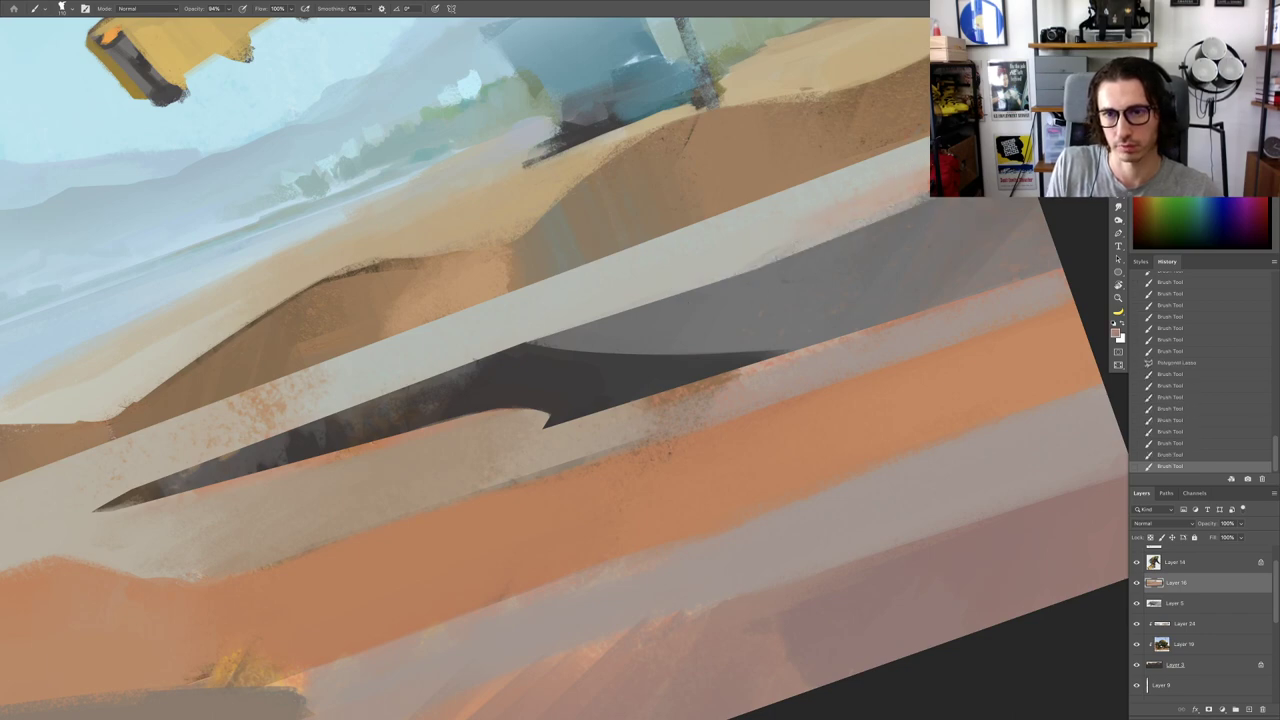
pyautogui.moveTo(865, 218); pyautogui.dragTo(844, 226)
pyautogui.moveTo(838, 226); pyautogui.dragTo(820, 236)
pyautogui.moveTo(824, 232)
pyautogui.mouseDown()
pyautogui.moveTo(868, 204)
pyautogui.moveTo(856, 214)
pyautogui.mouseUp()
pyautogui.moveTo(783, 268); pyautogui.dragTo(689, 314)
pyautogui.moveTo(816, 263); pyautogui.dragTo(876, 270)
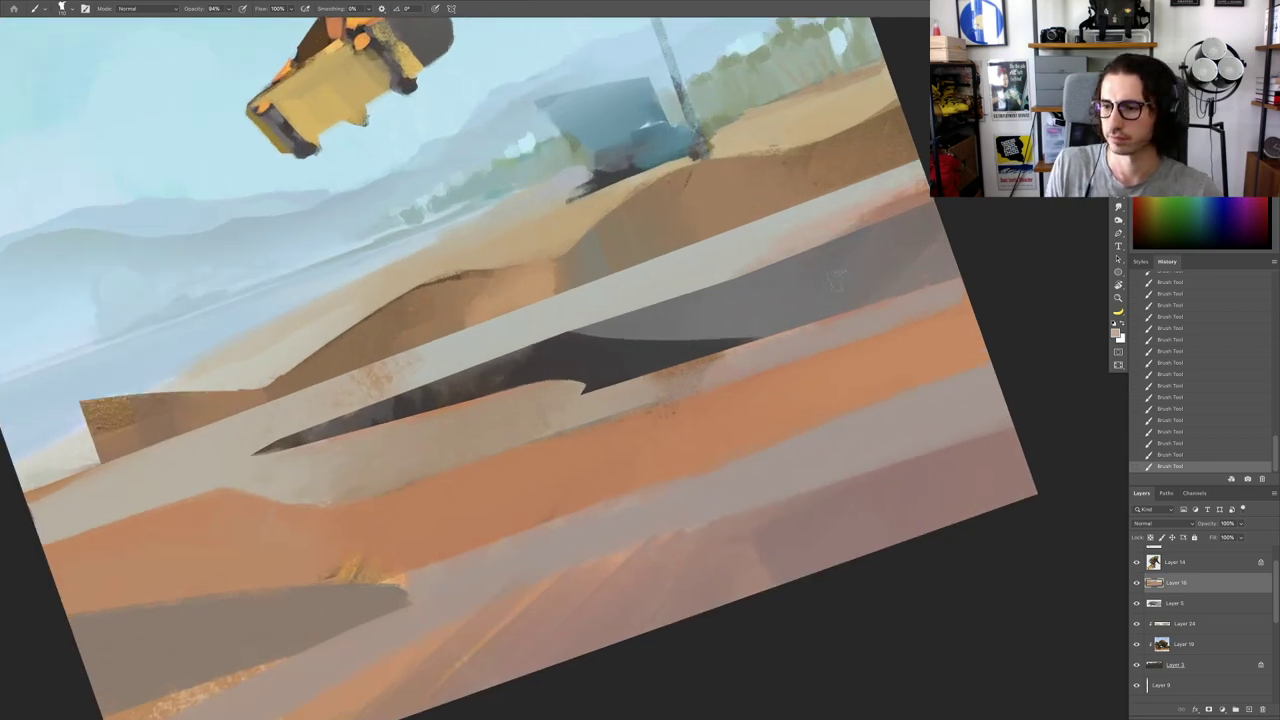
# Step: Select a wedge of the grey area directly beside the dark shadow's right end with the Polygonal Lasso
pyautogui.press('Escape')
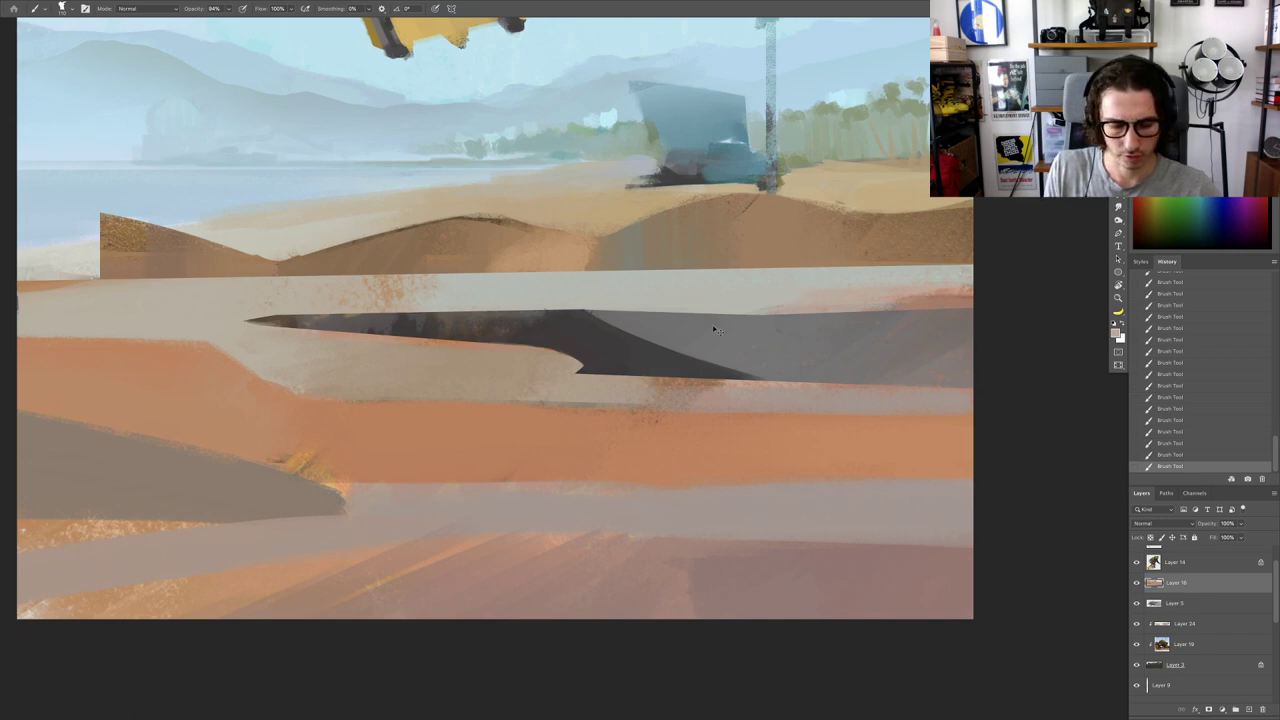
pyautogui.moveTo(747, 346); pyautogui.dragTo(688, 352)
pyautogui.moveTo(904, 338); pyautogui.dragTo(888, 243)
pyautogui.press('Escape')
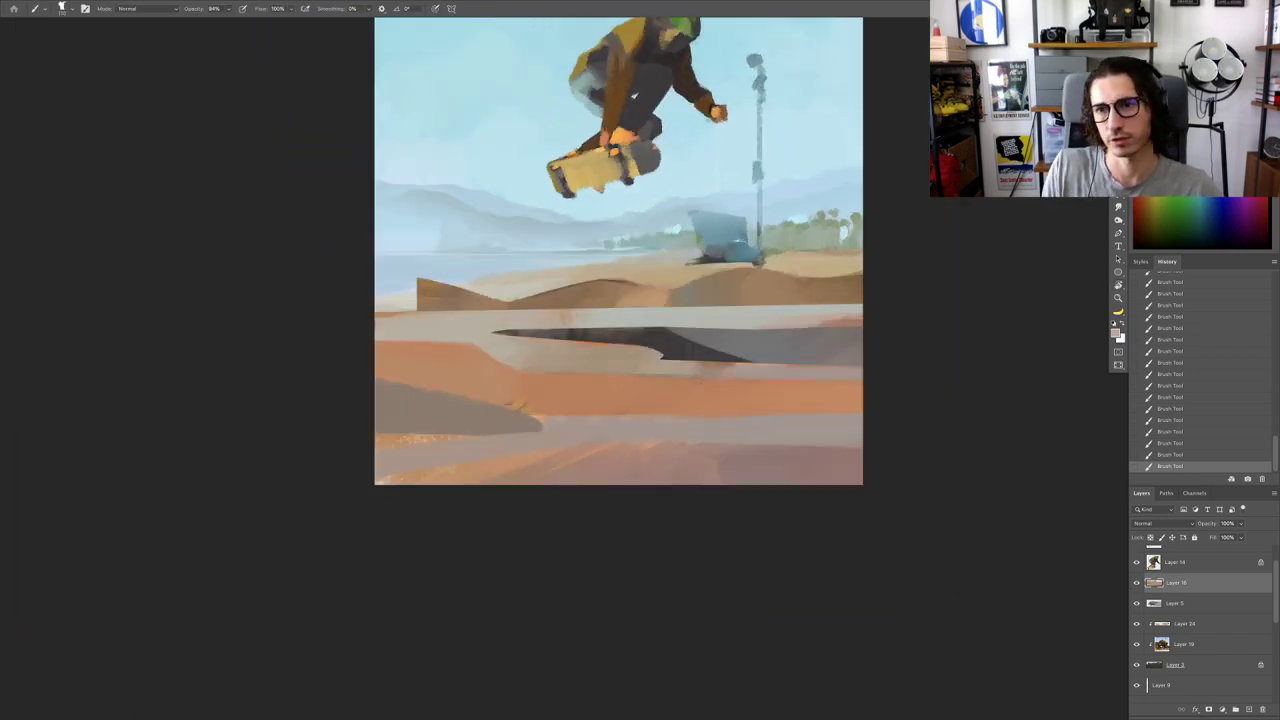
pyautogui.press('l')
pyautogui.scroll(5, 700, 358)
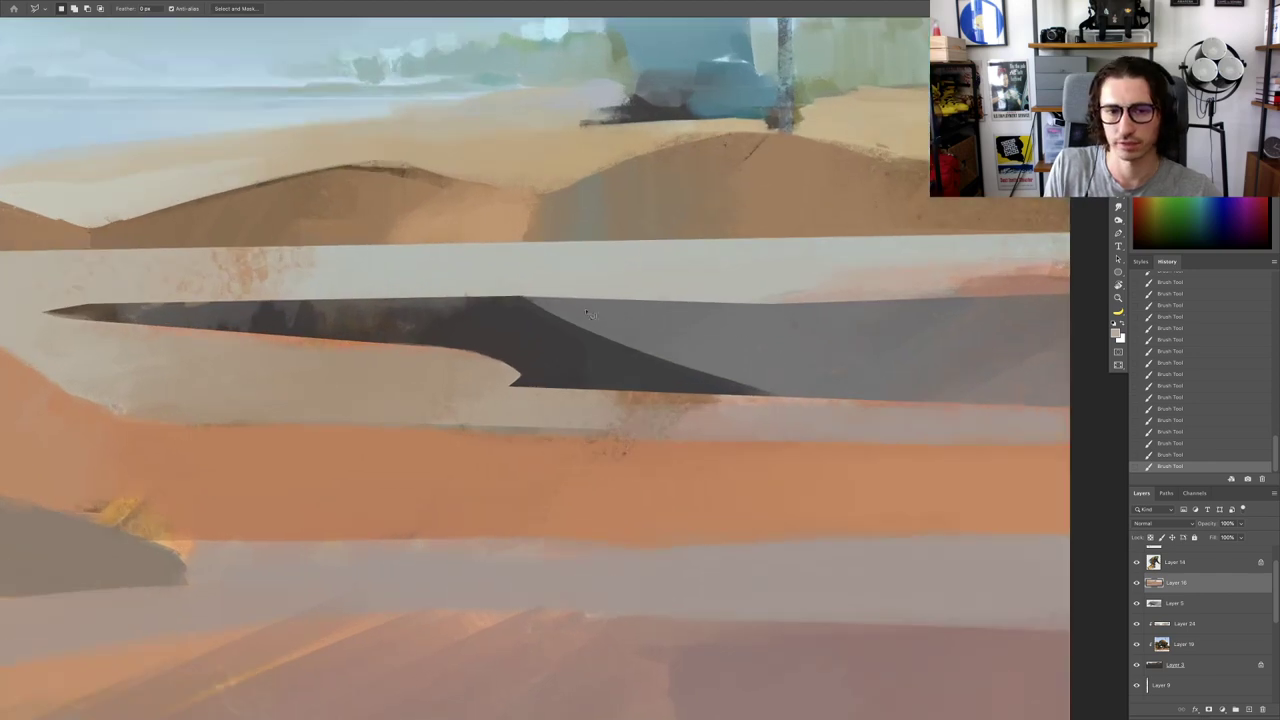
pyautogui.moveTo(526, 302)
pyautogui.mouseDown()
pyautogui.moveTo(606, 353)
pyautogui.moveTo(779, 399)
pyautogui.mouseUp()
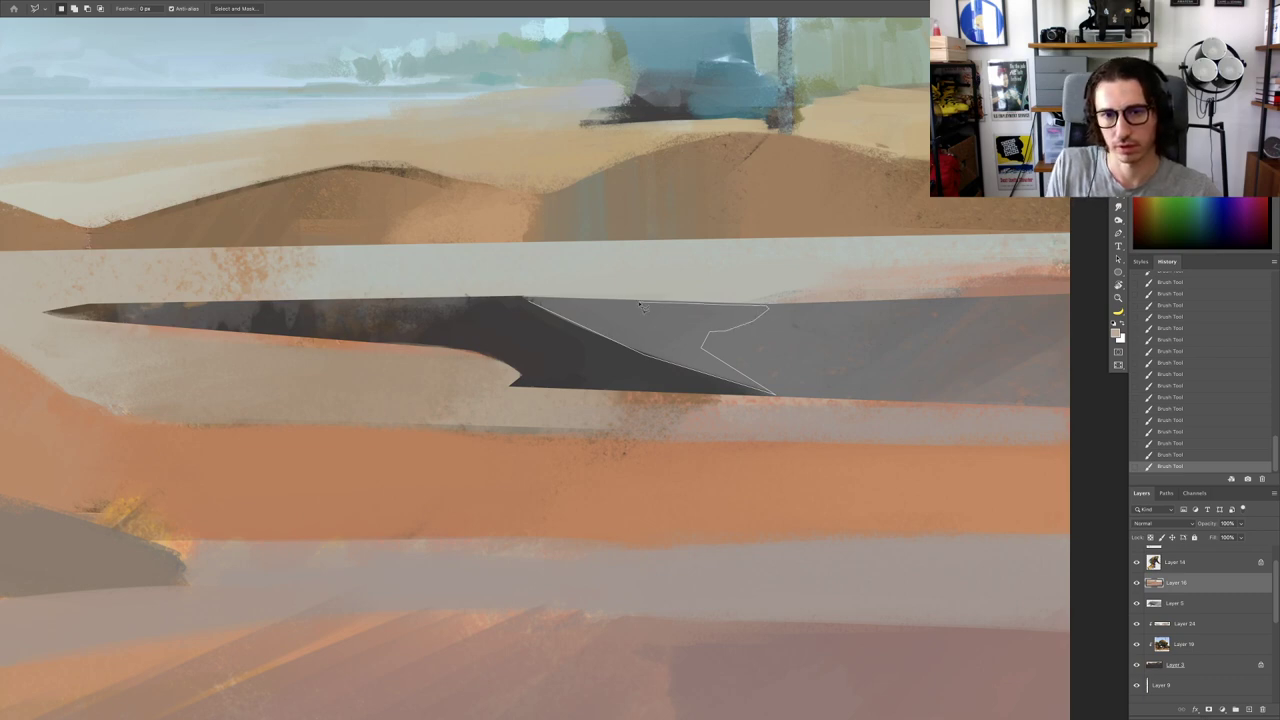
pyautogui.moveTo(573, 297); pyautogui.dragTo(526, 303)
pyautogui.scroll(-3, 531, 317)
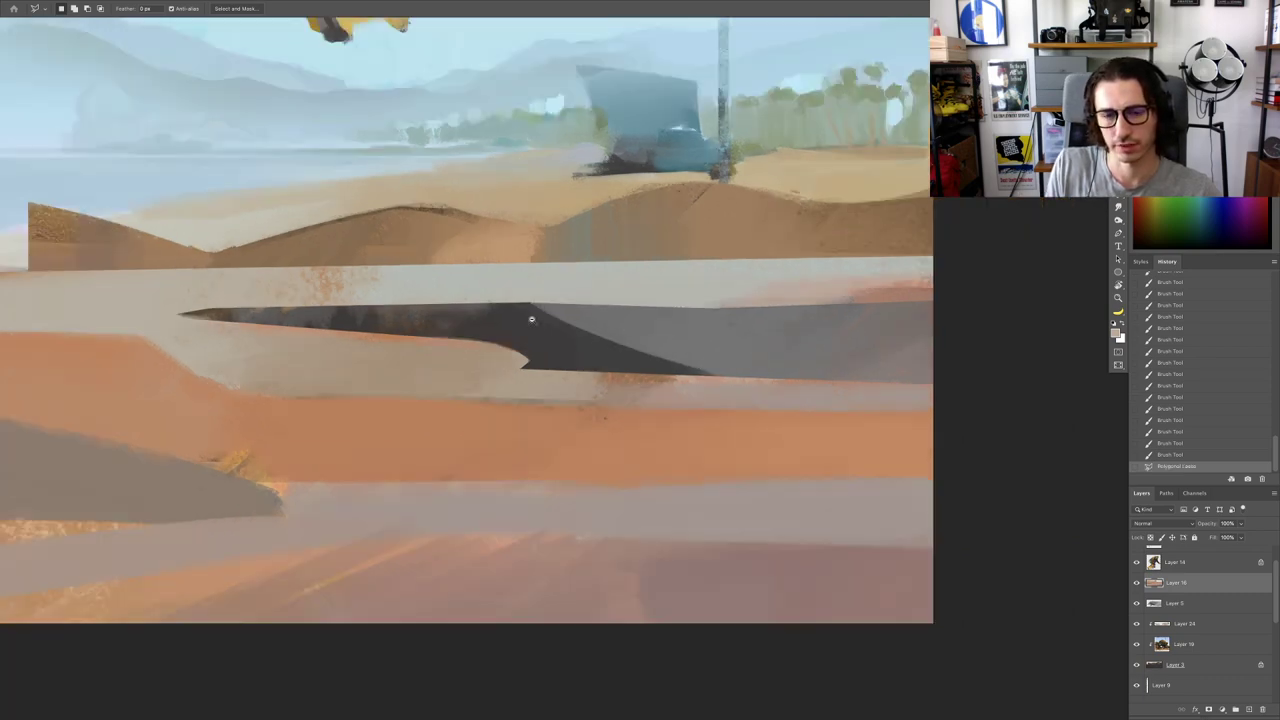
# Step: Fill the selected wedge beside the dark shadow with broad beige brush strokes
pyautogui.press('b')
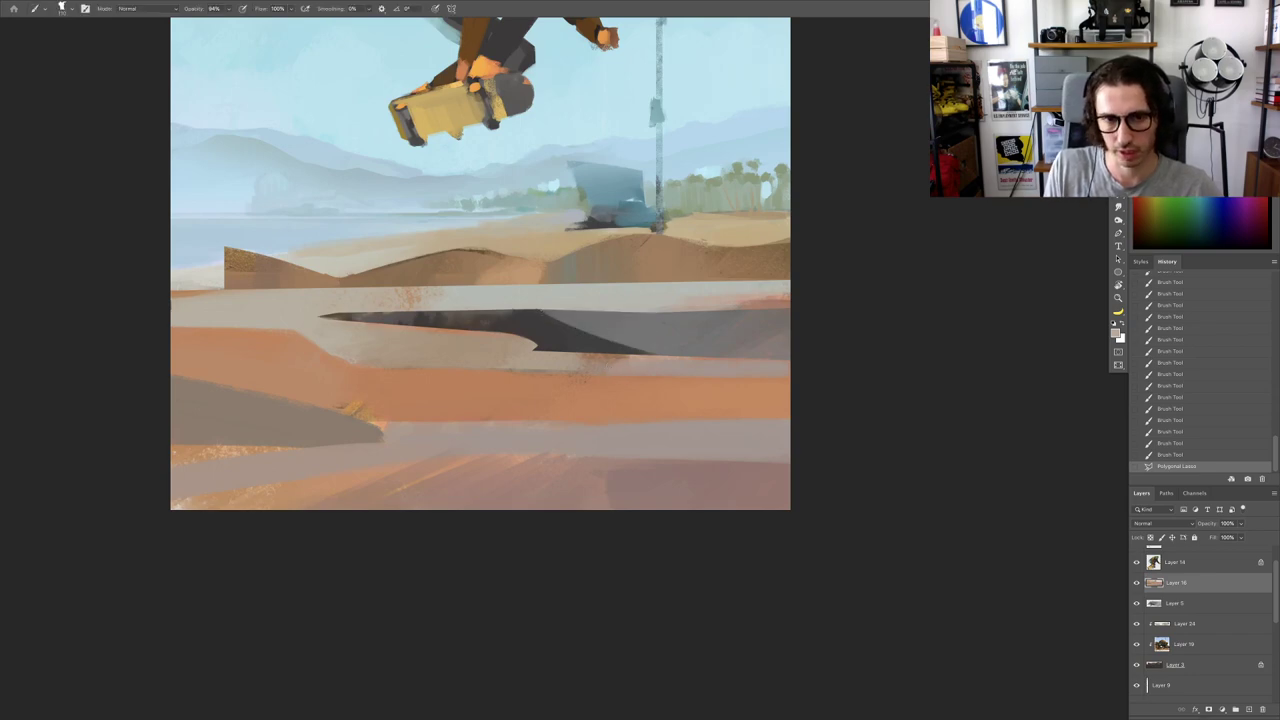
pyautogui.scroll(3, 623, 316)
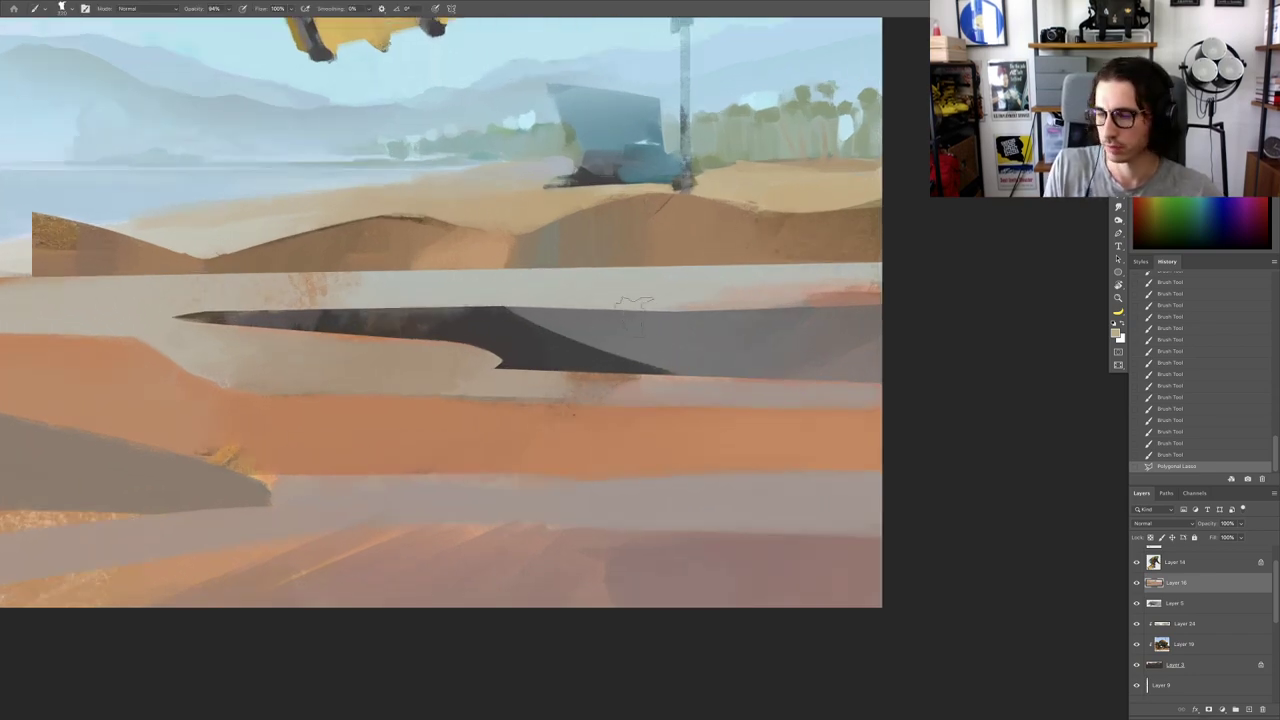
pyautogui.moveTo(661, 302)
pyautogui.mouseDown()
pyautogui.moveTo(634, 334)
pyautogui.moveTo(538, 316)
pyautogui.mouseUp()
pyautogui.keyDown('alt'); pyautogui.click(616, 319); pyautogui.keyUp('alt')
pyautogui.keyDown('alt'); pyautogui.click(655, 321); pyautogui.keyUp('alt')
pyautogui.moveTo(626, 296); pyautogui.dragTo(613, 342)
pyautogui.moveTo(612, 300); pyautogui.dragTo(580, 362)
pyautogui.scroll(-5, 589, 356)
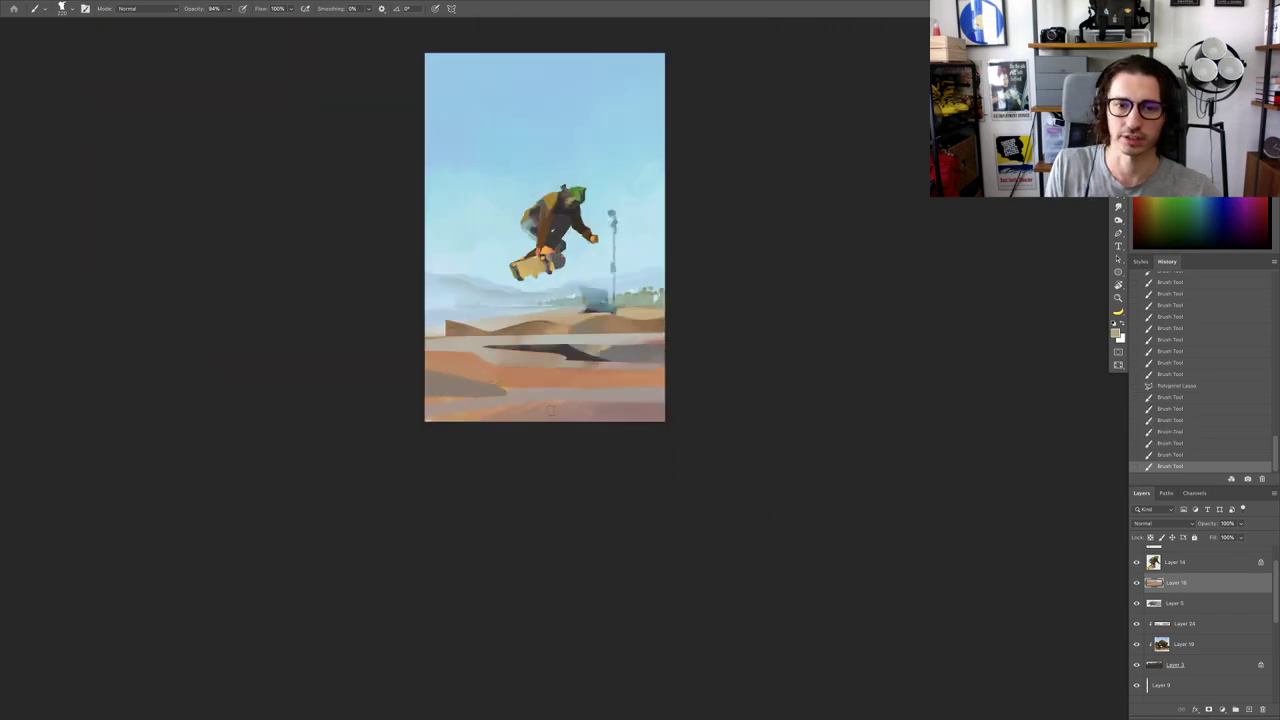
pyautogui.scroll(5, 582, 345)
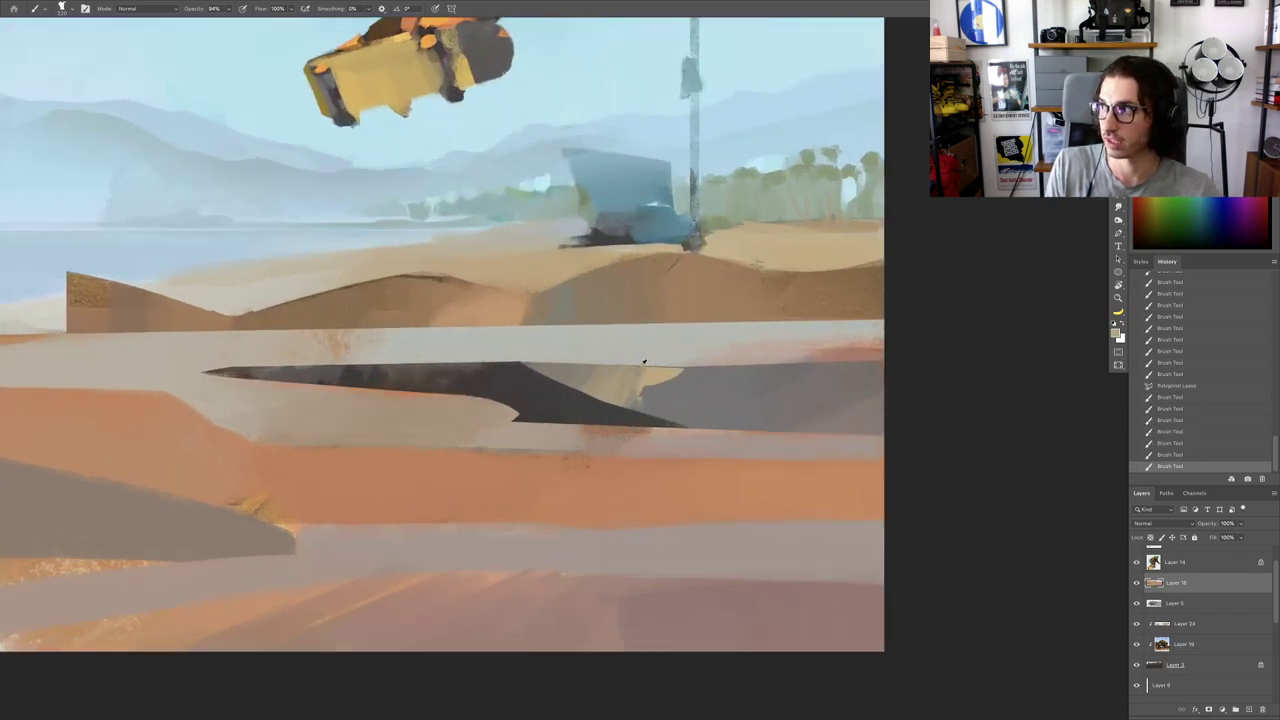
# Step: Vary the beige wedge with strokes of a sampled warmer sand color and clear the selection
pyautogui.keyDown('alt'); pyautogui.click(648, 366); pyautogui.keyUp('alt')
pyautogui.moveTo(610, 352); pyautogui.dragTo(586, 384)
pyautogui.moveTo(582, 346)
pyautogui.mouseDown()
pyautogui.moveTo(562, 376)
pyautogui.moveTo(556, 362)
pyautogui.mouseUp()
pyautogui.moveTo(548, 344); pyautogui.dragTo(530, 356)
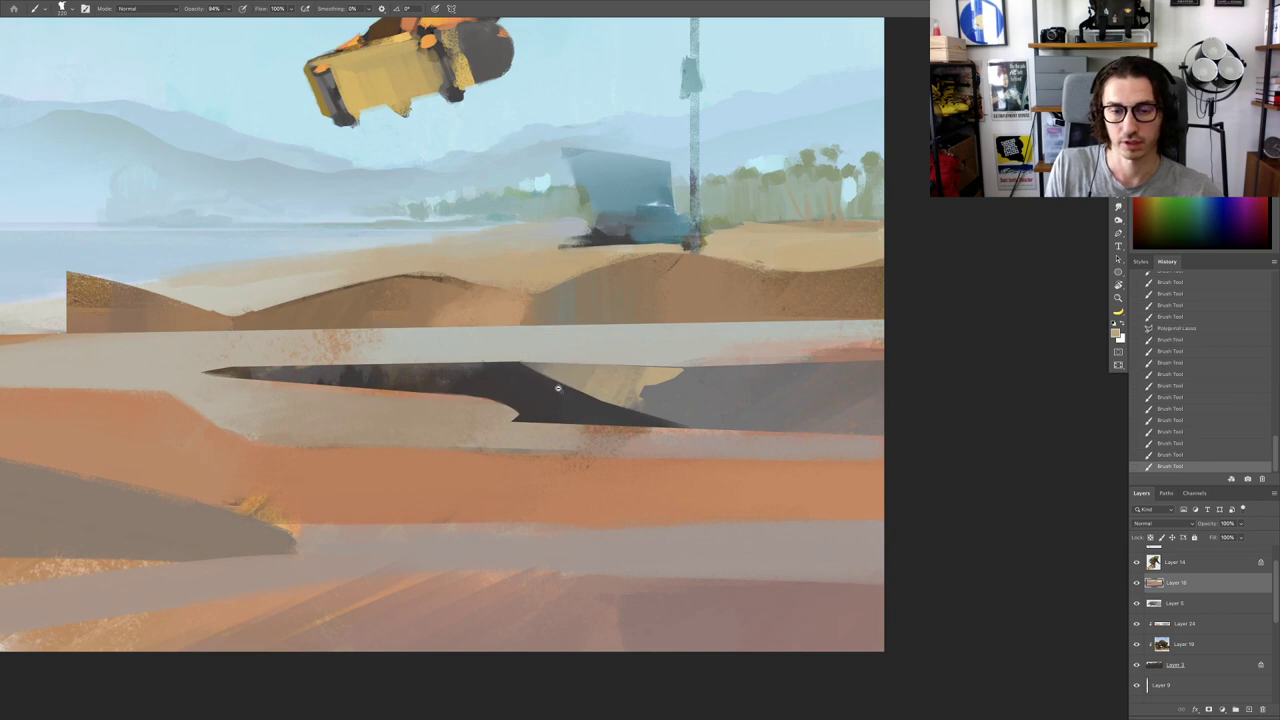
pyautogui.scroll(-5, 557, 388)
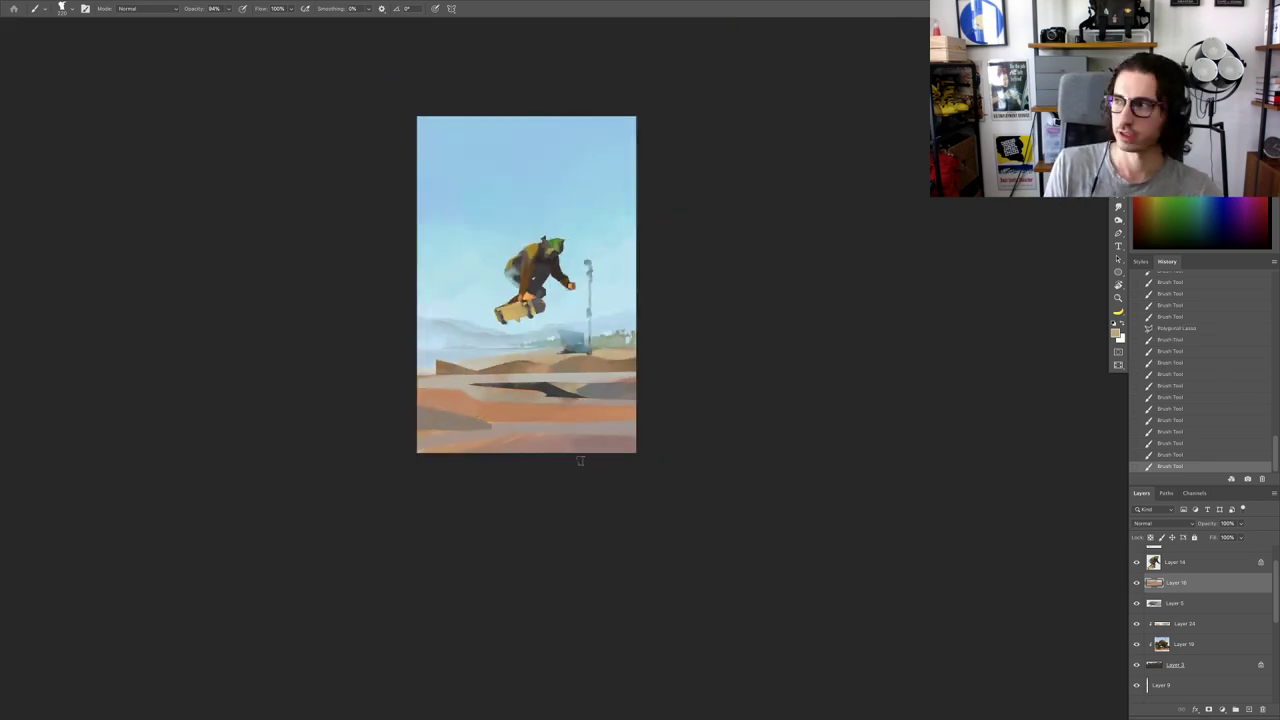
pyautogui.hotkey('ctrl', 'd')
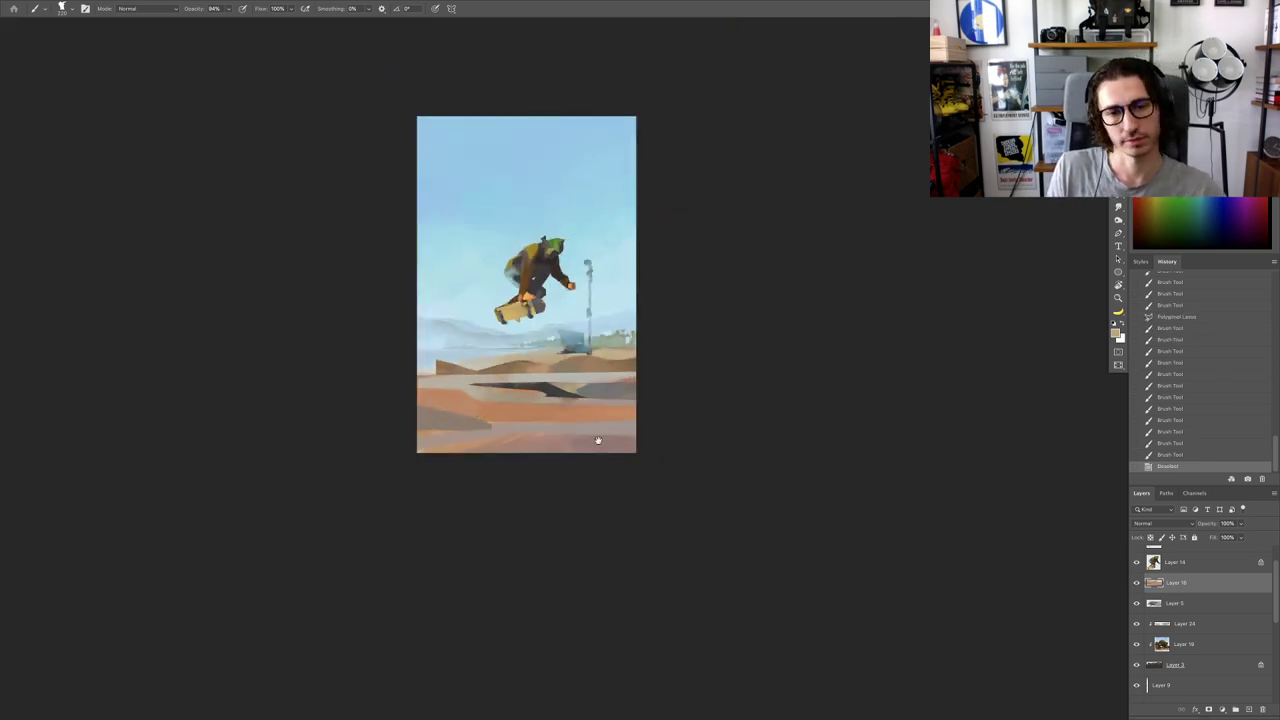
# Step: Outline the whole dark shadow, from its thin tip to its right end, with a Polygonal Lasso selection
pyautogui.scroll(5, 550, 386)
pyautogui.scroll(-5, 590, 391)
pyautogui.moveTo(556, 428)
pyautogui.mouseDown()
pyautogui.moveTo(591, 391)
pyautogui.moveTo(645, 398)
pyautogui.moveTo(655, 376)
pyautogui.mouseUp()
pyautogui.press('r')
pyautogui.press('b')
pyautogui.scroll(3, 651, 420)
pyautogui.scroll(1, 652, 419)
pyautogui.press('r')
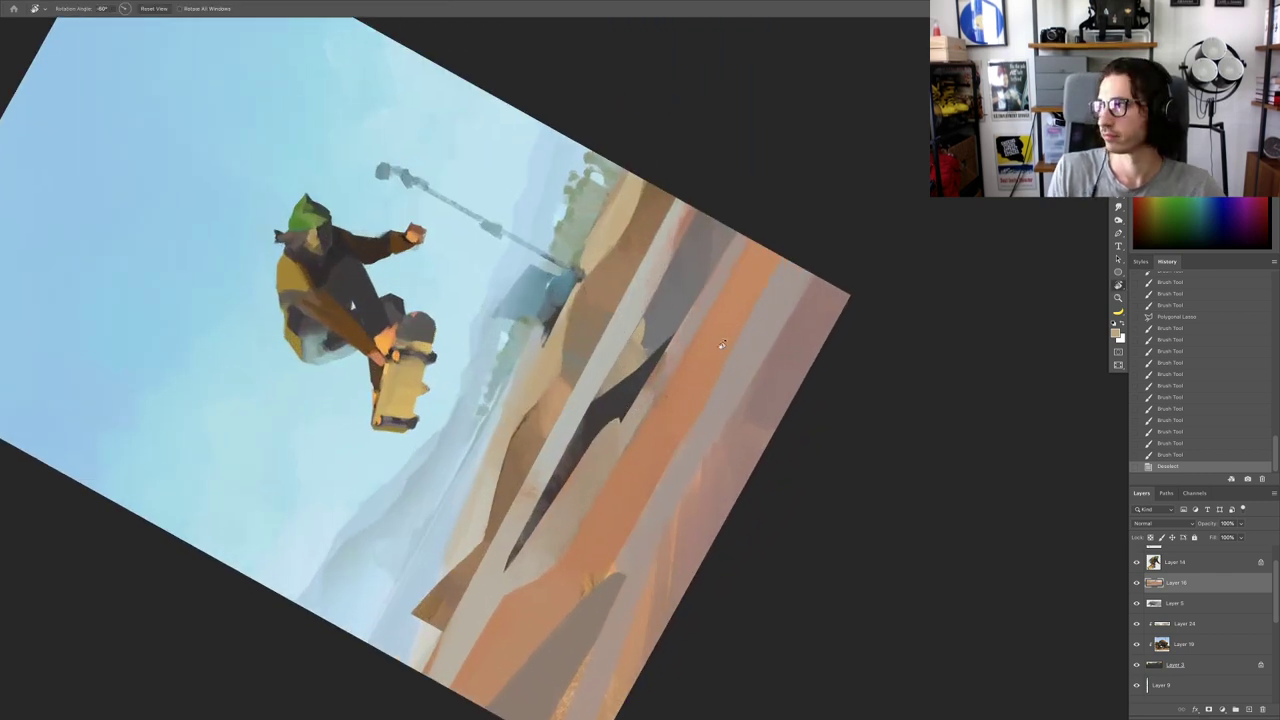
pyautogui.moveTo(723, 345); pyautogui.dragTo(748, 372)
pyautogui.press('b')
pyautogui.press('l')
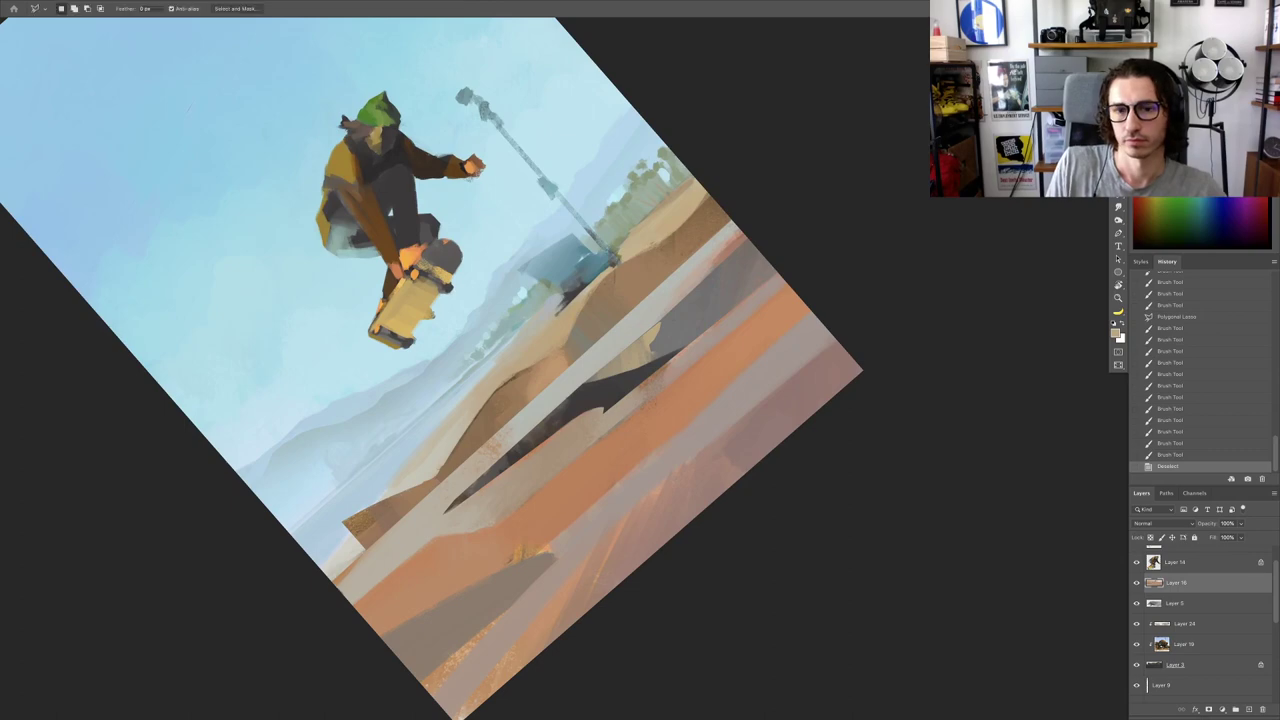
pyautogui.scroll(-3, 659, 322)
pyautogui.scroll(5, 659, 322)
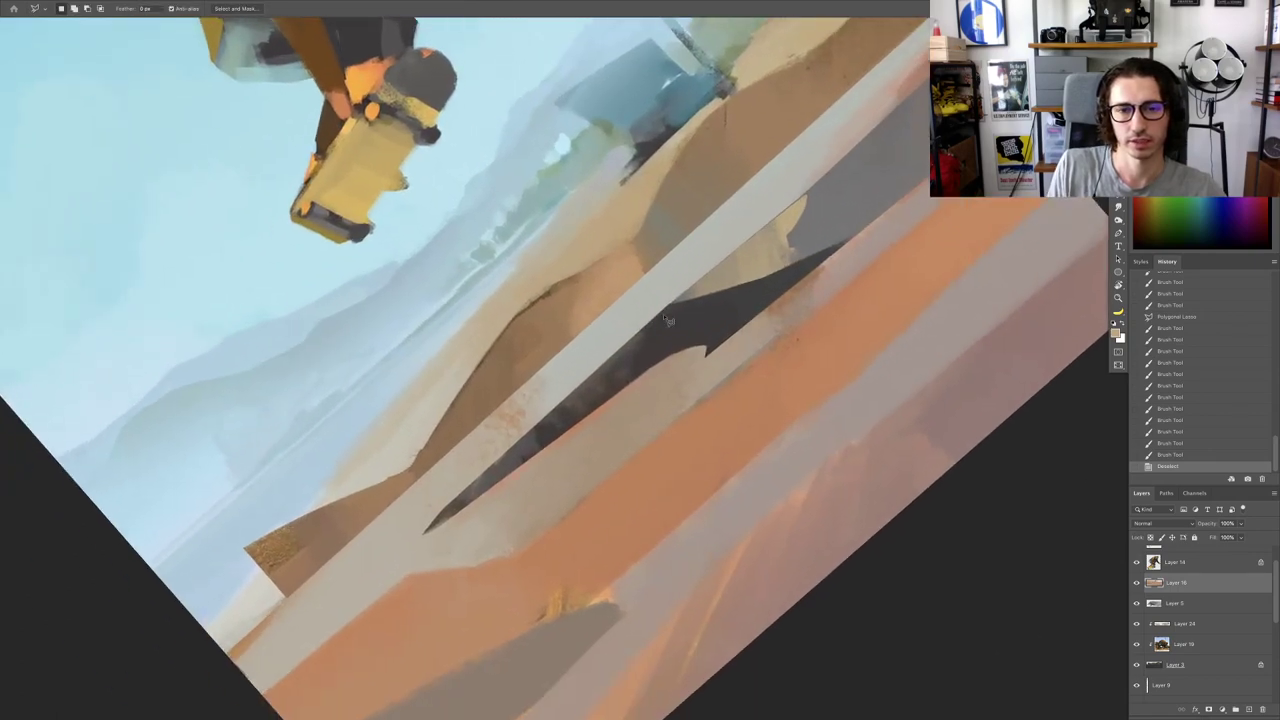
pyautogui.click(666, 311)
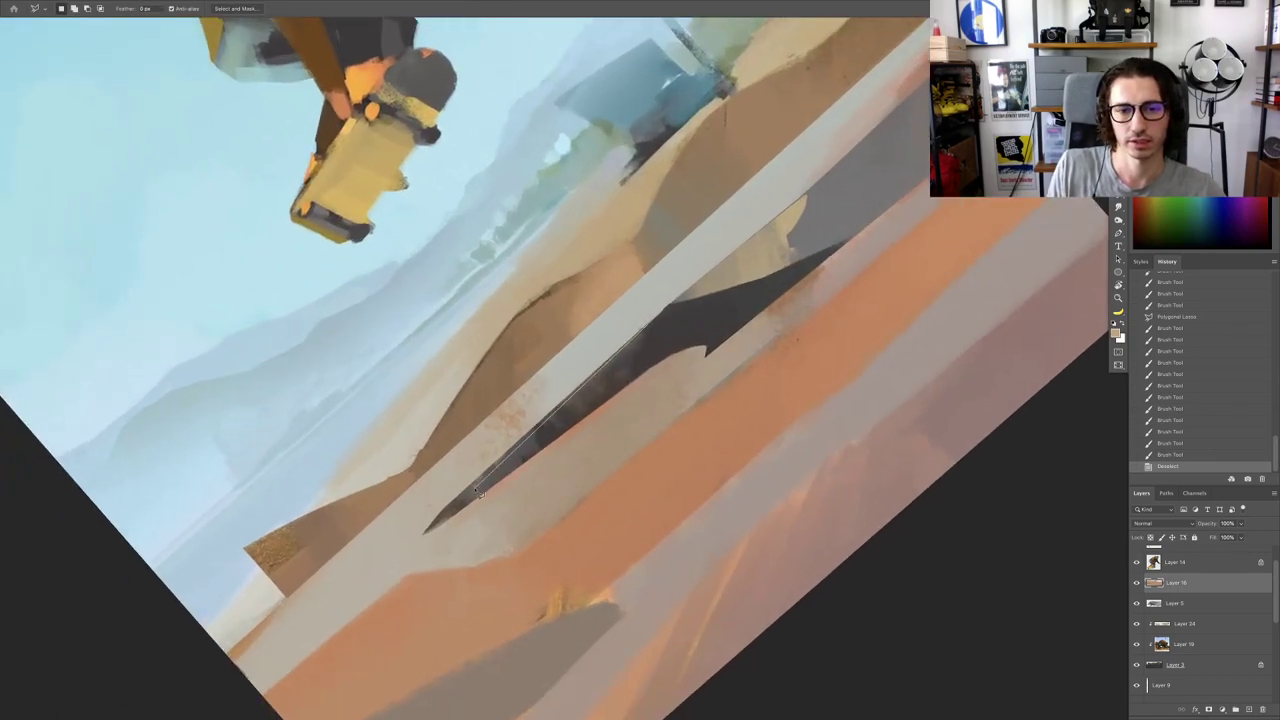
pyautogui.click(422, 540)
pyautogui.click(621, 397)
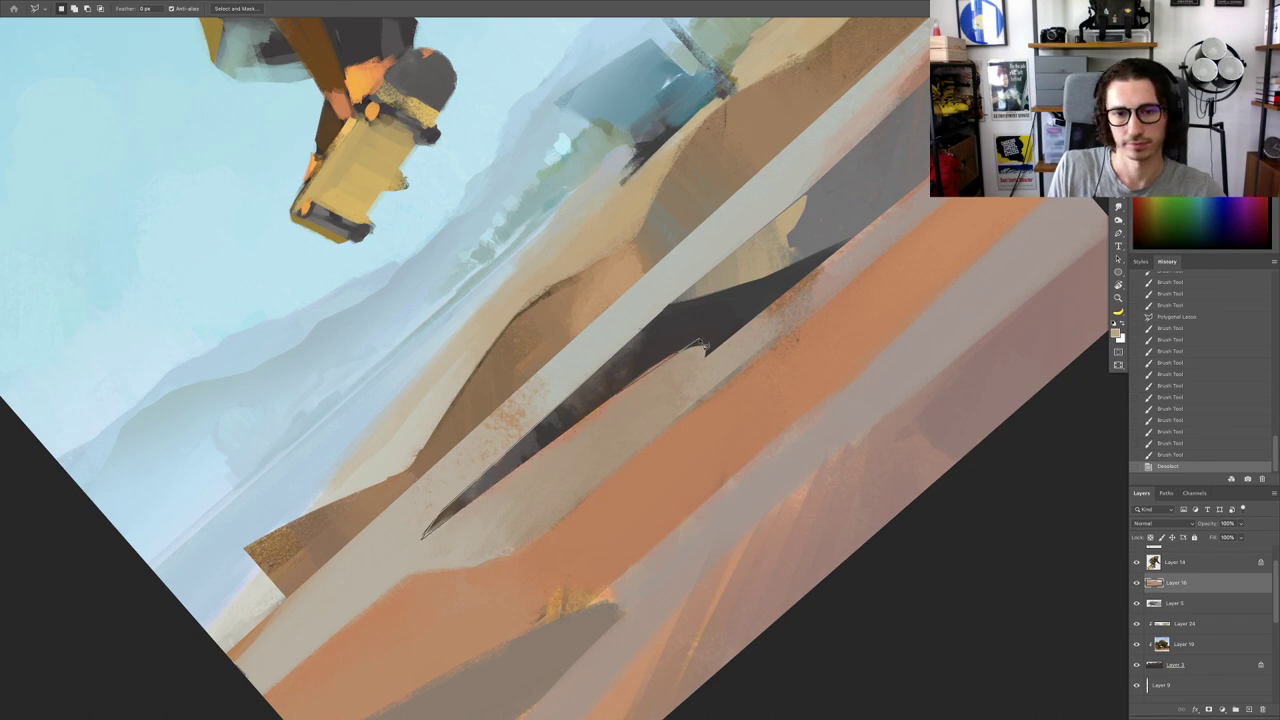
pyautogui.click(704, 358)
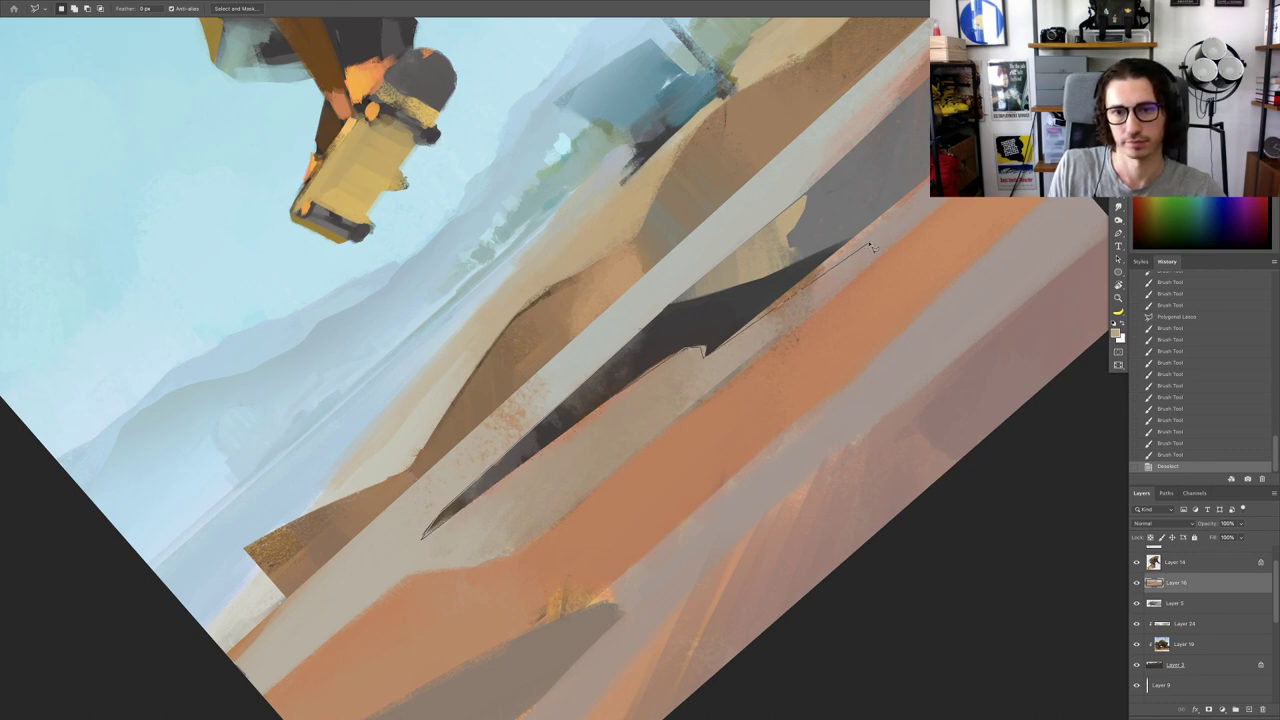
pyautogui.click(858, 235)
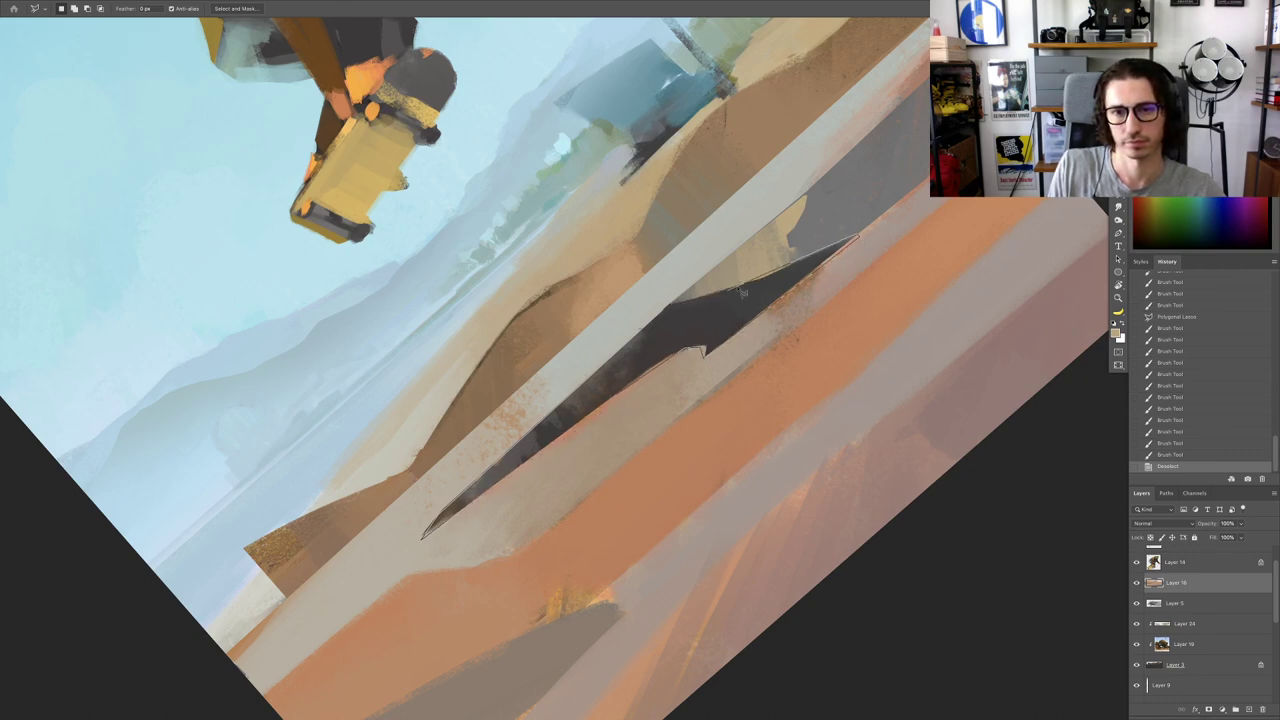
pyautogui.click(672, 306)
pyautogui.press('Escape')
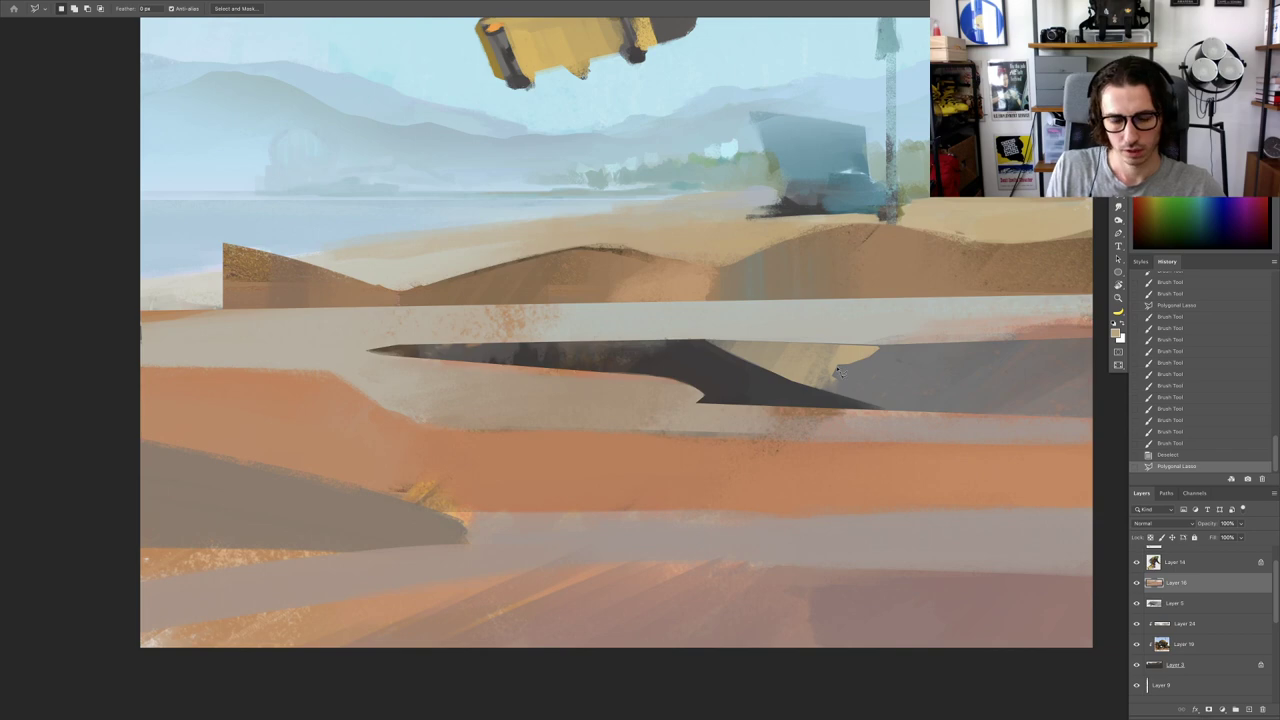
# Step: Paint the selected shadow from tip to right end in a more even, cool dark blue-grey using sampled colors
pyautogui.press('b')
pyautogui.press('r')
pyautogui.moveTo(838, 372)
pyautogui.mouseDown()
pyautogui.moveTo(824, 438)
pyautogui.moveTo(776, 510)
pyautogui.moveTo(683, 443)
pyautogui.moveTo(637, 485)
pyautogui.mouseUp()
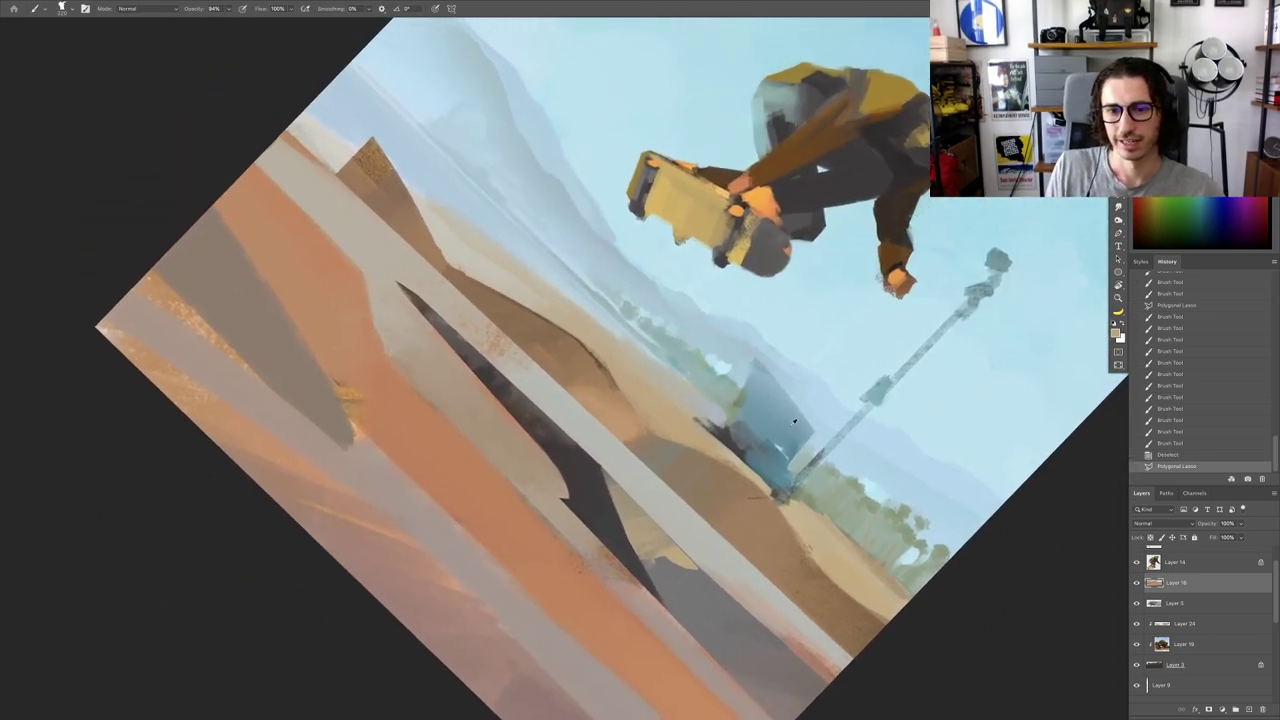
pyautogui.keyDown('alt'); pyautogui.click(794, 422); pyautogui.keyUp('alt')
pyautogui.moveTo(462, 343); pyautogui.dragTo(492, 386)
pyautogui.keyDown('alt'); pyautogui.click(476, 361); pyautogui.keyUp('alt')
pyautogui.moveTo(475, 373); pyautogui.dragTo(502, 406)
pyautogui.moveTo(493, 396); pyautogui.dragTo(518, 424)
pyautogui.moveTo(512, 420)
pyautogui.mouseDown()
pyautogui.moveTo(556, 446)
pyautogui.moveTo(548, 461)
pyautogui.mouseUp()
pyautogui.moveTo(545, 453); pyautogui.dragTo(576, 488)
pyautogui.moveTo(566, 480); pyautogui.dragTo(593, 525)
pyautogui.moveTo(583, 513); pyautogui.dragTo(598, 536)
pyautogui.moveTo(590, 520); pyautogui.dragTo(608, 552)
pyautogui.moveTo(604, 541)
pyautogui.mouseDown()
pyautogui.moveTo(540, 541)
pyautogui.moveTo(650, 542)
pyautogui.moveTo(592, 497)
pyautogui.moveTo(625, 492)
pyautogui.mouseUp()
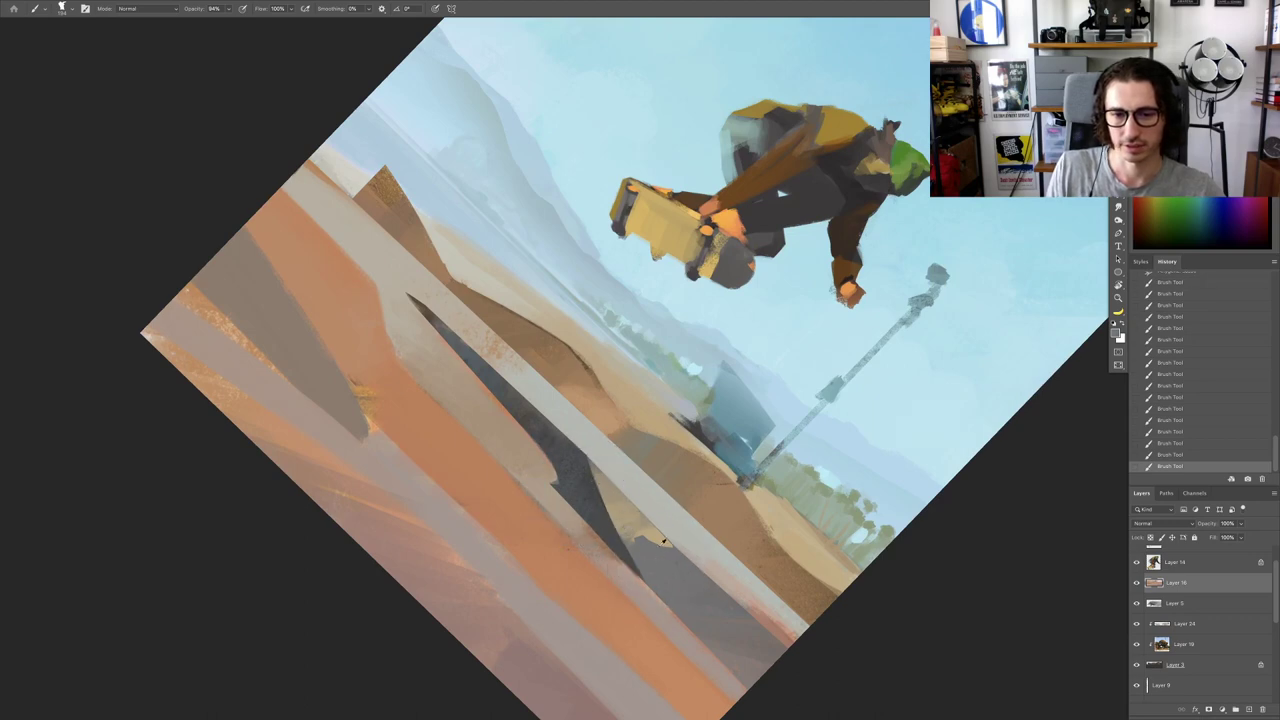
# Step: Touch up the thin tapered end of the selected shadow with a dark brownish tone
pyautogui.moveTo(620, 518); pyautogui.dragTo(535, 518)
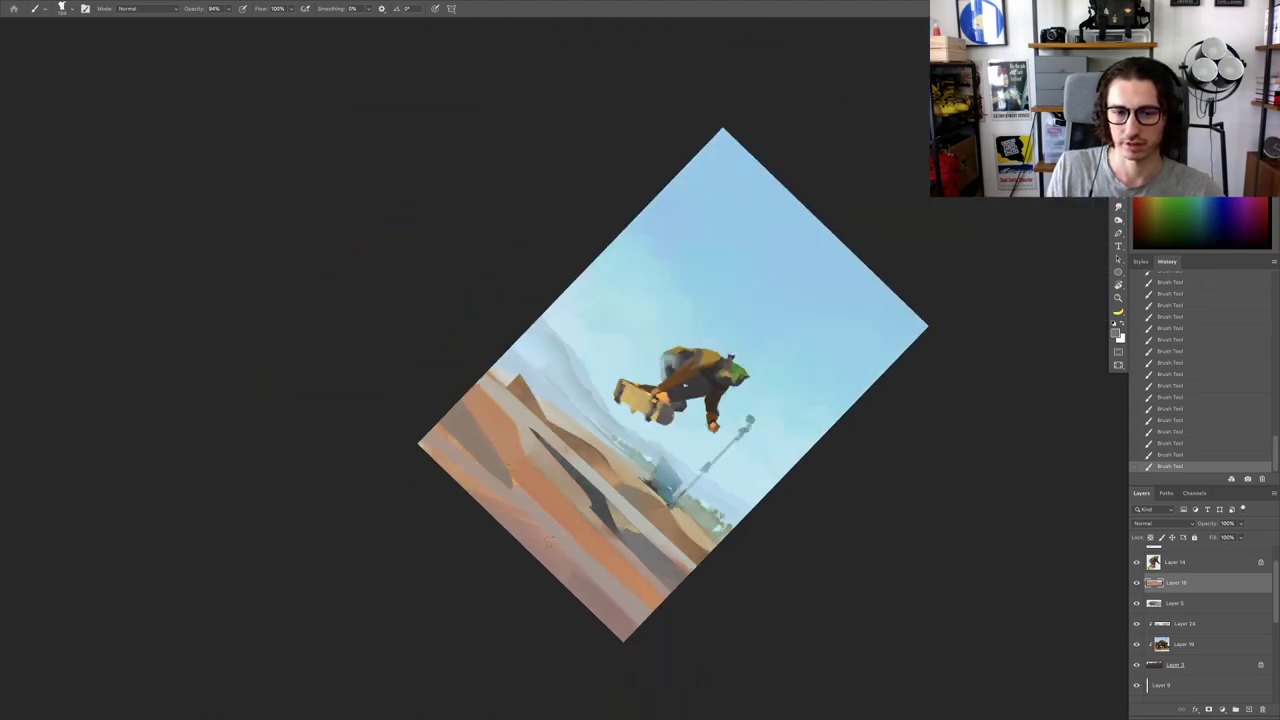
pyautogui.press('Escape')
pyautogui.moveTo(638, 510)
pyautogui.mouseDown()
pyautogui.moveTo(719, 509)
pyautogui.moveTo(565, 510)
pyautogui.mouseUp()
pyautogui.press('r')
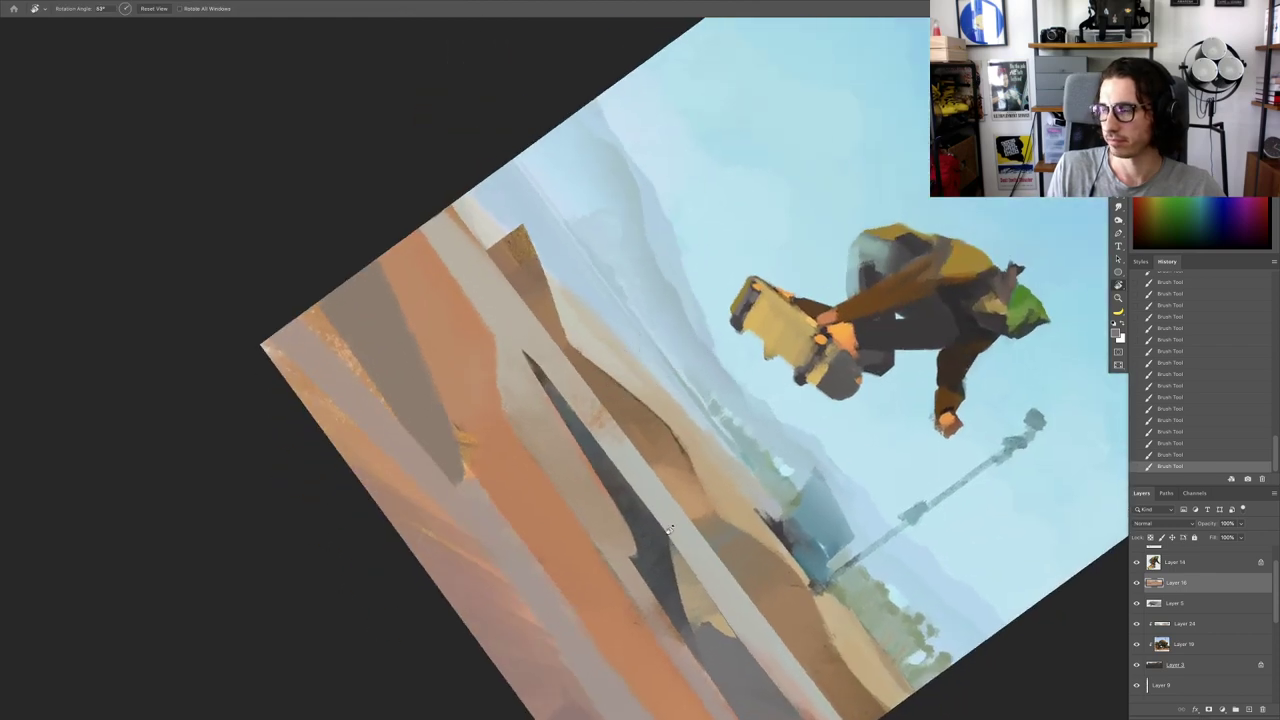
pyautogui.moveTo(550, 420); pyautogui.dragTo(595, 420)
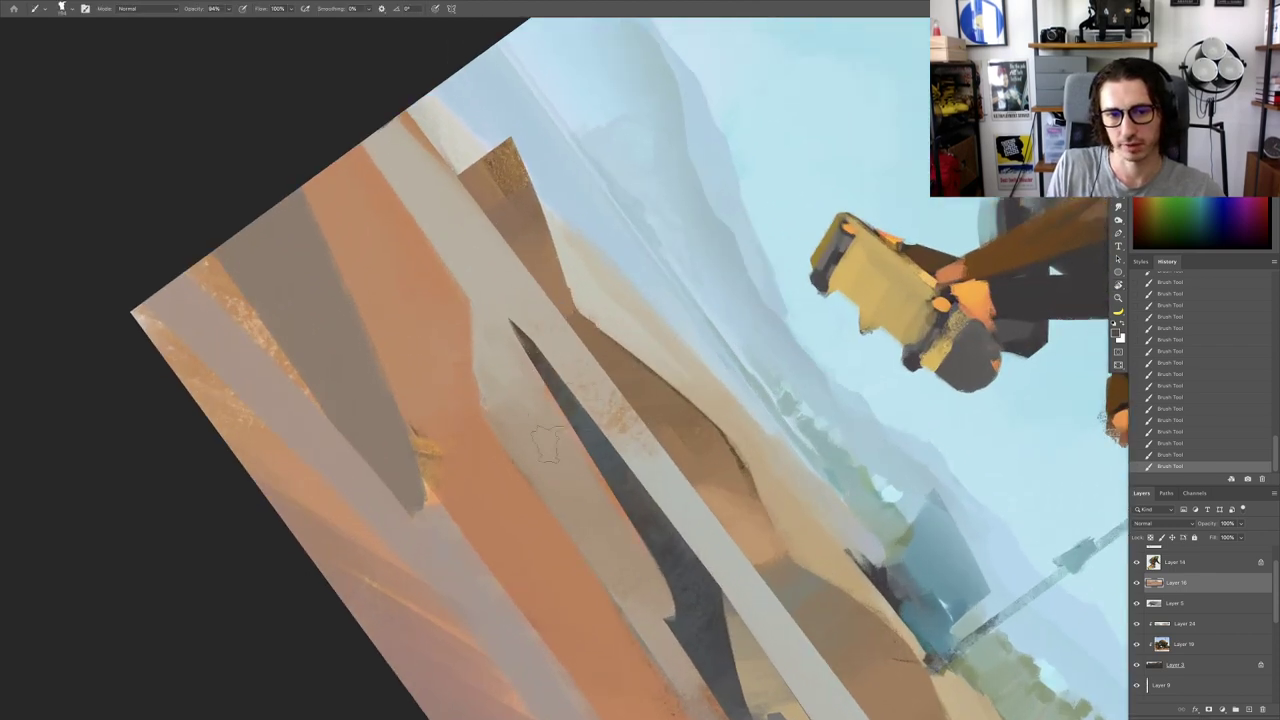
pyautogui.moveTo(602, 479); pyautogui.dragTo(525, 502)
pyautogui.press('Escape')
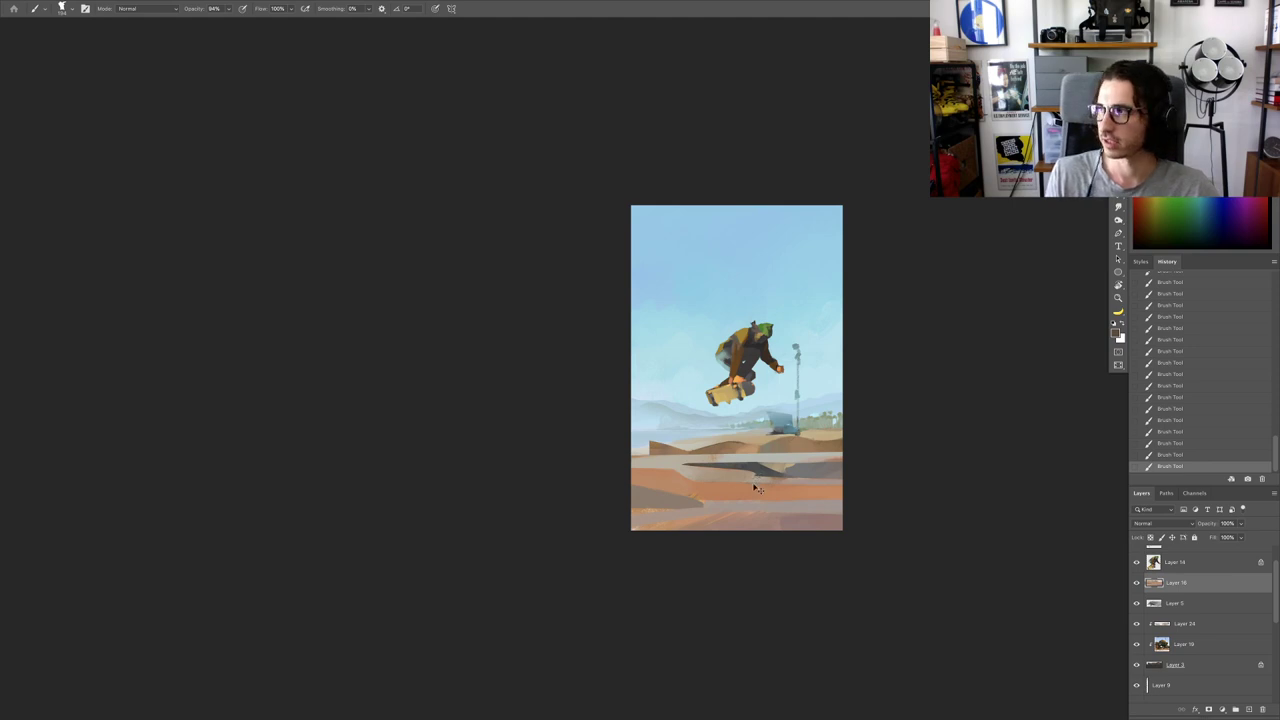
# Step: Clear the shadow selection and check the full painting upright
pyautogui.press('r')
pyautogui.moveTo(750, 479); pyautogui.dragTo(782, 436)
pyautogui.moveTo(747, 440); pyautogui.dragTo(715, 450)
pyautogui.scroll(-2, 716, 422)
pyautogui.press('Escape')
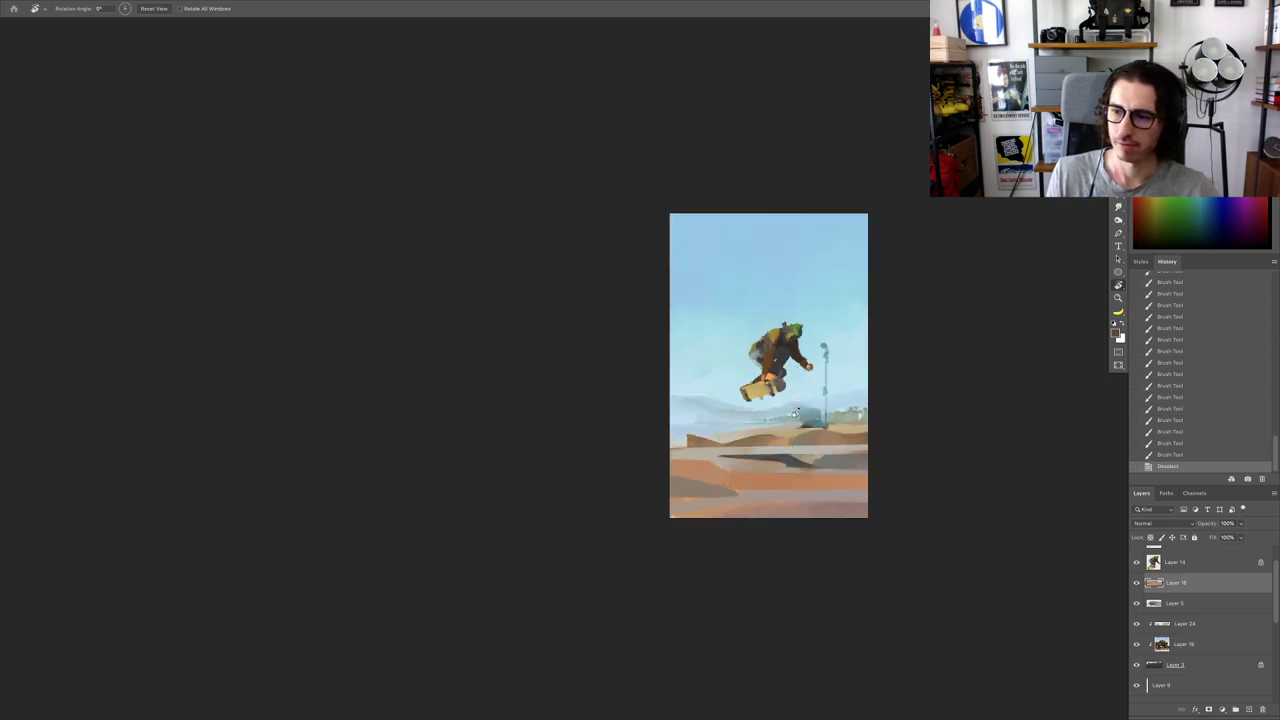
pyautogui.scroll(3, 793, 411)
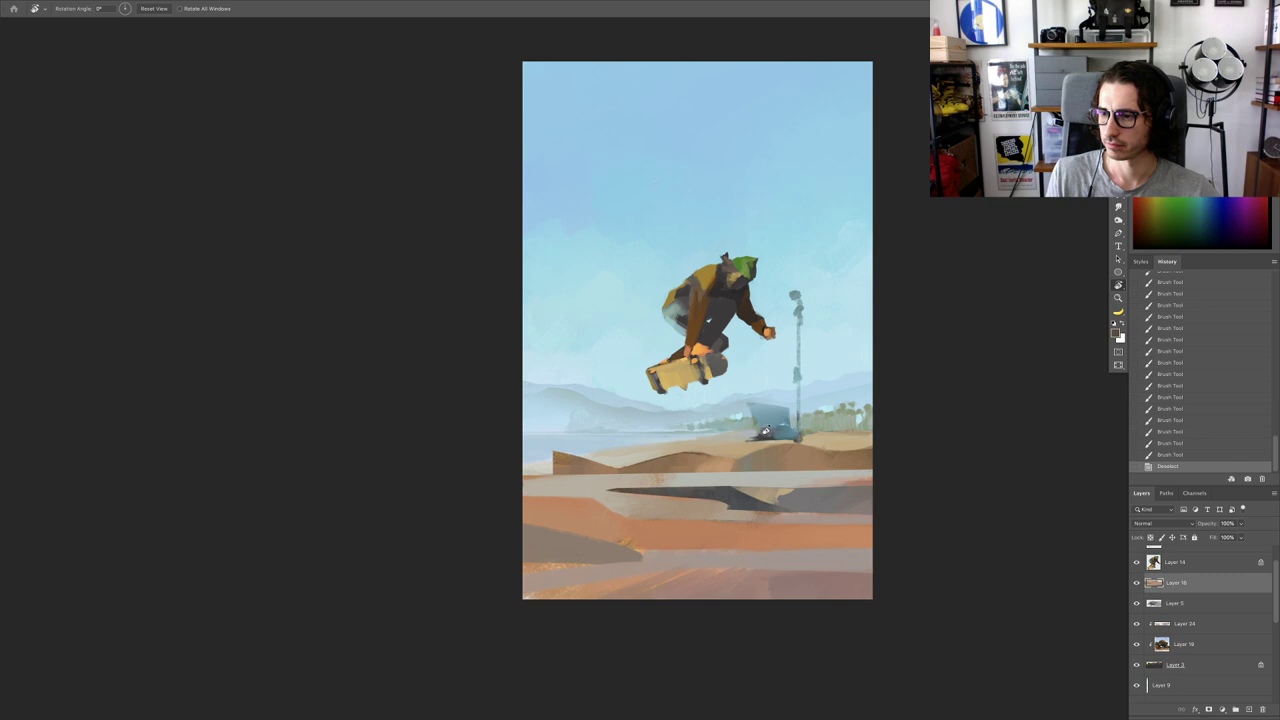
pyautogui.scroll(3, 765, 430)
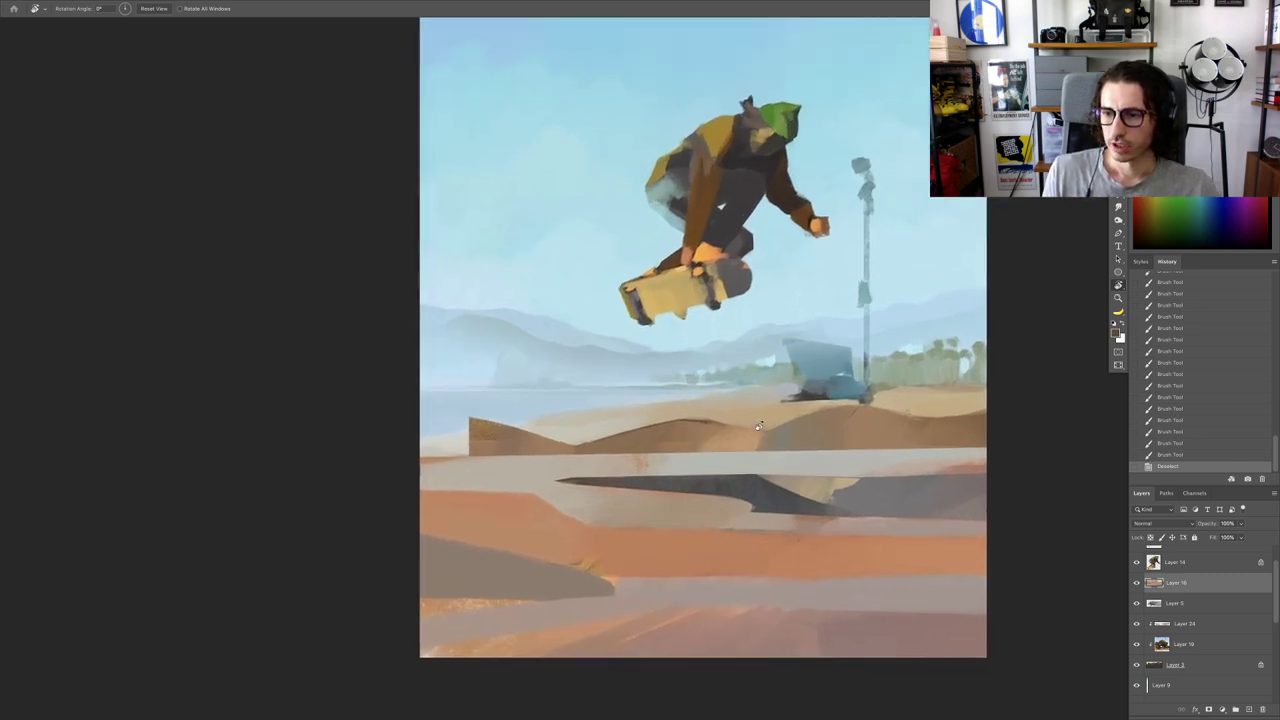
pyautogui.moveTo(753, 441); pyautogui.dragTo(819, 395)
pyautogui.moveTo(574, 478)
pyautogui.mouseDown()
pyautogui.moveTo(634, 434)
pyautogui.moveTo(637, 387)
pyautogui.moveTo(672, 369)
pyautogui.mouseUp()
pyautogui.scroll(3, 634, 434)
pyautogui.press('v')
pyautogui.rightClick(587, 408)
pyautogui.click(611, 426)
pyautogui.press('r')
pyautogui.moveTo(850, 330); pyautogui.dragTo(860, 312)
pyautogui.press('b')
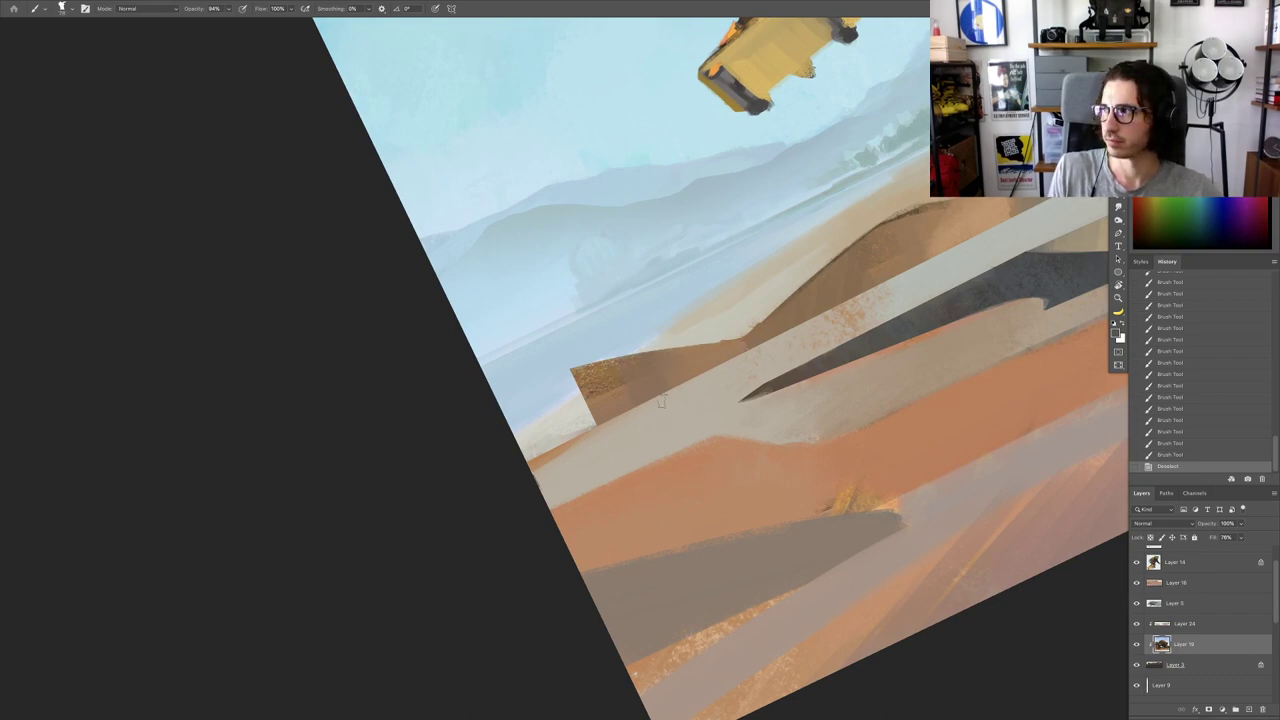
pyautogui.moveTo(600, 424); pyautogui.dragTo(652, 400)
pyautogui.hotkey('ctrl', 'z')
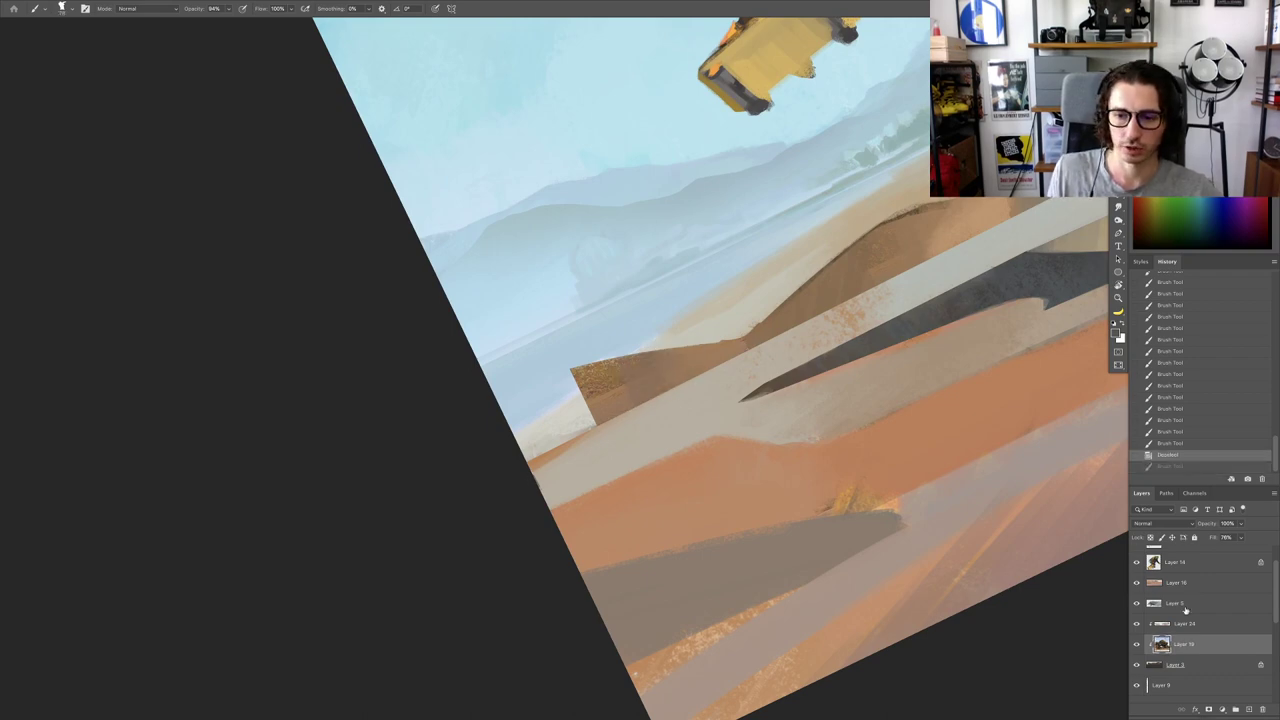
# Step: Select the layer with the orange and grey ground bands and create a new empty layer above it
pyautogui.press('v')
pyautogui.rightClick(669, 429)
pyautogui.click(690, 440)
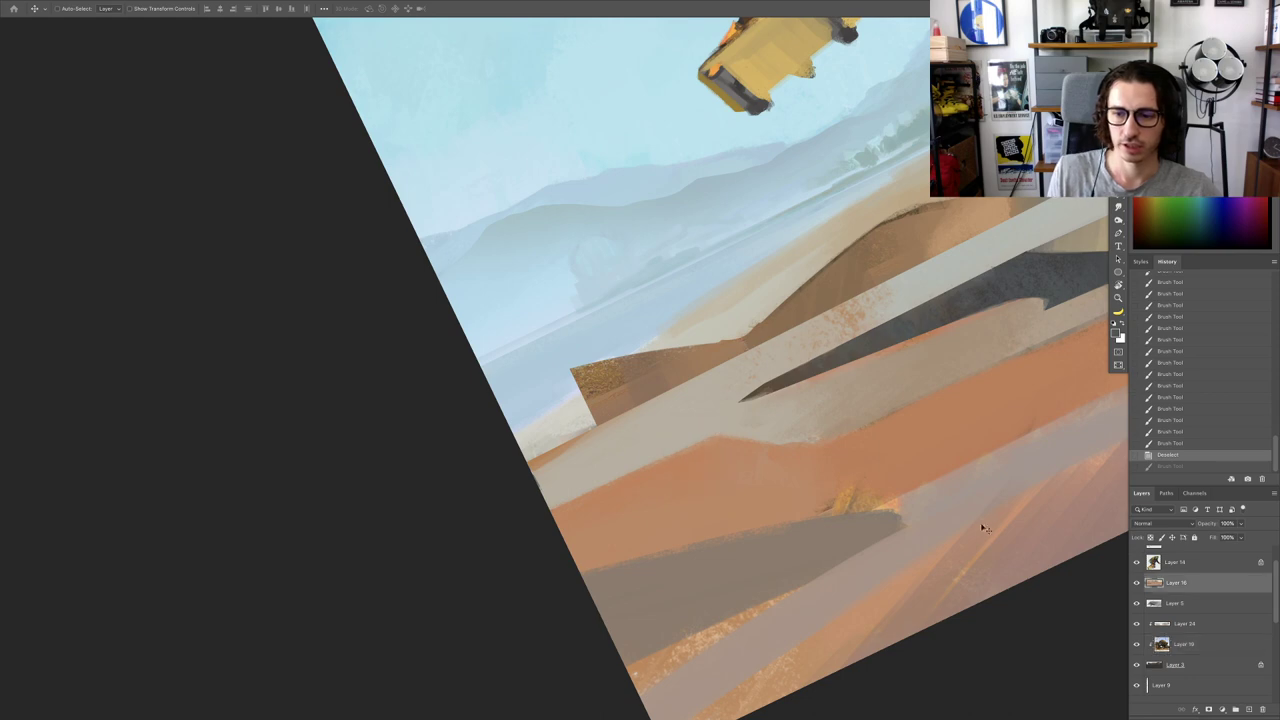
pyautogui.click(1243, 709)
pyautogui.press('b')
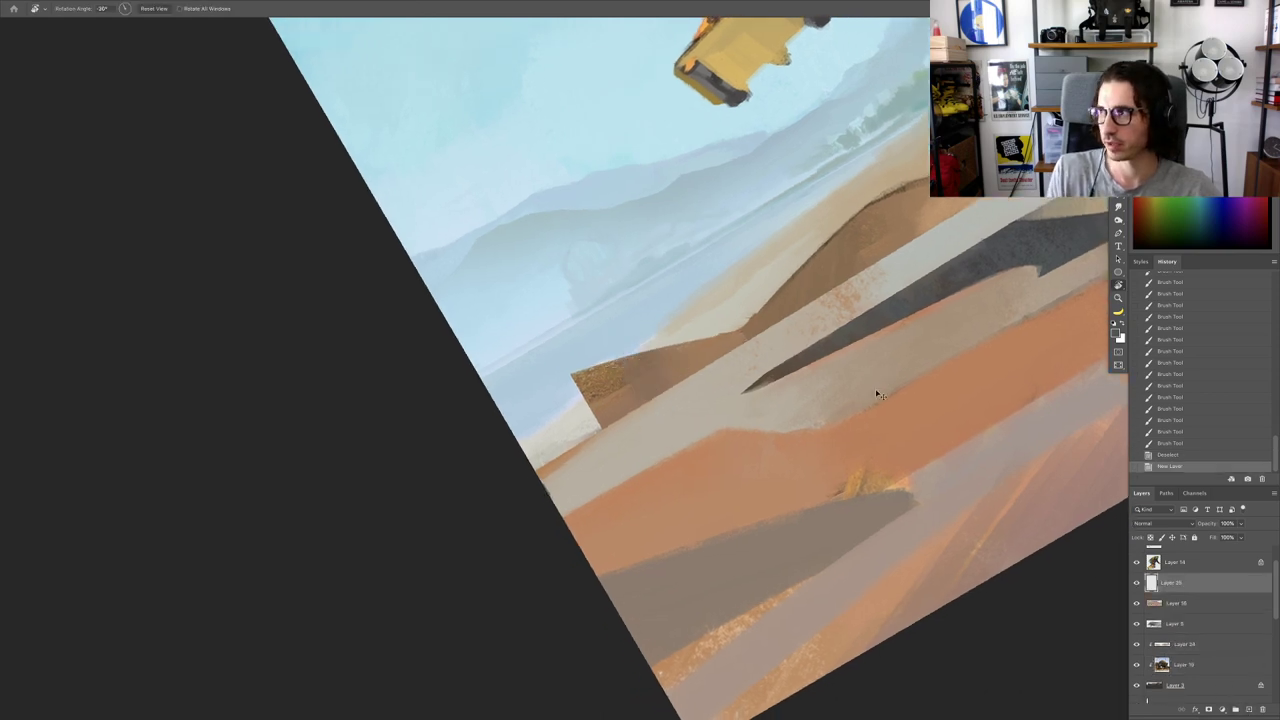
pyautogui.moveTo(712, 350); pyautogui.dragTo(497, 503)
pyautogui.hotkey('ctrl', 'z')
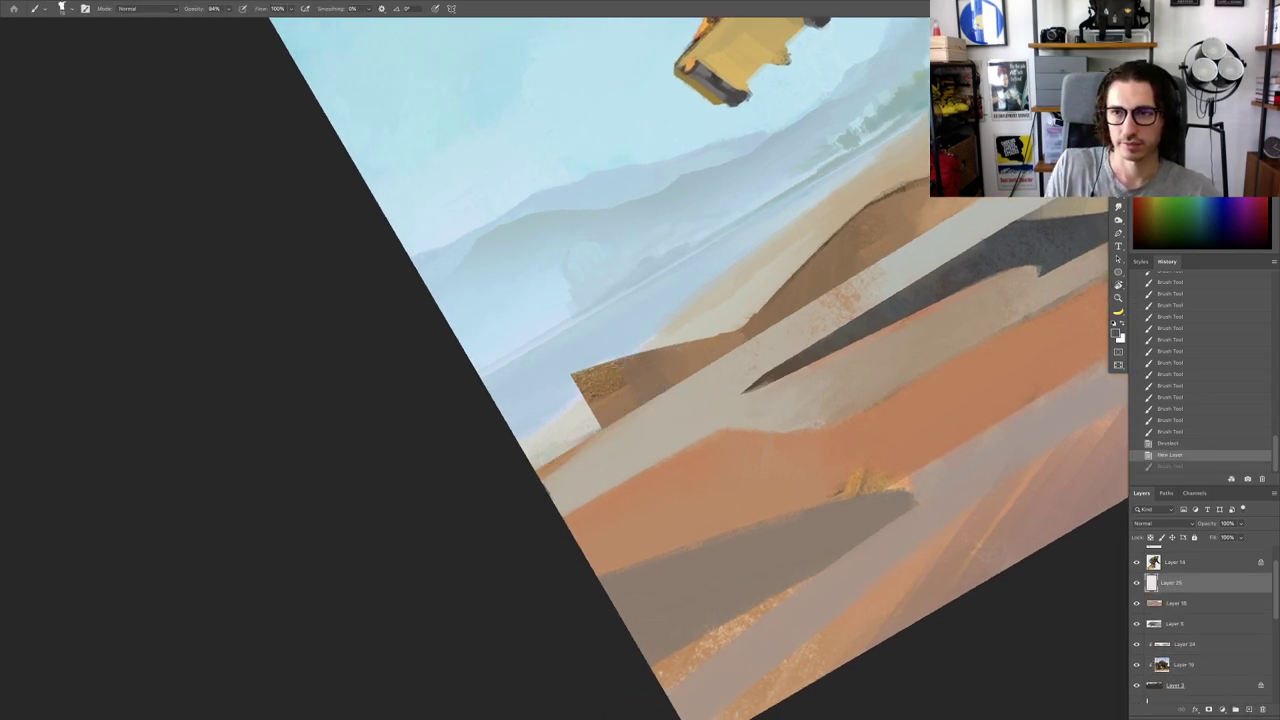
# Step: Outline a low wedge in front of the brown ramp with the Polygonal Lasso and paint it dark grey-brown
pyautogui.press('l')
pyautogui.click(548, 478)
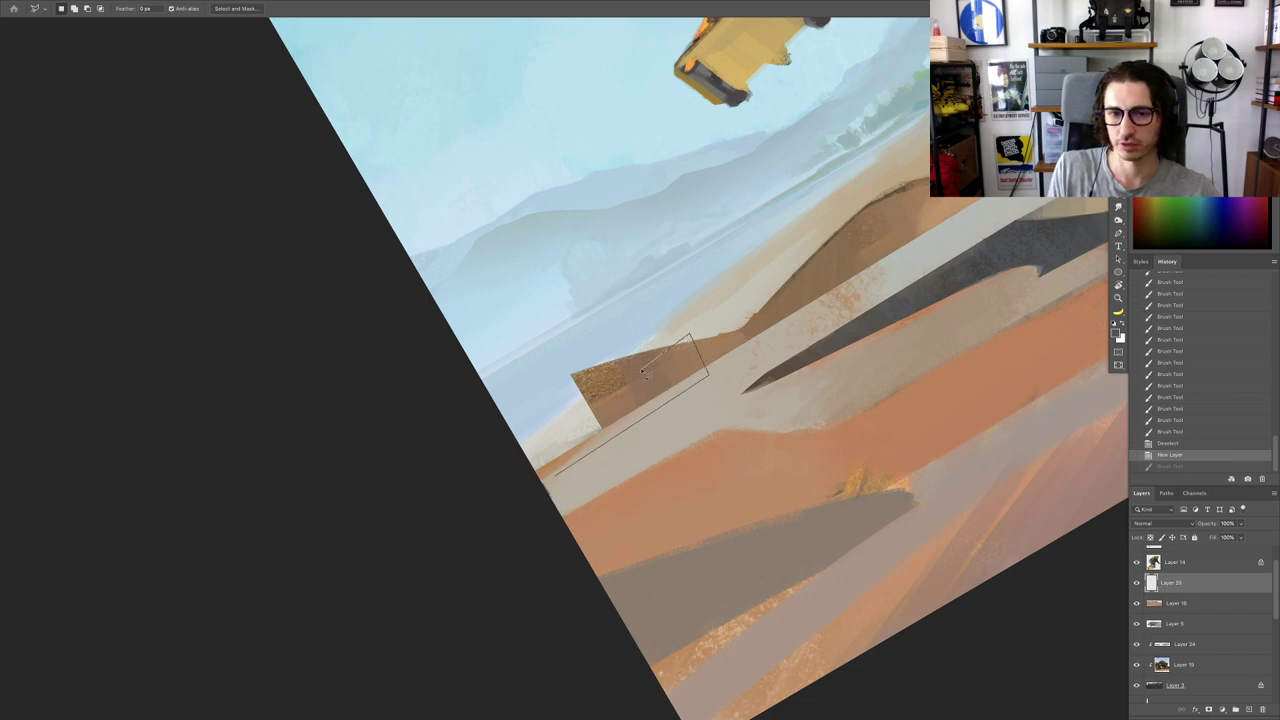
pyautogui.click(600, 396)
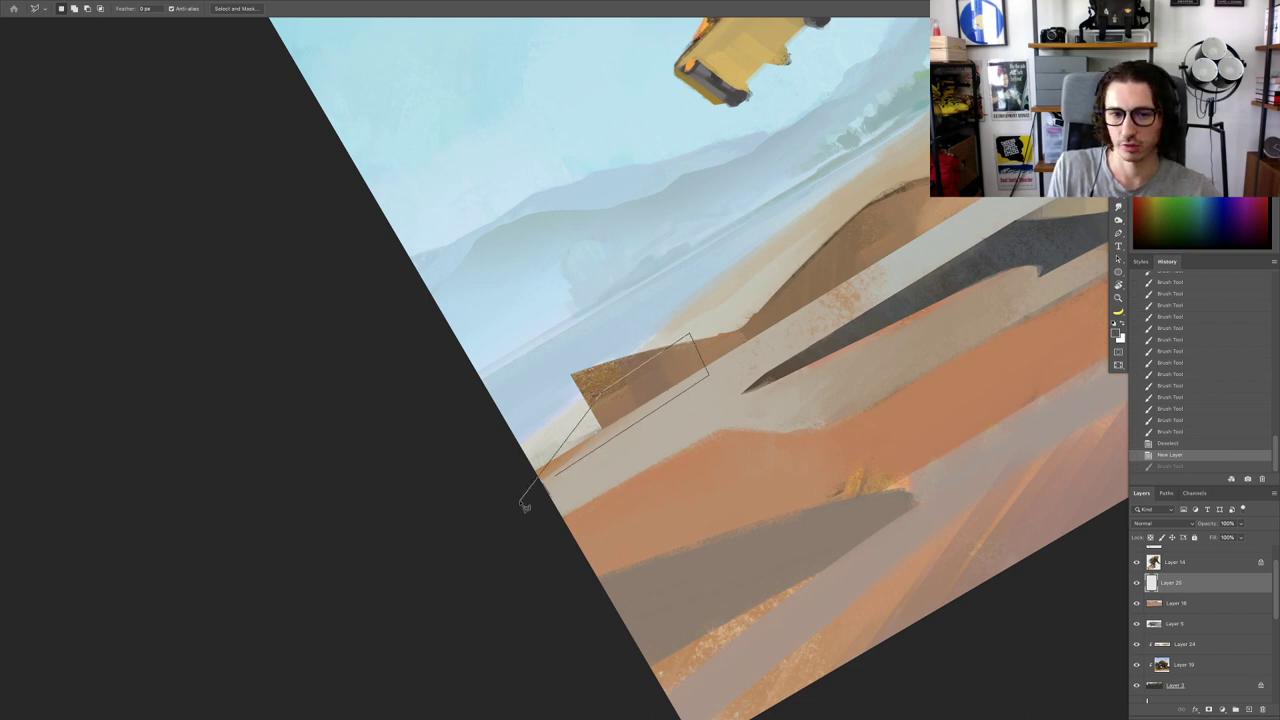
pyautogui.doubleClick(520, 504)
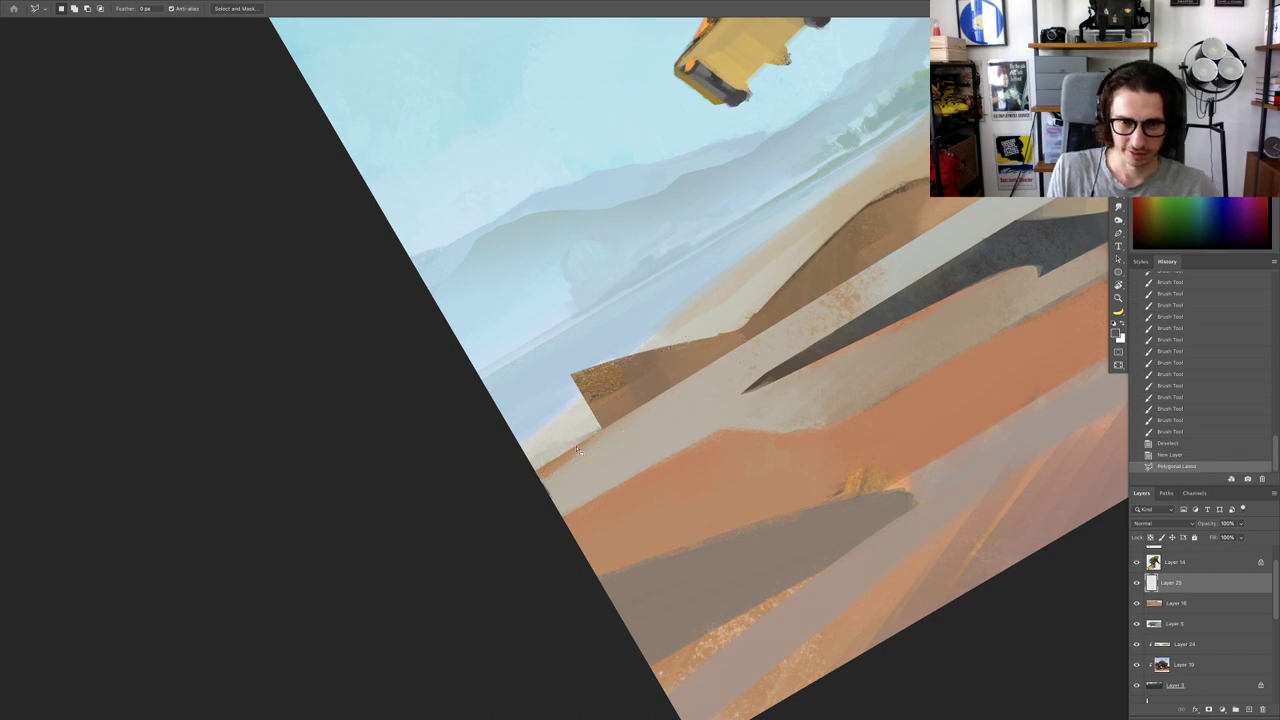
pyautogui.press('Escape')
pyautogui.press('b')
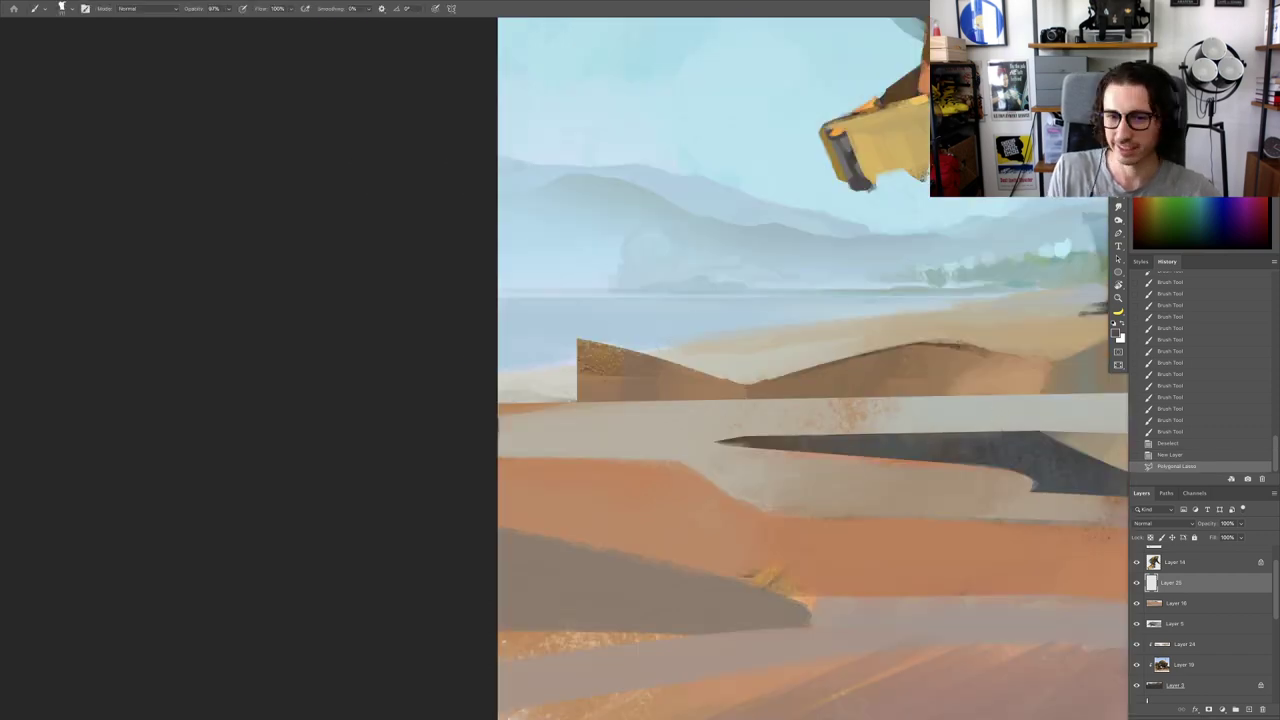
pyautogui.moveTo(698, 388)
pyautogui.mouseDown()
pyautogui.moveTo(515, 402)
pyautogui.moveTo(480, 435)
pyautogui.mouseUp()
pyautogui.moveTo(618, 379); pyautogui.dragTo(636, 380)
pyautogui.moveTo(636, 380)
pyautogui.mouseDown()
pyautogui.moveTo(622, 384)
pyautogui.moveTo(795, 401)
pyautogui.mouseUp()
# Step: Blend blue-grey sampled from the distant vehicle into the dark wedge's right end, refine its tones and deselect
pyautogui.keyDown('alt'); pyautogui.click(866, 351); pyautogui.keyUp('alt')
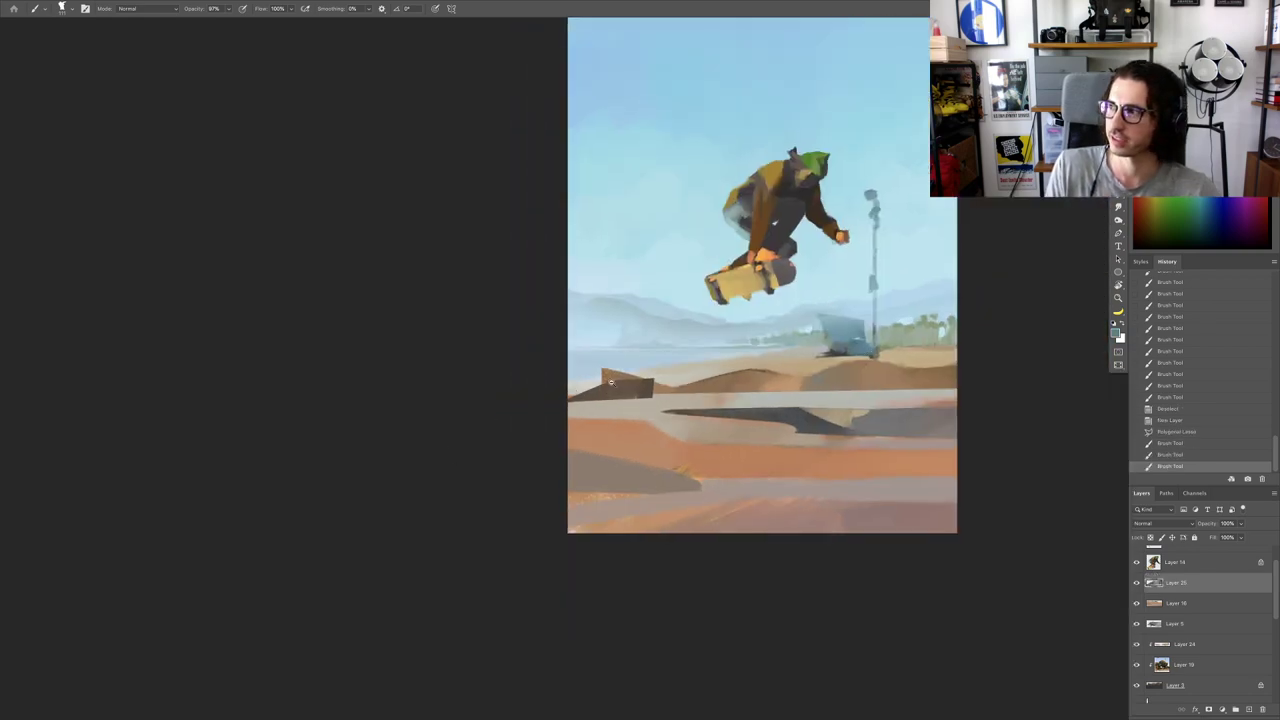
pyautogui.moveTo(613, 383); pyautogui.dragTo(652, 385)
pyautogui.moveTo(651, 397); pyautogui.dragTo(682, 420)
pyautogui.moveTo(680, 385)
pyautogui.mouseDown()
pyautogui.moveTo(676, 412)
pyautogui.moveTo(668, 384)
pyautogui.moveTo(664, 410)
pyautogui.mouseUp()
pyautogui.keyDown('alt'); pyautogui.click(679, 394); pyautogui.keyUp('alt')
pyautogui.moveTo(660, 405)
pyautogui.mouseDown()
pyautogui.moveTo(651, 357)
pyautogui.moveTo(689, 422)
pyautogui.mouseUp()
pyautogui.moveTo(612, 395); pyautogui.dragTo(565, 408)
pyautogui.scroll(-5, 566, 406)
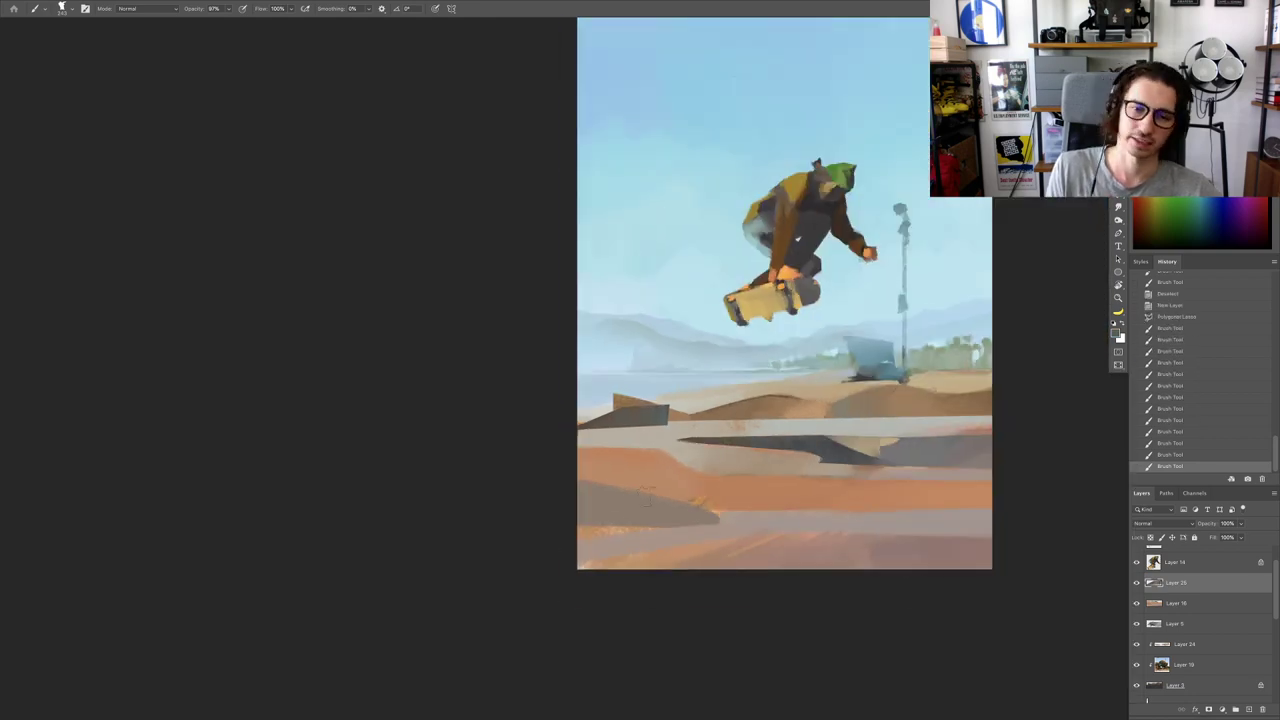
pyautogui.scroll(3, 688, 458)
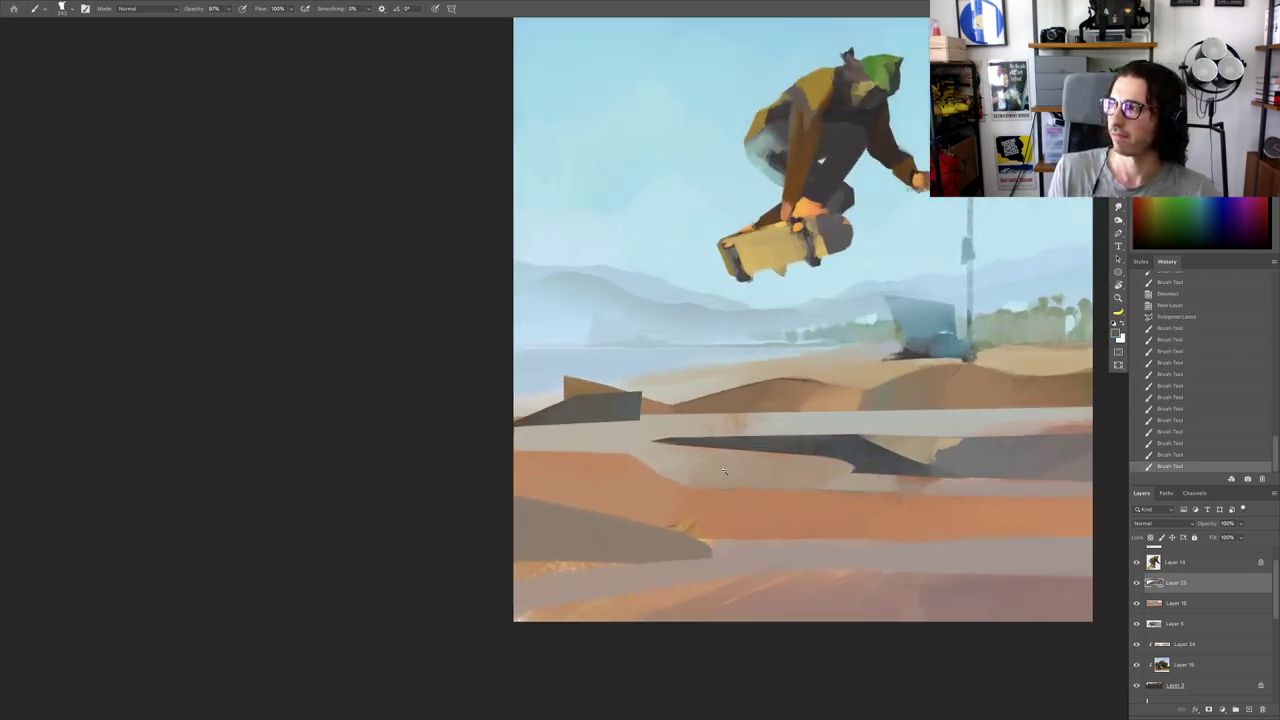
pyautogui.scroll(-2, 688, 458)
pyautogui.hotkey('ctrl', 'd')
# Step: Outline the textured brown ramp and the adjoining dune slope behind the dark wedge as a polygonal selection
pyautogui.press('r')
pyautogui.moveTo(688, 483); pyautogui.dragTo(727, 444)
pyautogui.press('Escape')
pyautogui.scroll(2, 742, 436)
pyautogui.scroll(-5, 712, 450)
pyautogui.press('r')
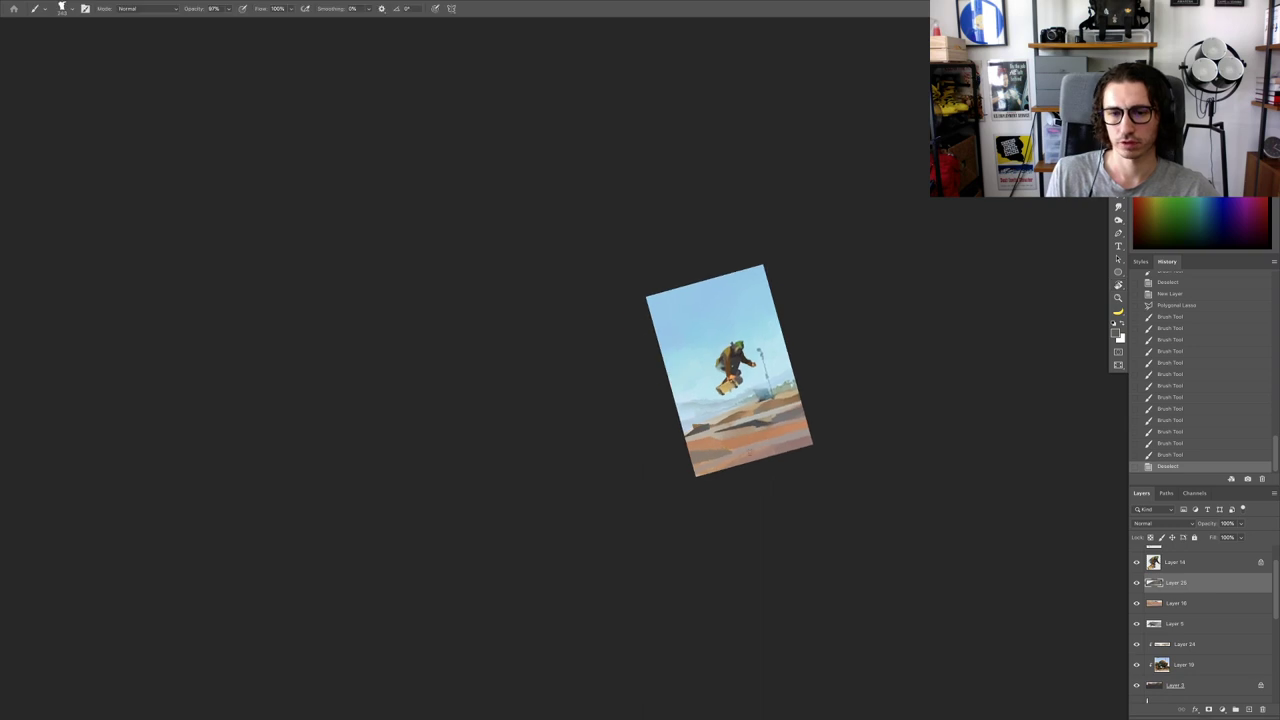
pyautogui.scroll(3, 718, 447)
pyautogui.press('l')
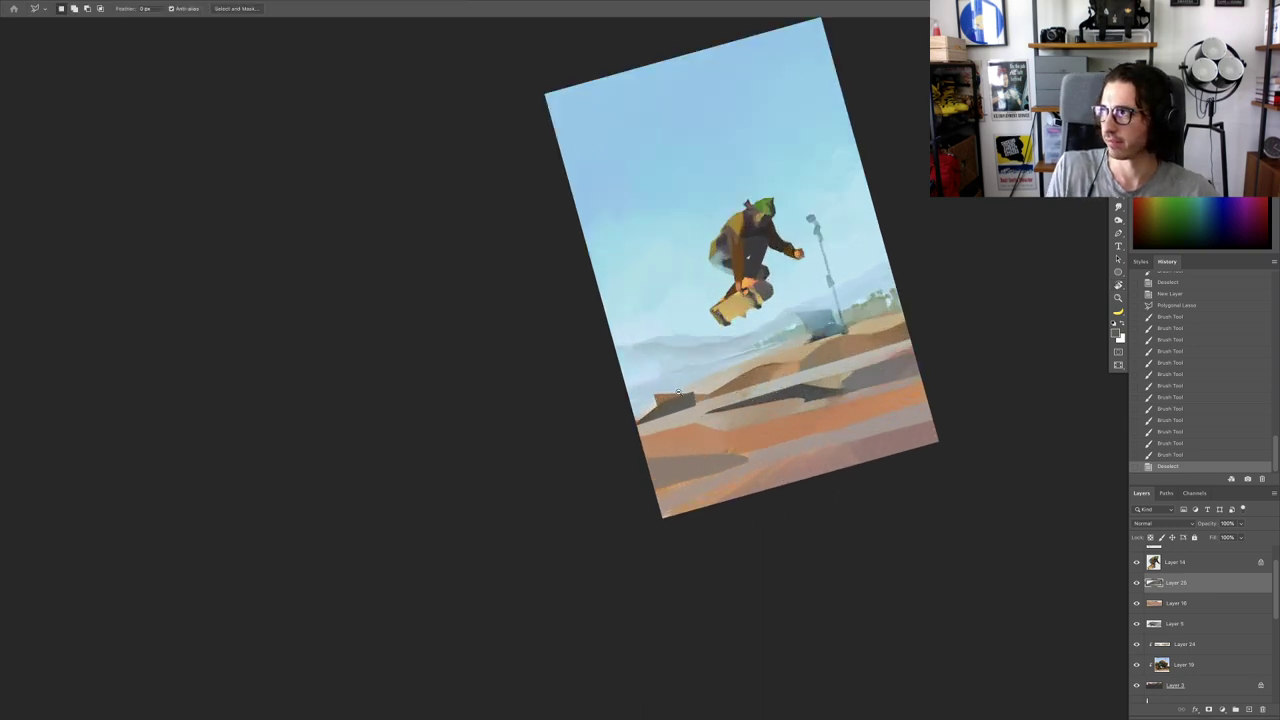
pyautogui.scroll(5, 524, 418)
pyautogui.scroll(2, 524, 418)
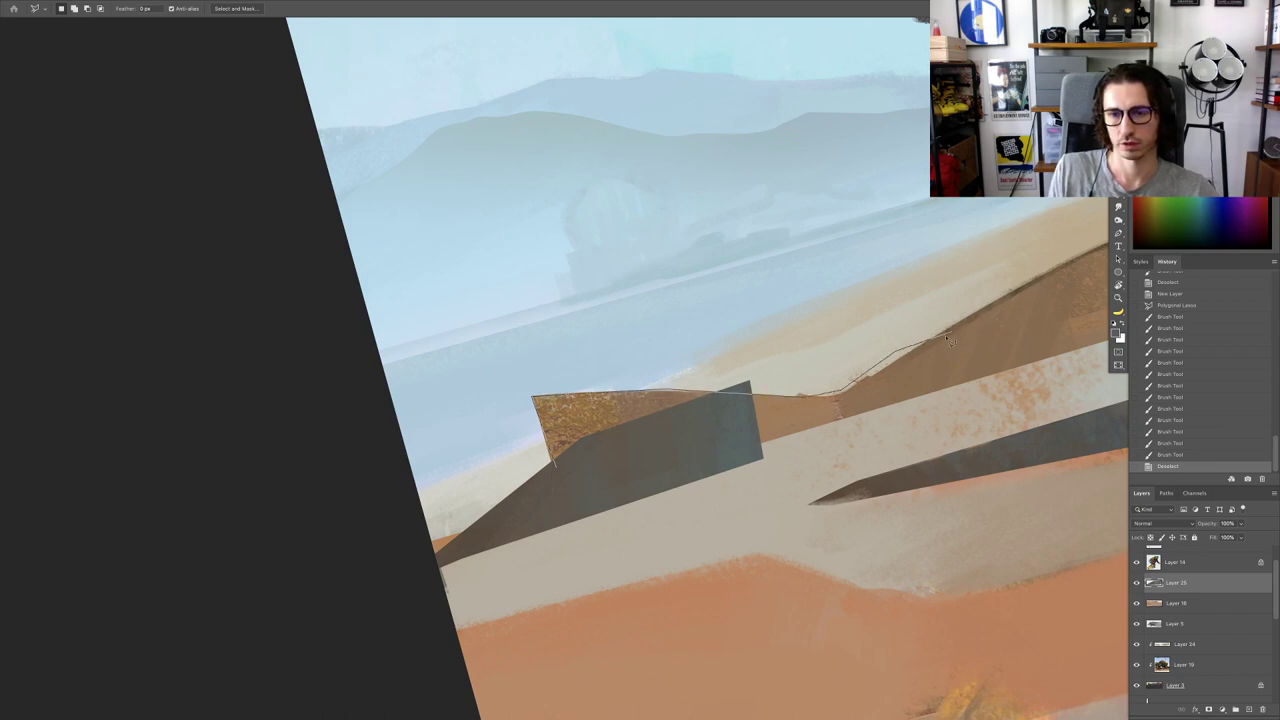
pyautogui.press('Escape')
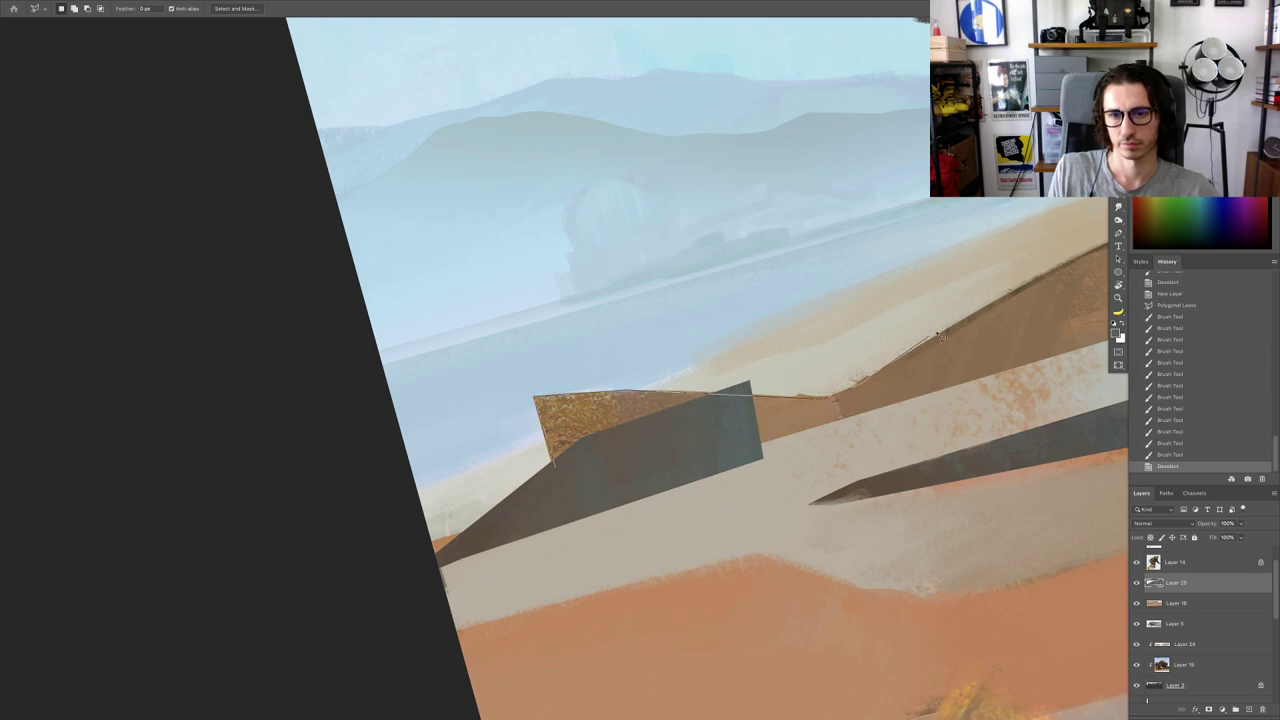
pyautogui.click(1028, 290)
pyautogui.click(1035, 370)
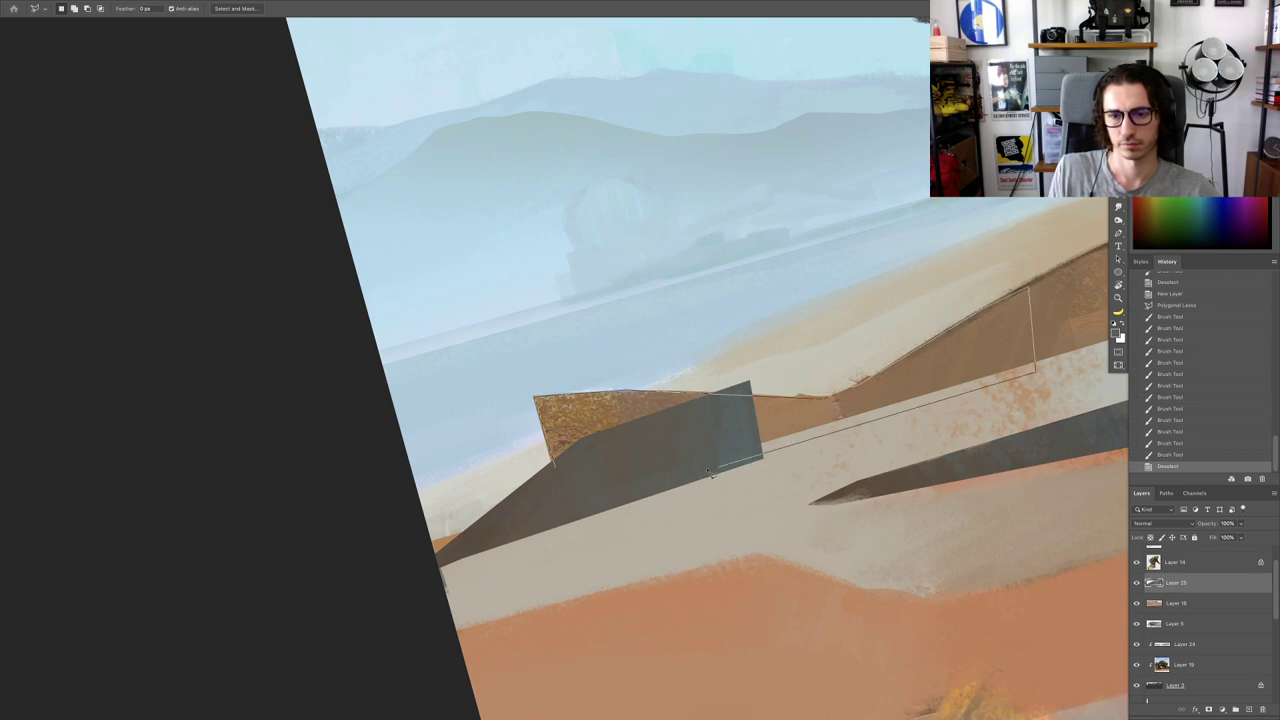
pyautogui.click(762, 457)
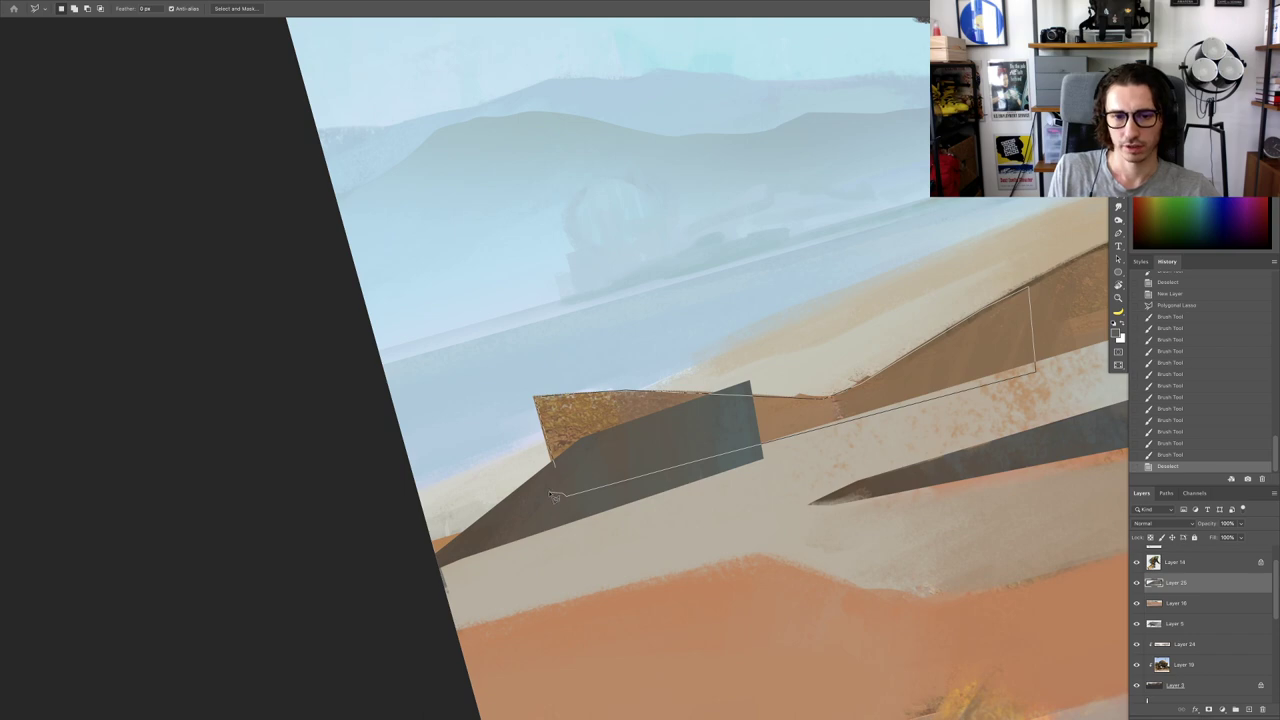
pyautogui.doubleClick(550, 492)
pyautogui.press('Escape')
pyautogui.hotkey('ctrl', 'h')
pyautogui.press('b')
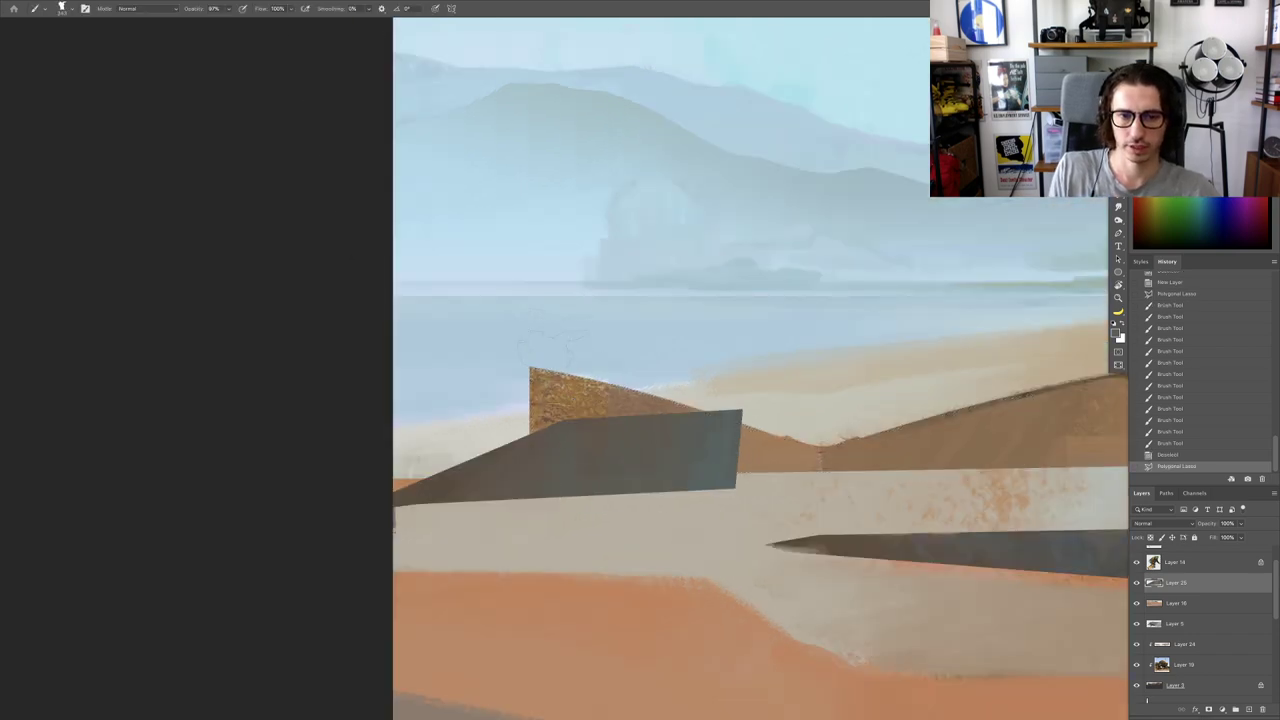
# Step: Paint dark brown strokes inside the selection across the ramp's slope and the dip beside it
pyautogui.moveTo(548, 365); pyautogui.dragTo(562, 390)
pyautogui.moveTo(580, 375)
pyautogui.mouseDown()
pyautogui.moveTo(618, 370)
pyautogui.moveTo(600, 386)
pyautogui.mouseUp()
pyautogui.moveTo(600, 386); pyautogui.dragTo(622, 396)
pyautogui.moveTo(628, 407)
pyautogui.mouseDown()
pyautogui.moveTo(605, 393)
pyautogui.moveTo(668, 423)
pyautogui.mouseUp()
pyautogui.moveTo(667, 419); pyautogui.dragTo(676, 423)
pyautogui.moveTo(674, 420); pyautogui.dragTo(694, 422)
pyautogui.moveTo(691, 421)
pyautogui.mouseDown()
pyautogui.moveTo(703, 421)
pyautogui.moveTo(671, 422)
pyautogui.mouseUp()
pyautogui.moveTo(664, 419)
pyautogui.mouseDown()
pyautogui.moveTo(722, 437)
pyautogui.moveTo(655, 440)
pyautogui.mouseUp()
# Step: Touch up the ramp and the neighbouring dune with colours sampled from the painting, and clear the selection
pyautogui.keyDown('alt'); pyautogui.click(692, 443); pyautogui.keyUp('alt')
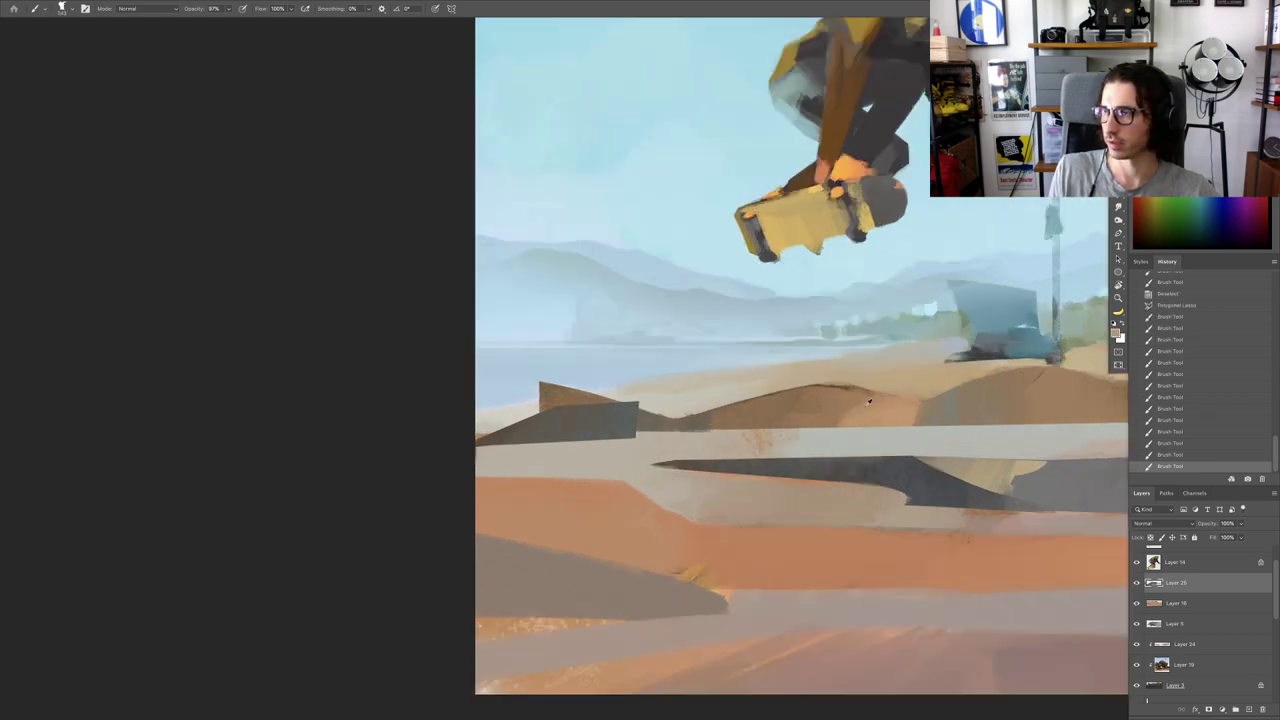
pyautogui.moveTo(840, 414); pyautogui.dragTo(817, 418)
pyautogui.scroll(-5, 815, 418)
pyautogui.scroll(5, 754, 418)
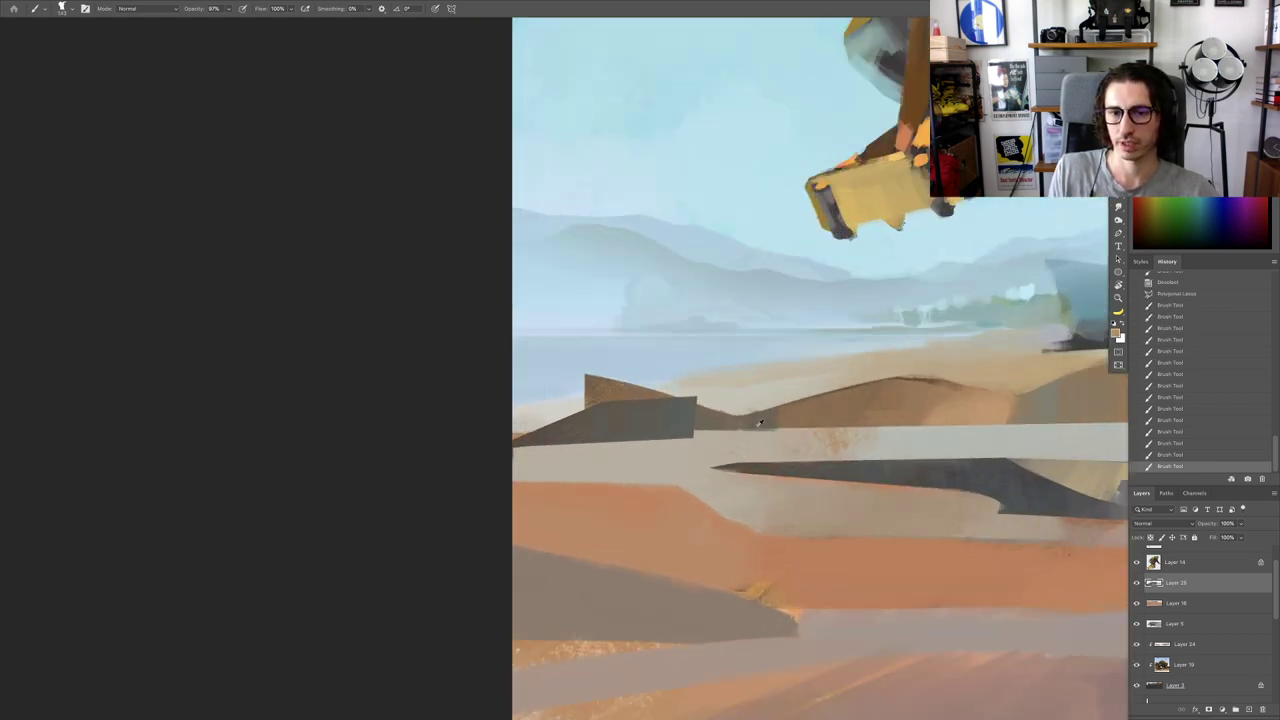
pyautogui.hotkey('ctrl', 'z')
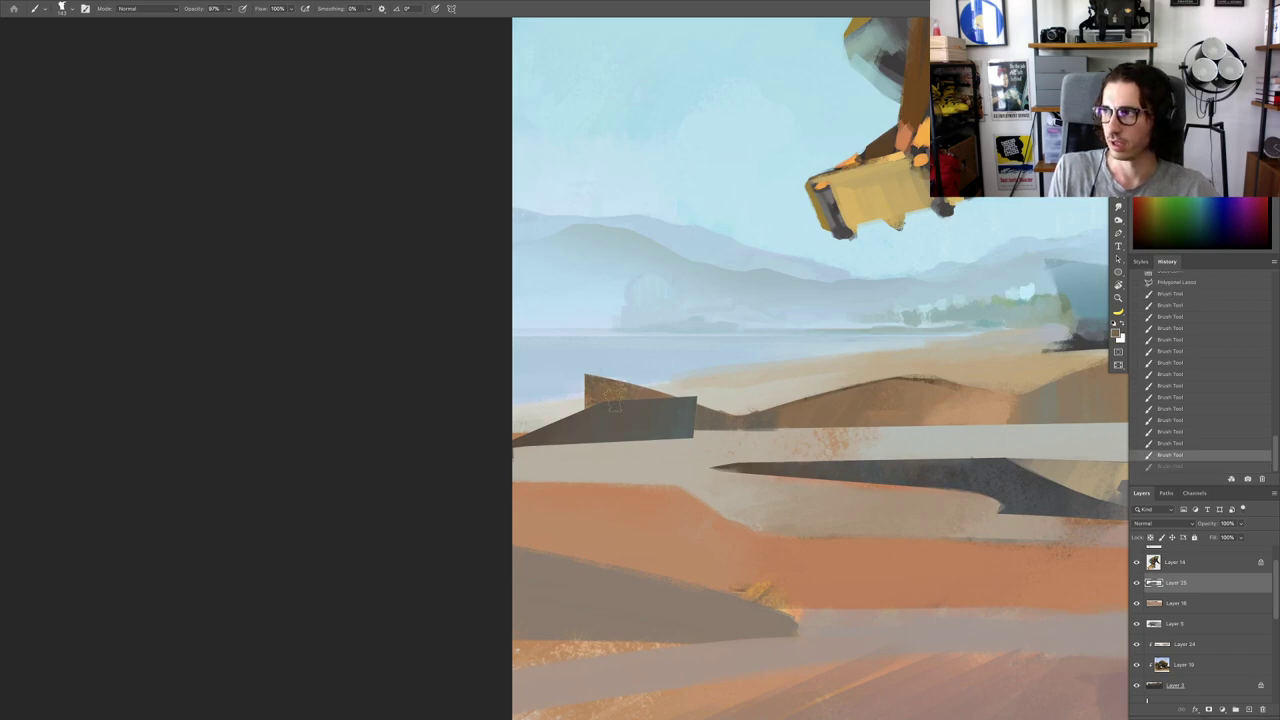
pyautogui.keyDown('alt'); pyautogui.click(610, 417); pyautogui.keyUp('alt')
pyautogui.moveTo(614, 397); pyautogui.dragTo(606, 402)
pyautogui.moveTo(616, 397); pyautogui.dragTo(634, 402)
pyautogui.press('l')
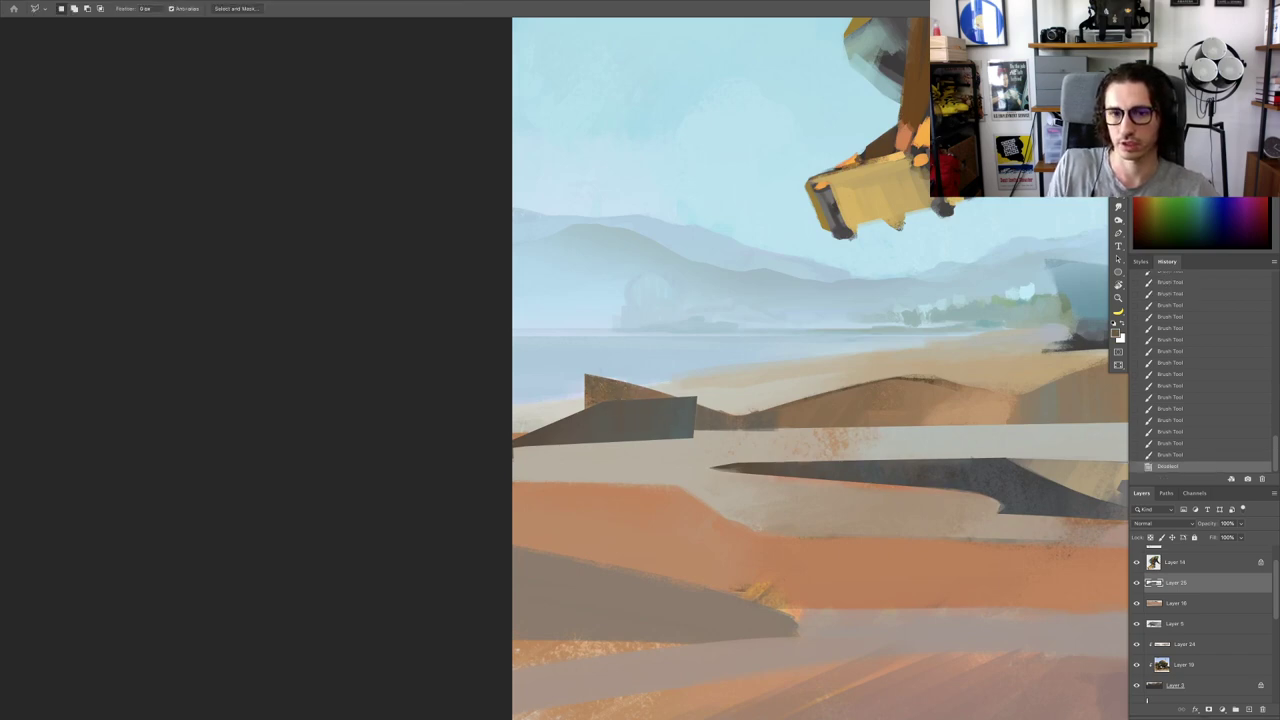
# Step: Outline a narrow side face at the brown ramp's left edge, paint it light tan and deselect
pyautogui.scroll(3, 600, 337)
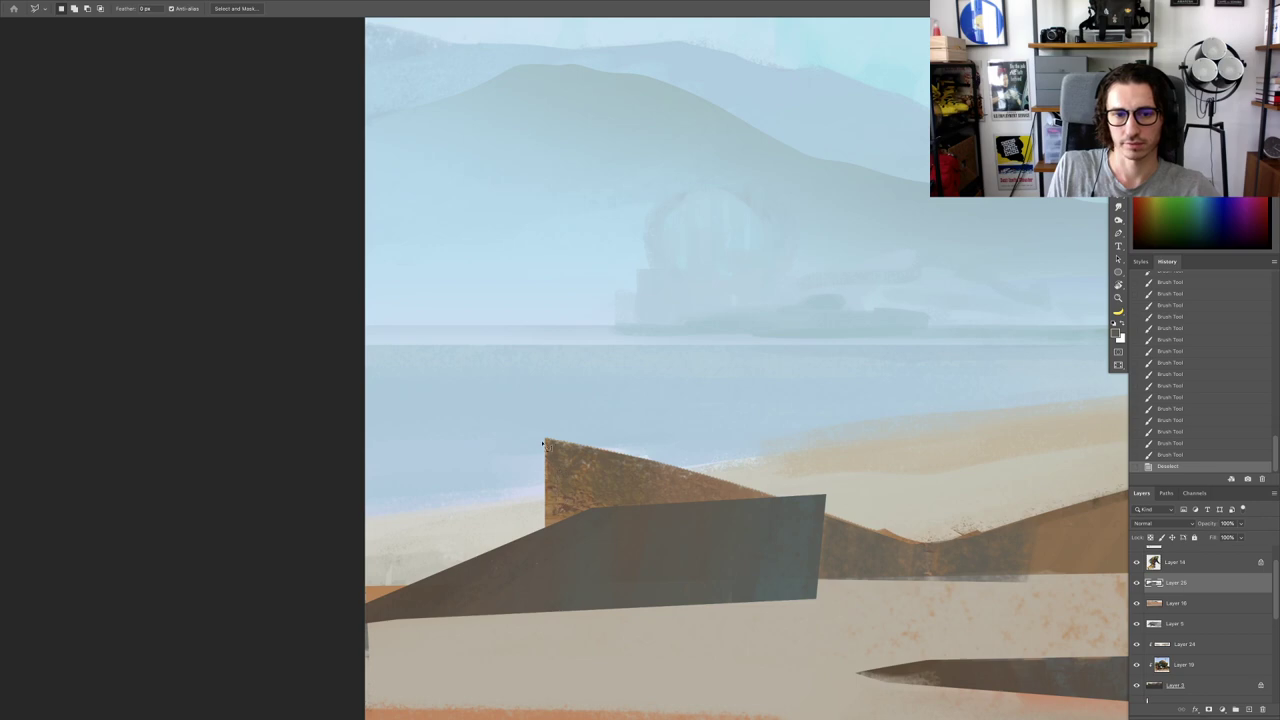
pyautogui.click(522, 535)
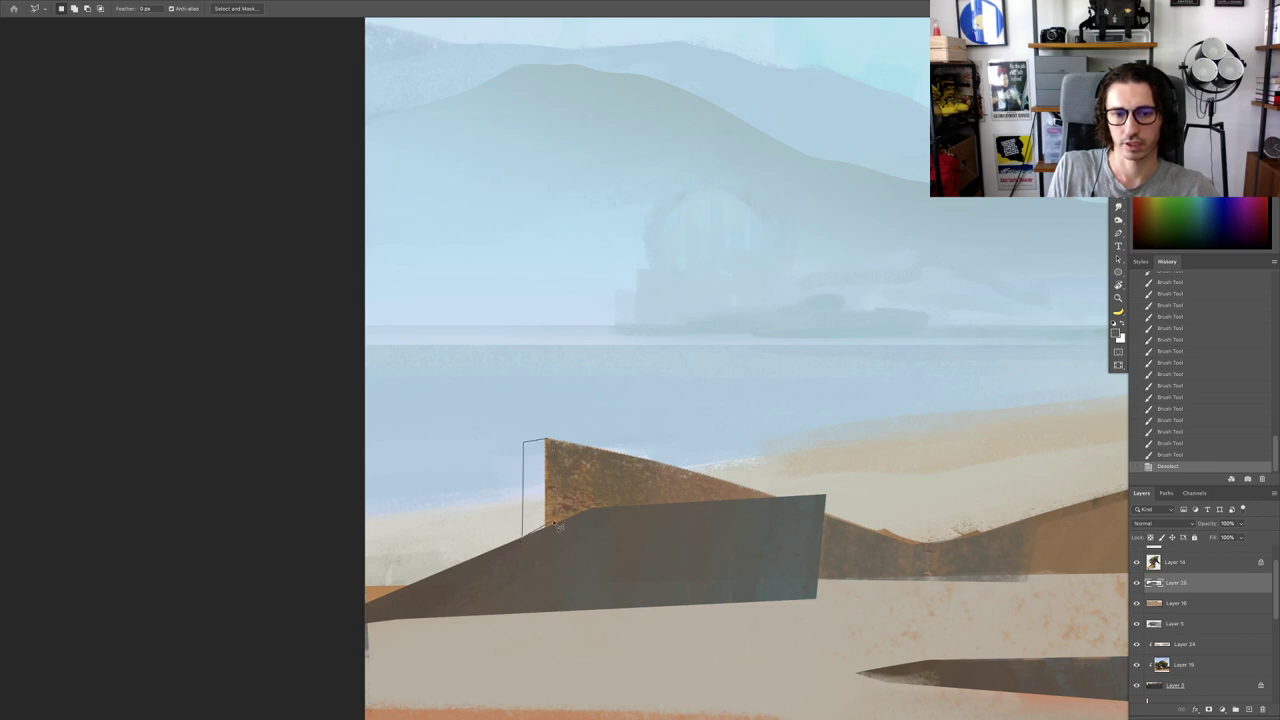
pyautogui.doubleClick(556, 448)
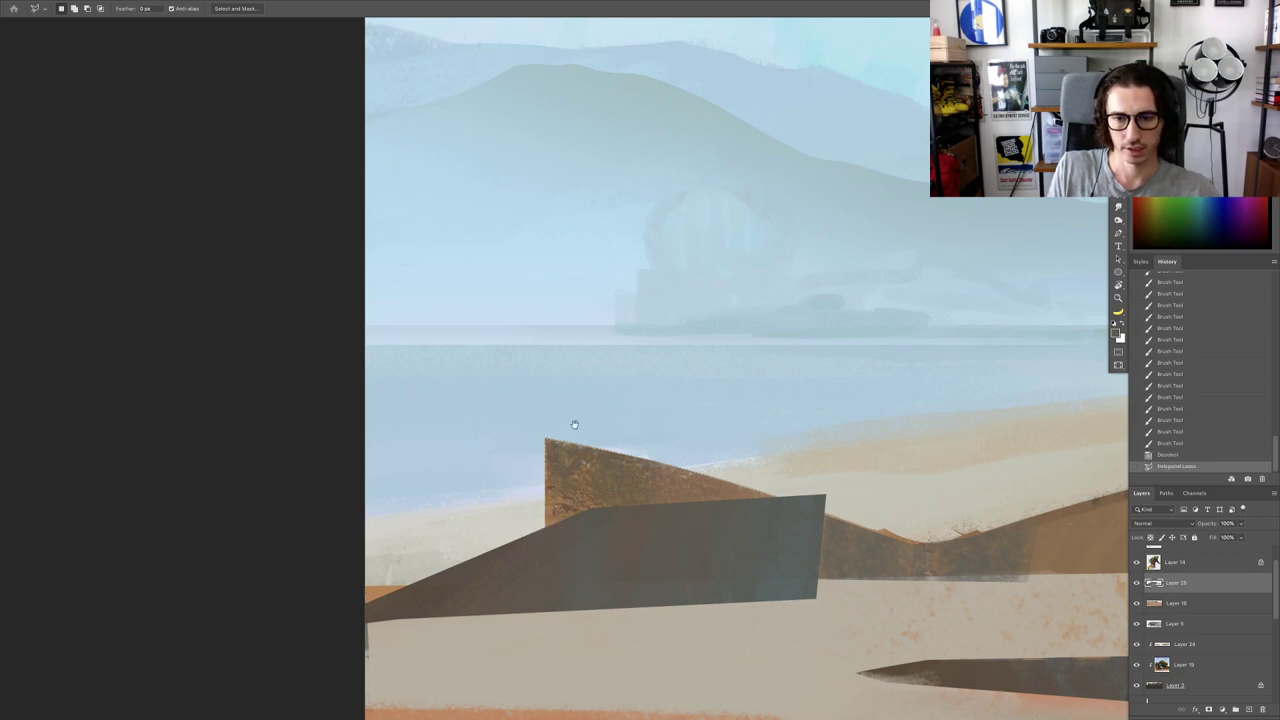
pyautogui.hotkey('ctrl', '0')
pyautogui.press('b')
pyautogui.scroll(3, 561, 416)
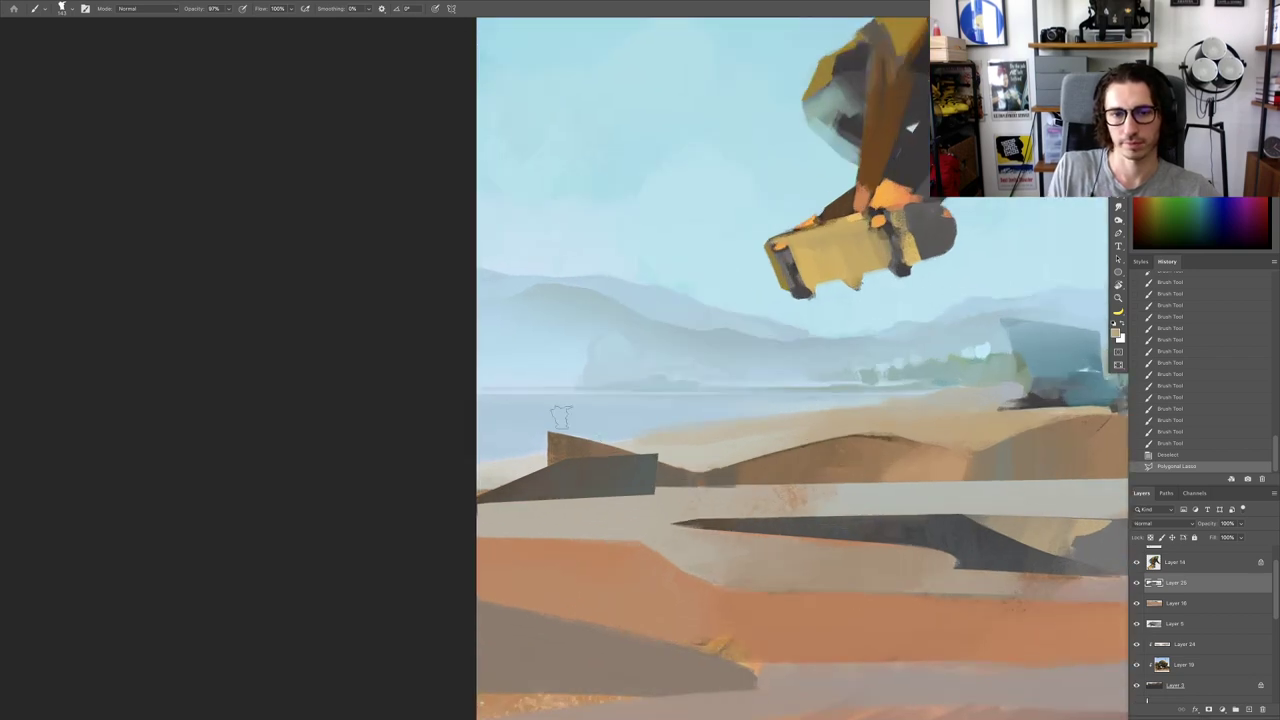
pyautogui.moveTo(543, 466); pyautogui.dragTo(545, 436)
pyautogui.press('super+d')
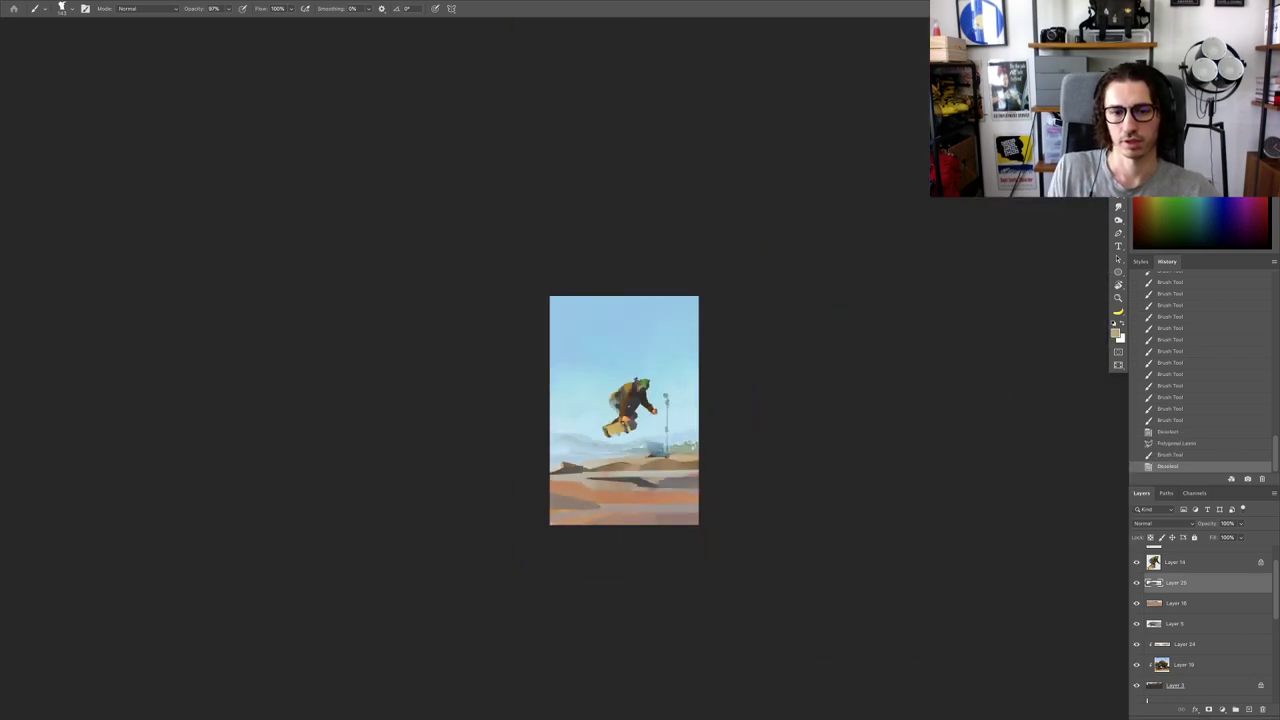
pyautogui.moveTo(565, 506); pyautogui.dragTo(611, 429)
pyautogui.press('r')
pyautogui.moveTo(687, 436)
pyautogui.mouseDown()
pyautogui.moveTo(722, 387)
pyautogui.moveTo(710, 441)
pyautogui.moveTo(782, 357)
pyautogui.mouseUp()
pyautogui.press('Escape')
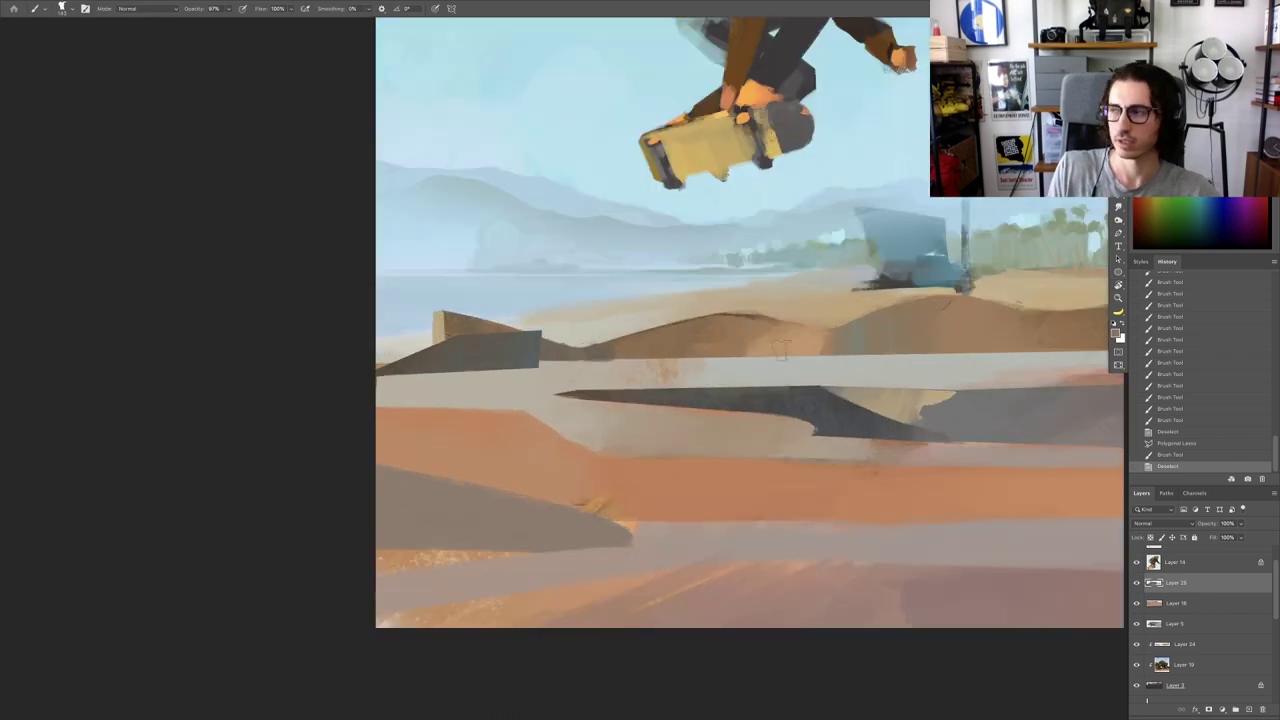
pyautogui.moveTo(579, 423); pyautogui.dragTo(490, 404)
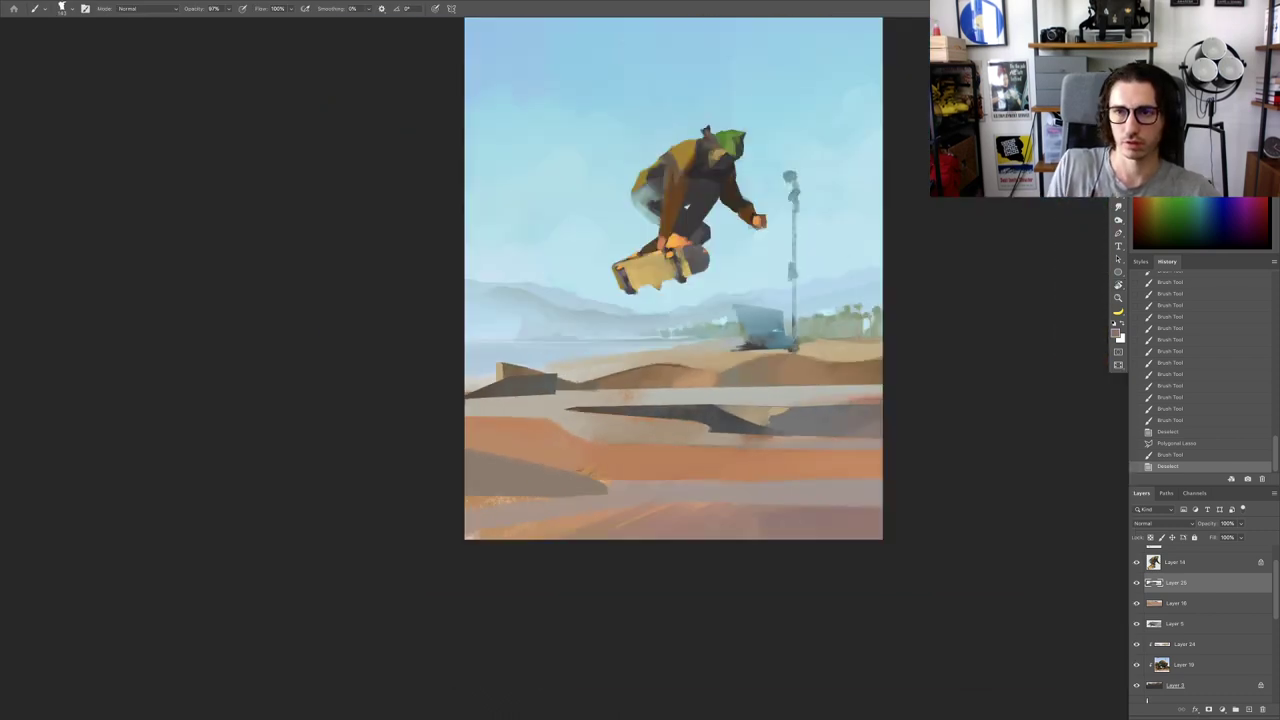
pyautogui.press('l')
pyautogui.scroll(-3, 530, 455)
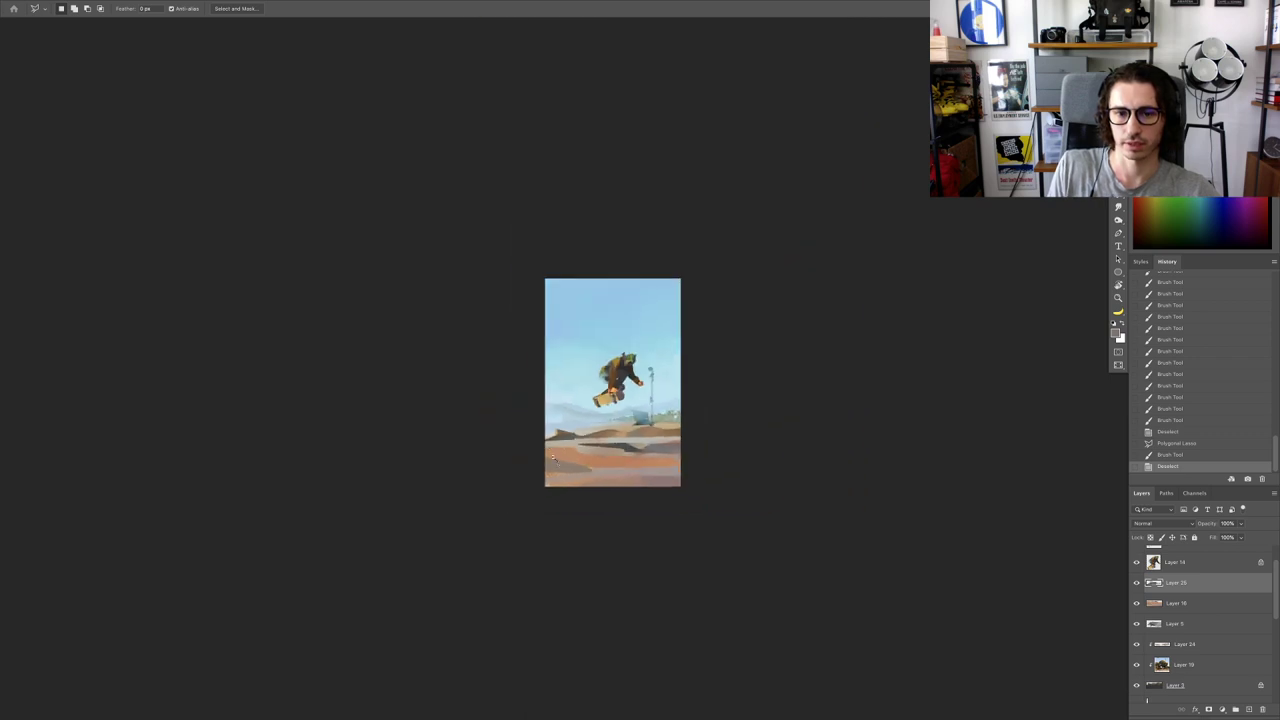
pyautogui.scroll(4, 525, 450)
pyautogui.scroll(-3, 532, 457)
pyautogui.scroll(3, 532, 457)
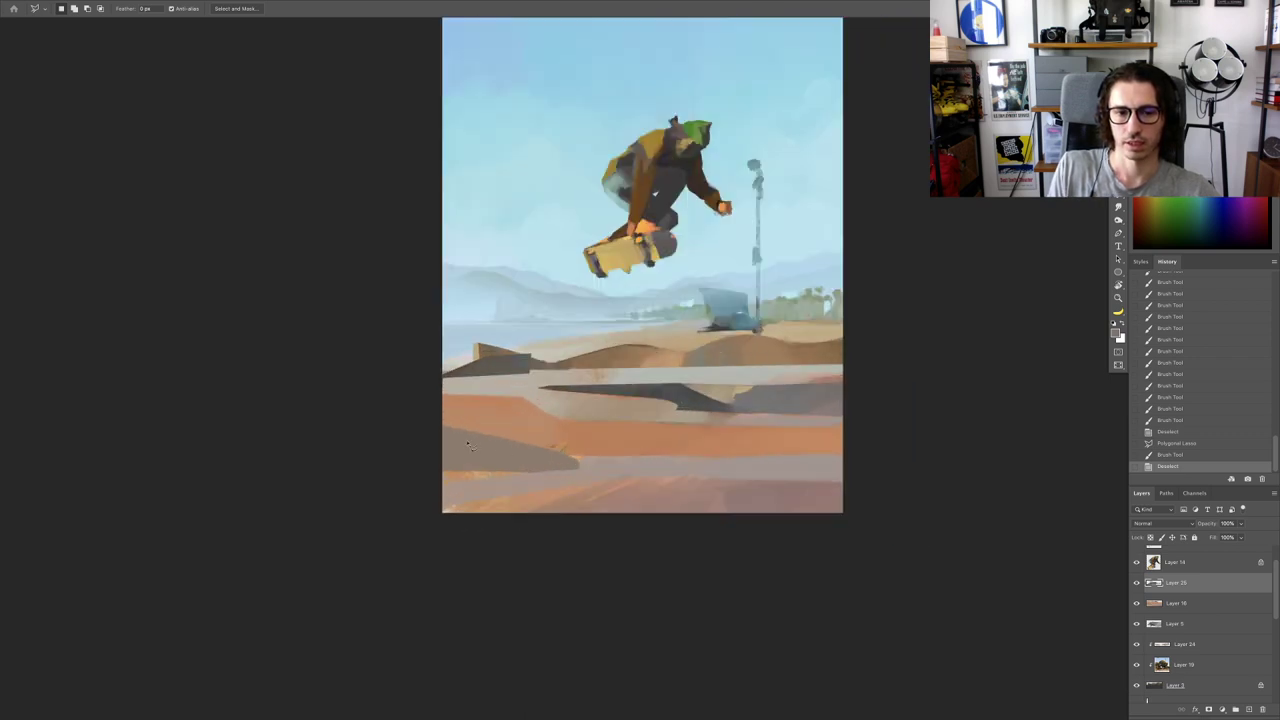
pyautogui.click(450, 426)
pyautogui.scroll(-3, 560, 457)
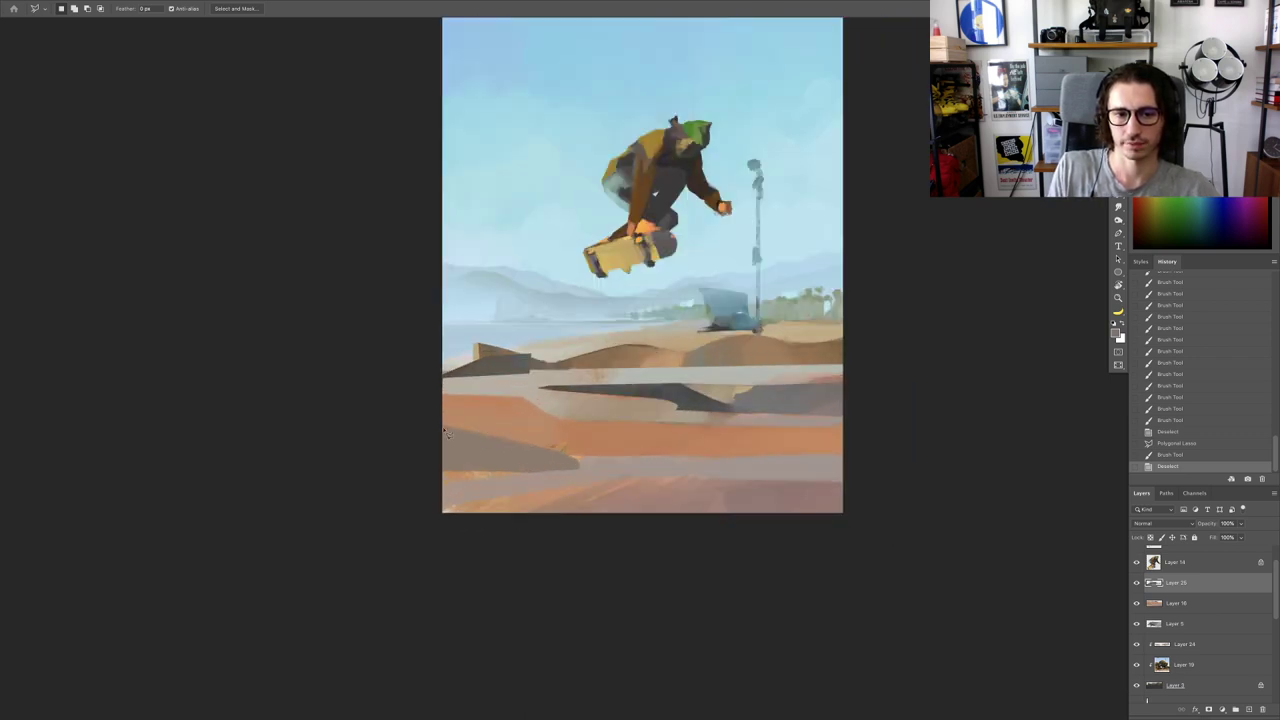
pyautogui.scroll(3, 533, 450)
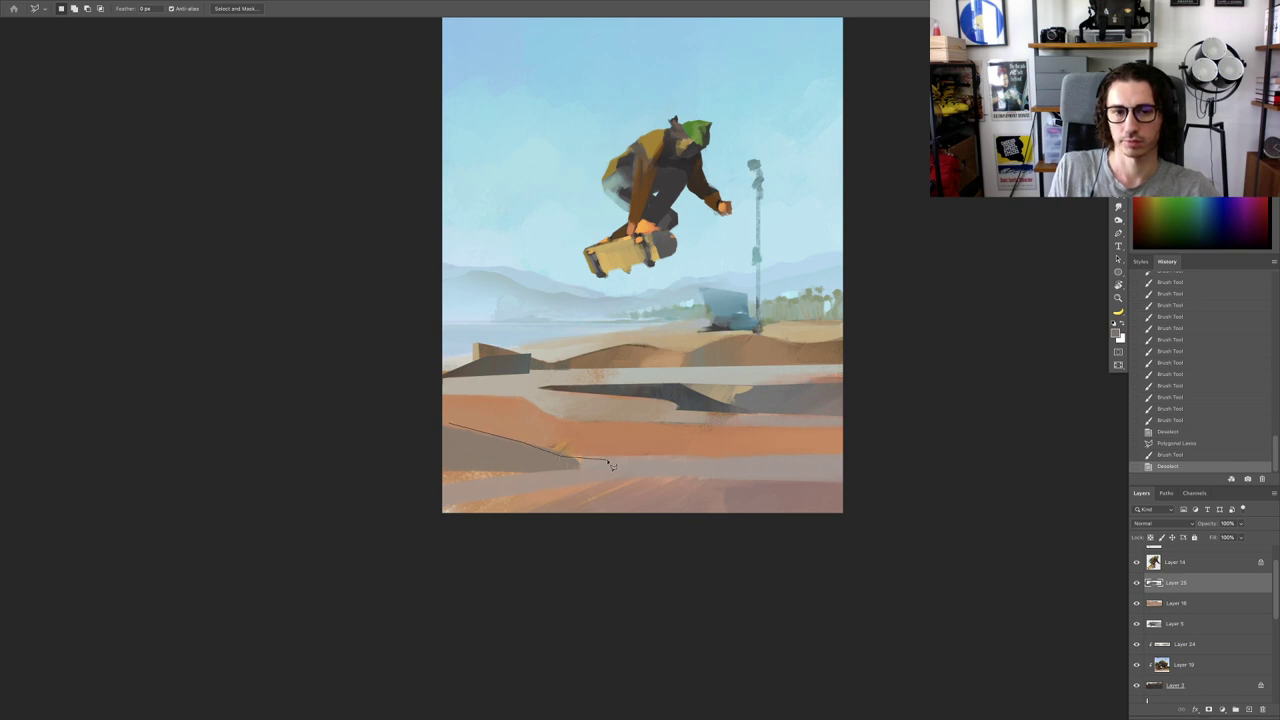
pyautogui.press('Escape')
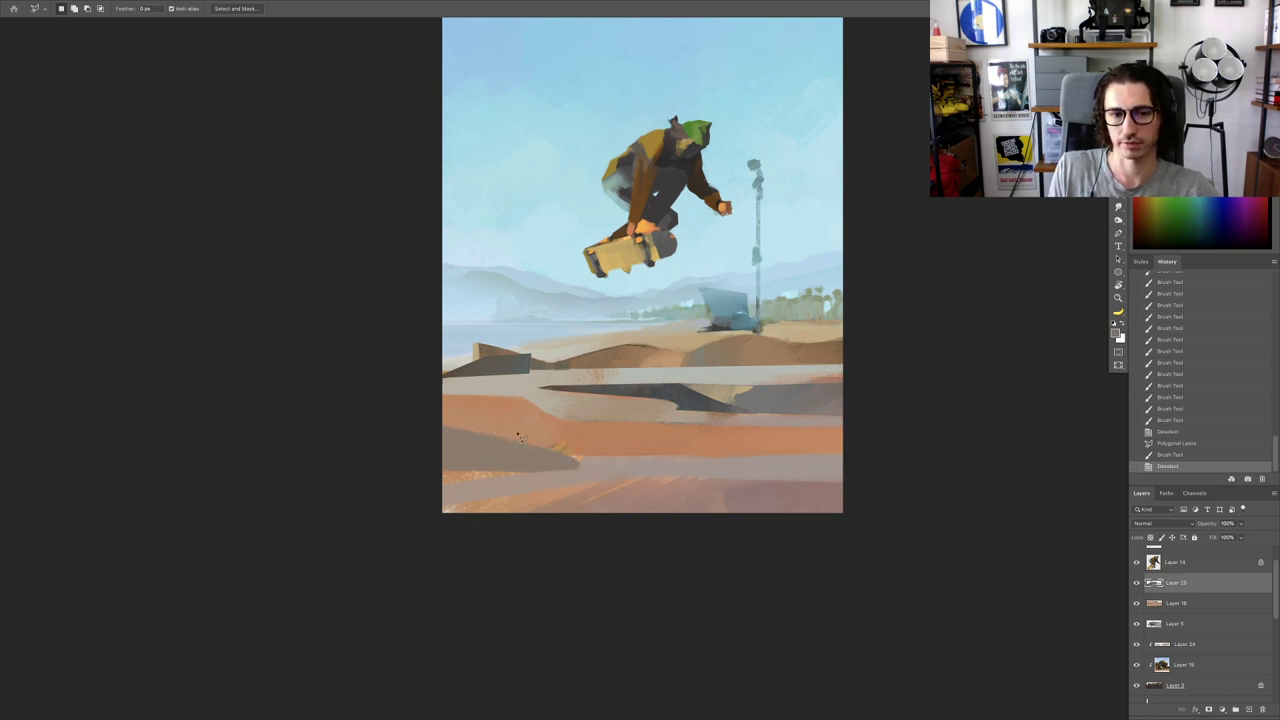
# Step: Outline the upper part of the grey-brown foreground wedge at the canvas's left edge as a polygonal selection with its edges hidden
pyautogui.click(436, 424)
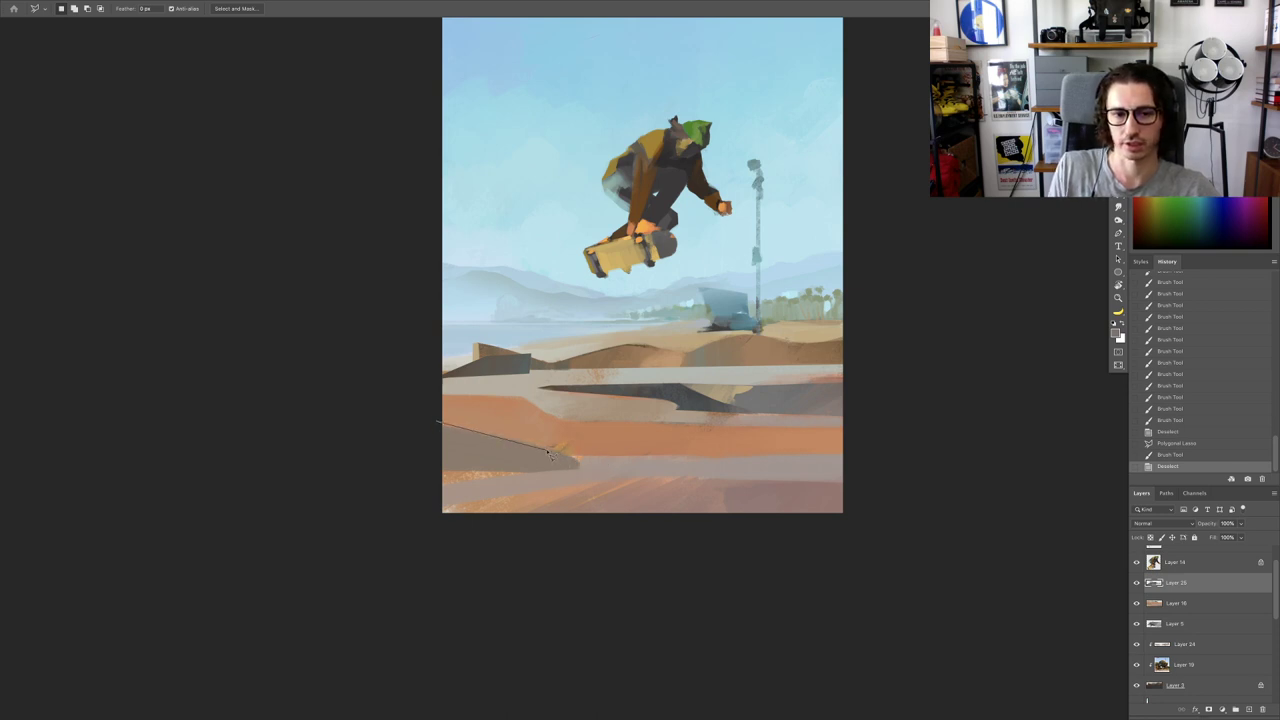
pyautogui.click(604, 465)
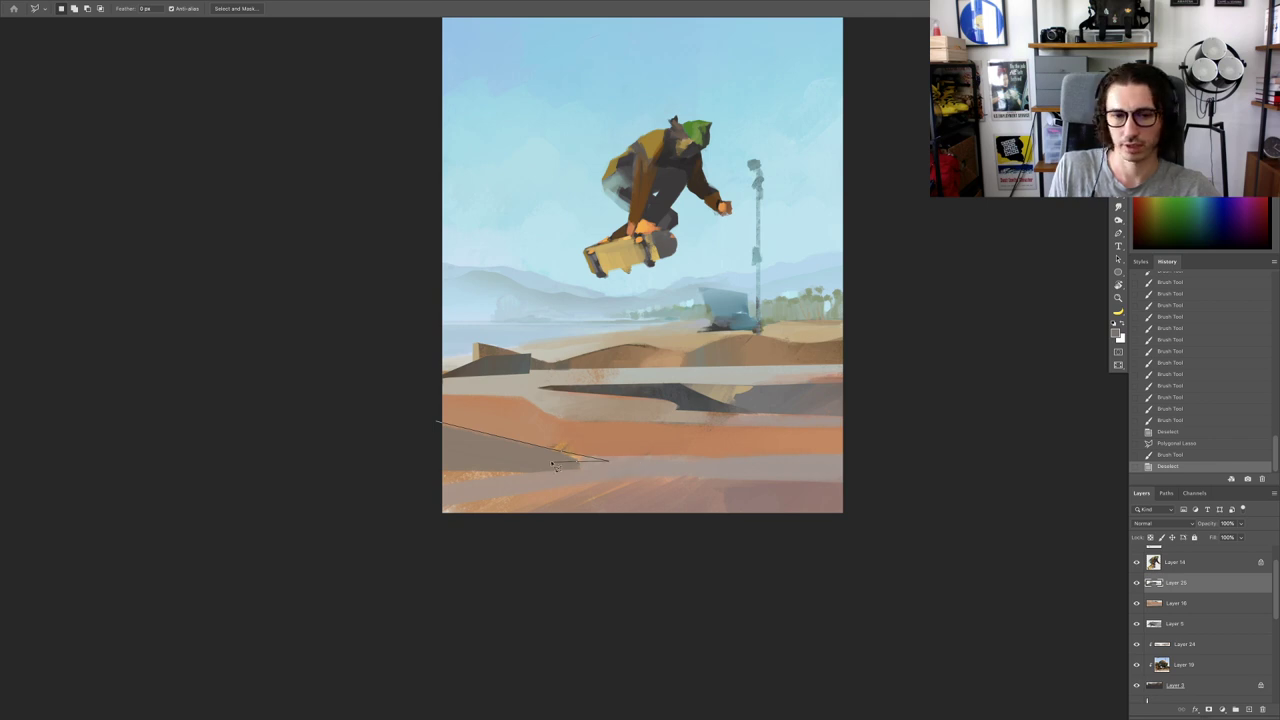
pyautogui.doubleClick(421, 458)
pyautogui.press('super+h')
# Step: Fill the selected foreground wedge with dark grey brushwork sampled from the middle dark wedge, and clear the selection
pyautogui.press('b')
pyautogui.keyDown('alt'); pyautogui.click(704, 395); pyautogui.keyUp('alt')
pyautogui.moveTo(608, 429); pyautogui.dragTo(632, 436)
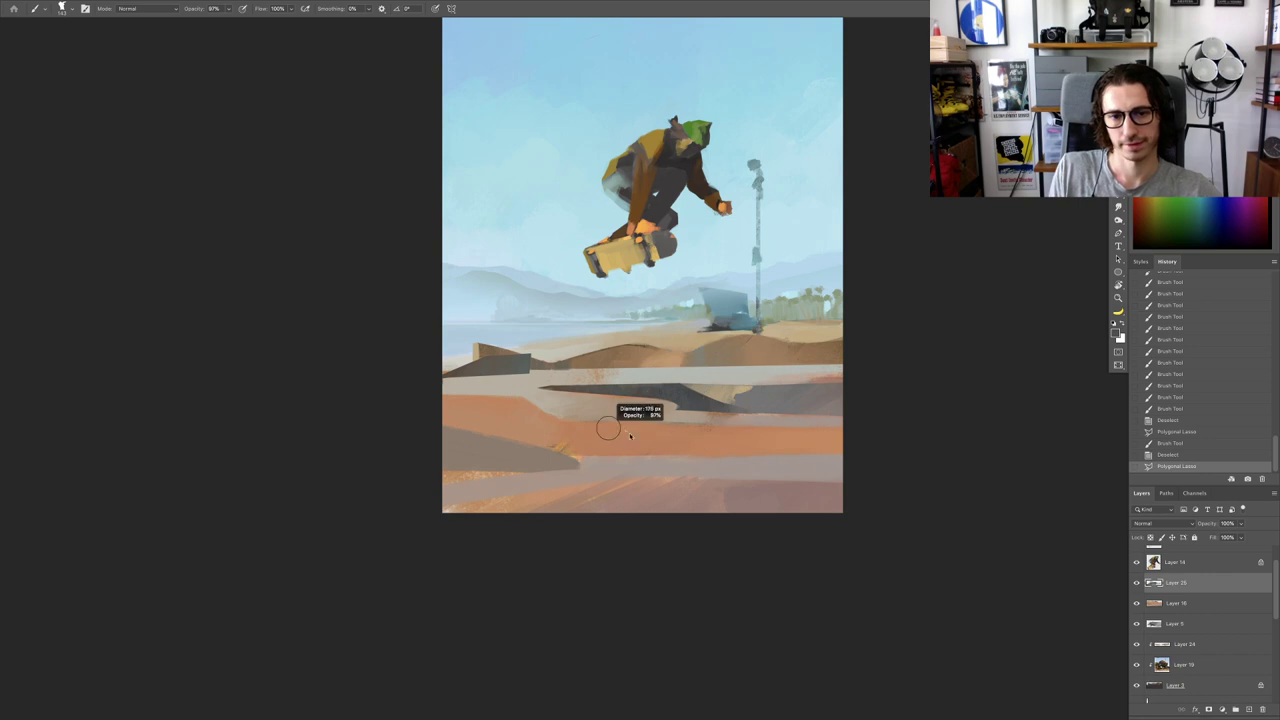
pyautogui.moveTo(550, 452)
pyautogui.mouseDown()
pyautogui.moveTo(530, 428)
pyautogui.moveTo(450, 440)
pyautogui.moveTo(445, 426)
pyautogui.mouseUp()
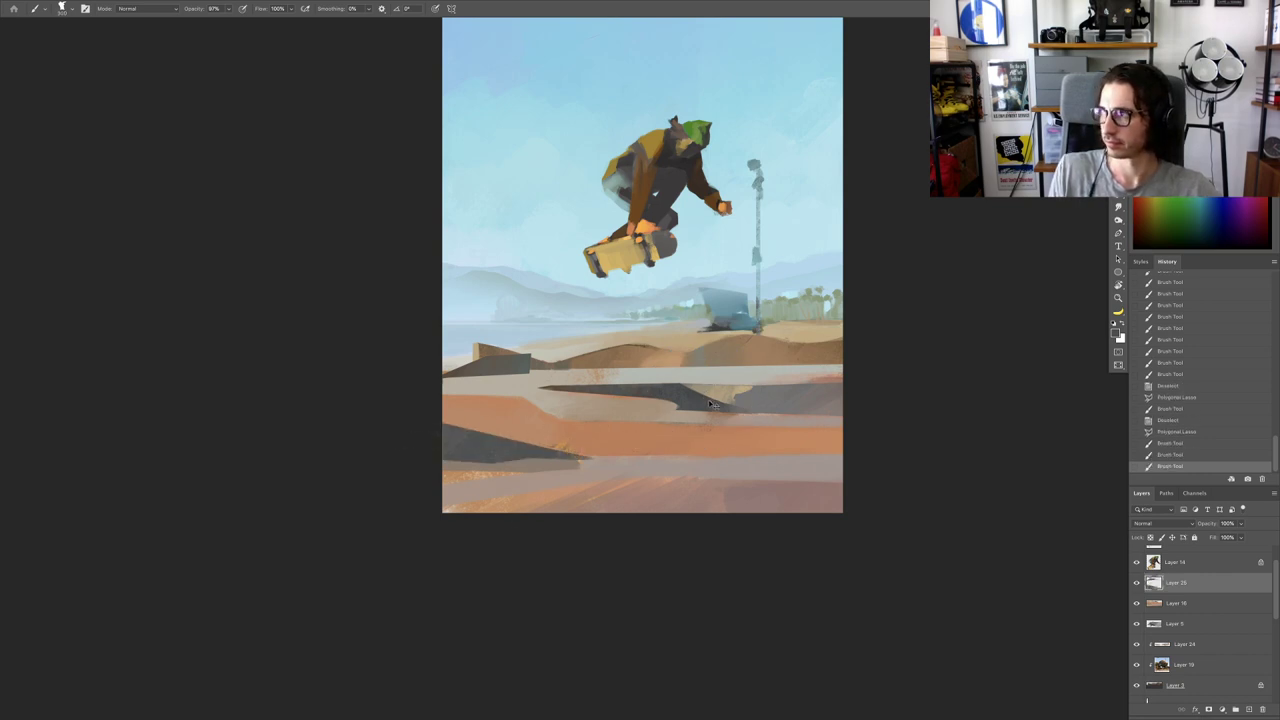
pyautogui.hotkey('ctrl', 'd')
# Step: Outline a thin bent strip from the foreground wedge up along the orange slope's top edge, and add a new layer
pyautogui.hotkey('ctrl', '+')
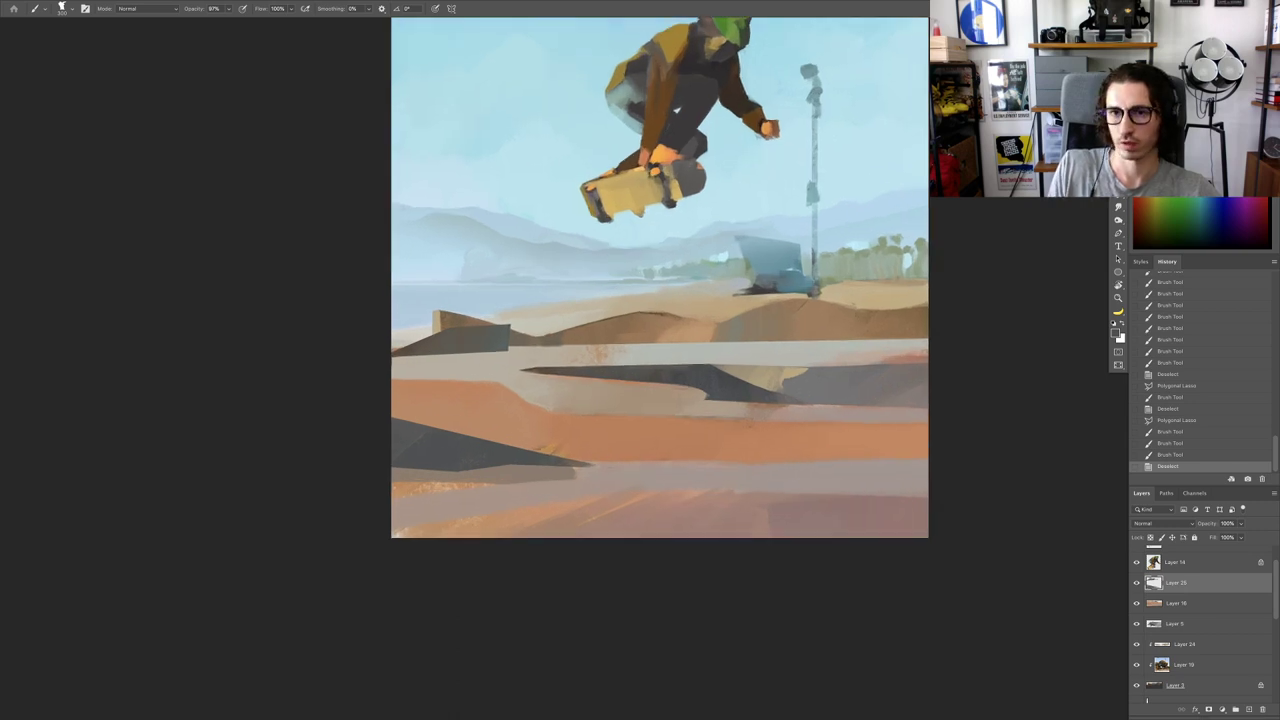
pyautogui.press('l')
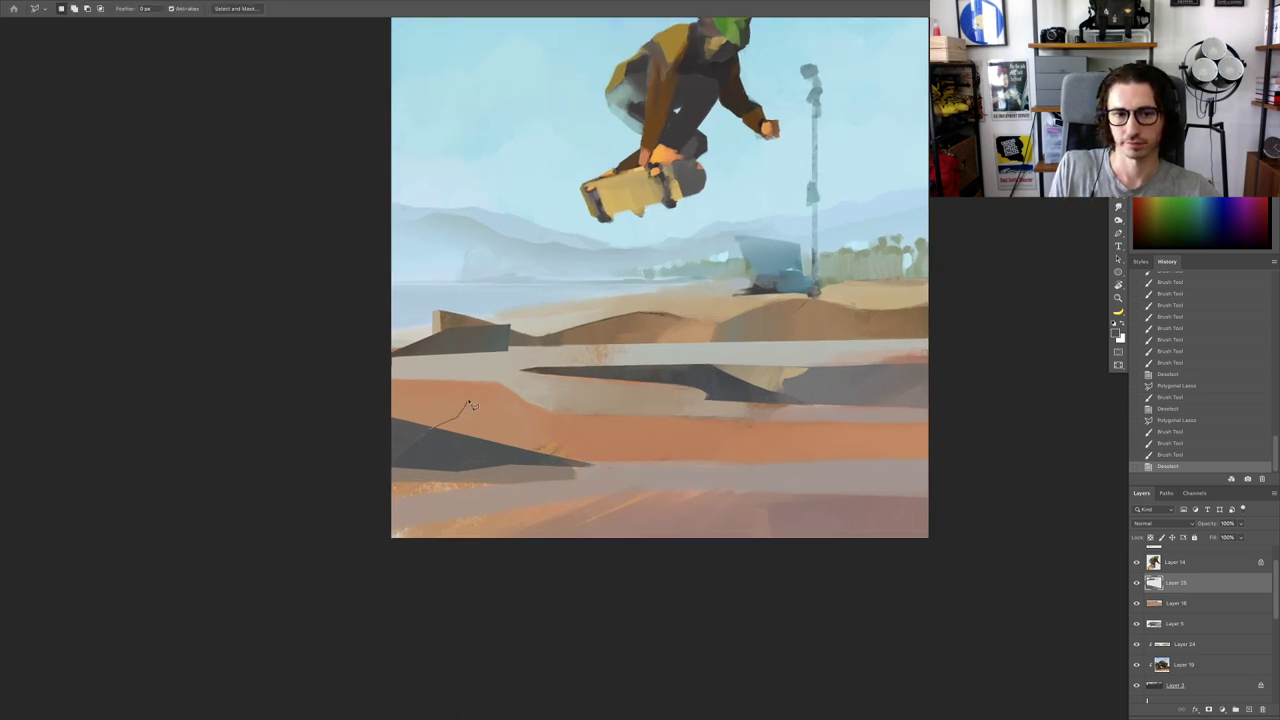
pyautogui.click(481, 382)
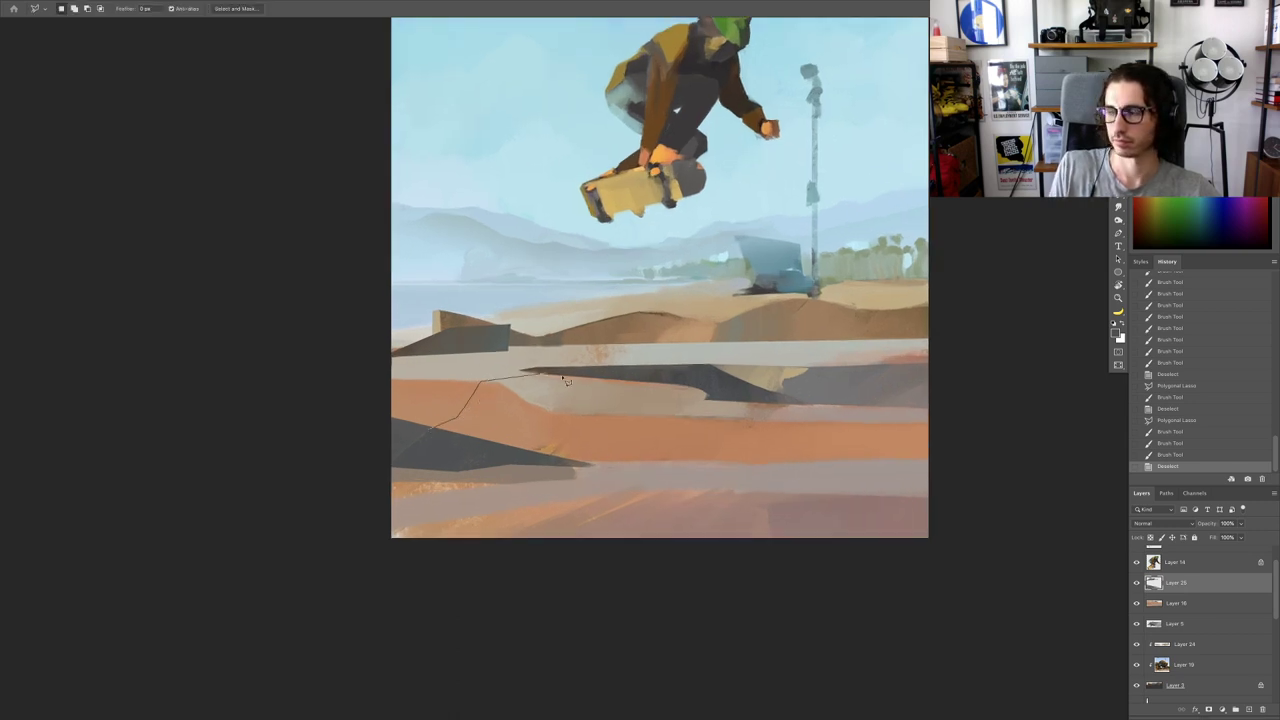
pyautogui.click(690, 377)
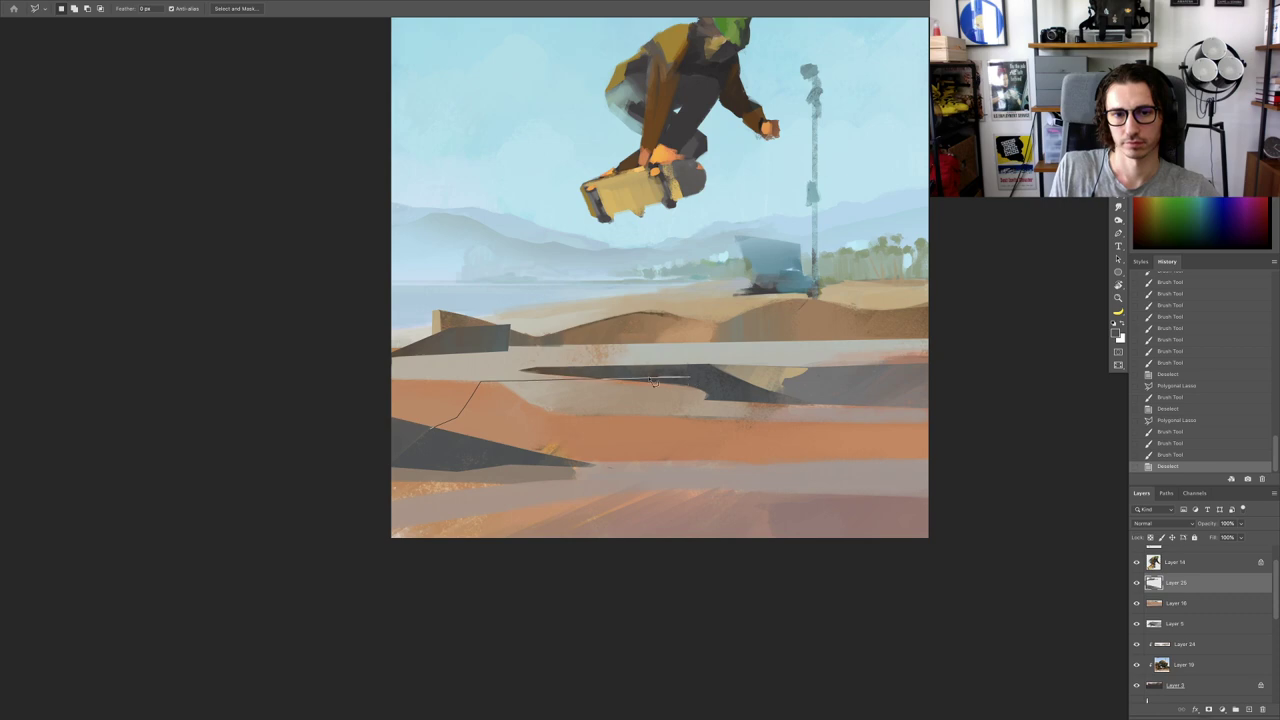
pyautogui.click(450, 437)
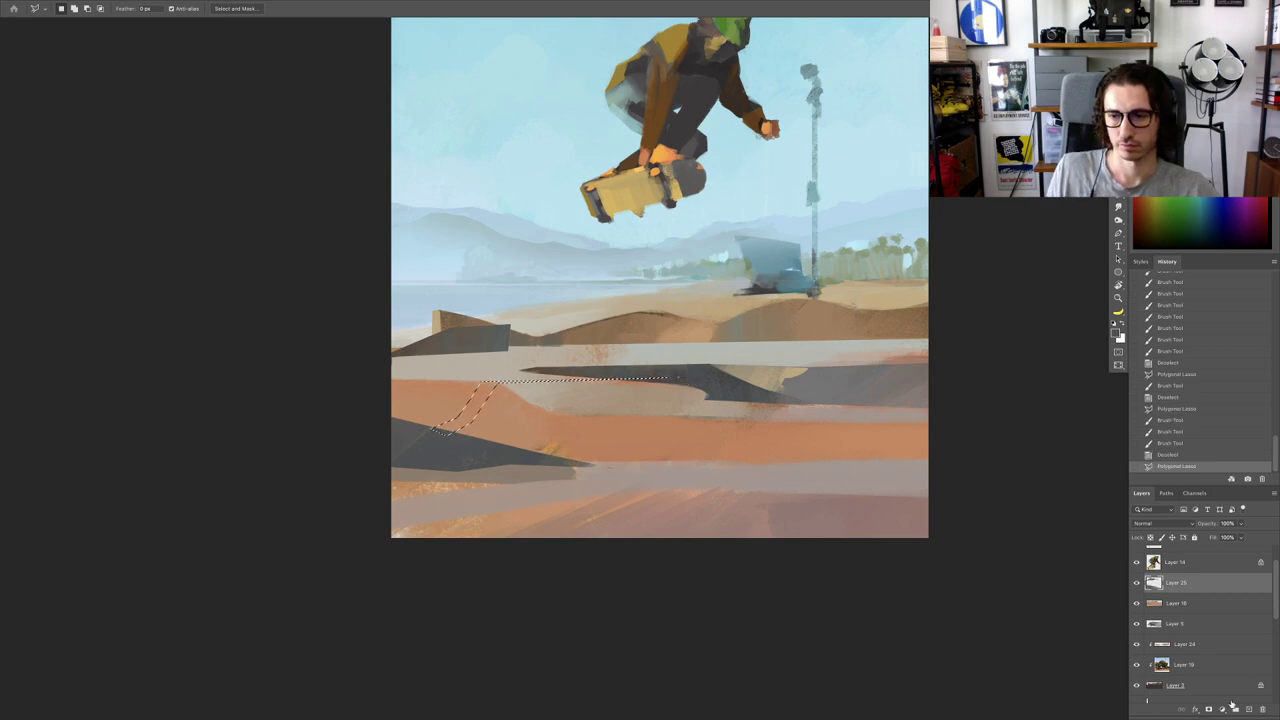
pyautogui.click(1247, 711)
# Step: Paint the selected bent strip dark grey on the new layer and clear the selection
pyautogui.press('b')
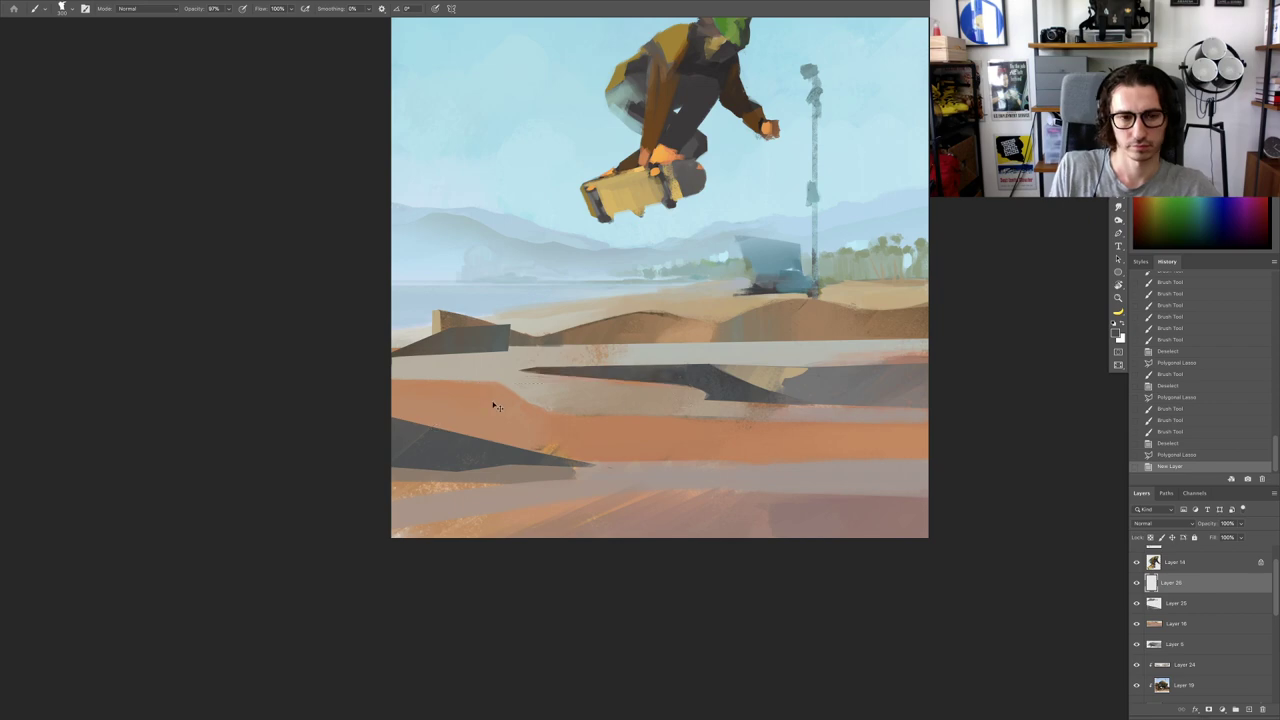
pyautogui.moveTo(499, 368)
pyautogui.mouseDown()
pyautogui.moveTo(473, 412)
pyautogui.moveTo(580, 366)
pyautogui.moveTo(656, 362)
pyautogui.moveTo(574, 376)
pyautogui.mouseUp()
pyautogui.moveTo(606, 439); pyautogui.dragTo(580, 499)
pyautogui.moveTo(556, 443)
pyautogui.mouseDown()
pyautogui.moveTo(577, 413)
pyautogui.moveTo(538, 402)
pyautogui.mouseUp()
pyautogui.moveTo(530, 394)
pyautogui.mouseDown()
pyautogui.moveTo(542, 408)
pyautogui.moveTo(524, 408)
pyautogui.mouseUp()
pyautogui.press('super+z')
pyautogui.moveTo(540, 390)
pyautogui.mouseDown()
pyautogui.moveTo(511, 419)
pyautogui.moveTo(589, 412)
pyautogui.mouseUp()
pyautogui.moveTo(580, 362)
pyautogui.mouseDown()
pyautogui.moveTo(572, 374)
pyautogui.moveTo(591, 397)
pyautogui.mouseUp()
pyautogui.press('super+d')
# Step: Add a new layer beneath the strip's layer and sample warm tones from the painting for the orange slope
pyautogui.click(1178, 605)
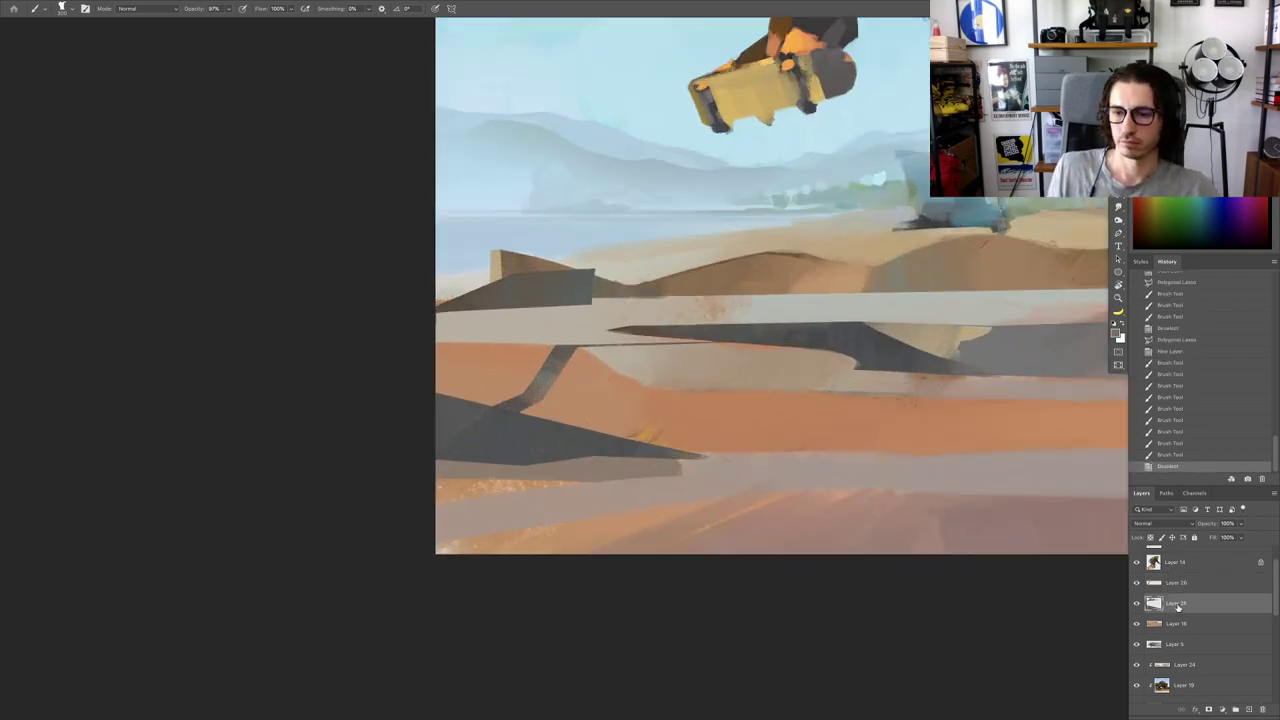
pyautogui.click(1248, 709)
pyautogui.press('r')
pyautogui.moveTo(790, 419); pyautogui.dragTo(763, 329)
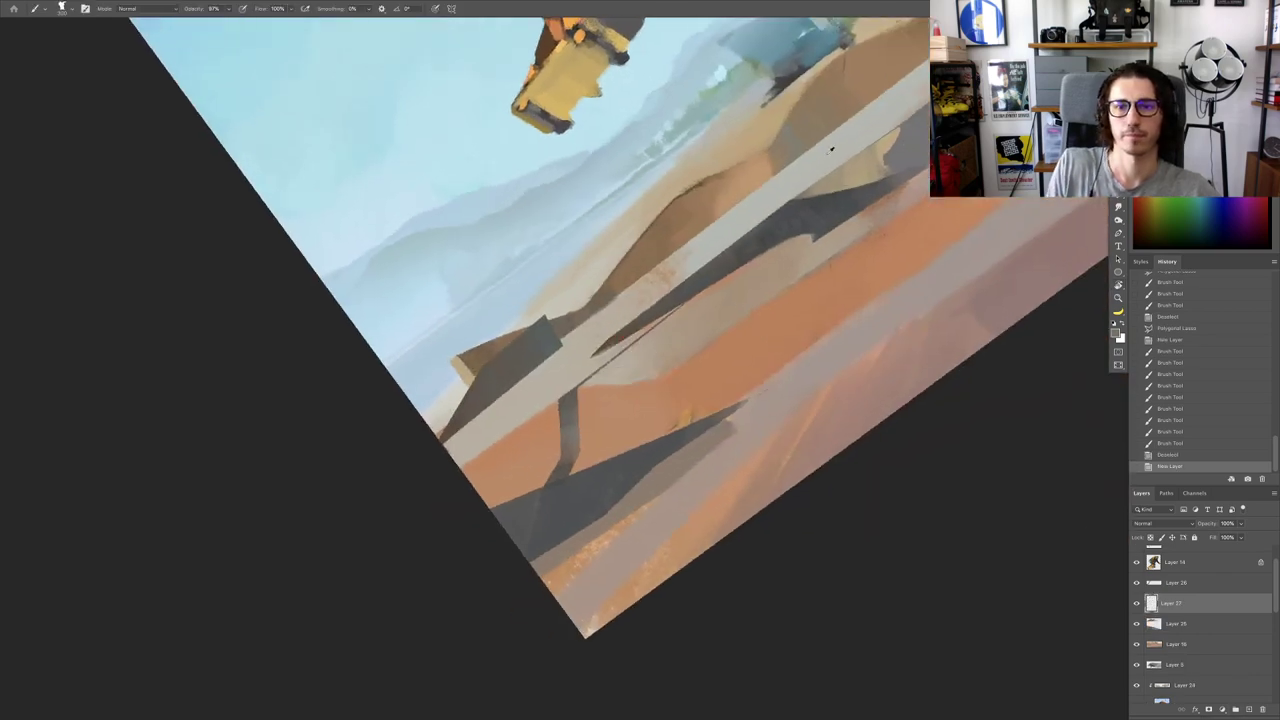
pyautogui.keyDown('alt'); pyautogui.click(750, 172); pyautogui.keyUp('alt')
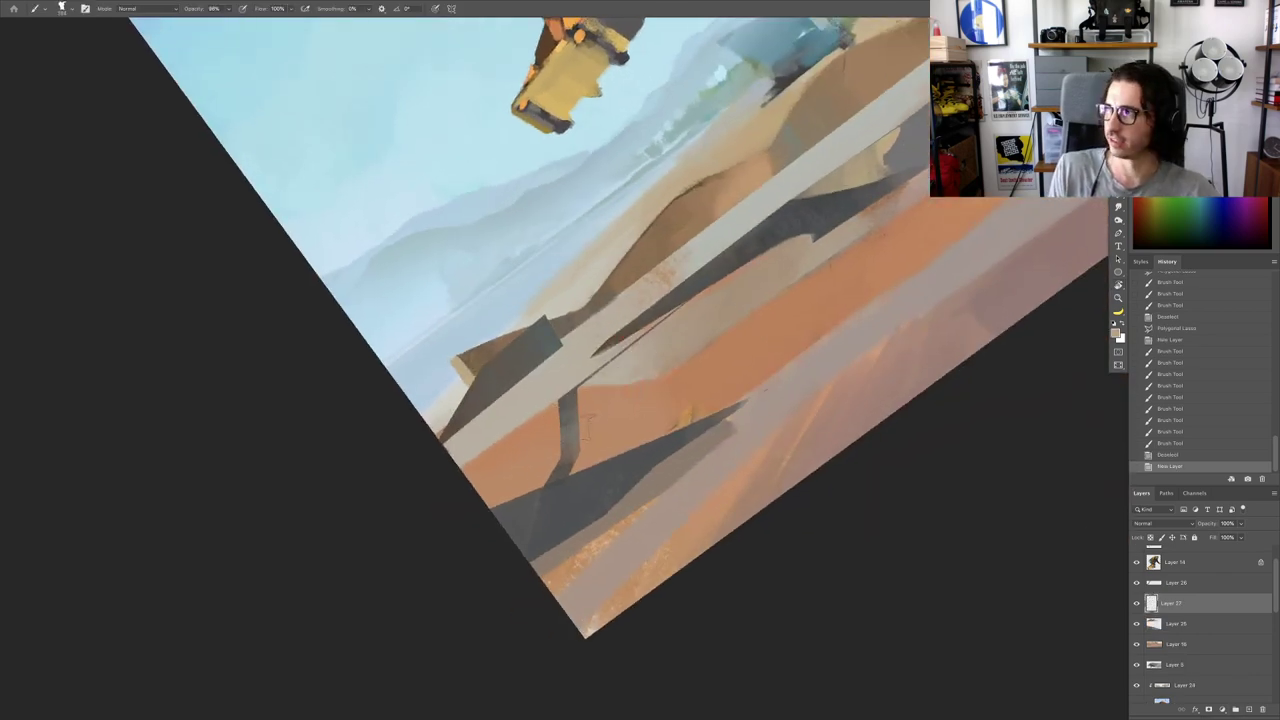
pyautogui.click(587, 405)
pyautogui.hotkey('ctrl', 'z')
pyautogui.keyDown('alt'); pyautogui.click(601, 406); pyautogui.keyUp('alt')
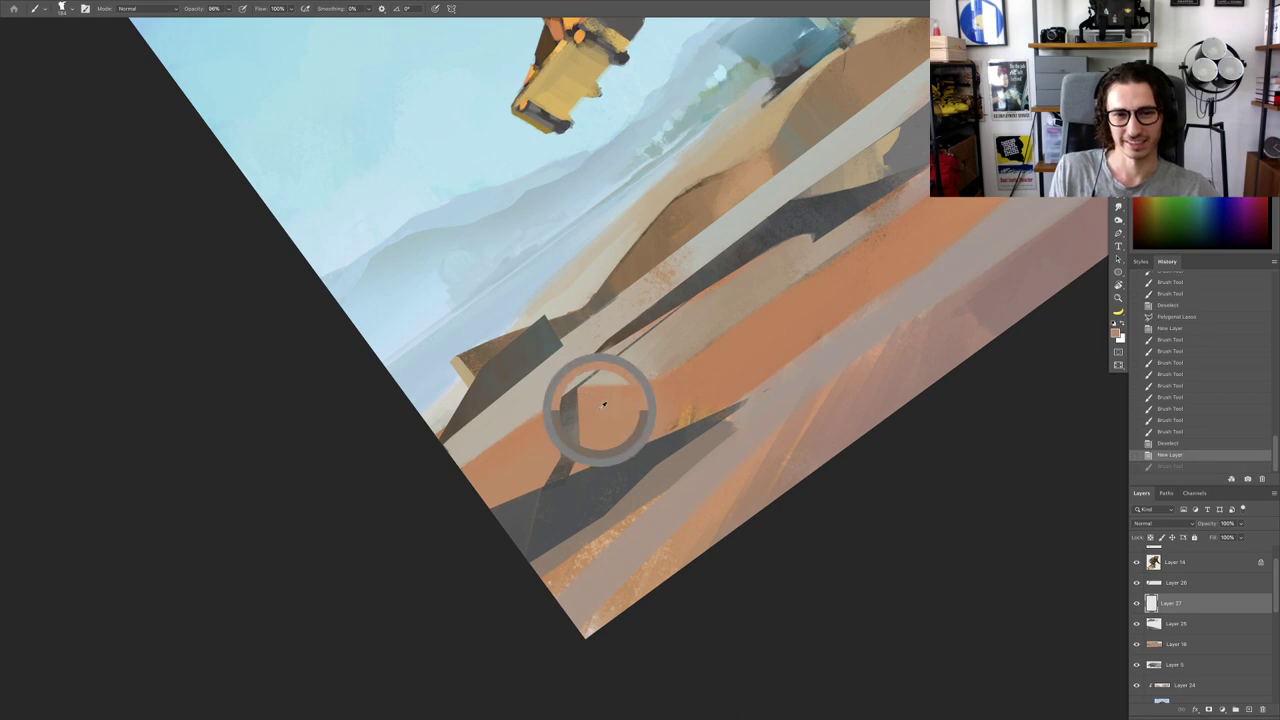
pyautogui.keyDown('alt'); pyautogui.click(656, 549); pyautogui.keyUp('alt')
# Step: Brush warm tan and orange strokes on both sides of the dark strip across the orange slope
pyautogui.moveTo(552, 428); pyautogui.dragTo(521, 455)
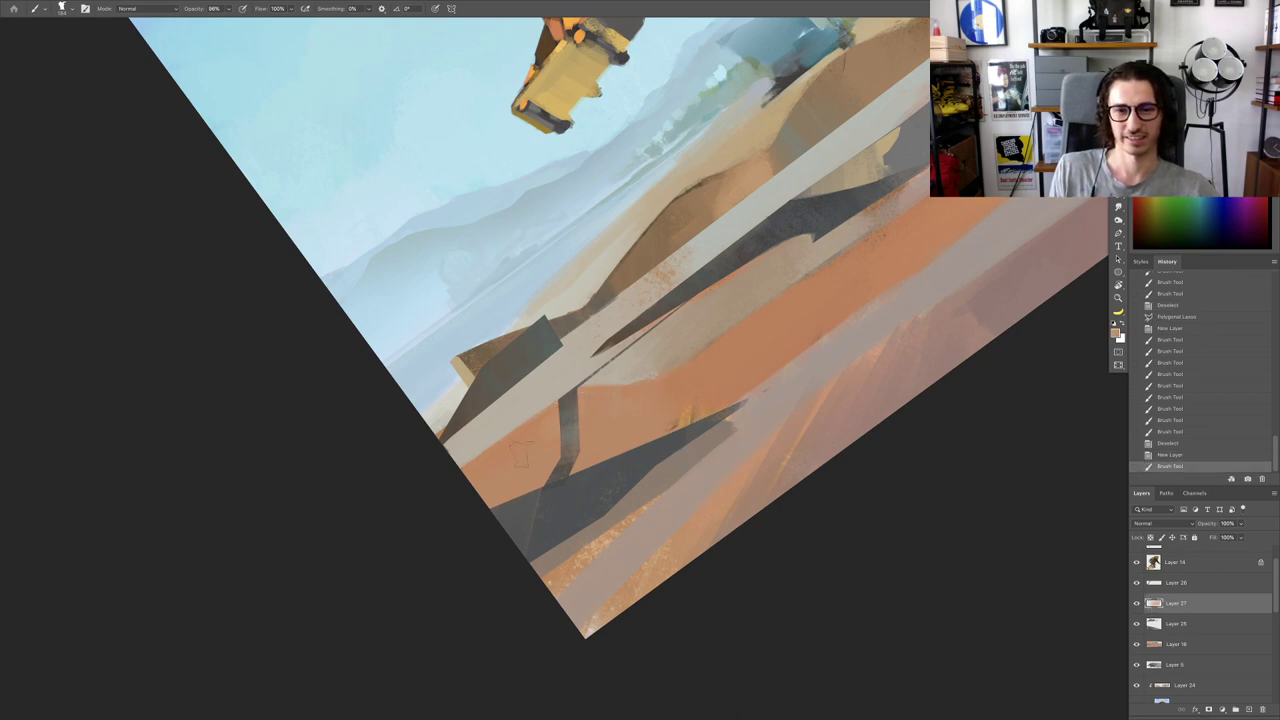
pyautogui.moveTo(622, 398); pyautogui.dragTo(590, 418)
pyautogui.keyDown('alt'); pyautogui.click(597, 416); pyautogui.keyUp('alt')
pyautogui.moveTo(562, 430)
pyautogui.mouseDown()
pyautogui.moveTo(594, 436)
pyautogui.moveTo(535, 458)
pyautogui.mouseUp()
pyautogui.moveTo(552, 440)
pyautogui.mouseDown()
pyautogui.moveTo(621, 424)
pyautogui.moveTo(536, 452)
pyautogui.mouseUp()
pyautogui.moveTo(554, 434)
pyautogui.mouseDown()
pyautogui.moveTo(538, 448)
pyautogui.moveTo(543, 430)
pyautogui.mouseUp()
pyautogui.keyDown('alt'); pyautogui.click(535, 443); pyautogui.keyUp('alt')
pyautogui.moveTo(556, 418); pyautogui.dragTo(544, 438)
# Step: Blend the orange slope into the long orange band beside it with sampled orange tones
pyautogui.keyDown('alt'); pyautogui.click(613, 415); pyautogui.keyUp('alt')
pyautogui.moveTo(590, 402)
pyautogui.mouseDown()
pyautogui.moveTo(584, 420)
pyautogui.moveTo(598, 412)
pyautogui.mouseUp()
pyautogui.moveTo(624, 394); pyautogui.dragTo(612, 458)
pyautogui.hotkey('ctrl', 'z')
pyautogui.moveTo(688, 404)
pyautogui.mouseDown()
pyautogui.moveTo(668, 424)
pyautogui.moveTo(640, 405)
pyautogui.moveTo(709, 433)
pyautogui.moveTo(731, 408)
pyautogui.mouseUp()
pyautogui.keyDown('alt'); pyautogui.click(699, 376); pyautogui.keyUp('alt')
pyautogui.keyDown('alt'); pyautogui.click(688, 391); pyautogui.keyUp('alt')
pyautogui.press('Escape')
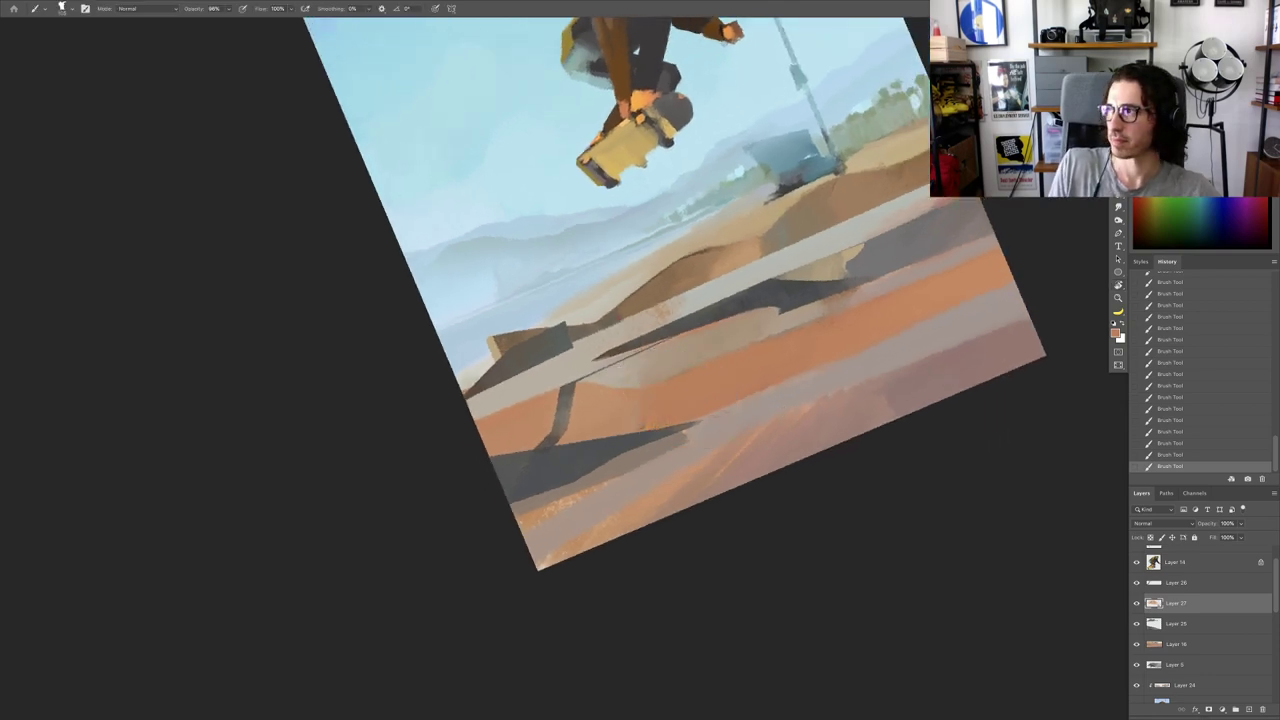
# Step: Outline the long orange band from the slope's bend to the canvas's right edge as a polygonal selection
pyautogui.press('l')
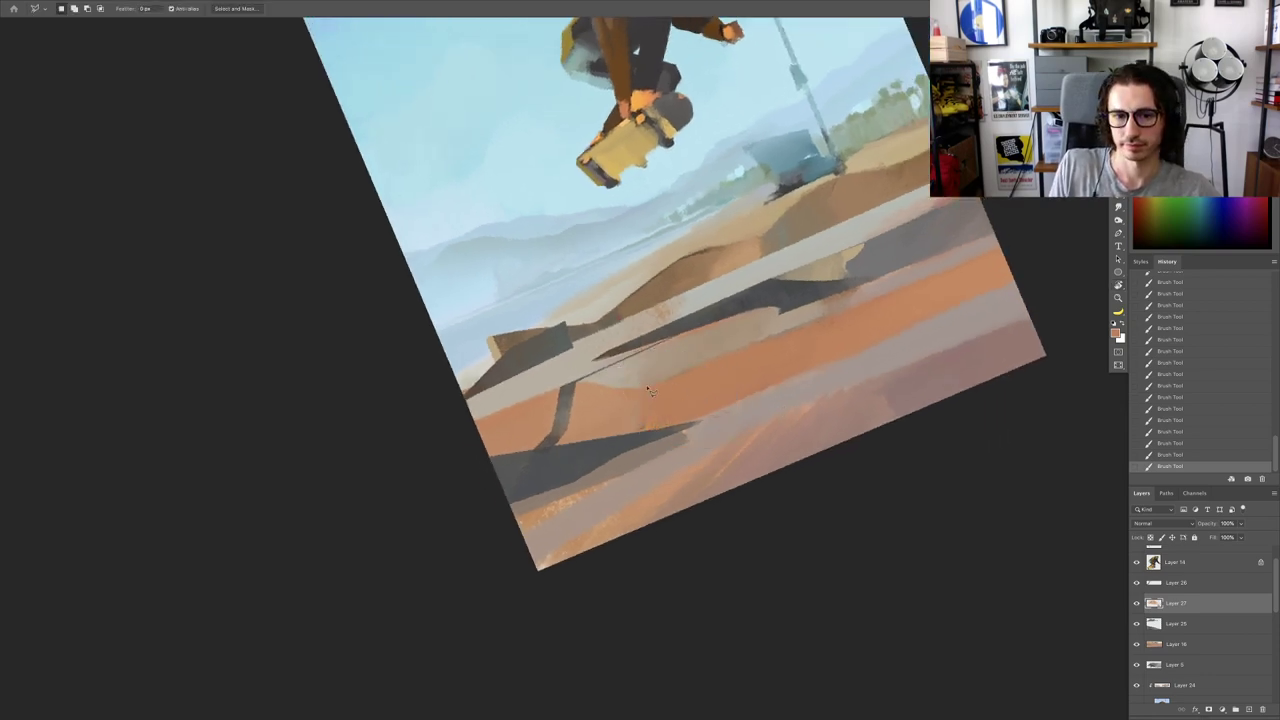
pyautogui.click(649, 388)
pyautogui.click(1012, 244)
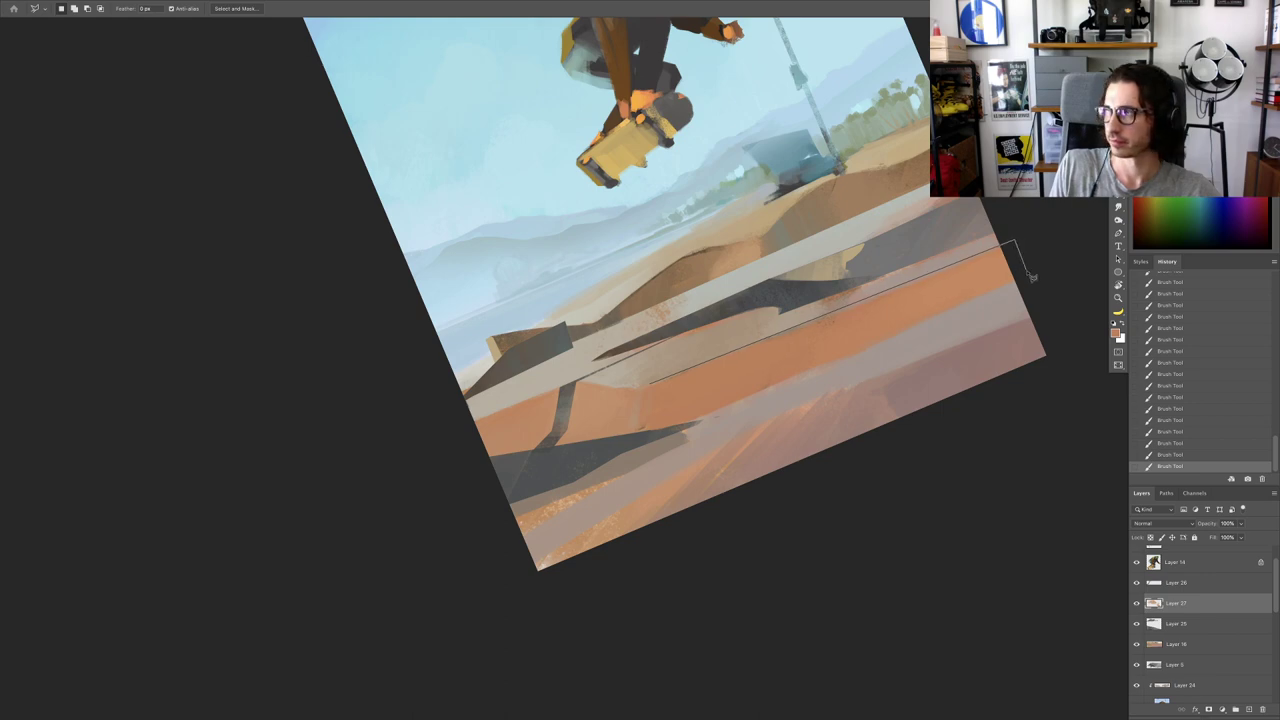
pyautogui.press('Escape')
pyautogui.moveTo(640, 393)
pyautogui.mouseDown()
pyautogui.moveTo(941, 282)
pyautogui.moveTo(937, 272)
pyautogui.moveTo(1026, 254)
pyautogui.moveTo(1025, 287)
pyautogui.moveTo(648, 433)
pyautogui.mouseUp()
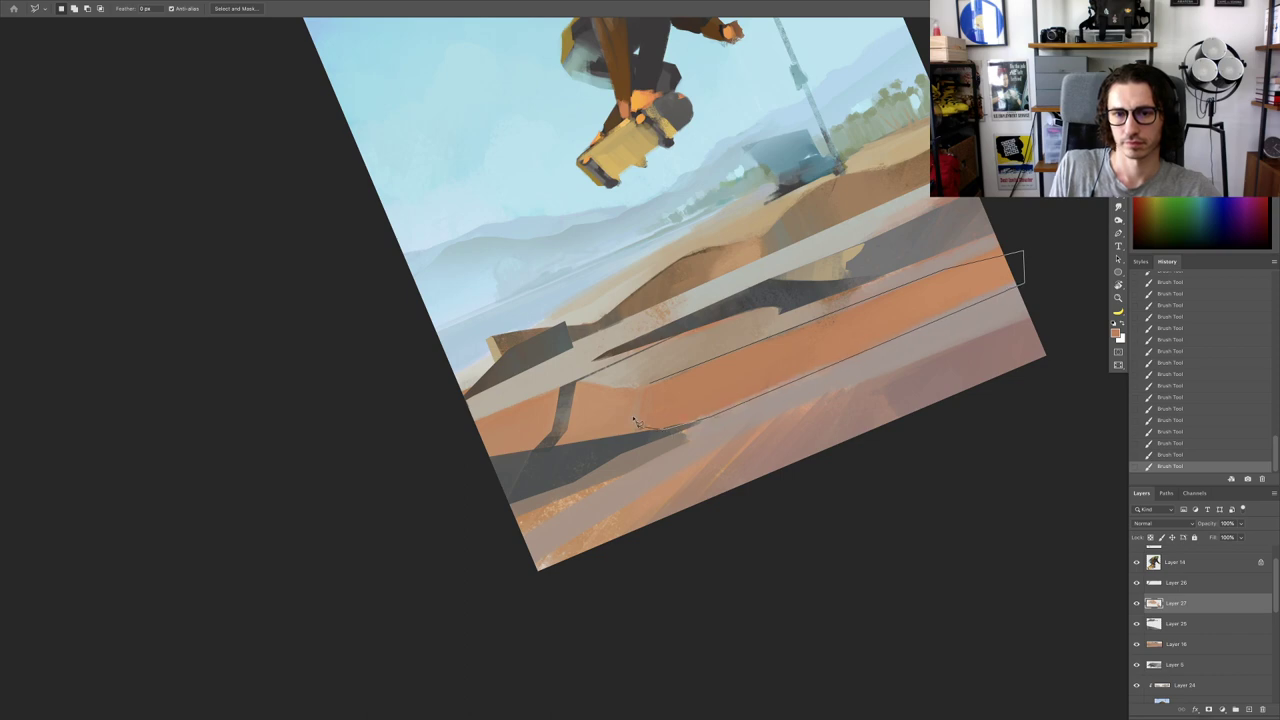
pyautogui.doubleClick(636, 420)
pyautogui.press('Escape')
# Step: Paint sandy yellow strokes over the right end of the selected orange band, blending toward its middle
pyautogui.press('b')
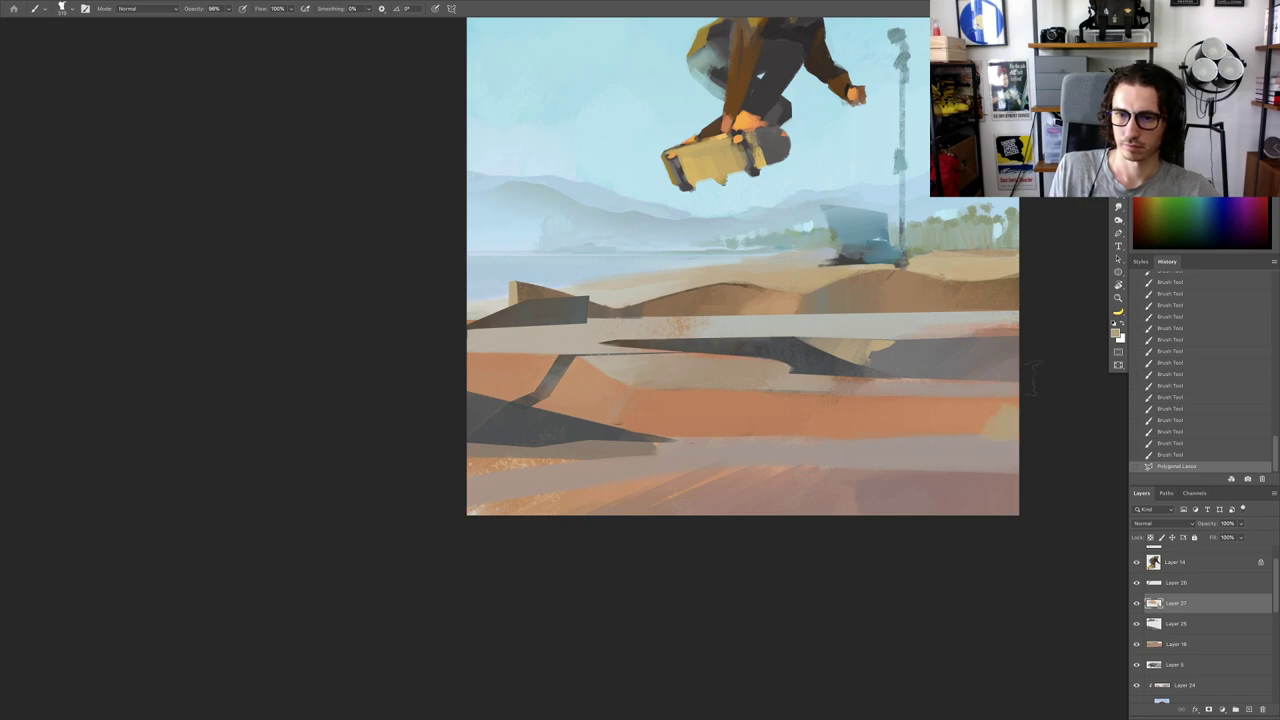
pyautogui.moveTo(992, 412); pyautogui.dragTo(894, 426)
pyautogui.keyDown('alt'); pyautogui.click(994, 419); pyautogui.keyUp('alt')
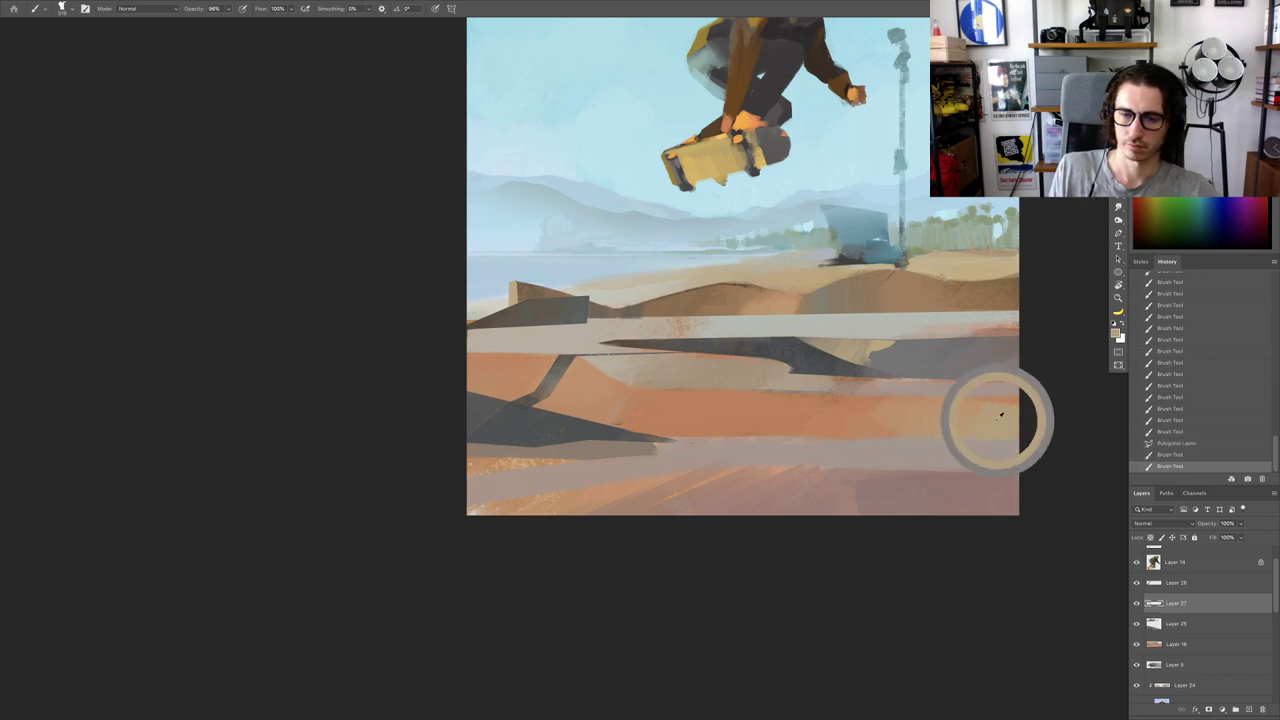
pyautogui.moveTo(978, 412); pyautogui.dragTo(945, 414)
pyautogui.moveTo(948, 408); pyautogui.dragTo(880, 432)
pyautogui.moveTo(880, 410)
pyautogui.mouseDown()
pyautogui.moveTo(850, 422)
pyautogui.moveTo(845, 412)
pyautogui.mouseUp()
pyautogui.moveTo(848, 405); pyautogui.dragTo(830, 418)
# Step: Blend sampled tan and greyish strokes across the middle of the orange band and clear the selection
pyautogui.keyDown('alt'); pyautogui.click(869, 411); pyautogui.keyUp('alt')
pyautogui.keyDown('alt'); pyautogui.click(879, 414); pyautogui.keyUp('alt')
pyautogui.moveTo(850, 405); pyautogui.dragTo(812, 420)
pyautogui.moveTo(812, 402); pyautogui.dragTo(766, 428)
pyautogui.keyDown('alt'); pyautogui.click(740, 412); pyautogui.keyUp('alt')
pyautogui.moveTo(768, 404); pyautogui.dragTo(756, 422)
pyautogui.moveTo(760, 402)
pyautogui.mouseDown()
pyautogui.moveTo(724, 412)
pyautogui.moveTo(698, 450)
pyautogui.mouseUp()
pyautogui.hotkey('ctrl', '+')
pyautogui.hotkey('ctrl', '+')
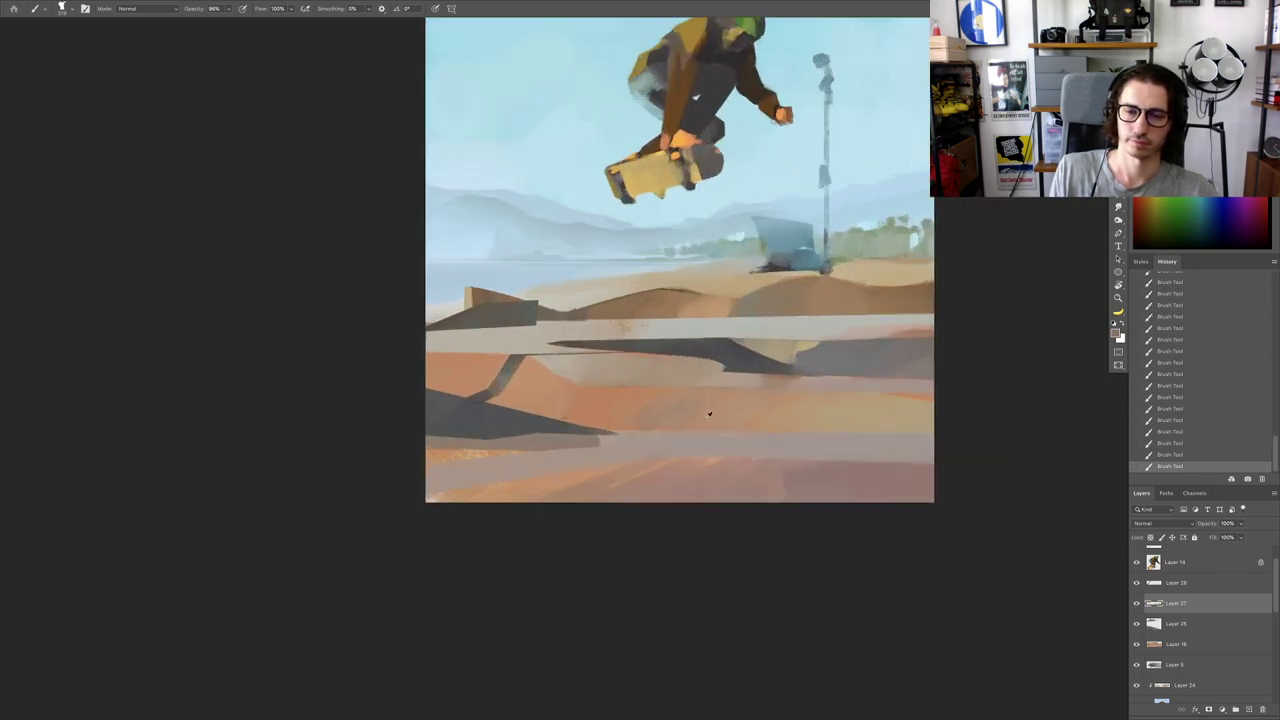
pyautogui.scroll(-5, 719, 424)
pyautogui.scroll(6, 721, 425)
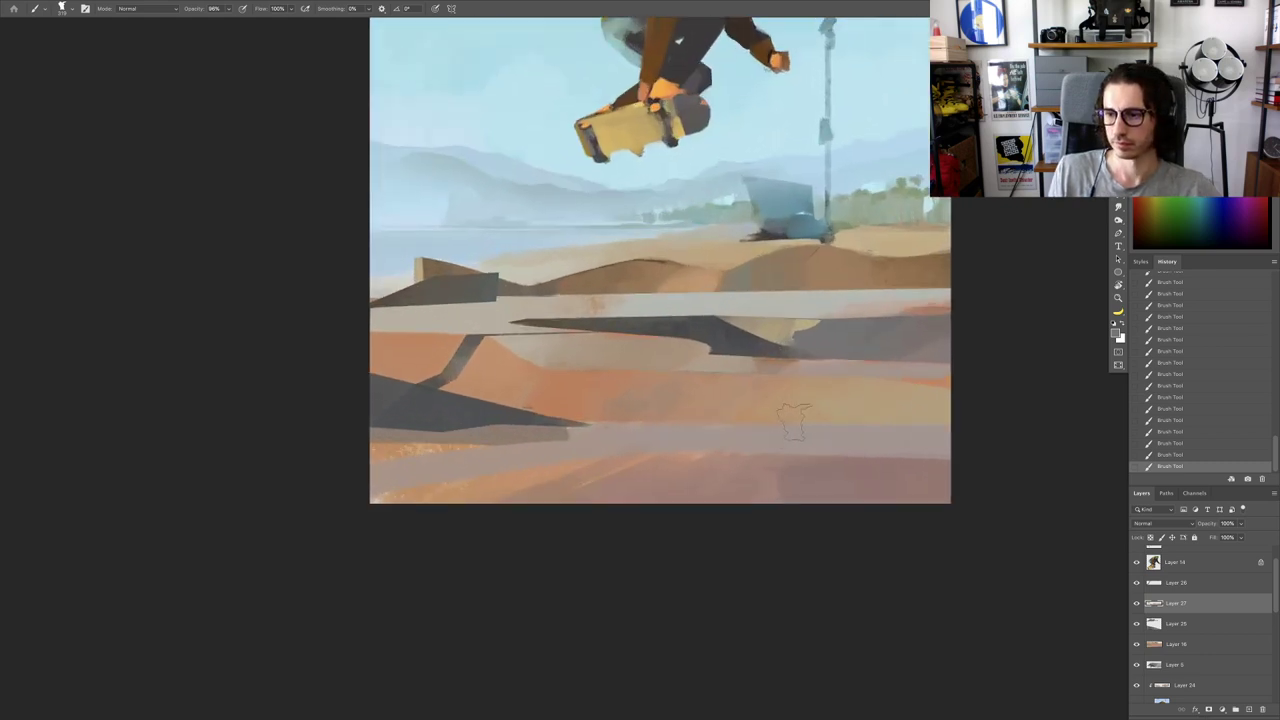
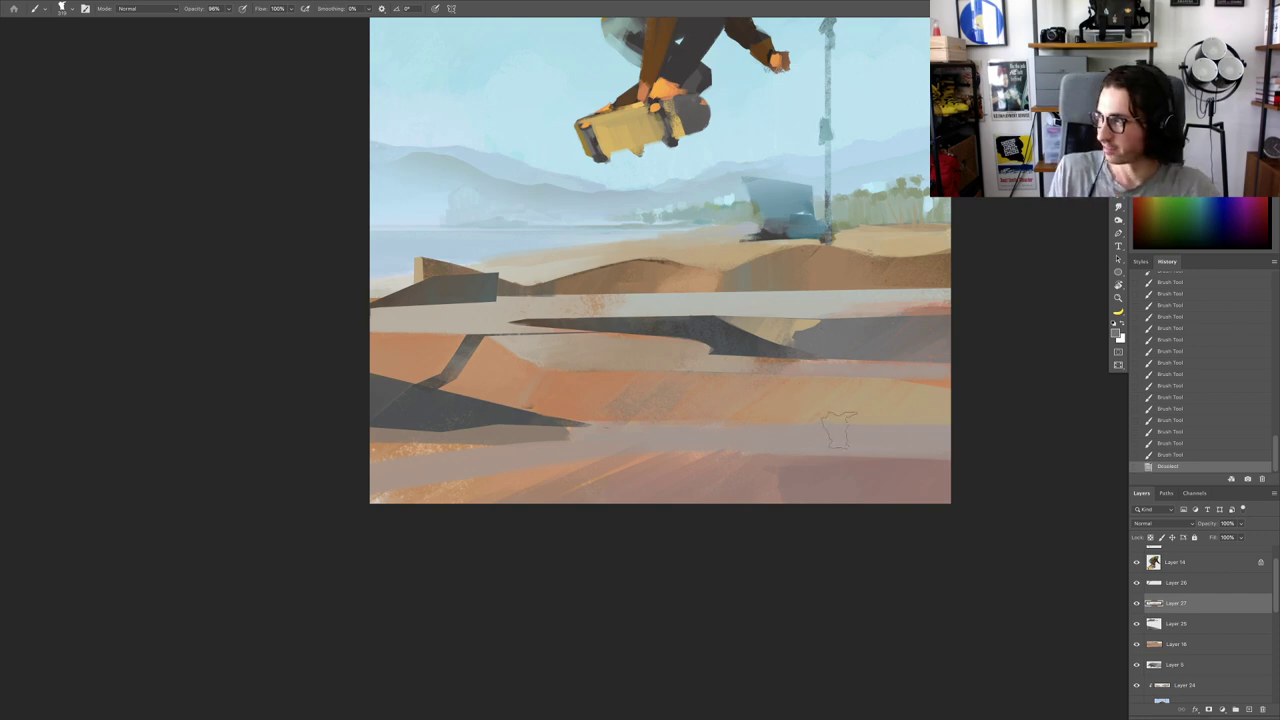
pyautogui.press('r')
pyautogui.moveTo(847, 408); pyautogui.dragTo(849, 365)
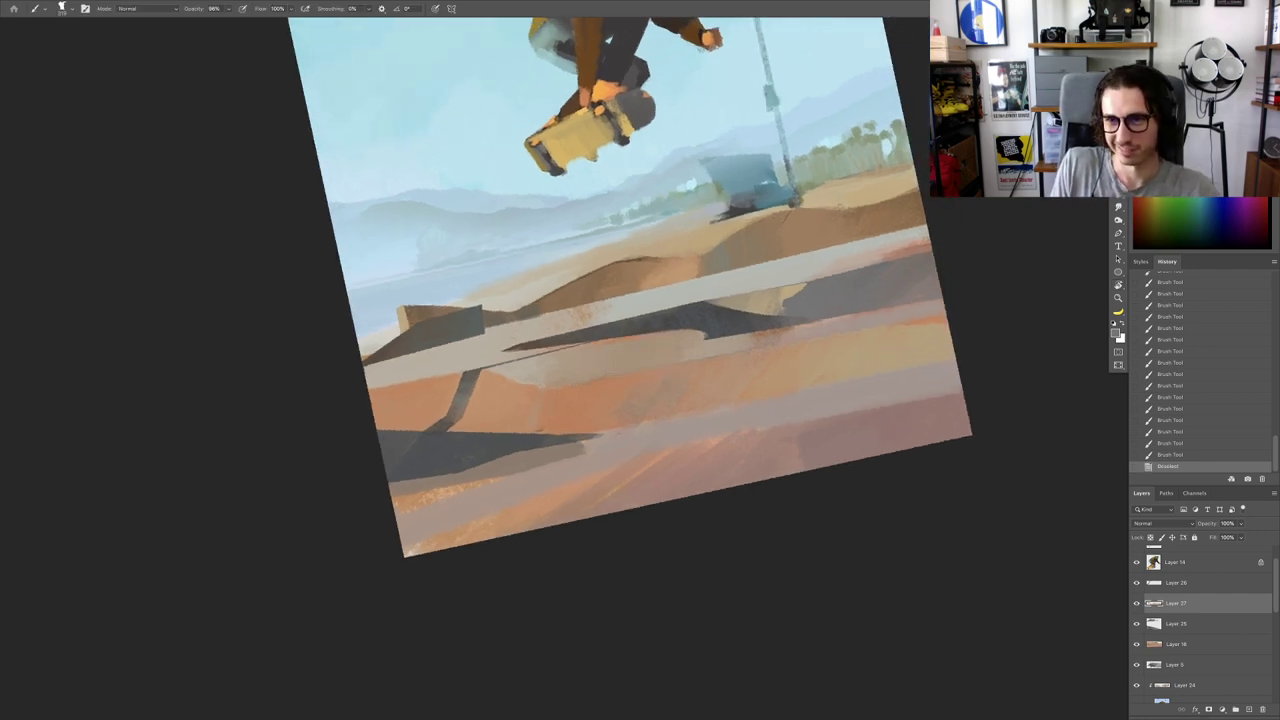
pyautogui.press('l')
pyautogui.scroll(1, 812, 272)
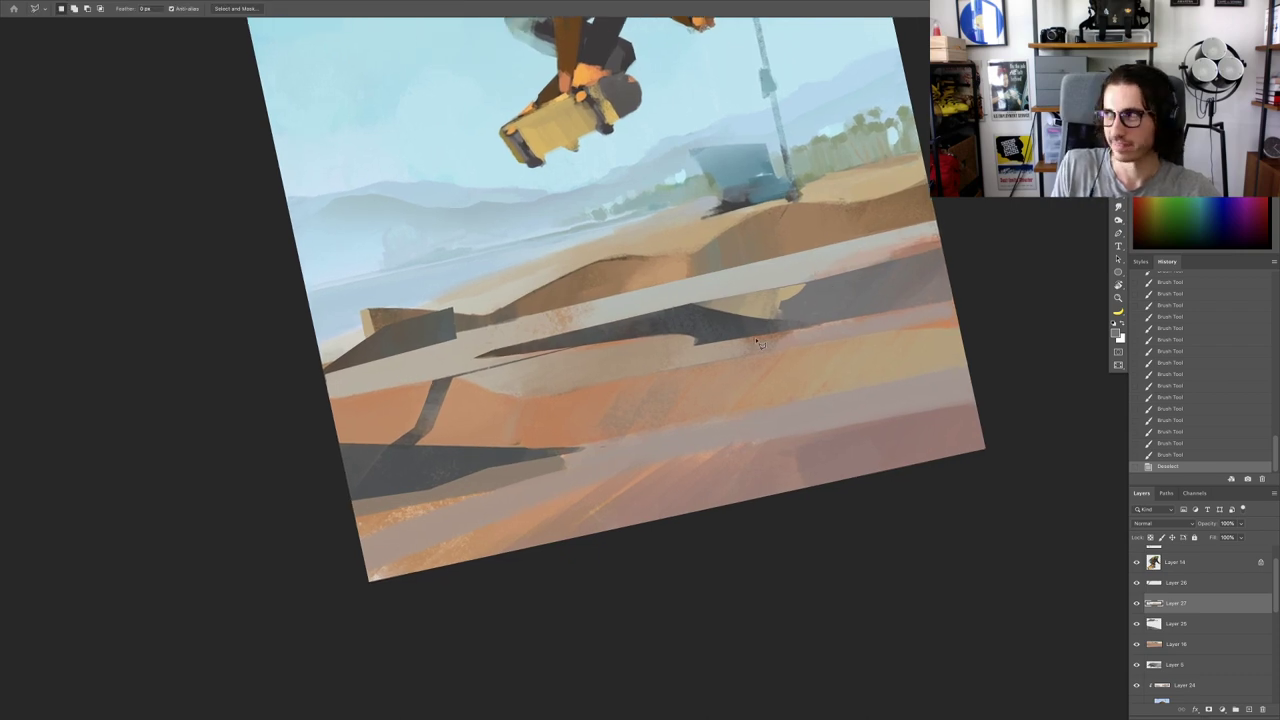
pyautogui.scroll(3, 758, 343)
pyautogui.scroll(-5, 731, 343)
pyautogui.scroll(6, 729, 369)
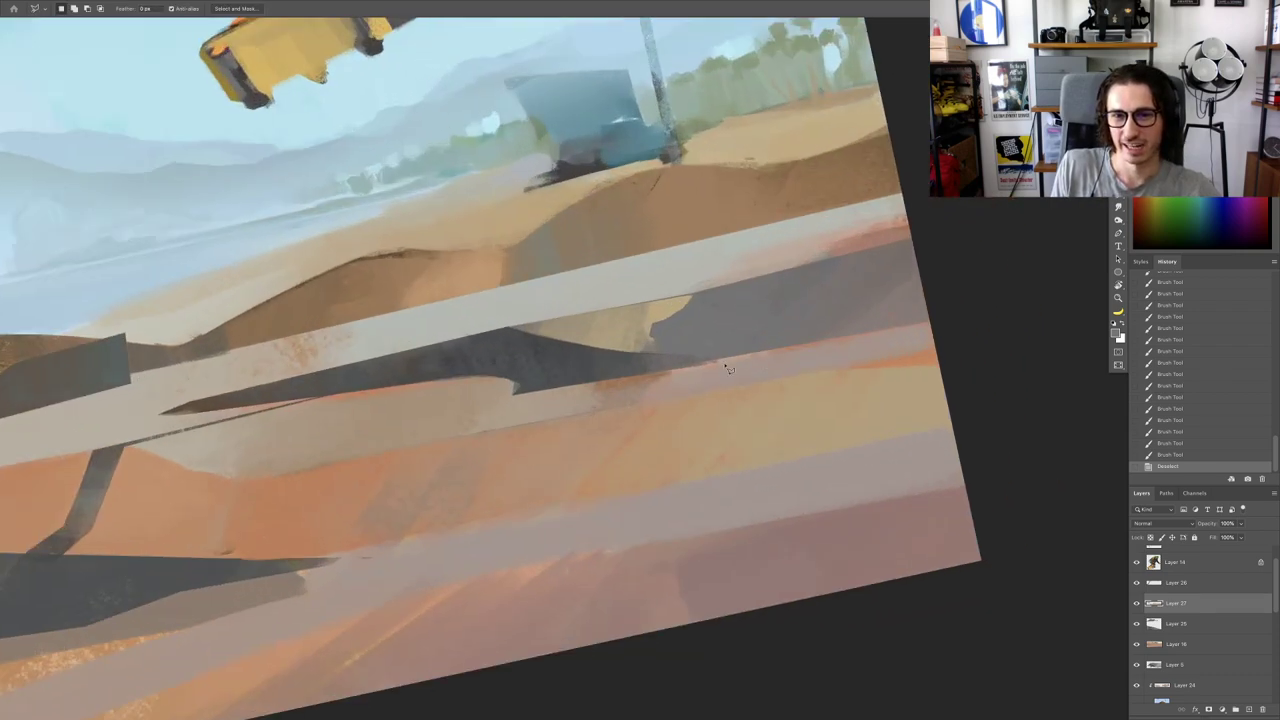
pyautogui.moveTo(722, 366)
pyautogui.mouseDown()
pyautogui.moveTo(933, 322)
pyautogui.moveTo(945, 279)
pyautogui.moveTo(911, 259)
pyautogui.moveTo(922, 235)
pyautogui.moveTo(687, 318)
pyautogui.moveTo(585, 321)
pyautogui.moveTo(701, 366)
pyautogui.mouseUp()
pyautogui.click(706, 363)
pyautogui.press('super+d')
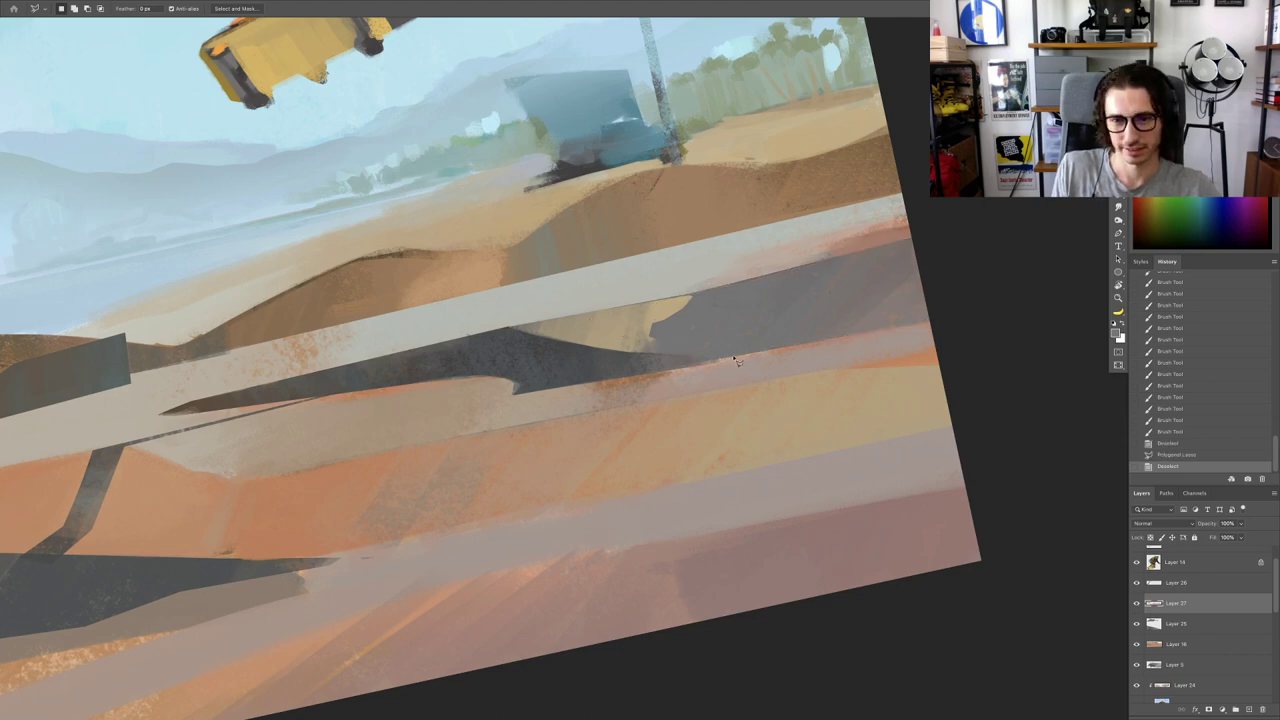
# Step: Undo the last deselection to bring back the polygonal selection around the grey shadow in the midground
pyautogui.press('Escape')
pyautogui.press('Escape')
pyautogui.press('super+z')
pyautogui.press('f')
pyautogui.press('f')
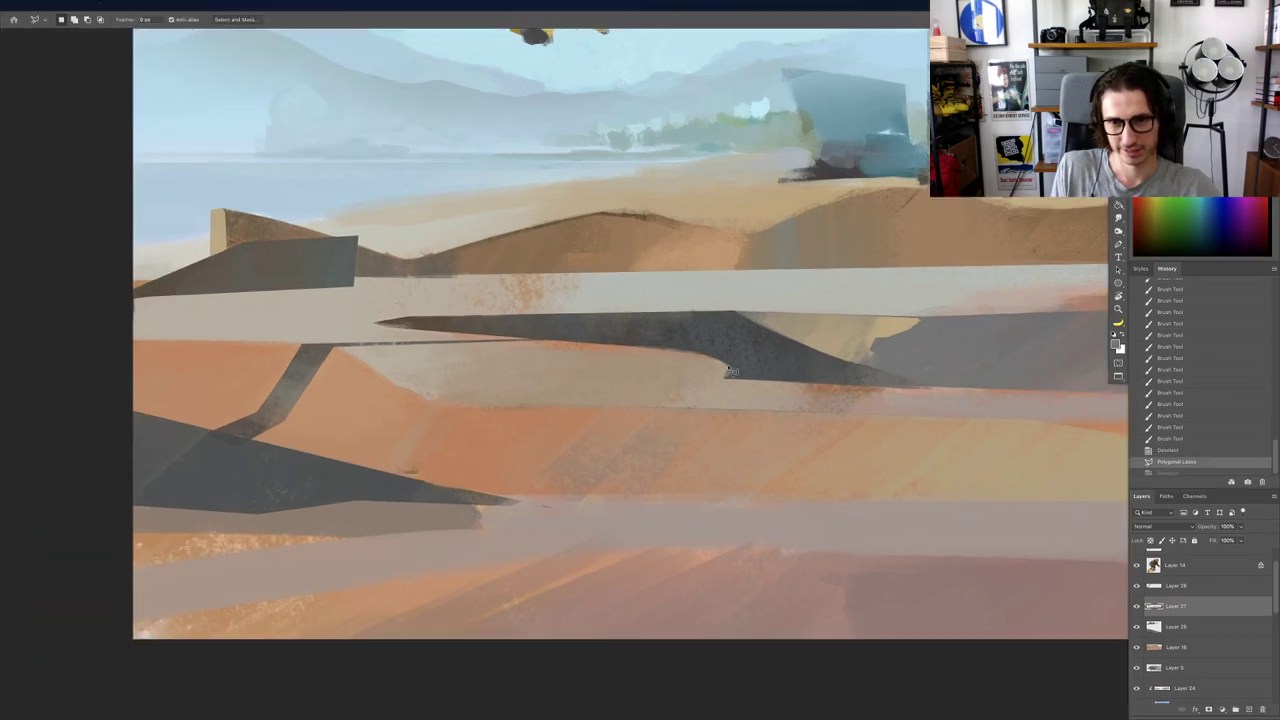
pyautogui.moveTo(775, 387); pyautogui.dragTo(551, 409)
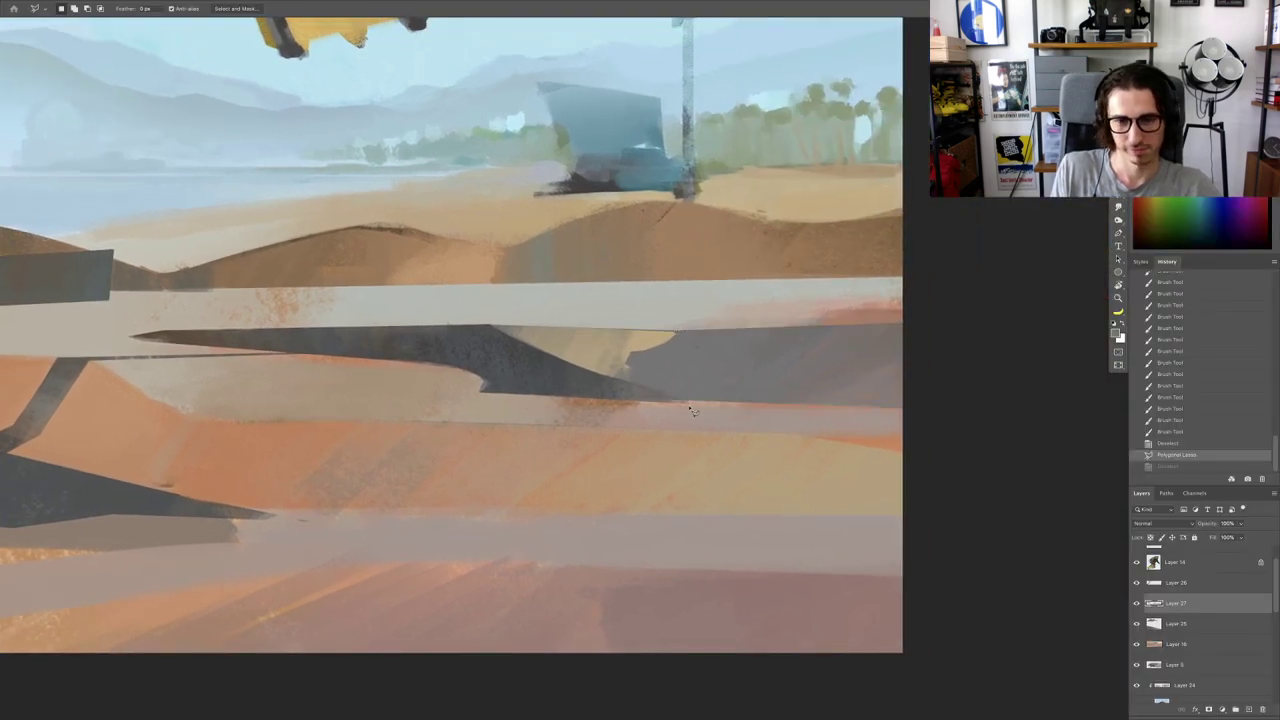
# Step: Paint sampled warm tan strokes over the right end of the grey shadow and undo the last stroke
pyautogui.press('b')
pyautogui.moveTo(915, 362); pyautogui.dragTo(882, 388)
pyautogui.moveTo(890, 372)
pyautogui.mouseDown()
pyautogui.moveTo(868, 394)
pyautogui.moveTo(848, 398)
pyautogui.moveTo(848, 384)
pyautogui.mouseUp()
pyautogui.keyDown('alt'); pyautogui.click(879, 398); pyautogui.keyUp('alt')
pyautogui.moveTo(862, 368); pyautogui.dragTo(838, 380)
pyautogui.moveTo(850, 372); pyautogui.dragTo(824, 386)
pyautogui.moveTo(838, 378); pyautogui.dragTo(800, 394)
pyautogui.moveTo(803, 412)
pyautogui.mouseDown()
pyautogui.moveTo(708, 422)
pyautogui.moveTo(762, 429)
pyautogui.moveTo(744, 404)
pyautogui.mouseUp()
pyautogui.moveTo(778, 402); pyautogui.dragTo(752, 404)
pyautogui.moveTo(790, 398)
pyautogui.mouseDown()
pyautogui.moveTo(764, 402)
pyautogui.moveTo(778, 400)
pyautogui.mouseUp()
pyautogui.moveTo(812, 391)
pyautogui.mouseDown()
pyautogui.moveTo(826, 391)
pyautogui.moveTo(802, 394)
pyautogui.mouseUp()
pyautogui.moveTo(834, 384); pyautogui.dragTo(812, 394)
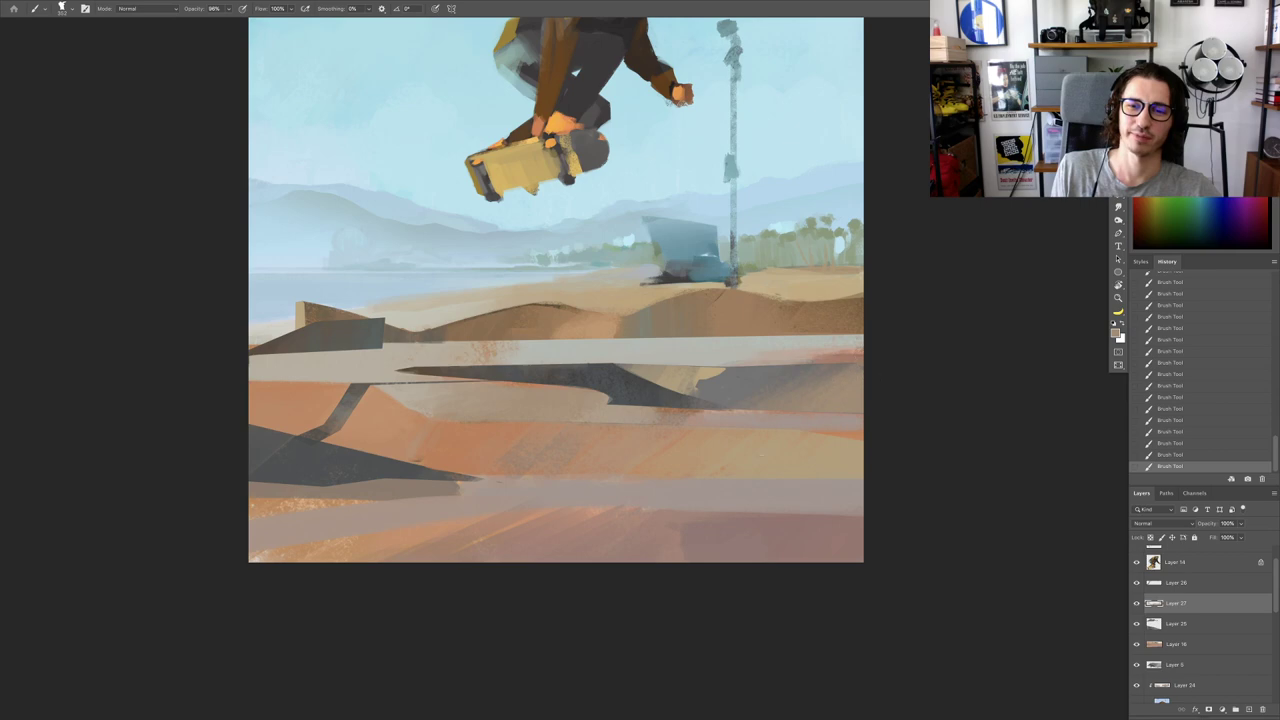
pyautogui.hotkey('ctrl', 'z')
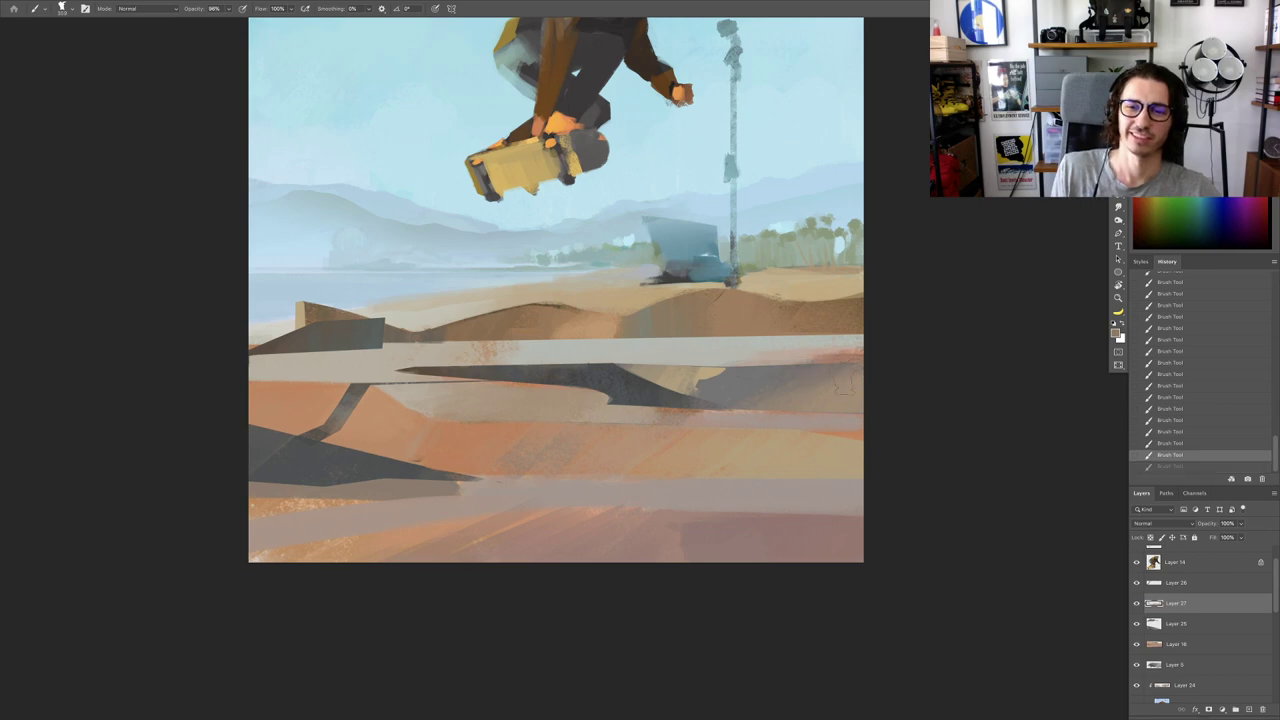
# Step: Blend sampled brownish and periwinkle blue tones through the right part of the grey shadow and clear the selection
pyautogui.press('r')
pyautogui.moveTo(886, 404); pyautogui.dragTo(889, 343)
pyautogui.moveTo(884, 296); pyautogui.dragTo(880, 310)
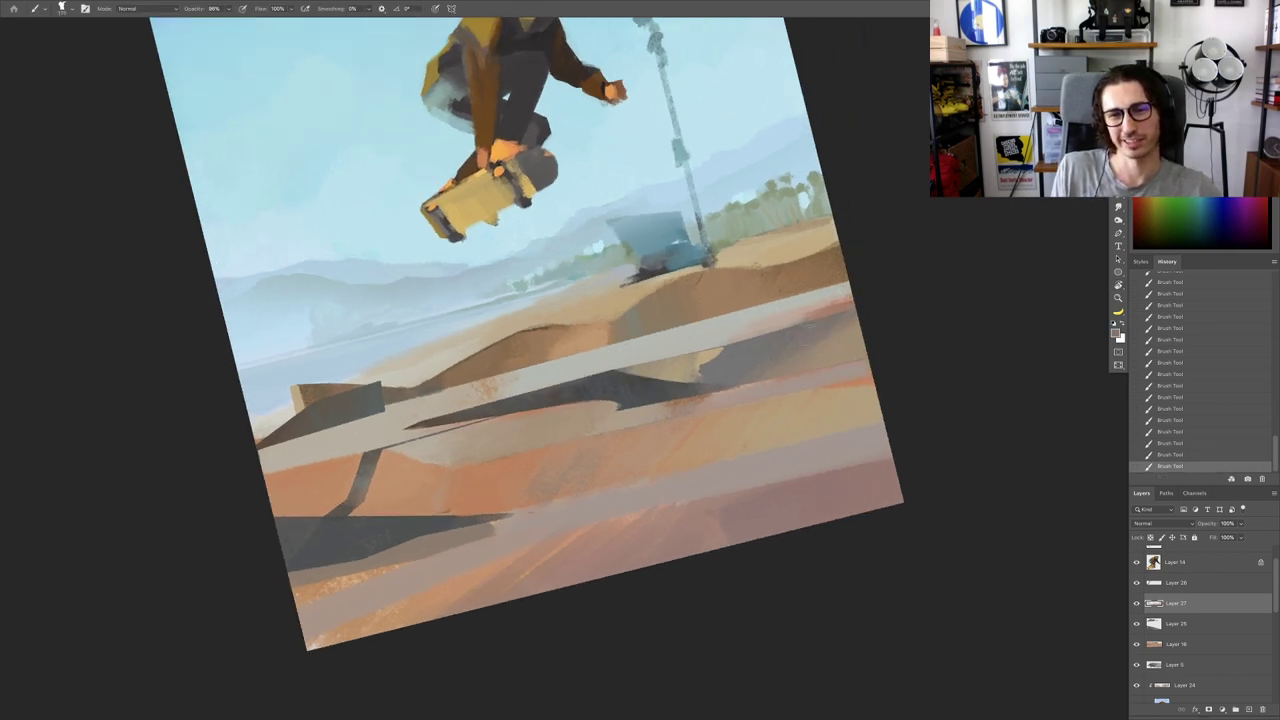
pyautogui.keyDown('alt'); pyautogui.click(867, 339); pyautogui.keyUp('alt')
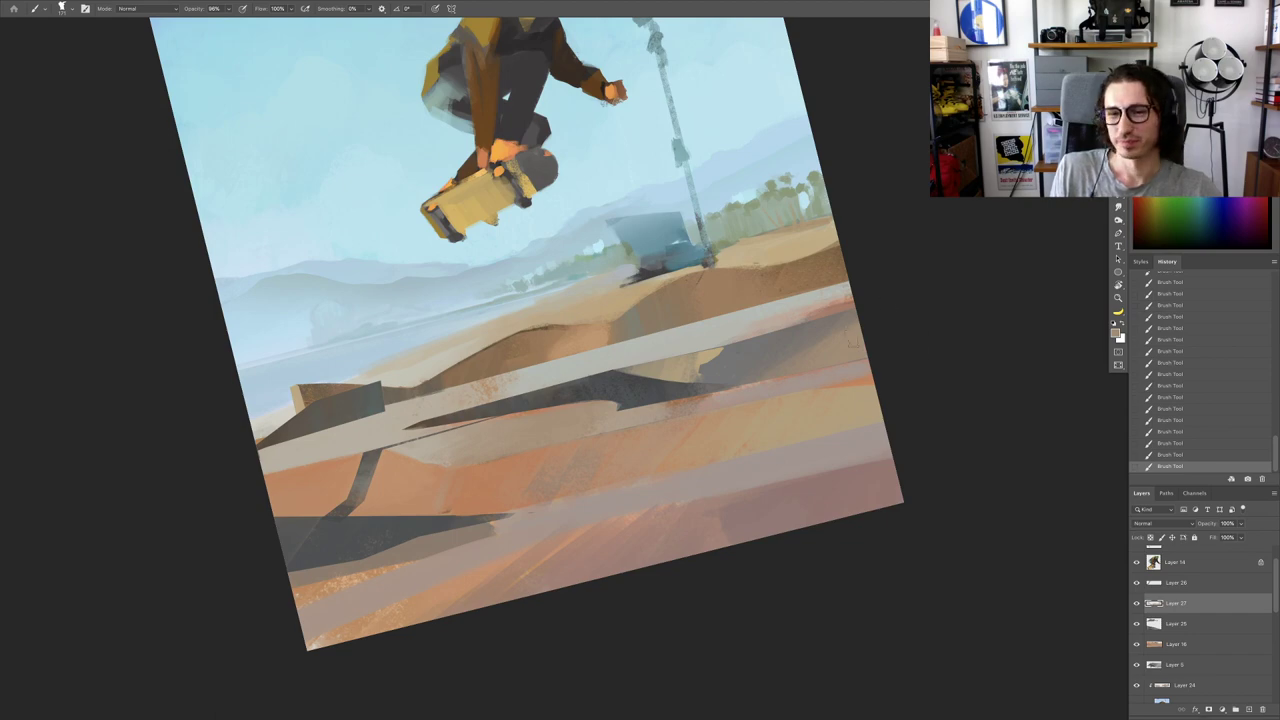
pyautogui.scroll(-3, 790, 385)
pyautogui.scroll(3, 839, 364)
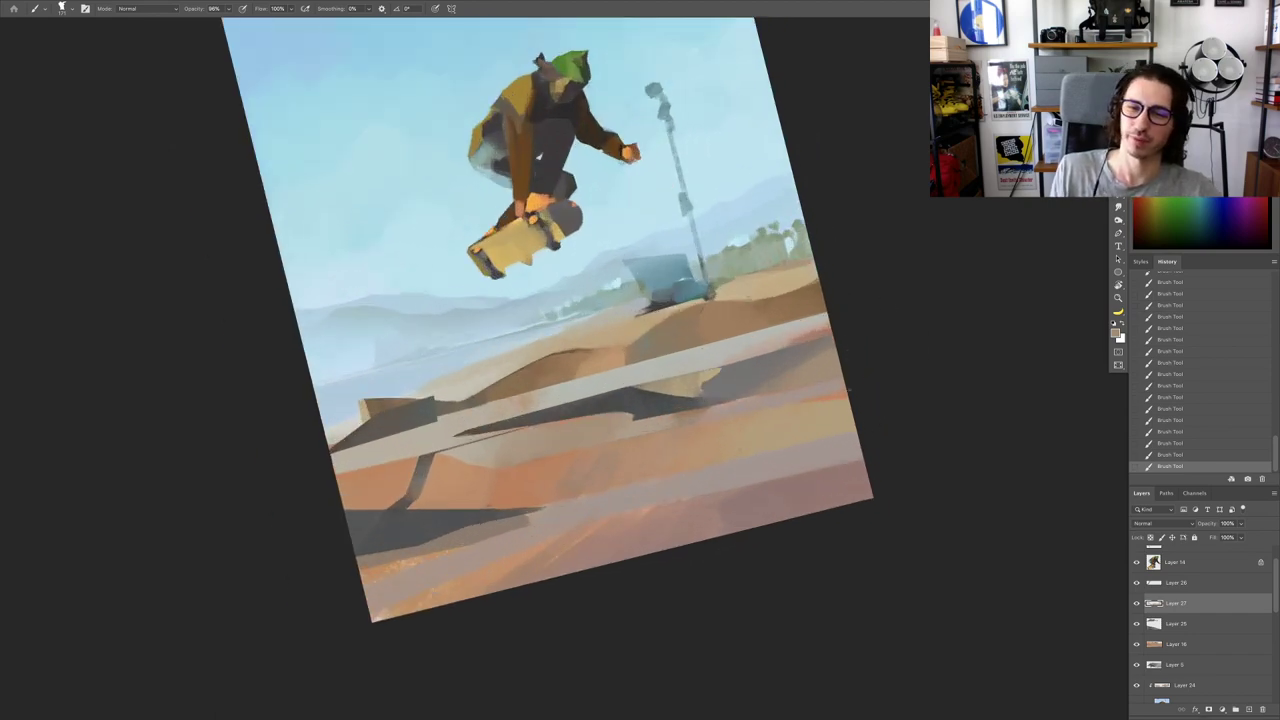
pyautogui.keyDown('alt'); pyautogui.click(761, 372); pyautogui.keyUp('alt')
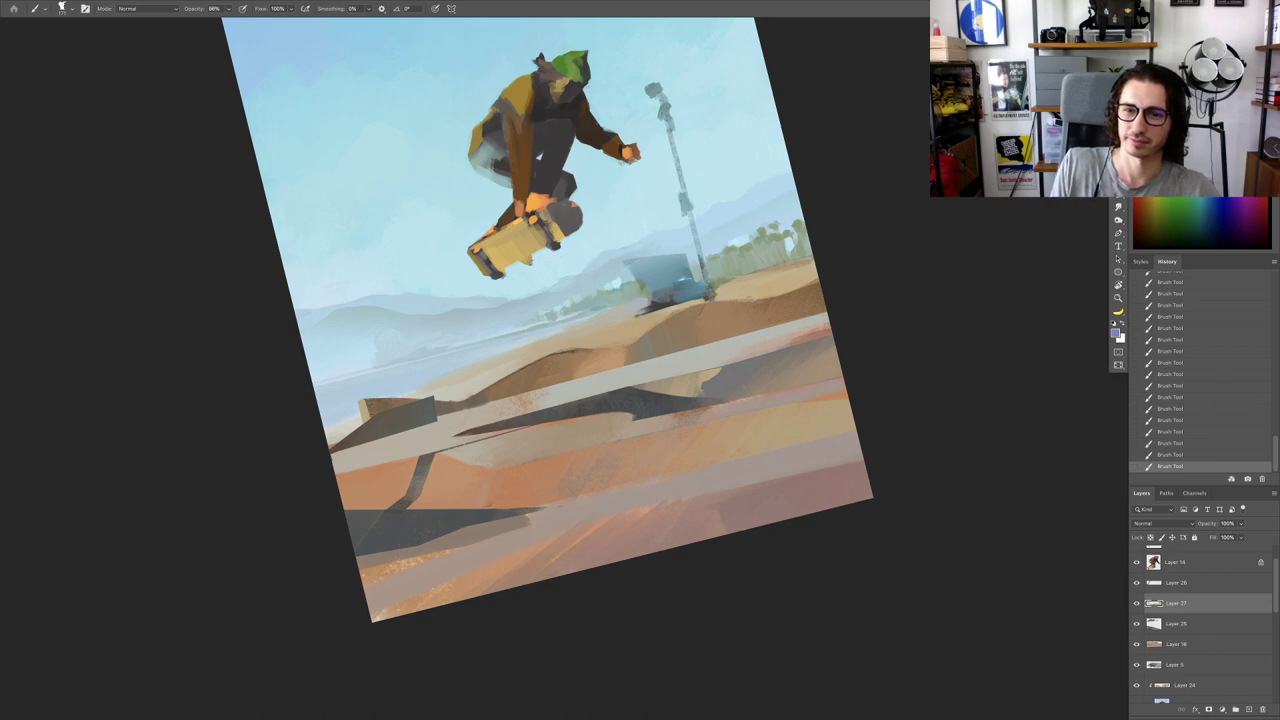
pyautogui.moveTo(758, 368); pyautogui.dragTo(741, 376)
pyautogui.scroll(-3, 766, 400)
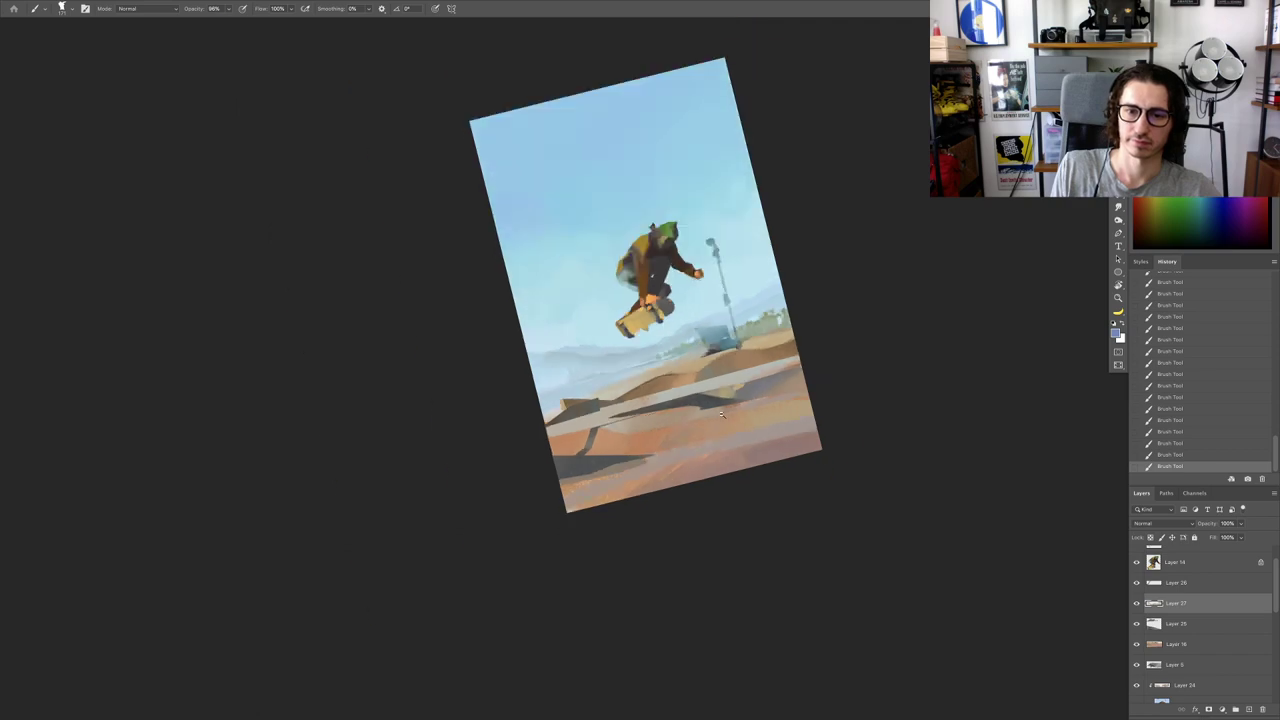
pyautogui.scroll(2, 785, 371)
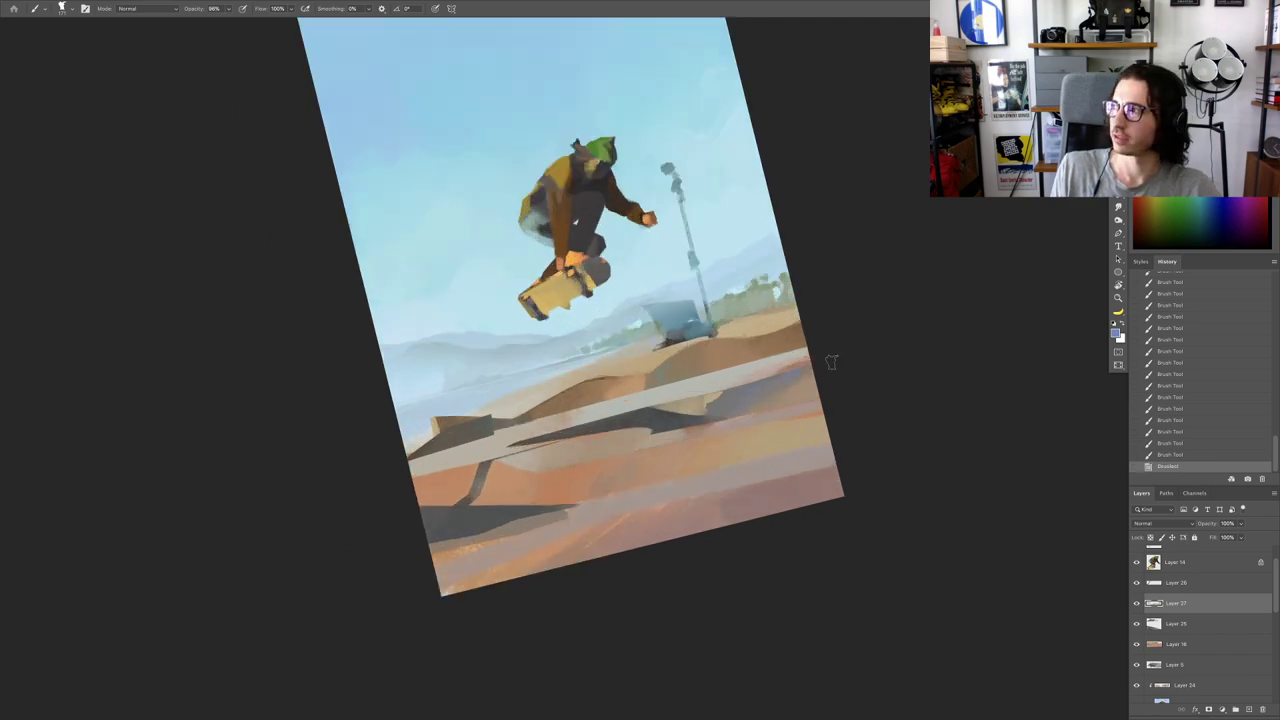
# Step: Paint sampled light grey strokes over the pink tint at the right end of the pale concrete band
pyautogui.moveTo(831, 362)
pyautogui.mouseDown()
pyautogui.moveTo(846, 337)
pyautogui.moveTo(762, 342)
pyautogui.mouseUp()
pyautogui.scroll(2, 800, 331)
pyautogui.keyDown('alt'); pyautogui.click(798, 317); pyautogui.keyUp('alt')
pyautogui.moveTo(806, 316); pyautogui.dragTo(760, 346)
pyautogui.scroll(-4, 774, 350)
pyautogui.press('Escape')
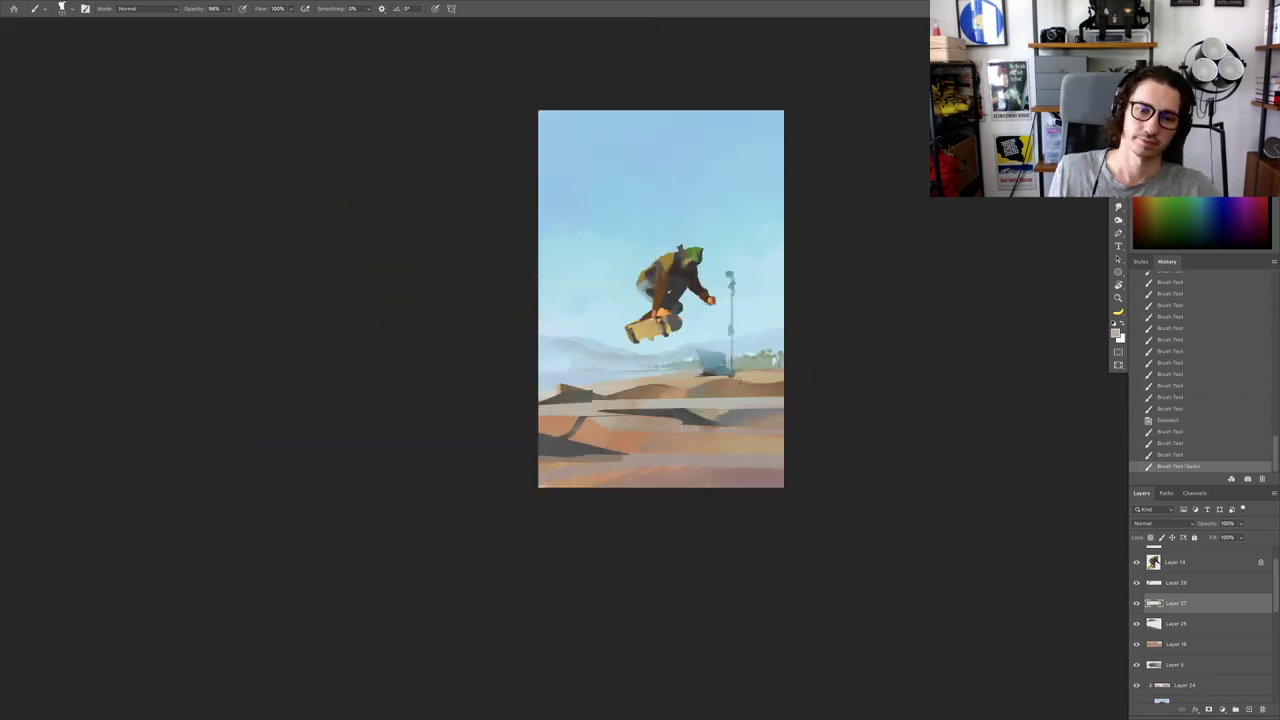
# Step: Outline the speckled orange wedge beneath the lower-left dark shadow as a polygonal selection
pyautogui.scroll(3, 662, 398)
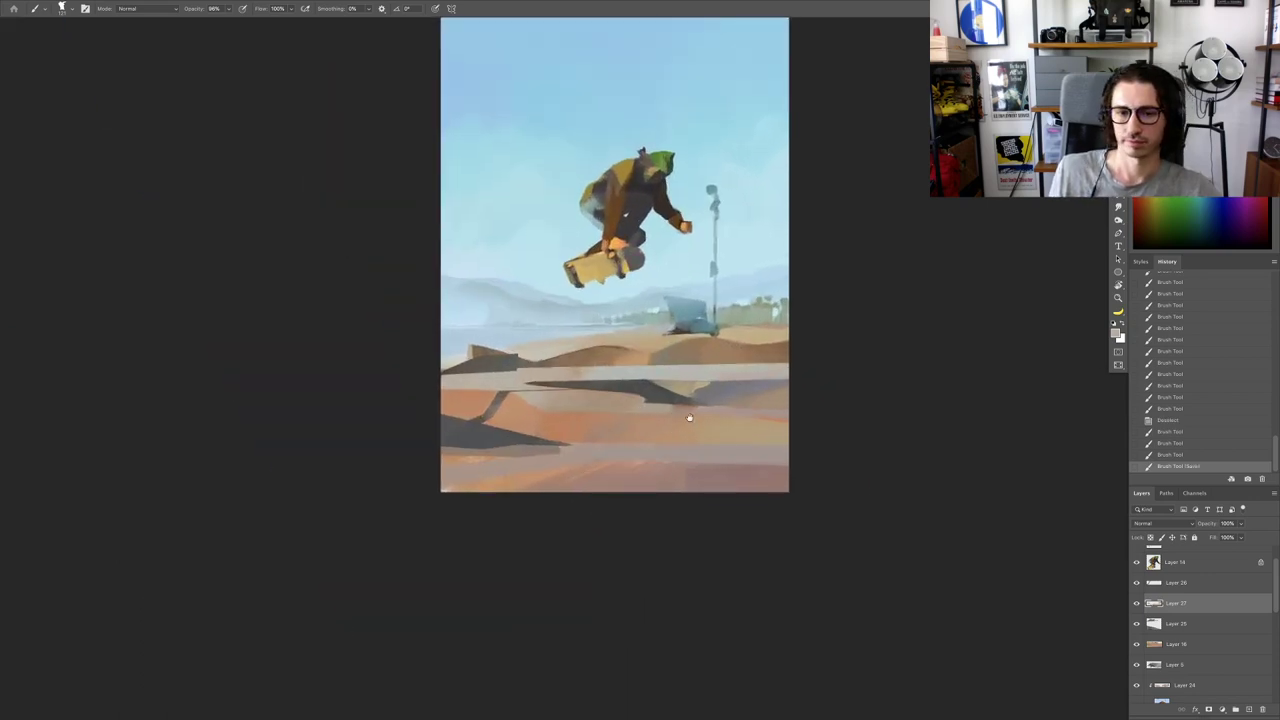
pyautogui.moveTo(766, 378); pyautogui.dragTo(788, 326)
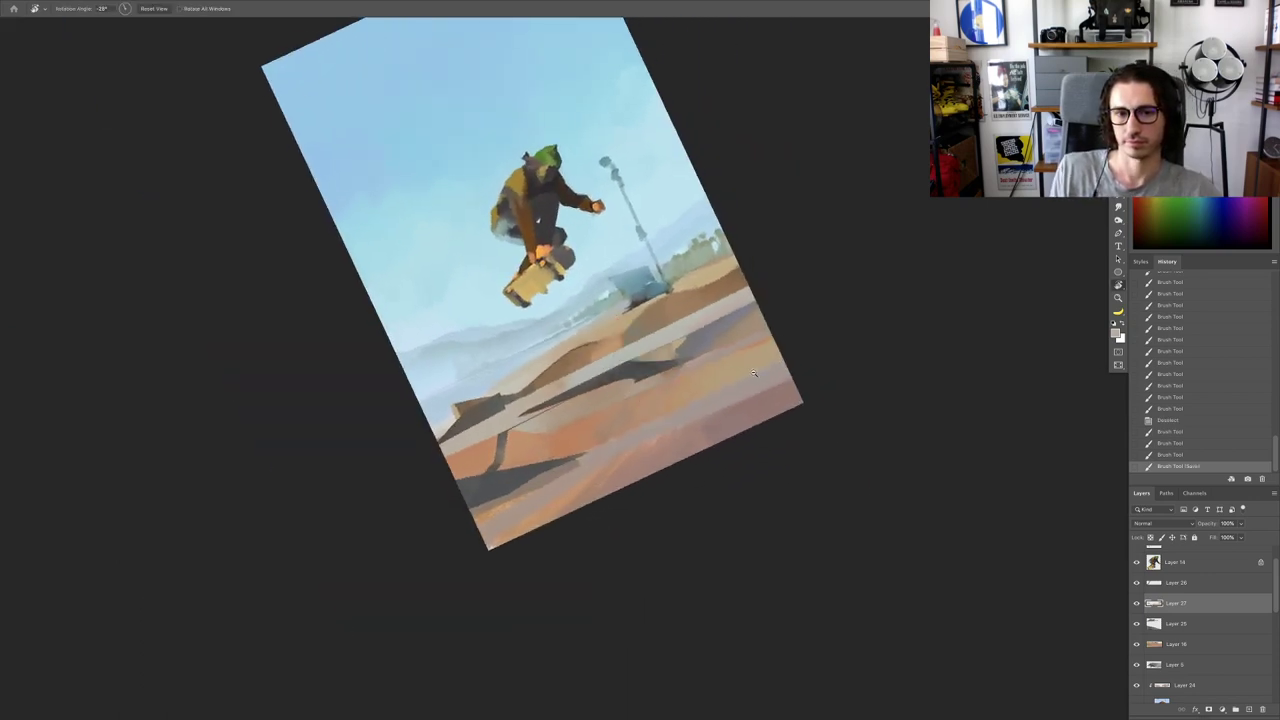
pyautogui.scroll(1, 761, 374)
pyautogui.press('l')
pyautogui.moveTo(632, 376)
pyautogui.mouseDown()
pyautogui.moveTo(648, 345)
pyautogui.moveTo(671, 373)
pyautogui.mouseUp()
pyautogui.moveTo(467, 471); pyautogui.dragTo(505, 471)
pyautogui.click(412, 492)
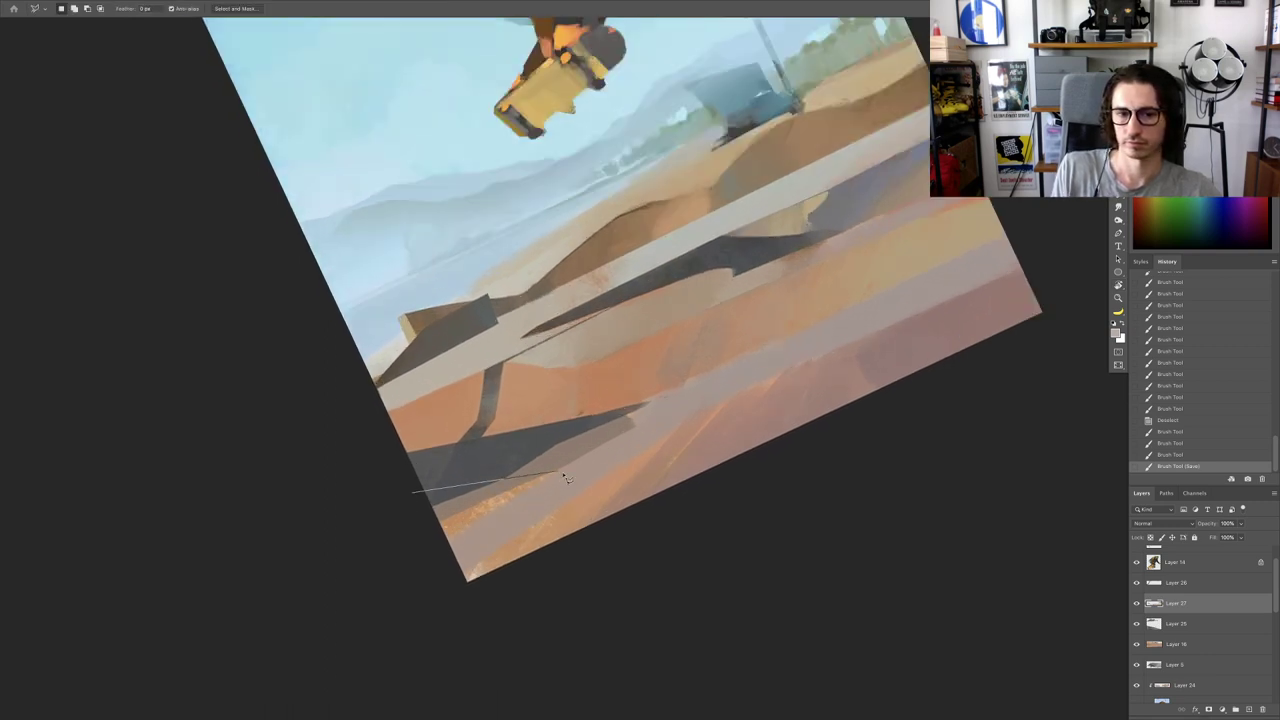
pyautogui.press('Escape')
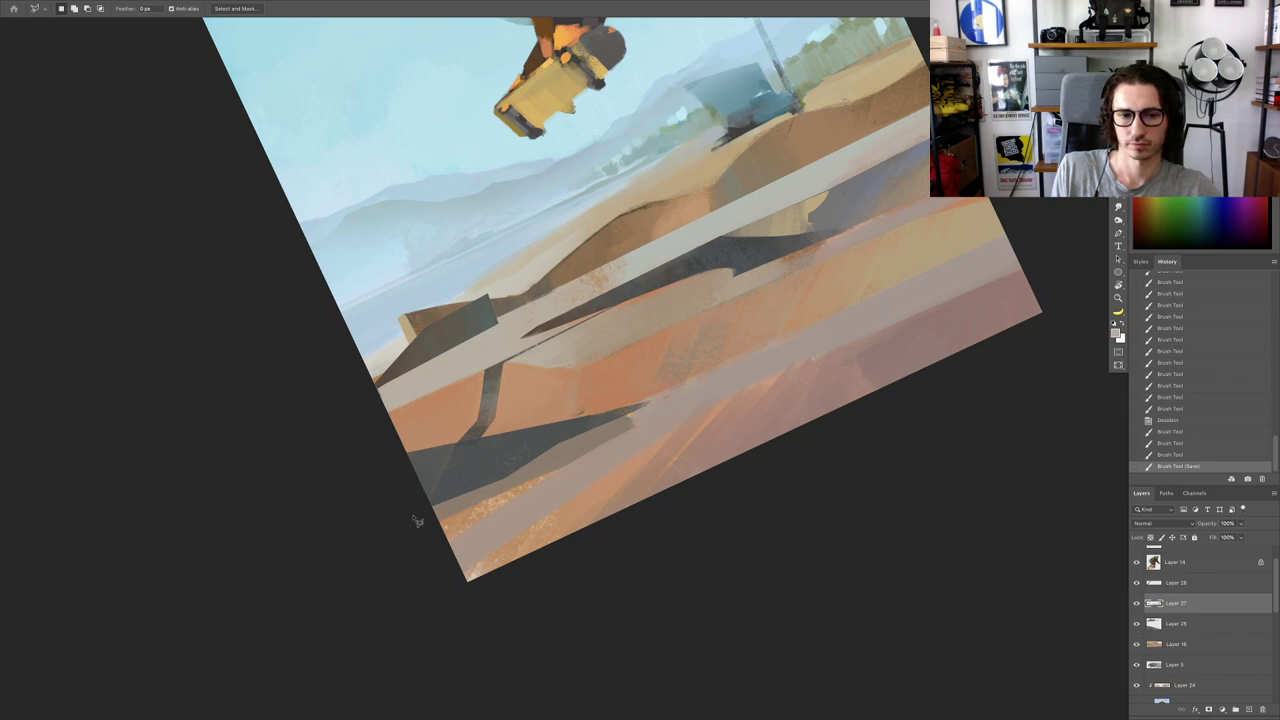
pyautogui.click(427, 501)
pyautogui.click(589, 452)
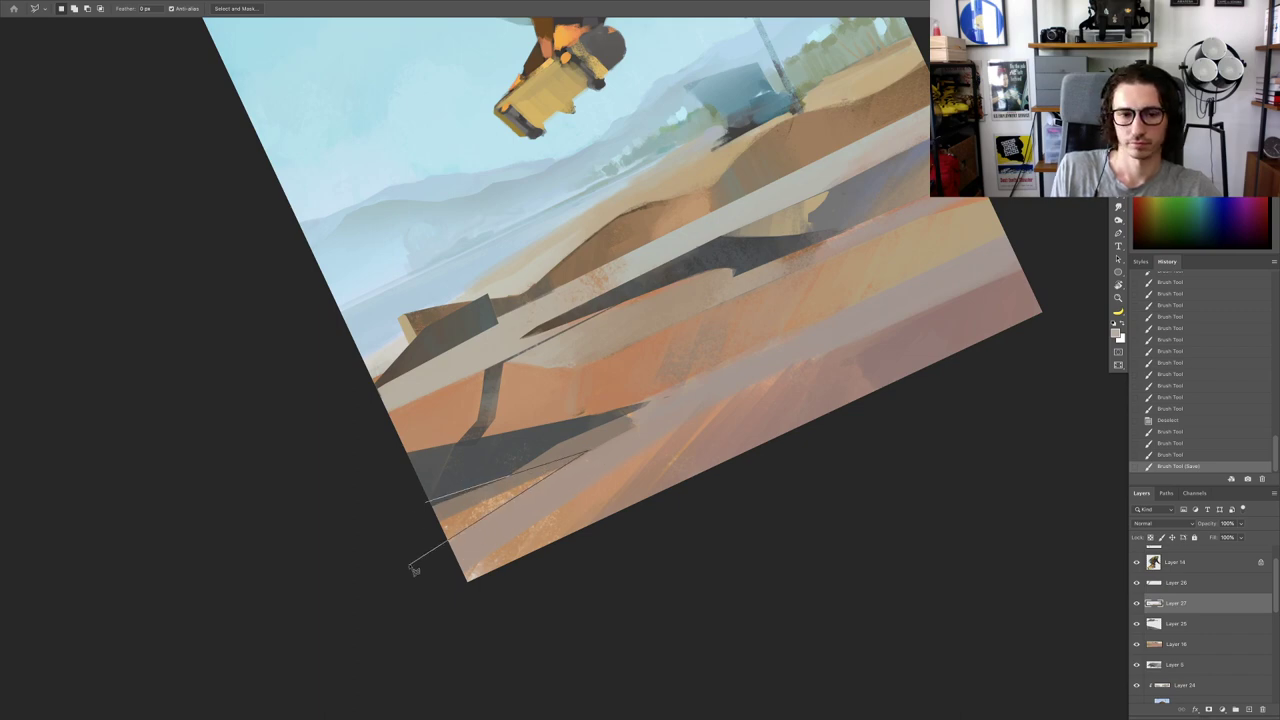
pyautogui.doubleClick(412, 559)
pyautogui.press('Escape')
# Step: Fill the selected wedge with bright orange sampled from the skateboarder and clear the selection
pyautogui.press('b')
pyautogui.hotkey('ctrl', 'h')
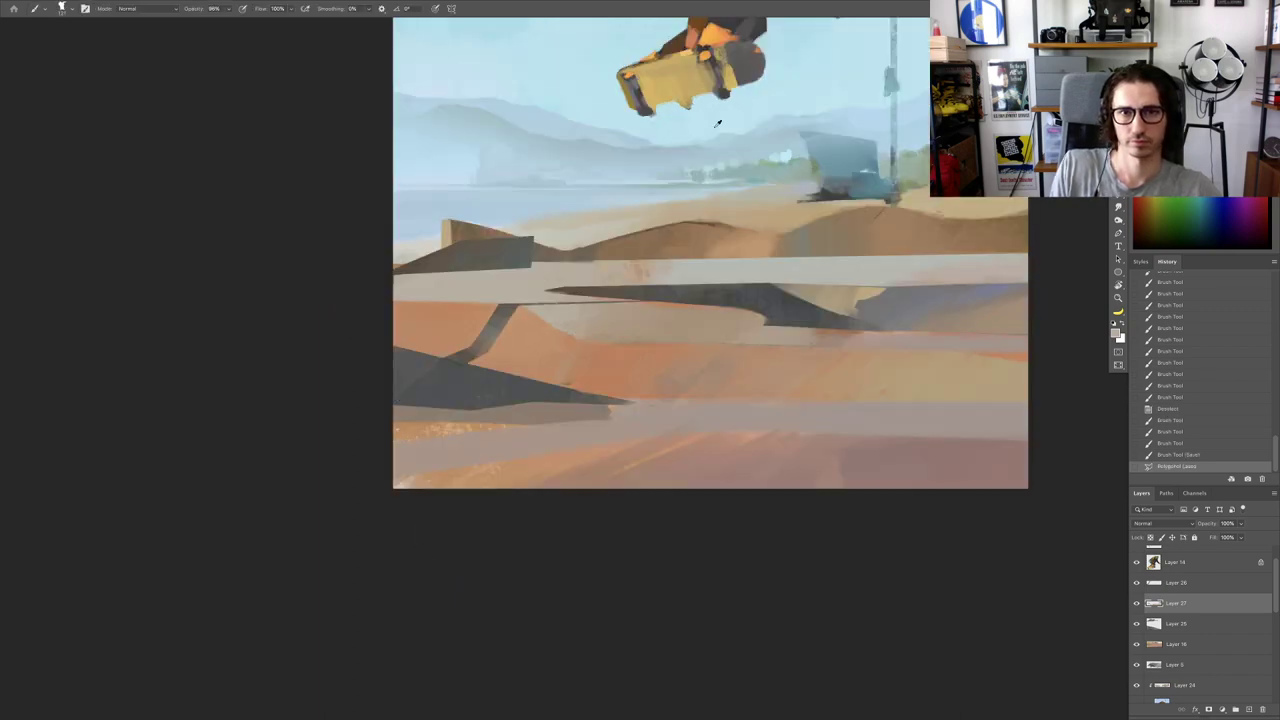
pyautogui.keyDown('alt'); pyautogui.click(721, 29); pyautogui.keyUp('alt')
pyautogui.moveTo(401, 434)
pyautogui.mouseDown()
pyautogui.moveTo(538, 422)
pyautogui.moveTo(360, 440)
pyautogui.mouseUp()
pyautogui.moveTo(494, 438)
pyautogui.mouseDown()
pyautogui.moveTo(429, 449)
pyautogui.moveTo(547, 452)
pyautogui.mouseUp()
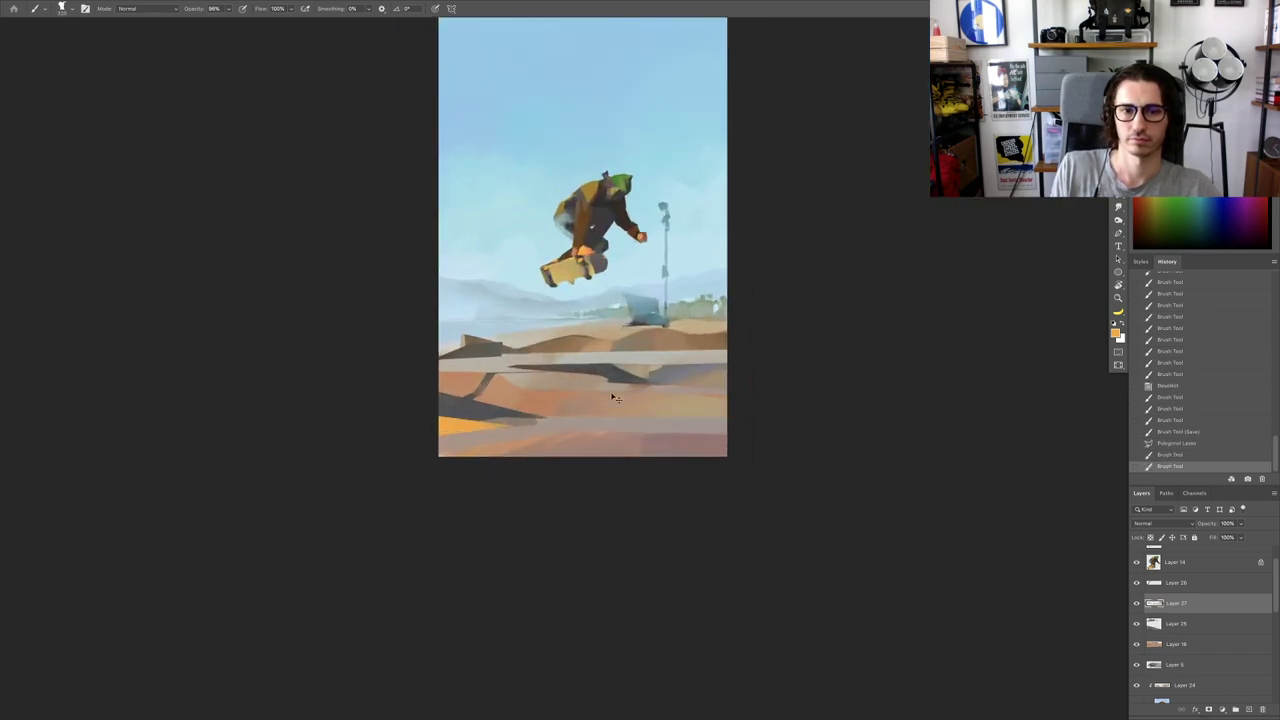
pyautogui.hotkey('ctrl', 'd')
# Step: Outline the long orange band below the midground shadow as a new polygonal selection
pyautogui.moveTo(607, 410); pyautogui.dragTo(637, 403)
pyautogui.press('l')
pyautogui.scroll(3, 688, 402)
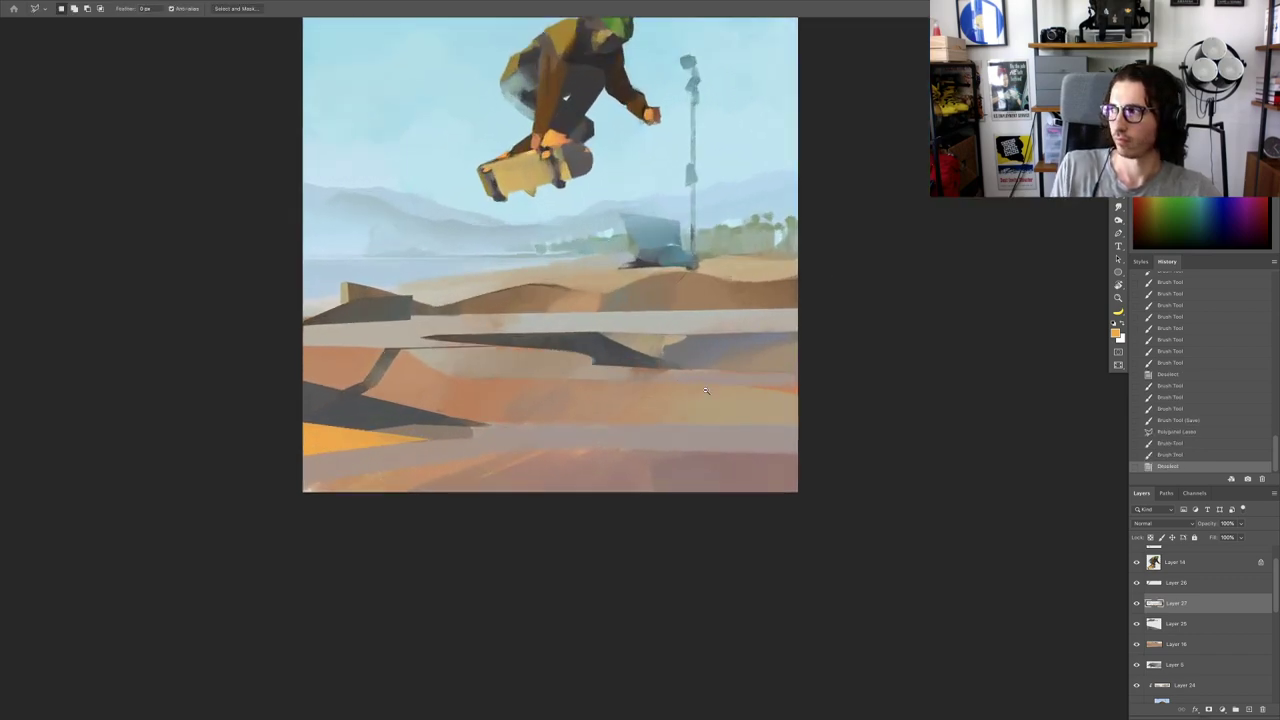
pyautogui.moveTo(612, 386)
pyautogui.mouseDown()
pyautogui.moveTo(790, 388)
pyautogui.moveTo(765, 396)
pyautogui.moveTo(820, 402)
pyautogui.moveTo(814, 423)
pyautogui.moveTo(541, 428)
pyautogui.mouseUp()
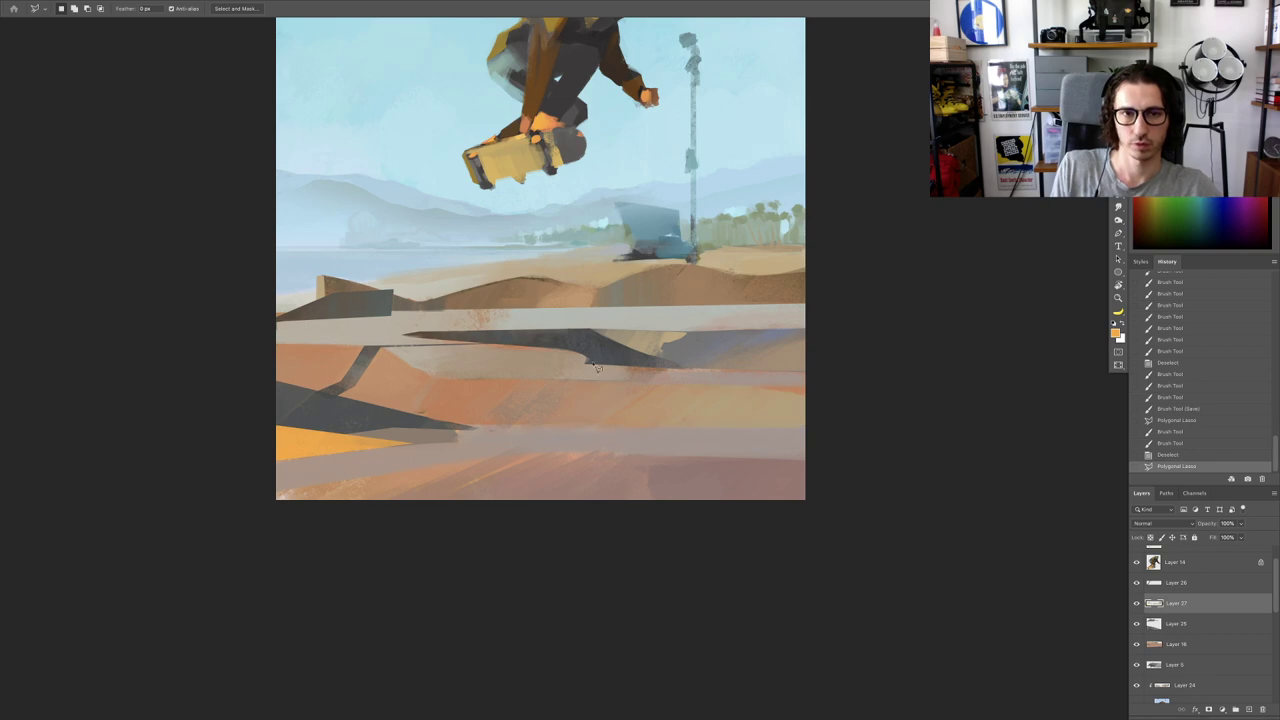
# Step: Paint bright orange strokes over the right end of the selected band, extending them toward its middle
pyautogui.press('b')
pyautogui.scroll(-3, 560, 434)
pyautogui.scroll(4, 637, 383)
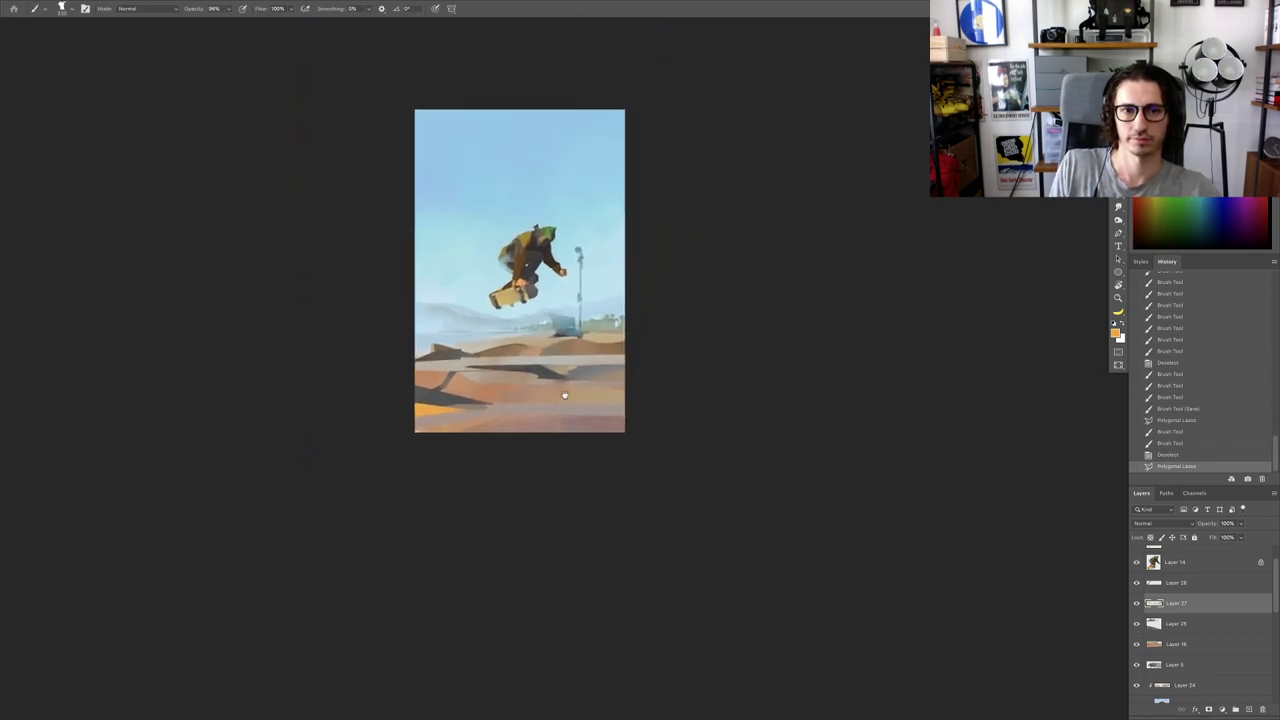
pyautogui.scroll(-2, 637, 383)
pyautogui.scroll(4, 620, 380)
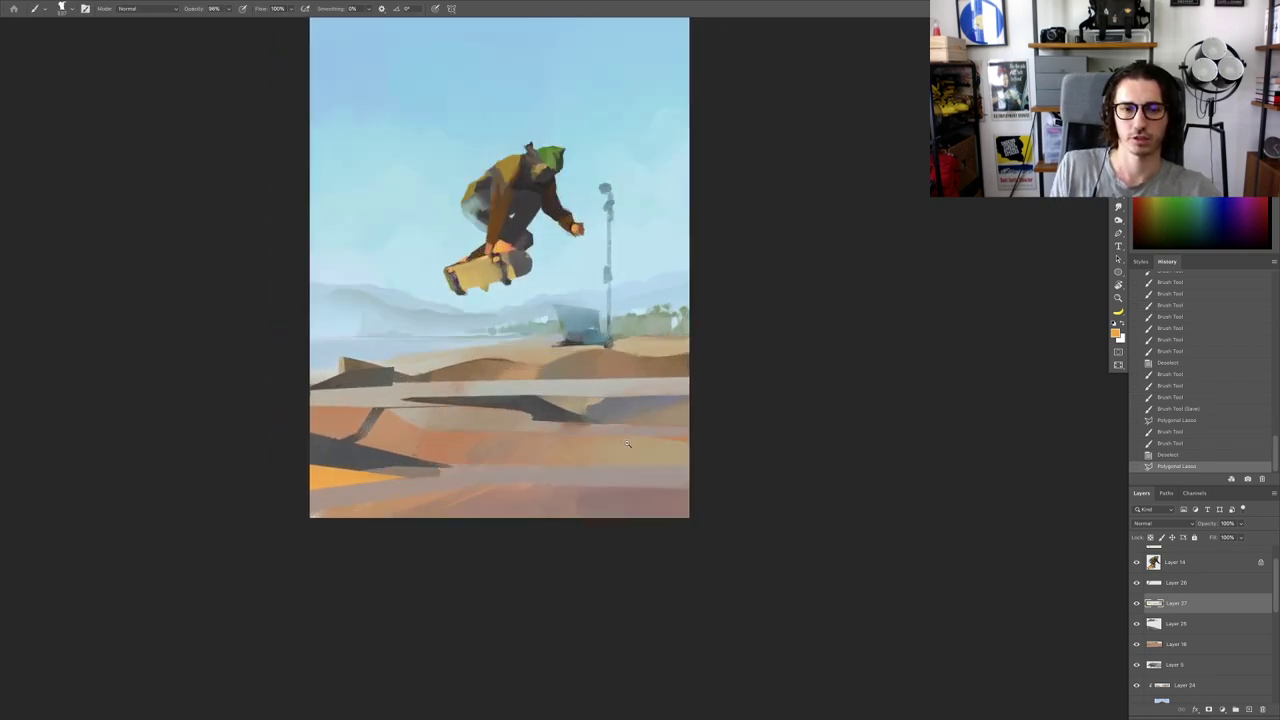
pyautogui.moveTo(688, 440); pyautogui.dragTo(682, 462)
pyautogui.moveTo(690, 446); pyautogui.dragTo(662, 462)
pyautogui.keyDown('alt'); pyautogui.click(674, 455); pyautogui.keyUp('alt')
pyautogui.moveTo(662, 448); pyautogui.dragTo(648, 462)
pyautogui.moveTo(645, 452); pyautogui.dragTo(552, 468)
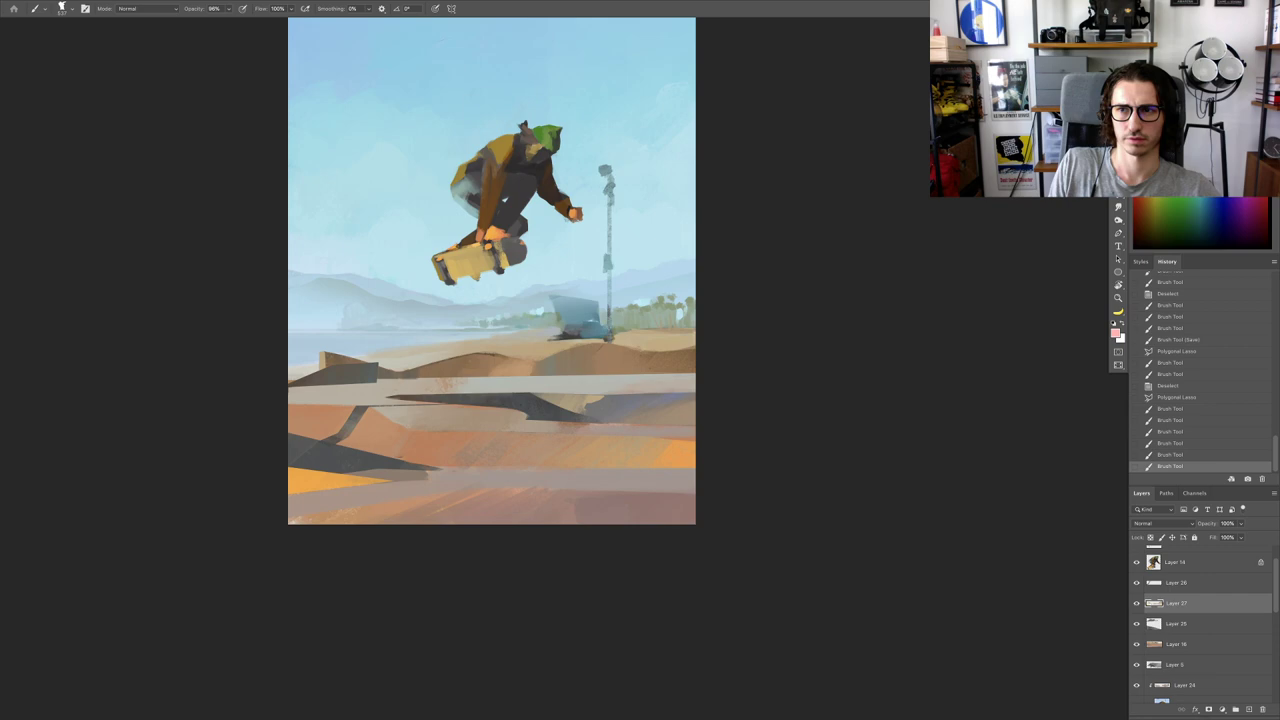
# Step: Layer pink and sampled peach strokes over the bright orange right end of the band
pyautogui.moveTo(700, 440); pyautogui.dragTo(688, 460)
pyautogui.moveTo(704, 436)
pyautogui.mouseDown()
pyautogui.moveTo(682, 456)
pyautogui.moveTo(628, 454)
pyautogui.mouseUp()
pyautogui.scroll(5, 667, 409)
pyautogui.keyDown('alt'); pyautogui.click(688, 465); pyautogui.keyUp('alt')
pyautogui.moveTo(706, 468); pyautogui.dragTo(694, 489)
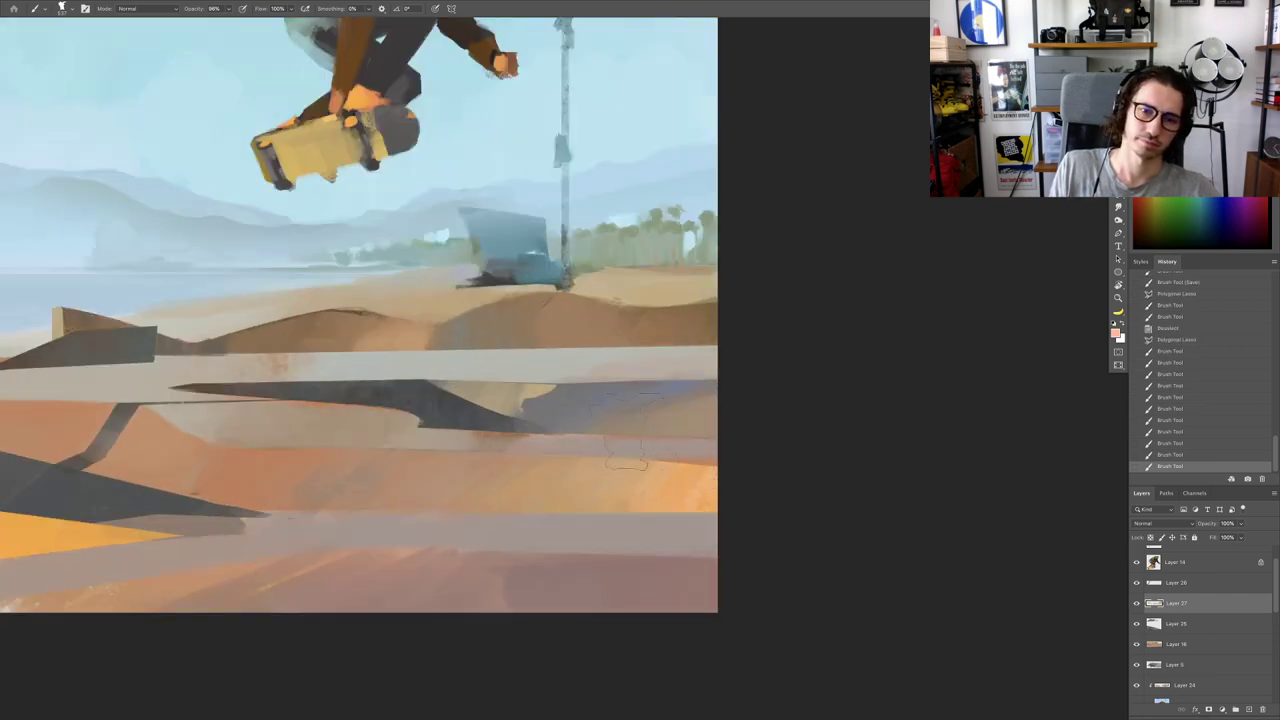
pyautogui.moveTo(630, 464); pyautogui.dragTo(612, 482)
pyautogui.moveTo(640, 462)
pyautogui.mouseDown()
pyautogui.moveTo(618, 484)
pyautogui.moveTo(628, 470)
pyautogui.mouseUp()
# Step: Blend light orange strokes from the band's right end toward its middle and clear the selection
pyautogui.scroll(-5, 591, 432)
pyautogui.moveTo(630, 456)
pyautogui.mouseDown()
pyautogui.moveTo(612, 466)
pyautogui.moveTo(570, 449)
pyautogui.mouseUp()
pyautogui.moveTo(594, 443)
pyautogui.mouseDown()
pyautogui.moveTo(576, 448)
pyautogui.moveTo(605, 429)
pyautogui.mouseUp()
pyautogui.scroll(-6, 623, 419)
pyautogui.scroll(3, 639, 426)
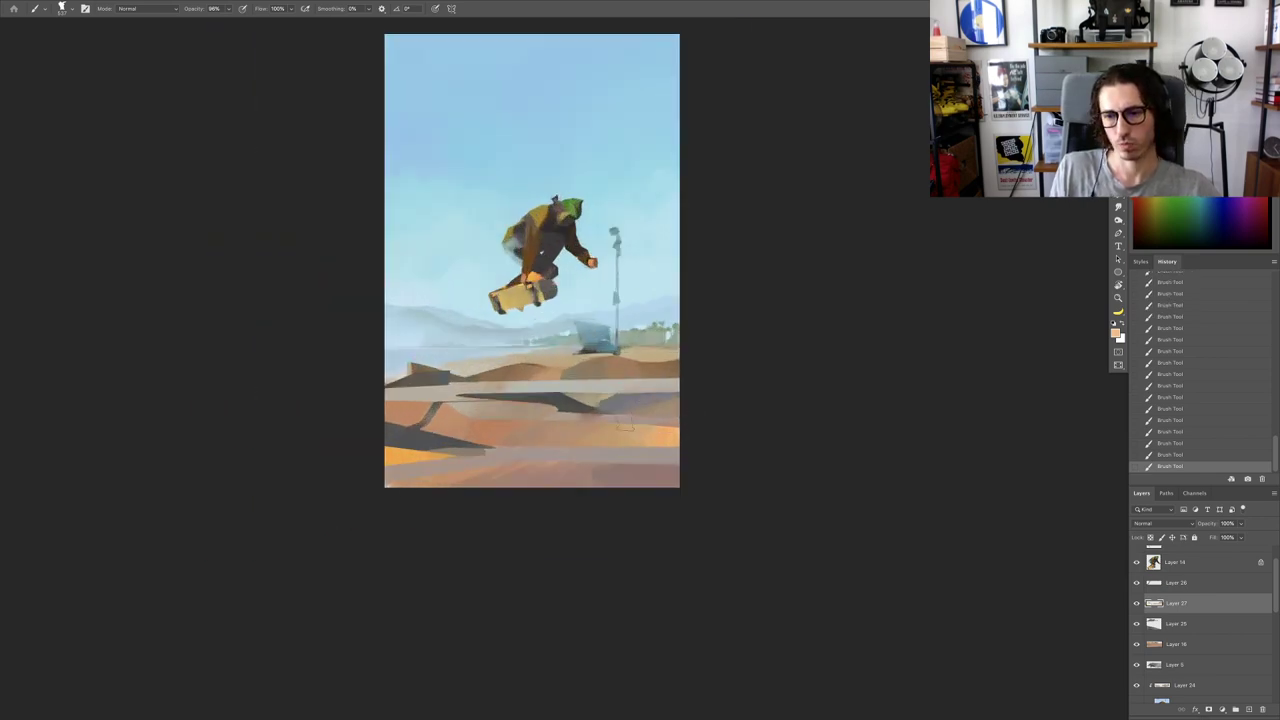
pyautogui.scroll(2, 598, 416)
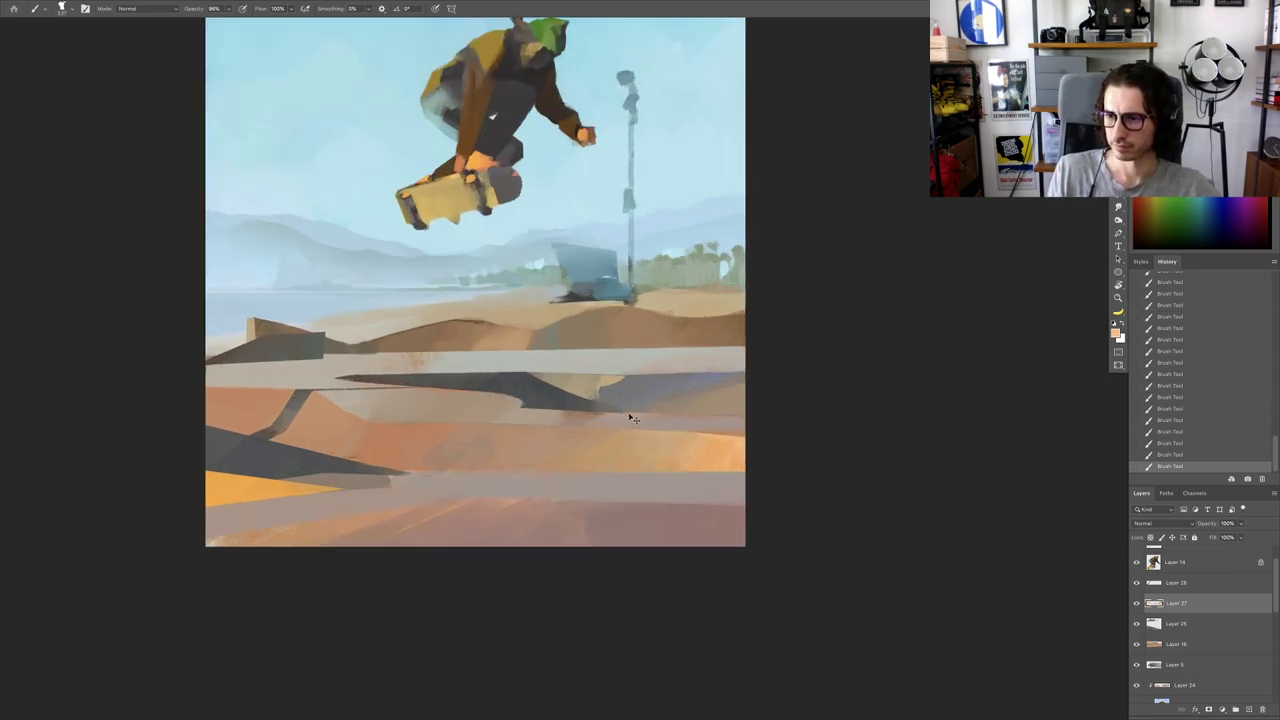
pyautogui.hotkey('ctrl', 'd')
pyautogui.moveTo(376, 440); pyautogui.dragTo(344, 406)
pyautogui.hotkey('ctrl', 'z')
# Step: Outline the orange slope from the canvas's left edge to just past its bend, above the dark shadow, as a polygonal selection
pyautogui.moveTo(344, 406); pyautogui.dragTo(431, 420)
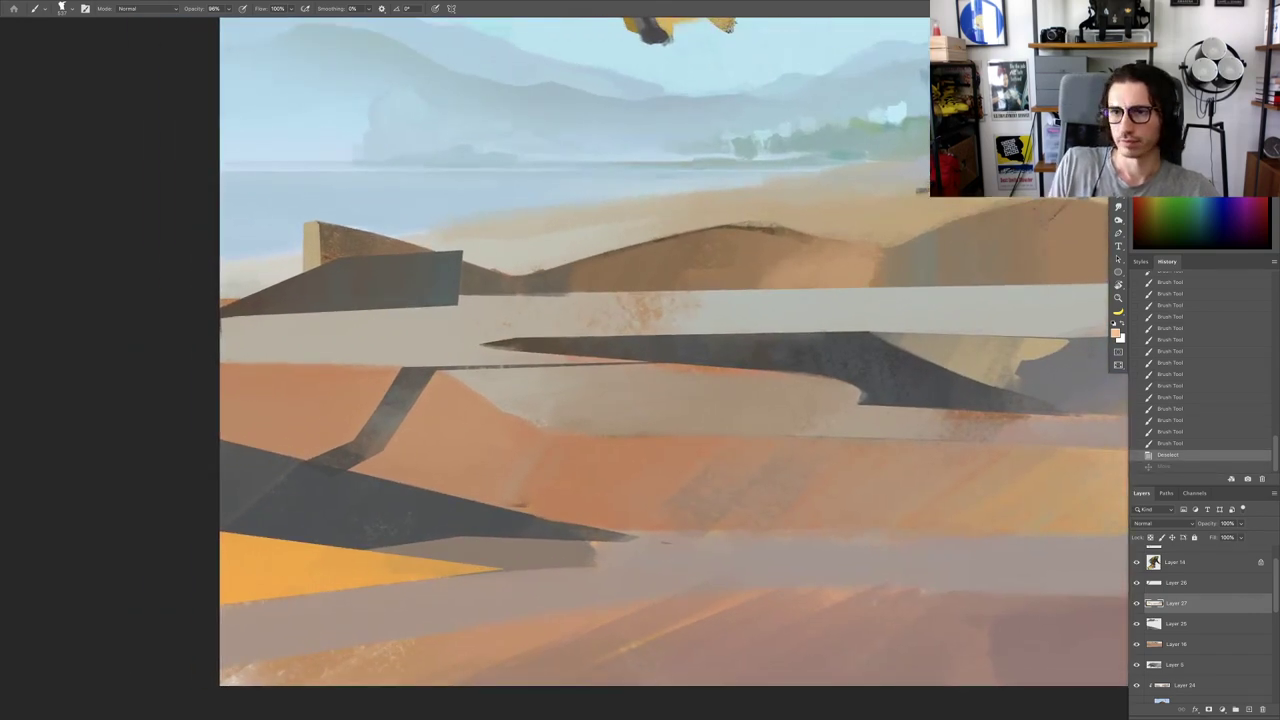
pyautogui.press('l')
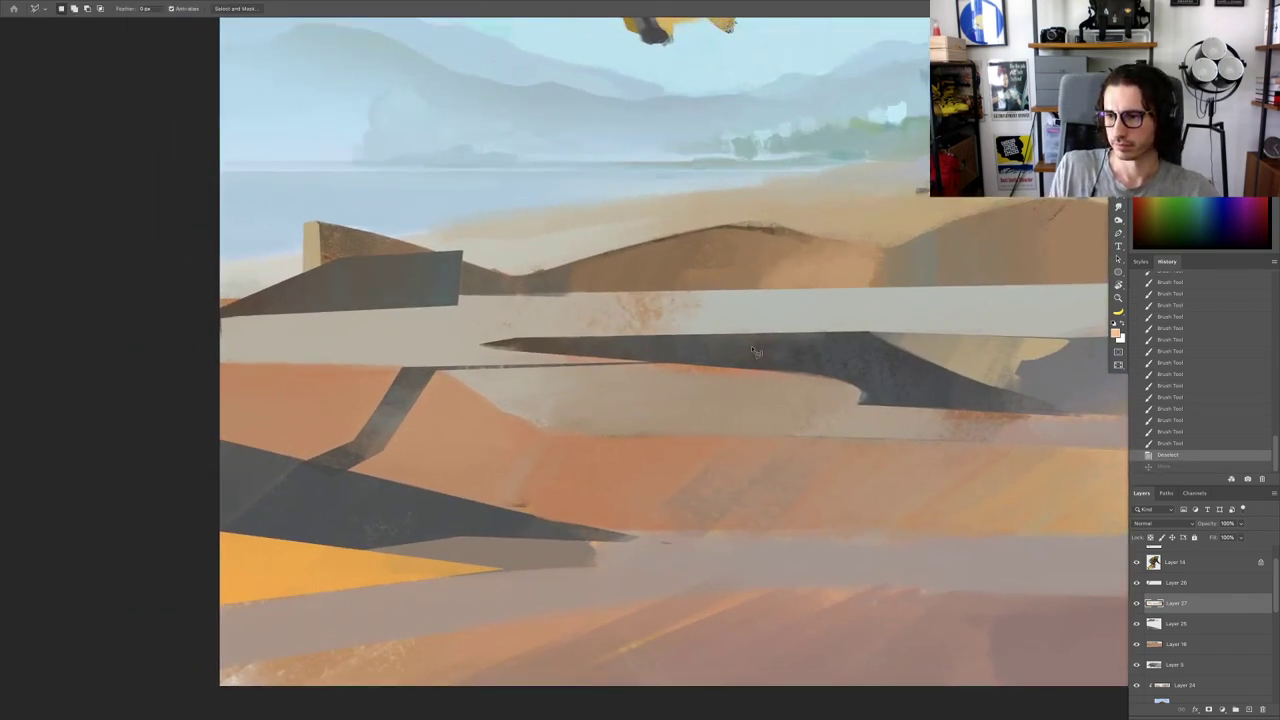
pyautogui.scroll(2, 375, 397)
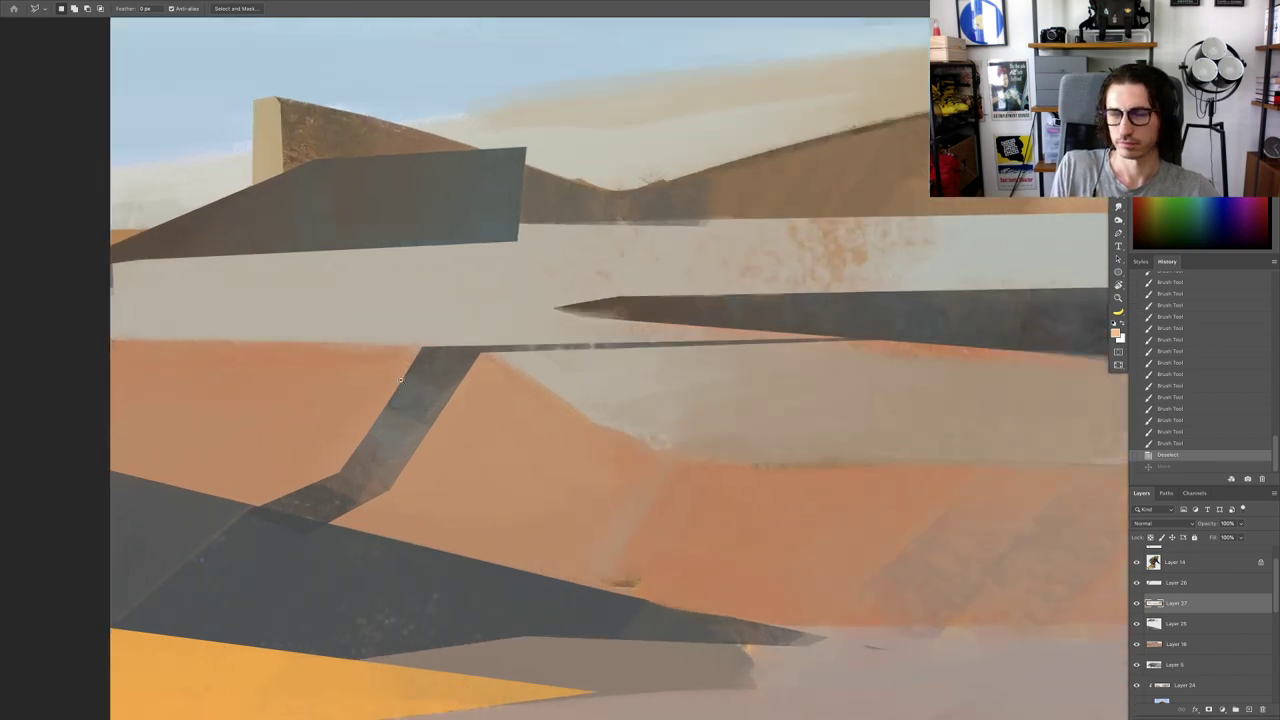
pyautogui.click(161, 351)
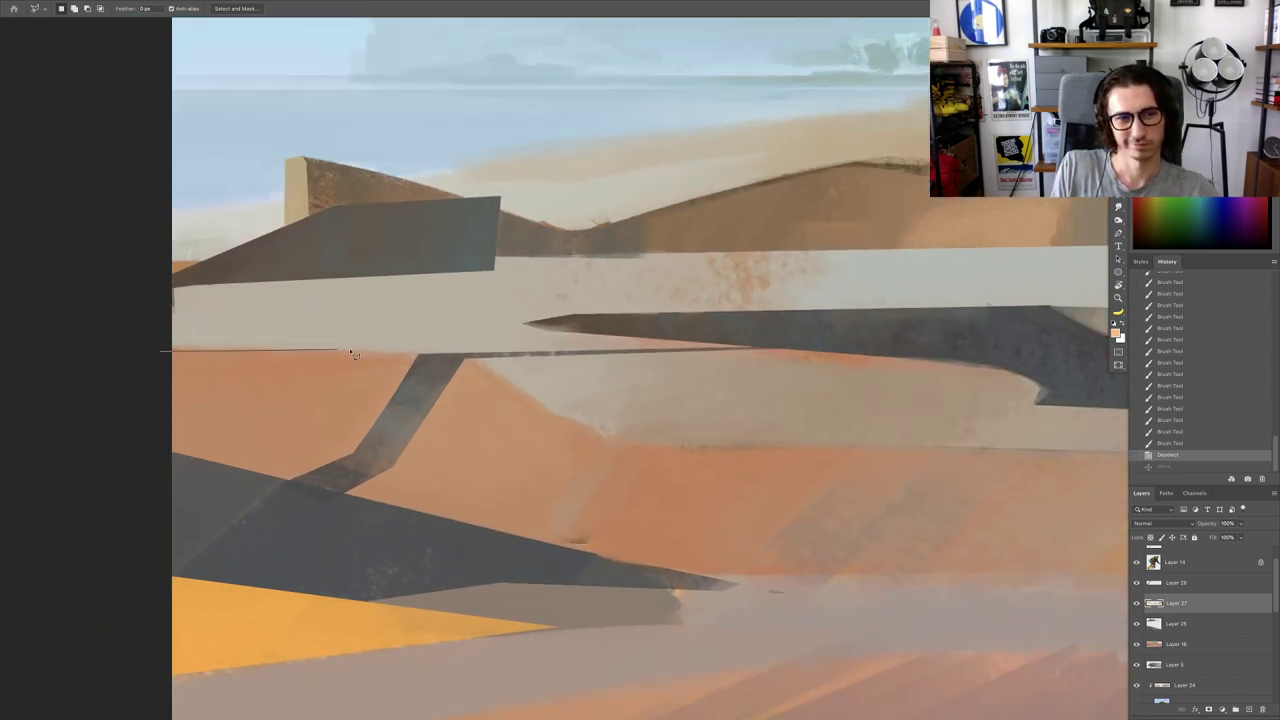
pyautogui.click(463, 358)
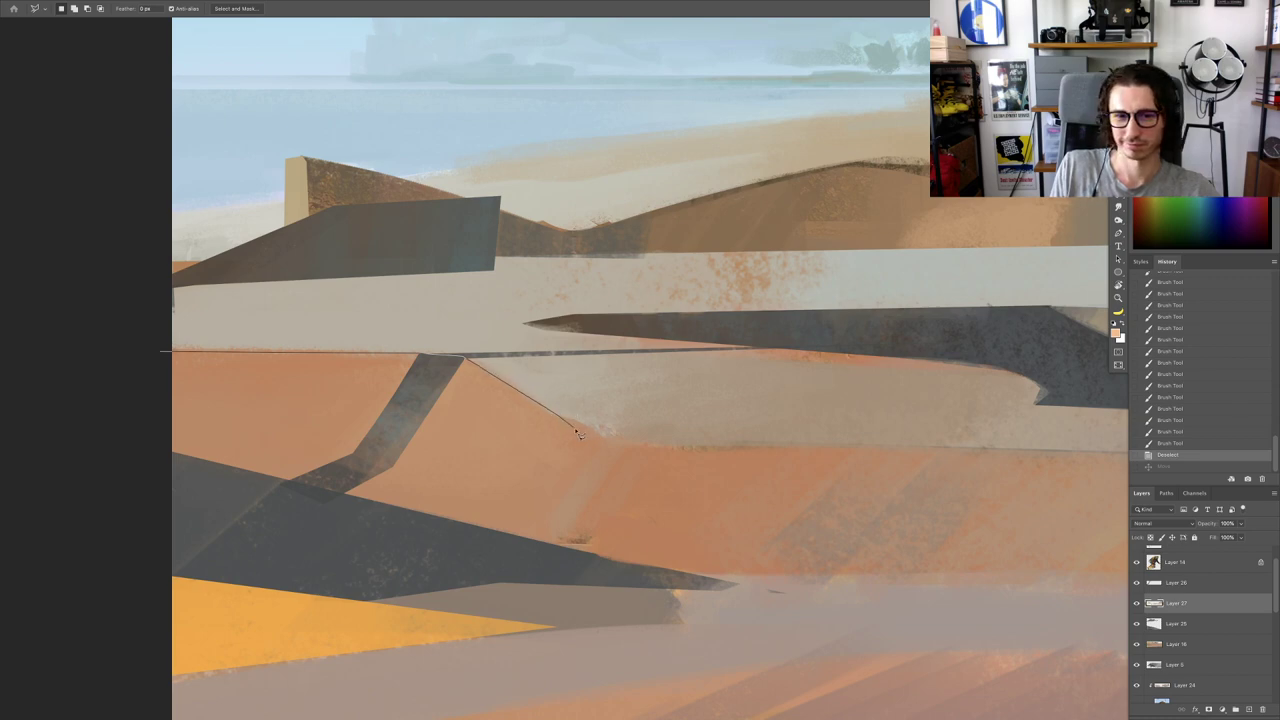
pyautogui.moveTo(671, 457); pyautogui.dragTo(731, 463)
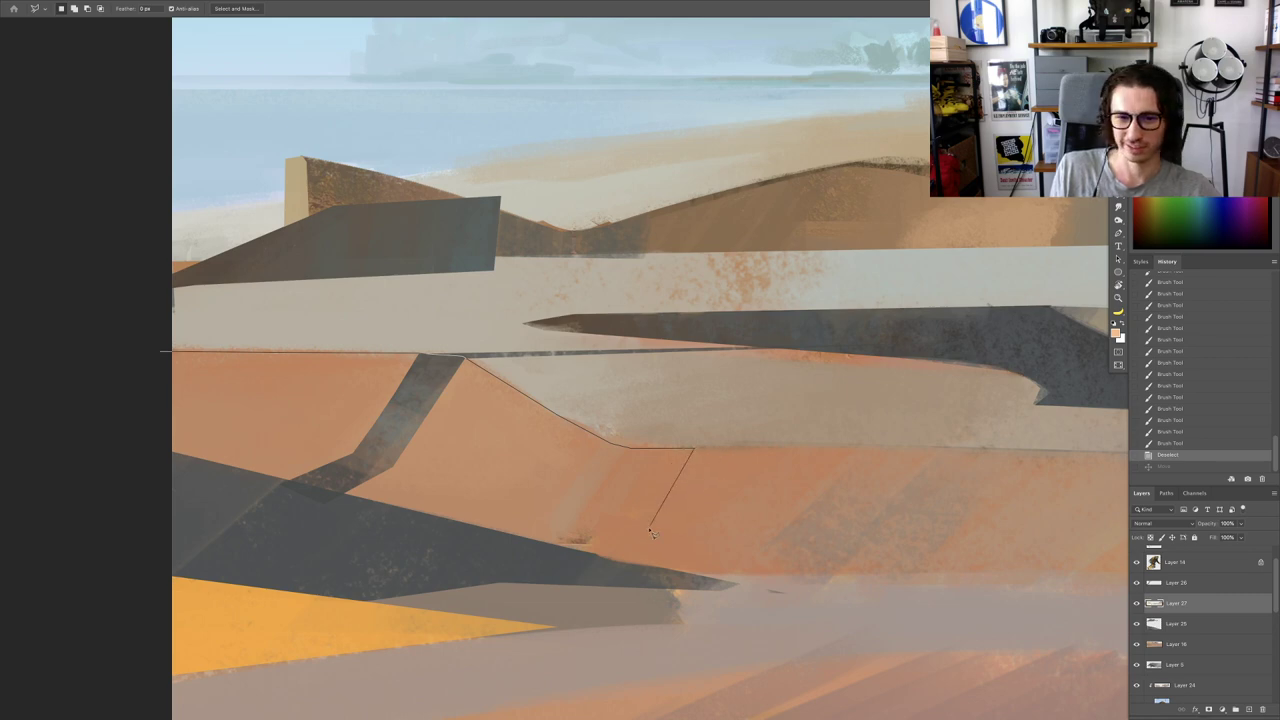
pyautogui.click(645, 567)
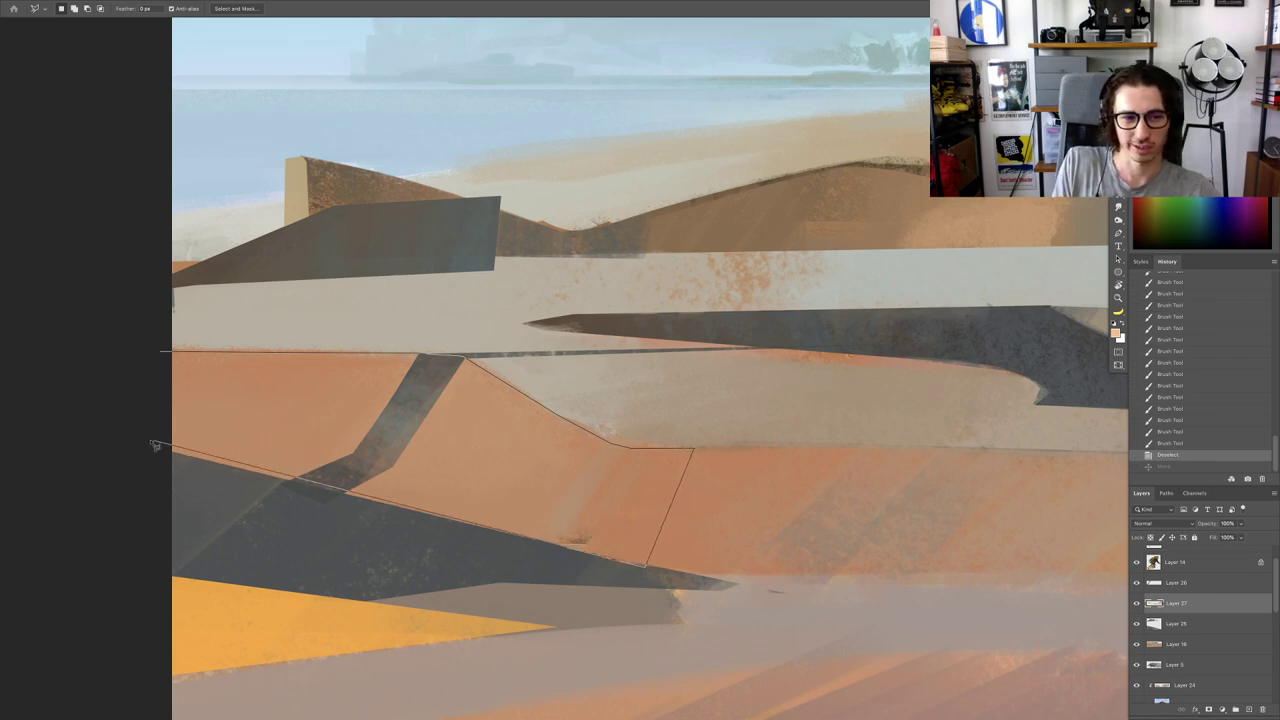
pyautogui.doubleClick(150, 416)
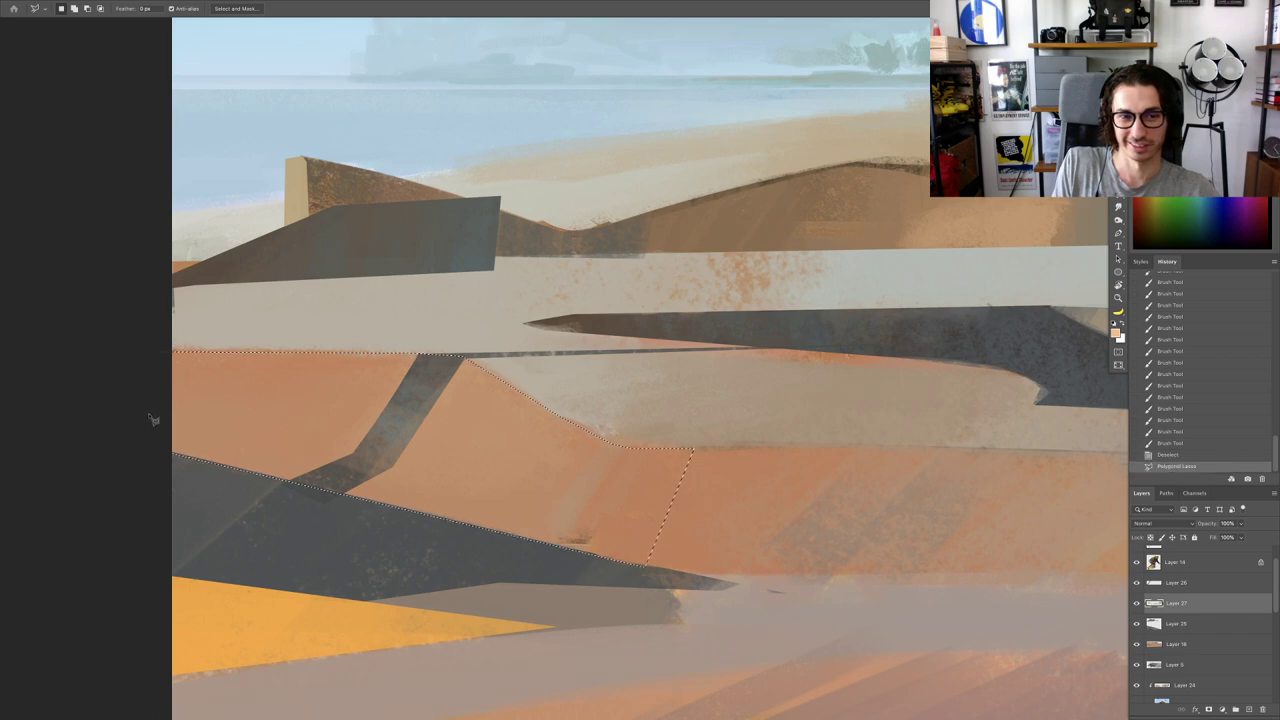
# Step: Paint sampled light sand and peach strokes over the selected orange slope near its bend, right of the dark diagonal shadow
pyautogui.press('b')
pyautogui.hotkey('ctrl', 'h')
pyautogui.moveTo(514, 448)
pyautogui.mouseDown()
pyautogui.moveTo(450, 450)
pyautogui.moveTo(545, 455)
pyautogui.mouseUp()
pyautogui.keyDown('alt'); pyautogui.click(950, 379); pyautogui.keyUp('alt')
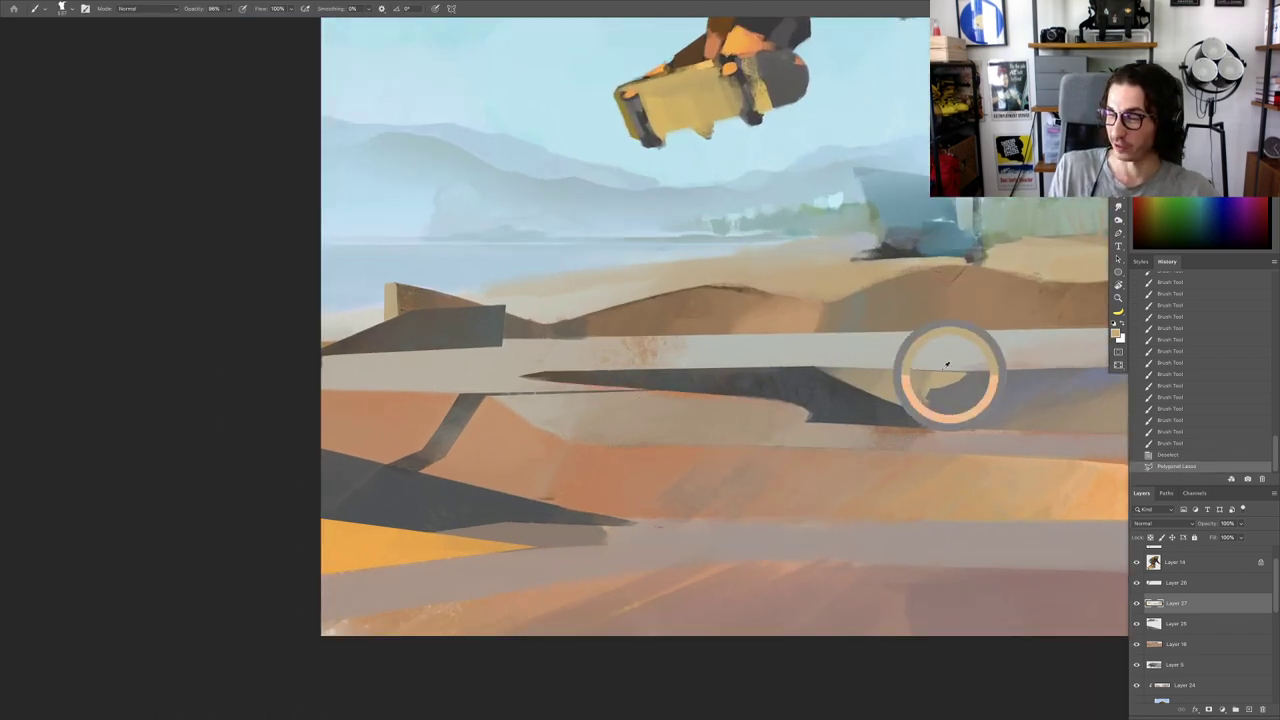
pyautogui.moveTo(627, 420)
pyautogui.mouseDown()
pyautogui.moveTo(554, 465)
pyautogui.moveTo(535, 442)
pyautogui.moveTo(500, 443)
pyautogui.moveTo(558, 452)
pyautogui.mouseUp()
pyautogui.hotkey('ctrl', 'z')
pyautogui.scroll(4, 553, 448)
pyautogui.moveTo(573, 411); pyautogui.dragTo(546, 442)
pyautogui.keyDown('alt'); pyautogui.click(562, 434); pyautogui.keyUp('alt')
pyautogui.moveTo(574, 398); pyautogui.dragTo(514, 452)
pyautogui.moveTo(530, 420); pyautogui.dragTo(521, 436)
pyautogui.moveTo(535, 388); pyautogui.dragTo(527, 402)
pyautogui.moveTo(535, 419)
pyautogui.mouseDown()
pyautogui.moveTo(480, 420)
pyautogui.moveTo(571, 429)
pyautogui.moveTo(535, 410)
pyautogui.mouseUp()
# Step: Blend sampled light peach strokes across the slope toward the canvas's left edge and clear the selection
pyautogui.keyDown('alt'); pyautogui.click(551, 415); pyautogui.keyUp('alt')
pyautogui.moveTo(540, 403); pyautogui.dragTo(527, 424)
pyautogui.moveTo(534, 412); pyautogui.dragTo(514, 444)
pyautogui.moveTo(522, 430)
pyautogui.mouseDown()
pyautogui.moveTo(510, 452)
pyautogui.moveTo(500, 402)
pyautogui.mouseUp()
pyautogui.hotkey('ctrl', 'z')
pyautogui.moveTo(491, 396); pyautogui.dragTo(480, 408)
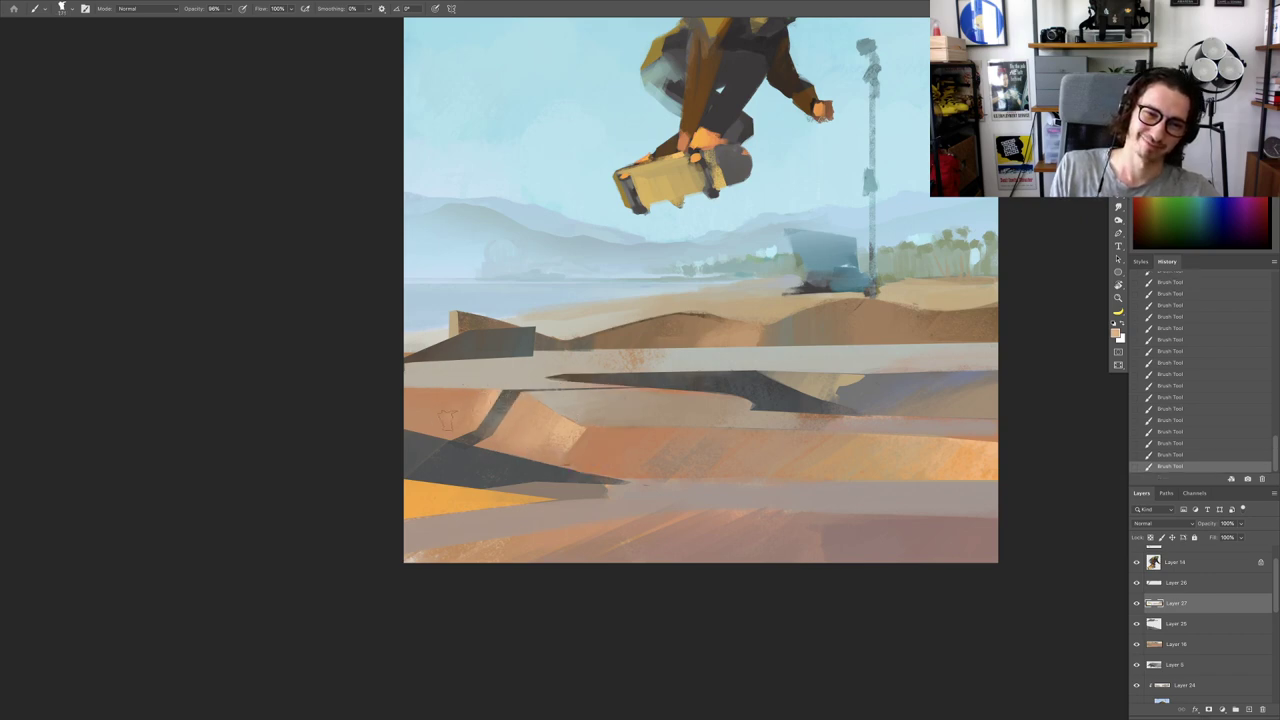
pyautogui.moveTo(470, 416); pyautogui.dragTo(390, 418)
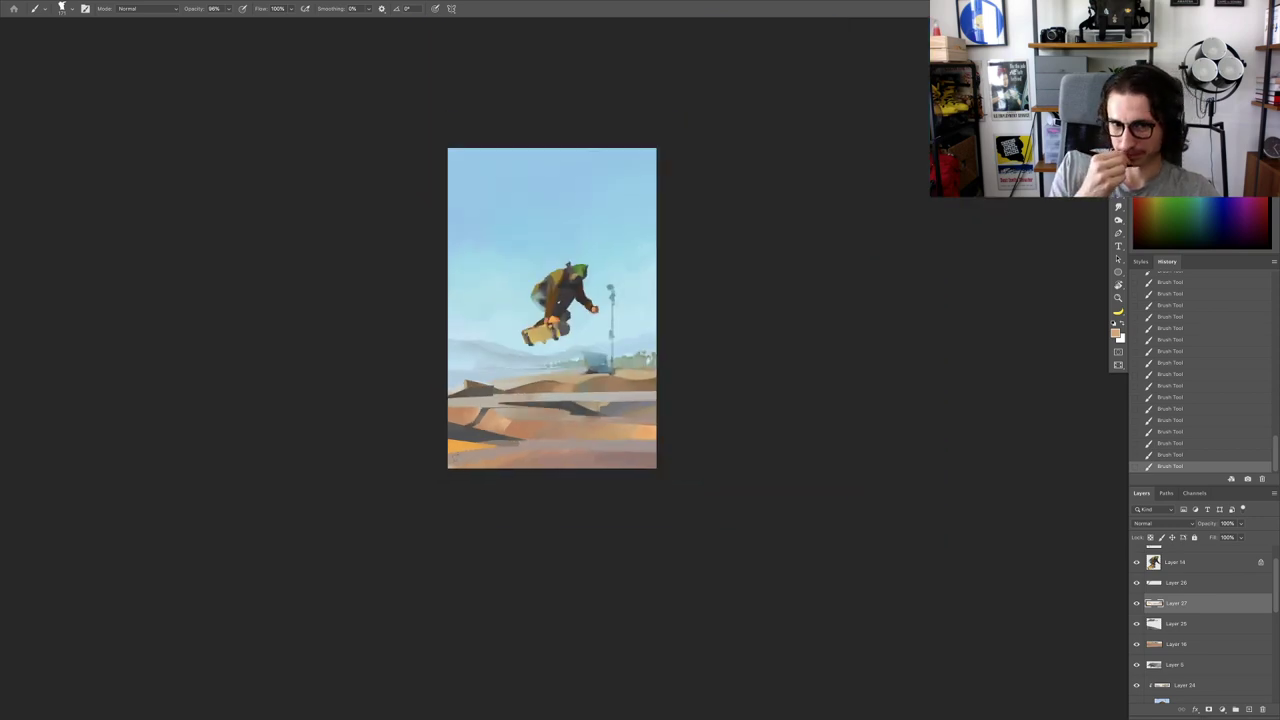
pyautogui.moveTo(620, 402)
pyautogui.mouseDown()
pyautogui.moveTo(596, 402)
pyautogui.moveTo(600, 418)
pyautogui.moveTo(646, 418)
pyautogui.mouseUp()
pyautogui.hotkey('ctrl', 'd')
# Step: Select the layer of the dark ramp at the far left, check its content by toggling visibility, and lock its transparent pixels
pyautogui.press('v')
pyautogui.rightClick(432, 313)
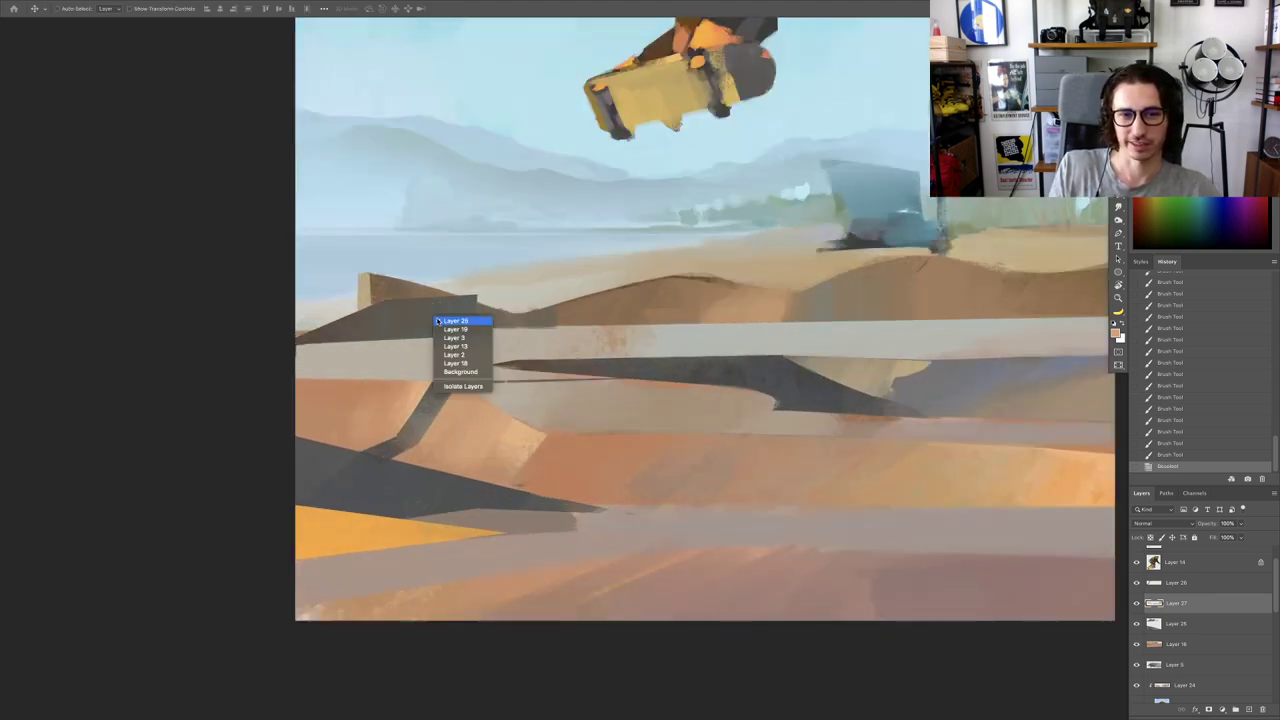
pyautogui.click(441, 321)
pyautogui.click(1135, 624)
pyautogui.click(1135, 623)
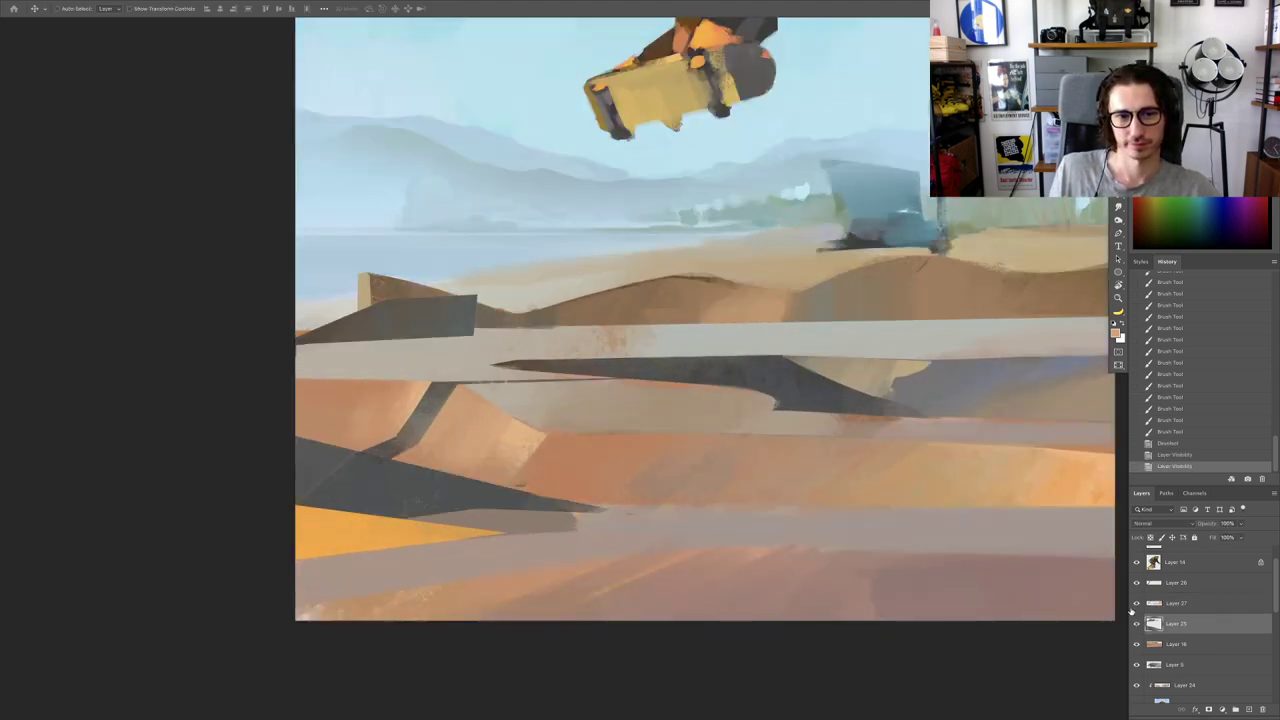
pyautogui.click(1150, 537)
pyautogui.press('b')
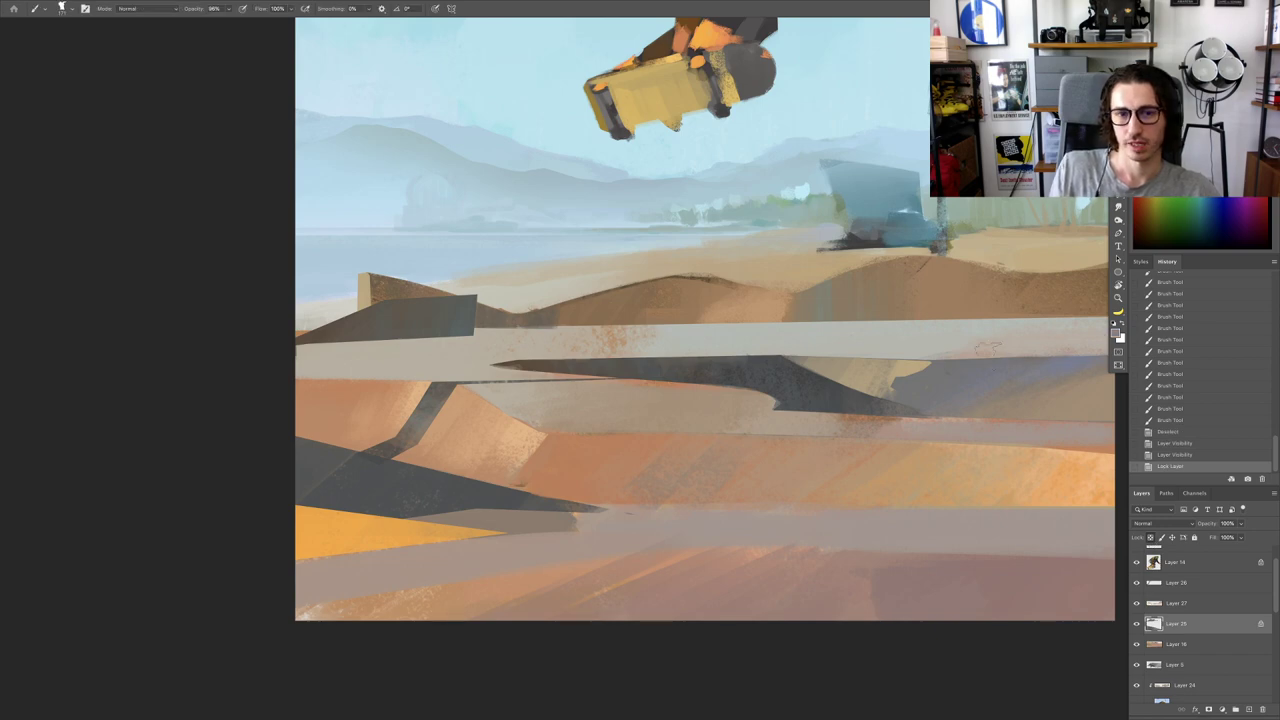
# Step: Paint greyish blue-violet strokes over the dark ramp at the far left, working from its right end toward its tip
pyautogui.moveTo(469, 330); pyautogui.dragTo(464, 305)
pyautogui.moveTo(460, 332); pyautogui.dragTo(458, 306)
pyautogui.moveTo(455, 334); pyautogui.dragTo(462, 306)
pyautogui.moveTo(466, 330); pyautogui.dragTo(467, 304)
pyautogui.moveTo(468, 328)
pyautogui.mouseDown()
pyautogui.moveTo(468, 302)
pyautogui.moveTo(444, 306)
pyautogui.mouseUp()
pyautogui.moveTo(434, 332); pyautogui.dragTo(422, 306)
pyautogui.moveTo(408, 334)
pyautogui.mouseDown()
pyautogui.moveTo(408, 308)
pyautogui.moveTo(434, 308)
pyautogui.moveTo(404, 300)
pyautogui.mouseUp()
pyautogui.keyDown('alt'); pyautogui.click(434, 330); pyautogui.keyUp('alt')
pyautogui.moveTo(400, 324); pyautogui.dragTo(398, 299)
pyautogui.moveTo(392, 322)
pyautogui.mouseDown()
pyautogui.moveTo(391, 299)
pyautogui.moveTo(380, 304)
pyautogui.mouseUp()
pyautogui.moveTo(373, 325); pyautogui.dragTo(368, 284)
pyautogui.moveTo(415, 335)
pyautogui.mouseDown()
pyautogui.moveTo(333, 312)
pyautogui.moveTo(468, 353)
pyautogui.mouseUp()
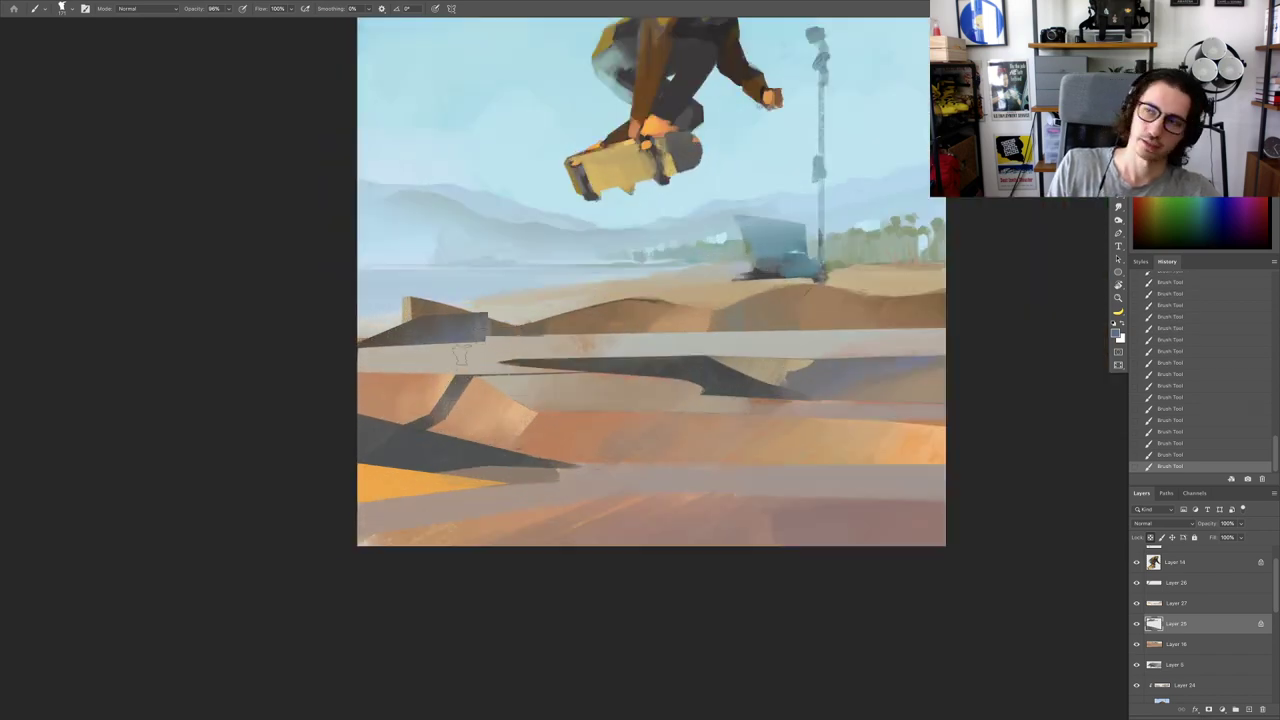
pyautogui.scroll(-3, 465, 348)
pyautogui.press('r')
pyautogui.moveTo(565, 381)
pyautogui.mouseDown()
pyautogui.moveTo(564, 364)
pyautogui.moveTo(575, 410)
pyautogui.moveTo(634, 371)
pyautogui.mouseUp()
pyautogui.press('Escape')
pyautogui.scroll(-3, 633, 370)
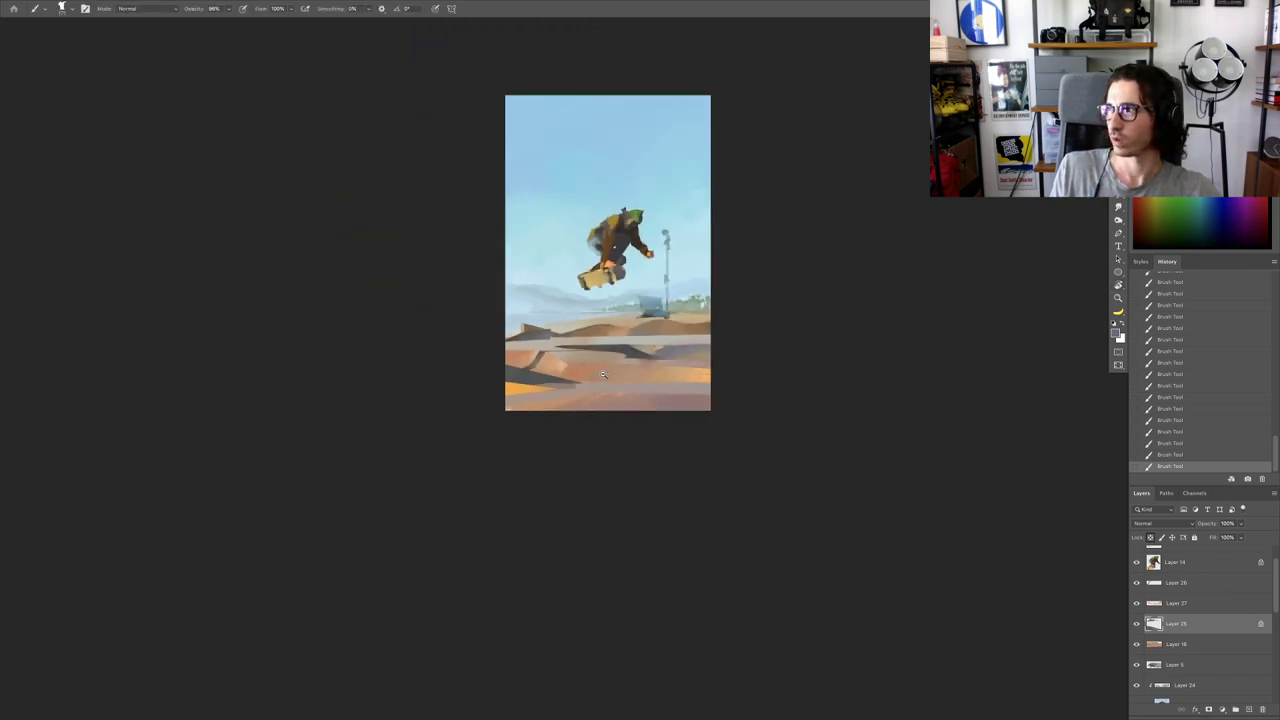
# Step: Unlock the layer's transparent pixels and outline a long, low block above the pale ledge, in front of the brown mounds, as a polygonal selection
pyautogui.scroll(4, 596, 370)
pyautogui.scroll(5, 586, 322)
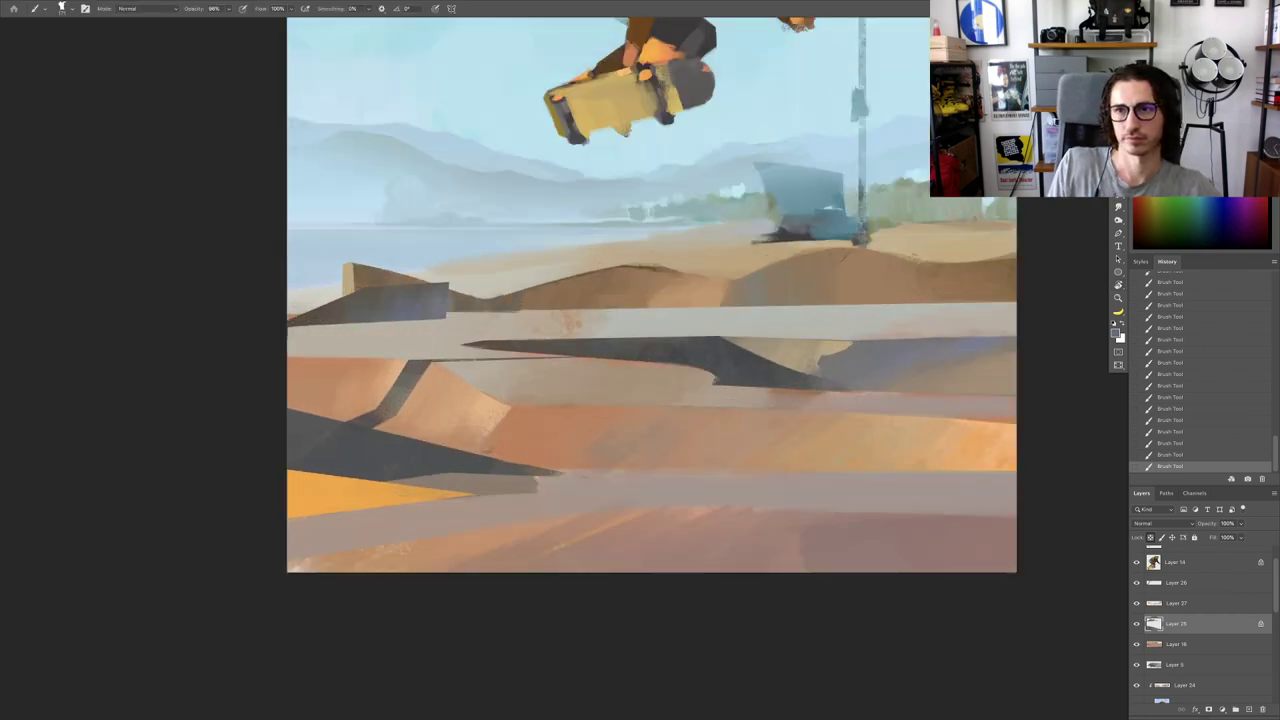
pyautogui.press('l')
pyautogui.click(1152, 536)
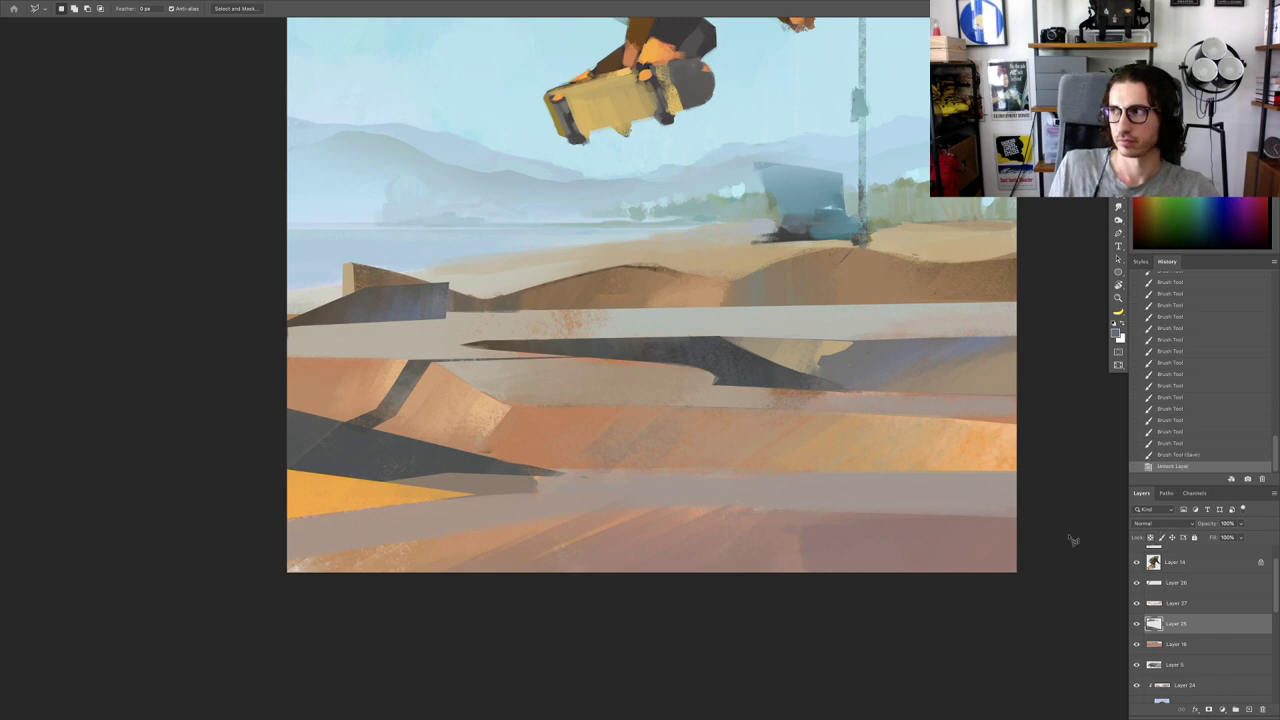
pyautogui.click(591, 291)
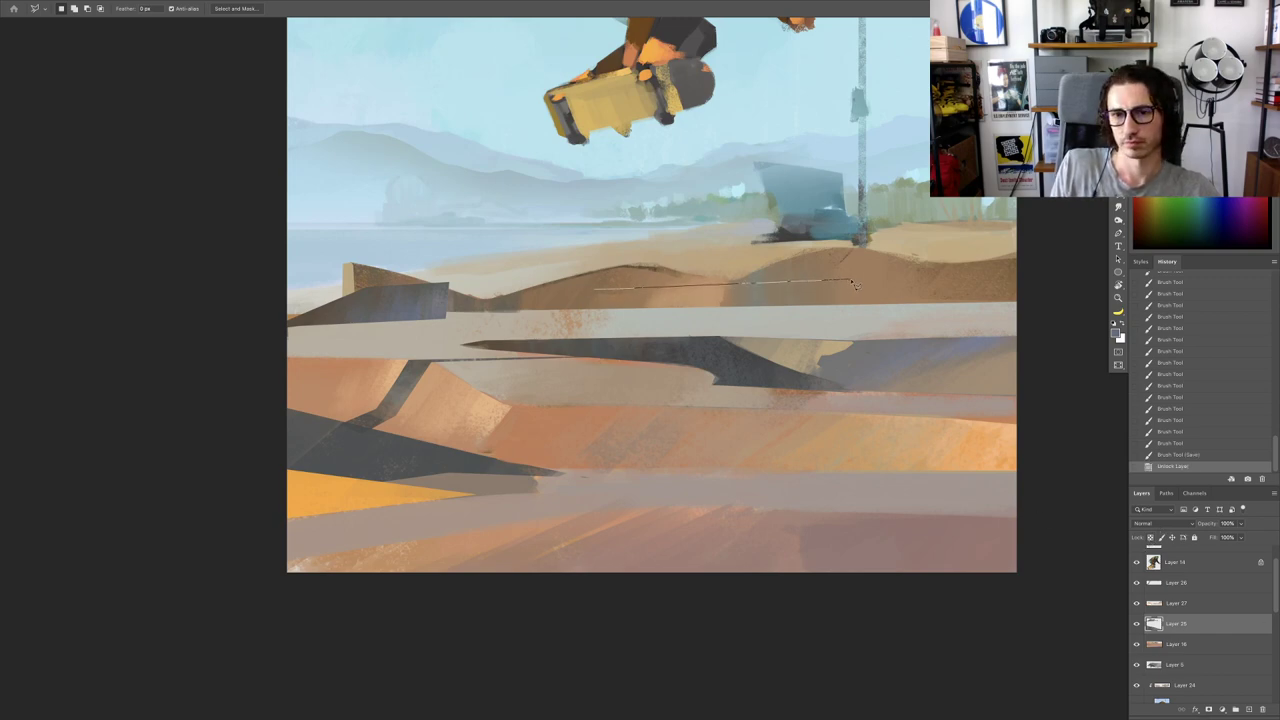
pyautogui.click(858, 306)
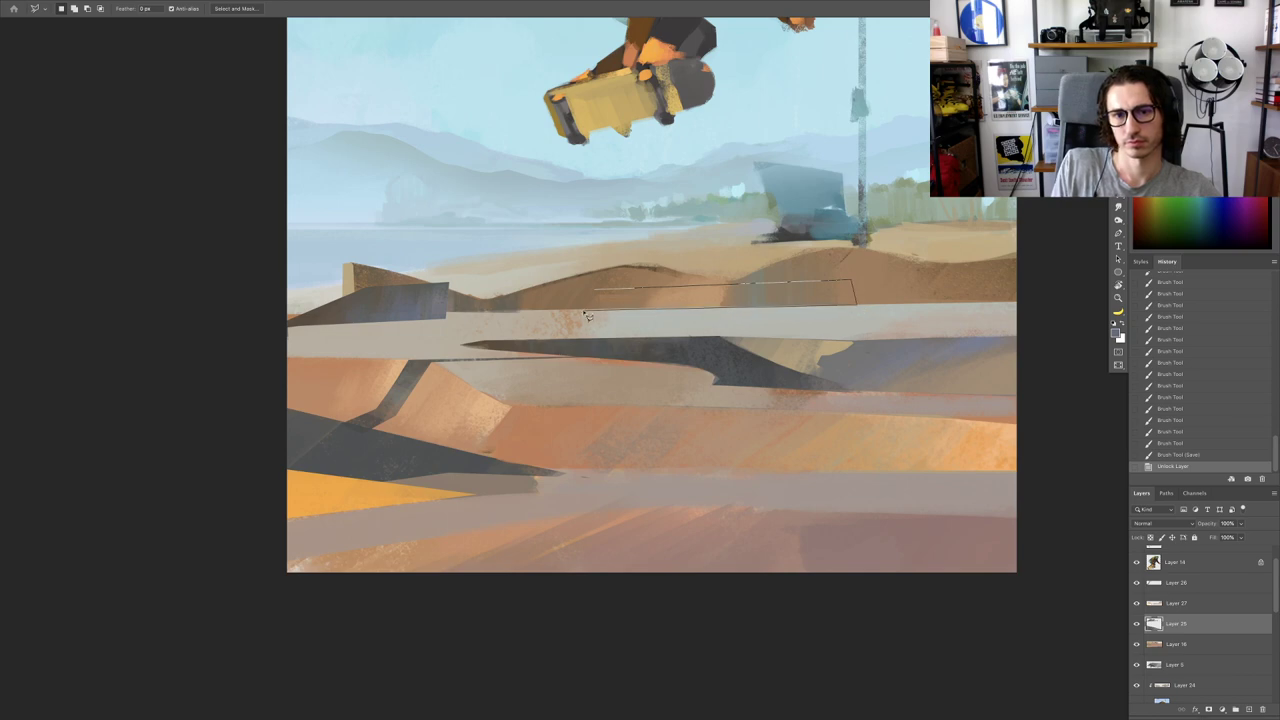
pyautogui.doubleClick(585, 310)
# Step: Paint the selected block with a sampled peach left end and a dark grey-brown front face, and clear the selection
pyautogui.press('b')
pyautogui.hotkey('ctrl', 'h')
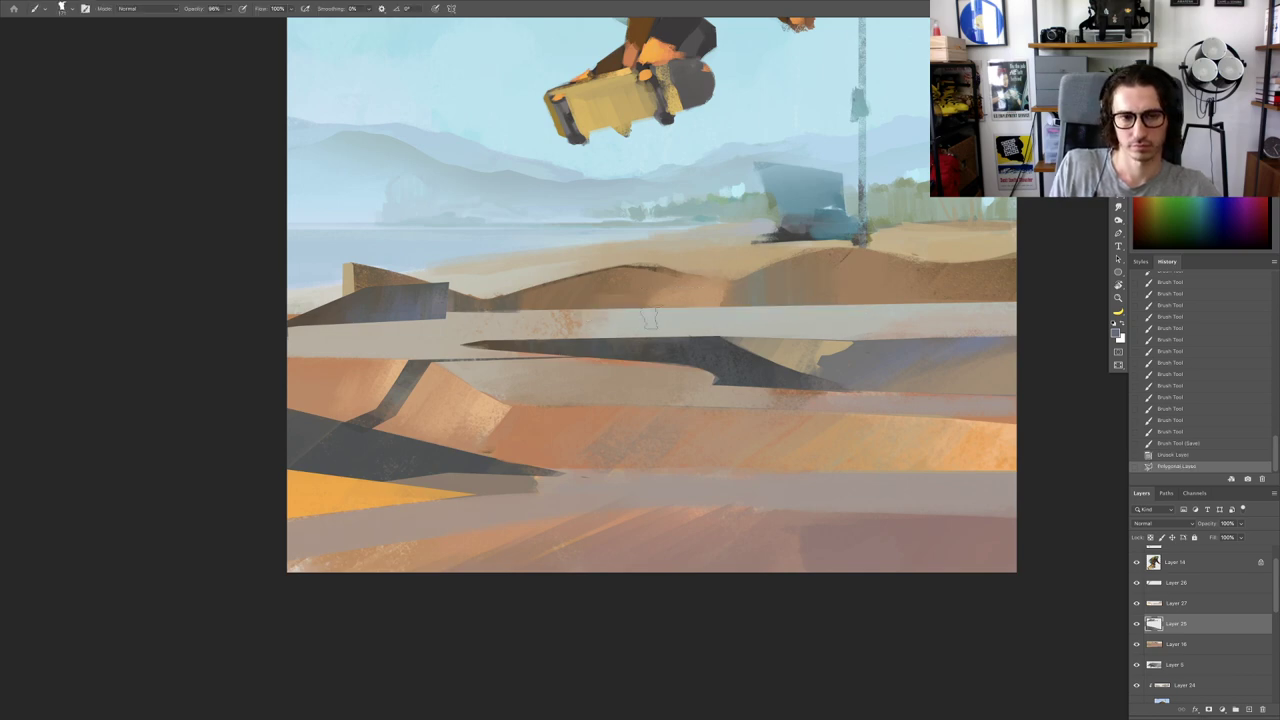
pyautogui.keyDown('alt'); pyautogui.click(498, 418); pyautogui.keyUp('alt')
pyautogui.moveTo(607, 298); pyautogui.dragTo(623, 298)
pyautogui.moveTo(591, 304)
pyautogui.mouseDown()
pyautogui.moveTo(613, 297)
pyautogui.moveTo(656, 318)
pyautogui.moveTo(629, 325)
pyautogui.moveTo(819, 311)
pyautogui.moveTo(690, 320)
pyautogui.moveTo(624, 308)
pyautogui.moveTo(900, 330)
pyautogui.mouseUp()
pyautogui.keyDown('alt'); pyautogui.click(414, 303); pyautogui.keyUp('alt')
pyautogui.moveTo(841, 381); pyautogui.dragTo(798, 433)
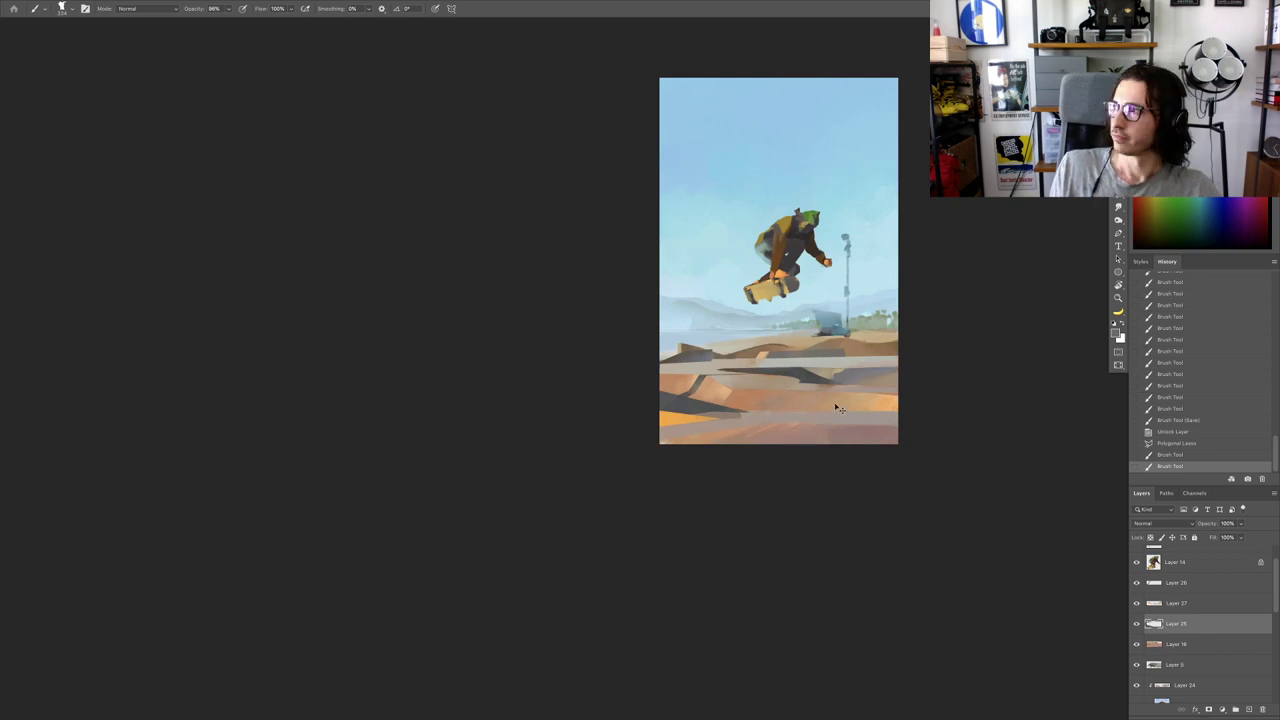
pyautogui.hotkey('ctrl', 'd')
# Step: Outline a sloping ramp above the pale ledge, extending past the canvas's right edge, as a polygonal selection
pyautogui.scroll(3, 869, 349)
pyautogui.press('l')
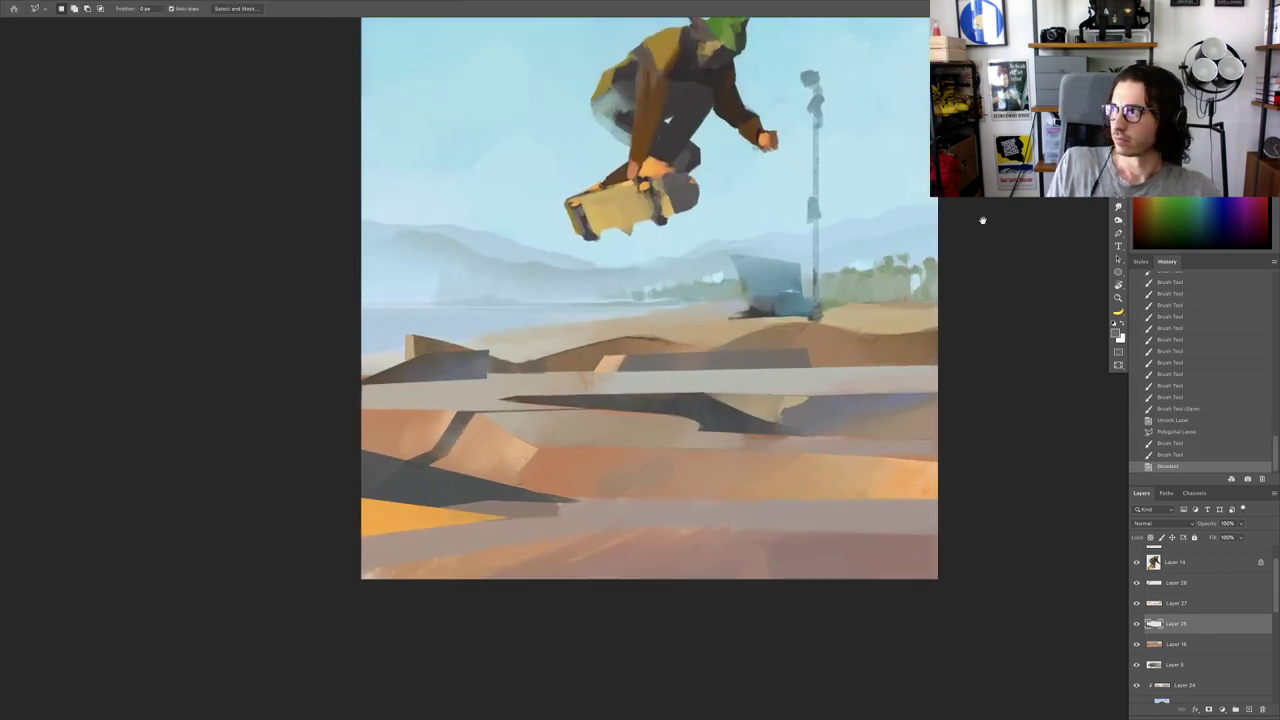
pyautogui.moveTo(884, 306)
pyautogui.mouseDown()
pyautogui.moveTo(686, 328)
pyautogui.moveTo(702, 340)
pyautogui.mouseUp()
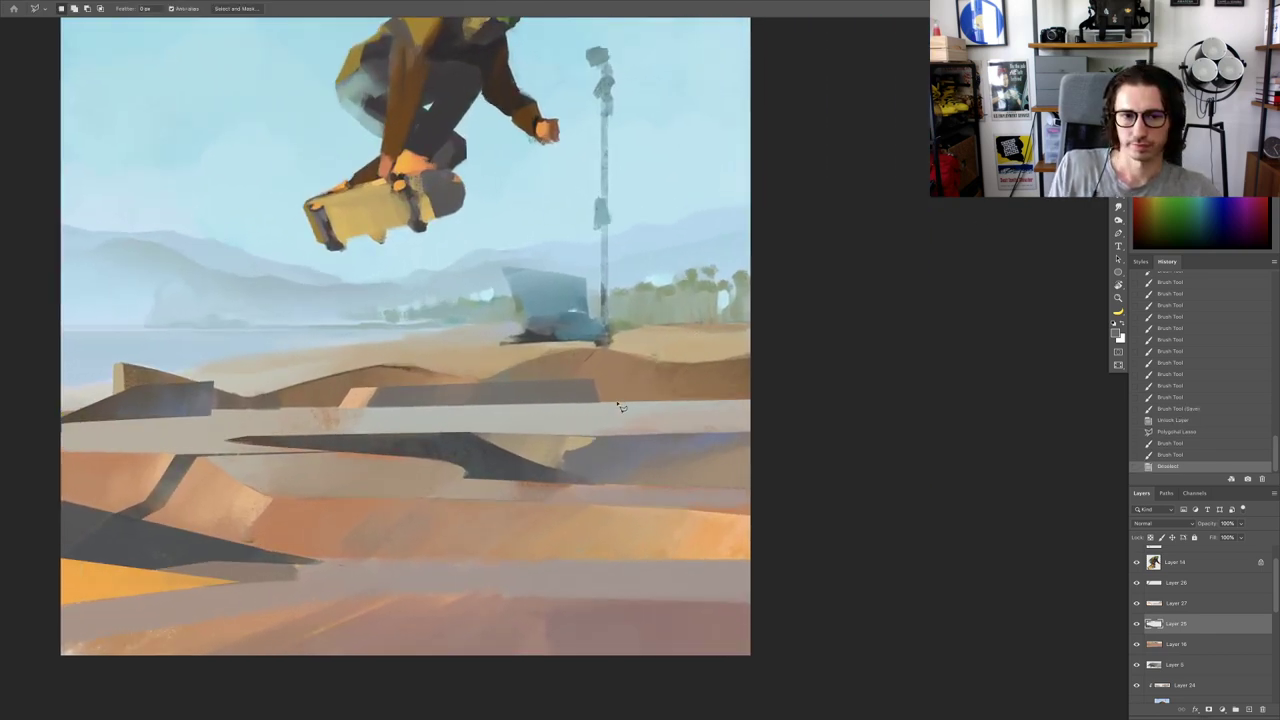
pyautogui.click(620, 401)
pyautogui.click(670, 352)
pyautogui.click(767, 348)
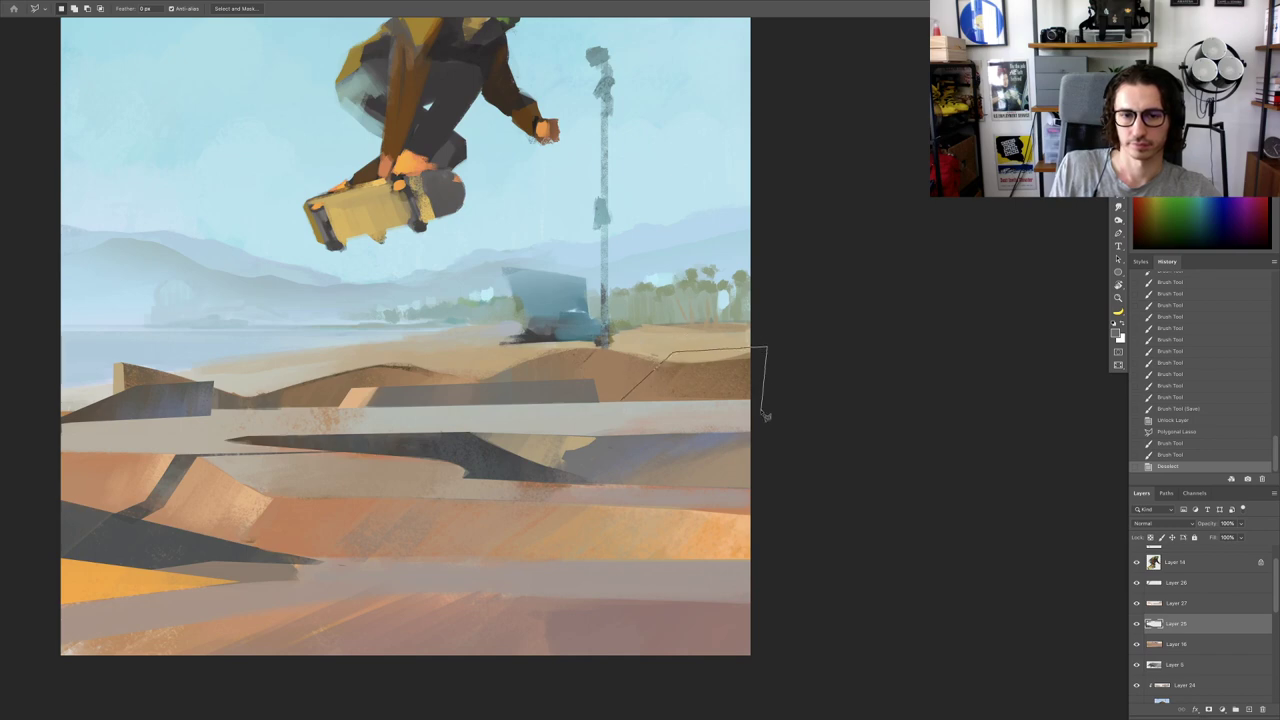
pyautogui.click(762, 408)
pyautogui.click(619, 404)
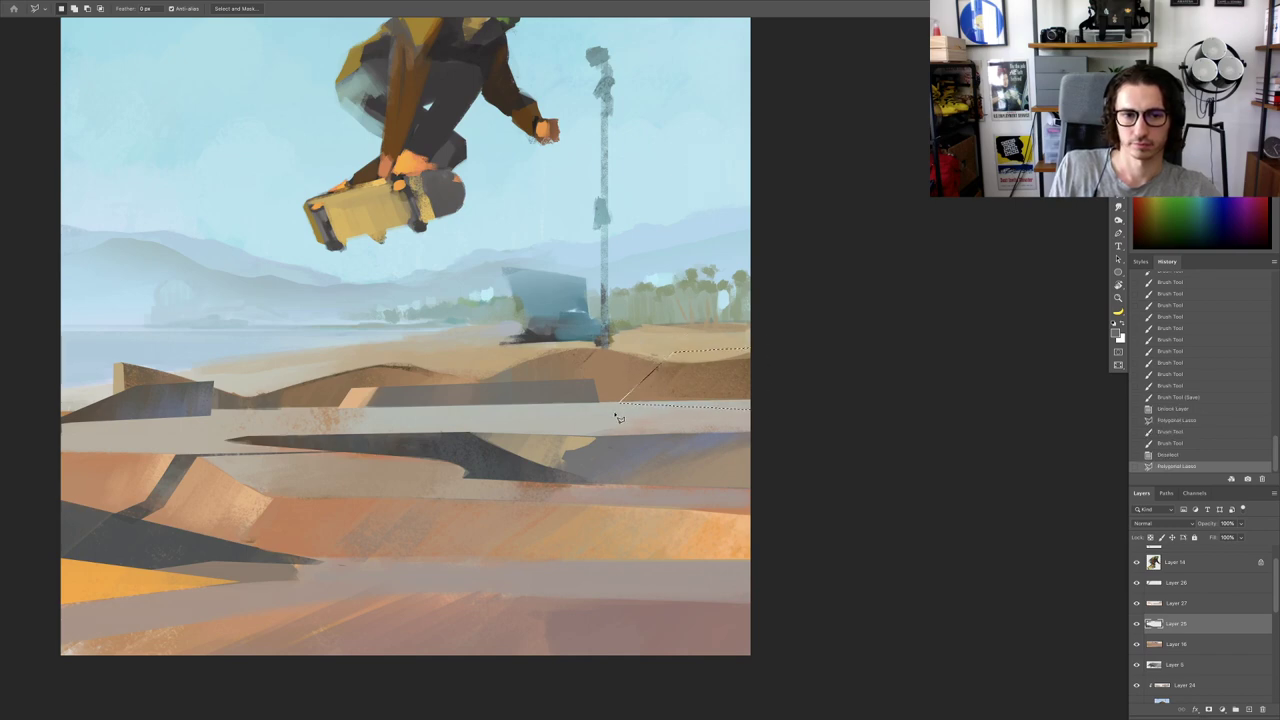
# Step: Fill the selected ramp at the canvas's right edge with sampled light peach brush strokes
pyautogui.press('super+h')
pyautogui.press('b')
pyautogui.keyDown('alt'); pyautogui.click(360, 396); pyautogui.keyUp('alt')
pyautogui.moveTo(678, 368)
pyautogui.mouseDown()
pyautogui.moveTo(648, 396)
pyautogui.moveTo(695, 372)
pyautogui.mouseUp()
pyautogui.moveTo(695, 388)
pyautogui.mouseDown()
pyautogui.moveTo(742, 368)
pyautogui.moveTo(776, 386)
pyautogui.moveTo(740, 396)
pyautogui.mouseUp()
pyautogui.keyDown('alt'); pyautogui.click(680, 374); pyautogui.keyUp('alt')
pyautogui.moveTo(736, 400); pyautogui.dragTo(733, 405)
pyautogui.scroll(2, 726, 379)
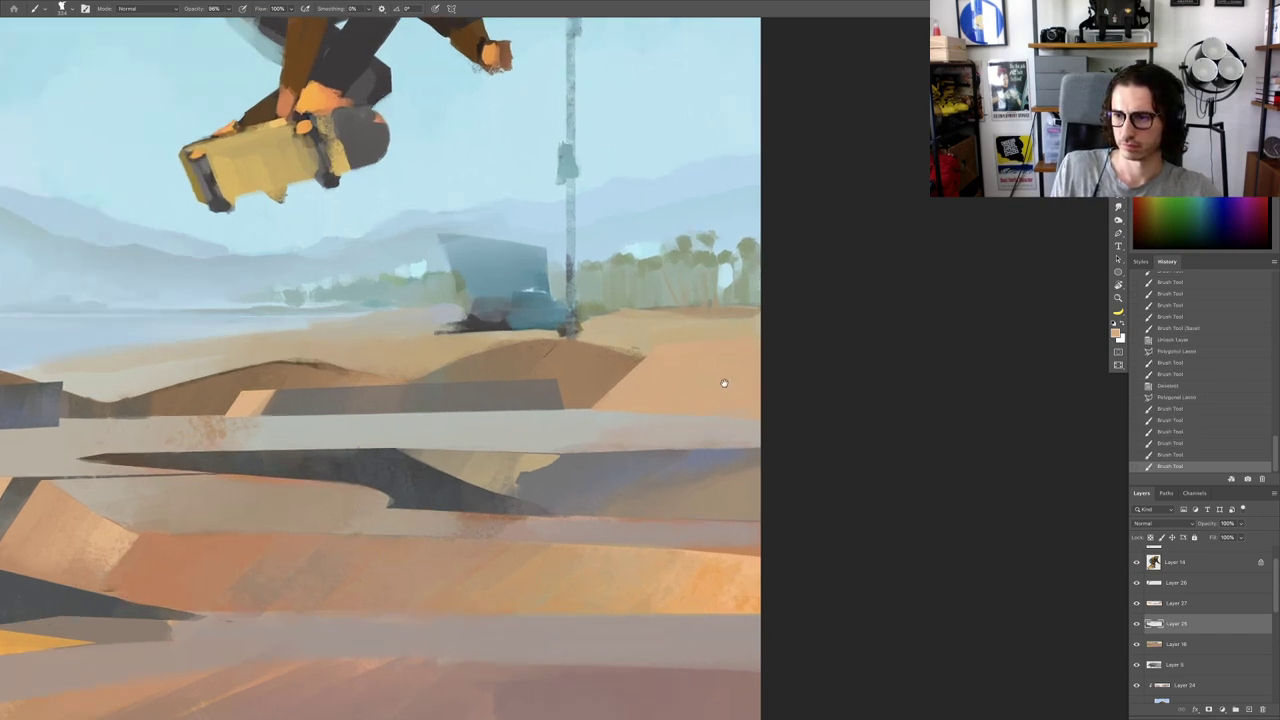
# Step: Lower the brush opacity, refine the ramp's right side with brown shading and sampled peach strokes, and clear the selection
pyautogui.scroll(-3, 722, 382)
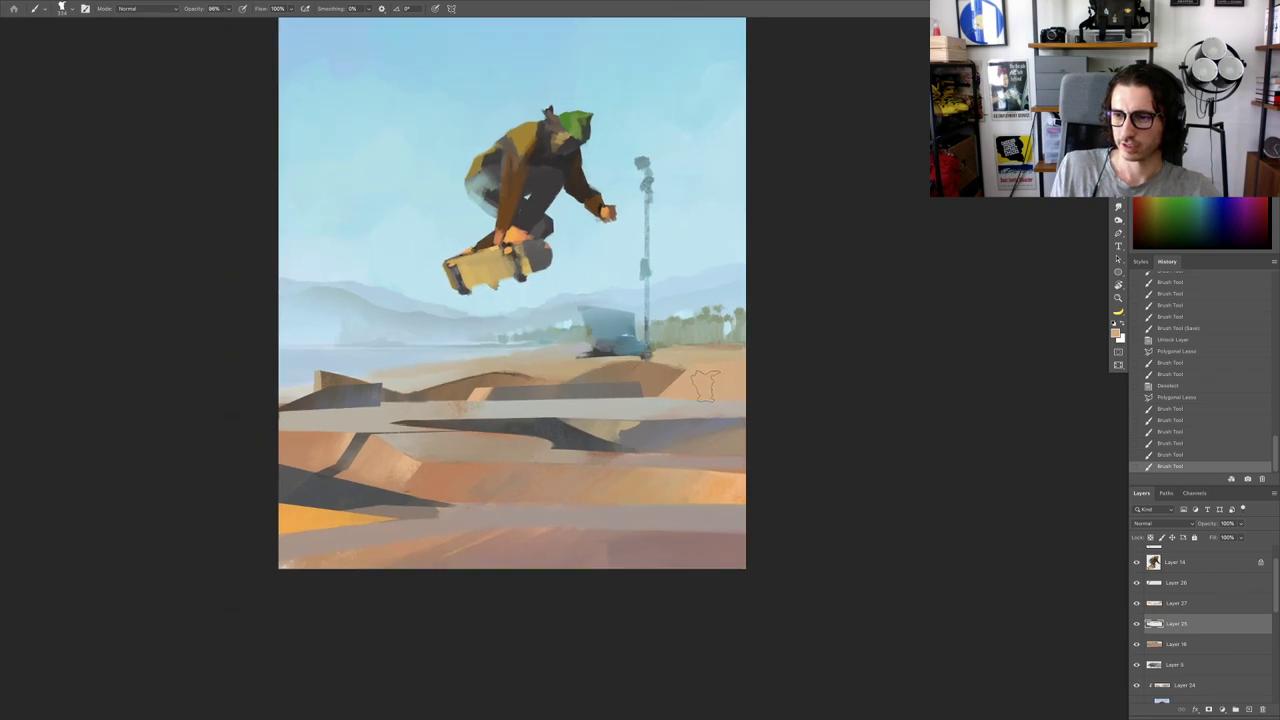
pyautogui.scroll(-1, 690, 370)
pyautogui.scroll(2, 682, 365)
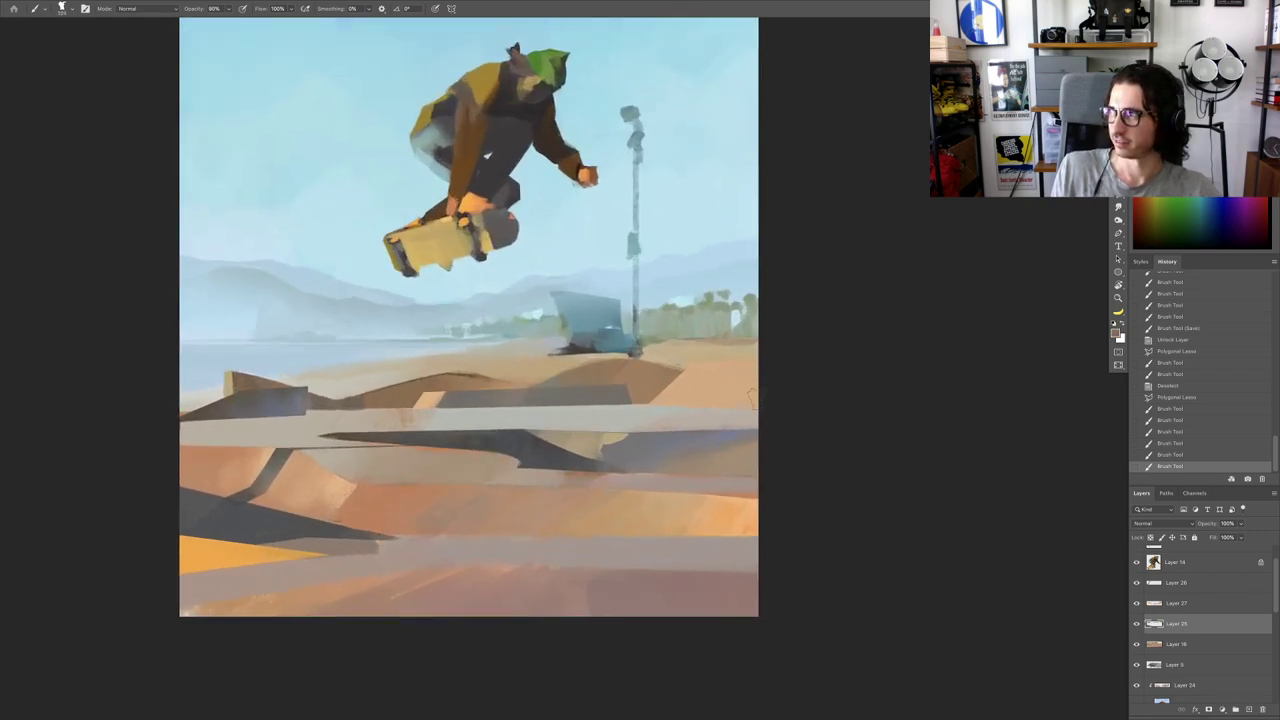
pyautogui.scroll(-3, 760, 370)
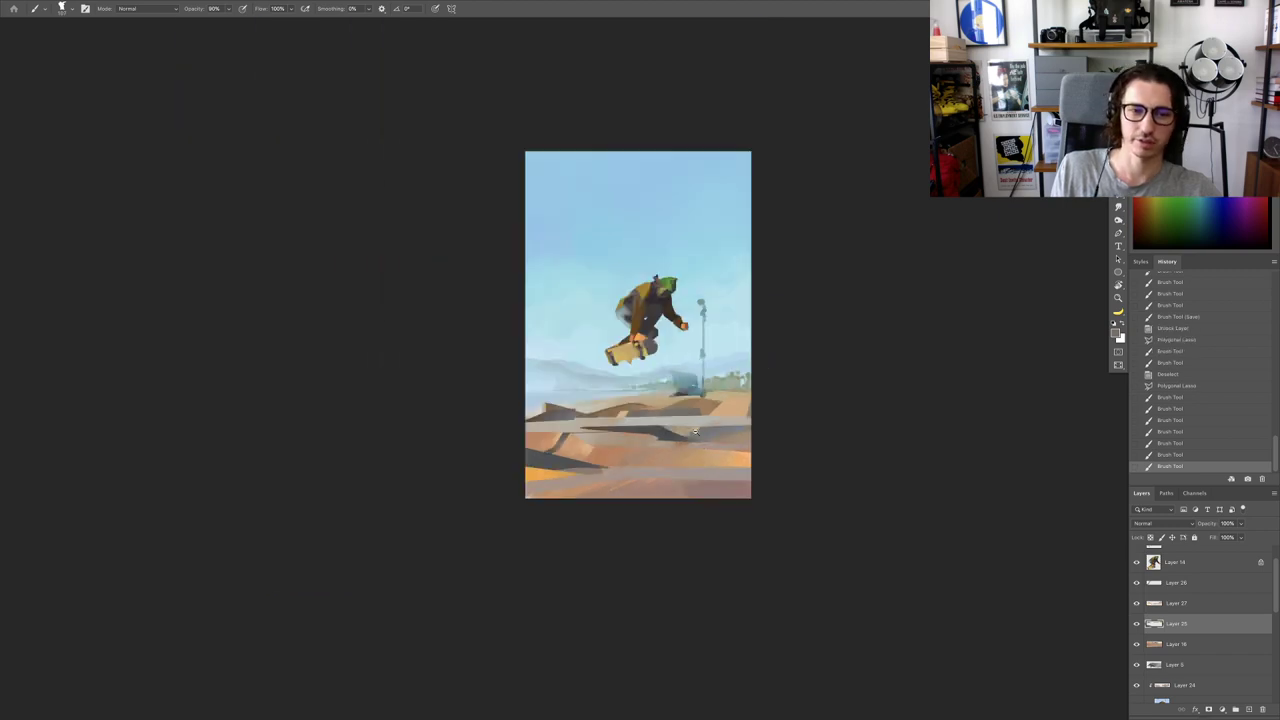
pyautogui.scroll(2, 724, 395)
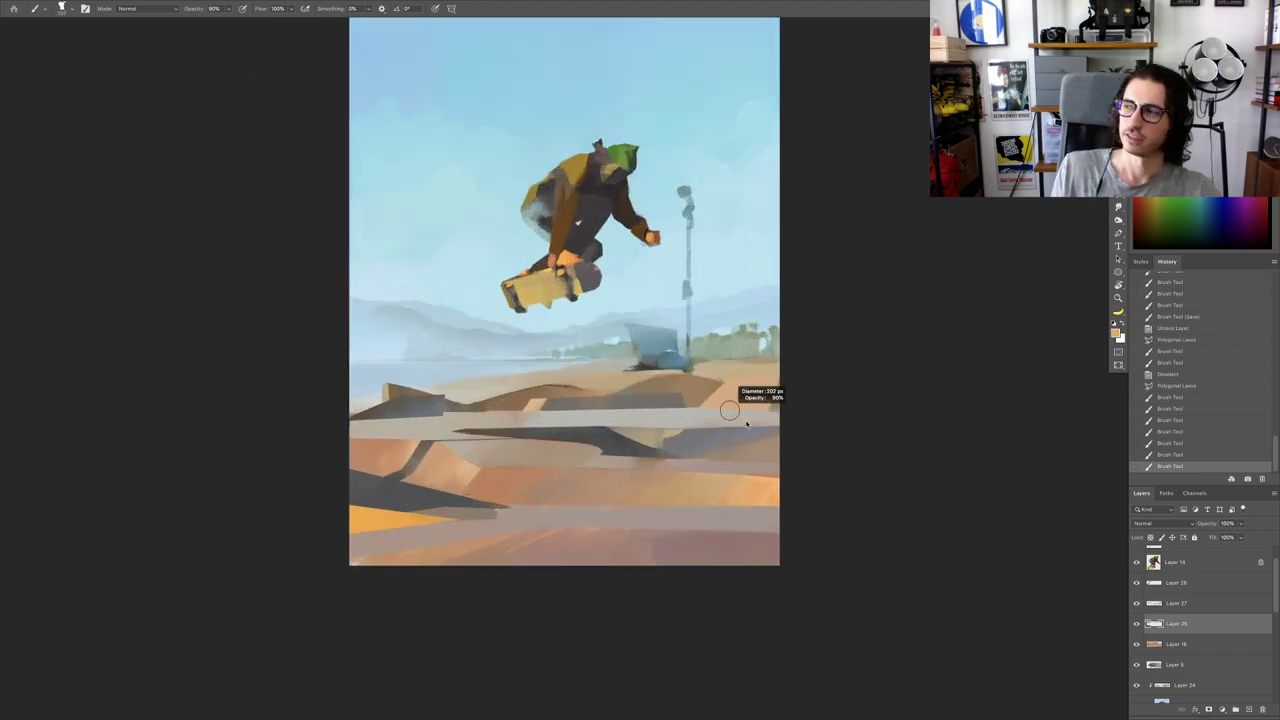
pyautogui.scroll(2, 735, 395)
pyautogui.moveTo(706, 402)
pyautogui.mouseDown()
pyautogui.moveTo(694, 415)
pyautogui.moveTo(714, 409)
pyautogui.mouseUp()
pyautogui.moveTo(714, 409); pyautogui.dragTo(719, 411)
pyautogui.moveTo(719, 411); pyautogui.dragTo(723, 388)
pyautogui.keyDown('alt'); pyautogui.click(770, 350); pyautogui.keyUp('alt')
pyautogui.scroll(-4, 690, 432)
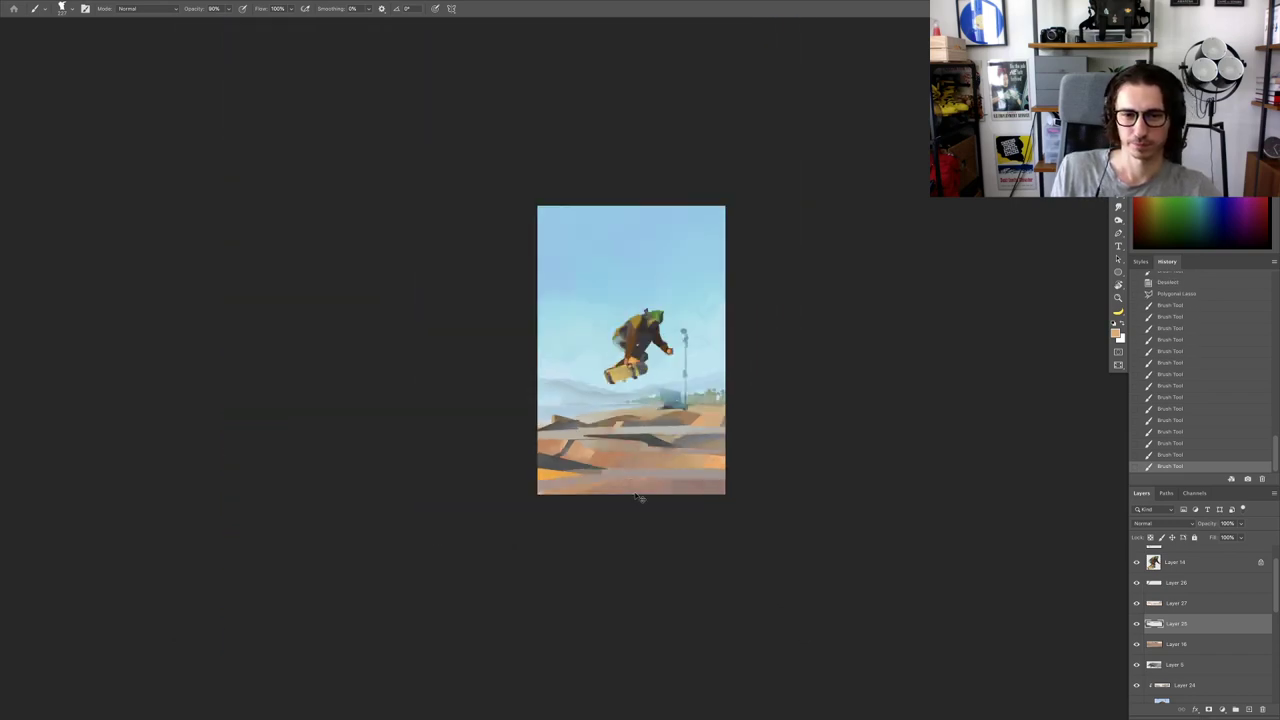
pyautogui.hotkey('ctrl', 'd')
# Step: Add a new layer and outline the distant blue structure and its low left extension as a polygonal selection
pyautogui.scroll(1, 655, 480)
pyautogui.scroll(1, 640, 430)
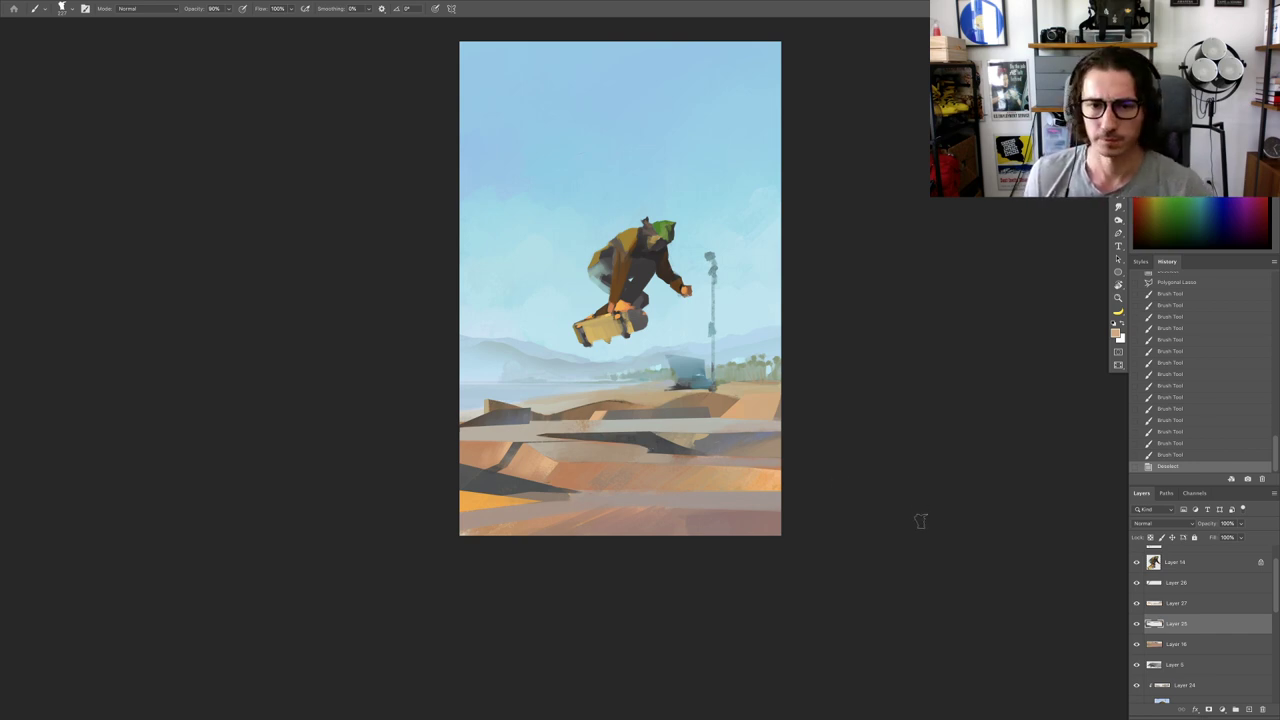
pyautogui.click(1249, 709)
pyautogui.hotkey('ctrl', '+')
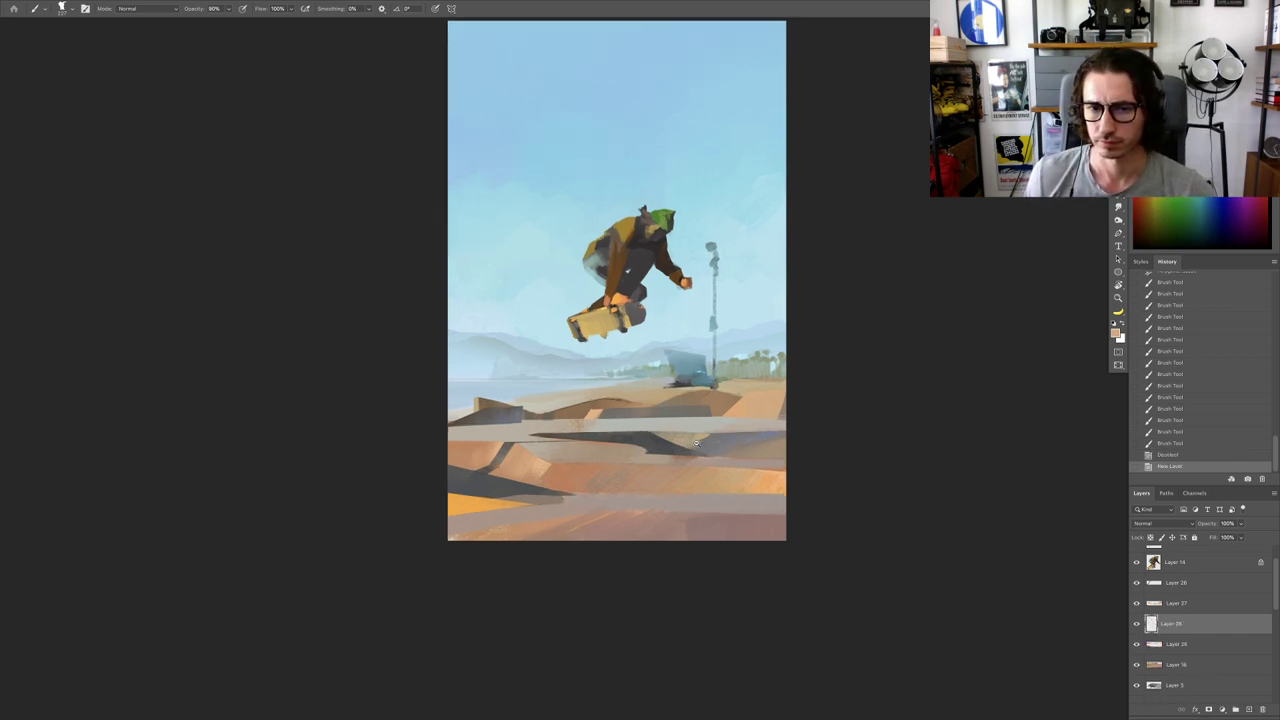
pyautogui.press('l')
pyautogui.moveTo(728, 384); pyautogui.dragTo(676, 370)
pyautogui.moveTo(696, 327); pyautogui.dragTo(725, 327)
pyautogui.moveTo(549, 285); pyautogui.dragTo(564, 285)
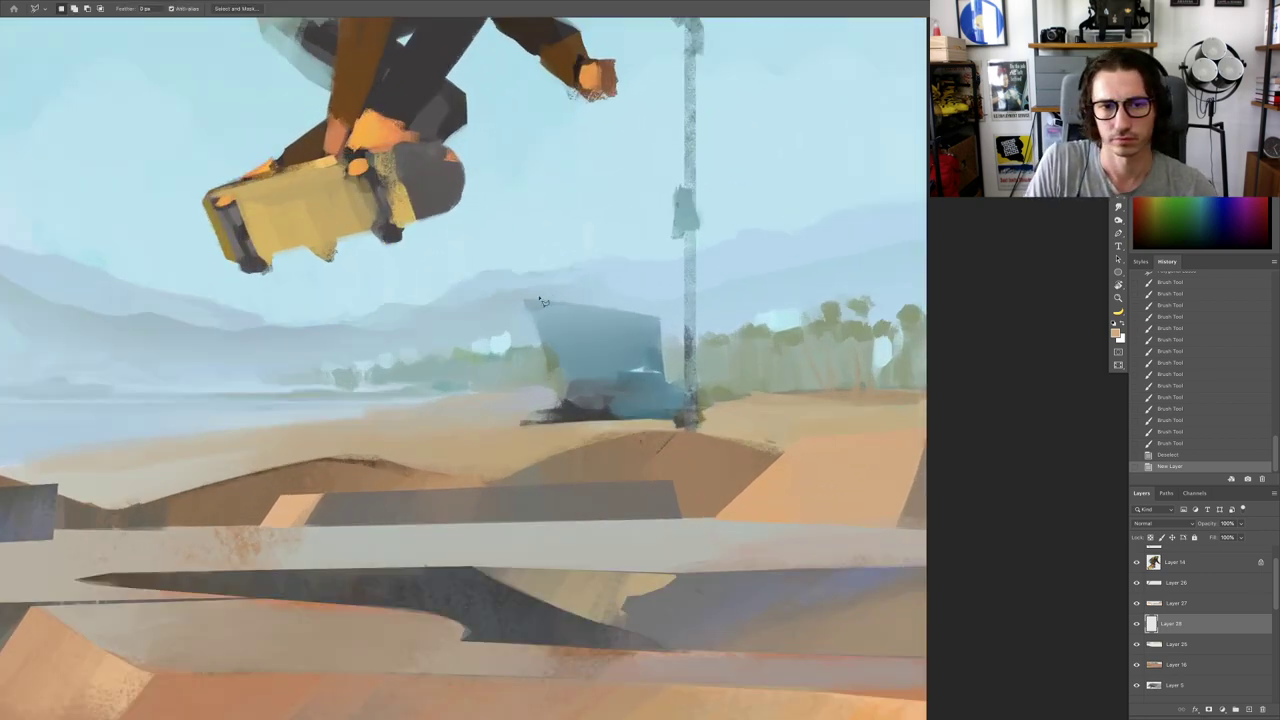
pyautogui.click(660, 315)
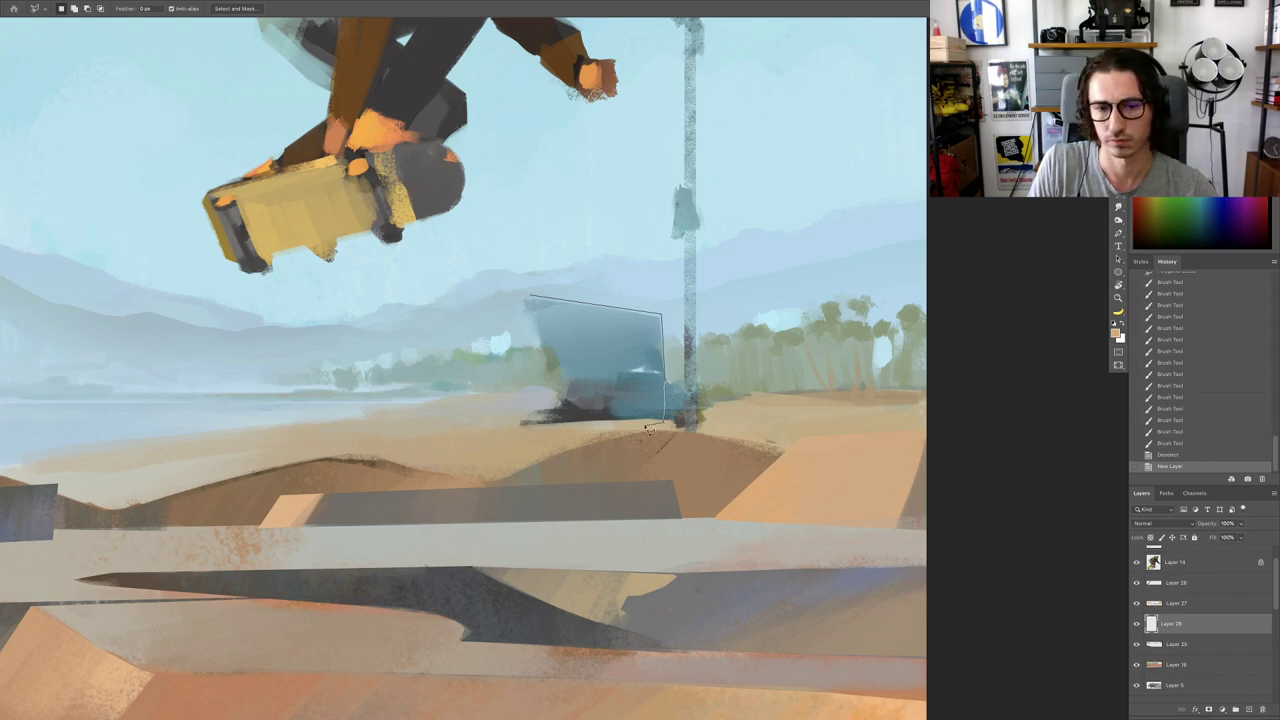
pyautogui.click(665, 421)
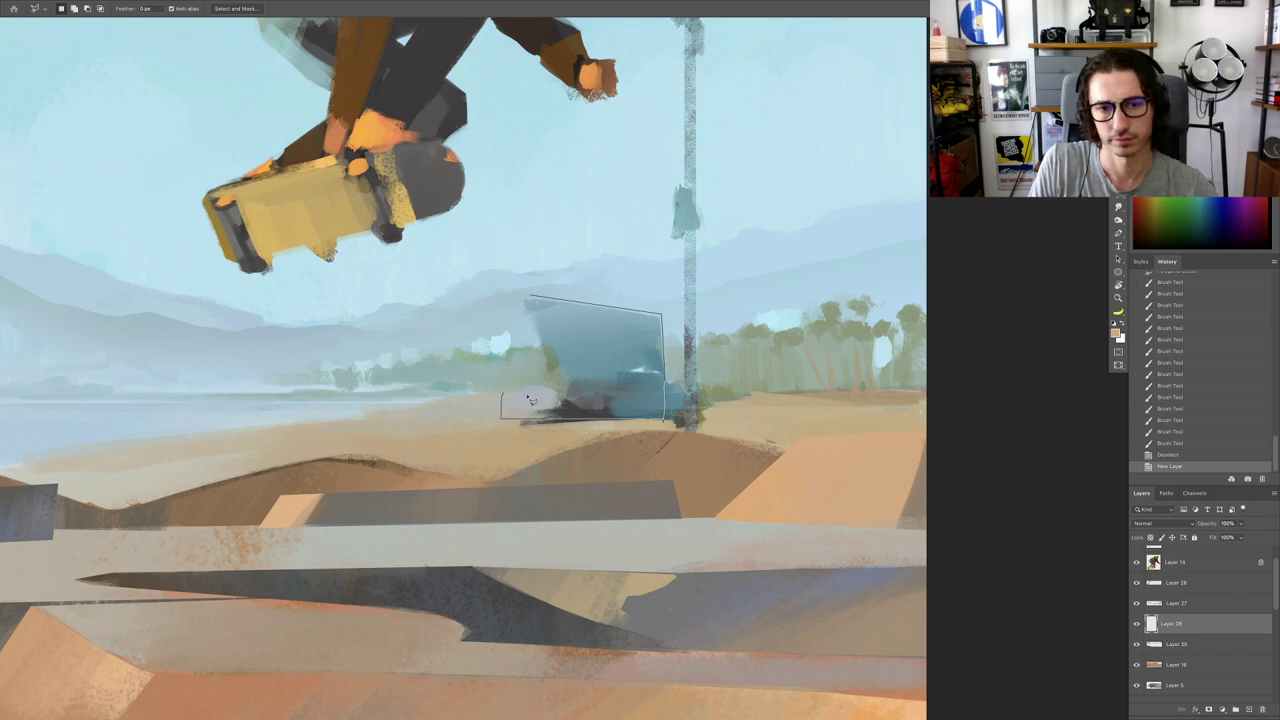
pyautogui.click(560, 392)
pyautogui.click(520, 298)
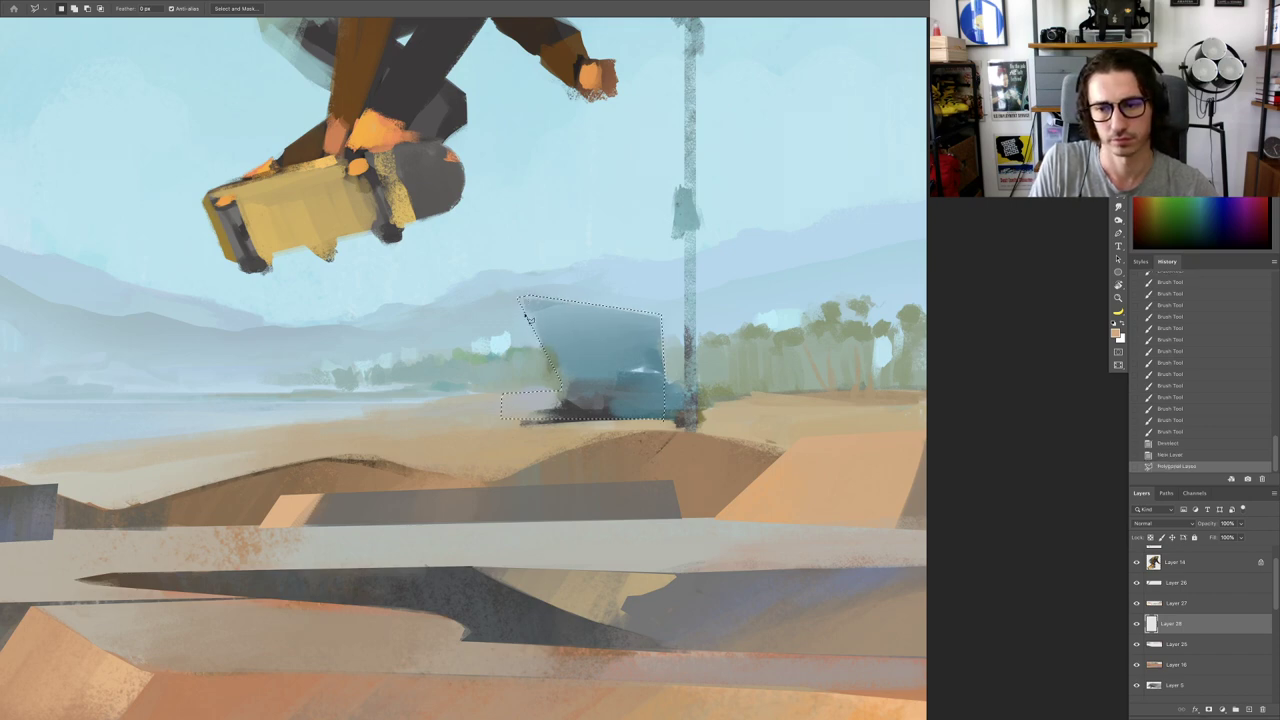
# Step: Paint bright teal-green over the selected structure's upper-left corner, then try a paler teal stroke there and undo it
pyautogui.hotkey('ctrl', 'h')
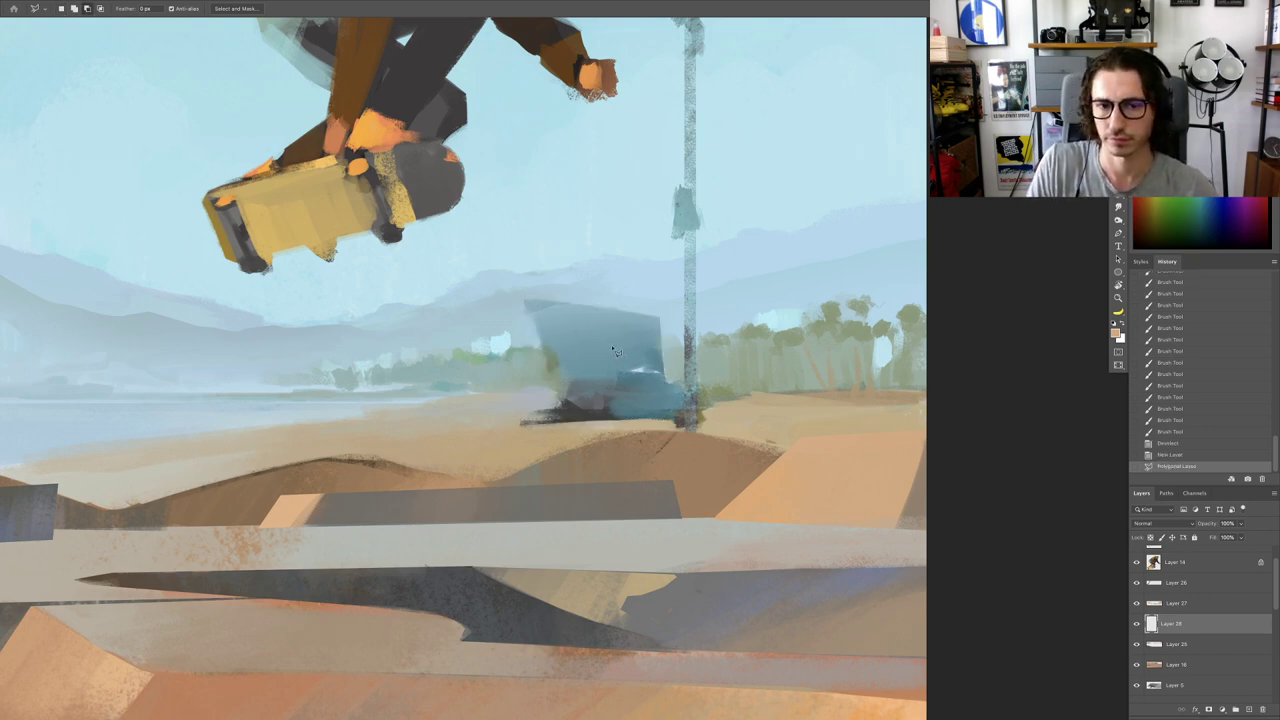
pyautogui.press('b')
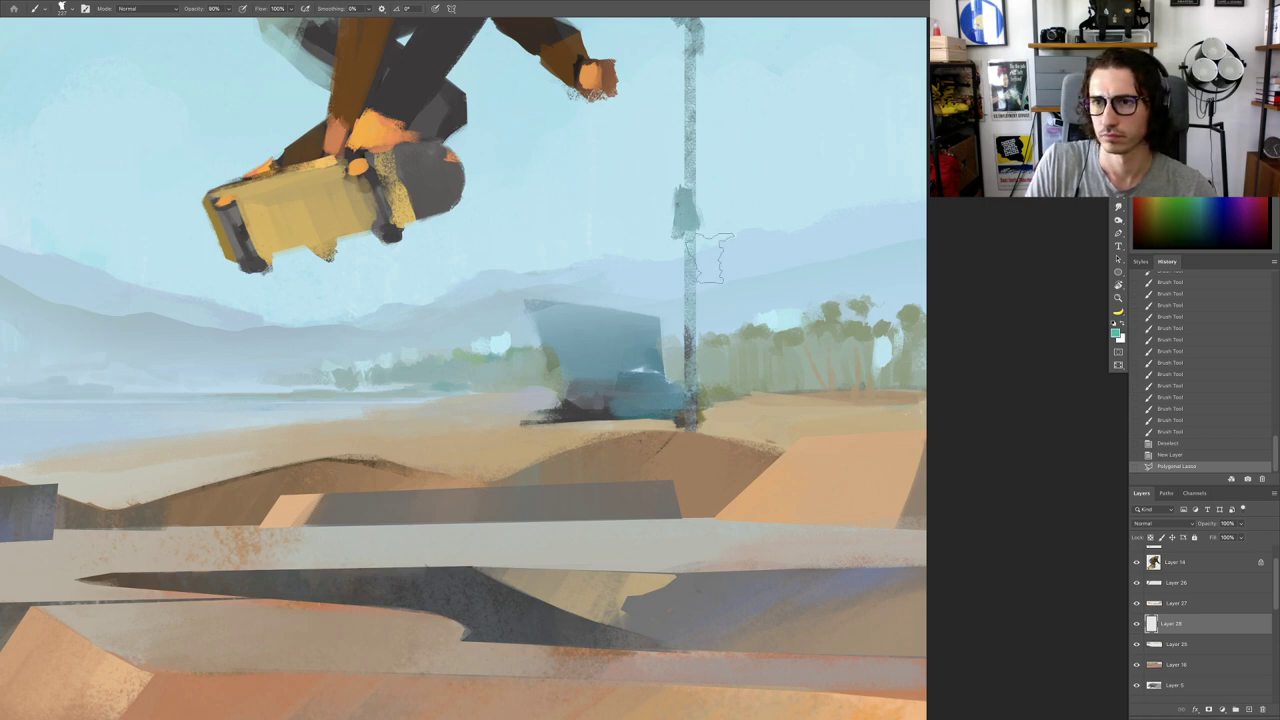
pyautogui.moveTo(562, 300); pyautogui.dragTo(548, 345)
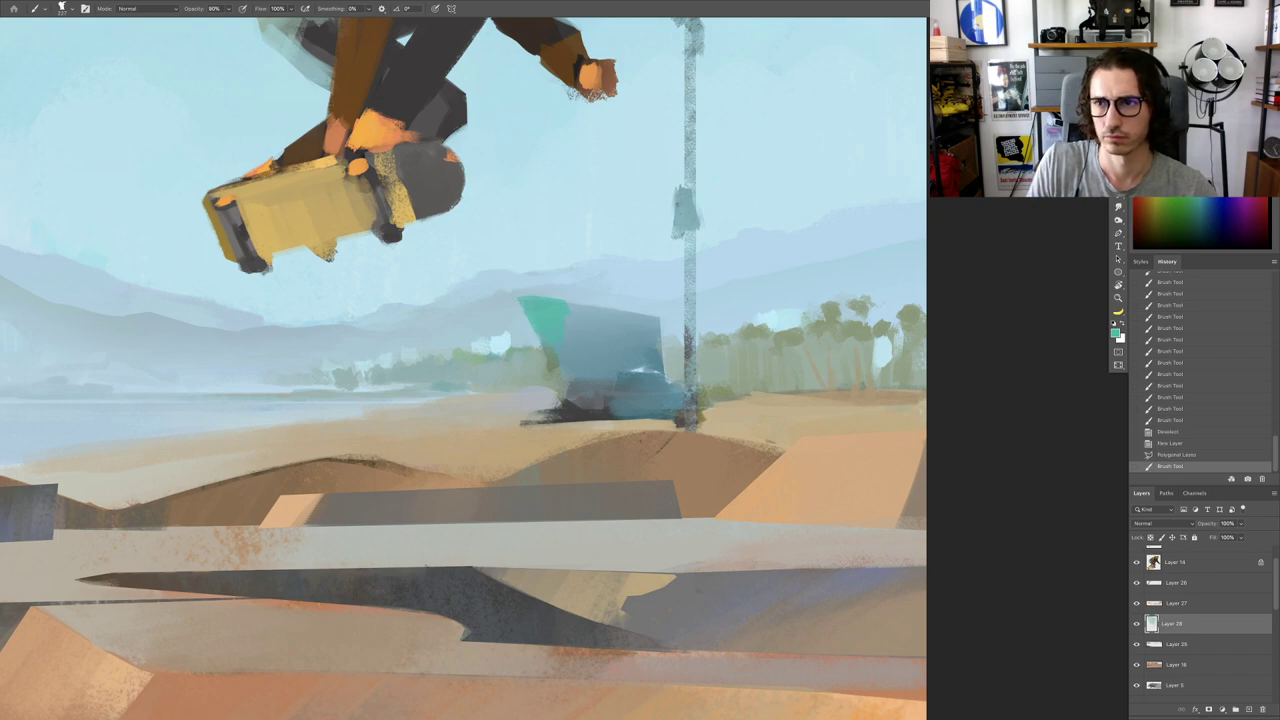
pyautogui.keyDown('alt'); pyautogui.click(692, 250); pyautogui.keyUp('alt')
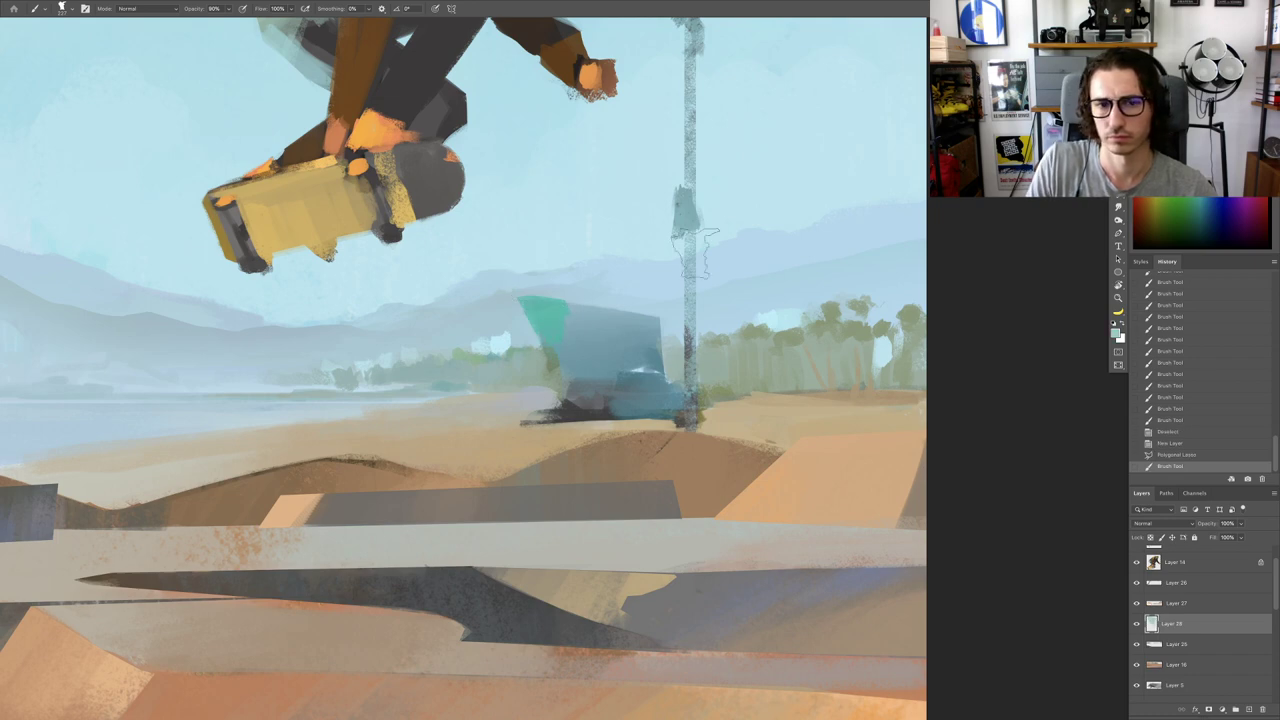
pyautogui.moveTo(514, 328); pyautogui.dragTo(552, 342)
pyautogui.hotkey('ctrl', 'z')
# Step: Cover the selected structure's large upper panel with overlapping teal strokes, resampling the colour from the painted areas
pyautogui.moveTo(561, 290); pyautogui.dragTo(580, 338)
pyautogui.keyDown('alt'); pyautogui.click(561, 312); pyautogui.keyUp('alt')
pyautogui.moveTo(588, 302); pyautogui.dragTo(618, 334)
pyautogui.moveTo(616, 302); pyautogui.dragTo(646, 352)
pyautogui.keyDown('alt'); pyautogui.click(611, 318); pyautogui.keyUp('alt')
pyautogui.keyDown('alt'); pyautogui.click(607, 311); pyautogui.keyUp('alt')
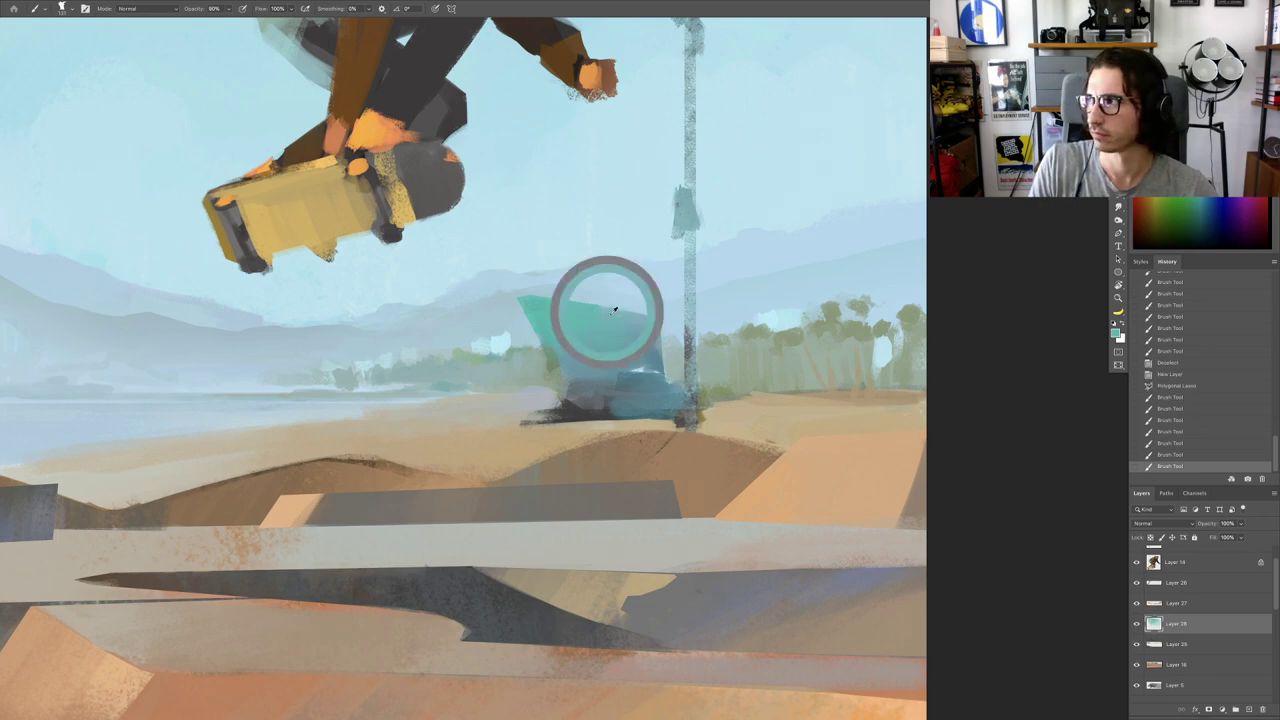
pyautogui.moveTo(607, 306)
pyautogui.mouseDown()
pyautogui.moveTo(613, 324)
pyautogui.moveTo(632, 316)
pyautogui.mouseUp()
pyautogui.moveTo(642, 300); pyautogui.dragTo(659, 318)
pyautogui.moveTo(652, 308); pyautogui.dragTo(658, 328)
pyautogui.moveTo(659, 335); pyautogui.dragTo(588, 322)
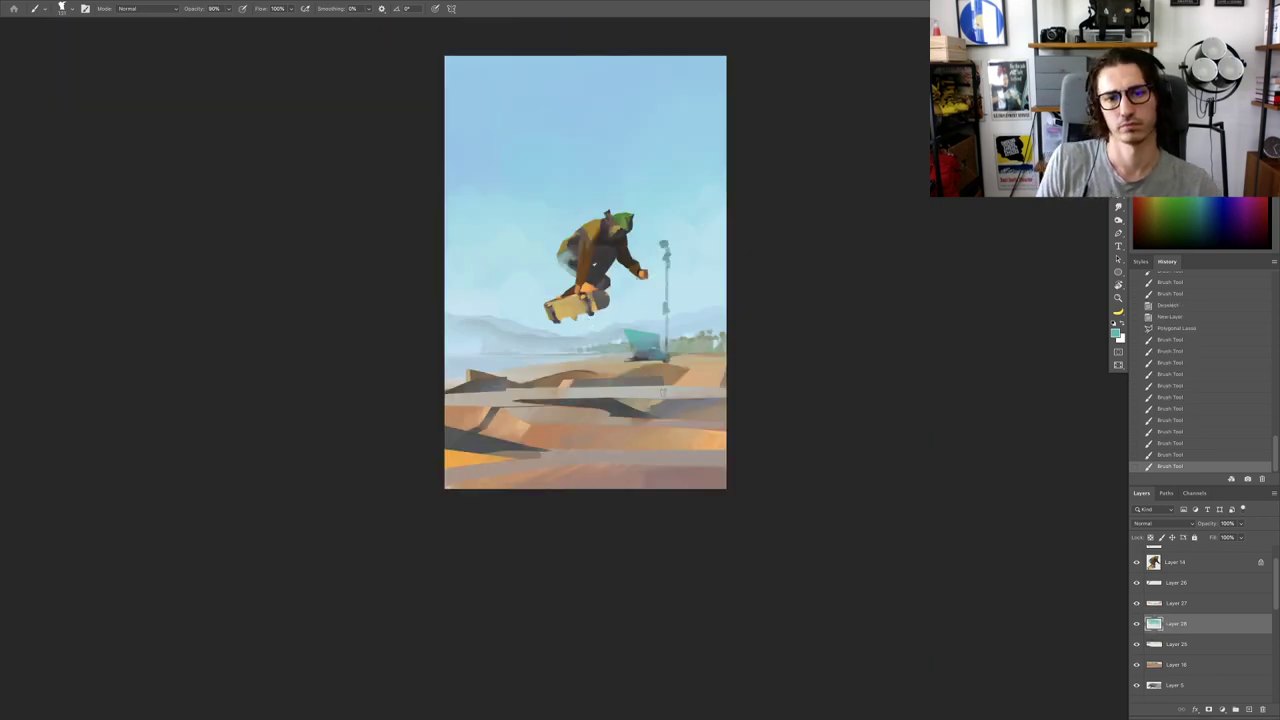
# Step: Paint the structure's dark base and low left extension with muted light blue strokes
pyautogui.scroll(5, 588, 322)
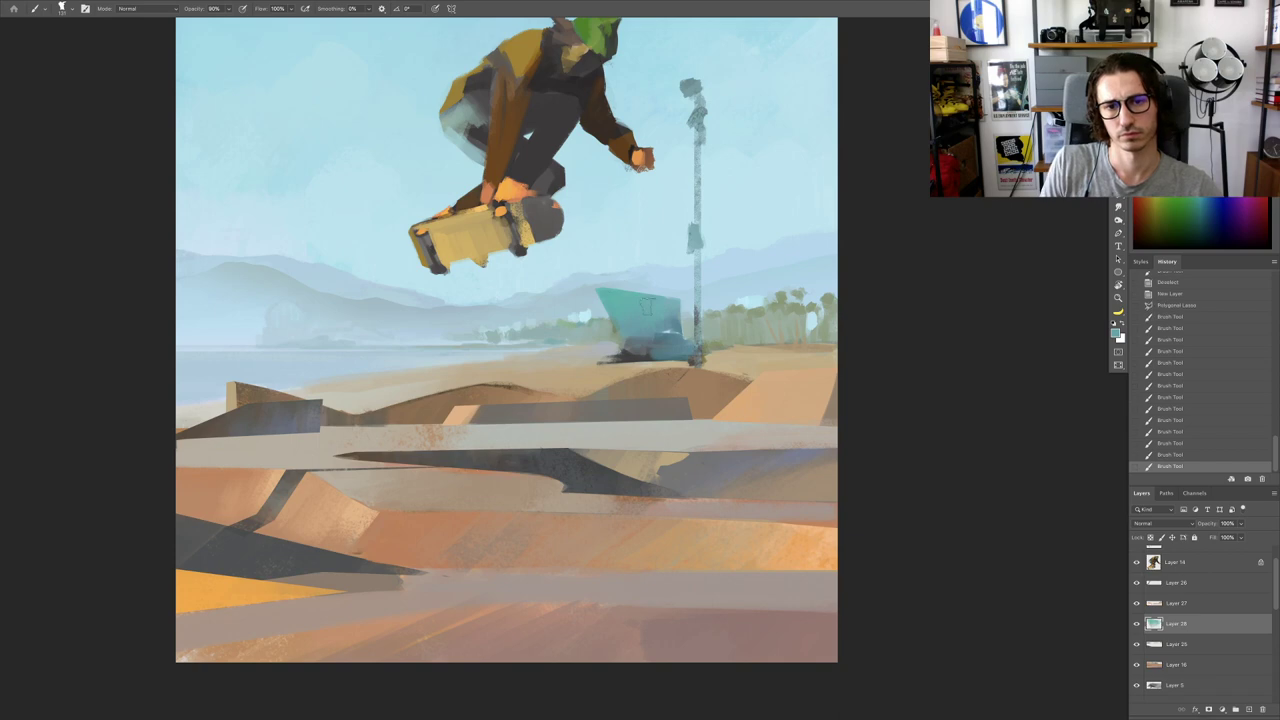
pyautogui.scroll(-5, 605, 320)
pyautogui.scroll(5, 660, 318)
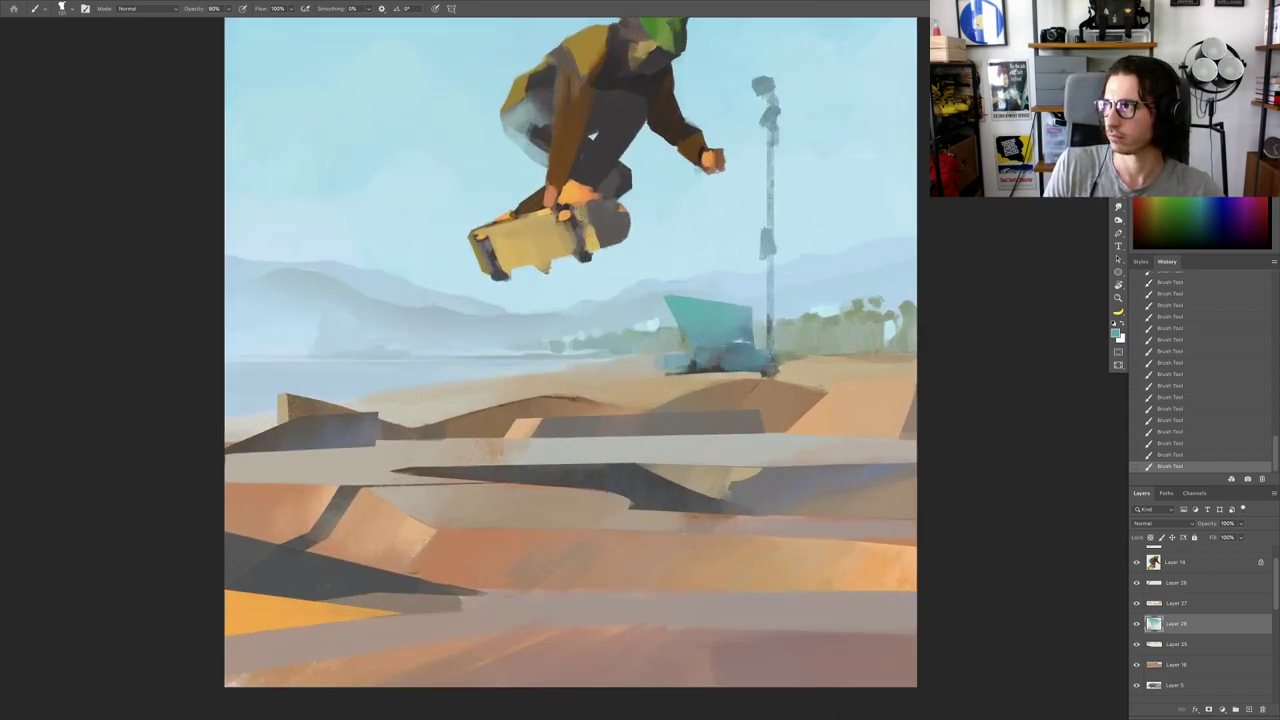
pyautogui.scroll(2, 718, 320)
pyautogui.moveTo(685, 248); pyautogui.dragTo(646, 238)
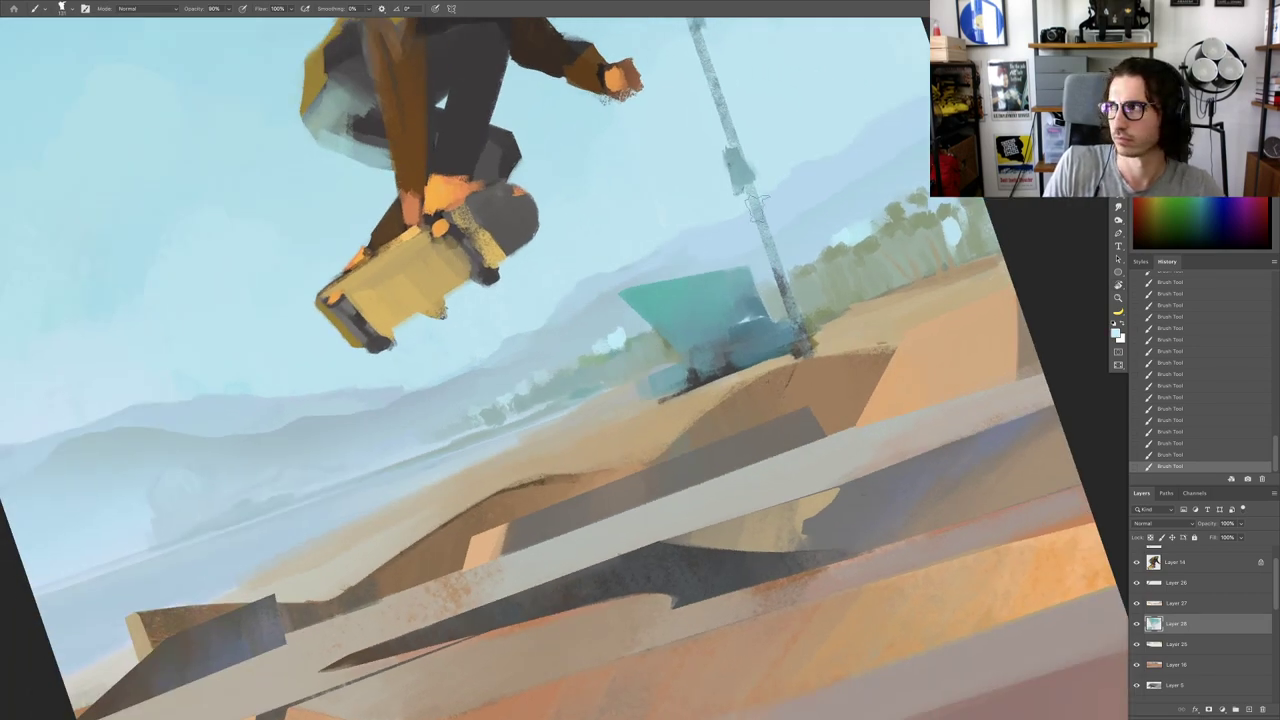
pyautogui.moveTo(666, 308); pyautogui.dragTo(704, 304)
pyautogui.moveTo(598, 292)
pyautogui.mouseDown()
pyautogui.moveTo(581, 265)
pyautogui.moveTo(560, 284)
pyautogui.moveTo(490, 284)
pyautogui.mouseUp()
pyautogui.press('Escape')
# Step: Paint pale blue highlights along the structure's slanted left edge, undo the last stroke, and resample a colour from the structure
pyautogui.press('r')
pyautogui.moveTo(738, 286)
pyautogui.mouseDown()
pyautogui.moveTo(772, 334)
pyautogui.moveTo(769, 385)
pyautogui.mouseUp()
pyautogui.scroll(5, 705, 295)
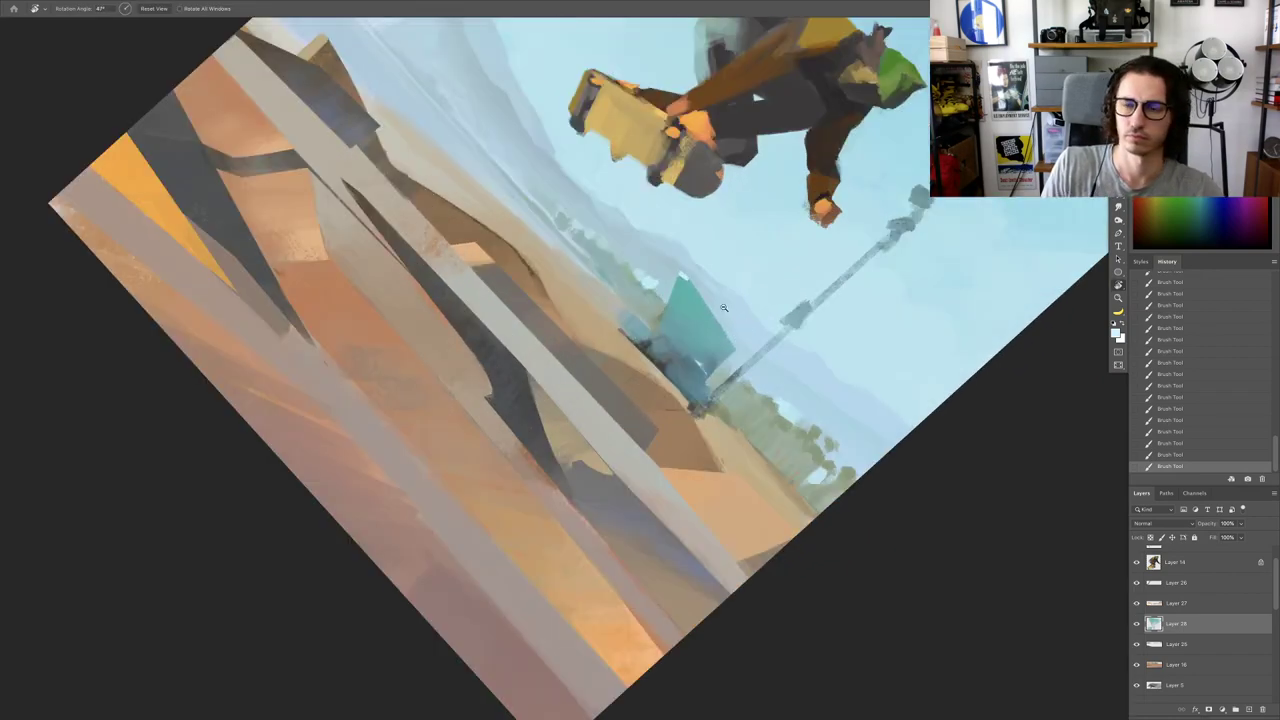
pyautogui.press('b')
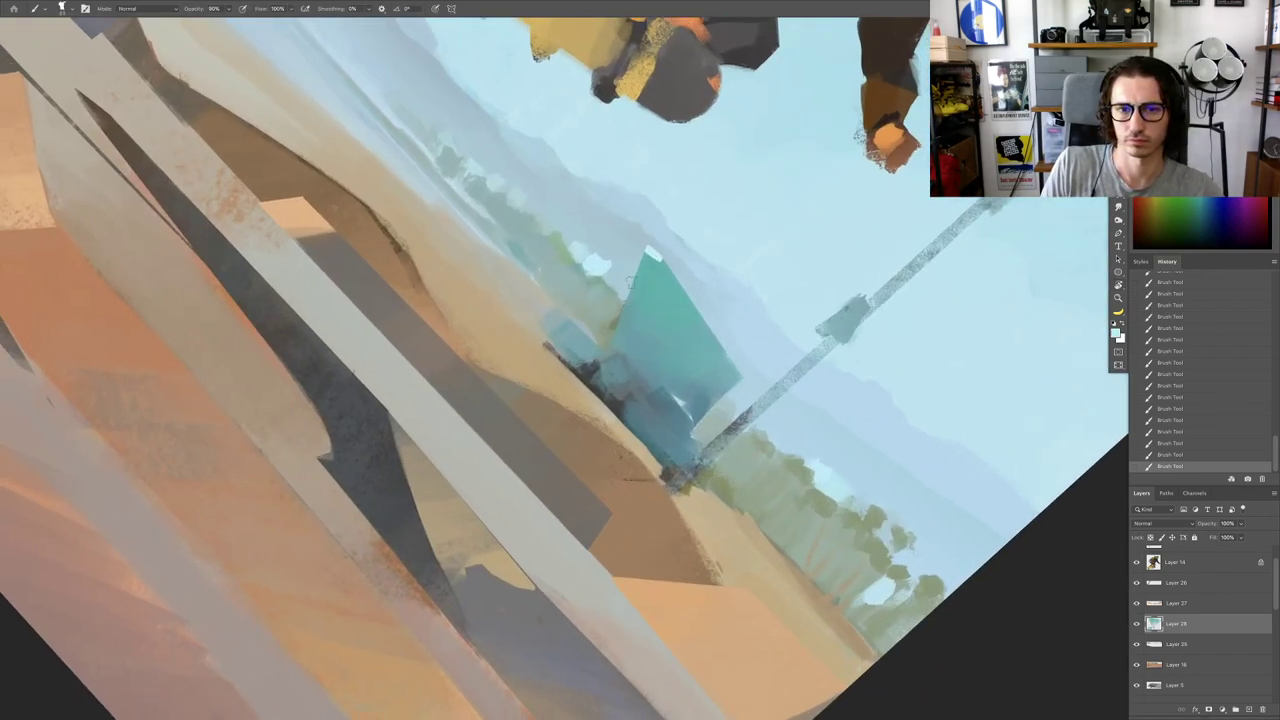
pyautogui.moveTo(638, 277)
pyautogui.mouseDown()
pyautogui.moveTo(615, 355)
pyautogui.moveTo(560, 335)
pyautogui.moveTo(664, 390)
pyautogui.moveTo(587, 380)
pyautogui.moveTo(487, 408)
pyautogui.mouseUp()
pyautogui.press('Escape')
pyautogui.hotkey('ctrl', 'z')
pyautogui.keyDown('alt'); pyautogui.click(623, 372); pyautogui.keyUp('alt')
# Step: Resize the brush and define a band along the structure's top edge with lighter and darker sampled teal strokes
pyautogui.press('r')
pyautogui.moveTo(637, 472); pyautogui.dragTo(689, 460)
pyautogui.moveTo(613, 432)
pyautogui.mouseDown()
pyautogui.moveTo(629, 400)
pyautogui.moveTo(688, 402)
pyautogui.moveTo(656, 363)
pyautogui.moveTo(692, 360)
pyautogui.mouseUp()
pyautogui.moveTo(680, 334)
pyautogui.keyDown('ctrl'); pyautogui.keyDown('alt'); pyautogui.mouseDown()
pyautogui.moveTo(616, 318)
pyautogui.moveTo(594, 328)
pyautogui.mouseUp(); pyautogui.keyUp('alt'); pyautogui.keyUp('ctrl')
pyautogui.keyDown('alt'); pyautogui.click(633, 320); pyautogui.keyUp('alt')
pyautogui.keyDown('alt'); pyautogui.click(706, 326); pyautogui.keyUp('alt')
pyautogui.keyDown('alt'); pyautogui.click(689, 309); pyautogui.keyUp('alt')
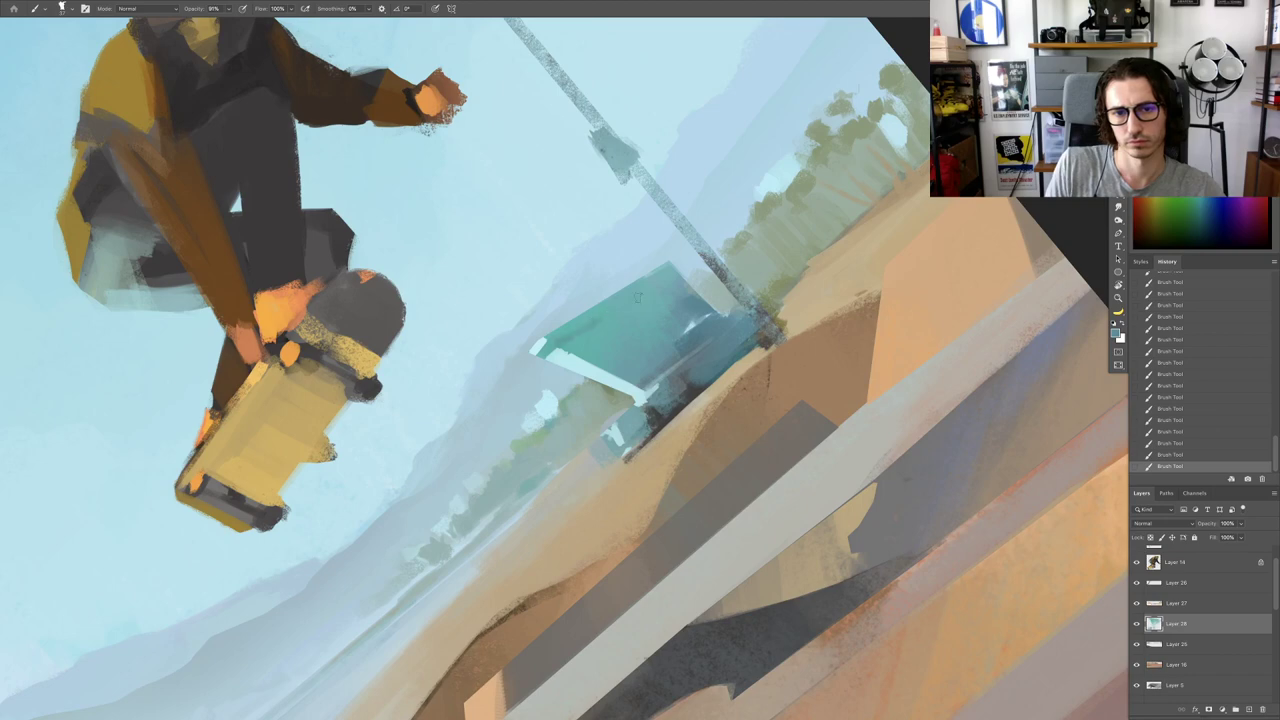
pyautogui.keyDown('alt'); pyautogui.click(606, 327); pyautogui.keyUp('alt')
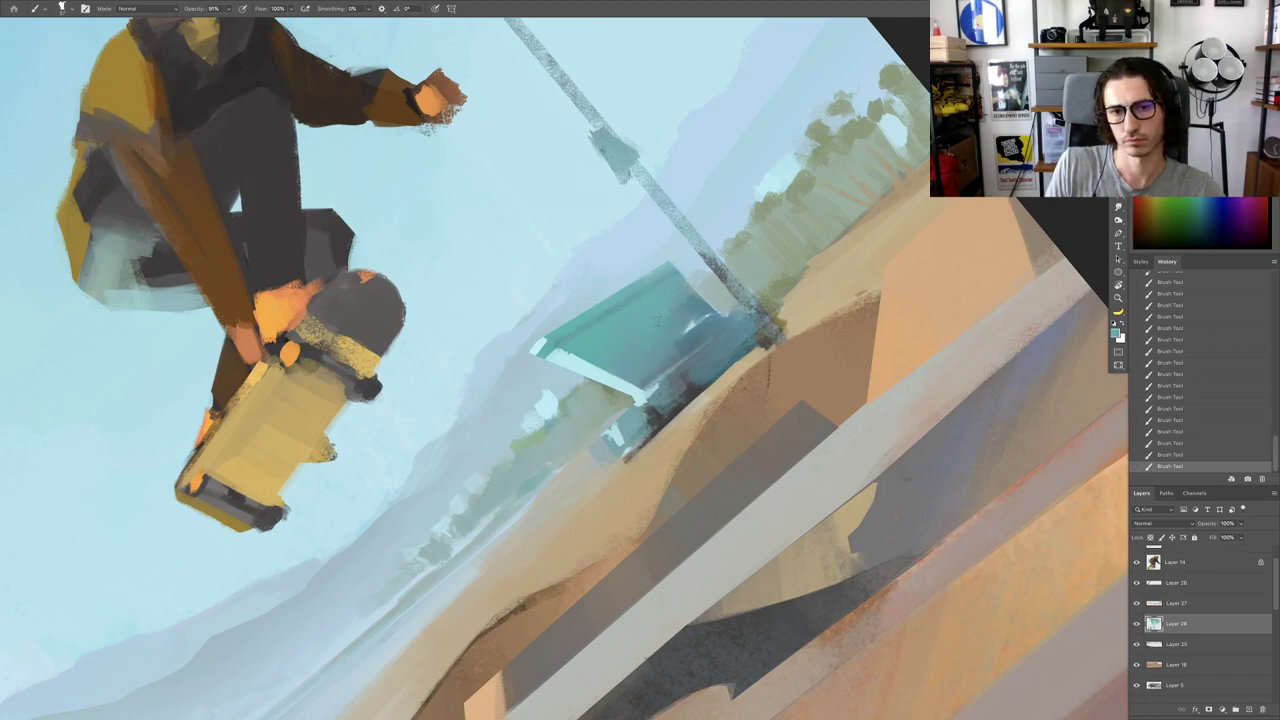
# Step: Sample a dark tone, paint shadow accents along the structure's base, and undo the last stroke
pyautogui.keyDown('alt'); pyautogui.click(716, 316); pyautogui.keyUp('alt')
pyautogui.moveTo(712, 314)
pyautogui.mouseDown()
pyautogui.moveTo(688, 329)
pyautogui.moveTo(775, 384)
pyautogui.mouseUp()
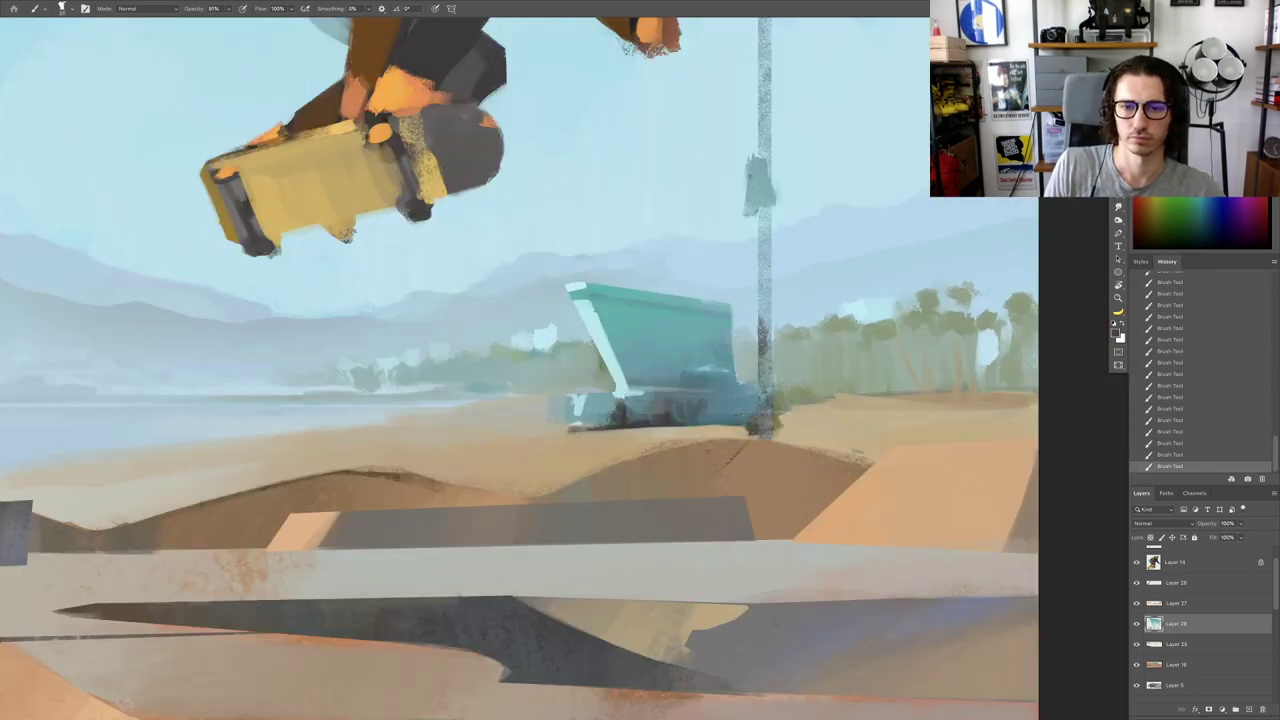
pyautogui.hotkey('ctrl', '0')
pyautogui.hotkey('ctrl', 'z')
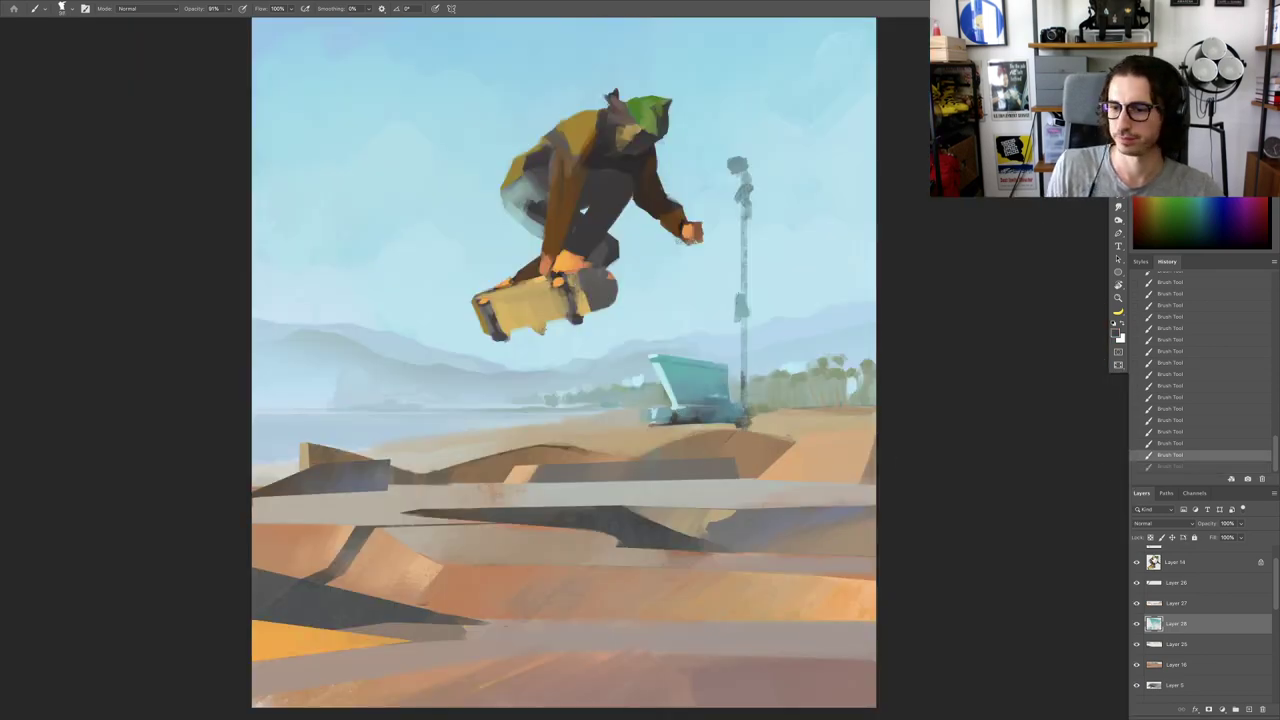
# Step: Trim the structure's pale upper-left corner with the Eraser
pyautogui.press('r')
pyautogui.moveTo(760, 390)
pyautogui.mouseDown()
pyautogui.moveTo(751, 323)
pyautogui.moveTo(713, 309)
pyautogui.moveTo(740, 345)
pyautogui.mouseUp()
pyautogui.press('r')
pyautogui.keyDown('alt'); pyautogui.click(677, 375); pyautogui.keyUp('alt')
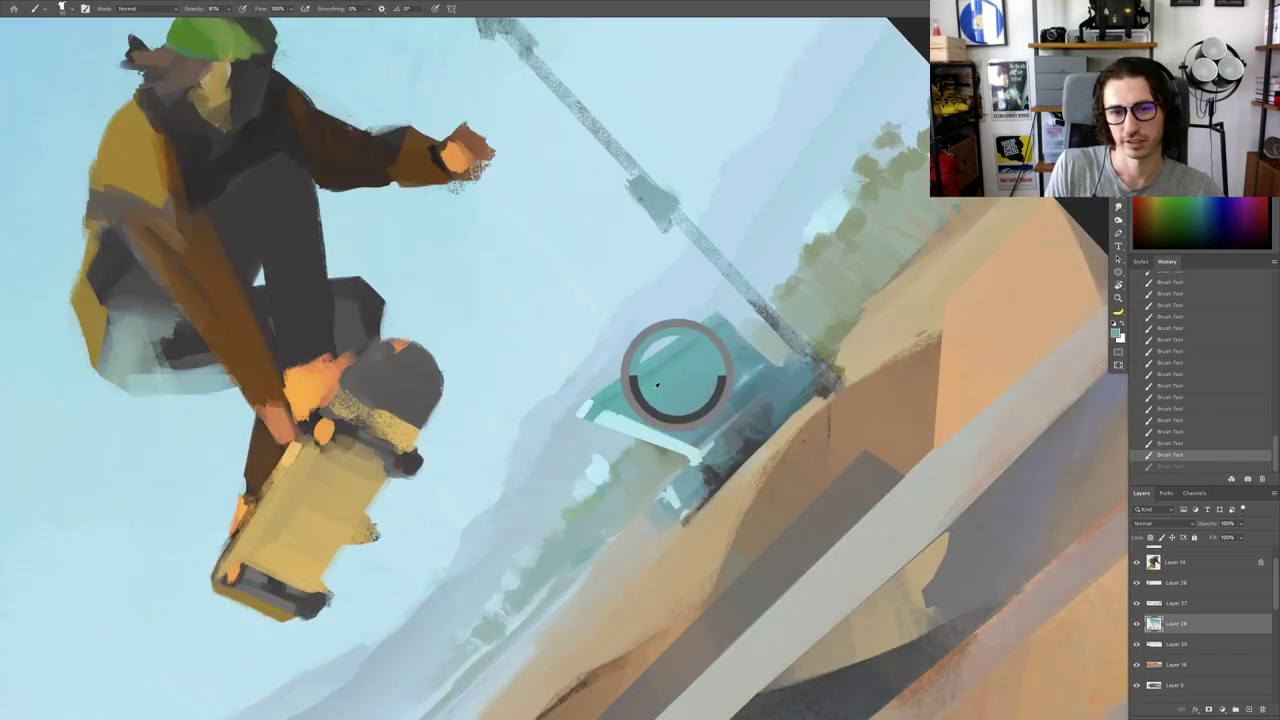
pyautogui.press('e')
pyautogui.moveTo(590, 384)
pyautogui.mouseDown()
pyautogui.moveTo(619, 356)
pyautogui.moveTo(642, 372)
pyautogui.moveTo(577, 388)
pyautogui.moveTo(604, 421)
pyautogui.mouseUp()
pyautogui.press('Escape')
pyautogui.press('r')
pyautogui.moveTo(738, 402); pyautogui.dragTo(742, 330)
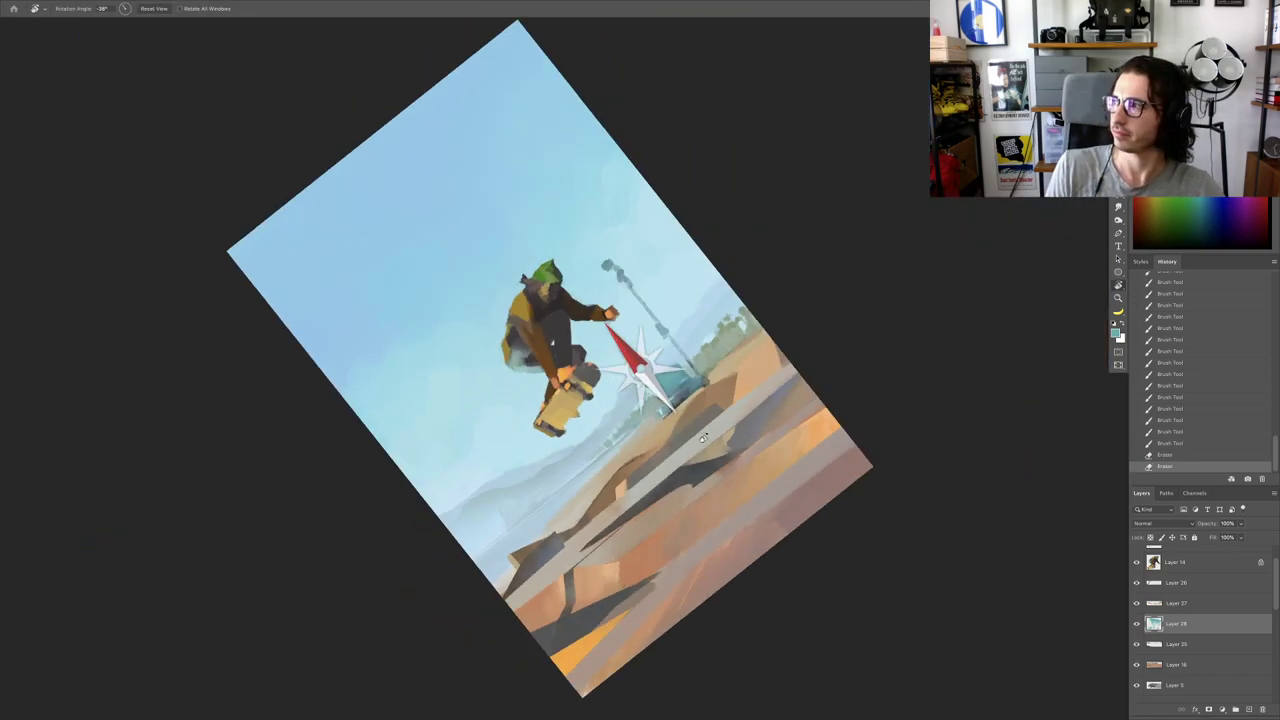
# Step: Touch up the lower part of the structure with sampled blue-teal brush strokes
pyautogui.press('b')
pyautogui.moveTo(656, 408); pyautogui.dragTo(722, 398)
pyautogui.keyDown('alt'); pyautogui.click(730, 355); pyautogui.keyUp('alt')
pyautogui.moveTo(735, 351)
pyautogui.mouseDown()
pyautogui.moveTo(716, 351)
pyautogui.moveTo(731, 360)
pyautogui.mouseUp()
pyautogui.keyDown('alt'); pyautogui.click(745, 343); pyautogui.keyUp('alt')
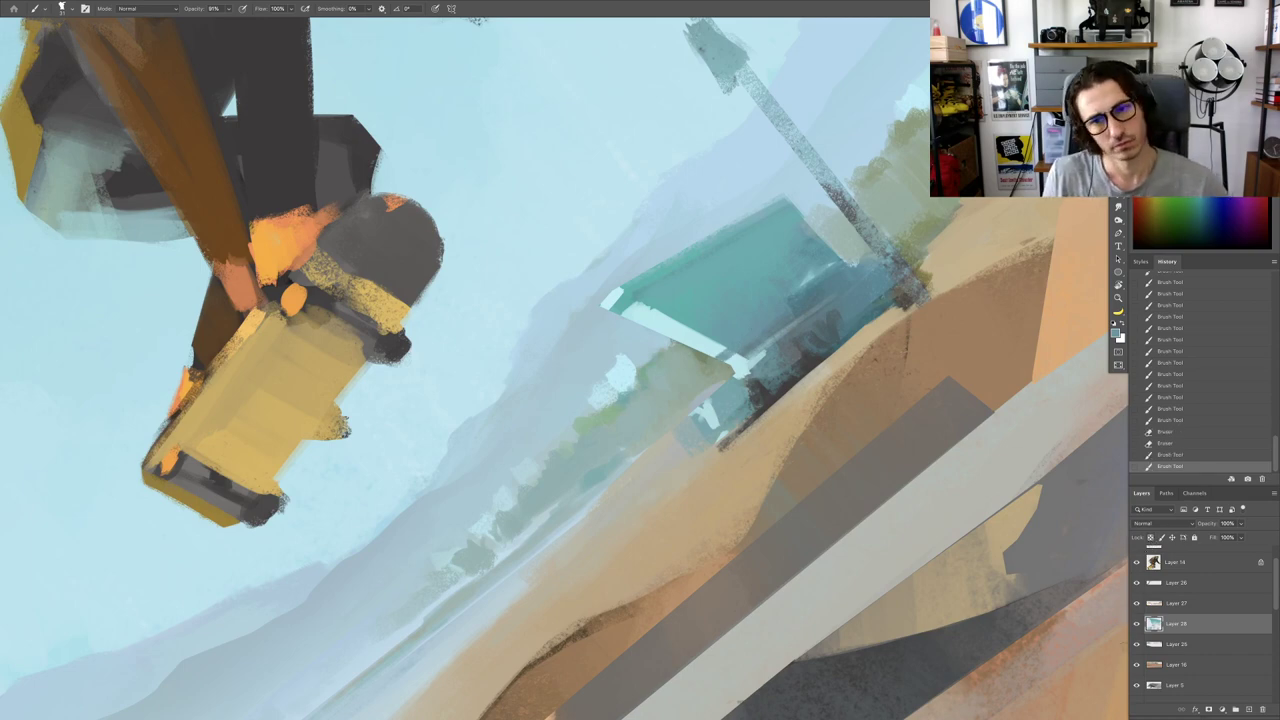
# Step: Compare the painting with and without Layer 28, try a stroke on the structure and undo it, keeping the layer visible
pyautogui.click(1136, 623)
pyautogui.click(1136, 623)
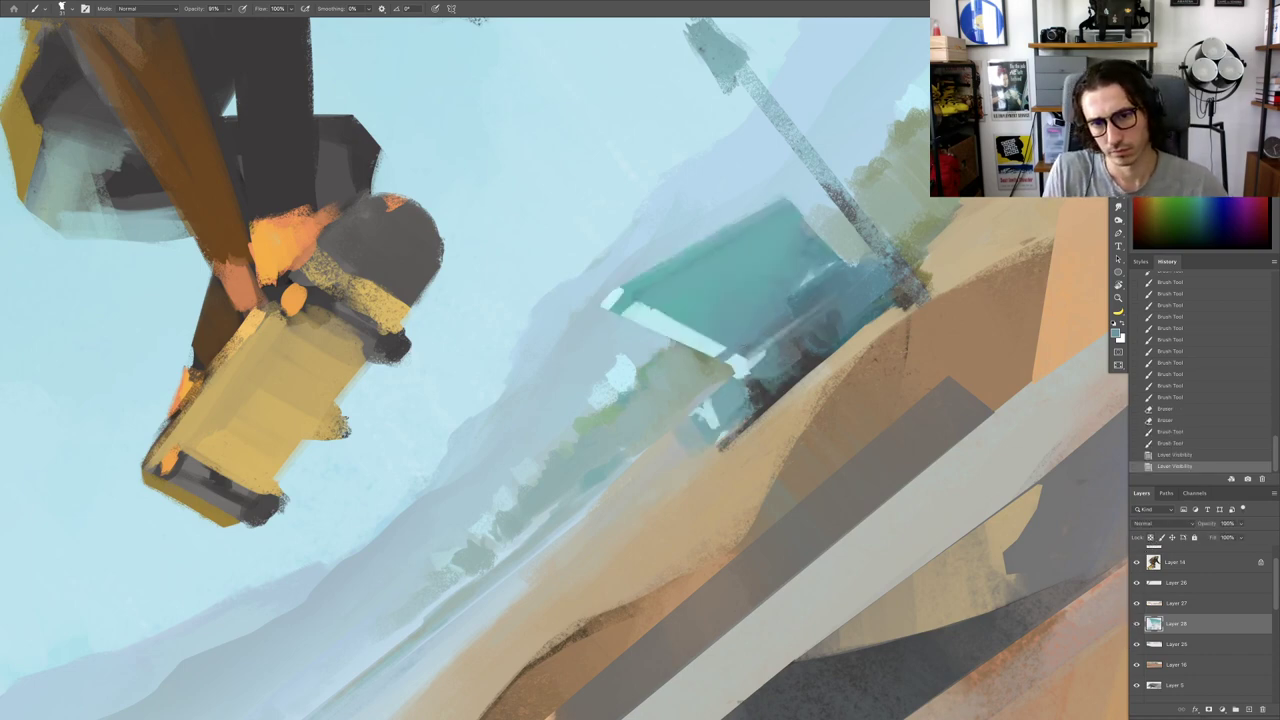
pyautogui.moveTo(720, 352); pyautogui.dragTo(684, 335)
pyautogui.hotkey('ctrl', 'z')
pyautogui.hotkey('ctrl', 'z')
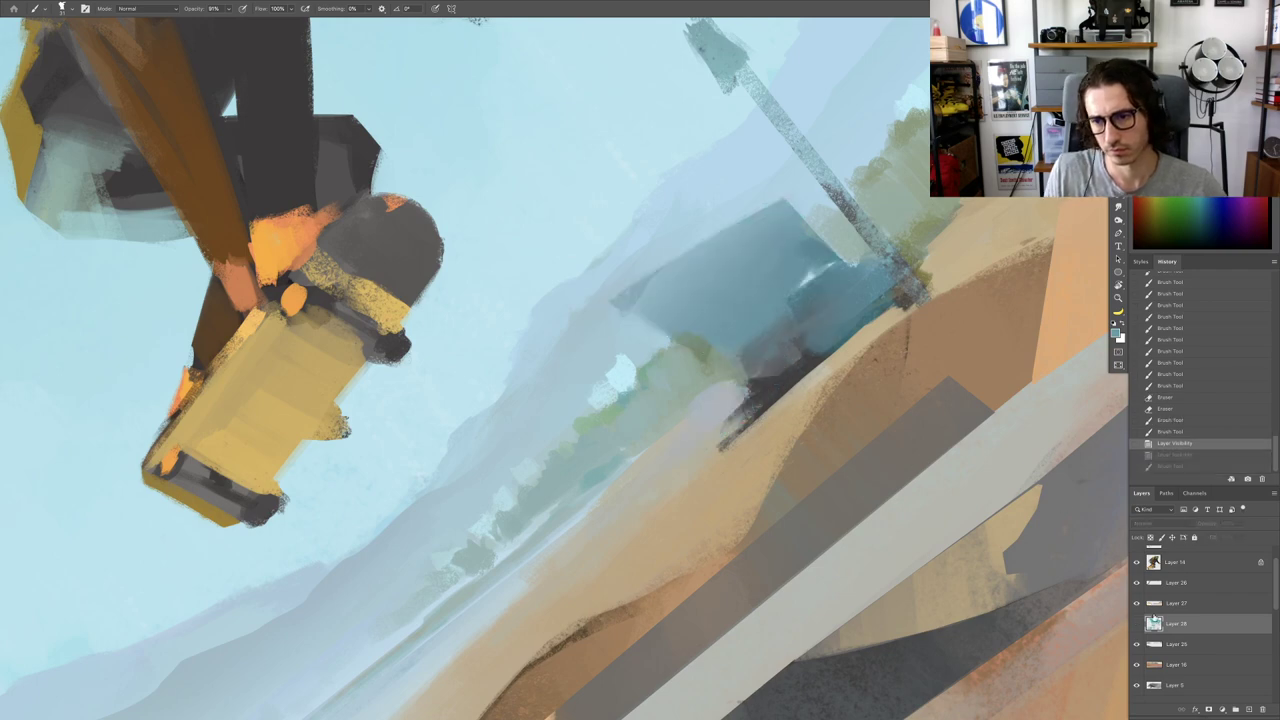
pyautogui.click(1158, 456)
# Step: Move the structure's Layer 28 directly below Layer 14 and reselect it from the canvas
pyautogui.moveTo(1184, 624); pyautogui.dragTo(1174, 585)
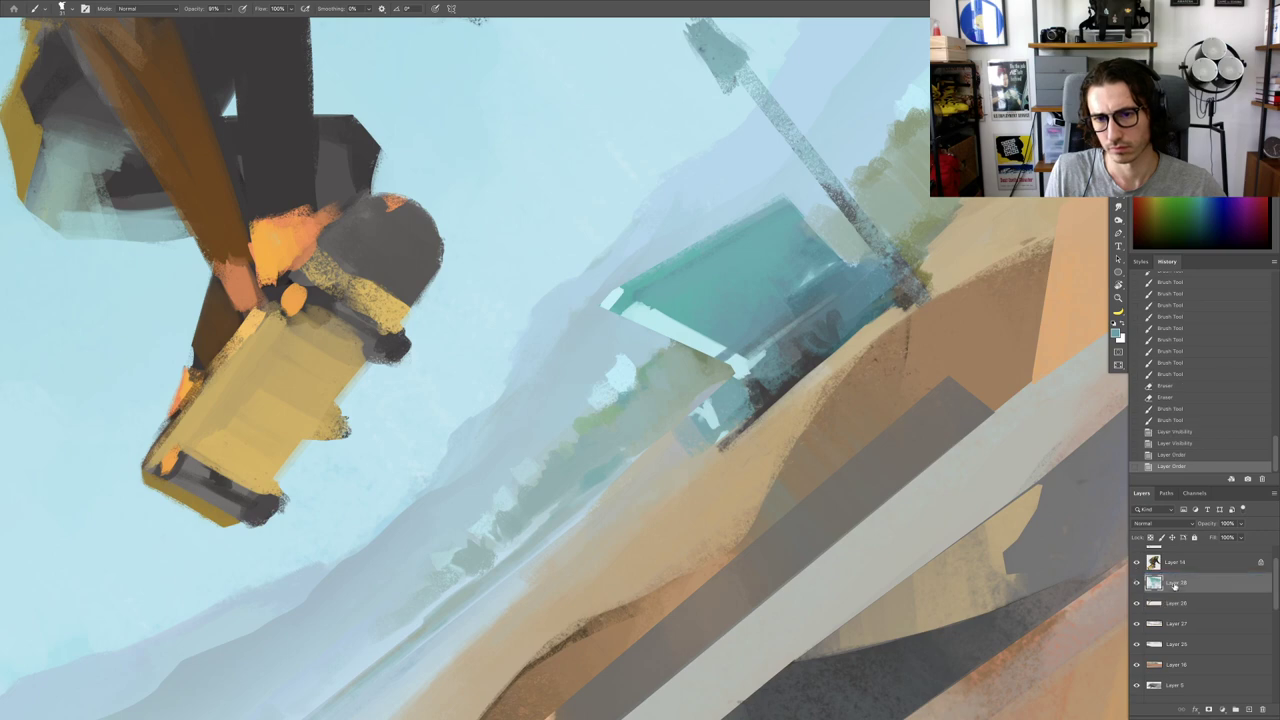
pyautogui.press('Escape')
pyautogui.press('v')
pyautogui.rightClick(656, 421)
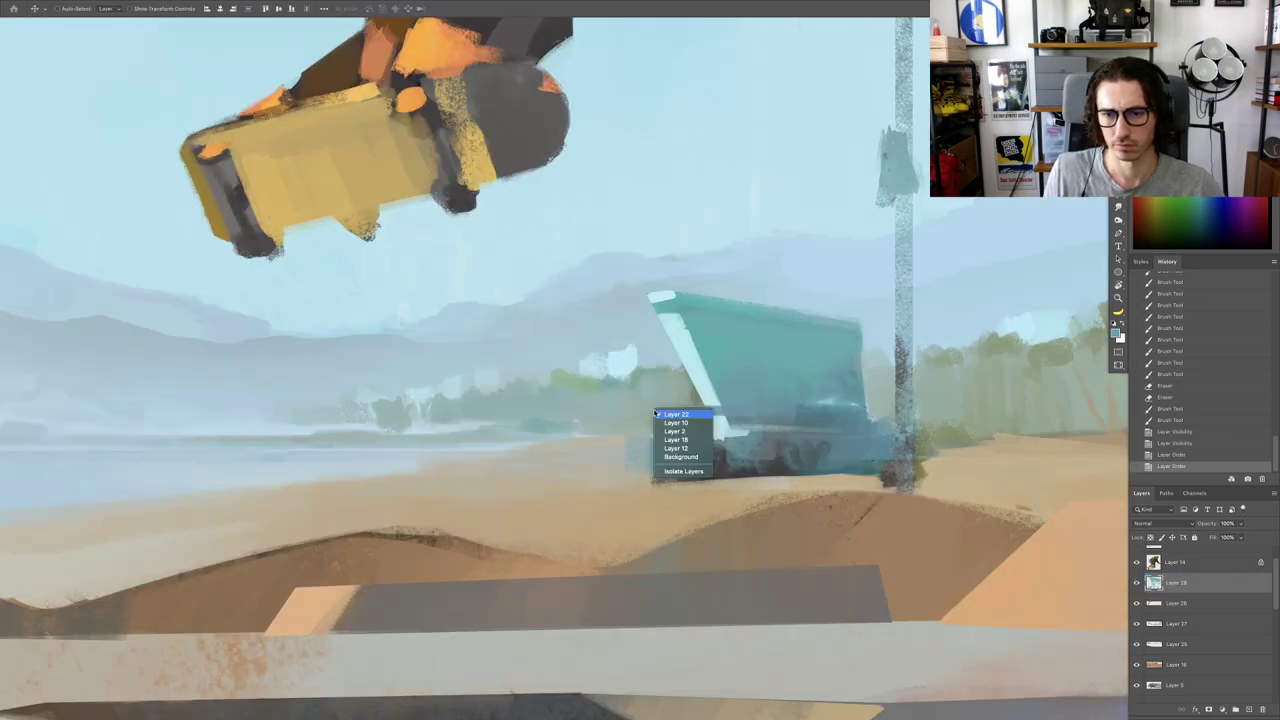
pyautogui.click(660, 418)
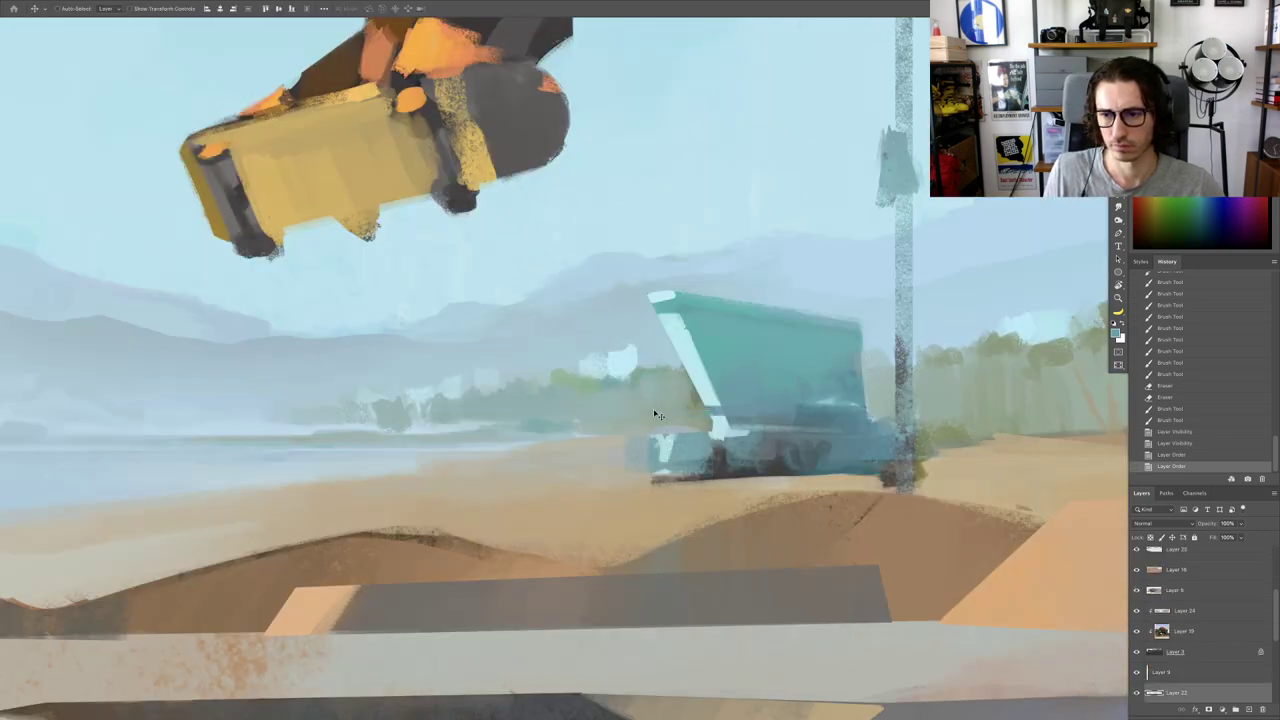
pyautogui.rightClick(747, 387)
pyautogui.click(762, 388)
pyautogui.scroll(2, 1108, 566)
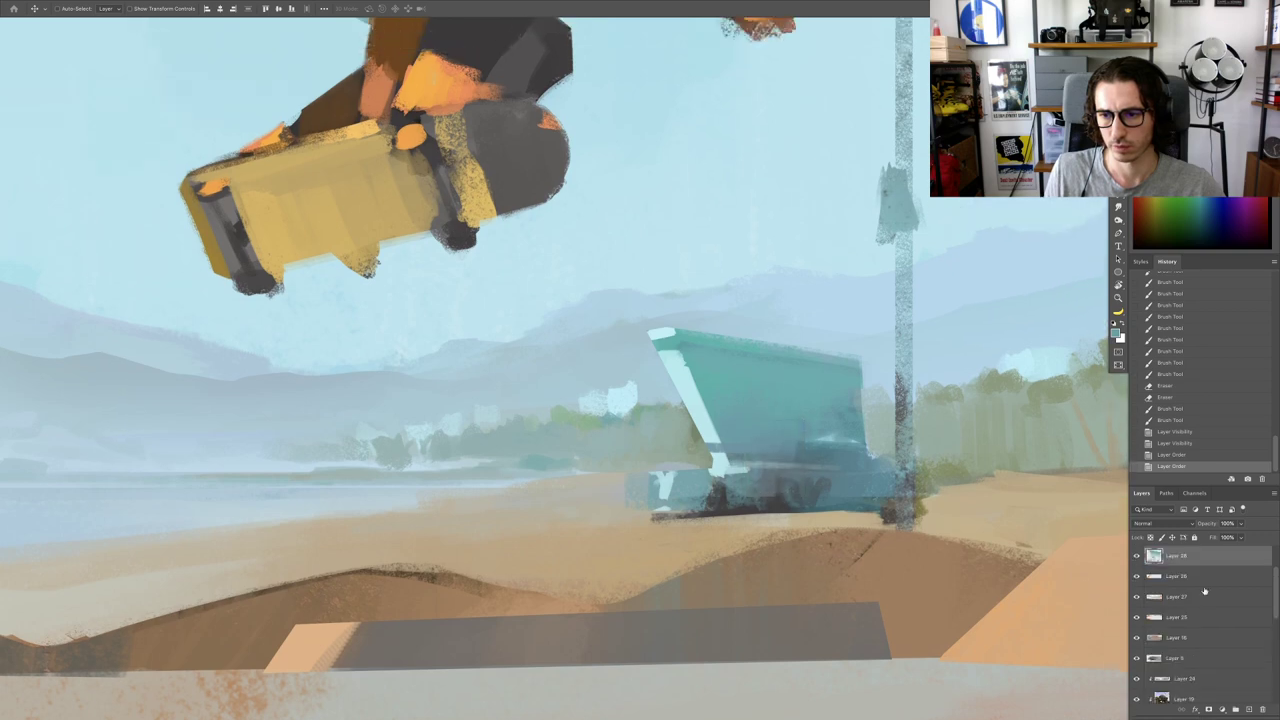
pyautogui.scroll(3, 1205, 593)
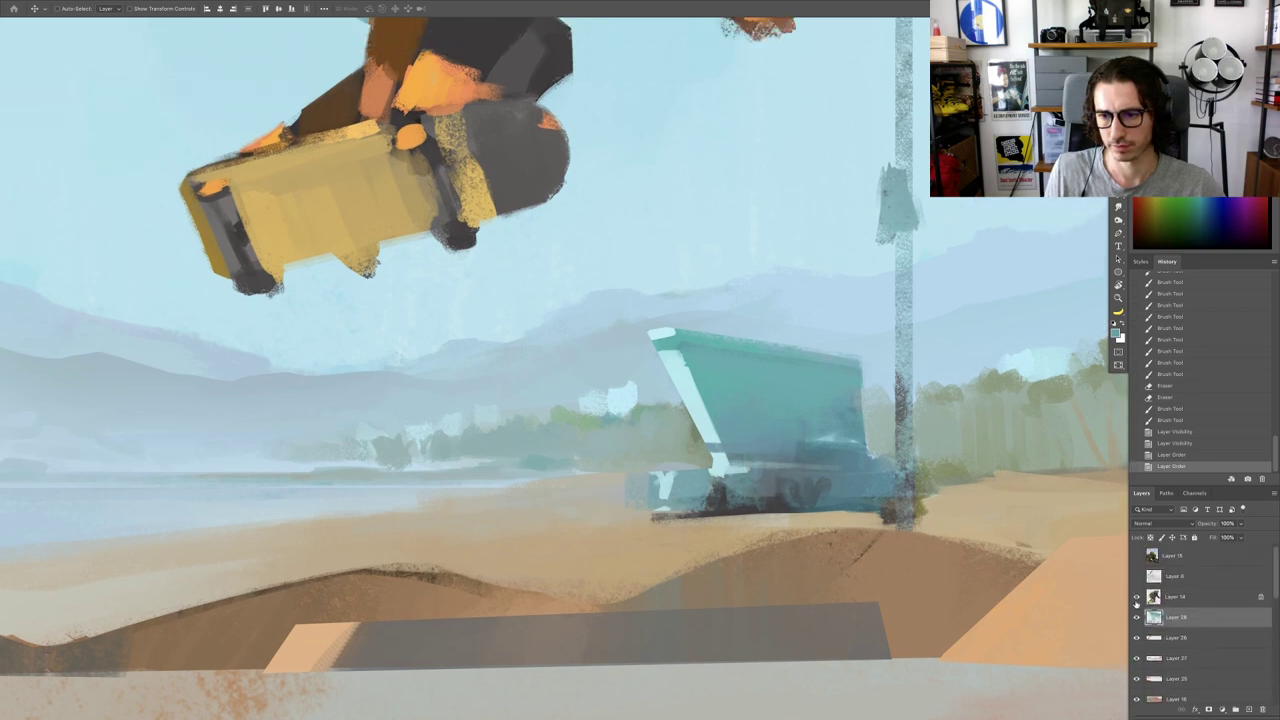
# Step: Compare the repainted structure with the original beneath it by hiding and showing Layer 28
pyautogui.click(1136, 618)
pyautogui.click(1136, 618)
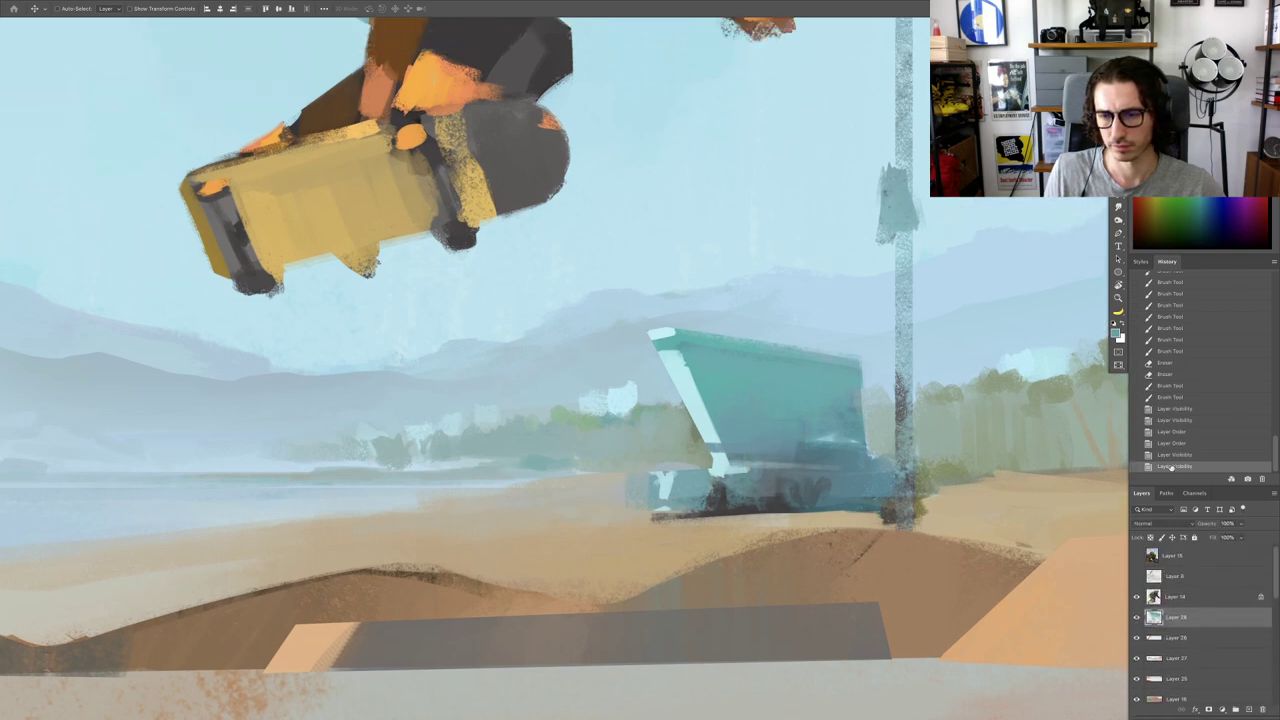
pyautogui.click(1170, 454)
pyautogui.click(1170, 466)
pyautogui.click(1170, 454)
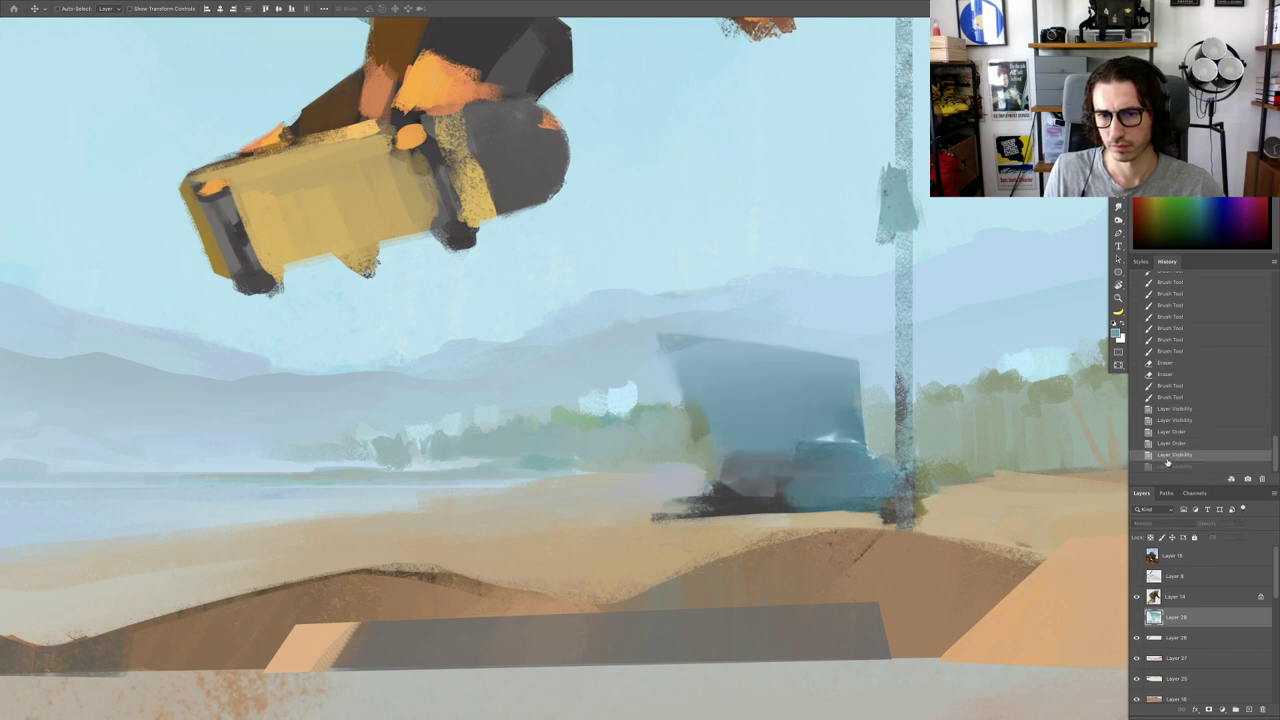
pyautogui.click(1166, 467)
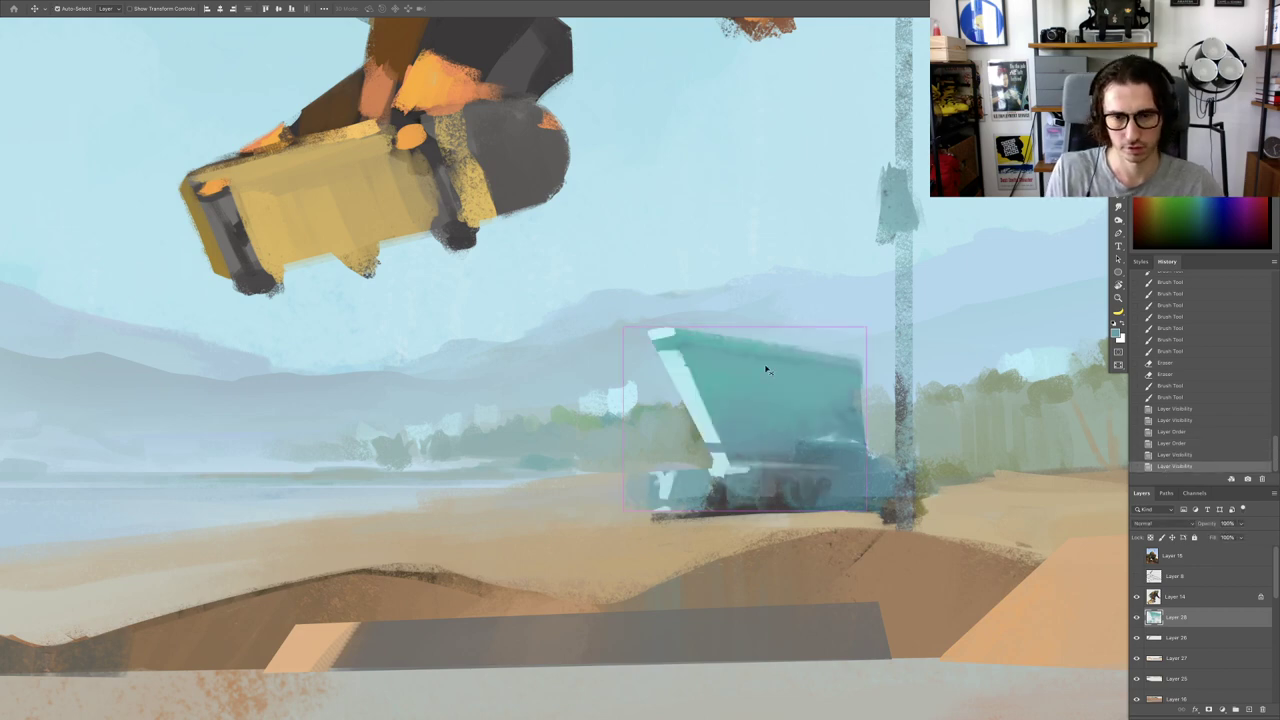
# Step: Clear the selection and paint sampled blue-teal details on the structure's low left extension
pyautogui.press('super+h')
pyautogui.press('super+d')
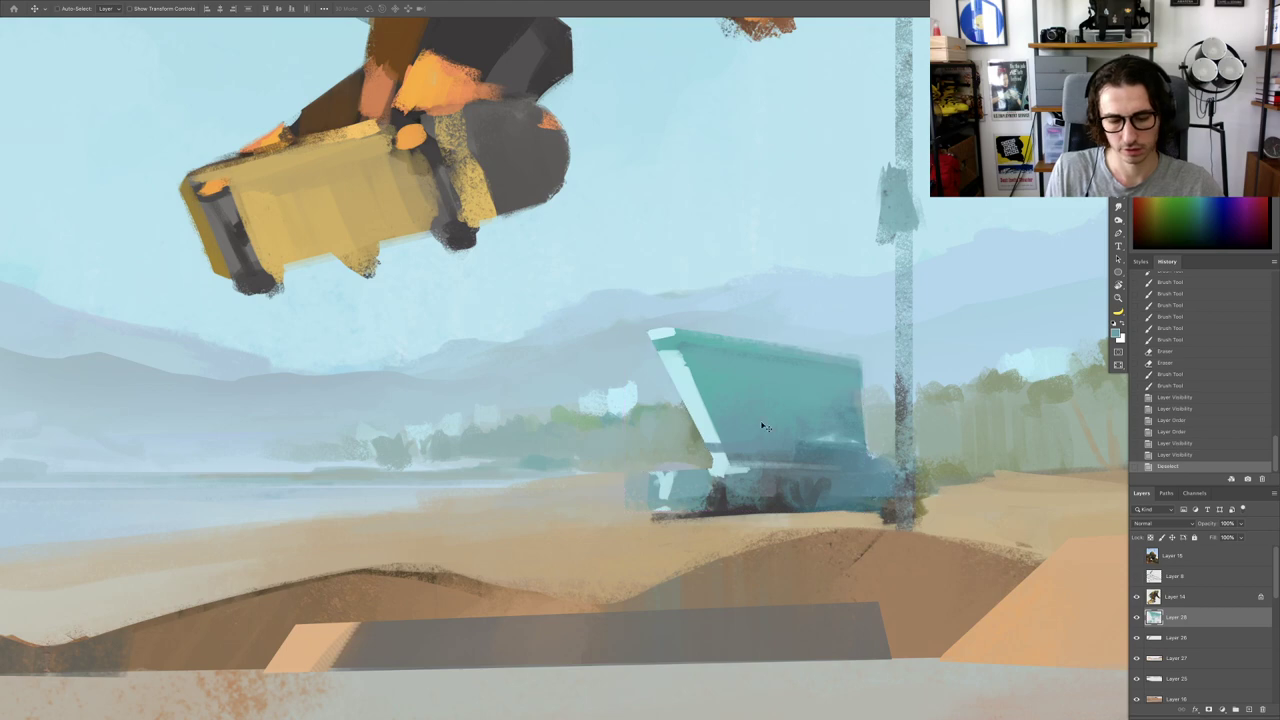
pyautogui.press('r')
pyautogui.moveTo(714, 452)
pyautogui.mouseDown()
pyautogui.moveTo(747, 398)
pyautogui.moveTo(686, 350)
pyautogui.moveTo(692, 328)
pyautogui.mouseUp()
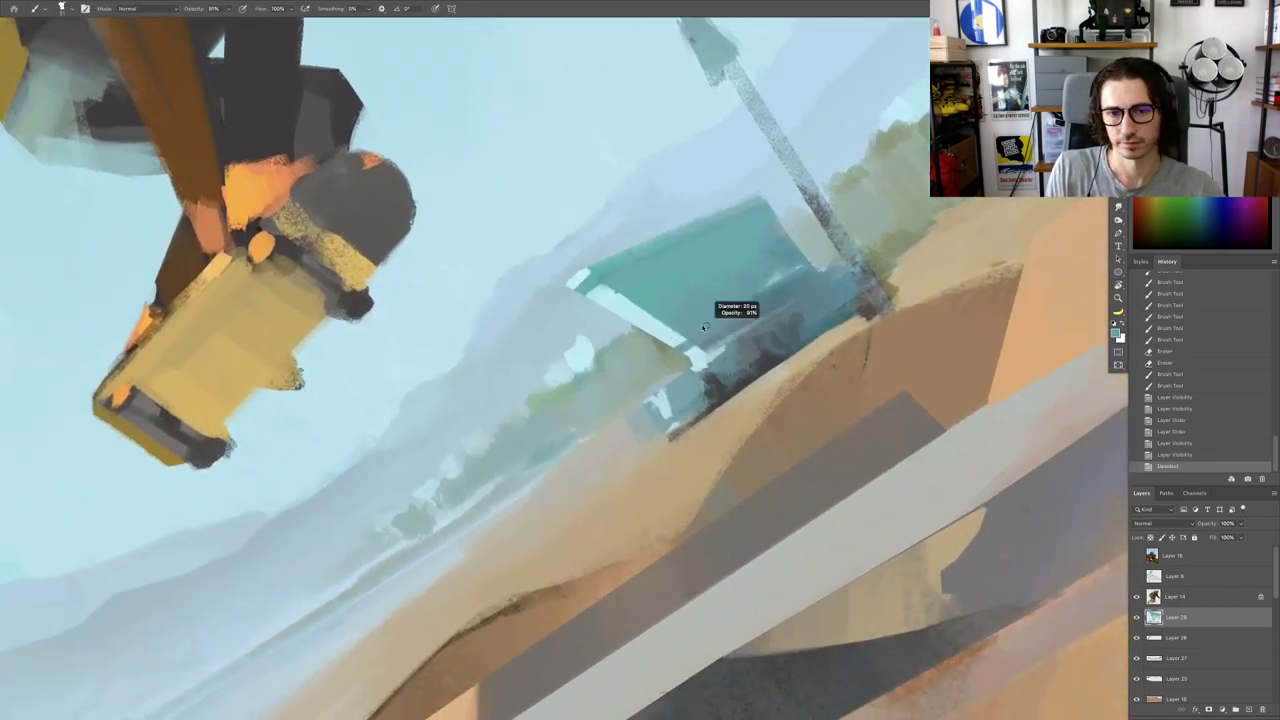
pyautogui.moveTo(619, 391)
pyautogui.mouseDown()
pyautogui.moveTo(692, 347)
pyautogui.moveTo(641, 387)
pyautogui.moveTo(650, 424)
pyautogui.moveTo(619, 401)
pyautogui.mouseUp()
pyautogui.keyDown('alt'); pyautogui.click(664, 332); pyautogui.keyUp('alt')
pyautogui.moveTo(621, 404); pyautogui.dragTo(606, 393)
pyautogui.press('Escape')
pyautogui.moveTo(608, 414)
pyautogui.mouseDown()
pyautogui.moveTo(599, 433)
pyautogui.moveTo(646, 414)
pyautogui.mouseUp()
# Step: Add small pale blue highlights to the posts of the structure's low left extension
pyautogui.scroll(-6, 622, 429)
pyautogui.scroll(4, 630, 422)
pyautogui.scroll(2, 648, 422)
pyautogui.keyDown('alt'); pyautogui.click(563, 424); pyautogui.keyUp('alt')
pyautogui.moveTo(569, 419); pyautogui.dragTo(560, 446)
pyautogui.keyDown('alt'); pyautogui.click(572, 424); pyautogui.keyUp('alt')
# Step: Sample the structure's blue-teal and paint a narrow vertical accent along its right edge
pyautogui.scroll(-6, 575, 478)
pyautogui.press('r')
pyautogui.moveTo(671, 503); pyautogui.dragTo(724, 478)
pyautogui.press('b')
pyautogui.scroll(6, 675, 443)
pyautogui.press('Escape')
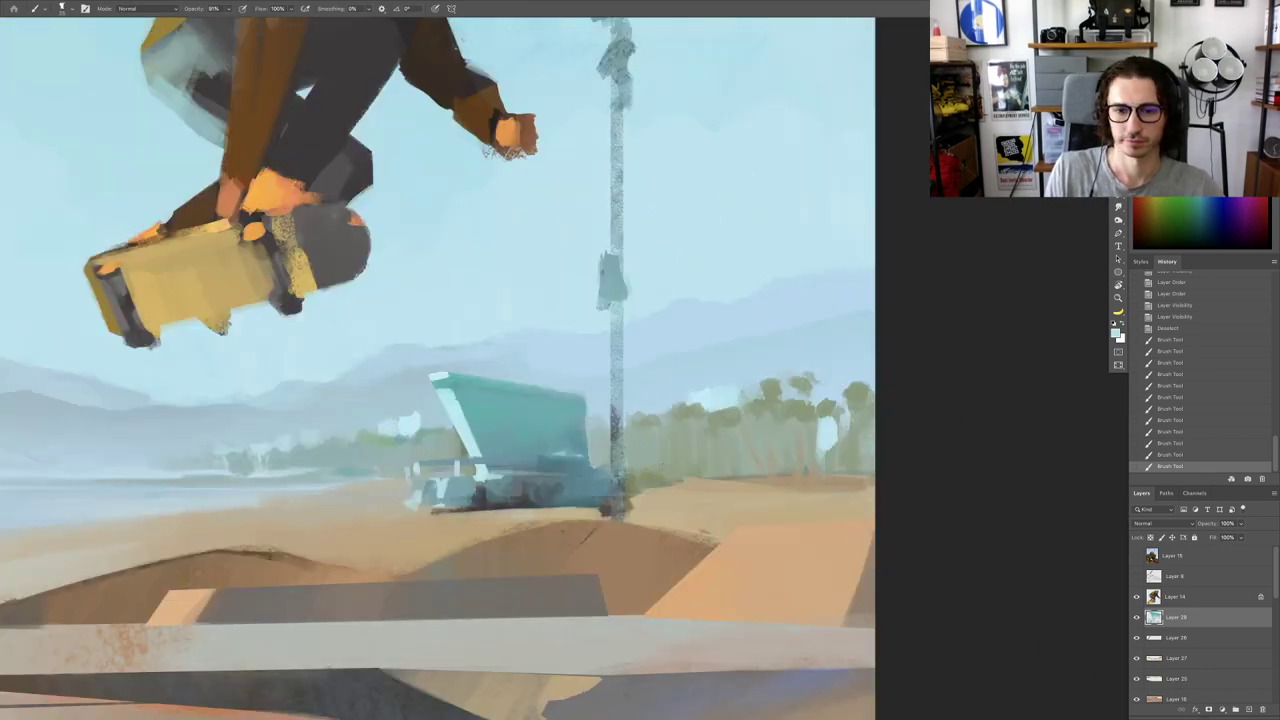
pyautogui.keyDown('alt'); pyautogui.click(573, 443); pyautogui.keyUp('alt')
pyautogui.moveTo(588, 399); pyautogui.dragTo(592, 460)
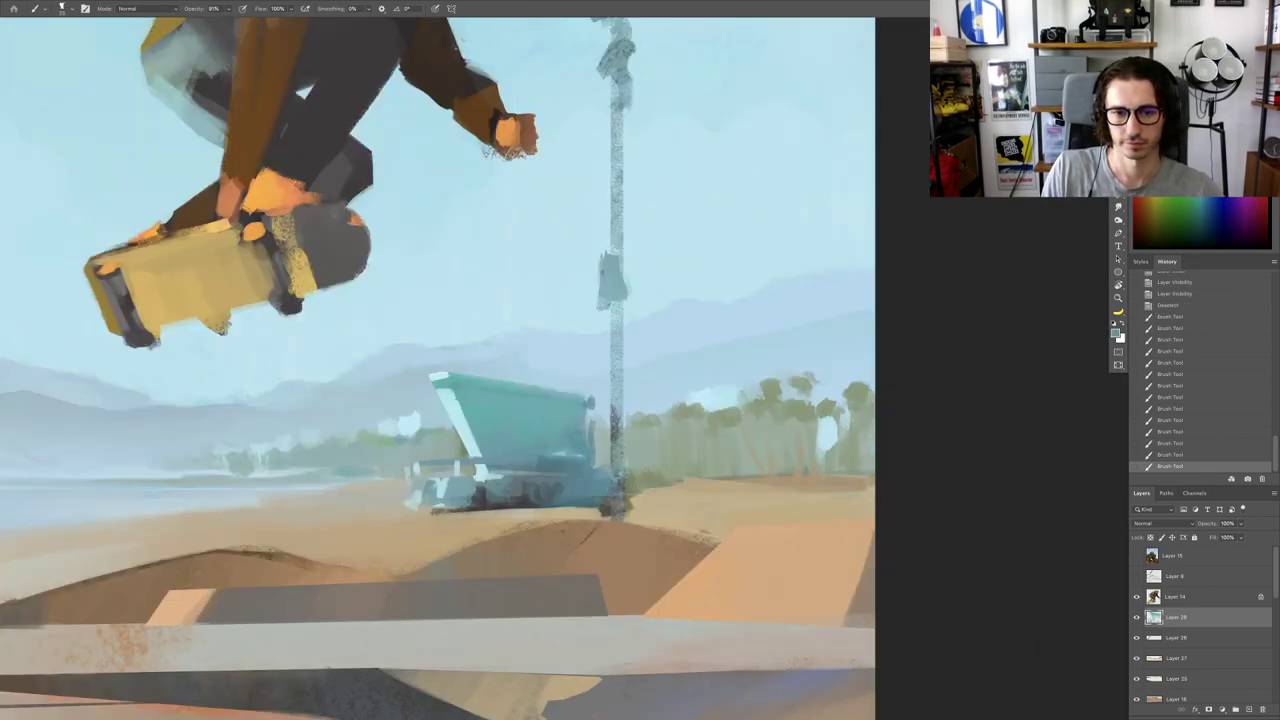
pyautogui.hotkey('ctrl', '0')
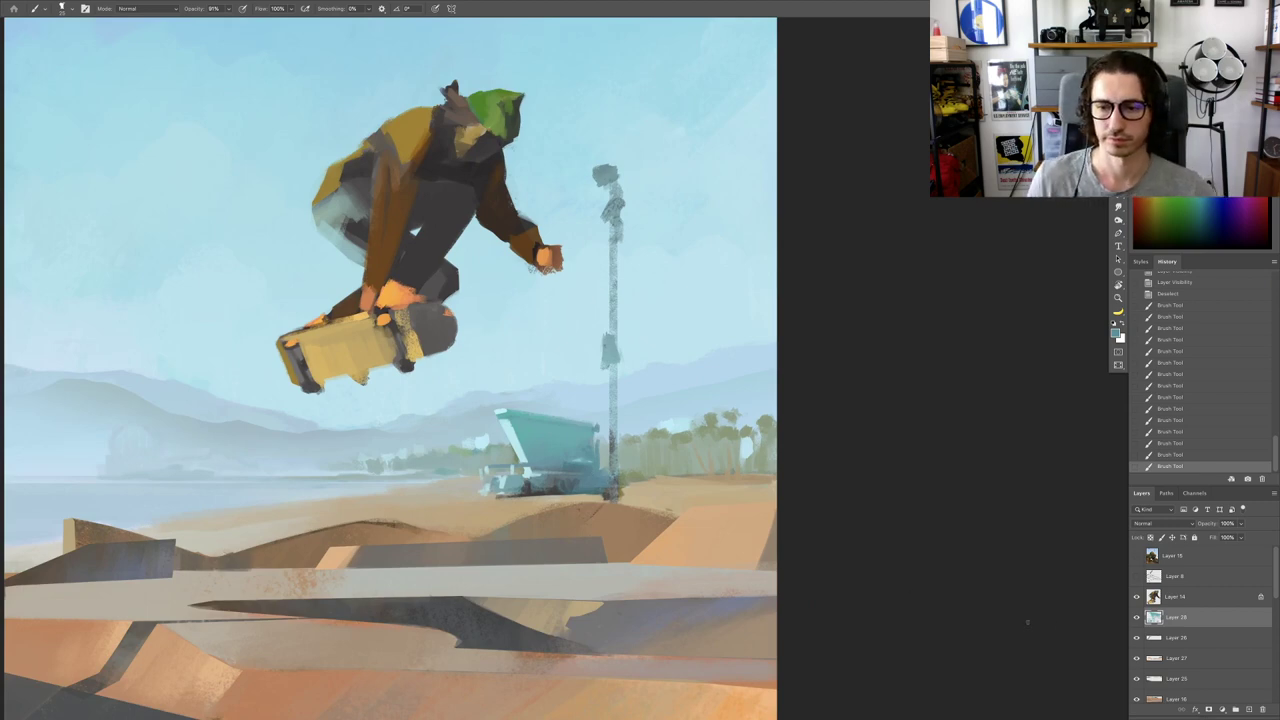
# Step: Move the structure's Layer 28 directly below Layer 2 in the layer stack
pyautogui.scroll(-5, 1165, 640)
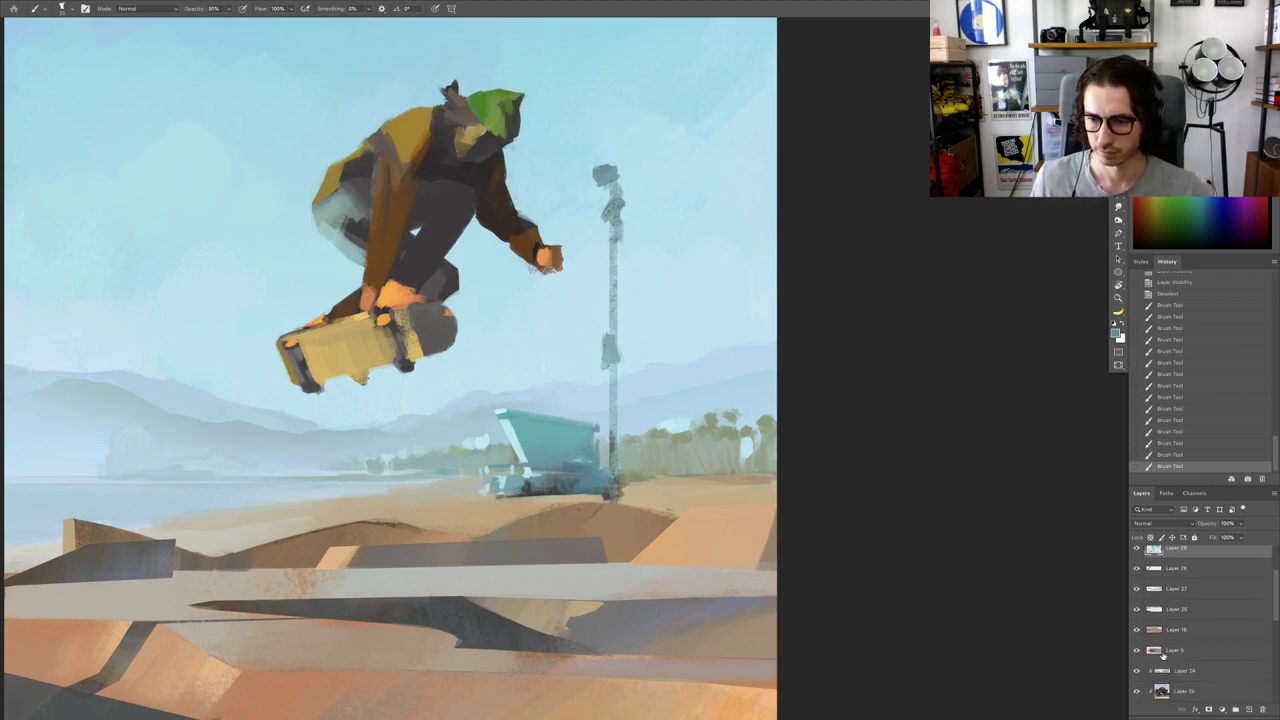
pyautogui.scroll(5, 1189, 655)
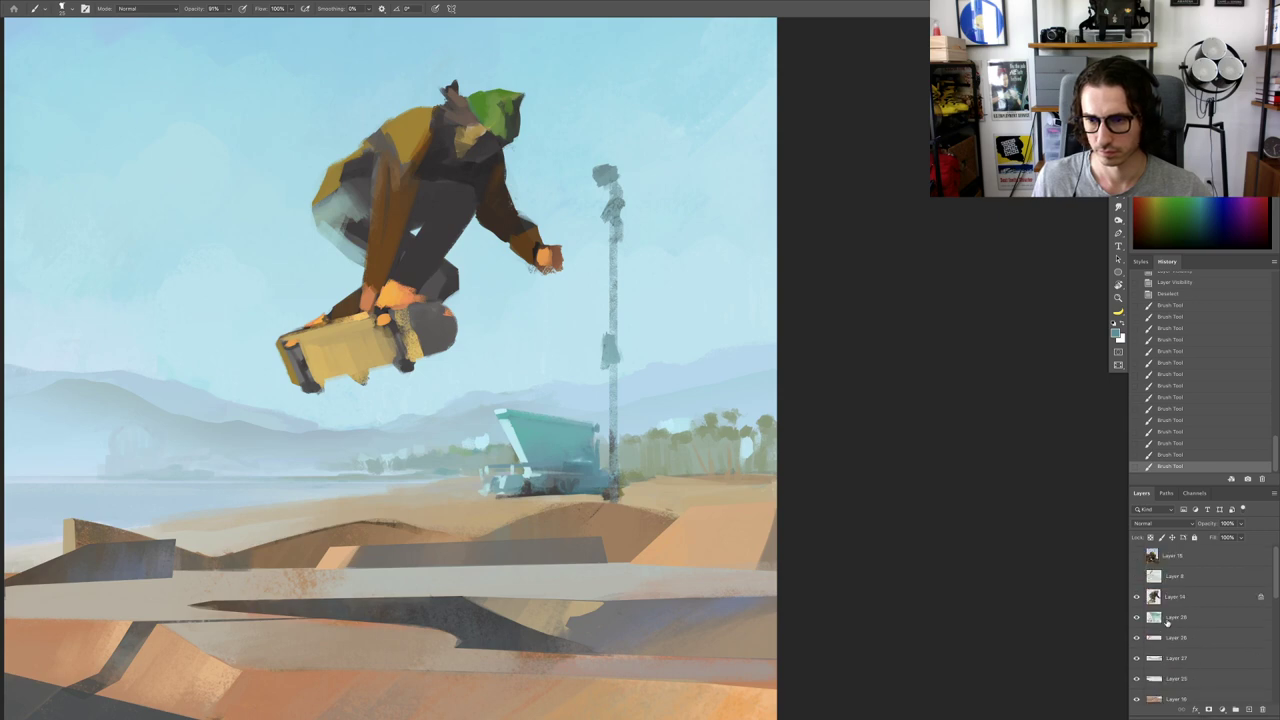
pyautogui.scroll(-3, 1184, 690)
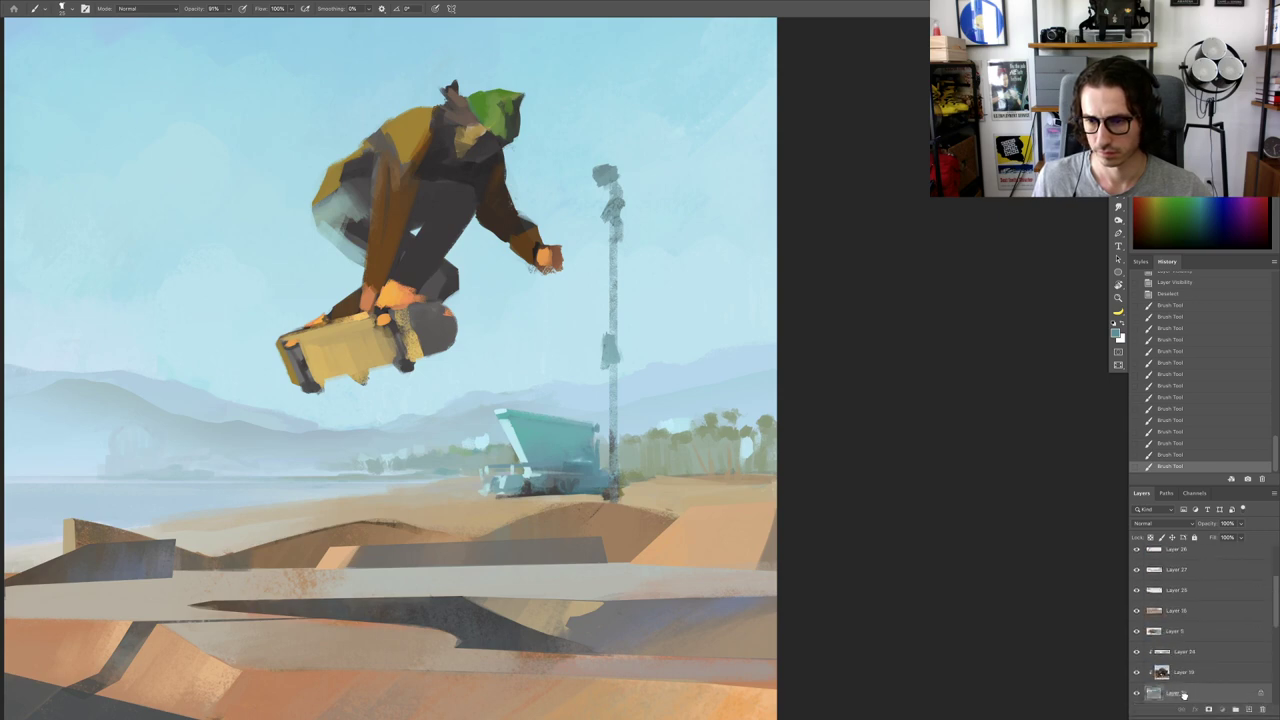
pyautogui.moveTo(1184, 694); pyautogui.dragTo(1157, 664)
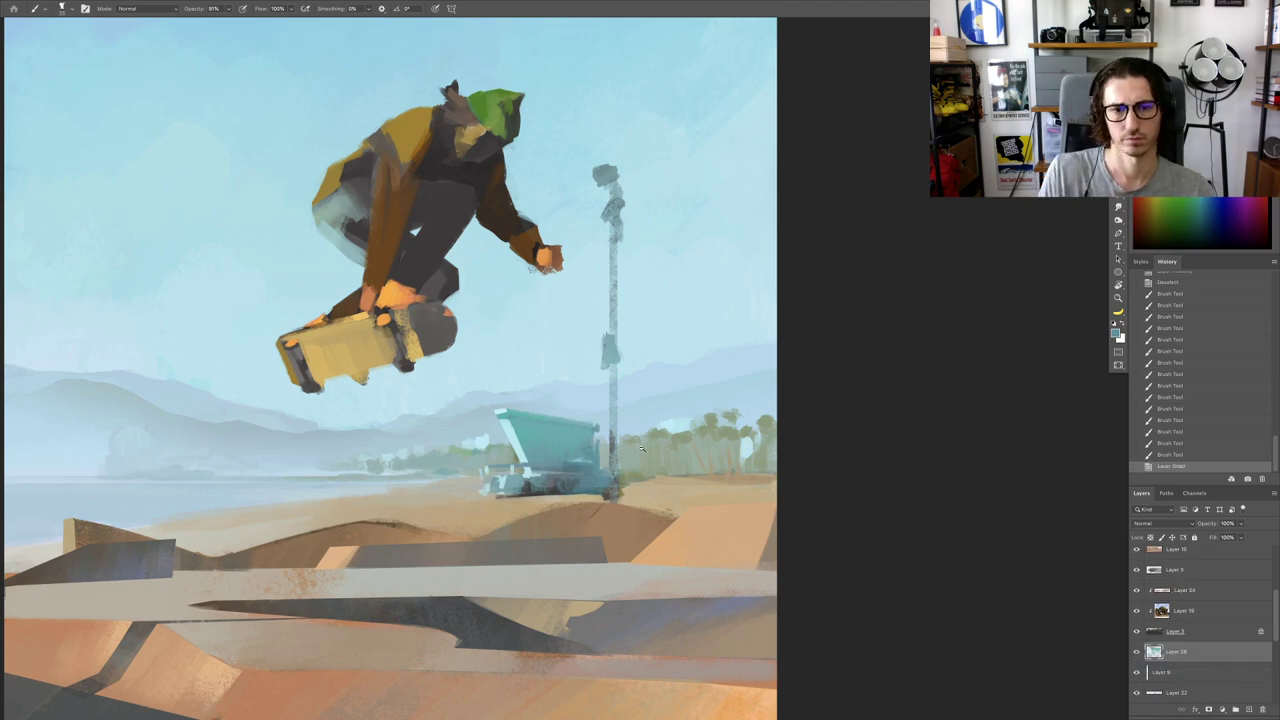
# Step: Adjust the brush size and paint short dark teal strokes across the structure's shadowed base
pyautogui.moveTo(628, 477); pyautogui.dragTo(661, 477)
pyautogui.press('r')
pyautogui.moveTo(475, 187); pyautogui.dragTo(436, 231)
pyautogui.press('Escape')
pyautogui.scroll(2, 648, 448)
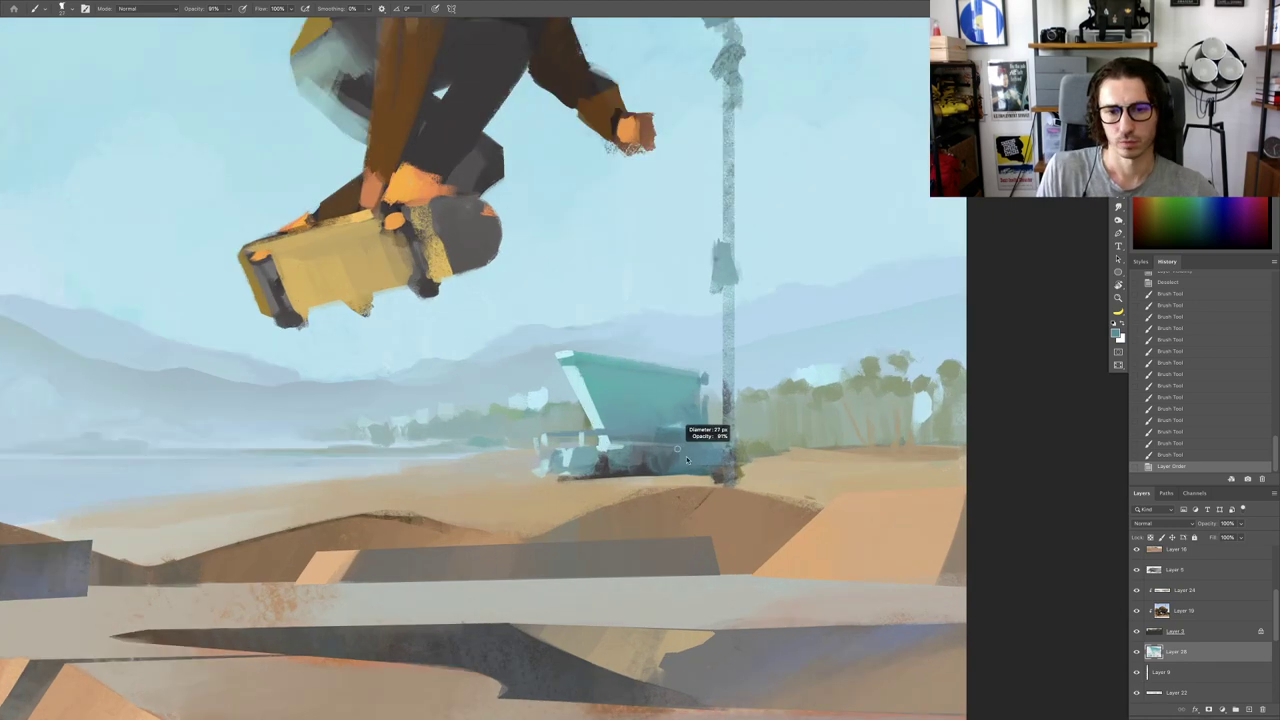
pyautogui.moveTo(650, 464); pyautogui.dragTo(660, 466)
pyautogui.moveTo(661, 465)
pyautogui.mouseDown()
pyautogui.moveTo(605, 475)
pyautogui.moveTo(676, 480)
pyautogui.mouseUp()
pyautogui.scroll(2, 603, 462)
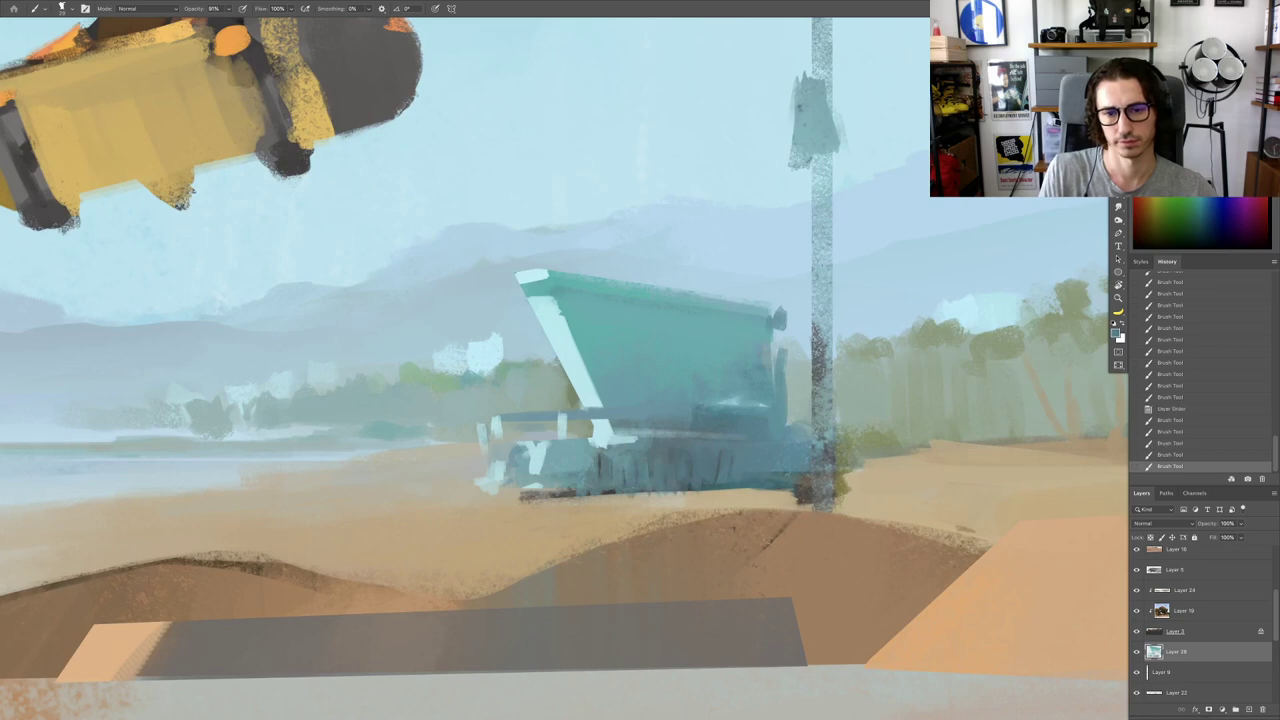
# Step: Paint muted purple accents along the shadowed underside of the distant teal structure
pyautogui.scroll(-3, 650, 490)
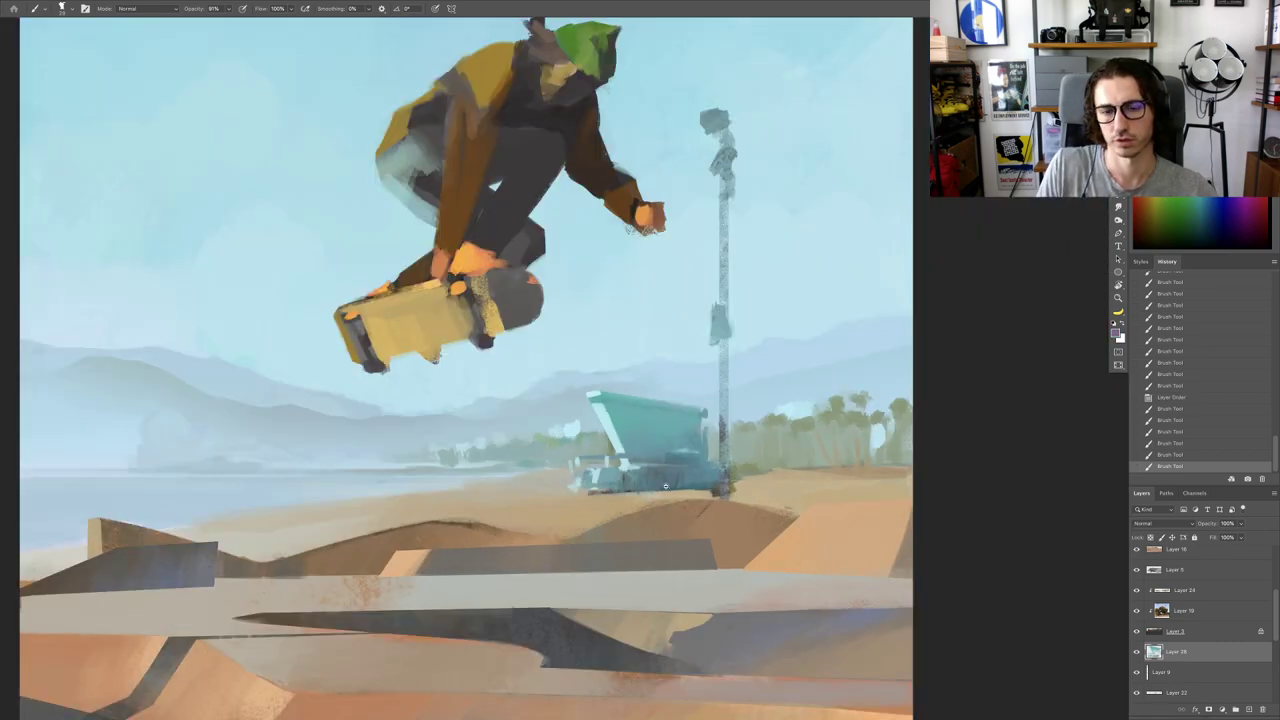
pyautogui.scroll(2, 665, 486)
pyautogui.scroll(-3, 674, 450)
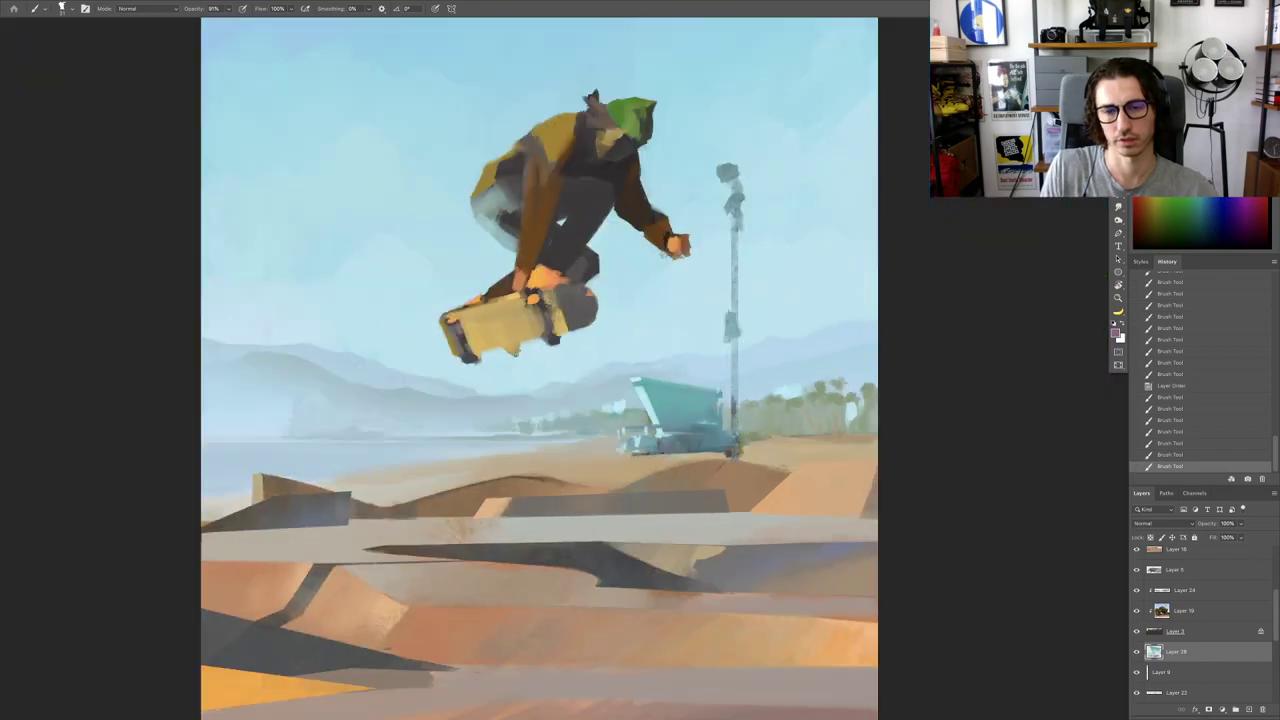
pyautogui.press('r')
pyautogui.moveTo(674, 450); pyautogui.dragTo(707, 420)
pyautogui.scroll(2, 707, 420)
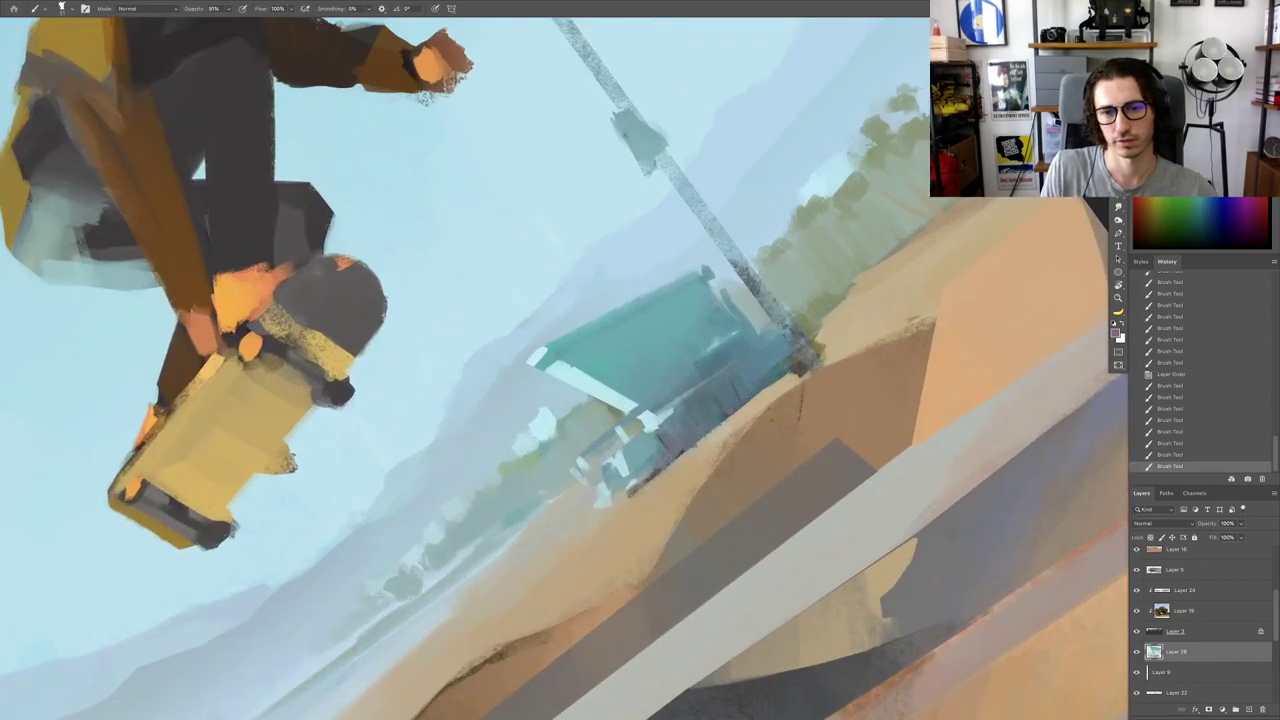
pyautogui.moveTo(675, 462)
pyautogui.mouseDown()
pyautogui.moveTo(630, 488)
pyautogui.moveTo(700, 438)
pyautogui.mouseUp()
# Step: Sample sand and shadow tones around the structure and paint over its lower edge where it meets the beach
pyautogui.keyDown('alt'); pyautogui.click(673, 470); pyautogui.keyUp('alt')
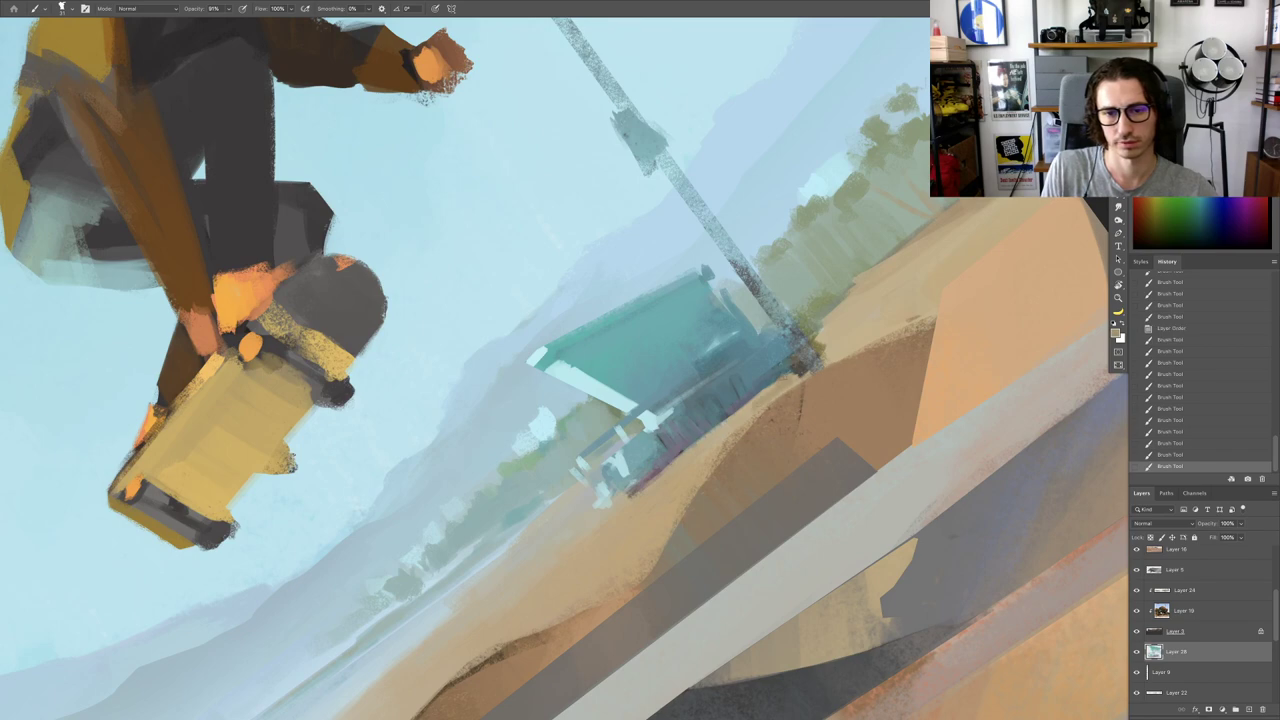
pyautogui.moveTo(788, 373); pyautogui.dragTo(752, 399)
pyautogui.keyDown('alt'); pyautogui.click(775, 376); pyautogui.keyUp('alt')
pyautogui.keyDown('alt'); pyautogui.click(806, 372); pyautogui.keyUp('alt')
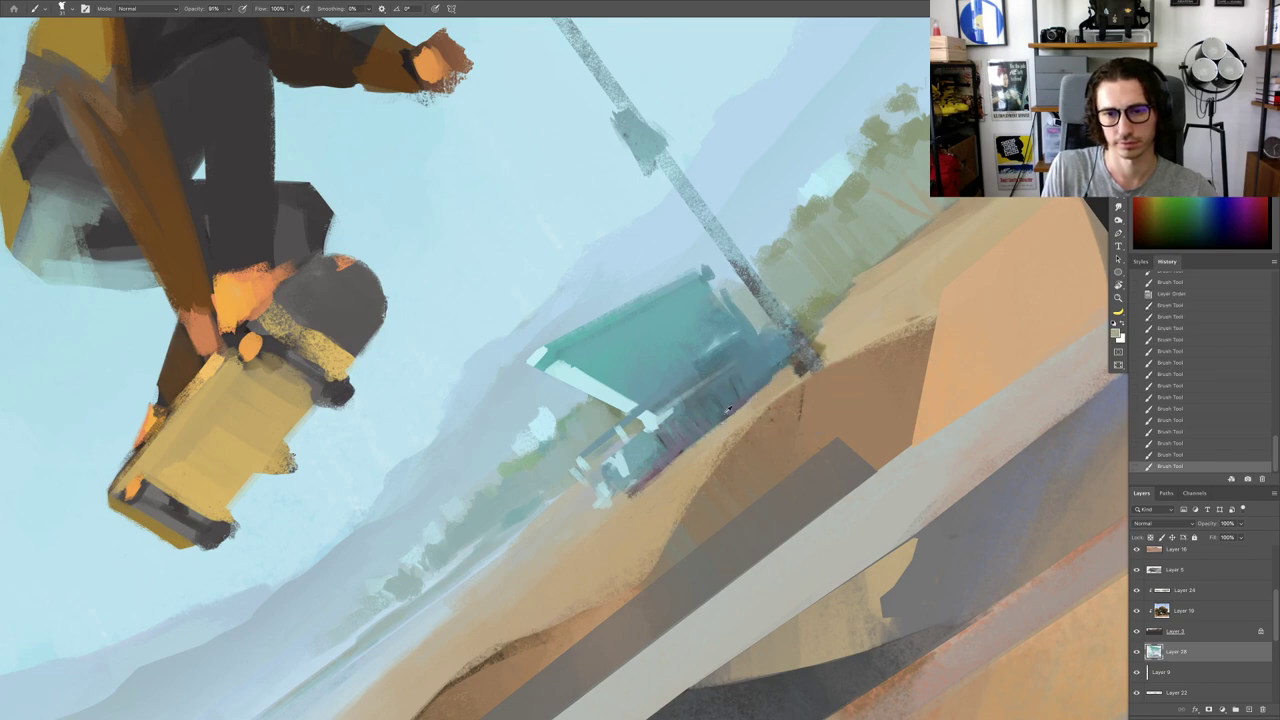
pyautogui.keyDown('alt'); pyautogui.click(690, 433); pyautogui.keyUp('alt')
pyautogui.moveTo(668, 464); pyautogui.dragTo(614, 504)
# Step: Resample the sand colour and paint further strokes on the beach directly beneath the structure's low extension
pyautogui.keyDown('alt'); pyautogui.click(674, 477); pyautogui.keyUp('alt')
pyautogui.moveTo(668, 468)
pyautogui.mouseDown()
pyautogui.moveTo(544, 494)
pyautogui.moveTo(766, 437)
pyautogui.mouseUp()
pyautogui.press('super+0')
pyautogui.press('Escape')
pyautogui.keyDown('alt'); pyautogui.click(669, 473); pyautogui.keyUp('alt')
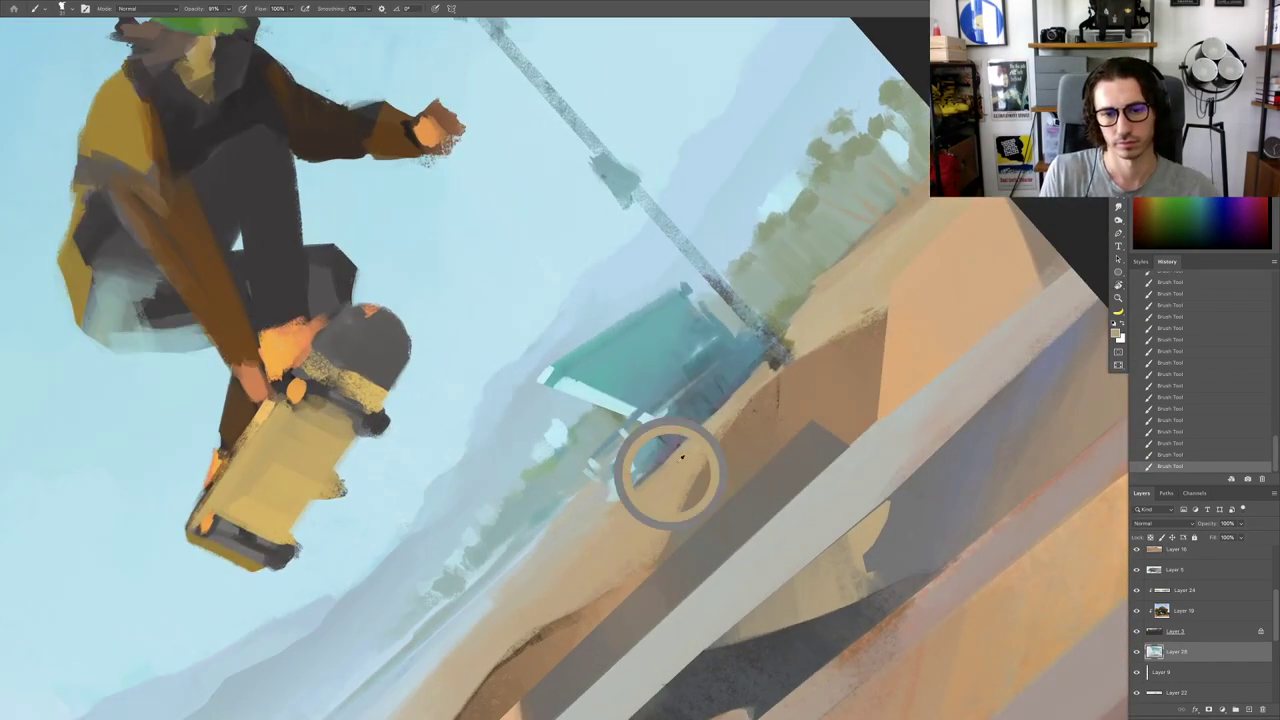
pyautogui.scroll(-5, 597, 418)
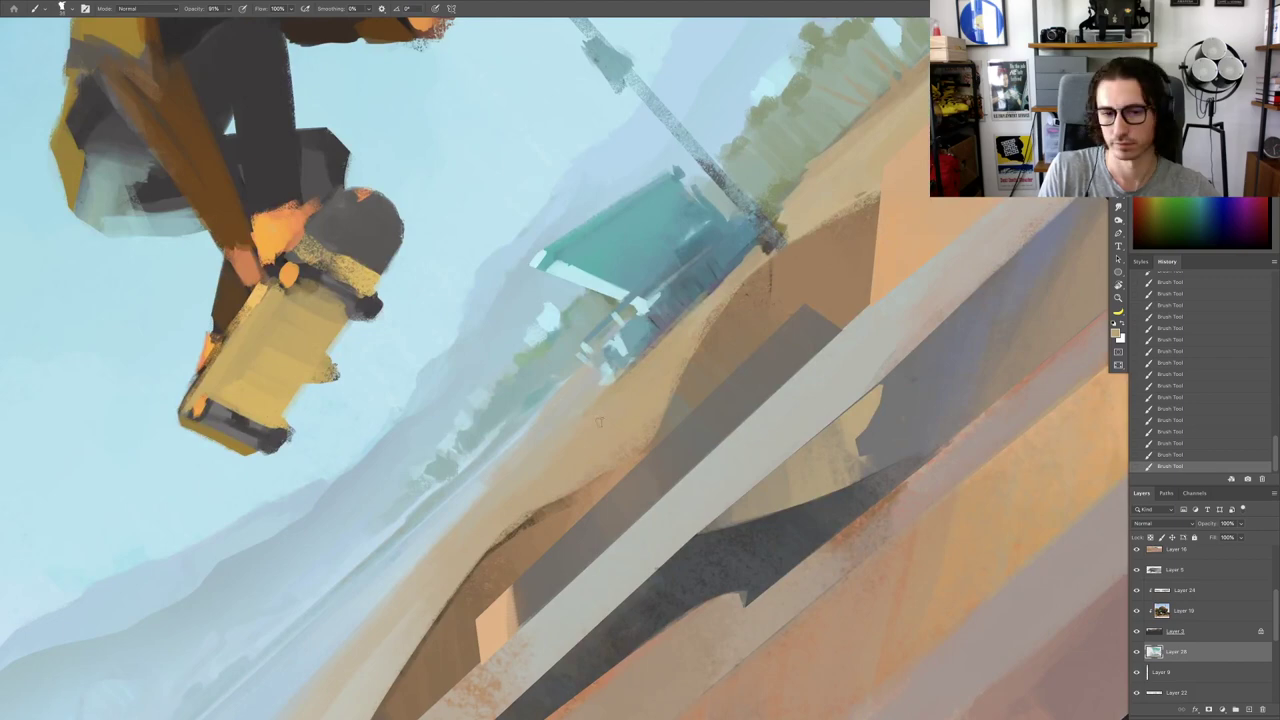
pyautogui.press('super+0')
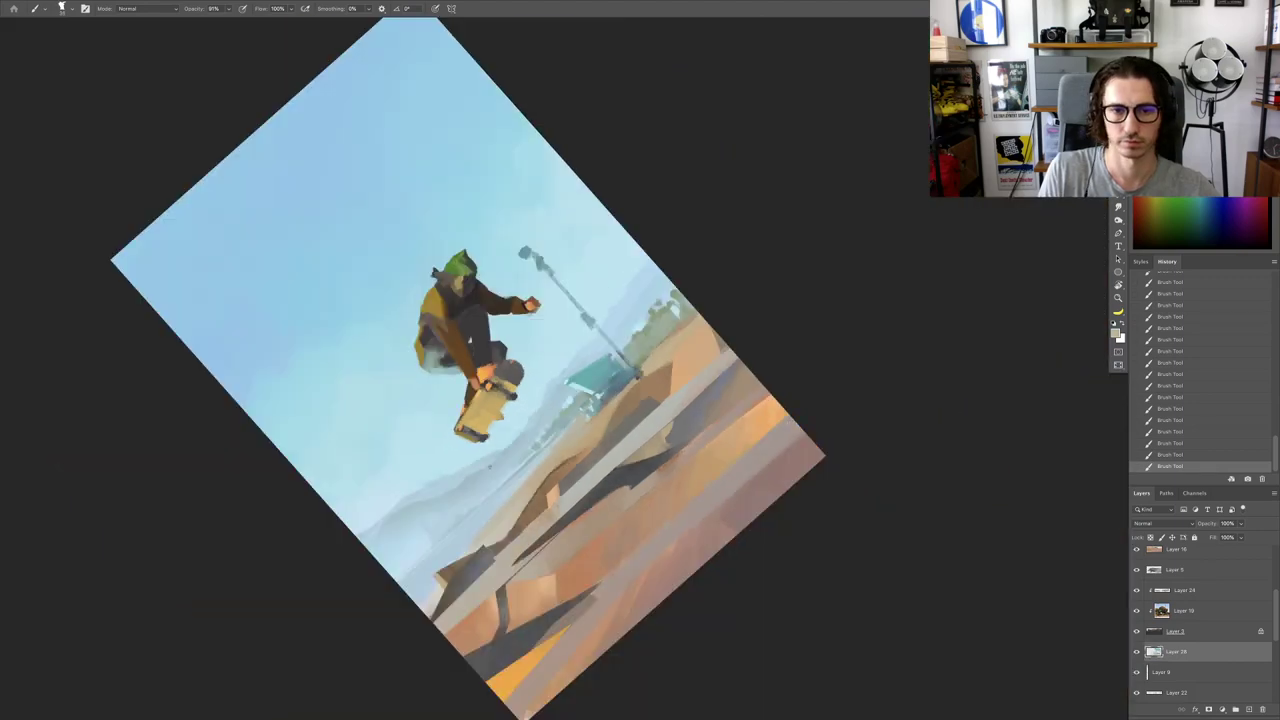
pyautogui.press('Escape')
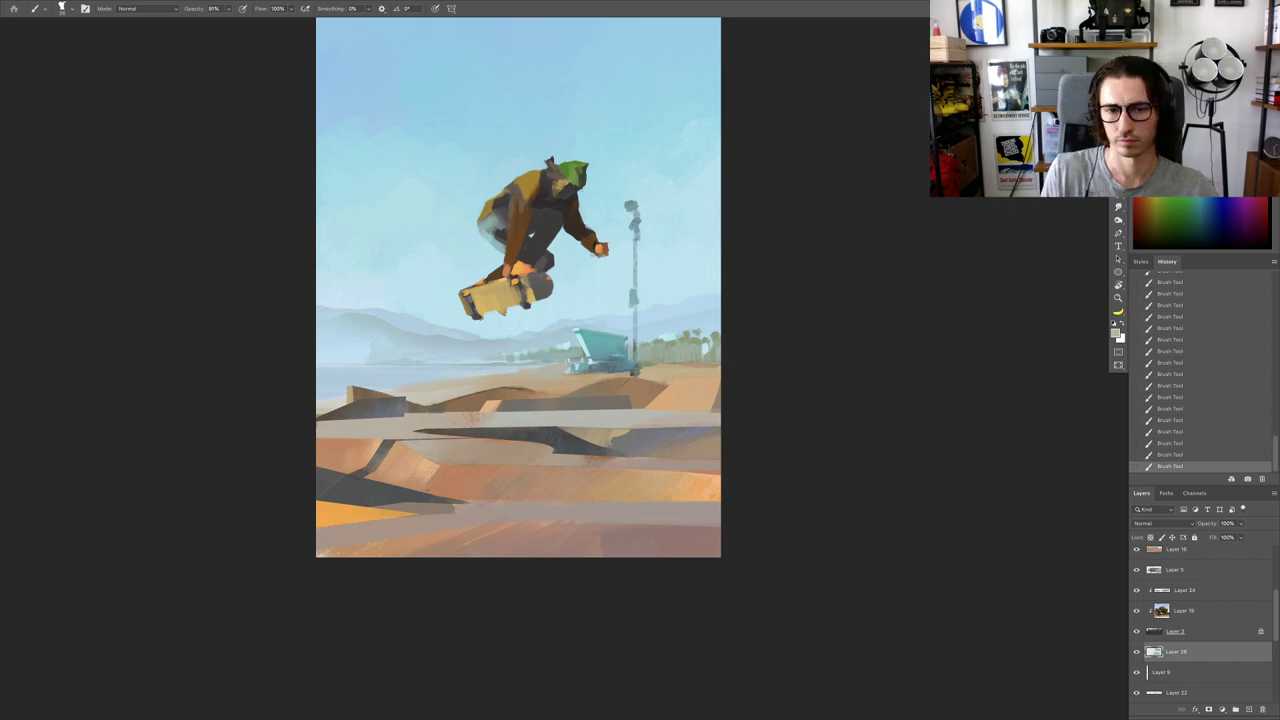
# Step: Sample pale tones near the structure and brush a light streak over the sand behind the brown dune
pyautogui.press('r')
pyautogui.moveTo(630, 440)
pyautogui.mouseDown()
pyautogui.moveTo(652, 372)
pyautogui.moveTo(692, 329)
pyautogui.mouseUp()
pyautogui.press('super+plus')
pyautogui.press('super+plus')
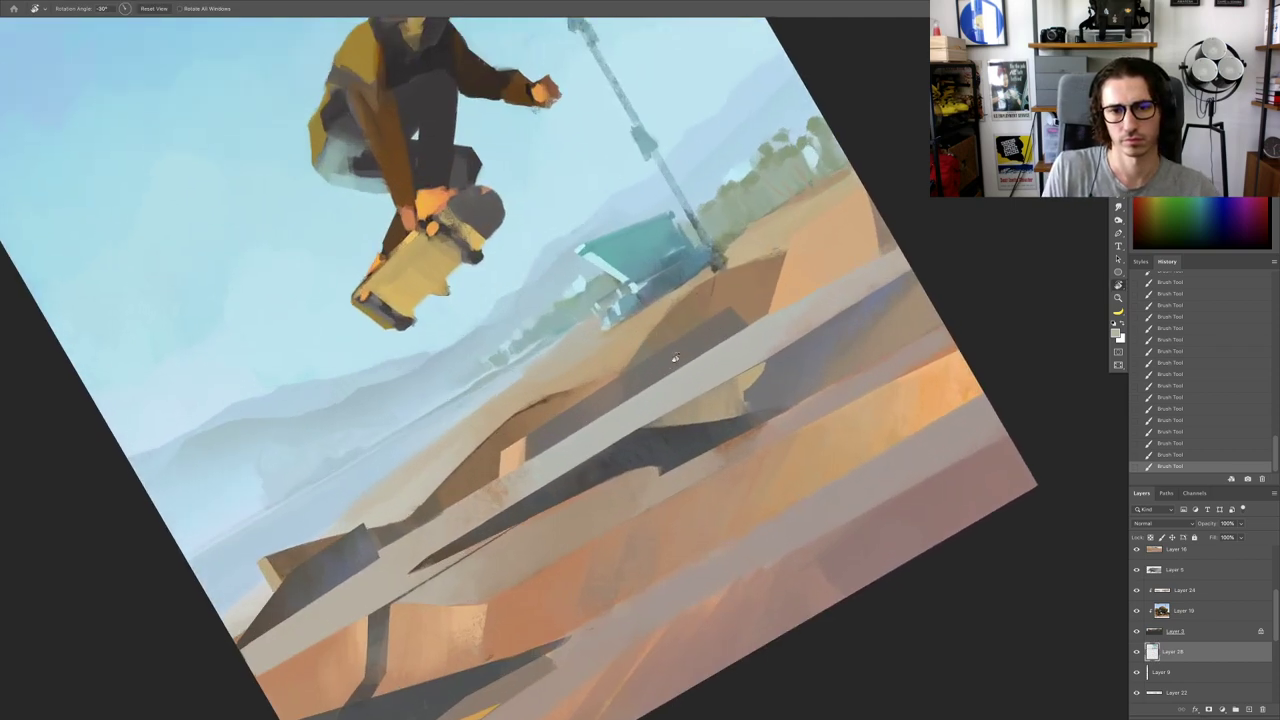
pyautogui.press('b')
pyautogui.moveTo(606, 339); pyautogui.dragTo(640, 326)
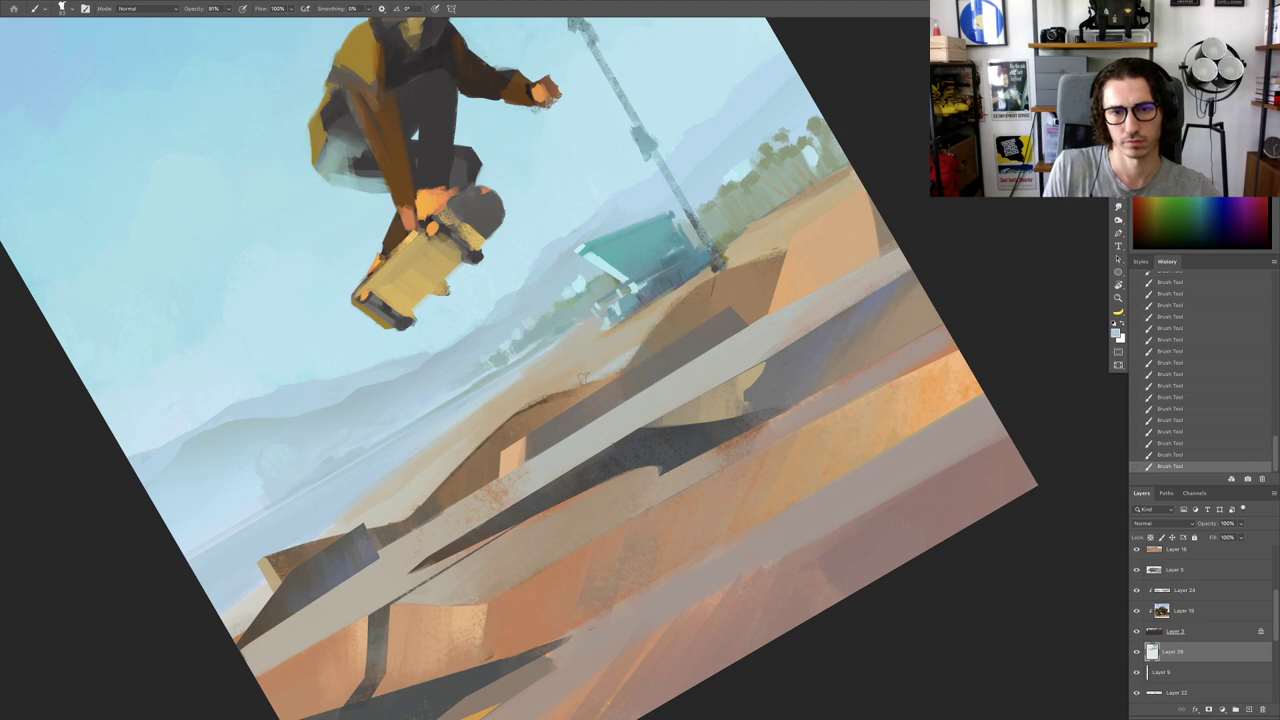
pyautogui.keyDown('alt'); pyautogui.click(617, 343); pyautogui.keyUp('alt')
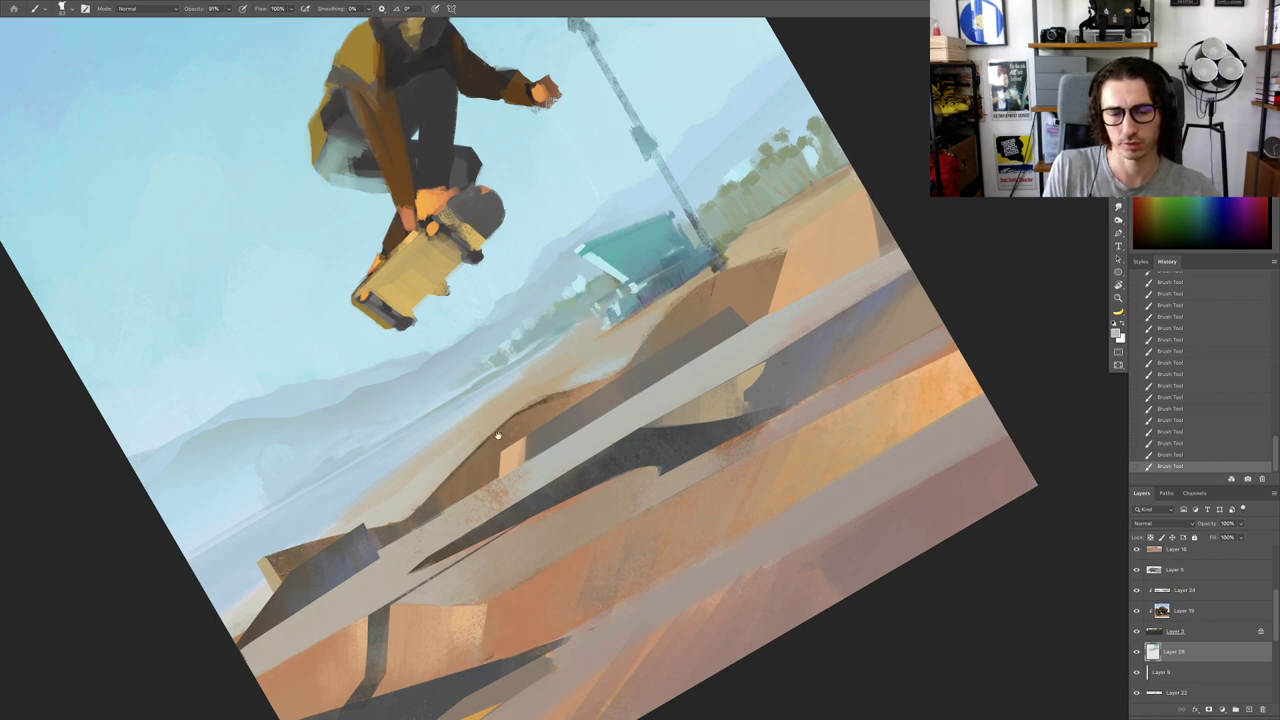
pyautogui.moveTo(507, 406); pyautogui.dragTo(657, 326)
pyautogui.keyDown('alt'); pyautogui.click(597, 378); pyautogui.keyUp('alt')
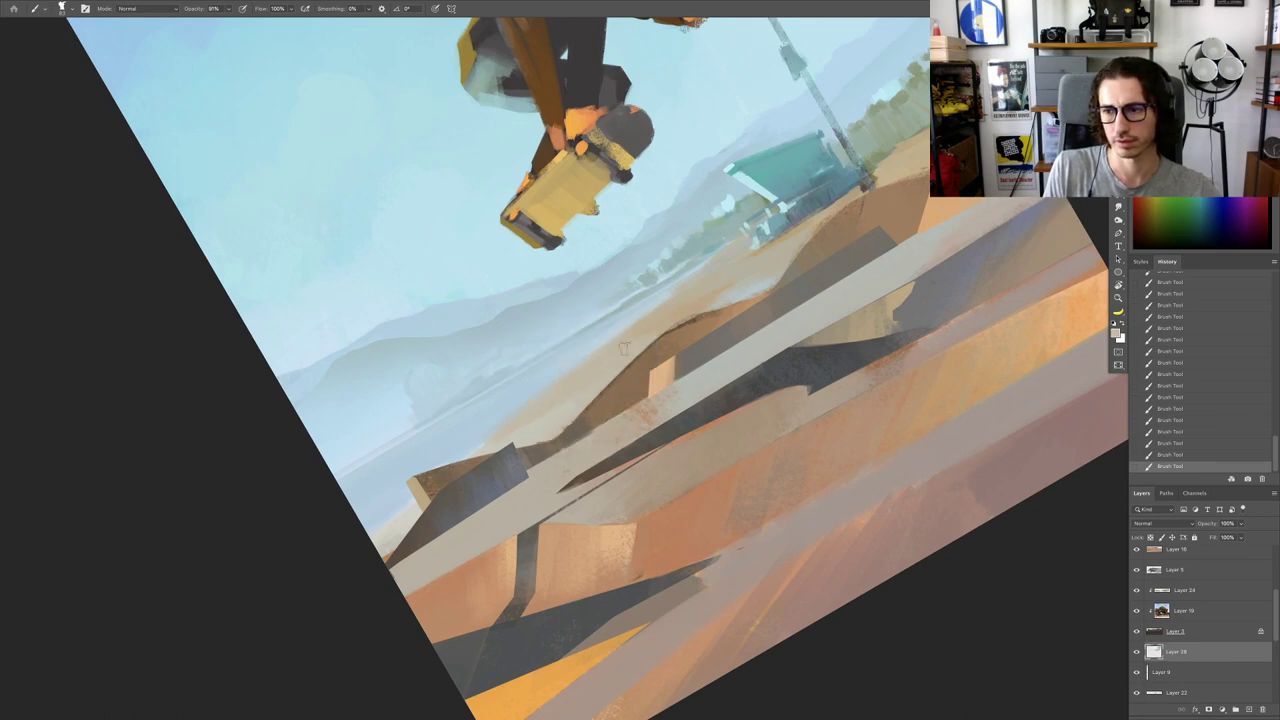
# Step: Paint soft sampled sand strokes along the brown dune's ridge and the beach leading to the far-left ramp
pyautogui.moveTo(622, 352); pyautogui.dragTo(618, 357)
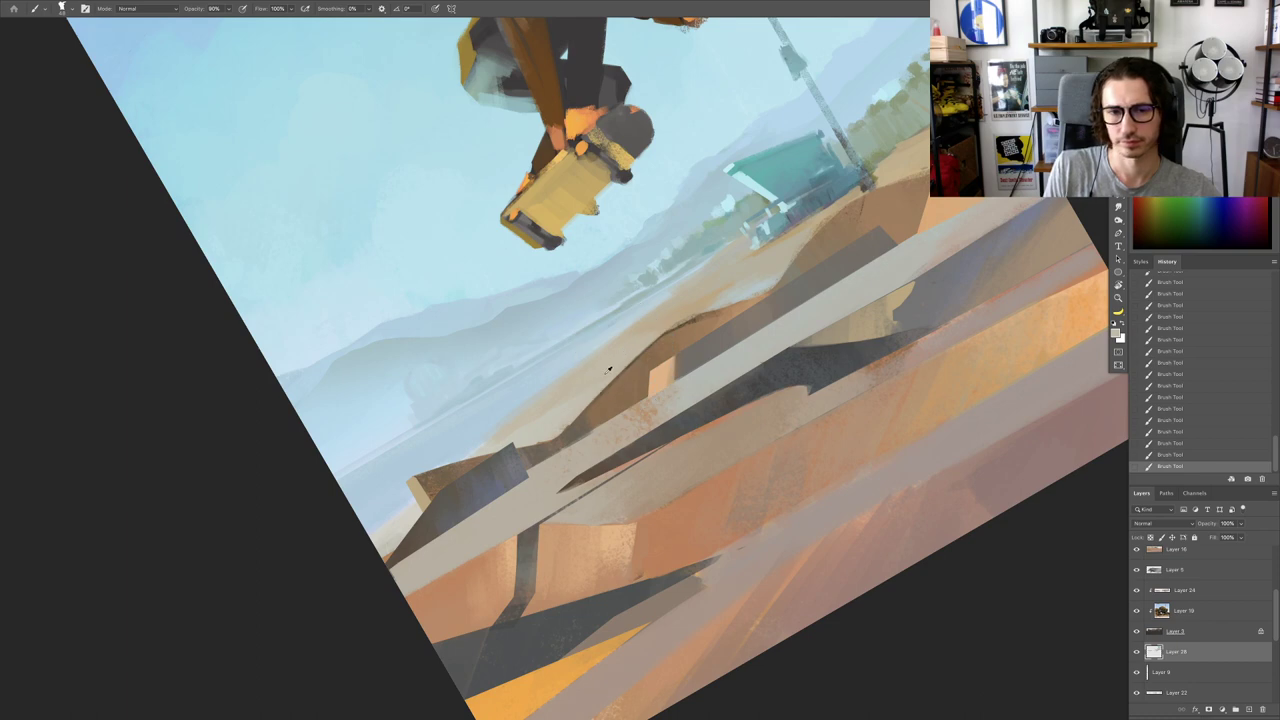
pyautogui.moveTo(665, 317); pyautogui.dragTo(617, 352)
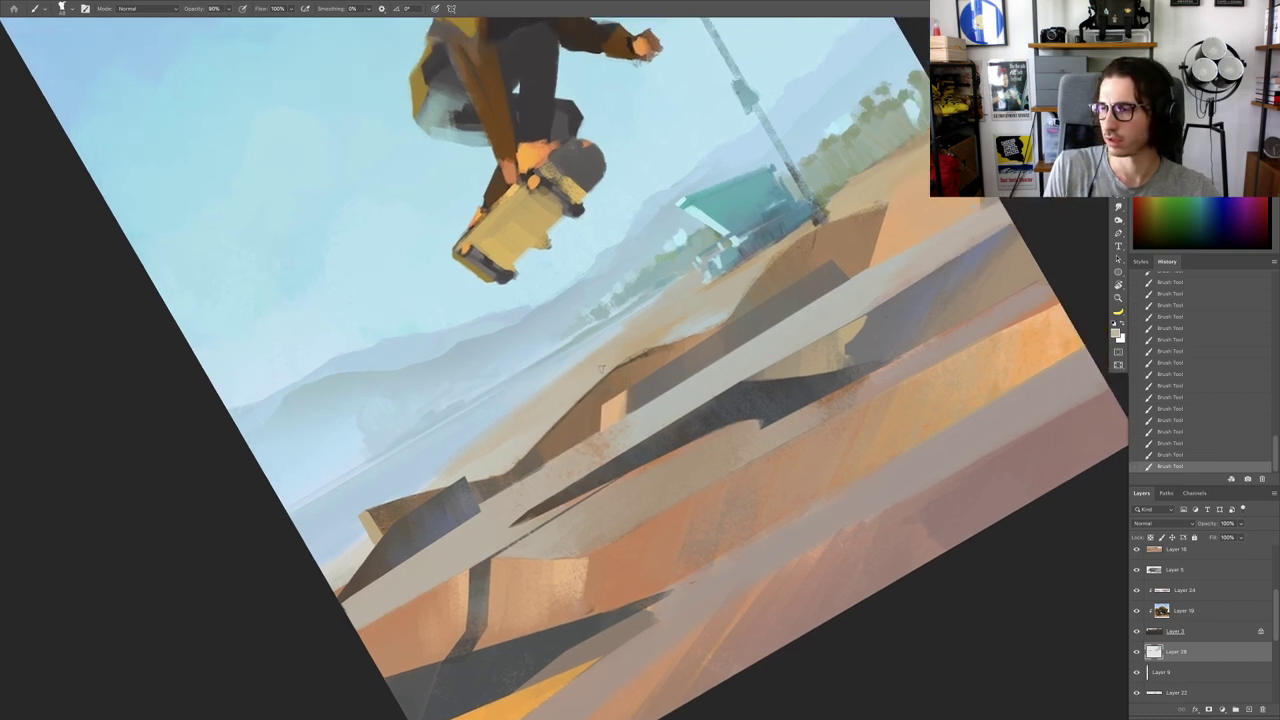
pyautogui.keyDown('alt'); pyautogui.click(591, 380); pyautogui.keyUp('alt')
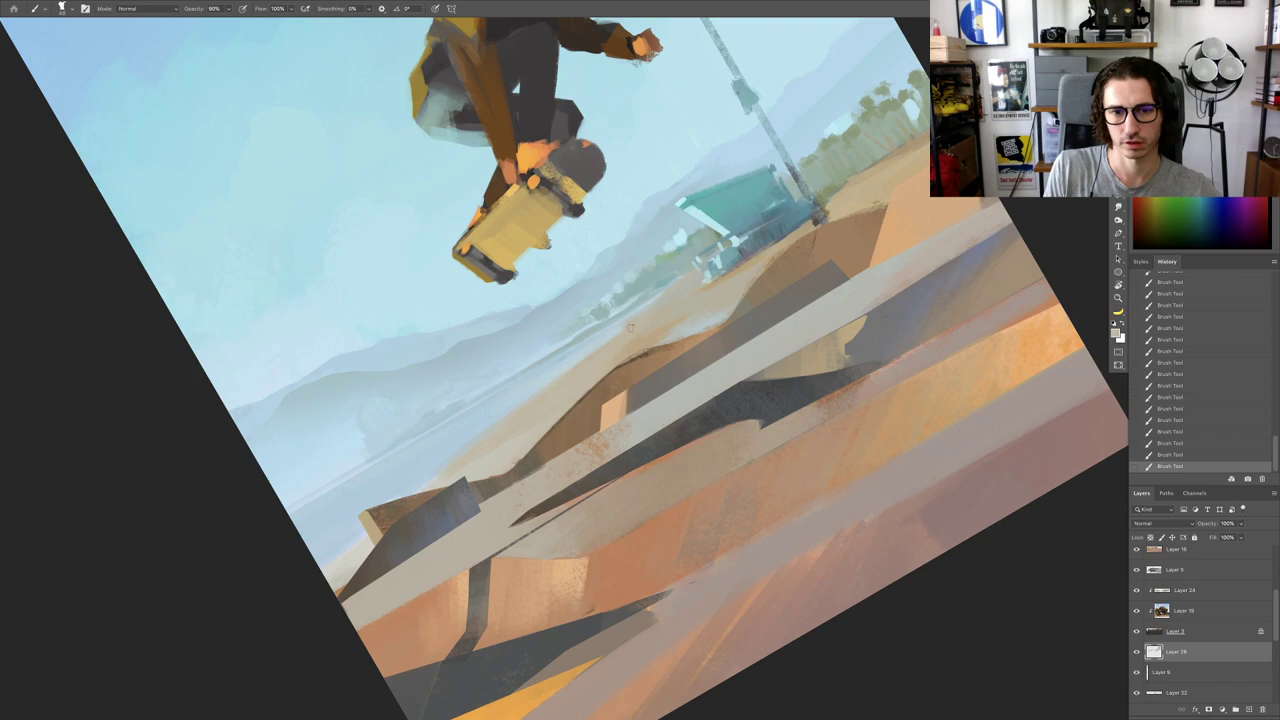
pyautogui.moveTo(530, 407); pyautogui.dragTo(635, 343)
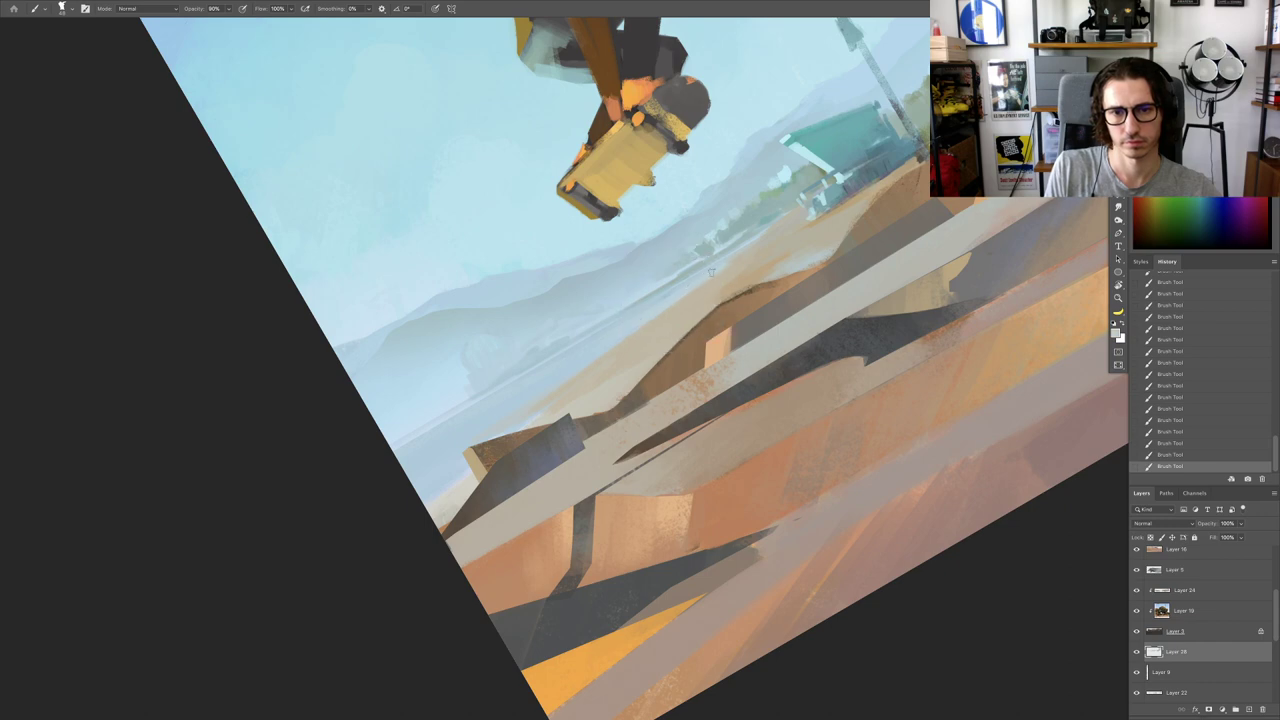
pyautogui.moveTo(598, 357); pyautogui.dragTo(520, 393)
pyautogui.press('Escape')
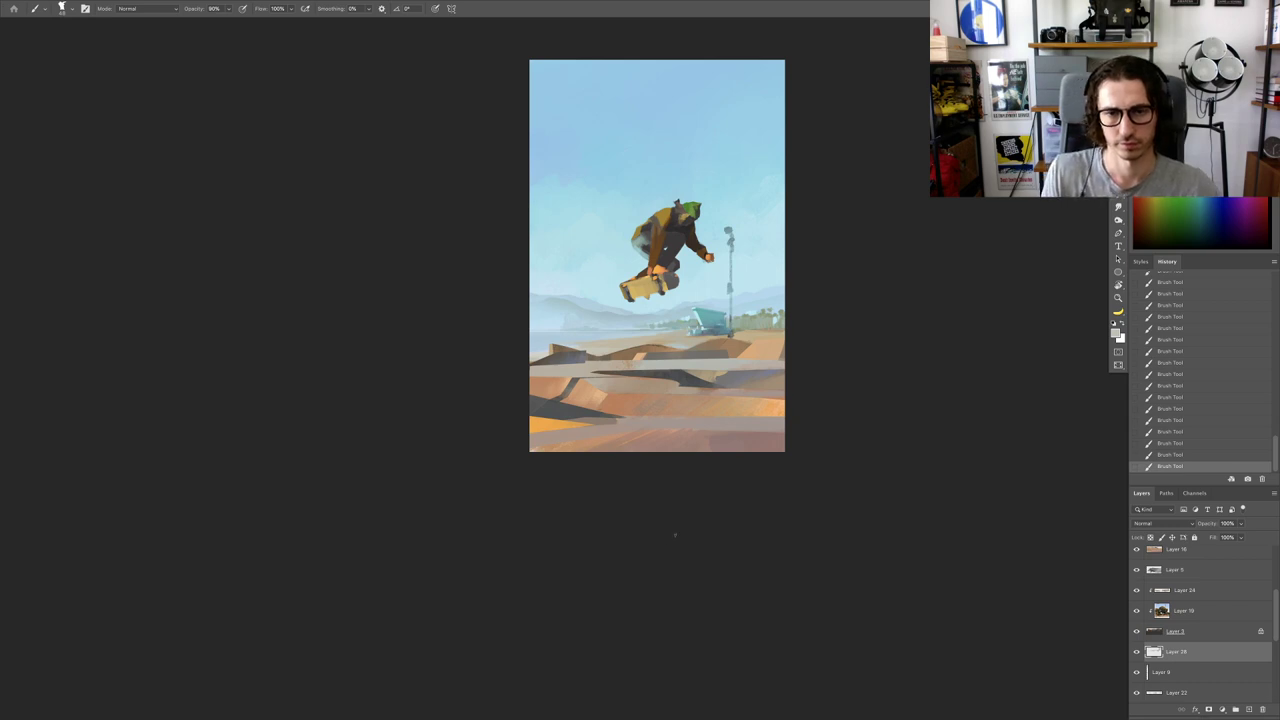
# Step: Paint soft sand-coloured strokes across the beach between the shoreline and the far-left ramp
pyautogui.press('r')
pyautogui.moveTo(687, 437)
pyautogui.mouseDown()
pyautogui.moveTo(717, 403)
pyautogui.moveTo(706, 420)
pyautogui.mouseUp()
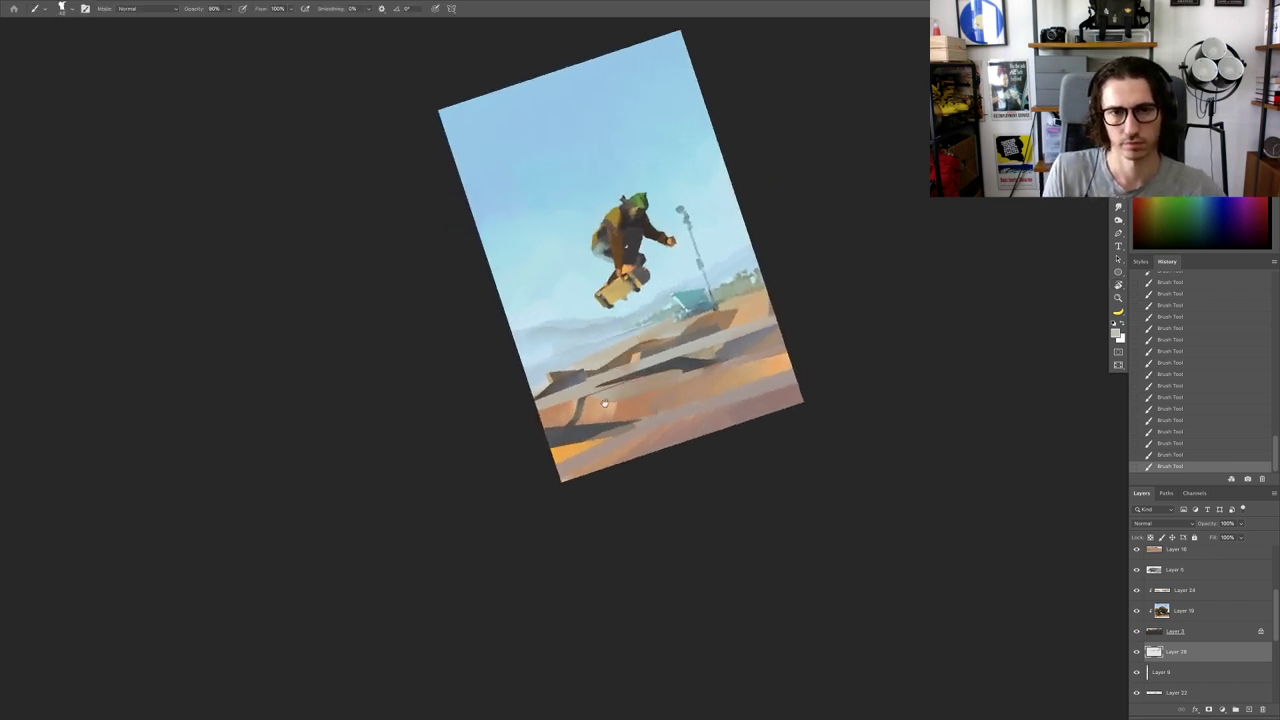
pyautogui.moveTo(586, 379); pyautogui.dragTo(775, 262)
pyautogui.press('r')
pyautogui.press('b')
pyautogui.scroll(3, 778, 254)
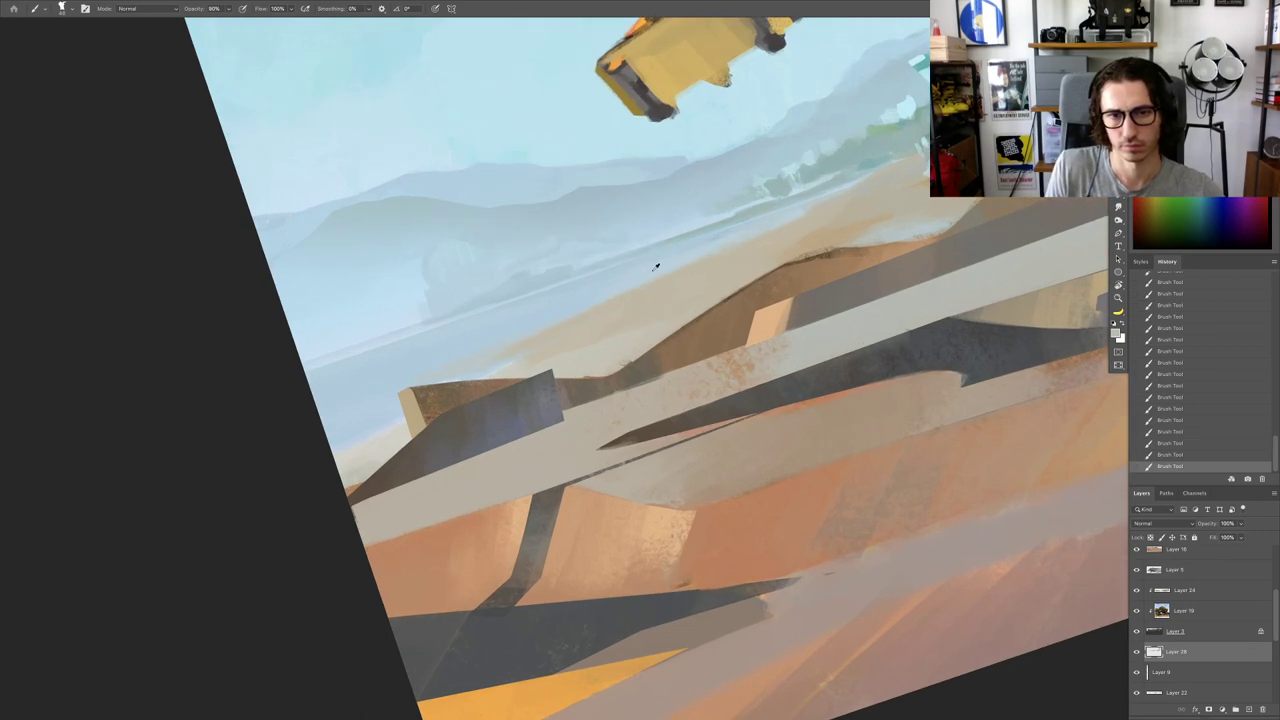
pyautogui.moveTo(589, 315); pyautogui.dragTo(739, 260)
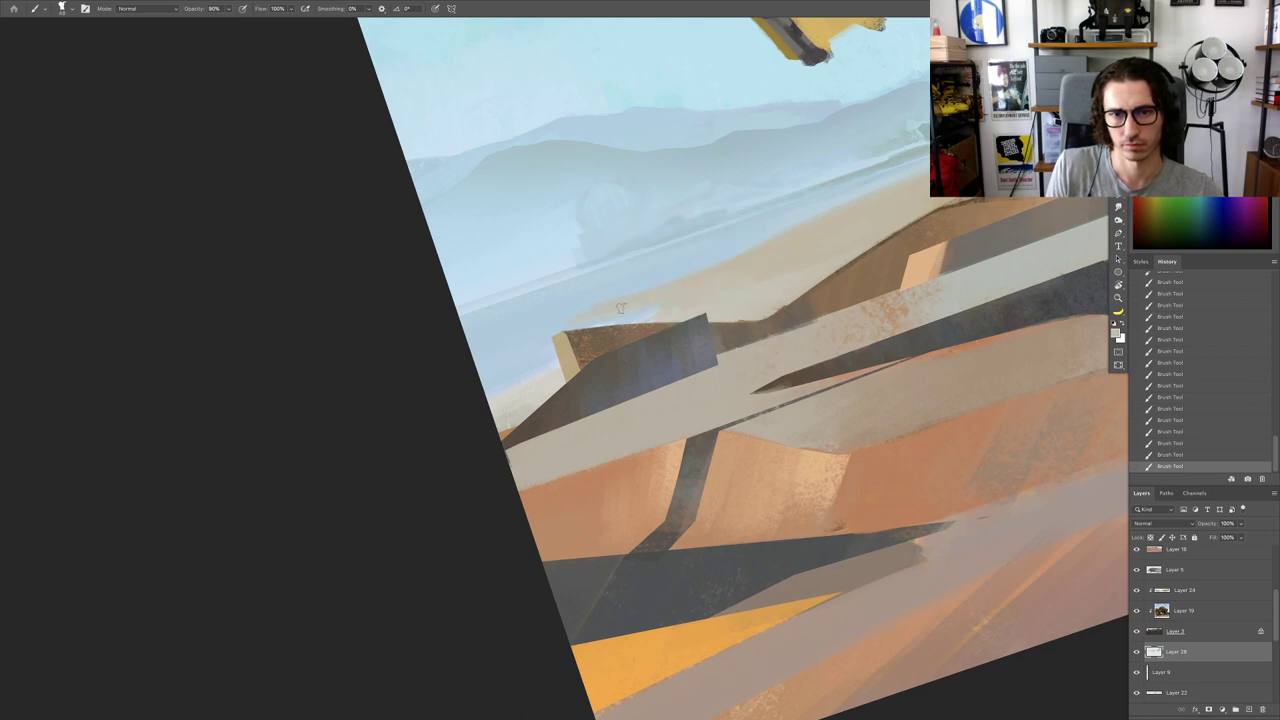
pyautogui.moveTo(719, 280)
pyautogui.mouseDown()
pyautogui.moveTo(732, 283)
pyautogui.moveTo(655, 299)
pyautogui.mouseUp()
# Step: Sample the pale blues of the sea and paint them over the water beside the far-left ramp
pyautogui.keyDown('alt'); pyautogui.click(696, 299); pyautogui.keyUp('alt')
pyautogui.scroll(1, 678, 290)
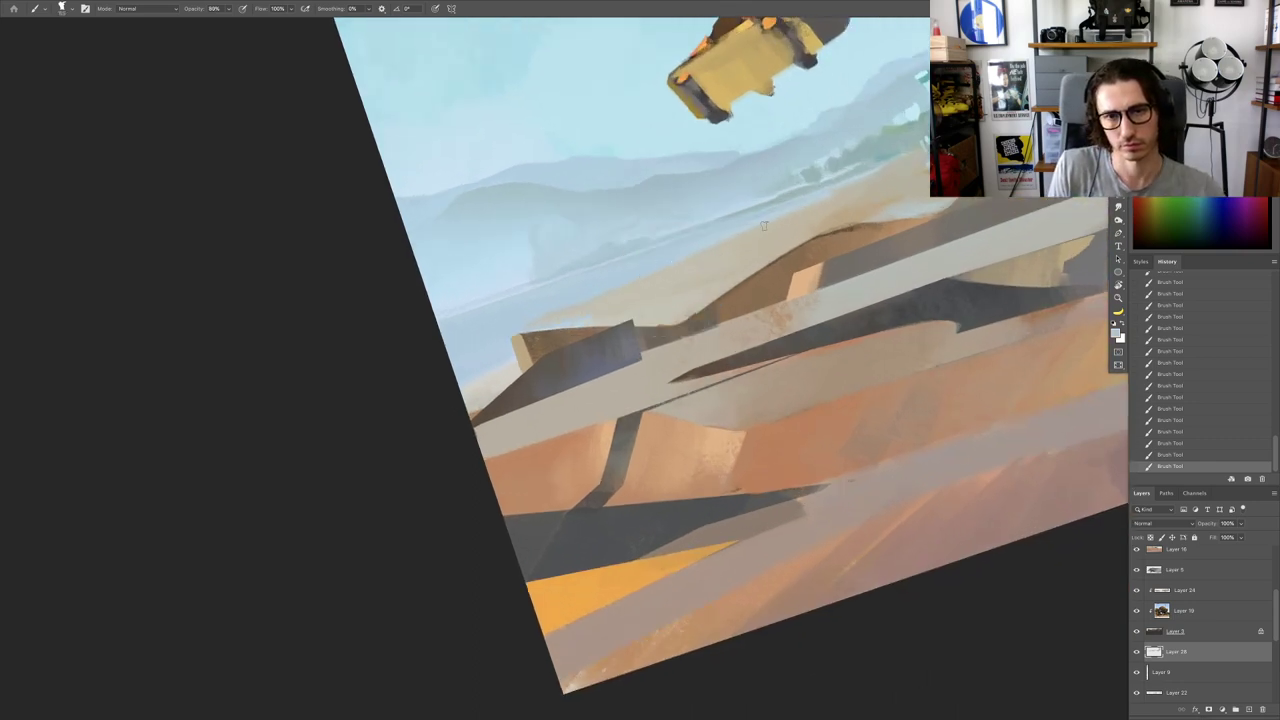
pyautogui.moveTo(614, 286); pyautogui.dragTo(685, 258)
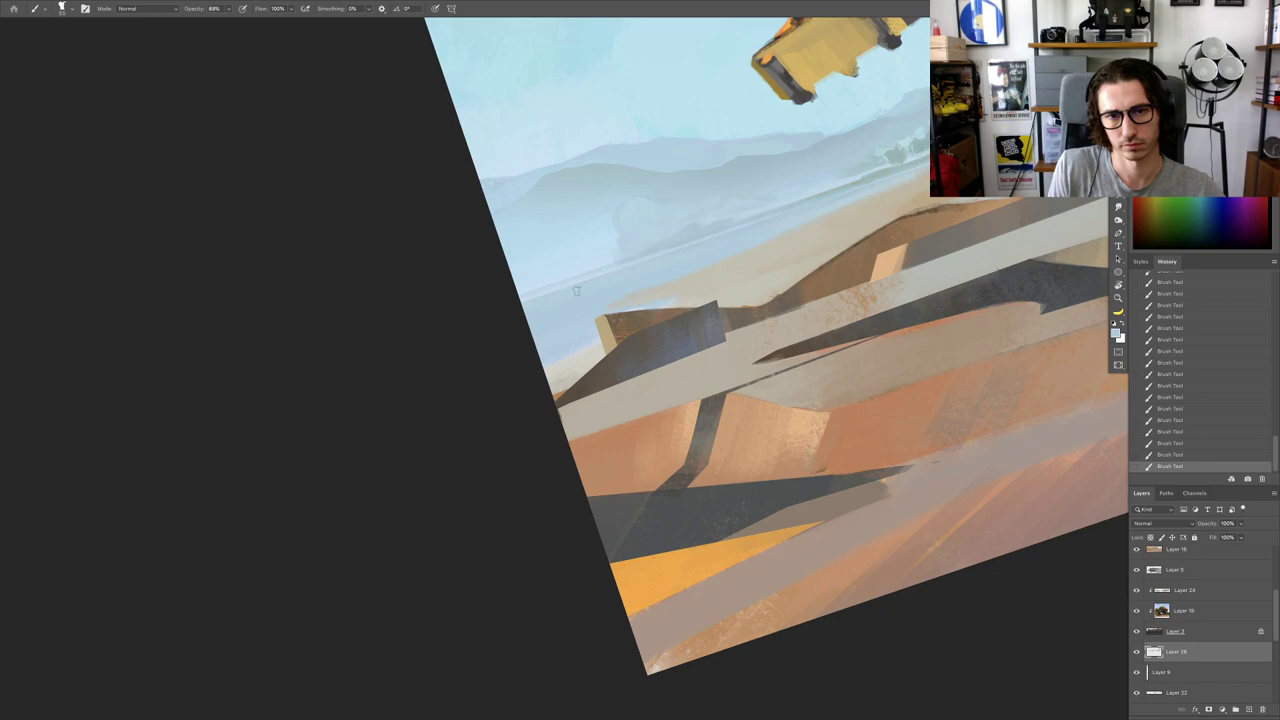
pyautogui.keyDown('alt'); pyautogui.click(535, 300); pyautogui.keyUp('alt')
pyautogui.moveTo(583, 305); pyautogui.dragTo(522, 302)
pyautogui.scroll(3, 658, 280)
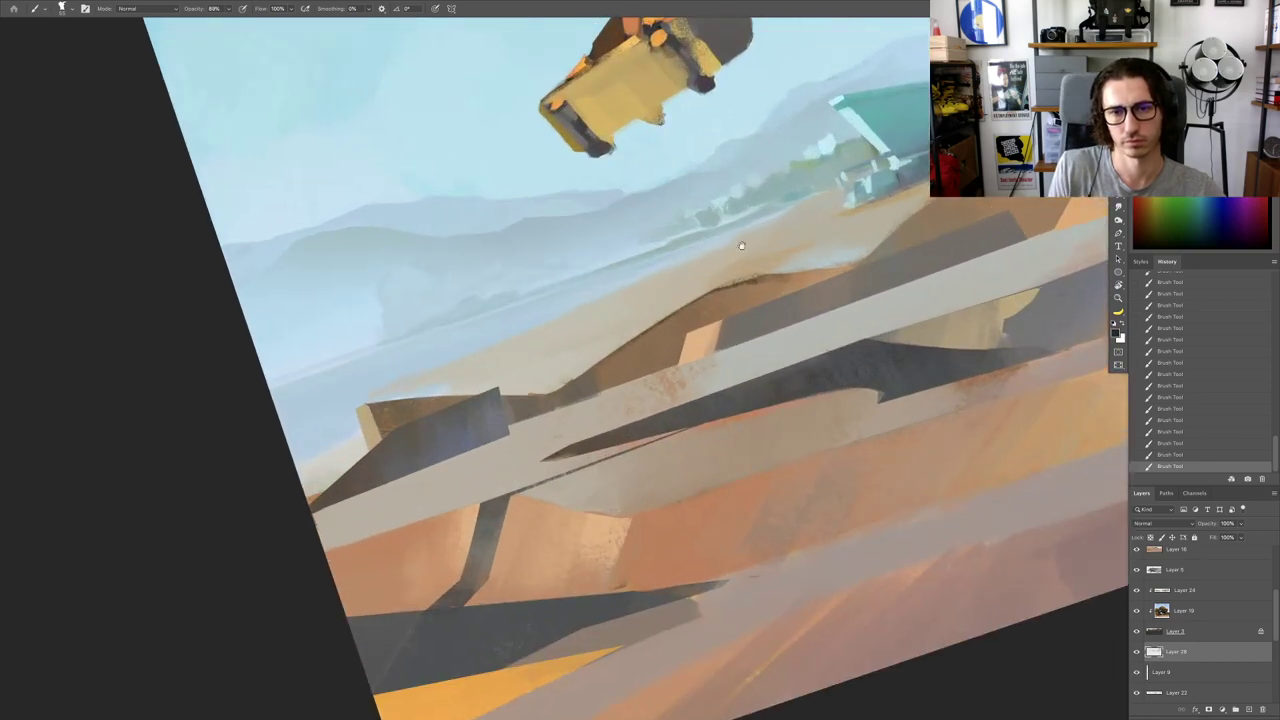
# Step: Sample light tones from the shore below the distant trees and blend the water's edge above the far-left ramp
pyautogui.keyDown('alt'); pyautogui.click(725, 251); pyautogui.keyUp('alt')
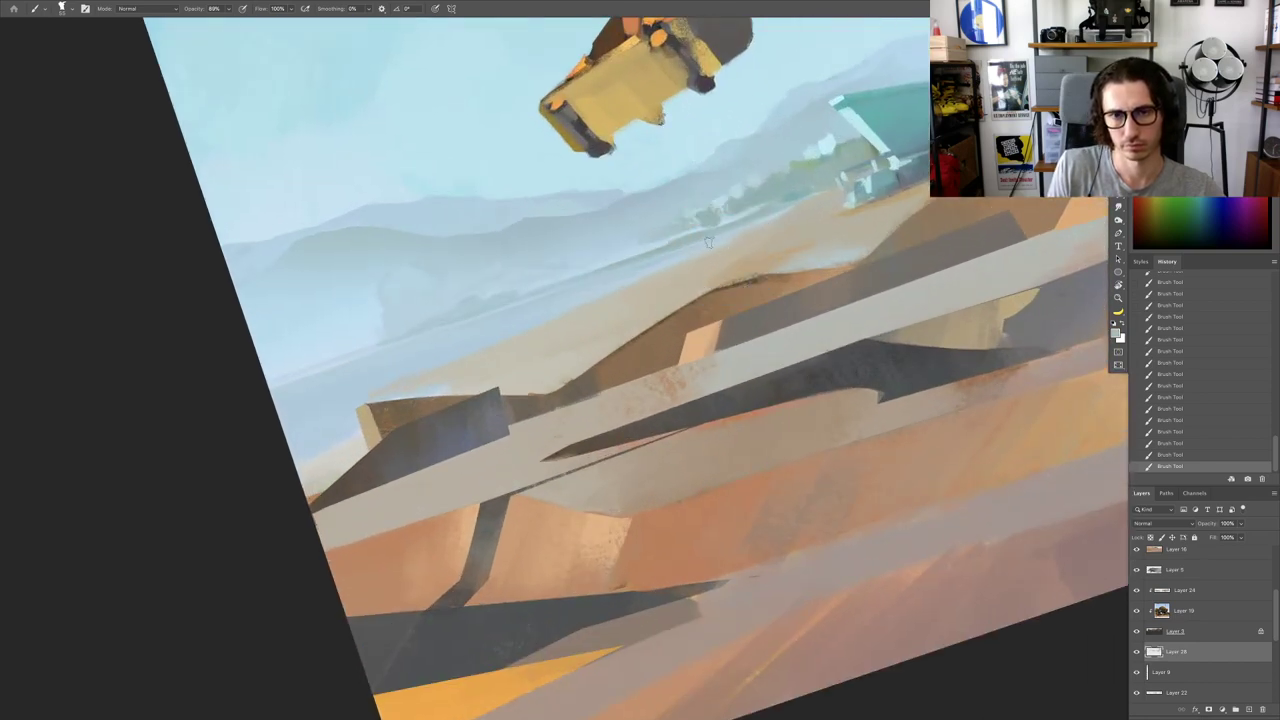
pyautogui.keyDown('alt'); pyautogui.click(754, 232); pyautogui.keyUp('alt')
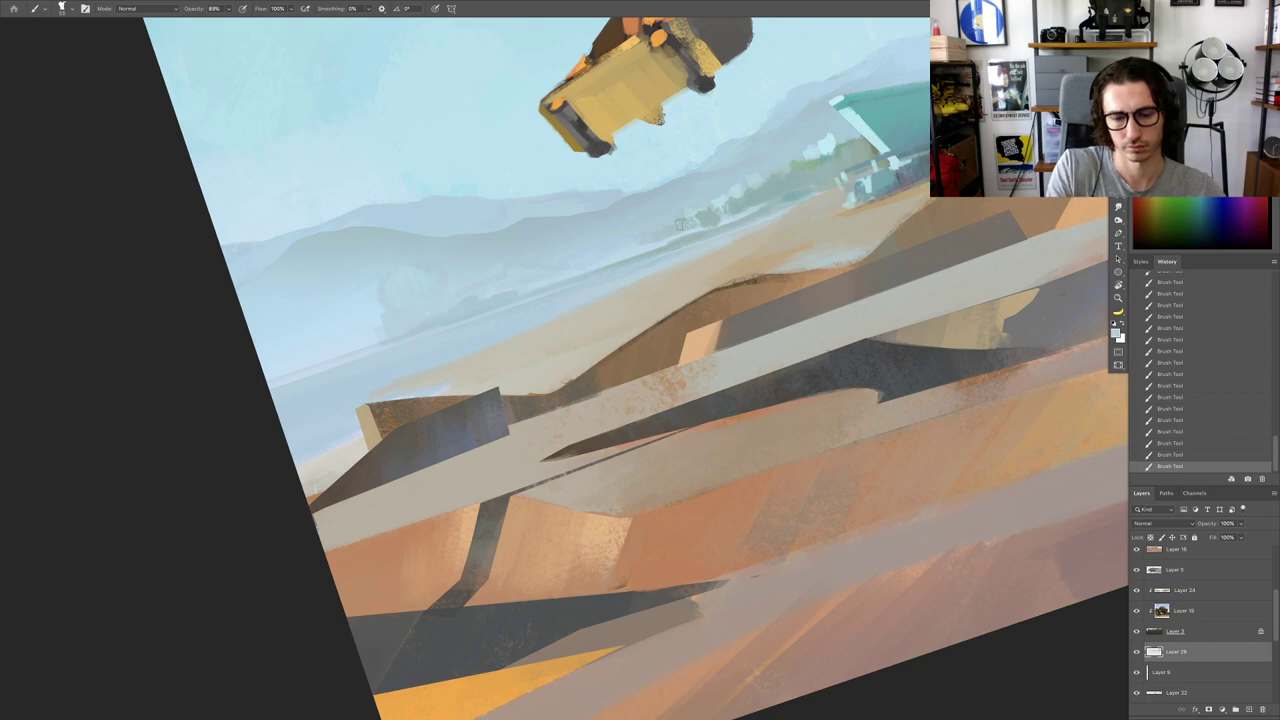
pyautogui.moveTo(514, 371); pyautogui.dragTo(643, 271)
pyautogui.keyDown('alt'); pyautogui.click(560, 280); pyautogui.keyUp('alt')
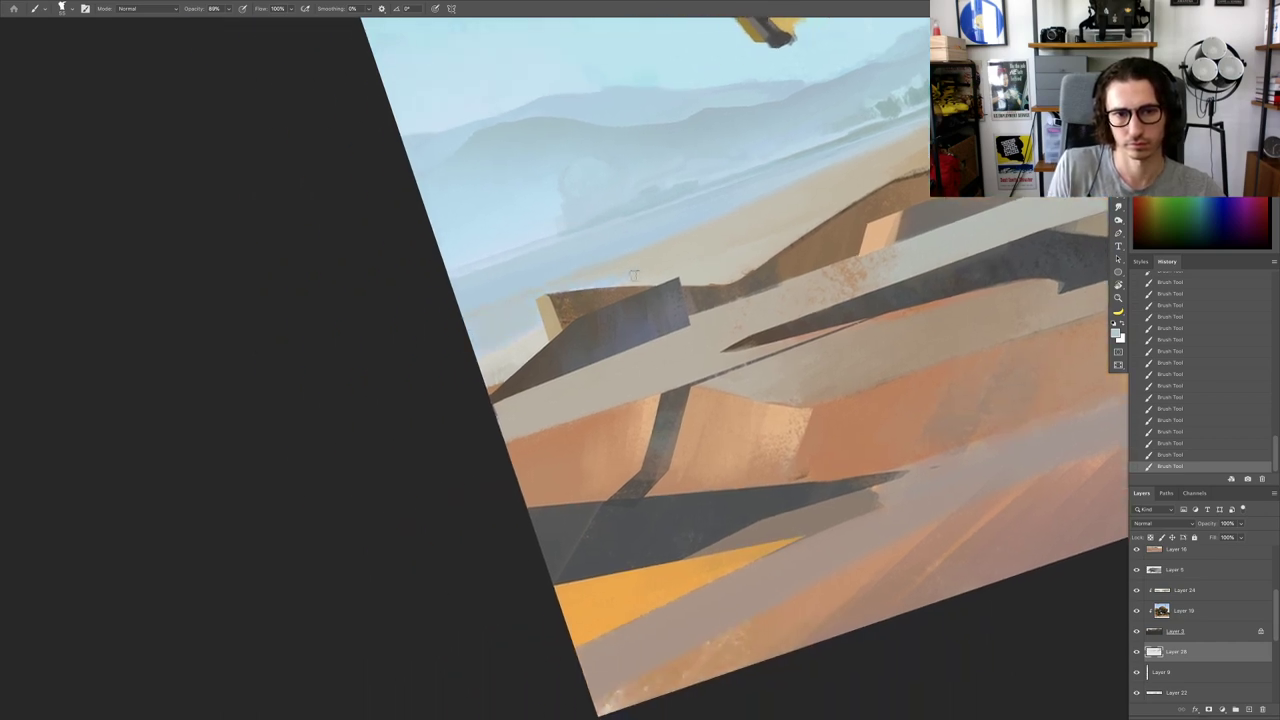
pyautogui.moveTo(603, 310); pyautogui.dragTo(574, 305)
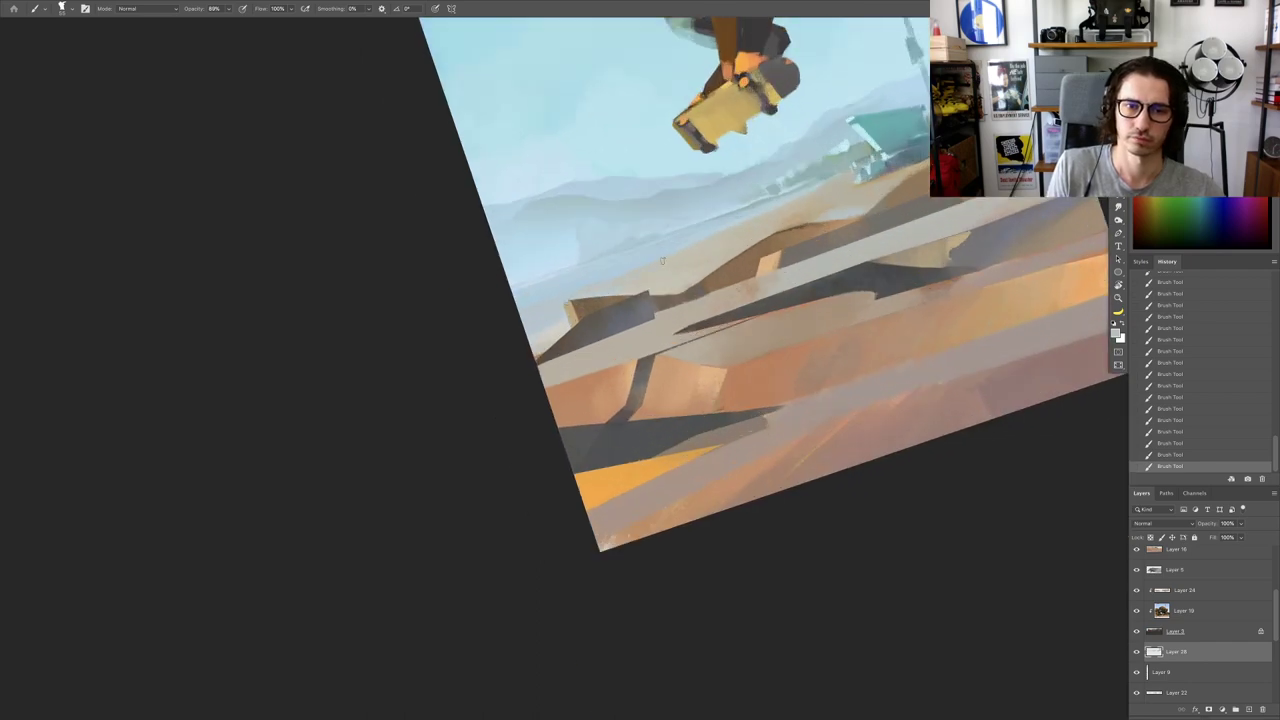
# Step: Paint a turquoise band across the shallow water near the shore and soften it with sampled pale blue
pyautogui.moveTo(778, 223); pyautogui.dragTo(884, 181)
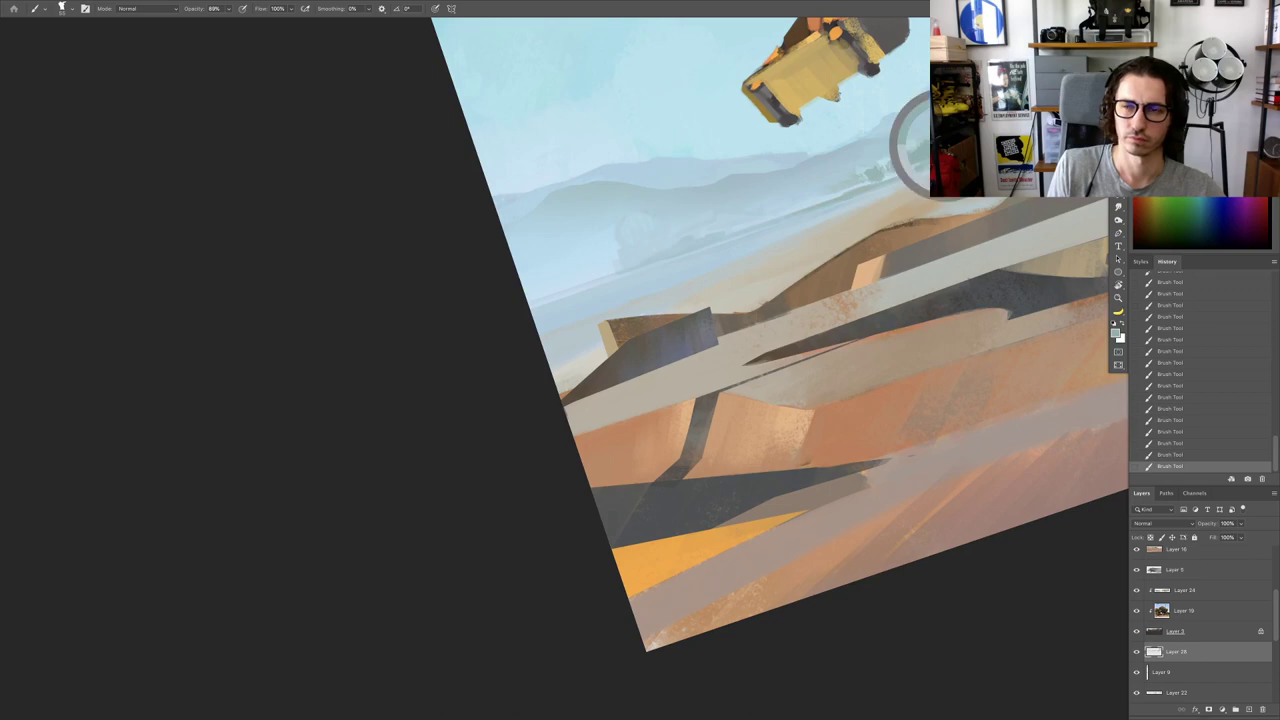
pyautogui.moveTo(766, 254)
pyautogui.mouseDown()
pyautogui.moveTo(677, 283)
pyautogui.moveTo(755, 275)
pyautogui.mouseUp()
pyautogui.moveTo(382, 338); pyautogui.dragTo(470, 298)
pyautogui.keyDown('alt'); pyautogui.click(634, 238); pyautogui.keyUp('alt')
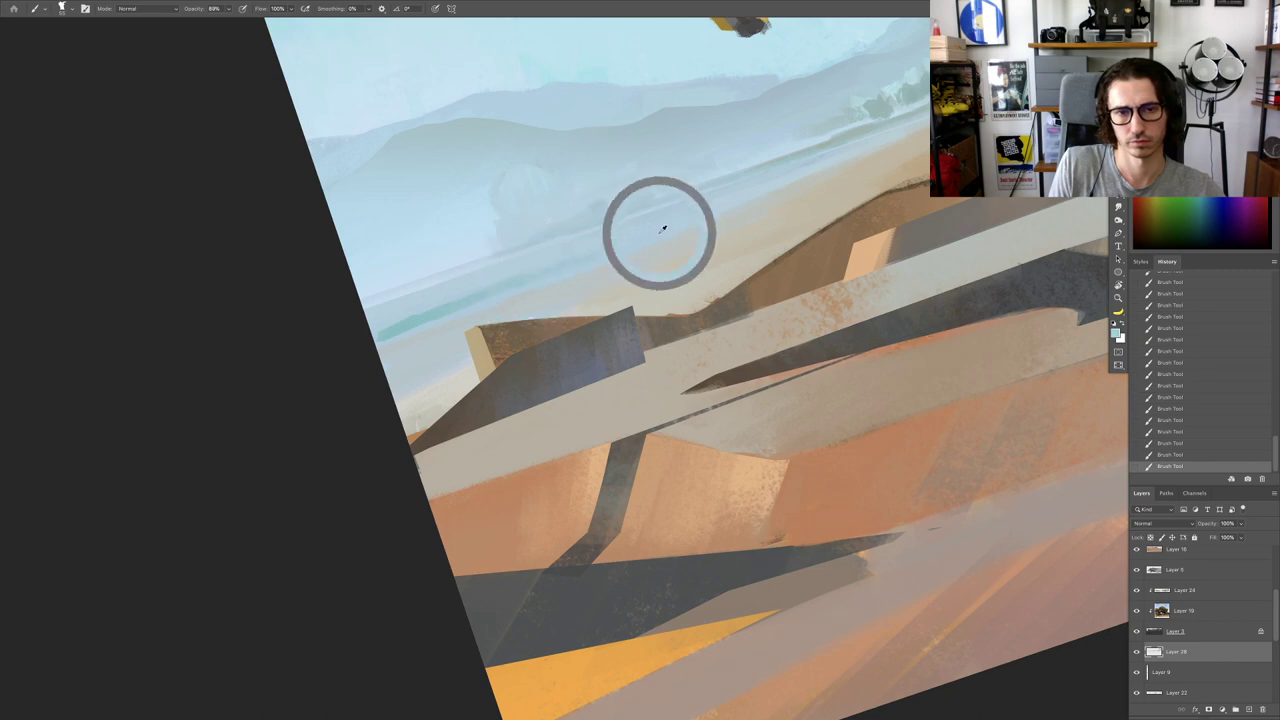
pyautogui.moveTo(434, 260); pyautogui.dragTo(340, 265)
pyautogui.moveTo(548, 280); pyautogui.dragTo(618, 316)
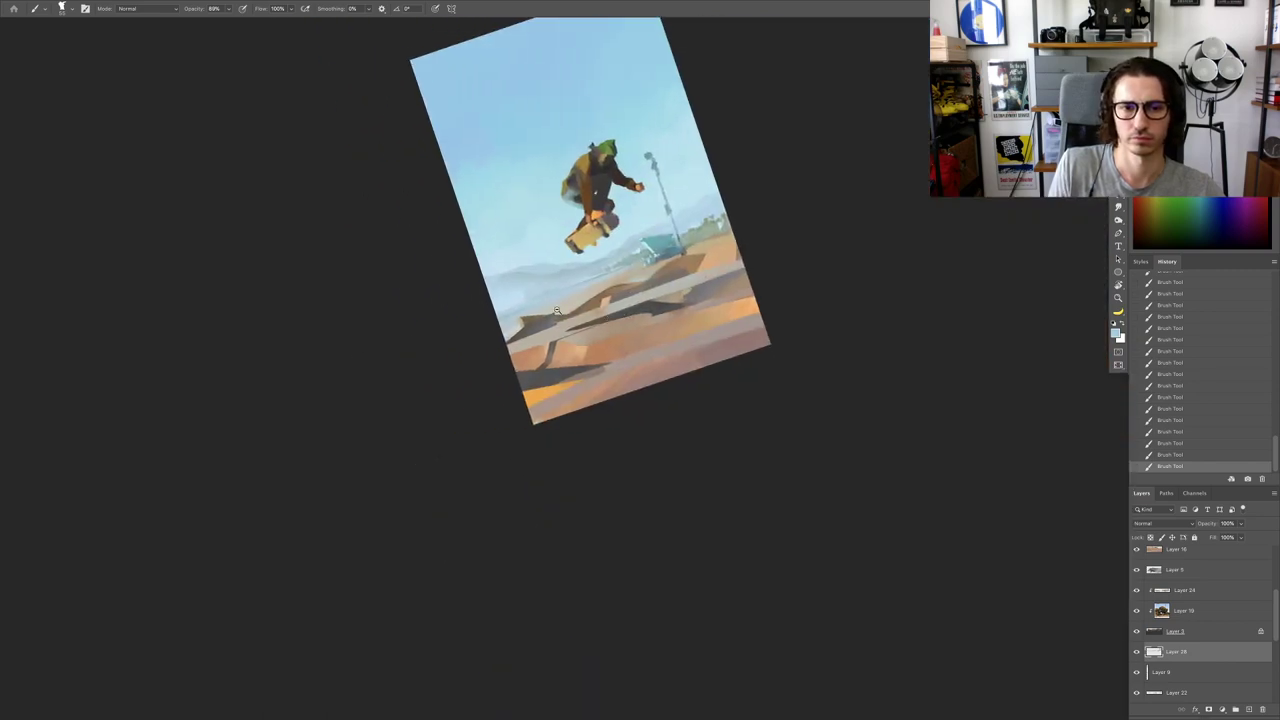
# Step: Sample the water's turquoise and extend thin streaks of it along the shoreline toward the distant trees
pyautogui.scroll(5, 618, 316)
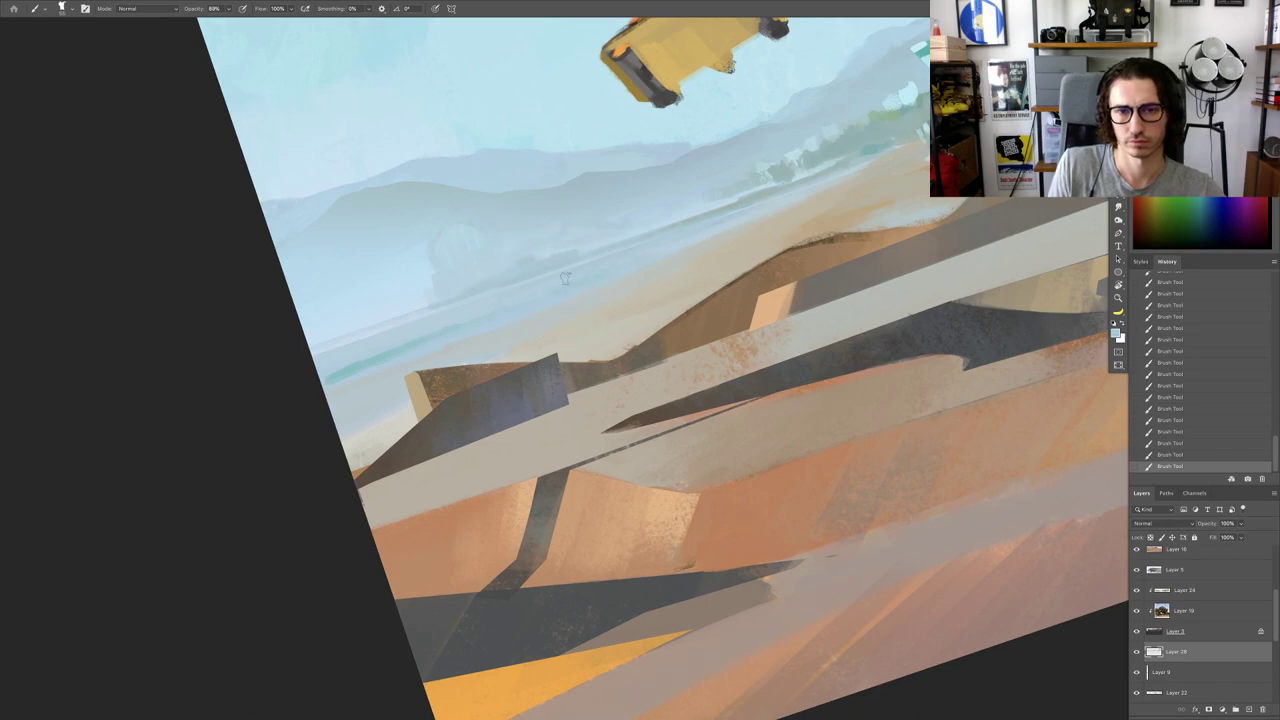
pyautogui.scroll(-5, 612, 286)
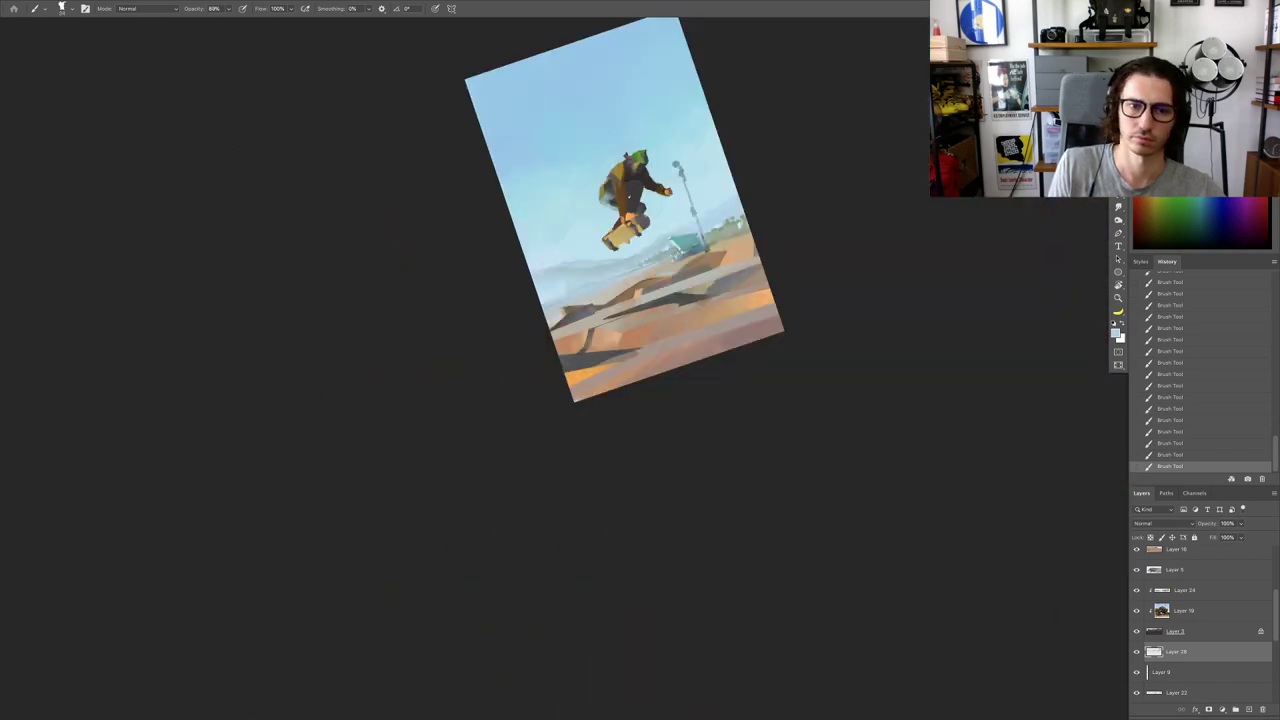
pyautogui.scroll(5, 596, 284)
pyautogui.keyDown('alt'); pyautogui.click(503, 337); pyautogui.keyUp('alt')
pyautogui.scroll(2, 505, 334)
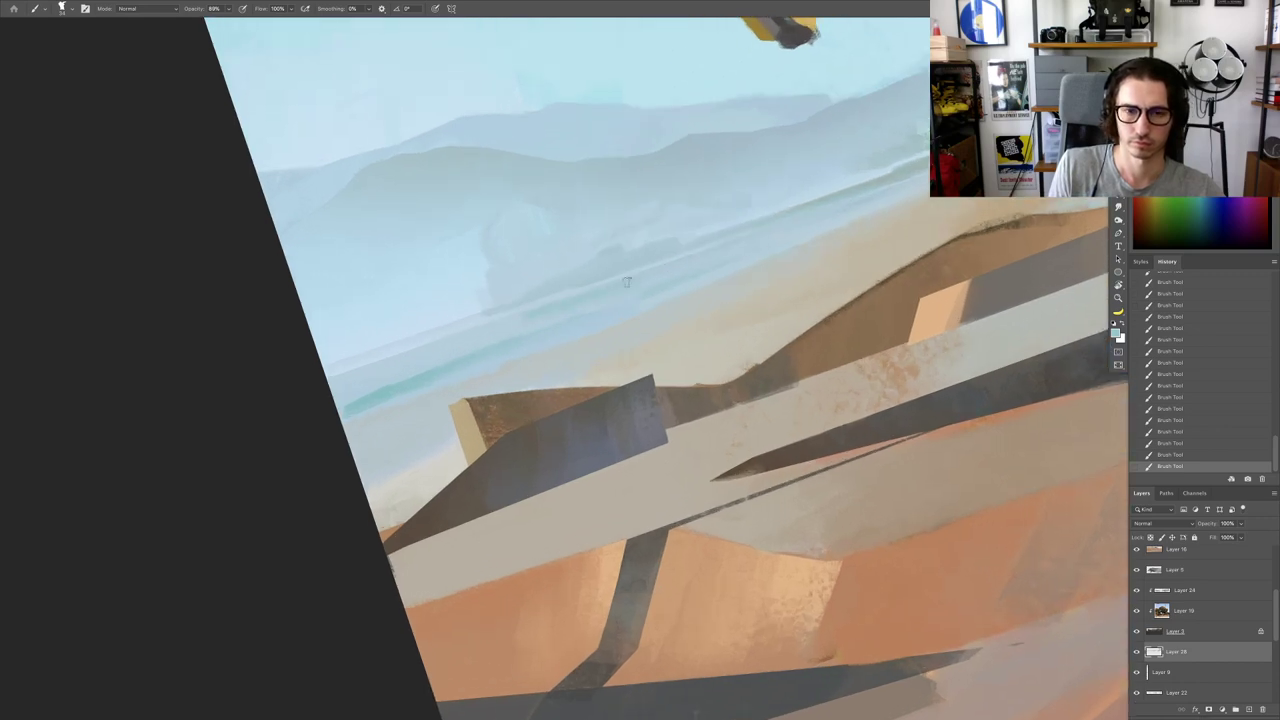
pyautogui.moveTo(733, 246); pyautogui.dragTo(742, 246)
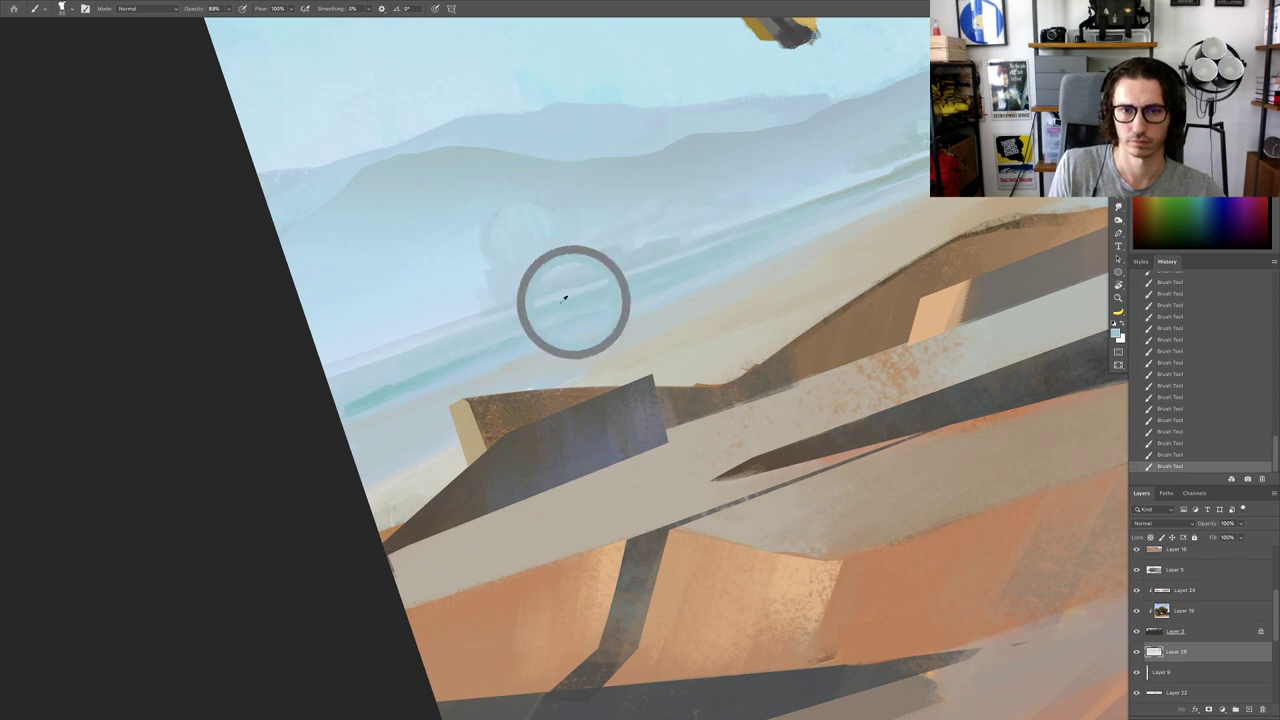
# Step: Undo the last stroke, then sample pale blue from the water and repaint the hazy waterline above the far-left ramp
pyautogui.hotkey('ctrl', 'z')
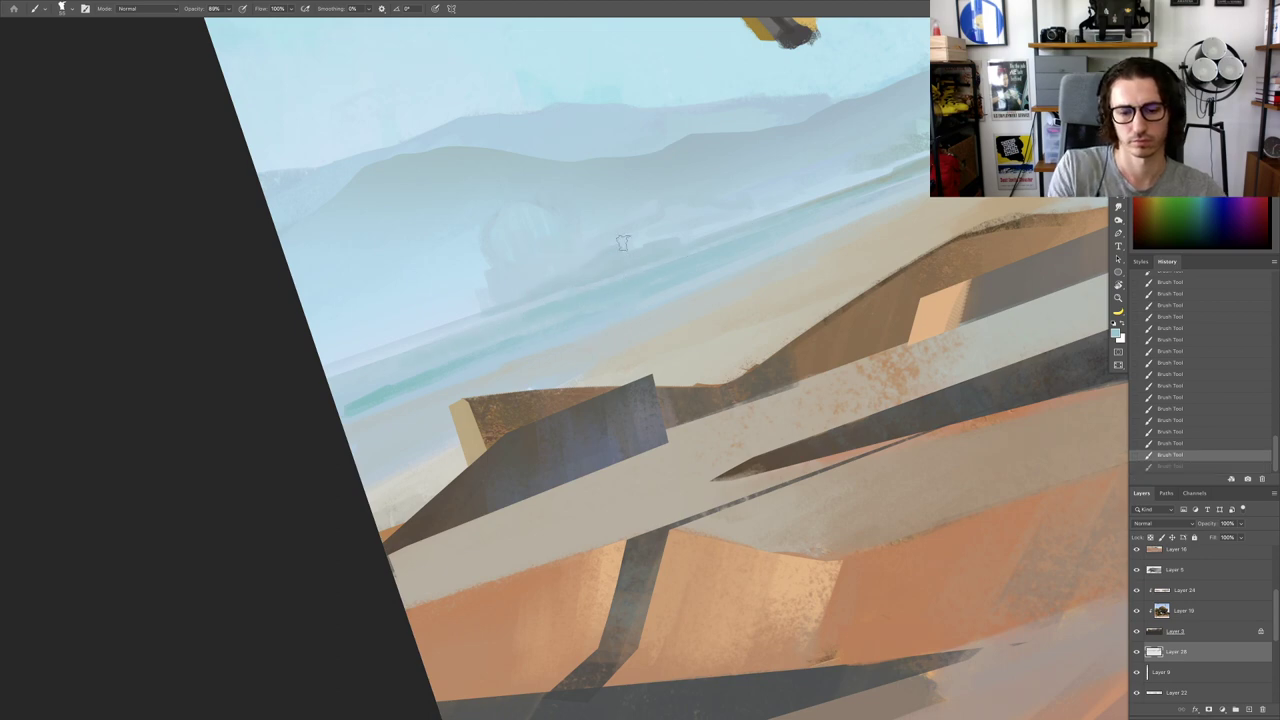
pyautogui.moveTo(497, 385); pyautogui.dragTo(589, 313)
pyautogui.keyDown('alt'); pyautogui.click(623, 230); pyautogui.keyUp('alt')
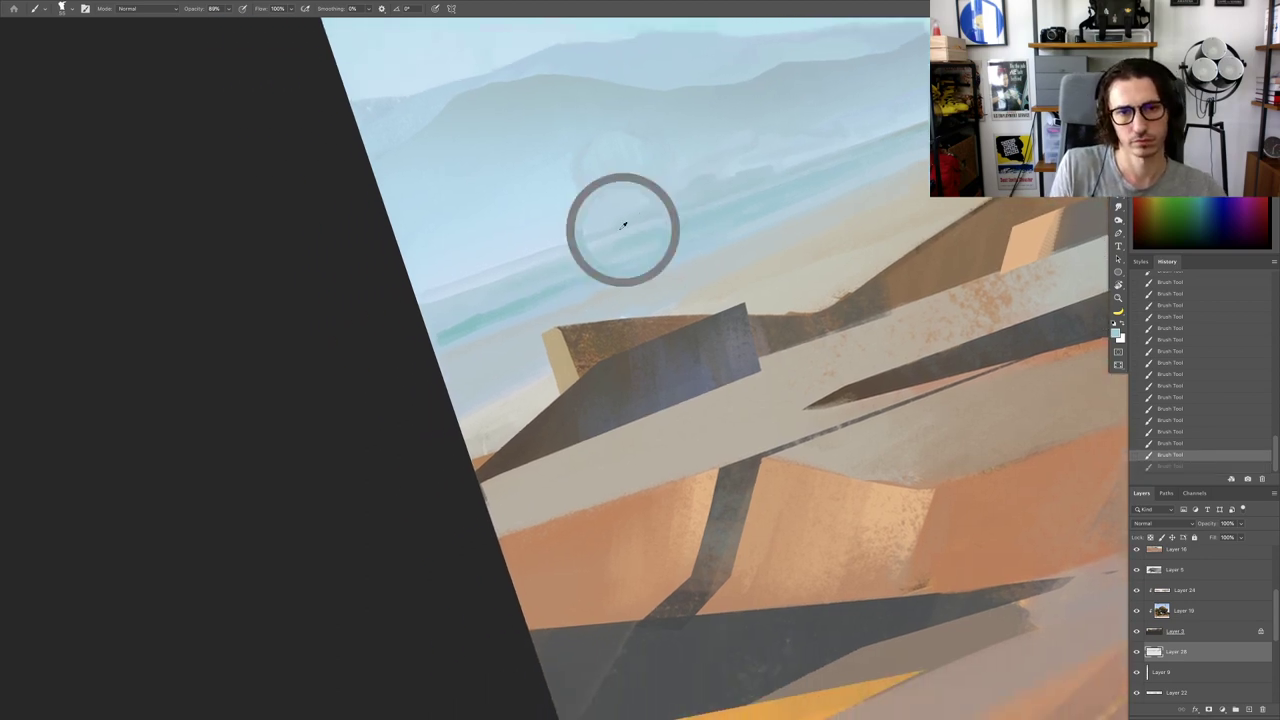
pyautogui.moveTo(572, 256); pyautogui.dragTo(454, 298)
pyautogui.keyDown('alt'); pyautogui.click(508, 273); pyautogui.keyUp('alt')
pyautogui.moveTo(531, 289); pyautogui.dragTo(590, 299)
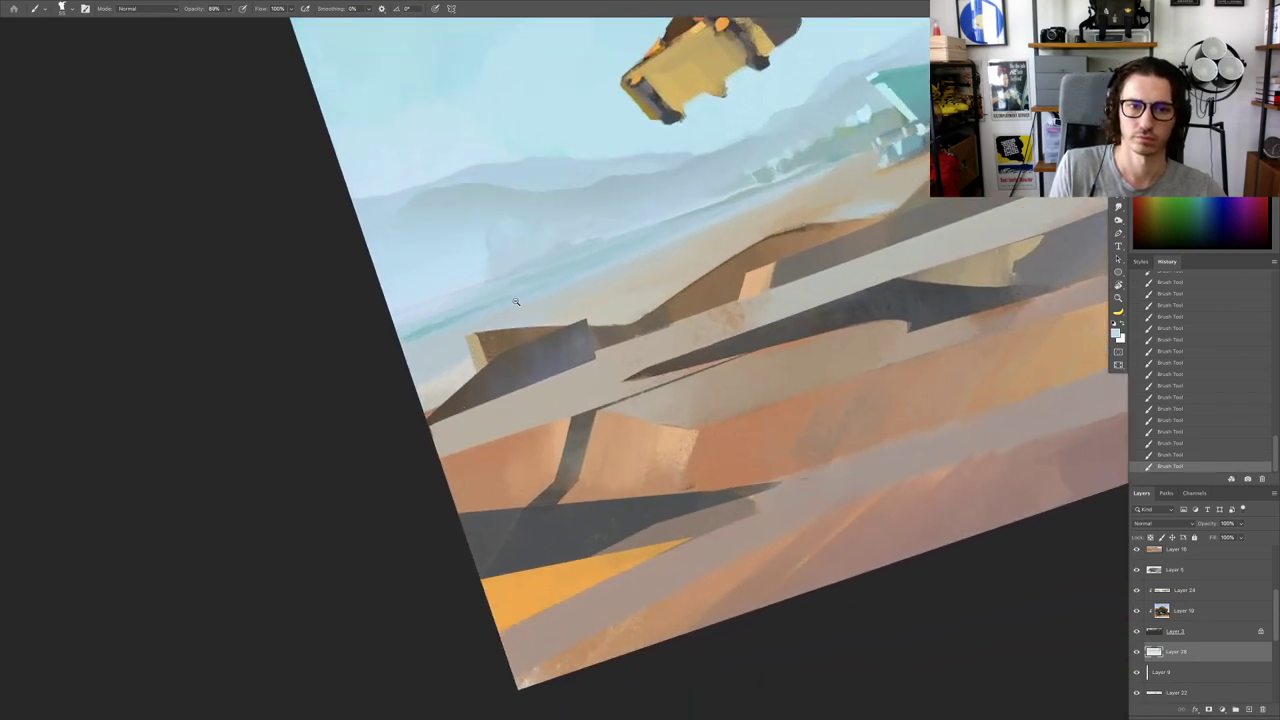
# Step: Sample the water's blue and the beach's sand tone and blend the shoreline up to the distant trees
pyautogui.keyDown('alt'); pyautogui.click(414, 331); pyautogui.keyUp('alt')
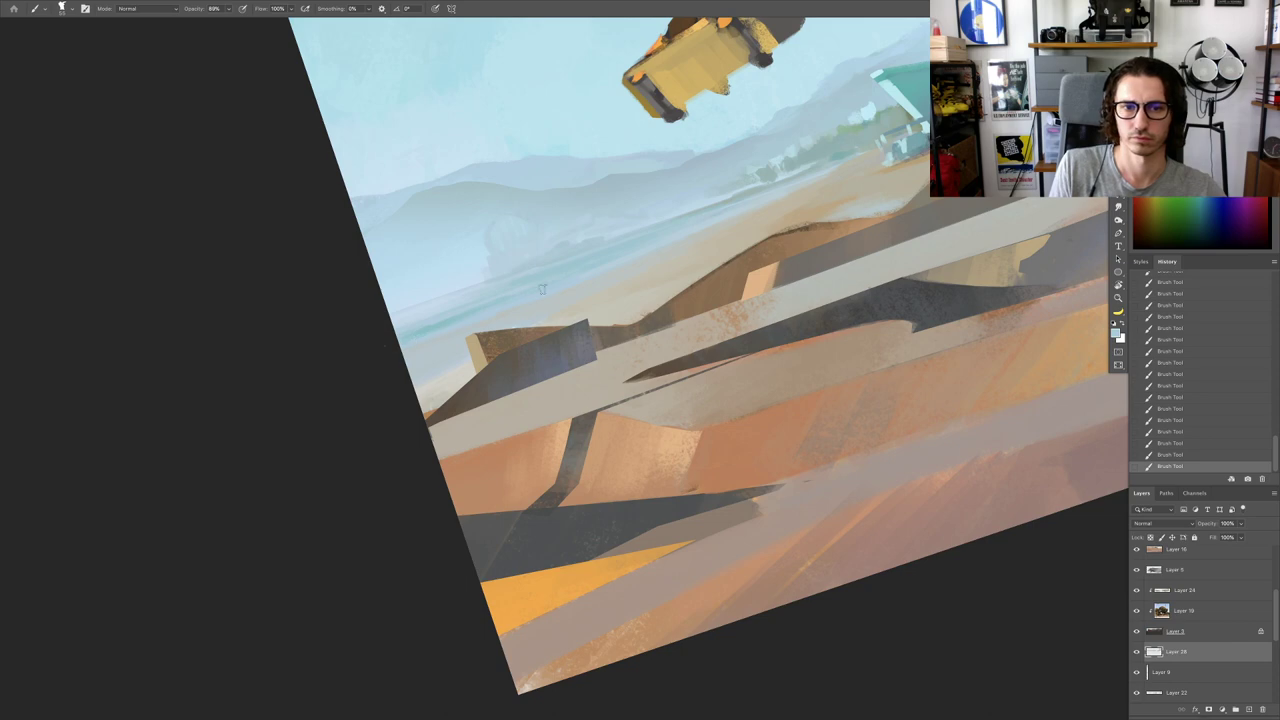
pyautogui.moveTo(795, 196); pyautogui.dragTo(571, 263)
pyautogui.keyDown('alt'); pyautogui.click(698, 246); pyautogui.keyUp('alt')
pyautogui.moveTo(699, 243); pyautogui.dragTo(621, 293)
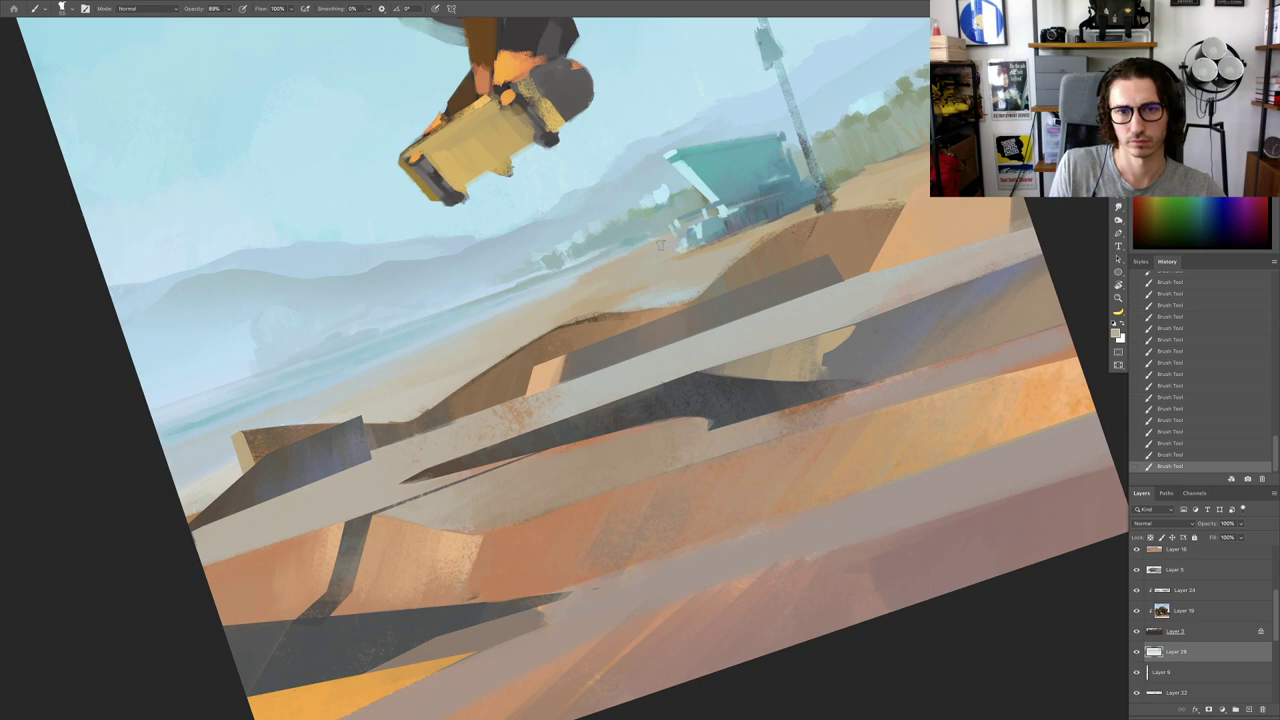
pyautogui.moveTo(626, 270); pyautogui.dragTo(698, 275)
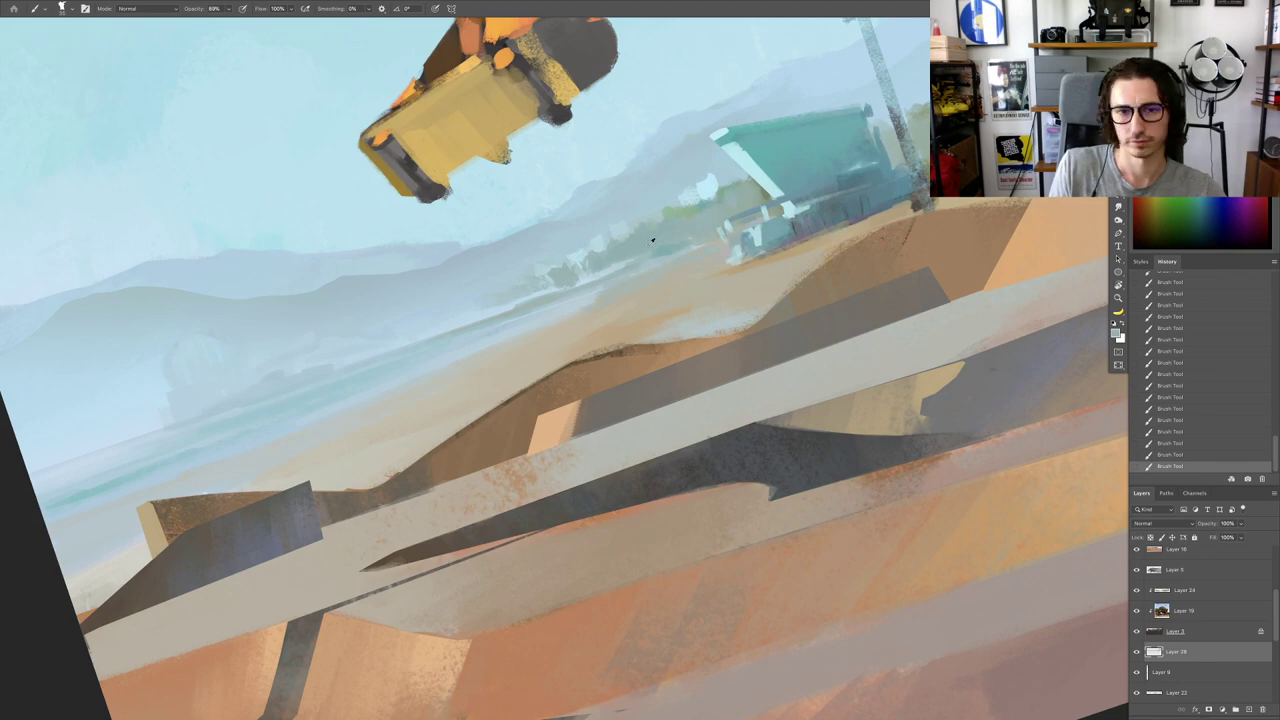
# Step: Sample muted teal and hazy blue tones and paint them over the shore beneath the distant trees and beside the teal structure
pyautogui.moveTo(699, 240); pyautogui.dragTo(570, 245)
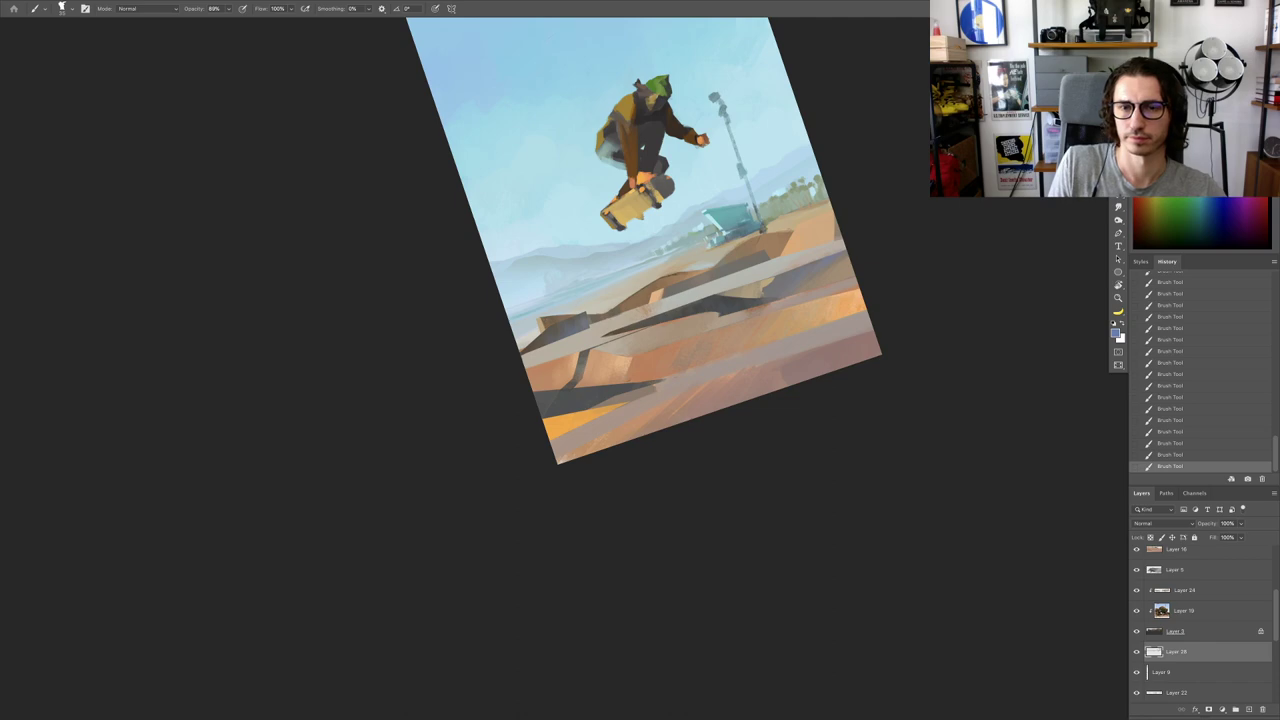
pyautogui.moveTo(700, 243); pyautogui.dragTo(828, 243)
pyautogui.moveTo(643, 259); pyautogui.dragTo(686, 235)
pyautogui.keyDown('alt'); pyautogui.click(639, 247); pyautogui.keyUp('alt')
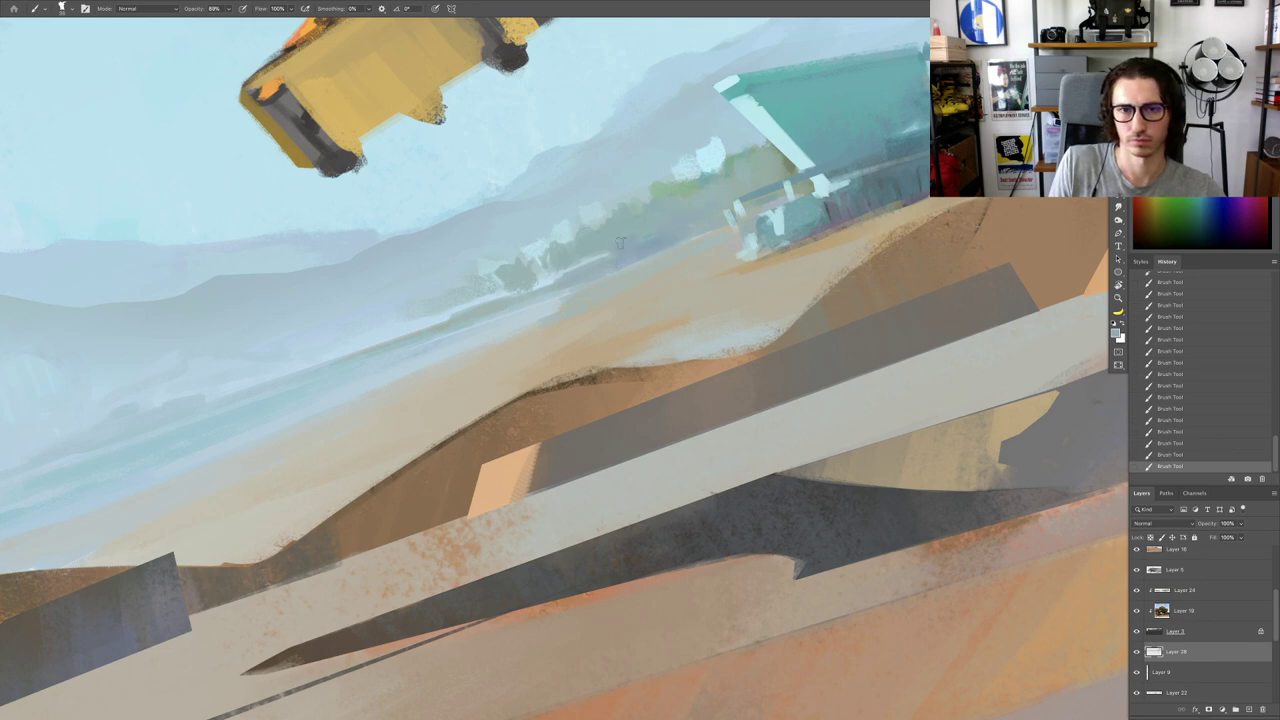
pyautogui.scroll(-3, 620, 243)
pyautogui.press('r')
pyautogui.moveTo(620, 245); pyautogui.dragTo(645, 268)
pyautogui.scroll(3, 618, 262)
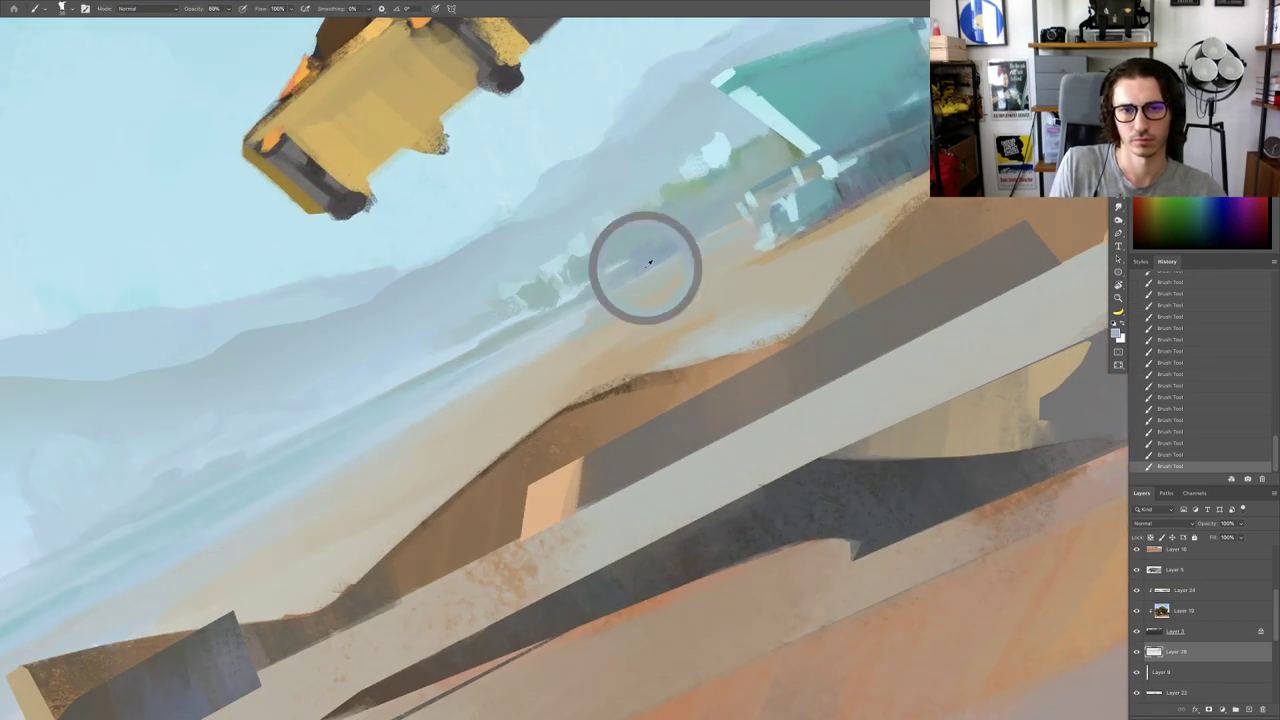
# Step: Sample pale blue from the haze and trim the lower edge of the misty form at the mountain's foot
pyautogui.press('h')
pyautogui.moveTo(555, 319)
pyautogui.mouseDown()
pyautogui.moveTo(600, 310)
pyautogui.moveTo(548, 358)
pyautogui.moveTo(563, 347)
pyautogui.moveTo(537, 343)
pyautogui.mouseUp()
pyautogui.press('h')
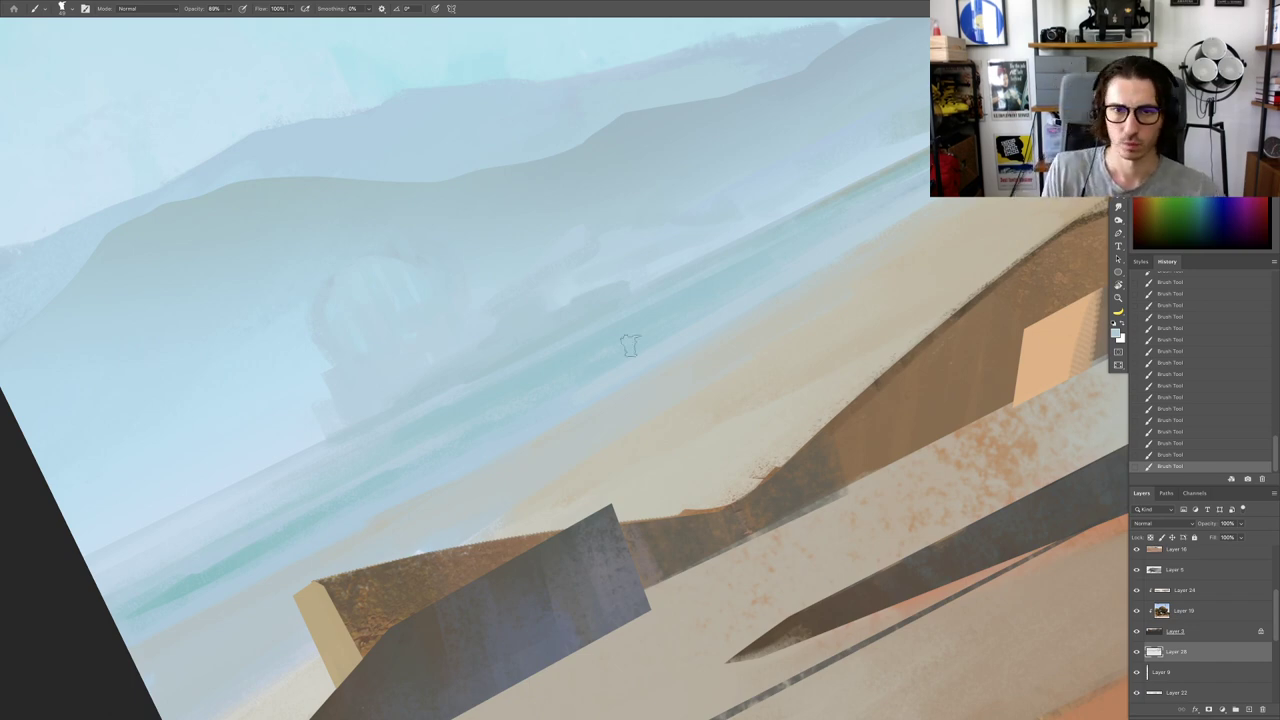
pyautogui.moveTo(679, 335); pyautogui.dragTo(600, 323)
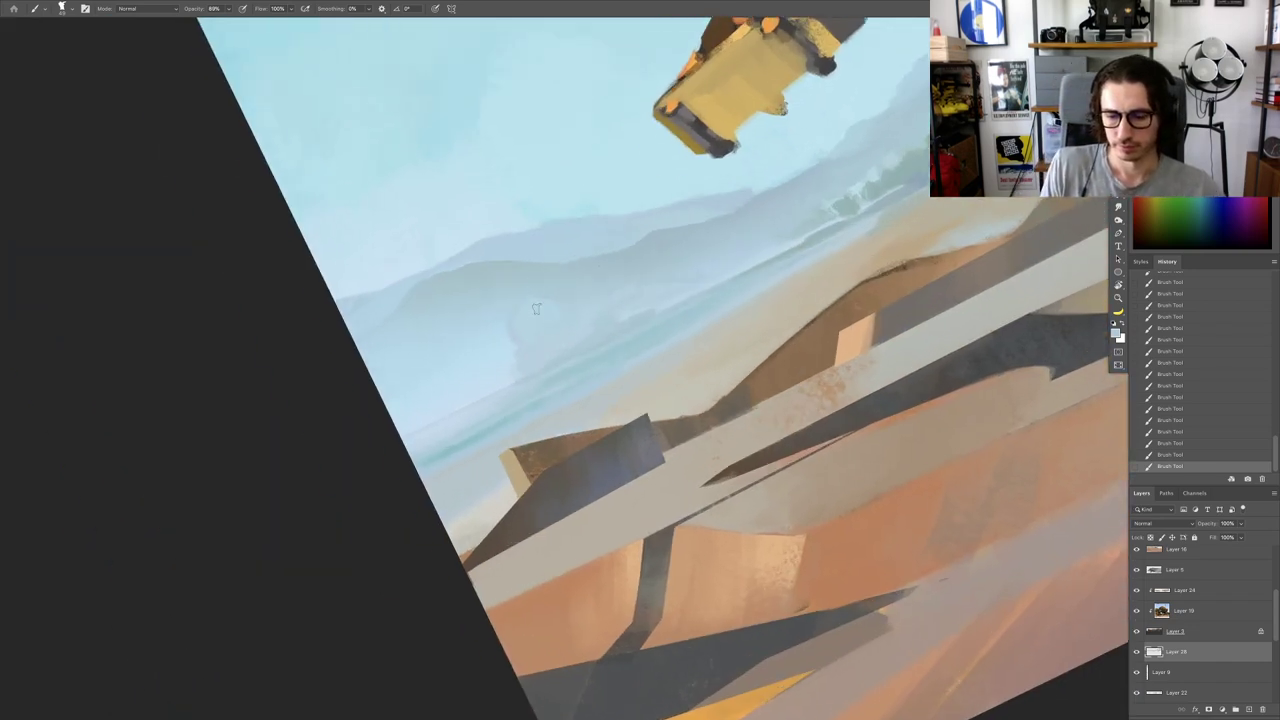
pyautogui.keyDown('alt'); pyautogui.click(601, 333); pyautogui.keyUp('alt')
pyautogui.moveTo(573, 344); pyautogui.dragTo(549, 361)
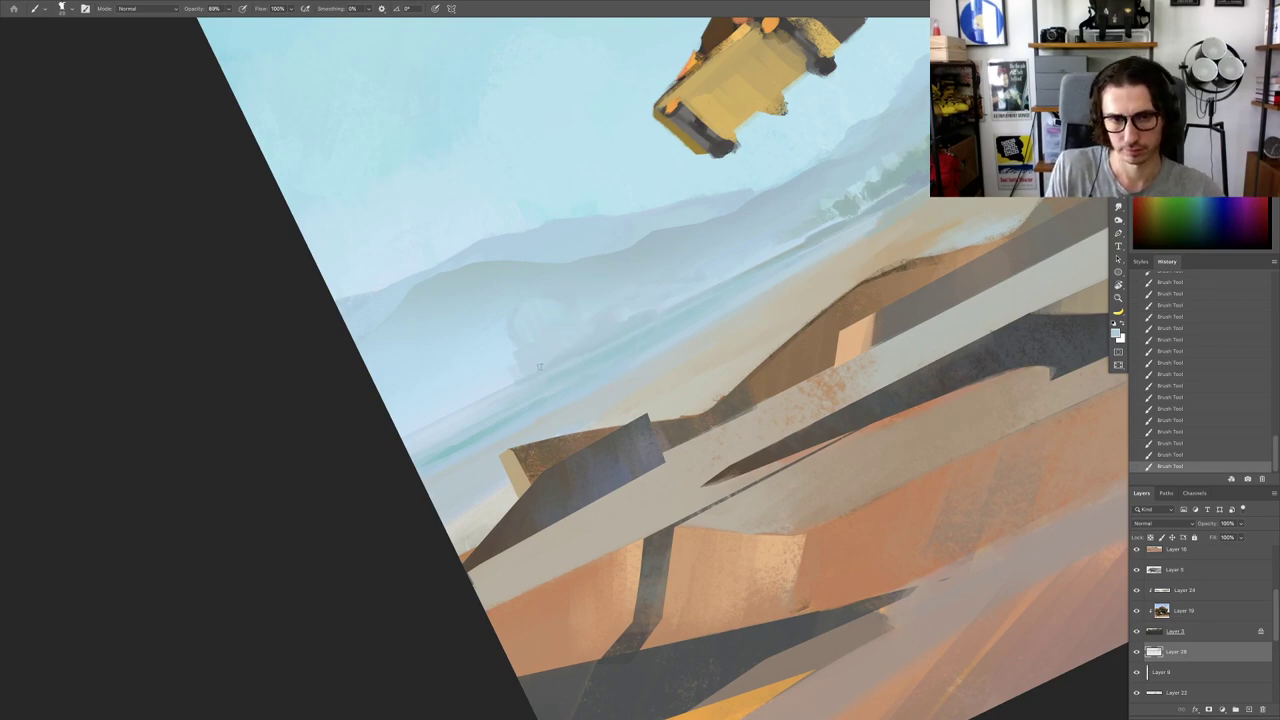
pyautogui.press('h')
pyautogui.moveTo(605, 323); pyautogui.dragTo(491, 400)
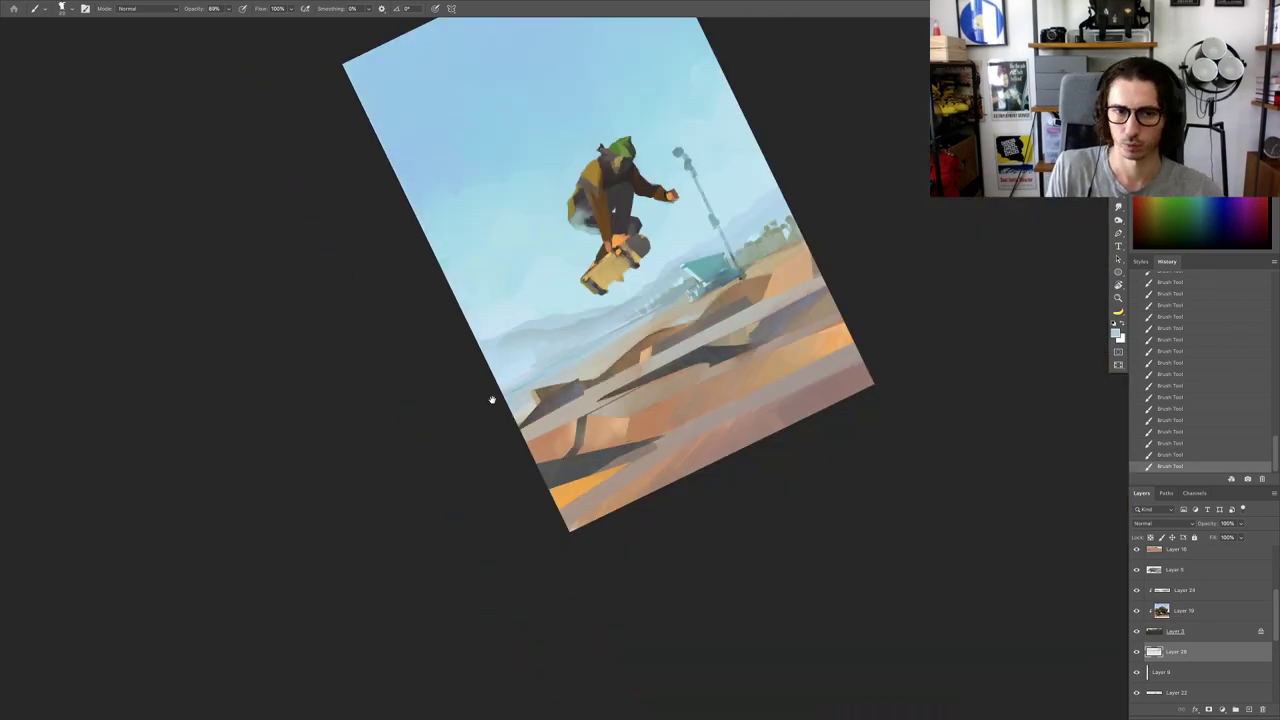
pyautogui.moveTo(556, 362); pyautogui.dragTo(594, 386)
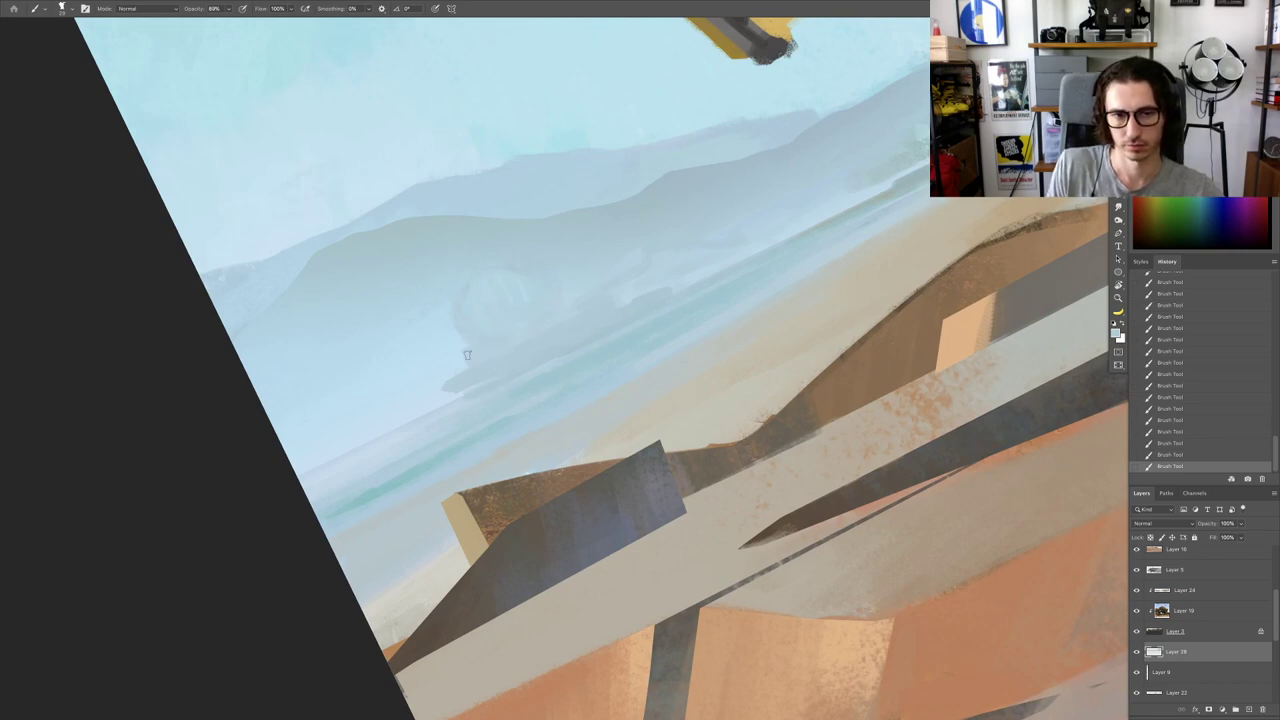
pyautogui.moveTo(503, 351); pyautogui.dragTo(524, 351)
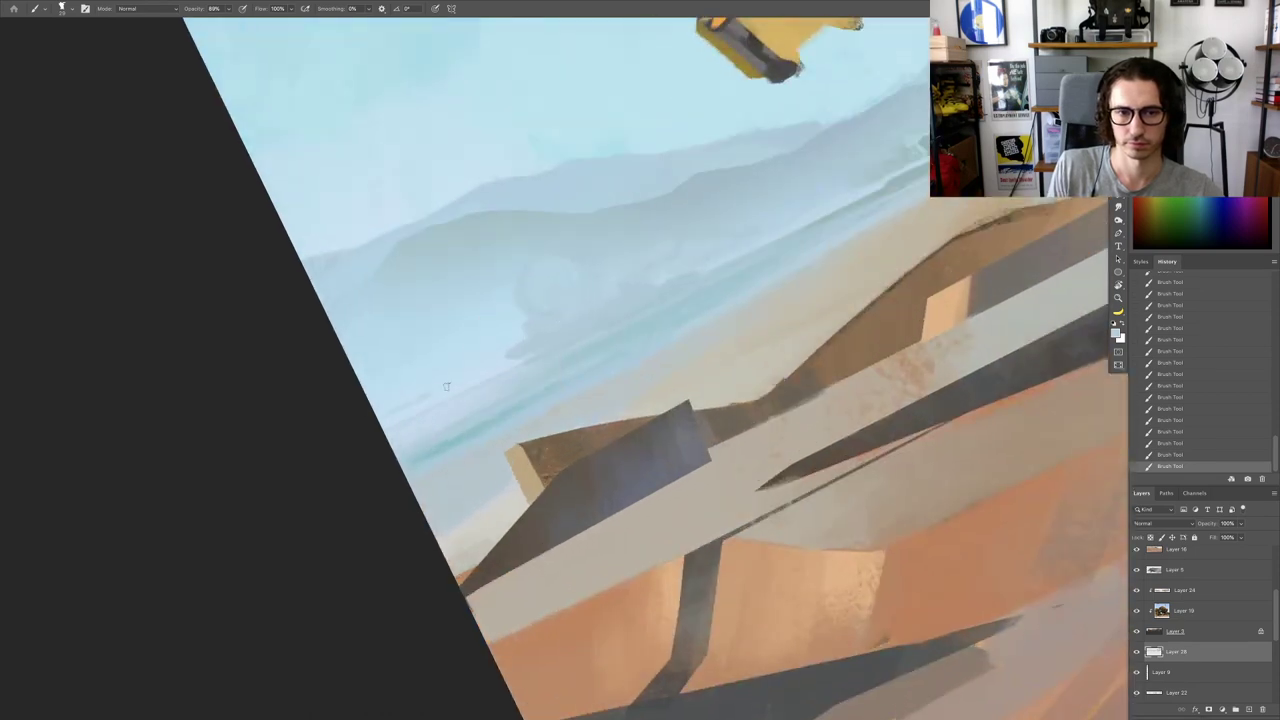
# Step: Brush pale blue along the waterline beneath the misty form, checking it against the whole painting
pyautogui.scroll(-10, 491, 387)
pyautogui.press('Escape')
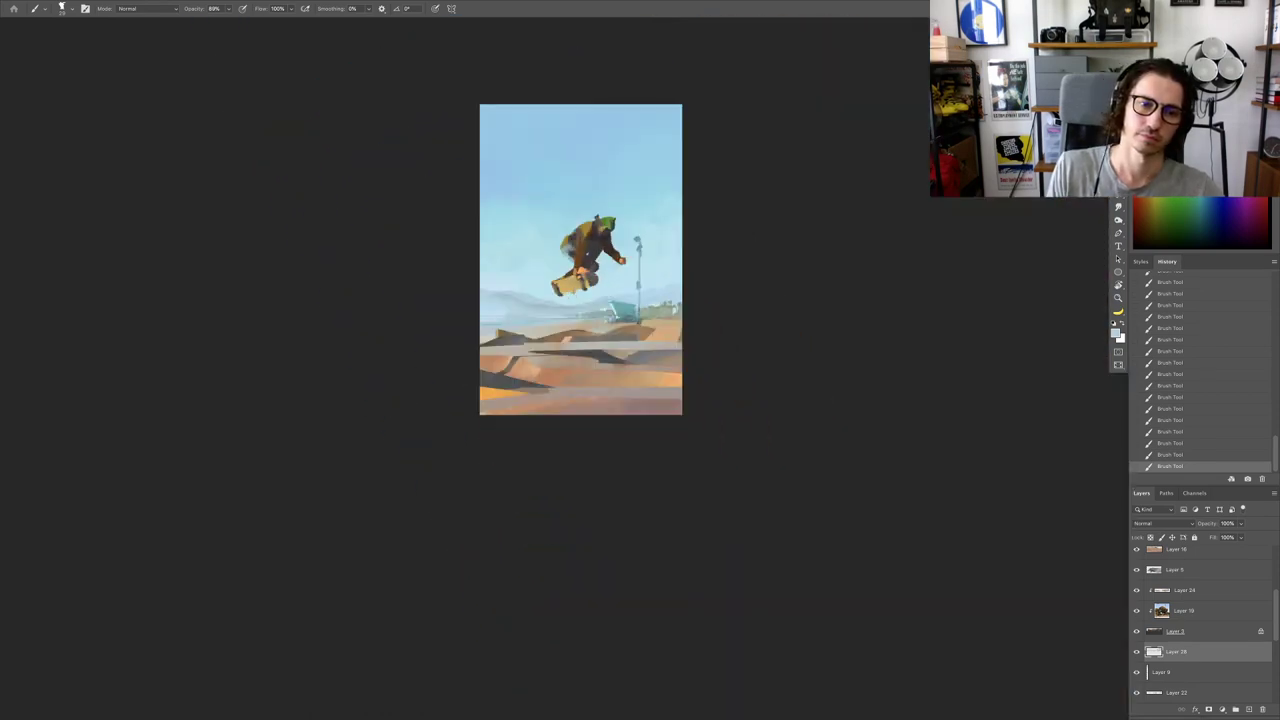
pyautogui.scroll(10, 523, 338)
pyautogui.press('r')
pyautogui.moveTo(572, 348); pyautogui.dragTo(538, 354)
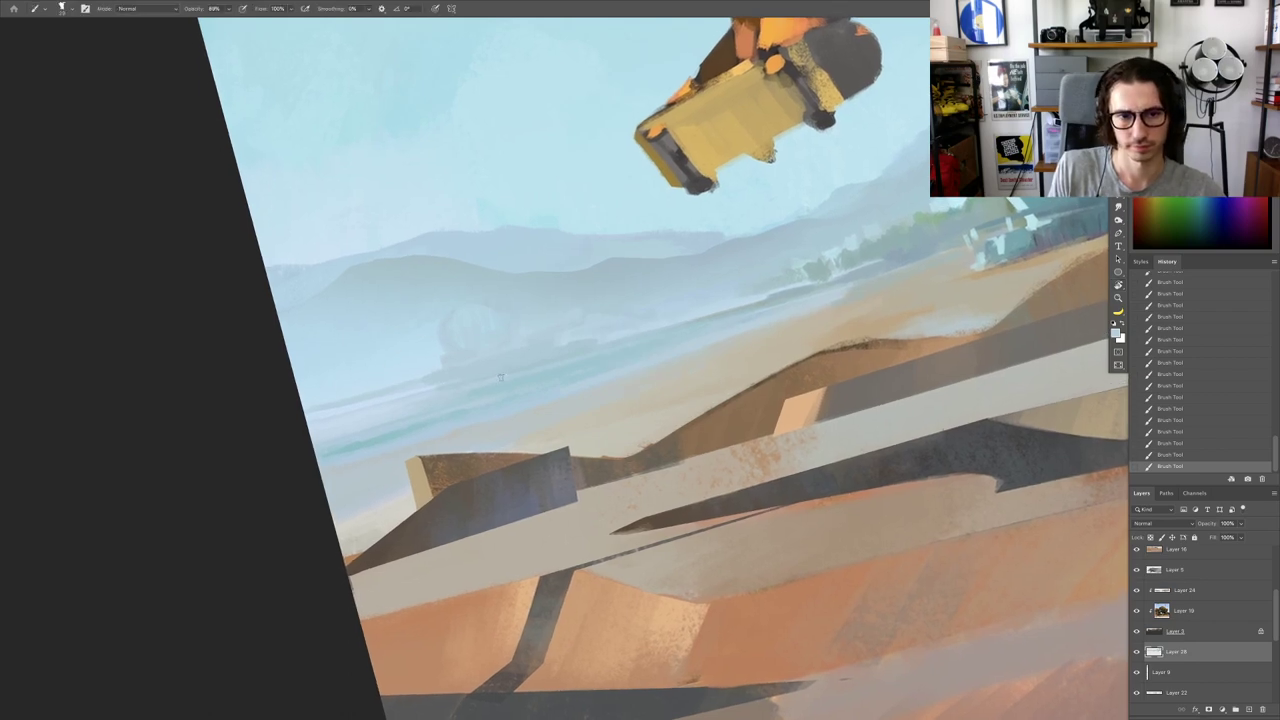
pyautogui.scroll(-5, 615, 342)
pyautogui.scroll(5, 583, 348)
pyautogui.moveTo(583, 350); pyautogui.dragTo(603, 341)
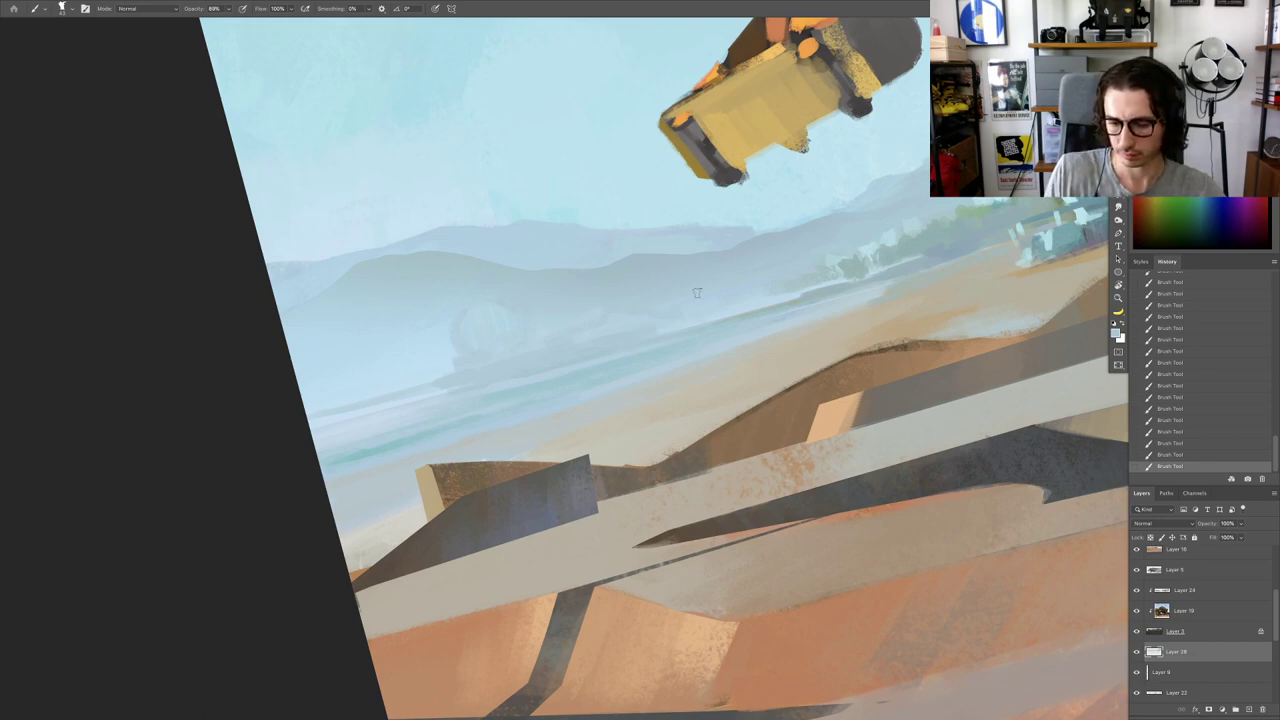
# Step: Sample grey-blue from the mountain haze and paint a faint diagonal slope beside the misty round form
pyautogui.keyDown('alt'); pyautogui.click(564, 352); pyautogui.keyUp('alt')
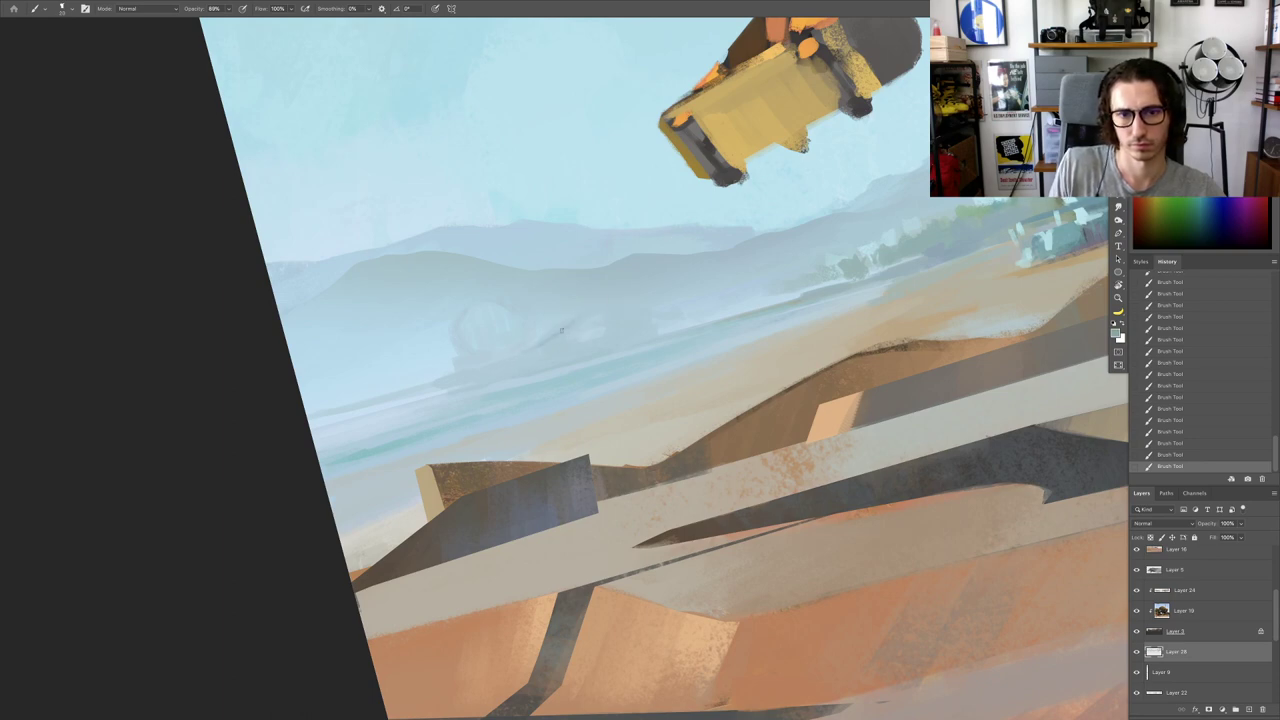
pyautogui.moveTo(561, 330); pyautogui.dragTo(488, 367)
pyautogui.moveTo(585, 317); pyautogui.dragTo(502, 355)
pyautogui.moveTo(528, 351); pyautogui.dragTo(523, 354)
pyautogui.keyDown('alt'); pyautogui.click(521, 356); pyautogui.keyUp('alt')
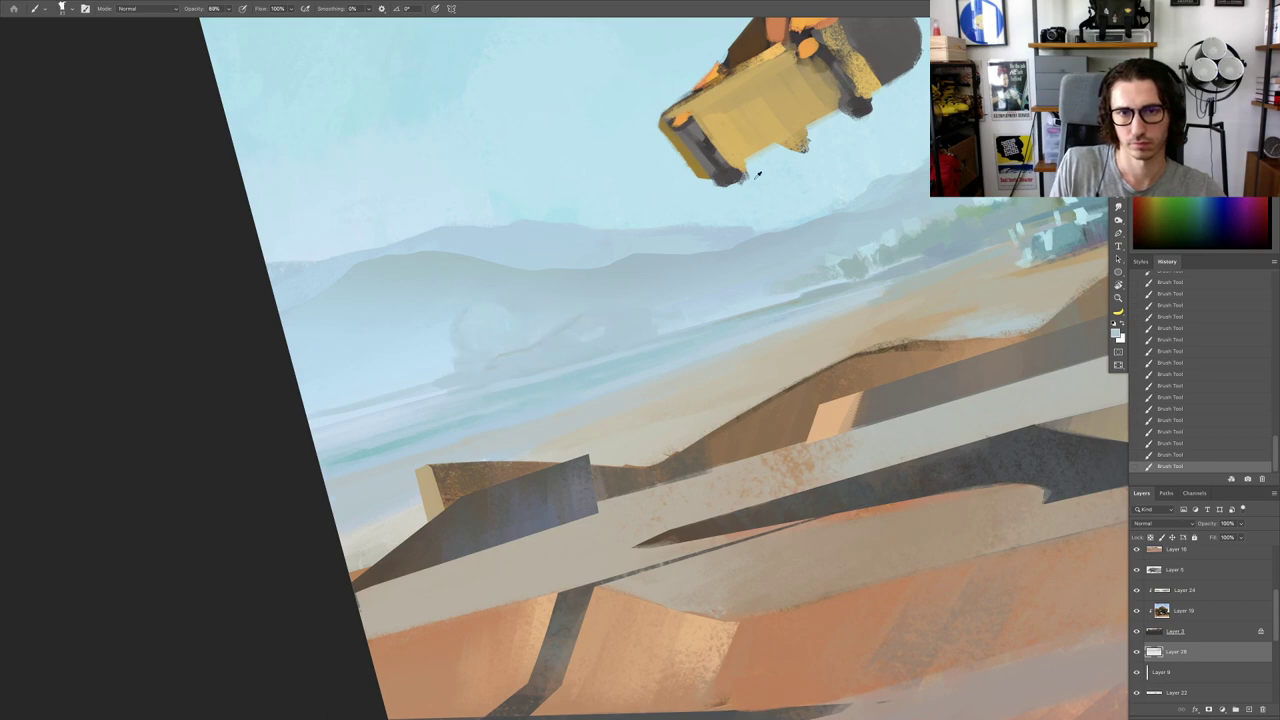
pyautogui.moveTo(539, 353)
pyautogui.mouseDown()
pyautogui.moveTo(590, 313)
pyautogui.moveTo(505, 317)
pyautogui.mouseUp()
pyautogui.moveTo(597, 330); pyautogui.dragTo(680, 310)
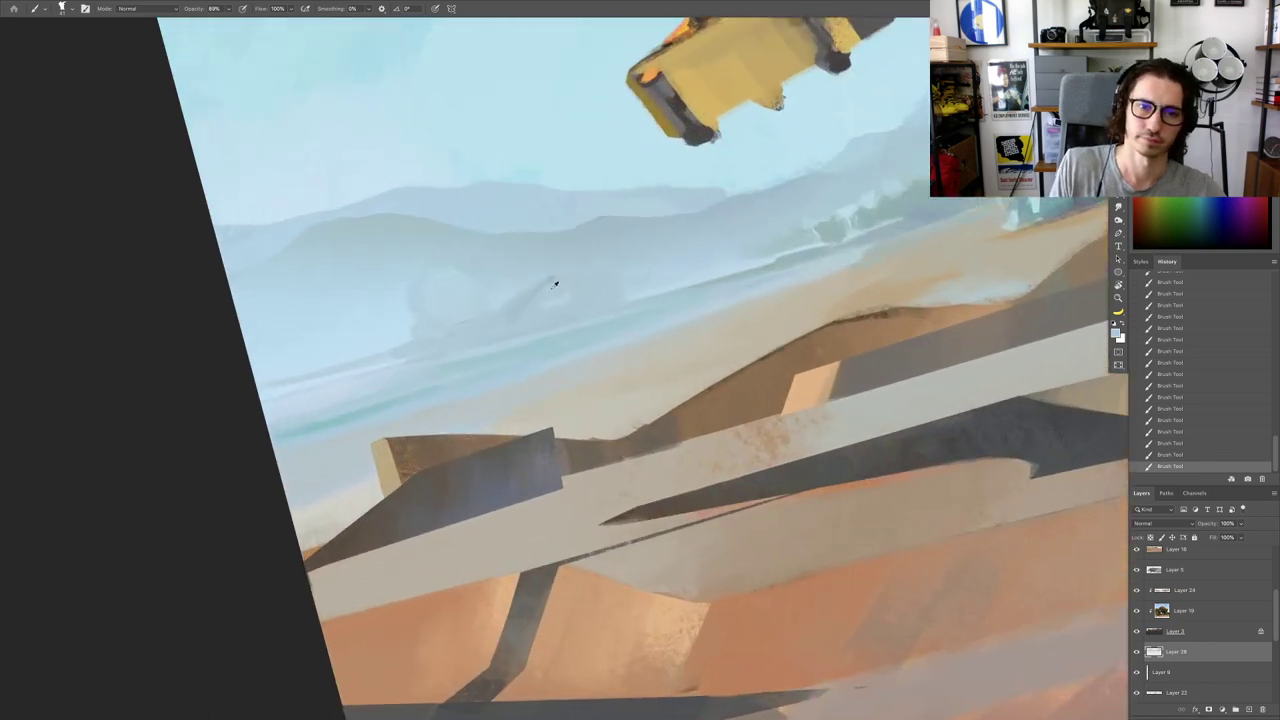
# Step: Sample the haze, switch to violet, and paint a small violet accent on the low hill above the water
pyautogui.keyDown('alt'); pyautogui.click(554, 282); pyautogui.keyUp('alt')
pyautogui.moveTo(600, 292); pyautogui.dragTo(528, 293)
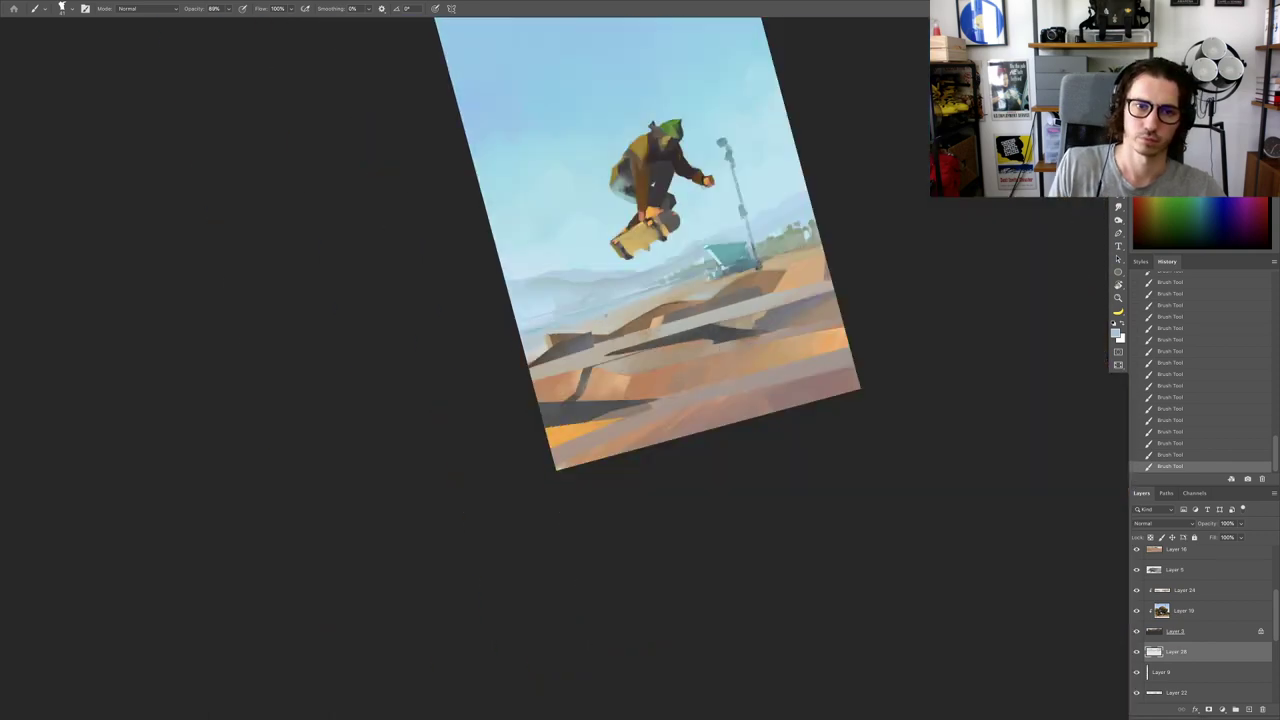
pyautogui.press('Escape')
pyautogui.press('r')
pyautogui.moveTo(697, 322); pyautogui.dragTo(658, 295)
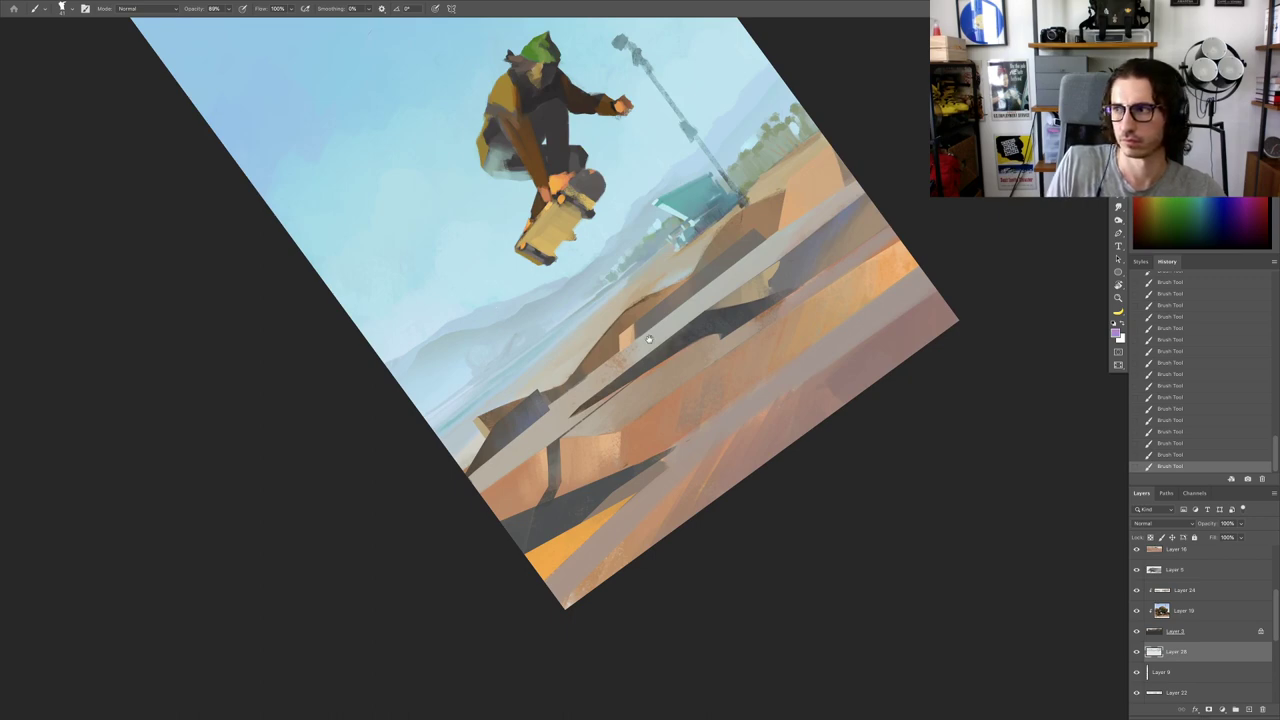
pyautogui.moveTo(649, 339); pyautogui.dragTo(598, 290)
pyautogui.press('r')
pyautogui.moveTo(500, 262)
pyautogui.mouseDown()
pyautogui.moveTo(540, 273)
pyautogui.moveTo(525, 265)
pyautogui.mouseUp()
pyautogui.moveTo(494, 269); pyautogui.dragTo(523, 259)
pyautogui.keyDown('alt'); pyautogui.click(548, 250); pyautogui.keyUp('alt')
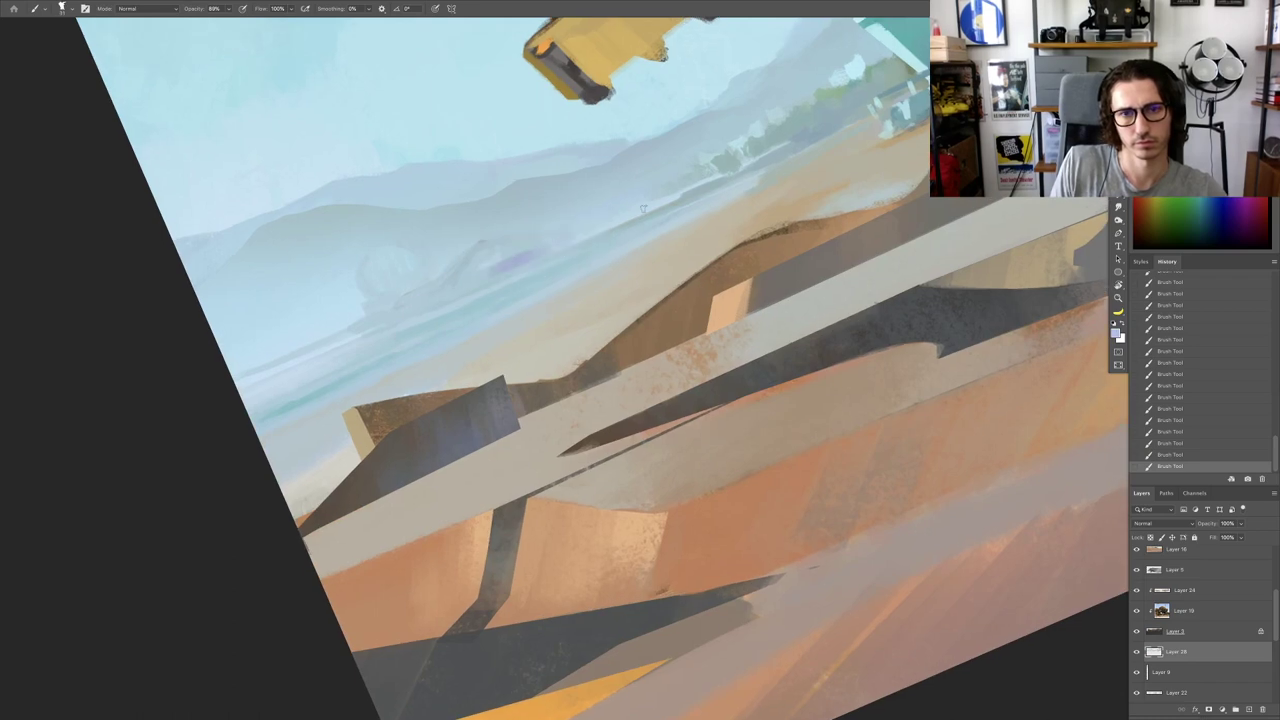
# Step: Sample the haze and violet tones around the accent and blend a soft violet tint across the low hill
pyautogui.keyDown('alt'); pyautogui.click(494, 273); pyautogui.keyUp('alt')
pyautogui.moveTo(474, 271); pyautogui.dragTo(478, 271)
pyautogui.press('Escape')
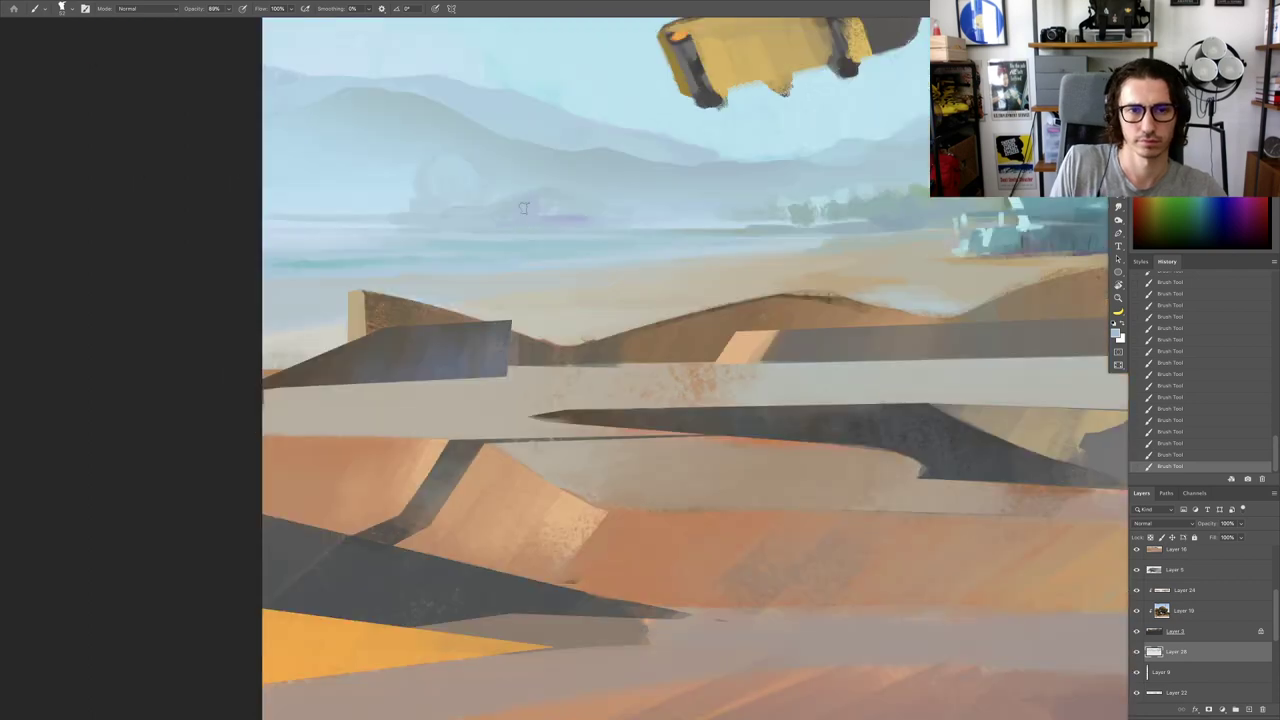
pyautogui.moveTo(482, 232); pyautogui.dragTo(520, 240)
pyautogui.press('r')
pyautogui.press('Escape')
pyautogui.keyDown('alt'); pyautogui.click(511, 256); pyautogui.keyUp('alt')
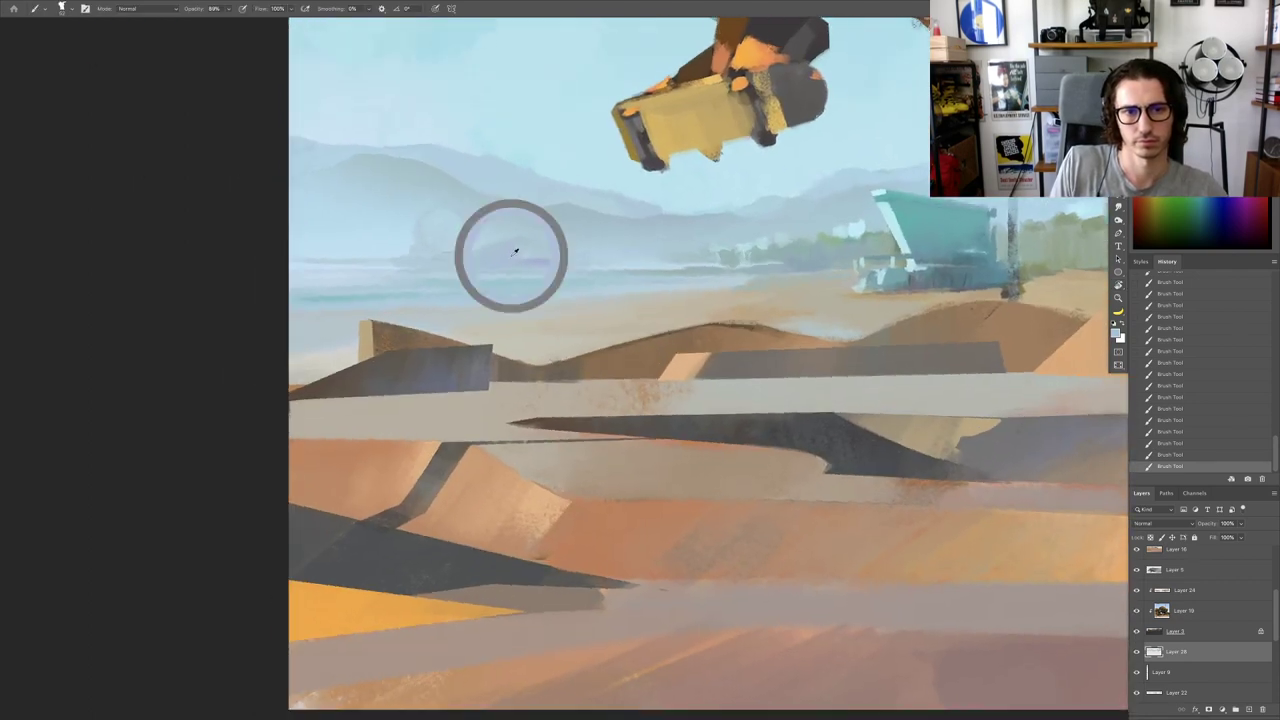
pyautogui.moveTo(418, 237); pyautogui.dragTo(450, 258)
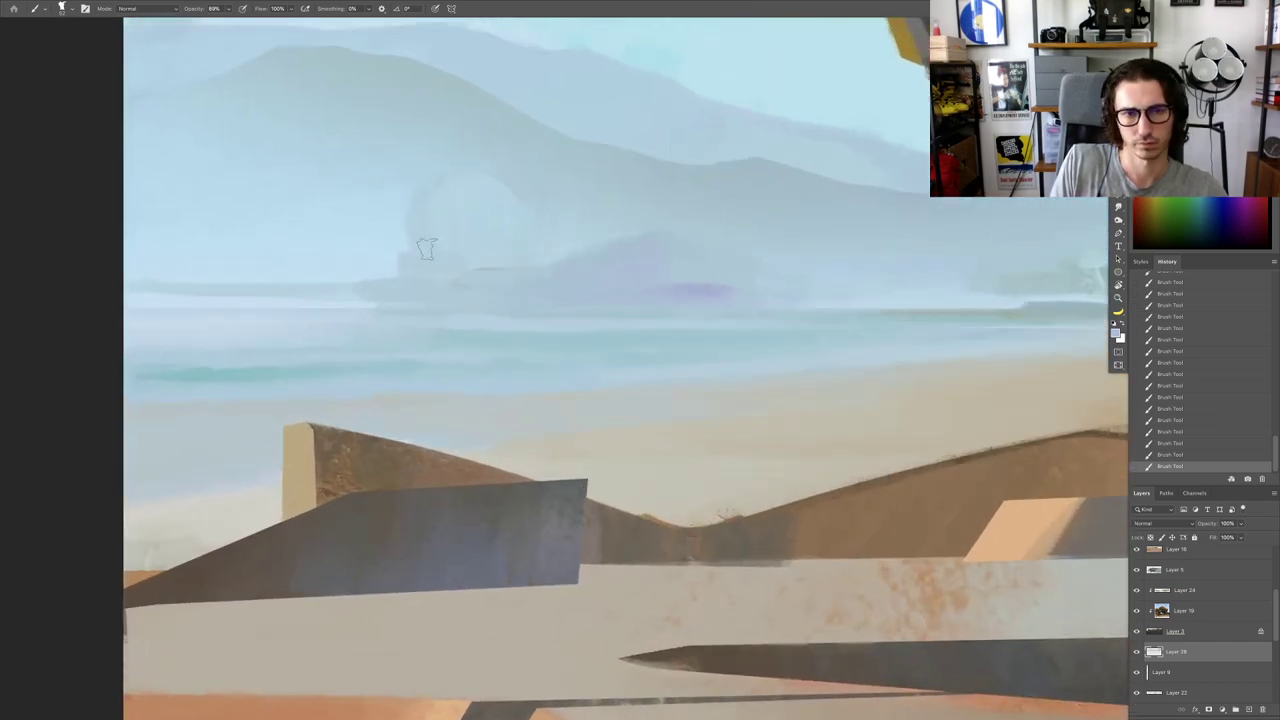
# Step: Paint a violet arc around the misty round form and a small darker spot at its centre
pyautogui.moveTo(417, 216); pyautogui.dragTo(450, 177)
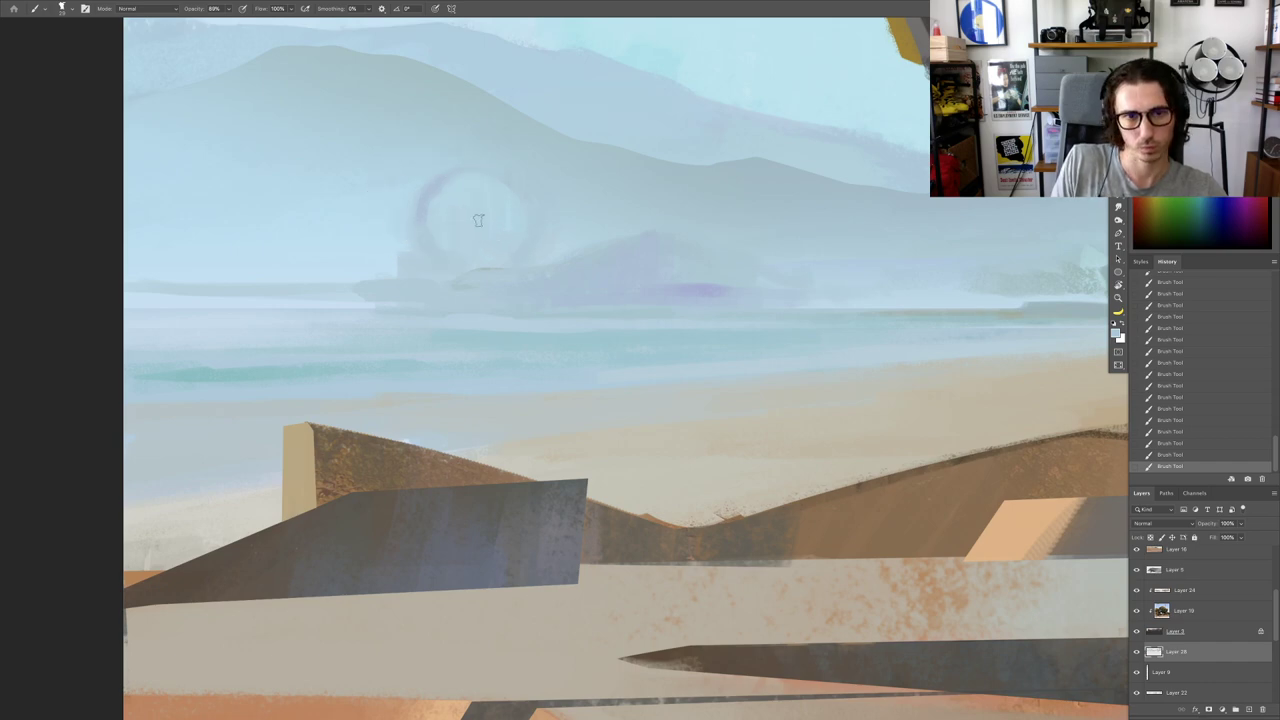
pyautogui.moveTo(474, 228); pyautogui.dragTo(480, 219)
pyautogui.scroll(-10, 489, 277)
pyautogui.scroll(7, 481, 266)
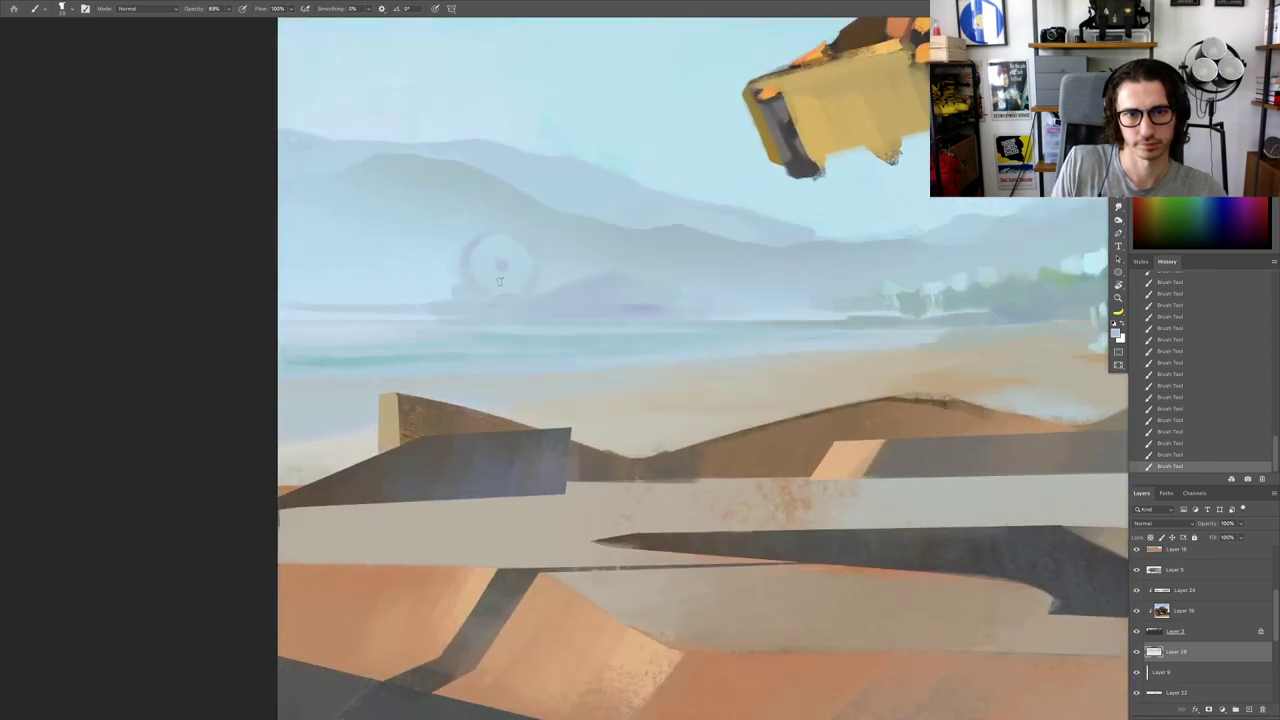
# Step: Sample the pale haze beside the round form and sharpen the corner of its violet base
pyautogui.keyDown('alt'); pyautogui.click(444, 286); pyautogui.keyUp('alt')
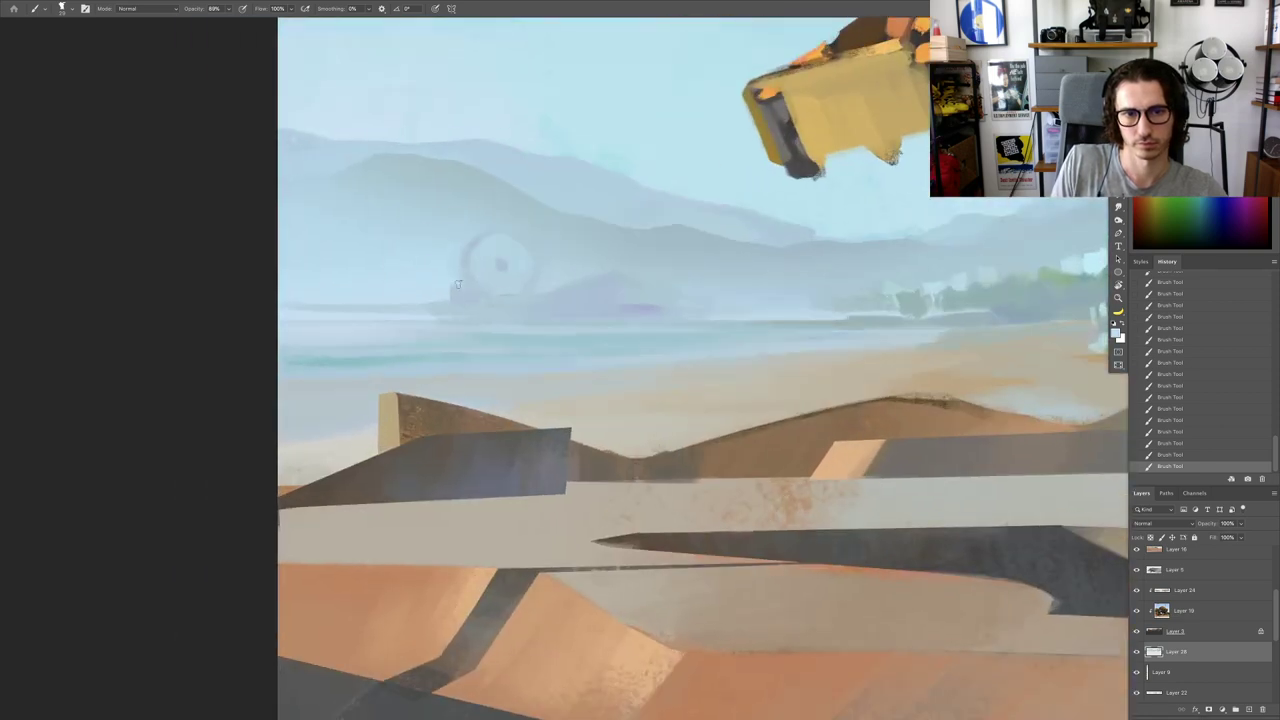
pyautogui.moveTo(456, 286); pyautogui.dragTo(392, 290)
pyautogui.press('r')
pyautogui.moveTo(392, 290); pyautogui.dragTo(380, 378)
pyautogui.scroll(5, 588, 310)
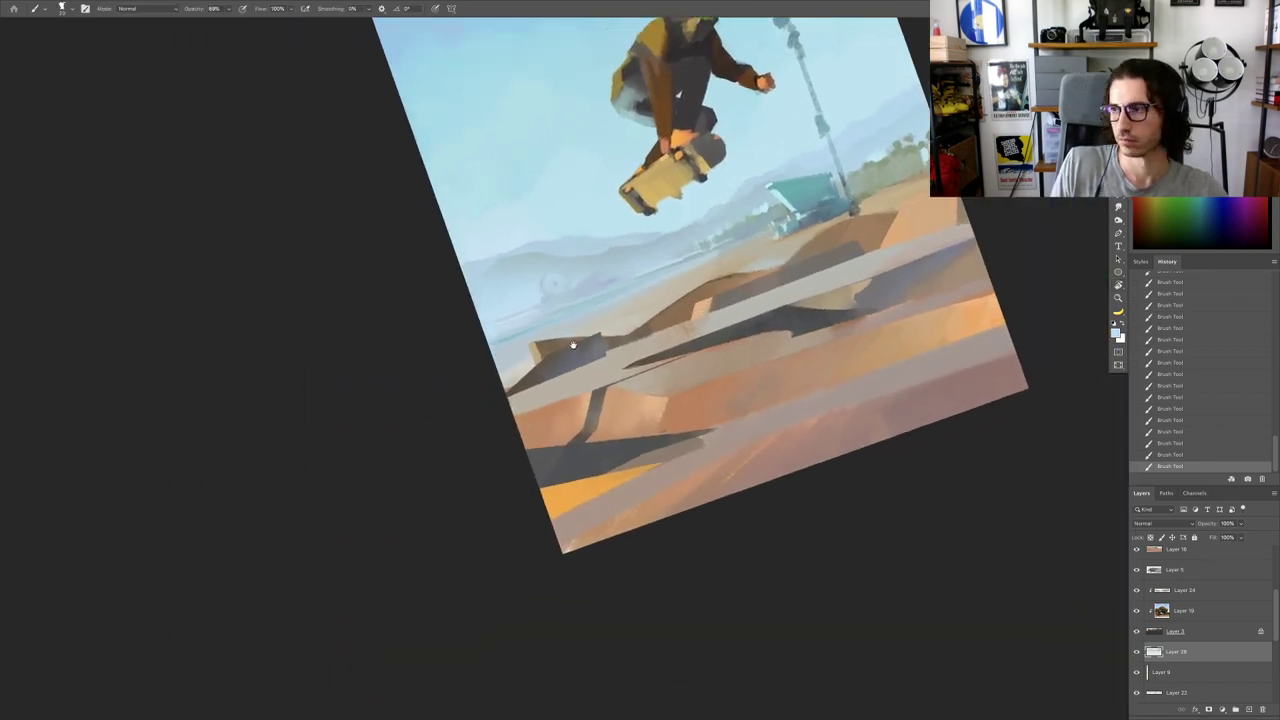
pyautogui.press('Escape')
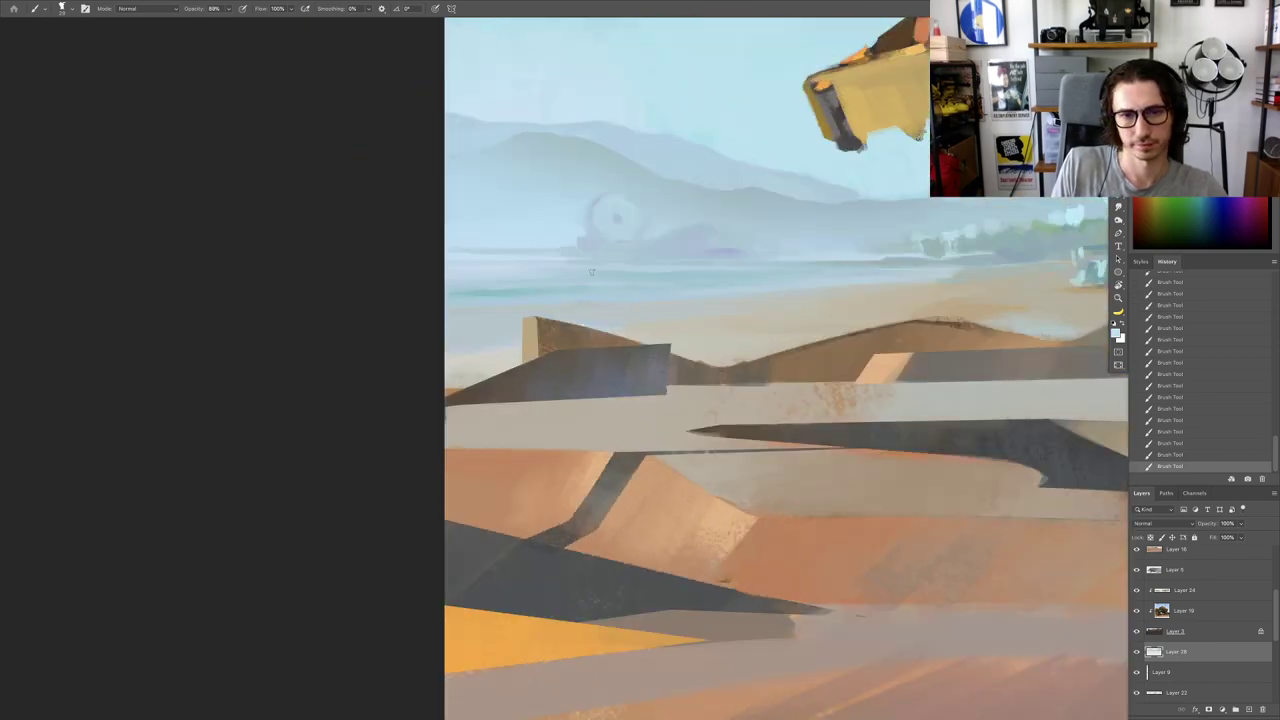
# Step: Undo and redo the last three brush strokes to compare the round form with and without them
pyautogui.hotkey('ctrl', 'z')
pyautogui.hotkey('ctrl', 'z')
pyautogui.hotkey('ctrl', 'z')
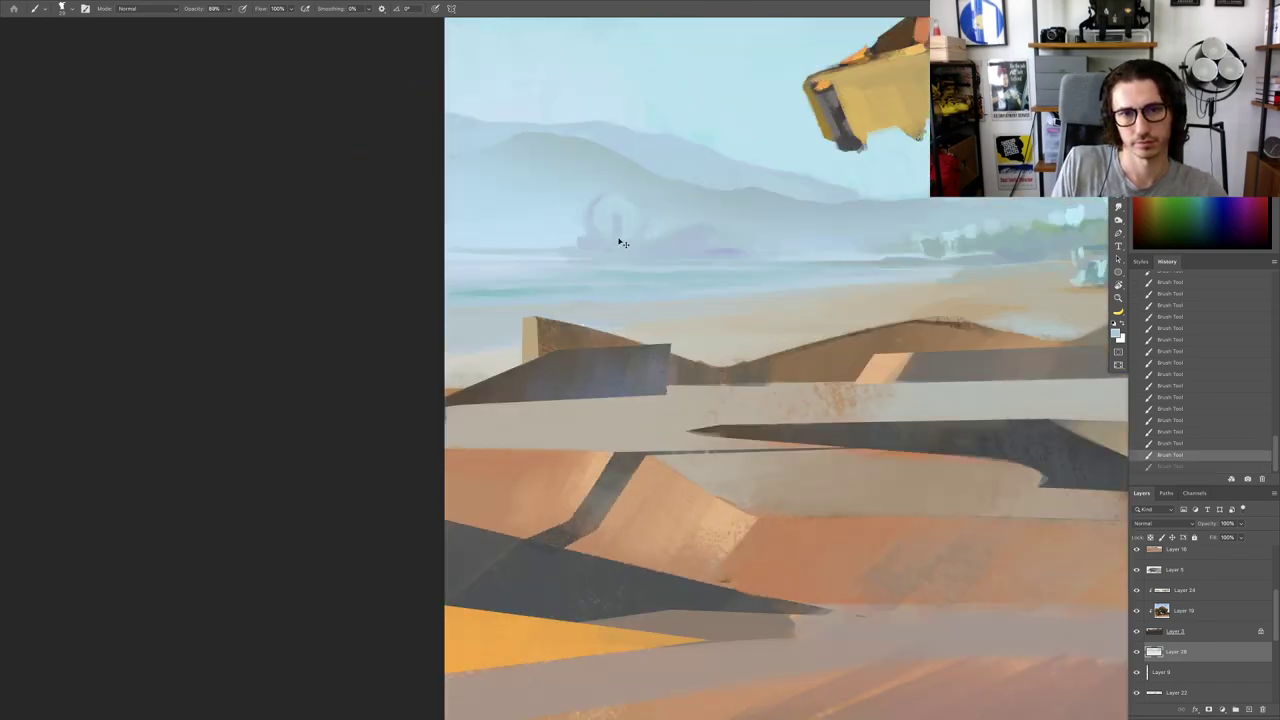
pyautogui.hotkey('ctrl', 'shift', 'z')
pyautogui.hotkey('ctrl', 'shift', 'z')
pyautogui.hotkey('ctrl', 'shift', 'z')
# Step: Sample the pale tone at the water's far edge and brush a light streak along the distant waterline
pyautogui.moveTo(609, 240)
pyautogui.mouseDown()
pyautogui.moveTo(563, 243)
pyautogui.moveTo(628, 236)
pyautogui.moveTo(593, 242)
pyautogui.moveTo(661, 267)
pyautogui.mouseUp()
pyautogui.press('r')
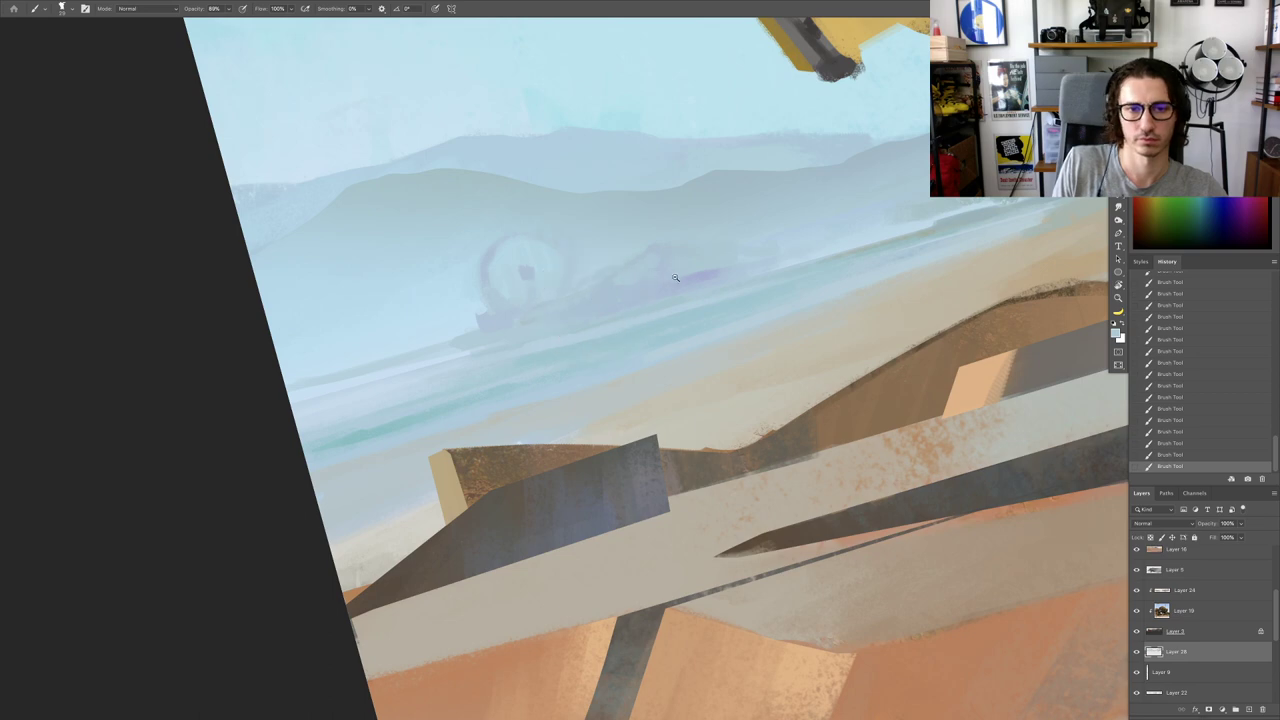
pyautogui.moveTo(675, 278); pyautogui.dragTo(652, 264)
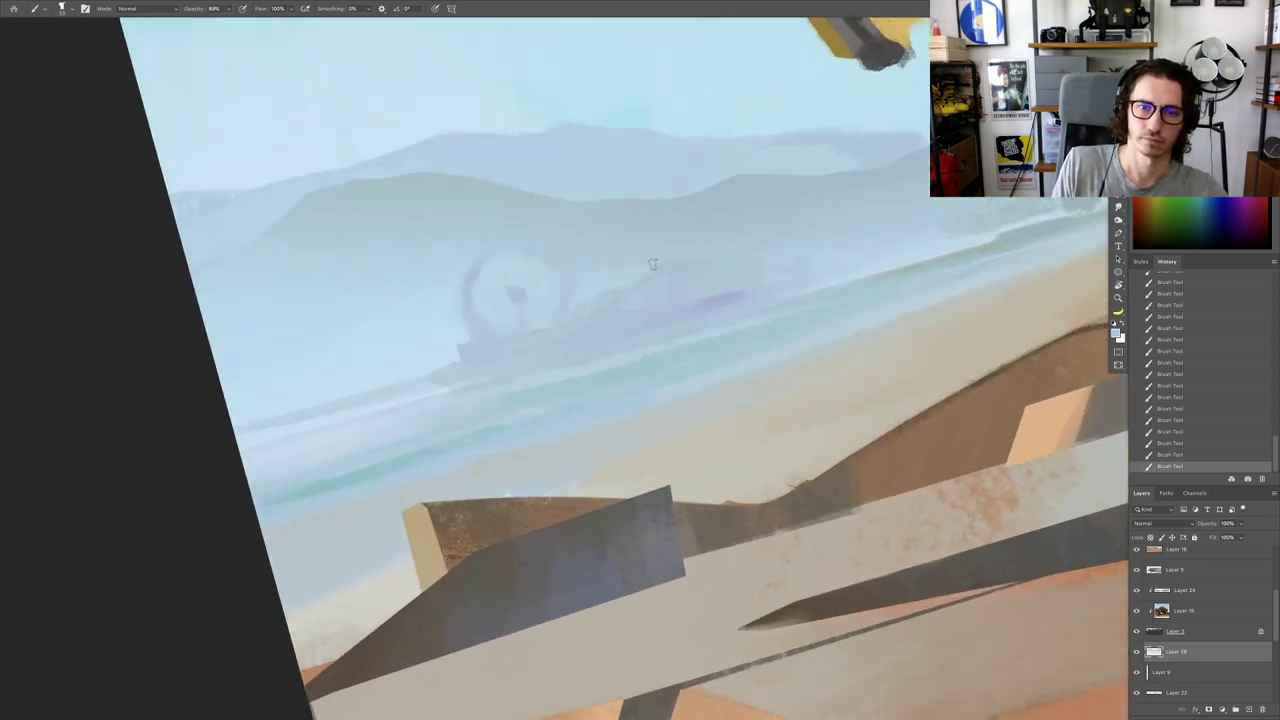
pyautogui.moveTo(668, 281)
pyautogui.mouseDown()
pyautogui.moveTo(634, 320)
pyautogui.moveTo(560, 337)
pyautogui.moveTo(636, 314)
pyautogui.moveTo(560, 351)
pyautogui.moveTo(483, 323)
pyautogui.moveTo(373, 338)
pyautogui.mouseUp()
pyautogui.press('r')
pyautogui.press('b')
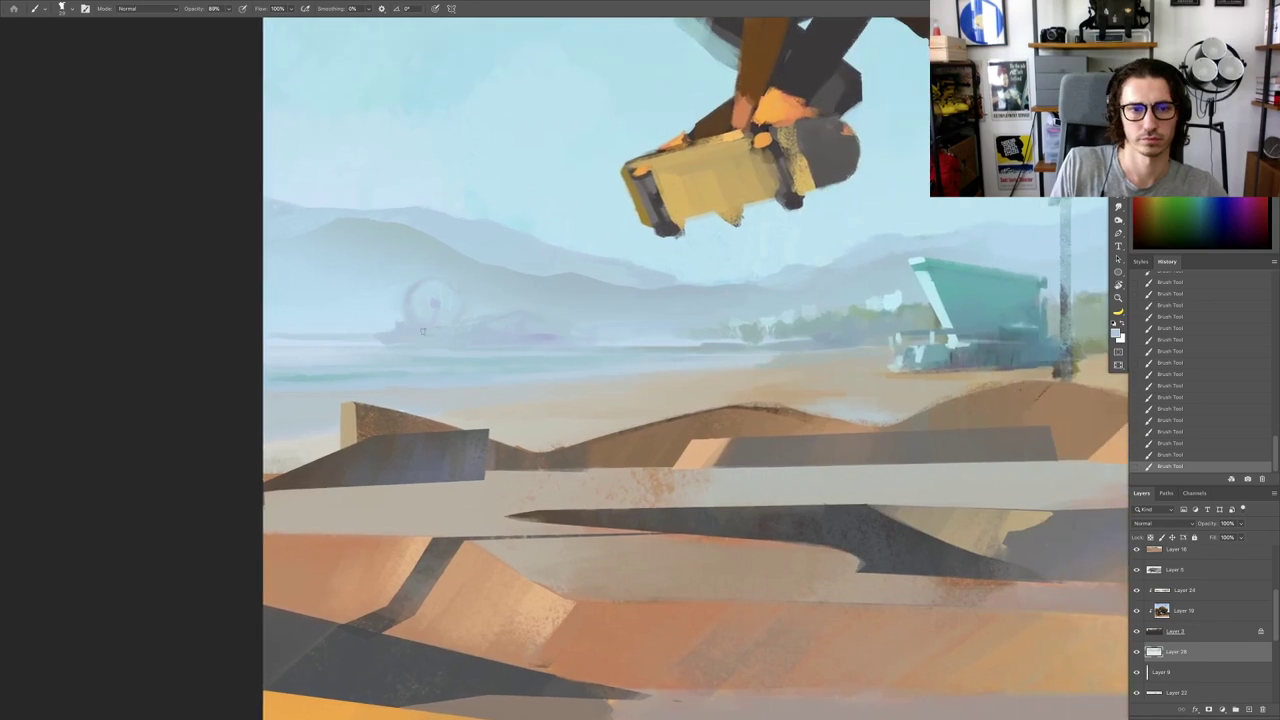
pyautogui.keyDown('alt'); pyautogui.click(307, 346); pyautogui.keyUp('alt')
pyautogui.moveTo(288, 345); pyautogui.dragTo(288, 346)
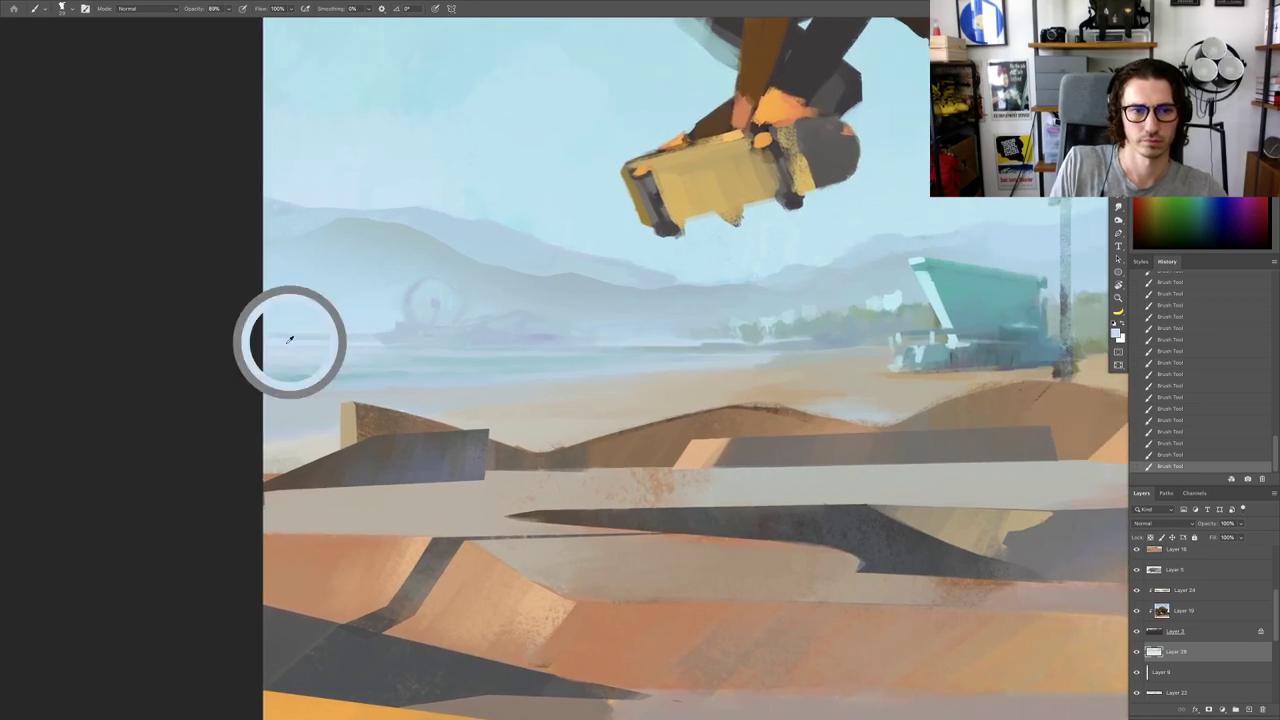
pyautogui.moveTo(388, 350); pyautogui.dragTo(794, 350)
# Step: Switch to another textured brush in the main_set group and paint pale highlights along the shoreline toward the distant trees
pyautogui.rightClick(727, 348)
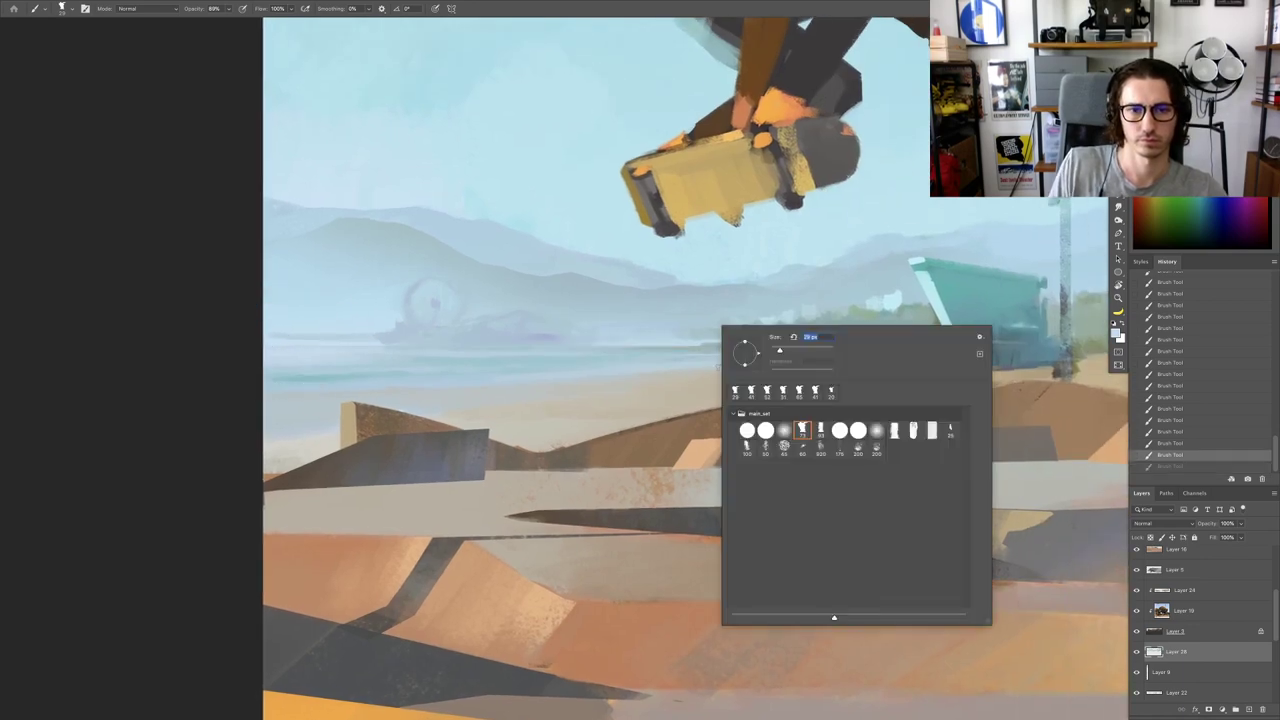
pyautogui.click(915, 436)
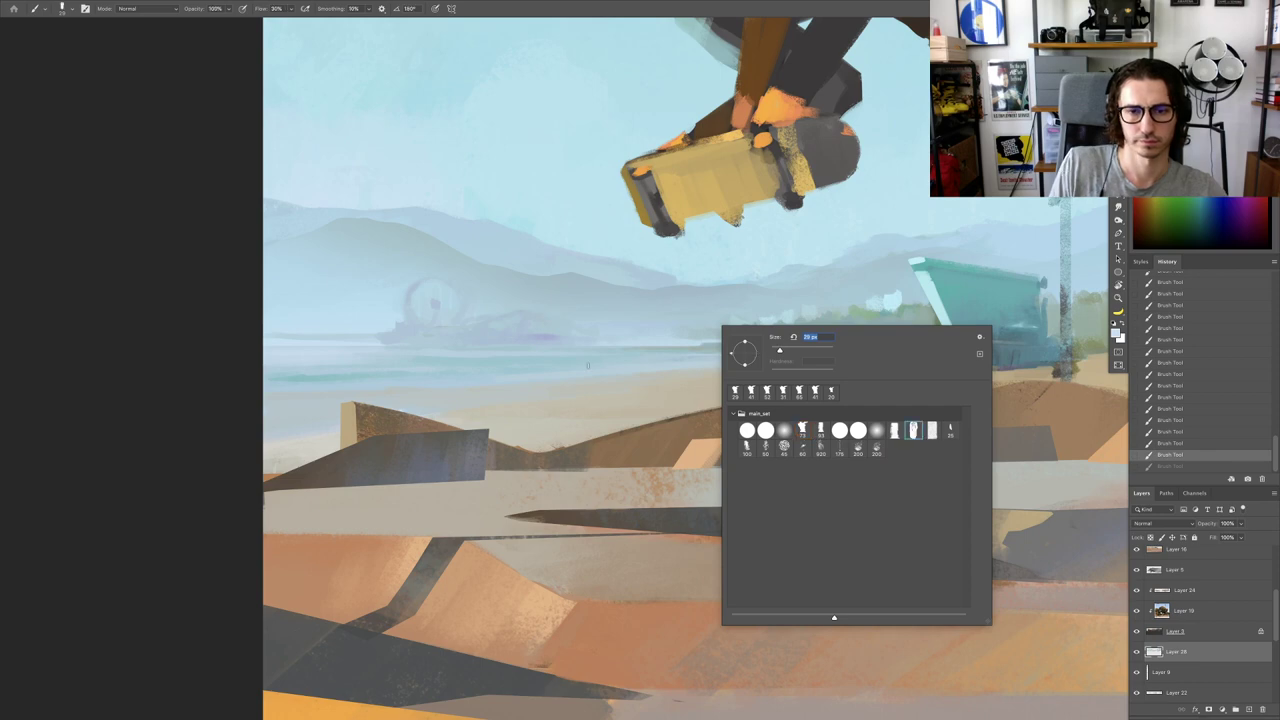
pyautogui.moveTo(592, 357); pyautogui.dragTo(588, 357)
pyautogui.moveTo(727, 352); pyautogui.dragTo(486, 352)
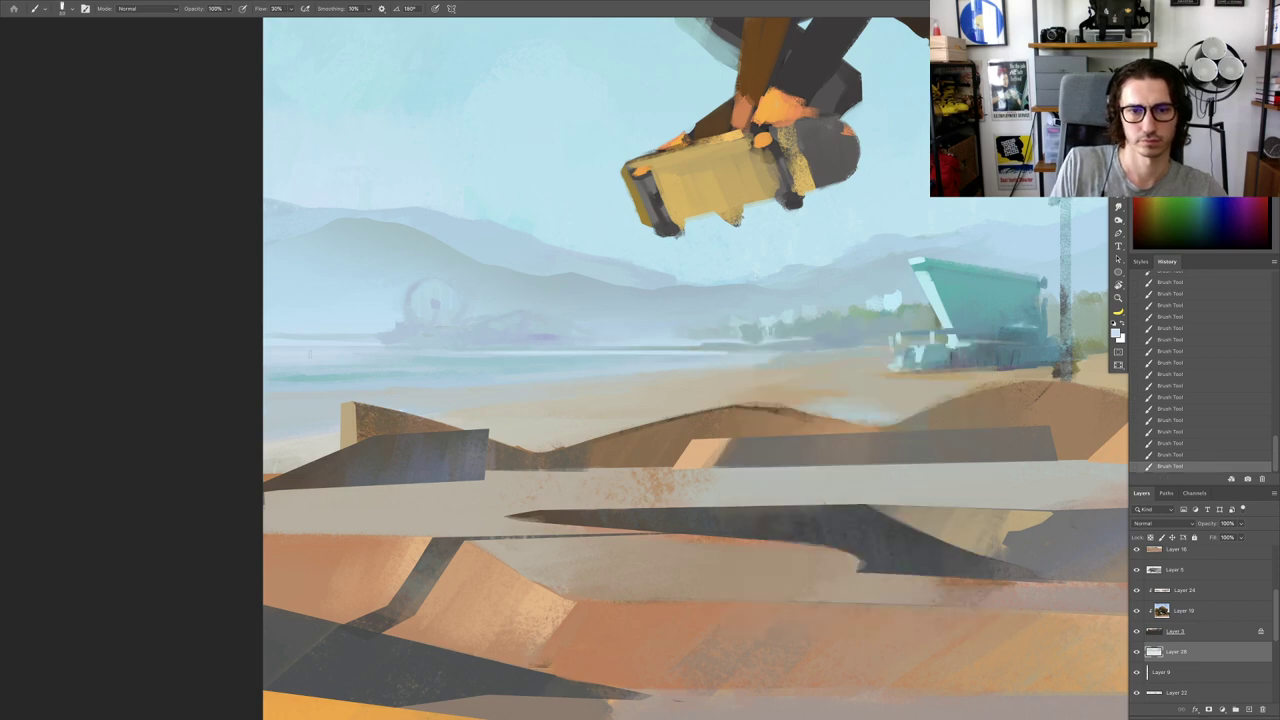
pyautogui.moveTo(683, 364)
pyautogui.mouseDown()
pyautogui.moveTo(649, 363)
pyautogui.moveTo(680, 332)
pyautogui.moveTo(677, 309)
pyautogui.moveTo(753, 325)
pyautogui.mouseUp()
pyautogui.press('r')
pyautogui.keyDown('alt'); pyautogui.click(650, 322); pyautogui.keyUp('alt')
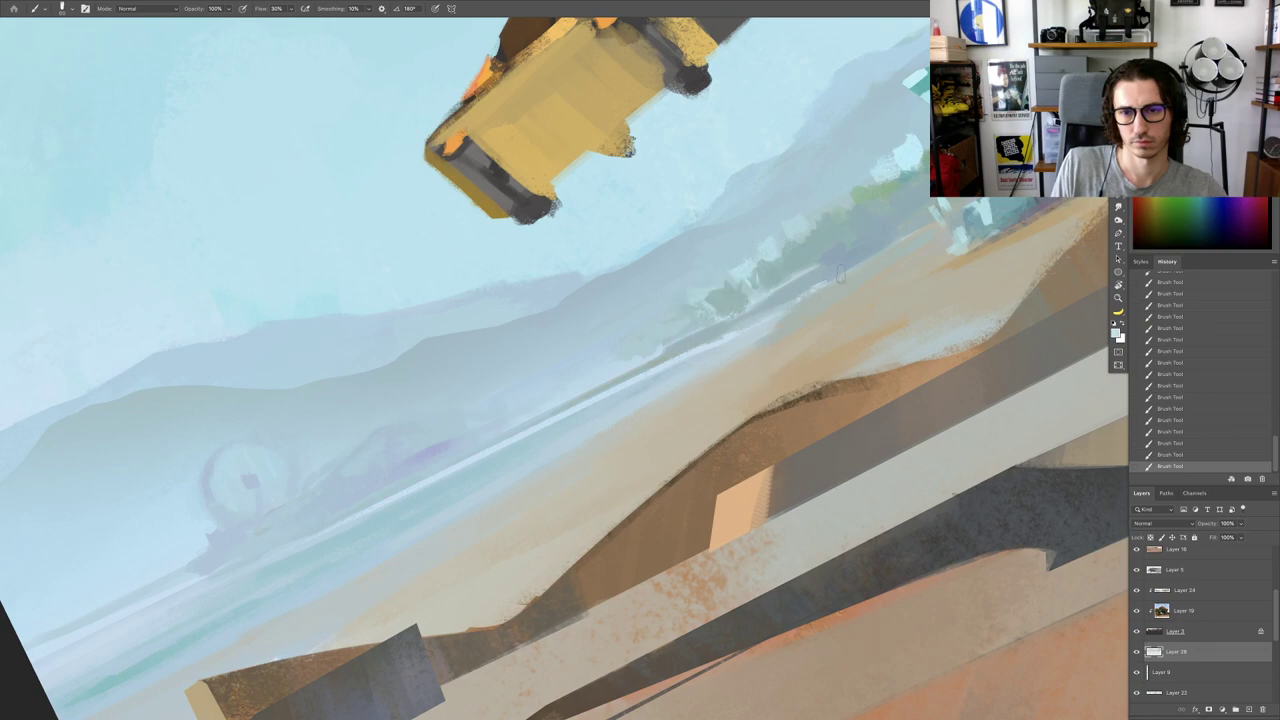
# Step: Sample the pale blue behind the tree line beside the lamp post and dab light patches around the treetops
pyautogui.scroll(-10, 842, 276)
pyautogui.scroll(2, 775, 272)
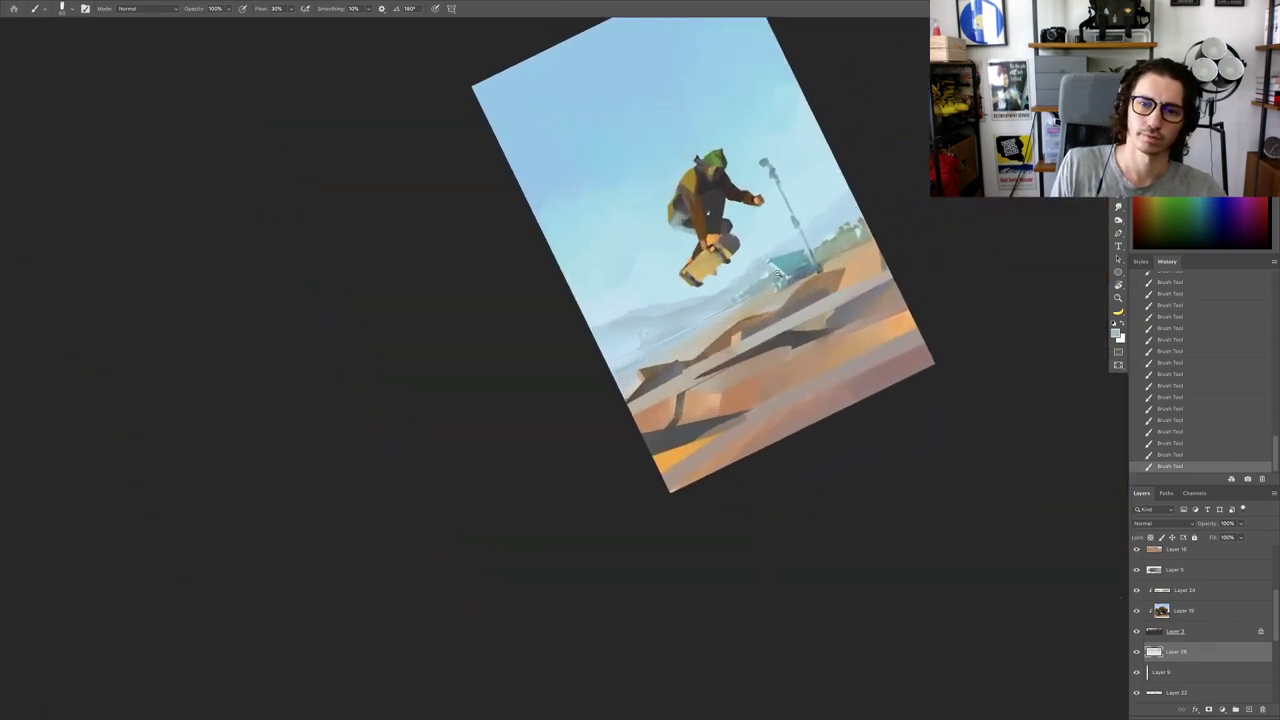
pyautogui.scroll(8, 775, 274)
pyautogui.press('Escape')
pyautogui.moveTo(868, 371); pyautogui.dragTo(450, 352)
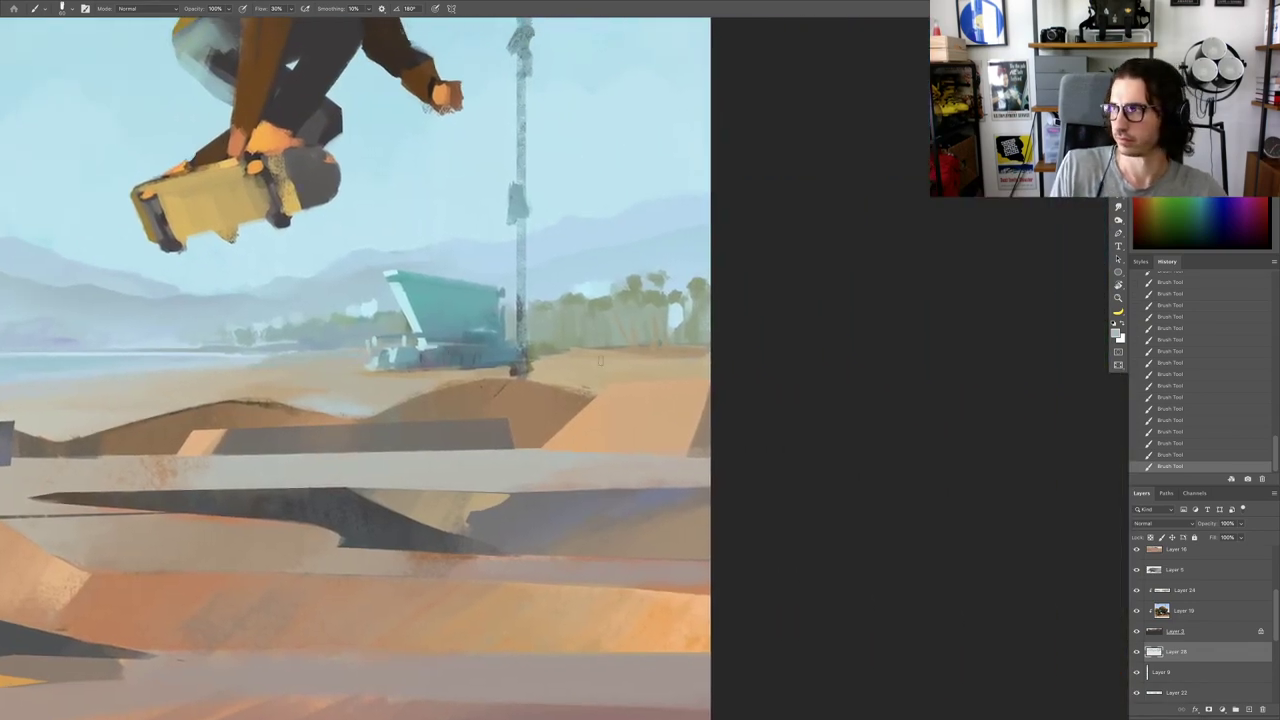
pyautogui.scroll(5, 543, 329)
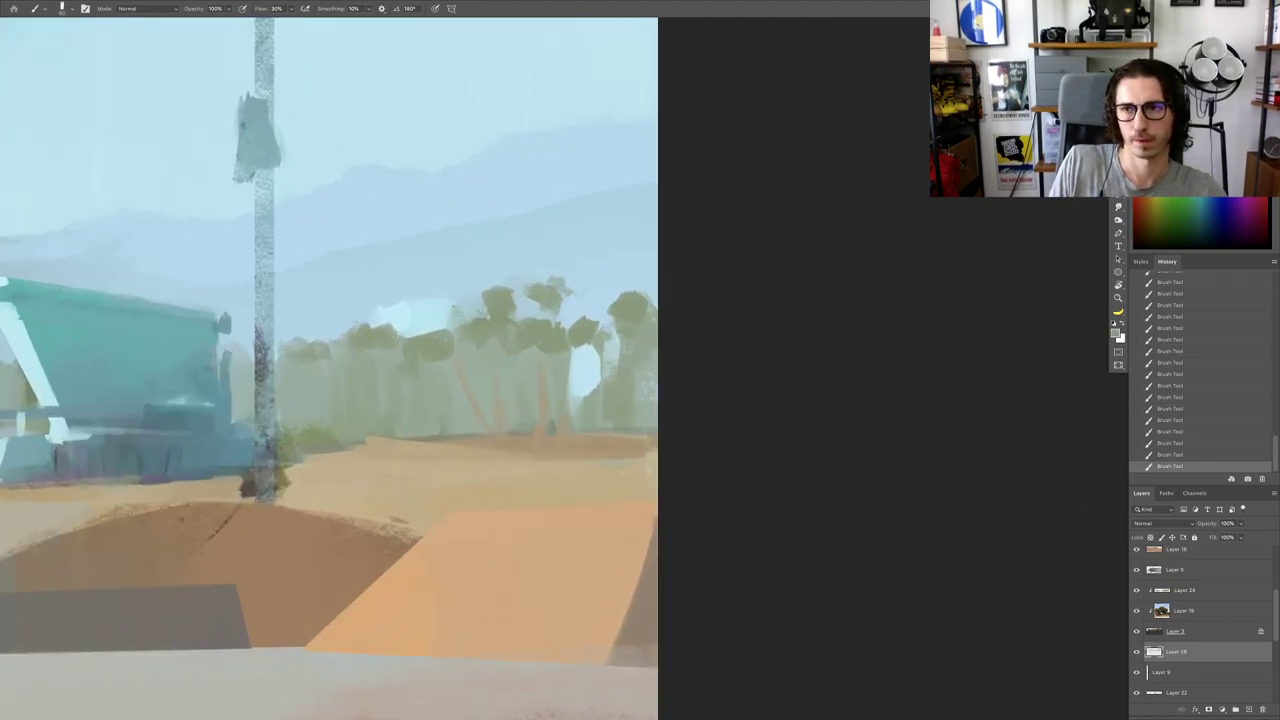
pyautogui.click(1140, 180)
pyautogui.moveTo(578, 324); pyautogui.dragTo(582, 322)
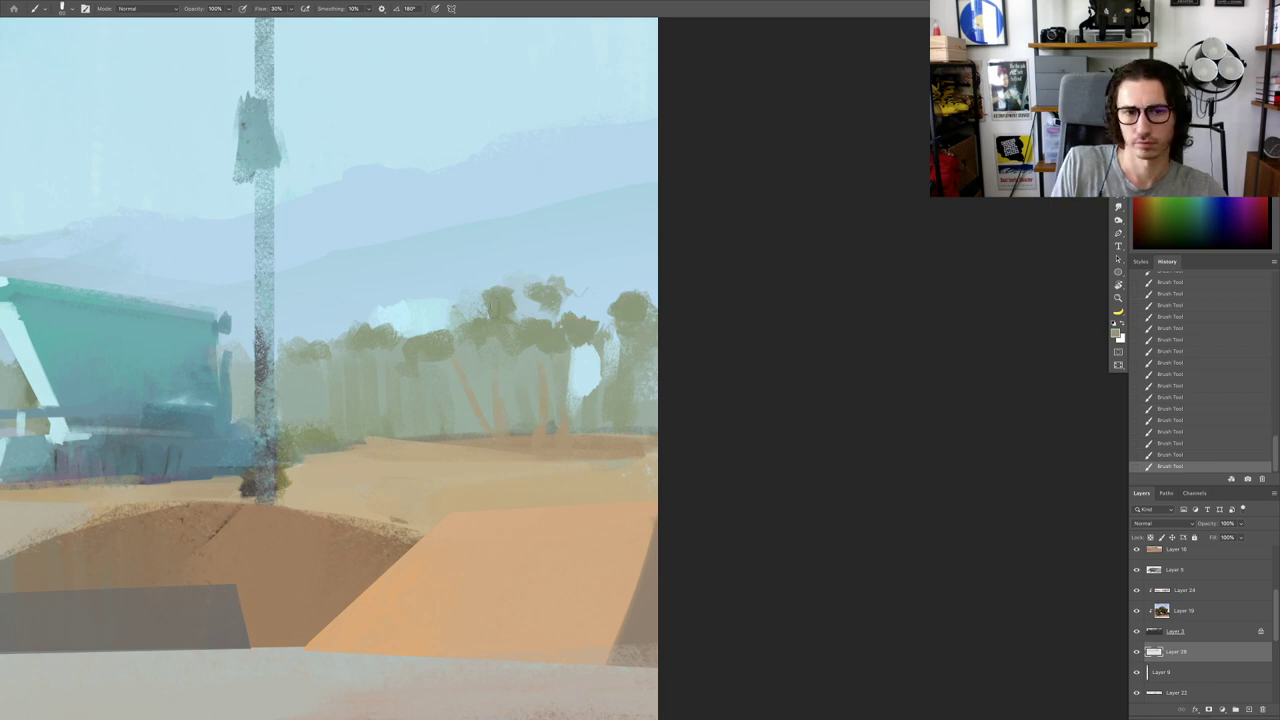
pyautogui.keyDown('alt'); pyautogui.click(432, 304); pyautogui.keyUp('alt')
pyautogui.moveTo(444, 312); pyautogui.dragTo(452, 283)
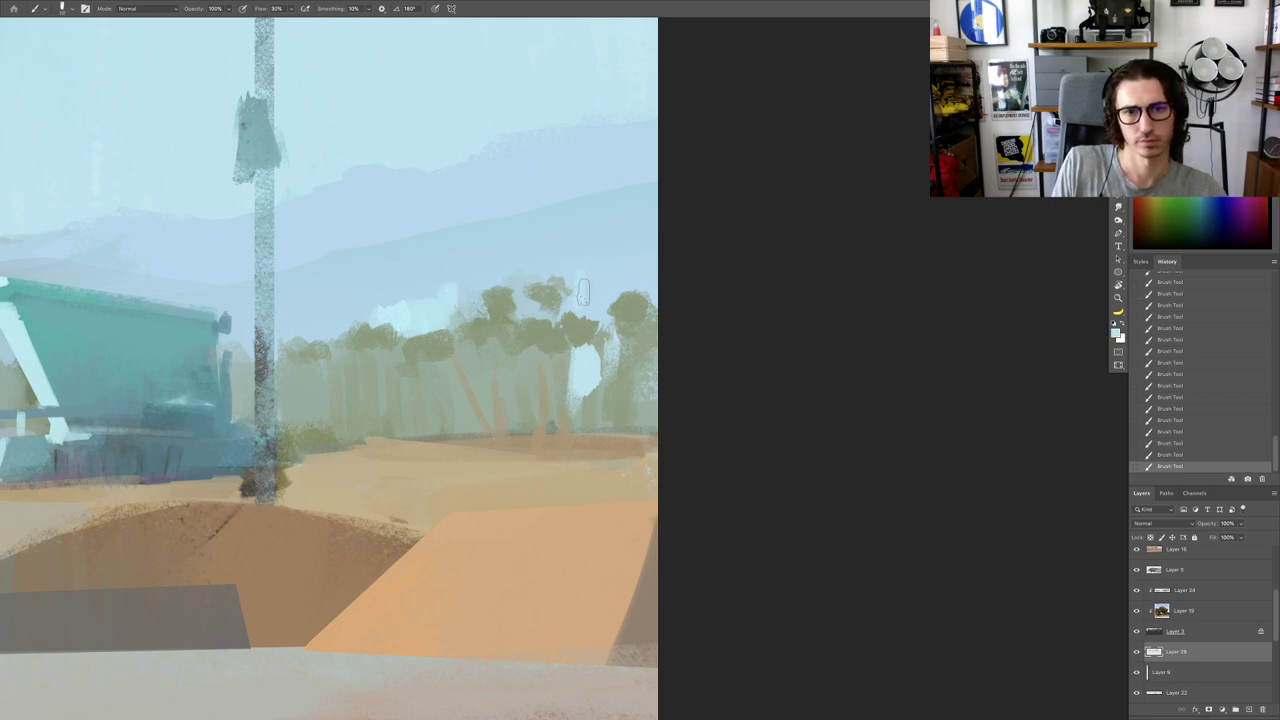
# Step: Extend the pale patches behind the trees and add small orange accents above the treetops
pyautogui.moveTo(589, 284)
pyautogui.mouseDown()
pyautogui.moveTo(606, 267)
pyautogui.moveTo(643, 270)
pyautogui.moveTo(500, 270)
pyautogui.moveTo(481, 346)
pyautogui.mouseUp()
pyautogui.press('r')
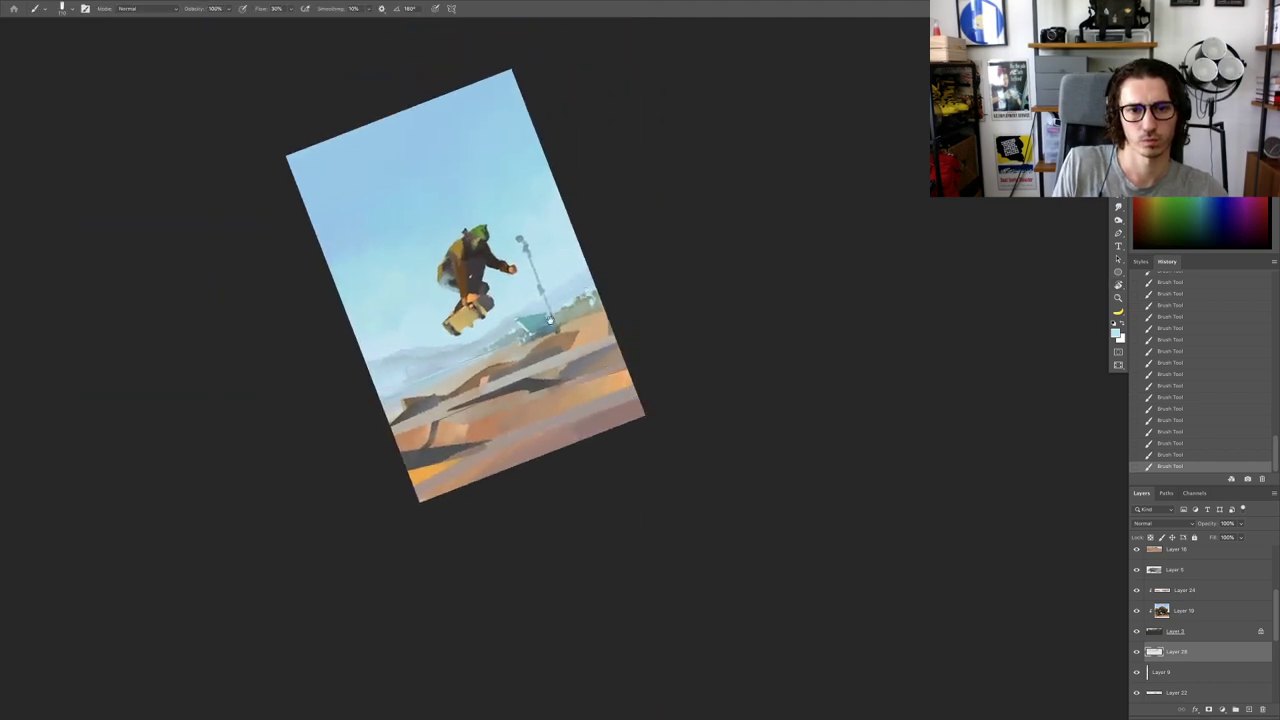
pyautogui.hotkey('ctrl', '+')
pyautogui.hotkey('ctrl', '+')
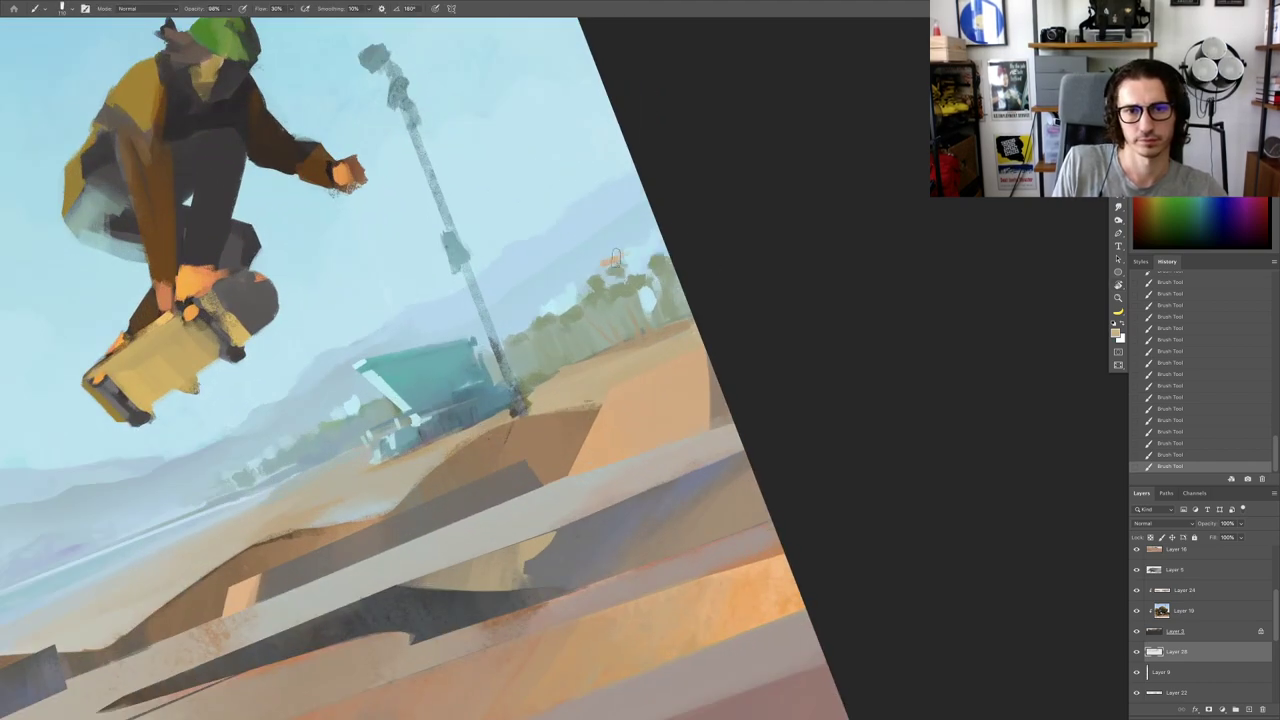
pyautogui.moveTo(605, 266); pyautogui.dragTo(578, 285)
pyautogui.keyDown('alt'); pyautogui.click(612, 261); pyautogui.keyUp('alt')
pyautogui.keyDown('alt'); pyautogui.click(588, 270); pyautogui.keyUp('alt')
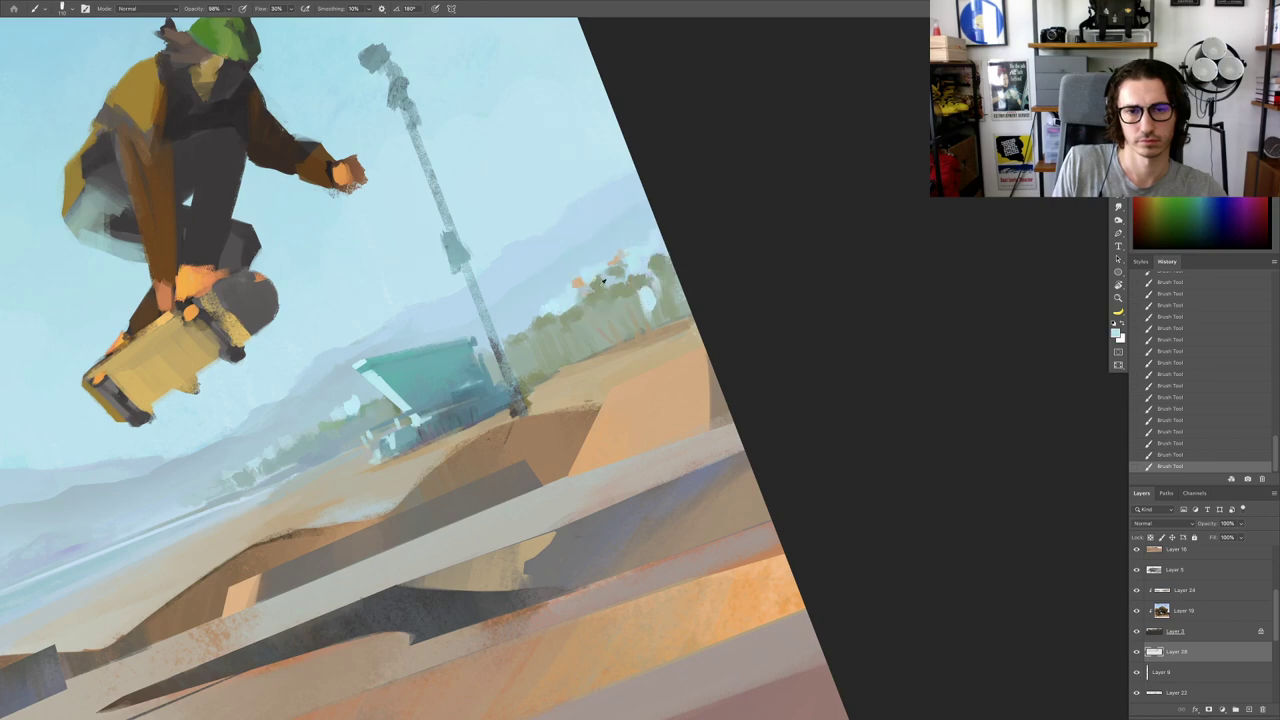
# Step: Resample the pale and orange tones above the trees and shape the light patches with a thin orange roof-like edge
pyautogui.keyDown('alt'); pyautogui.click(598, 286); pyautogui.keyUp('alt')
pyautogui.keyDown('alt'); pyautogui.click(577, 281); pyautogui.keyUp('alt')
pyautogui.keyDown('alt'); pyautogui.click(558, 291); pyautogui.keyUp('alt')
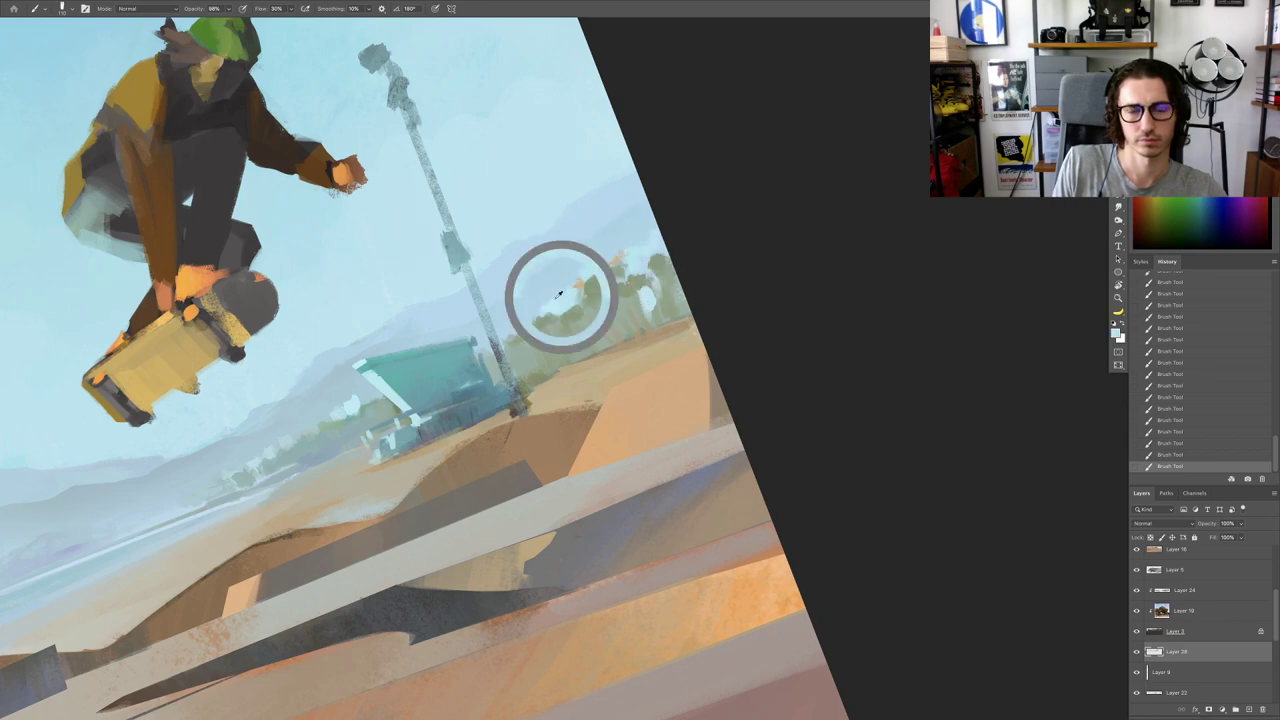
pyautogui.keyDown('alt'); pyautogui.click(579, 284); pyautogui.keyUp('alt')
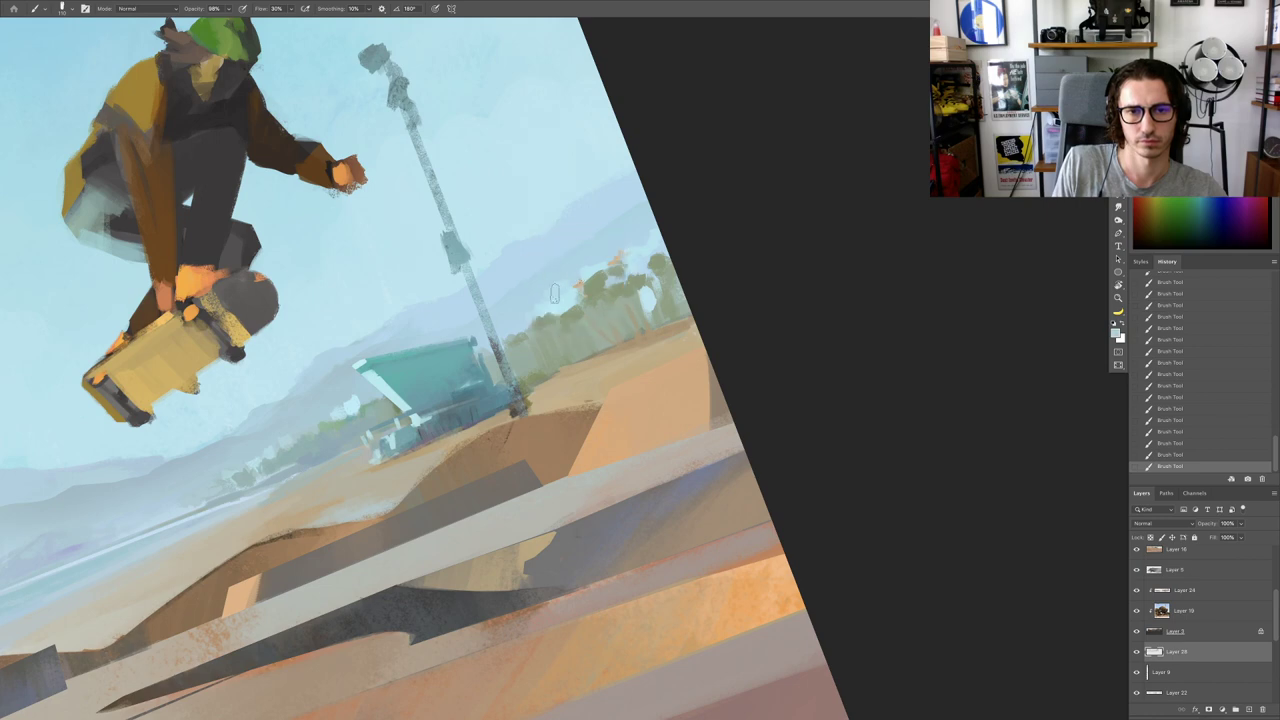
pyautogui.keyDown('alt'); pyautogui.click(582, 280); pyautogui.keyUp('alt')
pyautogui.keyDown('alt'); pyautogui.click(566, 299); pyautogui.keyUp('alt')
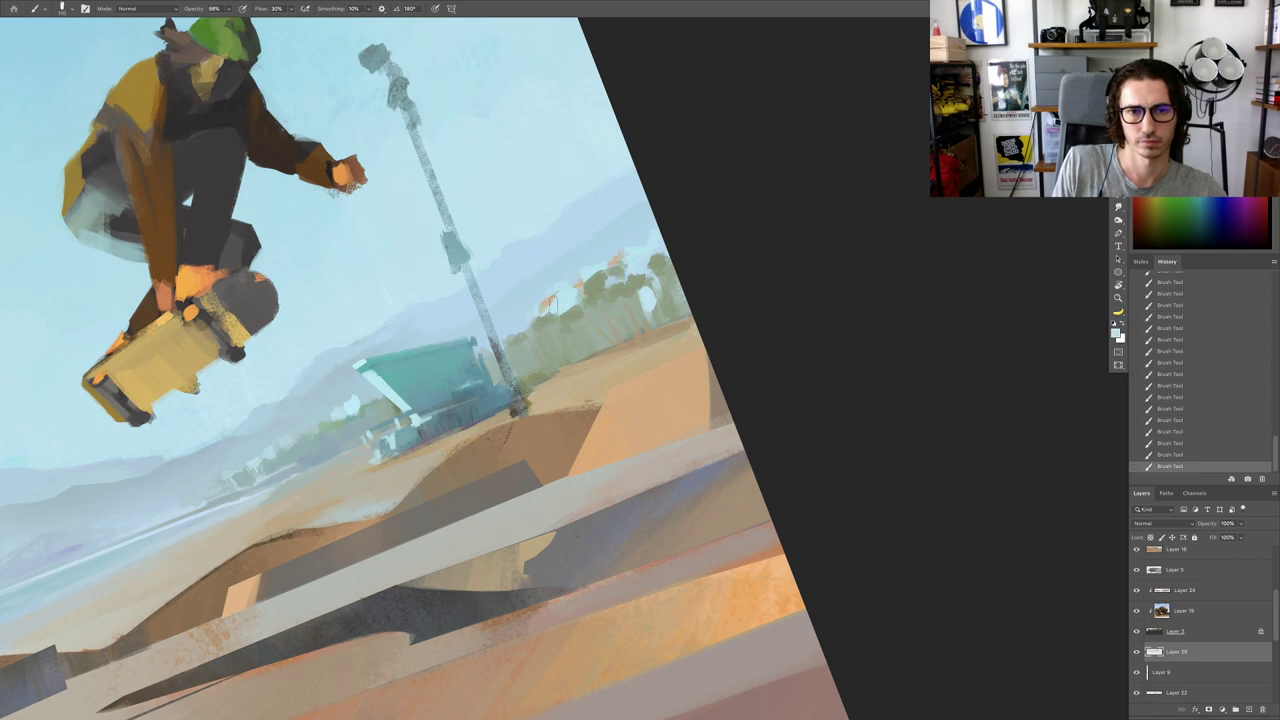
pyautogui.moveTo(551, 316)
pyautogui.mouseDown()
pyautogui.moveTo(520, 322)
pyautogui.moveTo(640, 318)
pyautogui.moveTo(631, 303)
pyautogui.moveTo(620, 305)
pyautogui.moveTo(636, 326)
pyautogui.mouseUp()
# Step: Change the brush preset, paint a peach block beside the orange accent and add a round dark-green treetop in front
pyautogui.rightClick(645, 293)
pyautogui.doubleClick(737, 395)
pyautogui.keyDown('alt'); pyautogui.click(636, 301); pyautogui.keyUp('alt')
pyautogui.press('Escape')
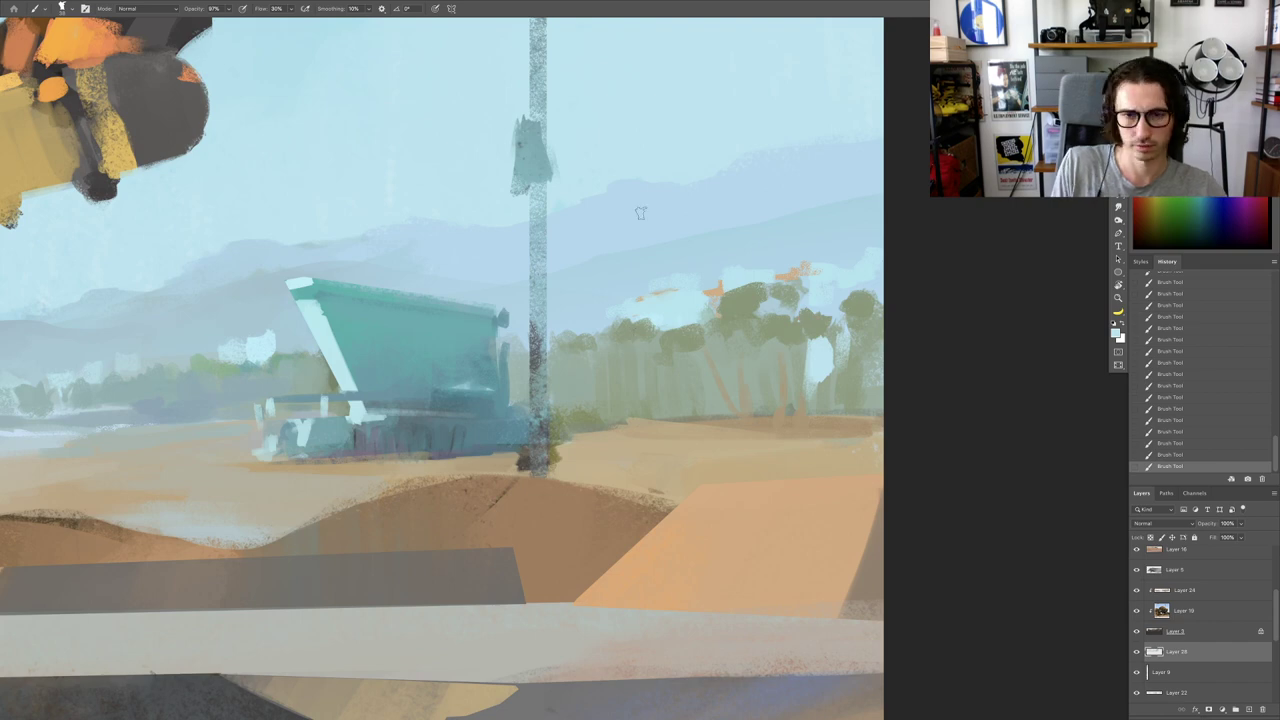
pyautogui.hotkey('ctrl', '0')
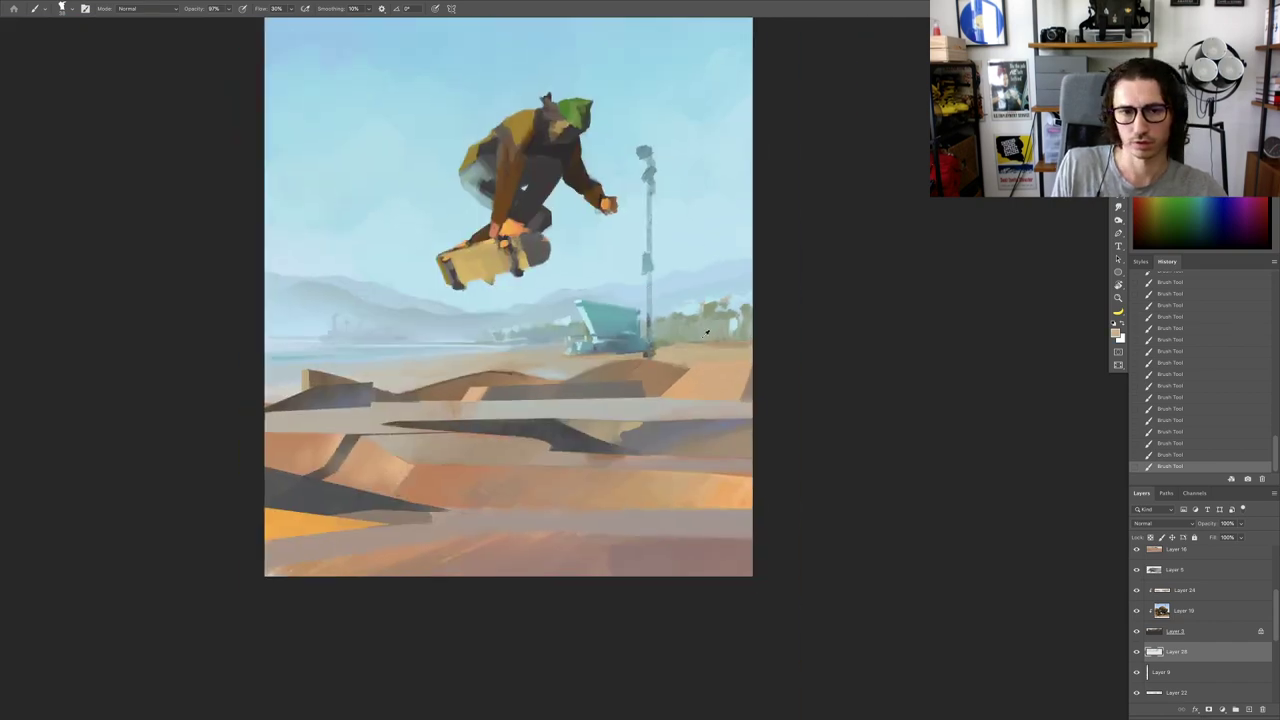
pyautogui.scroll(5, 706, 333)
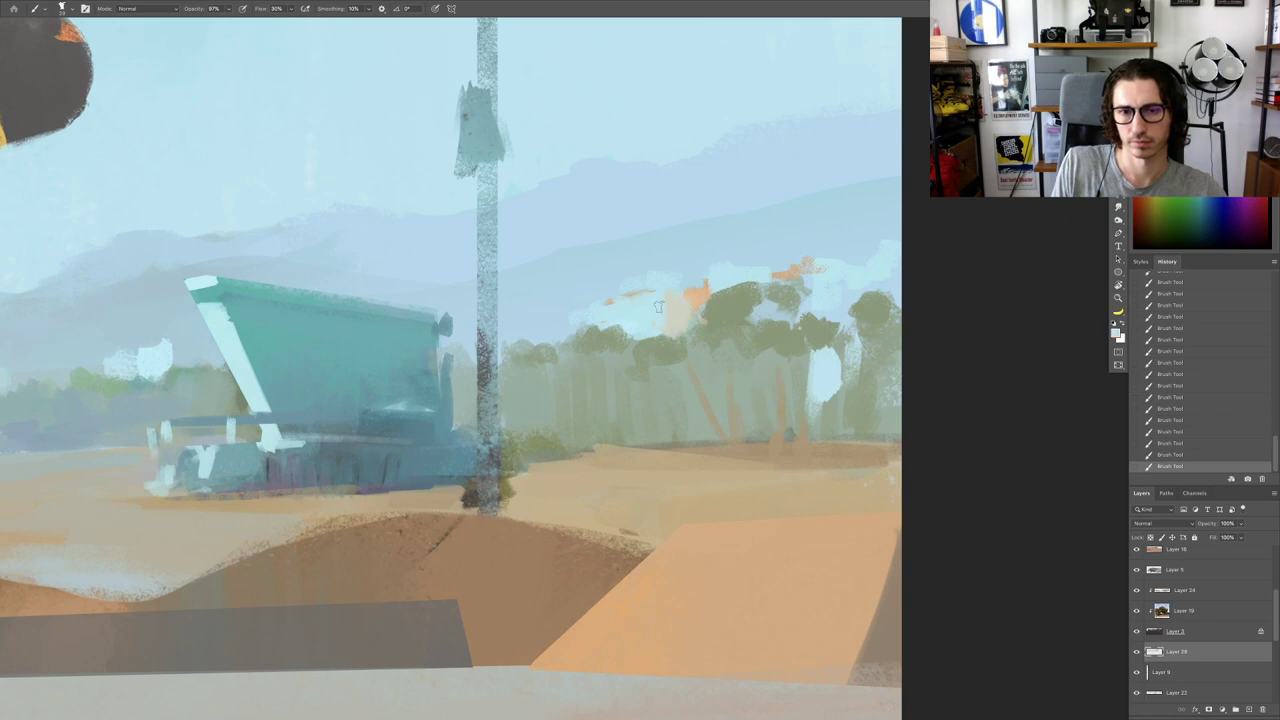
pyautogui.moveTo(648, 334)
pyautogui.mouseDown()
pyautogui.moveTo(691, 324)
pyautogui.moveTo(644, 309)
pyautogui.mouseUp()
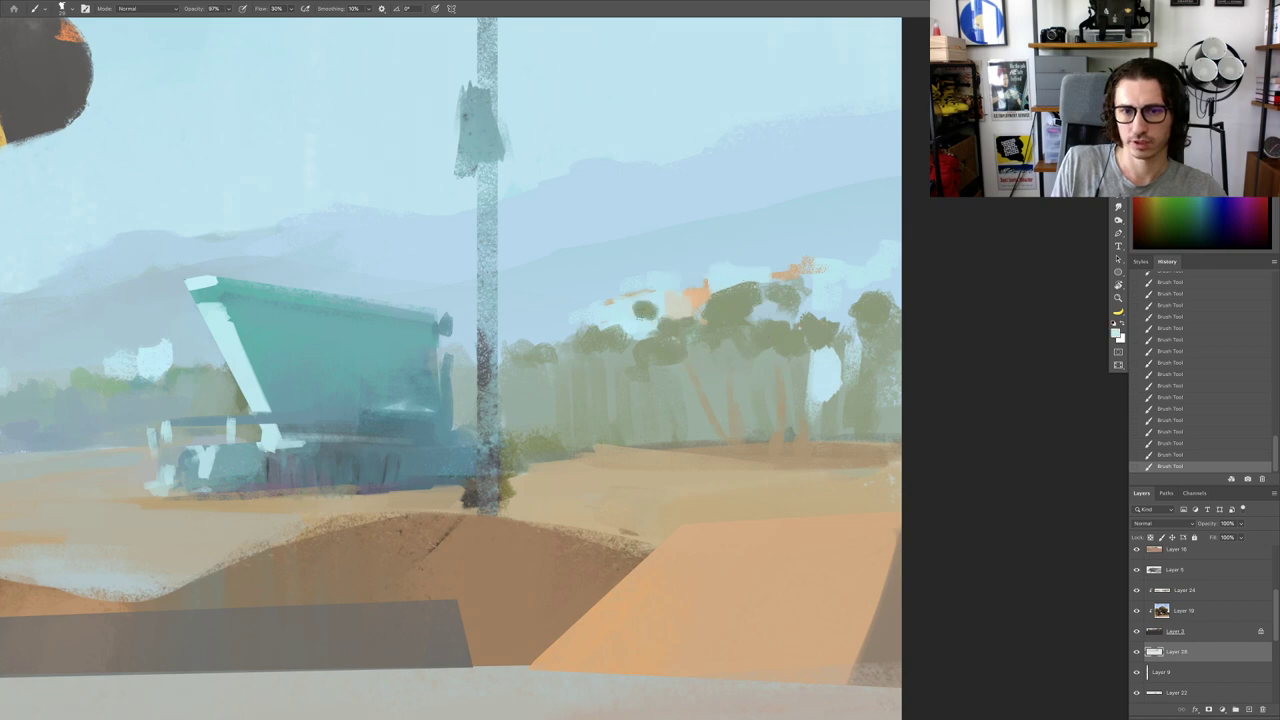
# Step: Sample the pale patch and neighbouring haze and soften the end of the light shapes nearest the lamp post
pyautogui.keyDown('alt'); pyautogui.click(621, 313); pyautogui.keyUp('alt')
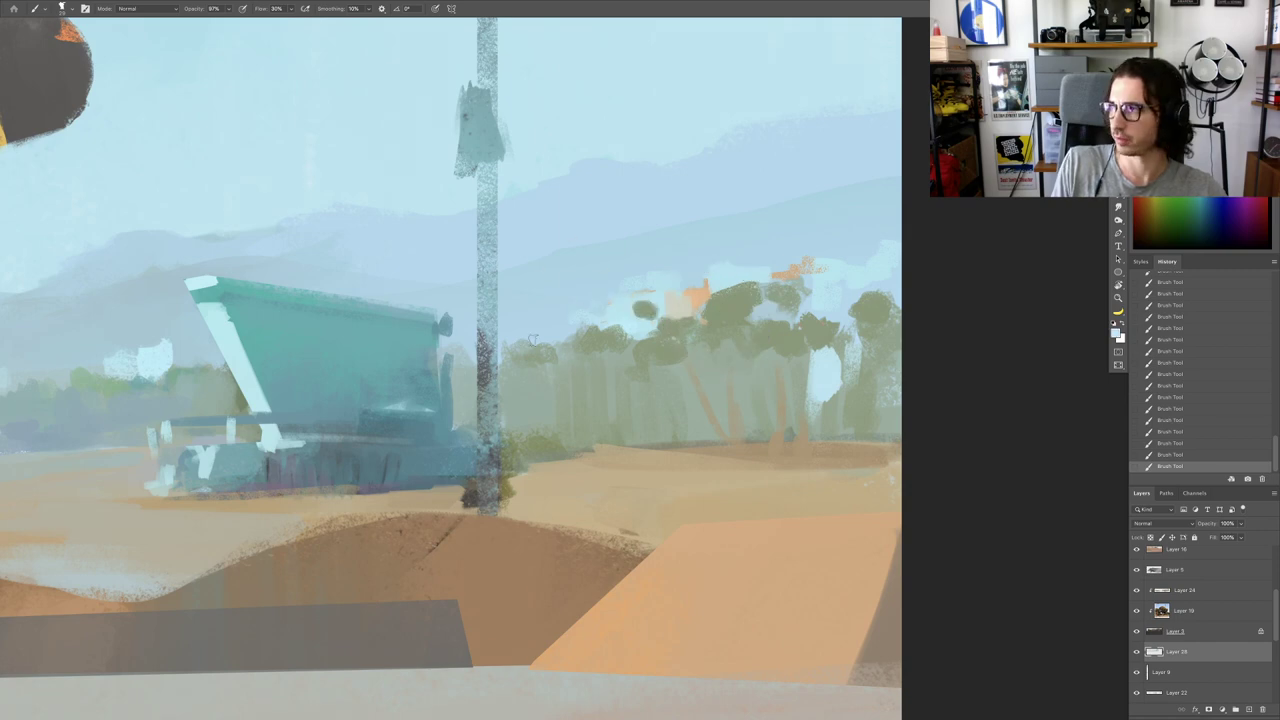
pyautogui.moveTo(588, 310)
pyautogui.keyDown('ctrl'); pyautogui.keyDown('alt'); pyautogui.mouseDown()
pyautogui.moveTo(562, 296)
pyautogui.moveTo(525, 328)
pyautogui.moveTo(480, 332)
pyautogui.moveTo(540, 340)
pyautogui.mouseUp(); pyautogui.keyUp('alt'); pyautogui.keyUp('ctrl')
pyautogui.keyDown('alt'); pyautogui.click(568, 346); pyautogui.keyUp('alt')
pyautogui.hotkey('ctrl', '0')
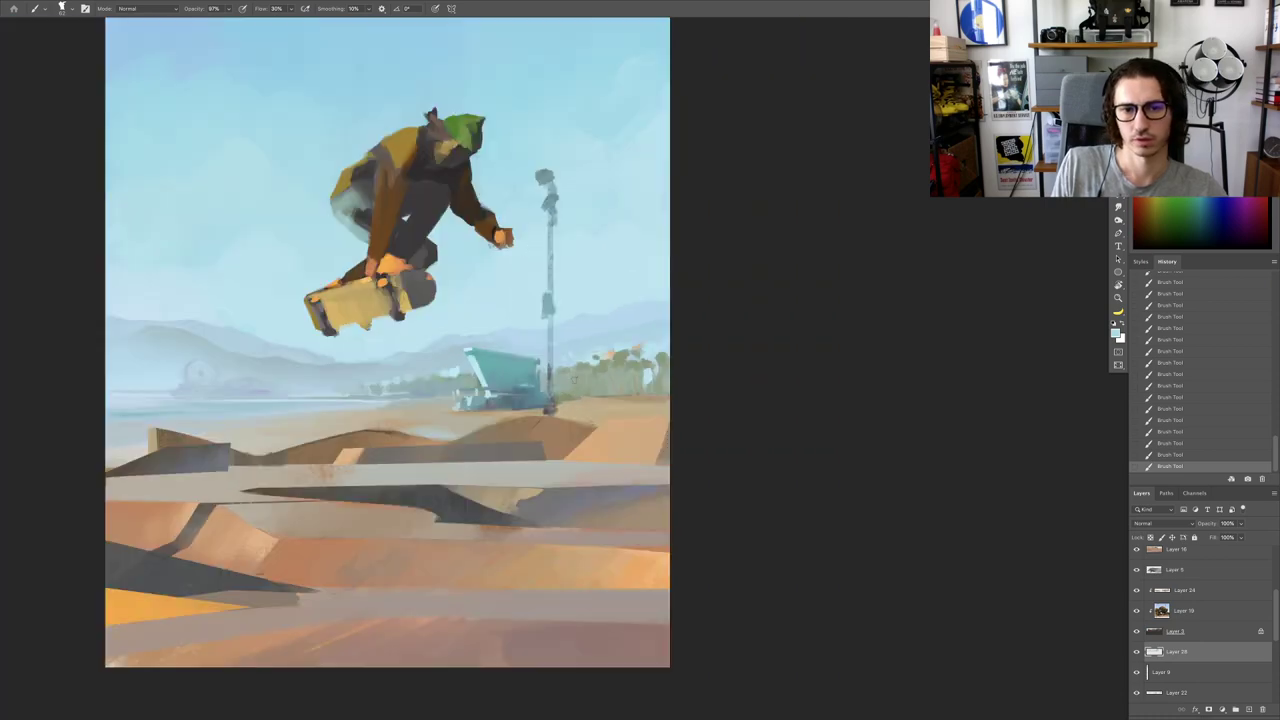
pyautogui.keyDown('super'); pyautogui.moveTo(634, 348); pyautogui.dragTo(676, 346); pyautogui.keyUp('super')
# Step: Sample haze and foliage tones and refine the green treetops with pale blue gaps beside the peach block
pyautogui.keyDown('alt'); pyautogui.click(615, 343); pyautogui.keyUp('alt')
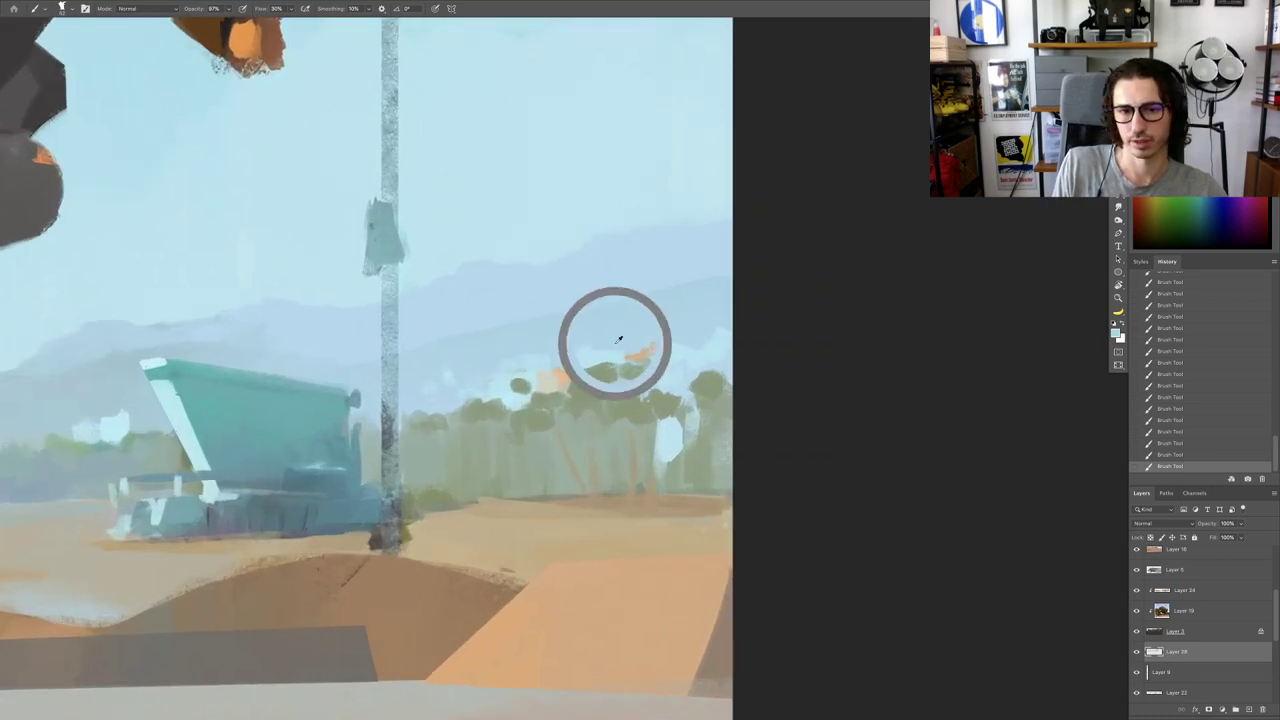
pyautogui.keyDown('alt'); pyautogui.click(606, 378); pyautogui.keyUp('alt')
pyautogui.keyDown('alt'); pyautogui.click(624, 390); pyautogui.keyUp('alt')
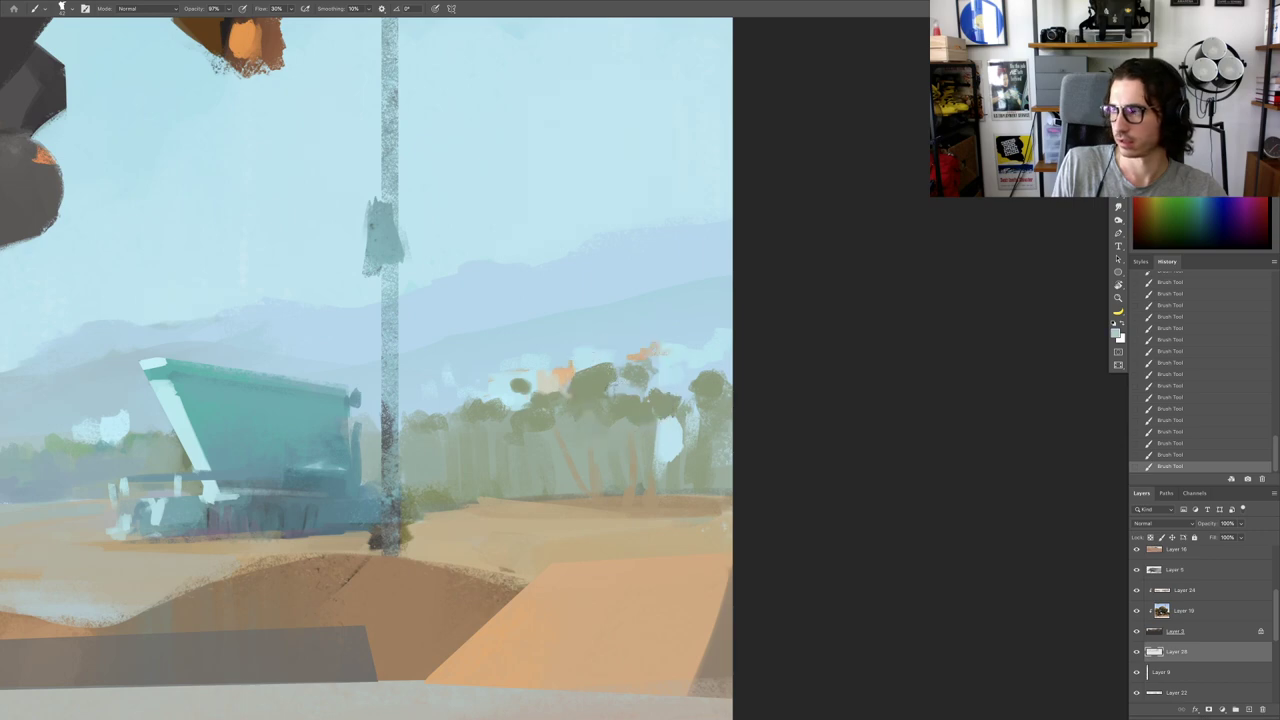
pyautogui.moveTo(612, 390)
pyautogui.mouseDown()
pyautogui.moveTo(576, 388)
pyautogui.moveTo(588, 382)
pyautogui.mouseUp()
pyautogui.keyDown('alt'); pyautogui.click(611, 374); pyautogui.keyUp('alt')
pyautogui.keyDown('alt'); pyautogui.click(588, 456); pyautogui.keyUp('alt')
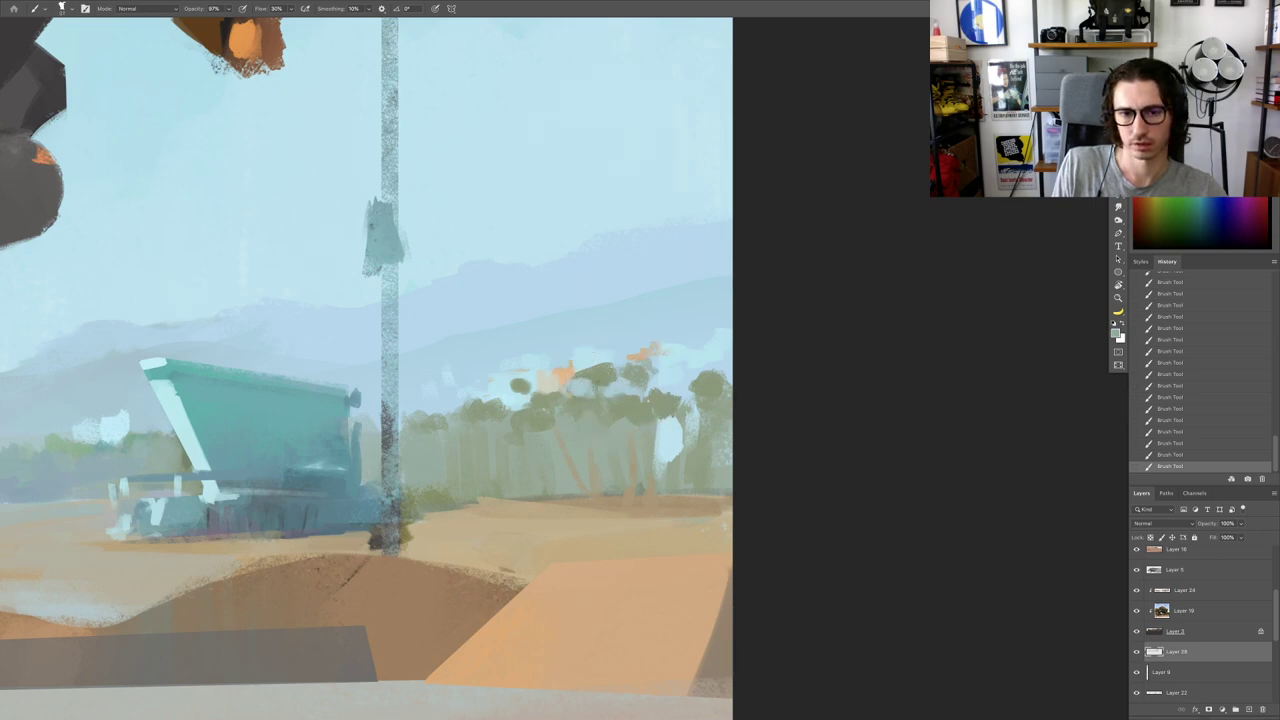
pyautogui.keyDown('alt'); pyautogui.click(565, 376); pyautogui.keyUp('alt')
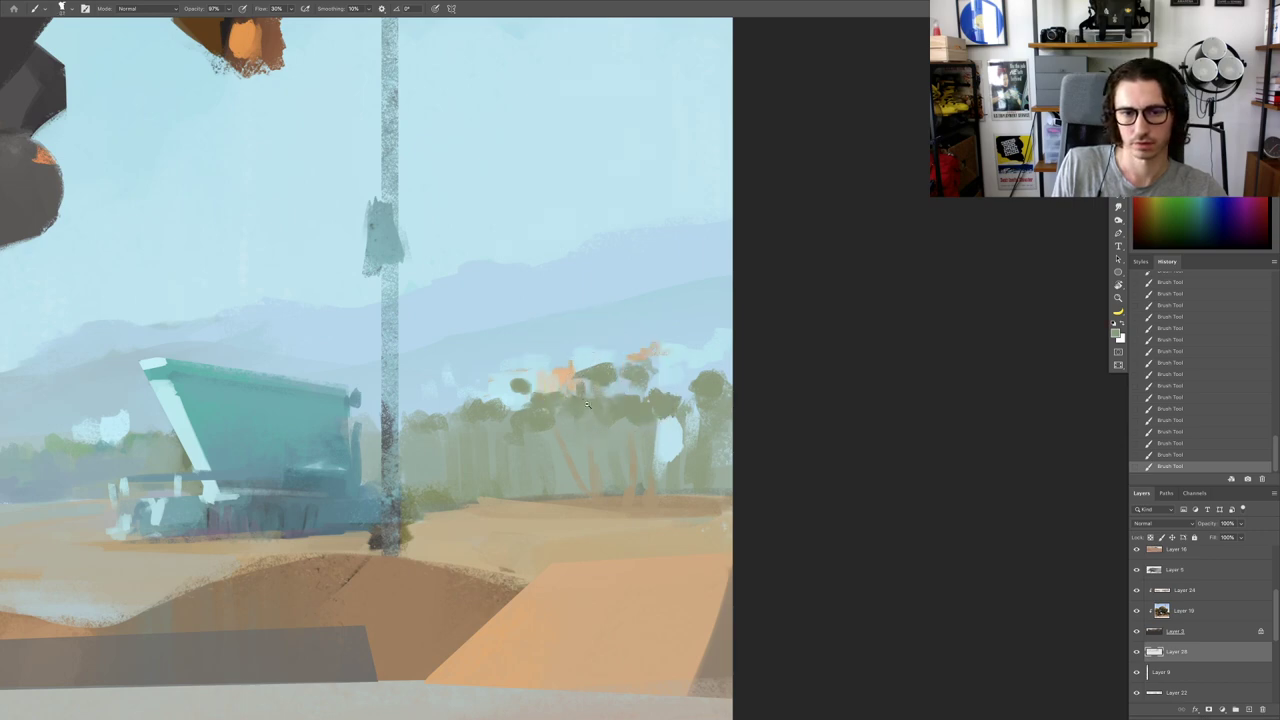
# Step: Paint a small olive treetop at the foot of the orange and peach block and check it against the whole painting
pyautogui.moveTo(587, 405); pyautogui.dragTo(666, 390)
pyautogui.moveTo(600, 400); pyautogui.dragTo(652, 358)
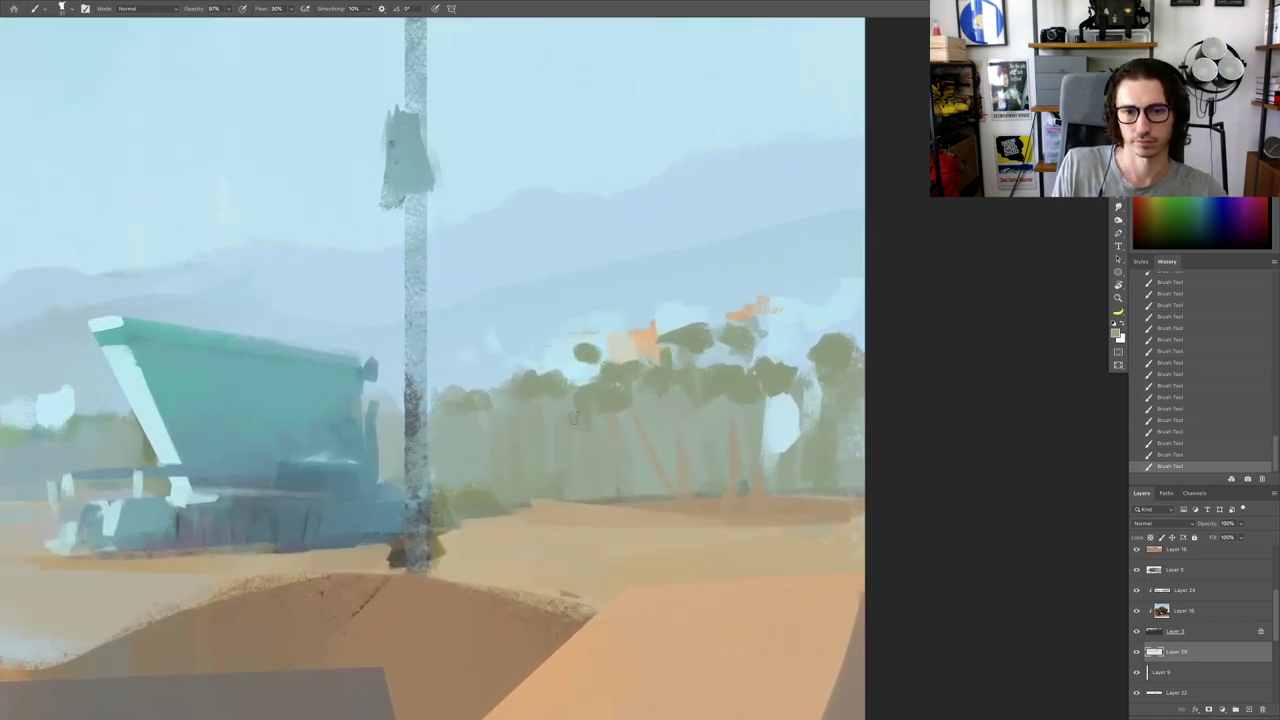
pyautogui.hotkey('ctrl', '0')
pyautogui.scroll(5, 543, 431)
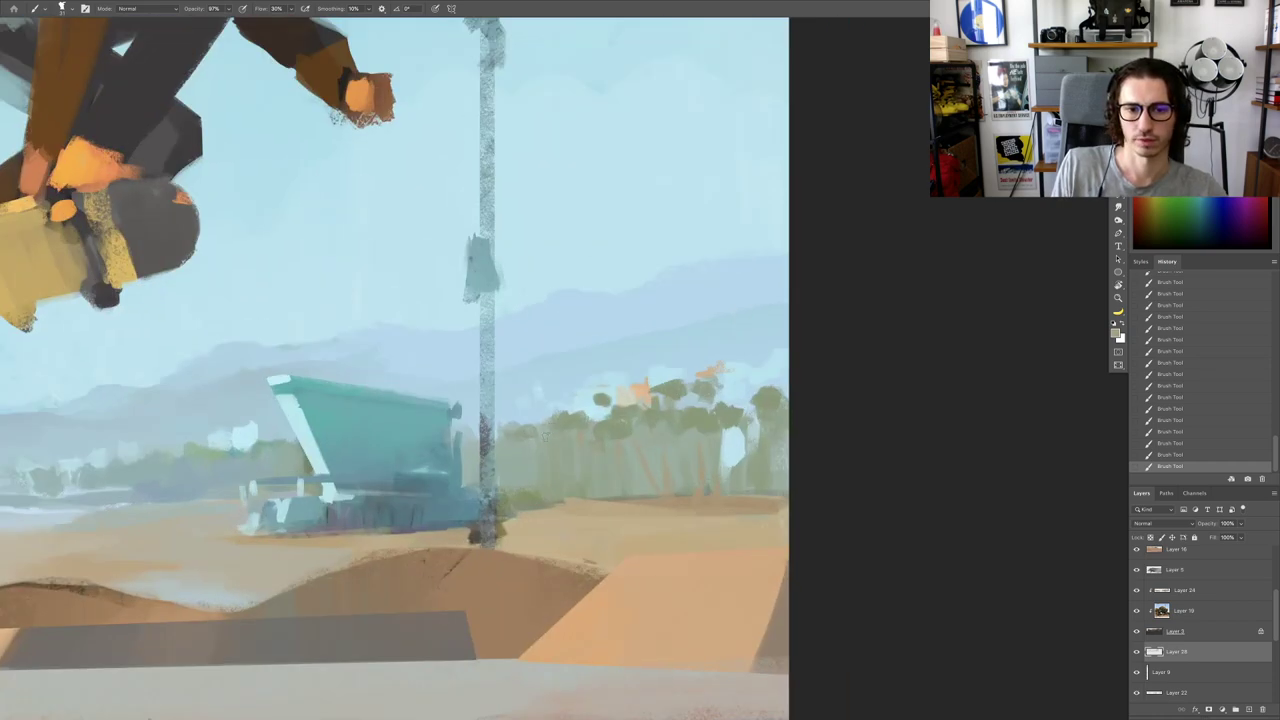
pyautogui.hotkey('ctrl', '0')
pyautogui.scroll(6, 587, 410)
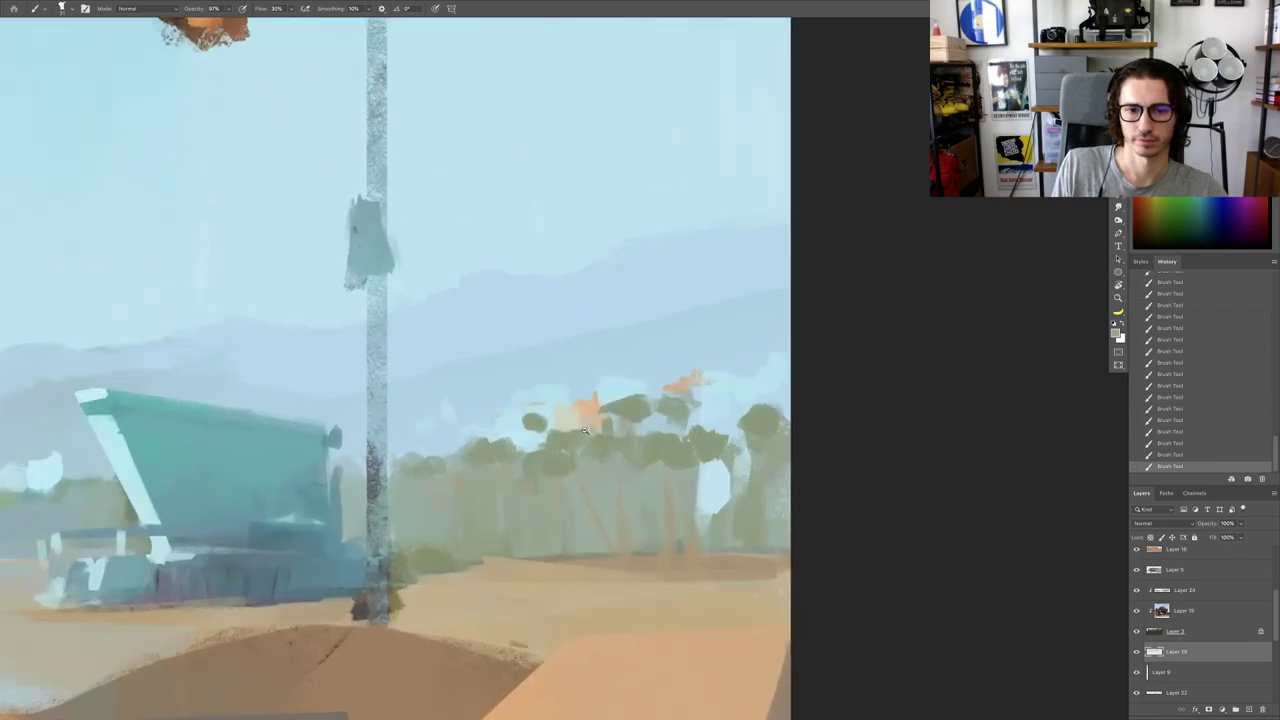
# Step: Sample the pale tone above the peach block and refine the light shapes around its upper edge
pyautogui.moveTo(598, 386); pyautogui.dragTo(589, 384)
pyautogui.keyDown('alt'); pyautogui.click(569, 375); pyautogui.keyUp('alt')
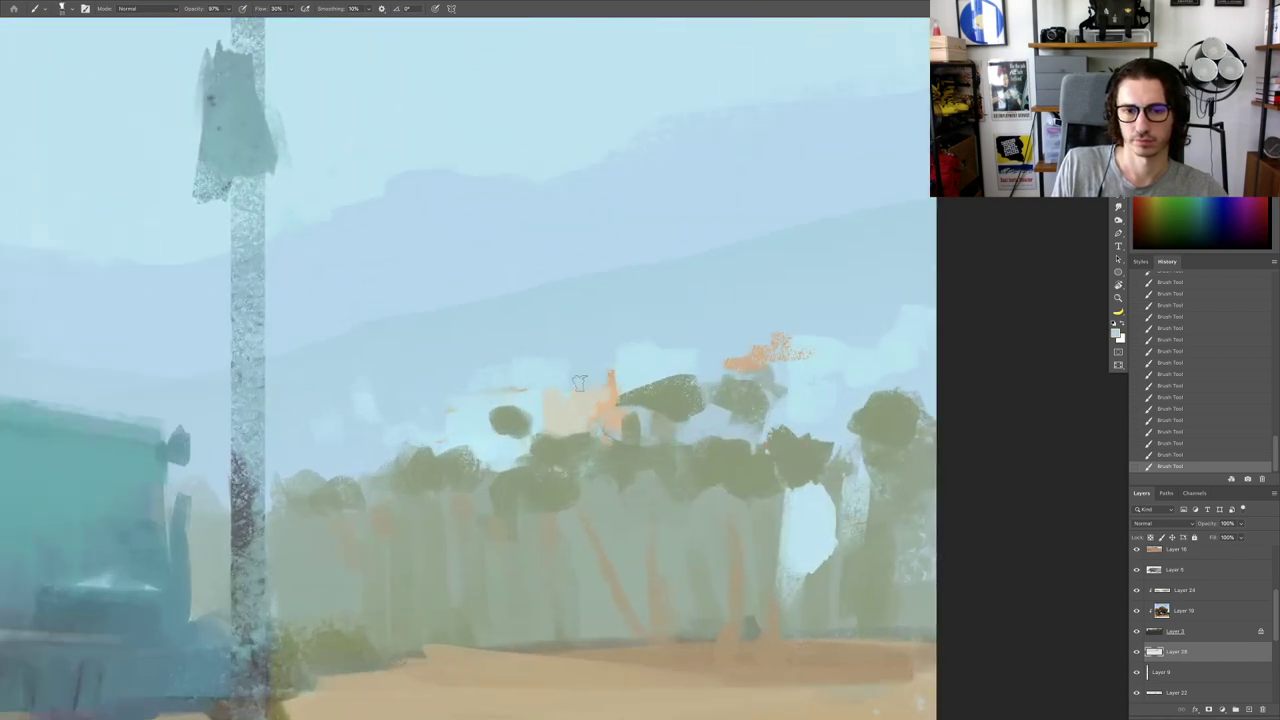
pyautogui.scroll(-6, 607, 393)
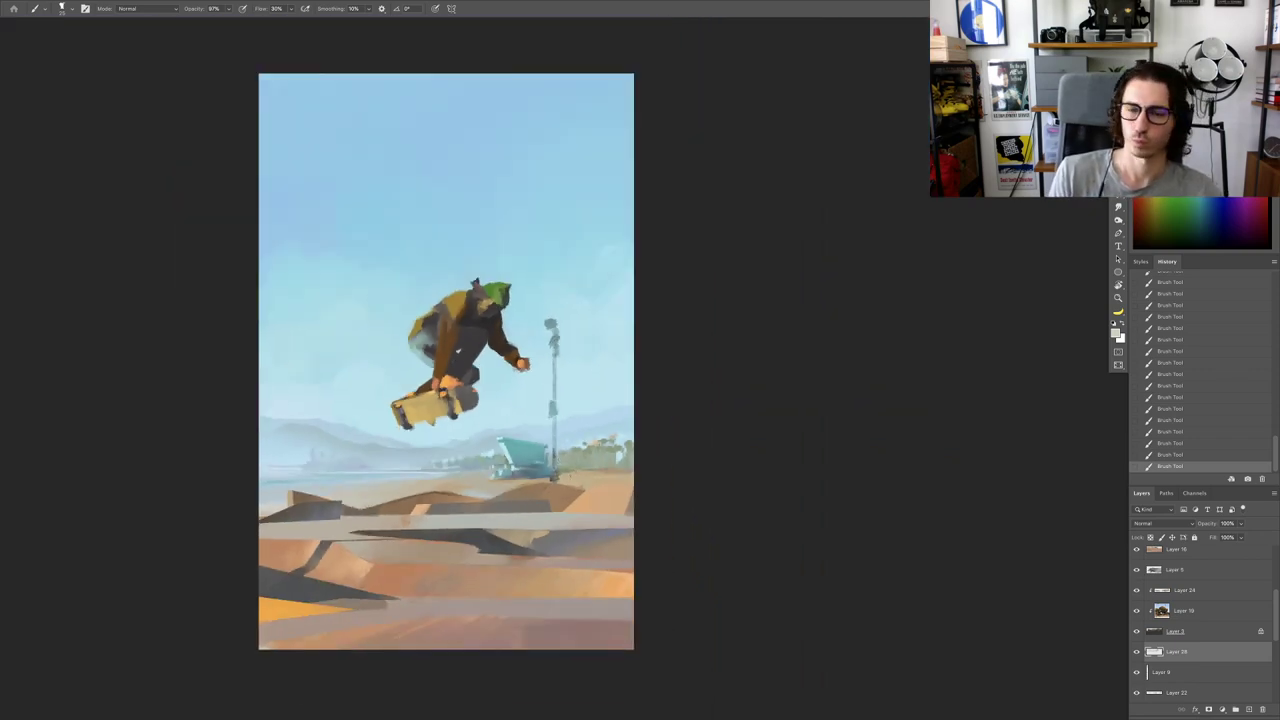
pyautogui.scroll(5, 612, 452)
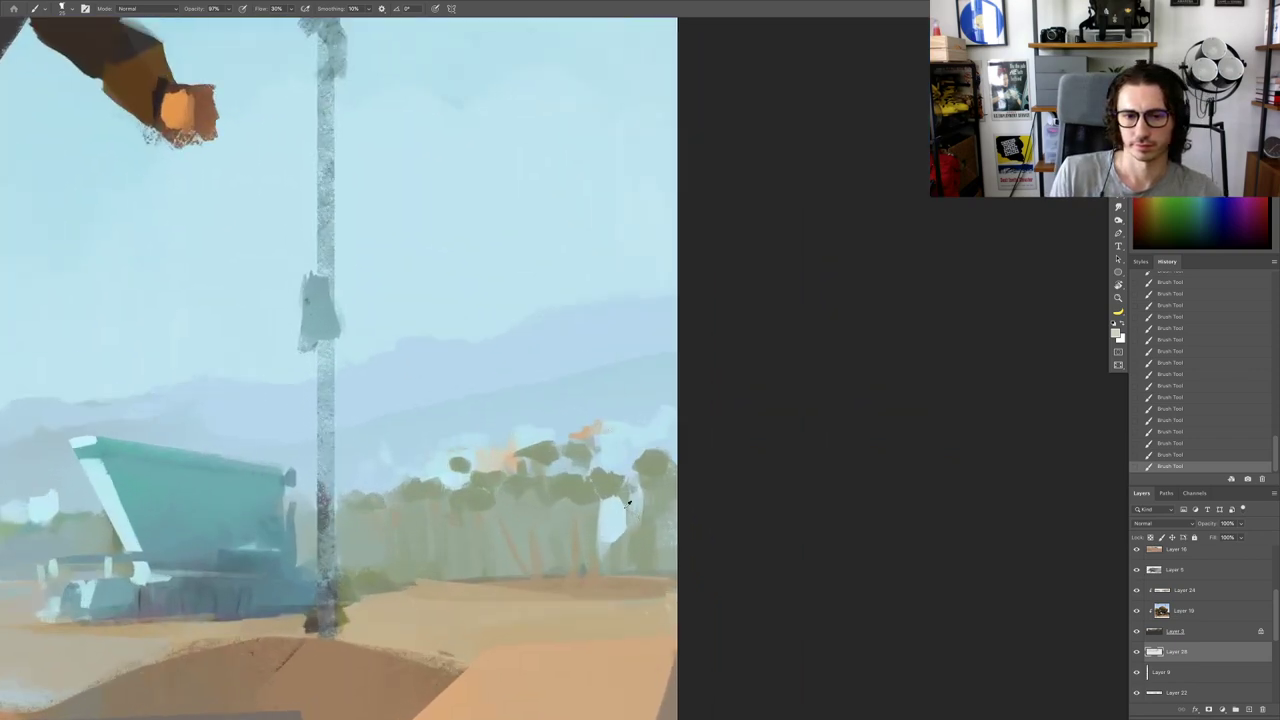
# Step: Paint pale pink strokes over the light patch among the trees and below the orange accent, checking them against the whole painting
pyautogui.press('r')
pyautogui.moveTo(660, 460); pyautogui.dragTo(566, 566)
pyautogui.press('b')
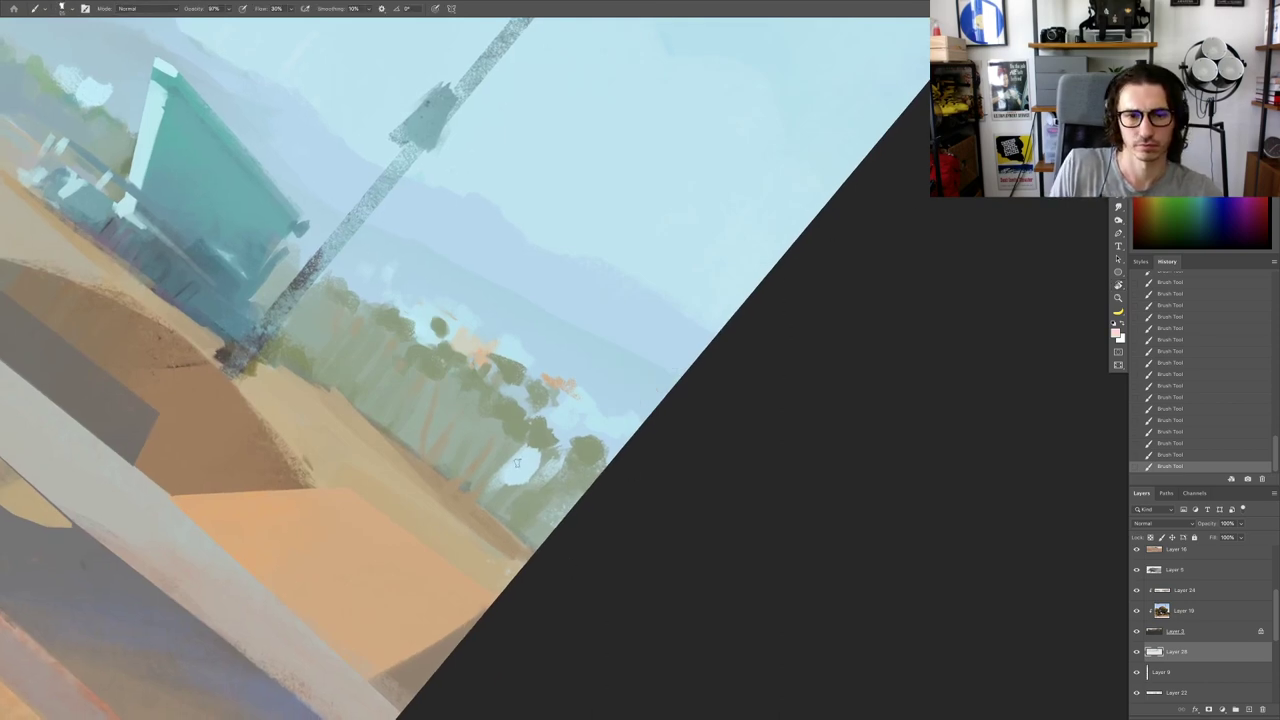
pyautogui.moveTo(517, 462); pyautogui.dragTo(506, 482)
pyautogui.moveTo(565, 398); pyautogui.dragTo(567, 425)
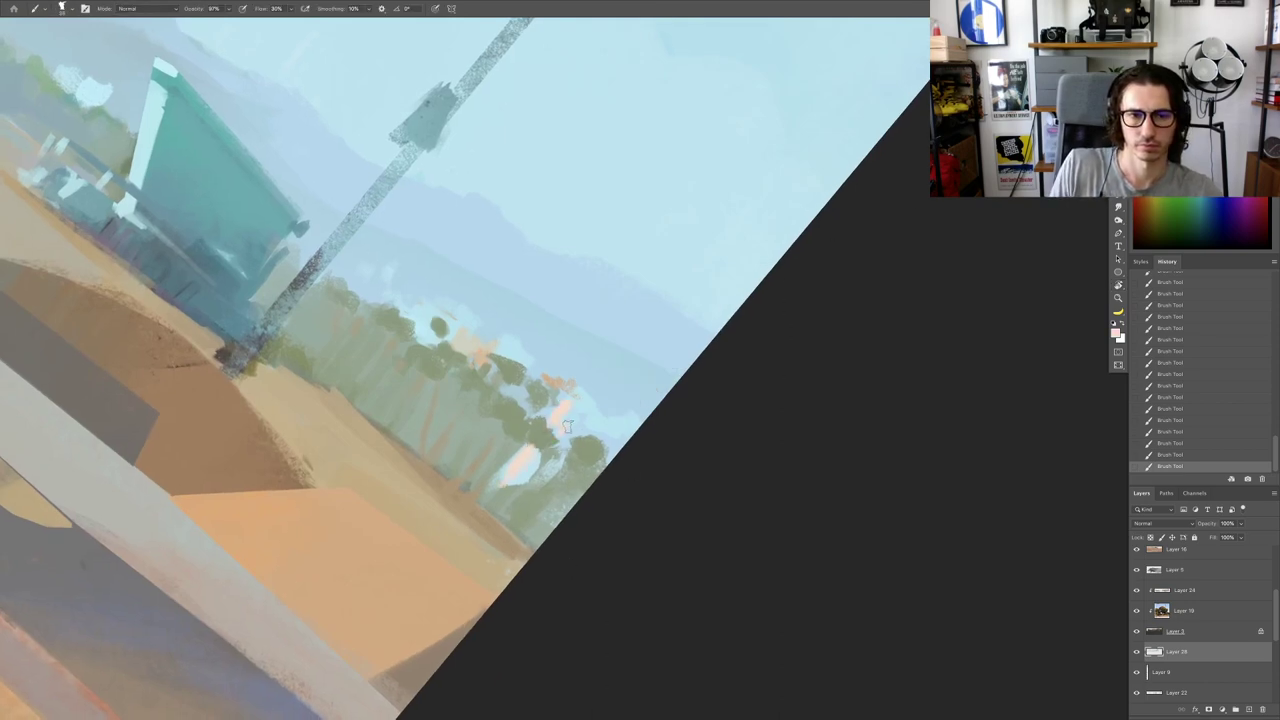
pyautogui.scroll(-5, 567, 427)
pyautogui.press('Escape')
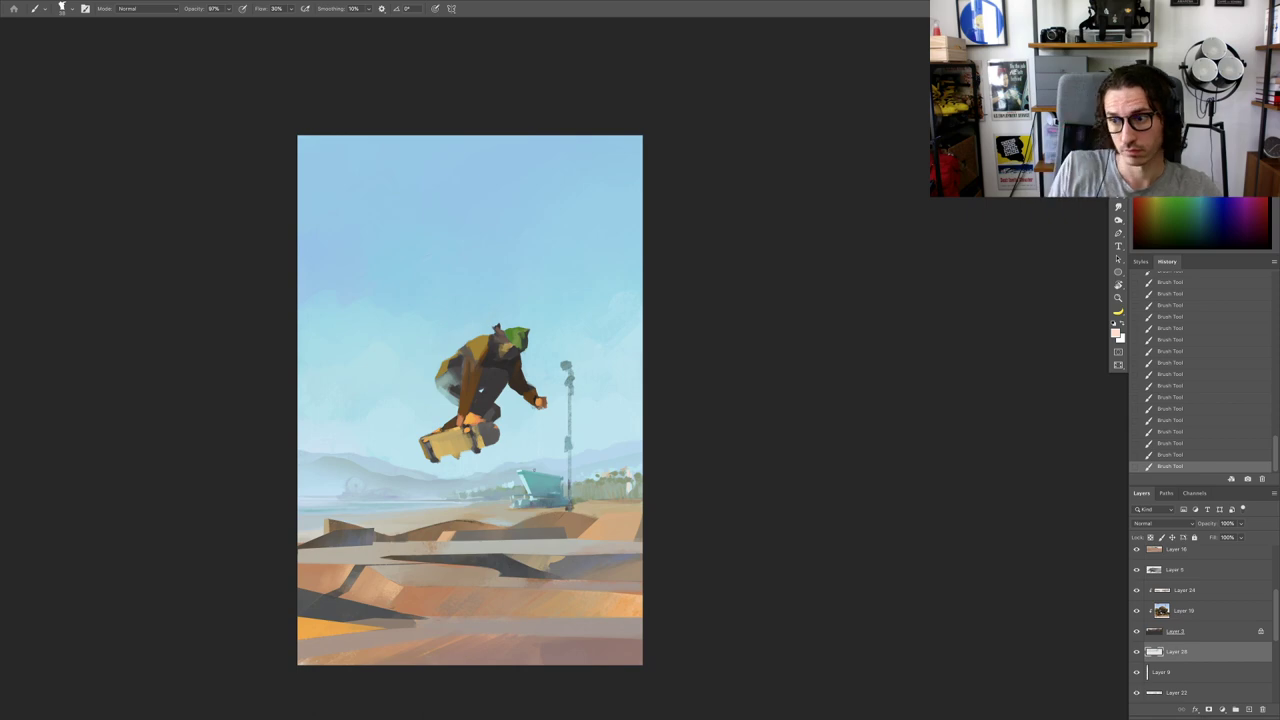
# Step: Sample neighbouring tones and refine the pink and pale building shapes among the trees, undoing a stray stroke
pyautogui.moveTo(680, 390); pyautogui.dragTo(648, 417)
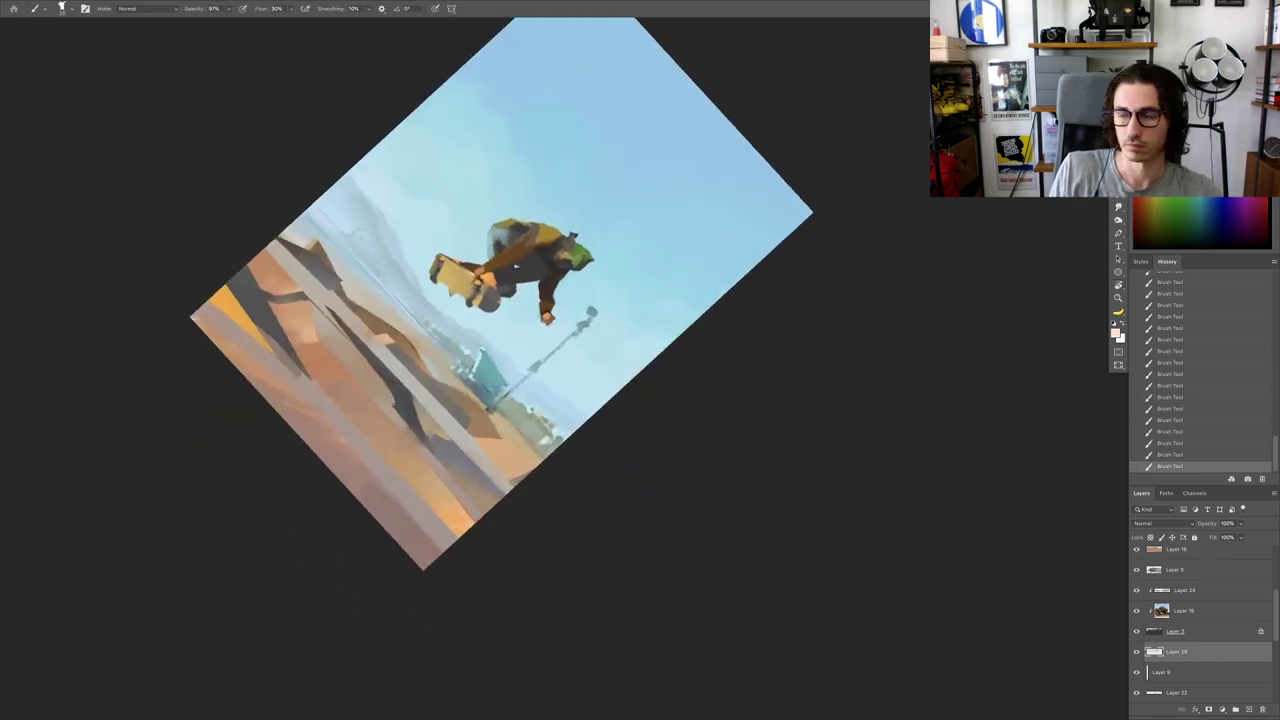
pyautogui.moveTo(555, 449); pyautogui.dragTo(595, 479)
pyautogui.moveTo(549, 397)
pyautogui.mouseDown()
pyautogui.moveTo(540, 426)
pyautogui.moveTo(555, 430)
pyautogui.moveTo(507, 472)
pyautogui.moveTo(462, 456)
pyautogui.mouseUp()
pyautogui.keyDown('alt'); pyautogui.click(535, 437); pyautogui.keyUp('alt')
pyautogui.hotkey('ctrl', 'z')
pyautogui.click(490, 451)
pyautogui.moveTo(539, 491)
pyautogui.mouseDown()
pyautogui.moveTo(606, 523)
pyautogui.moveTo(735, 492)
pyautogui.moveTo(687, 327)
pyautogui.moveTo(672, 322)
pyautogui.mouseUp()
pyautogui.moveTo(660, 350); pyautogui.dragTo(695, 352)
pyautogui.moveTo(695, 414); pyautogui.dragTo(666, 358)
pyautogui.moveTo(664, 358); pyautogui.dragTo(596, 420)
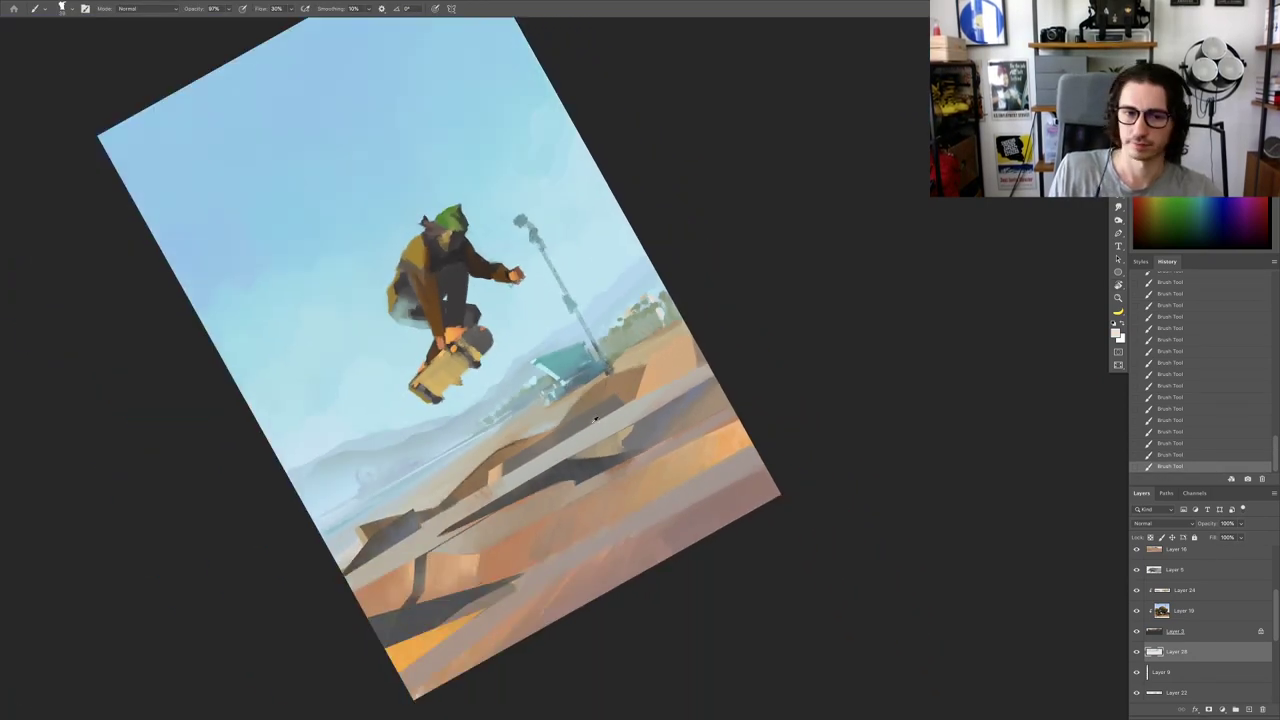
# Step: Undo the last stroke and rework the foot of the trees along the sand with sampled grey-green tones
pyautogui.scroll(3, 600, 400)
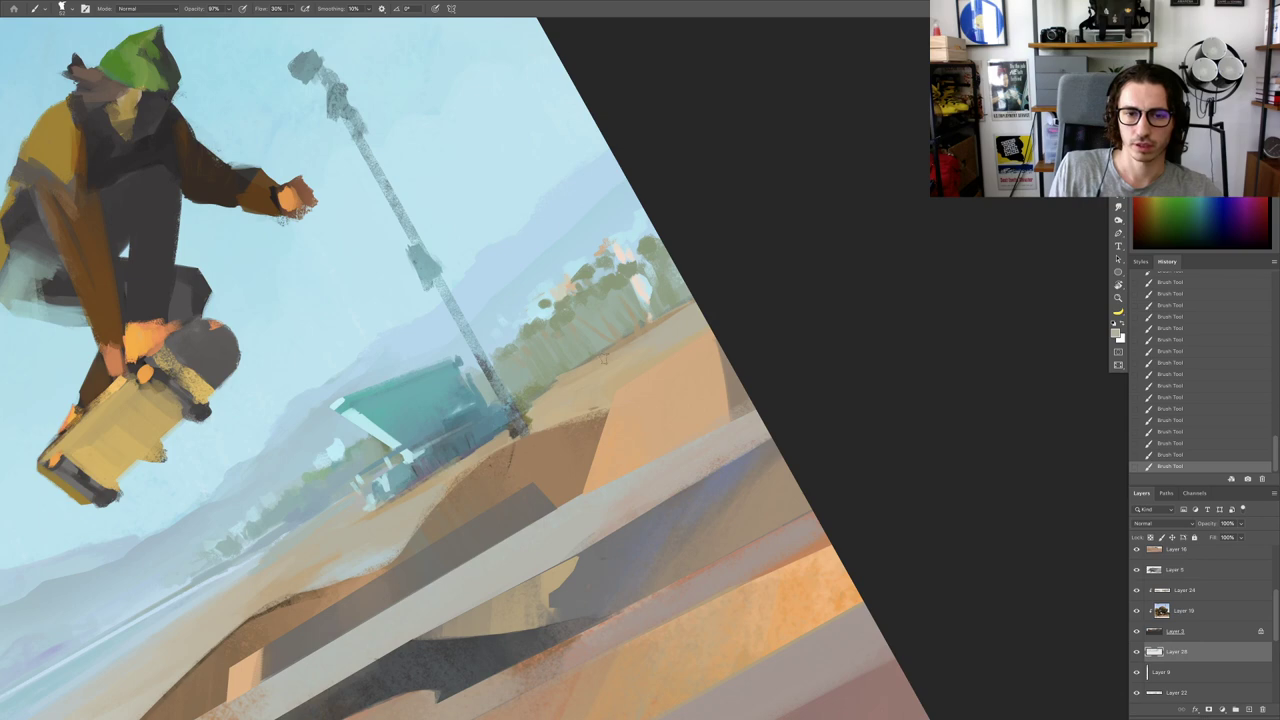
pyautogui.hotkey('ctrl', 'z')
pyautogui.moveTo(566, 389); pyautogui.dragTo(613, 370)
pyautogui.keyDown('alt'); pyautogui.click(616, 372); pyautogui.keyUp('alt')
pyautogui.scroll(-3, 612, 380)
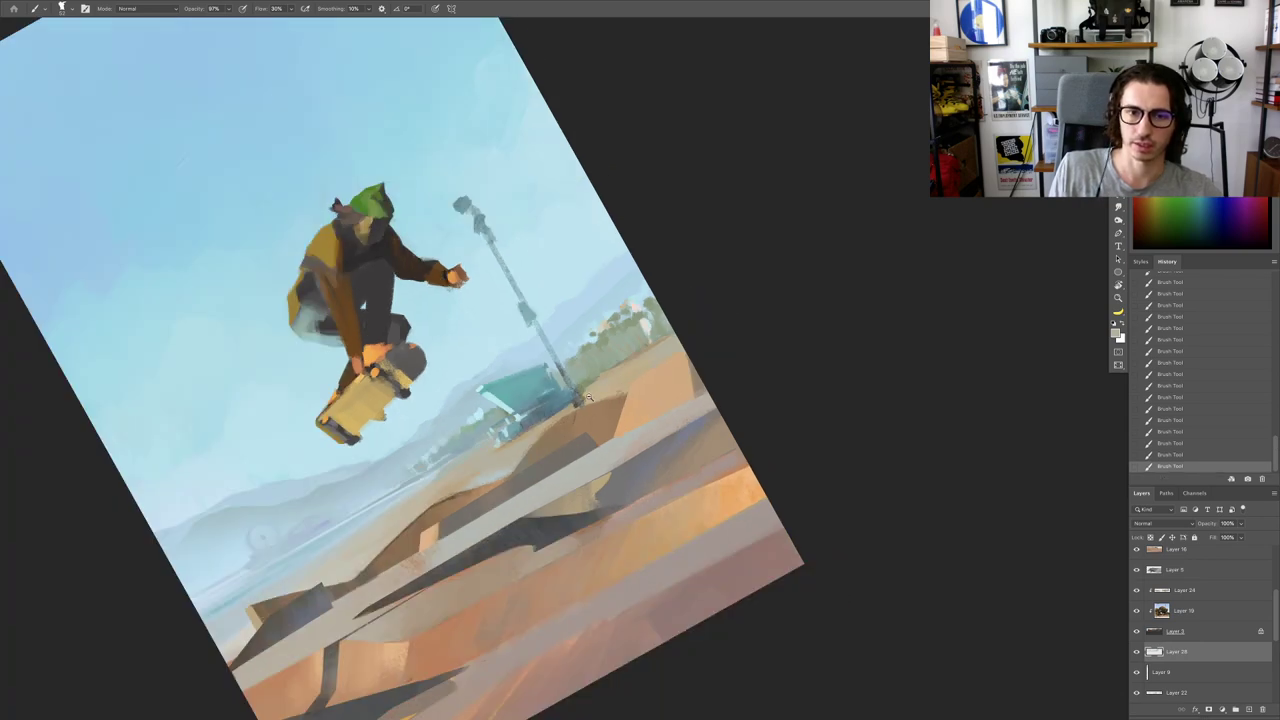
pyautogui.scroll(3, 605, 360)
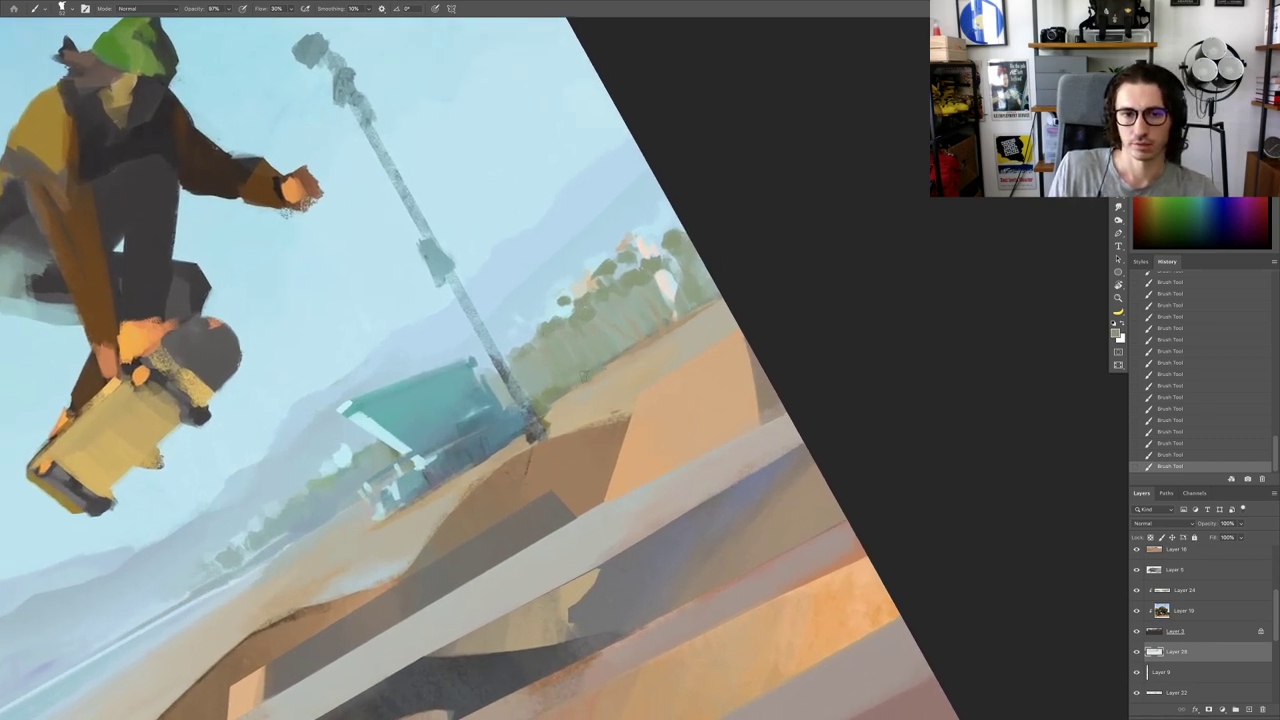
pyautogui.keyDown('alt'); pyautogui.click(619, 344); pyautogui.keyUp('alt')
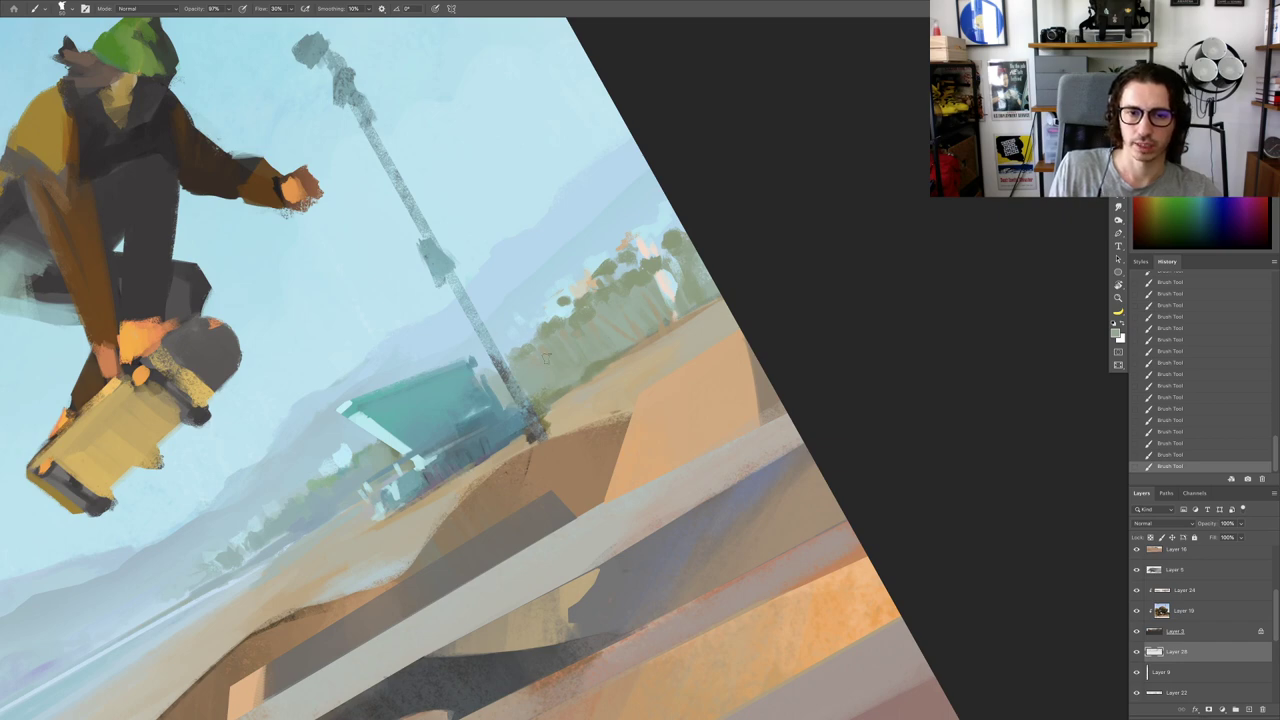
# Step: Sample the muted foliage green and refine the tree mass beside the lamp post with a 50 px brush
pyautogui.press('super+0')
pyautogui.press('Escape')
pyautogui.moveTo(602, 336); pyautogui.dragTo(652, 354)
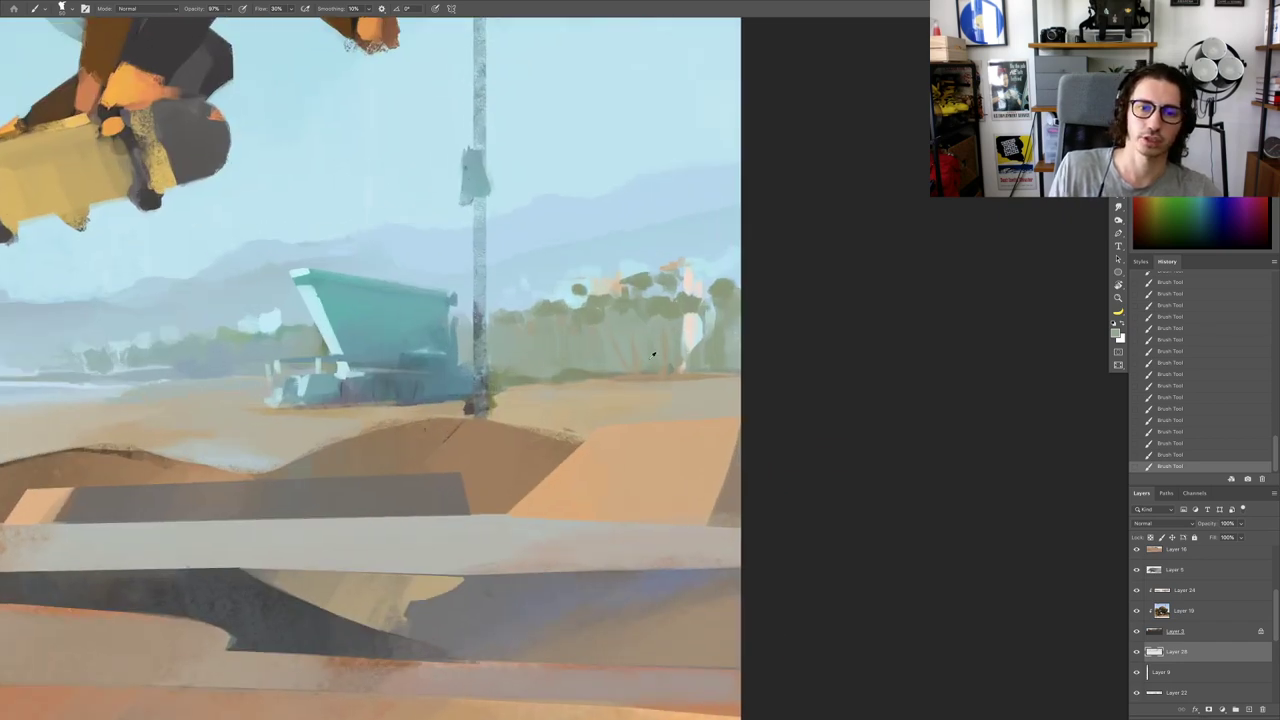
pyautogui.keyDown('alt'); pyautogui.click(637, 364); pyautogui.keyUp('alt')
pyautogui.scroll(1, 582, 336)
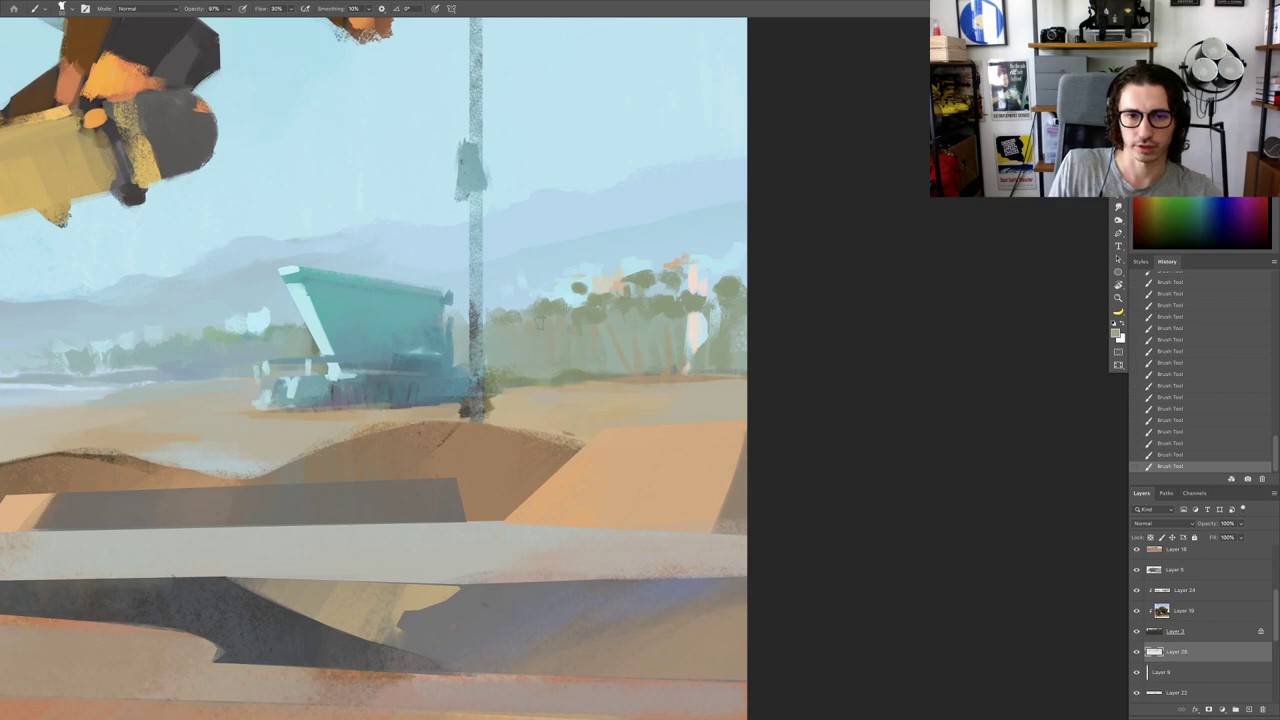
pyautogui.scroll(-4, 533, 365)
pyautogui.scroll(5, 549, 354)
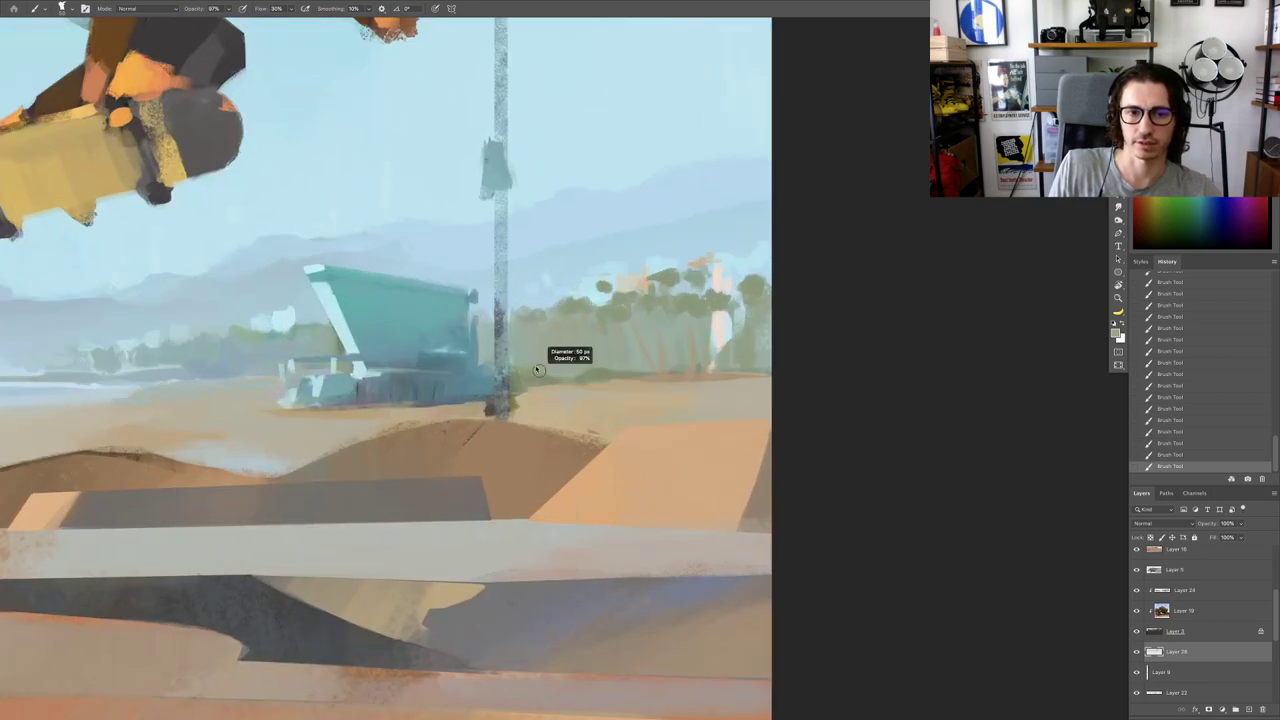
pyautogui.moveTo(541, 350); pyautogui.dragTo(516, 328)
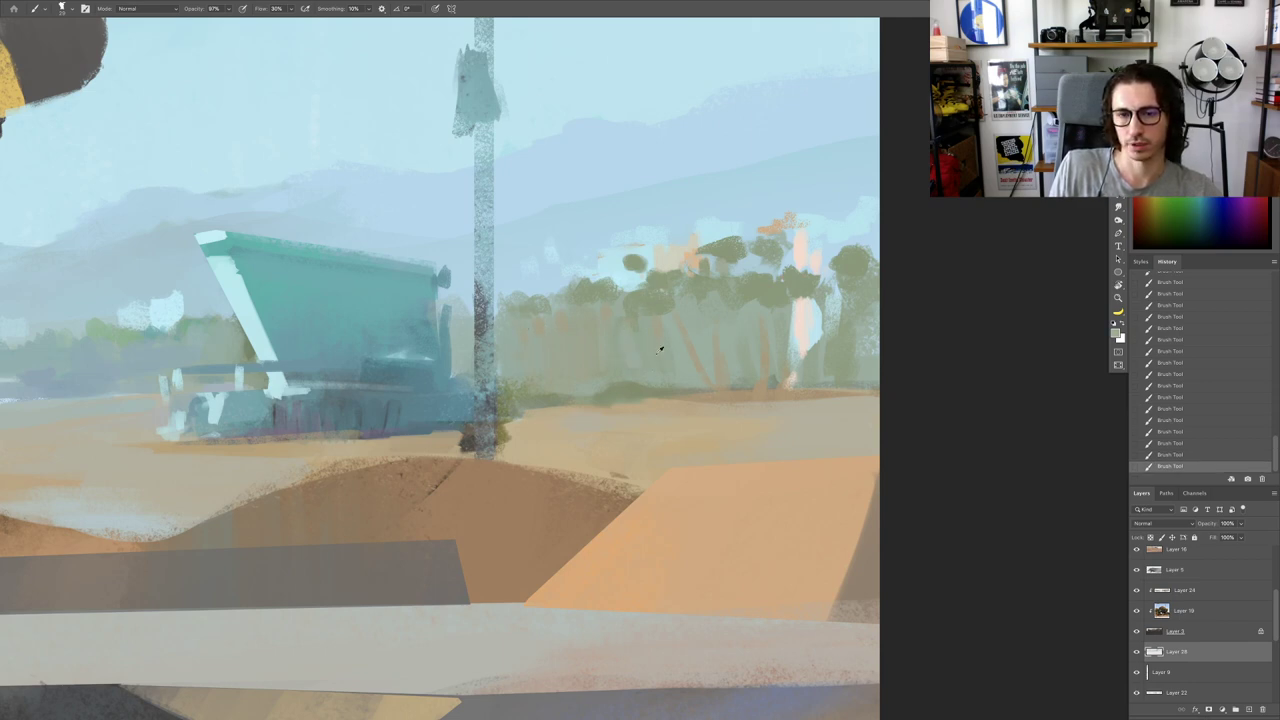
pyautogui.hotkey('ctrl', '0')
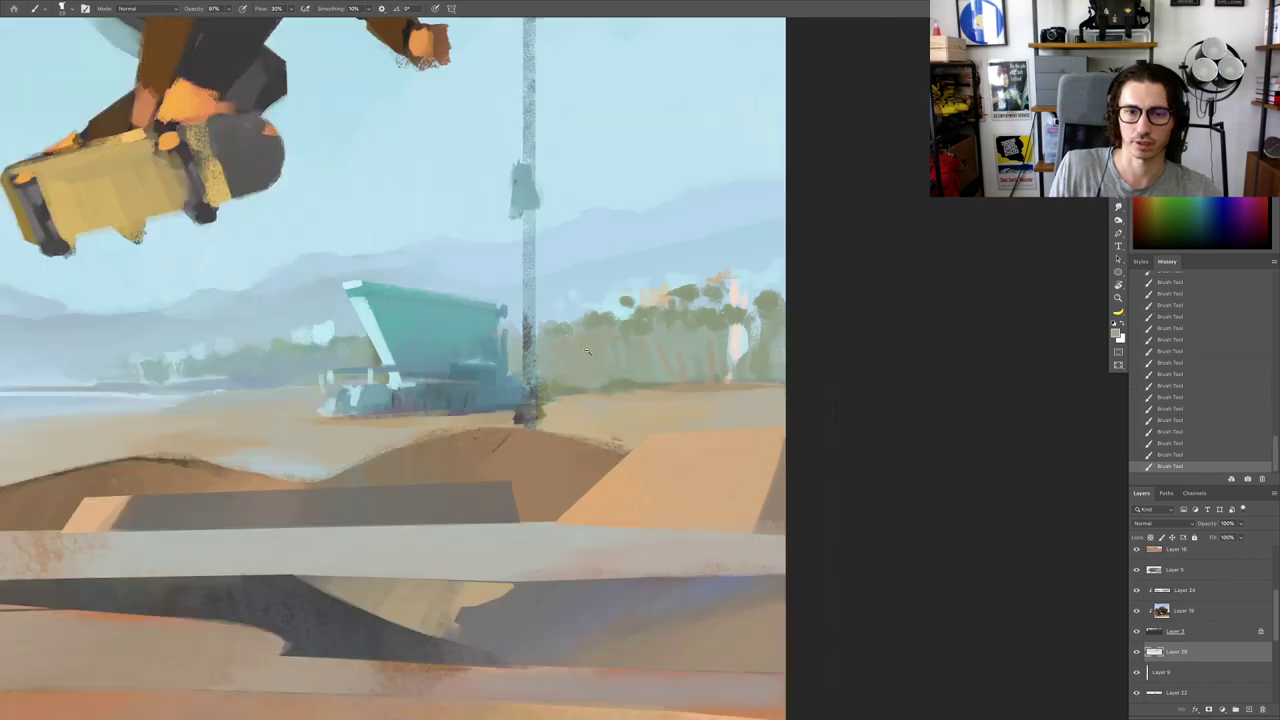
# Step: Paint brighter olive-green treetops along the tree line, sampling nearby foliage tones between strokes
pyautogui.press('r')
pyautogui.moveTo(710, 350)
pyautogui.mouseDown()
pyautogui.moveTo(691, 317)
pyautogui.moveTo(653, 358)
pyautogui.mouseUp()
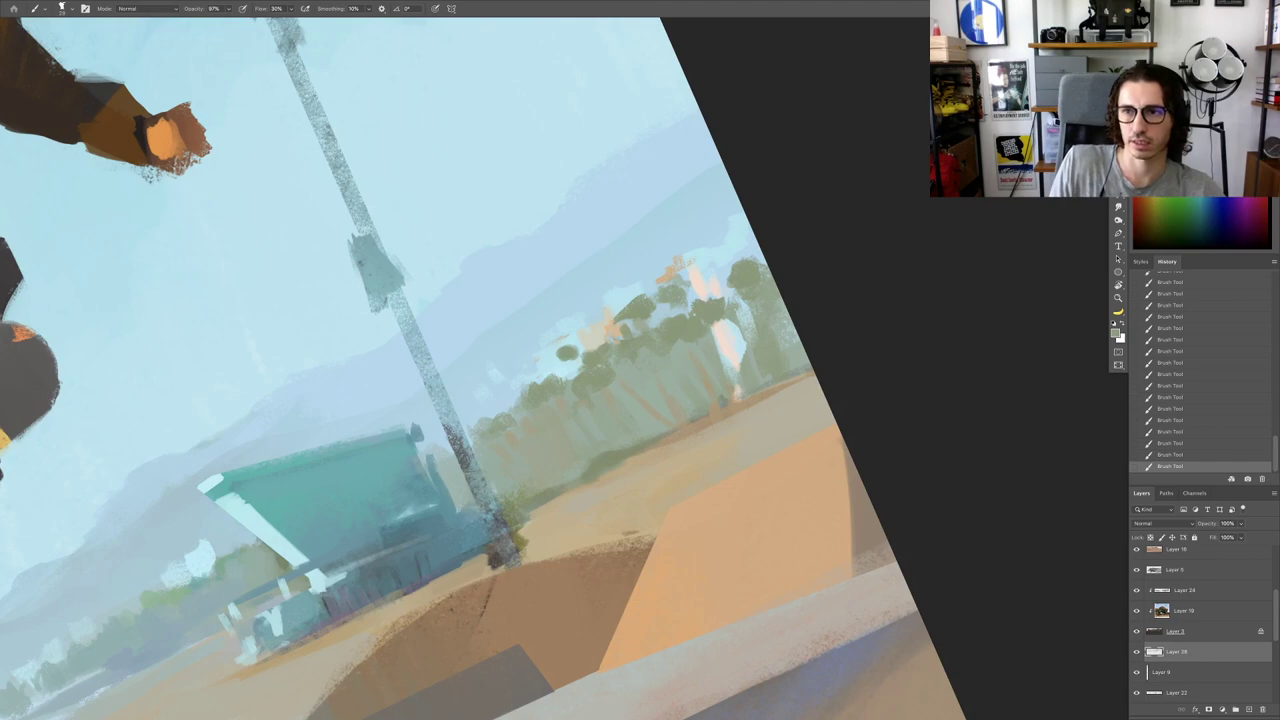
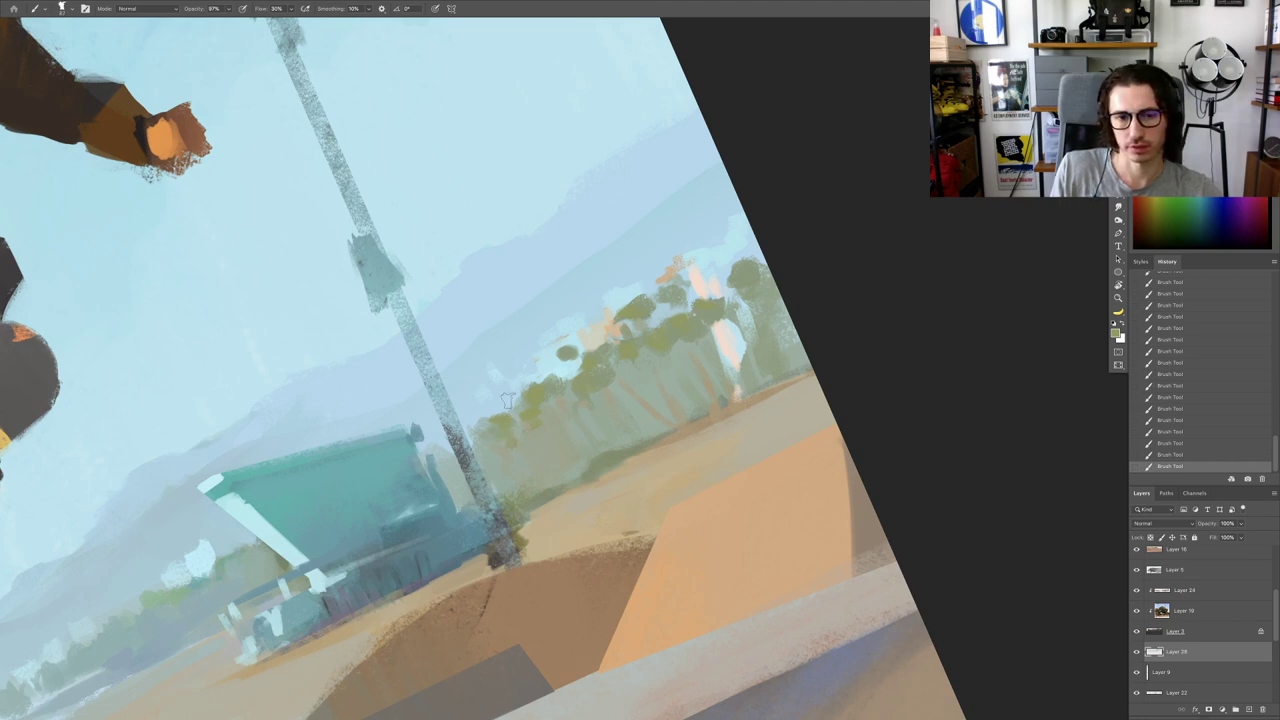
pyautogui.moveTo(692, 334); pyautogui.dragTo(623, 378)
pyautogui.moveTo(652, 305)
pyautogui.mouseDown()
pyautogui.moveTo(648, 322)
pyautogui.moveTo(678, 291)
pyautogui.moveTo(671, 278)
pyautogui.moveTo(585, 302)
pyautogui.moveTo(678, 322)
pyautogui.moveTo(688, 294)
pyautogui.mouseUp()
pyautogui.keyDown('alt'); pyautogui.click(645, 326); pyautogui.keyUp('alt')
pyautogui.keyDown('alt'); pyautogui.click(680, 309); pyautogui.keyUp('alt')
pyautogui.press('Escape')
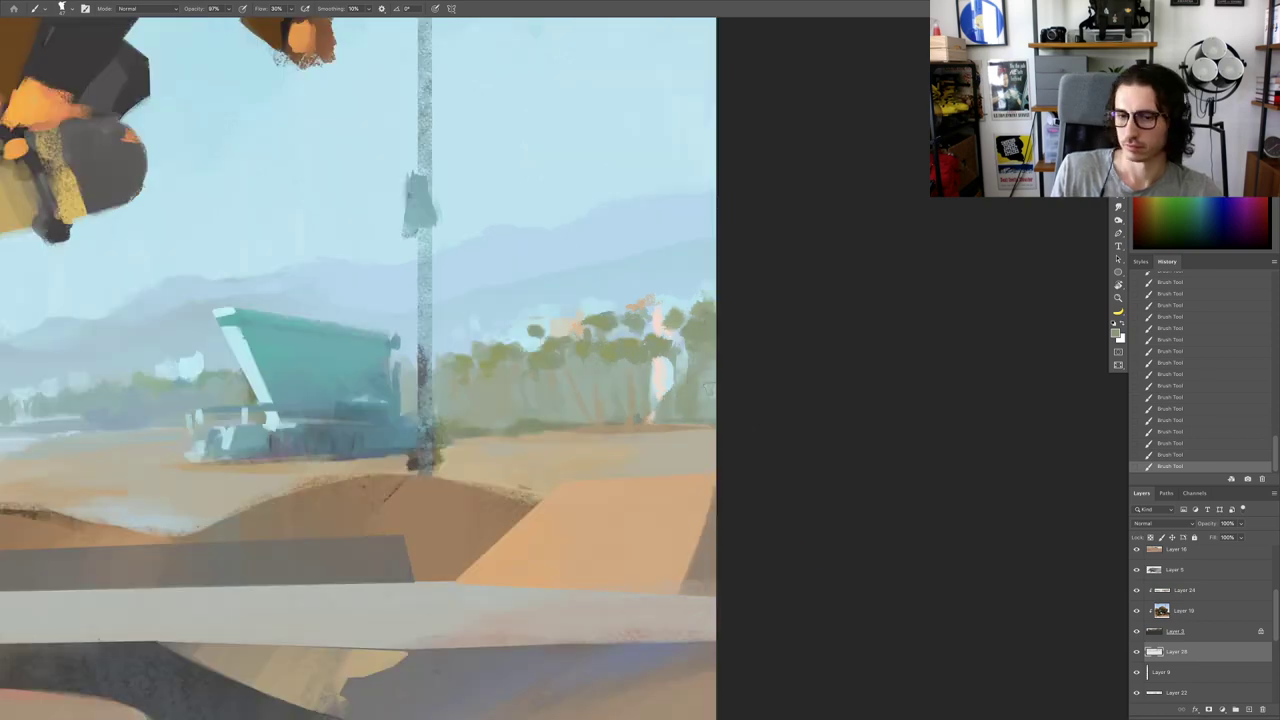
# Step: Sample pale tones and paint light gaps between the trunks plus a pale strip where the trees meet the sand
pyautogui.moveTo(718, 405)
pyautogui.mouseDown()
pyautogui.moveTo(708, 408)
pyautogui.moveTo(731, 417)
pyautogui.moveTo(718, 406)
pyautogui.mouseUp()
pyautogui.scroll(2, 695, 396)
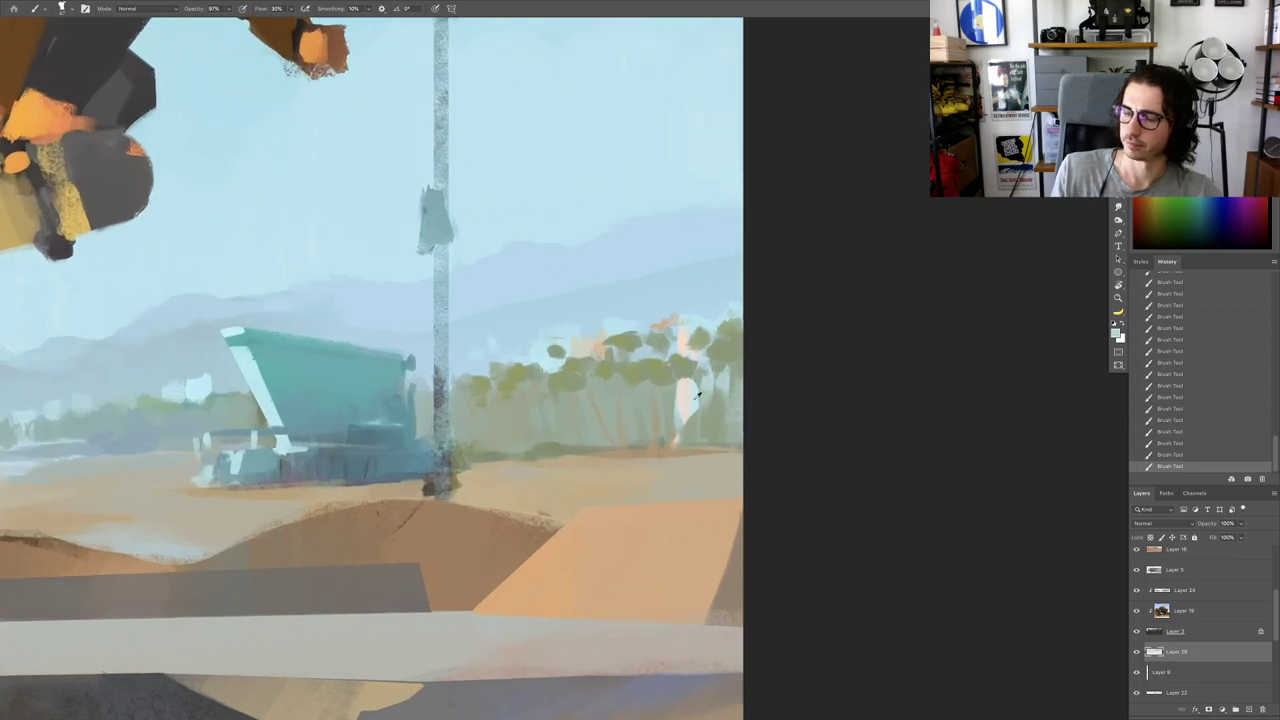
pyautogui.moveTo(719, 408)
pyautogui.mouseDown()
pyautogui.moveTo(703, 406)
pyautogui.moveTo(786, 366)
pyautogui.moveTo(773, 362)
pyautogui.mouseUp()
pyautogui.press('r')
pyautogui.press('b')
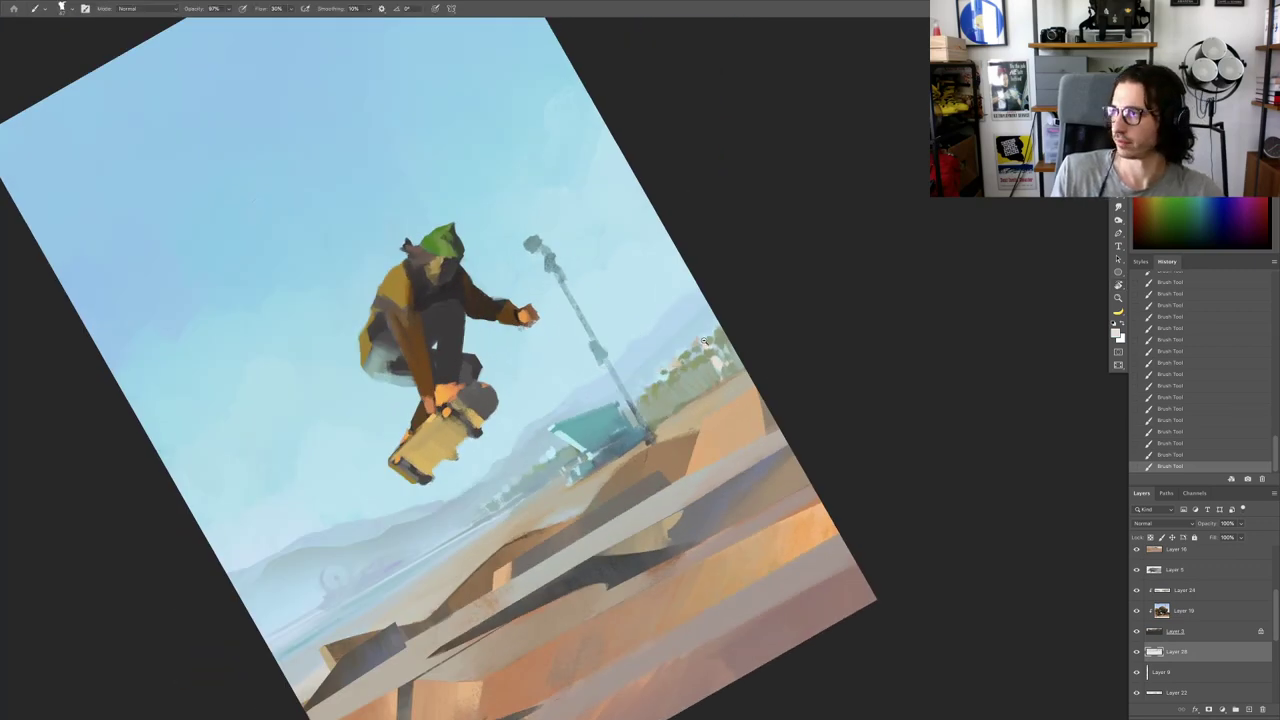
pyautogui.scroll(3, 700, 352)
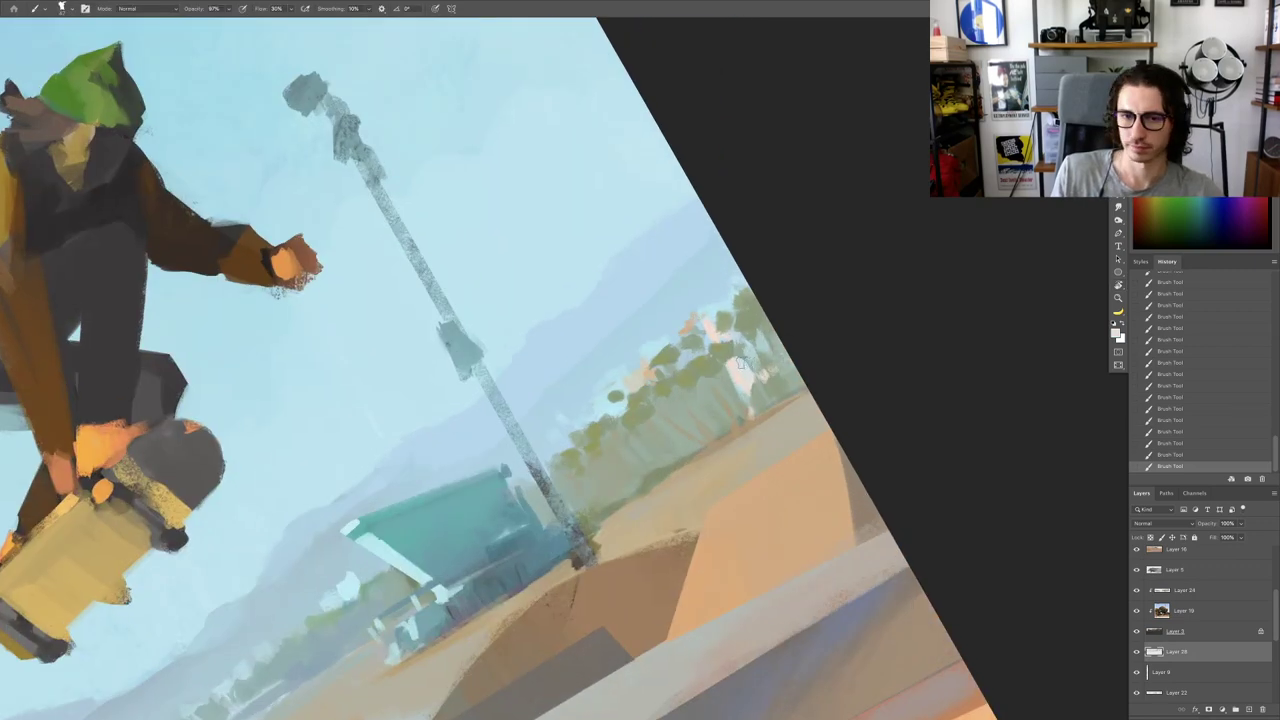
pyautogui.moveTo(804, 382); pyautogui.dragTo(737, 433)
pyautogui.keyDown('alt'); pyautogui.click(771, 408); pyautogui.keyUp('alt')
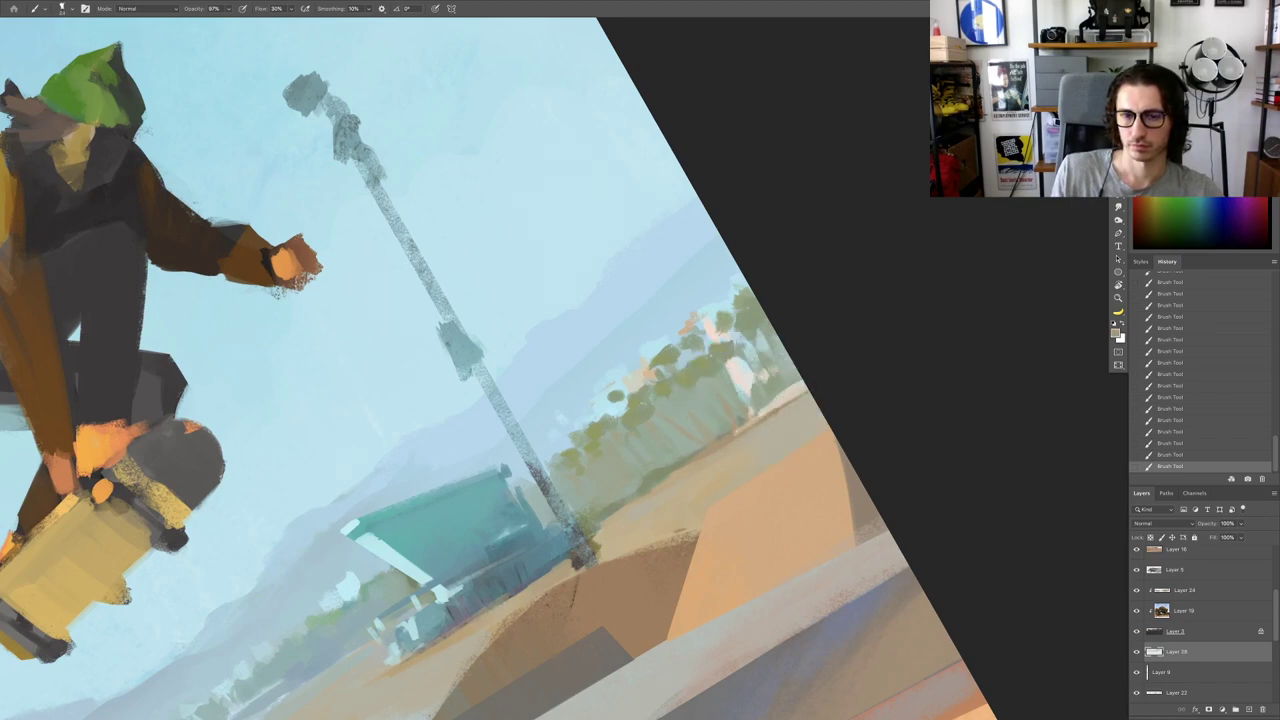
# Step: Set the brush opacity to 100% and add a pale vertical light shape between the trunks, checking it against the whole painting
pyautogui.scroll(-1, 726, 449)
pyautogui.moveTo(725, 448); pyautogui.dragTo(643, 455)
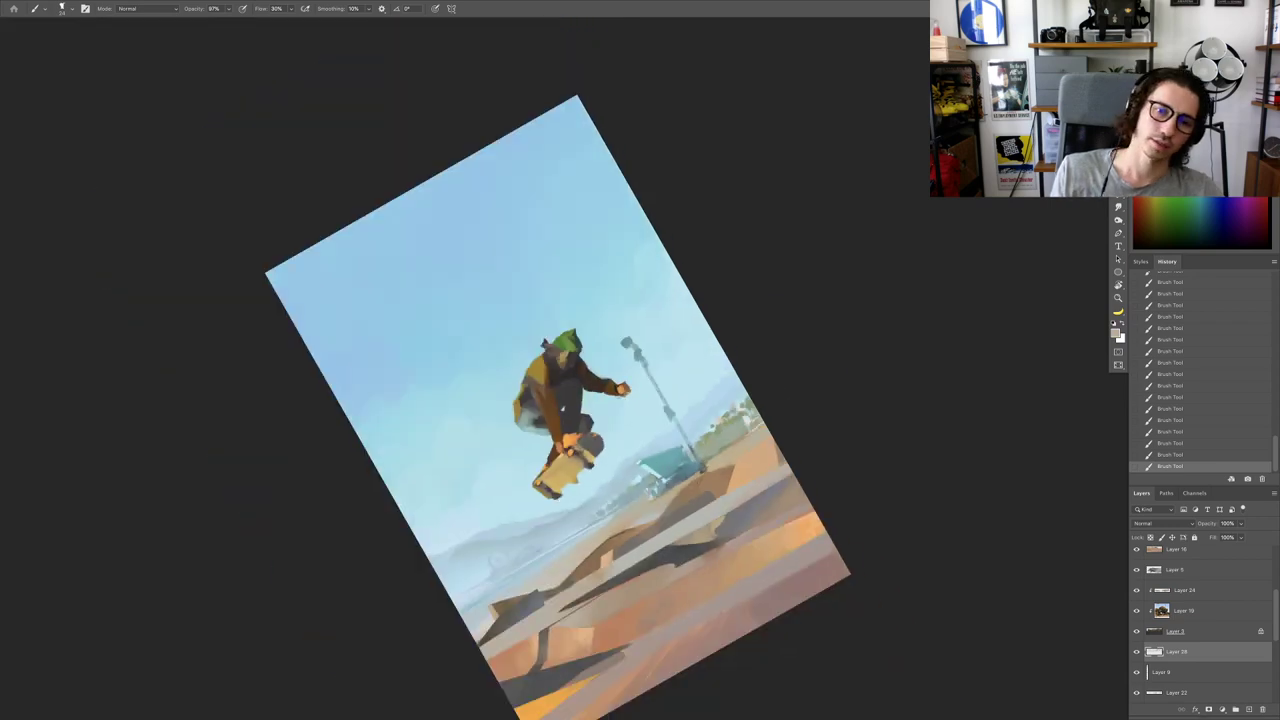
pyautogui.press('Escape')
pyautogui.moveTo(629, 537); pyautogui.dragTo(656, 489)
pyautogui.scroll(4, 750, 425)
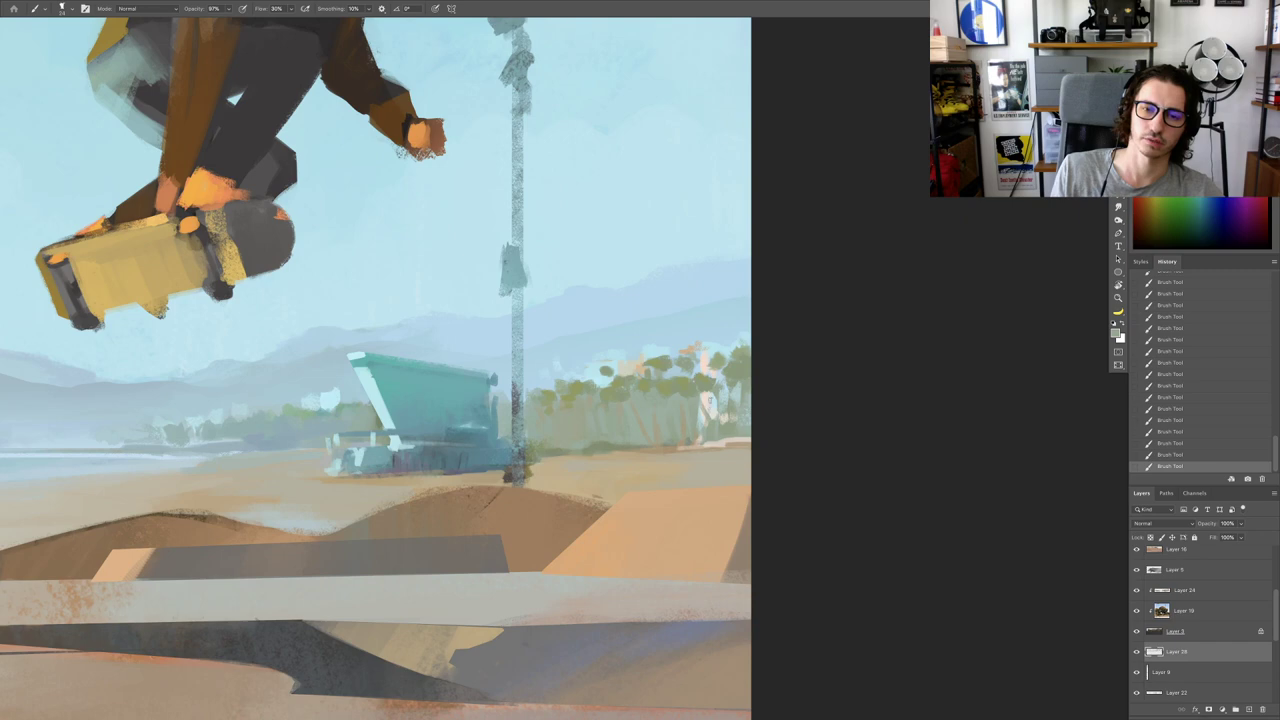
pyautogui.scroll(-2, 686, 338)
pyautogui.scroll(4, 734, 408)
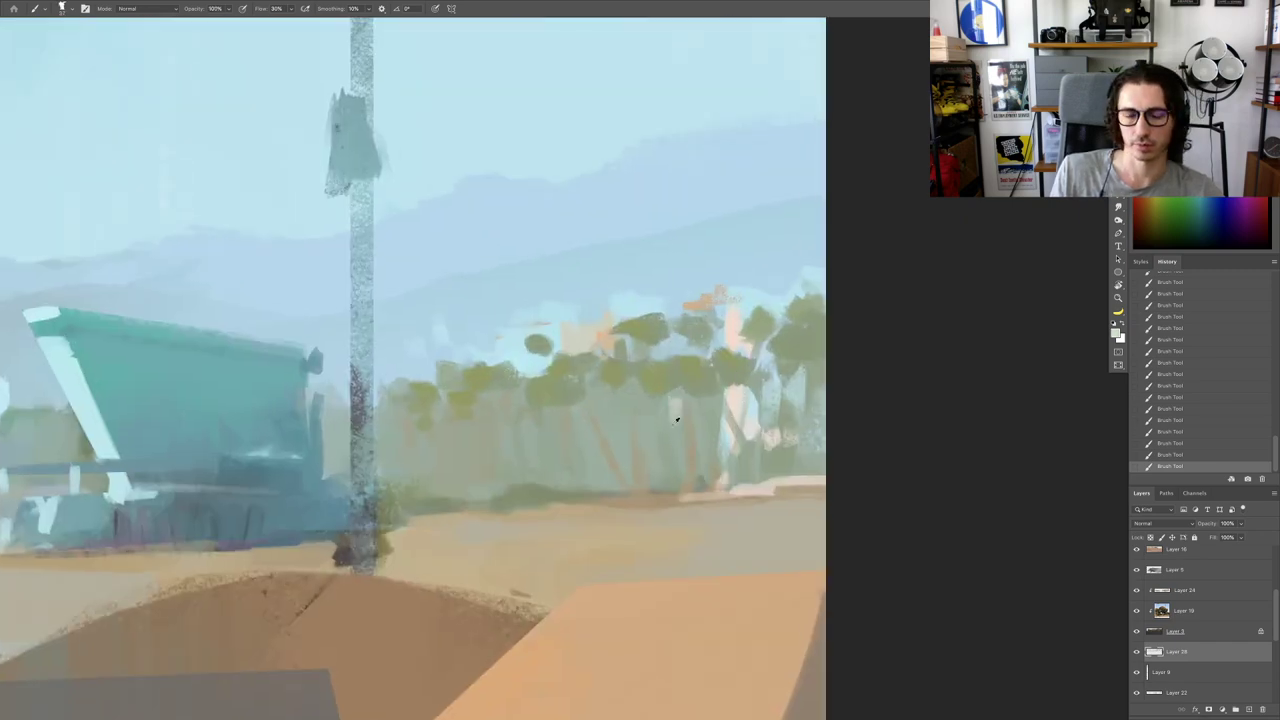
pyautogui.scroll(-2, 675, 350)
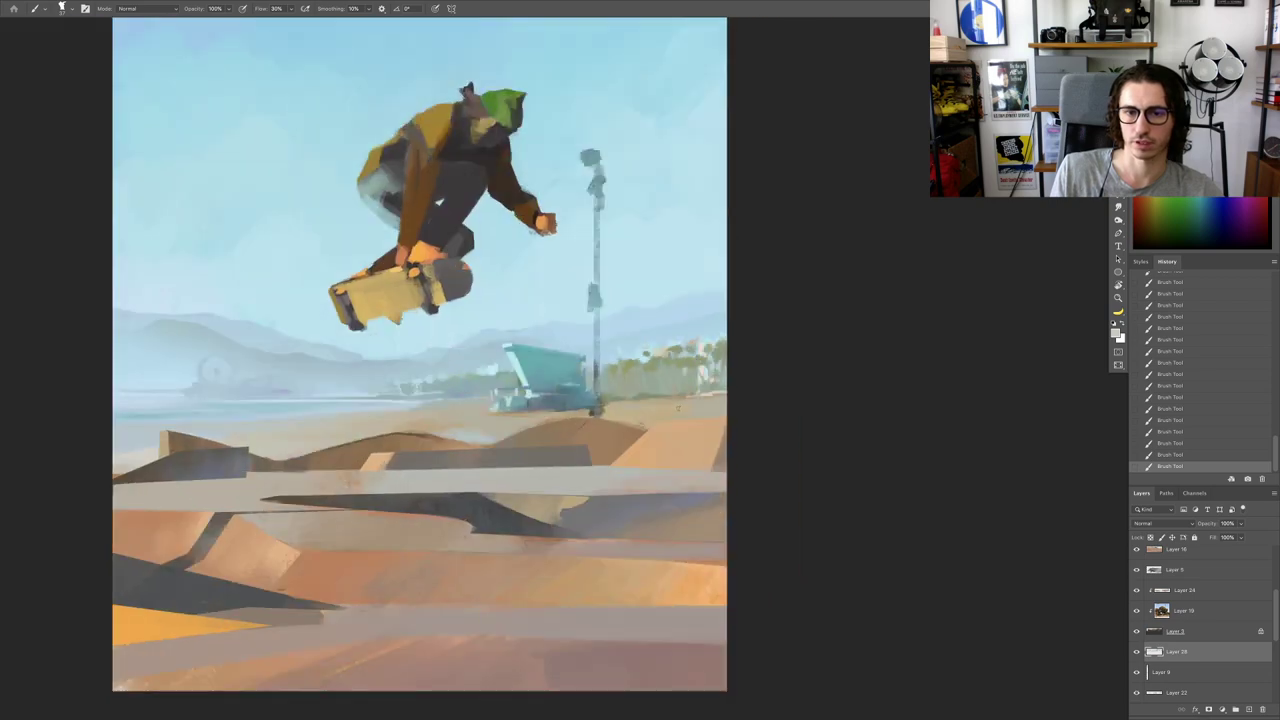
pyautogui.scroll(2, 737, 326)
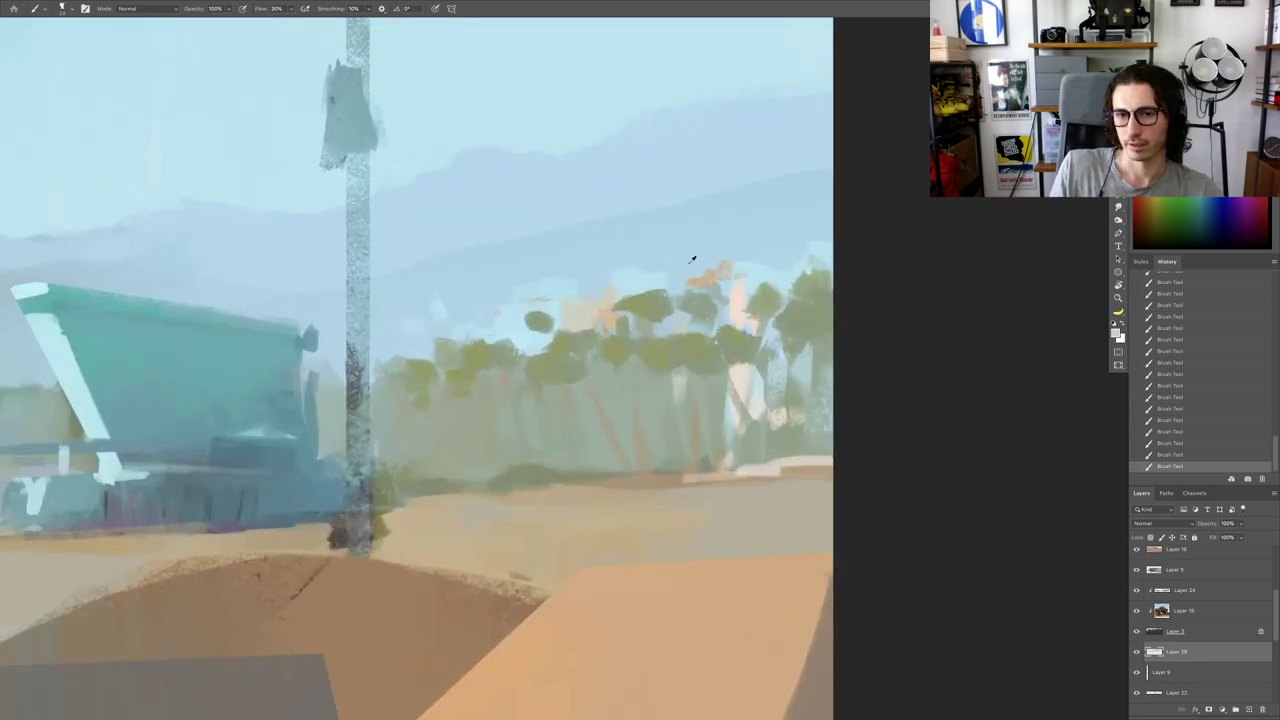
# Step: Cover the orange accent above the treetops with sampled haze tones and shape the top of the peach tower
pyautogui.moveTo(710, 271)
pyautogui.mouseDown()
pyautogui.moveTo(690, 281)
pyautogui.moveTo(718, 282)
pyautogui.moveTo(723, 268)
pyautogui.moveTo(736, 284)
pyautogui.moveTo(736, 268)
pyautogui.mouseUp()
pyautogui.keyDown('alt'); pyautogui.click(744, 278); pyautogui.keyUp('alt')
pyautogui.keyDown('alt'); pyautogui.click(734, 276); pyautogui.keyUp('alt')
pyautogui.keyDown('alt'); pyautogui.click(726, 258); pyautogui.keyUp('alt')
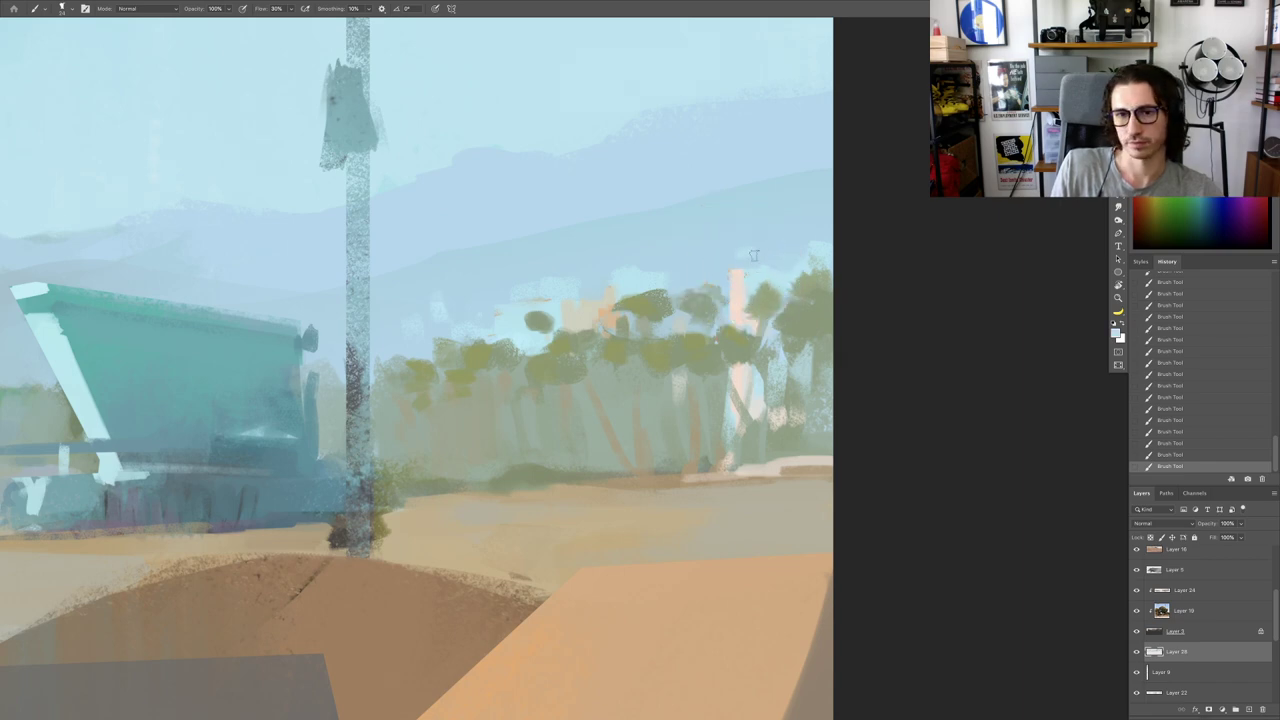
# Step: Sample sky and haze tones and rework the distant mountain ridge behind the trees, undoing the last stroke
pyautogui.press('r')
pyautogui.moveTo(746, 252); pyautogui.dragTo(721, 197)
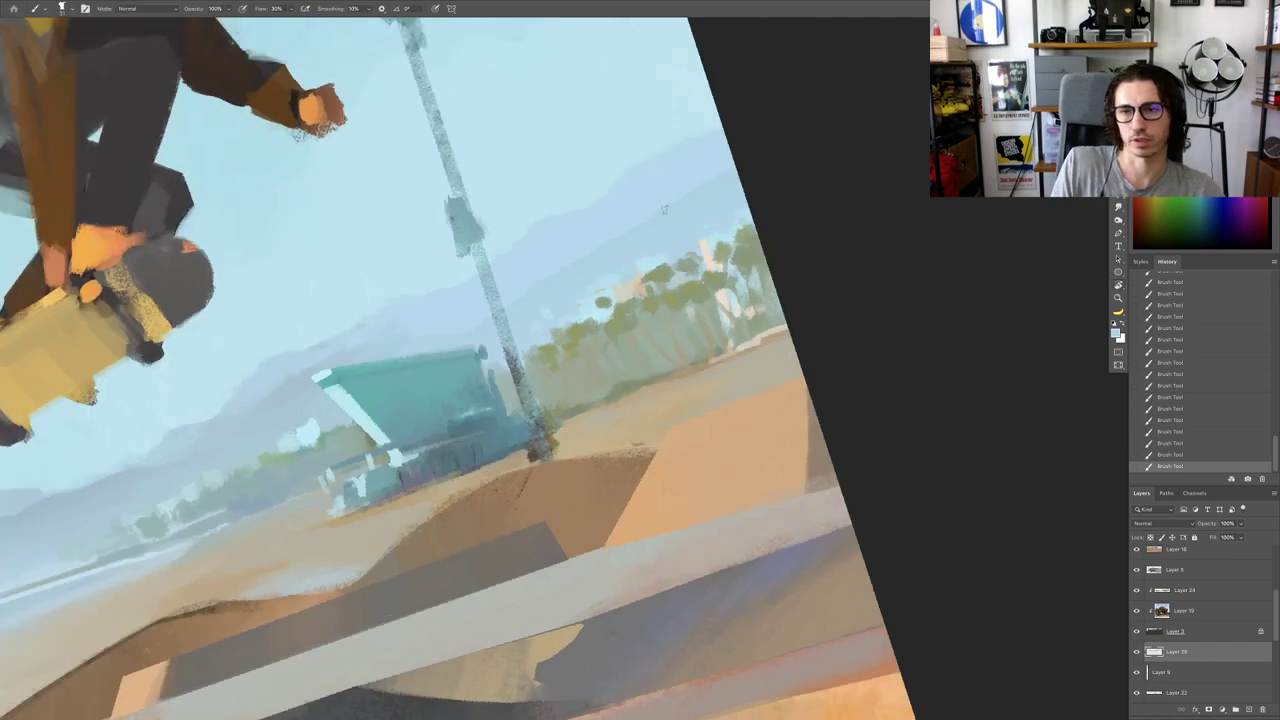
pyautogui.moveTo(635, 193); pyautogui.dragTo(616, 267)
pyautogui.keyDown('alt'); pyautogui.click(602, 259); pyautogui.keyUp('alt')
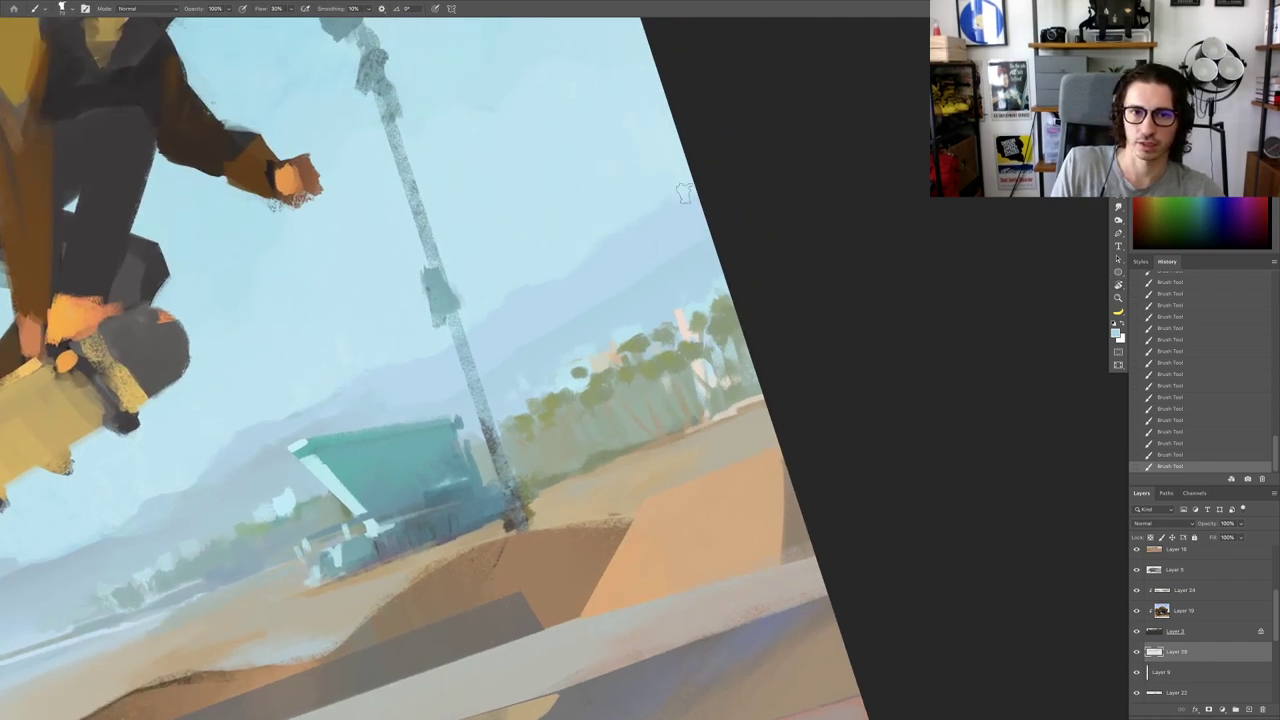
pyautogui.keyDown('alt'); pyautogui.click(584, 242); pyautogui.keyUp('alt')
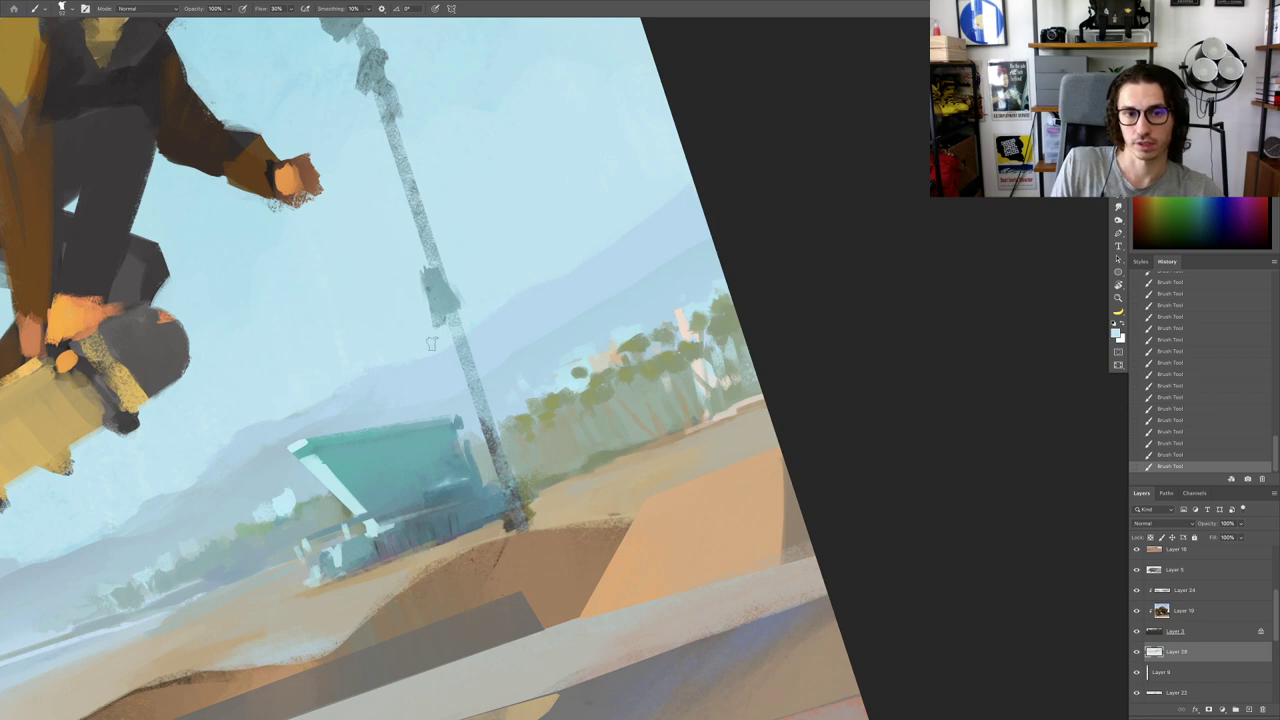
pyautogui.hotkey('ctrl', 'z')
pyautogui.moveTo(571, 292); pyautogui.dragTo(500, 290)
pyautogui.press('Escape')
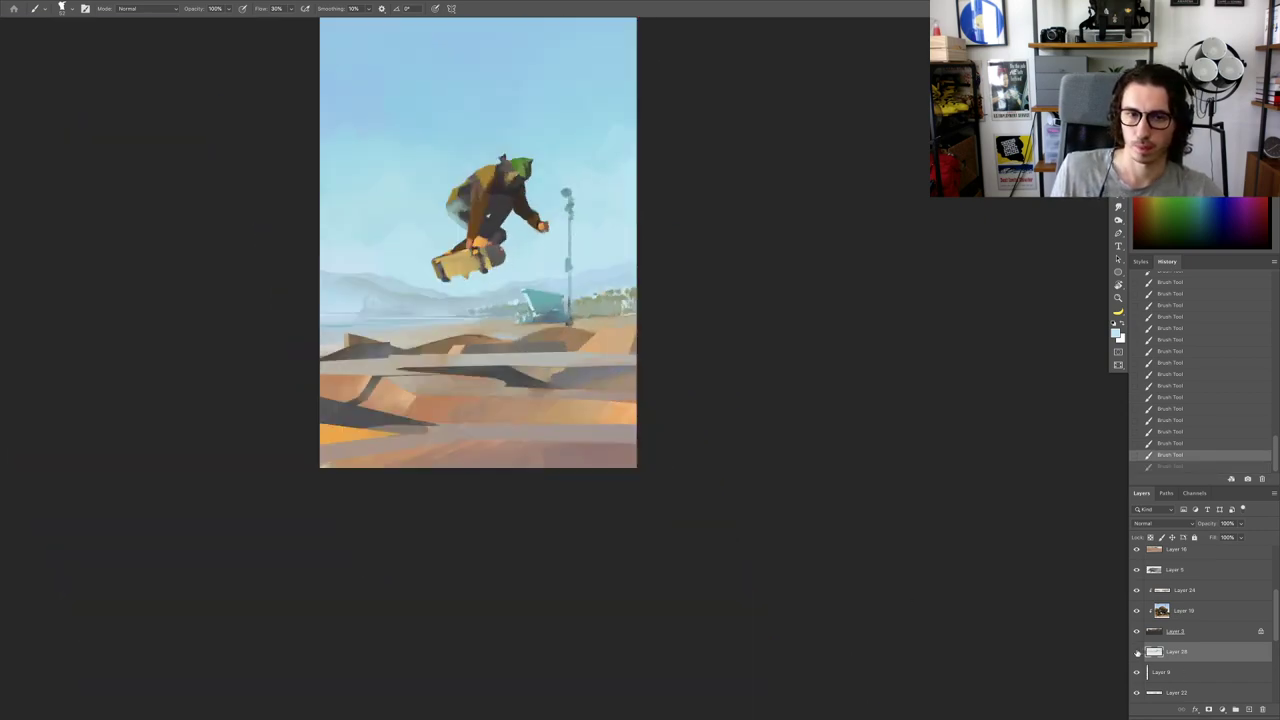
# Step: Compare the painting with the background detail layer hidden and shown, and erase part of that layer beside the lamp post
pyautogui.click(1137, 652)
pyautogui.click(1137, 652)
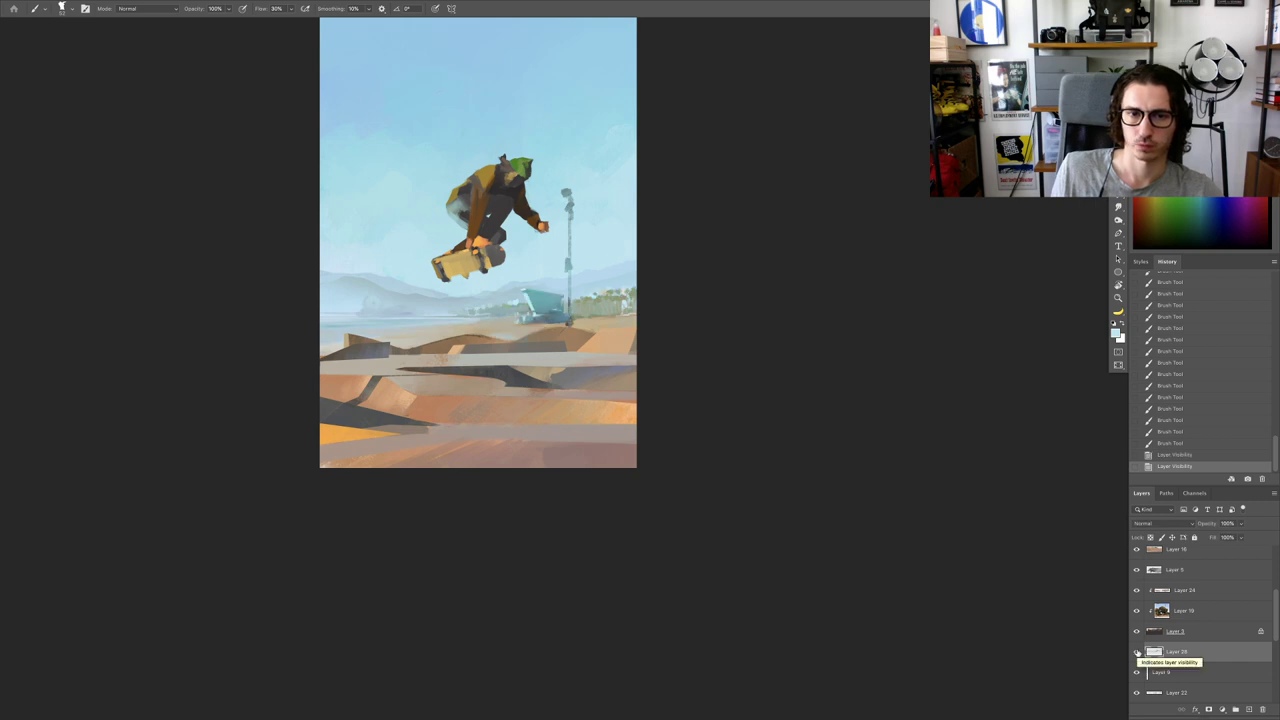
pyautogui.moveTo(547, 321); pyautogui.dragTo(622, 315)
pyautogui.press('e')
pyautogui.moveTo(634, 211); pyautogui.dragTo(697, 226)
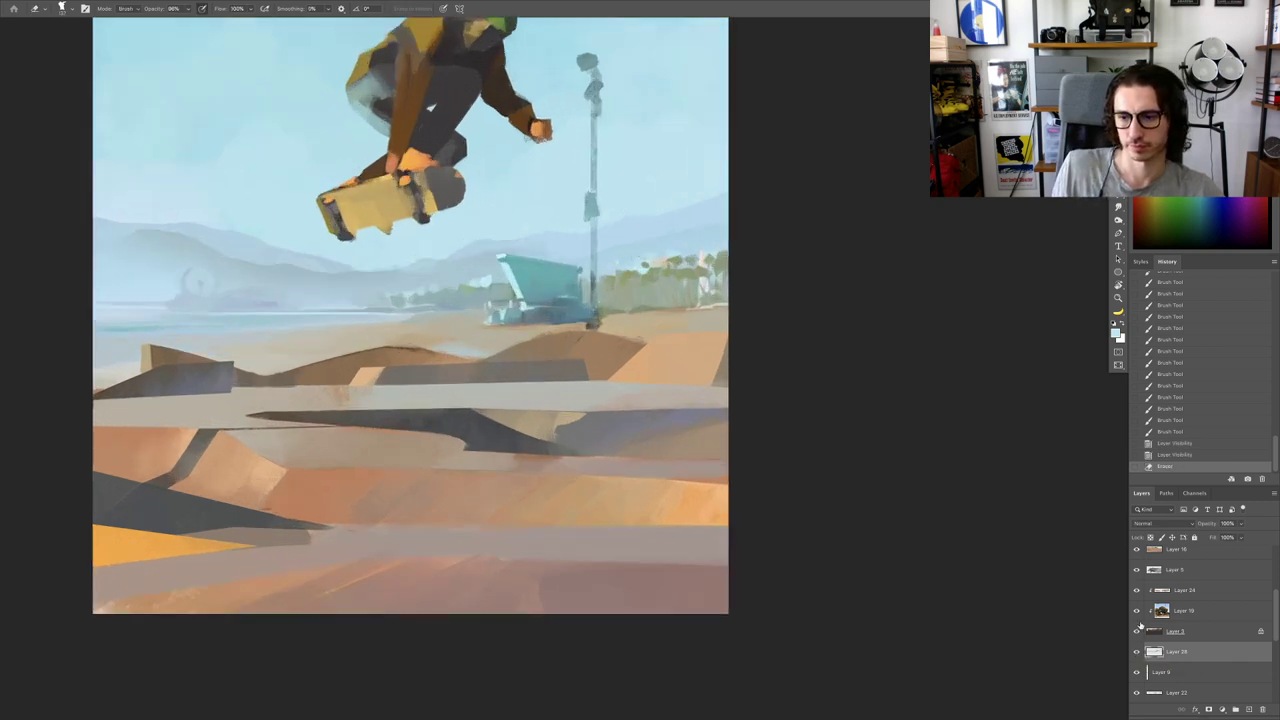
# Step: Move the lamp post layer above the background detail layer and reselect the detail layer
pyautogui.moveTo(1162, 672); pyautogui.dragTo(1157, 630)
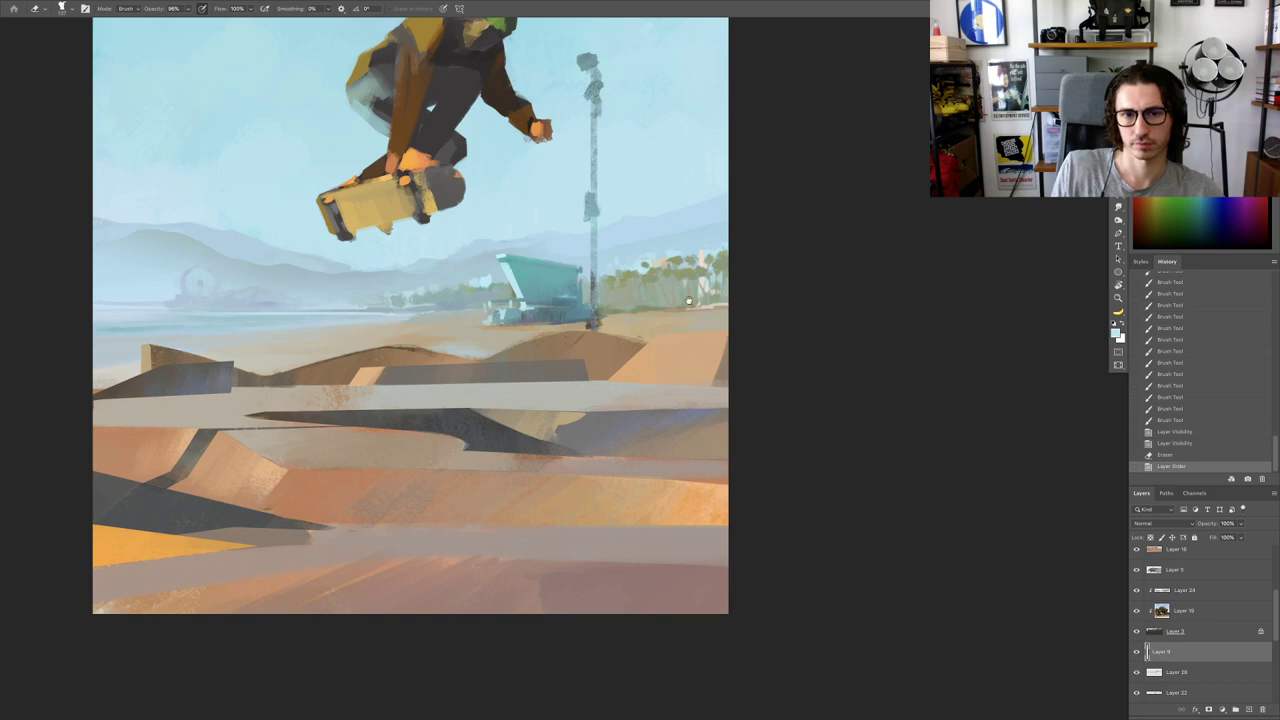
pyautogui.moveTo(687, 299); pyautogui.dragTo(729, 272)
pyautogui.click(1176, 678)
# Step: Sample sky and haze tones and repaint the distant ridge between the skateboard and the lamp post
pyautogui.press('r')
pyautogui.moveTo(617, 238); pyautogui.dragTo(578, 254)
pyautogui.press('b')
pyautogui.keyDown('alt'); pyautogui.click(535, 243); pyautogui.keyUp('alt')
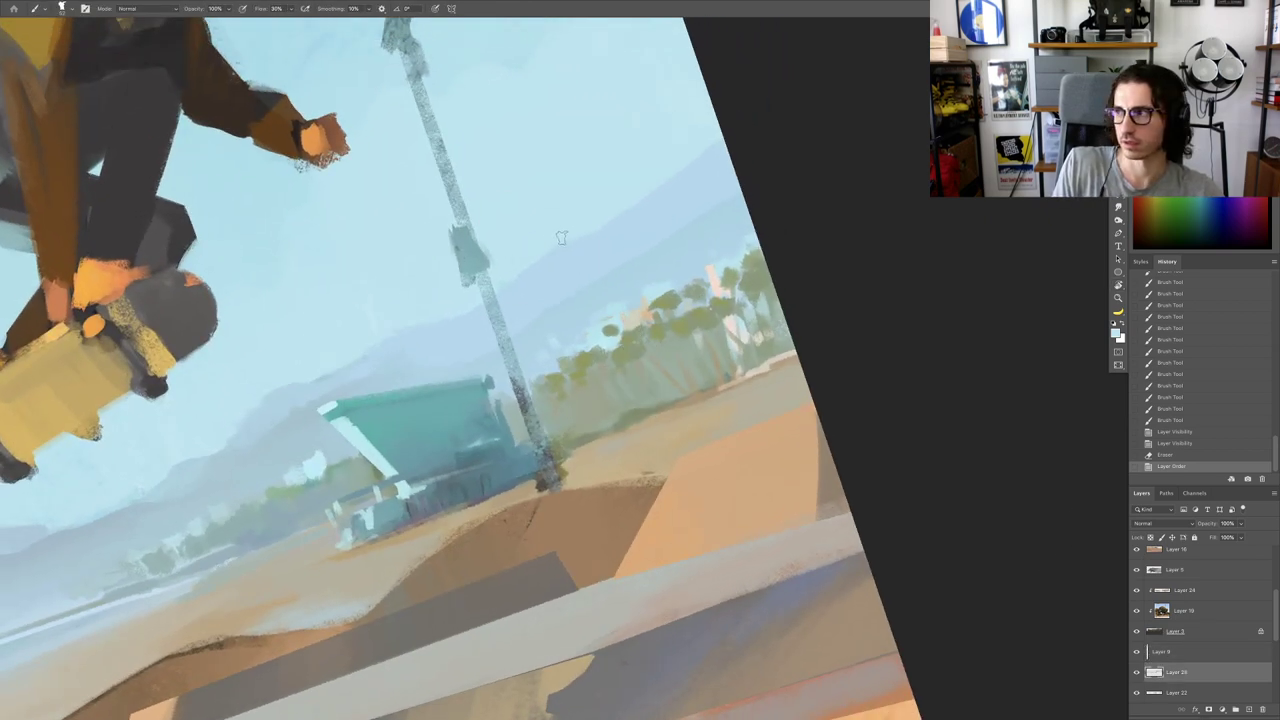
pyautogui.moveTo(595, 220)
pyautogui.mouseDown()
pyautogui.moveTo(718, 144)
pyautogui.moveTo(543, 214)
pyautogui.moveTo(573, 236)
pyautogui.mouseUp()
pyautogui.moveTo(431, 316); pyautogui.dragTo(601, 266)
pyautogui.keyDown('alt'); pyautogui.click(569, 266); pyautogui.keyUp('alt')
pyautogui.moveTo(523, 297)
pyautogui.mouseDown()
pyautogui.moveTo(543, 292)
pyautogui.moveTo(533, 306)
pyautogui.moveTo(611, 274)
pyautogui.moveTo(585, 292)
pyautogui.mouseUp()
pyautogui.keyDown('alt'); pyautogui.click(561, 302); pyautogui.keyUp('alt')
pyautogui.keyDown('alt'); pyautogui.click(563, 312); pyautogui.keyUp('alt')
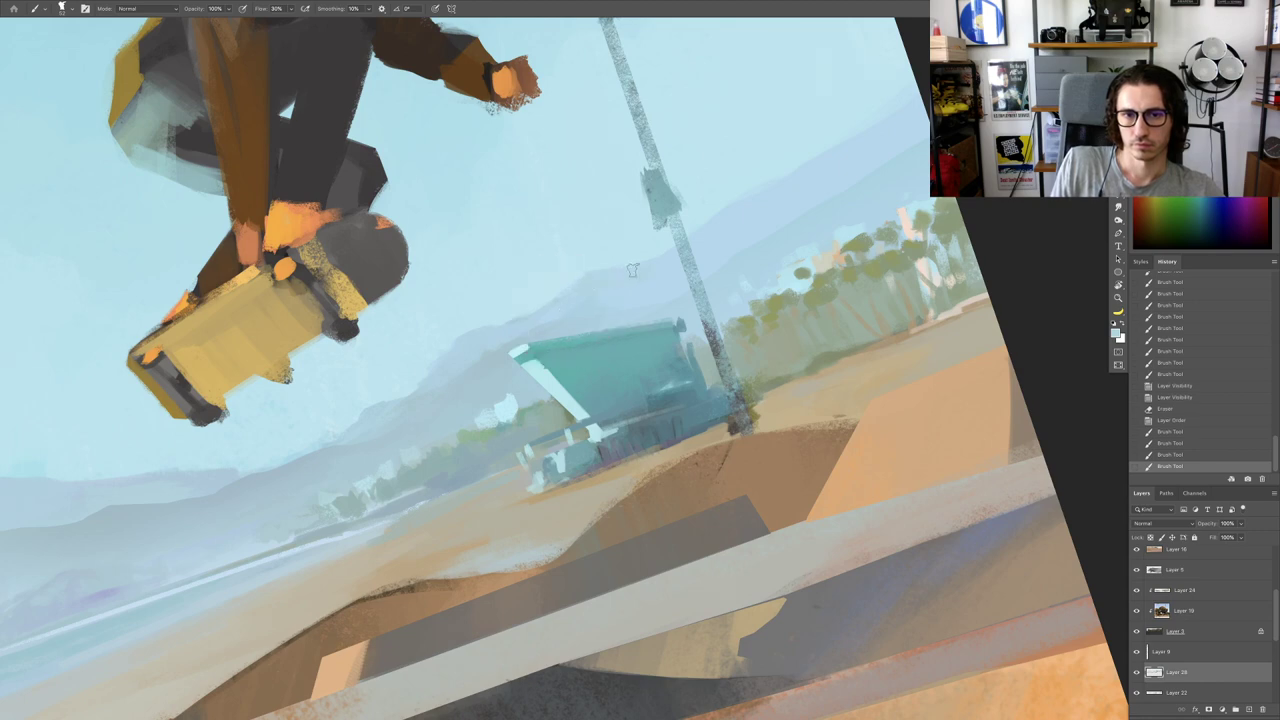
# Step: Shape the ridge outline just behind the turquoise lifeguard tower, resampling sky and mountain tones between brush strokes
pyautogui.moveTo(487, 331); pyautogui.dragTo(469, 345)
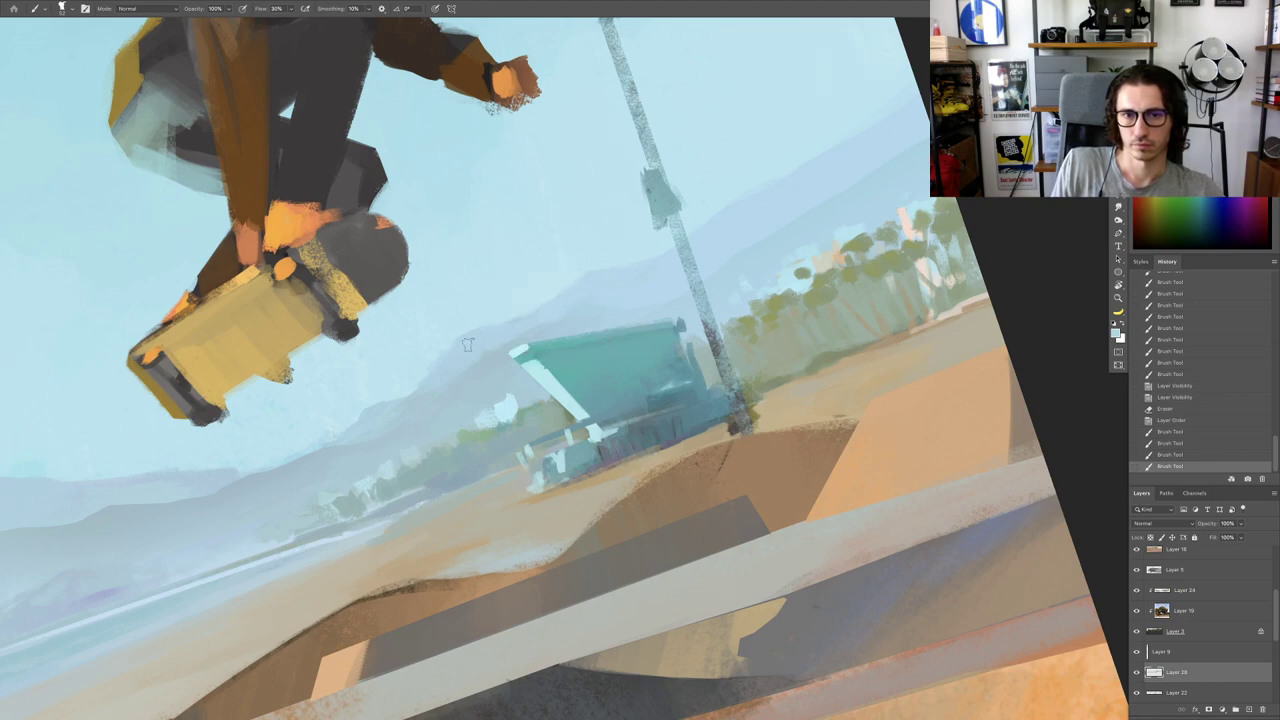
pyautogui.moveTo(582, 297); pyautogui.dragTo(525, 297)
pyautogui.keyDown('alt'); pyautogui.click(565, 282); pyautogui.keyUp('alt')
pyautogui.click(566, 283)
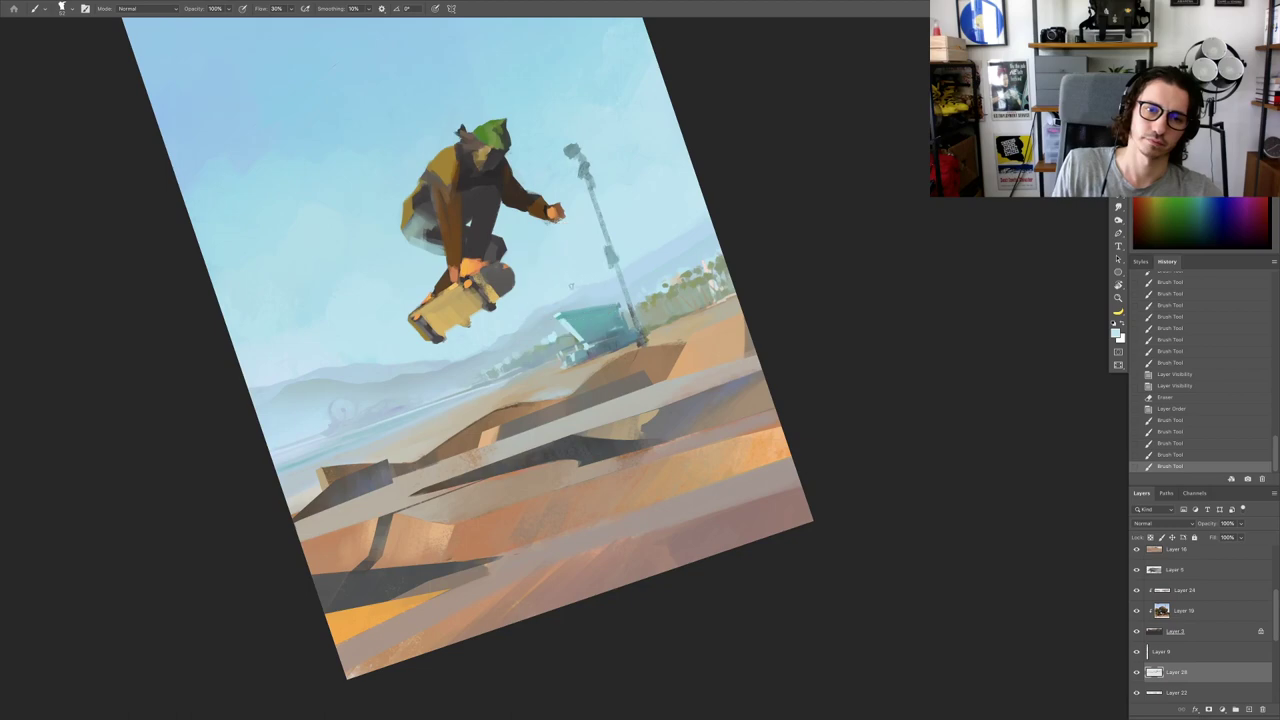
pyautogui.scroll(6, 540, 320)
pyautogui.moveTo(493, 367); pyautogui.dragTo(464, 400)
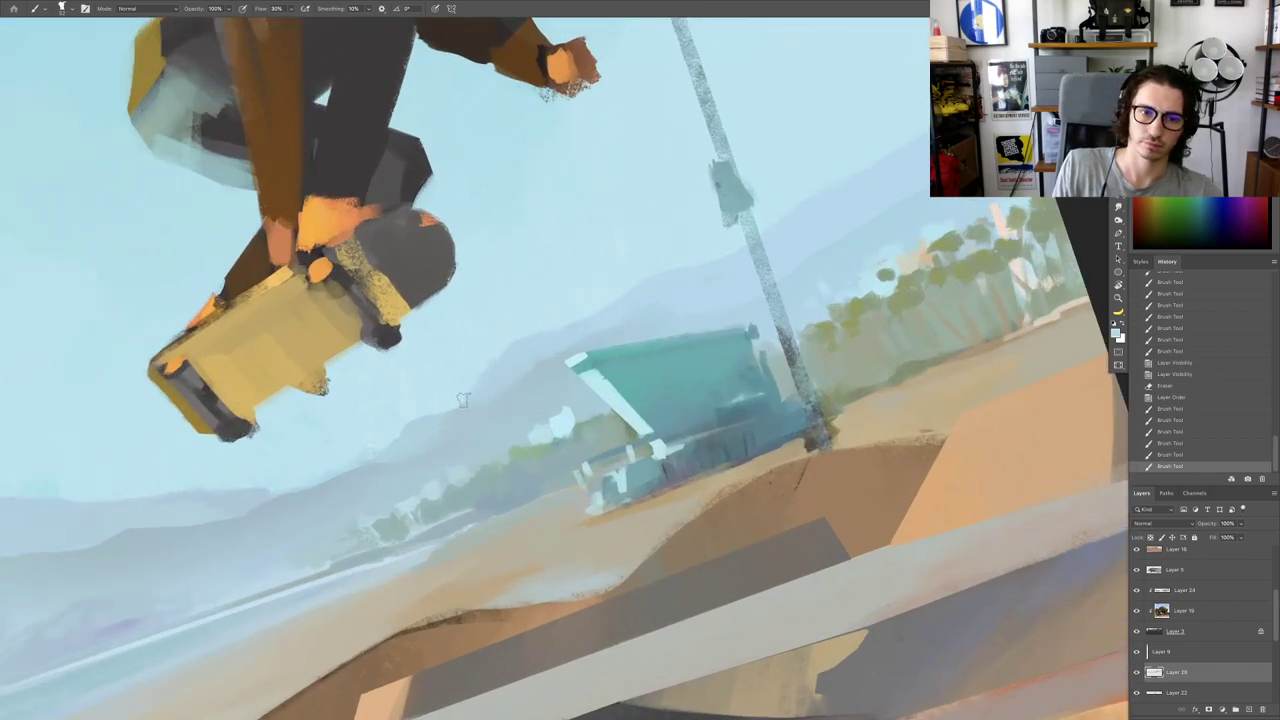
pyautogui.moveTo(492, 358)
pyautogui.mouseDown()
pyautogui.moveTo(584, 326)
pyautogui.moveTo(528, 330)
pyautogui.mouseUp()
pyautogui.keyDown('alt'); pyautogui.click(518, 364); pyautogui.keyUp('alt')
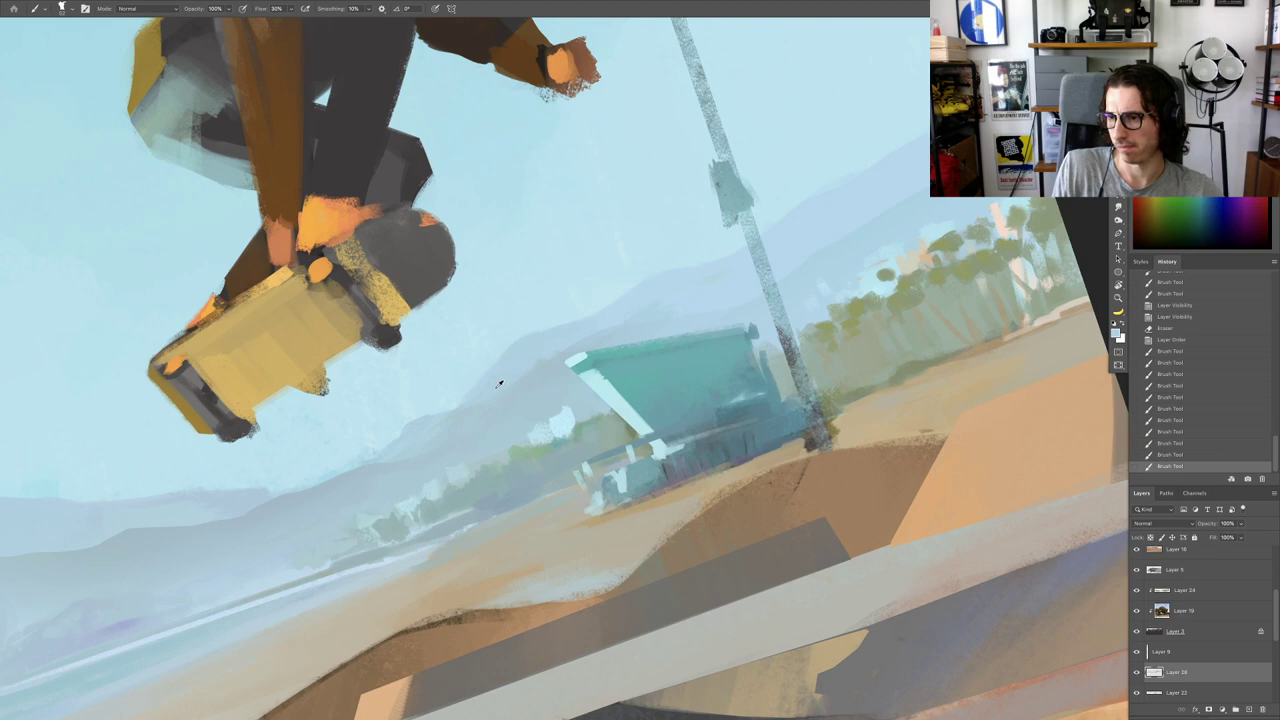
pyautogui.moveTo(503, 382)
pyautogui.mouseDown()
pyautogui.moveTo(514, 386)
pyautogui.moveTo(436, 414)
pyautogui.moveTo(535, 329)
pyautogui.mouseUp()
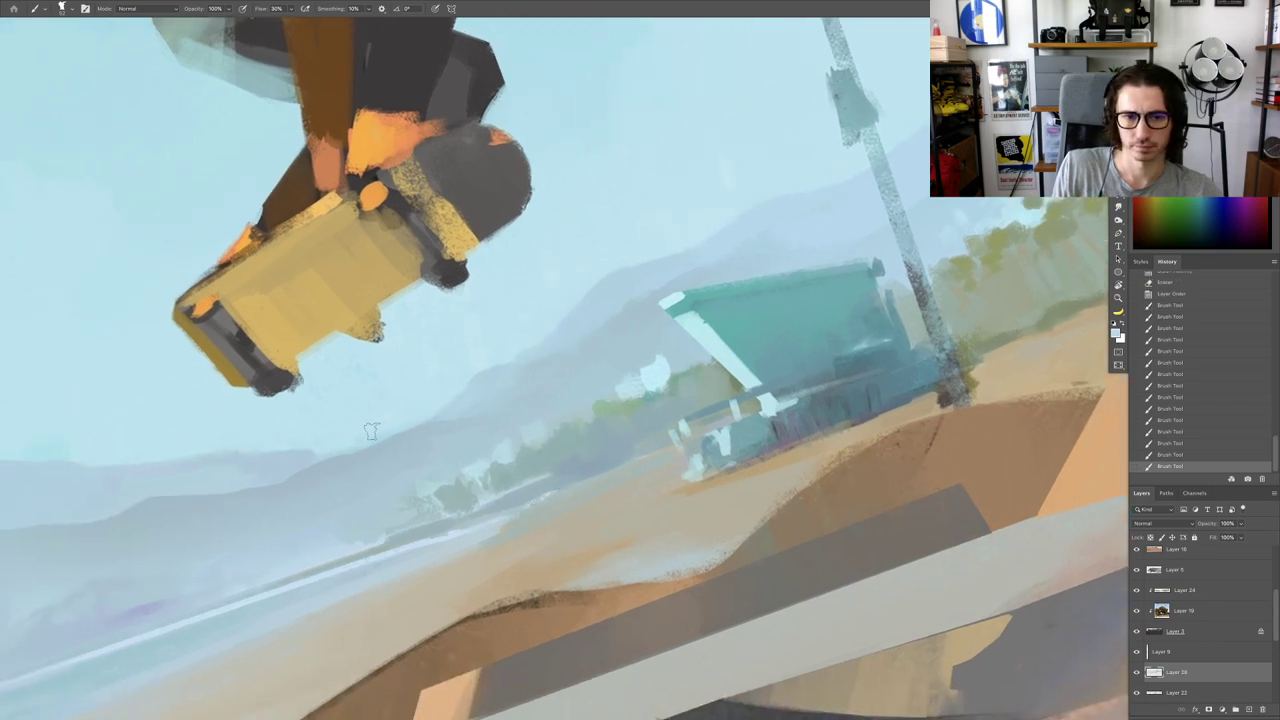
# Step: Refine the upper edge of the distant ridge toward both sides of the canvas with haze-blue strokes
pyautogui.moveTo(420, 350)
pyautogui.mouseDown()
pyautogui.moveTo(455, 390)
pyautogui.moveTo(531, 346)
pyautogui.moveTo(588, 304)
pyautogui.moveTo(445, 311)
pyautogui.moveTo(548, 325)
pyautogui.moveTo(563, 265)
pyautogui.moveTo(510, 371)
pyautogui.moveTo(606, 309)
pyautogui.mouseUp()
pyautogui.press('r')
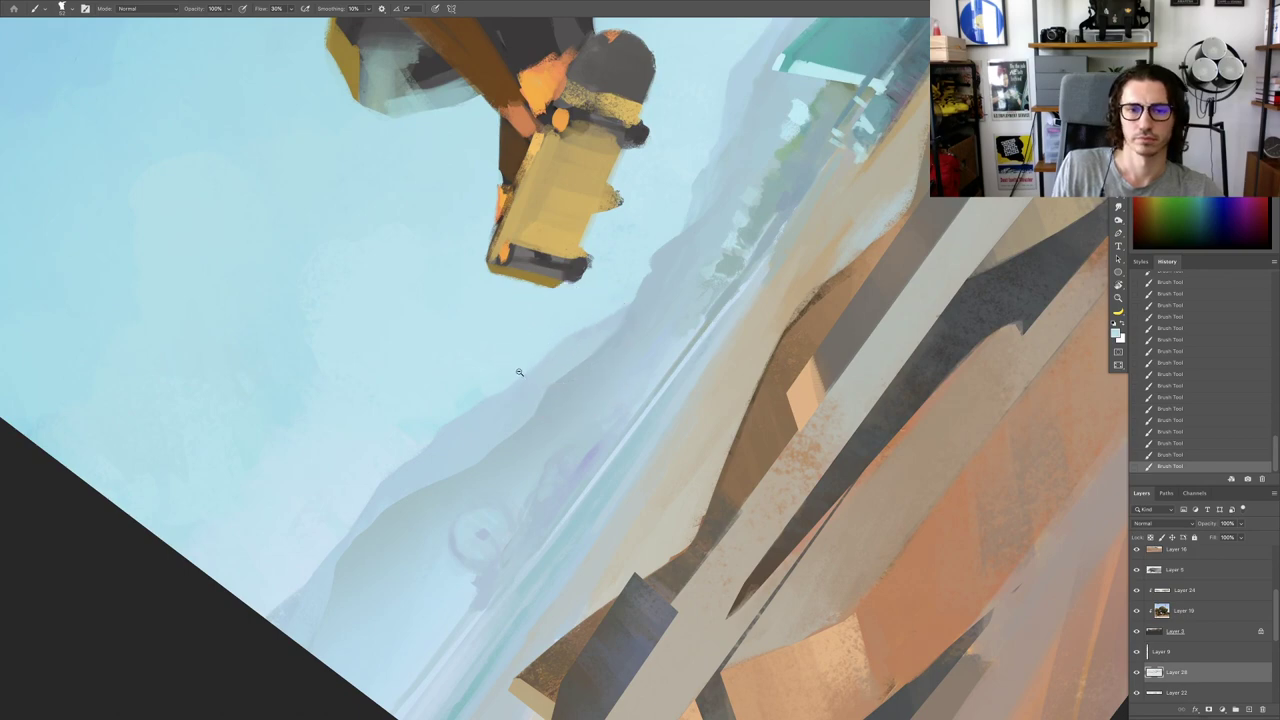
pyautogui.moveTo(519, 370); pyautogui.dragTo(450, 363)
pyautogui.press('Escape')
pyautogui.moveTo(616, 287); pyautogui.dragTo(587, 333)
pyautogui.scroll(3, 651, 283)
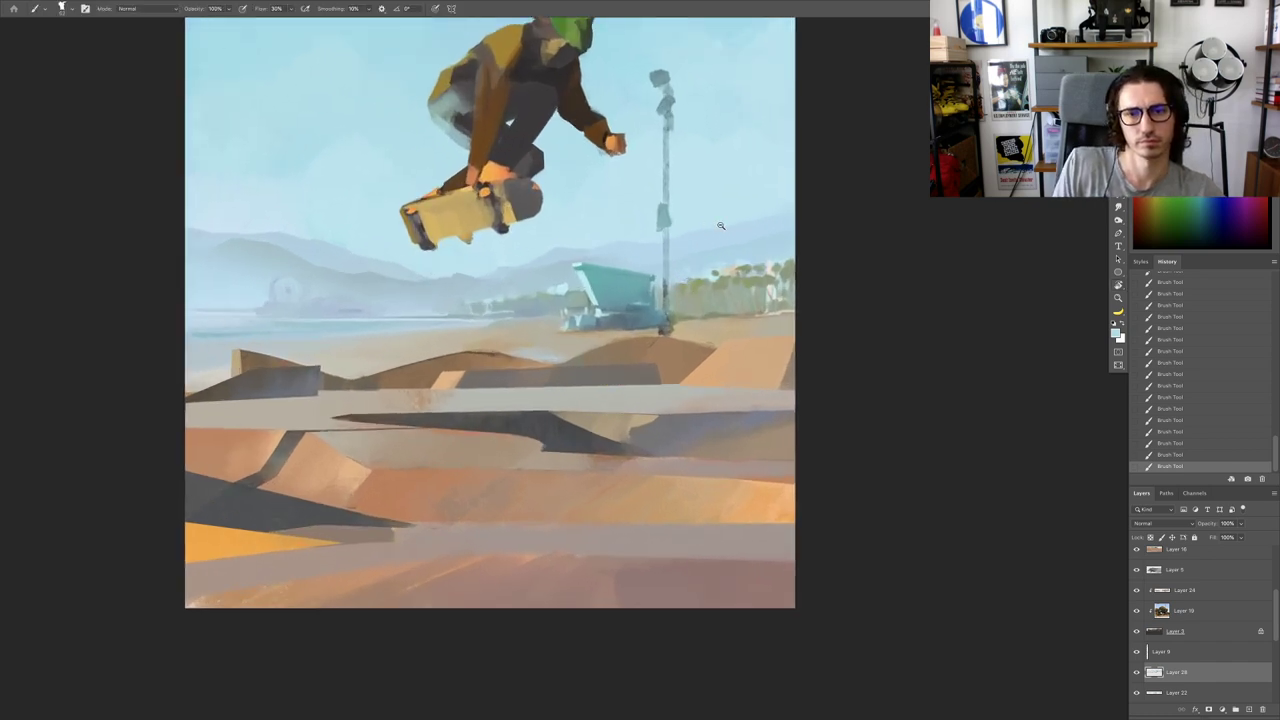
pyautogui.scroll(2, 722, 228)
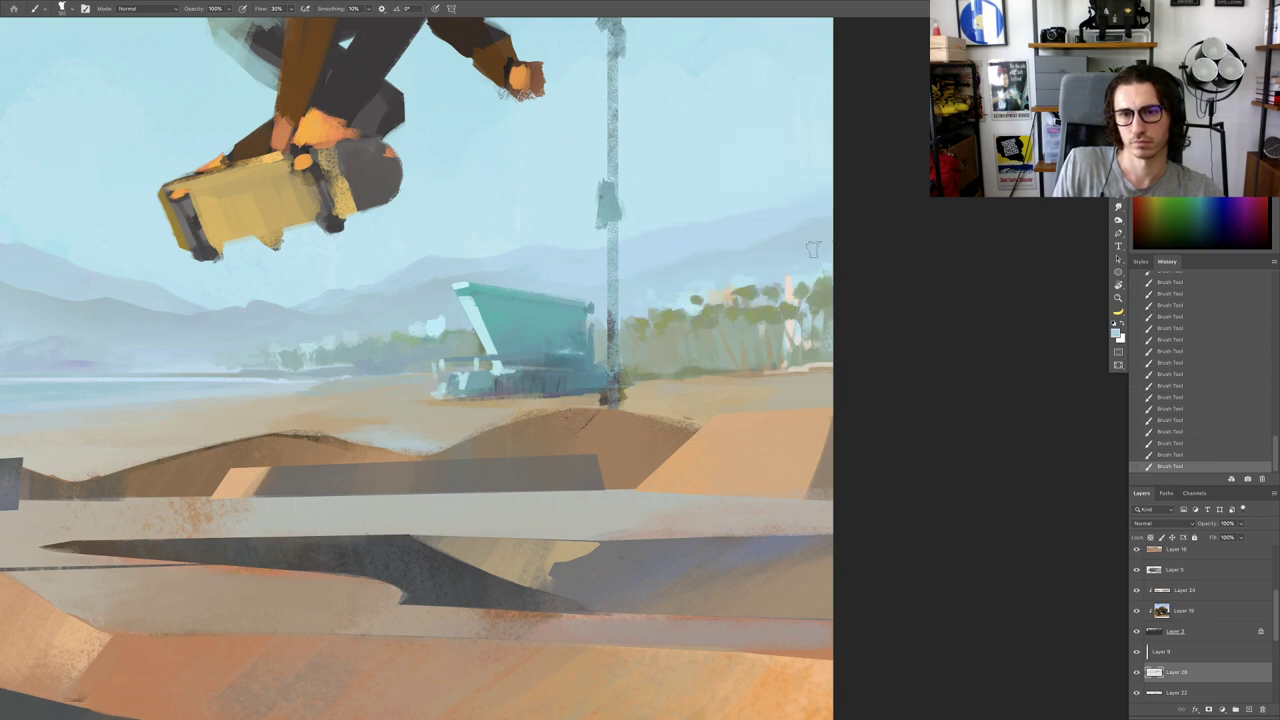
pyautogui.moveTo(785, 195); pyautogui.dragTo(736, 193)
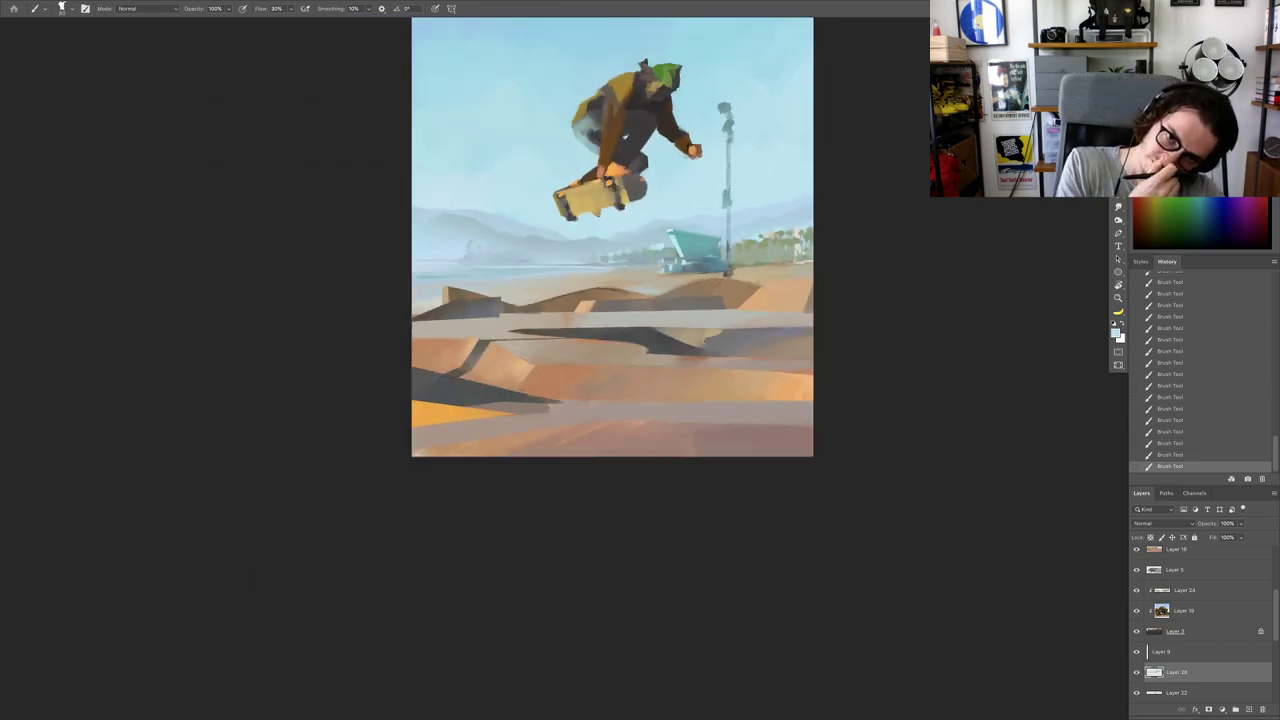
# Step: Rework the ridge and haze above the Ferris wheel with sampled tones, comparing the last stroke undone and redone
pyautogui.press('r')
pyautogui.moveTo(859, 222); pyautogui.dragTo(823, 179)
pyautogui.moveTo(437, 217); pyautogui.dragTo(474, 220)
pyautogui.moveTo(437, 257); pyautogui.dragTo(448, 257)
pyautogui.keyDown('alt'); pyautogui.click(464, 272); pyautogui.keyUp('alt')
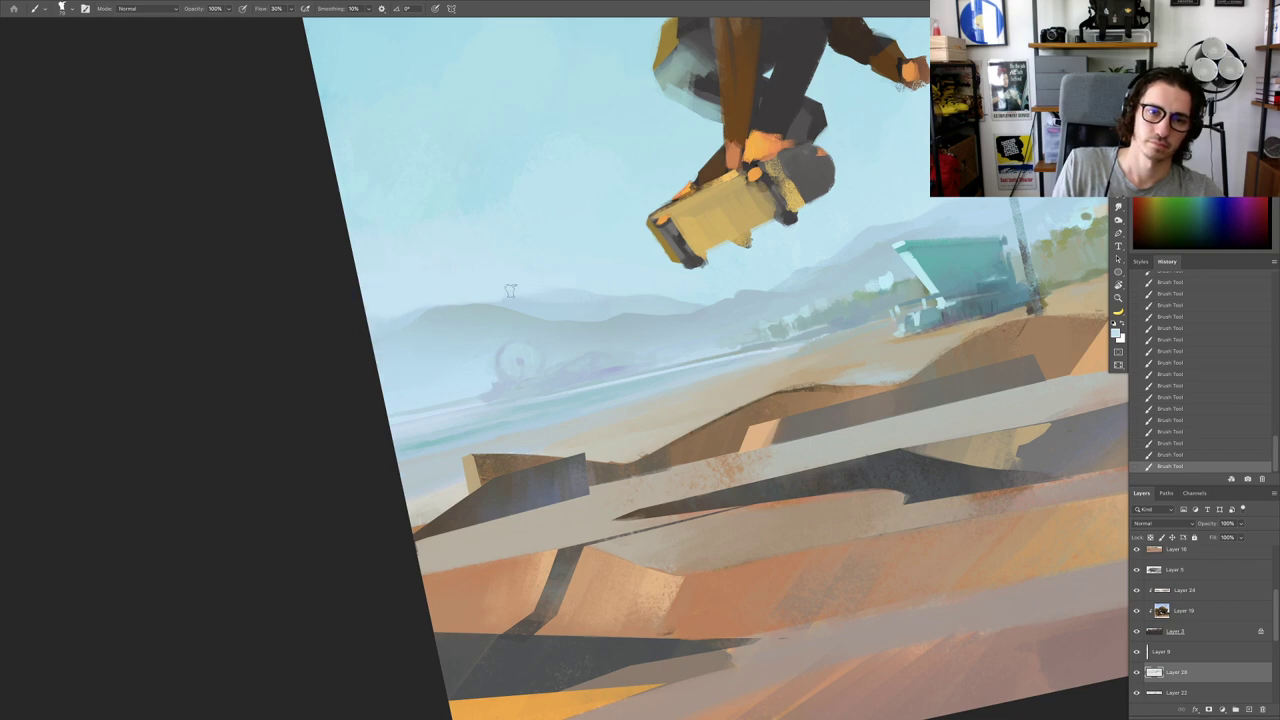
pyautogui.scroll(-5, 579, 279)
pyautogui.hotkey('ctrl', 'z')
pyautogui.scroll(3, 703, 229)
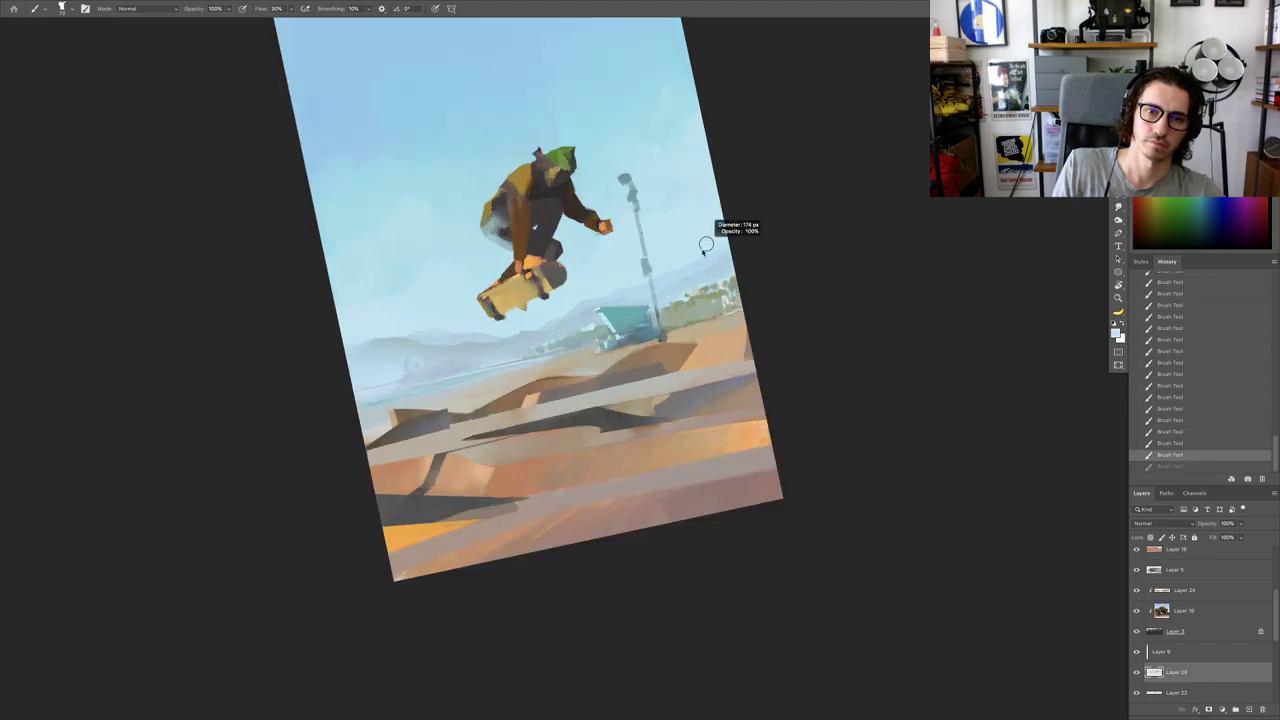
pyautogui.hotkey('ctrl', 'shift', 'z')
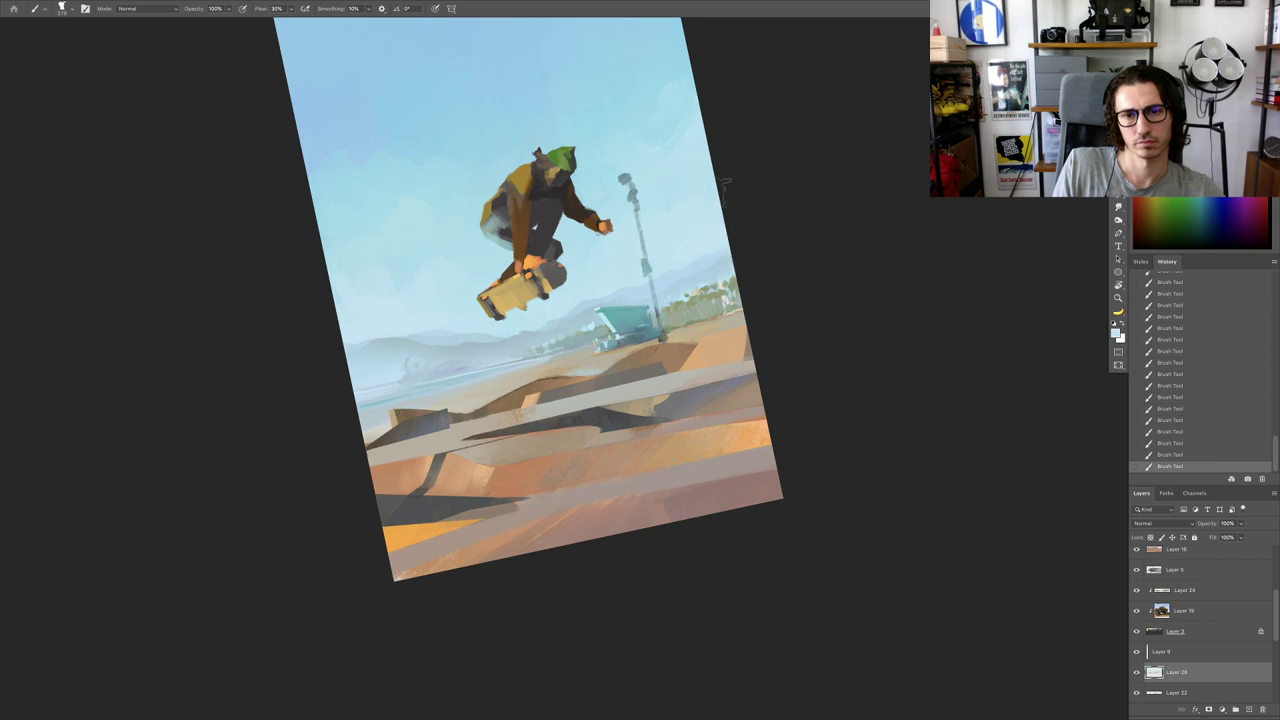
# Step: Brush broad pale strokes into the sky around the cloud bank behind the skateboarder, undoing the last one
pyautogui.moveTo(638, 251); pyautogui.dragTo(562, 297)
pyautogui.press('Escape')
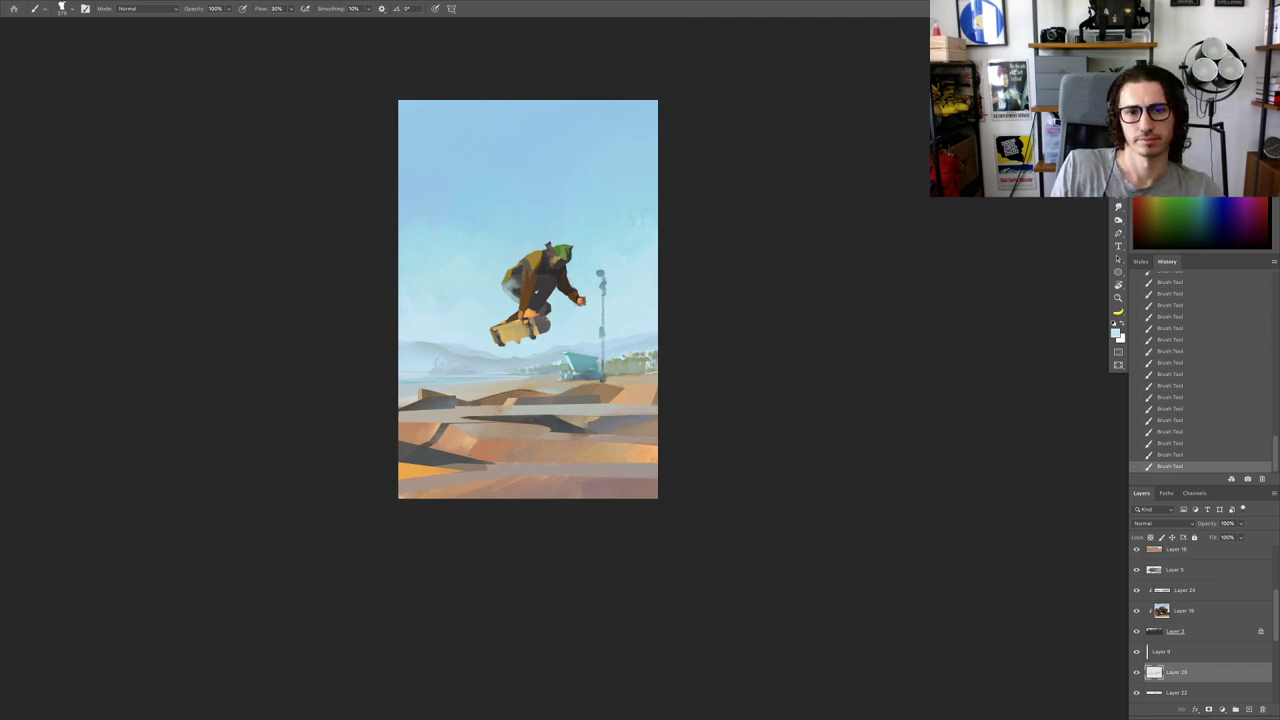
pyautogui.press('r')
pyautogui.moveTo(764, 216); pyautogui.dragTo(748, 364)
pyautogui.moveTo(723, 228); pyautogui.dragTo(652, 296)
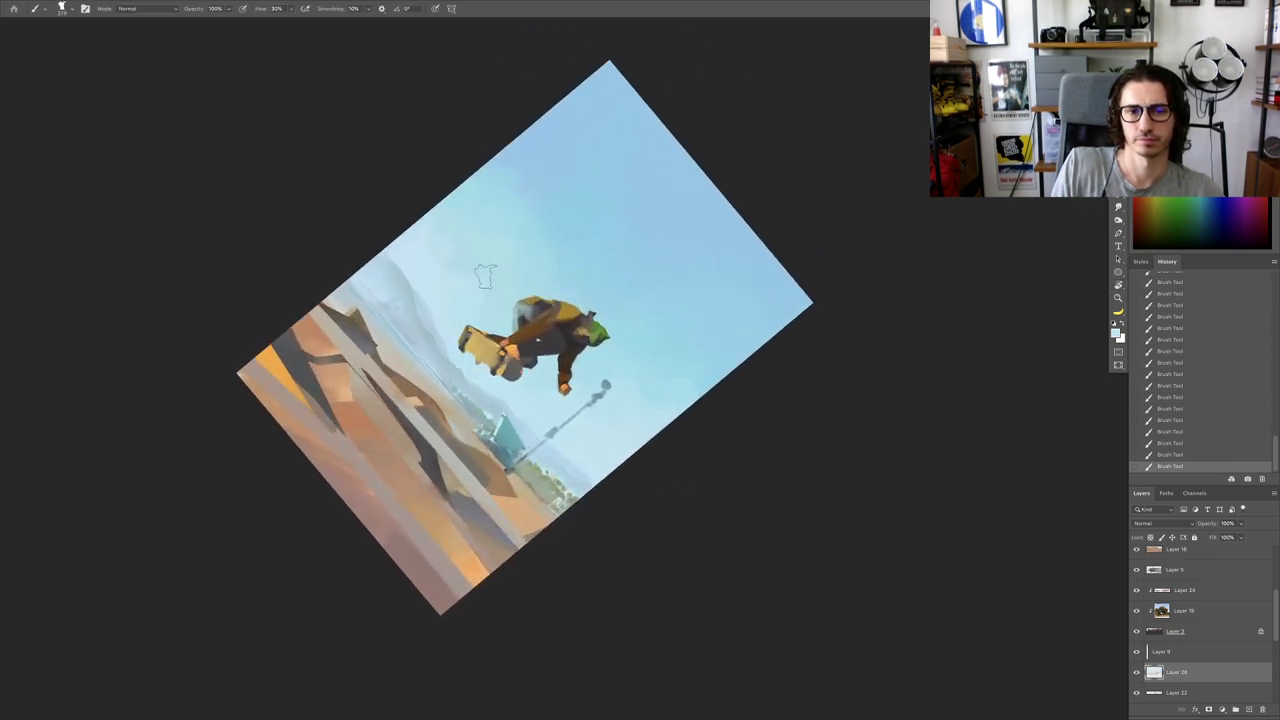
pyautogui.moveTo(473, 205); pyautogui.dragTo(516, 187)
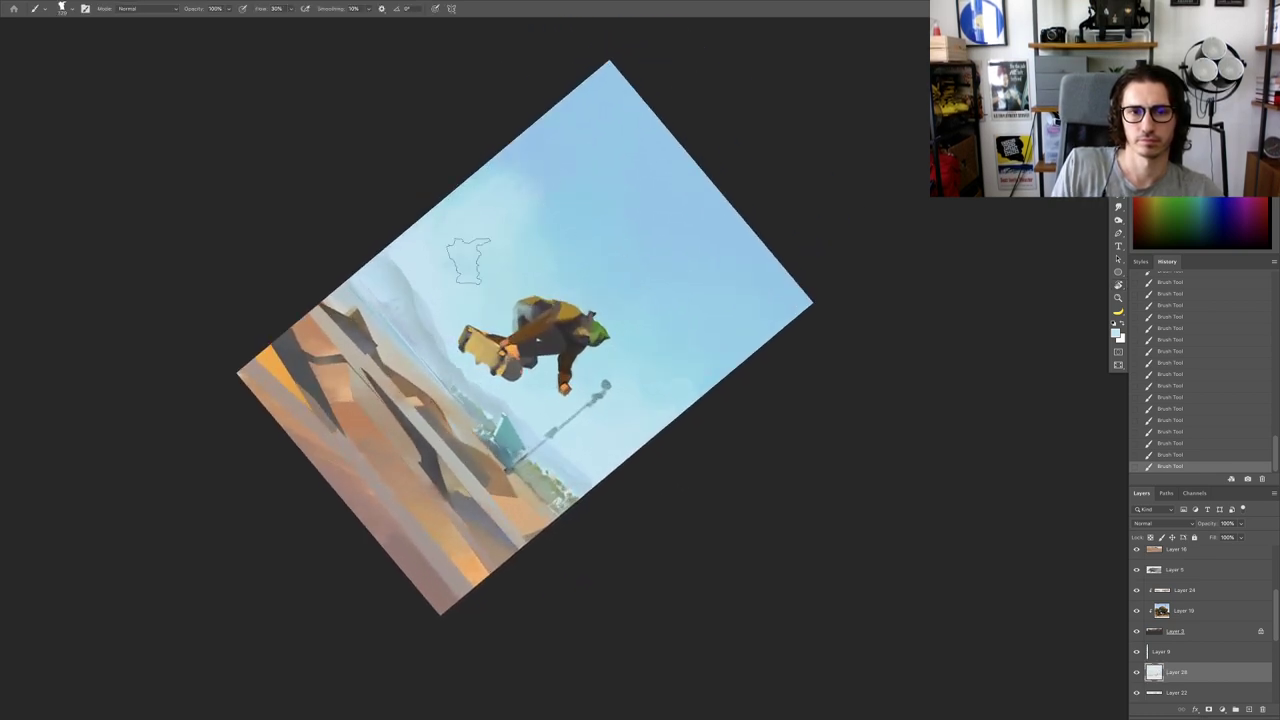
pyautogui.moveTo(468, 260)
pyautogui.mouseDown()
pyautogui.moveTo(520, 164)
pyautogui.moveTo(562, 186)
pyautogui.moveTo(525, 217)
pyautogui.moveTo(514, 150)
pyautogui.moveTo(528, 224)
pyautogui.mouseUp()
pyautogui.hotkey('ctrl', 'z')
# Step: Add a faint pink tint along the cloud edge behind the skateboarder and resample sky blue around it
pyautogui.keyDown('alt'); pyautogui.click(549, 155); pyautogui.keyUp('alt')
pyautogui.keyDown('alt'); pyautogui.click(523, 226); pyautogui.keyUp('alt')
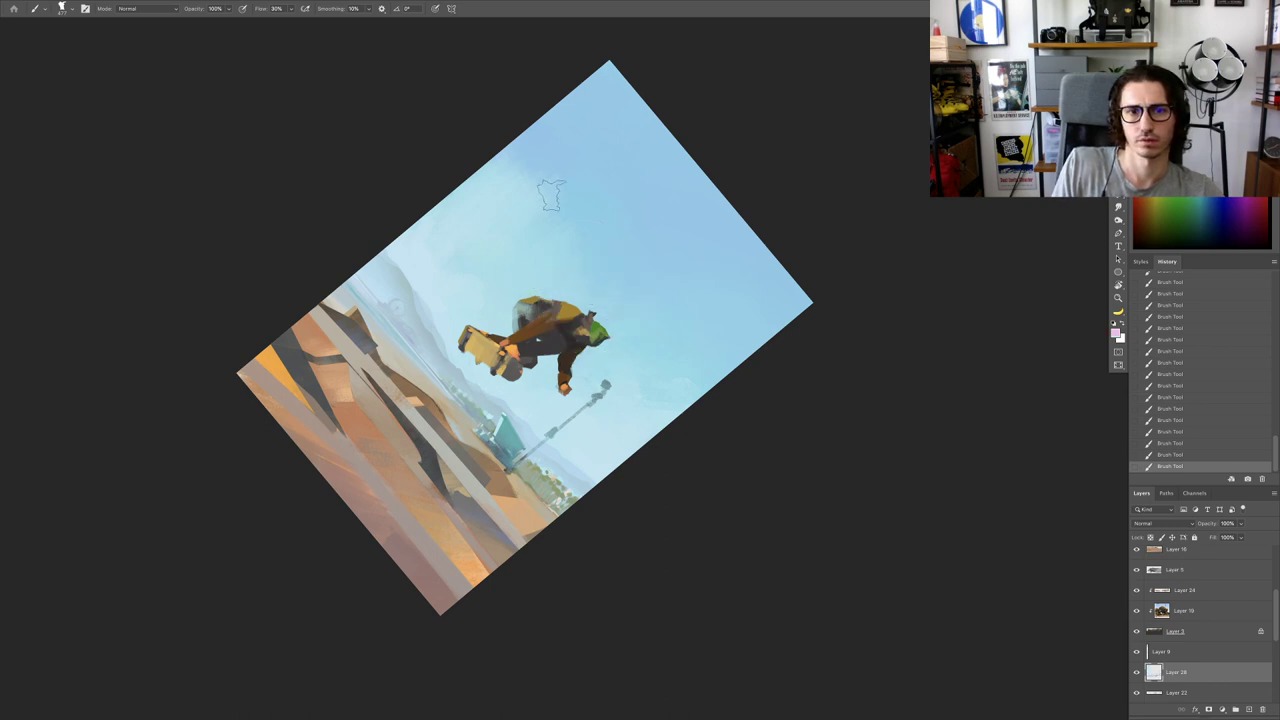
pyautogui.keyDown('alt'); pyautogui.click(543, 236); pyautogui.keyUp('alt')
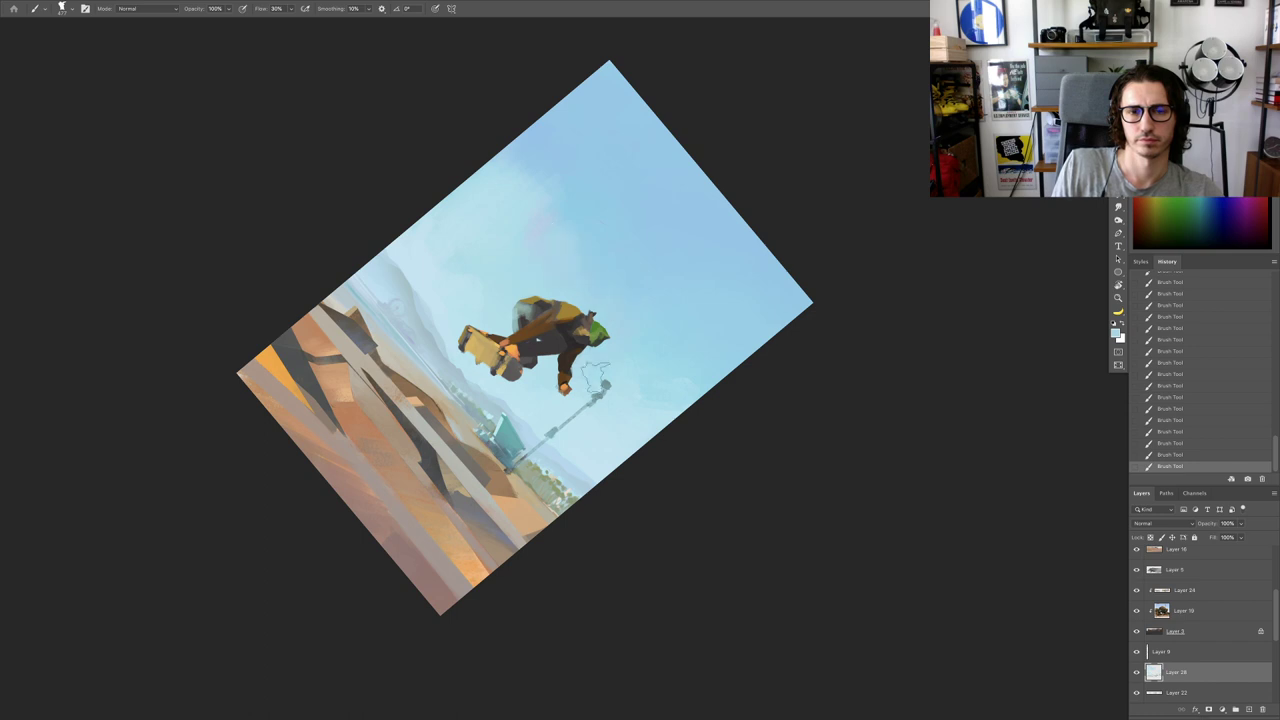
pyautogui.moveTo(677, 393); pyautogui.dragTo(533, 391)
pyautogui.press('Escape')
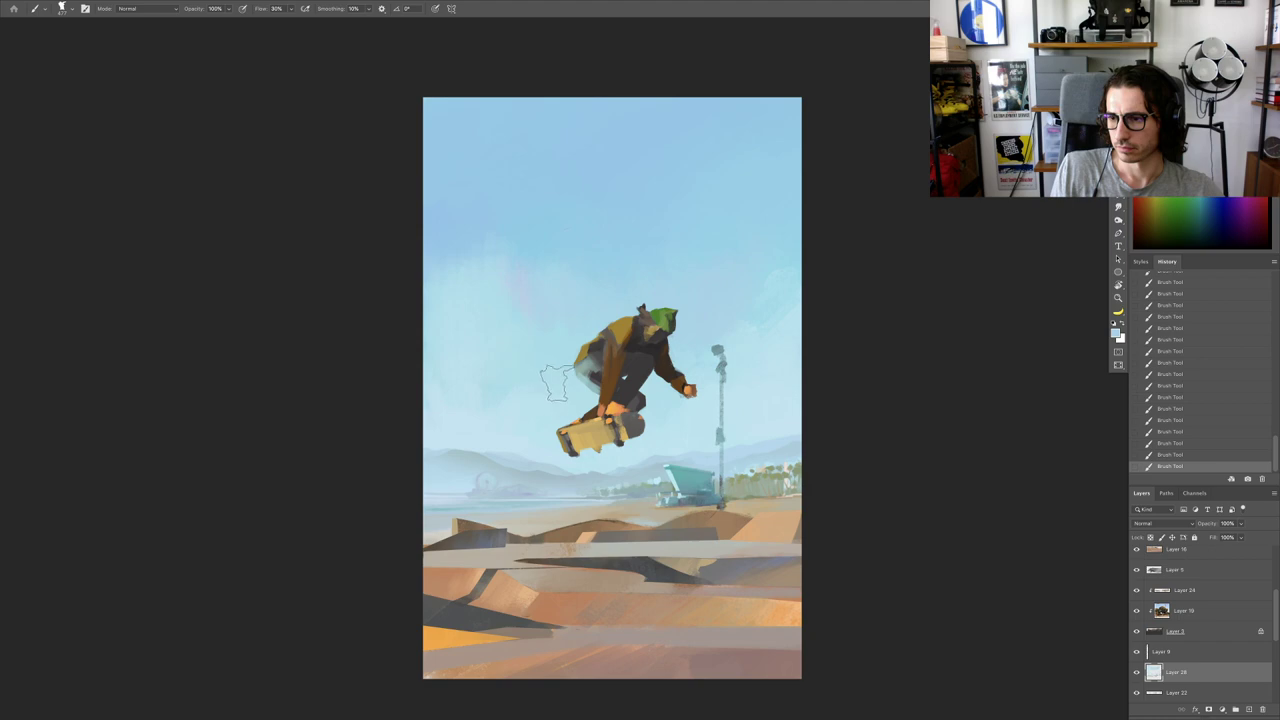
pyautogui.moveTo(573, 394); pyautogui.dragTo(548, 375)
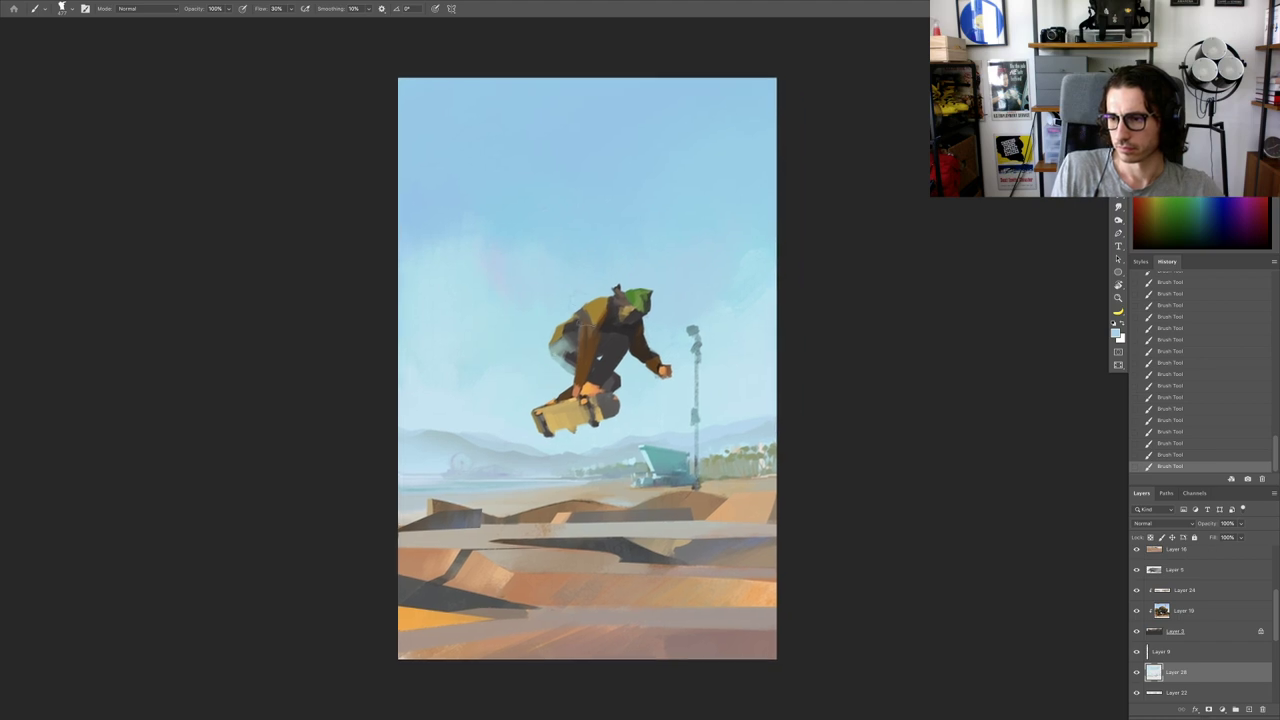
# Step: Soften the pink tint and the cloud edge behind the skateboarder with sampled sky blues
pyautogui.press('r')
pyautogui.moveTo(595, 269)
pyautogui.mouseDown()
pyautogui.moveTo(706, 260)
pyautogui.moveTo(696, 254)
pyautogui.mouseUp()
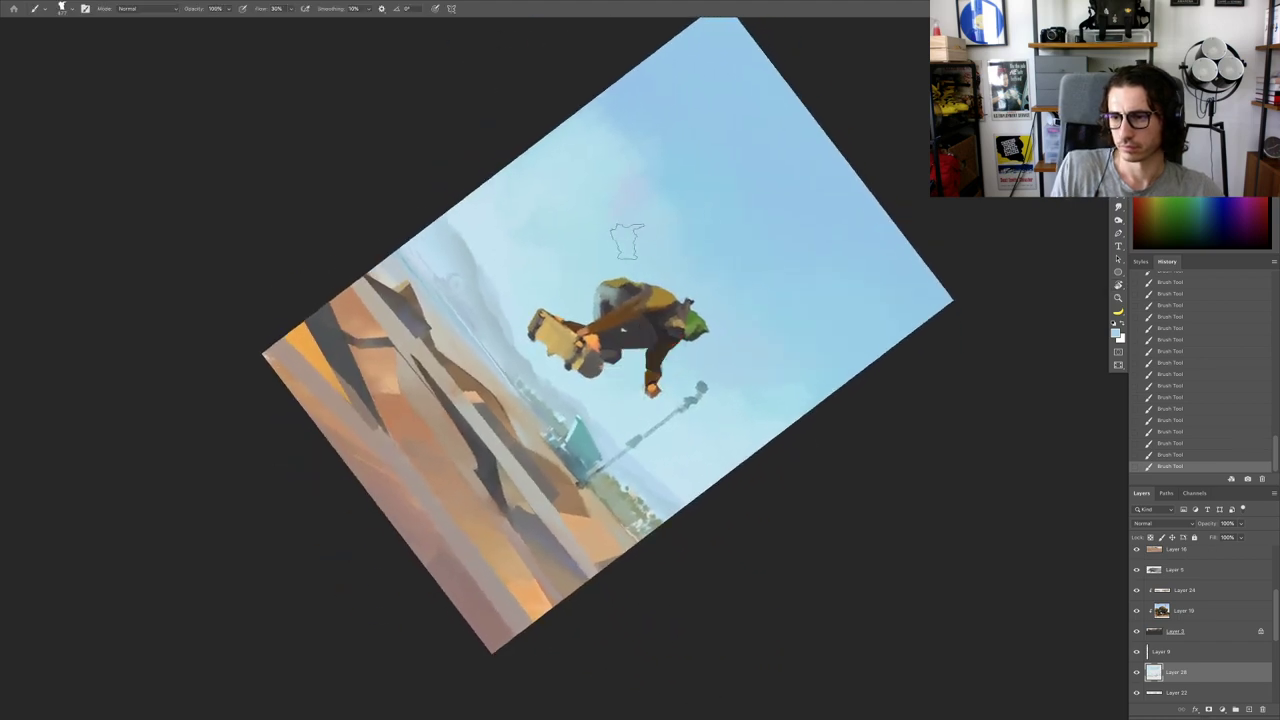
pyautogui.moveTo(551, 232); pyautogui.dragTo(576, 248)
pyautogui.moveTo(648, 179); pyautogui.dragTo(570, 274)
pyautogui.keyDown('alt'); pyautogui.click(612, 234); pyautogui.keyUp('alt')
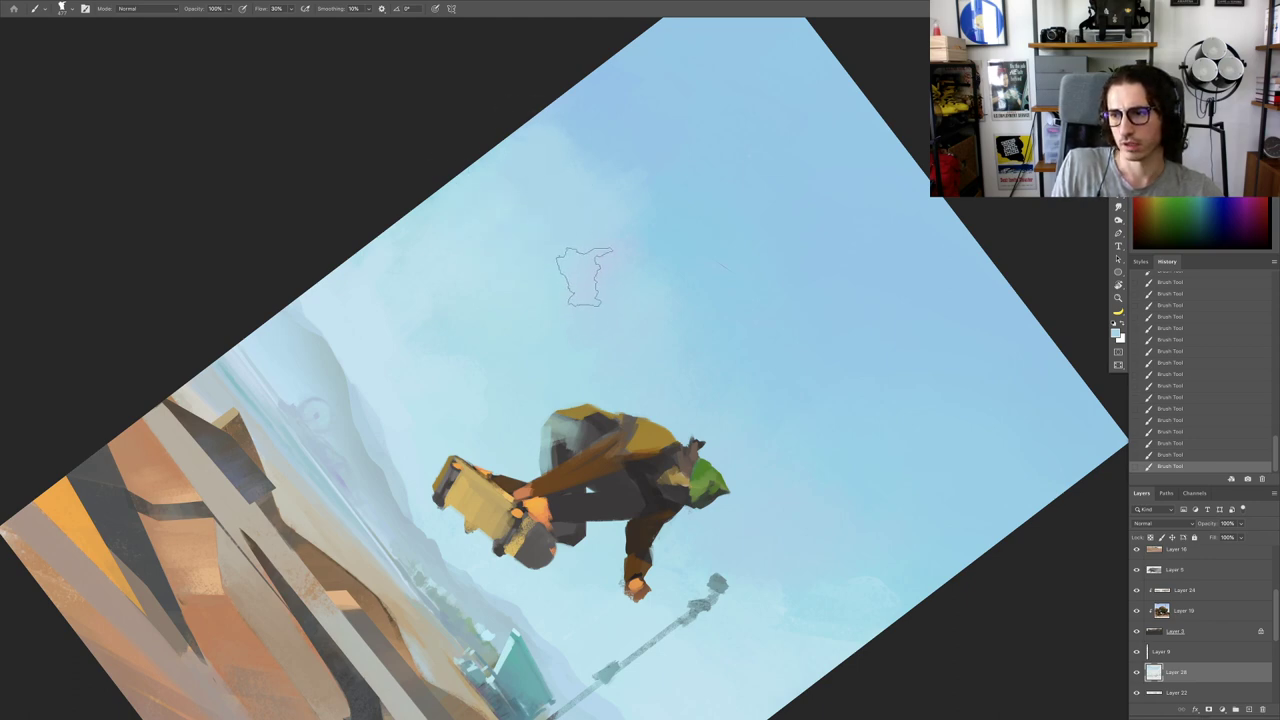
pyautogui.moveTo(612, 269); pyautogui.dragTo(605, 267)
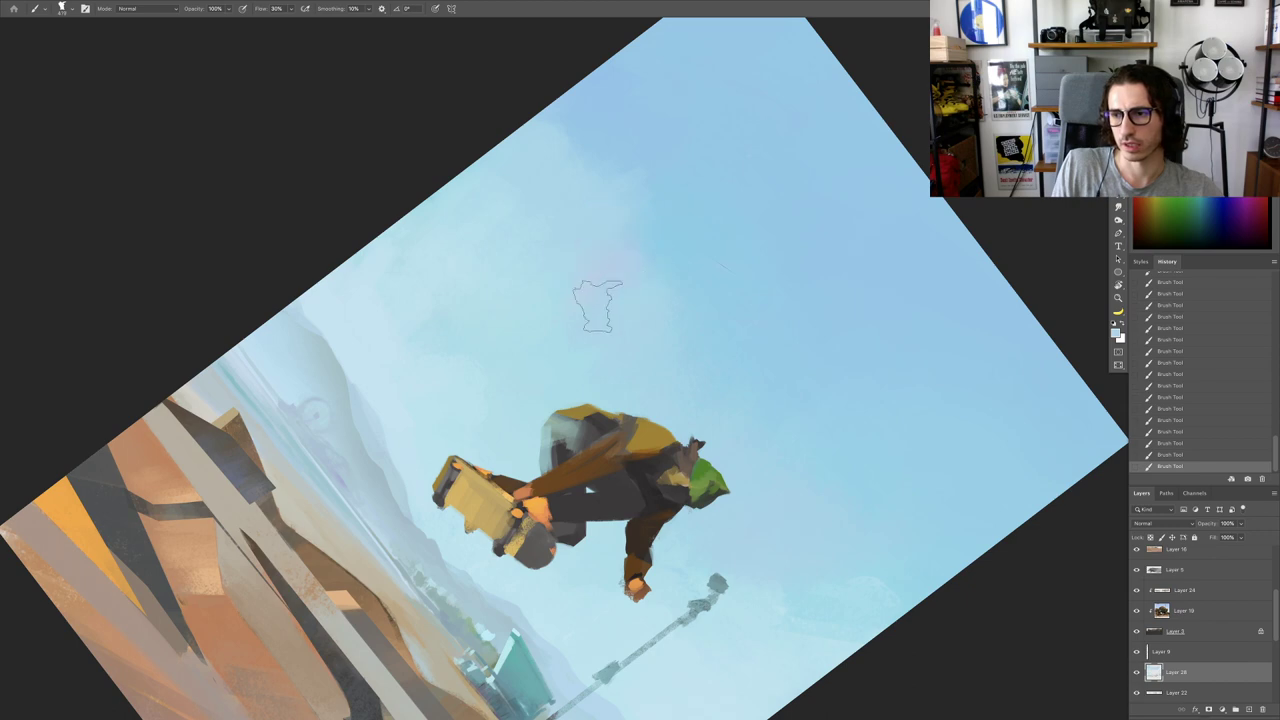
pyautogui.press('Escape')
pyautogui.moveTo(607, 330)
pyautogui.mouseDown()
pyautogui.moveTo(593, 328)
pyautogui.moveTo(622, 343)
pyautogui.mouseUp()
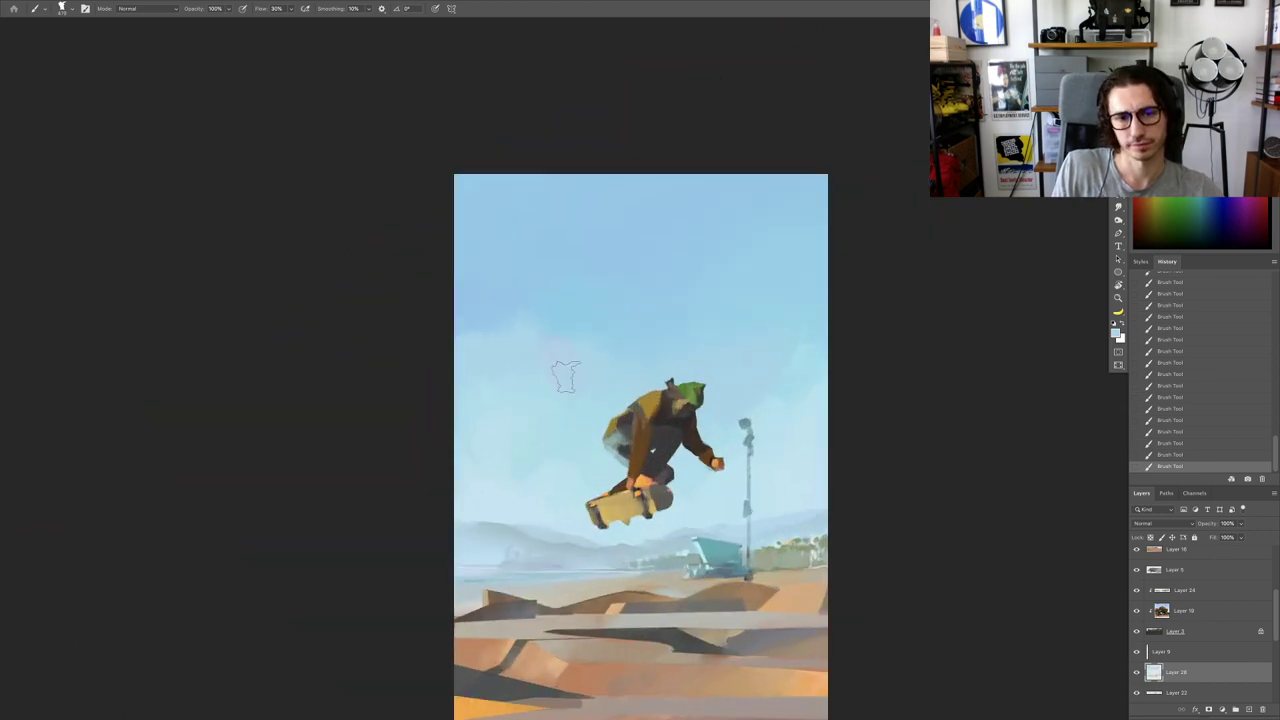
pyautogui.keyDown('alt'); pyautogui.click(552, 380); pyautogui.keyUp('alt')
pyautogui.keyDown('alt'); pyautogui.click(552, 410); pyautogui.keyUp('alt')
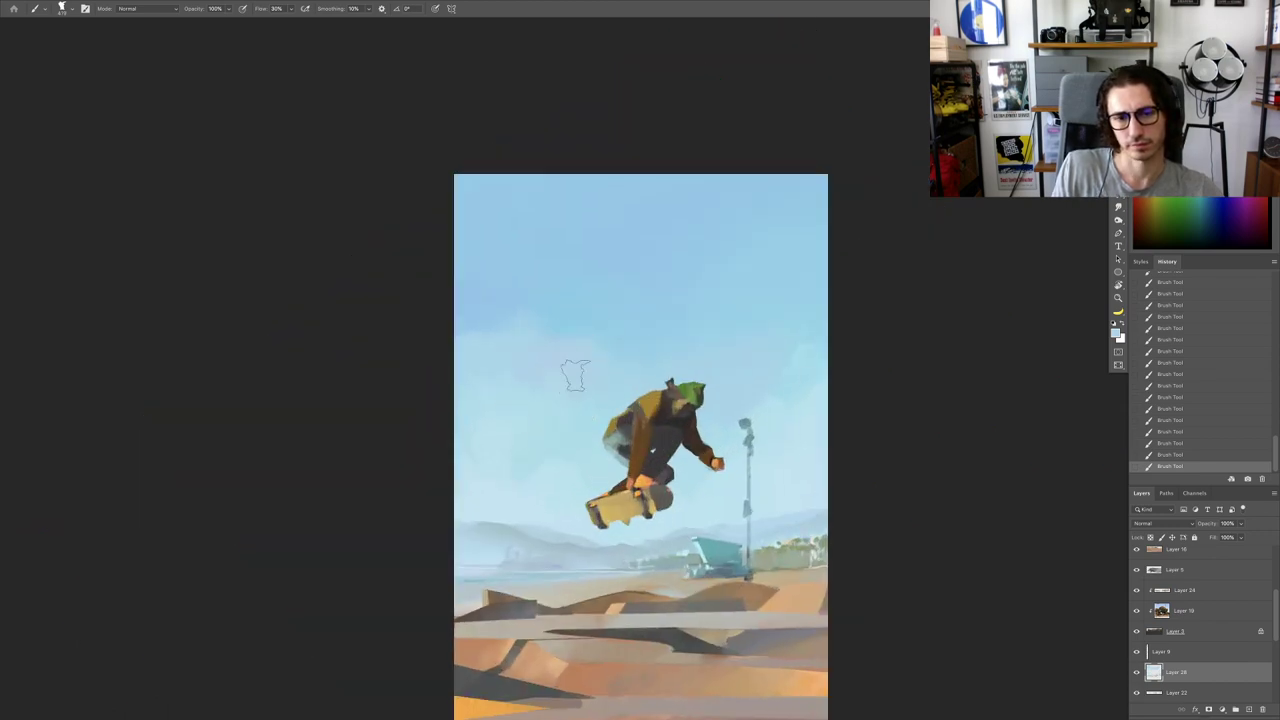
# Step: Sample sky tones and blend the light cloud patch above the lamp post near the canvas edge
pyautogui.moveTo(807, 353); pyautogui.dragTo(729, 320)
pyautogui.keyDown('alt'); pyautogui.click(723, 375); pyautogui.keyUp('alt')
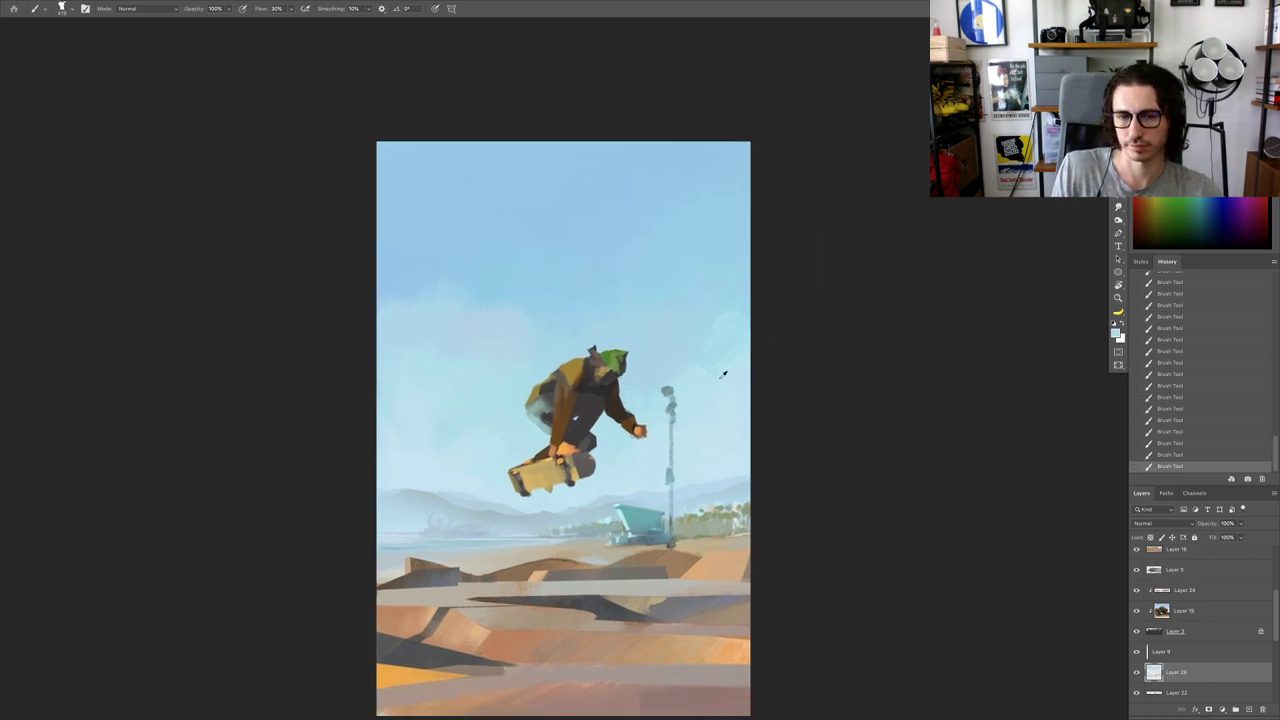
pyautogui.keyDown('alt'); pyautogui.click(721, 393); pyautogui.keyUp('alt')
pyautogui.keyDown('alt'); pyautogui.click(661, 364); pyautogui.keyUp('alt')
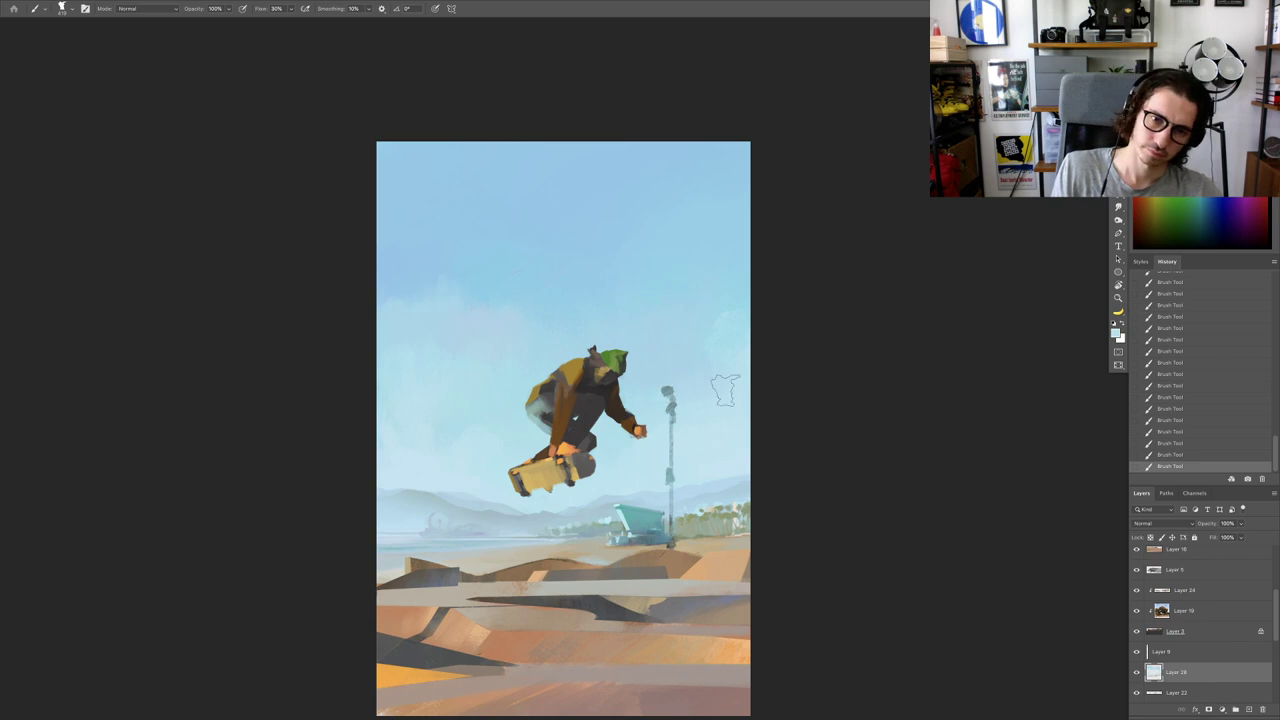
pyautogui.scroll(-3, 712, 352)
pyautogui.scroll(3, 660, 377)
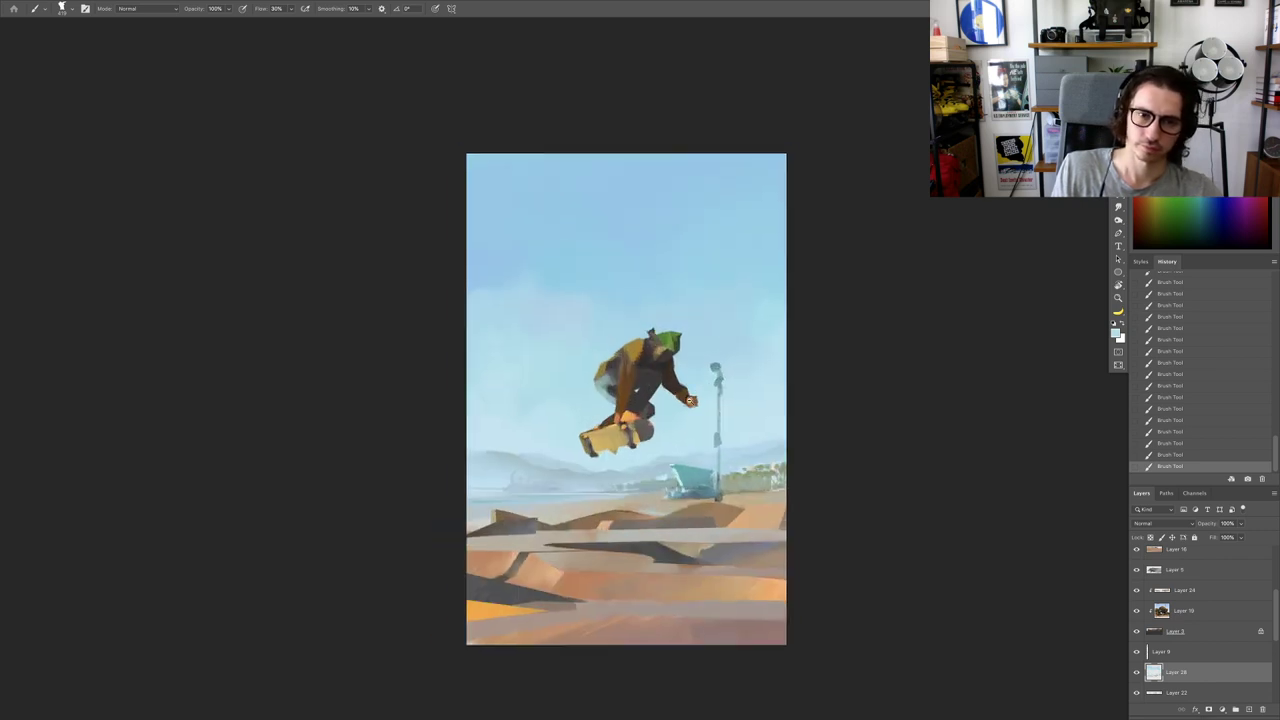
# Step: Examine the sky and overall composition with the canvas tilted and with the whole painting fitted upright
pyautogui.press('r')
pyautogui.moveTo(706, 438)
pyautogui.mouseDown()
pyautogui.moveTo(728, 406)
pyautogui.moveTo(724, 432)
pyautogui.moveTo(727, 420)
pyautogui.mouseUp()
pyautogui.press('Escape')
pyautogui.press('b')
pyautogui.scroll(3, 704, 416)
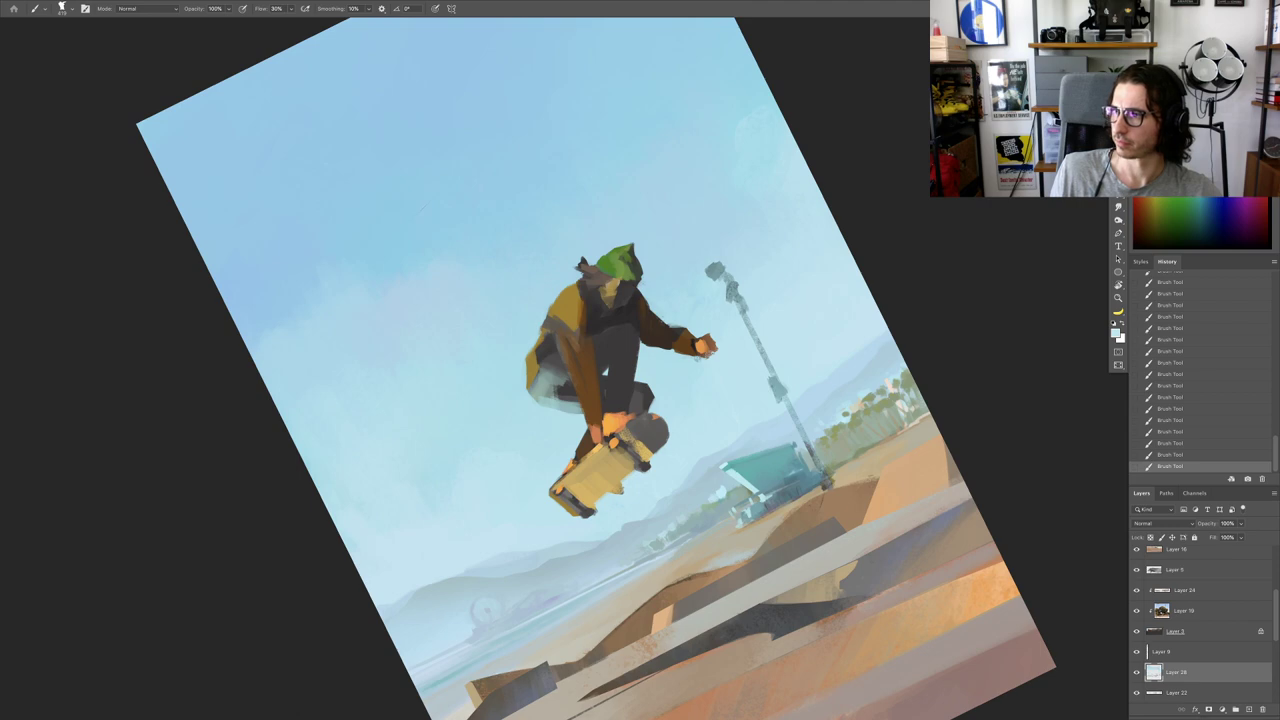
pyautogui.press('Escape')
pyautogui.scroll(-3, 619, 336)
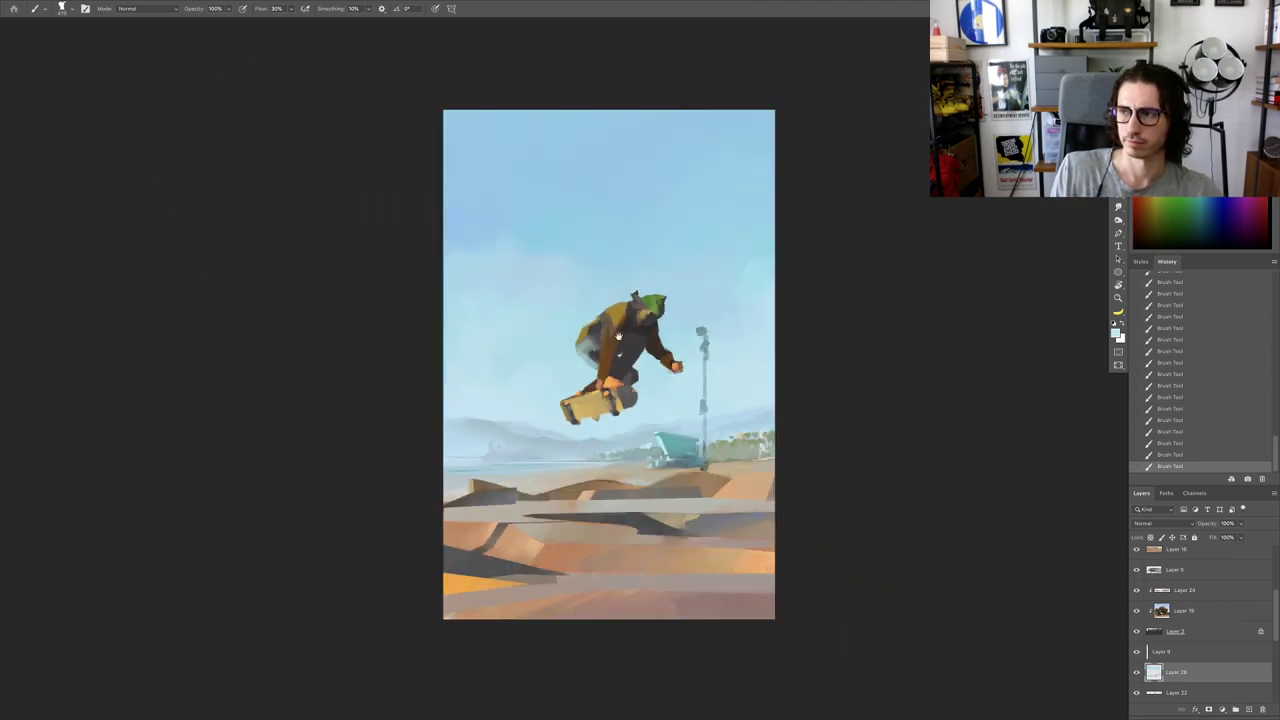
pyautogui.hotkey('ctrl', '0')
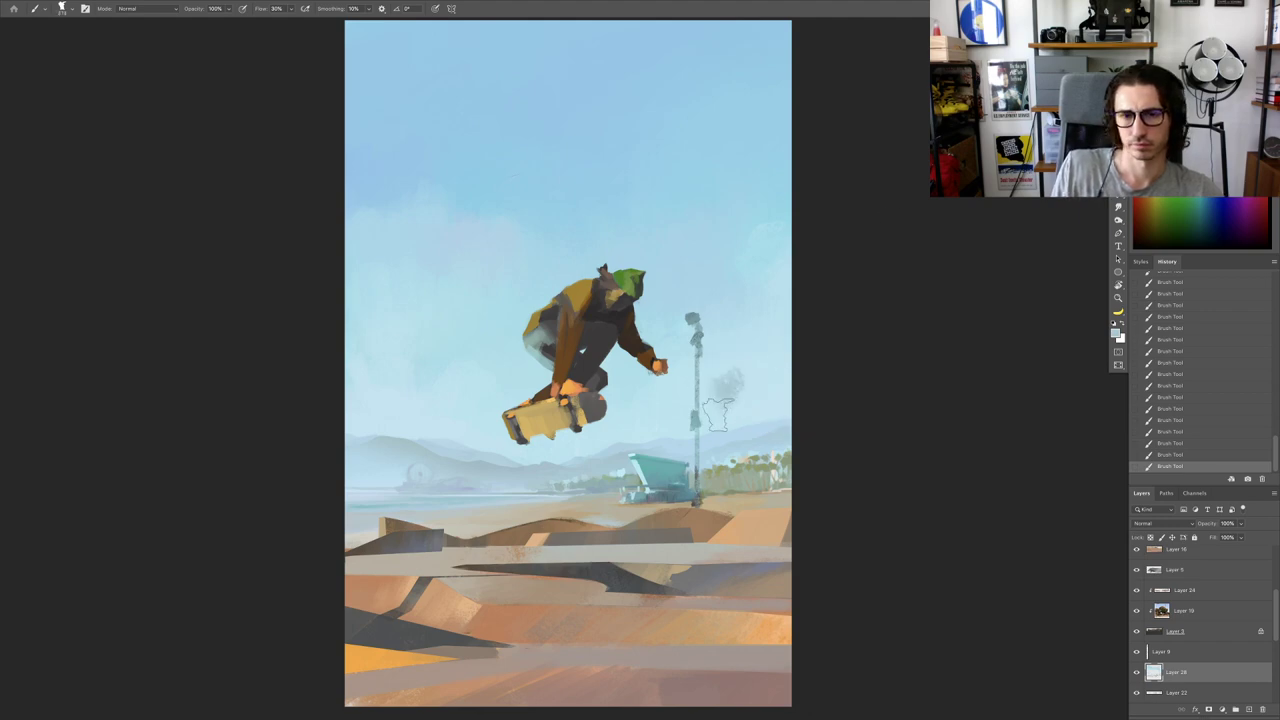
# Step: Try grey-blue cloud strokes in the sky between the lamp post and the canvas edge, and undo them
pyautogui.hotkey('ctrl', 'z')
pyautogui.moveTo(724, 402)
pyautogui.mouseDown()
pyautogui.moveTo(774, 391)
pyautogui.moveTo(741, 382)
pyautogui.moveTo(752, 404)
pyautogui.moveTo(754, 381)
pyautogui.moveTo(776, 374)
pyautogui.moveTo(730, 412)
pyautogui.moveTo(680, 391)
pyautogui.moveTo(784, 395)
pyautogui.mouseUp()
pyautogui.keyDown('alt'); pyautogui.click(747, 401); pyautogui.keyUp('alt')
pyautogui.hotkey('ctrl', 'z')
pyautogui.hotkey('ctrl', 'z')
pyautogui.hotkey('ctrl', 'z')
pyautogui.hotkey('ctrl', 'z')
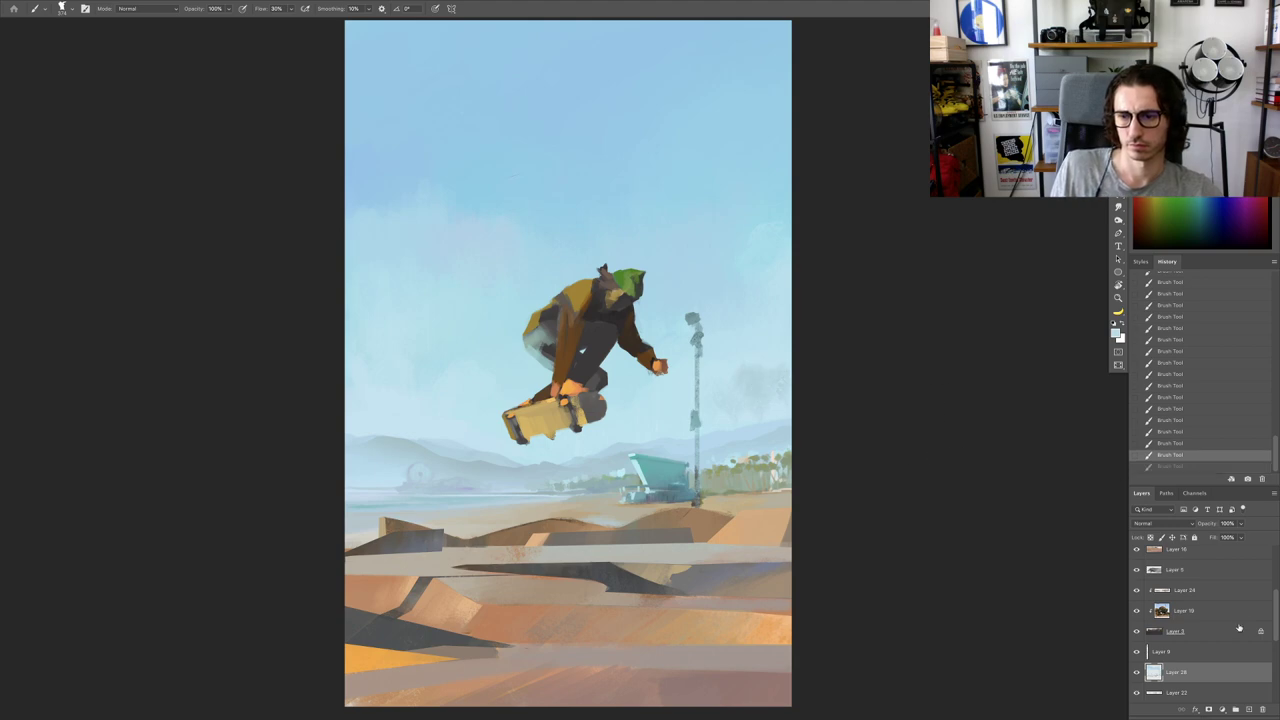
# Step: Add a new layer above the current sky layer and paint light sky blue over the grey smudge beside the lamp post
pyautogui.click(1247, 707)
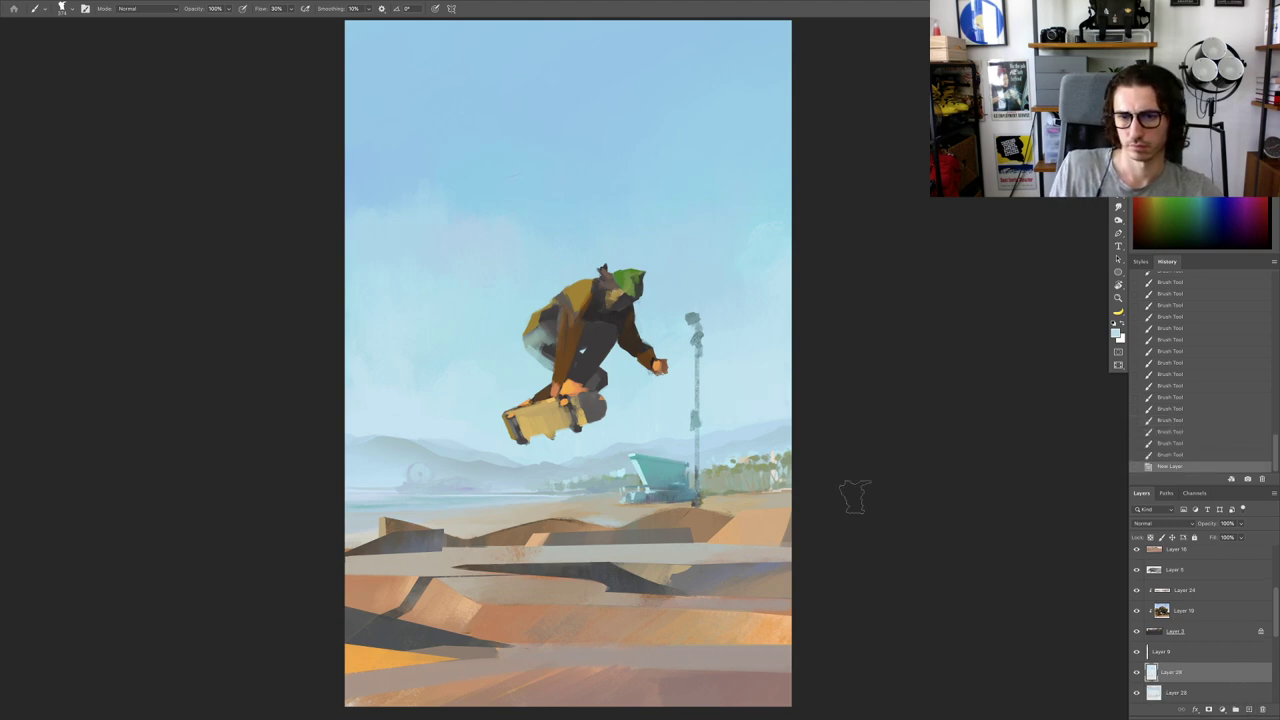
pyautogui.click(752, 388)
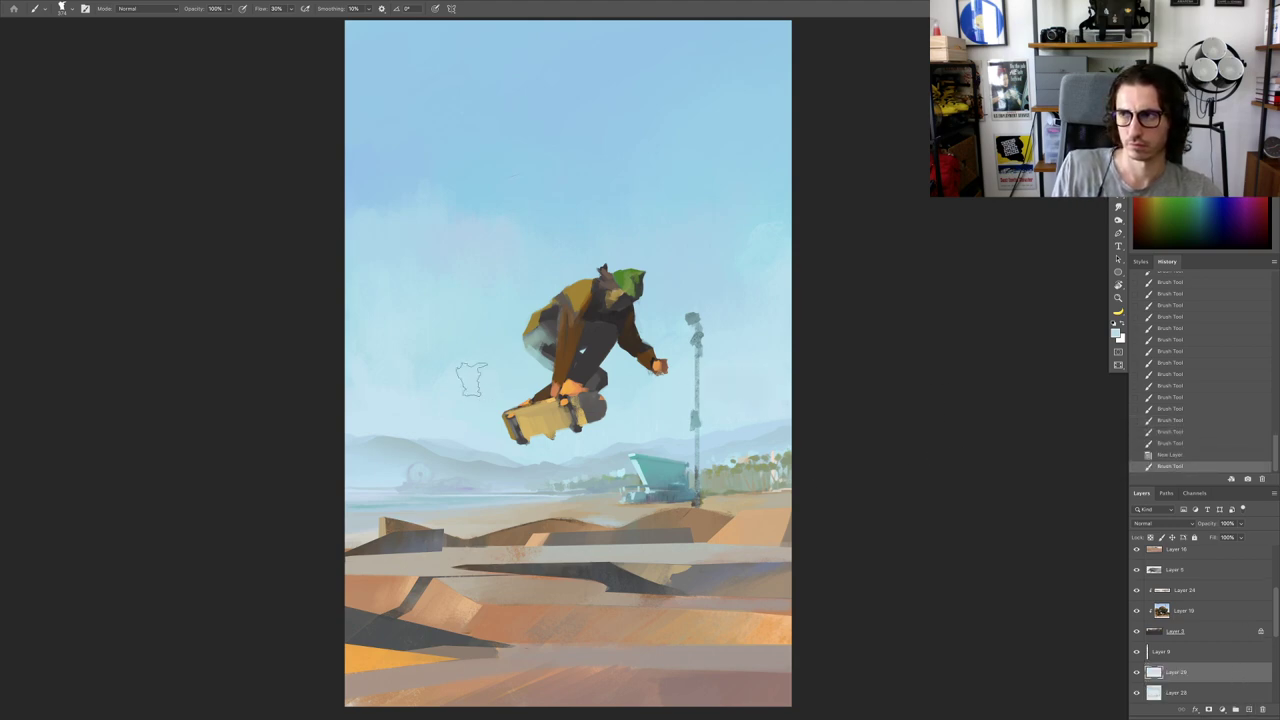
pyautogui.moveTo(500, 394); pyautogui.dragTo(539, 436)
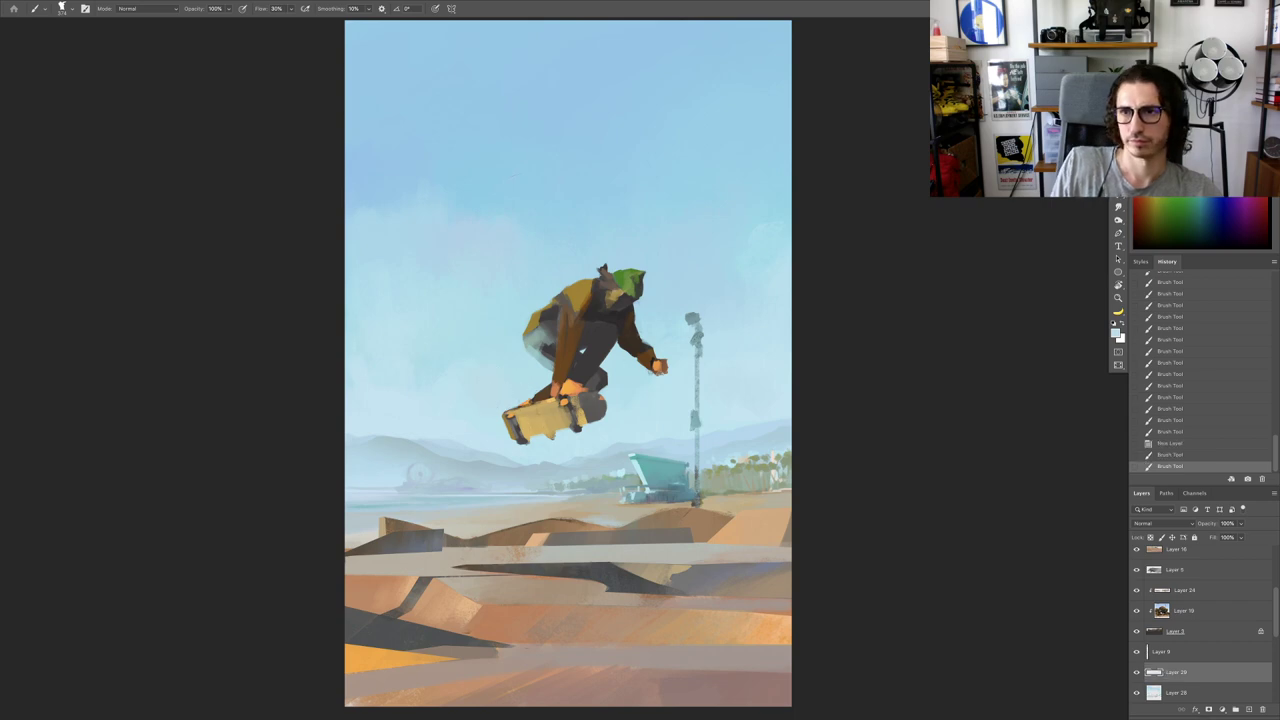
# Step: Paint soft, light clouds above the distant mountains behind the skateboard and beside the lamp post, using sampled sky tones
pyautogui.moveTo(455, 372)
pyautogui.mouseDown()
pyautogui.moveTo(440, 395)
pyautogui.moveTo(457, 366)
pyautogui.moveTo(470, 392)
pyautogui.moveTo(446, 412)
pyautogui.moveTo(415, 393)
pyautogui.moveTo(404, 407)
pyautogui.moveTo(364, 402)
pyautogui.mouseUp()
pyautogui.keyDown('alt'); pyautogui.click(464, 379); pyautogui.keyUp('alt')
pyautogui.moveTo(370, 398); pyautogui.dragTo(376, 406)
pyautogui.moveTo(428, 420)
pyautogui.mouseDown()
pyautogui.moveTo(380, 423)
pyautogui.moveTo(482, 440)
pyautogui.moveTo(467, 411)
pyautogui.mouseUp()
pyautogui.moveTo(467, 411); pyautogui.dragTo(472, 437)
pyautogui.moveTo(460, 434); pyautogui.dragTo(432, 431)
pyautogui.moveTo(430, 430); pyautogui.dragTo(412, 420)
pyautogui.moveTo(404, 414); pyautogui.dragTo(390, 408)
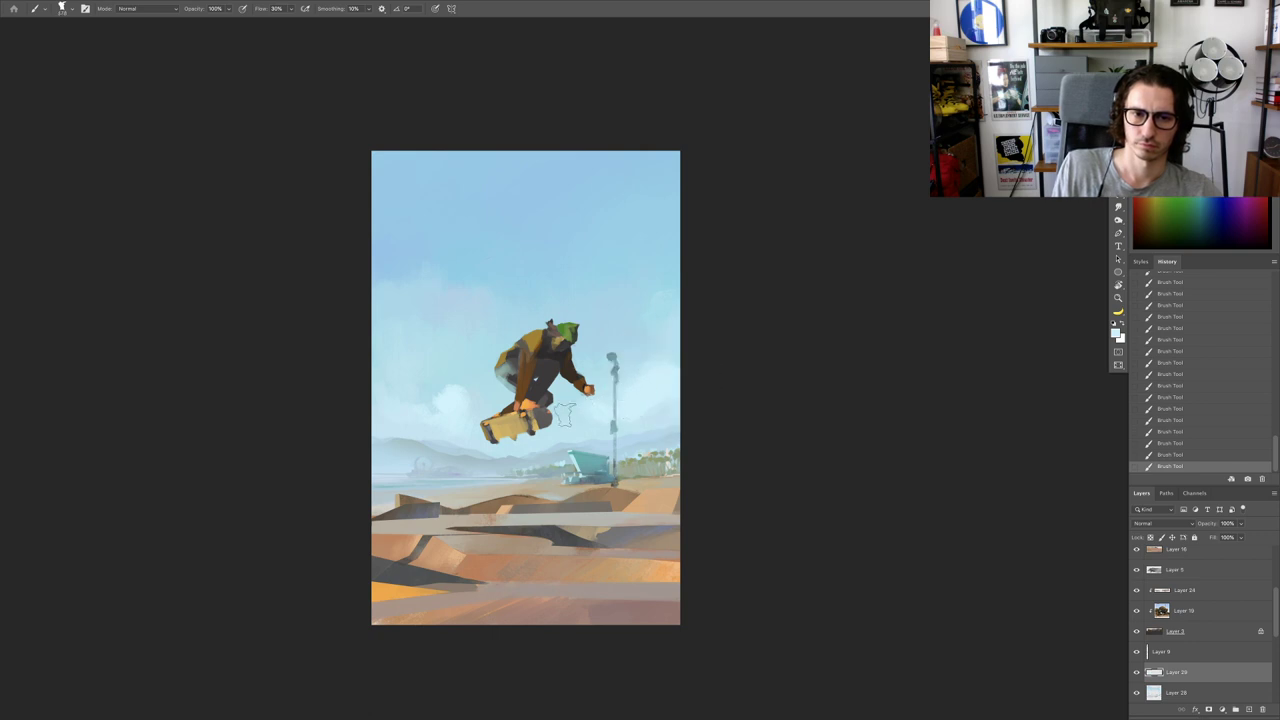
# Step: Set the brush to a 271 px diameter and 99% opacity near the cloud beside the lamp post
pyautogui.scroll(1, 636, 394)
pyautogui.press('9')
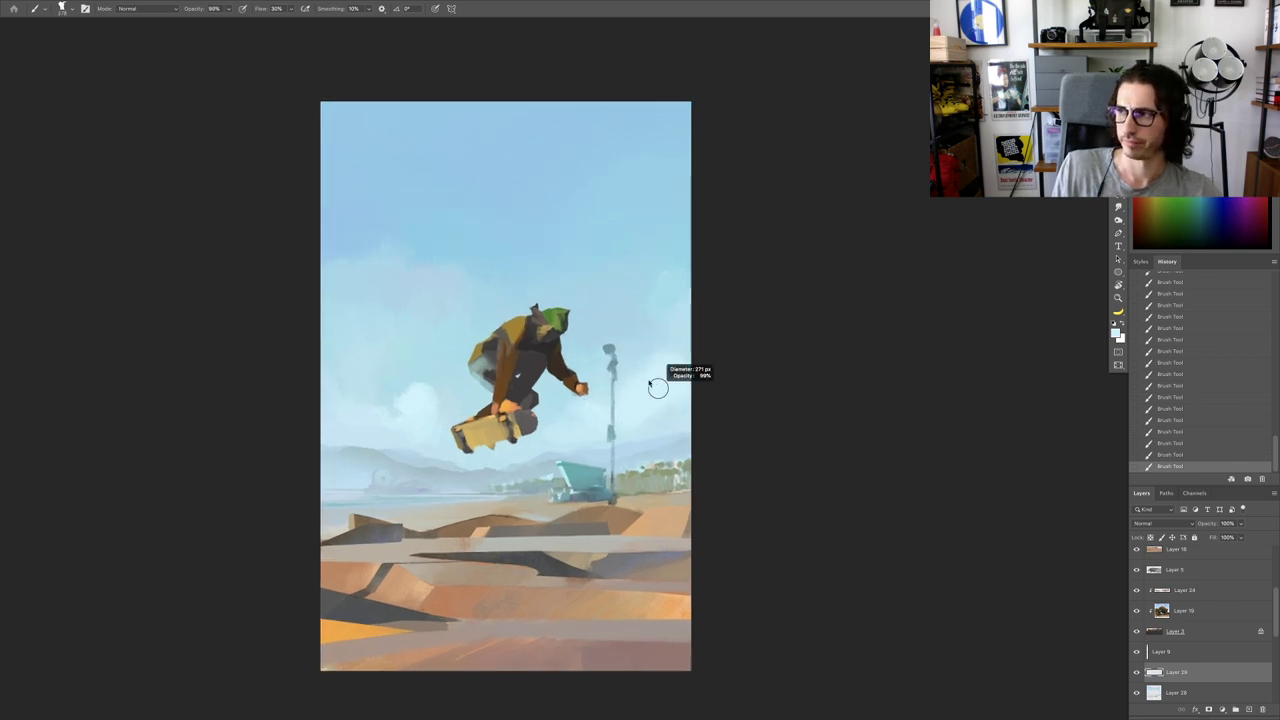
pyautogui.moveTo(676, 355); pyautogui.dragTo(656, 375)
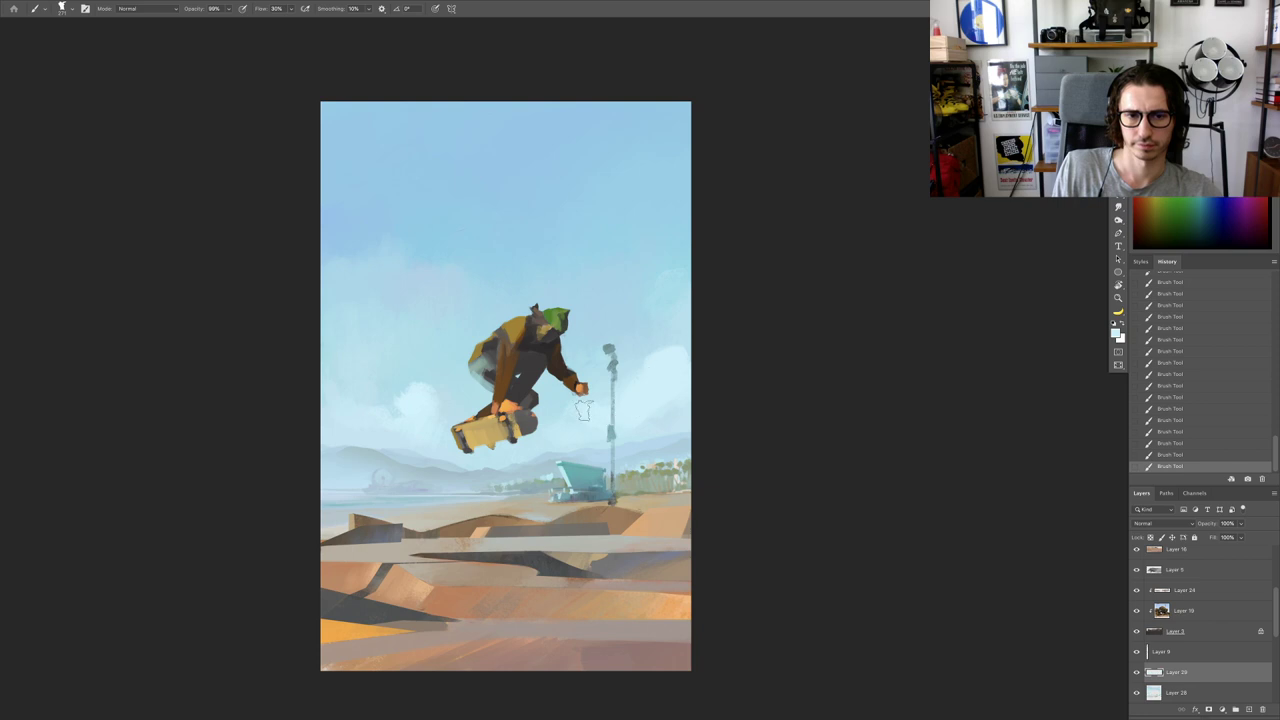
# Step: Sample sky blue and blend the upper edge of the hazy cloud above and behind the skateboarder
pyautogui.scroll(-3, 606, 430)
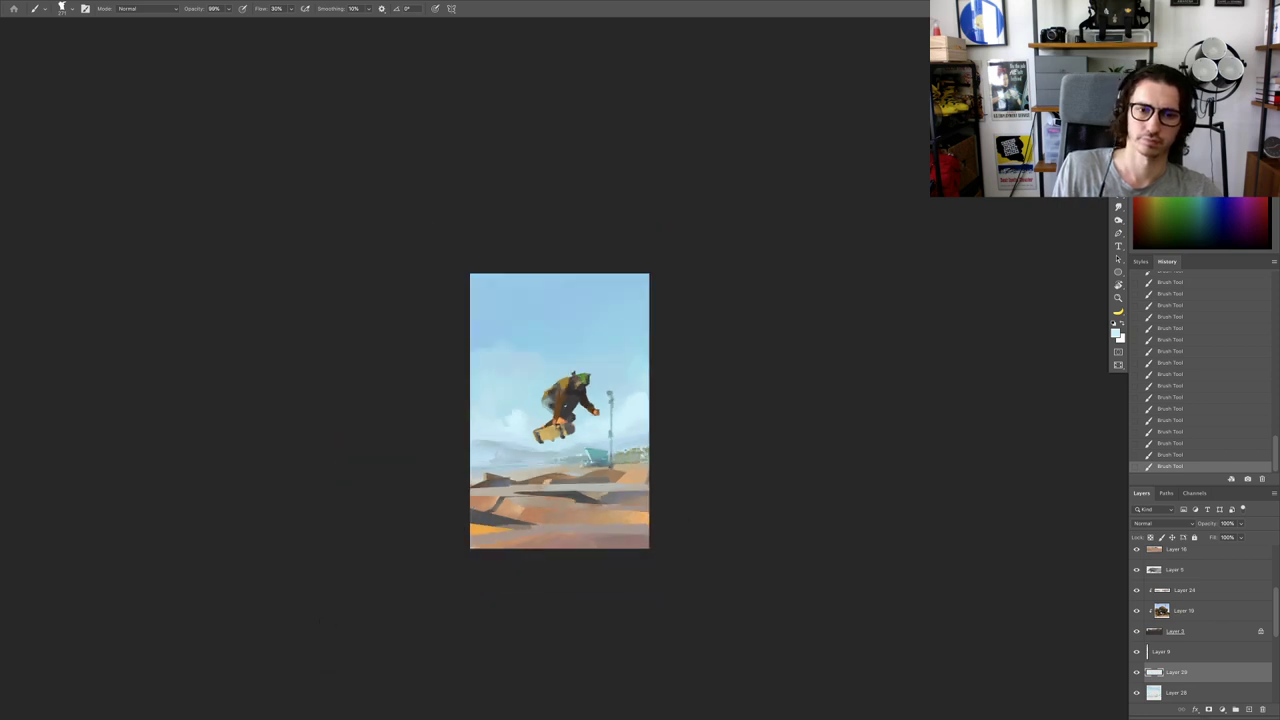
pyautogui.scroll(3, 643, 414)
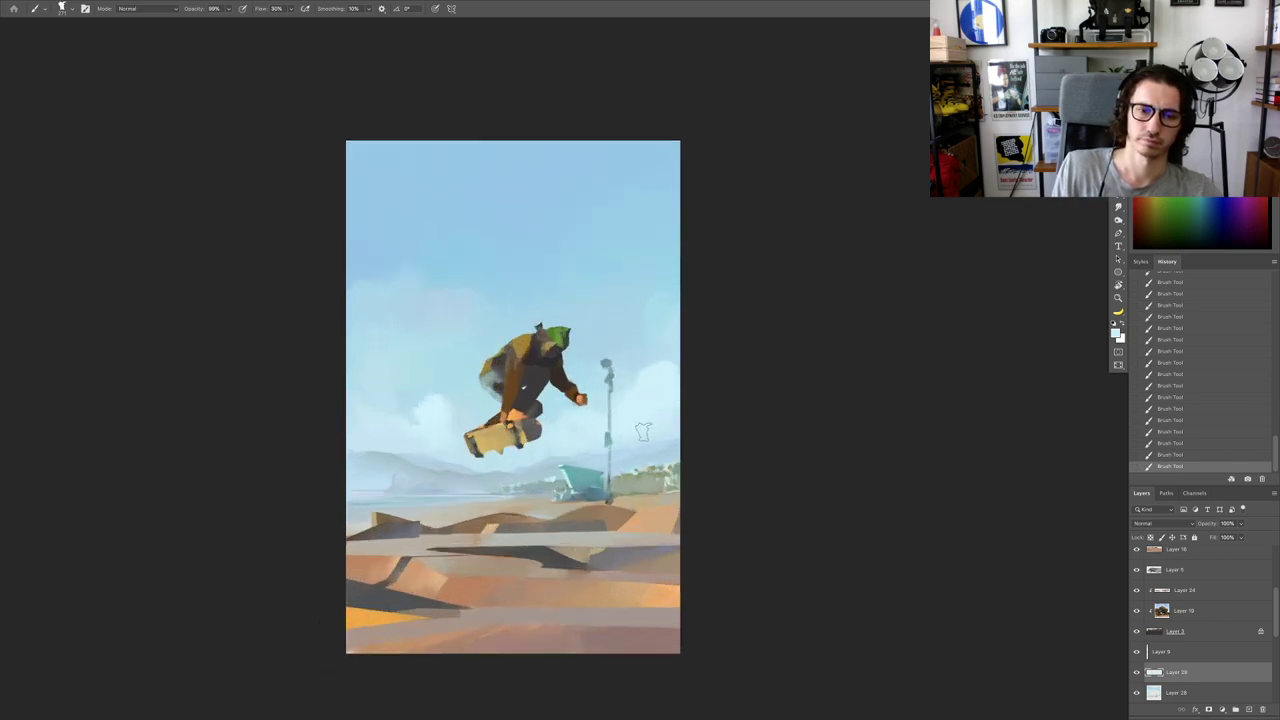
pyautogui.scroll(-3, 643, 430)
pyautogui.scroll(5, 650, 434)
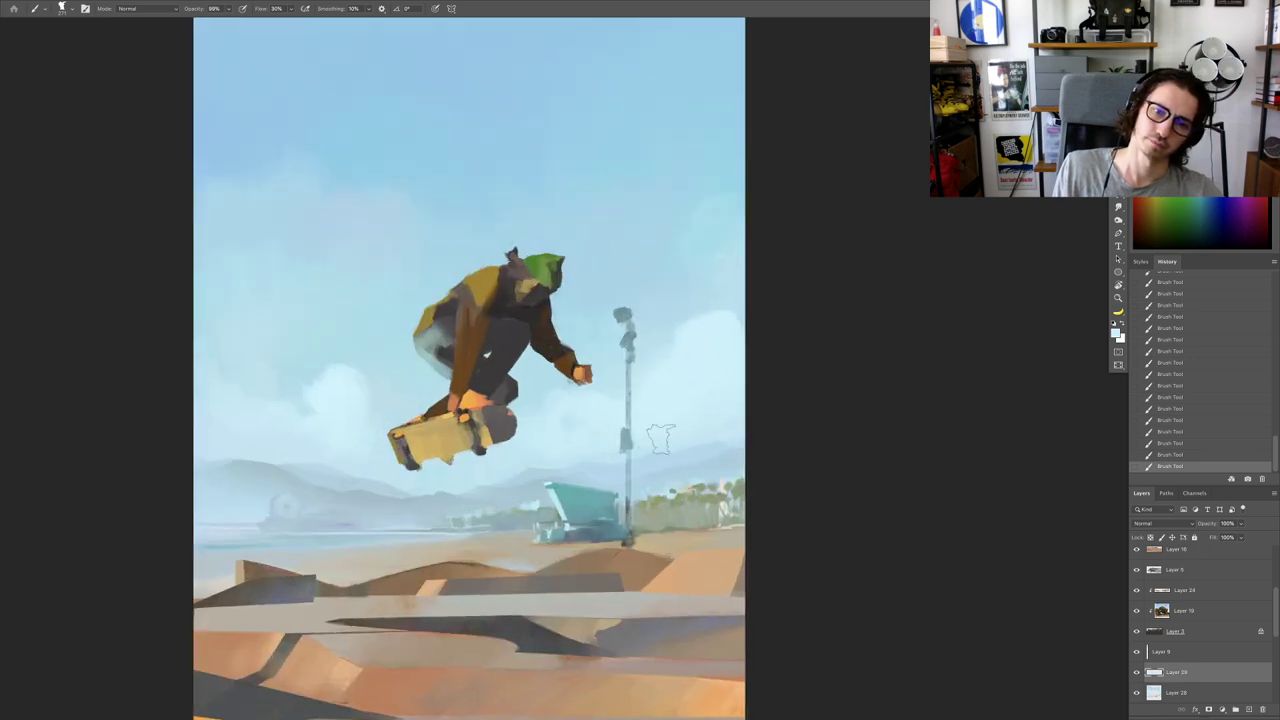
pyautogui.scroll(-3, 715, 365)
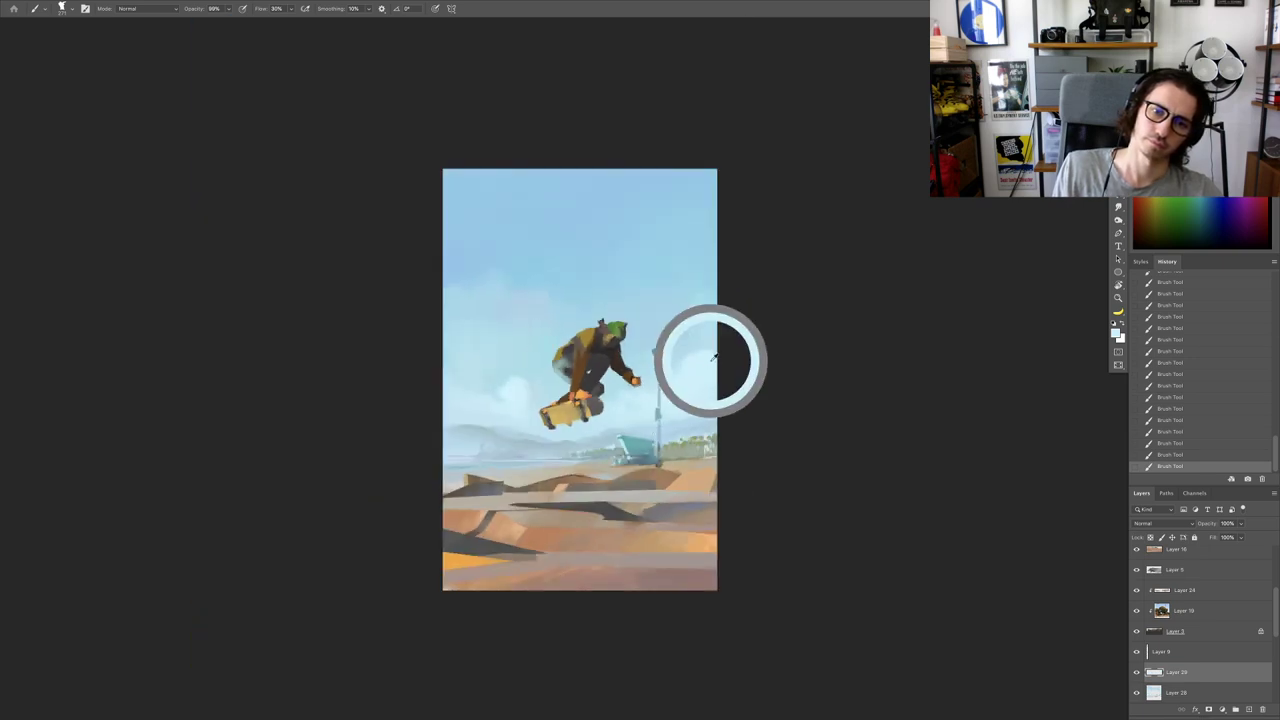
pyautogui.moveTo(523, 303); pyautogui.dragTo(550, 306)
pyautogui.keyDown('alt'); pyautogui.click(505, 269); pyautogui.keyUp('alt')
pyautogui.moveTo(459, 260); pyautogui.dragTo(460, 267)
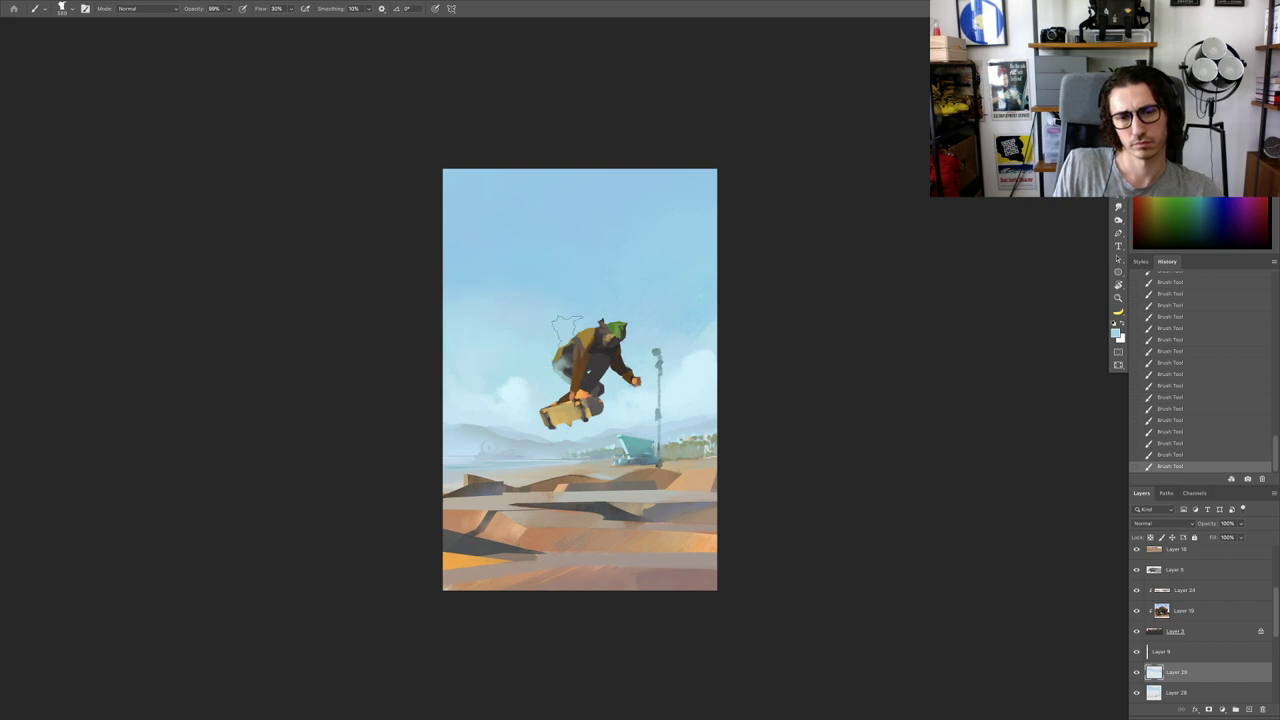
# Step: Paint soft blue haze over the hillside around the lamp post and palm trees, using colours sampled from the nearby mountains
pyautogui.scroll(-2, 567, 377)
pyautogui.scroll(3, 633, 407)
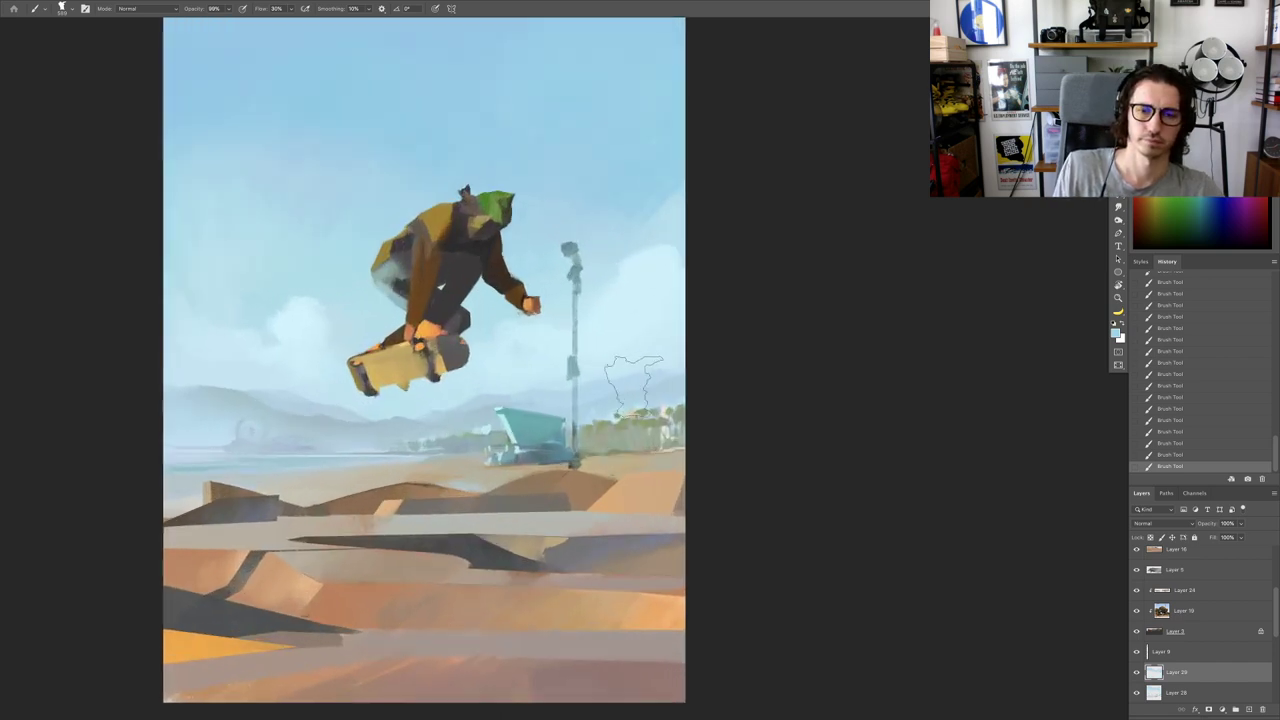
pyautogui.press('r')
pyautogui.moveTo(640, 400); pyautogui.dragTo(719, 397)
pyautogui.press('b')
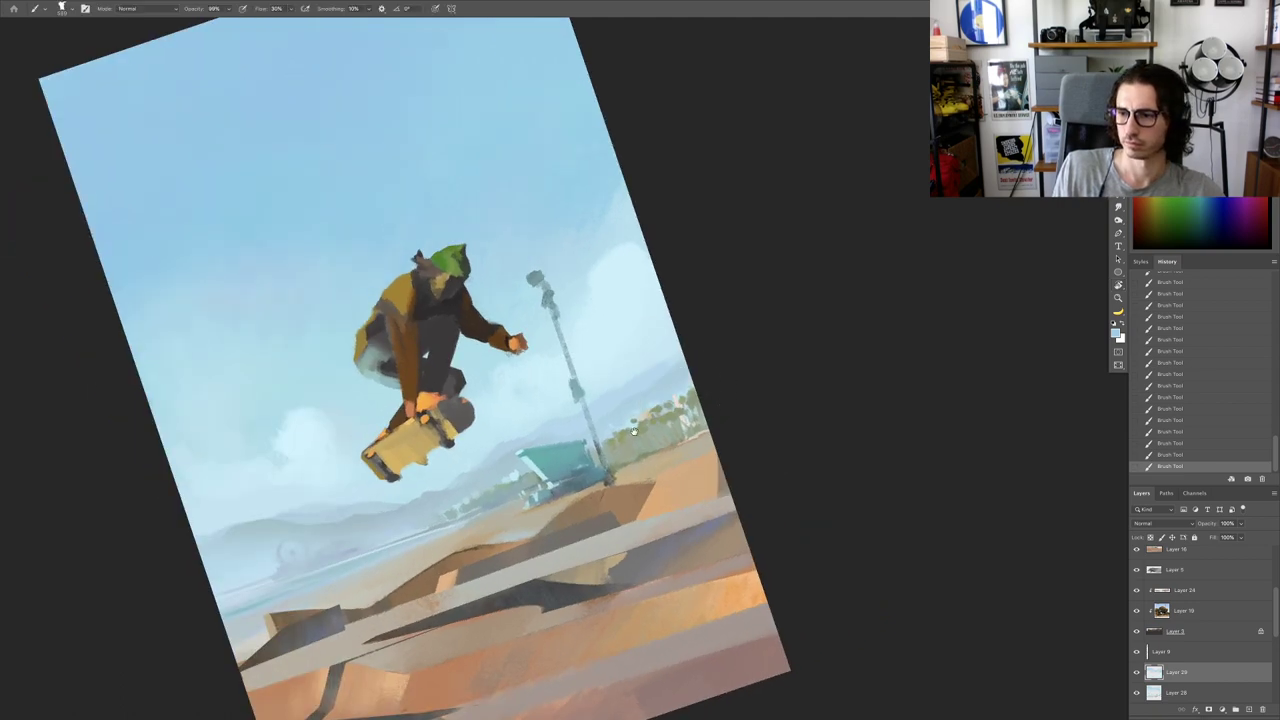
pyautogui.scroll(2, 680, 395)
pyautogui.scroll(-2, 592, 360)
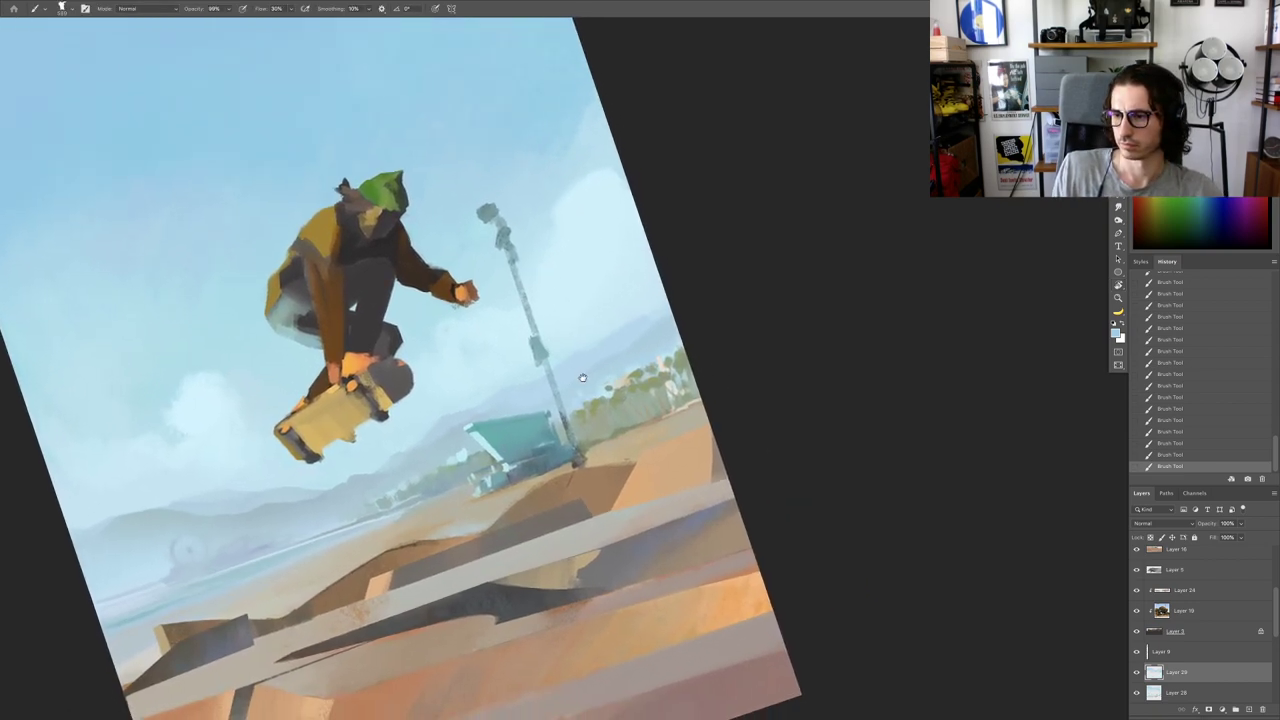
pyautogui.scroll(2, 581, 381)
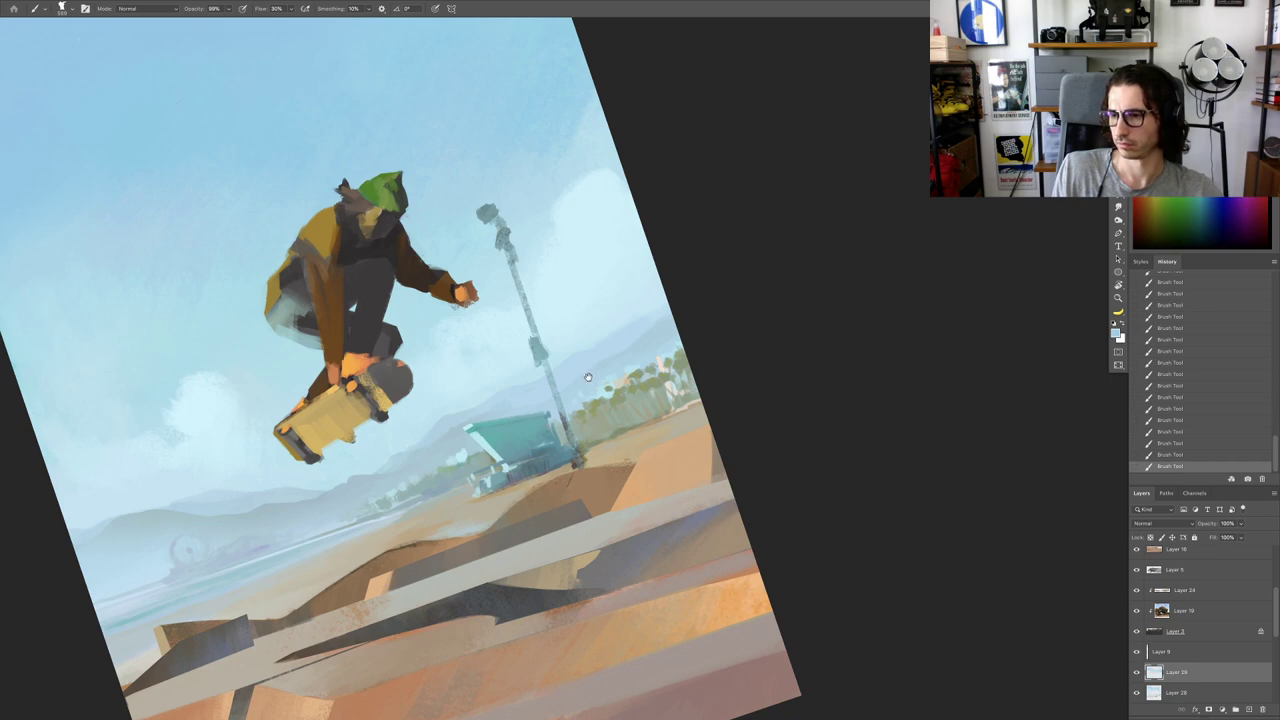
pyautogui.moveTo(588, 377)
pyautogui.mouseDown()
pyautogui.moveTo(641, 332)
pyautogui.moveTo(600, 334)
pyautogui.moveTo(582, 354)
pyautogui.moveTo(634, 346)
pyautogui.moveTo(583, 361)
pyautogui.mouseUp()
pyautogui.press('r')
pyautogui.keyDown('alt'); pyautogui.click(589, 357); pyautogui.keyUp('alt')
pyautogui.keyDown('alt'); pyautogui.click(596, 359); pyautogui.keyUp('alt')
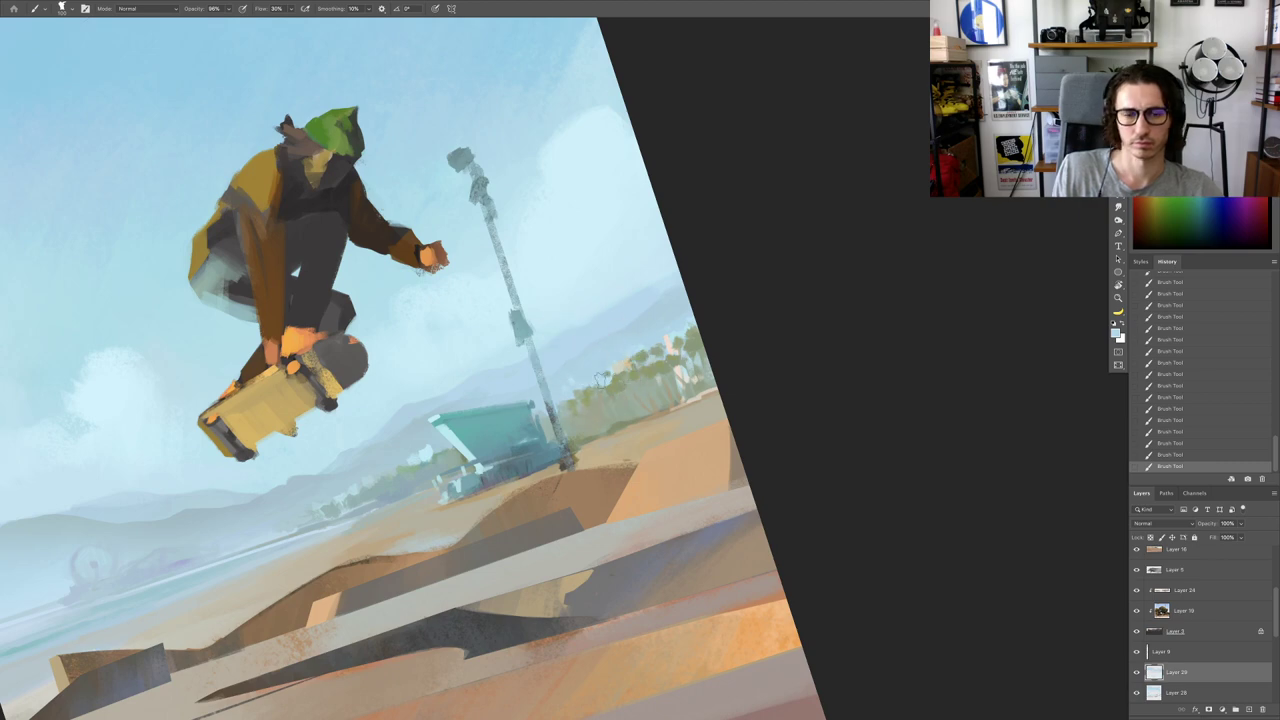
# Step: Touch up the lavender haze between the teal beach hut and the palm trees with colours sampled around the pole
pyautogui.press('Escape')
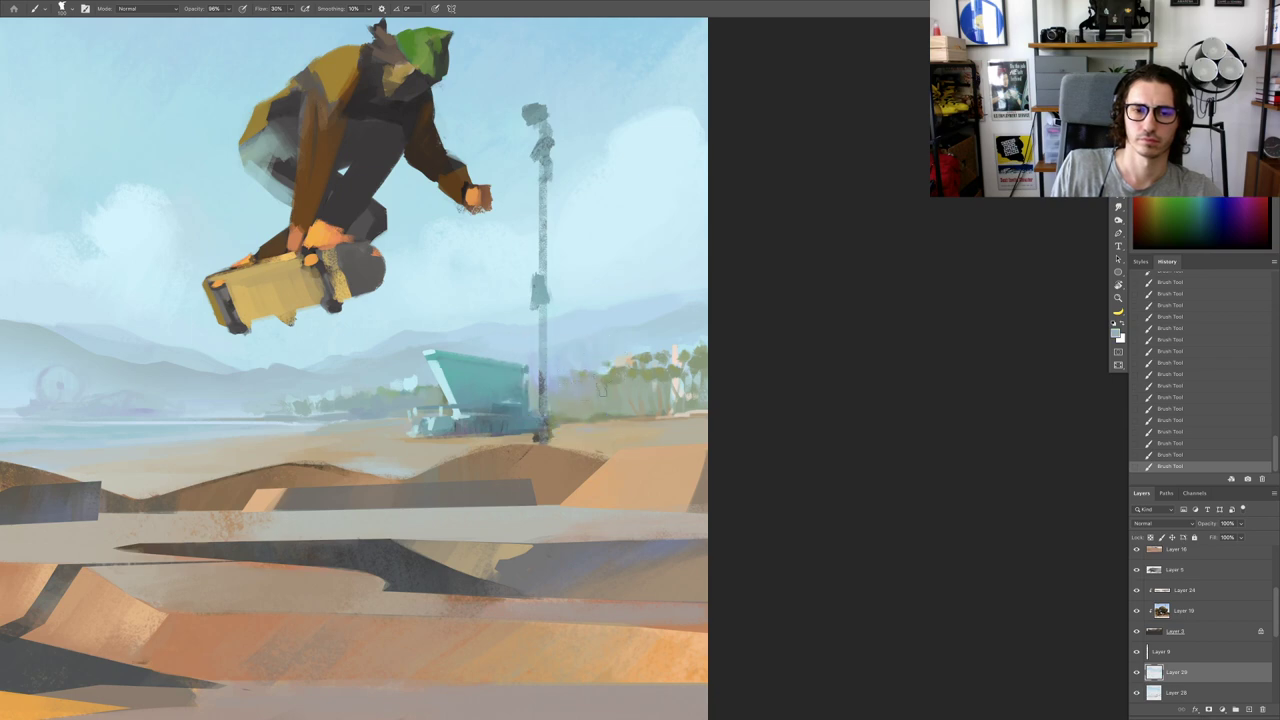
pyautogui.moveTo(630, 393)
pyautogui.mouseDown()
pyautogui.moveTo(592, 408)
pyautogui.moveTo(645, 407)
pyautogui.mouseUp()
pyautogui.keyDown('alt'); pyautogui.click(615, 356); pyautogui.keyUp('alt')
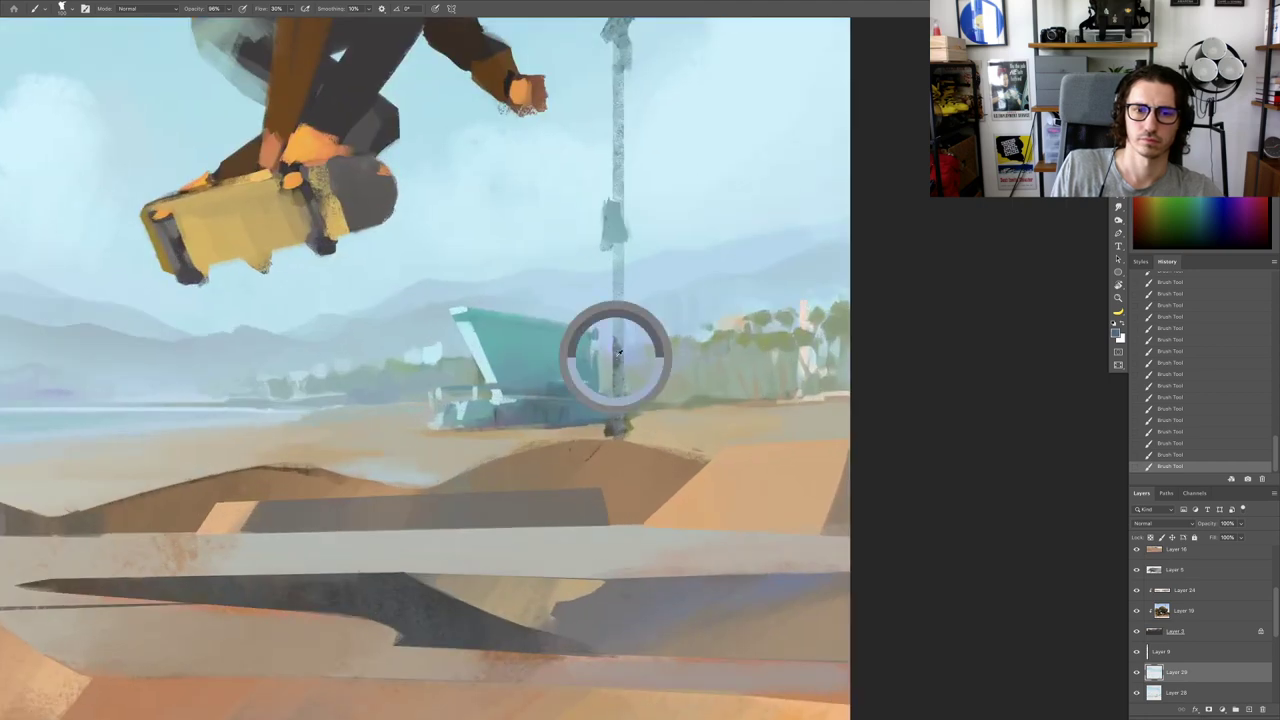
pyautogui.moveTo(602, 338); pyautogui.dragTo(595, 360)
pyautogui.hotkey('ctrl', 'z')
pyautogui.keyDown('alt'); pyautogui.click(606, 331); pyautogui.keyUp('alt')
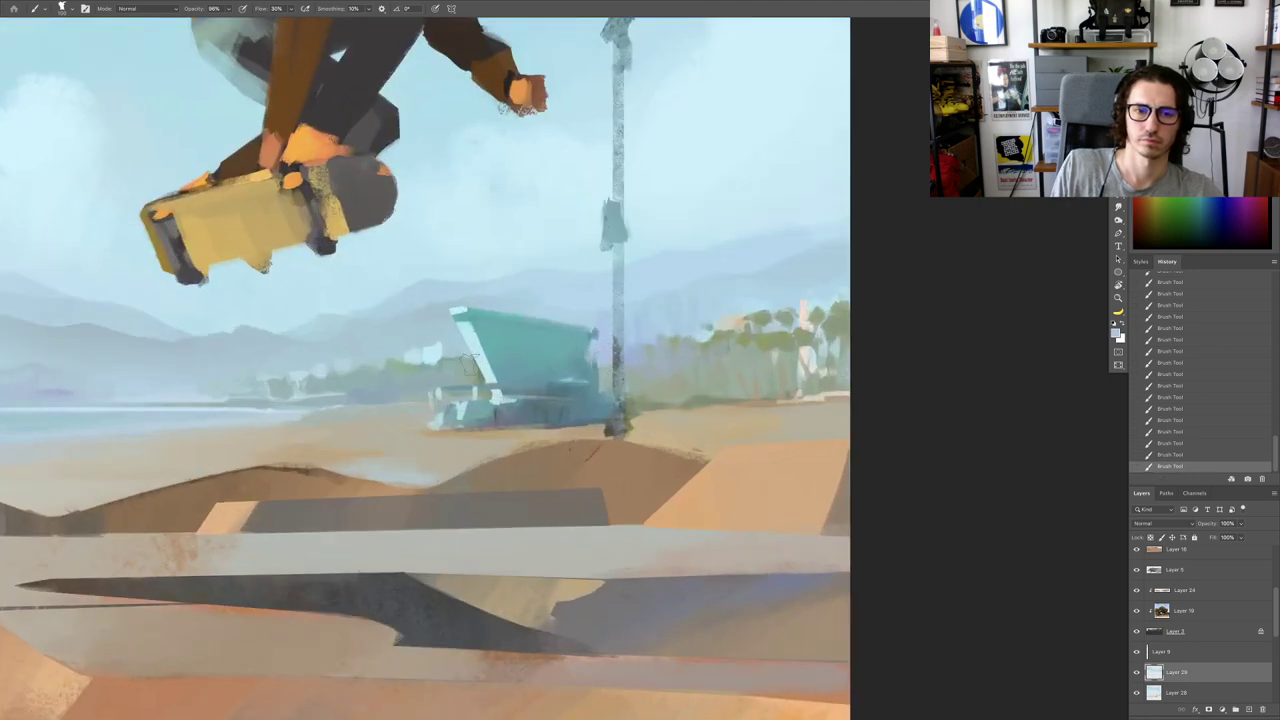
# Step: Refine the mountain slope above the teal beach hut's roof with pale blue strokes sampled from the area beside the pole
pyautogui.scroll(-5, 424, 366)
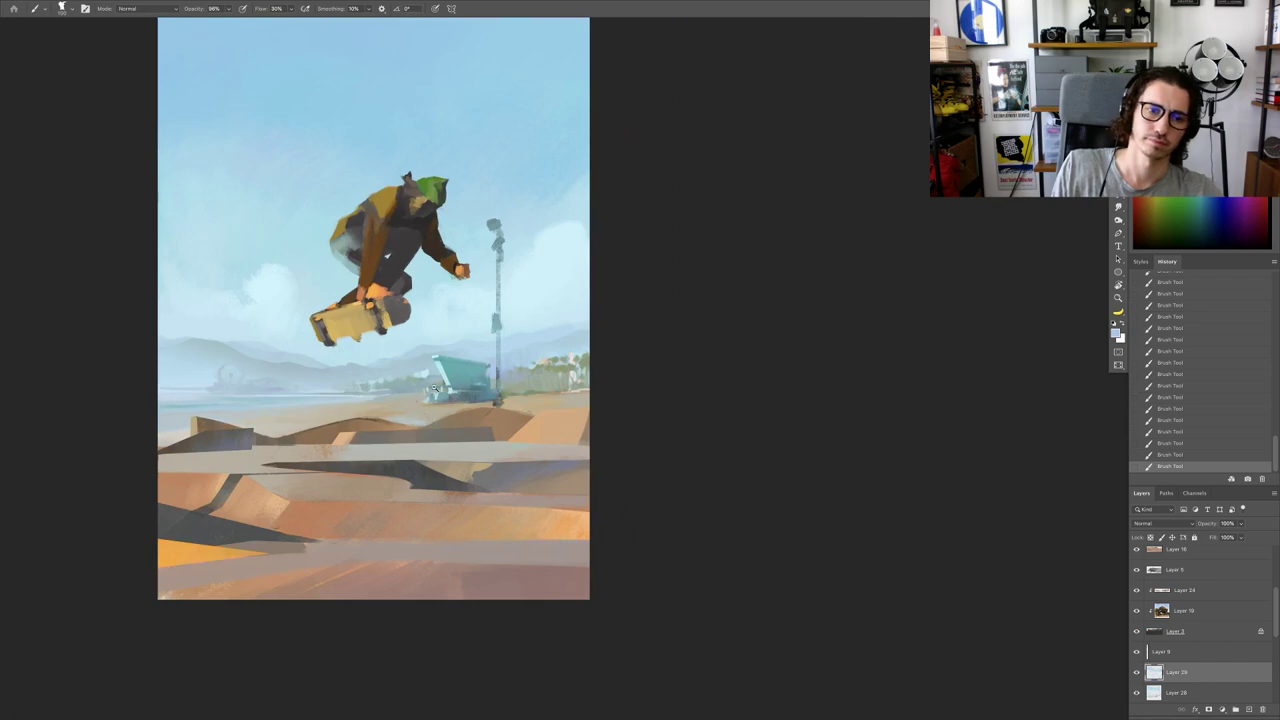
pyautogui.scroll(6, 443, 343)
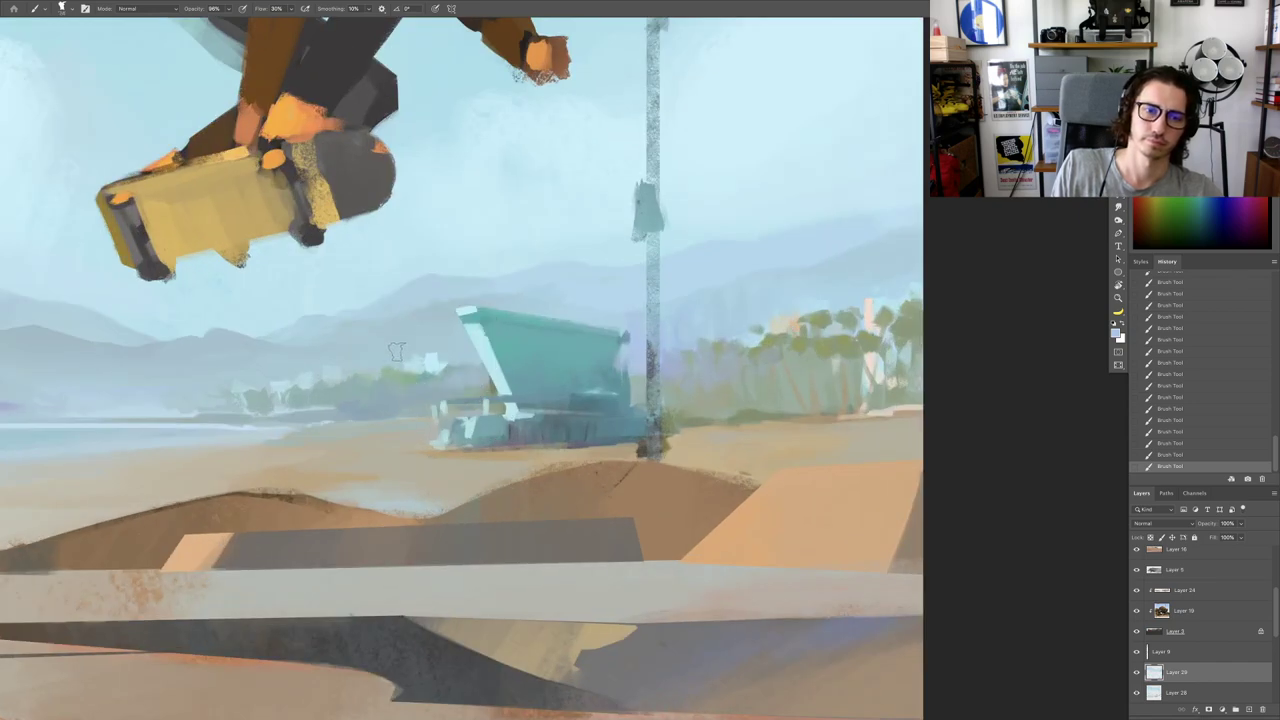
pyautogui.scroll(-5, 405, 360)
pyautogui.press('r')
pyautogui.moveTo(460, 355); pyautogui.dragTo(600, 312)
pyautogui.scroll(5, 606, 312)
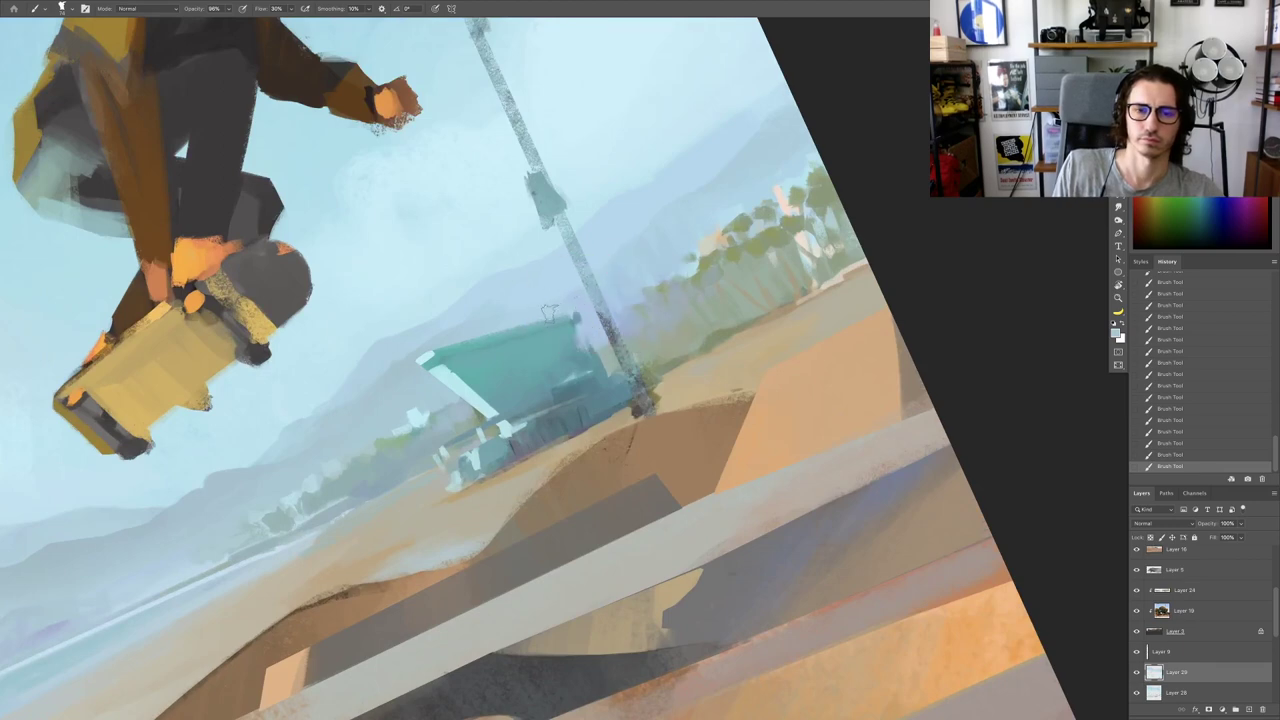
pyautogui.keyDown('alt'); pyautogui.click(578, 299); pyautogui.keyUp('alt')
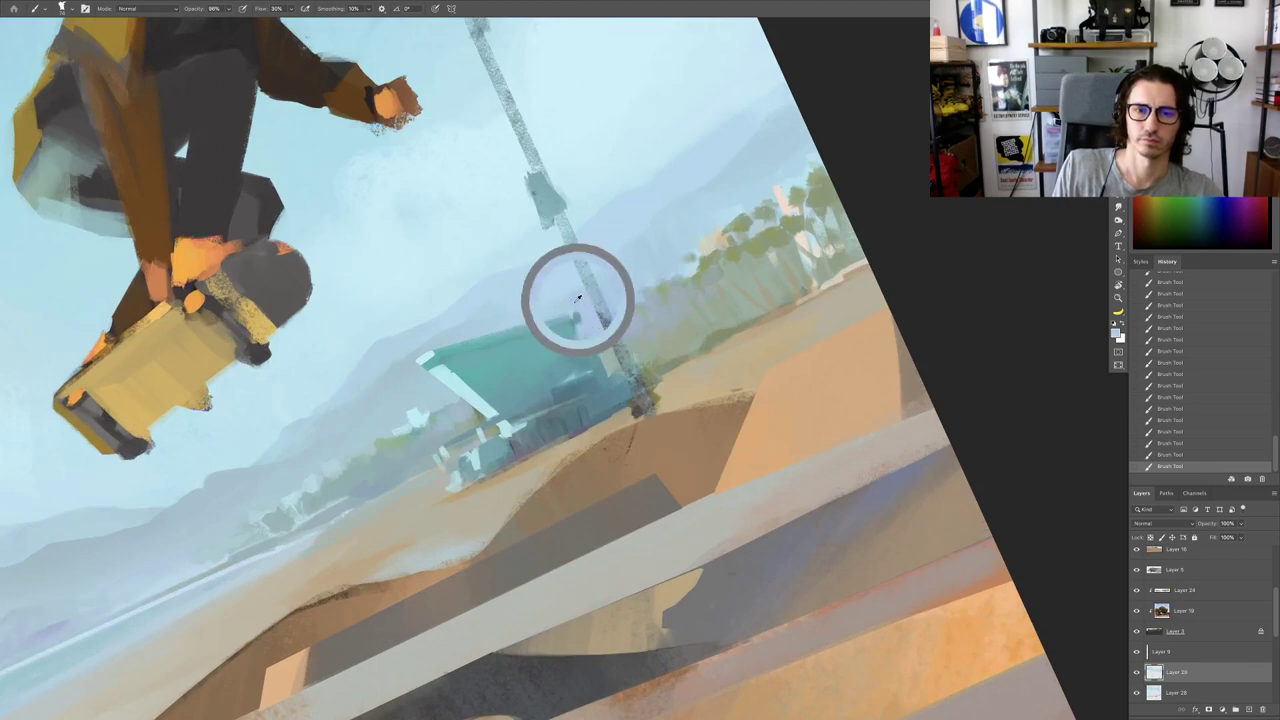
pyautogui.moveTo(491, 363); pyautogui.dragTo(680, 257)
pyautogui.moveTo(628, 298); pyautogui.dragTo(621, 296)
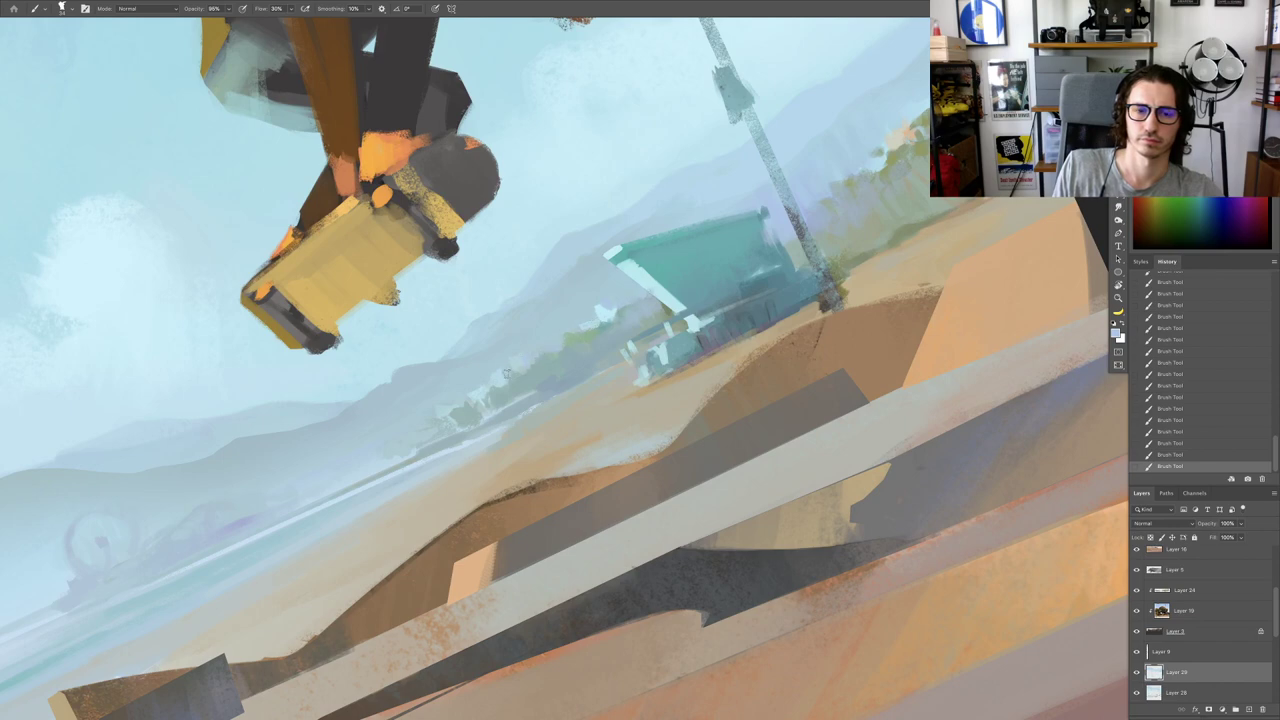
# Step: Blend the hills above the shoreline, between the Ferris wheel and the distant trees, with sampled blue-grey tones
pyautogui.moveTo(506, 396)
pyautogui.mouseDown()
pyautogui.moveTo(469, 398)
pyautogui.moveTo(529, 359)
pyautogui.moveTo(560, 364)
pyautogui.mouseUp()
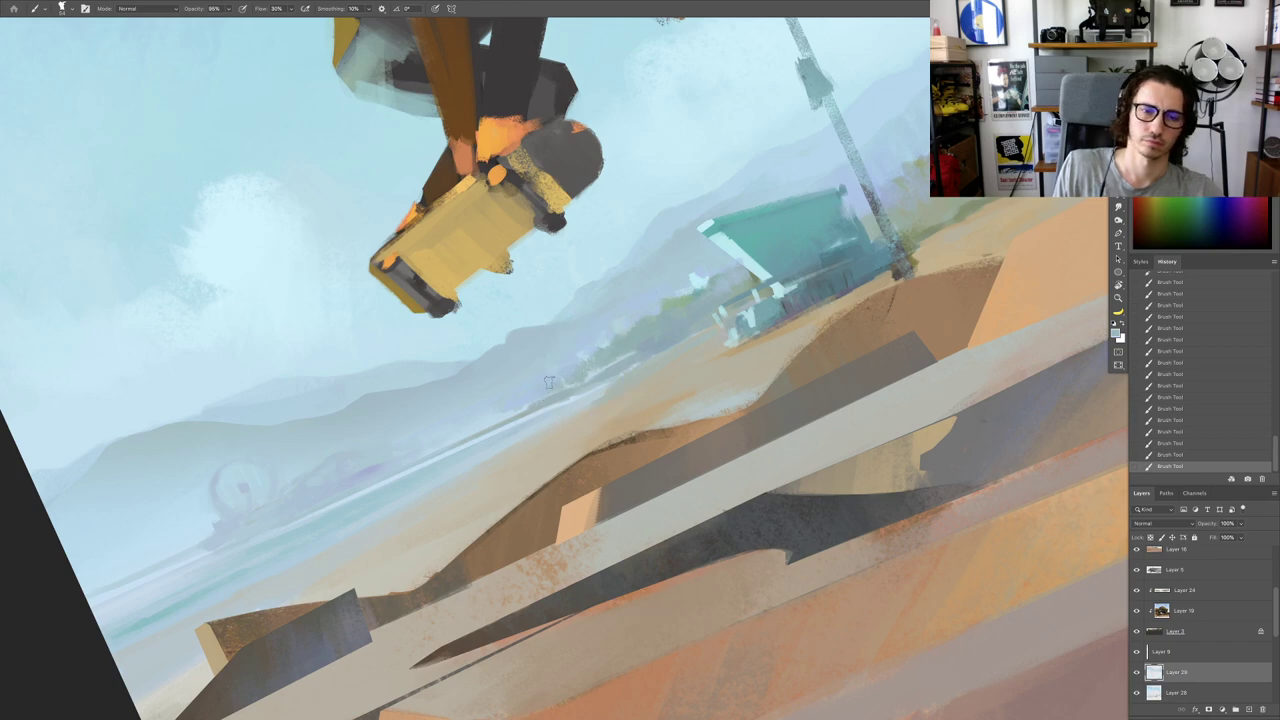
pyautogui.moveTo(500, 411)
pyautogui.mouseDown()
pyautogui.moveTo(448, 436)
pyautogui.moveTo(520, 402)
pyautogui.mouseUp()
pyautogui.keyDown('alt'); pyautogui.click(522, 398); pyautogui.keyUp('alt')
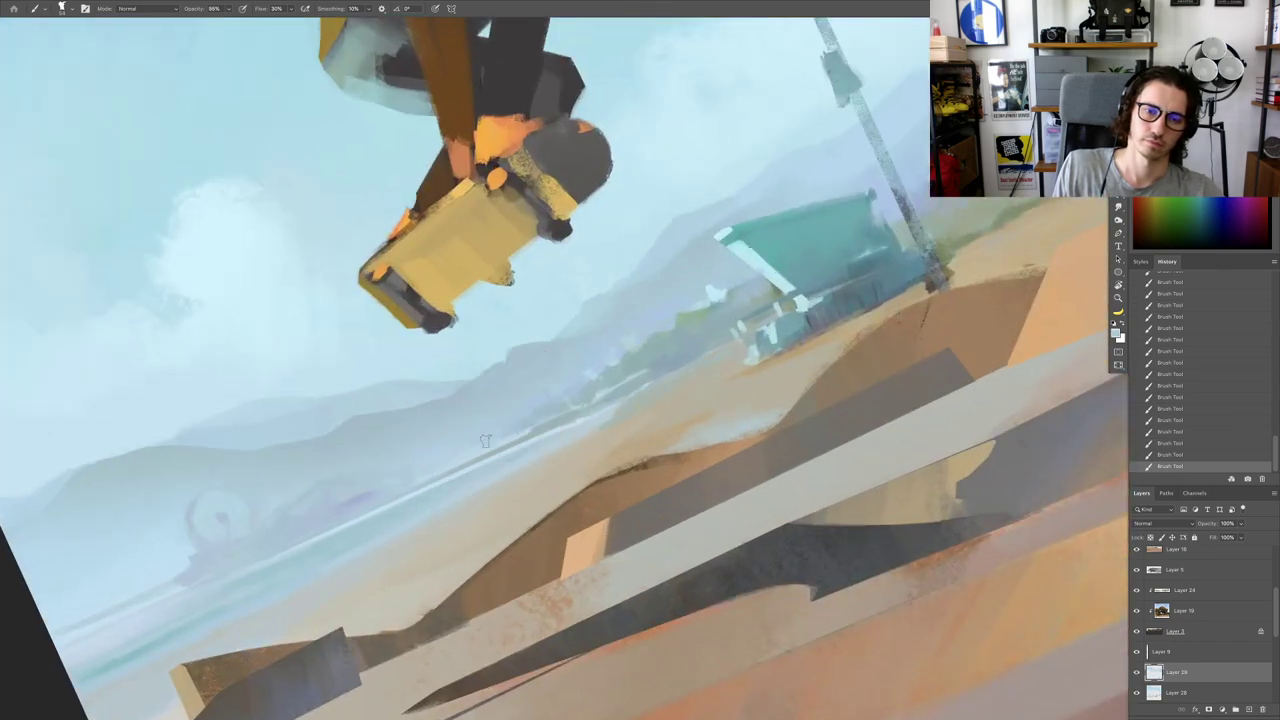
pyautogui.moveTo(454, 458); pyautogui.dragTo(437, 437)
pyautogui.moveTo(437, 437)
pyautogui.mouseDown()
pyautogui.moveTo(557, 360)
pyautogui.moveTo(590, 355)
pyautogui.mouseUp()
pyautogui.keyDown('alt'); pyautogui.click(588, 355); pyautogui.keyUp('alt')
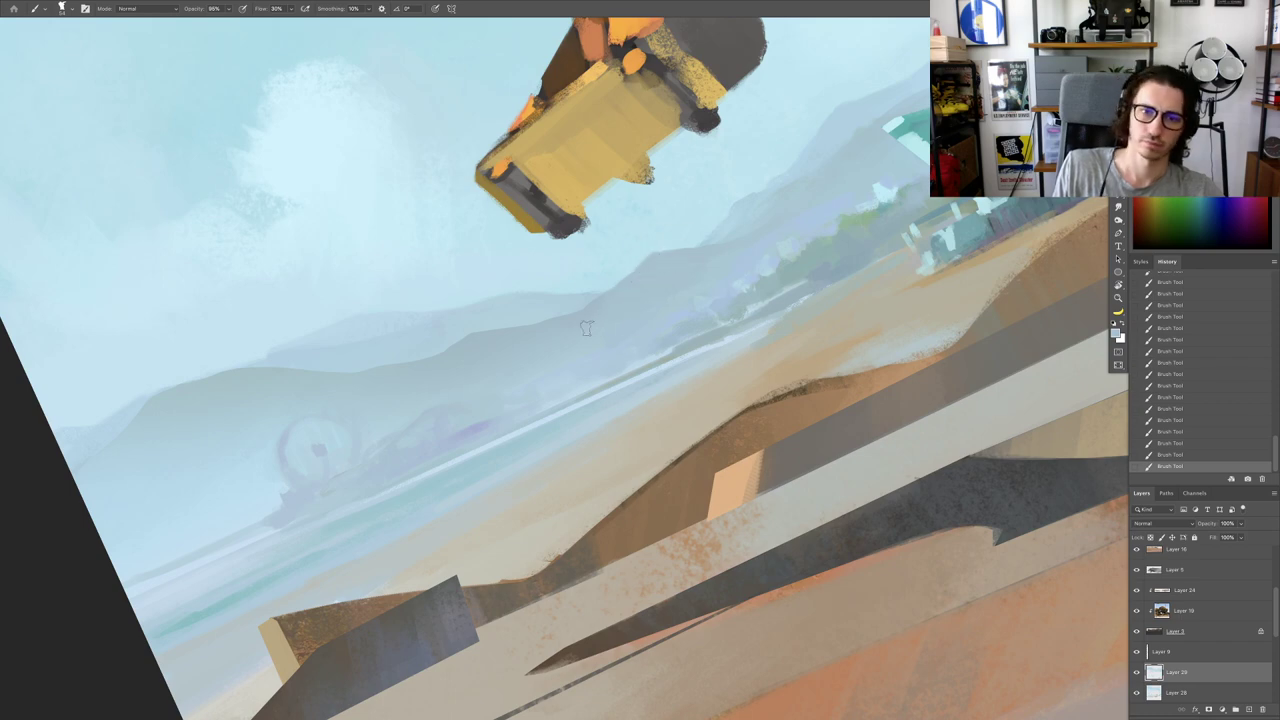
# Step: Soften the mountain slopes below the skateboard with hazy blue strokes, resampling colours from the hills and their misty base
pyautogui.scroll(-5, 600, 328)
pyautogui.scroll(6, 638, 309)
pyautogui.keyDown('alt'); pyautogui.click(629, 308); pyautogui.keyUp('alt')
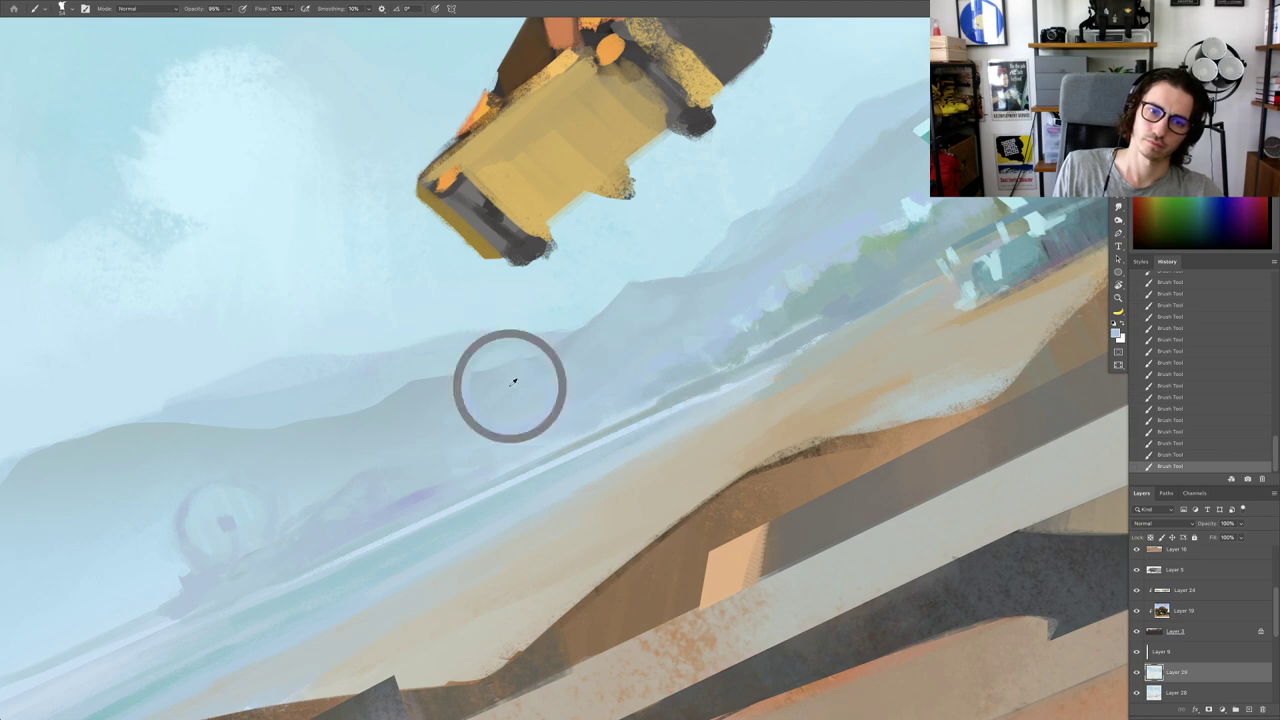
pyautogui.keyDown('alt'); pyautogui.keyDown('super'); pyautogui.click(440, 445); pyautogui.keyUp('super'); pyautogui.keyUp('alt')
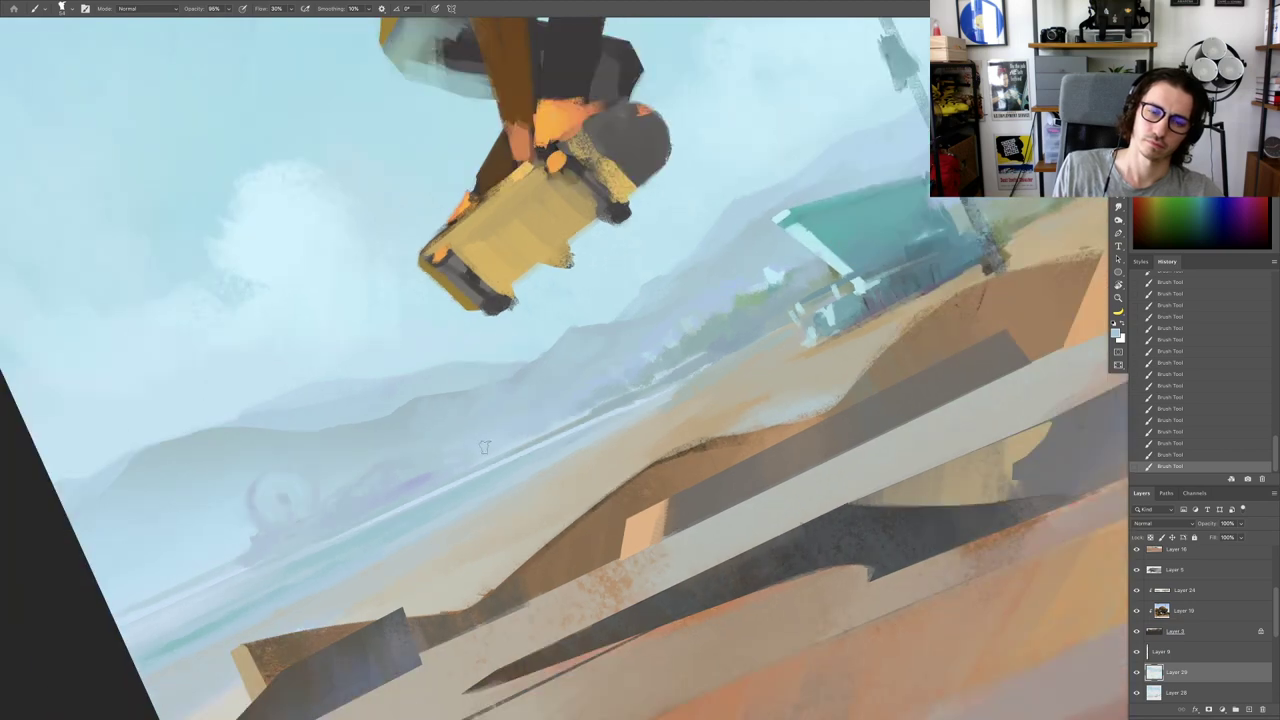
pyautogui.keyDown('alt'); pyautogui.keyDown('super'); pyautogui.click(461, 460); pyautogui.keyUp('super'); pyautogui.keyUp('alt')
pyautogui.press('Escape')
pyautogui.keyDown('alt'); pyautogui.keyDown('super'); pyautogui.click(485, 425); pyautogui.keyUp('super'); pyautogui.keyUp('alt')
pyautogui.keyDown('alt'); pyautogui.click(485, 419); pyautogui.keyUp('alt')
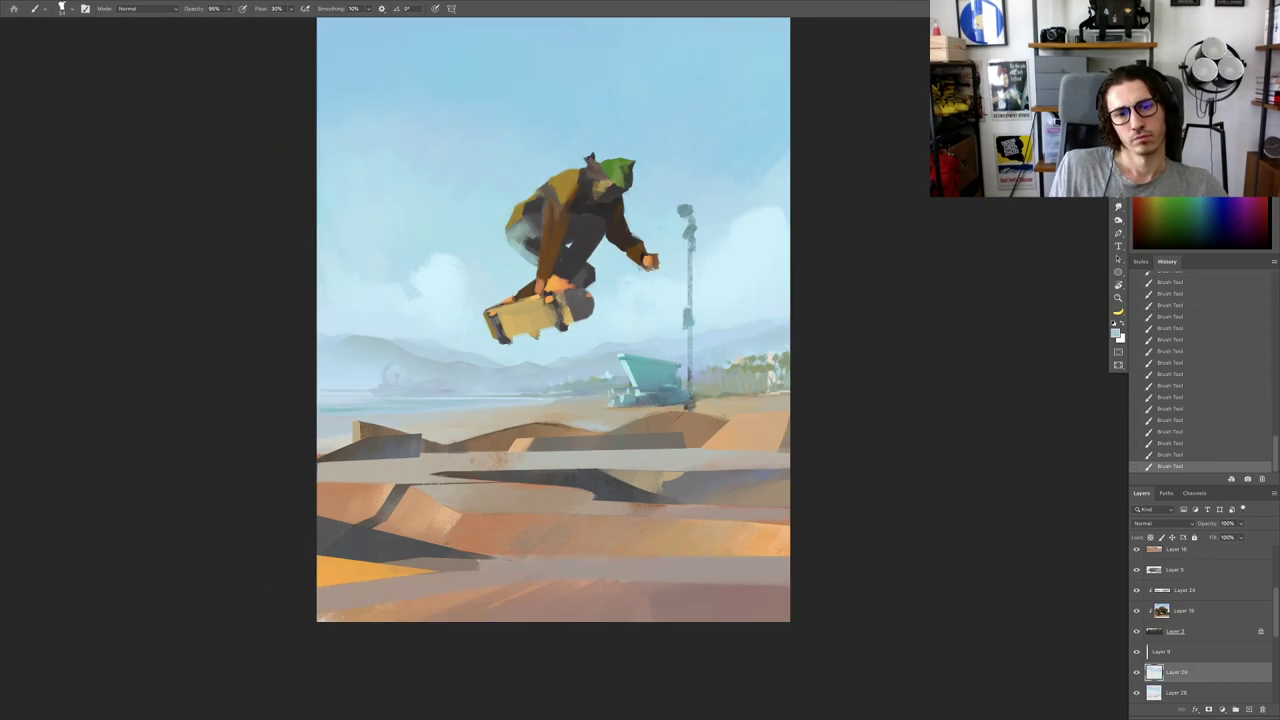
# Step: Smooth the lower hillside between the Ferris wheel and the coastal trees with light misty strokes along the waterline
pyautogui.press('r')
pyautogui.moveTo(445, 380); pyautogui.dragTo(551, 305)
pyautogui.scroll(2, 551, 305)
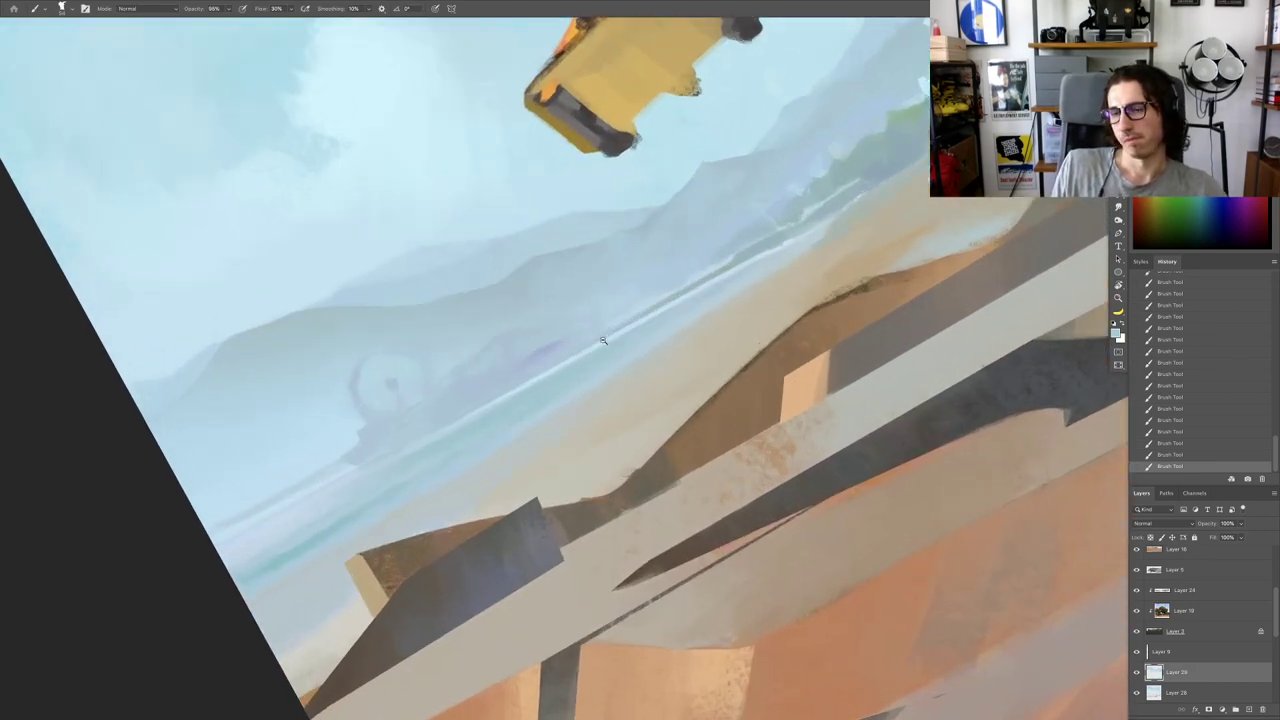
pyautogui.scroll(2, 600, 331)
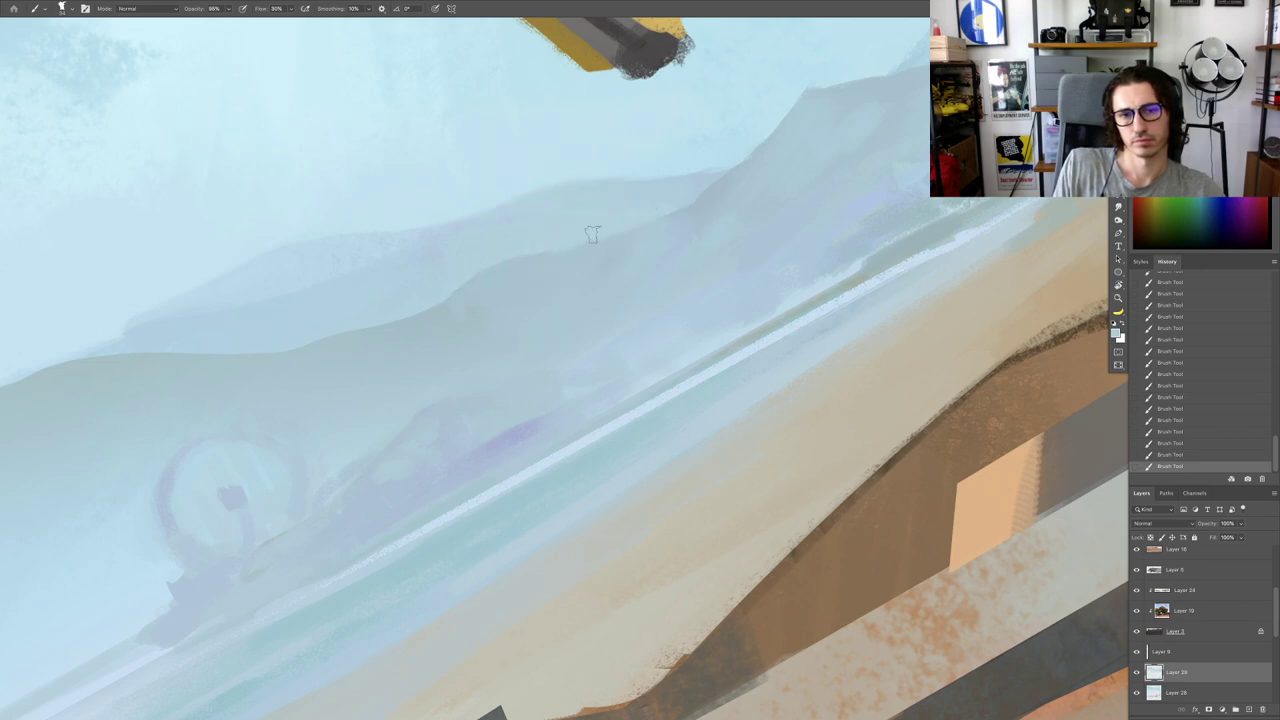
pyautogui.moveTo(613, 311)
pyautogui.mouseDown()
pyautogui.moveTo(589, 306)
pyautogui.moveTo(526, 349)
pyautogui.moveTo(567, 329)
pyautogui.mouseUp()
pyautogui.moveTo(567, 329)
pyautogui.mouseDown()
pyautogui.moveTo(581, 351)
pyautogui.moveTo(558, 351)
pyautogui.moveTo(610, 350)
pyautogui.mouseUp()
pyautogui.keyDown('alt'); pyautogui.click(666, 320); pyautogui.keyUp('alt')
pyautogui.press('Escape')
pyautogui.scroll(-1, 616, 345)
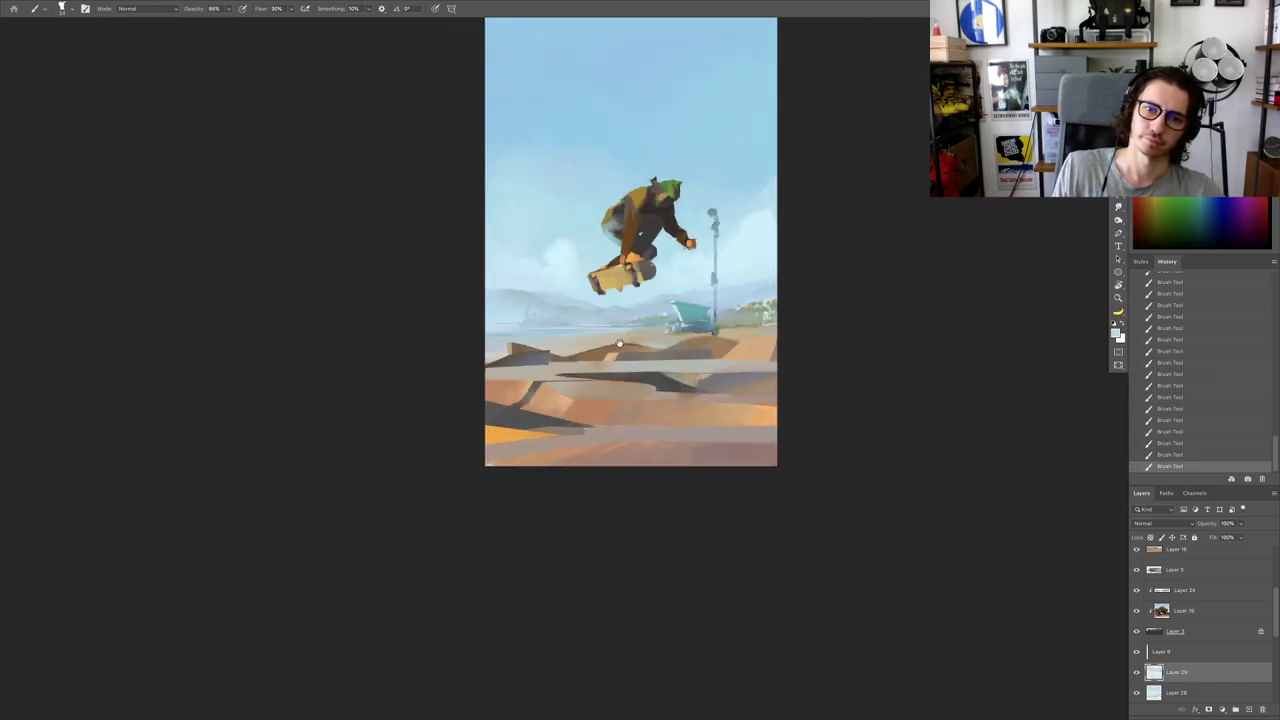
# Step: Repaint the far mountains above the Ferris wheel with a larger brush and a sampled pale blue, lightening their ridge
pyautogui.moveTo(760, 310); pyautogui.dragTo(713, 352)
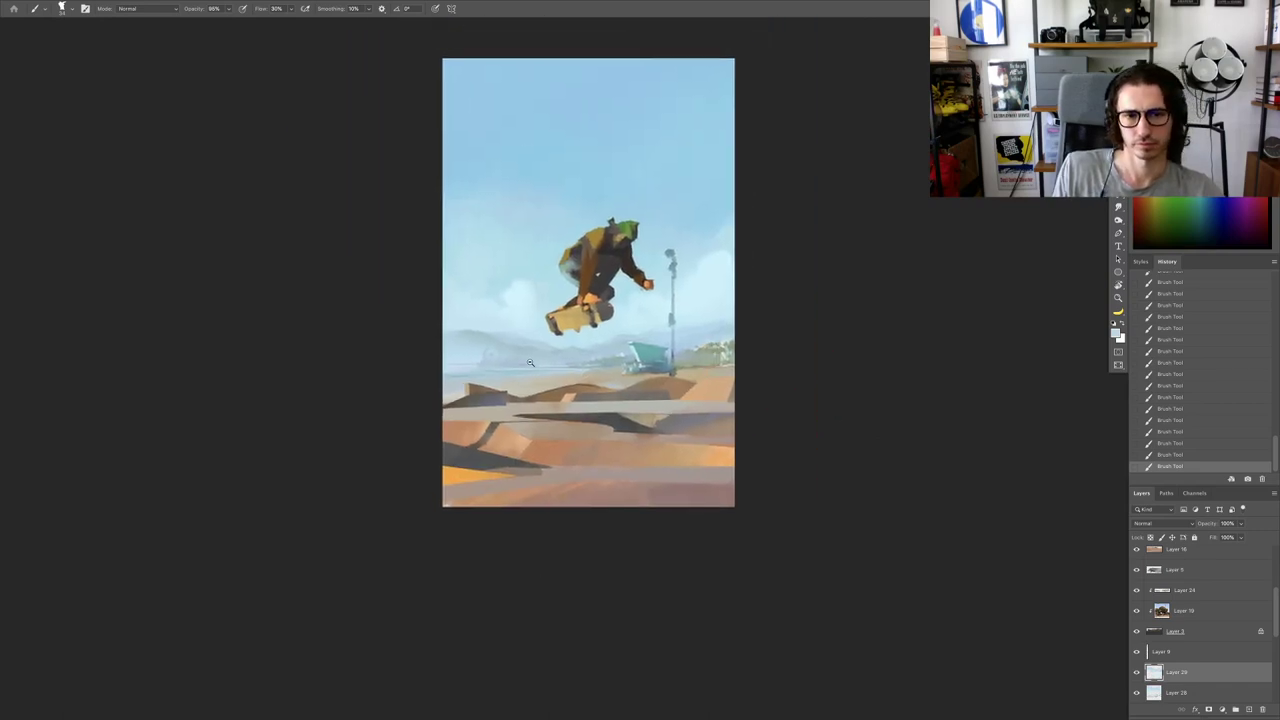
pyautogui.moveTo(530, 363); pyautogui.dragTo(589, 357)
pyautogui.keyDown('alt'); pyautogui.click(415, 303); pyautogui.keyUp('alt')
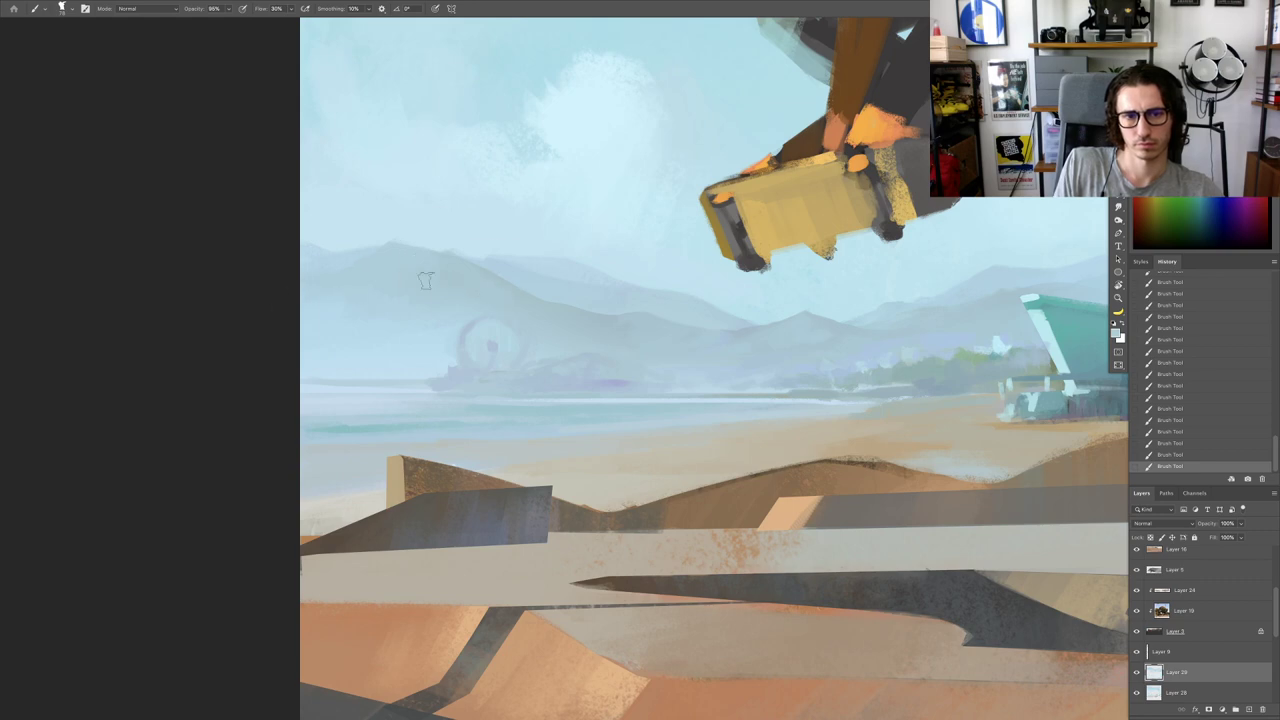
pyautogui.scroll(-3, 433, 322)
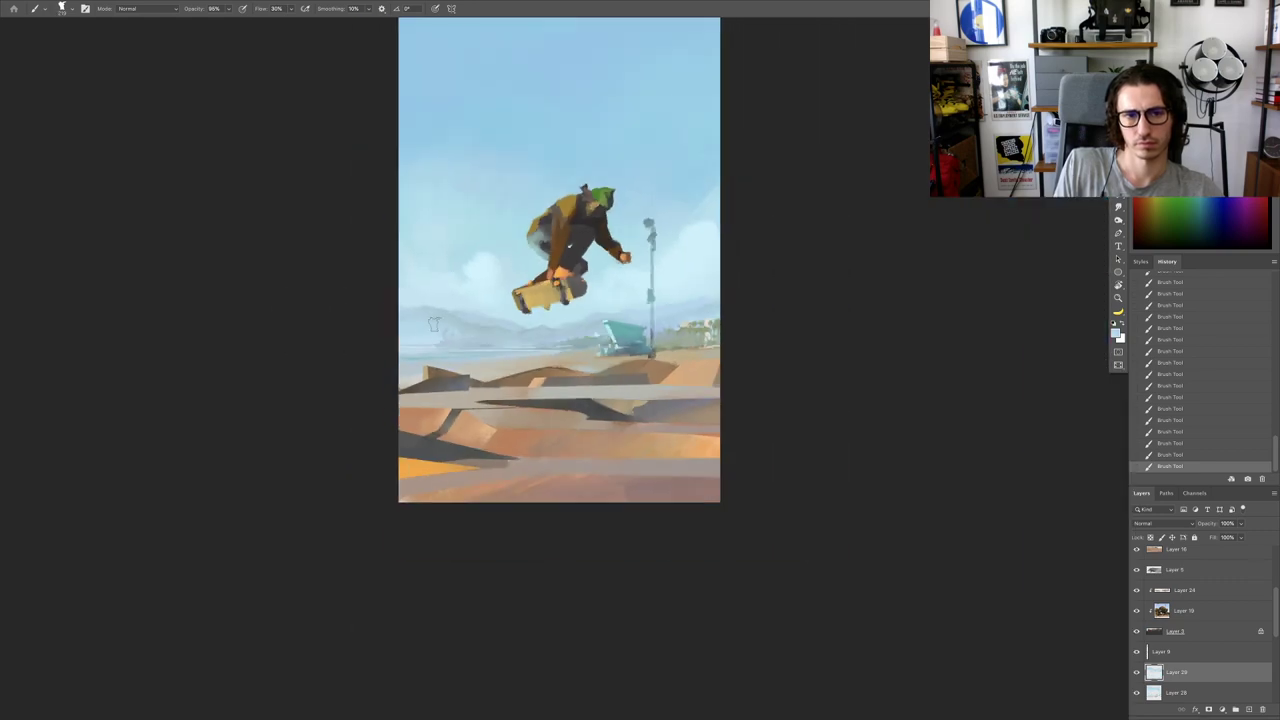
pyautogui.scroll(3, 433, 322)
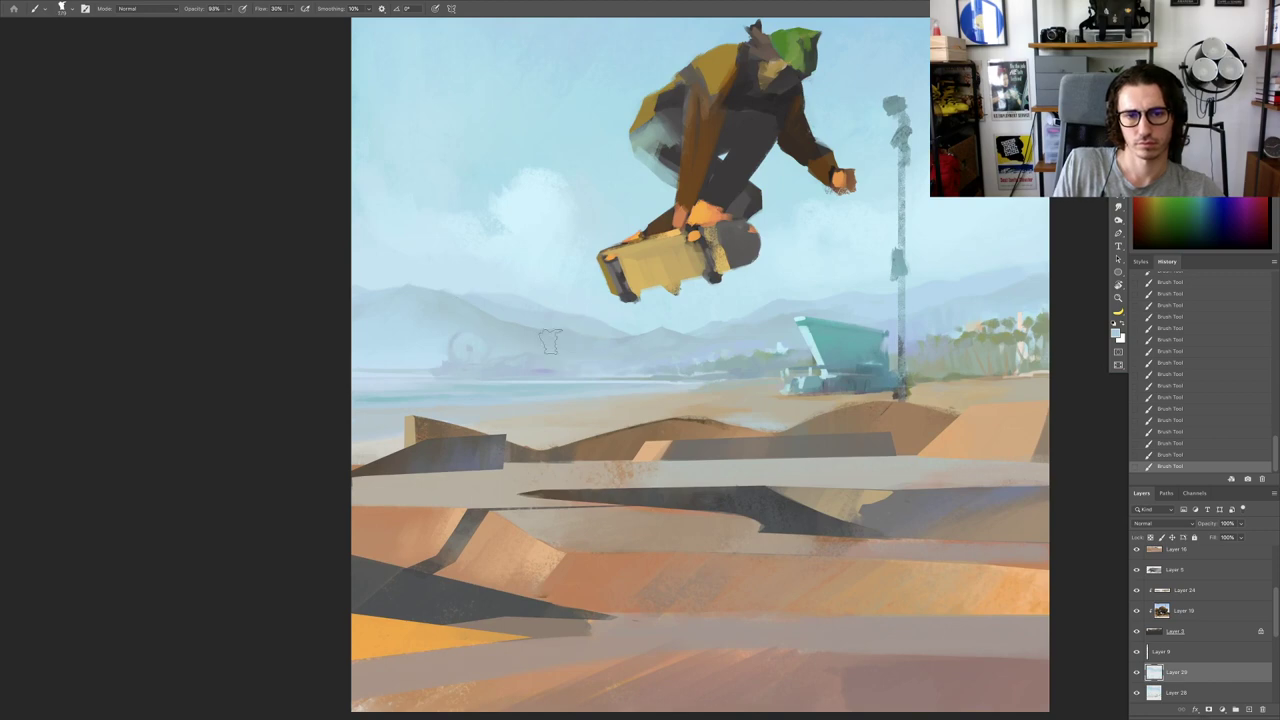
pyautogui.scroll(2, 515, 335)
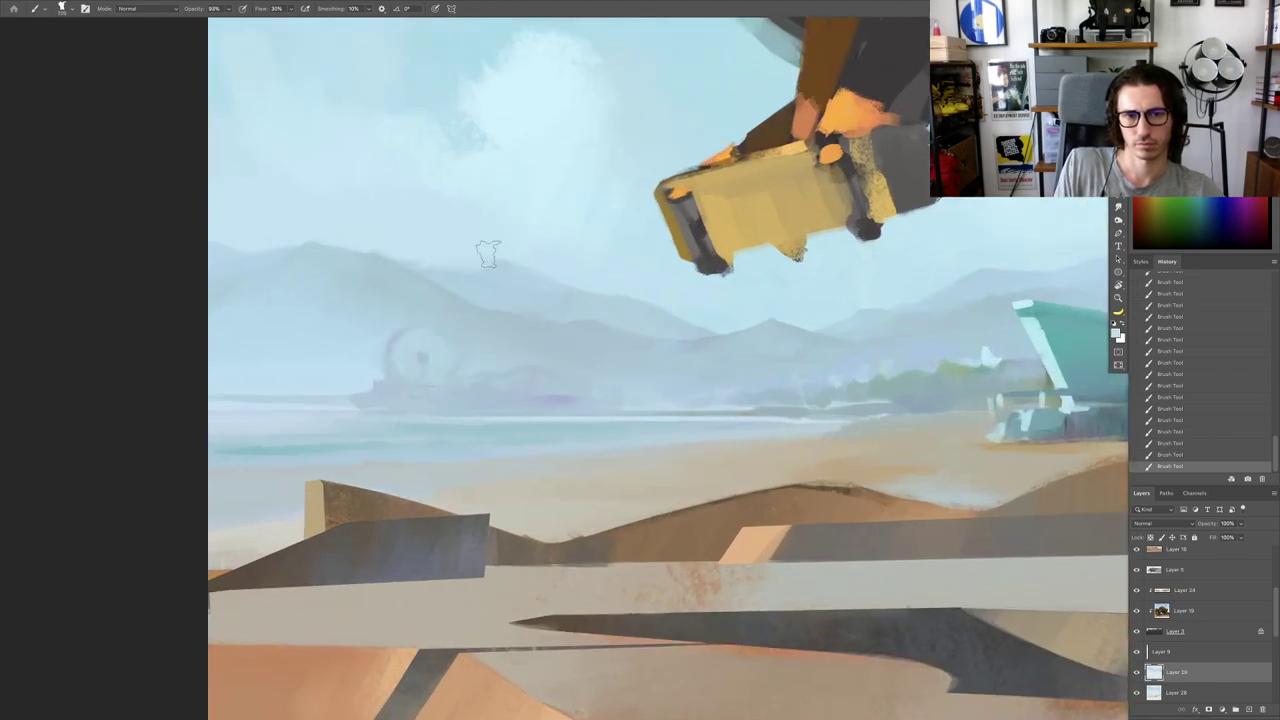
pyautogui.moveTo(390, 238); pyautogui.dragTo(383, 237)
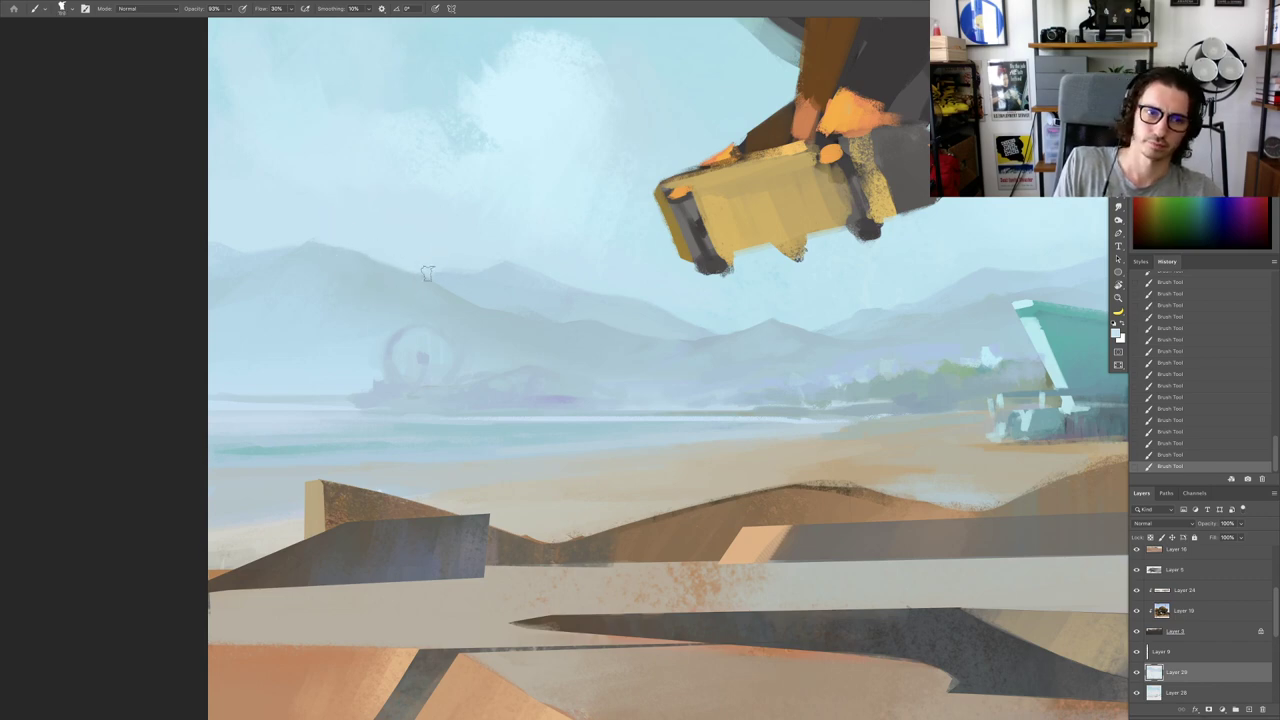
# Step: Shape the distant ridge behind the Ferris wheel mountain with strokes along its edge against the sky
pyautogui.moveTo(539, 260); pyautogui.dragTo(478, 268)
pyautogui.press('r')
pyautogui.moveTo(684, 286); pyautogui.dragTo(651, 274)
pyautogui.click(475, 313)
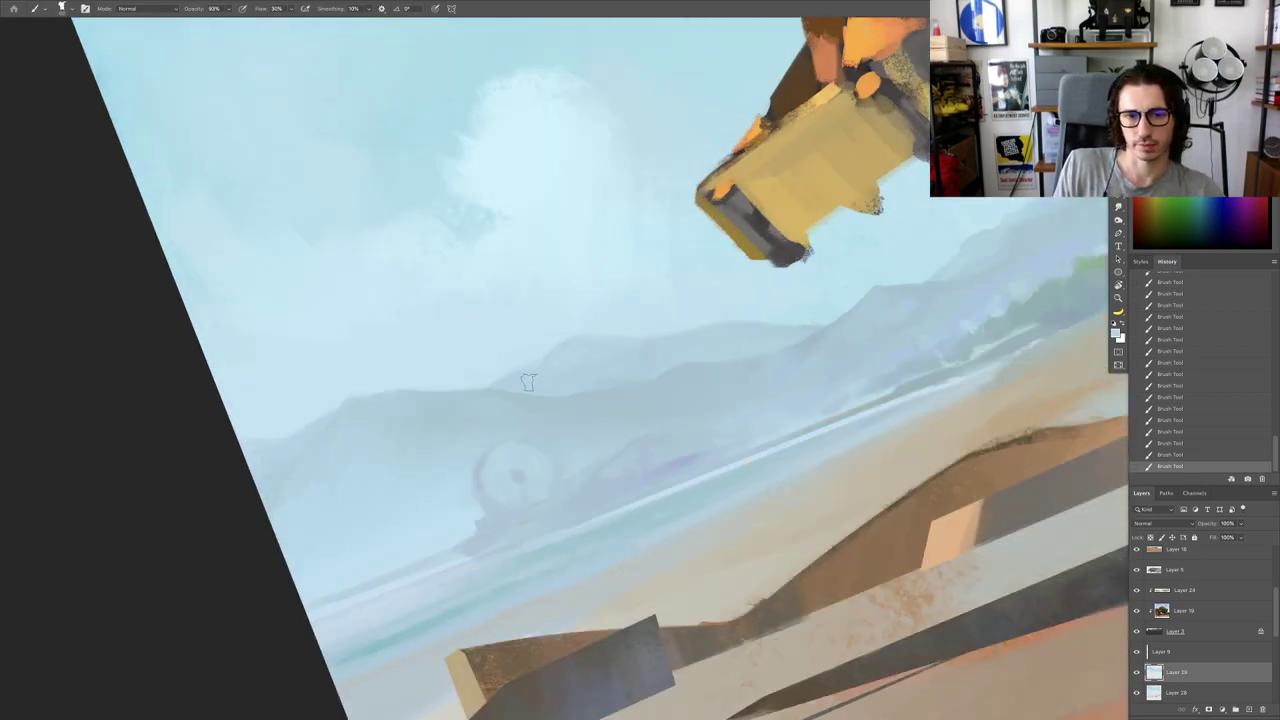
pyautogui.moveTo(560, 372); pyautogui.dragTo(537, 371)
pyautogui.moveTo(632, 366); pyautogui.dragTo(654, 377)
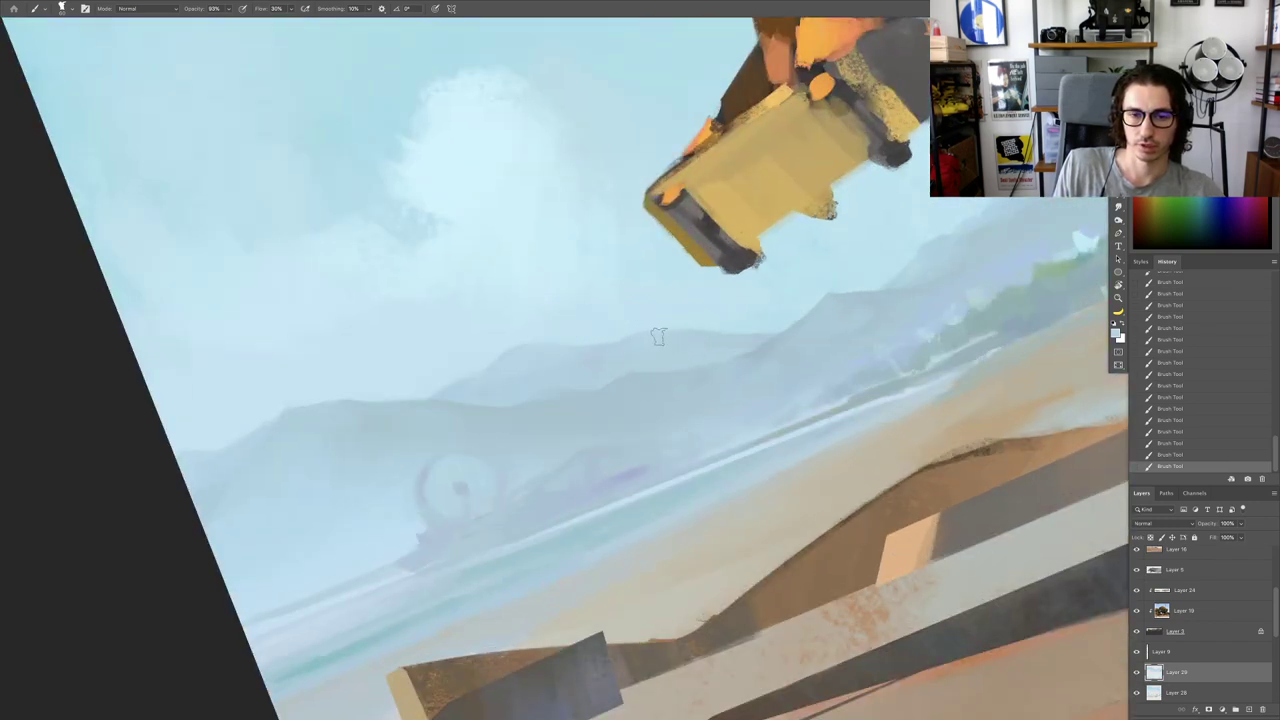
# Step: Refine the mountain slope between the skateboard and the teal beach hut with sampled pale blue tones
pyautogui.scroll(-10, 677, 322)
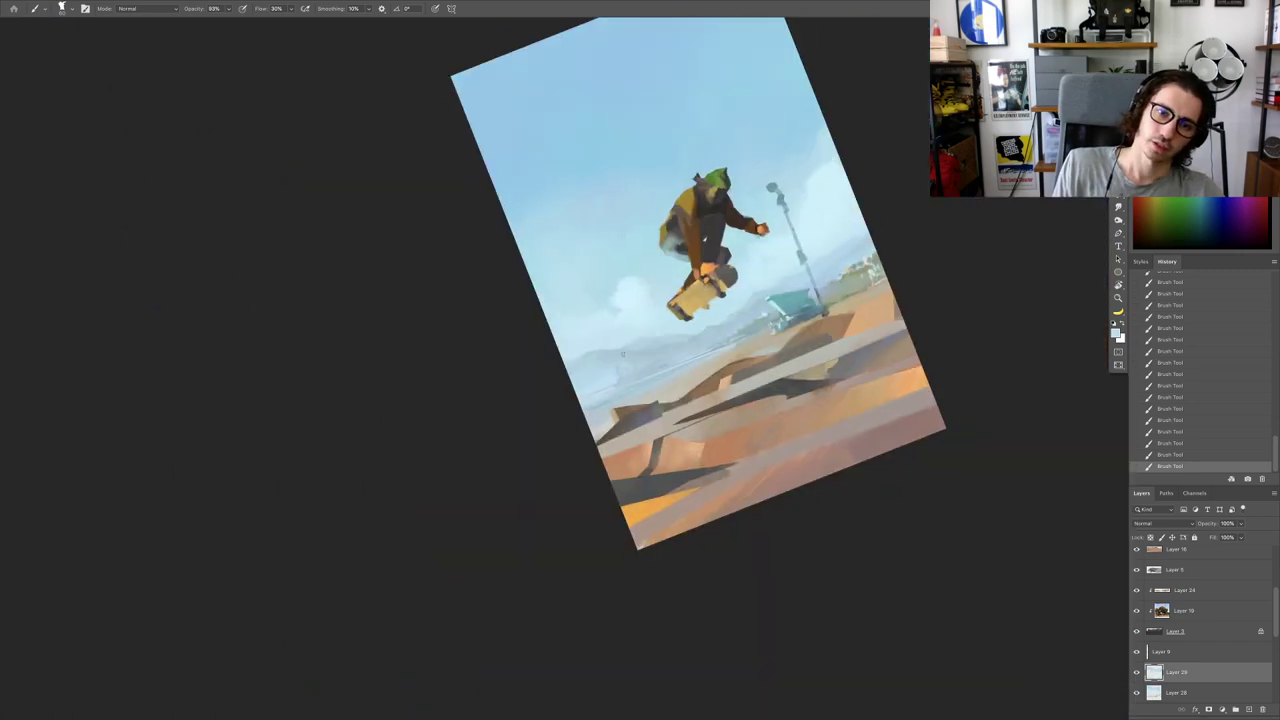
pyautogui.moveTo(669, 357); pyautogui.dragTo(612, 377)
pyautogui.scroll(8, 688, 335)
pyautogui.scroll(4, 692, 342)
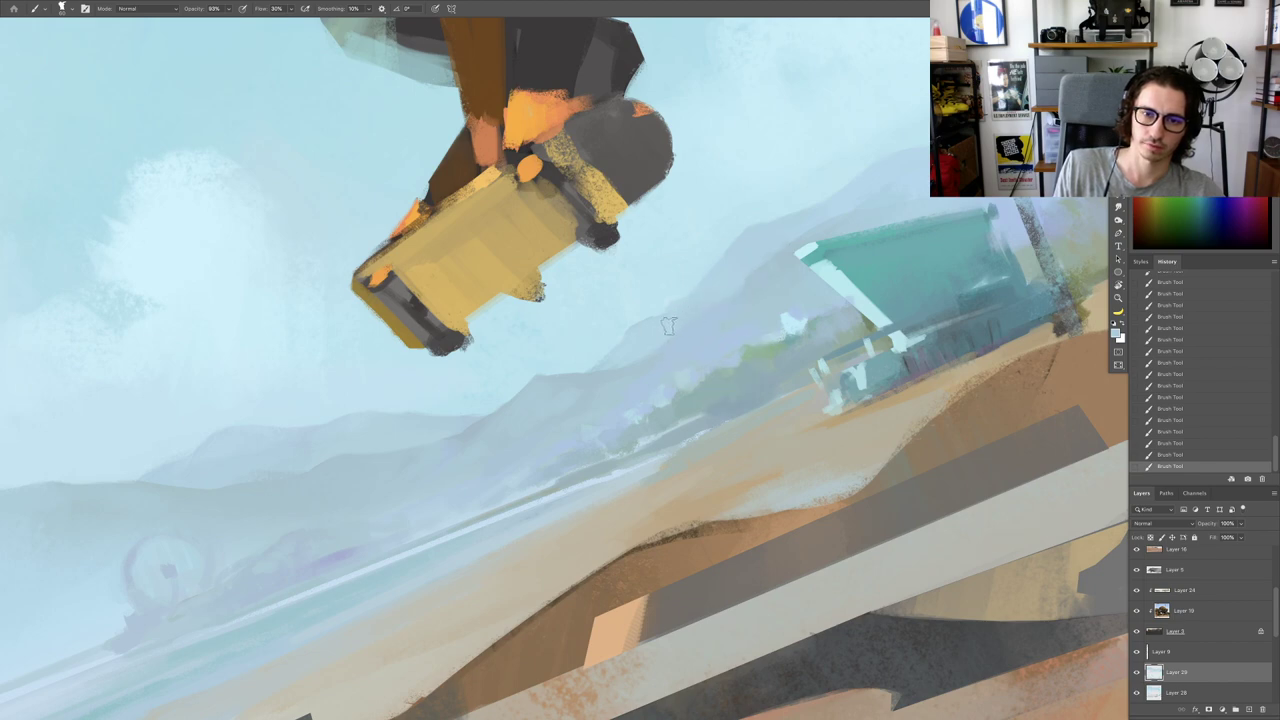
pyautogui.scroll(-5, 618, 392)
pyautogui.scroll(3, 655, 360)
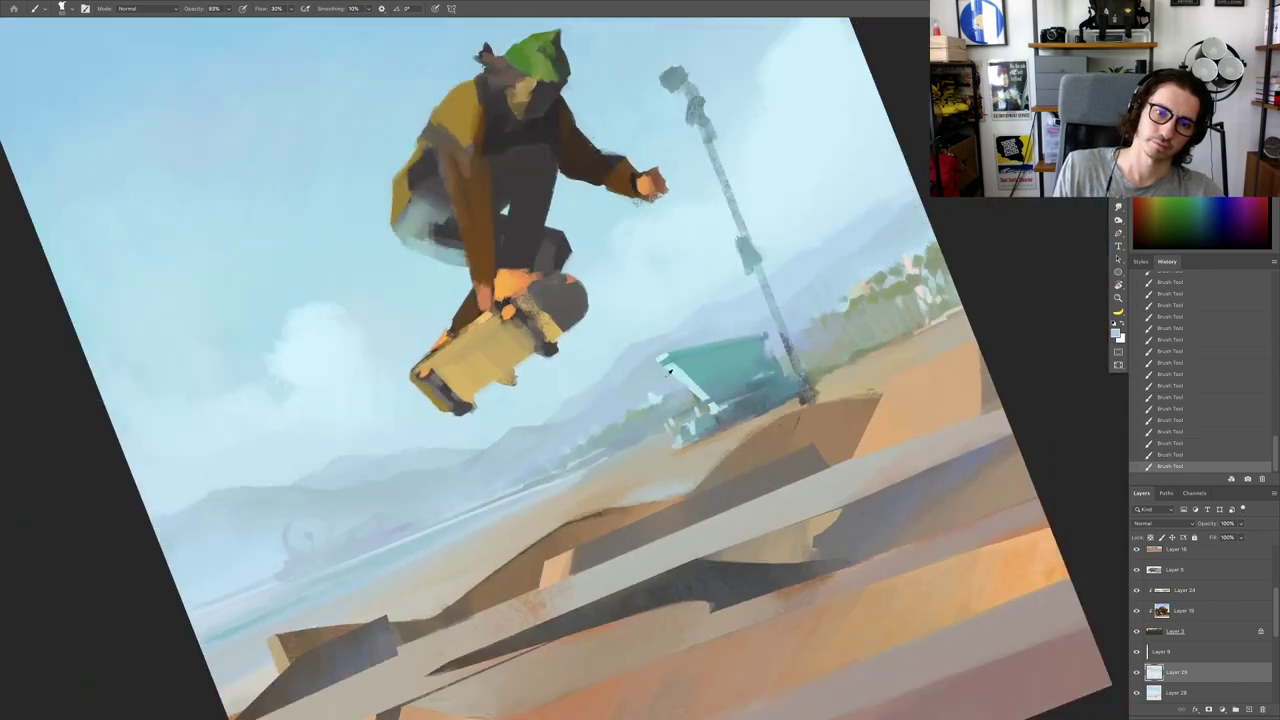
pyautogui.keyDown('alt'); pyautogui.click(624, 396); pyautogui.keyUp('alt')
pyautogui.scroll(2, 660, 358)
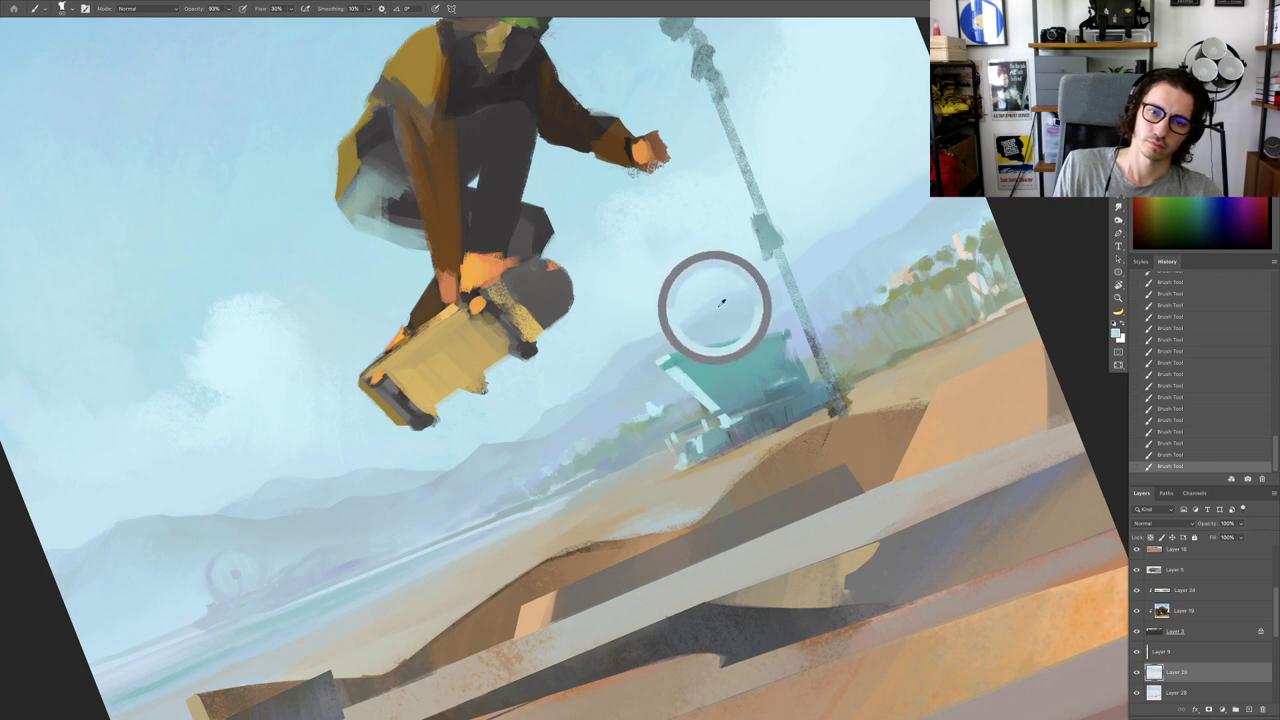
pyautogui.scroll(-5, 681, 320)
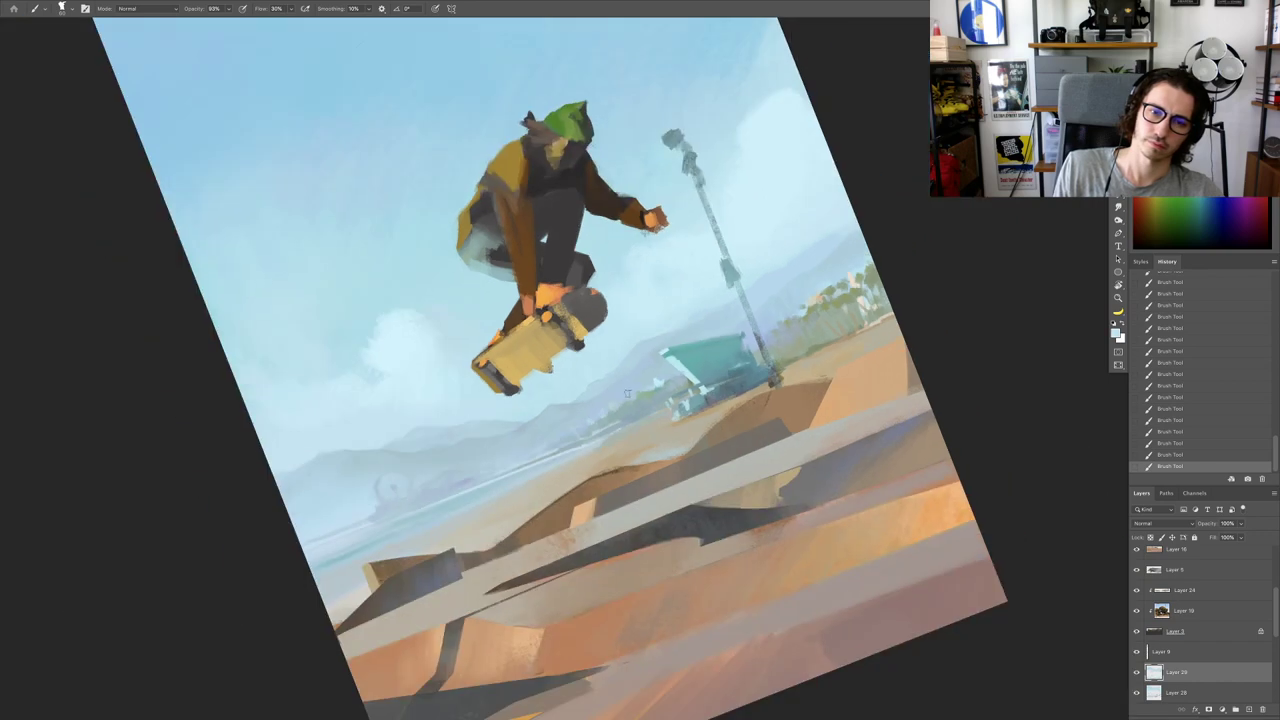
# Step: Straighten the rotated canvas and examine the mountains, beach and overall composition from close up and from afar
pyautogui.scroll(6, 585, 394)
pyautogui.keyDown('alt'); pyautogui.click(562, 395); pyautogui.keyUp('alt')
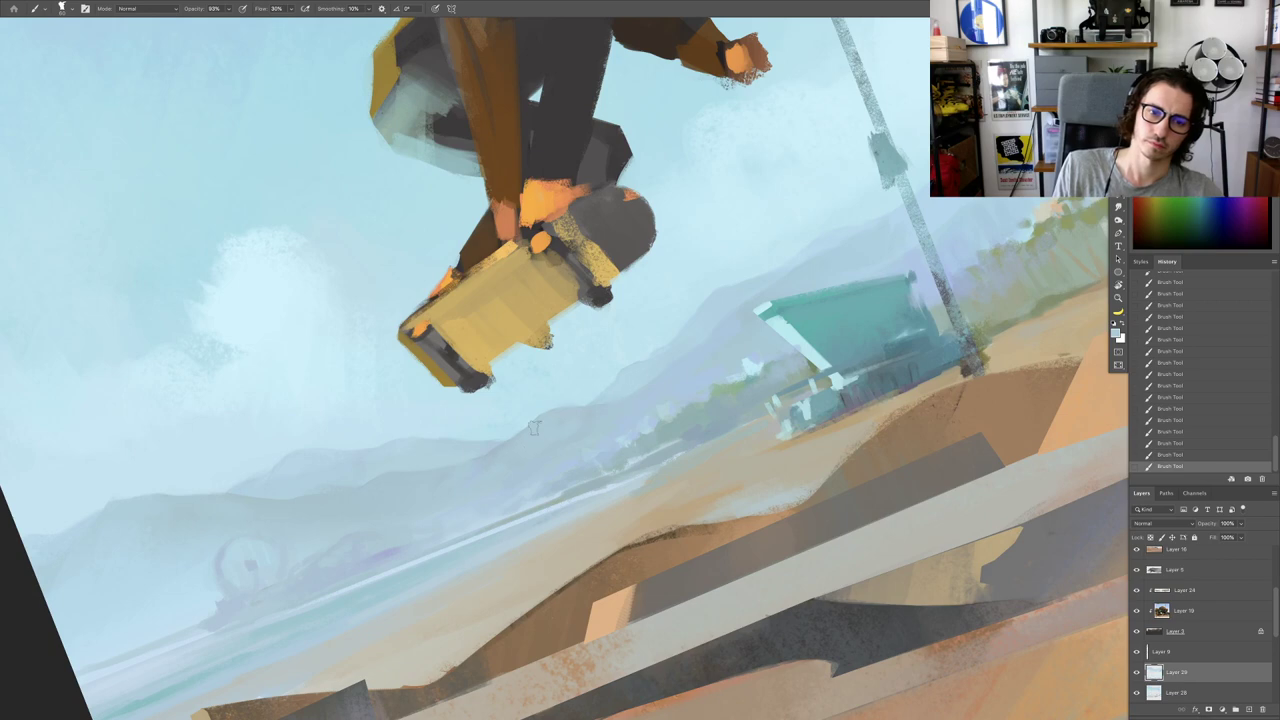
pyautogui.scroll(-5, 536, 422)
pyautogui.scroll(4, 551, 437)
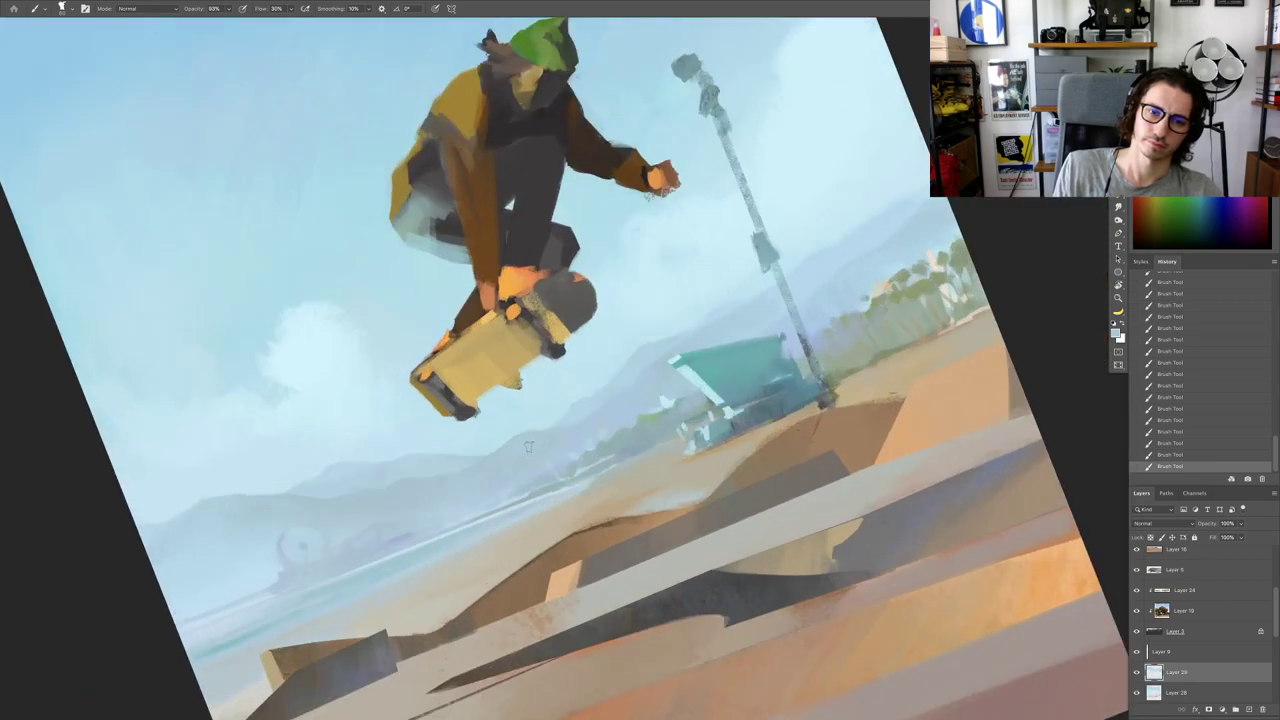
pyautogui.scroll(-6, 522, 453)
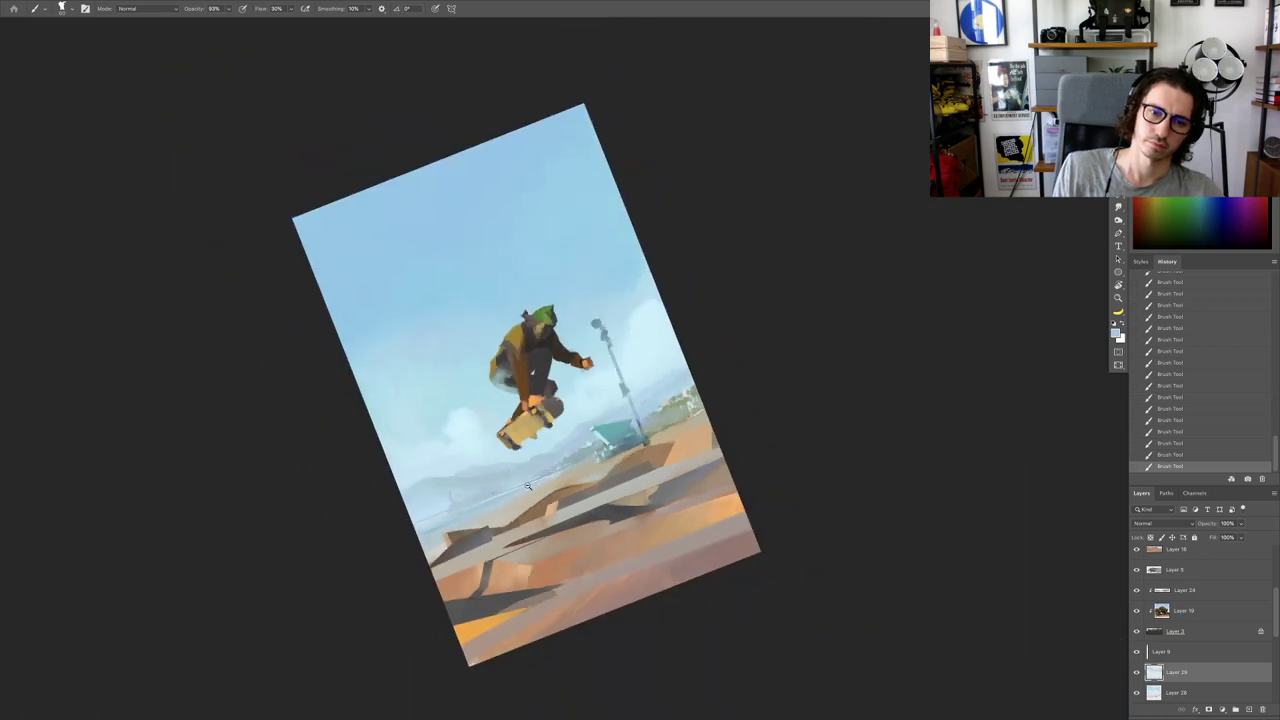
pyautogui.press('Escape')
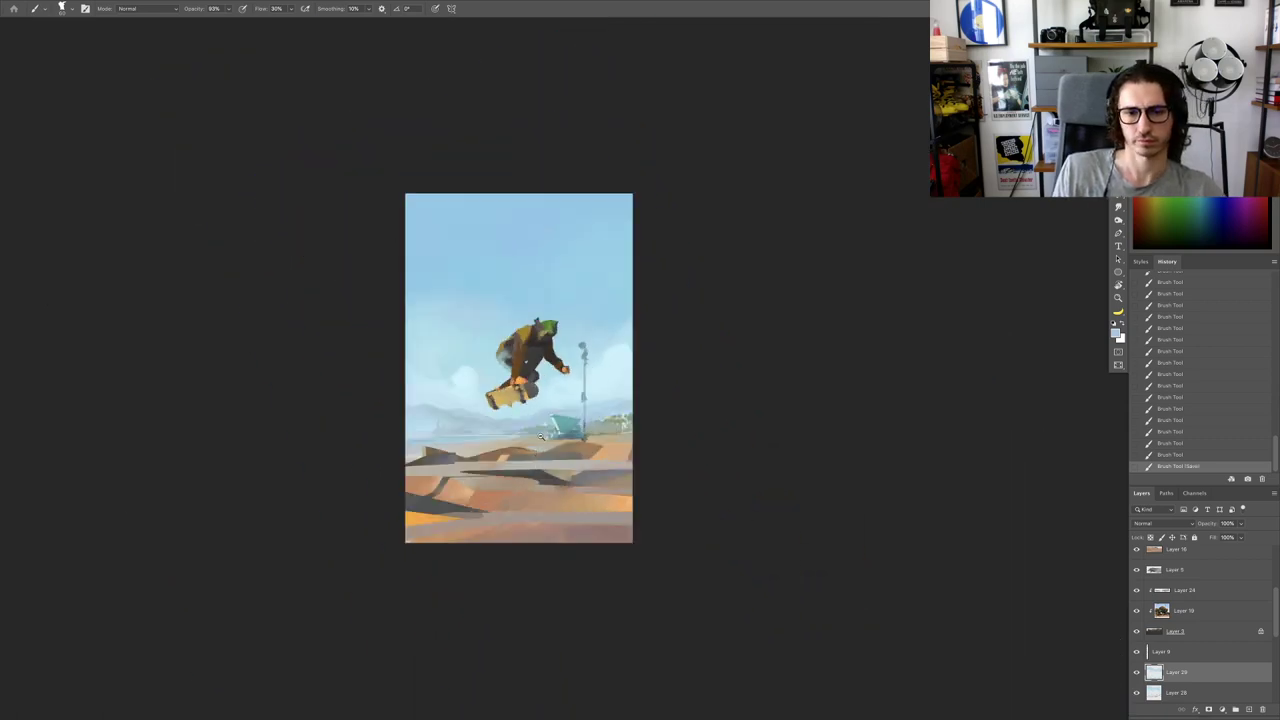
pyautogui.scroll(5, 540, 437)
pyautogui.scroll(-5, 540, 437)
pyautogui.scroll(3, 540, 437)
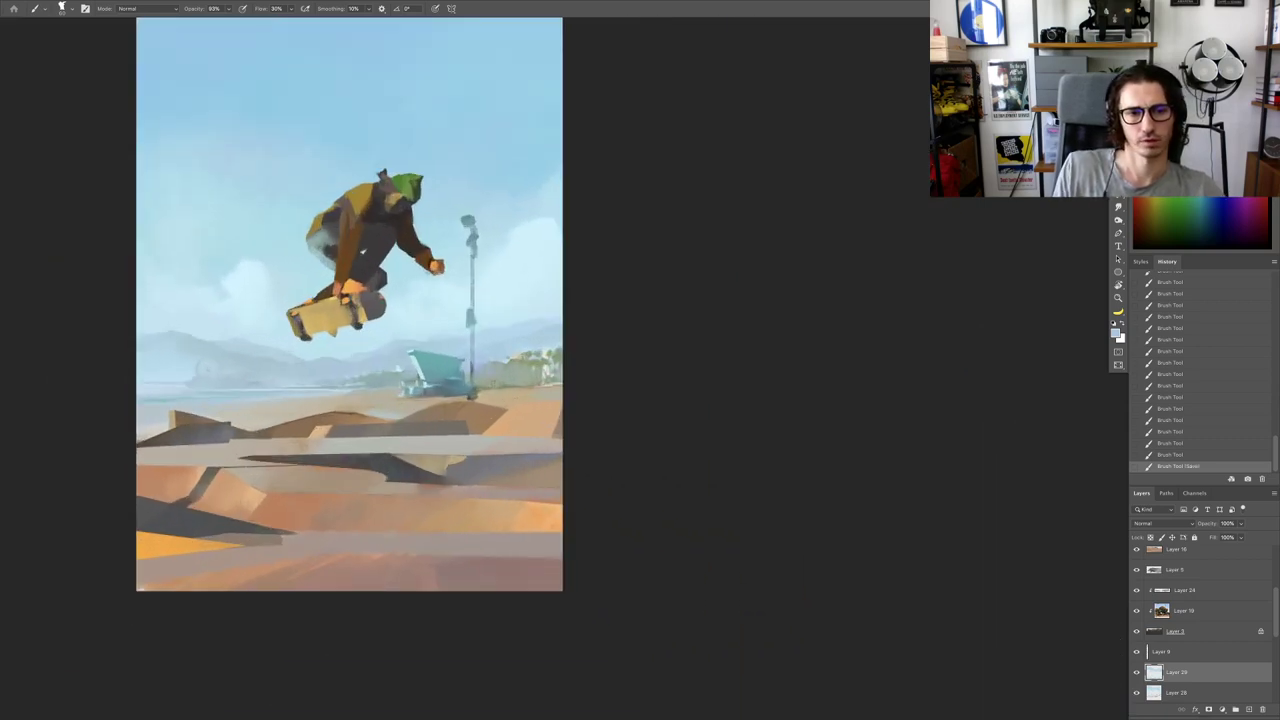
pyautogui.scroll(4, 576, 396)
pyautogui.scroll(-2, 574, 385)
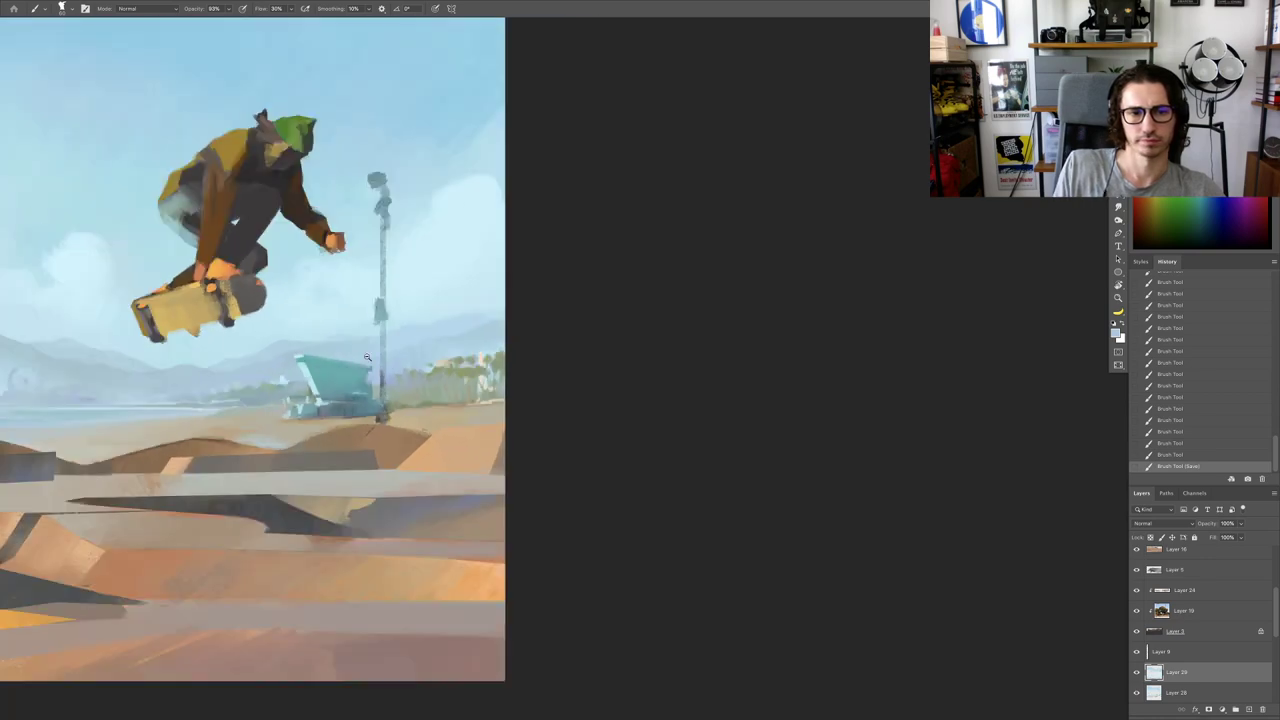
pyautogui.scroll(-5, 401, 358)
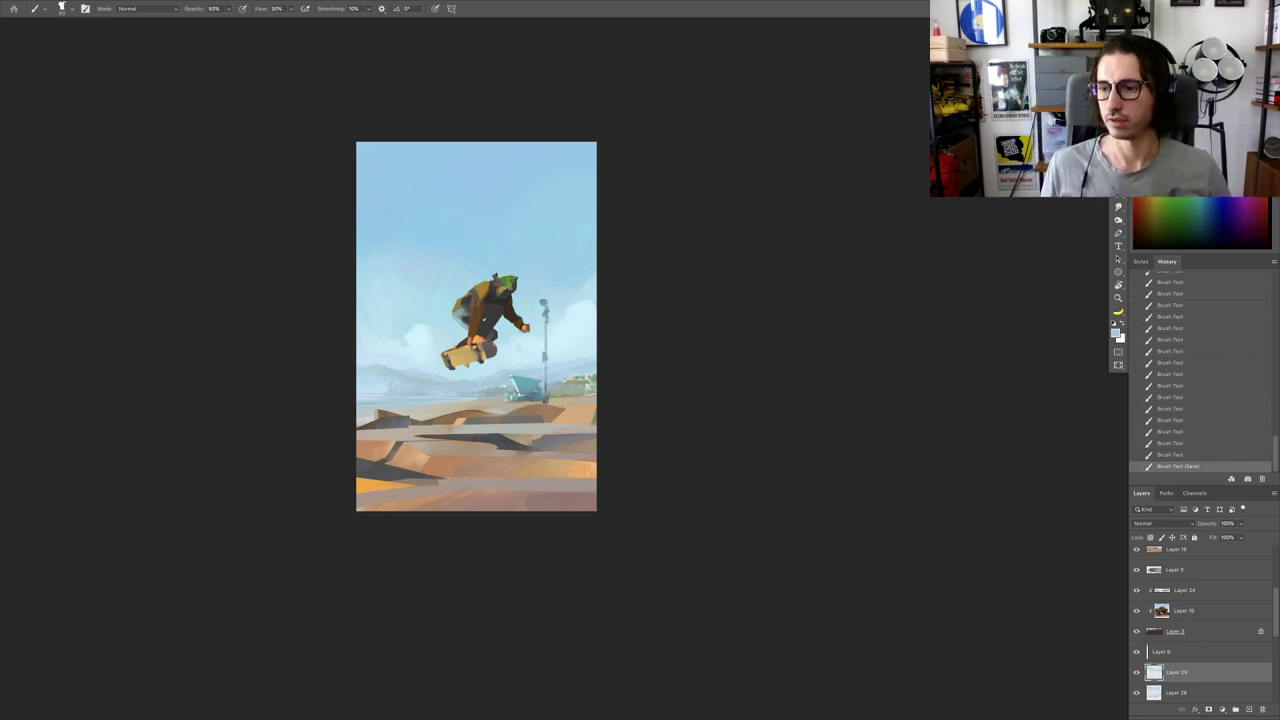
pyautogui.scroll(5, 588, 400)
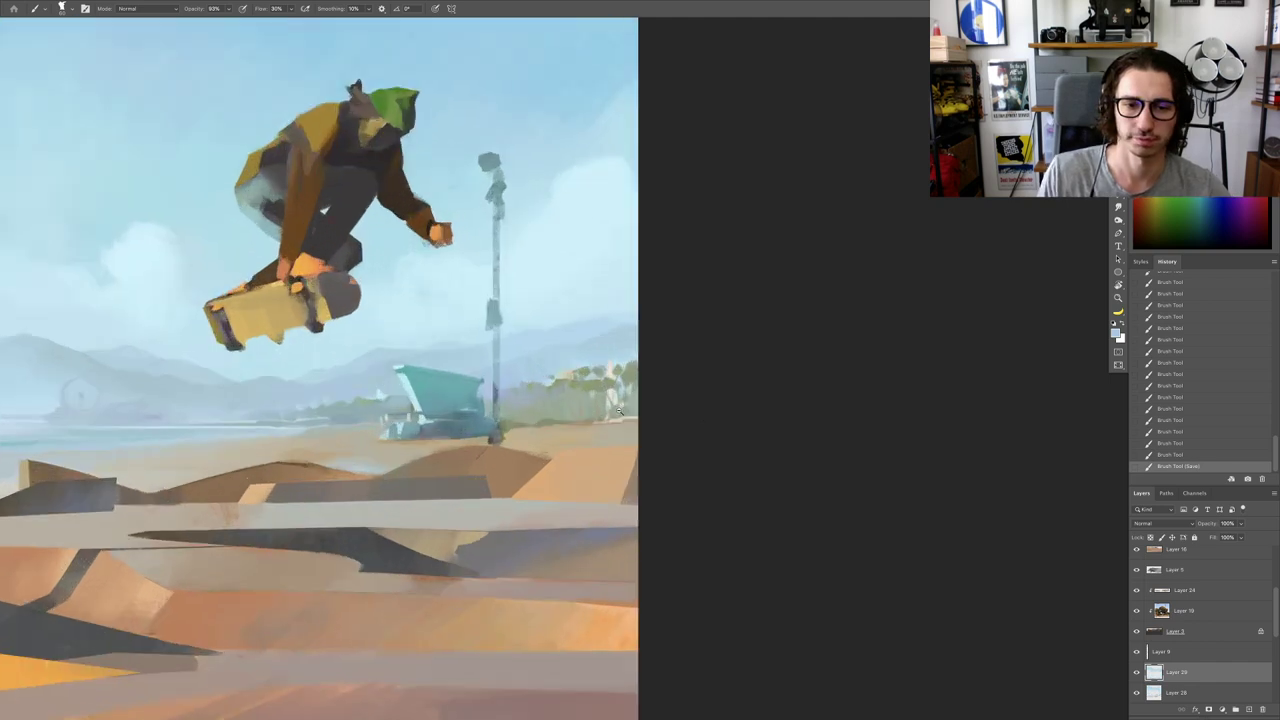
# Step: Soften the pale building and the hillside around the palm crowns at the painting's right edge with sampled light blue
pyautogui.scroll(3, 569, 403)
pyautogui.scroll(2, 562, 347)
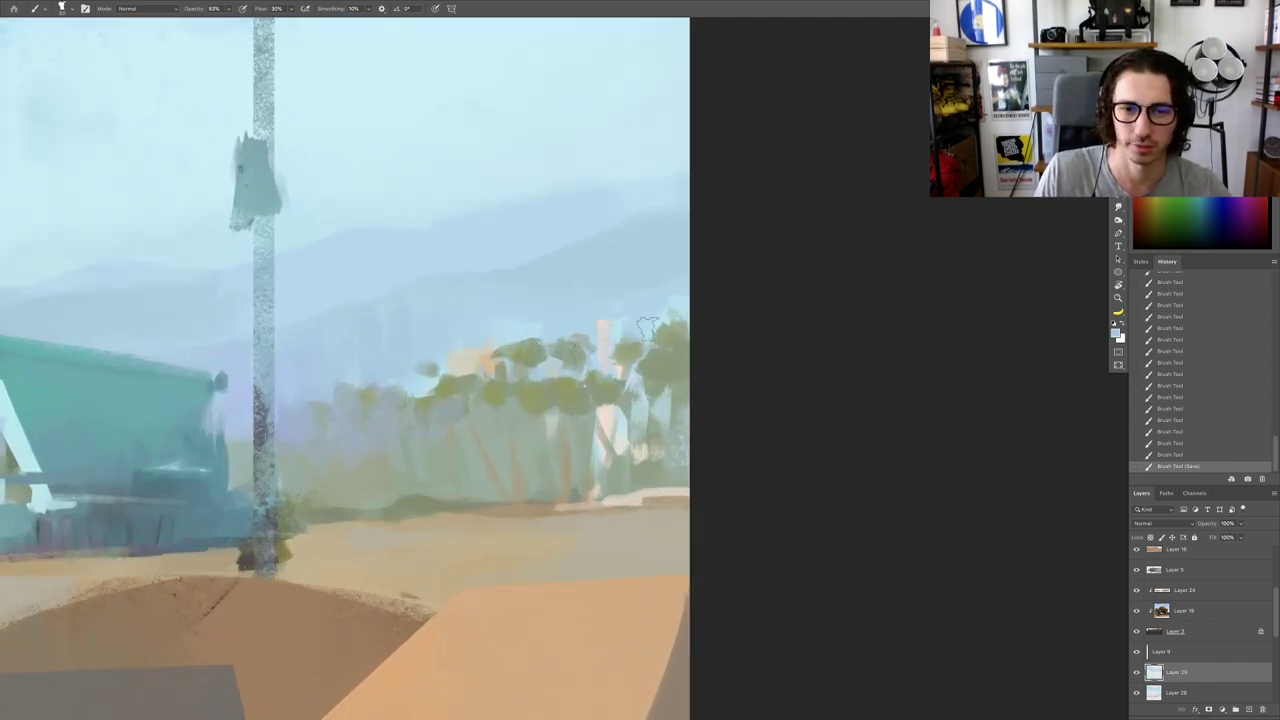
pyautogui.moveTo(648, 329); pyautogui.dragTo(655, 325)
pyautogui.moveTo(650, 326)
pyautogui.mouseDown()
pyautogui.moveTo(665, 311)
pyautogui.moveTo(620, 326)
pyautogui.moveTo(603, 312)
pyautogui.mouseUp()
pyautogui.keyDown('alt'); pyautogui.click(606, 333); pyautogui.keyUp('alt')
pyautogui.moveTo(574, 322); pyautogui.dragTo(572, 331)
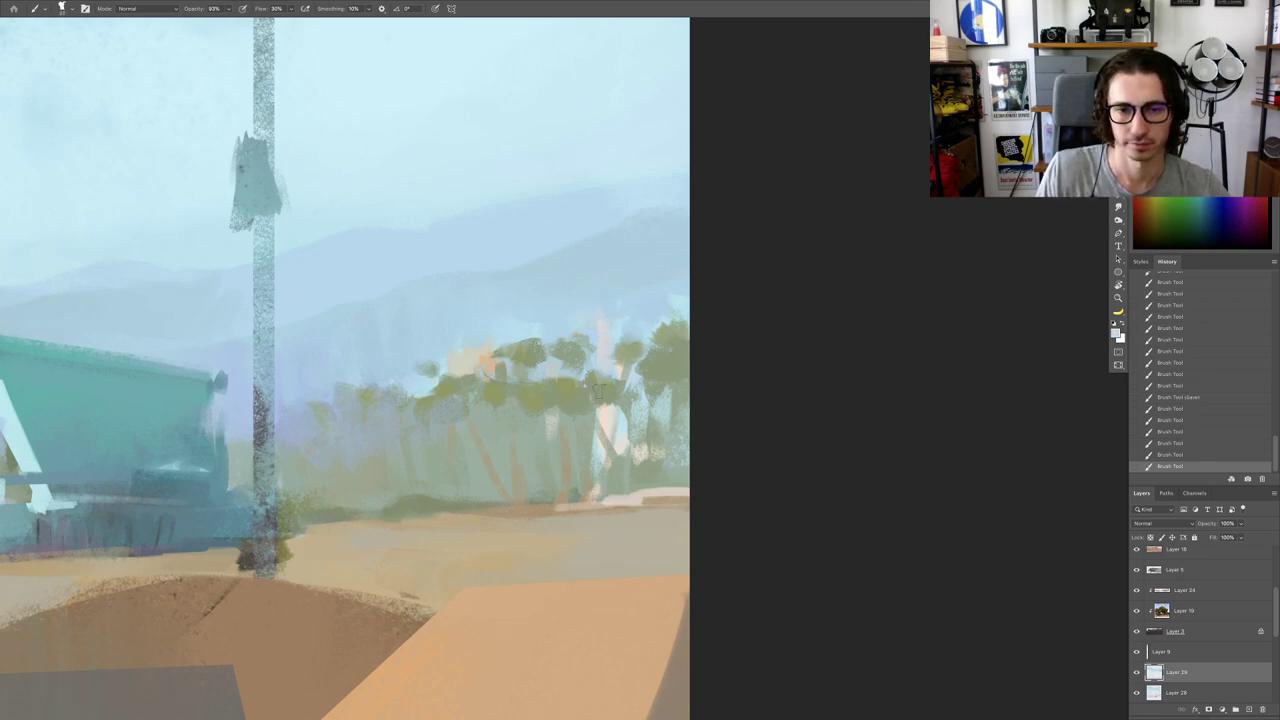
# Step: Mute the bright patches between the palm trunks with vertical strokes of sampled pale grey-green
pyautogui.moveTo(625, 424); pyautogui.dragTo(632, 424)
pyautogui.moveTo(611, 412); pyautogui.dragTo(598, 459)
pyautogui.moveTo(645, 424)
pyautogui.mouseDown()
pyautogui.moveTo(622, 450)
pyautogui.moveTo(587, 420)
pyautogui.moveTo(605, 458)
pyautogui.mouseUp()
pyautogui.keyDown('alt'); pyautogui.click(577, 452); pyautogui.keyUp('alt')
pyautogui.moveTo(625, 412)
pyautogui.mouseDown()
pyautogui.moveTo(613, 445)
pyautogui.moveTo(628, 450)
pyautogui.mouseUp()
pyautogui.moveTo(646, 426)
pyautogui.mouseDown()
pyautogui.moveTo(659, 453)
pyautogui.moveTo(605, 448)
pyautogui.moveTo(656, 444)
pyautogui.mouseUp()
# Step: Touch up the small buildings showing above the palm crowns with a sampled pale peach
pyautogui.keyDown('alt'); pyautogui.click(637, 313); pyautogui.keyUp('alt')
pyautogui.keyDown('alt'); pyautogui.click(619, 374); pyautogui.keyUp('alt')
pyautogui.moveTo(600, 327); pyautogui.dragTo(603, 331)
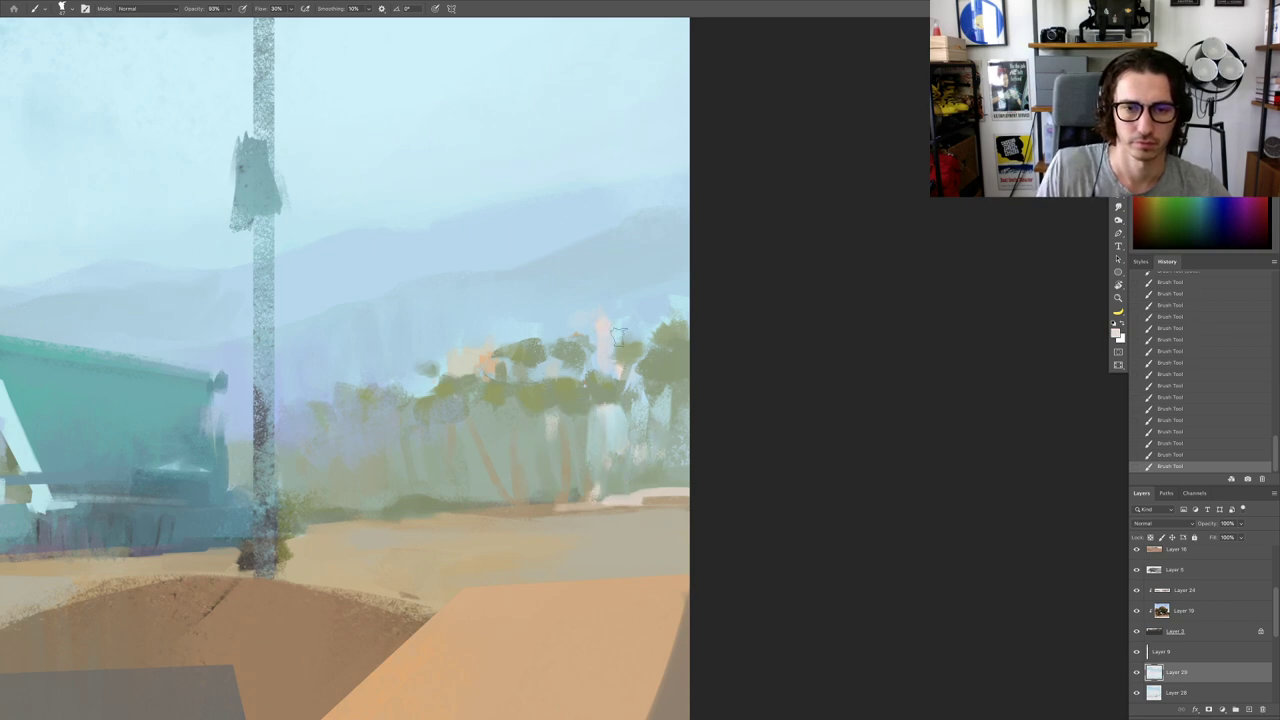
pyautogui.moveTo(465, 358); pyautogui.dragTo(460, 351)
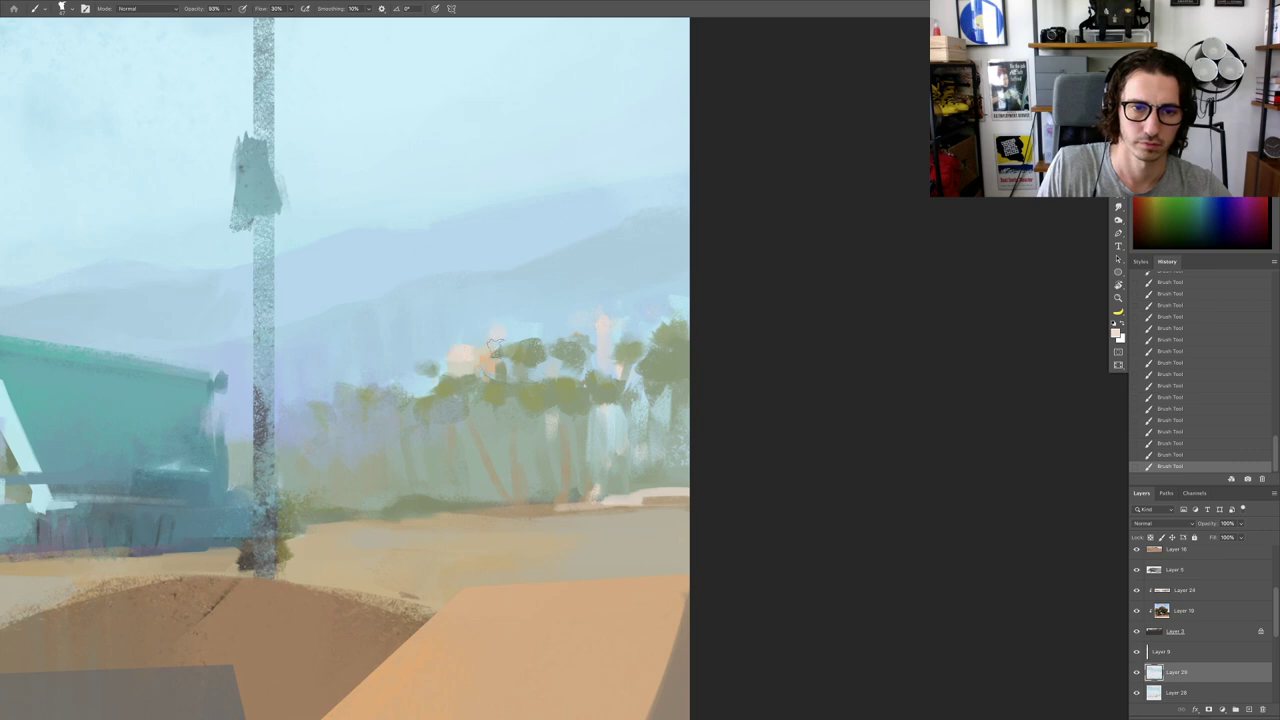
# Step: Dot small peach house shapes on the hazy hillside above the palm trees
pyautogui.scroll(-10, 480, 385)
pyautogui.scroll(10, 497, 375)
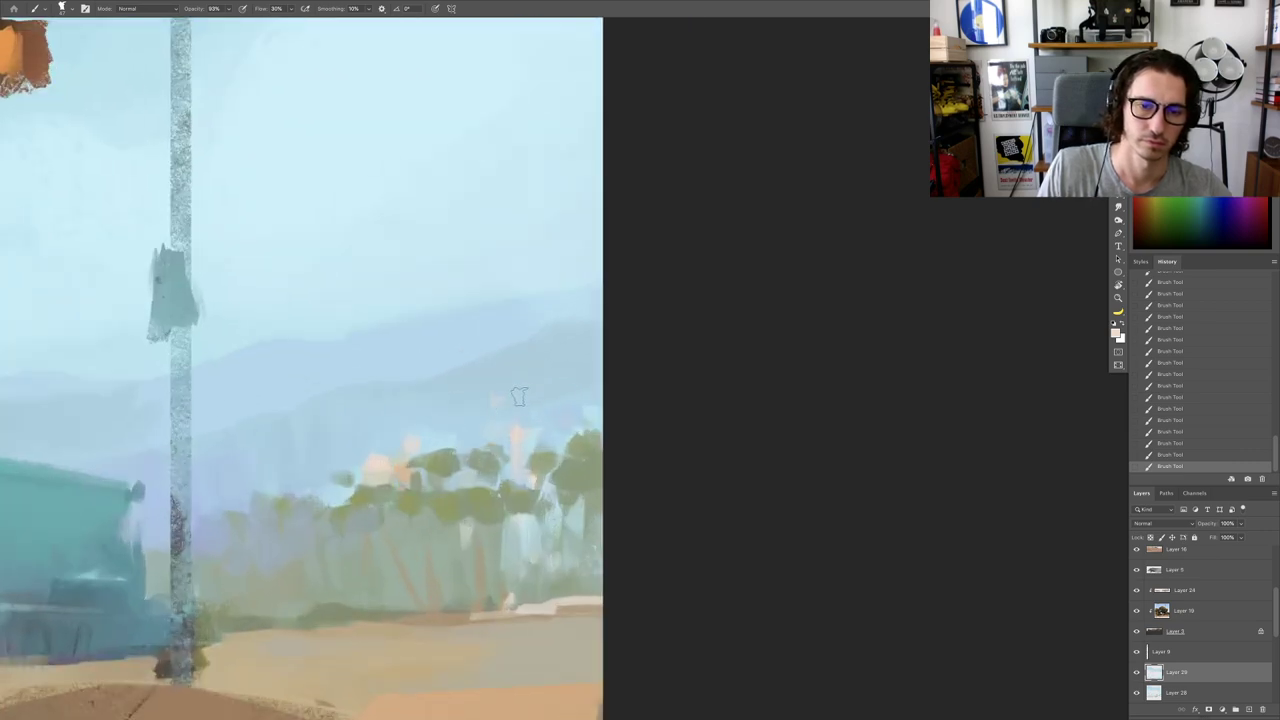
pyautogui.scroll(-10, 540, 413)
pyautogui.scroll(9, 496, 430)
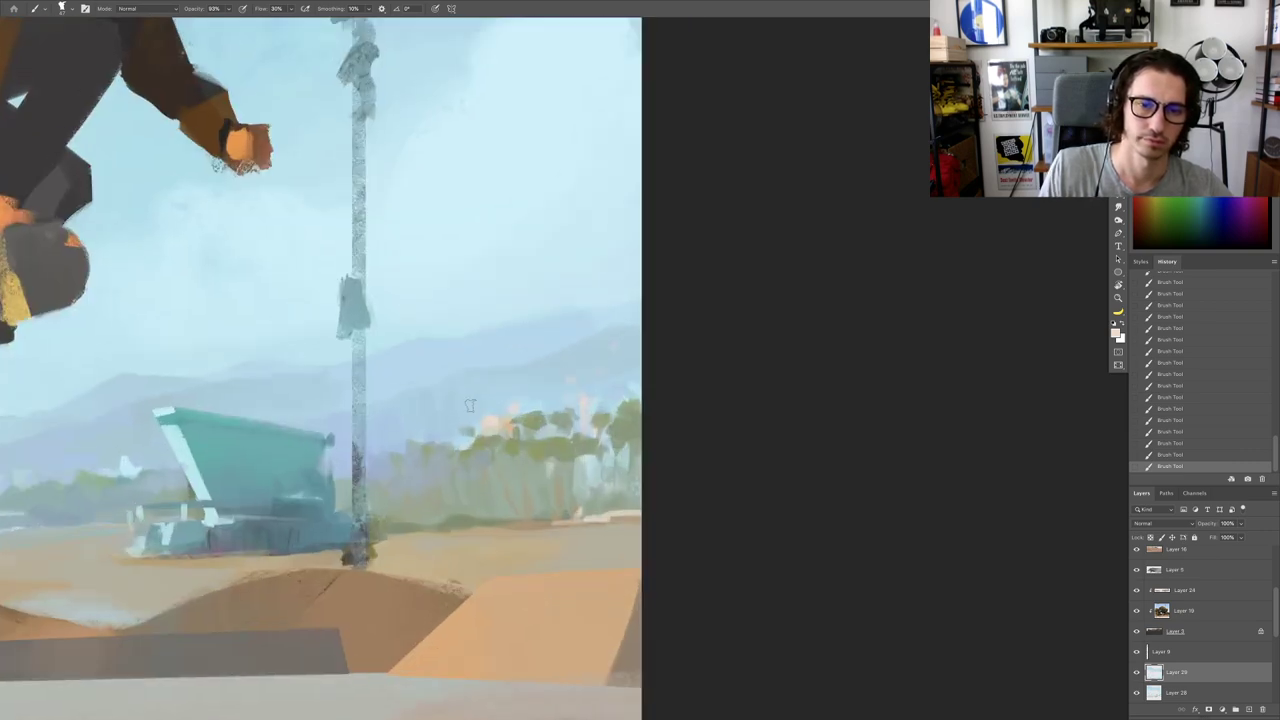
pyautogui.scroll(-10, 457, 440)
pyautogui.moveTo(360, 452); pyautogui.dragTo(425, 409)
pyautogui.click(425, 410)
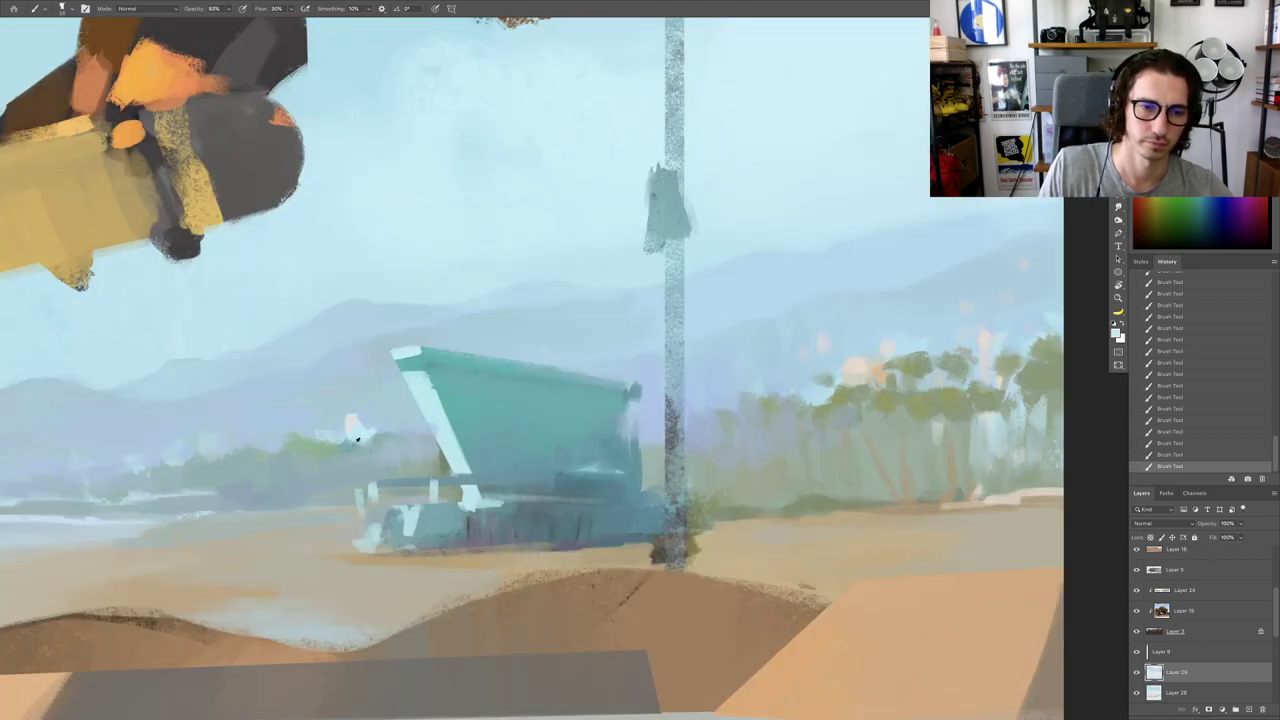
# Step: Paint small pale and peach house highlights in the distant trees beside the teal beach hut
pyautogui.hotkey('ctrl', '0')
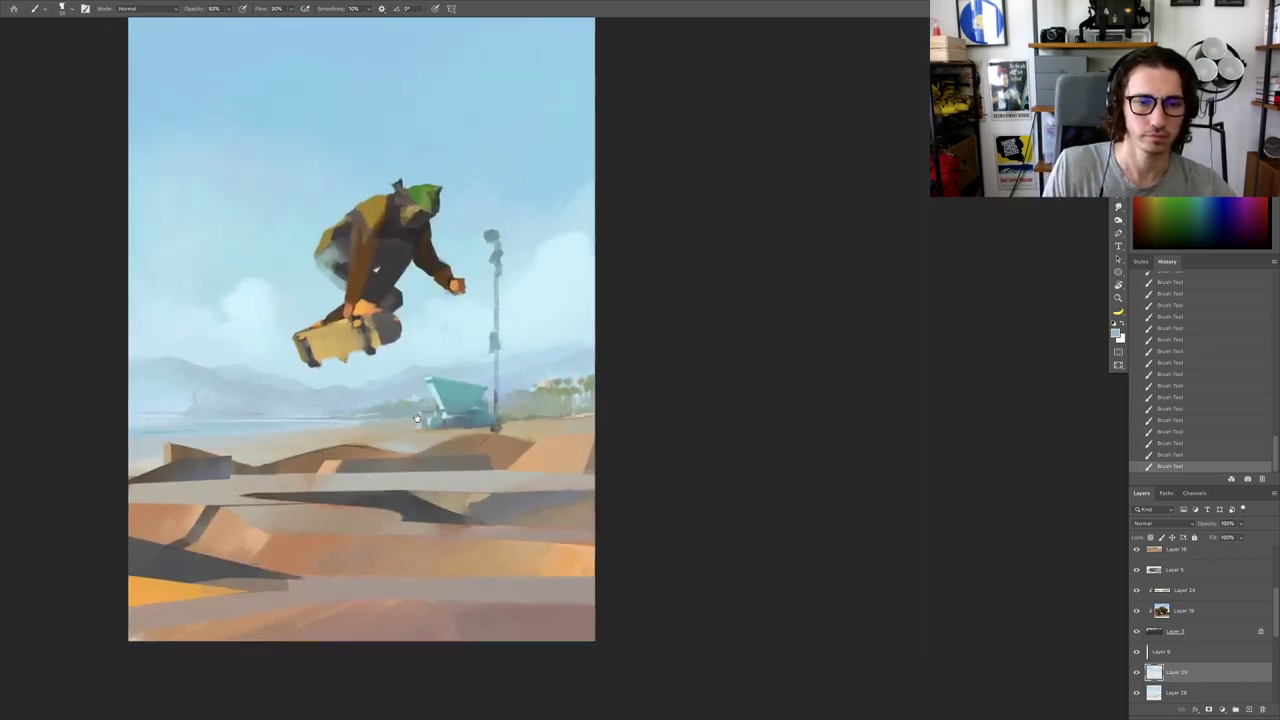
pyautogui.moveTo(417, 418); pyautogui.dragTo(415, 424)
pyautogui.scroll(6, 466, 412)
pyautogui.keyDown('alt'); pyautogui.click(639, 348); pyautogui.keyUp('alt')
pyautogui.scroll(3, 358, 389)
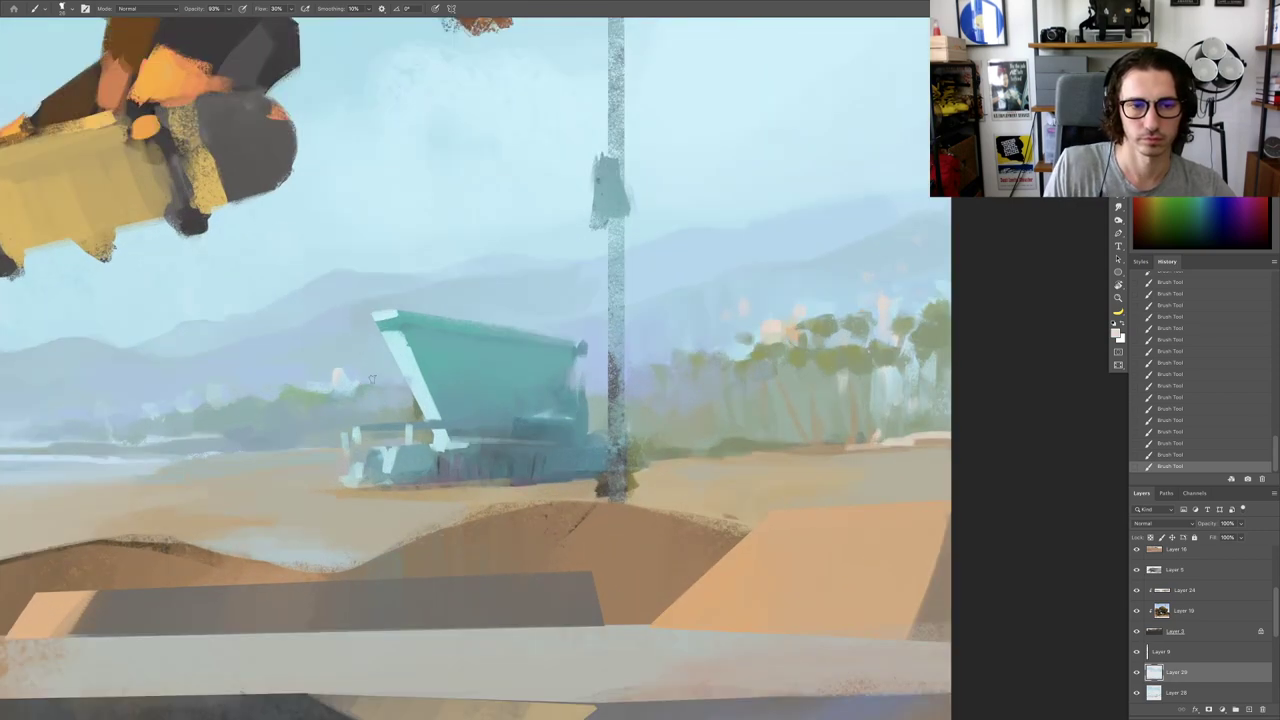
pyautogui.hotkey('ctrl', '0')
pyautogui.click(345, 396)
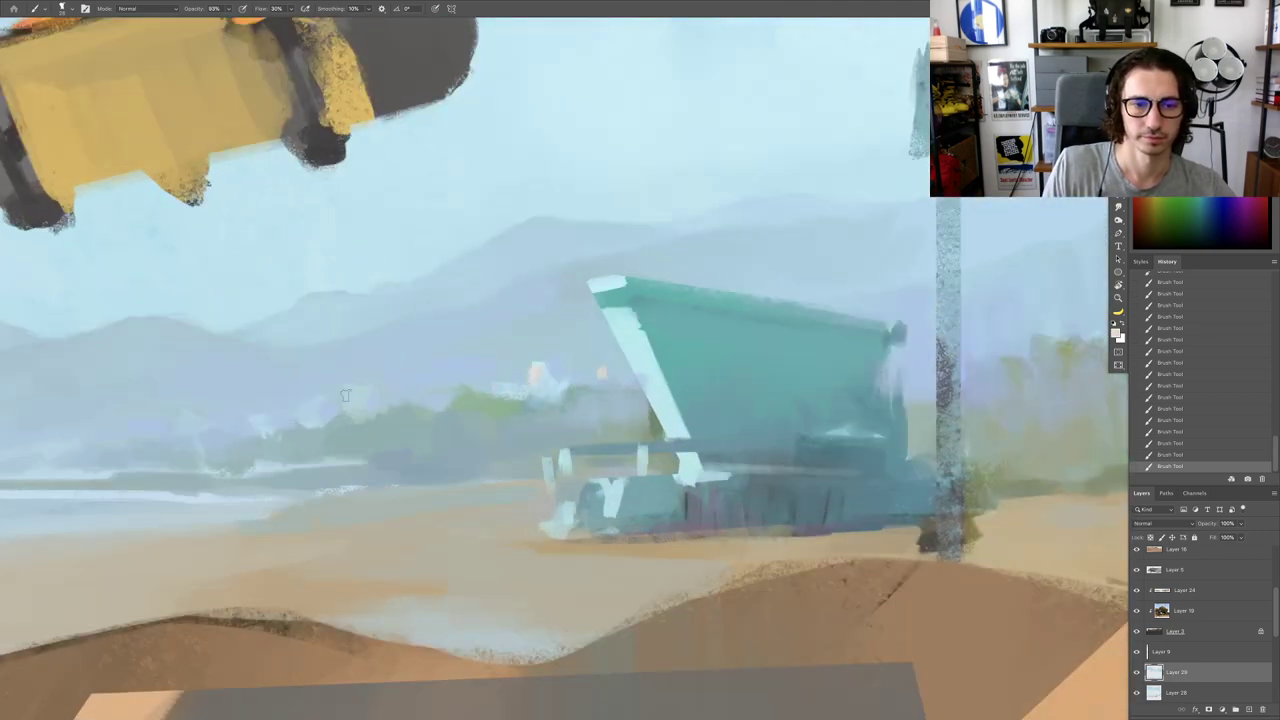
# Step: Break up the palm crowns and the hillside behind them with small strokes of sampled pale blue
pyautogui.hotkey('ctrl', '0')
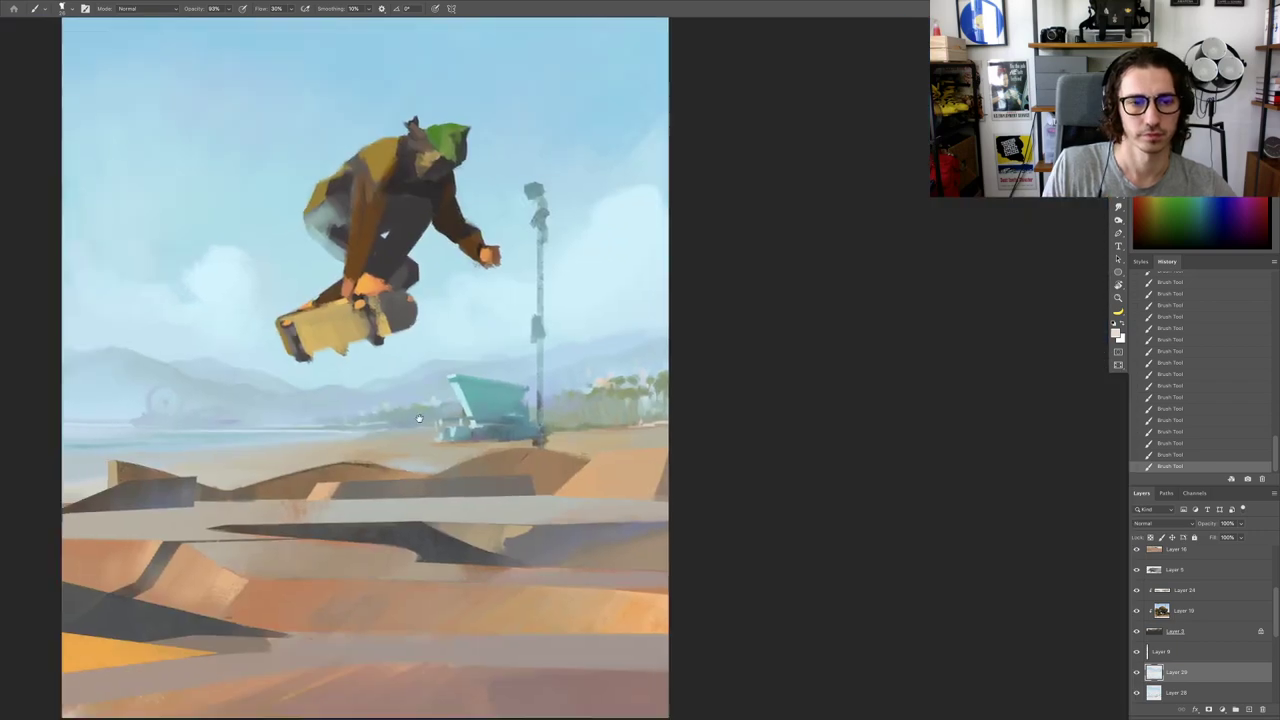
pyautogui.hotkey('ctrl', '-')
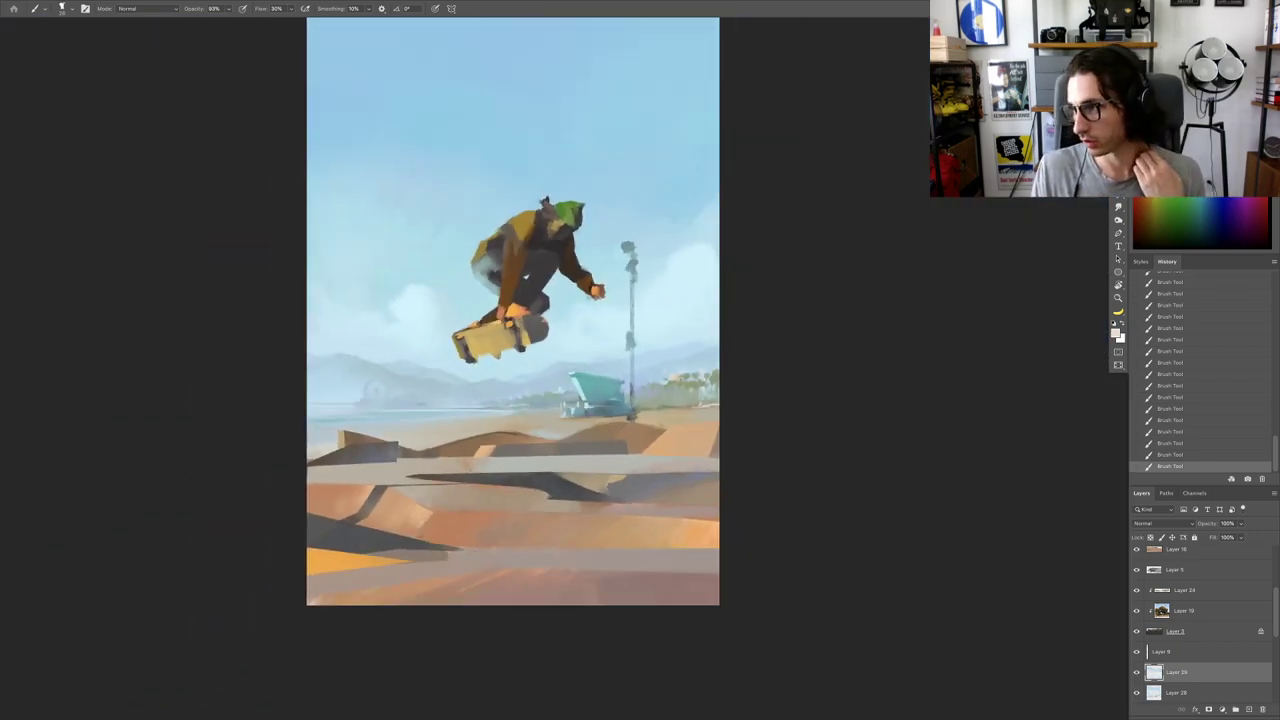
pyautogui.moveTo(490, 409); pyautogui.dragTo(554, 430)
pyautogui.moveTo(463, 380); pyautogui.dragTo(429, 384)
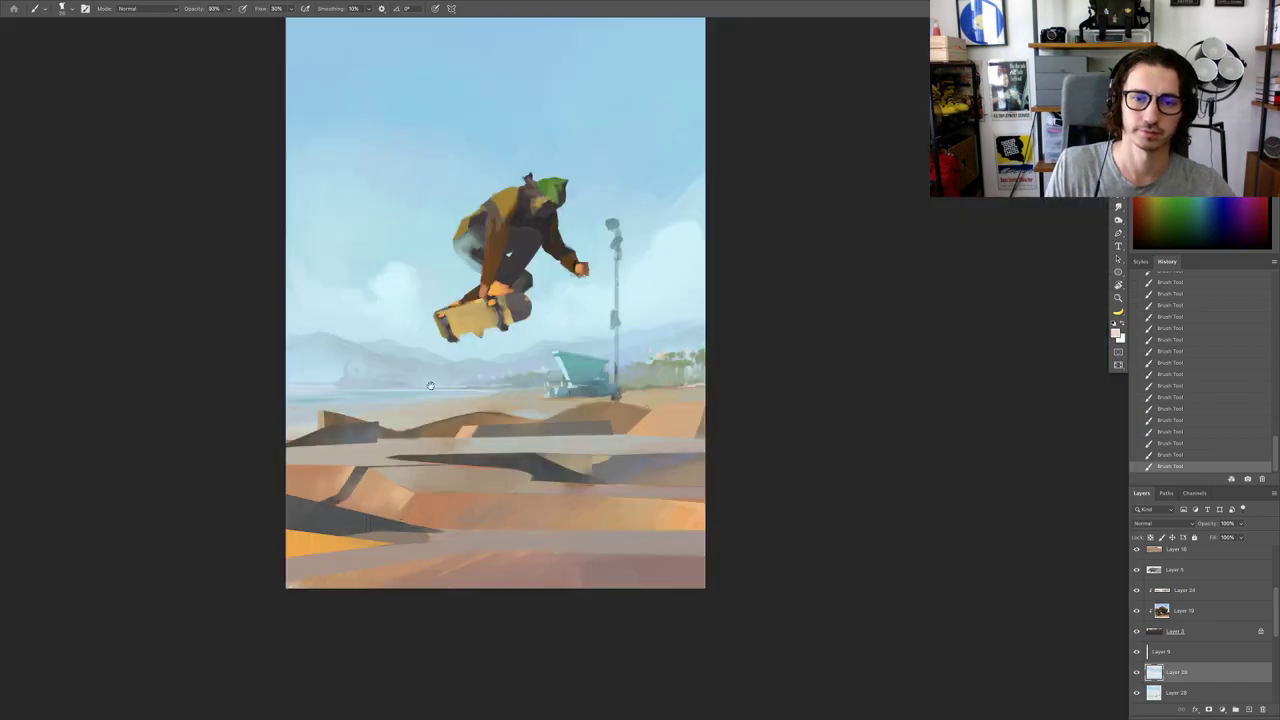
pyautogui.moveTo(702, 378); pyautogui.dragTo(766, 396)
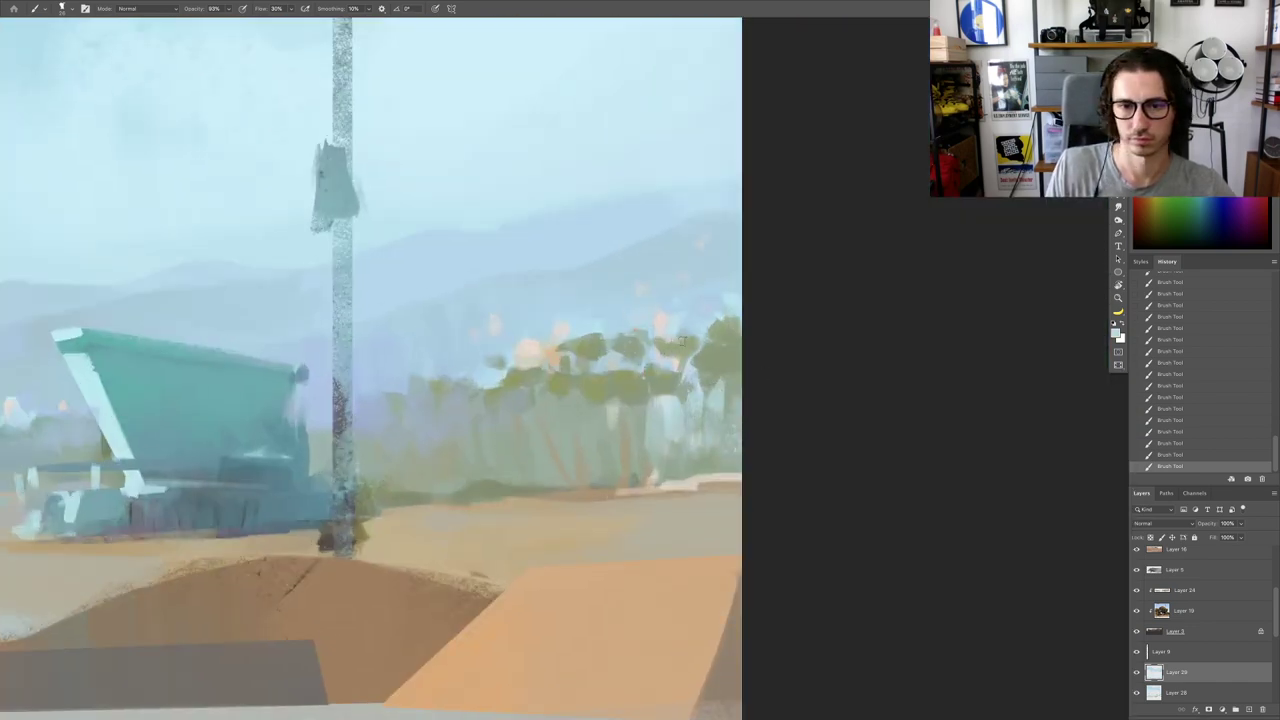
pyautogui.keyDown('alt'); pyautogui.click(674, 358); pyautogui.keyUp('alt')
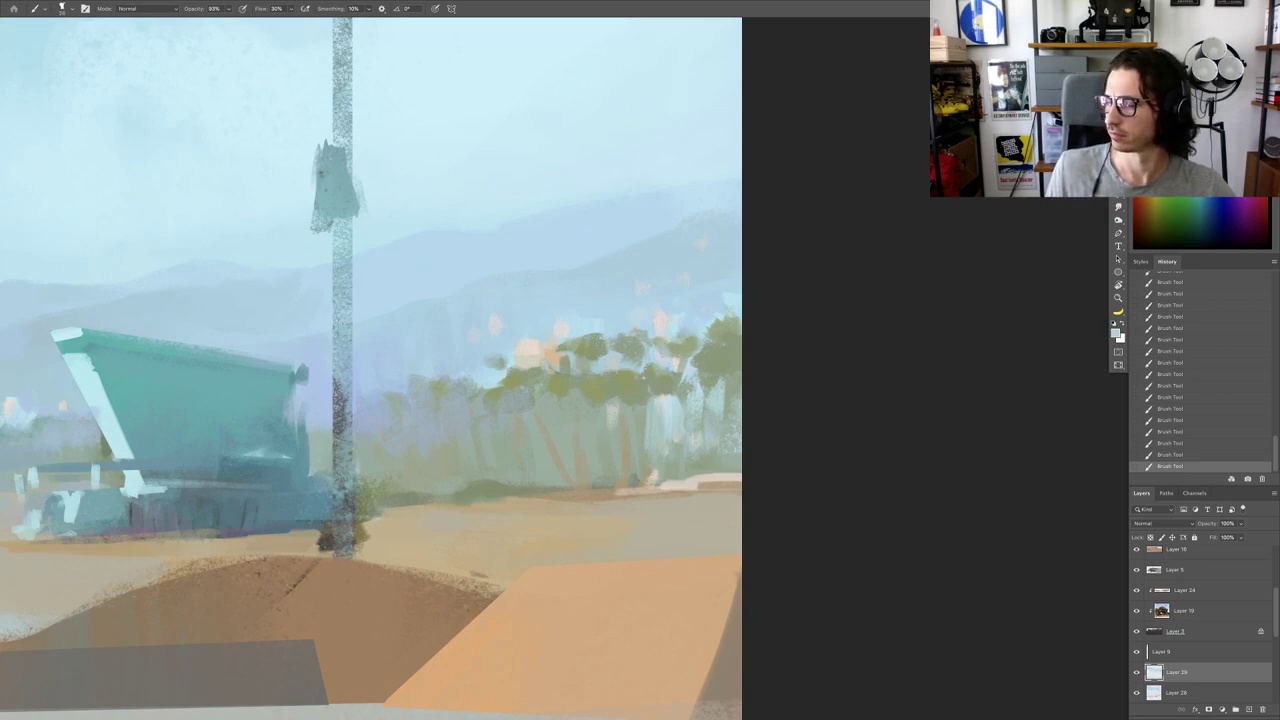
pyautogui.scroll(-3, 655, 348)
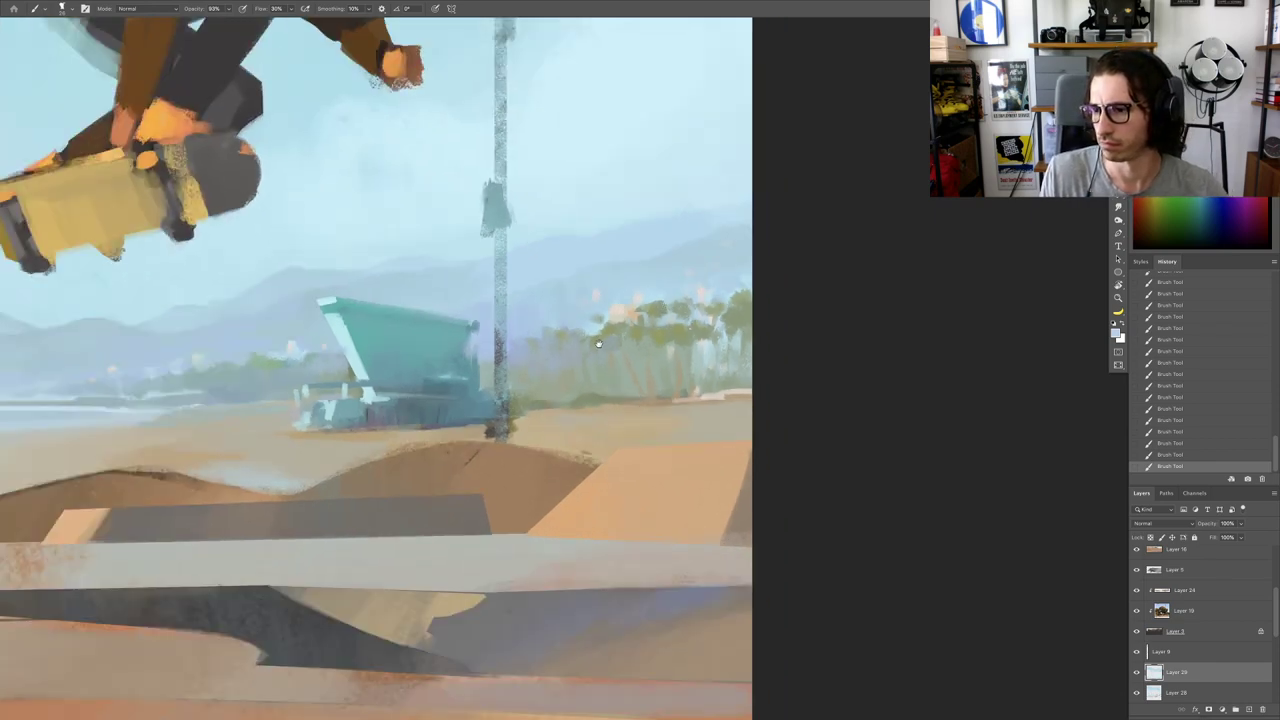
pyautogui.scroll(-3, 630, 335)
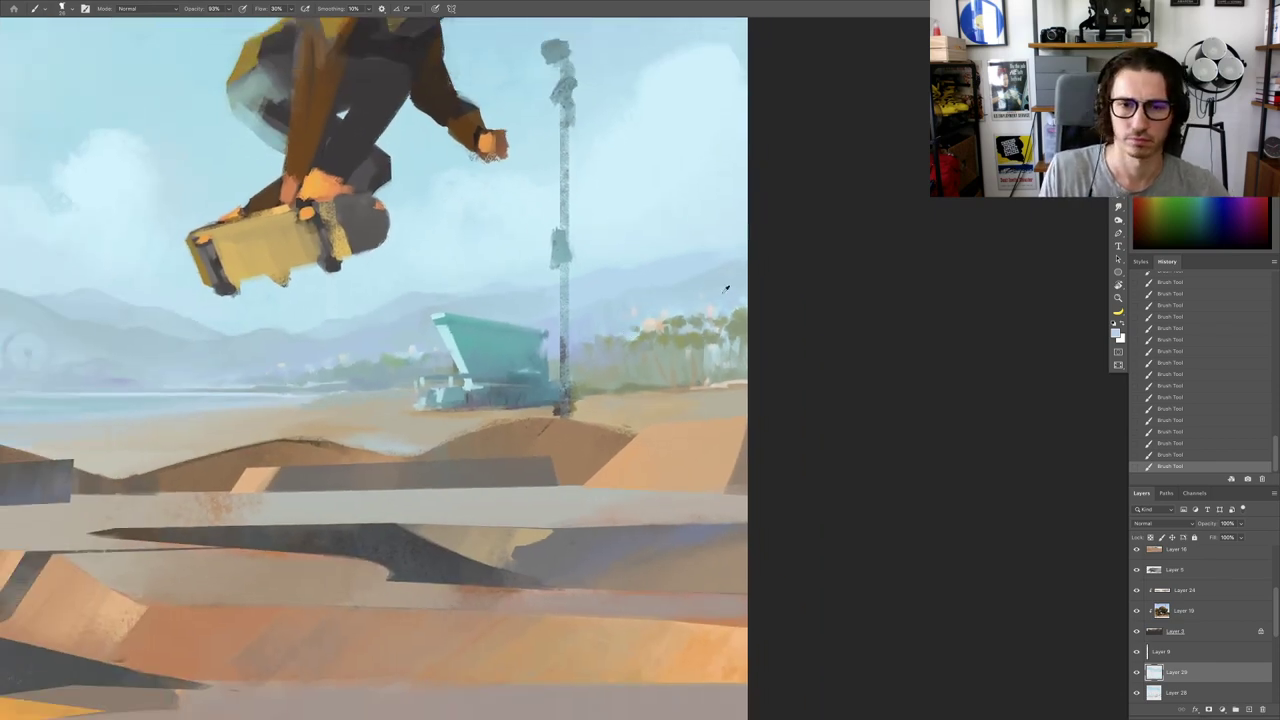
# Step: Rework the palm canopy and upper trunks with sampled grey-green strokes, undoing a stray stroke near the painting's edge
pyautogui.scroll(5, 706, 334)
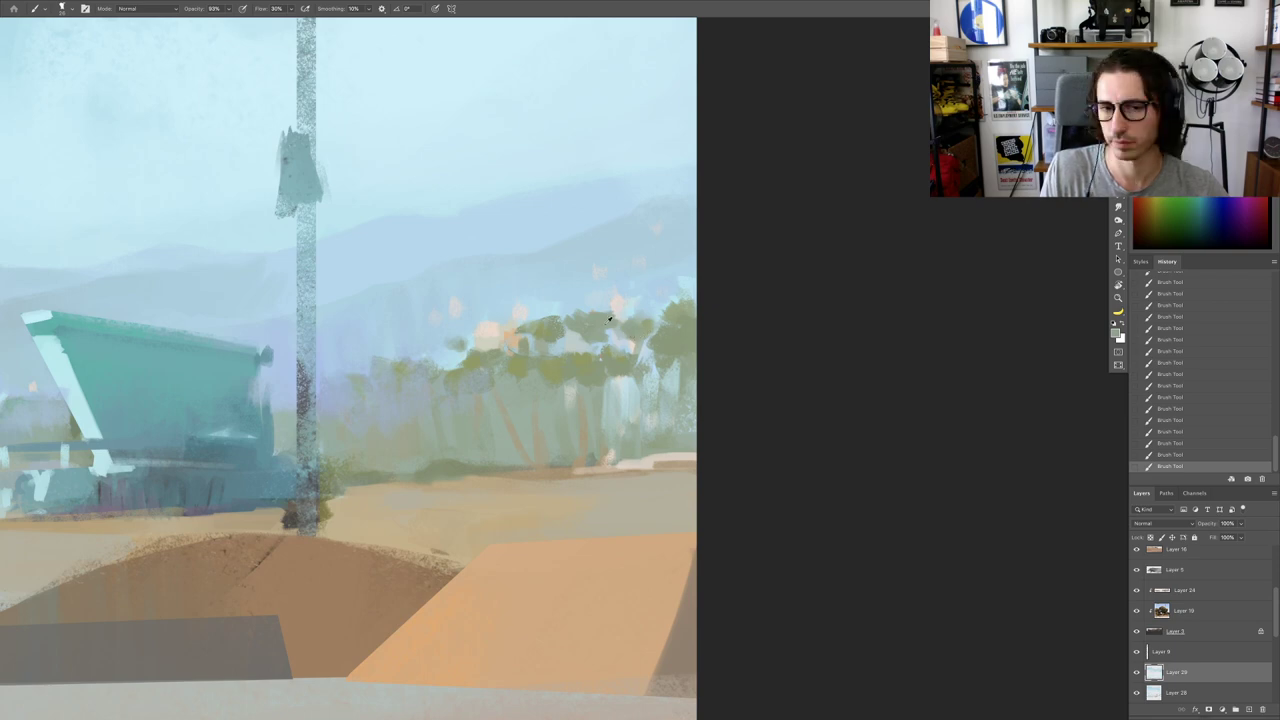
pyautogui.scroll(-3, 609, 318)
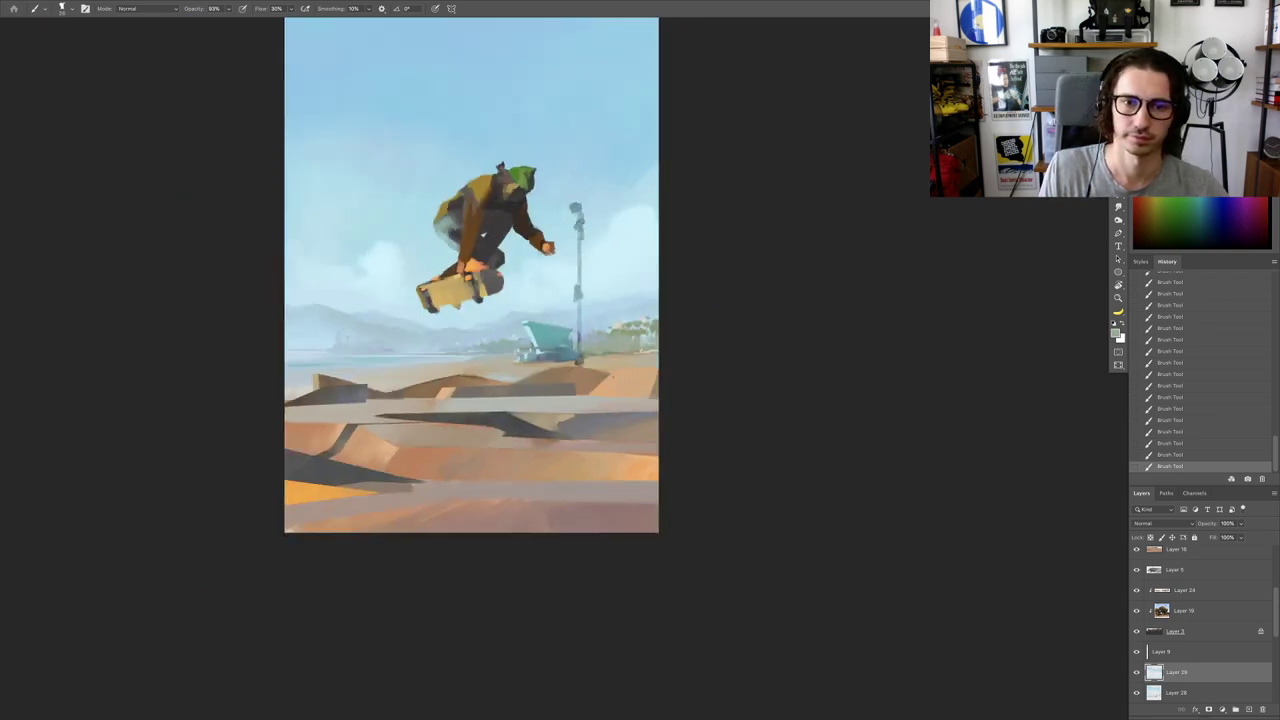
pyautogui.scroll(3, 612, 338)
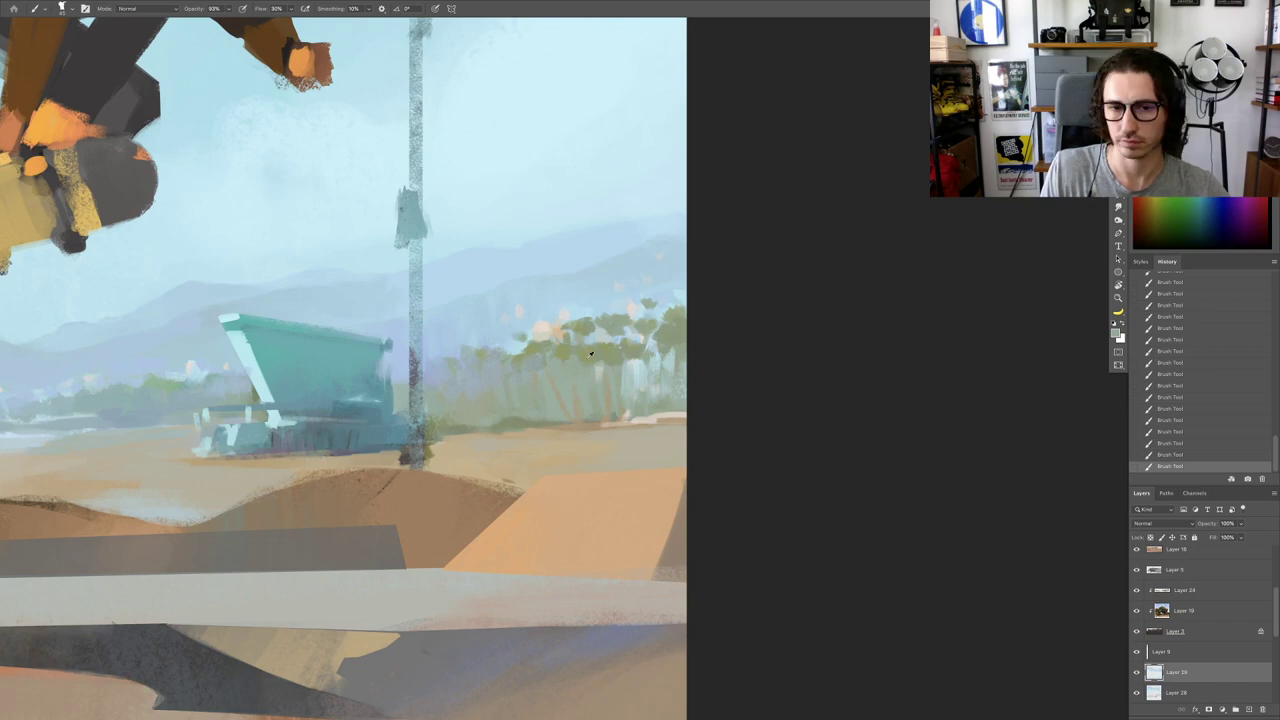
pyautogui.keyDown('alt'); pyautogui.click(590, 354); pyautogui.keyUp('alt')
pyautogui.moveTo(583, 341); pyautogui.dragTo(628, 341)
pyautogui.moveTo(682, 385)
pyautogui.mouseDown()
pyautogui.moveTo(643, 365)
pyautogui.moveTo(640, 347)
pyautogui.moveTo(656, 360)
pyautogui.mouseUp()
pyautogui.hotkey('ctrl', 'z')
pyautogui.keyDown('alt'); pyautogui.click(619, 362); pyautogui.keyUp('alt')
pyautogui.scroll(-4, 647, 369)
pyautogui.scroll(5, 648, 371)
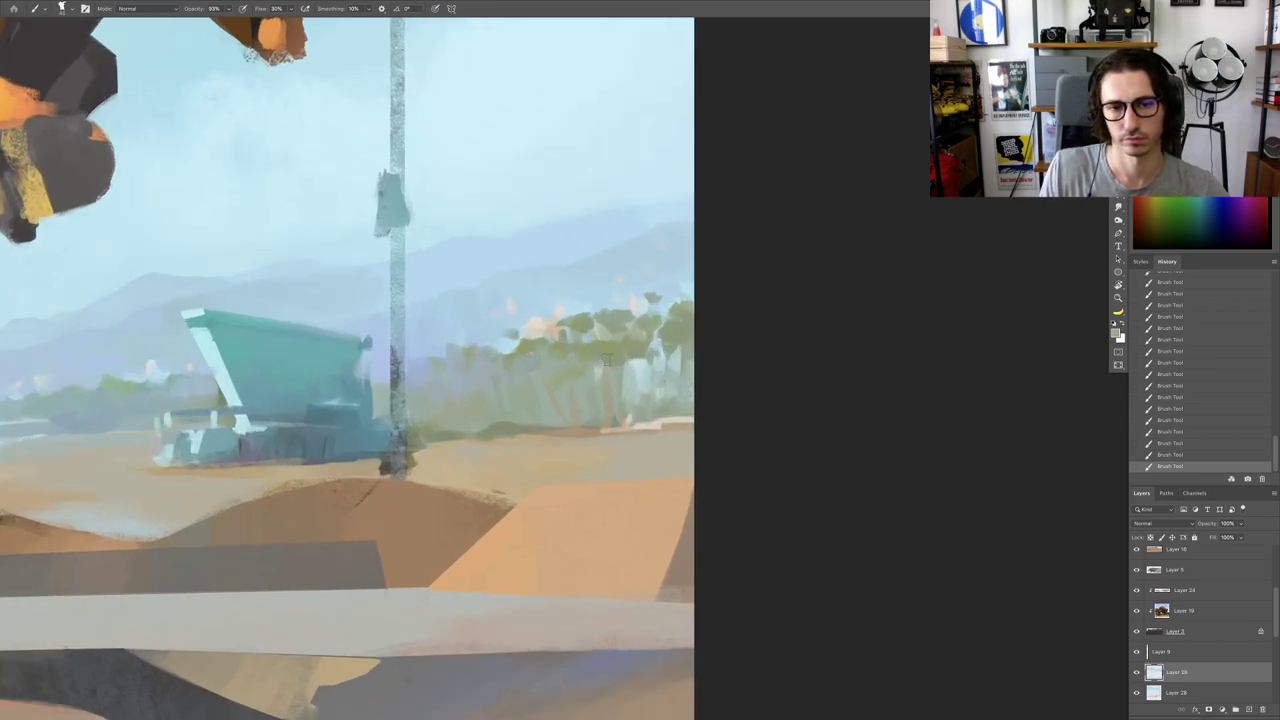
# Step: Rotate the canvas to refine the sandy edge beneath the palm trees with sampled pale beige-grey, and return it to upright
pyautogui.hotkey('ctrl', '0')
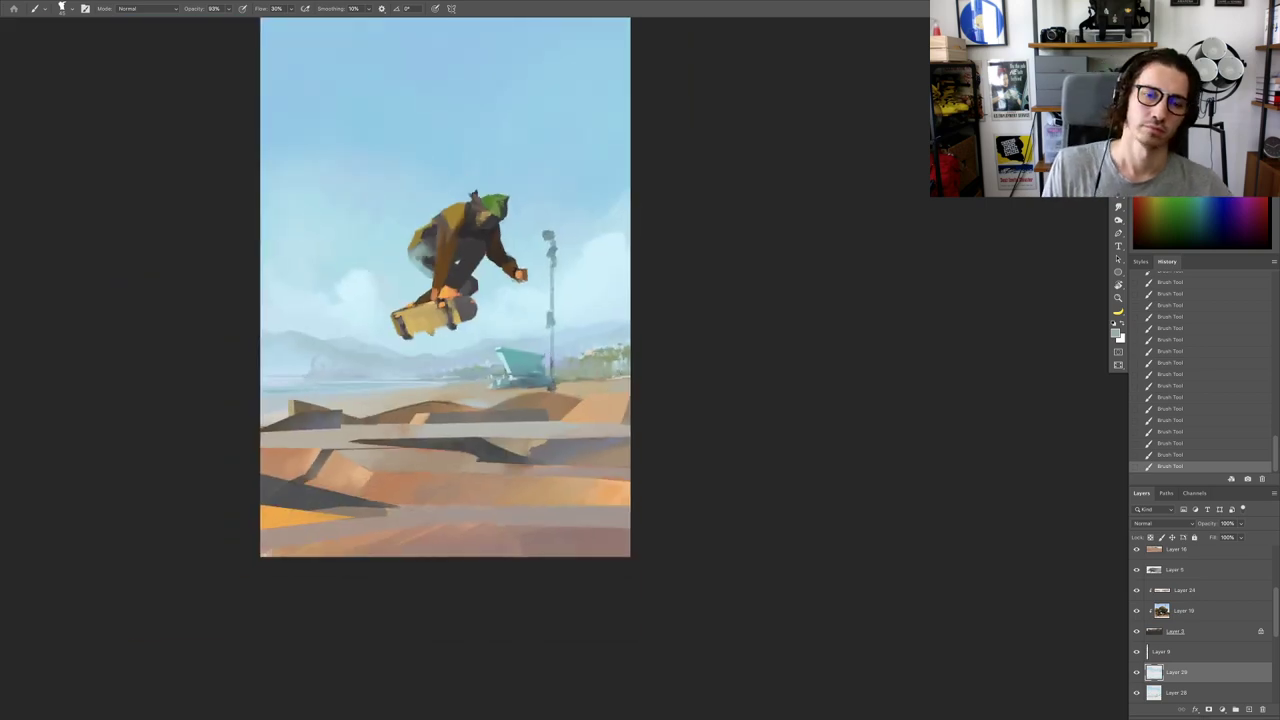
pyautogui.moveTo(605, 351); pyautogui.dragTo(643, 388)
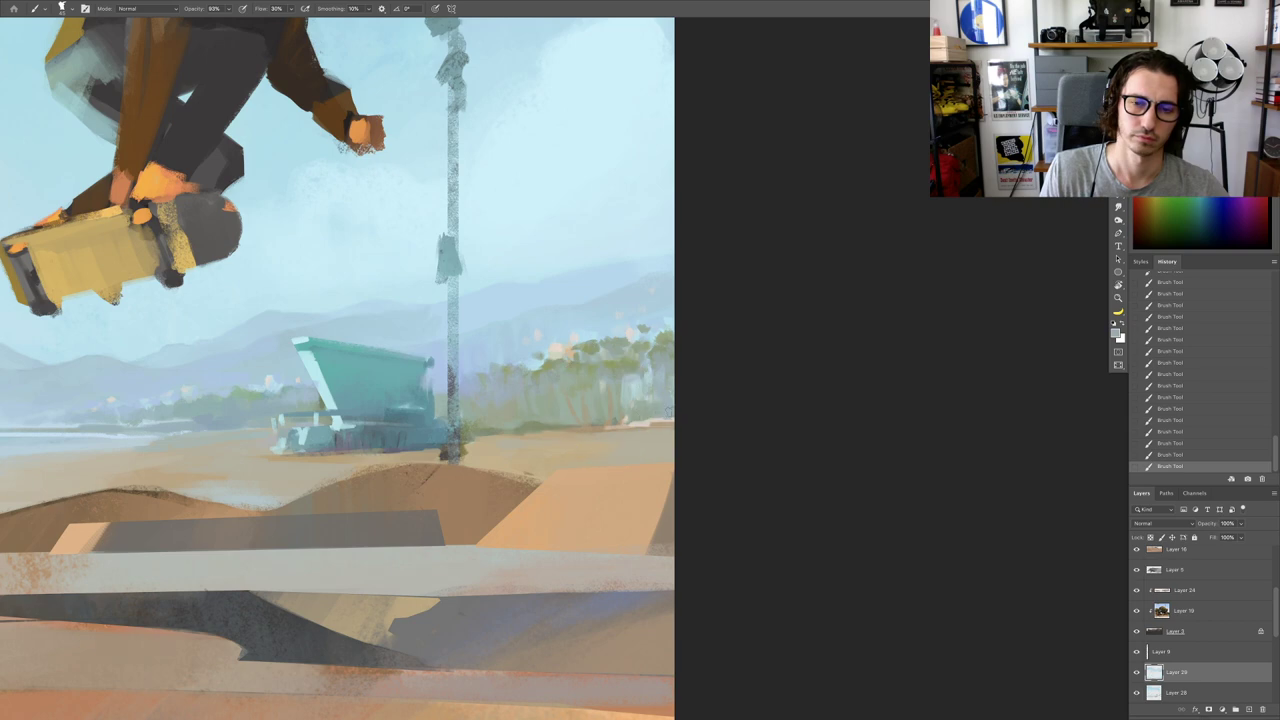
pyautogui.press('r')
pyautogui.moveTo(588, 428)
pyautogui.mouseDown()
pyautogui.moveTo(659, 444)
pyautogui.moveTo(622, 444)
pyautogui.moveTo(633, 446)
pyautogui.moveTo(630, 402)
pyautogui.moveTo(602, 354)
pyautogui.mouseUp()
pyautogui.moveTo(605, 350); pyautogui.dragTo(645, 325)
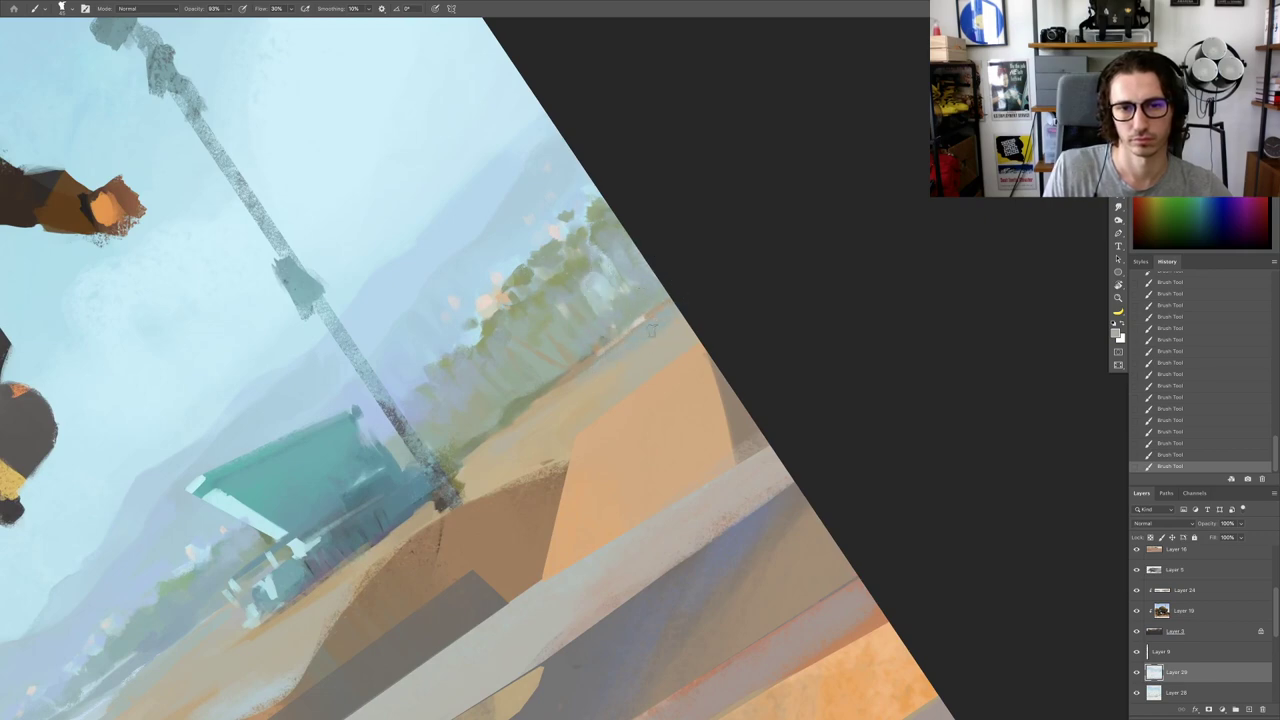
pyautogui.moveTo(588, 381); pyautogui.dragTo(523, 415)
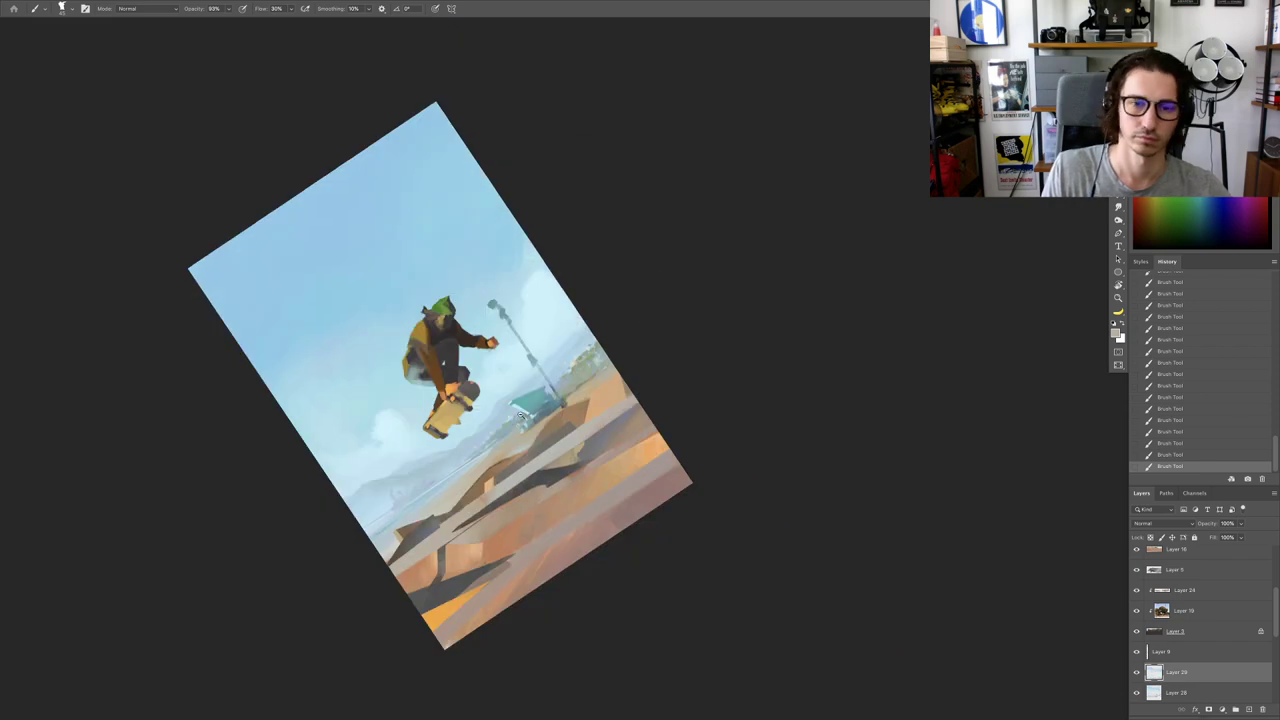
pyautogui.moveTo(602, 375); pyautogui.dragTo(640, 374)
pyautogui.scroll(2, 525, 403)
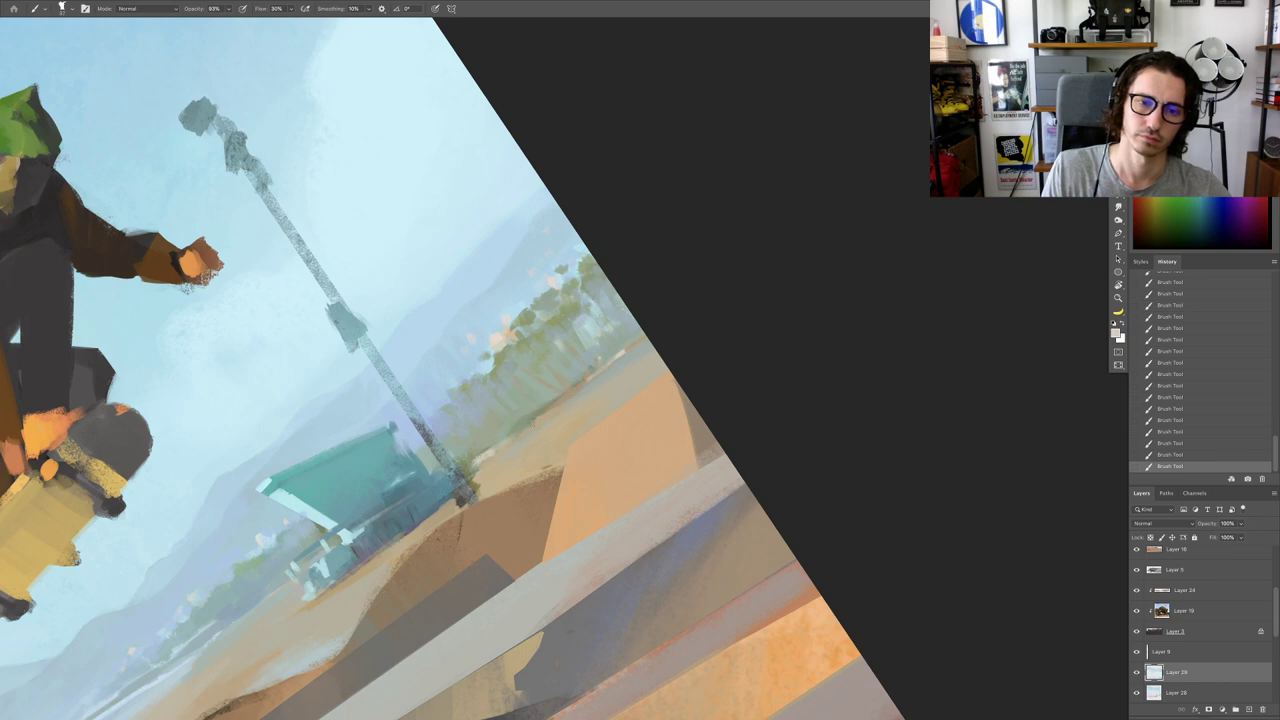
pyautogui.scroll(-4, 533, 427)
pyautogui.press('Escape')
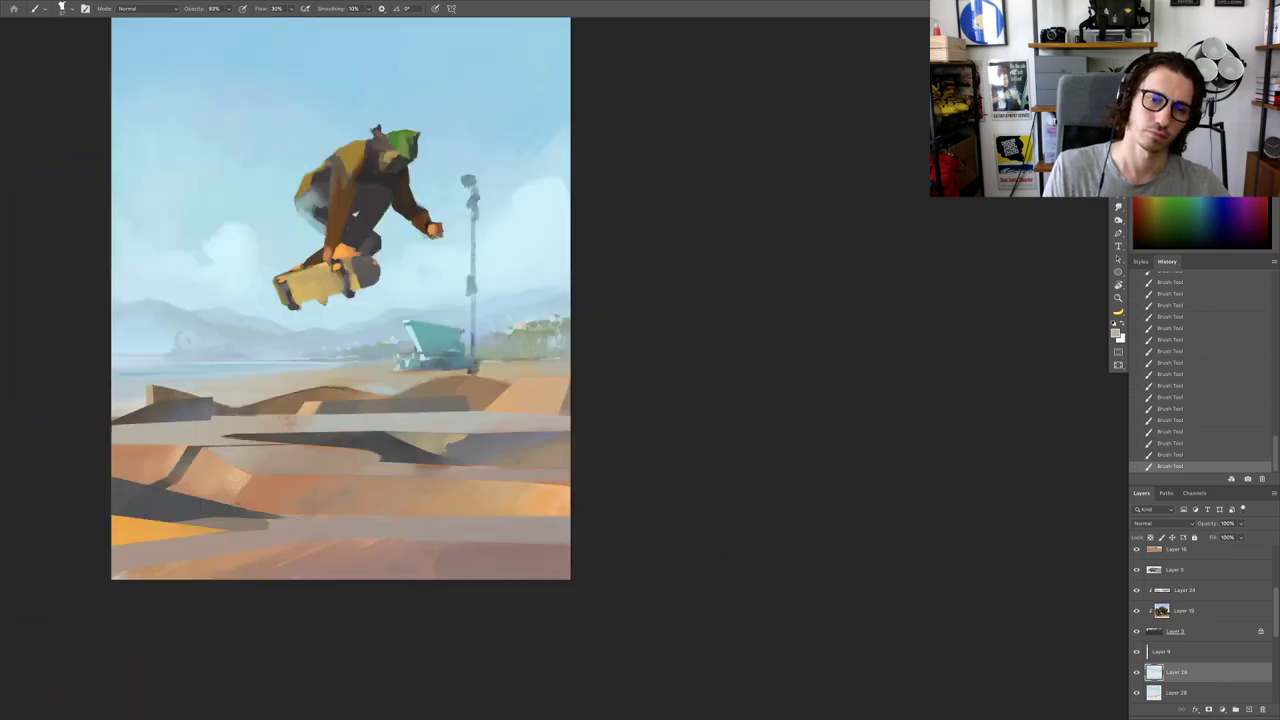
# Step: Rotate the canvas and touch up the palm grove and beach edge around the teal hut with sampled pale grey tones
pyautogui.scroll(-3, 540, 426)
pyautogui.scroll(3, 513, 425)
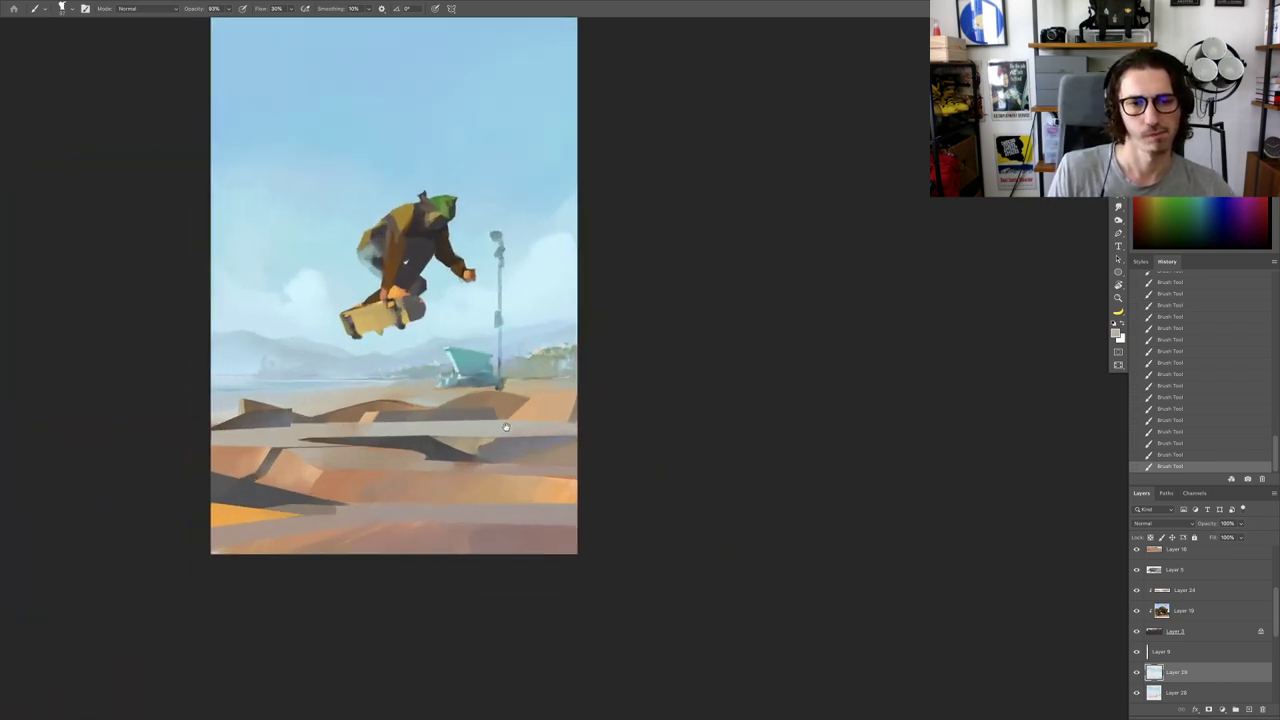
pyautogui.moveTo(507, 431); pyautogui.dragTo(653, 356)
pyautogui.press('r')
pyautogui.moveTo(700, 337)
pyautogui.mouseDown()
pyautogui.moveTo(680, 266)
pyautogui.moveTo(701, 278)
pyautogui.mouseUp()
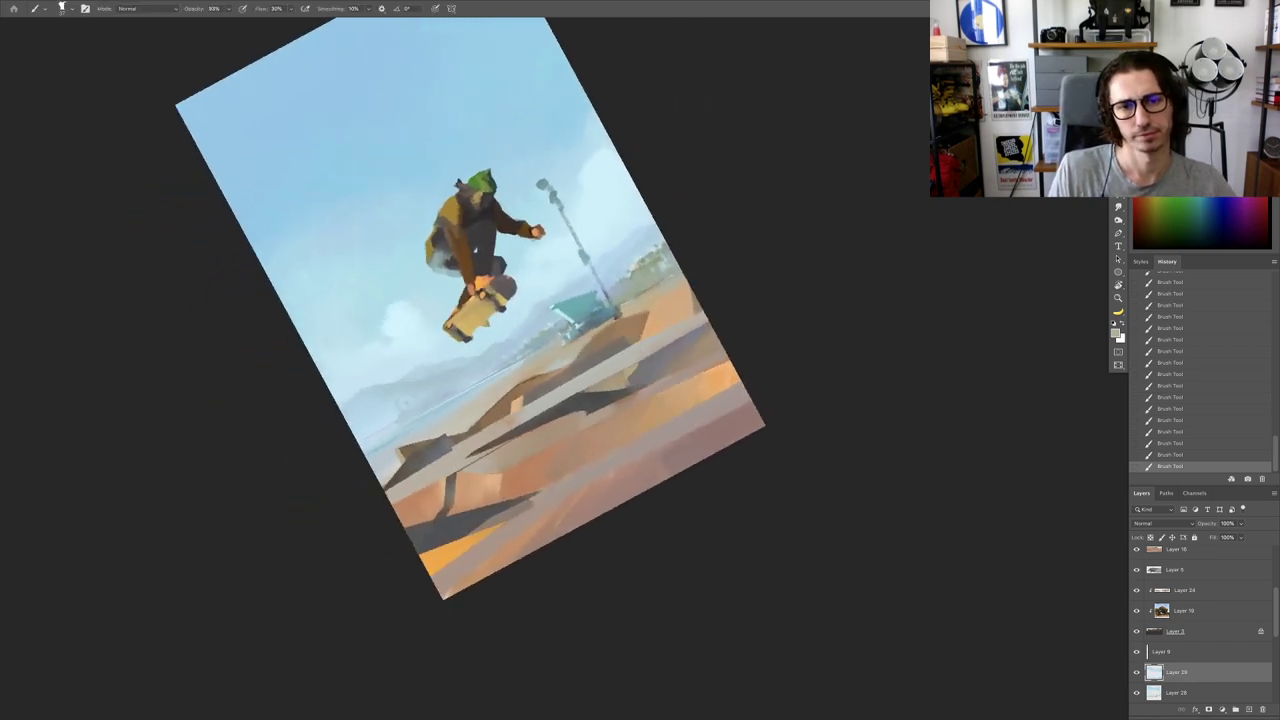
pyautogui.scroll(5, 552, 343)
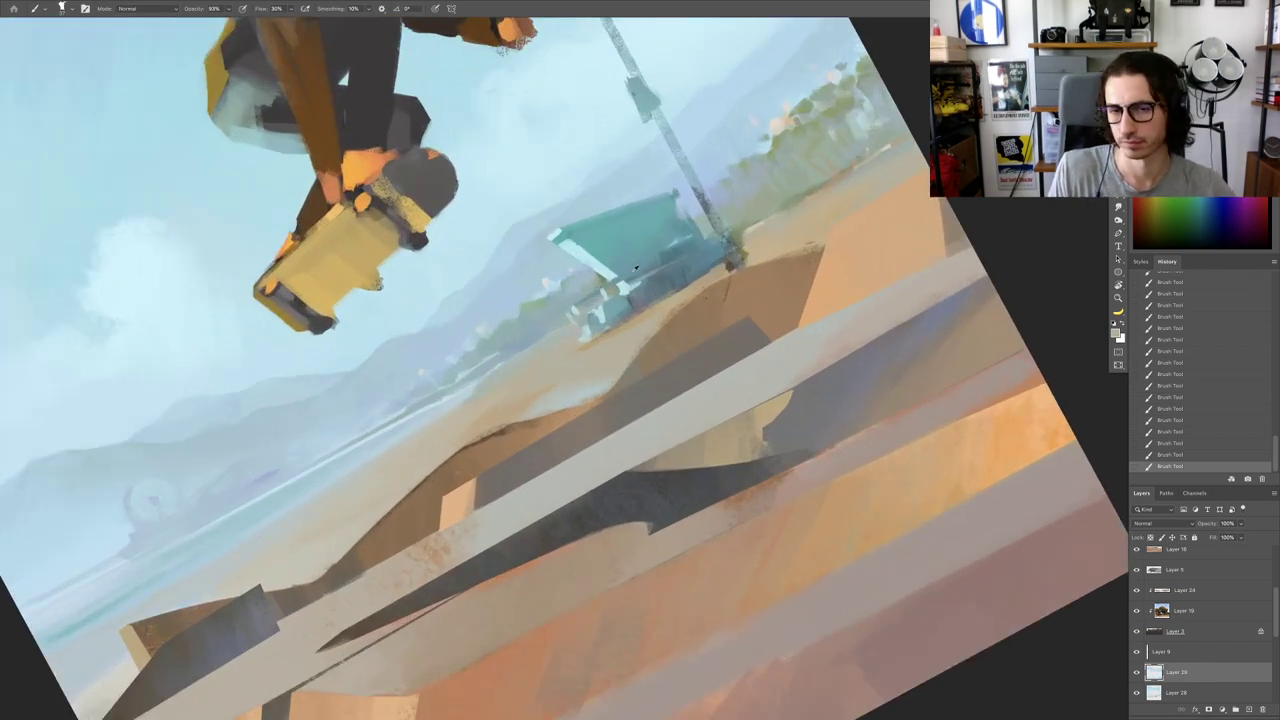
pyautogui.keyDown('alt'); pyautogui.click(824, 118); pyautogui.keyUp('alt')
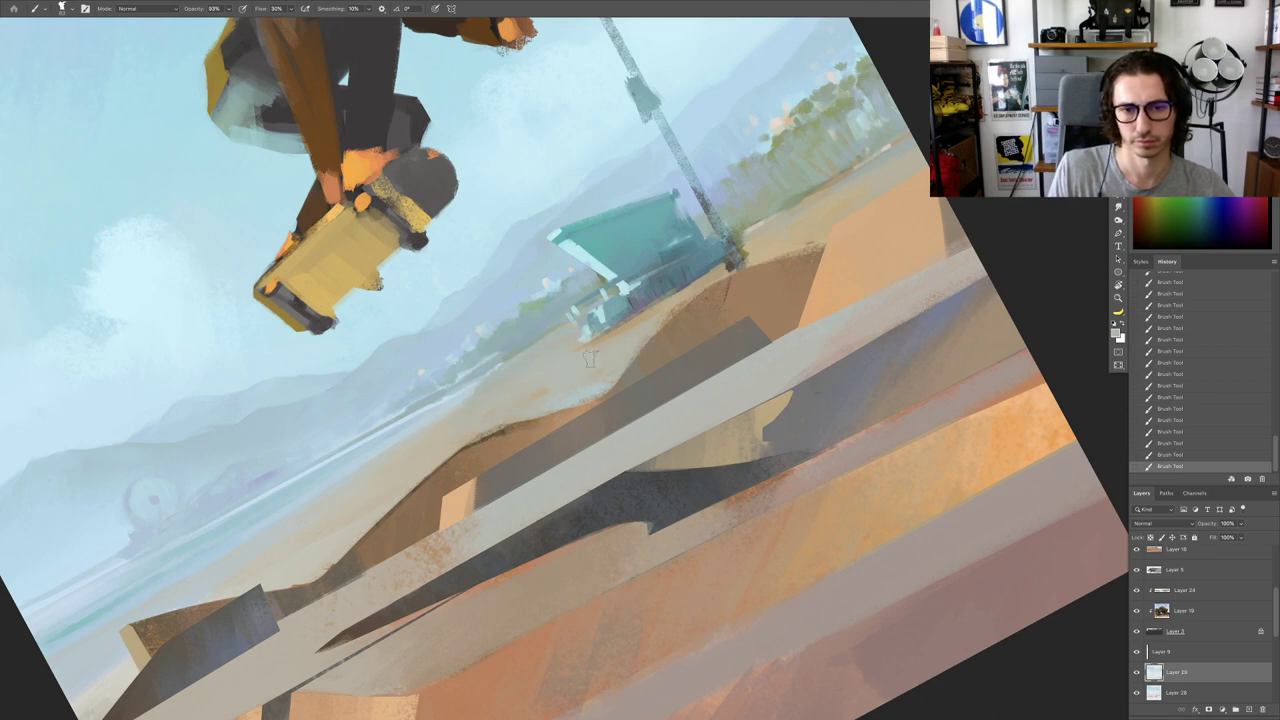
pyautogui.moveTo(553, 377); pyautogui.dragTo(498, 396)
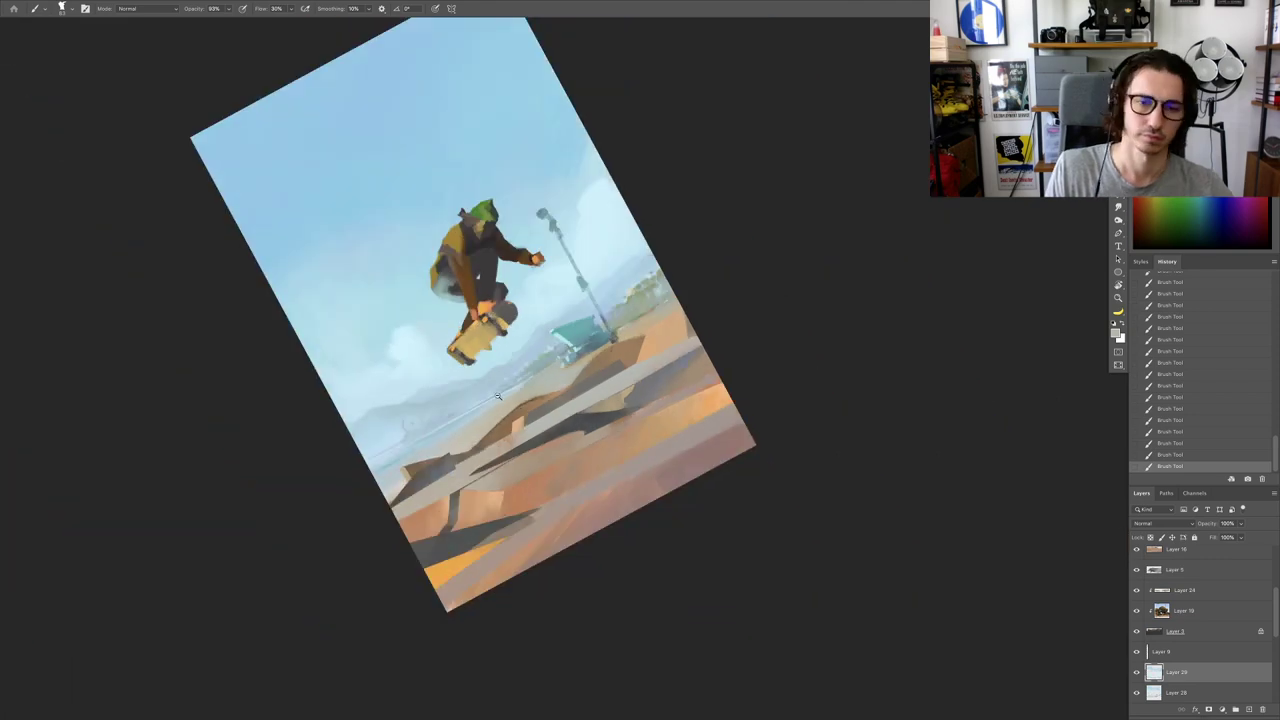
pyautogui.scroll(3, 497, 397)
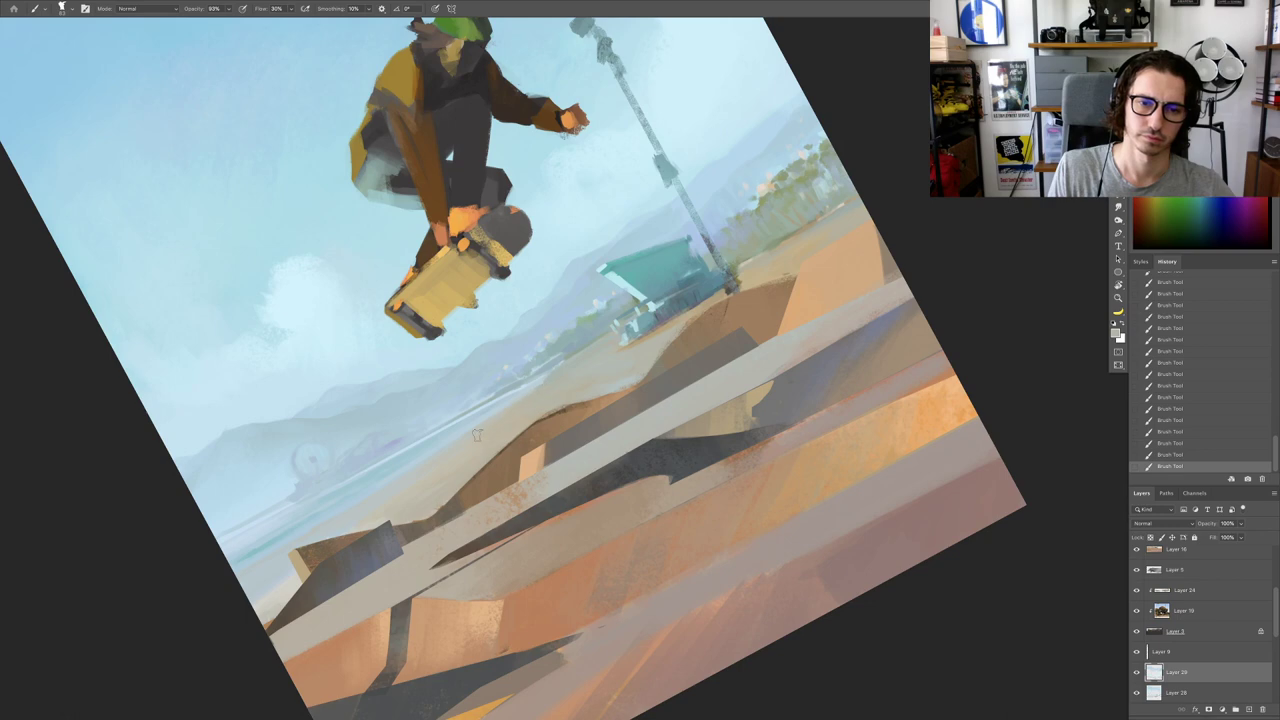
# Step: Refine the sand strip and shoreline behind the skatepark ramps with sampled sand and pale teal tones, and return the canvas to upright
pyautogui.moveTo(509, 407); pyautogui.dragTo(563, 369)
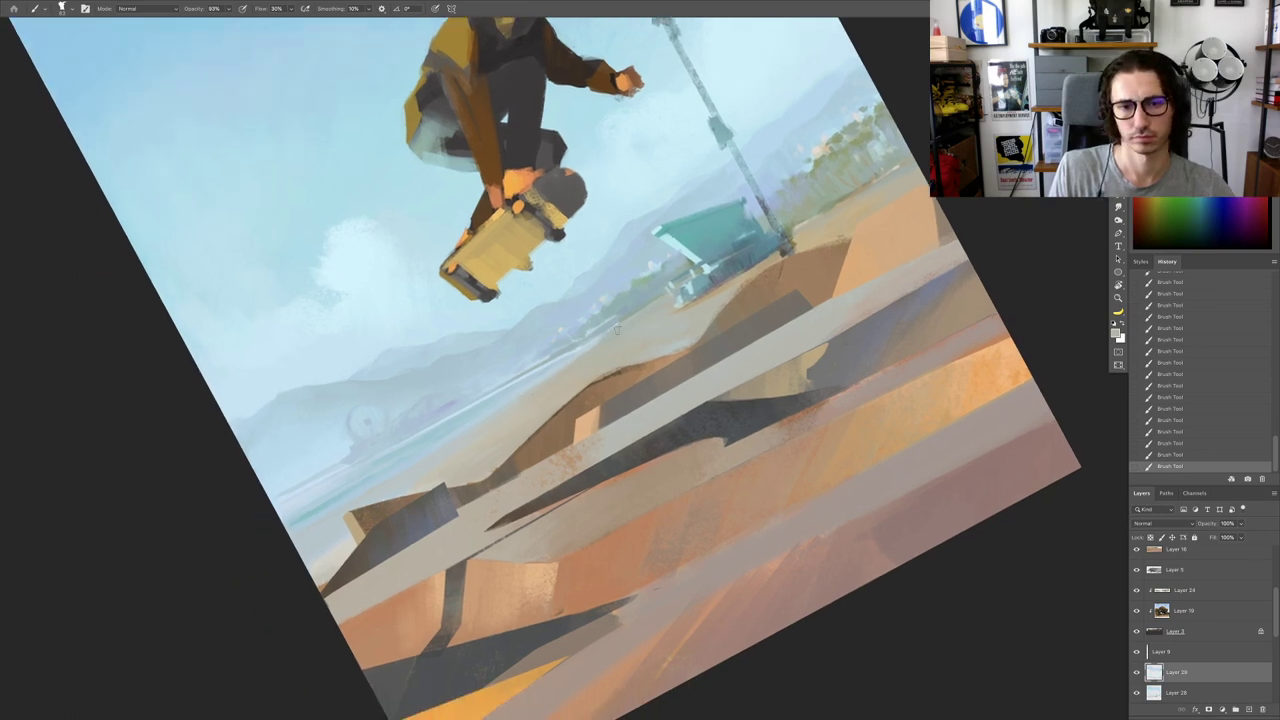
pyautogui.scroll(-3, 488, 414)
pyautogui.scroll(3, 546, 392)
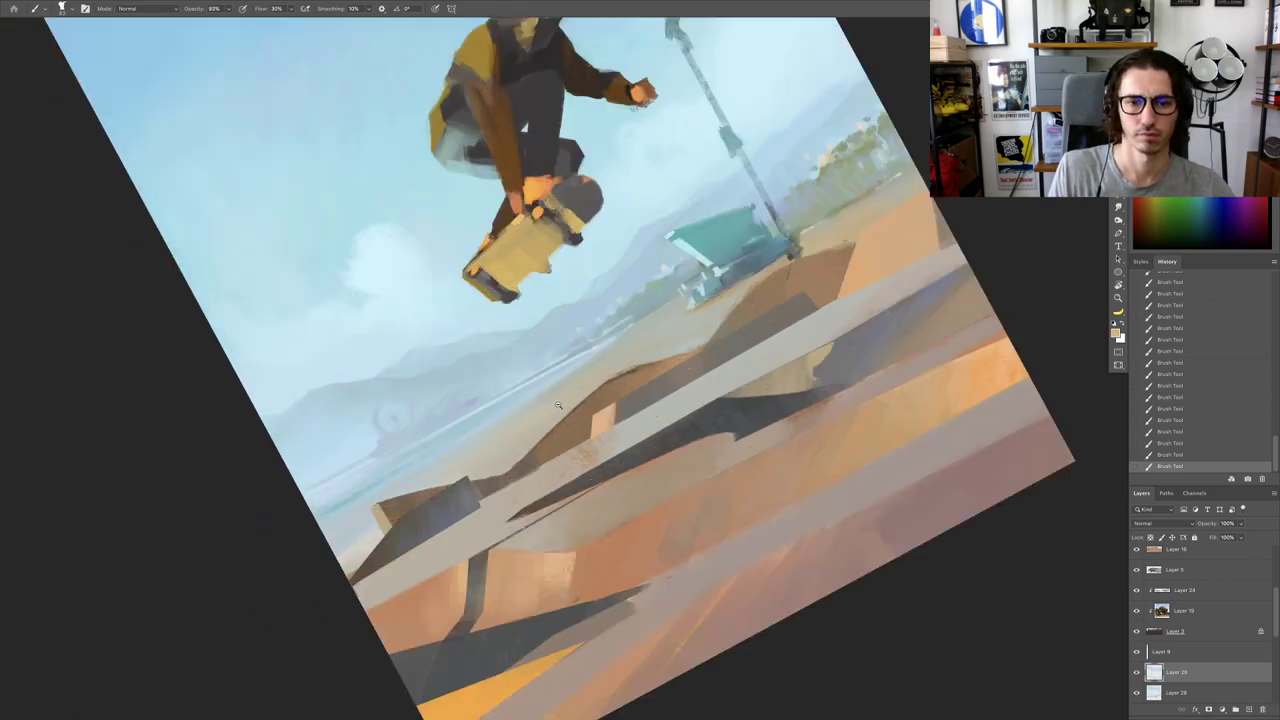
pyautogui.keyDown('alt'); pyautogui.click(548, 410); pyautogui.keyUp('alt')
pyautogui.press('h')
pyautogui.moveTo(493, 435); pyautogui.dragTo(466, 423)
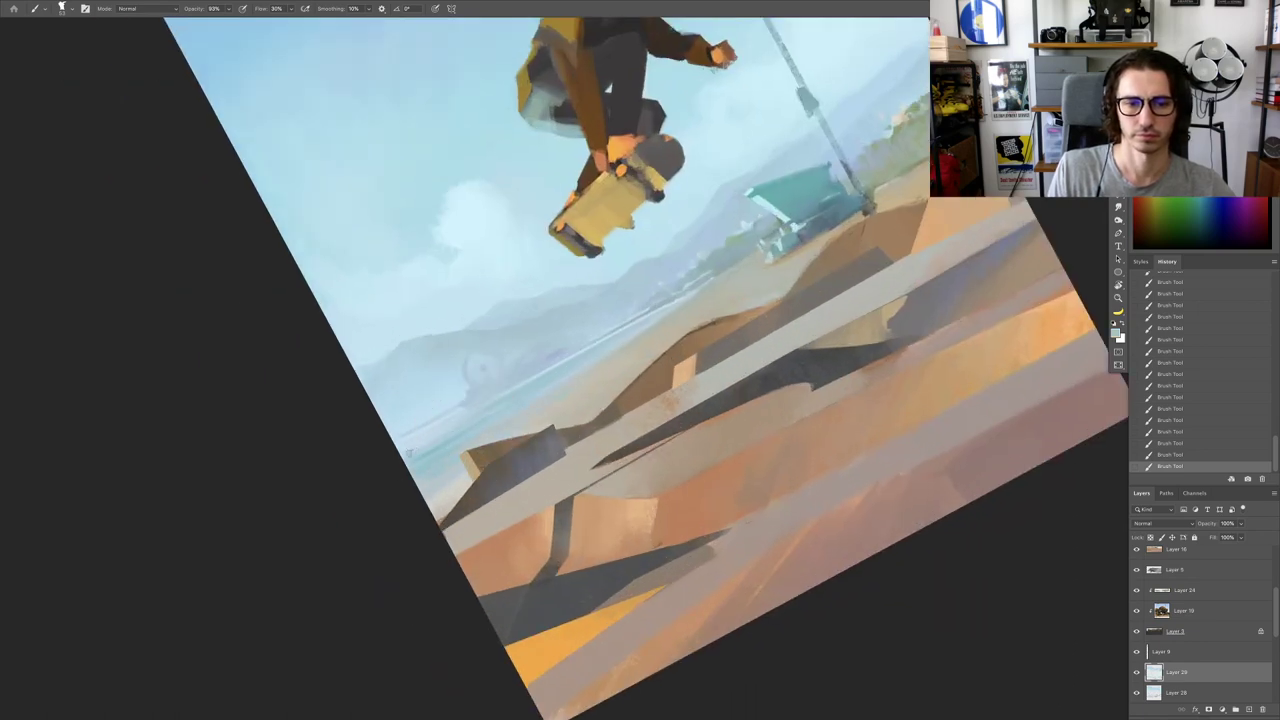
pyautogui.moveTo(499, 411); pyautogui.dragTo(440, 476)
pyautogui.press('Escape')
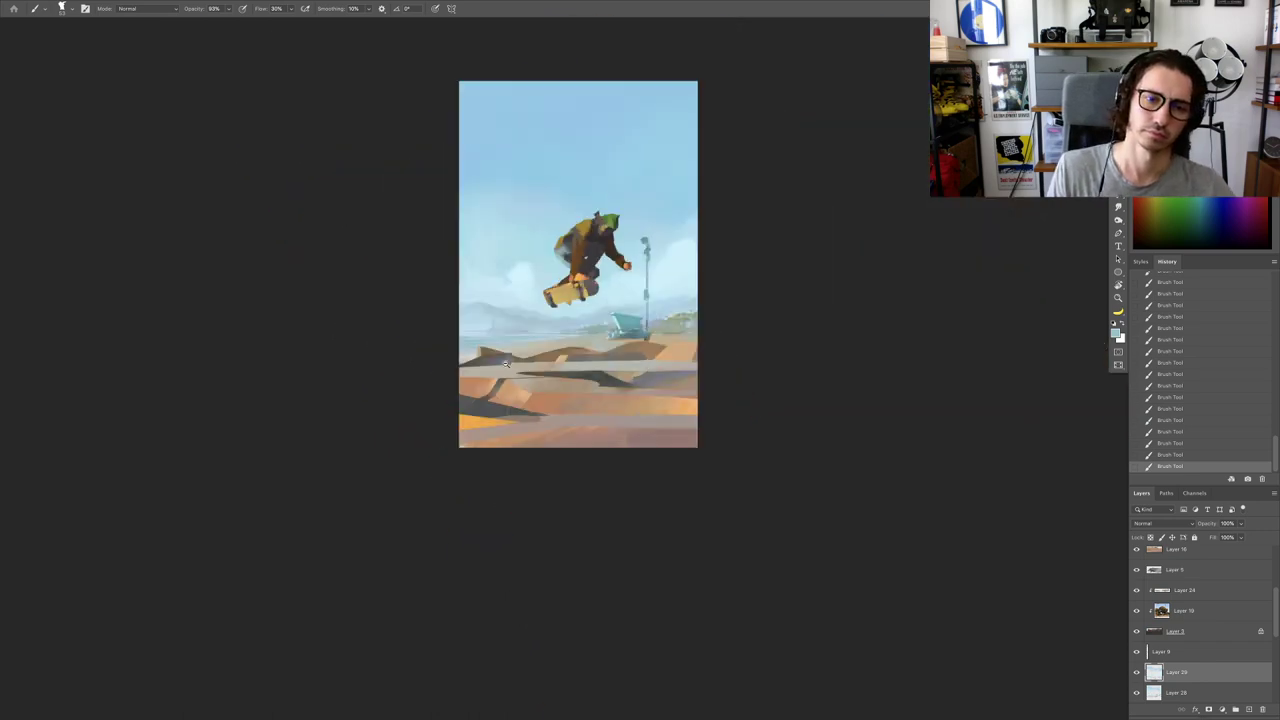
# Step: Rotate the canvas and soften the sea and horizon beside the distant Ferris wheel with sampled pale blue, returning it to upright
pyautogui.moveTo(508, 362); pyautogui.dragTo(548, 345)
pyautogui.press('r')
pyautogui.moveTo(470, 306)
pyautogui.mouseDown()
pyautogui.moveTo(459, 388)
pyautogui.moveTo(588, 293)
pyautogui.mouseUp()
pyautogui.press('r')
pyautogui.moveTo(580, 298); pyautogui.dragTo(612, 292)
pyautogui.moveTo(613, 292); pyautogui.dragTo(606, 292)
pyautogui.keyDown('alt'); pyautogui.click(598, 285); pyautogui.keyUp('alt')
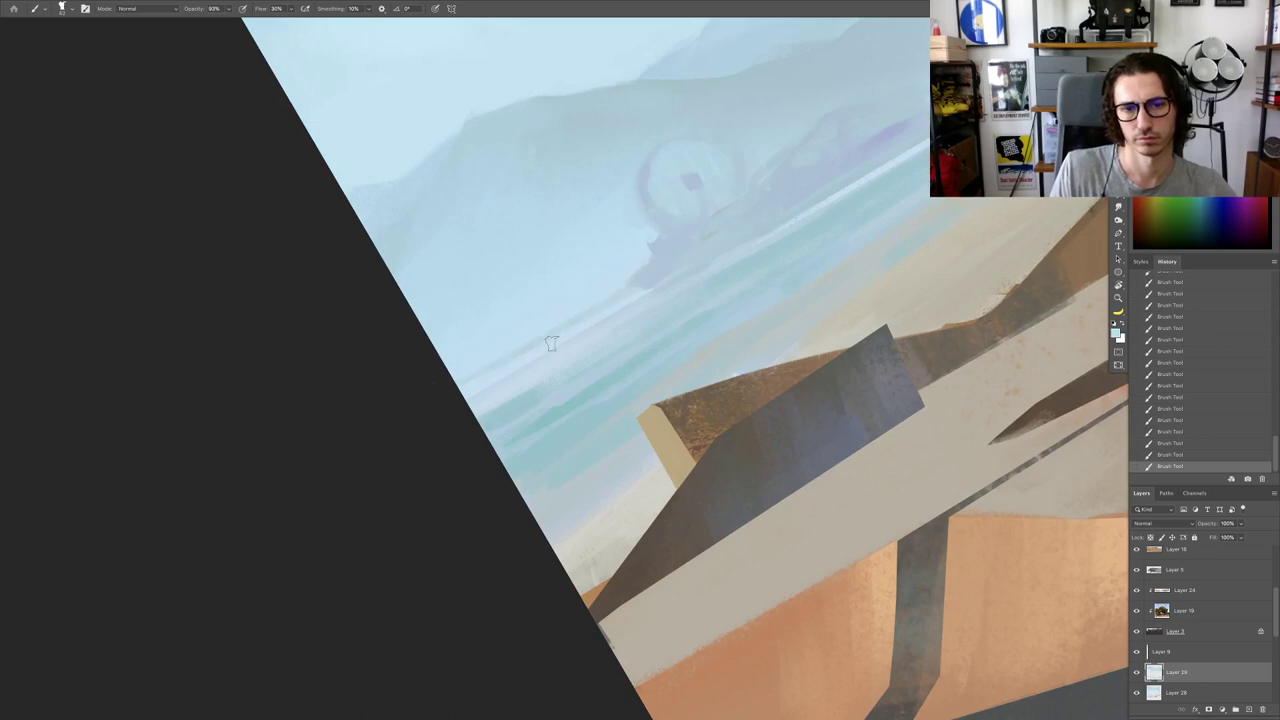
pyautogui.keyDown('alt'); pyautogui.click(610, 308); pyautogui.keyUp('alt')
pyautogui.keyDown('alt'); pyautogui.click(638, 326); pyautogui.keyUp('alt')
pyautogui.moveTo(617, 335); pyautogui.dragTo(582, 340)
pyautogui.press('Escape')
pyautogui.moveTo(632, 375); pyautogui.dragTo(570, 387)
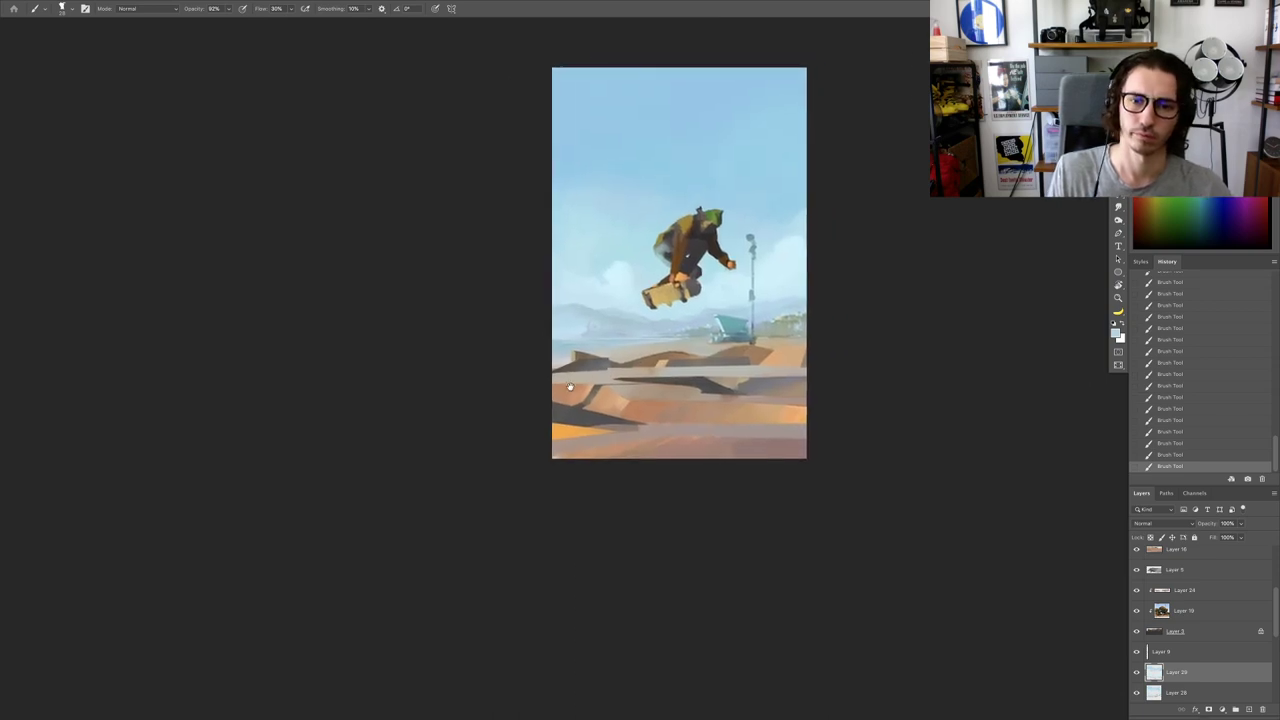
pyautogui.moveTo(687, 351); pyautogui.dragTo(735, 366)
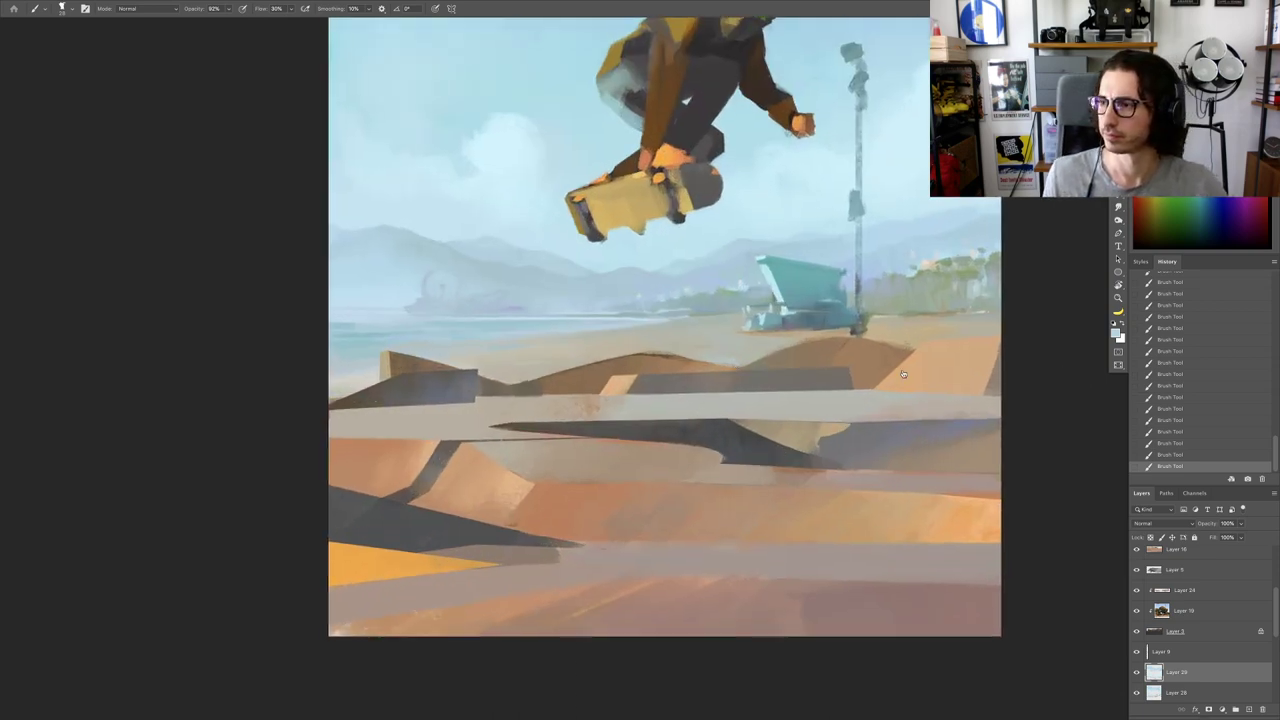
pyautogui.press('Tab')
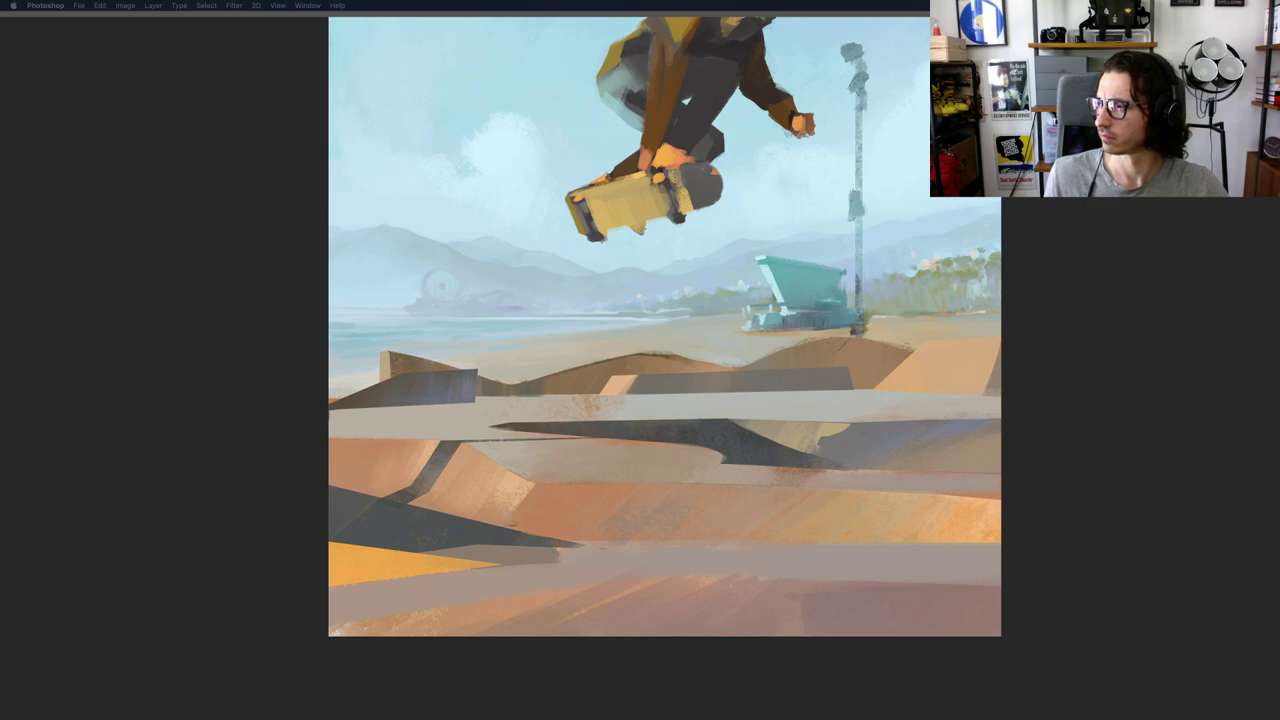
pyautogui.press('Tab')
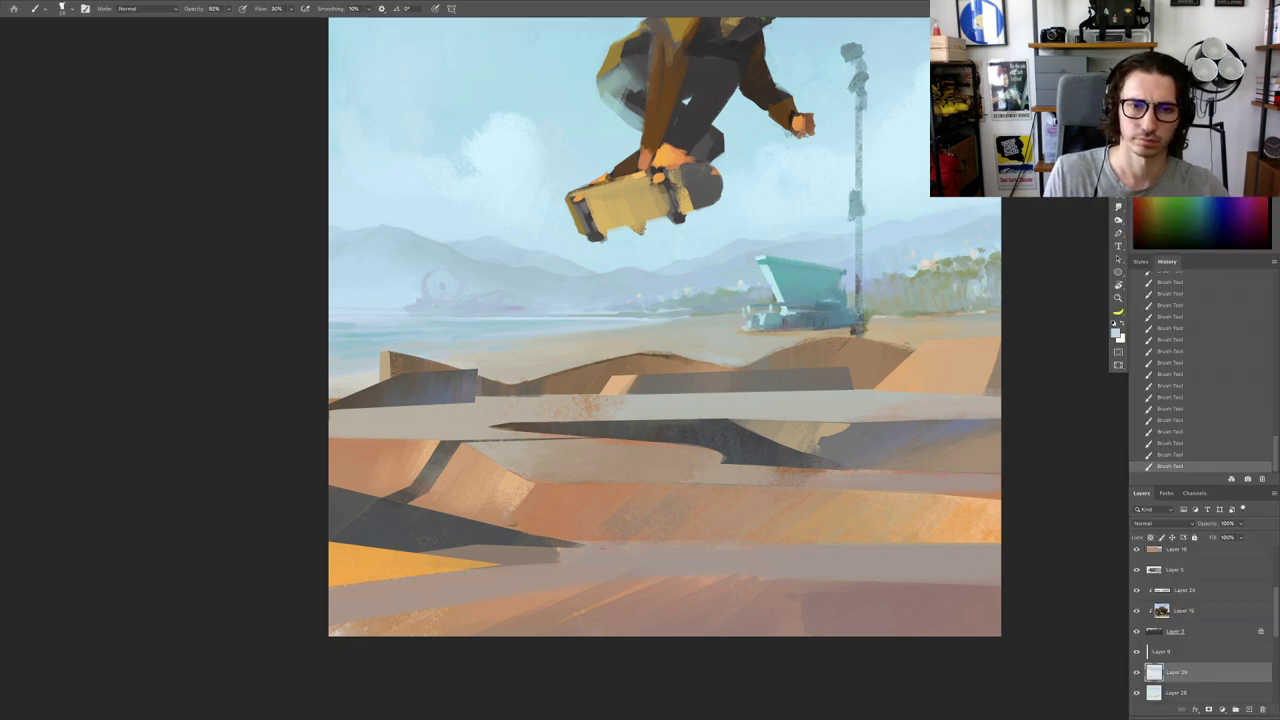
# Step: Refine the teal beach hut's base and the treeline beside it with sampled teal and pale blue on a rotated canvas
pyautogui.scroll(2, 730, 315)
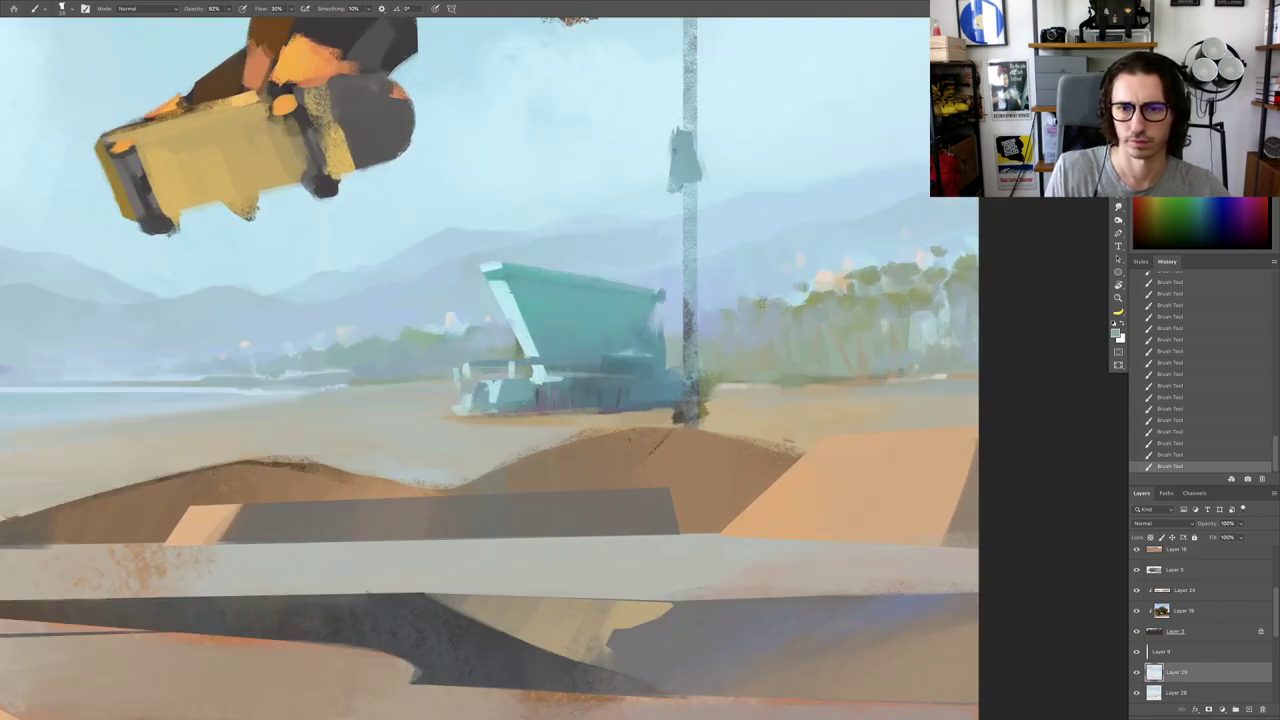
pyautogui.scroll(-3, 709, 330)
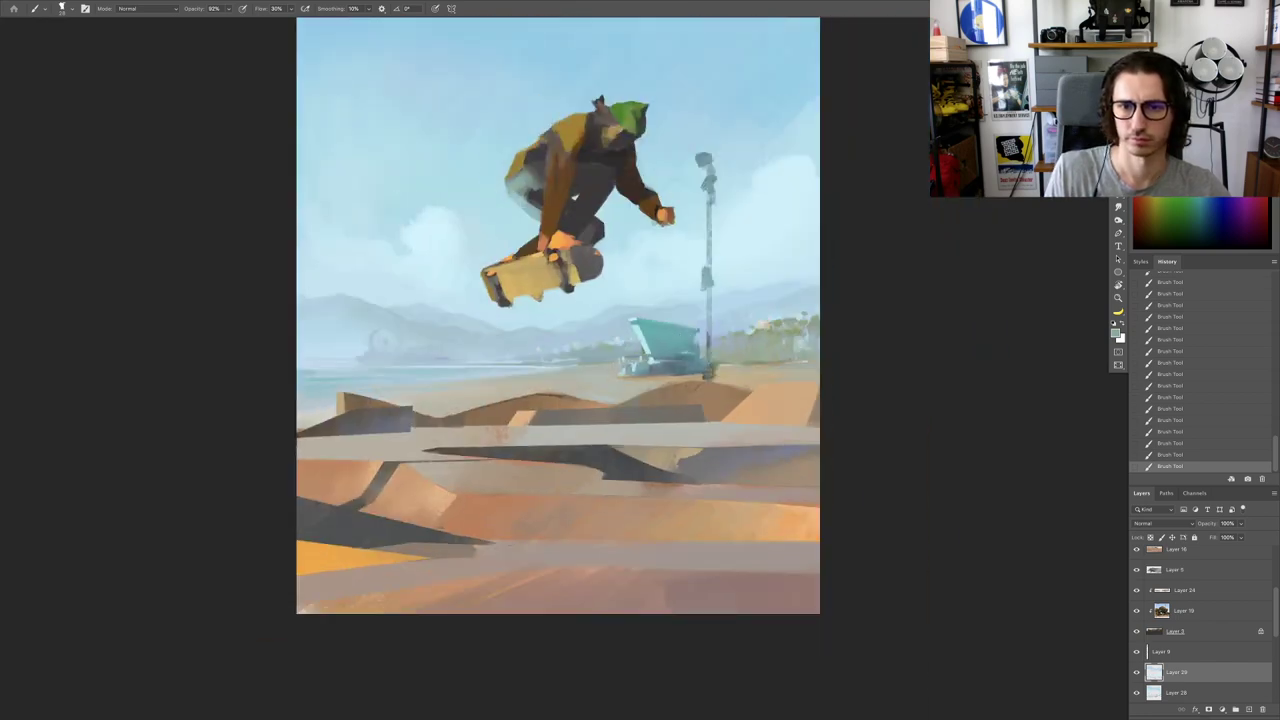
pyautogui.scroll(3, 708, 350)
pyautogui.scroll(-3, 697, 352)
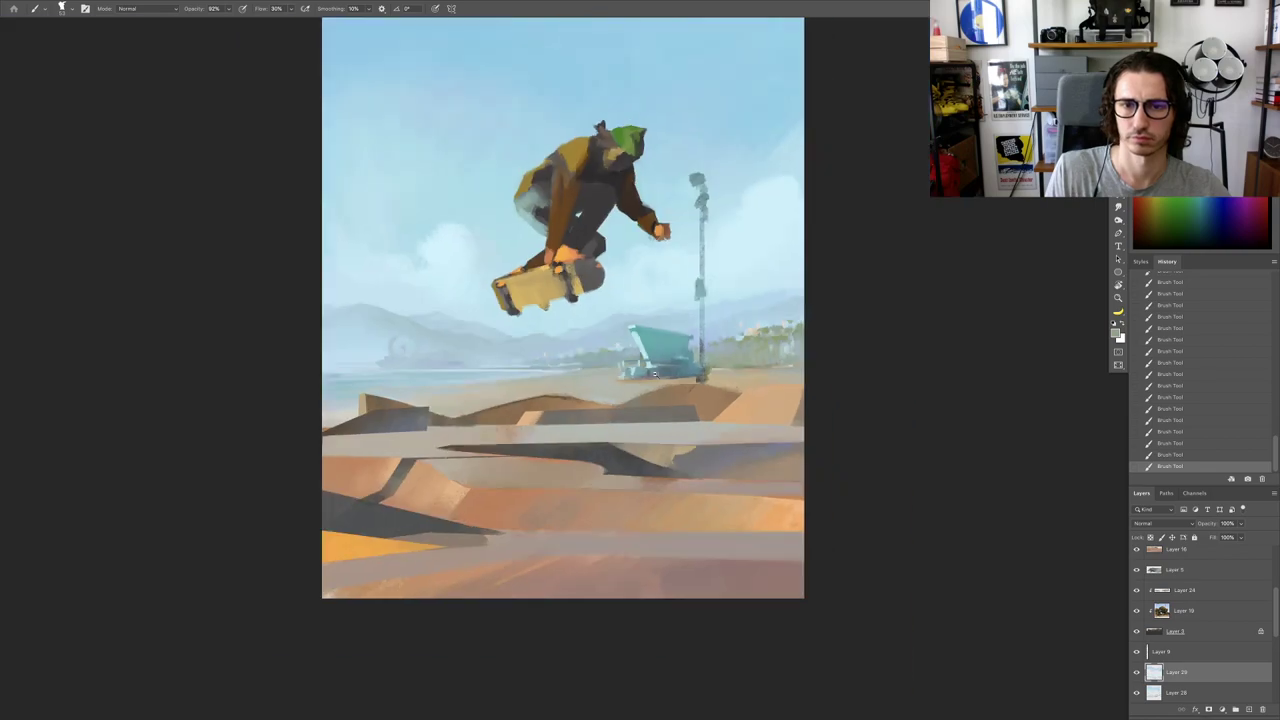
pyautogui.scroll(3, 637, 354)
pyautogui.scroll(2, 631, 354)
pyautogui.moveTo(640, 354); pyautogui.dragTo(632, 354)
pyautogui.moveTo(632, 342)
pyautogui.mouseDown()
pyautogui.moveTo(628, 362)
pyautogui.moveTo(637, 350)
pyautogui.moveTo(699, 391)
pyautogui.moveTo(685, 410)
pyautogui.mouseUp()
pyautogui.press('r')
pyautogui.scroll(3, 645, 400)
pyautogui.keyDown('alt'); pyautogui.click(765, 335); pyautogui.keyUp('alt')
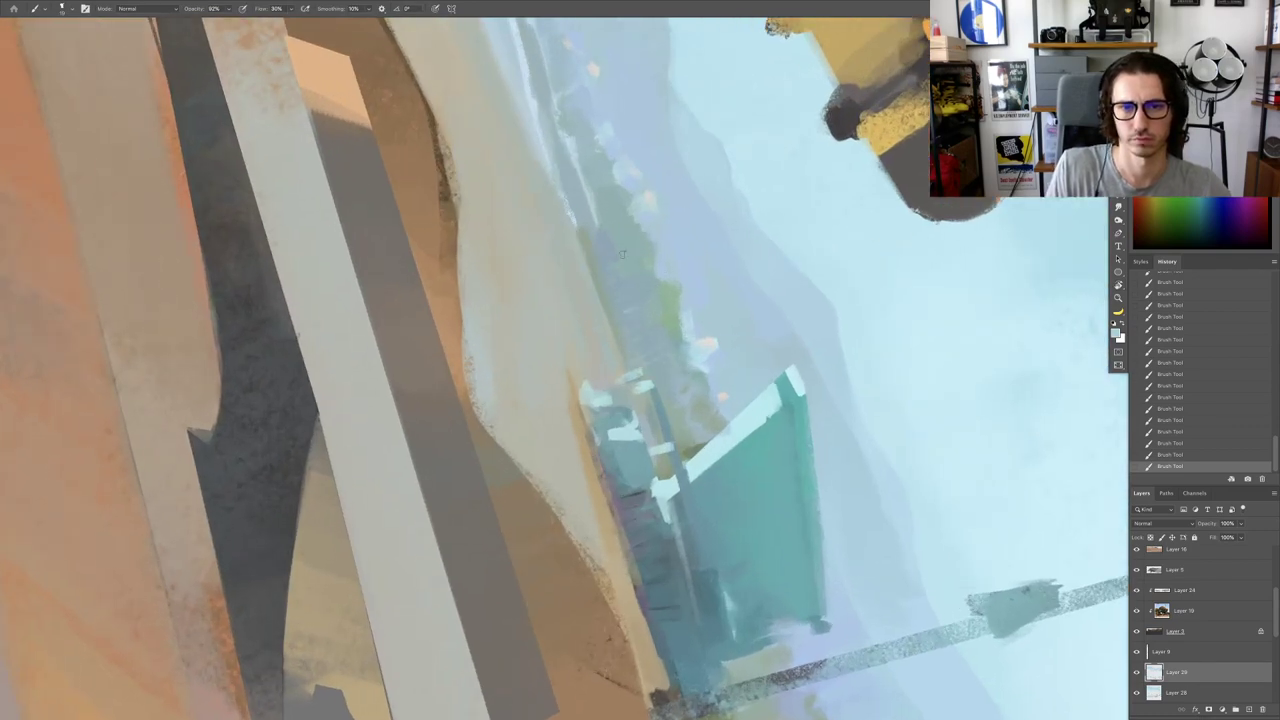
pyautogui.press('Escape')
# Step: Refine the palm trunks and the sand edge beneath them with sampled beige and peach on a rotated canvas, returning it to upright
pyautogui.moveTo(655, 342); pyautogui.dragTo(375, 352)
pyautogui.moveTo(586, 358)
pyautogui.mouseDown()
pyautogui.moveTo(695, 358)
pyautogui.moveTo(572, 347)
pyautogui.mouseUp()
pyautogui.press('r')
pyautogui.moveTo(674, 306)
pyautogui.mouseDown()
pyautogui.moveTo(668, 435)
pyautogui.moveTo(707, 345)
pyautogui.mouseUp()
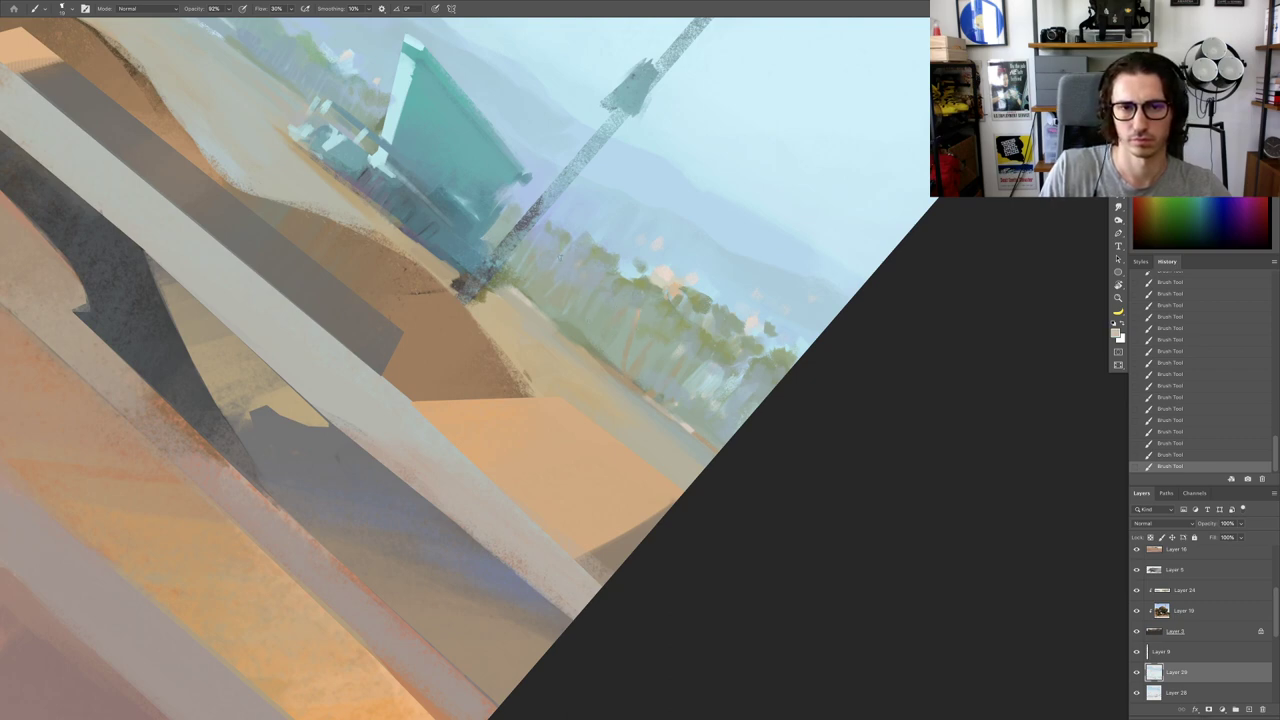
pyautogui.scroll(-5, 548, 257)
pyautogui.scroll(5, 590, 272)
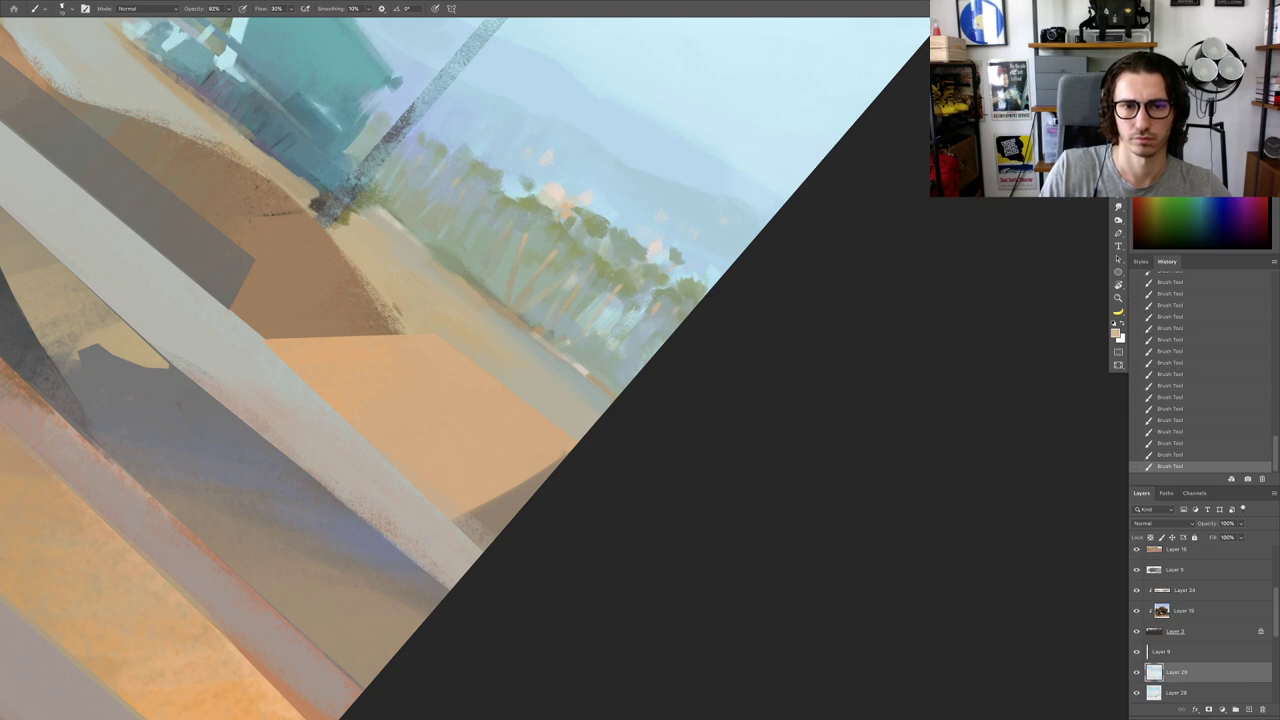
pyautogui.moveTo(595, 268); pyautogui.dragTo(562, 276)
pyautogui.press('Escape')
pyautogui.moveTo(489, 394); pyautogui.dragTo(612, 423)
pyautogui.moveTo(534, 390); pyautogui.dragTo(567, 402)
pyautogui.moveTo(589, 402); pyautogui.dragTo(650, 467)
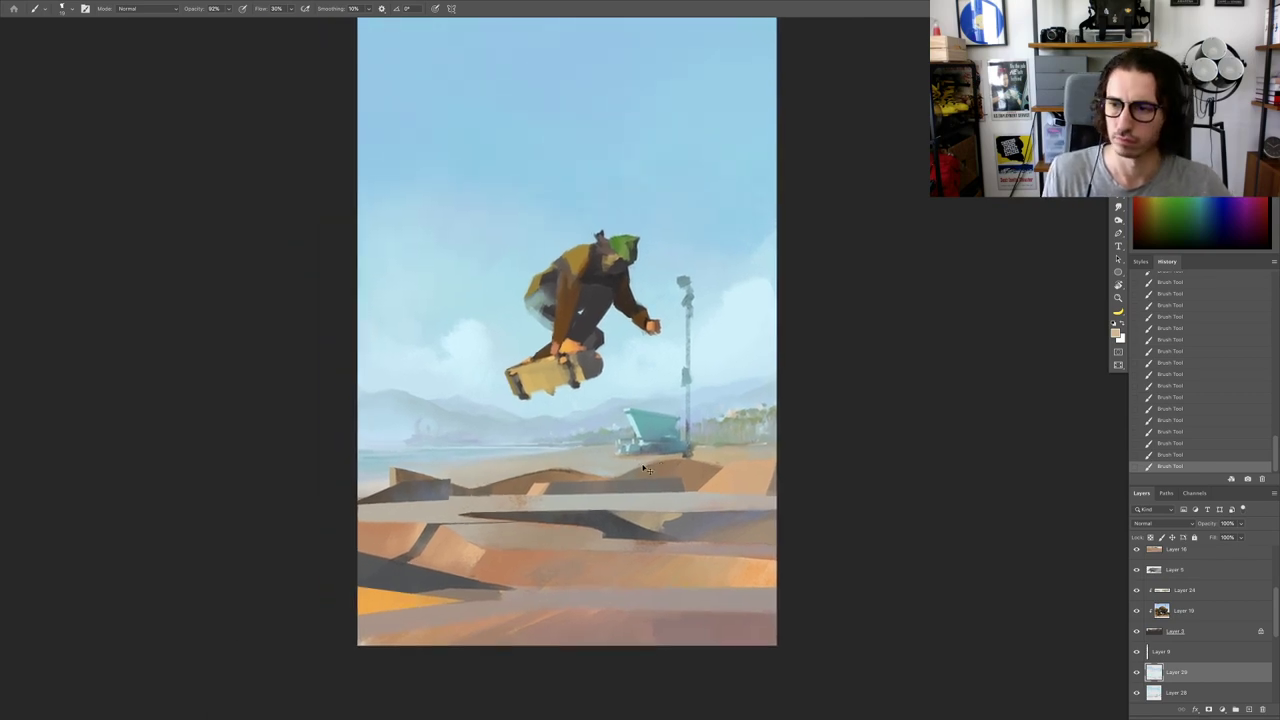
# Step: Save the painting and activate the skateboarder's layer, Layer 14, with the canvas rotated and zoomed on the skateboard
pyautogui.scroll(1, 650, 445)
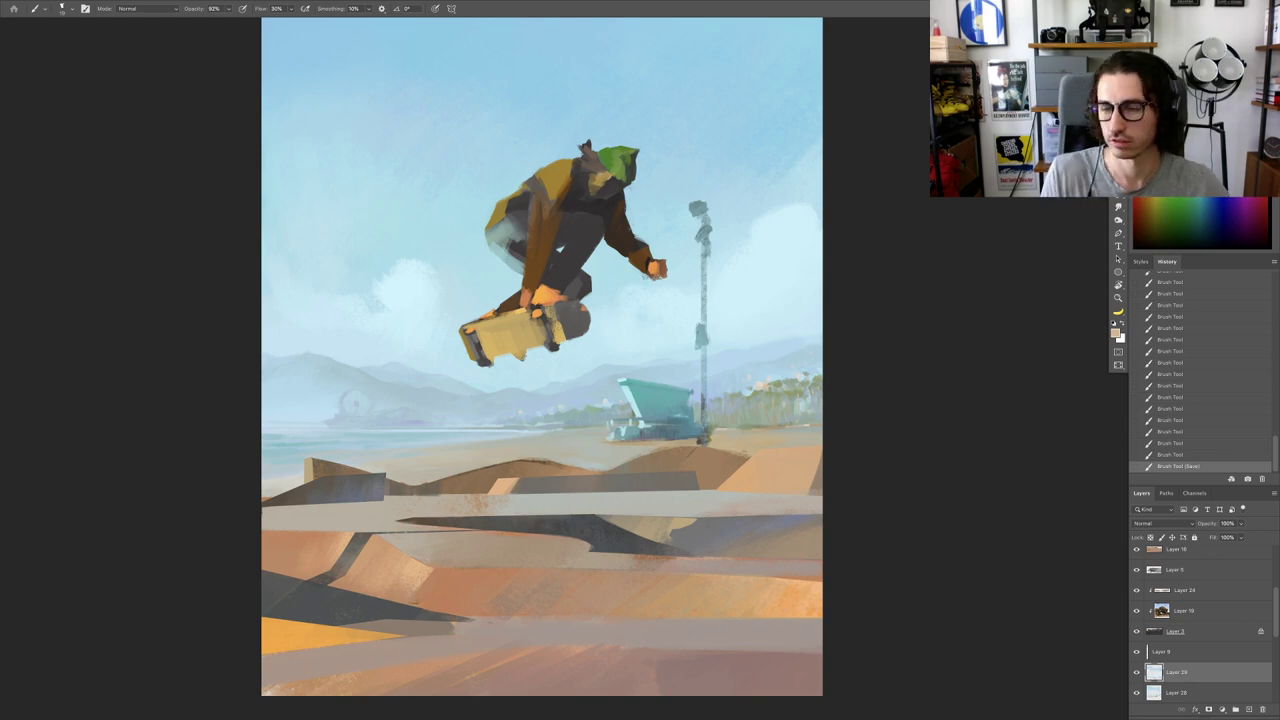
pyautogui.press('r')
pyautogui.moveTo(556, 318)
pyautogui.mouseDown()
pyautogui.moveTo(537, 315)
pyautogui.moveTo(644, 306)
pyautogui.moveTo(567, 369)
pyautogui.moveTo(567, 355)
pyautogui.mouseUp()
pyautogui.rightClick(641, 307)
pyautogui.click(649, 313)
pyautogui.press('r')
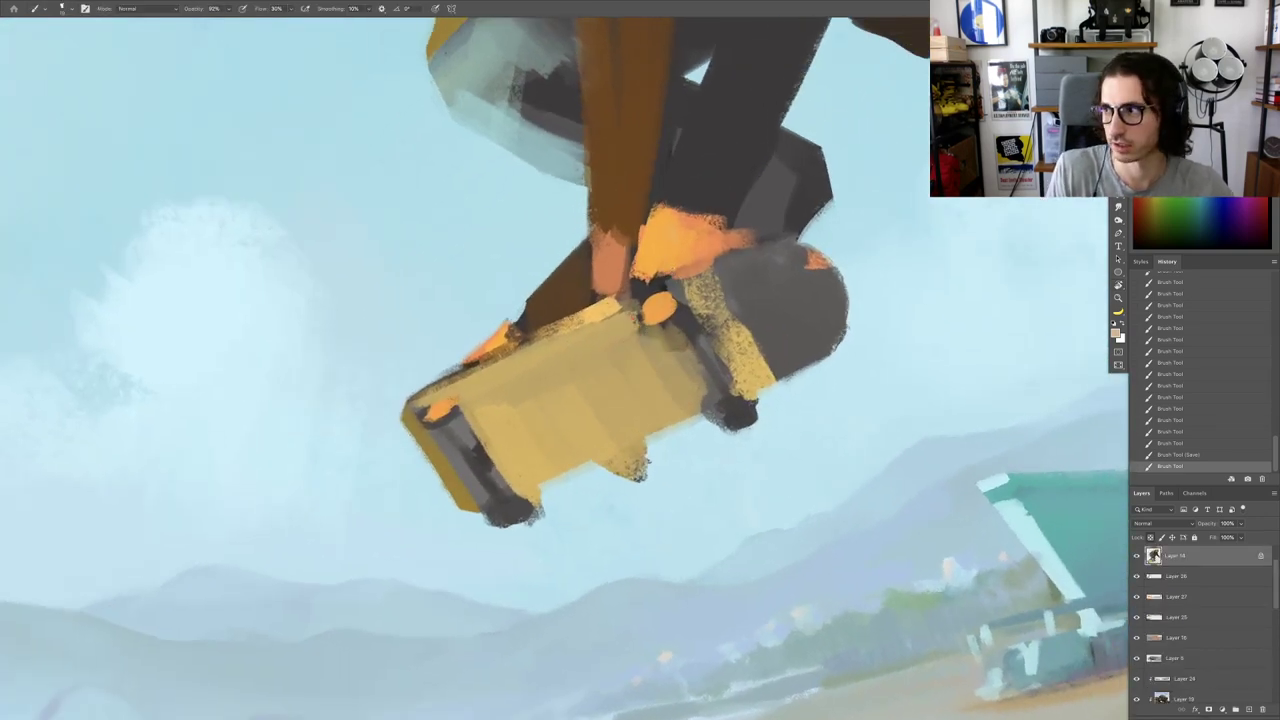
# Step: Smooth the underside of the skateboard deck with broad strokes of sampled tan, covering the light patch near its upper edge
pyautogui.keyDown('alt'); pyautogui.click(558, 314); pyautogui.keyUp('alt')
pyautogui.keyDown('alt'); pyautogui.click(595, 340); pyautogui.keyUp('alt')
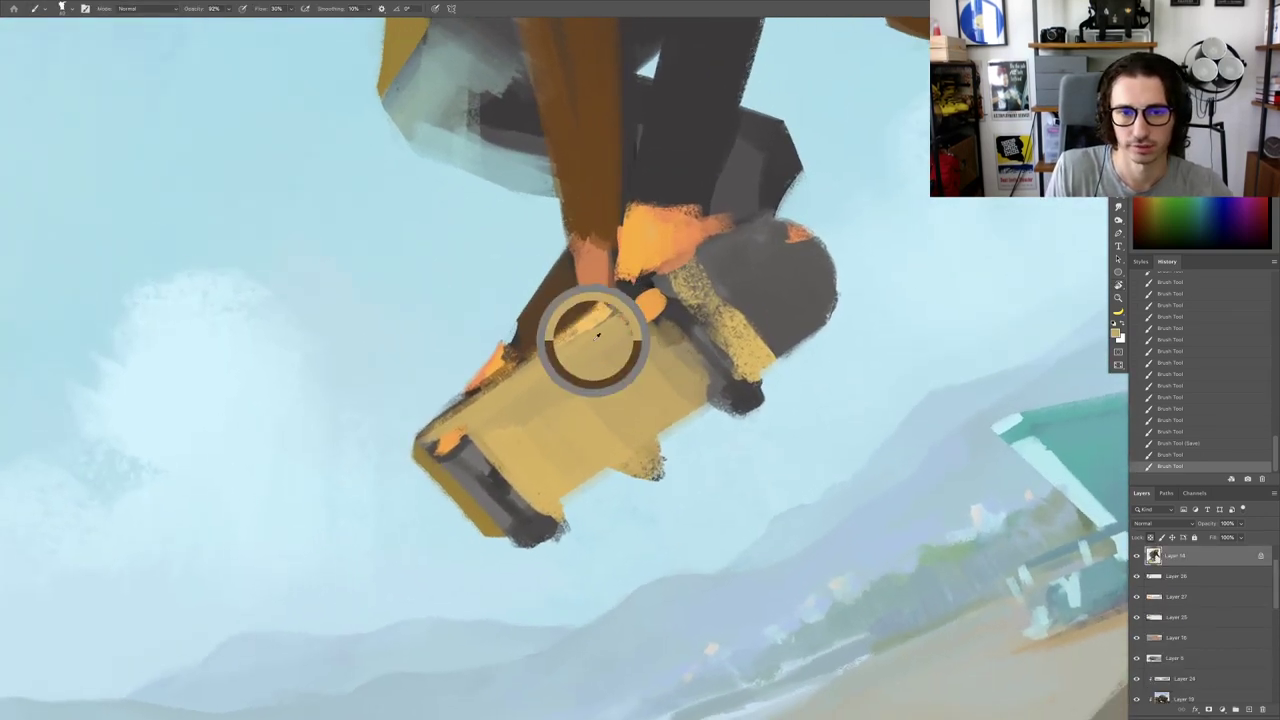
pyautogui.moveTo(496, 404); pyautogui.dragTo(524, 389)
pyautogui.moveTo(524, 389); pyautogui.dragTo(572, 379)
pyautogui.moveTo(560, 386); pyautogui.dragTo(612, 358)
pyautogui.moveTo(590, 370)
pyautogui.mouseDown()
pyautogui.moveTo(628, 360)
pyautogui.moveTo(606, 350)
pyautogui.mouseUp()
pyautogui.moveTo(612, 375); pyautogui.dragTo(636, 358)
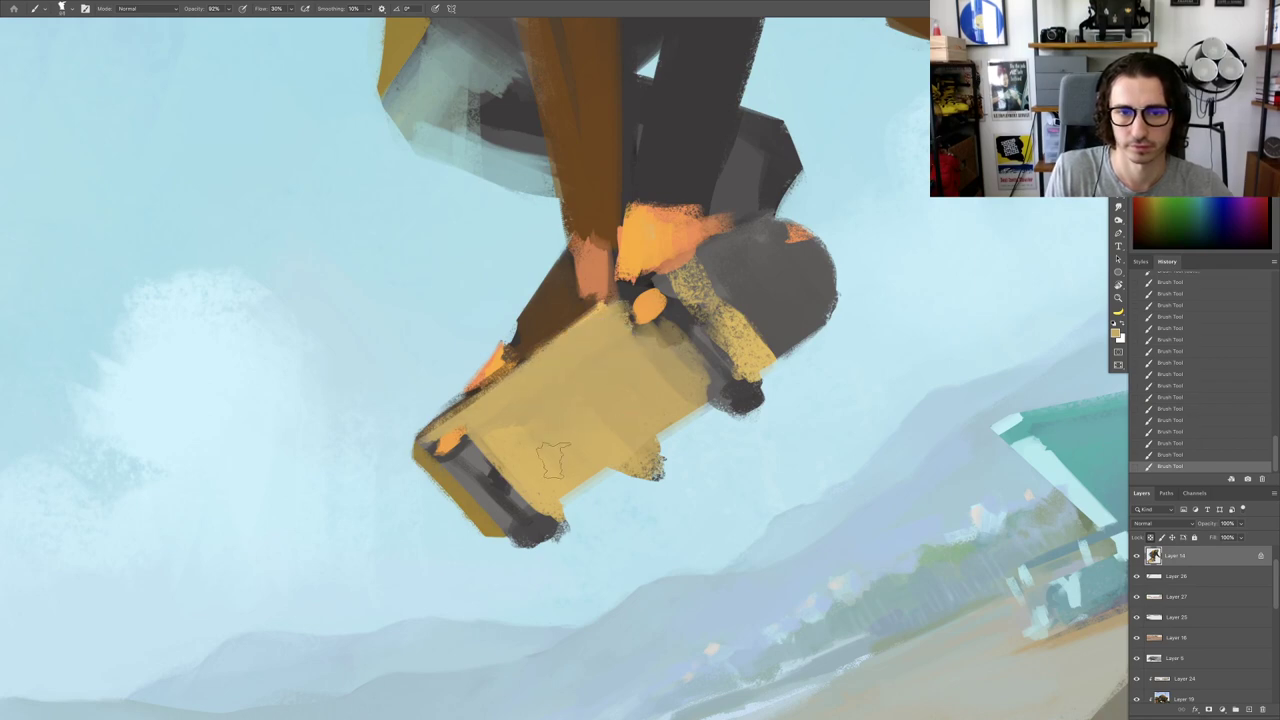
pyautogui.press('super+0')
pyautogui.moveTo(603, 424); pyautogui.dragTo(630, 428)
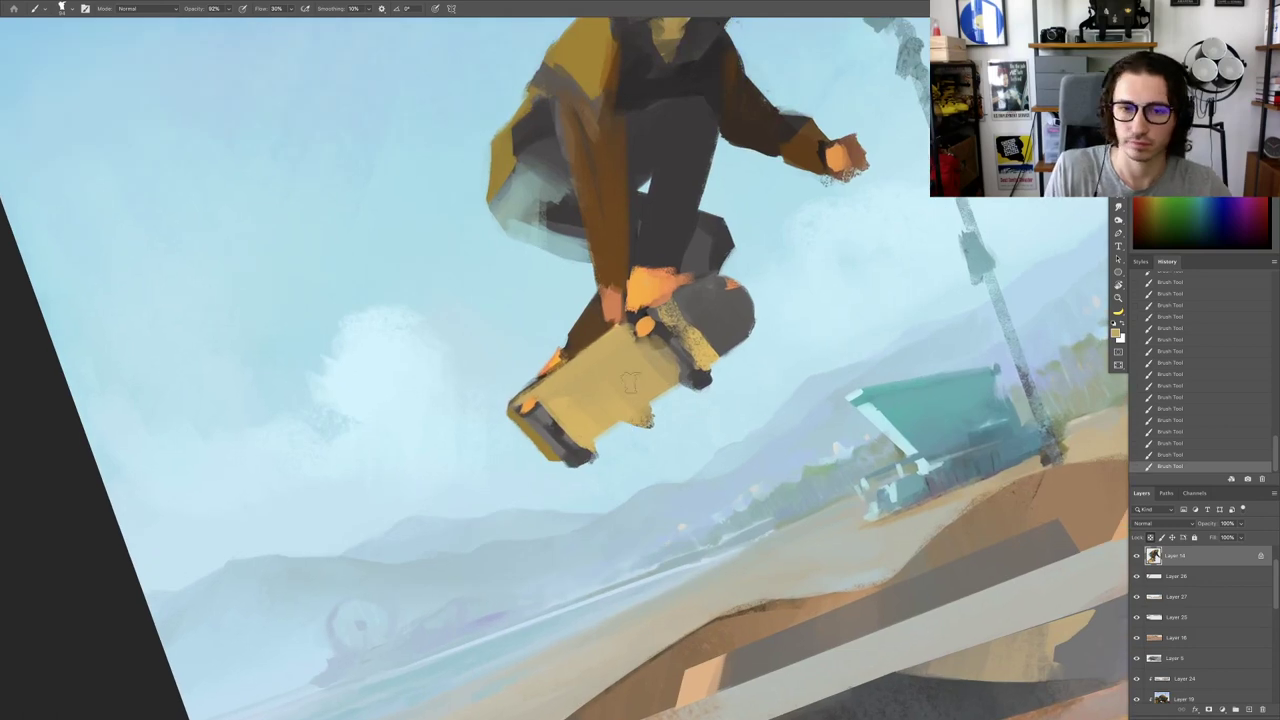
# Step: Duplicate the skateboarder's Layer 14 and hide the original layer
pyautogui.scroll(2, 1170, 657)
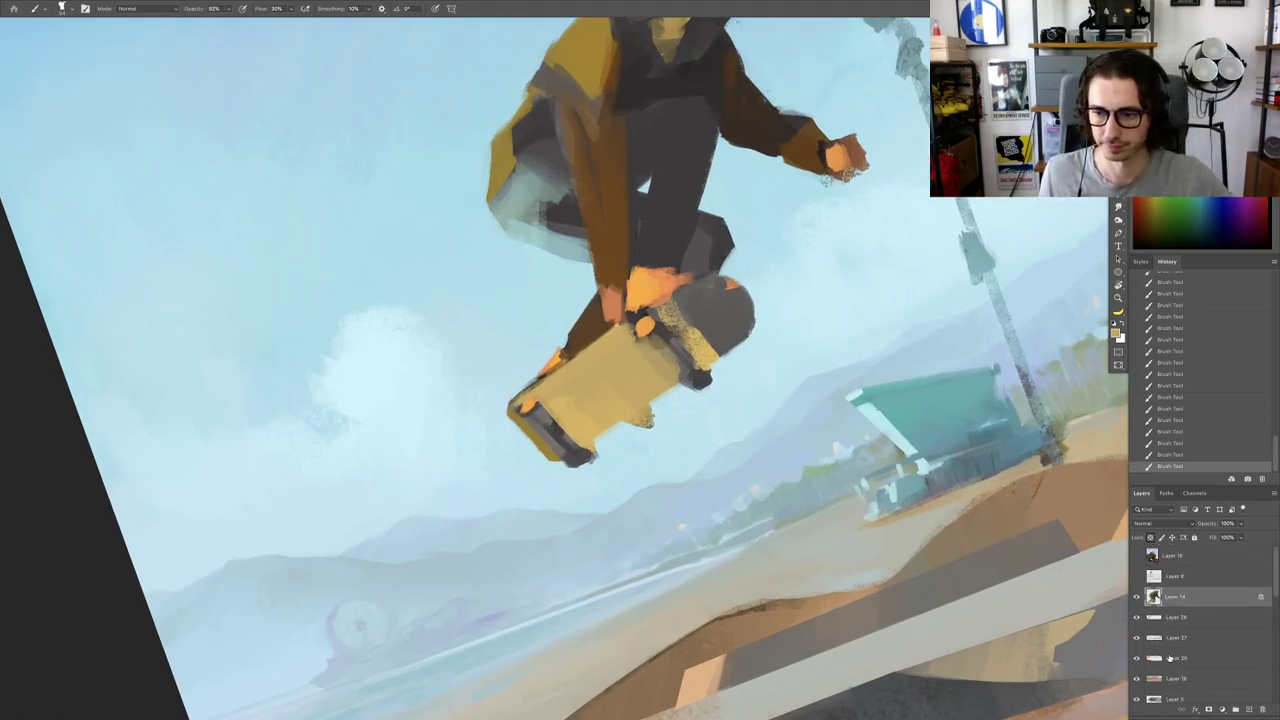
pyautogui.hotkey('ctrl', 'j')
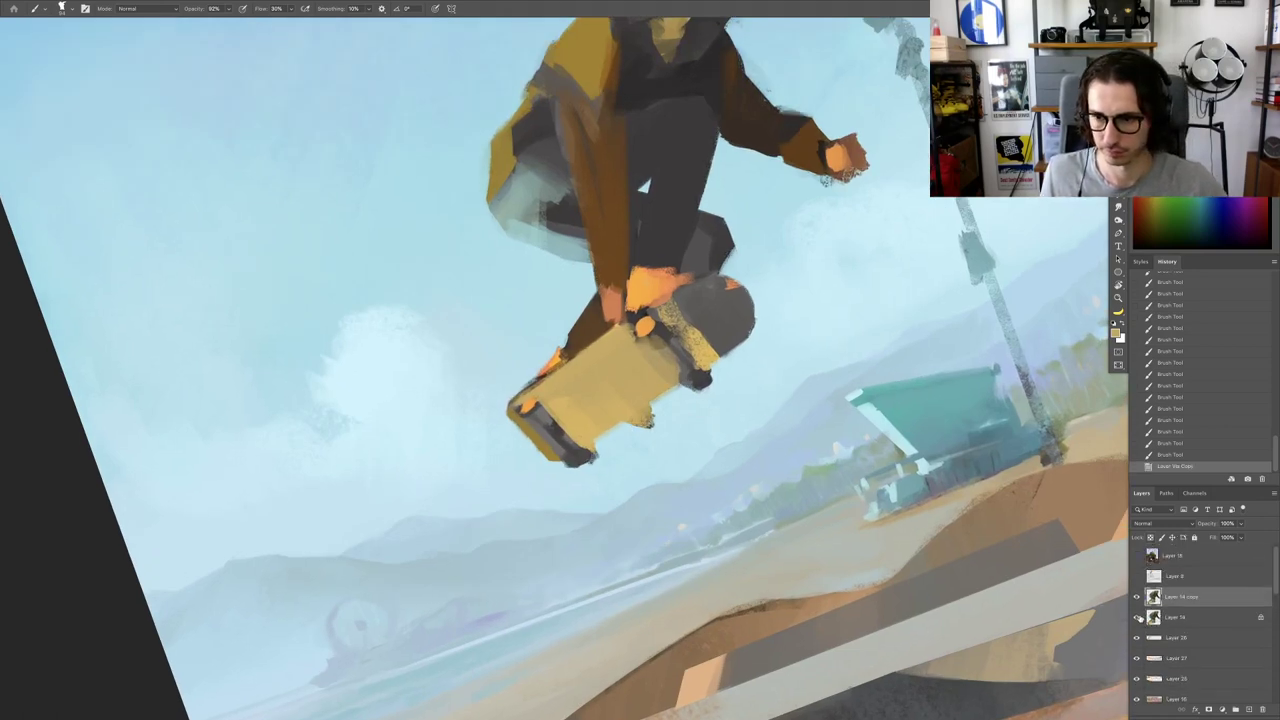
pyautogui.click(1137, 617)
# Step: Erase stray paint around the skateboarder's rear lower leg above the board and fill the leg with dark brown
pyautogui.press('e')
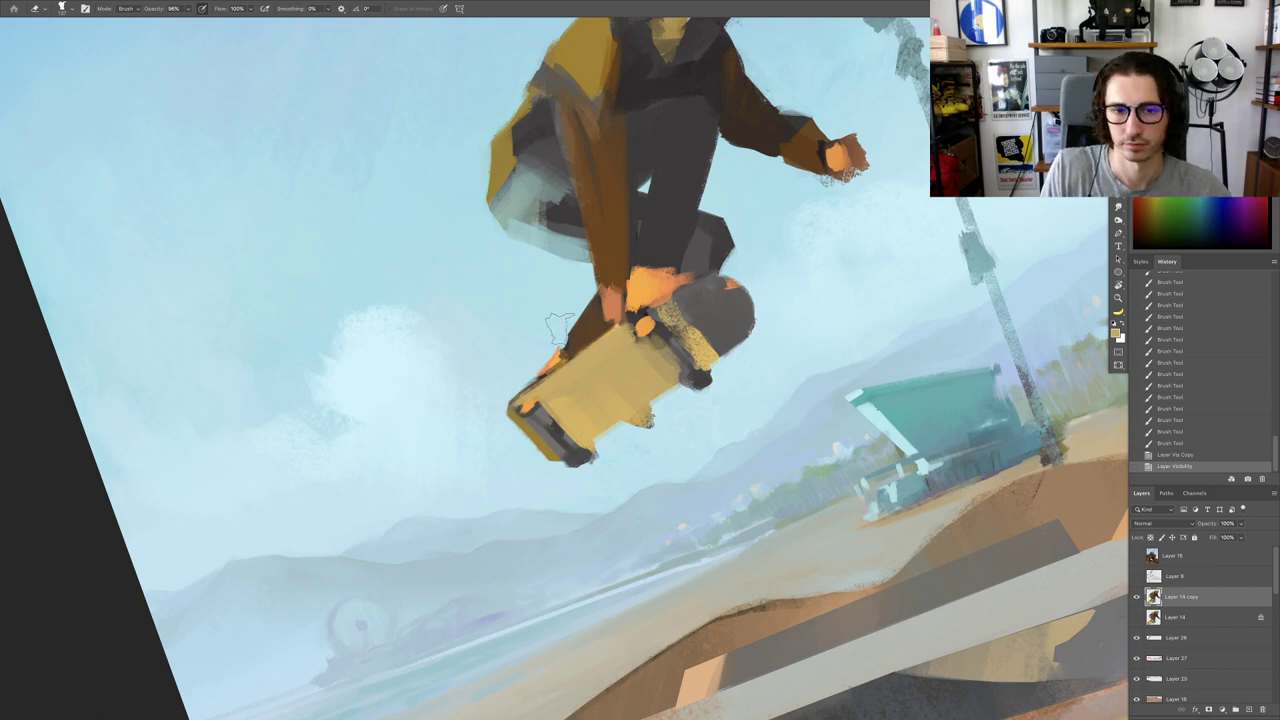
pyautogui.scroll(4, 571, 330)
pyautogui.moveTo(572, 332); pyautogui.dragTo(576, 320)
pyautogui.press('Escape')
pyautogui.press('b')
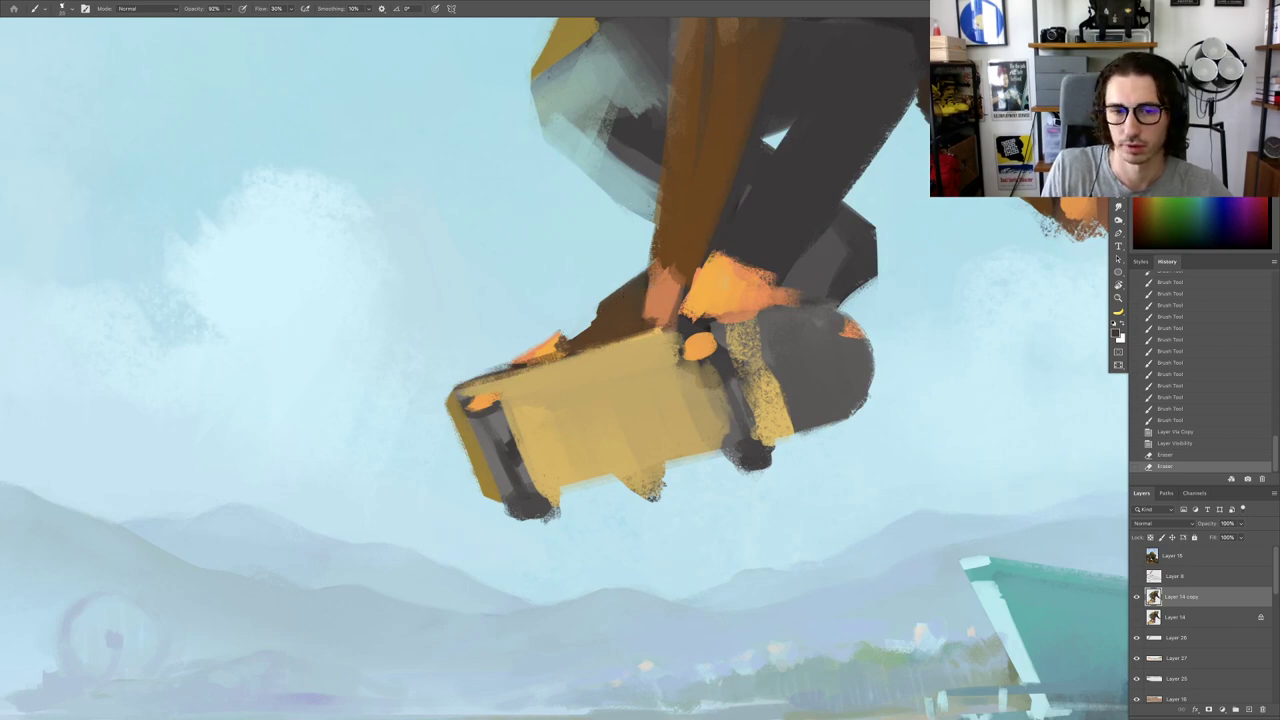
pyautogui.click(617, 320)
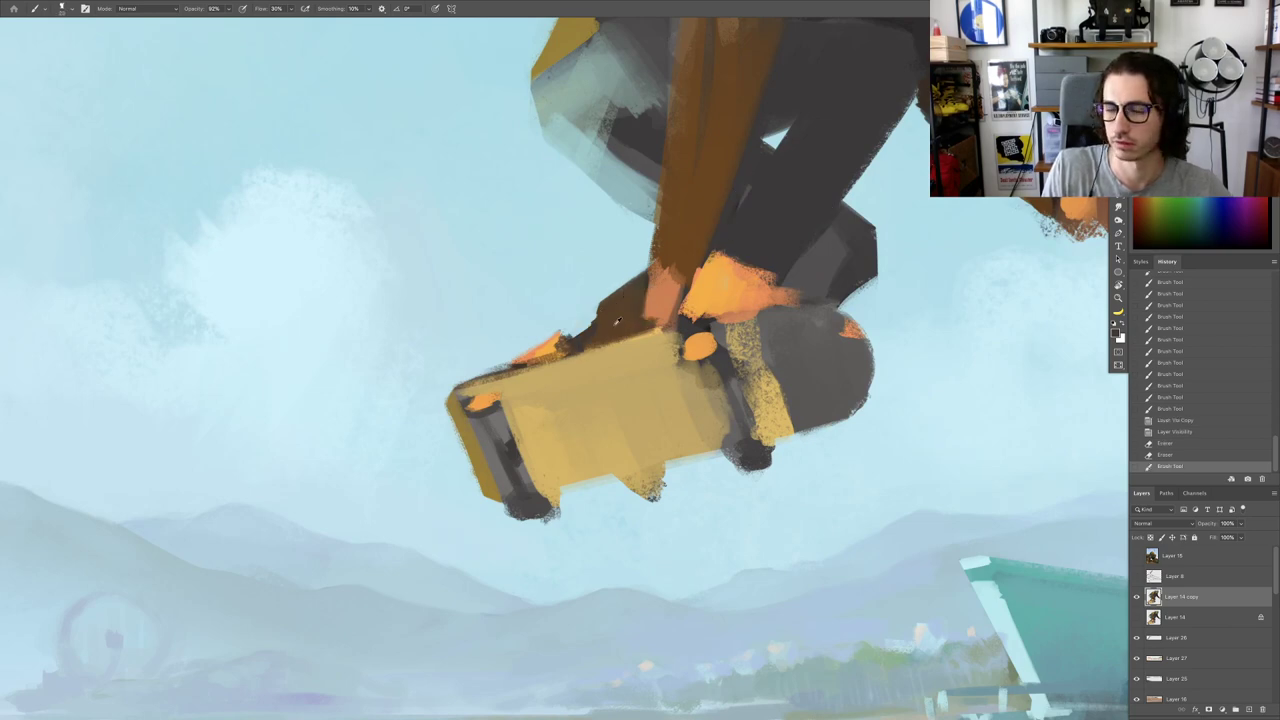
pyautogui.moveTo(619, 299); pyautogui.dragTo(614, 310)
pyautogui.scroll(-10, 614, 310)
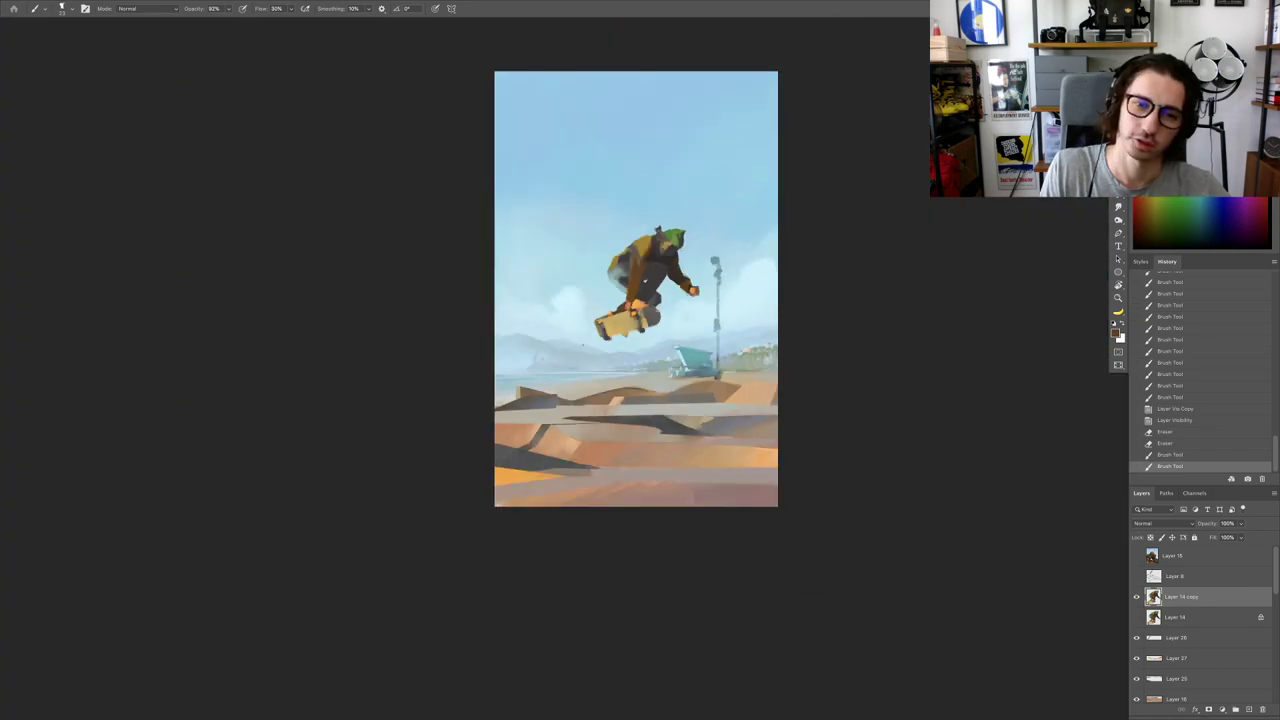
# Step: Rotate the canvas and touch up the corner of the skateboard's nose with a colour sampled from the board's upper edge
pyautogui.scroll(10, 620, 322)
pyautogui.press('r')
pyautogui.moveTo(731, 317); pyautogui.dragTo(708, 290)
pyautogui.press('b')
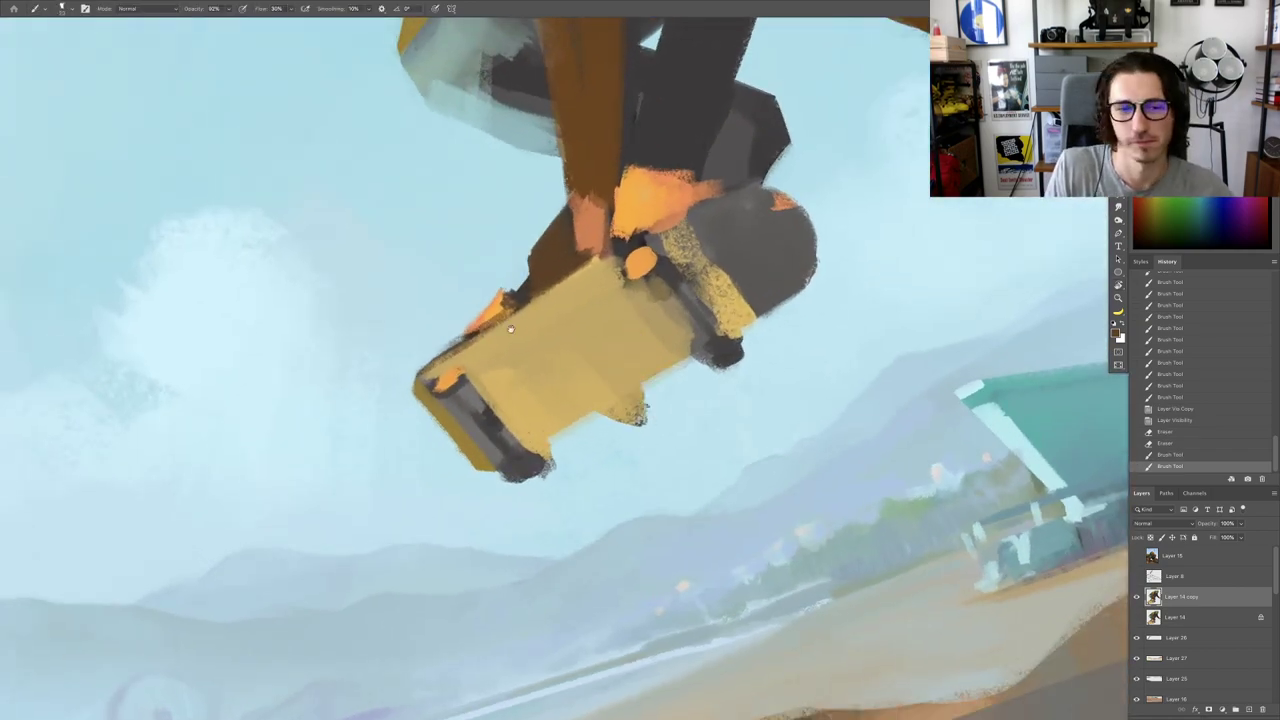
pyautogui.scroll(-1, 489, 332)
pyautogui.keyDown('alt'); pyautogui.click(490, 348); pyautogui.keyUp('alt')
pyautogui.moveTo(431, 367)
pyautogui.mouseDown()
pyautogui.moveTo(588, 267)
pyautogui.moveTo(436, 362)
pyautogui.mouseUp()
# Step: Erase the rough paint along the skateboard's upper edge to clean its outline, and sample orange for the brush
pyautogui.scroll(-8, 476, 368)
pyautogui.scroll(10, 456, 360)
pyautogui.press('e')
pyautogui.moveTo(568, 296); pyautogui.dragTo(512, 346)
pyautogui.moveTo(500, 360)
pyautogui.mouseDown()
pyautogui.moveTo(518, 347)
pyautogui.moveTo(478, 382)
pyautogui.mouseUp()
pyautogui.moveTo(538, 341); pyautogui.dragTo(500, 368)
pyautogui.moveTo(524, 350); pyautogui.dragTo(458, 396)
pyautogui.scroll(-8, 500, 366)
pyautogui.scroll(8, 524, 364)
pyautogui.press('b')
pyautogui.keyDown('alt'); pyautogui.click(559, 314); pyautogui.keyUp('alt')
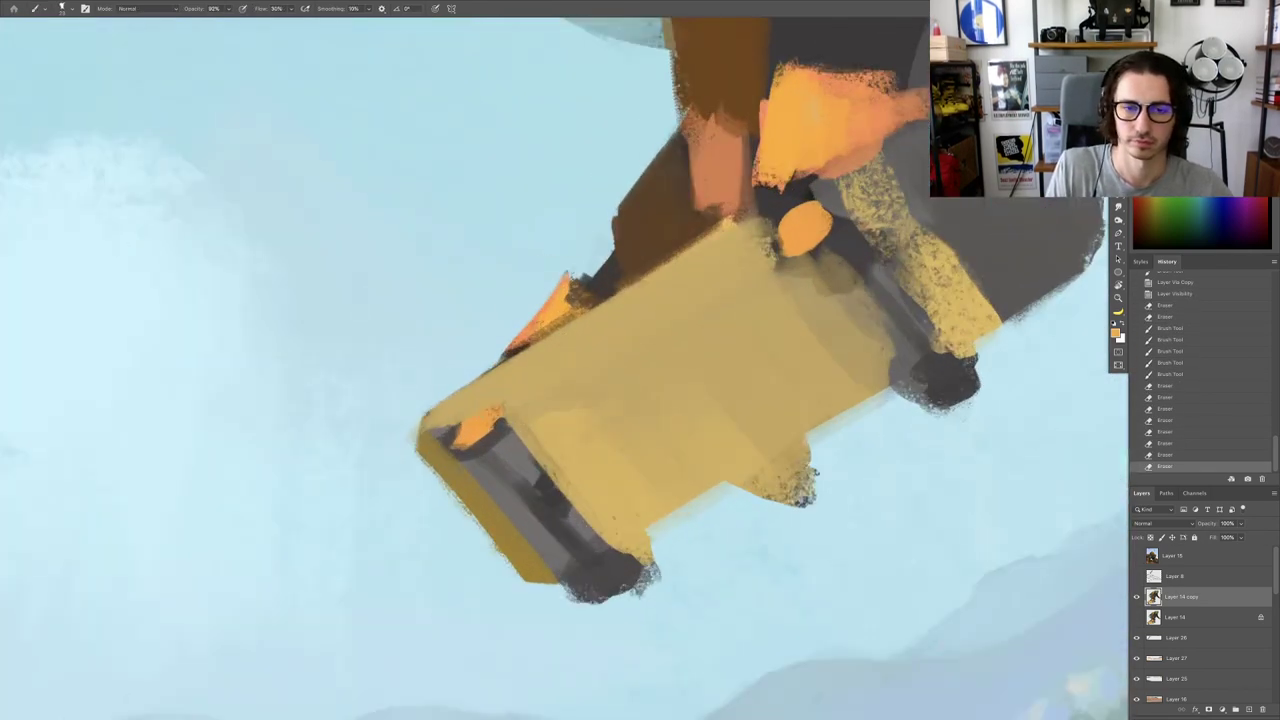
# Step: Repaint the orange shoe above the skateboard's upper edge and erase the rough paint around its outline
pyautogui.moveTo(578, 307); pyautogui.dragTo(512, 349)
pyautogui.moveTo(562, 316); pyautogui.dragTo(494, 358)
pyautogui.keyDown('alt'); pyautogui.click(551, 304); pyautogui.keyUp('alt')
pyautogui.keyDown('alt'); pyautogui.click(557, 309); pyautogui.keyUp('alt')
pyautogui.press('e')
pyautogui.moveTo(564, 277); pyautogui.dragTo(545, 302)
pyautogui.moveTo(538, 308); pyautogui.dragTo(516, 332)
pyautogui.moveTo(514, 330); pyautogui.dragTo(502, 345)
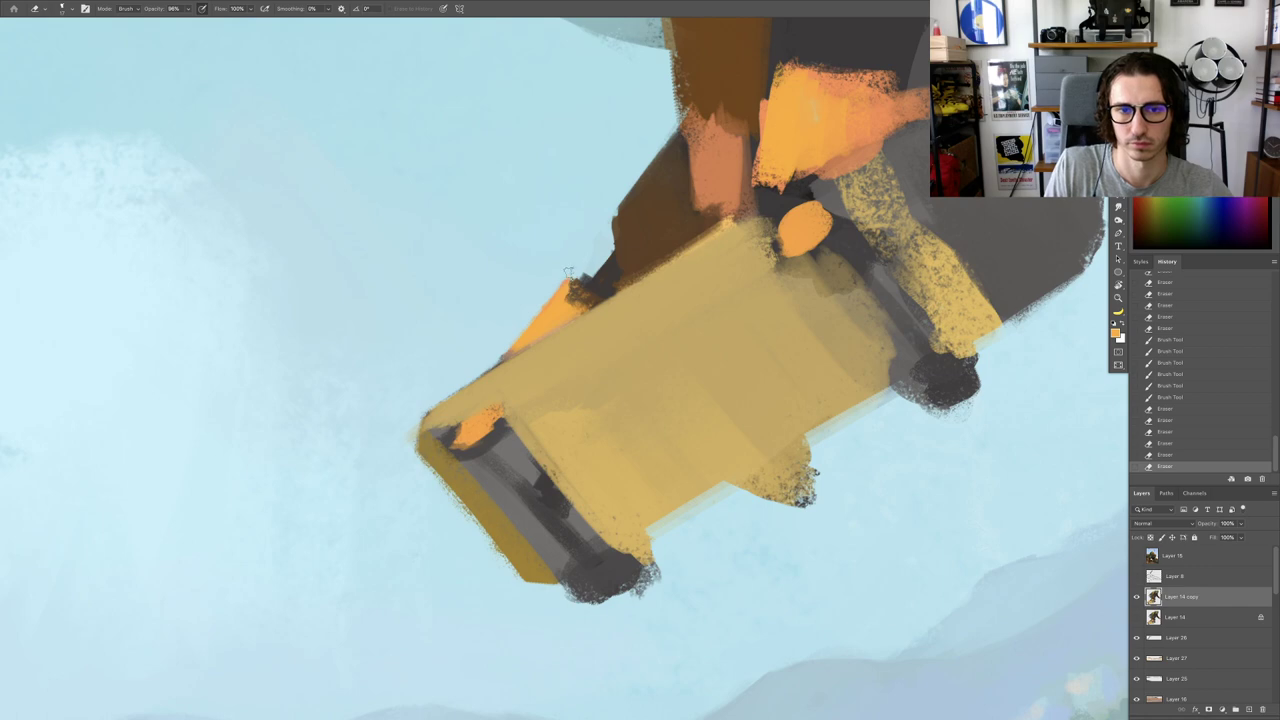
pyautogui.click(569, 273)
pyautogui.moveTo(571, 273); pyautogui.dragTo(543, 304)
pyautogui.press('Escape')
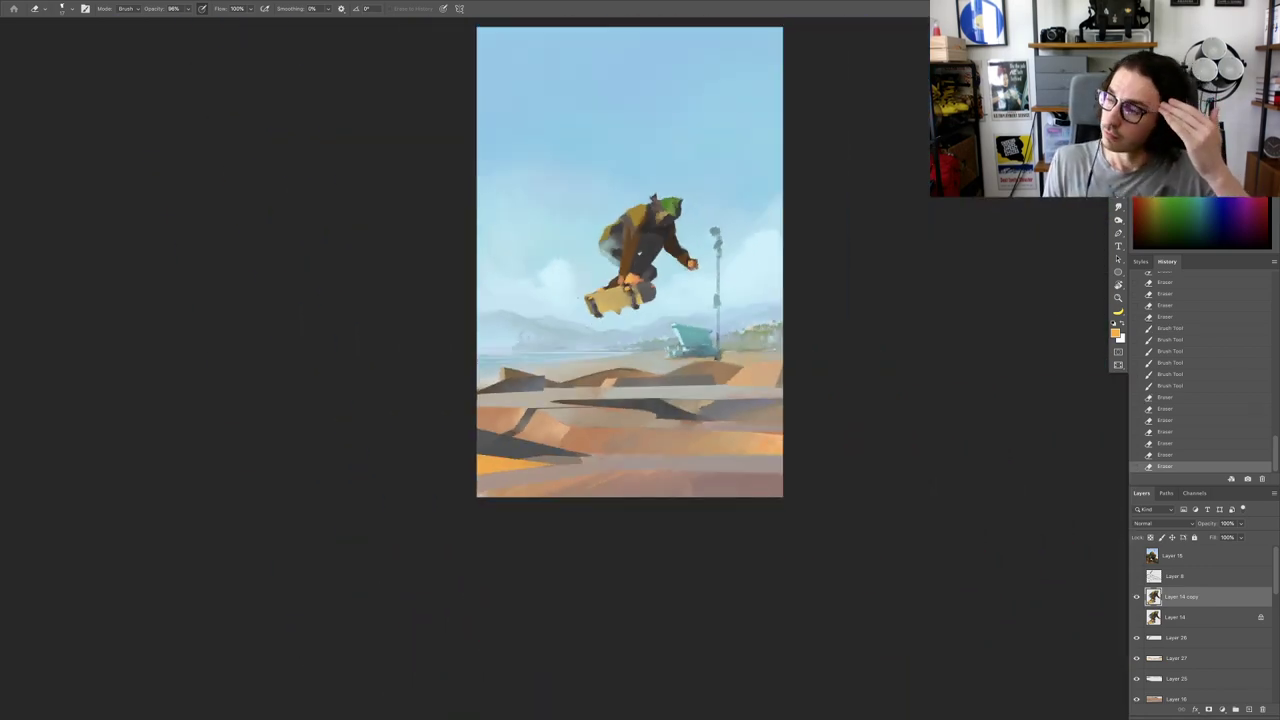
# Step: Touch up the pale seat of the skateboarder's trousers with a grey-green sampled from it
pyautogui.moveTo(664, 243)
pyautogui.mouseDown()
pyautogui.moveTo(570, 313)
pyautogui.moveTo(670, 313)
pyautogui.mouseUp()
pyautogui.press('b')
pyautogui.keyDown('alt'); pyautogui.click(423, 313); pyautogui.keyUp('alt')
pyautogui.moveTo(425, 312); pyautogui.dragTo(467, 295)
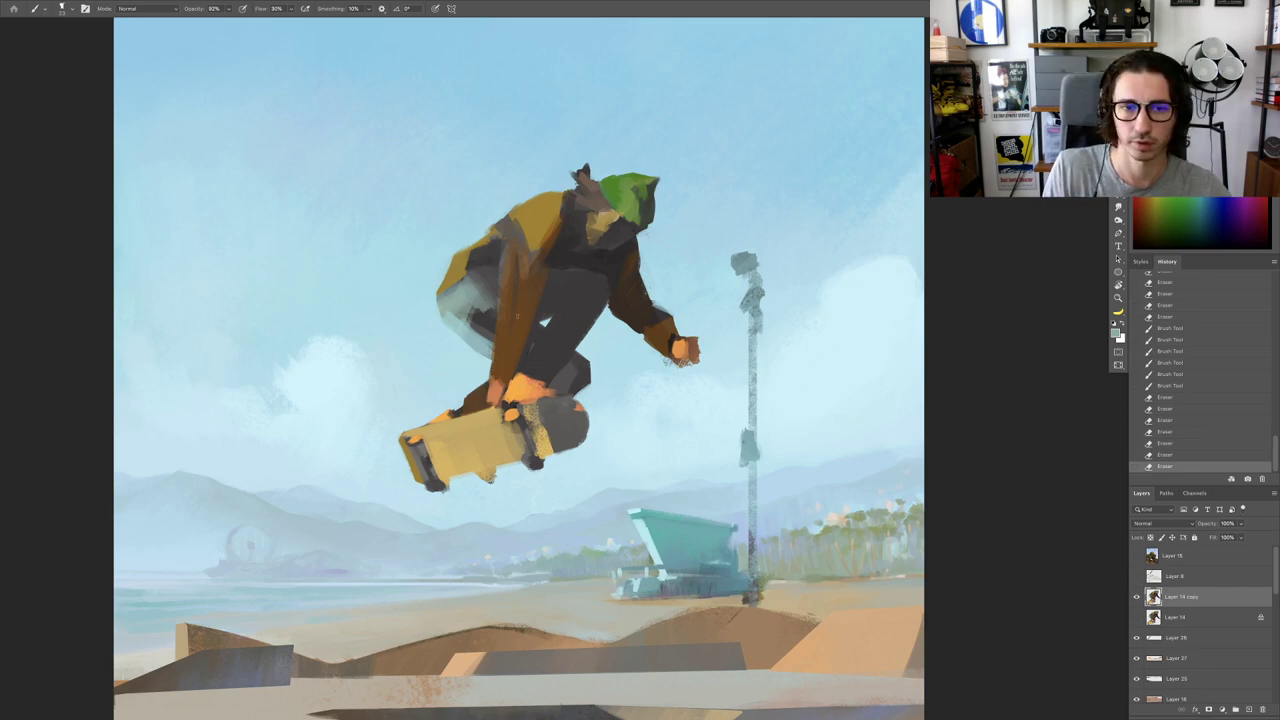
pyautogui.moveTo(517, 316); pyautogui.dragTo(531, 345)
# Step: Rotate the canvas, touch up the outstretched forearm with sampled brown, and erase stray paint near the hand
pyautogui.moveTo(640, 290)
pyautogui.mouseDown()
pyautogui.moveTo(780, 292)
pyautogui.moveTo(806, 374)
pyautogui.mouseUp()
pyautogui.press('r')
pyautogui.moveTo(620, 350)
pyautogui.mouseDown()
pyautogui.moveTo(656, 373)
pyautogui.moveTo(580, 378)
pyautogui.moveTo(640, 392)
pyautogui.mouseUp()
pyautogui.press('Escape')
pyautogui.press('r')
pyautogui.moveTo(725, 401); pyautogui.dragTo(680, 486)
pyautogui.moveTo(712, 440); pyautogui.dragTo(731, 388)
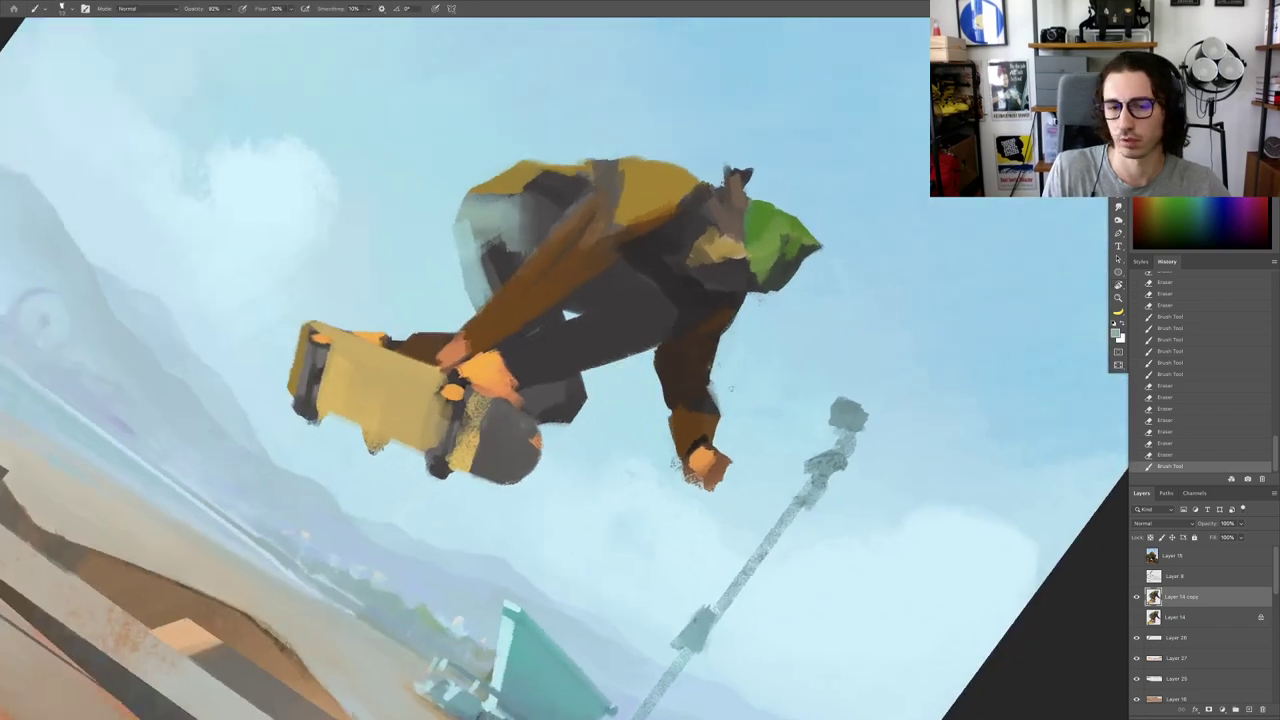
pyautogui.moveTo(657, 414)
pyautogui.mouseDown()
pyautogui.moveTo(702, 414)
pyautogui.moveTo(674, 434)
pyautogui.moveTo(692, 398)
pyautogui.mouseUp()
pyautogui.keyDown('alt'); pyautogui.click(720, 425); pyautogui.keyUp('alt')
pyautogui.keyDown('alt'); pyautogui.click(685, 423); pyautogui.keyUp('alt')
pyautogui.moveTo(694, 396)
pyautogui.mouseDown()
pyautogui.moveTo(679, 452)
pyautogui.moveTo(700, 512)
pyautogui.moveTo(711, 527)
pyautogui.moveTo(744, 515)
pyautogui.moveTo(690, 512)
pyautogui.mouseUp()
pyautogui.press('e')
pyautogui.click(689, 508)
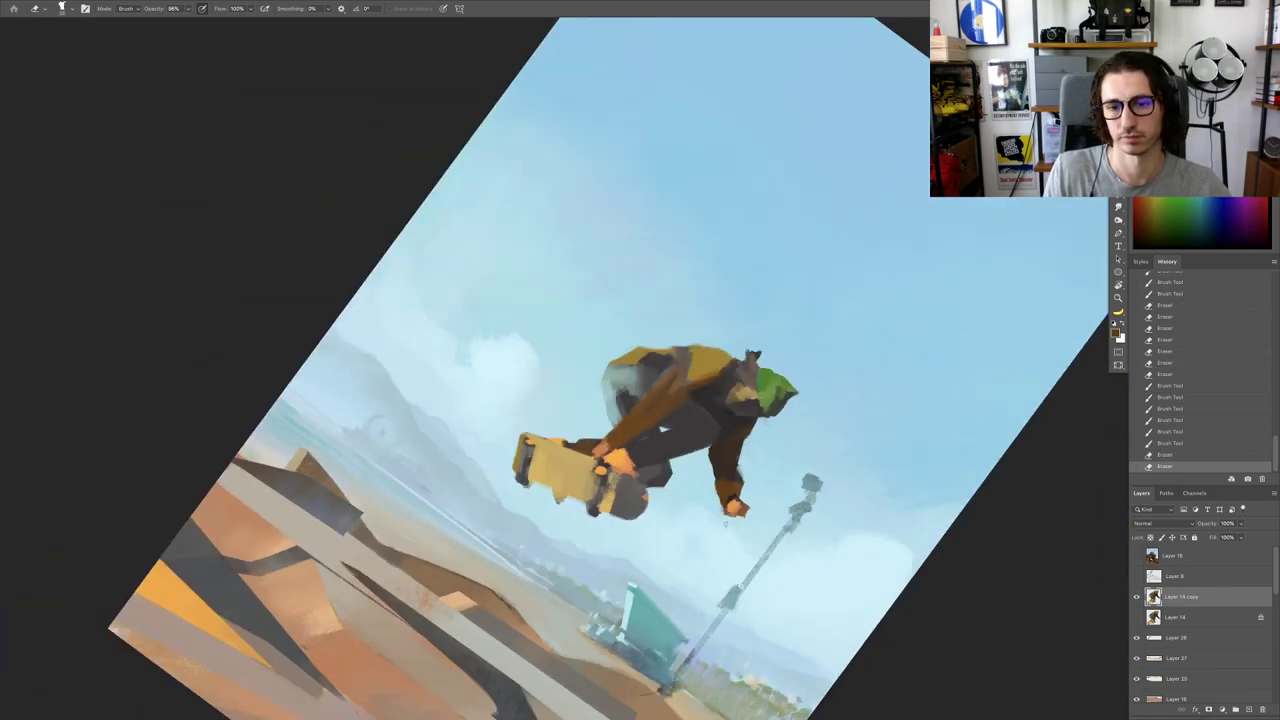
pyautogui.press('Escape')
# Step: Refine the outstretched hand and the dark gap at its cuff with sampled orange, reddish-brown and dark tones
pyautogui.moveTo(820, 418); pyautogui.dragTo(890, 425)
pyautogui.moveTo(803, 446); pyautogui.dragTo(708, 435)
pyautogui.press('b')
pyautogui.moveTo(622, 388)
pyautogui.mouseDown()
pyautogui.moveTo(587, 405)
pyautogui.moveTo(600, 397)
pyautogui.moveTo(640, 416)
pyautogui.moveTo(562, 390)
pyautogui.moveTo(688, 390)
pyautogui.mouseUp()
pyautogui.keyDown('alt'); pyautogui.click(604, 386); pyautogui.keyUp('alt')
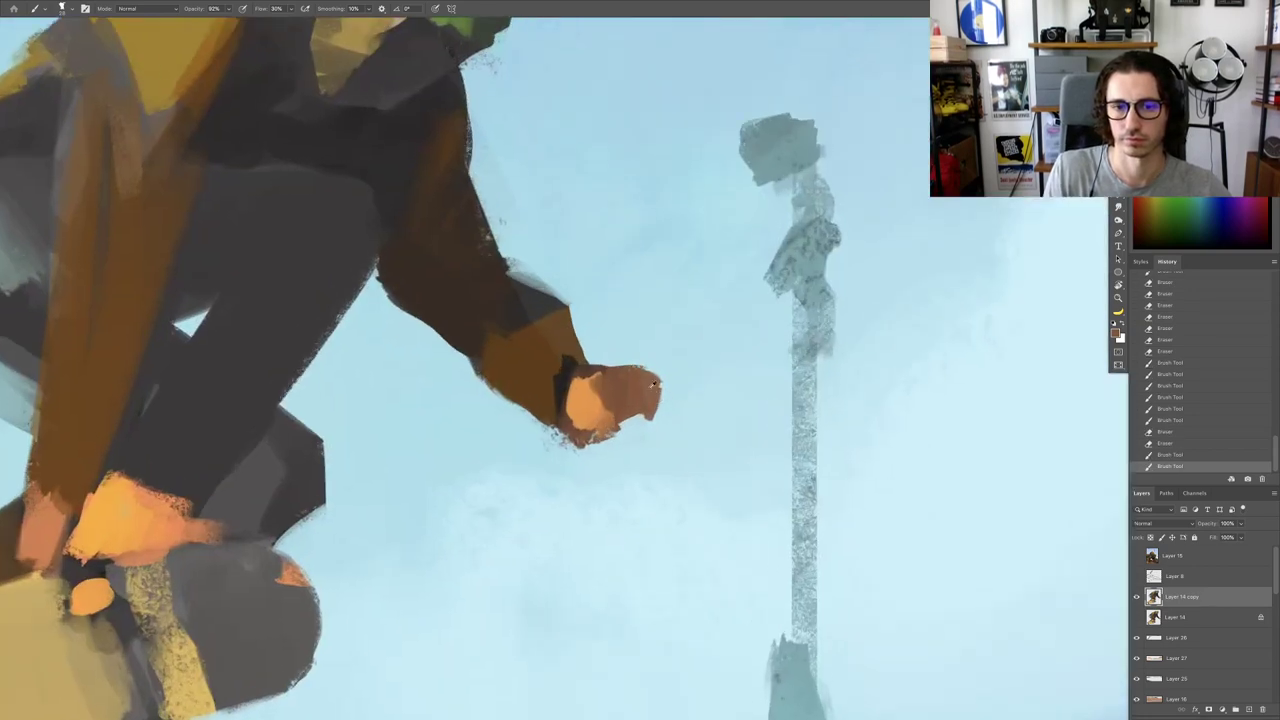
pyautogui.moveTo(608, 382)
pyautogui.mouseDown()
pyautogui.moveTo(558, 352)
pyautogui.moveTo(556, 382)
pyautogui.moveTo(567, 353)
pyautogui.moveTo(543, 379)
pyautogui.moveTo(560, 346)
pyautogui.moveTo(559, 381)
pyautogui.moveTo(576, 359)
pyautogui.moveTo(557, 358)
pyautogui.moveTo(551, 407)
pyautogui.mouseUp()
pyautogui.keyDown('alt'); pyautogui.click(589, 390); pyautogui.keyUp('alt')
pyautogui.keyDown('alt'); pyautogui.click(564, 382); pyautogui.keyUp('alt')
pyautogui.keyDown('alt'); pyautogui.click(543, 380); pyautogui.keyUp('alt')
pyautogui.keyDown('alt'); pyautogui.click(560, 382); pyautogui.keyUp('alt')
pyautogui.keyDown('alt'); pyautogui.click(557, 358); pyautogui.keyUp('alt')
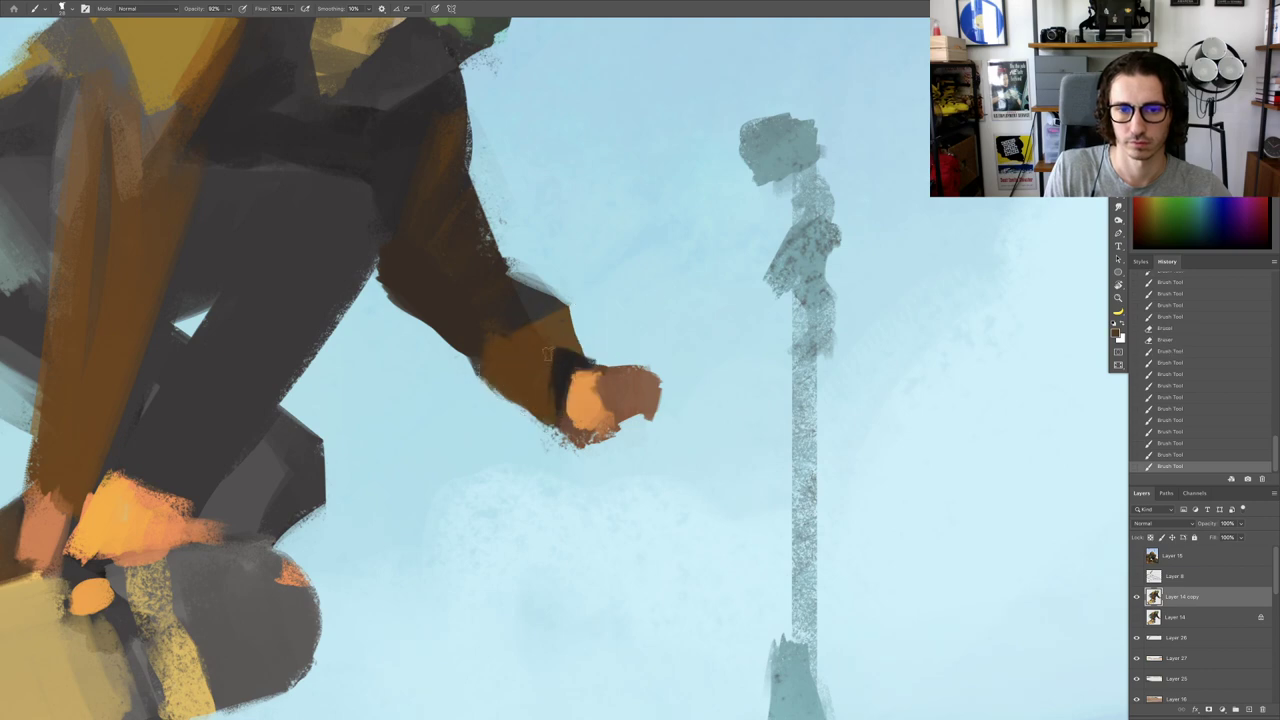
pyautogui.moveTo(548, 355); pyautogui.dragTo(552, 385)
# Step: Blend the planes of the outstretched forearm's sleeve with browns sampled from it
pyautogui.keyDown('alt'); pyautogui.click(548, 338); pyautogui.keyUp('alt')
pyautogui.moveTo(549, 340)
pyautogui.mouseDown()
pyautogui.moveTo(570, 324)
pyautogui.moveTo(502, 327)
pyautogui.mouseUp()
pyautogui.keyDown('alt'); pyautogui.click(547, 335); pyautogui.keyUp('alt')
pyautogui.keyDown('alt'); pyautogui.click(513, 338); pyautogui.keyUp('alt')
pyautogui.keyDown('alt'); pyautogui.click(557, 326); pyautogui.keyUp('alt')
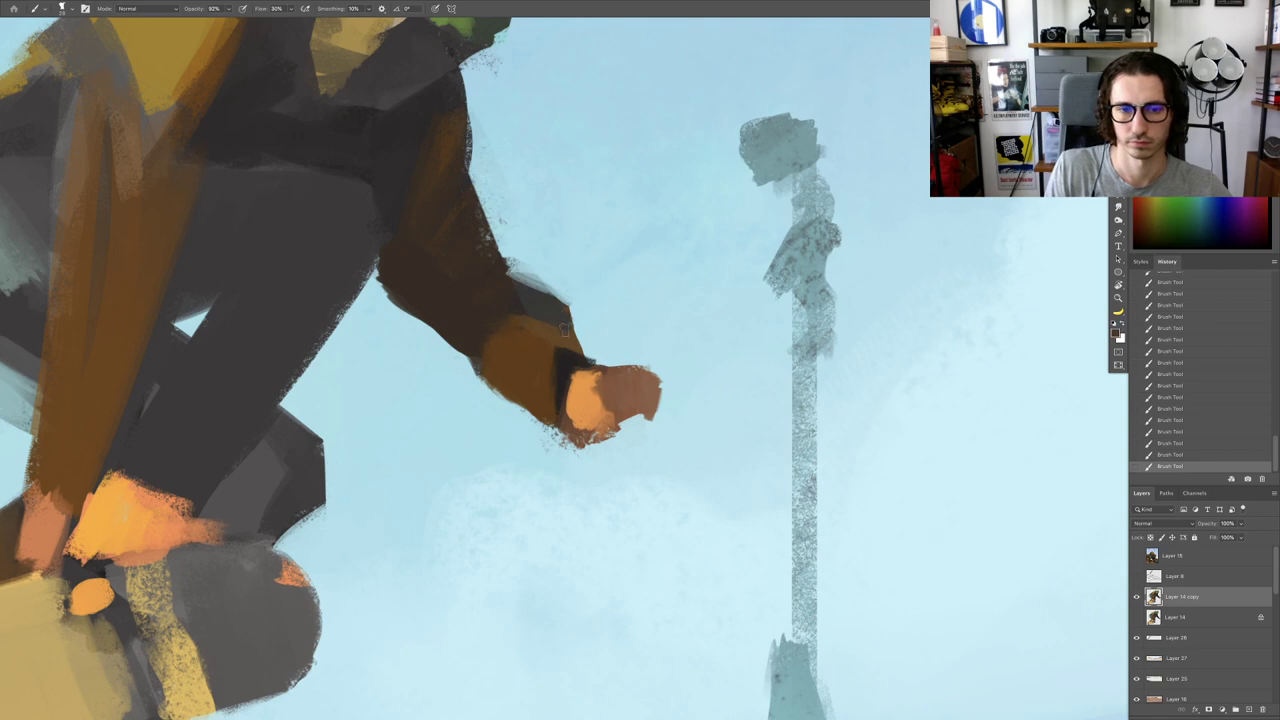
# Step: Erase the rough paint along the outstretched sleeve's upper edge to sharpen the elbow outline
pyautogui.press('e')
pyautogui.moveTo(578, 303)
pyautogui.mouseDown()
pyautogui.moveTo(588, 345)
pyautogui.moveTo(545, 325)
pyautogui.mouseUp()
pyautogui.press('b')
pyautogui.keyDown('alt'); pyautogui.click(555, 337); pyautogui.keyUp('alt')
pyautogui.press('e')
pyautogui.moveTo(524, 270); pyautogui.dragTo(554, 289)
pyautogui.moveTo(517, 268)
pyautogui.mouseDown()
pyautogui.moveTo(572, 300)
pyautogui.moveTo(530, 346)
pyautogui.mouseUp()
# Step: Rotate the canvas and fill the outer edge of the outstretched arm up to the shoulder with sampled dark tones
pyautogui.press('r')
pyautogui.moveTo(668, 246)
pyautogui.mouseDown()
pyautogui.moveTo(741, 311)
pyautogui.moveTo(710, 242)
pyautogui.mouseUp()
pyautogui.press('b')
pyautogui.keyDown('alt'); pyautogui.click(594, 278); pyautogui.keyUp('alt')
pyautogui.moveTo(594, 278); pyautogui.dragTo(581, 286)
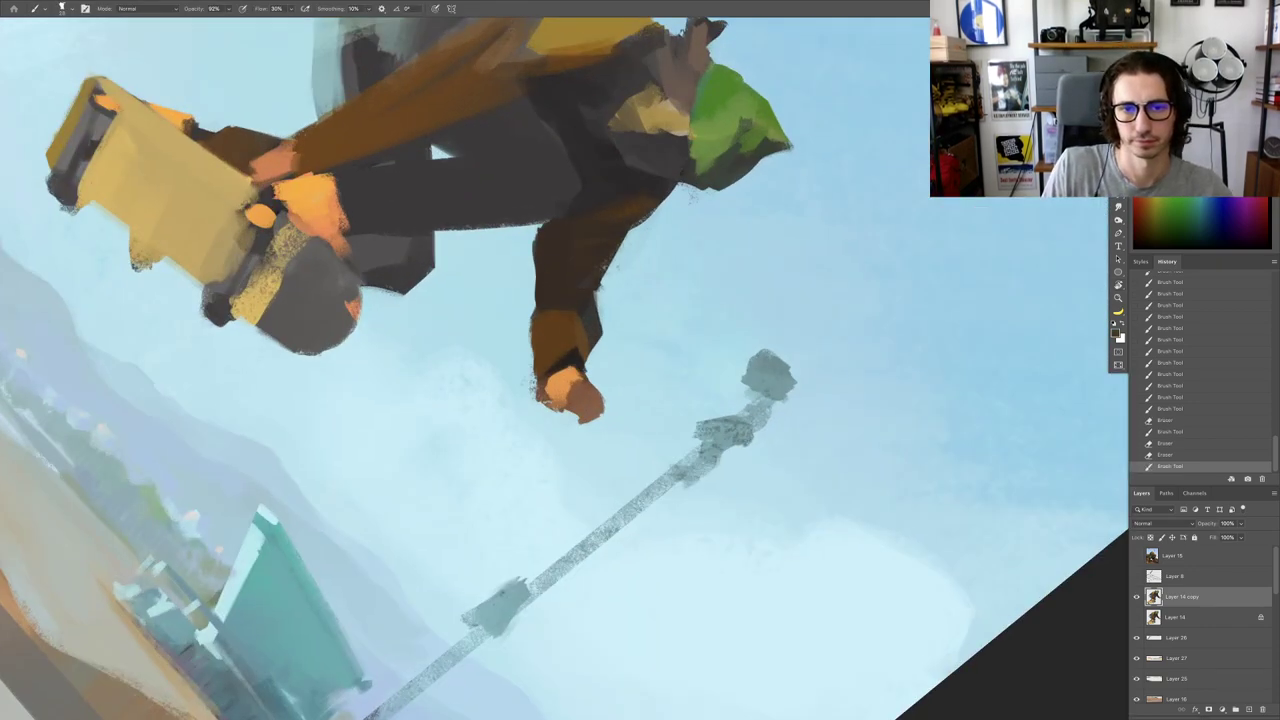
pyautogui.moveTo(650, 198); pyautogui.dragTo(668, 210)
pyautogui.moveTo(622, 224); pyautogui.dragTo(630, 230)
pyautogui.moveTo(657, 188); pyautogui.dragTo(664, 196)
pyautogui.moveTo(666, 197); pyautogui.dragTo(592, 200)
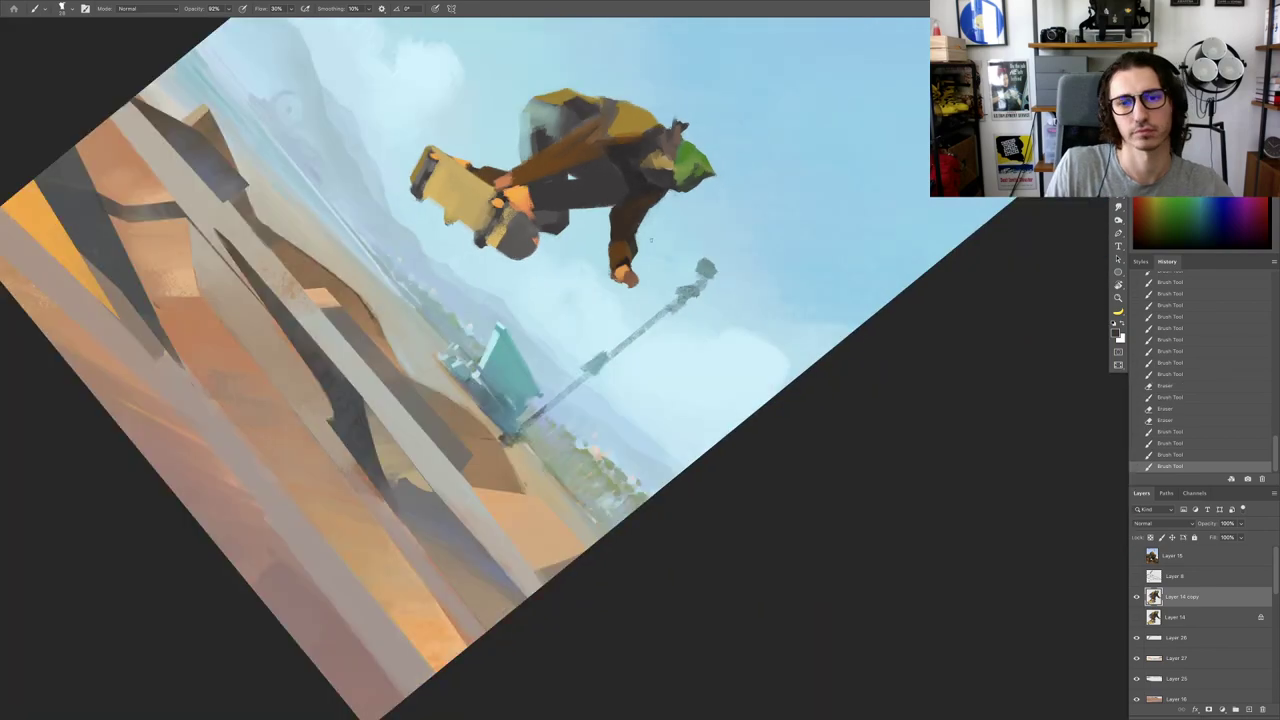
# Step: Lock the transparent pixels of Layer 14 copy and paint the shape protruding below the skateboard dark brown
pyautogui.press('Escape')
pyautogui.moveTo(595, 385)
pyautogui.mouseDown()
pyautogui.moveTo(543, 375)
pyautogui.moveTo(618, 385)
pyautogui.mouseUp()
pyautogui.scroll(-1, 543, 375)
pyautogui.moveTo(480, 412); pyautogui.dragTo(614, 302)
pyautogui.press('r')
pyautogui.moveTo(648, 293); pyautogui.dragTo(636, 294)
pyautogui.press('r')
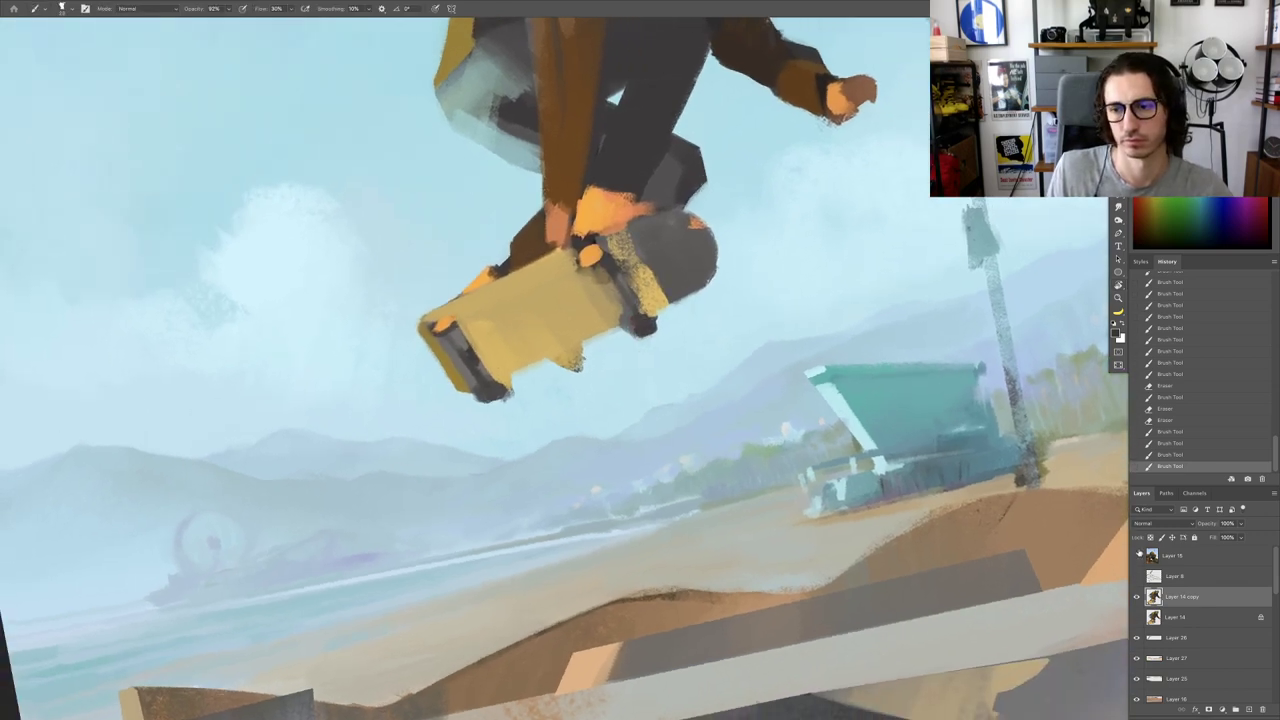
pyautogui.click(1150, 537)
pyautogui.keyDown('alt'); pyautogui.click(528, 253); pyautogui.keyUp('alt')
pyautogui.moveTo(586, 371)
pyautogui.mouseDown()
pyautogui.moveTo(572, 364)
pyautogui.moveTo(590, 347)
pyautogui.moveTo(557, 354)
pyautogui.moveTo(570, 364)
pyautogui.moveTo(556, 369)
pyautogui.mouseUp()
pyautogui.hotkey('ctrl', 'z')
pyautogui.moveTo(568, 360); pyautogui.dragTo(505, 360)
pyautogui.moveTo(640, 342); pyautogui.dragTo(613, 374)
pyautogui.moveTo(616, 376); pyautogui.dragTo(638, 376)
pyautogui.scroll(2, 637, 376)
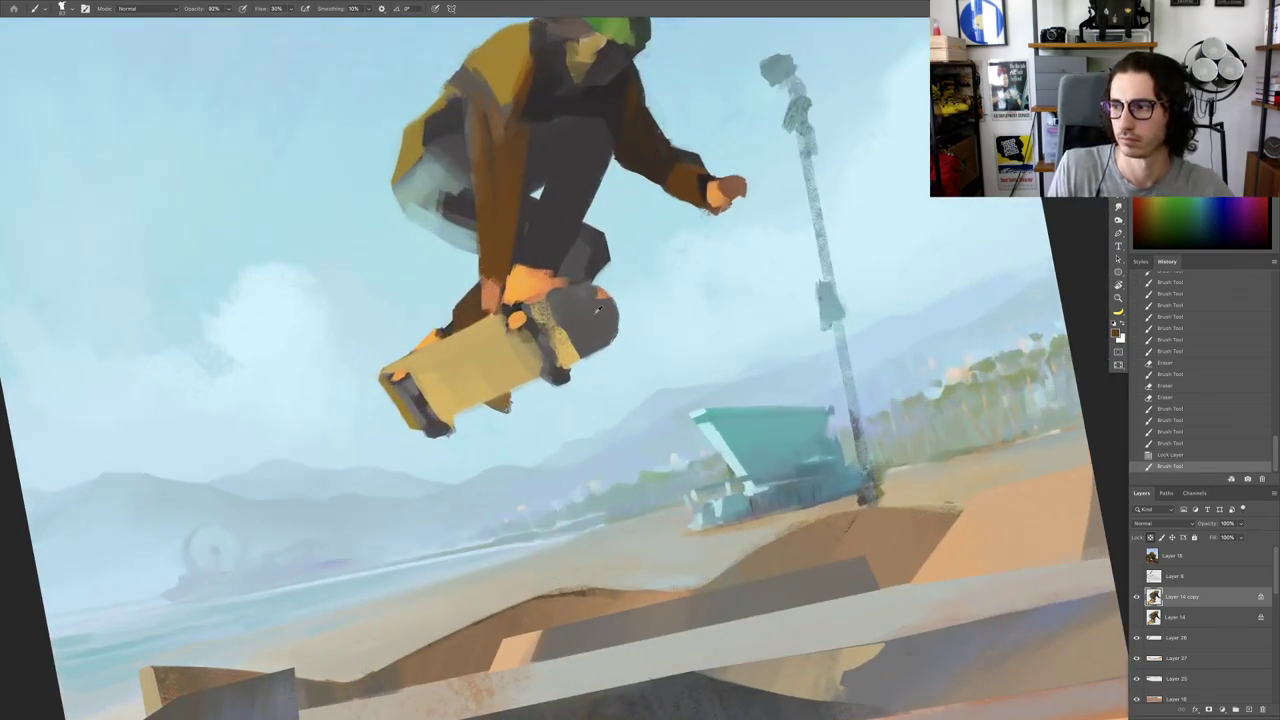
# Step: Paint translucent yellow-brown bands over the skateboard's grey rounded end and shade the deck beside the front truck
pyautogui.moveTo(570, 300)
pyautogui.mouseDown()
pyautogui.moveTo(588, 350)
pyautogui.moveTo(600, 342)
pyautogui.mouseUp()
pyautogui.moveTo(598, 308); pyautogui.dragTo(605, 335)
pyautogui.moveTo(602, 308)
pyautogui.mouseDown()
pyautogui.moveTo(602, 340)
pyautogui.moveTo(563, 321)
pyautogui.moveTo(553, 336)
pyautogui.moveTo(588, 332)
pyautogui.mouseUp()
pyautogui.keyDown('alt'); pyautogui.click(605, 323); pyautogui.keyUp('alt')
pyautogui.keyDown('alt'); pyautogui.click(543, 332); pyautogui.keyUp('alt')
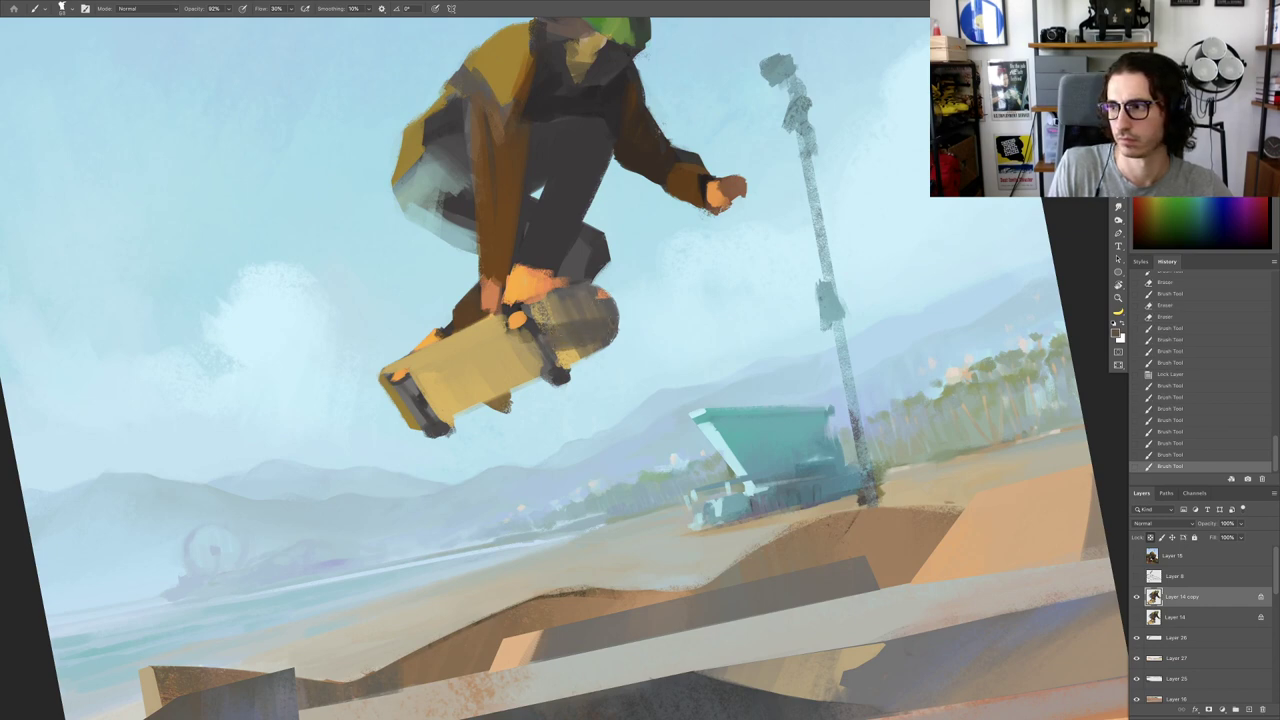
pyautogui.moveTo(498, 326); pyautogui.dragTo(512, 356)
pyautogui.moveTo(521, 309)
pyautogui.mouseDown()
pyautogui.moveTo(533, 314)
pyautogui.moveTo(506, 320)
pyautogui.mouseUp()
# Step: Try to extend the gripping hand over the skateboard's upper edge with a sampled orange
pyautogui.scroll(3, 495, 294)
pyautogui.keyDown('alt'); pyautogui.click(485, 303); pyautogui.keyUp('alt')
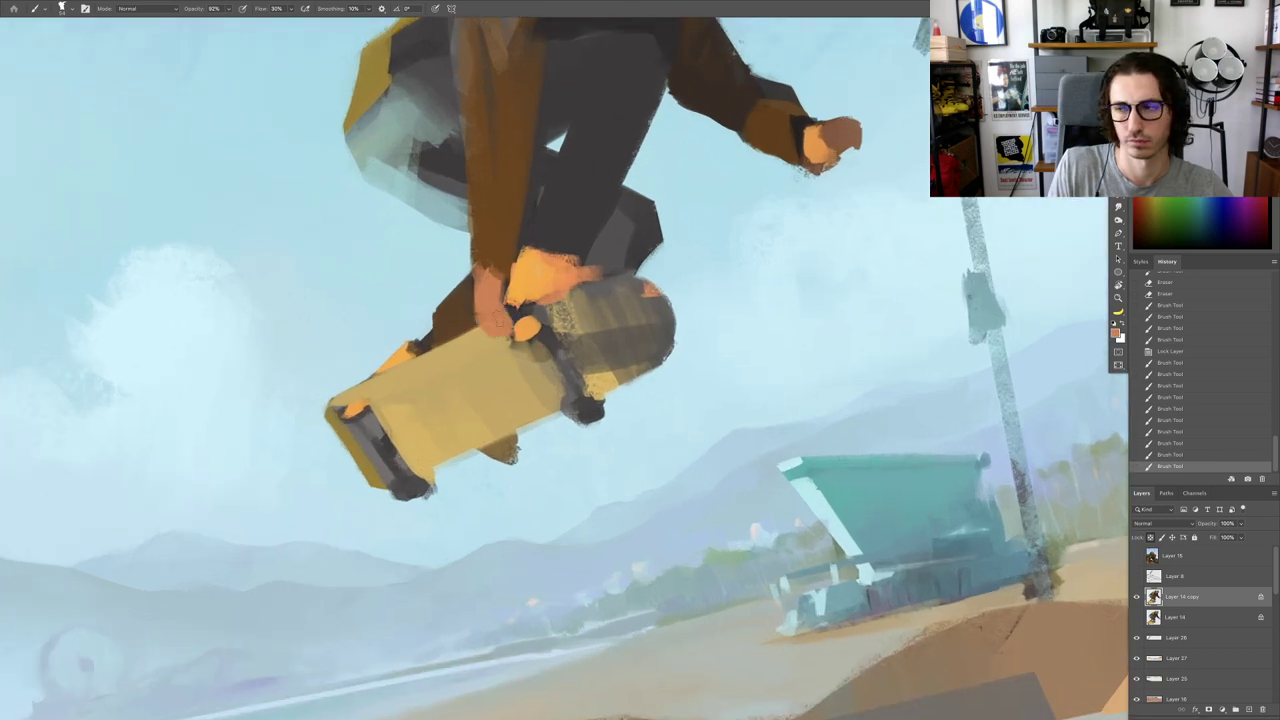
pyautogui.hotkey('ctrl', 'z')
pyautogui.scroll(-1, 490, 258)
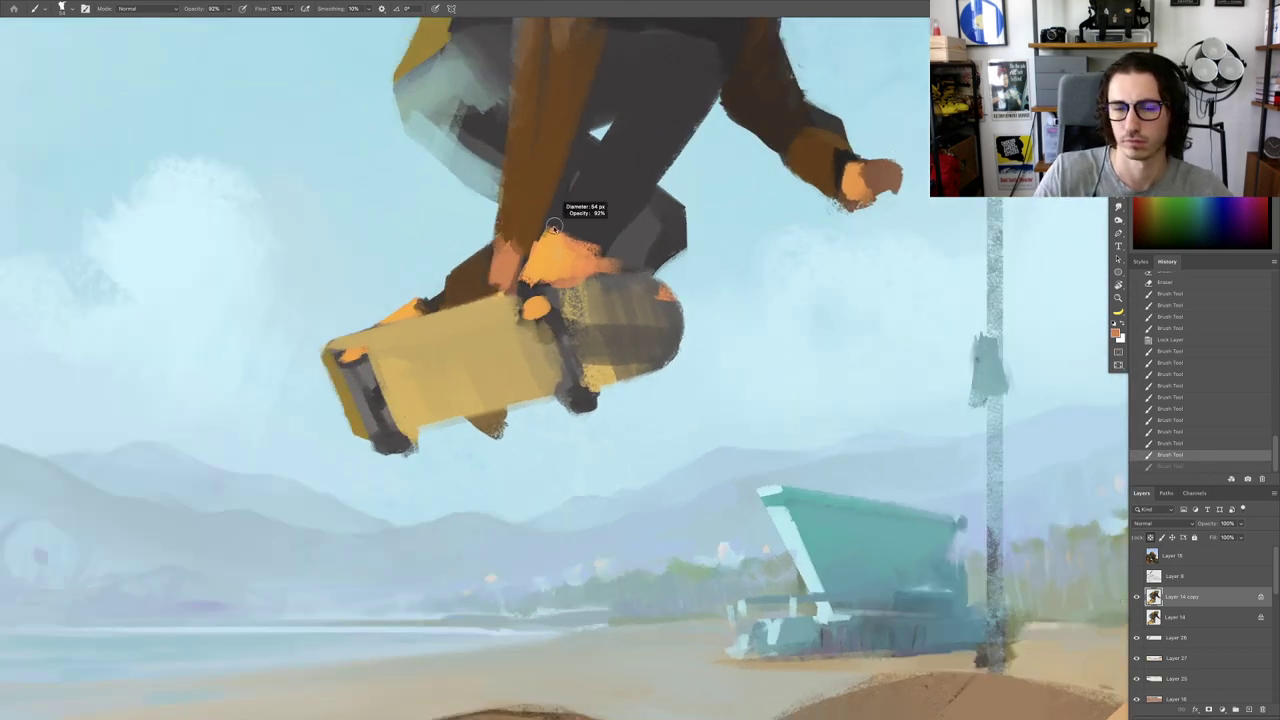
# Step: Unlock the layer's transparent pixels and erase along the gripping wrist and rear lower leg to clean their outline
pyautogui.moveTo(495, 262); pyautogui.dragTo(494, 239)
pyautogui.press('e')
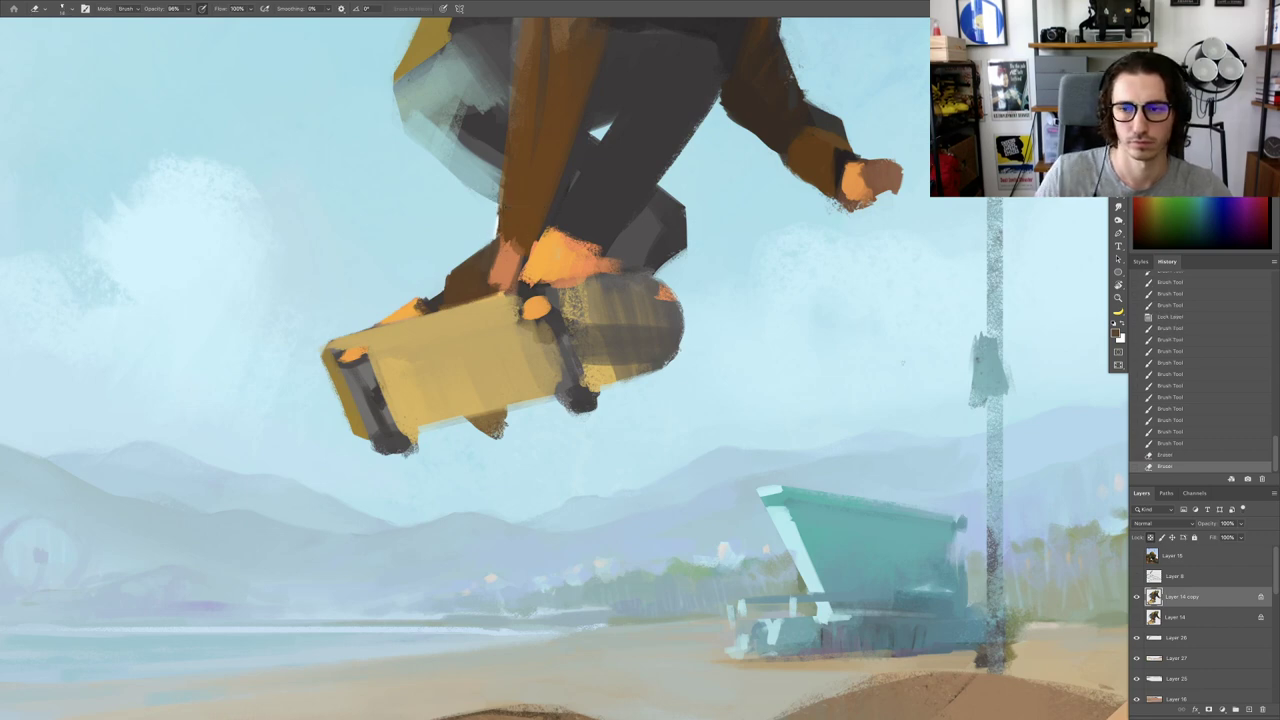
pyautogui.click(1151, 538)
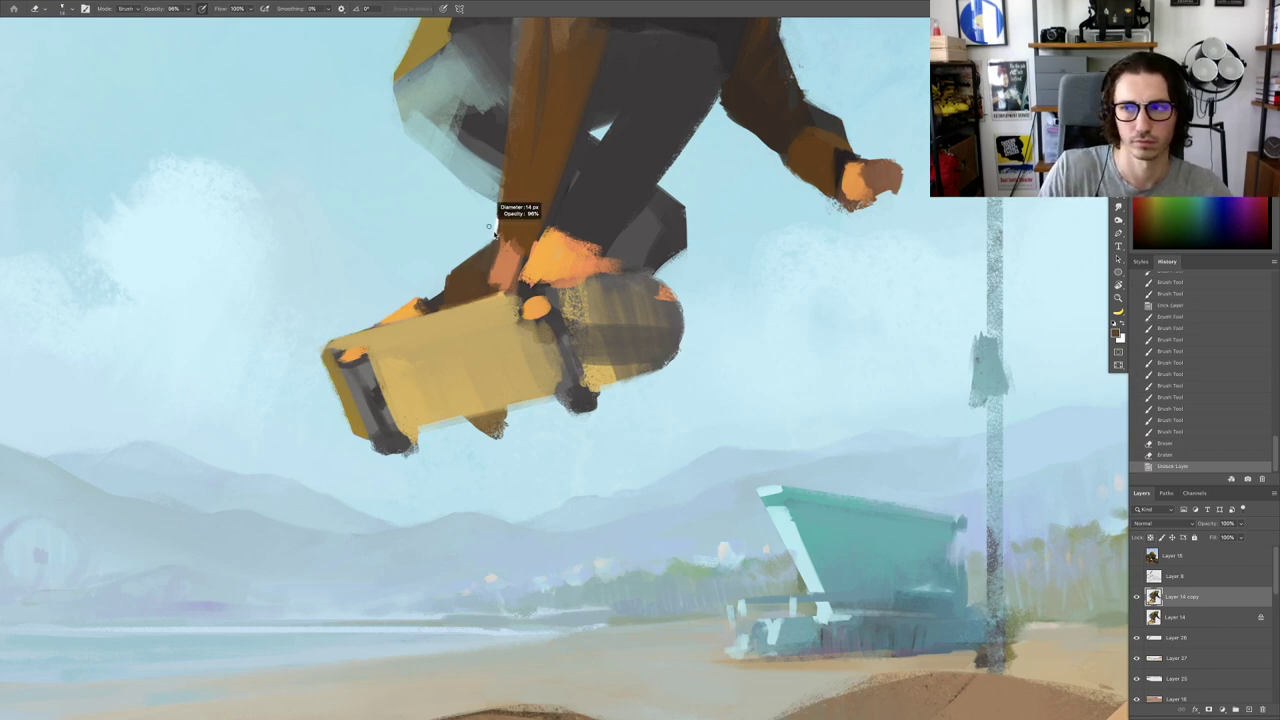
pyautogui.moveTo(495, 224)
pyautogui.mouseDown()
pyautogui.moveTo(493, 246)
pyautogui.moveTo(450, 274)
pyautogui.mouseUp()
pyautogui.moveTo(486, 252); pyautogui.dragTo(433, 300)
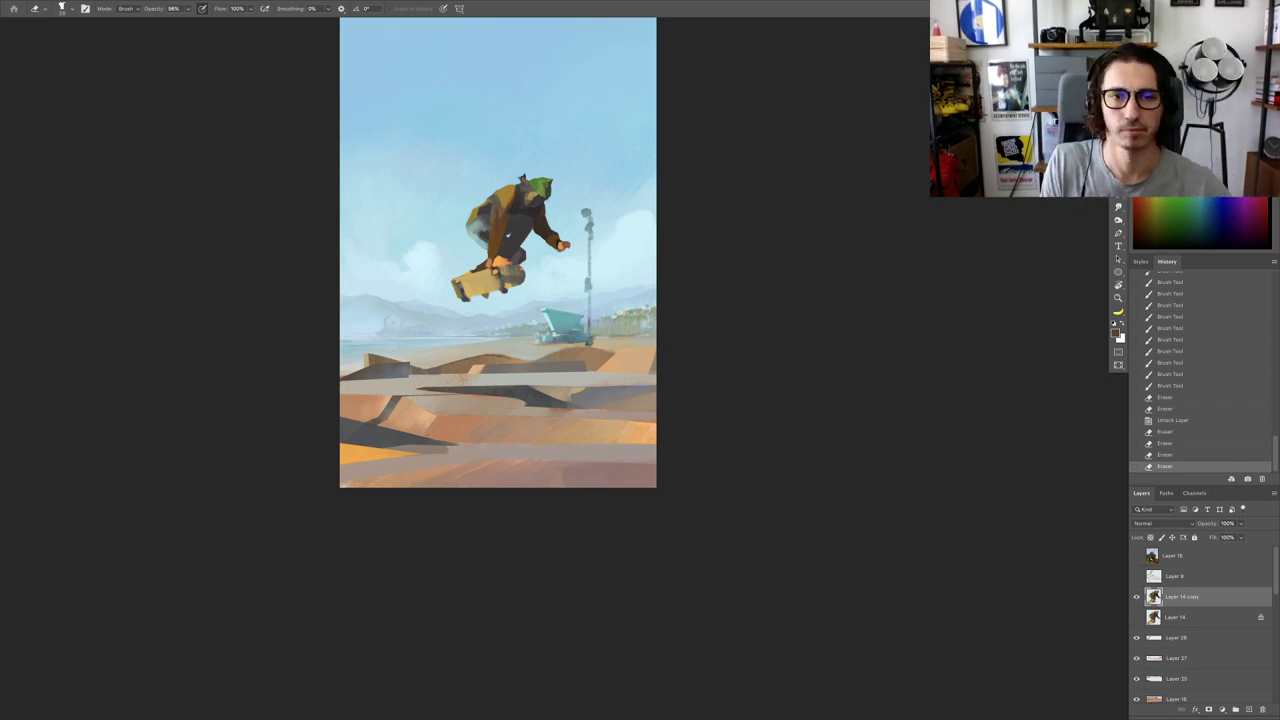
# Step: Paint grey-green highlights along the front trouser leg from the knee to the shin
pyautogui.scroll(5, 546, 270)
pyautogui.press('b')
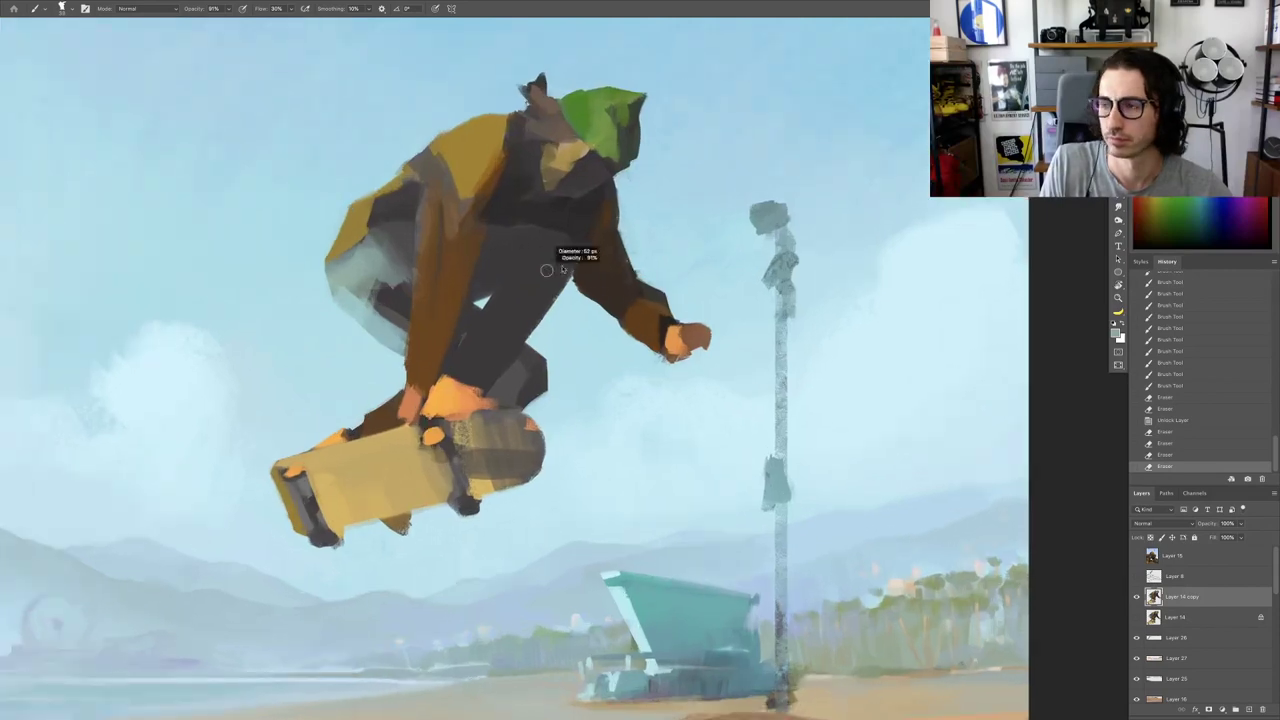
pyautogui.moveTo(538, 268); pyautogui.dragTo(498, 290)
pyautogui.moveTo(532, 272)
pyautogui.mouseDown()
pyautogui.moveTo(476, 334)
pyautogui.moveTo(468, 374)
pyautogui.mouseUp()
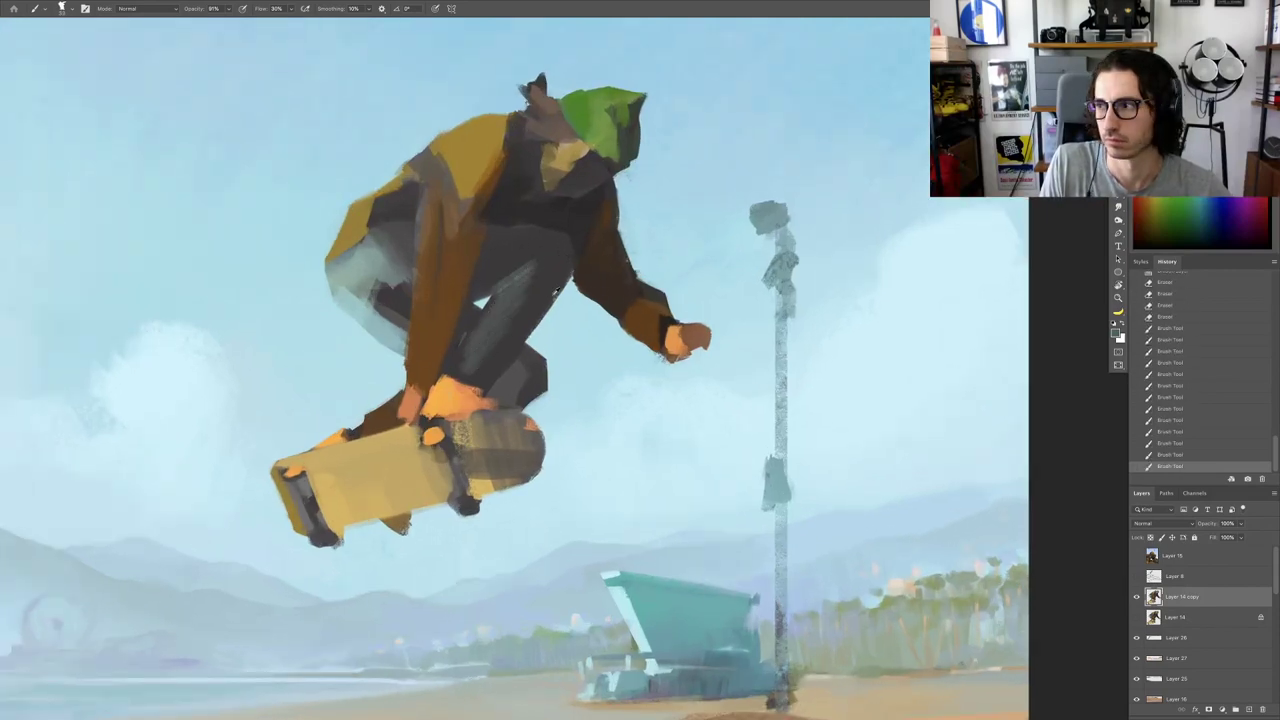
pyautogui.moveTo(539, 274); pyautogui.dragTo(536, 237)
pyautogui.keyDown('alt'); pyautogui.click(526, 253); pyautogui.keyUp('alt')
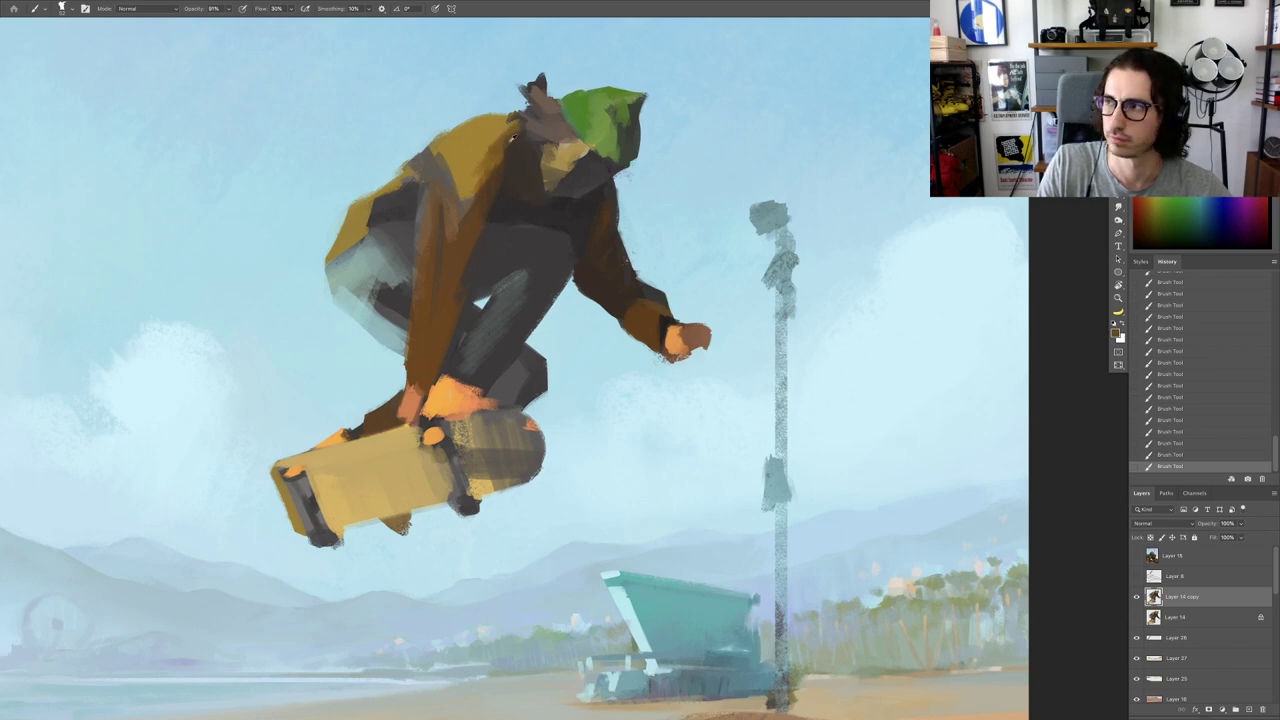
# Step: Touch up the jacket's shoulder with sampled mustard, rotate the canvas, and erase rough paint along the back's outline
pyautogui.keyDown('alt'); pyautogui.click(504, 133); pyautogui.keyUp('alt')
pyautogui.press('e')
pyautogui.press('r')
pyautogui.moveTo(525, 135); pyautogui.dragTo(344, 248)
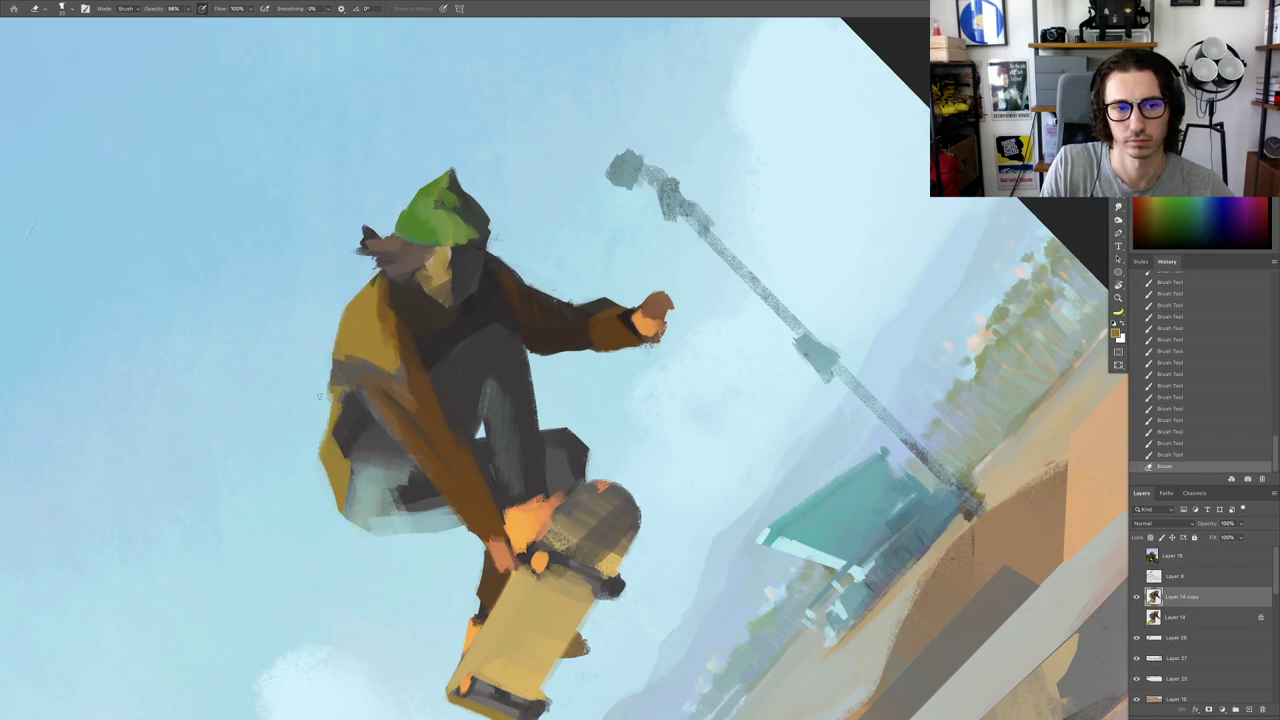
pyautogui.moveTo(332, 370); pyautogui.dragTo(331, 385)
pyautogui.moveTo(347, 345); pyautogui.dragTo(290, 343)
pyautogui.press('Escape')
# Step: Paint brown shading into the lower back of the mustard jacket using colours sampled from the figure
pyautogui.moveTo(403, 205); pyautogui.dragTo(476, 263)
pyautogui.moveTo(474, 257); pyautogui.dragTo(530, 255)
pyautogui.press('b')
pyautogui.moveTo(608, 248)
pyautogui.mouseDown()
pyautogui.moveTo(640, 250)
pyautogui.moveTo(591, 274)
pyautogui.mouseUp()
pyautogui.keyDown('alt'); pyautogui.click(618, 306); pyautogui.keyUp('alt')
pyautogui.moveTo(558, 269)
pyautogui.mouseDown()
pyautogui.moveTo(592, 249)
pyautogui.moveTo(541, 281)
pyautogui.mouseUp()
pyautogui.keyDown('alt'); pyautogui.click(537, 267); pyautogui.keyUp('alt')
pyautogui.keyDown('alt'); pyautogui.click(661, 273); pyautogui.keyUp('alt')
pyautogui.moveTo(563, 271)
pyautogui.mouseDown()
pyautogui.moveTo(603, 252)
pyautogui.moveTo(522, 300)
pyautogui.mouseUp()
# Step: Touch up the trousers beneath the jacket hem with sampled grey-green and erase the rough edge of the lower back
pyautogui.press('r')
pyautogui.moveTo(492, 346)
pyautogui.mouseDown()
pyautogui.moveTo(536, 306)
pyautogui.moveTo(558, 306)
pyautogui.mouseUp()
pyautogui.moveTo(556, 299); pyautogui.dragTo(588, 282)
pyautogui.keyDown('alt'); pyautogui.click(582, 294); pyautogui.keyUp('alt')
pyautogui.moveTo(513, 310); pyautogui.dragTo(532, 310)
pyautogui.moveTo(514, 307); pyautogui.dragTo(509, 307)
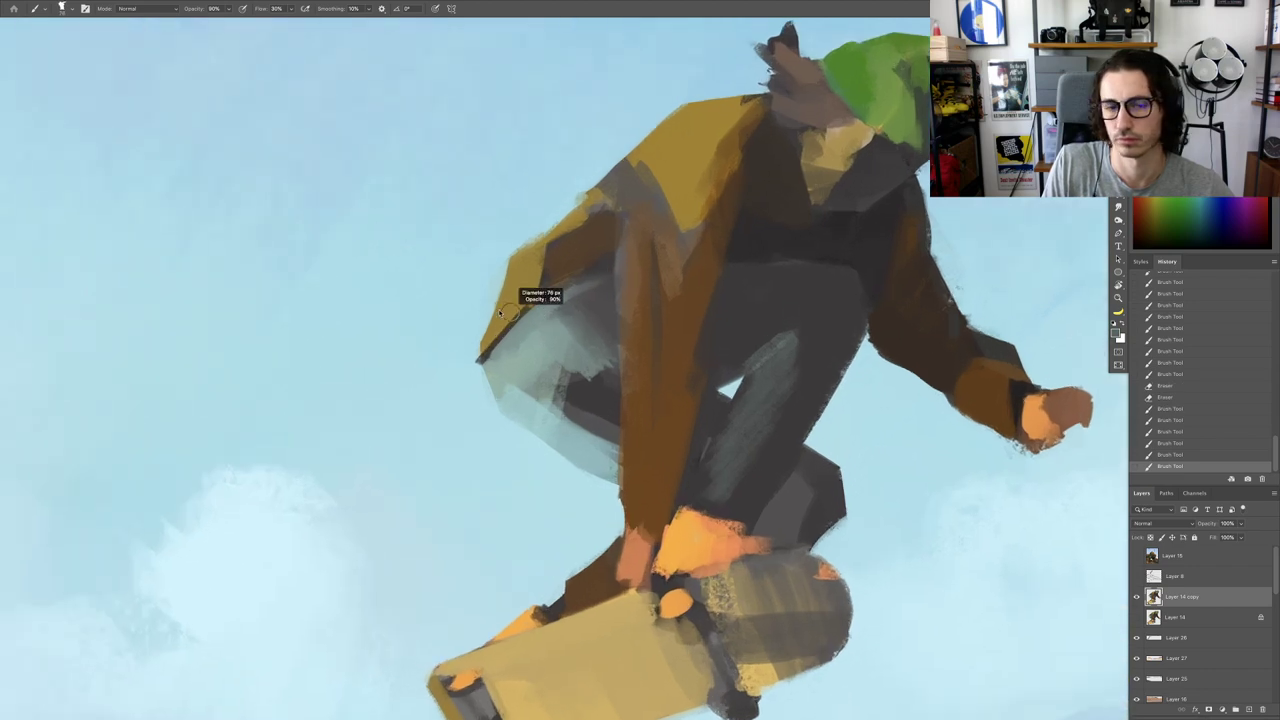
pyautogui.press('e')
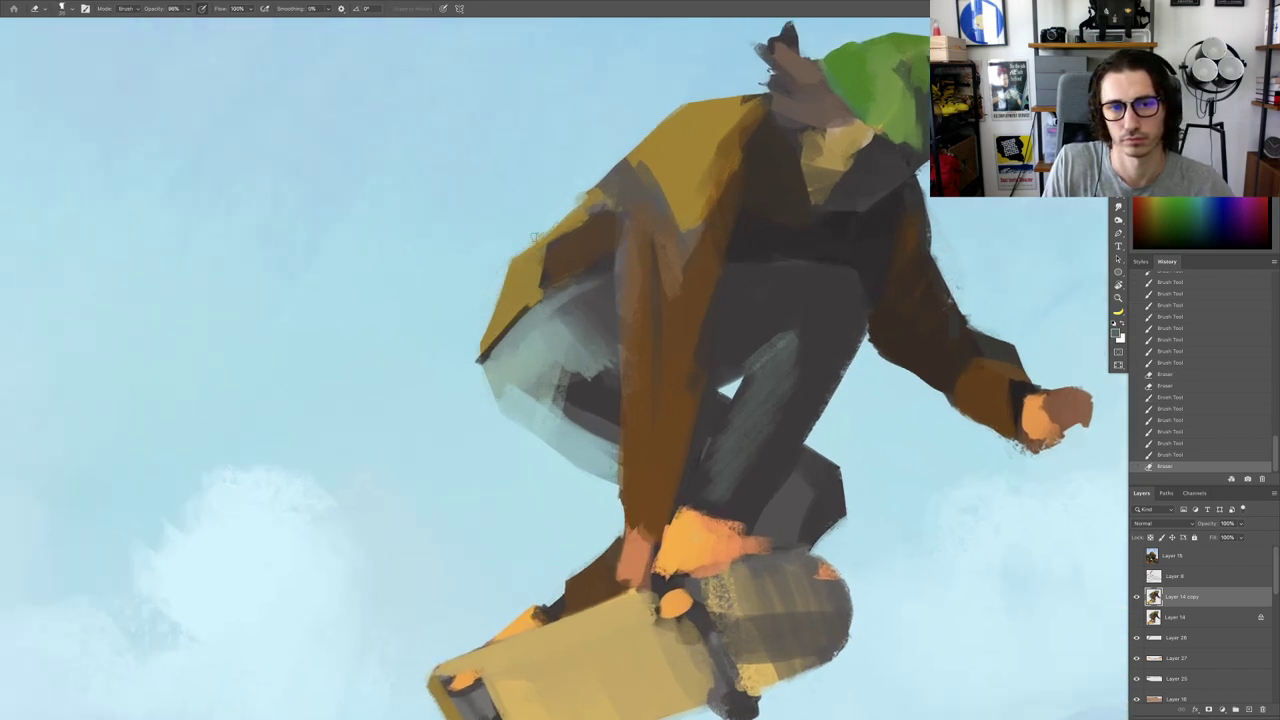
pyautogui.moveTo(535, 238); pyautogui.dragTo(575, 195)
# Step: Rotate the canvas and shade the seat of the trousers below the jacket with sampled greys
pyautogui.press('super+0')
pyautogui.moveTo(584, 286)
pyautogui.mouseDown()
pyautogui.moveTo(638, 298)
pyautogui.moveTo(671, 386)
pyautogui.moveTo(645, 371)
pyautogui.mouseUp()
pyautogui.press('r')
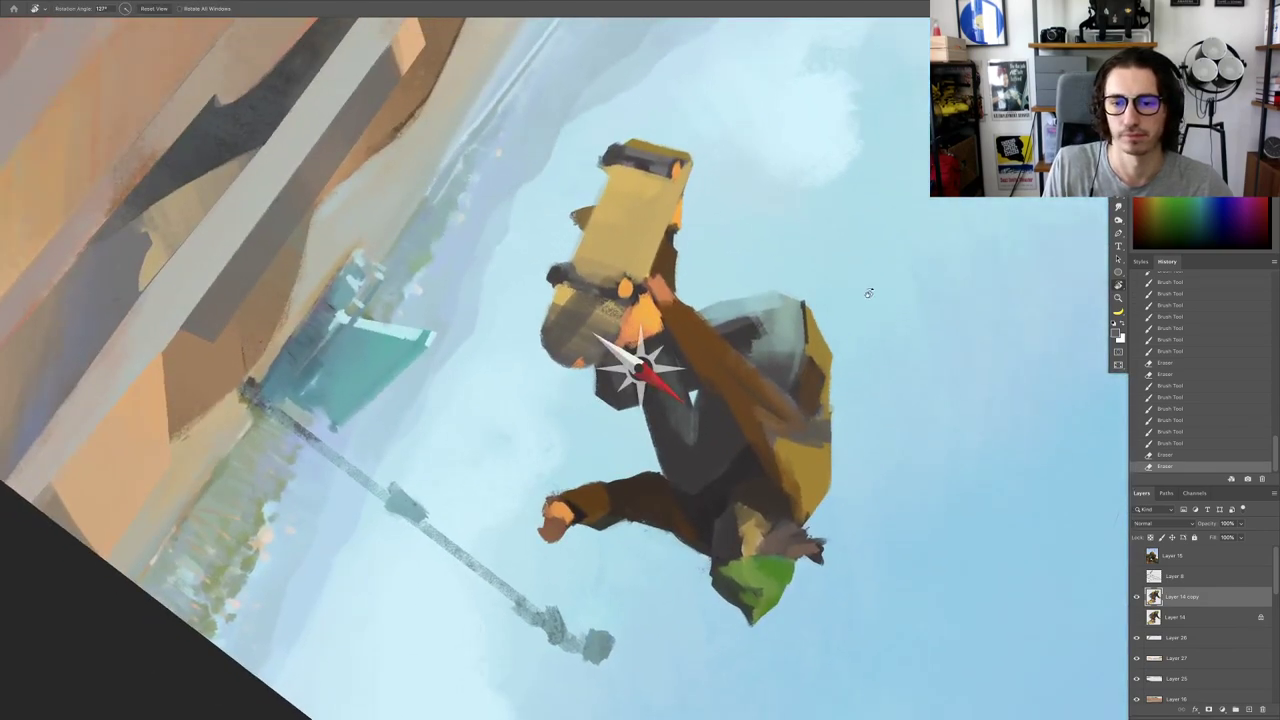
pyautogui.press('b')
pyautogui.scroll(2, 735, 345)
pyautogui.moveTo(744, 325)
pyautogui.mouseDown()
pyautogui.moveTo(780, 308)
pyautogui.moveTo(728, 356)
pyautogui.mouseUp()
pyautogui.keyDown('alt'); pyautogui.click(750, 338); pyautogui.keyUp('alt')
pyautogui.moveTo(744, 344); pyautogui.dragTo(732, 357)
pyautogui.moveTo(746, 346)
pyautogui.mouseDown()
pyautogui.moveTo(736, 358)
pyautogui.moveTo(766, 333)
pyautogui.mouseUp()
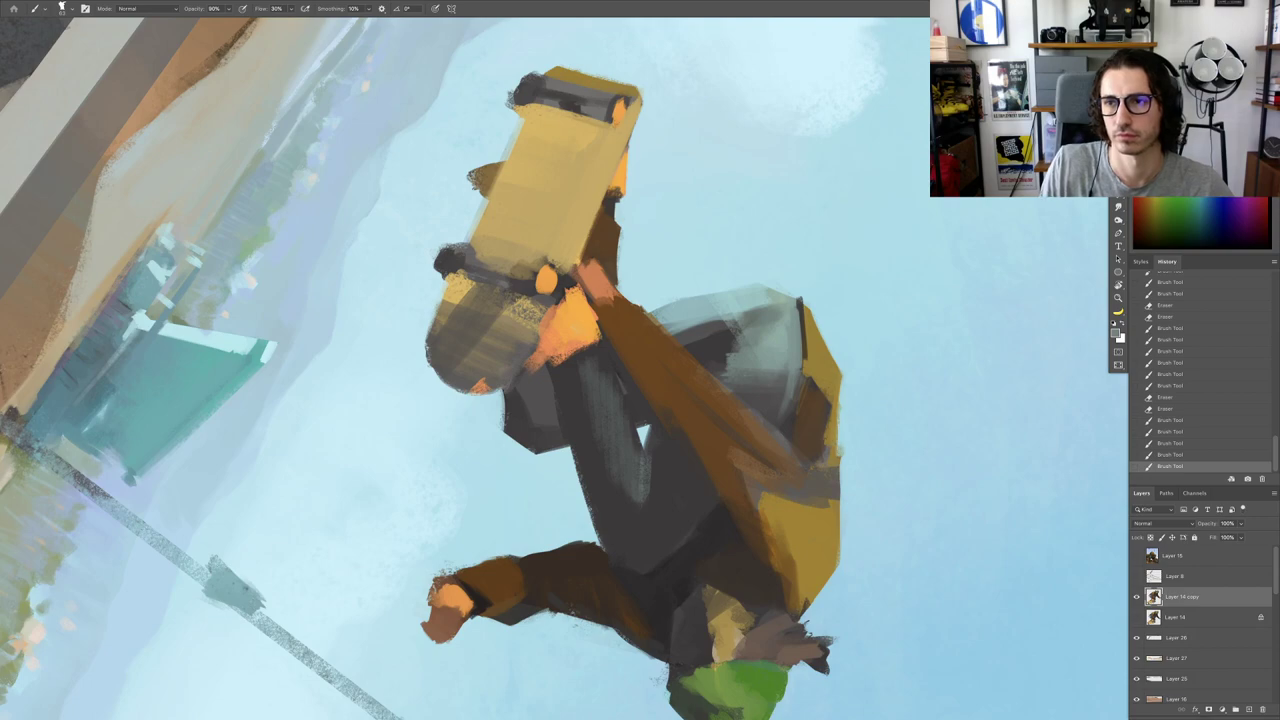
# Step: Add blue tints to the rear trouser shadow and the shaded lower part of the face
pyautogui.hotkey('ctrl', '0')
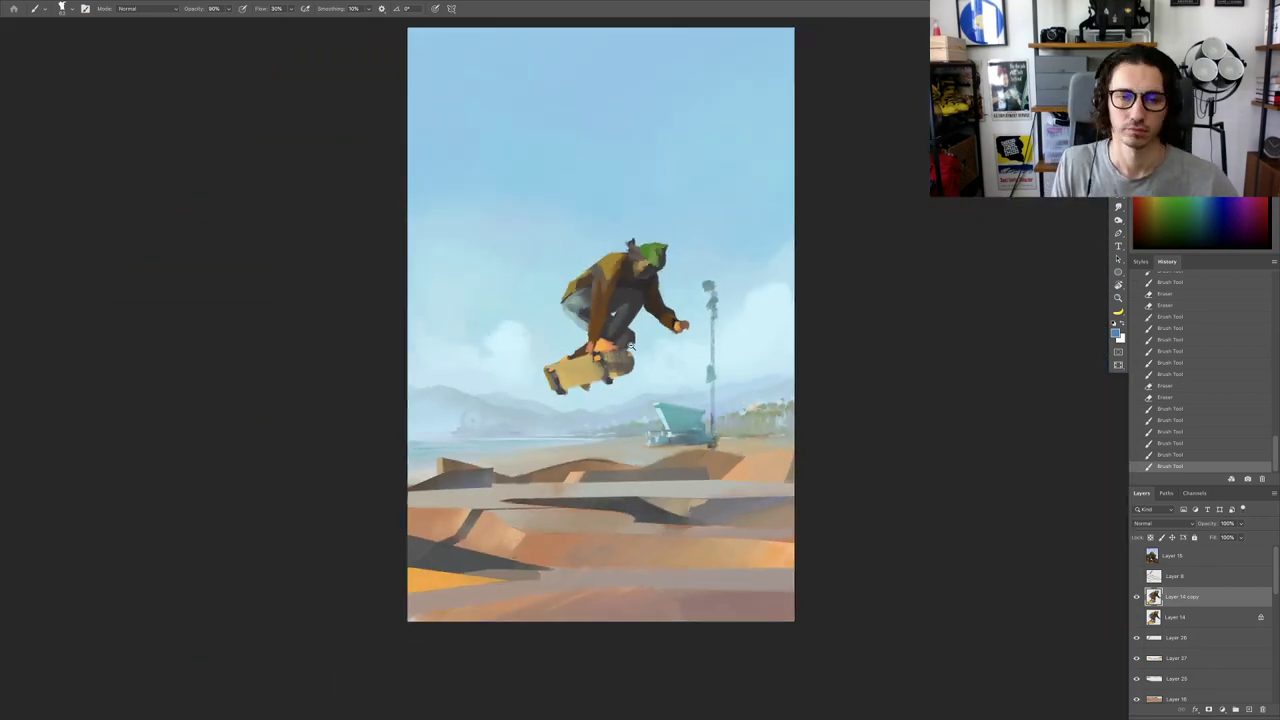
pyautogui.scroll(-1, 630, 345)
pyautogui.scroll(5, 648, 304)
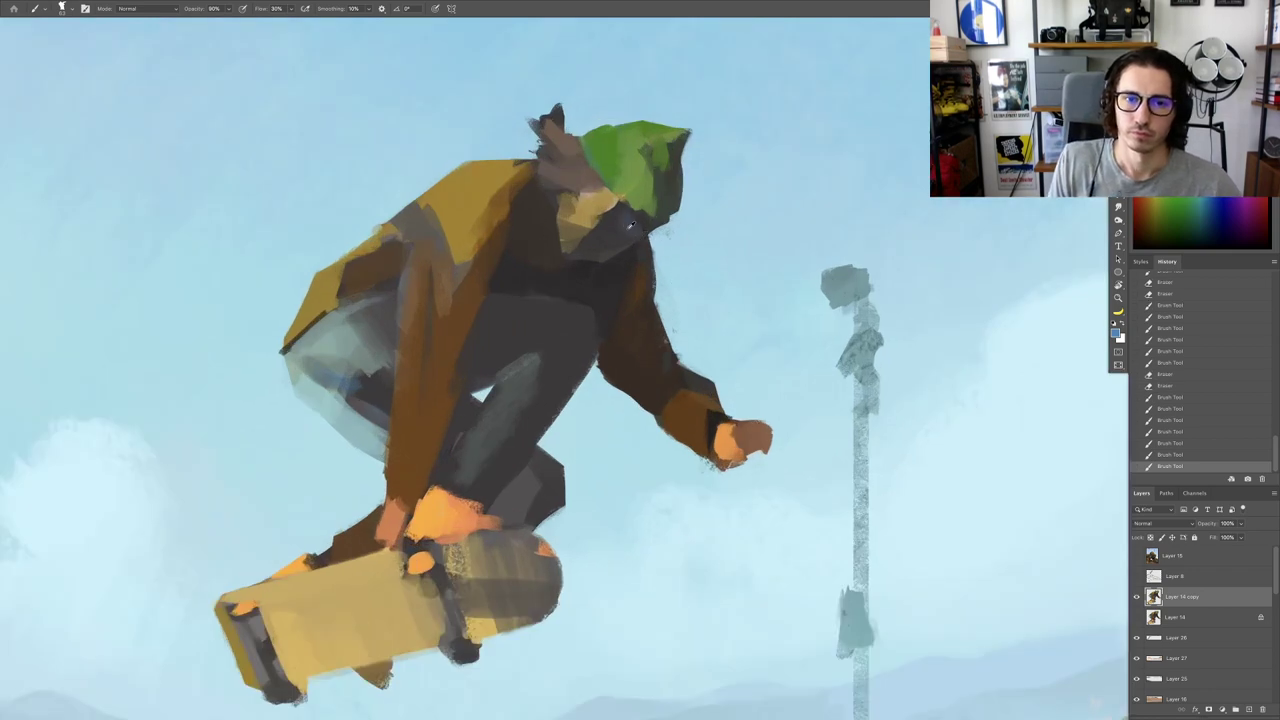
pyautogui.scroll(-3, 604, 228)
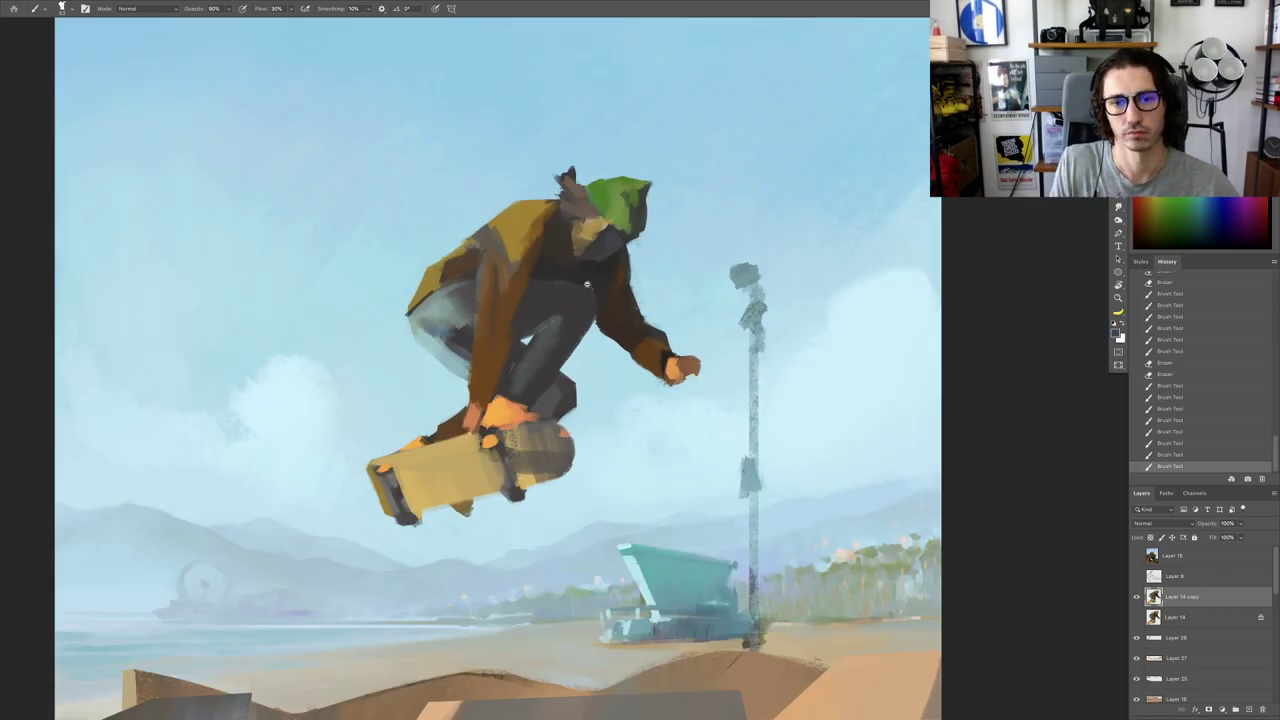
pyautogui.scroll(3, 650, 320)
# Step: Paint light orange highlights on the fingers of the outstretched hand to define its form
pyautogui.keyDown('alt'); pyautogui.click(704, 408); pyautogui.keyUp('alt')
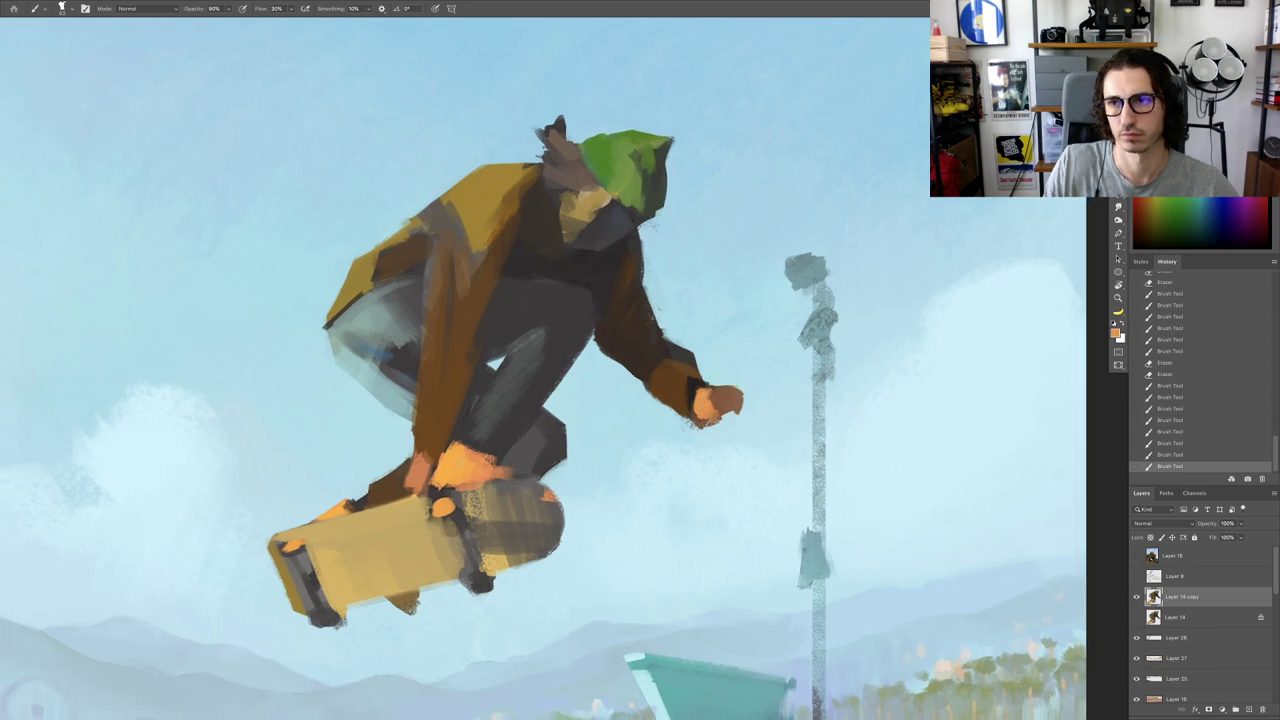
pyautogui.scroll(-3, 716, 375)
pyautogui.scroll(5, 716, 375)
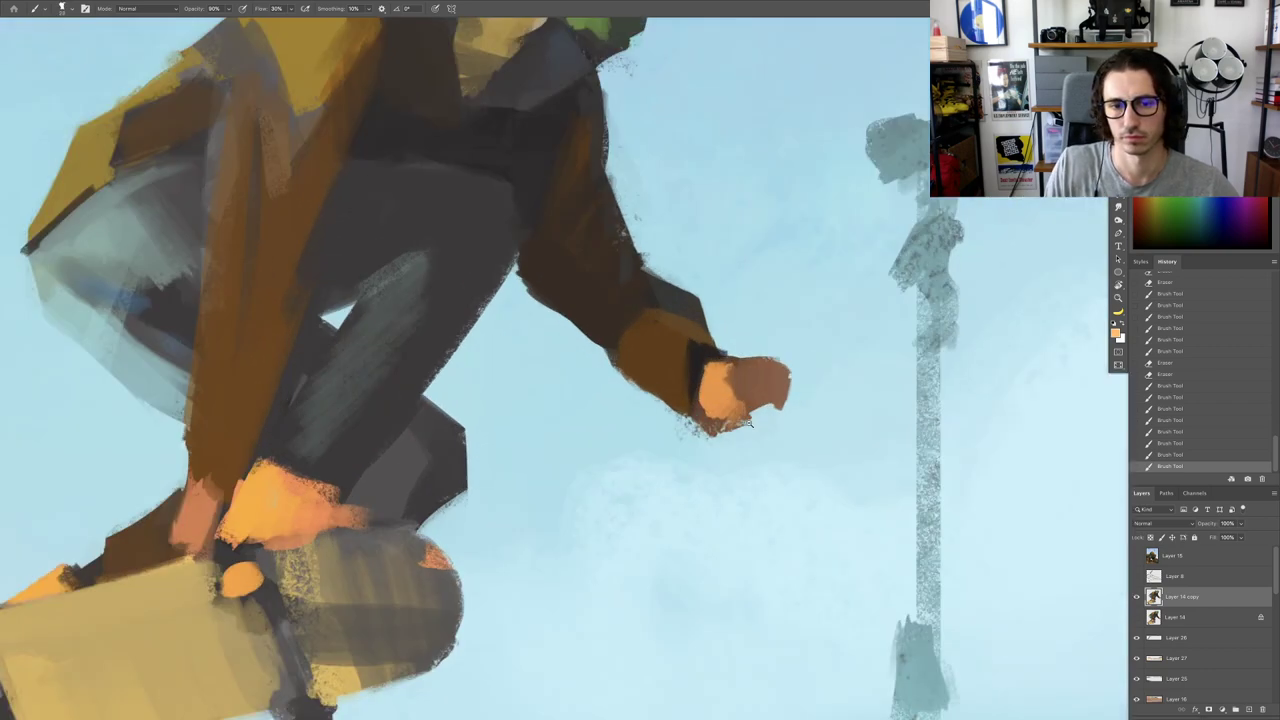
pyautogui.scroll(-4, 710, 397)
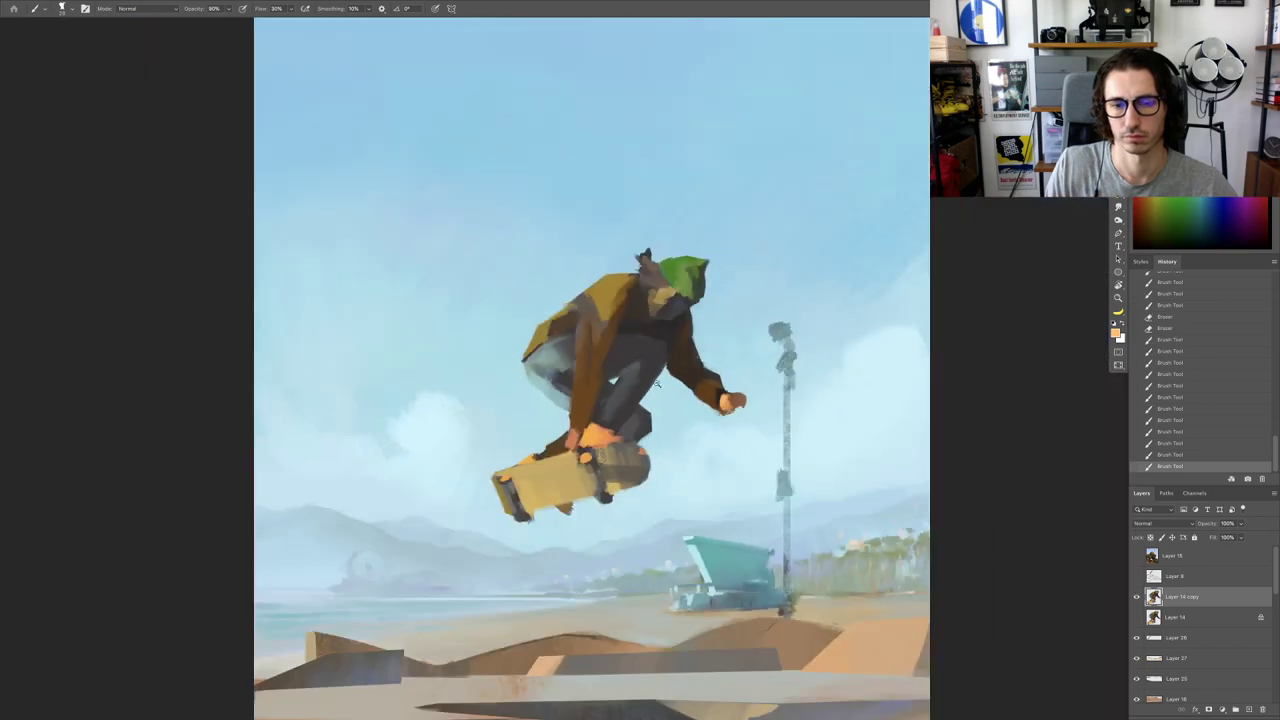
pyautogui.scroll(4, 660, 390)
pyautogui.scroll(1, 674, 396)
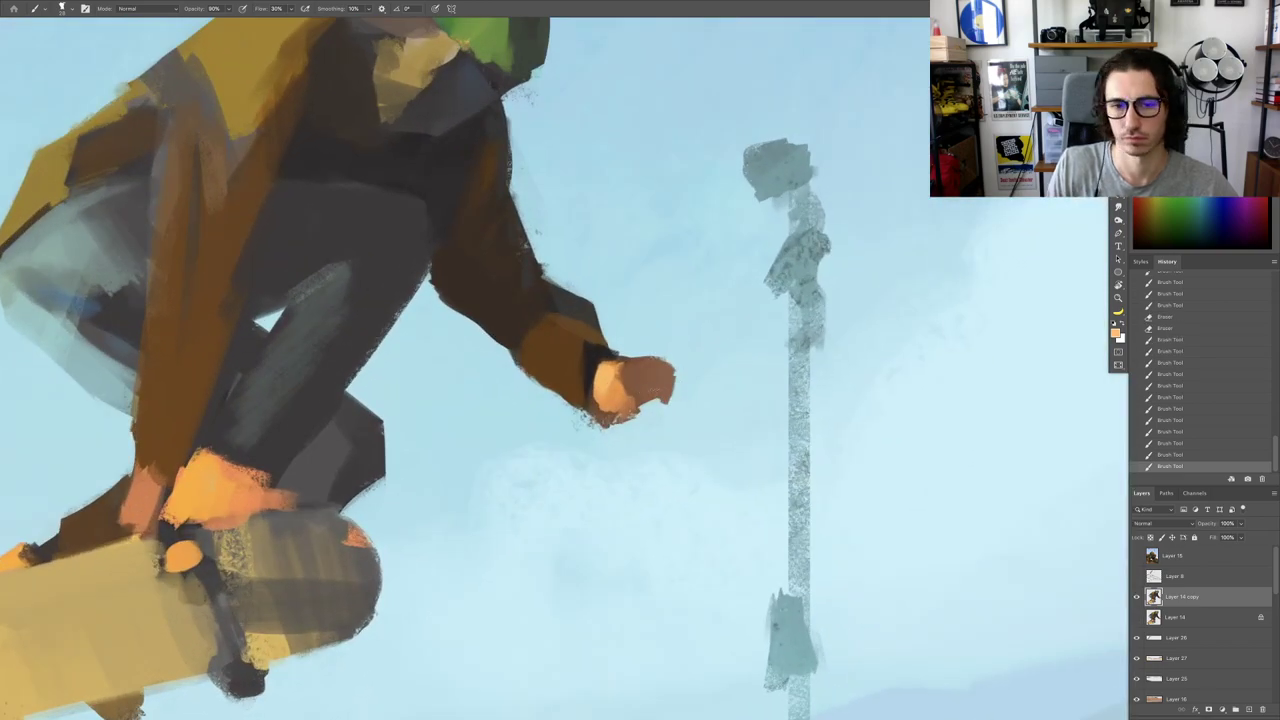
pyautogui.scroll(-4, 660, 400)
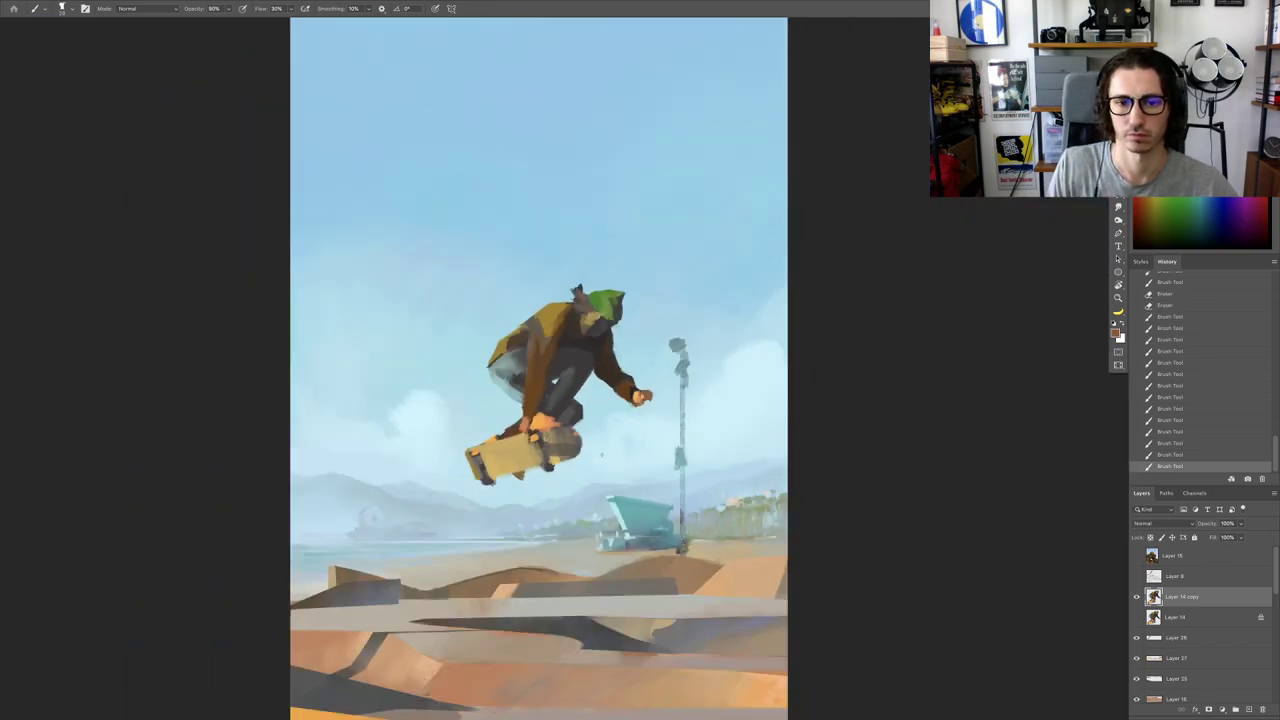
pyautogui.scroll(3, 671, 414)
pyautogui.scroll(3, 671, 414)
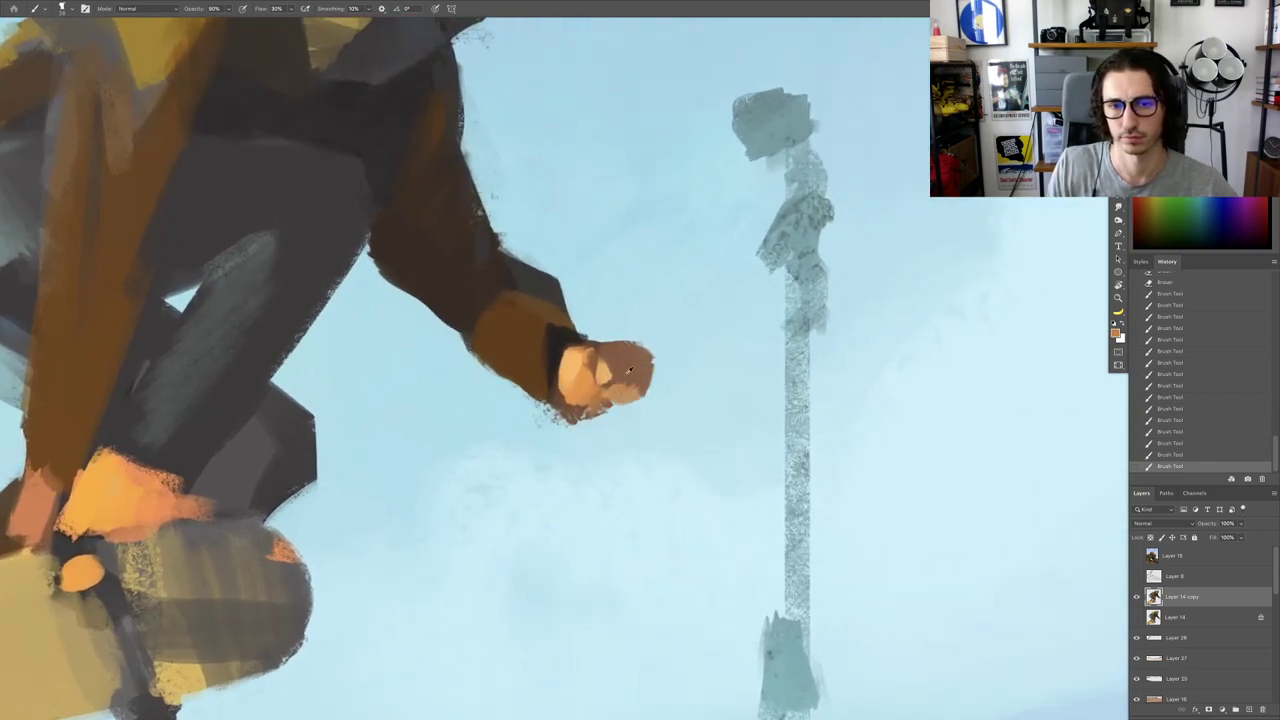
# Step: Paint a light blue shade on the orange upper wheel of the skateboard's truck beneath the grabbing hand
pyautogui.scroll(-5, 610, 380)
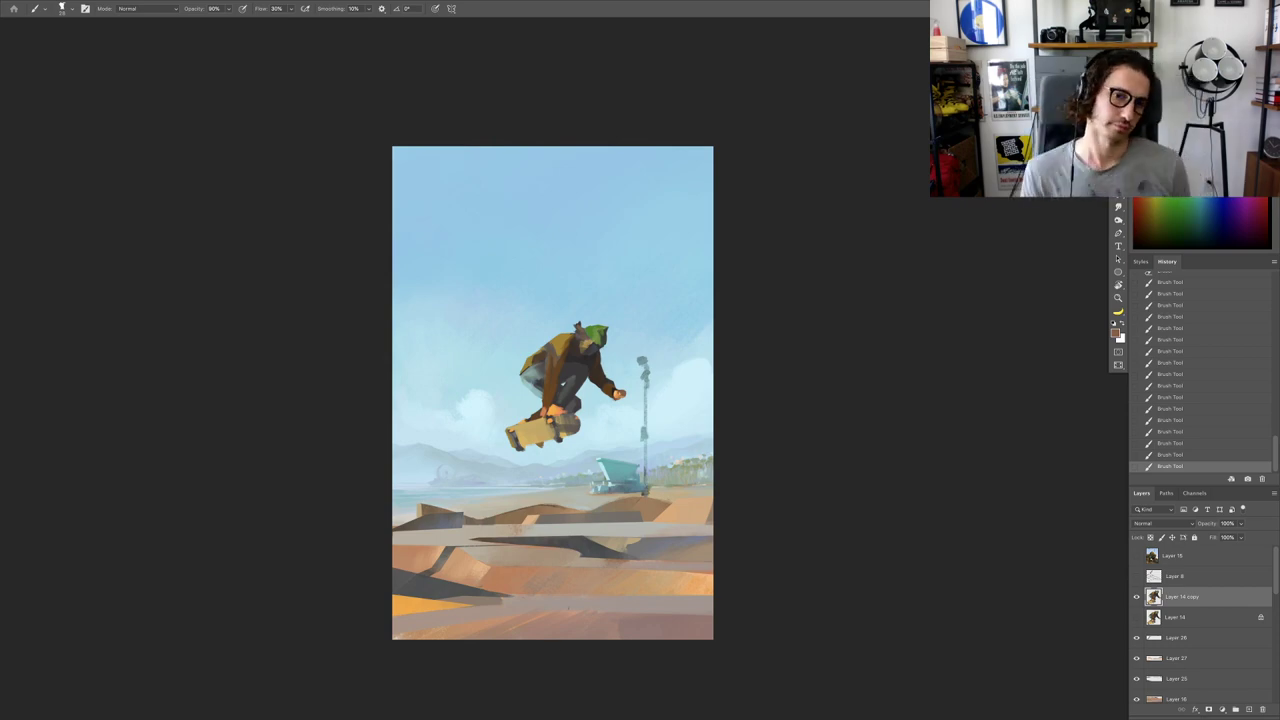
pyautogui.scroll(1, 568, 504)
pyautogui.scroll(4, 568, 504)
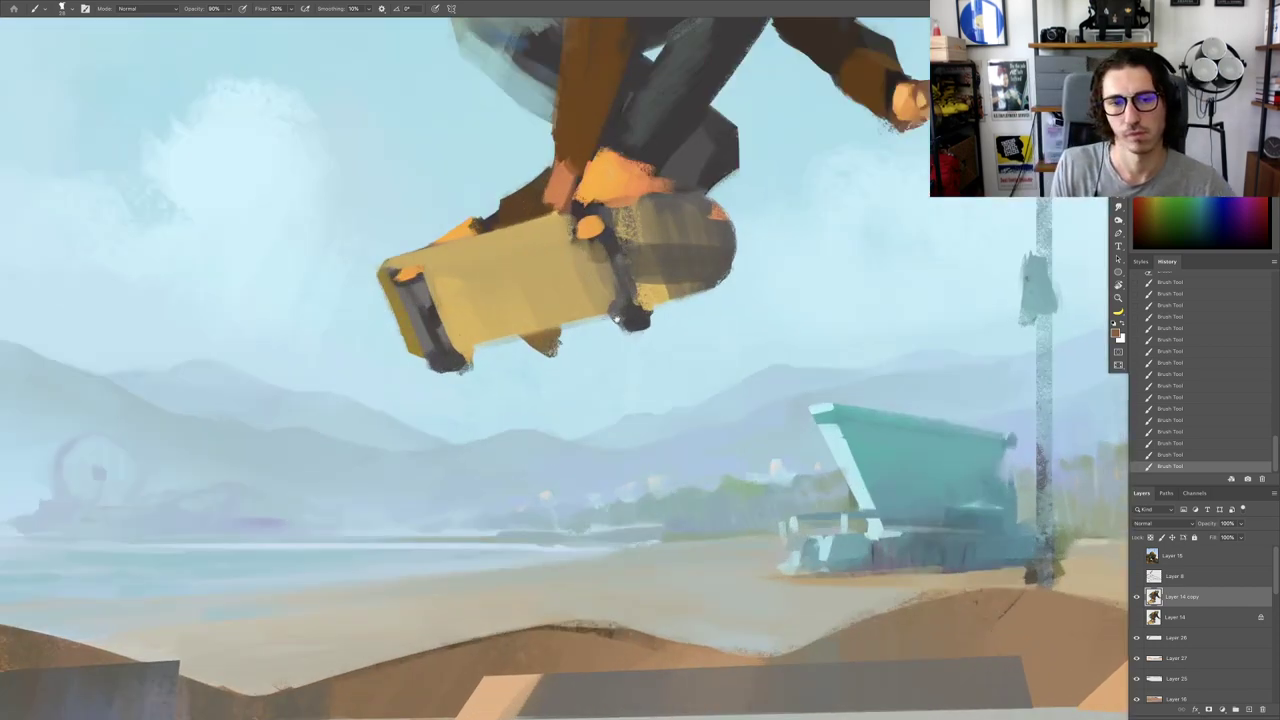
pyautogui.scroll(2, 632, 374)
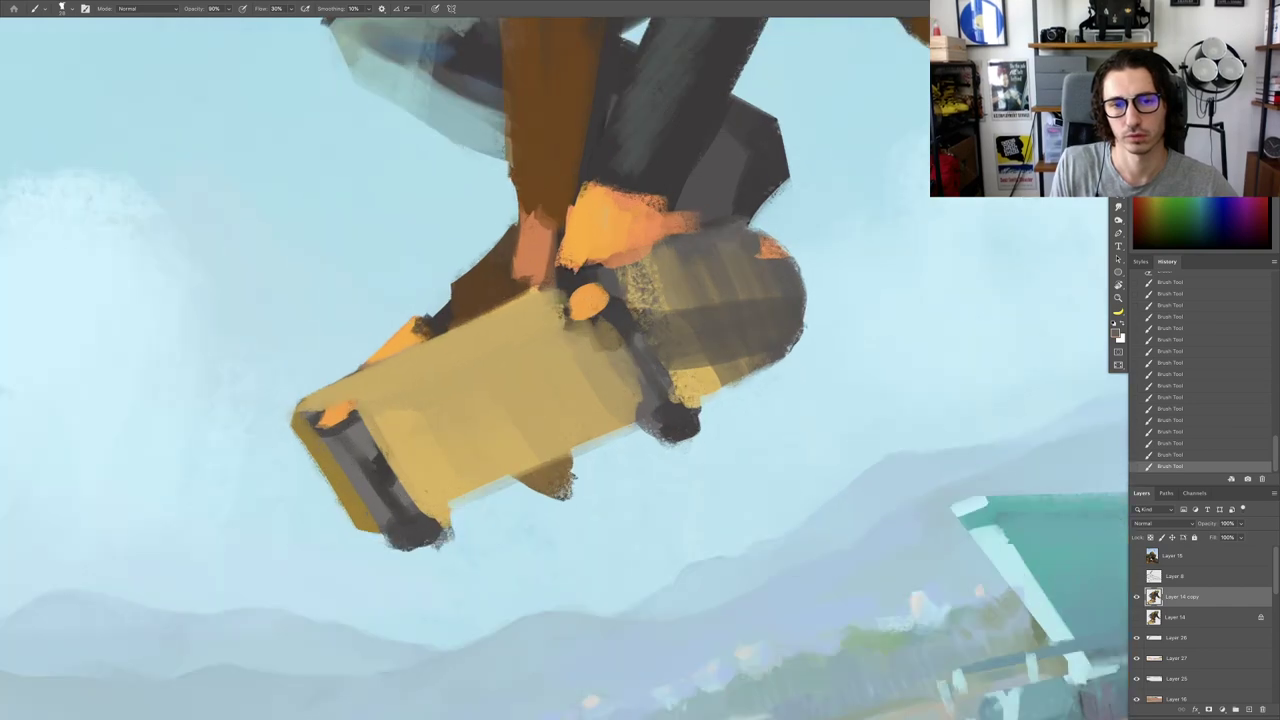
pyautogui.moveTo(608, 305); pyautogui.dragTo(592, 320)
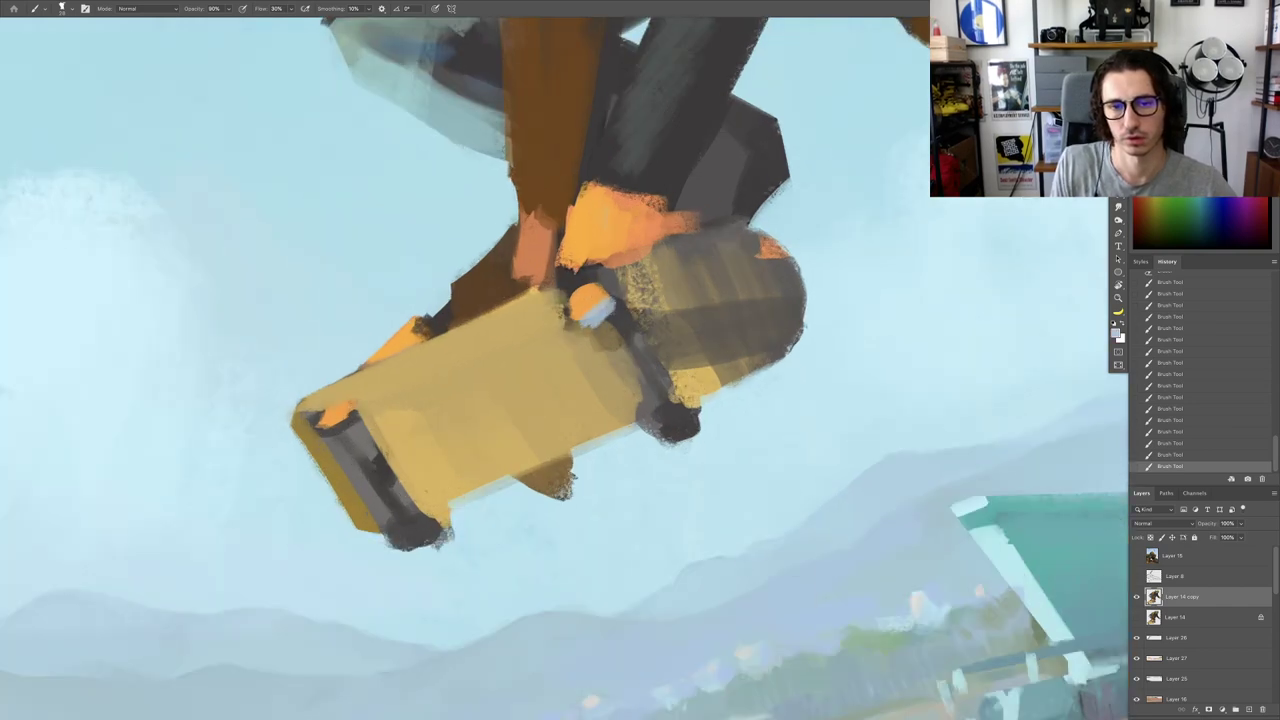
pyautogui.moveTo(694, 427)
pyautogui.mouseDown()
pyautogui.moveTo(600, 450)
pyautogui.moveTo(672, 457)
pyautogui.mouseUp()
pyautogui.hotkey('ctrl', 'z')
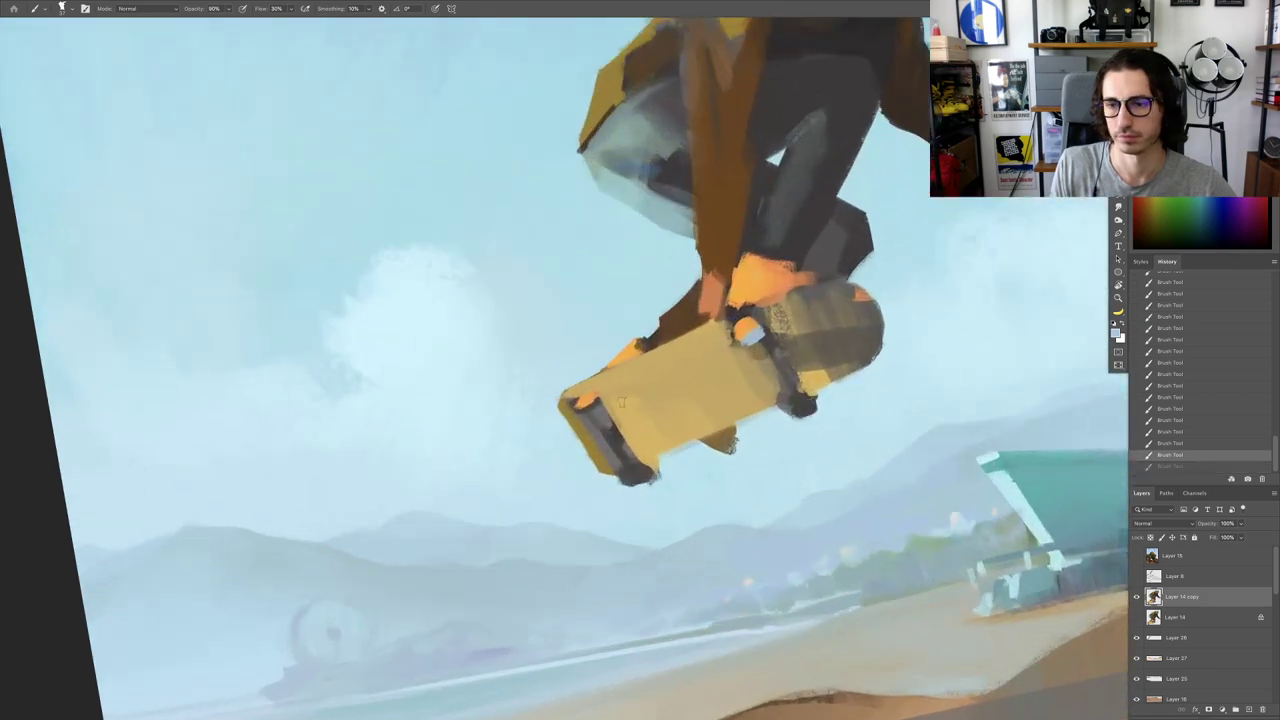
# Step: Add blue to the front truck's upper wheel and trim the truck's edges with sampled deck yellow
pyautogui.scroll(3, 600, 405)
pyautogui.moveTo(586, 410)
pyautogui.mouseDown()
pyautogui.moveTo(615, 425)
pyautogui.moveTo(643, 366)
pyautogui.mouseUp()
pyautogui.keyDown('alt'); pyautogui.click(631, 427); pyautogui.keyUp('alt')
pyautogui.press('r')
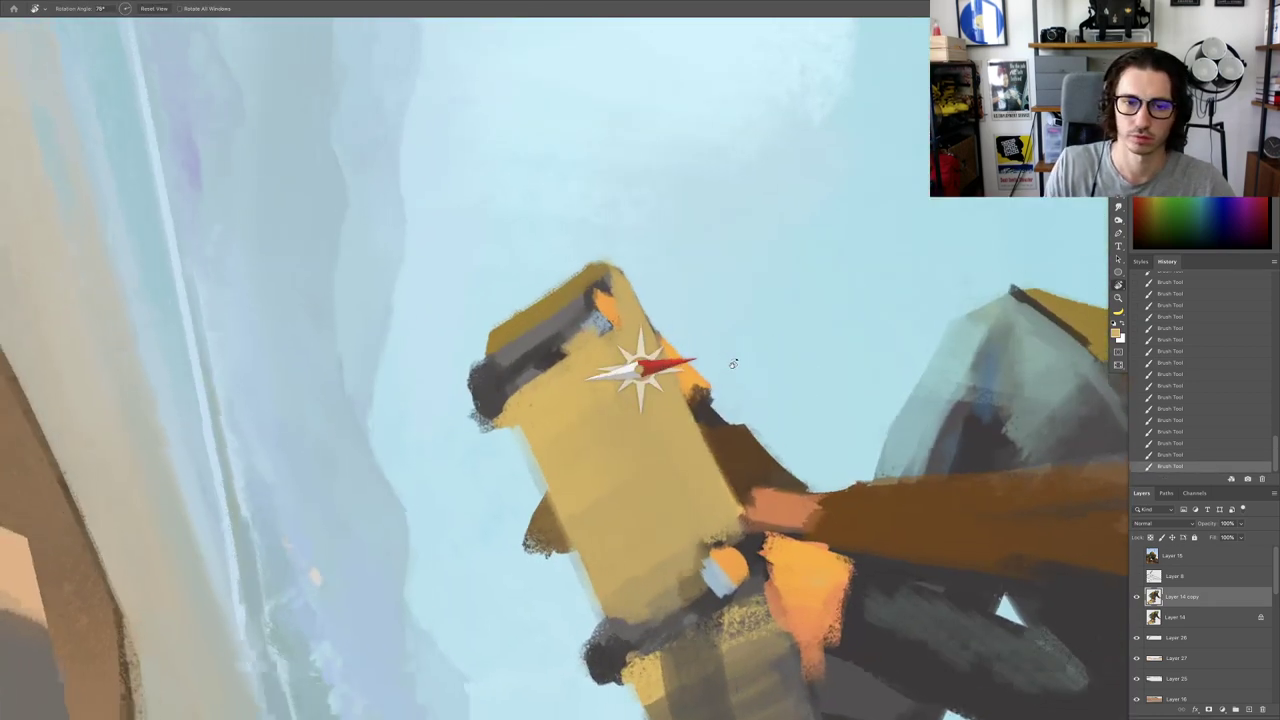
pyautogui.moveTo(531, 392); pyautogui.dragTo(520, 384)
pyautogui.moveTo(590, 293)
pyautogui.mouseDown()
pyautogui.moveTo(508, 341)
pyautogui.moveTo(505, 328)
pyautogui.moveTo(520, 342)
pyautogui.moveTo(580, 314)
pyautogui.mouseUp()
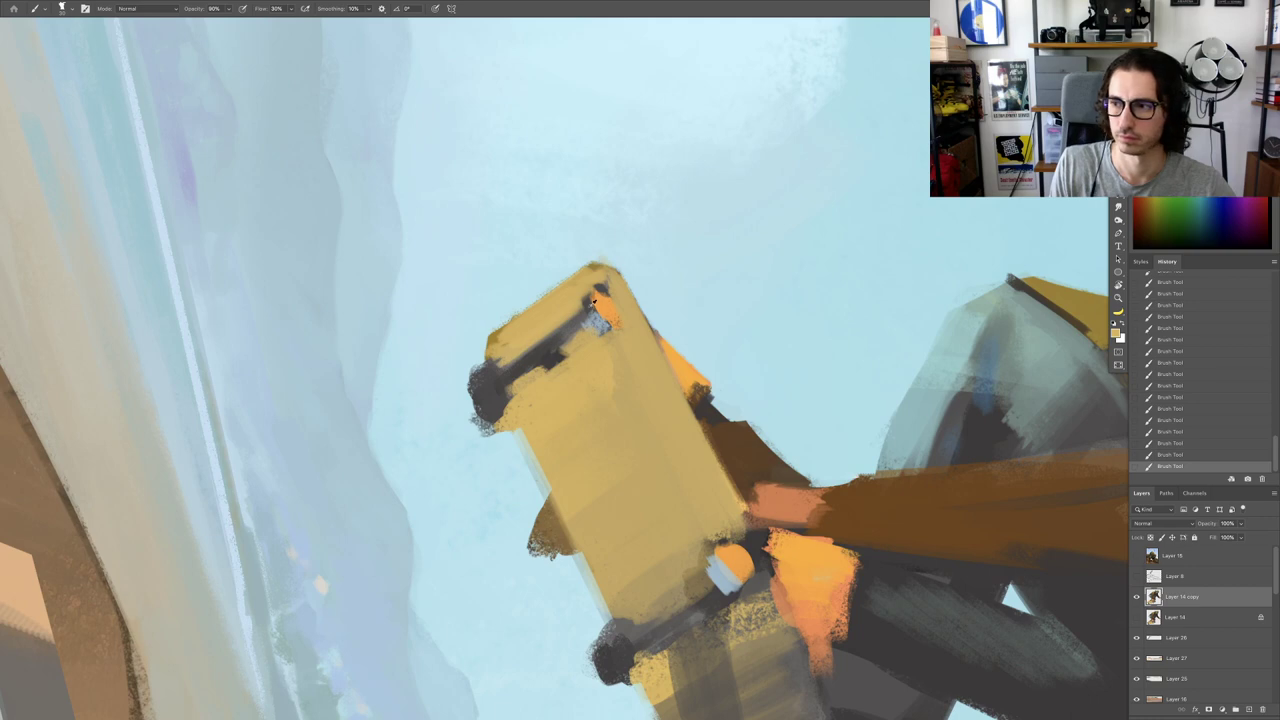
# Step: Repaint the wheels on both skateboard trucks in soft pink
pyautogui.moveTo(466, 382); pyautogui.dragTo(484, 394)
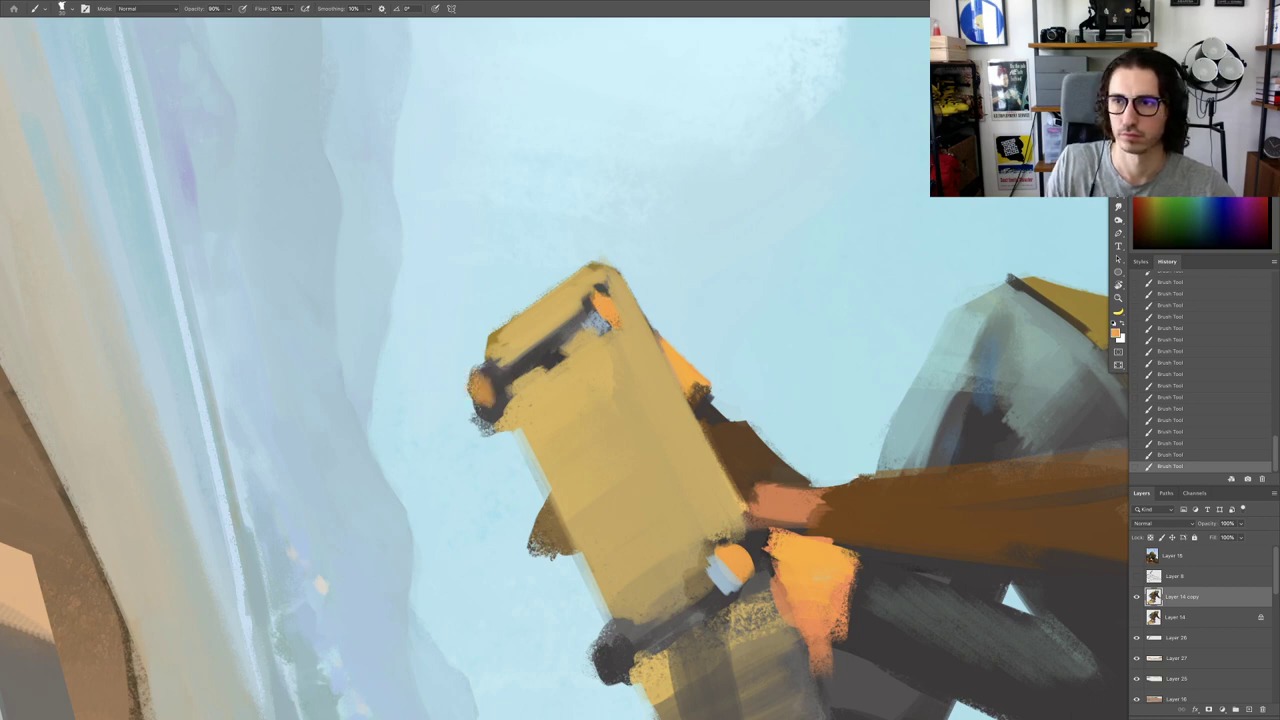
pyautogui.hotkey('ctrl', 'z')
pyautogui.moveTo(597, 298); pyautogui.dragTo(606, 328)
pyautogui.moveTo(480, 380); pyautogui.dragTo(494, 406)
pyautogui.scroll(-5, 500, 407)
pyautogui.scroll(5, 528, 452)
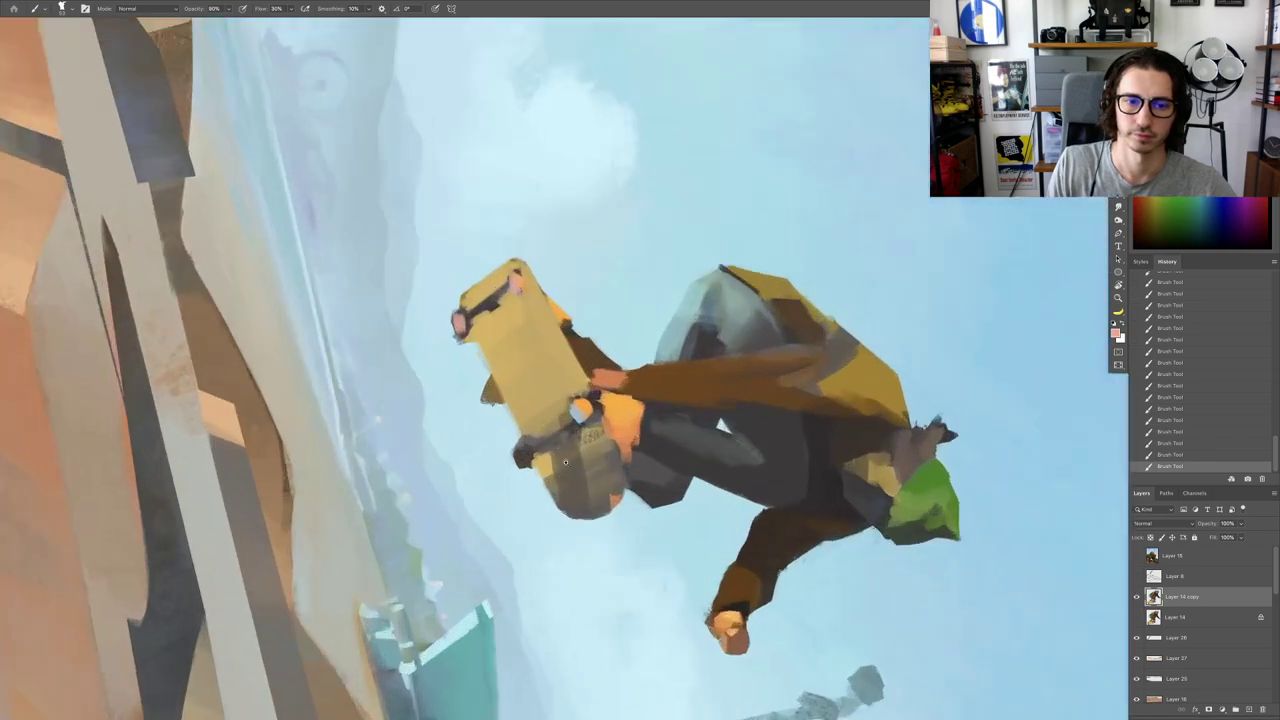
pyautogui.moveTo(516, 452); pyautogui.dragTo(511, 460)
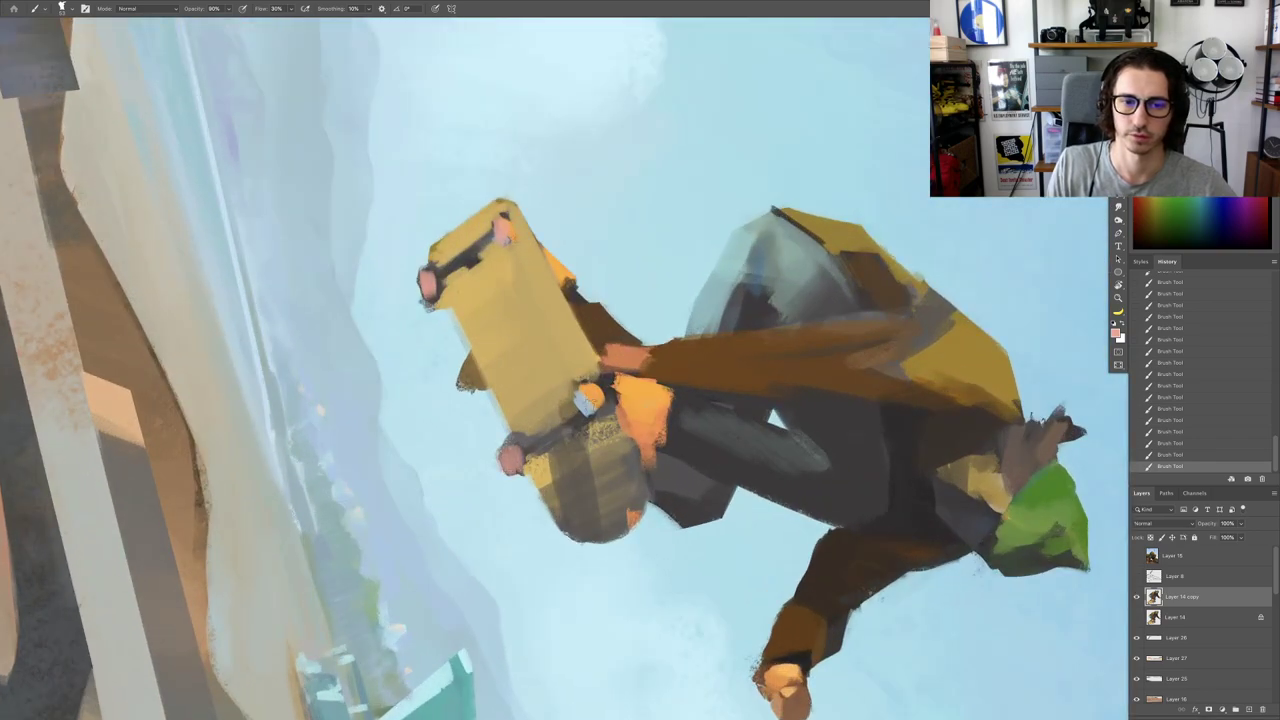
pyautogui.hotkey('ctrl', '0')
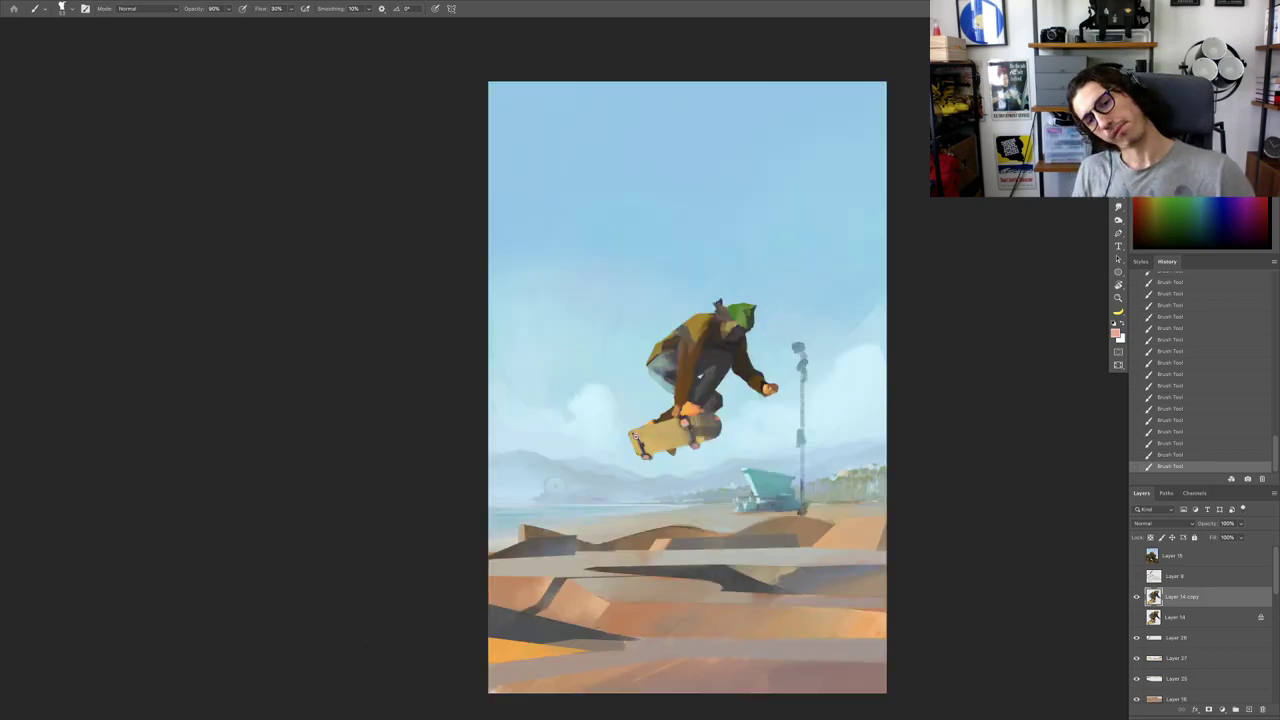
# Step: Fill the gap between the grabbing hand and the adjacent wheel with sampled dark brown
pyautogui.moveTo(759, 438); pyautogui.dragTo(780, 411)
pyautogui.press('r')
pyautogui.moveTo(640, 414); pyautogui.dragTo(659, 408)
pyautogui.scroll(5, 659, 408)
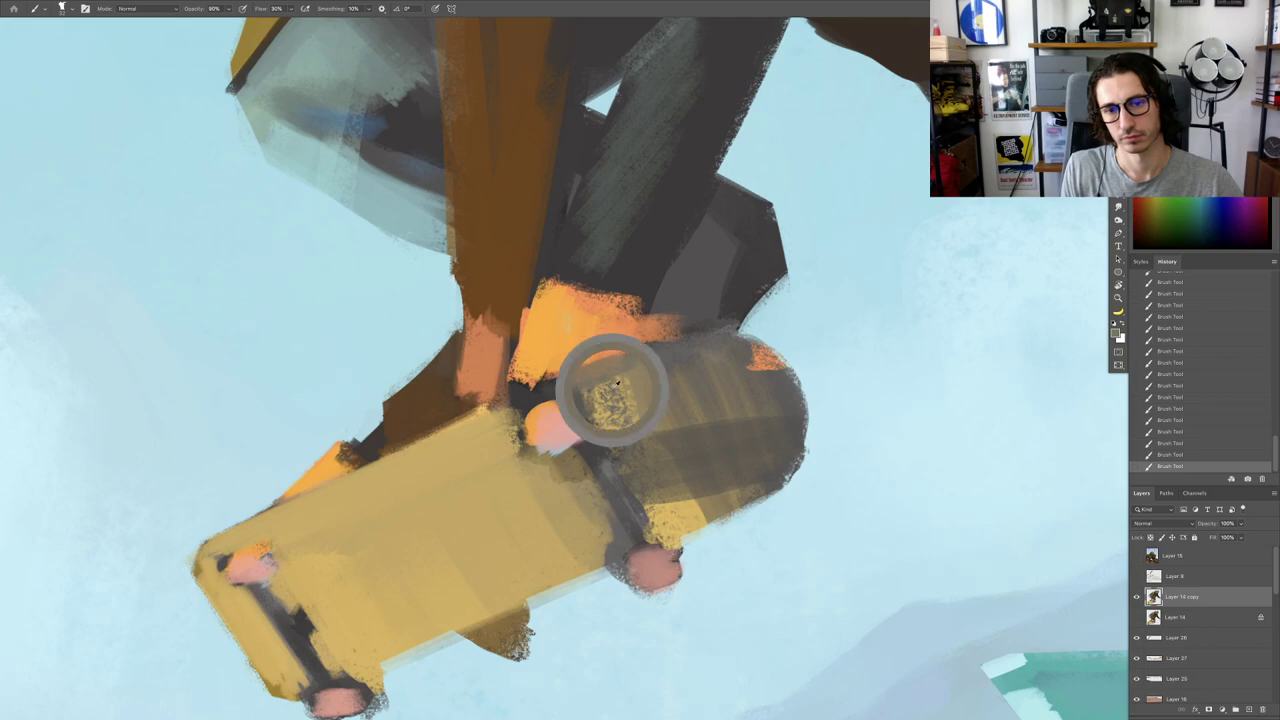
pyautogui.scroll(-3, 607, 385)
pyautogui.press('r')
pyautogui.moveTo(540, 310); pyautogui.dragTo(690, 250)
pyautogui.press('r')
pyautogui.moveTo(760, 310)
pyautogui.mouseDown()
pyautogui.moveTo(630, 235)
pyautogui.moveTo(511, 322)
pyautogui.moveTo(522, 300)
pyautogui.mouseUp()
pyautogui.scroll(3, 605, 425)
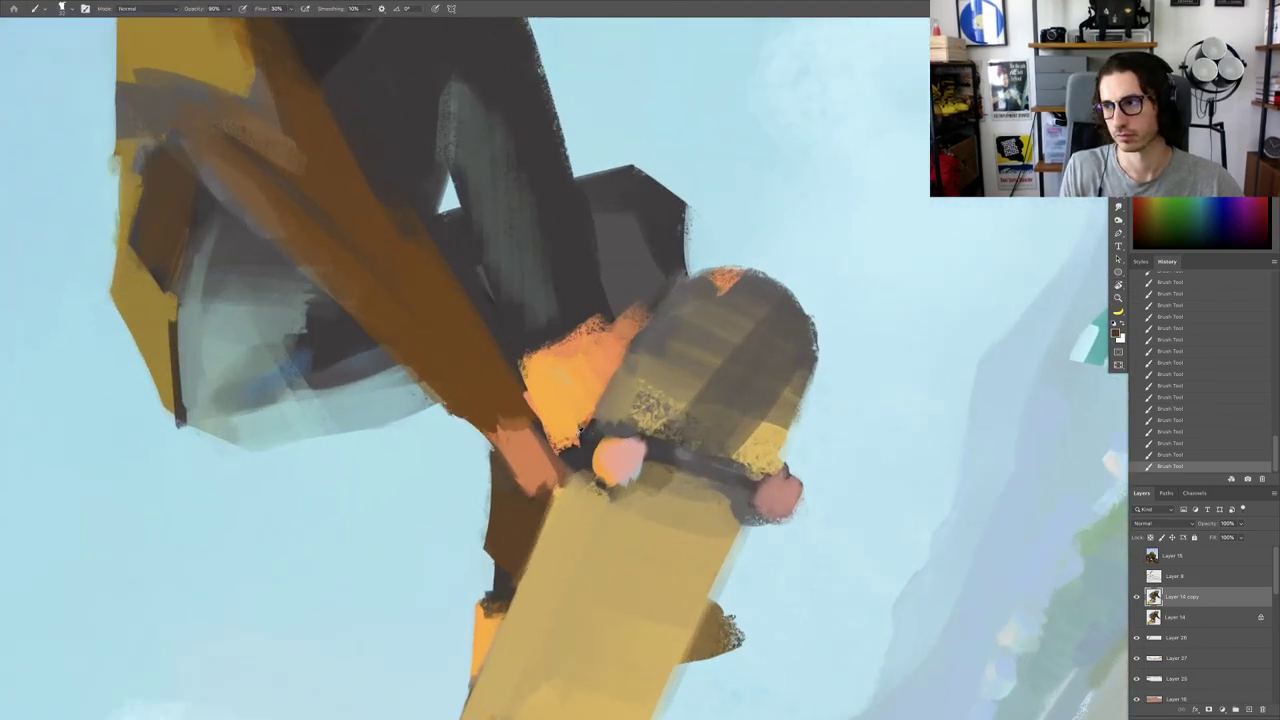
pyautogui.keyDown('alt'); pyautogui.click(590, 436); pyautogui.keyUp('alt')
pyautogui.moveTo(590, 427)
pyautogui.mouseDown()
pyautogui.moveTo(556, 450)
pyautogui.moveTo(572, 464)
pyautogui.mouseUp()
# Step: Redefine the deck's edge below the grabbing hand with sampled olive and grey-brown tones
pyautogui.press('r')
pyautogui.moveTo(675, 331)
pyautogui.mouseDown()
pyautogui.moveTo(700, 351)
pyautogui.moveTo(737, 351)
pyautogui.mouseUp()
pyautogui.keyDown('alt'); pyautogui.click(591, 383); pyautogui.keyUp('alt')
pyautogui.moveTo(580, 382); pyautogui.dragTo(543, 400)
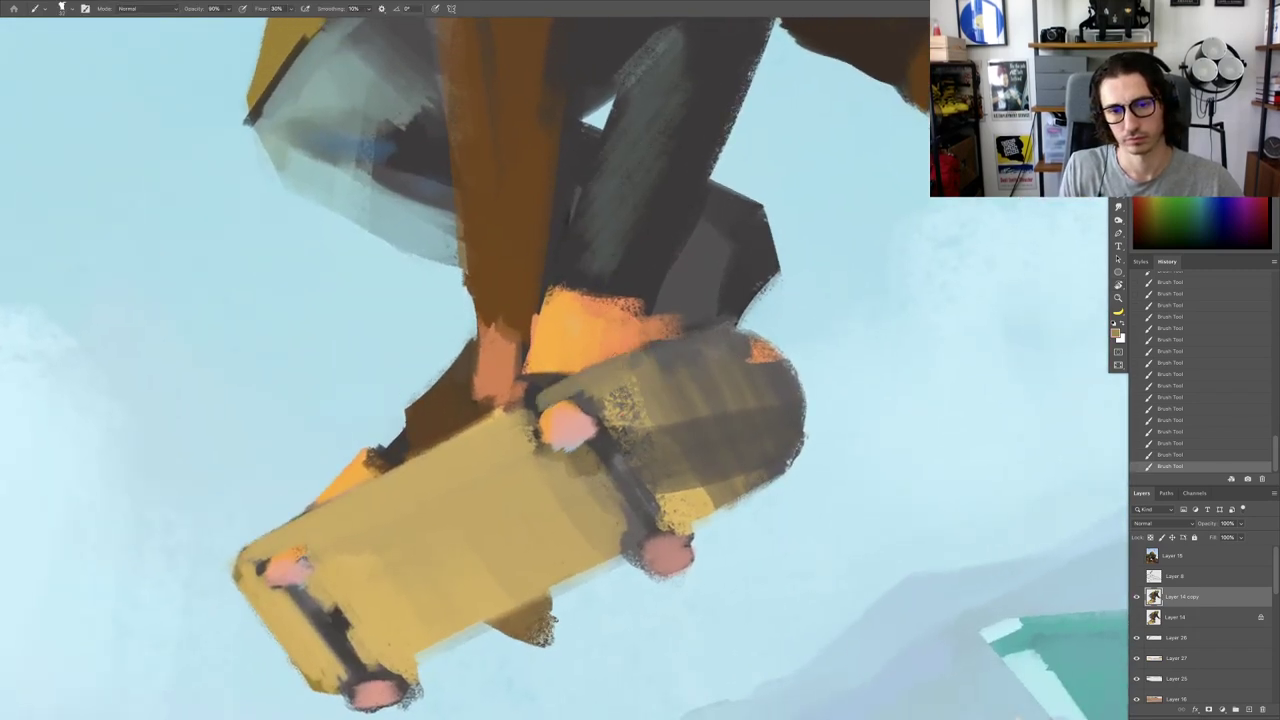
pyautogui.click(620, 370)
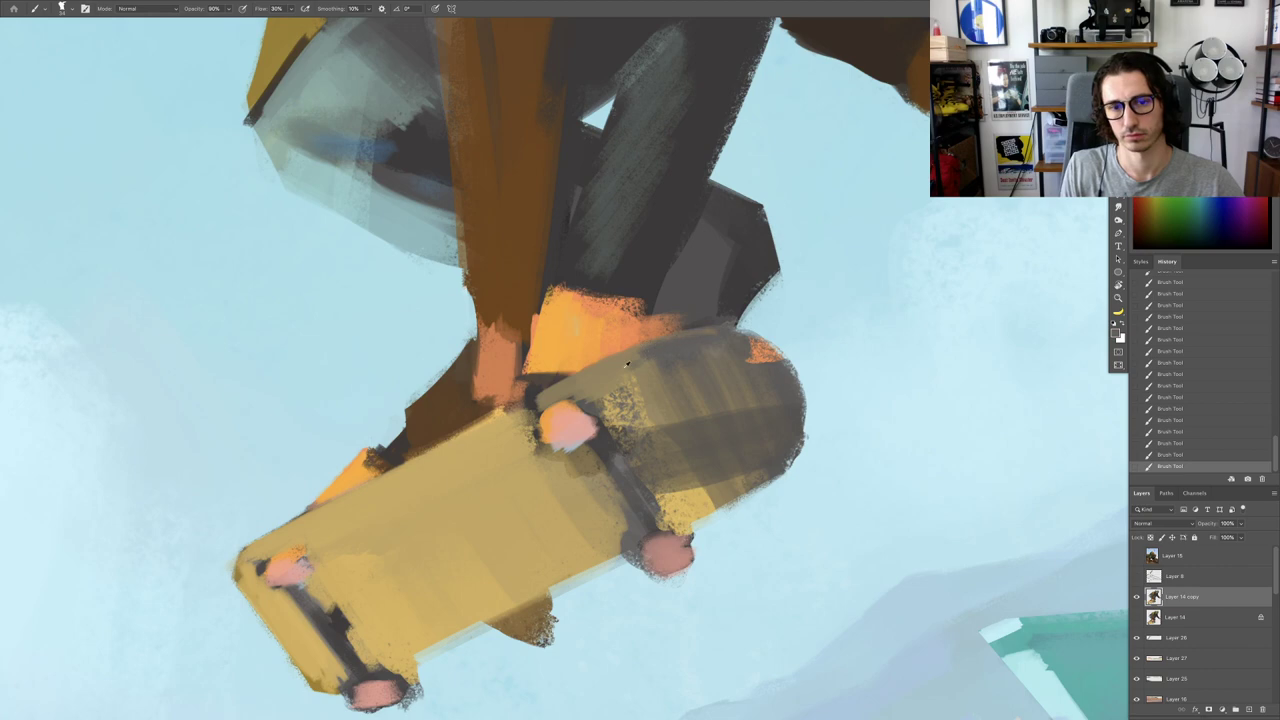
pyautogui.moveTo(627, 364)
pyautogui.mouseDown()
pyautogui.moveTo(559, 409)
pyautogui.moveTo(585, 452)
pyautogui.moveTo(571, 465)
pyautogui.mouseUp()
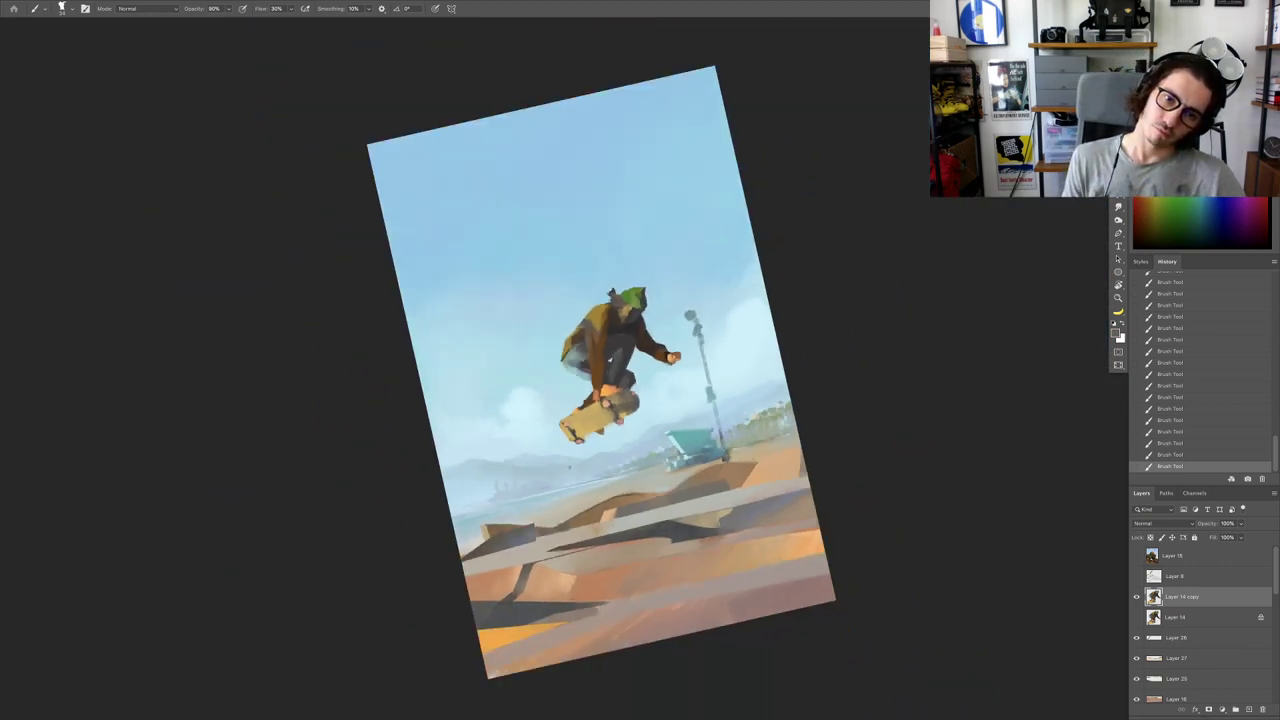
# Step: Paint ochre highlights along the jacket's upper sleeve and shoulder, breaking up the grey folds
pyautogui.moveTo(614, 350); pyautogui.dragTo(655, 348)
pyautogui.press('r')
pyautogui.moveTo(580, 338)
pyautogui.mouseDown()
pyautogui.moveTo(650, 289)
pyautogui.moveTo(686, 290)
pyautogui.moveTo(600, 310)
pyautogui.mouseUp()
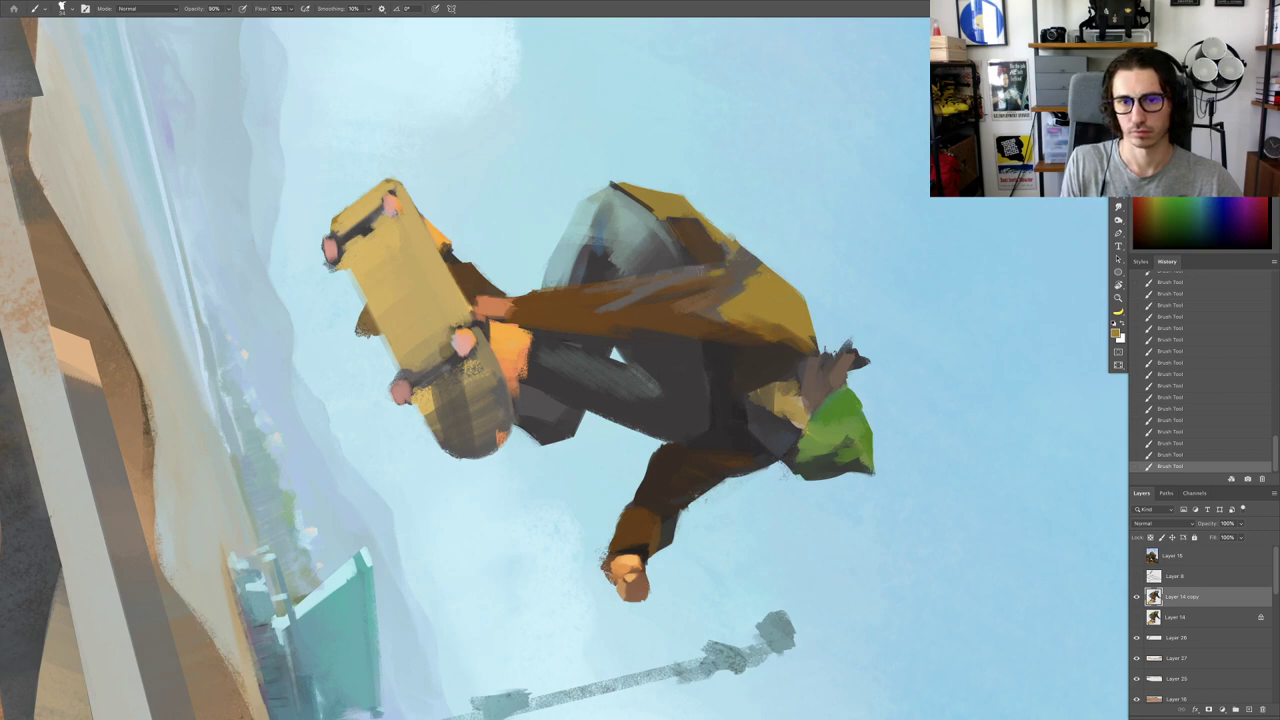
pyautogui.moveTo(640, 282); pyautogui.dragTo(754, 268)
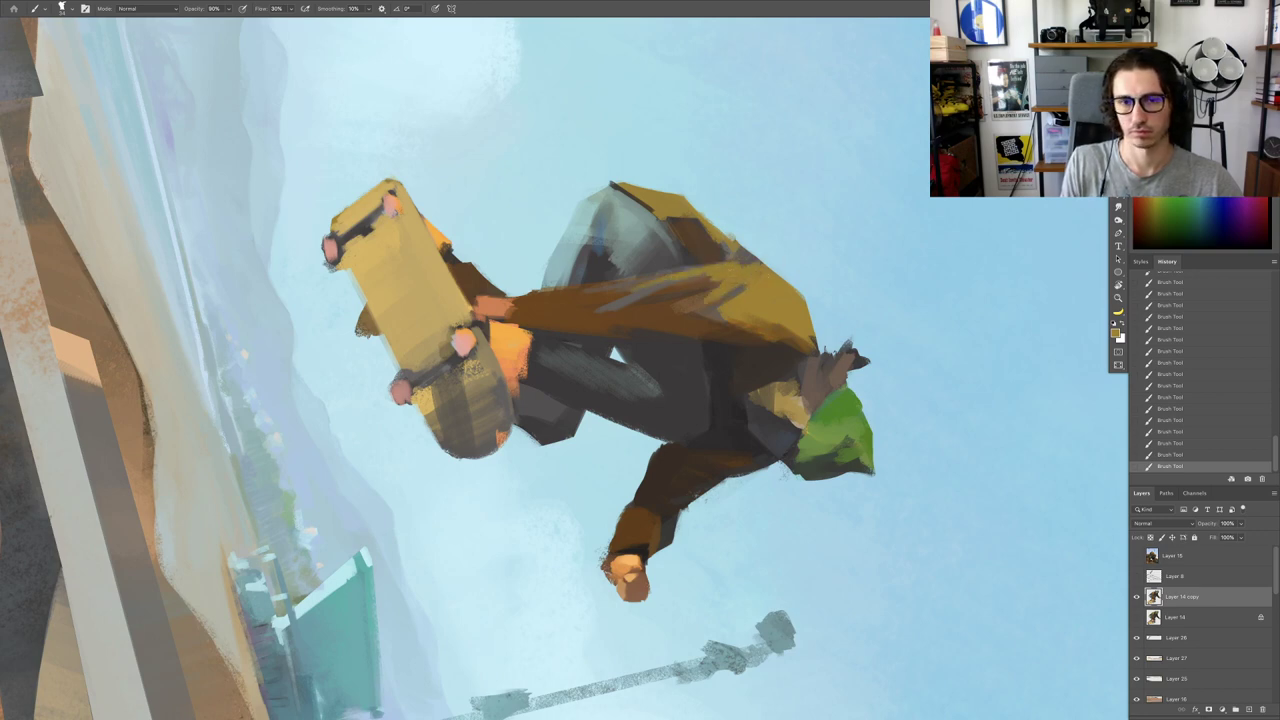
pyautogui.moveTo(730, 311)
pyautogui.mouseDown()
pyautogui.moveTo(604, 240)
pyautogui.moveTo(756, 247)
pyautogui.mouseUp()
pyautogui.press('Escape')
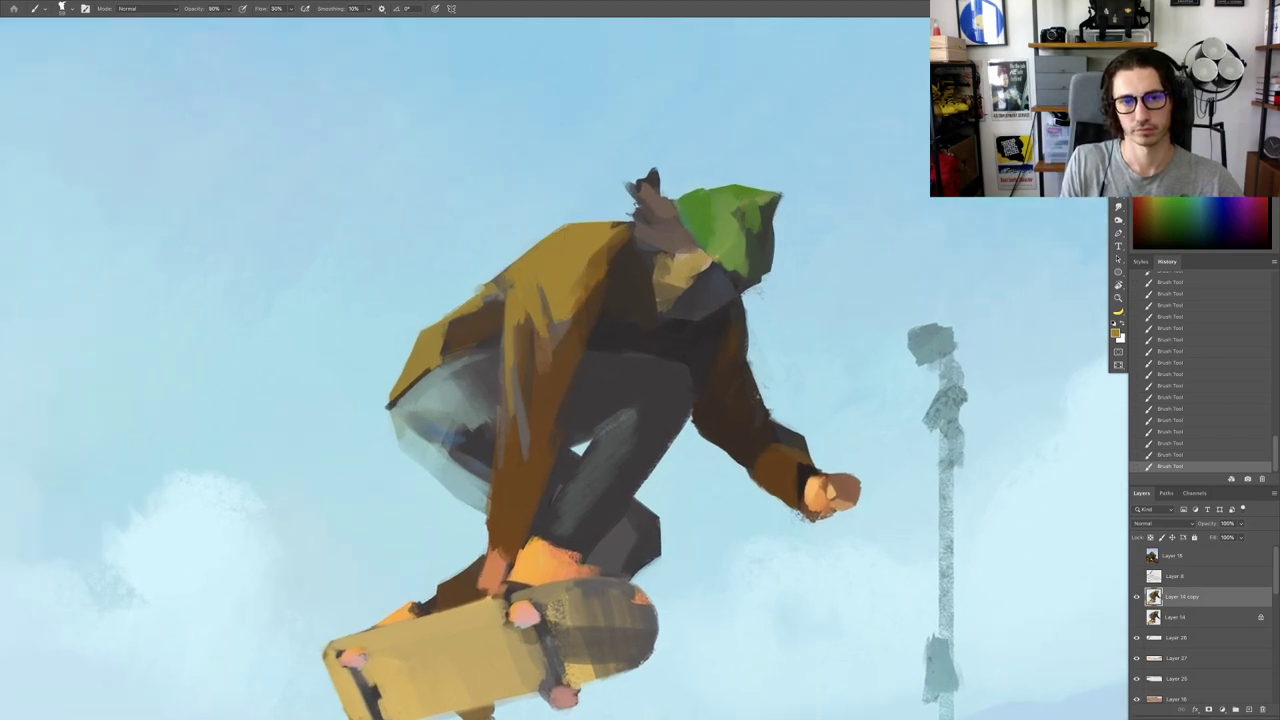
pyautogui.moveTo(539, 275); pyautogui.dragTo(525, 254)
# Step: Erase the rough outline along the back of the jacket and touch up the edge near the collar
pyautogui.press('e')
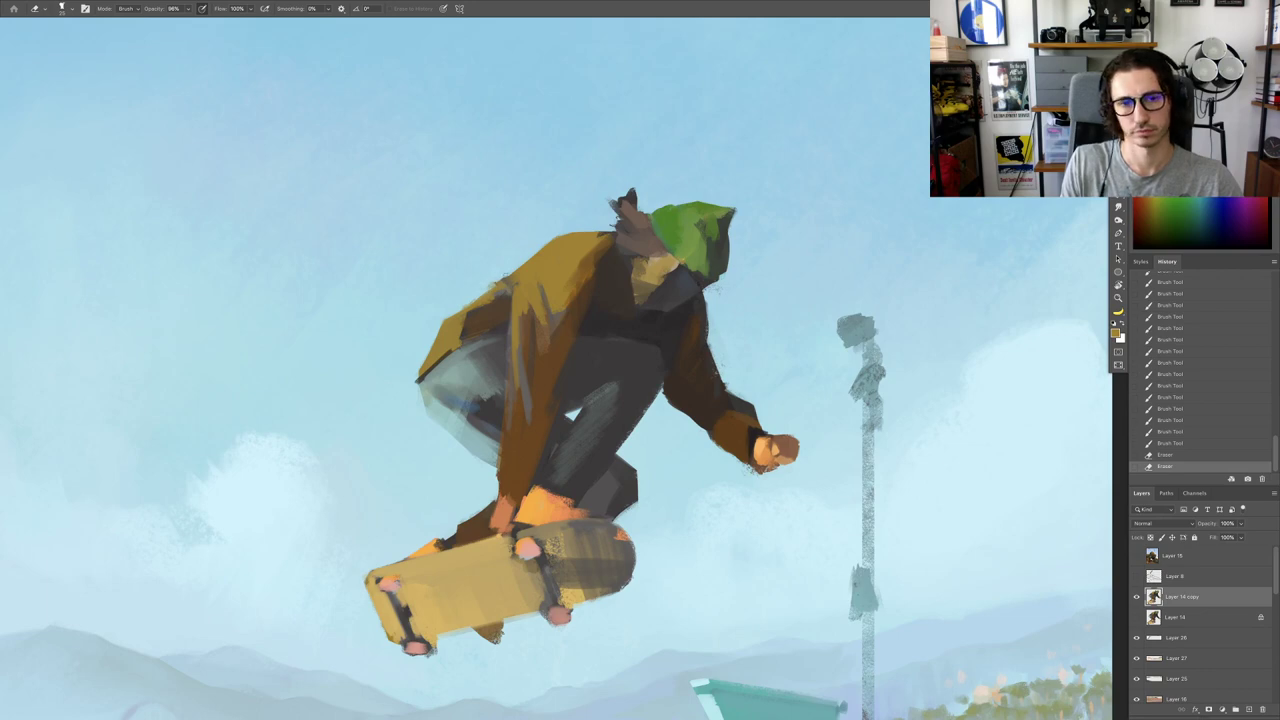
pyautogui.moveTo(487, 290)
pyautogui.mouseDown()
pyautogui.moveTo(496, 281)
pyautogui.moveTo(475, 320)
pyautogui.moveTo(522, 320)
pyautogui.mouseUp()
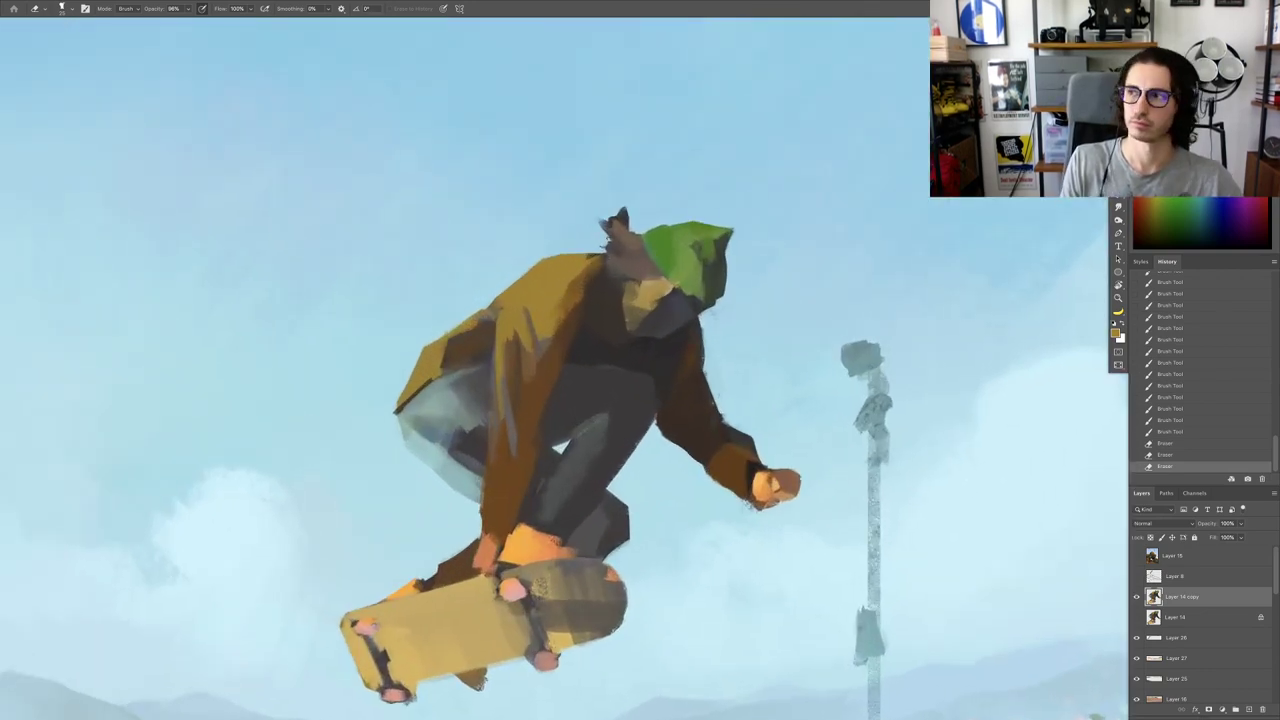
pyautogui.press('b')
pyautogui.moveTo(600, 260)
pyautogui.mouseDown()
pyautogui.moveTo(580, 258)
pyautogui.moveTo(590, 264)
pyautogui.mouseUp()
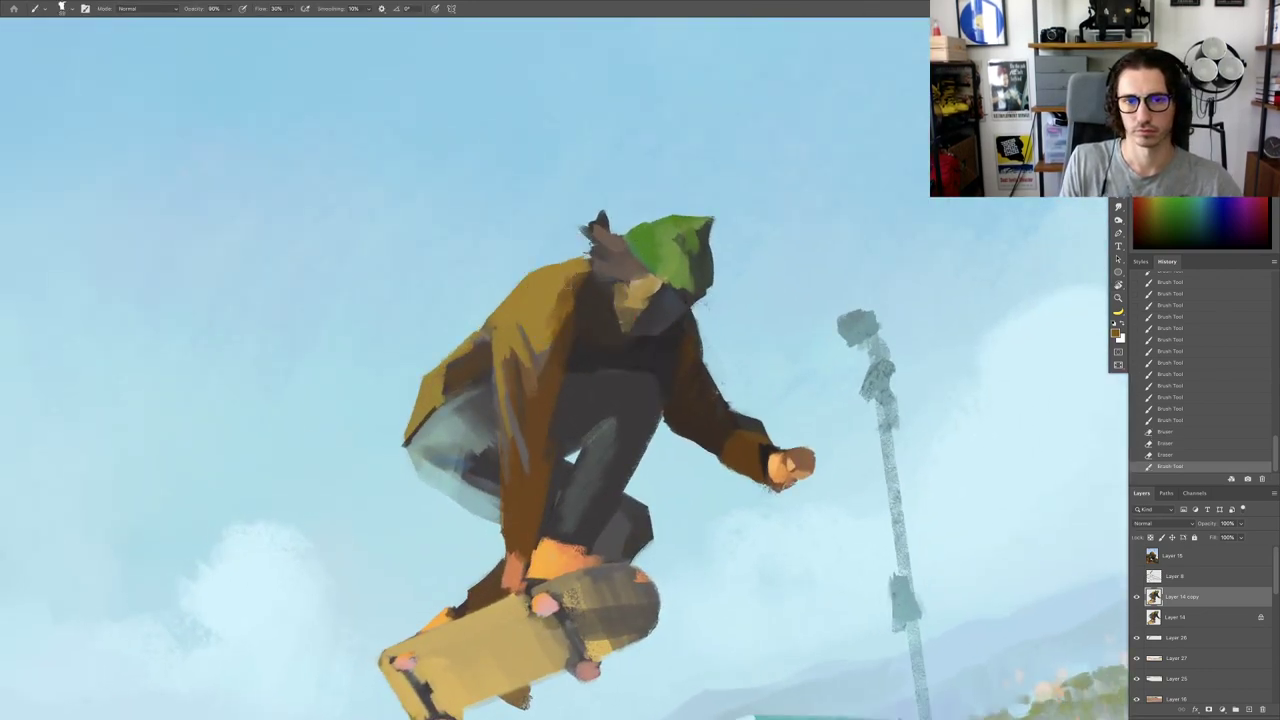
# Step: Shade a fold on the jacket's shoulder beside the collar with sampled brown tones
pyautogui.keyDown('alt'); pyautogui.click(533, 300); pyautogui.keyUp('alt')
pyautogui.moveTo(553, 318); pyautogui.dragTo(566, 292)
pyautogui.moveTo(560, 304)
pyautogui.mouseDown()
pyautogui.moveTo(574, 278)
pyautogui.moveTo(596, 306)
pyautogui.moveTo(562, 310)
pyautogui.mouseUp()
pyautogui.press('r')
pyautogui.moveTo(689, 401); pyautogui.dragTo(722, 397)
# Step: Paint light orange skin tones on the face below the hat and tint the adjoining hair
pyautogui.keyDown('alt'); pyautogui.click(758, 419); pyautogui.keyUp('alt')
pyautogui.moveTo(577, 286)
pyautogui.mouseDown()
pyautogui.moveTo(608, 288)
pyautogui.moveTo(616, 246)
pyautogui.mouseUp()
pyautogui.moveTo(590, 248); pyautogui.dragTo(580, 231)
pyautogui.moveTo(590, 236); pyautogui.dragTo(583, 231)
pyautogui.moveTo(622, 256)
pyautogui.mouseDown()
pyautogui.moveTo(563, 237)
pyautogui.moveTo(642, 279)
pyautogui.moveTo(664, 312)
pyautogui.mouseUp()
pyautogui.keyDown('ctrl'); pyautogui.keyDown('alt'); pyautogui.moveTo(615, 293); pyautogui.dragTo(618, 274); pyautogui.keyUp('alt'); pyautogui.keyUp('ctrl')
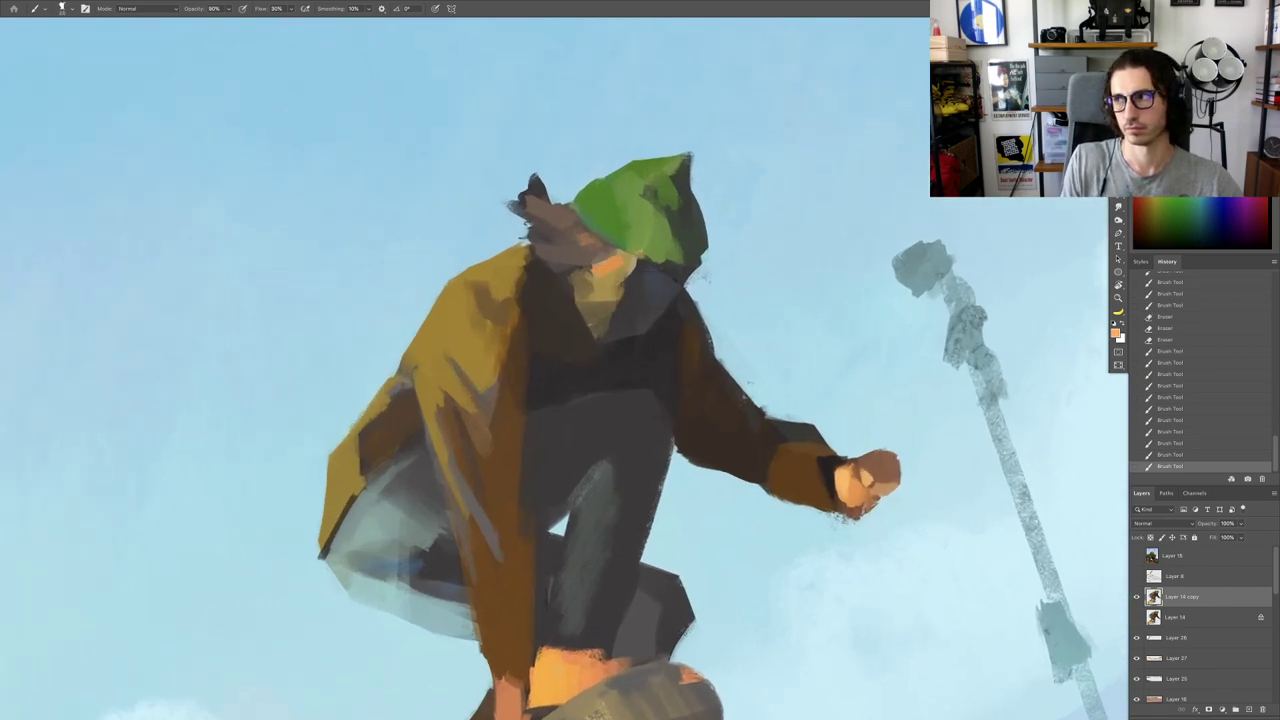
pyautogui.moveTo(632, 257); pyautogui.dragTo(622, 270)
pyautogui.keyDown('ctrl'); pyautogui.keyDown('alt'); pyautogui.moveTo(631, 270); pyautogui.dragTo(625, 270); pyautogui.keyUp('alt'); pyautogui.keyUp('ctrl')
pyautogui.moveTo(634, 258); pyautogui.dragTo(622, 268)
pyautogui.click(620, 262)
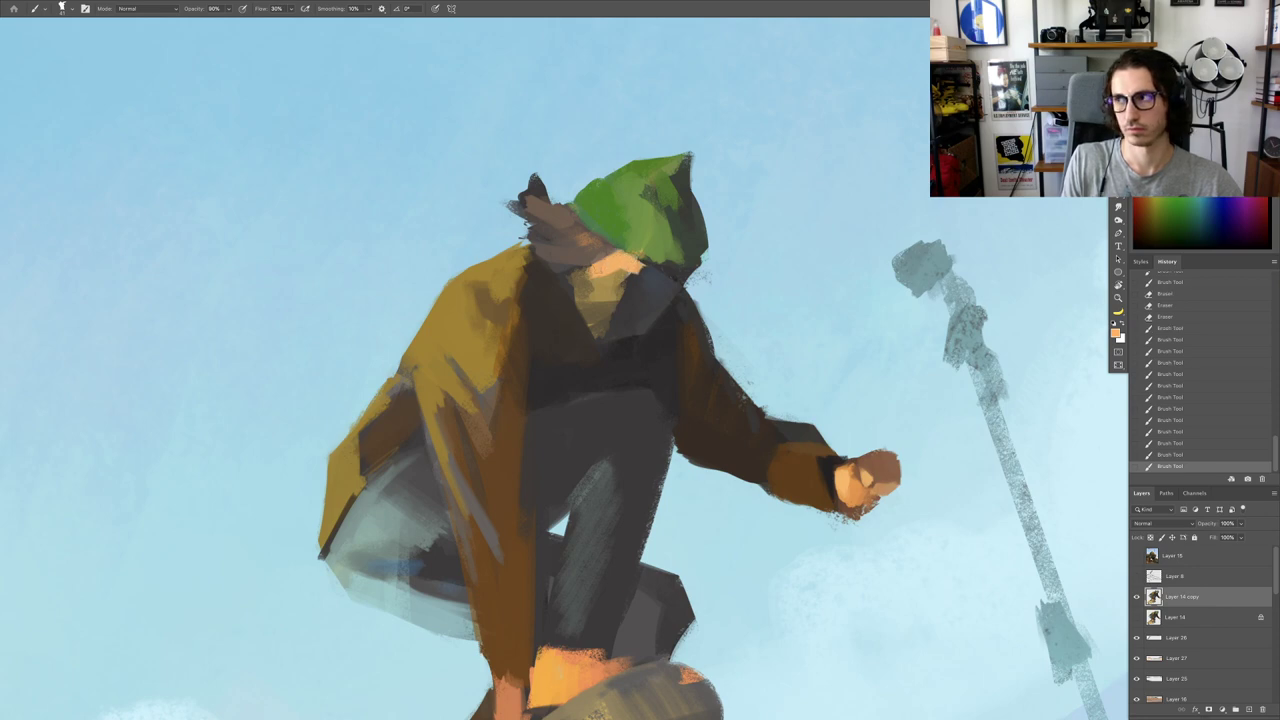
# Step: Refine the green hat's lower edge and shaded back with sampled green and dark tones
pyautogui.press('super+0')
pyautogui.moveTo(618, 274)
pyautogui.mouseDown()
pyautogui.moveTo(613, 296)
pyautogui.moveTo(650, 292)
pyautogui.moveTo(674, 314)
pyautogui.mouseUp()
pyautogui.press('Escape')
pyautogui.moveTo(674, 314)
pyautogui.mouseDown()
pyautogui.moveTo(658, 304)
pyautogui.moveTo(537, 323)
pyautogui.mouseUp()
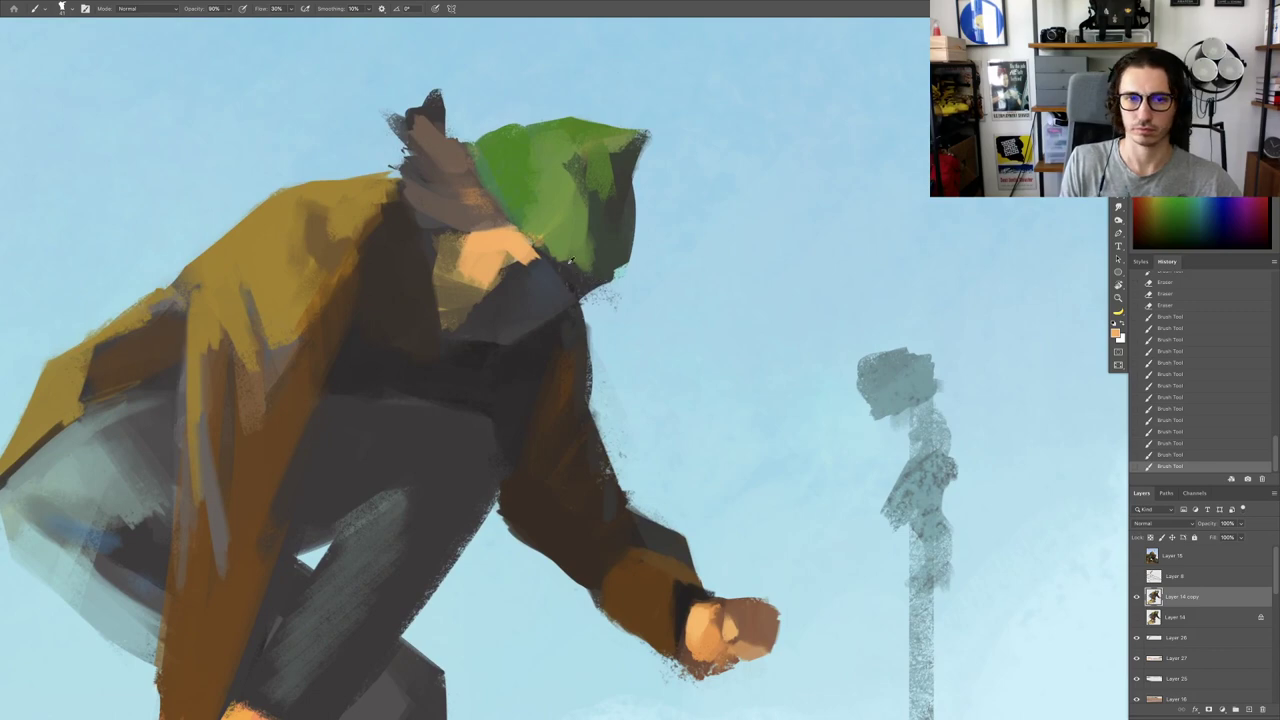
pyautogui.keyDown('alt'); pyautogui.click(570, 262); pyautogui.keyUp('alt')
pyautogui.moveTo(567, 257)
pyautogui.mouseDown()
pyautogui.moveTo(603, 279)
pyautogui.moveTo(576, 296)
pyautogui.mouseUp()
pyautogui.keyDown('alt'); pyautogui.click(576, 263); pyautogui.keyUp('alt')
pyautogui.keyDown('alt'); pyautogui.click(616, 258); pyautogui.keyUp('alt')
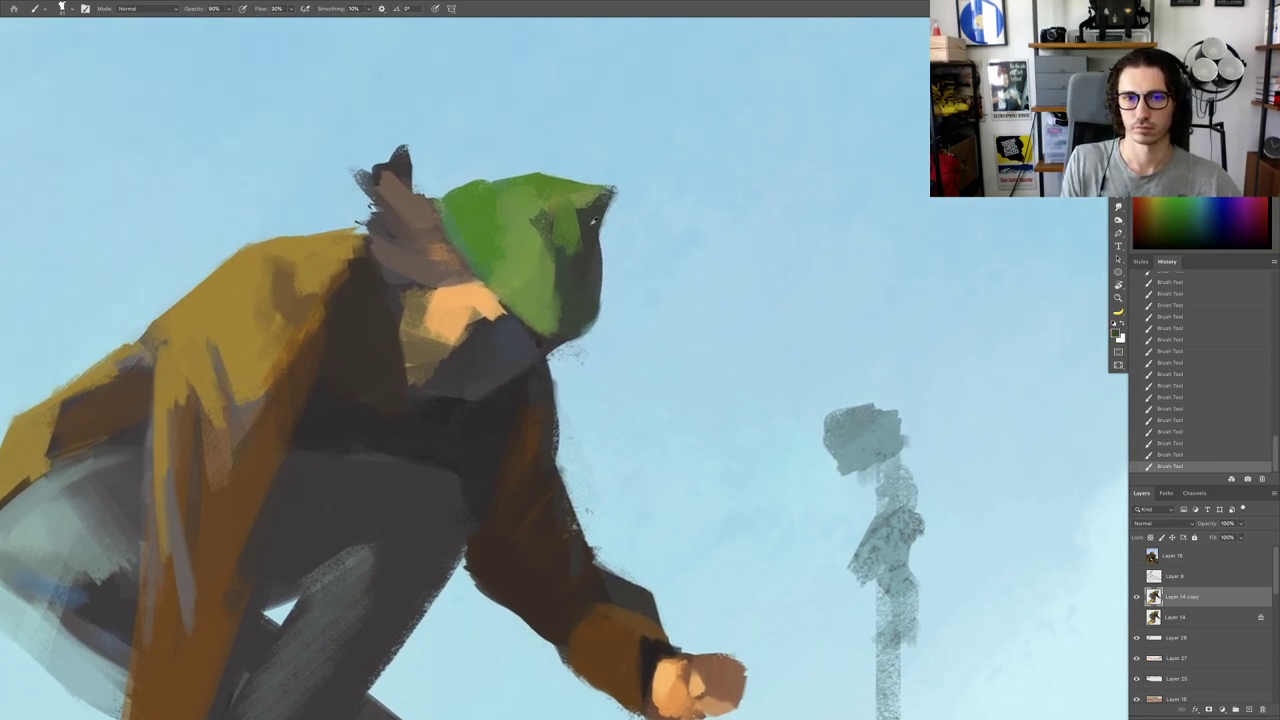
# Step: Select the sky layer behind the skateboarder for painting
pyautogui.scroll(-5, 591, 258)
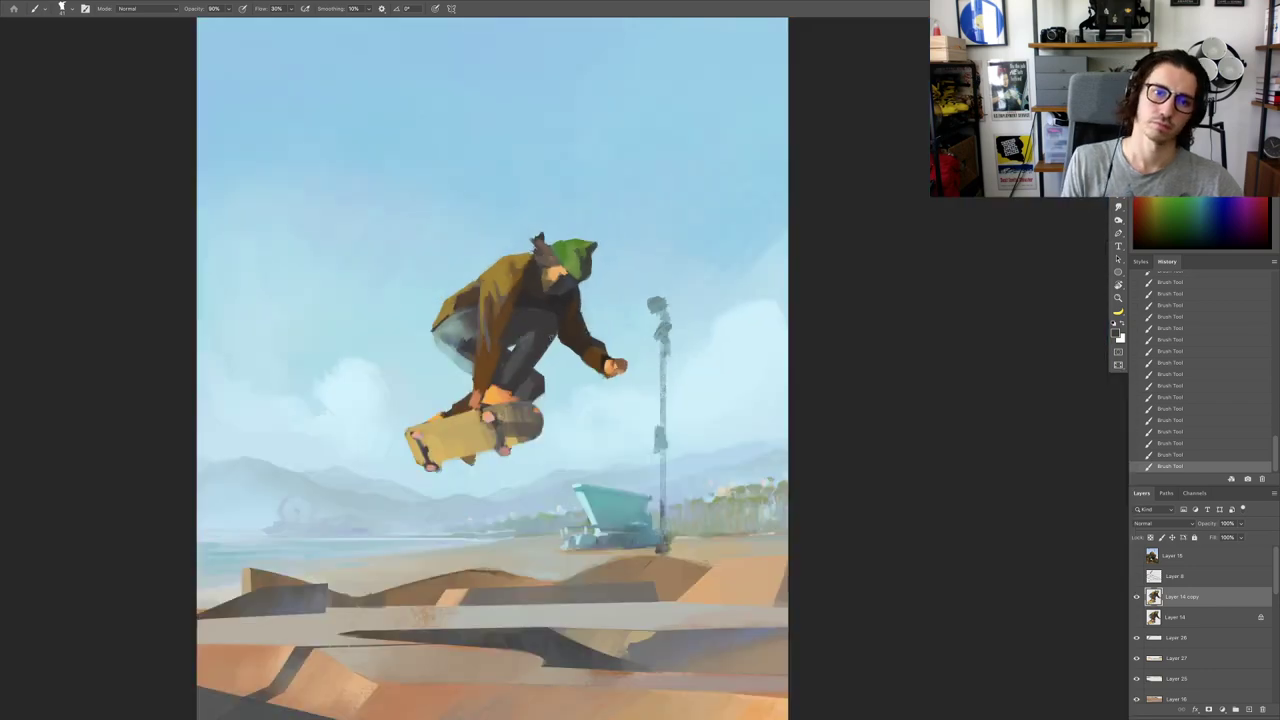
pyautogui.scroll(-2, 559, 376)
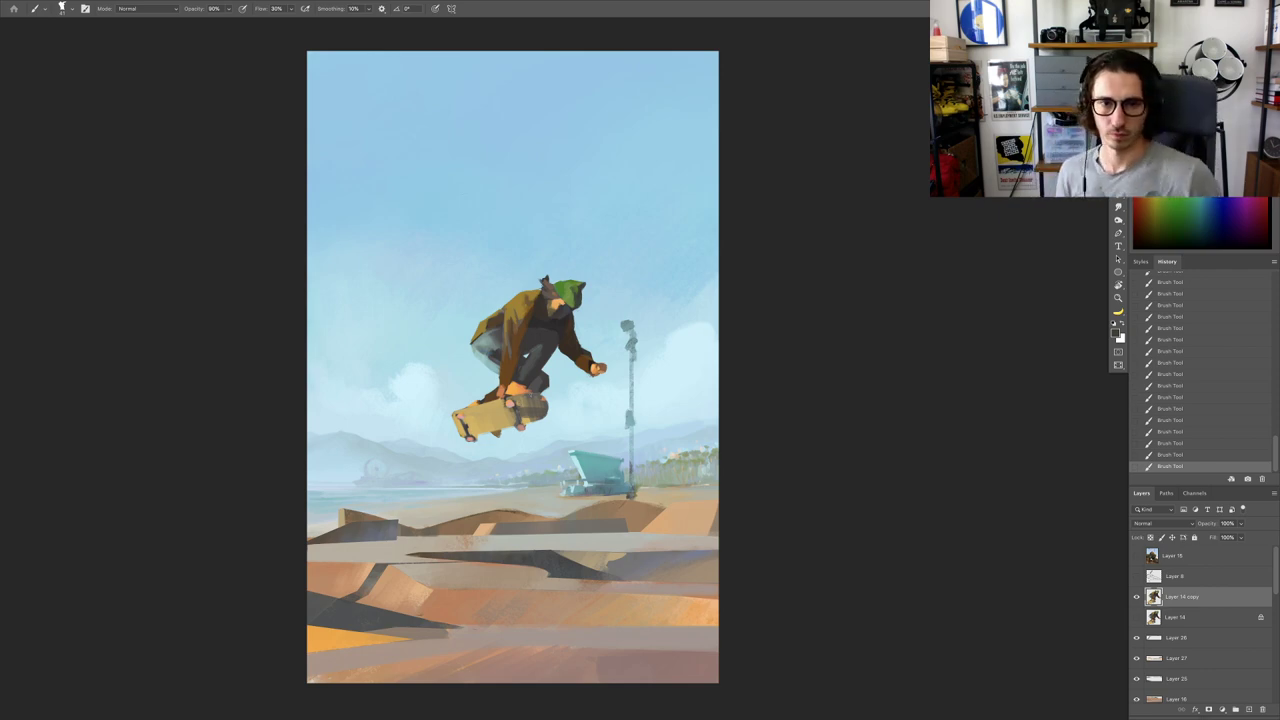
pyautogui.scroll(5, 485, 450)
pyautogui.scroll(-2, 459, 393)
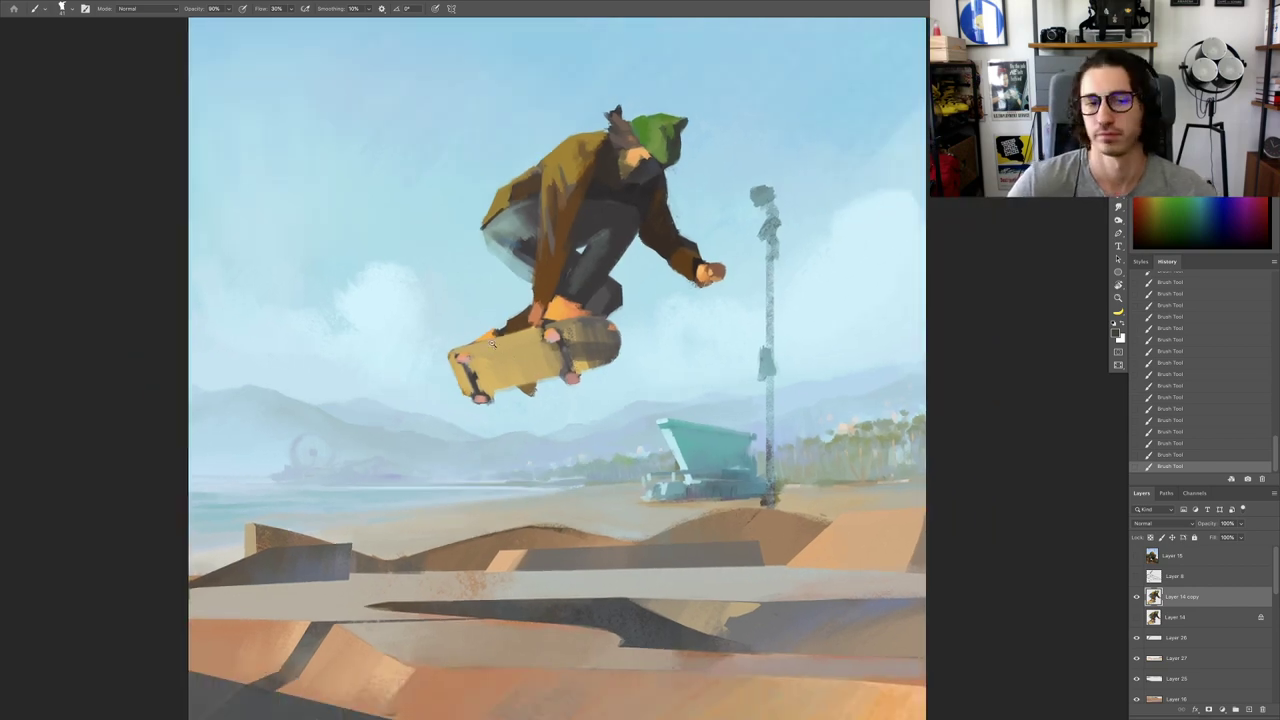
pyautogui.scroll(2, 455, 390)
pyautogui.press('v')
pyautogui.rightClick(382, 296)
pyautogui.click(388, 300)
pyautogui.press('b')
pyautogui.scroll(-5, 401, 309)
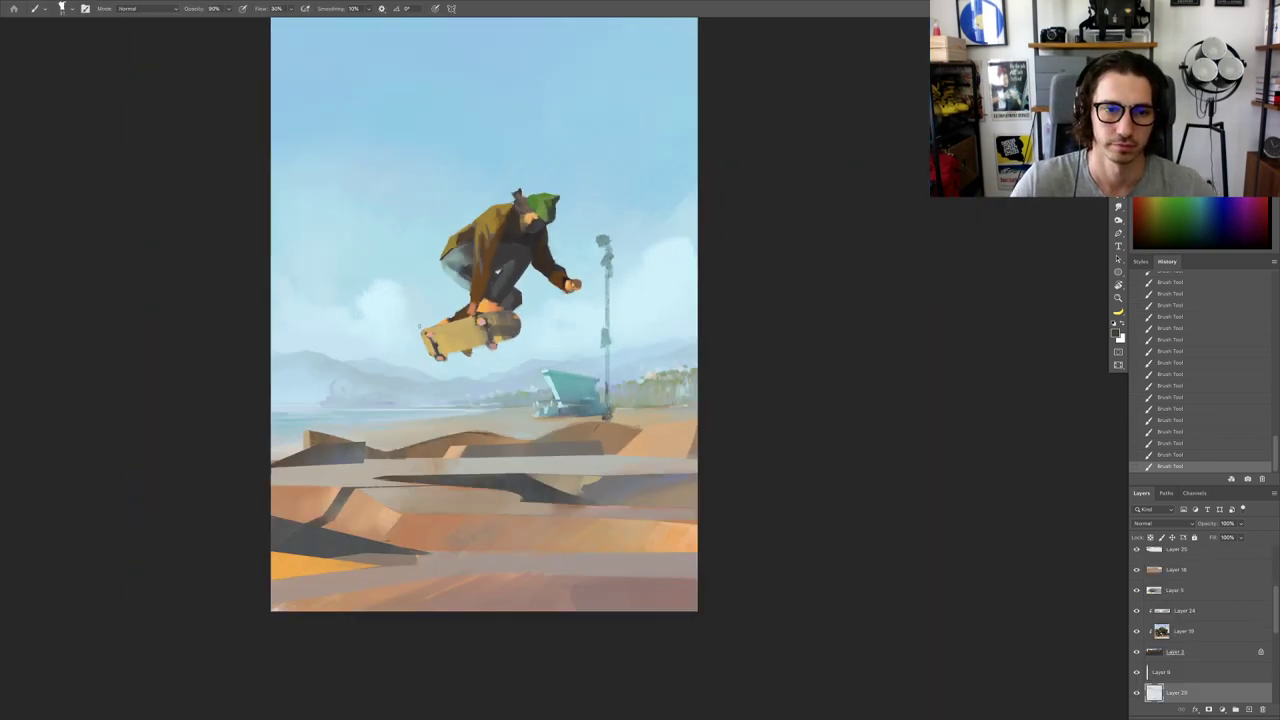
# Step: Soften the clouds behind the skateboarder with large strokes of sampled pale blue
pyautogui.keyDown('alt'); pyautogui.click(401, 318); pyautogui.keyUp('alt')
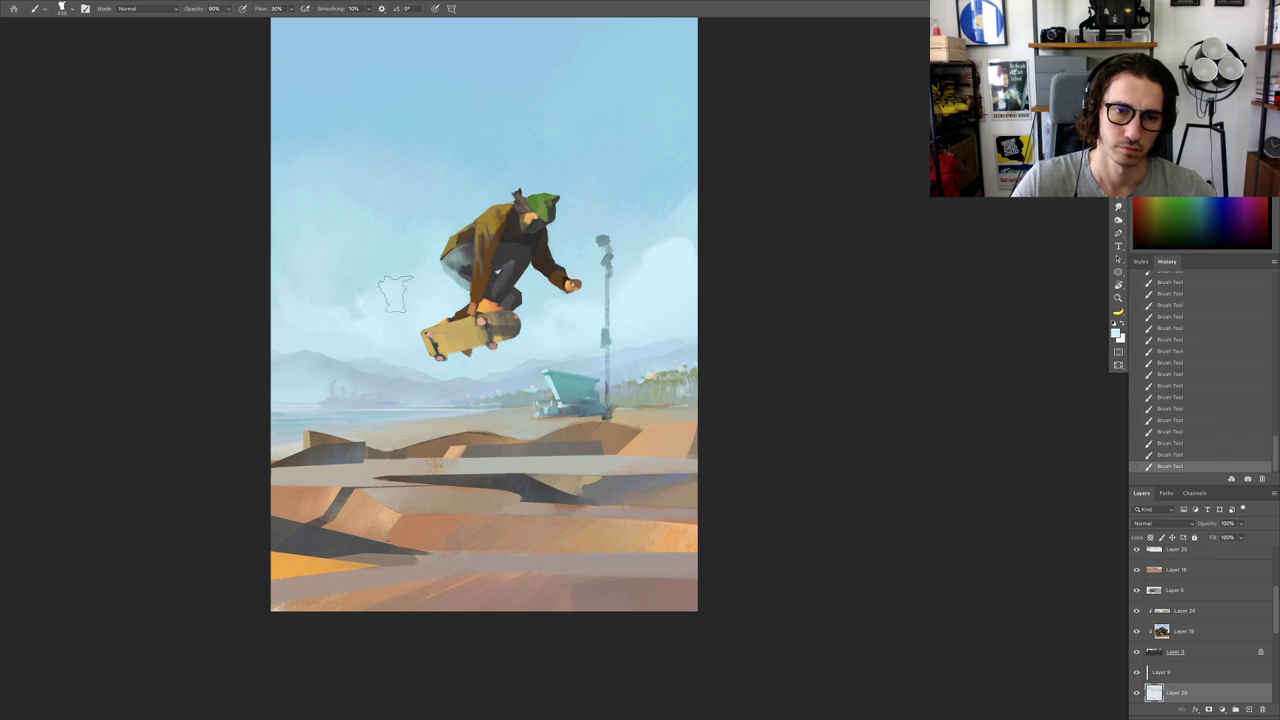
pyautogui.moveTo(447, 339); pyautogui.dragTo(375, 341)
pyautogui.moveTo(446, 272); pyautogui.dragTo(490, 272)
pyautogui.keyDown('alt'); pyautogui.click(432, 322); pyautogui.keyUp('alt')
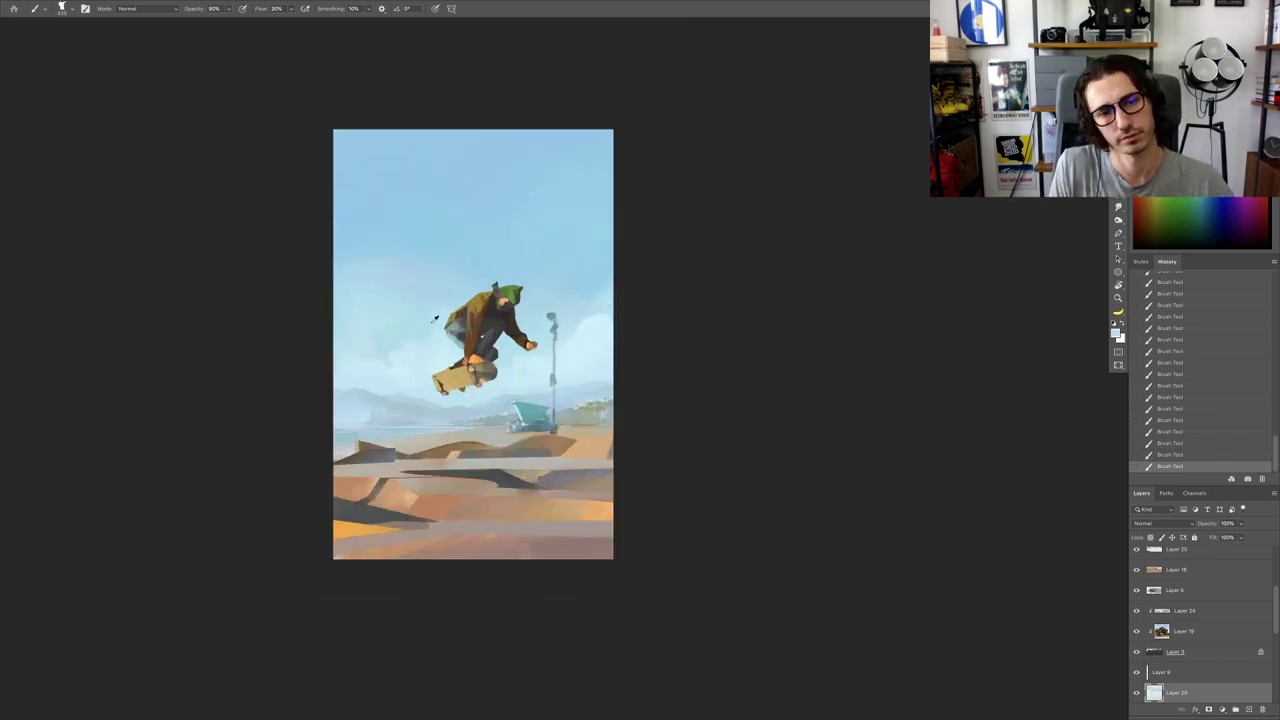
pyautogui.keyDown('alt'); pyautogui.click(443, 357); pyautogui.keyUp('alt')
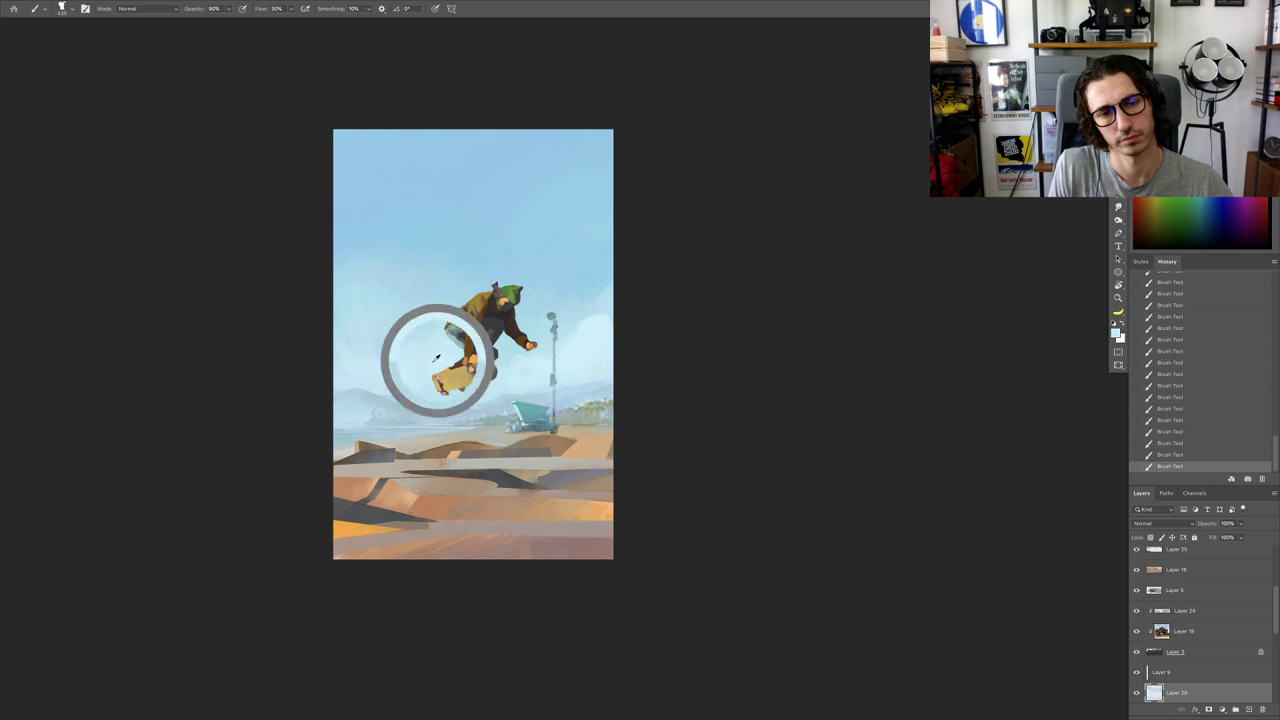
pyautogui.scroll(-3, 455, 378)
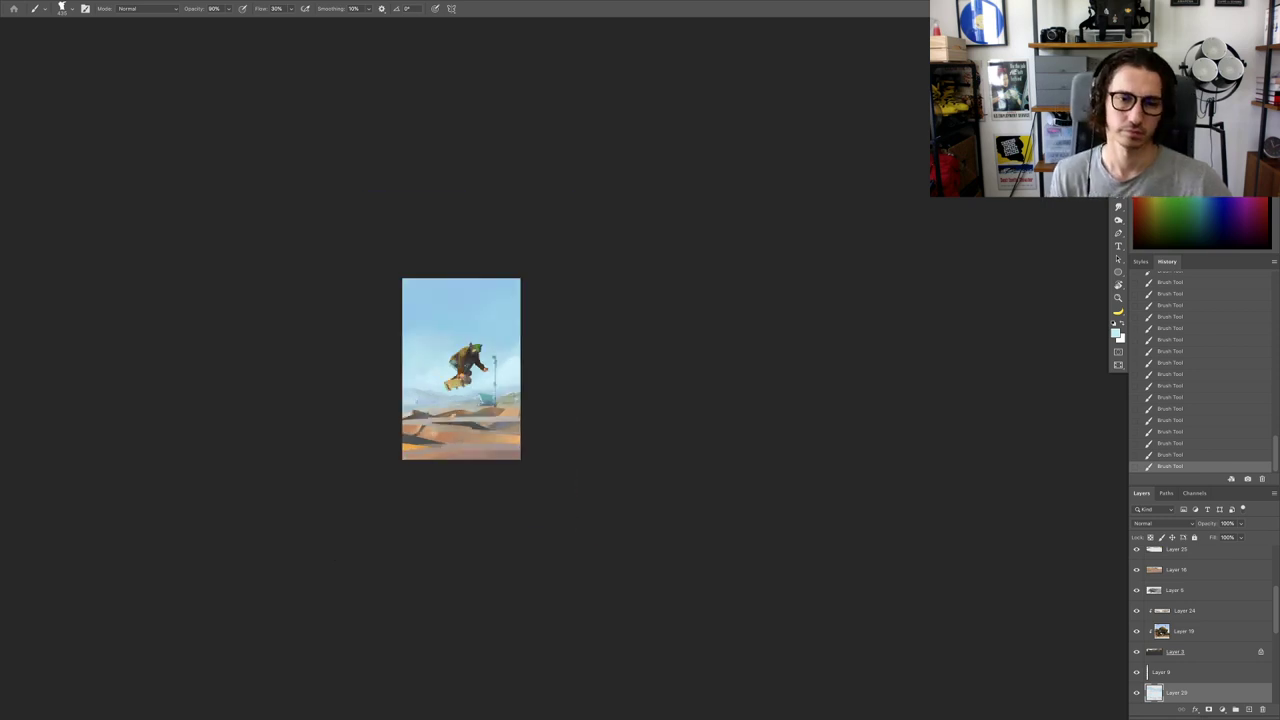
pyautogui.scroll(2, 455, 375)
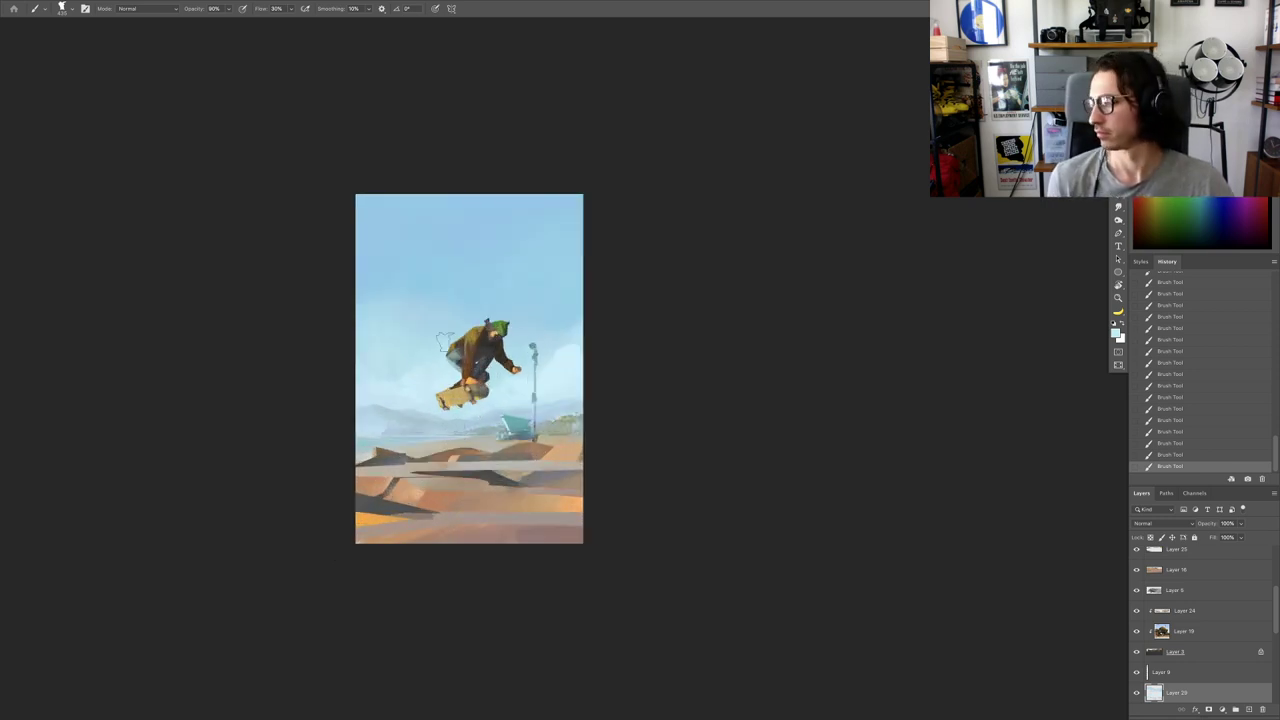
# Step: Select the skateboarder figure's layer directly from the canvas for further painting
pyautogui.scroll(-2, 445, 342)
pyautogui.scroll(5, 450, 428)
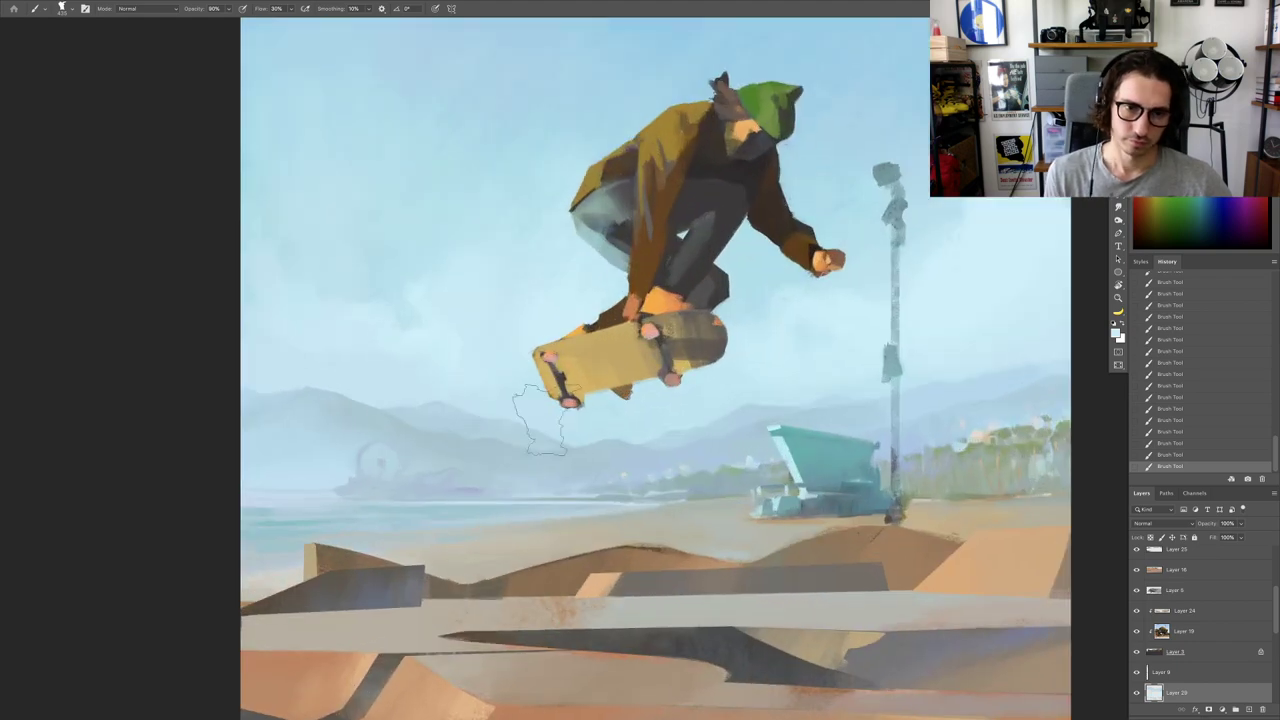
pyautogui.keyDown('super'); pyautogui.rightClick(610, 358); pyautogui.keyUp('super')
pyautogui.click(628, 363)
# Step: Sample an orange-brown tone and dab it beside both trucks on the skateboard's underside
pyautogui.press('r')
pyautogui.moveTo(718, 336)
pyautogui.mouseDown()
pyautogui.moveTo(574, 273)
pyautogui.moveTo(587, 271)
pyautogui.mouseUp()
pyautogui.press('b')
pyautogui.keyDown('alt'); pyautogui.click(1028, 431); pyautogui.keyUp('alt')
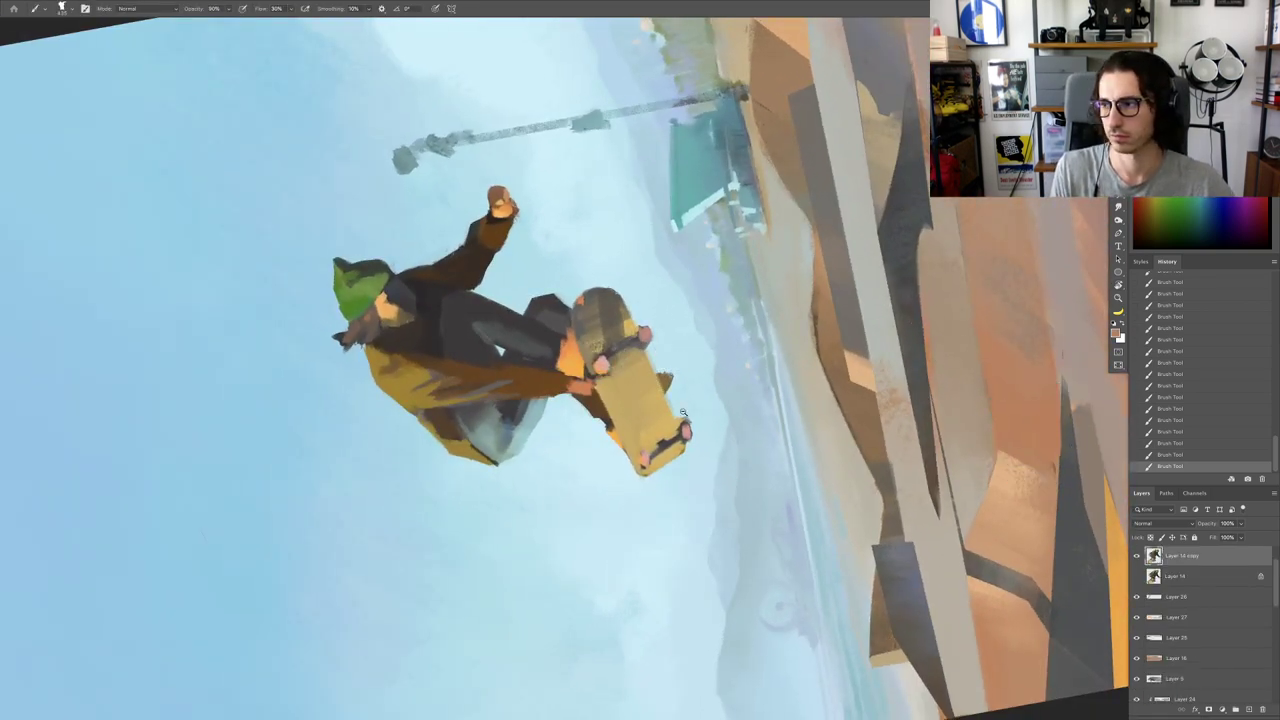
pyautogui.moveTo(683, 412); pyautogui.dragTo(698, 400)
pyautogui.moveTo(678, 465)
pyautogui.mouseDown()
pyautogui.moveTo(621, 456)
pyautogui.moveTo(630, 477)
pyautogui.moveTo(667, 480)
pyautogui.mouseUp()
pyautogui.moveTo(568, 259)
pyautogui.mouseDown()
pyautogui.moveTo(592, 278)
pyautogui.moveTo(584, 361)
pyautogui.moveTo(602, 359)
pyautogui.moveTo(515, 380)
pyautogui.mouseUp()
pyautogui.press('Escape')
pyautogui.scroll(5, 642, 350)
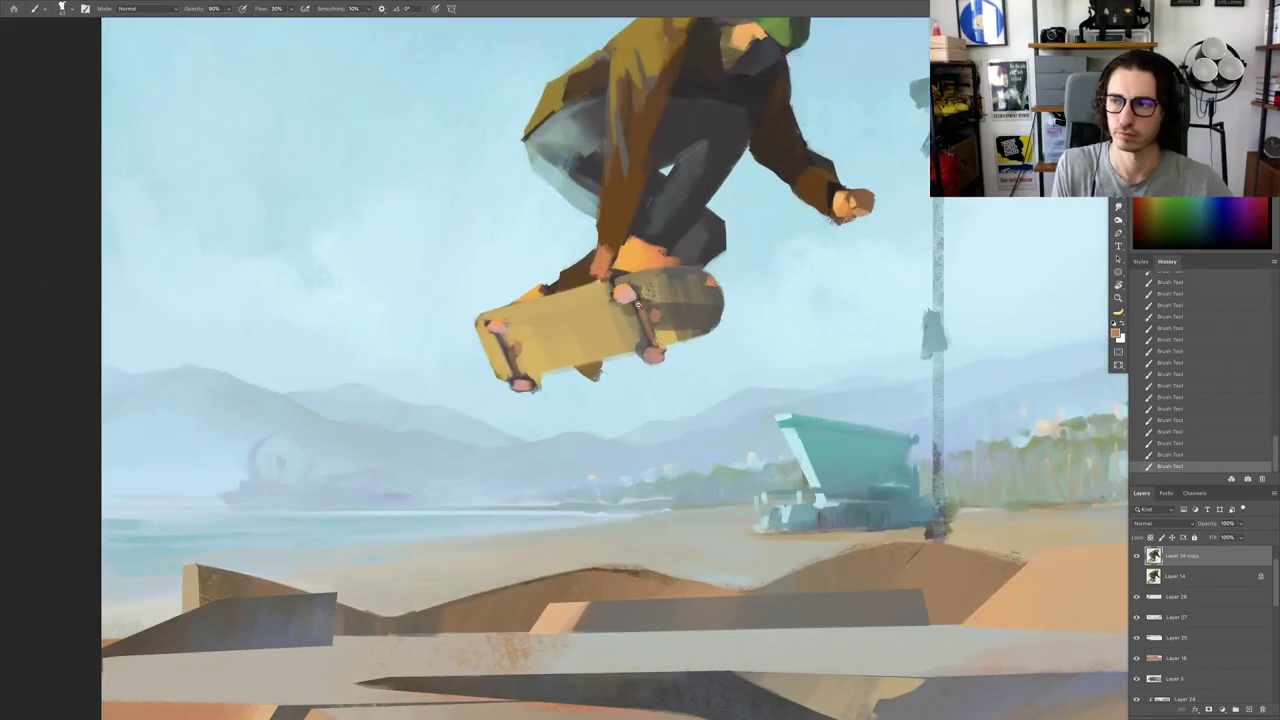
# Step: Shape the orange-brown dabs into angular truck bases with sampled deck and brown tones
pyautogui.scroll(3, 605, 359)
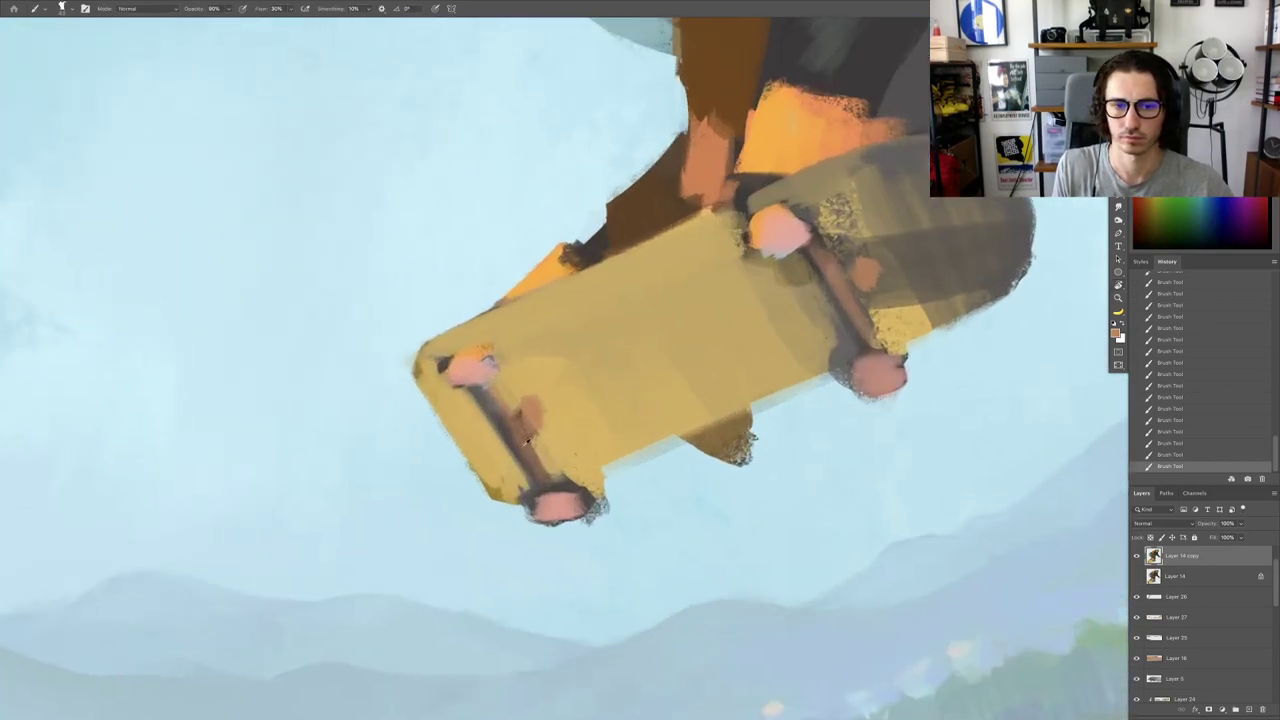
pyautogui.moveTo(534, 383); pyautogui.dragTo(522, 398)
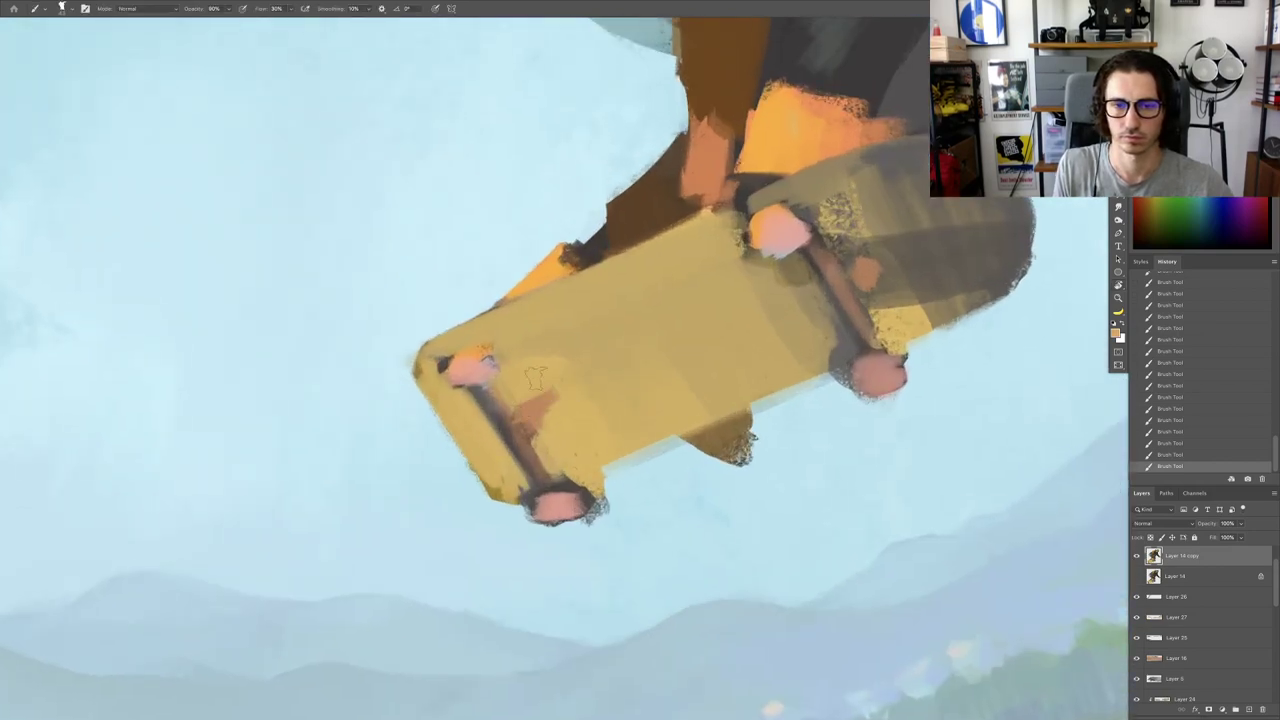
pyautogui.scroll(-5, 547, 368)
pyautogui.scroll(3, 617, 320)
pyautogui.keyDown('ctrl'); pyautogui.keyDown('alt'); pyautogui.click(703, 348); pyautogui.keyUp('alt'); pyautogui.keyUp('ctrl')
pyautogui.keyDown('alt'); pyautogui.click(703, 346); pyautogui.keyUp('alt')
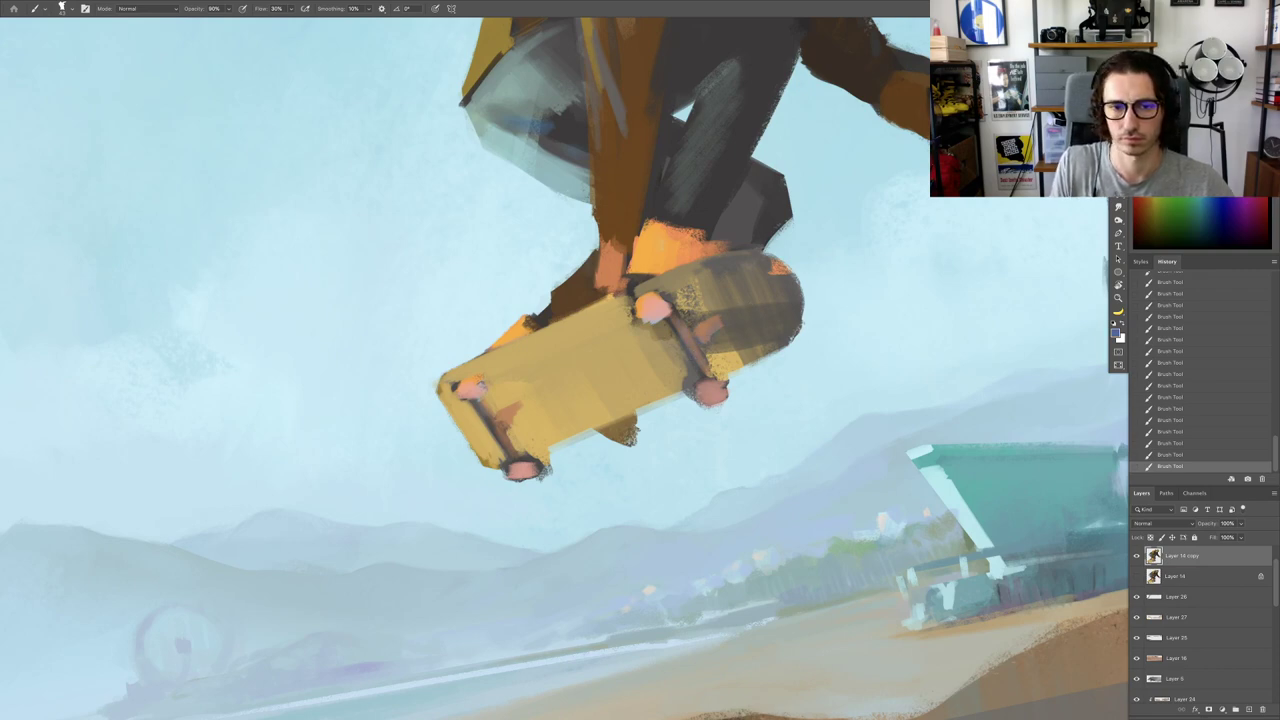
pyautogui.moveTo(512, 436)
pyautogui.mouseDown()
pyautogui.moveTo(467, 416)
pyautogui.moveTo(528, 419)
pyautogui.moveTo(557, 390)
pyautogui.mouseUp()
pyautogui.moveTo(557, 390); pyautogui.dragTo(600, 391)
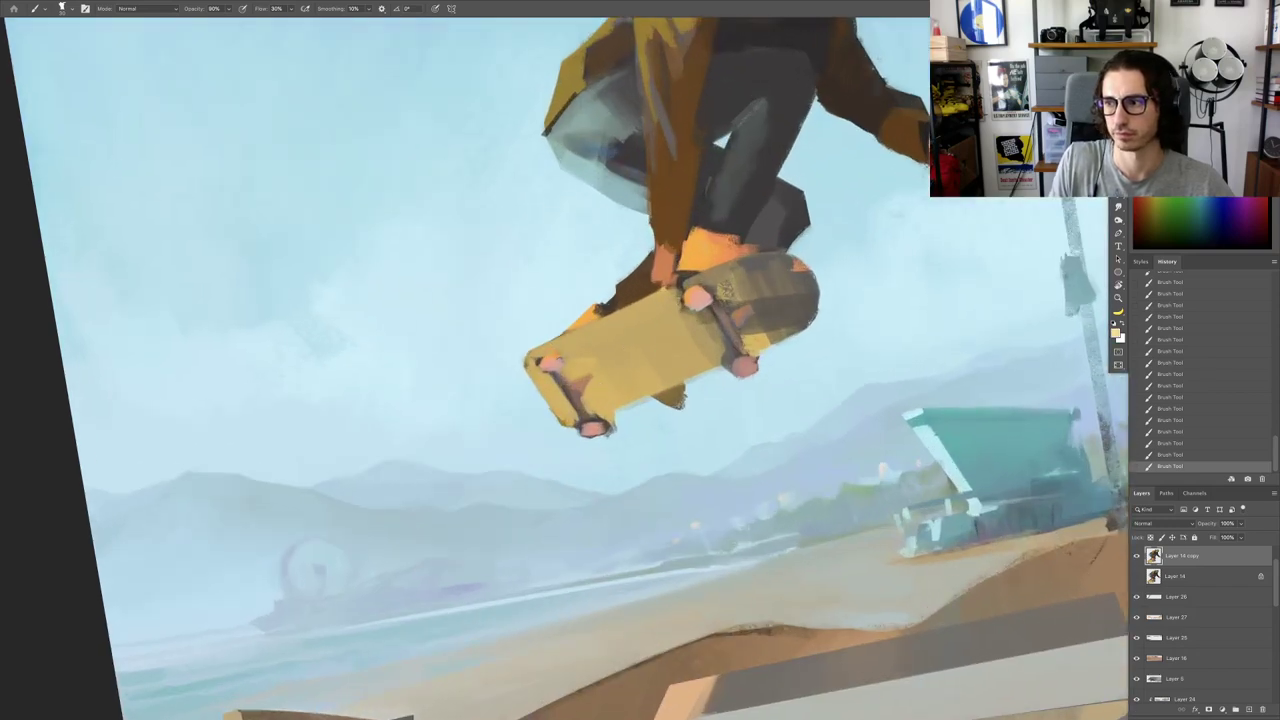
# Step: Paint pale cream highlights on both truck bases and shade around them with sampled brown and grey tones
pyautogui.scroll(4, 657, 375)
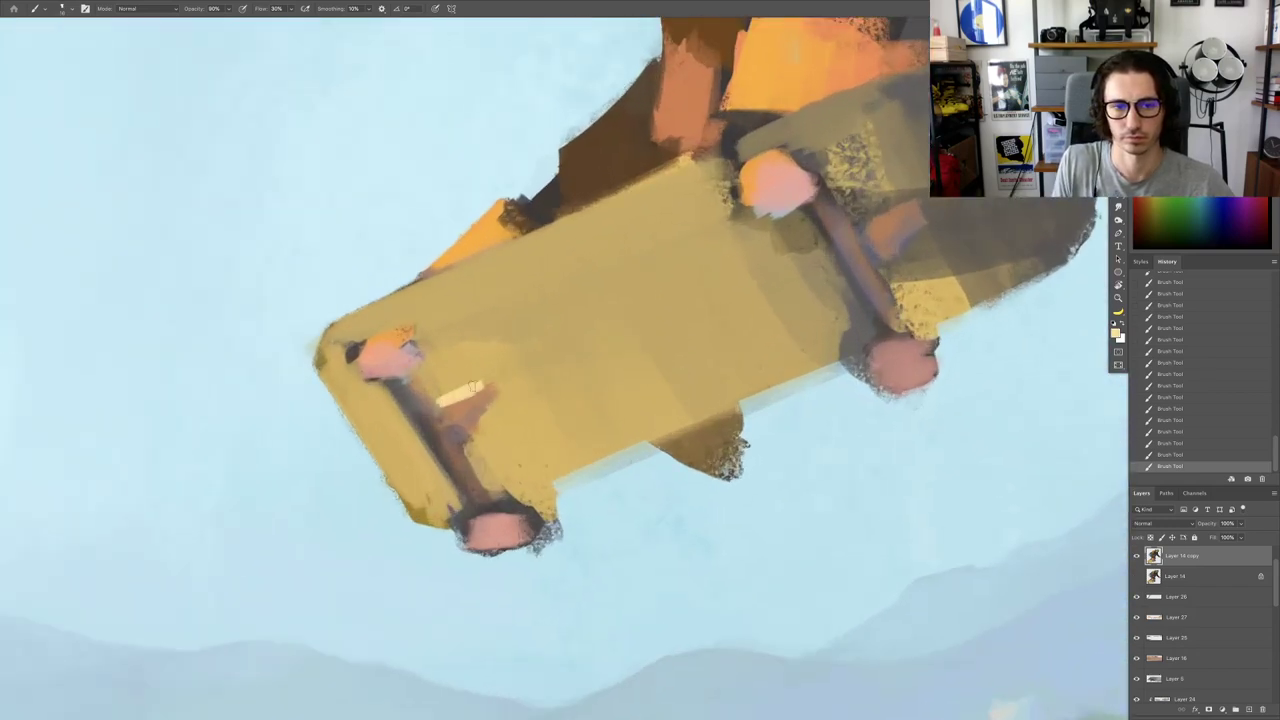
pyautogui.moveTo(474, 386); pyautogui.dragTo(439, 402)
pyautogui.moveTo(492, 382); pyautogui.dragTo(333, 374)
pyautogui.moveTo(600, 333); pyautogui.dragTo(740, 333)
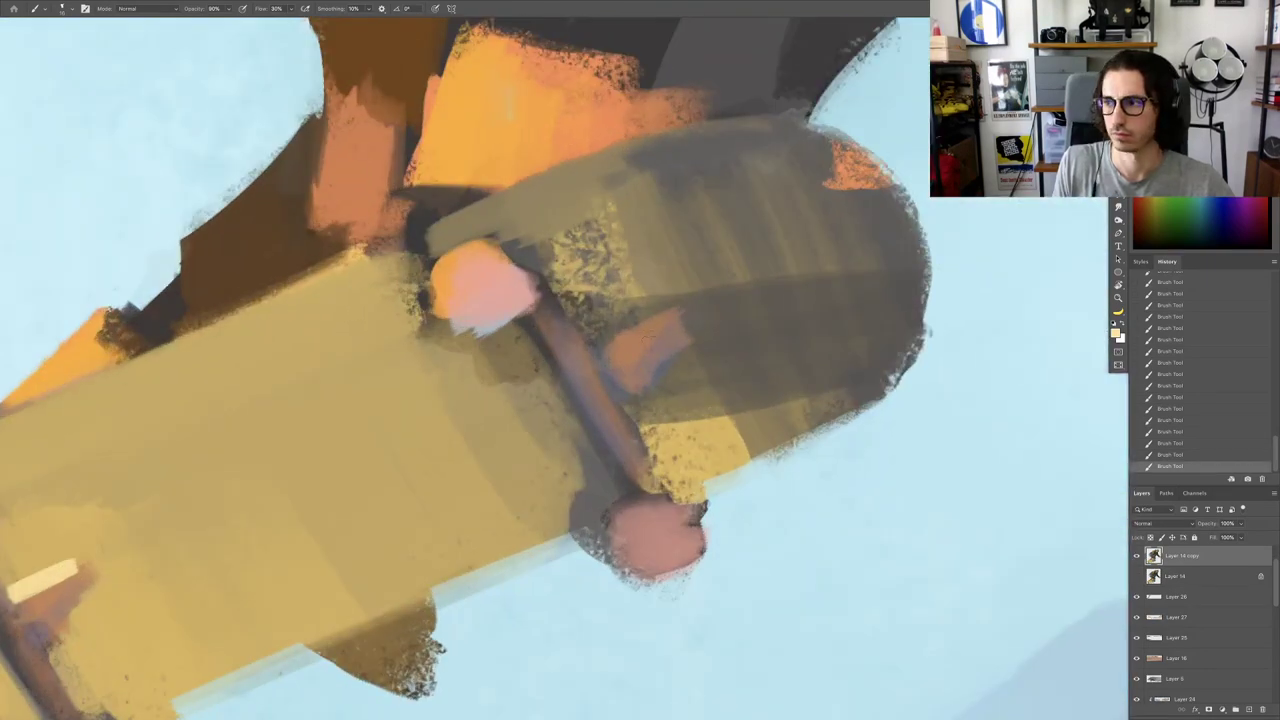
pyautogui.moveTo(602, 352)
pyautogui.mouseDown()
pyautogui.moveTo(662, 324)
pyautogui.moveTo(624, 354)
pyautogui.moveTo(663, 315)
pyautogui.moveTo(685, 341)
pyautogui.moveTo(660, 362)
pyautogui.mouseUp()
pyautogui.keyDown('alt'); pyautogui.click(702, 325); pyautogui.keyUp('alt')
pyautogui.keyDown('alt'); pyautogui.click(673, 349); pyautogui.keyUp('alt')
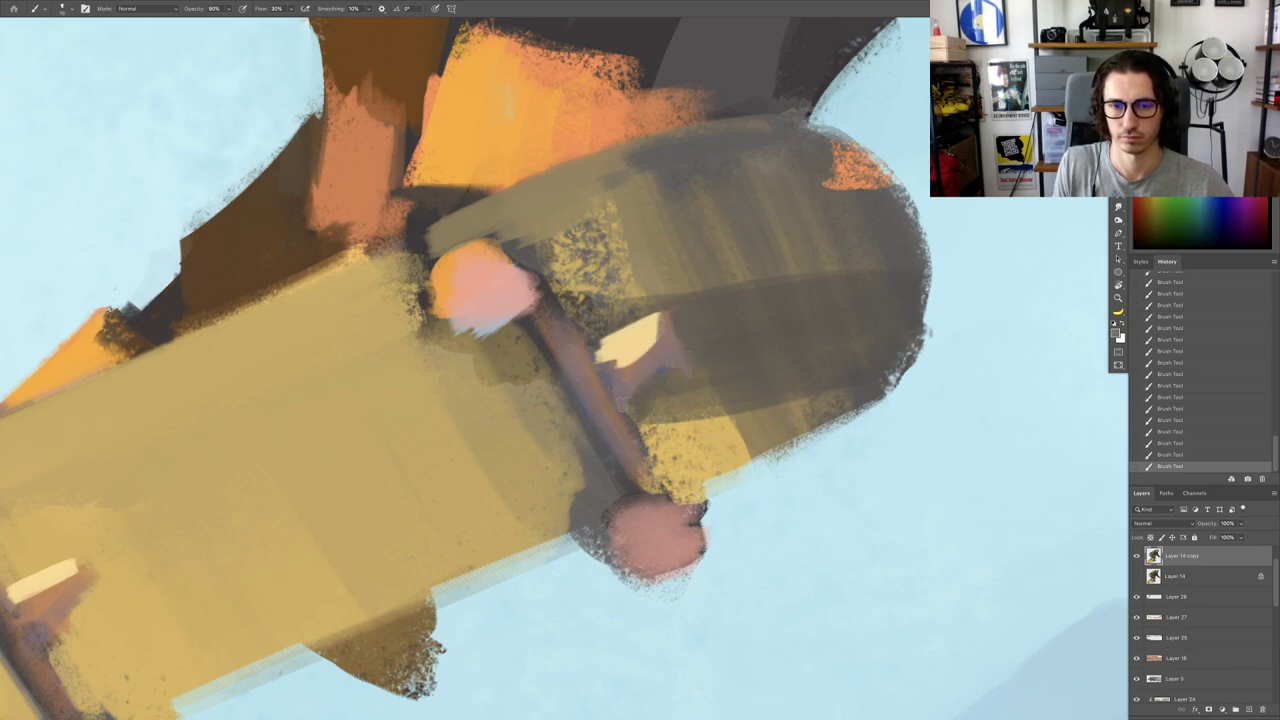
pyautogui.moveTo(647, 417); pyautogui.dragTo(650, 372)
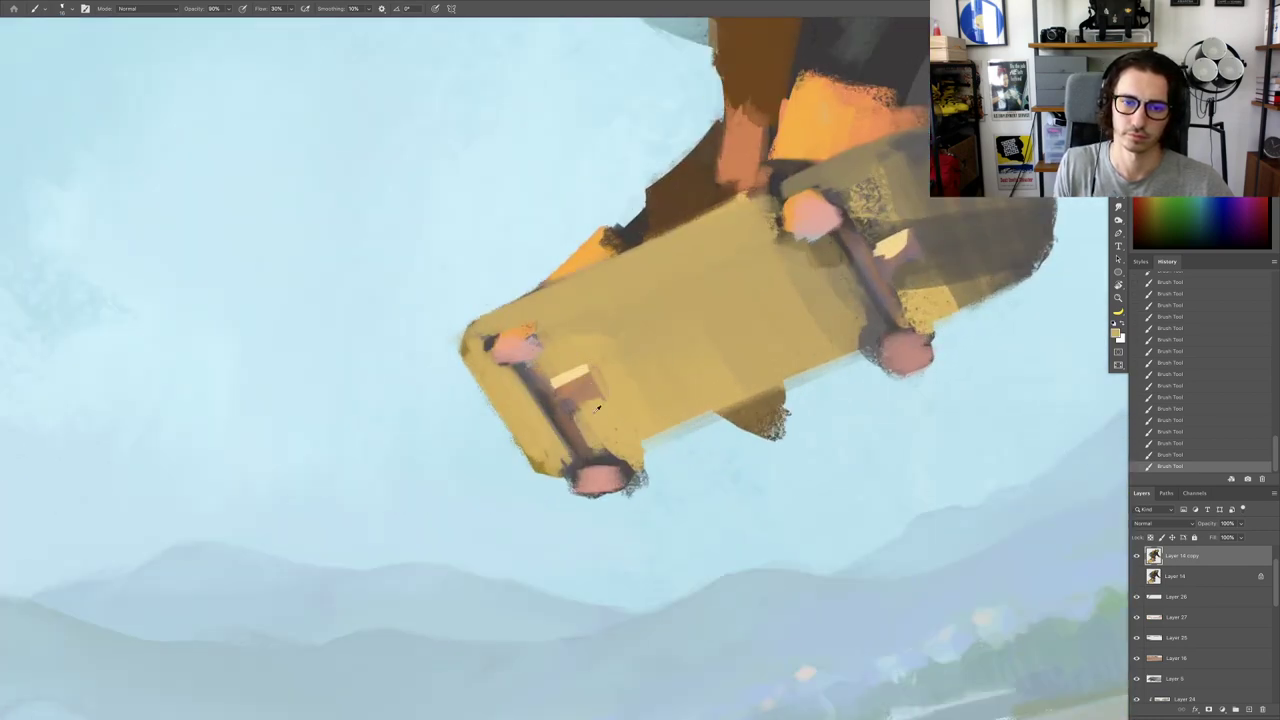
pyautogui.keyDown('alt'); pyautogui.click(585, 387); pyautogui.keyUp('alt')
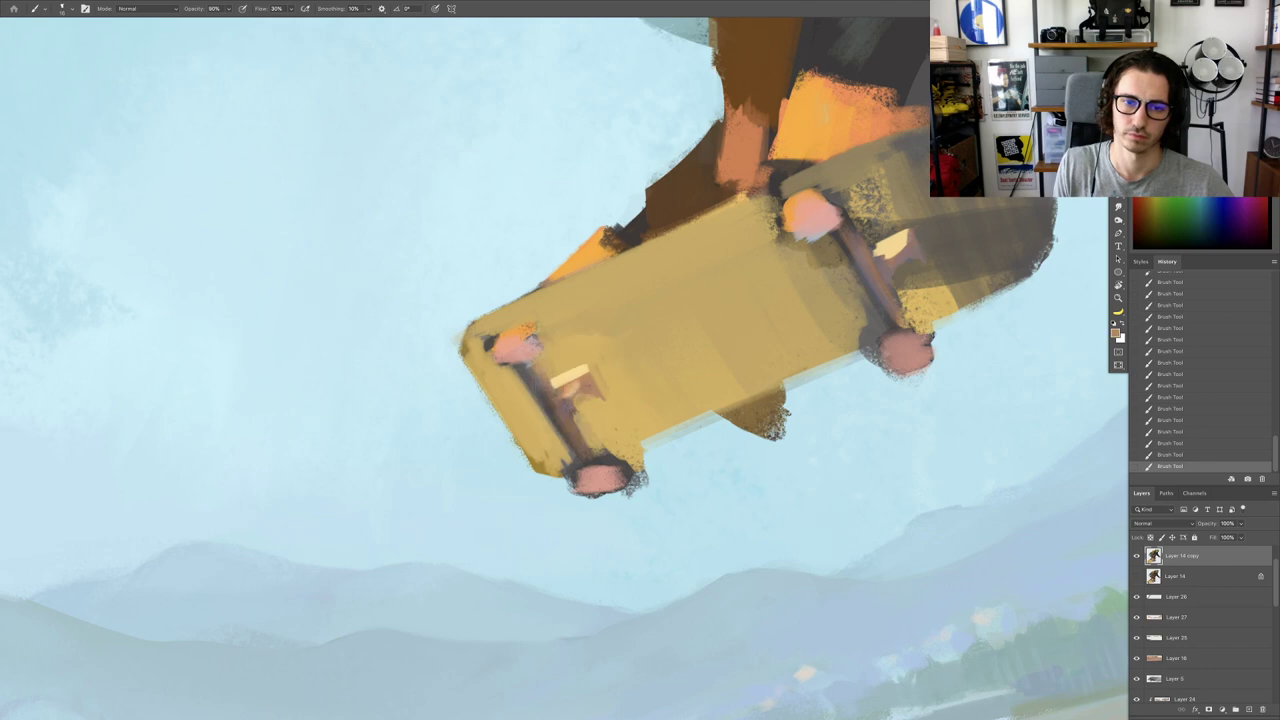
pyautogui.scroll(-5, 570, 415)
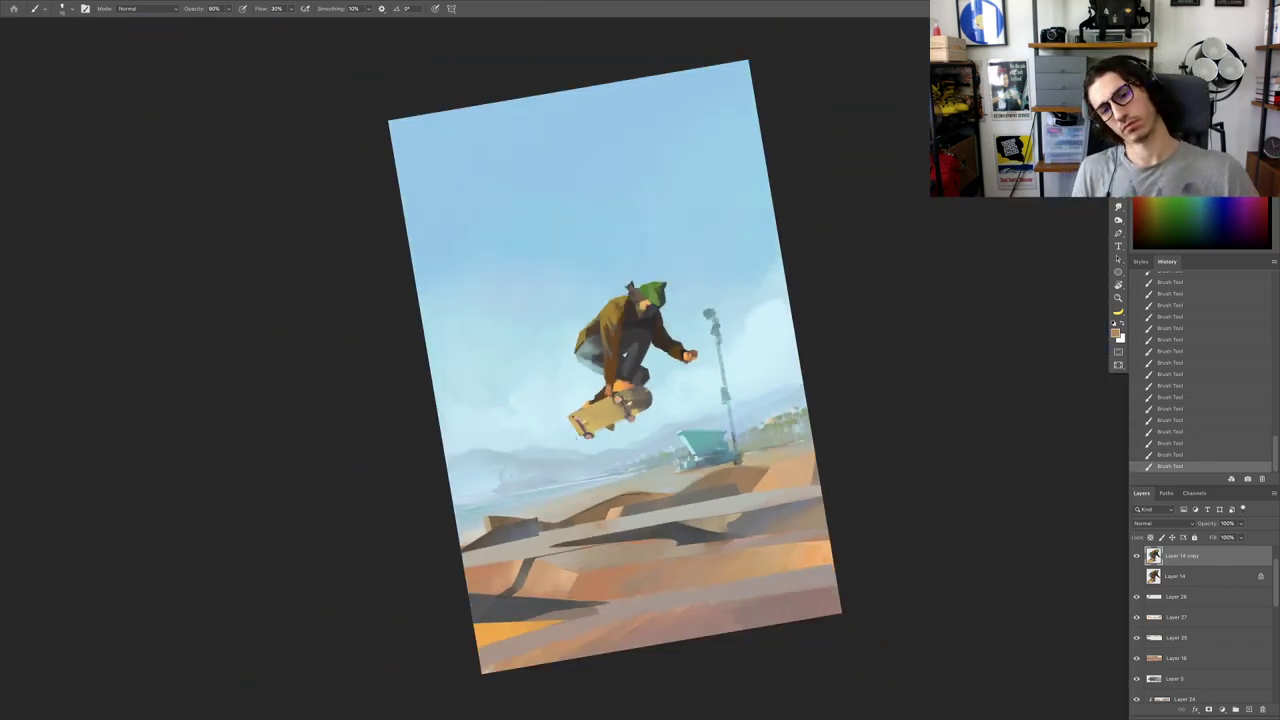
# Step: Paint a thin pale cream highlight along the upper edge of the skateboard deck
pyautogui.moveTo(576, 438)
pyautogui.mouseDown()
pyautogui.moveTo(598, 368)
pyautogui.moveTo(632, 378)
pyautogui.mouseUp()
pyautogui.scroll(-2, 597, 378)
pyautogui.press('r')
pyautogui.scroll(2, 631, 377)
pyautogui.scroll(2, 645, 382)
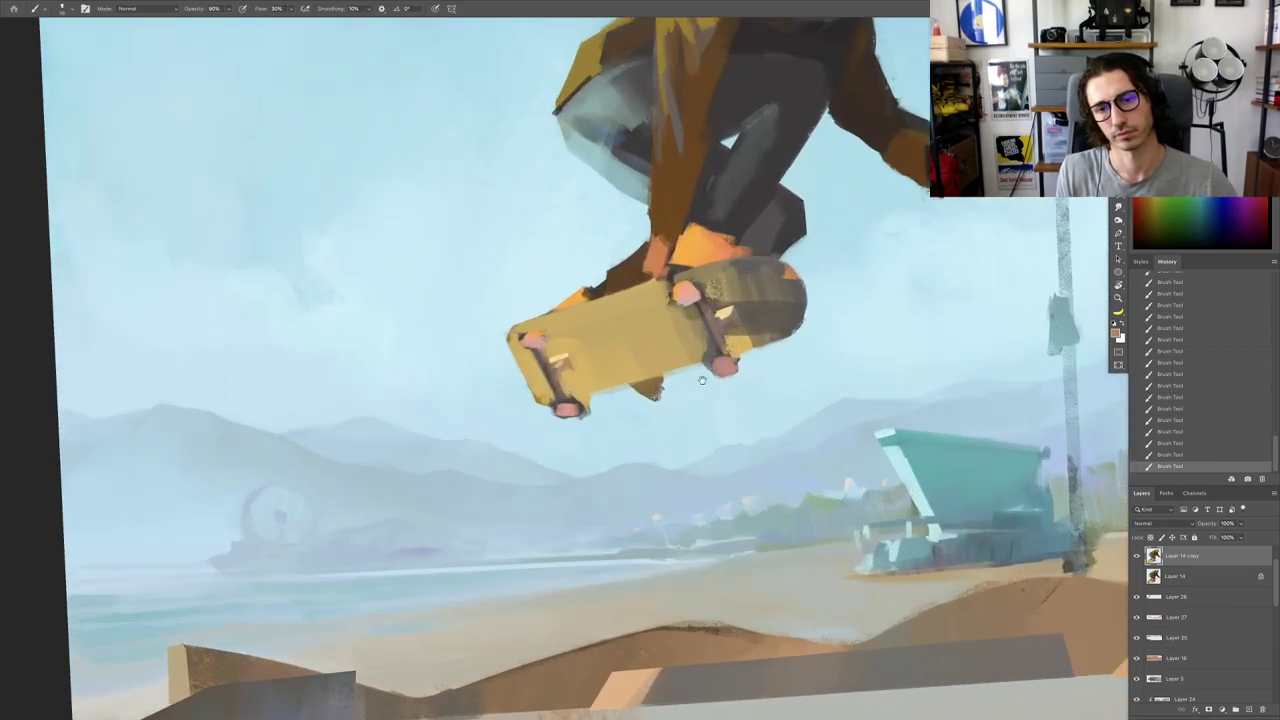
pyautogui.scroll(2, 735, 305)
pyautogui.scroll(3, 735, 306)
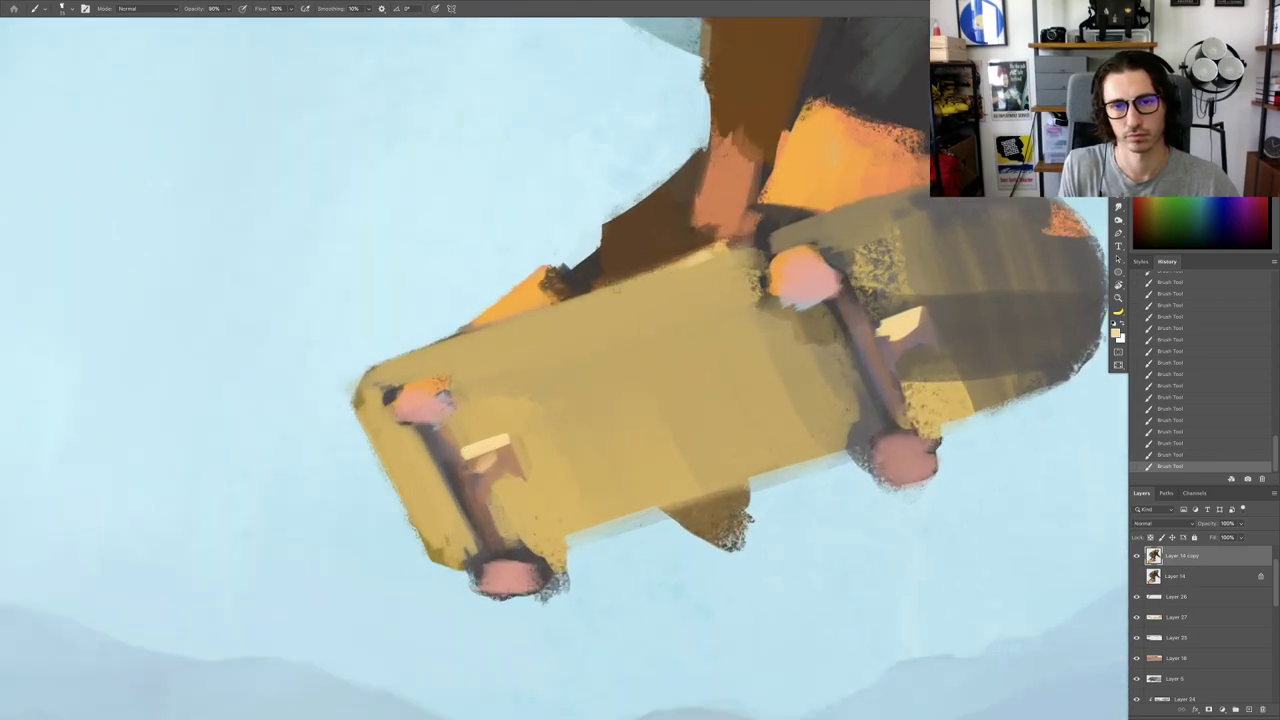
pyautogui.moveTo(597, 291); pyautogui.dragTo(699, 254)
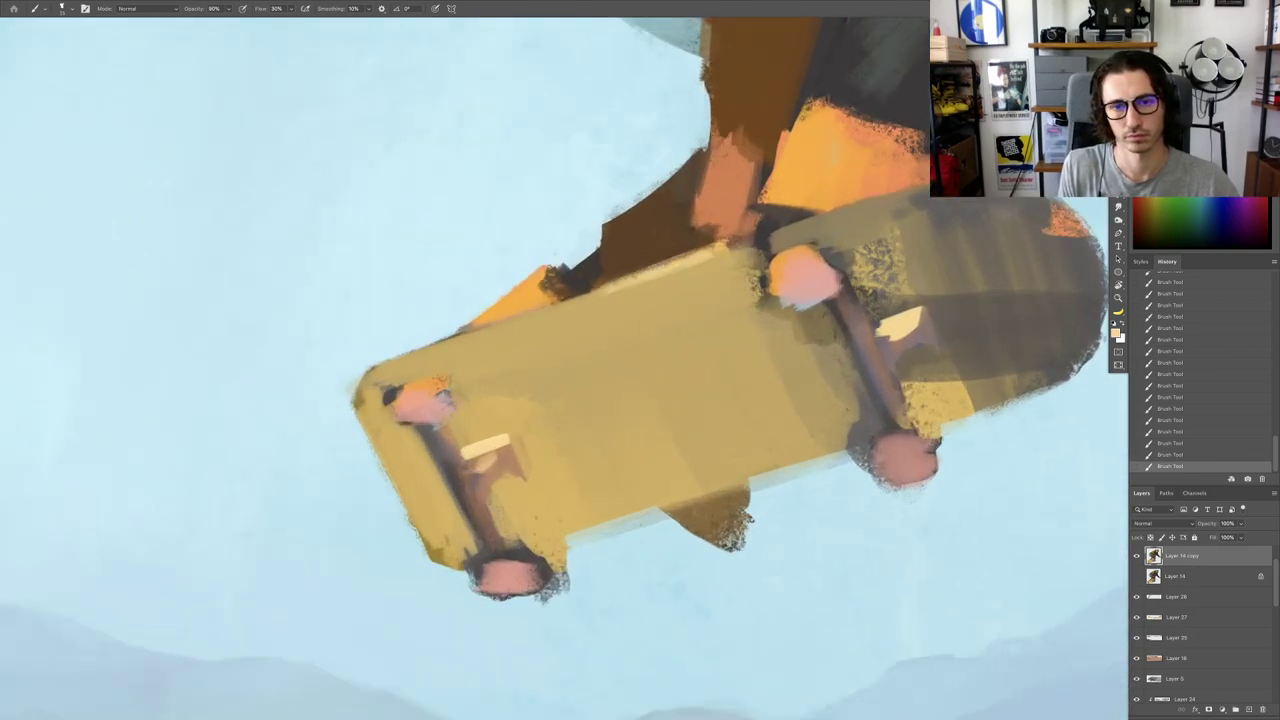
pyautogui.moveTo(634, 279); pyautogui.dragTo(490, 328)
pyautogui.keyDown('alt'); pyautogui.click(677, 282); pyautogui.keyUp('alt')
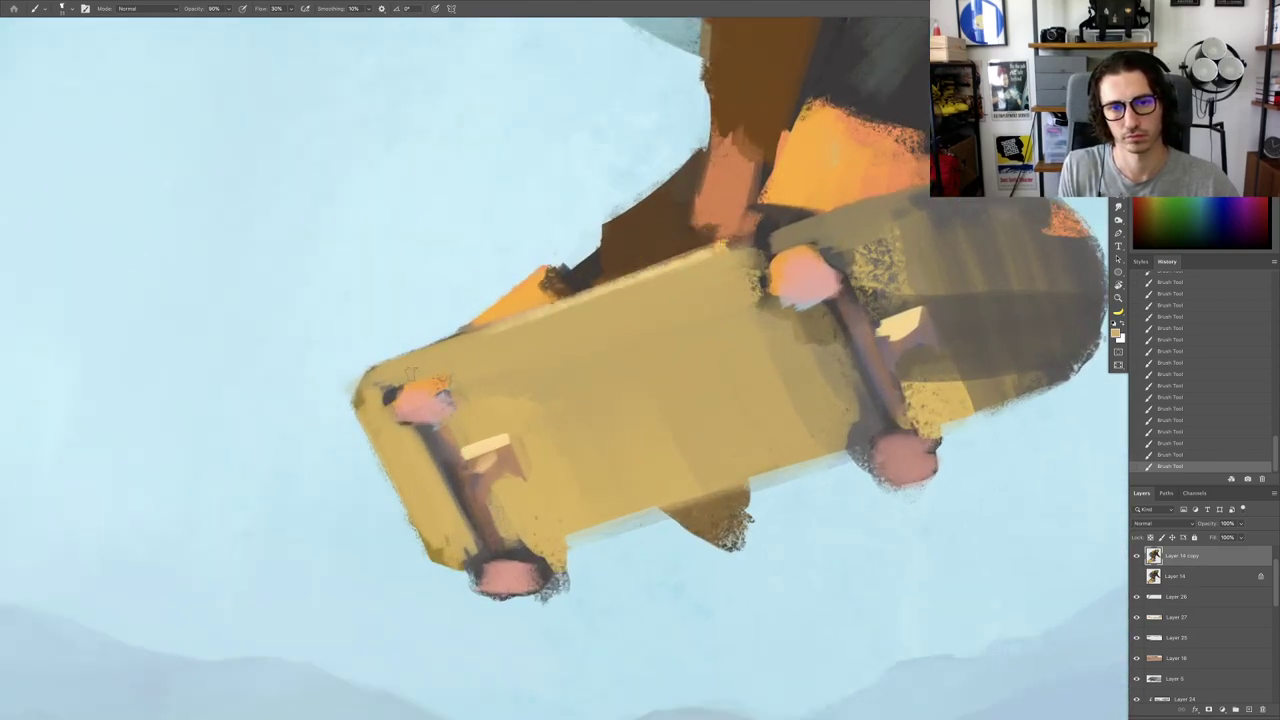
pyautogui.moveTo(703, 265); pyautogui.dragTo(408, 368)
# Step: Refine the deck's upper rim from the tail to the nose with sampled pale yellow tones
pyautogui.scroll(-8, 429, 358)
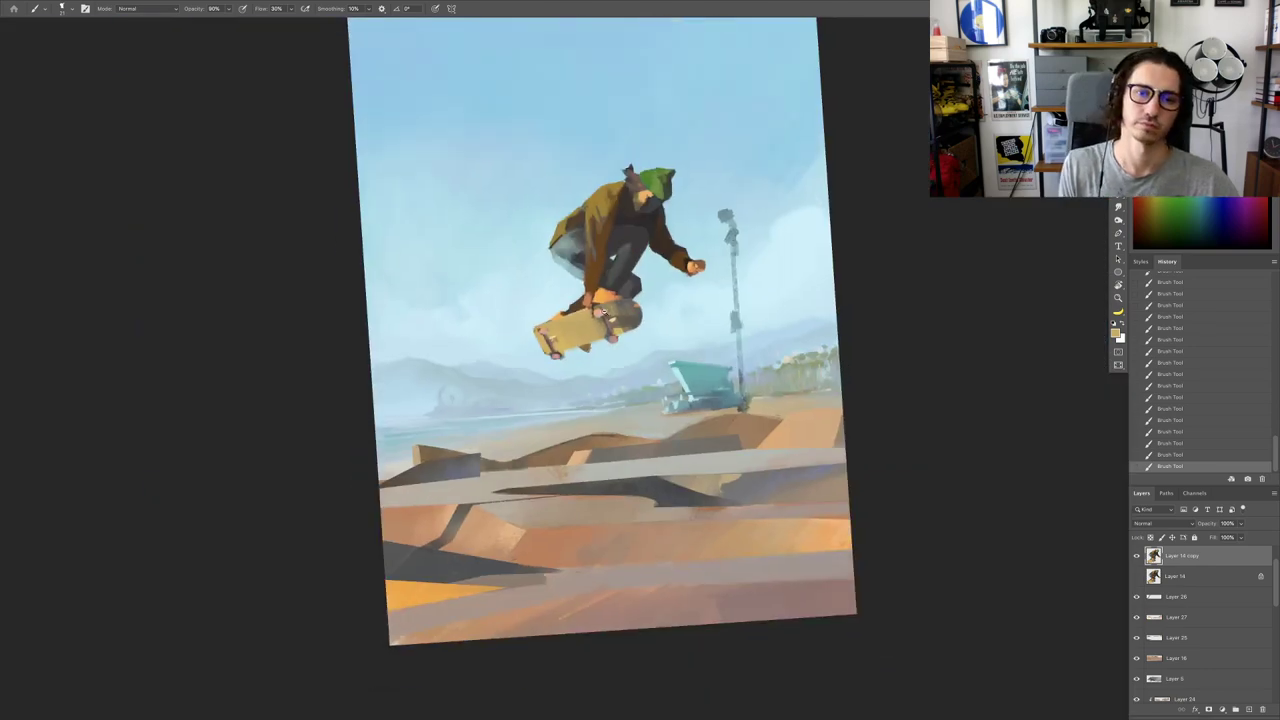
pyautogui.scroll(4, 603, 313)
pyautogui.scroll(4, 600, 320)
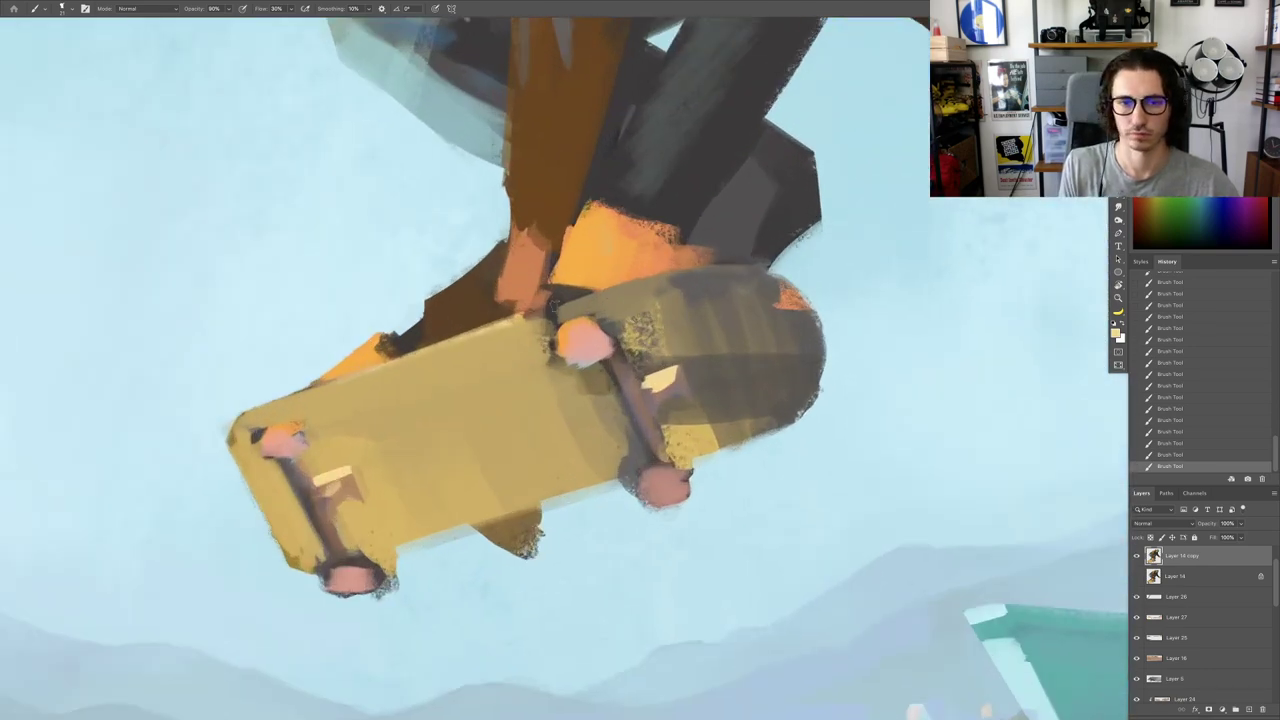
pyautogui.moveTo(566, 302); pyautogui.dragTo(632, 287)
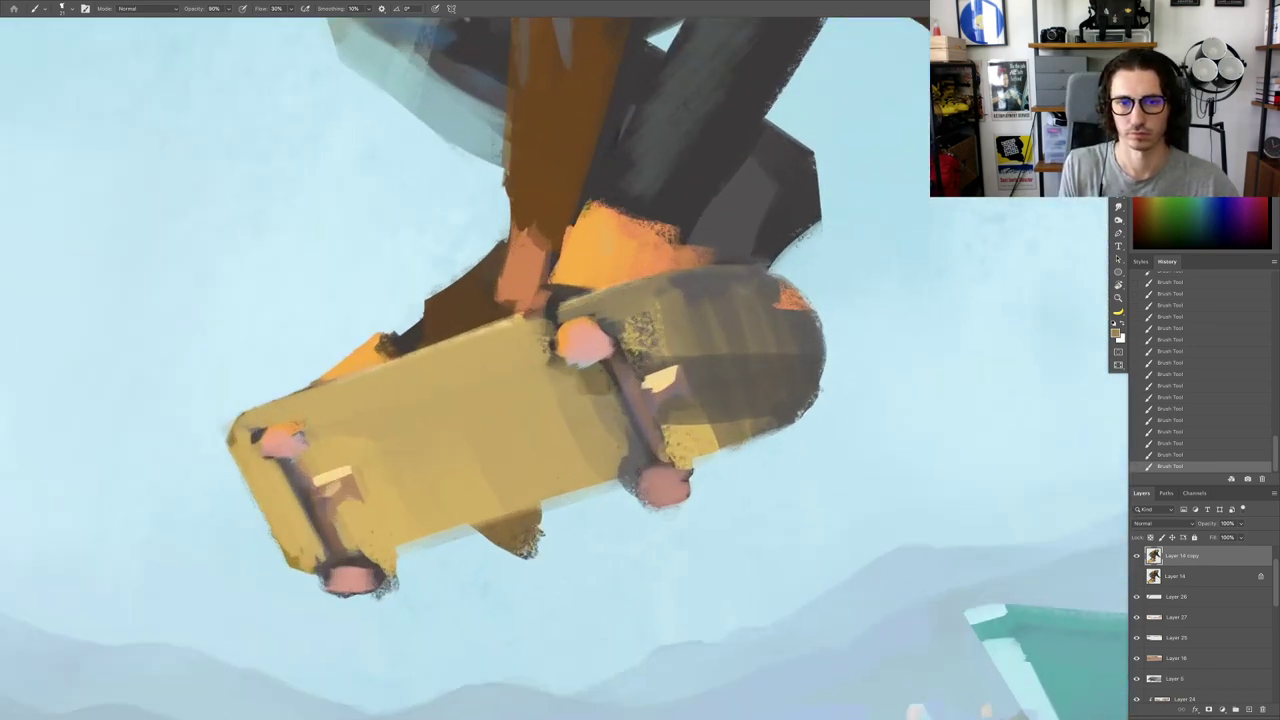
pyautogui.scroll(-8, 543, 320)
pyautogui.scroll(5, 543, 320)
pyautogui.scroll(1, 541, 302)
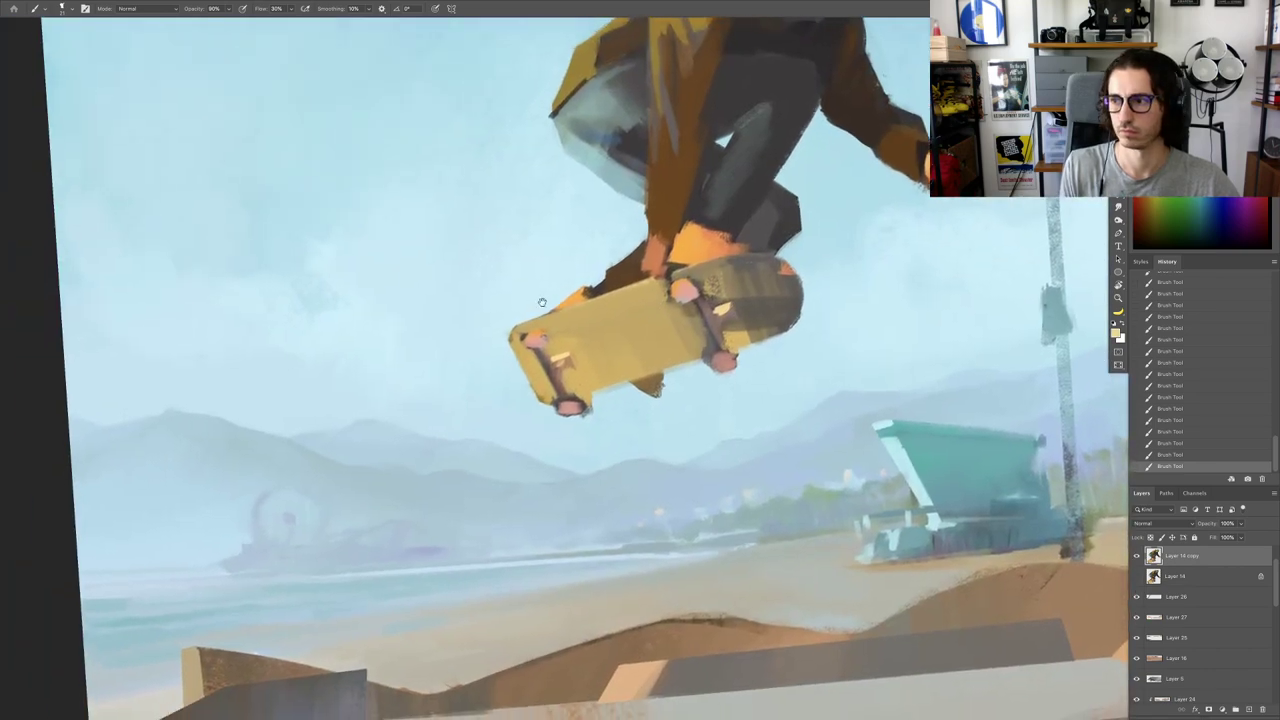
pyautogui.scroll(4, 541, 302)
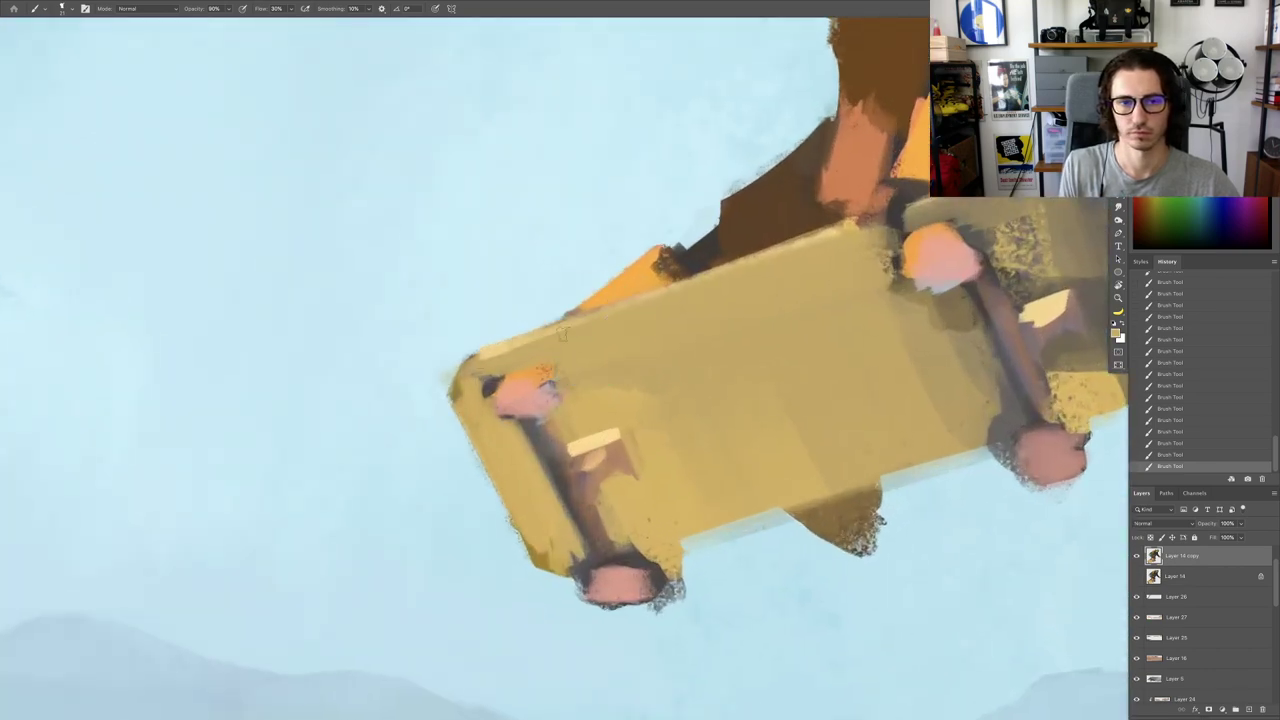
pyautogui.scroll(-8, 634, 316)
pyautogui.scroll(7, 714, 337)
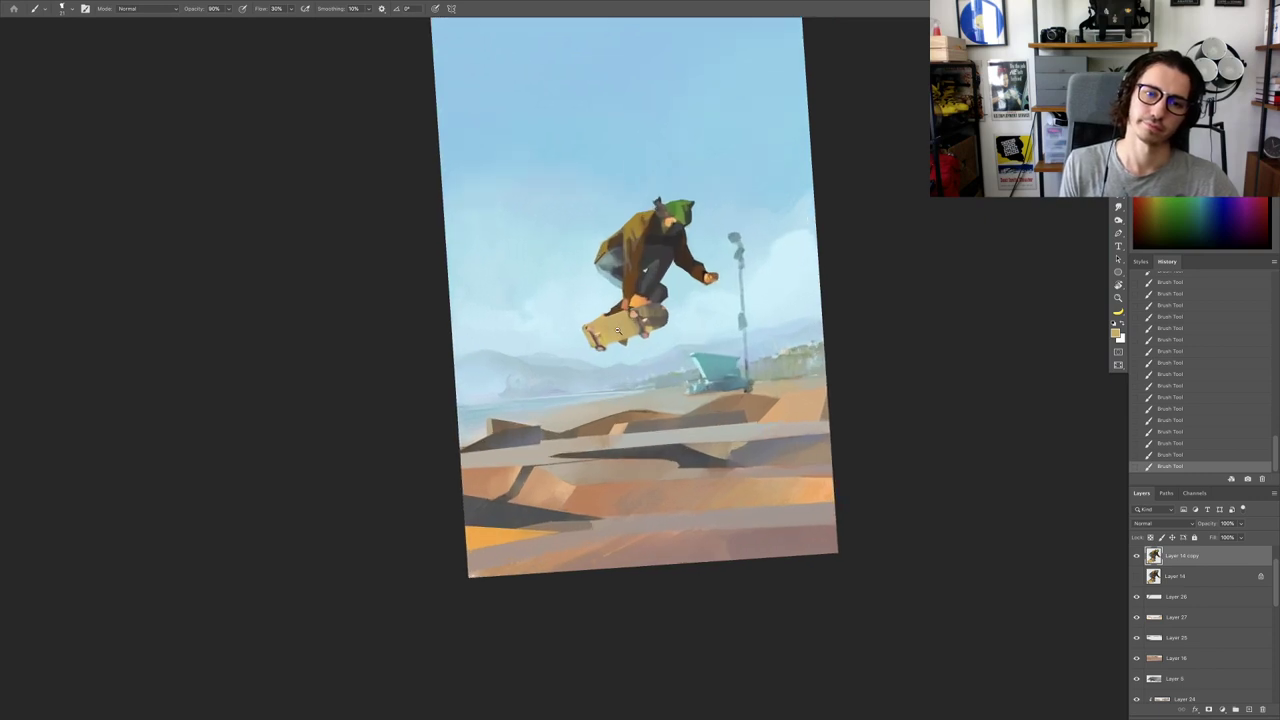
pyautogui.scroll(3, 714, 336)
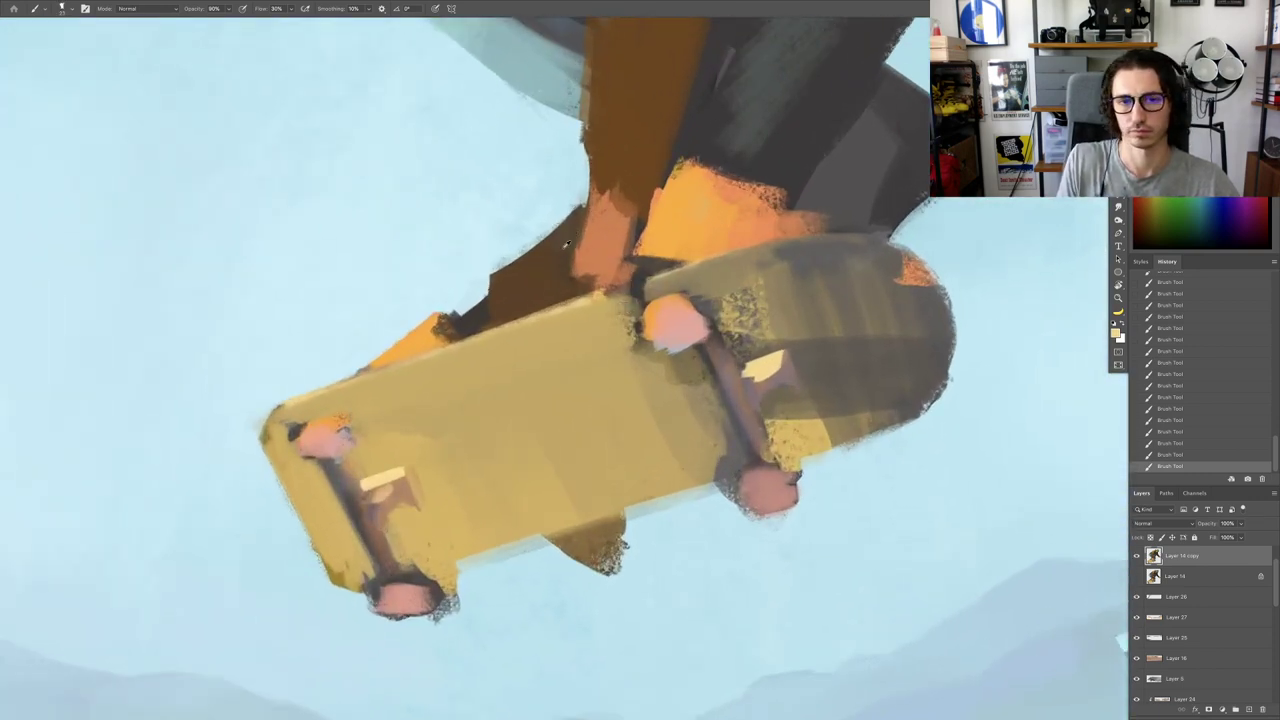
# Step: Paint the hand gripping the skateboard in orange-brown skin tones and define it with sampled dark brown
pyautogui.moveTo(598, 244)
pyautogui.mouseDown()
pyautogui.moveTo(566, 276)
pyautogui.moveTo(600, 302)
pyautogui.moveTo(588, 322)
pyautogui.moveTo(598, 345)
pyautogui.moveTo(636, 330)
pyautogui.mouseUp()
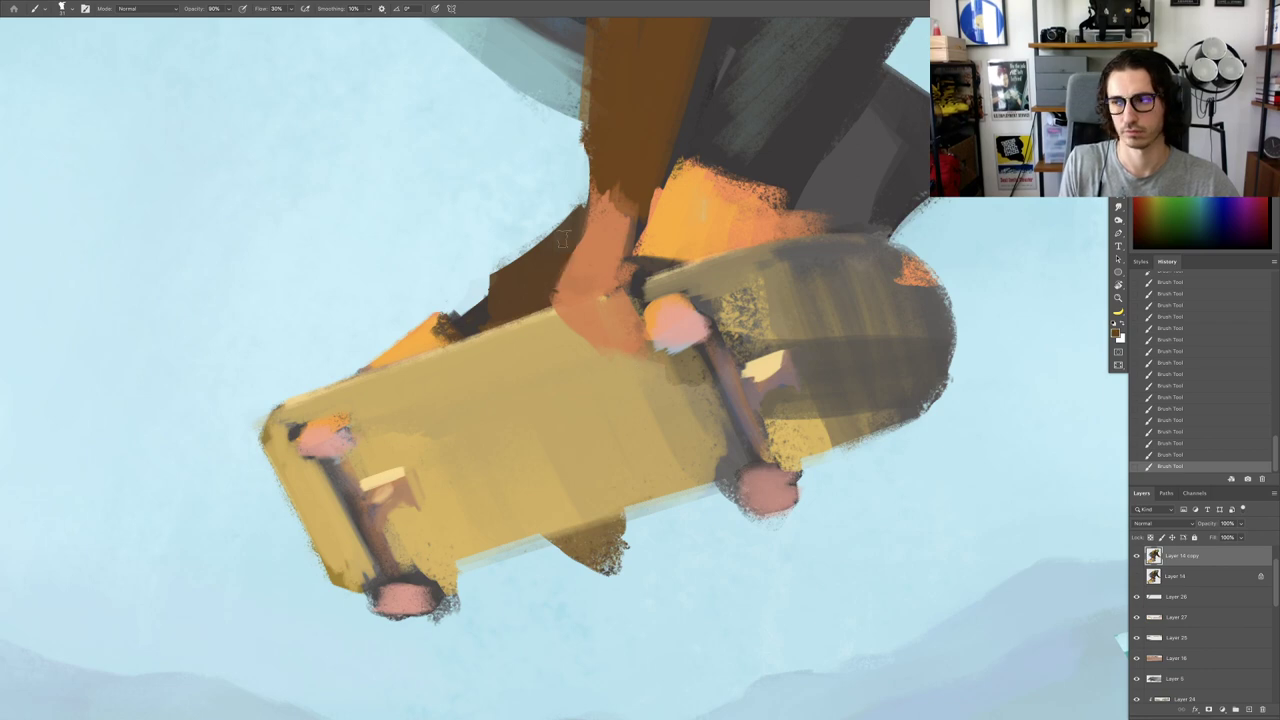
pyautogui.moveTo(598, 262); pyautogui.dragTo(562, 361)
pyautogui.keyDown('alt'); pyautogui.click(573, 308); pyautogui.keyUp('alt')
pyautogui.moveTo(581, 302)
pyautogui.mouseDown()
pyautogui.moveTo(592, 290)
pyautogui.moveTo(500, 312)
pyautogui.mouseUp()
pyautogui.press('r')
pyautogui.moveTo(598, 255); pyautogui.dragTo(550, 278)
pyautogui.moveTo(573, 300); pyautogui.dragTo(490, 300)
pyautogui.press('b')
pyautogui.moveTo(600, 277); pyautogui.dragTo(632, 258)
pyautogui.keyDown('alt'); pyautogui.click(634, 233); pyautogui.keyUp('alt')
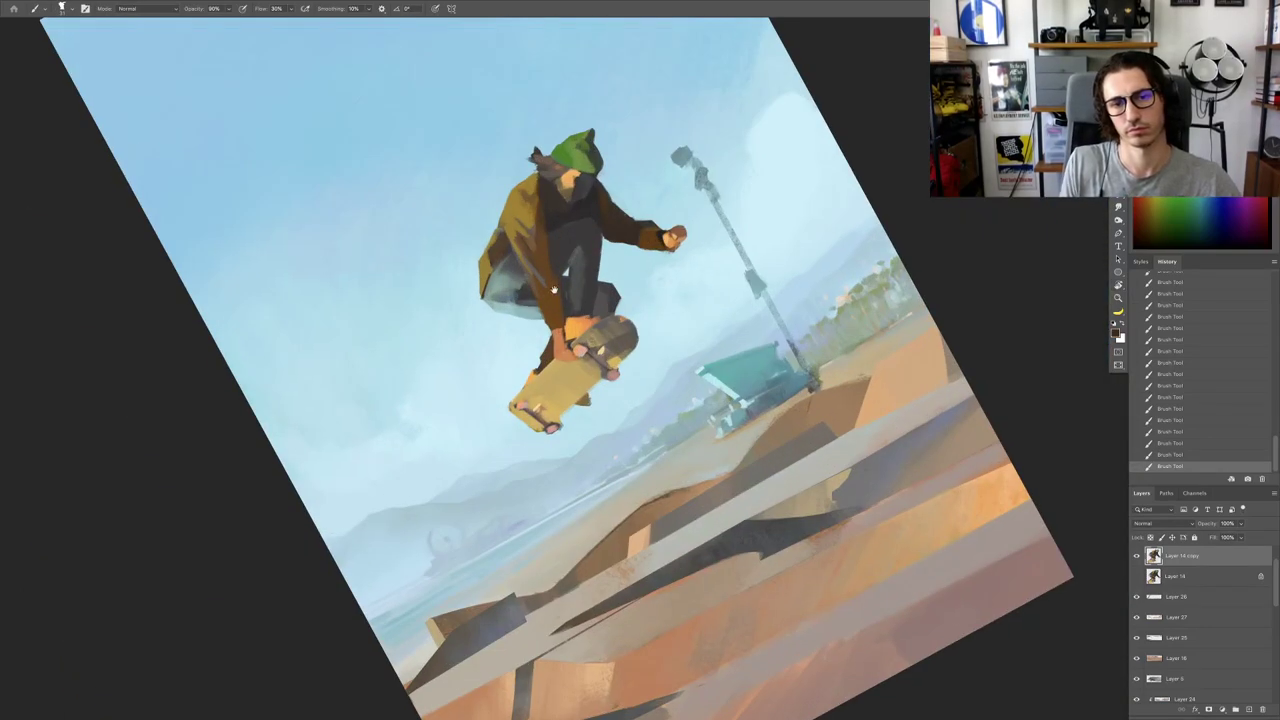
# Step: Refine the gripping hand's fingers and wrist and clean up the brown sleeve cuff with sampled tones
pyautogui.moveTo(530, 325)
pyautogui.mouseDown()
pyautogui.moveTo(628, 265)
pyautogui.moveTo(712, 246)
pyautogui.mouseUp()
pyautogui.scroll(3, 625, 264)
pyautogui.moveTo(688, 276)
pyautogui.mouseDown()
pyautogui.moveTo(666, 277)
pyautogui.moveTo(698, 267)
pyautogui.moveTo(647, 273)
pyautogui.moveTo(678, 275)
pyautogui.moveTo(675, 300)
pyautogui.moveTo(654, 301)
pyautogui.mouseUp()
pyautogui.keyDown('alt'); pyautogui.click(681, 277); pyautogui.keyUp('alt')
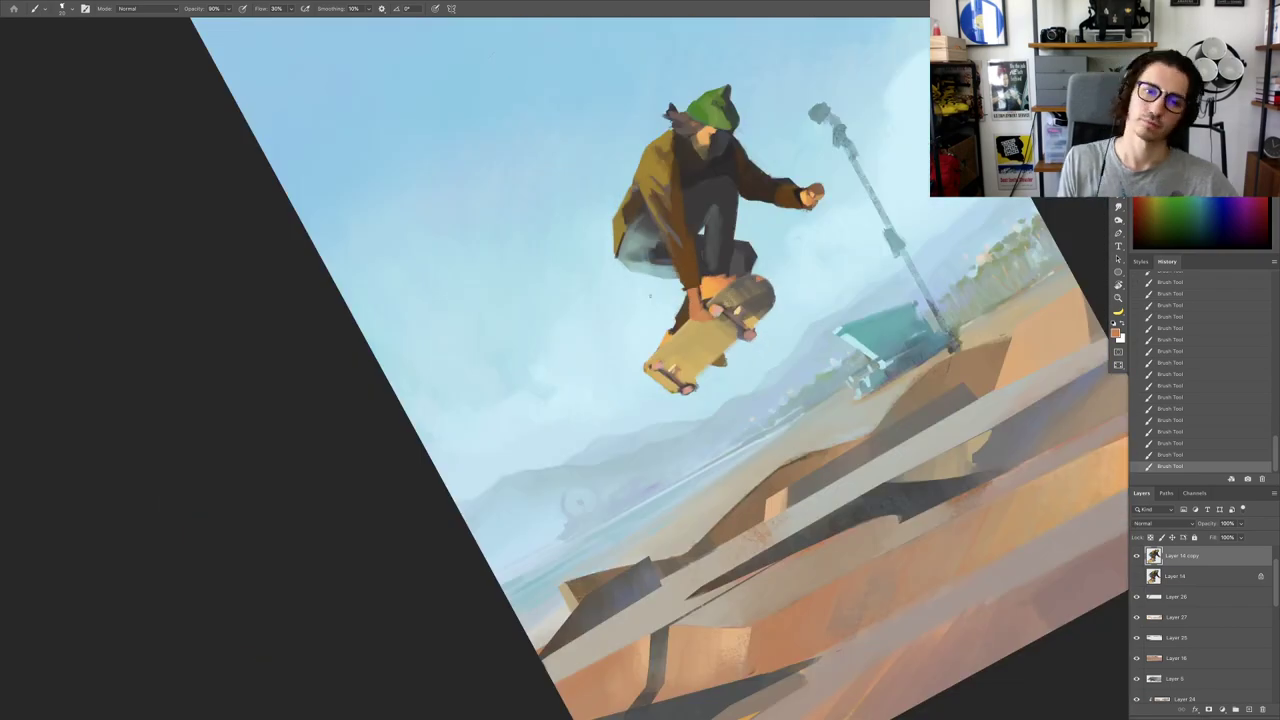
pyautogui.press('r')
pyautogui.moveTo(780, 308); pyautogui.dragTo(705, 514)
pyautogui.scroll(6, 715, 420)
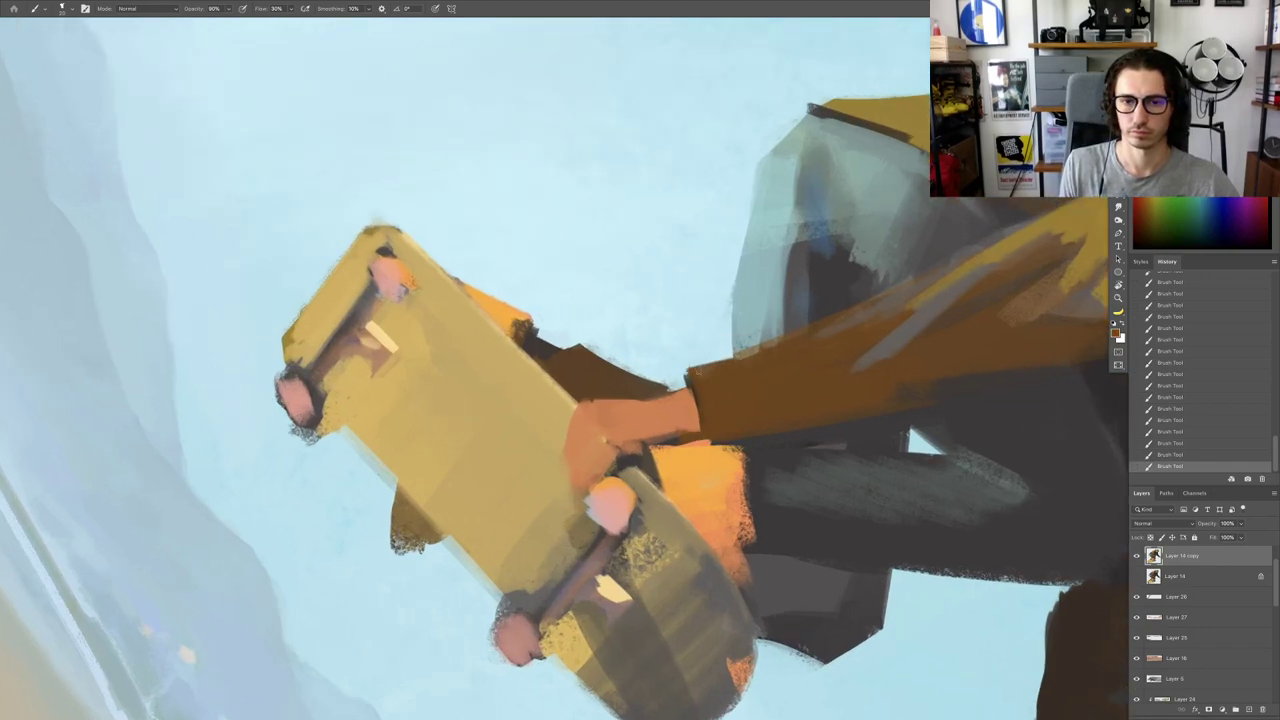
pyautogui.moveTo(741, 355); pyautogui.dragTo(796, 330)
pyautogui.scroll(-6, 773, 350)
pyautogui.press('Escape')
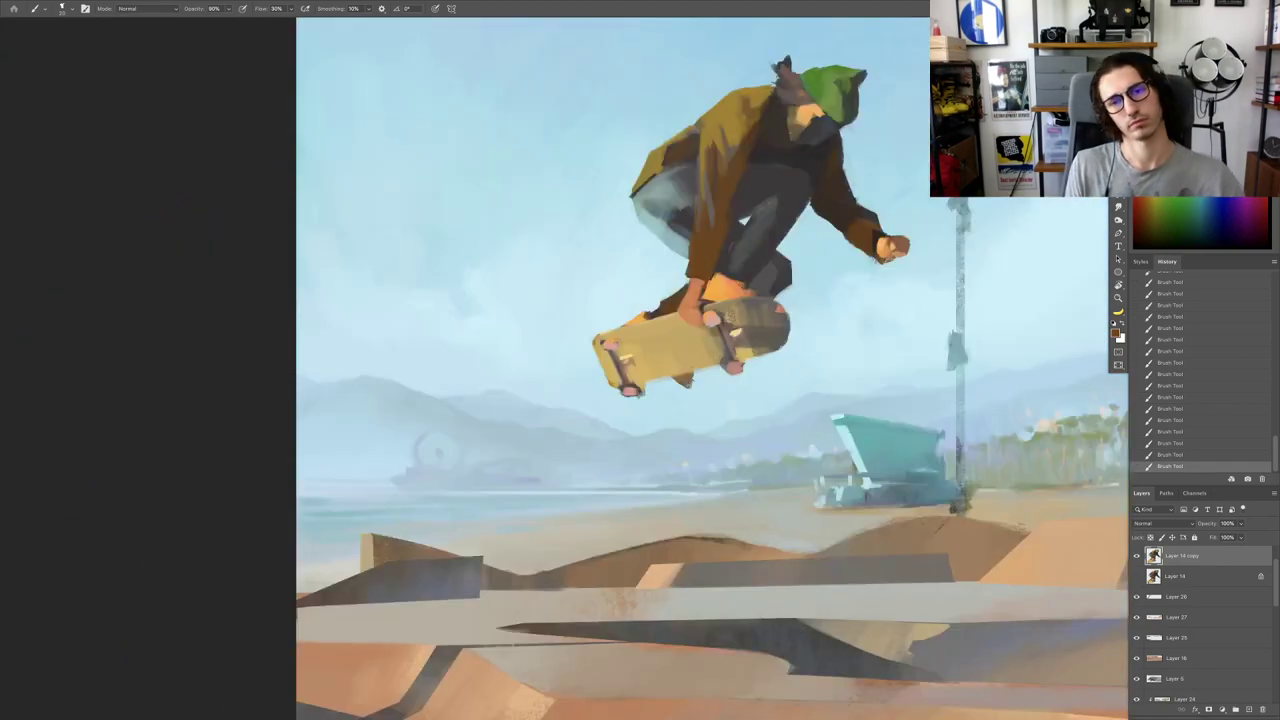
# Step: Soften the jacket sleeve's folds with muted brown and olive strokes
pyautogui.scroll(-4, 685, 381)
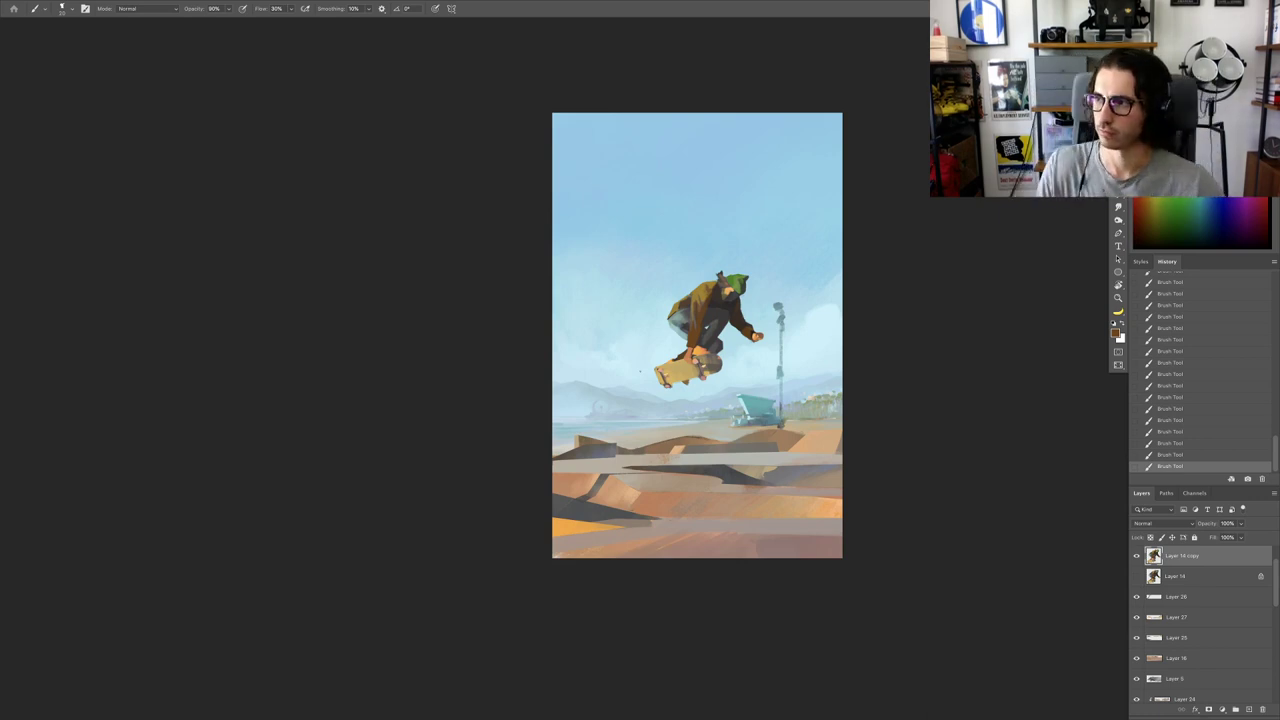
pyautogui.scroll(5, 738, 308)
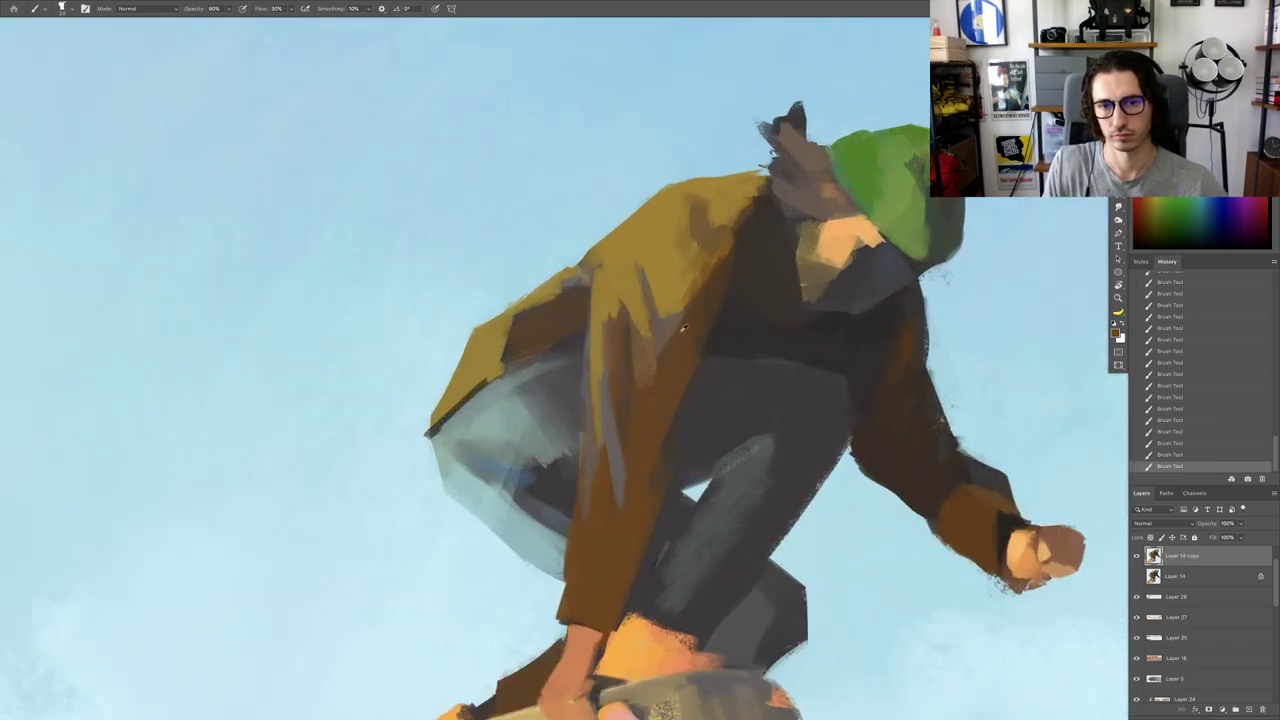
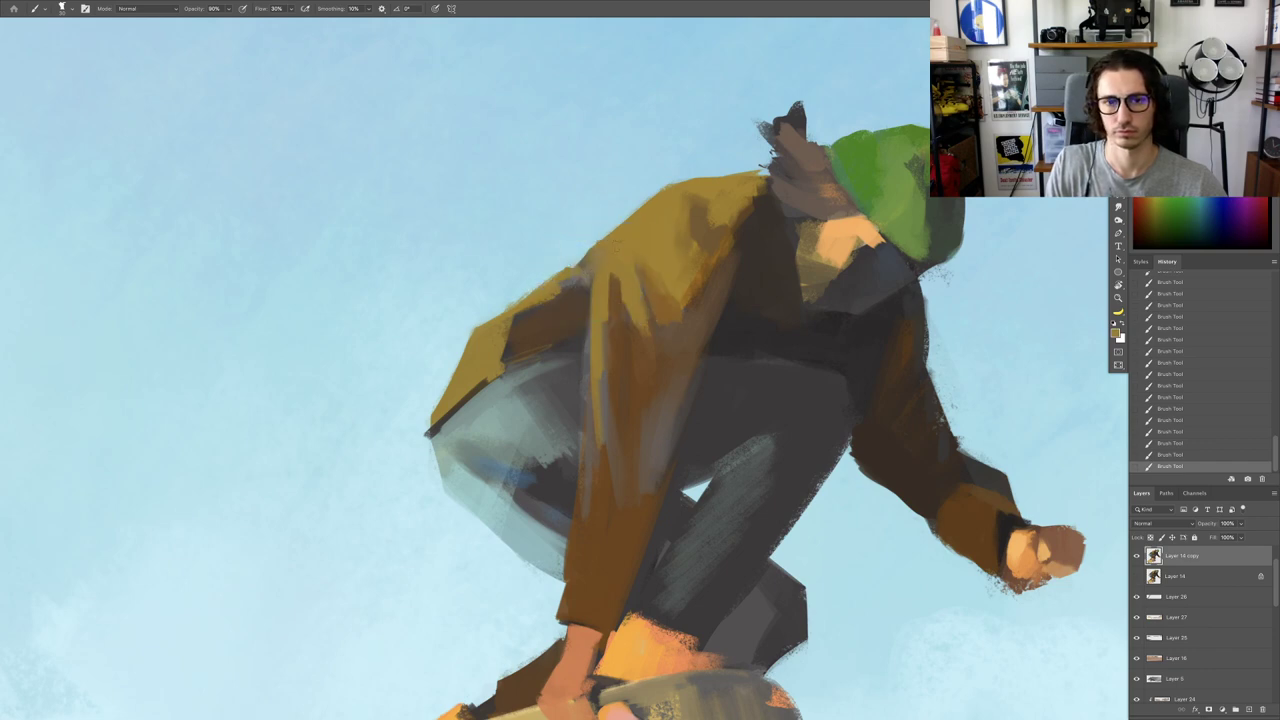
pyautogui.hotkey('ctrl', '0')
# Step: Add light orange highlights along the jacket's shoulder and collar, and touch up the figure with the Eraser
pyautogui.moveTo(634, 273); pyautogui.dragTo(676, 269)
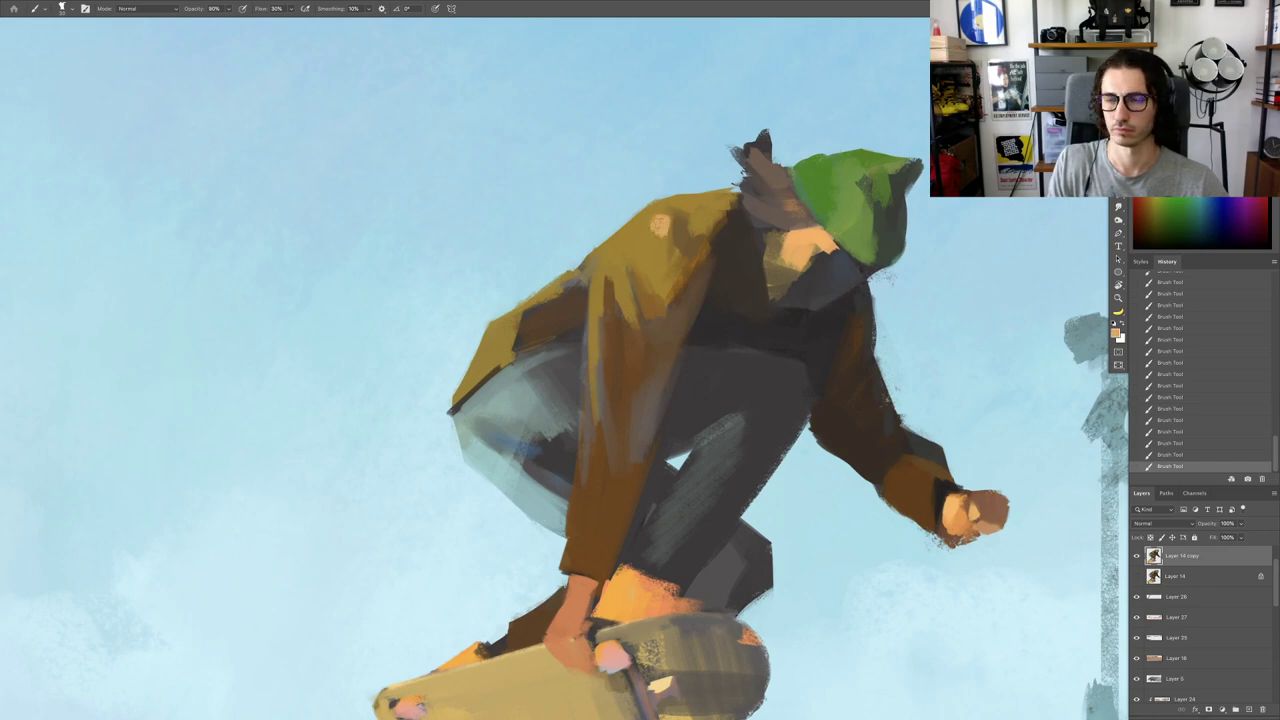
pyautogui.hotkey('ctrl', '0')
pyautogui.scroll(5, 680, 235)
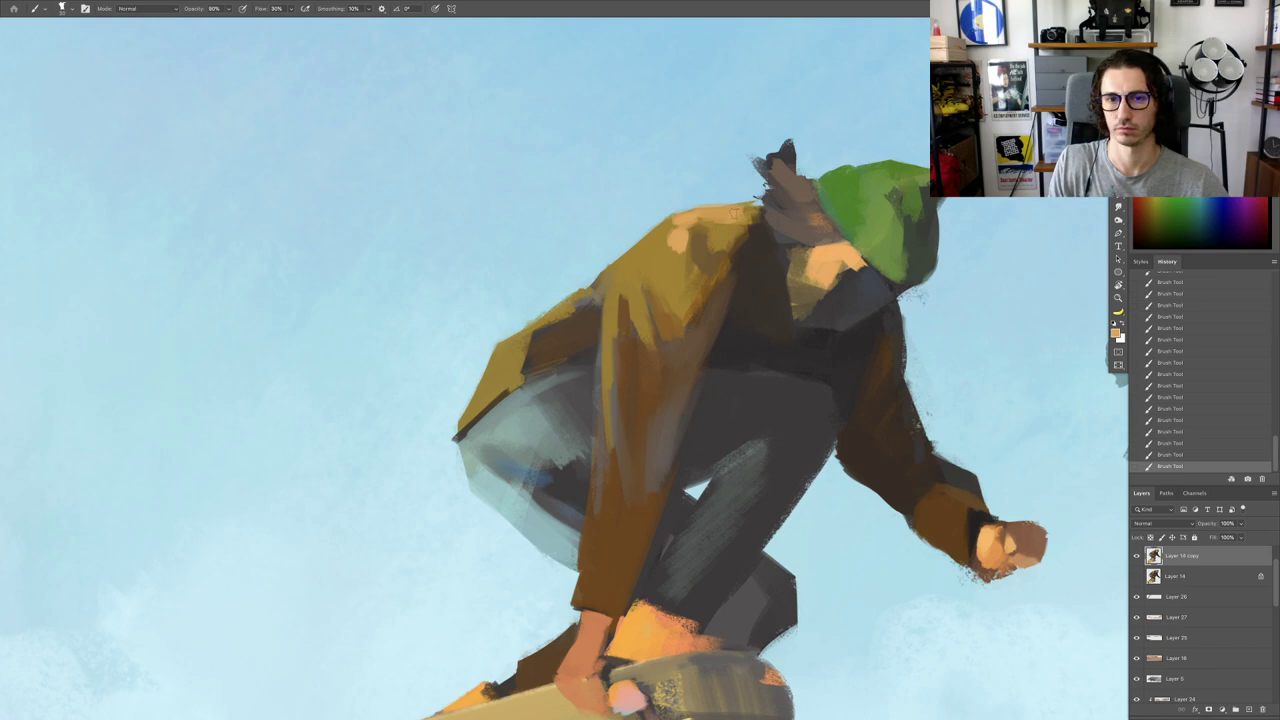
pyautogui.press('e')
pyautogui.hotkey('ctrl', '0')
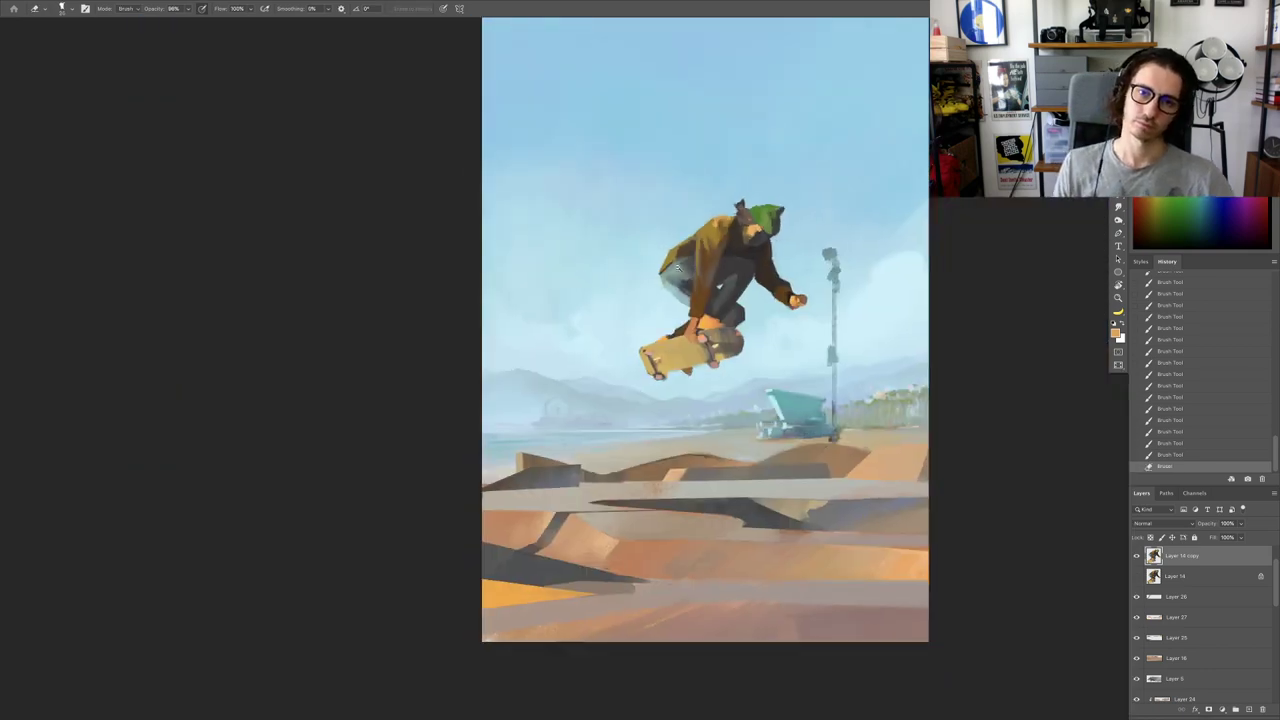
# Step: Save the illustration and flip the canvas horizontally to check the skateboarder's pose and the overall composition
pyautogui.moveTo(679, 268); pyautogui.dragTo(657, 268)
pyautogui.moveTo(716, 369); pyautogui.dragTo(593, 415)
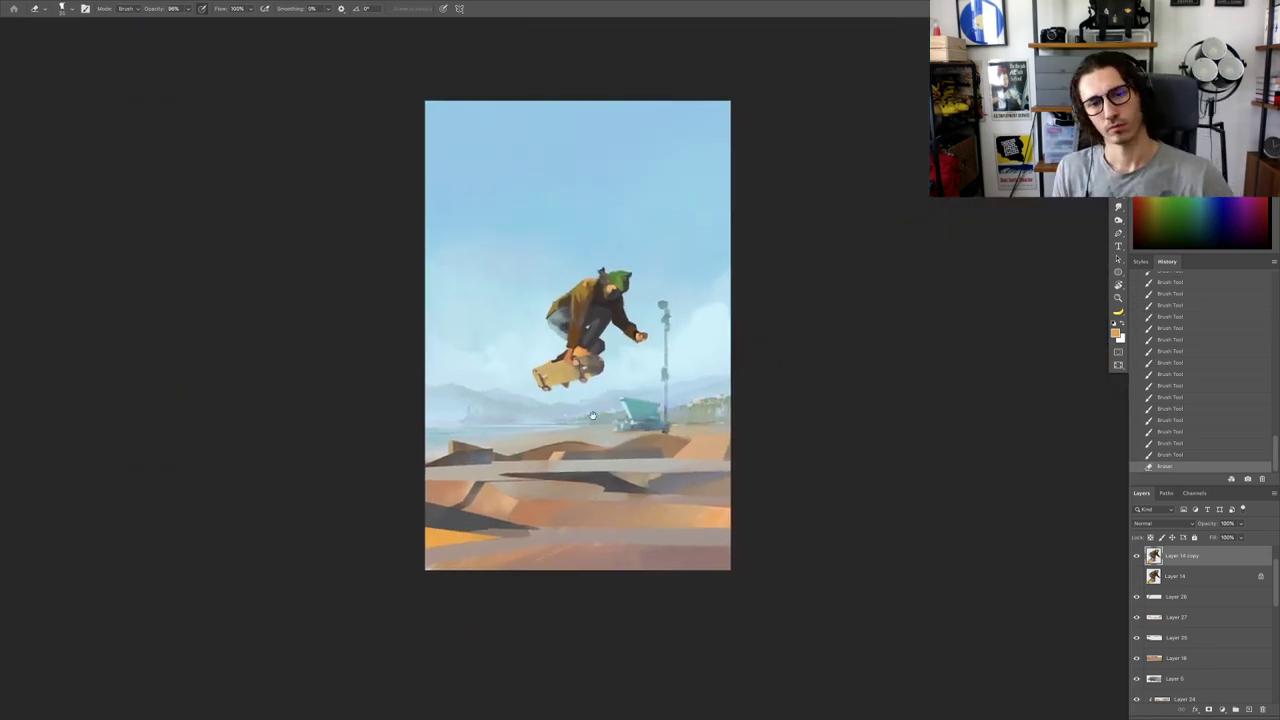
pyautogui.hotkey('ctrl', '0')
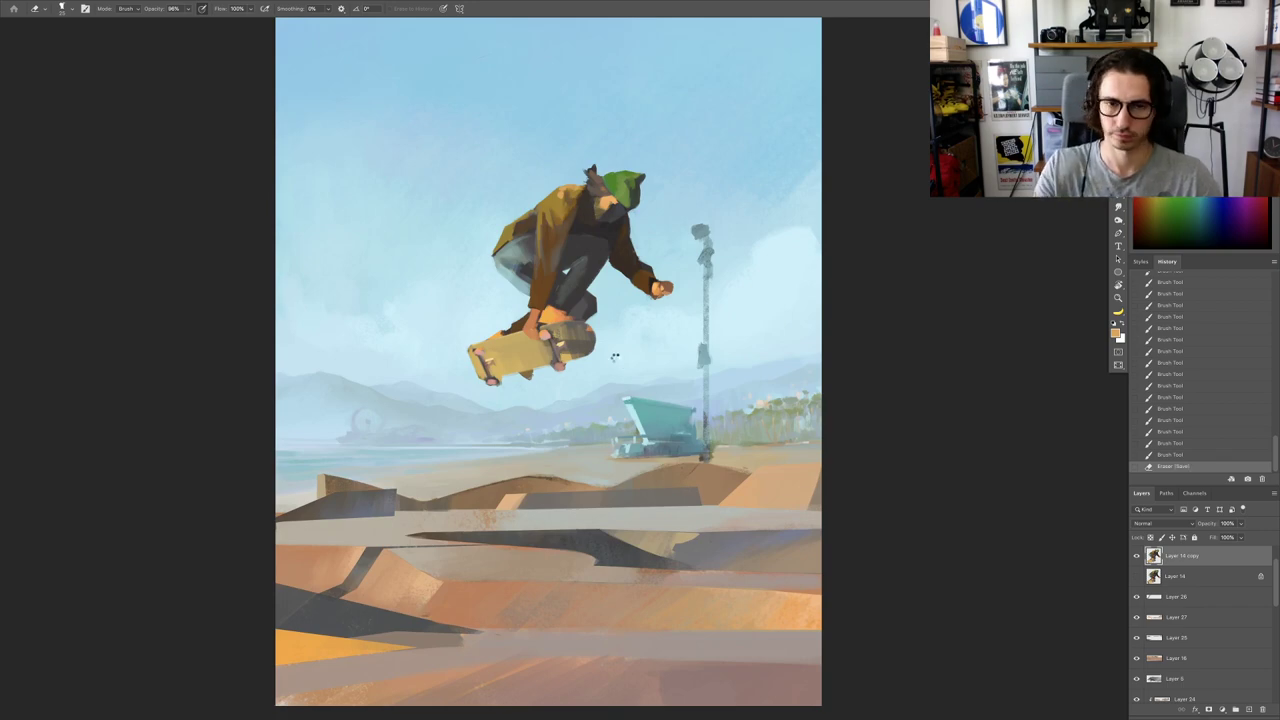
pyautogui.hotkey('ctrl', 'shift', 'h')
pyautogui.moveTo(593, 395); pyautogui.dragTo(643, 375)
pyautogui.moveTo(522, 271)
pyautogui.mouseDown()
pyautogui.moveTo(583, 285)
pyautogui.moveTo(540, 284)
pyautogui.mouseUp()
pyautogui.moveTo(661, 186)
pyautogui.mouseDown()
pyautogui.moveTo(617, 229)
pyautogui.moveTo(674, 277)
pyautogui.moveTo(628, 220)
pyautogui.moveTo(607, 224)
pyautogui.mouseUp()
pyautogui.press('r')
pyautogui.press('Escape')
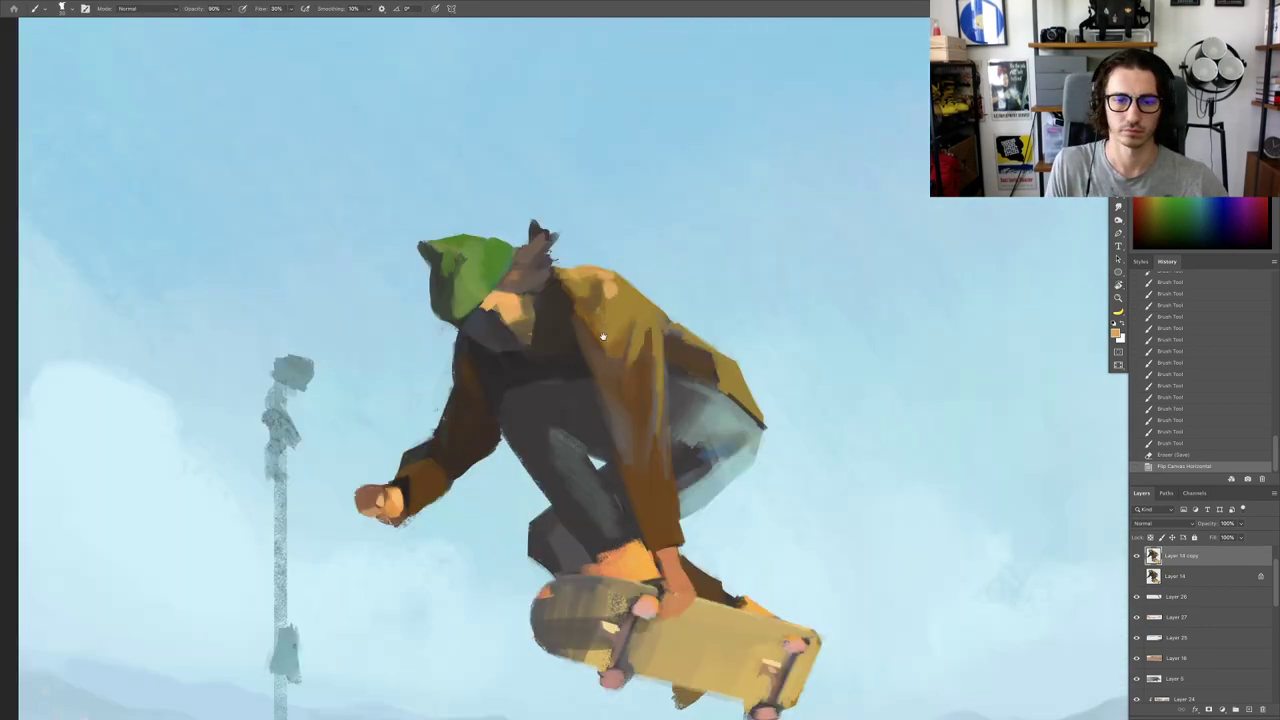
pyautogui.moveTo(603, 337); pyautogui.dragTo(571, 292)
pyautogui.scroll(2, 580, 306)
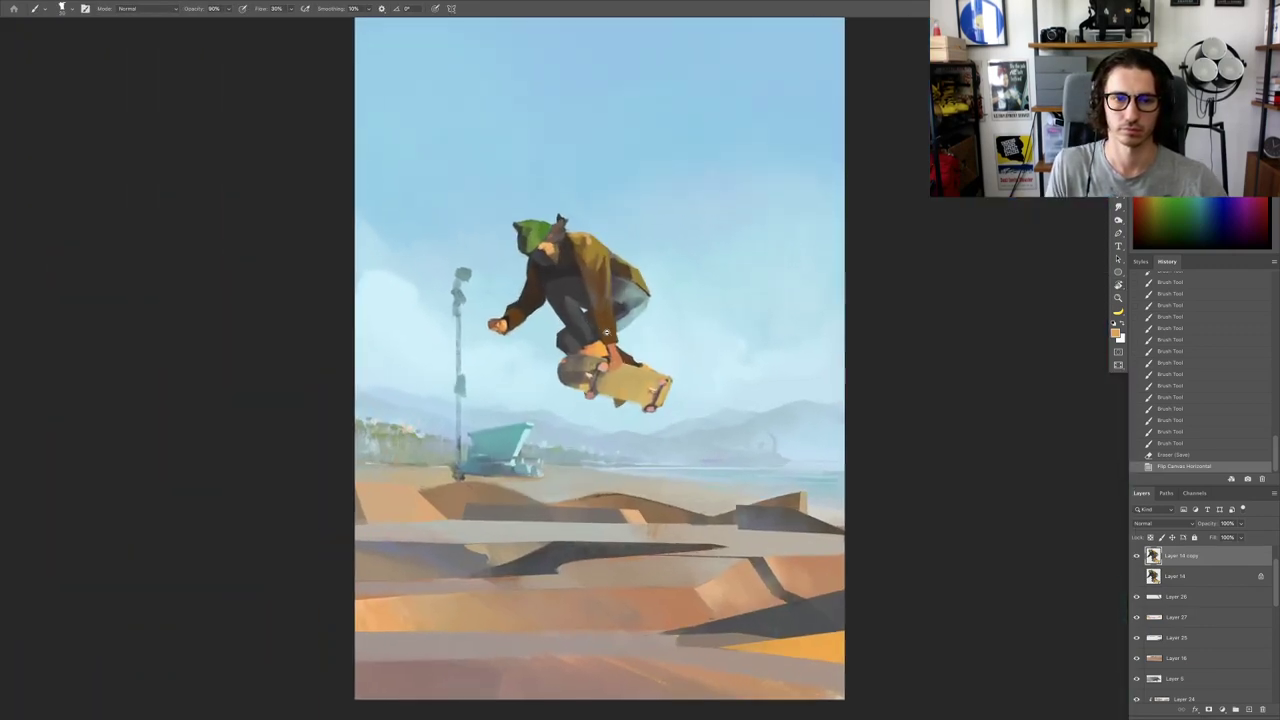
# Step: Reposition the skateboarder against the sky with the Move tool and flip the canvas back horizontally
pyautogui.press('v')
pyautogui.moveTo(602, 357); pyautogui.dragTo(662, 394)
pyautogui.scroll(-3, 640, 390)
pyautogui.scroll(2, 644, 394)
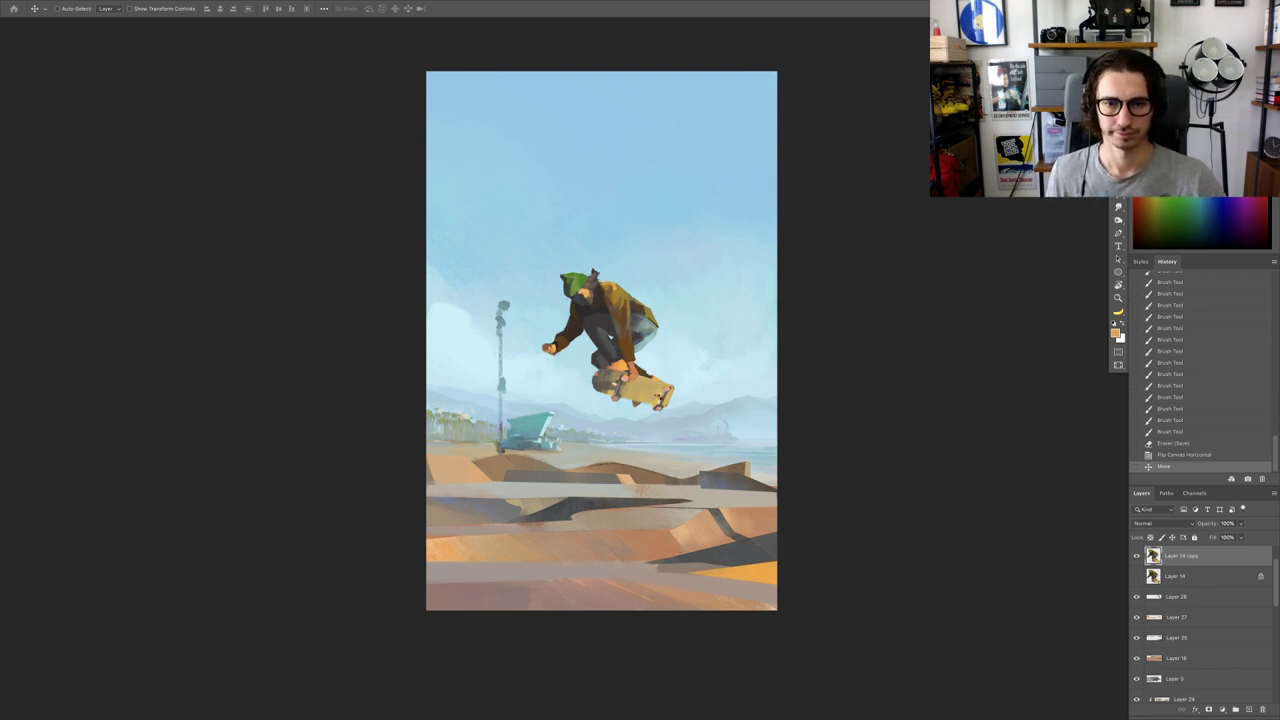
pyautogui.press('super+shift+h')
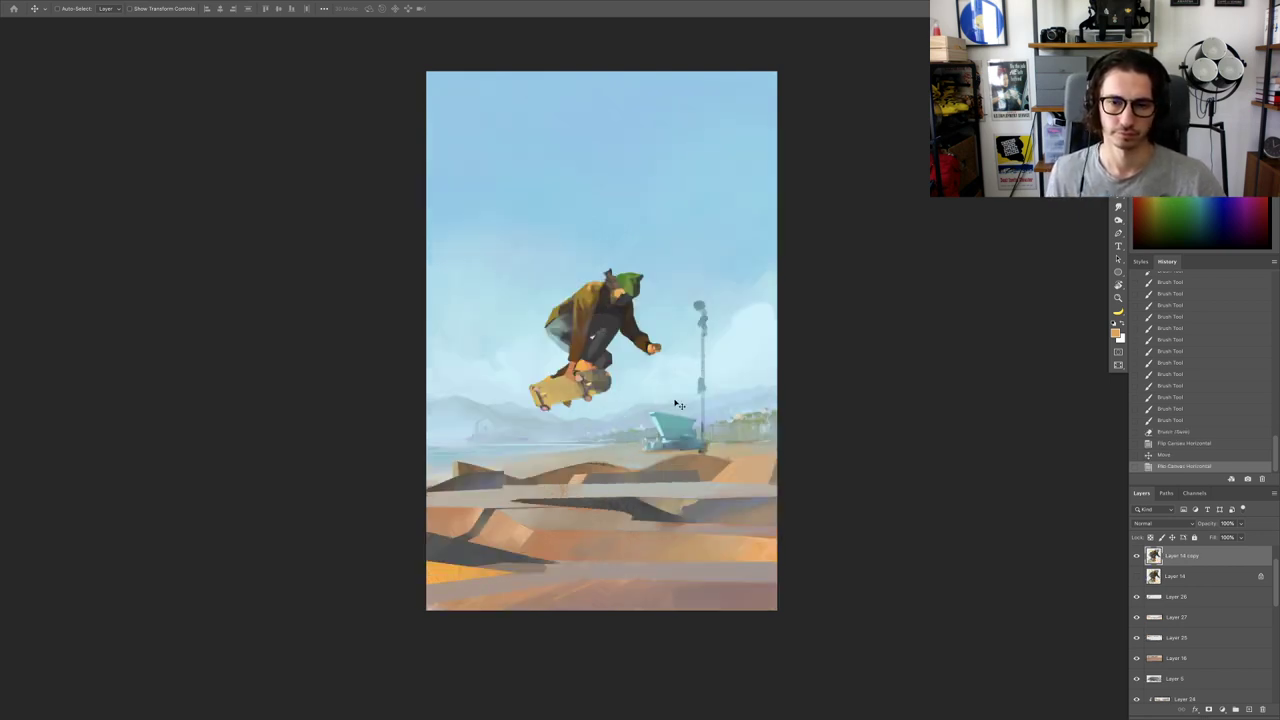
# Step: Nudge the skateboarder layer slightly in the sky with the Move tool
pyautogui.click(1180, 431)
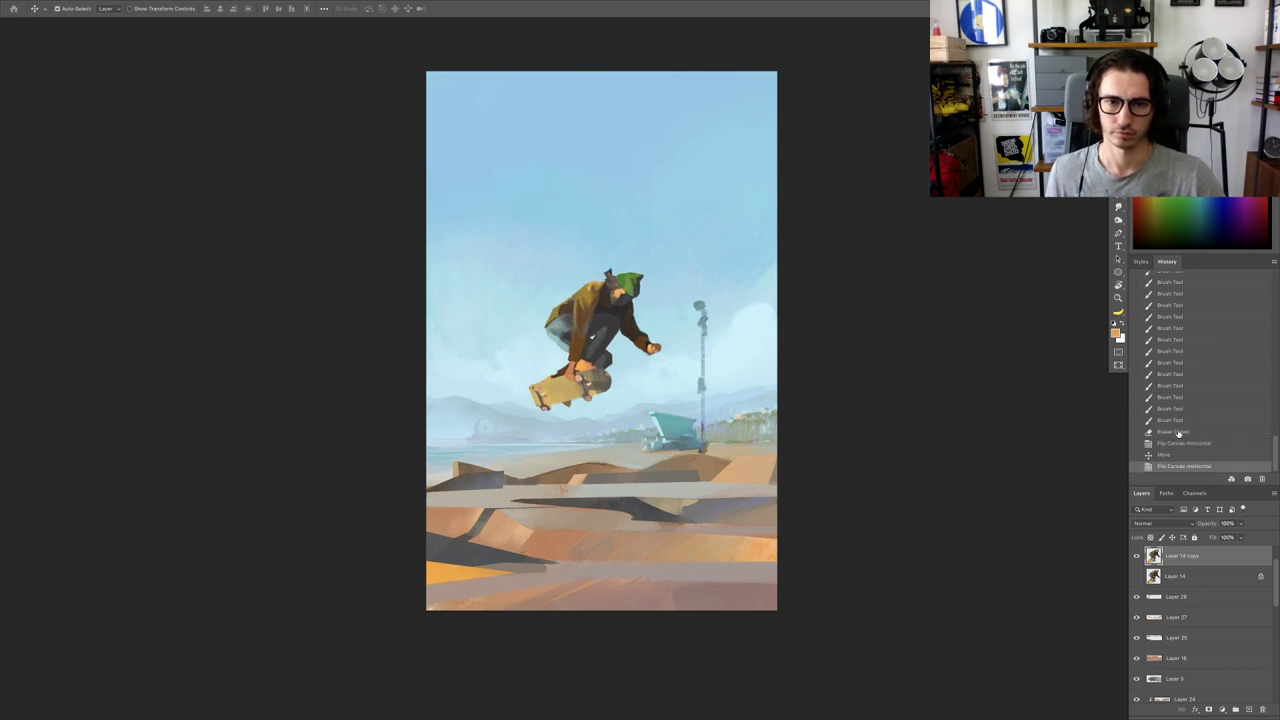
pyautogui.moveTo(614, 406); pyautogui.dragTo(680, 404)
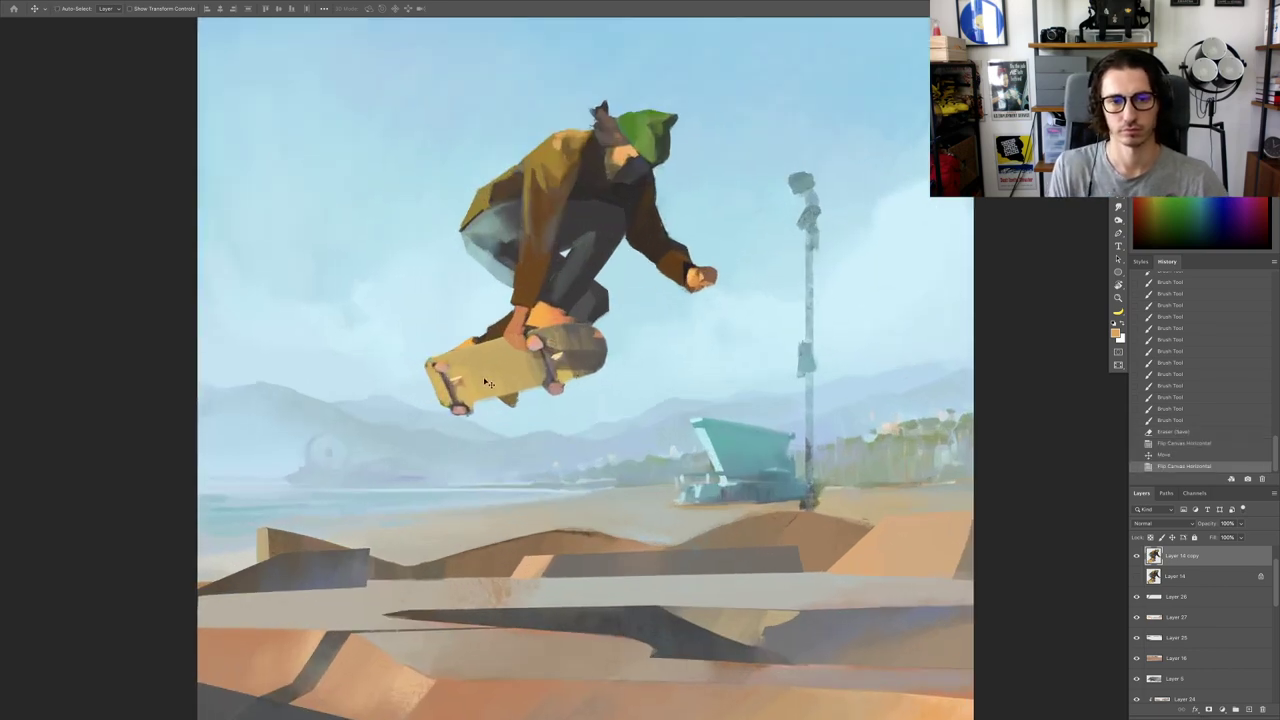
pyautogui.moveTo(490, 381); pyautogui.dragTo(519, 415)
pyautogui.scroll(6, 518, 414)
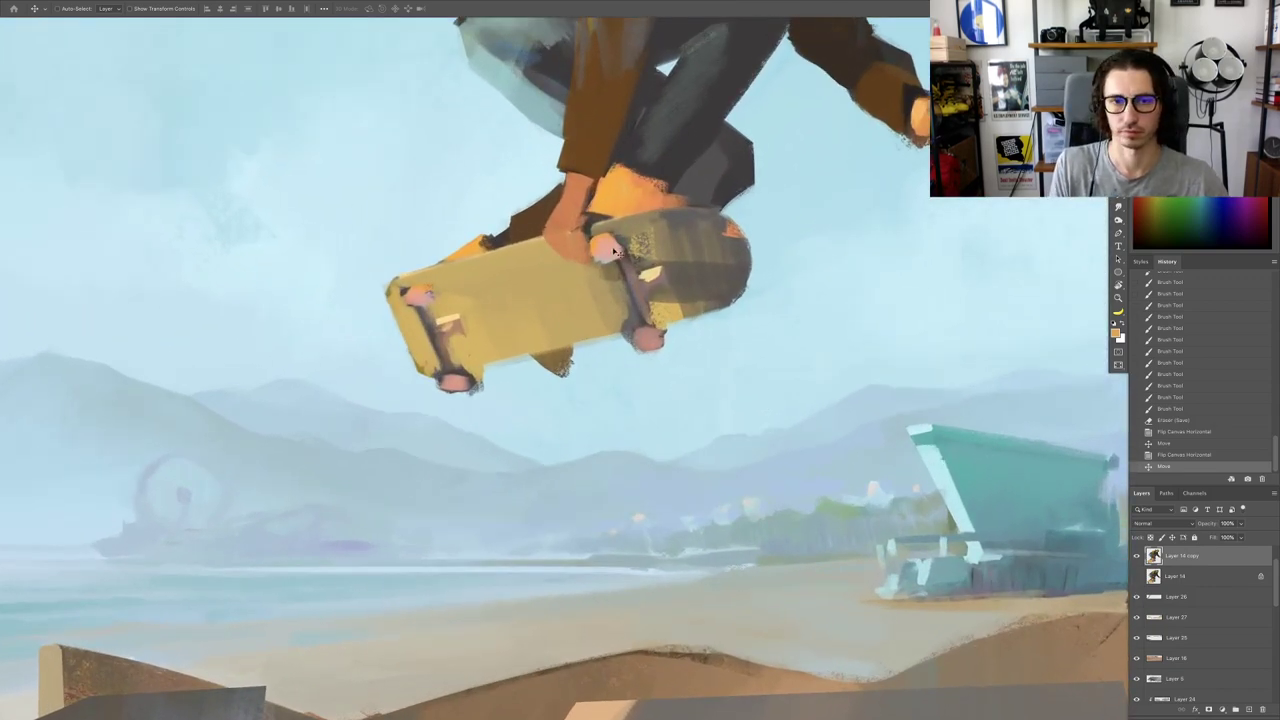
# Step: Clean up the pink wheel beside the gripping hand and the surrounding deck with sampled pink and olive tones
pyautogui.rightClick(602, 244)
pyautogui.click(613, 246)
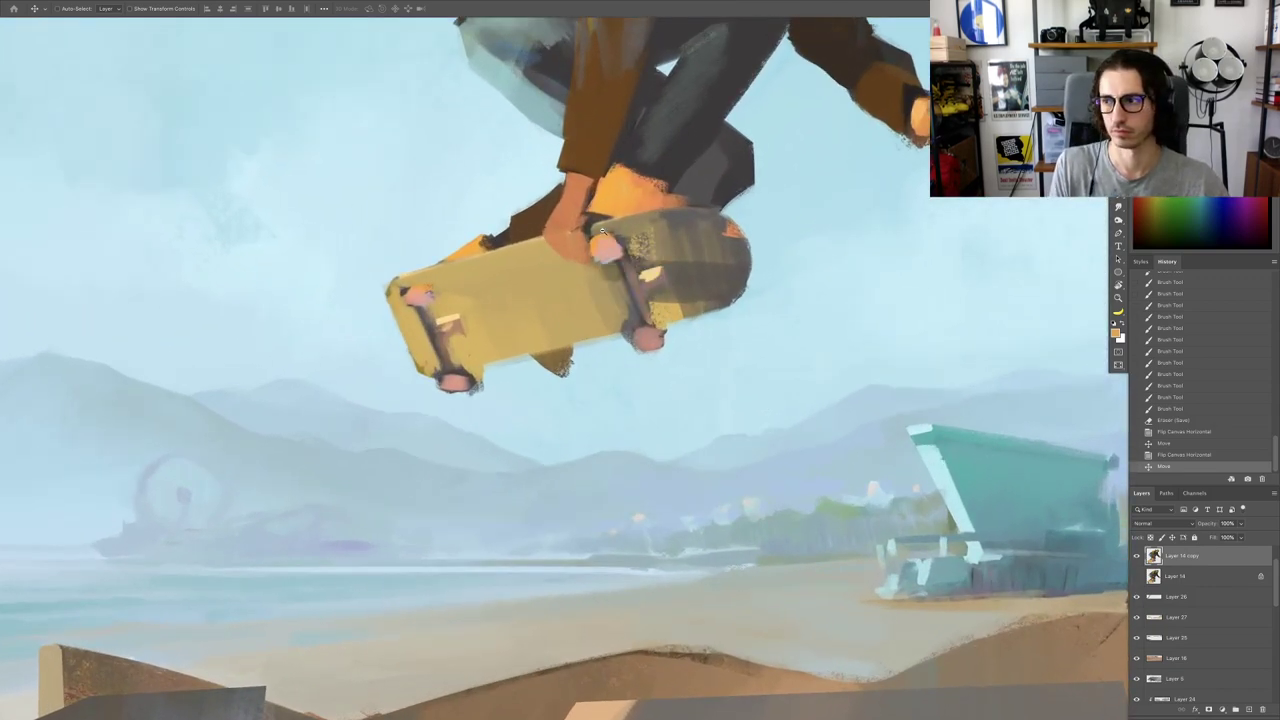
pyautogui.scroll(4, 616, 242)
pyautogui.press('b')
pyautogui.keyDown('alt'); pyautogui.click(608, 257); pyautogui.keyUp('alt')
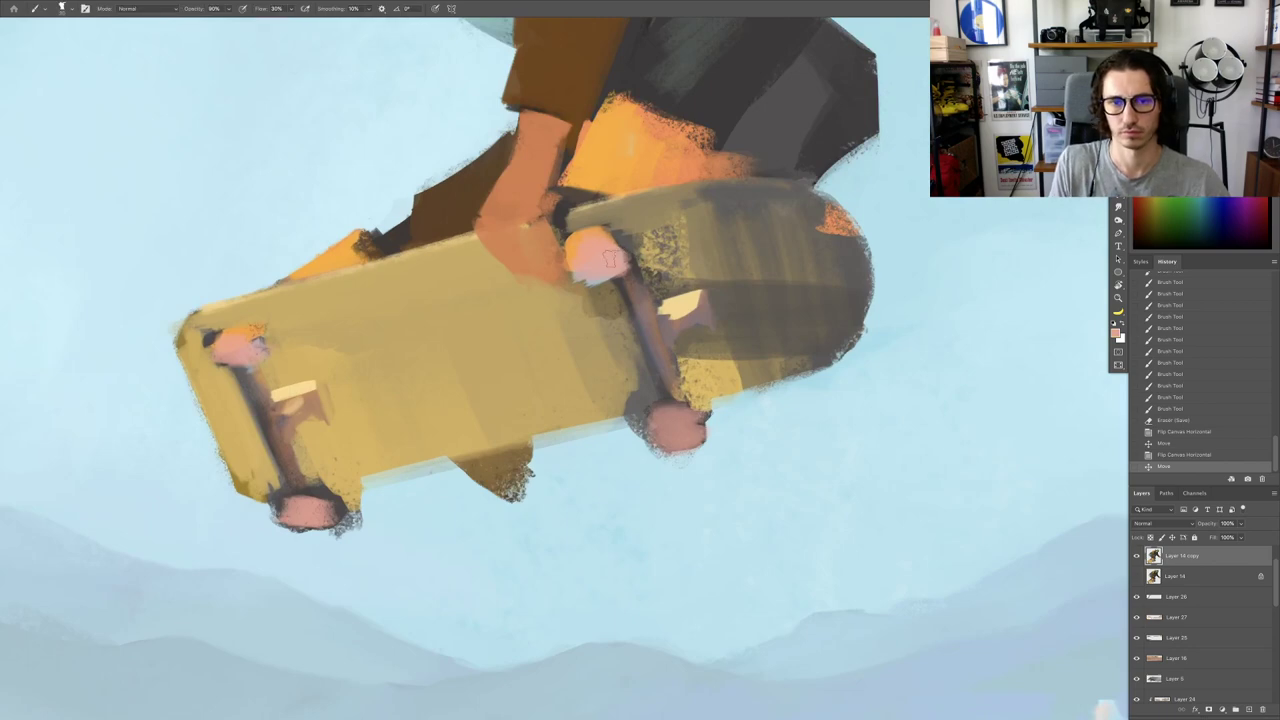
pyautogui.moveTo(608, 240); pyautogui.dragTo(614, 250)
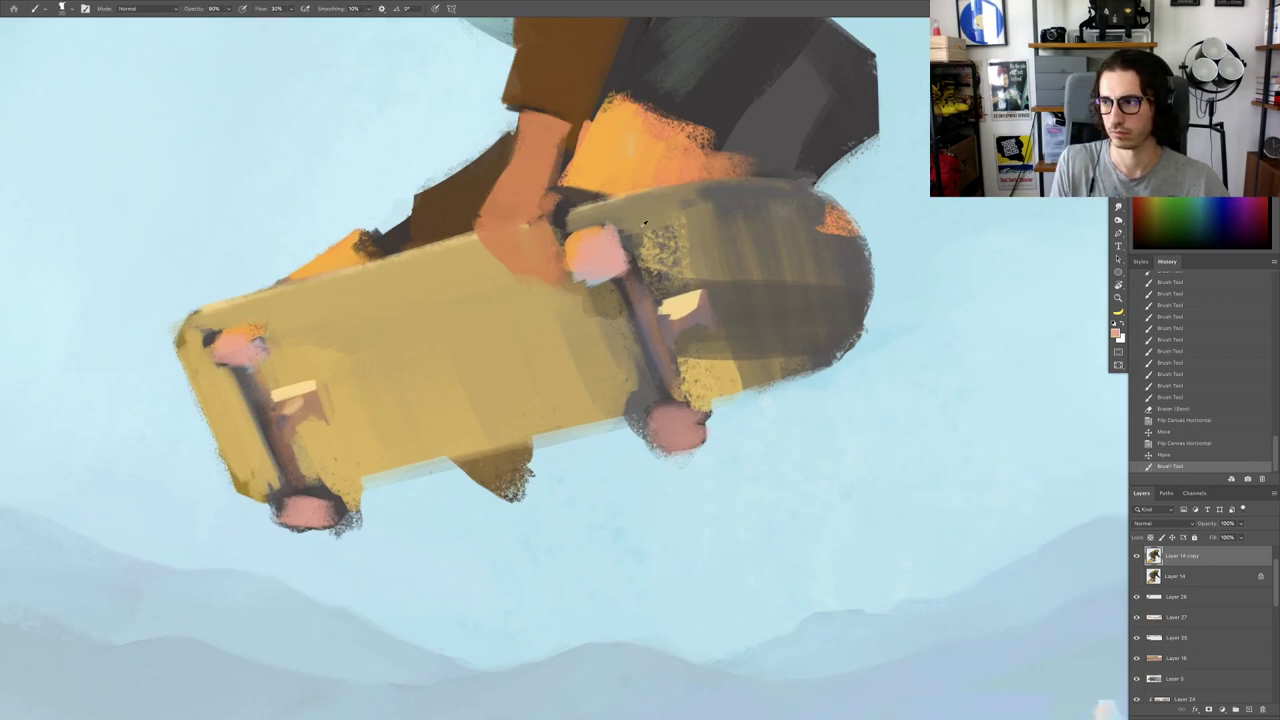
pyautogui.click(566, 218)
pyautogui.click(566, 222)
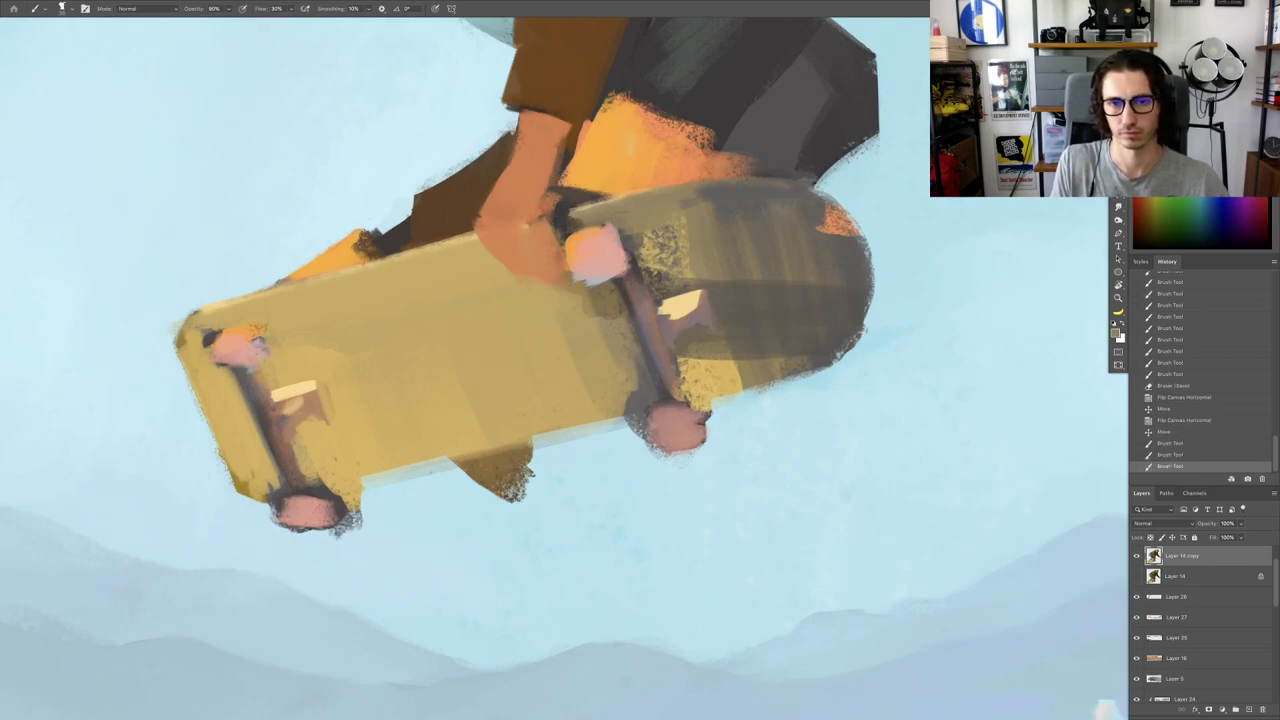
pyautogui.moveTo(546, 221); pyautogui.dragTo(526, 226)
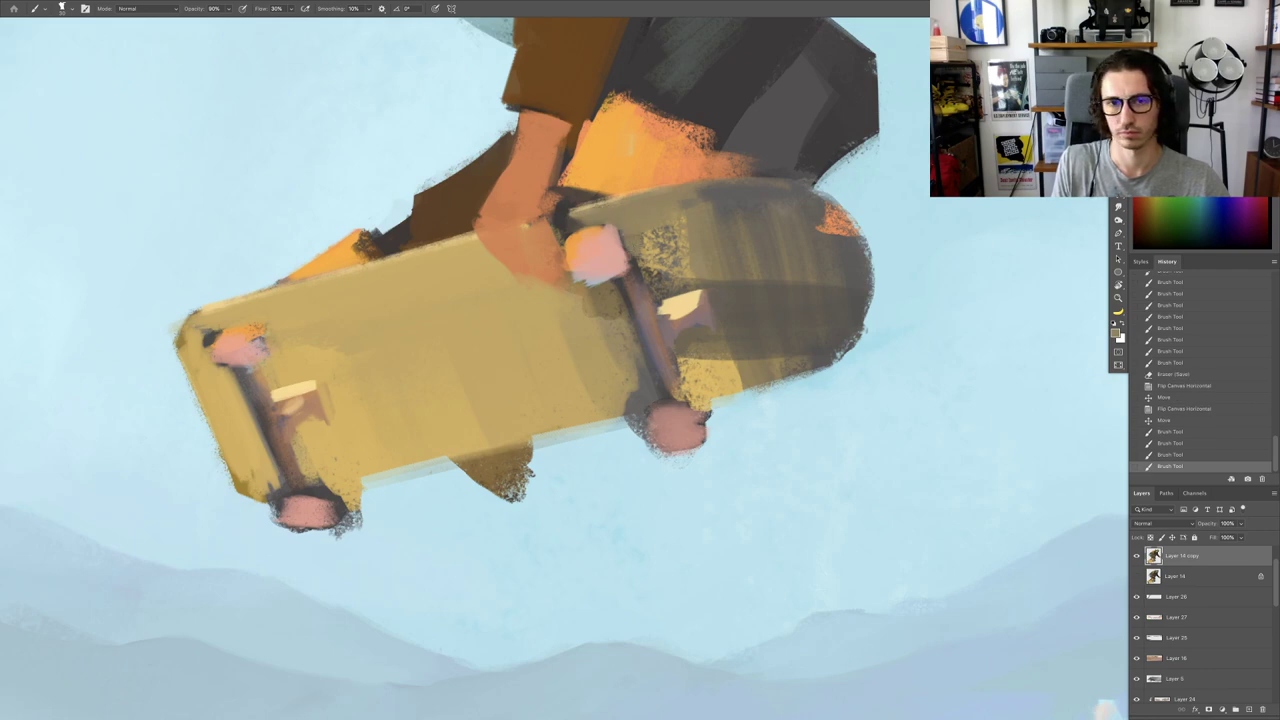
# Step: Paint over the speckled patch on the deck beside the truck nearest the hand with sampled olive
pyautogui.moveTo(653, 243)
pyautogui.mouseDown()
pyautogui.moveTo(685, 251)
pyautogui.moveTo(755, 317)
pyautogui.moveTo(764, 386)
pyautogui.mouseUp()
pyautogui.press('r')
pyautogui.keyDown('alt'); pyautogui.click(660, 261); pyautogui.keyUp('alt')
pyautogui.moveTo(782, 320)
pyautogui.mouseDown()
pyautogui.moveTo(745, 360)
pyautogui.moveTo(805, 378)
pyautogui.moveTo(764, 334)
pyautogui.moveTo(780, 380)
pyautogui.mouseUp()
pyautogui.moveTo(810, 366); pyautogui.dragTo(780, 384)
pyautogui.moveTo(808, 372)
pyautogui.mouseDown()
pyautogui.moveTo(789, 380)
pyautogui.moveTo(789, 304)
pyautogui.moveTo(776, 340)
pyautogui.mouseUp()
# Step: Cover the orange patch on the skateboard's rounded dark end with sampled grey-brown and smooth its edge
pyautogui.keyDown('alt'); pyautogui.click(818, 290); pyautogui.keyUp('alt')
pyautogui.keyDown('alt'); pyautogui.click(818, 290); pyautogui.keyUp('alt')
pyautogui.moveTo(816, 328)
pyautogui.mouseDown()
pyautogui.moveTo(774, 354)
pyautogui.moveTo(789, 379)
pyautogui.moveTo(750, 376)
pyautogui.moveTo(836, 388)
pyautogui.mouseUp()
pyautogui.moveTo(798, 380); pyautogui.dragTo(746, 324)
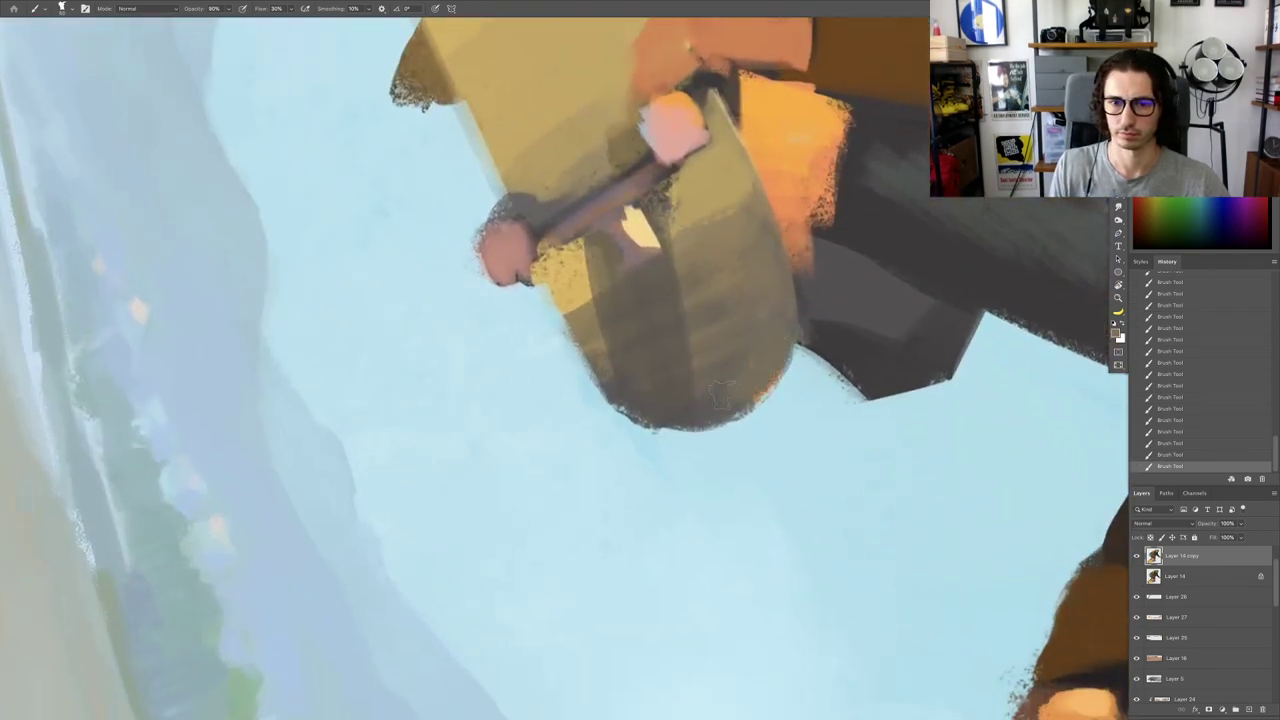
pyautogui.moveTo(782, 370); pyautogui.dragTo(728, 417)
pyautogui.moveTo(728, 352); pyautogui.dragTo(668, 354)
pyautogui.press('Escape')
pyautogui.moveTo(756, 320); pyautogui.dragTo(714, 274)
pyautogui.moveTo(567, 265); pyautogui.dragTo(670, 273)
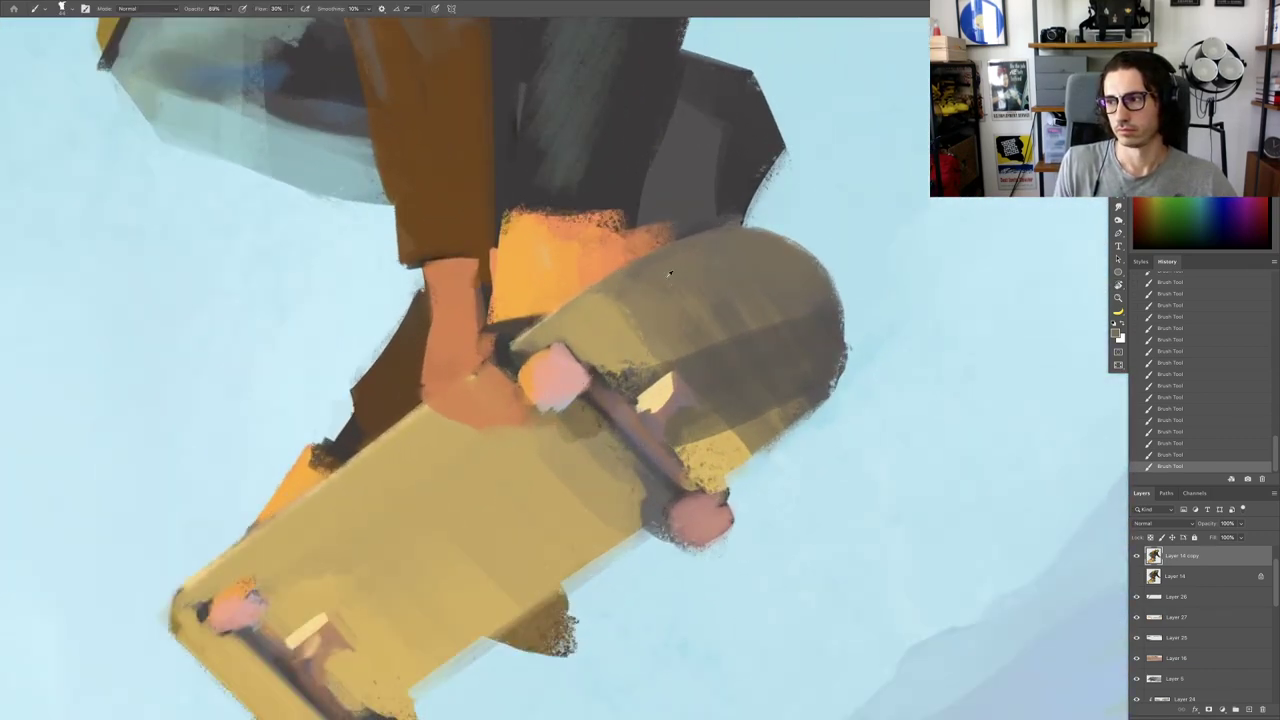
# Step: Reshape the dark shadow across the skateboard's rounded end with sampled grey-brown and olive strokes
pyautogui.moveTo(598, 371); pyautogui.dragTo(622, 340)
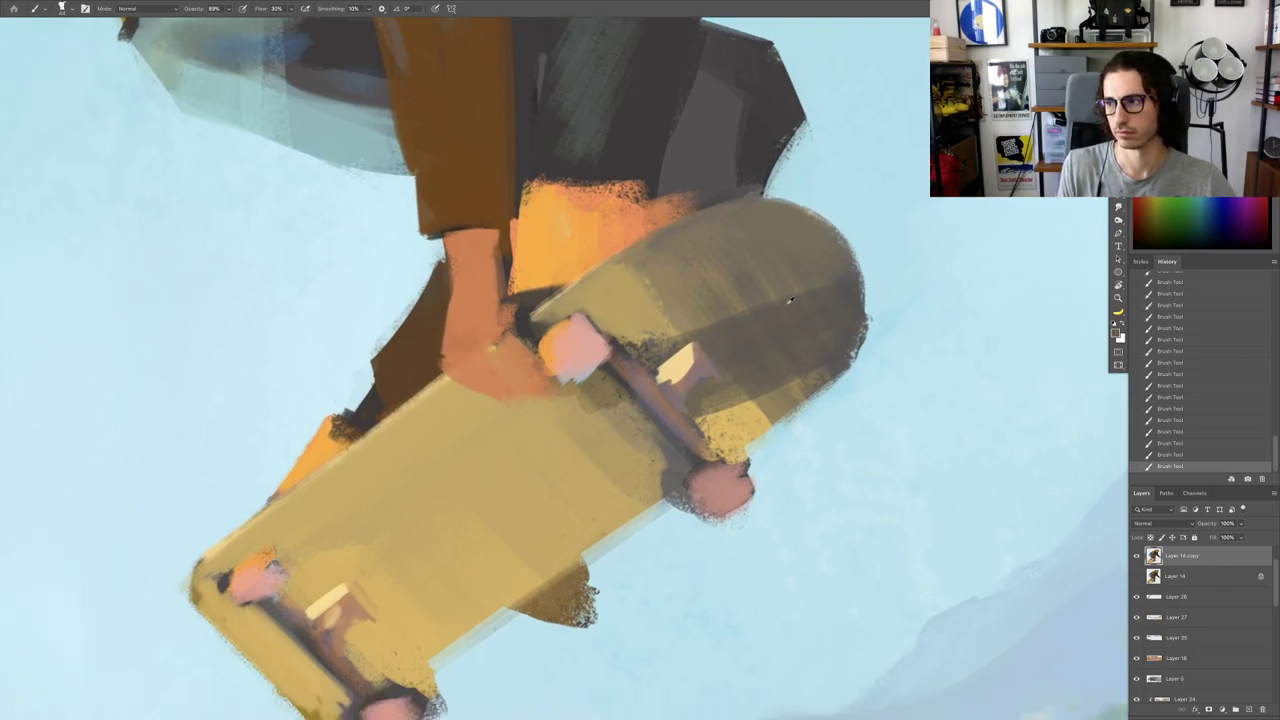
pyautogui.keyDown('alt'); pyautogui.click(809, 309); pyautogui.keyUp('alt')
pyautogui.moveTo(745, 309); pyautogui.dragTo(665, 308)
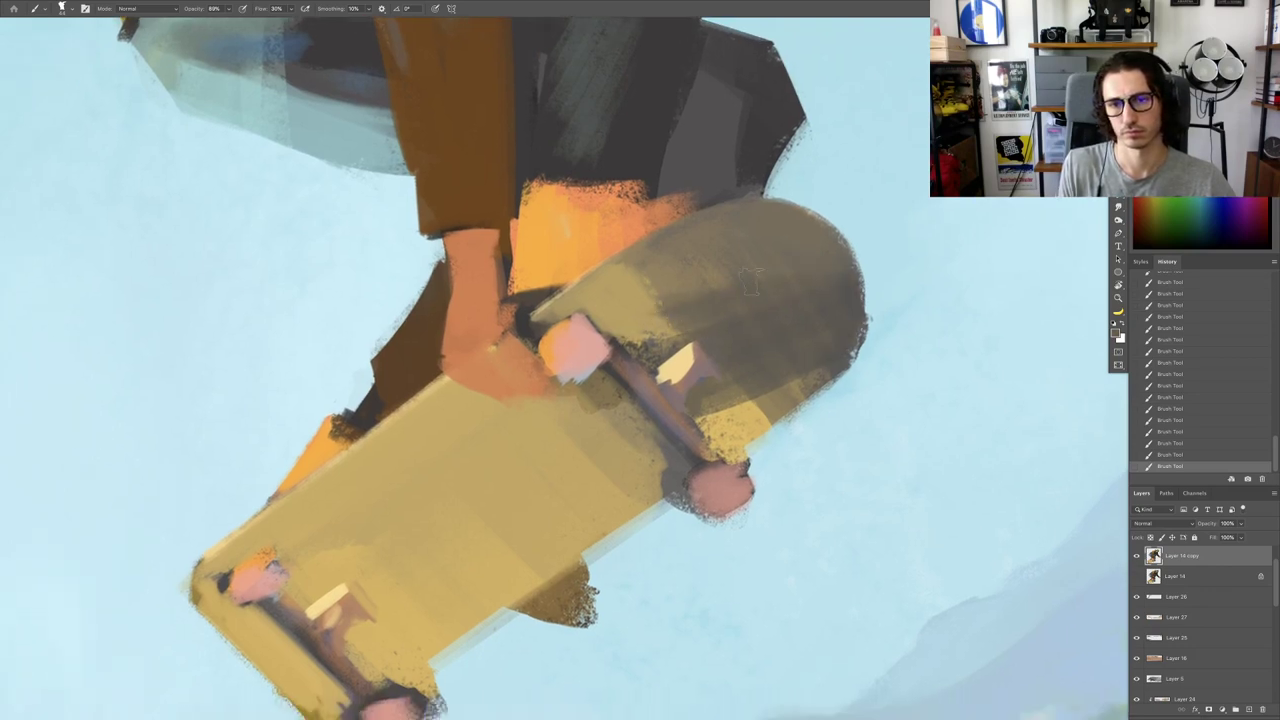
pyautogui.moveTo(758, 284); pyautogui.dragTo(722, 294)
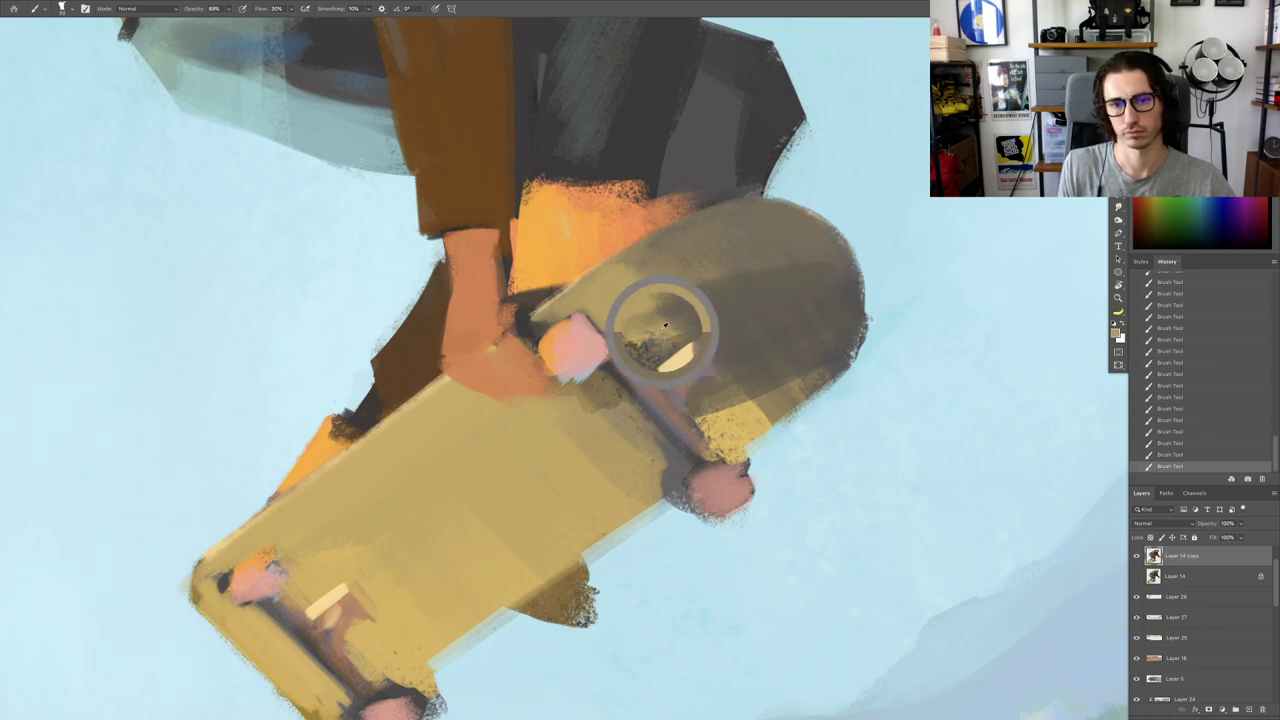
pyautogui.moveTo(656, 315); pyautogui.dragTo(627, 328)
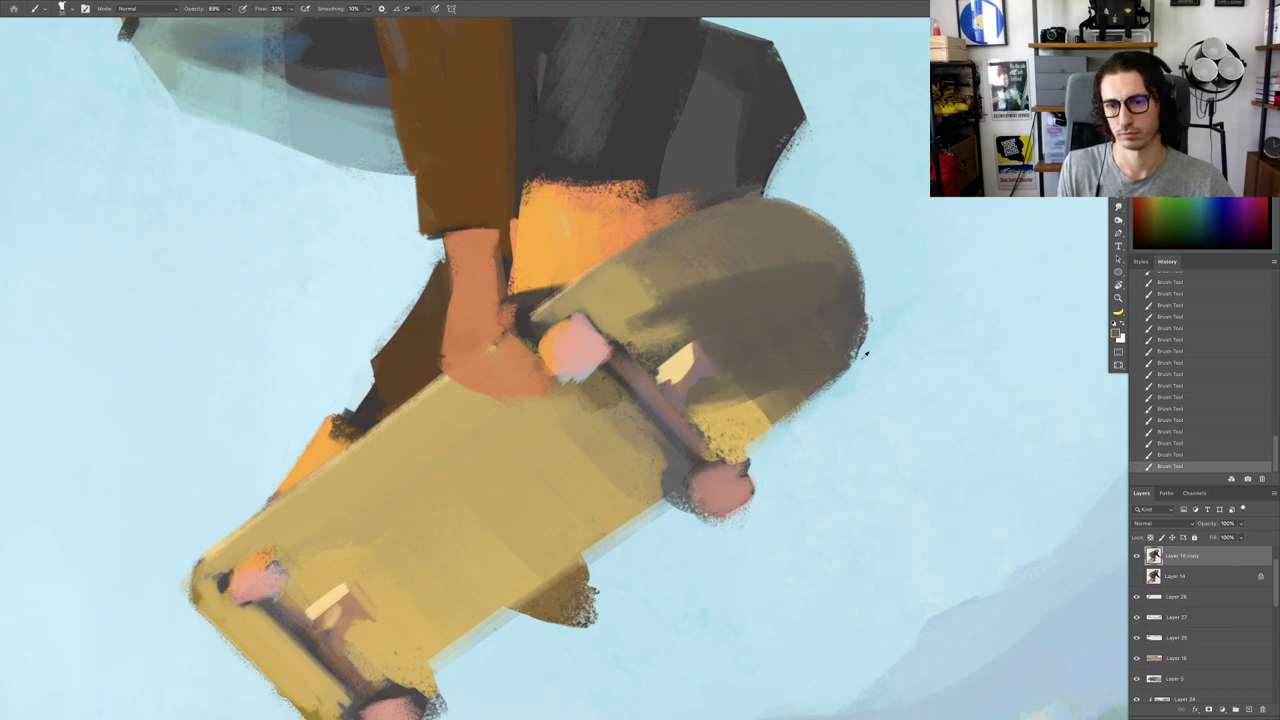
# Step: Erase the rough paint along the outer edge of the skateboard's rounded end
pyautogui.press('e')
pyautogui.moveTo(882, 312); pyautogui.dragTo(852, 370)
pyautogui.moveTo(866, 322)
pyautogui.mouseDown()
pyautogui.moveTo(832, 388)
pyautogui.moveTo(766, 377)
pyautogui.moveTo(759, 405)
pyautogui.moveTo(840, 394)
pyautogui.moveTo(825, 338)
pyautogui.moveTo(758, 412)
pyautogui.moveTo(783, 391)
pyautogui.moveTo(682, 435)
pyautogui.mouseUp()
pyautogui.press('Escape')
pyautogui.moveTo(724, 420)
pyautogui.mouseDown()
pyautogui.moveTo(749, 412)
pyautogui.moveTo(750, 394)
pyautogui.moveTo(630, 253)
pyautogui.moveTo(557, 288)
pyautogui.moveTo(514, 329)
pyautogui.moveTo(591, 331)
pyautogui.moveTo(597, 320)
pyautogui.moveTo(534, 356)
pyautogui.mouseUp()
# Step: Add brush strokes along the rim of the skateboard's rounded end and sample its dark brown
pyautogui.press('r')
pyautogui.press('b')
pyautogui.moveTo(521, 362)
pyautogui.mouseDown()
pyautogui.moveTo(550, 292)
pyautogui.moveTo(571, 290)
pyautogui.moveTo(580, 263)
pyautogui.moveTo(614, 275)
pyautogui.moveTo(548, 325)
pyautogui.mouseUp()
pyautogui.hotkey('ctrl', 'z')
pyautogui.keyDown('alt'); pyautogui.click(580, 309); pyautogui.keyUp('alt')
# Step: Trim the curve of the skateboard's rounded end with the Eraser and fill its rim with dark brown
pyautogui.press('e')
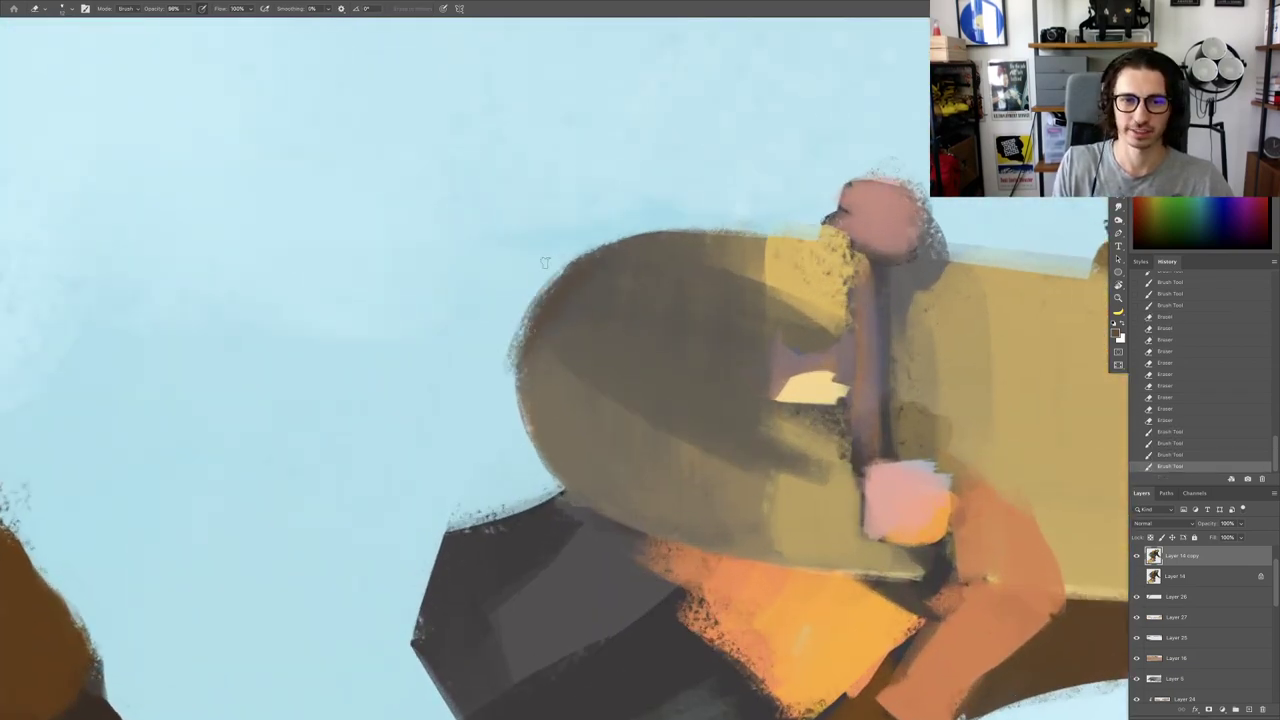
pyautogui.moveTo(484, 380); pyautogui.dragTo(522, 314)
pyautogui.moveTo(492, 398); pyautogui.dragTo(549, 277)
pyautogui.moveTo(549, 277); pyautogui.dragTo(592, 246)
pyautogui.press('b')
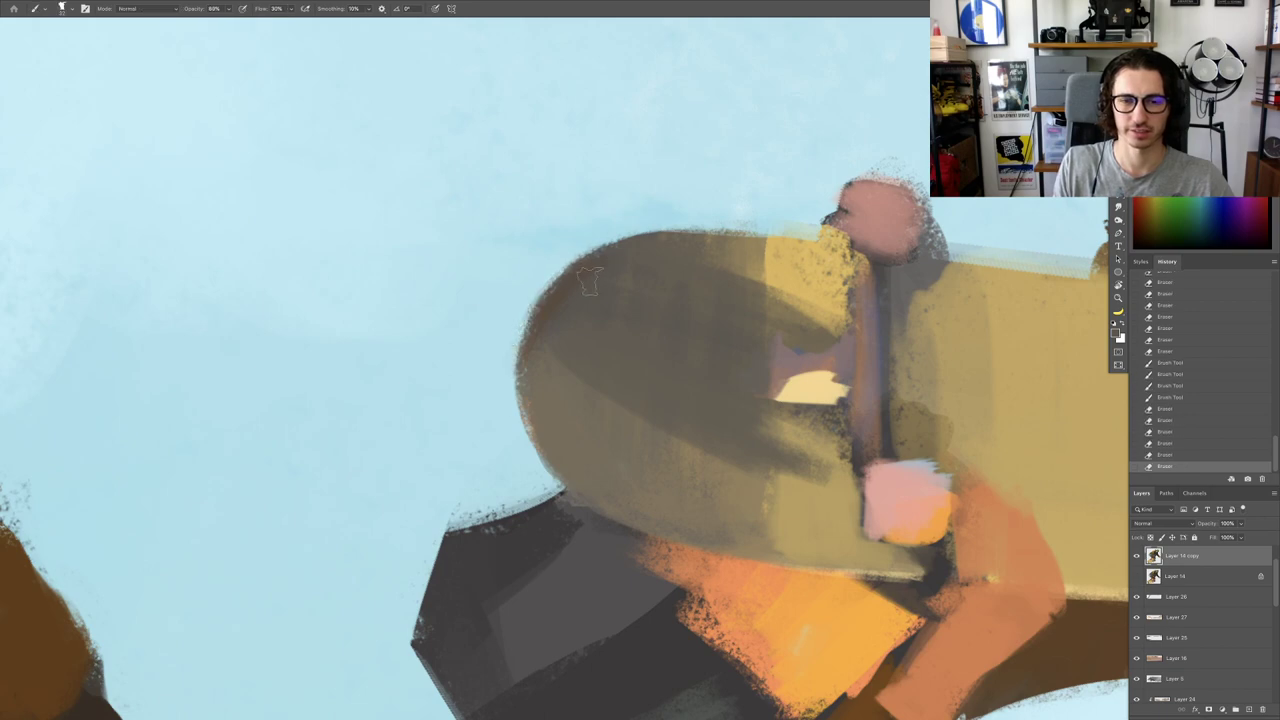
pyautogui.moveTo(551, 335); pyautogui.dragTo(580, 309)
pyautogui.moveTo(591, 305)
pyautogui.mouseDown()
pyautogui.moveTo(648, 272)
pyautogui.moveTo(540, 272)
pyautogui.mouseUp()
pyautogui.press('Escape')
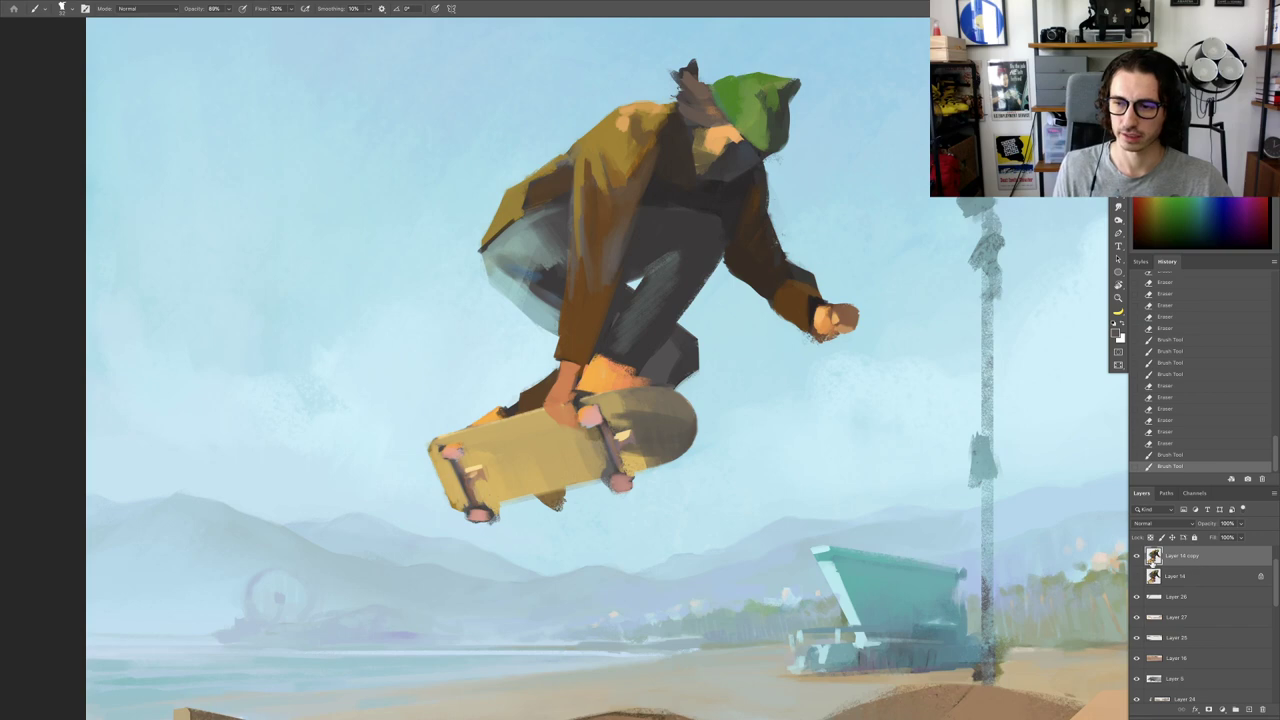
# Step: Soften the pale teal highlight on the back of the trousers beneath the jacket hem
pyautogui.moveTo(593, 338)
pyautogui.mouseDown()
pyautogui.moveTo(602, 353)
pyautogui.moveTo(536, 345)
pyautogui.mouseUp()
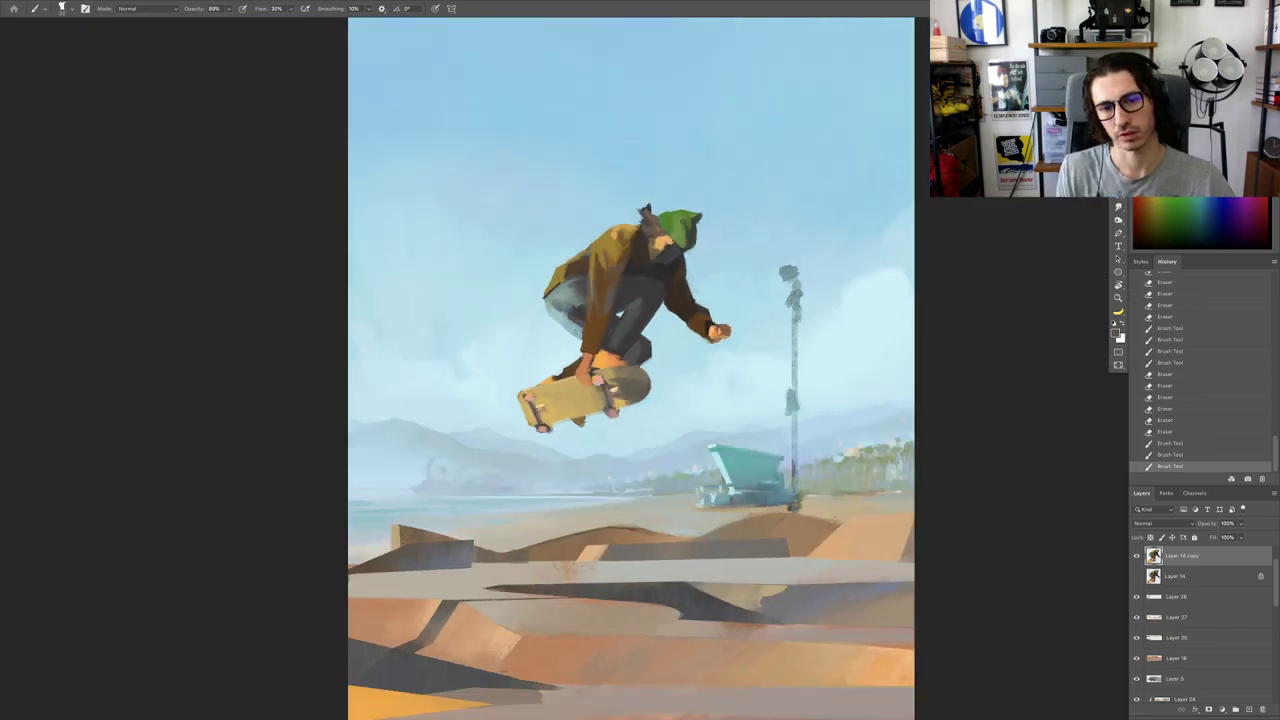
pyautogui.moveTo(646, 379)
pyautogui.mouseDown()
pyautogui.moveTo(691, 316)
pyautogui.moveTo(675, 343)
pyautogui.mouseUp()
pyautogui.scroll(10, 600, 250)
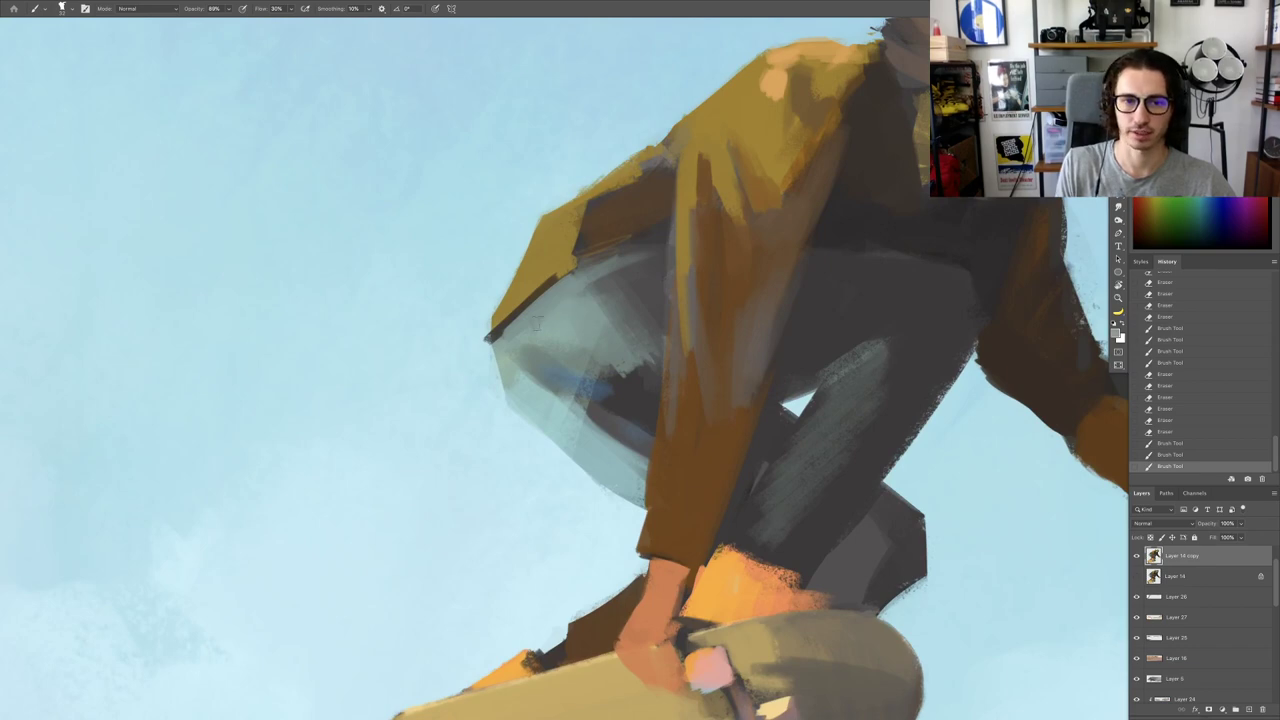
pyautogui.moveTo(537, 321)
pyautogui.mouseDown()
pyautogui.moveTo(546, 301)
pyautogui.moveTo(517, 318)
pyautogui.moveTo(528, 349)
pyautogui.moveTo(515, 340)
pyautogui.moveTo(488, 362)
pyautogui.moveTo(510, 342)
pyautogui.mouseUp()
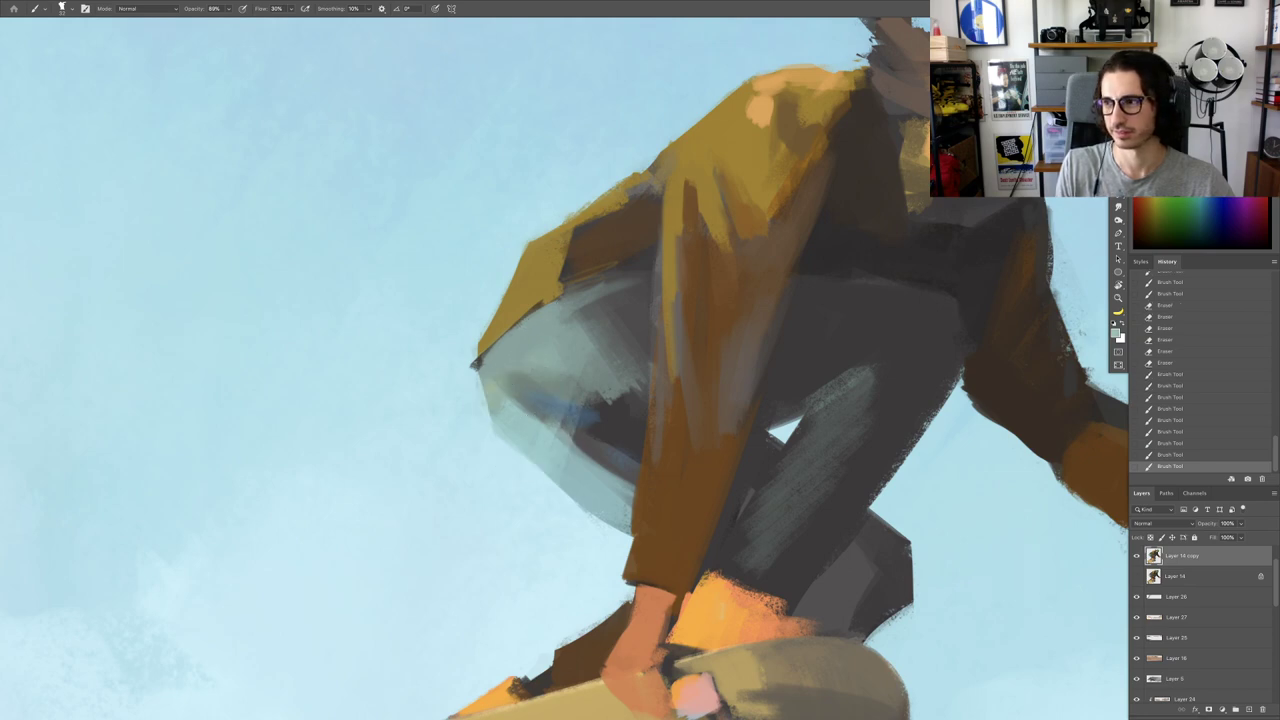
pyautogui.moveTo(557, 308); pyautogui.dragTo(530, 332)
pyautogui.moveTo(542, 320); pyautogui.dragTo(526, 336)
pyautogui.moveTo(538, 324)
pyautogui.mouseDown()
pyautogui.moveTo(518, 357)
pyautogui.moveTo(543, 338)
pyautogui.mouseUp()
pyautogui.moveTo(560, 324); pyautogui.dragTo(545, 342)
pyautogui.moveTo(561, 329)
pyautogui.mouseDown()
pyautogui.moveTo(550, 347)
pyautogui.moveTo(480, 374)
pyautogui.mouseUp()
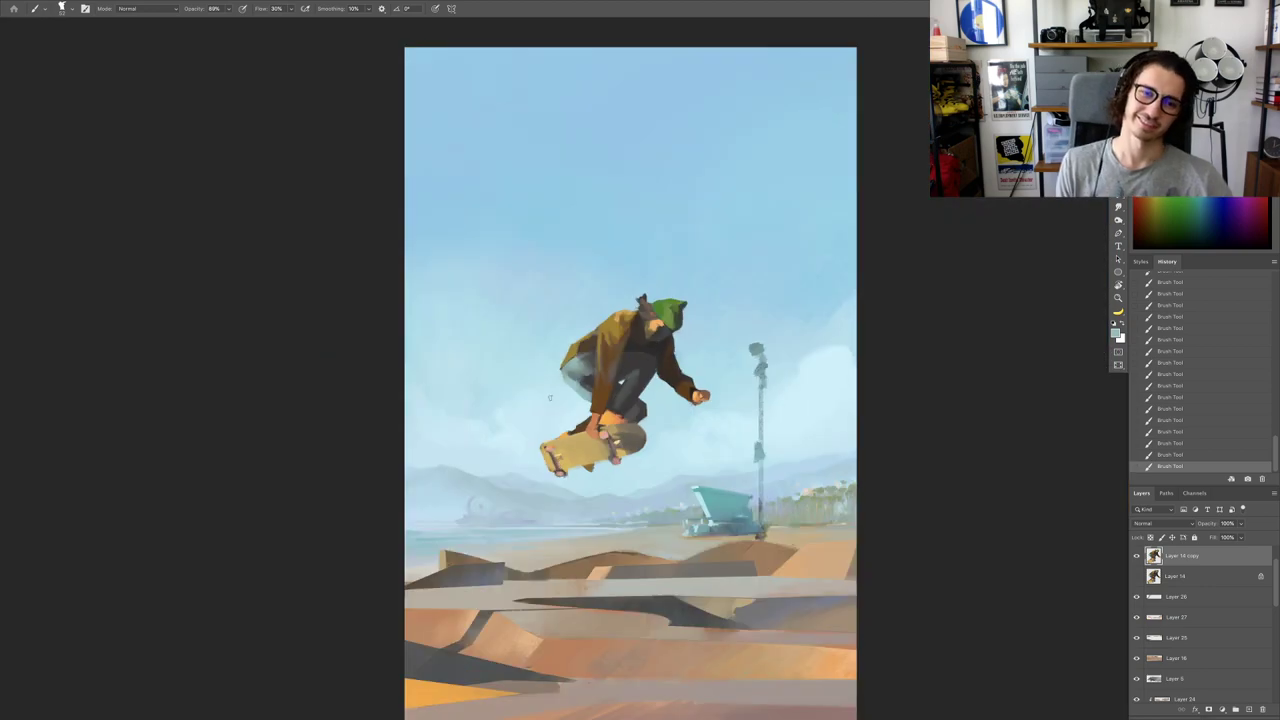
# Step: Blend the shadow on the pale trouser leg with sampled grey-teal tones
pyautogui.moveTo(606, 376); pyautogui.dragTo(622, 350)
pyautogui.scroll(2, 622, 350)
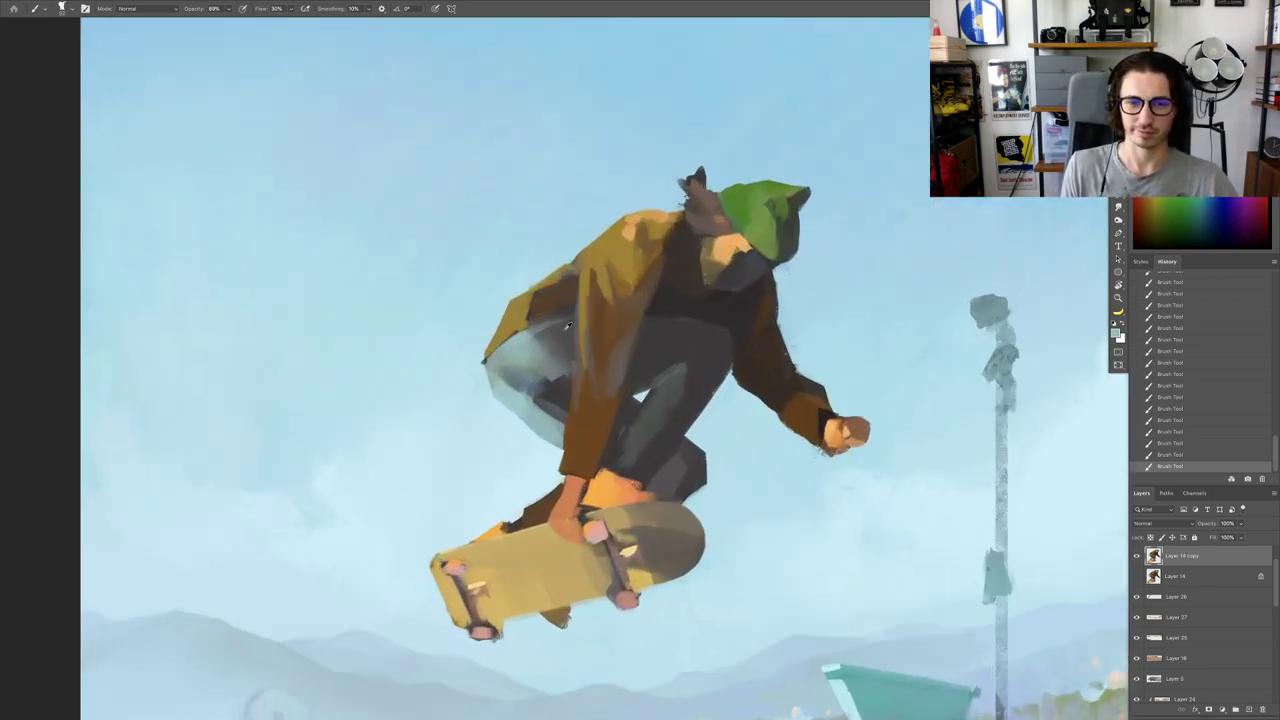
pyautogui.scroll(2, 516, 347)
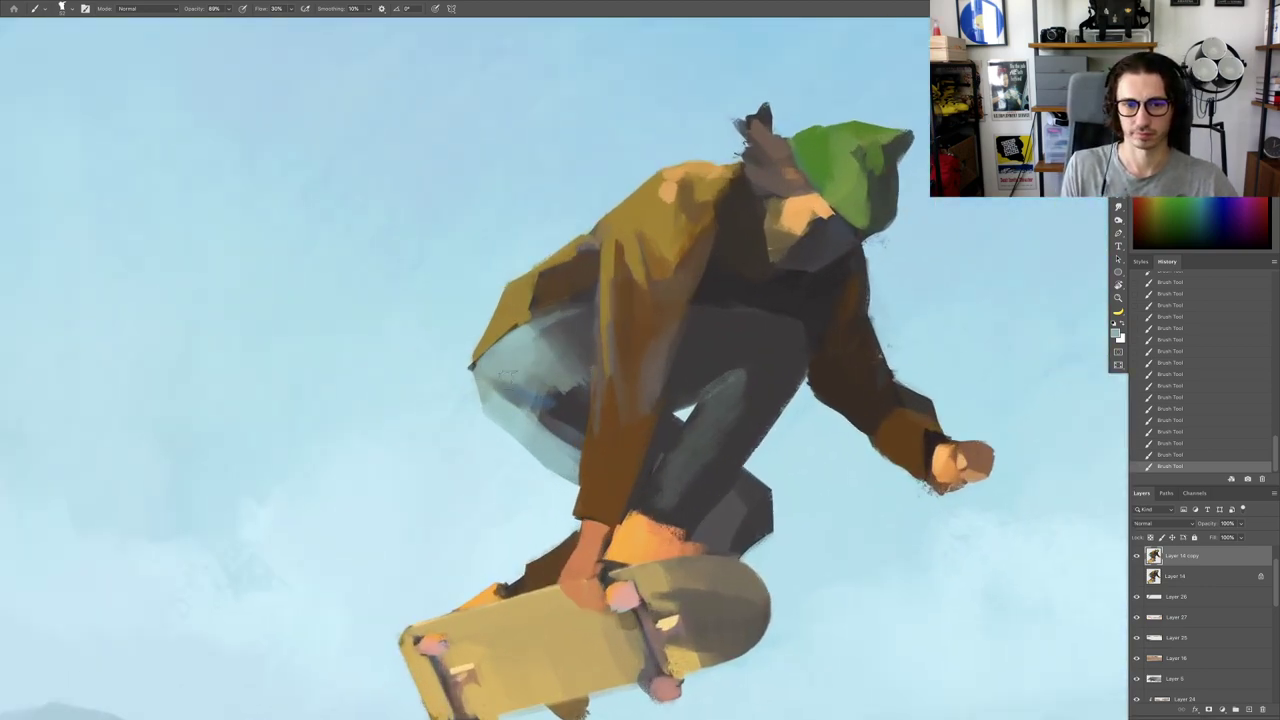
pyautogui.moveTo(520, 372)
pyautogui.mouseDown()
pyautogui.moveTo(560, 404)
pyautogui.moveTo(640, 396)
pyautogui.mouseUp()
pyautogui.keyDown('alt'); pyautogui.click(549, 380); pyautogui.keyUp('alt')
pyautogui.keyDown('alt'); pyautogui.click(551, 381); pyautogui.keyUp('alt')
pyautogui.keyDown('alt'); pyautogui.click(557, 389); pyautogui.keyUp('alt')
# Step: Clean up the outer edge of the pale trouser leg with the Eraser in a rotated view
pyautogui.hotkey('ctrl', '0')
pyautogui.press('r')
pyautogui.moveTo(592, 244); pyautogui.dragTo(738, 275)
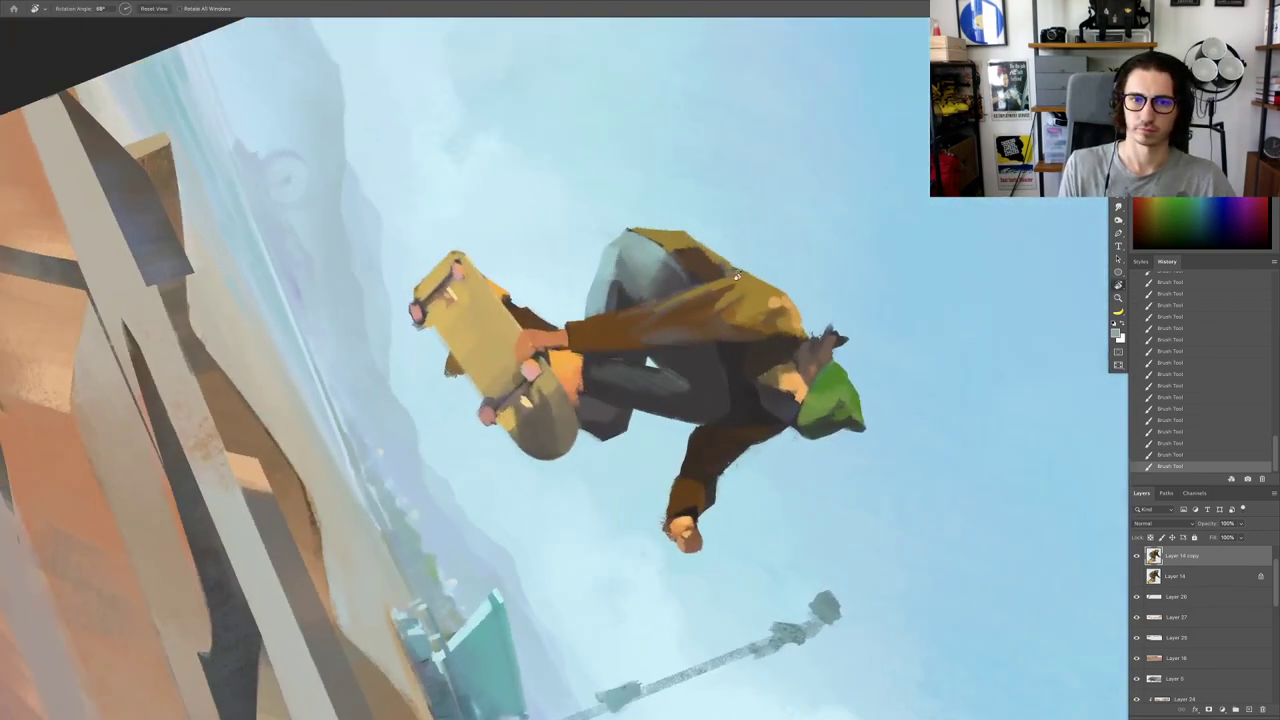
pyautogui.press('b')
pyautogui.scroll(2, 627, 262)
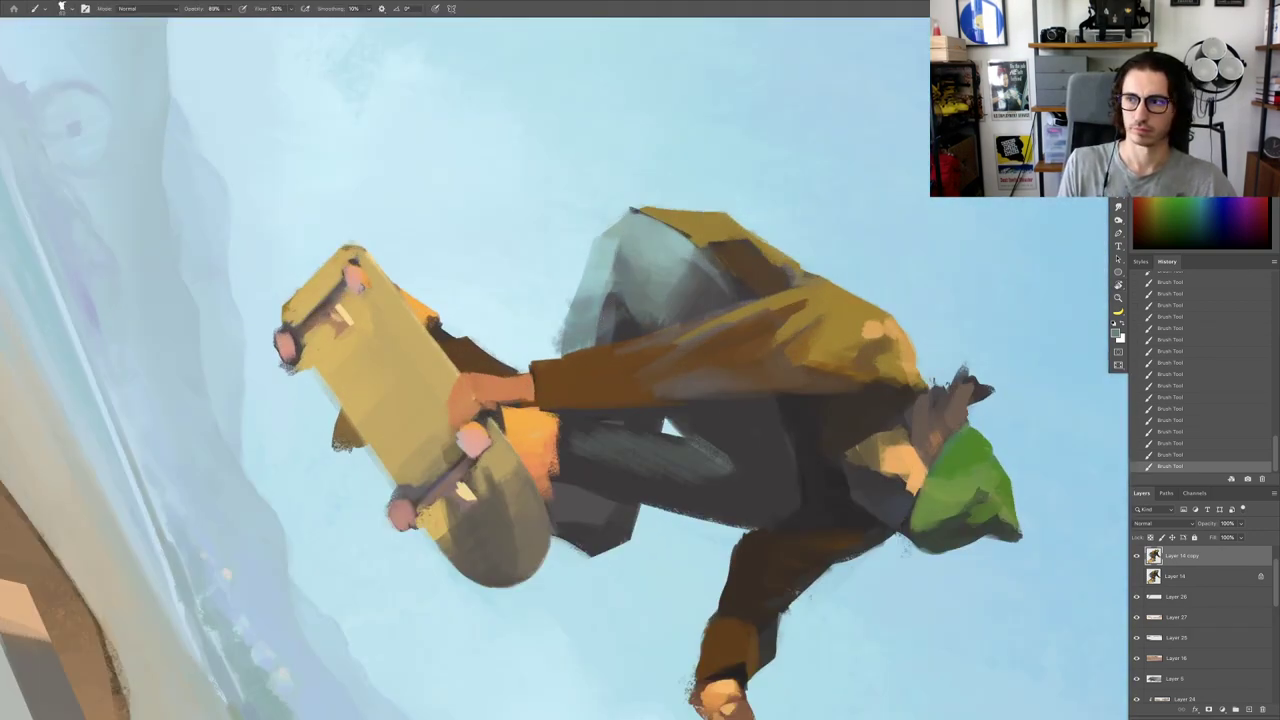
pyautogui.press('e')
pyautogui.moveTo(562, 348); pyautogui.dragTo(570, 302)
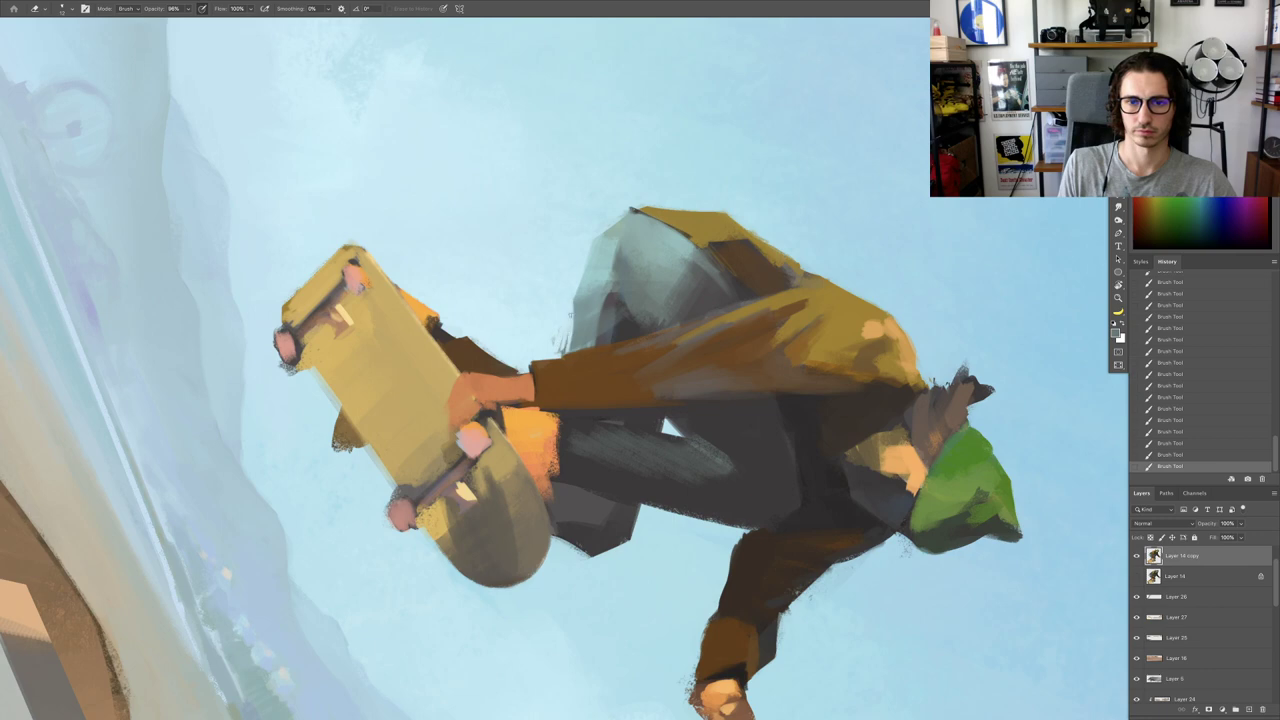
pyautogui.scroll(-4, 562, 338)
pyautogui.press('Escape')
pyautogui.scroll(-4, 605, 348)
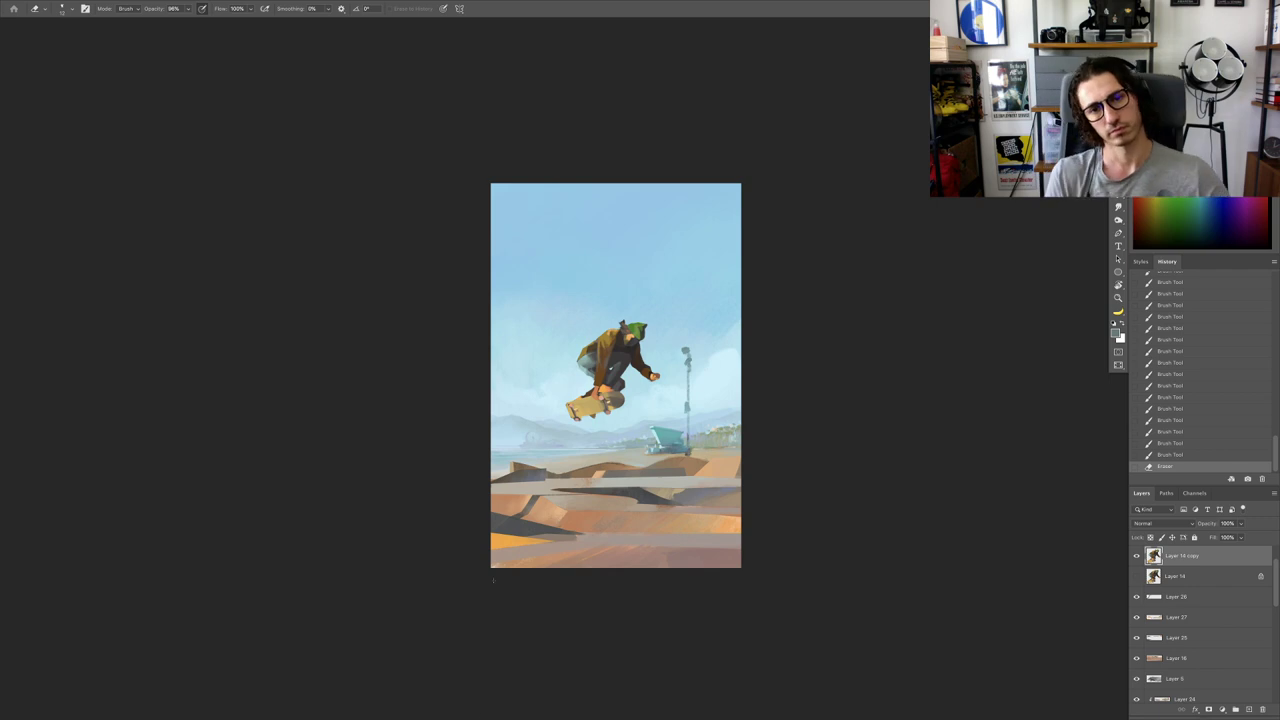
# Step: Refine the shadow edge of the face beneath the green hat with sampled dark tones
pyautogui.scroll(10, 650, 349)
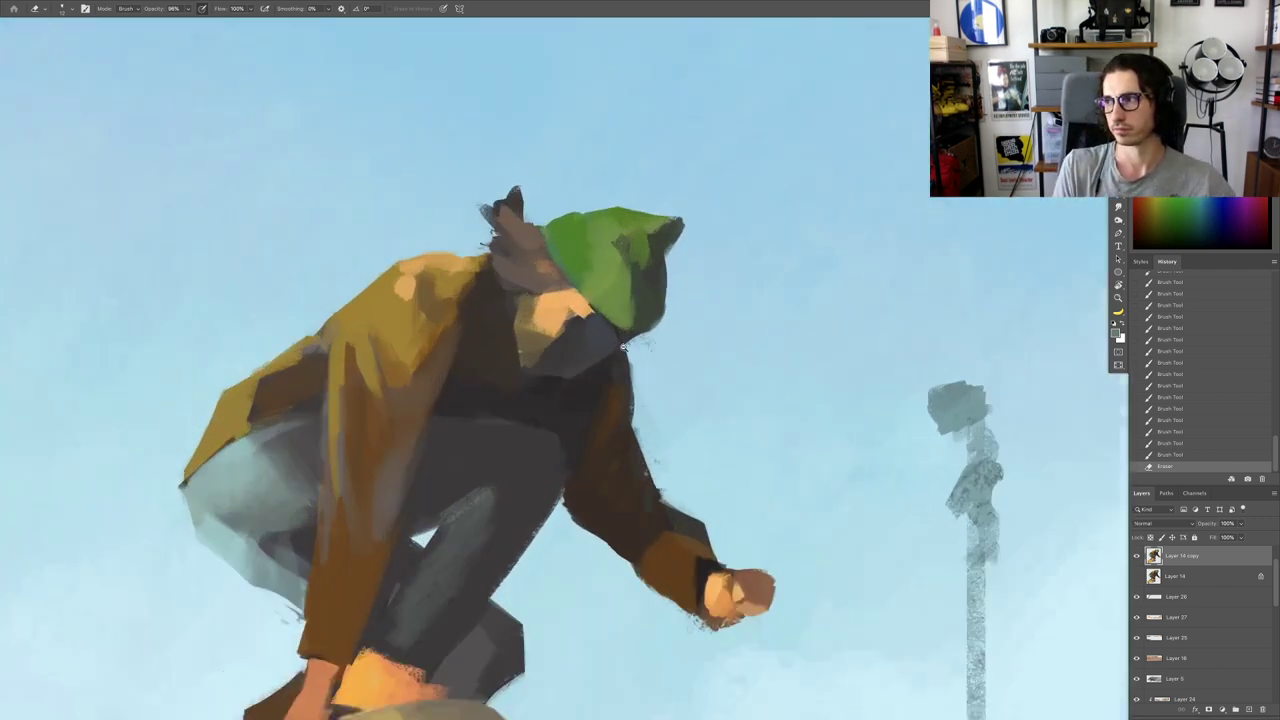
pyautogui.press('b')
pyautogui.scroll(3, 560, 300)
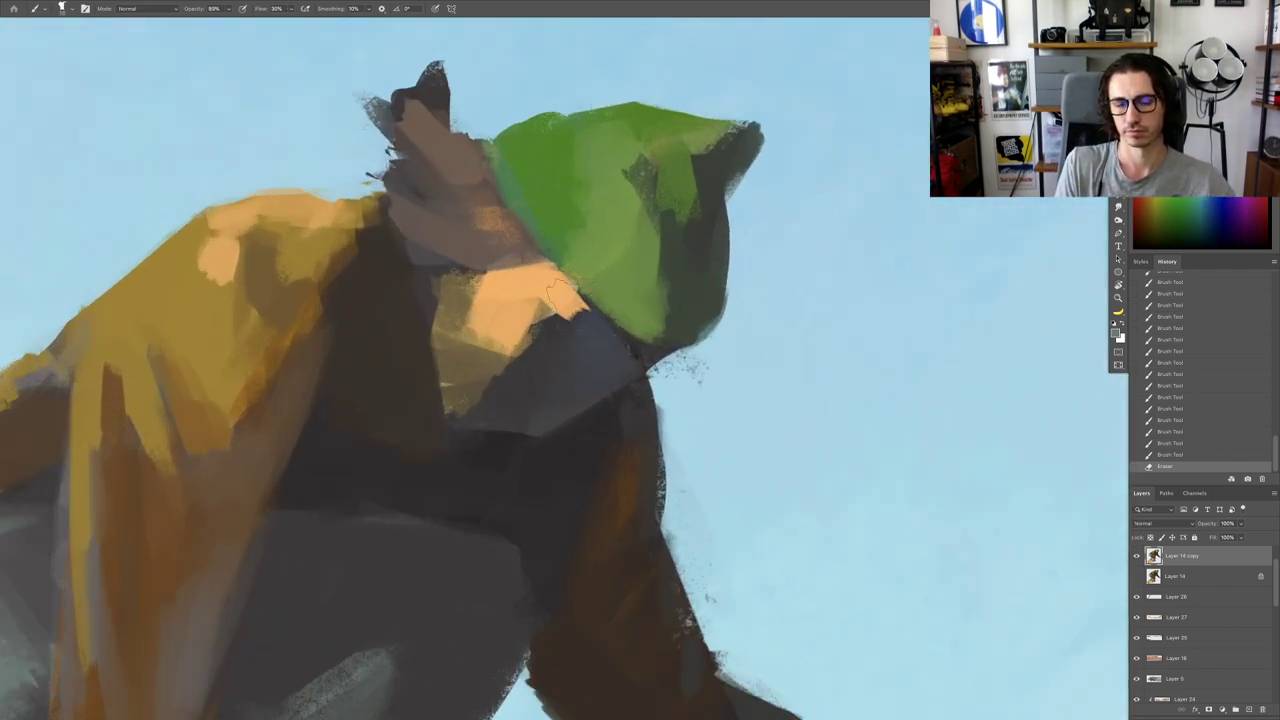
pyautogui.moveTo(573, 307)
pyautogui.mouseDown()
pyautogui.moveTo(595, 322)
pyautogui.moveTo(553, 320)
pyautogui.moveTo(590, 322)
pyautogui.mouseUp()
pyautogui.hotkey('ctrl', '0')
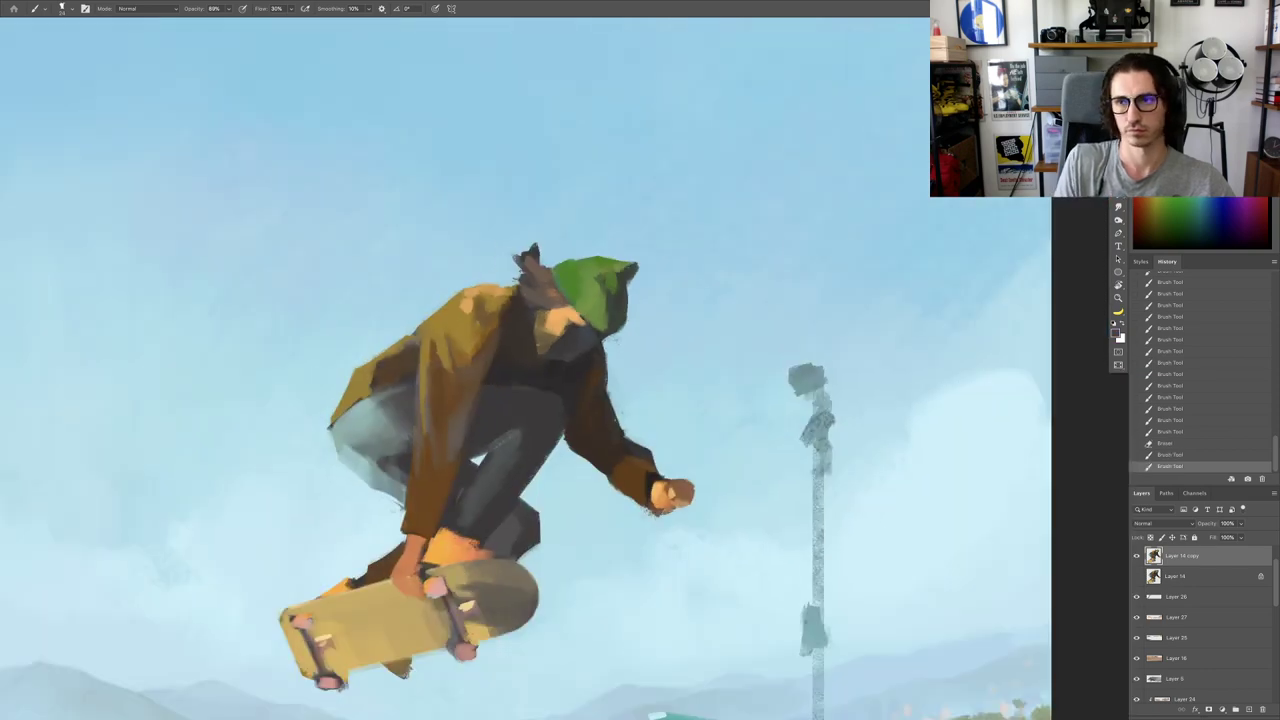
pyautogui.moveTo(651, 294); pyautogui.dragTo(662, 322)
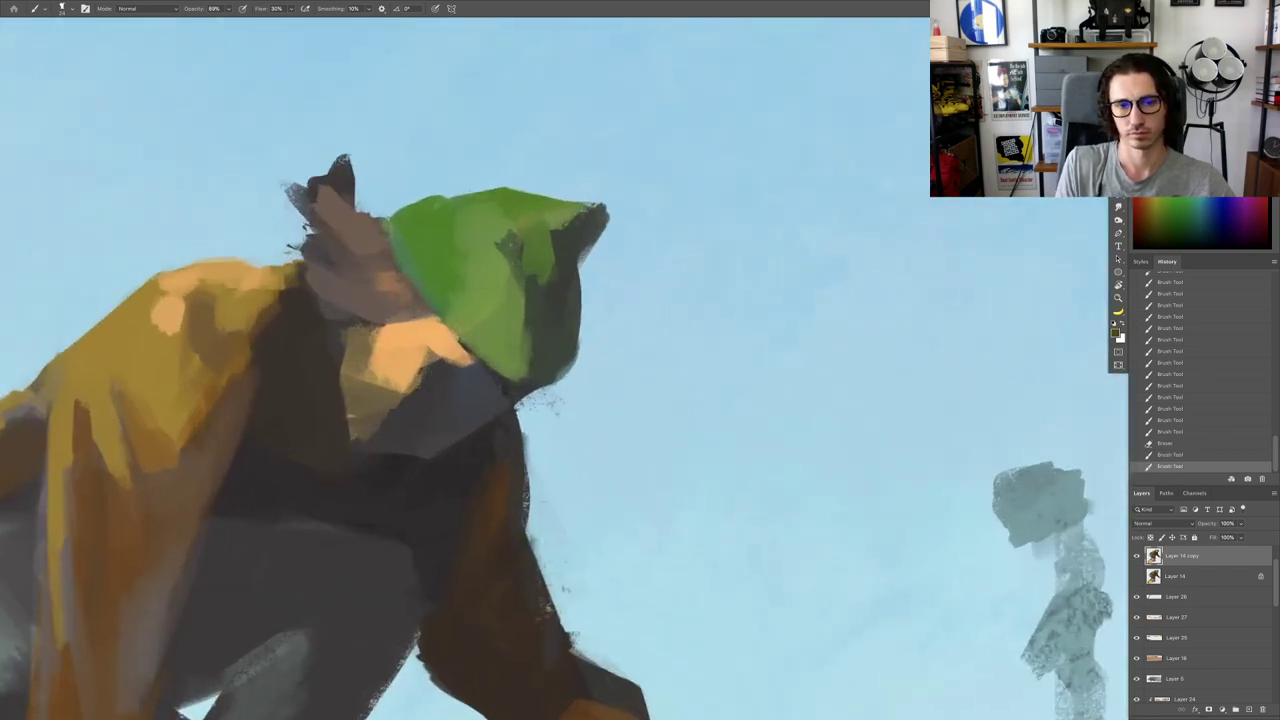
pyautogui.moveTo(440, 353)
pyautogui.mouseDown()
pyautogui.moveTo(465, 372)
pyautogui.moveTo(449, 369)
pyautogui.mouseUp()
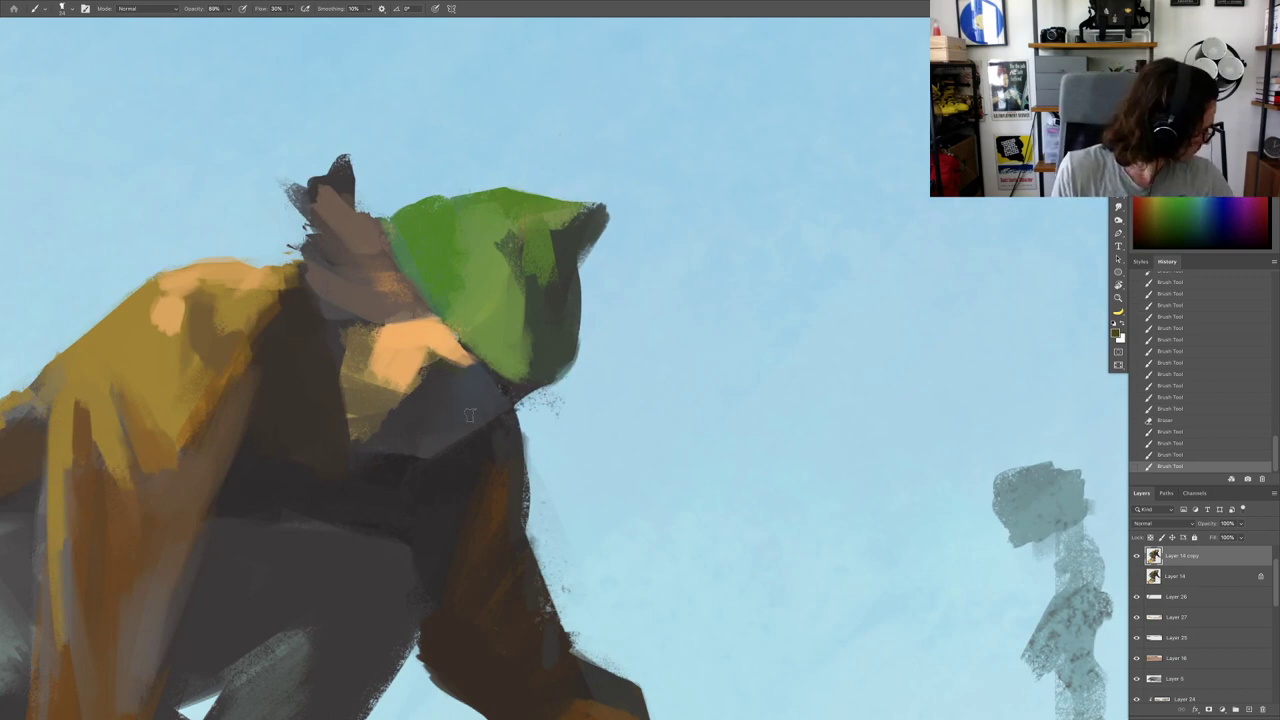
pyautogui.moveTo(458, 369)
pyautogui.mouseDown()
pyautogui.moveTo(425, 360)
pyautogui.moveTo(413, 390)
pyautogui.moveTo(363, 388)
pyautogui.mouseUp()
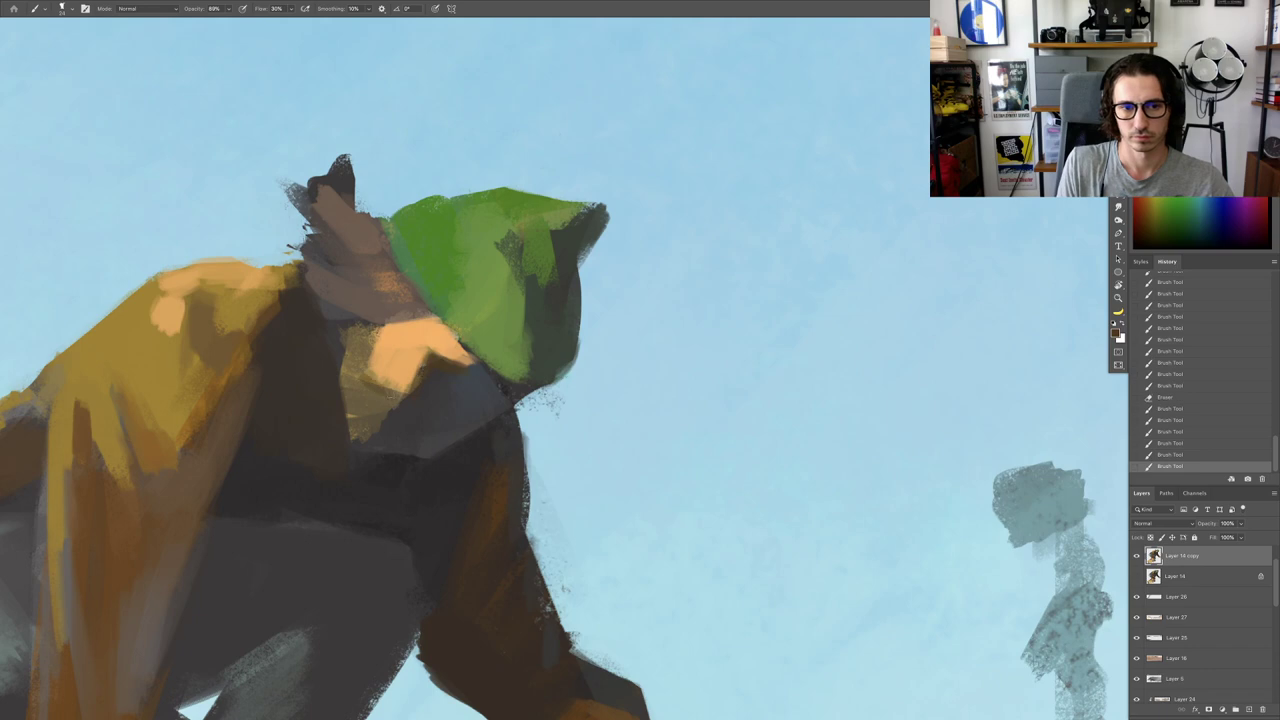
pyautogui.hotkey('ctrl', 'z')
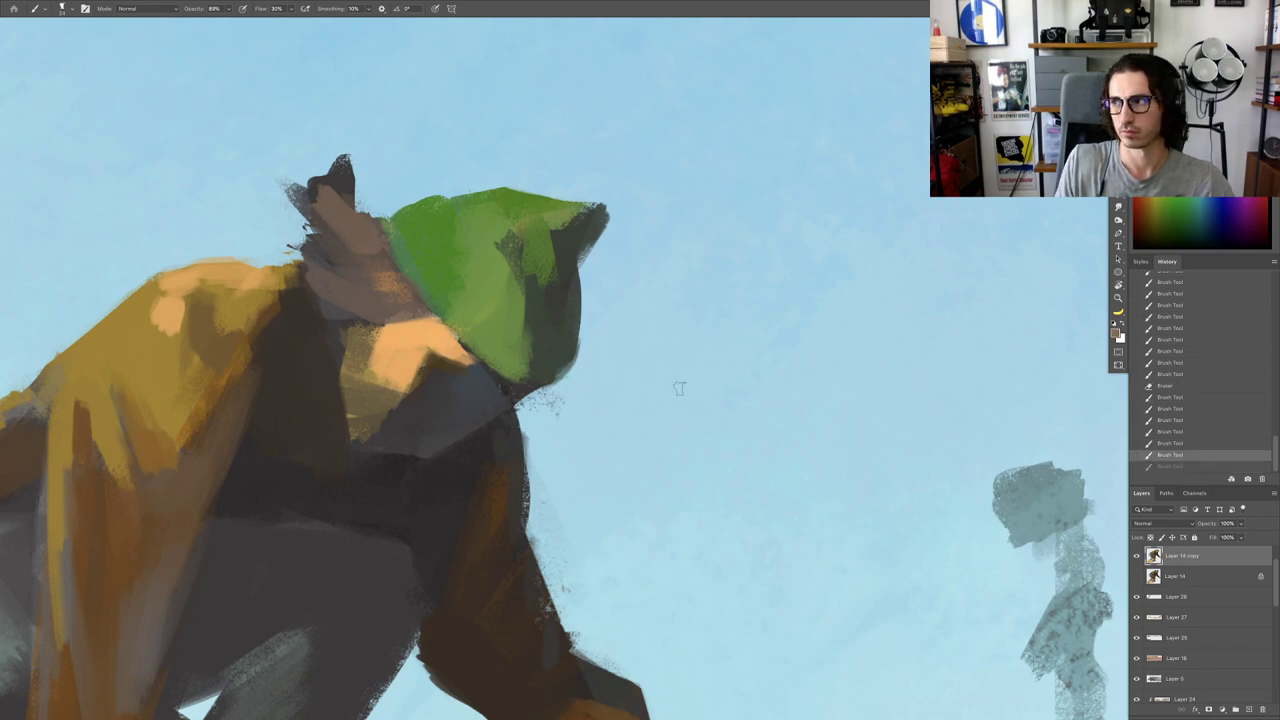
# Step: Reshape the orange-tan cheek and jaw of the skateboarder's face with sampled skin tones in a rotated view
pyautogui.press('r')
pyautogui.moveTo(616, 350)
pyautogui.mouseDown()
pyautogui.moveTo(740, 386)
pyautogui.moveTo(866, 371)
pyautogui.moveTo(635, 675)
pyautogui.moveTo(620, 675)
pyautogui.mouseUp()
pyautogui.moveTo(622, 655); pyautogui.dragTo(492, 382)
pyautogui.press('r')
pyautogui.moveTo(655, 208)
pyautogui.mouseDown()
pyautogui.moveTo(754, 229)
pyautogui.moveTo(770, 283)
pyautogui.mouseUp()
pyautogui.moveTo(652, 311)
pyautogui.keyDown('ctrl'); pyautogui.keyDown('alt'); pyautogui.mouseDown()
pyautogui.moveTo(662, 308)
pyautogui.moveTo(628, 302)
pyautogui.moveTo(638, 290)
pyautogui.moveTo(652, 308)
pyautogui.moveTo(632, 330)
pyautogui.mouseUp(); pyautogui.keyUp('alt'); pyautogui.keyUp('ctrl')
pyautogui.keyDown('alt'); pyautogui.click(636, 306); pyautogui.keyUp('alt')
pyautogui.moveTo(636, 325); pyautogui.dragTo(648, 331)
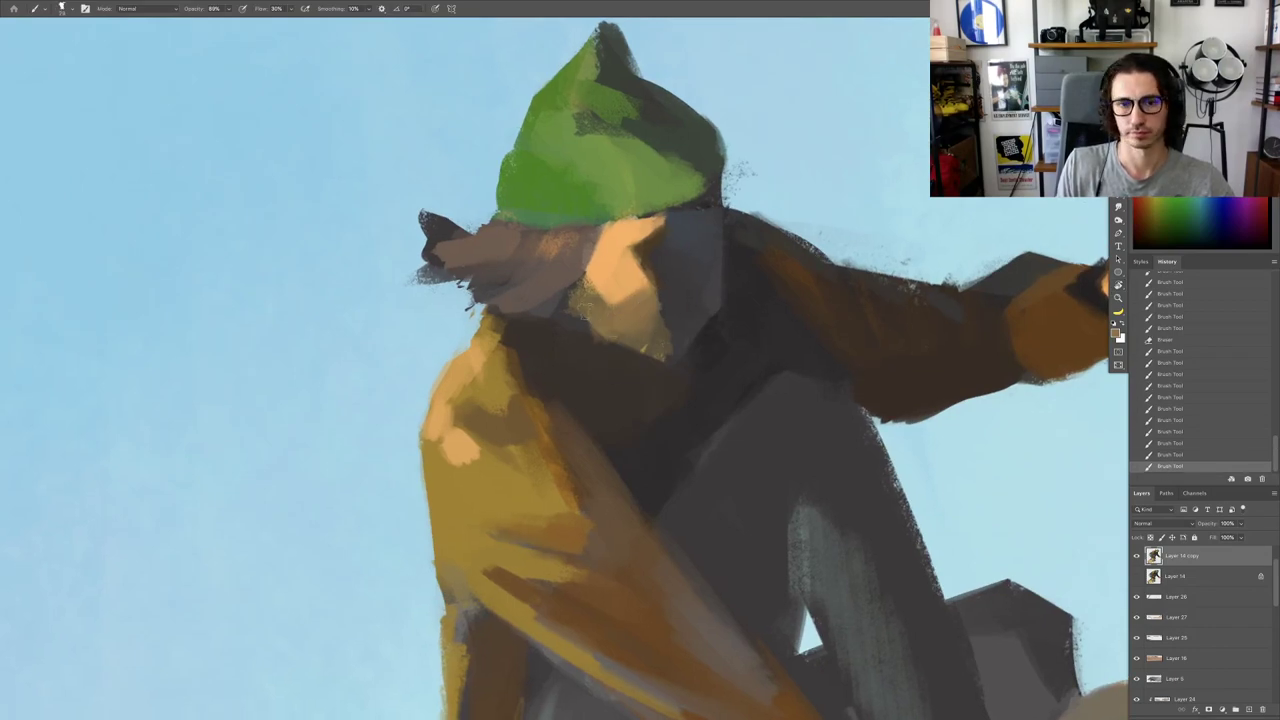
pyautogui.keyDown('alt'); pyautogui.click(651, 251); pyautogui.keyUp('alt')
pyautogui.moveTo(624, 252)
pyautogui.mouseDown()
pyautogui.moveTo(584, 252)
pyautogui.moveTo(600, 232)
pyautogui.mouseUp()
pyautogui.keyDown('alt'); pyautogui.click(612, 248); pyautogui.keyUp('alt')
# Step: Tidy the transition between the jaw, hair and dark collar with sampled tones
pyautogui.press('super+minus')
pyautogui.press('super+minus')
pyautogui.press('super+minus')
pyautogui.press('Escape')
pyautogui.moveTo(683, 291); pyautogui.dragTo(686, 252)
pyautogui.press('r')
pyautogui.keyDown('alt'); pyautogui.click(623, 311); pyautogui.keyUp('alt')
pyautogui.moveTo(625, 304)
pyautogui.mouseDown()
pyautogui.moveTo(599, 298)
pyautogui.moveTo(625, 294)
pyautogui.moveTo(562, 228)
pyautogui.mouseUp()
pyautogui.keyDown('alt'); pyautogui.click(604, 313); pyautogui.keyUp('alt')
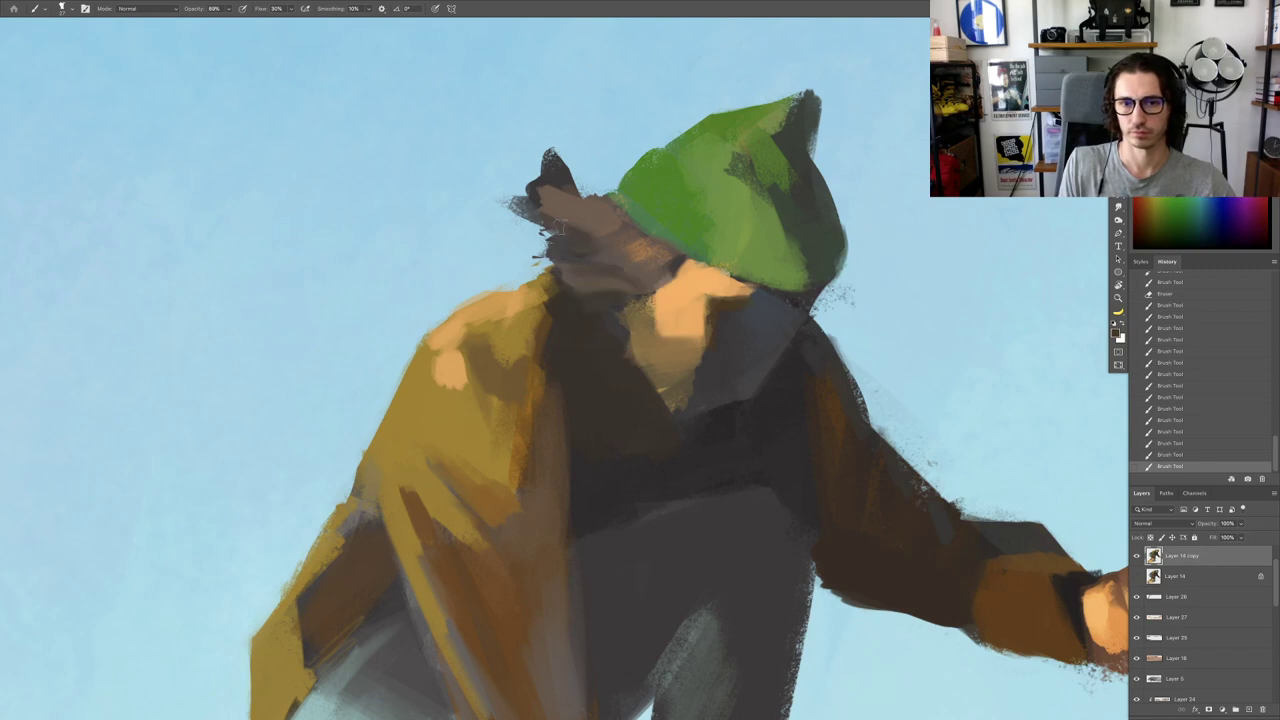
# Step: Add a brown hair lock behind the green hat and trim the hair tuft's outline with the Eraser
pyautogui.moveTo(602, 274)
pyautogui.mouseDown()
pyautogui.moveTo(545, 274)
pyautogui.moveTo(672, 258)
pyautogui.mouseUp()
pyautogui.press('r')
pyautogui.moveTo(632, 184)
pyautogui.mouseDown()
pyautogui.moveTo(704, 196)
pyautogui.moveTo(704, 182)
pyautogui.moveTo(724, 210)
pyautogui.mouseUp()
pyautogui.keyDown('alt'); pyautogui.click(691, 225); pyautogui.keyUp('alt')
pyautogui.press('e')
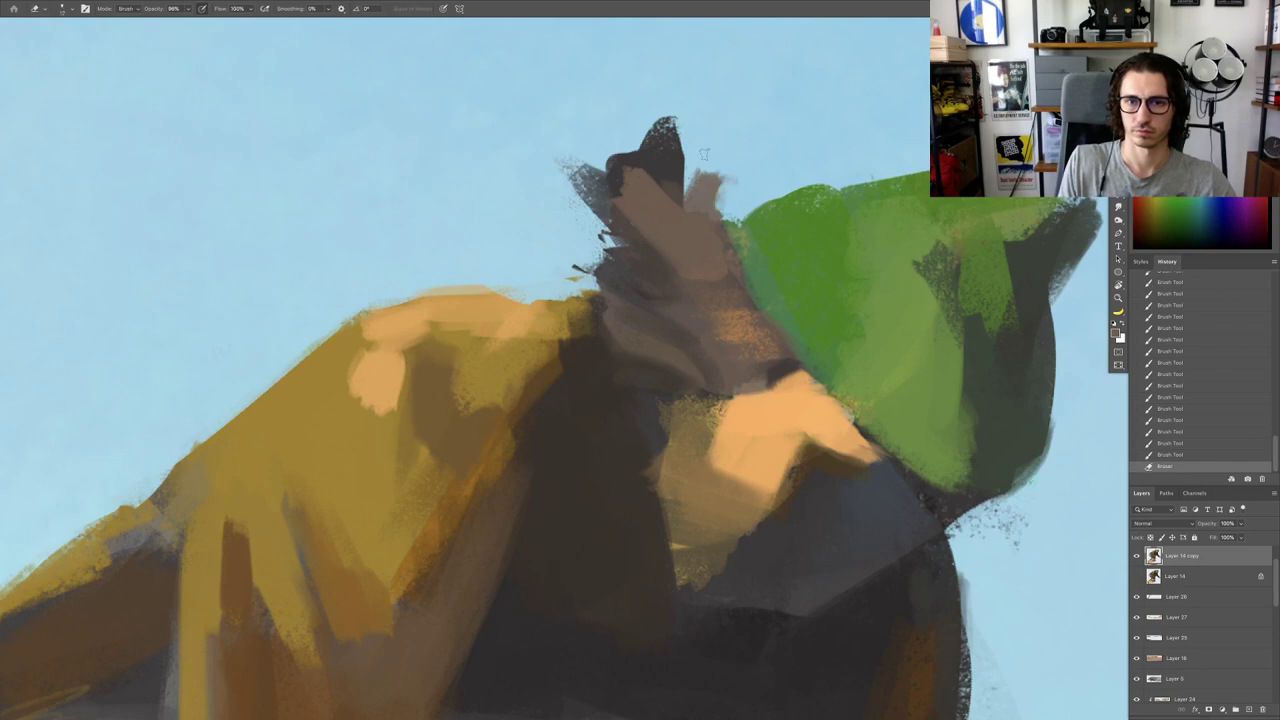
pyautogui.moveTo(690, 148)
pyautogui.mouseDown()
pyautogui.moveTo(684, 190)
pyautogui.moveTo(678, 168)
pyautogui.moveTo(677, 180)
pyautogui.moveTo(560, 172)
pyautogui.mouseUp()
# Step: Paint a warm brown transition between the orange face highlight and the blue-grey face shadow
pyautogui.hotkey('ctrl', '0')
pyautogui.scroll(6, 685, 277)
pyautogui.press('b')
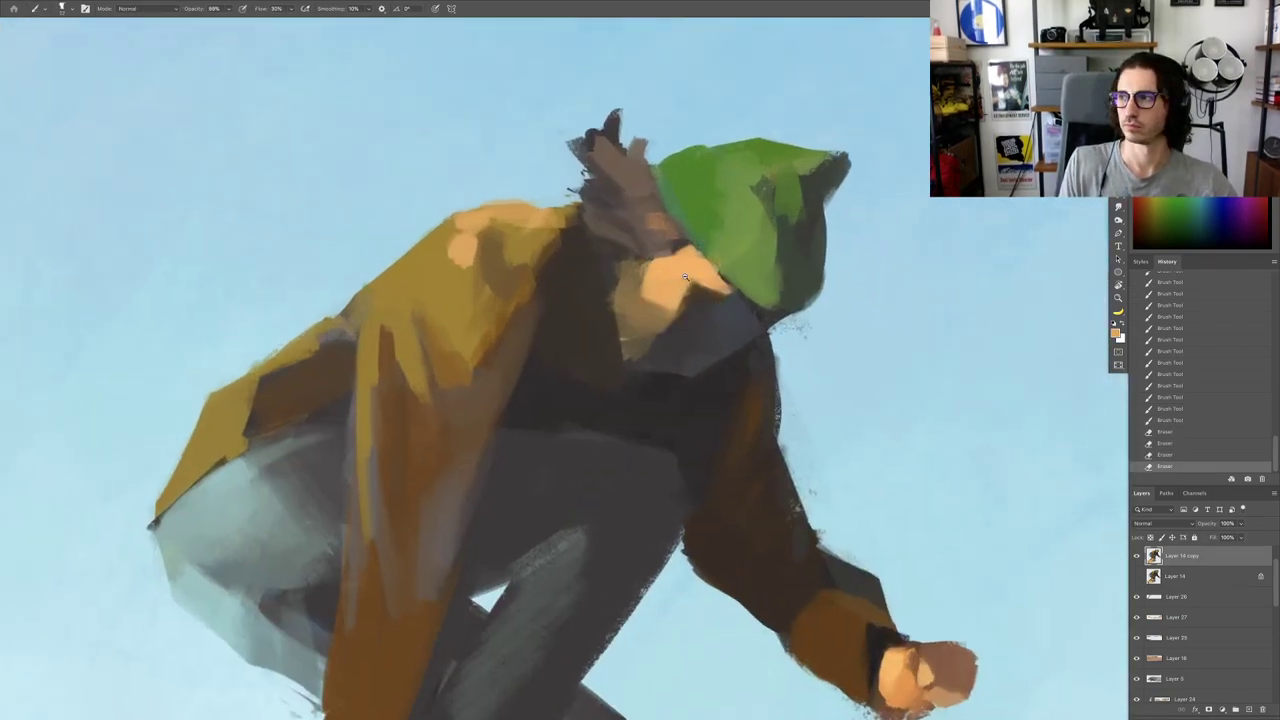
pyautogui.moveTo(685, 277)
pyautogui.mouseDown()
pyautogui.moveTo(716, 281)
pyautogui.moveTo(733, 307)
pyautogui.moveTo(716, 312)
pyautogui.mouseUp()
pyautogui.keyDown('alt'); pyautogui.click(711, 292); pyautogui.keyUp('alt')
pyautogui.moveTo(704, 300); pyautogui.dragTo(718, 314)
pyautogui.moveTo(742, 343)
pyautogui.mouseDown()
pyautogui.moveTo(711, 332)
pyautogui.moveTo(748, 328)
pyautogui.mouseUp()
pyautogui.keyDown('alt'); pyautogui.click(715, 334); pyautogui.keyUp('alt')
pyautogui.moveTo(737, 312)
pyautogui.mouseDown()
pyautogui.moveTo(748, 324)
pyautogui.moveTo(734, 297)
pyautogui.mouseUp()
pyautogui.keyDown('alt'); pyautogui.click(752, 299); pyautogui.keyUp('alt')
pyautogui.moveTo(734, 298)
pyautogui.mouseDown()
pyautogui.moveTo(666, 241)
pyautogui.moveTo(793, 432)
pyautogui.moveTo(762, 487)
pyautogui.mouseUp()
# Step: Repaint the lower edge of the hat where it meets the forehead and hair in a rotated view
pyautogui.press('r')
pyautogui.moveTo(762, 487)
pyautogui.mouseDown()
pyautogui.moveTo(752, 452)
pyautogui.moveTo(656, 391)
pyautogui.mouseUp()
pyautogui.keyDown('alt'); pyautogui.click(646, 356); pyautogui.keyUp('alt')
pyautogui.moveTo(602, 358); pyautogui.dragTo(640, 332)
pyautogui.moveTo(632, 336); pyautogui.dragTo(684, 302)
pyautogui.keyDown('alt'); pyautogui.click(720, 300); pyautogui.keyUp('alt')
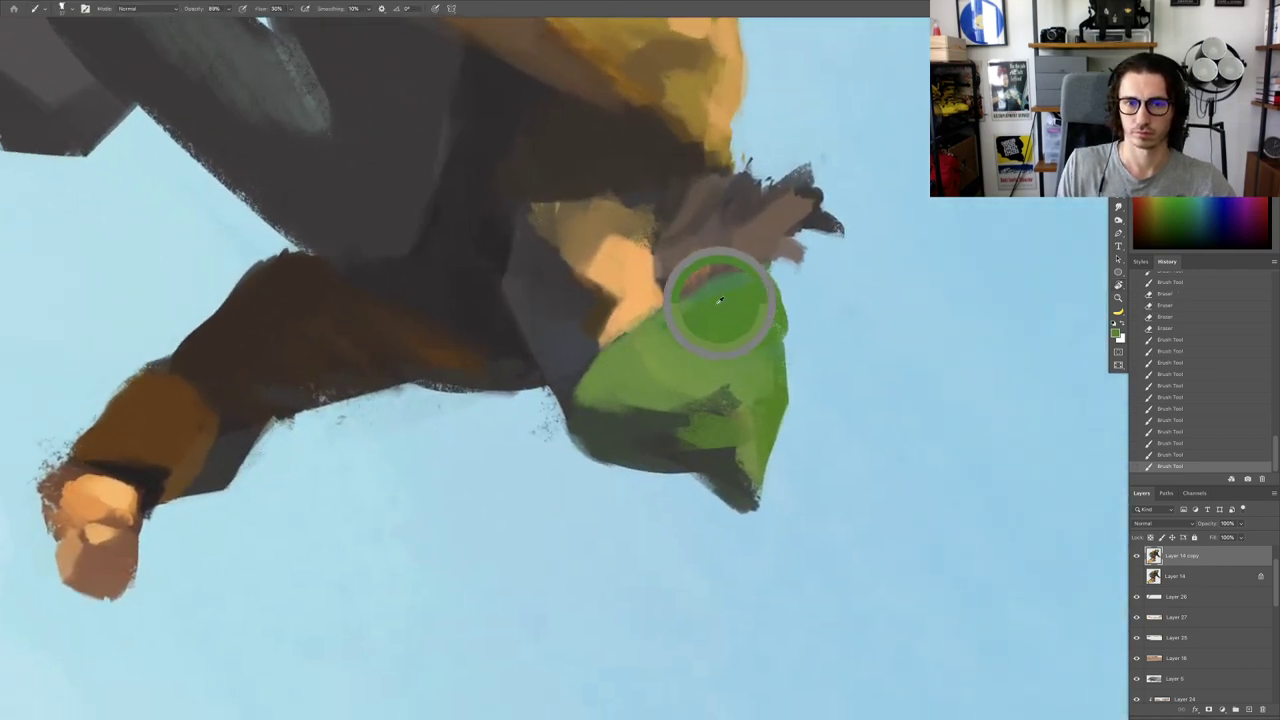
pyautogui.click(719, 298)
# Step: Sharpen the hat's edge against the face and hair with sampled skin and green tones
pyautogui.keyDown('alt'); pyautogui.click(605, 332); pyautogui.keyUp('alt')
pyautogui.moveTo(604, 346)
pyautogui.mouseDown()
pyautogui.moveTo(655, 309)
pyautogui.moveTo(606, 345)
pyautogui.mouseUp()
pyautogui.keyDown('alt'); pyautogui.click(662, 317); pyautogui.keyUp('alt')
pyautogui.keyDown('alt'); pyautogui.click(592, 347); pyautogui.keyUp('alt')
pyautogui.keyDown('alt'); pyautogui.click(666, 313); pyautogui.keyUp('alt')
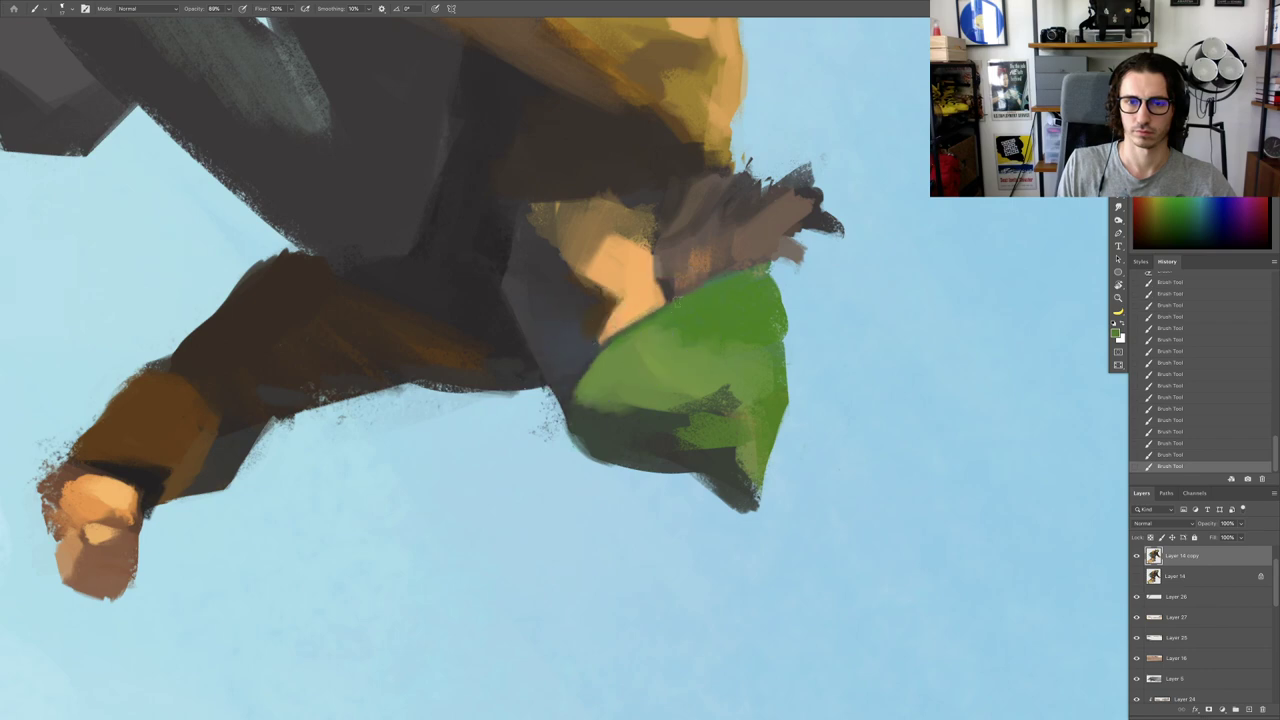
pyautogui.keyDown('alt'); pyautogui.click(715, 264); pyautogui.keyUp('alt')
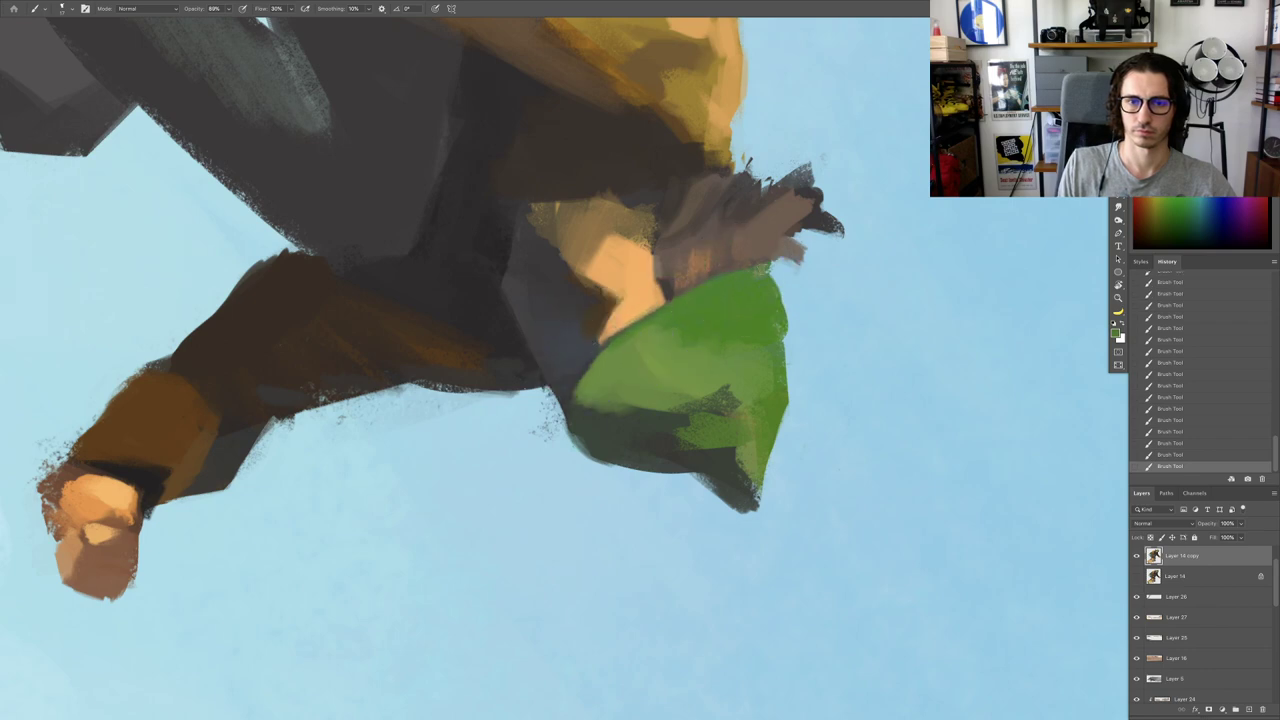
pyautogui.moveTo(728, 286); pyautogui.dragTo(669, 334)
pyautogui.press('Escape')
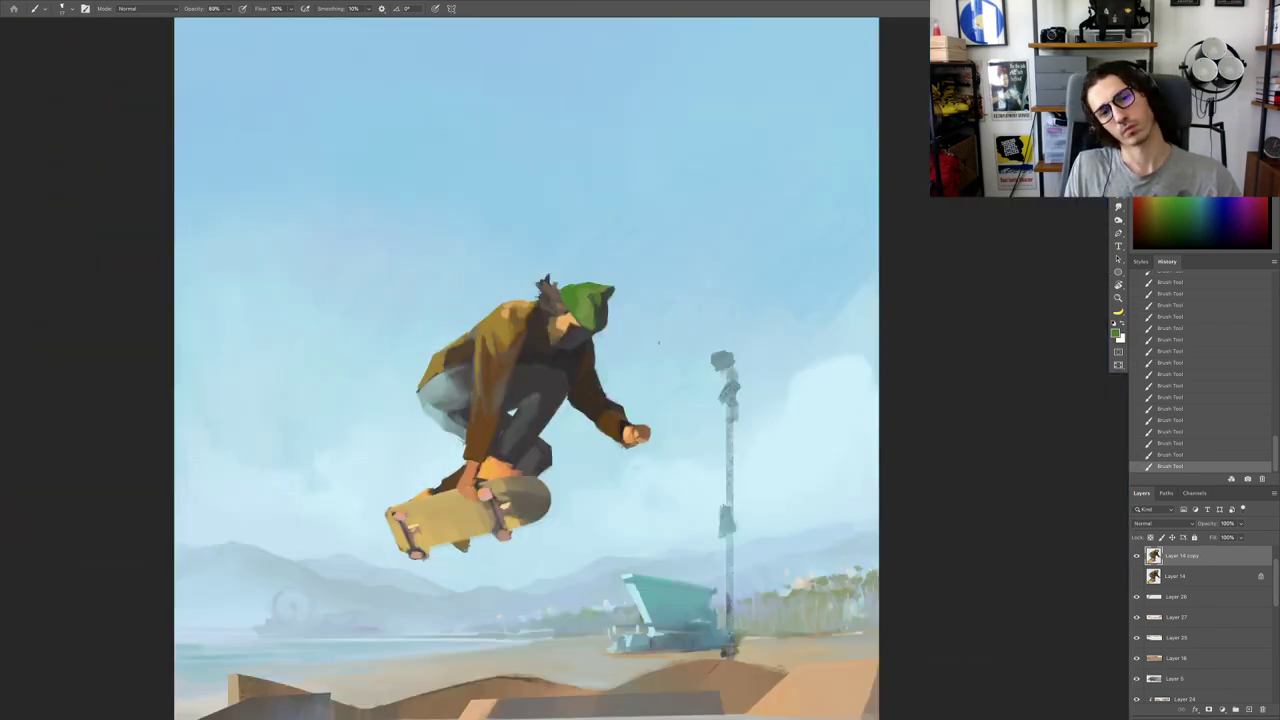
# Step: Clean up the boundary between the brown hair and the green hat in a rotated view
pyautogui.moveTo(531, 310); pyautogui.dragTo(610, 305)
pyautogui.moveTo(650, 255); pyautogui.dragTo(750, 338)
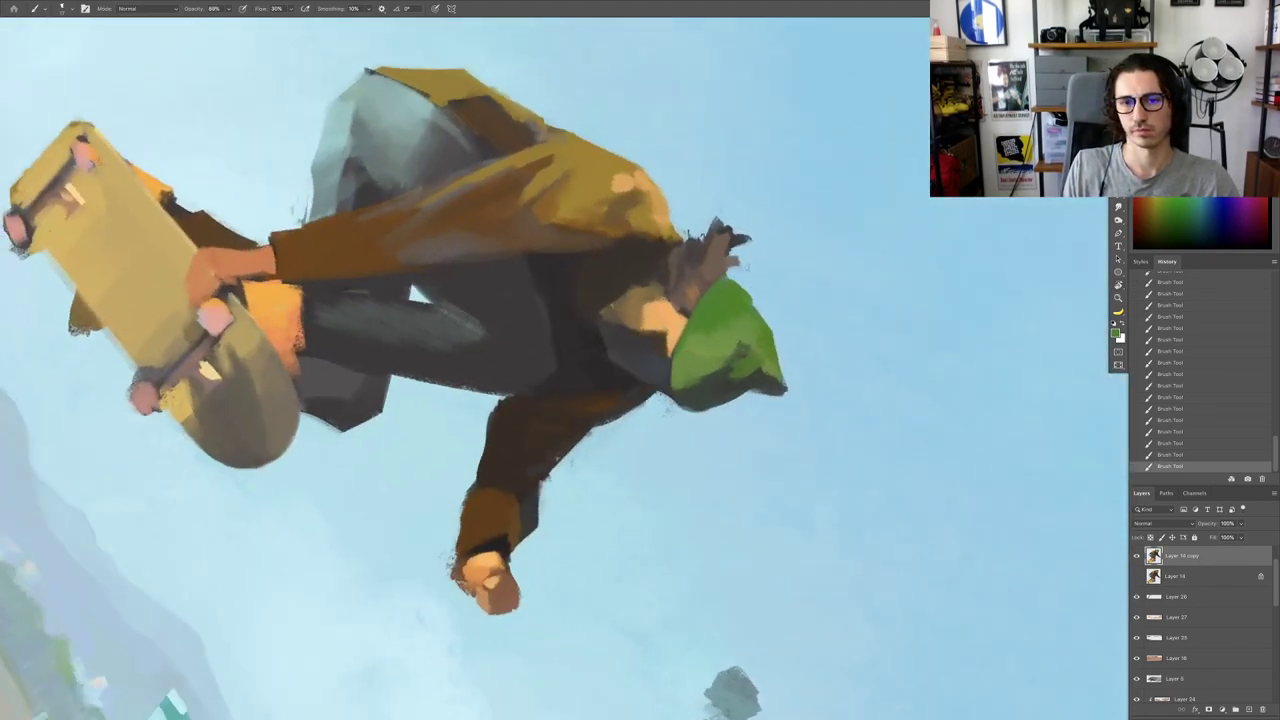
pyautogui.scroll(2, 715, 284)
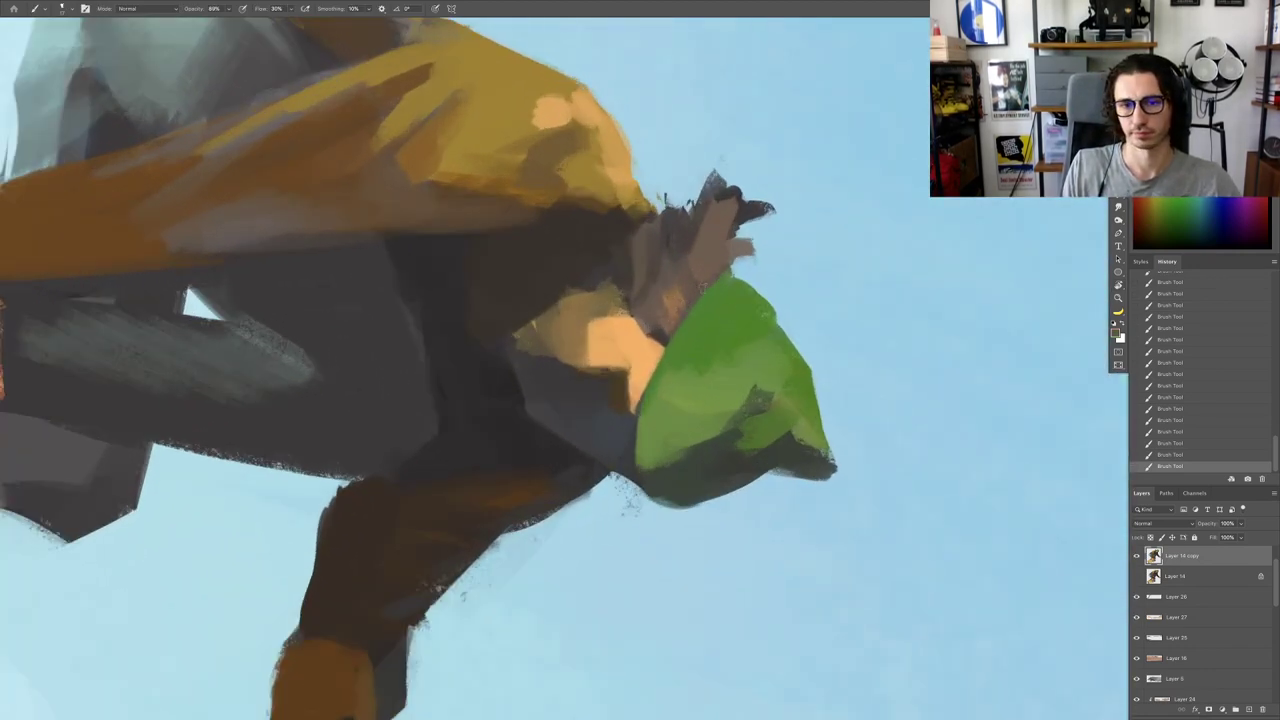
pyautogui.moveTo(677, 309); pyautogui.dragTo(658, 338)
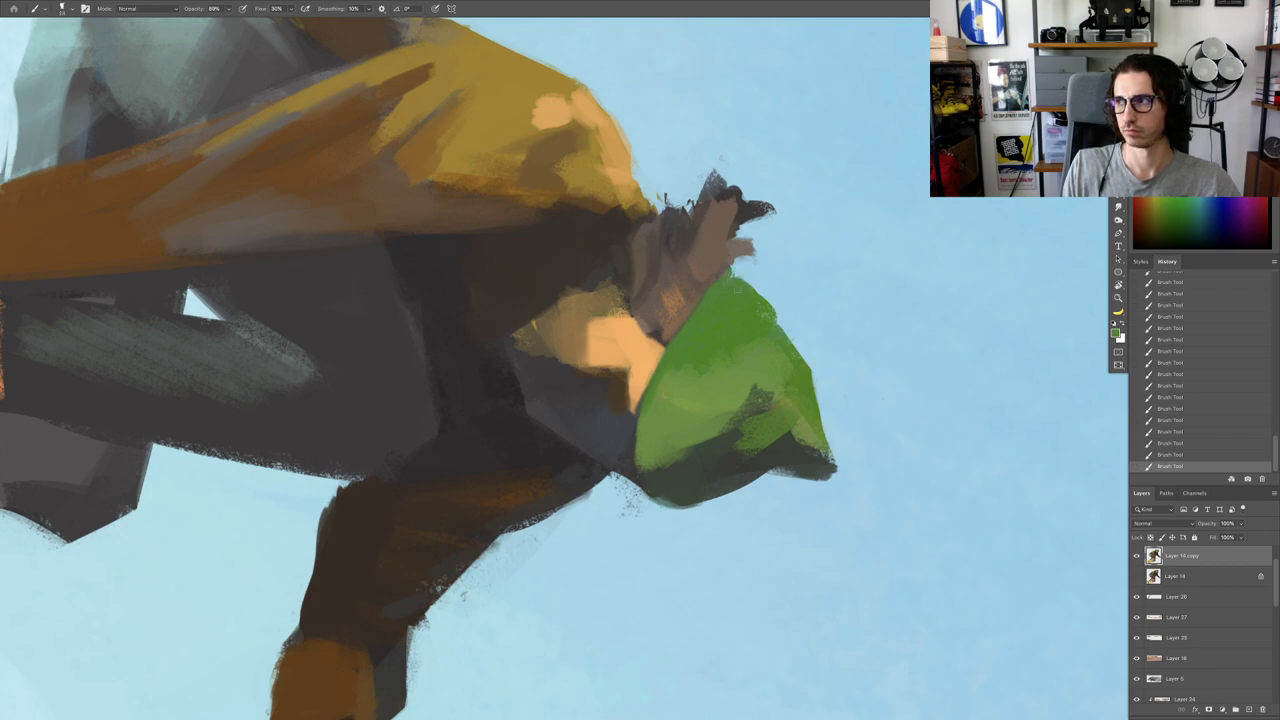
pyautogui.scroll(-5, 766, 296)
pyautogui.press('Escape')
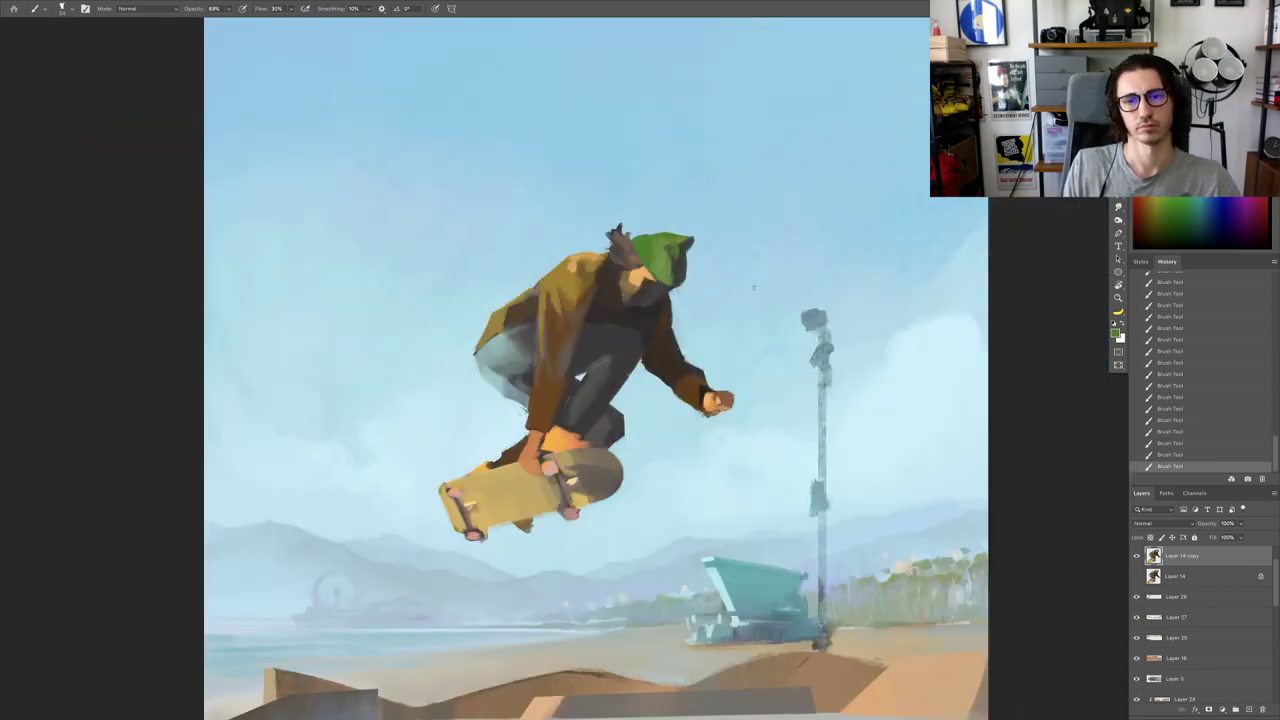
# Step: Try a yellow-green highlight on the part of the hat nearest the hair tuft, and undo it
pyautogui.scroll(5, 647, 257)
pyautogui.keyDown('alt'); pyautogui.click(668, 265); pyautogui.keyUp('alt')
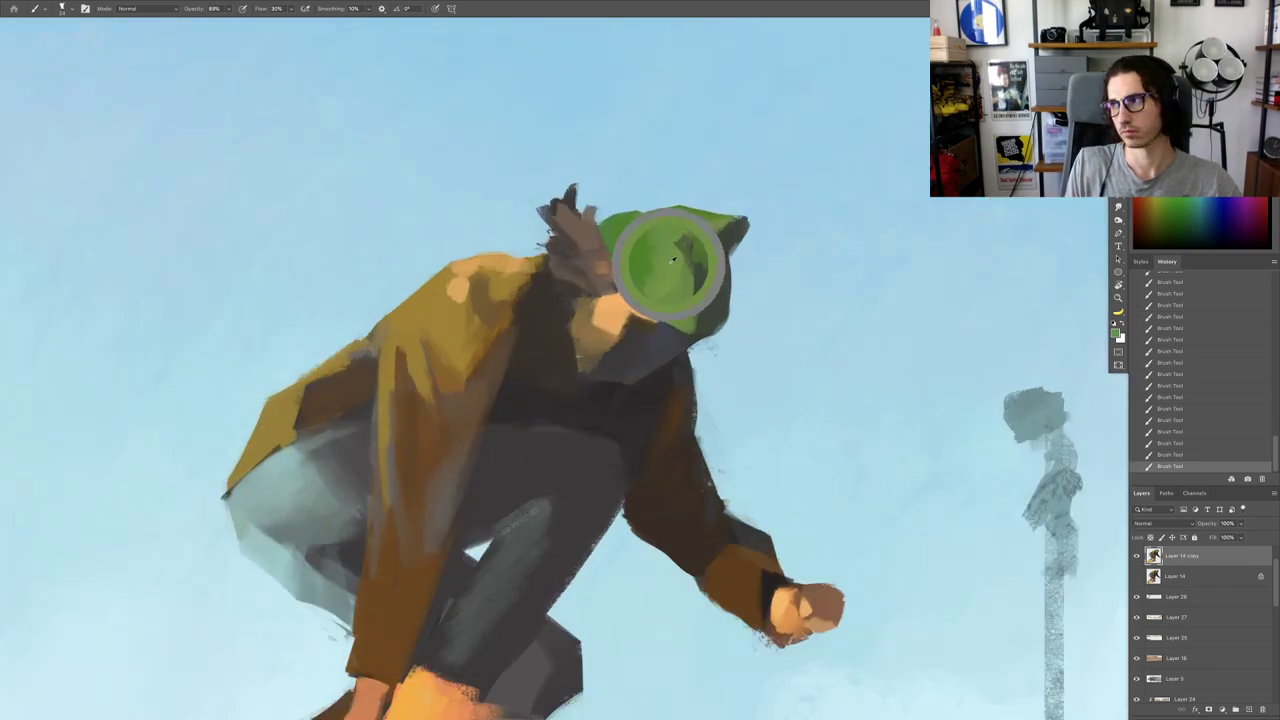
pyautogui.scroll(3, 633, 237)
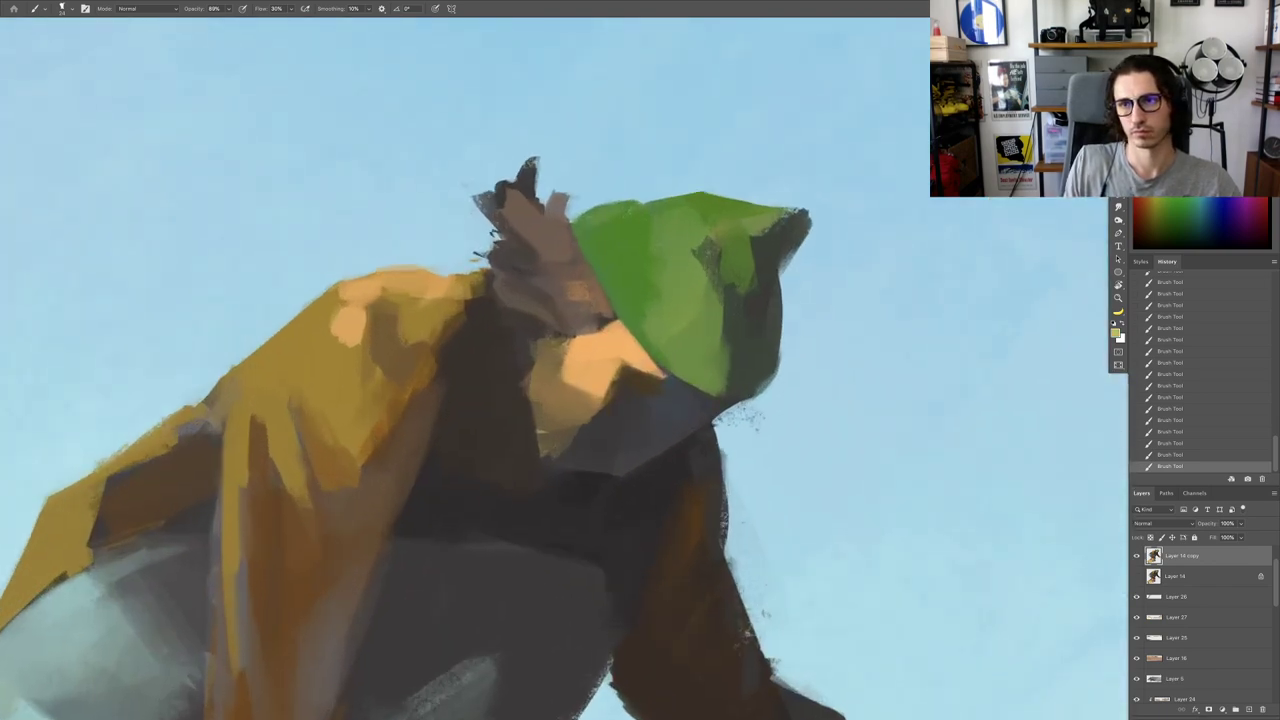
pyautogui.moveTo(629, 233)
pyautogui.mouseDown()
pyautogui.moveTo(620, 217)
pyautogui.moveTo(618, 240)
pyautogui.mouseUp()
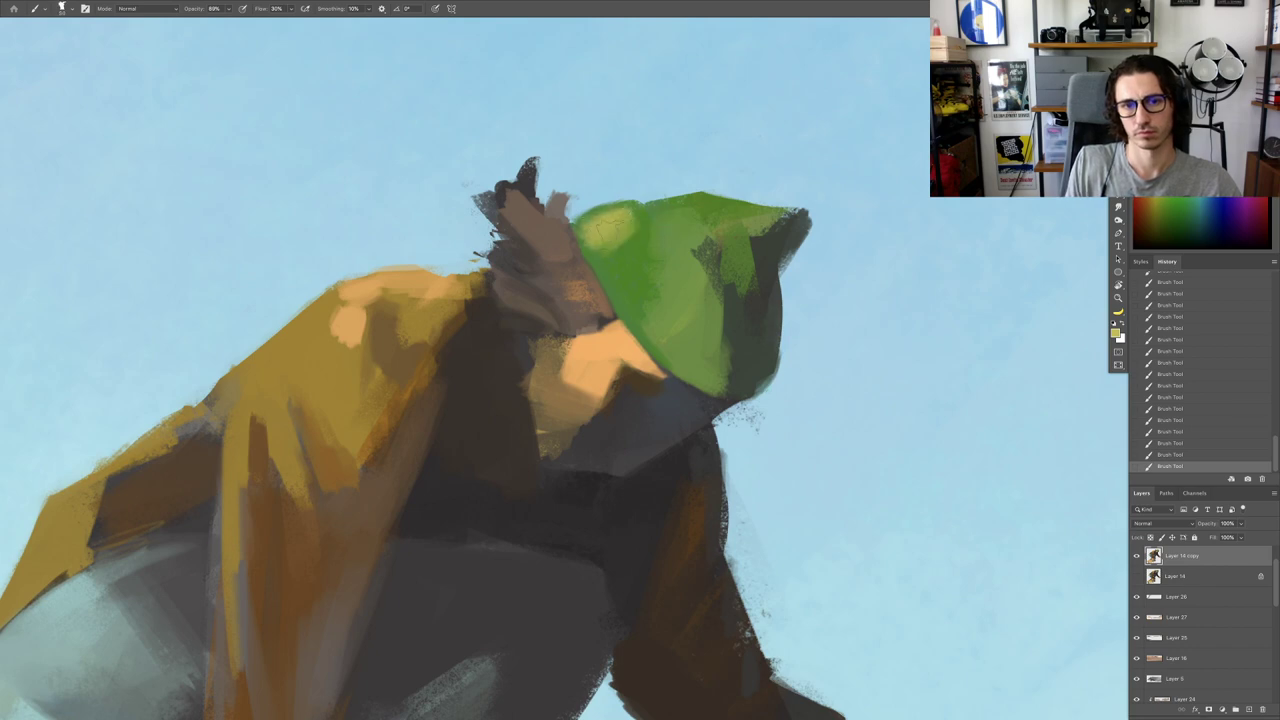
pyautogui.hotkey('ctrl', 'z')
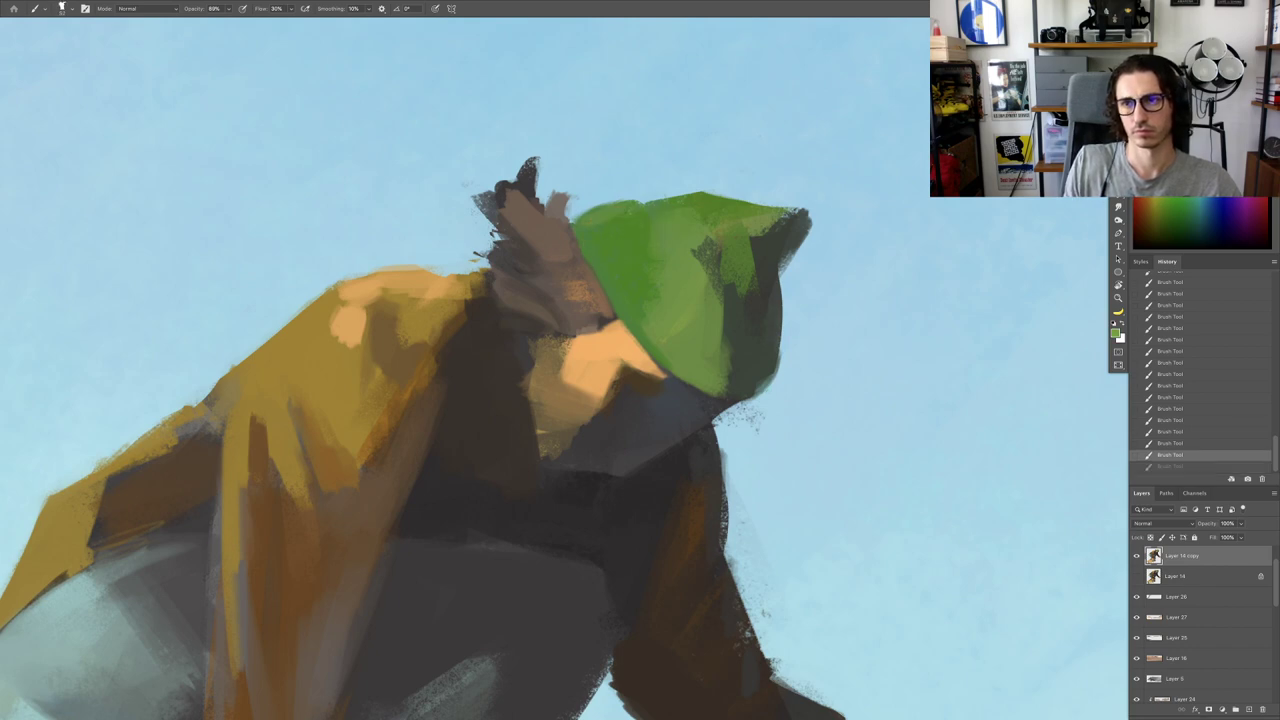
# Step: Brighten the green of the hat next to the hair and smooth a uniform green across its lit side
pyautogui.moveTo(592, 230)
pyautogui.mouseDown()
pyautogui.moveTo(604, 242)
pyautogui.moveTo(626, 228)
pyautogui.mouseUp()
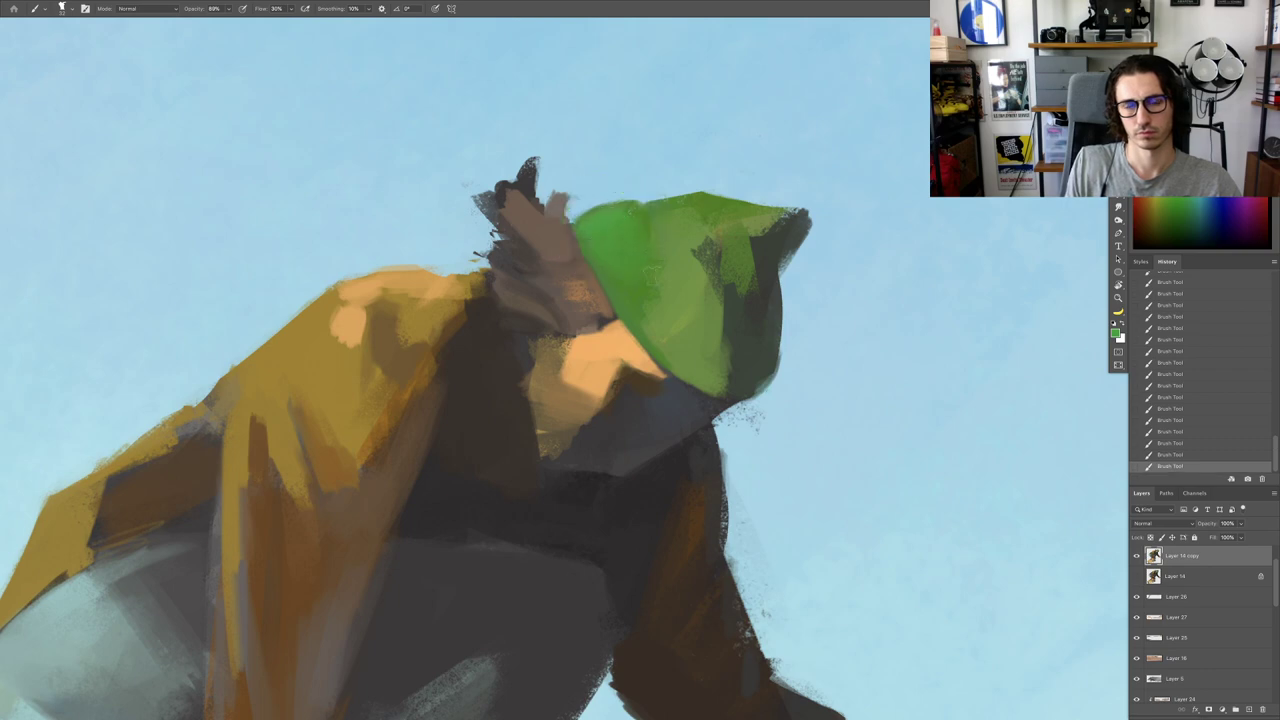
pyautogui.scroll(-10, 652, 275)
pyautogui.scroll(5, 652, 280)
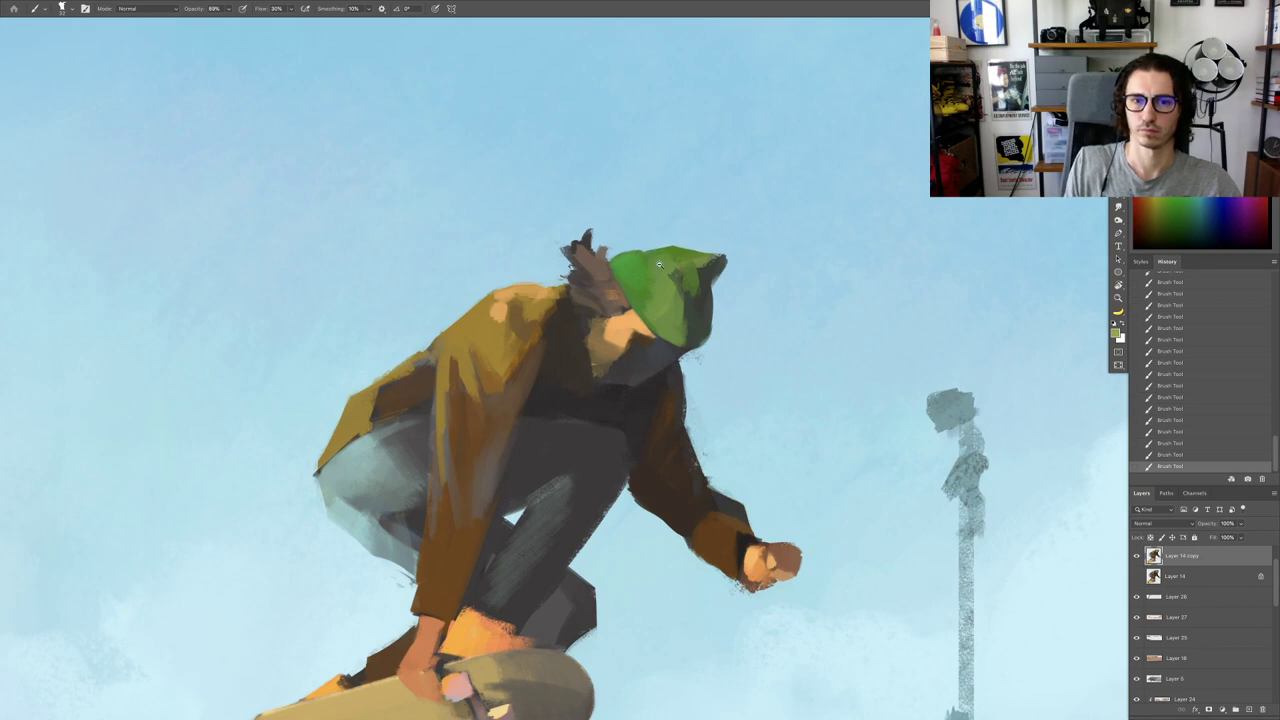
pyautogui.scroll(3, 659, 263)
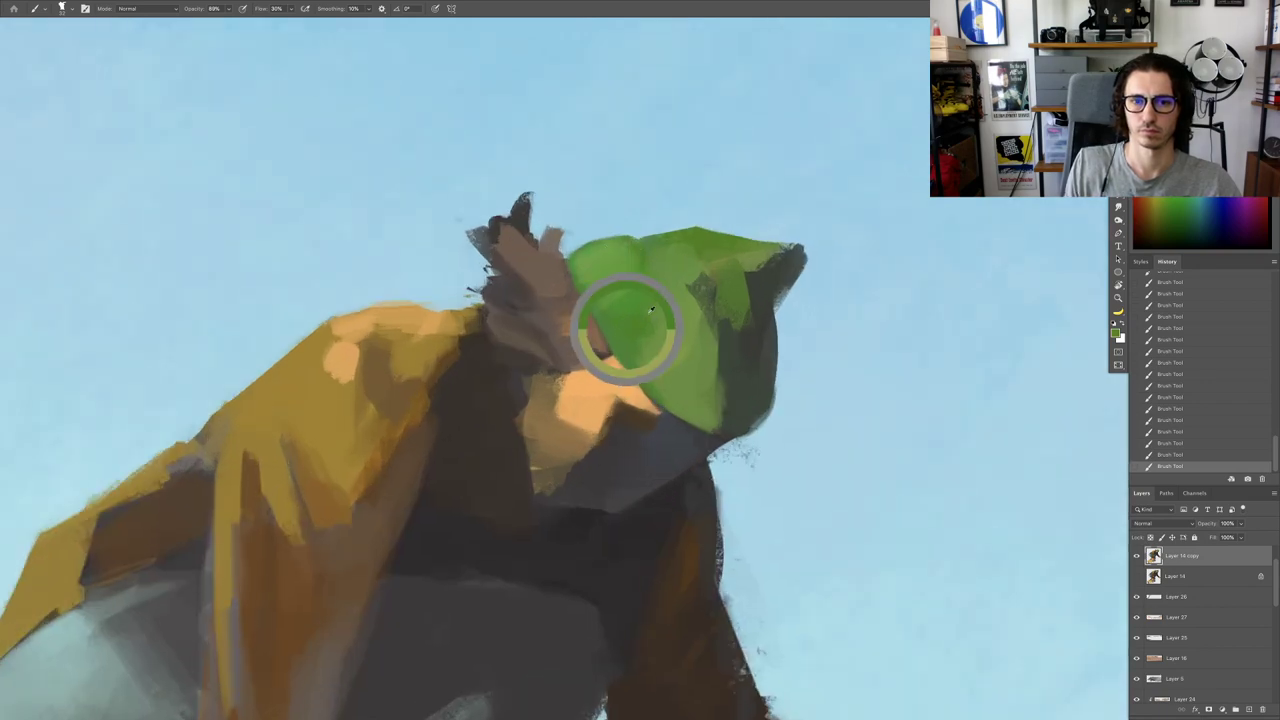
pyautogui.moveTo(662, 353); pyautogui.dragTo(704, 406)
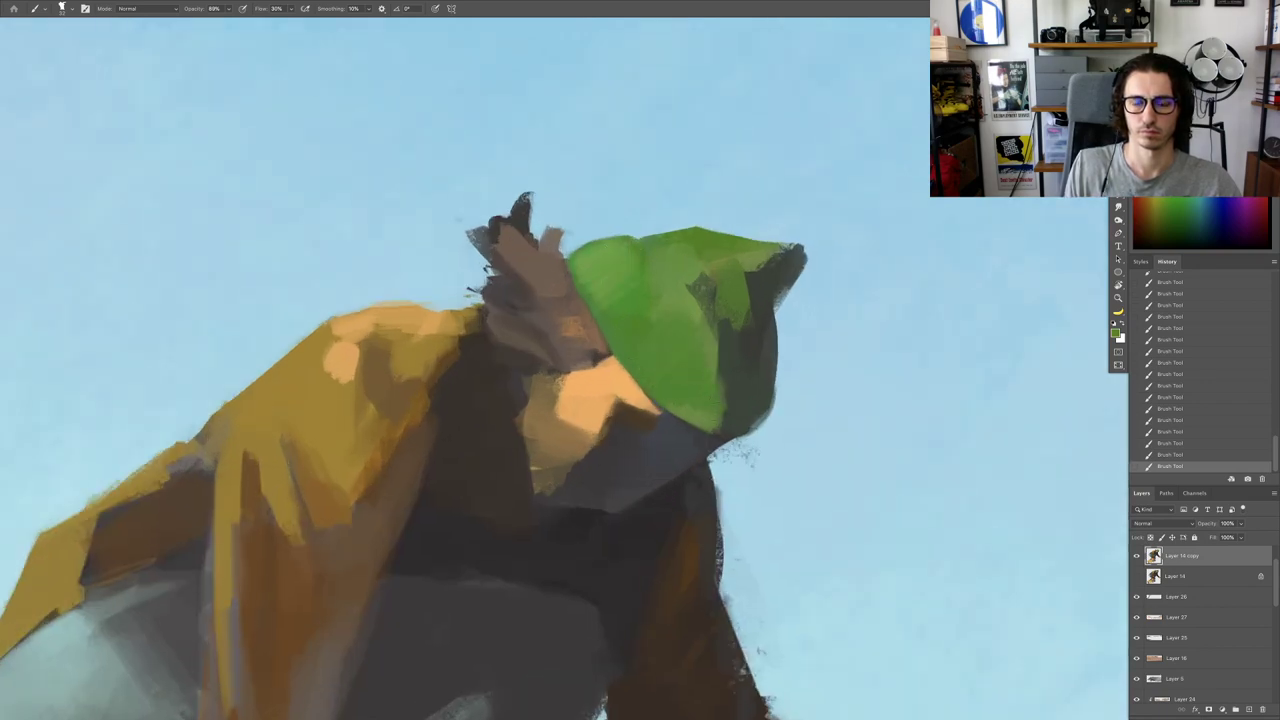
pyautogui.moveTo(706, 336); pyautogui.dragTo(689, 353)
pyautogui.keyDown('alt'); pyautogui.click(684, 335); pyautogui.keyUp('alt')
pyautogui.moveTo(690, 288); pyautogui.dragTo(668, 303)
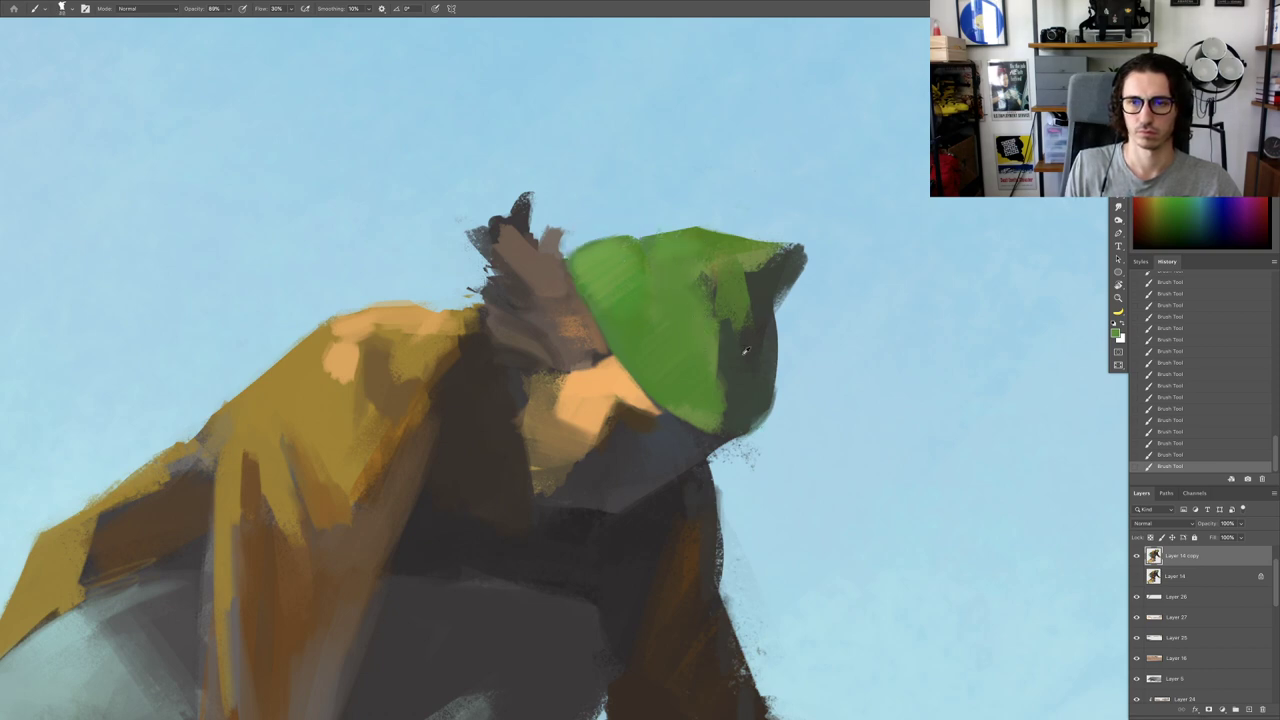
# Step: Simplify the dark green shadow shape on the hat and trim its pointed tip with the Eraser
pyautogui.keyDown('alt'); pyautogui.click(718, 311); pyautogui.keyUp('alt')
pyautogui.moveTo(717, 298); pyautogui.dragTo(738, 326)
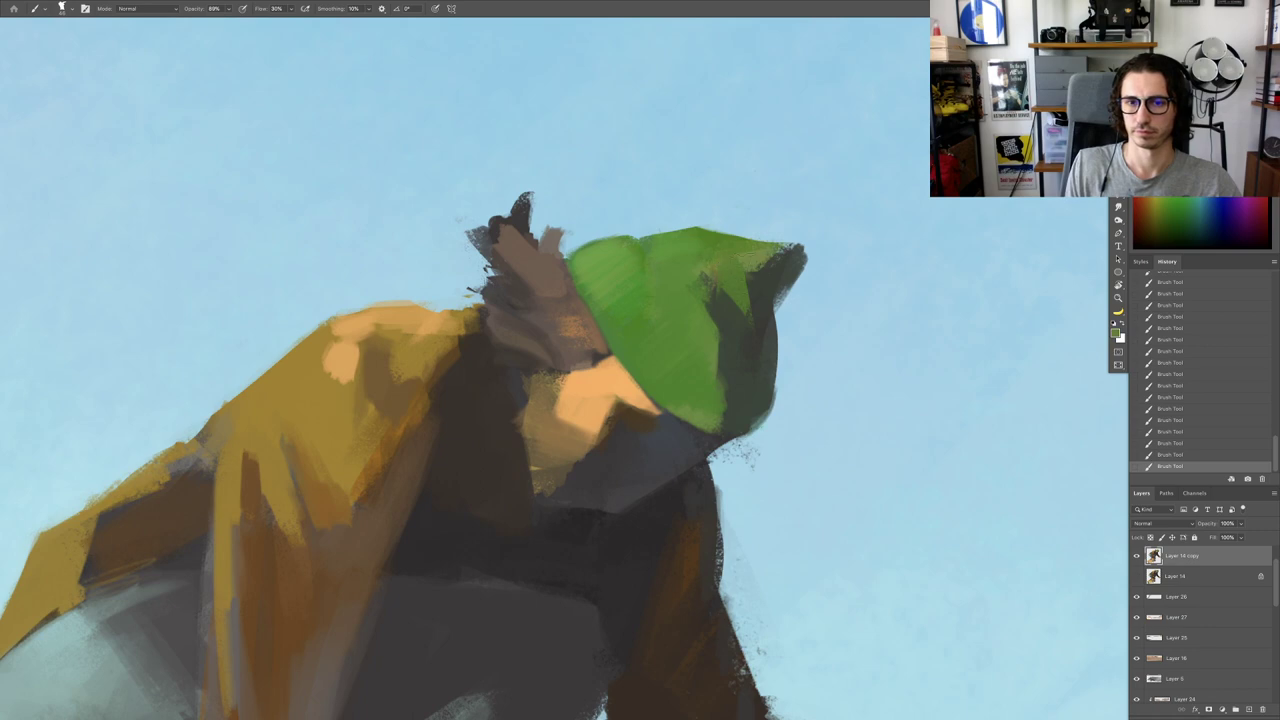
pyautogui.press('e')
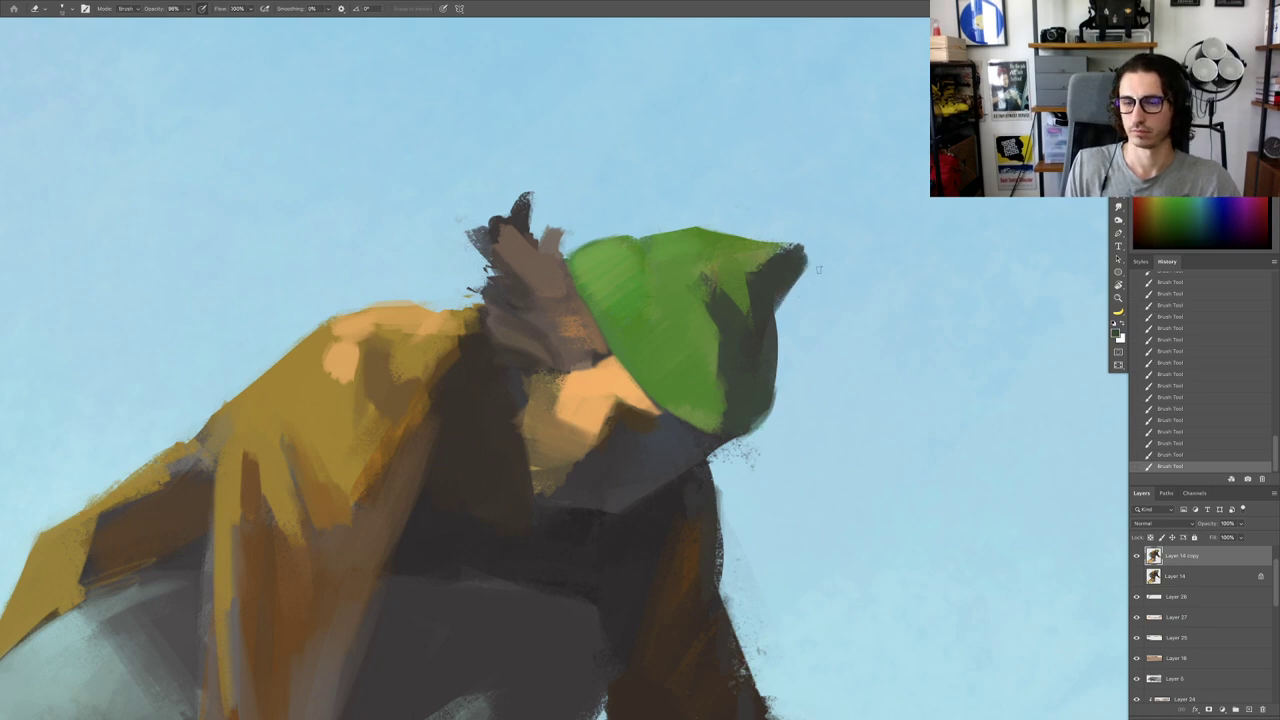
pyautogui.moveTo(810, 252); pyautogui.dragTo(797, 269)
pyautogui.moveTo(797, 279); pyautogui.dragTo(744, 254)
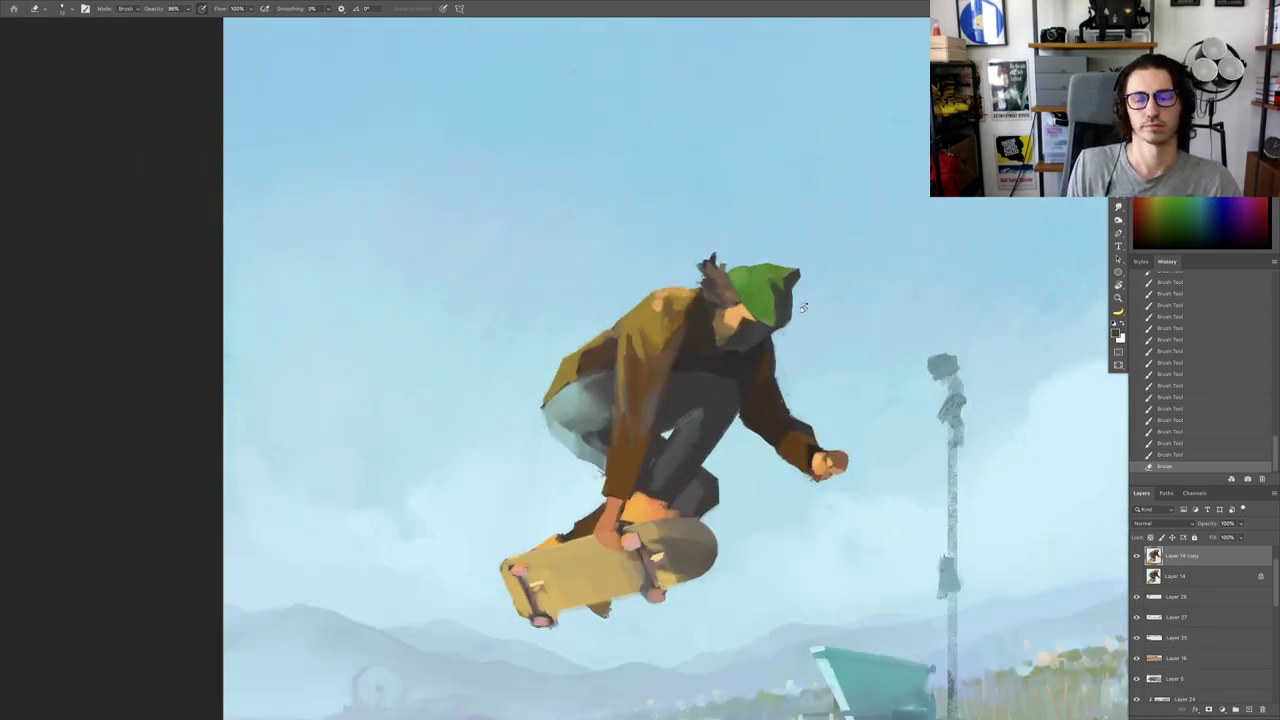
# Step: Draw a thin dark fold line across the green side of the hat with a small brush in a rotated view
pyautogui.press('r')
pyautogui.moveTo(803, 300)
pyautogui.mouseDown()
pyautogui.moveTo(557, 143)
pyautogui.moveTo(434, 250)
pyautogui.mouseUp()
pyautogui.press('b')
pyautogui.press('Escape')
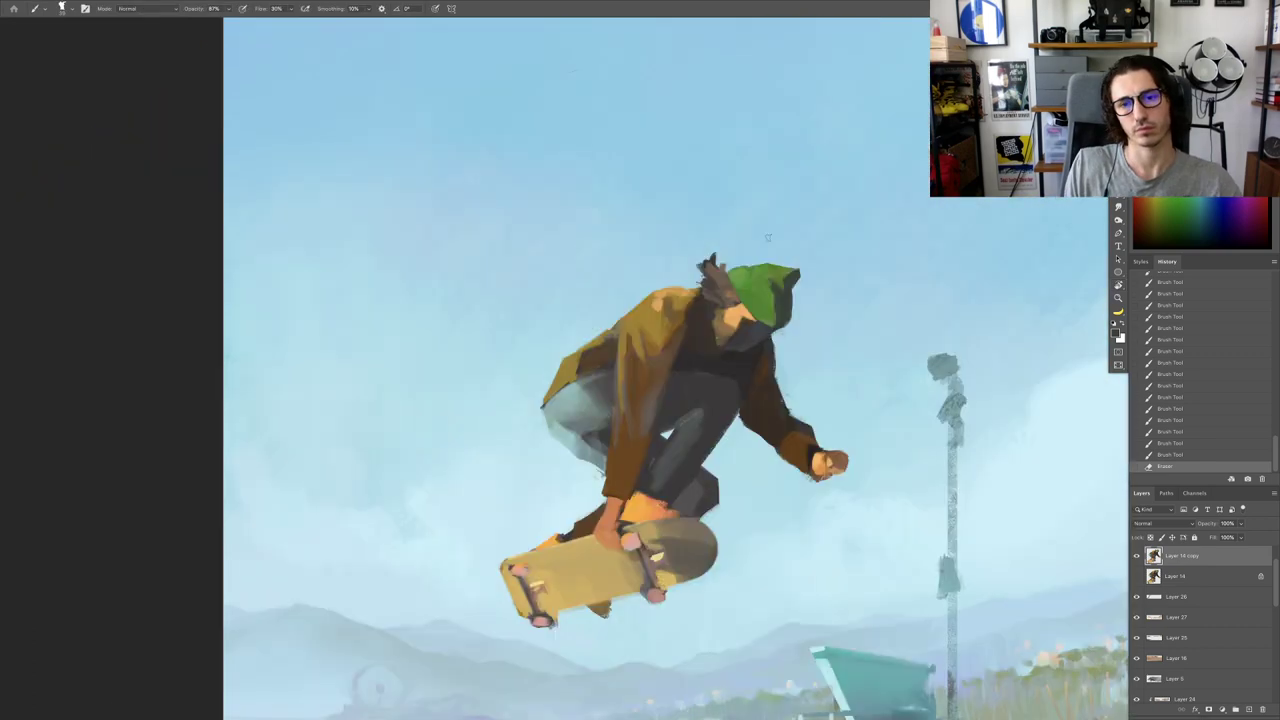
pyautogui.moveTo(768, 322); pyautogui.dragTo(806, 359)
pyautogui.moveTo(803, 250)
pyautogui.mouseDown()
pyautogui.moveTo(643, 294)
pyautogui.moveTo(656, 319)
pyautogui.moveTo(640, 374)
pyautogui.moveTo(601, 366)
pyautogui.moveTo(524, 405)
pyautogui.moveTo(597, 389)
pyautogui.moveTo(522, 408)
pyautogui.mouseUp()
pyautogui.keyDown('alt'); pyautogui.click(655, 327); pyautogui.keyUp('alt')
pyautogui.press('r')
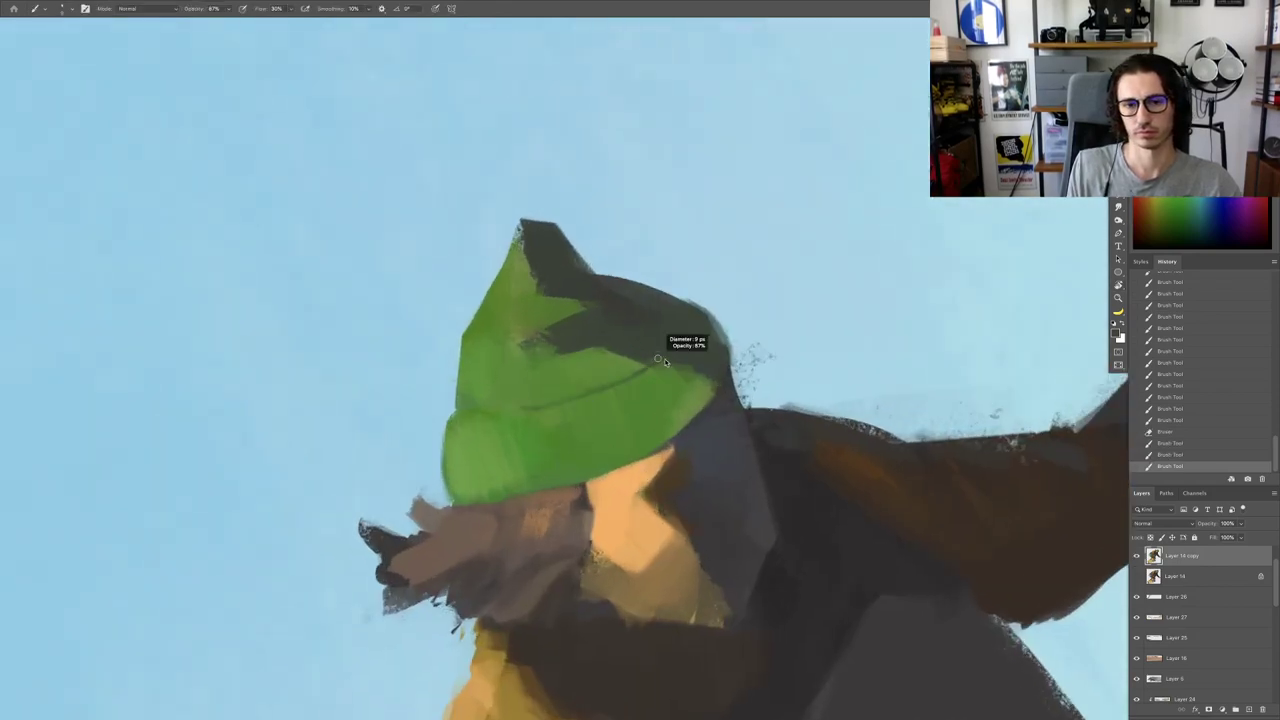
pyautogui.moveTo(696, 319); pyautogui.dragTo(711, 364)
# Step: Smooth the outer edge of the hat's shadowed side with the Eraser
pyautogui.press('e')
pyautogui.moveTo(711, 306); pyautogui.dragTo(641, 271)
pyautogui.scroll(-5, 662, 293)
pyautogui.press('Escape')
pyautogui.press('r')
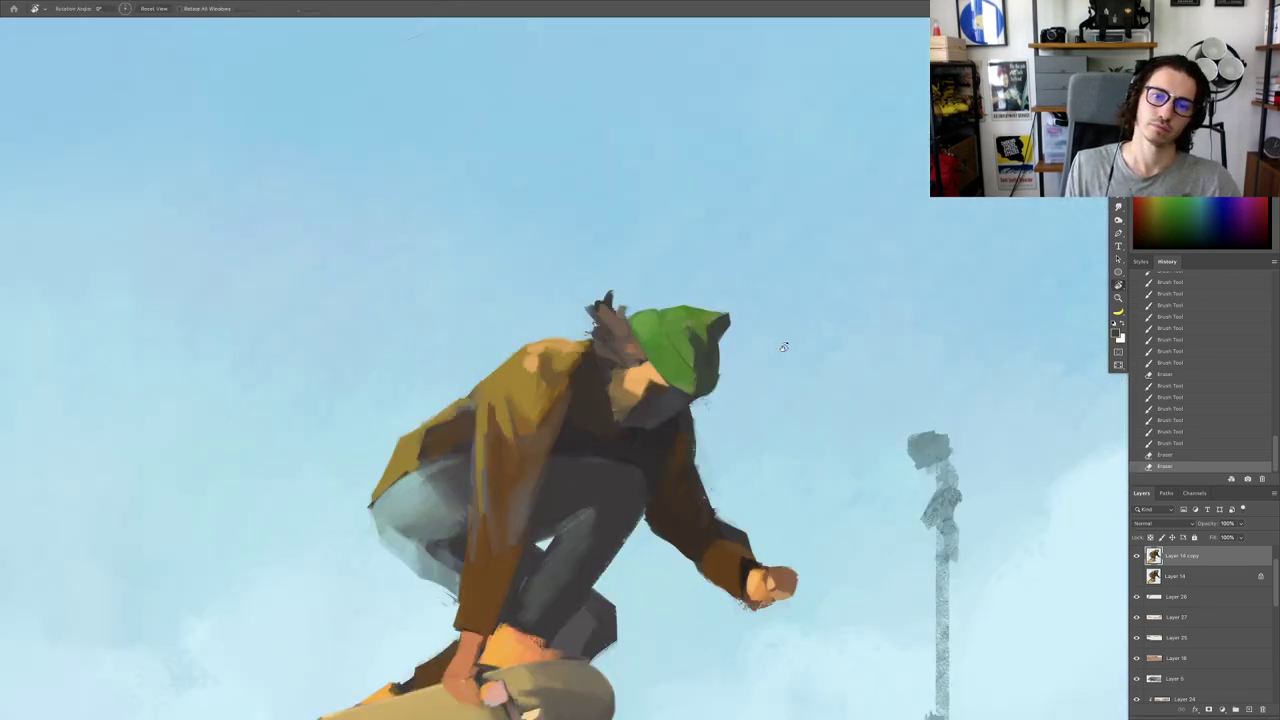
pyautogui.moveTo(786, 349); pyautogui.dragTo(618, 562)
pyautogui.moveTo(595, 395); pyautogui.dragTo(558, 300)
pyautogui.scroll(3, 557, 299)
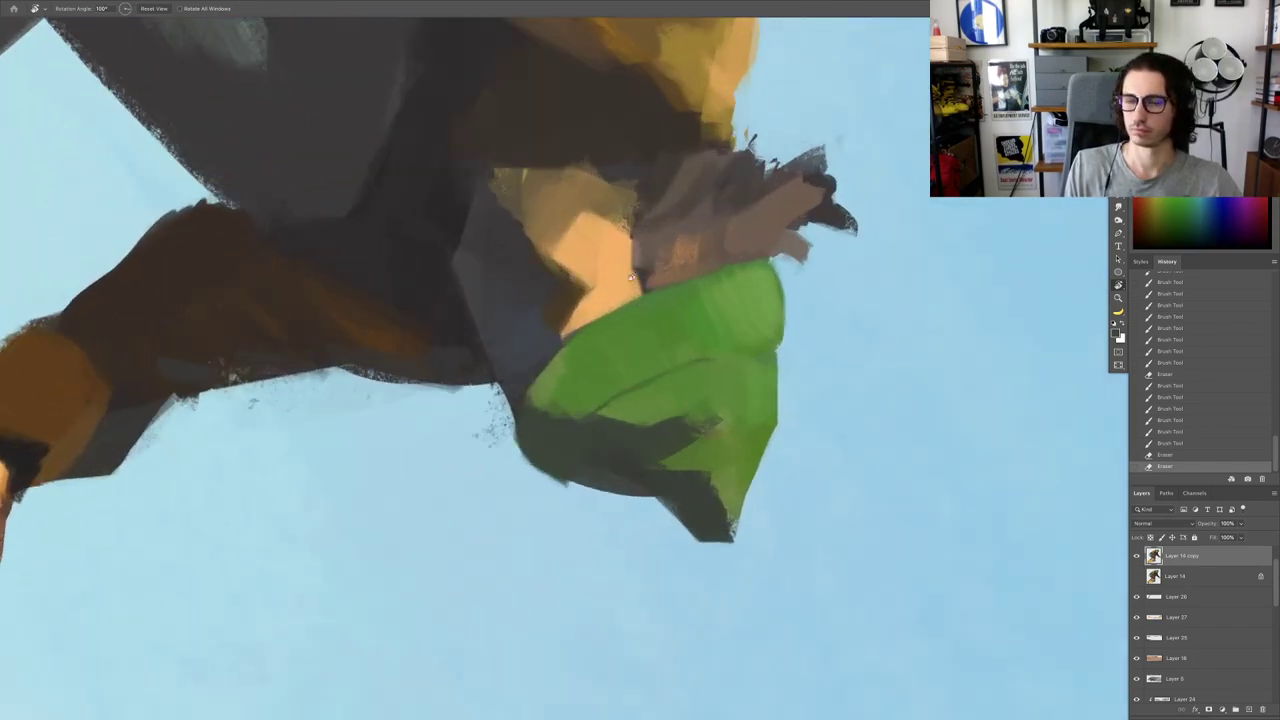
# Step: Brush muted green patches sampled from the hat along its brim above the face and blend them into the surrounding green
pyautogui.press('b')
pyautogui.scroll(2, 568, 345)
pyautogui.moveTo(548, 376)
pyautogui.mouseDown()
pyautogui.moveTo(588, 350)
pyautogui.moveTo(574, 383)
pyautogui.mouseUp()
pyautogui.keyDown('alt'); pyautogui.click(590, 398); pyautogui.keyUp('alt')
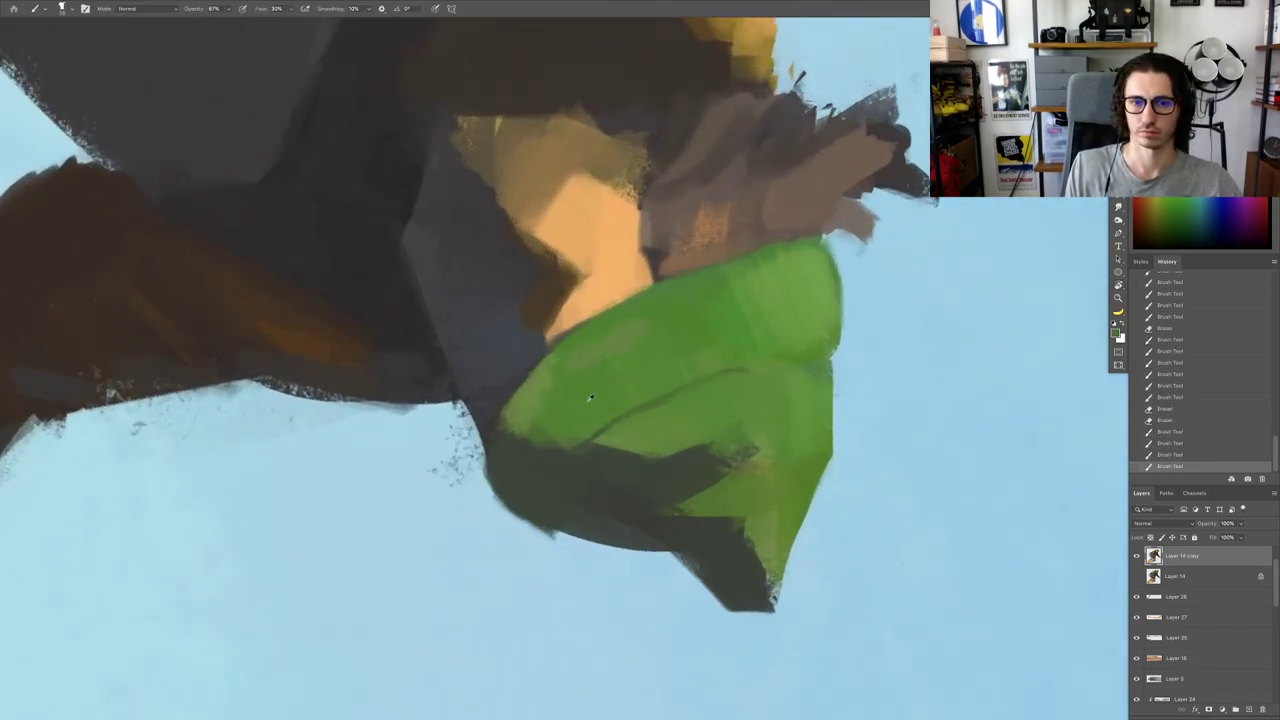
pyautogui.keyDown('alt'); pyautogui.click(636, 334); pyautogui.keyUp('alt')
pyautogui.moveTo(643, 320)
pyautogui.mouseDown()
pyautogui.moveTo(624, 340)
pyautogui.moveTo(658, 332)
pyautogui.mouseUp()
pyautogui.keyDown('alt'); pyautogui.click(639, 329); pyautogui.keyUp('alt')
pyautogui.moveTo(582, 368); pyautogui.dragTo(592, 360)
pyautogui.press('super+minus')
pyautogui.press('super+minus')
pyautogui.press('super+minus')
pyautogui.press('super+minus')
pyautogui.press('Escape')
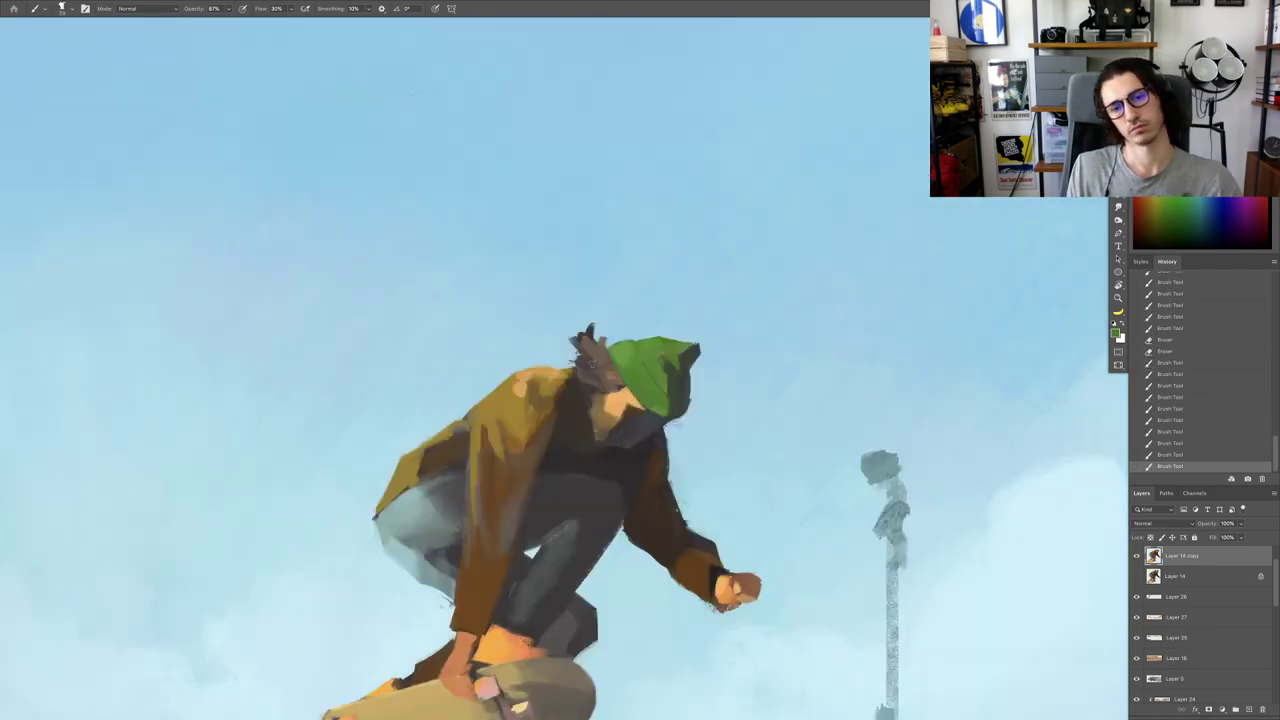
# Step: Refine the top edge of the hat's brim next to the hair with a sampled green in a rotated view
pyautogui.press('super+equal')
pyautogui.press('super+equal')
pyautogui.press('super+equal')
pyautogui.press('r')
pyautogui.moveTo(683, 361); pyautogui.dragTo(681, 351)
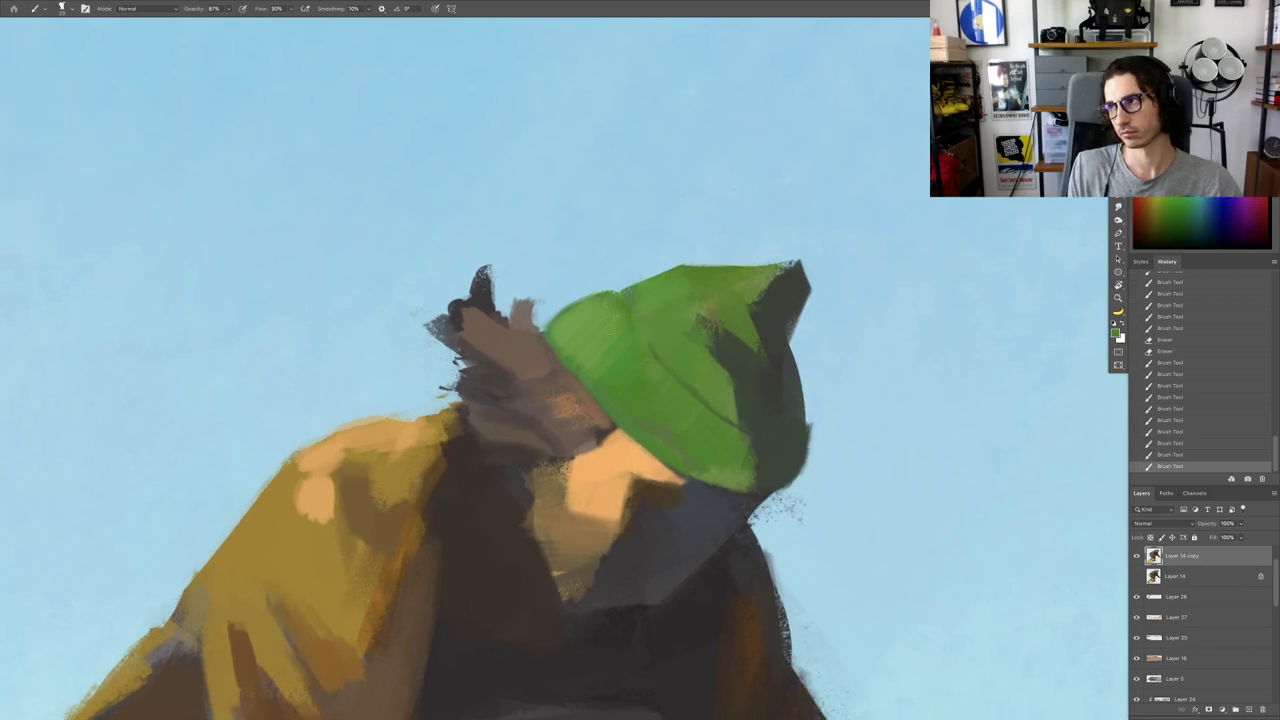
pyautogui.keyDown('alt'); pyautogui.click(571, 320); pyautogui.keyUp('alt')
pyautogui.moveTo(580, 321); pyautogui.dragTo(624, 308)
pyautogui.press('super+minus')
pyautogui.press('super+minus')
pyautogui.press('super+minus')
pyautogui.press('super+minus')
pyautogui.press('super+minus')
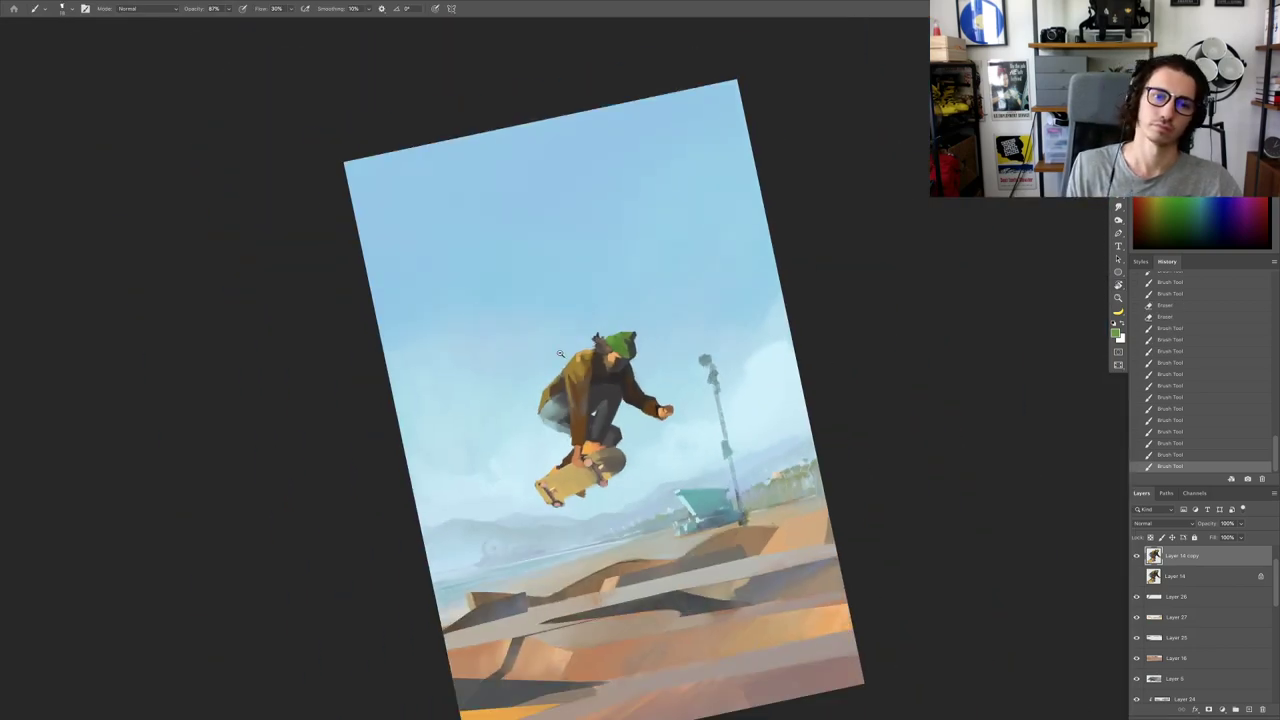
# Step: Add a pale green highlight at the top of the hat's brim and blend it with neighbouring greens
pyautogui.press('super+equal')
pyautogui.press('super+equal')
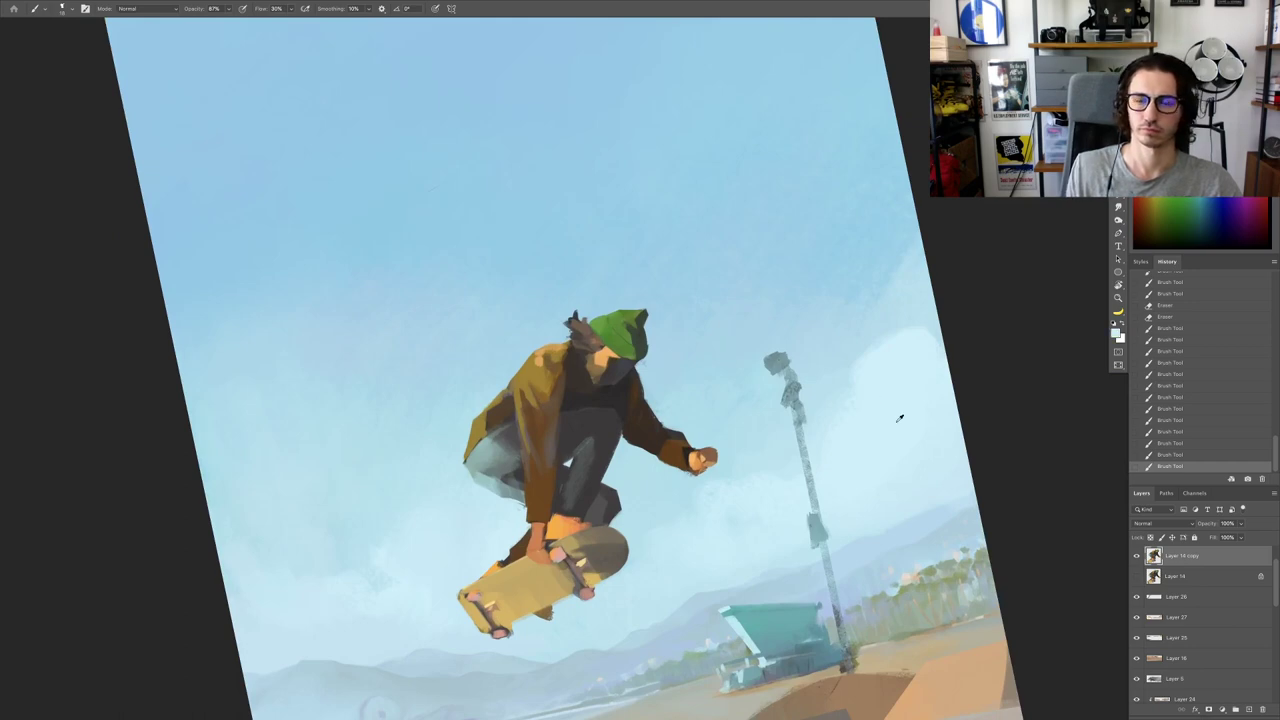
pyautogui.moveTo(573, 310)
pyautogui.mouseDown()
pyautogui.moveTo(608, 335)
pyautogui.moveTo(664, 378)
pyautogui.moveTo(676, 302)
pyautogui.moveTo(630, 320)
pyautogui.moveTo(684, 298)
pyautogui.mouseUp()
pyautogui.keyDown('alt'); pyautogui.click(667, 306); pyautogui.keyUp('alt')
pyautogui.press('super+z')
pyautogui.keyDown('alt'); pyautogui.click(661, 304); pyautogui.keyUp('alt')
pyautogui.keyDown('alt'); pyautogui.click(627, 340); pyautogui.keyUp('alt')
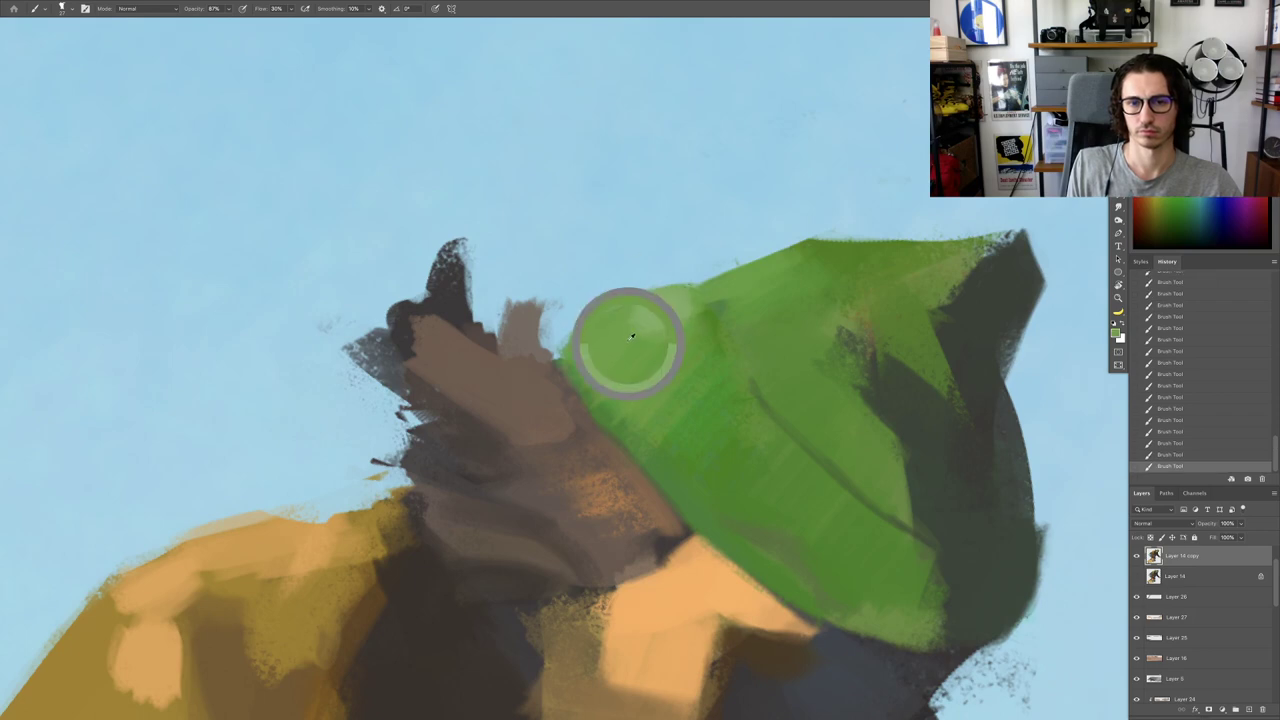
pyautogui.keyDown('alt'); pyautogui.click(686, 300); pyautogui.keyUp('alt')
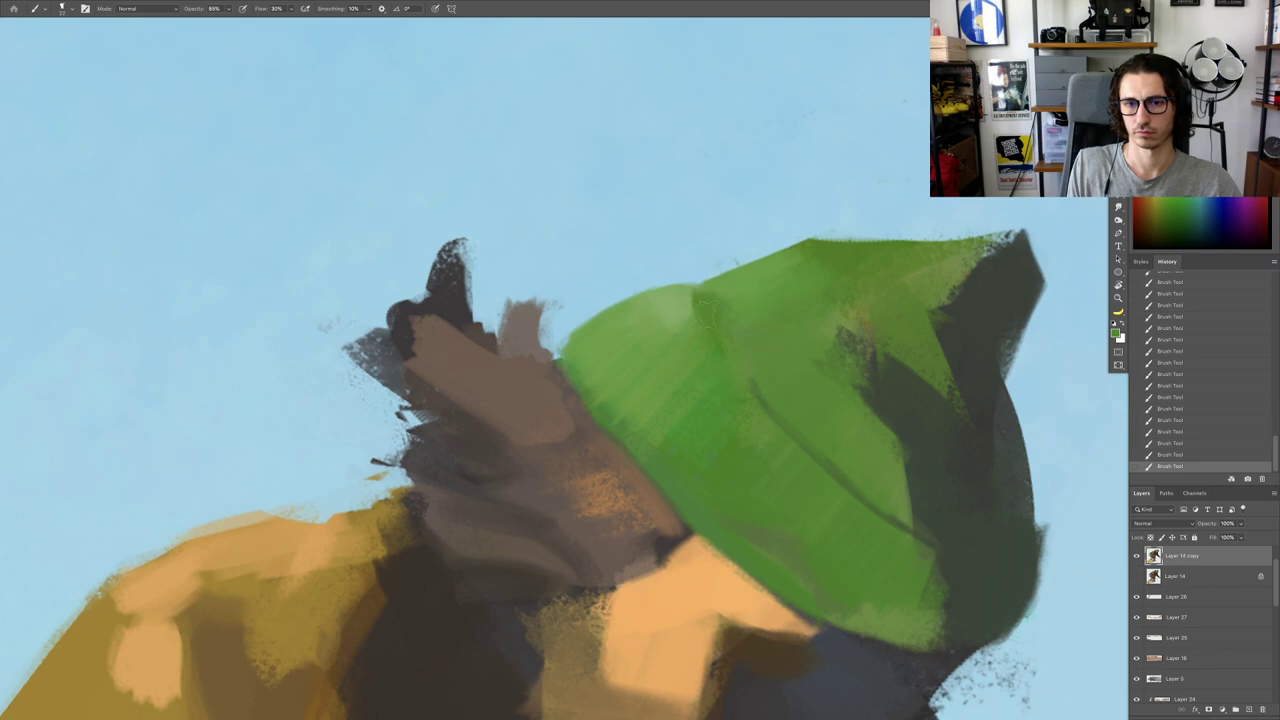
pyautogui.scroll(-3, 723, 323)
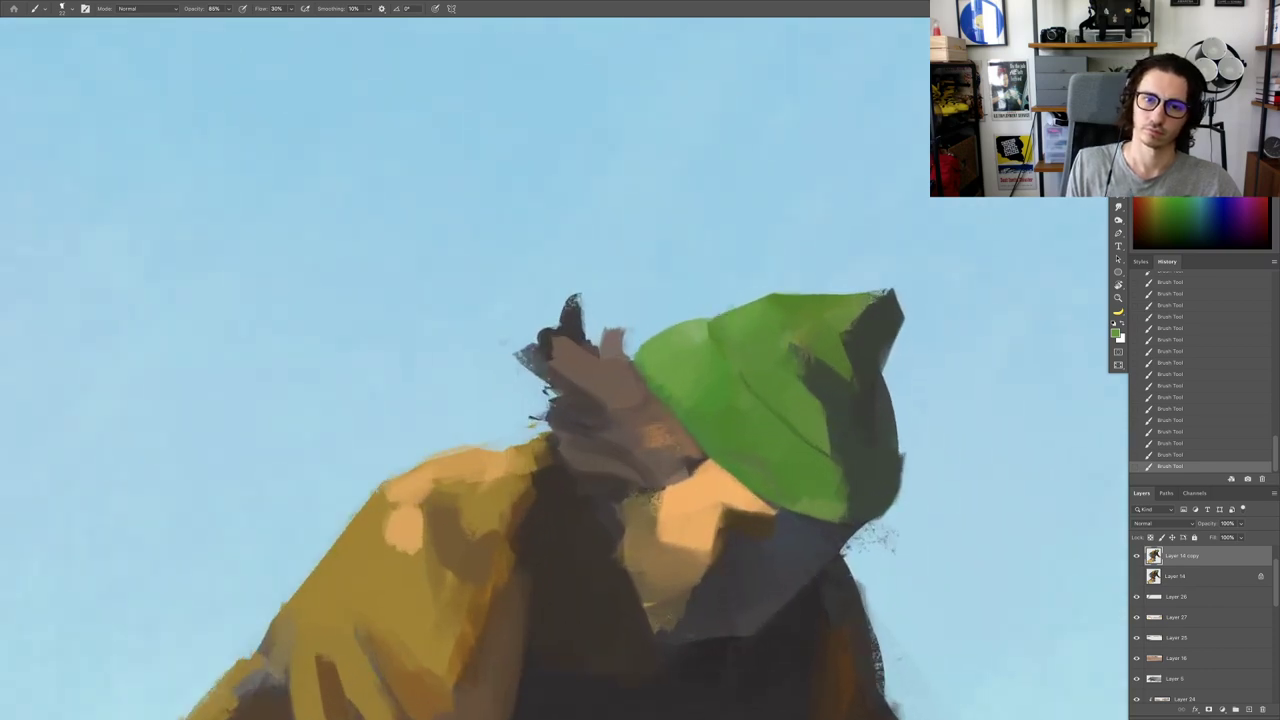
pyautogui.scroll(-5, 595, 285)
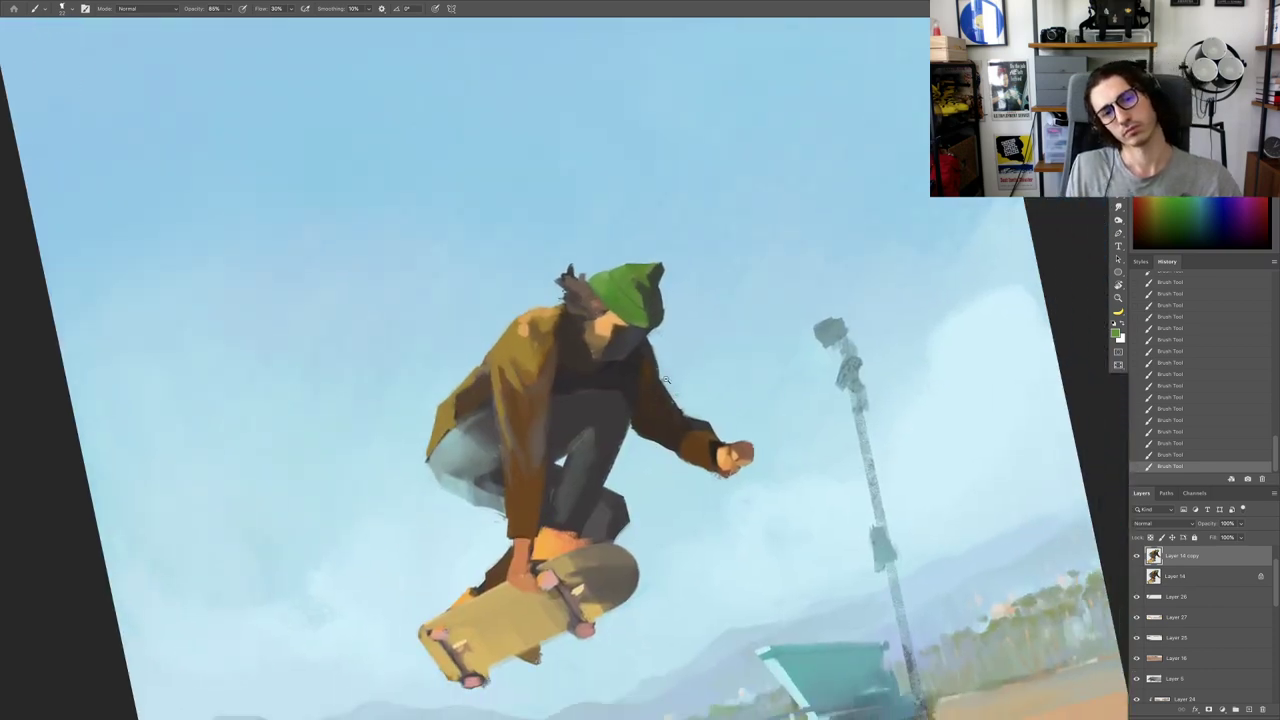
# Step: Extend the lit green at the hat's lower rim and trim the shadowed bottom edge with the Eraser
pyautogui.scroll(5, 656, 338)
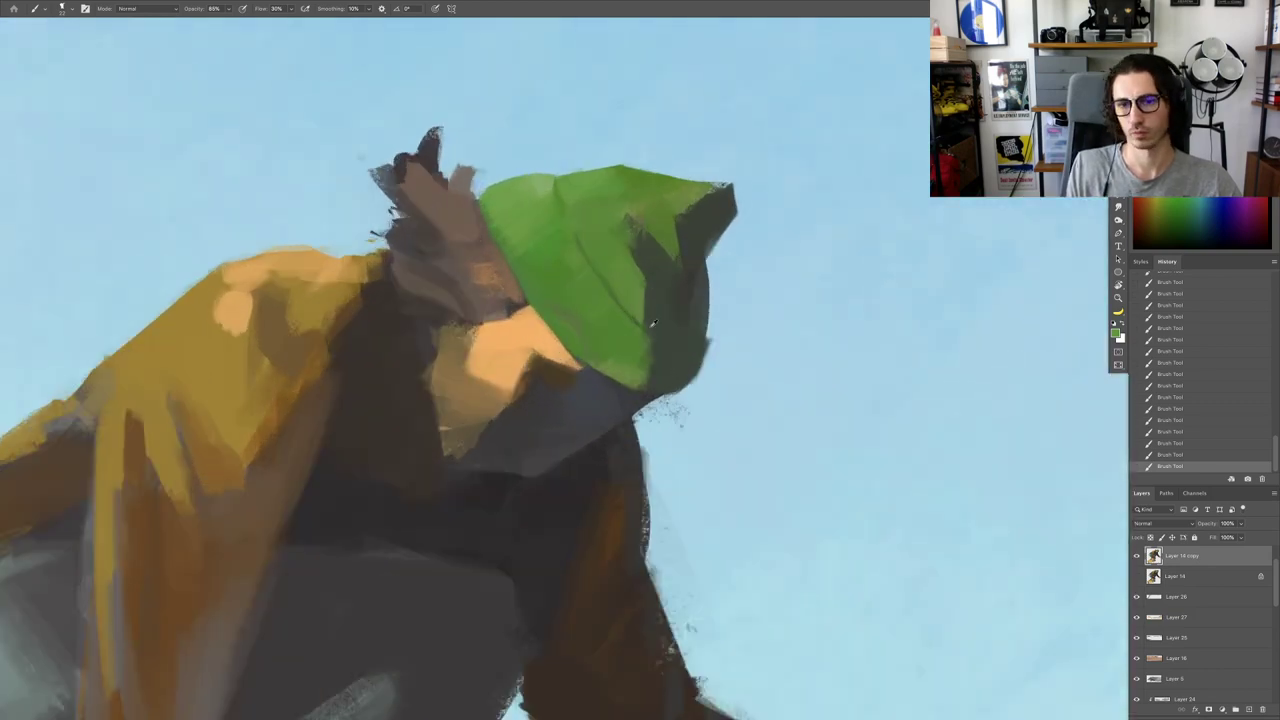
pyautogui.moveTo(645, 367); pyautogui.dragTo(642, 349)
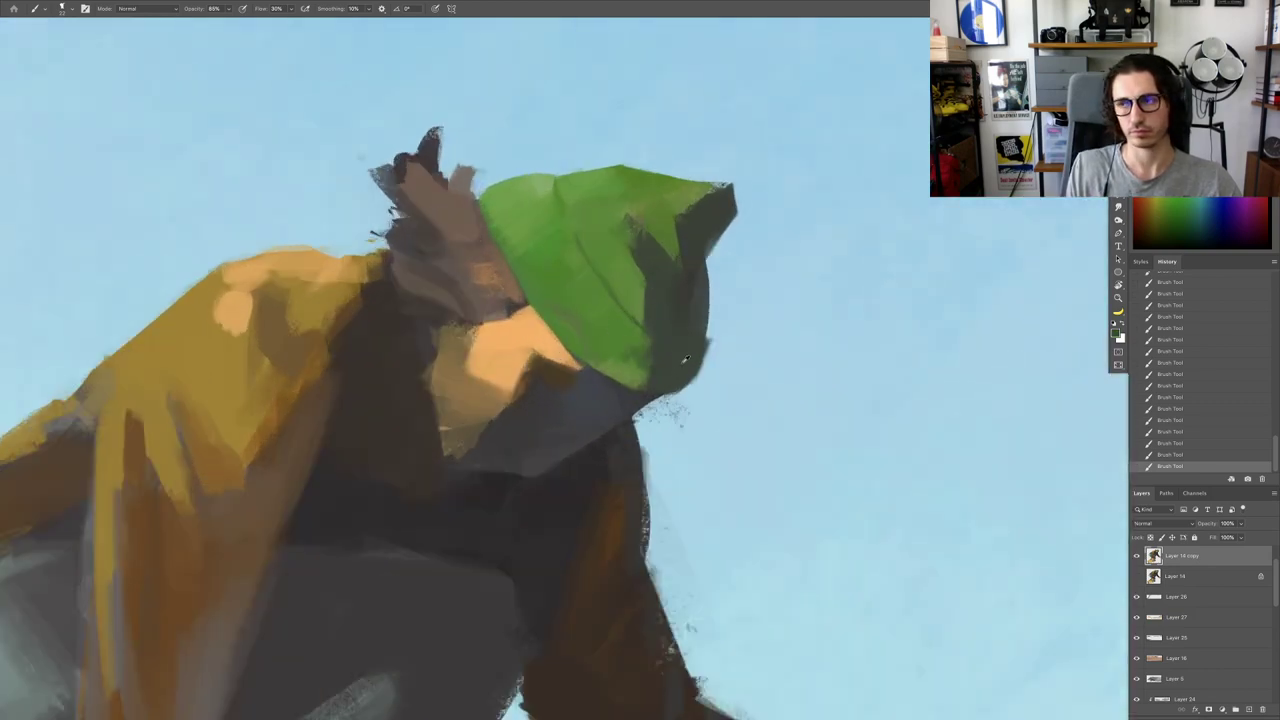
pyautogui.press('e')
pyautogui.moveTo(692, 389)
pyautogui.mouseDown()
pyautogui.moveTo(704, 358)
pyautogui.moveTo(686, 388)
pyautogui.moveTo(648, 408)
pyautogui.mouseUp()
pyautogui.scroll(-3, 647, 408)
# Step: Paint a small tan light patch on the shadowed side of the face and darken the area beneath the chin
pyautogui.press('b')
pyautogui.scroll(6, 615, 395)
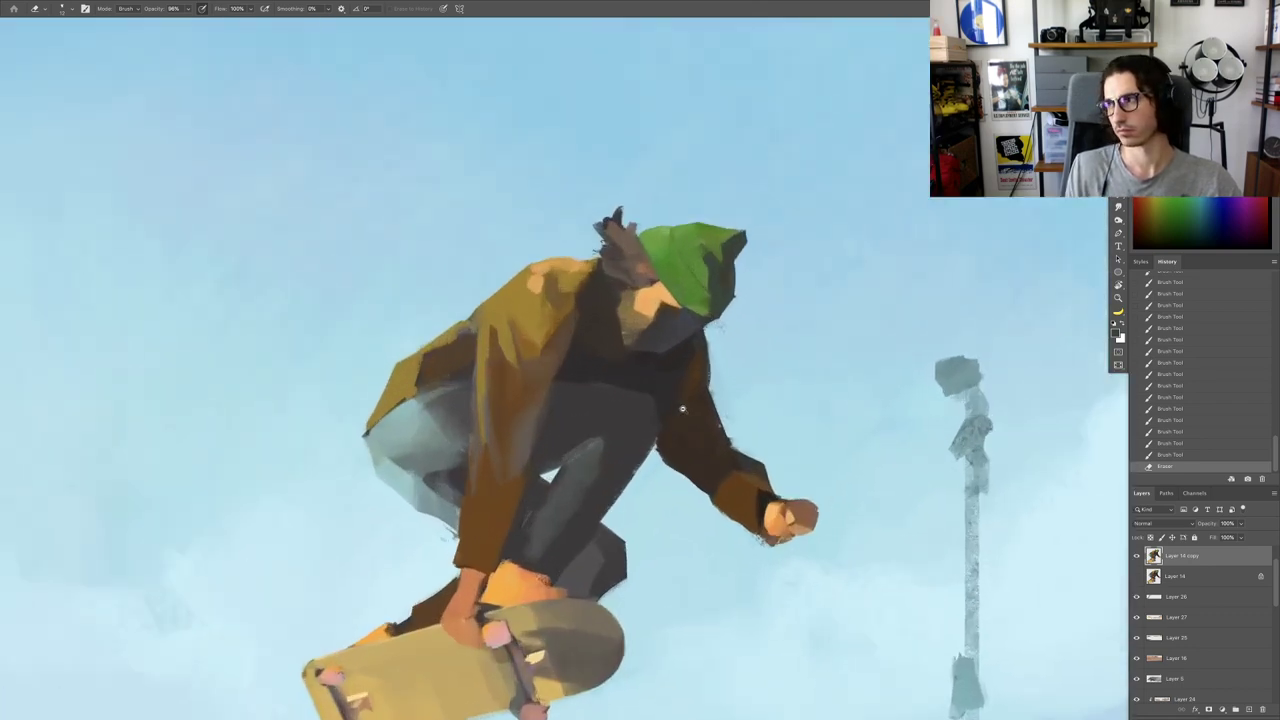
pyautogui.keyDown('alt'); pyautogui.click(610, 290); pyautogui.keyUp('alt')
pyautogui.scroll(3, 680, 305)
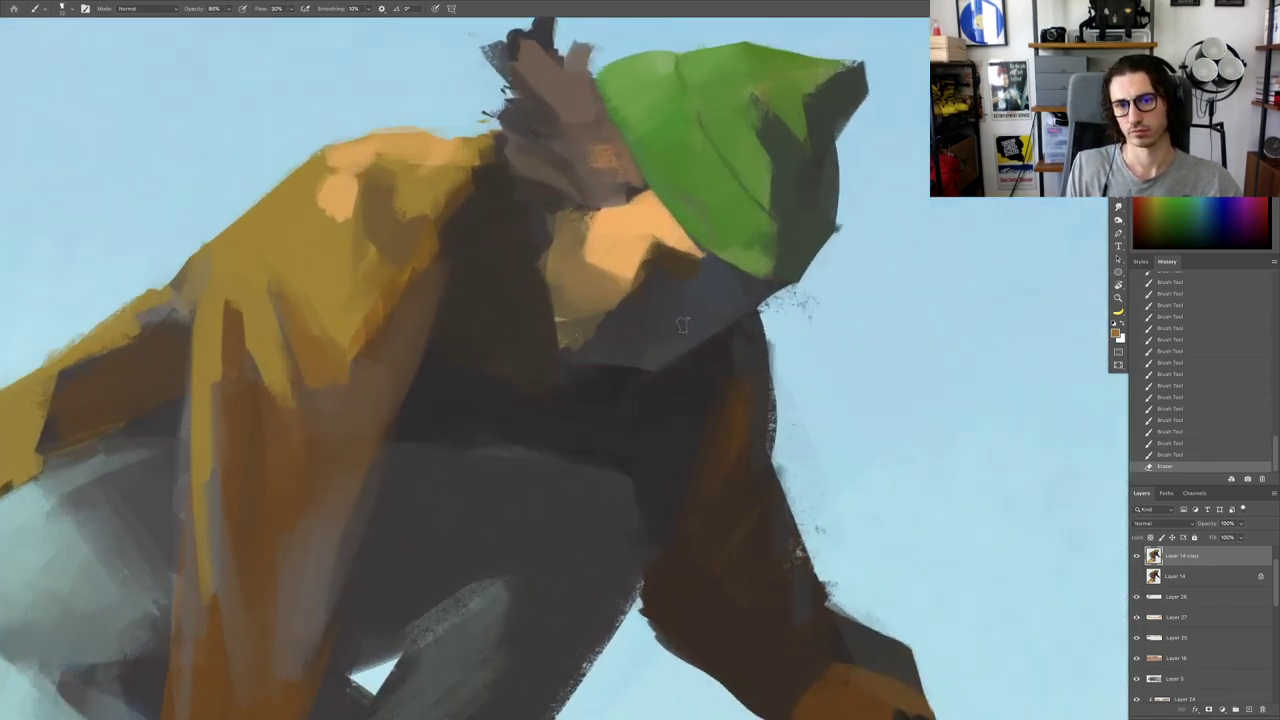
pyautogui.moveTo(686, 296); pyautogui.dragTo(666, 334)
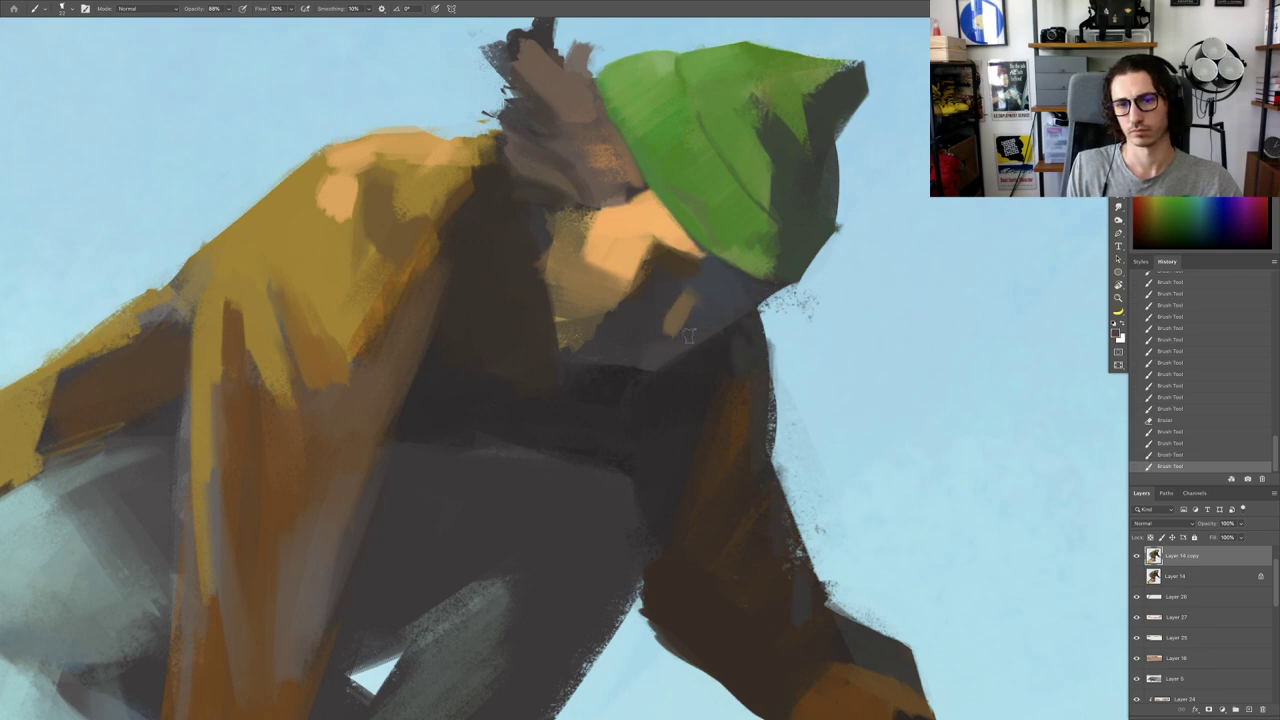
pyautogui.keyDown('alt'); pyautogui.click(664, 384); pyautogui.keyUp('alt')
pyautogui.moveTo(648, 380)
pyautogui.mouseDown()
pyautogui.moveTo(662, 360)
pyautogui.moveTo(648, 365)
pyautogui.moveTo(670, 367)
pyautogui.mouseUp()
pyautogui.keyDown('alt'); pyautogui.click(730, 335); pyautogui.keyUp('alt')
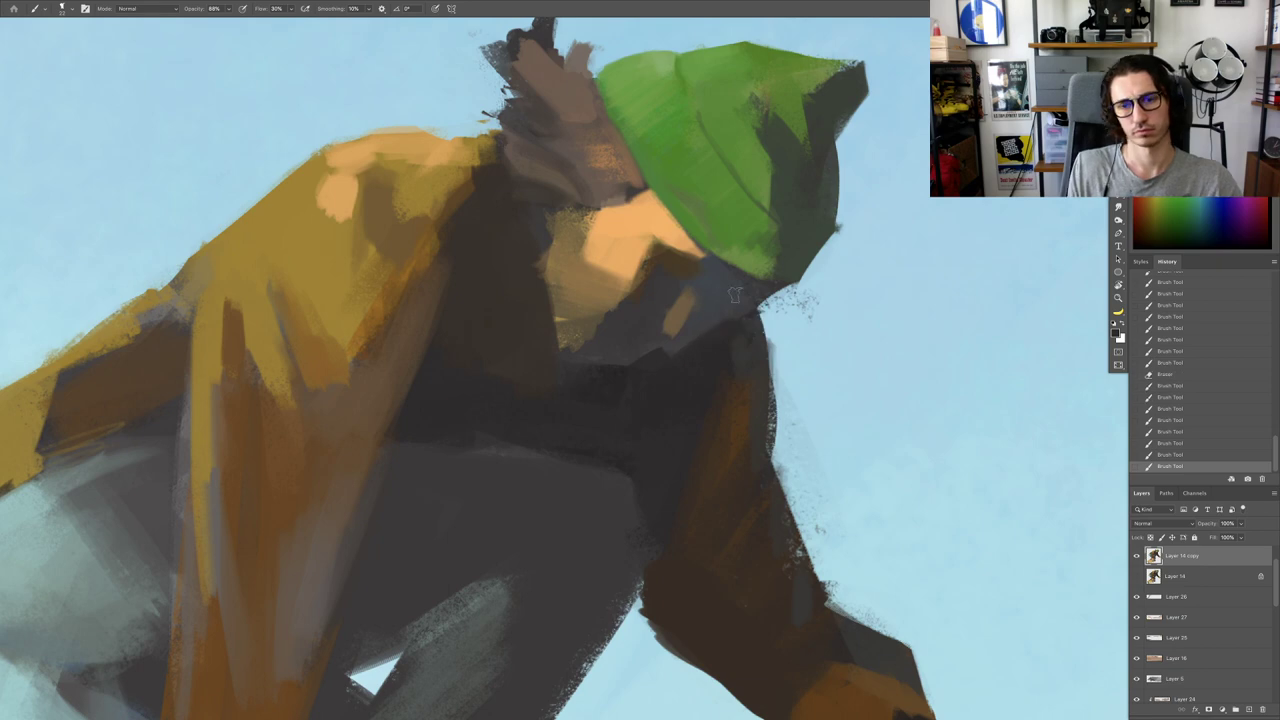
# Step: Reshape the tan patch on the face and define the shadowed jaw and beard around it with sampled dark tones
pyautogui.keyDown('alt'); pyautogui.click(716, 334); pyautogui.keyUp('alt')
pyautogui.moveTo(654, 234)
pyautogui.mouseDown()
pyautogui.moveTo(708, 288)
pyautogui.moveTo(668, 330)
pyautogui.mouseUp()
pyautogui.keyDown('alt'); pyautogui.click(722, 332); pyautogui.keyUp('alt')
pyautogui.moveTo(712, 297); pyautogui.dragTo(718, 304)
pyautogui.moveTo(675, 341); pyautogui.dragTo(648, 388)
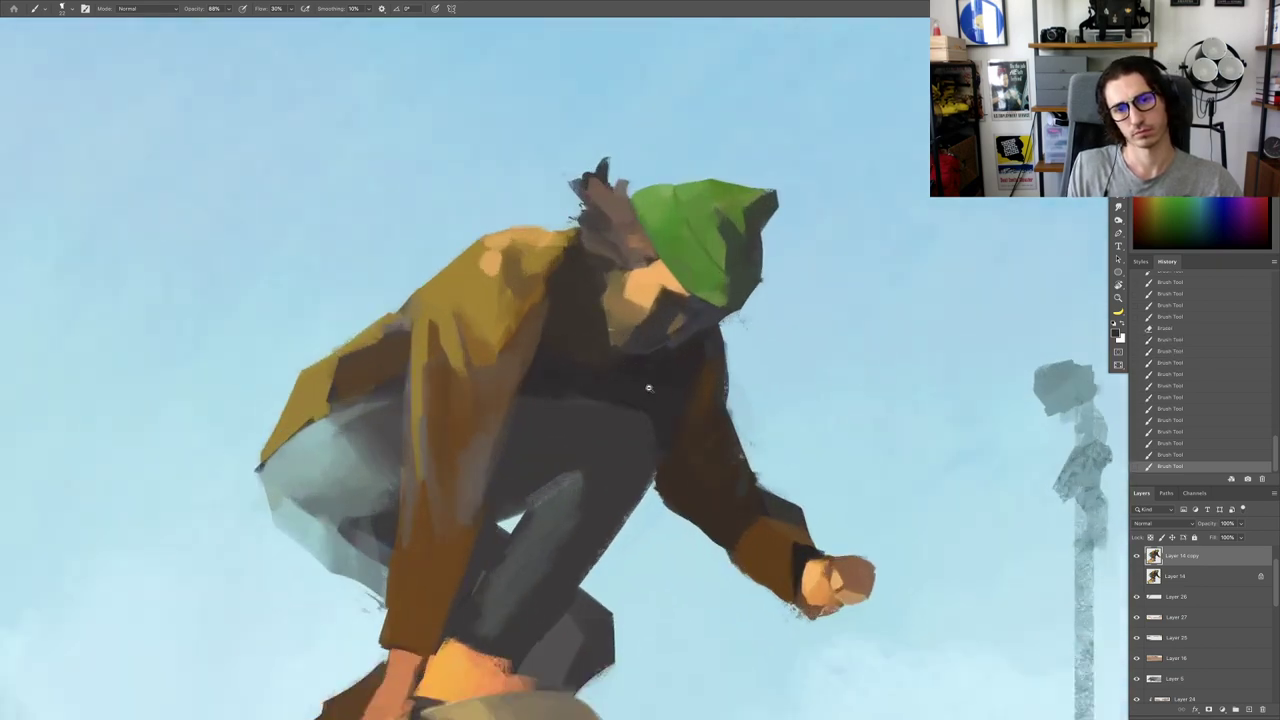
pyautogui.scroll(3, 648, 388)
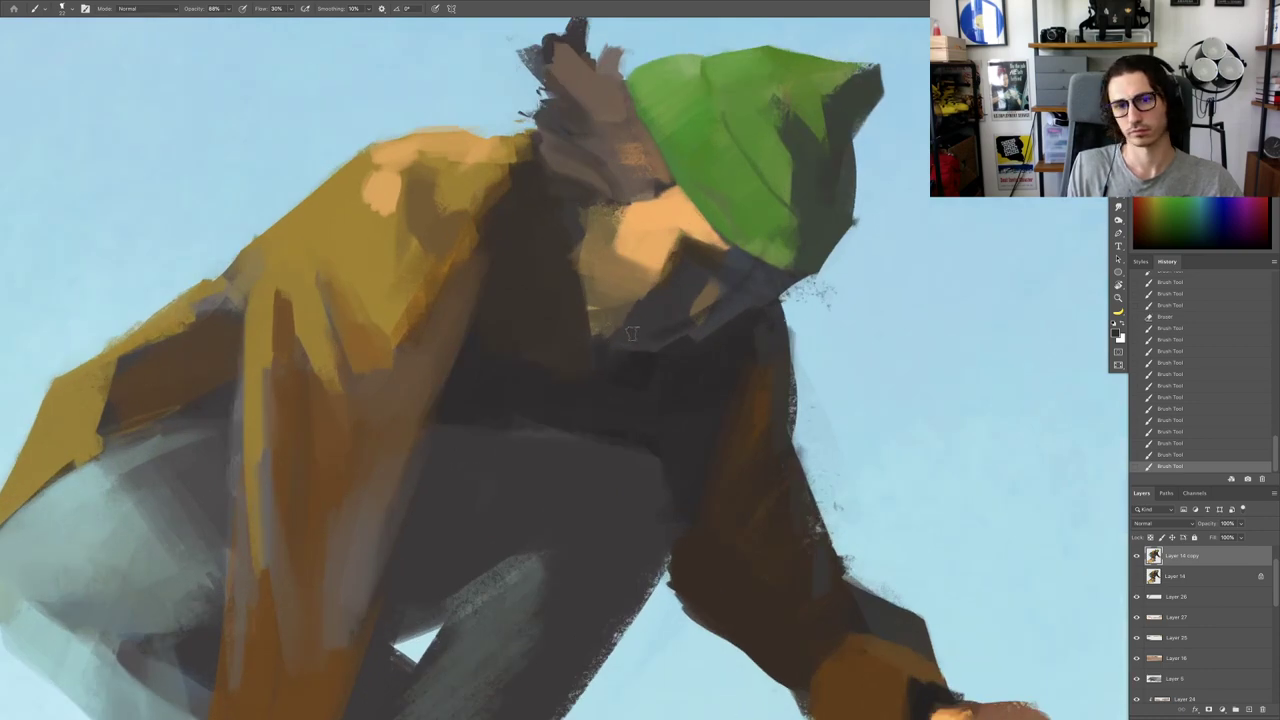
pyautogui.moveTo(700, 305); pyautogui.dragTo(724, 303)
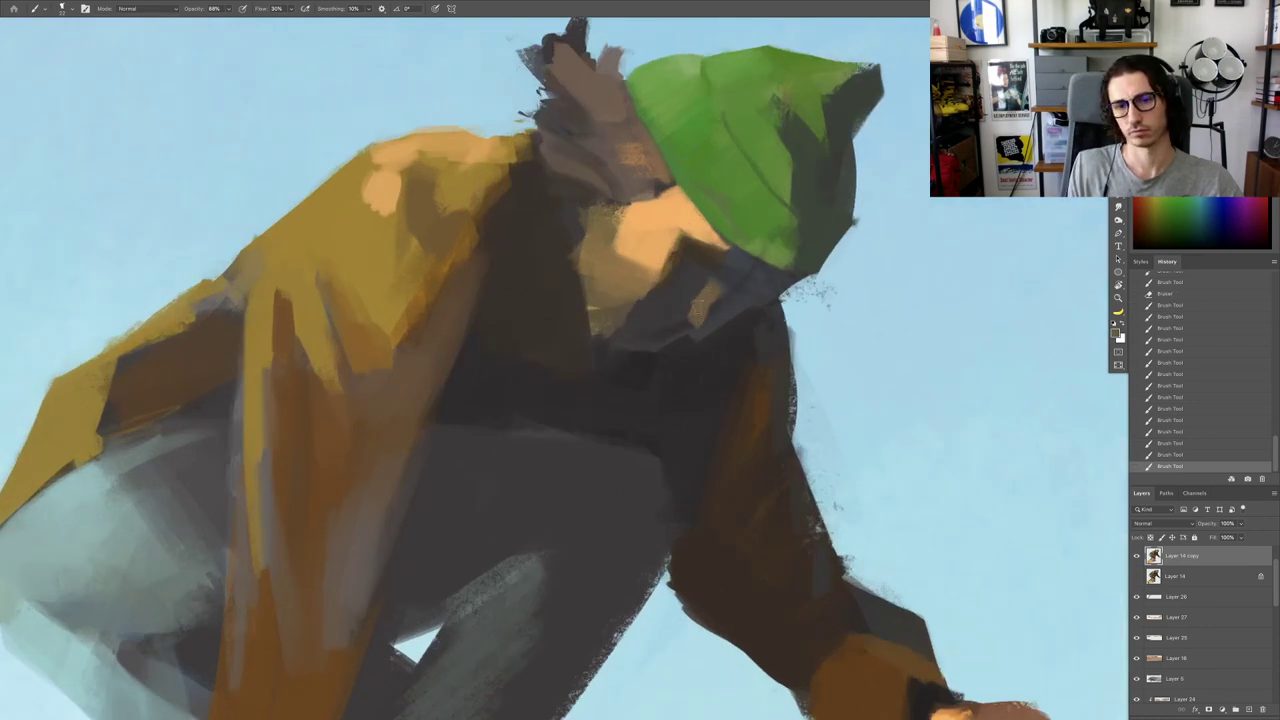
# Step: Examine the skateboarder within the whole illustration, both with and without the interface panels
pyautogui.press('f')
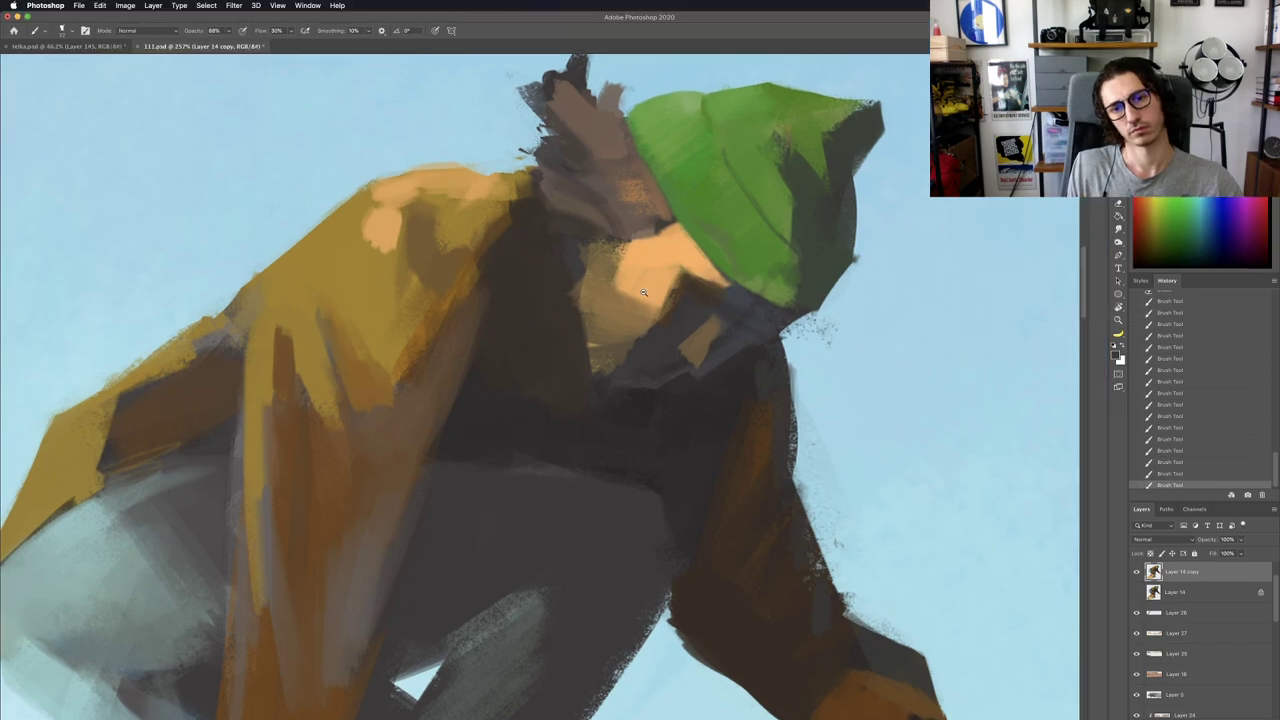
pyautogui.scroll(-5, 643, 292)
pyautogui.press('f')
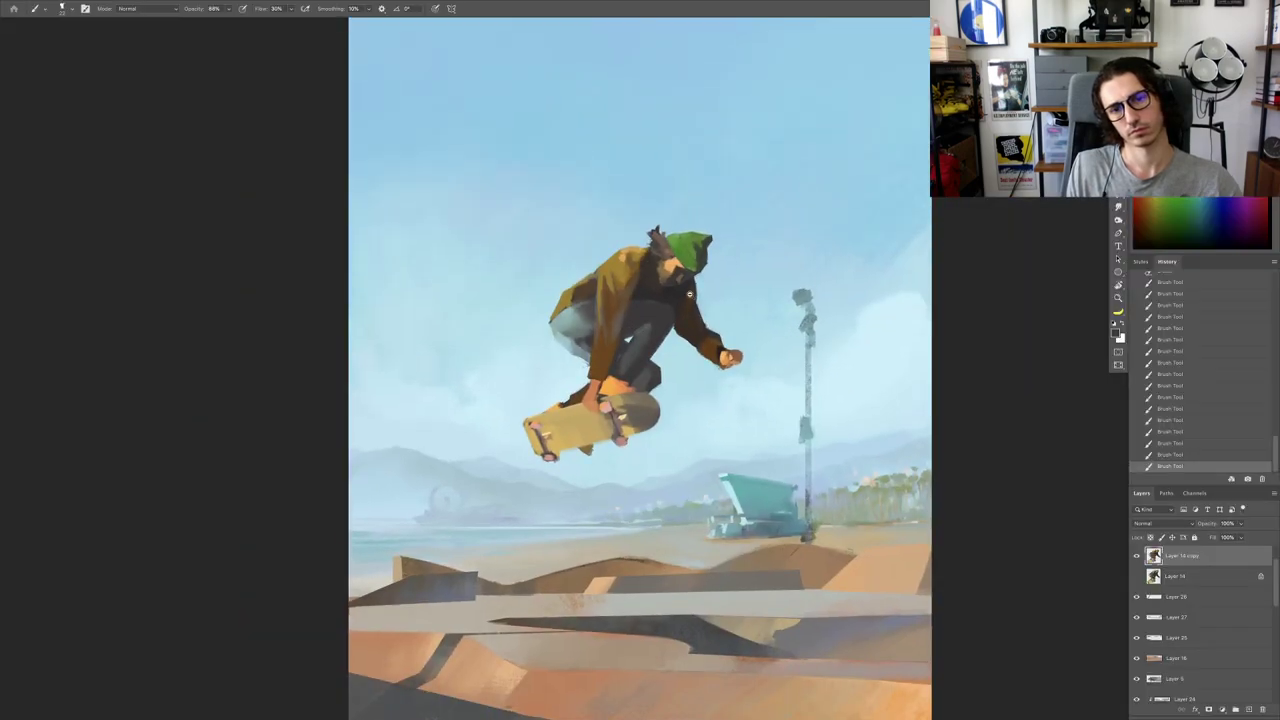
pyautogui.moveTo(690, 294); pyautogui.dragTo(617, 363)
pyautogui.press('r')
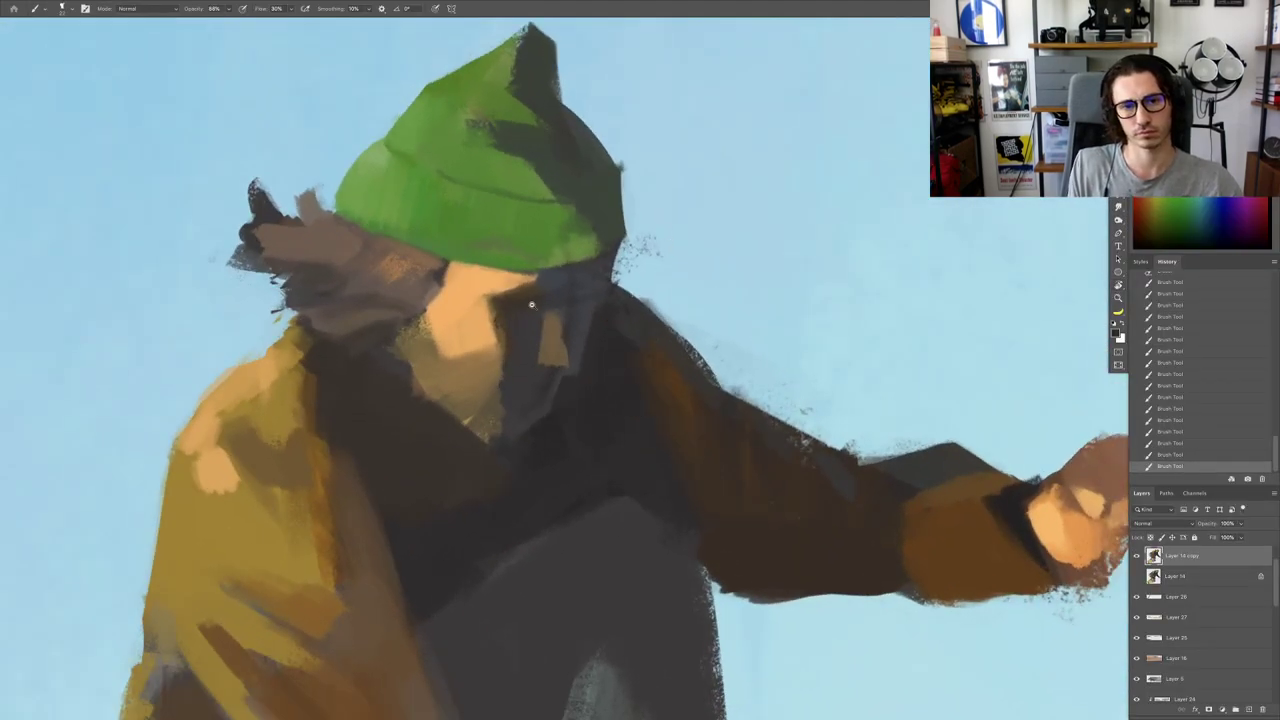
pyautogui.scroll(1, 531, 304)
pyautogui.scroll(-5, 586, 302)
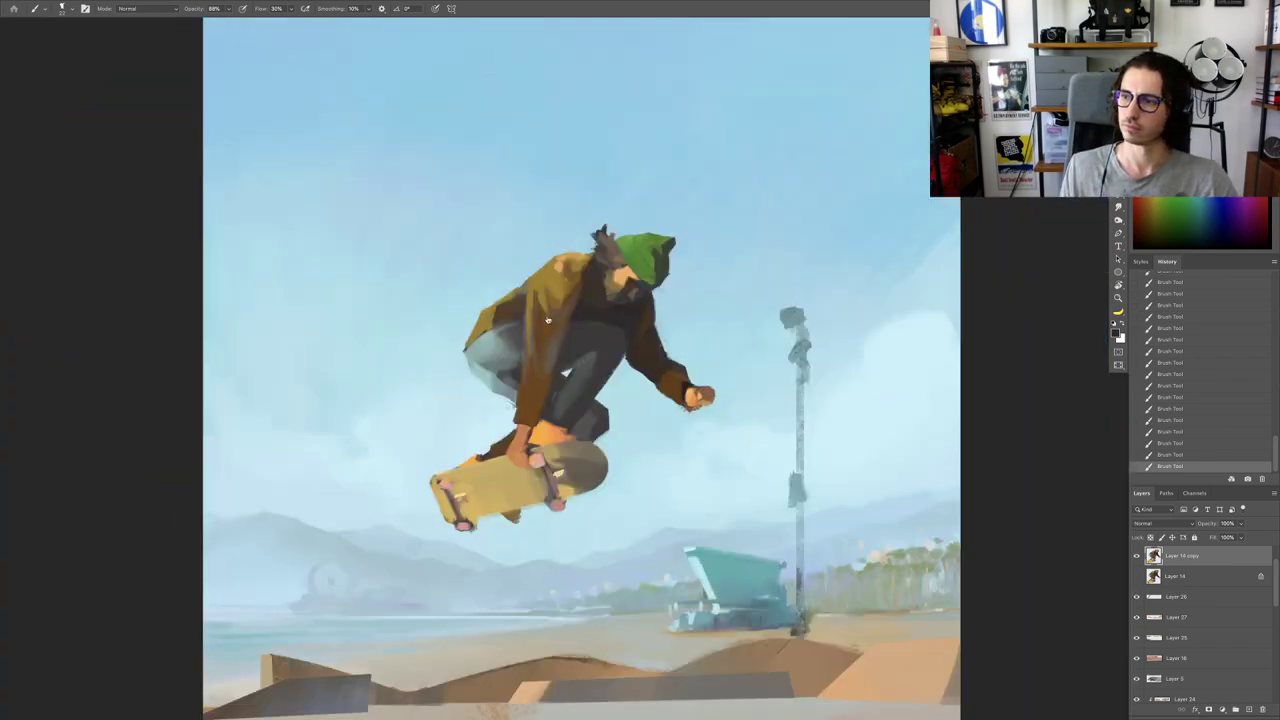
pyautogui.press('Tab')
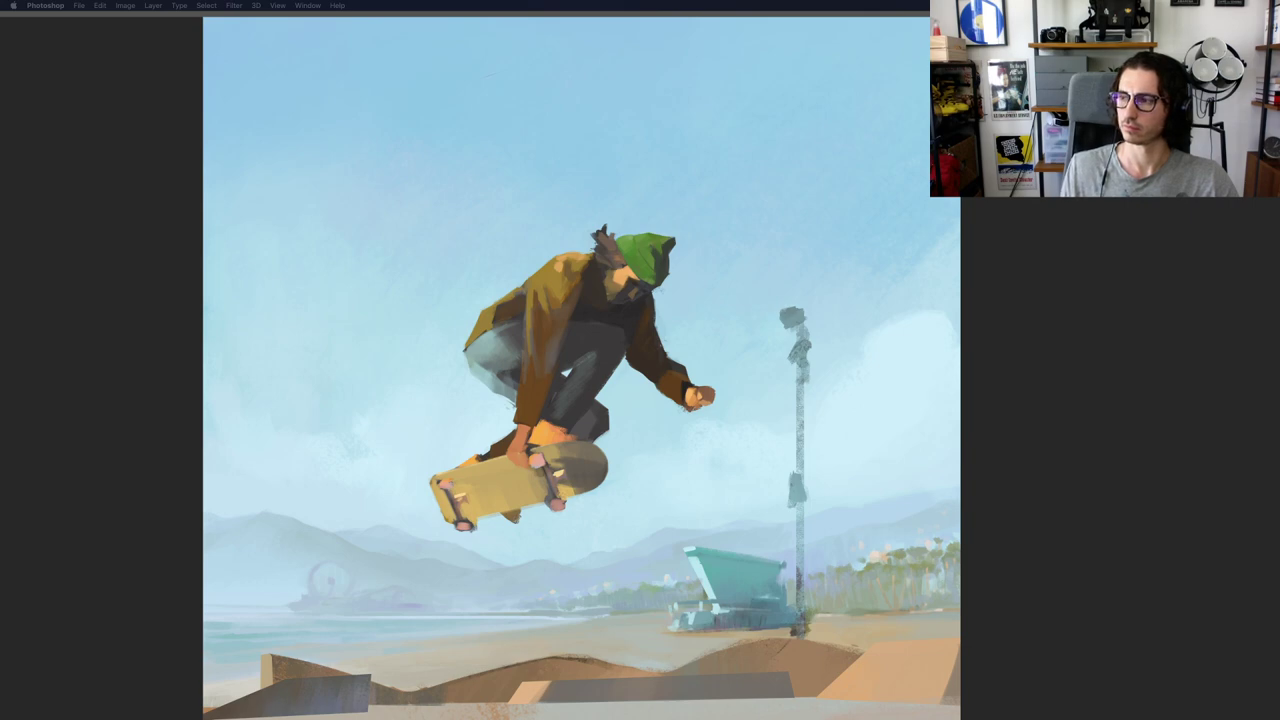
pyautogui.press('Tab')
# Step: Smooth the near sleeve's forearm and its edge against the trousers with a sampled brown in a rotated view
pyautogui.moveTo(626, 289); pyautogui.dragTo(680, 290)
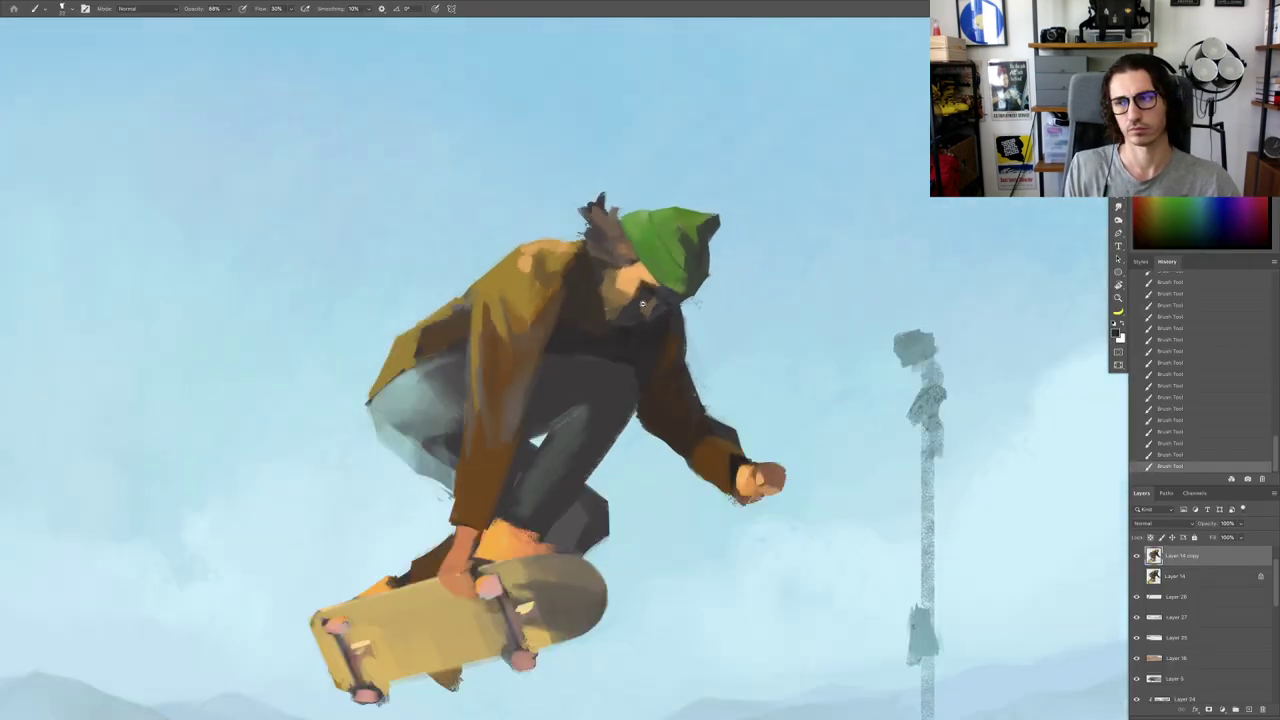
pyautogui.press('r')
pyautogui.moveTo(527, 358)
pyautogui.mouseDown()
pyautogui.moveTo(534, 326)
pyautogui.moveTo(572, 328)
pyautogui.mouseUp()
pyautogui.moveTo(491, 345); pyautogui.dragTo(497, 347)
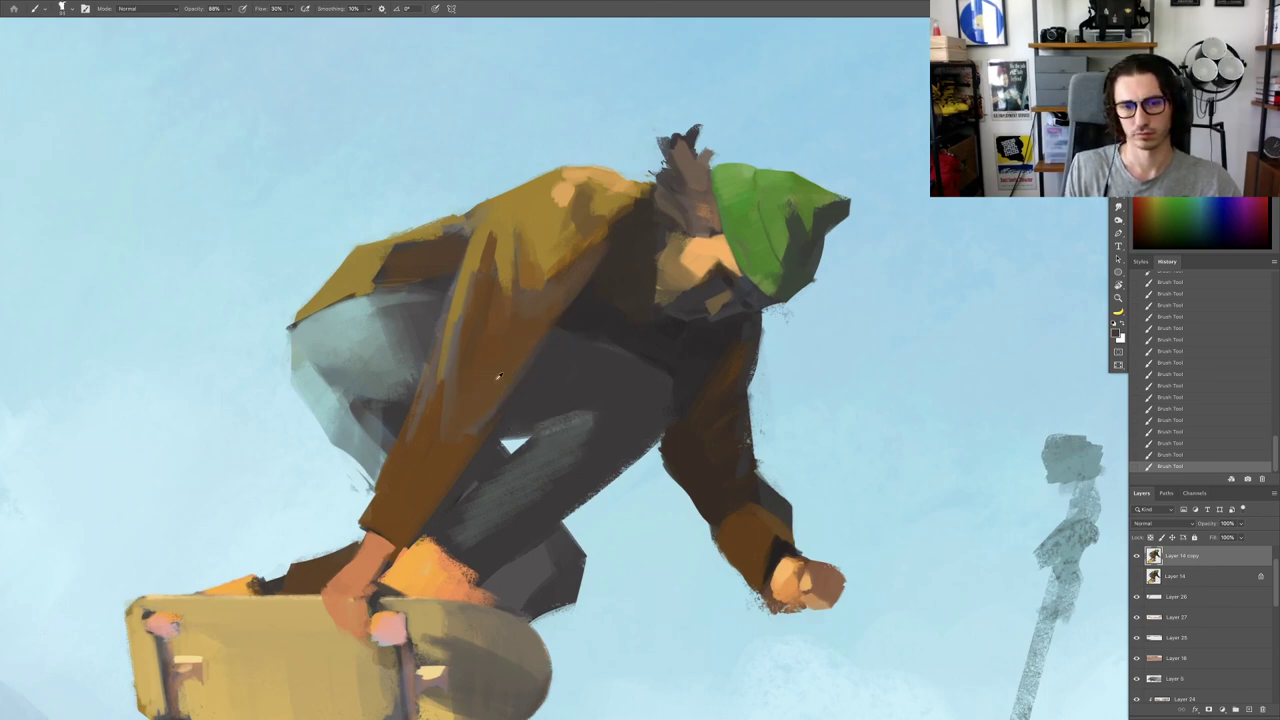
pyautogui.keyDown('alt'); pyautogui.click(458, 456); pyautogui.keyUp('alt')
pyautogui.moveTo(486, 440)
pyautogui.mouseDown()
pyautogui.moveTo(465, 463)
pyautogui.moveTo(529, 380)
pyautogui.moveTo(563, 381)
pyautogui.mouseUp()
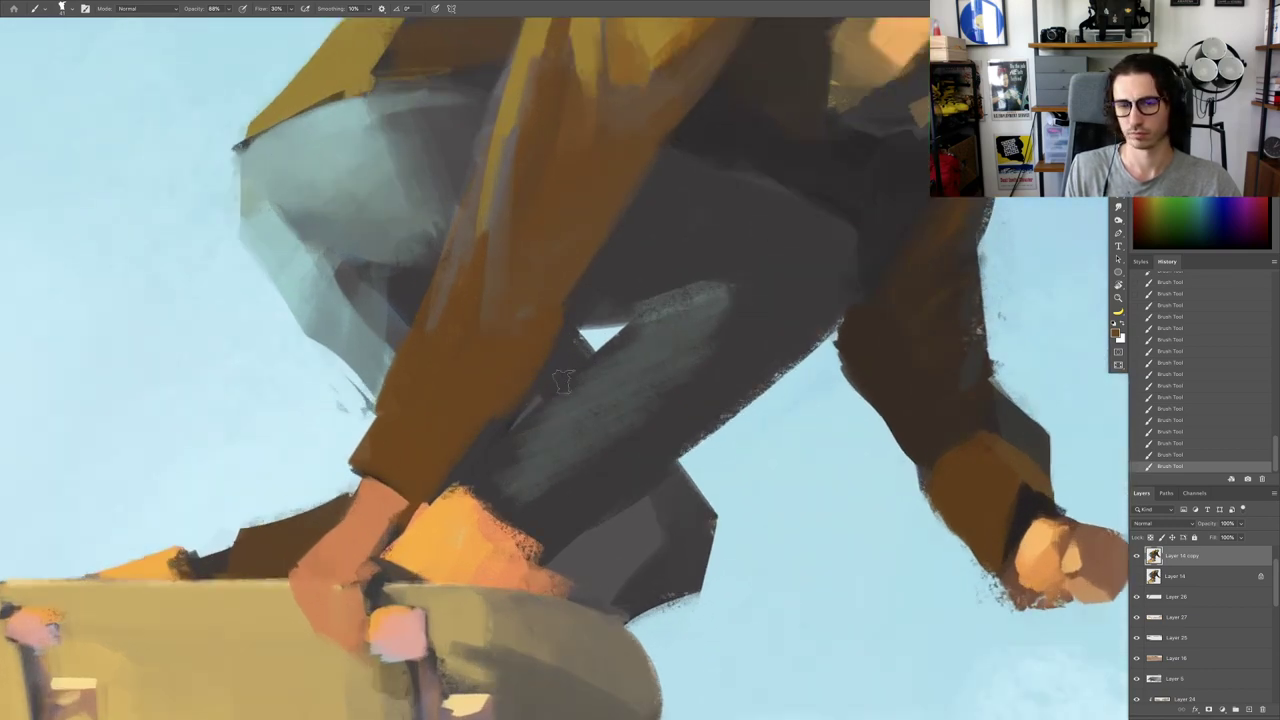
# Step: Reshape the sky gap between the near sleeve and the knee with the Eraser and dark grey brush strokes
pyautogui.press('e')
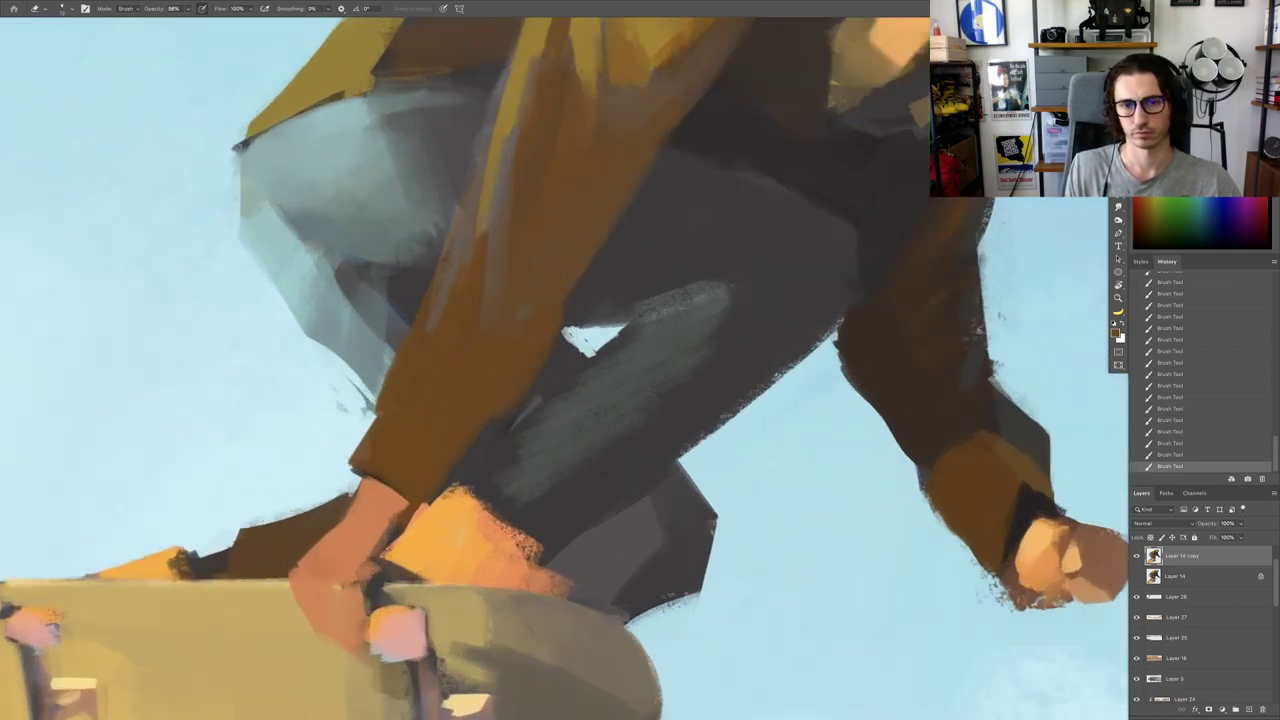
pyautogui.moveTo(564, 335)
pyautogui.mouseDown()
pyautogui.moveTo(631, 338)
pyautogui.moveTo(592, 358)
pyautogui.mouseUp()
pyautogui.press('b')
pyautogui.keyDown('alt'); pyautogui.click(612, 352); pyautogui.keyUp('alt')
pyautogui.moveTo(604, 345); pyautogui.dragTo(580, 364)
pyautogui.keyDown('alt'); pyautogui.click(560, 366); pyautogui.keyUp('alt')
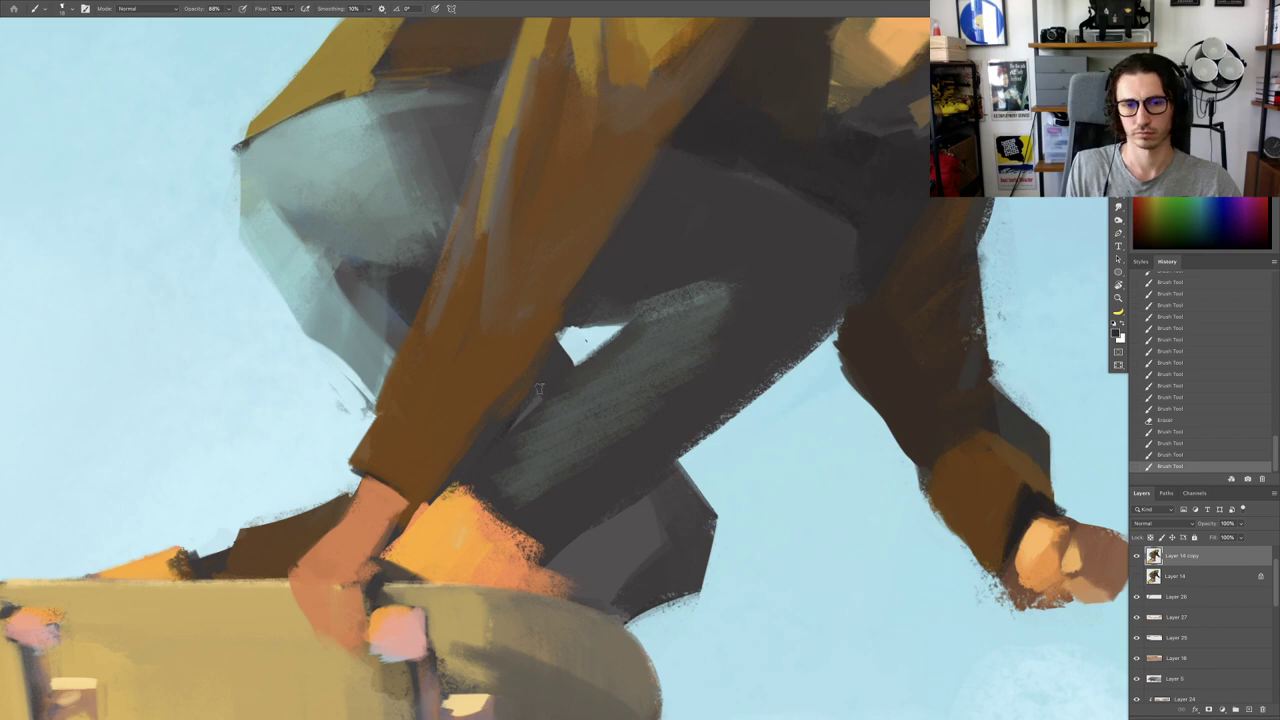
# Step: Redefine the inner edge of the near sleeve's forearm with dark grey and brown strokes
pyautogui.moveTo(505, 394); pyautogui.dragTo(442, 476)
pyautogui.keyDown('alt'); pyautogui.click(466, 415); pyautogui.keyUp('alt')
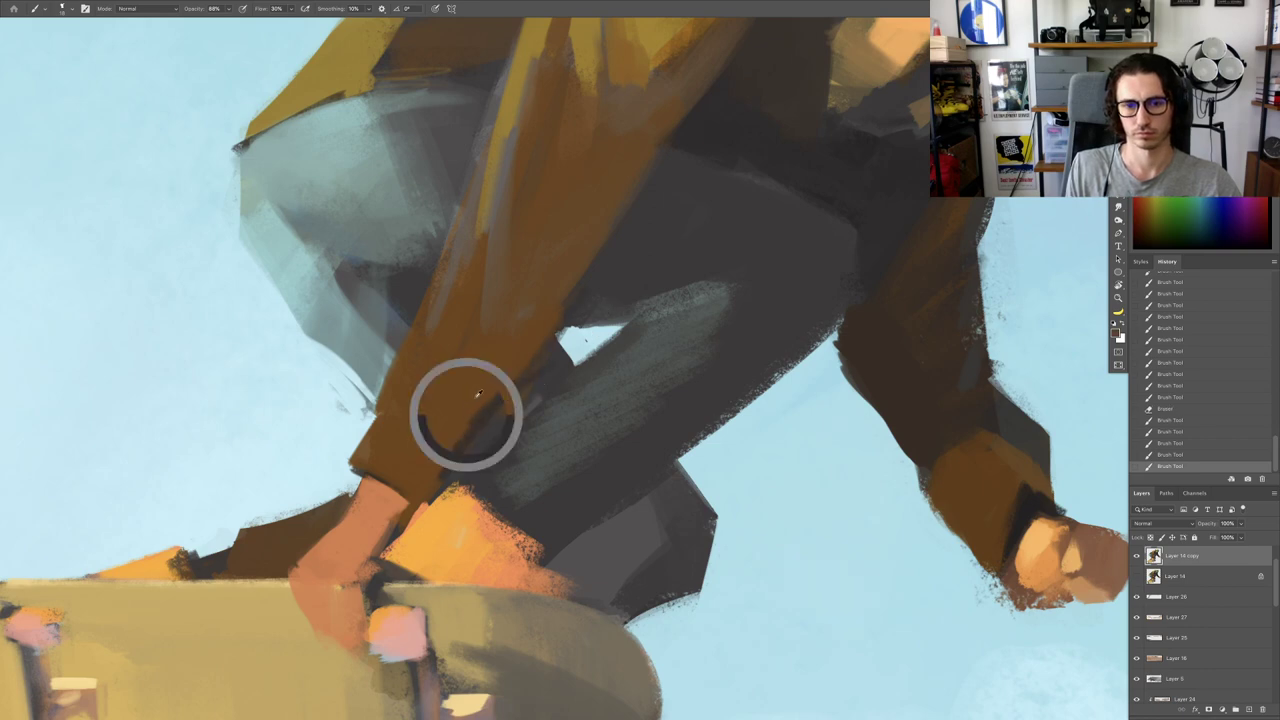
pyautogui.moveTo(468, 435); pyautogui.dragTo(501, 395)
pyautogui.moveTo(560, 360); pyautogui.dragTo(505, 404)
pyautogui.scroll(-8, 530, 403)
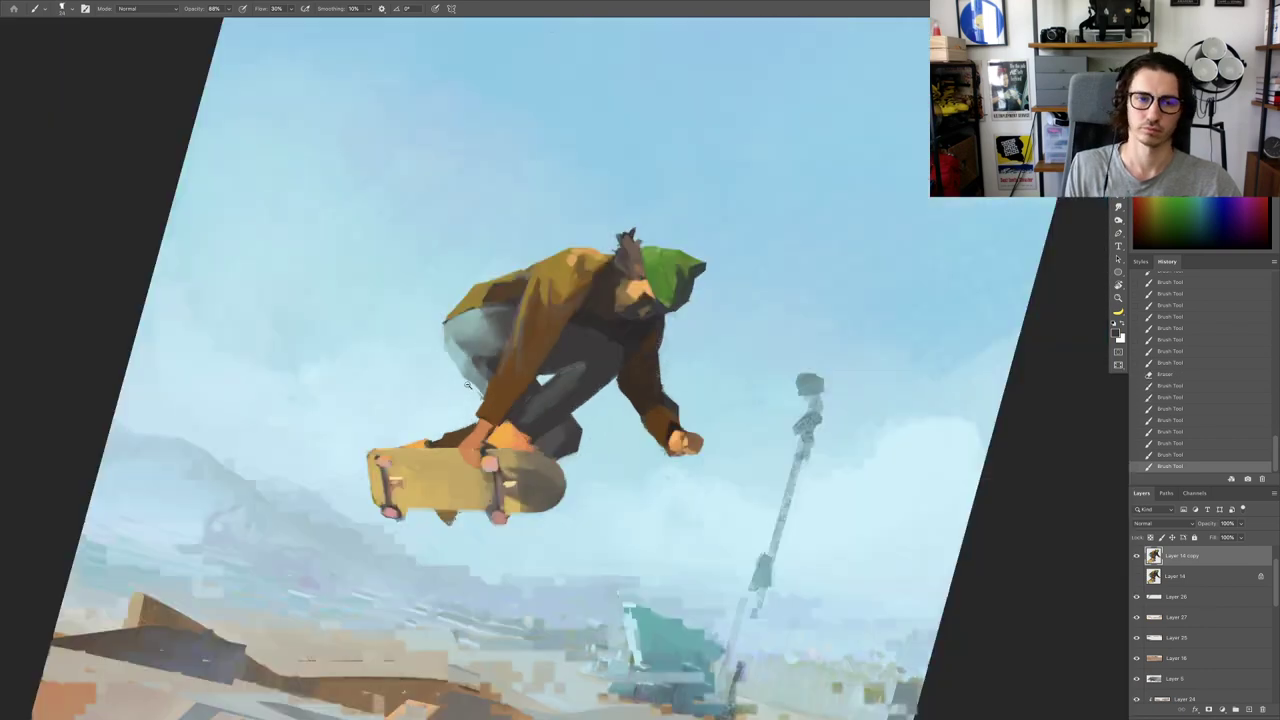
pyautogui.scroll(-4, 530, 403)
# Step: Rework the boundary between the dark shirt and the top of the raised thigh with sampled dark grey strokes
pyautogui.press('Escape')
pyautogui.scroll(10, 545, 436)
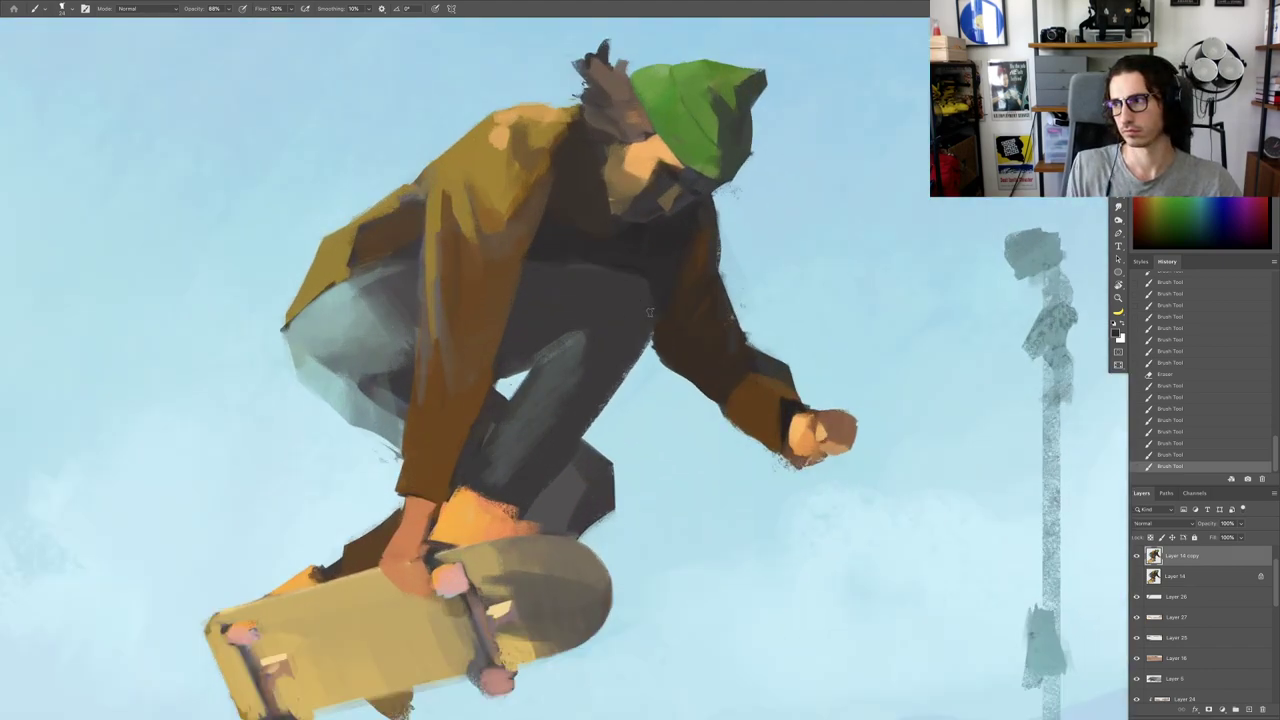
pyautogui.press('r')
pyautogui.moveTo(693, 265); pyautogui.dragTo(646, 249)
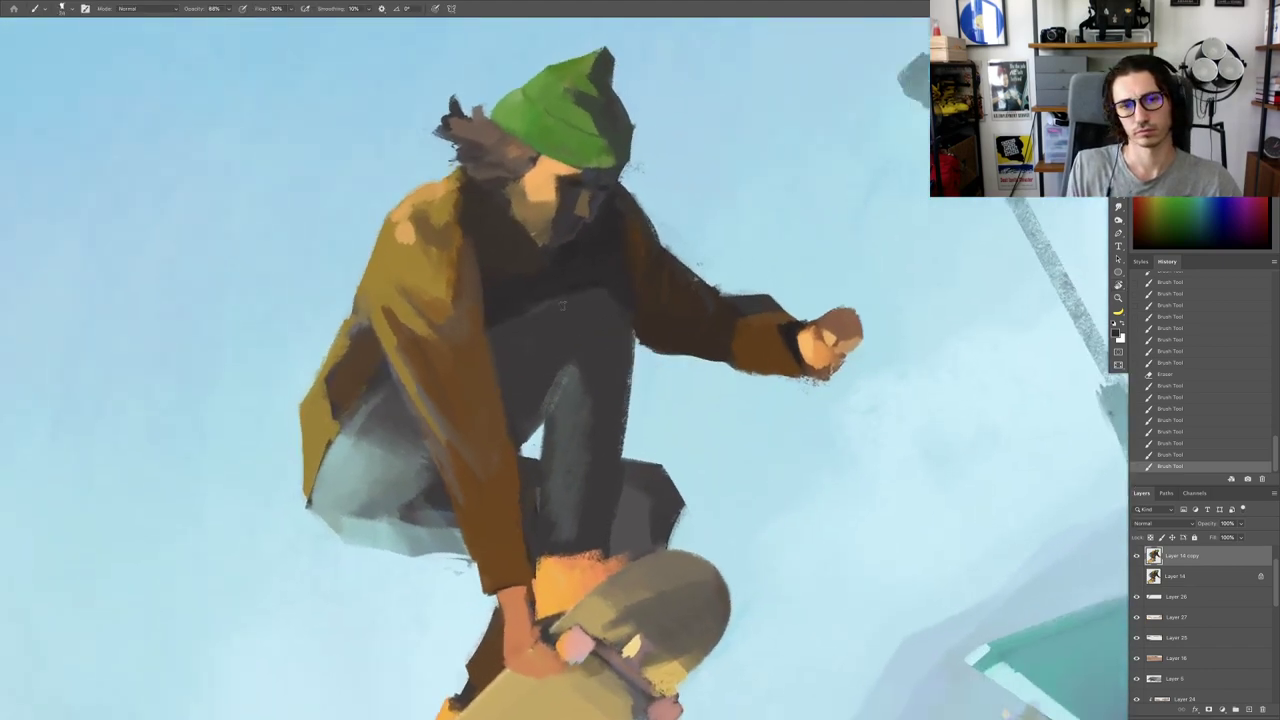
pyautogui.scroll(6, 590, 308)
pyautogui.keyDown('alt'); pyautogui.click(555, 322); pyautogui.keyUp('alt')
pyautogui.moveTo(457, 347); pyautogui.dragTo(584, 286)
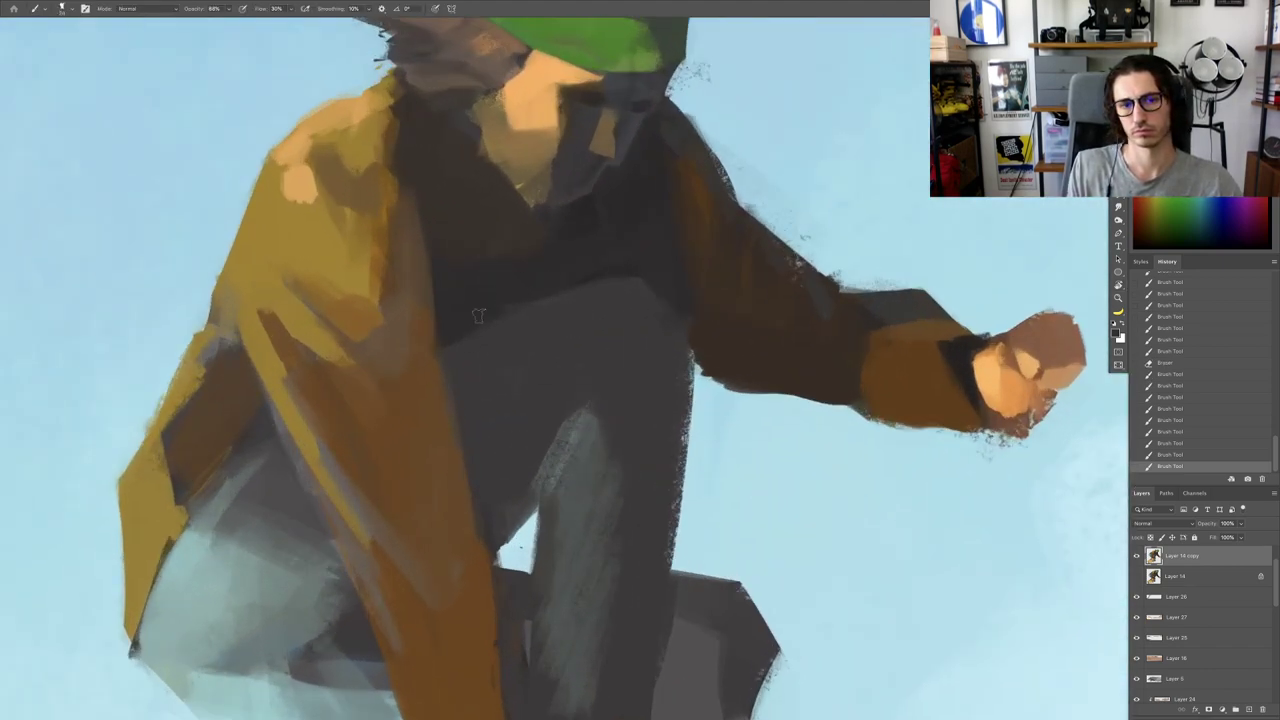
pyautogui.moveTo(479, 316)
pyautogui.mouseDown()
pyautogui.moveTo(616, 271)
pyautogui.moveTo(580, 300)
pyautogui.mouseUp()
pyautogui.scroll(-8, 567, 303)
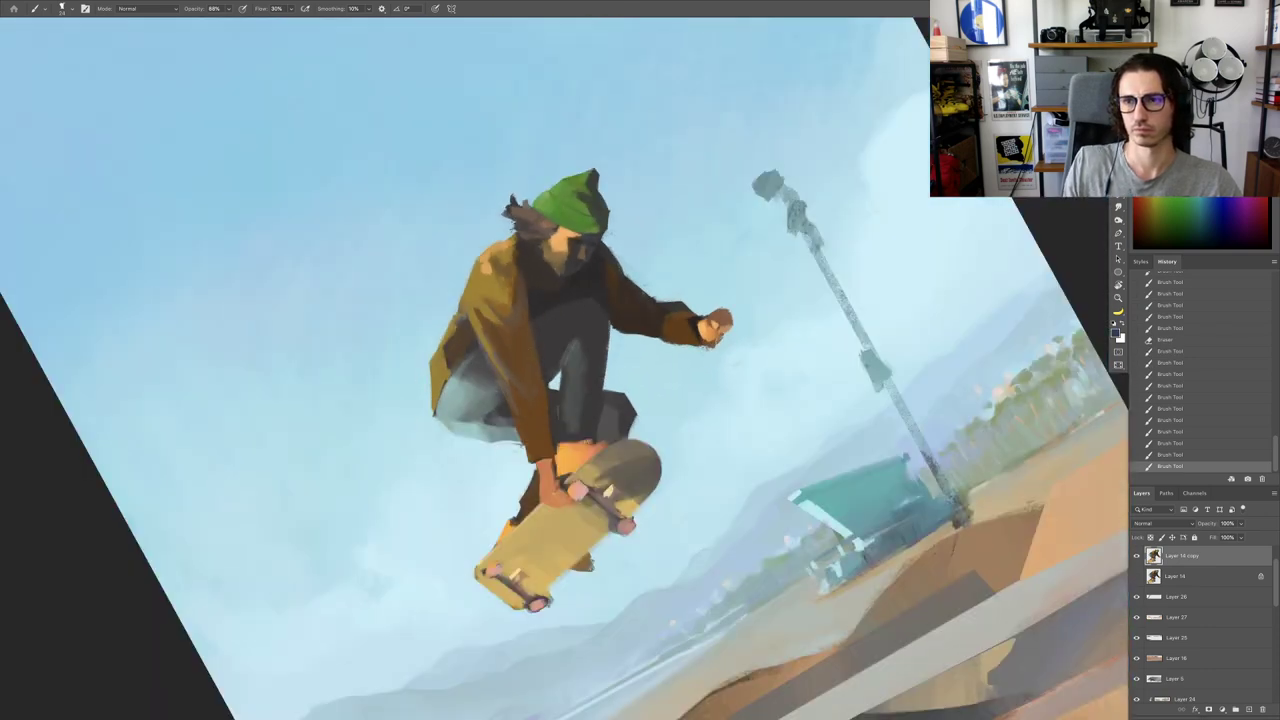
# Step: Refine the edge between the near sleeve's upper arm and the dark shirt with sampled dark strokes in a rotated view
pyautogui.press('r')
pyautogui.moveTo(672, 288); pyautogui.dragTo(767, 251)
pyautogui.scroll(8, 556, 296)
pyautogui.moveTo(518, 306); pyautogui.dragTo(545, 311)
pyautogui.moveTo(500, 216); pyautogui.dragTo(432, 245)
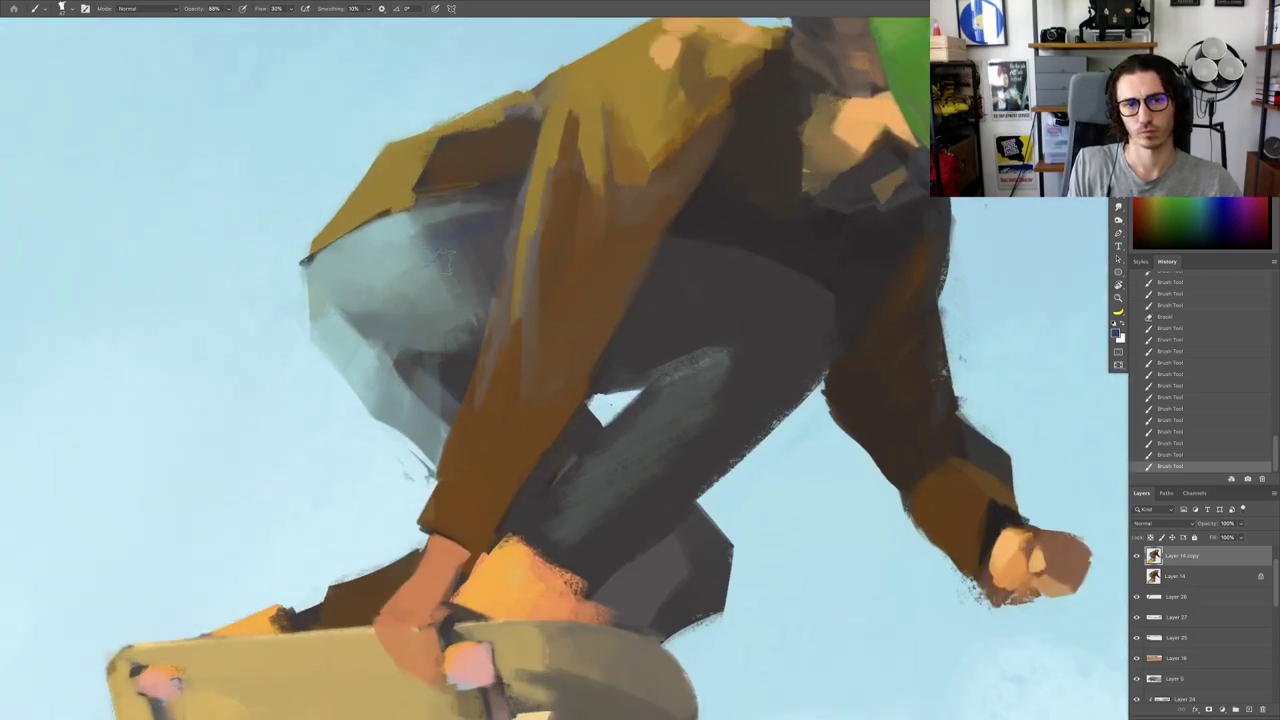
pyautogui.keyDown('alt'); pyautogui.click(696, 260); pyautogui.keyUp('alt')
pyautogui.moveTo(722, 258); pyautogui.dragTo(756, 272)
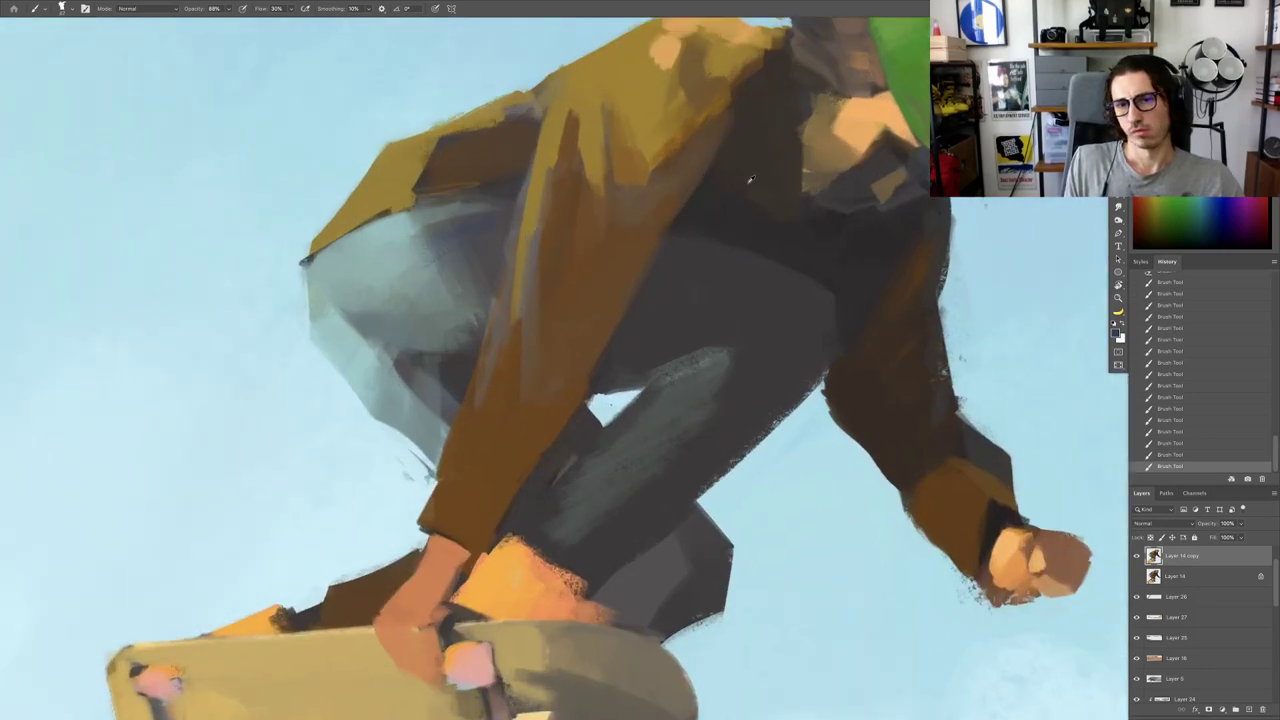
pyautogui.keyDown('alt'); pyautogui.click(719, 217); pyautogui.keyUp('alt')
pyautogui.moveTo(755, 136)
pyautogui.mouseDown()
pyautogui.moveTo(757, 196)
pyautogui.moveTo(803, 210)
pyautogui.moveTo(723, 274)
pyautogui.moveTo(722, 210)
pyautogui.moveTo(754, 228)
pyautogui.moveTo(672, 277)
pyautogui.mouseUp()
pyautogui.scroll(2, 728, 250)
pyautogui.keyDown('alt'); pyautogui.click(664, 242); pyautogui.keyUp('alt')
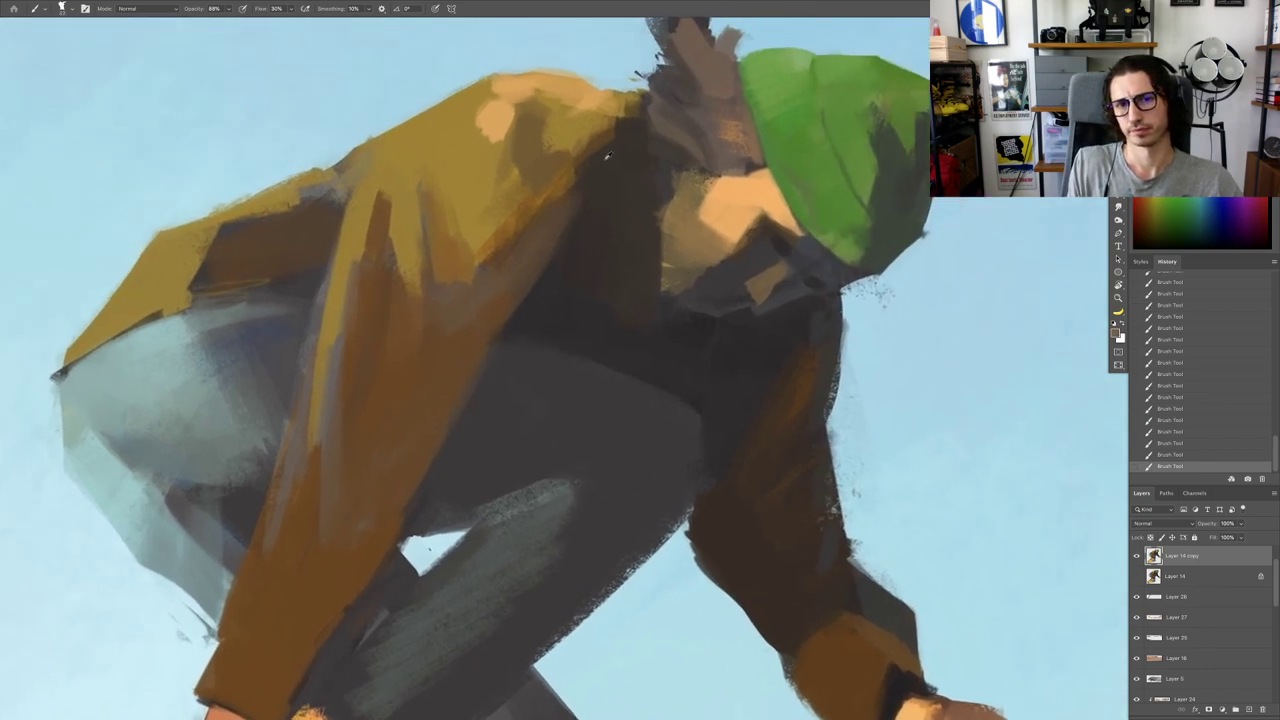
# Step: Paint the jacket collar between the shoulder and the face with sampled brown and olive strokes
pyautogui.keyDown('alt'); pyautogui.click(588, 140); pyautogui.keyUp('alt')
pyautogui.moveTo(622, 144); pyautogui.dragTo(626, 252)
pyautogui.moveTo(634, 166)
pyautogui.mouseDown()
pyautogui.moveTo(627, 266)
pyautogui.moveTo(650, 155)
pyautogui.mouseUp()
pyautogui.keyDown('alt'); pyautogui.click(658, 210); pyautogui.keyUp('alt')
pyautogui.moveTo(631, 197); pyautogui.dragTo(618, 238)
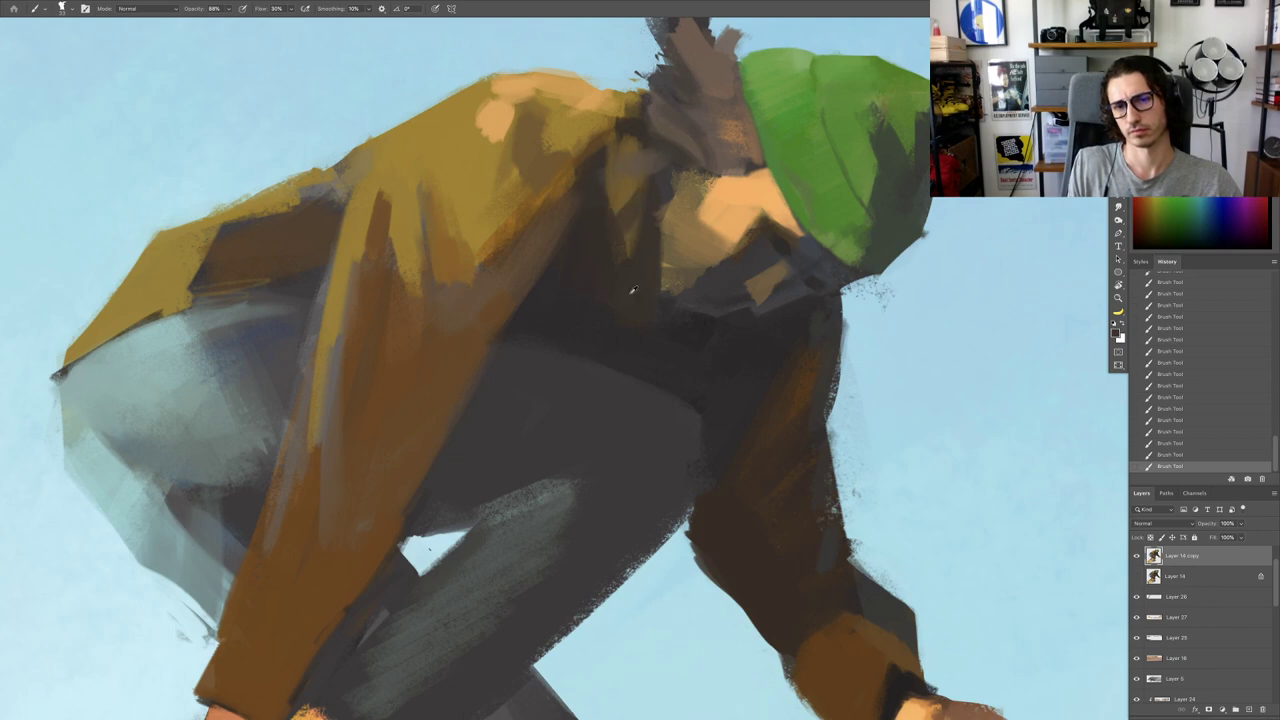
# Step: Add soft red accents to the skateboarder's ear and cheek
pyautogui.keyDown('alt'); pyautogui.click(640, 326); pyautogui.keyUp('alt')
pyautogui.moveTo(754, 176); pyautogui.dragTo(708, 192)
pyautogui.keyDown('alt'); pyautogui.click(738, 196); pyautogui.keyUp('alt')
pyautogui.moveTo(748, 182); pyautogui.dragTo(694, 184)
pyautogui.keyDown('alt'); pyautogui.click(708, 172); pyautogui.keyUp('alt')
pyautogui.keyDown('alt'); pyautogui.click(708, 204); pyautogui.keyUp('alt')
pyautogui.keyDown('alt'); pyautogui.click(708, 184); pyautogui.keyUp('alt')
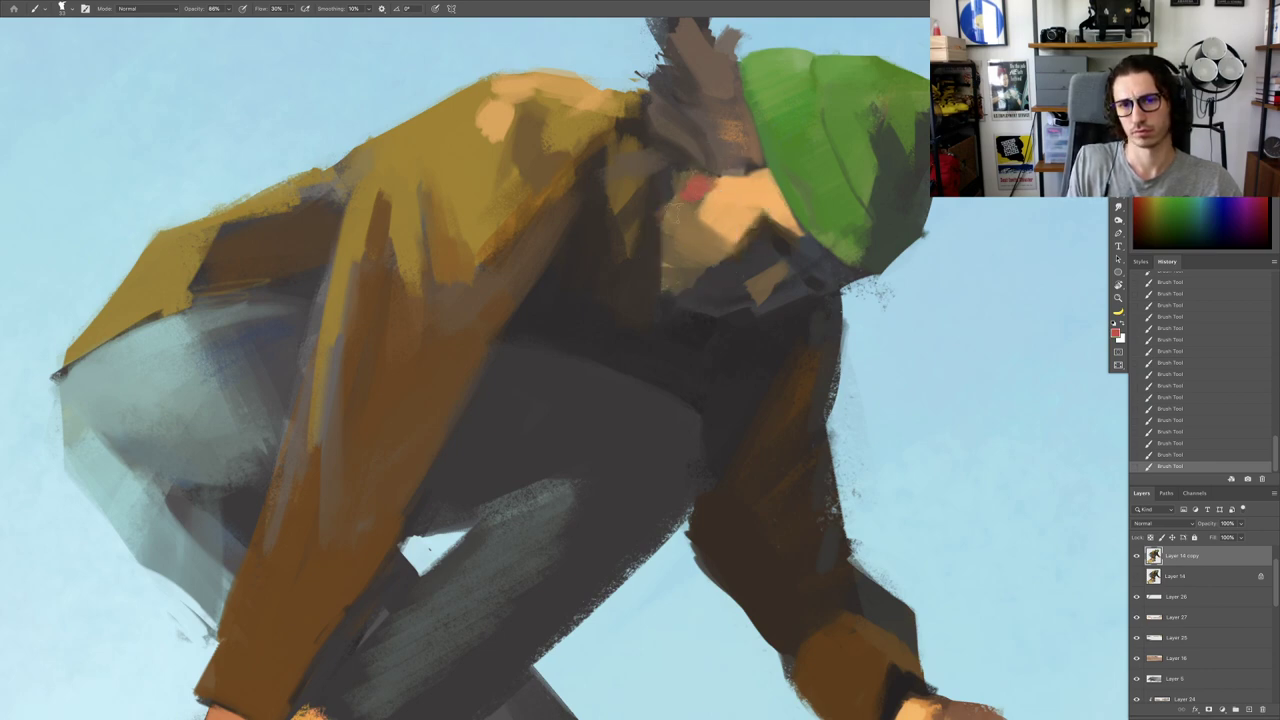
pyautogui.scroll(-5, 697, 270)
pyautogui.scroll(5, 720, 272)
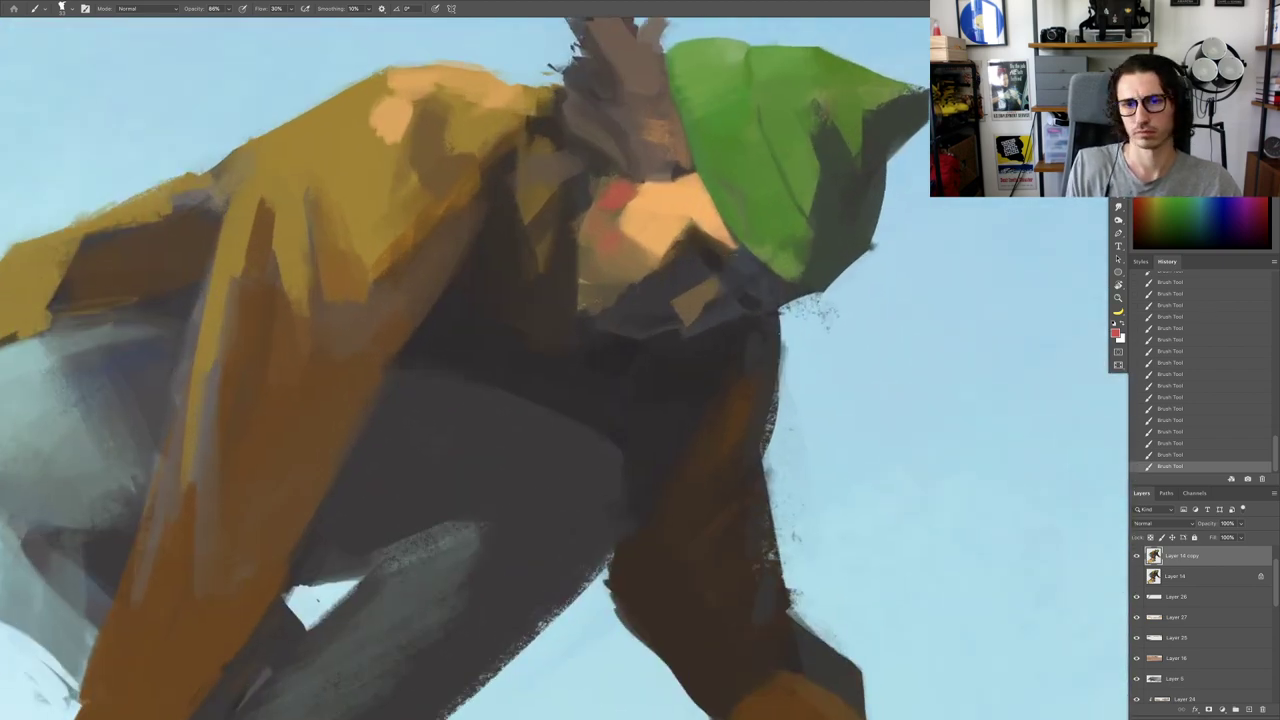
# Step: Clean up the join between the hat's shadowed edge and the dark side of the face with the Eraser and sampled dark strokes
pyautogui.press('r')
pyautogui.moveTo(750, 300)
pyautogui.mouseDown()
pyautogui.moveTo(734, 282)
pyautogui.moveTo(743, 257)
pyautogui.moveTo(555, 146)
pyautogui.mouseUp()
pyautogui.press('r')
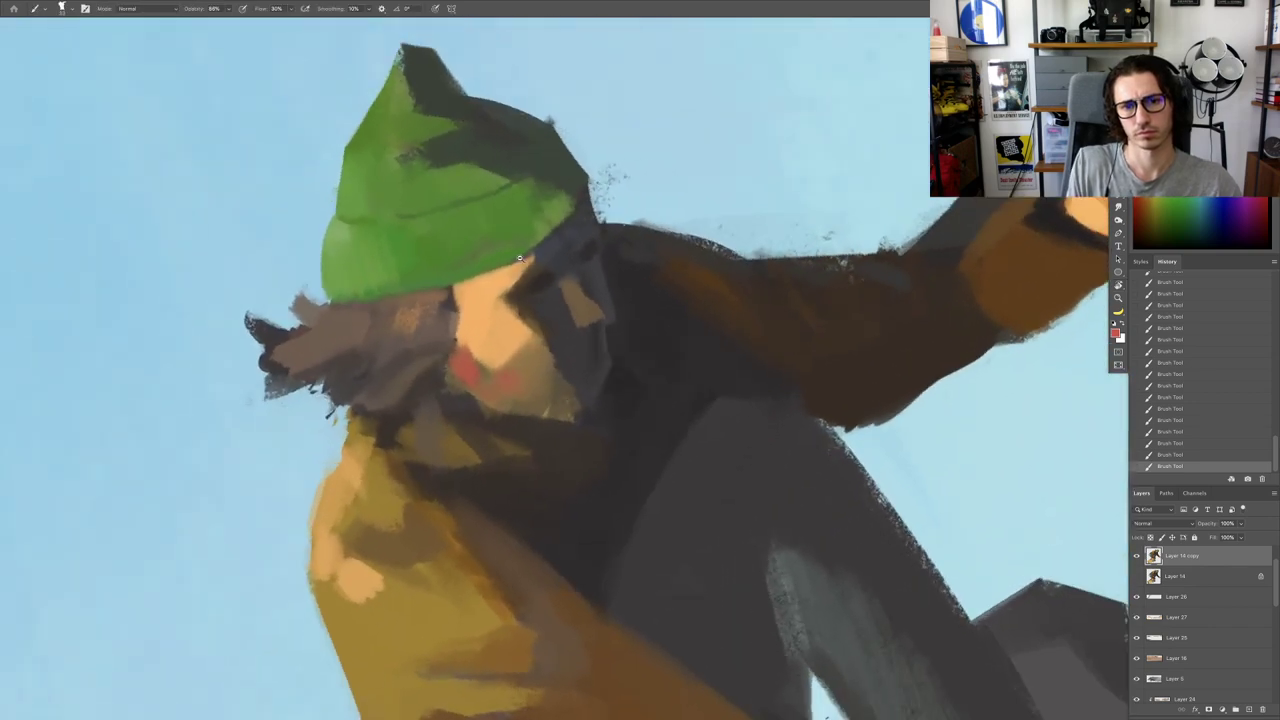
pyautogui.scroll(2, 519, 258)
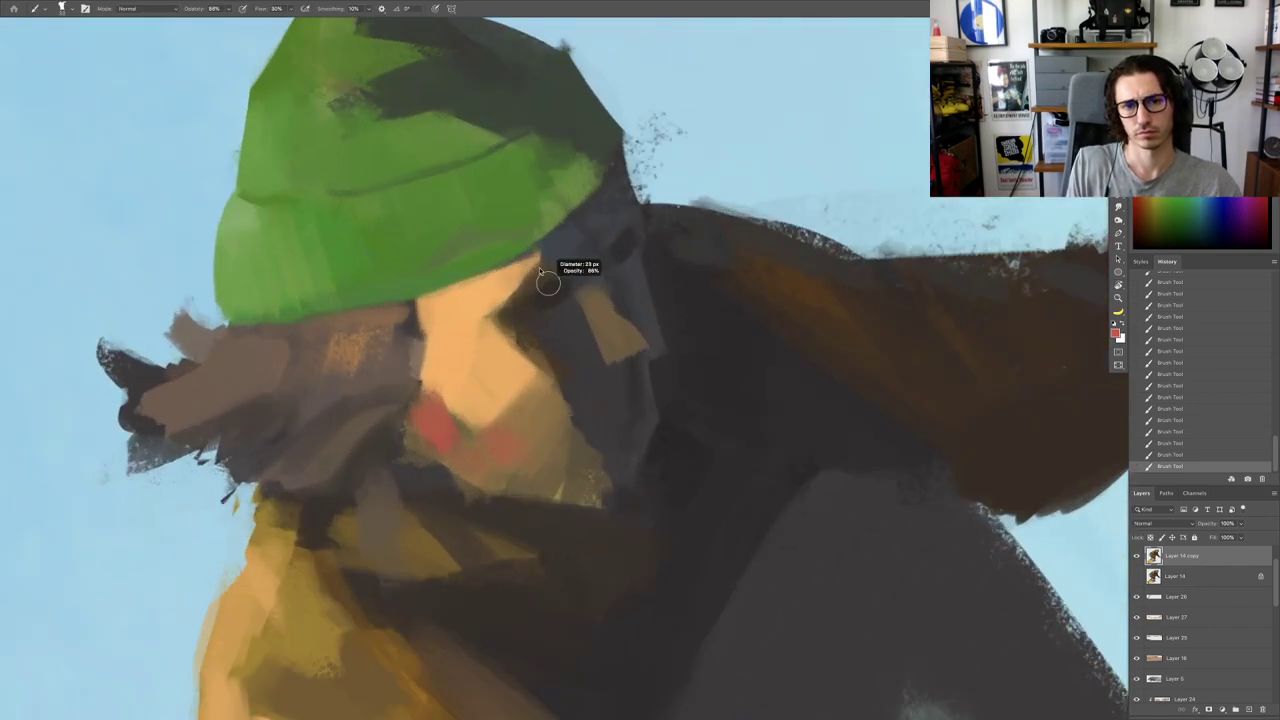
pyautogui.keyDown('alt'); pyautogui.click(631, 218); pyautogui.keyUp('alt')
pyautogui.press('r')
pyautogui.moveTo(665, 198); pyautogui.dragTo(707, 230)
pyautogui.press('e')
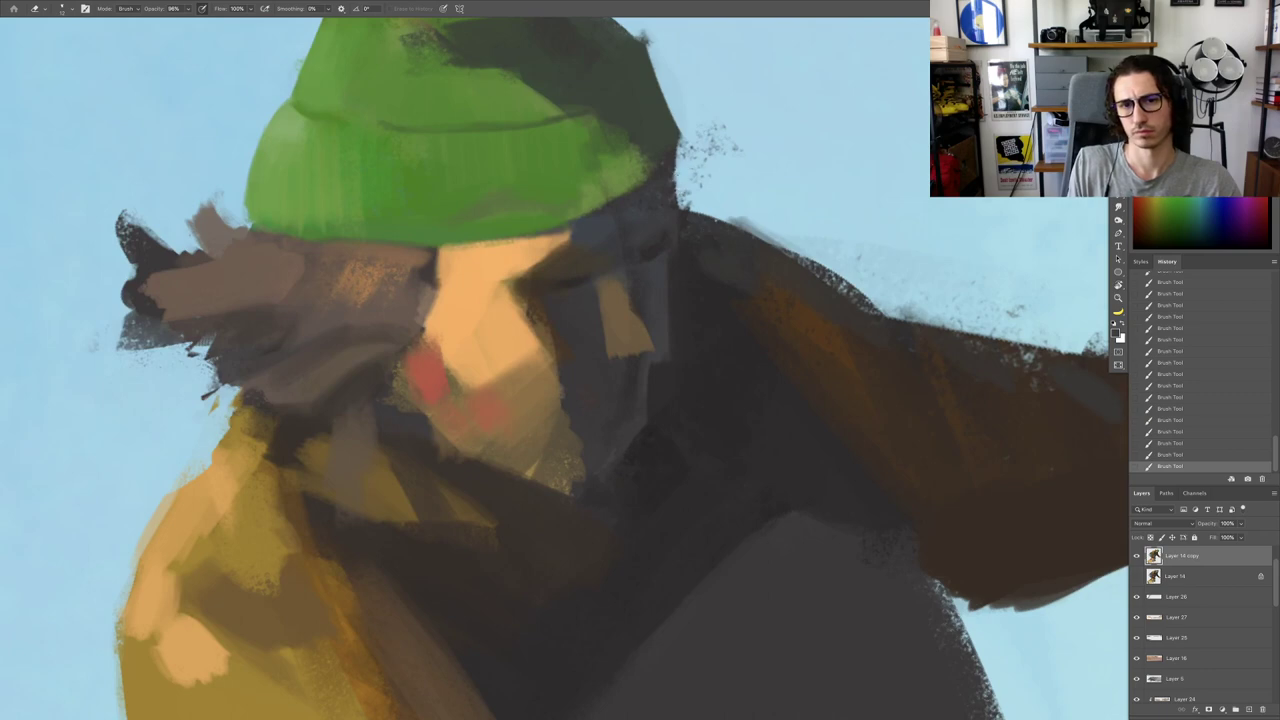
pyautogui.press('b')
pyautogui.moveTo(684, 154)
pyautogui.mouseDown()
pyautogui.moveTo(672, 186)
pyautogui.moveTo(567, 224)
pyautogui.moveTo(653, 186)
pyautogui.mouseUp()
pyautogui.keyDown('alt'); pyautogui.click(633, 178); pyautogui.keyUp('alt')
pyautogui.keyDown('alt'); pyautogui.click(661, 145); pyautogui.keyUp('alt')
# Step: Blend the hair into the temple with sampled brown and add reddish skin tones along the shadow edge of the lit face
pyautogui.keyDown('alt'); pyautogui.click(414, 271); pyautogui.keyUp('alt')
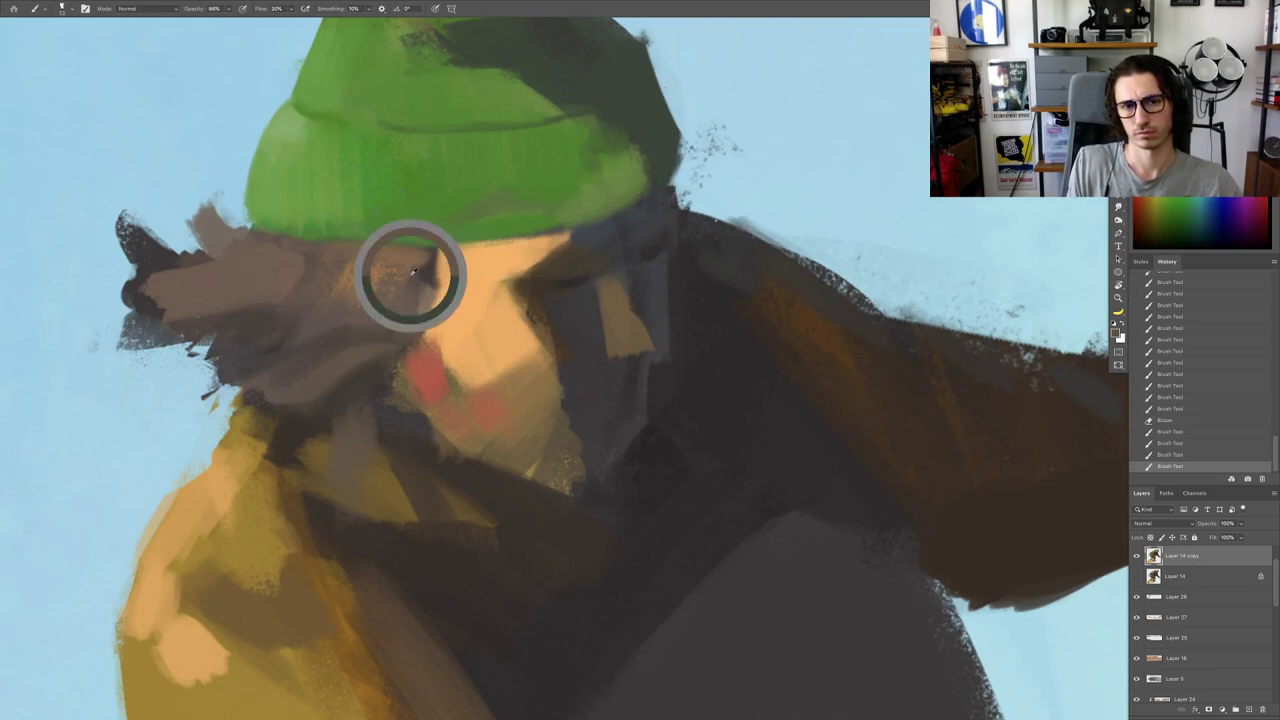
pyautogui.moveTo(427, 250); pyautogui.dragTo(427, 302)
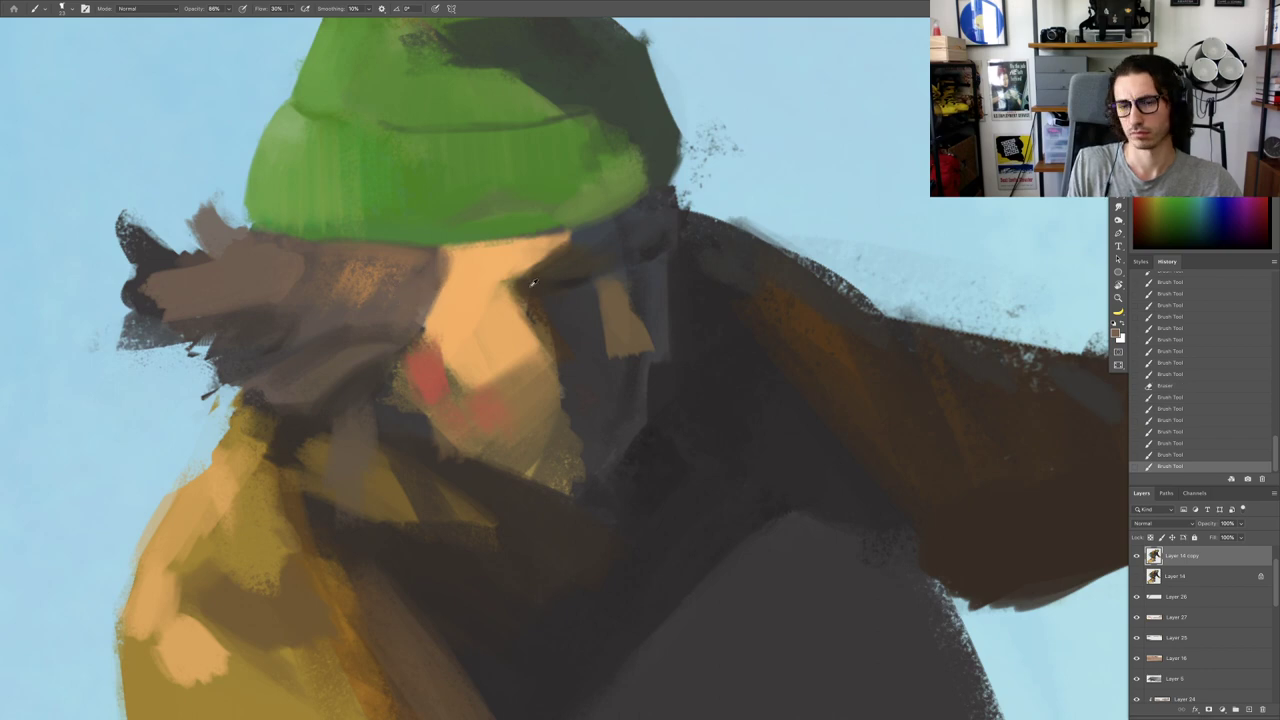
pyautogui.moveTo(530, 340)
pyautogui.mouseDown()
pyautogui.moveTo(500, 295)
pyautogui.moveTo(522, 330)
pyautogui.mouseUp()
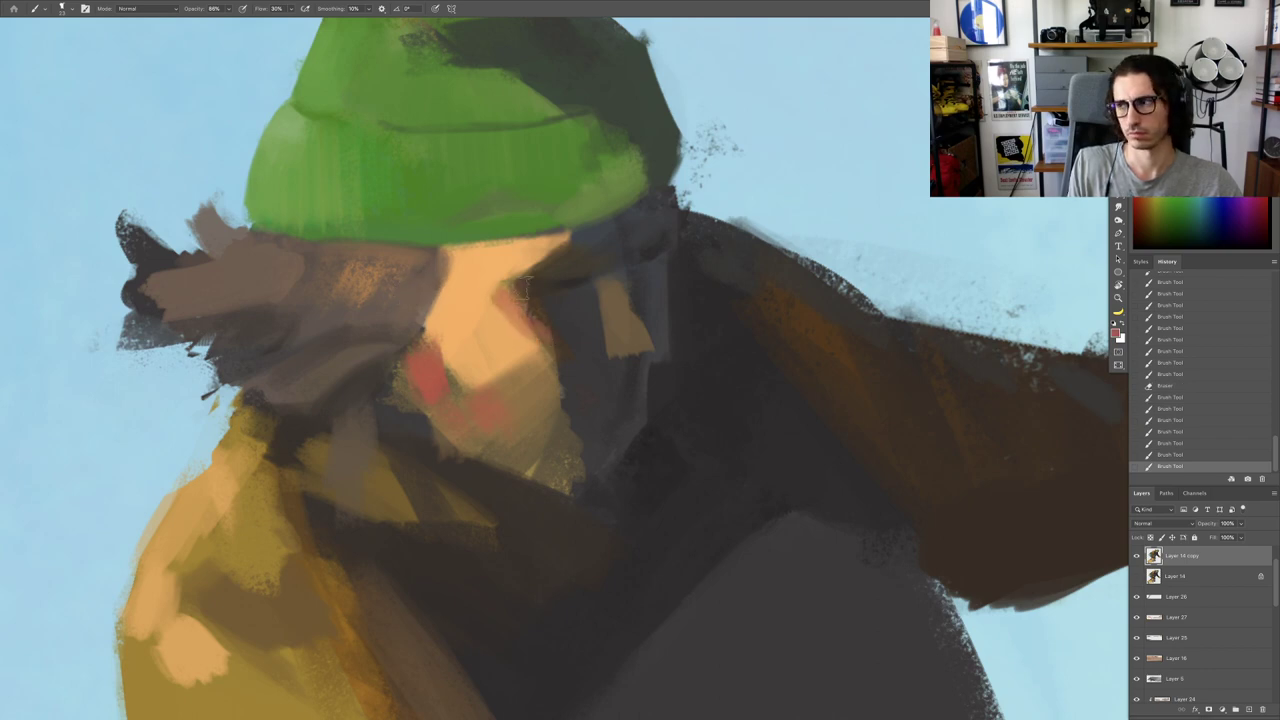
pyautogui.keyDown('alt'); pyautogui.click(498, 271); pyautogui.keyUp('alt')
pyautogui.moveTo(518, 275)
pyautogui.mouseDown()
pyautogui.moveTo(534, 285)
pyautogui.moveTo(507, 284)
pyautogui.mouseUp()
pyautogui.moveTo(507, 292)
pyautogui.mouseDown()
pyautogui.moveTo(462, 296)
pyautogui.moveTo(546, 286)
pyautogui.mouseUp()
pyautogui.keyDown('alt'); pyautogui.click(463, 339); pyautogui.keyUp('alt')
pyautogui.moveTo(510, 202); pyautogui.dragTo(483, 265)
pyautogui.keyDown('alt'); pyautogui.click(532, 217); pyautogui.keyUp('alt')
pyautogui.scroll(-5, 476, 268)
pyautogui.scroll(5, 505, 253)
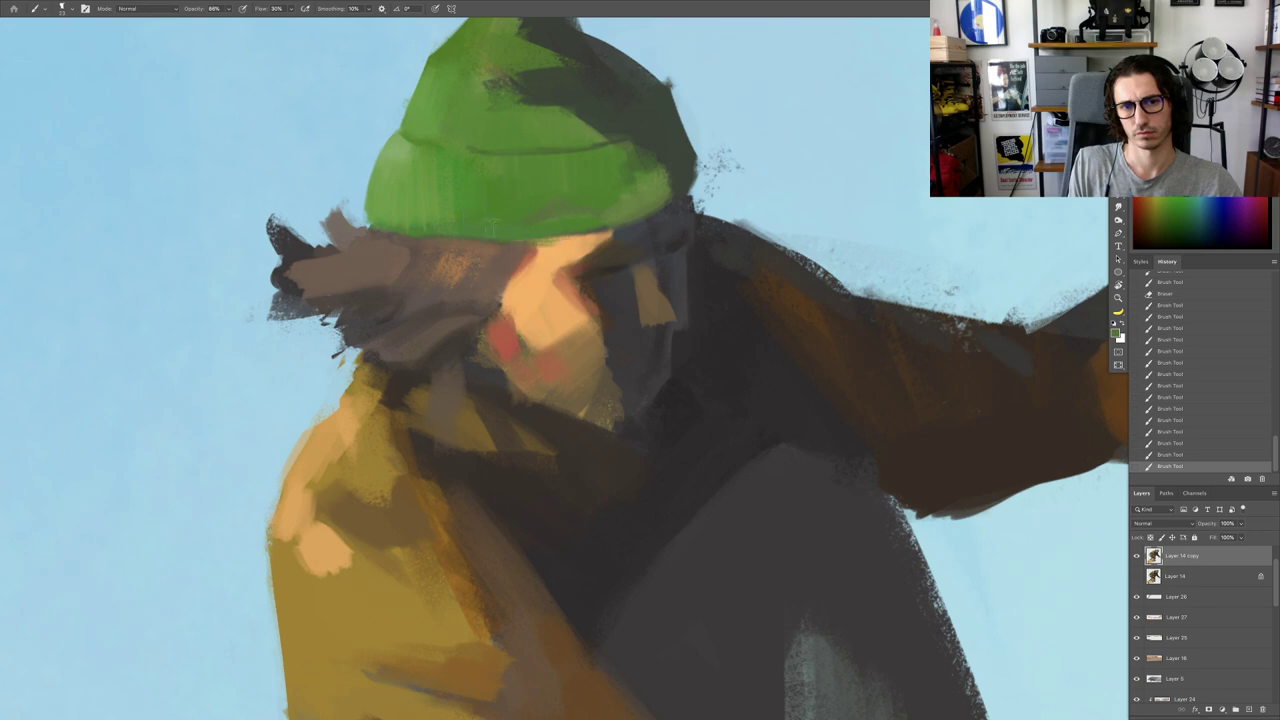
# Step: Blend the orange patch in the hair below the hat's rim into the surrounding brown with sampled strokes
pyautogui.scroll(-6, 522, 215)
pyautogui.hotkey('ctrl', '0')
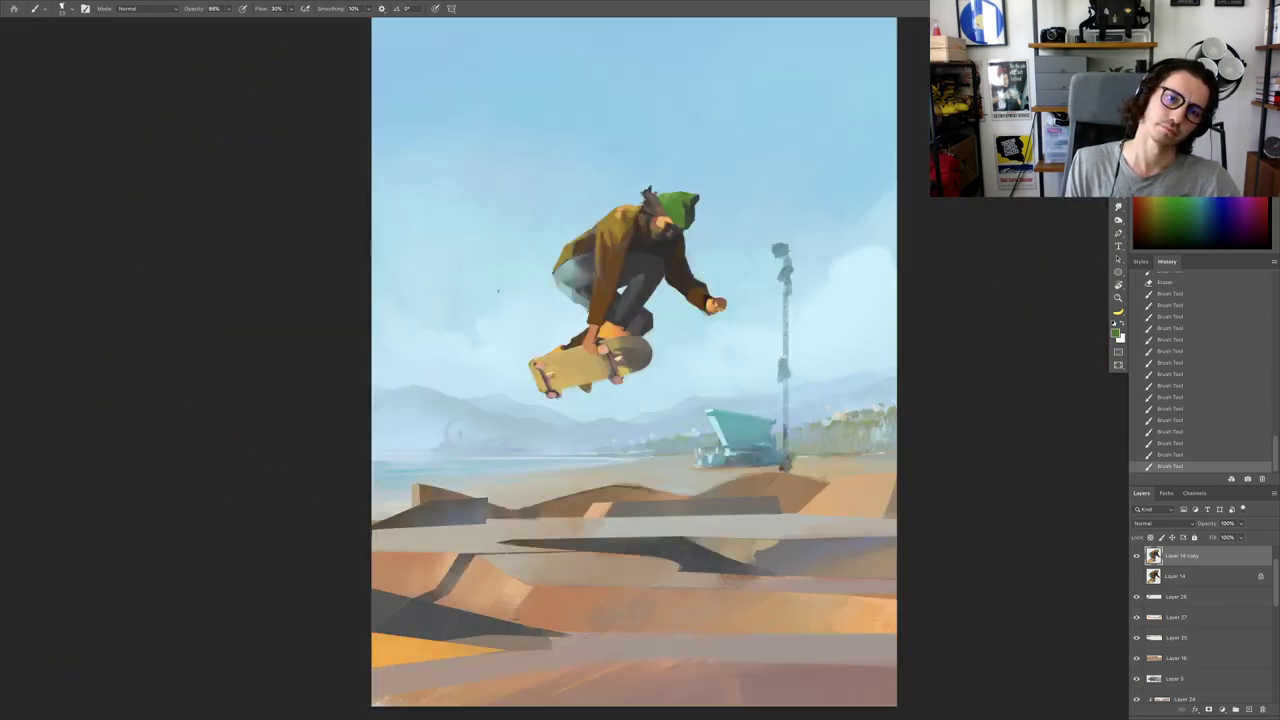
pyautogui.press('r')
pyautogui.moveTo(678, 153); pyautogui.dragTo(589, 157)
pyautogui.press('b')
pyautogui.scroll(6, 569, 214)
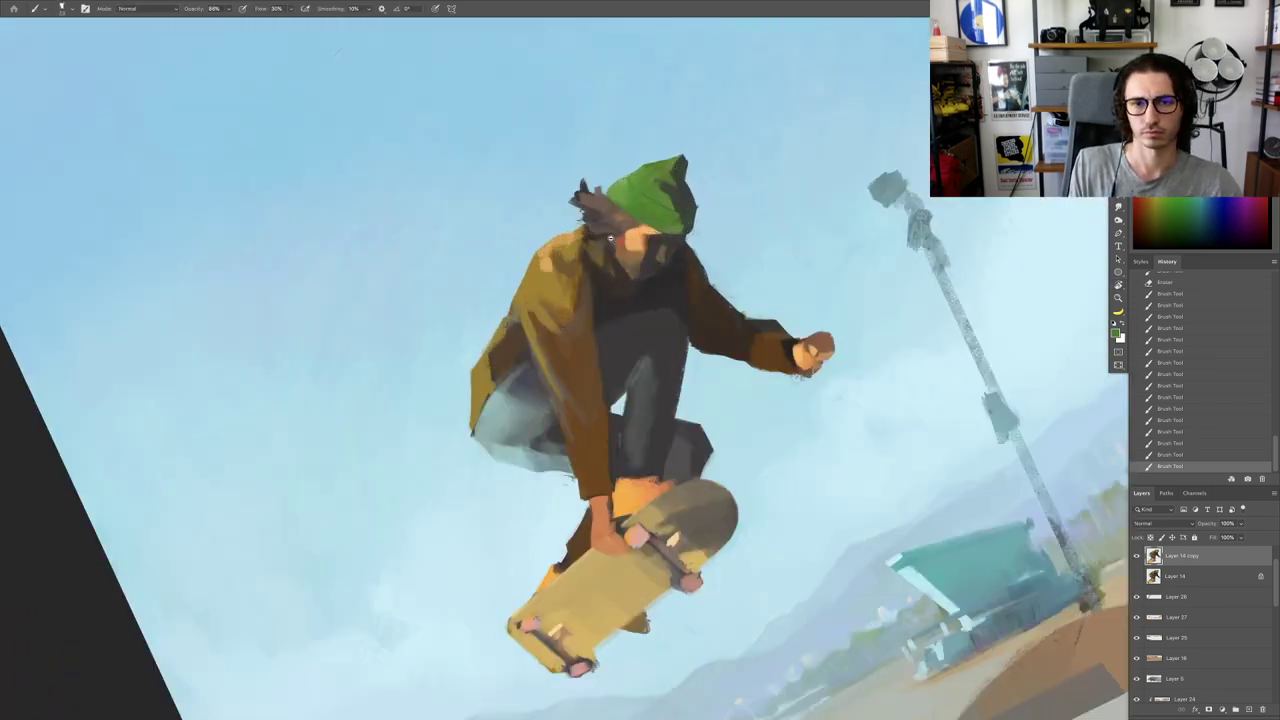
pyautogui.keyDown('alt'); pyautogui.click(675, 260); pyautogui.keyUp('alt')
pyautogui.moveTo(661, 250)
pyautogui.mouseDown()
pyautogui.moveTo(649, 232)
pyautogui.moveTo(641, 262)
pyautogui.mouseUp()
pyautogui.keyDown('alt'); pyautogui.click(631, 222); pyautogui.keyUp('alt')
# Step: Break up the windblown hair tuft behind the hat with sampled brown and dark strokes
pyautogui.keyDown('alt'); pyautogui.click(586, 243); pyautogui.keyUp('alt')
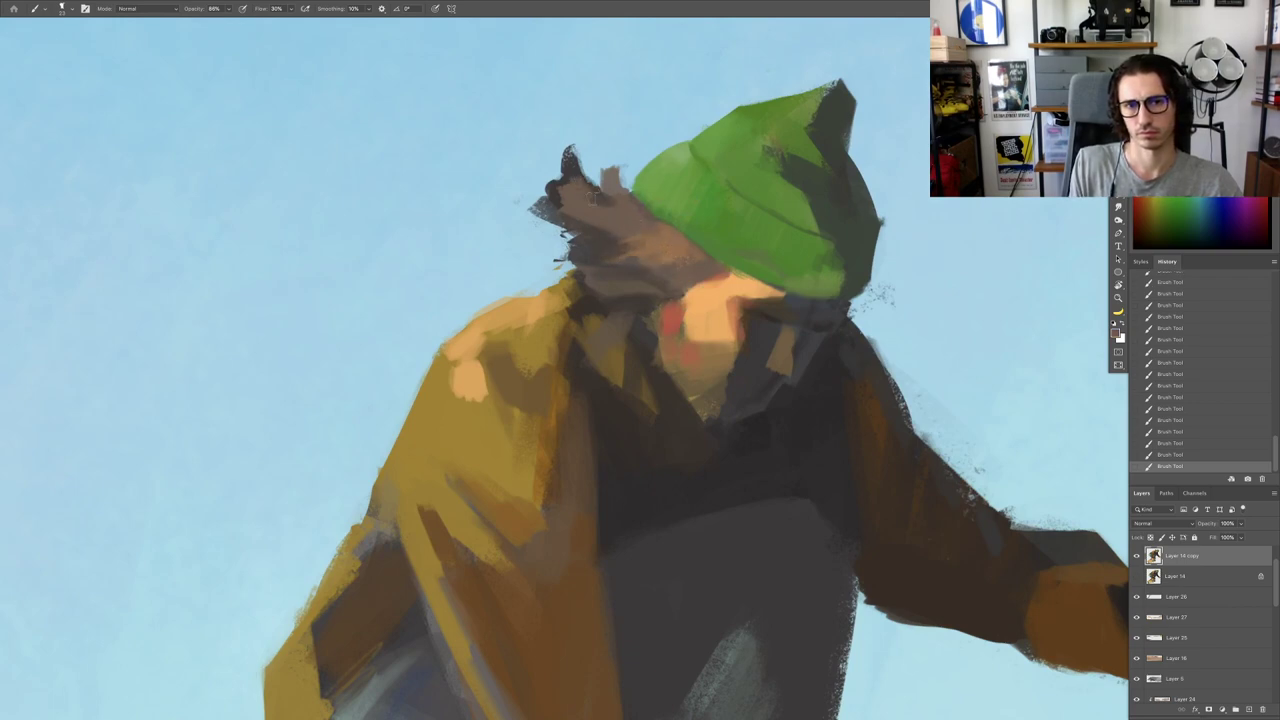
pyautogui.moveTo(605, 186); pyautogui.dragTo(608, 172)
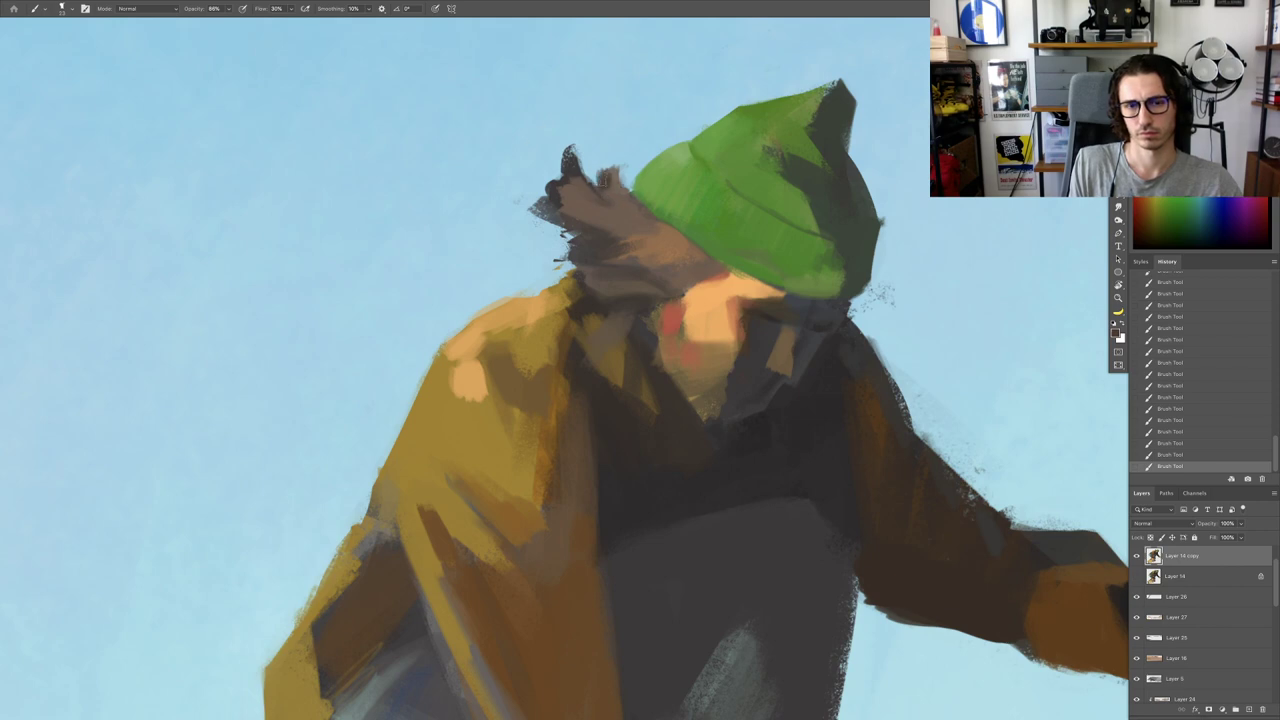
pyautogui.moveTo(630, 218)
pyautogui.mouseDown()
pyautogui.moveTo(540, 218)
pyautogui.moveTo(622, 220)
pyautogui.moveTo(545, 208)
pyautogui.moveTo(560, 200)
pyautogui.moveTo(565, 258)
pyautogui.mouseUp()
pyautogui.keyDown('alt'); pyautogui.click(652, 236); pyautogui.keyUp('alt')
pyautogui.keyDown('alt'); pyautogui.click(580, 176); pyautogui.keyUp('alt')
pyautogui.keyDown('alt'); pyautogui.click(589, 238); pyautogui.keyUp('alt')
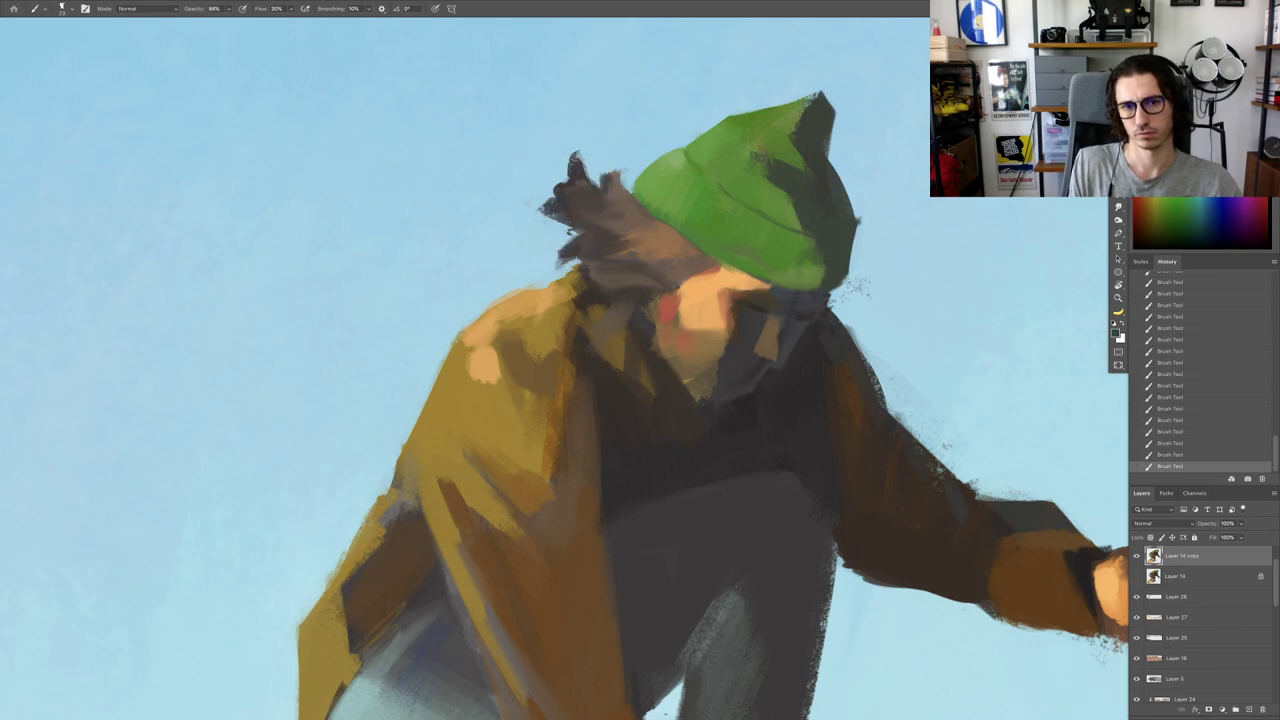
pyautogui.scroll(-5, 590, 290)
pyautogui.scroll(5, 590, 255)
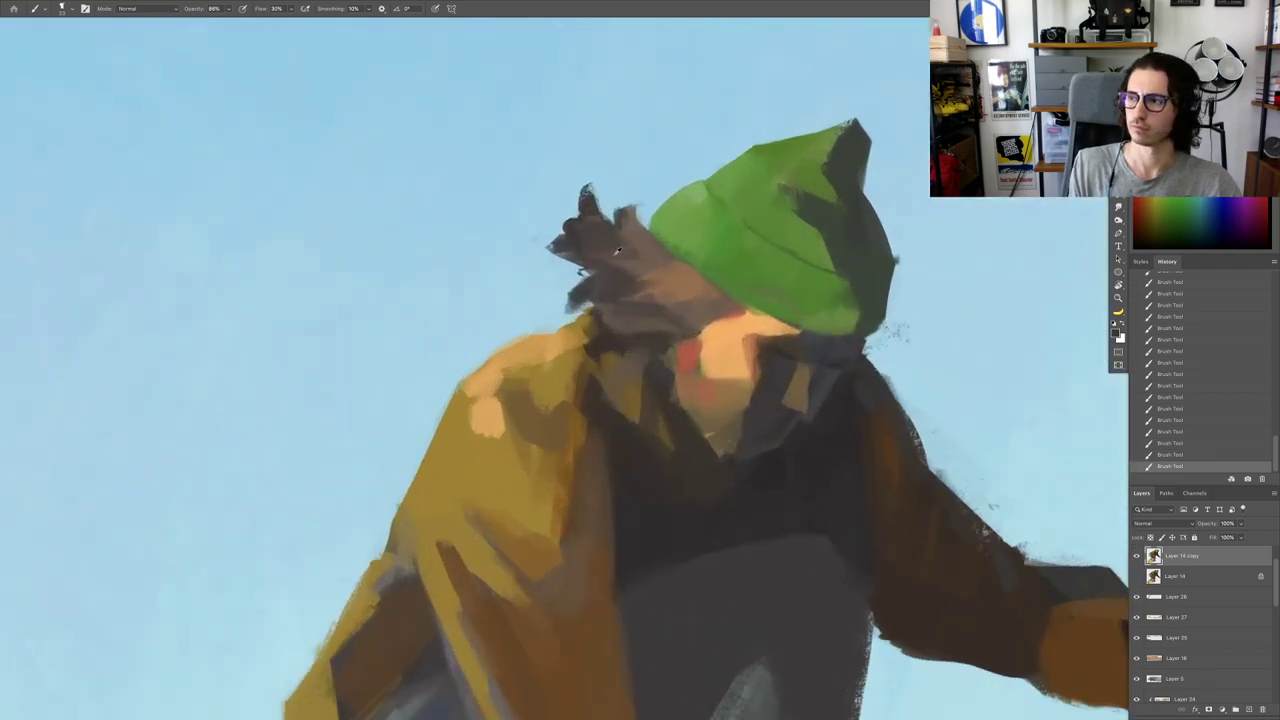
# Step: Reshape the tips of the windblown hair with the Eraser and sampled brown
pyautogui.keyDown('alt'); pyautogui.click(591, 240); pyautogui.keyUp('alt')
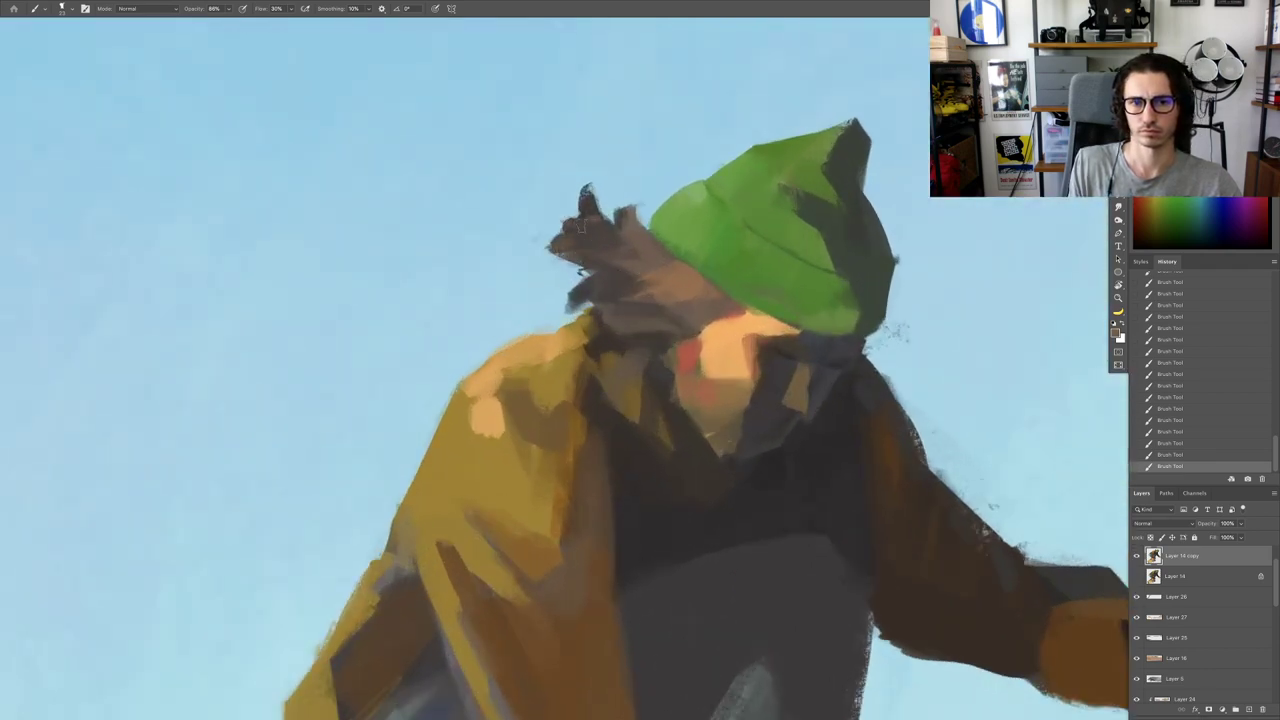
pyautogui.moveTo(598, 249)
pyautogui.keyDown('alt'); pyautogui.mouseDown()
pyautogui.moveTo(562, 228)
pyautogui.moveTo(589, 194)
pyautogui.moveTo(608, 210)
pyautogui.moveTo(570, 250)
pyautogui.moveTo(776, 264)
pyautogui.moveTo(812, 370)
pyautogui.mouseUp(); pyautogui.keyUp('alt')
pyautogui.press('e')
pyautogui.press('r')
pyautogui.press('b')
pyautogui.moveTo(775, 295)
pyautogui.keyDown('super'); pyautogui.mouseDown()
pyautogui.moveTo(820, 296)
pyautogui.moveTo(845, 314)
pyautogui.mouseUp(); pyautogui.keyUp('super')
pyautogui.keyDown('alt'); pyautogui.click(791, 303); pyautogui.keyUp('alt')
pyautogui.keyDown('alt'); pyautogui.click(793, 336); pyautogui.keyUp('alt')
# Step: Paint short hair strands behind the hat with sampled brush strokes in a rotated view
pyautogui.moveTo(779, 344); pyautogui.dragTo(771, 368)
pyautogui.keyDown('alt'); pyautogui.click(756, 357); pyautogui.keyUp('alt')
pyautogui.moveTo(775, 352)
pyautogui.mouseDown()
pyautogui.moveTo(769, 376)
pyautogui.moveTo(766, 366)
pyautogui.mouseUp()
pyautogui.moveTo(770, 352); pyautogui.dragTo(764, 378)
pyautogui.moveTo(784, 352); pyautogui.dragTo(776, 374)
pyautogui.moveTo(786, 354); pyautogui.dragTo(777, 376)
pyautogui.moveTo(788, 356)
pyautogui.mouseDown()
pyautogui.moveTo(778, 378)
pyautogui.moveTo(467, 136)
pyautogui.moveTo(563, 130)
pyautogui.mouseUp()
pyautogui.scroll(-5, 778, 374)
pyautogui.press('r')
pyautogui.press('Escape')
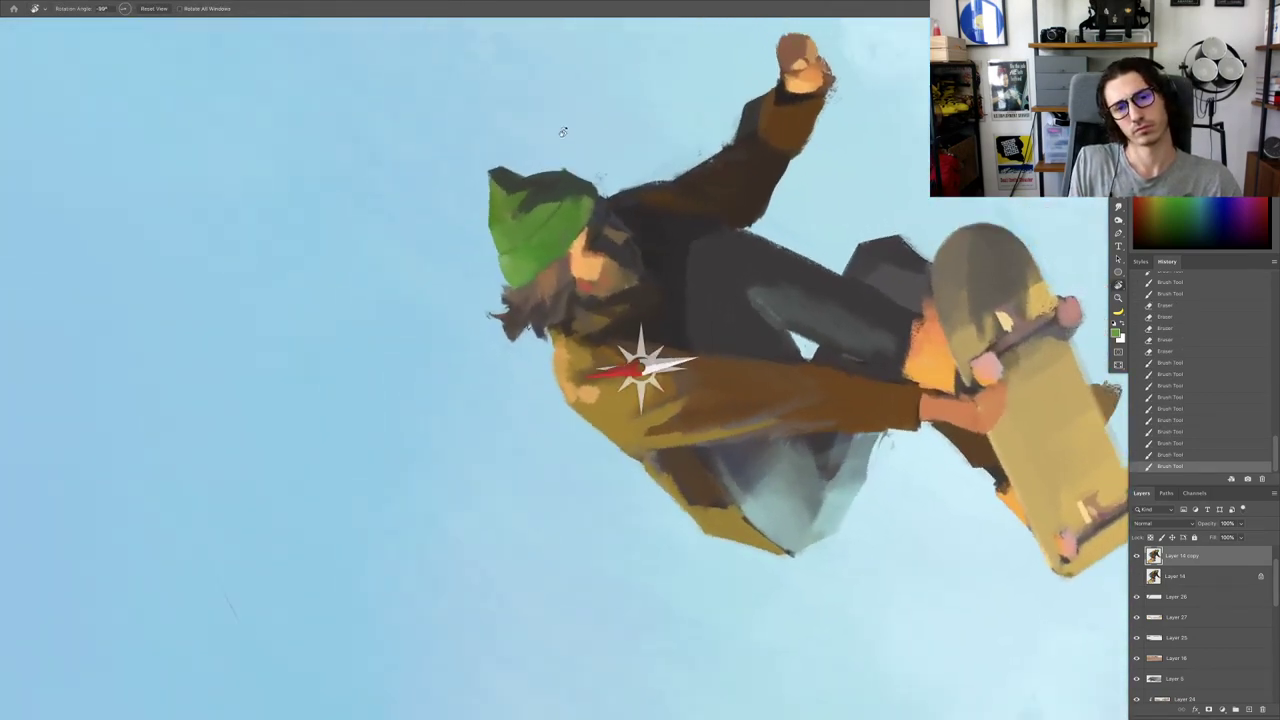
# Step: Redefine the hair strands along the hat's rim with sampled brown and touch up the rim with green
pyautogui.scroll(5, 604, 266)
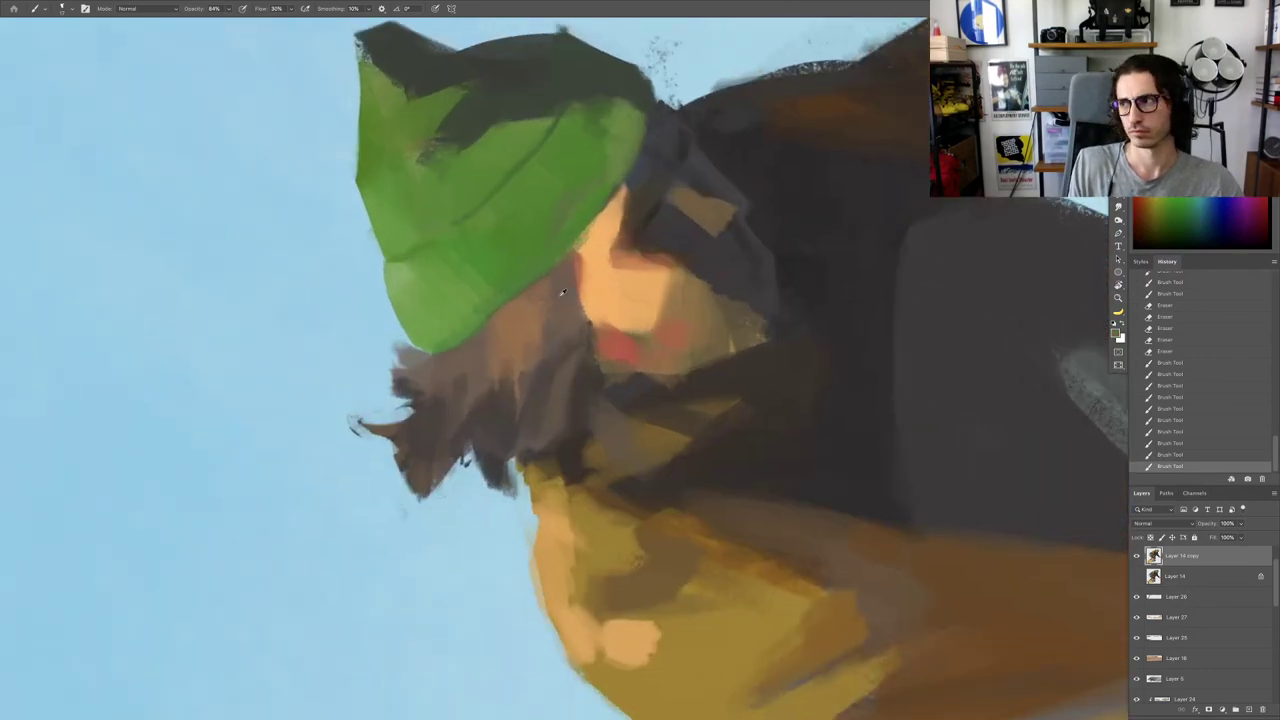
pyautogui.moveTo(550, 305)
pyautogui.mouseDown()
pyautogui.moveTo(526, 348)
pyautogui.moveTo(514, 334)
pyautogui.mouseUp()
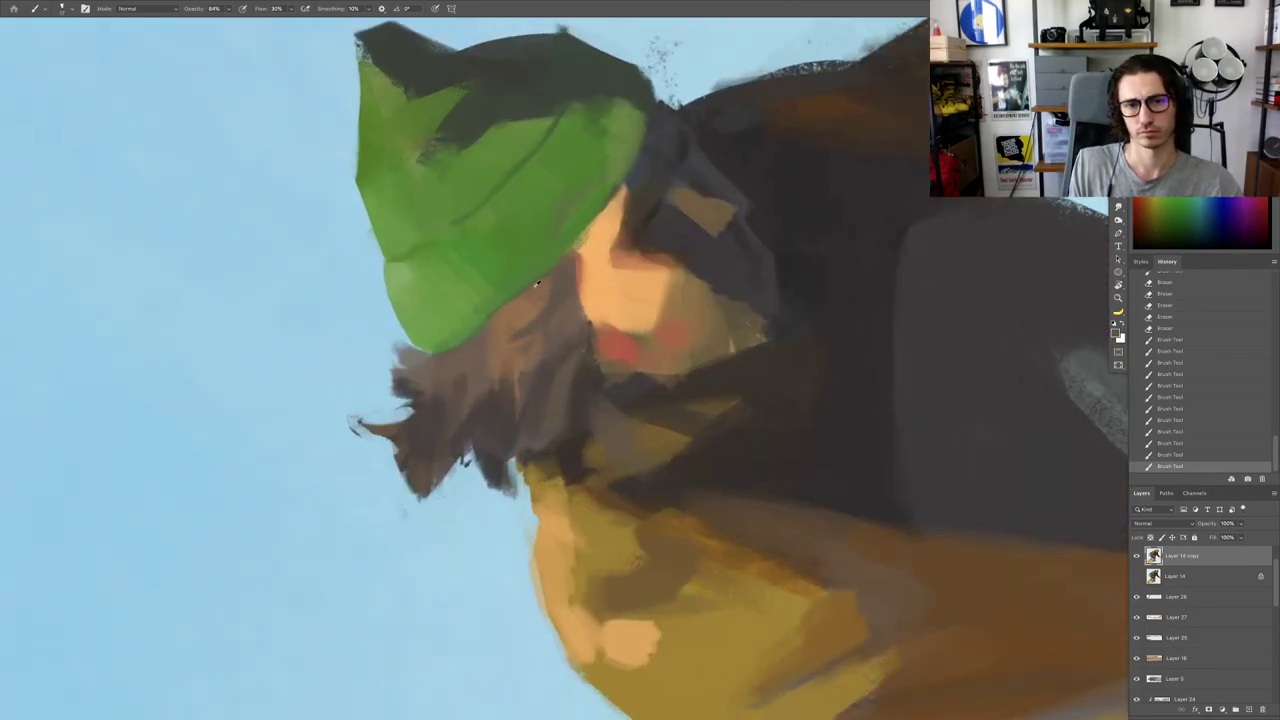
pyautogui.keyDown('alt'); pyautogui.click(543, 269); pyautogui.keyUp('alt')
pyautogui.keyDown('alt'); pyautogui.click(644, 228); pyautogui.keyUp('alt')
pyautogui.moveTo(574, 254); pyautogui.dragTo(567, 290)
pyautogui.moveTo(556, 298); pyautogui.dragTo(543, 308)
pyautogui.moveTo(564, 258); pyautogui.dragTo(542, 300)
pyautogui.moveTo(563, 269); pyautogui.dragTo(544, 280)
pyautogui.keyDown('alt'); pyautogui.click(537, 262); pyautogui.keyUp('alt')
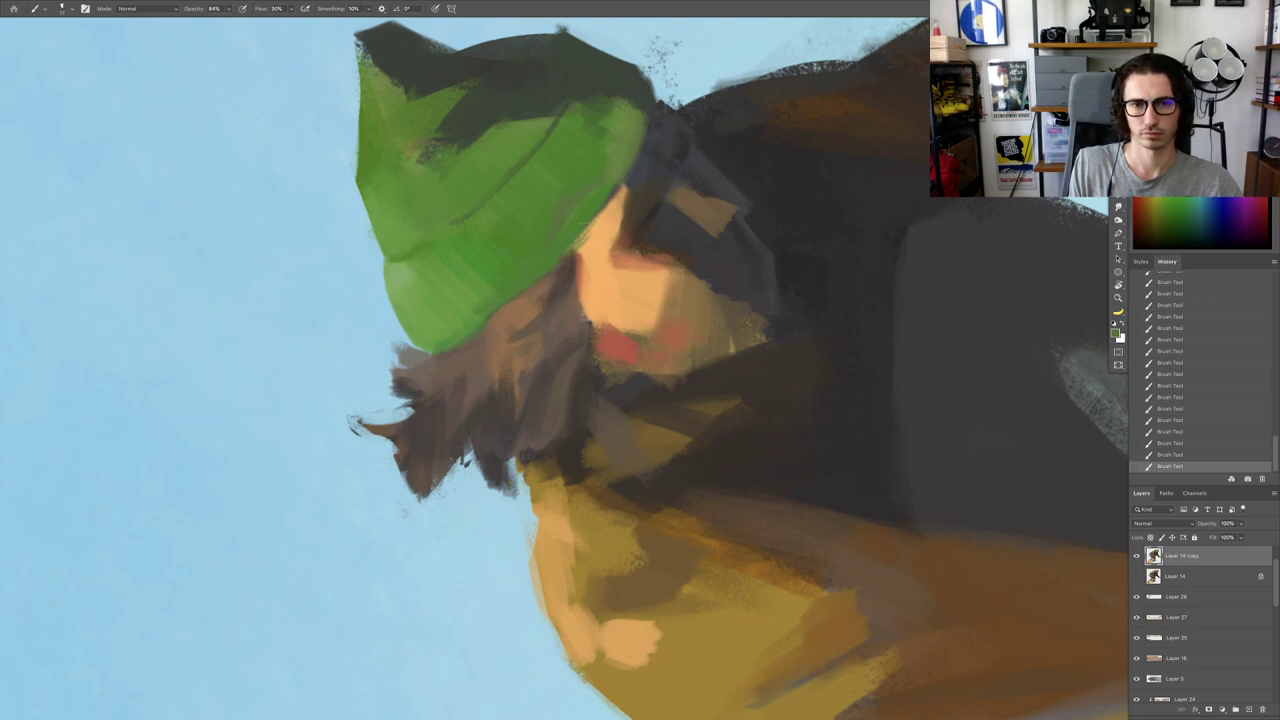
pyautogui.moveTo(574, 230); pyautogui.dragTo(455, 233)
# Step: Break up the pale highlight on the jacket's near shoulder with sampled ochre and orange strokes
pyautogui.press('r')
pyautogui.moveTo(668, 262)
pyautogui.mouseDown()
pyautogui.moveTo(724, 341)
pyautogui.moveTo(680, 428)
pyautogui.moveTo(692, 417)
pyautogui.mouseUp()
pyautogui.press('Escape')
pyautogui.moveTo(652, 343); pyautogui.dragTo(679, 342)
pyautogui.scroll(2, 677, 341)
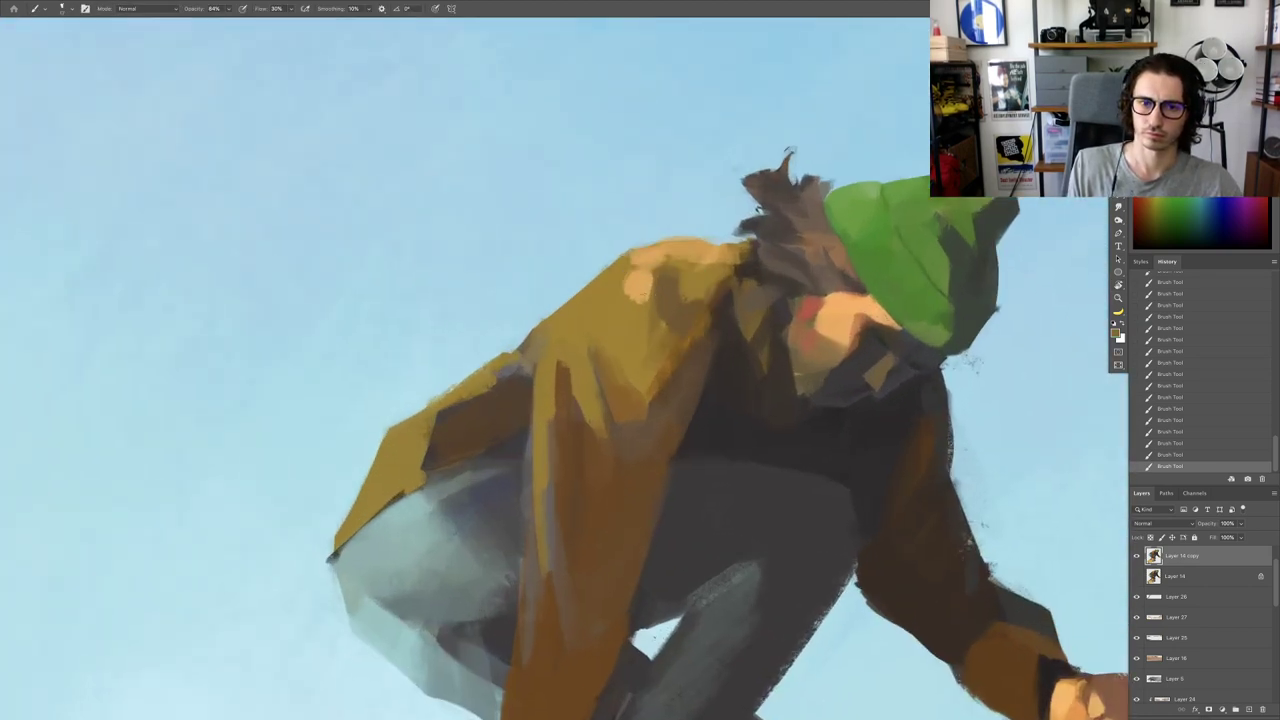
pyautogui.keyDown('alt'); pyautogui.click(627, 268); pyautogui.keyUp('alt')
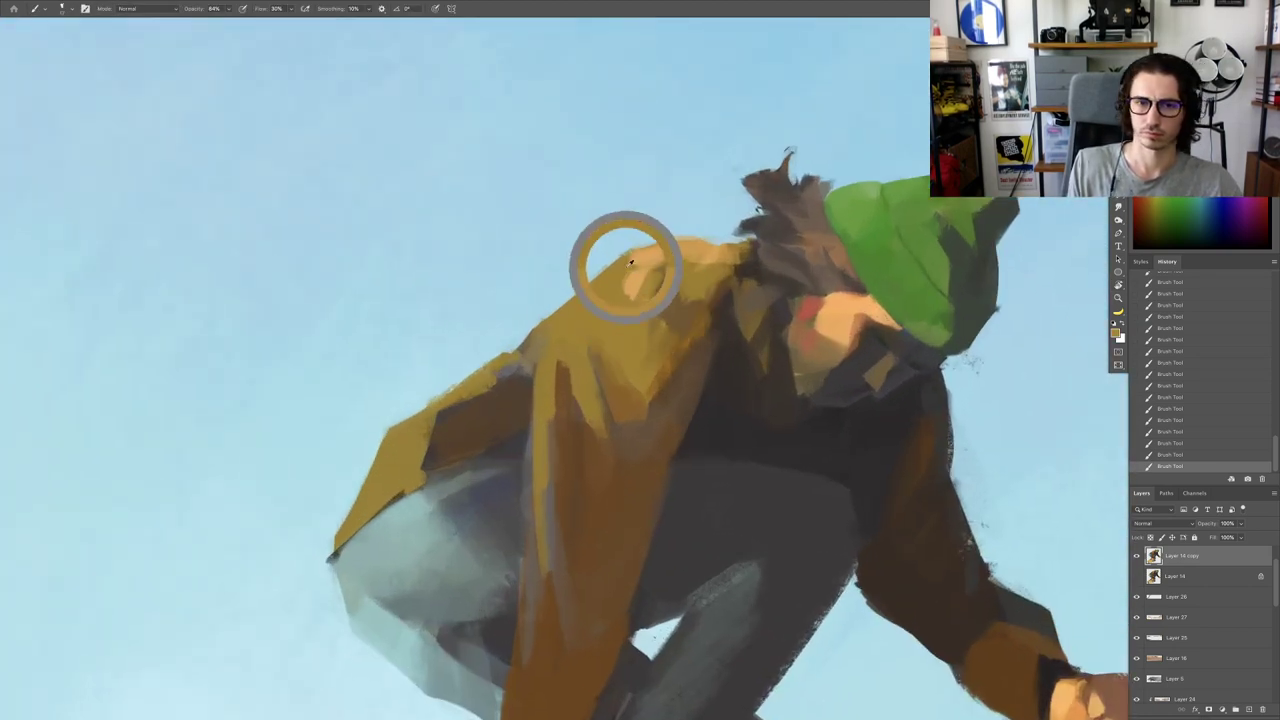
pyautogui.moveTo(610, 296)
pyautogui.mouseDown()
pyautogui.moveTo(622, 259)
pyautogui.moveTo(516, 302)
pyautogui.mouseUp()
pyautogui.moveTo(615, 349); pyautogui.dragTo(687, 341)
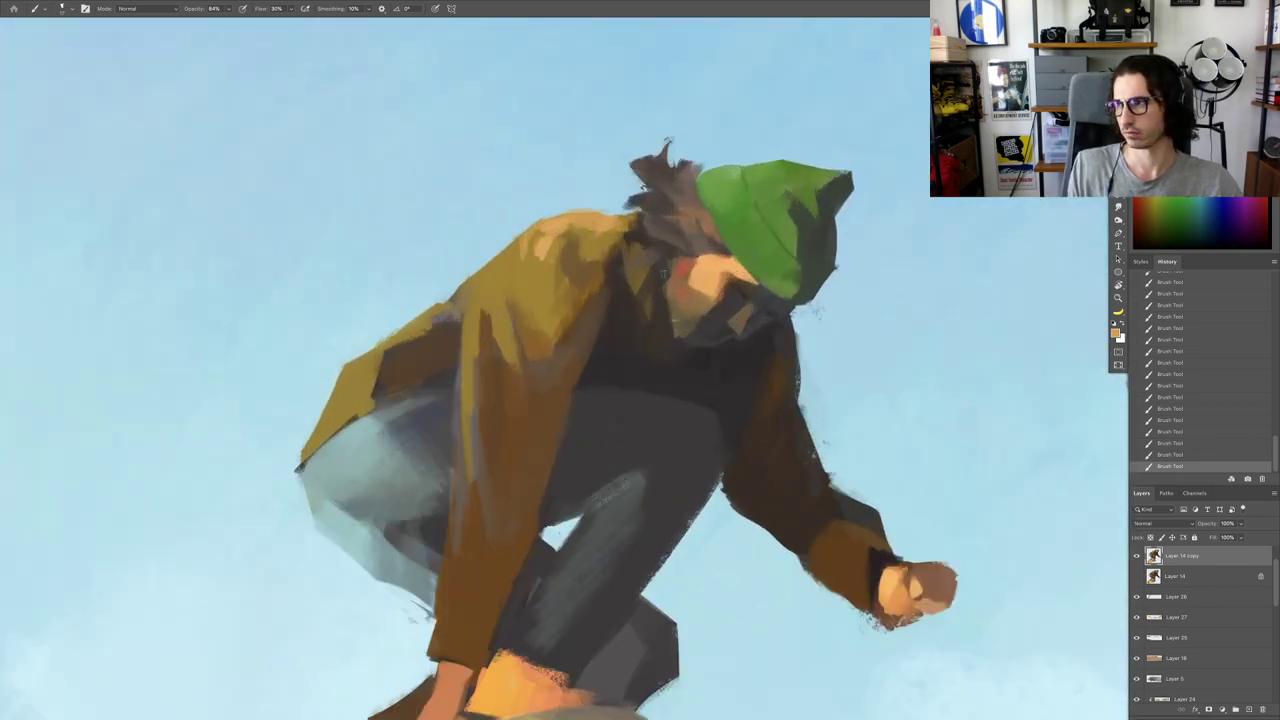
# Step: Darken the collar below the hair and blend the upper sleeve's folds with sampled dark and brown strokes
pyautogui.scroll(-5, 663, 272)
pyautogui.scroll(5, 633, 238)
pyautogui.scroll(-5, 631, 241)
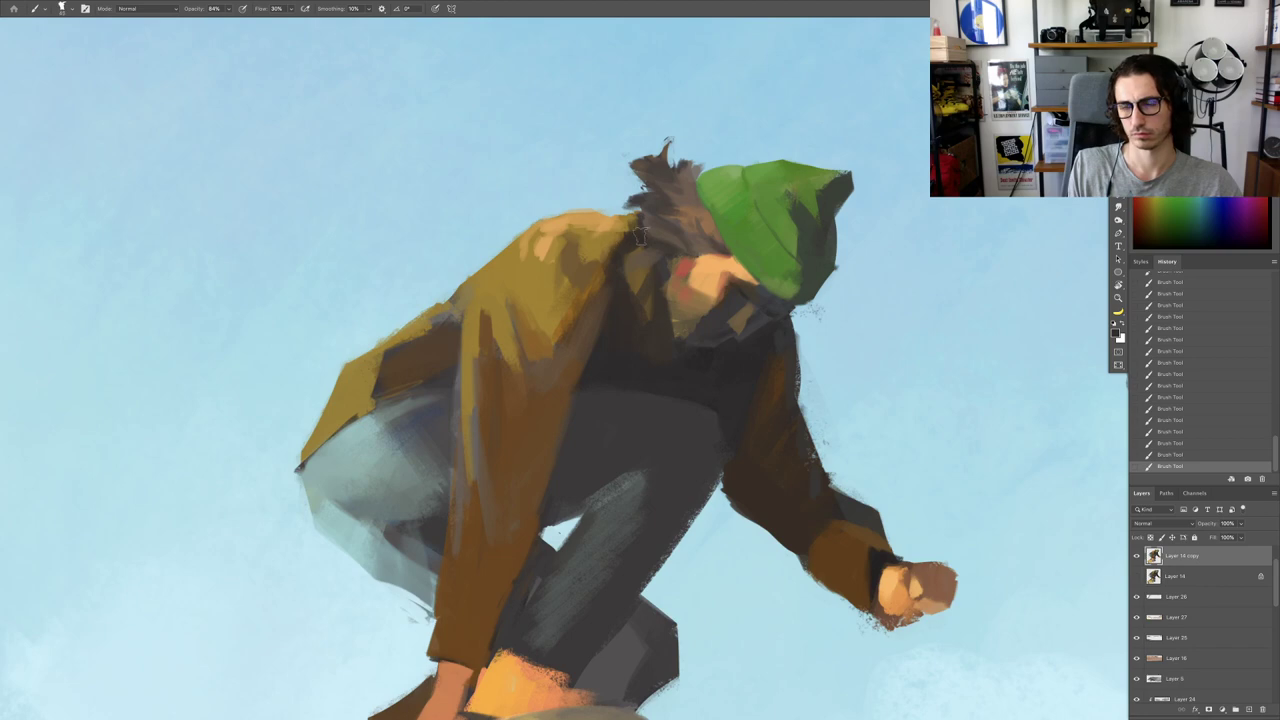
pyautogui.scroll(5, 615, 268)
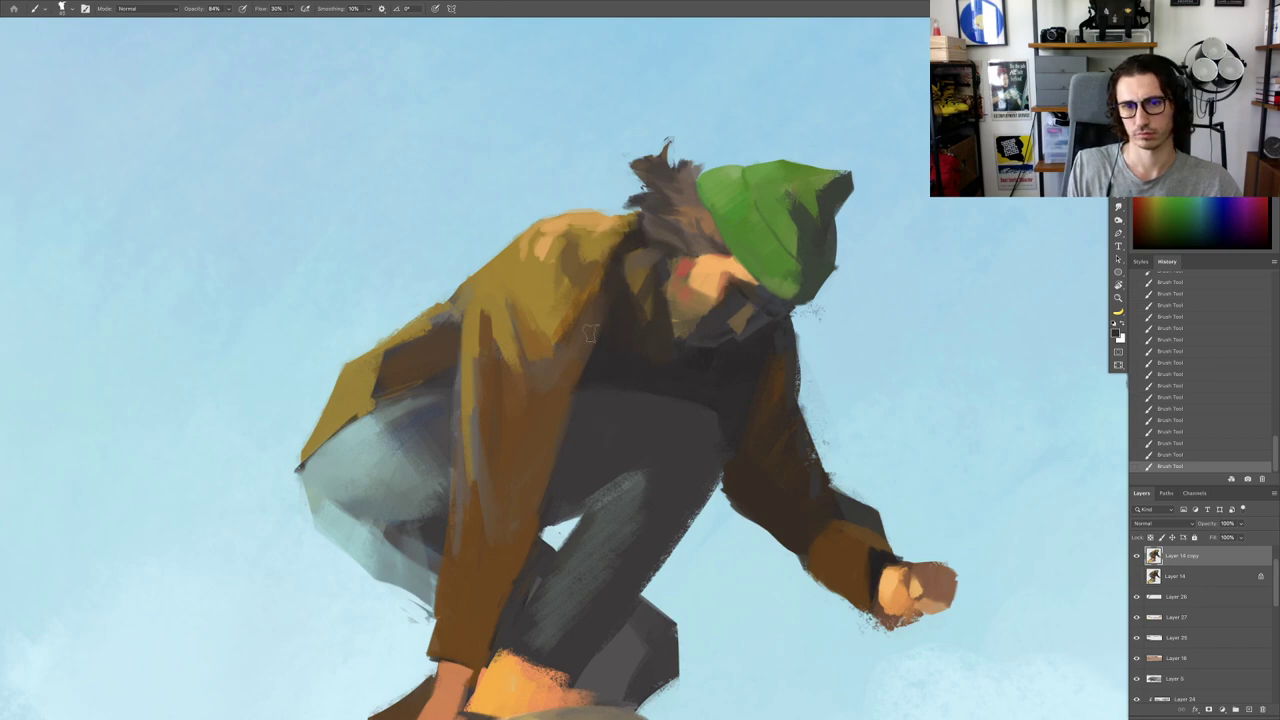
pyautogui.scroll(-5, 563, 357)
pyautogui.scroll(3, 598, 367)
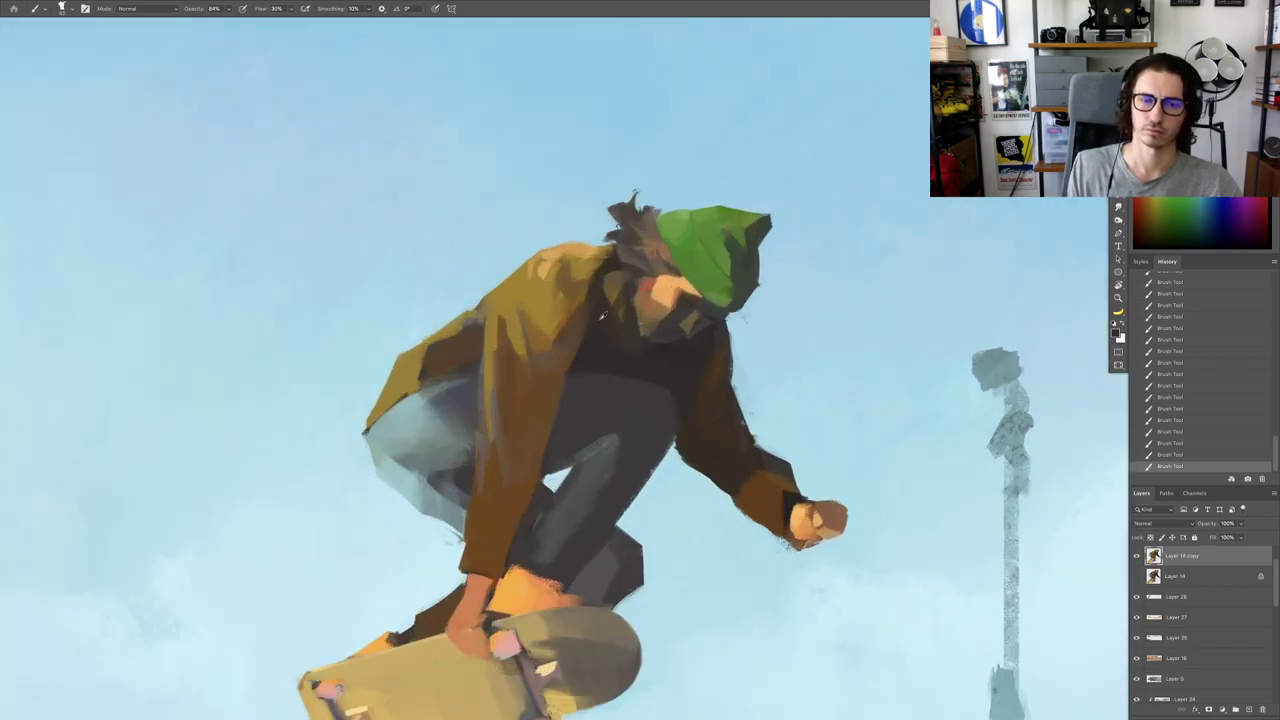
pyautogui.scroll(1, 586, 343)
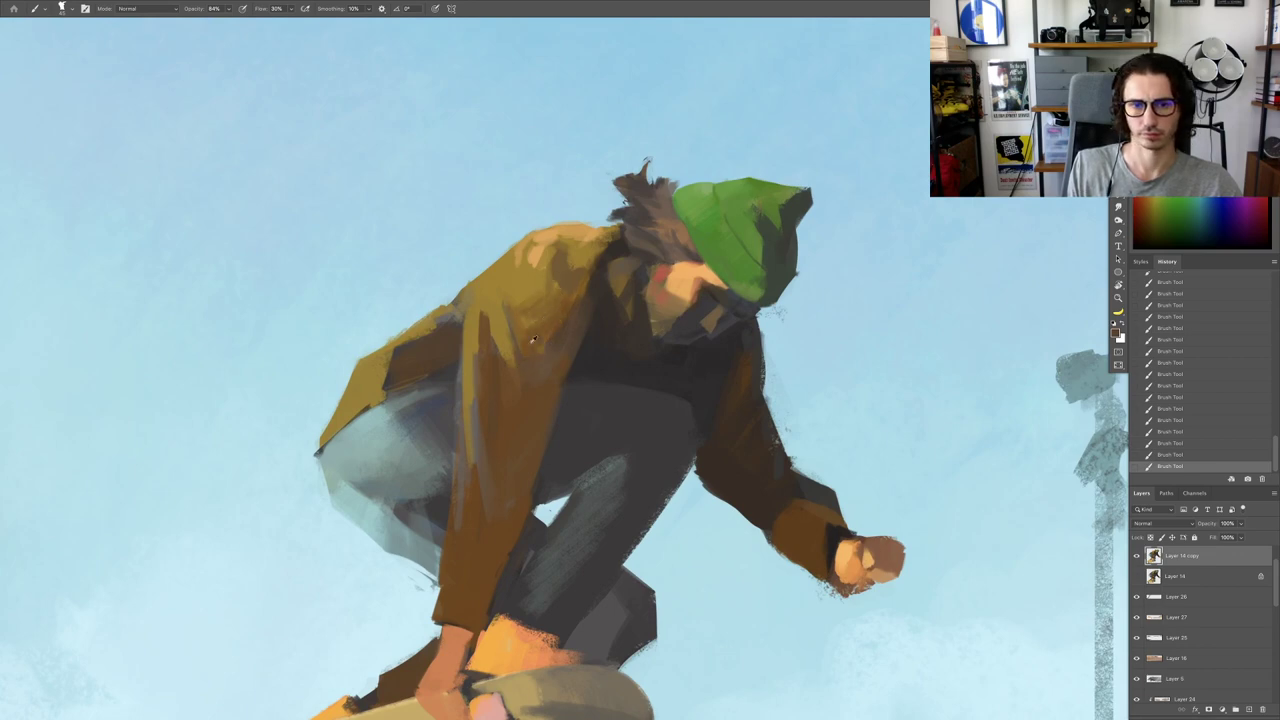
pyautogui.scroll(-2, 490, 352)
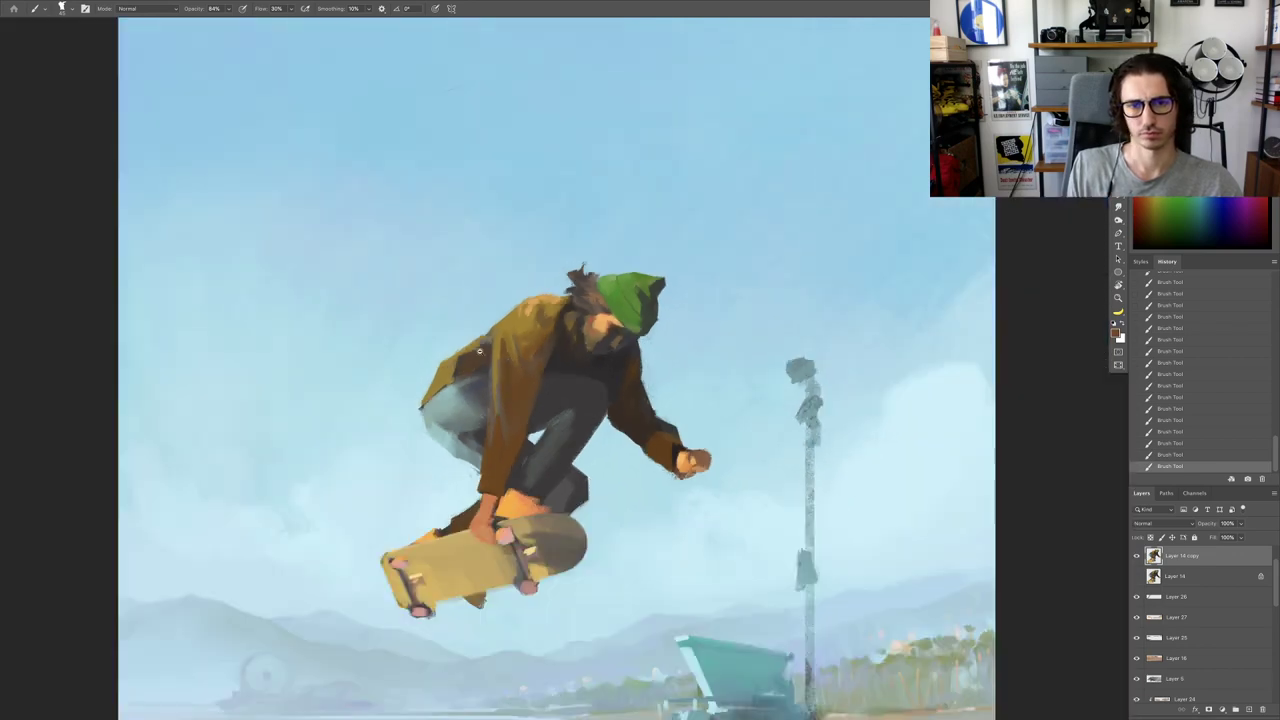
# Step: Rework the shadow around the eyes below the hat's rim with a smaller brush and dark strokes
pyautogui.scroll(-3, 479, 351)
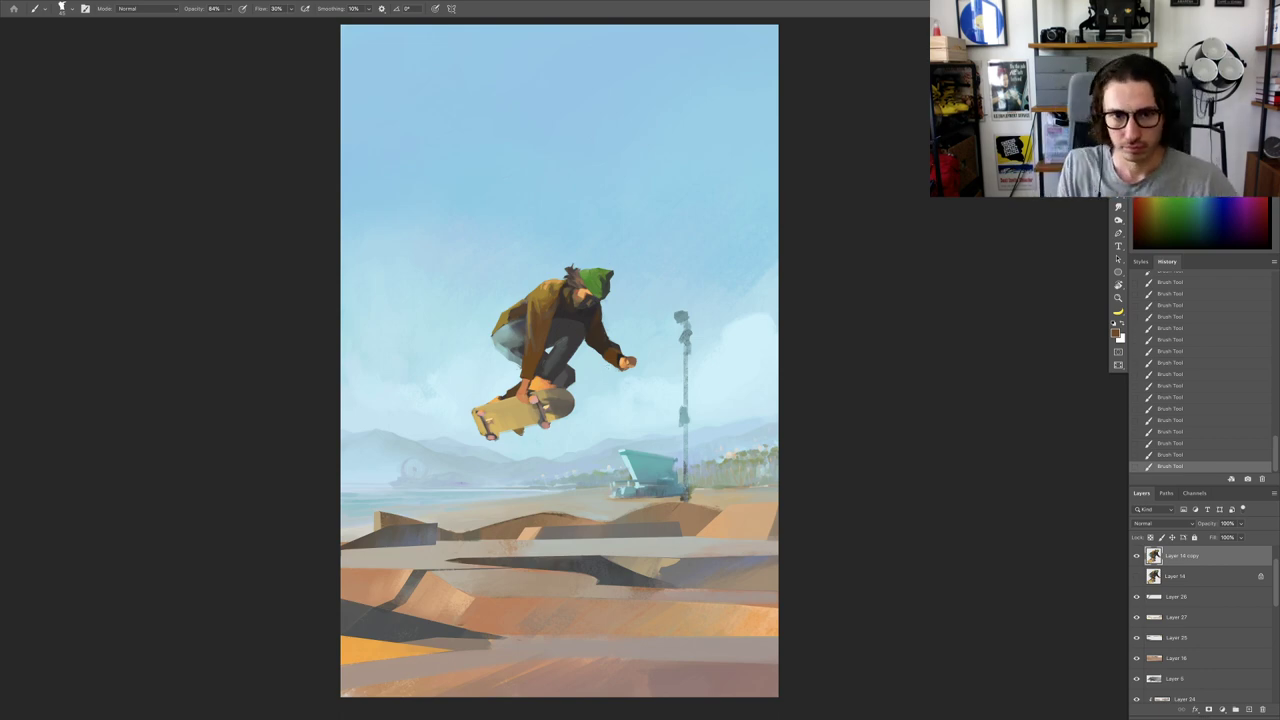
pyautogui.scroll(6, 590, 300)
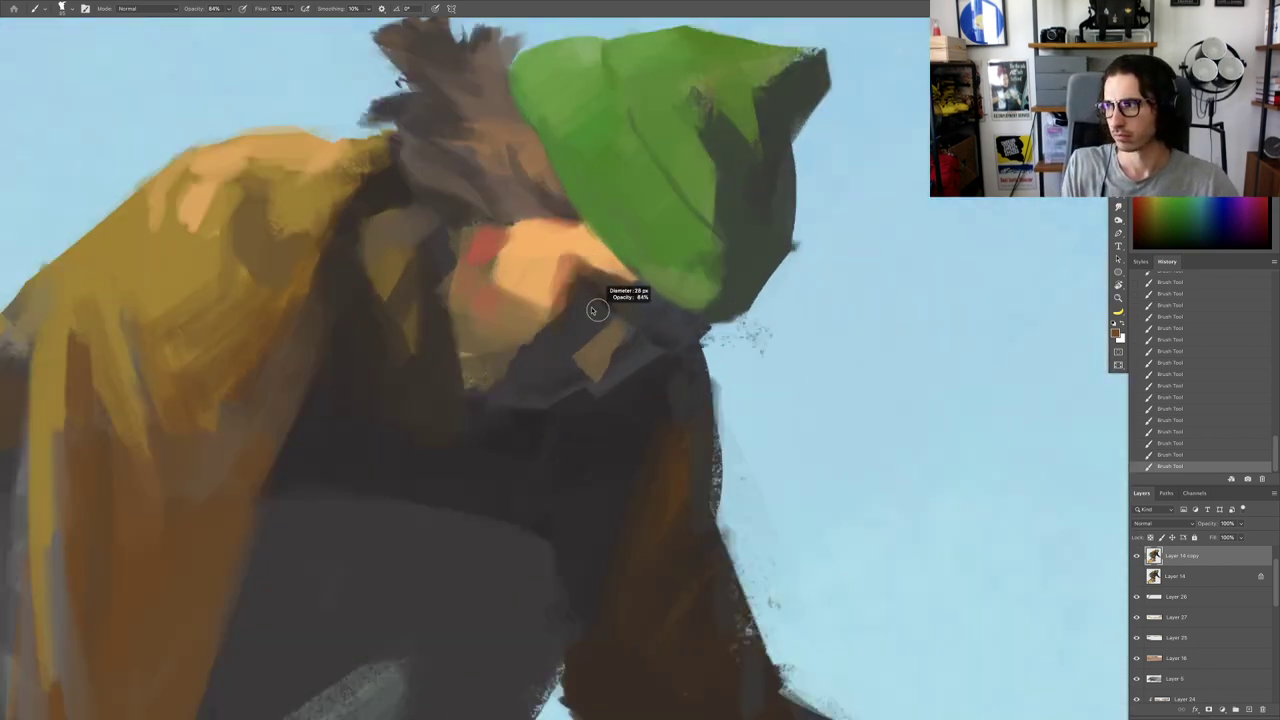
pyautogui.moveTo(648, 296); pyautogui.dragTo(594, 308)
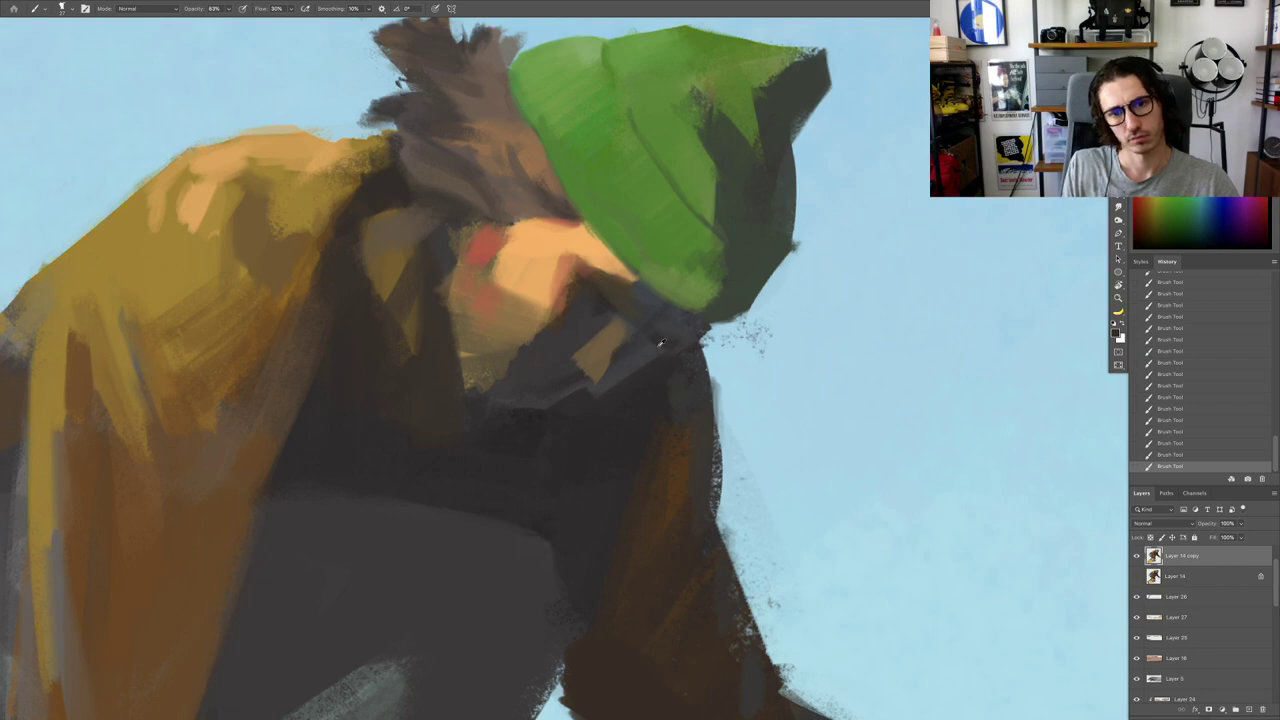
# Step: Reshape the light nose patch and darken the shadow around it with colours sampled from the skater's face
pyautogui.scroll(-4, 661, 342)
pyautogui.scroll(5, 668, 358)
pyautogui.moveTo(636, 301)
pyautogui.mouseDown()
pyautogui.moveTo(584, 353)
pyautogui.moveTo(547, 361)
pyautogui.mouseUp()
pyautogui.keyDown('alt'); pyautogui.click(594, 311); pyautogui.keyUp('alt')
pyautogui.keyDown('alt'); pyautogui.click(584, 354); pyautogui.keyUp('alt')
pyautogui.keyDown('alt'); pyautogui.click(588, 314); pyautogui.keyUp('alt')
pyautogui.moveTo(588, 315)
pyautogui.mouseDown()
pyautogui.moveTo(522, 376)
pyautogui.moveTo(646, 401)
pyautogui.mouseUp()
pyautogui.keyDown('alt'); pyautogui.click(541, 257); pyautogui.keyUp('alt')
pyautogui.moveTo(598, 309); pyautogui.dragTo(600, 309)
pyautogui.keyDown('alt'); pyautogui.click(586, 298); pyautogui.keyUp('alt')
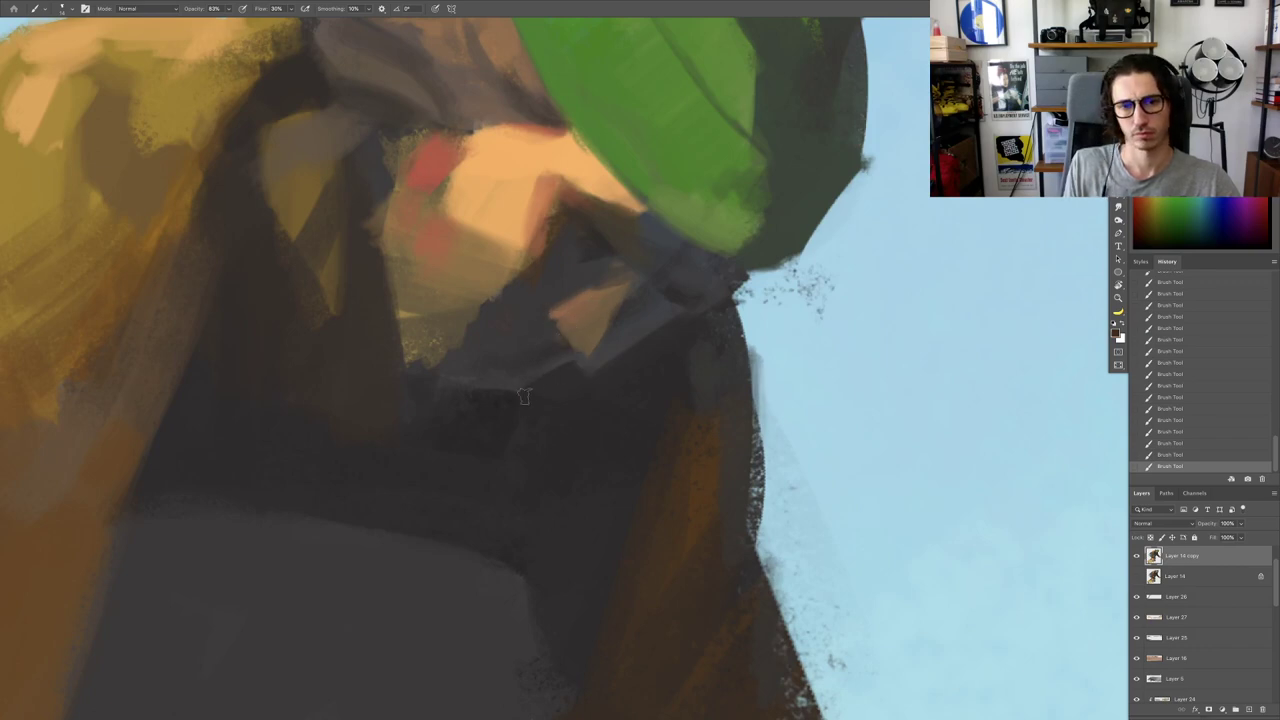
# Step: Extend the olive skin tone down the jaw and tidy the chin's edge with sampled dark tones
pyautogui.moveTo(454, 371); pyautogui.dragTo(451, 371)
pyautogui.keyDown('alt'); pyautogui.click(369, 339); pyautogui.keyUp('alt')
pyautogui.moveTo(393, 324); pyautogui.dragTo(420, 377)
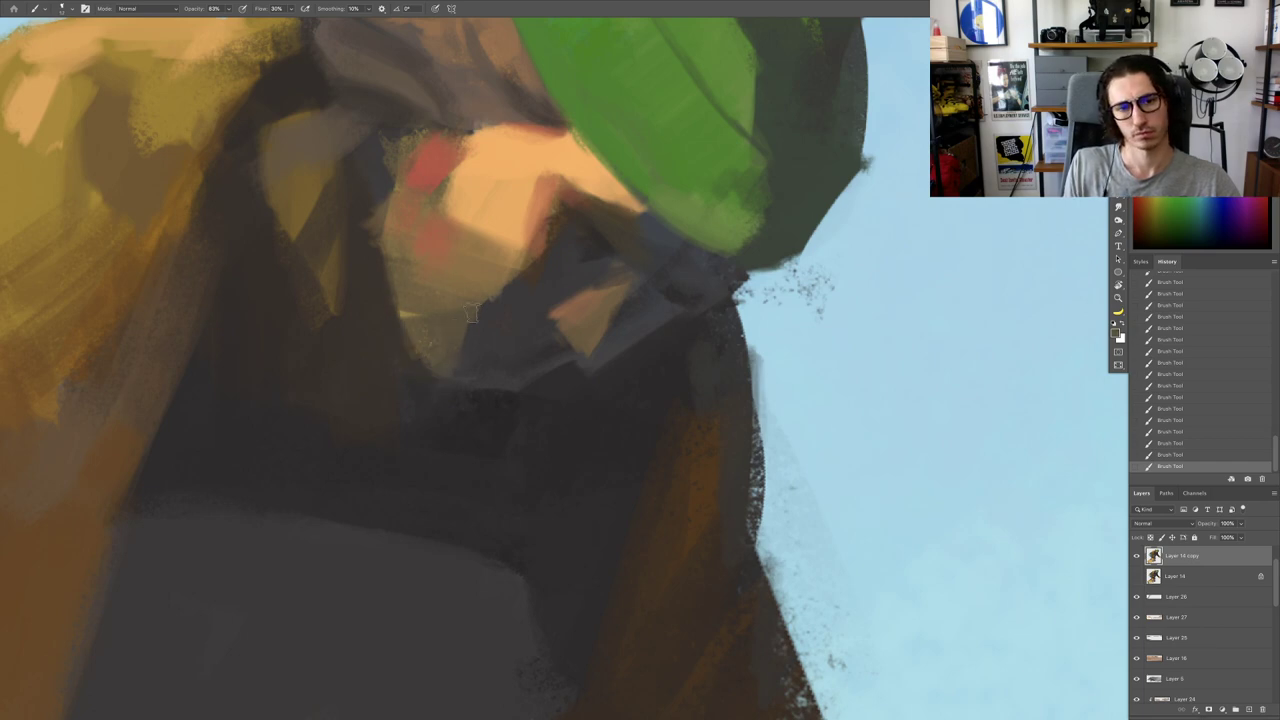
pyautogui.keyDown('alt'); pyautogui.click(503, 317); pyautogui.keyUp('alt')
pyautogui.press('super+minus')
pyautogui.press('super+minus')
pyautogui.press('super+minus')
pyautogui.press('super+plus')
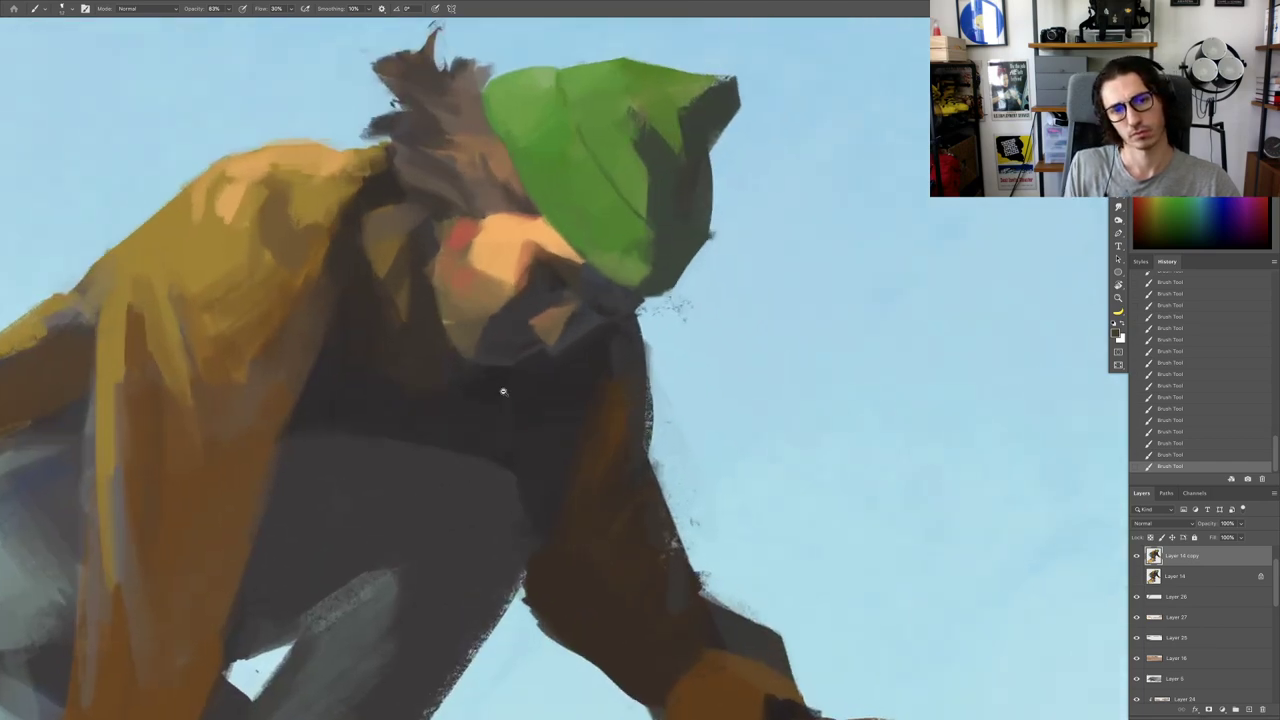
pyautogui.press('super+plus')
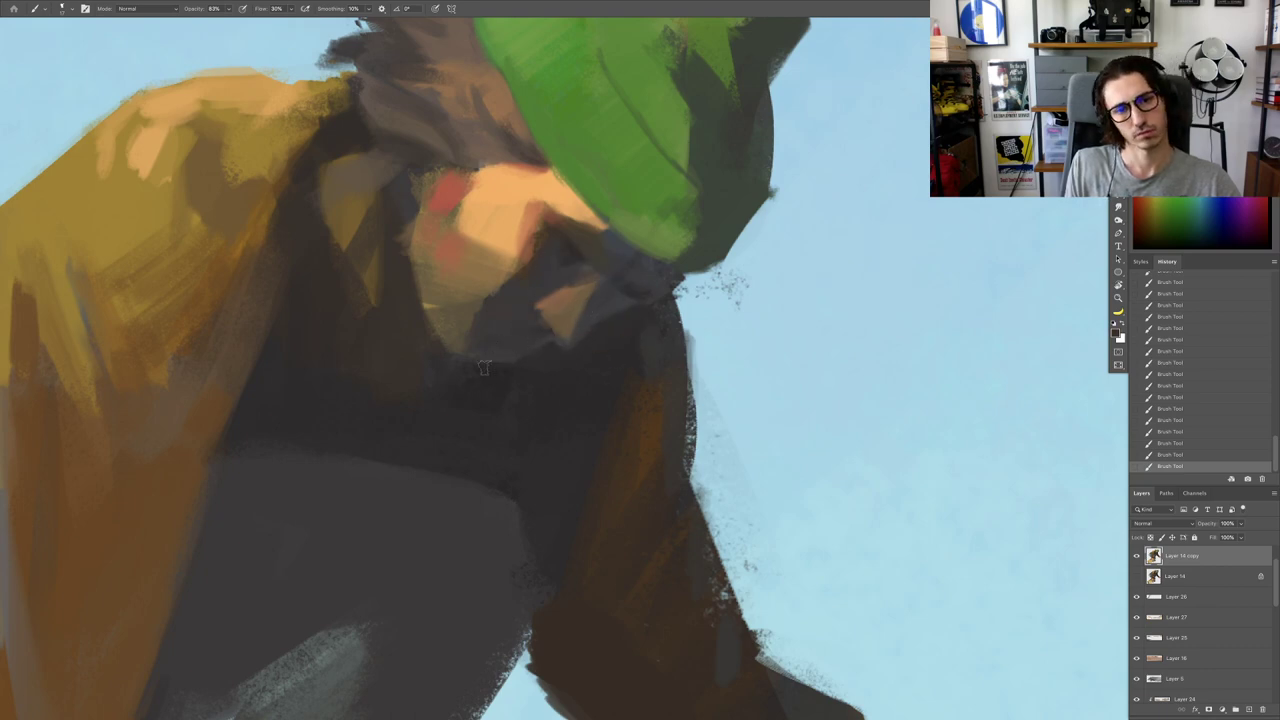
# Step: Refine the nose patch and the dark beard edge below it with short strokes in sampled brown and shadow colours
pyautogui.press('super+0')
pyautogui.moveTo(511, 389); pyautogui.dragTo(562, 358)
pyautogui.scroll(3, 561, 357)
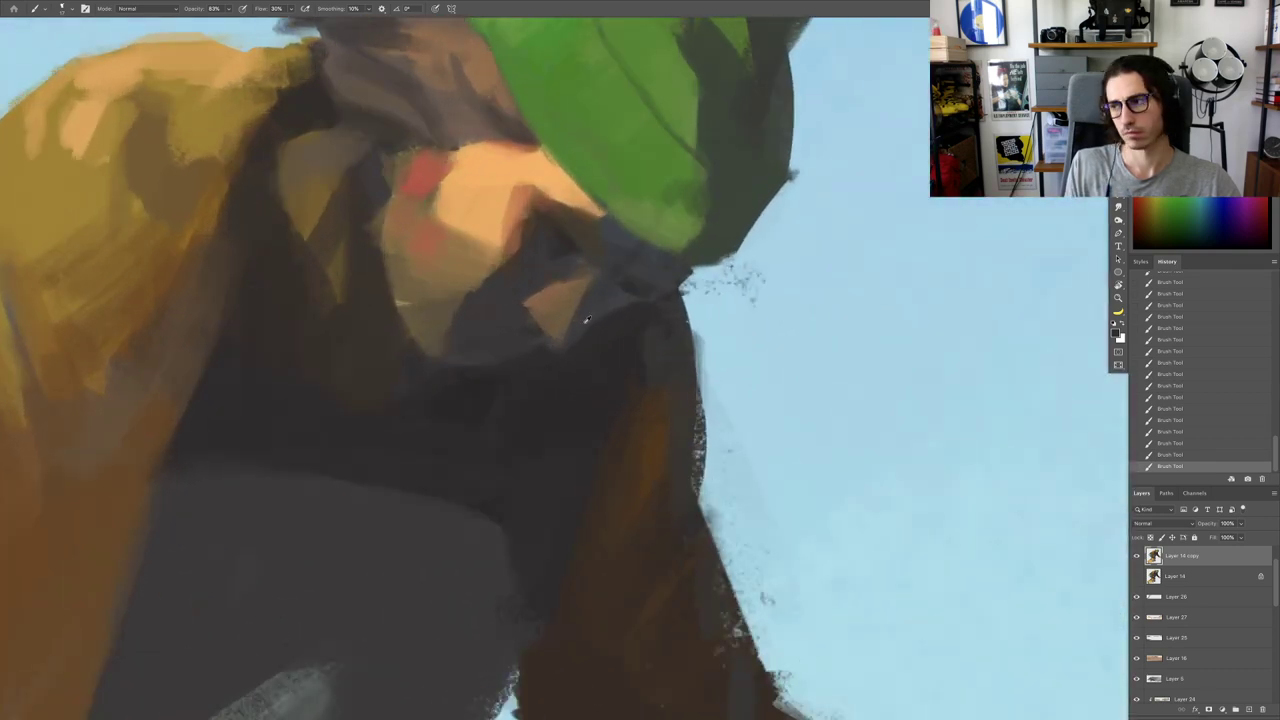
pyautogui.keyDown('alt'); pyautogui.click(566, 272); pyautogui.keyUp('alt')
pyautogui.moveTo(574, 279); pyautogui.dragTo(536, 290)
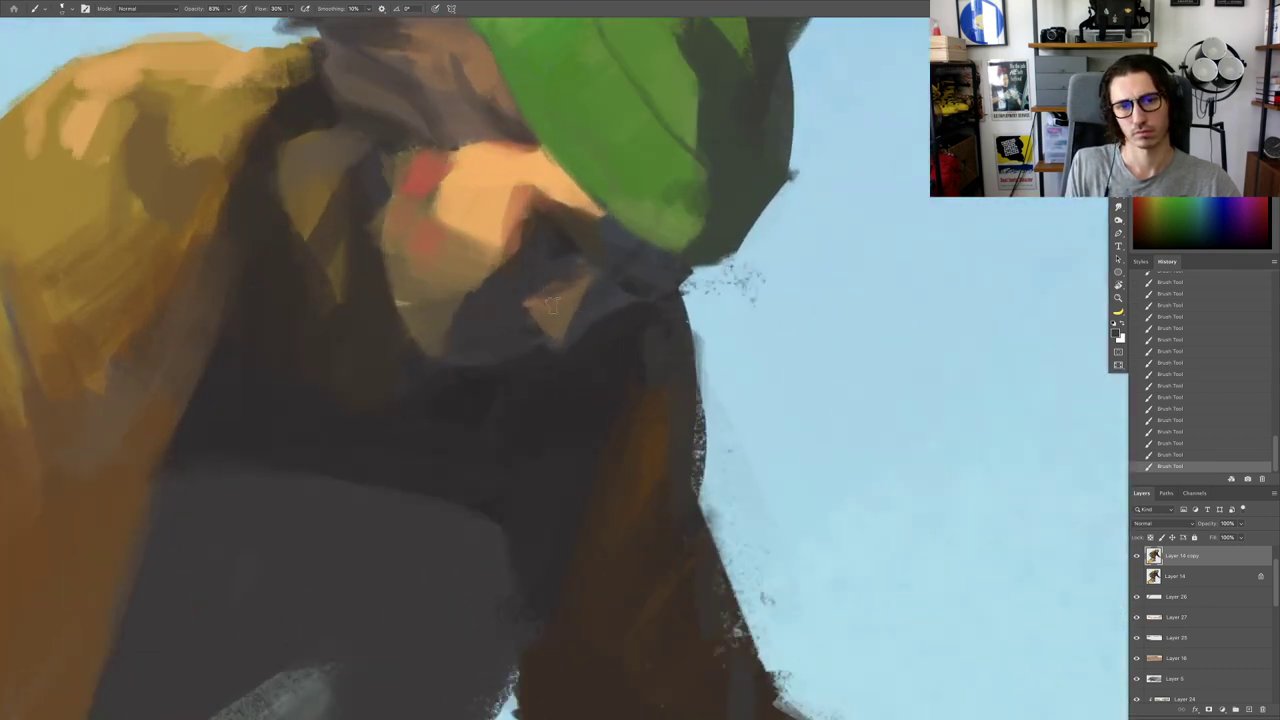
pyautogui.press('super+0')
pyautogui.moveTo(487, 330)
pyautogui.mouseDown()
pyautogui.moveTo(580, 357)
pyautogui.moveTo(591, 302)
pyautogui.mouseUp()
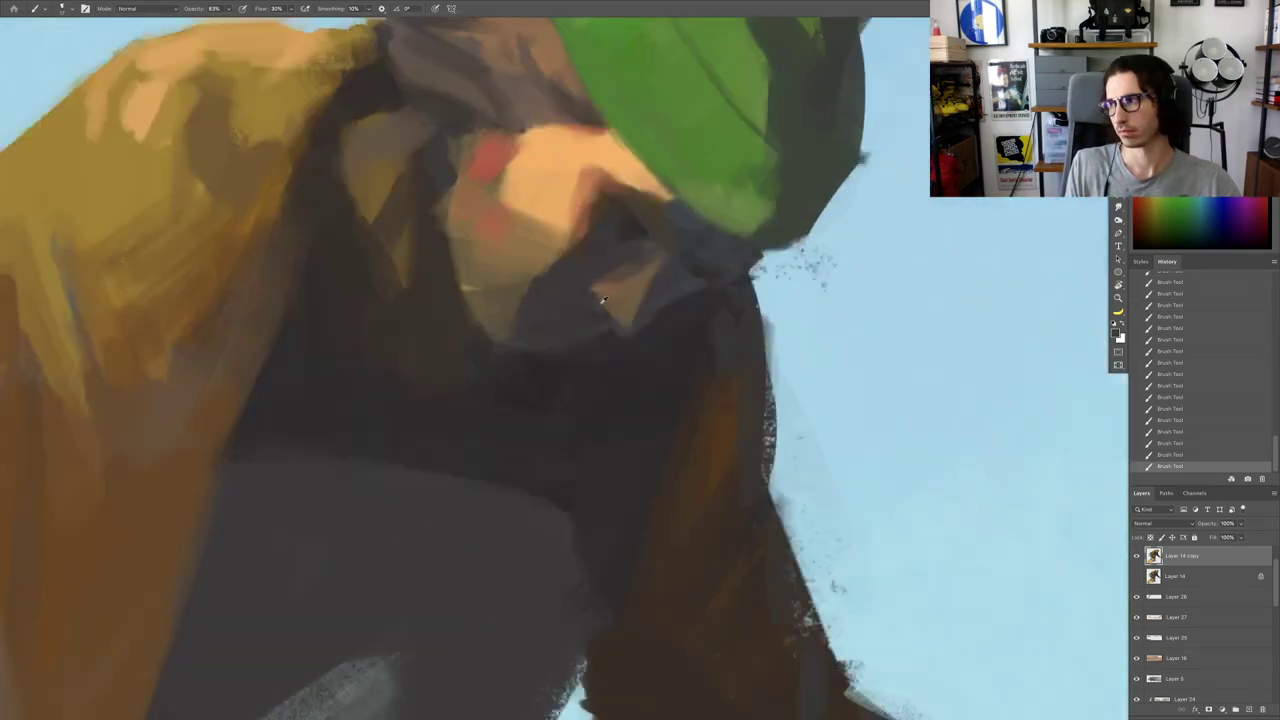
# Step: Paint a warm orange stroke along the brow just under the beanie's brim
pyautogui.hotkey('ctrl', '0')
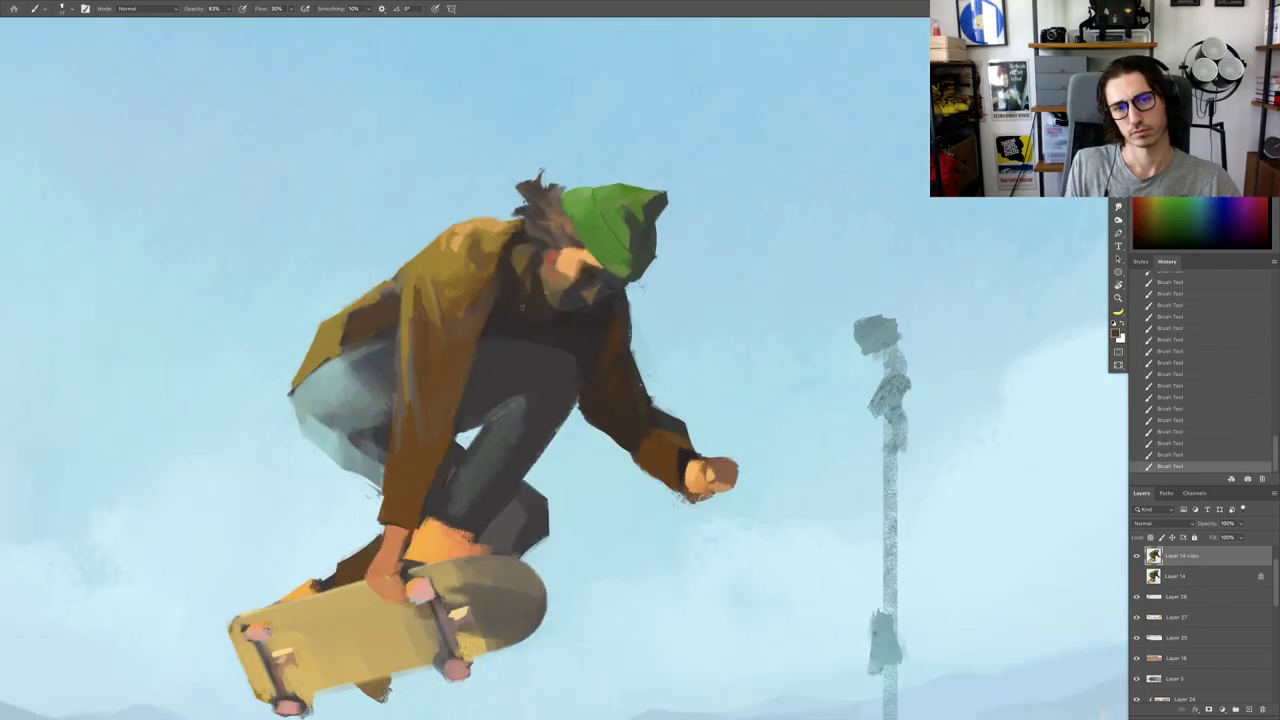
pyautogui.scroll(8, 600, 270)
pyautogui.scroll(2, 600, 270)
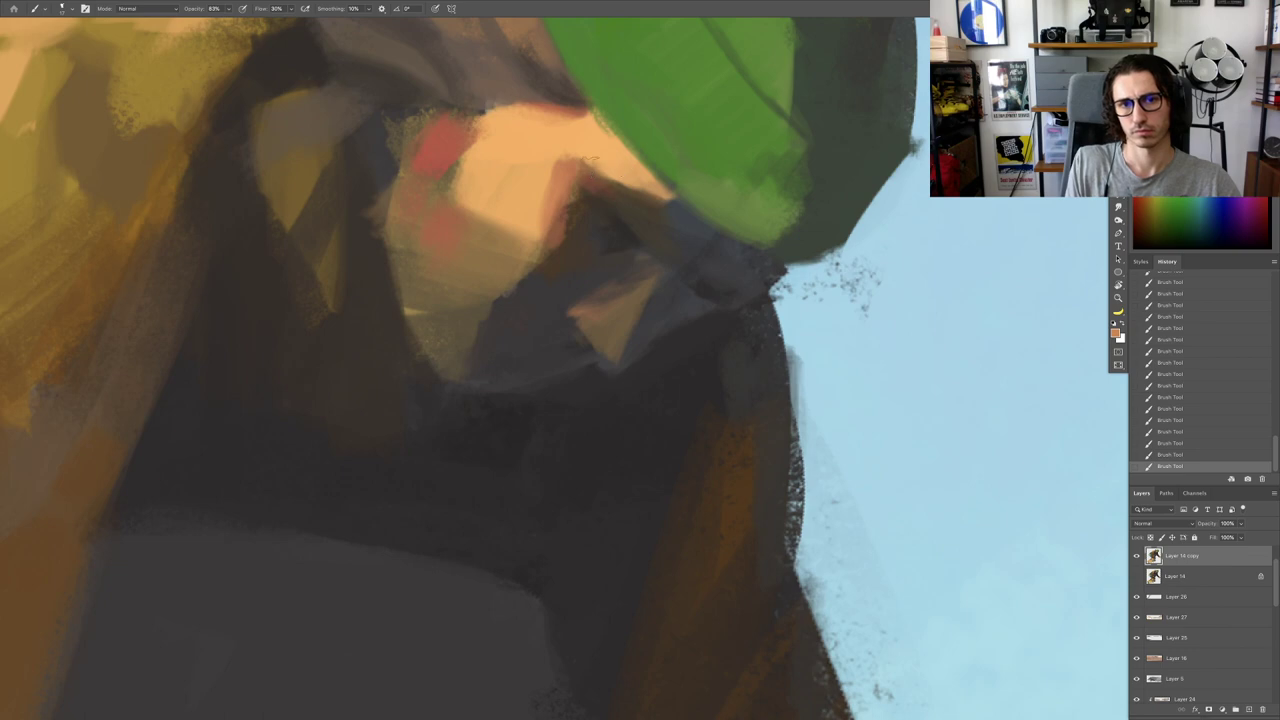
pyautogui.moveTo(602, 175); pyautogui.dragTo(660, 203)
pyautogui.scroll(-8, 620, 200)
pyautogui.press('q')
pyautogui.press('r')
pyautogui.moveTo(872, 466)
pyautogui.mouseDown()
pyautogui.moveTo(872, 252)
pyautogui.moveTo(859, 224)
pyautogui.mouseUp()
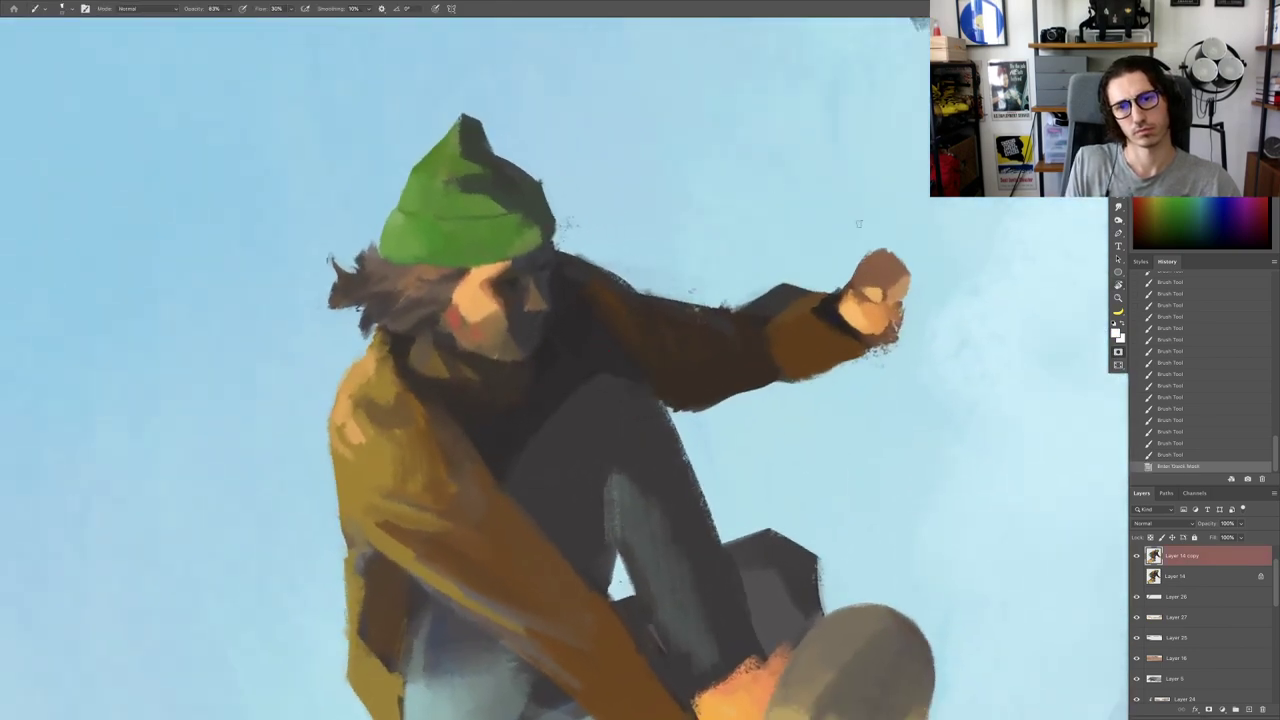
pyautogui.keyDown('alt'); pyautogui.click(877, 286); pyautogui.keyUp('alt')
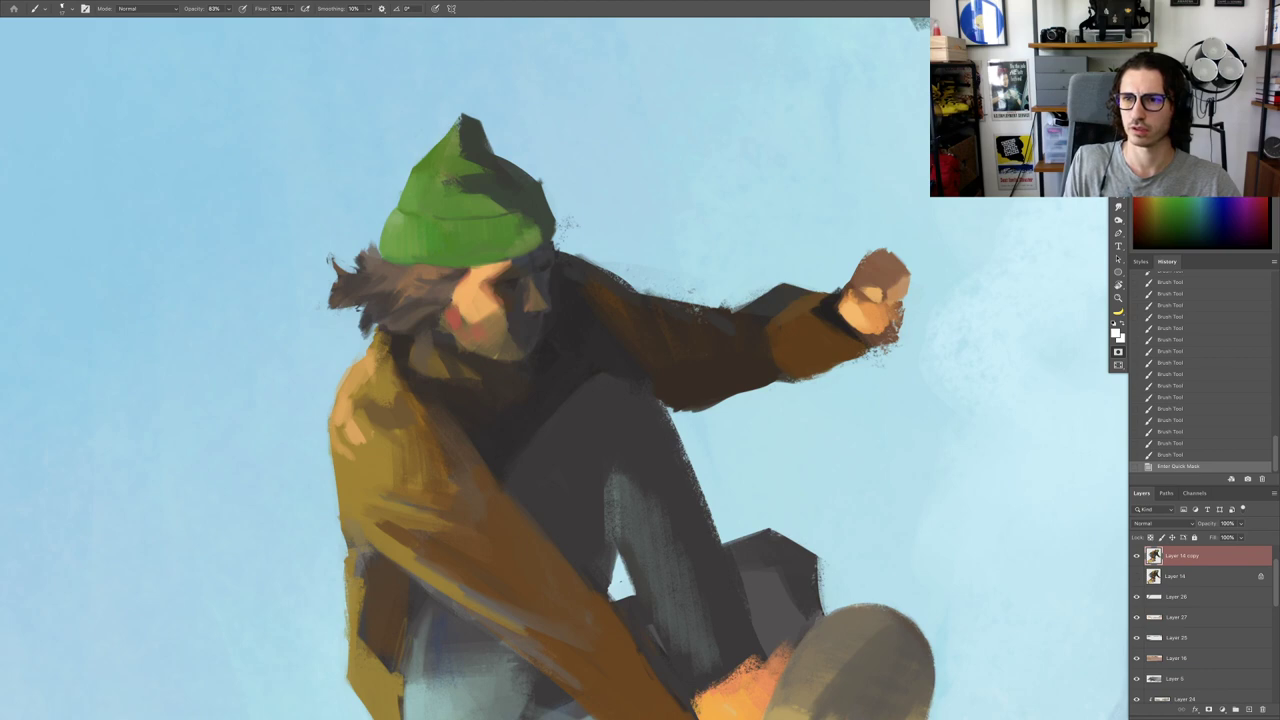
pyautogui.click(1167, 23)
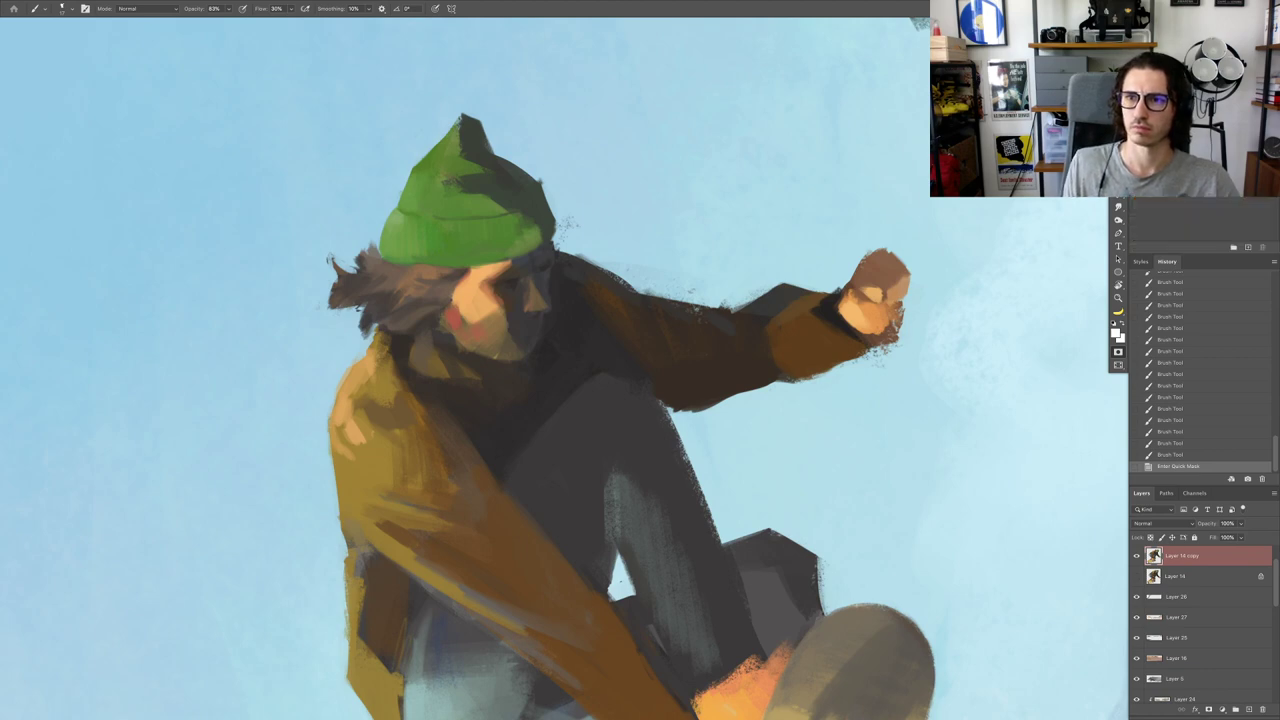
pyautogui.click(1141, 23)
pyautogui.click(1274, 23)
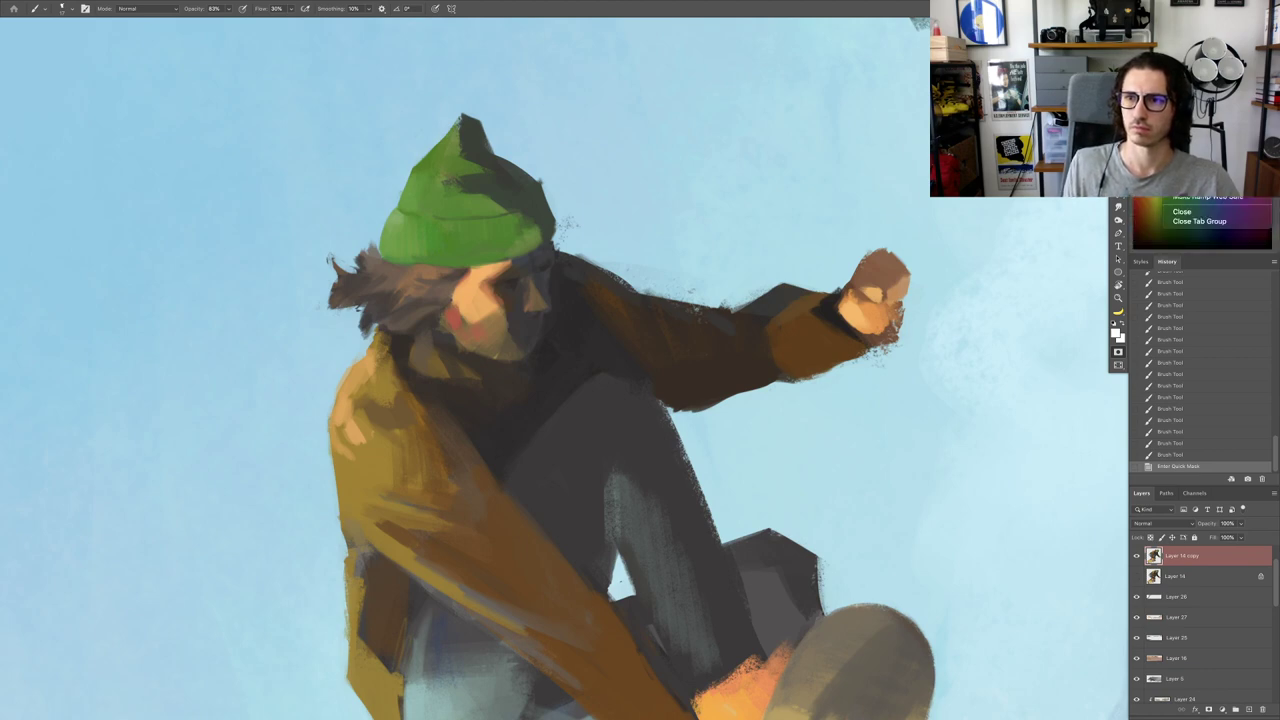
pyautogui.press('Escape')
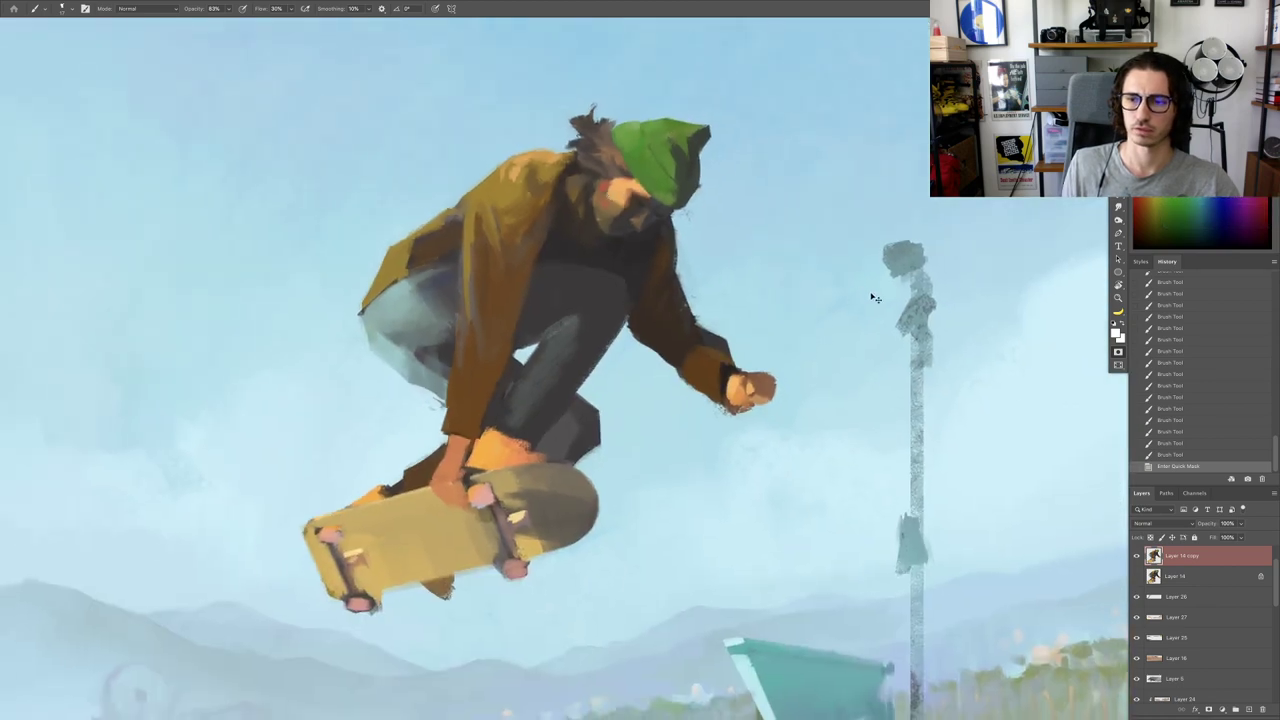
pyautogui.click(1207, 454)
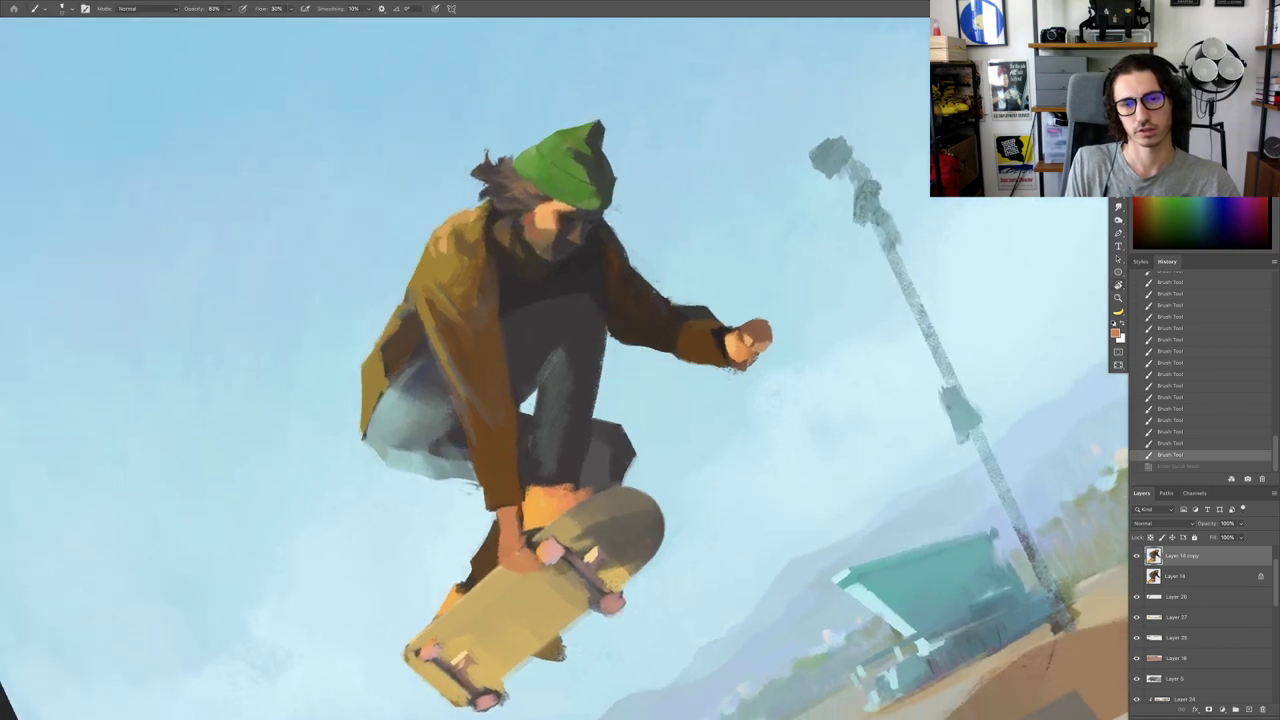
# Step: Touch up the orange brow edge beneath the beanie and darken the eye socket with a sampled shadow colour
pyautogui.scroll(4, 598, 236)
pyautogui.moveTo(620, 230); pyautogui.dragTo(597, 237)
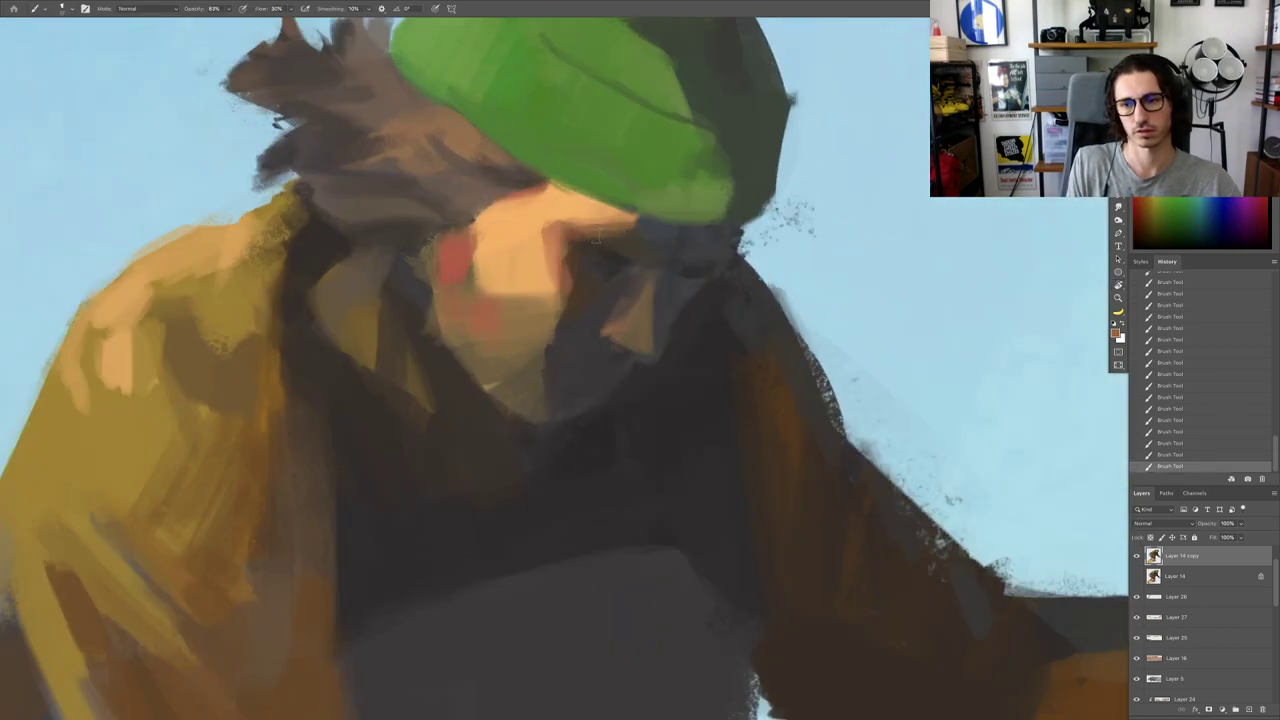
pyautogui.keyDown('alt'); pyautogui.click(658, 230); pyautogui.keyUp('alt')
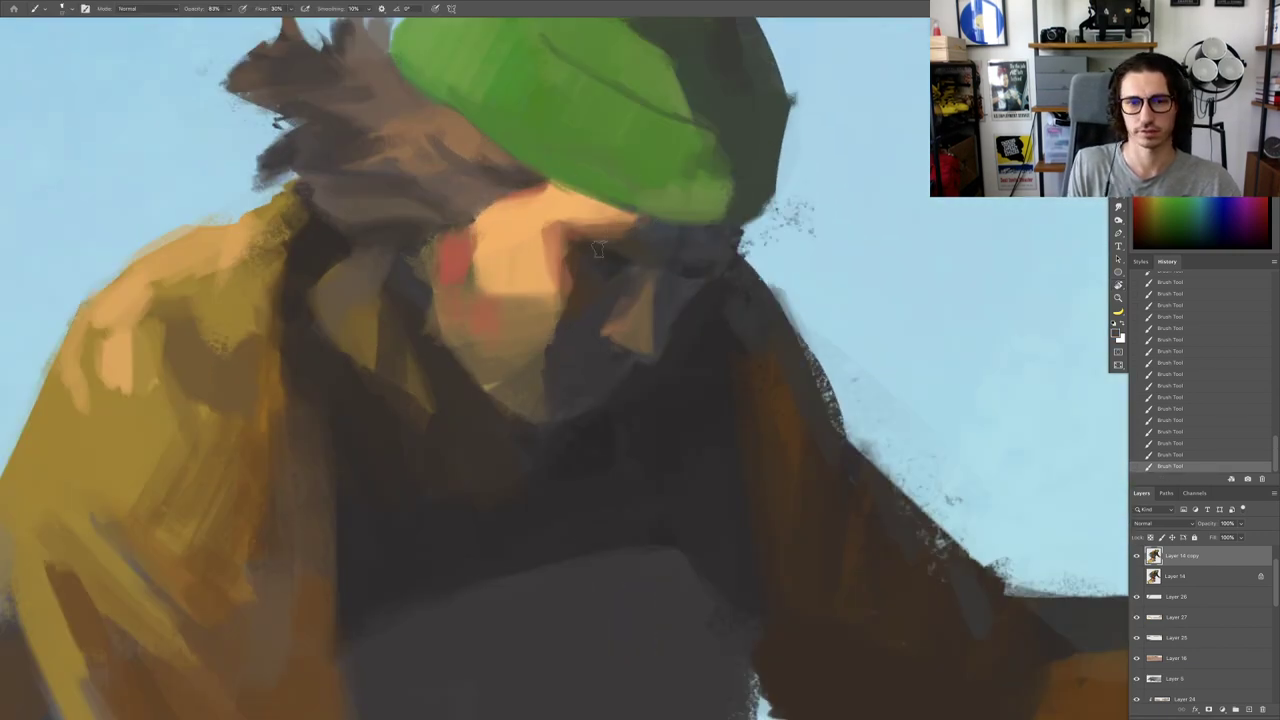
pyautogui.scroll(-6, 594, 251)
pyautogui.scroll(4, 590, 250)
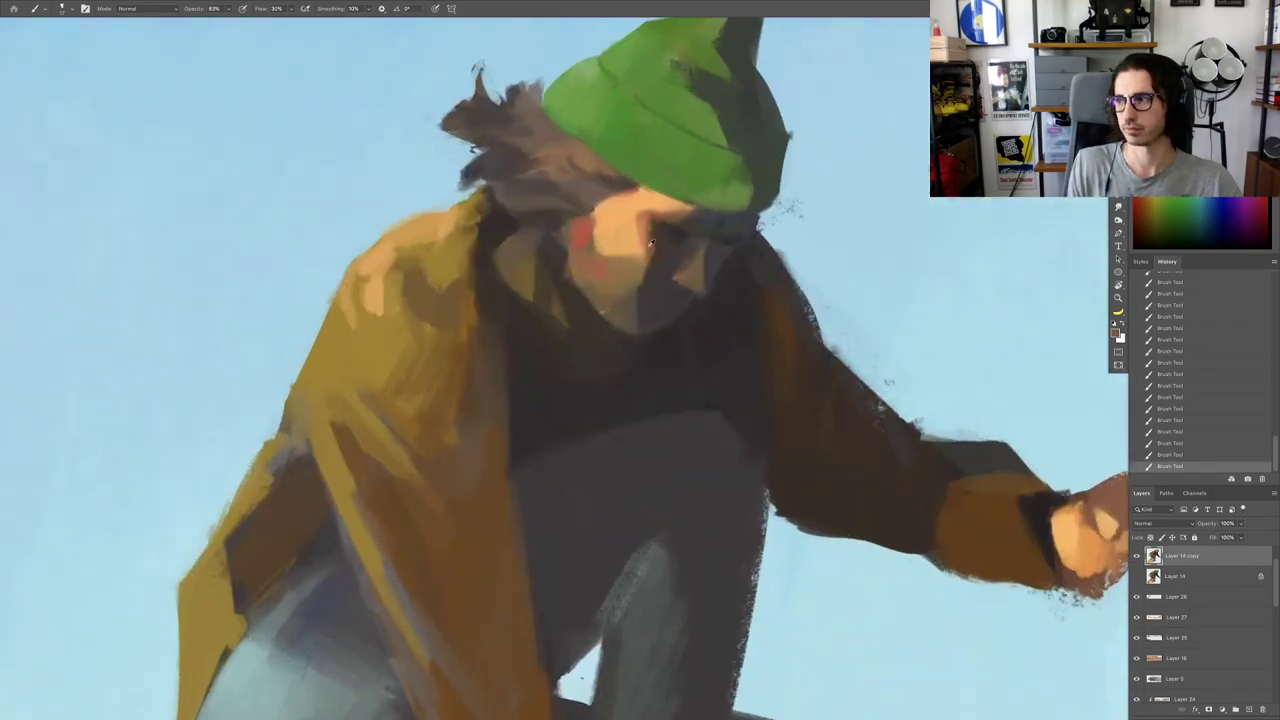
# Step: Shade the lit cheek beside the eye socket with a sampled reddish brown
pyautogui.keyDown('alt'); pyautogui.click(650, 242); pyautogui.keyUp('alt')
pyautogui.moveTo(645, 250); pyautogui.dragTo(610, 256)
pyautogui.scroll(1, 621, 252)
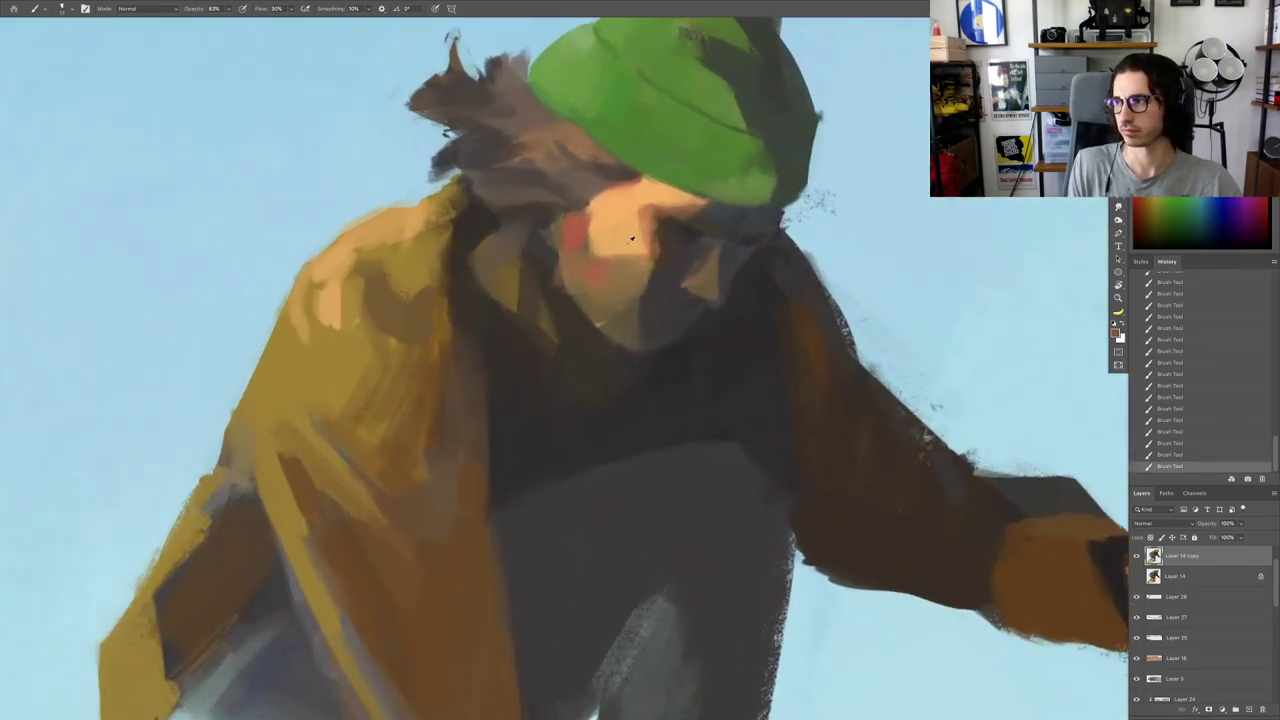
# Step: Extend the red ear patch toward the cheek and hair with sampled reds, and blend its edges with surrounding tones
pyautogui.keyDown('alt'); pyautogui.click(590, 236); pyautogui.keyUp('alt')
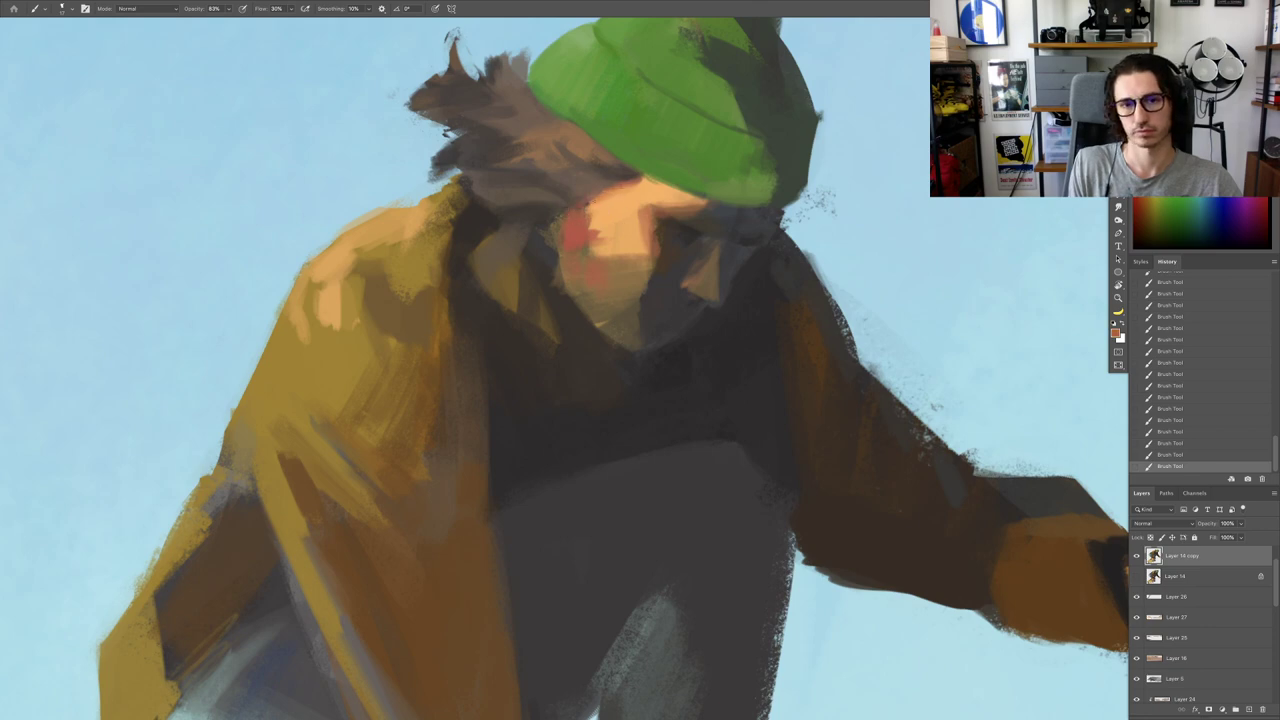
pyautogui.keyDown('alt'); pyautogui.click(620, 175); pyautogui.keyUp('alt')
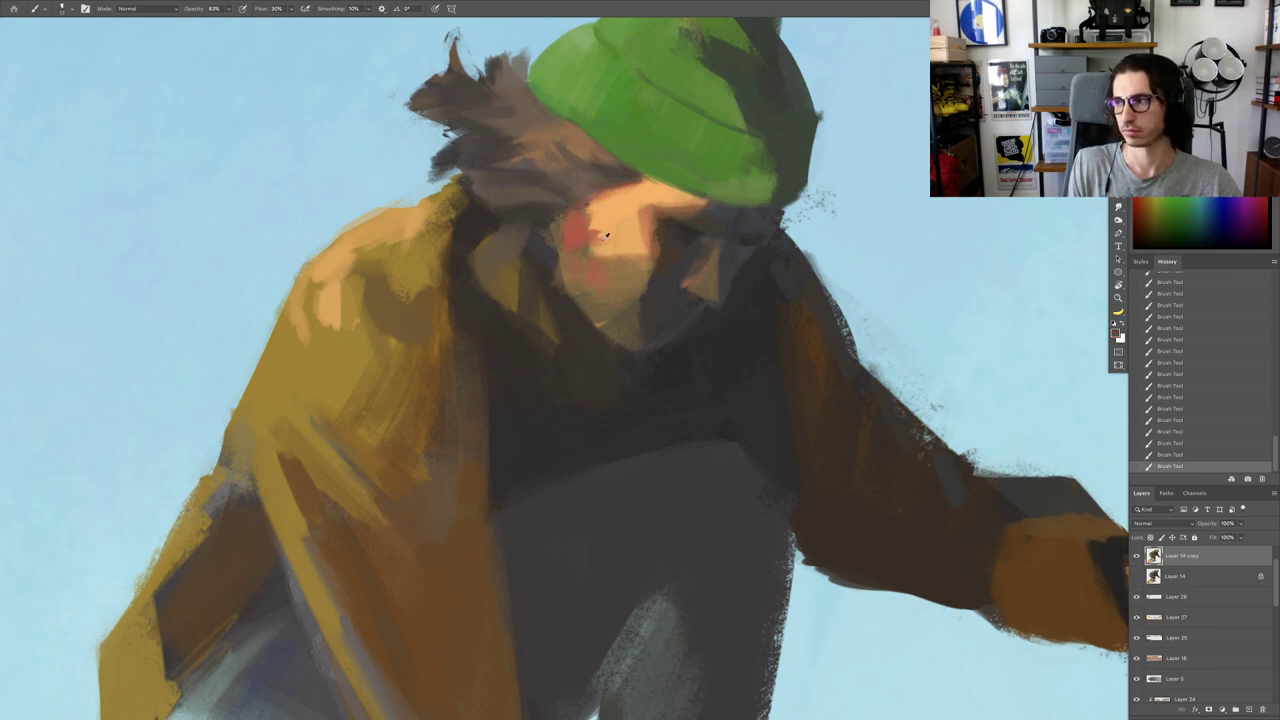
pyautogui.keyDown('alt'); pyautogui.click(541, 249); pyautogui.keyUp('alt')
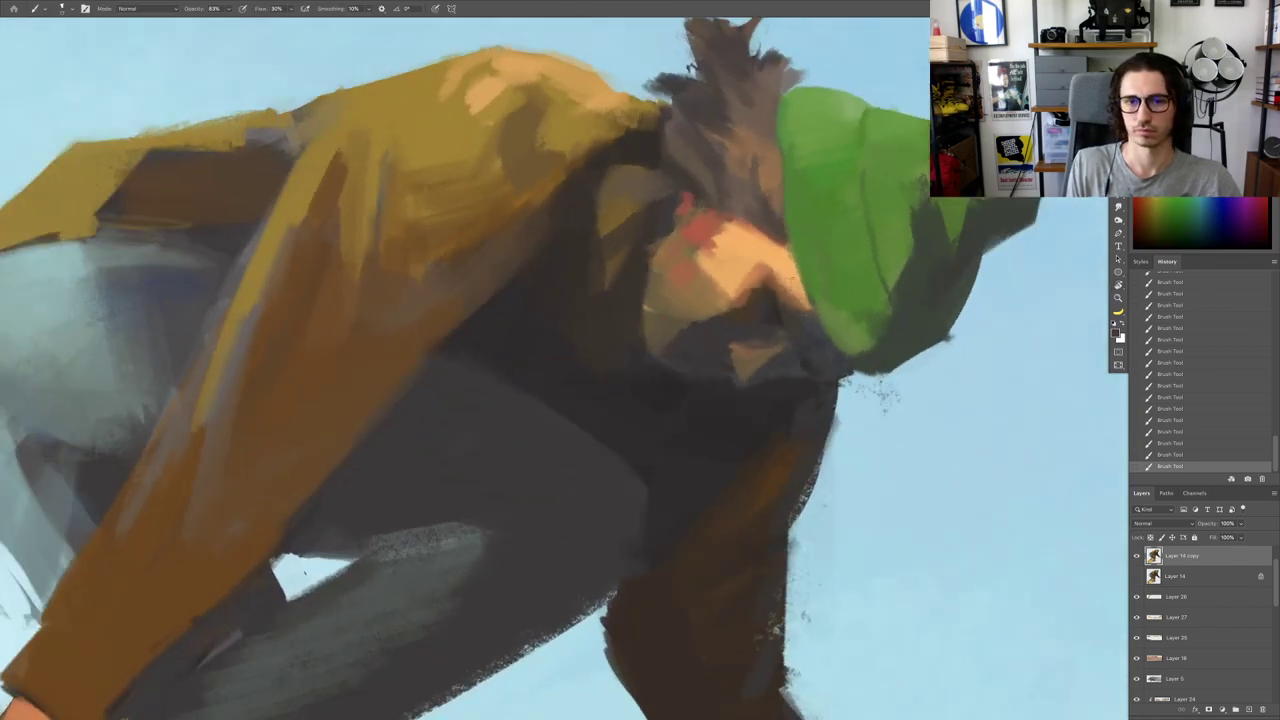
pyautogui.keyDown('alt'); pyautogui.click(700, 232); pyautogui.keyUp('alt')
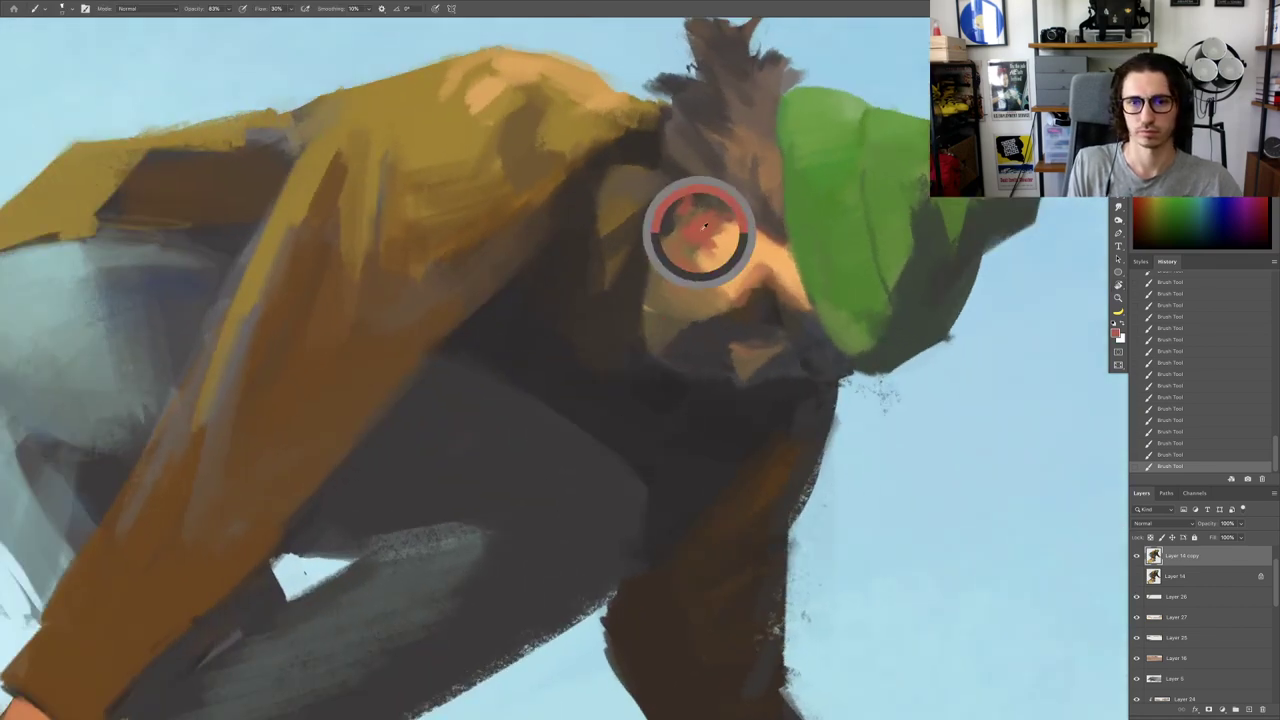
pyautogui.keyDown('alt'); pyautogui.click(680, 228); pyautogui.keyUp('alt')
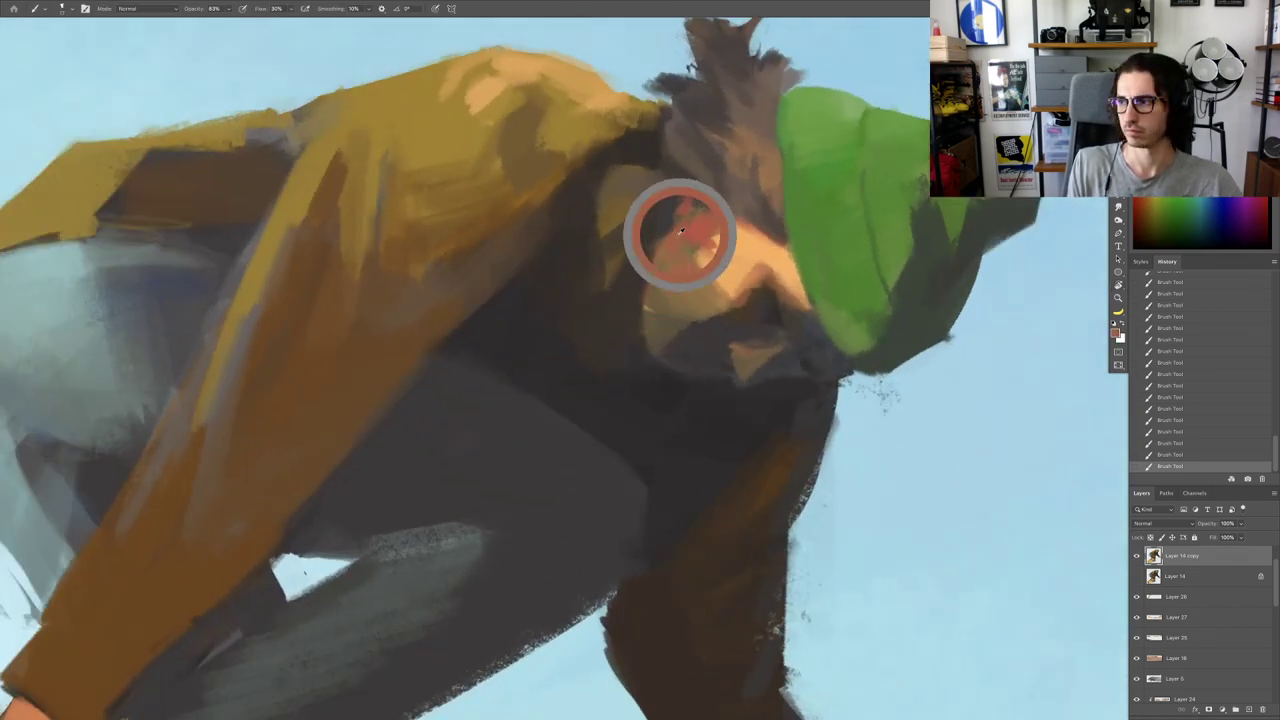
pyautogui.keyDown('alt'); pyautogui.click(615, 160); pyautogui.keyUp('alt')
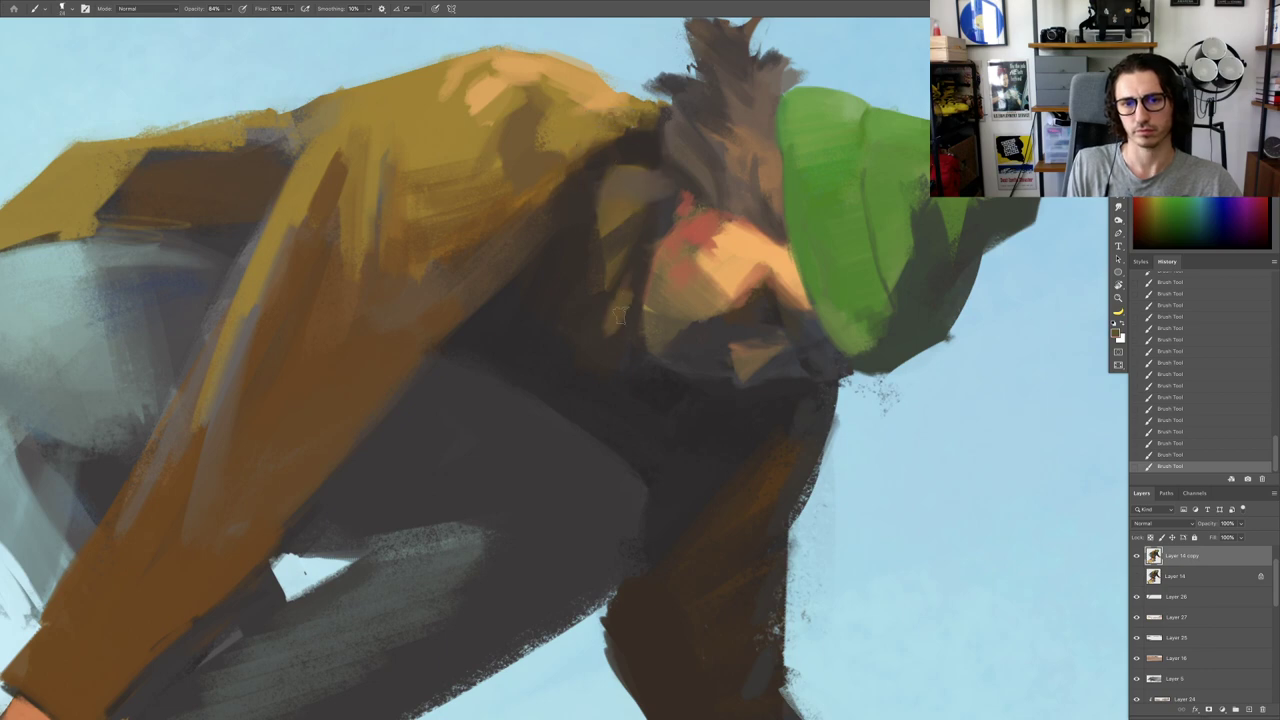
# Step: Paint olive and dark brown strokes on the jacket collar beside the skater's jaw
pyautogui.keyDown('alt'); pyautogui.click(584, 318); pyautogui.keyUp('alt')
pyautogui.keyDown('alt'); pyautogui.click(647, 148); pyautogui.keyUp('alt')
pyautogui.moveTo(626, 294)
pyautogui.mouseDown()
pyautogui.moveTo(616, 324)
pyautogui.moveTo(634, 340)
pyautogui.mouseUp()
pyautogui.scroll(-2, 638, 374)
pyautogui.press('r')
pyautogui.moveTo(727, 437); pyautogui.dragTo(745, 399)
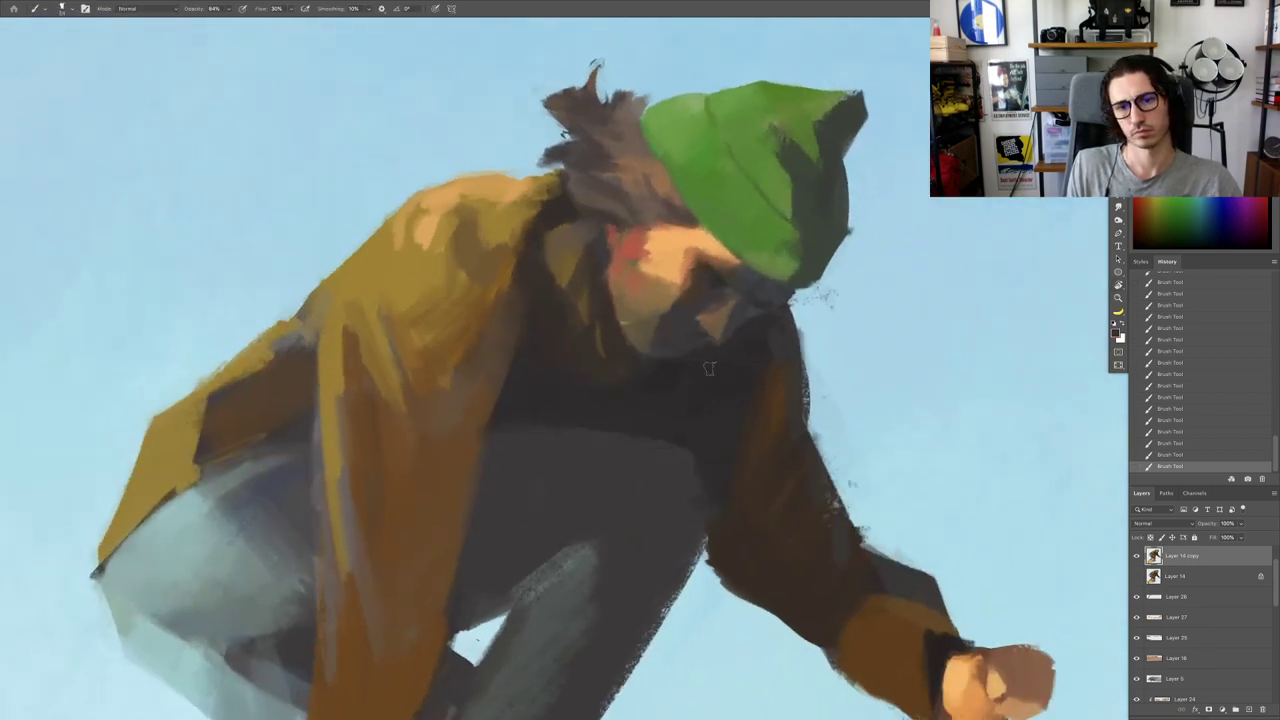
# Step: Paint a small brown mouth accent in the dark beard area, using colours sampled from the face
pyautogui.scroll(2, 705, 352)
pyautogui.moveTo(705, 352); pyautogui.dragTo(709, 354)
pyautogui.keyDown('alt'); pyautogui.click(711, 350); pyautogui.keyUp('alt')
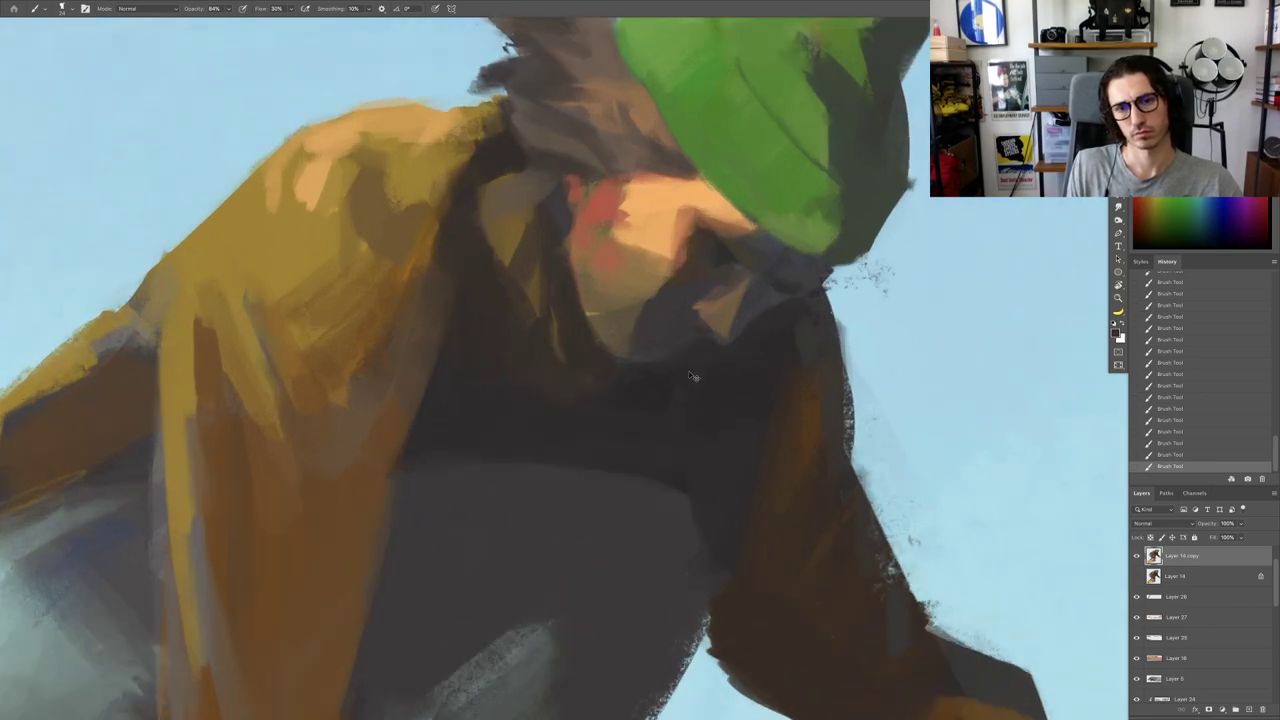
pyautogui.hotkey('ctrl', 'z')
pyautogui.moveTo(645, 345)
pyautogui.mouseDown()
pyautogui.moveTo(631, 358)
pyautogui.moveTo(649, 329)
pyautogui.mouseUp()
pyautogui.keyDown('alt'); pyautogui.click(610, 260); pyautogui.keyUp('alt')
pyautogui.hotkey('ctrl', 'z')
pyautogui.hotkey('ctrl', 'shift', 'z')
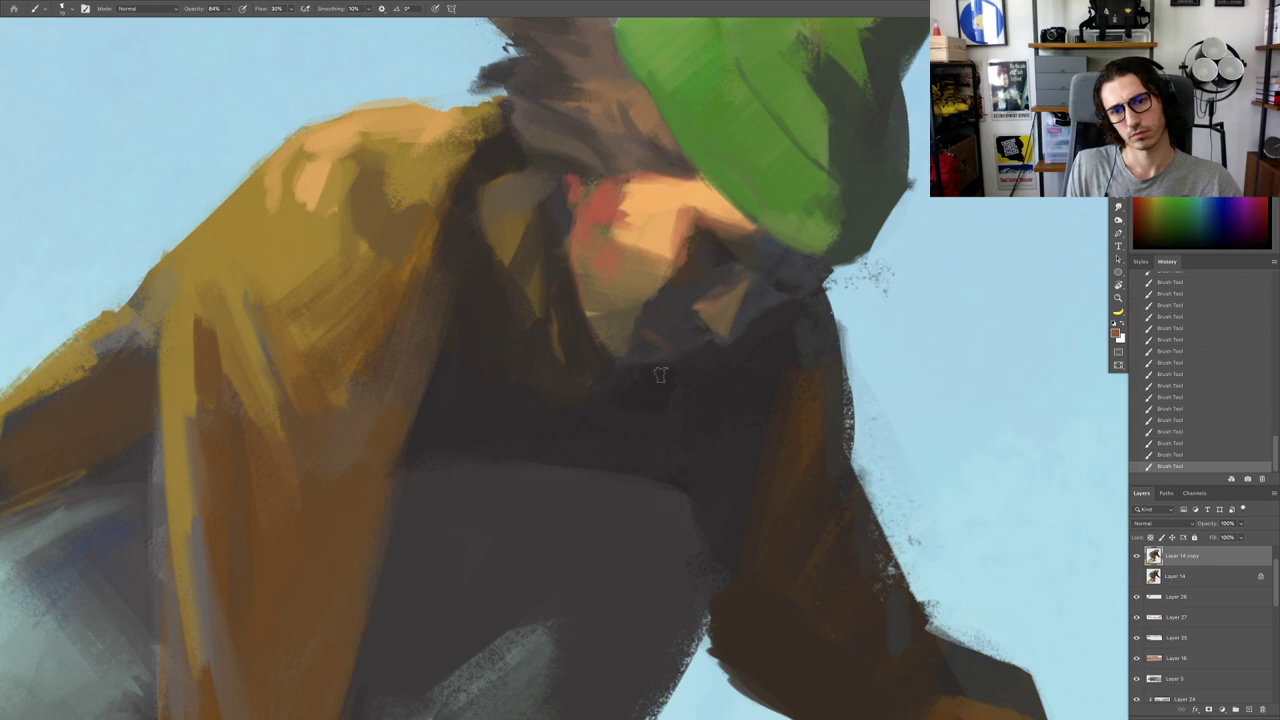
# Step: Rework the lower beard and chin edge with dark and olive strokes
pyautogui.moveTo(661, 375); pyautogui.dragTo(603, 361)
pyautogui.hotkey('ctrl', 'z')
pyautogui.scroll(6, 662, 345)
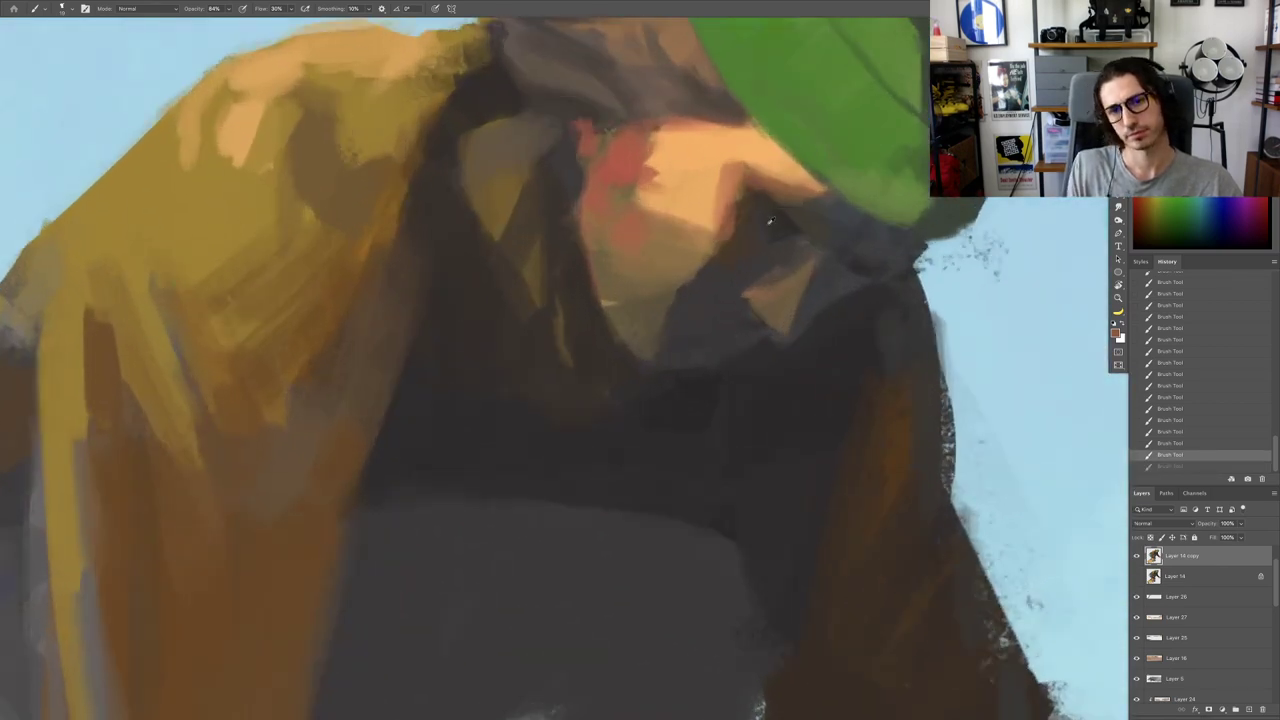
pyautogui.hotkey('ctrl', 'shift', 'z')
pyautogui.scroll(-5, 690, 378)
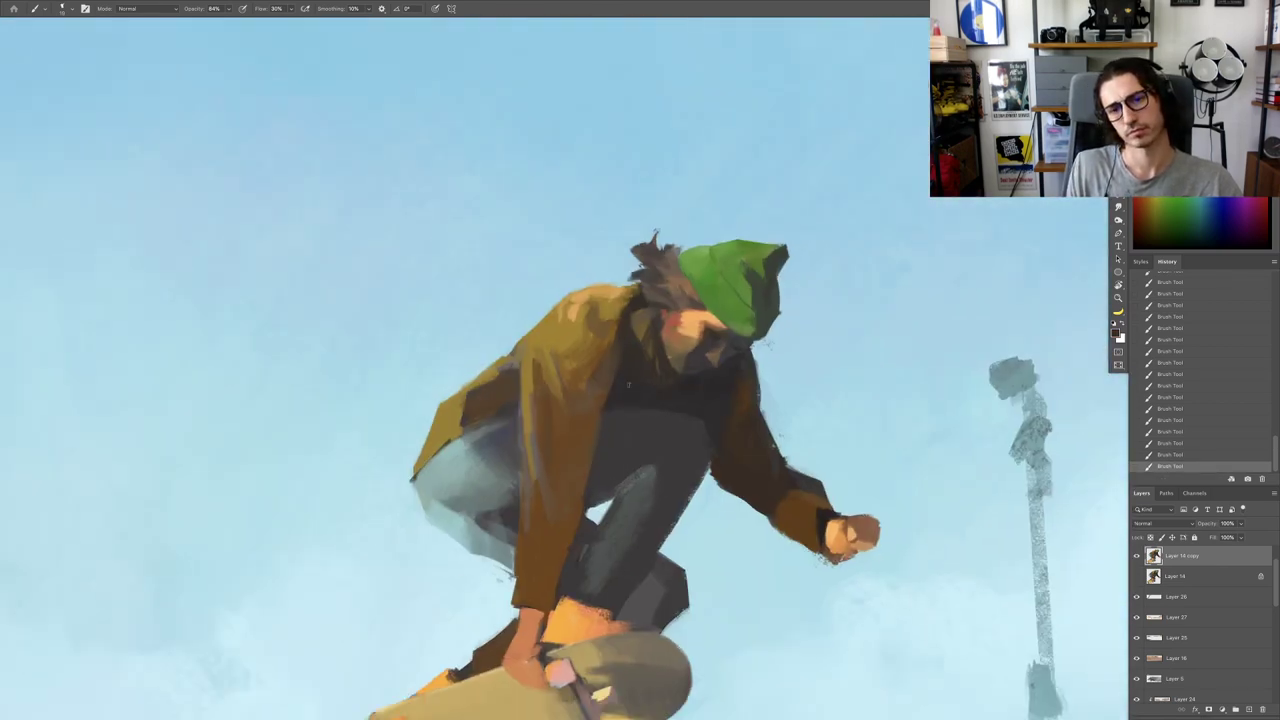
pyautogui.scroll(5, 668, 427)
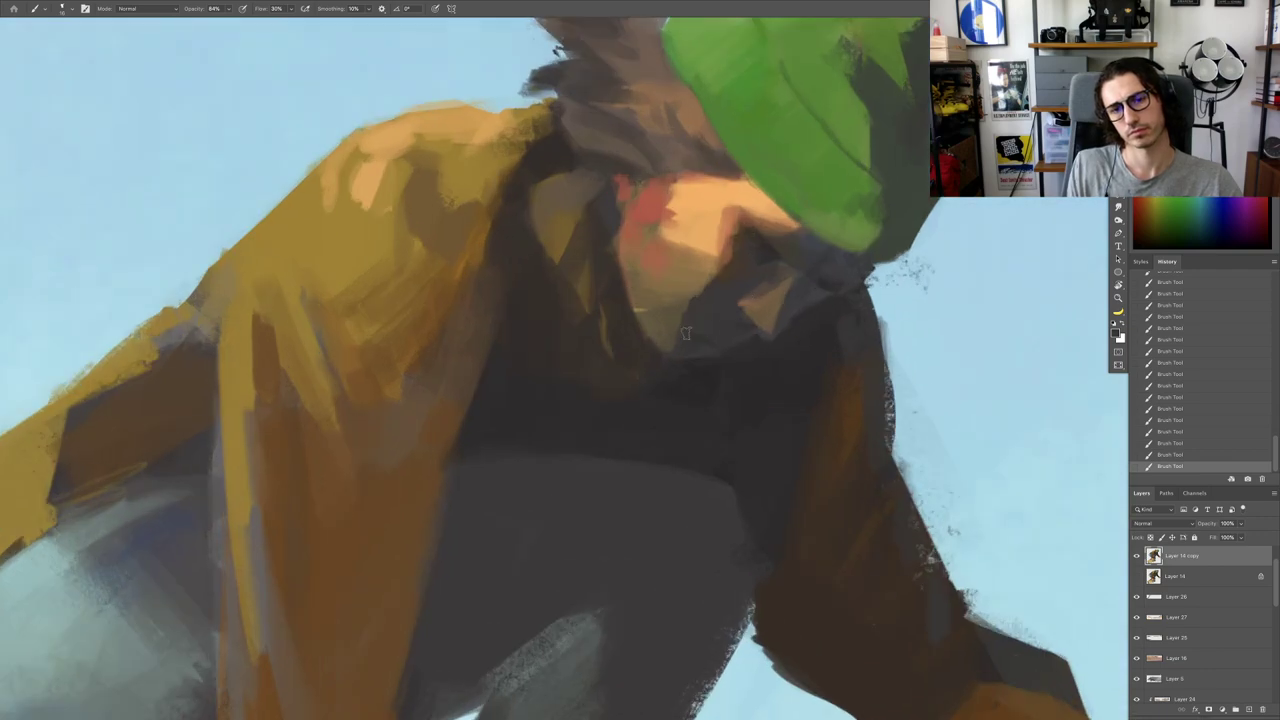
pyautogui.scroll(3, 728, 352)
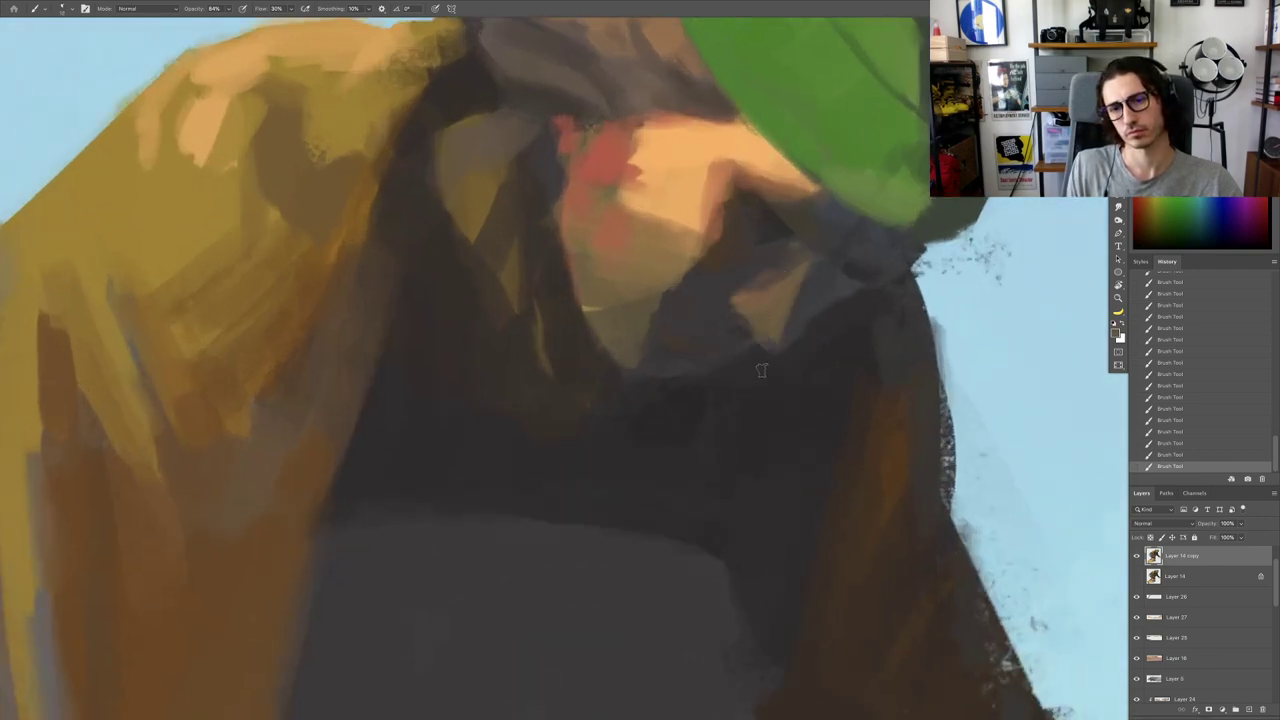
pyautogui.scroll(-4, 738, 352)
pyautogui.scroll(3, 738, 352)
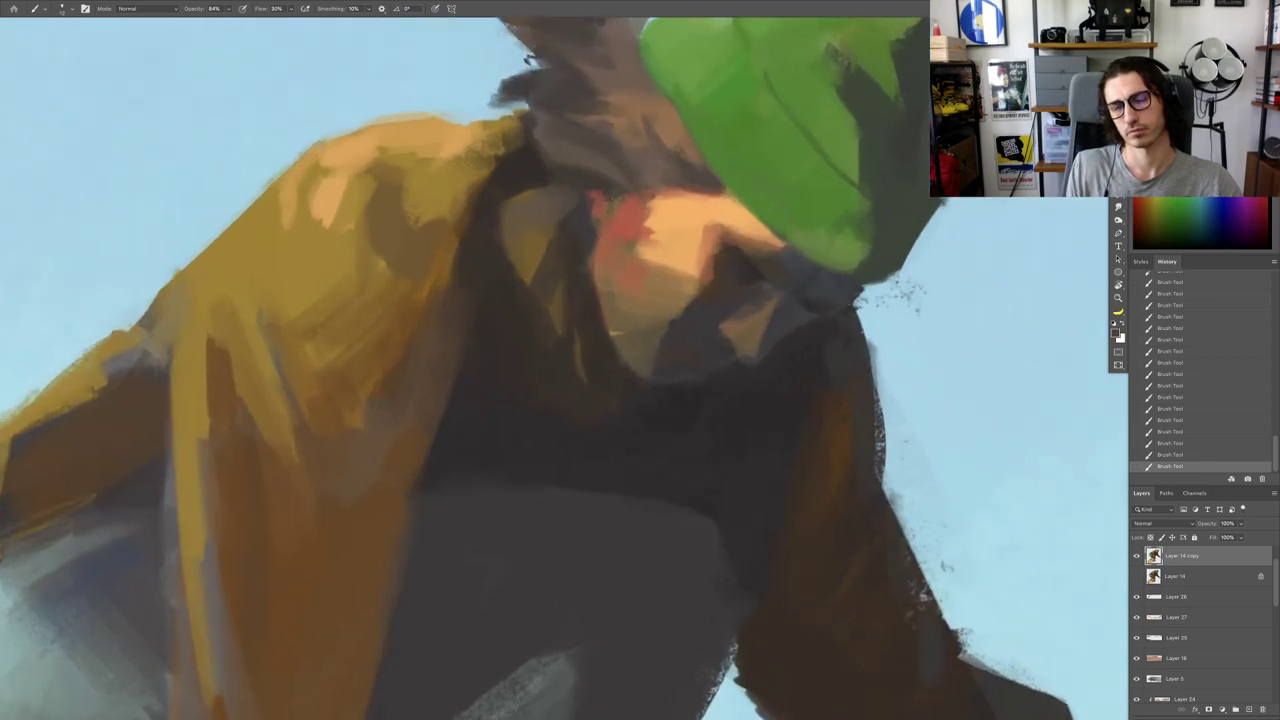
# Step: Undo the last two brush strokes in the shadowed area of the face
pyautogui.scroll(2, 785, 297)
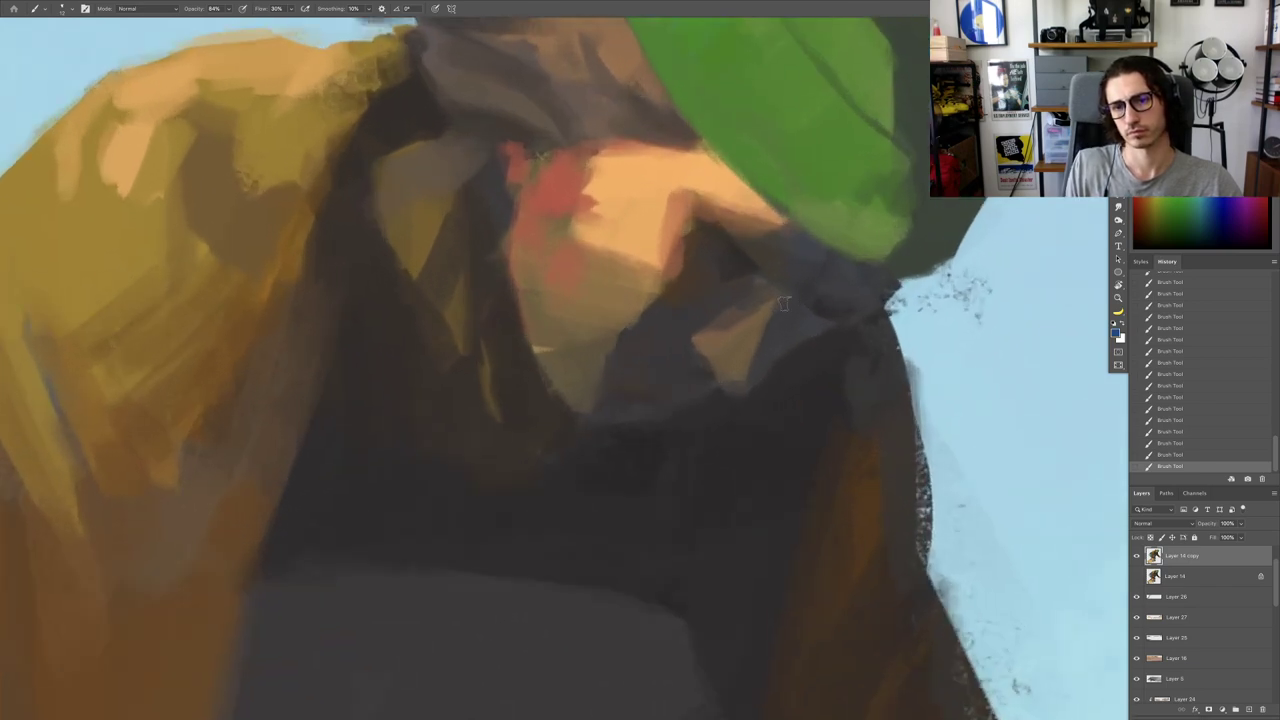
pyautogui.hotkey('ctrl', 'z')
pyautogui.hotkey('ctrl', 'z')
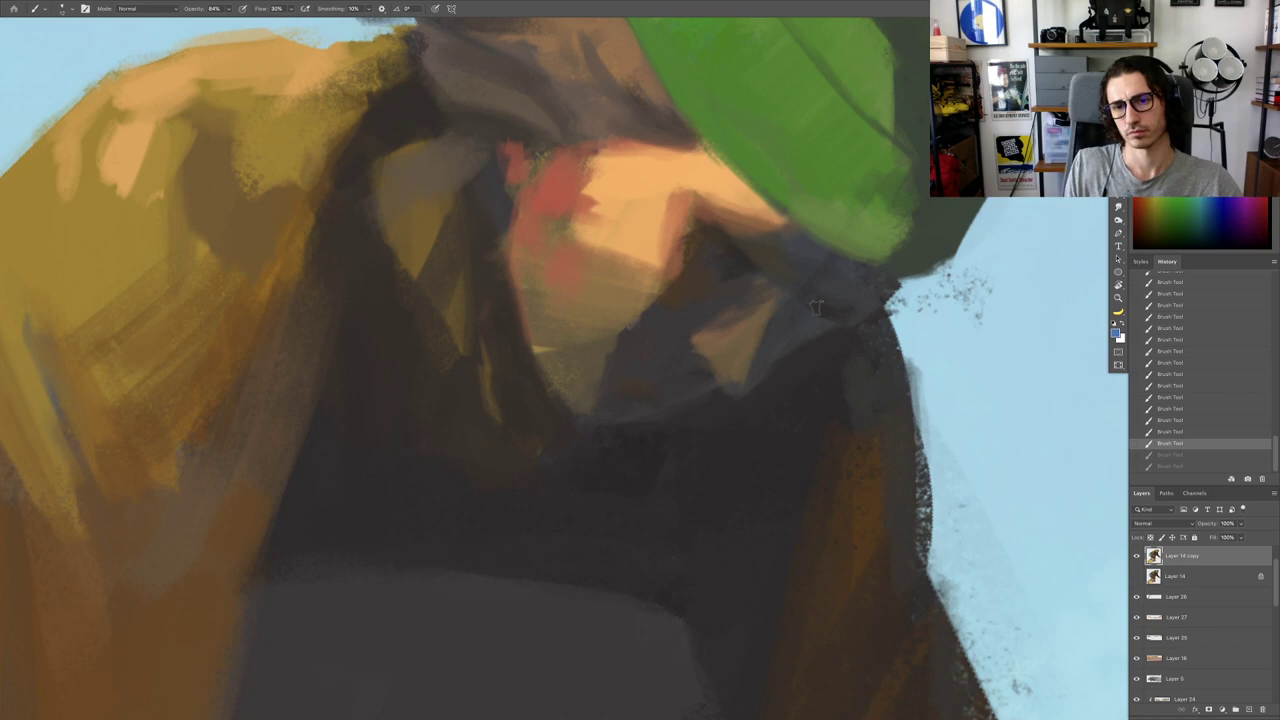
# Step: Redo the last two brush strokes in the shadowed area of the face
pyautogui.hotkey('ctrl', 'shift', 'z')
pyautogui.hotkey('ctrl', 'shift', 'z')
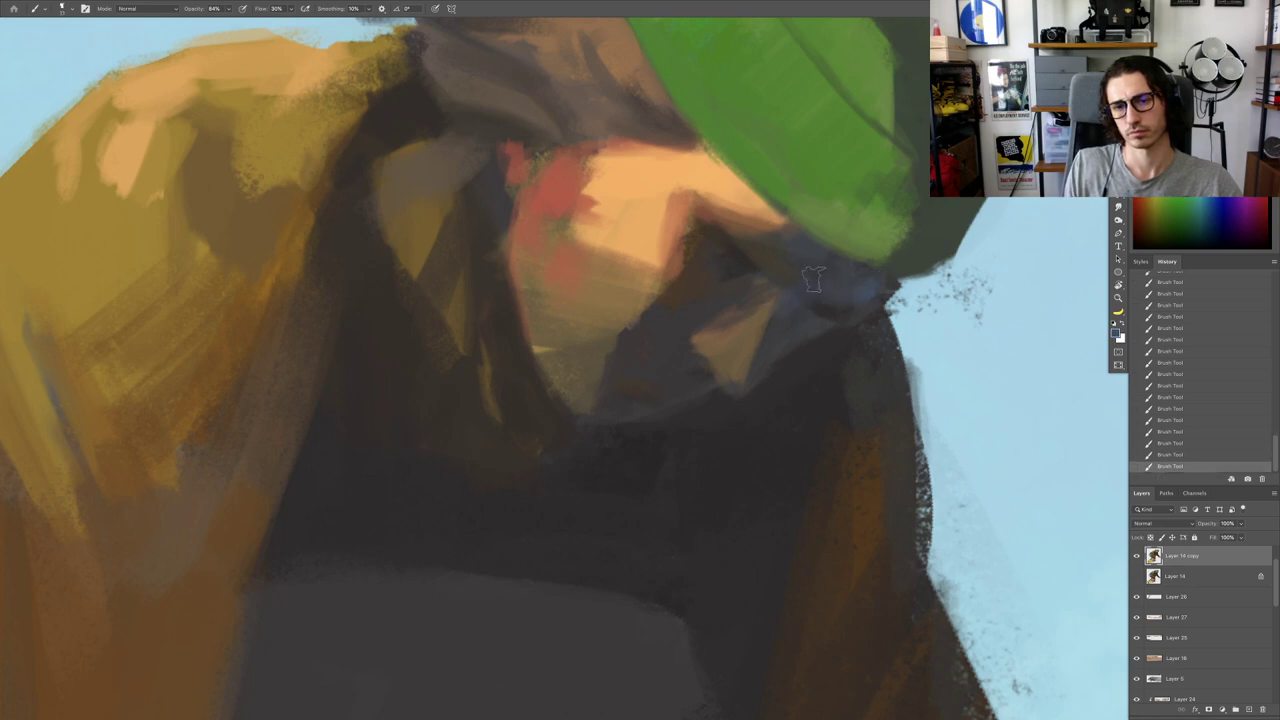
pyautogui.scroll(-4, 813, 280)
pyautogui.scroll(4, 845, 310)
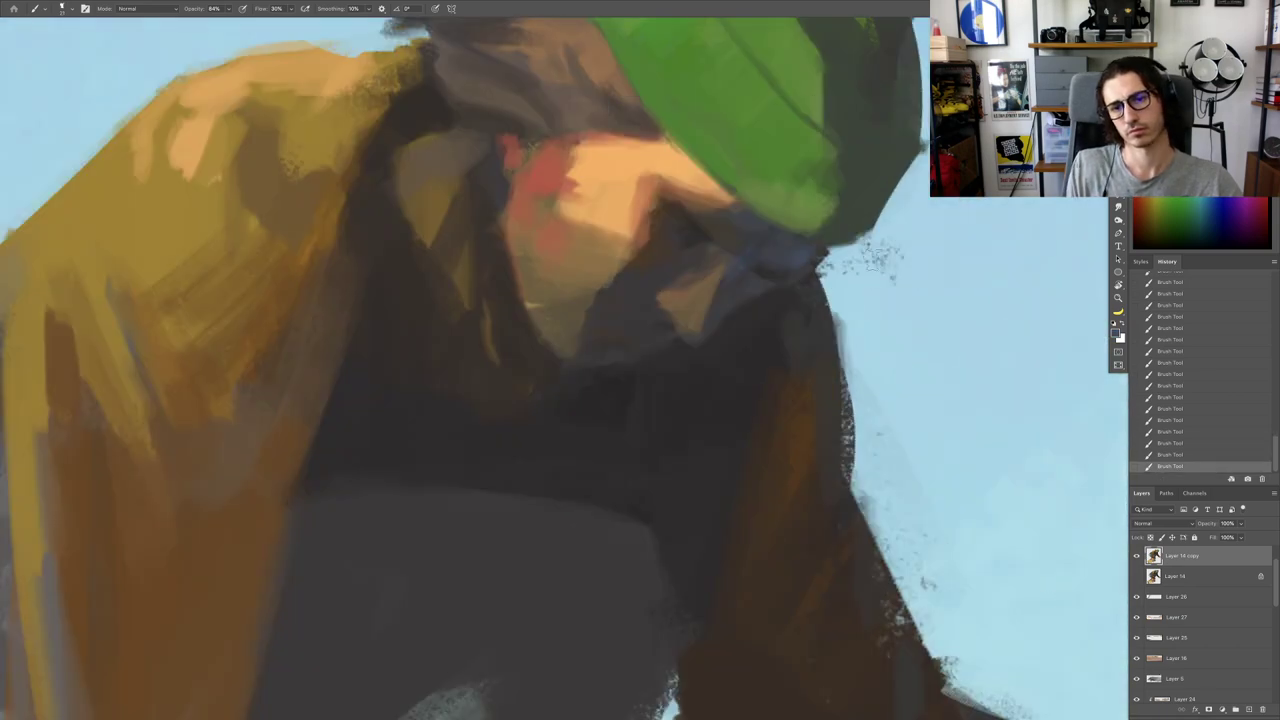
# Step: Examine the skater's face and silhouette in a rotated view, then check the whole composition upright from a distance
pyautogui.press('r')
pyautogui.moveTo(818, 255)
pyautogui.mouseDown()
pyautogui.moveTo(720, 186)
pyautogui.moveTo(517, 449)
pyautogui.moveTo(603, 429)
pyautogui.moveTo(645, 227)
pyautogui.mouseUp()
pyautogui.scroll(-4, 603, 429)
pyautogui.moveTo(778, 211); pyautogui.dragTo(712, 173)
pyautogui.scroll(3, 612, 262)
pyautogui.press('b')
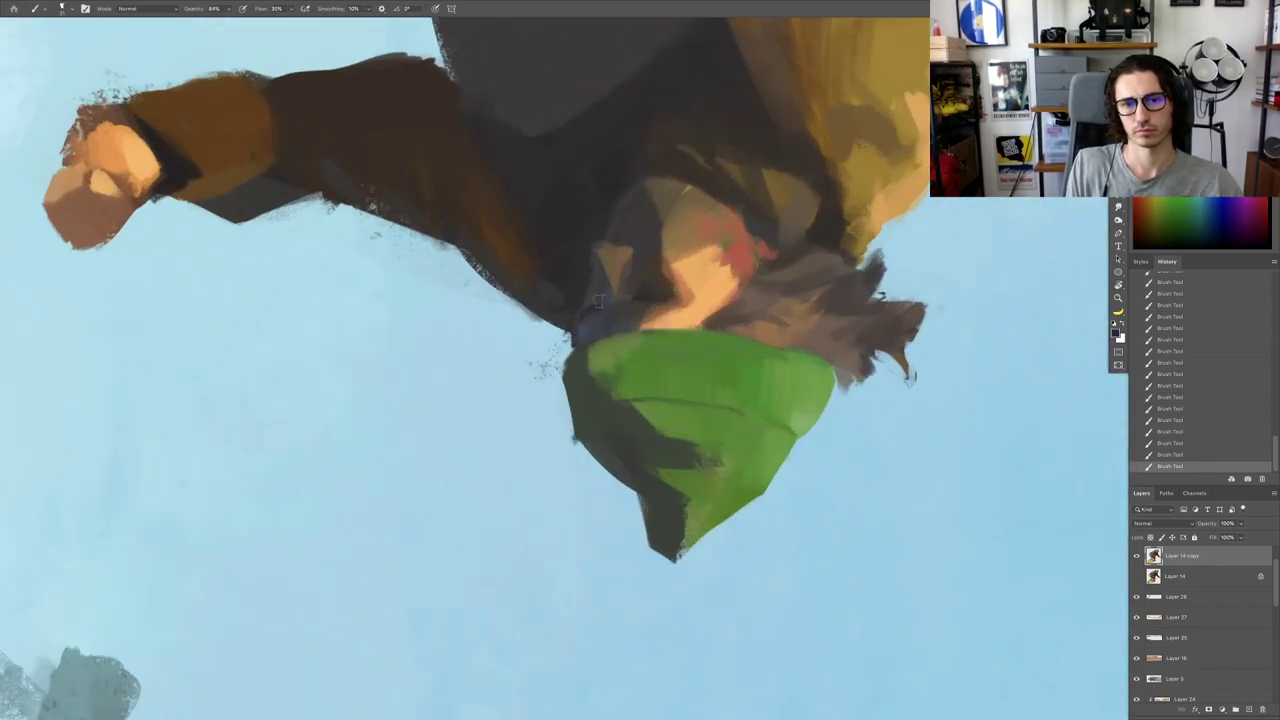
pyautogui.scroll(-3, 630, 348)
pyautogui.press('Escape')
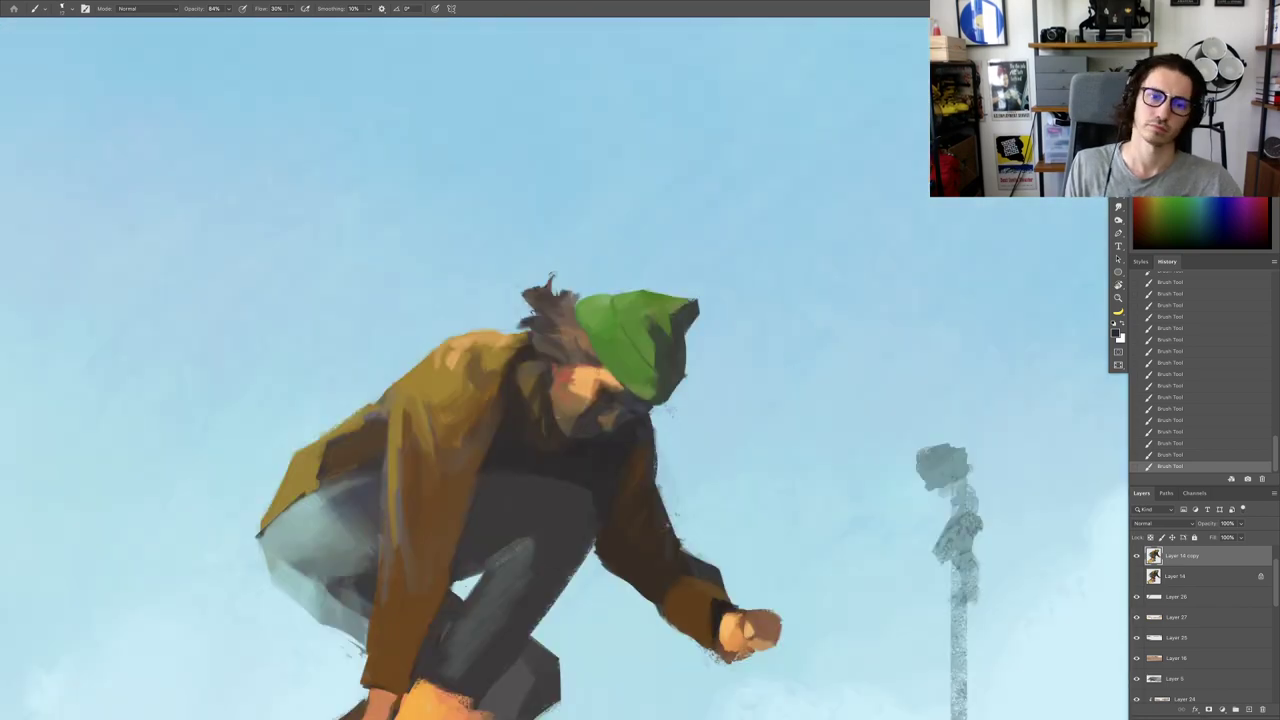
pyautogui.scroll(-3, 604, 390)
pyautogui.moveTo(576, 436); pyautogui.dragTo(656, 334)
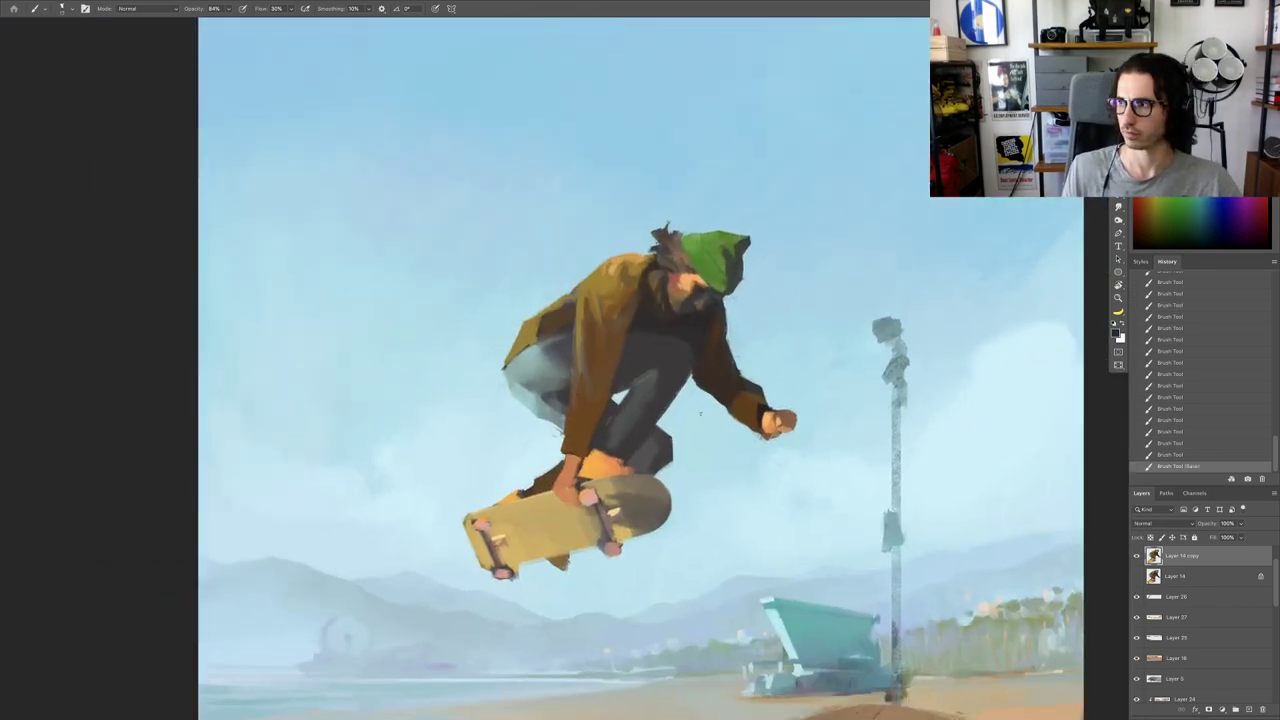
pyautogui.scroll(-4, 572, 392)
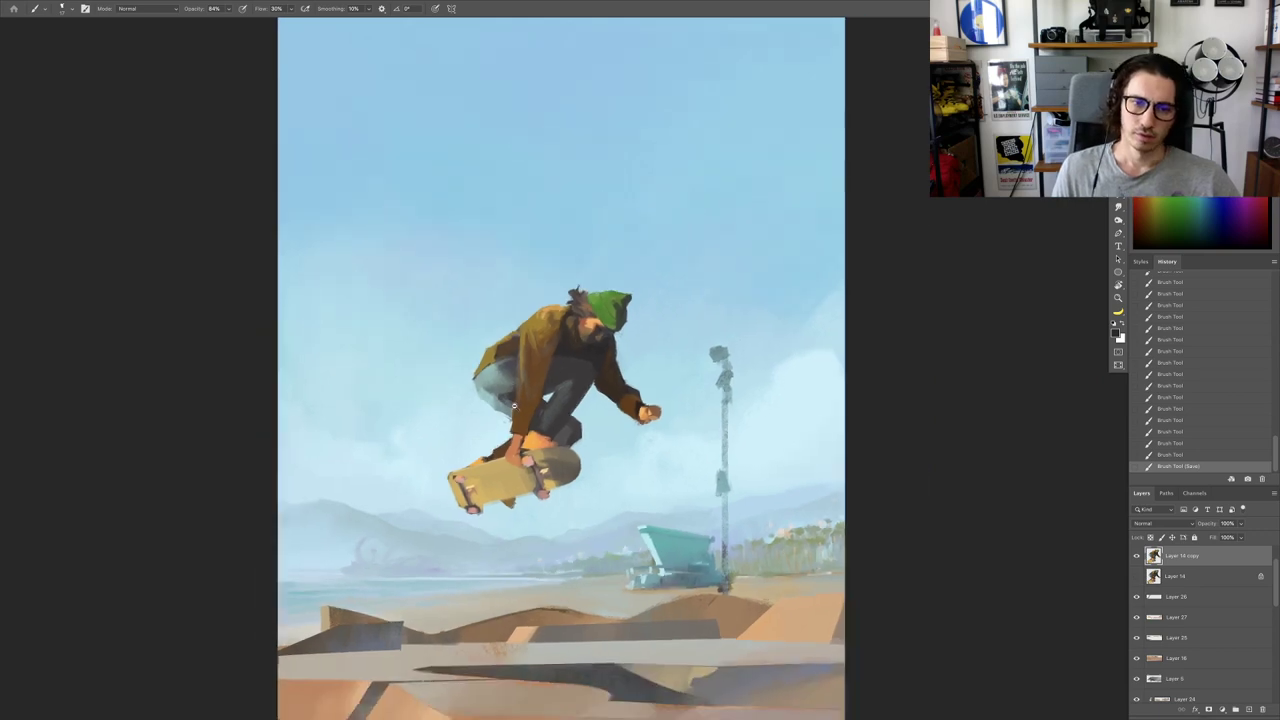
pyautogui.scroll(1, 535, 402)
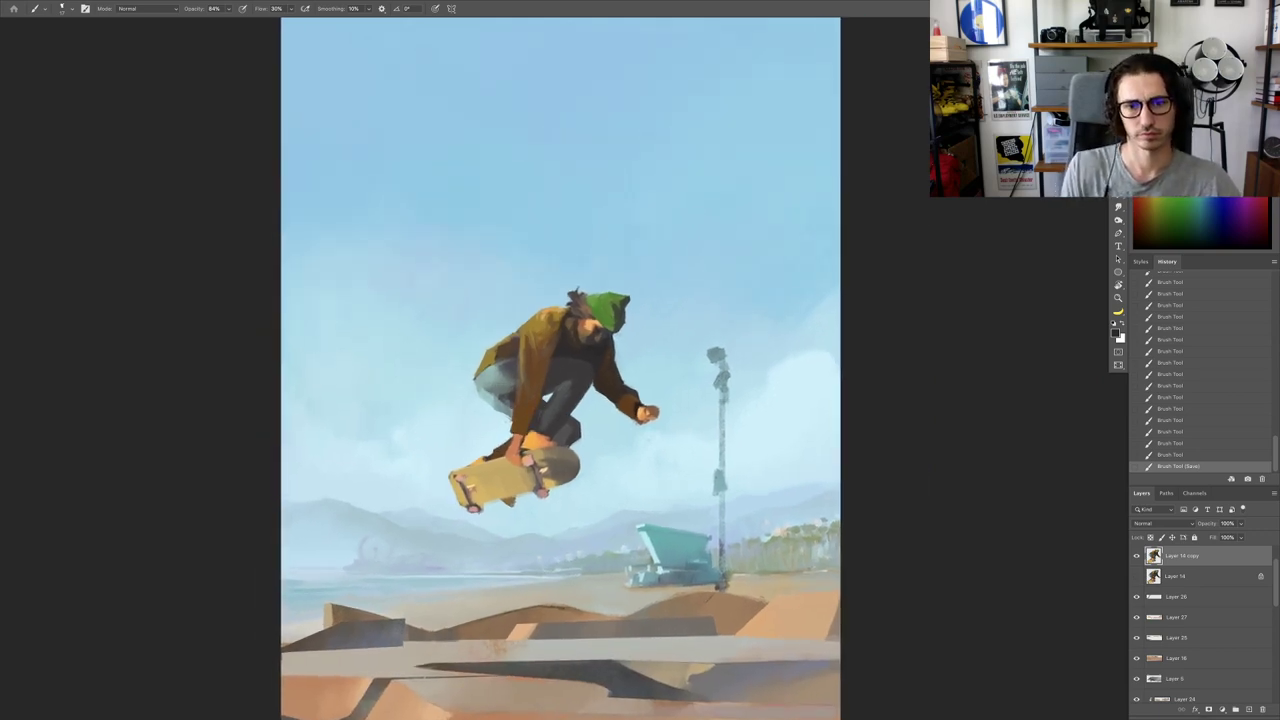
# Step: Paint sampled brown strokes into the shadow and lower hem at the back of the skater's jacket
pyautogui.scroll(4, 515, 525)
pyautogui.scroll(4, 480, 240)
pyautogui.moveTo(471, 252); pyautogui.dragTo(402, 308)
pyautogui.scroll(2, 418, 262)
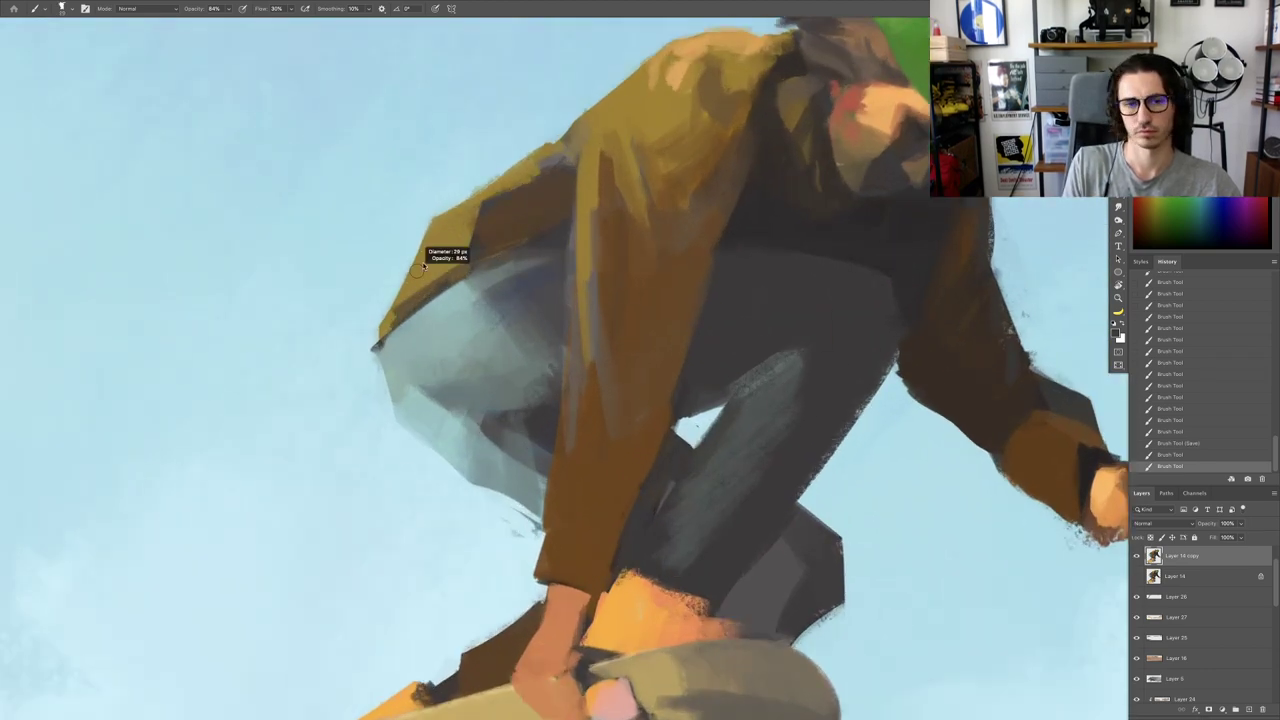
pyautogui.keyDown('alt'); pyautogui.click(483, 249); pyautogui.keyUp('alt')
pyautogui.moveTo(468, 258); pyautogui.dragTo(453, 270)
pyautogui.moveTo(468, 244)
pyautogui.mouseDown()
pyautogui.moveTo(449, 270)
pyautogui.moveTo(469, 280)
pyautogui.moveTo(467, 296)
pyautogui.moveTo(453, 268)
pyautogui.mouseUp()
pyautogui.keyDown('alt'); pyautogui.click(482, 258); pyautogui.keyUp('alt')
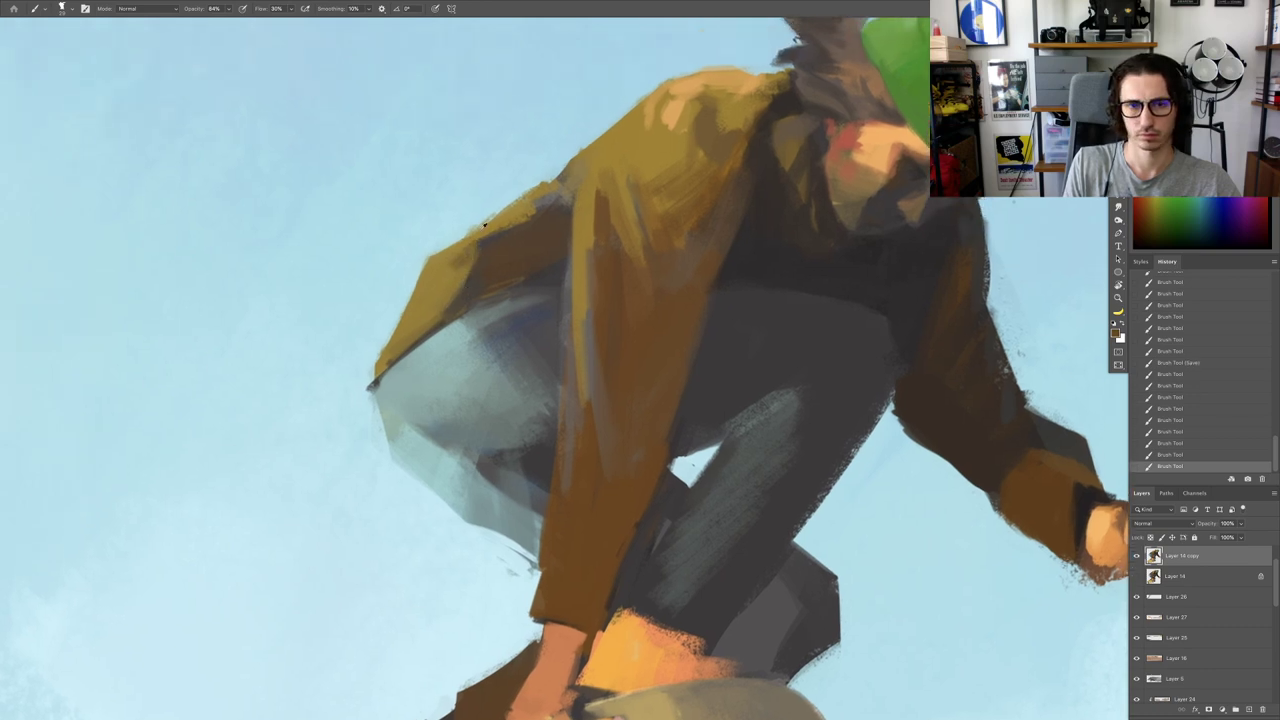
# Step: Smooth the upper contour of the jacket's back with sampled ochre and brown strokes
pyautogui.moveTo(490, 220); pyautogui.dragTo(440, 250)
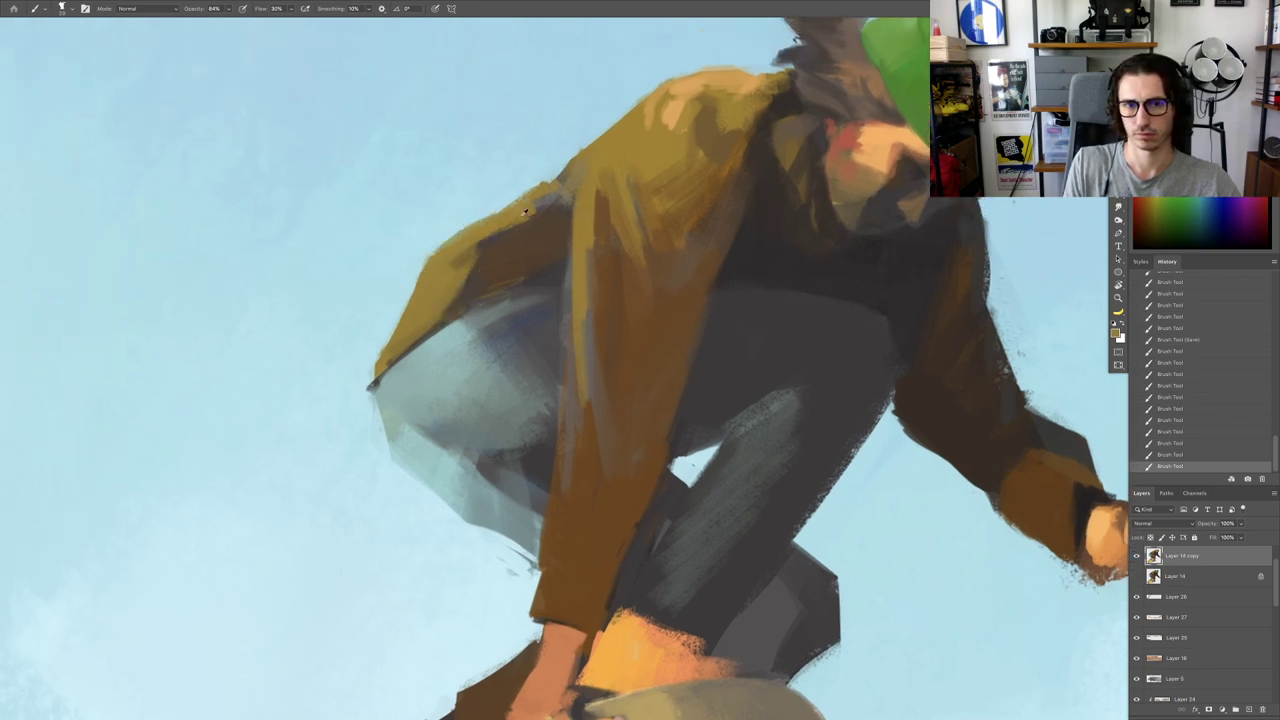
pyautogui.moveTo(526, 219); pyautogui.dragTo(503, 233)
pyautogui.keyDown('alt'); pyautogui.click(535, 209); pyautogui.keyUp('alt')
pyautogui.keyDown('alt'); pyautogui.click(494, 222); pyautogui.keyUp('alt')
pyautogui.moveTo(552, 194)
pyautogui.mouseDown()
pyautogui.moveTo(494, 226)
pyautogui.moveTo(511, 232)
pyautogui.mouseUp()
pyautogui.keyDown('alt'); pyautogui.click(553, 220); pyautogui.keyUp('alt')
pyautogui.moveTo(526, 220); pyautogui.dragTo(508, 234)
pyautogui.keyDown('alt'); pyautogui.click(537, 194); pyautogui.keyUp('alt')
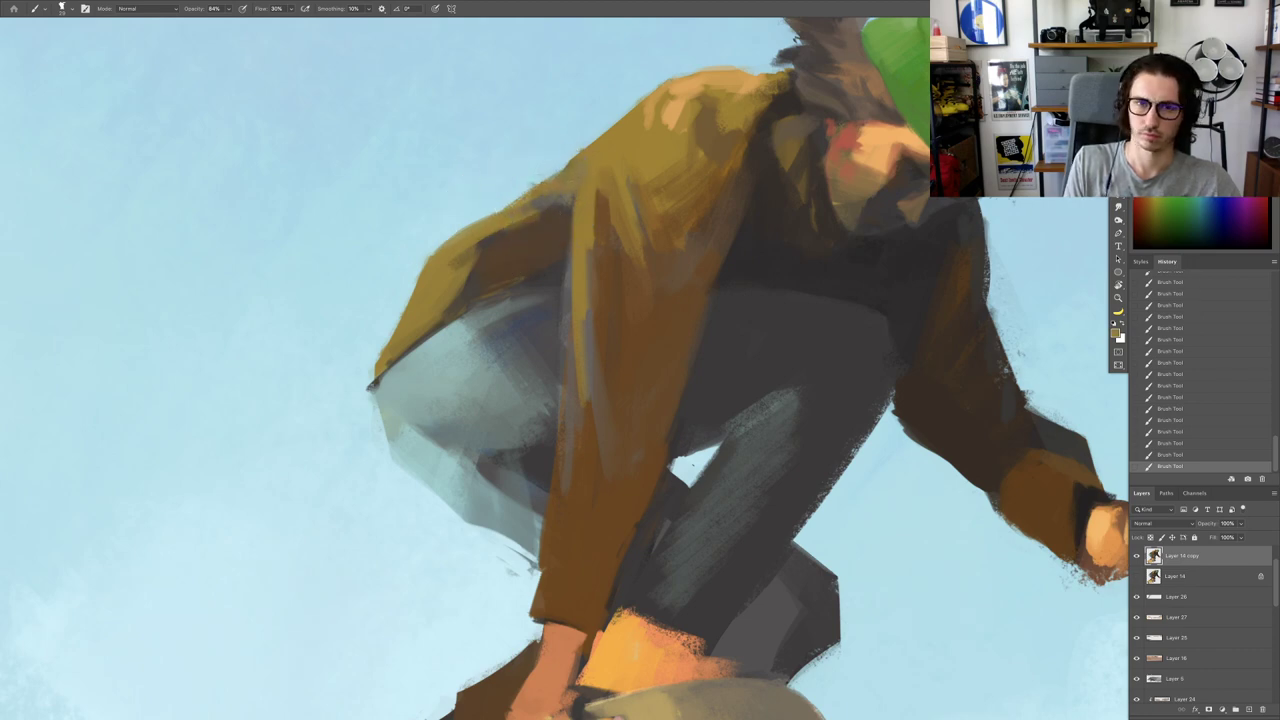
# Step: Trim the jacket's rear outline with the Eraser and repaint its lower hem with sampled brown and dark strokes
pyautogui.press('e')
pyautogui.moveTo(417, 262)
pyautogui.mouseDown()
pyautogui.moveTo(375, 345)
pyautogui.moveTo(395, 318)
pyautogui.moveTo(405, 329)
pyautogui.moveTo(469, 305)
pyautogui.moveTo(490, 281)
pyautogui.moveTo(444, 324)
pyautogui.mouseUp()
pyautogui.press('b')
pyautogui.keyDown('alt'); pyautogui.click(466, 309); pyautogui.keyUp('alt')
pyautogui.moveTo(392, 366); pyautogui.dragTo(432, 335)
pyautogui.moveTo(441, 351)
pyautogui.mouseDown()
pyautogui.moveTo(494, 315)
pyautogui.moveTo(463, 311)
pyautogui.mouseUp()
pyautogui.keyDown('alt'); pyautogui.click(440, 351); pyautogui.keyUp('alt')
pyautogui.keyDown('alt'); pyautogui.click(482, 303); pyautogui.keyUp('alt')
pyautogui.moveTo(453, 319); pyautogui.dragTo(463, 309)
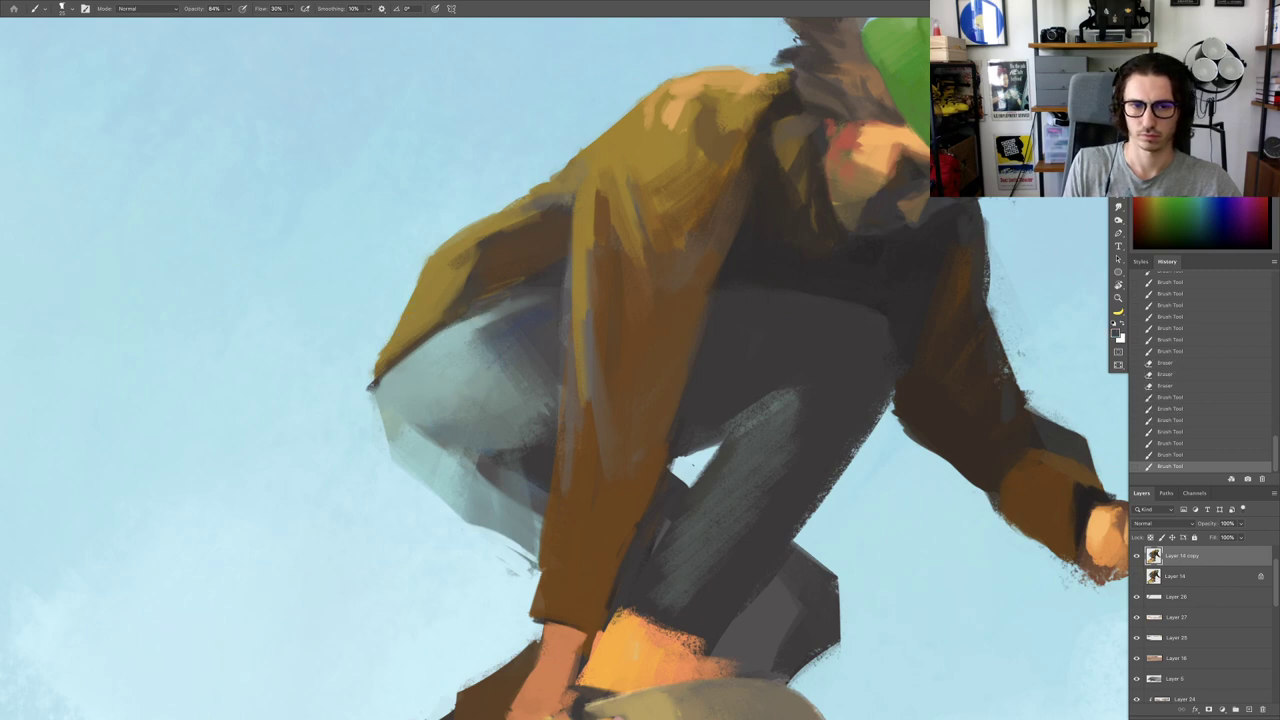
# Step: Paint pale grey-blue along the trousers below the jacket hem and add a dark accent at the hem's rear tip
pyautogui.moveTo(411, 365); pyautogui.dragTo(464, 326)
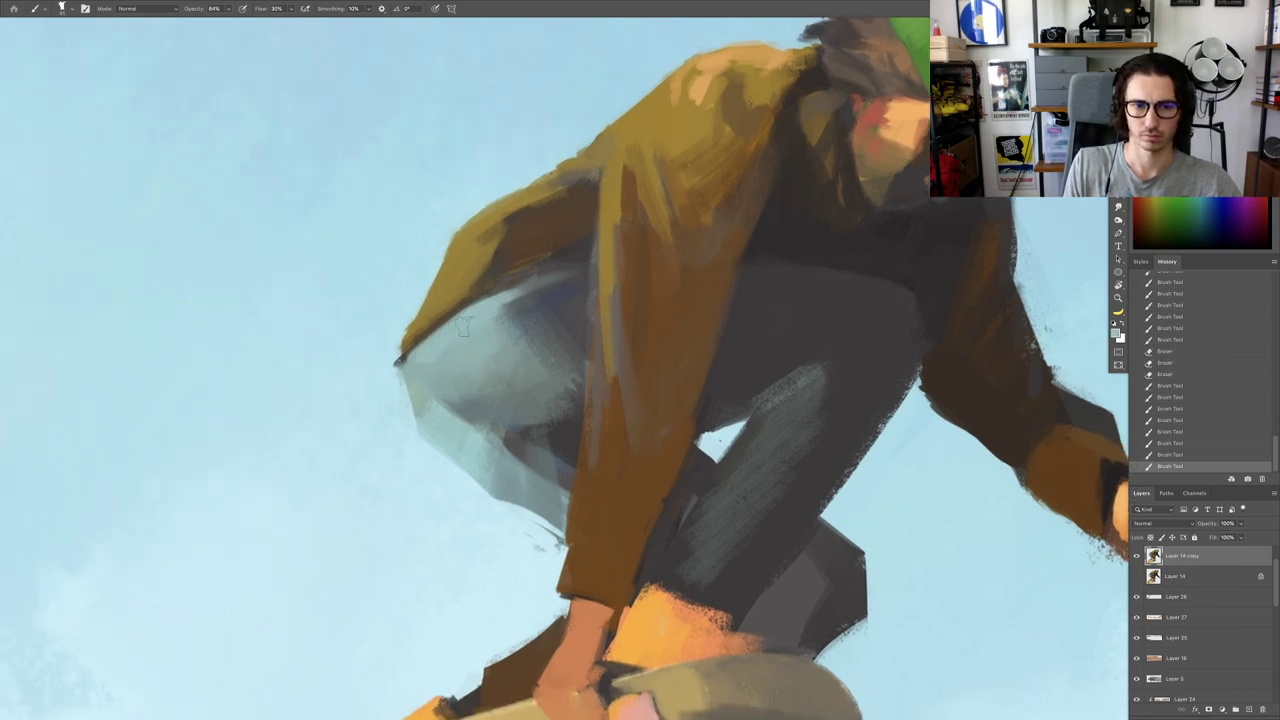
pyautogui.moveTo(402, 358); pyautogui.dragTo(396, 397)
pyautogui.keyDown('alt'); pyautogui.click(426, 363); pyautogui.keyUp('alt')
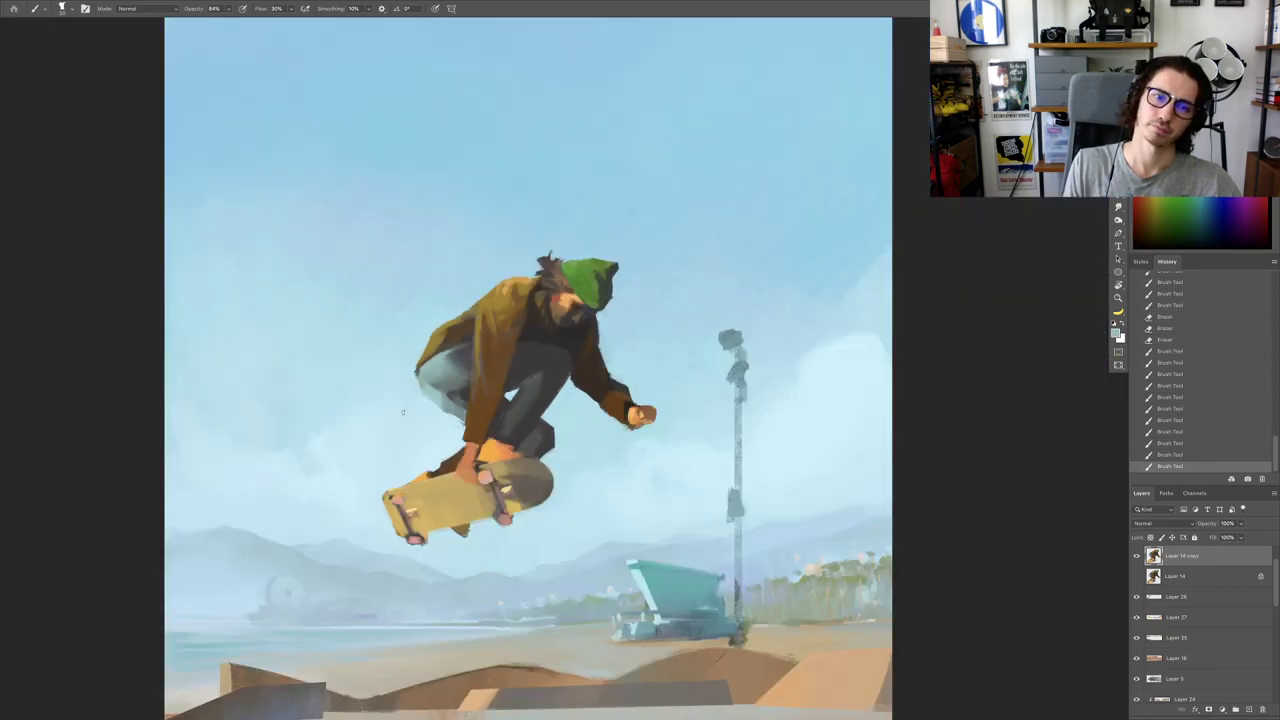
# Step: Paint light and shadow strokes on the upper trousers just below the jacket hem, using sampled grey-blue tones
pyautogui.scroll(5, 440, 367)
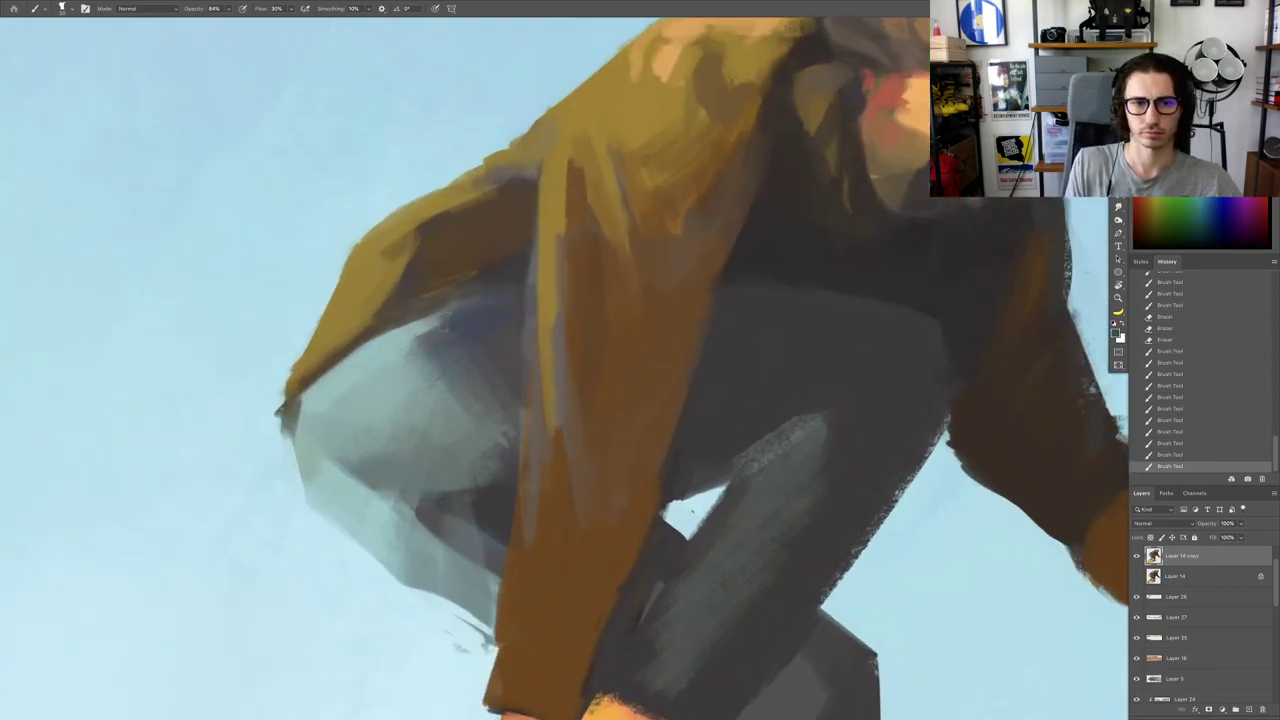
pyautogui.keyDown('alt'); pyautogui.click(388, 364); pyautogui.keyUp('alt')
pyautogui.moveTo(407, 353)
pyautogui.mouseDown()
pyautogui.moveTo(499, 323)
pyautogui.moveTo(414, 358)
pyautogui.mouseUp()
pyautogui.keyDown('alt'); pyautogui.click(497, 327); pyautogui.keyUp('alt')
pyautogui.keyDown('alt'); pyautogui.click(420, 379); pyautogui.keyUp('alt')
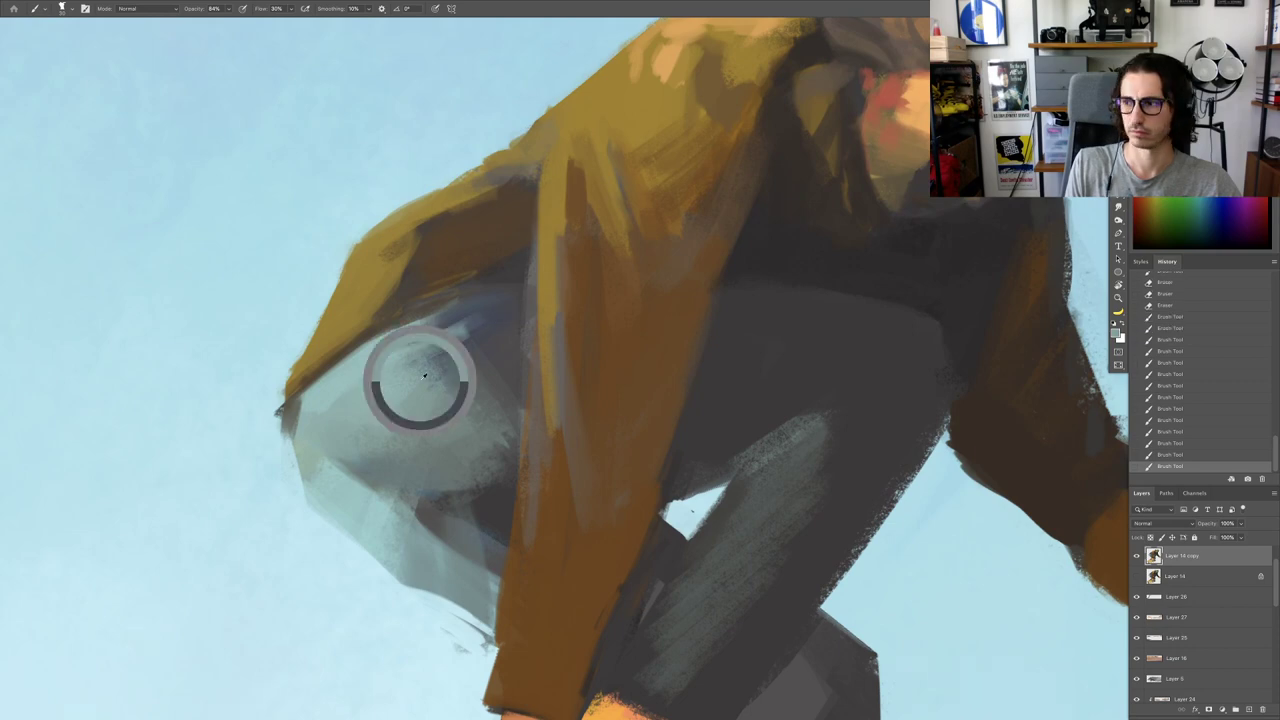
pyautogui.scroll(-5, 432, 362)
pyautogui.scroll(5, 487, 363)
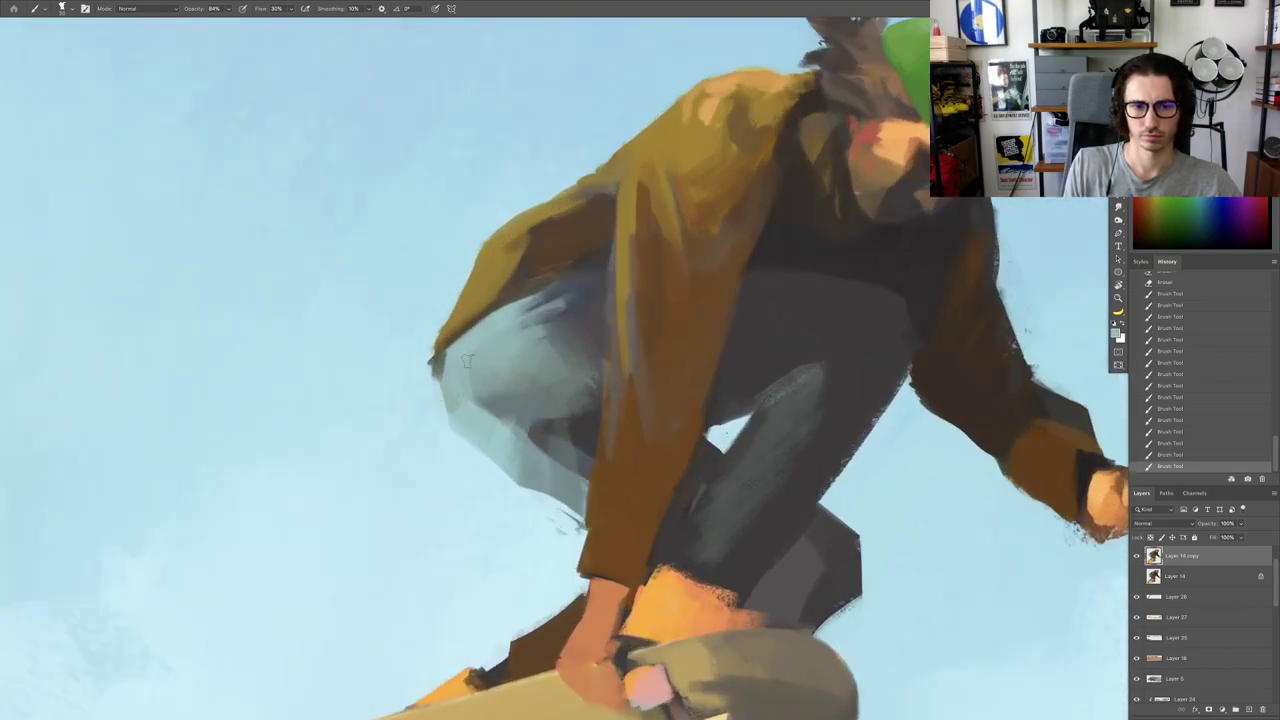
# Step: Soften the shading on the seat of the trousers with sampled grey-blue strokes, working in a rotated view
pyautogui.scroll(-5, 481, 411)
pyautogui.press('r')
pyautogui.moveTo(548, 236); pyautogui.dragTo(720, 257)
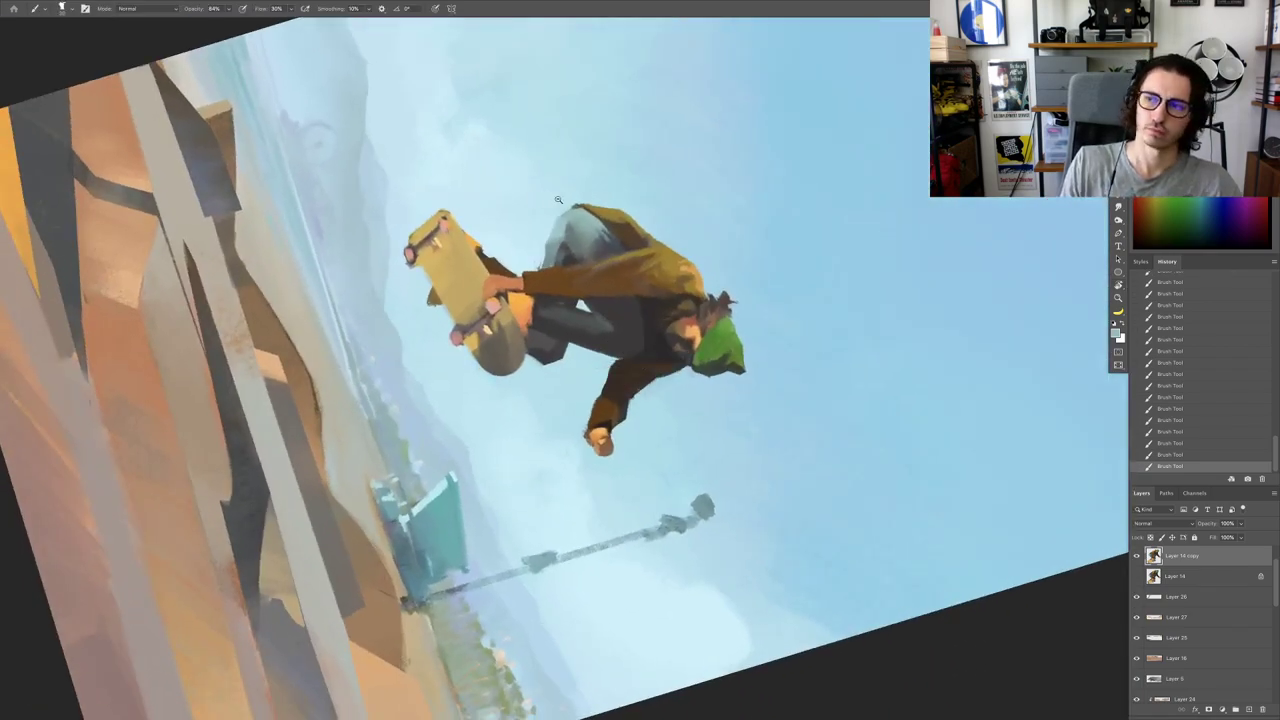
pyautogui.scroll(5, 558, 200)
pyautogui.scroll(5, 600, 315)
pyautogui.keyDown('alt'); pyautogui.click(600, 275); pyautogui.keyUp('alt')
pyautogui.moveTo(594, 247)
pyautogui.mouseDown()
pyautogui.moveTo(568, 324)
pyautogui.moveTo(612, 210)
pyautogui.moveTo(594, 226)
pyautogui.mouseUp()
pyautogui.keyDown('alt'); pyautogui.click(584, 255); pyautogui.keyUp('alt')
pyautogui.keyDown('alt'); pyautogui.click(586, 261); pyautogui.keyUp('alt')
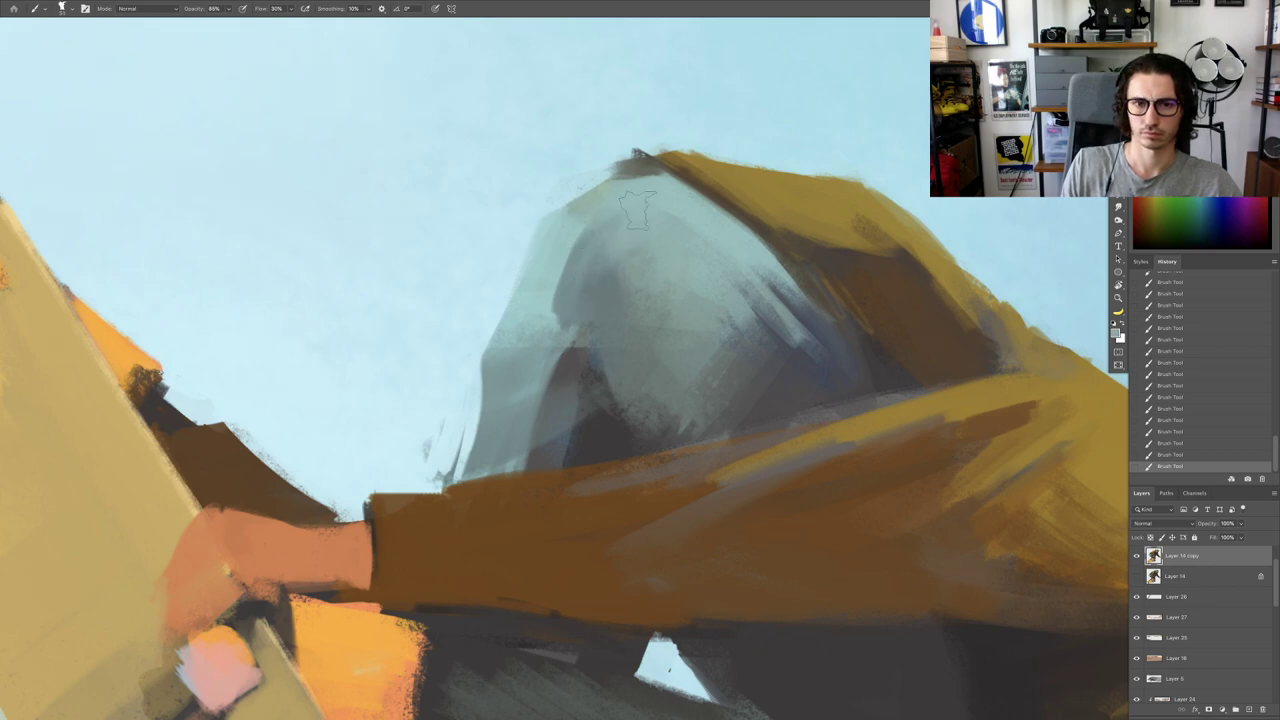
pyautogui.moveTo(633, 319); pyautogui.dragTo(605, 293)
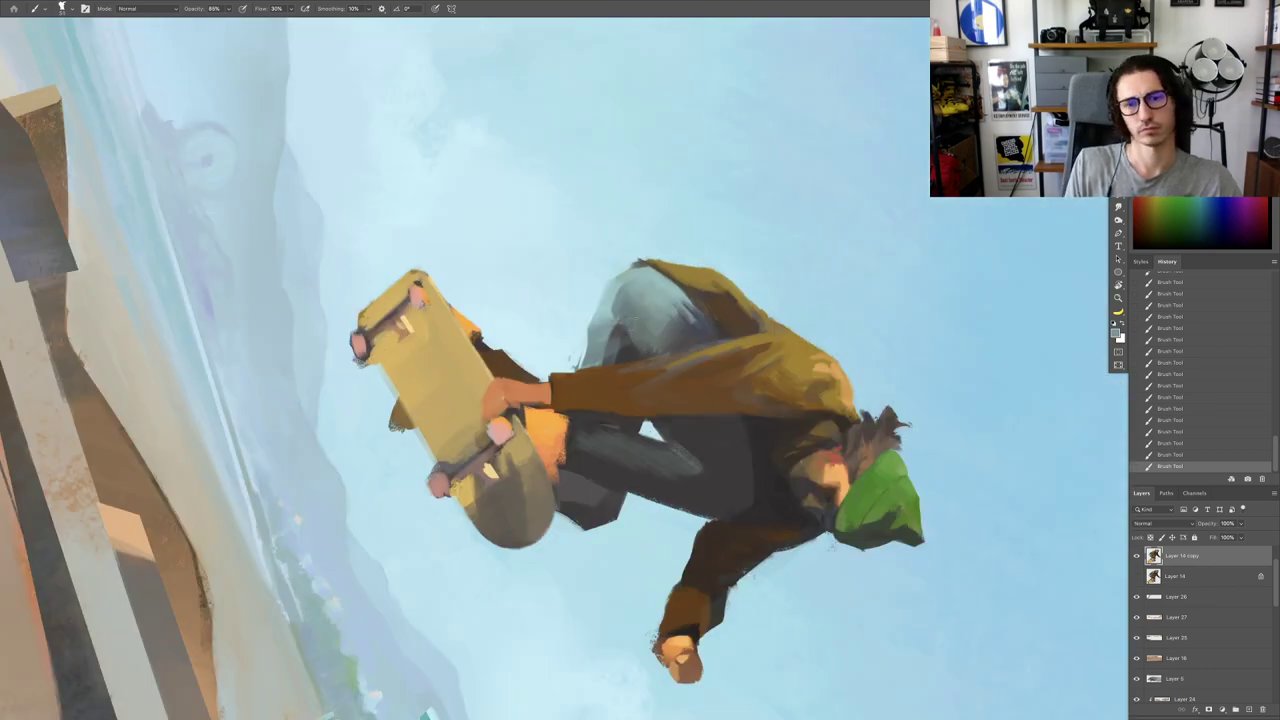
# Step: Add a small muted orange accent to the seat of the trousers and sample darker tones for the surrounding shadow
pyautogui.press('Escape')
pyautogui.moveTo(557, 422); pyautogui.dragTo(614, 397)
pyautogui.keyDown('alt'); pyautogui.click(606, 371); pyautogui.keyUp('alt')
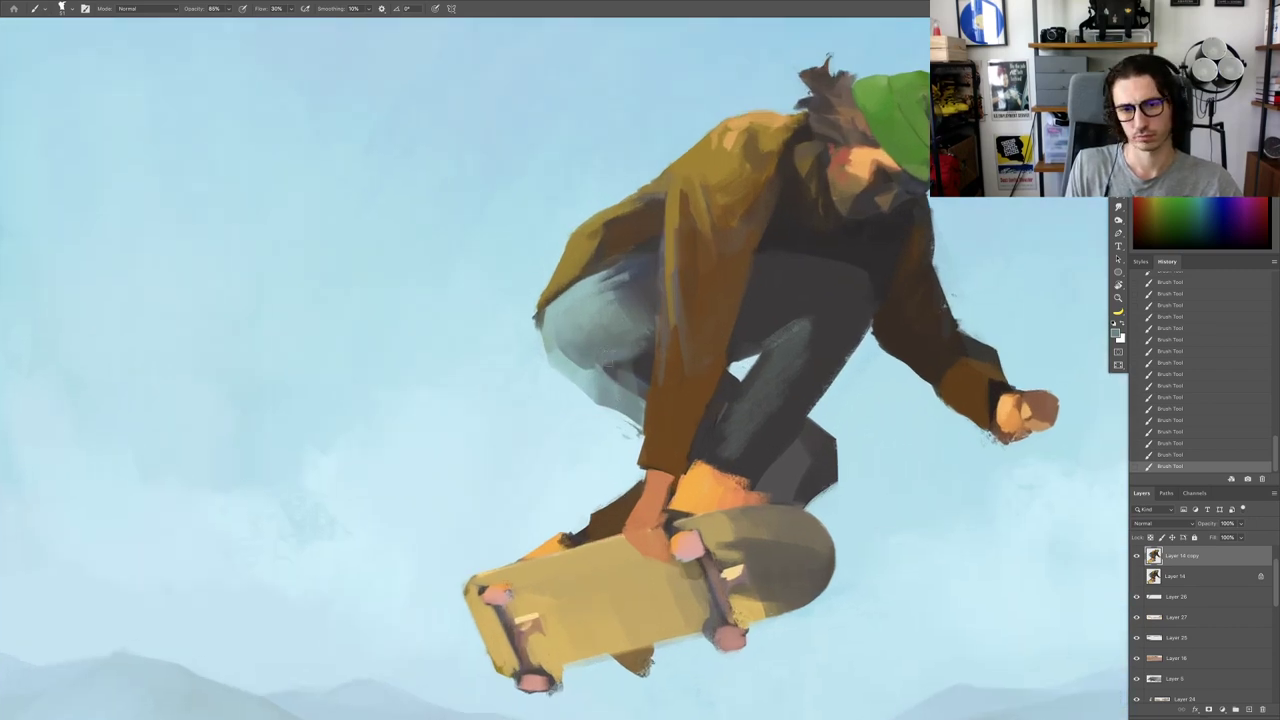
pyautogui.keyDown('alt'); pyautogui.click(714, 294); pyautogui.keyUp('alt')
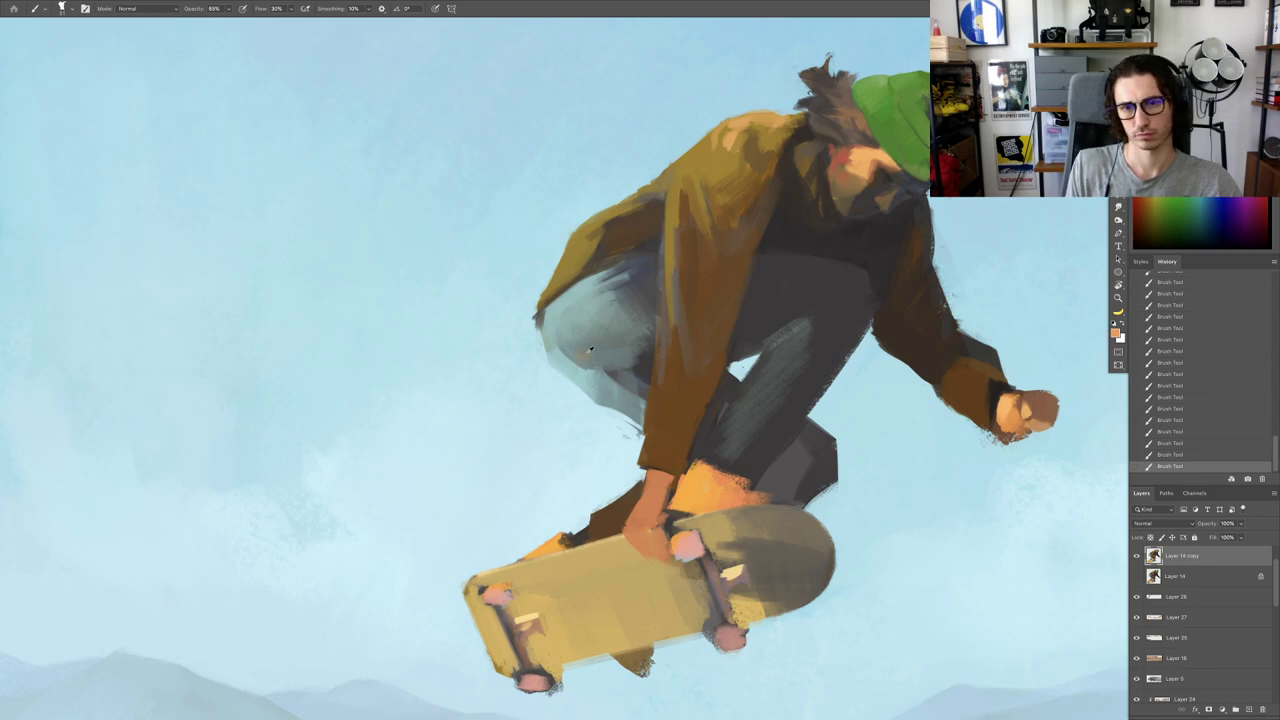
pyautogui.keyDown('alt'); pyautogui.click(649, 347); pyautogui.keyUp('alt')
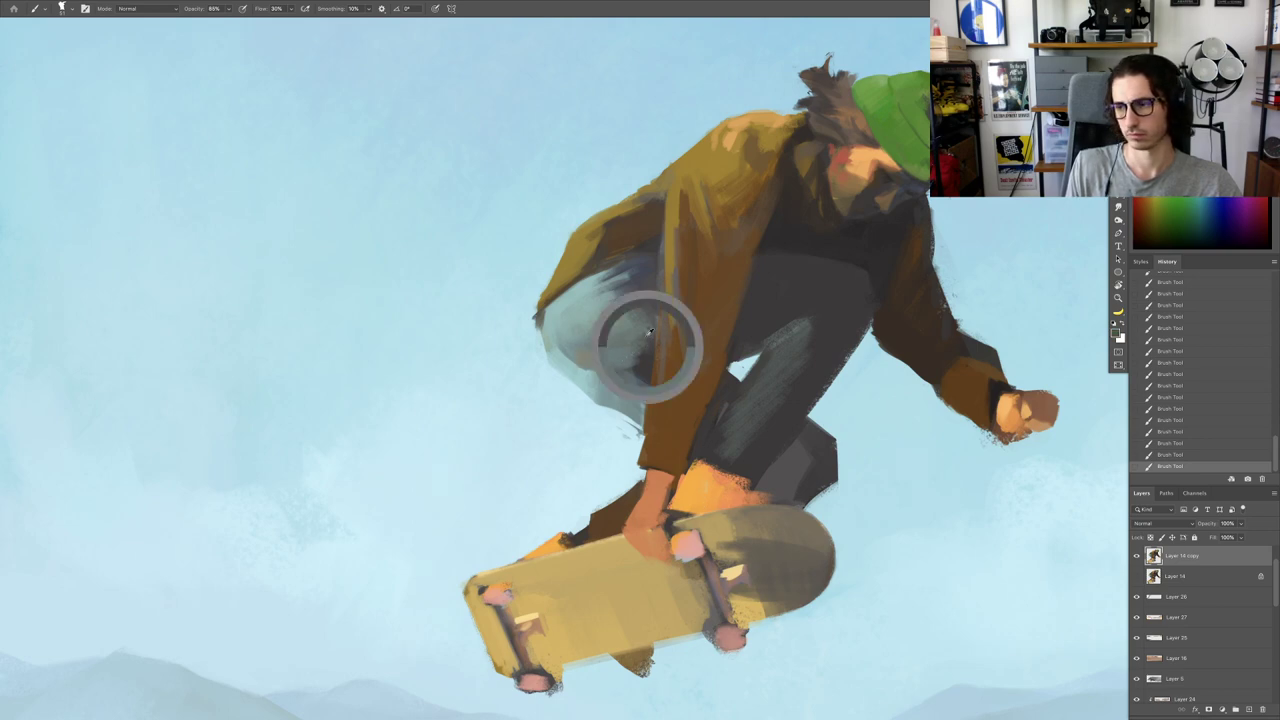
pyautogui.keyDown('alt'); pyautogui.click(642, 355); pyautogui.keyUp('alt')
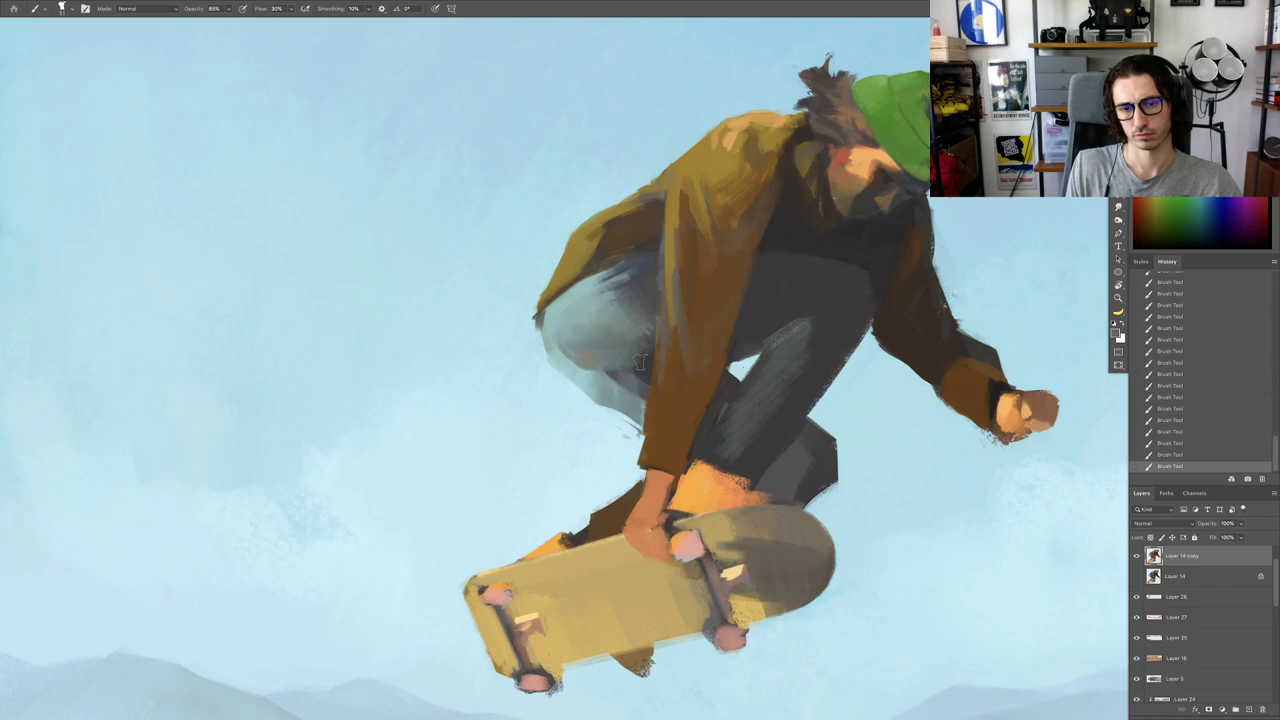
pyautogui.scroll(-2, 650, 300)
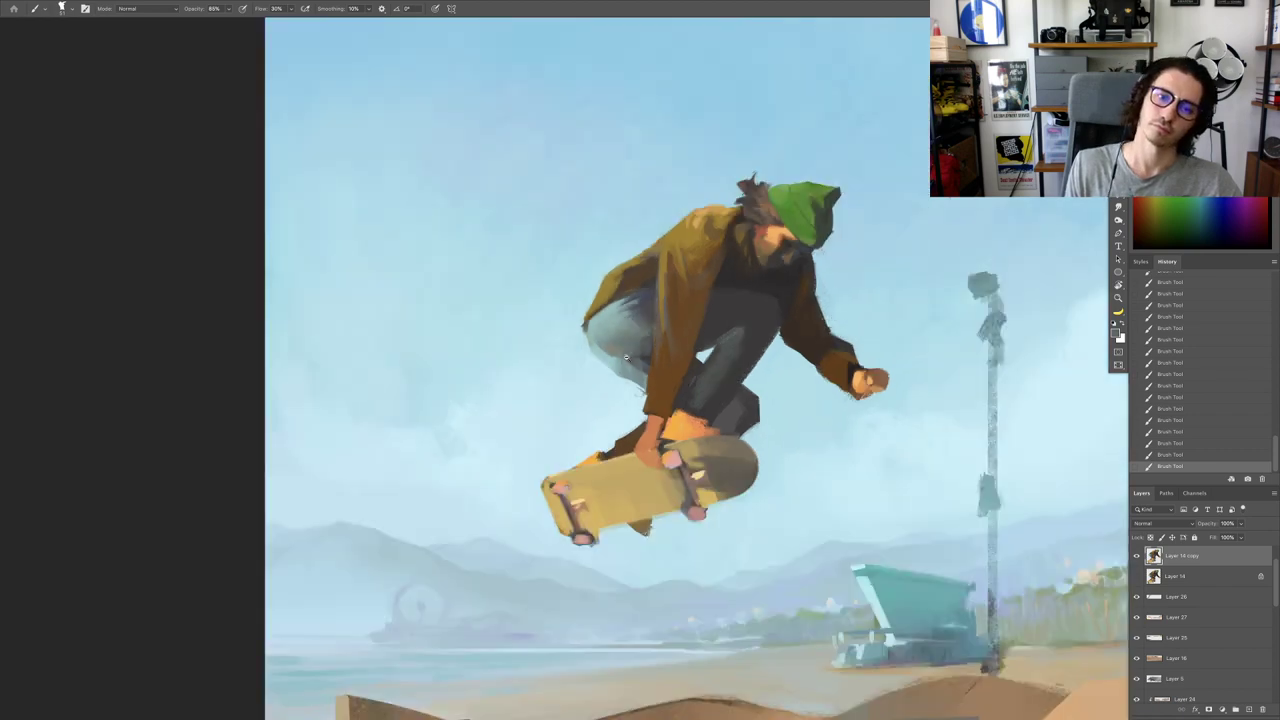
# Step: Erase the rough outer edge along the back and underside of the trousers to refine the silhouette
pyautogui.moveTo(627, 357); pyautogui.dragTo(715, 357)
pyautogui.press('r')
pyautogui.moveTo(700, 250); pyautogui.dragTo(760, 430)
pyautogui.moveTo(700, 320)
pyautogui.mouseDown()
pyautogui.moveTo(730, 300)
pyautogui.moveTo(686, 300)
pyautogui.moveTo(726, 270)
pyautogui.moveTo(706, 283)
pyautogui.moveTo(728, 293)
pyautogui.moveTo(722, 275)
pyautogui.moveTo(672, 350)
pyautogui.moveTo(685, 263)
pyautogui.moveTo(638, 285)
pyautogui.mouseUp()
pyautogui.keyDown('alt'); pyautogui.click(689, 300); pyautogui.keyUp('alt')
pyautogui.keyDown('alt'); pyautogui.click(730, 294); pyautogui.keyUp('alt')
pyautogui.press('e')
pyautogui.moveTo(720, 258)
pyautogui.mouseDown()
pyautogui.moveTo(625, 300)
pyautogui.moveTo(667, 280)
pyautogui.mouseUp()
pyautogui.moveTo(682, 268); pyautogui.dragTo(587, 353)
pyautogui.moveTo(632, 297); pyautogui.dragTo(584, 384)
pyautogui.moveTo(580, 391); pyautogui.dragTo(563, 411)
pyautogui.press('r')
pyautogui.moveTo(653, 333); pyautogui.dragTo(605, 355)
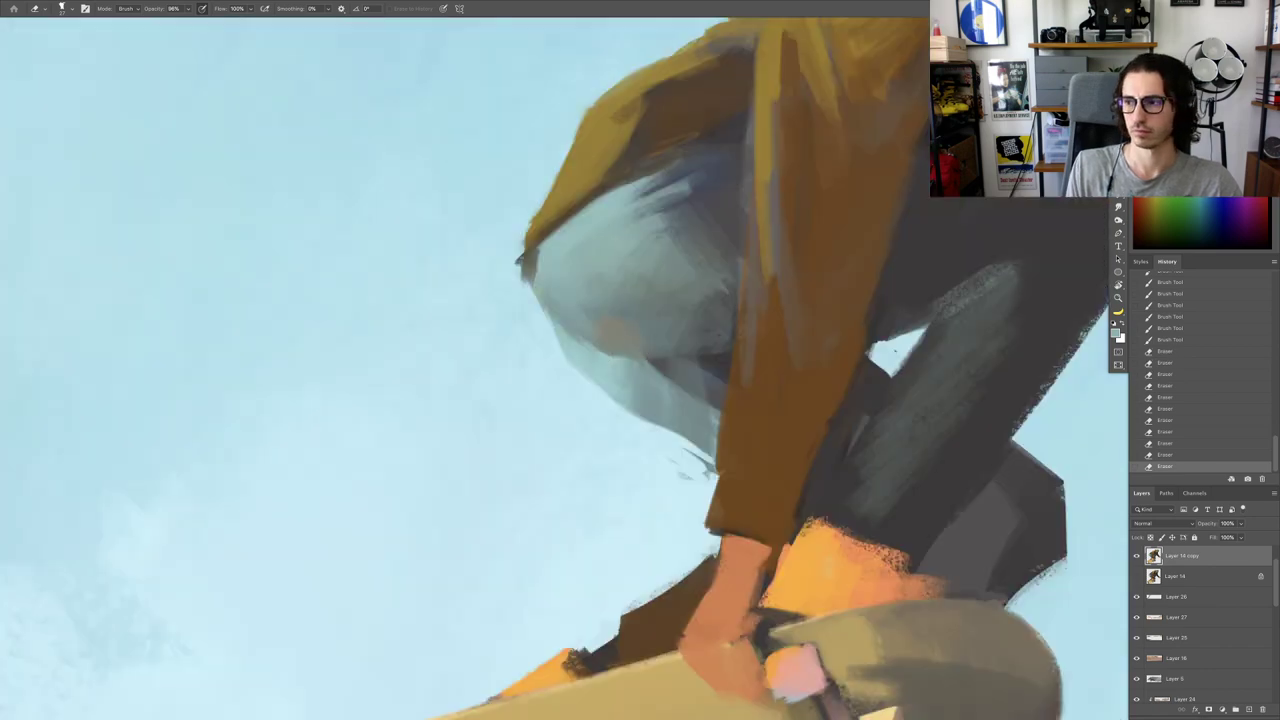
# Step: Repaint the underside of the trousers near the sleeve cuff with sampled grey-blue strokes
pyautogui.press('b')
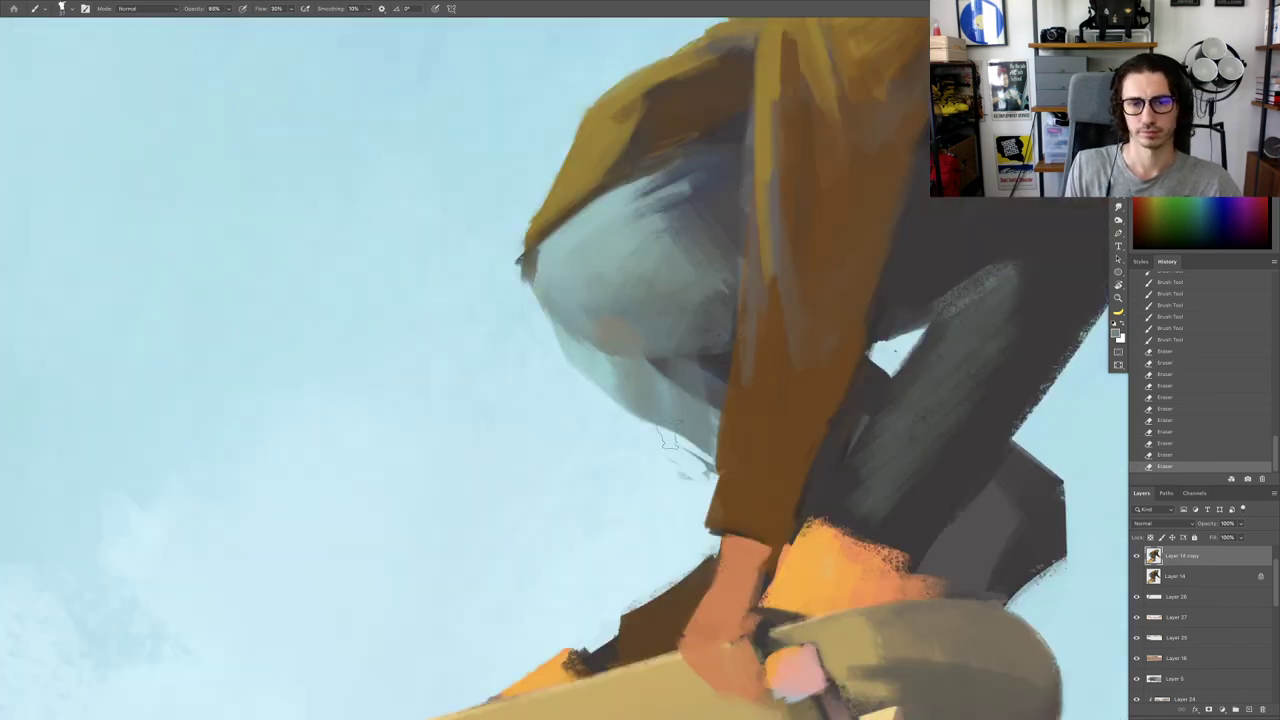
pyautogui.moveTo(670, 435); pyautogui.dragTo(657, 428)
pyautogui.moveTo(655, 430)
pyautogui.mouseDown()
pyautogui.moveTo(648, 471)
pyautogui.moveTo(628, 467)
pyautogui.mouseUp()
pyautogui.moveTo(664, 406); pyautogui.dragTo(689, 440)
pyautogui.keyDown('alt'); pyautogui.click(582, 413); pyautogui.keyUp('alt')
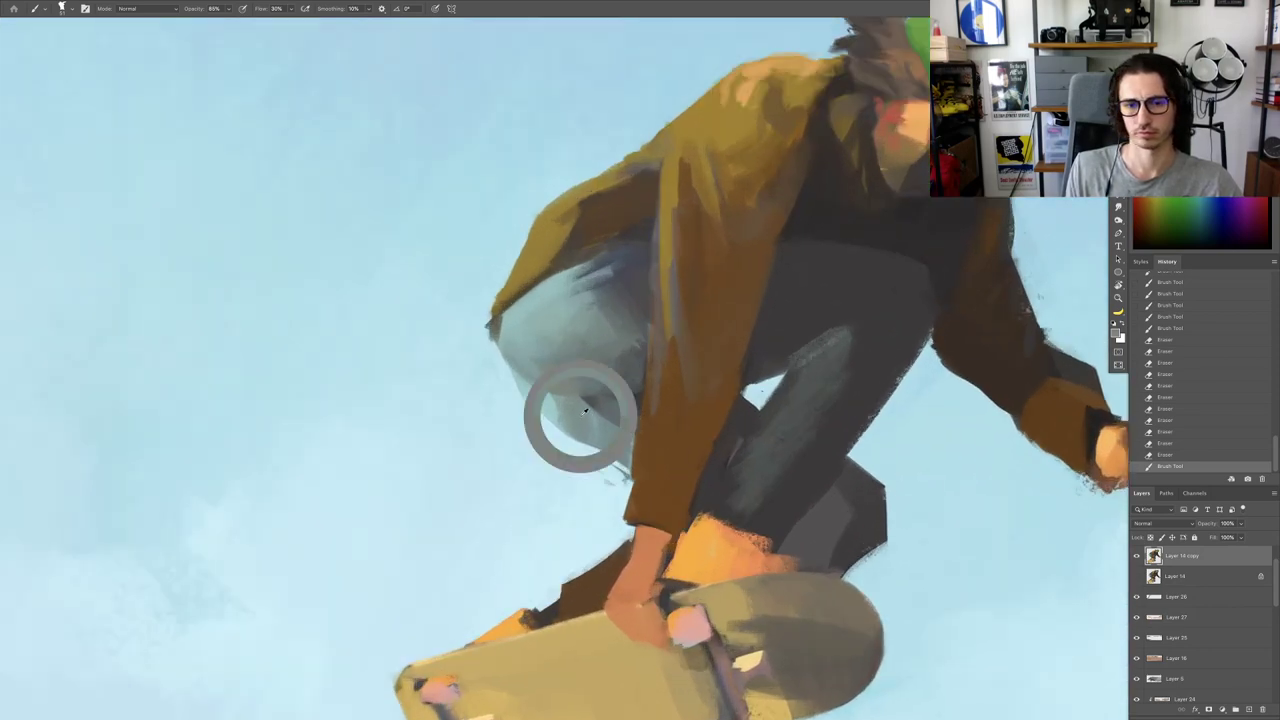
pyautogui.moveTo(591, 412)
pyautogui.mouseDown()
pyautogui.moveTo(606, 435)
pyautogui.moveTo(628, 422)
pyautogui.mouseUp()
pyautogui.moveTo(621, 467); pyautogui.dragTo(540, 395)
# Step: Sharpen the dark accent where the jacket's rear tip meets the trousers, working in a rotated view
pyautogui.press('r')
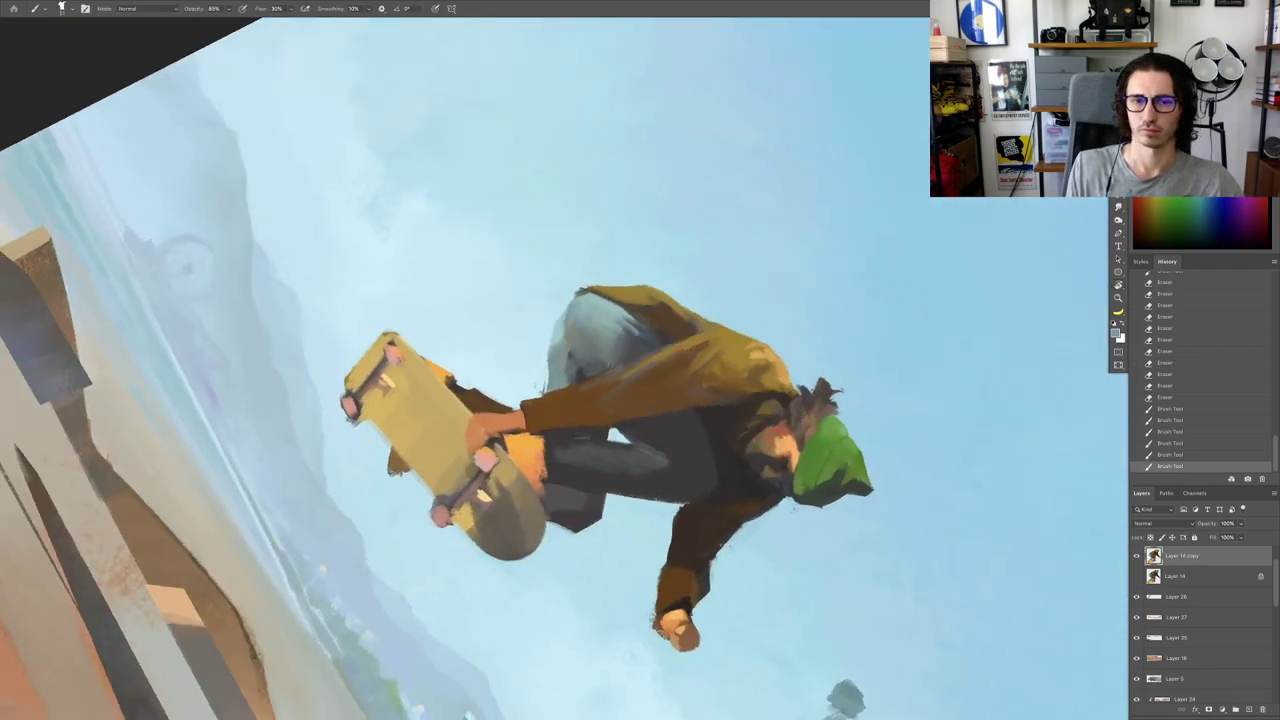
pyautogui.scroll(5, 597, 290)
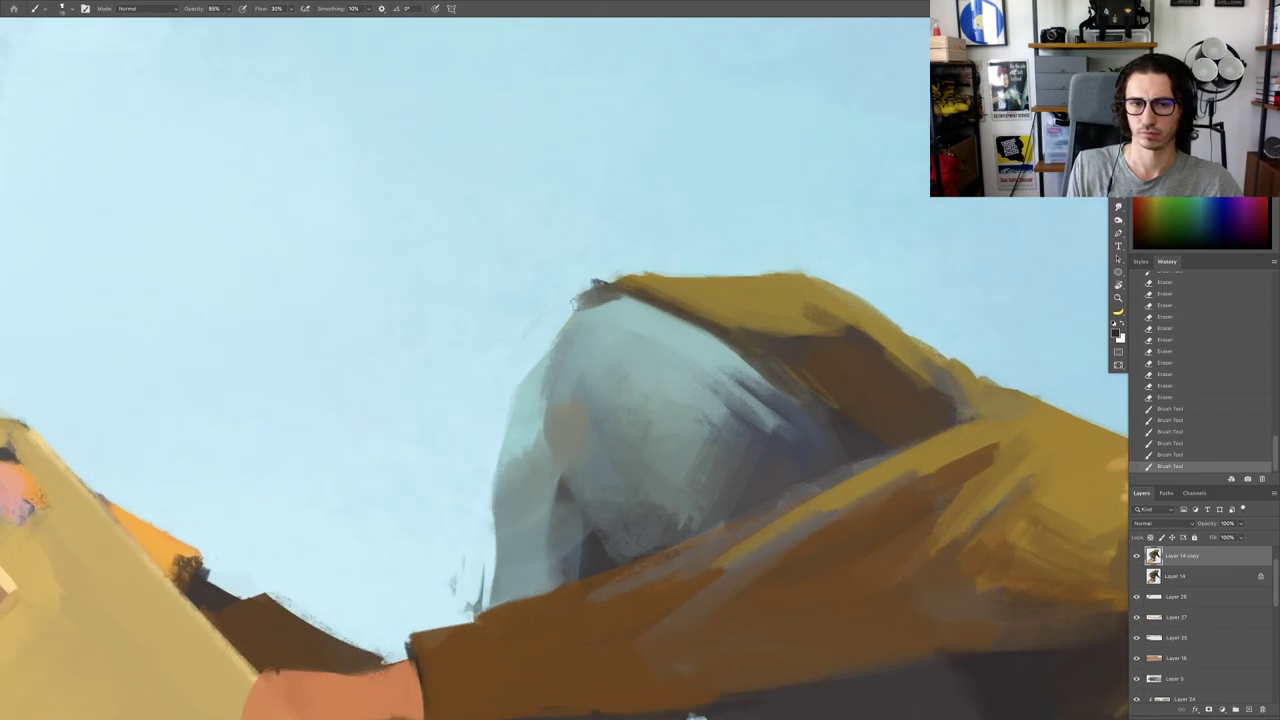
pyautogui.moveTo(577, 301)
pyautogui.mouseDown()
pyautogui.moveTo(557, 326)
pyautogui.moveTo(567, 320)
pyautogui.mouseUp()
pyautogui.scroll(-5, 629, 318)
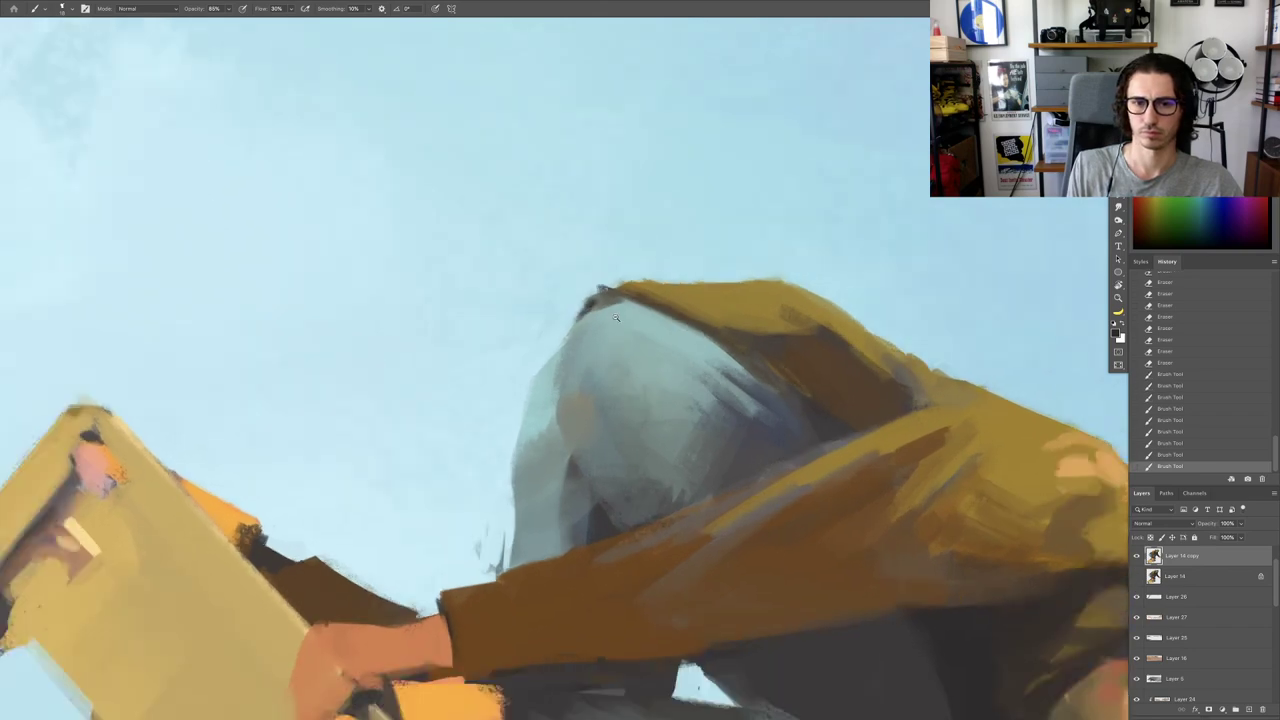
pyautogui.press('Escape')
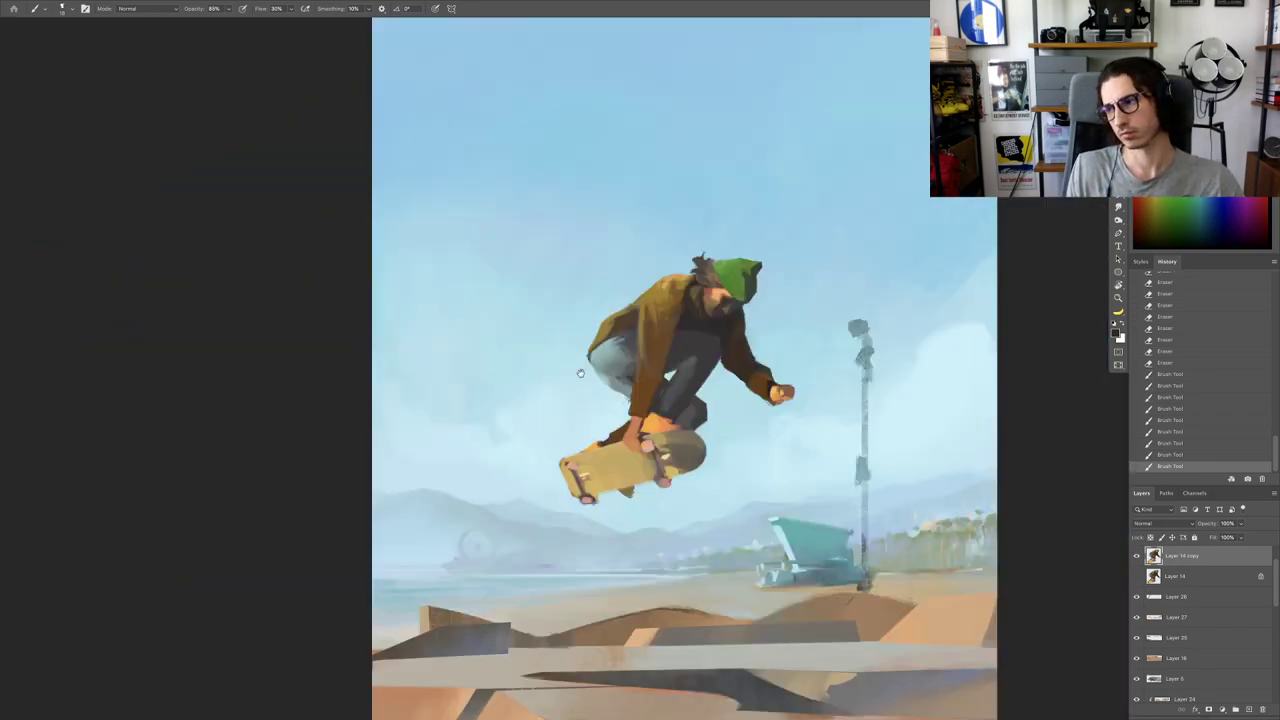
# Step: Paint sampled ochre strokes into the brown shadow near the jacket's lower back hem
pyautogui.scroll(6, 580, 373)
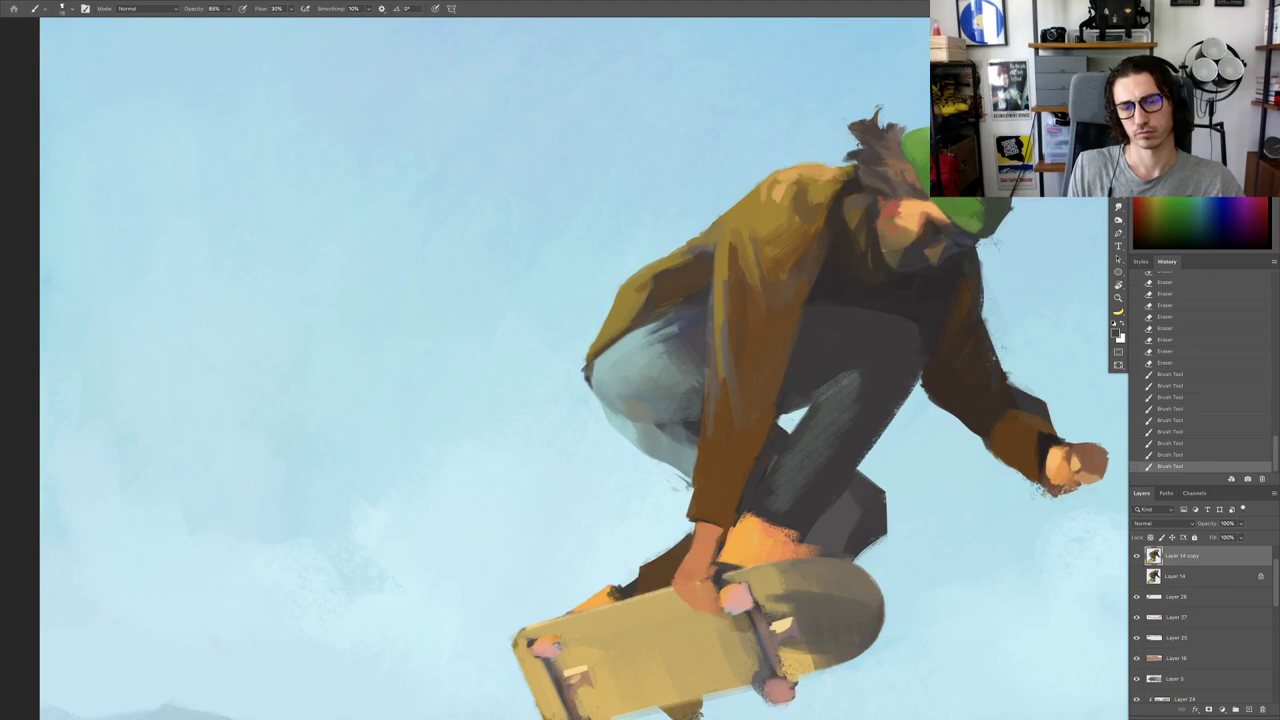
pyautogui.keyDown('alt'); pyautogui.click(628, 314); pyautogui.keyUp('alt')
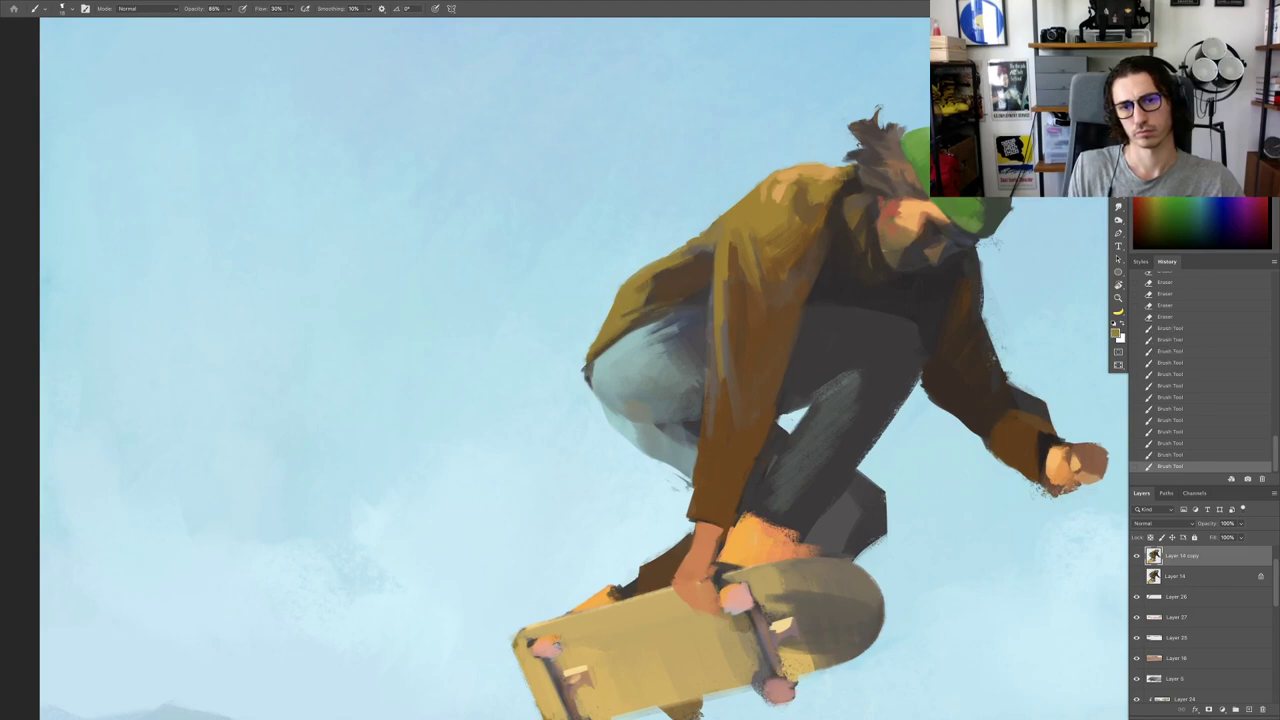
pyautogui.moveTo(664, 318); pyautogui.dragTo(676, 296)
pyautogui.scroll(2, 614, 331)
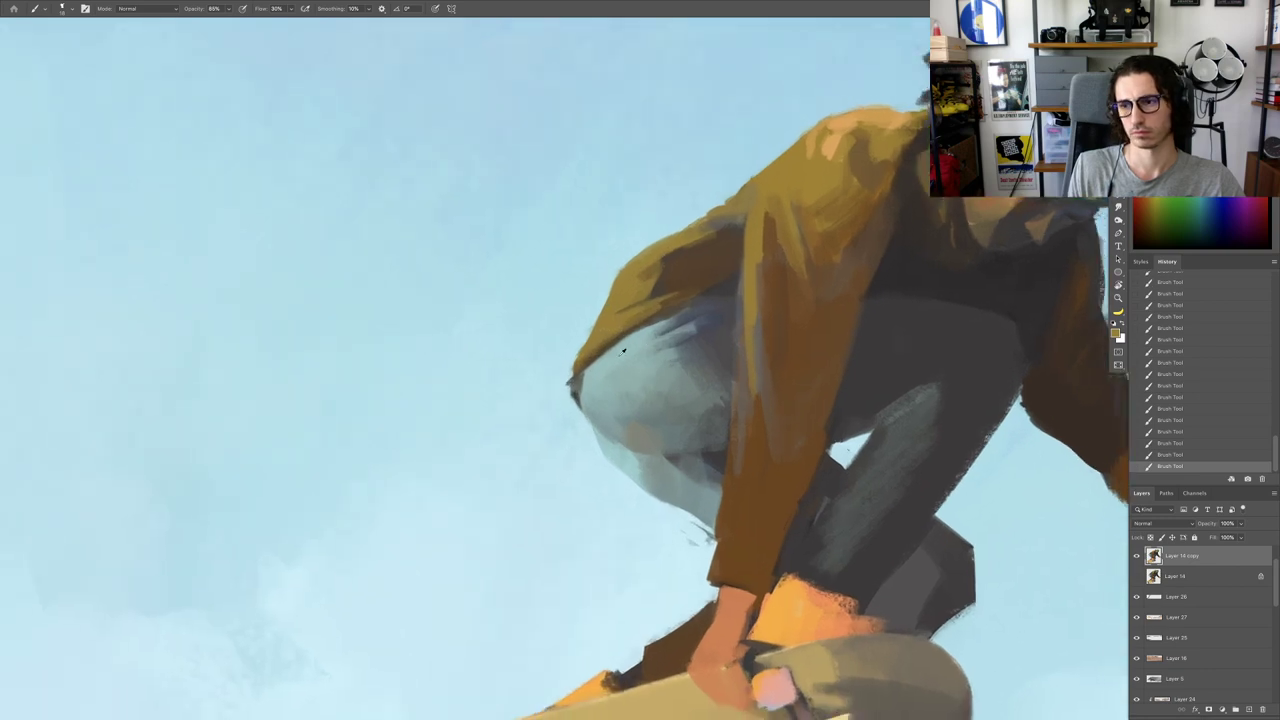
# Step: Smooth the shadow on the rear trouser leg beside the near sleeve with sampled grey brush strokes
pyautogui.scroll(-5, 641, 336)
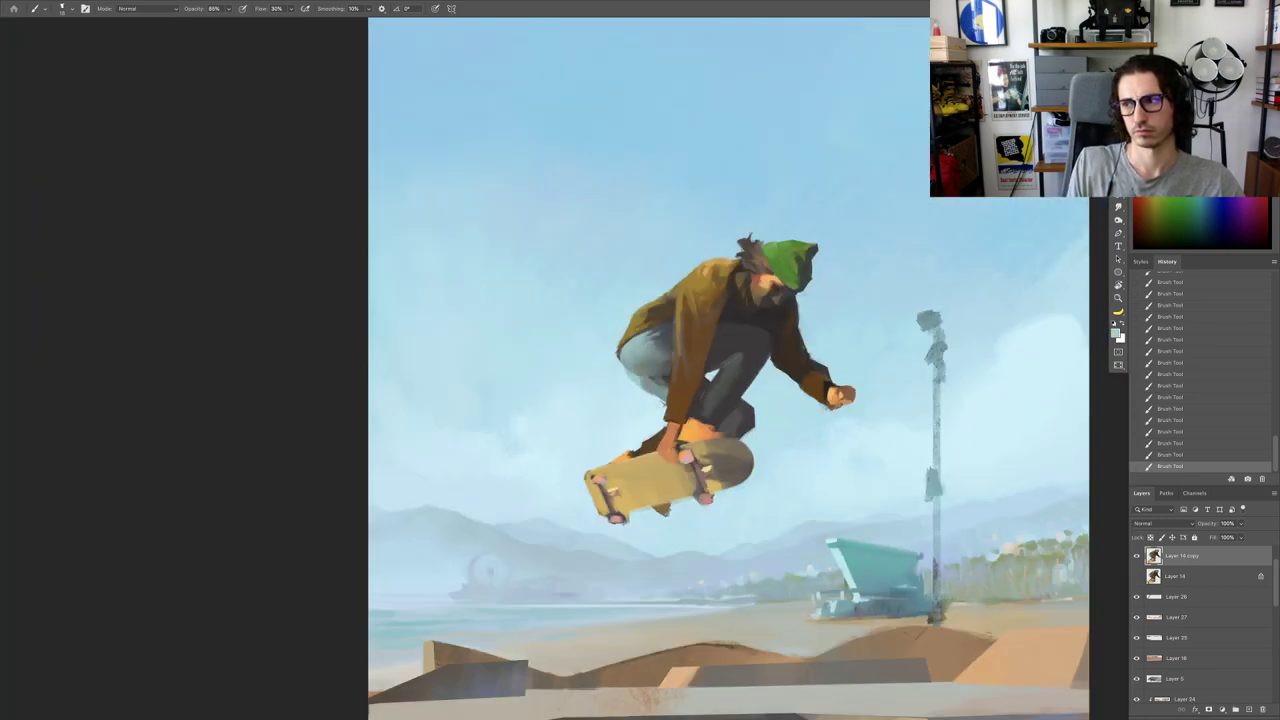
pyautogui.scroll(3, 607, 335)
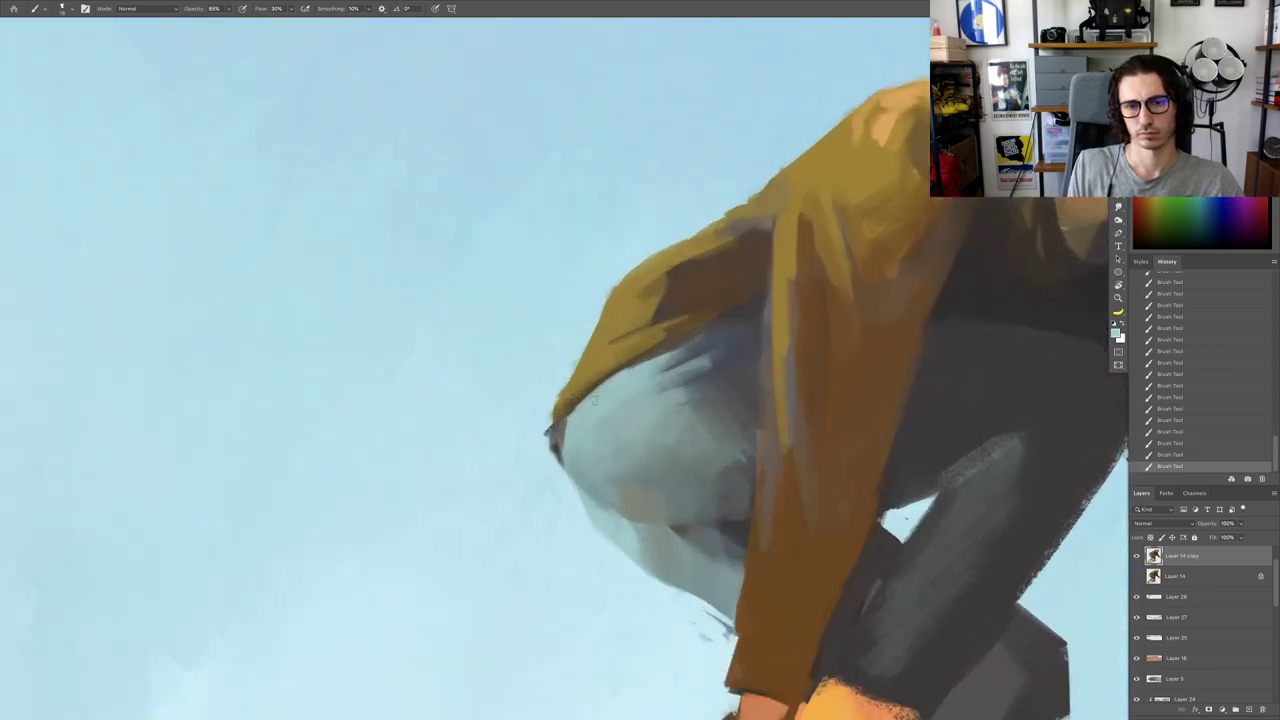
pyautogui.hotkey('ctrl', '0')
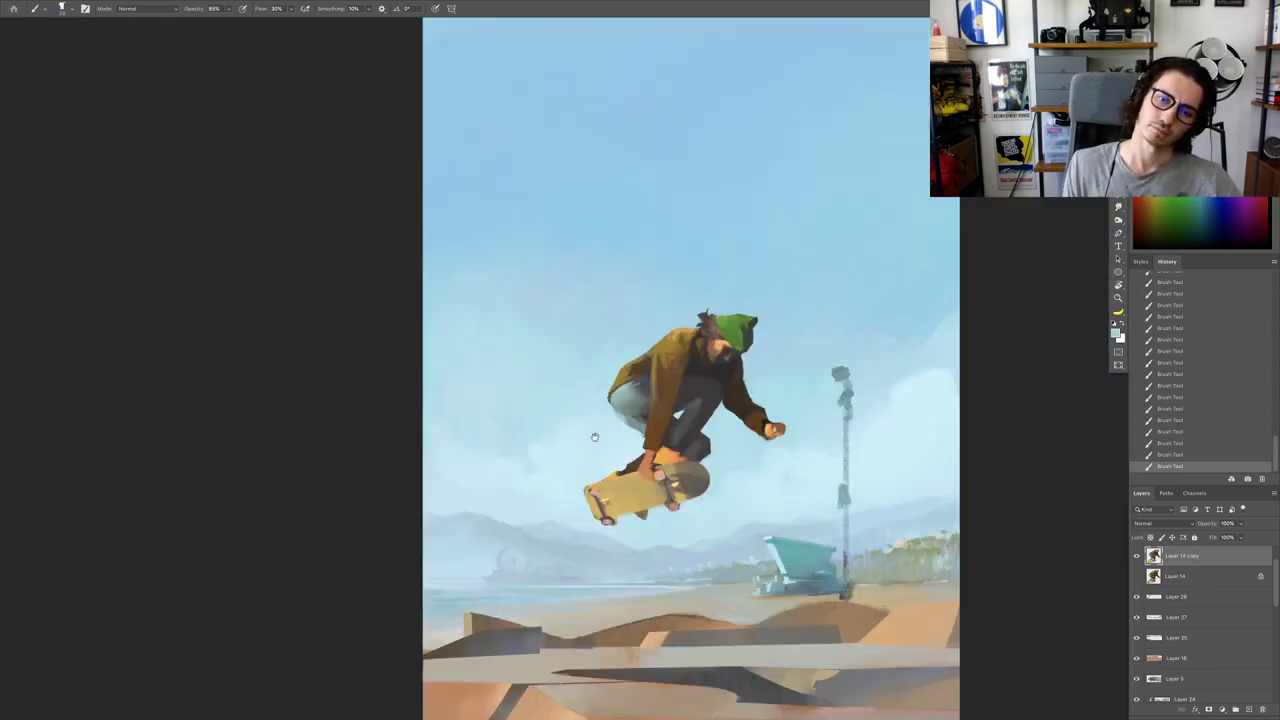
pyautogui.scroll(3, 594, 433)
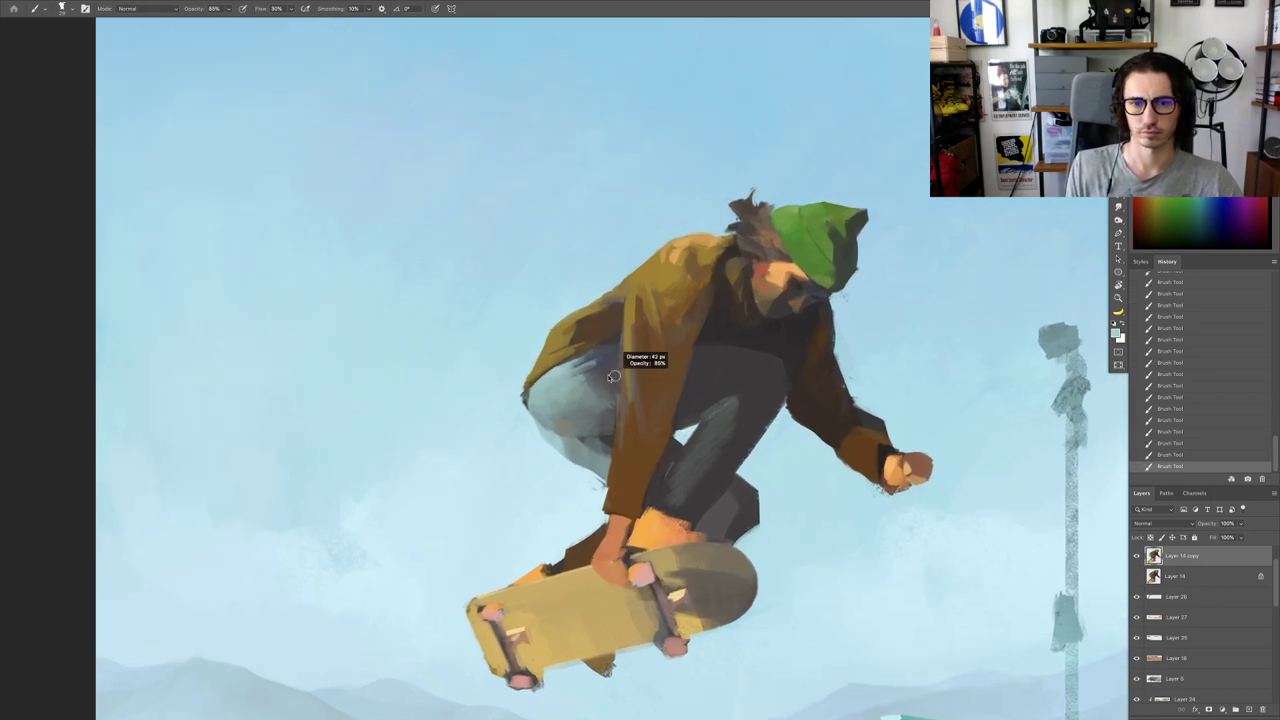
pyautogui.keyDown('alt'); pyautogui.click(588, 424); pyautogui.keyUp('alt')
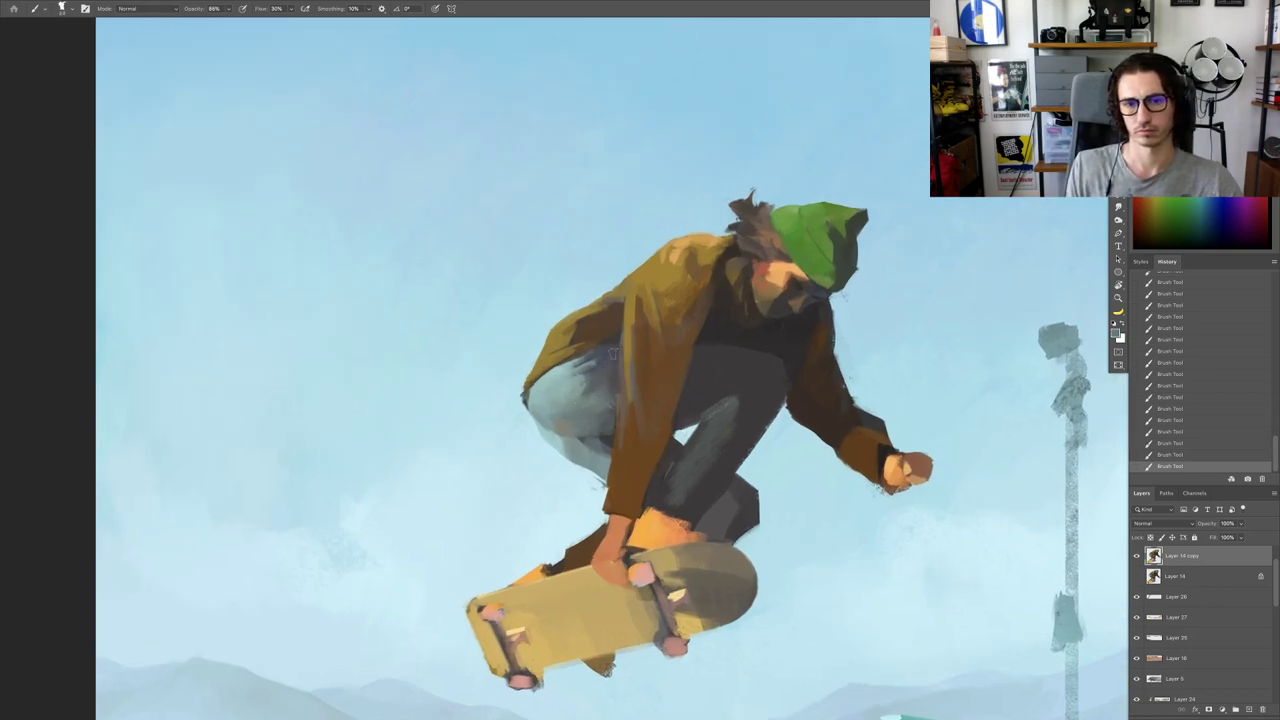
pyautogui.press('r')
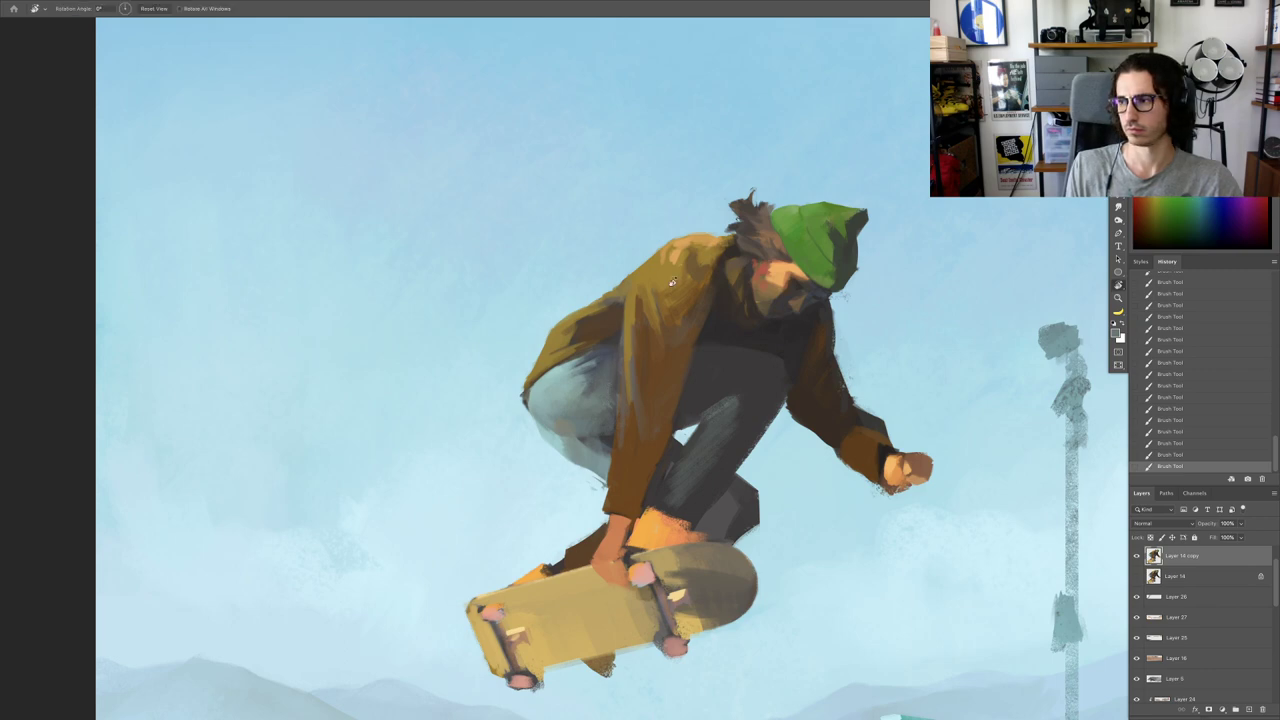
pyautogui.moveTo(612, 378); pyautogui.dragTo(615, 348)
# Step: Mute the near sleeve with sampled brown strokes, working in a rotated view, and undo the last stroke
pyautogui.scroll(3, 614, 343)
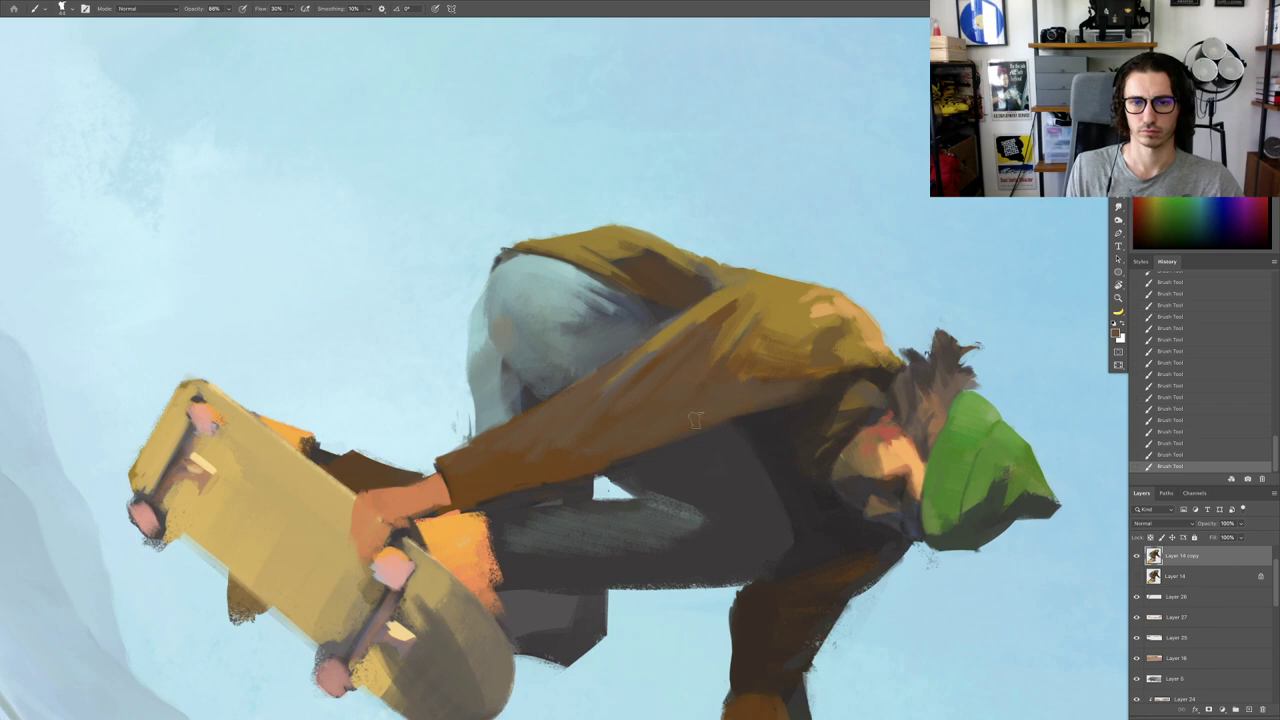
pyautogui.scroll(-5, 698, 418)
pyautogui.press('Escape')
pyautogui.scroll(2, 709, 371)
pyautogui.keyDown('alt'); pyautogui.click(703, 313); pyautogui.keyUp('alt')
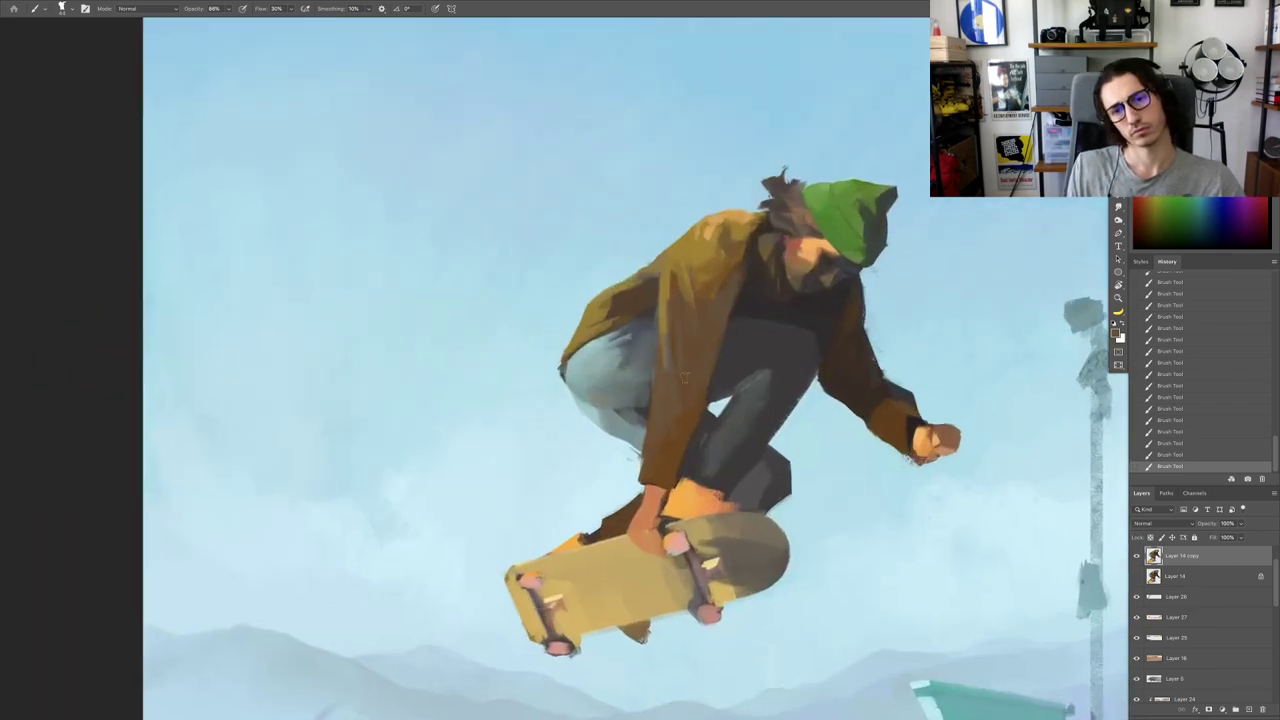
pyautogui.hotkey('ctrl', 'z')
# Step: Refine the near sleeve's inner edge against the dark shirt and thigh with sampled dark and brown strokes
pyautogui.moveTo(690, 379)
pyautogui.mouseDown()
pyautogui.moveTo(706, 371)
pyautogui.moveTo(752, 408)
pyautogui.mouseUp()
pyautogui.scroll(2, 728, 346)
pyautogui.press('r')
pyautogui.scroll(-1, 745, 406)
pyautogui.keyDown('alt'); pyautogui.click(723, 407); pyautogui.keyUp('alt')
pyautogui.scroll(2, 724, 403)
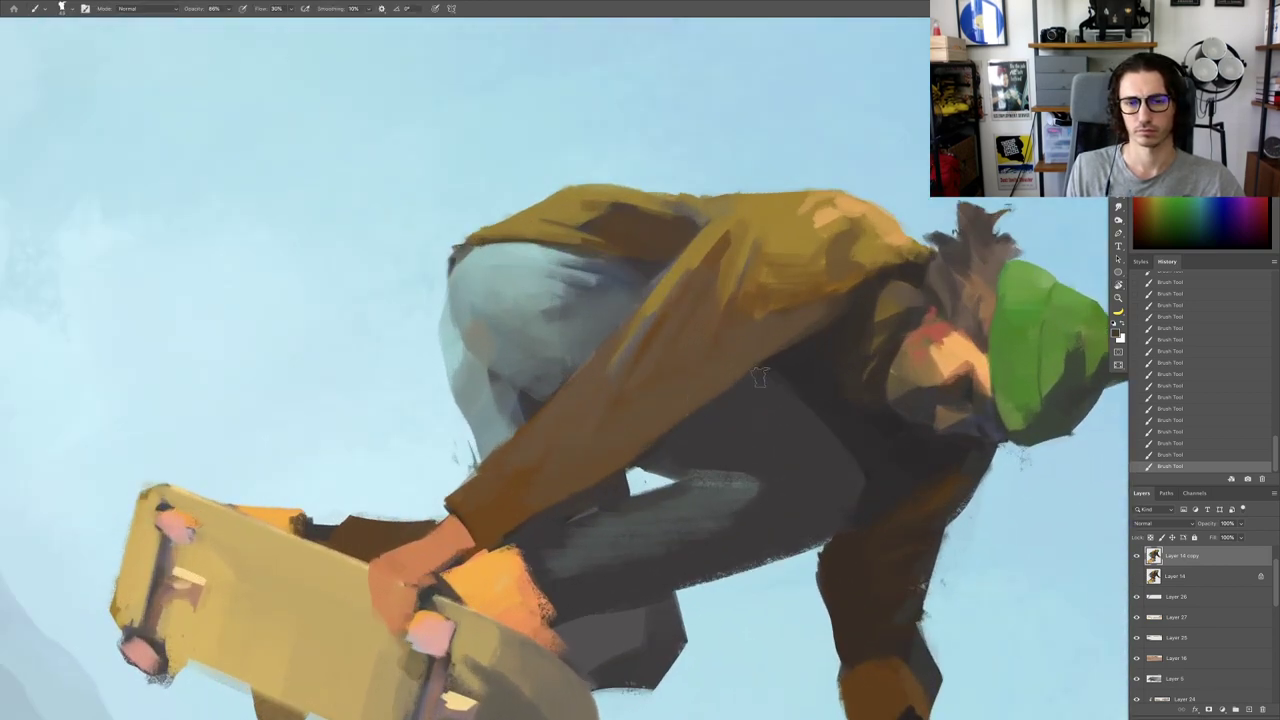
pyautogui.scroll(-3, 691, 415)
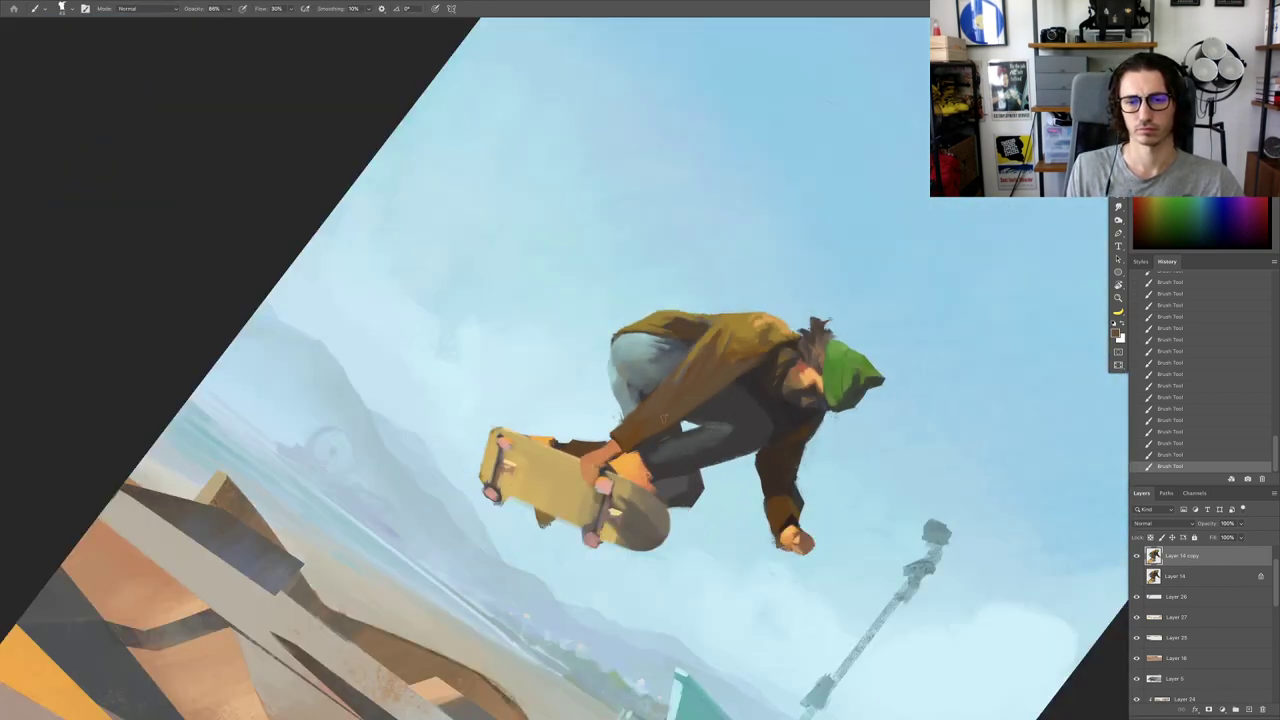
pyautogui.press('Escape')
pyautogui.scroll(2, 695, 400)
pyautogui.keyDown('alt'); pyautogui.click(692, 400); pyautogui.keyUp('alt')
pyautogui.scroll(-3, 697, 380)
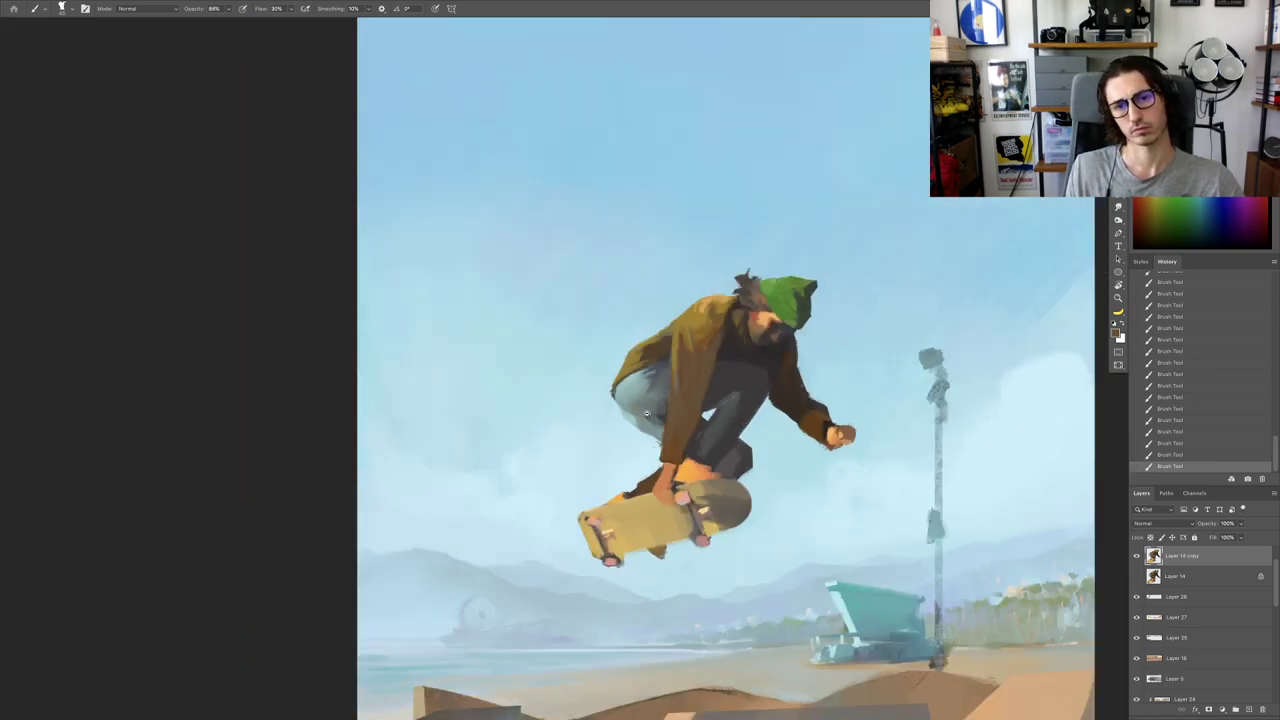
# Step: Blend sampled ochre and brown tones across the jacket's upper sleeve and shoulder
pyautogui.scroll(5, 690, 370)
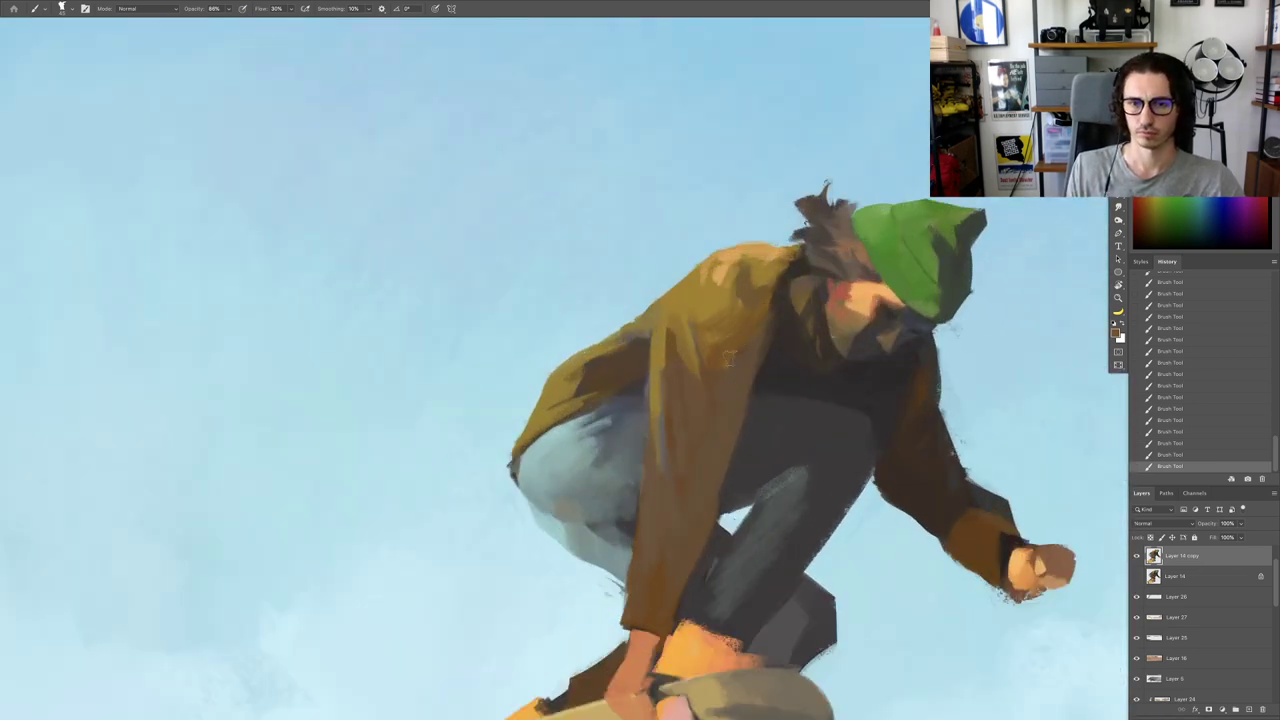
pyautogui.keyDown('alt'); pyautogui.click(724, 318); pyautogui.keyUp('alt')
pyautogui.scroll(-3, 697, 307)
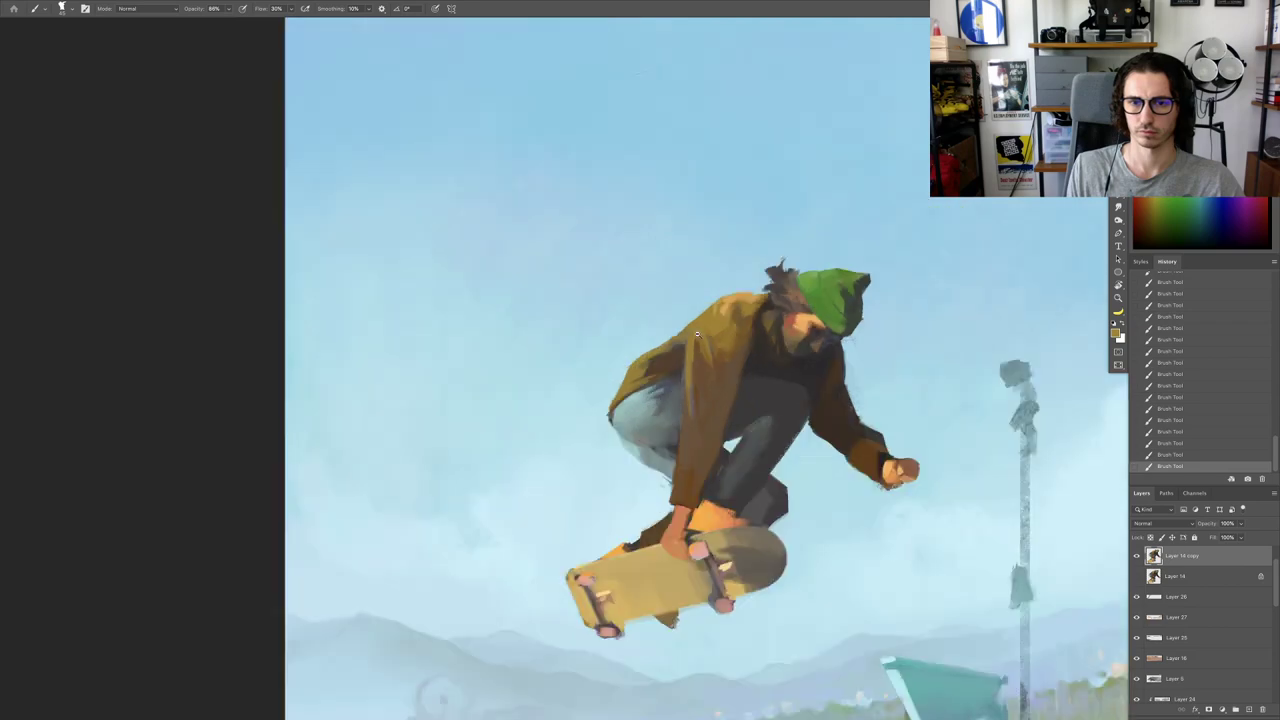
pyautogui.scroll(5, 697, 307)
pyautogui.keyDown('alt'); pyautogui.click(697, 307); pyautogui.keyUp('alt')
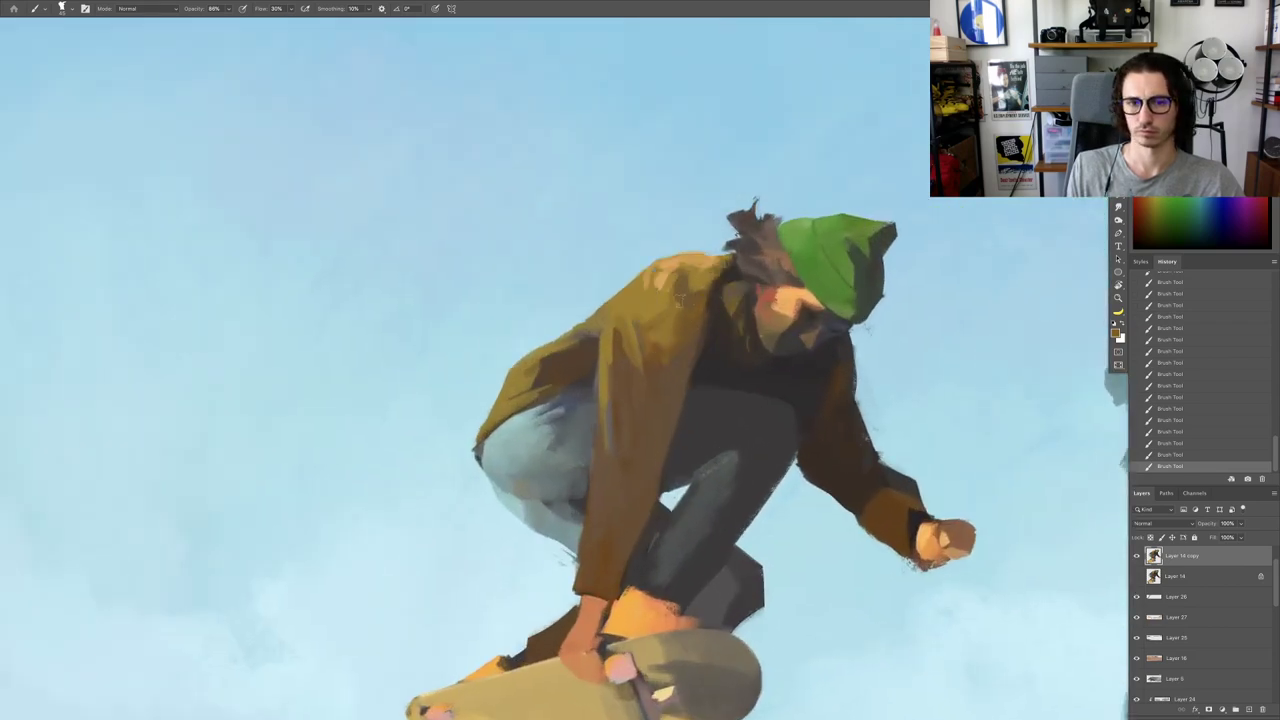
pyautogui.moveTo(701, 325); pyautogui.dragTo(692, 326)
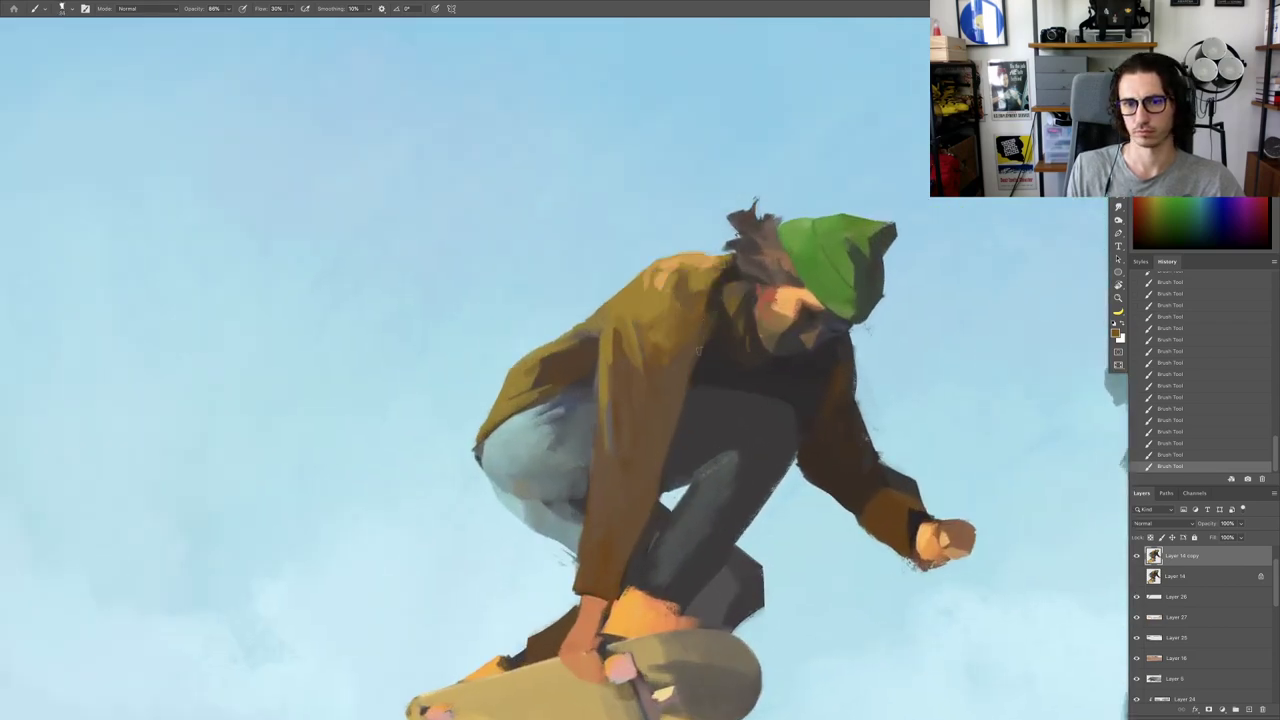
# Step: Soften the jacket's front edge beside the chest with sampled dark brown, undoing the unwanted strokes
pyautogui.keyDown('alt'); pyautogui.click(710, 359); pyautogui.keyUp('alt')
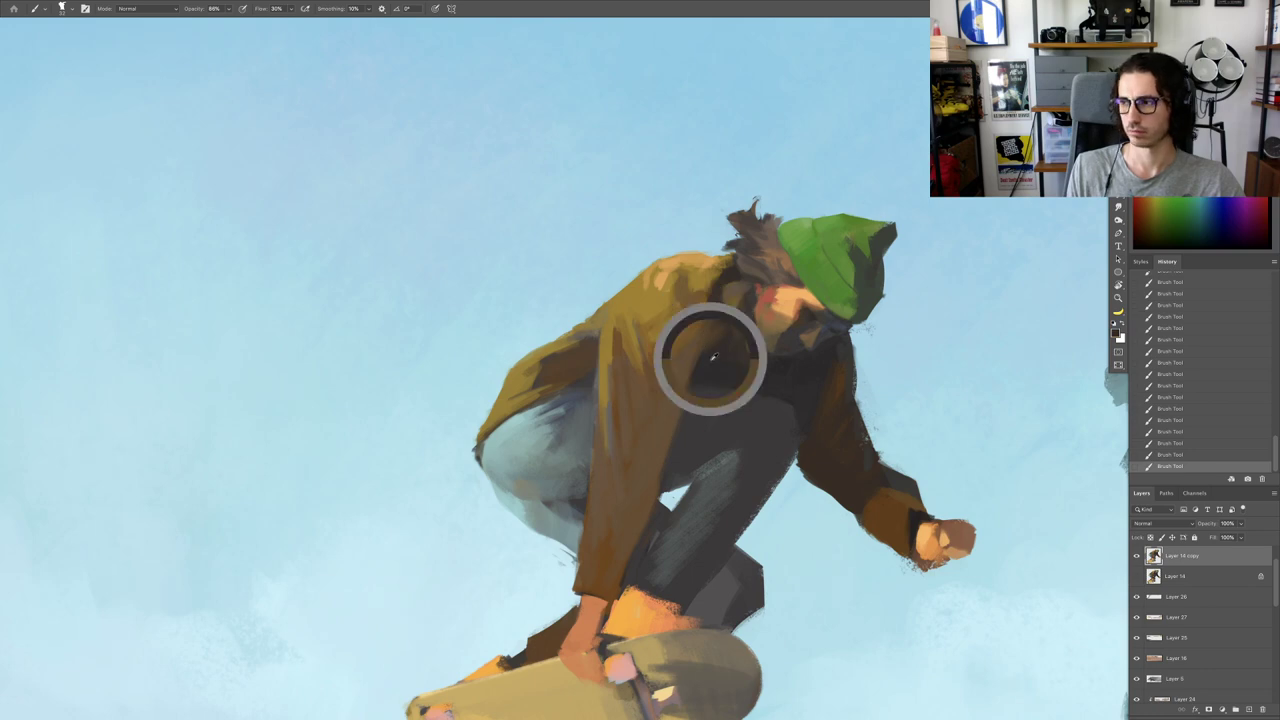
pyautogui.keyDown('alt'); pyautogui.click(691, 403); pyautogui.keyUp('alt')
pyautogui.hotkey('ctrl', 'z')
pyautogui.hotkey('ctrl', 'z')
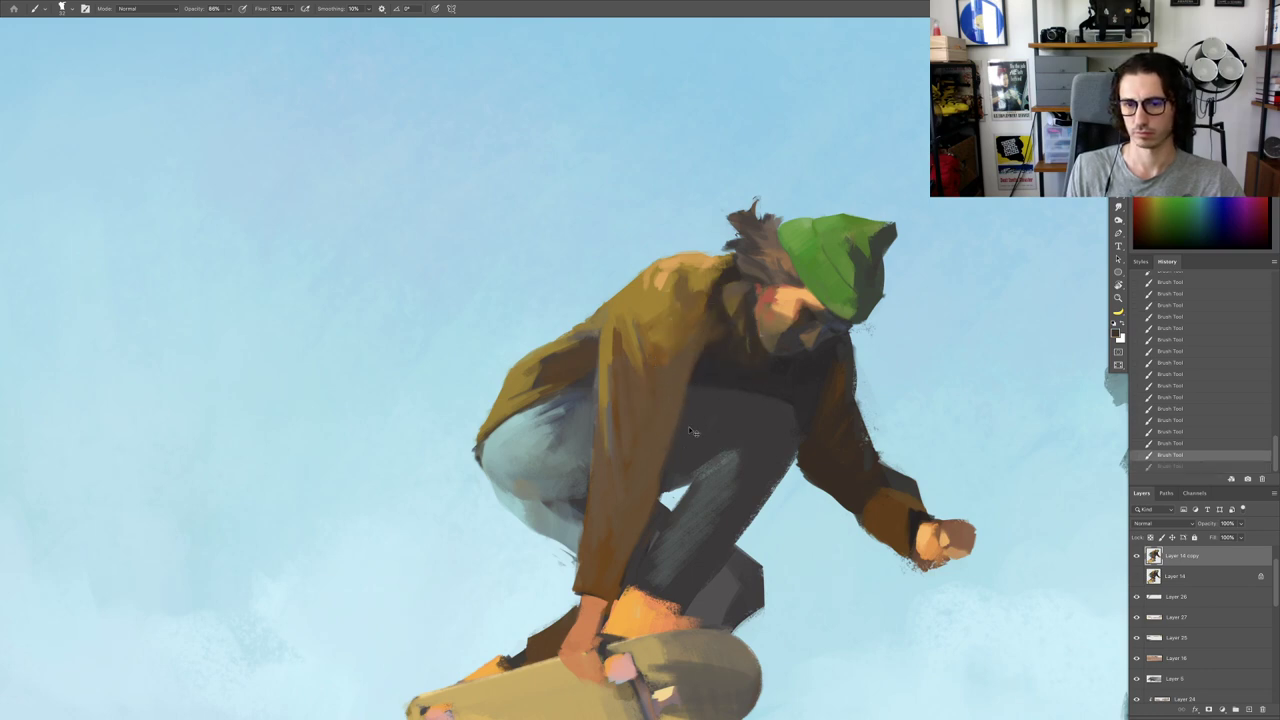
pyautogui.moveTo(692, 426); pyautogui.dragTo(687, 397)
pyautogui.moveTo(660, 449); pyautogui.dragTo(575, 386)
pyautogui.moveTo(643, 282); pyautogui.dragTo(686, 294)
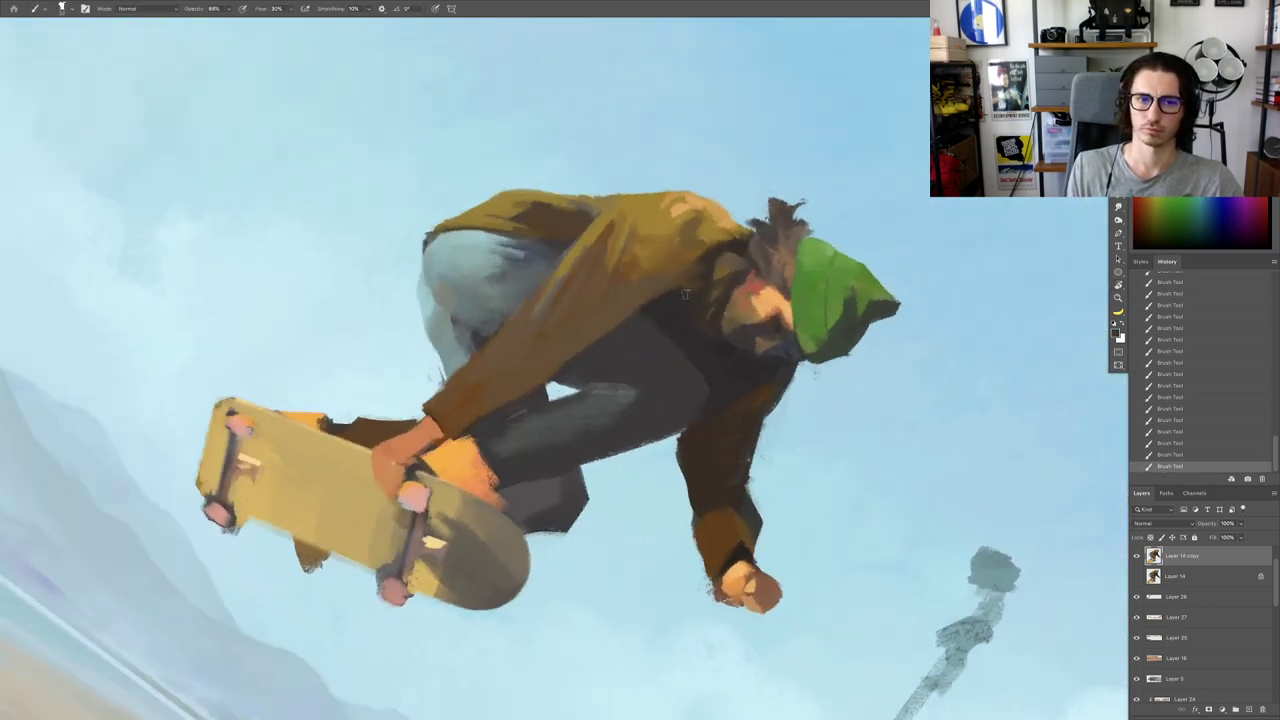
# Step: Paint sampled grey-blue light strokes on the dark front thigh beside the sleeve, undoing the first attempt
pyautogui.keyDown('alt'); pyautogui.click(519, 277); pyautogui.keyUp('alt')
pyautogui.moveTo(612, 342)
pyautogui.mouseDown()
pyautogui.moveTo(643, 346)
pyautogui.moveTo(592, 363)
pyautogui.mouseUp()
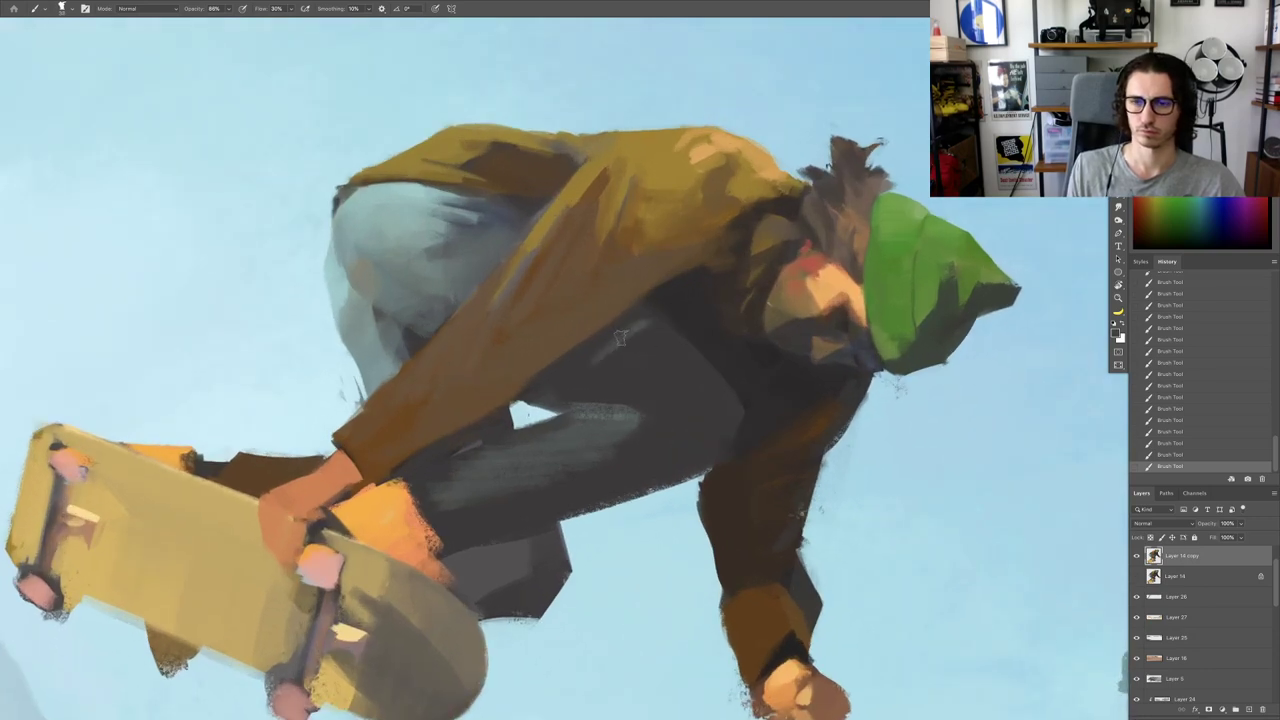
pyautogui.hotkey('ctrl', 'z')
pyautogui.moveTo(648, 331); pyautogui.dragTo(637, 341)
pyautogui.moveTo(635, 341); pyautogui.dragTo(610, 348)
pyautogui.keyDown('alt'); pyautogui.click(501, 260); pyautogui.keyUp('alt')
pyautogui.moveTo(614, 369); pyautogui.dragTo(567, 352)
pyautogui.moveTo(728, 391); pyautogui.dragTo(731, 299)
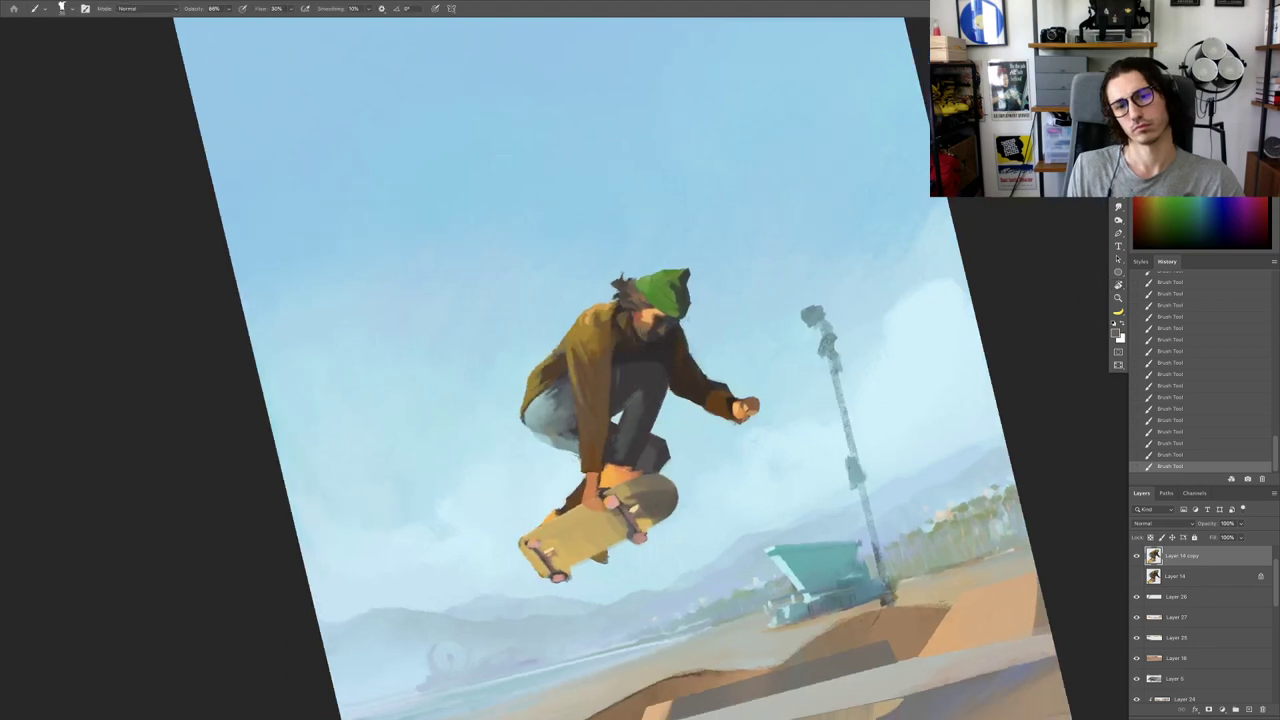
# Step: Repaint the top plane of the front thigh in a sampled grey after undoing the purplish stroke
pyautogui.moveTo(609, 368); pyautogui.dragTo(676, 366)
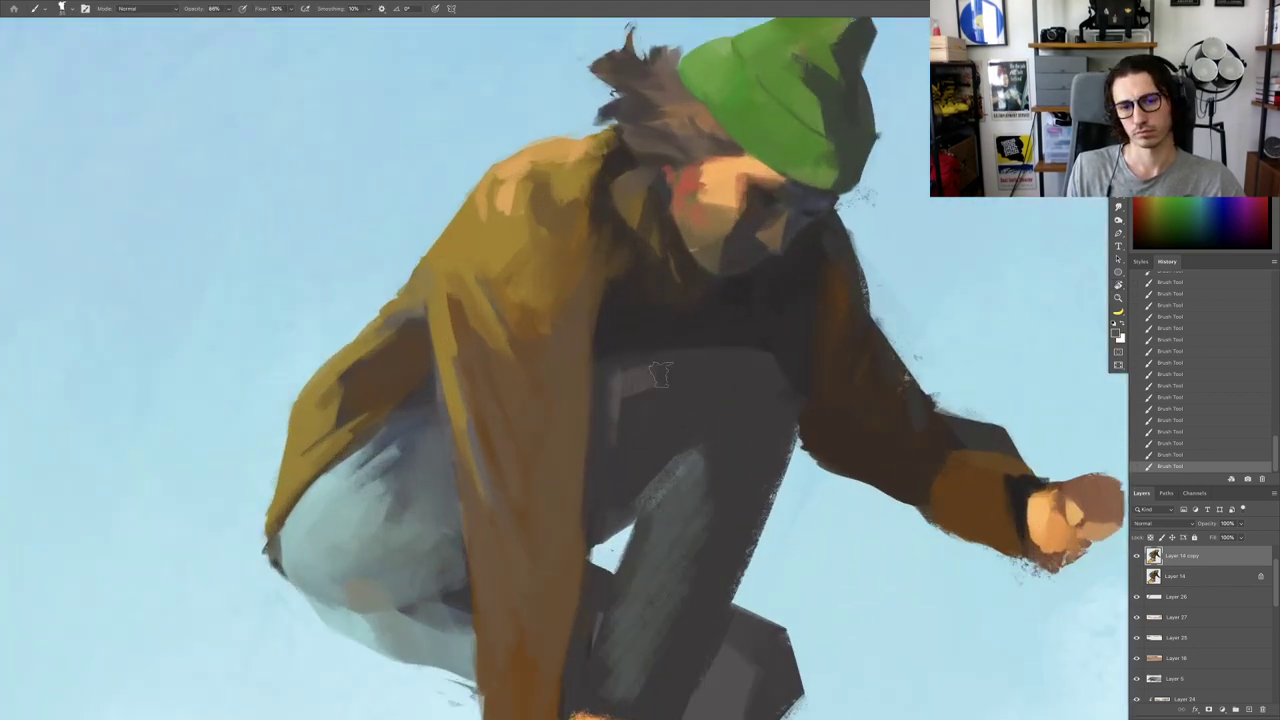
pyautogui.hotkey('ctrl', 'z')
pyautogui.keyDown('alt'); pyautogui.click(428, 492); pyautogui.keyUp('alt')
pyautogui.moveTo(698, 383)
pyautogui.mouseDown()
pyautogui.moveTo(644, 391)
pyautogui.moveTo(633, 373)
pyautogui.moveTo(720, 358)
pyautogui.mouseUp()
pyautogui.keyDown('ctrl'); pyautogui.keyDown('alt'); pyautogui.click(740, 387); pyautogui.keyUp('alt'); pyautogui.keyUp('ctrl')
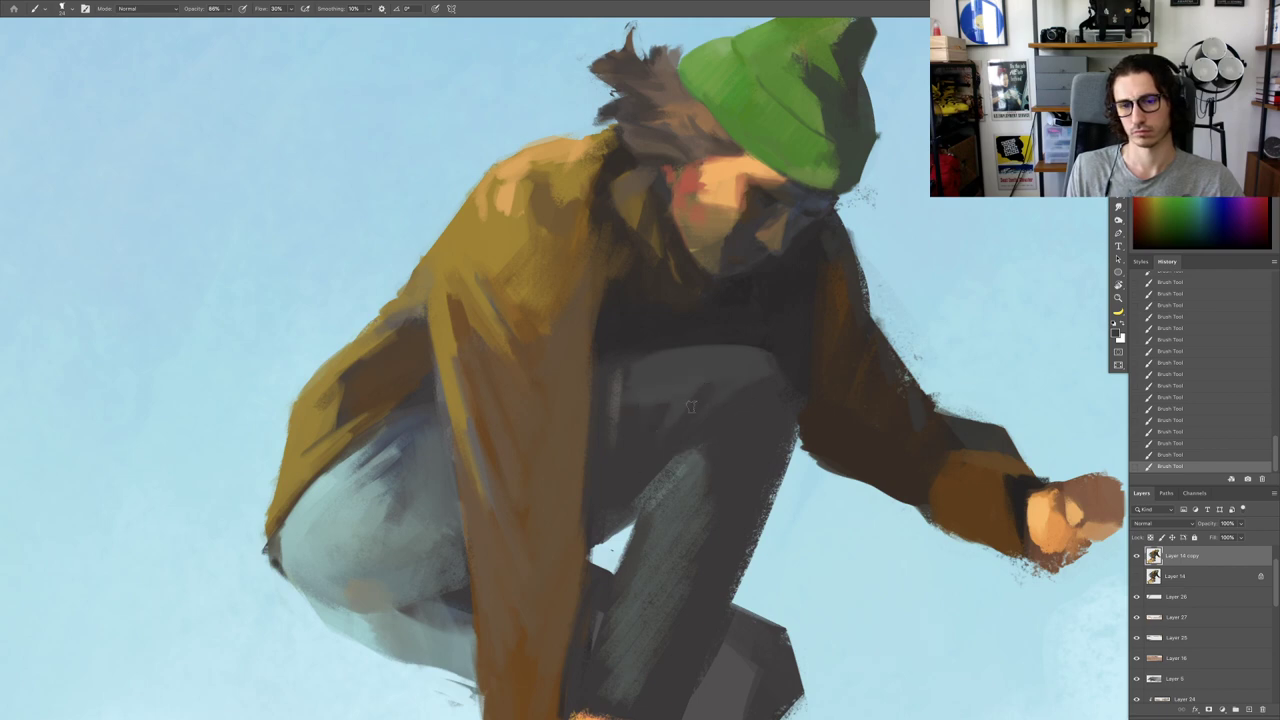
# Step: Round off the front knee by blending sampled grey strokes across it with a larger brush
pyautogui.scroll(-5, 619, 470)
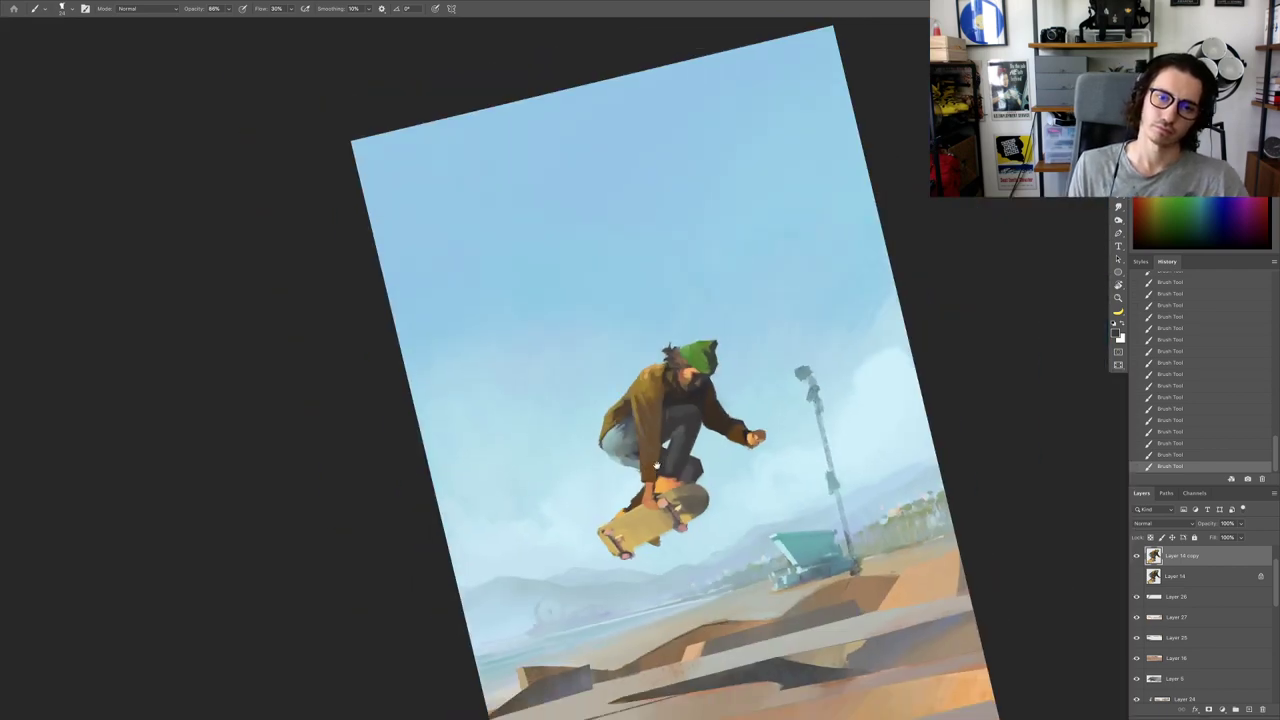
pyautogui.scroll(5, 655, 465)
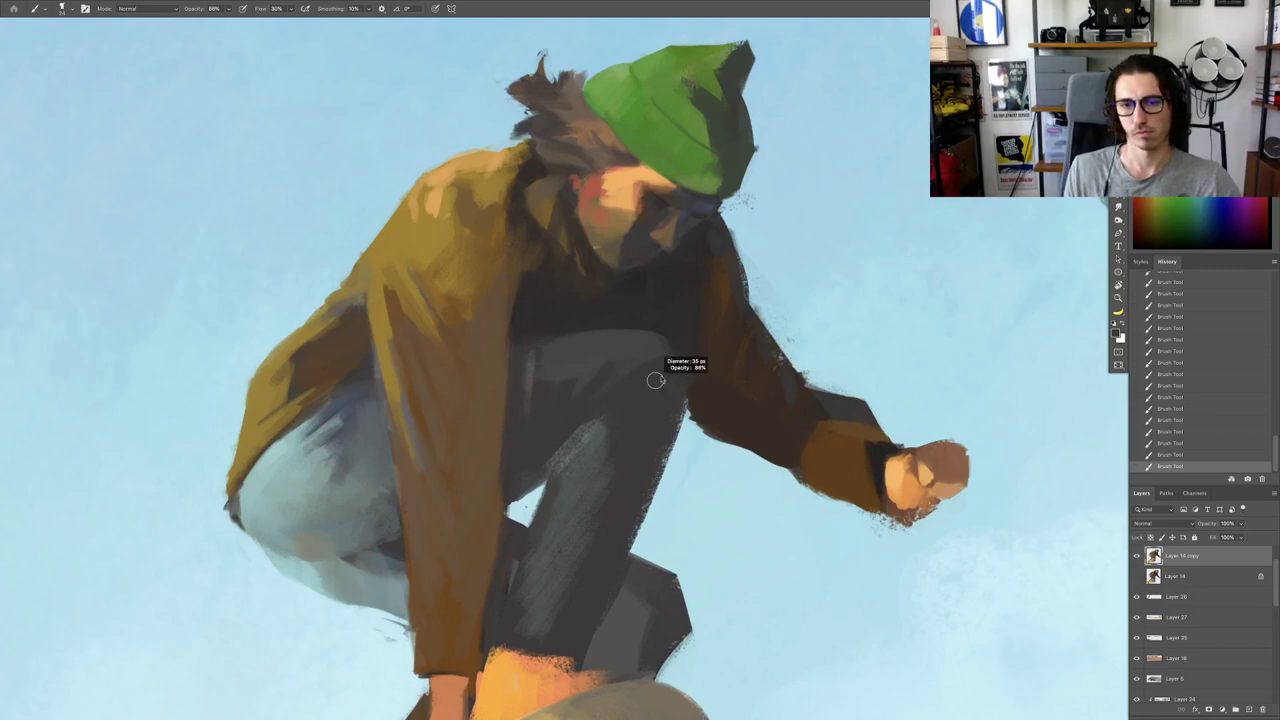
pyautogui.keyDown('alt'); pyautogui.click(636, 355); pyautogui.keyUp('alt')
pyautogui.moveTo(661, 380); pyautogui.dragTo(660, 370)
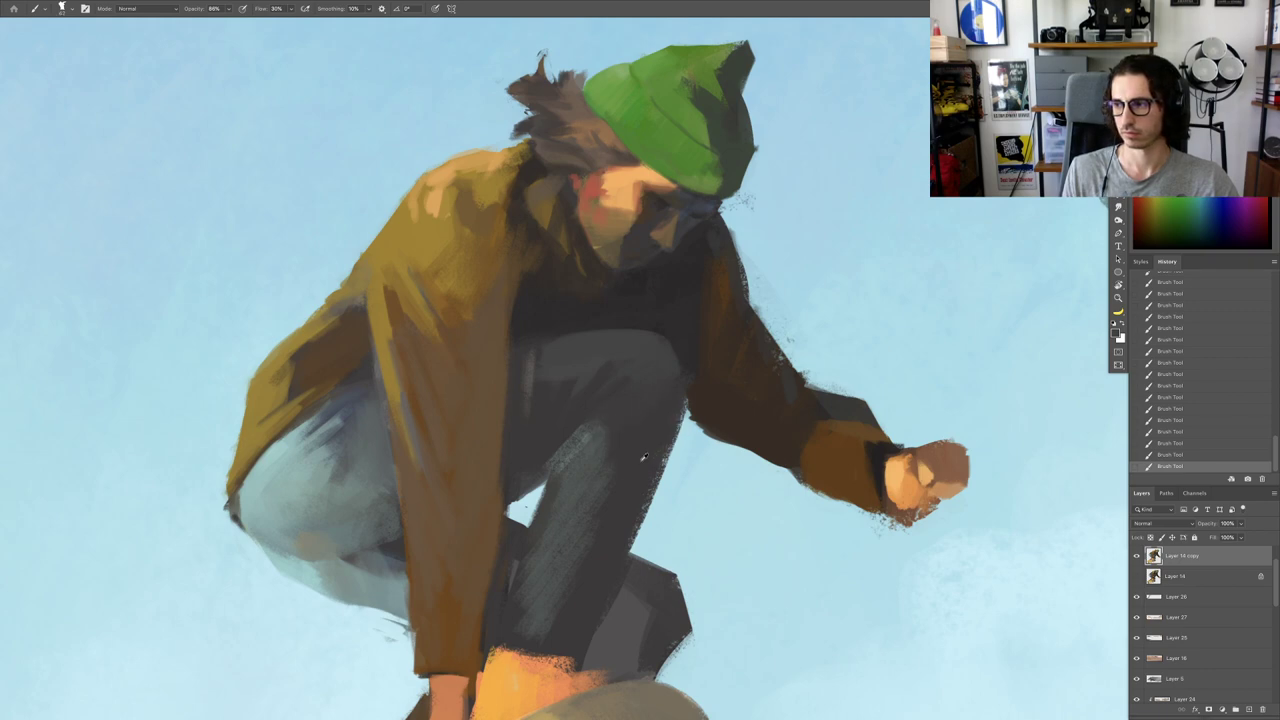
# Step: Clean up the front leg's underside below the knee with a sampled dark tone, working in a rotated view
pyautogui.press('r')
pyautogui.moveTo(689, 391)
pyautogui.mouseDown()
pyautogui.moveTo(778, 480)
pyautogui.moveTo(767, 491)
pyautogui.mouseUp()
pyautogui.moveTo(660, 505); pyautogui.dragTo(669, 406)
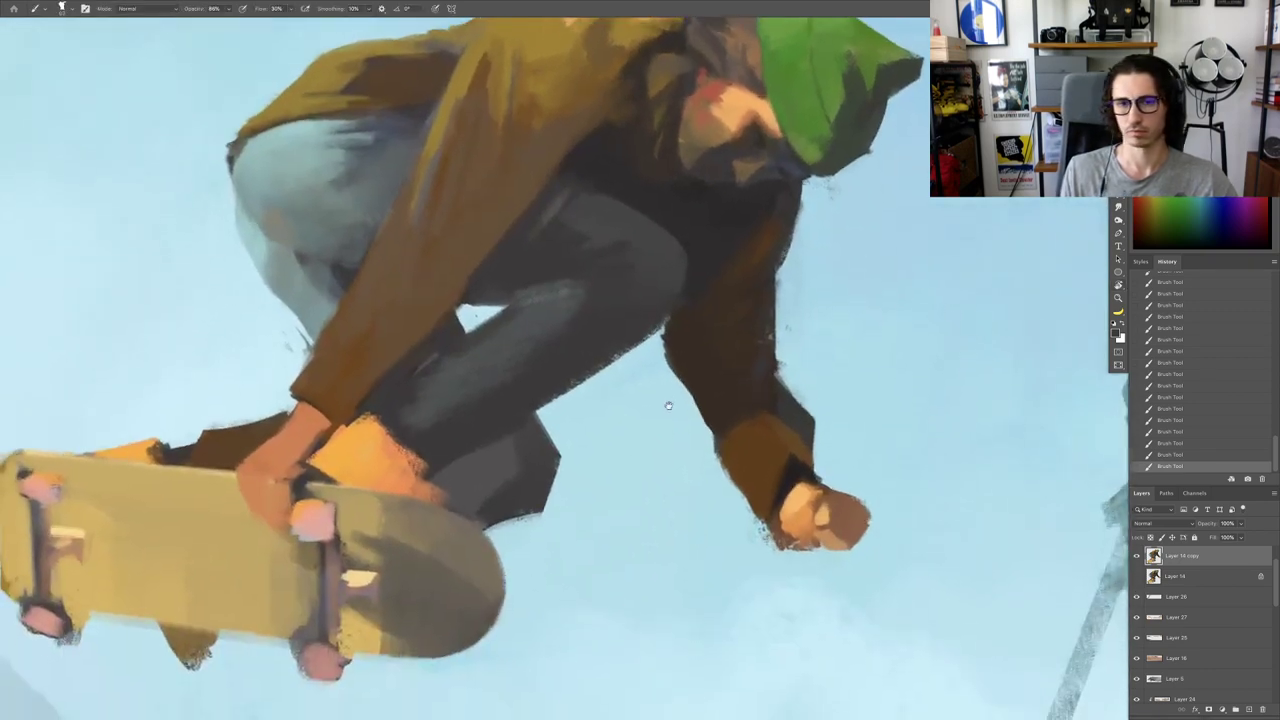
pyautogui.keyDown('alt'); pyautogui.click(625, 320); pyautogui.keyUp('alt')
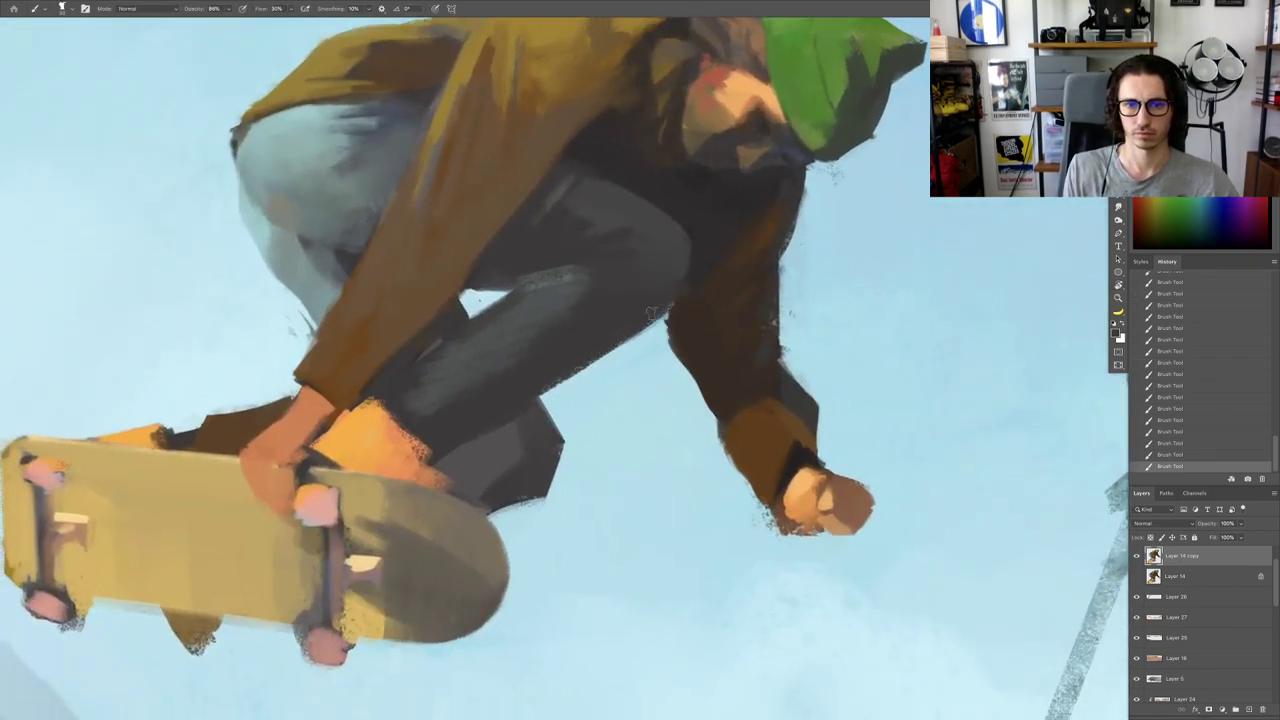
pyautogui.scroll(-5, 603, 355)
pyautogui.scroll(5, 605, 353)
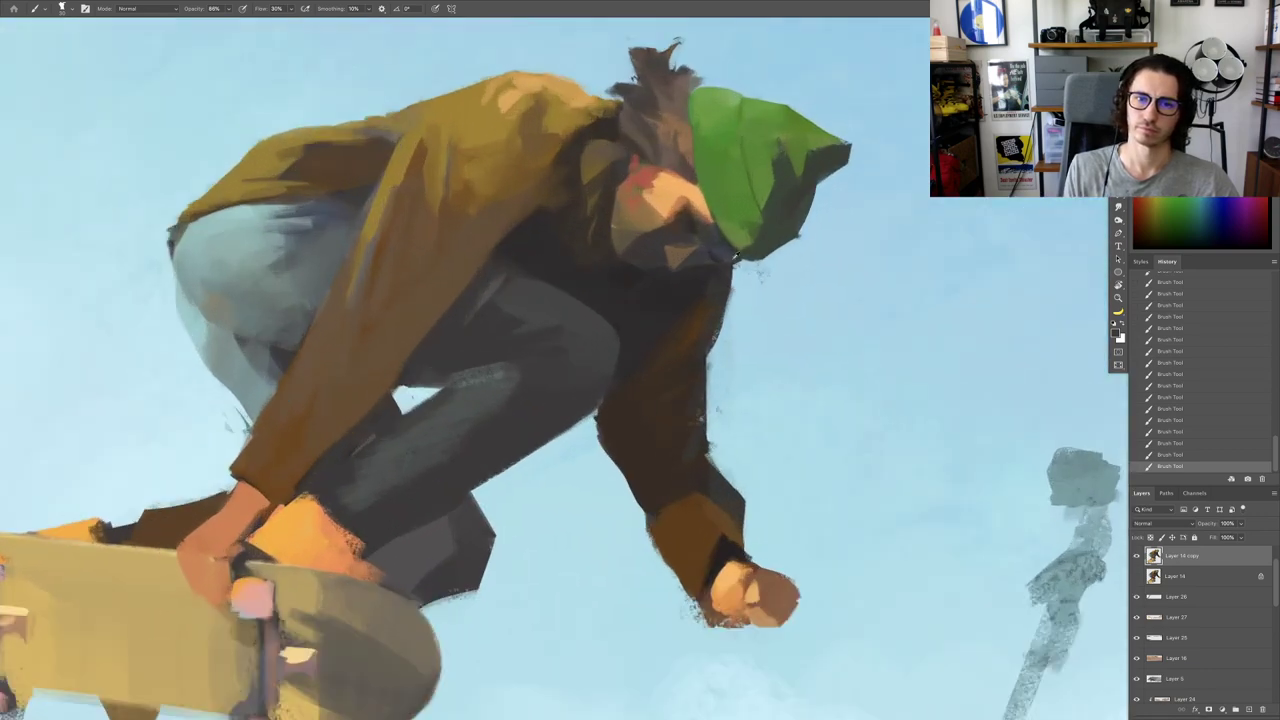
# Step: Paint a dark blue accent into the shadow under the front knee with sampled colour, and check the whole painting
pyautogui.keyDown('alt'); pyautogui.click(729, 253); pyautogui.keyUp('alt')
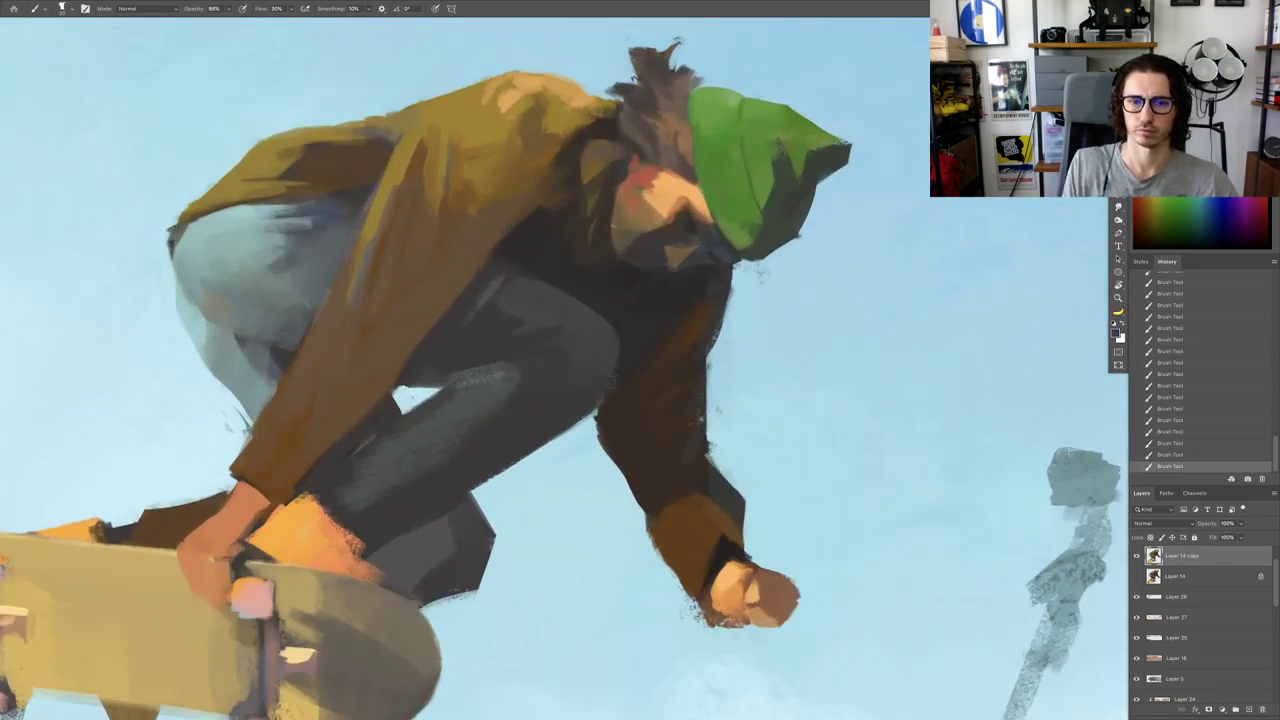
pyautogui.keyDown('alt'); pyautogui.click(594, 398); pyautogui.keyUp('alt')
pyautogui.moveTo(602, 386); pyautogui.dragTo(568, 398)
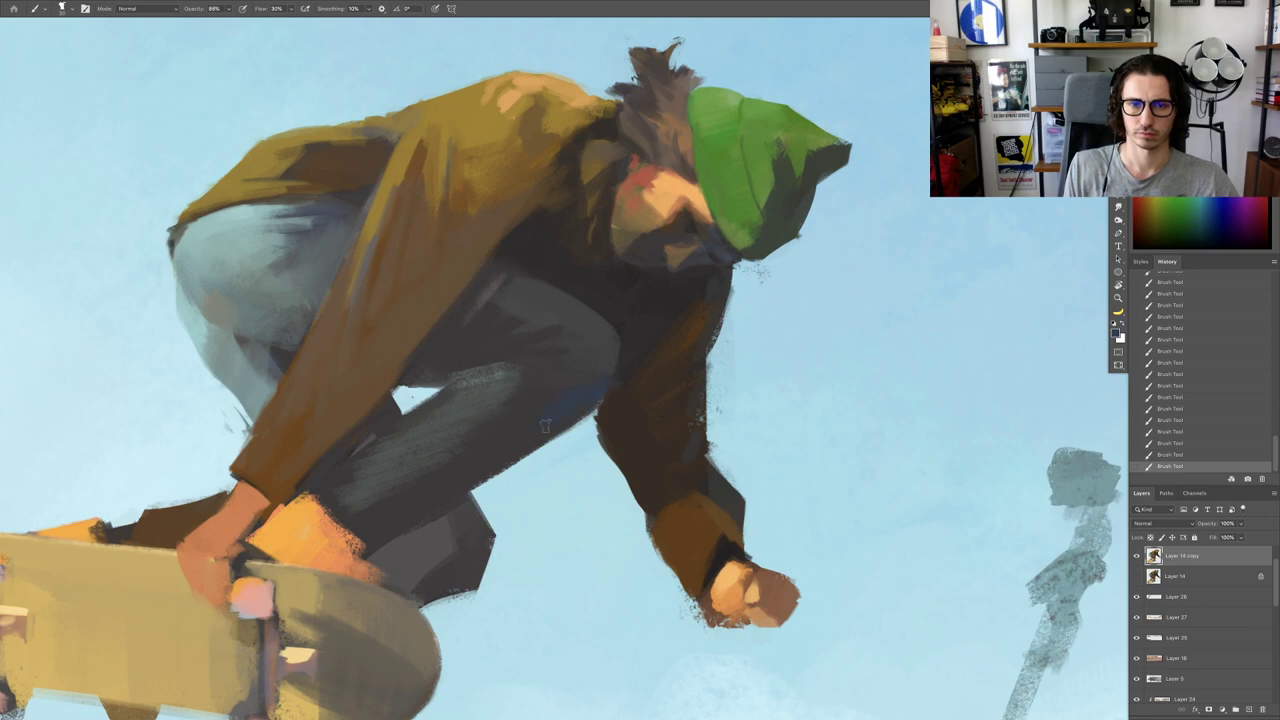
pyautogui.scroll(-4, 501, 457)
pyautogui.press('Escape')
pyautogui.scroll(-4, 524, 460)
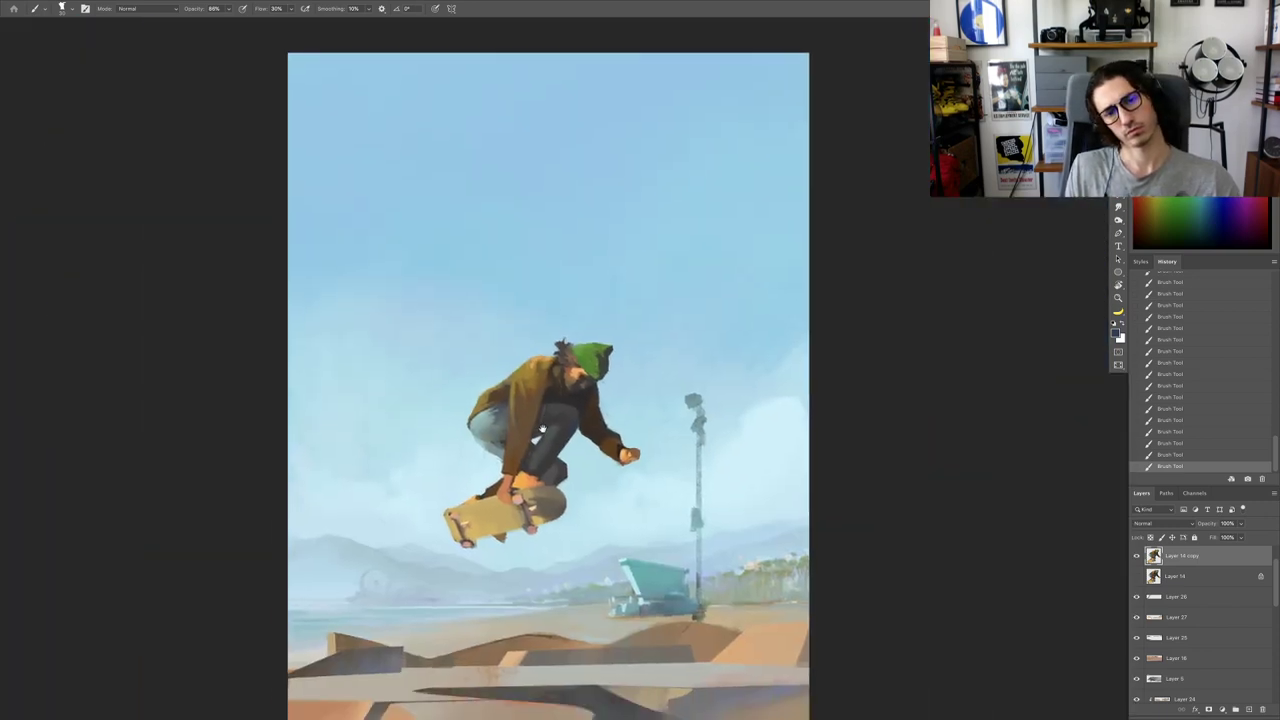
pyautogui.moveTo(523, 463); pyautogui.dragTo(543, 405)
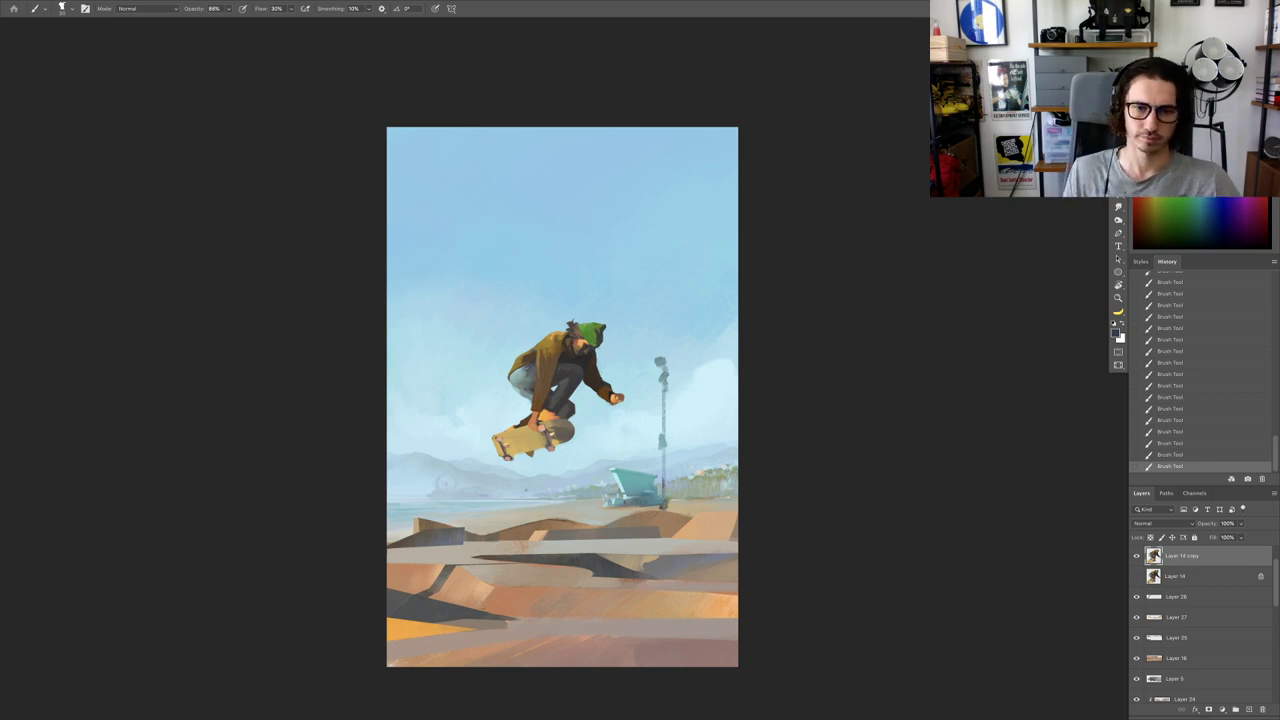
# Step: Extend the dark blue shadow along the front leg's lower edge toward the shin, working in a rotated view
pyautogui.moveTo(588, 434); pyautogui.dragTo(655, 427)
pyautogui.press('r')
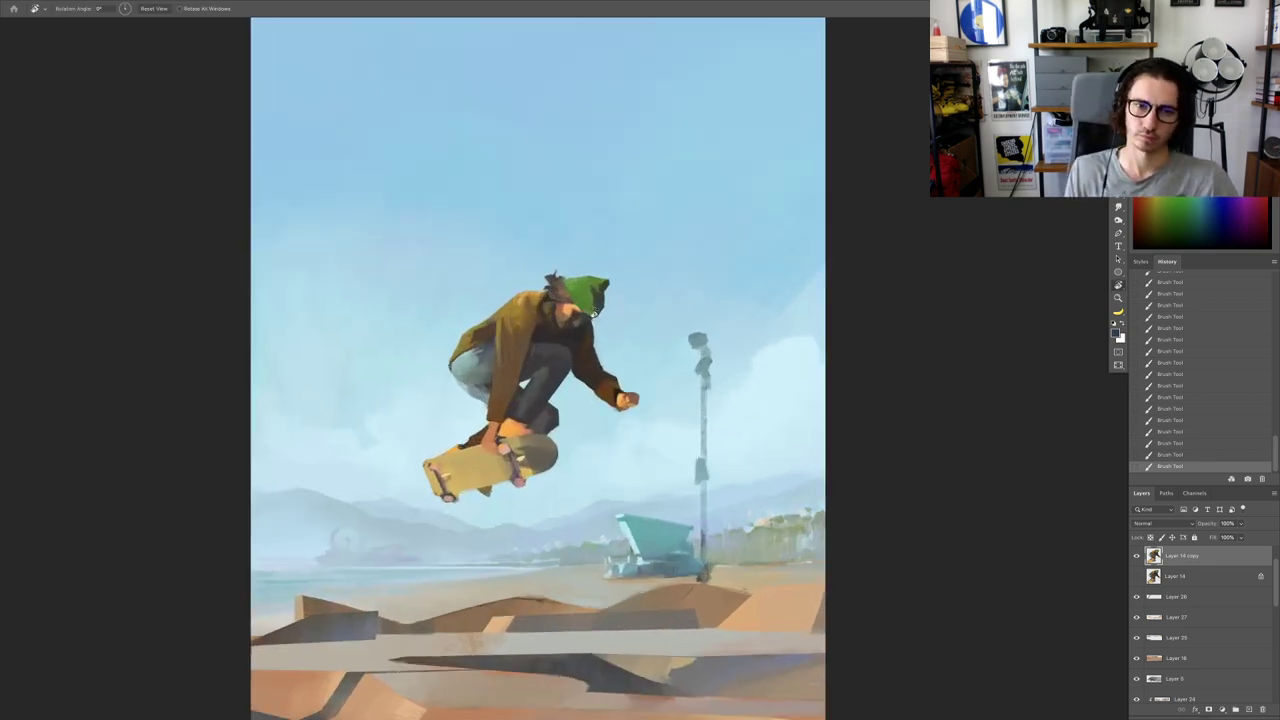
pyautogui.moveTo(579, 293); pyautogui.dragTo(647, 272)
pyautogui.press('r')
pyautogui.press('b')
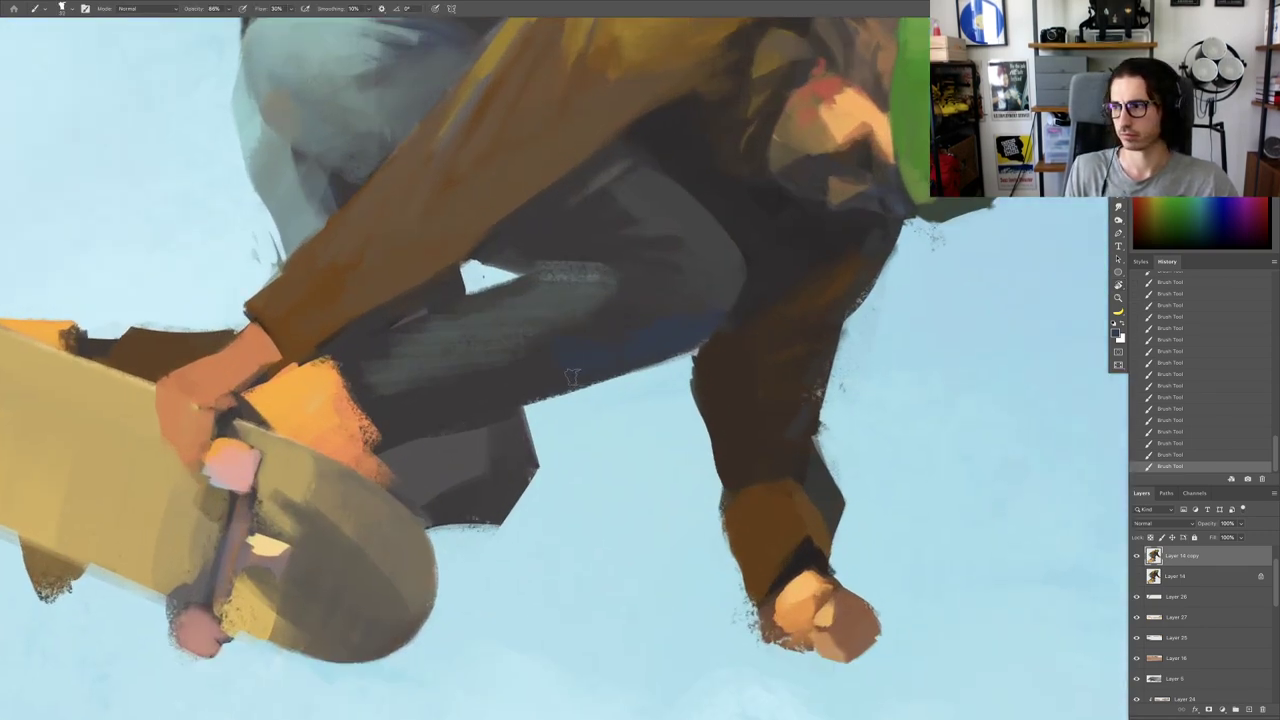
pyautogui.moveTo(560, 375)
pyautogui.mouseDown()
pyautogui.moveTo(608, 371)
pyautogui.moveTo(645, 313)
pyautogui.moveTo(683, 336)
pyautogui.moveTo(655, 332)
pyautogui.mouseUp()
pyautogui.press('r')
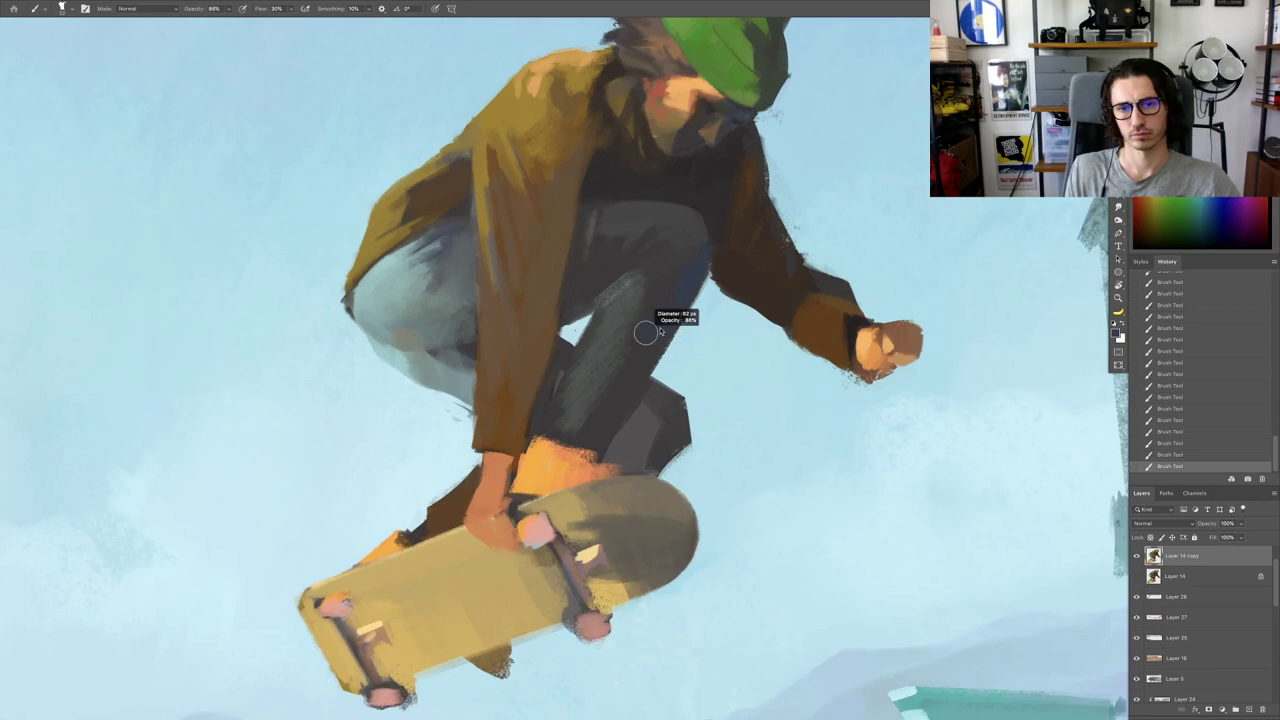
# Step: Darken the front shin with a brush stroke and erase the rough paint along that leg's lower edge
pyautogui.moveTo(617, 400); pyautogui.dragTo(598, 435)
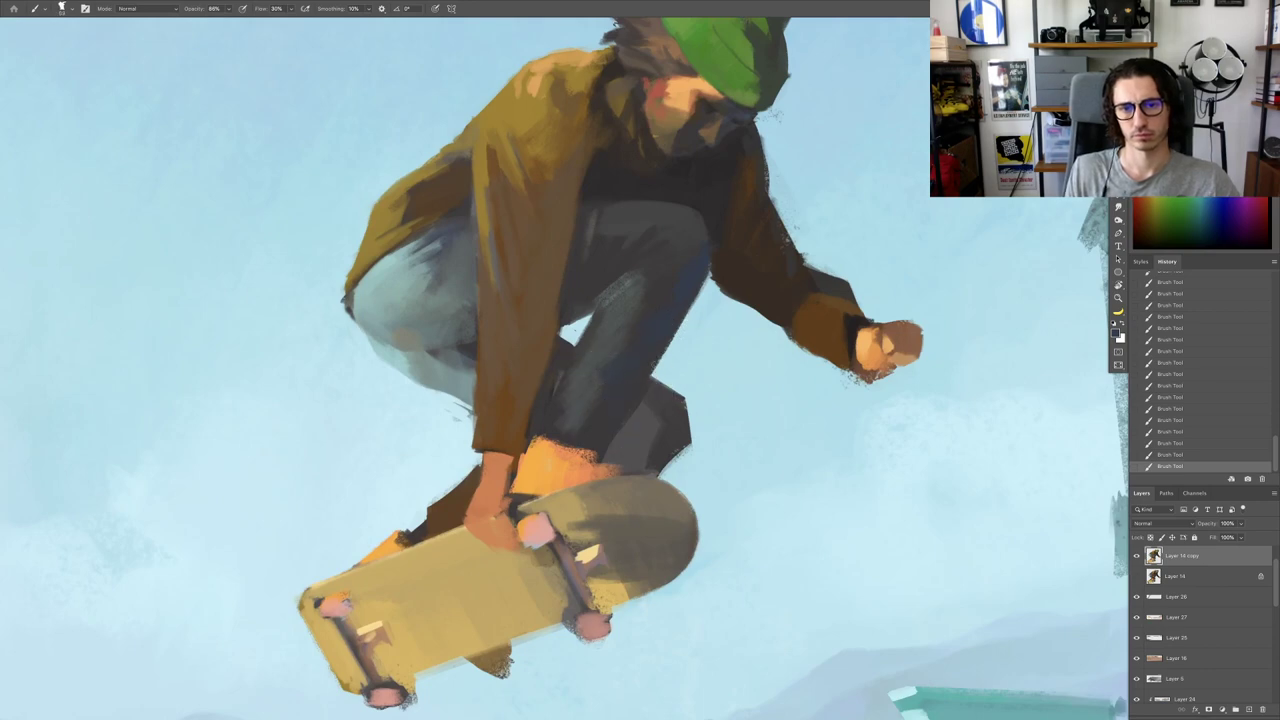
pyautogui.press('r')
pyautogui.moveTo(728, 288); pyautogui.dragTo(803, 312)
pyautogui.press('e')
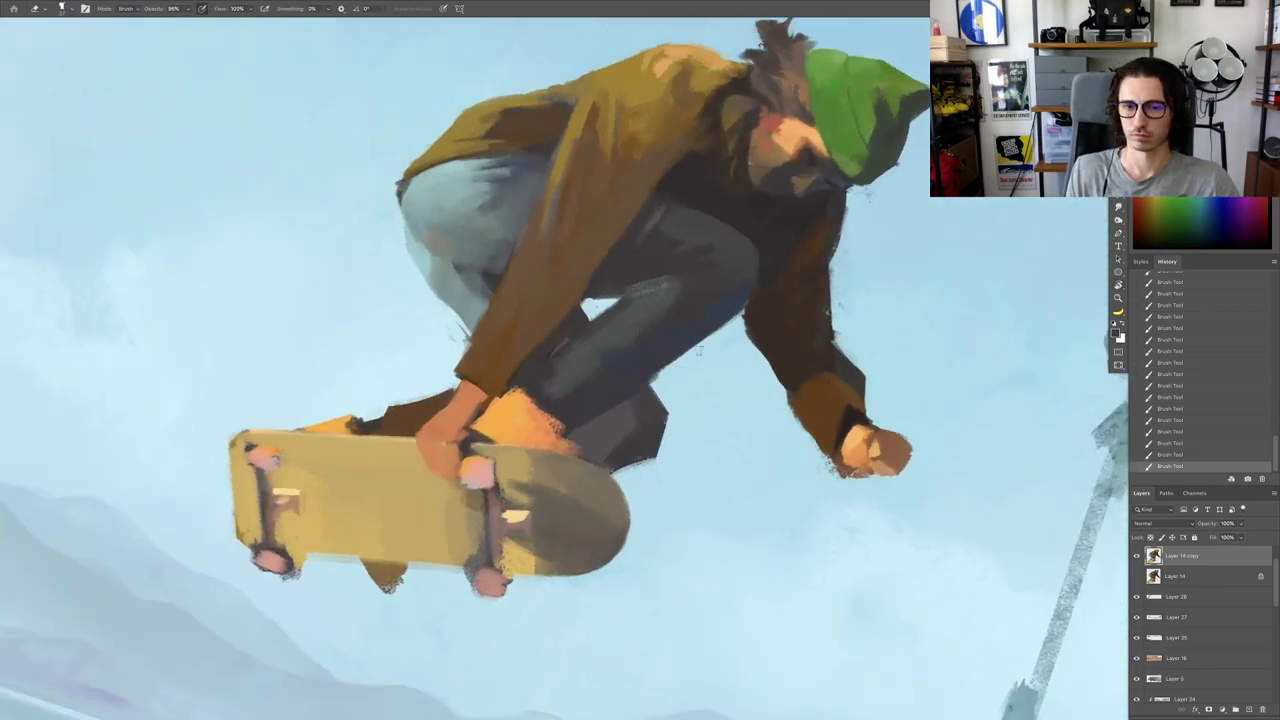
pyautogui.moveTo(664, 377); pyautogui.dragTo(700, 357)
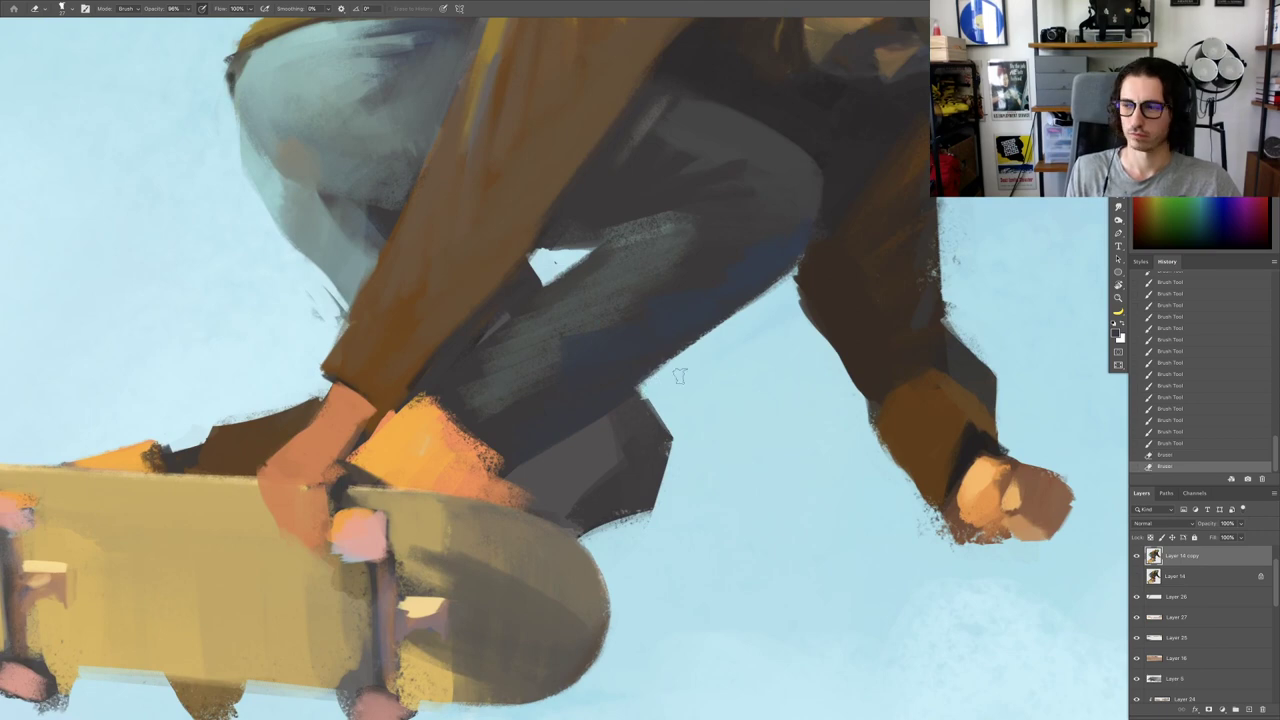
pyautogui.moveTo(667, 408)
pyautogui.mouseDown()
pyautogui.moveTo(655, 430)
pyautogui.moveTo(678, 462)
pyautogui.moveTo(664, 515)
pyautogui.mouseUp()
pyautogui.press('Escape')
# Step: Erase the angular outer corners of the rear trouser leg in a rotated view to clean up its silhouette
pyautogui.press('r')
pyautogui.moveTo(731, 464)
pyautogui.mouseDown()
pyautogui.moveTo(754, 440)
pyautogui.moveTo(793, 268)
pyautogui.mouseUp()
pyautogui.press('e')
pyautogui.moveTo(680, 362)
pyautogui.mouseDown()
pyautogui.moveTo(765, 315)
pyautogui.moveTo(780, 330)
pyautogui.moveTo(759, 360)
pyautogui.mouseUp()
pyautogui.scroll(-8, 702, 350)
# Step: Reshape the small sky gap between the sleeve and the front leg with dark grey trouser strokes
pyautogui.press('r')
pyautogui.press('b')
pyautogui.scroll(5, 759, 360)
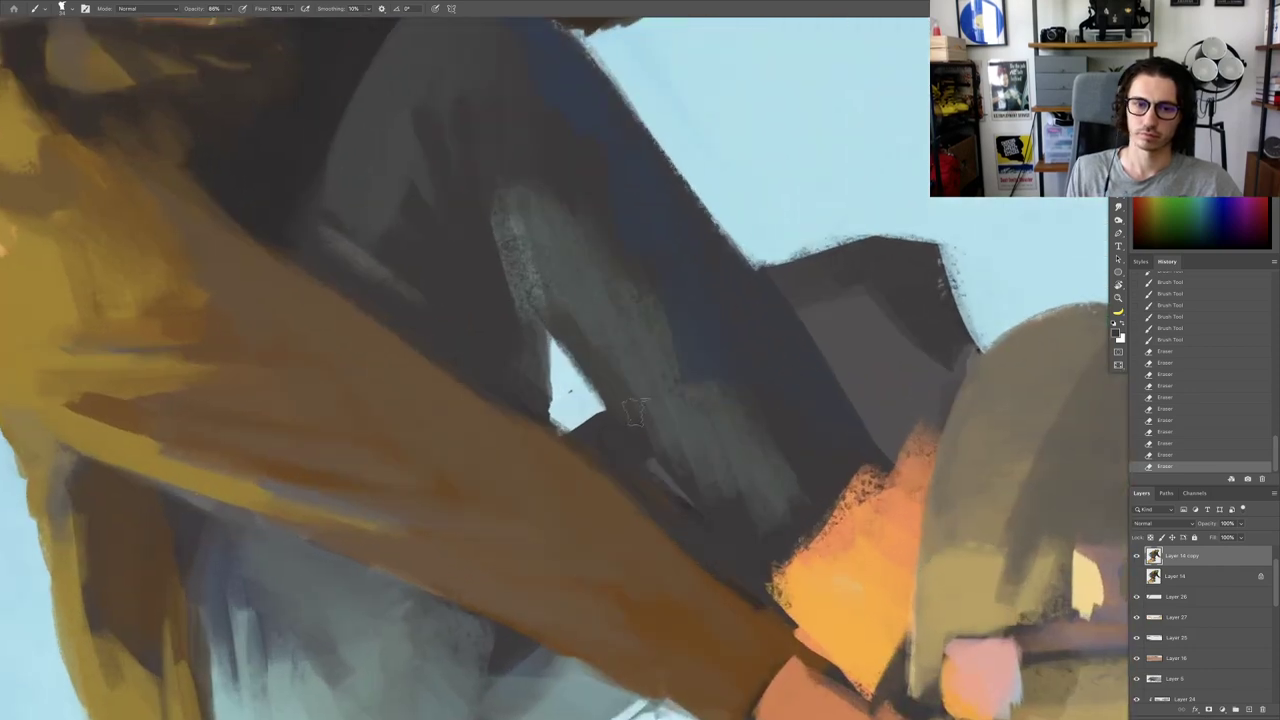
pyautogui.moveTo(592, 430); pyautogui.dragTo(620, 390)
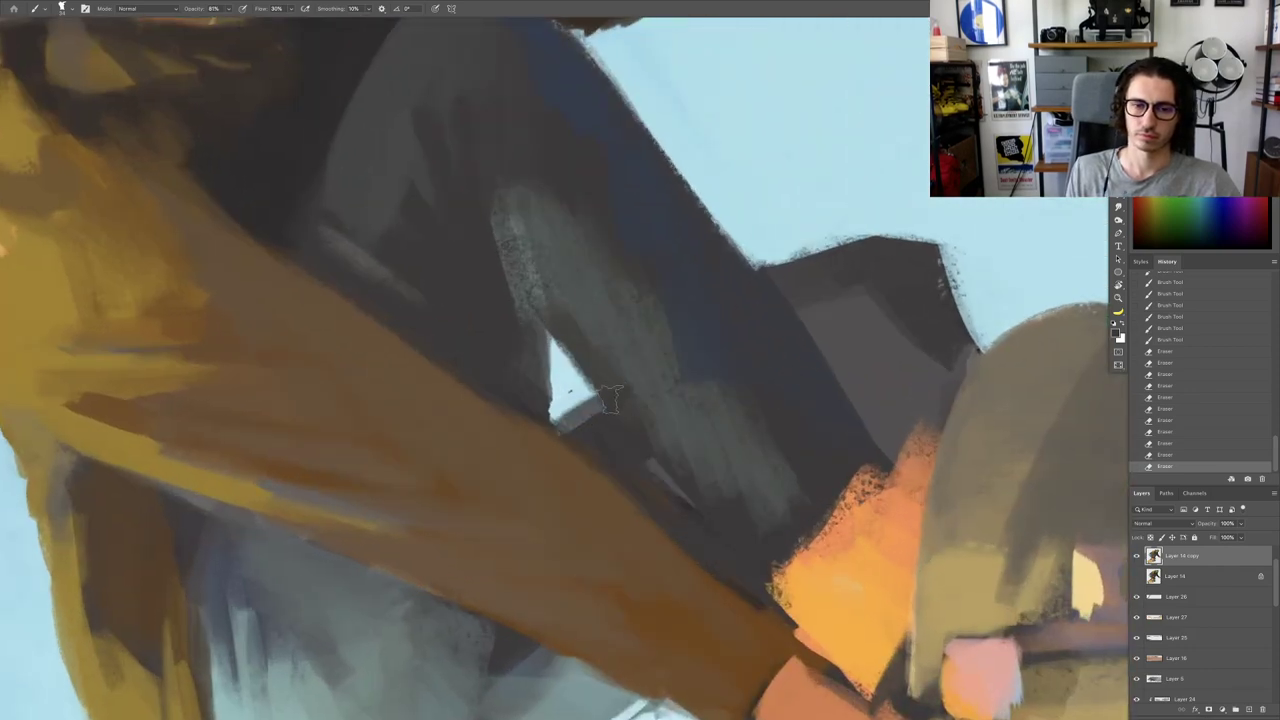
pyautogui.moveTo(560, 440)
pyautogui.mouseDown()
pyautogui.moveTo(610, 400)
pyautogui.moveTo(578, 410)
pyautogui.moveTo(565, 393)
pyautogui.mouseUp()
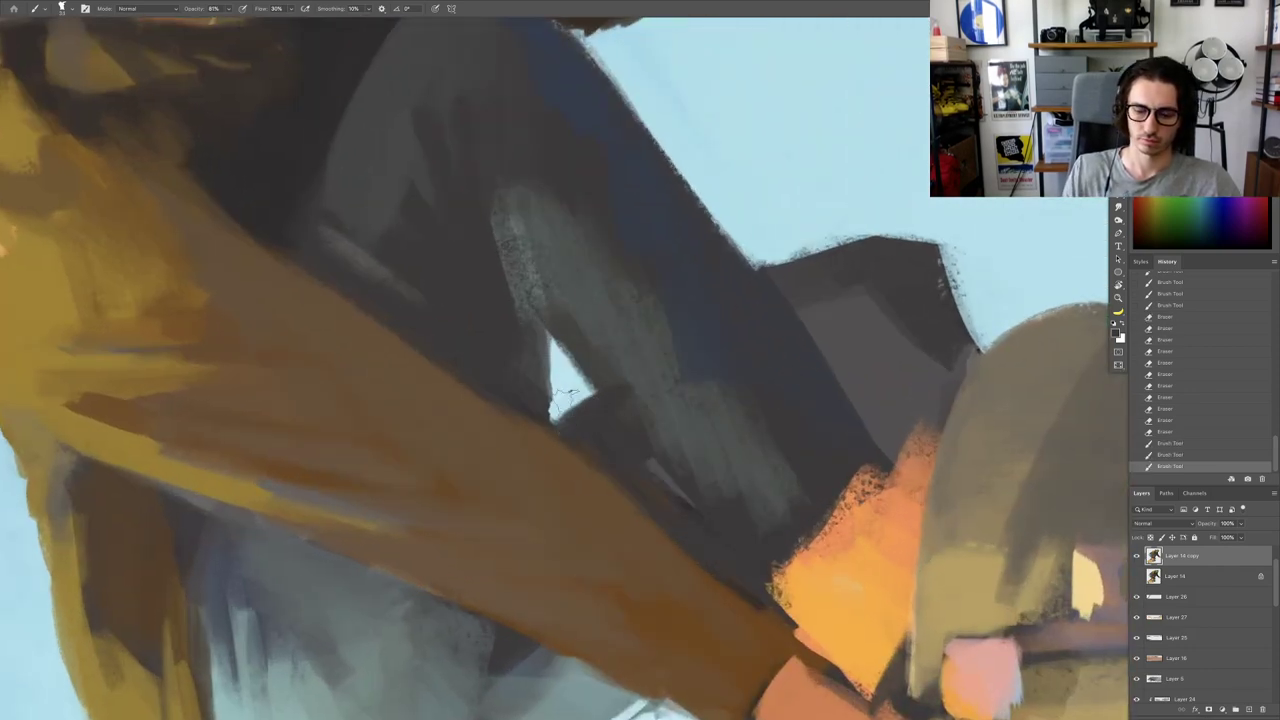
pyautogui.moveTo(534, 434)
pyautogui.mouseDown()
pyautogui.moveTo(584, 414)
pyautogui.moveTo(612, 380)
pyautogui.moveTo(618, 391)
pyautogui.mouseUp()
pyautogui.press('Escape')
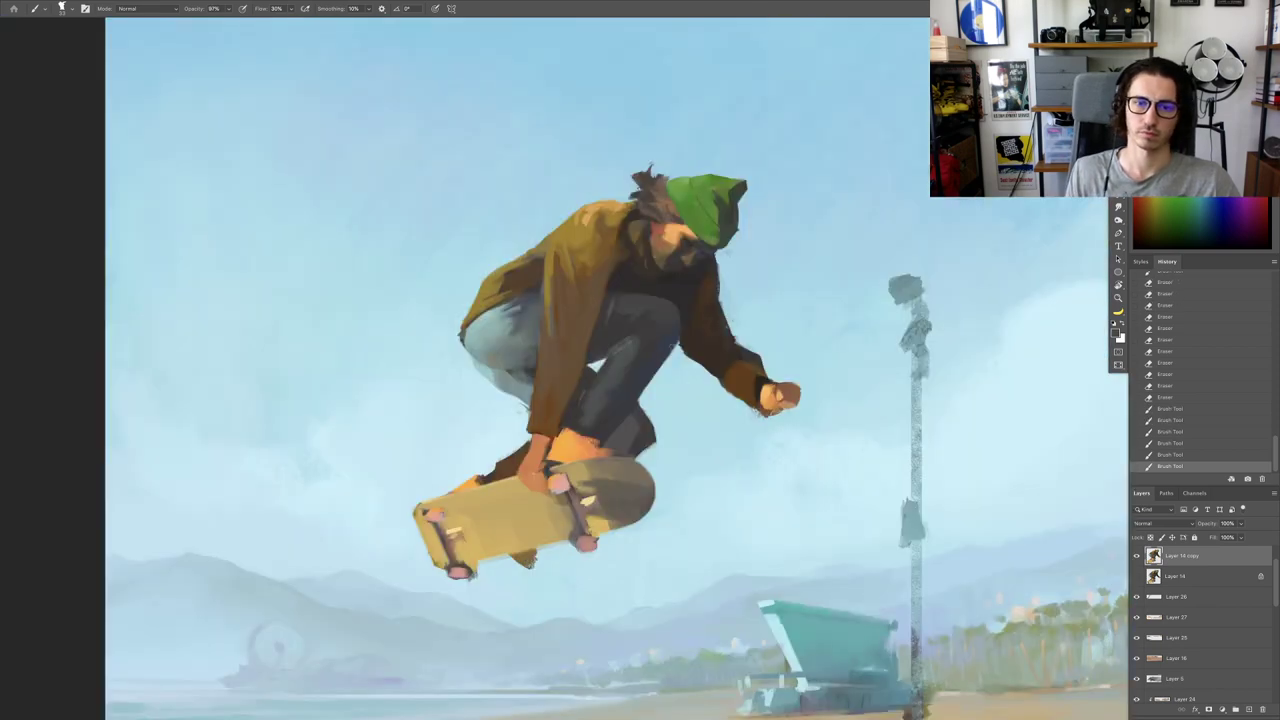
# Step: Round off the rear trouser leg's outer bulge above the skateboard with the eraser
pyautogui.scroll(4, 654, 465)
pyautogui.press('e')
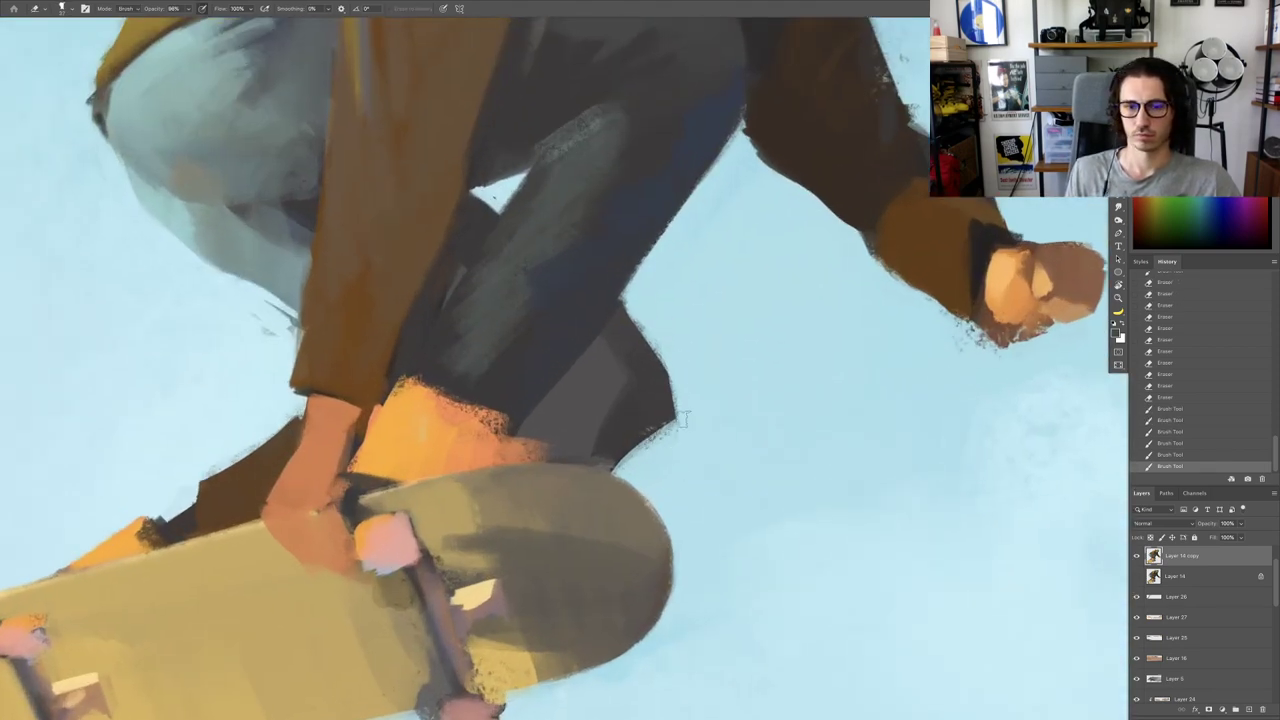
pyautogui.moveTo(677, 424); pyautogui.dragTo(679, 412)
pyautogui.moveTo(679, 422)
pyautogui.mouseDown()
pyautogui.moveTo(638, 412)
pyautogui.moveTo(748, 409)
pyautogui.mouseUp()
pyautogui.scroll(-3, 682, 436)
pyautogui.press('r')
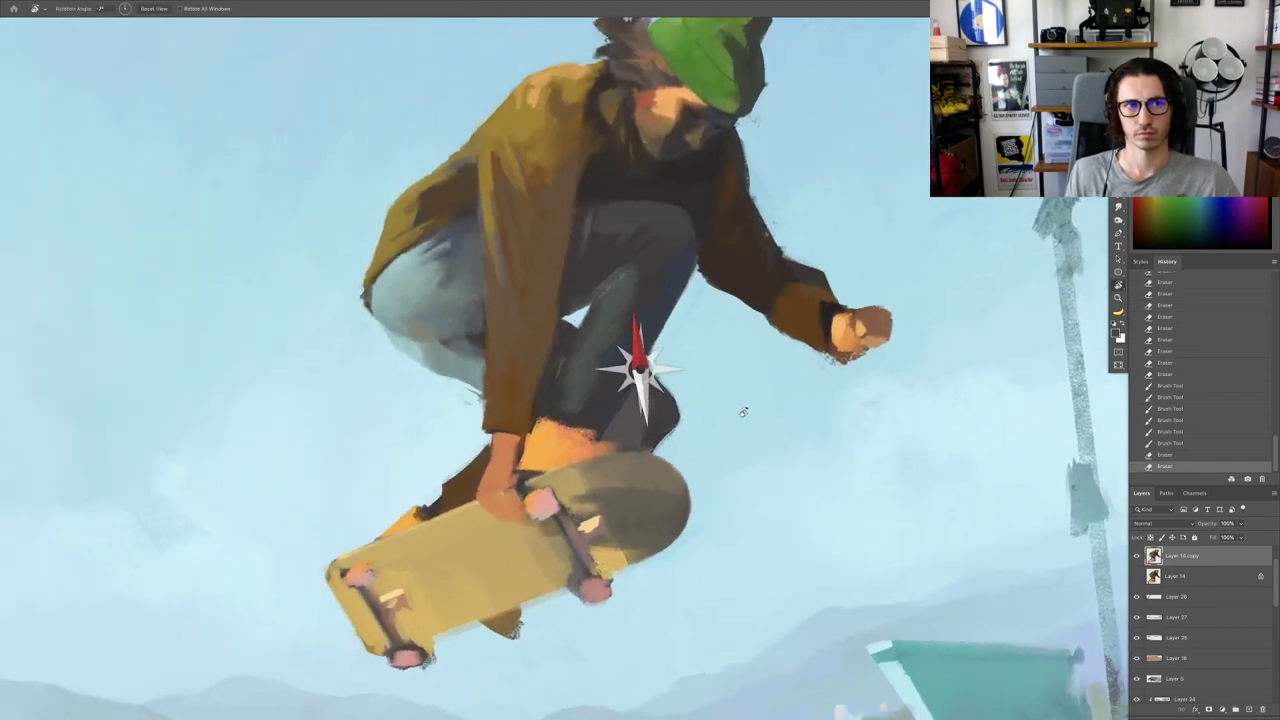
# Step: Blend dark grey strokes across the rear trouser leg above the skateboard and check the whole painting
pyautogui.press('b')
pyautogui.scroll(6, 725, 413)
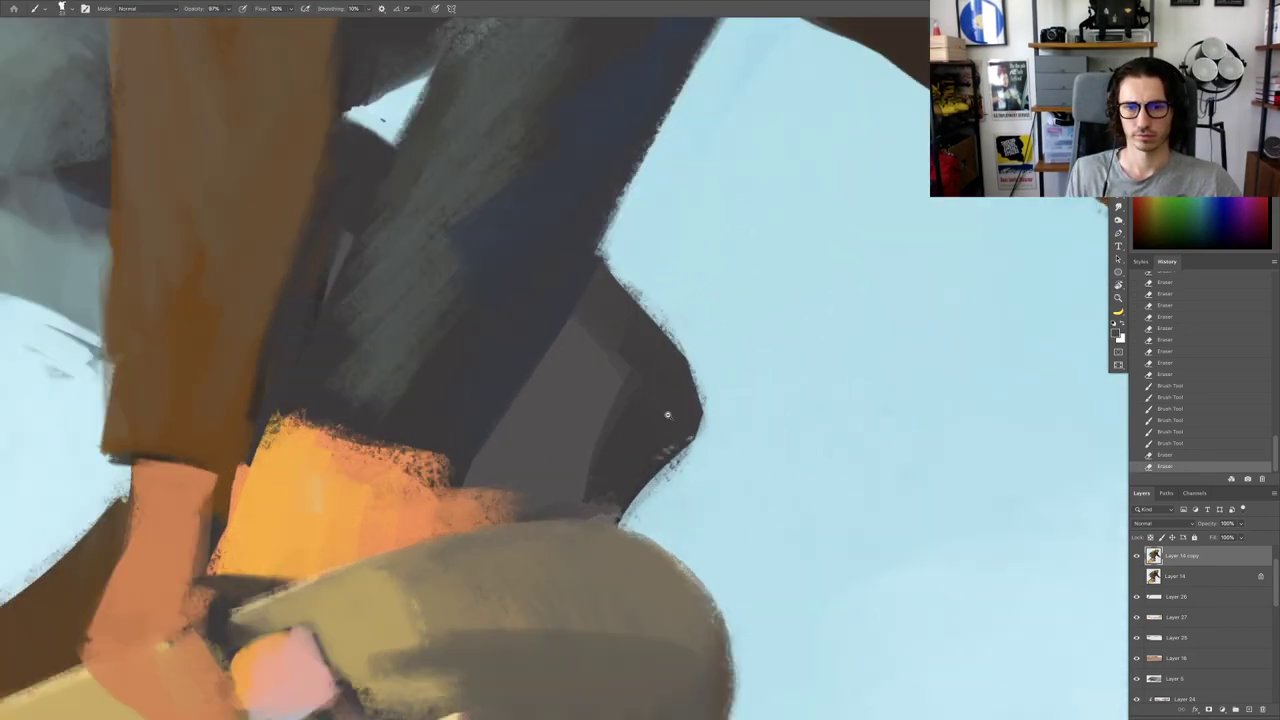
pyautogui.moveTo(643, 371); pyautogui.dragTo(651, 404)
pyautogui.moveTo(664, 396); pyautogui.dragTo(642, 436)
pyautogui.moveTo(640, 432)
pyautogui.mouseDown()
pyautogui.moveTo(608, 448)
pyautogui.moveTo(628, 450)
pyautogui.mouseUp()
pyautogui.moveTo(637, 418); pyautogui.dragTo(579, 384)
pyautogui.scroll(2, 615, 402)
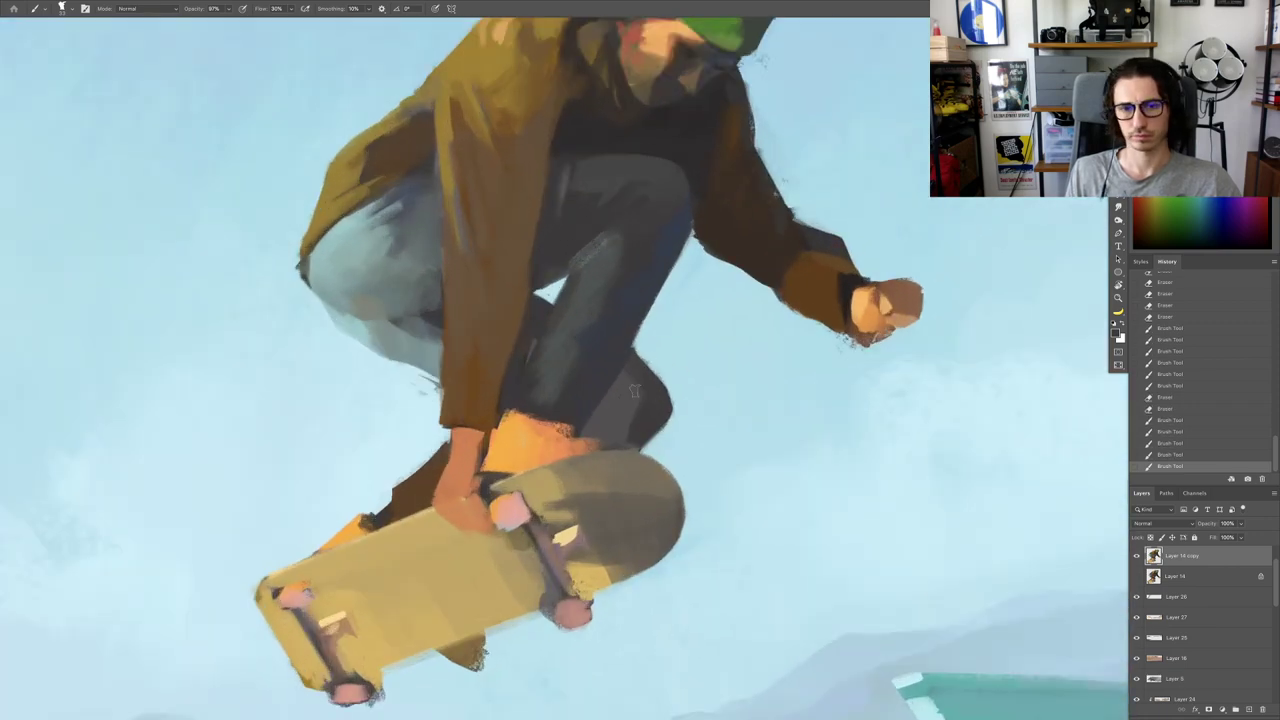
pyautogui.click(614, 433)
pyautogui.scroll(-4, 614, 433)
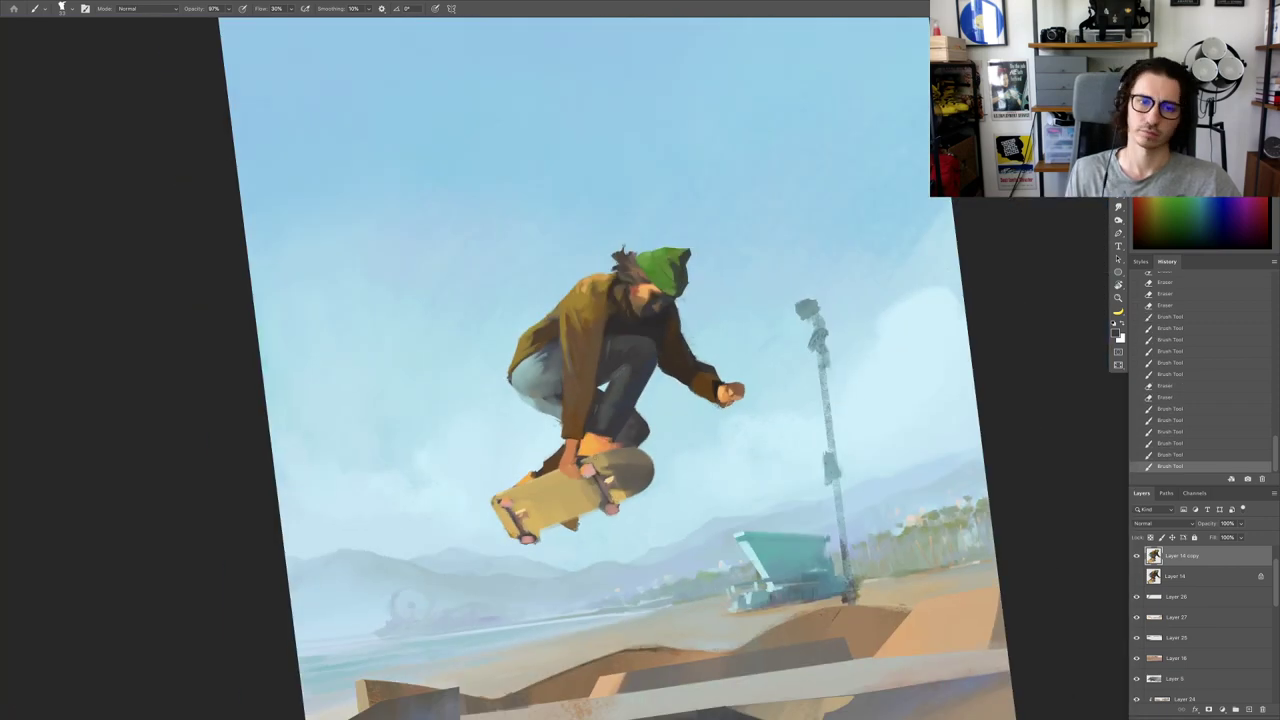
pyautogui.press('Escape')
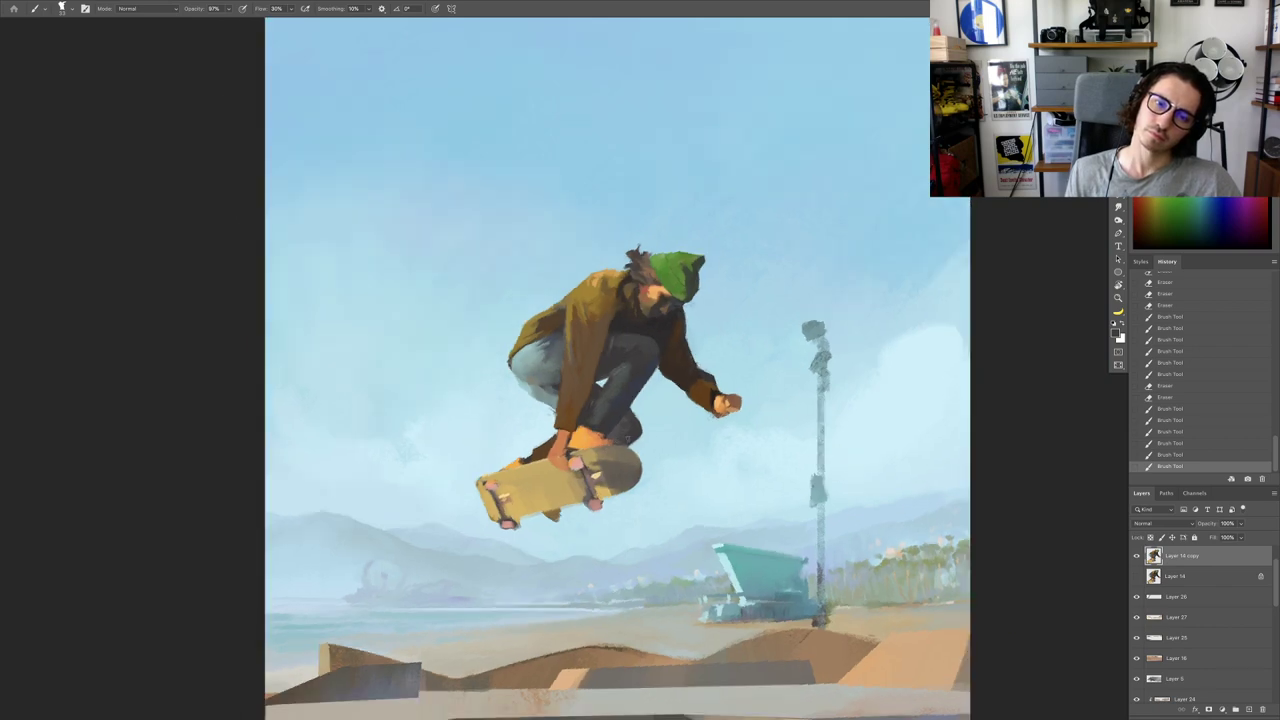
pyautogui.scroll(-2, 638, 430)
pyautogui.scroll(6, 613, 400)
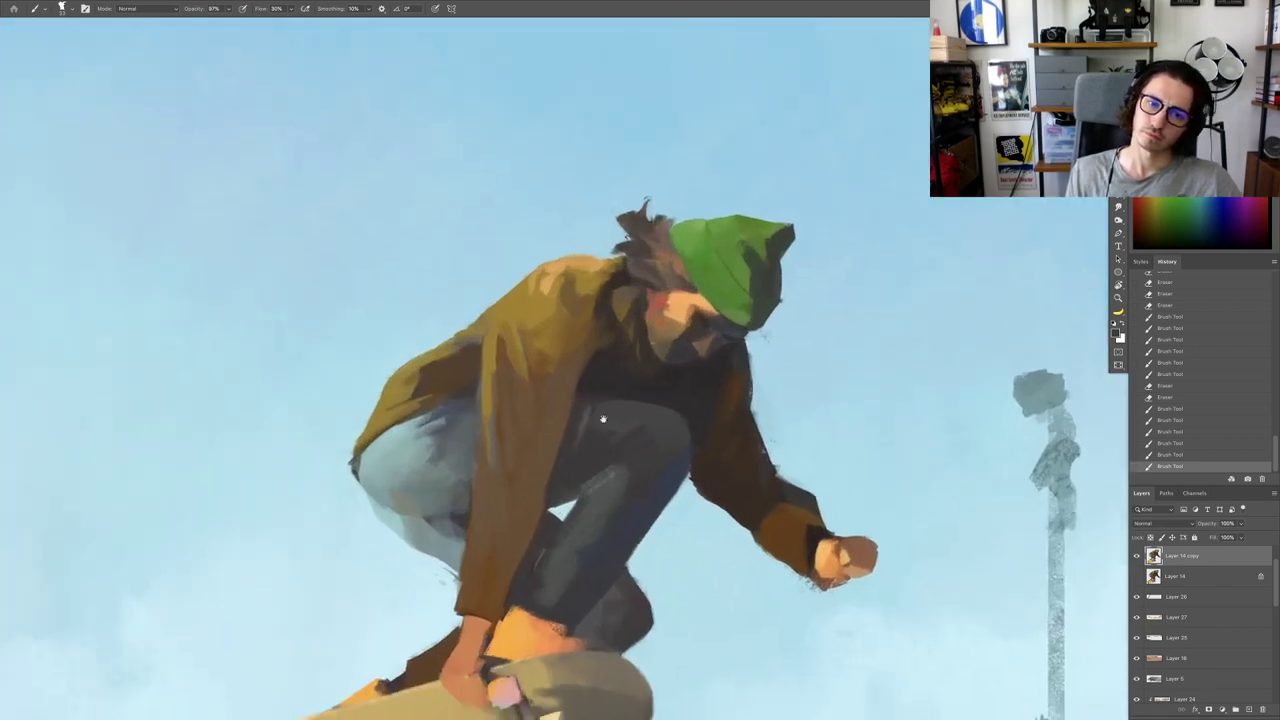
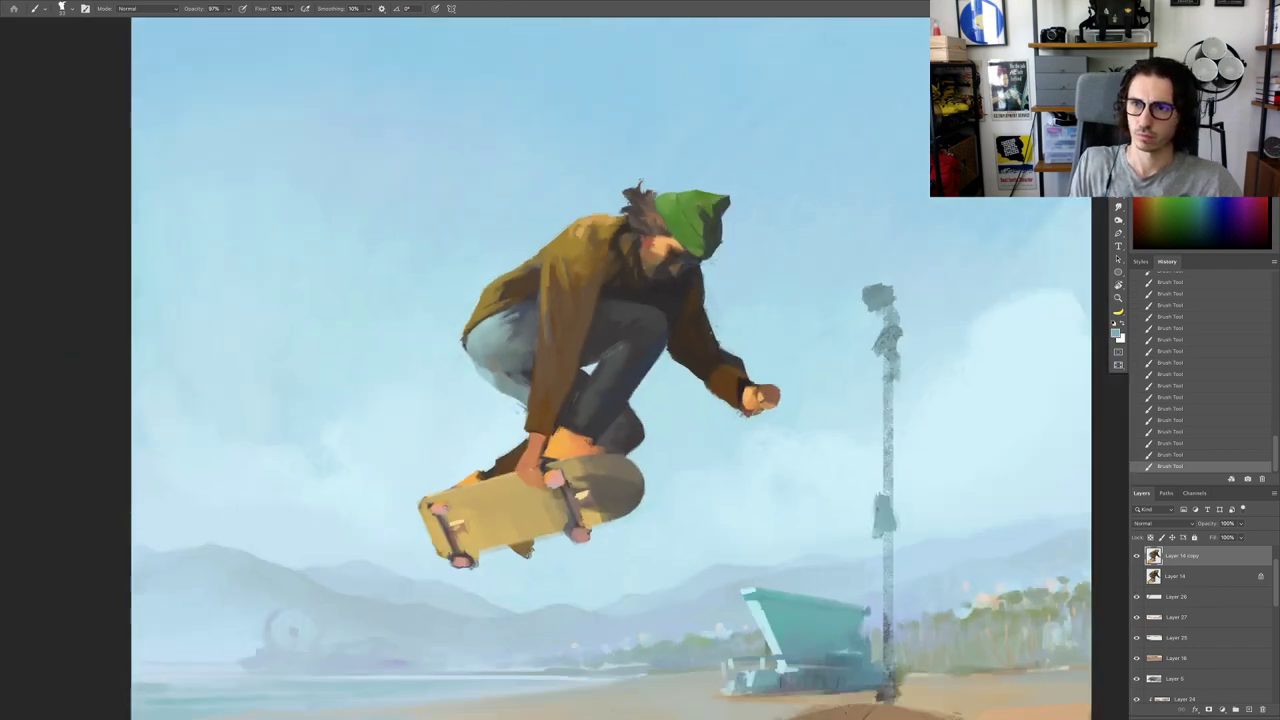
# Step: Add a muted blue accent to the shadow on the jacket's shoulder and blend it with a sampled olive tone
pyautogui.scroll(8, 648, 274)
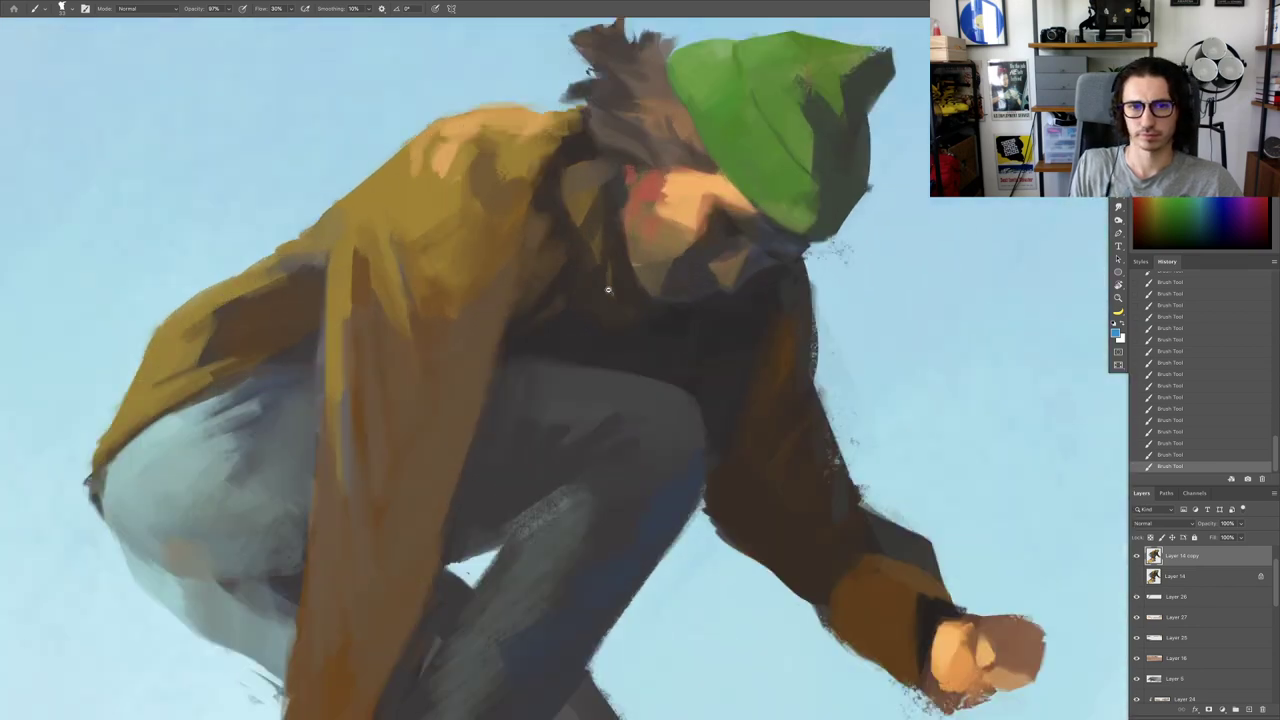
pyautogui.moveTo(512, 201); pyautogui.dragTo(522, 185)
pyautogui.scroll(-5, 632, 288)
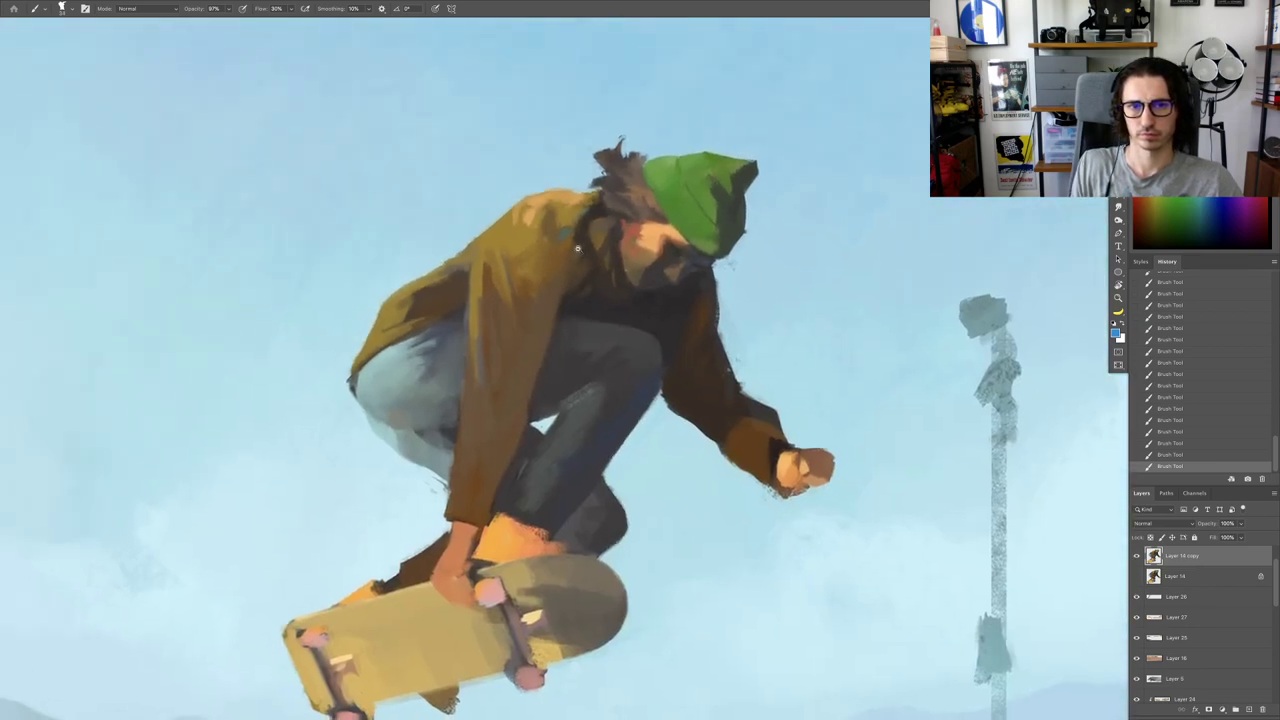
pyautogui.scroll(4, 600, 258)
pyautogui.keyDown('alt'); pyautogui.click(563, 243); pyautogui.keyUp('alt')
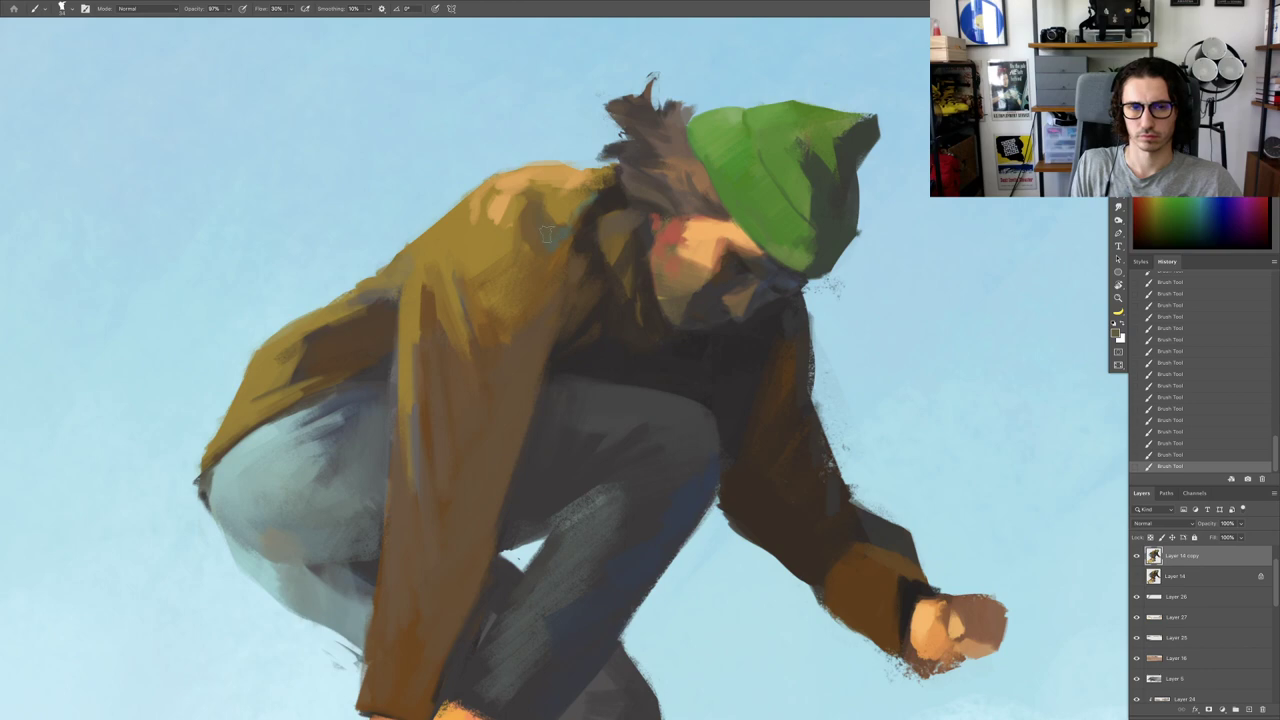
pyautogui.scroll(-5, 525, 315)
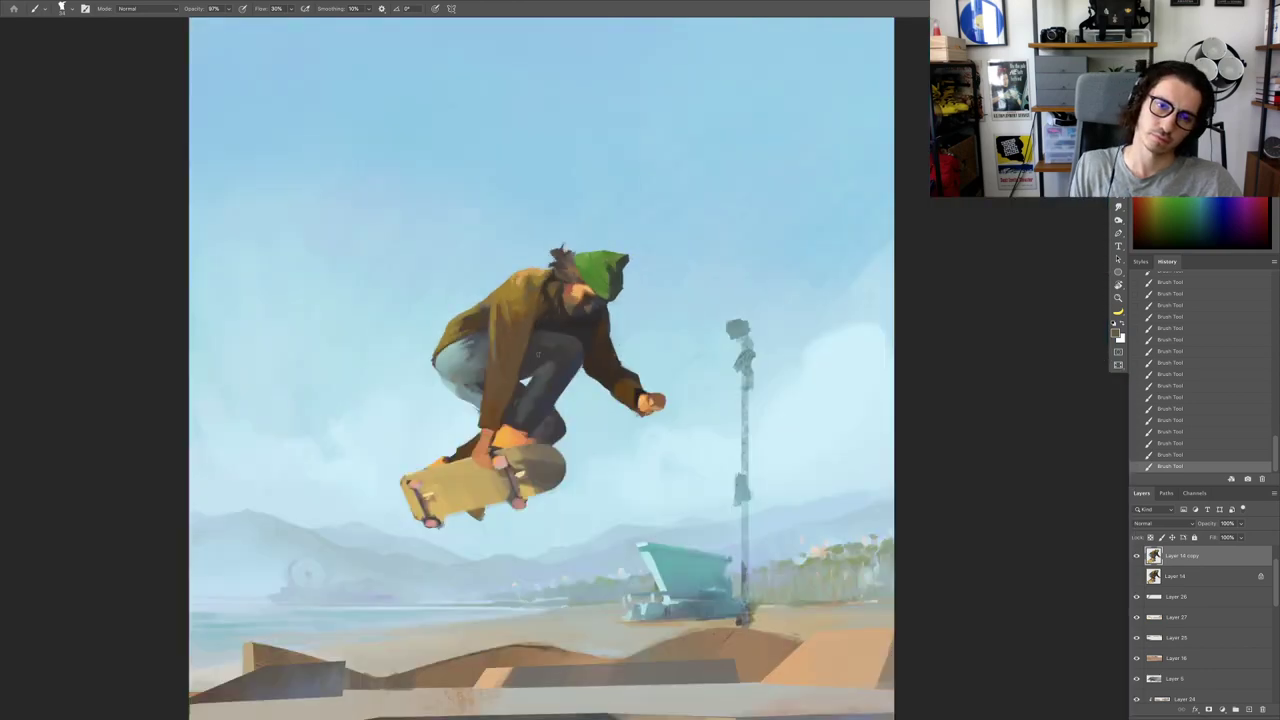
pyautogui.scroll(4, 532, 298)
pyautogui.scroll(-6, 499, 327)
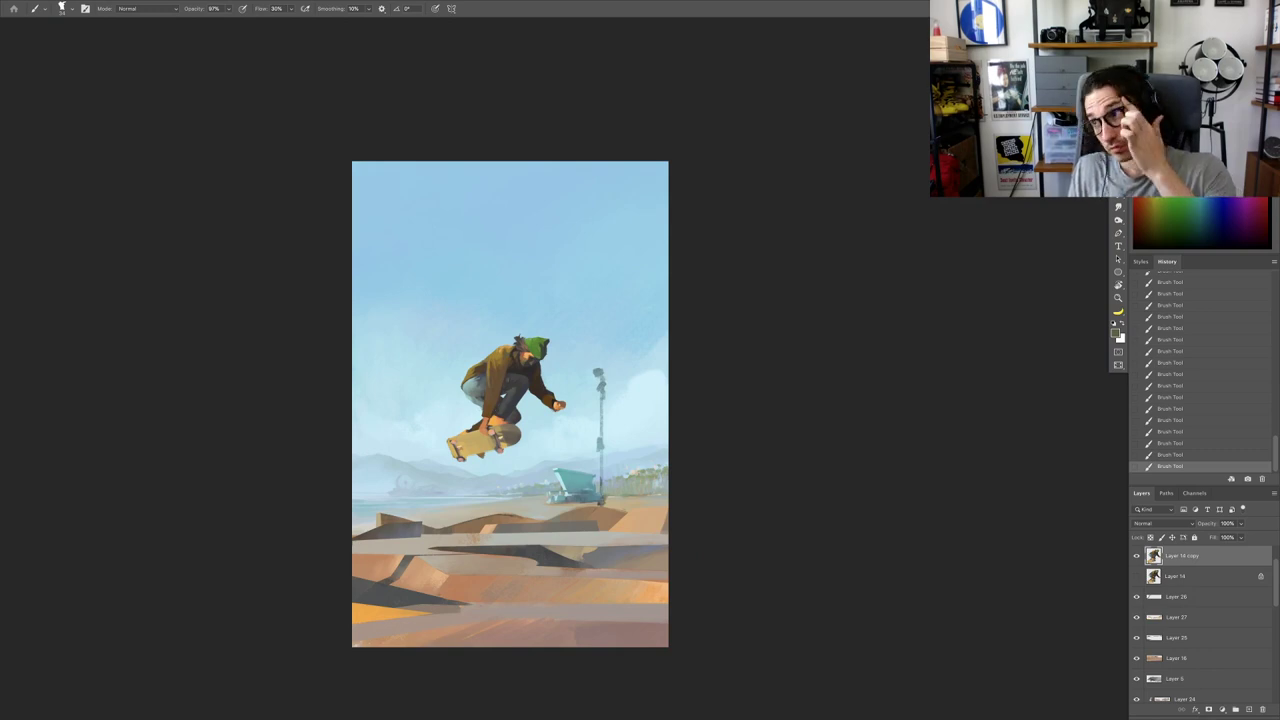
# Step: Warm the lit top of the jacket's shoulder with sampled light orange strokes, undoing a stroke that does not fit
pyautogui.scroll(6, 494, 367)
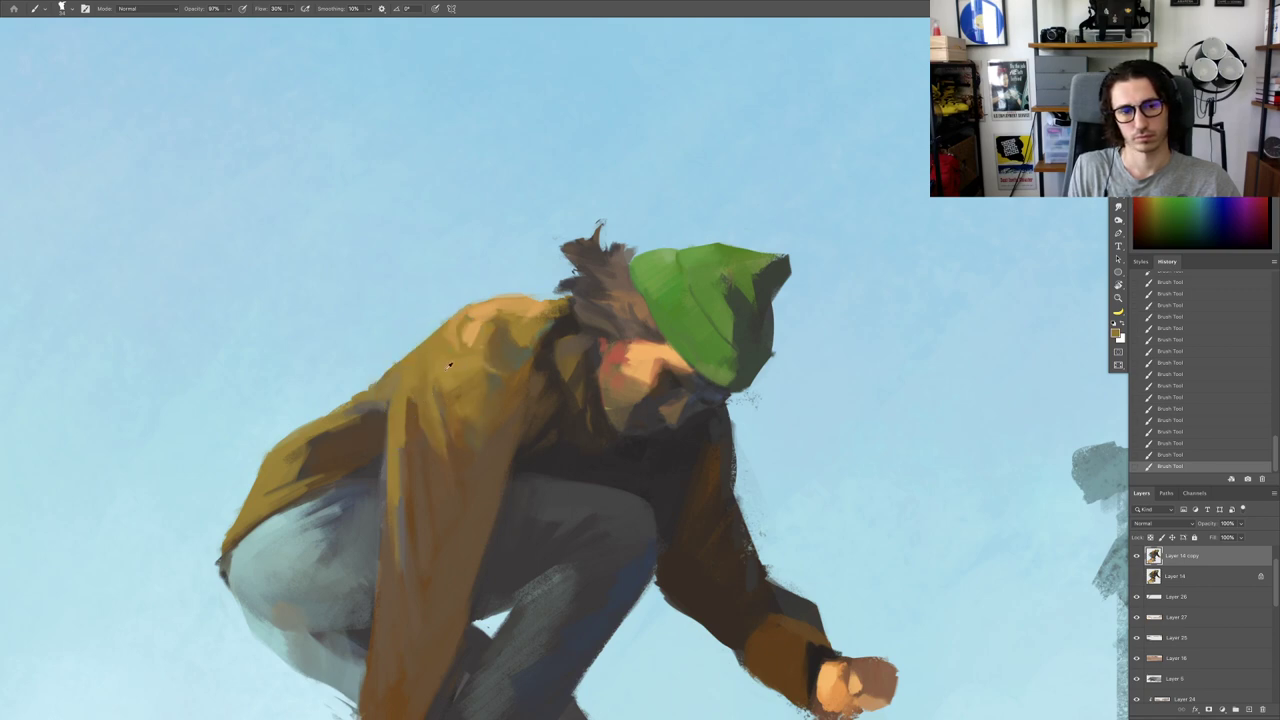
pyautogui.scroll(3, 493, 316)
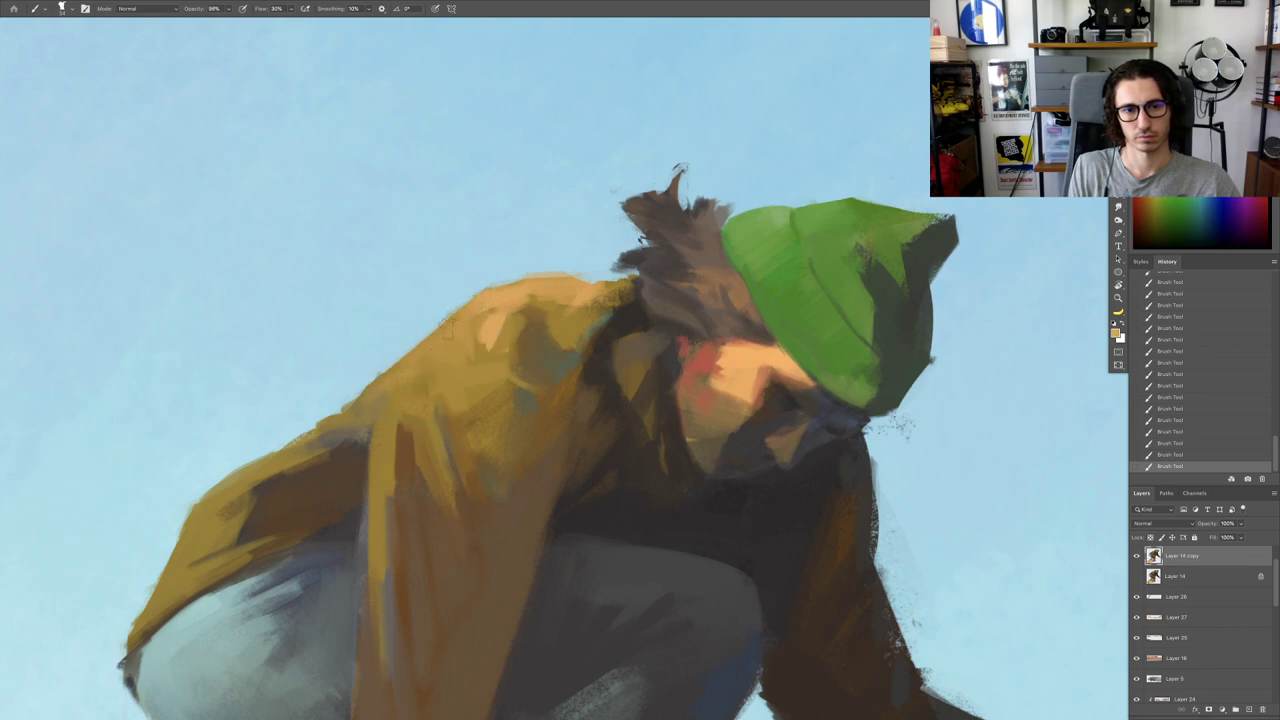
pyautogui.moveTo(509, 298)
pyautogui.mouseDown()
pyautogui.moveTo(340, 318)
pyautogui.moveTo(567, 308)
pyautogui.mouseUp()
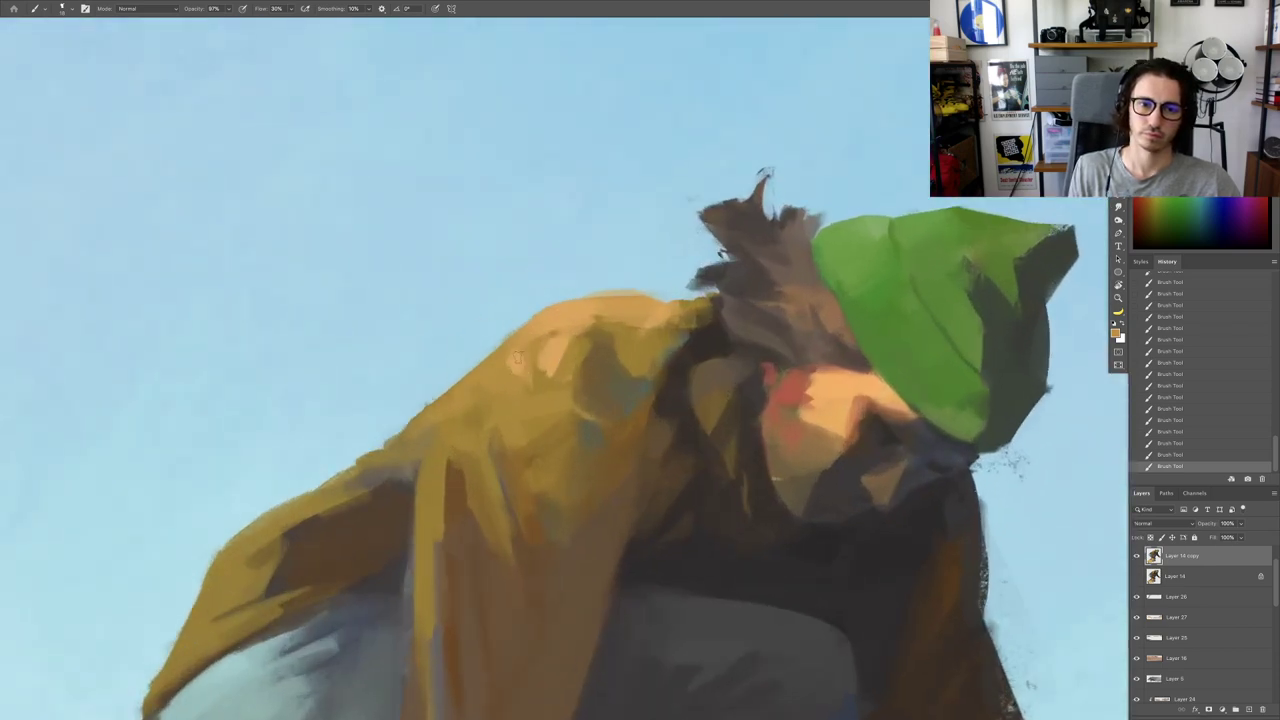
pyautogui.hotkey('ctrl', 'z')
pyautogui.keyDown('alt'); pyautogui.click(516, 359); pyautogui.keyUp('alt')
pyautogui.moveTo(523, 350)
pyautogui.mouseDown()
pyautogui.moveTo(475, 315)
pyautogui.moveTo(360, 317)
pyautogui.moveTo(624, 320)
pyautogui.moveTo(586, 360)
pyautogui.moveTo(590, 340)
pyautogui.mouseUp()
pyautogui.press('r')
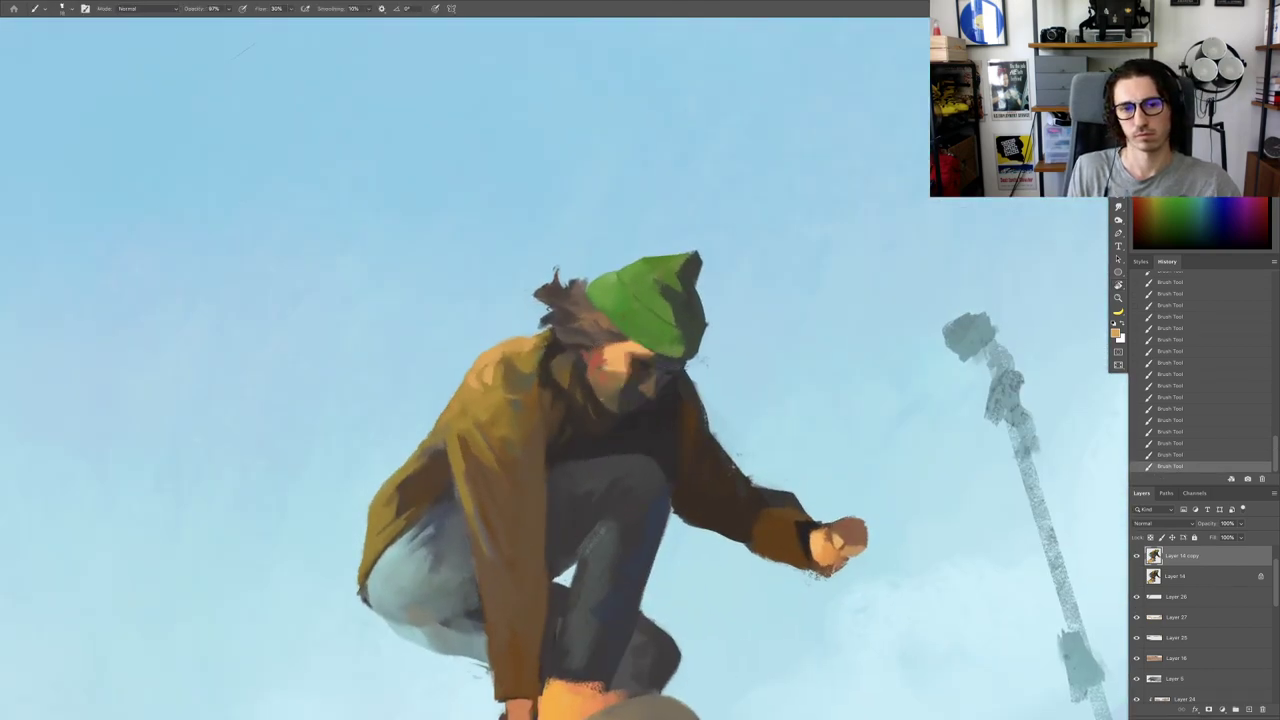
# Step: Refine the jacket's upper shoulder and the collar beneath the hair with sampled ochre, sky-blue and dark strokes
pyautogui.moveTo(468, 362); pyautogui.dragTo(524, 359)
pyautogui.keyDown('alt'); pyautogui.click(526, 356); pyautogui.keyUp('alt')
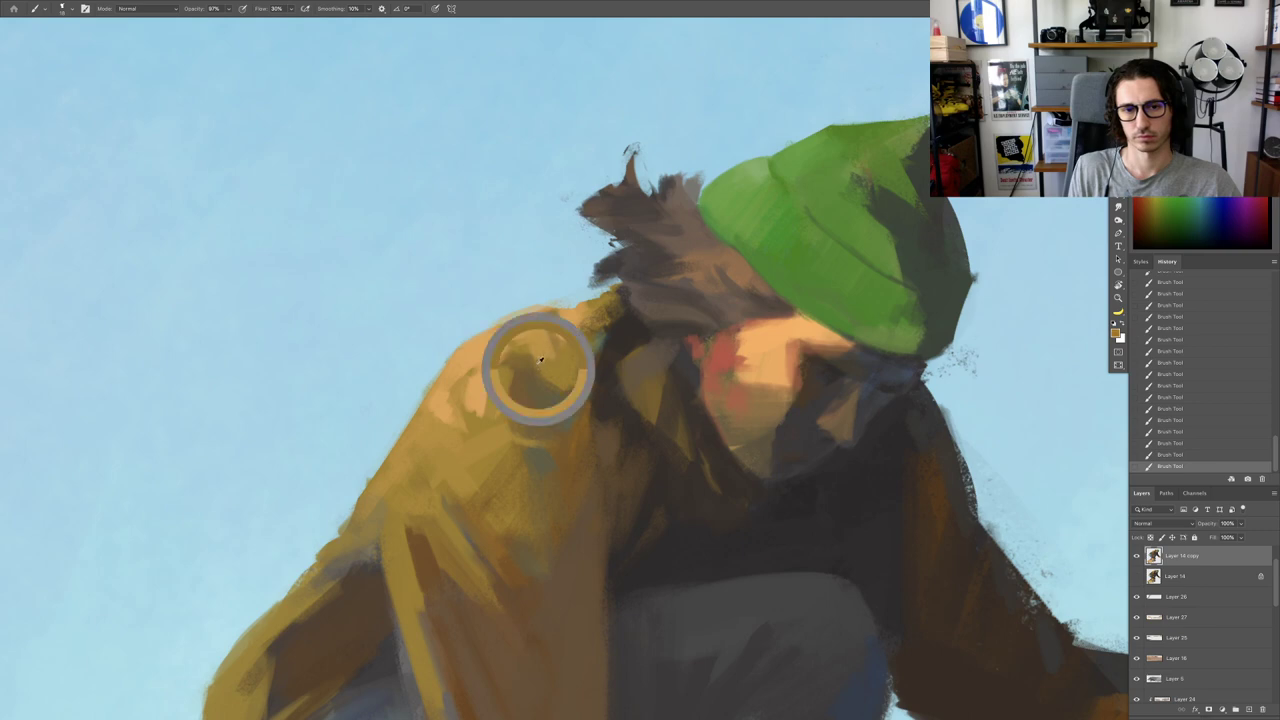
pyautogui.keyDown('alt'); pyautogui.click(534, 322); pyautogui.keyUp('alt')
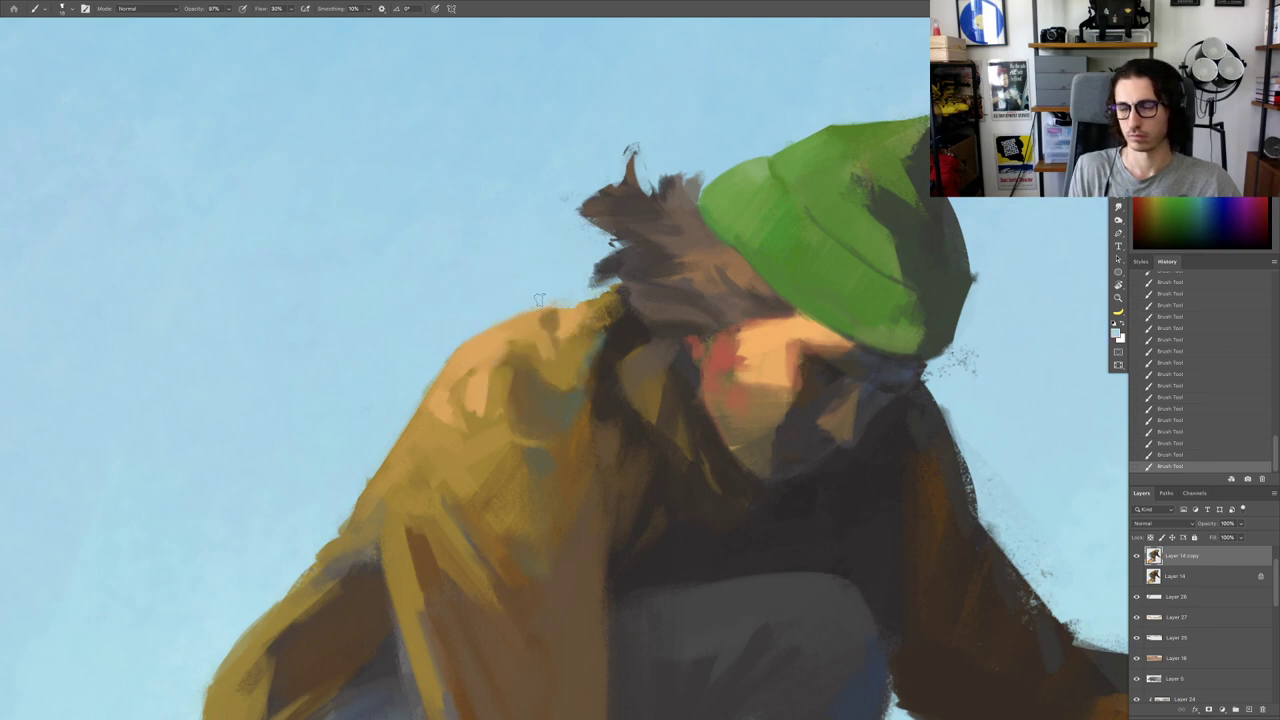
pyautogui.moveTo(594, 305)
pyautogui.mouseDown()
pyautogui.moveTo(612, 293)
pyautogui.moveTo(592, 342)
pyautogui.moveTo(616, 295)
pyautogui.mouseUp()
pyautogui.keyDown('alt'); pyautogui.click(553, 334); pyautogui.keyUp('alt')
pyautogui.keyDown('alt'); pyautogui.click(564, 331); pyautogui.keyUp('alt')
pyautogui.keyDown('alt'); pyautogui.click(587, 330); pyautogui.keyUp('alt')
pyautogui.keyDown('alt'); pyautogui.click(610, 342); pyautogui.keyUp('alt')
pyautogui.moveTo(583, 380)
pyautogui.mouseDown()
pyautogui.moveTo(571, 334)
pyautogui.moveTo(559, 368)
pyautogui.moveTo(623, 354)
pyautogui.mouseUp()
pyautogui.scroll(1, 622, 353)
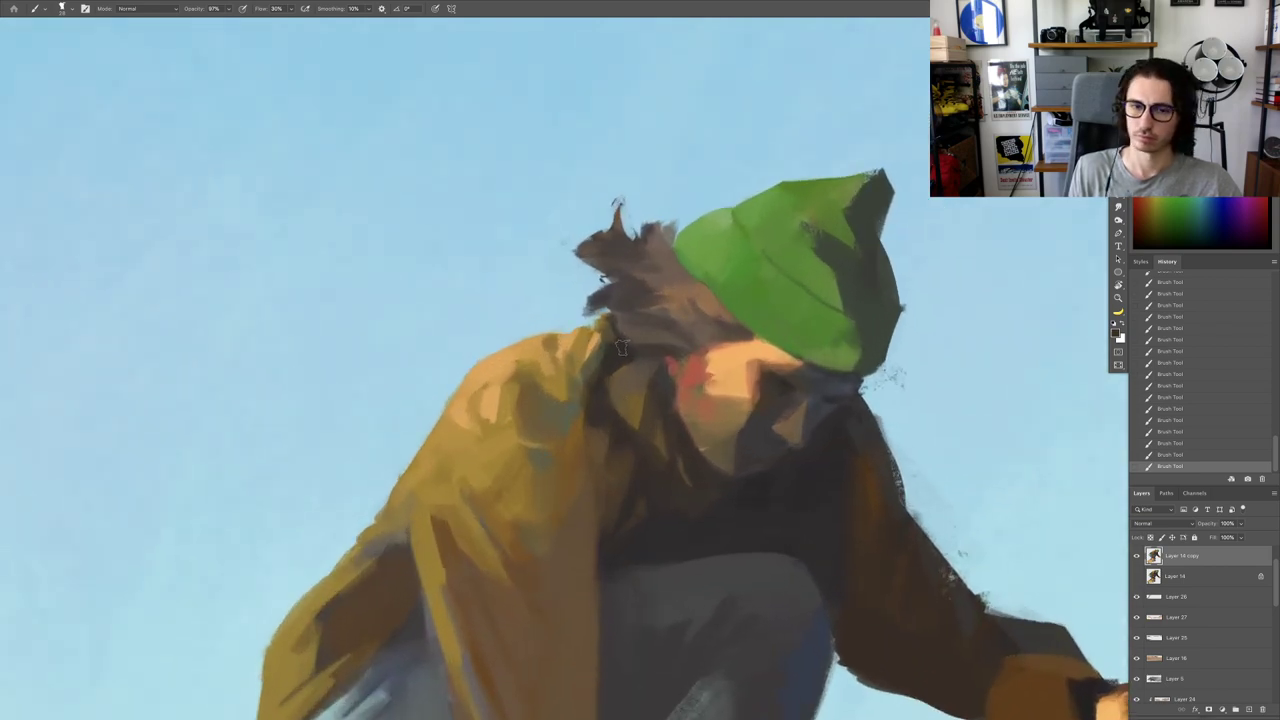
# Step: Soften the back edge of the hair above the collar with sampled blue-grey colour
pyautogui.moveTo(595, 305)
pyautogui.mouseDown()
pyautogui.moveTo(566, 308)
pyautogui.moveTo(611, 291)
pyautogui.mouseUp()
pyautogui.keyDown('alt'); pyautogui.click(572, 309); pyautogui.keyUp('alt')
pyautogui.keyDown('alt'); pyautogui.click(598, 319); pyautogui.keyUp('alt')
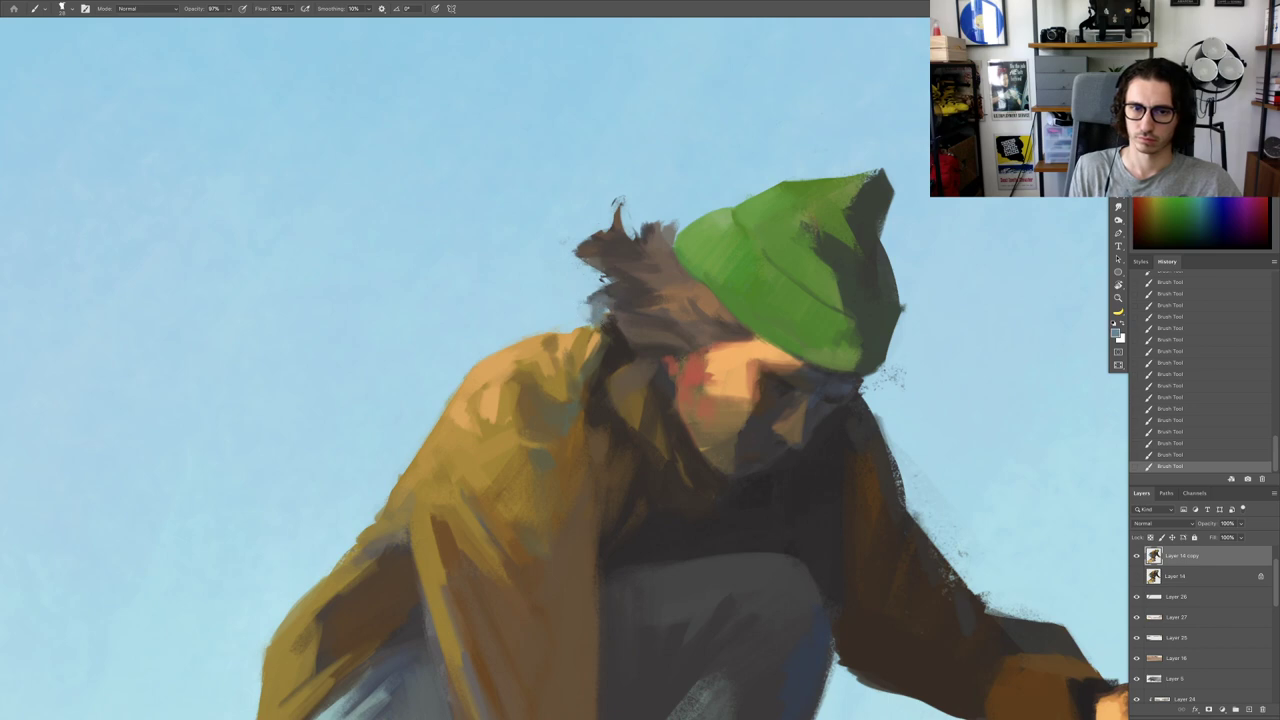
# Step: Examine the skateboarder's jacket, sleeve and overall silhouette in rotated and upright views of the whole painting
pyautogui.scroll(-3, 640, 366)
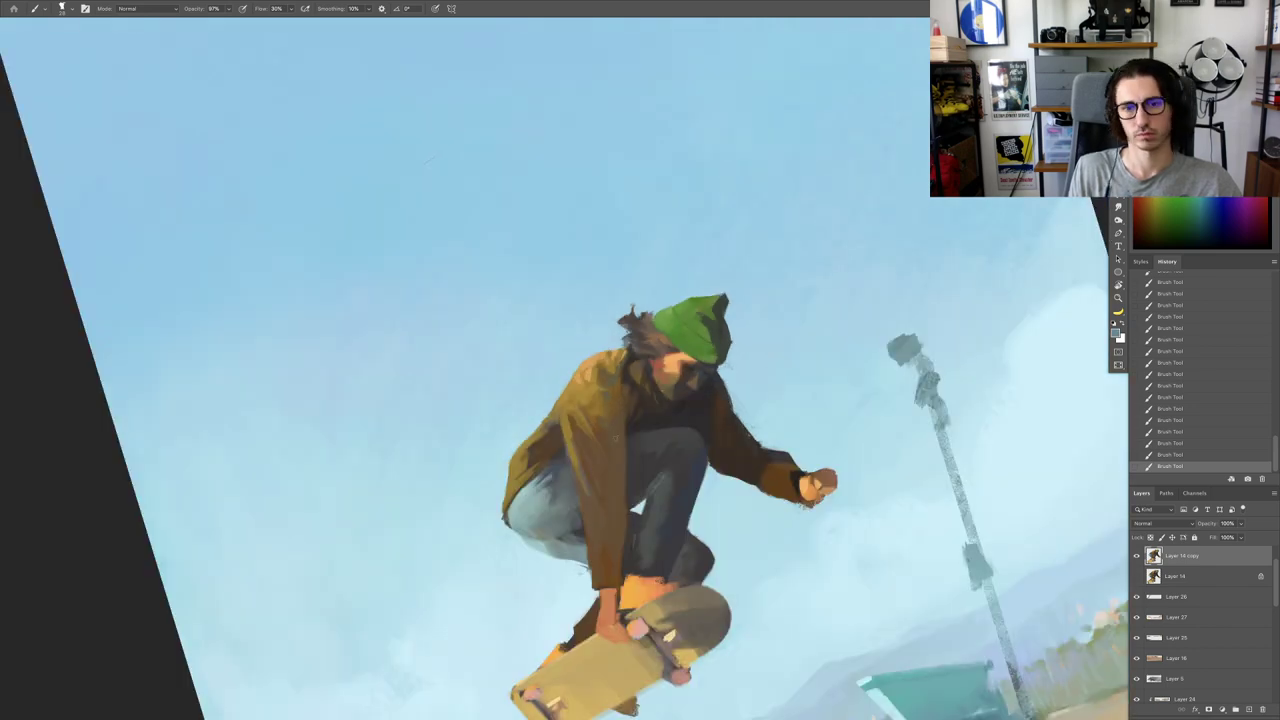
pyautogui.scroll(4, 725, 407)
pyautogui.scroll(-6, 573, 368)
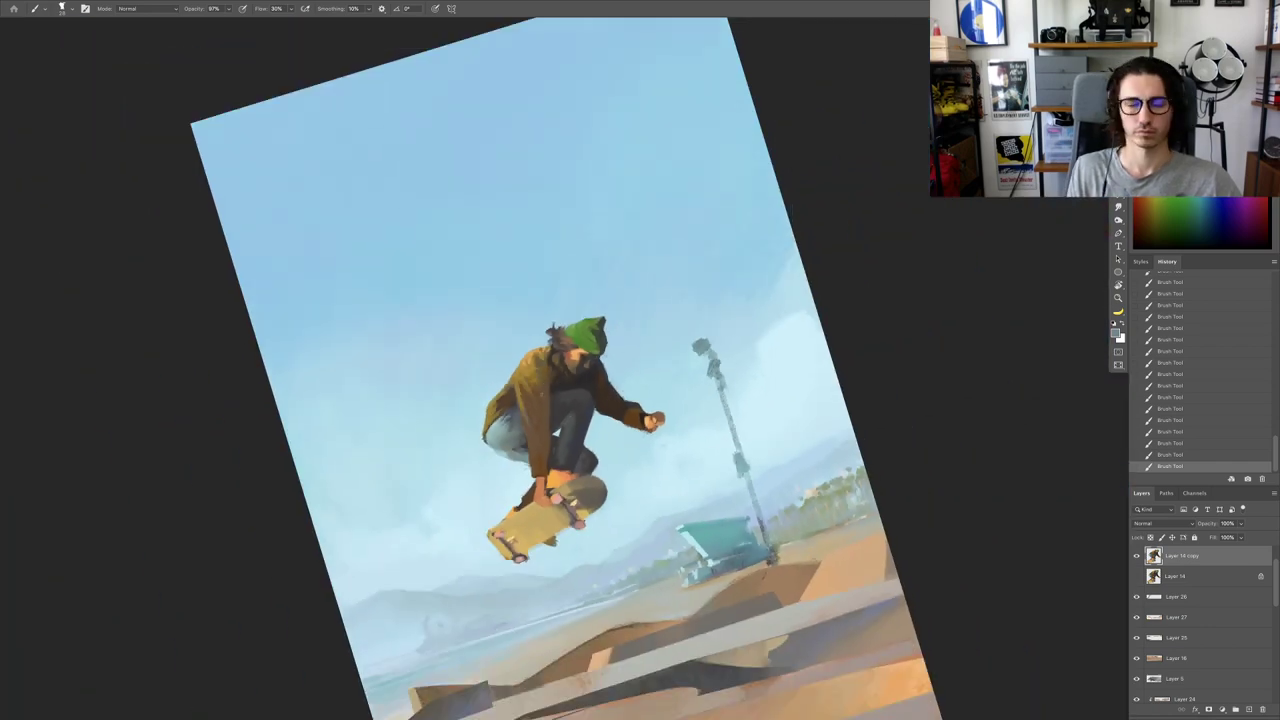
pyautogui.press('Escape')
pyautogui.moveTo(600, 420); pyautogui.dragTo(614, 379)
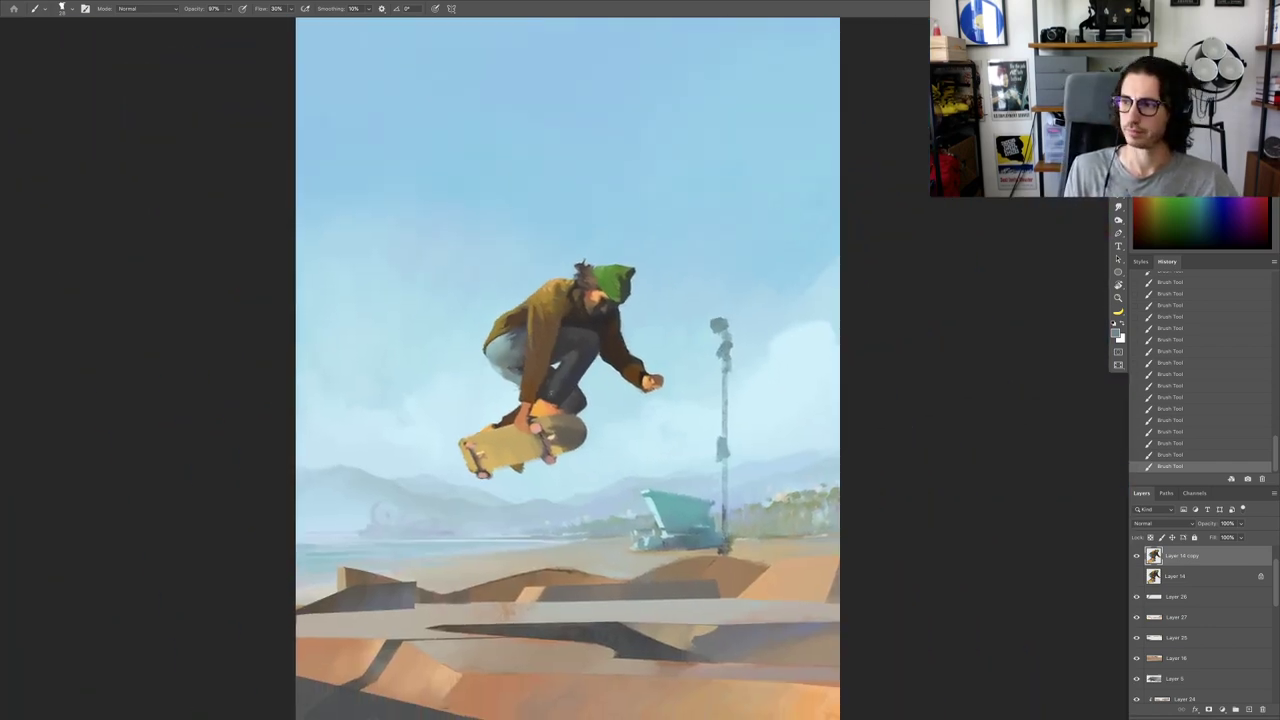
pyautogui.scroll(5, 576, 370)
pyautogui.press('r')
pyautogui.moveTo(641, 275); pyautogui.dragTo(690, 287)
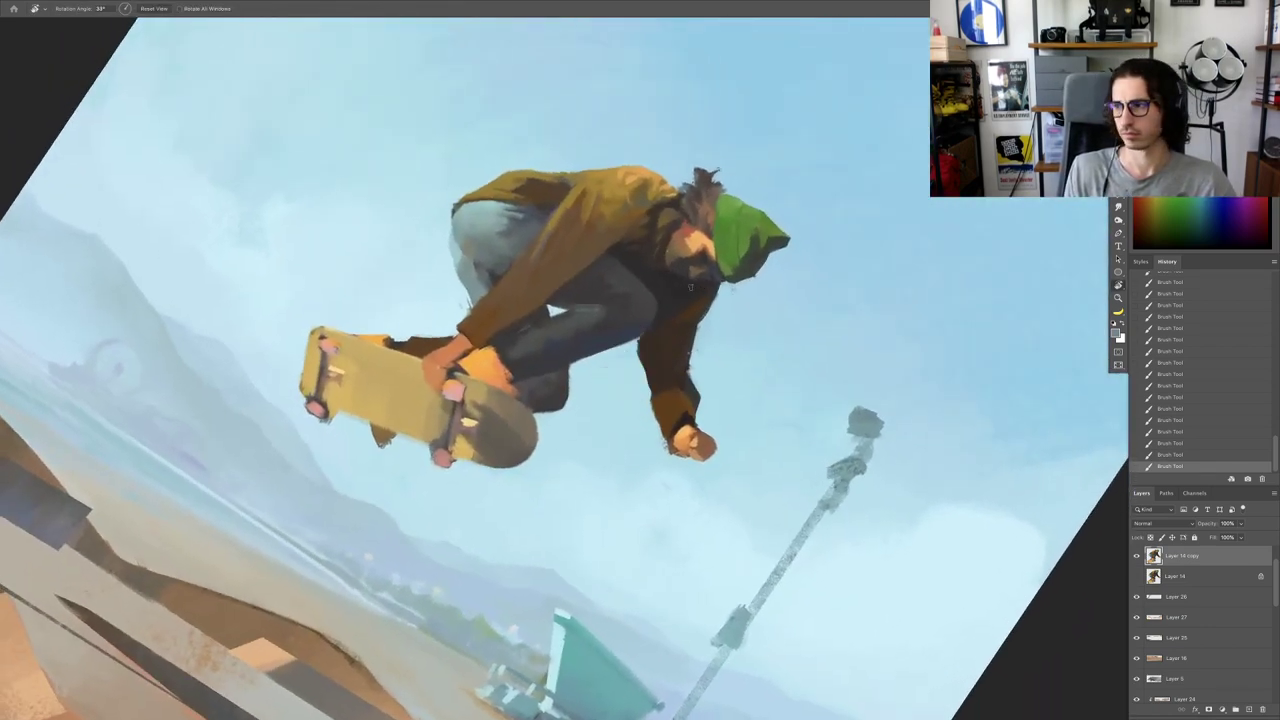
pyautogui.press('b')
pyautogui.scroll(2, 600, 243)
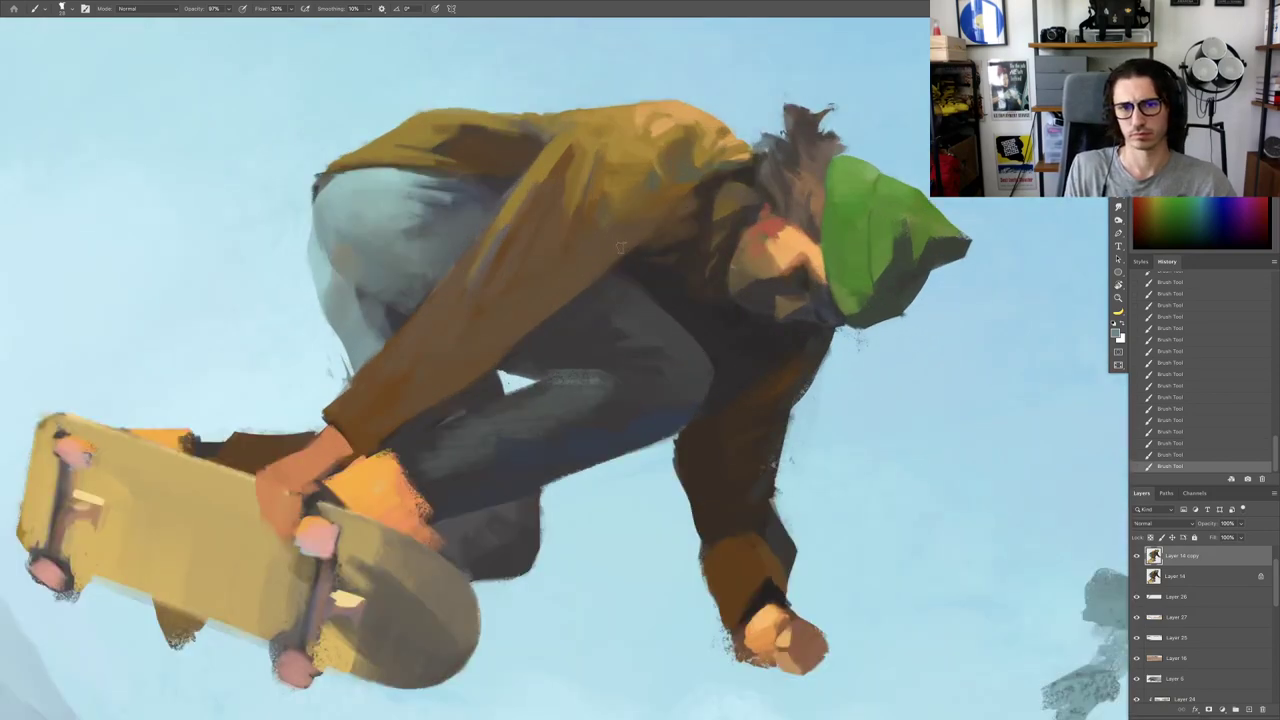
pyautogui.scroll(-4, 611, 264)
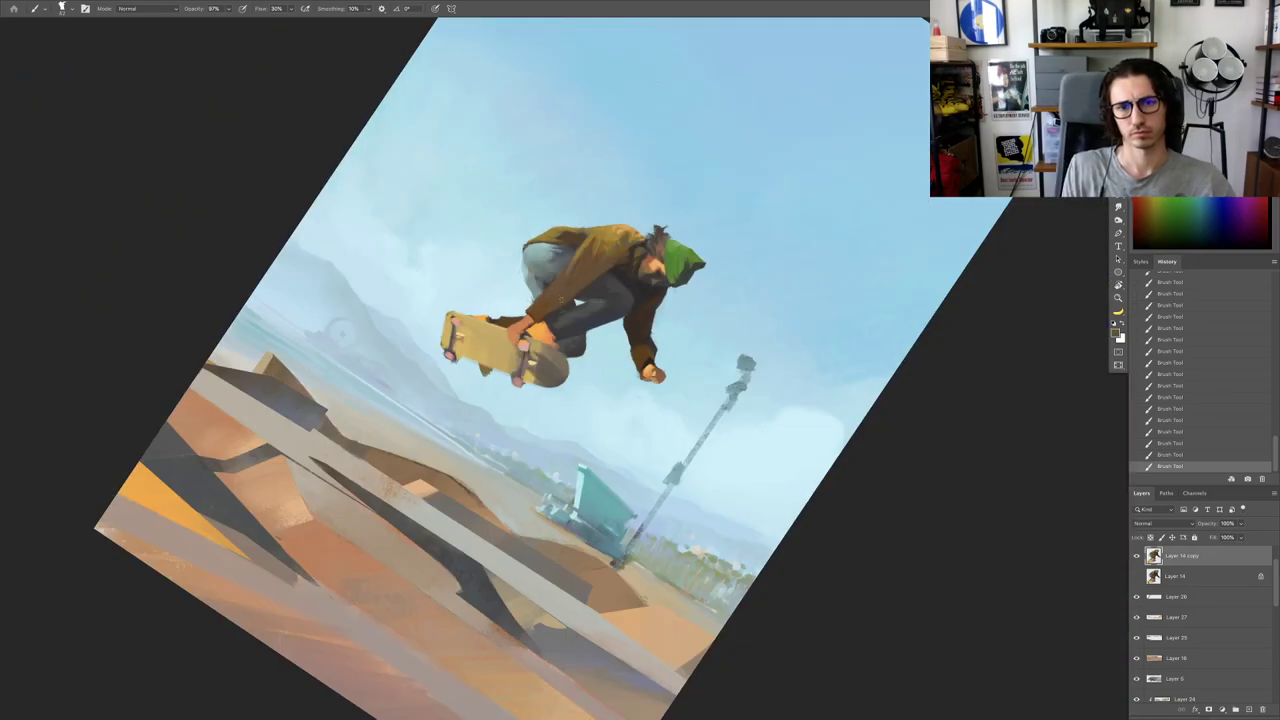
pyautogui.press('Escape')
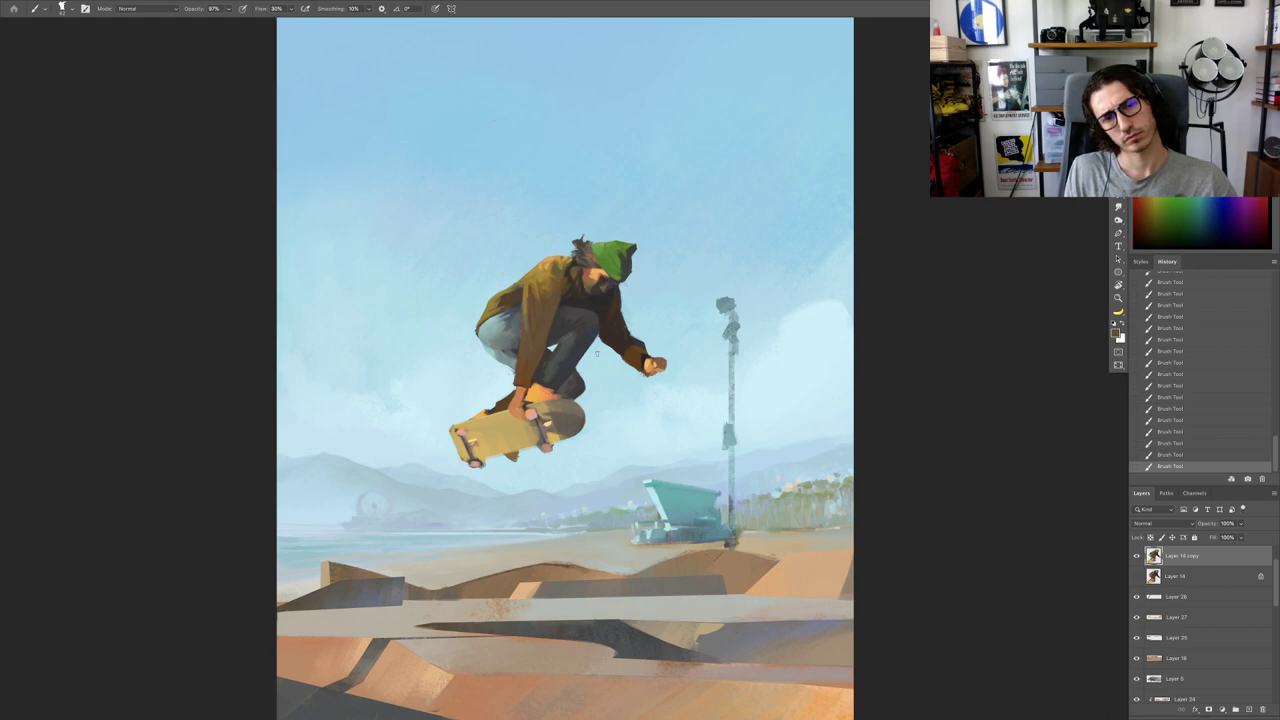
# Step: Add a new layer clipped to the skateboarder's layer and choose the soft round brush with a dark colour sampled from the figure
pyautogui.scroll(1, 597, 352)
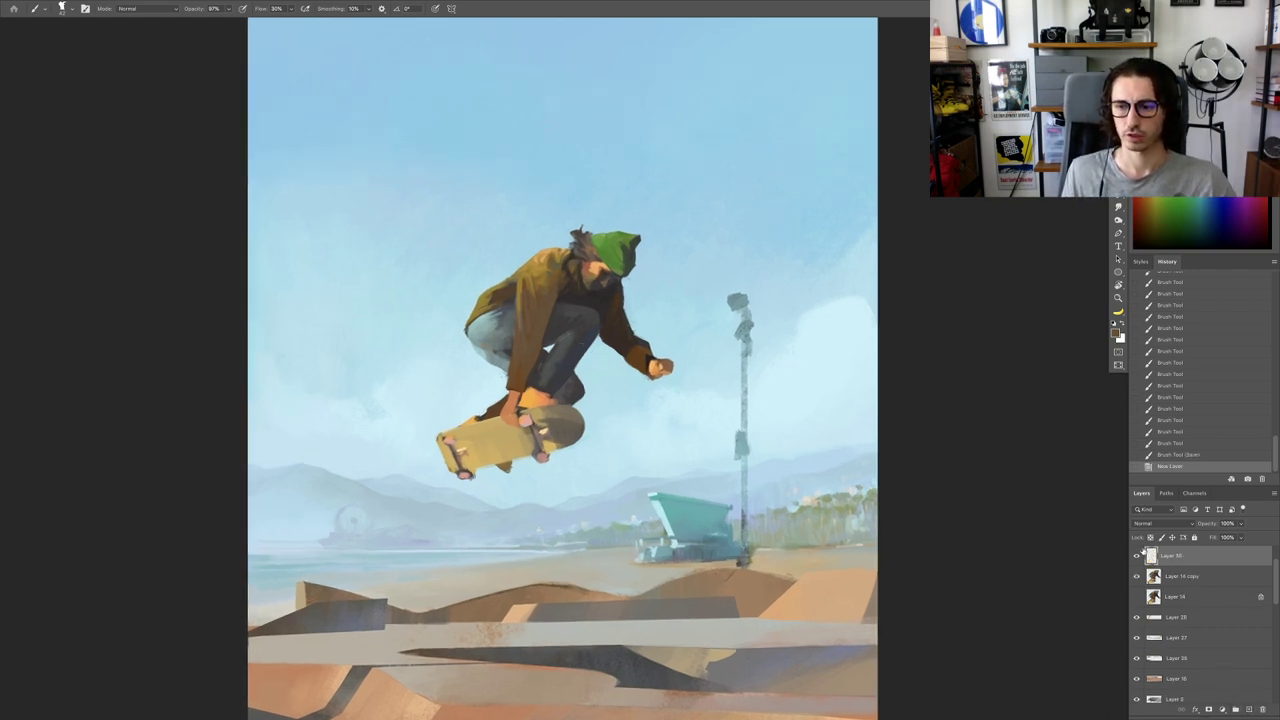
pyautogui.rightClick(1185, 561)
pyautogui.click(1107, 474)
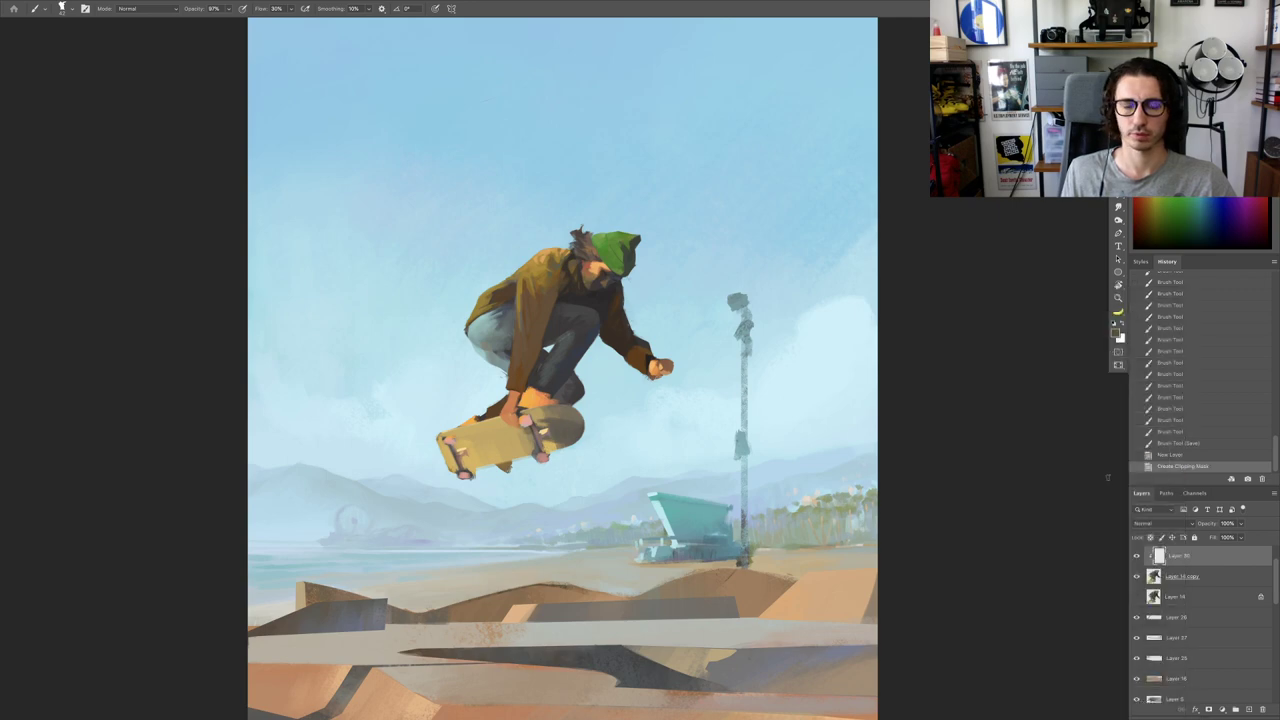
pyautogui.rightClick(602, 268)
pyautogui.click(662, 368)
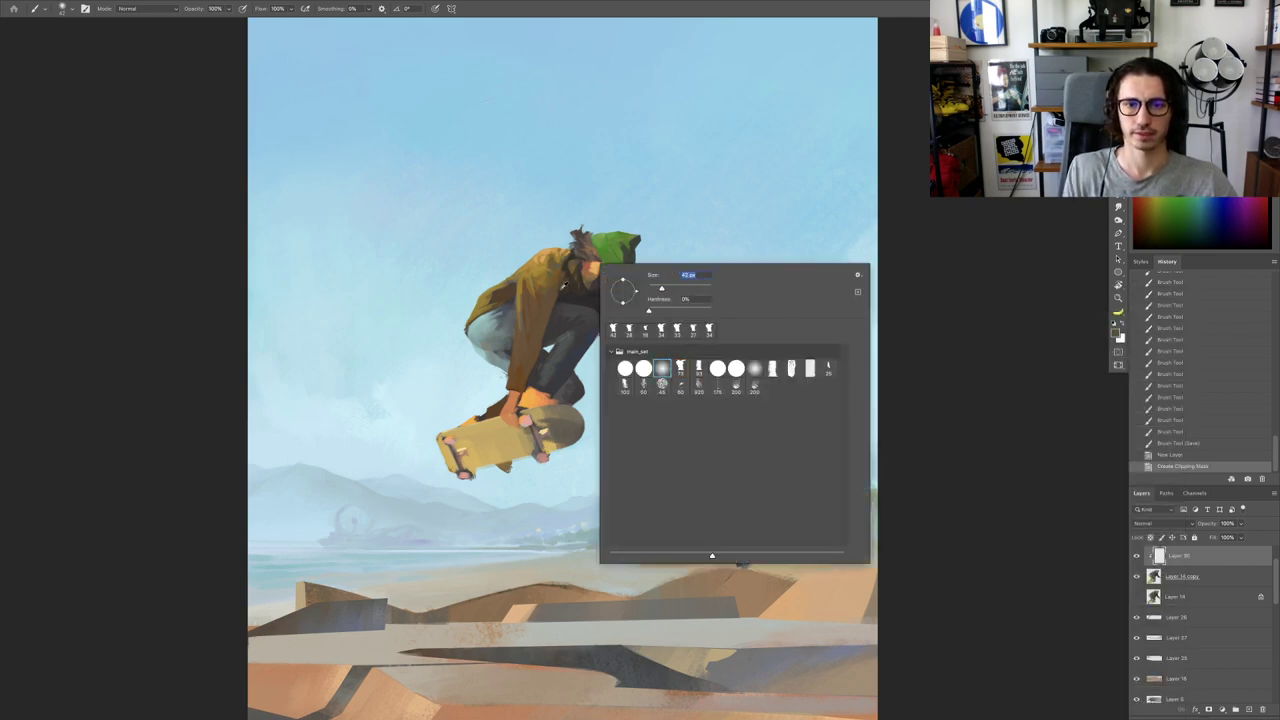
pyautogui.keyDown('alt'); pyautogui.click(563, 288); pyautogui.keyUp('alt')
pyautogui.moveTo(549, 308)
pyautogui.mouseDown()
pyautogui.moveTo(602, 324)
pyautogui.moveTo(611, 311)
pyautogui.mouseUp()
pyautogui.keyDown('alt'); pyautogui.click(601, 305); pyautogui.keyUp('alt')
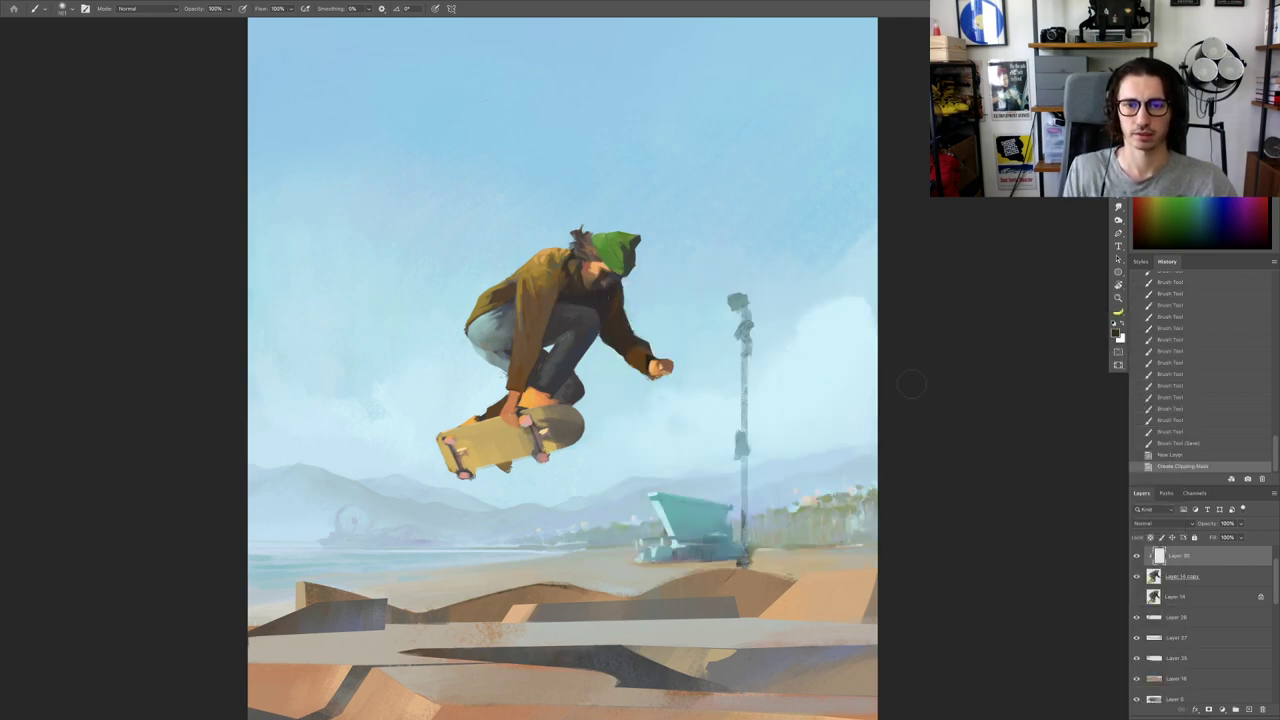
# Step: Set the clipped layer's blend mode to Soft Light, try a dark stroke across the jacket and knees, and undo it
pyautogui.click(1177, 526)
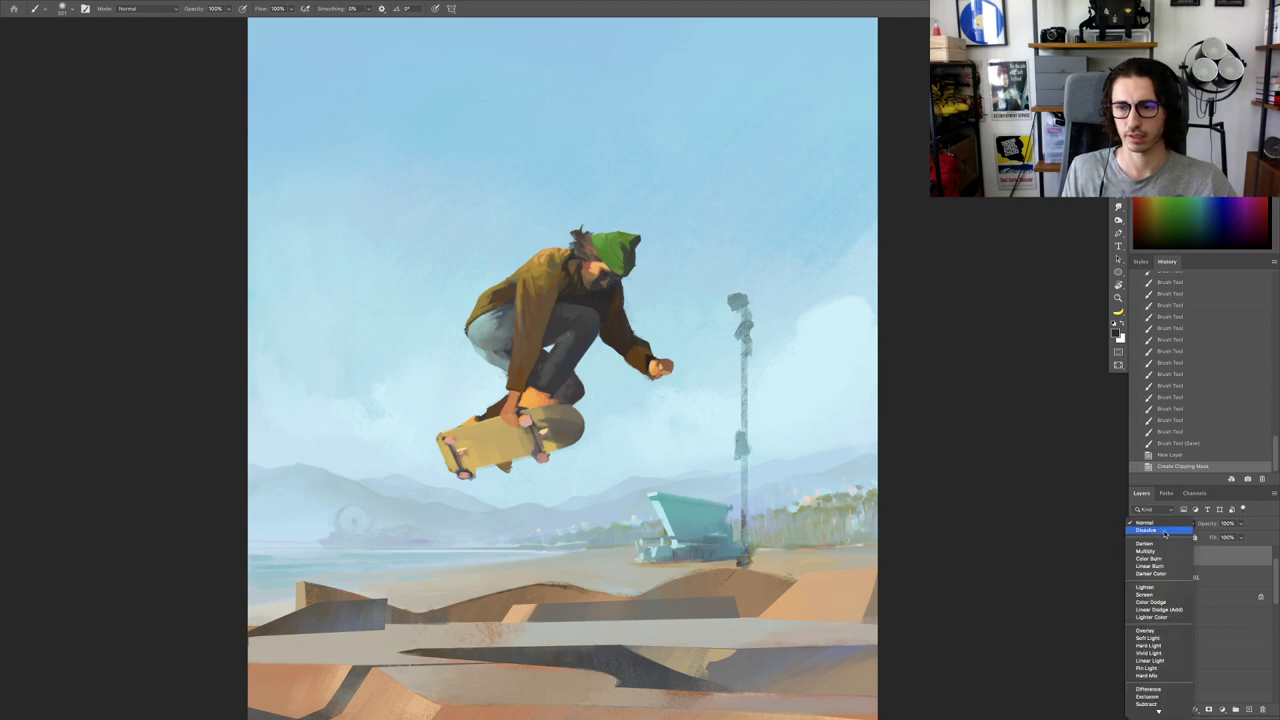
pyautogui.click(1148, 638)
pyautogui.moveTo(608, 306)
pyautogui.mouseDown()
pyautogui.moveTo(540, 345)
pyautogui.moveTo(559, 340)
pyautogui.moveTo(552, 310)
pyautogui.mouseUp()
pyautogui.hotkey('ctrl', 'z')
pyautogui.press(']')
pyautogui.press(']')
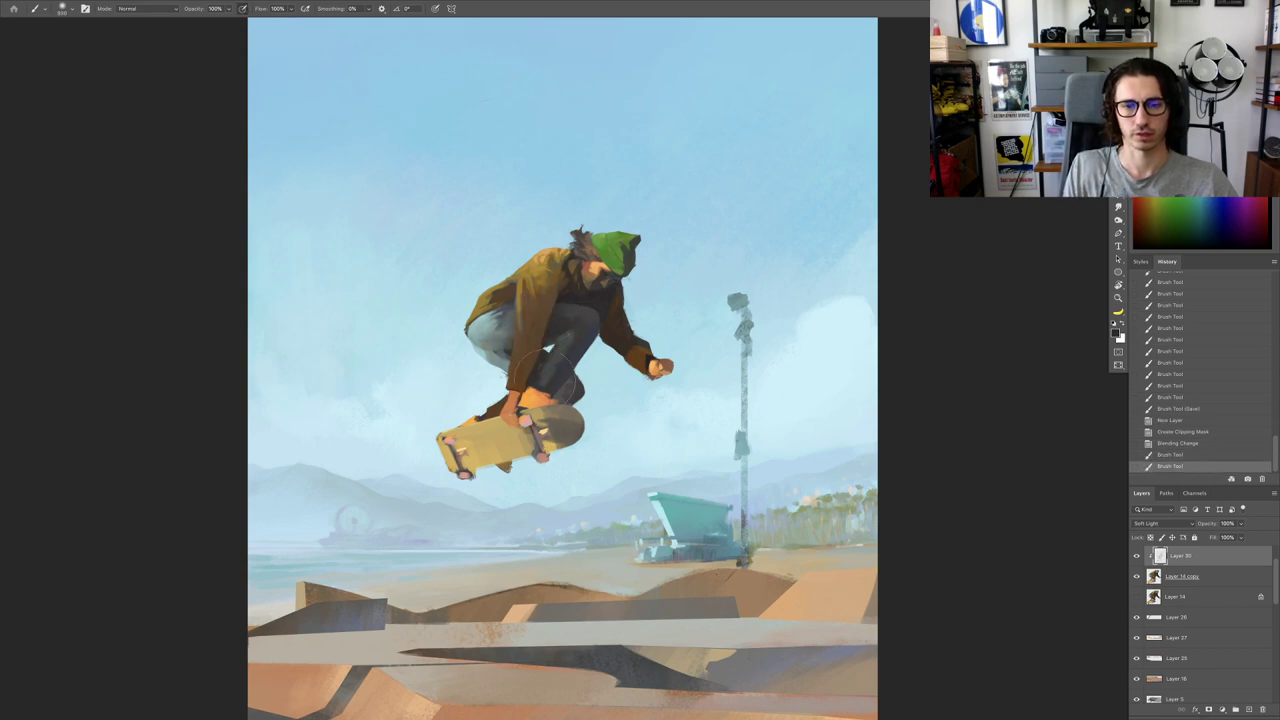
# Step: Paint broad soft strokes over the lower legs, shoes and skateboard on the Soft Light layer
pyautogui.moveTo(552, 378); pyautogui.dragTo(590, 391)
pyautogui.moveTo(581, 314)
pyautogui.mouseDown()
pyautogui.moveTo(545, 370)
pyautogui.moveTo(505, 383)
pyautogui.mouseUp()
pyautogui.moveTo(500, 378)
pyautogui.mouseDown()
pyautogui.moveTo(520, 362)
pyautogui.moveTo(483, 380)
pyautogui.mouseUp()
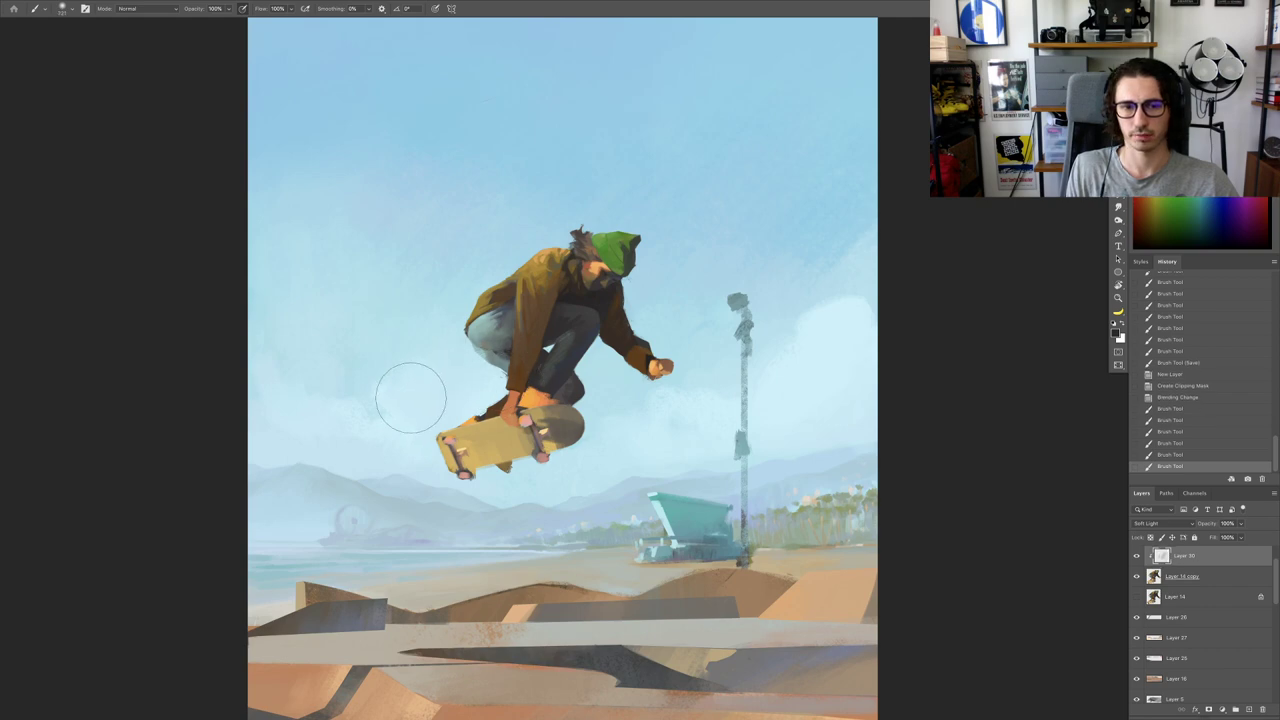
pyautogui.moveTo(551, 403); pyautogui.dragTo(543, 412)
pyautogui.moveTo(532, 450); pyautogui.dragTo(546, 451)
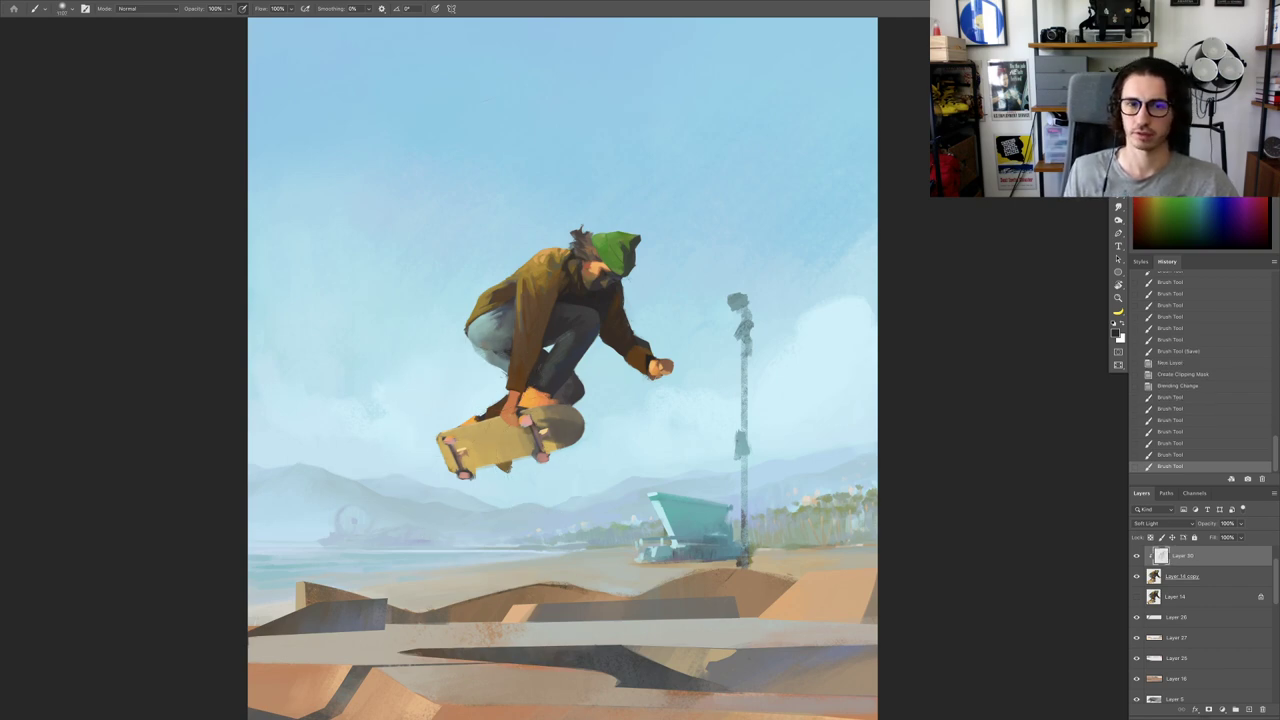
pyautogui.moveTo(457, 395); pyautogui.dragTo(479, 430)
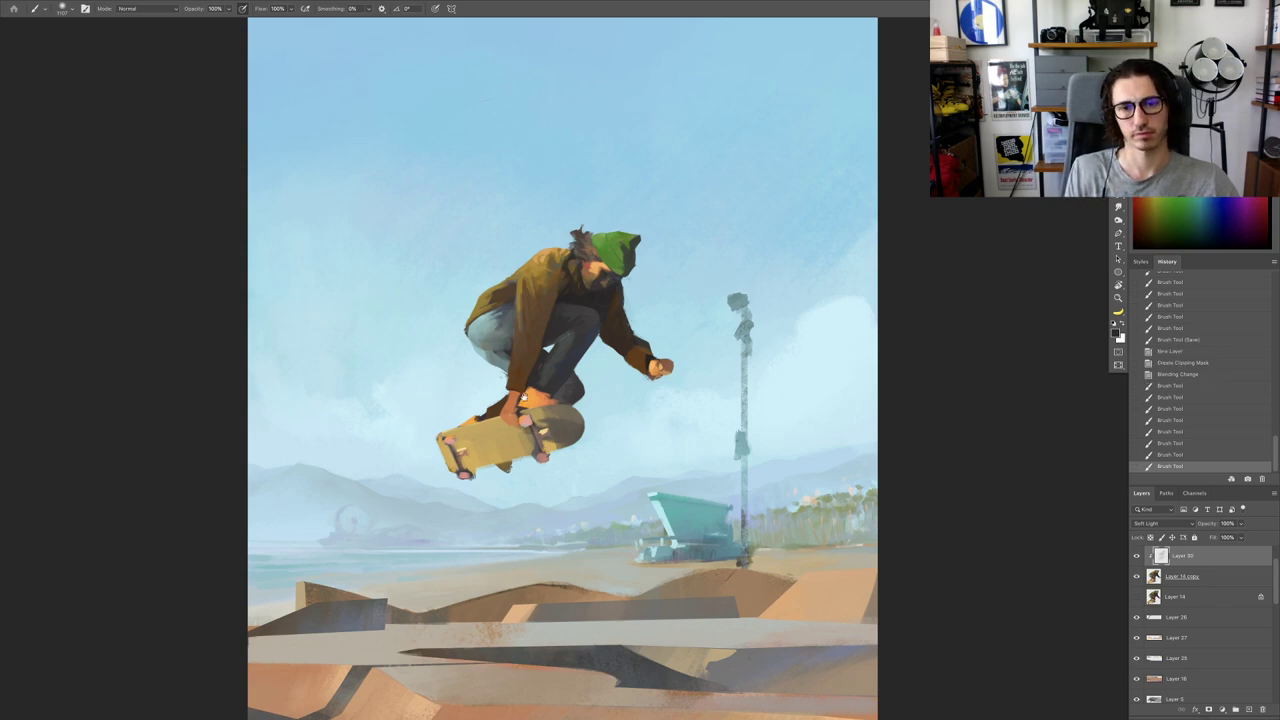
pyautogui.moveTo(531, 398); pyautogui.dragTo(506, 395)
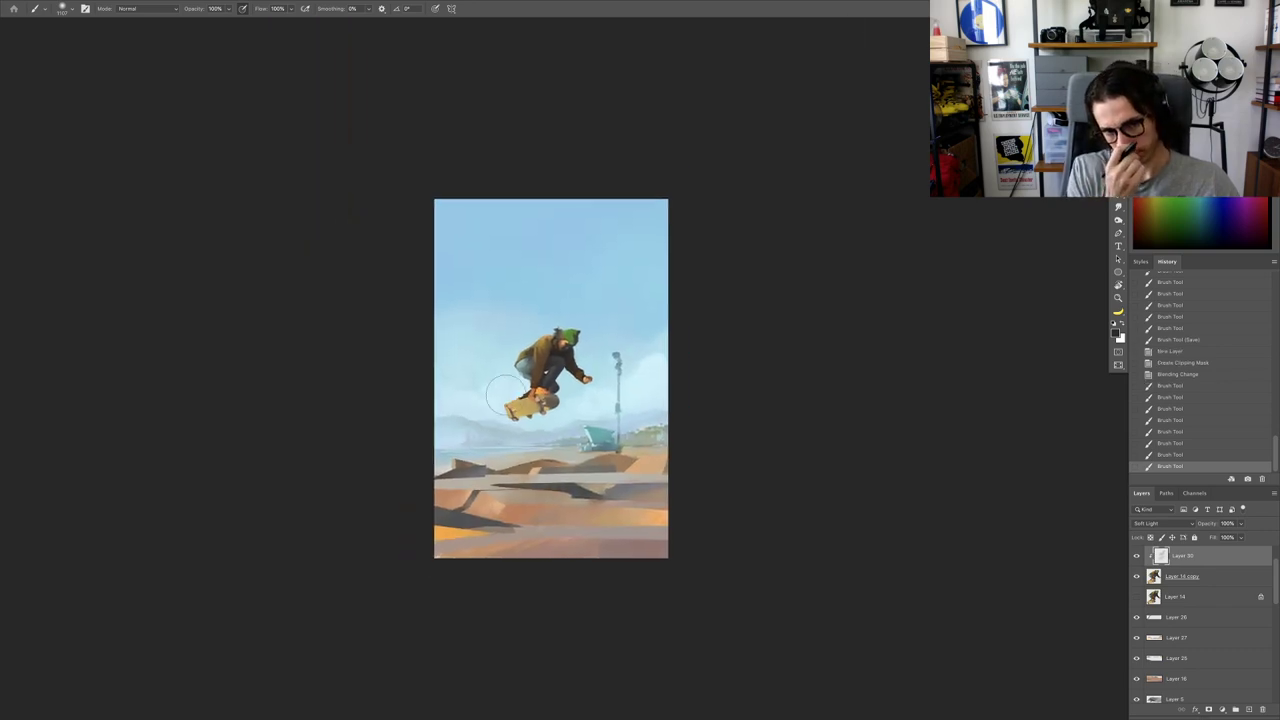
# Step: Brush soft blue-grey tones onto the trousers' knee and lower leg, undoing one stroke
pyautogui.scroll(5, 506, 397)
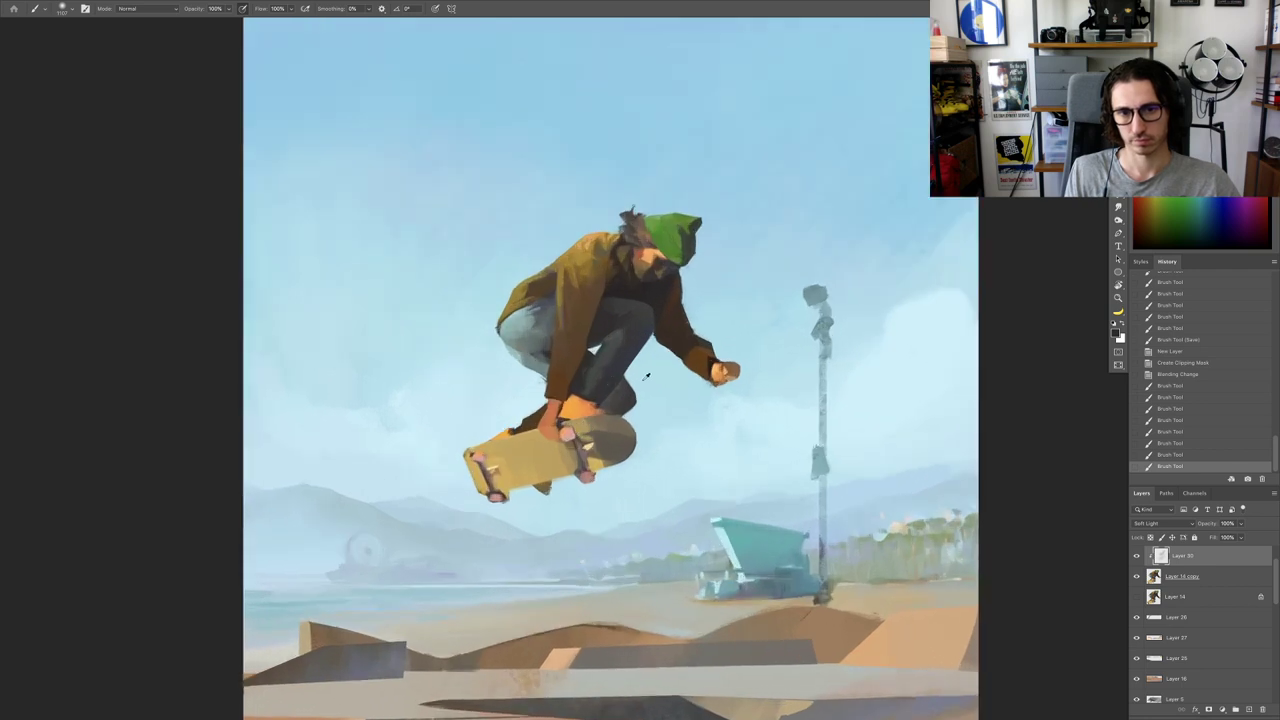
pyautogui.moveTo(629, 338); pyautogui.dragTo(592, 342)
pyautogui.moveTo(604, 363); pyautogui.dragTo(597, 364)
pyautogui.moveTo(592, 368); pyautogui.dragTo(599, 373)
pyautogui.moveTo(600, 375)
pyautogui.mouseDown()
pyautogui.moveTo(587, 388)
pyautogui.moveTo(601, 364)
pyautogui.moveTo(586, 383)
pyautogui.mouseUp()
pyautogui.hotkey('ctrl', 'z')
pyautogui.moveTo(598, 368)
pyautogui.mouseDown()
pyautogui.moveTo(584, 384)
pyautogui.moveTo(562, 375)
pyautogui.moveTo(590, 392)
pyautogui.mouseUp()
pyautogui.scroll(-5, 582, 377)
pyautogui.scroll(6, 577, 378)
pyautogui.scroll(-5, 590, 414)
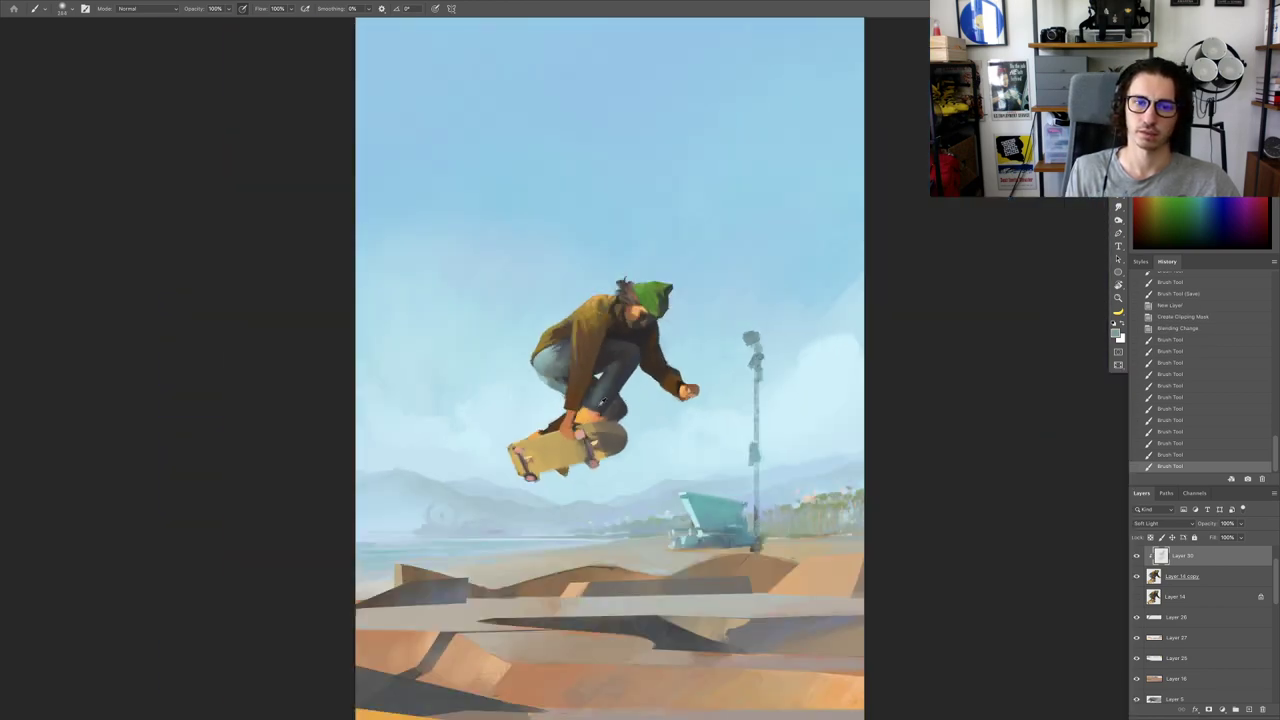
# Step: Add soft light to the face, jacket back and skateboard with a sampled skin orange and a pale tone
pyautogui.keyDown('alt'); pyautogui.click(637, 314); pyautogui.keyUp('alt')
pyautogui.scroll(5, 619, 341)
pyautogui.moveTo(650, 296); pyautogui.dragTo(651, 294)
pyautogui.scroll(-3, 651, 294)
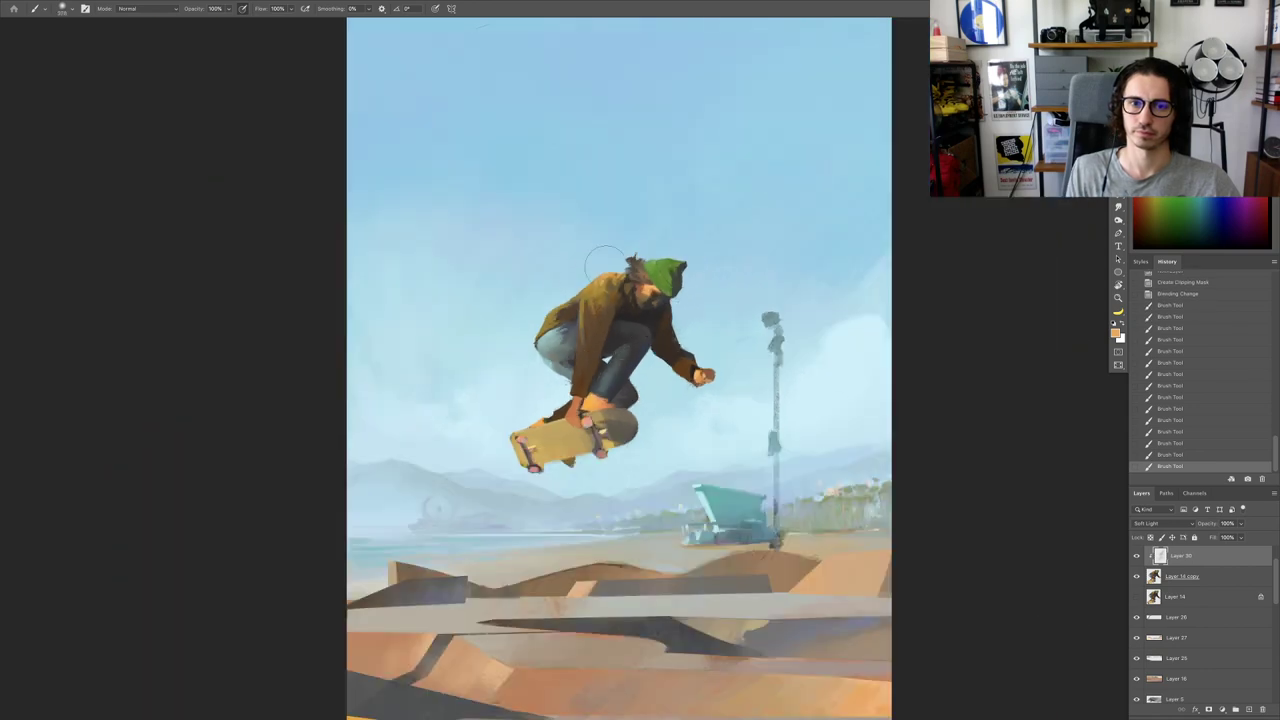
pyautogui.moveTo(537, 325); pyautogui.dragTo(529, 337)
pyautogui.scroll(-2, 523, 447)
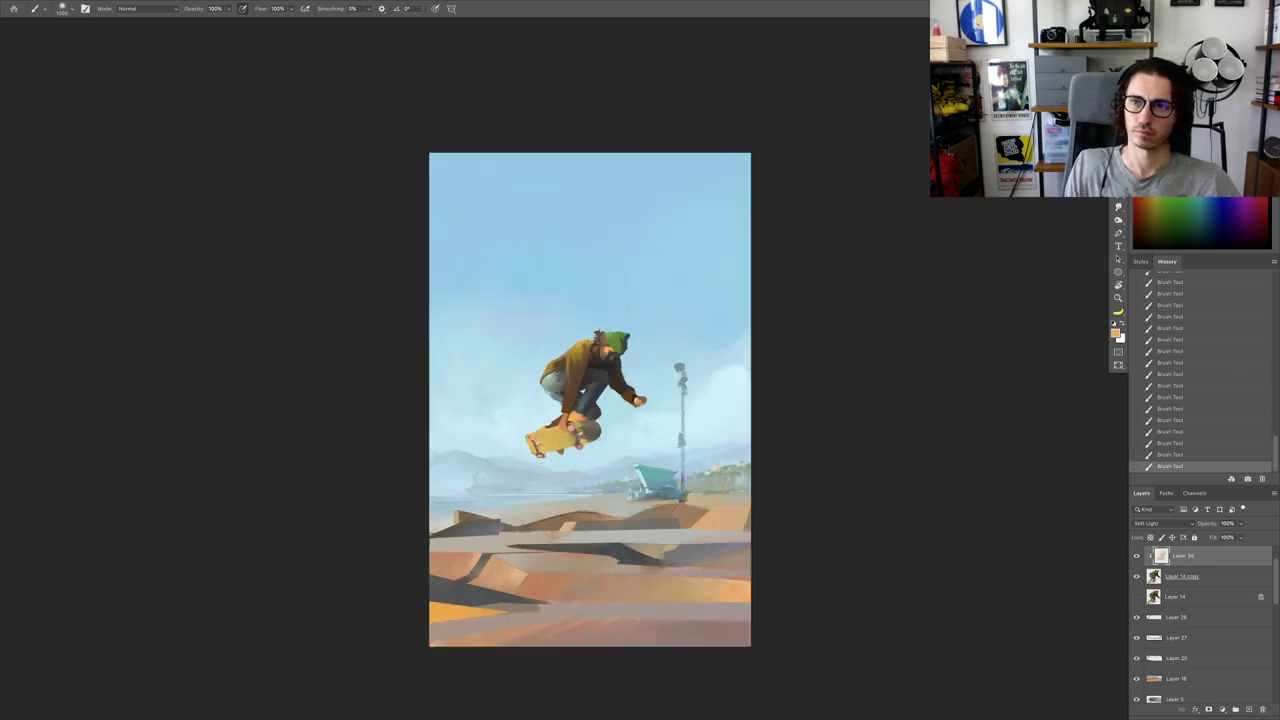
pyautogui.scroll(2, 540, 432)
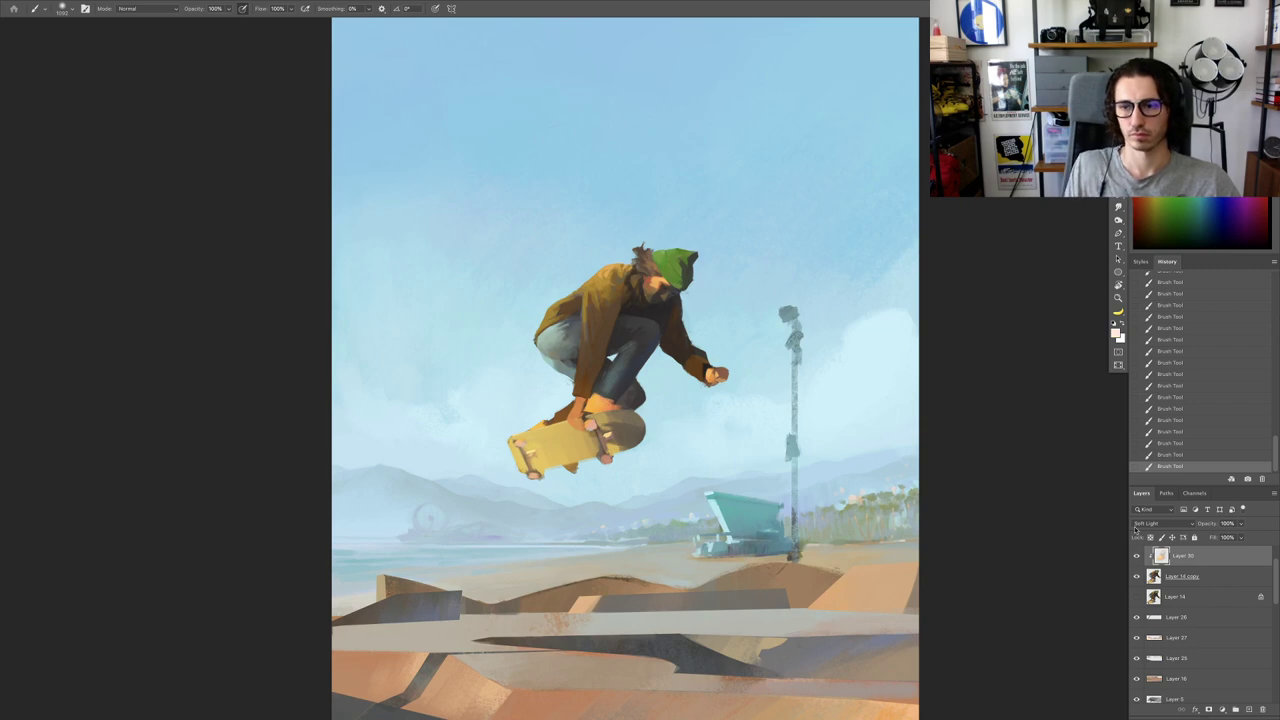
# Step: Change the clipped light layer's blend mode to Overlay and compare the painting with and without it
pyautogui.click(1178, 527)
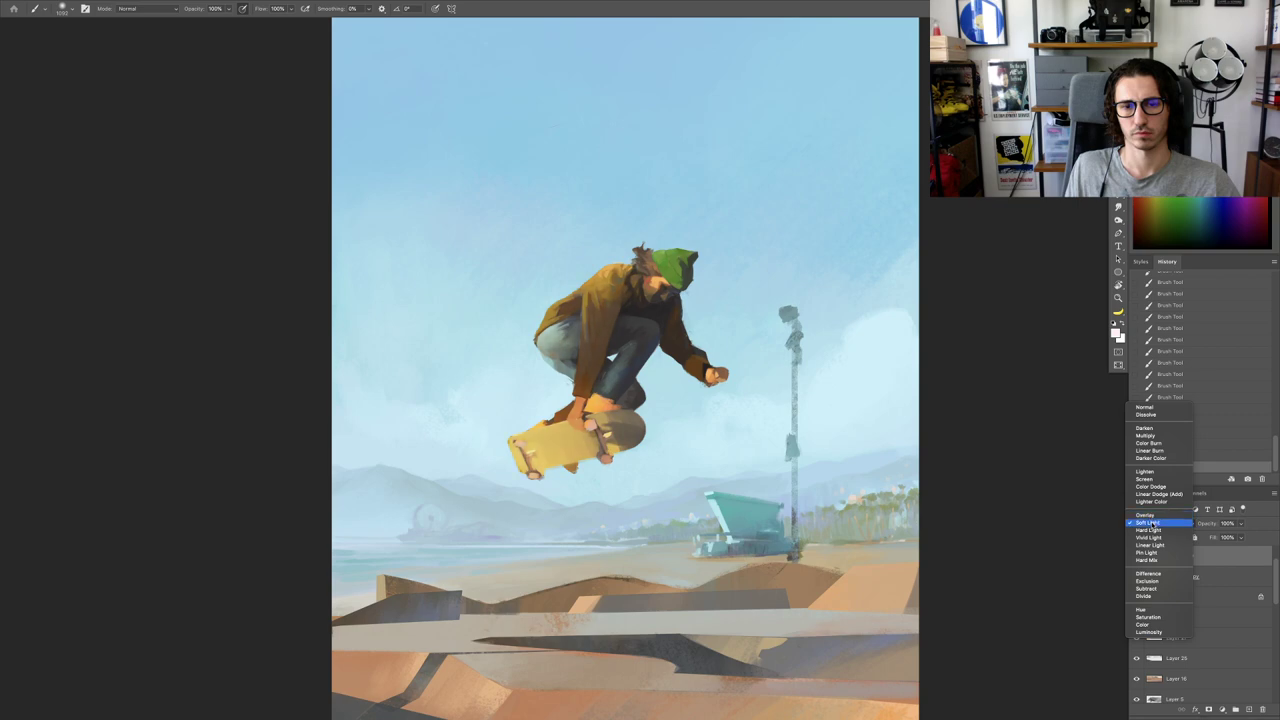
pyautogui.click(1147, 514)
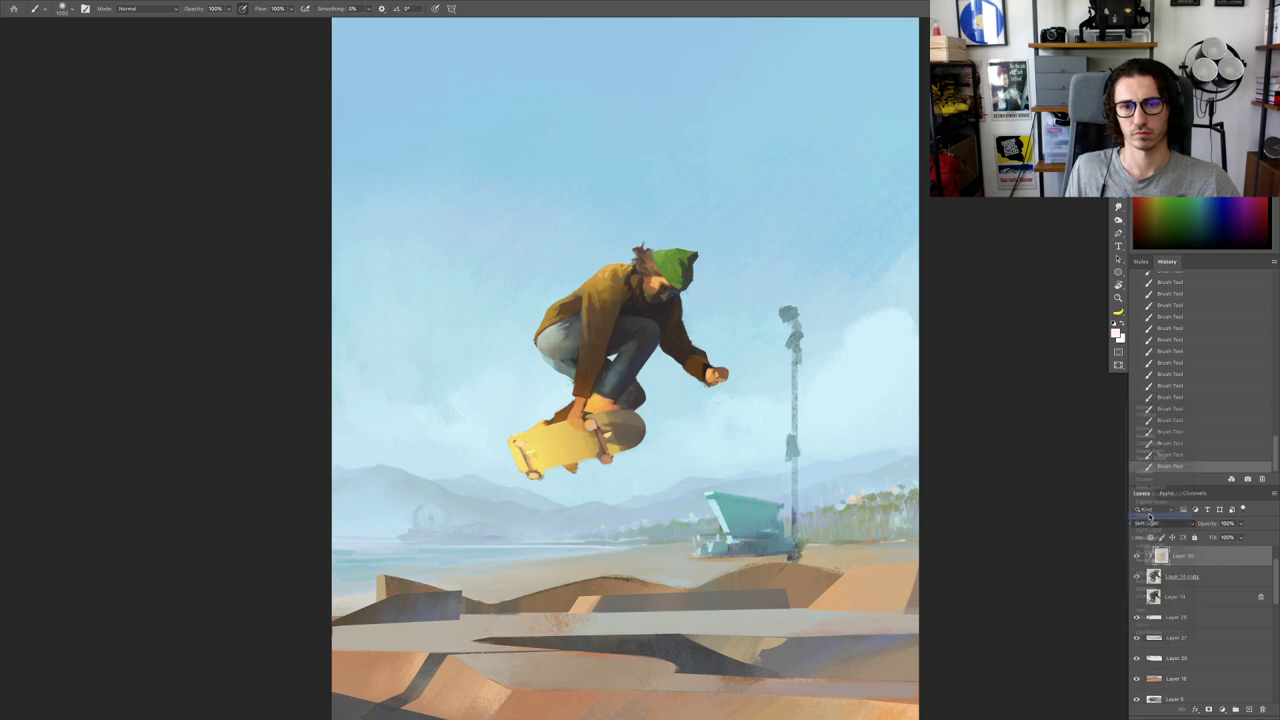
pyautogui.moveTo(562, 526); pyautogui.dragTo(420, 512)
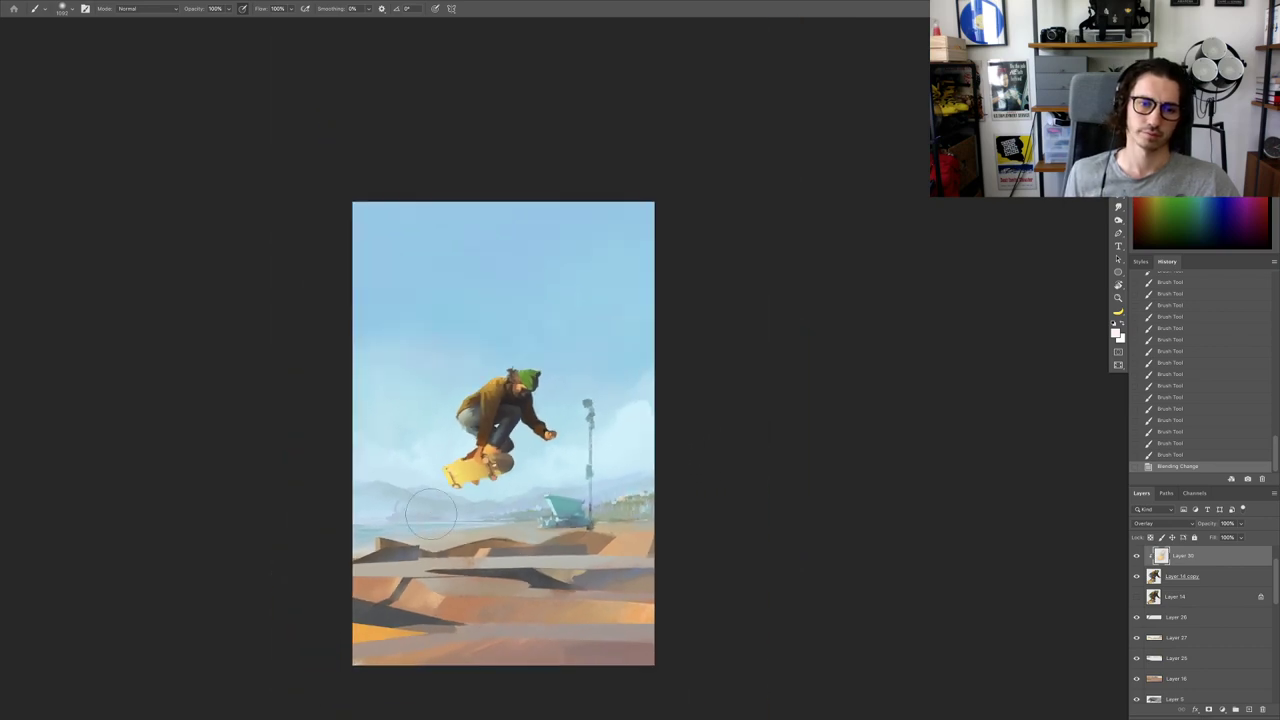
pyautogui.click(1135, 559)
pyautogui.click(1135, 559)
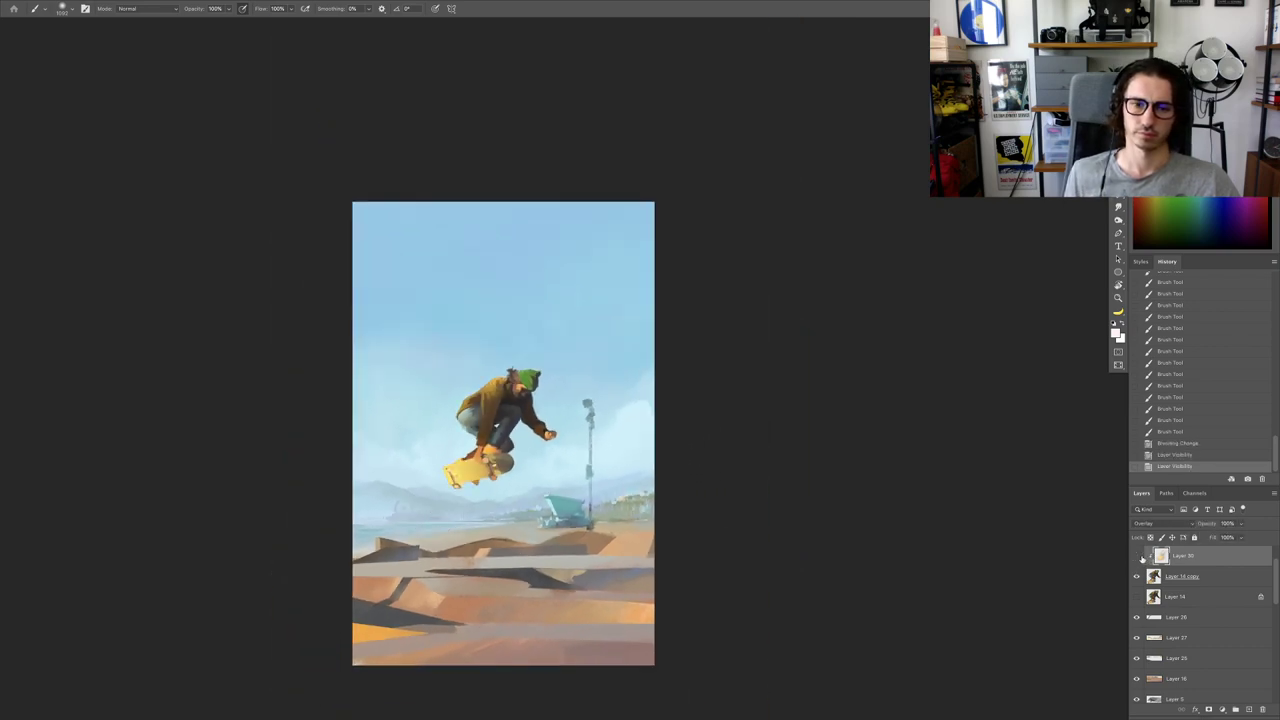
pyautogui.click(1136, 557)
pyautogui.click(1136, 557)
# Step: Lower the Overlay layer's fill to 60% and toggle its visibility to judge the effect on the skateboarder
pyautogui.click(1241, 538)
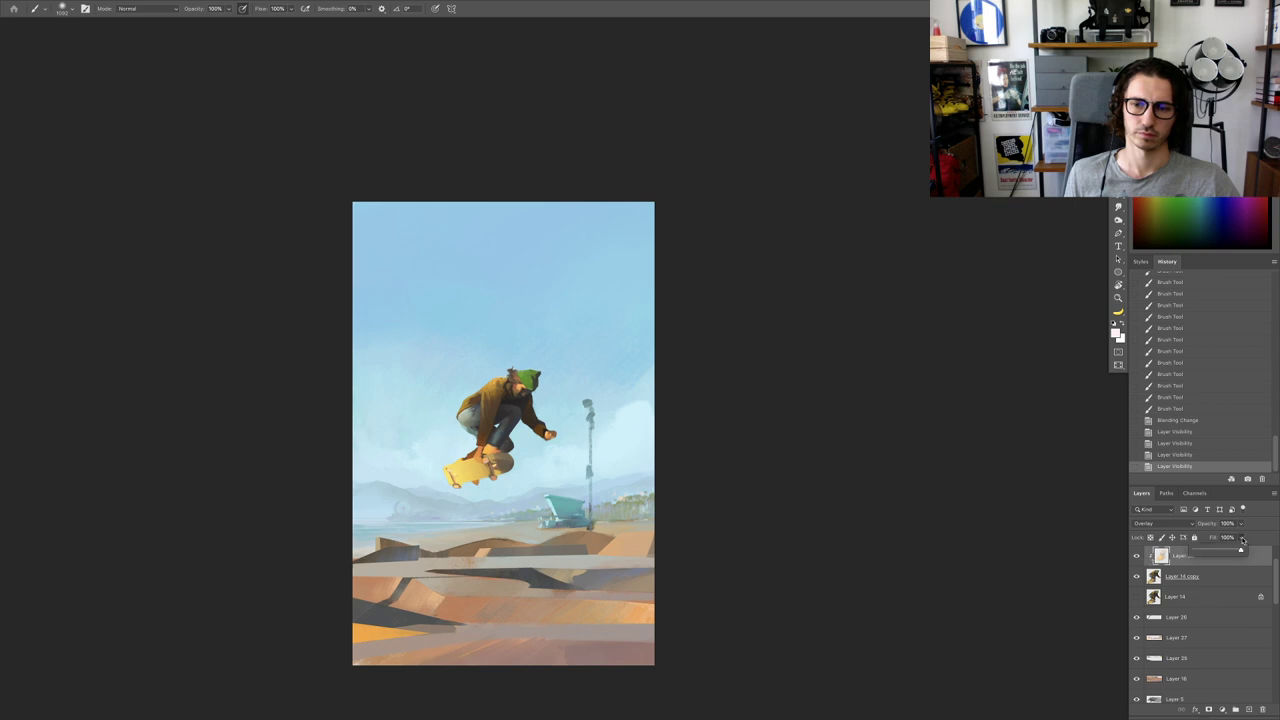
pyautogui.click(1223, 550)
pyautogui.moveTo(483, 487); pyautogui.dragTo(518, 487)
pyautogui.click(1136, 559)
pyautogui.click(1136, 559)
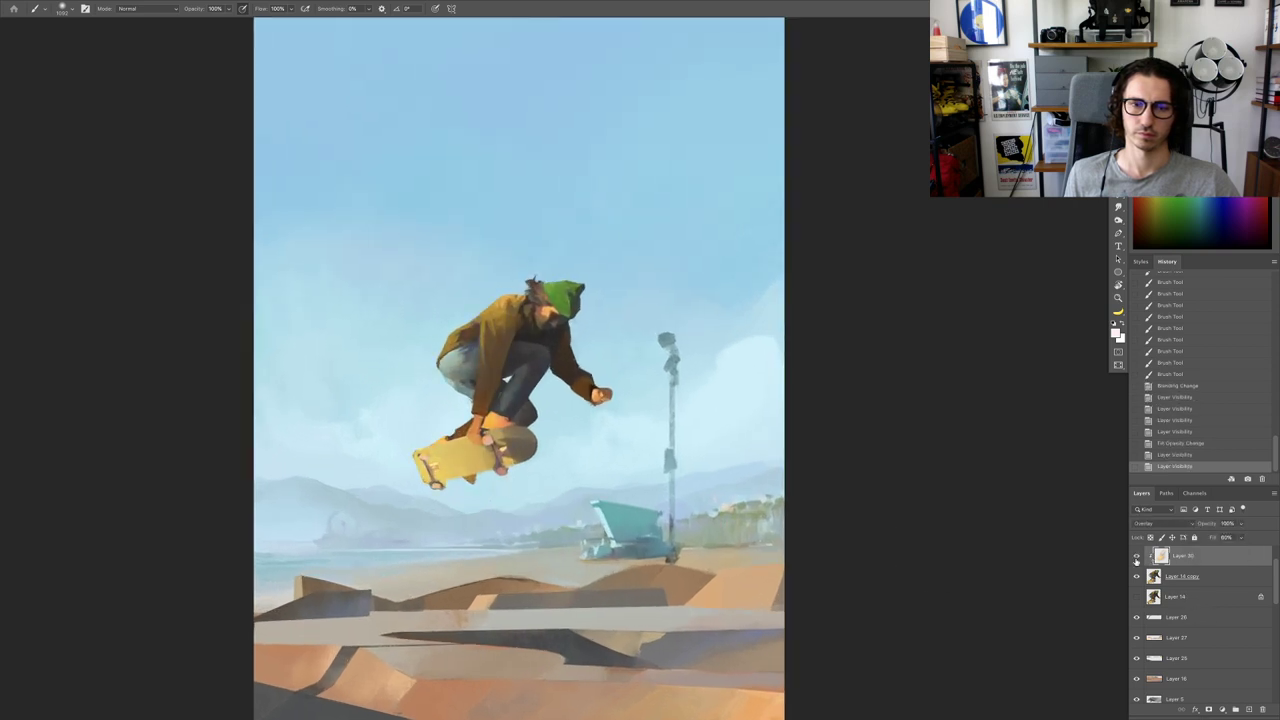
pyautogui.click(1136, 559)
pyautogui.click(1136, 559)
pyautogui.click(1136, 559)
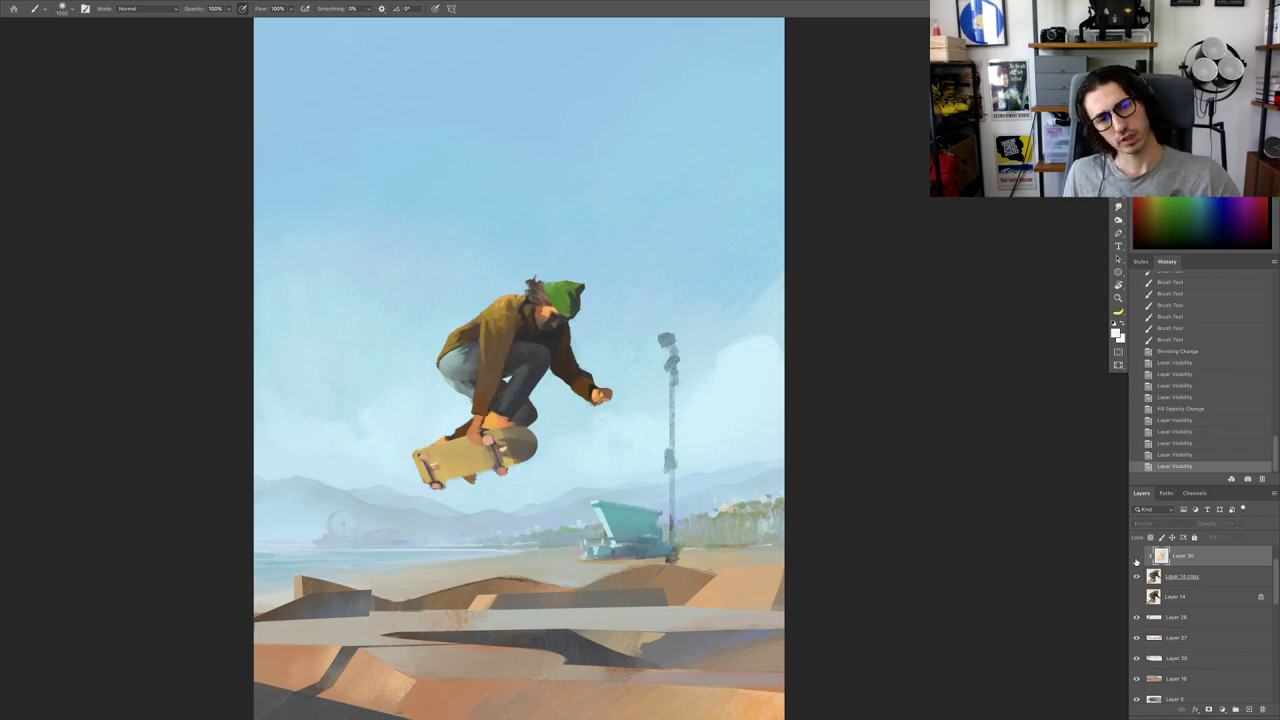
# Step: Delete the Overlay light layer and create a new layer clipped to the skateboarder's layer
pyautogui.press('Delete')
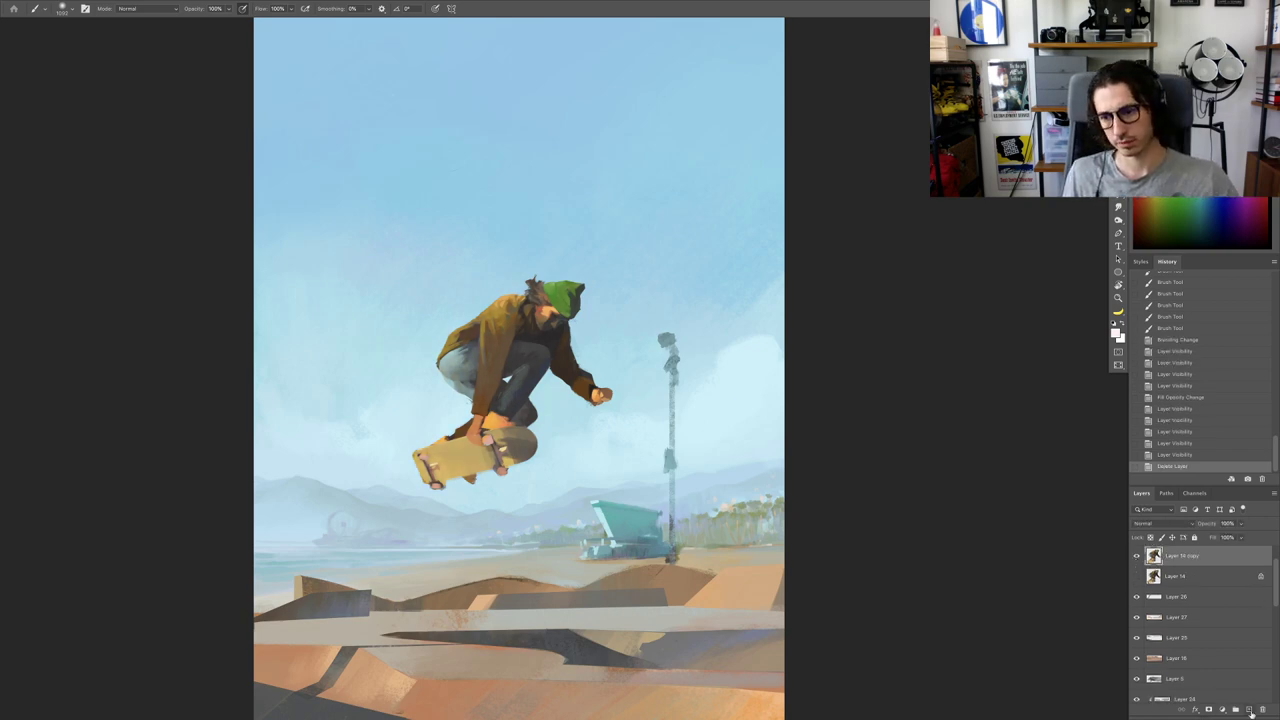
pyautogui.click(1249, 709)
pyautogui.rightClick(1165, 558)
pyautogui.click(1101, 476)
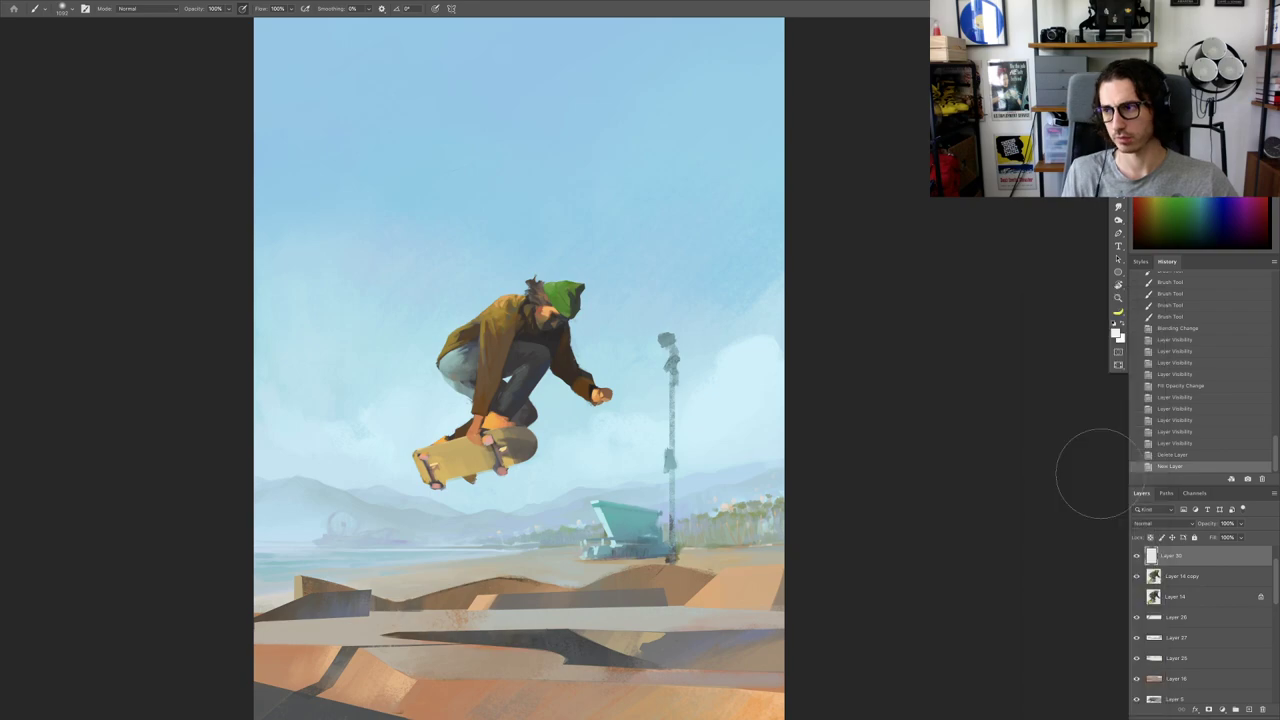
# Step: Choose the textured brush from the main_set presets for detailing the skateboard
pyautogui.press('space')
pyautogui.moveTo(430, 548)
pyautogui.mouseDown()
pyautogui.moveTo(460, 390)
pyautogui.moveTo(645, 513)
pyautogui.mouseUp()
pyautogui.press('r')
pyautogui.press('space')
pyautogui.moveTo(578, 500)
pyautogui.mouseDown()
pyautogui.moveTo(588, 354)
pyautogui.moveTo(668, 340)
pyautogui.moveTo(621, 370)
pyautogui.moveTo(677, 410)
pyautogui.mouseUp()
pyautogui.press('super+space')
pyautogui.press('r')
pyautogui.press('r')
pyautogui.rightClick(678, 380)
pyautogui.click(735, 486)
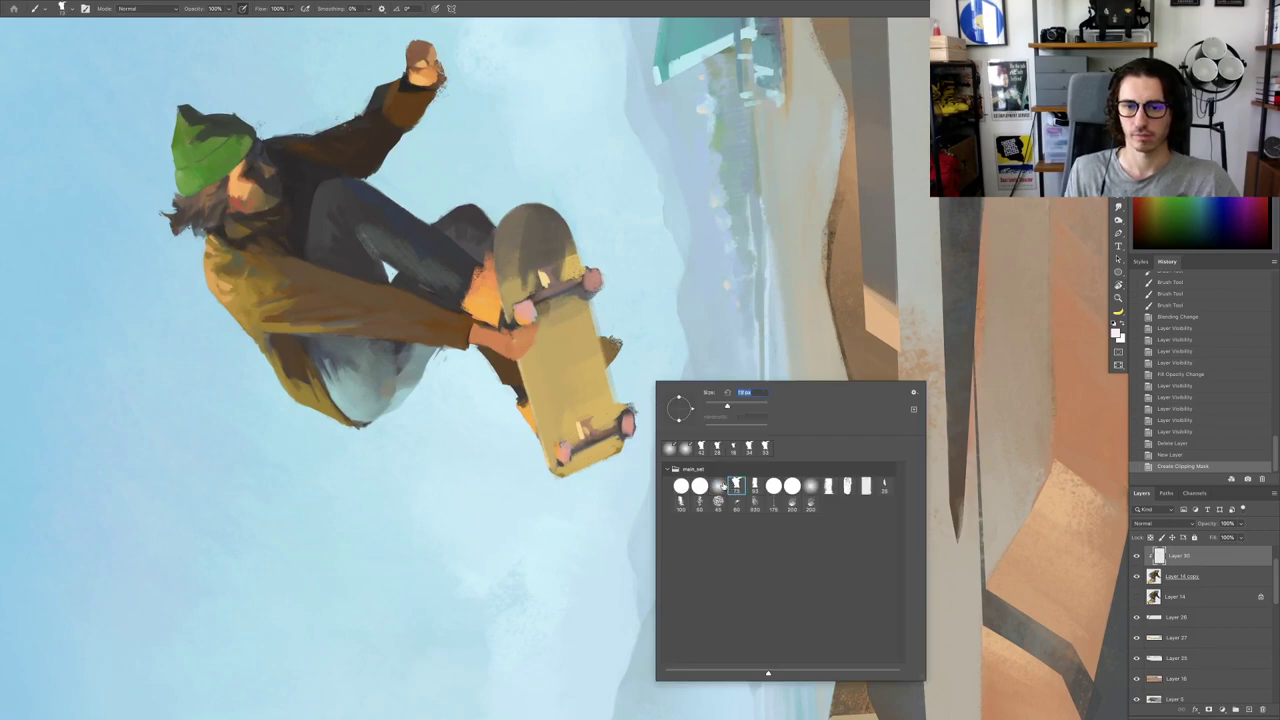
pyautogui.press('super+Tab')
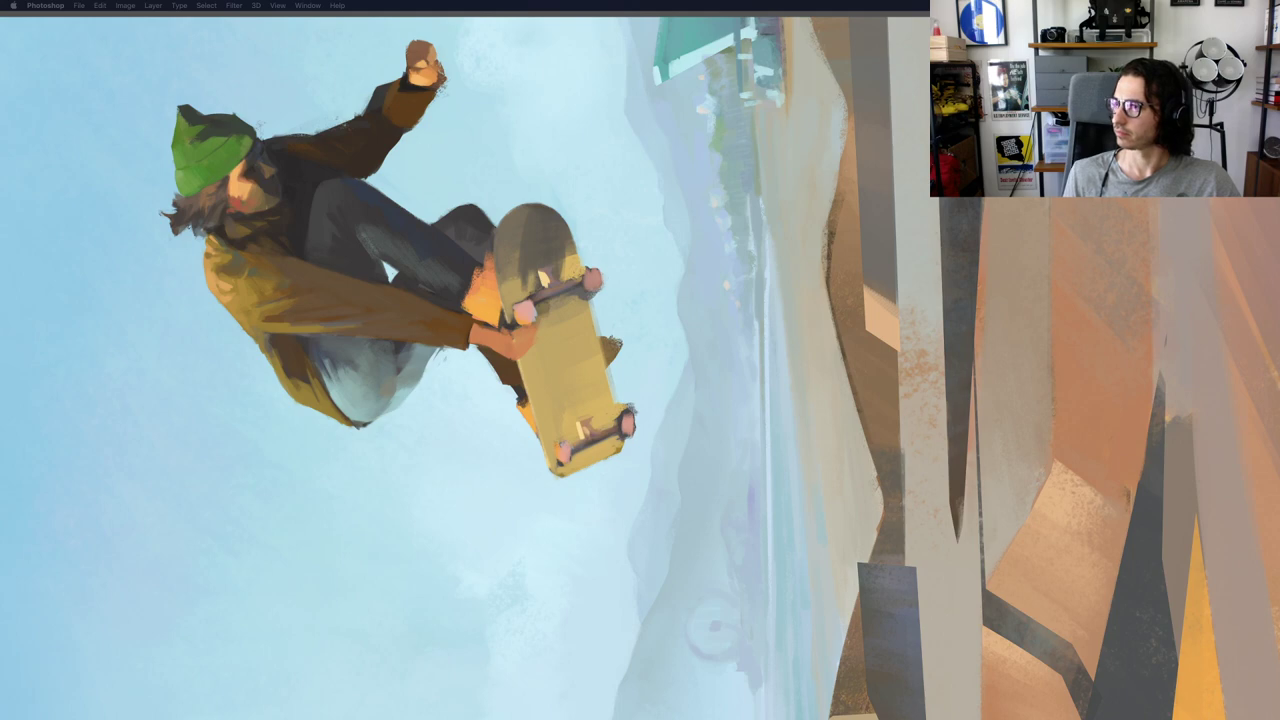
pyautogui.press('Tab')
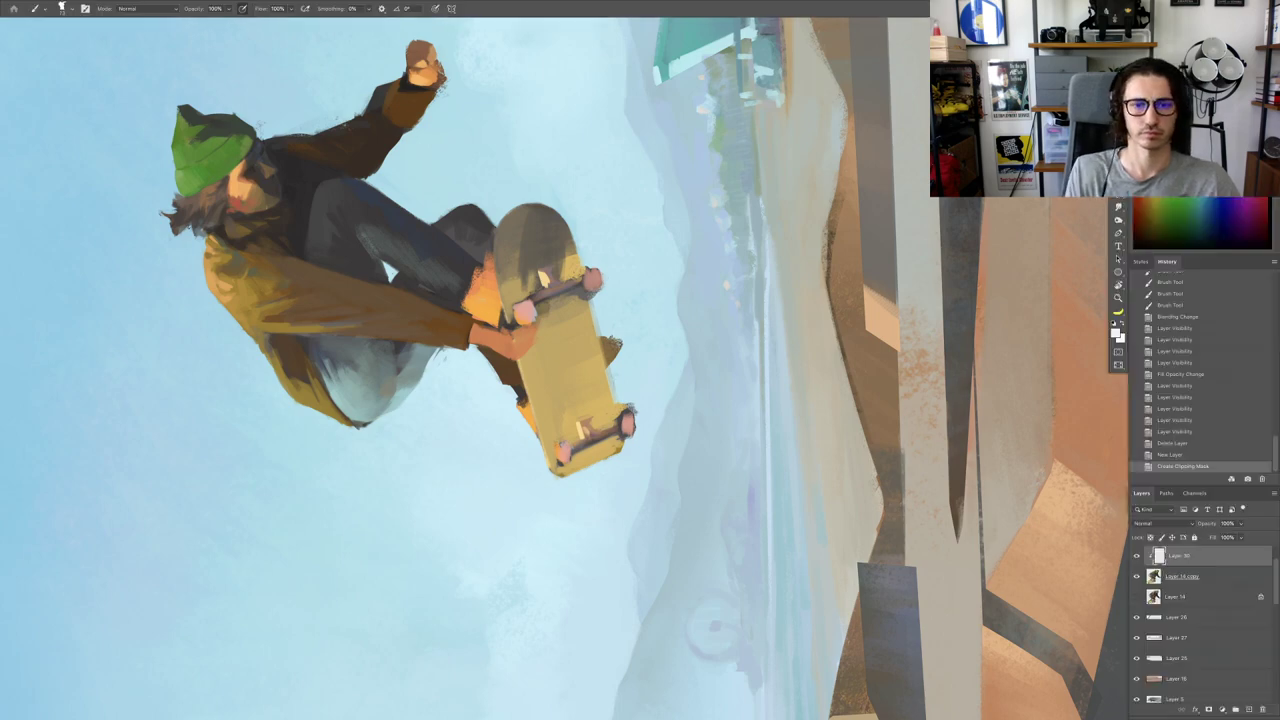
# Step: Repaint the skateboard's underside and its tail end around the trucks with textured strokes on the clipped layer
pyautogui.press('r')
pyautogui.moveTo(684, 374); pyautogui.dragTo(704, 346)
pyautogui.moveTo(592, 402); pyautogui.dragTo(552, 408)
pyautogui.scroll(2, 598, 400)
pyautogui.moveTo(560, 385)
pyautogui.mouseDown()
pyautogui.moveTo(534, 403)
pyautogui.moveTo(580, 440)
pyautogui.mouseUp()
pyautogui.moveTo(585, 420)
pyautogui.mouseDown()
pyautogui.moveTo(530, 375)
pyautogui.moveTo(568, 360)
pyautogui.mouseUp()
pyautogui.moveTo(568, 352)
pyautogui.mouseDown()
pyautogui.moveTo(534, 349)
pyautogui.moveTo(520, 368)
pyautogui.mouseUp()
pyautogui.moveTo(515, 350)
pyautogui.mouseDown()
pyautogui.moveTo(496, 362)
pyautogui.moveTo(505, 378)
pyautogui.moveTo(575, 342)
pyautogui.mouseUp()
pyautogui.moveTo(578, 335)
pyautogui.mouseDown()
pyautogui.moveTo(590, 315)
pyautogui.moveTo(578, 340)
pyautogui.mouseUp()
pyautogui.press('super+0')
pyautogui.moveTo(572, 404)
pyautogui.mouseDown()
pyautogui.moveTo(580, 388)
pyautogui.moveTo(626, 428)
pyautogui.mouseUp()
pyautogui.scroll(3, 578, 388)
pyautogui.scroll(1, 600, 410)
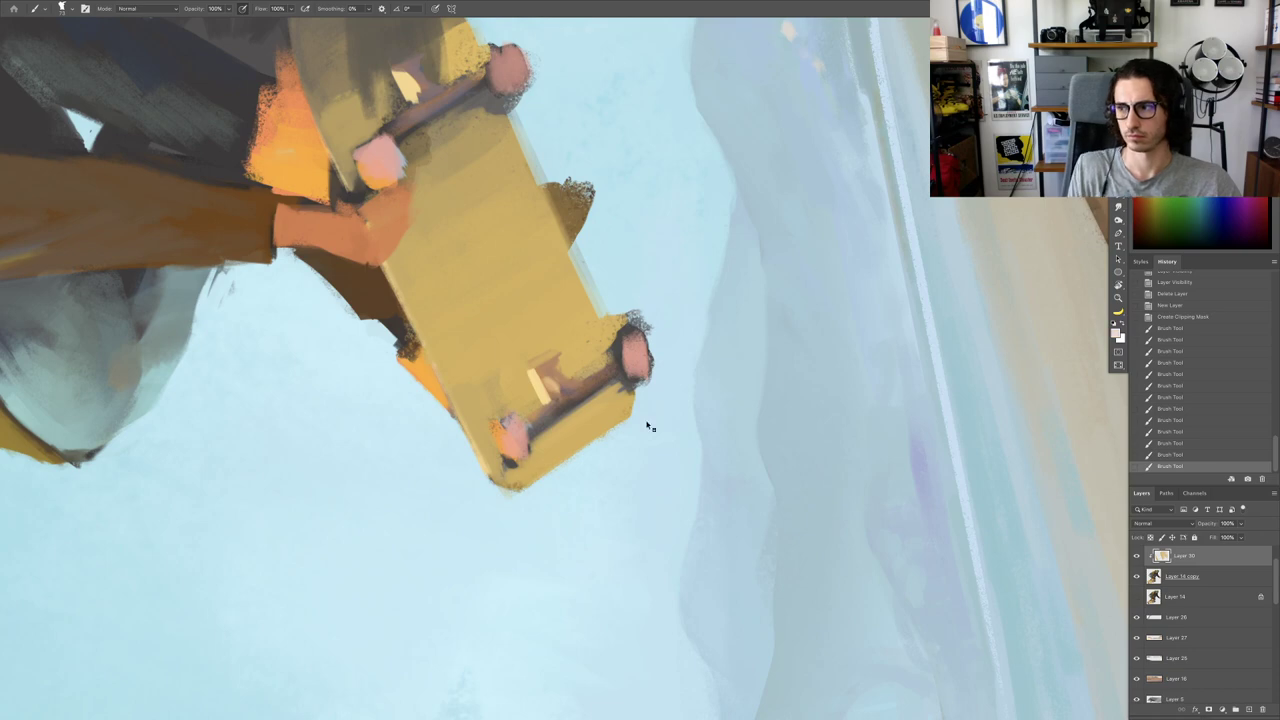
# Step: Paint a pale beige rim around the skateboard's tail and along its upper long edge
pyautogui.moveTo(531, 472); pyautogui.dragTo(548, 460)
pyautogui.moveTo(597, 418); pyautogui.dragTo(616, 405)
pyautogui.keyDown('alt'); pyautogui.click(552, 461); pyautogui.keyUp('alt')
pyautogui.moveTo(548, 457)
pyautogui.mouseDown()
pyautogui.moveTo(569, 438)
pyautogui.moveTo(519, 479)
pyautogui.moveTo(757, 428)
pyautogui.moveTo(738, 455)
pyautogui.moveTo(755, 425)
pyautogui.moveTo(548, 369)
pyautogui.mouseUp()
pyautogui.scroll(3, 548, 368)
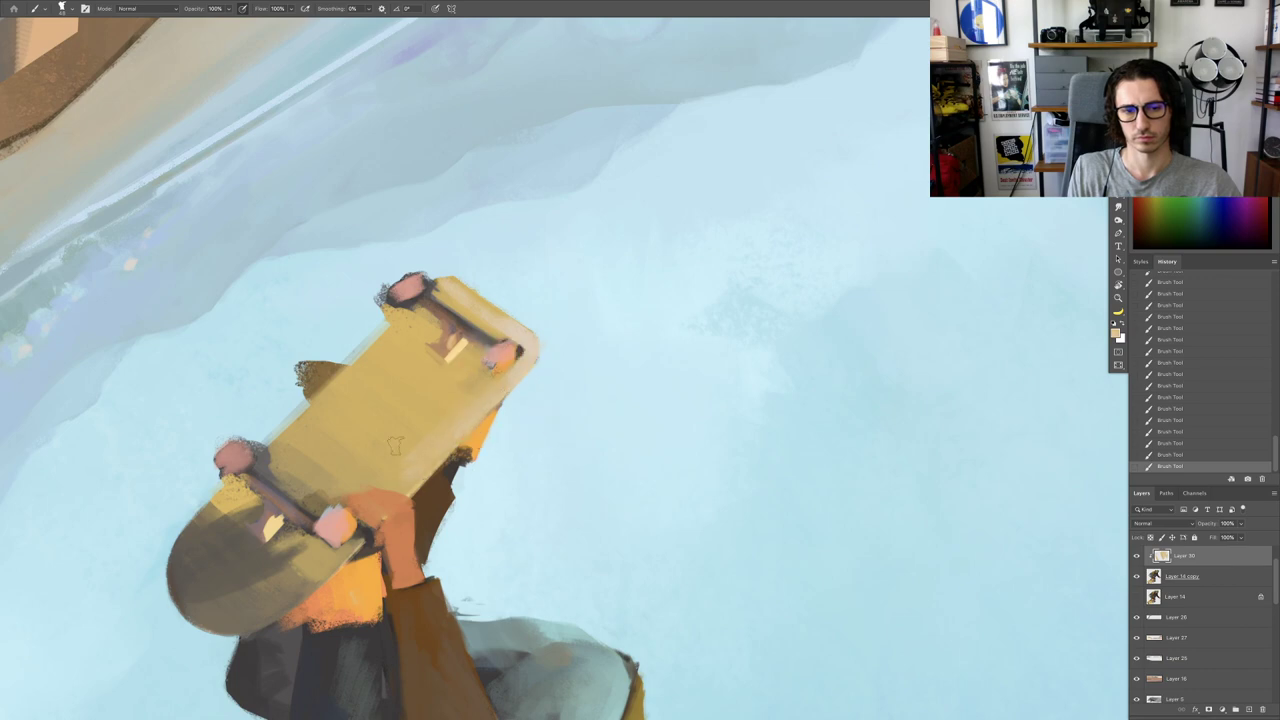
pyautogui.keyDown('alt'); pyautogui.click(442, 411); pyautogui.keyUp('alt')
pyautogui.press('Escape')
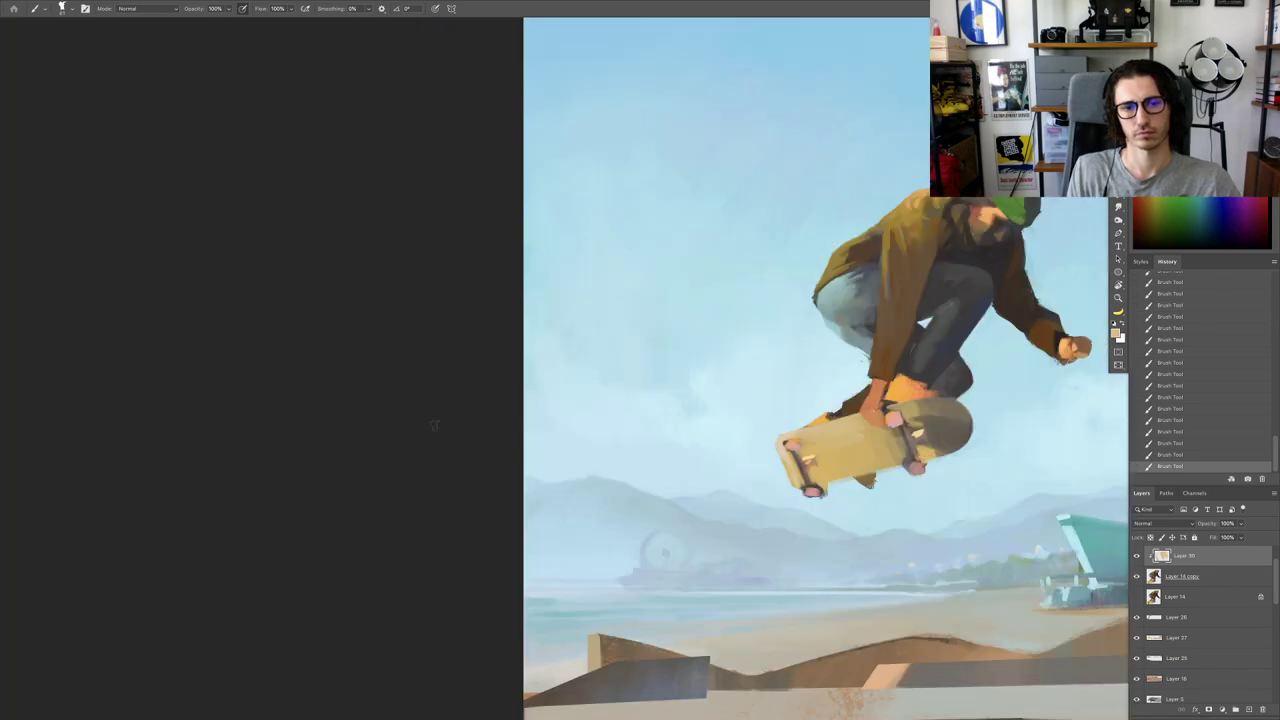
# Step: Reshape the wheels at the skateboard's tail with sampled pink strokes and erase the excess paint
pyautogui.moveTo(479, 418); pyautogui.dragTo(394, 349)
pyautogui.press('r')
pyautogui.moveTo(660, 220); pyautogui.dragTo(895, 366)
pyautogui.moveTo(647, 366)
pyautogui.mouseDown()
pyautogui.moveTo(631, 323)
pyautogui.moveTo(647, 298)
pyautogui.mouseUp()
pyautogui.press('r')
pyautogui.moveTo(591, 377); pyautogui.dragTo(619, 378)
pyautogui.keyDown('alt'); pyautogui.click(558, 416); pyautogui.keyUp('alt')
pyautogui.moveTo(559, 417); pyautogui.dragTo(567, 417)
pyautogui.moveTo(566, 417)
pyautogui.mouseDown()
pyautogui.moveTo(547, 410)
pyautogui.moveTo(558, 440)
pyautogui.moveTo(537, 447)
pyautogui.mouseUp()
pyautogui.press('e')
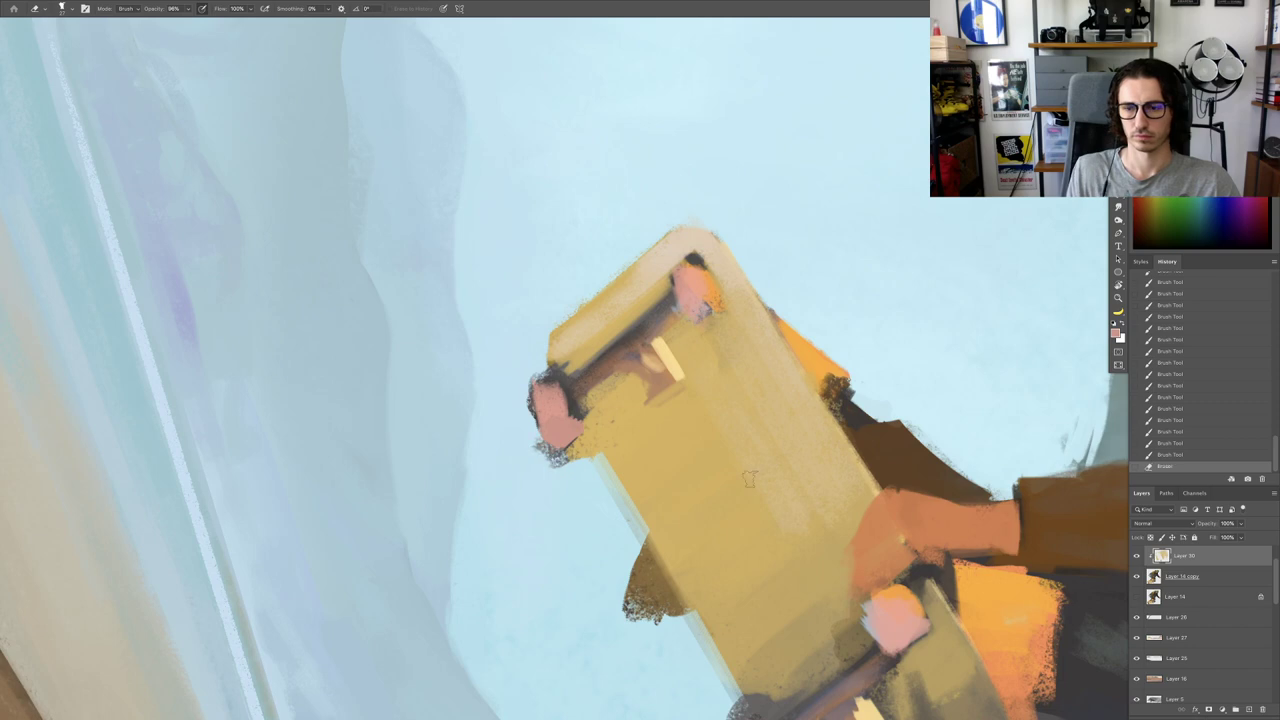
pyautogui.press('Escape')
pyautogui.moveTo(665, 418)
pyautogui.mouseDown()
pyautogui.moveTo(643, 415)
pyautogui.moveTo(657, 415)
pyautogui.mouseUp()
# Step: Refine the tail wheel, truck and pale board edge with colours sampled from the skateboard
pyautogui.press('b')
pyautogui.moveTo(532, 299)
pyautogui.mouseDown()
pyautogui.moveTo(549, 303)
pyautogui.moveTo(530, 334)
pyautogui.moveTo(546, 303)
pyautogui.moveTo(560, 390)
pyautogui.mouseUp()
pyautogui.keyDown('alt'); pyautogui.click(546, 308); pyautogui.keyUp('alt')
pyautogui.keyDown('alt'); pyautogui.click(582, 306); pyautogui.keyUp('alt')
pyautogui.moveTo(554, 368); pyautogui.dragTo(547, 350)
pyautogui.keyDown('alt'); pyautogui.click(564, 354); pyautogui.keyUp('alt')
pyautogui.moveTo(542, 300)
pyautogui.mouseDown()
pyautogui.moveTo(540, 317)
pyautogui.moveTo(552, 301)
pyautogui.mouseUp()
pyautogui.moveTo(556, 299); pyautogui.dragTo(576, 290)
pyautogui.moveTo(570, 291); pyautogui.dragTo(575, 334)
pyautogui.moveTo(545, 394)
pyautogui.mouseDown()
pyautogui.moveTo(581, 410)
pyautogui.moveTo(606, 455)
pyautogui.mouseUp()
pyautogui.moveTo(590, 362)
pyautogui.mouseDown()
pyautogui.moveTo(600, 390)
pyautogui.moveTo(586, 391)
pyautogui.moveTo(588, 405)
pyautogui.moveTo(616, 438)
pyautogui.mouseUp()
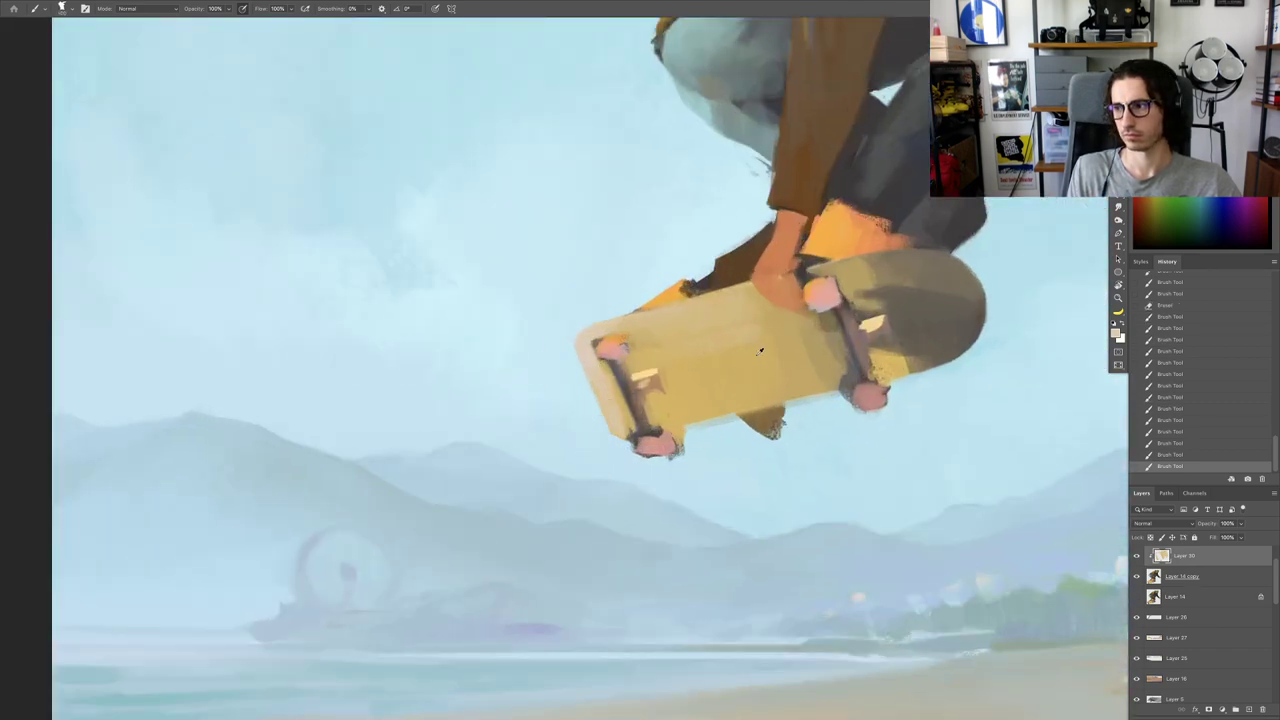
# Step: Warm the middle of the skateboard's underside with orange strokes and touch up the orange shoe edge behind the board
pyautogui.moveTo(757, 345)
pyautogui.mouseDown()
pyautogui.moveTo(730, 330)
pyautogui.moveTo(742, 393)
pyautogui.moveTo(753, 378)
pyautogui.mouseUp()
pyautogui.scroll(-2, 752, 376)
pyautogui.scroll(-1, 726, 448)
pyautogui.scroll(3, 711, 443)
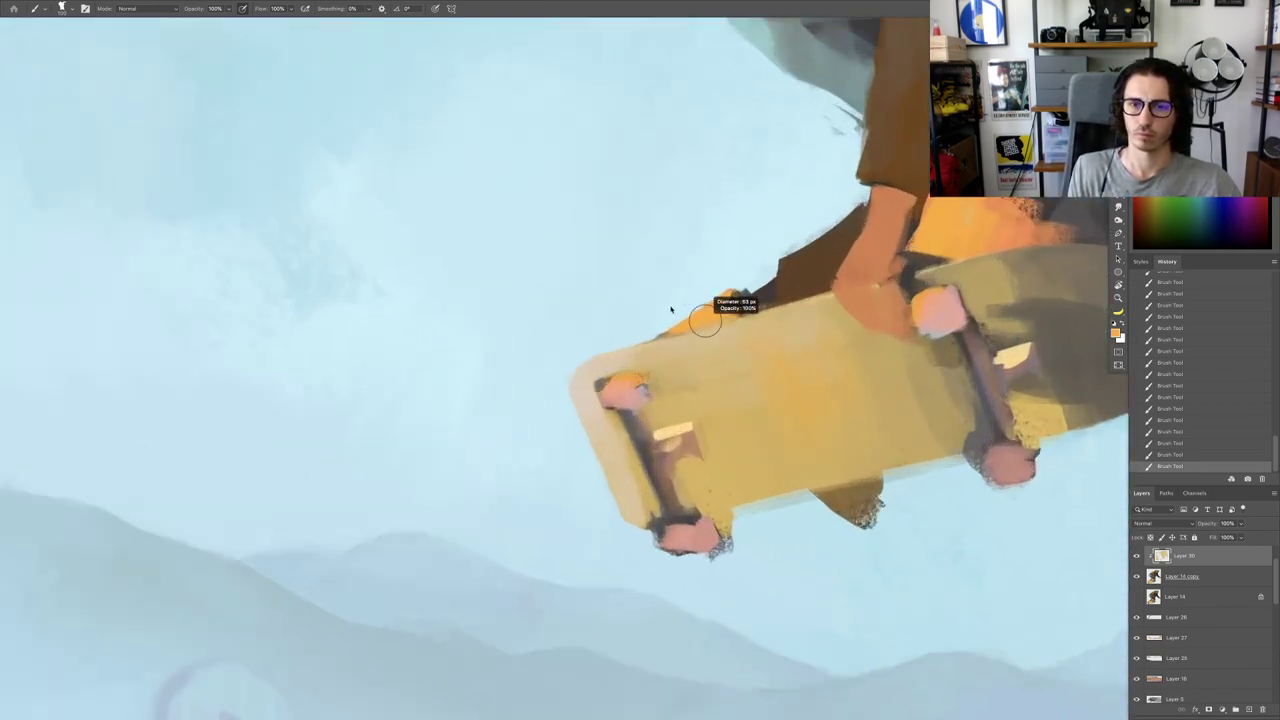
pyautogui.keyDown('alt'); pyautogui.click(690, 315); pyautogui.keyUp('alt')
pyautogui.scroll(-1, 699, 306)
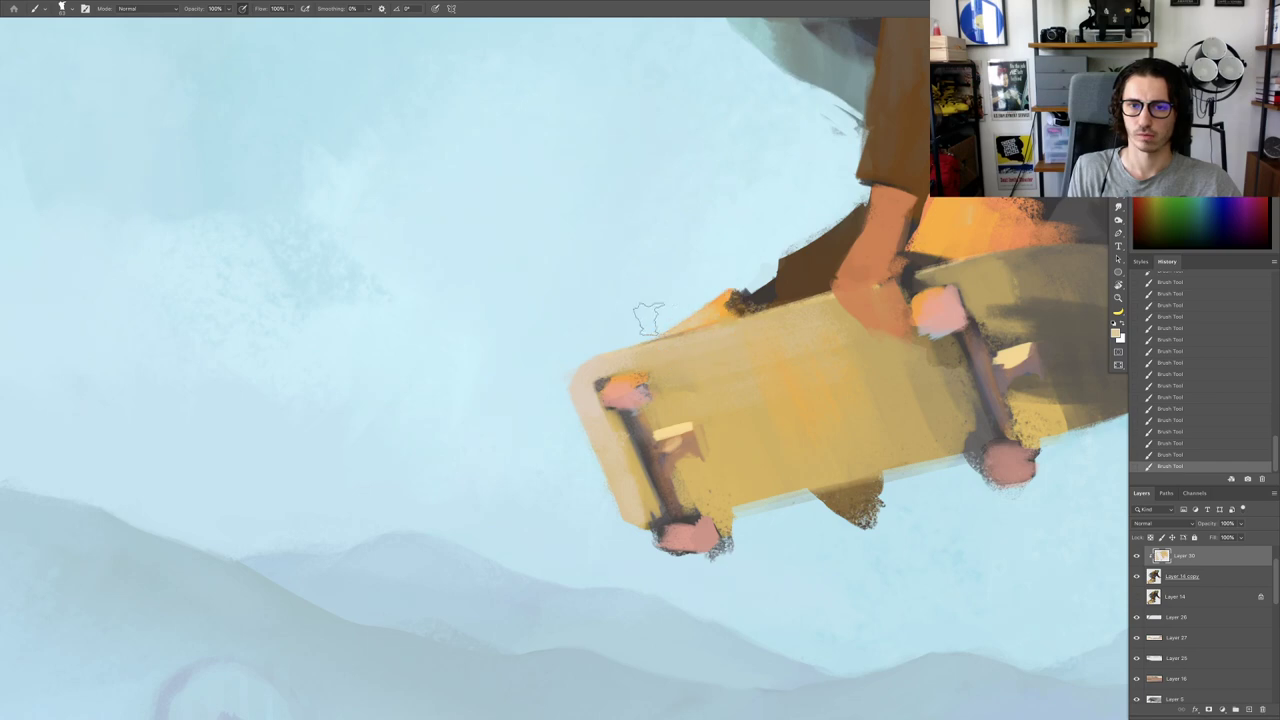
pyautogui.hotkey('ctrl', '0')
pyautogui.scroll(3, 720, 307)
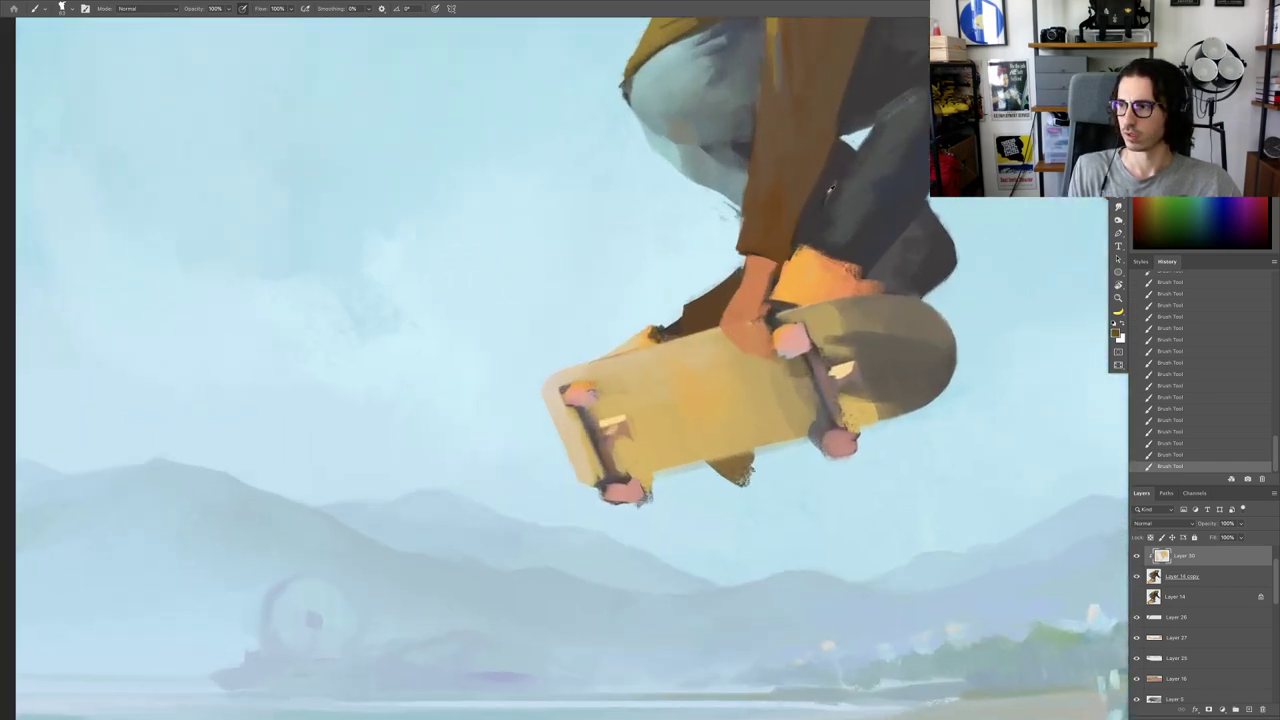
# Step: Repaint the brown lower leg behind the skateboard in grey-green and undo the last stroke
pyautogui.moveTo(790, 190)
pyautogui.mouseDown()
pyautogui.moveTo(748, 143)
pyautogui.moveTo(720, 205)
pyautogui.mouseUp()
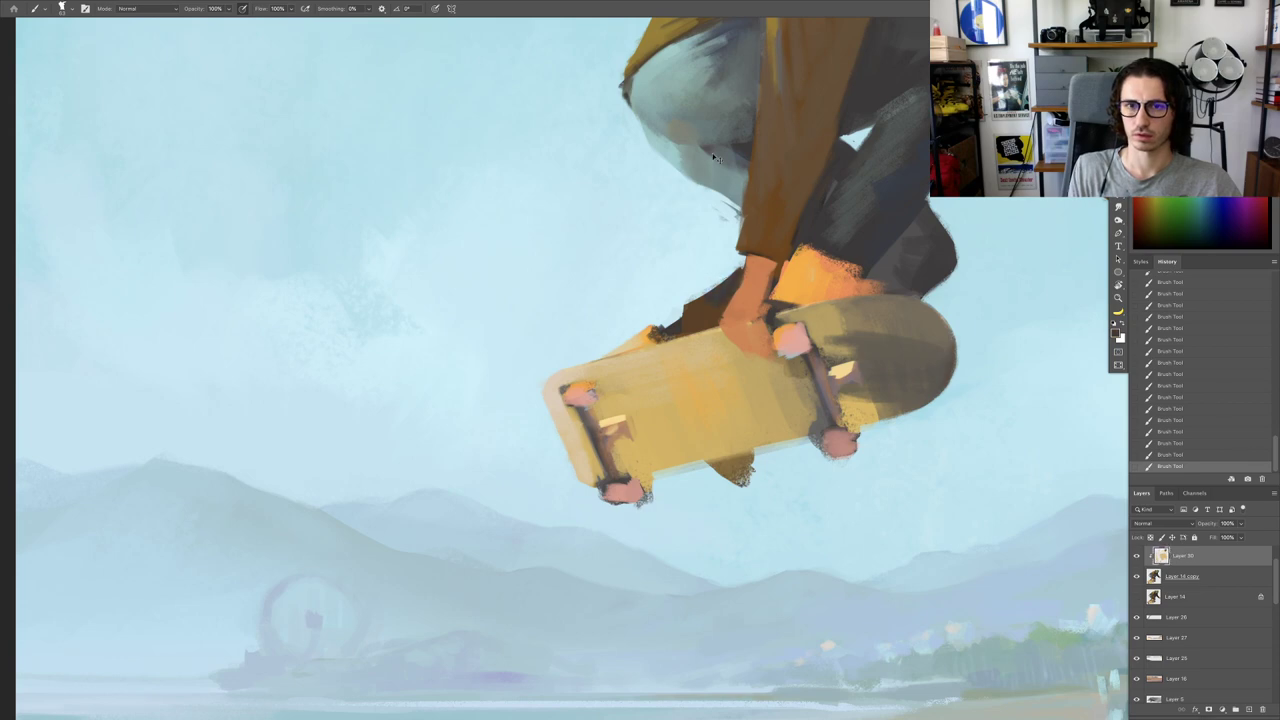
pyautogui.hotkey('ctrl', 'z')
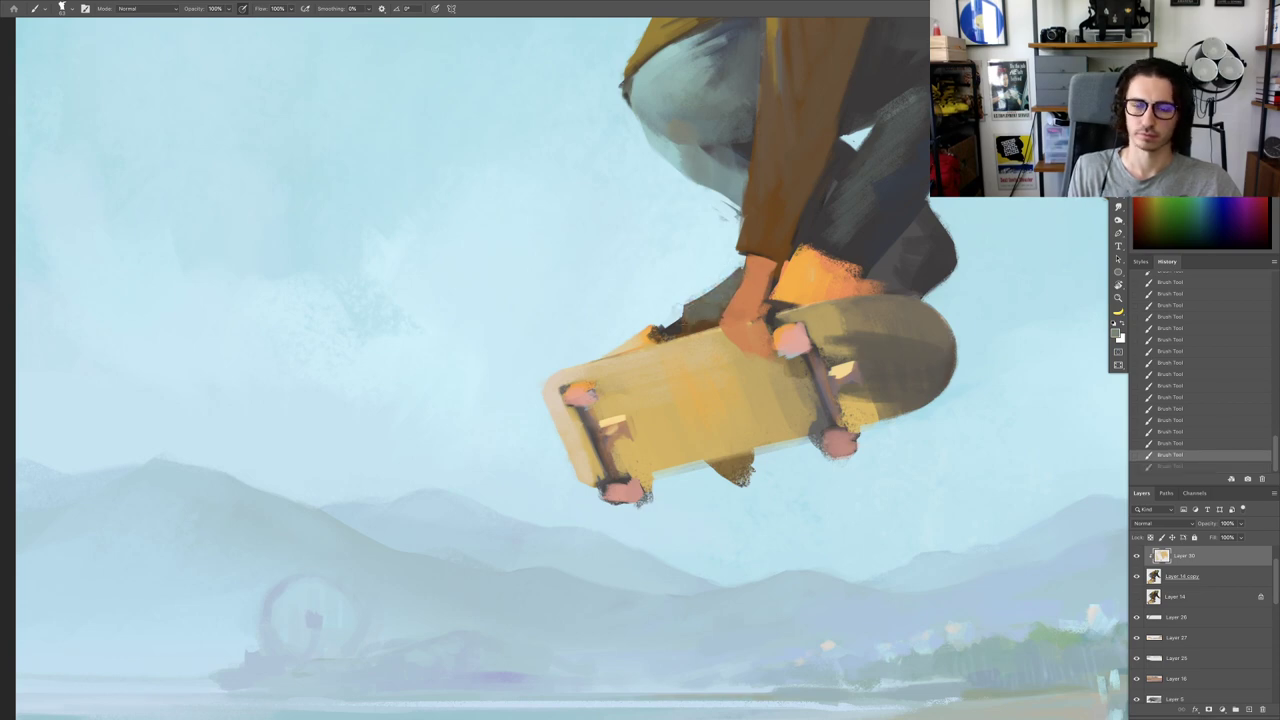
pyautogui.scroll(-3, 665, 350)
pyautogui.scroll(1, 665, 350)
pyautogui.press('r')
pyautogui.moveTo(929, 221); pyautogui.dragTo(958, 309)
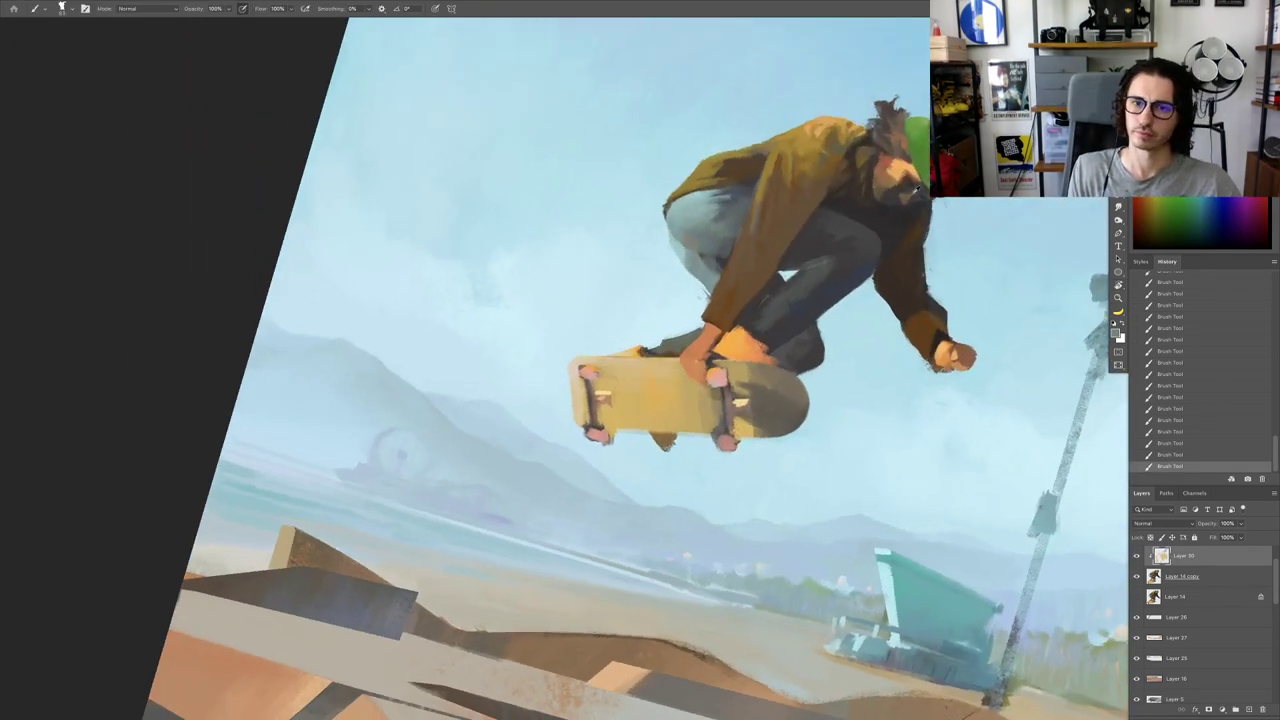
# Step: Lighten the hand gripping the board with an orange skin tone sampled from the face
pyautogui.keyDown('alt'); pyautogui.click(896, 171); pyautogui.keyUp('alt')
pyautogui.scroll(4, 741, 350)
pyautogui.moveTo(628, 361); pyautogui.dragTo(640, 352)
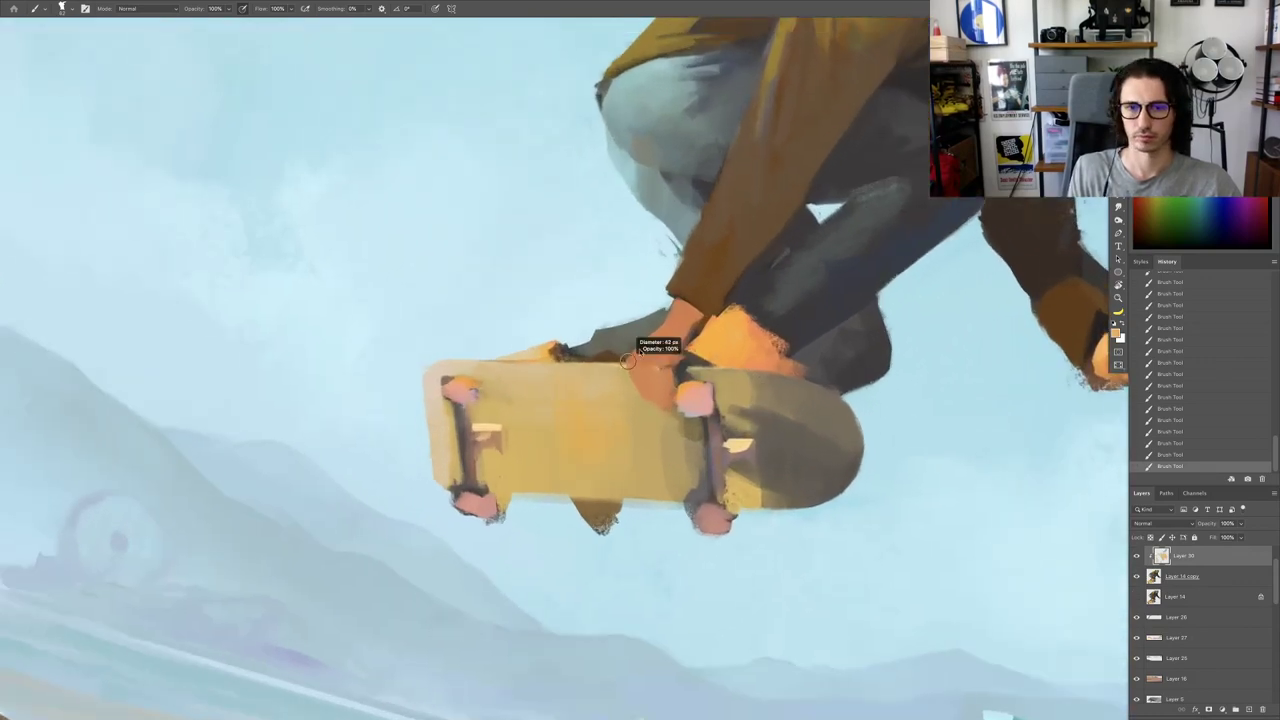
pyautogui.scroll(-4, 680, 330)
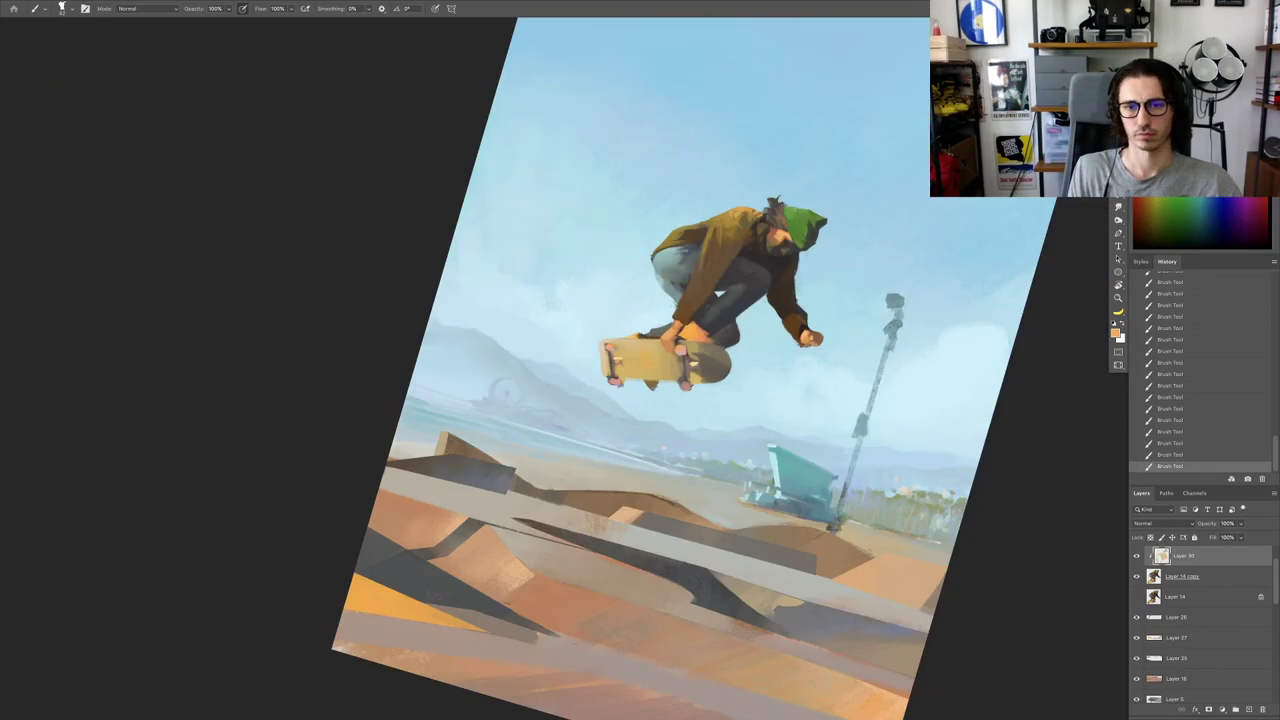
pyautogui.press('Escape')
pyautogui.scroll(5, 737, 285)
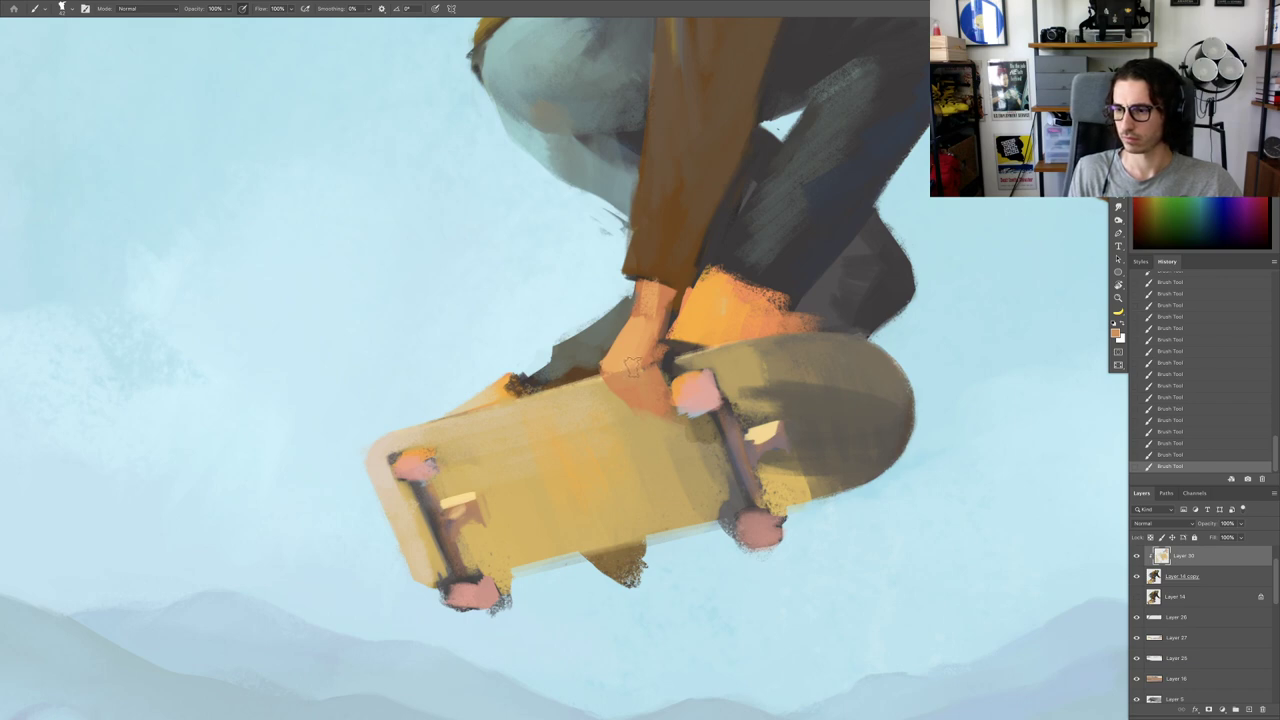
pyautogui.scroll(-5, 638, 354)
pyautogui.scroll(4, 638, 354)
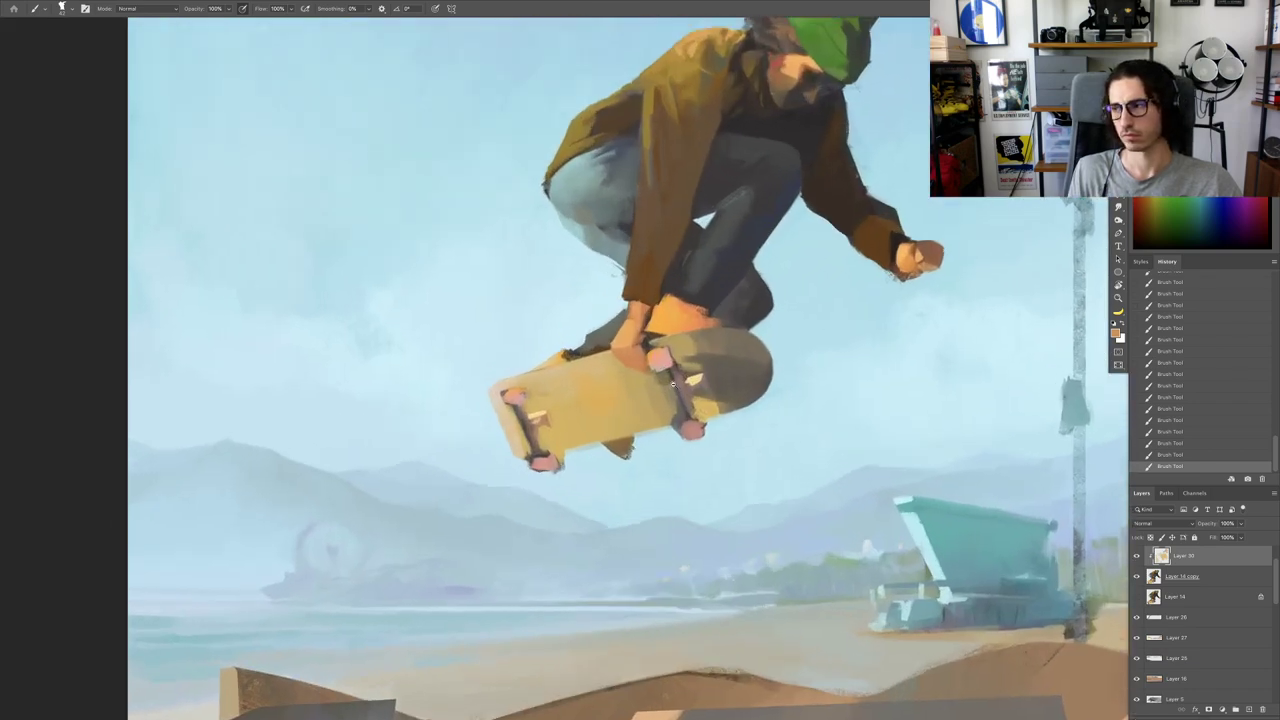
pyautogui.moveTo(600, 342); pyautogui.dragTo(554, 340)
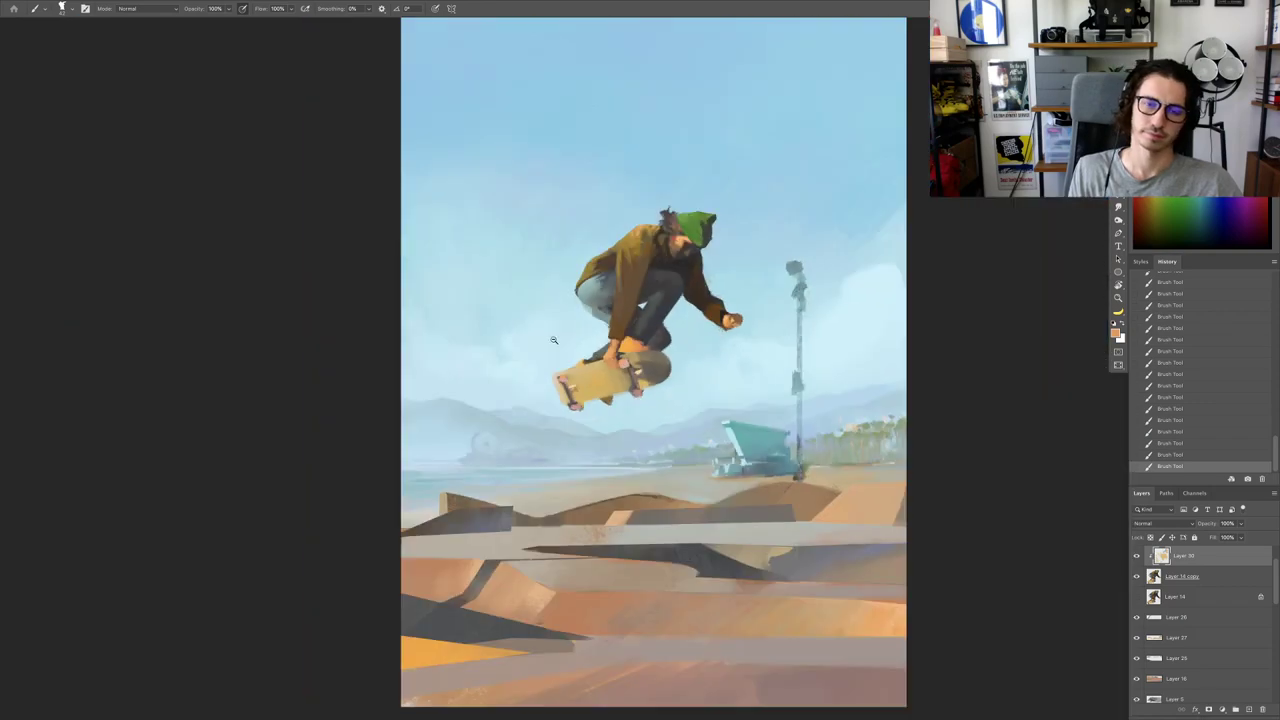
pyautogui.scroll(8, 596, 395)
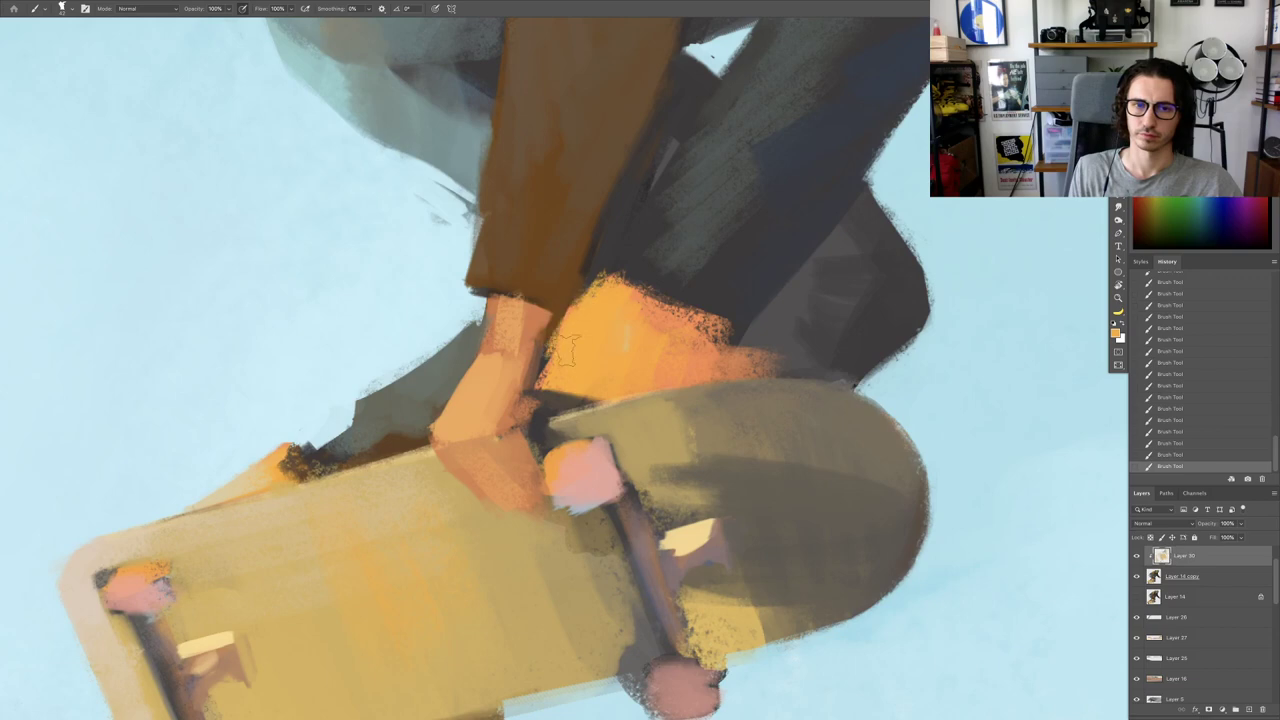
# Step: Undo the last stroke, set the brush opacity to 99% and extend the orange front shoe beside the sleeve cuff
pyautogui.hotkey('ctrl', '0')
pyautogui.scroll(6, 600, 370)
pyautogui.hotkey('ctrl', 'z')
pyautogui.press('9')
pyautogui.press('9')
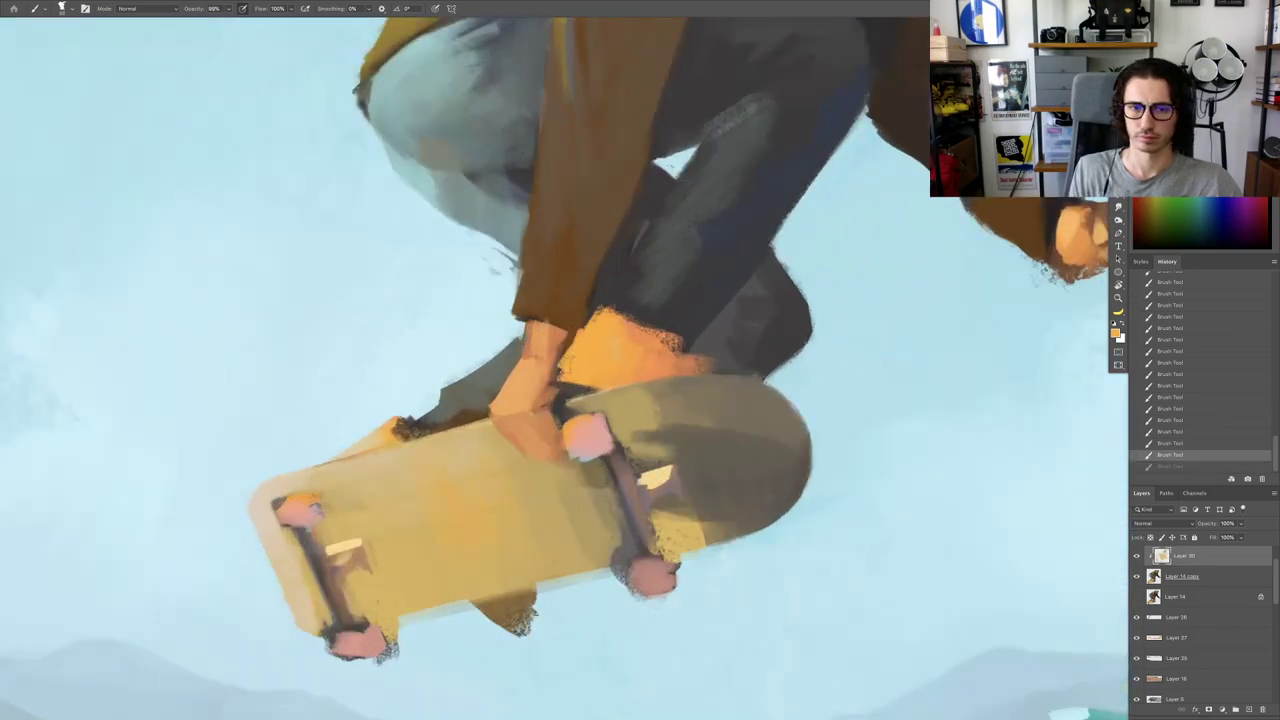
pyautogui.moveTo(584, 326)
pyautogui.mouseDown()
pyautogui.moveTo(558, 376)
pyautogui.moveTo(578, 350)
pyautogui.mouseUp()
# Step: Paint a grey-green trouser hem above the orange front shoe with a colour sampled from the trousers
pyautogui.keyDown('alt'); pyautogui.click(615, 302); pyautogui.keyUp('alt')
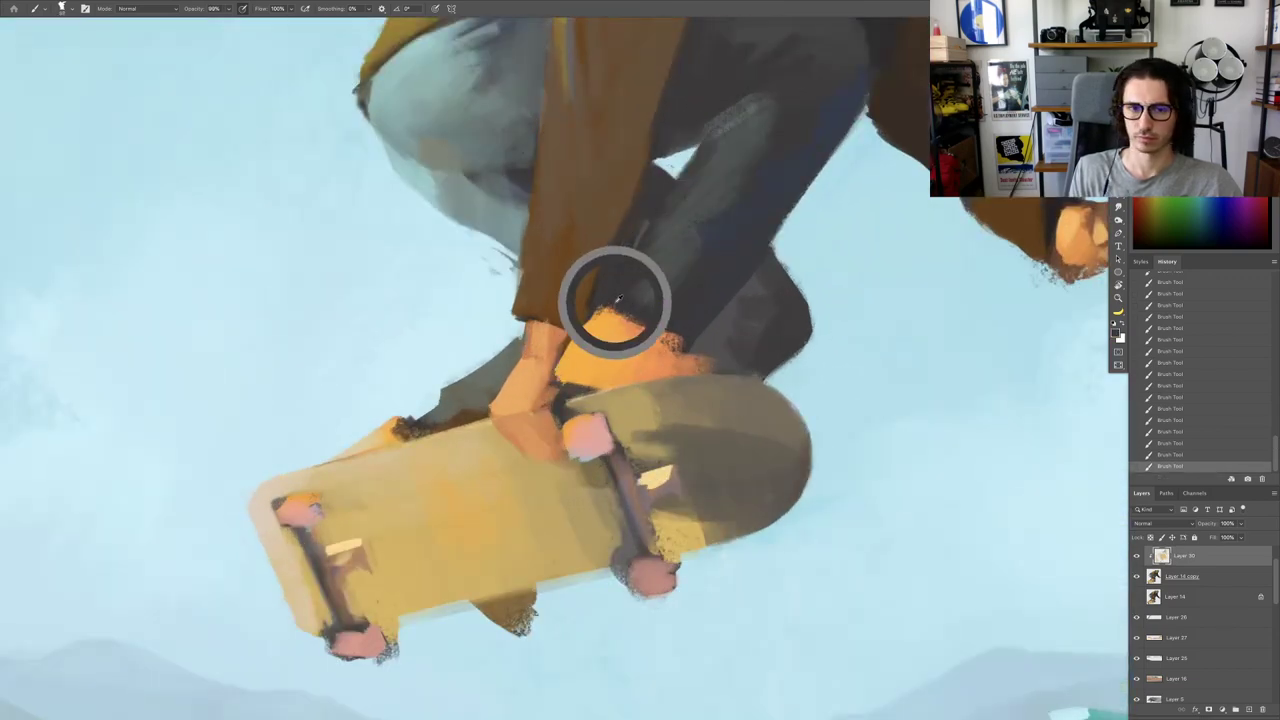
pyautogui.scroll(-6, 598, 298)
pyautogui.press('r')
pyautogui.moveTo(662, 247); pyautogui.dragTo(564, 243)
pyautogui.press('b')
pyautogui.scroll(4, 488, 347)
pyautogui.keyDown('alt'); pyautogui.click(486, 349); pyautogui.keyUp('alt')
pyautogui.scroll(4, 628, 330)
pyautogui.moveTo(729, 369); pyautogui.dragTo(680, 367)
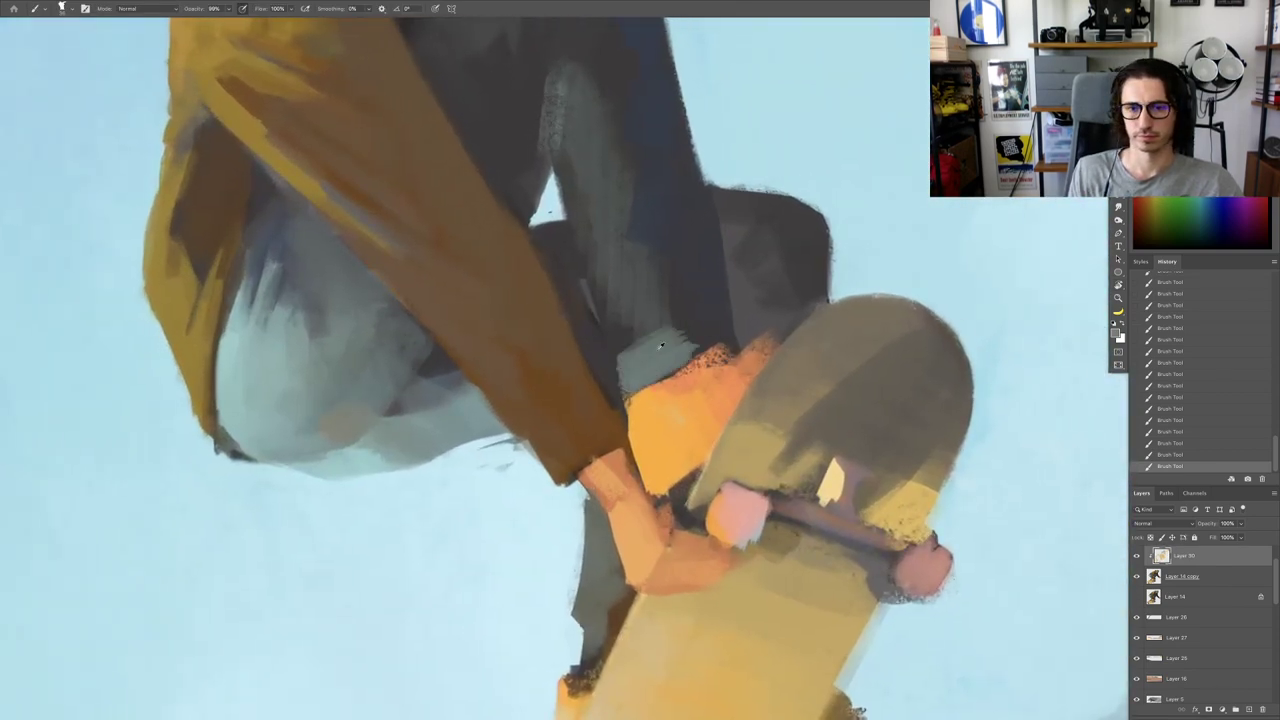
# Step: Clean up the lower leg's edge behind the gripping hand with a colour sampled beside it
pyautogui.scroll(-8, 628, 283)
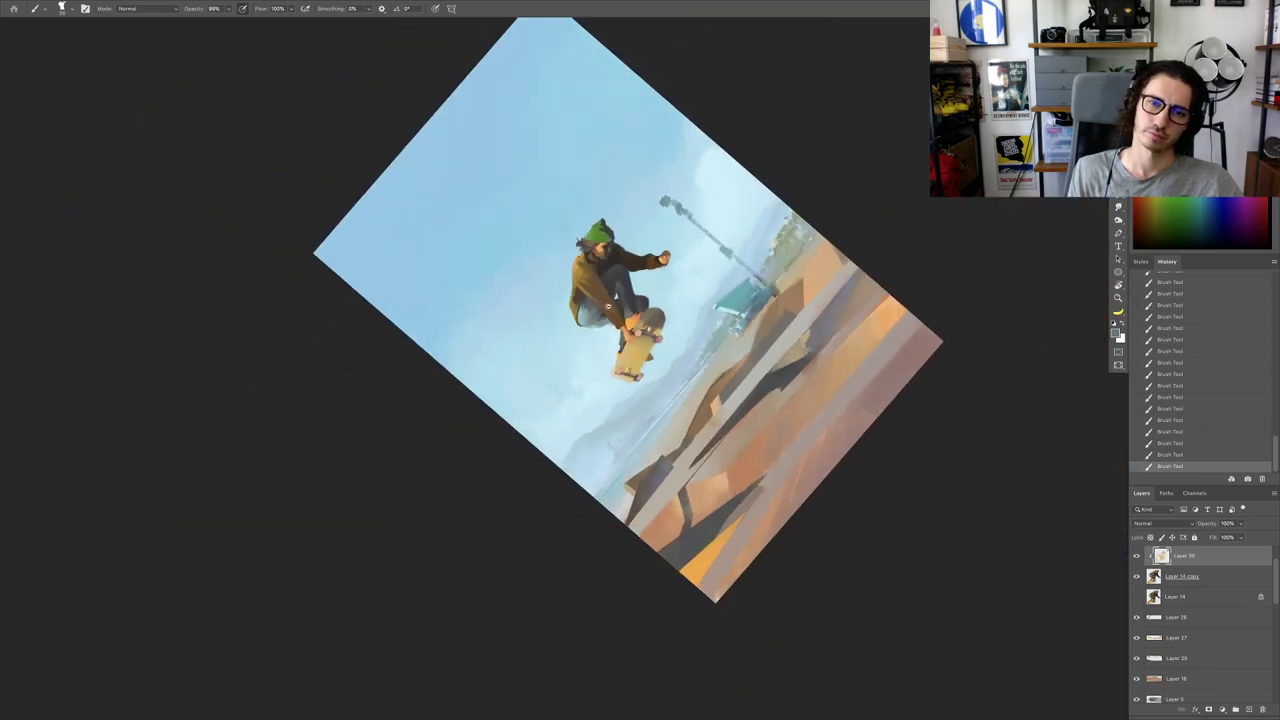
pyautogui.scroll(3, 634, 340)
pyautogui.moveTo(635, 340); pyautogui.dragTo(651, 341)
pyautogui.press('r')
pyautogui.moveTo(640, 280); pyautogui.dragTo(640, 371)
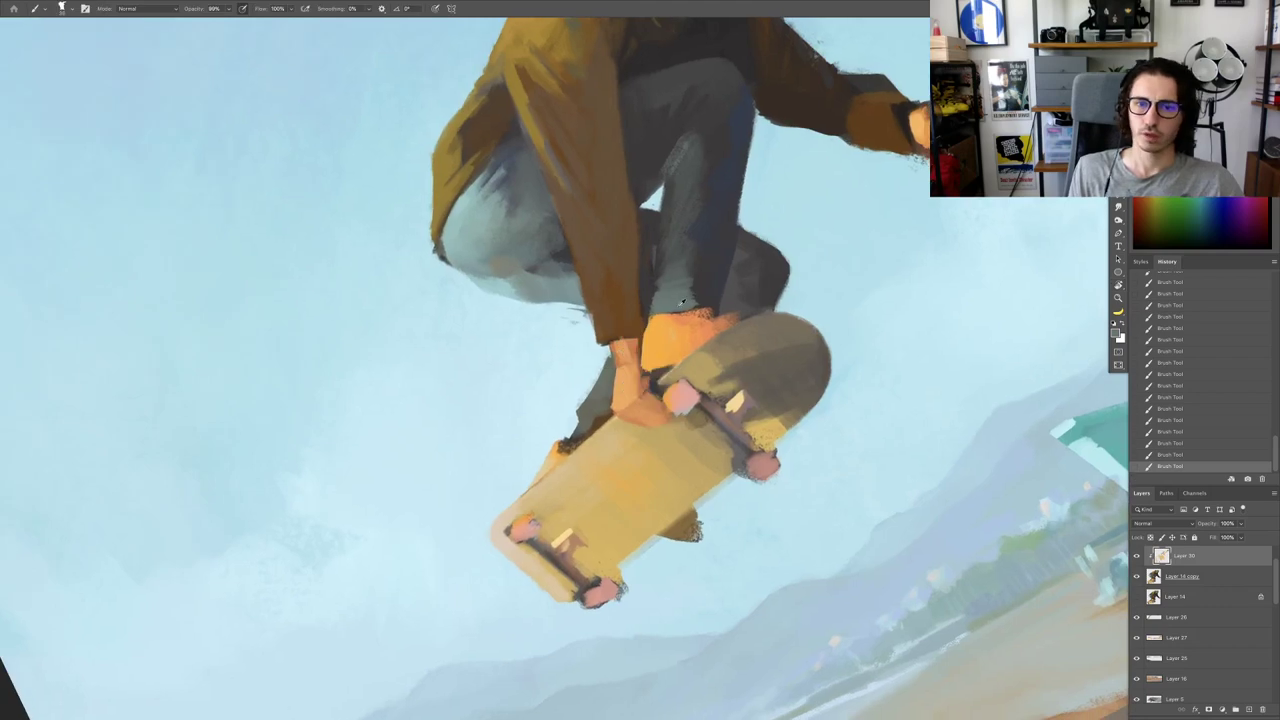
pyautogui.scroll(2, 677, 306)
pyautogui.scroll(2, 677, 306)
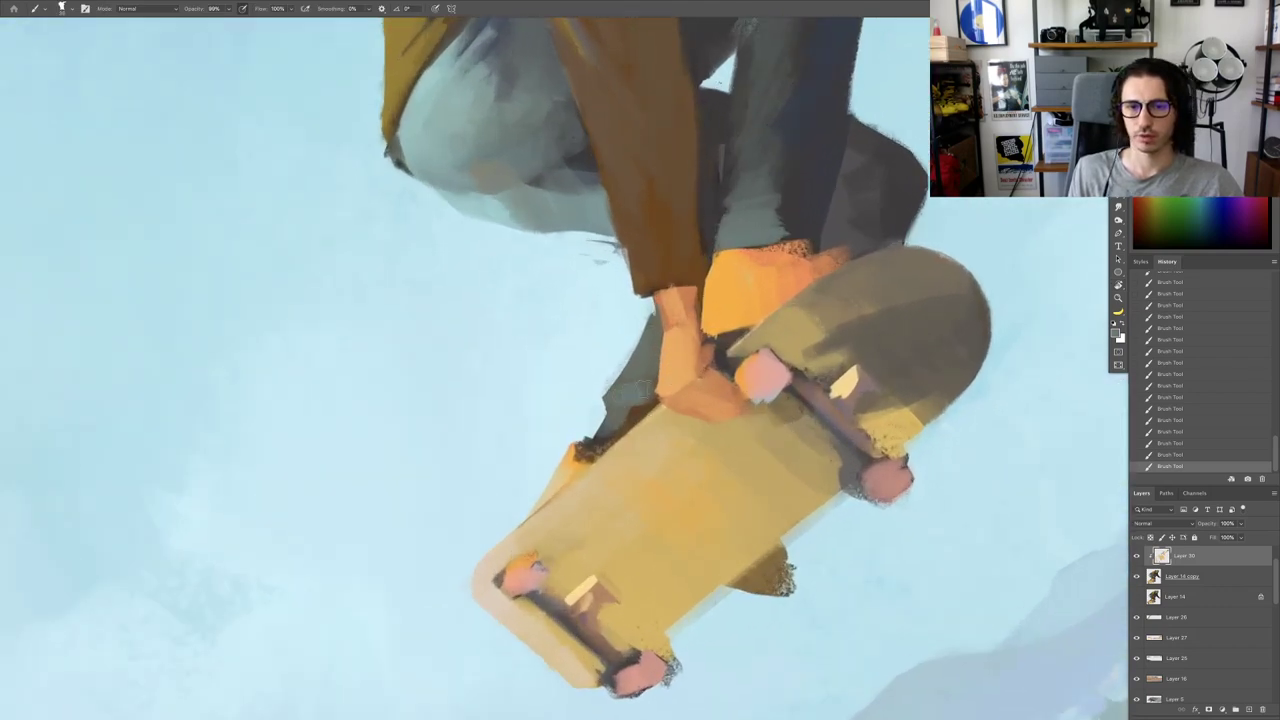
pyautogui.keyDown('alt'); pyautogui.click(641, 364); pyautogui.keyUp('alt')
pyautogui.moveTo(643, 368); pyautogui.dragTo(624, 392)
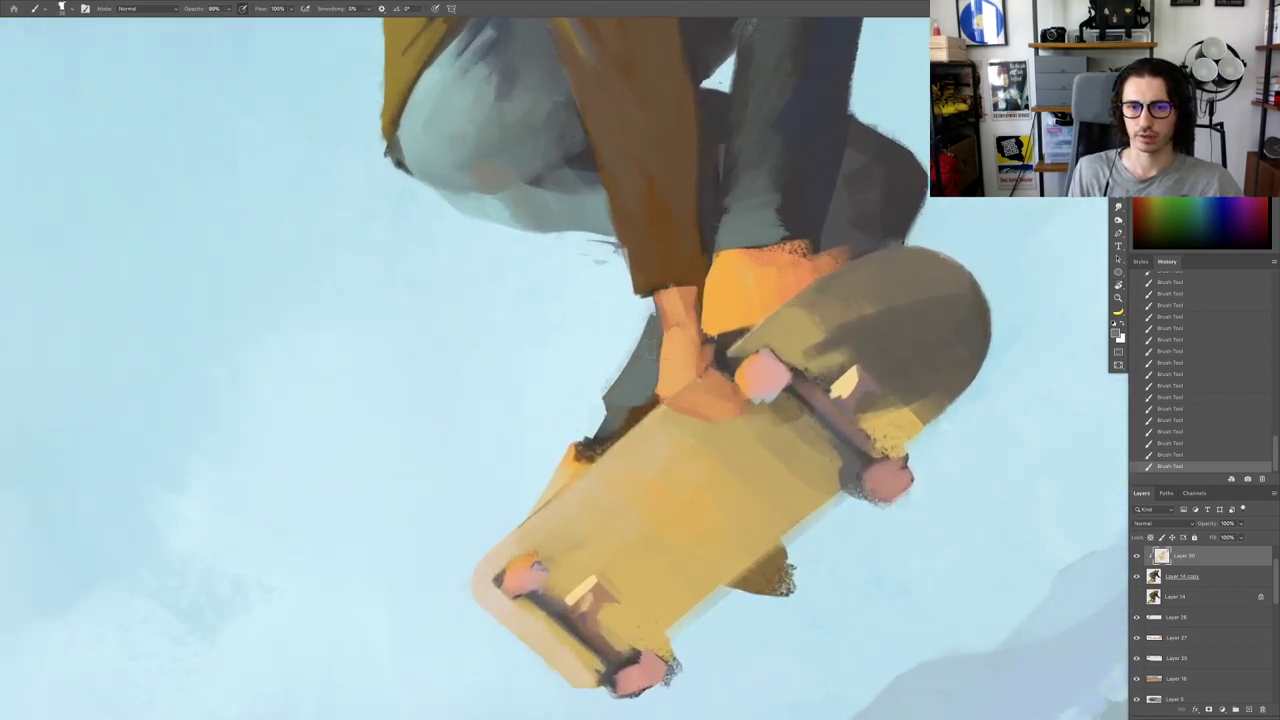
# Step: Try to erase the outer edge of the lower leg behind the gripping hand
pyautogui.scroll(-5, 645, 370)
pyautogui.scroll(4, 645, 375)
pyautogui.press('r')
pyautogui.moveTo(736, 284)
pyautogui.mouseDown()
pyautogui.moveTo(768, 350)
pyautogui.moveTo(762, 337)
pyautogui.mouseUp()
pyautogui.scroll(3, 672, 352)
pyautogui.press('e')
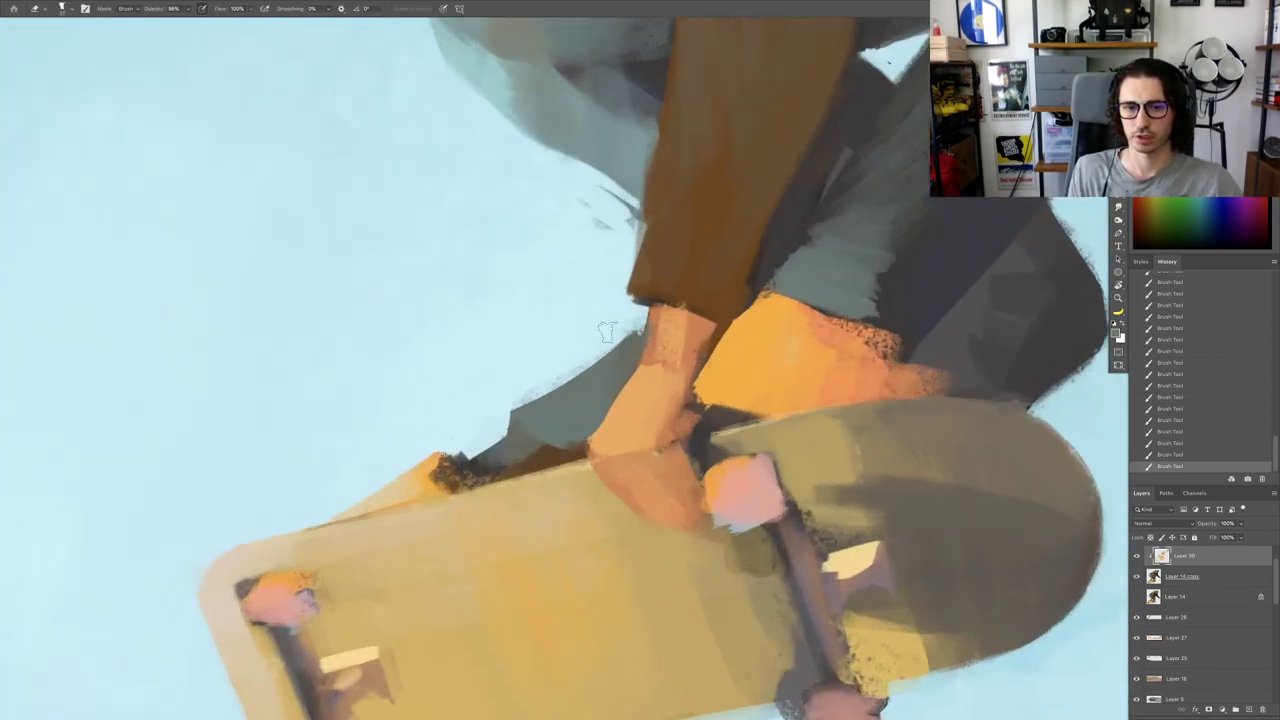
pyautogui.hotkey('ctrl', 'z')
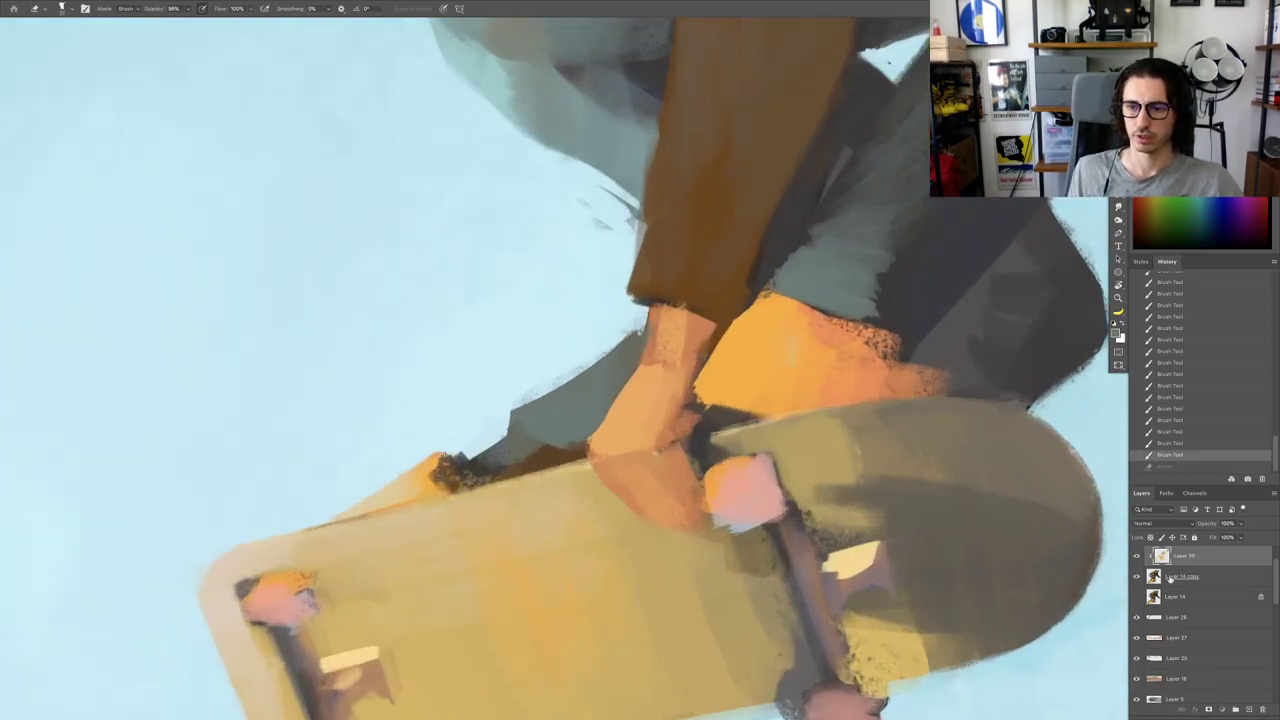
# Step: Merge Layer 30 with Layer 14 copy and keep the result hidden beneath a duplicate
pyautogui.keyDown('shift'); pyautogui.click(1170, 579); pyautogui.keyUp('shift')
pyautogui.scroll(-4, 684, 476)
pyautogui.rightClick(1182, 565)
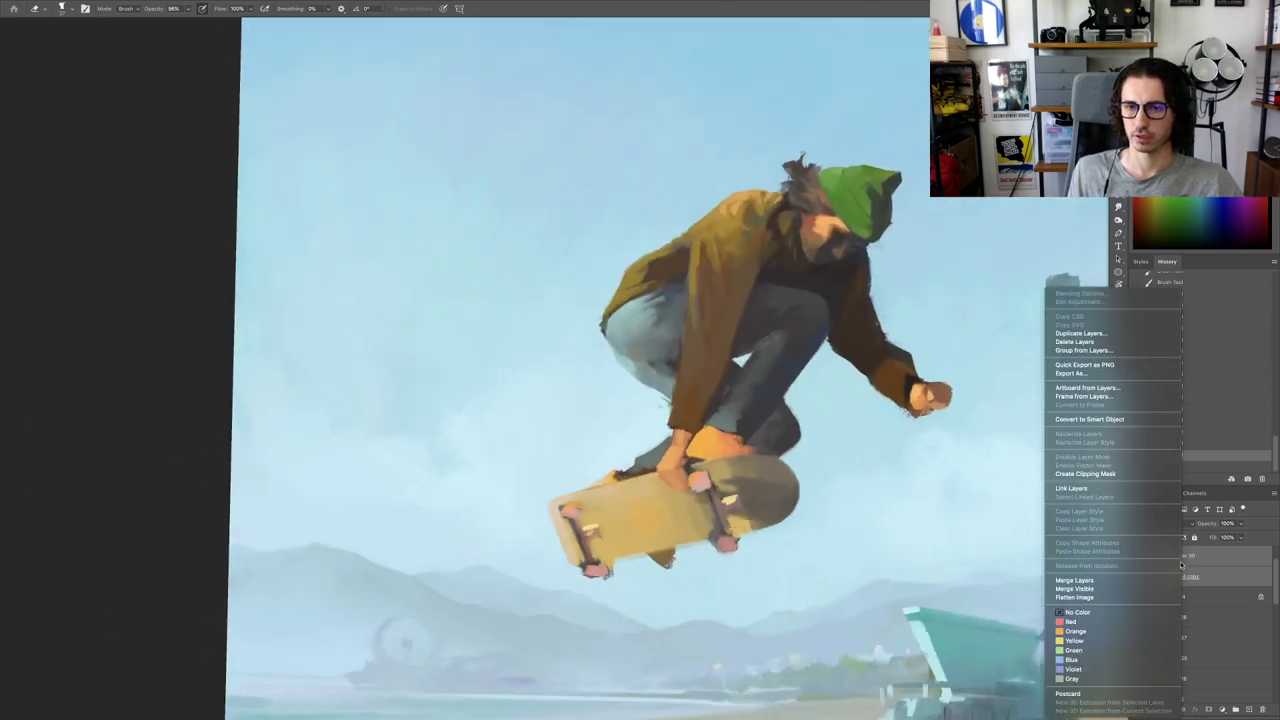
pyautogui.click(1160, 580)
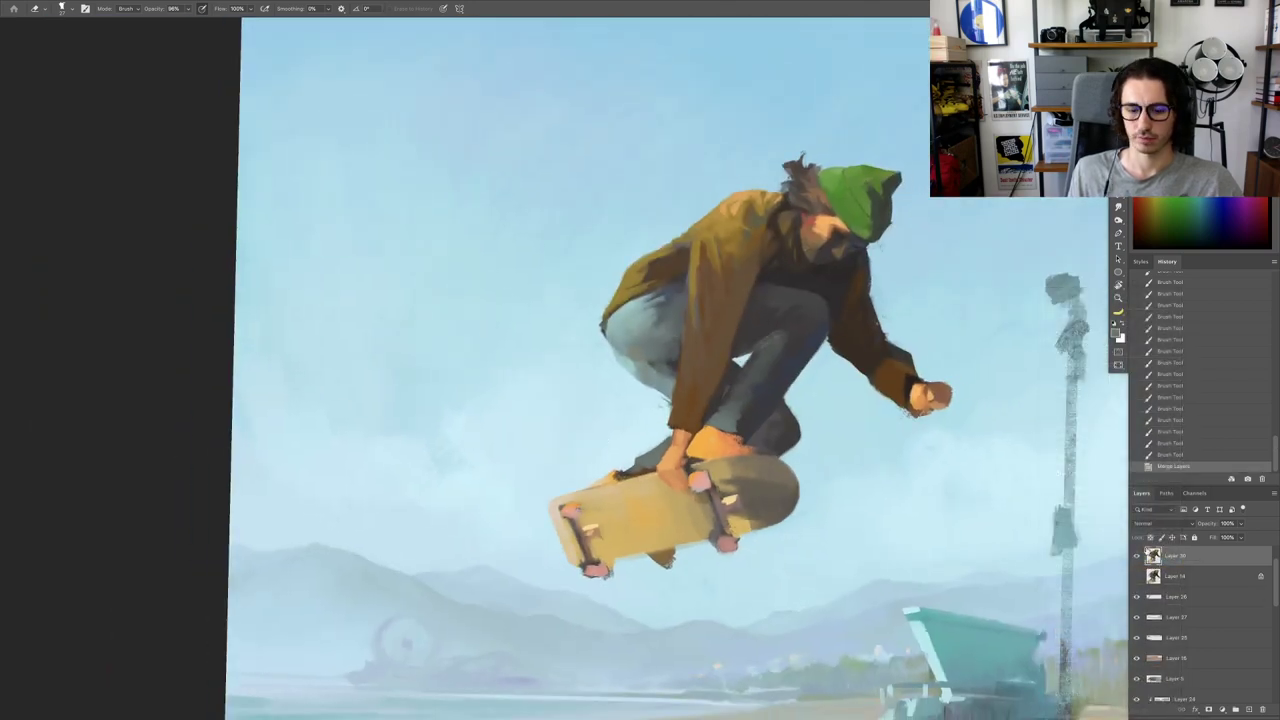
pyautogui.hotkey('ctrl', 'j')
pyautogui.click(1137, 576)
# Step: Erase the rough paint around the rear shoe and lower leg behind the board
pyautogui.press('r')
pyautogui.moveTo(736, 380); pyautogui.dragTo(737, 369)
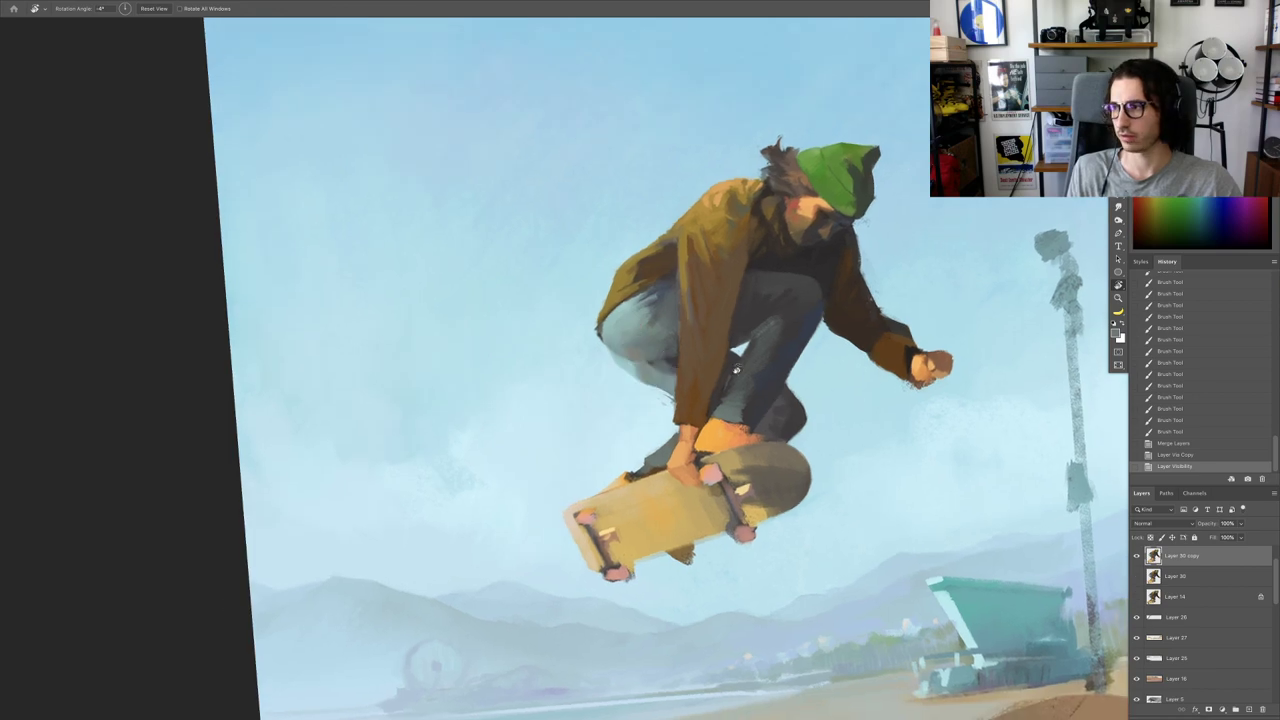
pyautogui.scroll(5, 734, 453)
pyautogui.press('e')
pyautogui.moveTo(641, 415)
pyautogui.mouseDown()
pyautogui.moveTo(655, 406)
pyautogui.moveTo(541, 512)
pyautogui.mouseUp()
pyautogui.moveTo(527, 546); pyautogui.dragTo(606, 453)
# Step: Rebuild the rear shoe behind the board as a rounded shape in orange sampled from the front shoe
pyautogui.press('b')
pyautogui.moveTo(588, 455)
pyautogui.mouseDown()
pyautogui.moveTo(573, 454)
pyautogui.moveTo(602, 457)
pyautogui.moveTo(578, 442)
pyautogui.moveTo(596, 468)
pyautogui.mouseUp()
pyautogui.hotkey('ctrl', 'z')
pyautogui.keyDown('alt'); pyautogui.click(862, 314); pyautogui.keyUp('alt')
pyautogui.moveTo(596, 467); pyautogui.dragTo(563, 478)
pyautogui.moveTo(562, 475); pyautogui.dragTo(540, 487)
pyautogui.moveTo(560, 459); pyautogui.dragTo(536, 476)
pyautogui.moveTo(562, 456)
pyautogui.mouseDown()
pyautogui.moveTo(549, 466)
pyautogui.moveTo(595, 440)
pyautogui.moveTo(540, 435)
pyautogui.moveTo(643, 490)
pyautogui.mouseUp()
# Step: Paint a thin pale yellow highlight along the board's upper long edge between the gripping hand and the tail
pyautogui.scroll(5, 643, 490)
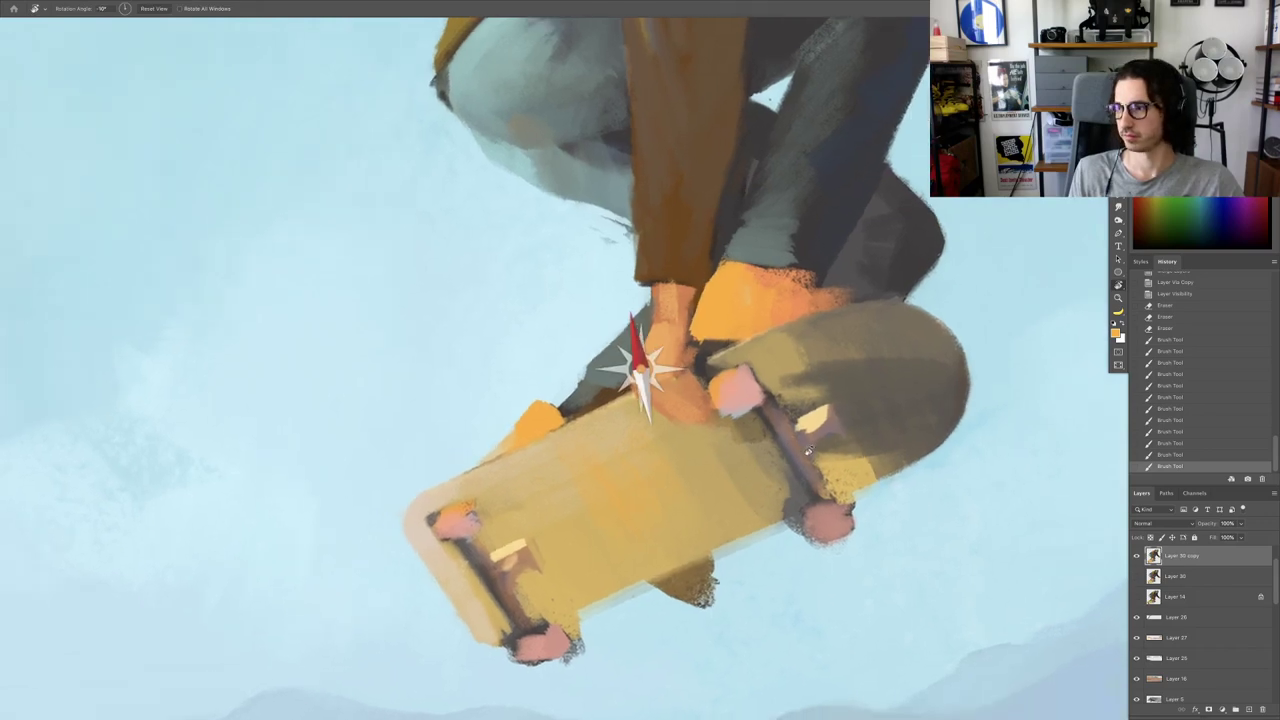
pyautogui.scroll(3, 599, 418)
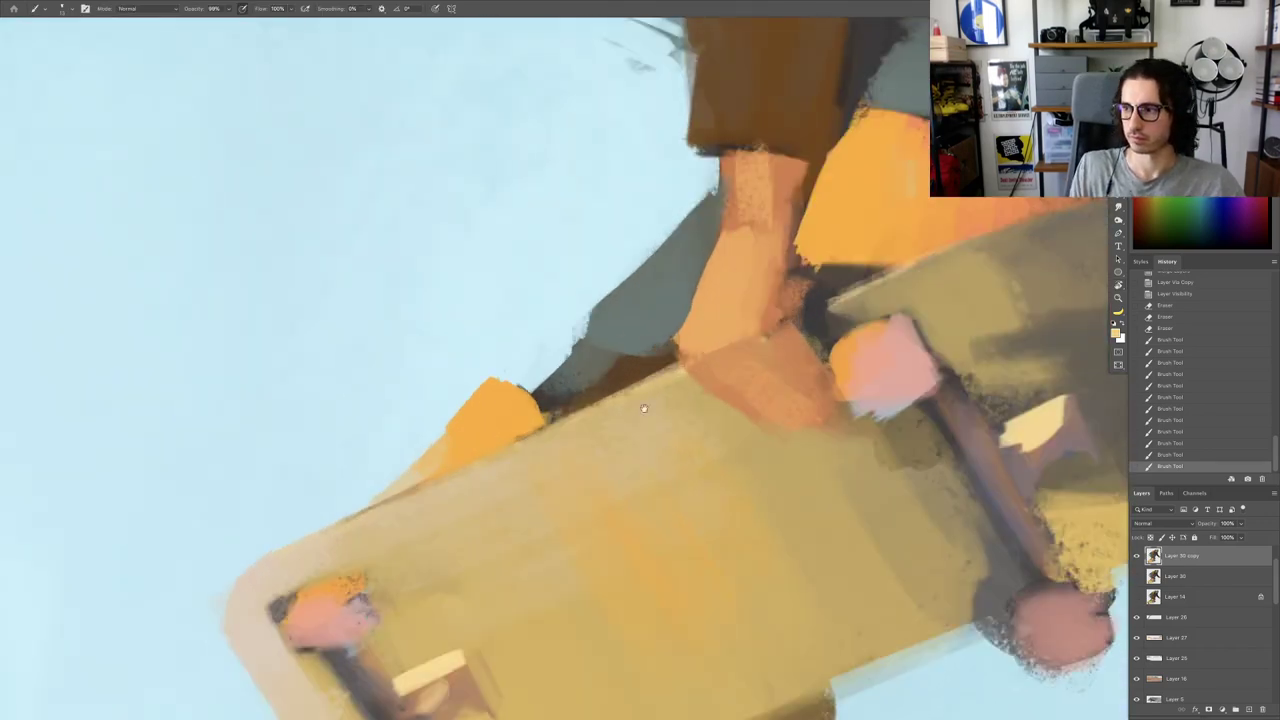
pyautogui.scroll(-3, 644, 408)
pyautogui.moveTo(710, 325); pyautogui.dragTo(515, 415)
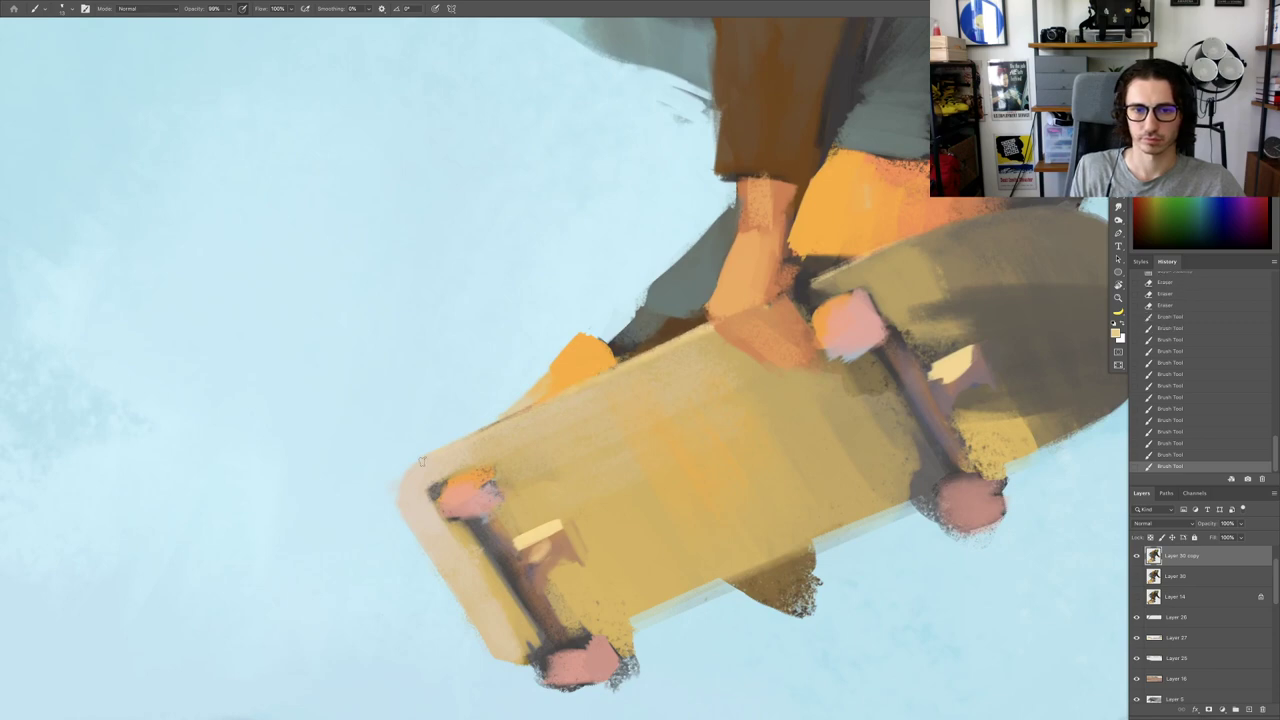
pyautogui.hotkey('ctrl', 'z')
pyautogui.moveTo(608, 380); pyautogui.dragTo(543, 400)
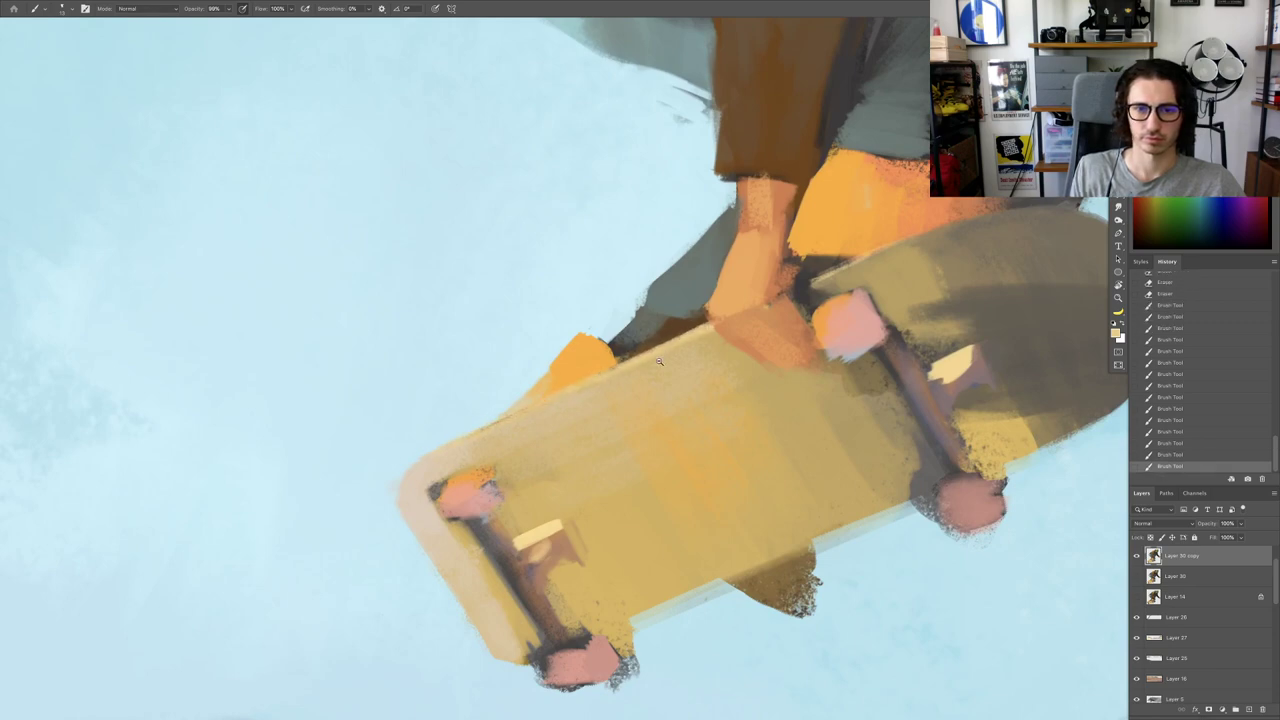
# Step: Add a near-white highlight to the board's upper edge beside the gripping hand, undoing the surplus strokes
pyautogui.scroll(-6, 660, 362)
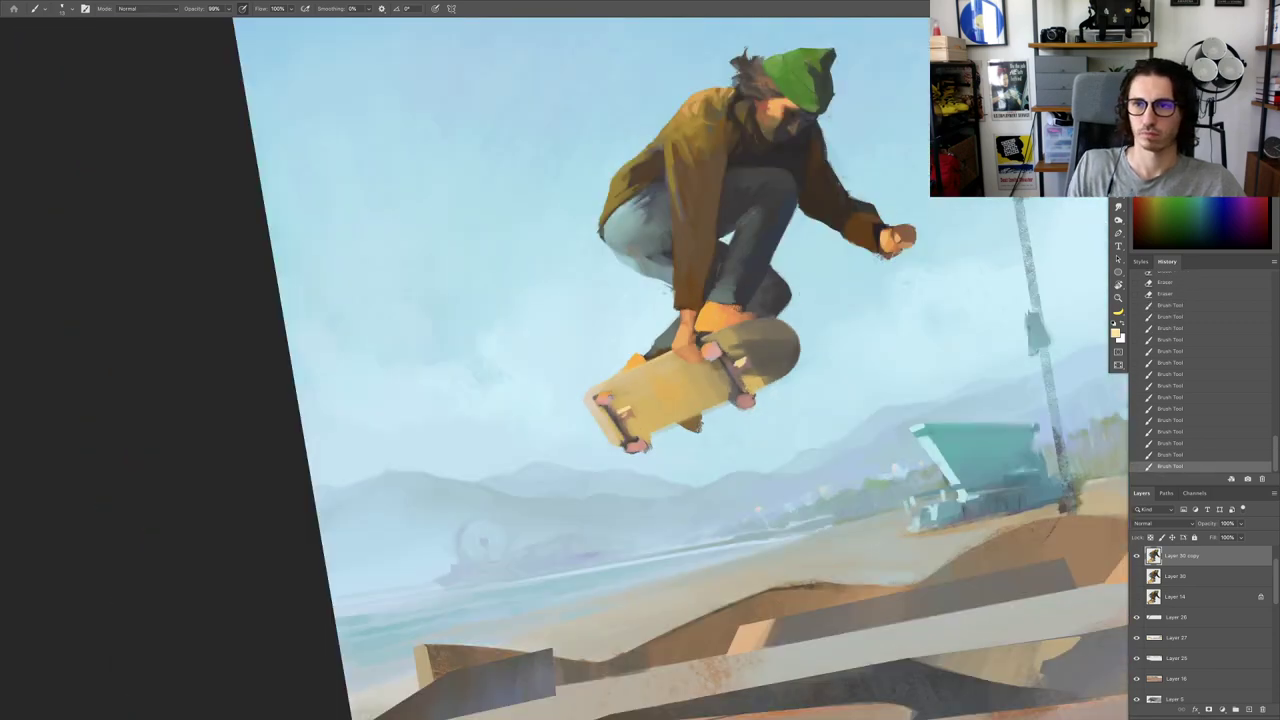
pyautogui.scroll(5, 692, 333)
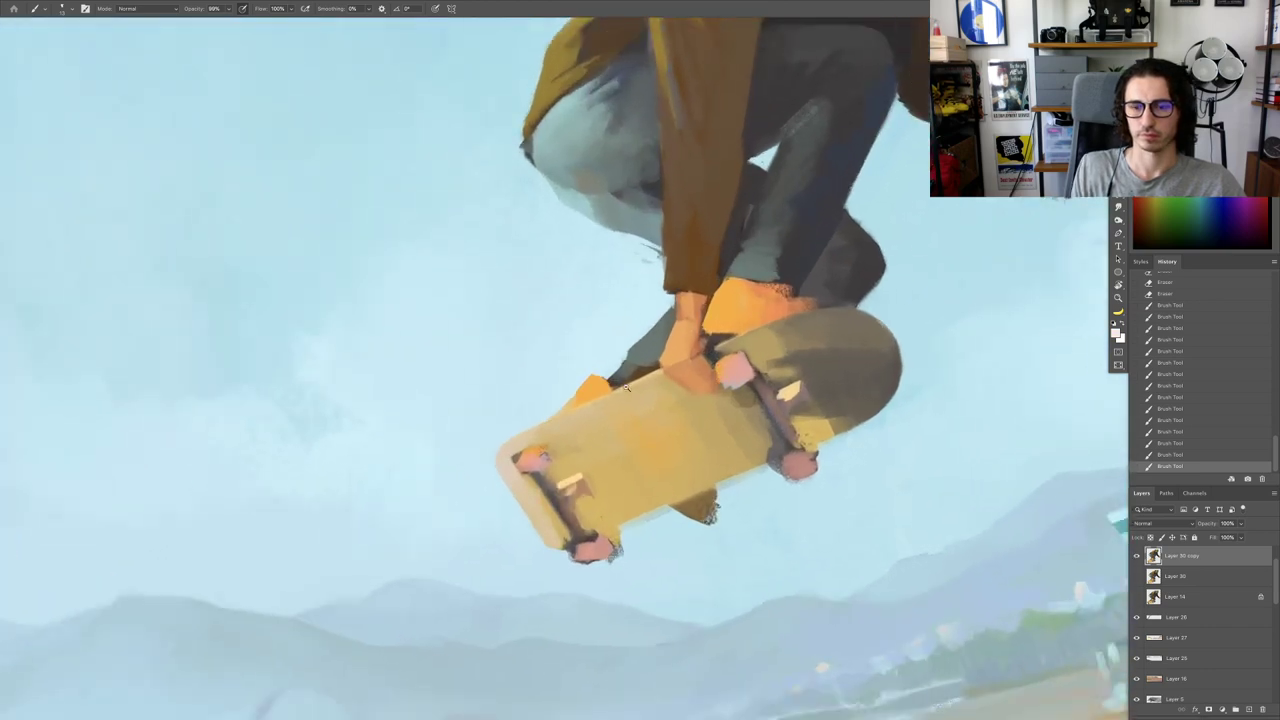
pyautogui.moveTo(743, 279); pyautogui.dragTo(668, 313)
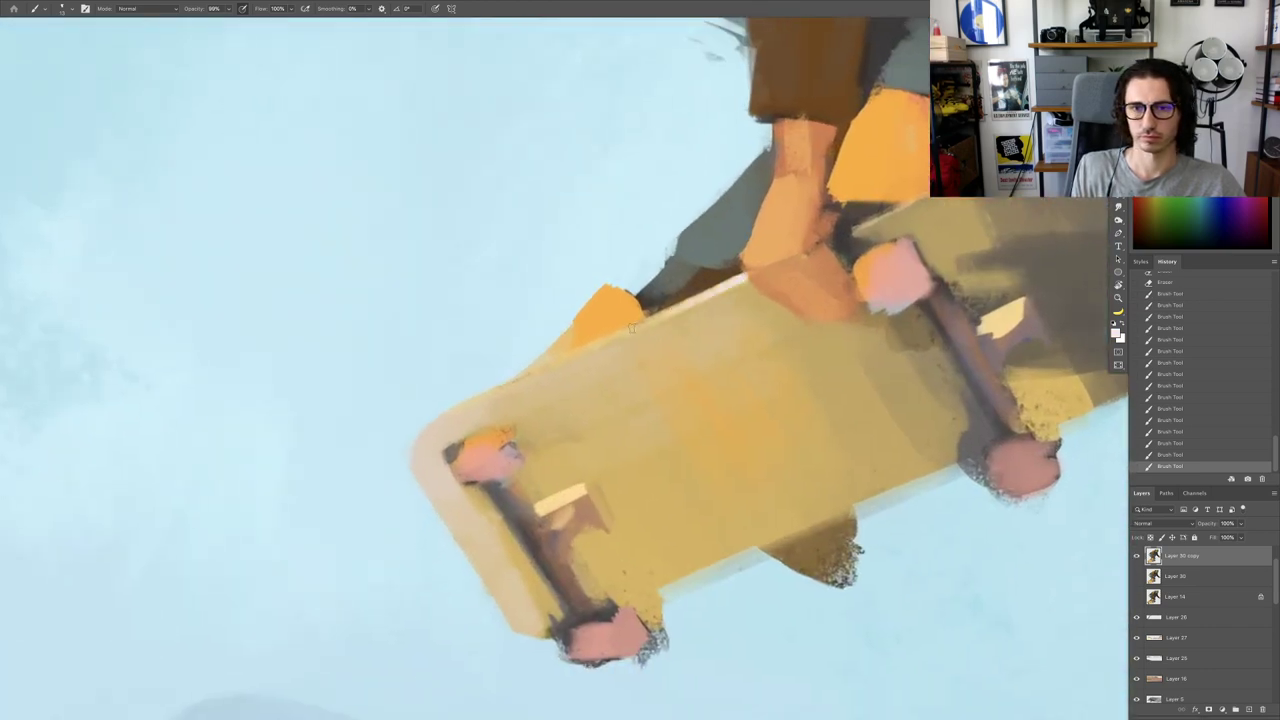
pyautogui.hotkey('ctrl', 'z')
pyautogui.moveTo(740, 282)
pyautogui.mouseDown()
pyautogui.moveTo(650, 318)
pyautogui.moveTo(732, 297)
pyautogui.mouseUp()
pyautogui.scroll(-6, 668, 310)
pyautogui.scroll(5, 710, 310)
pyautogui.hotkey('ctrl', 'z')
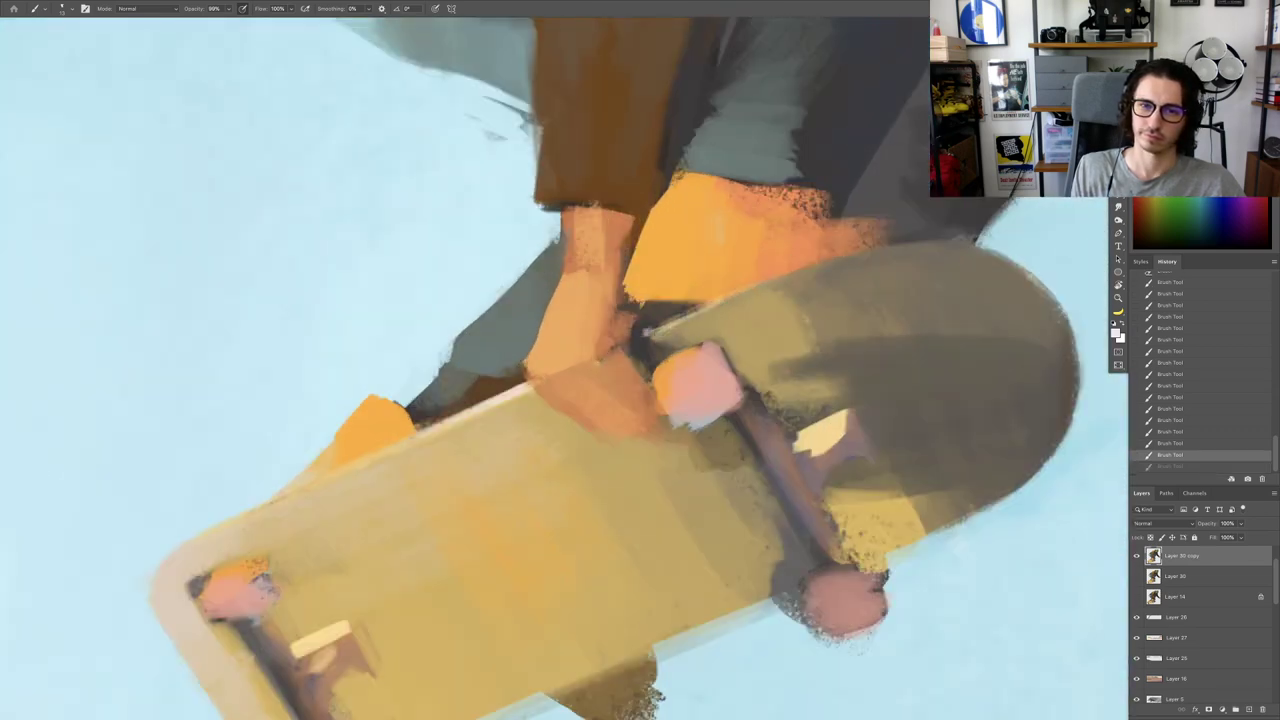
pyautogui.hotkey('ctrl', 'z')
# Step: Paint a near-white highlight along the board's edge below the orange front shoe
pyautogui.moveTo(648, 335); pyautogui.dragTo(779, 274)
pyautogui.hotkey('ctrl', 'z')
pyautogui.hotkey('ctrl', 'shift', 'z')
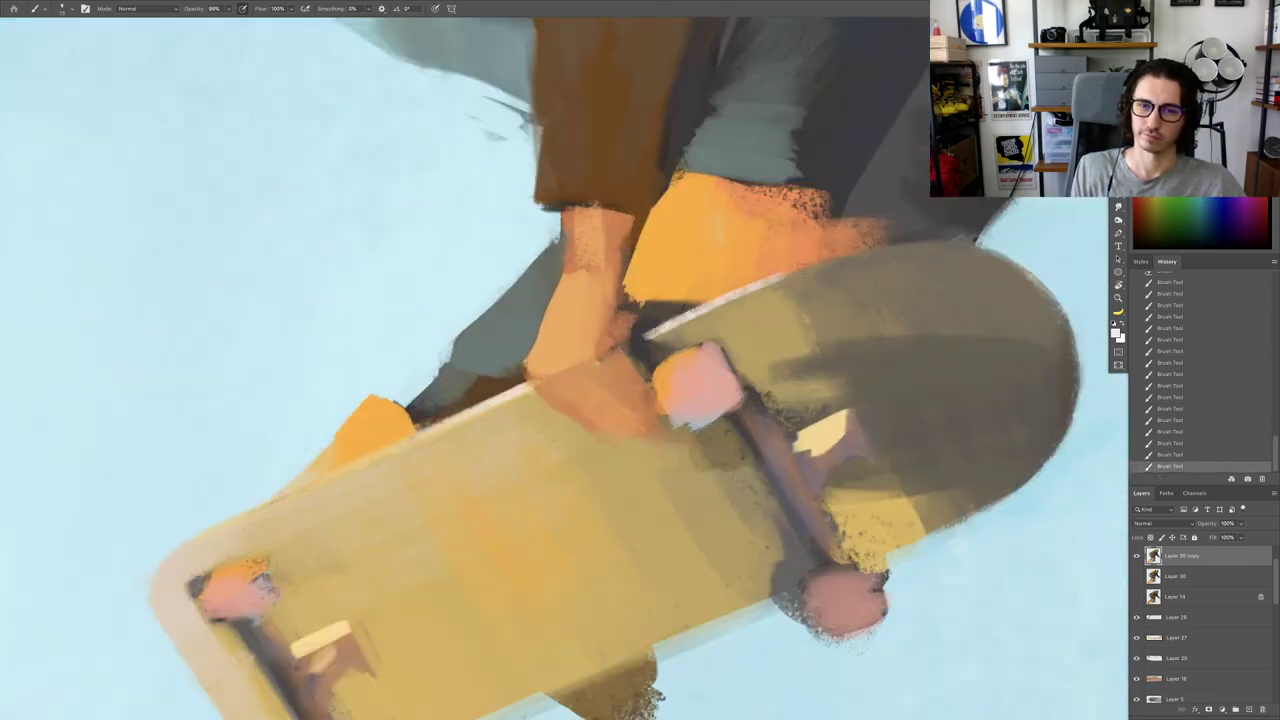
# Step: Highlight the upper corner of the board's tail in near-white and touch it up with sampled pale tones
pyautogui.scroll(-5, 790, 266)
pyautogui.scroll(6, 715, 325)
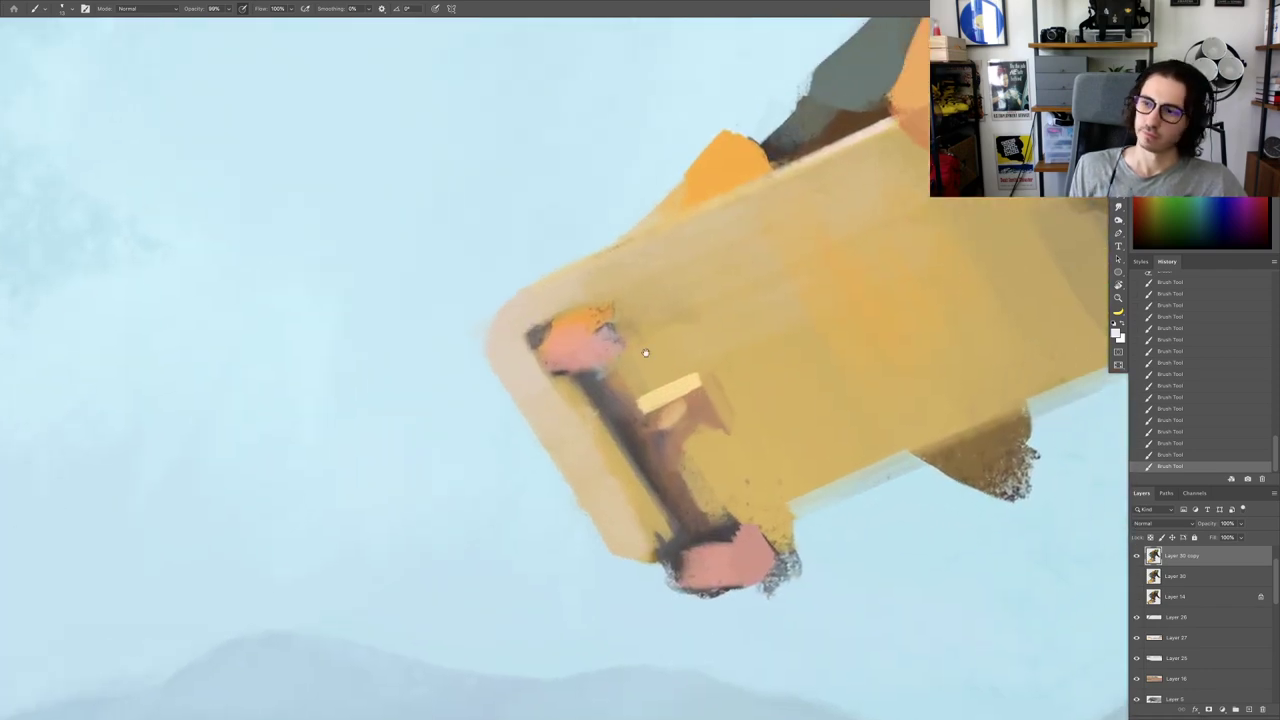
pyautogui.moveTo(520, 293); pyautogui.dragTo(576, 267)
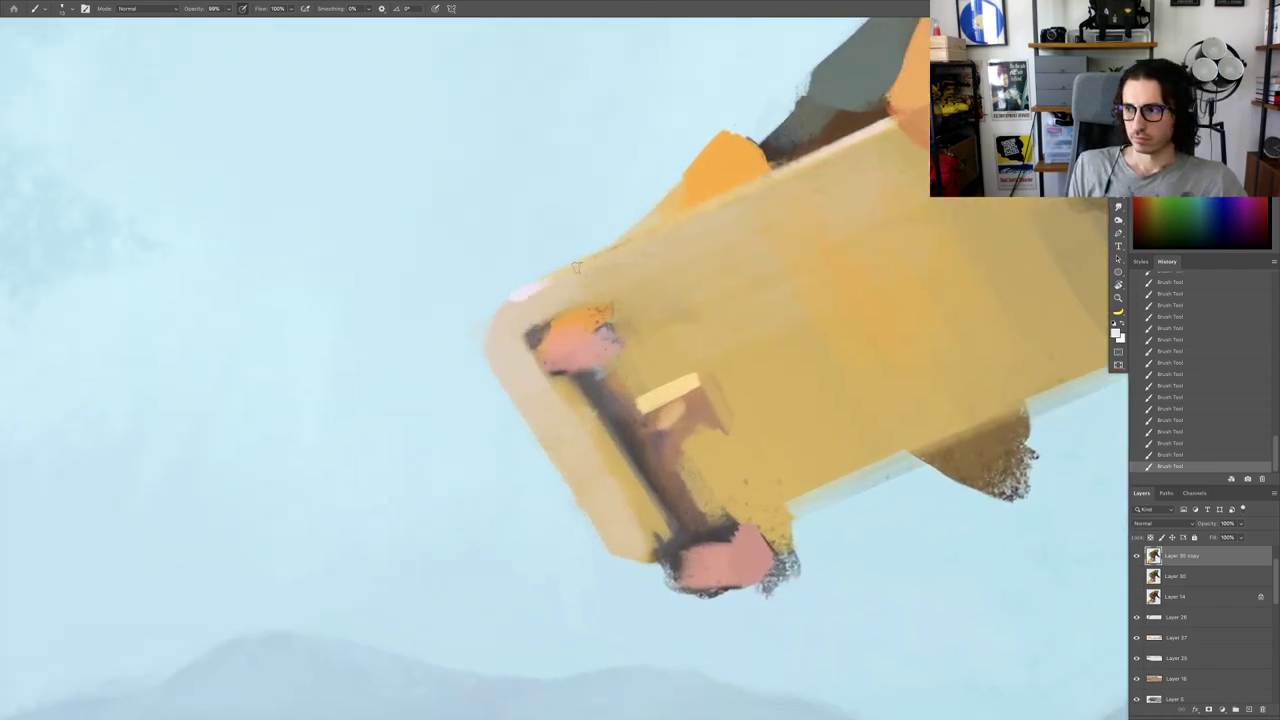
pyautogui.moveTo(512, 297); pyautogui.dragTo(640, 245)
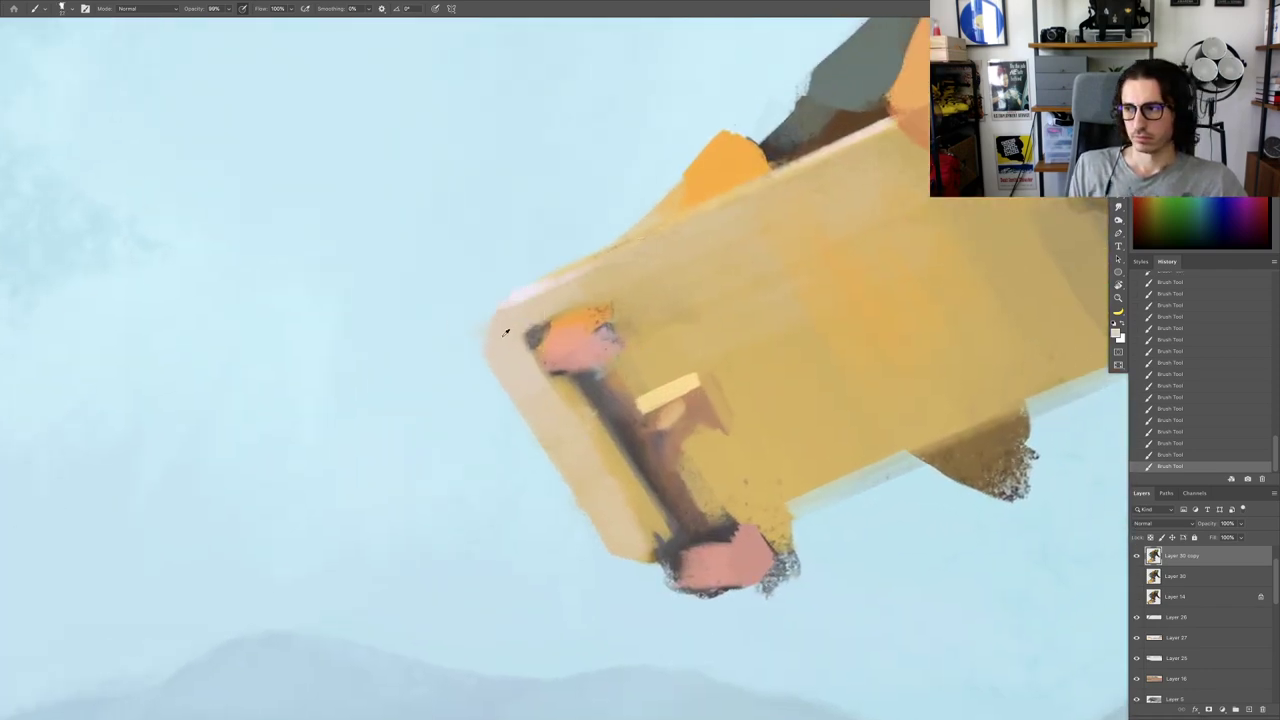
pyautogui.moveTo(491, 323)
pyautogui.mouseDown()
pyautogui.moveTo(500, 299)
pyautogui.moveTo(432, 330)
pyautogui.mouseUp()
pyautogui.keyDown('alt'); pyautogui.click(518, 295); pyautogui.keyUp('alt')
pyautogui.press('[')
pyautogui.press('[')
pyautogui.keyDown('alt'); pyautogui.click(500, 323); pyautogui.keyUp('alt')
# Step: Erase the excess paint along the pale tail end to round off its lower corner
pyautogui.press('r')
pyautogui.moveTo(505, 412)
pyautogui.mouseDown()
pyautogui.moveTo(680, 483)
pyautogui.moveTo(534, 416)
pyautogui.moveTo(531, 428)
pyautogui.moveTo(522, 406)
pyautogui.moveTo(470, 439)
pyautogui.moveTo(506, 413)
pyautogui.moveTo(484, 428)
pyautogui.mouseUp()
pyautogui.press('e')
pyautogui.moveTo(432, 466); pyautogui.dragTo(422, 472)
pyautogui.moveTo(503, 415); pyautogui.dragTo(490, 420)
pyautogui.keyDown('alt'); pyautogui.click(501, 404); pyautogui.keyUp('alt')
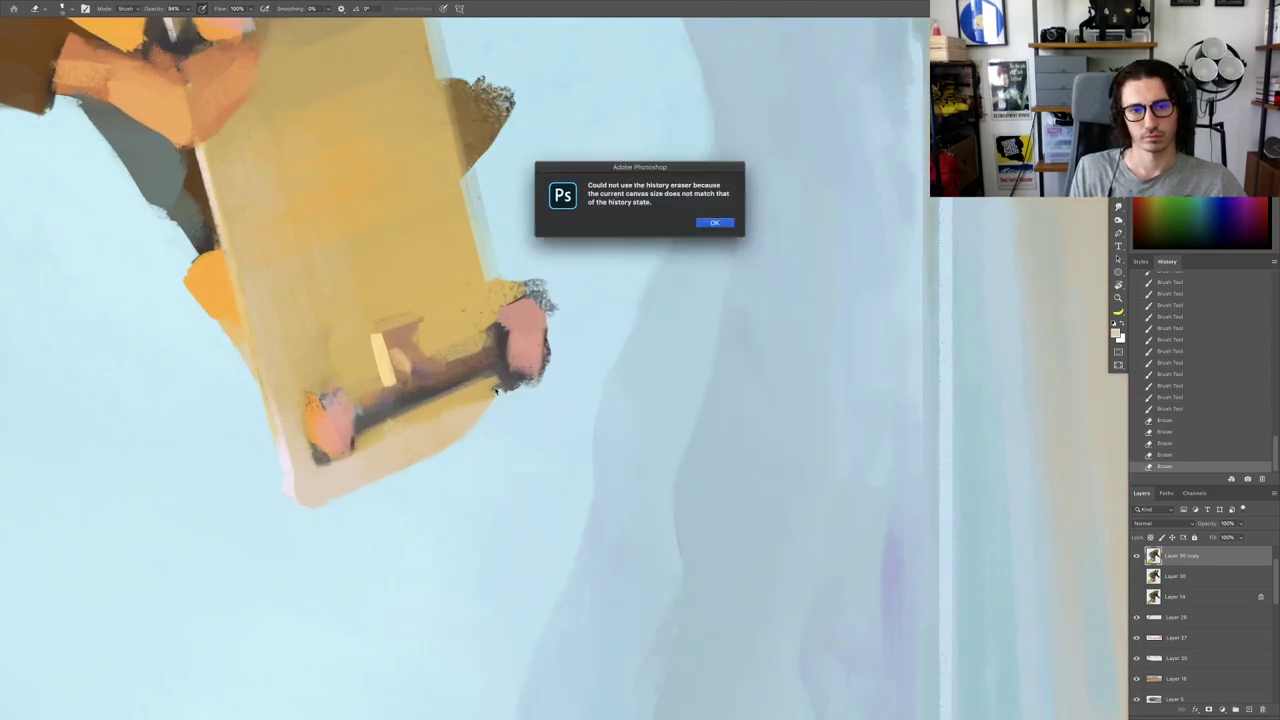
pyautogui.press('Return')
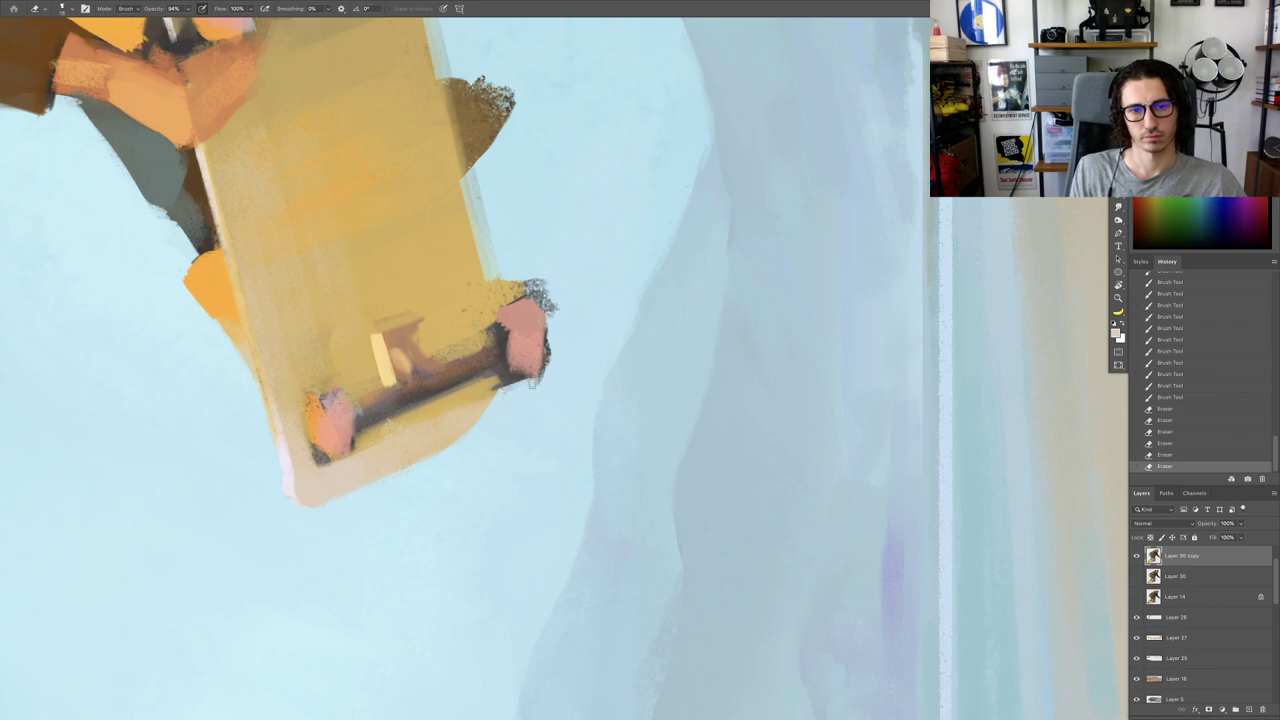
# Step: Erase the ragged stray paint beside the pink wheel on the skateboard's tail truck
pyautogui.moveTo(532, 380); pyautogui.dragTo(555, 381)
pyautogui.hotkey('ctrl', '0')
pyautogui.moveTo(877, 336); pyautogui.dragTo(645, 446)
pyautogui.moveTo(578, 362); pyautogui.dragTo(535, 362)
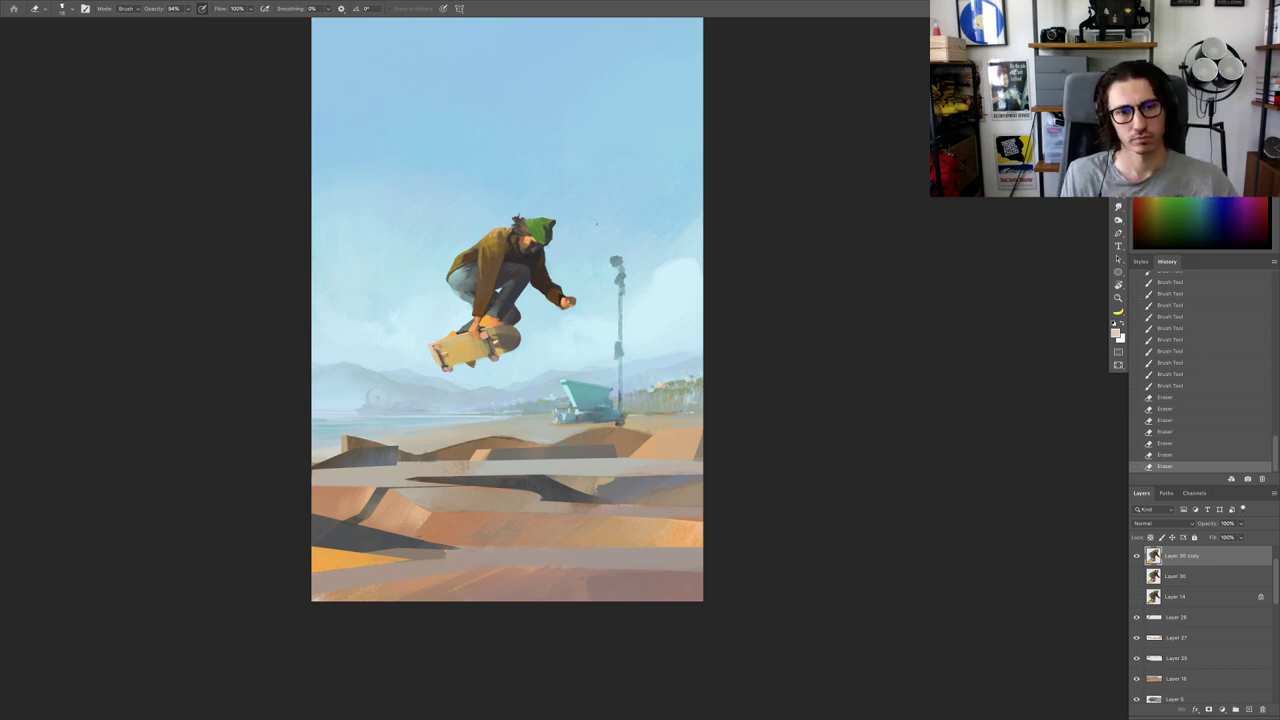
pyautogui.moveTo(596, 224); pyautogui.dragTo(596, 231)
pyautogui.moveTo(485, 350); pyautogui.dragTo(565, 354)
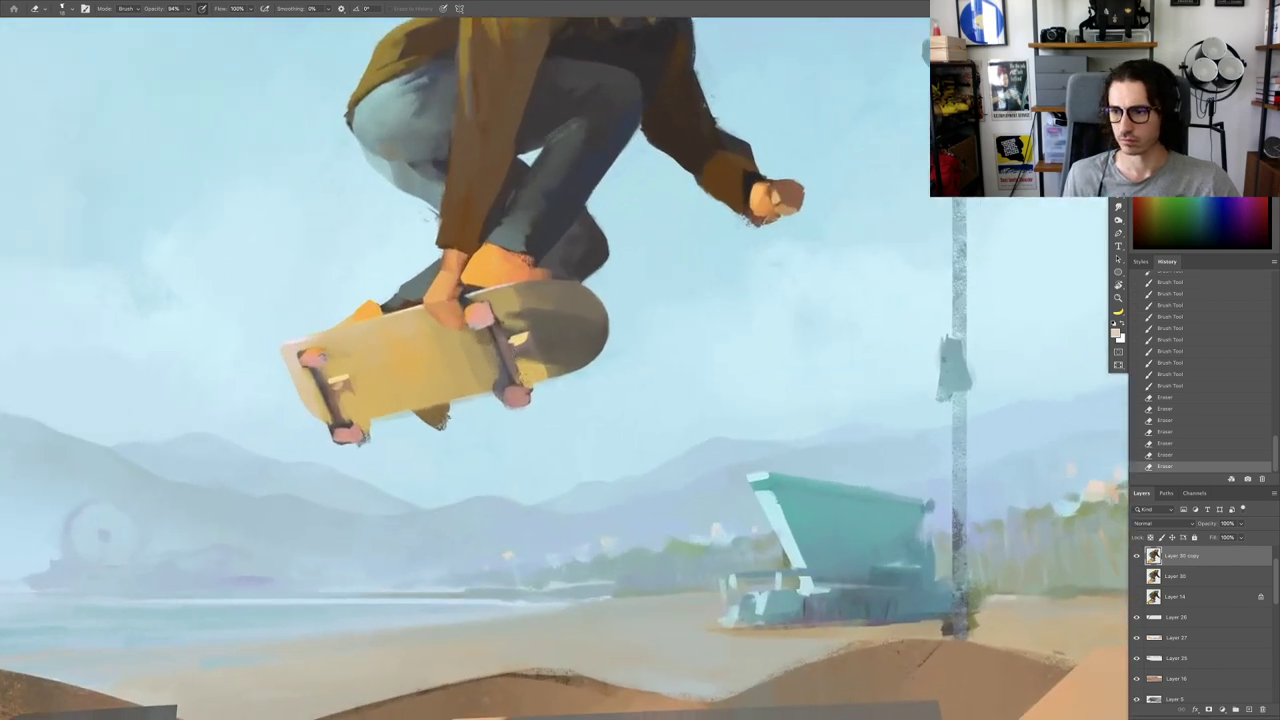
# Step: Lock the transparent pixels of the skateboarder layer, Layer 30 copy
pyautogui.press('v')
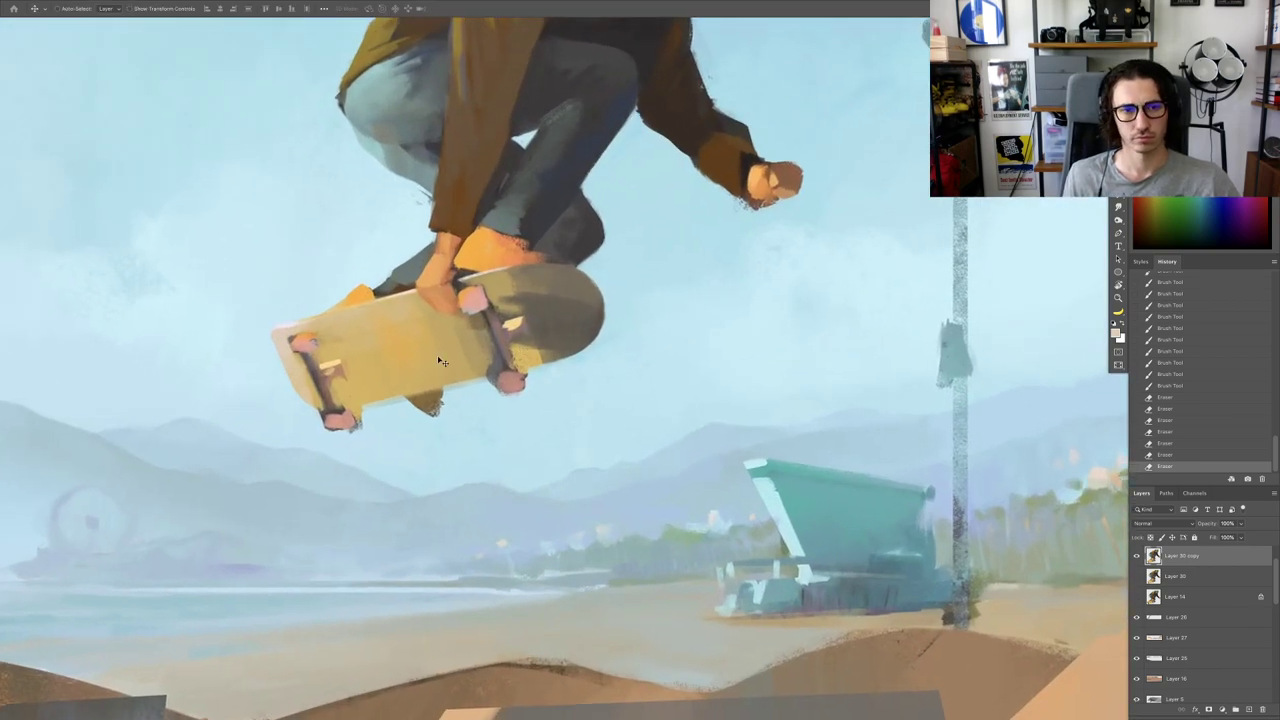
pyautogui.rightClick(437, 362)
pyautogui.click(439, 362)
pyautogui.moveTo(437, 362); pyautogui.dragTo(566, 377)
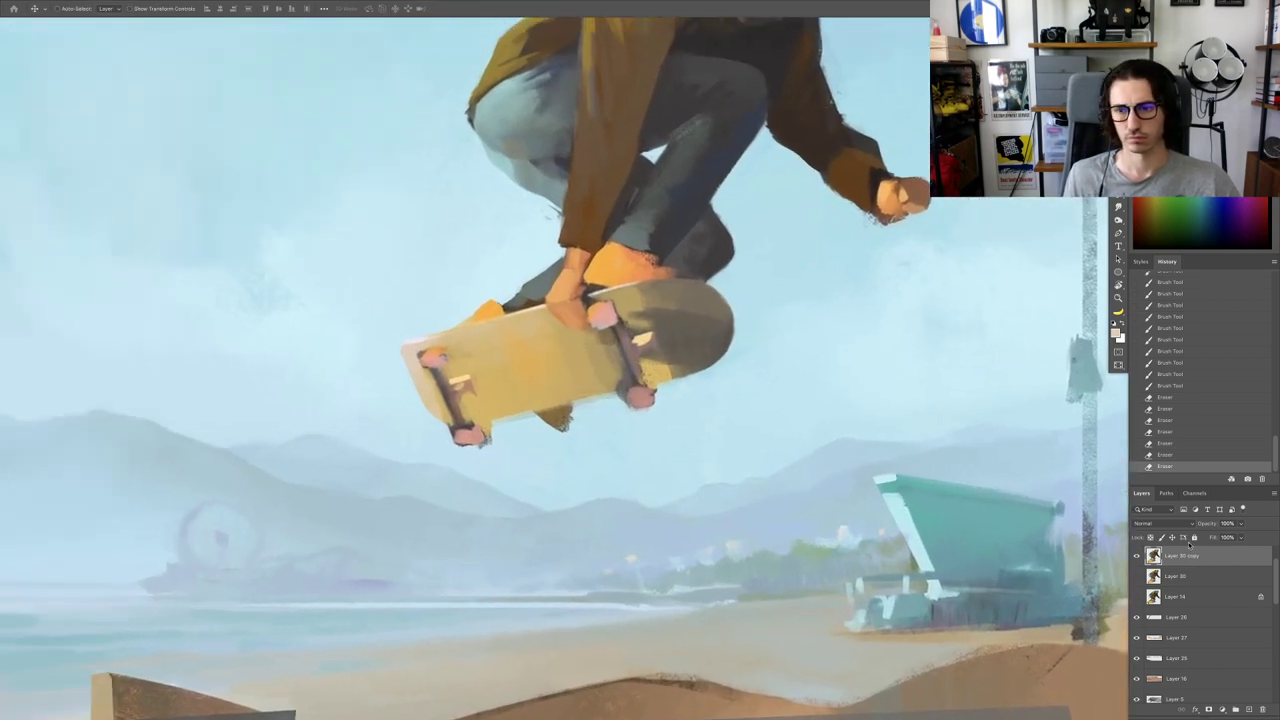
pyautogui.click(1149, 537)
# Step: Try soft yellow strokes in colours sampled from the board over its tail end, using a large soft brush
pyautogui.press('b')
pyautogui.rightClick(537, 302)
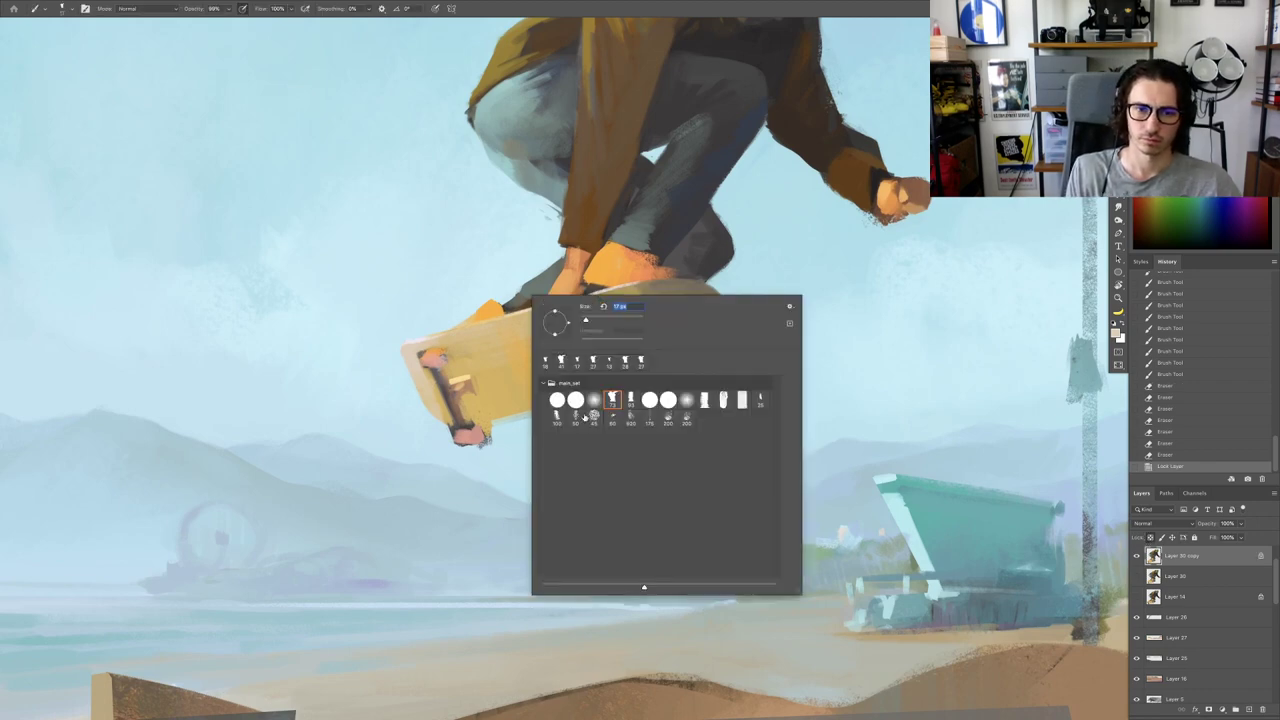
pyautogui.keyDown('alt'); pyautogui.click(469, 355); pyautogui.keyUp('alt')
pyautogui.moveTo(487, 367); pyautogui.dragTo(588, 426)
pyautogui.keyDown('alt'); pyautogui.click(489, 374); pyautogui.keyUp('alt')
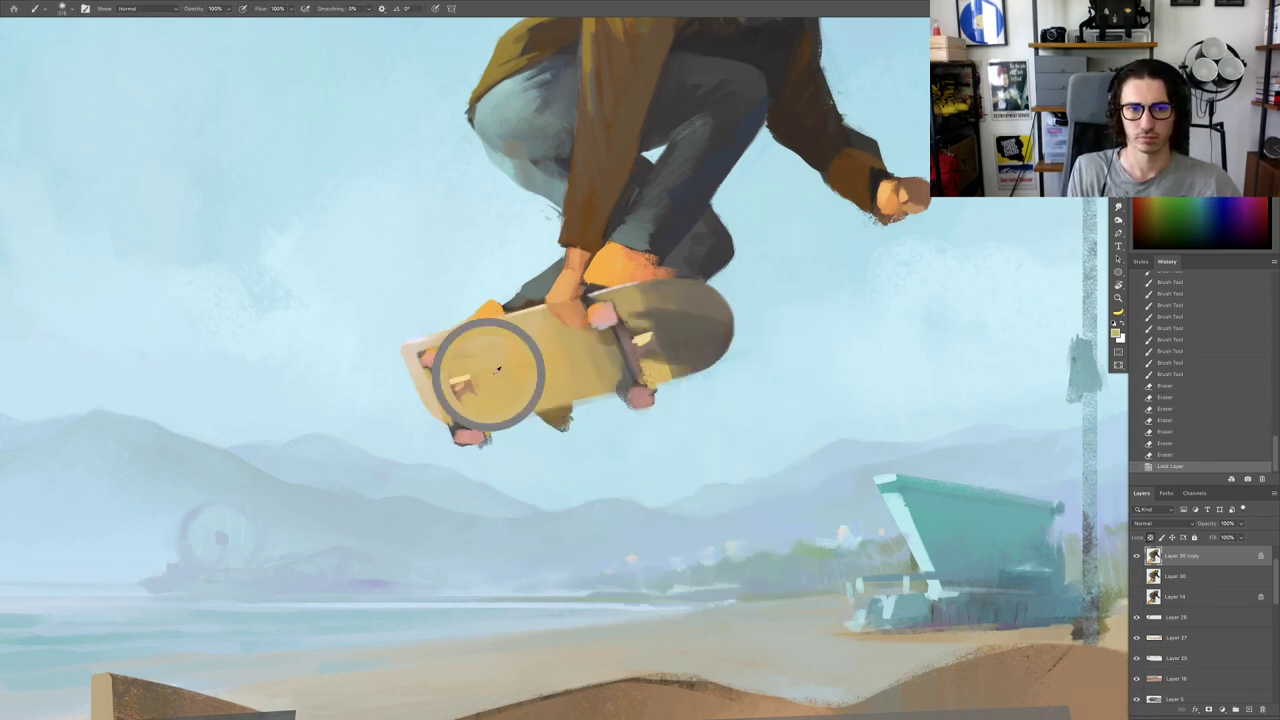
pyautogui.moveTo(408, 408); pyautogui.dragTo(414, 446)
pyautogui.moveTo(426, 424)
pyautogui.mouseDown()
pyautogui.moveTo(448, 432)
pyautogui.moveTo(440, 464)
pyautogui.mouseUp()
pyautogui.keyDown('alt'); pyautogui.click(487, 318); pyautogui.keyUp('alt')
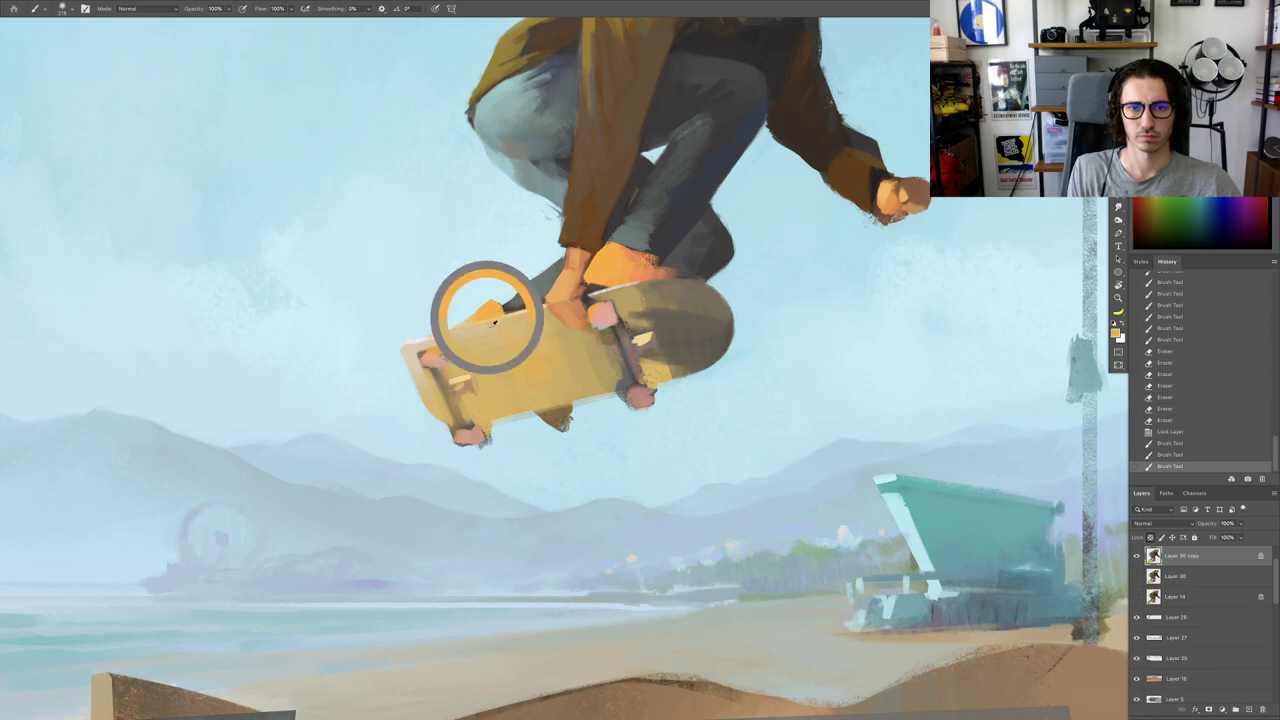
# Step: Try a soft warm orange glow over the board's tail and wheels, and revert to the state just after locking the layer
pyautogui.moveTo(436, 386)
pyautogui.mouseDown()
pyautogui.moveTo(460, 416)
pyautogui.moveTo(423, 397)
pyautogui.mouseUp()
pyautogui.press('super+z')
pyautogui.press('super+z')
pyautogui.press('super+z')
pyautogui.moveTo(423, 395); pyautogui.dragTo(415, 365)
pyautogui.moveTo(418, 372); pyautogui.dragTo(379, 359)
pyautogui.moveTo(440, 390)
pyautogui.mouseDown()
pyautogui.moveTo(469, 406)
pyautogui.moveTo(441, 441)
pyautogui.mouseUp()
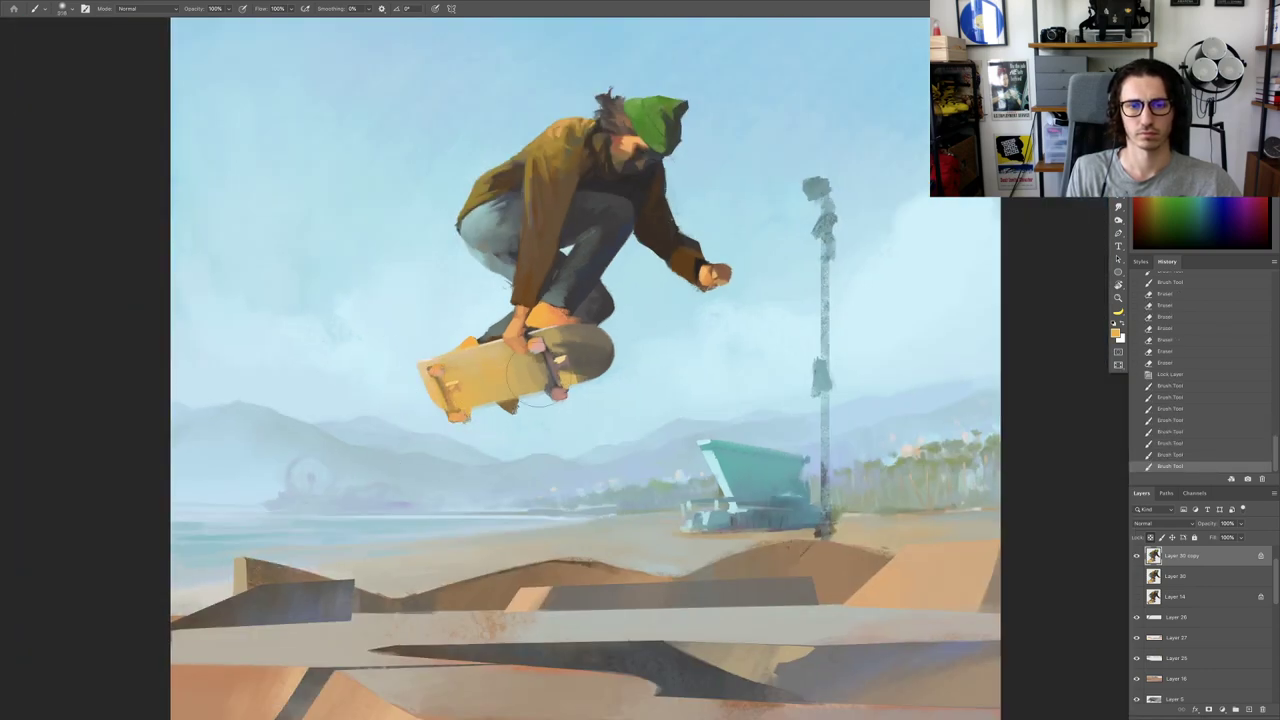
pyautogui.press('super+z')
pyautogui.press('super+z')
pyautogui.hotkey('ctrl', 'z')
pyautogui.hotkey('ctrl', 'z')
pyautogui.click(1168, 376)
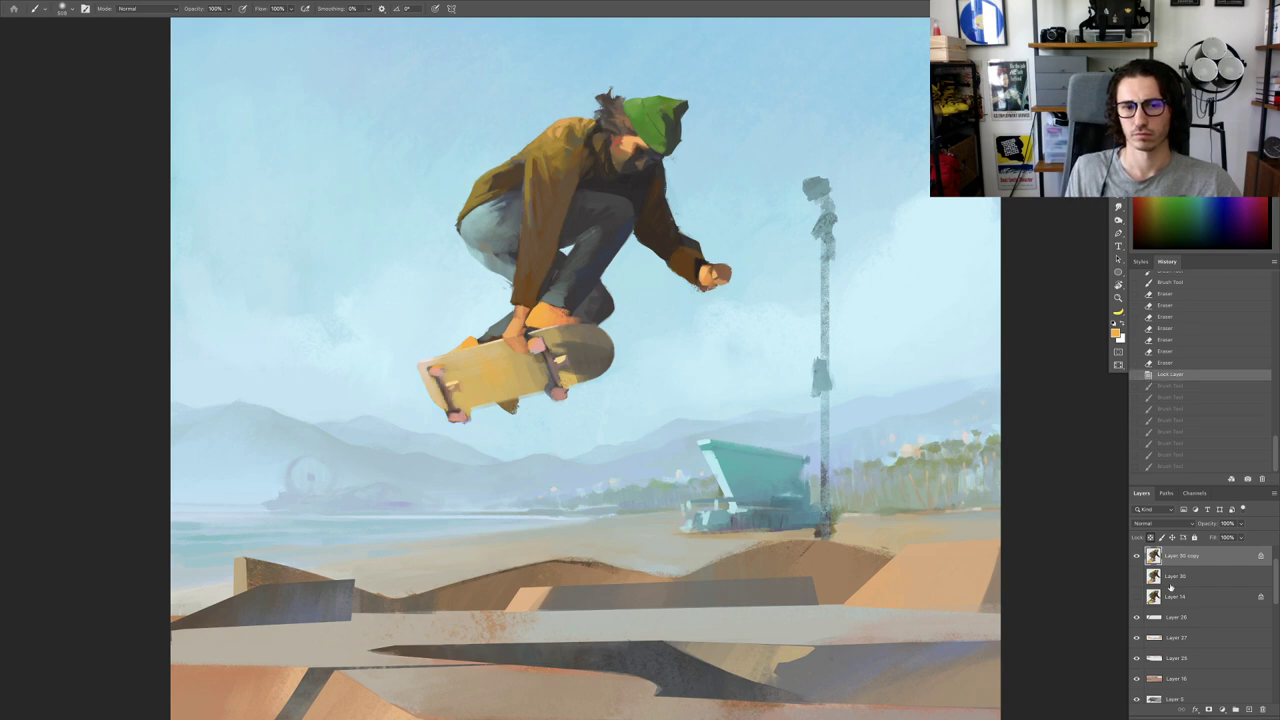
# Step: Add a new layer above the skateboarder layer and clip it to that layer
pyautogui.click(1236, 709)
pyautogui.rightClick(1185, 558)
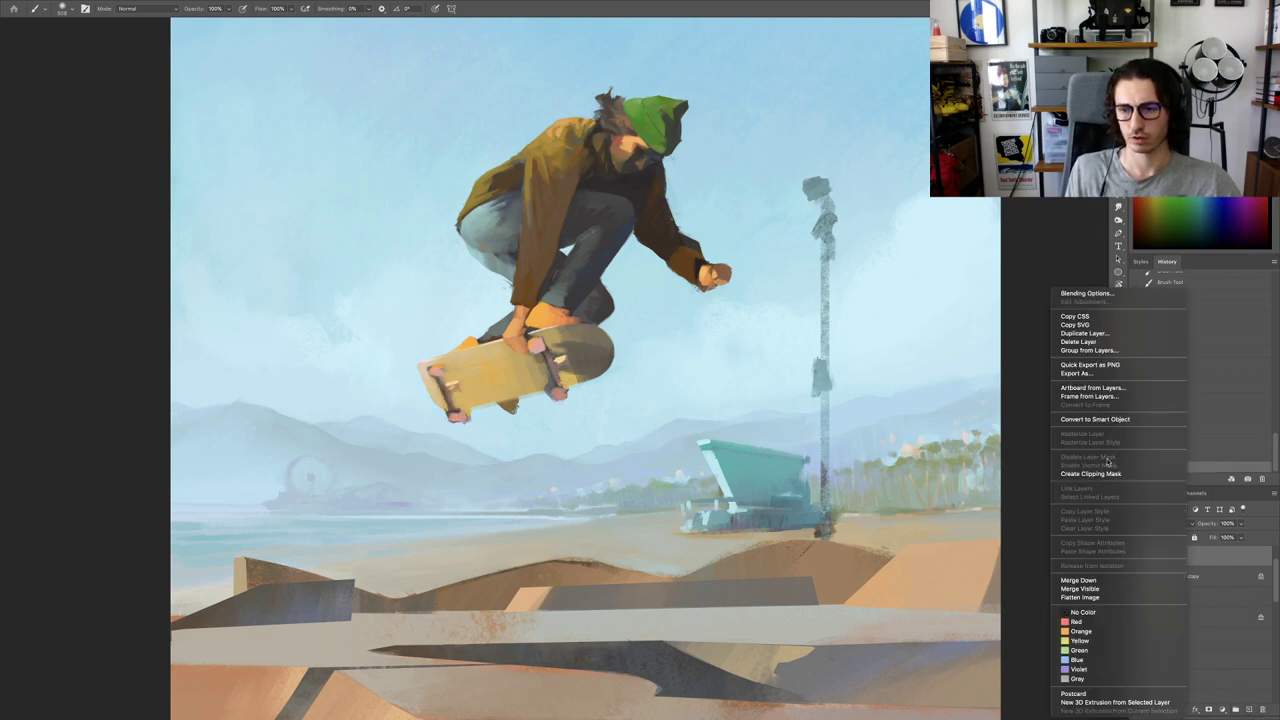
pyautogui.click(1092, 473)
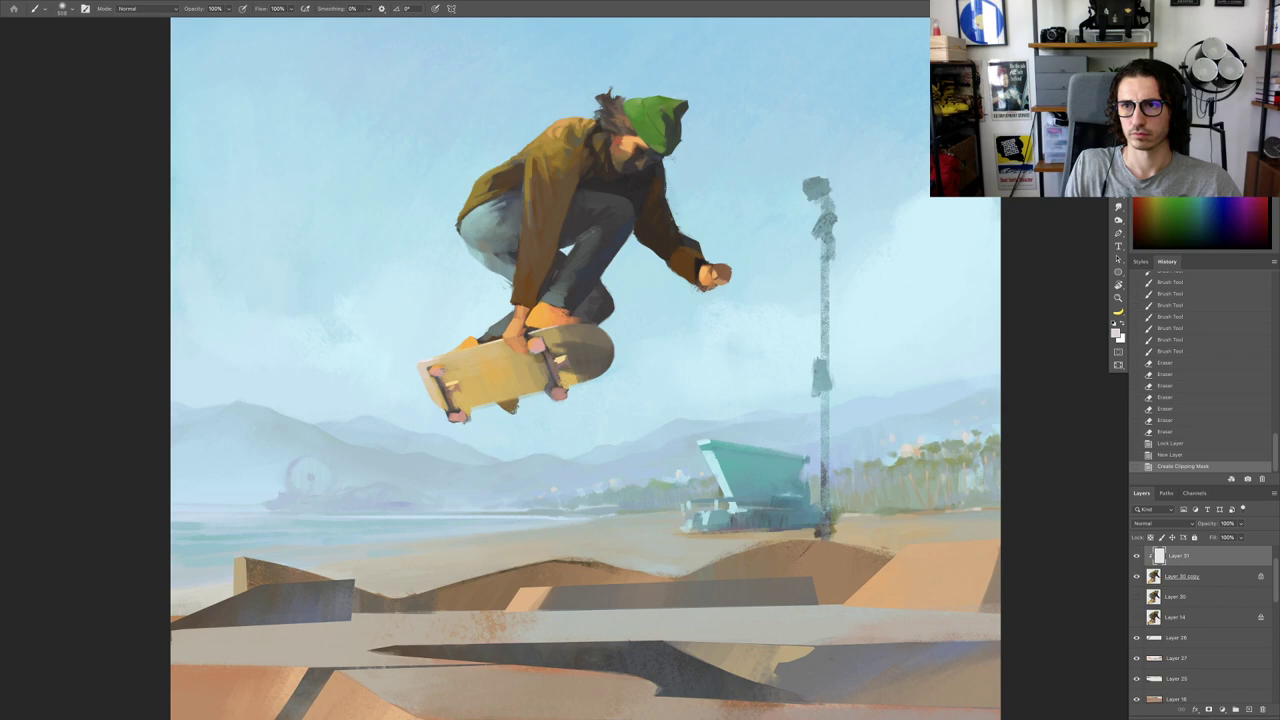
# Step: Try large soft pale strokes over the skateboard's tail on the clipped layer, undoing each one
pyautogui.moveTo(456, 411)
pyautogui.mouseDown()
pyautogui.moveTo(498, 422)
pyautogui.moveTo(465, 408)
pyautogui.mouseUp()
pyautogui.moveTo(460, 398); pyautogui.dragTo(367, 447)
pyautogui.hotkey('ctrl', 'z')
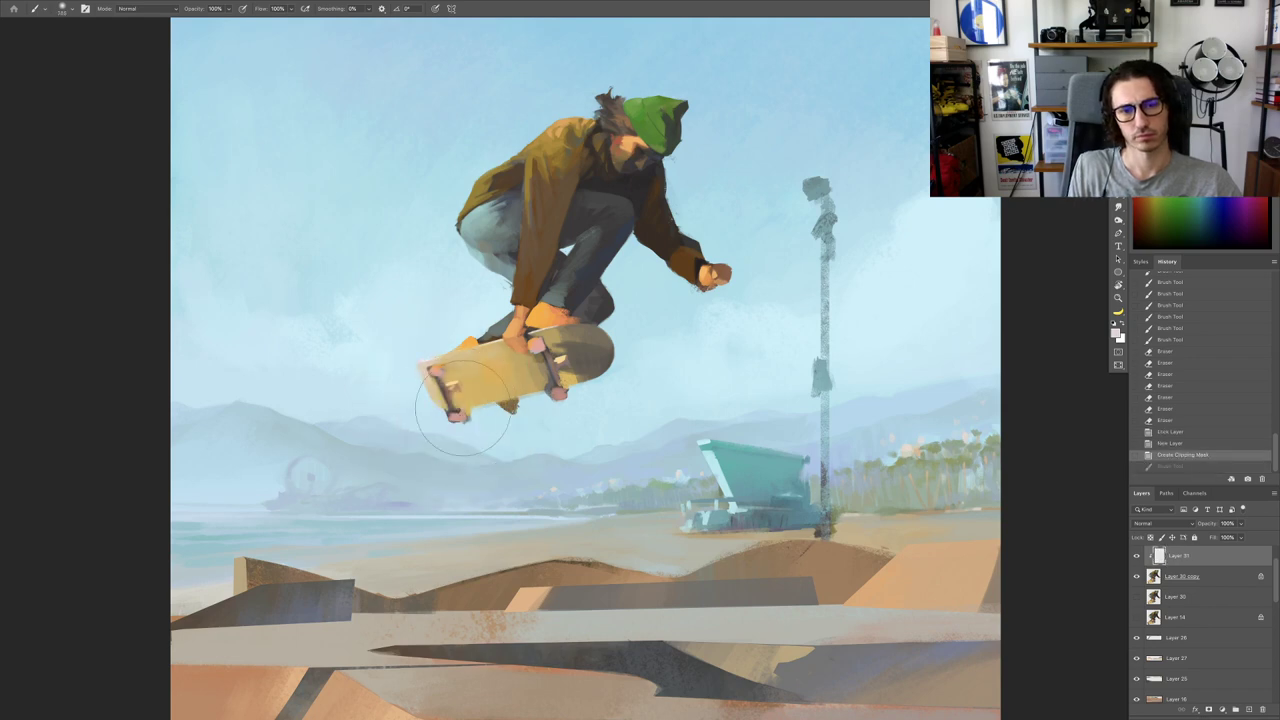
pyautogui.moveTo(465, 408); pyautogui.dragTo(327, 499)
pyautogui.moveTo(435, 392); pyautogui.dragTo(321, 438)
pyautogui.moveTo(423, 415)
pyautogui.mouseDown()
pyautogui.moveTo(413, 447)
pyautogui.moveTo(376, 467)
pyautogui.moveTo(478, 438)
pyautogui.moveTo(454, 407)
pyautogui.mouseUp()
pyautogui.hotkey('ctrl', 'z')
pyautogui.hotkey('ctrl', 'z')
pyautogui.moveTo(474, 414)
pyautogui.mouseDown()
pyautogui.moveTo(502, 422)
pyautogui.moveTo(357, 383)
pyautogui.mouseUp()
pyautogui.hotkey('ctrl', 'z')
pyautogui.keyDown('alt'); pyautogui.click(482, 404); pyautogui.keyUp('alt')
pyautogui.hotkey('ctrl', 'z')
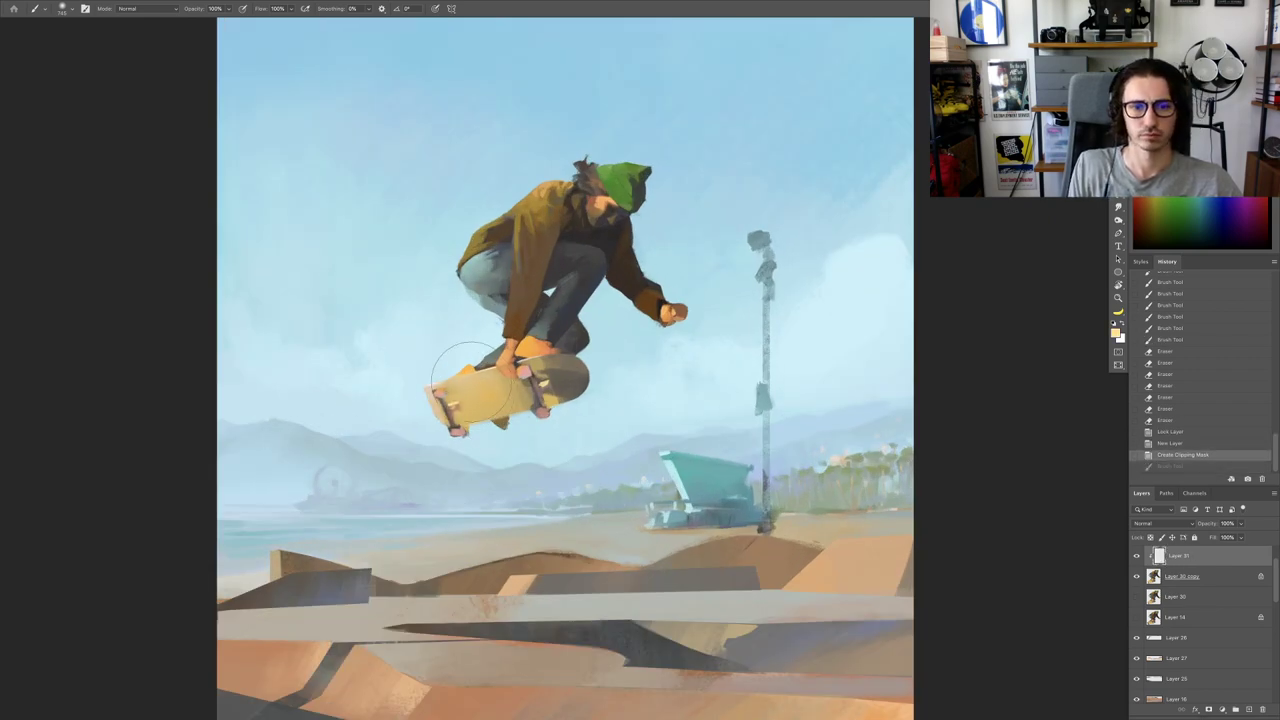
# Step: Brush a soft pale yellow glow over the skateboard's tail on the clipped layer and save the document
pyautogui.moveTo(463, 381)
pyautogui.mouseDown()
pyautogui.moveTo(400, 425)
pyautogui.moveTo(413, 452)
pyautogui.moveTo(507, 454)
pyautogui.moveTo(496, 470)
pyautogui.mouseUp()
pyautogui.hotkey('ctrl', 'z')
pyautogui.hotkey('ctrl', 'z')
pyautogui.hotkey('ctrl', 'z')
pyautogui.press('r')
pyautogui.moveTo(578, 472)
pyautogui.mouseDown()
pyautogui.moveTo(748, 383)
pyautogui.moveTo(680, 203)
pyautogui.mouseUp()
pyautogui.moveTo(855, 243)
pyautogui.mouseDown()
pyautogui.moveTo(835, 213)
pyautogui.moveTo(784, 204)
pyautogui.moveTo(796, 206)
pyautogui.moveTo(797, 240)
pyautogui.mouseUp()
pyautogui.press('Escape')
pyautogui.moveTo(723, 368); pyautogui.dragTo(689, 348)
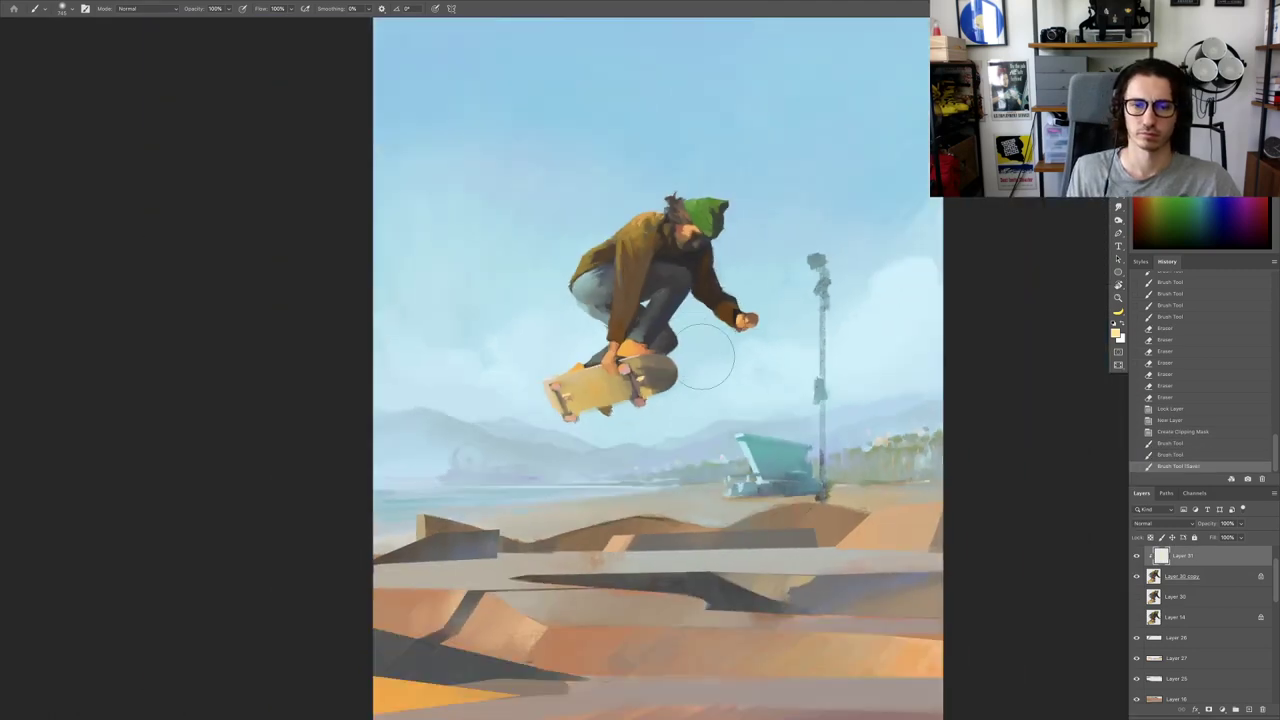
pyautogui.hotkey('ctrl', 's')
# Step: Add another new layer clipped to the skateboarder and set its blend mode to Overlay
pyautogui.click(1248, 710)
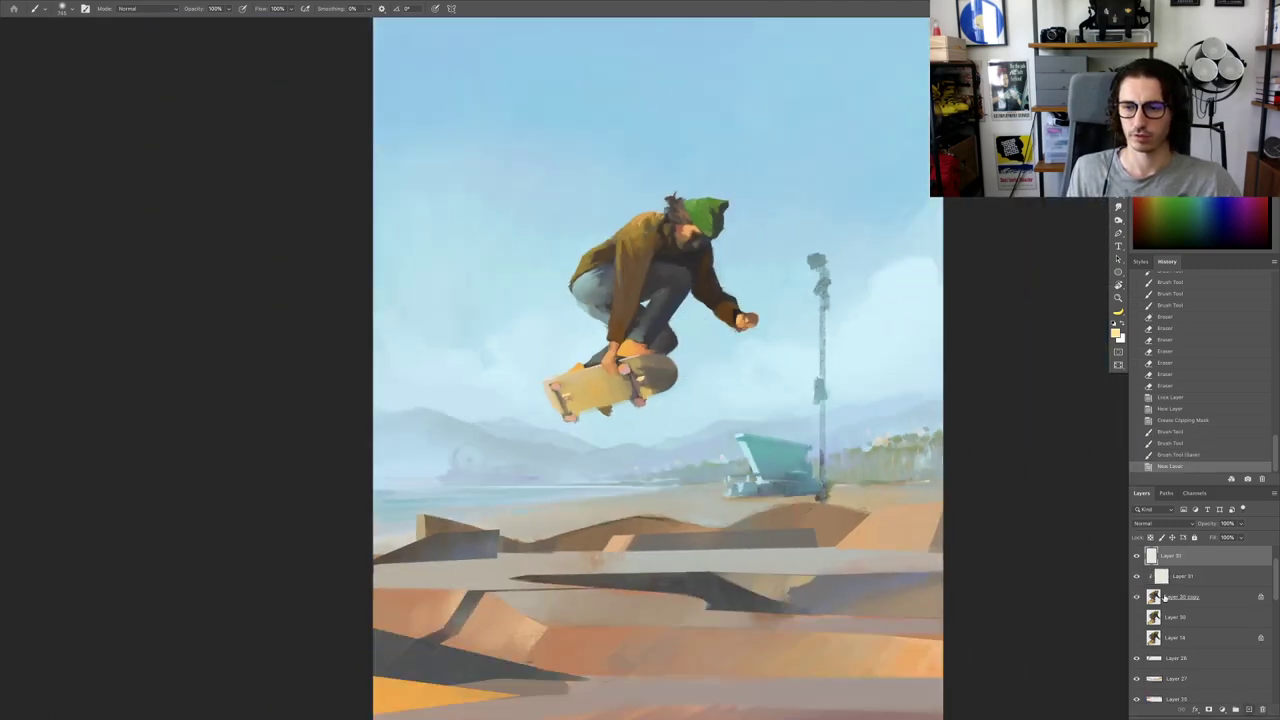
pyautogui.rightClick(1183, 556)
pyautogui.click(1098, 476)
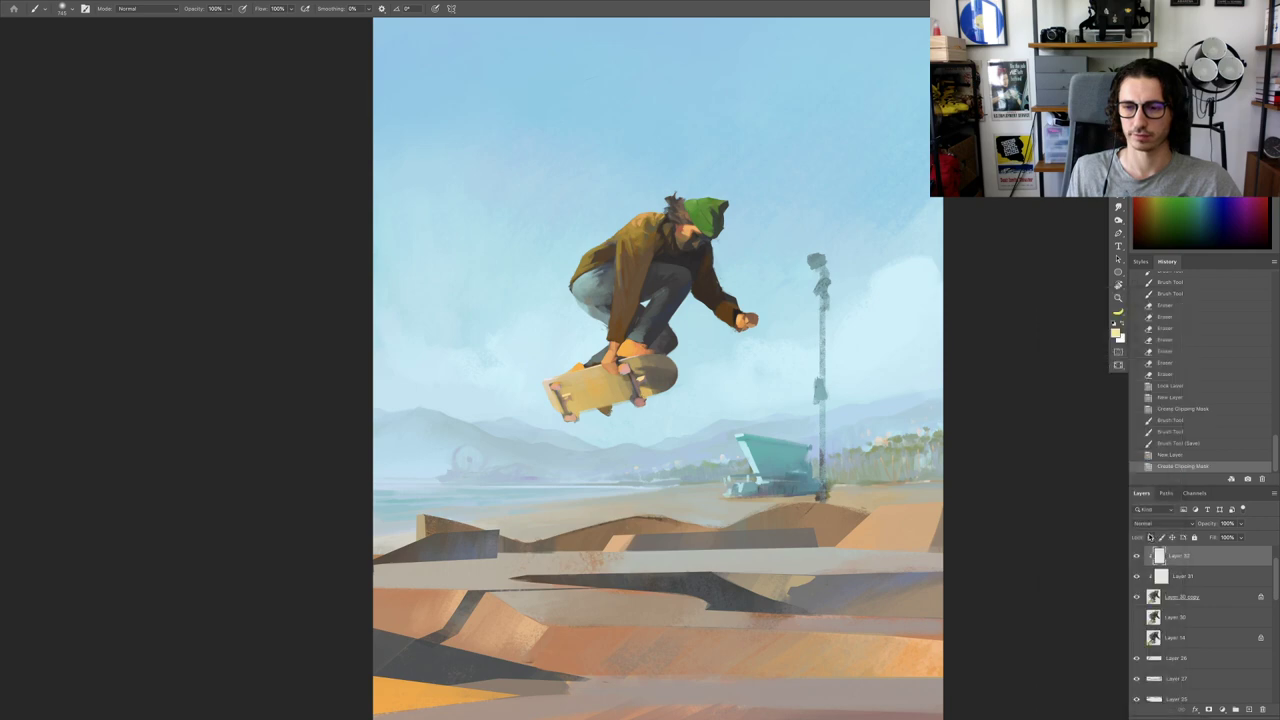
pyautogui.click(1160, 523)
pyautogui.click(1160, 640)
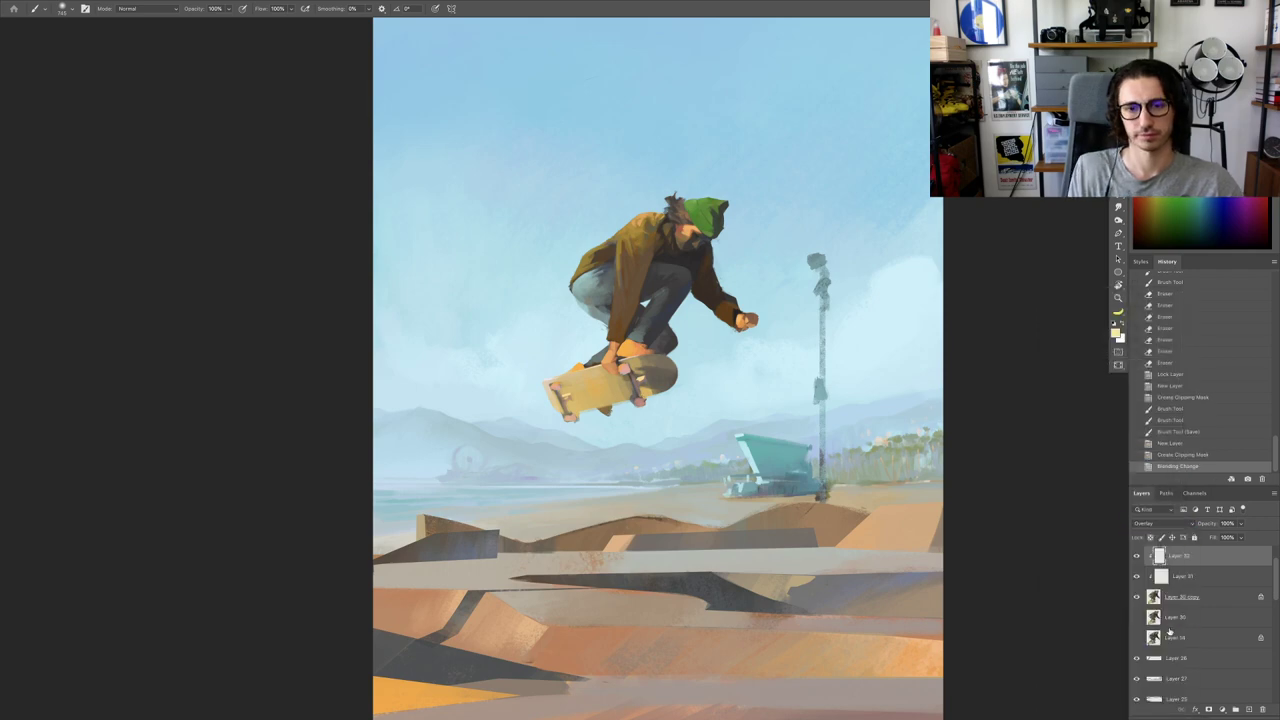
# Step: Try soft orange and pink glow strokes over the skateboard's tail on the Overlay layer
pyautogui.scroll(2, 550, 374)
pyautogui.keyDown('alt'); pyautogui.click(708, 342); pyautogui.keyUp('alt')
pyautogui.moveTo(644, 408); pyautogui.dragTo(530, 440)
pyautogui.hotkey('ctrl', 'z')
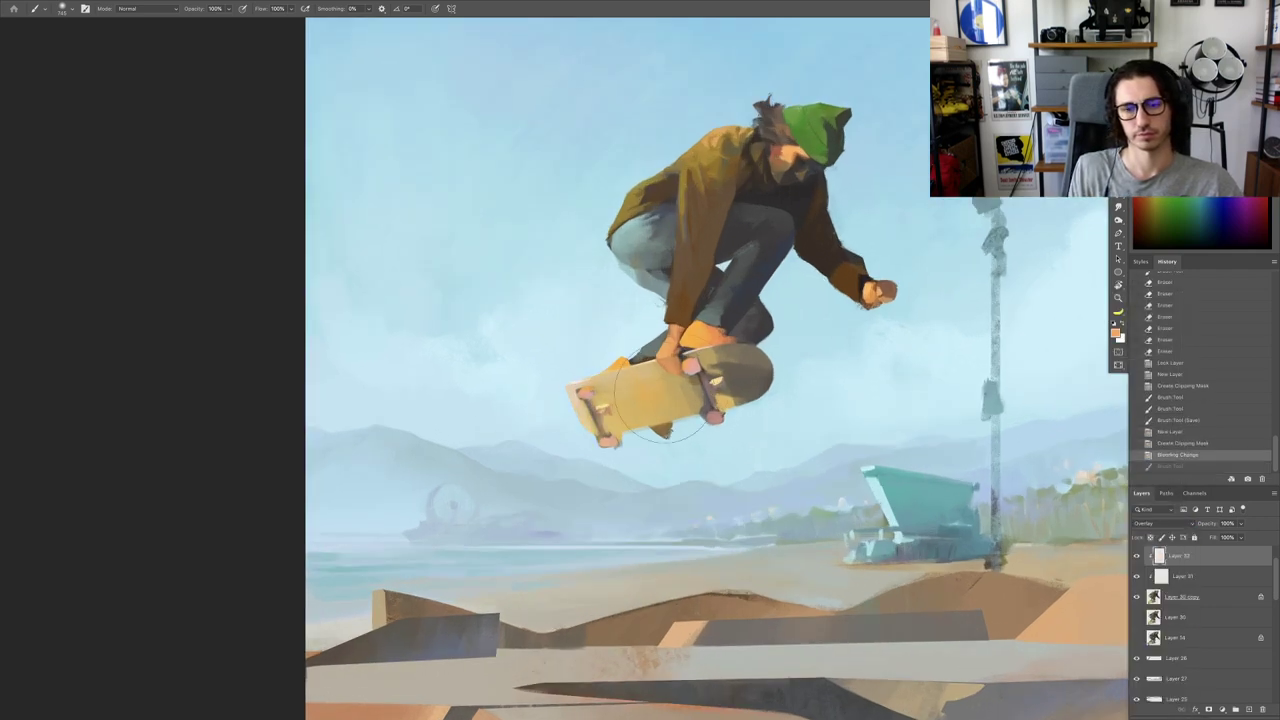
pyautogui.moveTo(612, 414); pyautogui.dragTo(524, 436)
pyautogui.scroll(-3, 595, 421)
pyautogui.scroll(2, 614, 416)
pyautogui.hotkey('ctrl', 'z')
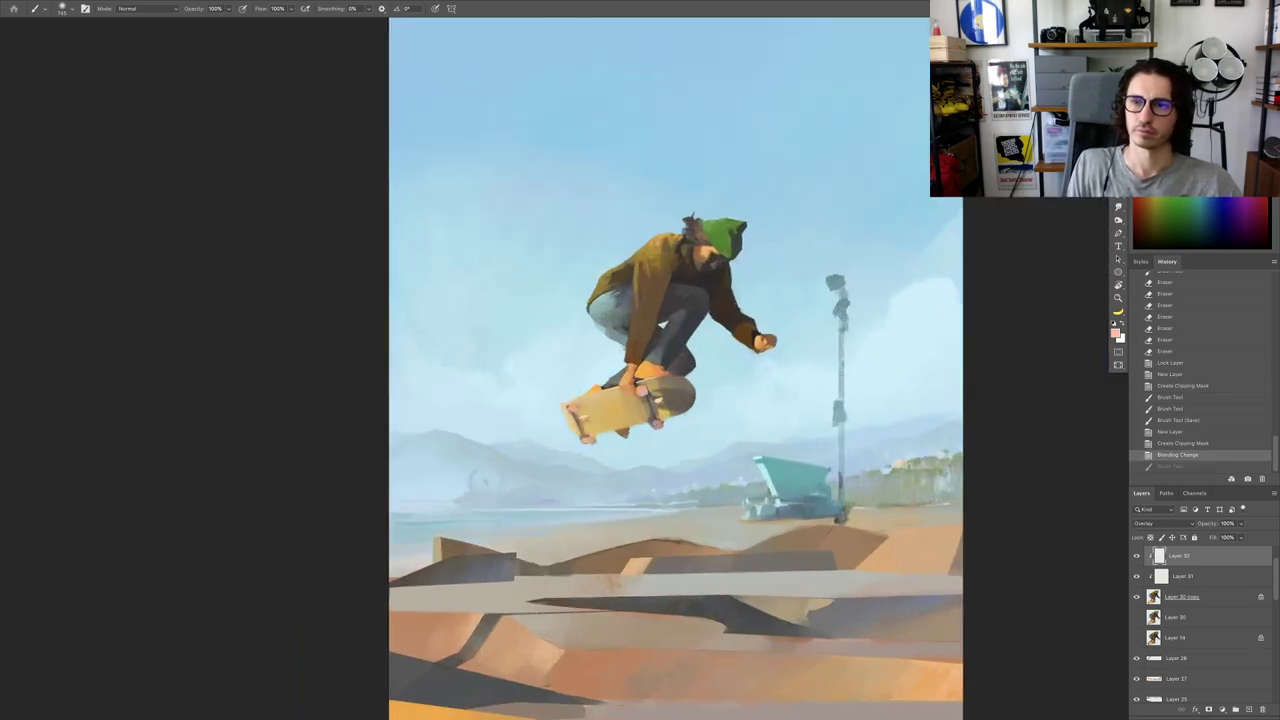
# Step: Brush a soft pink Overlay glow over the board's tail, the back of the jeans and the jacket's back edge
pyautogui.moveTo(636, 401); pyautogui.dragTo(495, 455)
pyautogui.moveTo(609, 355); pyautogui.dragTo(534, 369)
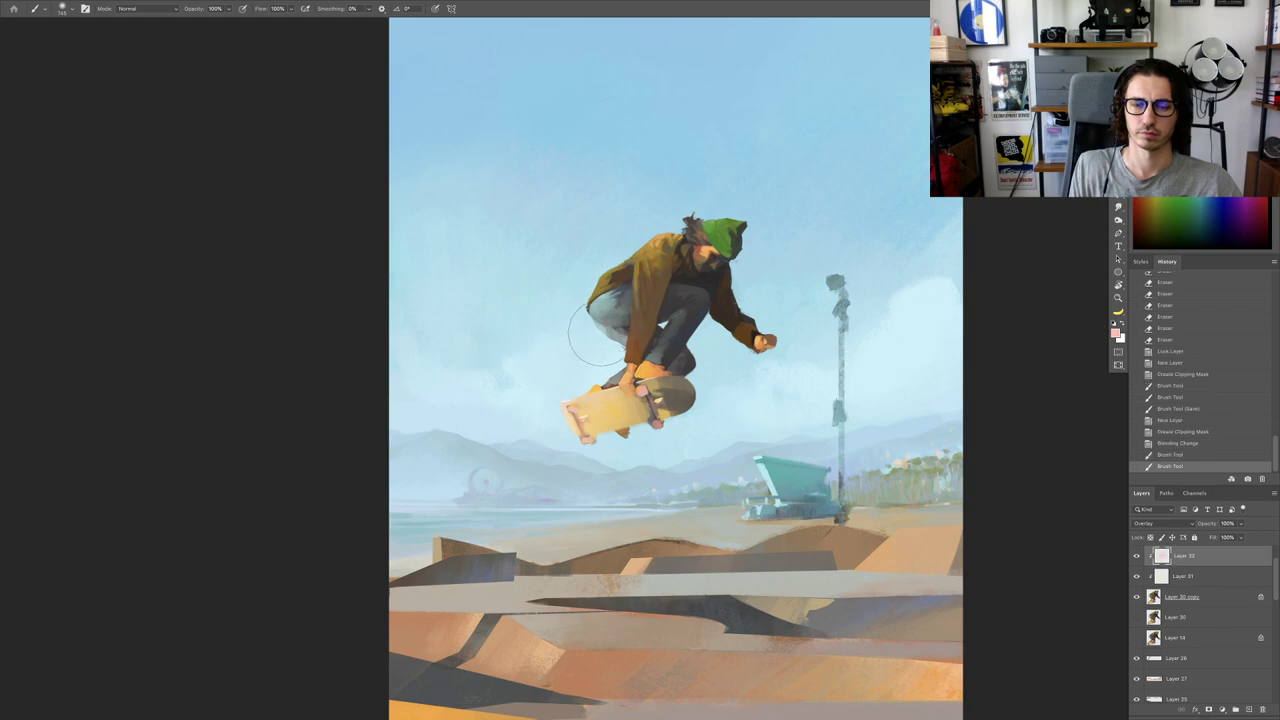
pyautogui.moveTo(598, 338); pyautogui.dragTo(580, 346)
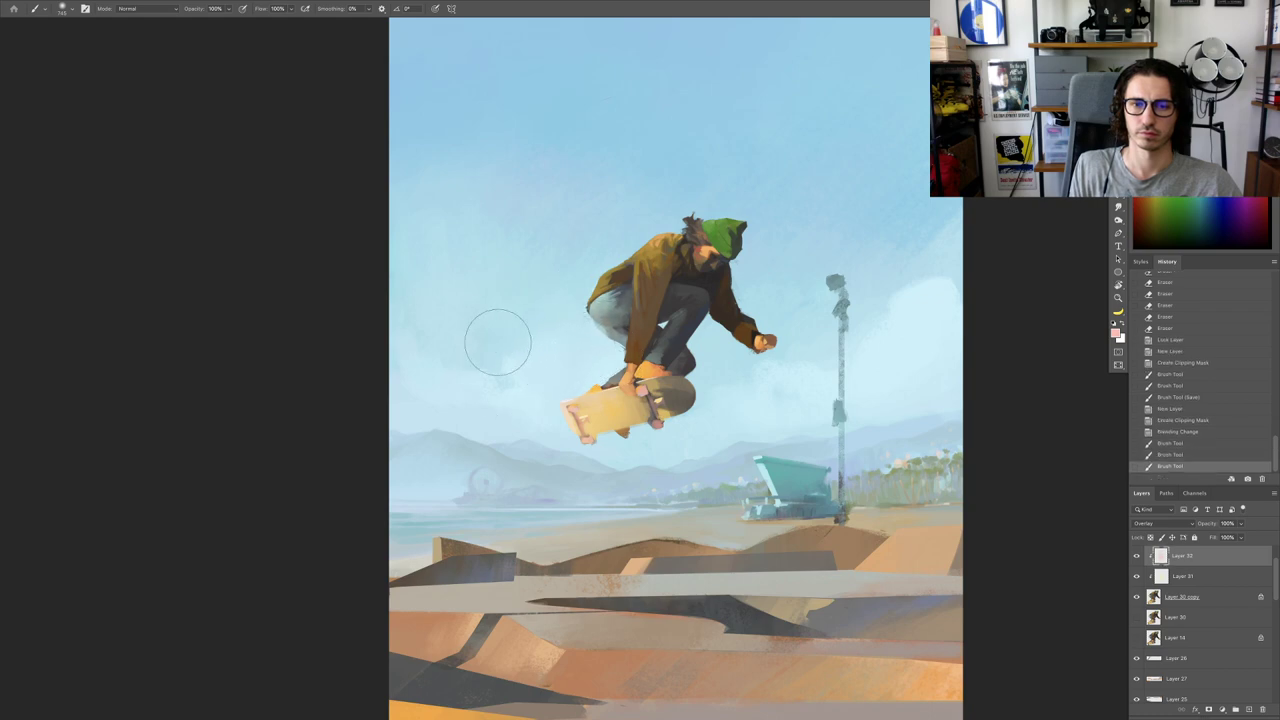
pyautogui.moveTo(600, 253); pyautogui.dragTo(553, 283)
pyautogui.moveTo(604, 247); pyautogui.dragTo(573, 297)
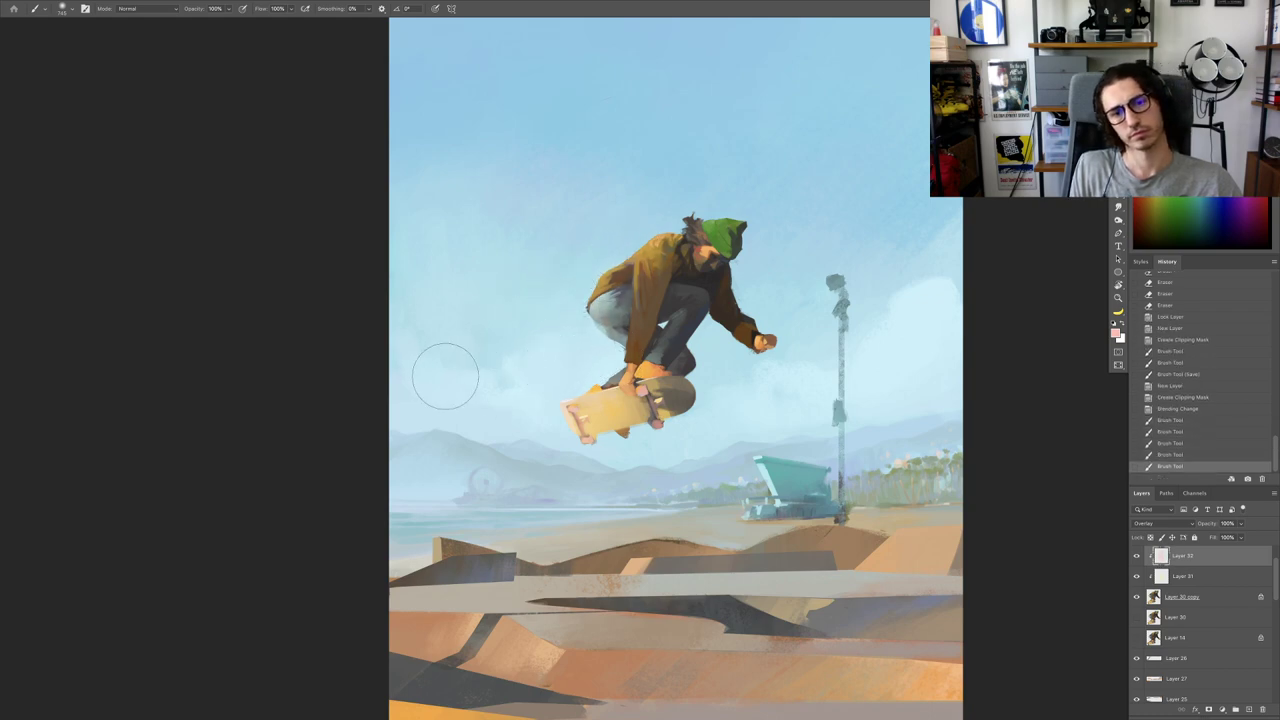
# Step: Try a soft pink Overlay stroke over the shoulder and hair
pyautogui.scroll(-3, 536, 398)
pyautogui.scroll(4, 601, 312)
pyautogui.moveTo(643, 272); pyautogui.dragTo(595, 238)
pyautogui.hotkey('ctrl', 'z')
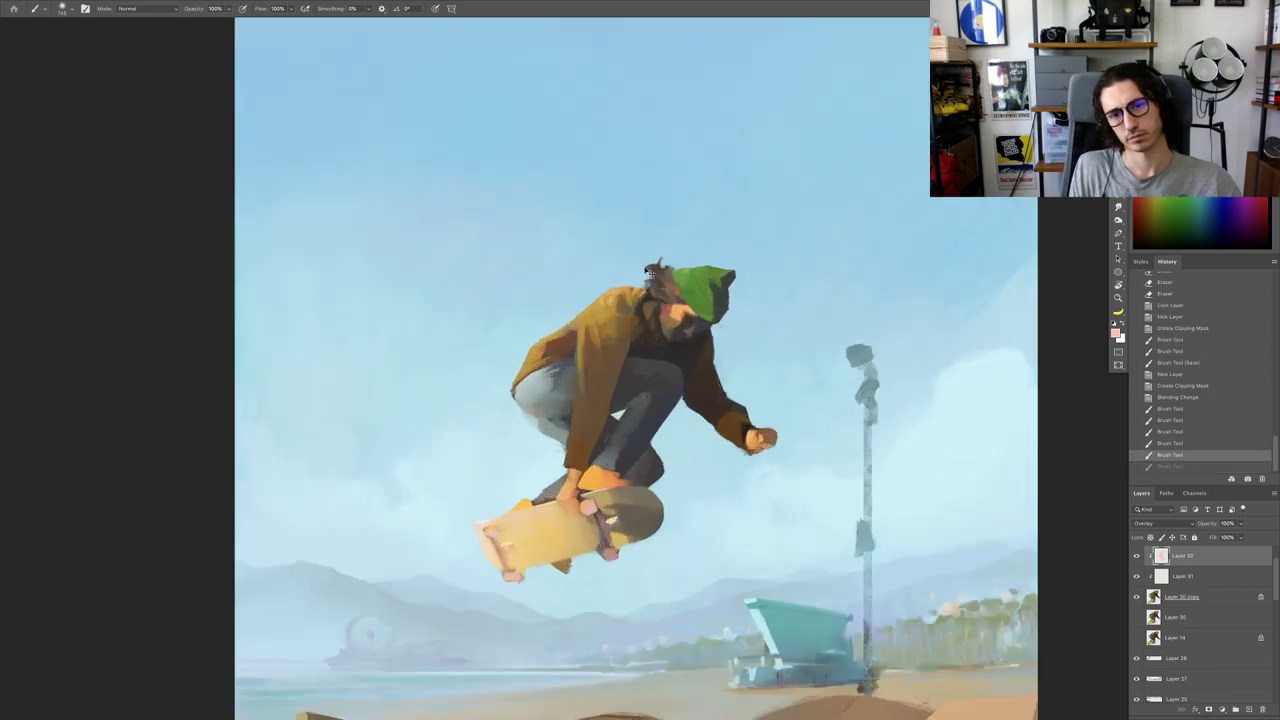
# Step: Add a soft Overlay glow in sampled warm tones around the head and beanie, undoing the surplus strokes
pyautogui.keyDown('alt'); pyautogui.click(689, 292); pyautogui.keyUp('alt')
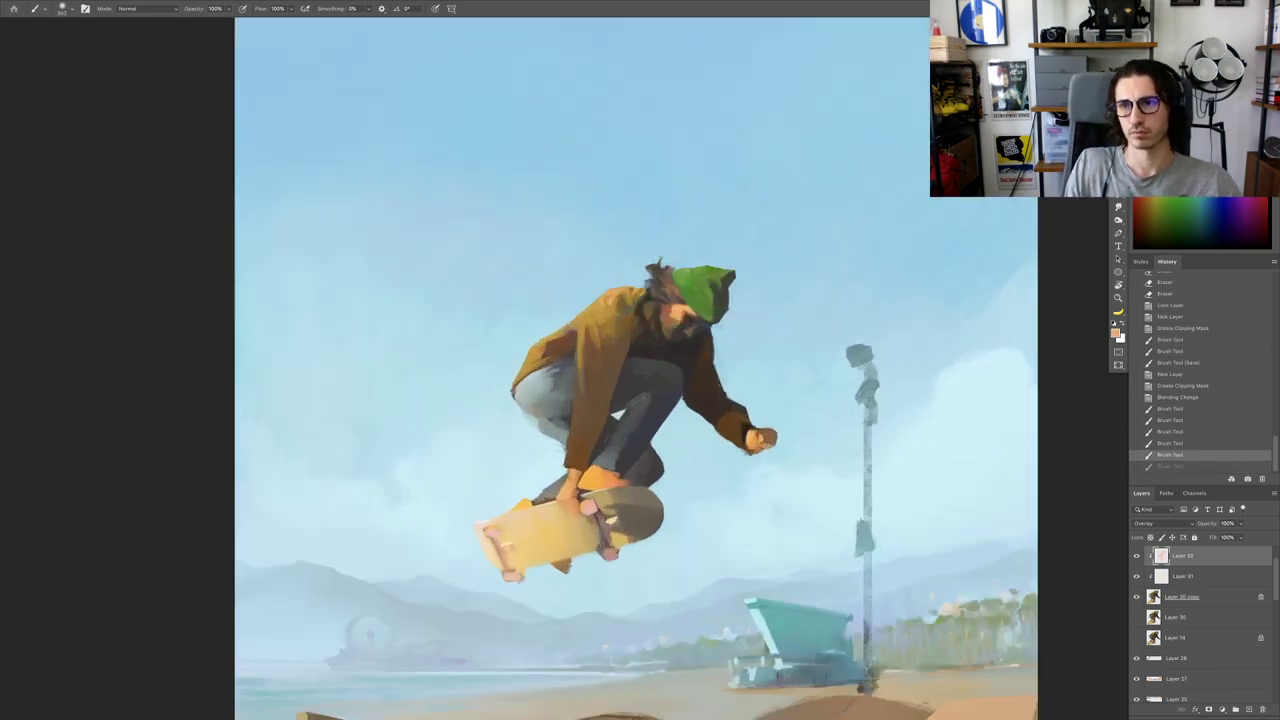
pyautogui.moveTo(739, 244); pyautogui.dragTo(638, 226)
pyautogui.scroll(-5, 690, 226)
pyautogui.hotkey('ctrl', 'z')
pyautogui.scroll(4, 680, 245)
pyautogui.hotkey('ctrl', 'z')
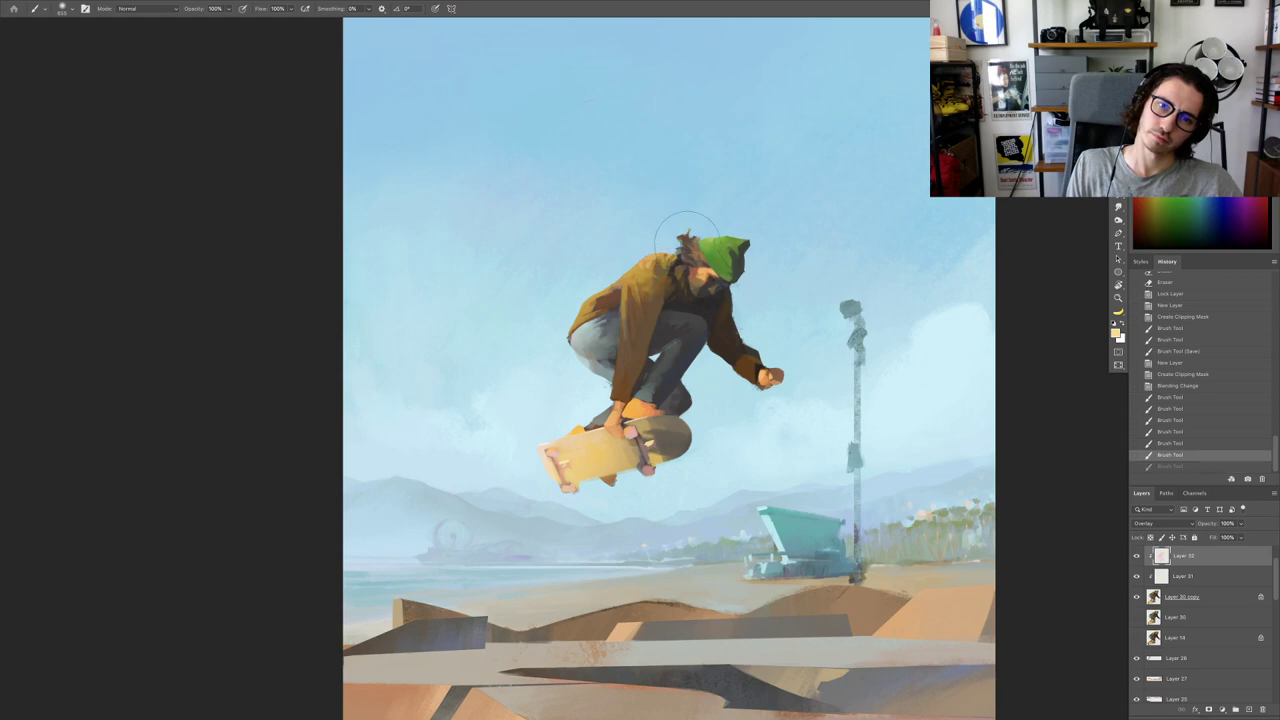
pyautogui.moveTo(716, 247); pyautogui.dragTo(714, 236)
pyautogui.hotkey('ctrl', 'z')
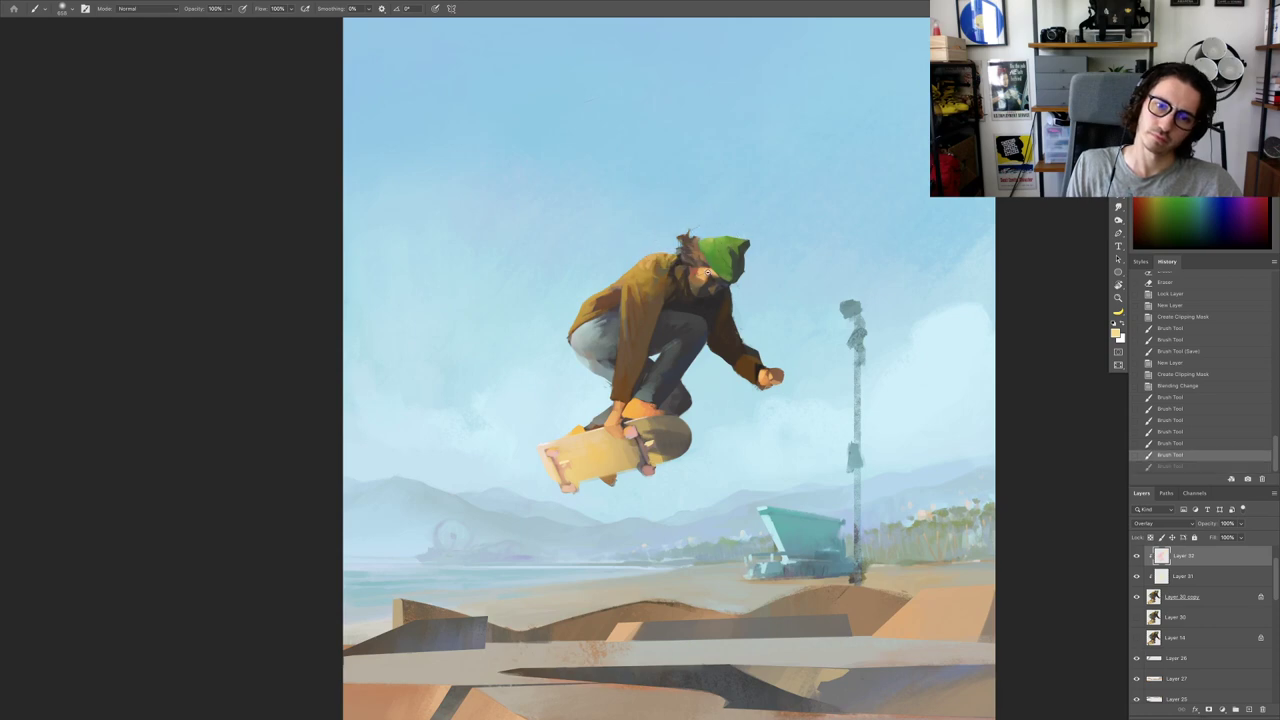
# Step: Try soft pale yellow Overlay strokes over the jacket, the outstretched hand and the front shoe
pyautogui.moveTo(698, 297); pyautogui.dragTo(624, 300)
pyautogui.moveTo(755, 342); pyautogui.dragTo(812, 356)
pyautogui.moveTo(714, 354); pyautogui.dragTo(663, 403)
pyautogui.hotkey('ctrl', 'z')
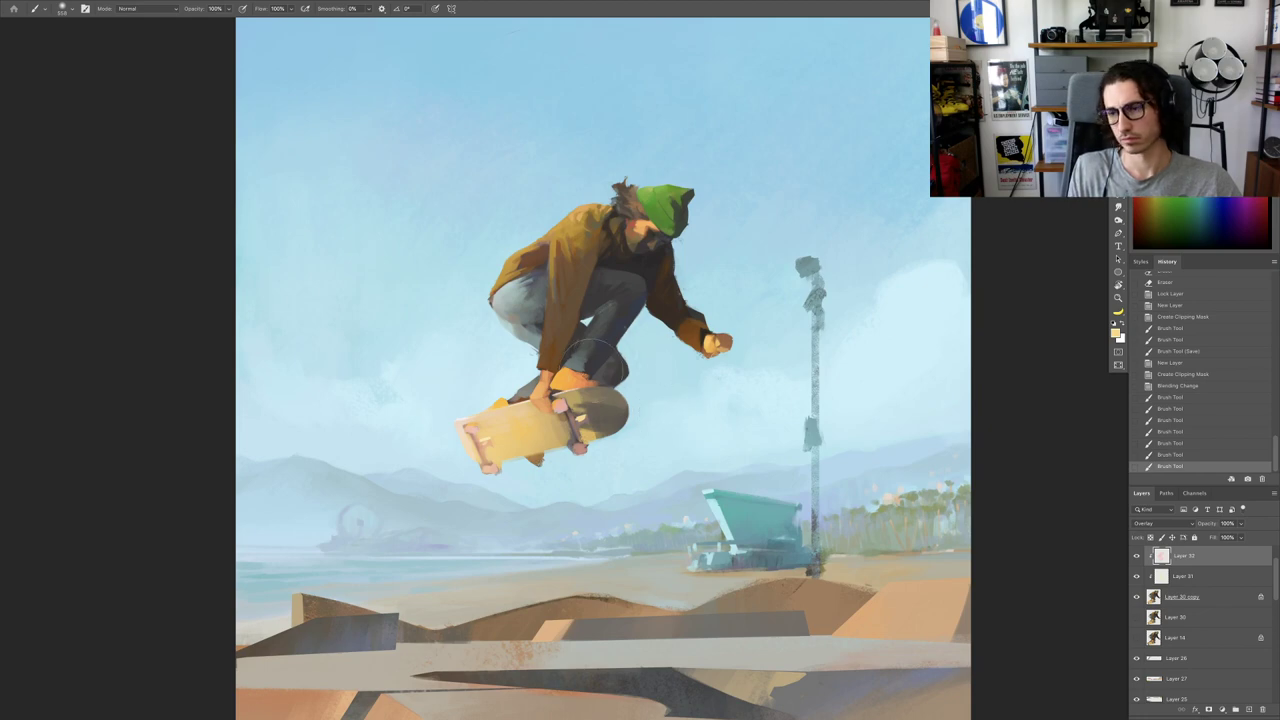
pyautogui.moveTo(596, 368)
pyautogui.mouseDown()
pyautogui.moveTo(501, 391)
pyautogui.moveTo(546, 389)
pyautogui.mouseUp()
pyautogui.hotkey('ctrl', 'z')
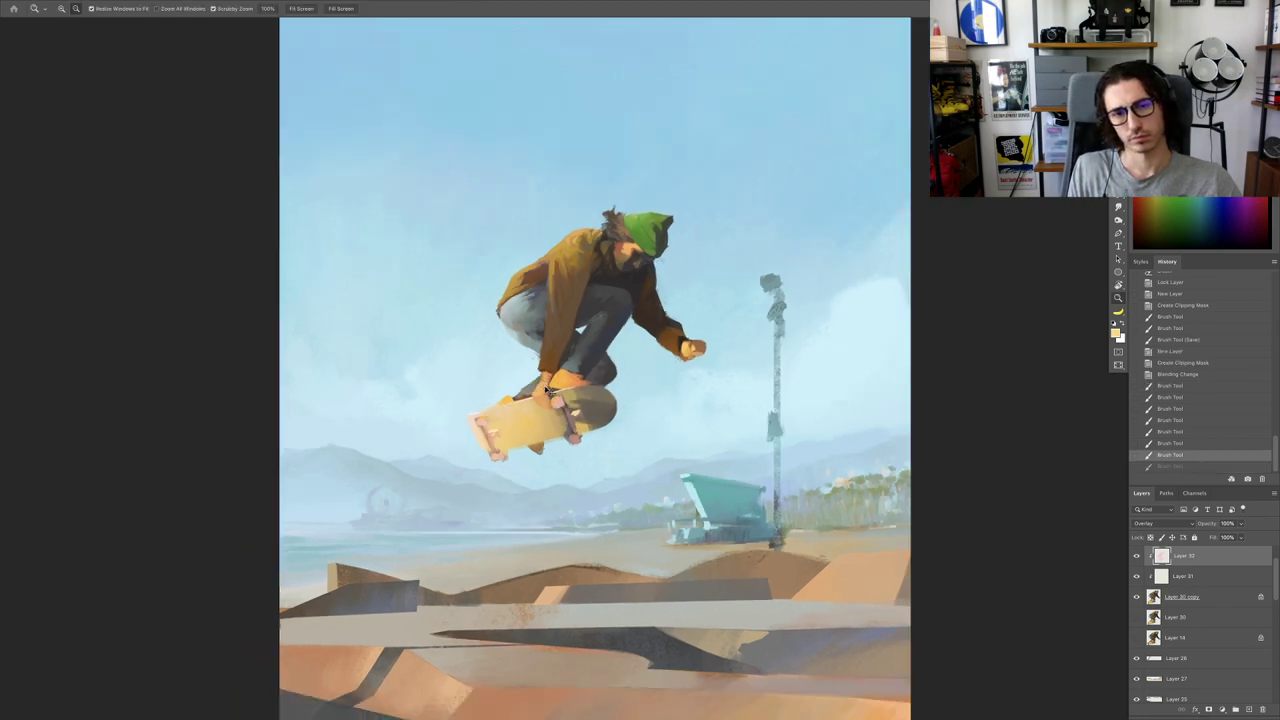
pyautogui.hotkey('ctrl', 'z')
# Step: Darken the shaded chest area with a soft Overlay stroke in a dark tone sampled from it
pyautogui.keyDown('alt'); pyautogui.click(617, 270); pyautogui.keyUp('alt')
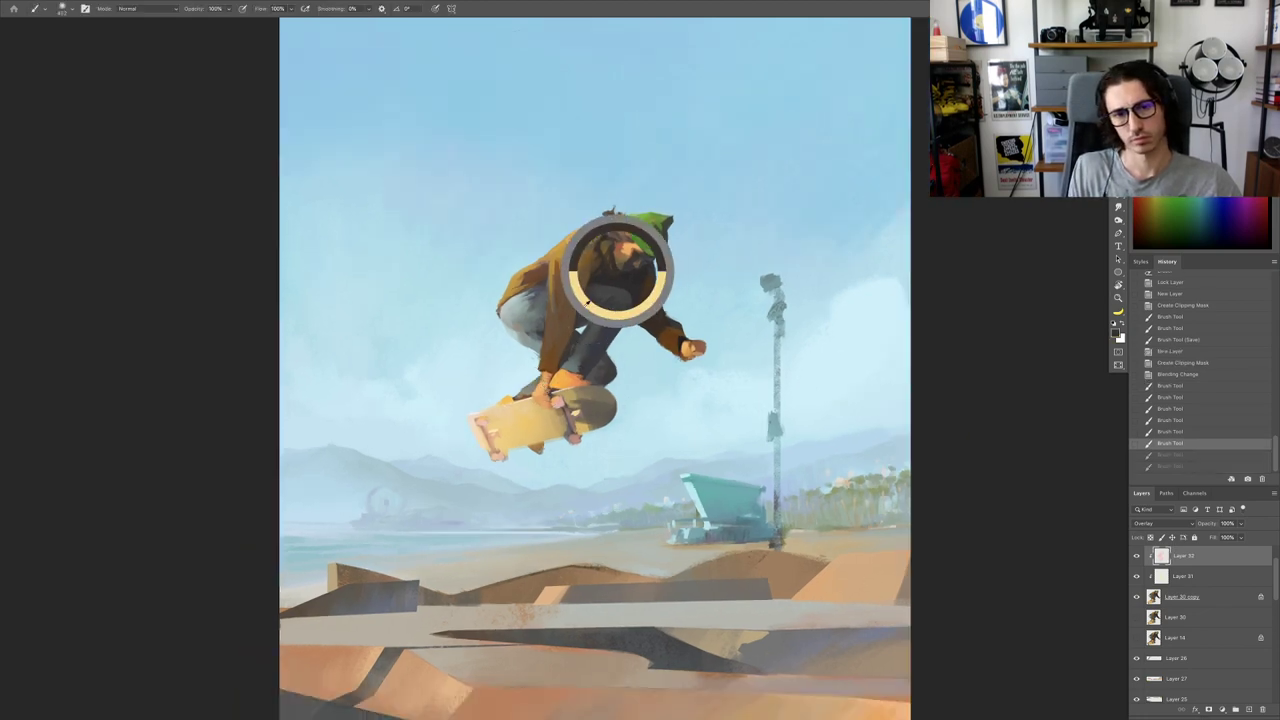
pyautogui.moveTo(612, 268); pyautogui.dragTo(597, 262)
pyautogui.hotkey('ctrl', 'z')
pyautogui.hotkey('ctrl', 'shift', 'z')
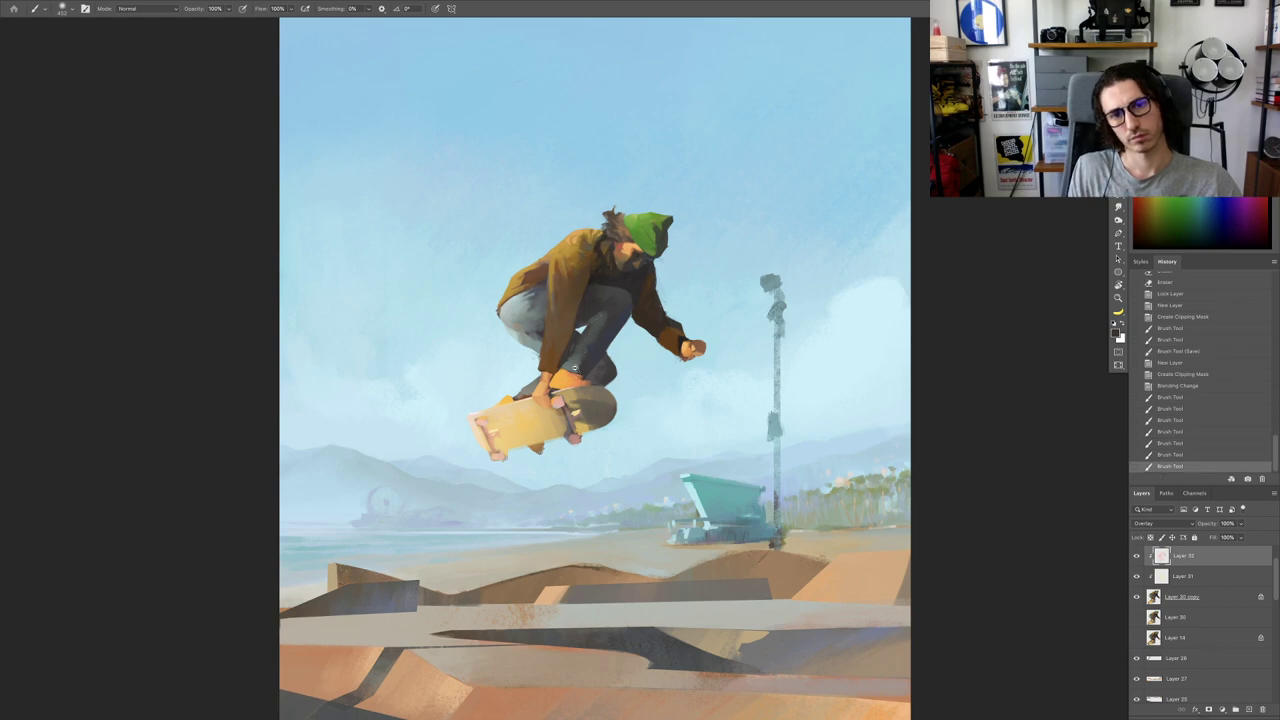
# Step: Compare the figure with and without the Overlay glow layer, at full view and closer in
pyautogui.scroll(-1, 575, 368)
pyautogui.scroll(-1, 534, 364)
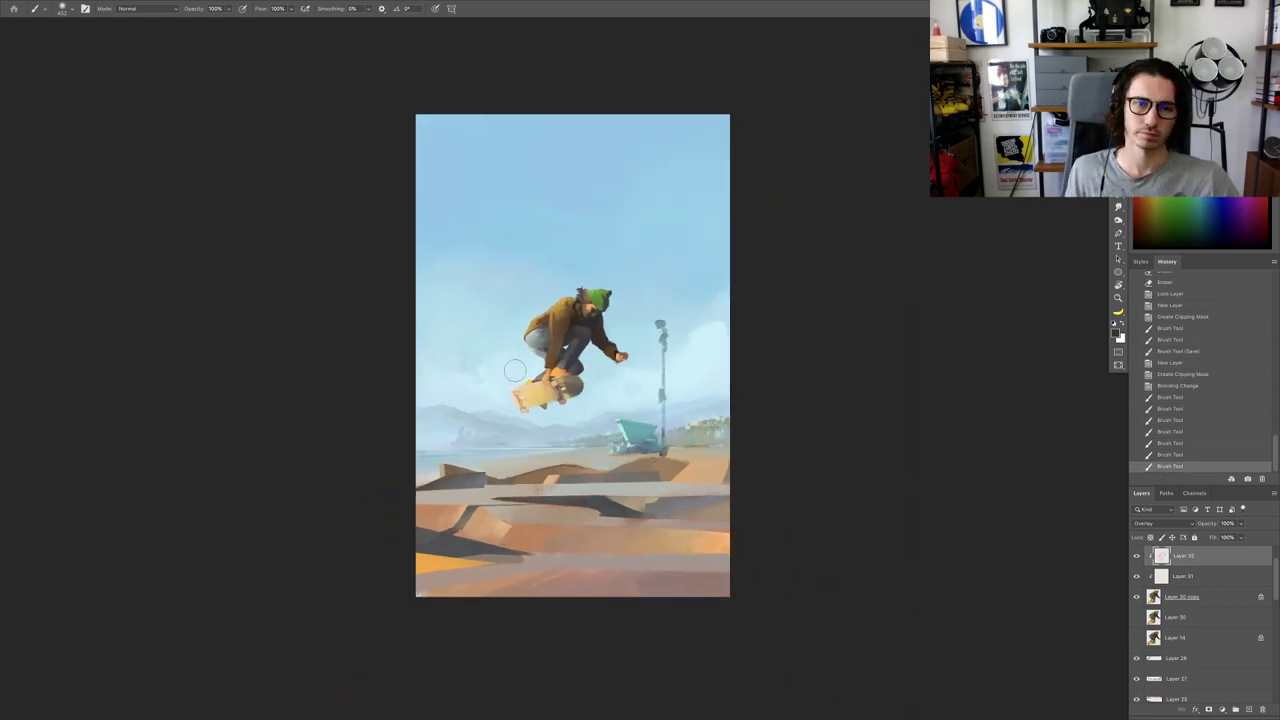
pyautogui.scroll(2, 714, 468)
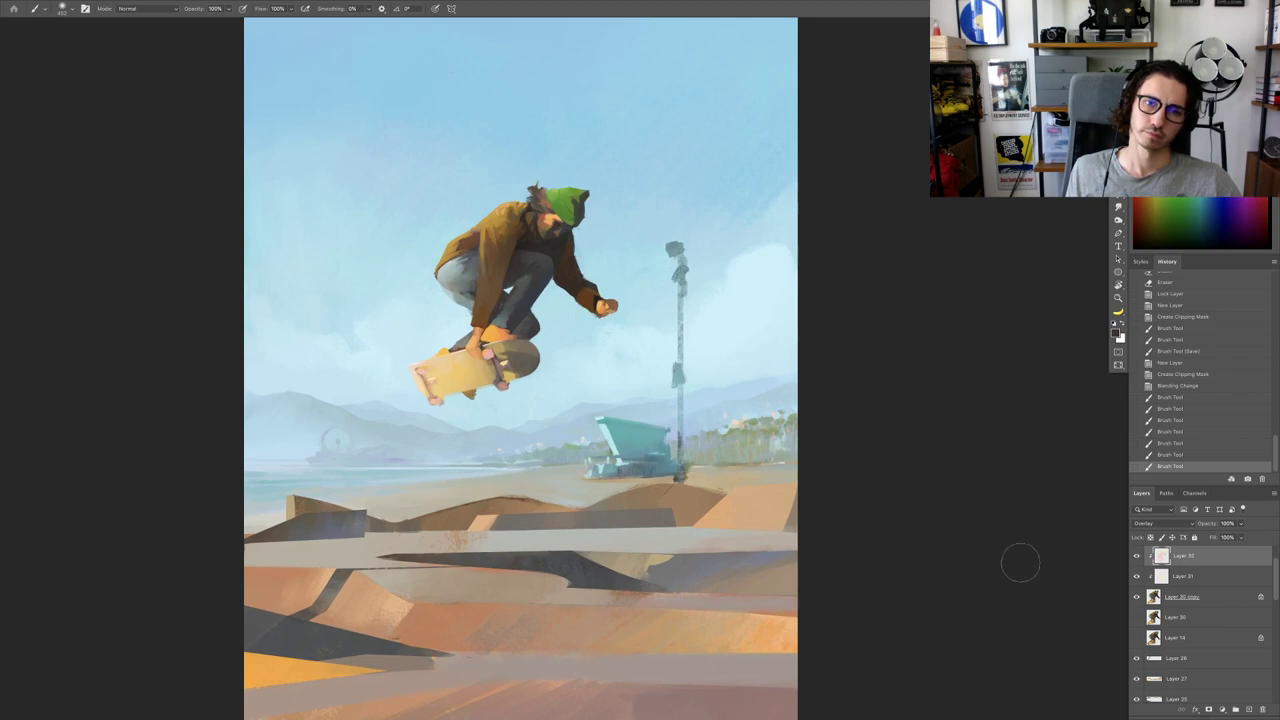
pyautogui.click(1136, 555)
pyautogui.click(1136, 555)
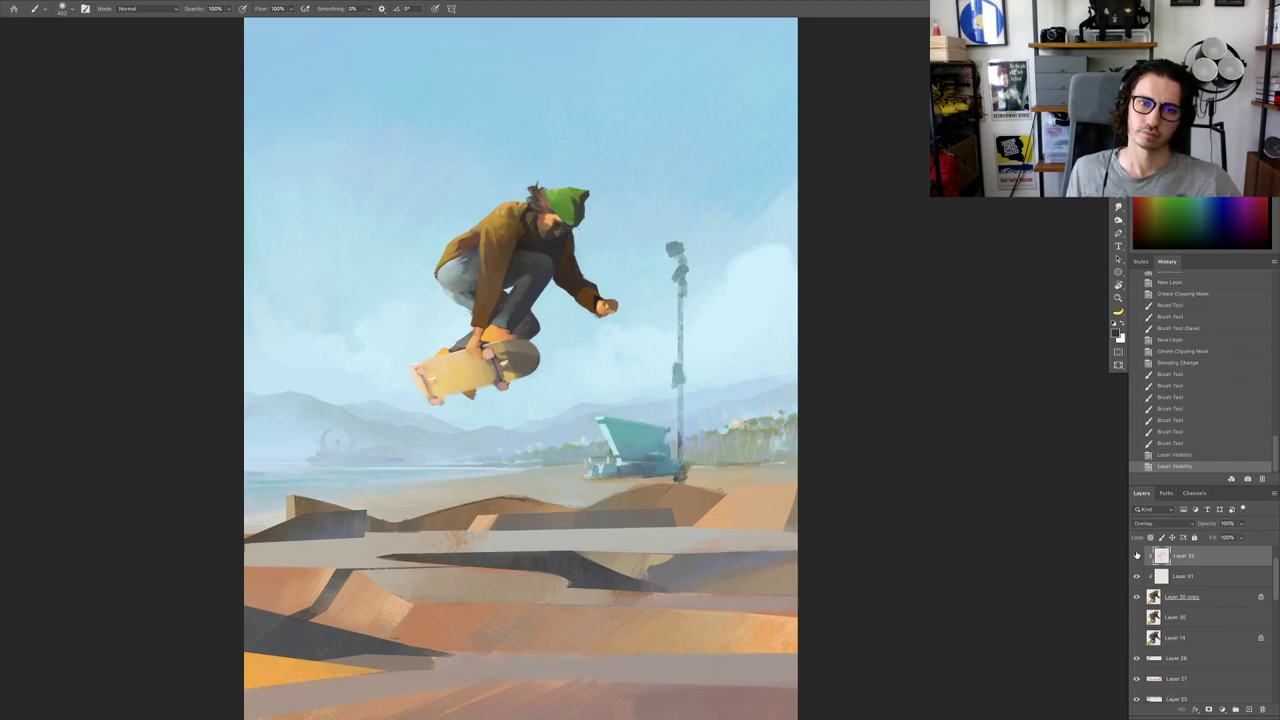
pyautogui.click(1136, 555)
pyautogui.click(1136, 555)
pyautogui.scroll(-2, 1056, 526)
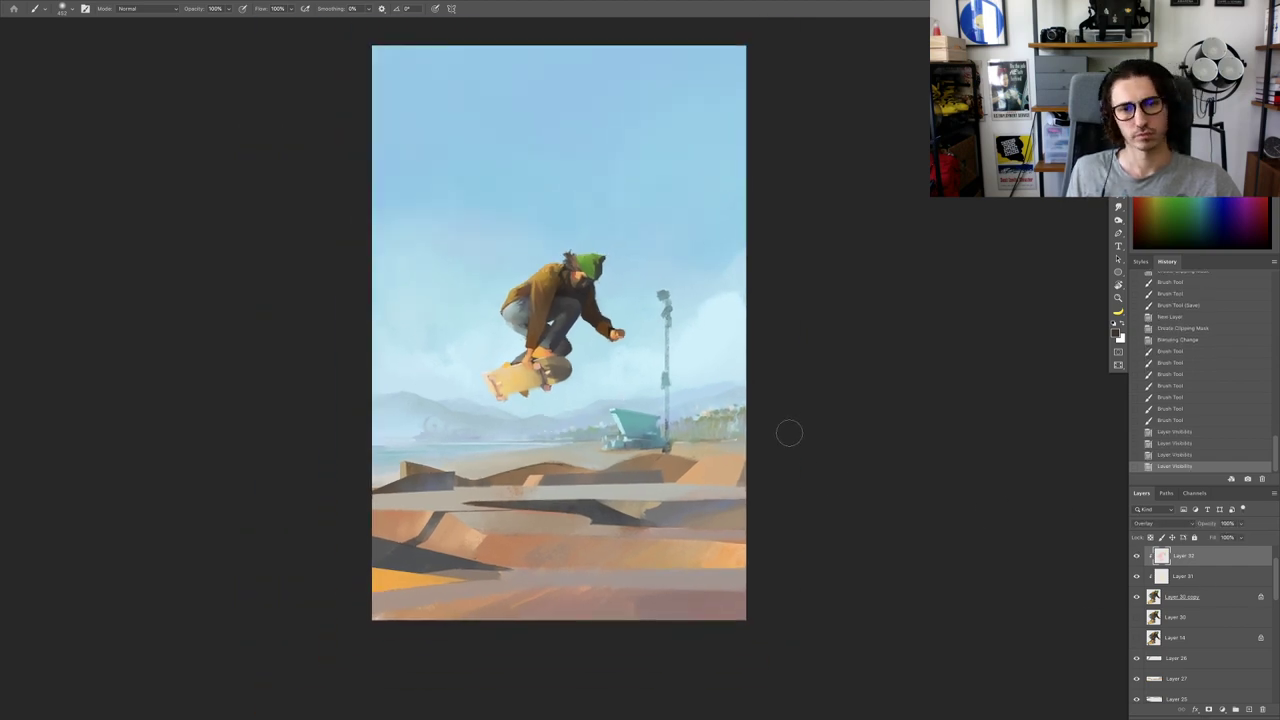
# Step: Lower the Overlay glow layer's fill to 68% and compare the figure with and without the layer
pyautogui.click(1241, 539)
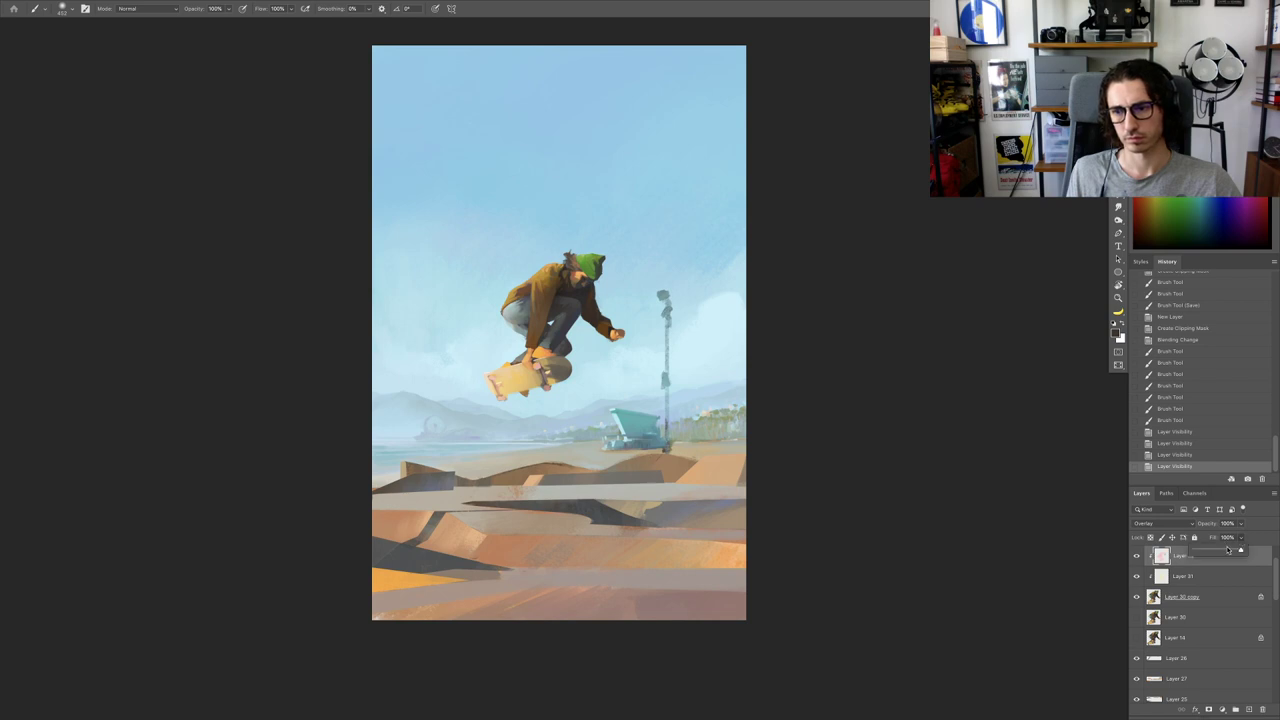
pyautogui.moveTo(1240, 550); pyautogui.dragTo(1227, 550)
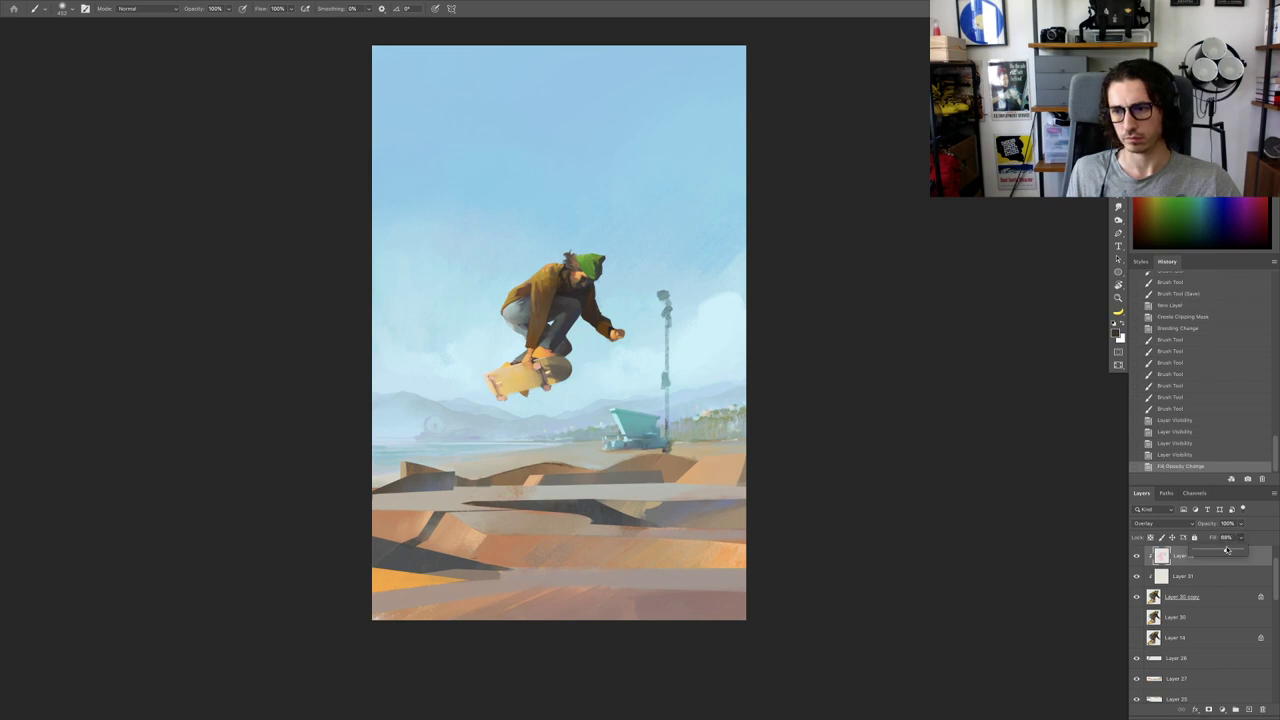
pyautogui.click(866, 446)
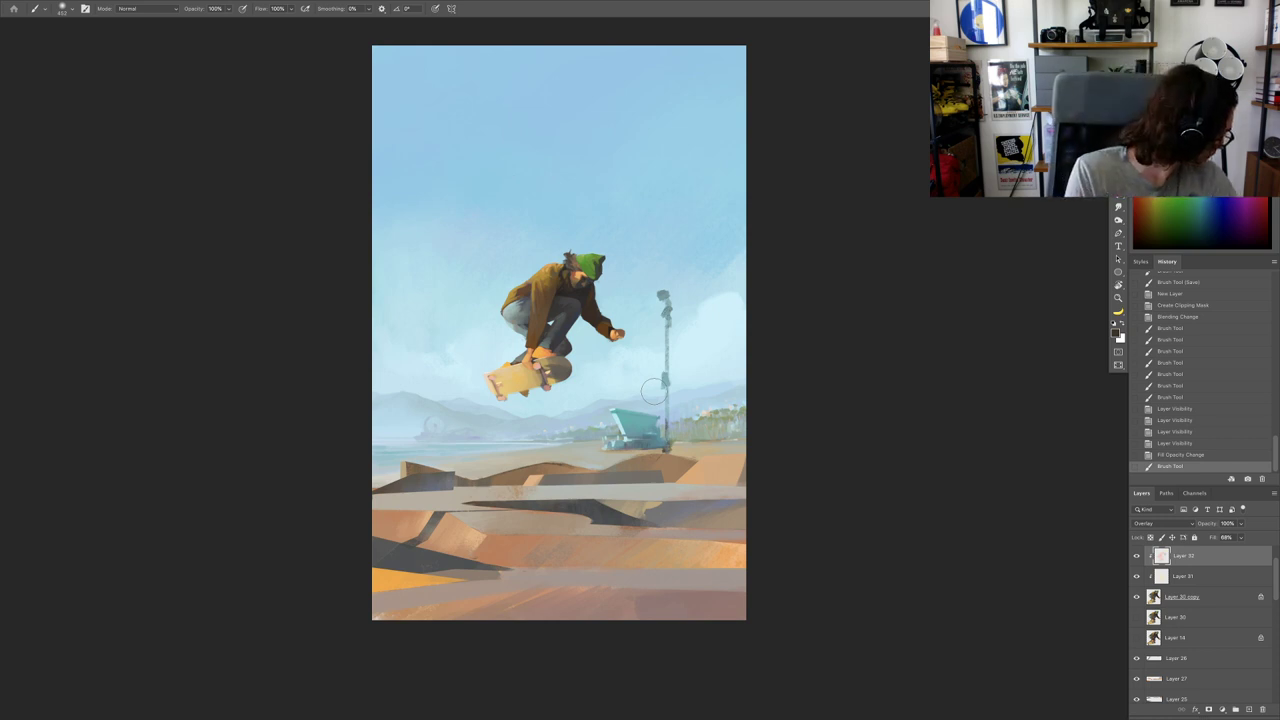
pyautogui.click(594, 362)
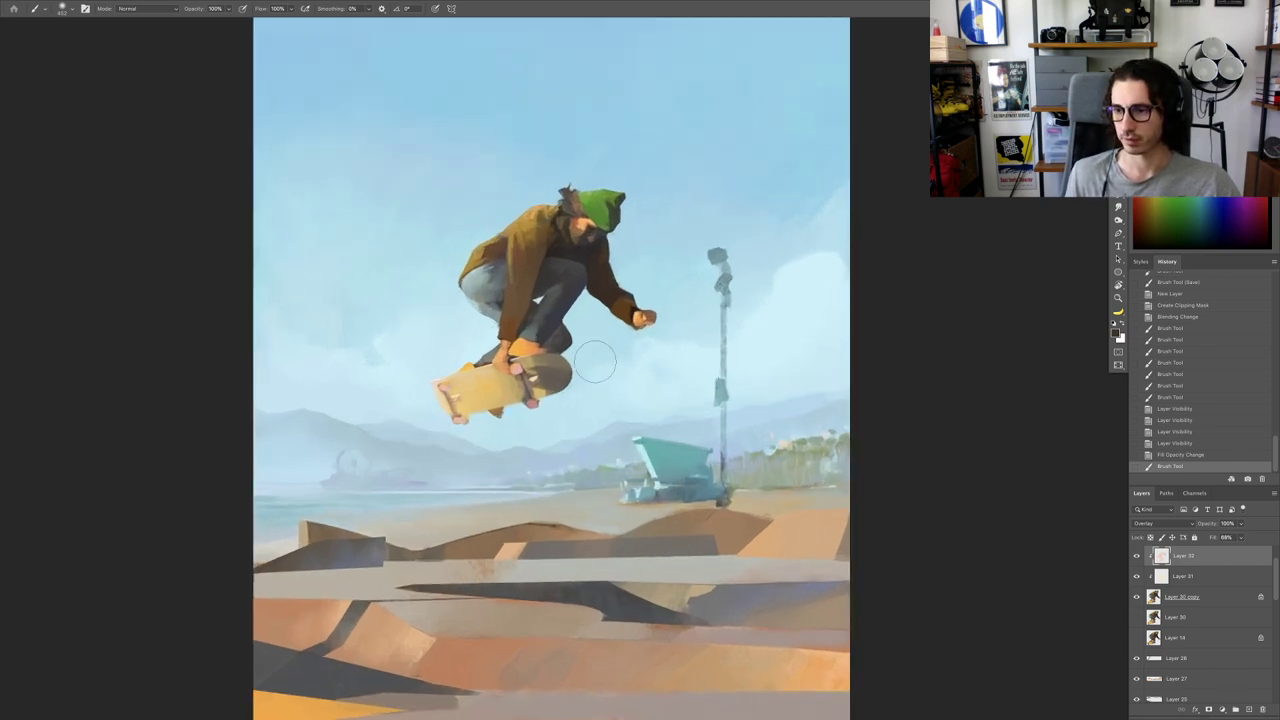
pyautogui.scroll(-2, 589, 350)
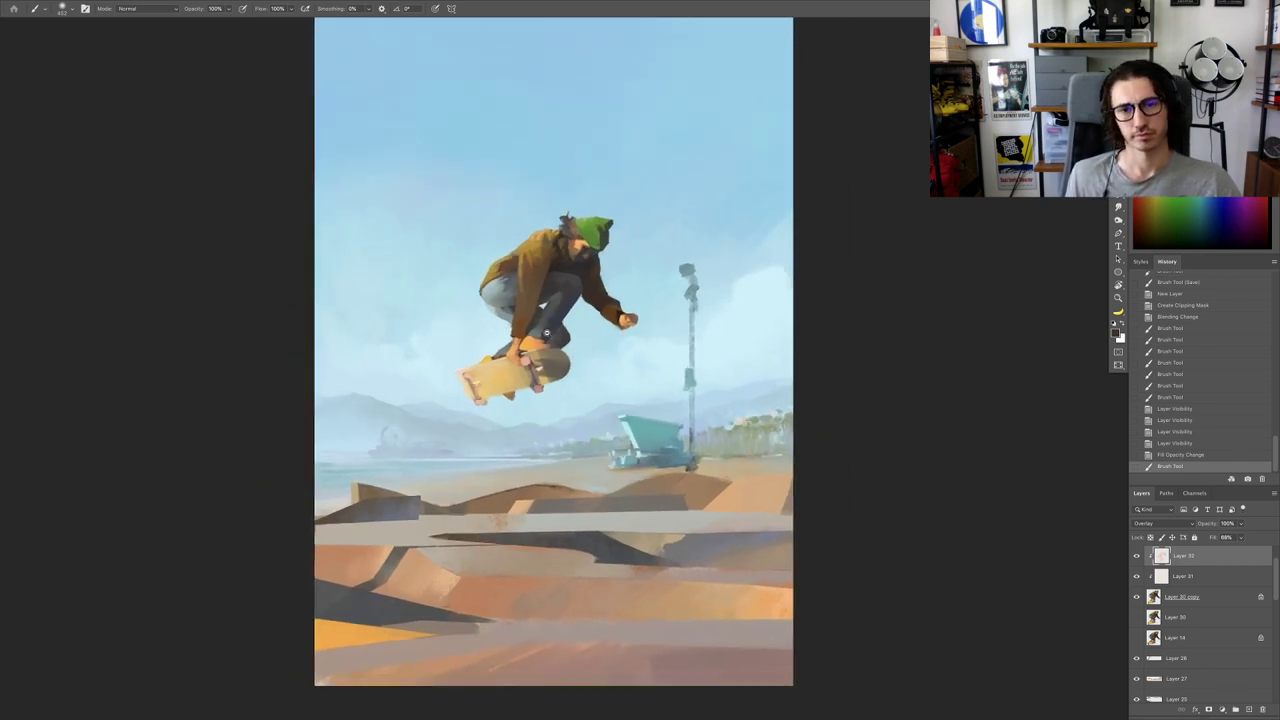
pyautogui.click(1136, 556)
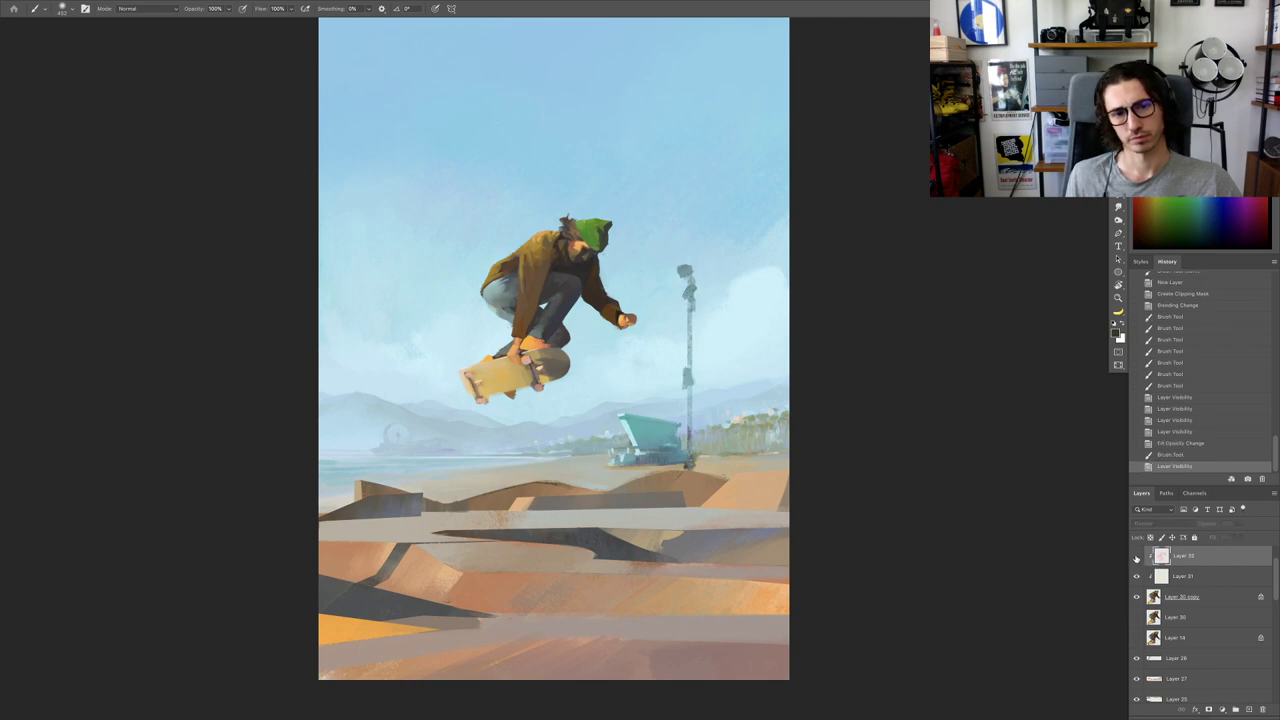
pyautogui.click(1136, 556)
pyautogui.click(1136, 556)
pyautogui.click(1136, 556)
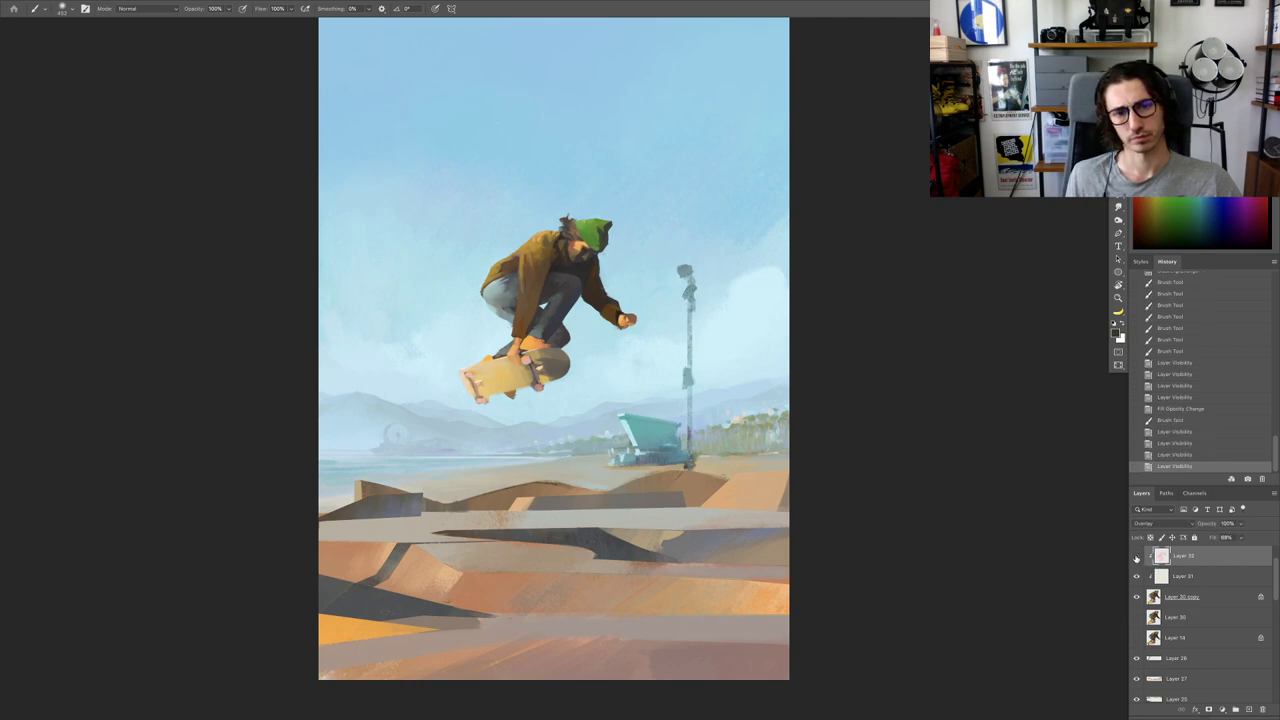
pyautogui.click(1136, 556)
pyautogui.click(1136, 556)
# Step: Erase parts of the Overlay glow over the jacket, legs and skateboard with a textured eraser brush
pyautogui.press('e')
pyautogui.rightClick(546, 271)
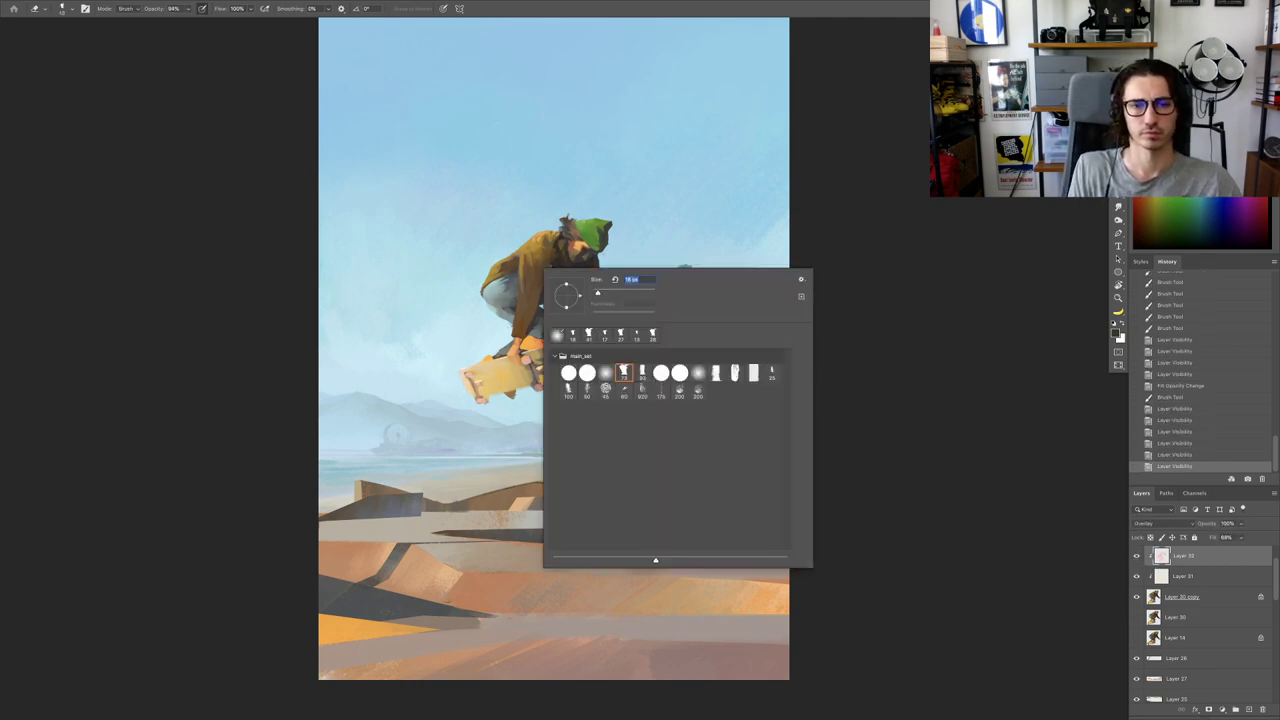
pyautogui.click(643, 373)
pyautogui.click(531, 288)
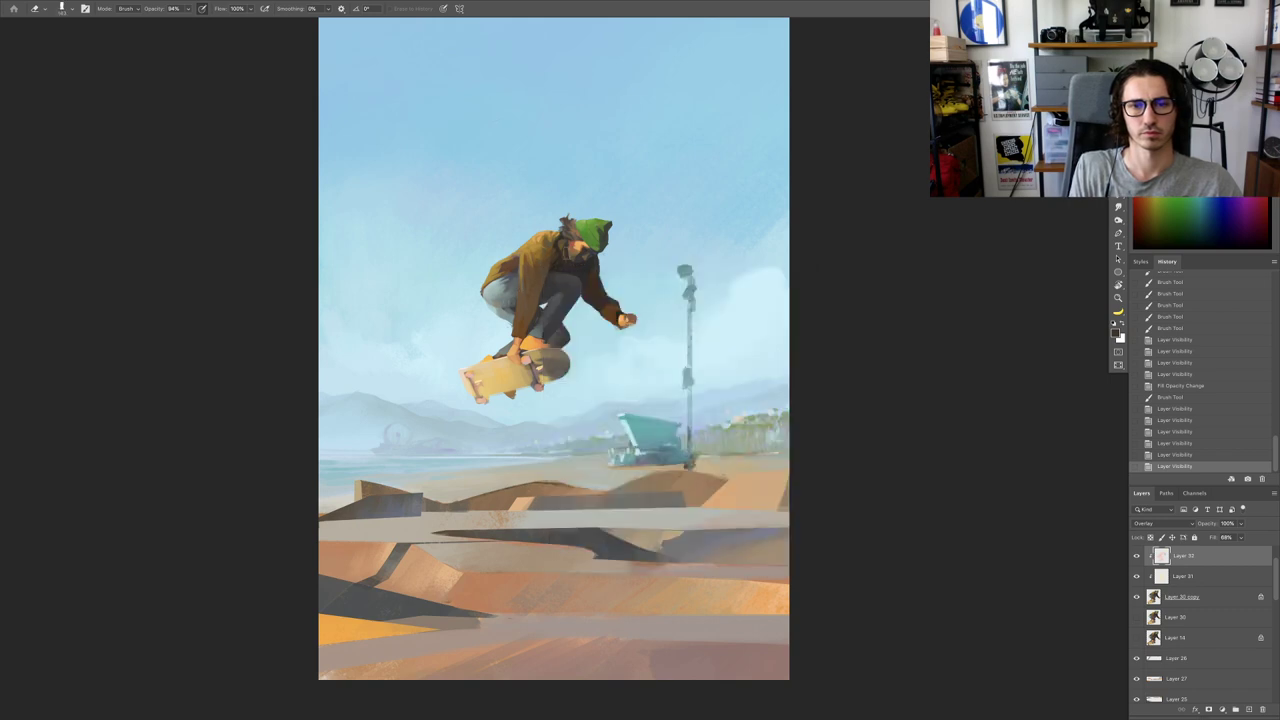
pyautogui.moveTo(532, 262)
pyautogui.mouseDown()
pyautogui.moveTo(566, 253)
pyautogui.moveTo(546, 292)
pyautogui.moveTo(500, 298)
pyautogui.mouseUp()
pyautogui.moveTo(500, 290); pyautogui.dragTo(494, 306)
pyautogui.moveTo(528, 340); pyautogui.dragTo(490, 370)
pyautogui.moveTo(482, 362); pyautogui.dragTo(480, 375)
pyautogui.moveTo(486, 352); pyautogui.dragTo(495, 398)
pyautogui.moveTo(496, 384)
pyautogui.mouseDown()
pyautogui.moveTo(500, 398)
pyautogui.moveTo(506, 388)
pyautogui.mouseUp()
pyautogui.moveTo(510, 372); pyautogui.dragTo(516, 386)
pyautogui.moveTo(552, 388); pyautogui.dragTo(518, 384)
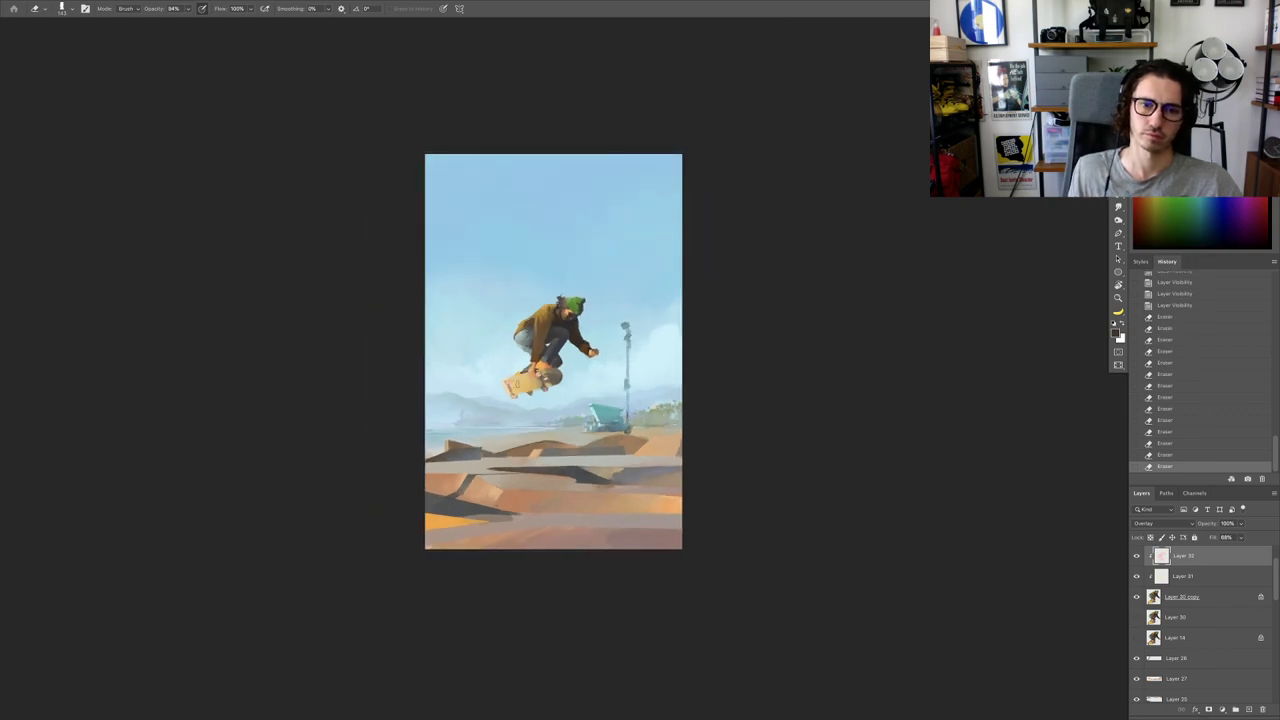
# Step: Compare the figure with and without the Overlay layer, and merge both clipped layers into the figure layer
pyautogui.click(1137, 556)
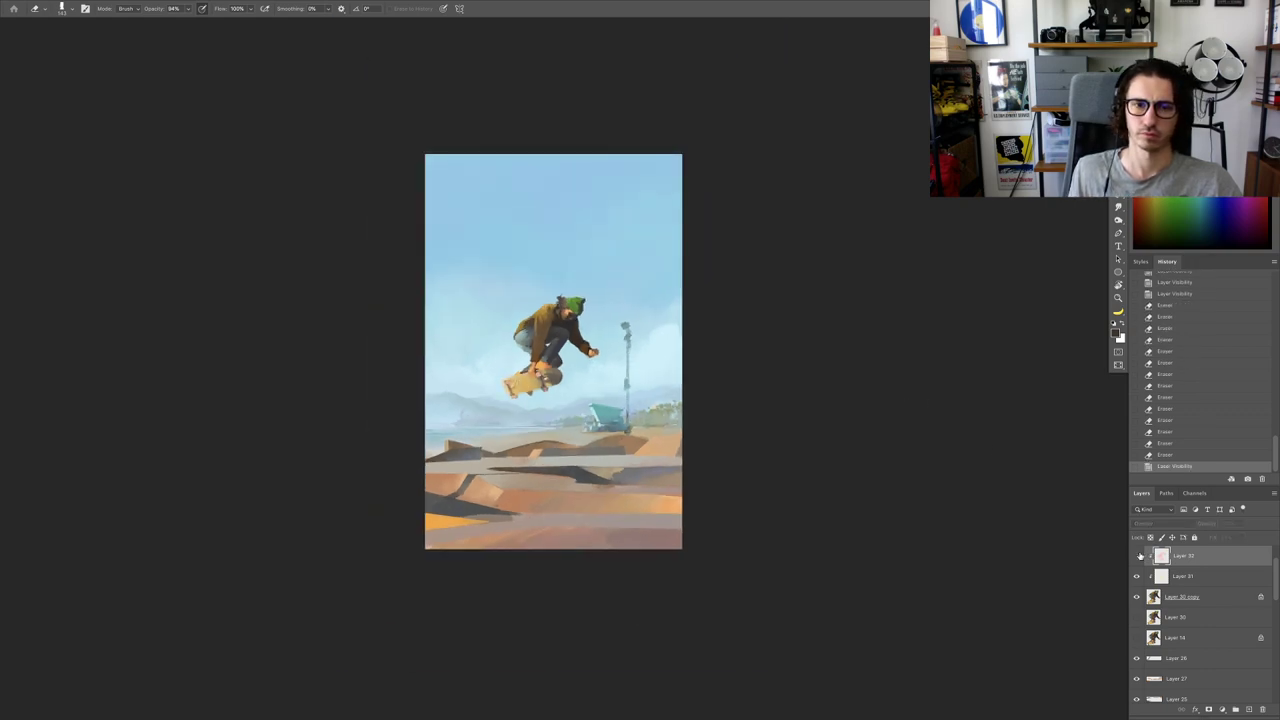
pyautogui.click(1137, 556)
pyautogui.click(1137, 556)
pyautogui.click(1137, 556)
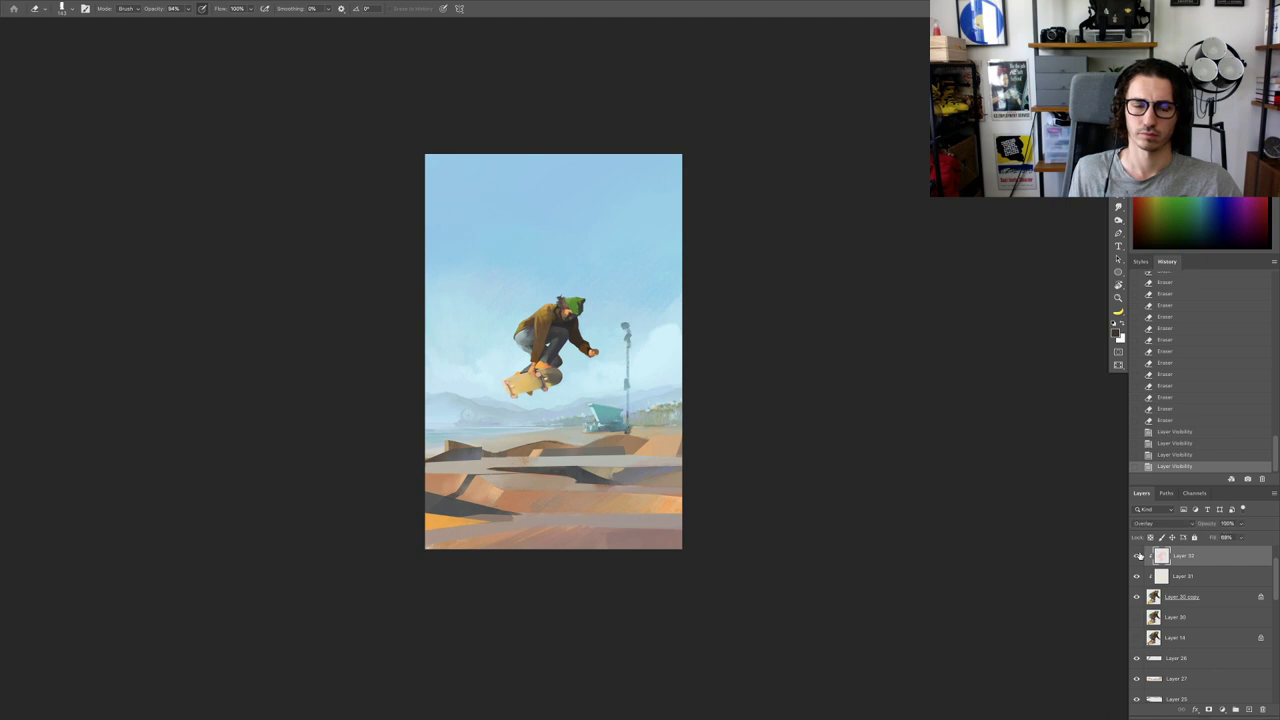
pyautogui.click(1137, 556)
pyautogui.click(1137, 556)
pyautogui.click(503, 395)
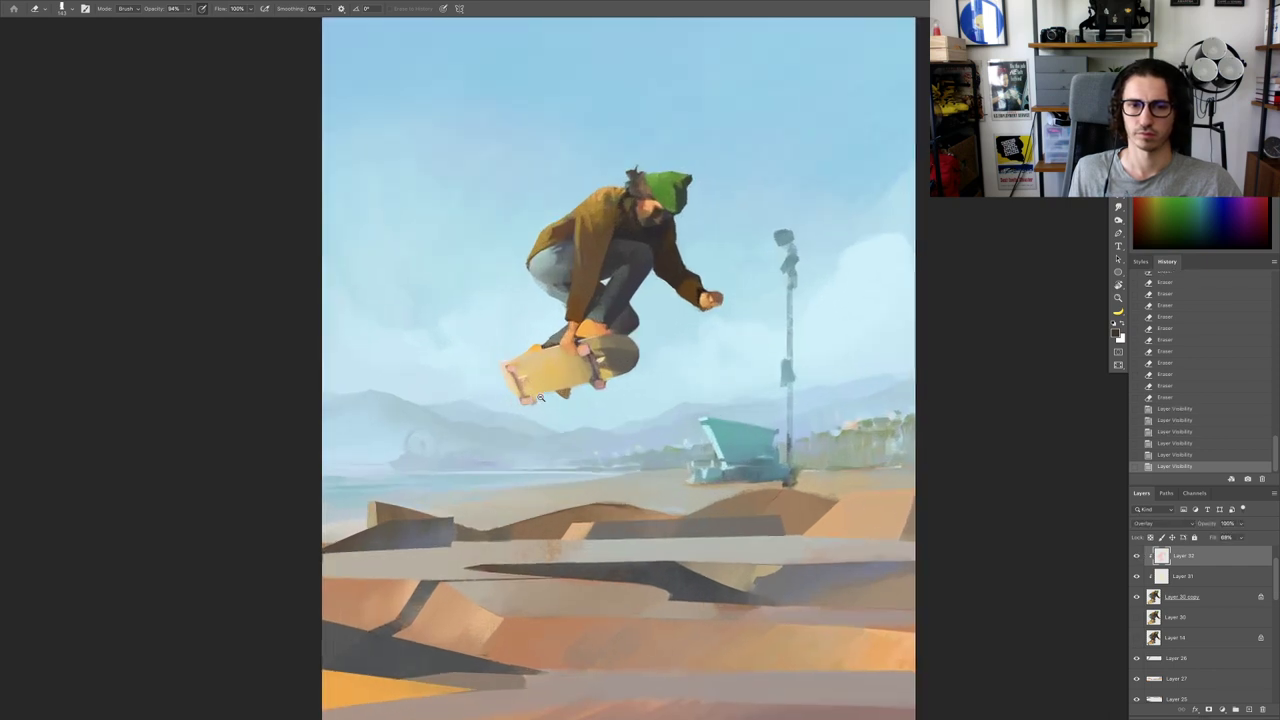
pyautogui.rightClick(1176, 599)
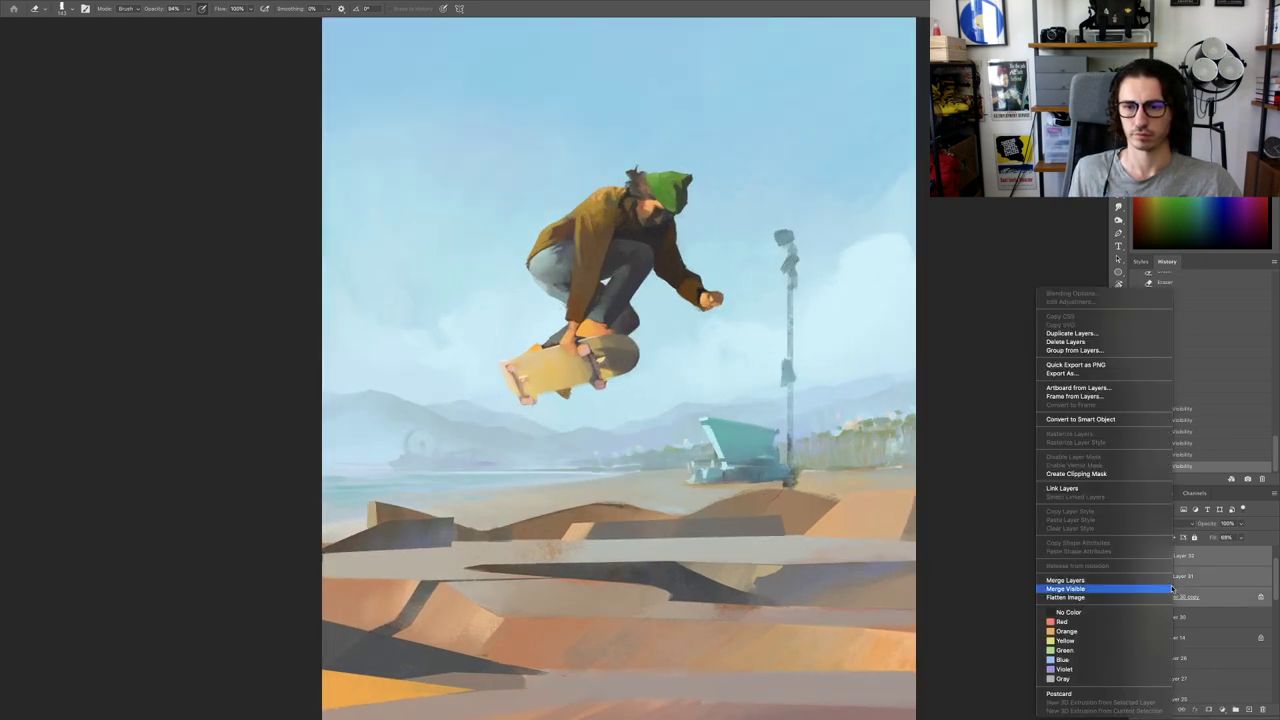
pyautogui.click(1112, 573)
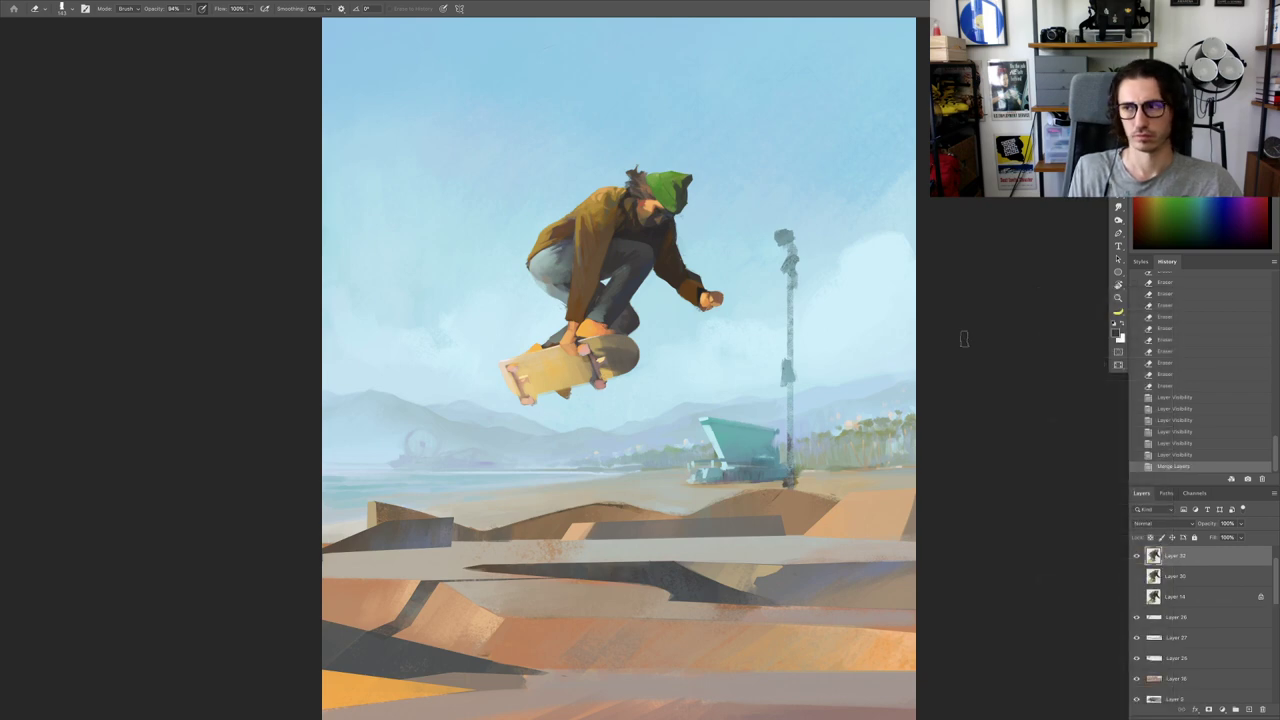
# Step: Repaint the skateboard's pale upper edge and outer corner with a textured brush in a light tone sampled from it
pyautogui.moveTo(520, 357)
pyautogui.mouseDown()
pyautogui.moveTo(590, 384)
pyautogui.moveTo(566, 391)
pyautogui.moveTo(577, 384)
pyautogui.mouseUp()
pyautogui.press('b')
pyautogui.moveTo(577, 378); pyautogui.dragTo(369, 326)
pyautogui.rightClick(653, 434)
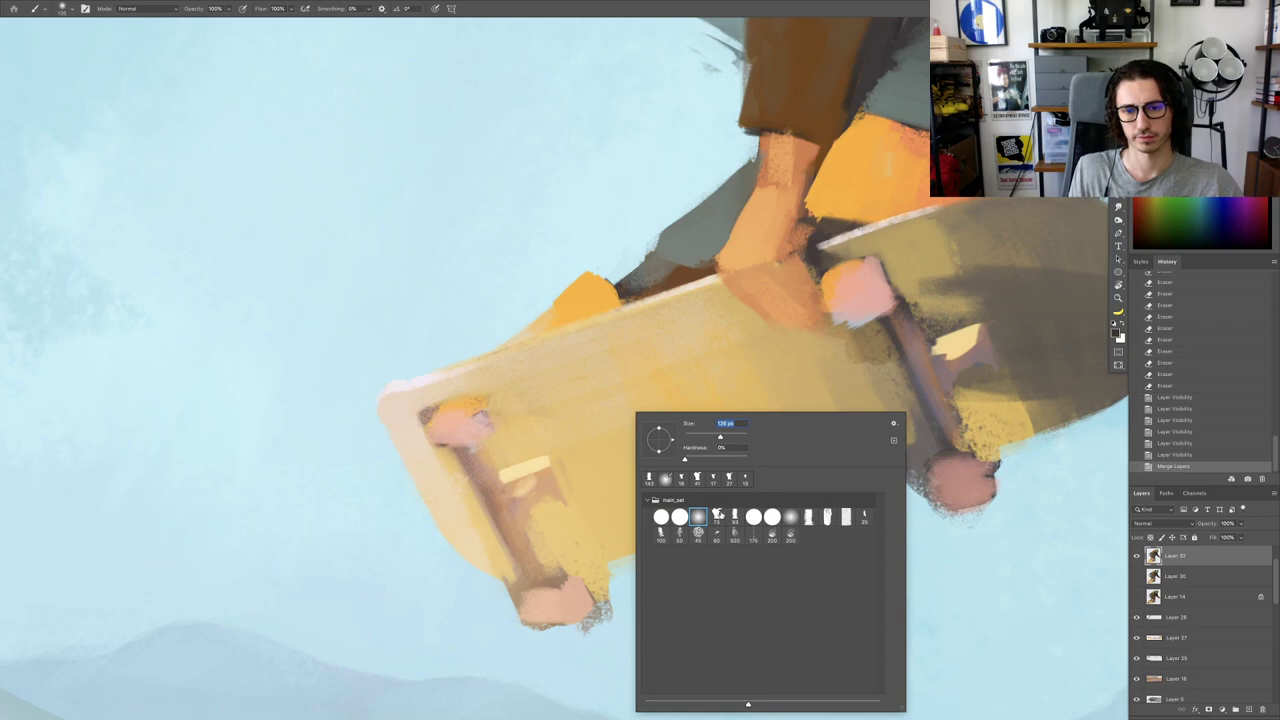
pyautogui.click(735, 516)
pyautogui.moveTo(551, 418)
pyautogui.mouseDown()
pyautogui.moveTo(531, 406)
pyautogui.moveTo(586, 345)
pyautogui.moveTo(642, 314)
pyautogui.moveTo(524, 362)
pyautogui.mouseUp()
pyautogui.moveTo(514, 366)
pyautogui.mouseDown()
pyautogui.moveTo(416, 400)
pyautogui.moveTo(418, 433)
pyautogui.mouseUp()
pyautogui.keyDown('alt'); pyautogui.click(474, 380); pyautogui.keyUp('alt')
pyautogui.moveTo(466, 436)
pyautogui.mouseDown()
pyautogui.moveTo(405, 438)
pyautogui.moveTo(505, 392)
pyautogui.mouseUp()
pyautogui.moveTo(518, 385); pyautogui.dragTo(580, 397)
pyautogui.moveTo(522, 385); pyautogui.dragTo(445, 398)
pyautogui.scroll(5, 476, 403)
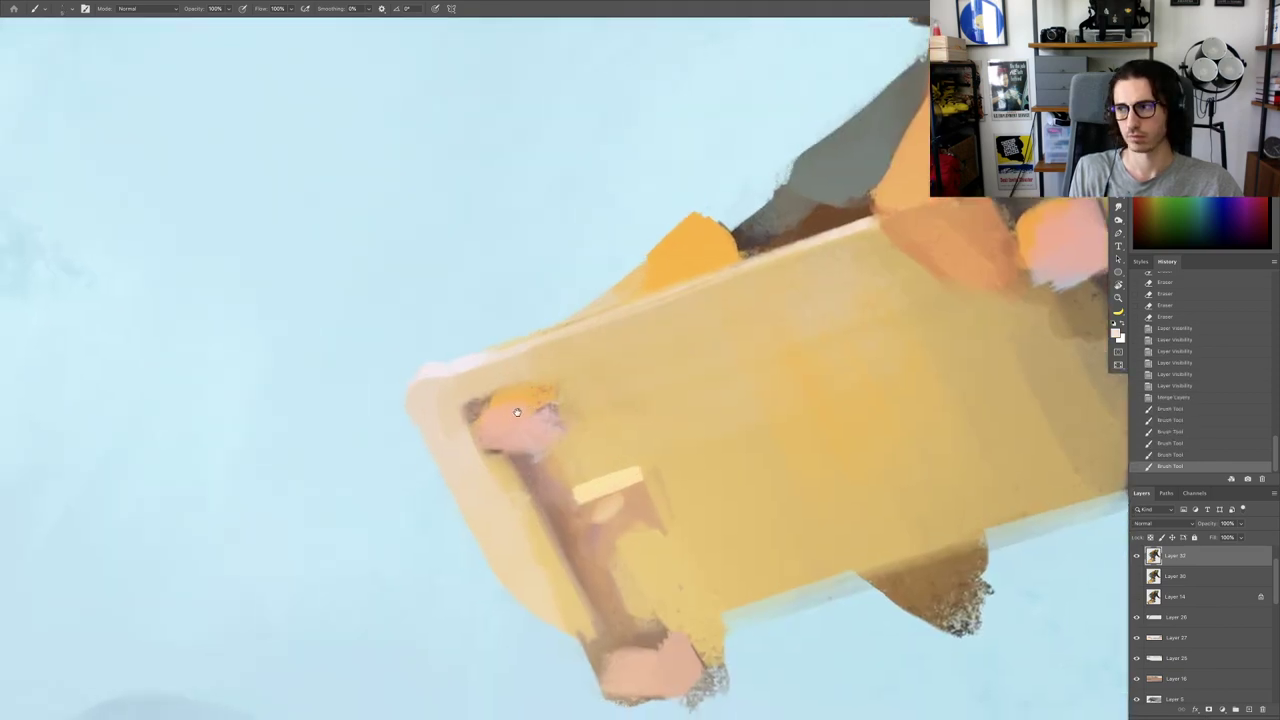
# Step: Paint the face of the wheel at the skateboard's pale corner as a light ellipse around an orange hub
pyautogui.moveTo(653, 337)
pyautogui.mouseDown()
pyautogui.moveTo(580, 363)
pyautogui.moveTo(602, 316)
pyautogui.moveTo(656, 302)
pyautogui.mouseUp()
pyautogui.press('super+z')
pyautogui.moveTo(688, 327)
pyautogui.mouseDown()
pyautogui.moveTo(610, 363)
pyautogui.moveTo(553, 362)
pyautogui.mouseUp()
pyautogui.moveTo(684, 334)
pyautogui.mouseDown()
pyautogui.moveTo(614, 361)
pyautogui.moveTo(564, 358)
pyautogui.mouseUp()
pyautogui.moveTo(550, 346)
pyautogui.mouseDown()
pyautogui.moveTo(662, 302)
pyautogui.moveTo(683, 322)
pyautogui.mouseUp()
pyautogui.moveTo(668, 318)
pyautogui.mouseDown()
pyautogui.moveTo(645, 342)
pyautogui.moveTo(567, 344)
pyautogui.mouseUp()
pyautogui.scroll(-5, 621, 361)
pyautogui.scroll(1, 621, 362)
pyautogui.keyDown('alt'); pyautogui.click(596, 332); pyautogui.keyUp('alt')
pyautogui.keyDown('alt'); pyautogui.click(582, 318); pyautogui.keyUp('alt')
pyautogui.moveTo(572, 332)
pyautogui.mouseDown()
pyautogui.moveTo(566, 341)
pyautogui.moveTo(602, 350)
pyautogui.mouseUp()
# Step: Round out the side of that wheel below its light face with sampled pink
pyautogui.keyDown('alt'); pyautogui.click(634, 343); pyautogui.keyUp('alt')
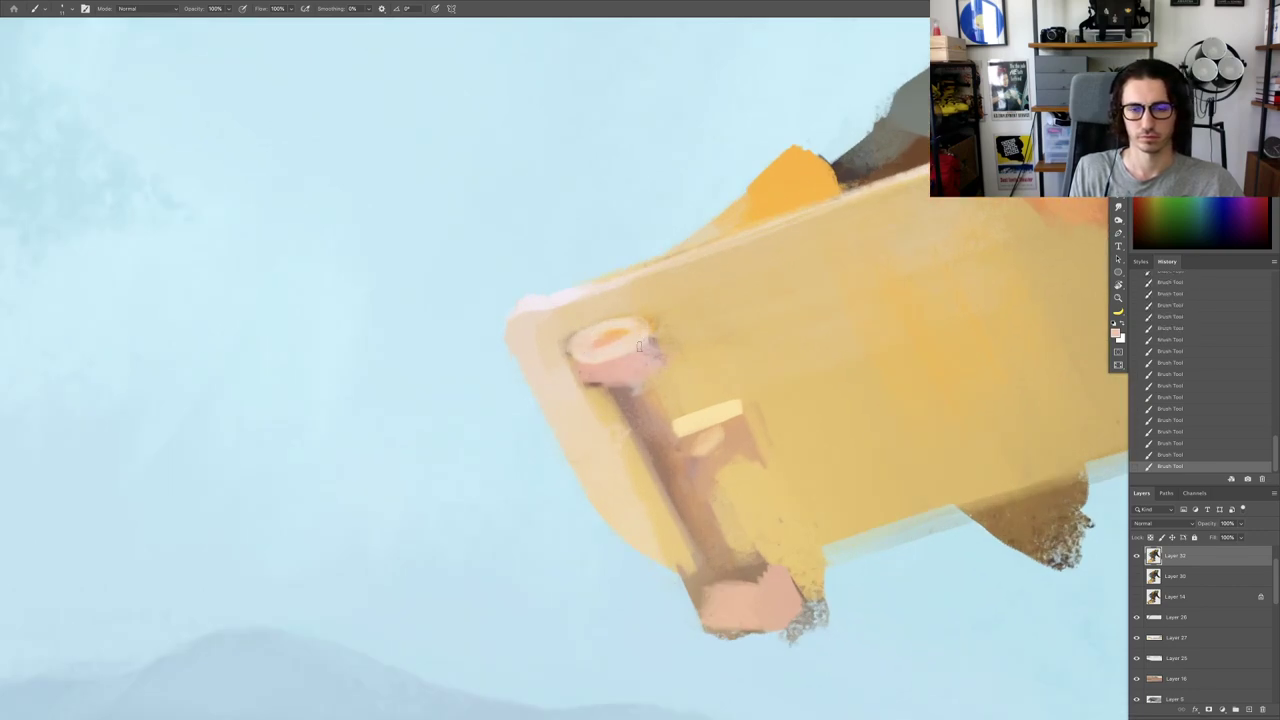
pyautogui.moveTo(642, 364); pyautogui.dragTo(609, 385)
pyautogui.moveTo(627, 373)
pyautogui.mouseDown()
pyautogui.moveTo(605, 393)
pyautogui.moveTo(561, 378)
pyautogui.mouseUp()
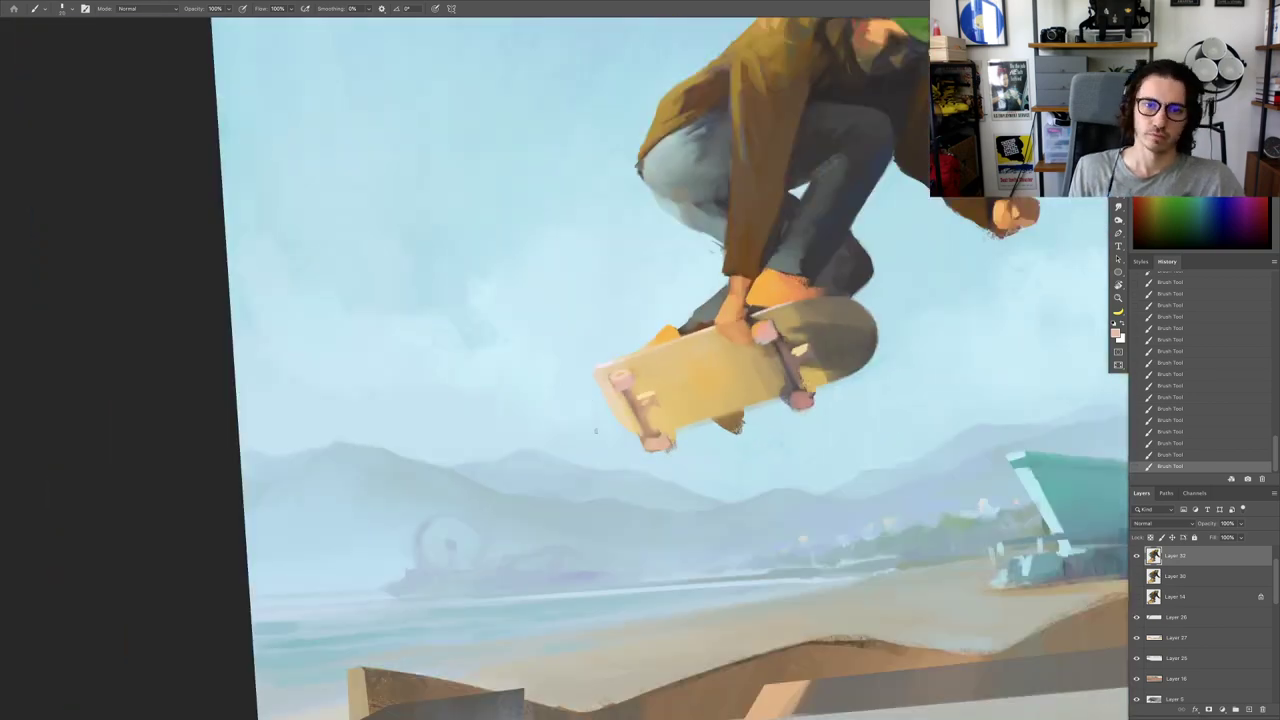
pyautogui.moveTo(652, 449); pyautogui.dragTo(594, 266)
pyautogui.moveTo(647, 369); pyautogui.dragTo(694, 404)
pyautogui.moveTo(583, 349); pyautogui.dragTo(564, 350)
pyautogui.moveTo(650, 328)
pyautogui.mouseDown()
pyautogui.moveTo(682, 330)
pyautogui.moveTo(691, 308)
pyautogui.mouseUp()
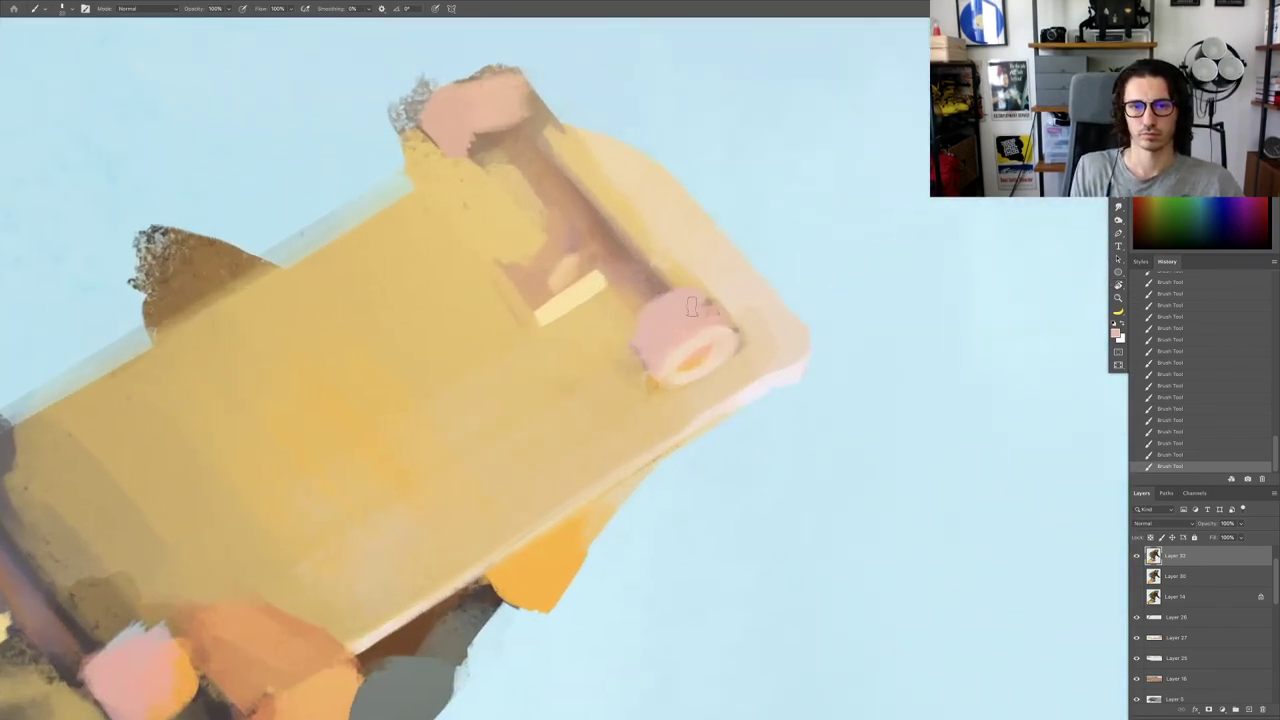
pyautogui.moveTo(701, 352); pyautogui.dragTo(681, 370)
# Step: Refine the wheel's light rim and darken its hub with sampled tones, undoing the surplus strokes
pyautogui.keyDown('alt'); pyautogui.click(634, 268); pyautogui.keyUp('alt')
pyautogui.moveTo(684, 363); pyautogui.dragTo(617, 341)
pyautogui.moveTo(649, 384)
pyautogui.mouseDown()
pyautogui.moveTo(613, 377)
pyautogui.moveTo(700, 429)
pyautogui.mouseUp()
pyautogui.moveTo(602, 304)
pyautogui.mouseDown()
pyautogui.moveTo(637, 346)
pyautogui.moveTo(602, 324)
pyautogui.moveTo(640, 362)
pyautogui.moveTo(678, 352)
pyautogui.mouseUp()
pyautogui.keyDown('alt'); pyautogui.click(648, 372); pyautogui.keyUp('alt')
pyautogui.hotkey('ctrl', 'z')
pyautogui.hotkey('ctrl', 'z')
pyautogui.moveTo(622, 384)
pyautogui.mouseDown()
pyautogui.moveTo(637, 380)
pyautogui.moveTo(612, 362)
pyautogui.mouseUp()
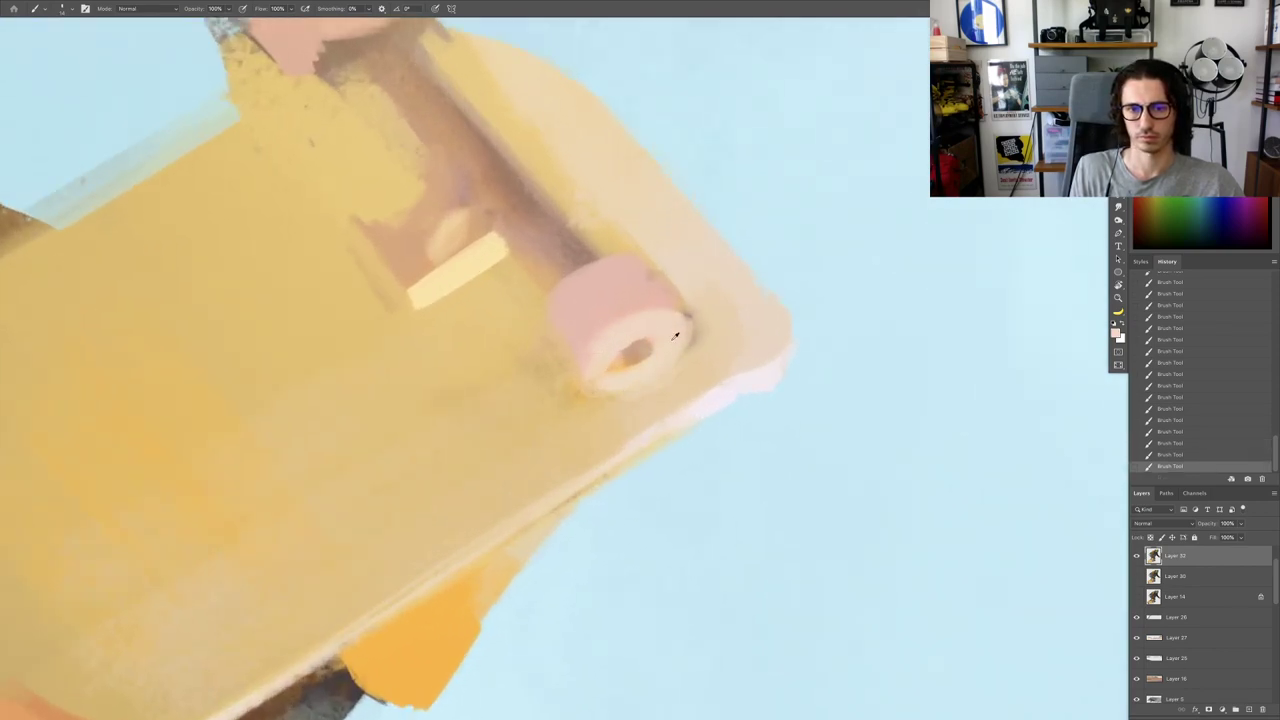
# Step: Clean the board surface around the finished wheel with pale beige sampled from the board's corner
pyautogui.keyDown('alt'); pyautogui.click(763, 331); pyautogui.keyUp('alt')
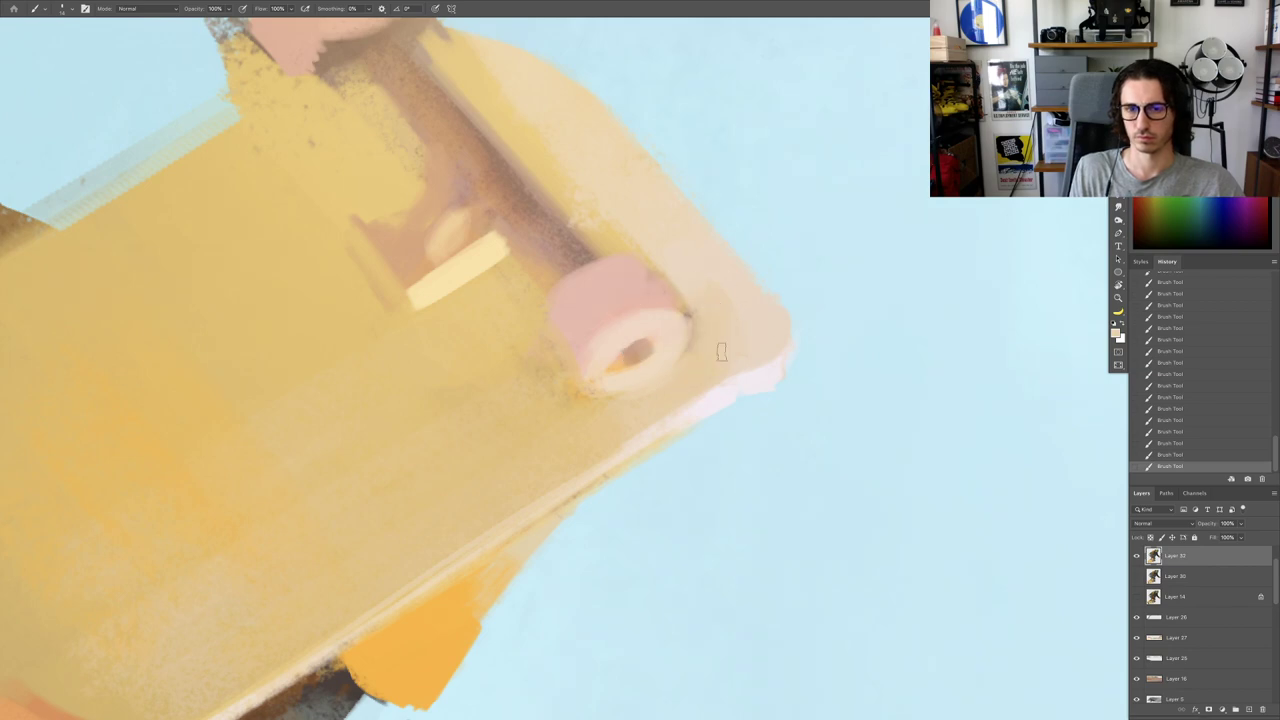
pyautogui.moveTo(709, 359); pyautogui.dragTo(655, 312)
pyautogui.moveTo(723, 288); pyautogui.dragTo(512, 390)
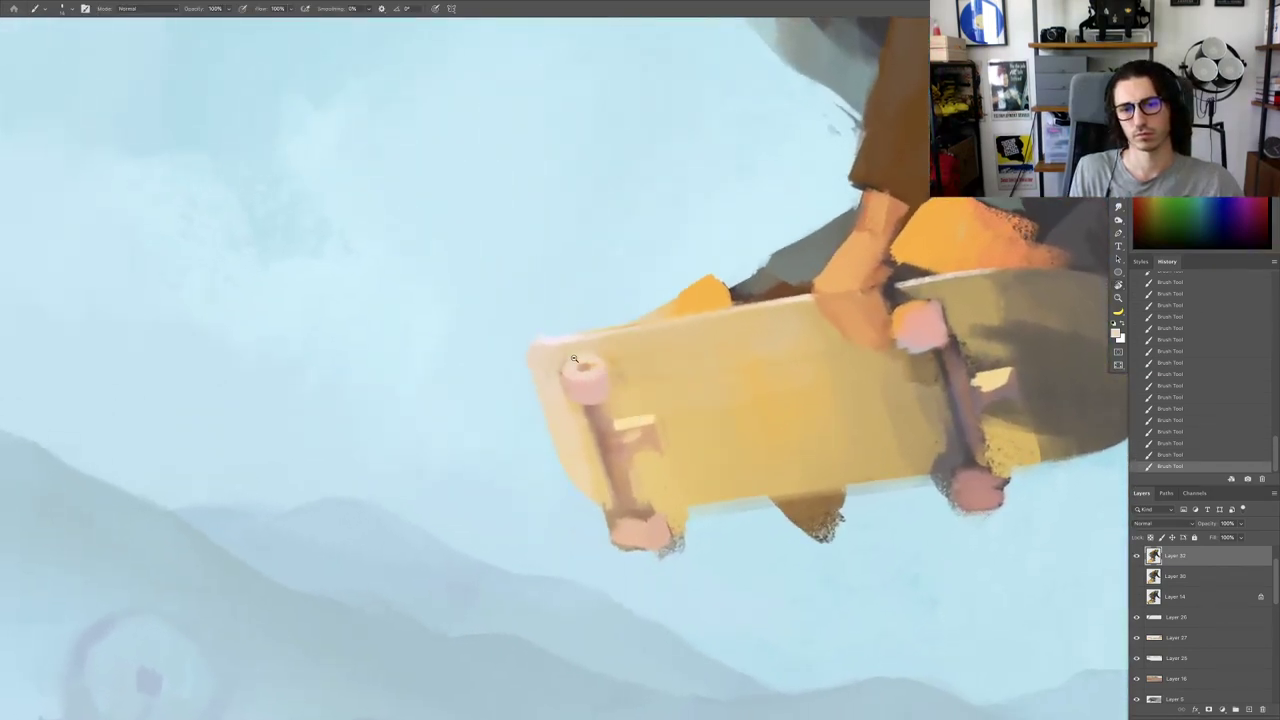
pyautogui.moveTo(575, 357); pyautogui.dragTo(564, 347)
pyautogui.press('r')
pyautogui.scroll(3, 618, 342)
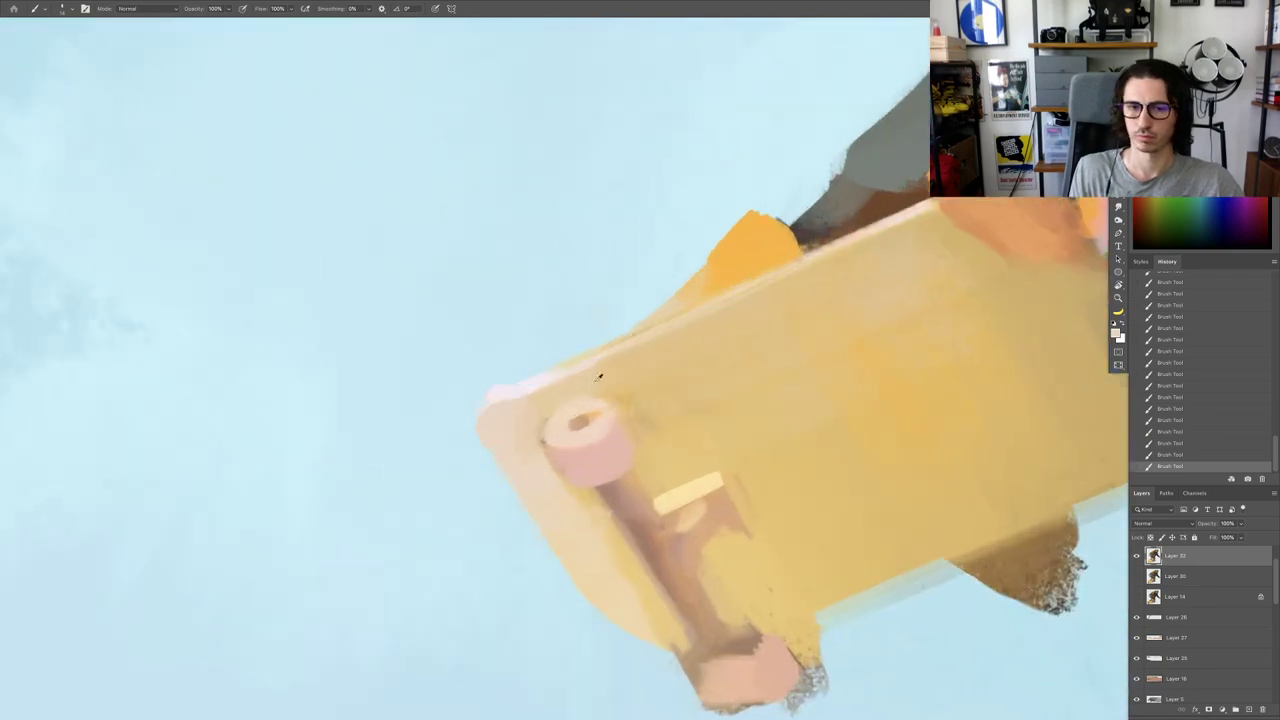
pyautogui.scroll(-4, 603, 408)
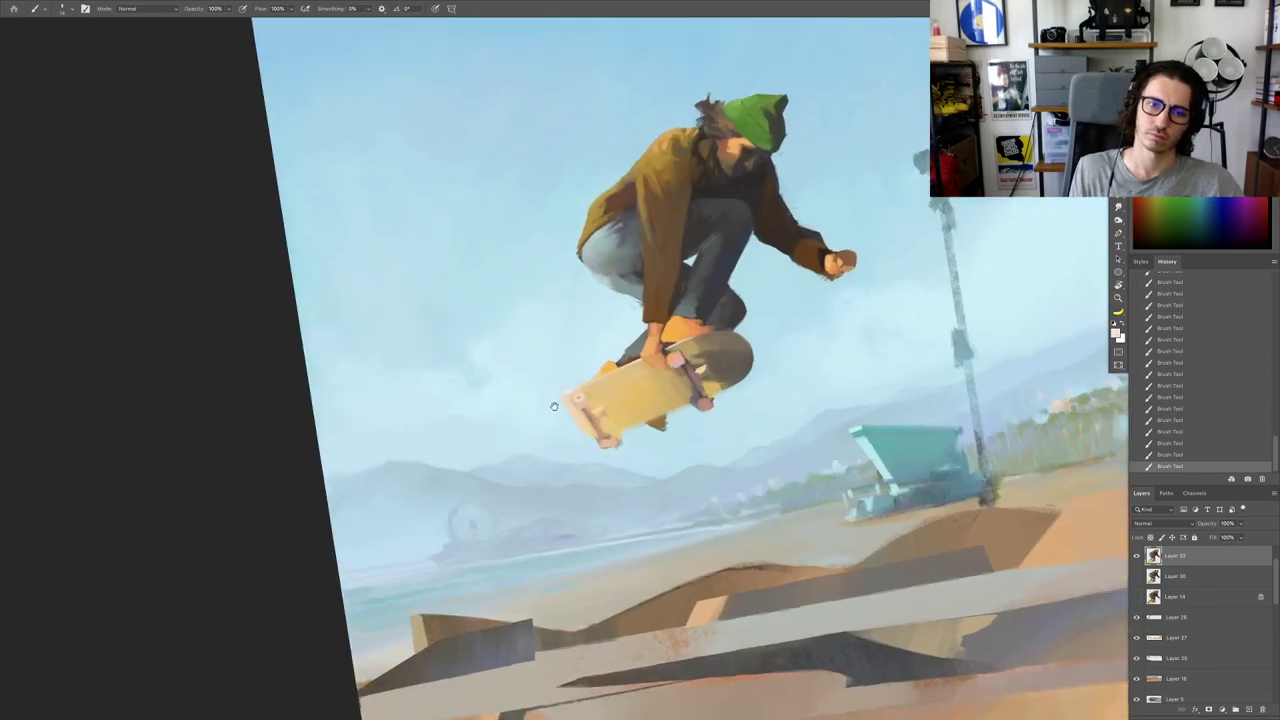
# Step: Reshape the pink and orange wheel beside the gripping hand, cleaning its edges with colours sampled nearby
pyautogui.scroll(4, 534, 400)
pyautogui.scroll(2, 705, 275)
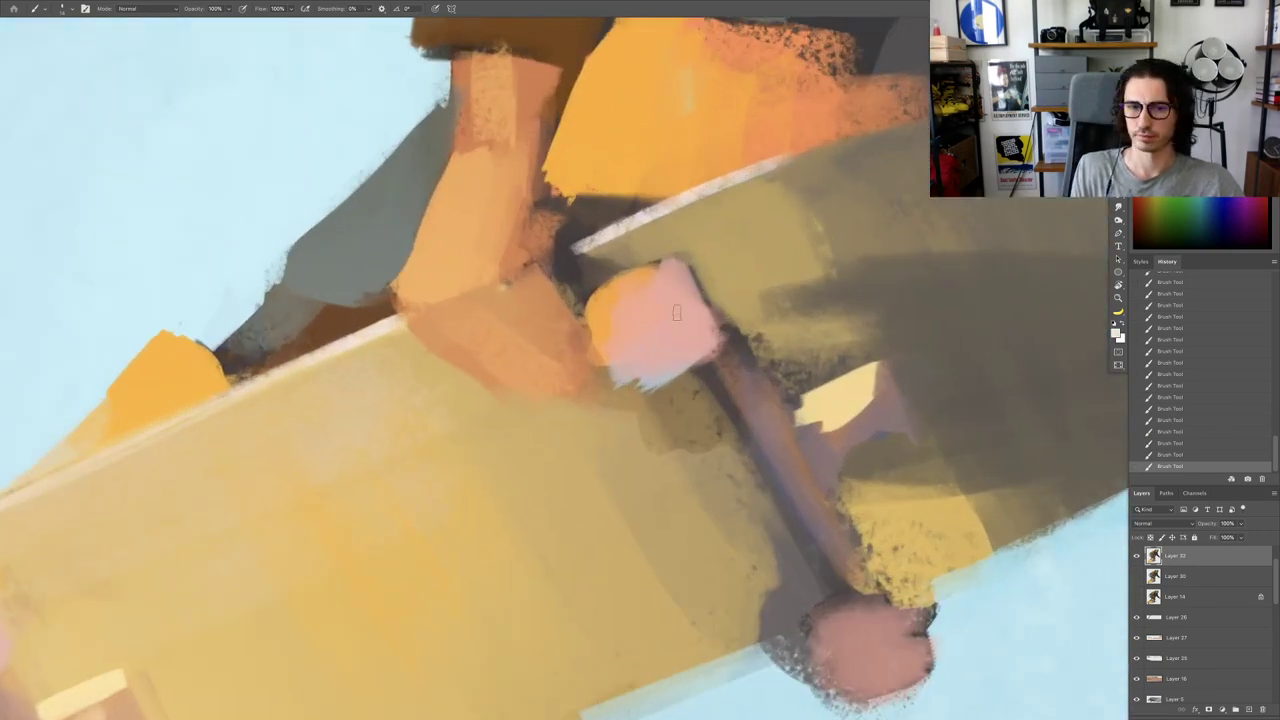
pyautogui.hotkey('ctrl', 'z')
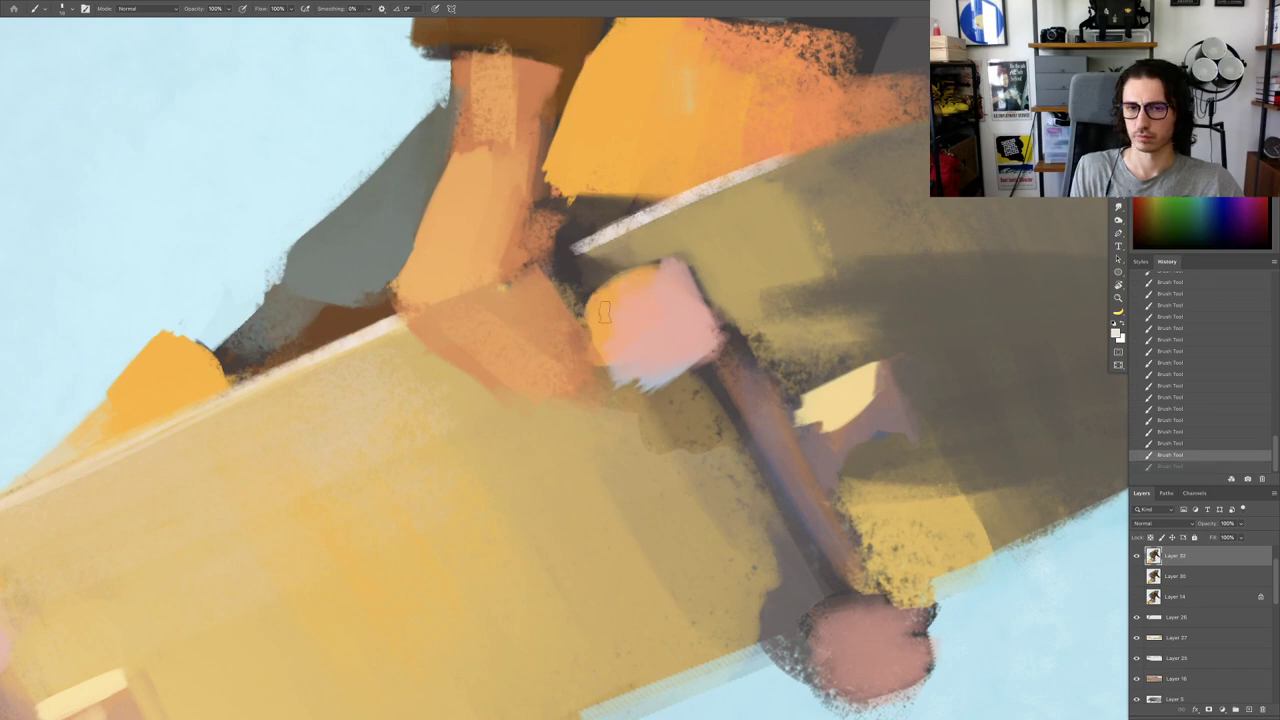
pyautogui.moveTo(604, 313); pyautogui.dragTo(640, 290)
pyautogui.scroll(-2, 630, 300)
pyautogui.press('r')
pyautogui.moveTo(760, 440); pyautogui.dragTo(720, 256)
pyautogui.press('r')
pyautogui.scroll(2, 642, 306)
pyautogui.moveTo(582, 319); pyautogui.dragTo(604, 314)
pyautogui.keyDown('alt'); pyautogui.click(575, 322); pyautogui.keyUp('alt')
pyautogui.keyDown('alt'); pyautogui.click(555, 328); pyautogui.keyUp('alt')
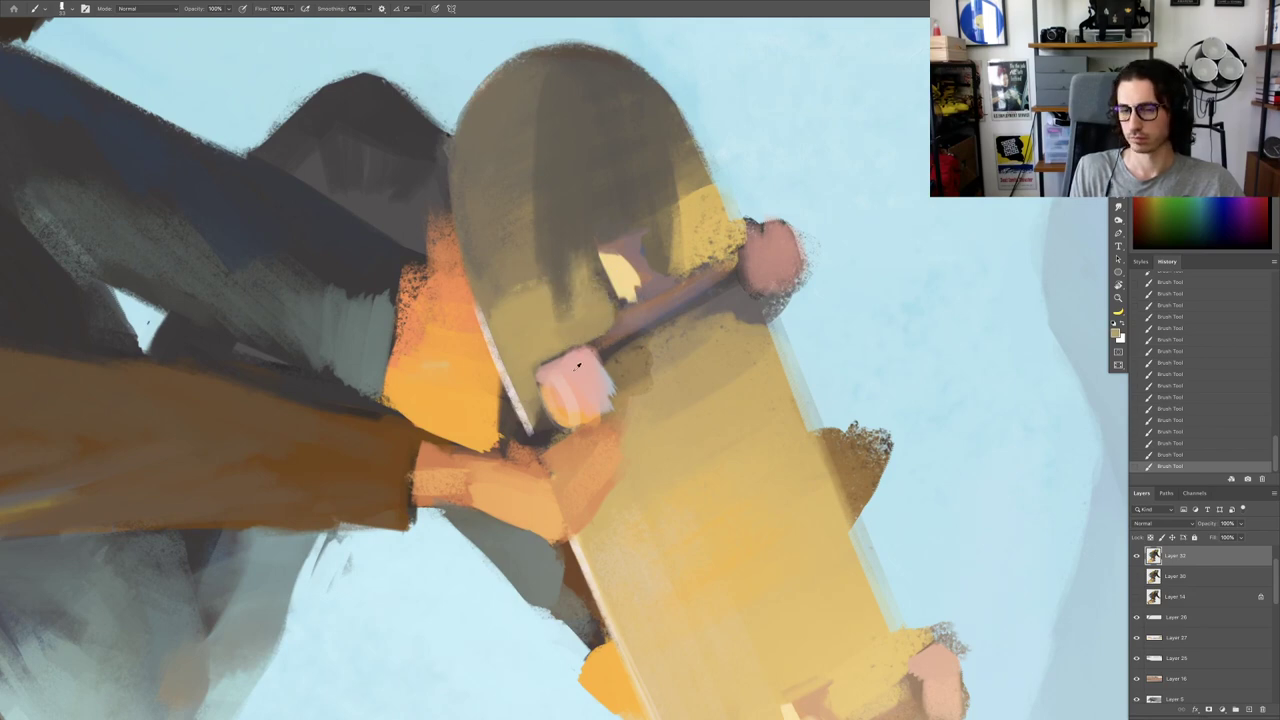
pyautogui.keyDown('alt'); pyautogui.click(606, 423); pyautogui.keyUp('alt')
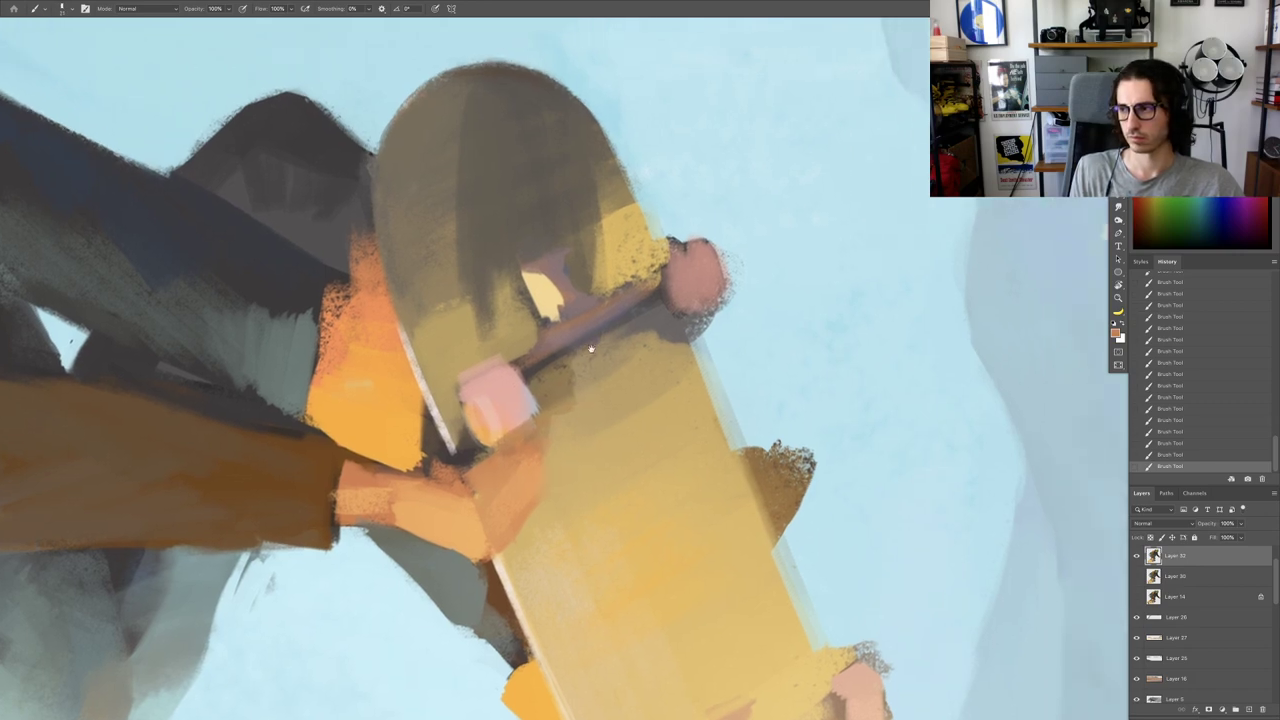
# Step: Darken the axle of the truck beside the hand with sampled purple and paint a pale pink highlight along its edge
pyautogui.moveTo(668, 310); pyautogui.dragTo(592, 328)
pyautogui.keyDown('alt'); pyautogui.click(620, 318); pyautogui.keyUp('alt')
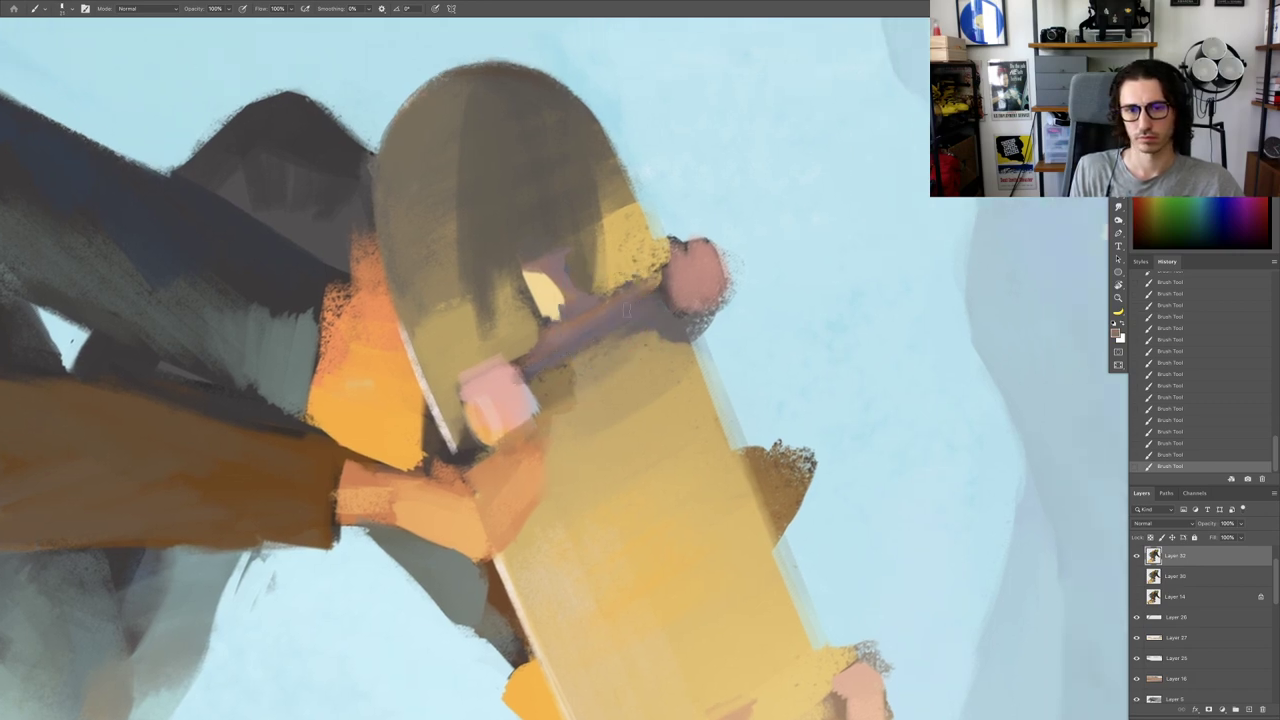
pyautogui.keyDown('alt'); pyautogui.click(519, 403); pyautogui.keyUp('alt')
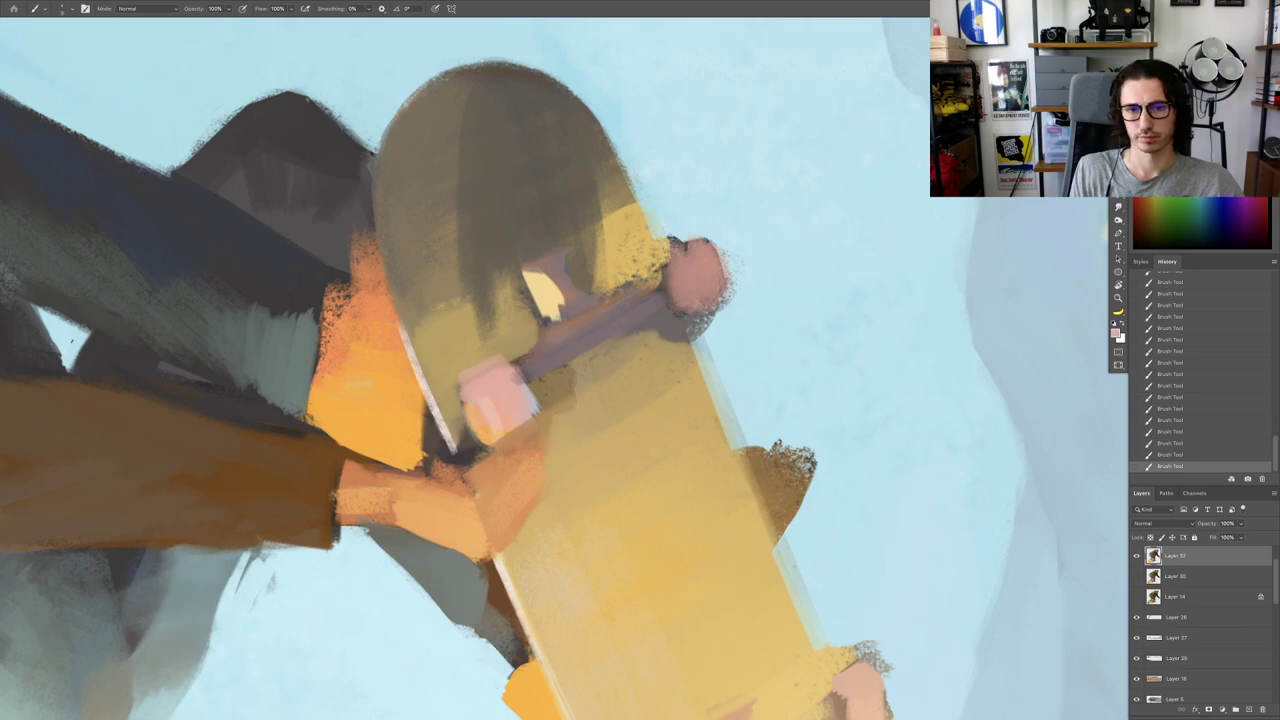
pyautogui.hotkey('ctrl', 'z')
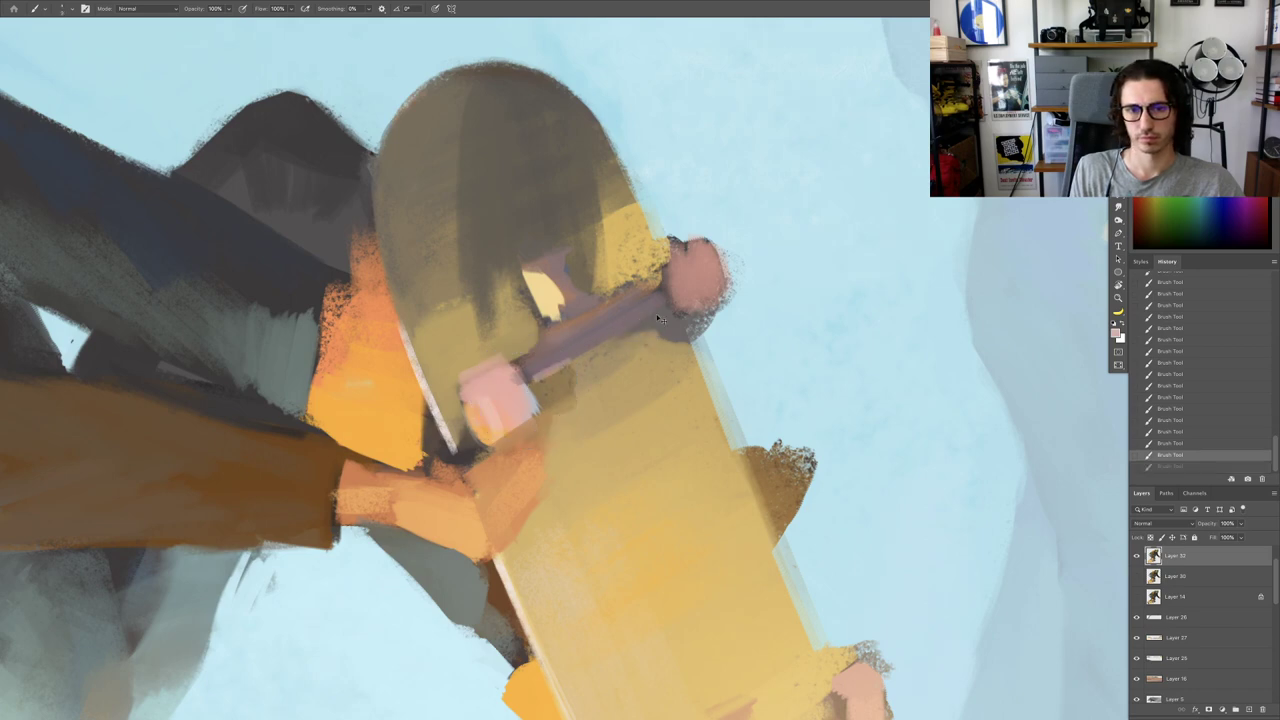
pyautogui.moveTo(670, 305)
pyautogui.mouseDown()
pyautogui.moveTo(603, 343)
pyautogui.moveTo(530, 358)
pyautogui.moveTo(545, 358)
pyautogui.mouseUp()
pyautogui.press('Escape')
pyautogui.moveTo(645, 357); pyautogui.dragTo(712, 357)
pyautogui.press('r')
pyautogui.moveTo(720, 333)
pyautogui.mouseDown()
pyautogui.moveTo(714, 412)
pyautogui.moveTo(687, 439)
pyautogui.mouseUp()
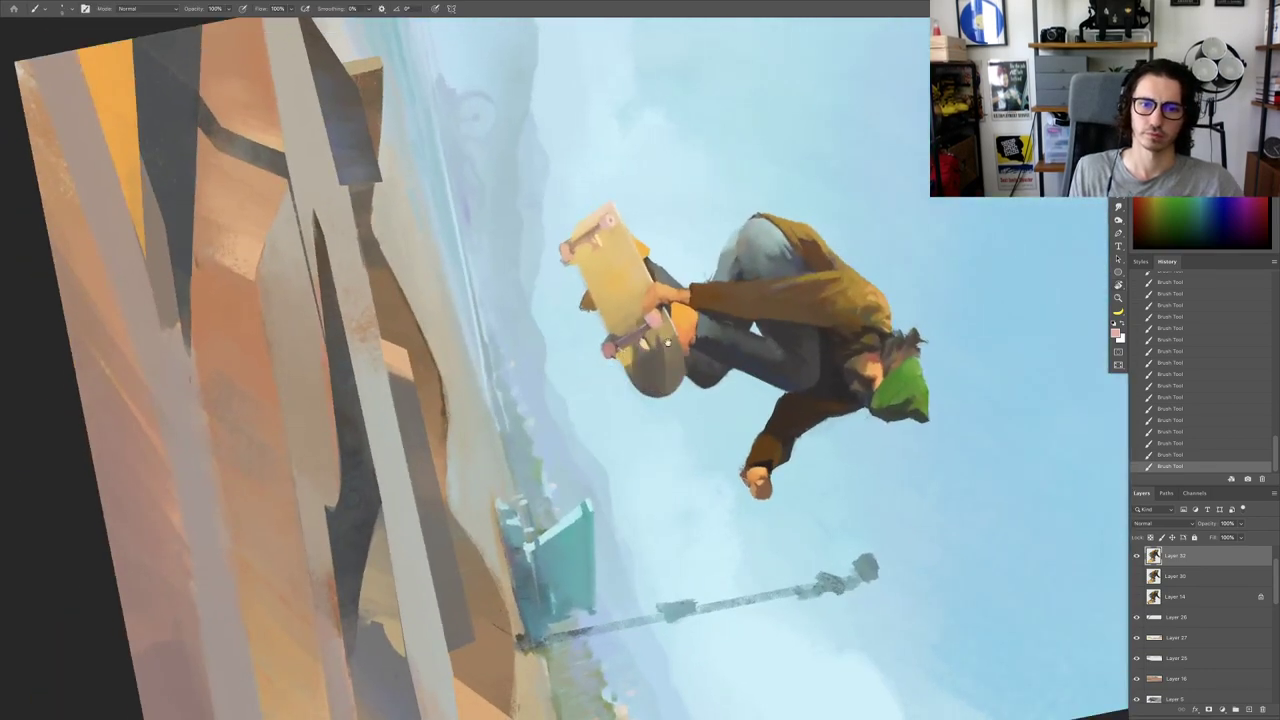
# Step: Step back four strokes on the axle, switch to a different brush tip from the presets, and restore the four strokes
pyautogui.moveTo(640, 313); pyautogui.dragTo(702, 313)
pyautogui.hotkey('ctrl', 'z')
pyautogui.hotkey('ctrl', 'z')
pyautogui.hotkey('ctrl', 'z')
pyautogui.hotkey('ctrl', 'z')
pyautogui.moveTo(627, 336); pyautogui.dragTo(655, 336)
pyautogui.rightClick(618, 340)
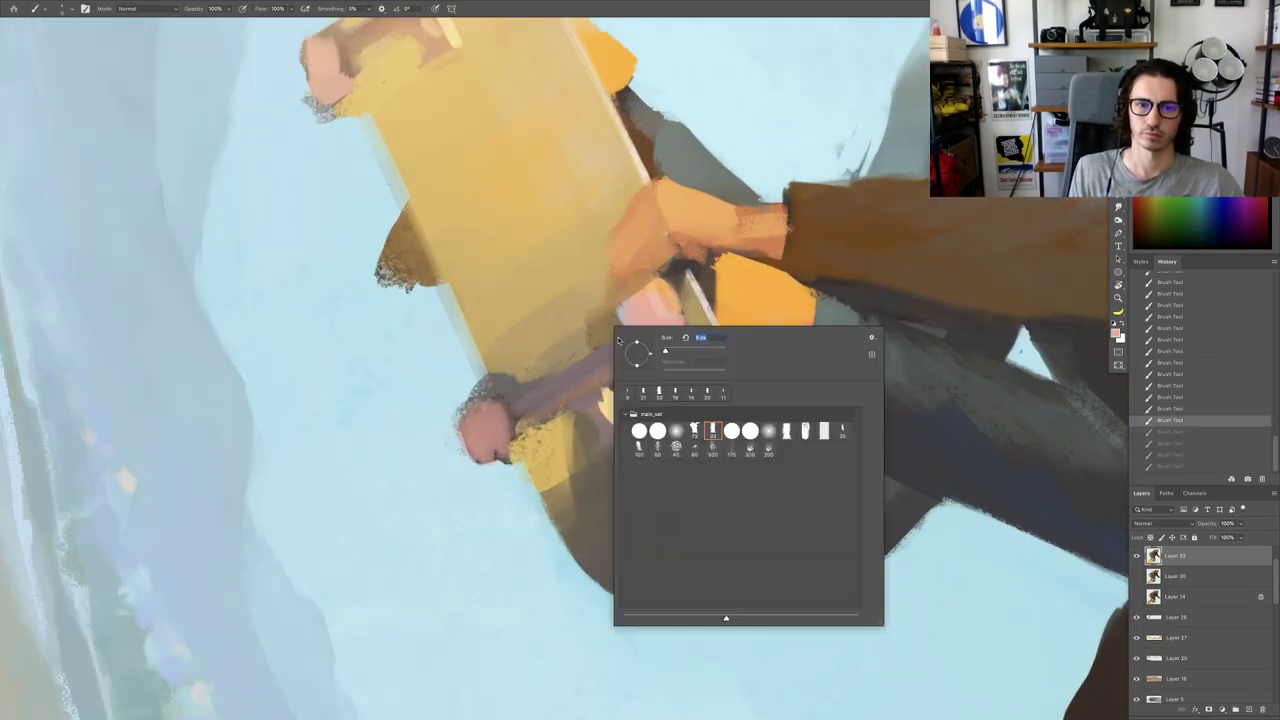
pyautogui.click(694, 430)
pyautogui.moveTo(568, 366)
pyautogui.mouseDown()
pyautogui.moveTo(502, 366)
pyautogui.moveTo(590, 353)
pyautogui.mouseUp()
pyautogui.keyDown('alt'); pyautogui.click(625, 317); pyautogui.keyUp('alt')
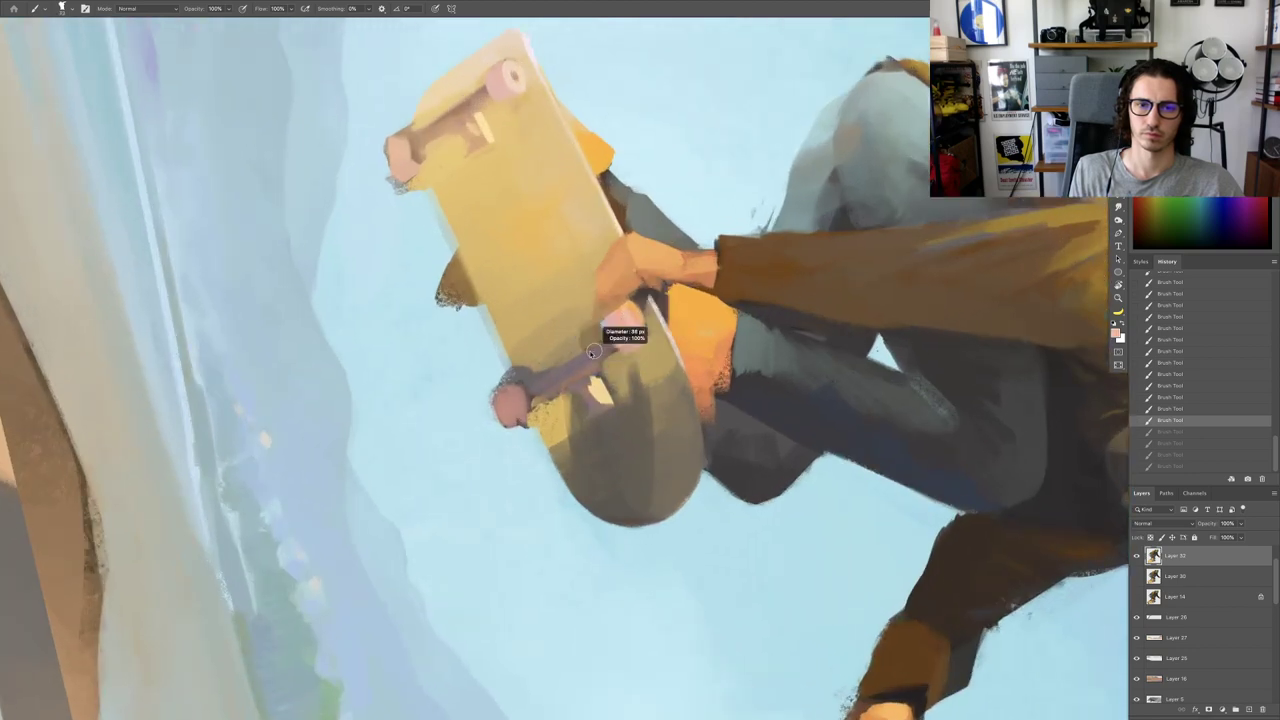
pyautogui.hotkey('ctrl', 'shift', 'z')
pyautogui.hotkey('ctrl', 'shift', 'z')
pyautogui.hotkey('ctrl', 'shift', 'z')
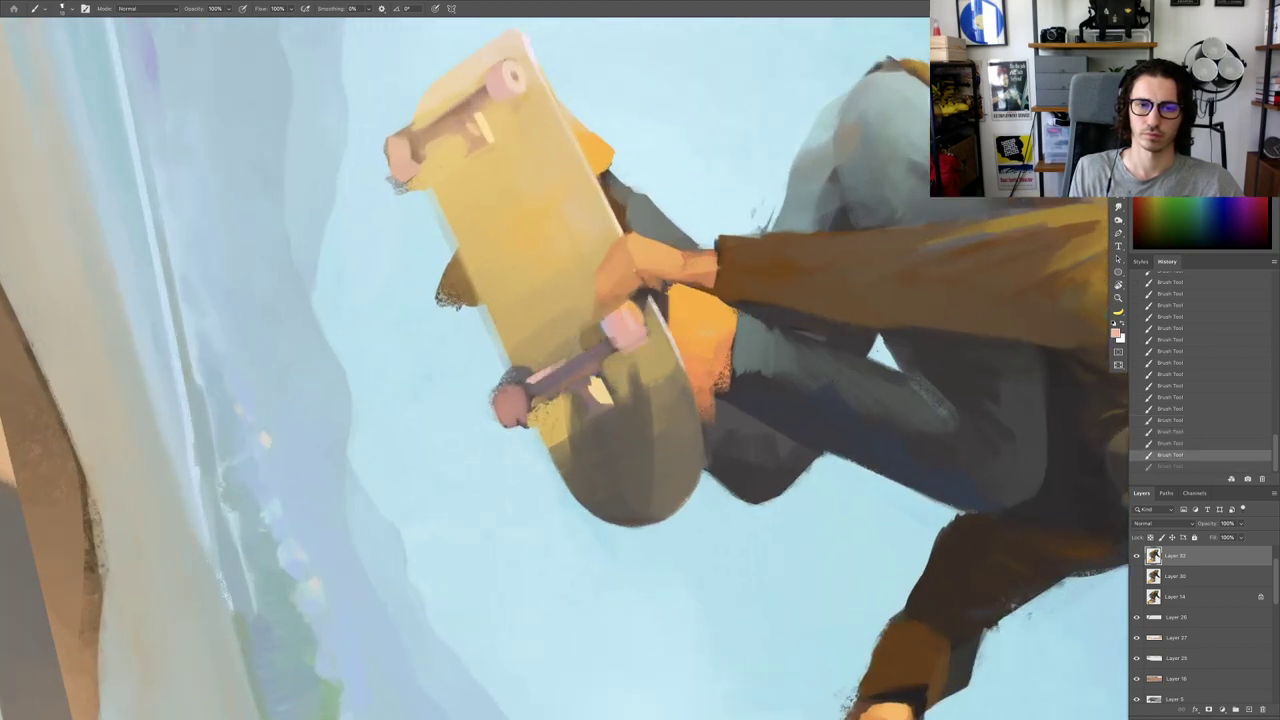
pyautogui.hotkey('ctrl', 'shift', 'z')
# Step: Paint a pale pink highlight along the axle of the truck at the board's light end
pyautogui.scroll(-3, 622, 403)
pyautogui.scroll(3, 622, 403)
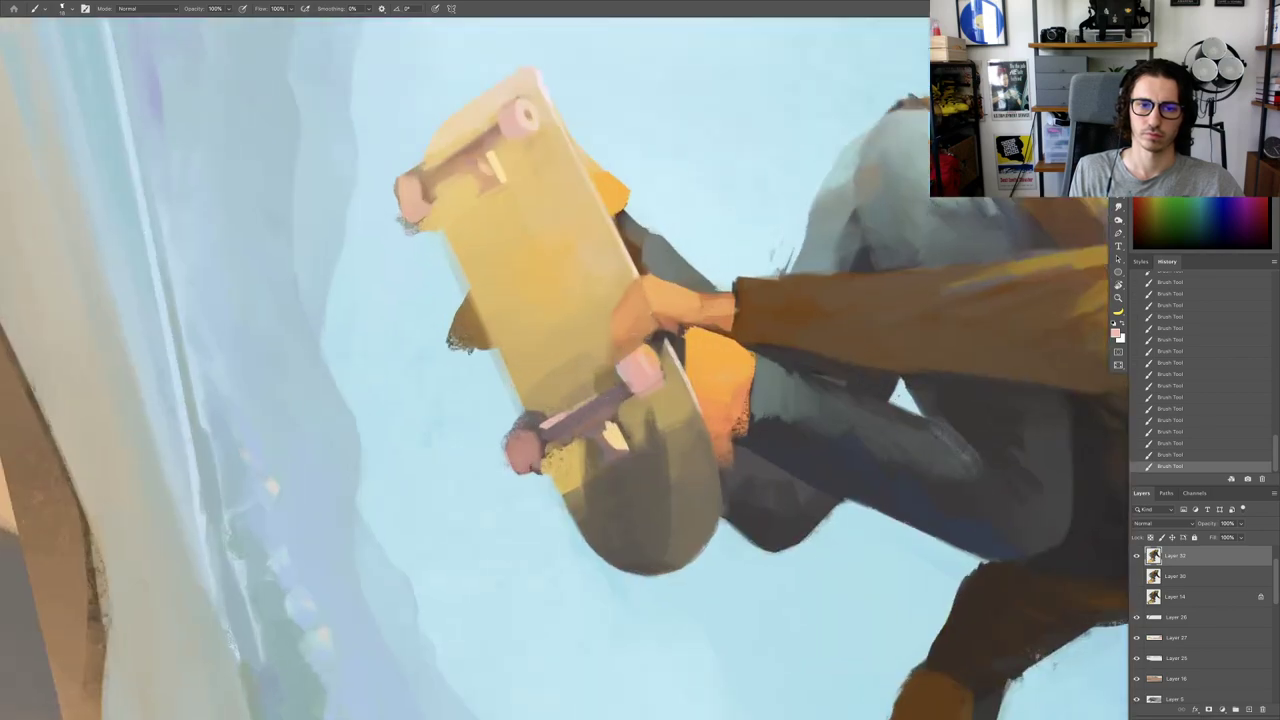
pyautogui.scroll(-3, 598, 401)
pyautogui.scroll(4, 556, 330)
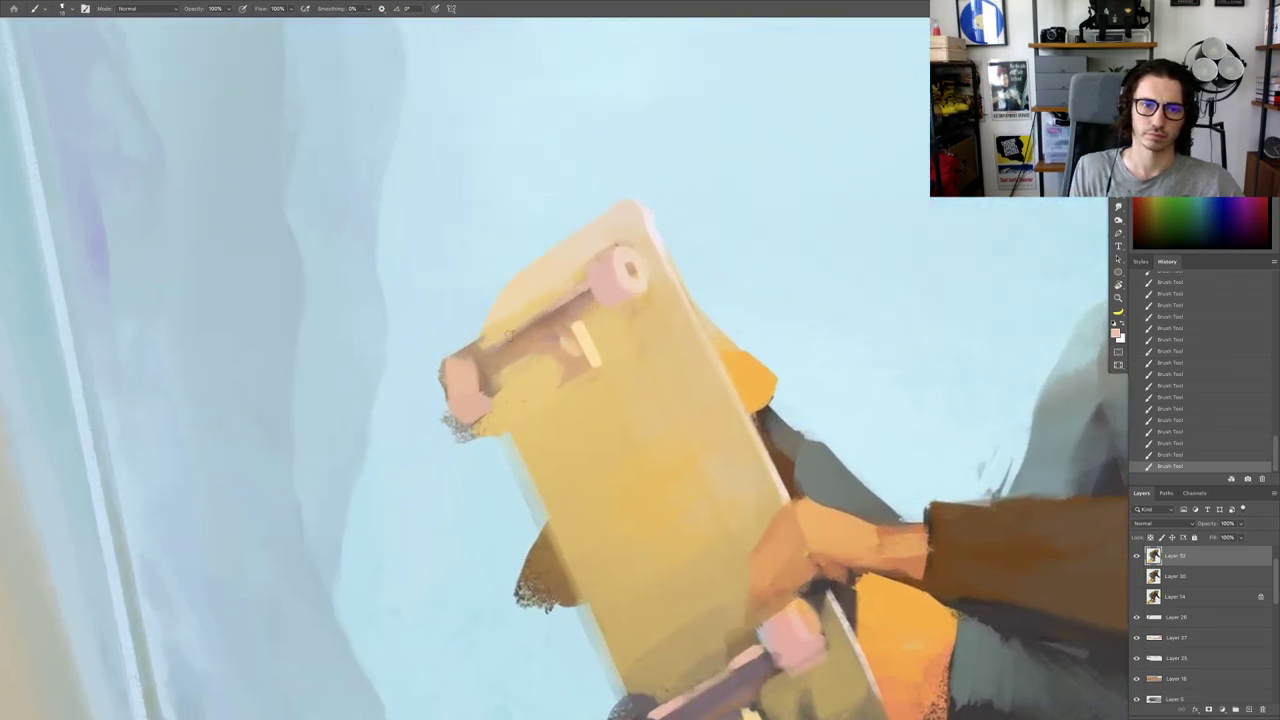
pyautogui.scroll(-3, 549, 322)
pyautogui.scroll(3, 580, 303)
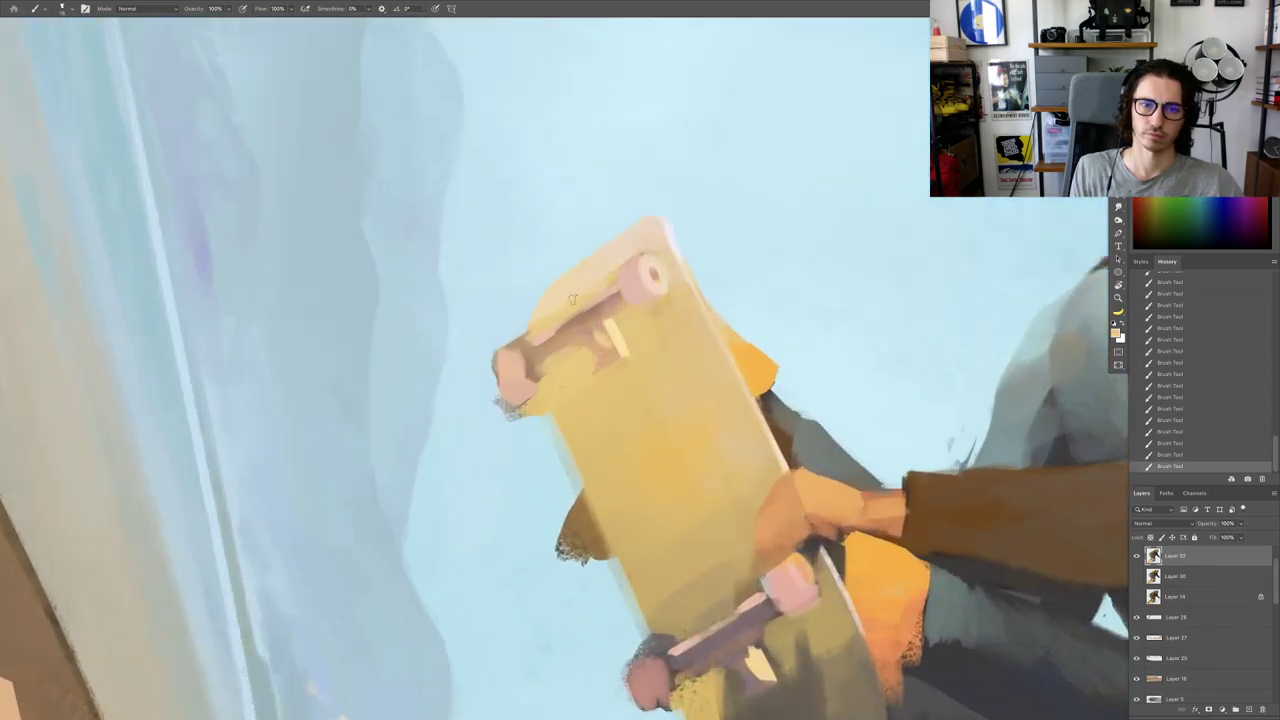
pyautogui.scroll(-5, 649, 239)
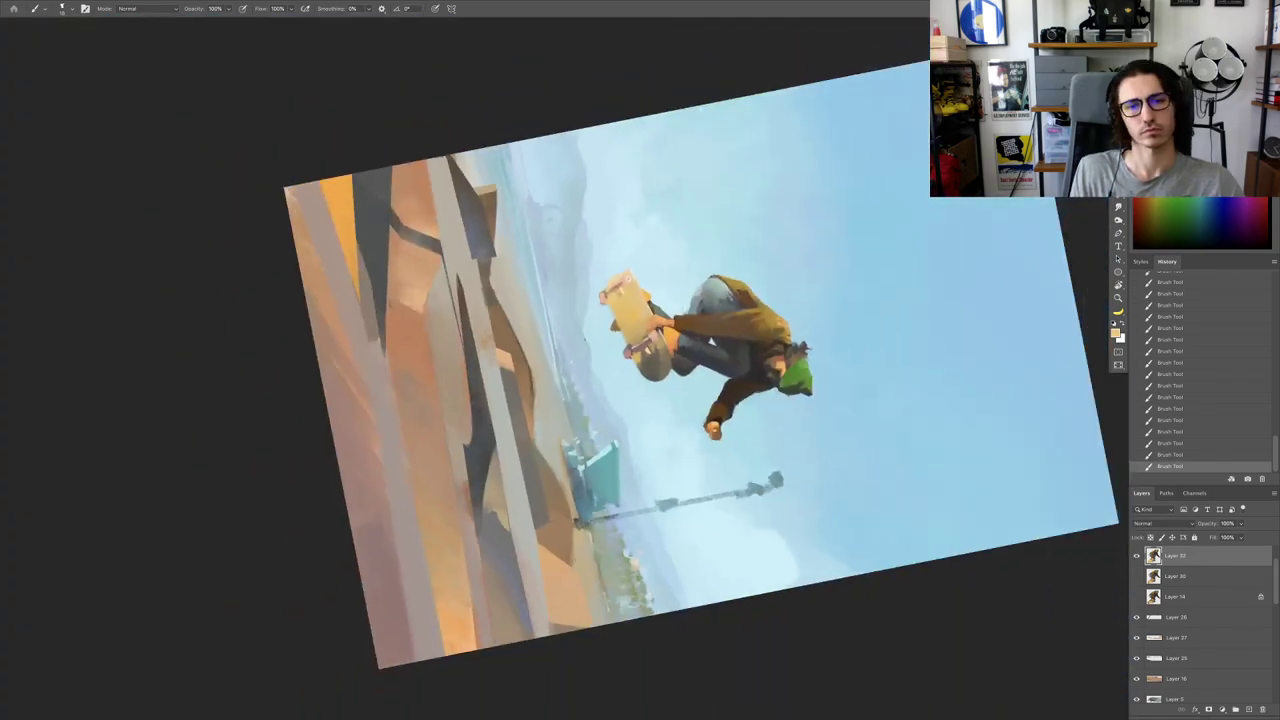
# Step: Block in the outer wheel of the truck near the hand with sampled pink, deepening the shadow where it meets the axle
pyautogui.press('Escape')
pyautogui.moveTo(597, 401); pyautogui.dragTo(755, 358)
pyautogui.press('r')
pyautogui.scroll(3, 665, 322)
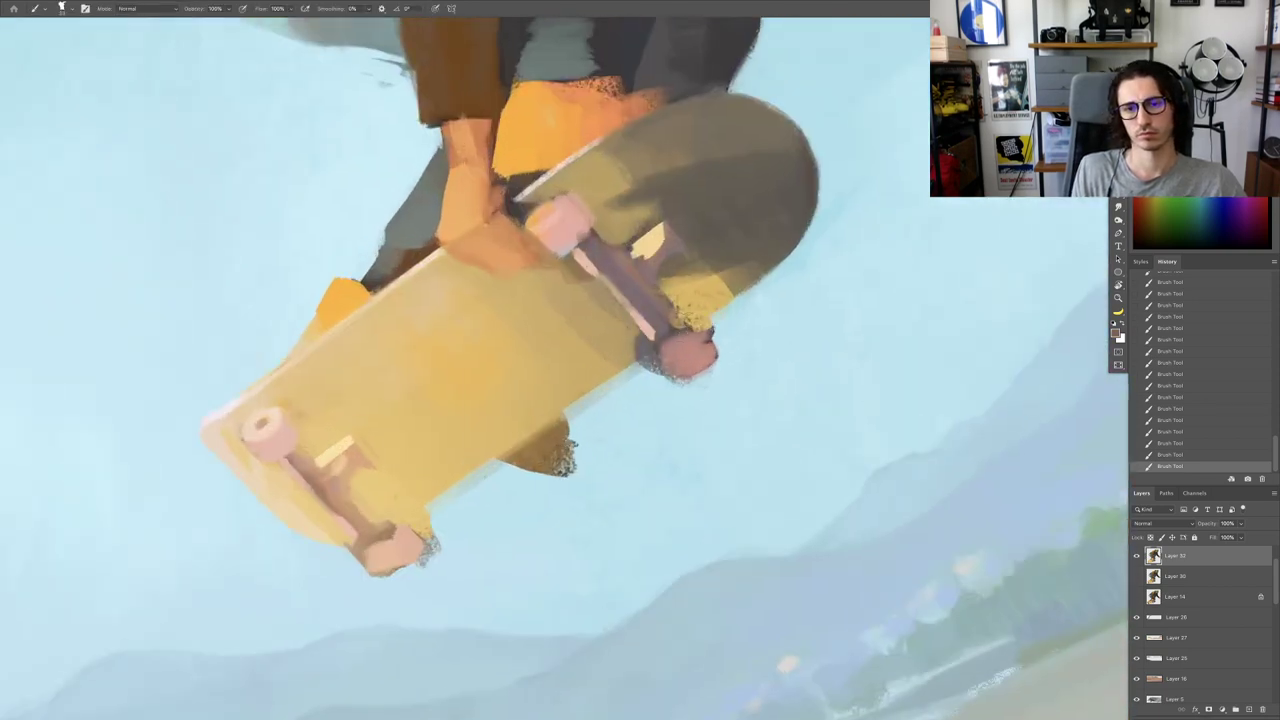
pyautogui.keyDown('alt'); pyautogui.click(689, 344); pyautogui.keyUp('alt')
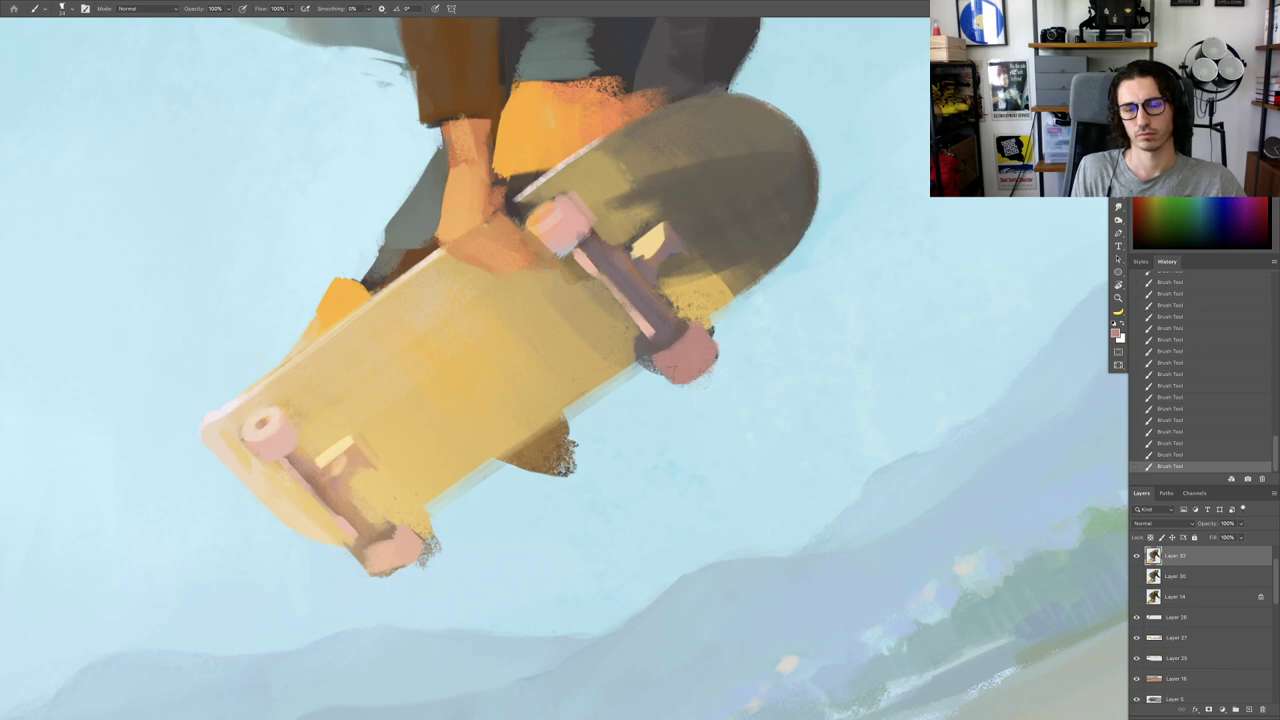
pyautogui.moveTo(672, 370); pyautogui.dragTo(614, 370)
pyautogui.moveTo(648, 320); pyautogui.dragTo(702, 322)
pyautogui.keyDown('alt'); pyautogui.click(711, 396); pyautogui.keyUp('alt')
pyautogui.moveTo(611, 289); pyautogui.dragTo(631, 289)
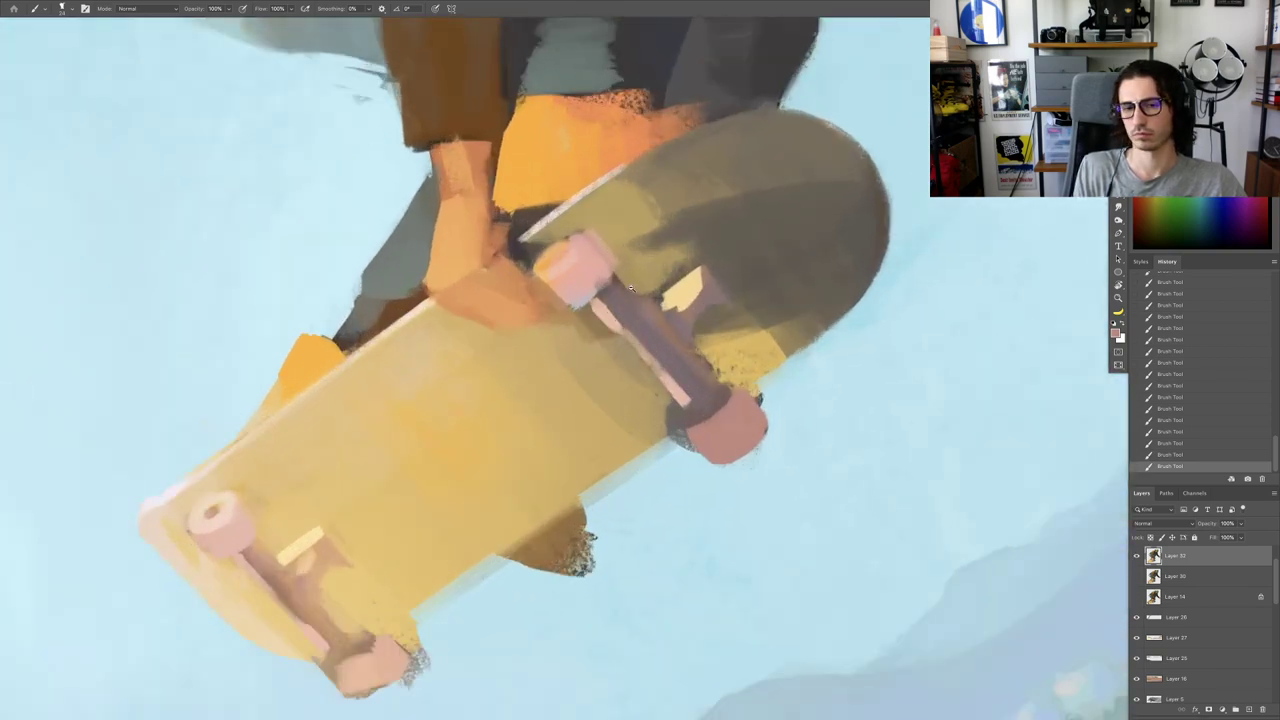
# Step: Rebuild the wheel beside the gripping hand as a light pink cylinder, and sample the board's yellow for nearby touch-ups
pyautogui.scroll(1, 630, 288)
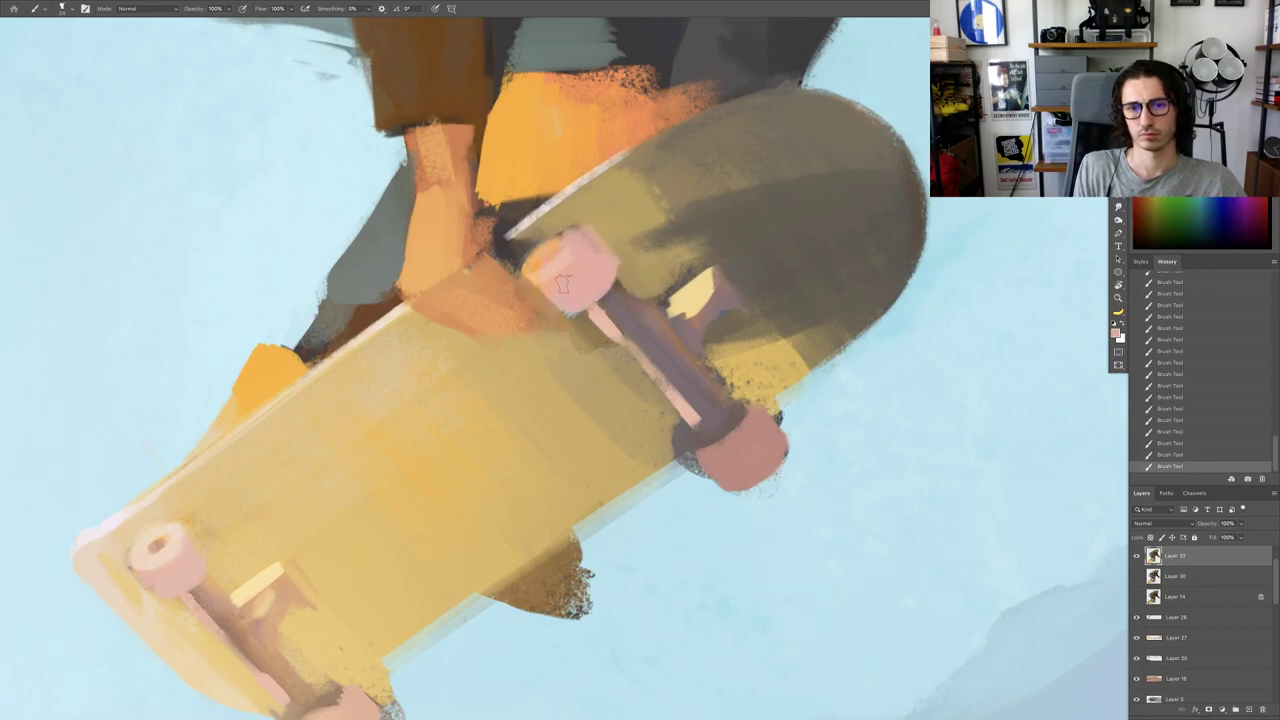
pyautogui.scroll(-3, 566, 282)
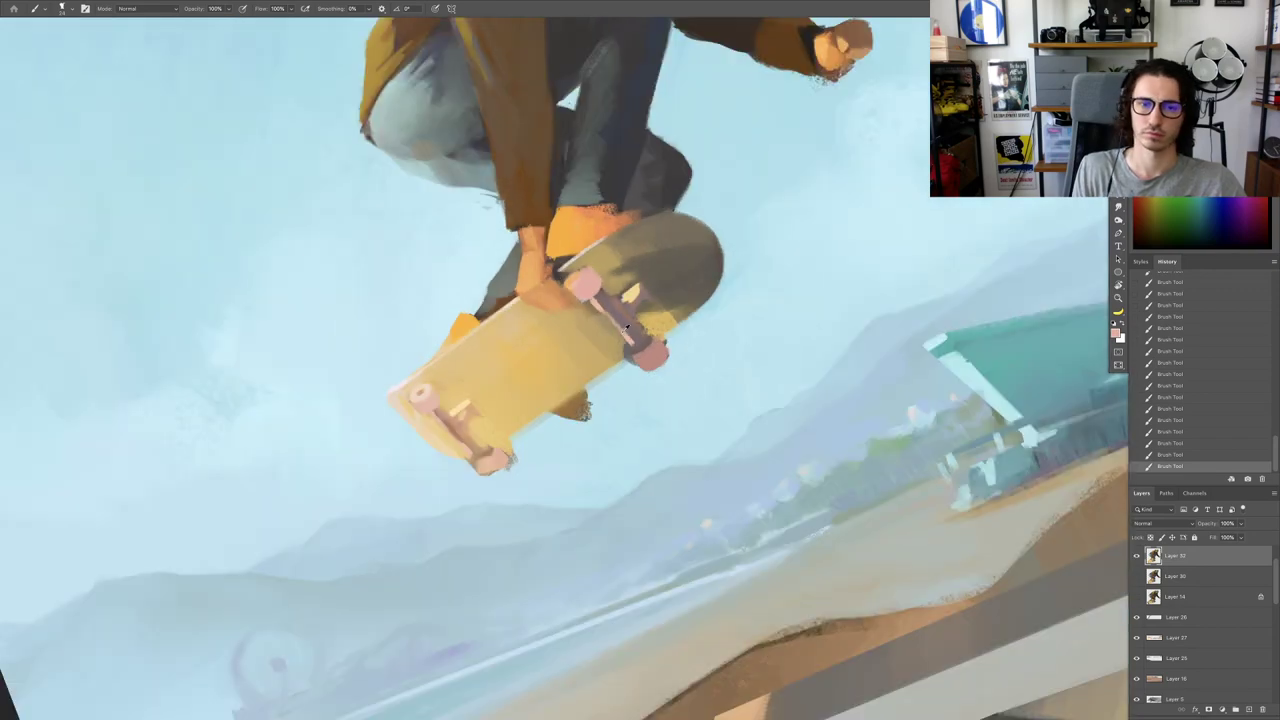
pyautogui.scroll(2, 610, 300)
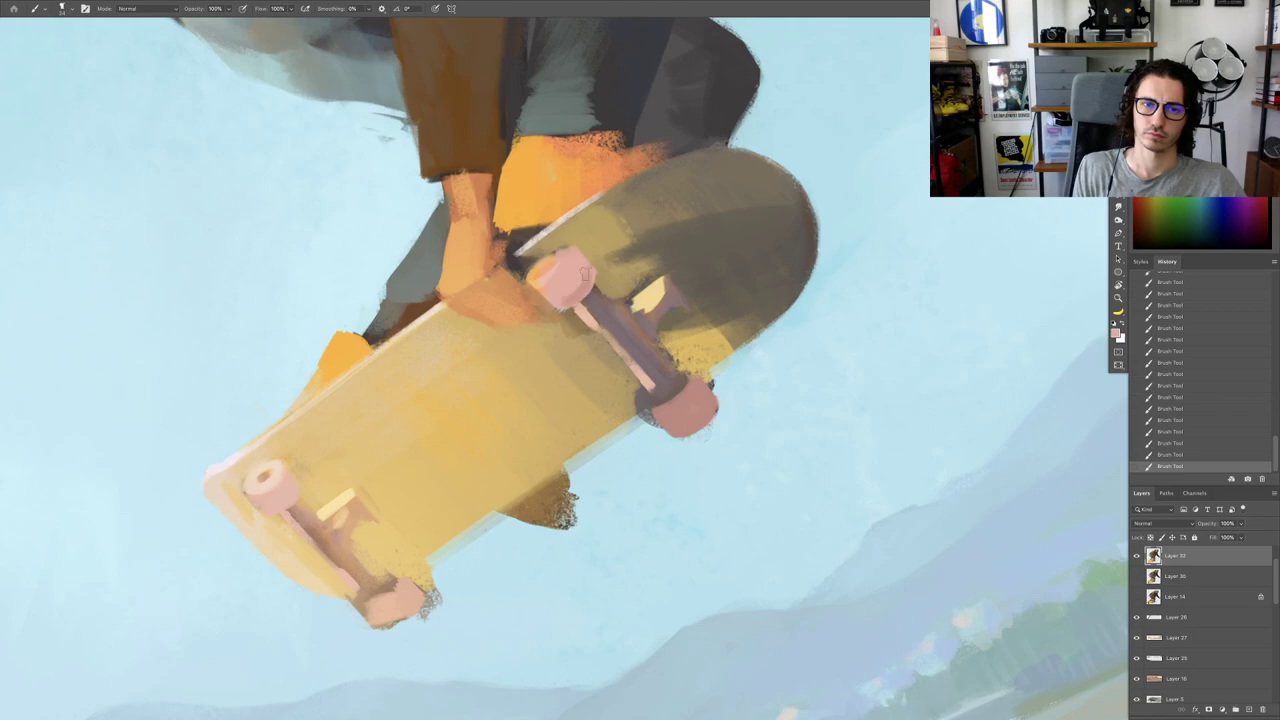
pyautogui.scroll(-2, 563, 292)
pyautogui.press('r')
pyautogui.moveTo(693, 246); pyautogui.dragTo(557, 252)
pyautogui.press('space')
pyautogui.press('r')
pyautogui.moveTo(610, 219); pyautogui.dragTo(674, 218)
pyautogui.press('b')
pyautogui.scroll(5, 600, 315)
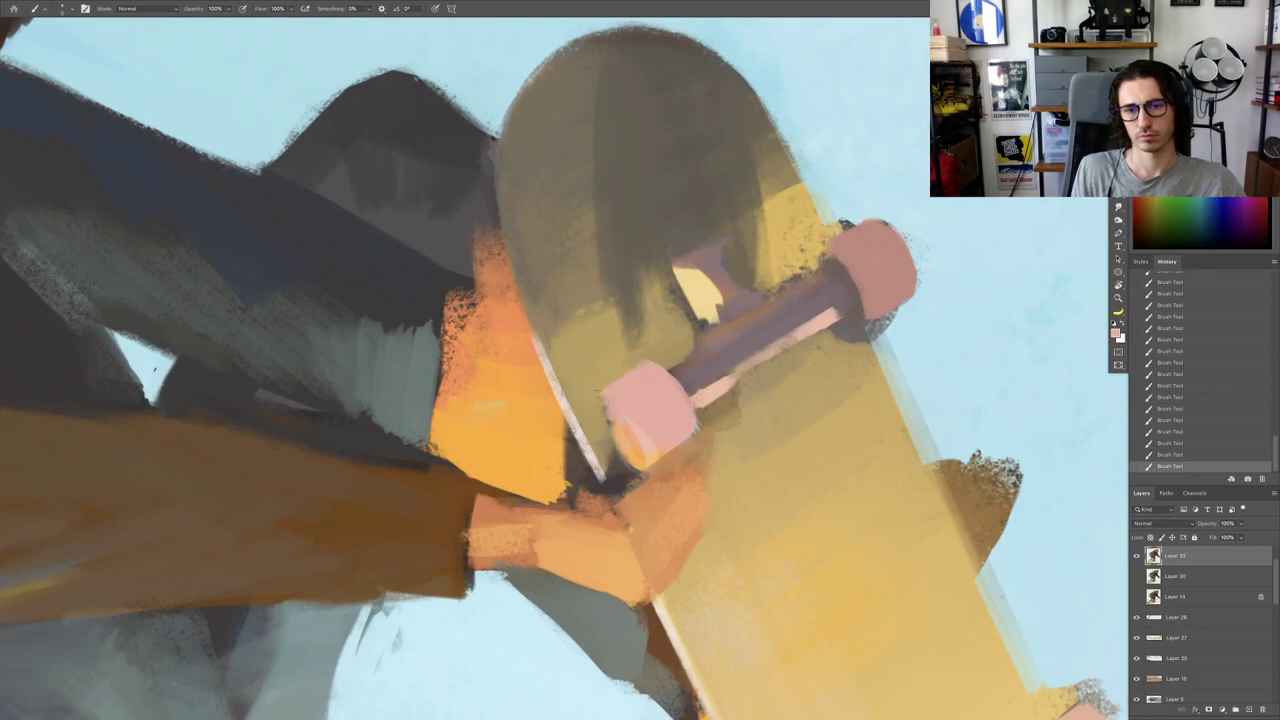
pyautogui.keyDown('alt'); pyautogui.click(598, 388); pyautogui.keyUp('alt')
pyautogui.moveTo(840, 255)
pyautogui.mouseDown()
pyautogui.moveTo(780, 255)
pyautogui.moveTo(850, 250)
pyautogui.mouseUp()
# Step: Erase the rough paint around that truck's outer wheel and along the adjoining edge of the board
pyautogui.press('e')
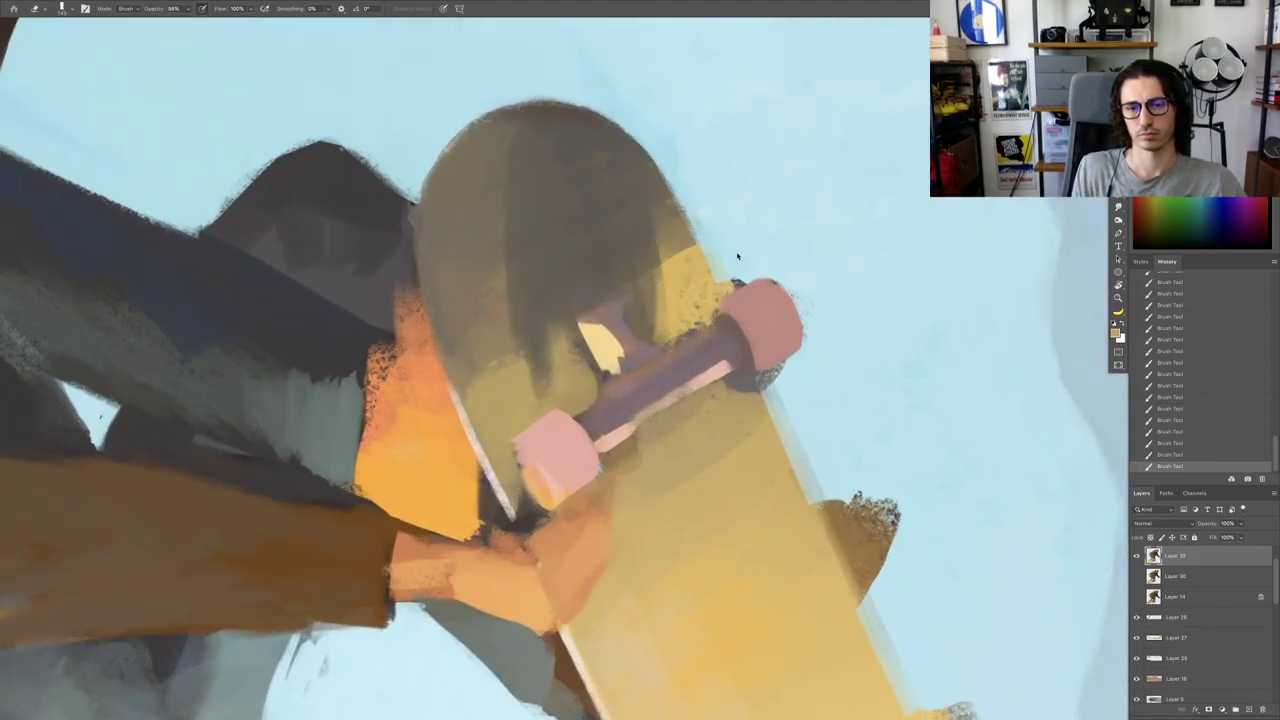
pyautogui.rightClick(738, 253)
pyautogui.click(804, 8)
pyautogui.moveTo(669, 308)
pyautogui.mouseDown()
pyautogui.moveTo(586, 343)
pyautogui.moveTo(515, 340)
pyautogui.mouseUp()
pyautogui.moveTo(545, 278); pyautogui.dragTo(590, 280)
pyautogui.moveTo(580, 296)
pyautogui.mouseDown()
pyautogui.moveTo(533, 279)
pyautogui.moveTo(550, 270)
pyautogui.moveTo(536, 263)
pyautogui.moveTo(556, 289)
pyautogui.moveTo(539, 284)
pyautogui.moveTo(562, 279)
pyautogui.moveTo(598, 308)
pyautogui.moveTo(647, 301)
pyautogui.mouseUp()
pyautogui.moveTo(648, 301)
pyautogui.mouseDown()
pyautogui.moveTo(705, 356)
pyautogui.moveTo(712, 406)
pyautogui.moveTo(700, 456)
pyautogui.moveTo(662, 460)
pyautogui.mouseUp()
pyautogui.moveTo(662, 463)
pyautogui.mouseDown()
pyautogui.moveTo(674, 457)
pyautogui.moveTo(622, 460)
pyautogui.mouseUp()
pyautogui.press('r')
pyautogui.moveTo(622, 460); pyautogui.dragTo(742, 362)
pyautogui.moveTo(760, 356); pyautogui.dragTo(808, 357)
pyautogui.press('e')
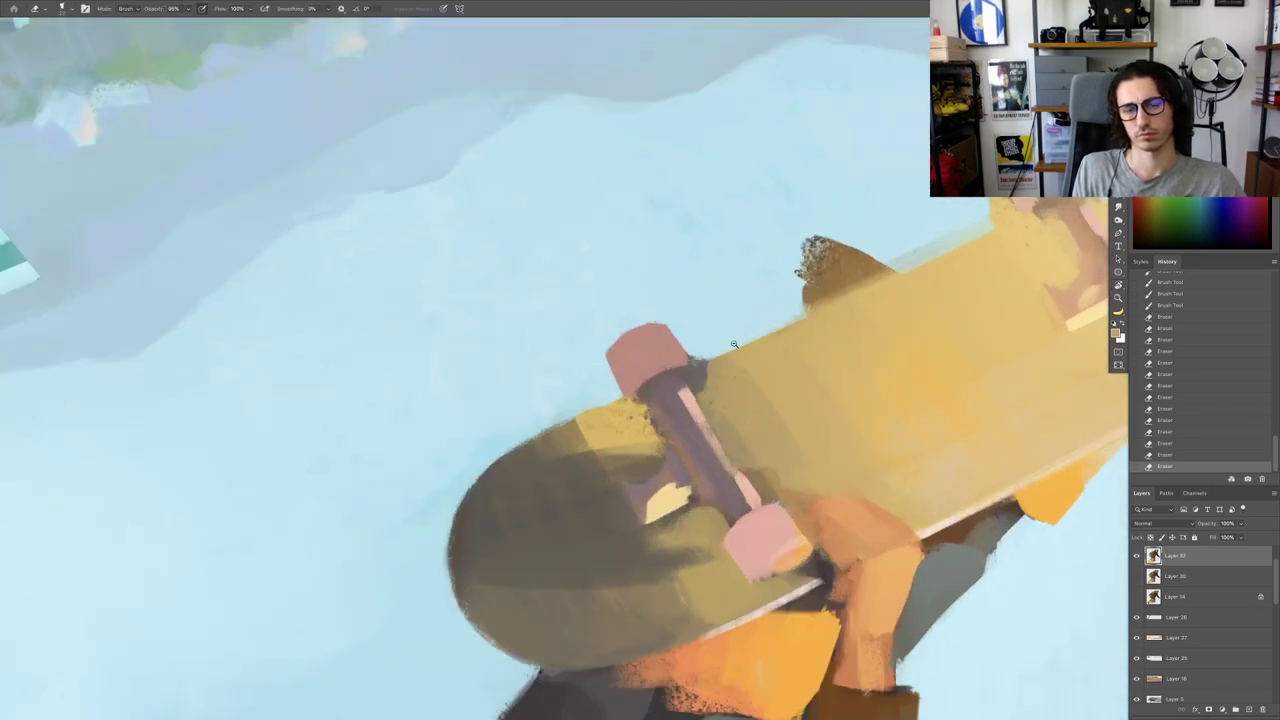
pyautogui.moveTo(734, 344)
pyautogui.mouseDown()
pyautogui.moveTo(664, 354)
pyautogui.moveTo(700, 388)
pyautogui.moveTo(594, 377)
pyautogui.moveTo(706, 394)
pyautogui.mouseUp()
# Step: Repaint the outer wheel at the board's light end in sampled dusty pink, undoing the surplus stroke
pyautogui.press('b')
pyautogui.moveTo(760, 320); pyautogui.dragTo(811, 322)
pyautogui.moveTo(804, 290); pyautogui.dragTo(705, 330)
pyautogui.keyDown('alt'); pyautogui.click(700, 310); pyautogui.keyUp('alt')
pyautogui.moveTo(700, 307)
pyautogui.mouseDown()
pyautogui.moveTo(646, 323)
pyautogui.moveTo(668, 308)
pyautogui.moveTo(650, 328)
pyautogui.moveTo(678, 313)
pyautogui.moveTo(653, 323)
pyautogui.moveTo(658, 338)
pyautogui.moveTo(682, 316)
pyautogui.moveTo(627, 284)
pyautogui.moveTo(586, 329)
pyautogui.moveTo(634, 299)
pyautogui.moveTo(620, 345)
pyautogui.mouseUp()
pyautogui.press('super+z')
# Step: Erase the ragged texture around the repainted wheel and the pale band along the neighbouring board edge
pyautogui.press('e')
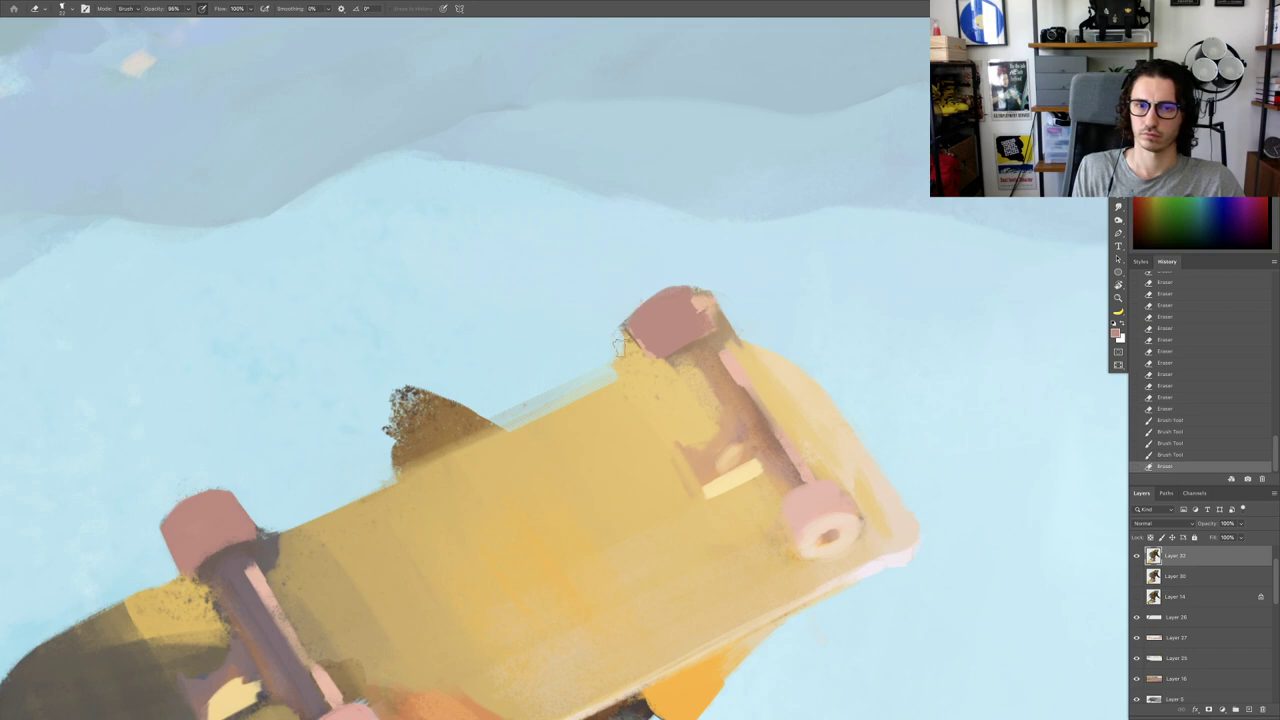
pyautogui.moveTo(590, 386)
pyautogui.mouseDown()
pyautogui.moveTo(530, 384)
pyautogui.moveTo(631, 375)
pyautogui.moveTo(546, 416)
pyautogui.moveTo(365, 408)
pyautogui.mouseUp()
pyautogui.press('Escape')
pyautogui.moveTo(628, 362); pyautogui.dragTo(655, 352)
pyautogui.click(654, 352)
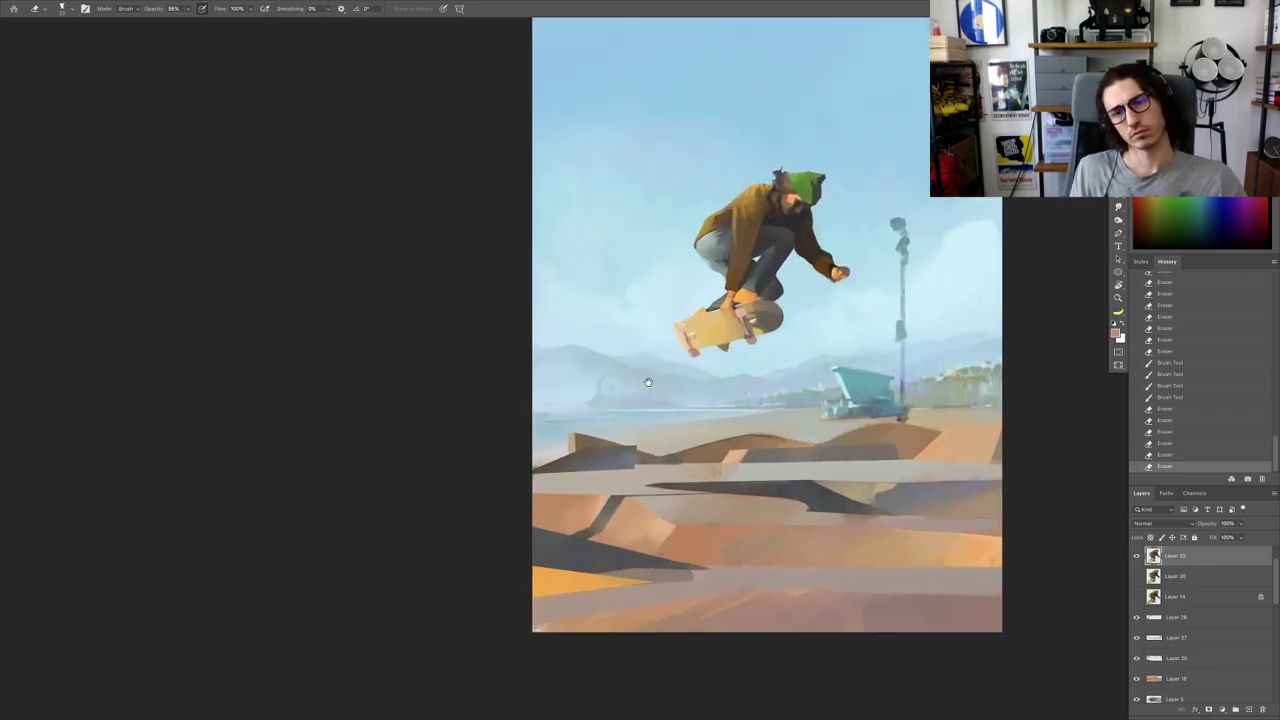
# Step: Smooth the side of the wheel beside the gripping hand using a small brush and pink sampled from it
pyautogui.moveTo(733, 331); pyautogui.dragTo(786, 341)
pyautogui.press('b')
pyautogui.moveTo(804, 280); pyautogui.dragTo(856, 278)
pyautogui.moveTo(744, 300); pyautogui.dragTo(734, 300)
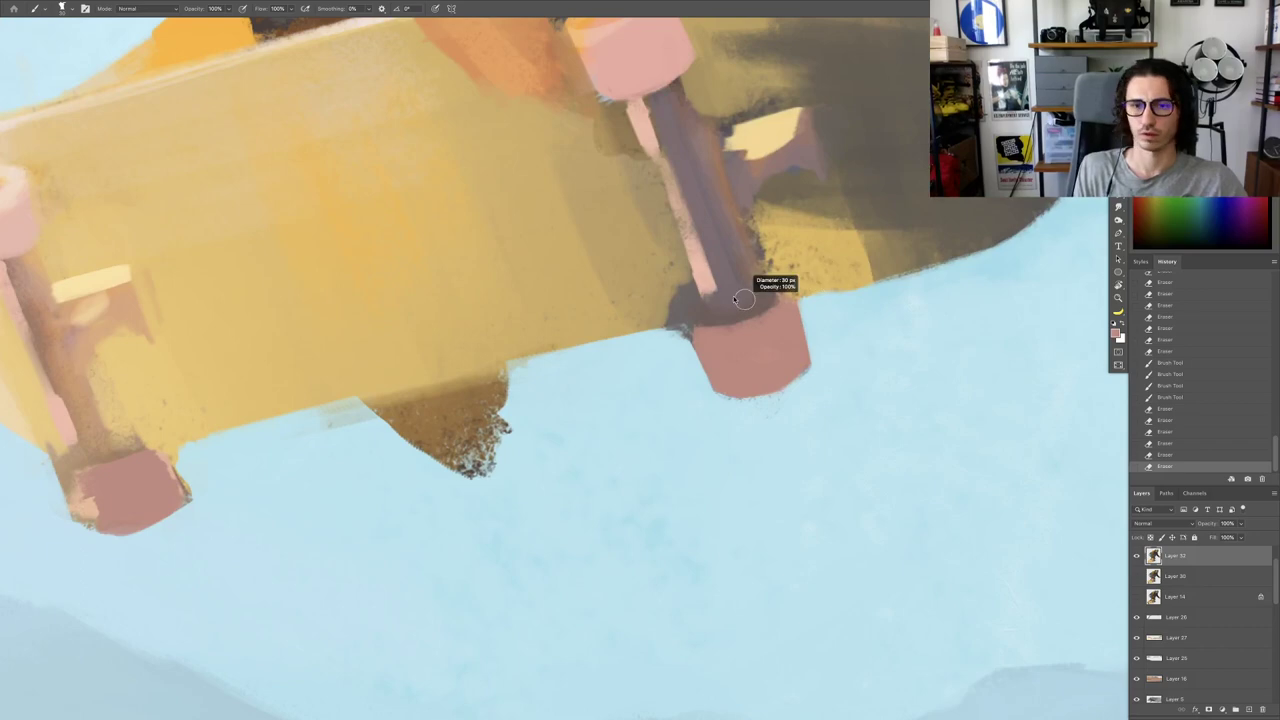
pyautogui.moveTo(691, 177); pyautogui.dragTo(670, 276)
pyautogui.keyDown('alt'); pyautogui.click(580, 142); pyautogui.keyUp('alt')
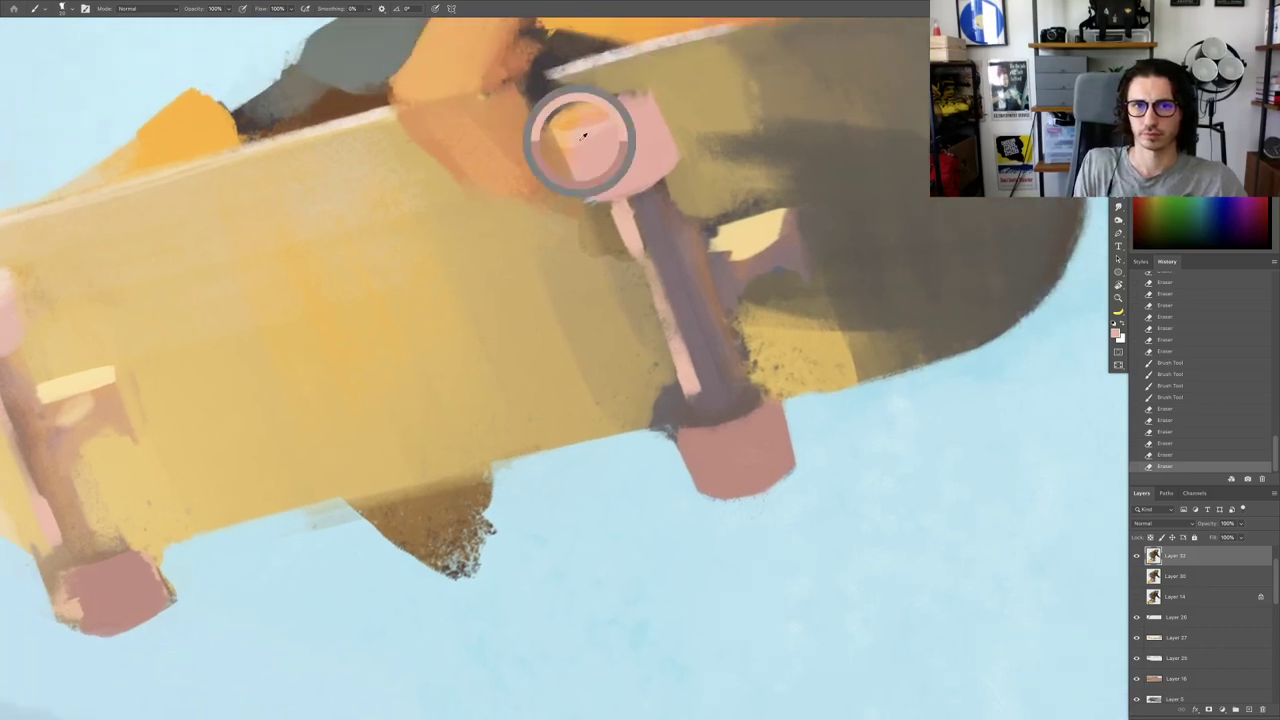
pyautogui.moveTo(694, 332); pyautogui.dragTo(708, 354)
# Step: Shape the hand-side wheel's face into a light oval with sampled peach, undoing the stray stroke
pyautogui.keyDown('alt'); pyautogui.click(549, 93); pyautogui.keyUp('alt')
pyautogui.moveTo(620, 58)
pyautogui.mouseDown()
pyautogui.moveTo(590, 88)
pyautogui.moveTo(566, 87)
pyautogui.moveTo(615, 62)
pyautogui.mouseUp()
pyautogui.press('super+z')
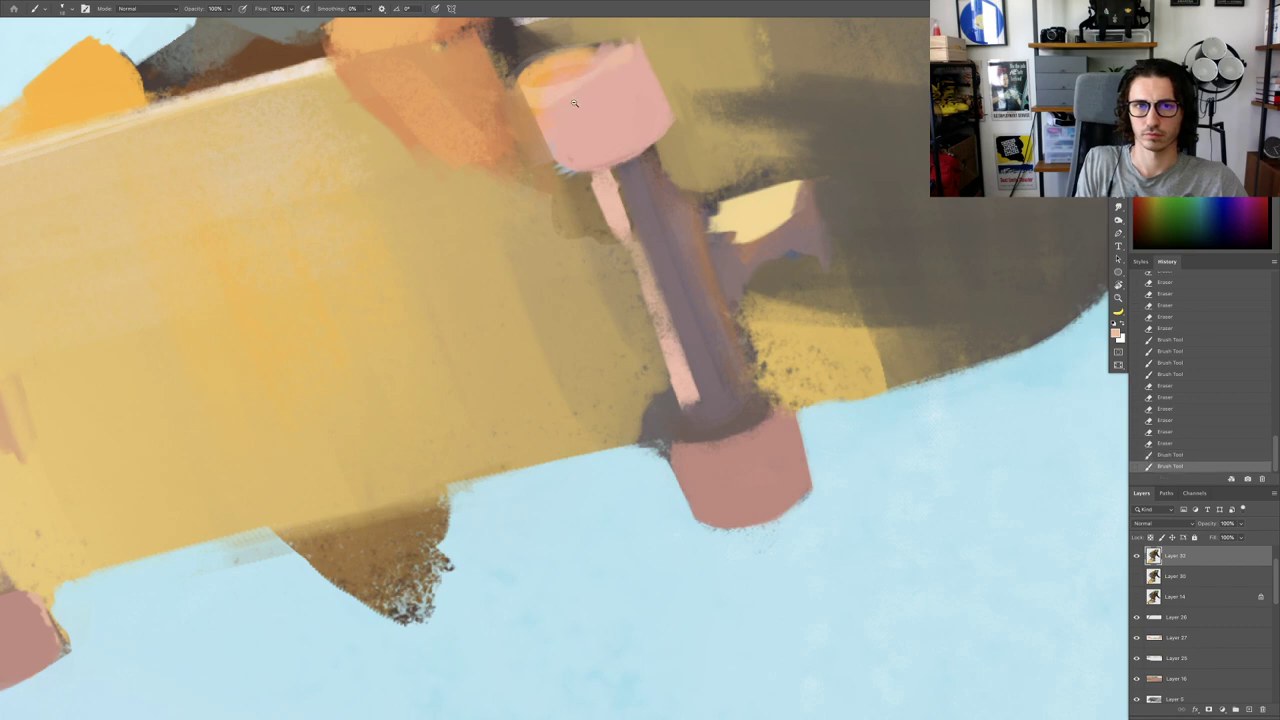
pyautogui.scroll(-3, 610, 75)
pyautogui.scroll(4, 630, 270)
pyautogui.moveTo(630, 269)
pyautogui.mouseDown()
pyautogui.moveTo(611, 262)
pyautogui.moveTo(632, 262)
pyautogui.mouseUp()
pyautogui.moveTo(628, 265)
pyautogui.mouseDown()
pyautogui.moveTo(704, 230)
pyautogui.moveTo(584, 296)
pyautogui.moveTo(605, 293)
pyautogui.mouseUp()
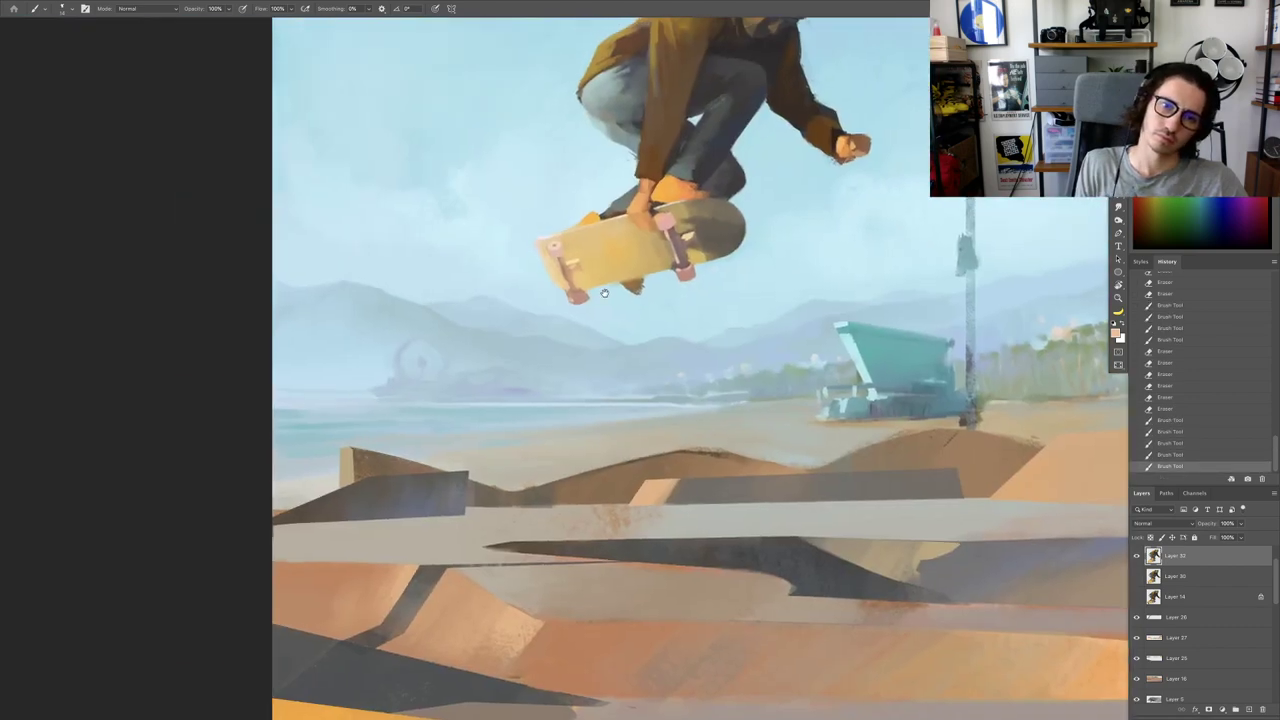
# Step: Add peach accents to the outer wheel at the board's light end, trim its ragged edge, and round its side in pink
pyautogui.scroll(6, 604, 293)
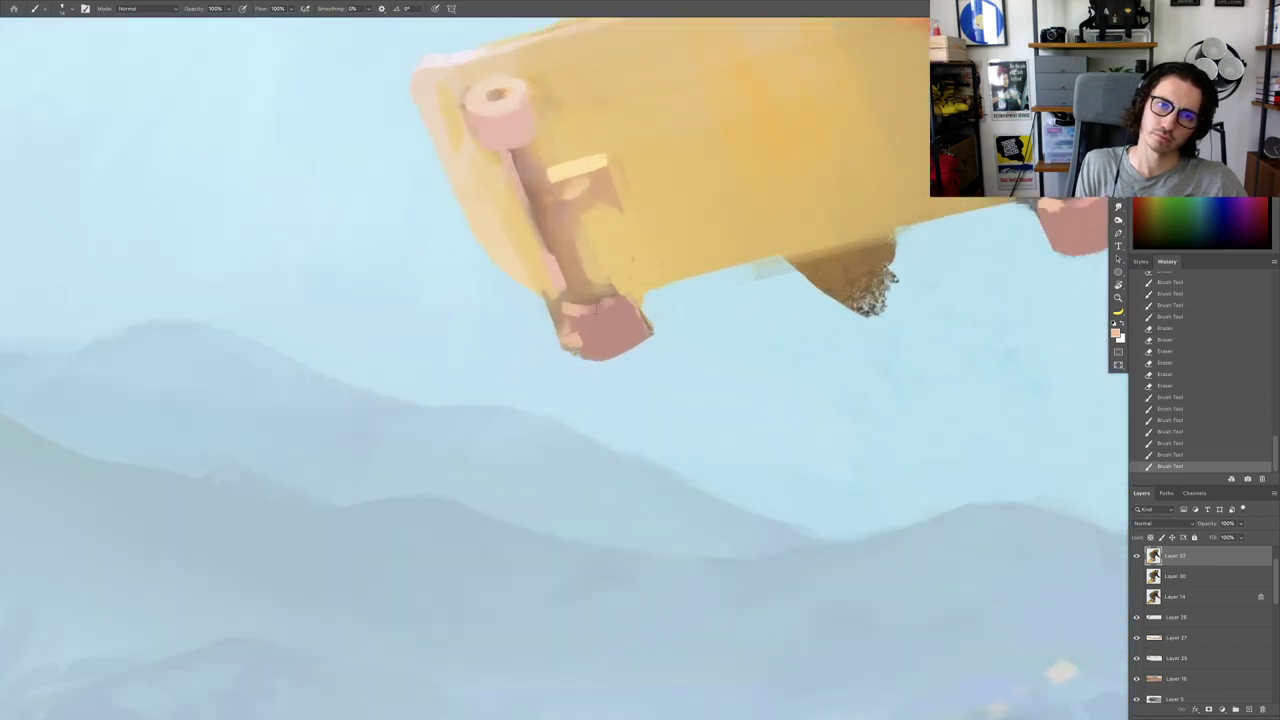
pyautogui.scroll(-6, 596, 322)
pyautogui.scroll(7, 596, 322)
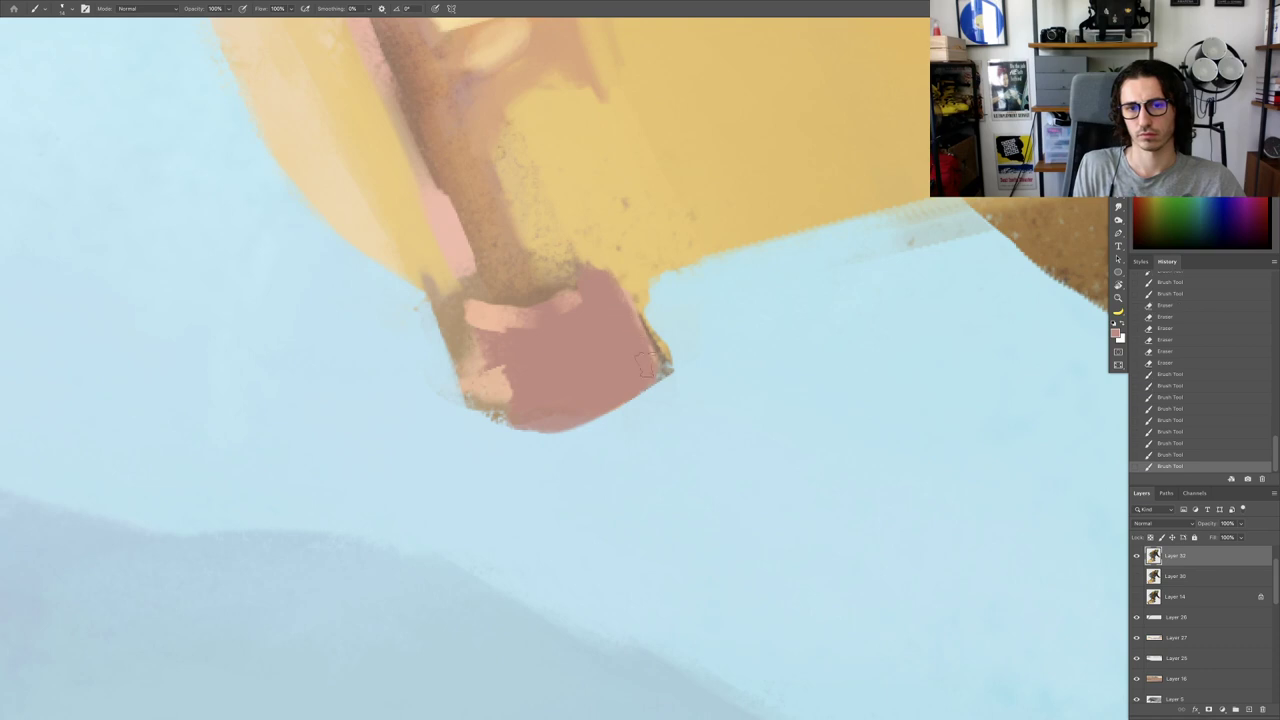
pyautogui.press('e')
pyautogui.moveTo(663, 290)
pyautogui.mouseDown()
pyautogui.moveTo(679, 373)
pyautogui.moveTo(669, 363)
pyautogui.moveTo(616, 416)
pyautogui.moveTo(602, 399)
pyautogui.moveTo(623, 362)
pyautogui.moveTo(582, 420)
pyautogui.mouseUp()
pyautogui.press('b')
pyautogui.moveTo(586, 414); pyautogui.dragTo(630, 390)
pyautogui.moveTo(622, 396); pyautogui.dragTo(634, 386)
pyautogui.moveTo(506, 370)
pyautogui.mouseDown()
pyautogui.moveTo(498, 395)
pyautogui.moveTo(420, 391)
pyautogui.mouseUp()
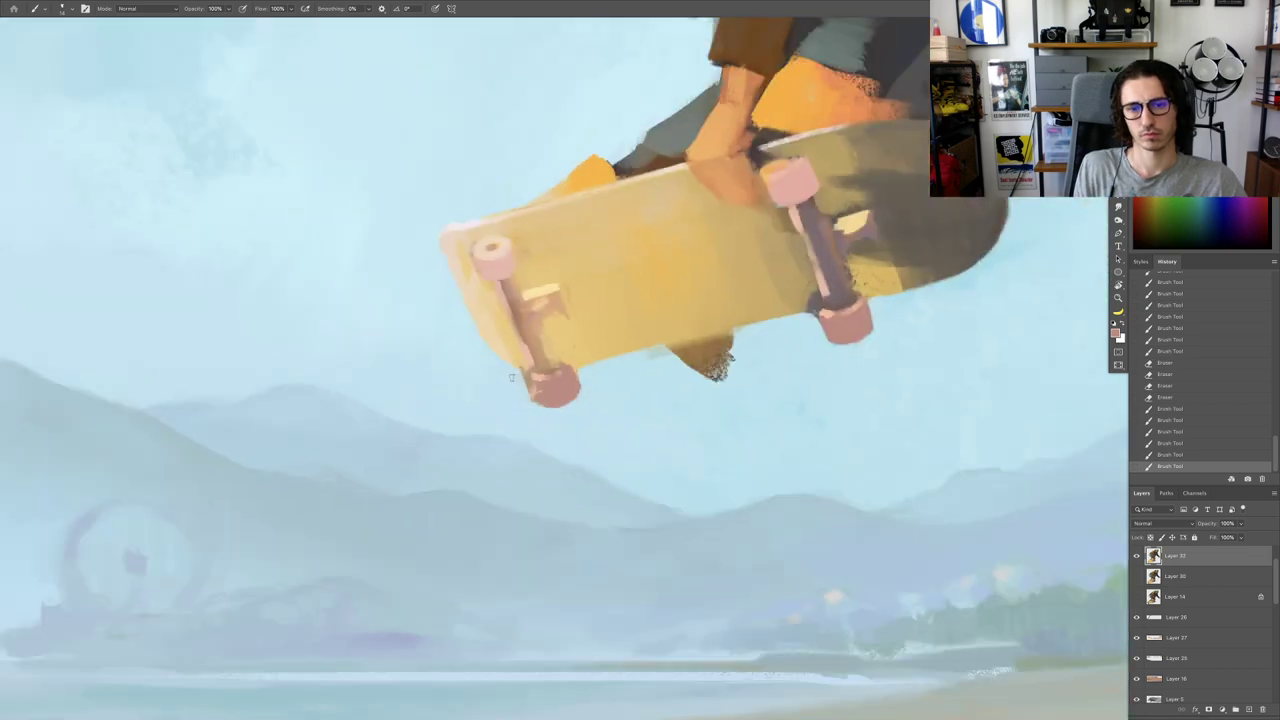
# Step: Paint the lower face of the light end's outer wheel with a sampled peach tone
pyautogui.press('r')
pyautogui.moveTo(514, 448)
pyautogui.mouseDown()
pyautogui.moveTo(754, 317)
pyautogui.moveTo(749, 420)
pyautogui.moveTo(674, 386)
pyautogui.moveTo(694, 277)
pyautogui.moveTo(644, 256)
pyautogui.mouseUp()
pyautogui.scroll(3, 645, 315)
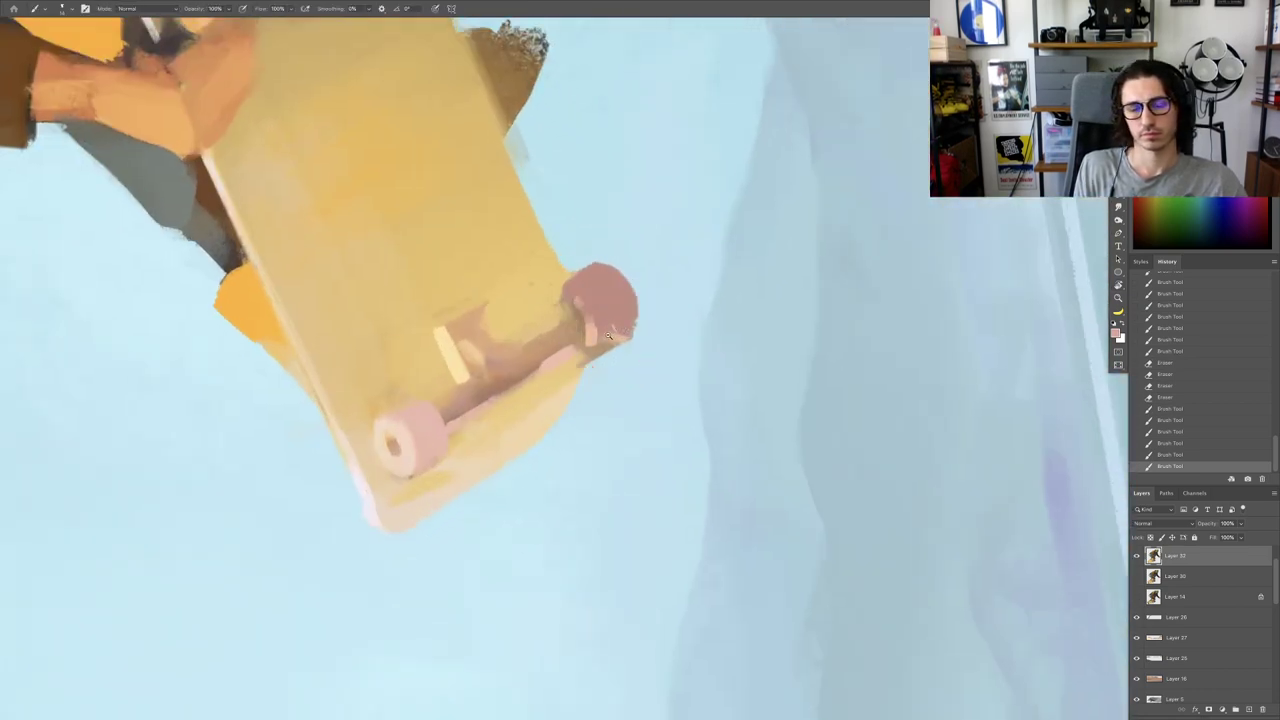
pyautogui.scroll(2, 607, 335)
pyautogui.keyDown('alt'); pyautogui.click(633, 322); pyautogui.keyUp('alt')
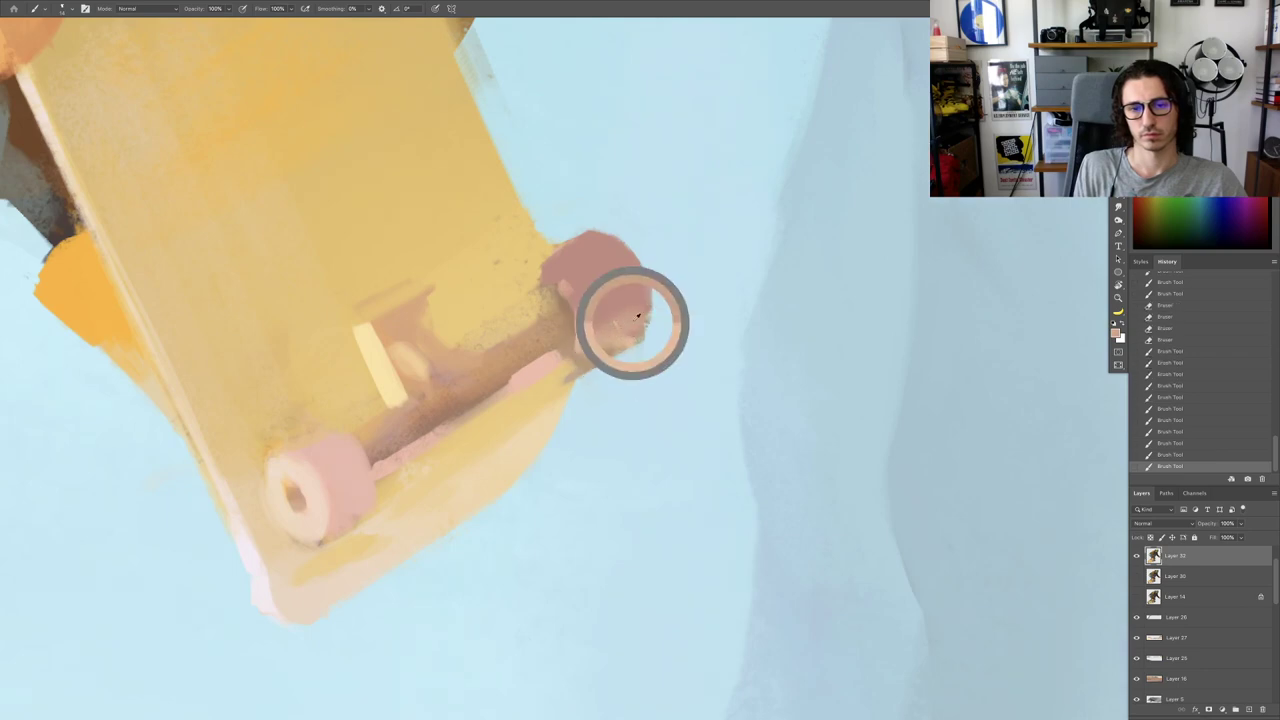
pyautogui.moveTo(639, 315); pyautogui.dragTo(623, 321)
pyautogui.moveTo(624, 331)
pyautogui.mouseDown()
pyautogui.moveTo(613, 321)
pyautogui.moveTo(636, 348)
pyautogui.mouseUp()
# Step: Erase the stray paint outside the peach face of that wheel to sharpen its outline
pyautogui.press('e')
pyautogui.press('5')
pyautogui.press('3')
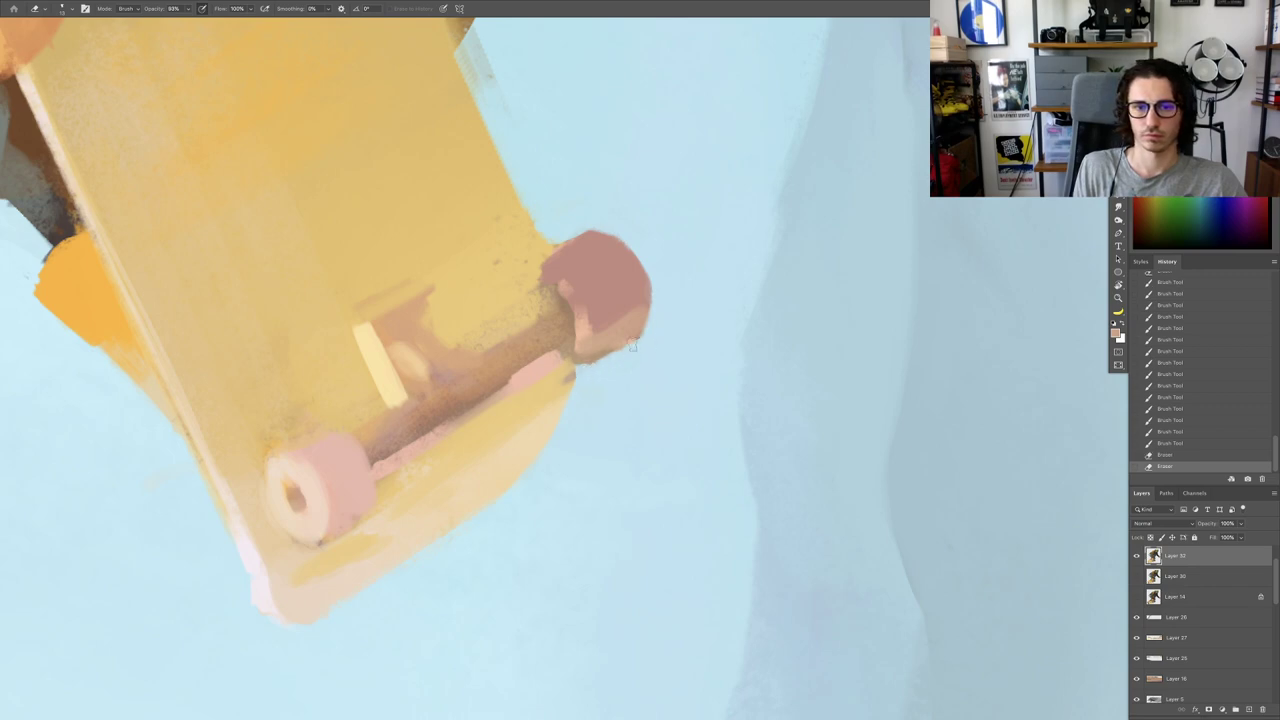
# Step: Try a saturated pink accent on the lower face of the light end's outer wheel
pyautogui.press('b')
pyautogui.moveTo(575, 377)
pyautogui.mouseDown()
pyautogui.moveTo(623, 313)
pyautogui.moveTo(612, 327)
pyautogui.mouseUp()
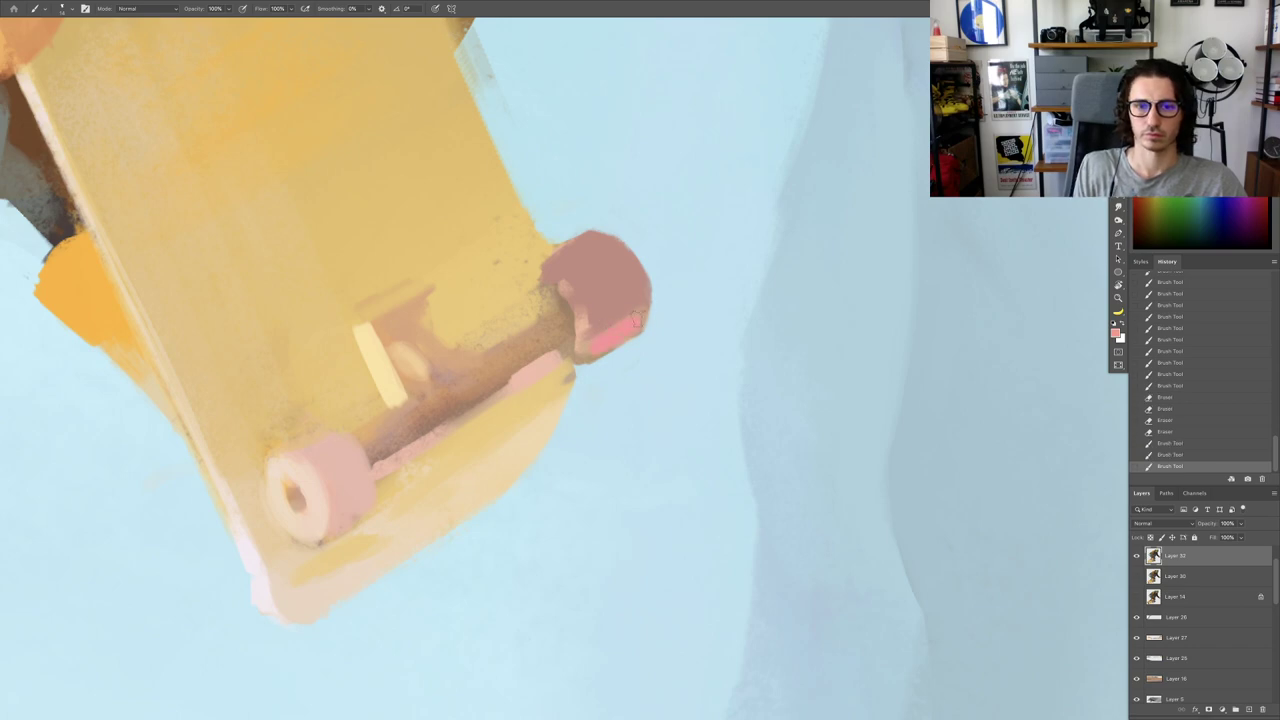
pyautogui.moveTo(650, 308)
pyautogui.mouseDown()
pyautogui.moveTo(617, 271)
pyautogui.moveTo(679, 348)
pyautogui.moveTo(698, 352)
pyautogui.mouseUp()
pyautogui.hotkey('ctrl', 'z')
pyautogui.hotkey('ctrl', 'z')
# Step: Blend the wheel's lower face into its side with sampled dusty pinks, undoing one stroke, and trim its outer edge
pyautogui.keyDown('alt'); pyautogui.click(606, 329); pyautogui.keyUp('alt')
pyautogui.moveTo(566, 373)
pyautogui.mouseDown()
pyautogui.moveTo(573, 389)
pyautogui.moveTo(620, 374)
pyautogui.mouseUp()
pyautogui.hotkey('ctrl', 'z')
pyautogui.keyDown('alt'); pyautogui.click(596, 380); pyautogui.keyUp('alt')
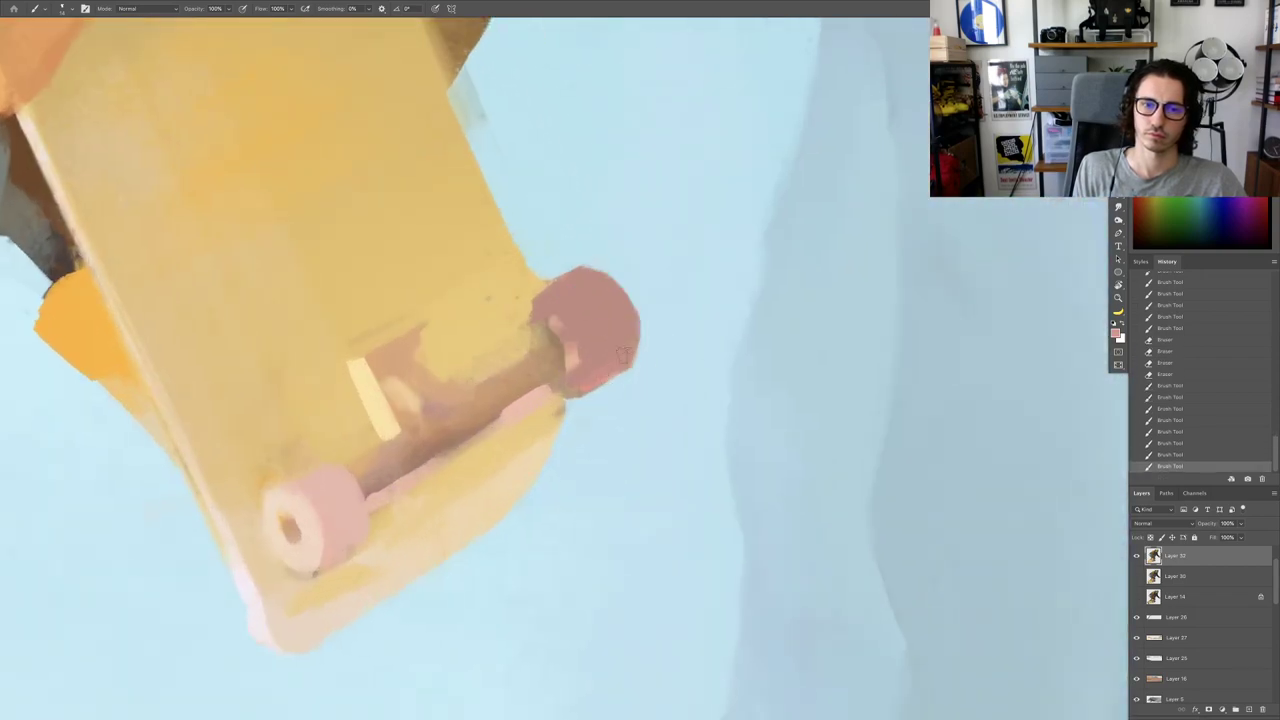
pyautogui.press('e')
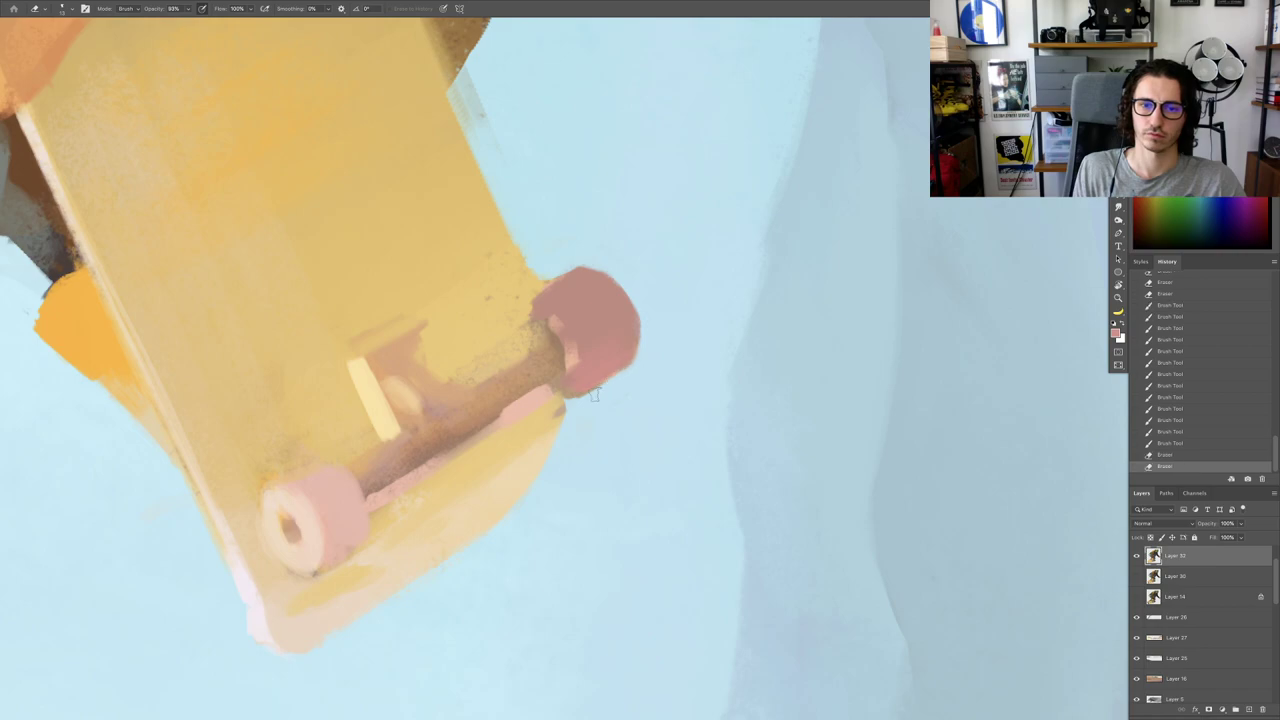
# Step: Trim leftover paint along the lower edge of the light end's outer wheel
pyautogui.moveTo(600, 400); pyautogui.dragTo(490, 408)
pyautogui.press('r')
pyautogui.moveTo(640, 440)
pyautogui.mouseDown()
pyautogui.moveTo(723, 349)
pyautogui.moveTo(717, 371)
pyautogui.mouseUp()
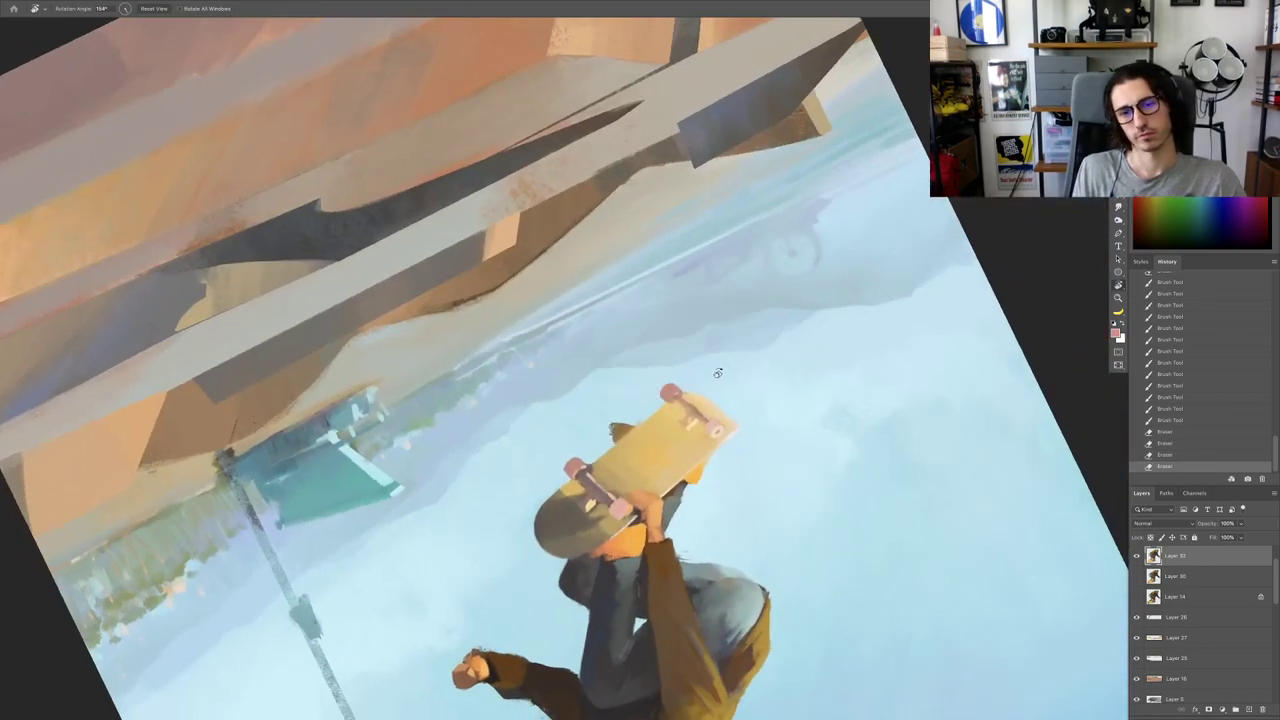
# Step: Add a saturated blue accent where the shaded end's axle meets its outer wheel
pyautogui.press('b')
pyautogui.scroll(6, 628, 418)
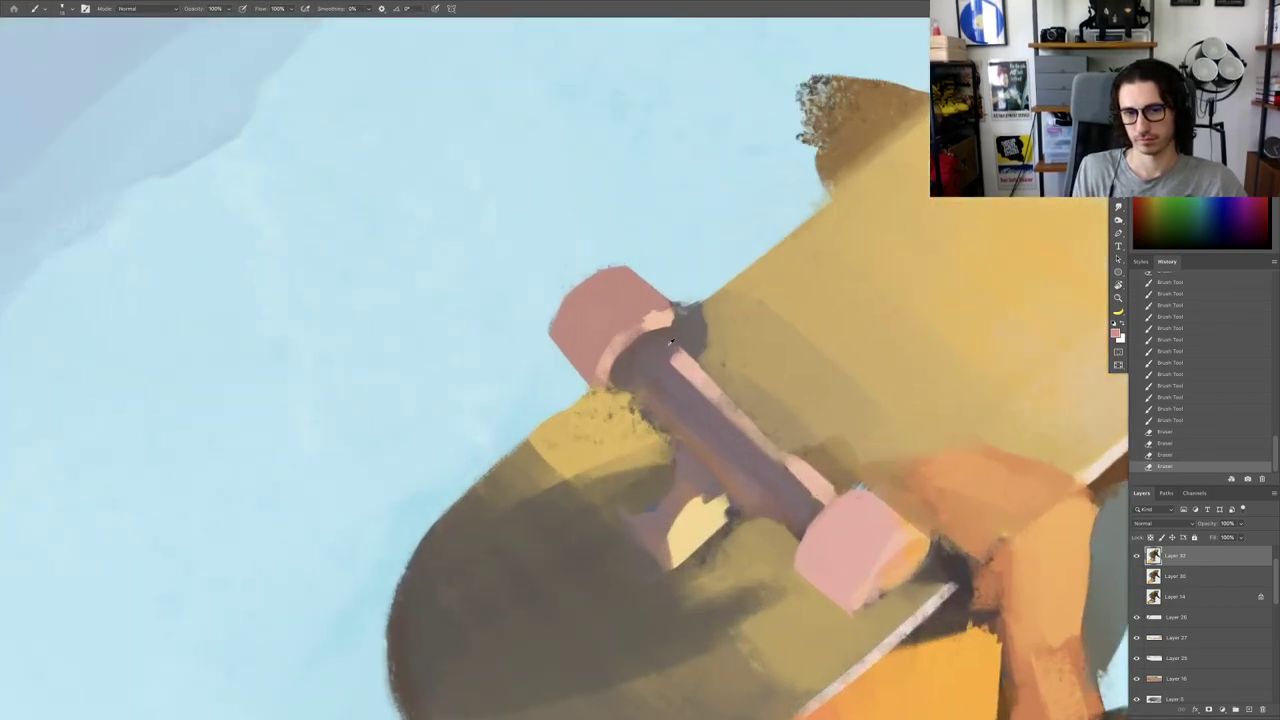
pyautogui.moveTo(655, 340); pyautogui.dragTo(665, 358)
pyautogui.moveTo(663, 358); pyautogui.dragTo(493, 399)
pyautogui.moveTo(493, 399); pyautogui.dragTo(435, 402)
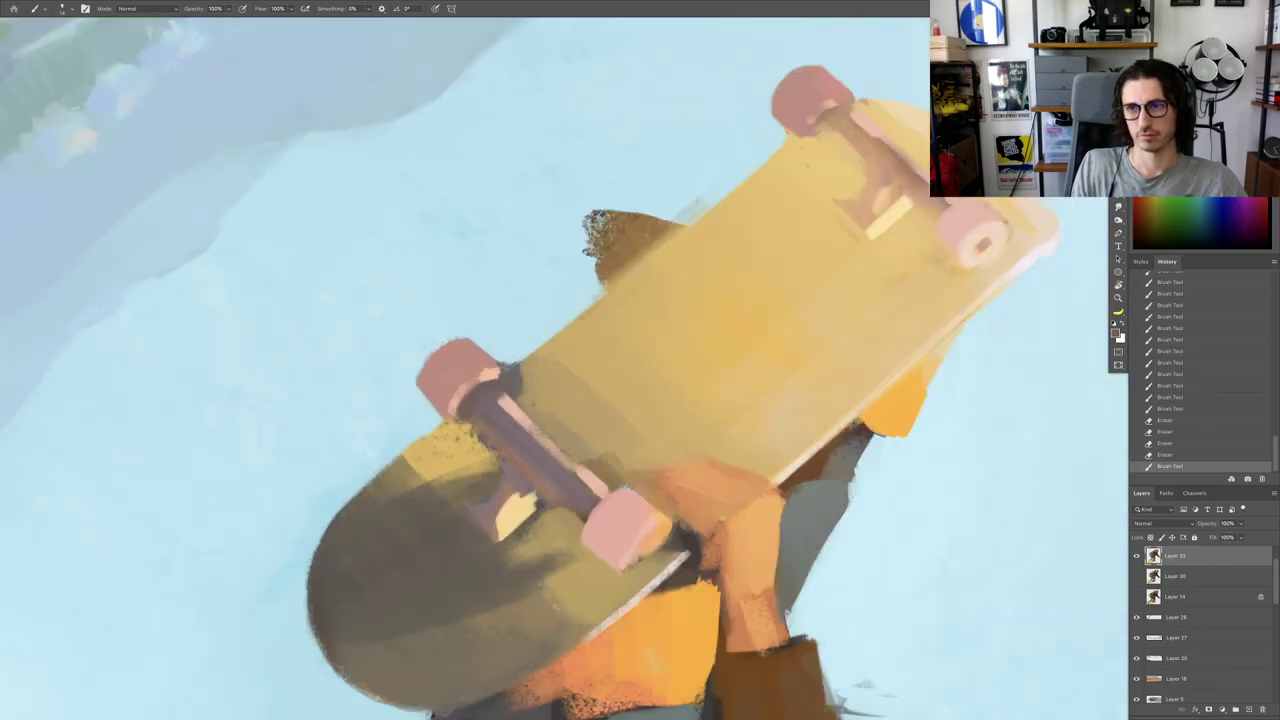
pyautogui.scroll(2, 488, 365)
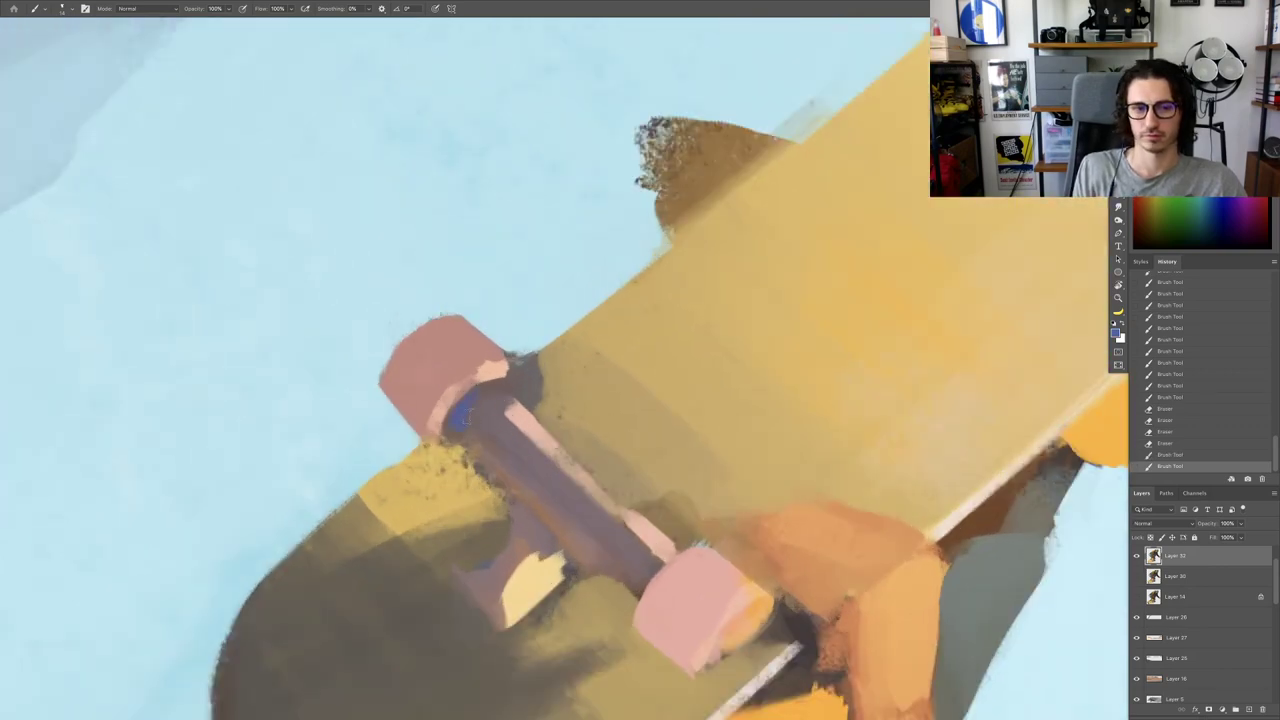
pyautogui.moveTo(466, 420); pyautogui.dragTo(490, 400)
pyautogui.scroll(-5, 480, 392)
pyautogui.scroll(4, 692, 232)
pyautogui.hotkey('ctrl', 'z')
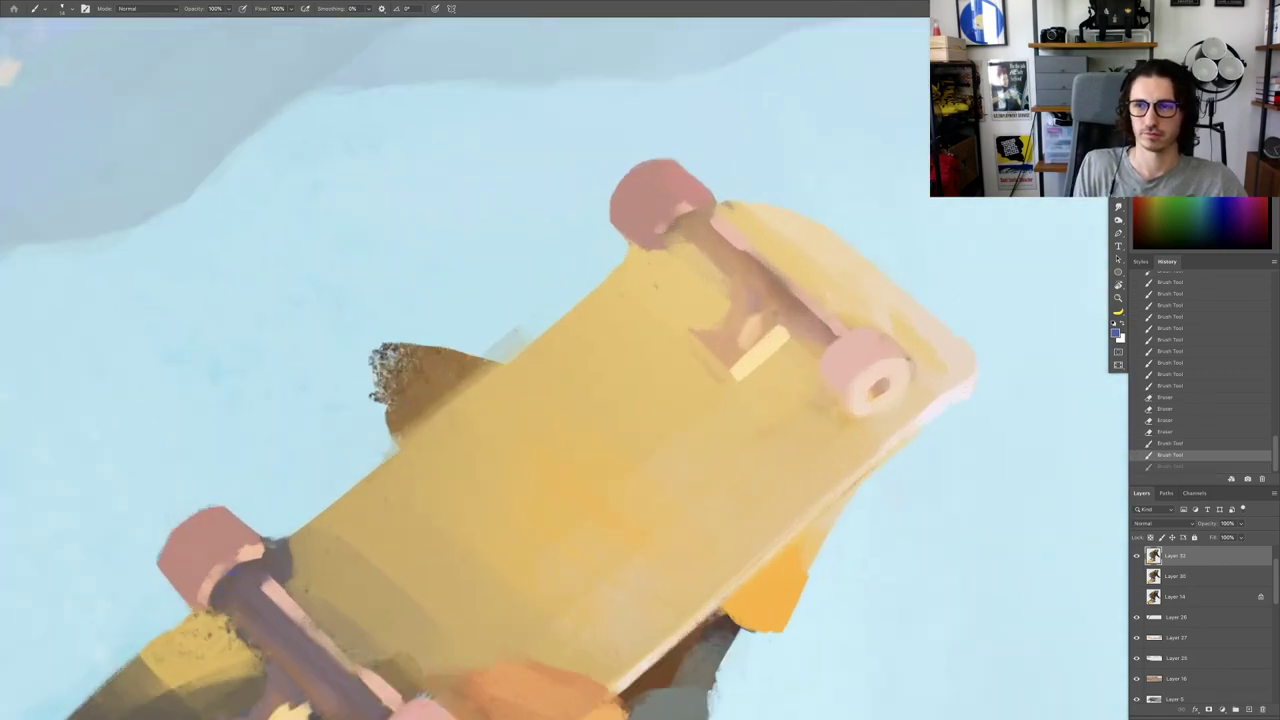
pyautogui.hotkey('ctrl', 'z')
pyautogui.moveTo(405, 447); pyautogui.dragTo(693, 233)
pyautogui.moveTo(507, 379); pyautogui.dragTo(500, 395)
pyautogui.moveTo(506, 384); pyautogui.dragTo(609, 282)
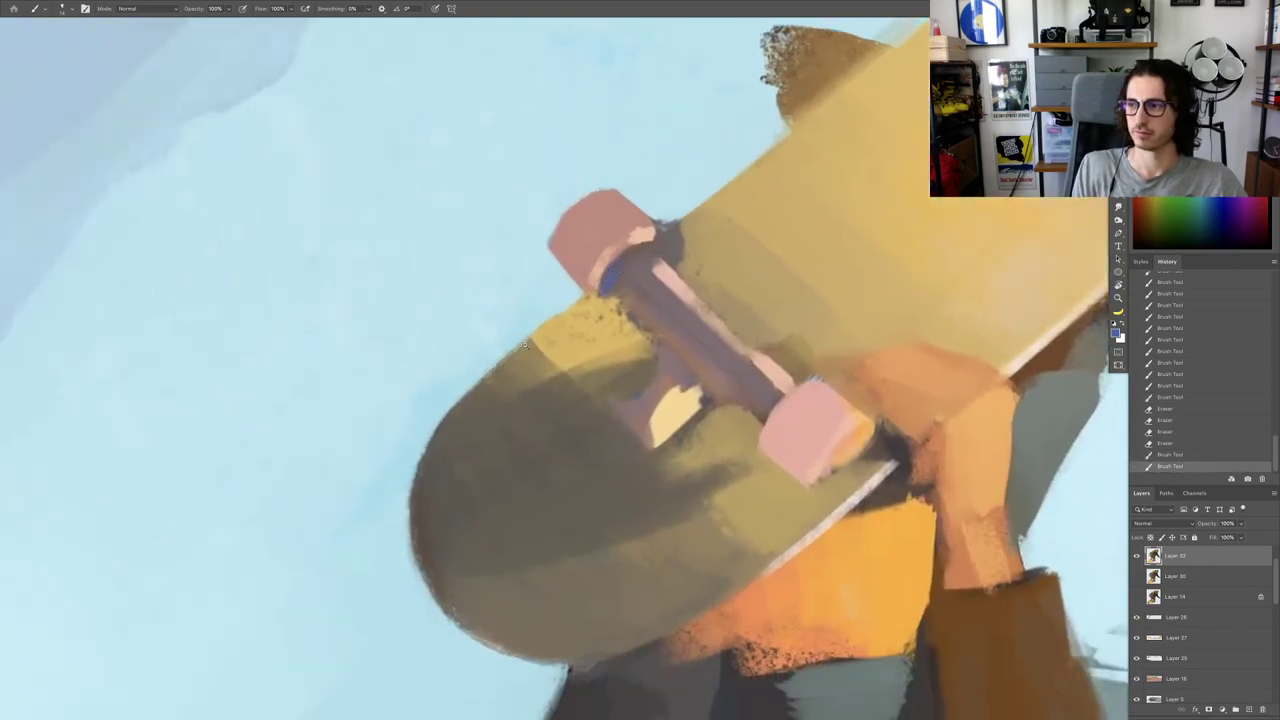
pyautogui.moveTo(489, 374)
pyautogui.mouseDown()
pyautogui.moveTo(503, 380)
pyautogui.moveTo(484, 378)
pyautogui.mouseUp()
pyautogui.moveTo(579, 375); pyautogui.dragTo(617, 331)
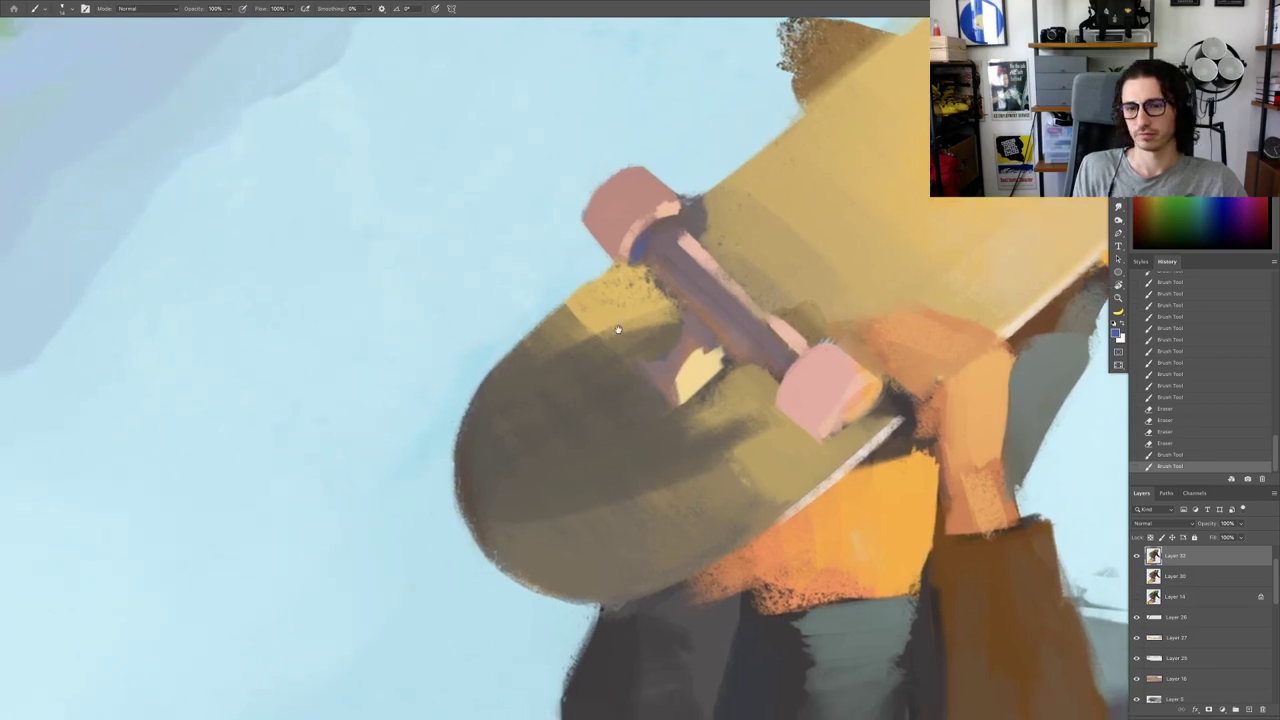
# Step: Extend the yellow light patch along the outer edge of the shaded tail with a sampled yellow
pyautogui.press('r')
pyautogui.moveTo(717, 300); pyautogui.dragTo(697, 283)
pyautogui.moveTo(650, 325)
pyautogui.mouseDown()
pyautogui.moveTo(671, 261)
pyautogui.moveTo(631, 260)
pyautogui.mouseUp()
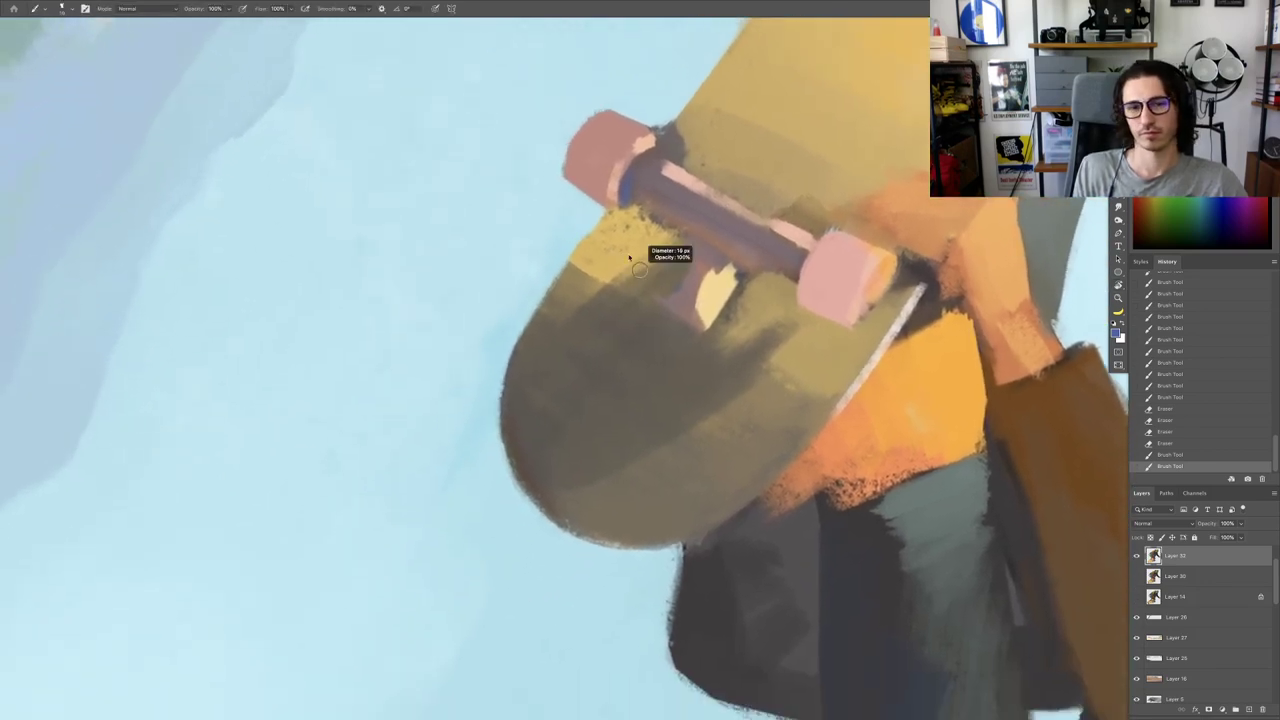
pyautogui.keyDown('alt'); pyautogui.click(630, 252); pyautogui.keyUp('alt')
pyautogui.moveTo(552, 316)
pyautogui.mouseDown()
pyautogui.moveTo(640, 269)
pyautogui.moveTo(551, 323)
pyautogui.mouseUp()
pyautogui.moveTo(606, 272); pyautogui.dragTo(562, 312)
pyautogui.moveTo(645, 248); pyautogui.dragTo(552, 322)
pyautogui.moveTo(578, 274); pyautogui.dragTo(541, 325)
pyautogui.moveTo(562, 288); pyautogui.dragTo(526, 347)
pyautogui.moveTo(552, 300)
pyautogui.mouseDown()
pyautogui.moveTo(519, 362)
pyautogui.moveTo(660, 277)
pyautogui.mouseUp()
# Step: Reshape the tail's cast shadow below the yellow patch with sampled dark olive-brown tones
pyautogui.keyDown('alt'); pyautogui.click(552, 346); pyautogui.keyUp('alt')
pyautogui.moveTo(536, 340)
pyautogui.mouseDown()
pyautogui.moveTo(640, 277)
pyautogui.moveTo(613, 335)
pyautogui.mouseUp()
pyautogui.moveTo(591, 355)
pyautogui.mouseDown()
pyautogui.moveTo(536, 397)
pyautogui.moveTo(545, 417)
pyautogui.mouseUp()
pyautogui.moveTo(613, 373); pyautogui.dragTo(537, 374)
pyautogui.scroll(4, 608, 365)
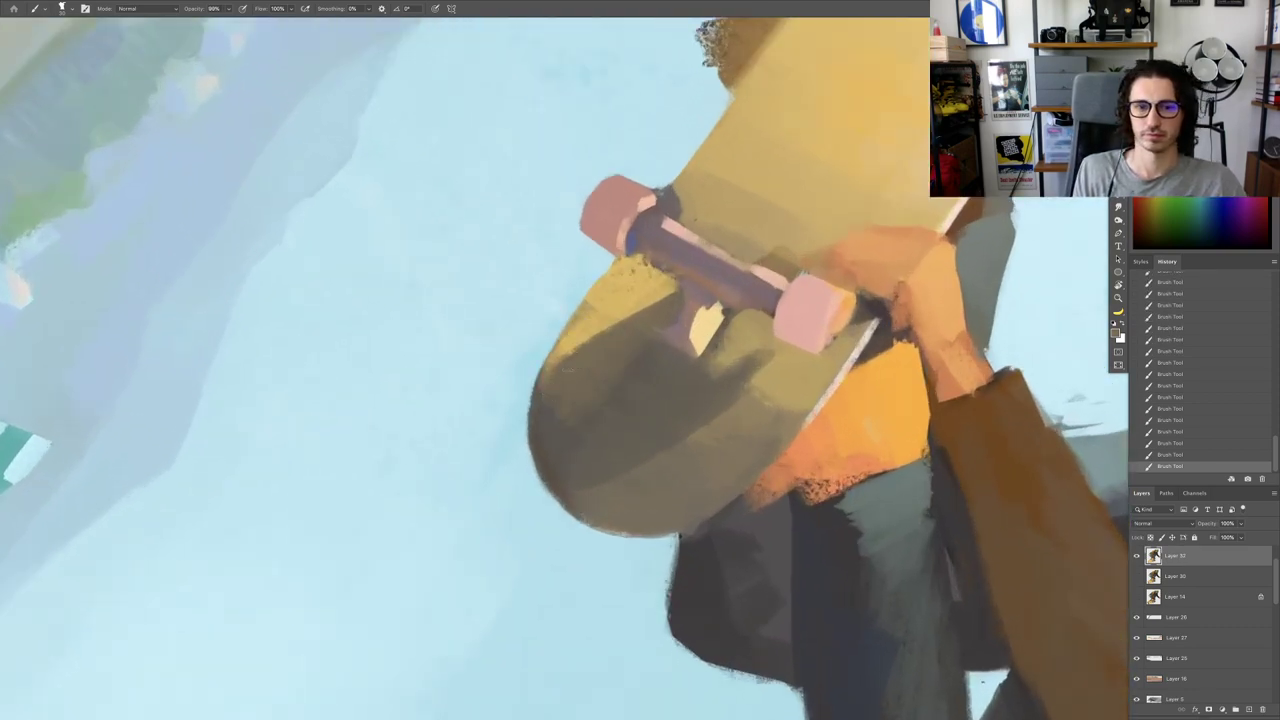
pyautogui.keyDown('alt'); pyautogui.click(629, 383); pyautogui.keyUp('alt')
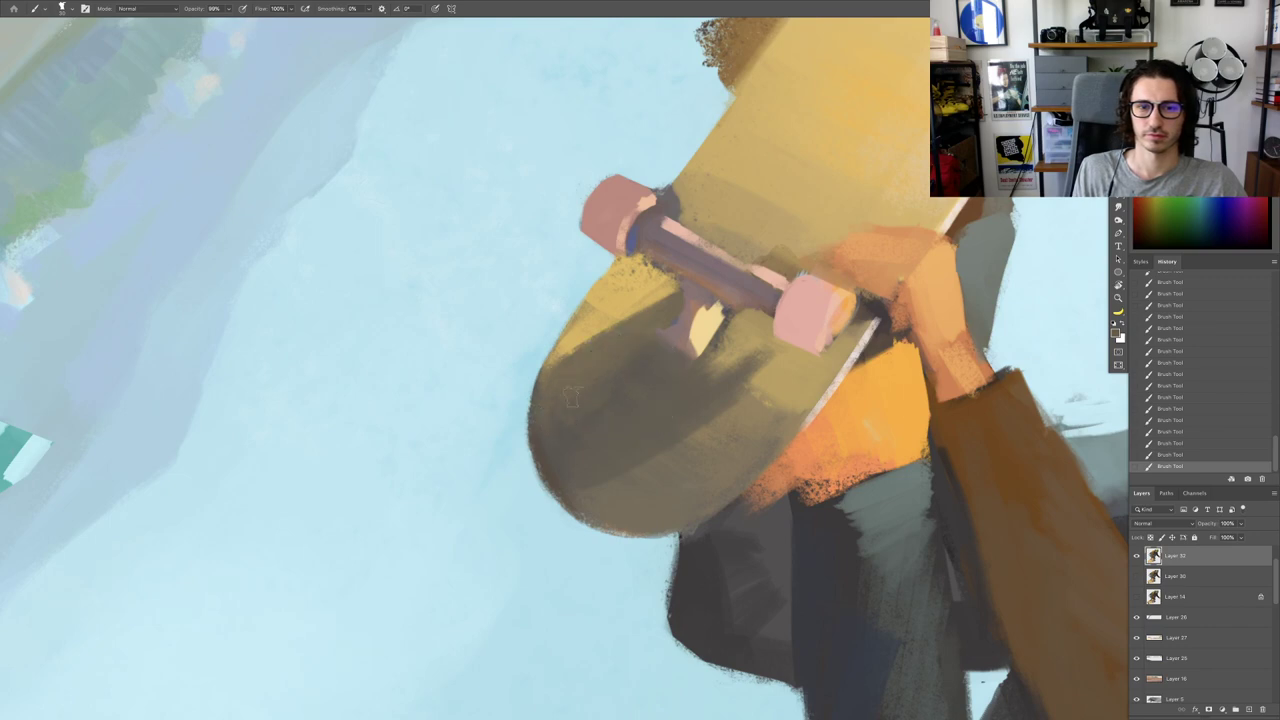
pyautogui.scroll(-2, 590, 402)
pyautogui.scroll(4, 637, 350)
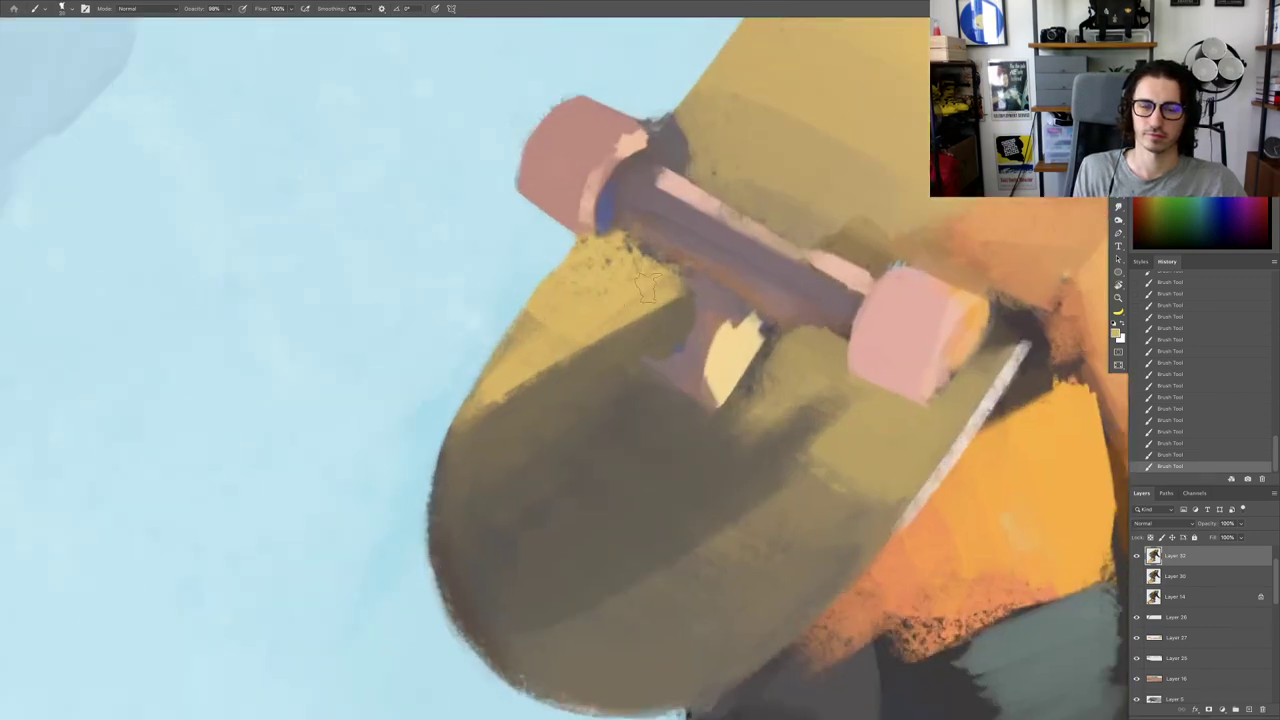
# Step: Cover the speckles in the yellow patch beside the shaded end's outer wheel with sampled yellows
pyautogui.moveTo(621, 245)
pyautogui.mouseDown()
pyautogui.moveTo(645, 255)
pyautogui.moveTo(623, 272)
pyautogui.mouseUp()
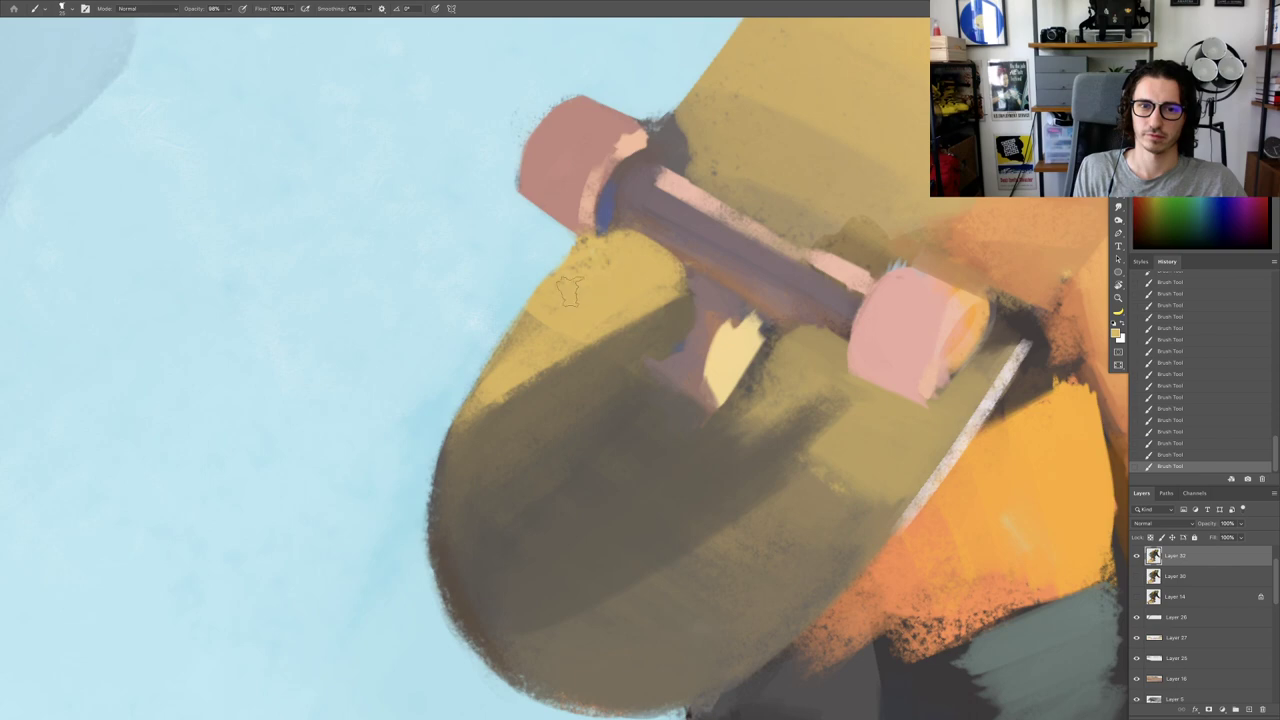
pyautogui.keyDown('alt'); pyautogui.click(635, 276); pyautogui.keyUp('alt')
pyautogui.keyDown('alt'); pyautogui.click(645, 276); pyautogui.keyUp('alt')
pyautogui.moveTo(640, 304); pyautogui.dragTo(562, 314)
pyautogui.moveTo(647, 308); pyautogui.dragTo(672, 305)
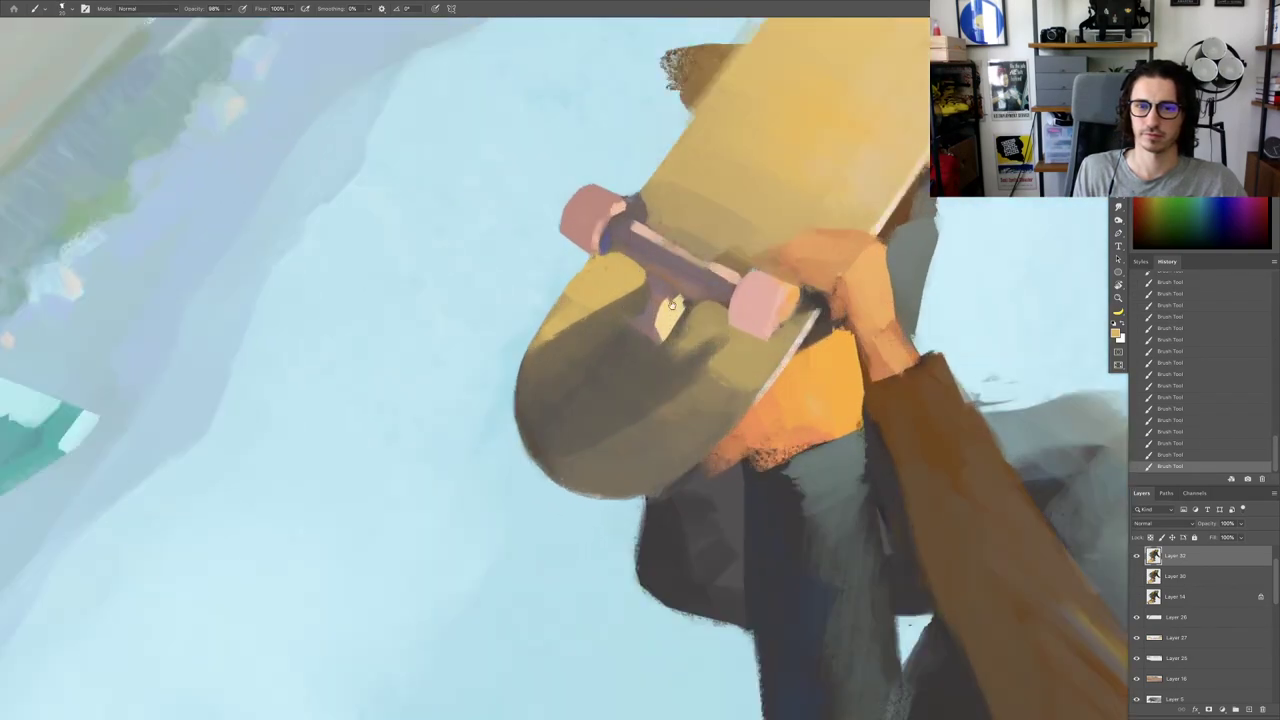
# Step: Paint a thin orange line where the tail's yellow patch meets the shadow
pyautogui.moveTo(734, 347); pyautogui.dragTo(776, 355)
pyautogui.moveTo(687, 276); pyautogui.dragTo(702, 282)
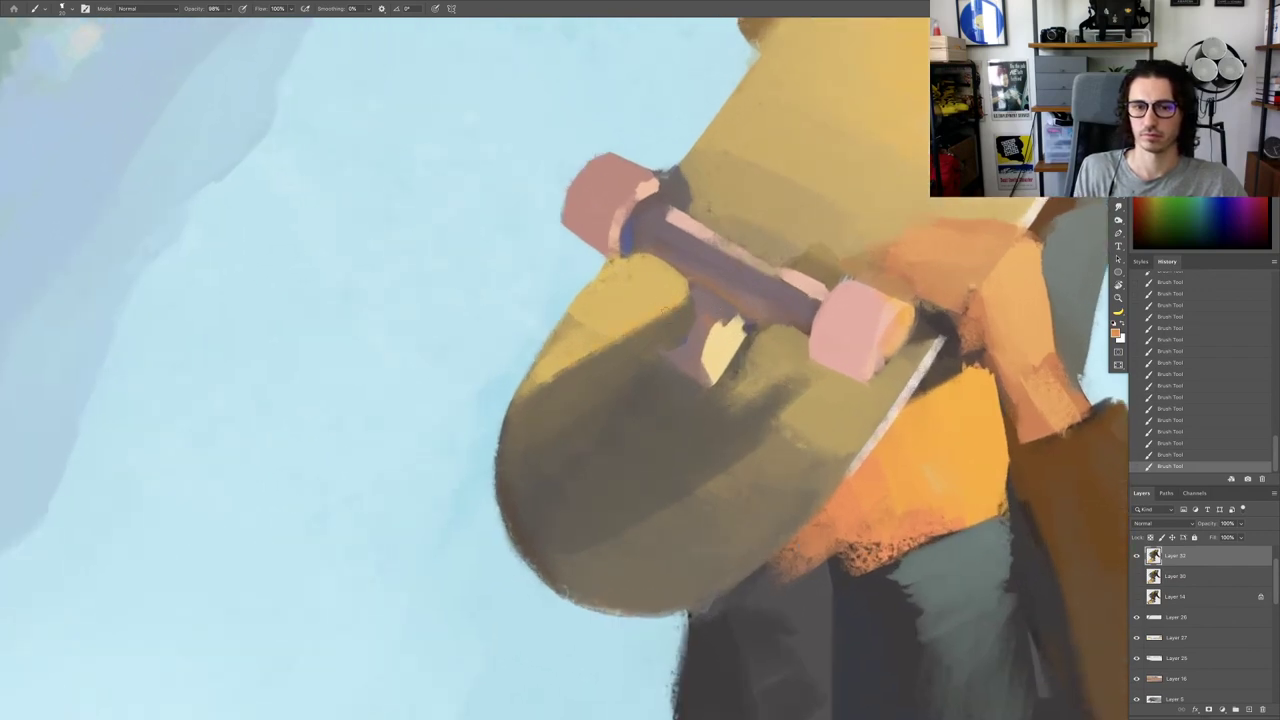
pyautogui.scroll(-2, 556, 355)
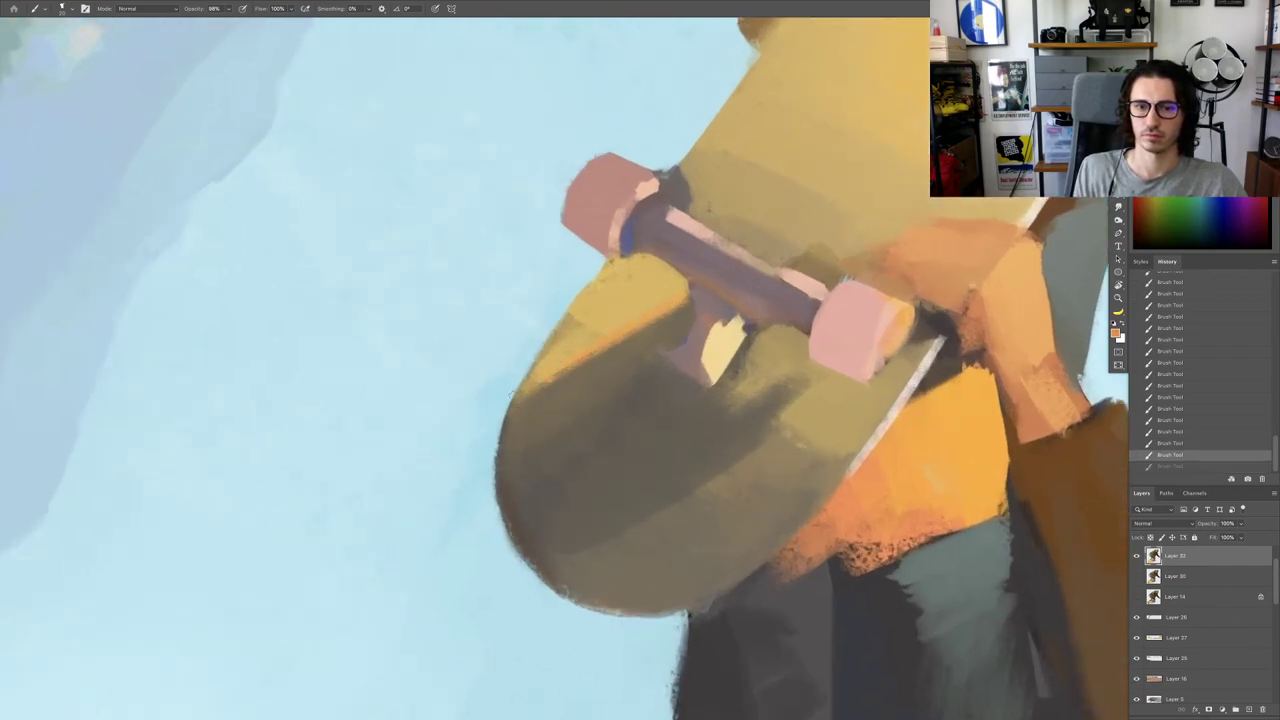
pyautogui.scroll(-2, 572, 360)
pyautogui.press('Escape')
pyautogui.scroll(-5, 596, 370)
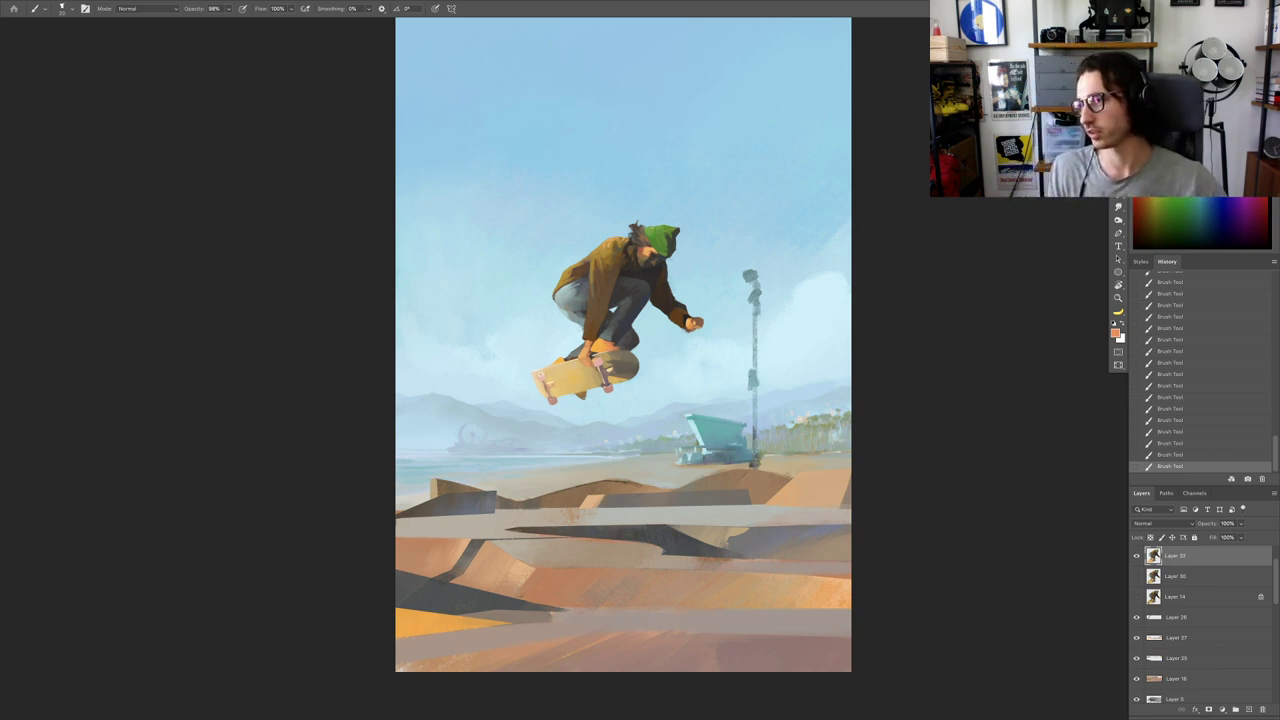
# Step: Add orange accents along the opposite edge of the tail's shadow and soften them with sampled olive tones
pyautogui.press('r')
pyautogui.moveTo(578, 472); pyautogui.dragTo(646, 486)
pyautogui.moveTo(650, 368); pyautogui.dragTo(680, 402)
pyautogui.moveTo(471, 403)
pyautogui.mouseDown()
pyautogui.moveTo(517, 367)
pyautogui.moveTo(498, 385)
pyautogui.moveTo(630, 321)
pyautogui.mouseUp()
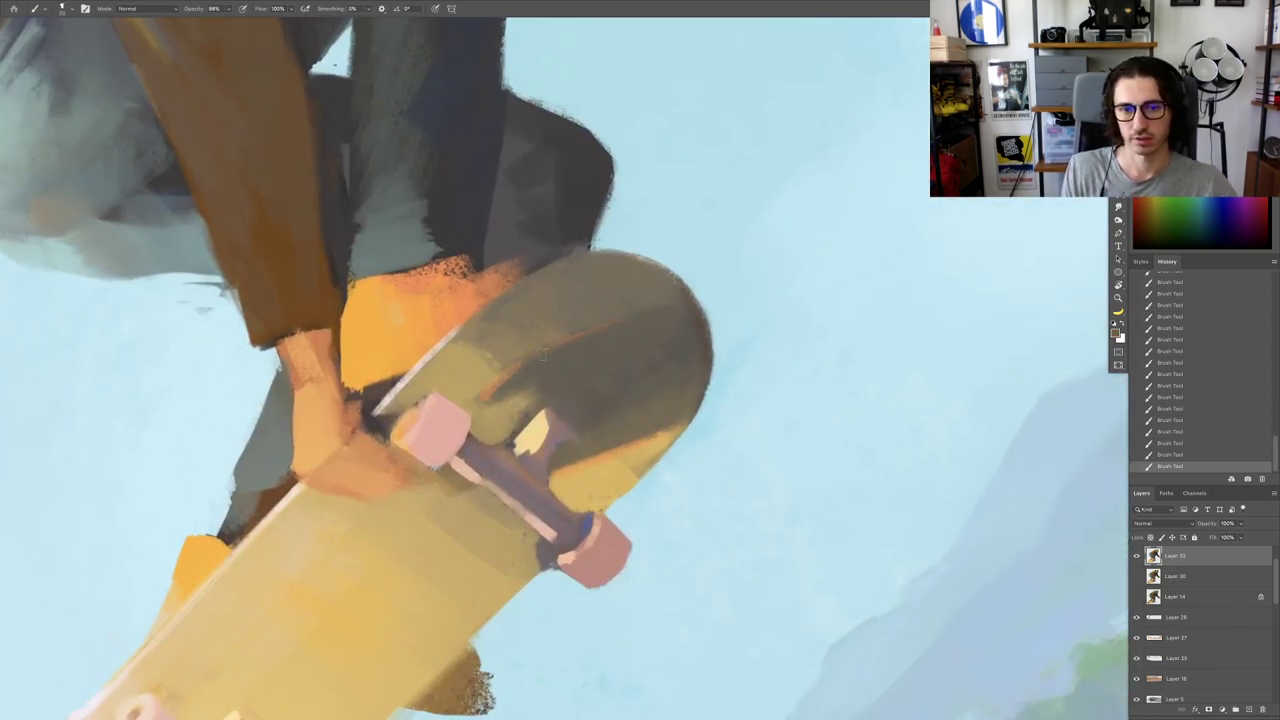
pyautogui.keyDown('alt'); pyautogui.click(487, 390); pyautogui.keyUp('alt')
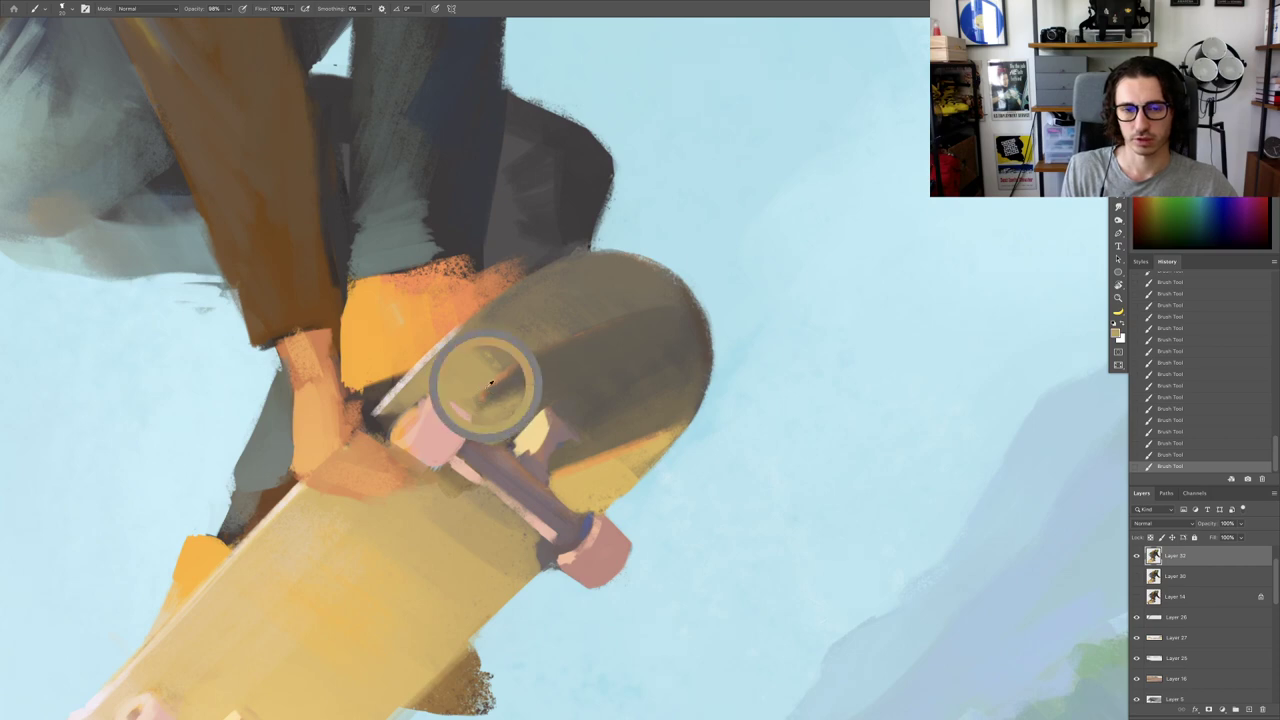
pyautogui.keyDown('alt'); pyautogui.click(487, 383); pyautogui.keyUp('alt')
pyautogui.moveTo(490, 394)
pyautogui.mouseDown()
pyautogui.moveTo(472, 405)
pyautogui.moveTo(508, 388)
pyautogui.moveTo(493, 432)
pyautogui.mouseUp()
pyautogui.keyDown('alt'); pyautogui.click(511, 385); pyautogui.keyUp('alt')
pyautogui.keyDown('alt'); pyautogui.click(517, 385); pyautogui.keyUp('alt')
pyautogui.keyDown('alt'); pyautogui.click(507, 389); pyautogui.keyUp('alt')
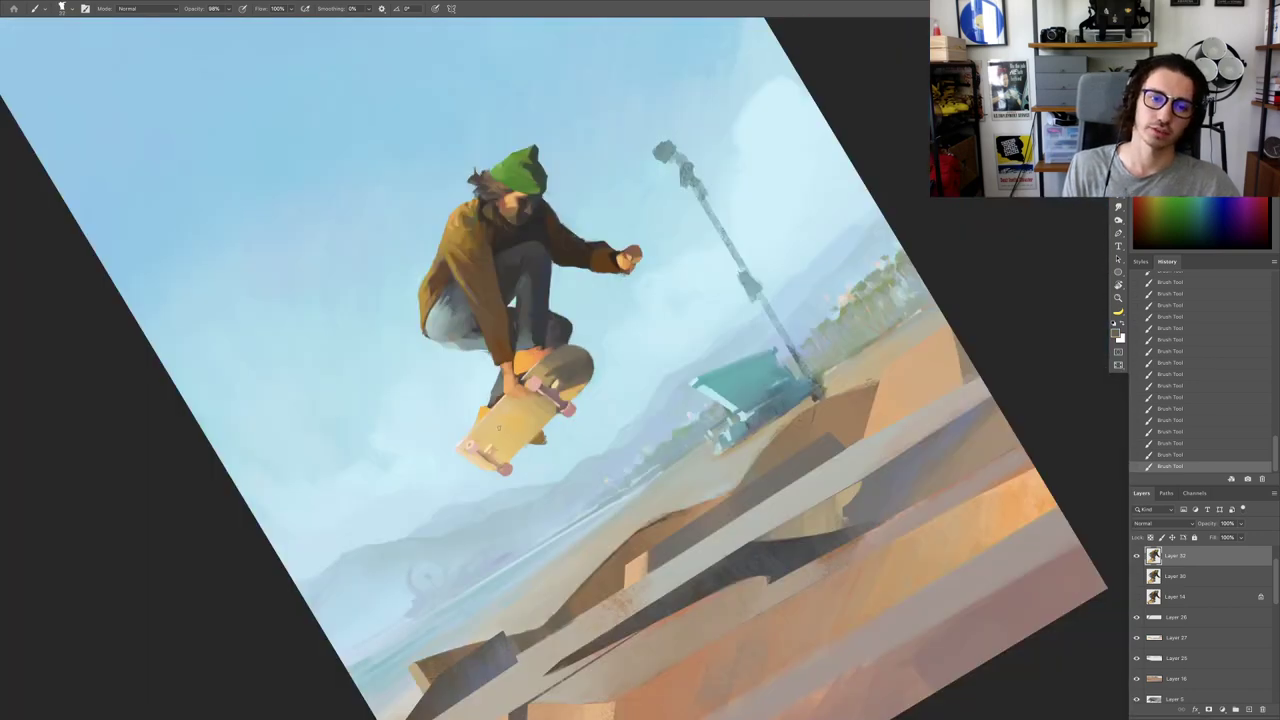
# Step: Paint a thin light olive-yellow rim along the tail edge beside the shoe, undoing one stroke
pyautogui.scroll(10, 618, 336)
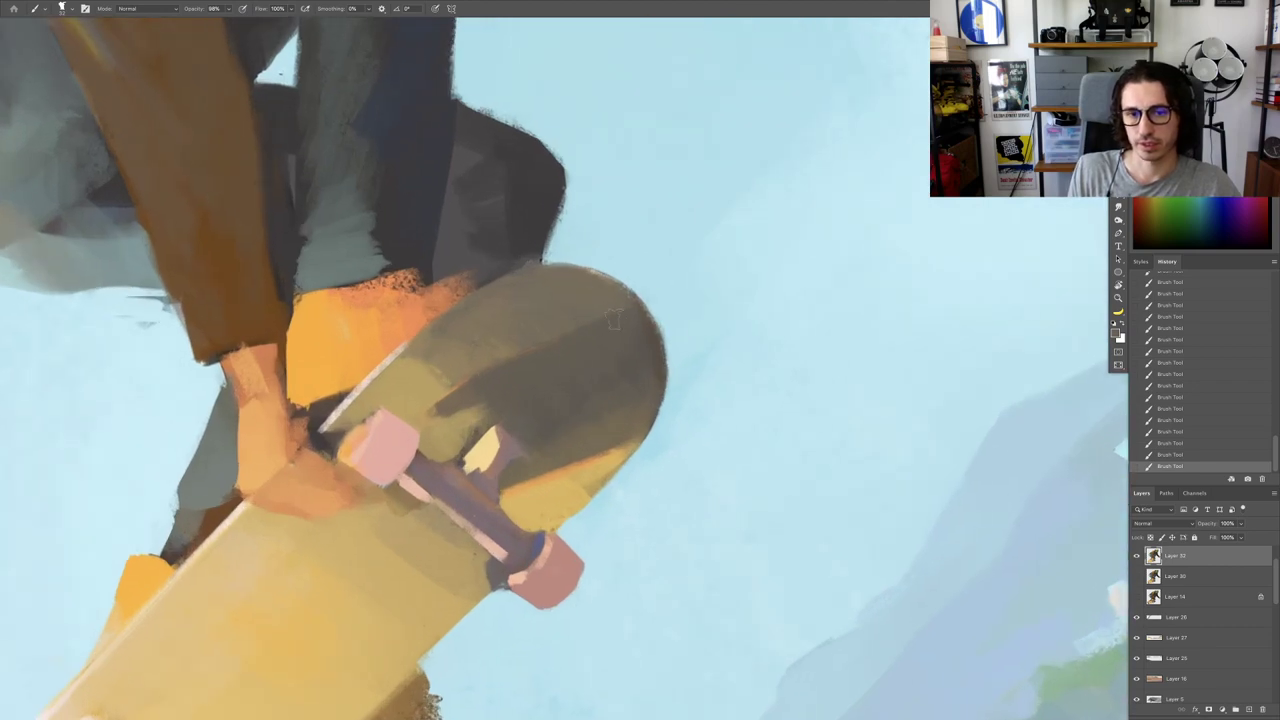
pyautogui.moveTo(573, 354); pyautogui.dragTo(606, 351)
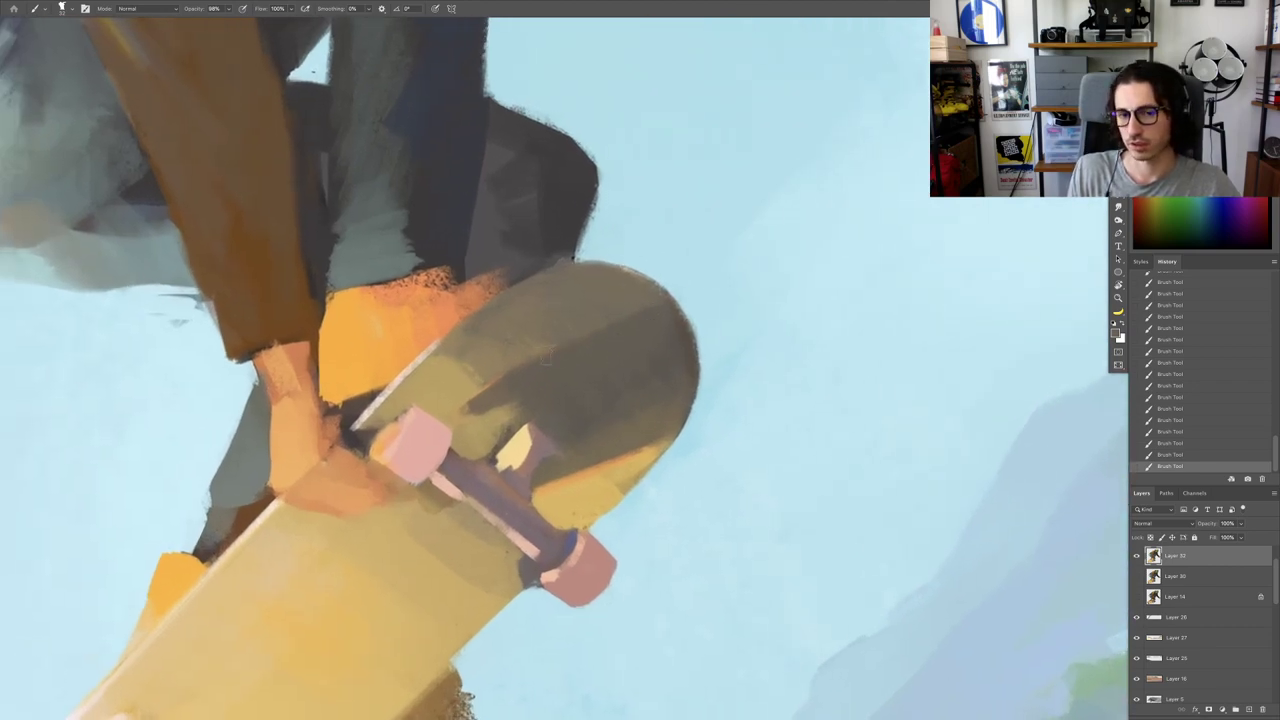
pyautogui.moveTo(560, 311); pyautogui.dragTo(586, 314)
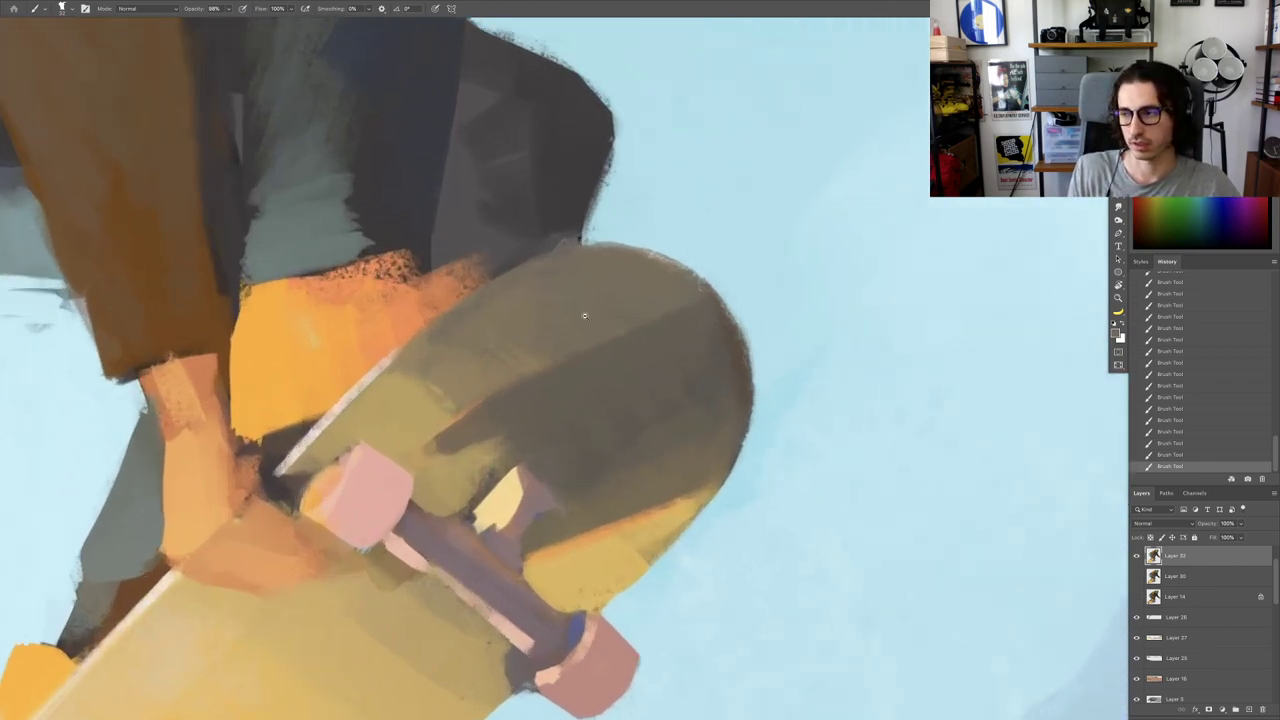
pyautogui.keyDown('alt'); pyautogui.click(395, 389); pyautogui.keyUp('alt')
pyautogui.moveTo(443, 330)
pyautogui.mouseDown()
pyautogui.moveTo(427, 333)
pyautogui.moveTo(506, 278)
pyautogui.mouseUp()
pyautogui.moveTo(446, 314); pyautogui.dragTo(529, 270)
pyautogui.hotkey('ctrl', 'z')
pyautogui.moveTo(474, 300); pyautogui.dragTo(593, 251)
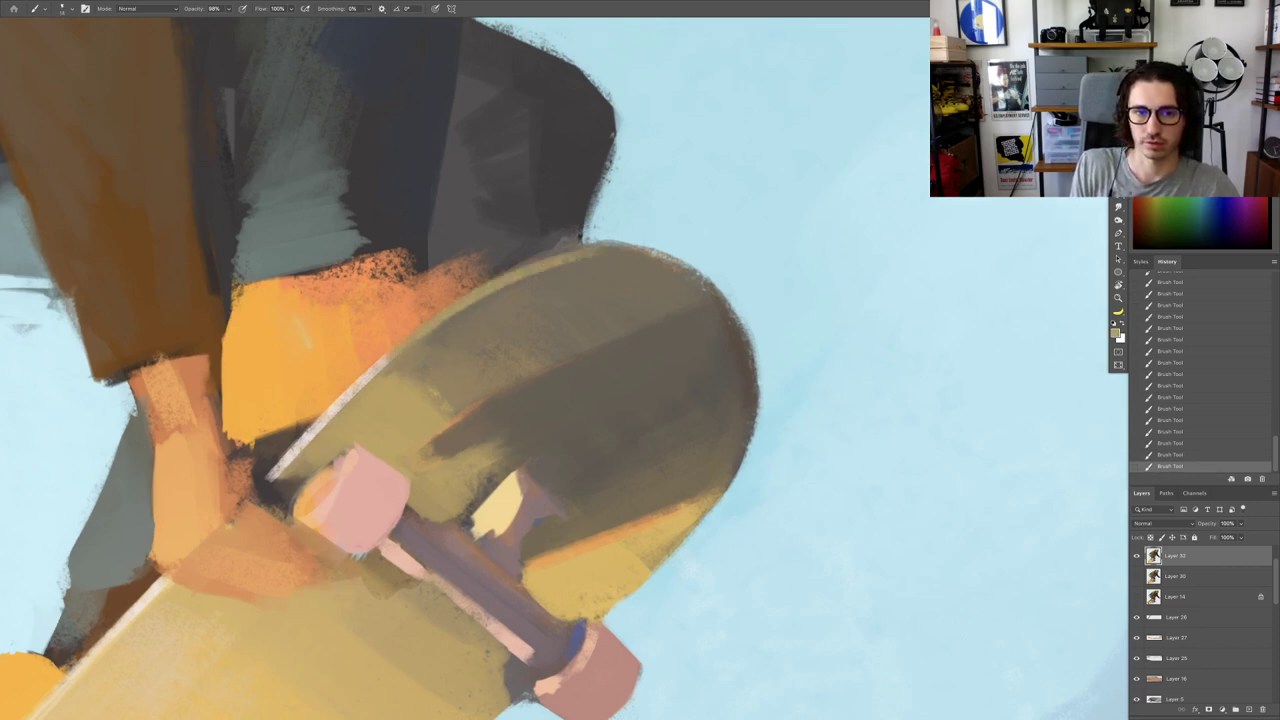
pyautogui.keyDown('alt'); pyautogui.click(513, 288); pyautogui.keyUp('alt')
pyautogui.scroll(-3, 605, 284)
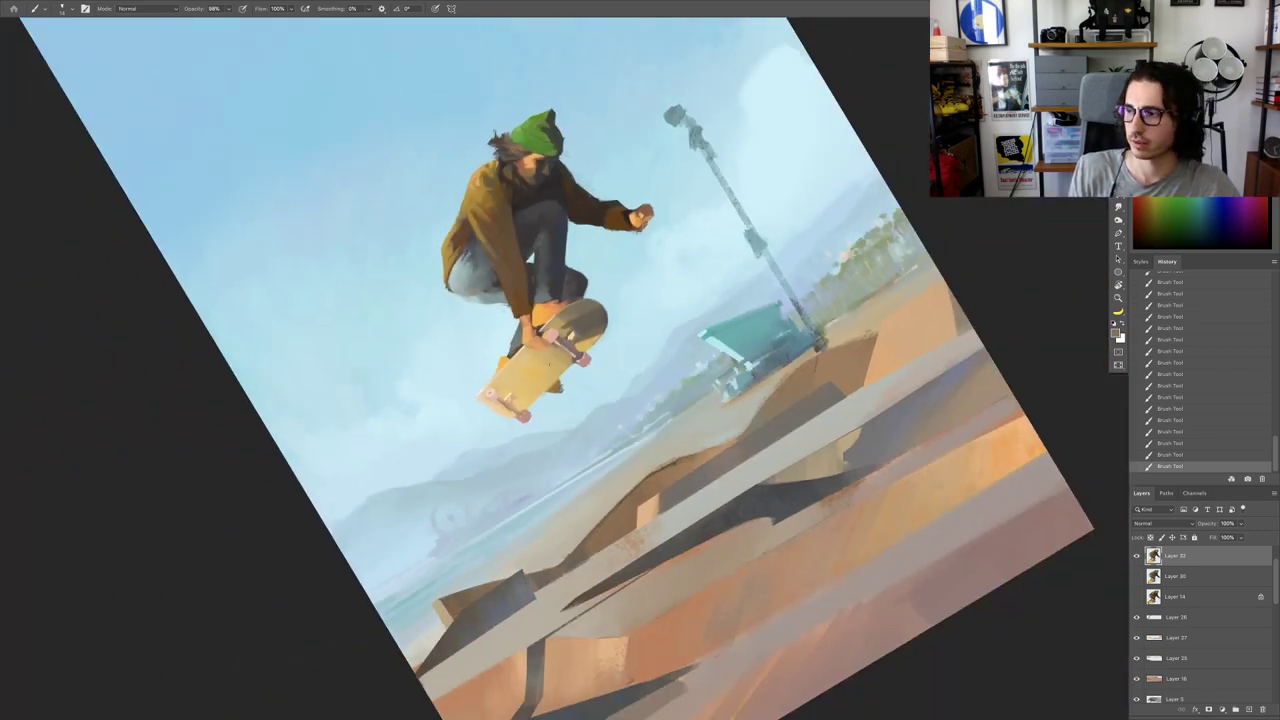
# Step: Refine the shaded end's truck base and its cream highlight with sampled dark and cream tones
pyautogui.press('Escape')
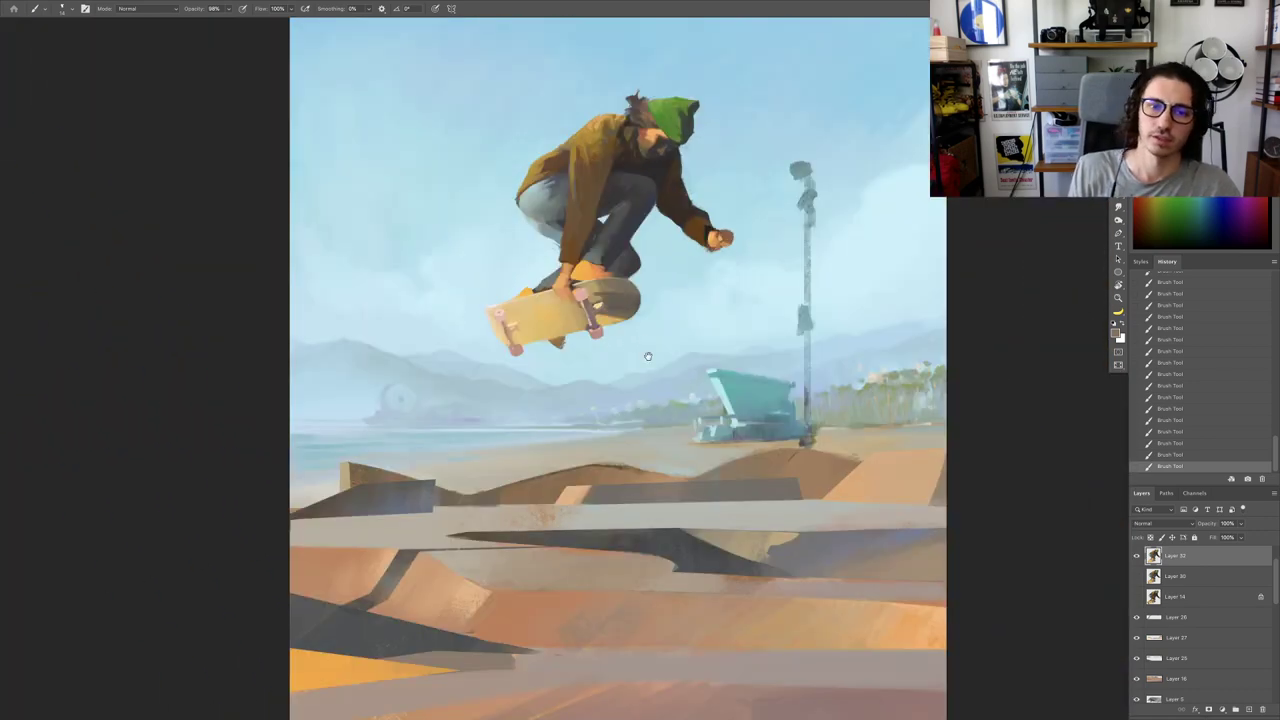
pyautogui.scroll(5, 648, 356)
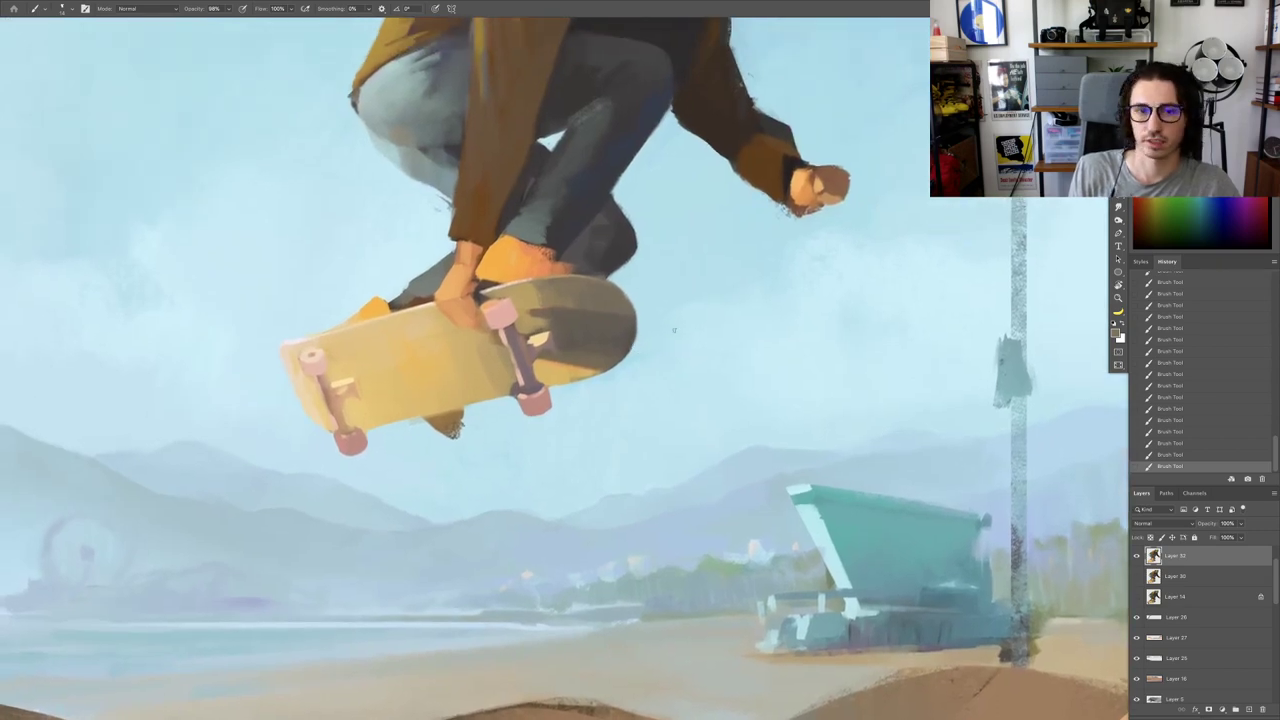
pyautogui.press('r')
pyautogui.moveTo(674, 330); pyautogui.dragTo(580, 275)
pyautogui.scroll(4, 642, 360)
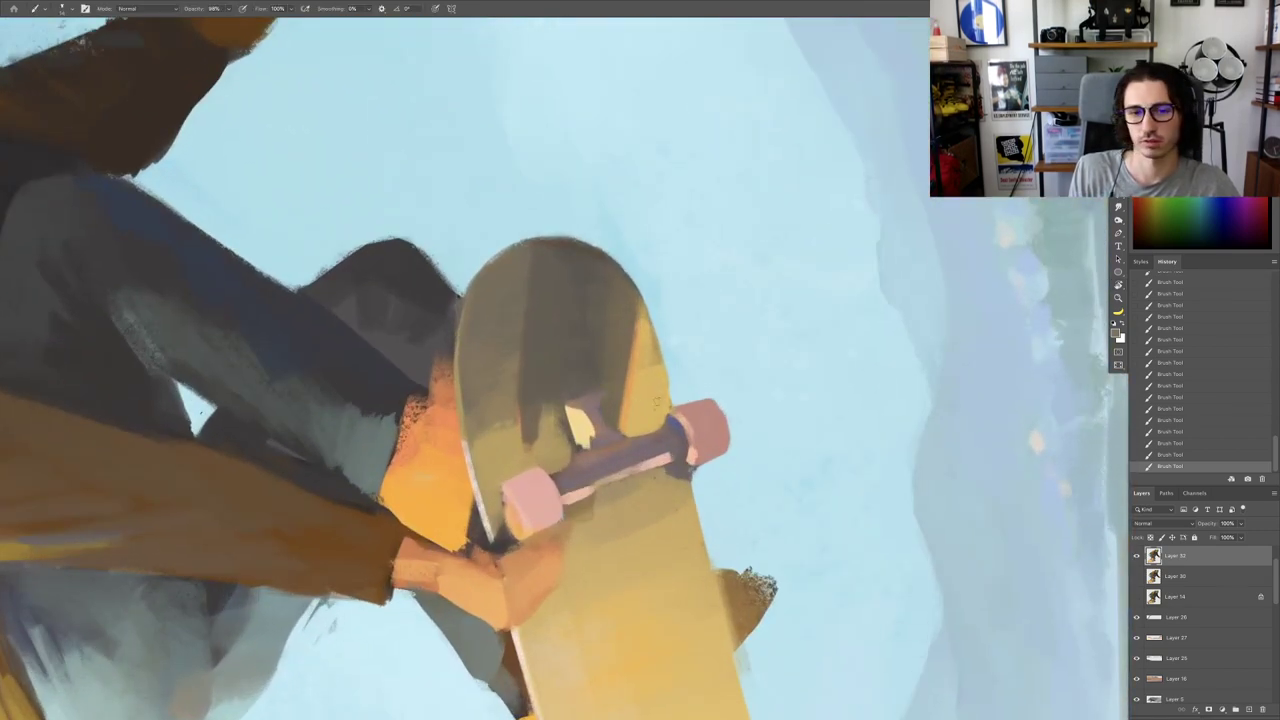
pyautogui.press('r')
pyautogui.moveTo(657, 402); pyautogui.dragTo(676, 358)
pyautogui.scroll(3, 630, 370)
pyautogui.keyDown('alt'); pyautogui.click(617, 300); pyautogui.keyUp('alt')
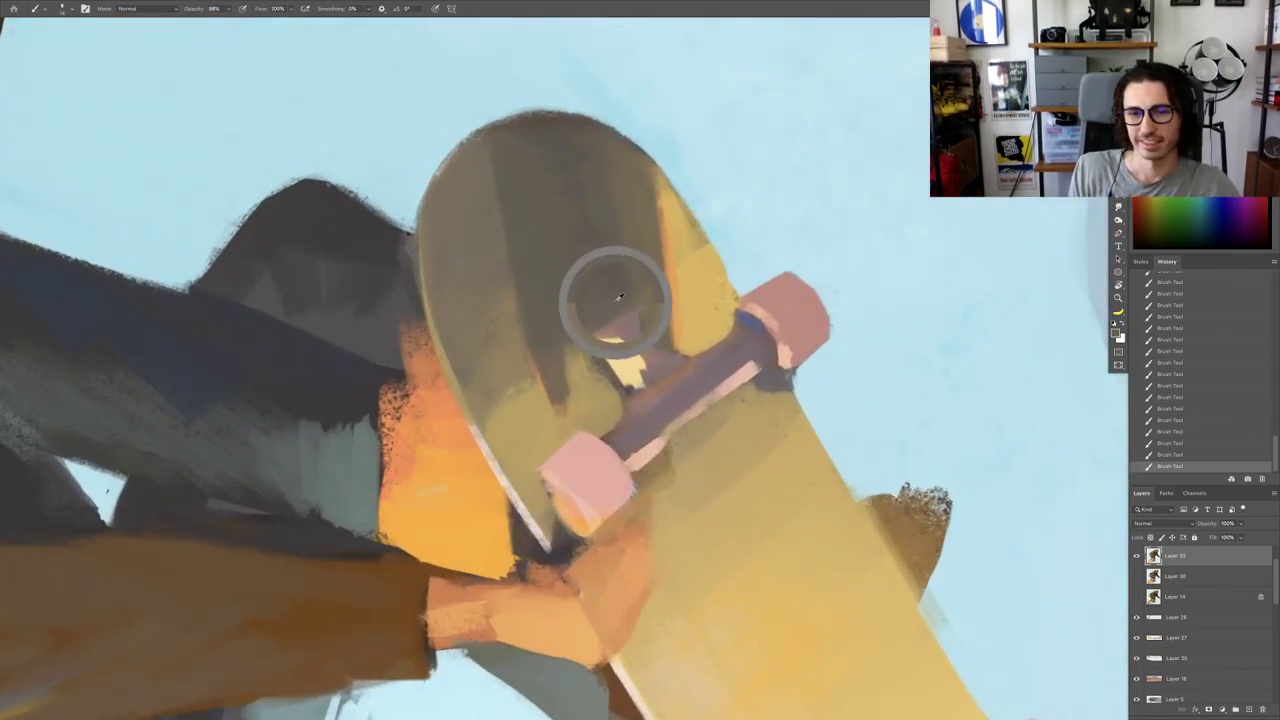
pyautogui.moveTo(631, 308)
pyautogui.mouseDown()
pyautogui.moveTo(590, 357)
pyautogui.moveTo(616, 340)
pyautogui.mouseUp()
pyautogui.keyDown('alt'); pyautogui.click(627, 329); pyautogui.keyUp('alt')
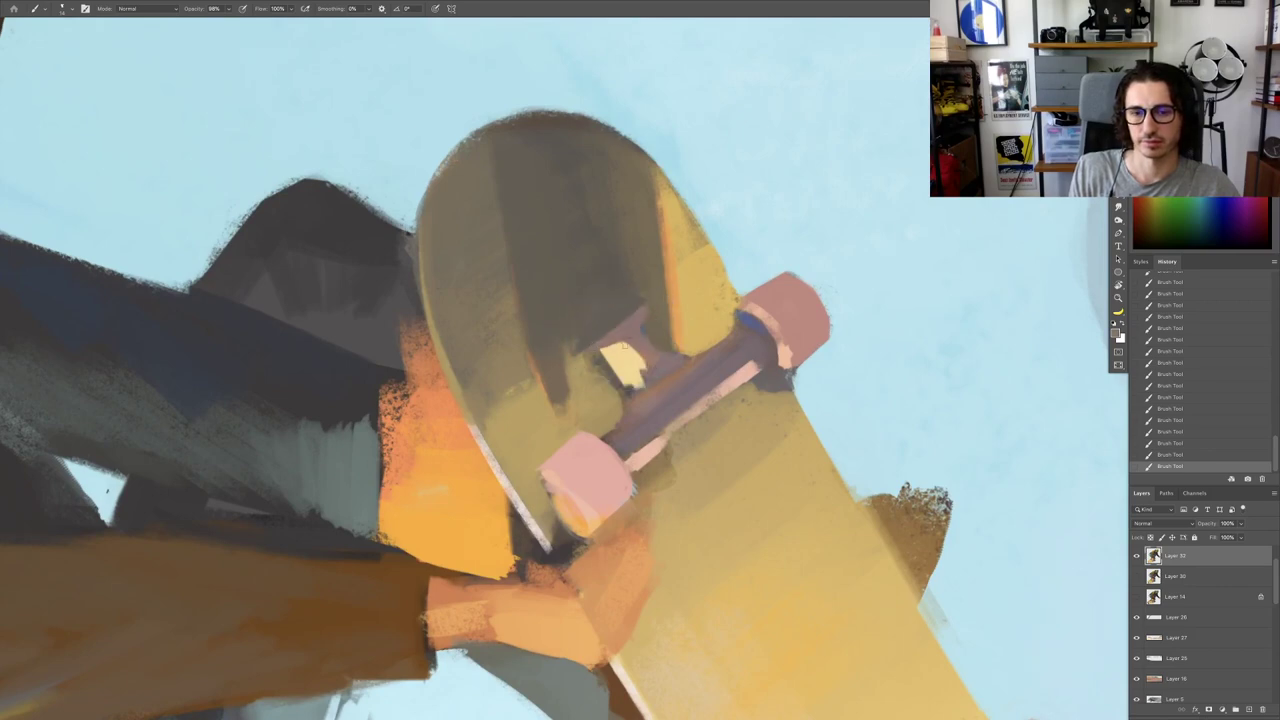
pyautogui.keyDown('alt'); pyautogui.click(625, 358); pyautogui.keyUp('alt')
pyautogui.moveTo(602, 352)
pyautogui.mouseDown()
pyautogui.moveTo(611, 361)
pyautogui.moveTo(545, 369)
pyautogui.moveTo(630, 340)
pyautogui.mouseUp()
# Step: Erase the rough paint outside the rounded tail to give it a smooth, clean curve
pyautogui.press('e')
pyautogui.moveTo(564, 250)
pyautogui.mouseDown()
pyautogui.moveTo(514, 248)
pyautogui.moveTo(597, 213)
pyautogui.moveTo(655, 235)
pyautogui.moveTo(607, 224)
pyautogui.mouseUp()
pyautogui.moveTo(609, 225); pyautogui.dragTo(569, 220)
pyautogui.press('r')
pyautogui.moveTo(660, 230)
pyautogui.mouseDown()
pyautogui.moveTo(640, 226)
pyautogui.moveTo(540, 271)
pyautogui.moveTo(548, 327)
pyautogui.mouseUp()
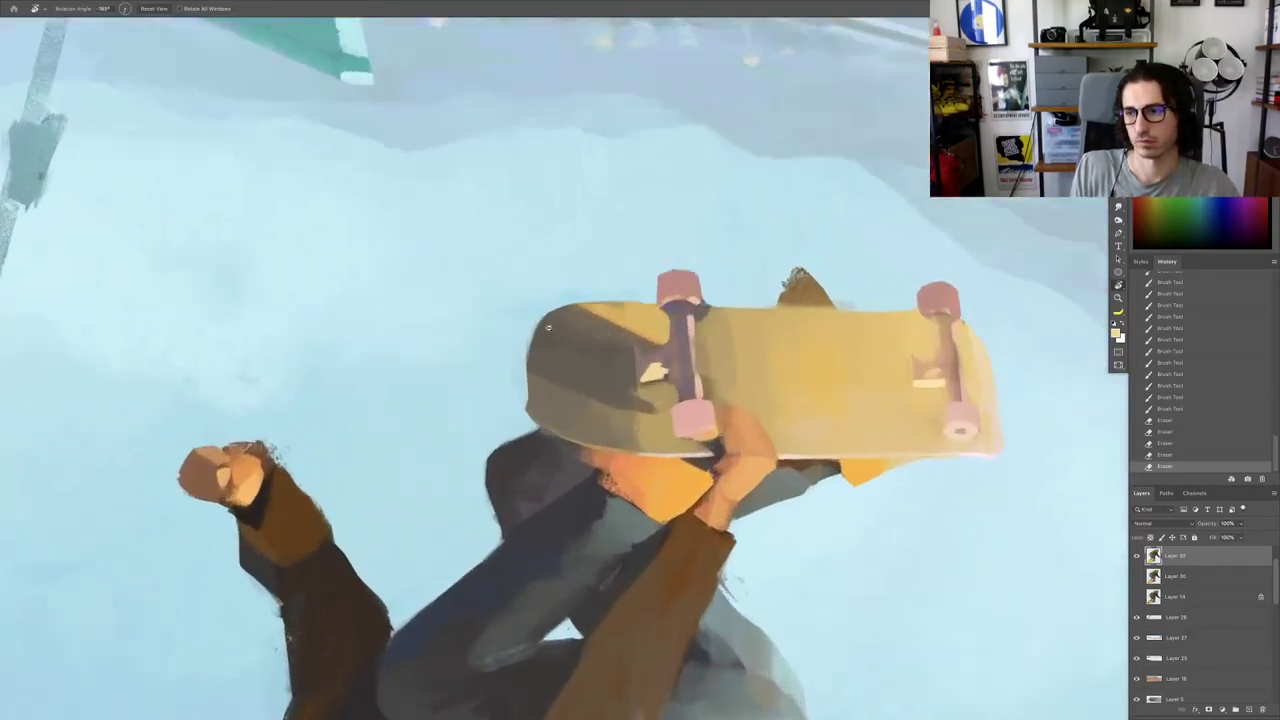
pyautogui.scroll(4, 548, 327)
pyautogui.press('e')
pyautogui.moveTo(422, 385)
pyautogui.mouseDown()
pyautogui.moveTo(472, 290)
pyautogui.moveTo(612, 226)
pyautogui.mouseUp()
pyautogui.moveTo(580, 238); pyautogui.dragTo(485, 282)
pyautogui.moveTo(622, 229); pyautogui.dragTo(423, 366)
pyautogui.moveTo(488, 287)
pyautogui.mouseDown()
pyautogui.moveTo(440, 352)
pyautogui.moveTo(428, 400)
pyautogui.mouseUp()
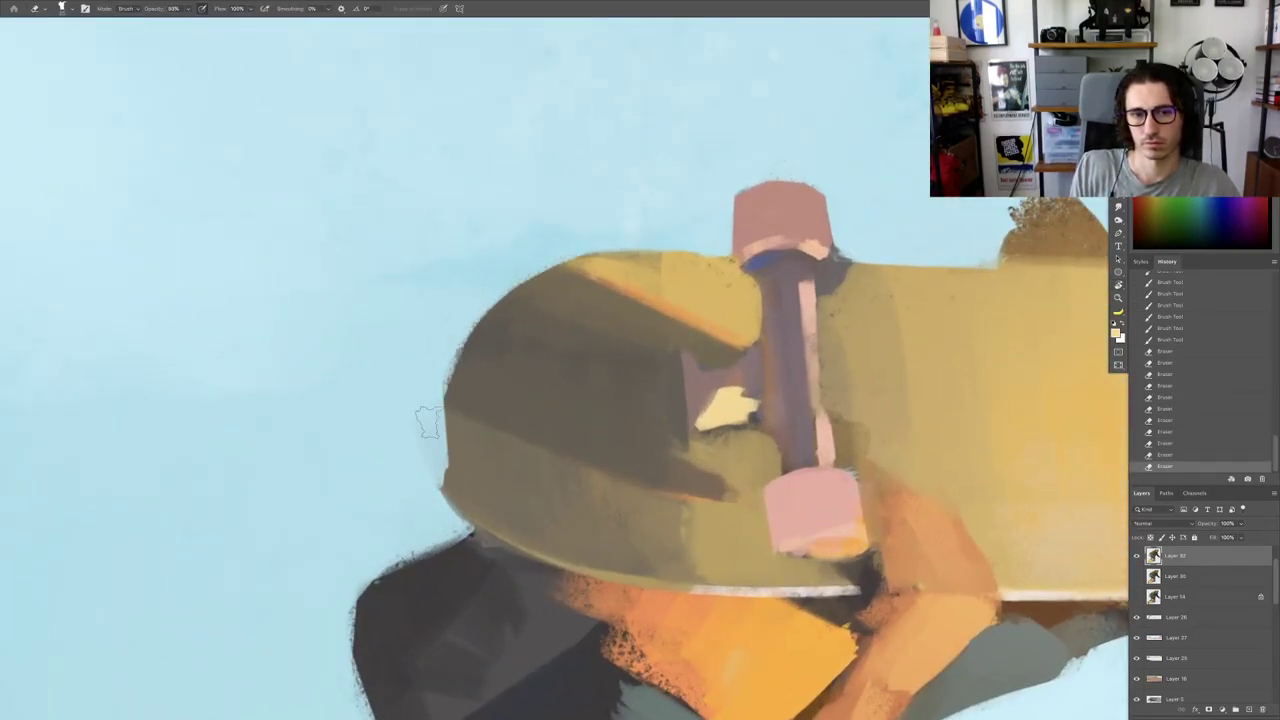
pyautogui.moveTo(448, 342); pyautogui.dragTo(428, 438)
pyautogui.moveTo(450, 338); pyautogui.dragTo(431, 443)
pyautogui.moveTo(440, 370); pyautogui.dragTo(428, 438)
pyautogui.moveTo(432, 400); pyautogui.dragTo(480, 298)
pyautogui.moveTo(540, 249)
pyautogui.mouseDown()
pyautogui.moveTo(487, 287)
pyautogui.moveTo(644, 236)
pyautogui.mouseUp()
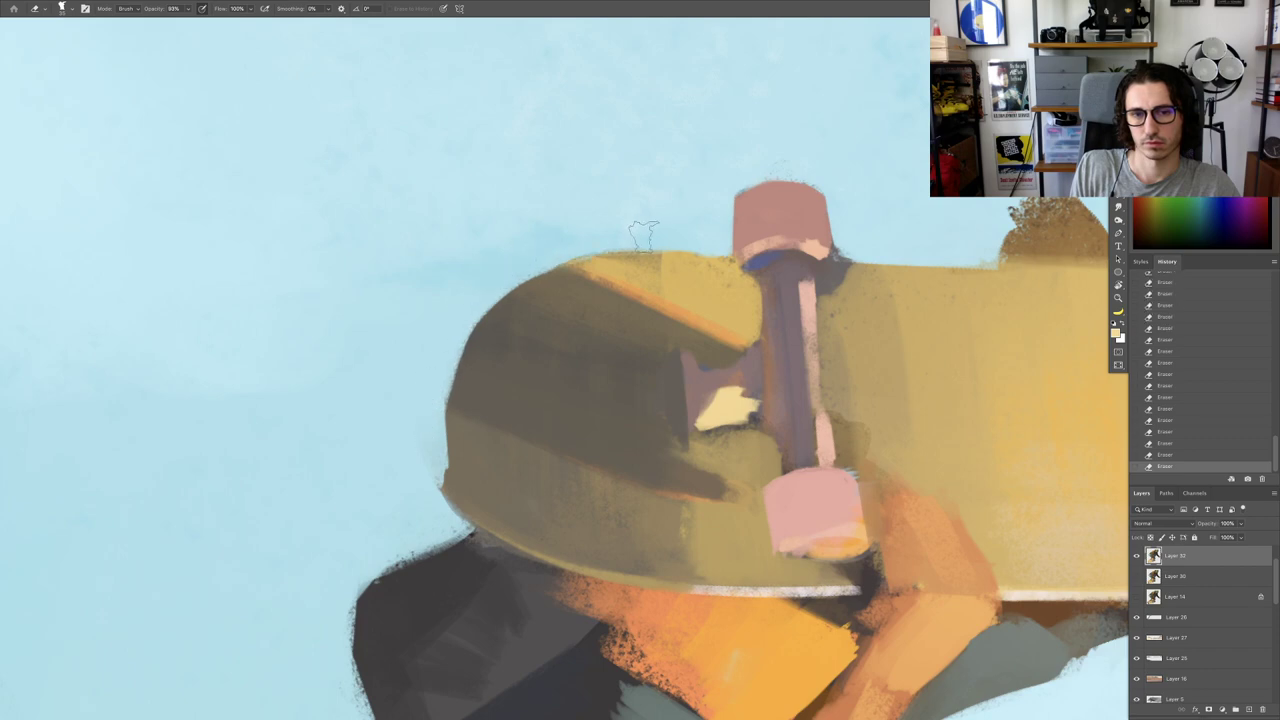
pyautogui.moveTo(547, 255)
pyautogui.mouseDown()
pyautogui.moveTo(692, 237)
pyautogui.moveTo(472, 328)
pyautogui.mouseUp()
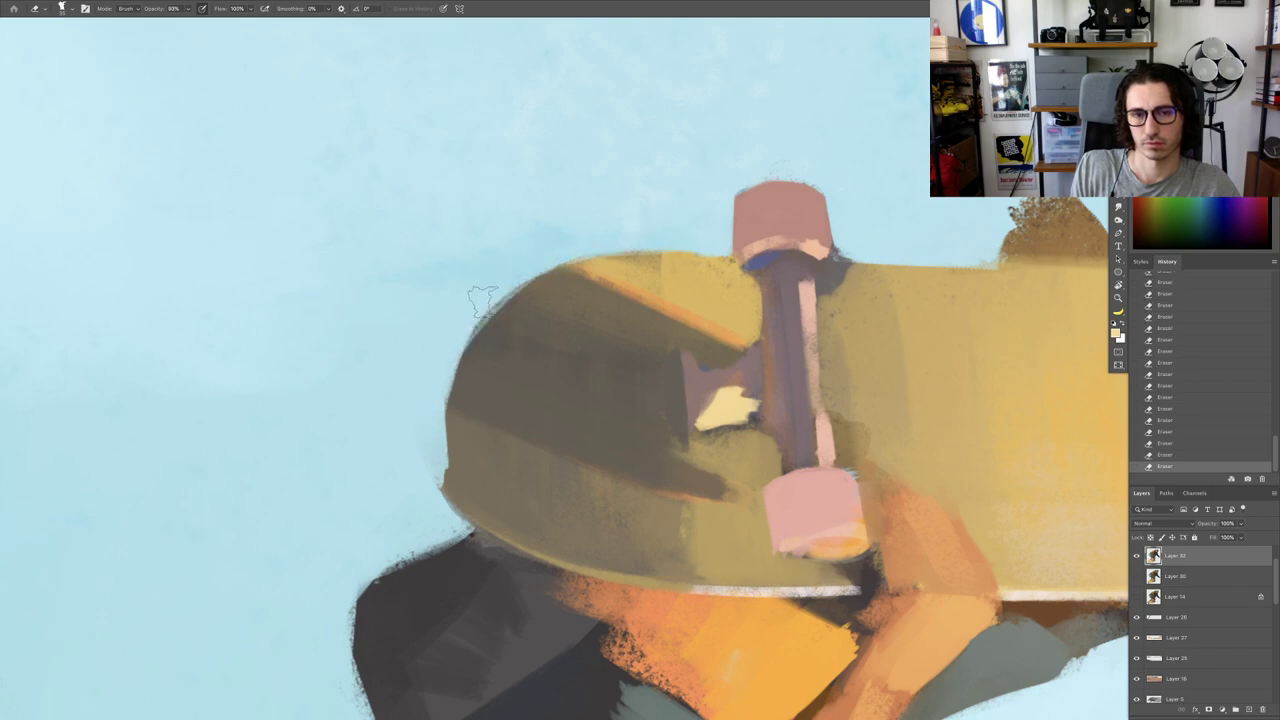
# Step: Even out the dark shadow and its outer rim on the tail with sampled olive-brown tones
pyautogui.press('b')
pyautogui.keyDown('alt'); pyautogui.click(490, 340); pyautogui.keyUp('alt')
pyautogui.moveTo(530, 283); pyautogui.dragTo(453, 379)
pyautogui.keyDown('alt'); pyautogui.click(555, 300); pyautogui.keyUp('alt')
pyautogui.keyDown('alt'); pyautogui.click(546, 299); pyautogui.keyUp('alt')
pyautogui.moveTo(598, 314); pyautogui.dragTo(587, 359)
pyautogui.moveTo(588, 359); pyautogui.dragTo(490, 352)
pyautogui.press('r')
pyautogui.moveTo(659, 392); pyautogui.dragTo(698, 386)
pyautogui.scroll(2, 604, 381)
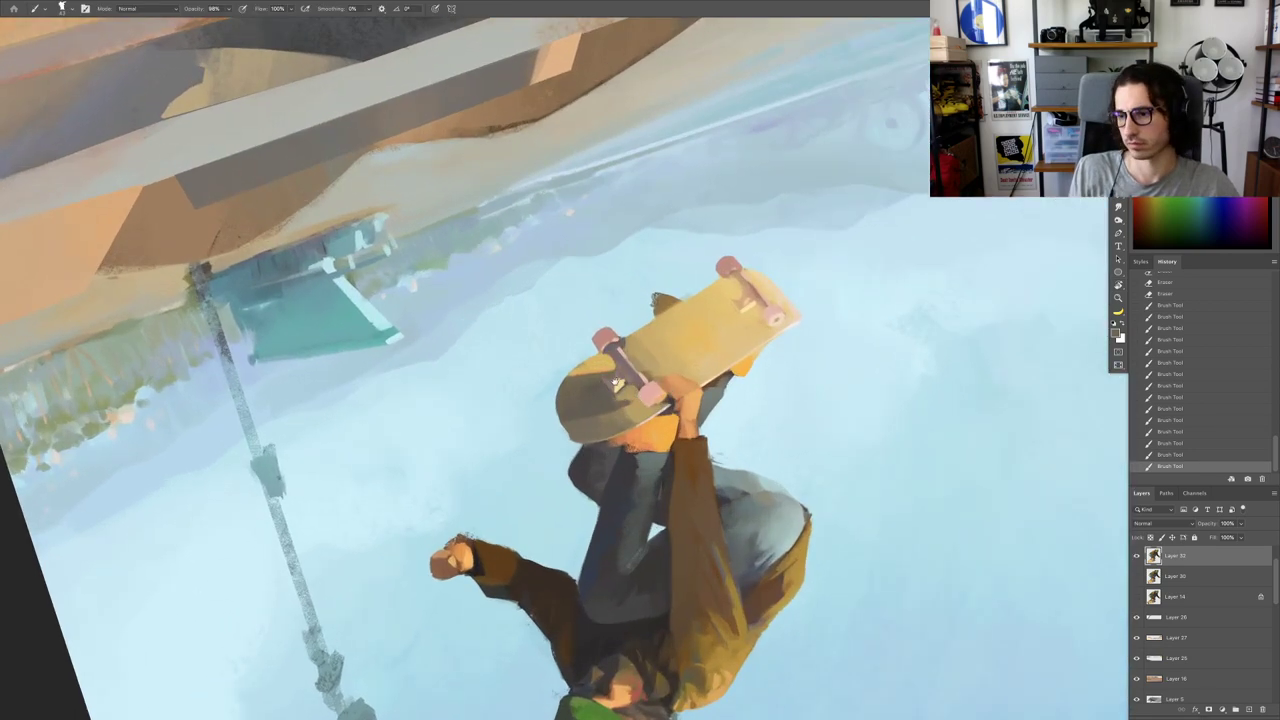
# Step: Touch up the yellow light on the tail's outer edge and erase the excess along the board's outline
pyautogui.press('r')
pyautogui.moveTo(605, 298)
pyautogui.mouseDown()
pyautogui.moveTo(654, 276)
pyautogui.moveTo(640, 270)
pyautogui.mouseUp()
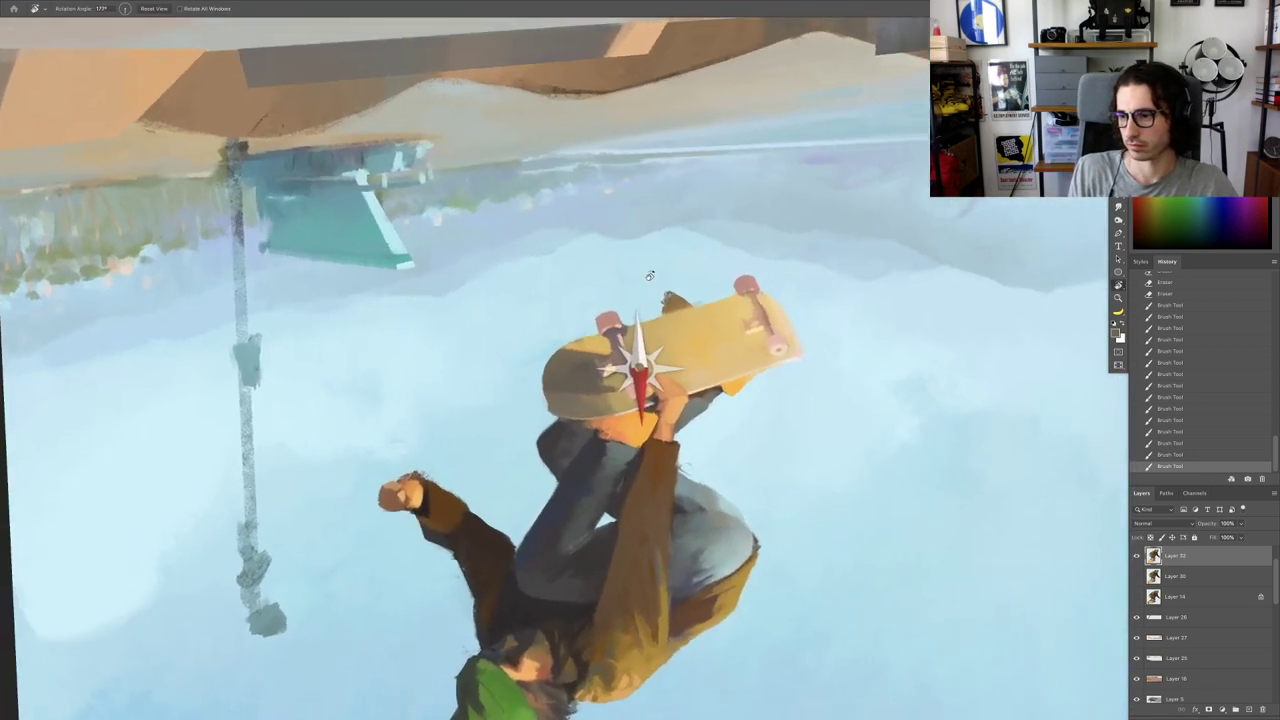
pyautogui.scroll(3, 587, 321)
pyautogui.scroll(2, 633, 292)
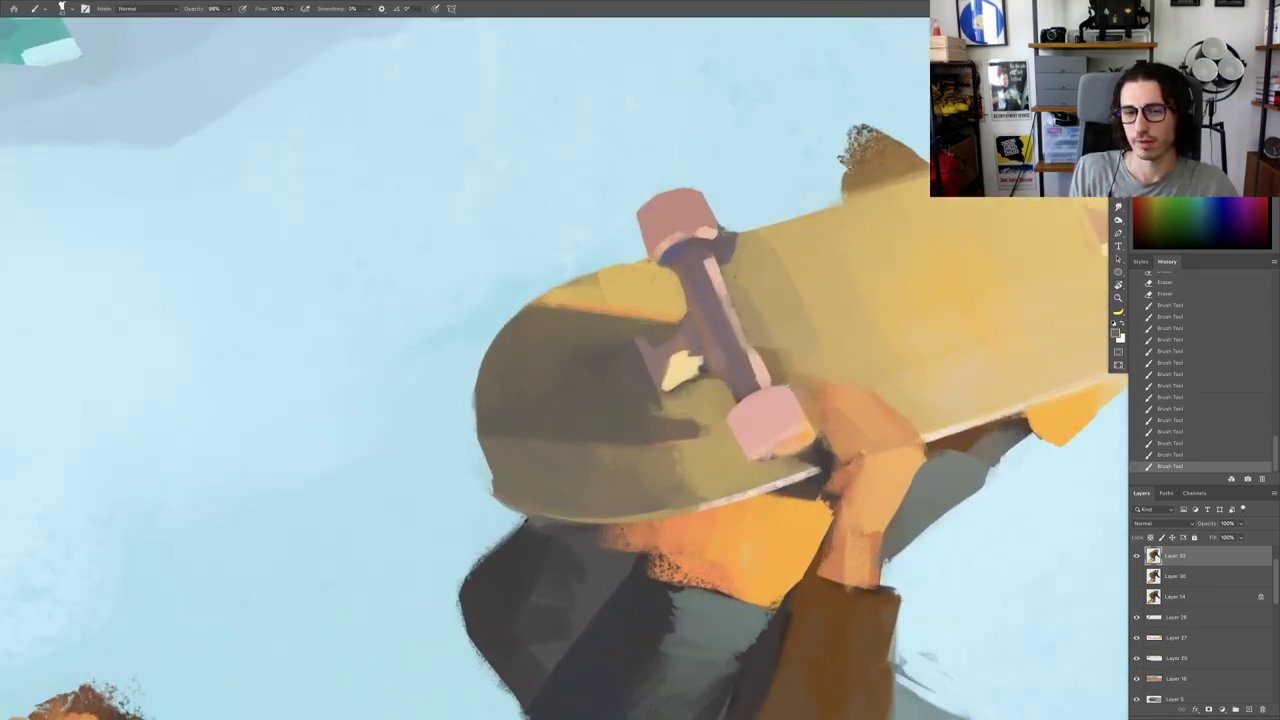
pyautogui.scroll(3, 625, 280)
pyautogui.scroll(3, 700, 272)
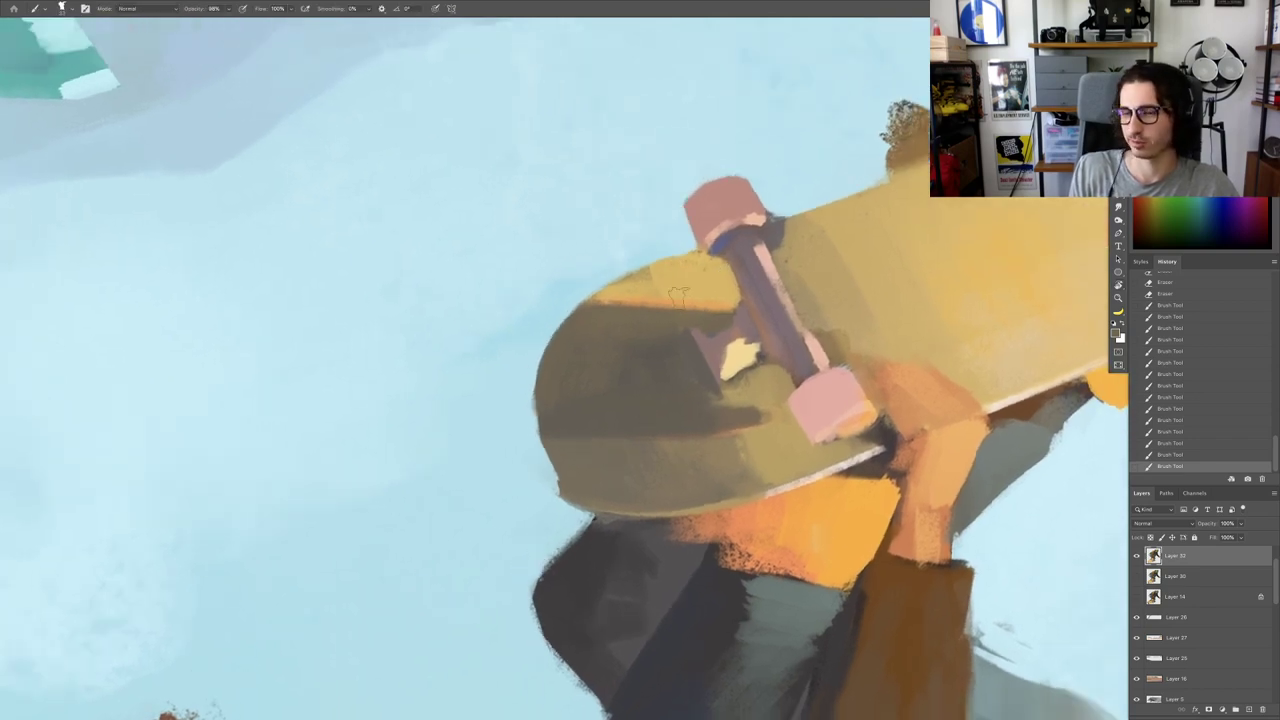
pyautogui.moveTo(677, 260)
pyautogui.mouseDown()
pyautogui.moveTo(566, 303)
pyautogui.moveTo(707, 250)
pyautogui.moveTo(718, 264)
pyautogui.moveTo(712, 247)
pyautogui.moveTo(544, 313)
pyautogui.moveTo(653, 243)
pyautogui.moveTo(547, 272)
pyautogui.mouseUp()
pyautogui.press('e')
pyautogui.moveTo(679, 222); pyautogui.dragTo(557, 264)
pyautogui.moveTo(453, 336); pyautogui.dragTo(540, 277)
pyautogui.moveTo(629, 240)
pyautogui.mouseDown()
pyautogui.moveTo(579, 253)
pyautogui.moveTo(465, 346)
pyautogui.mouseUp()
pyautogui.scroll(-10, 471, 297)
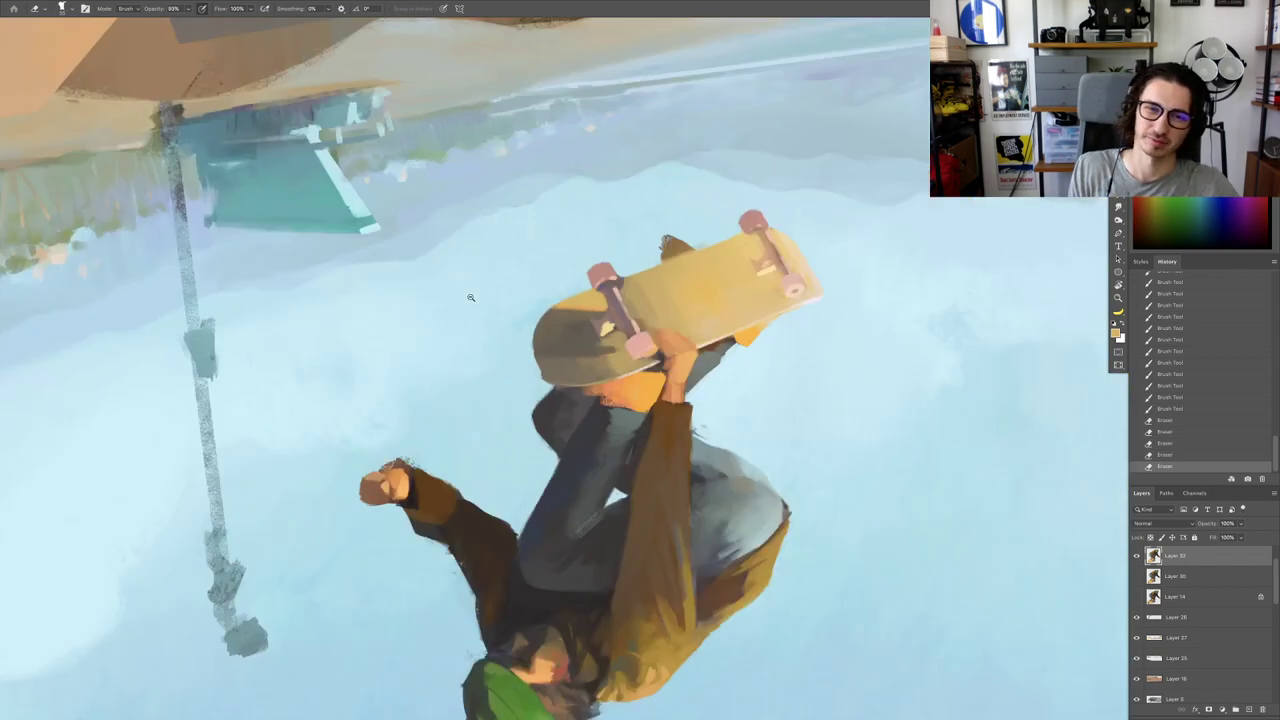
pyautogui.press('Escape')
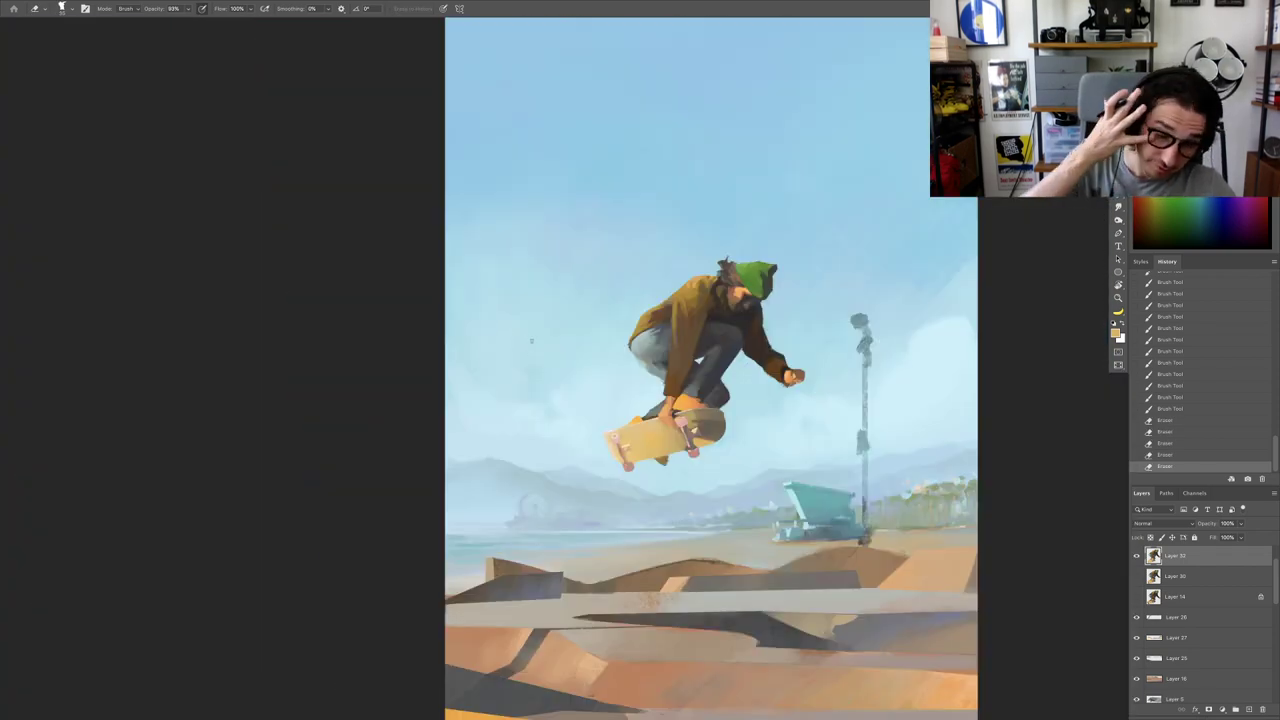
pyautogui.hotkey('ctrl', '-')
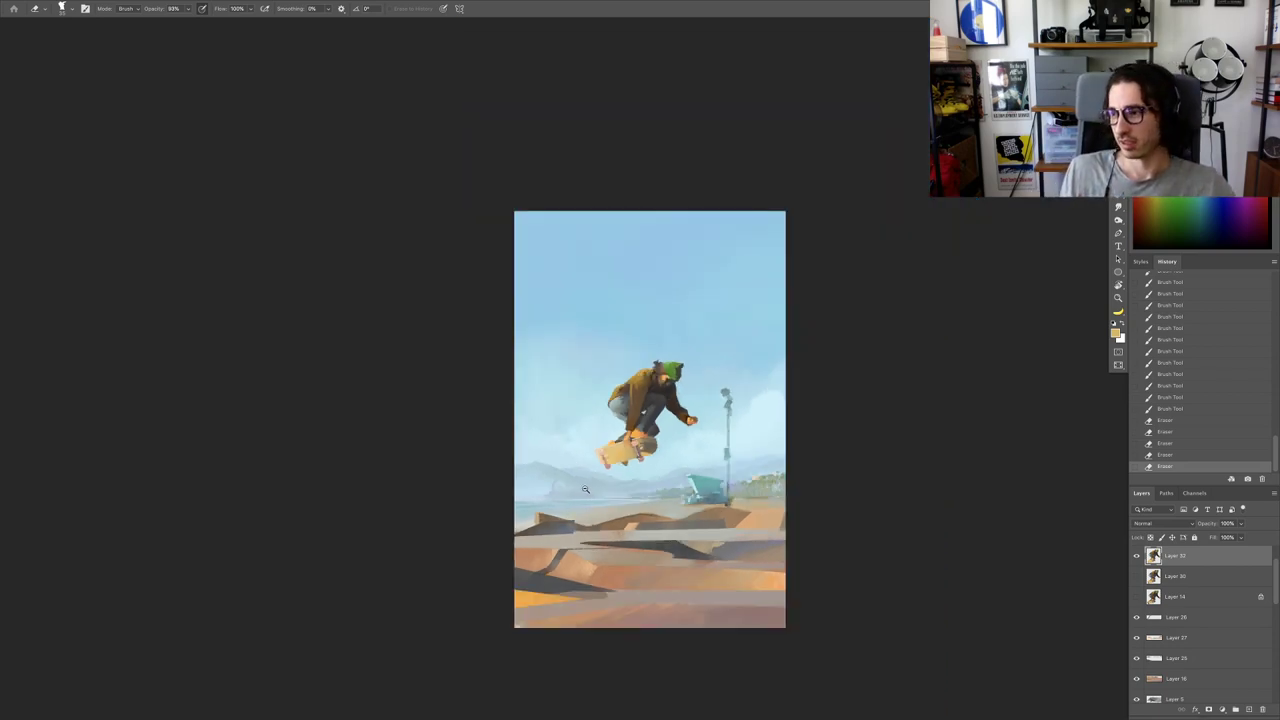
# Step: Erase along the edge of the dark rear shoe behind the skateboard's nose to clean up its silhouette
pyautogui.scroll(2, 633, 492)
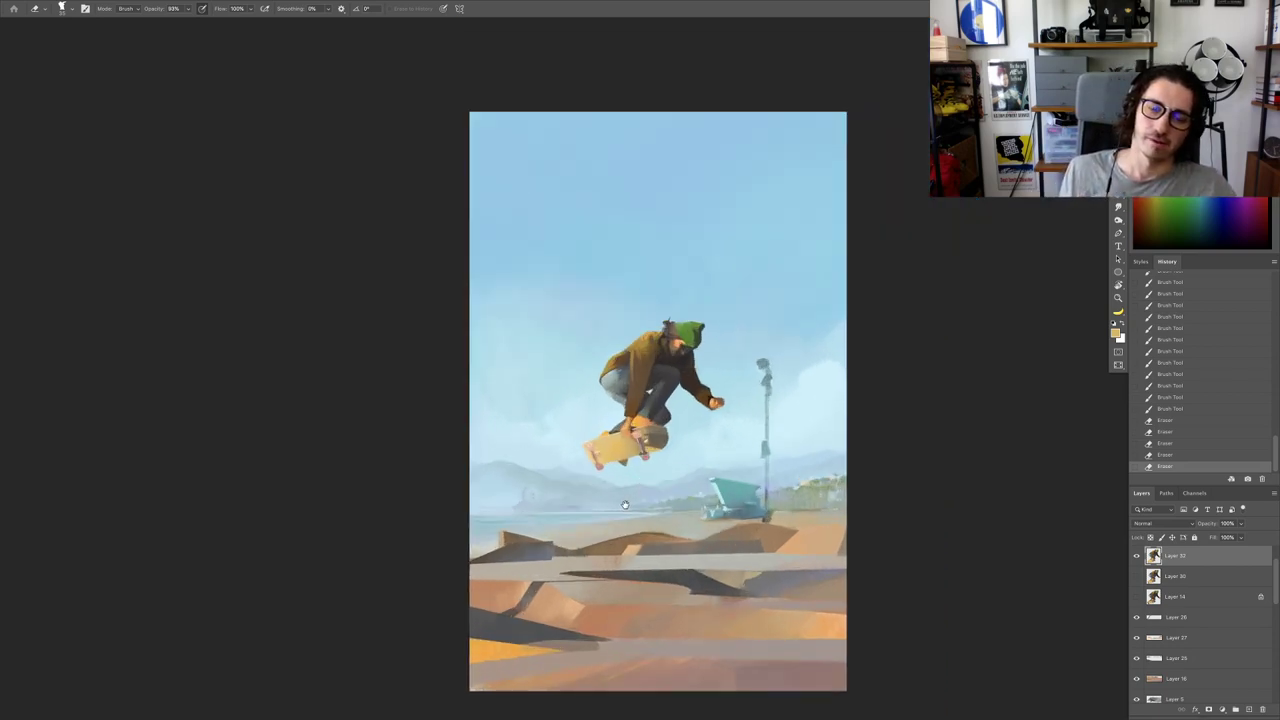
pyautogui.scroll(-2, 627, 502)
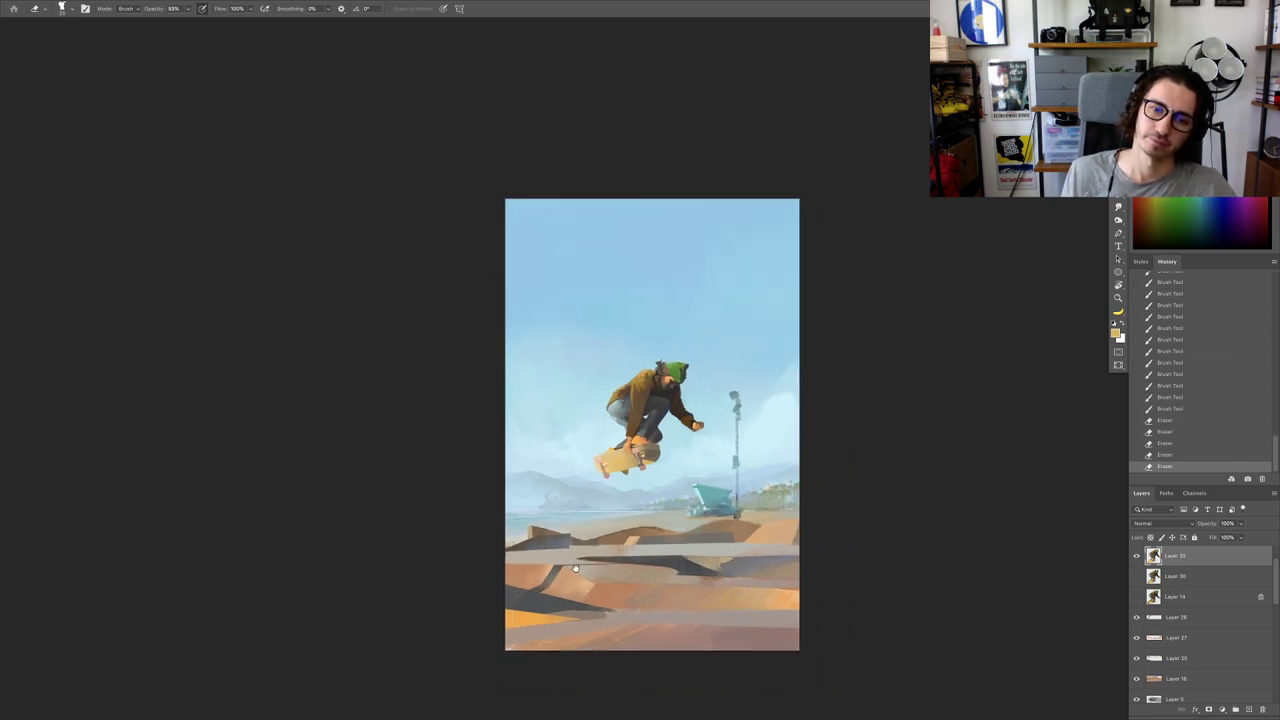
pyautogui.press('r')
pyautogui.moveTo(637, 488); pyautogui.dragTo(723, 452)
pyautogui.scroll(5, 723, 452)
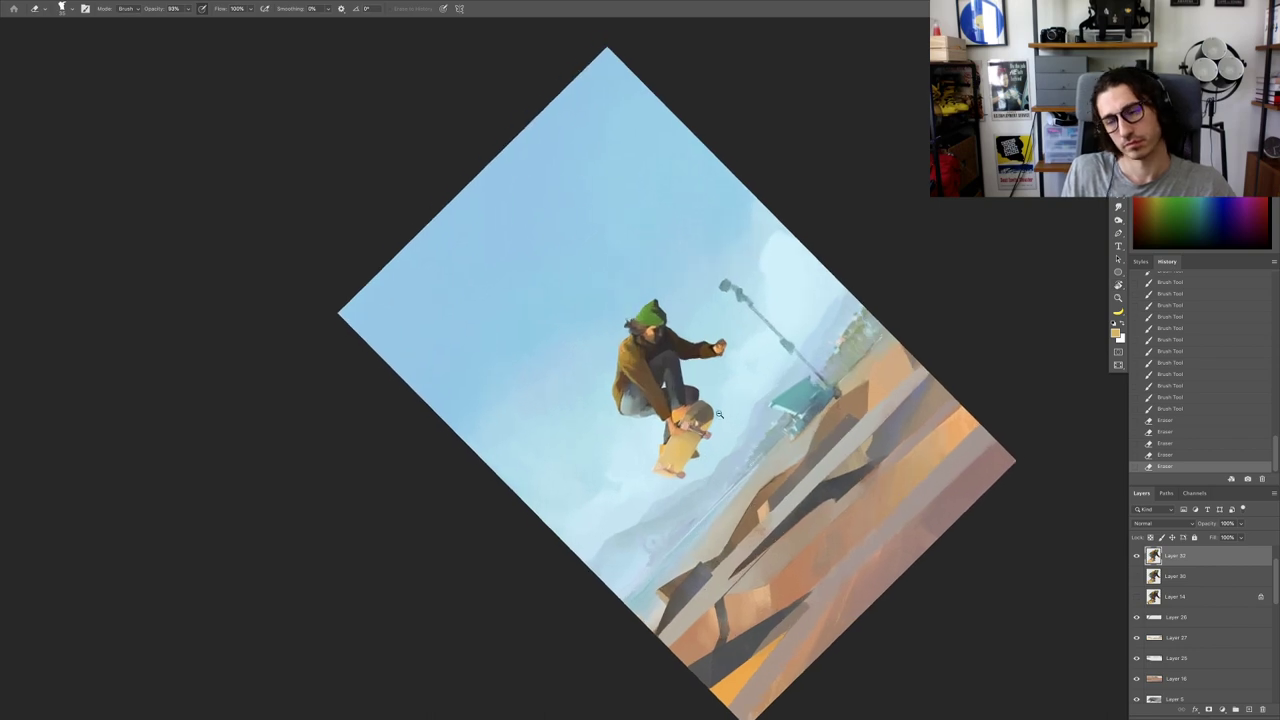
pyautogui.moveTo(696, 393)
pyautogui.mouseDown()
pyautogui.moveTo(821, 333)
pyautogui.moveTo(820, 303)
pyautogui.moveTo(839, 353)
pyautogui.moveTo(771, 315)
pyautogui.moveTo(816, 318)
pyautogui.mouseUp()
pyautogui.press('r')
pyautogui.scroll(8, 782, 313)
pyautogui.press('r')
pyautogui.moveTo(915, 272)
pyautogui.mouseDown()
pyautogui.moveTo(940, 347)
pyautogui.moveTo(811, 415)
pyautogui.moveTo(756, 471)
pyautogui.moveTo(812, 410)
pyautogui.mouseUp()
pyautogui.moveTo(750, 451)
pyautogui.mouseDown()
pyautogui.moveTo(714, 451)
pyautogui.moveTo(743, 477)
pyautogui.mouseUp()
pyautogui.moveTo(740, 466)
pyautogui.mouseDown()
pyautogui.moveTo(705, 468)
pyautogui.moveTo(805, 330)
pyautogui.moveTo(790, 363)
pyautogui.moveTo(803, 400)
pyautogui.moveTo(766, 396)
pyautogui.mouseUp()
pyautogui.press('r')
pyautogui.press('r')
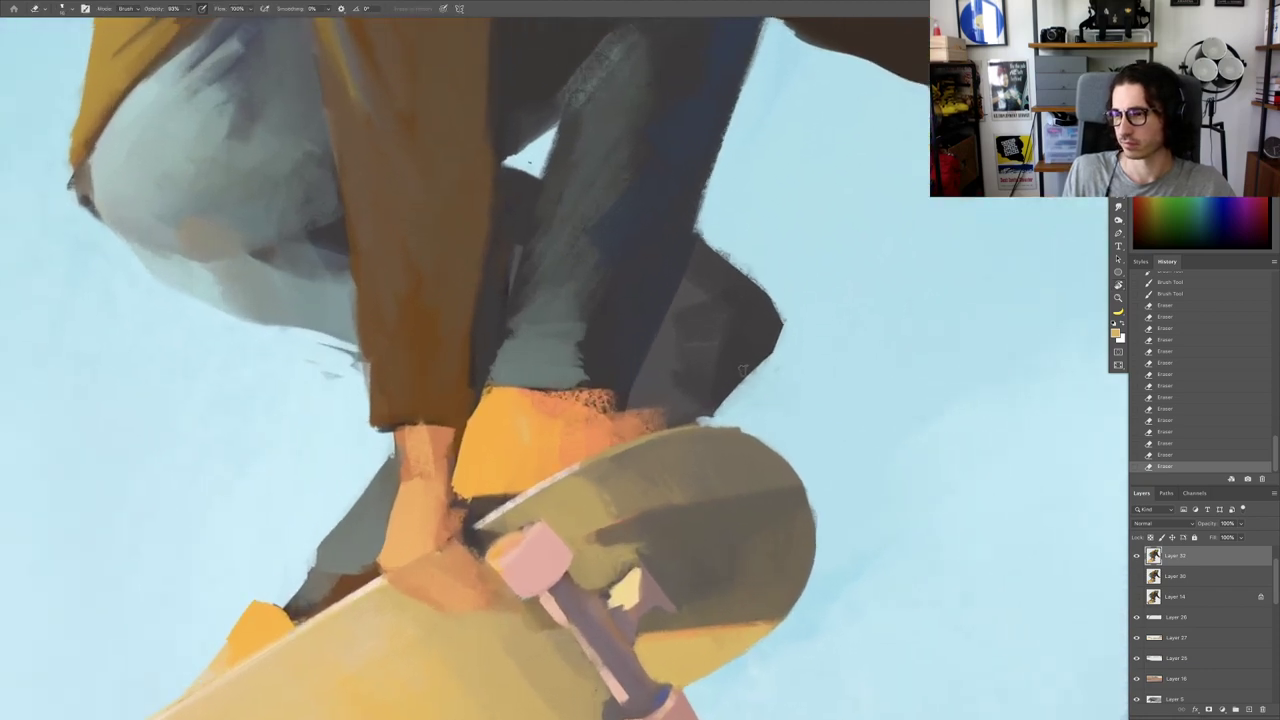
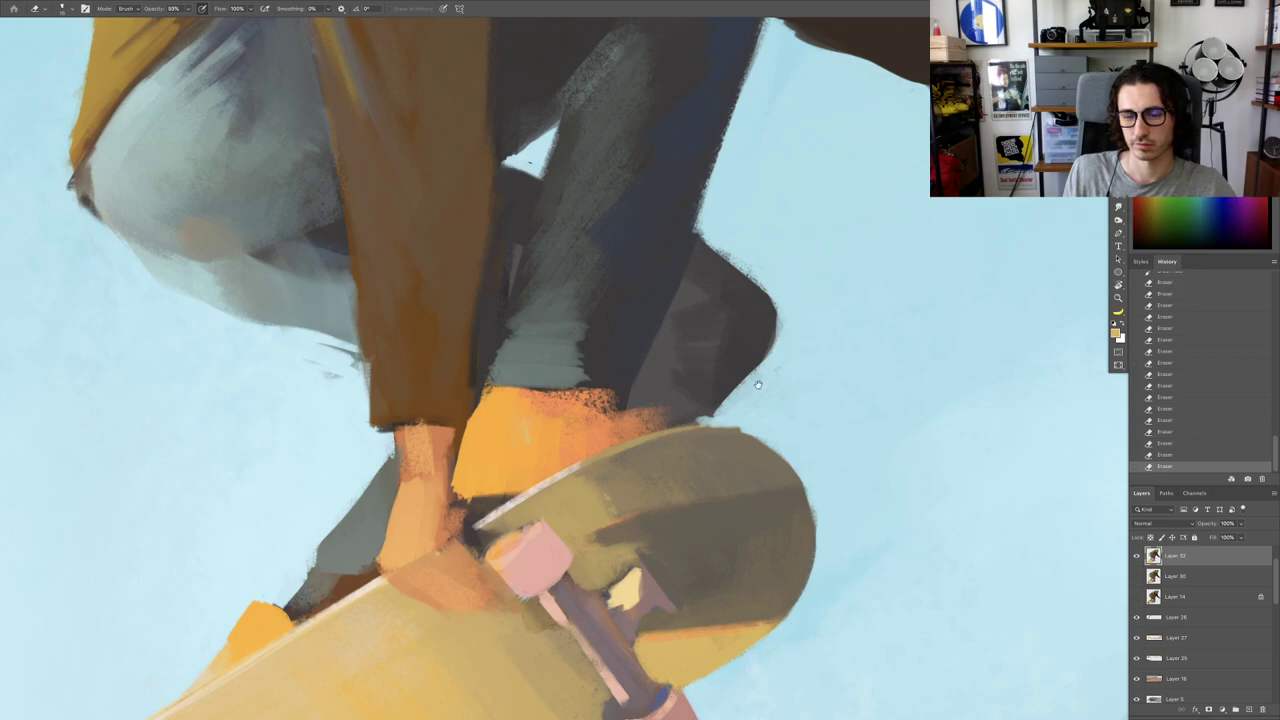
pyautogui.moveTo(758, 385); pyautogui.dragTo(712, 383)
# Step: Sample a dark tone from the skater's clothing and paint over the outline and surface of the rear shoe
pyautogui.press('r')
pyautogui.moveTo(791, 345)
pyautogui.mouseDown()
pyautogui.moveTo(567, 214)
pyautogui.moveTo(466, 340)
pyautogui.mouseUp()
pyautogui.press('b')
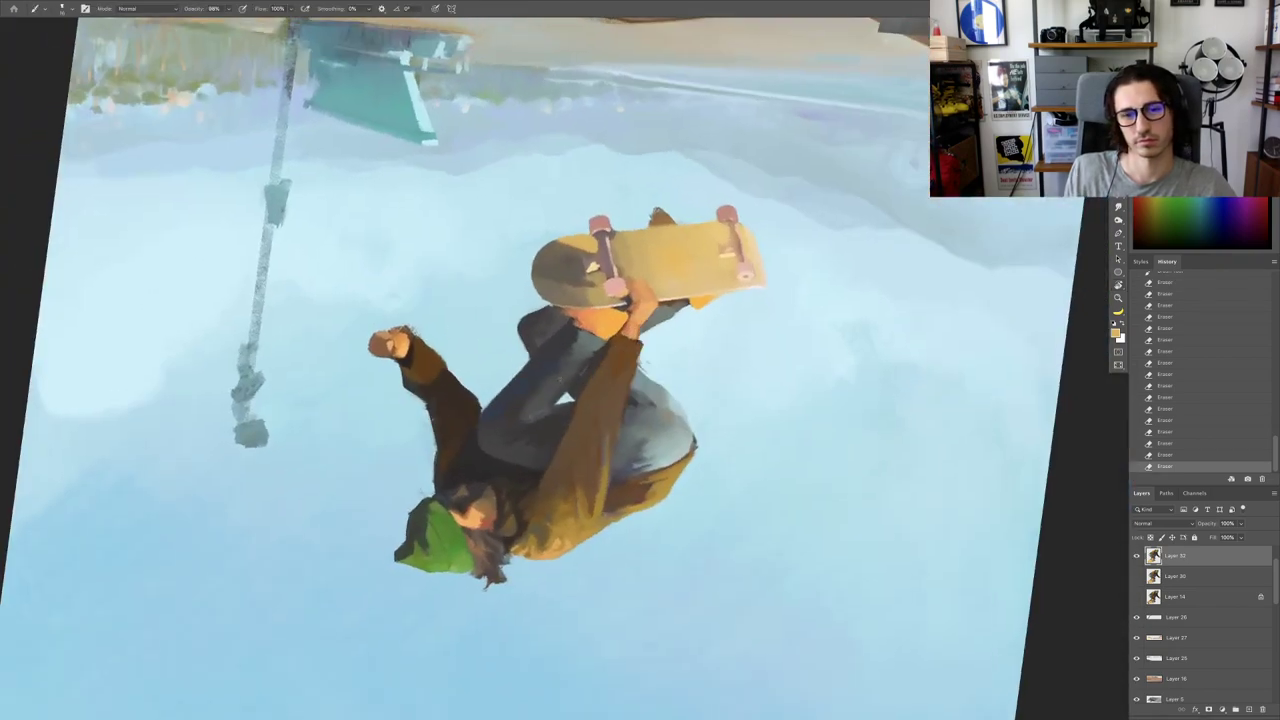
pyautogui.moveTo(495, 386); pyautogui.dragTo(508, 423)
pyautogui.keyDown('alt'); pyautogui.click(506, 423); pyautogui.keyUp('alt')
pyautogui.moveTo(619, 302); pyautogui.dragTo(538, 438)
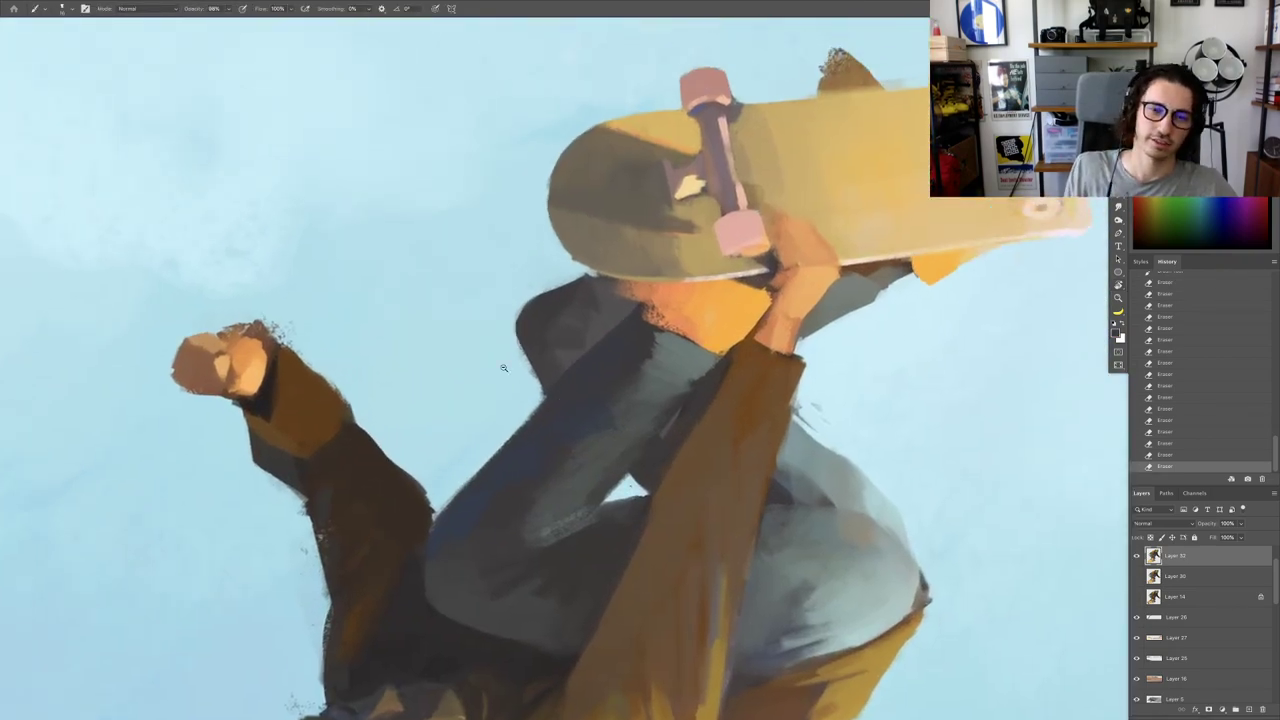
pyautogui.moveTo(504, 368)
pyautogui.mouseDown()
pyautogui.moveTo(540, 306)
pyautogui.moveTo(542, 331)
pyautogui.mouseUp()
pyautogui.moveTo(542, 331)
pyautogui.mouseDown()
pyautogui.moveTo(495, 335)
pyautogui.moveTo(610, 330)
pyautogui.mouseUp()
pyautogui.moveTo(541, 361)
pyautogui.mouseDown()
pyautogui.moveTo(524, 400)
pyautogui.moveTo(542, 440)
pyautogui.mouseUp()
pyautogui.moveTo(545, 430); pyautogui.dragTo(502, 363)
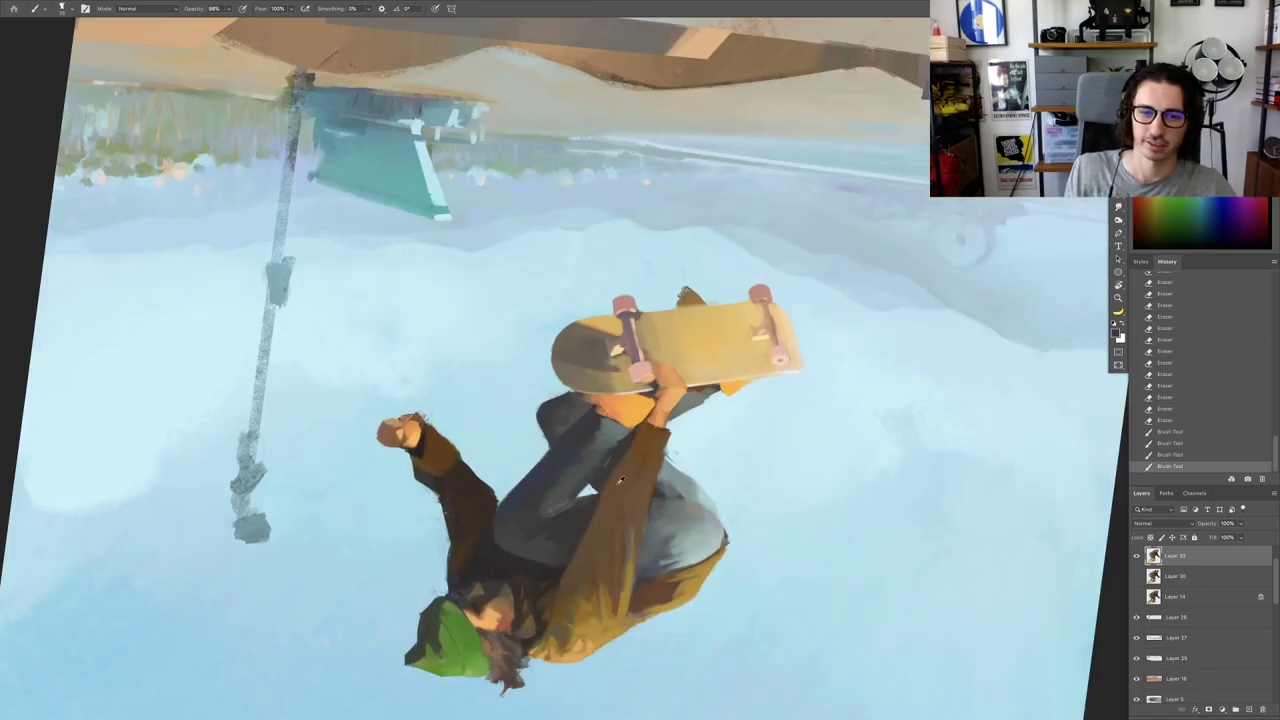
# Step: Paint dark blue and red accents along the rear shoe's edge and where the front trouser leg overlaps it
pyautogui.moveTo(548, 490); pyautogui.dragTo(590, 500)
pyautogui.moveTo(563, 372)
pyautogui.mouseDown()
pyautogui.moveTo(603, 357)
pyautogui.moveTo(608, 373)
pyautogui.mouseUp()
pyautogui.moveTo(540, 349); pyautogui.dragTo(534, 349)
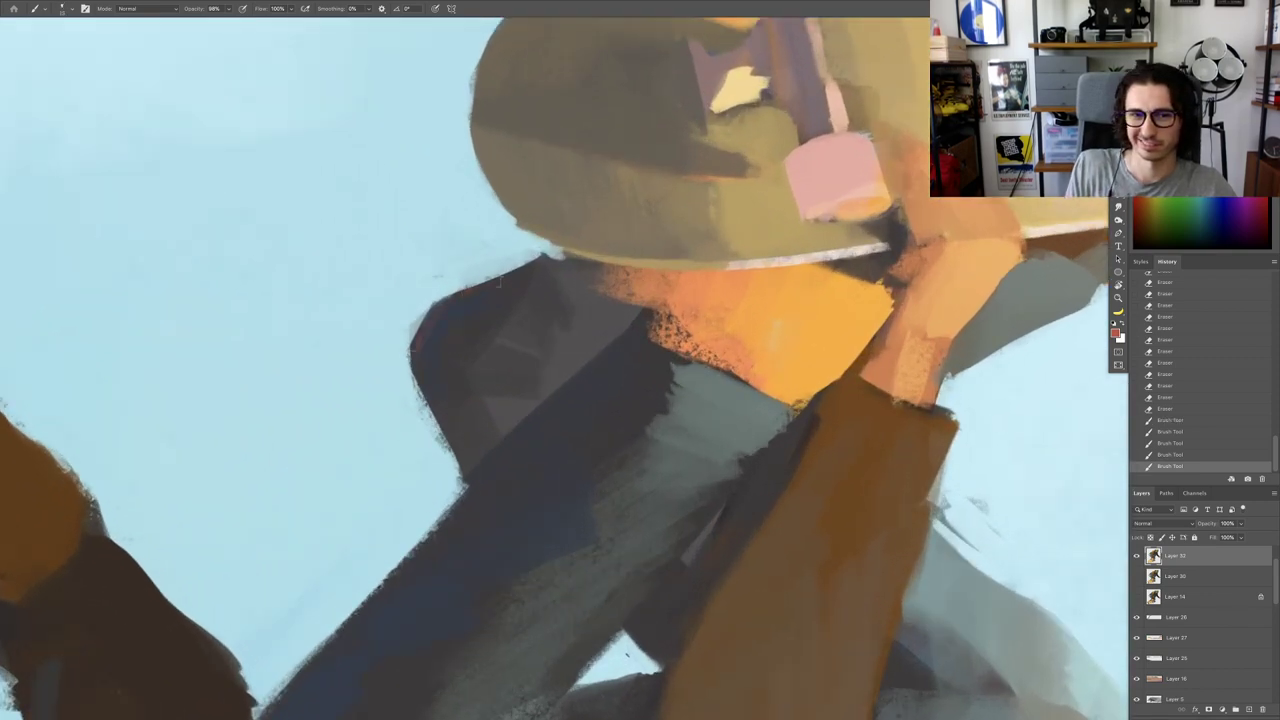
pyautogui.moveTo(549, 257); pyautogui.dragTo(556, 260)
pyautogui.moveTo(560, 281)
pyautogui.mouseDown()
pyautogui.moveTo(510, 290)
pyautogui.moveTo(597, 296)
pyautogui.moveTo(624, 263)
pyautogui.moveTo(617, 240)
pyautogui.mouseUp()
pyautogui.moveTo(570, 282)
pyautogui.mouseDown()
pyautogui.moveTo(536, 306)
pyautogui.moveTo(556, 304)
pyautogui.mouseUp()
pyautogui.keyDown('alt'); pyautogui.click(590, 282); pyautogui.keyUp('alt')
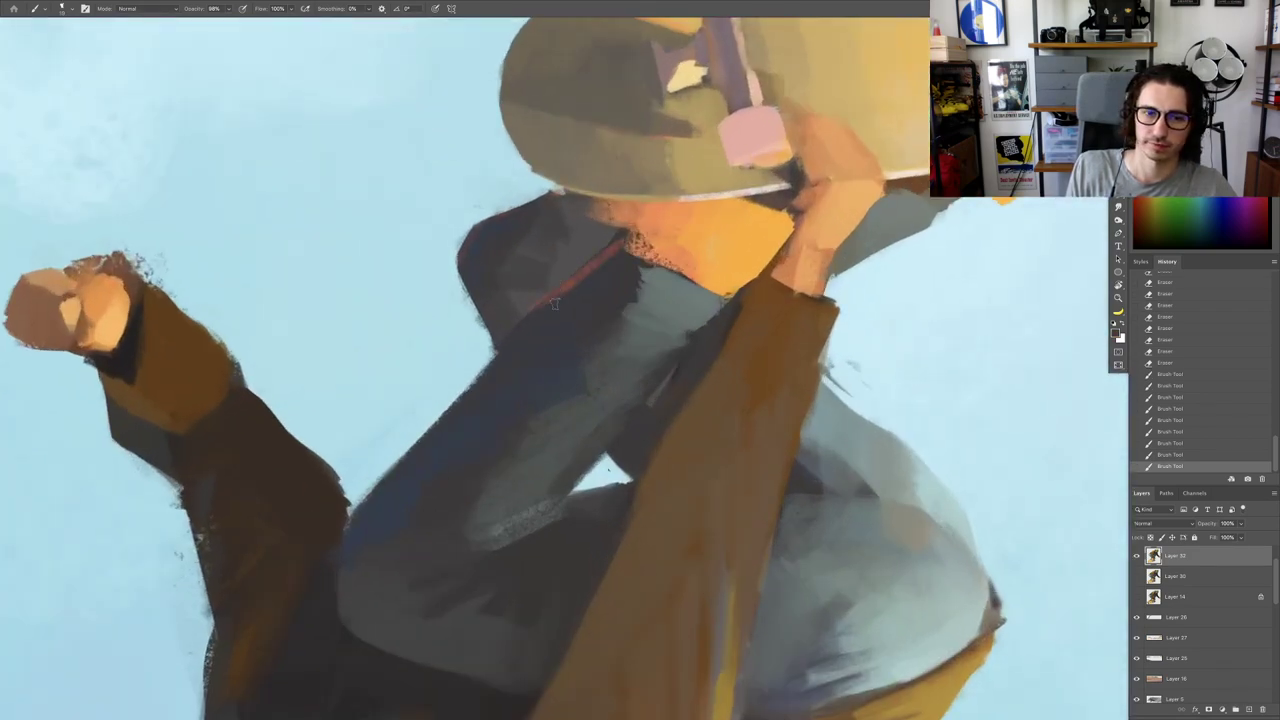
# Step: Soften the red accent between the rear shoe and the front leg with sampled muted tones
pyautogui.keyDown('alt'); pyautogui.click(556, 304); pyautogui.keyUp('alt')
pyautogui.keyDown('alt'); pyautogui.click(669, 54); pyautogui.keyUp('alt')
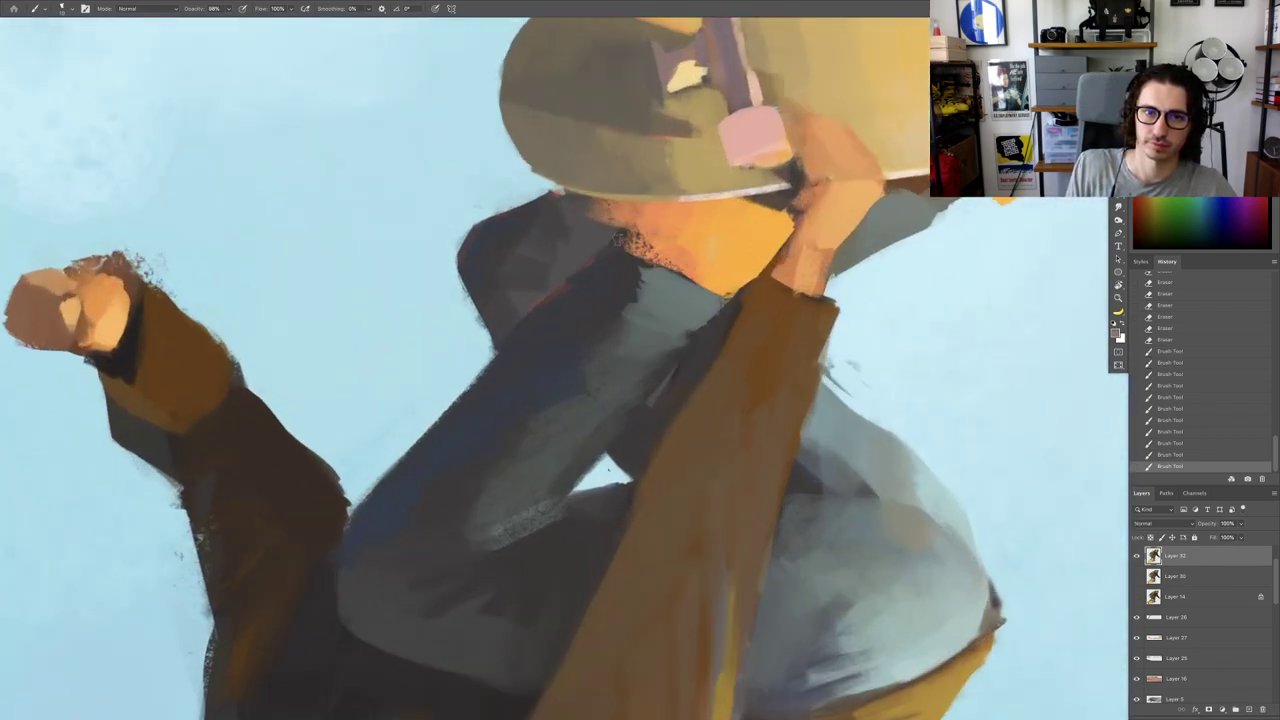
pyautogui.moveTo(570, 283); pyautogui.dragTo(505, 340)
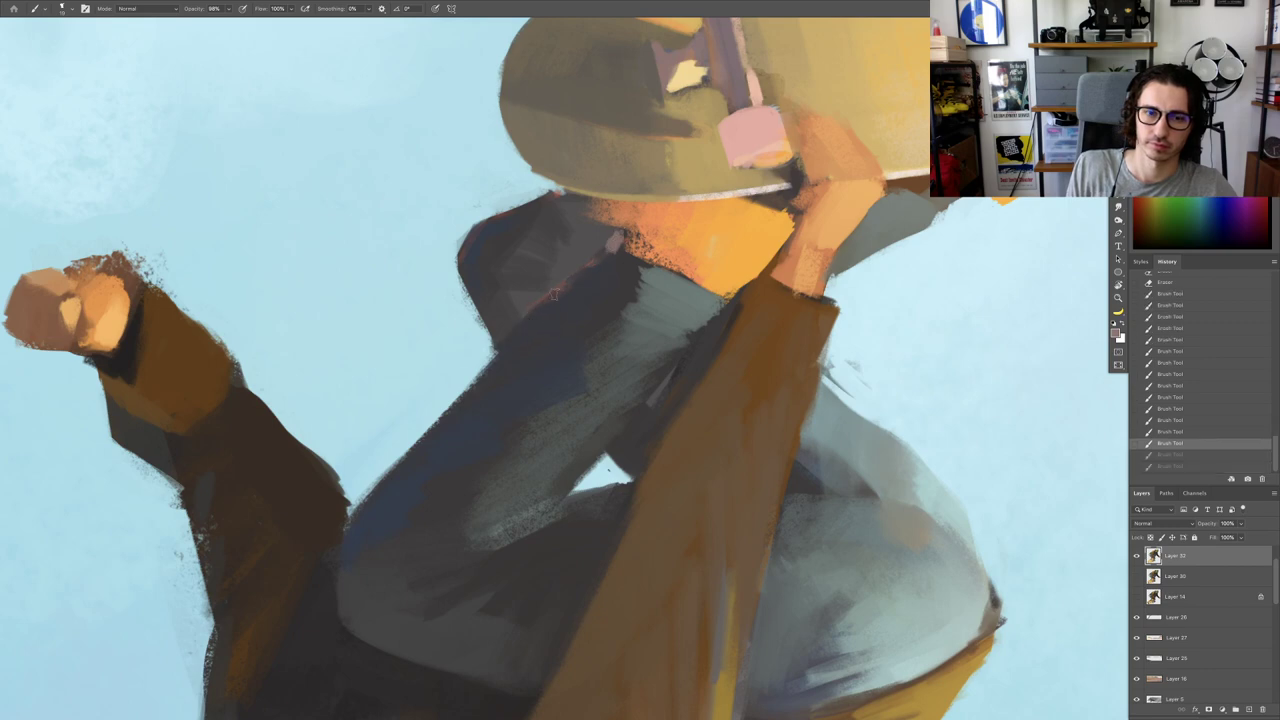
pyautogui.moveTo(473, 389); pyautogui.dragTo(405, 389)
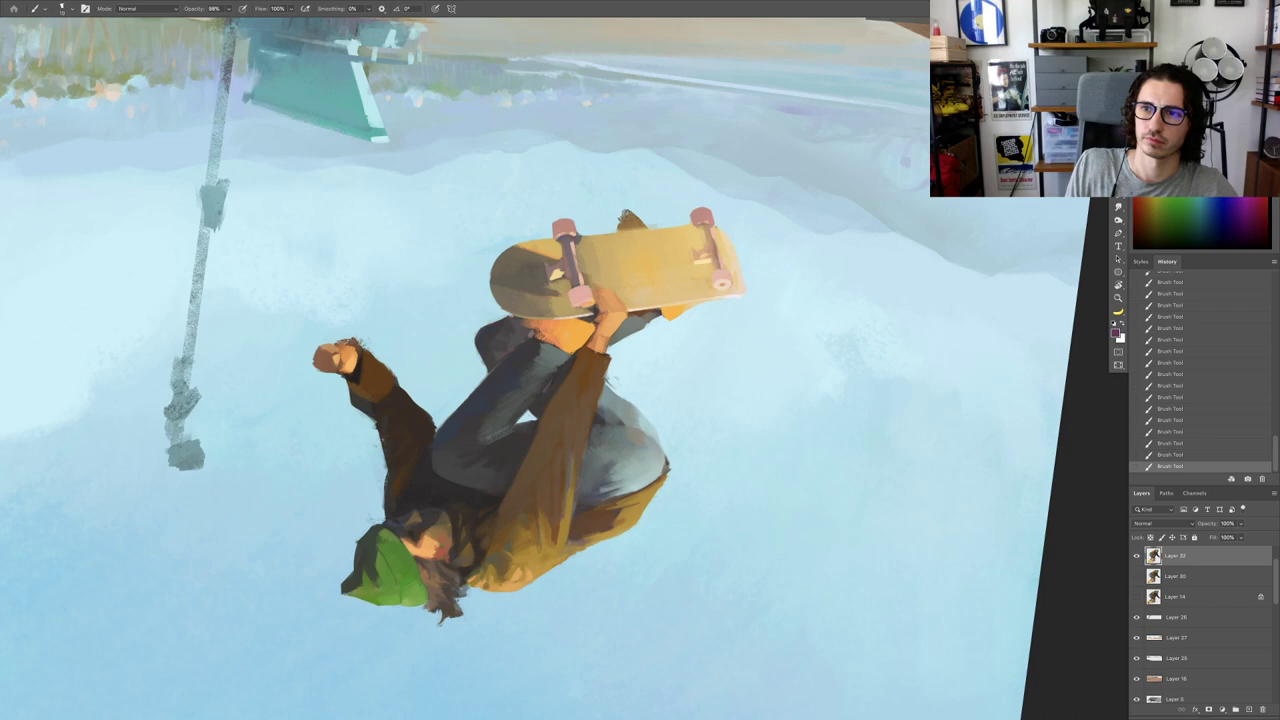
# Step: Add thin purple rim accents along the outer edge of the front leg, the knee and the rear shoe
pyautogui.moveTo(503, 386); pyautogui.dragTo(546, 345)
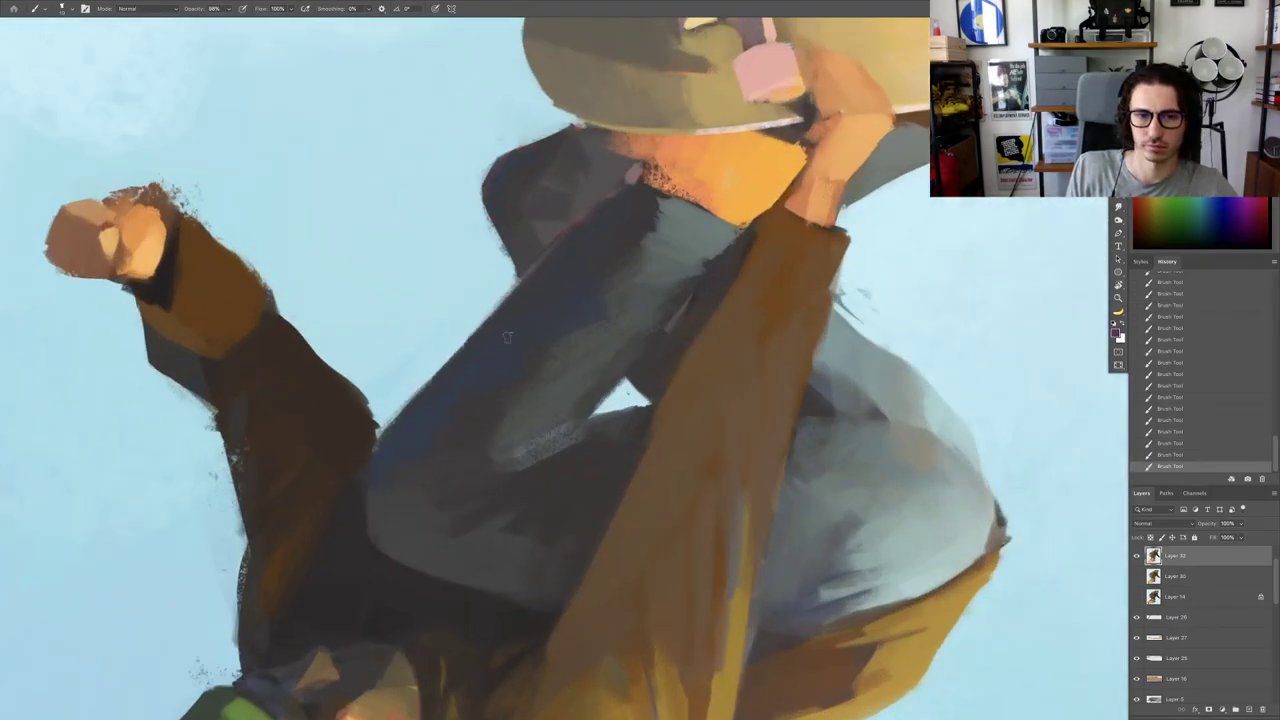
pyautogui.moveTo(414, 433); pyautogui.dragTo(360, 425)
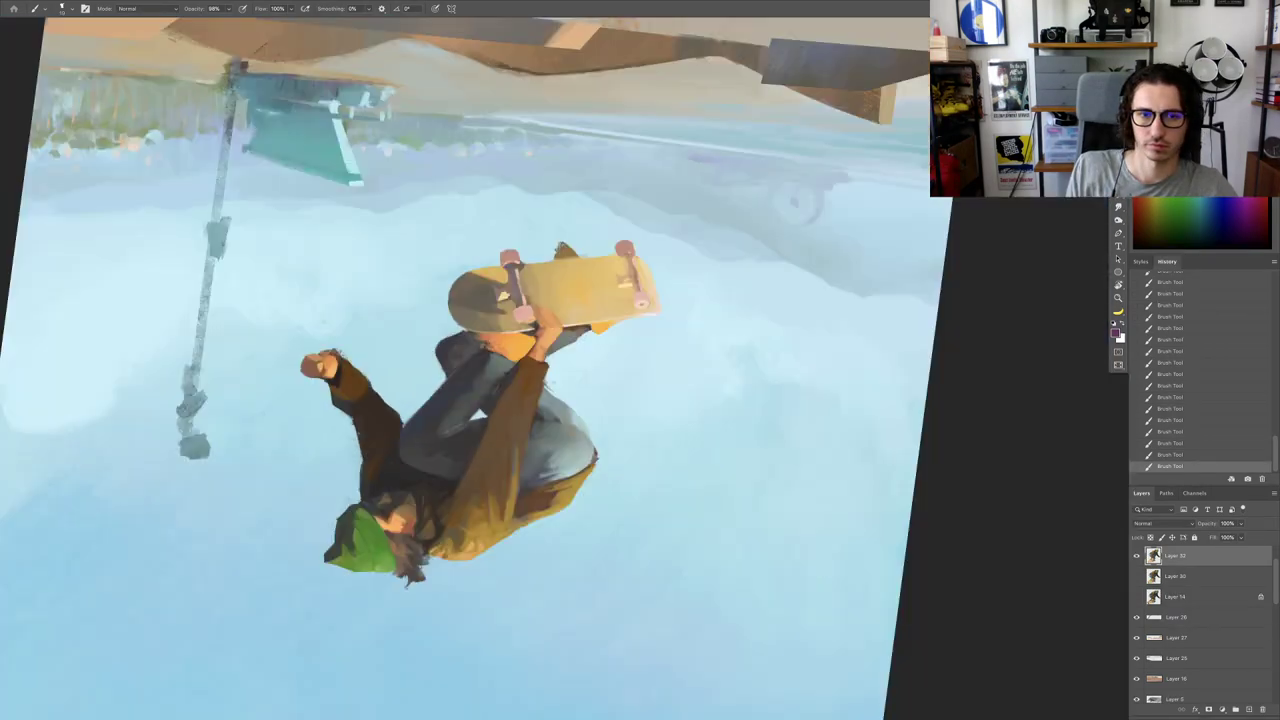
pyautogui.moveTo(434, 358); pyautogui.dragTo(457, 339)
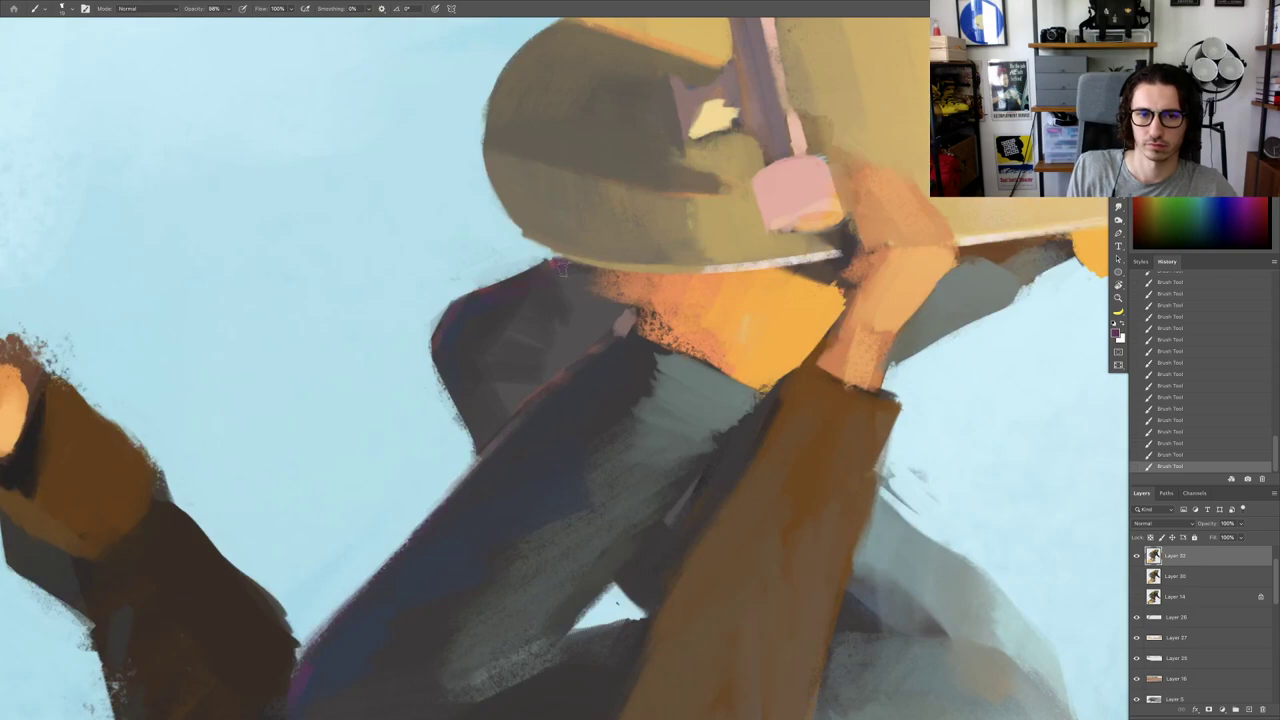
pyautogui.moveTo(556, 267); pyautogui.dragTo(498, 270)
pyautogui.moveTo(510, 365); pyautogui.dragTo(537, 370)
# Step: Clean up and repaint the area where the knee meets the outstretched sleeve, using sampled dark jacket tones
pyautogui.press('r')
pyautogui.moveTo(608, 418)
pyautogui.mouseDown()
pyautogui.moveTo(645, 411)
pyautogui.moveTo(677, 278)
pyautogui.moveTo(684, 423)
pyautogui.moveTo(658, 453)
pyautogui.moveTo(712, 402)
pyautogui.mouseUp()
pyautogui.moveTo(631, 480)
pyautogui.mouseDown()
pyautogui.moveTo(660, 331)
pyautogui.moveTo(695, 345)
pyautogui.moveTo(688, 368)
pyautogui.moveTo(647, 342)
pyautogui.mouseUp()
pyautogui.press('b')
pyautogui.press('e')
pyautogui.press('b')
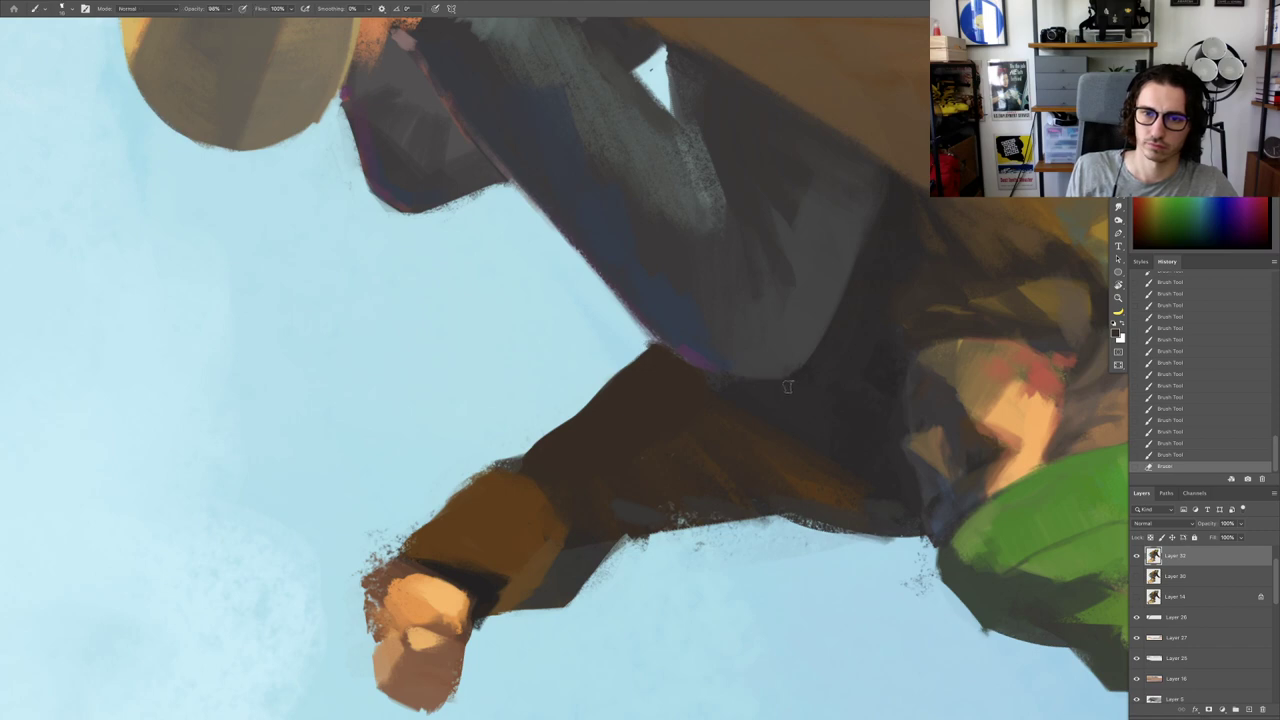
pyautogui.keyDown('alt'); pyautogui.click(789, 387); pyautogui.keyUp('alt')
pyautogui.moveTo(730, 378); pyautogui.dragTo(665, 377)
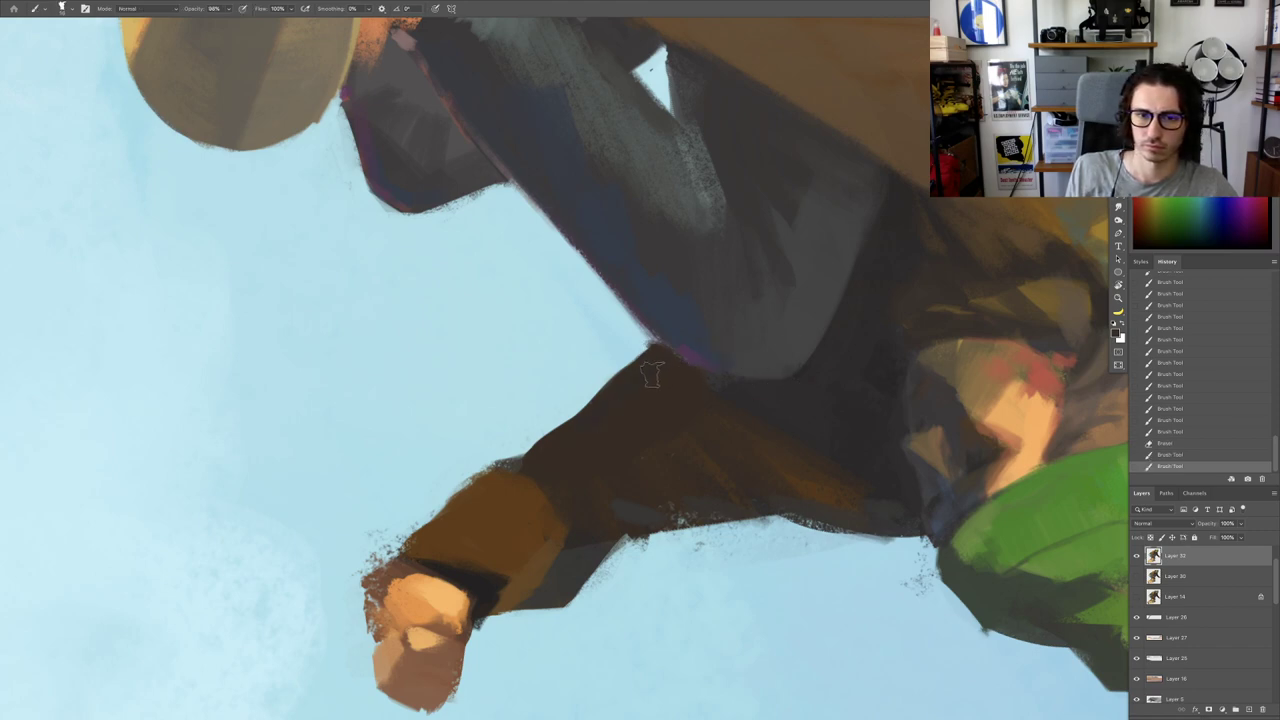
pyautogui.moveTo(578, 465)
pyautogui.mouseDown()
pyautogui.moveTo(634, 379)
pyautogui.moveTo(593, 391)
pyautogui.moveTo(603, 408)
pyautogui.moveTo(590, 410)
pyautogui.mouseUp()
pyautogui.keyDown('alt'); pyautogui.click(567, 397); pyautogui.keyUp('alt')
pyautogui.moveTo(605, 395); pyautogui.dragTo(555, 384)
# Step: Erase rough paint along the outstretched arm's outer edge to sharpen its silhouette
pyautogui.press('e')
pyautogui.moveTo(556, 388); pyautogui.dragTo(512, 406)
pyautogui.moveTo(570, 362)
pyautogui.mouseDown()
pyautogui.moveTo(508, 399)
pyautogui.moveTo(400, 390)
pyautogui.mouseUp()
pyautogui.press('Escape')
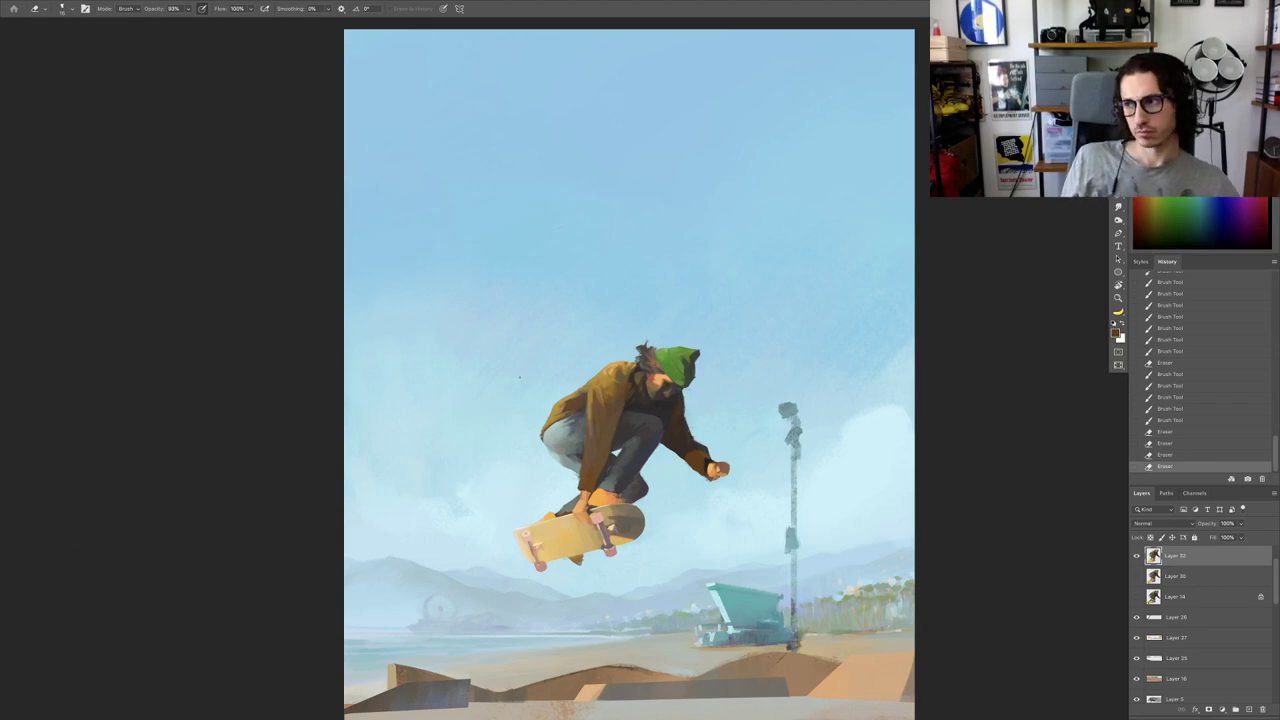
# Step: Paint brown strokes over the forearm and cuff of the outstretched sleeve
pyautogui.press('r')
pyautogui.moveTo(779, 325)
pyautogui.mouseDown()
pyautogui.moveTo(808, 446)
pyautogui.moveTo(735, 455)
pyautogui.mouseUp()
pyautogui.press('b')
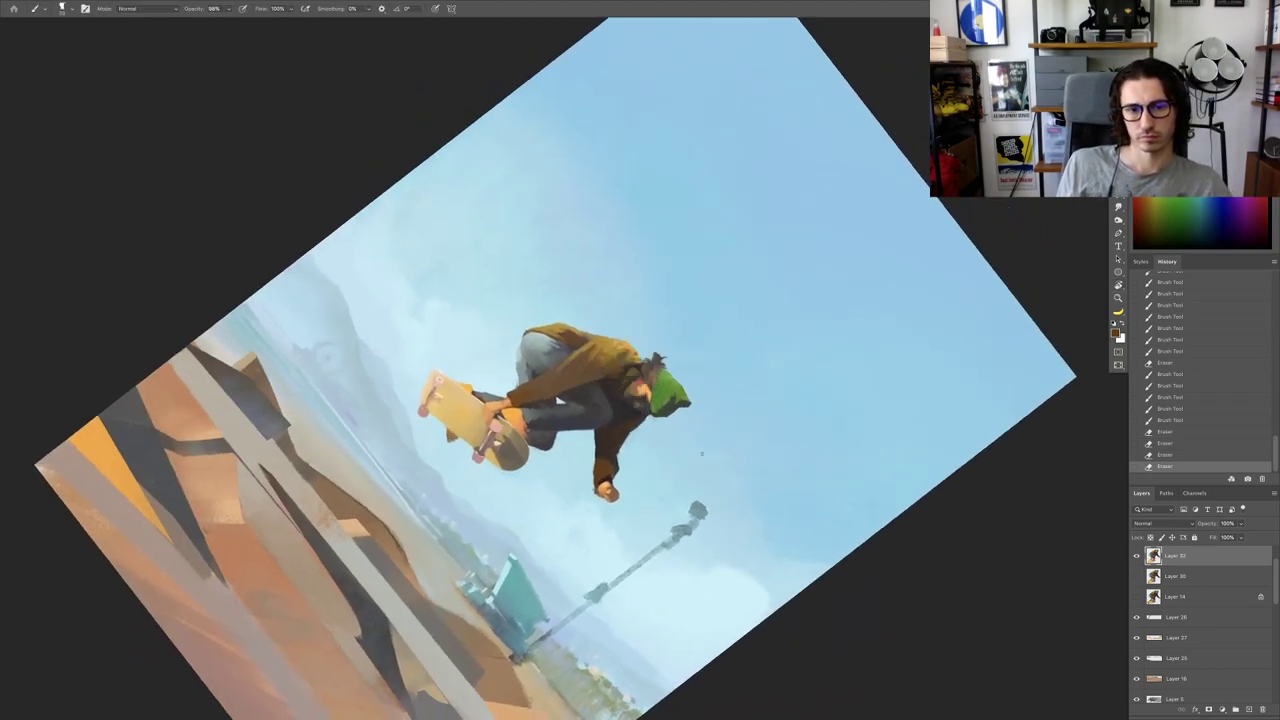
pyautogui.moveTo(546, 444); pyautogui.dragTo(590, 497)
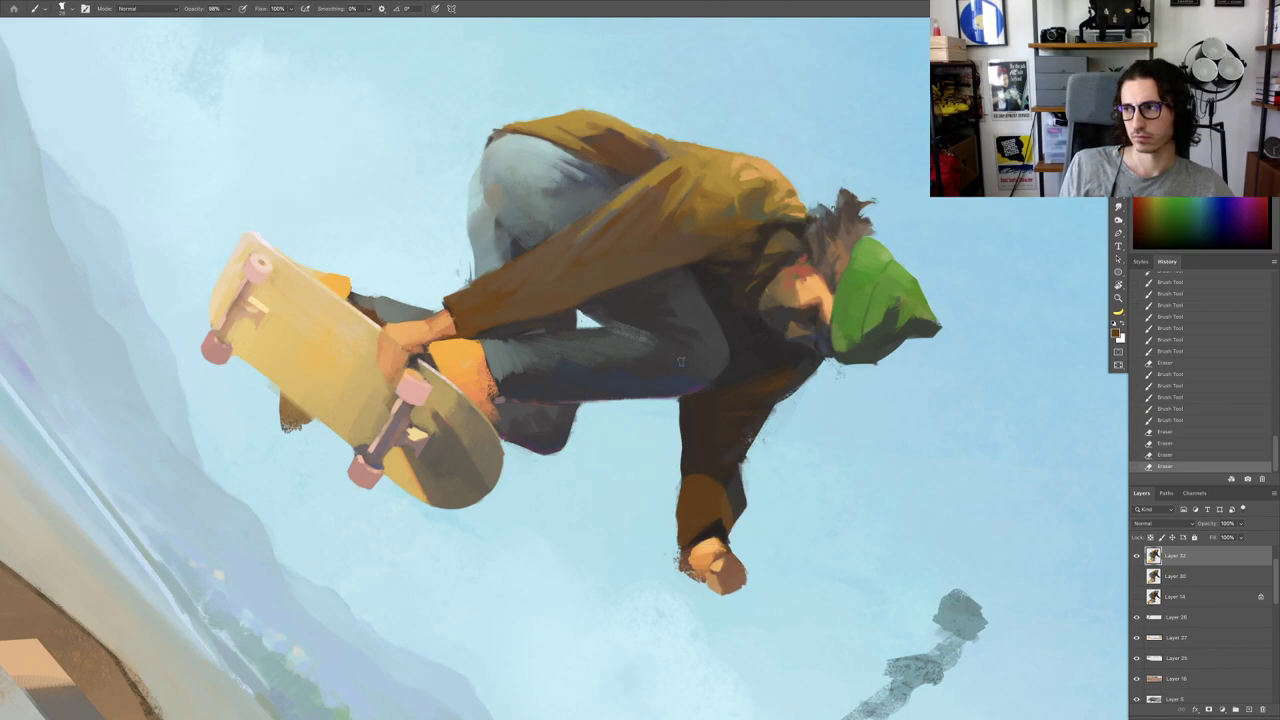
pyautogui.scroll(1, 675, 415)
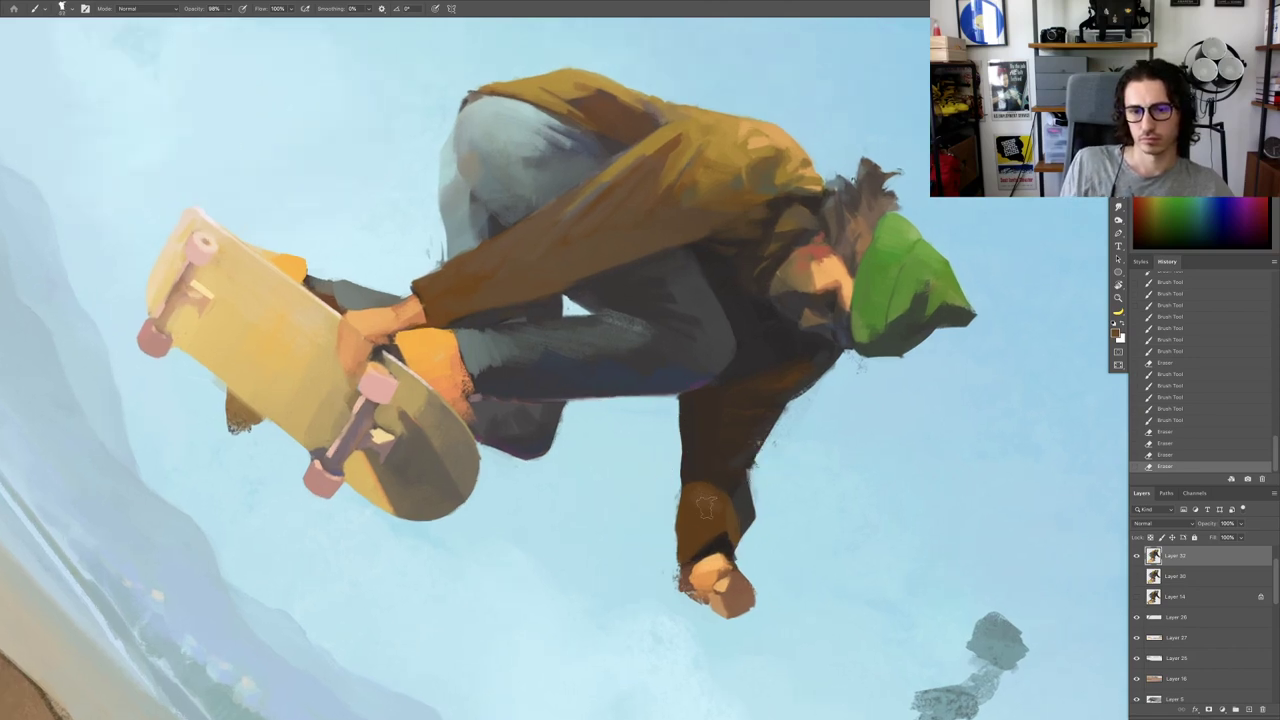
pyautogui.moveTo(706, 508); pyautogui.dragTo(692, 548)
pyautogui.moveTo(698, 148)
pyautogui.mouseDown()
pyautogui.moveTo(733, 160)
pyautogui.moveTo(684, 158)
pyautogui.moveTo(752, 160)
pyautogui.mouseUp()
pyautogui.press('super+z')
pyautogui.keyDown('alt'); pyautogui.click(700, 142); pyautogui.keyUp('alt')
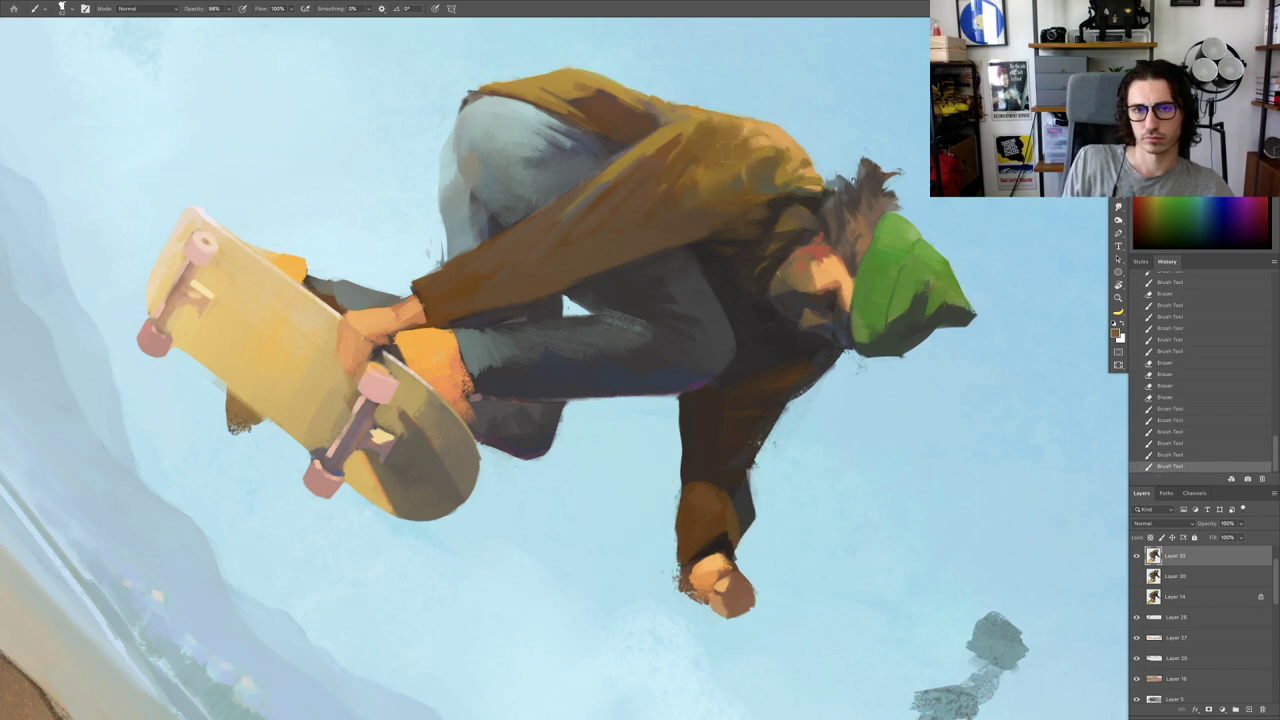
pyautogui.moveTo(708, 116); pyautogui.dragTo(612, 174)
pyautogui.hotkey('ctrl', 'z')
pyautogui.hotkey('ctrl', 'z')
pyautogui.hotkey('ctrl', 'z')
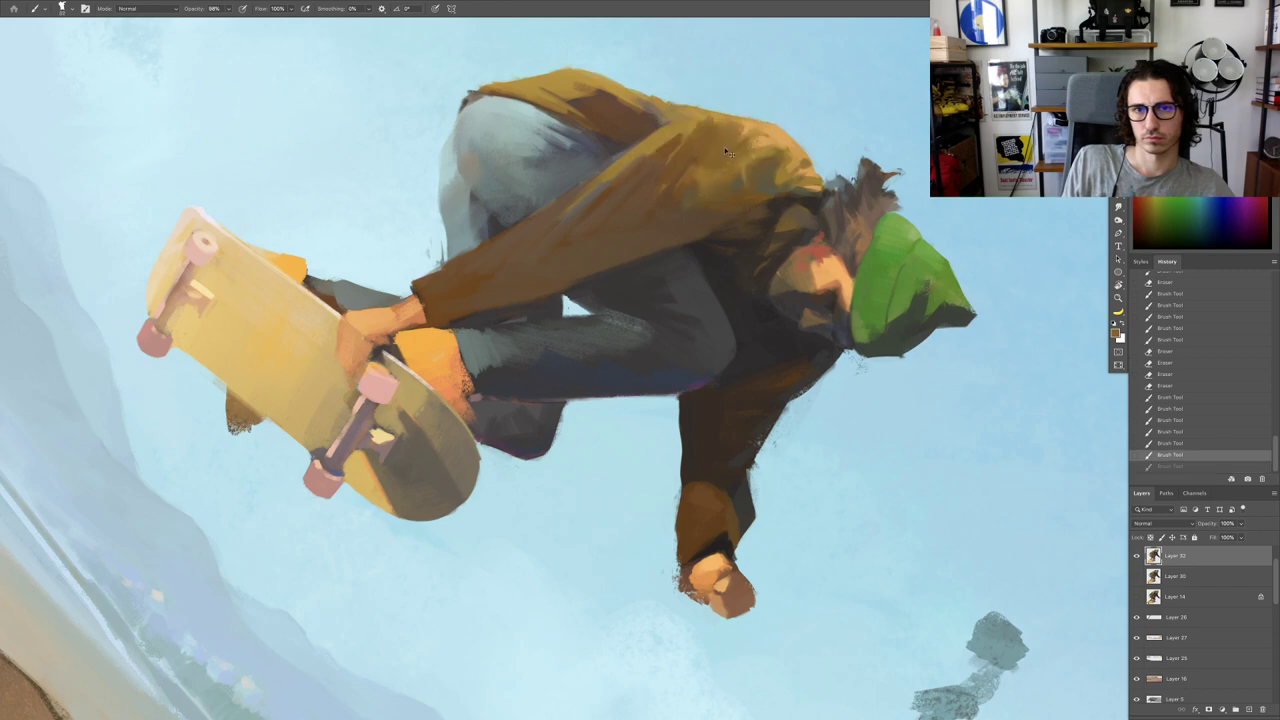
pyautogui.hotkey('ctrl', 'z')
pyautogui.hotkey('ctrl', 'z')
# Step: Paint sampled ochre and brown strokes over the jacket's shoulder and upper sleeve to shape the folds
pyautogui.moveTo(712, 126); pyautogui.dragTo(690, 152)
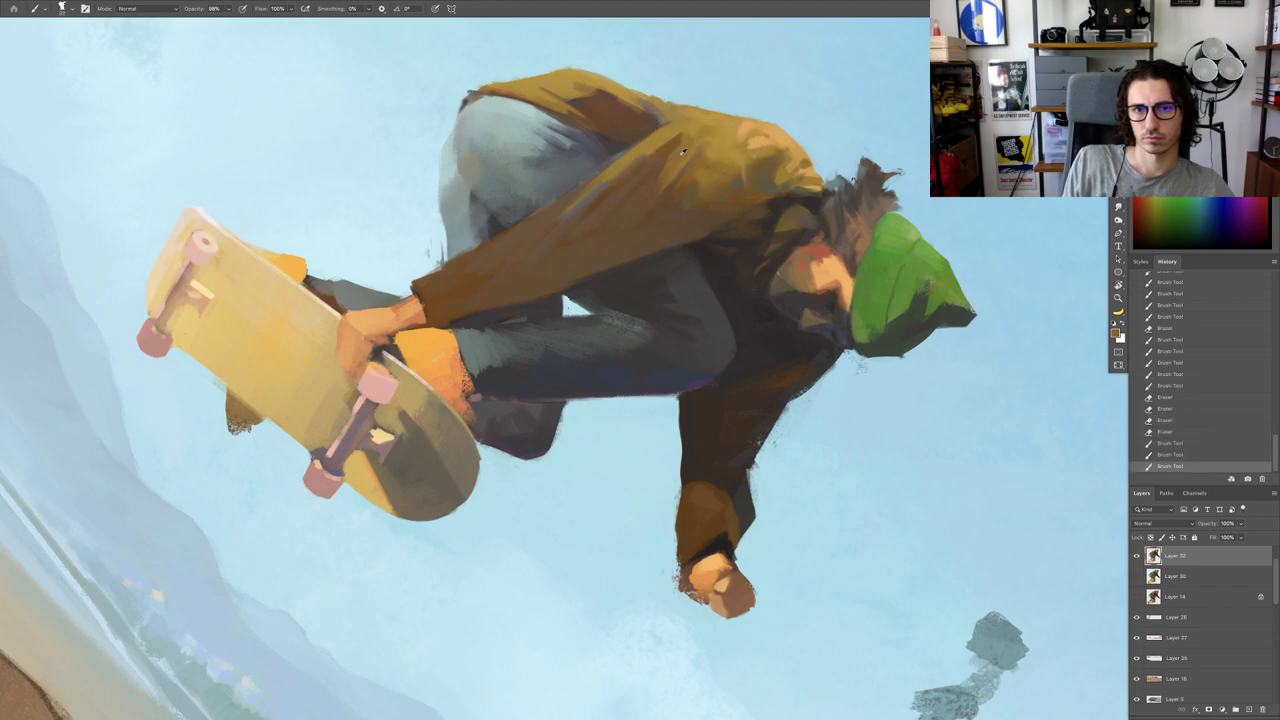
pyautogui.keyDown('alt'); pyautogui.click(698, 143); pyautogui.keyUp('alt')
pyautogui.moveTo(722, 138); pyautogui.dragTo(770, 173)
pyautogui.keyDown('alt'); pyautogui.click(732, 149); pyautogui.keyUp('alt')
pyautogui.moveTo(685, 183); pyautogui.dragTo(700, 195)
pyautogui.moveTo(689, 211); pyautogui.dragTo(684, 221)
# Step: Block in a dark brown shadow patch on the jacket below the shoulder with sampled tones, undoing the last stroke
pyautogui.press('Escape')
pyautogui.keyDown('alt'); pyautogui.click(710, 312); pyautogui.keyUp('alt')
pyautogui.moveTo(572, 250); pyautogui.dragTo(569, 237)
pyautogui.moveTo(539, 217)
pyautogui.mouseDown()
pyautogui.moveTo(551, 230)
pyautogui.moveTo(577, 171)
pyautogui.mouseUp()
pyautogui.keyDown('alt'); pyautogui.click(566, 209); pyautogui.keyUp('alt')
pyautogui.keyDown('alt'); pyautogui.click(557, 219); pyautogui.keyUp('alt')
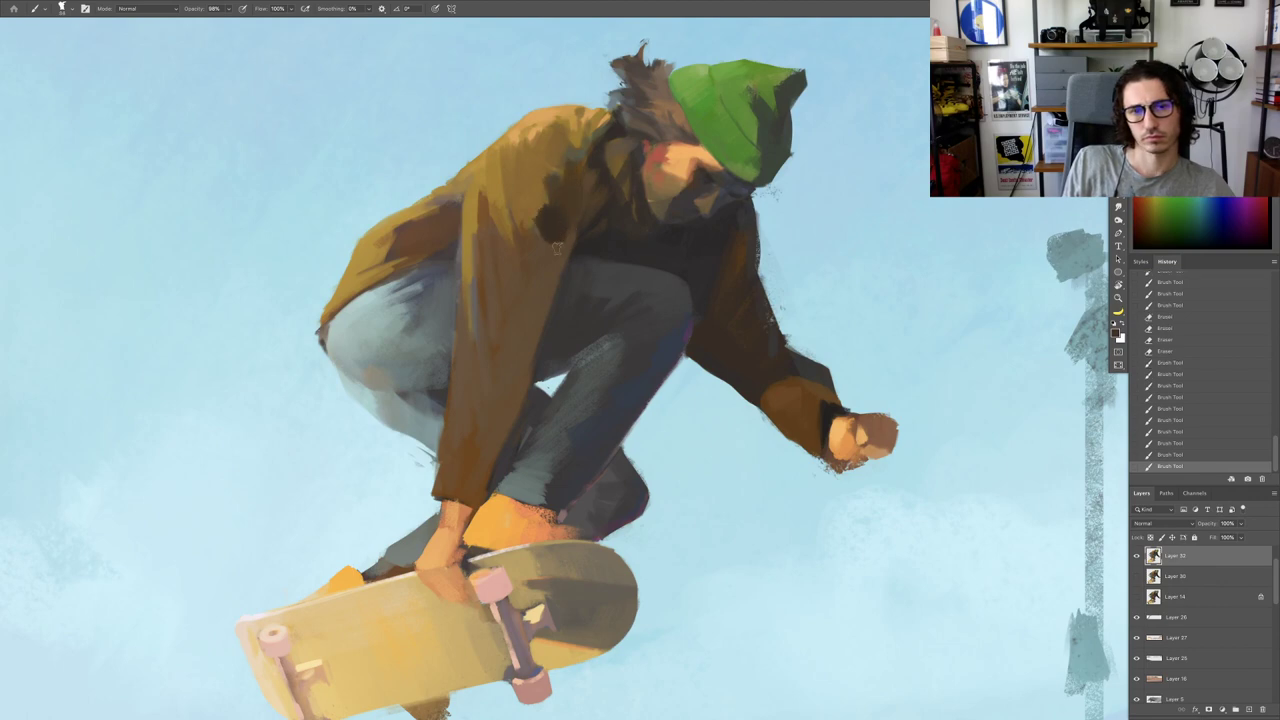
pyautogui.moveTo(543, 245); pyautogui.dragTo(480, 215)
pyautogui.press('r')
pyautogui.moveTo(479, 195); pyautogui.dragTo(698, 320)
pyautogui.press('r')
pyautogui.moveTo(928, 458); pyautogui.dragTo(940, 417)
pyautogui.hotkey('ctrl', 'z')
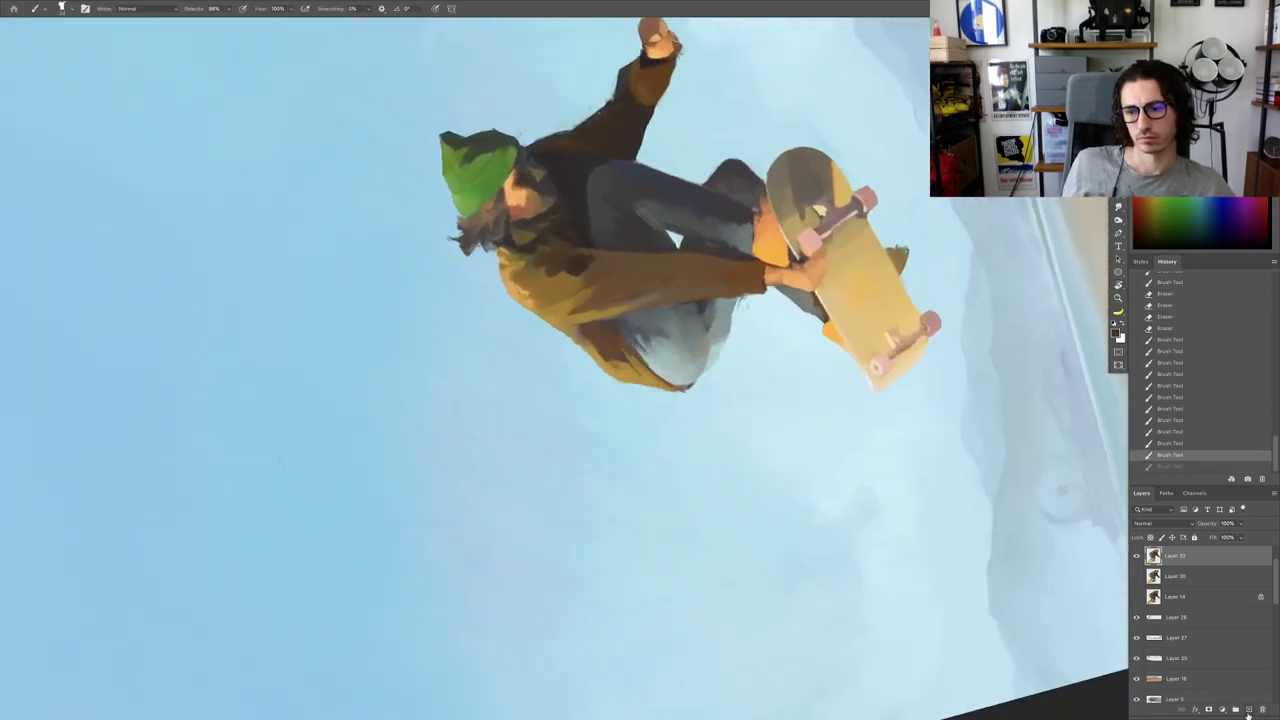
# Step: Create a new layer above the skater and extend the dark shadow shape on the jacket's shoulder
pyautogui.click(1248, 709)
pyautogui.scroll(5, 590, 275)
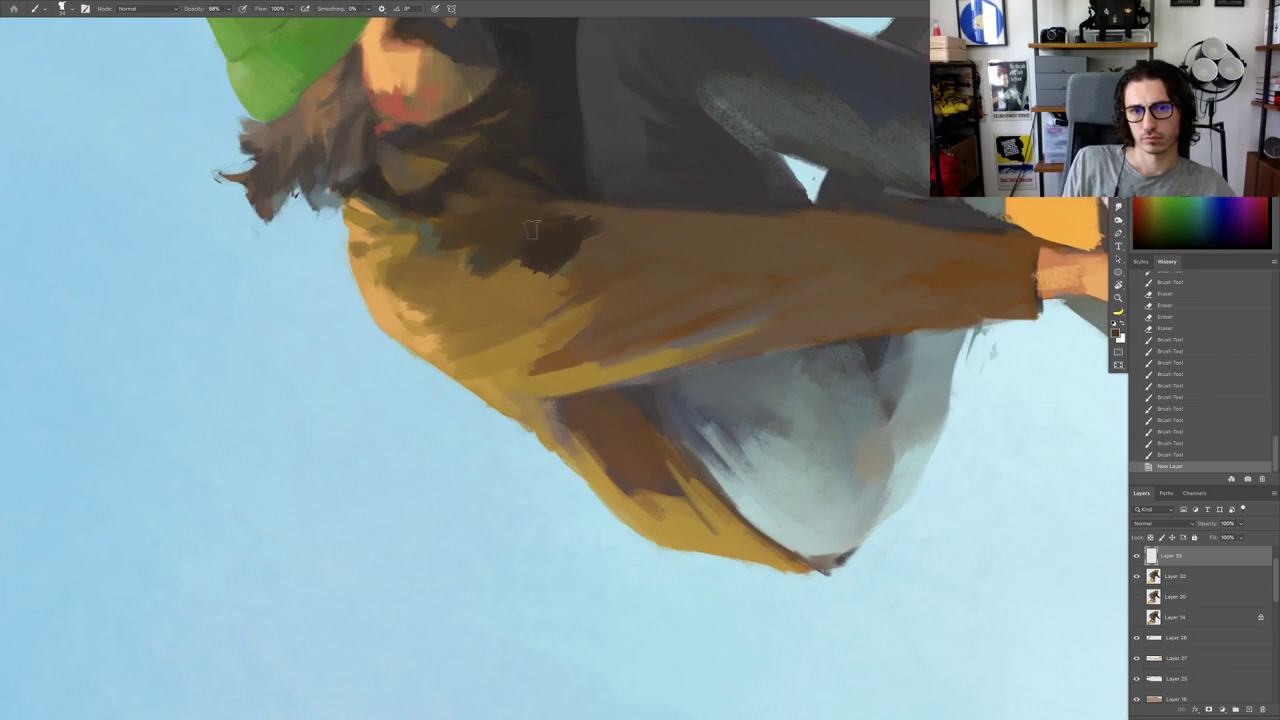
pyautogui.moveTo(549, 251); pyautogui.dragTo(540, 246)
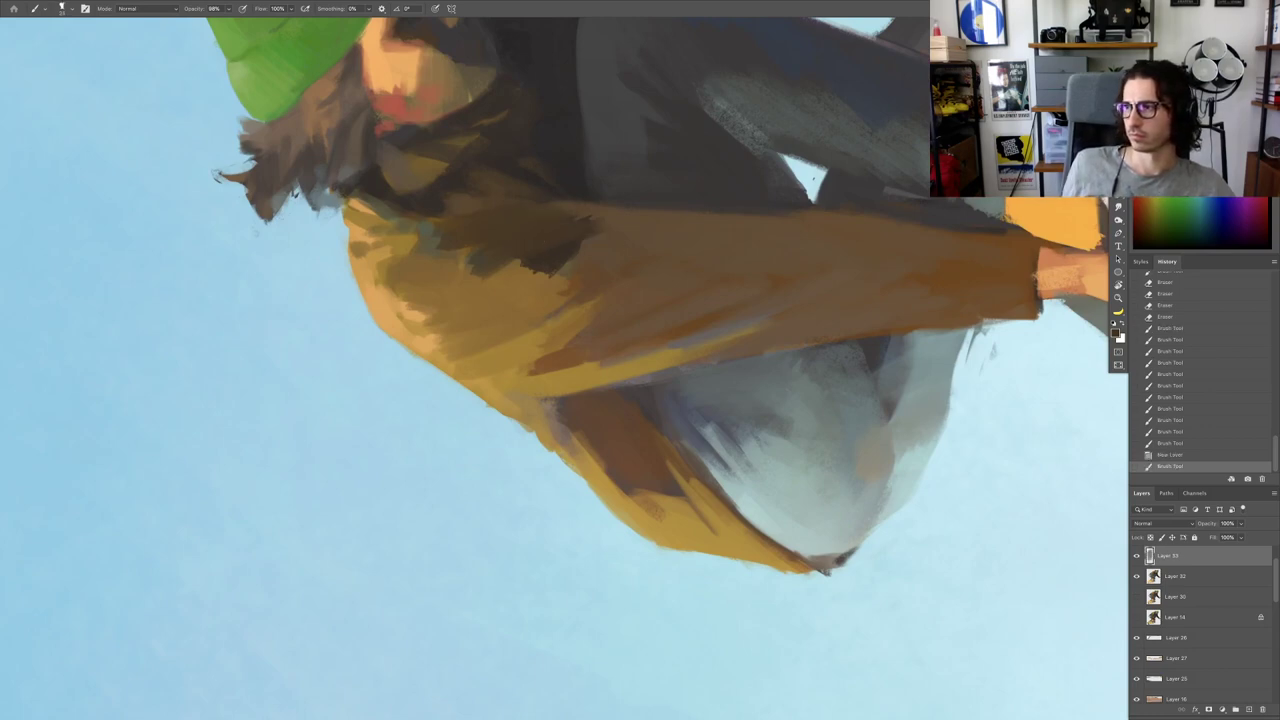
pyautogui.moveTo(565, 258); pyautogui.dragTo(545, 268)
pyautogui.press('Escape')
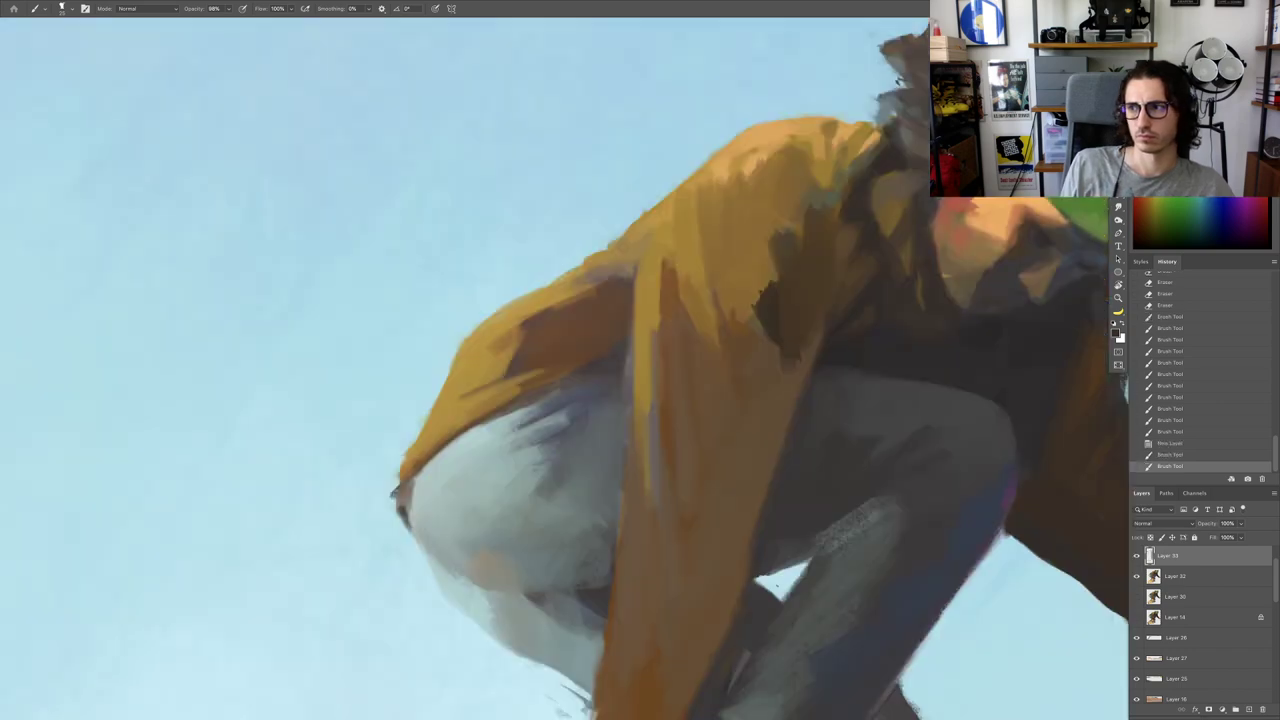
pyautogui.scroll(-5, 625, 395)
# Step: Sample a dark brown and paint long shadow folds down the upper sleeve of the arm gripping the board
pyautogui.press('r')
pyautogui.moveTo(733, 535)
pyautogui.mouseDown()
pyautogui.moveTo(788, 255)
pyautogui.moveTo(763, 153)
pyautogui.moveTo(750, 246)
pyautogui.moveTo(738, 243)
pyautogui.mouseUp()
pyautogui.press('b')
pyautogui.scroll(3, 560, 312)
pyautogui.keyDown('alt'); pyautogui.click(581, 315); pyautogui.keyUp('alt')
pyautogui.moveTo(580, 316)
pyautogui.mouseDown()
pyautogui.moveTo(590, 306)
pyautogui.moveTo(564, 312)
pyautogui.moveTo(574, 300)
pyautogui.mouseUp()
pyautogui.moveTo(673, 276)
pyautogui.mouseDown()
pyautogui.moveTo(684, 275)
pyautogui.moveTo(625, 334)
pyautogui.moveTo(644, 319)
pyautogui.mouseUp()
pyautogui.moveTo(674, 288)
pyautogui.mouseDown()
pyautogui.moveTo(690, 286)
pyautogui.moveTo(693, 315)
pyautogui.moveTo(724, 289)
pyautogui.mouseUp()
pyautogui.press('Escape')
pyautogui.moveTo(664, 408)
pyautogui.mouseDown()
pyautogui.moveTo(655, 334)
pyautogui.moveTo(600, 236)
pyautogui.moveTo(600, 330)
pyautogui.mouseUp()
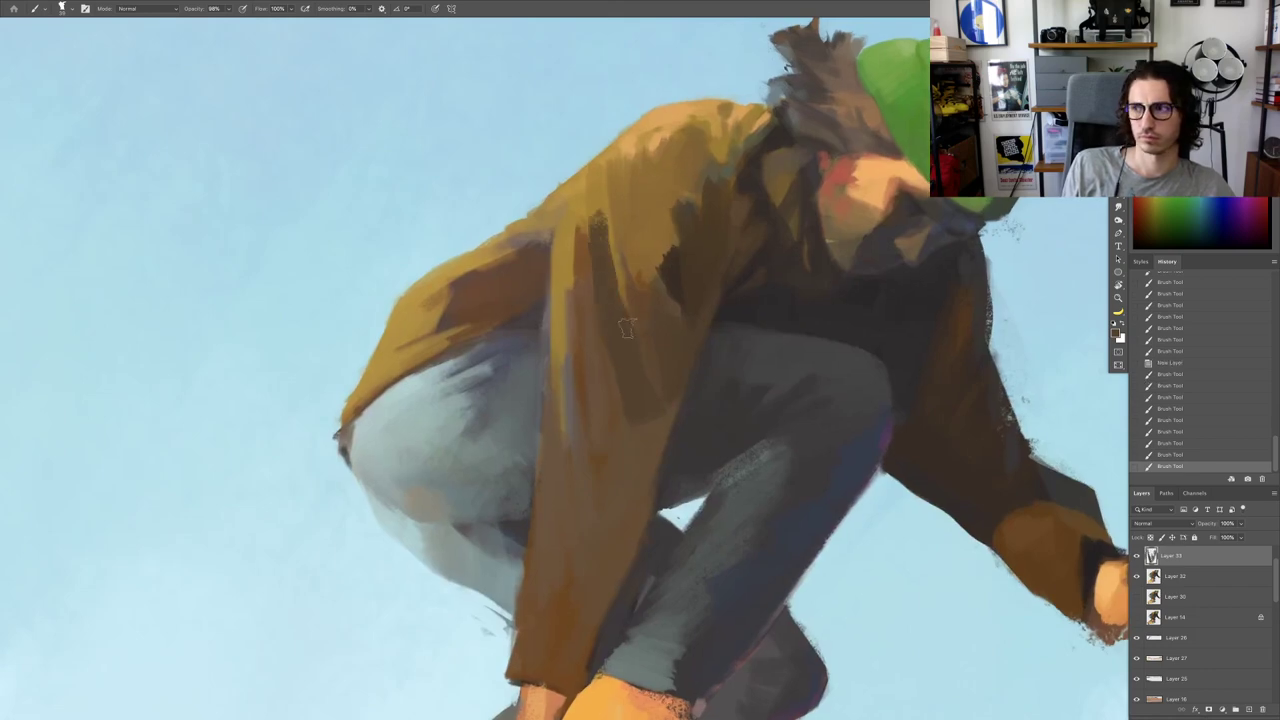
pyautogui.moveTo(610, 284); pyautogui.dragTo(602, 192)
pyautogui.scroll(-3, 615, 212)
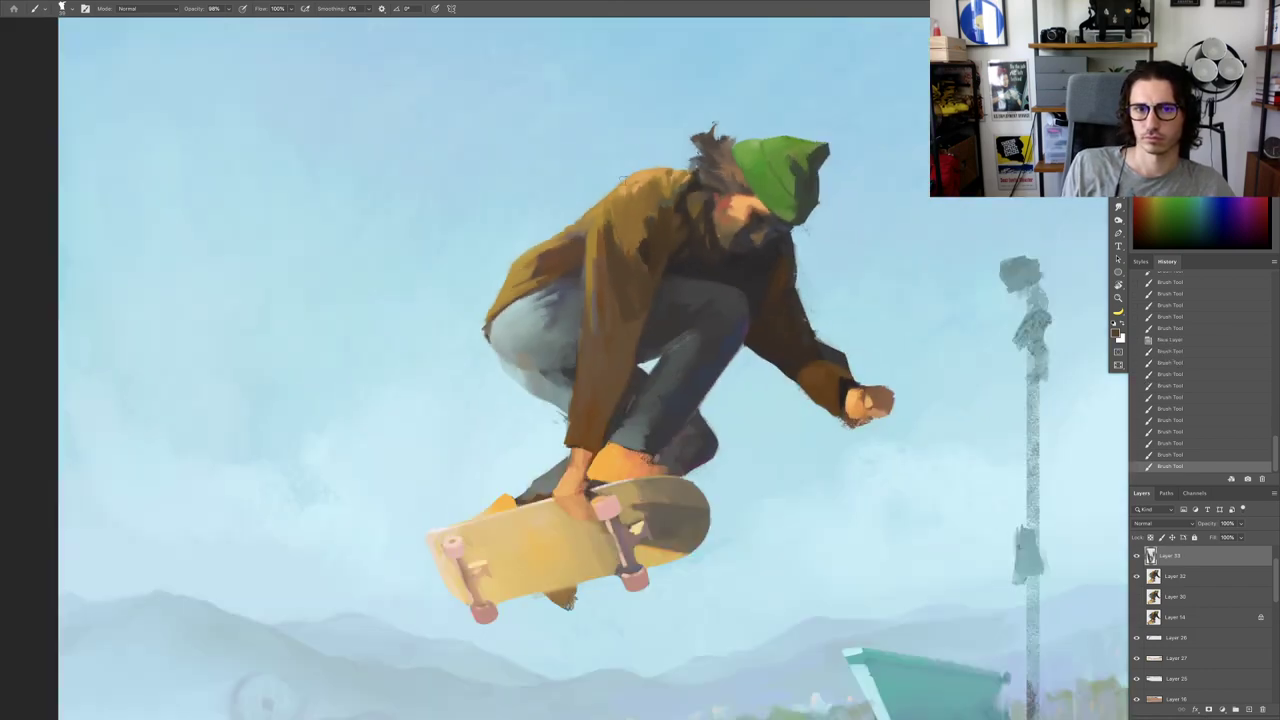
# Step: Sample light ochre from the shoulder and paint sunlit highlight strokes on the jacket around the shadow folds
pyautogui.press('r')
pyautogui.moveTo(708, 216)
pyautogui.mouseDown()
pyautogui.moveTo(814, 312)
pyautogui.moveTo(821, 345)
pyautogui.mouseUp()
pyautogui.scroll(4, 755, 262)
pyautogui.keyDown('ctrl'); pyautogui.keyDown('alt'); pyautogui.moveTo(765, 289); pyautogui.dragTo(761, 290); pyautogui.keyUp('alt'); pyautogui.keyUp('ctrl')
pyautogui.scroll(1, 711, 262)
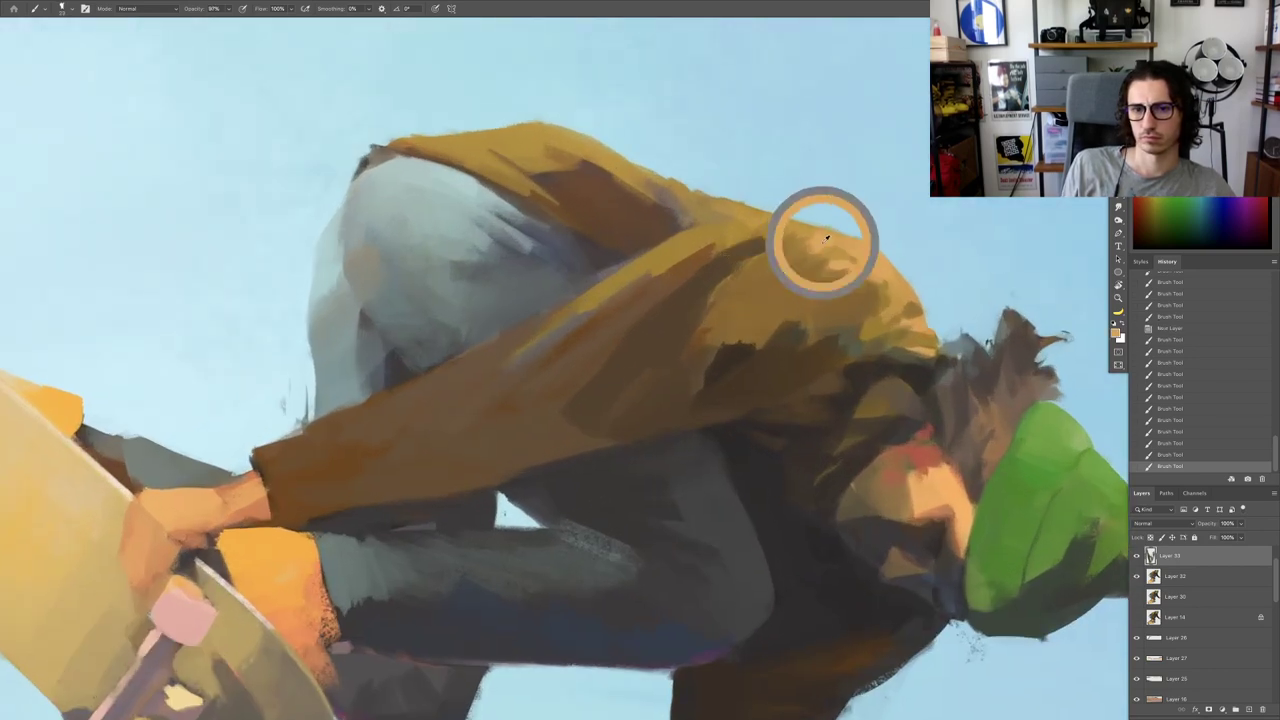
pyautogui.moveTo(709, 332)
pyautogui.mouseDown()
pyautogui.moveTo(756, 270)
pyautogui.moveTo(735, 315)
pyautogui.mouseUp()
pyautogui.keyDown('alt'); pyautogui.click(737, 286); pyautogui.keyUp('alt')
pyautogui.moveTo(760, 278); pyautogui.dragTo(735, 312)
pyautogui.moveTo(757, 270); pyautogui.dragTo(738, 306)
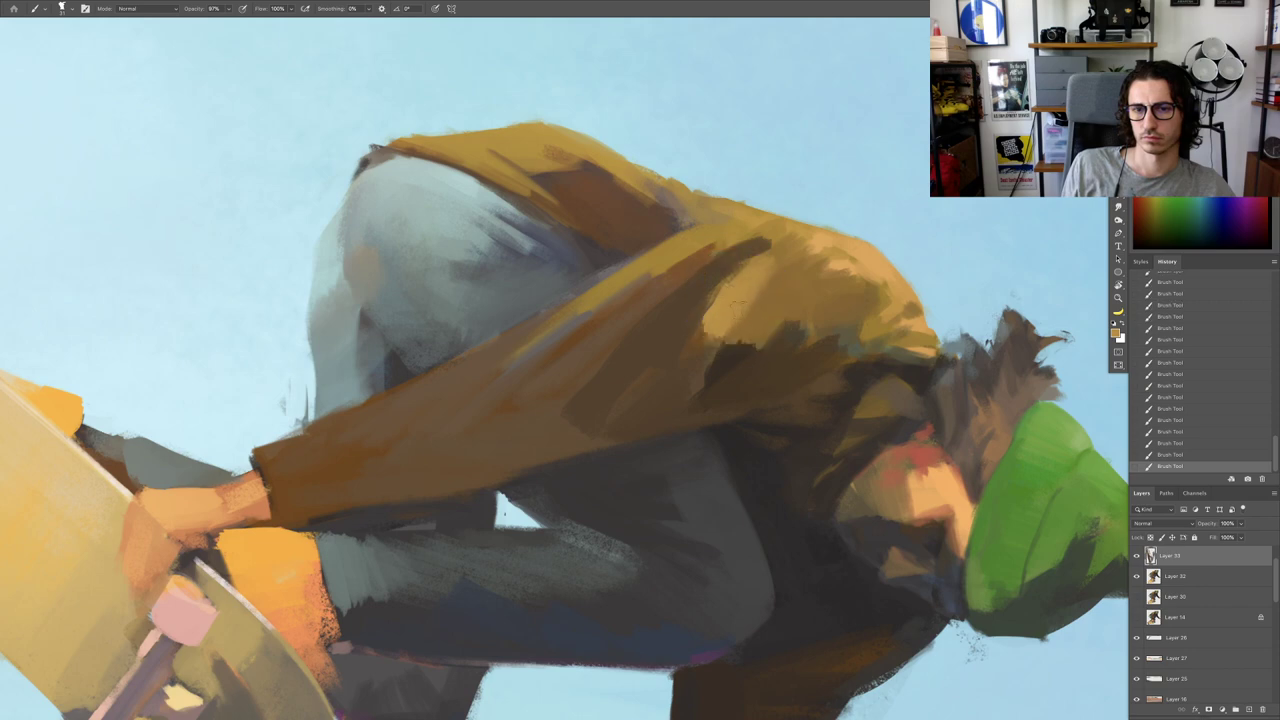
pyautogui.scroll(-3, 778, 337)
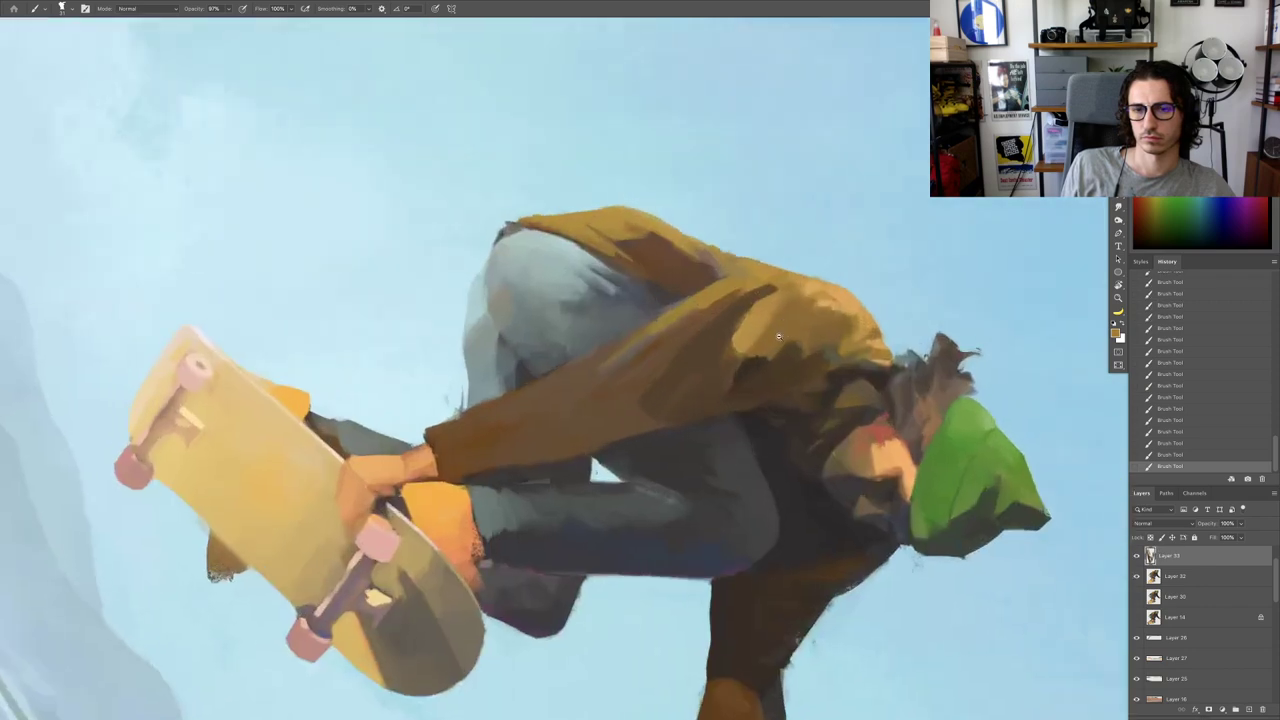
# Step: Sample brown and ochre tones and taper the dark fold where it meets the top edge of the jacket's shoulder
pyautogui.scroll(3, 778, 337)
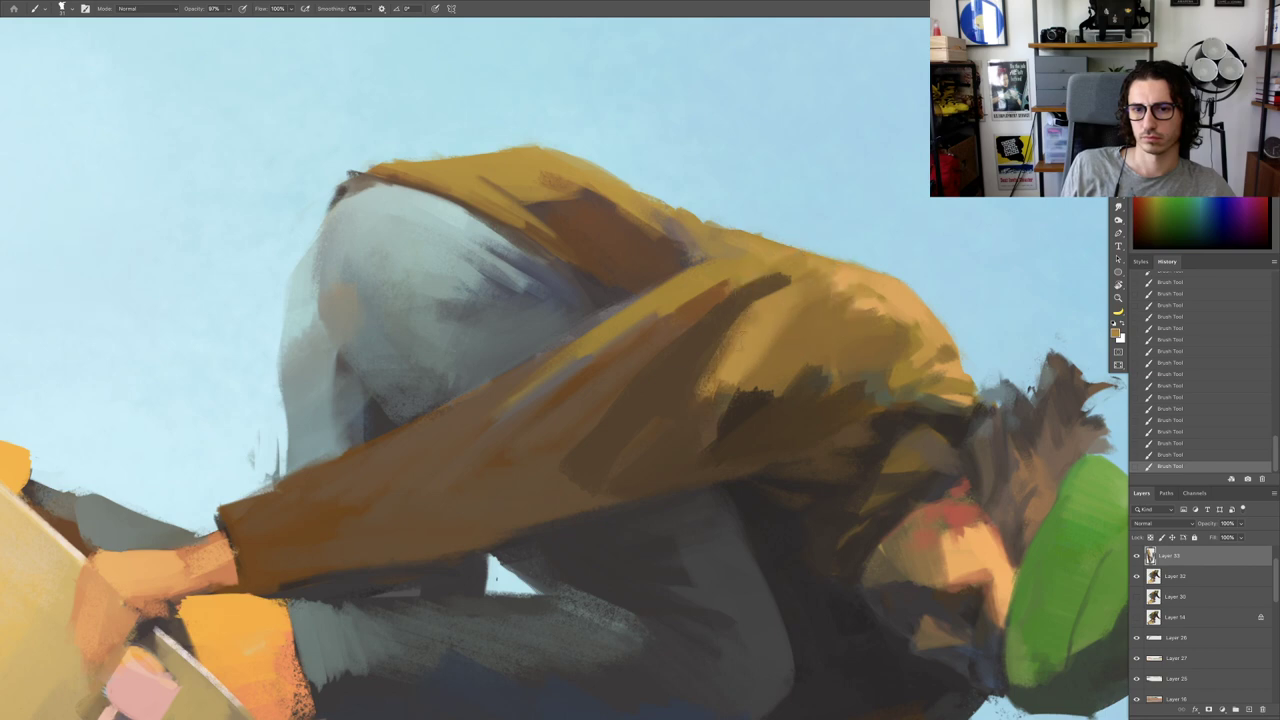
pyautogui.scroll(-3, 740, 323)
pyautogui.scroll(3, 740, 323)
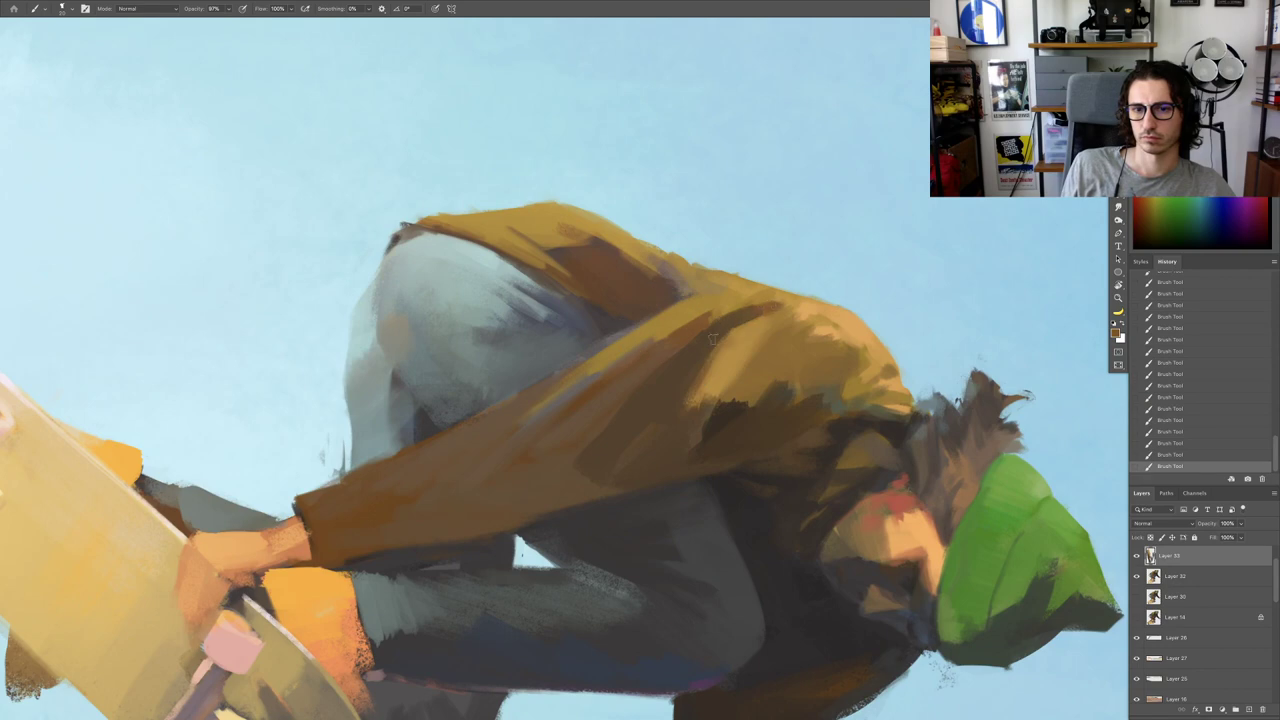
pyautogui.scroll(-4, 713, 340)
pyautogui.press('Escape')
pyautogui.scroll(4, 660, 250)
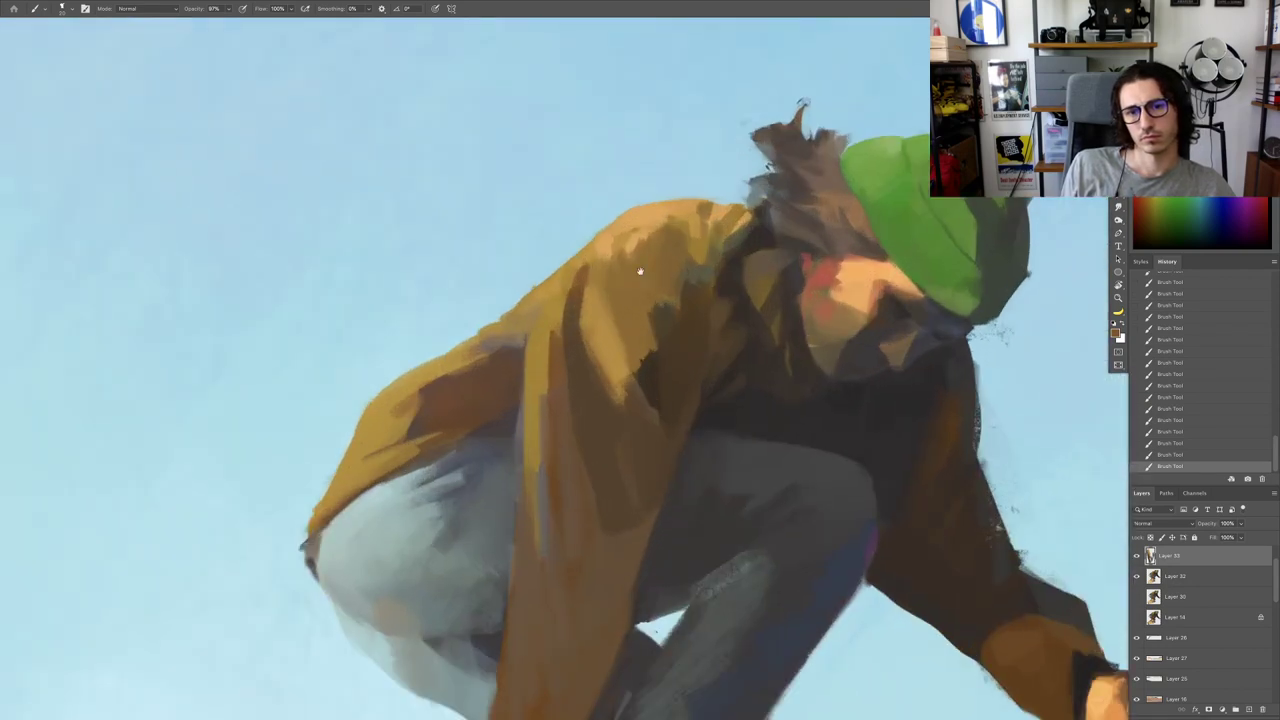
pyautogui.scroll(2, 640, 271)
pyautogui.keyDown('alt'); pyautogui.click(585, 272); pyautogui.keyUp('alt')
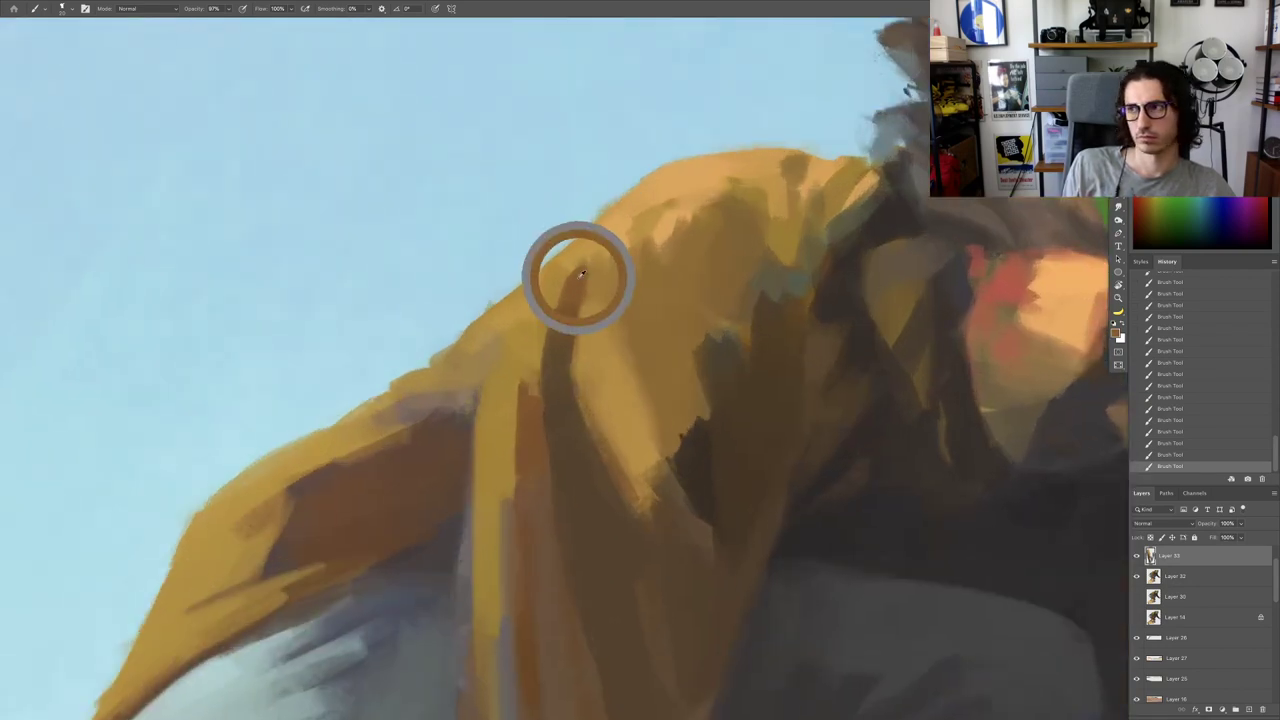
pyautogui.moveTo(571, 277); pyautogui.dragTo(588, 249)
pyautogui.keyDown('alt'); pyautogui.click(598, 246); pyautogui.keyUp('alt')
pyautogui.keyDown('alt'); pyautogui.click(560, 320); pyautogui.keyUp('alt')
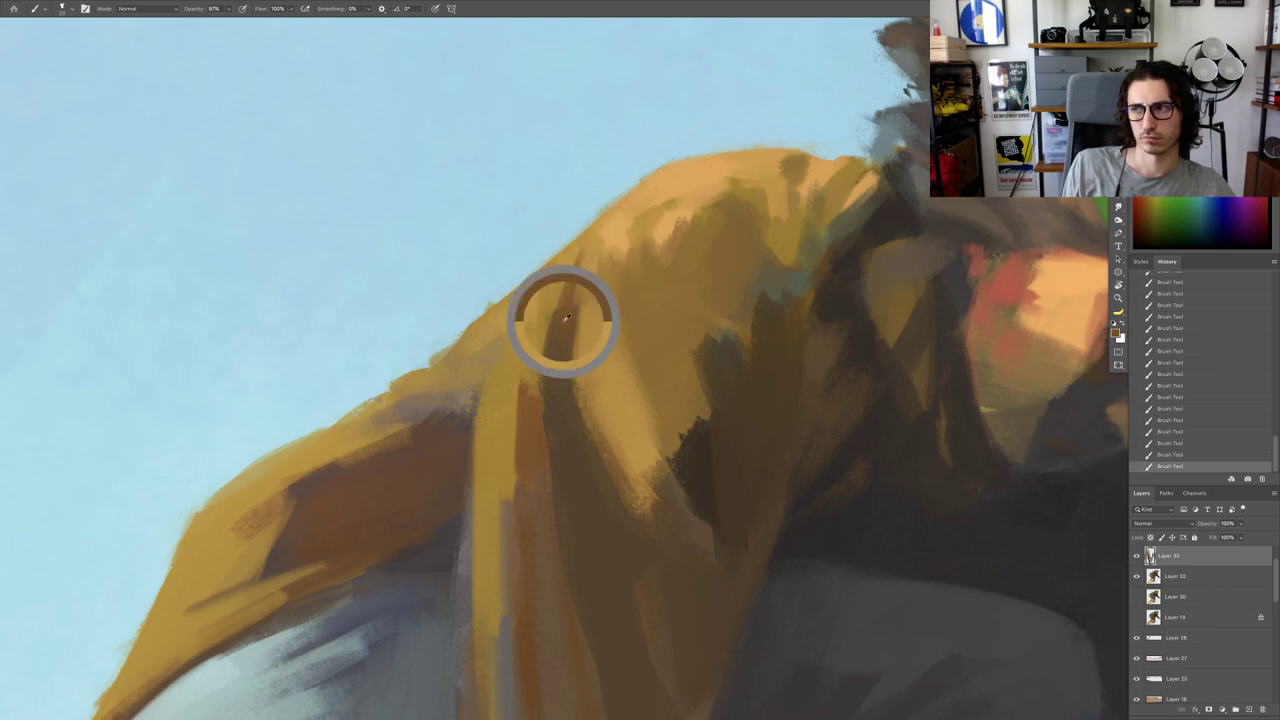
# Step: Paint a short brown fold beside the shoulder fold along the jacket's back edge and soften it with sampled ochre
pyautogui.moveTo(516, 308); pyautogui.dragTo(528, 376)
pyautogui.keyDown('alt'); pyautogui.click(507, 353); pyautogui.keyUp('alt')
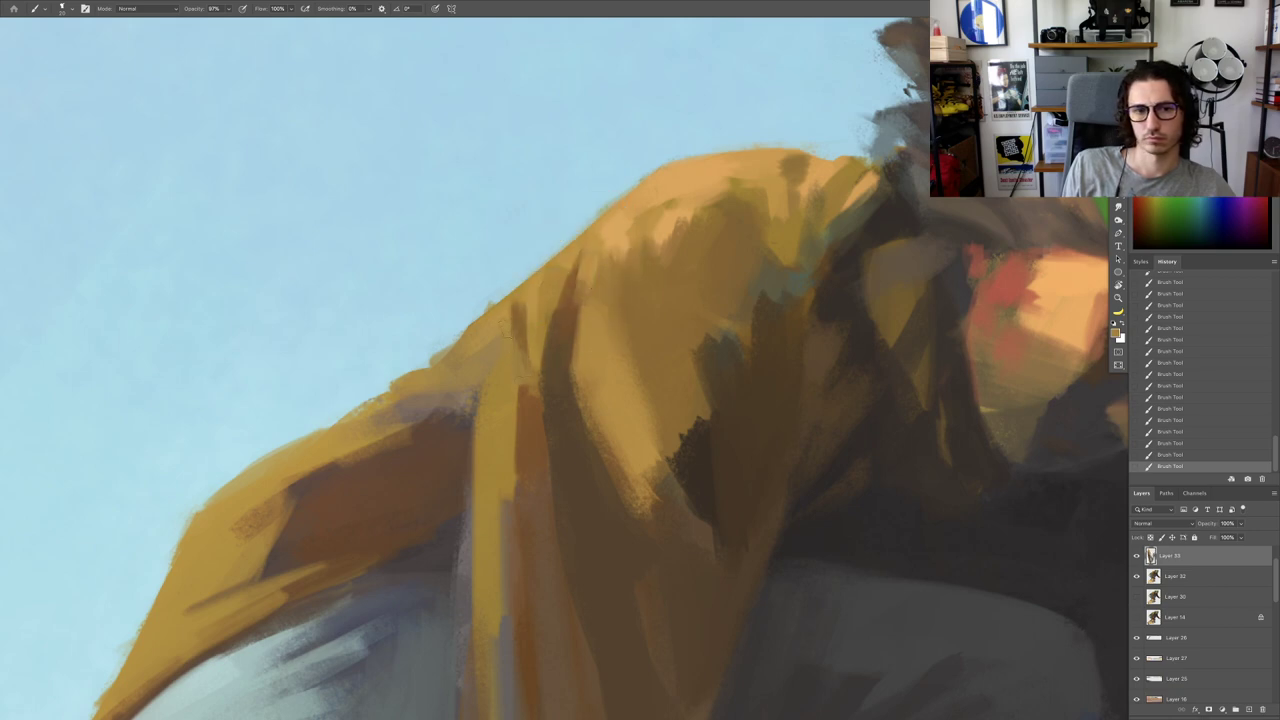
pyautogui.keyDown('alt'); pyautogui.click(521, 316); pyautogui.keyUp('alt')
pyautogui.moveTo(514, 332)
pyautogui.mouseDown()
pyautogui.moveTo(524, 366)
pyautogui.moveTo(533, 290)
pyautogui.mouseUp()
pyautogui.keyDown('alt'); pyautogui.click(569, 249); pyautogui.keyUp('alt')
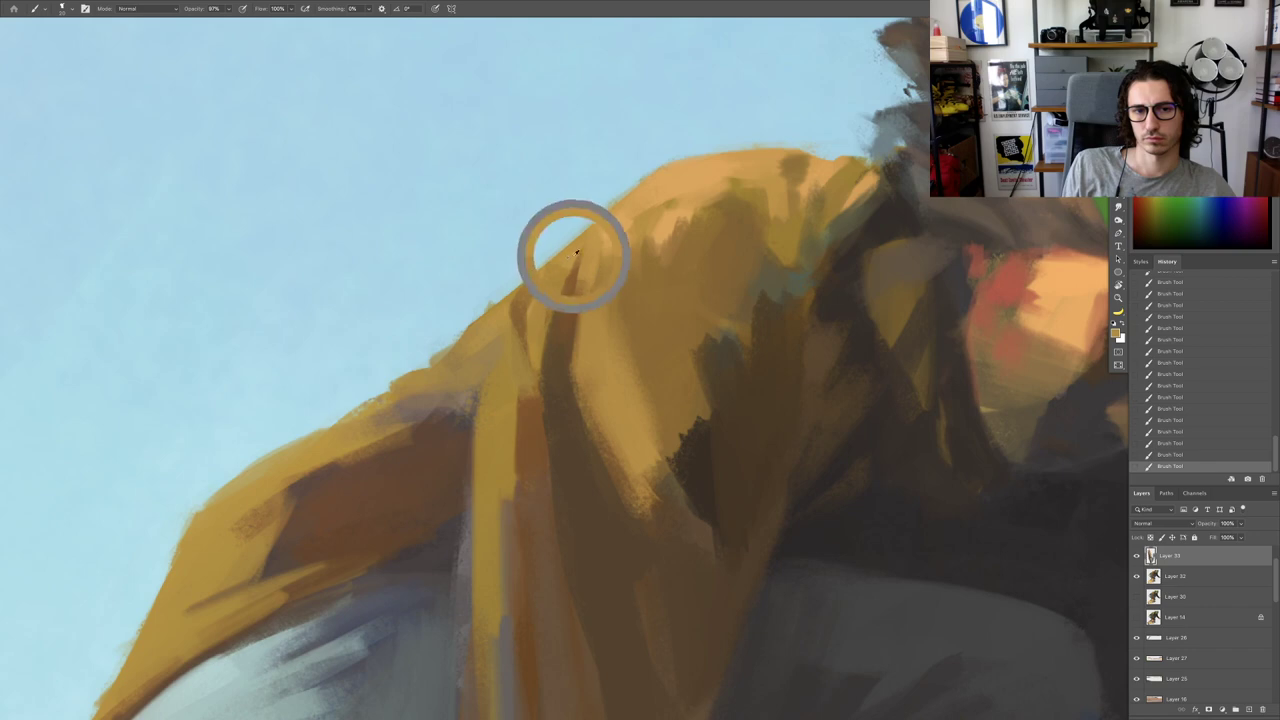
pyautogui.hotkey('ctrl', '0')
pyautogui.moveTo(498, 320)
pyautogui.mouseDown()
pyautogui.moveTo(466, 321)
pyautogui.moveTo(572, 322)
pyautogui.mouseUp()
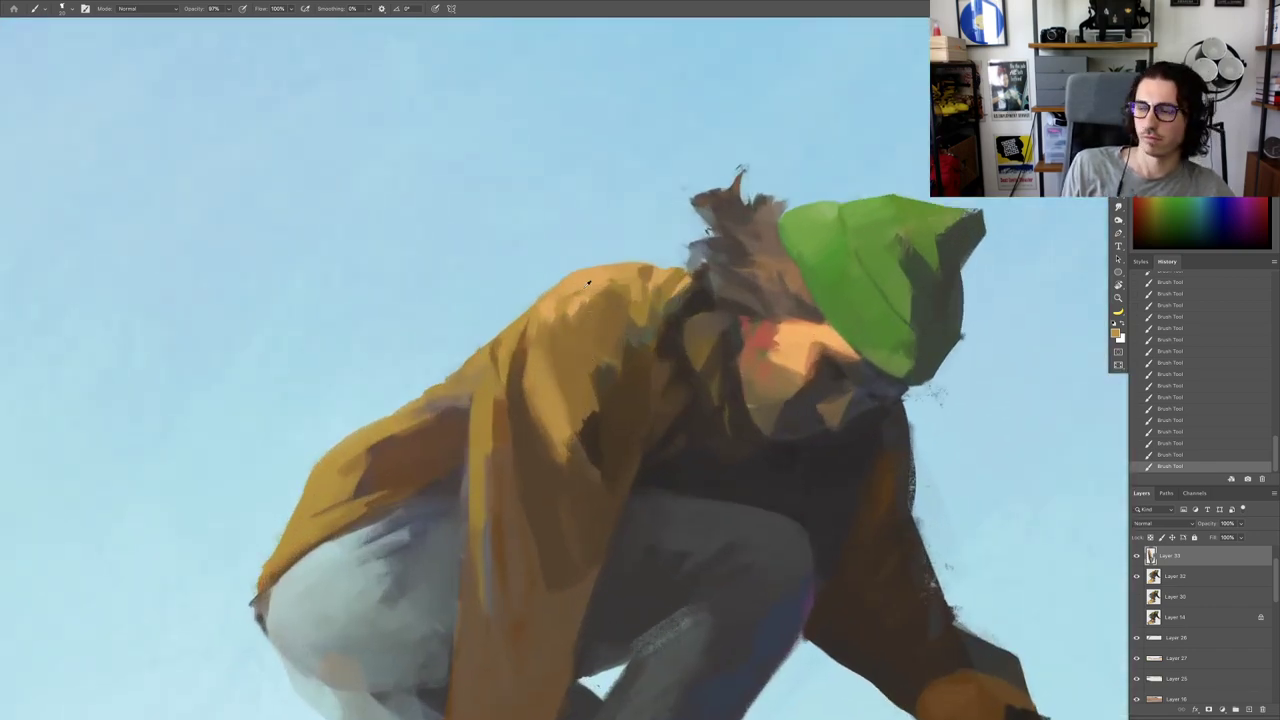
# Step: Erase rough paint along the shoulder's outer edge on both visible skater layers
pyautogui.press('e')
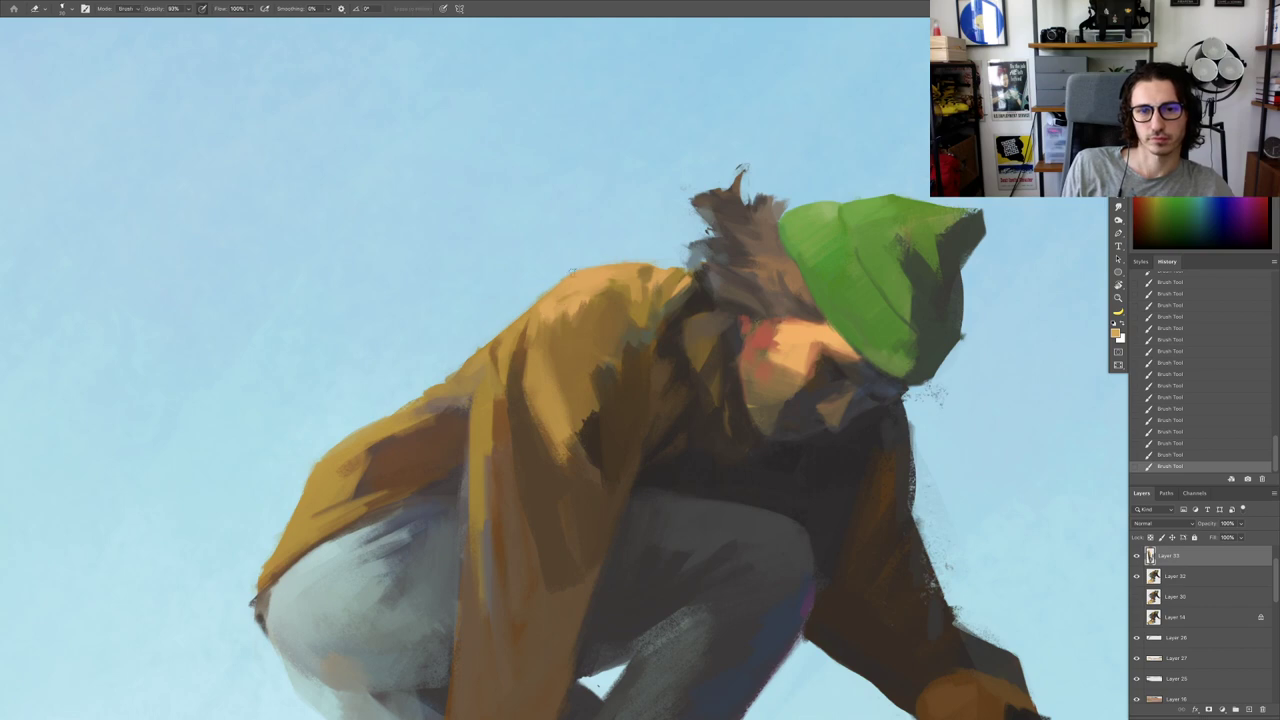
pyautogui.hotkey('alt', '[')
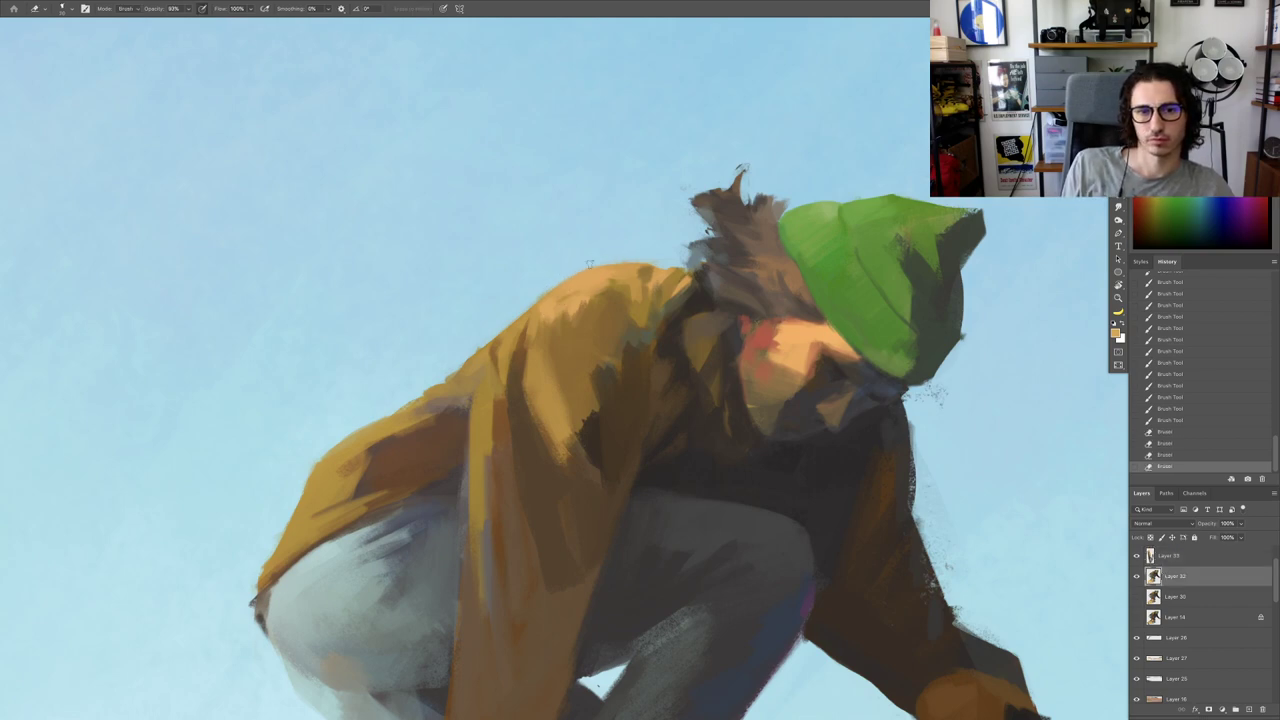
pyautogui.hotkey('ctrl', '0')
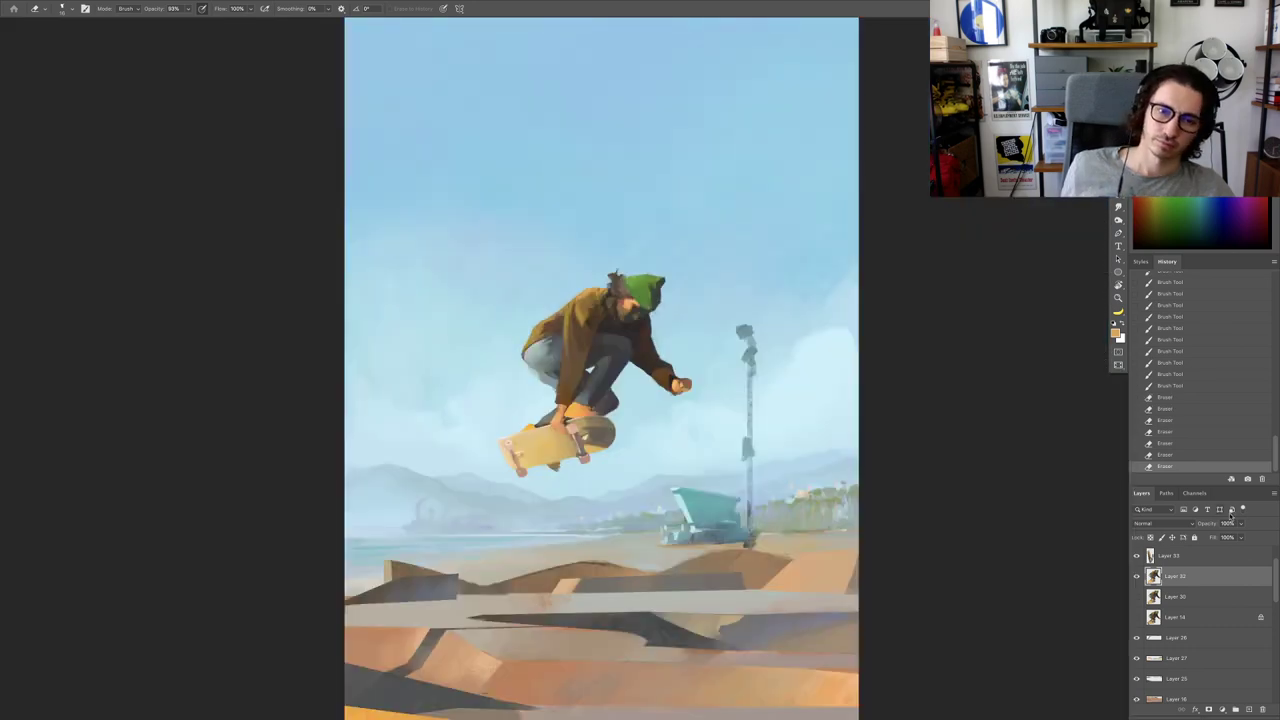
# Step: Merge the top two skater layers into one
pyautogui.keyDown('shift'); pyautogui.click(1167, 558); pyautogui.keyUp('shift')
pyautogui.rightClick(1166, 560)
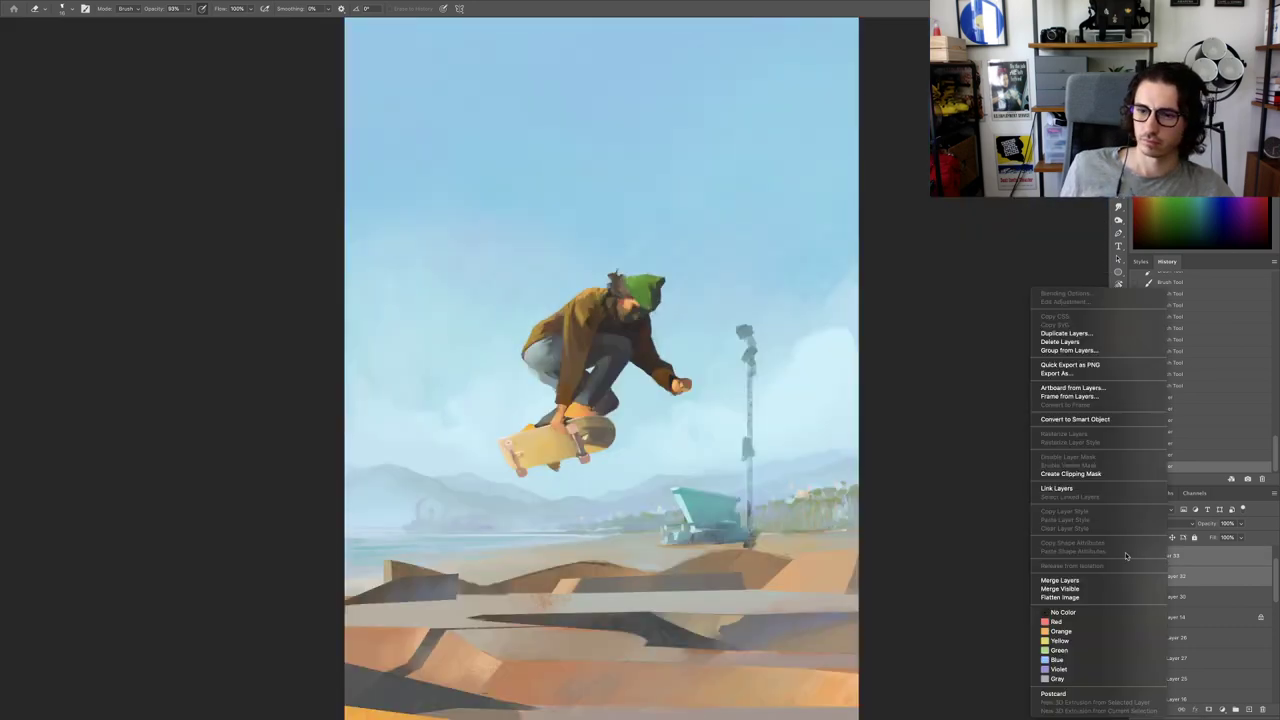
pyautogui.click(1085, 580)
# Step: Sample dark browns and paint shadow strokes on the shoulder crest and around the collar, trimming the shoulder edge with the eraser
pyautogui.press('r')
pyautogui.moveTo(697, 329); pyautogui.dragTo(686, 316)
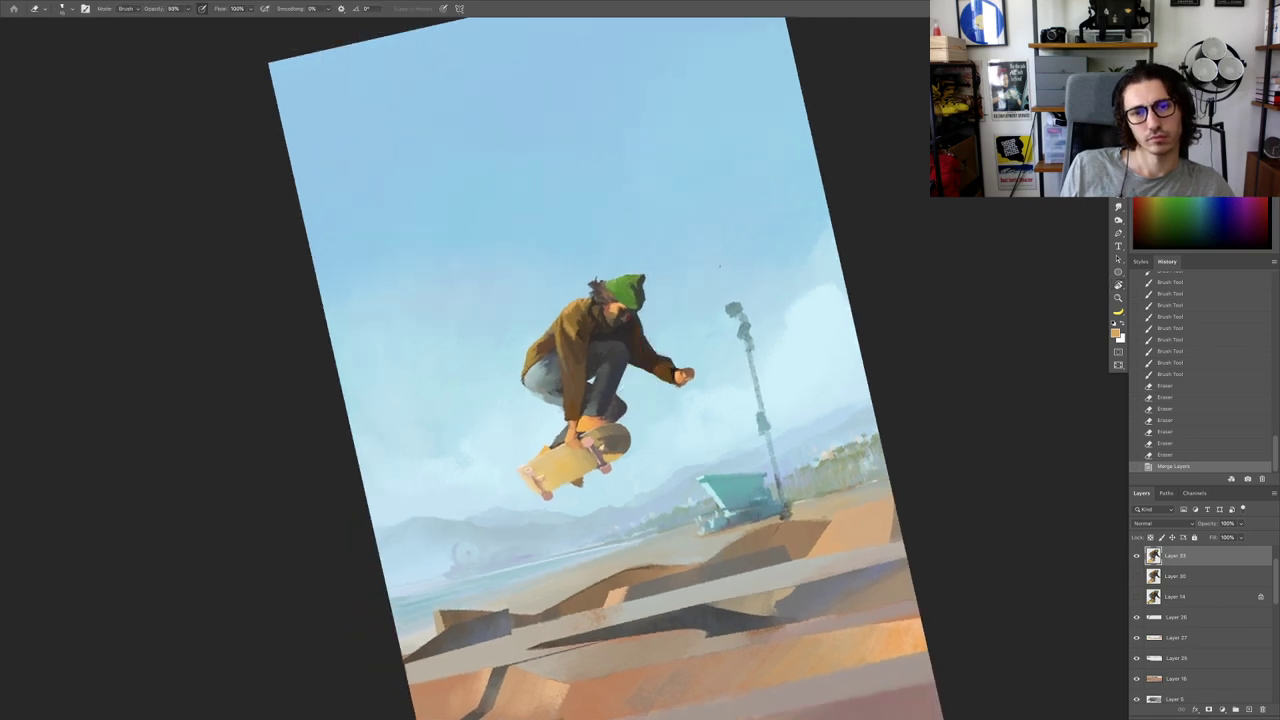
pyautogui.press('b')
pyautogui.moveTo(583, 318)
pyautogui.mouseDown()
pyautogui.moveTo(605, 310)
pyautogui.moveTo(572, 290)
pyautogui.moveTo(640, 279)
pyautogui.moveTo(582, 292)
pyautogui.moveTo(565, 280)
pyautogui.moveTo(615, 272)
pyautogui.moveTo(574, 304)
pyautogui.moveTo(603, 341)
pyautogui.moveTo(618, 323)
pyautogui.moveTo(602, 309)
pyautogui.moveTo(615, 322)
pyautogui.moveTo(606, 352)
pyautogui.mouseUp()
pyautogui.scroll(3, 604, 310)
pyautogui.press('e')
pyautogui.press('b')
pyautogui.keyDown('alt'); pyautogui.click(606, 316); pyautogui.keyUp('alt')
pyautogui.keyDown('alt'); pyautogui.click(586, 456); pyautogui.keyUp('alt')
pyautogui.keyDown('alt'); pyautogui.click(660, 318); pyautogui.keyUp('alt')
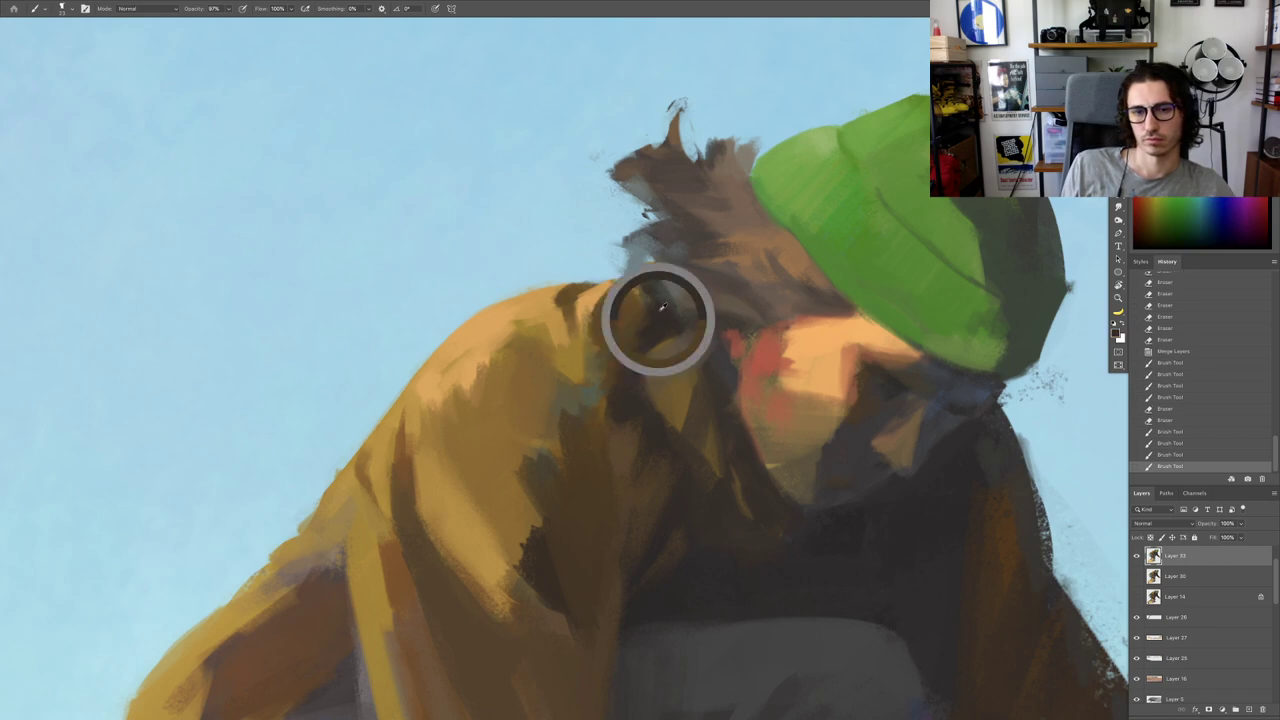
pyautogui.moveTo(641, 298)
pyautogui.mouseDown()
pyautogui.moveTo(650, 333)
pyautogui.moveTo(630, 390)
pyautogui.moveTo(635, 430)
pyautogui.mouseUp()
# Step: Sample a dark brown and rework the shadow folds of the collar beside the skater's jaw
pyautogui.scroll(-4, 625, 393)
pyautogui.scroll(4, 625, 393)
pyautogui.keyDown('alt'); pyautogui.click(622, 378); pyautogui.keyUp('alt')
pyautogui.moveTo(651, 346); pyautogui.dragTo(668, 388)
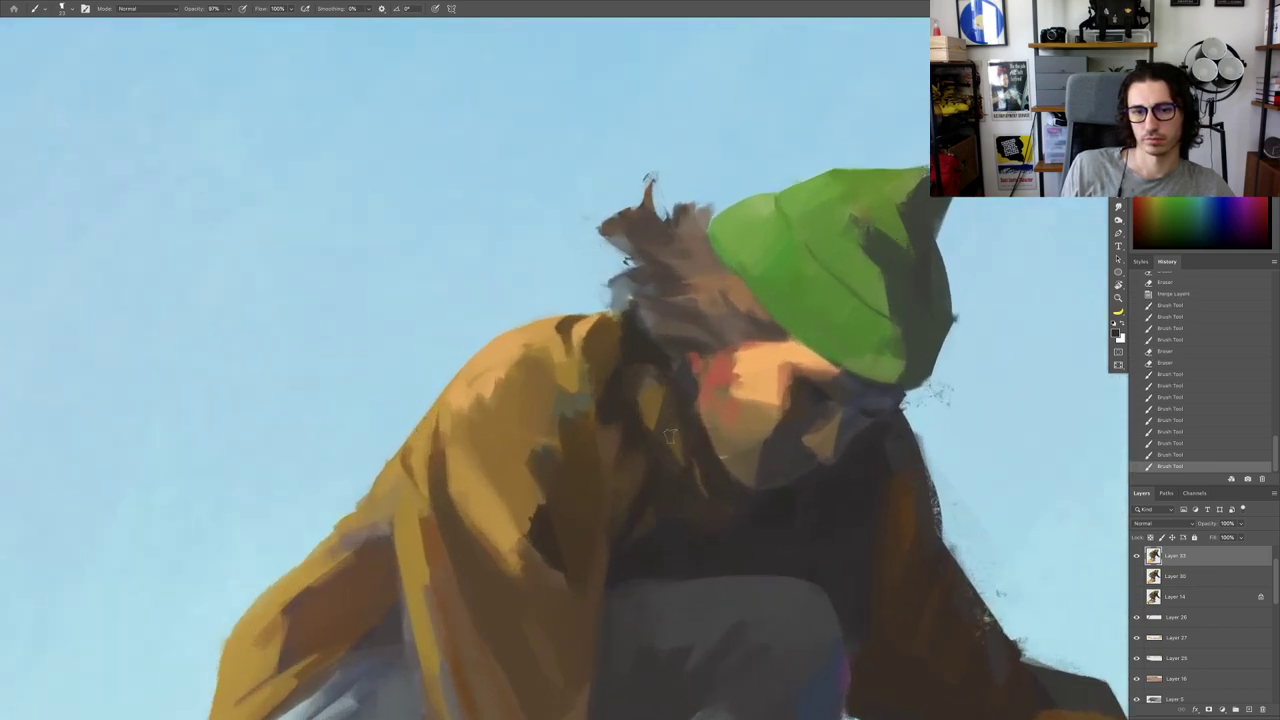
pyautogui.scroll(-4, 661, 450)
pyautogui.scroll(6, 658, 460)
pyautogui.scroll(-2, 688, 415)
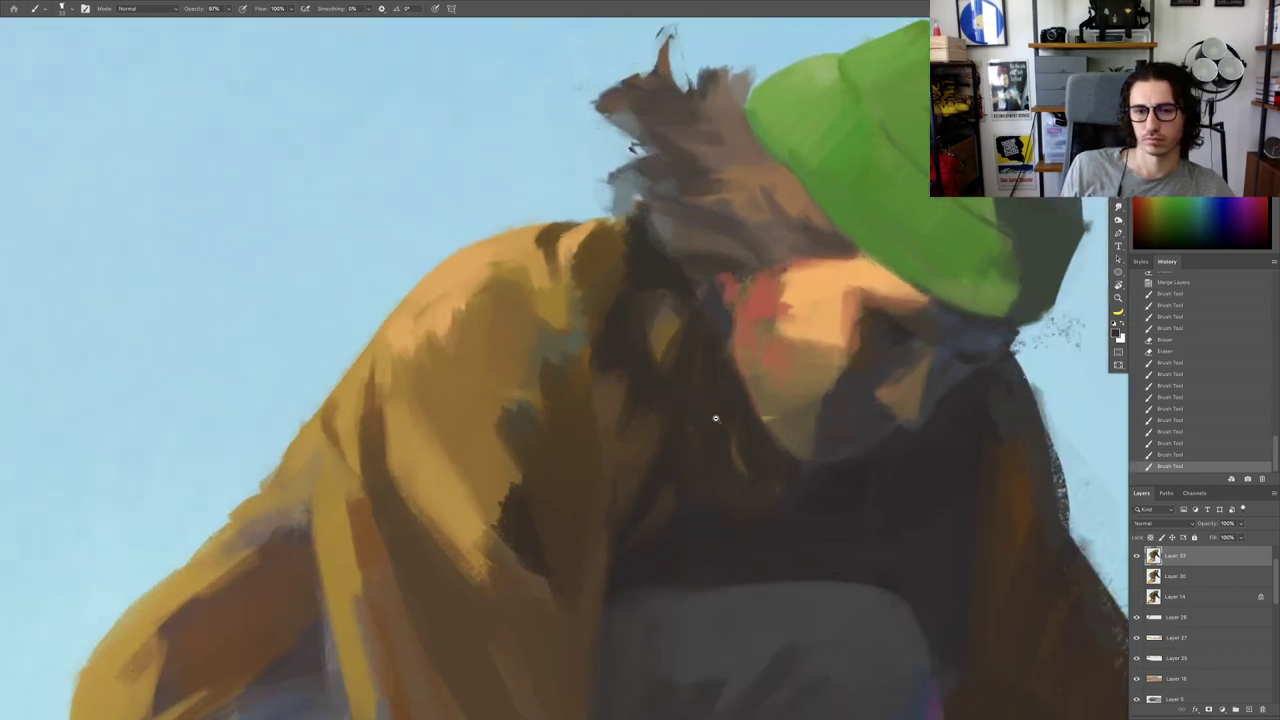
pyautogui.scroll(-1, 722, 435)
pyautogui.moveTo(690, 368); pyautogui.dragTo(686, 408)
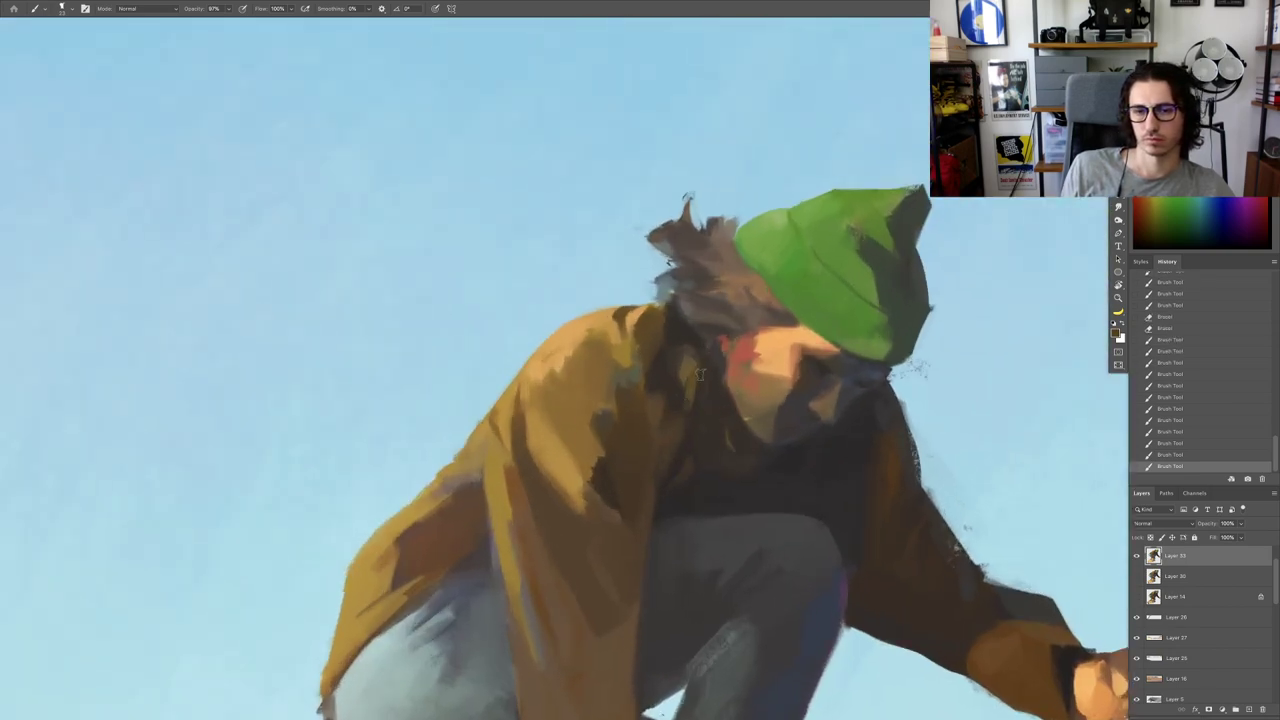
# Step: Blend the lower hair at the nape into the collar with muted brown strokes
pyautogui.scroll(-3, 683, 381)
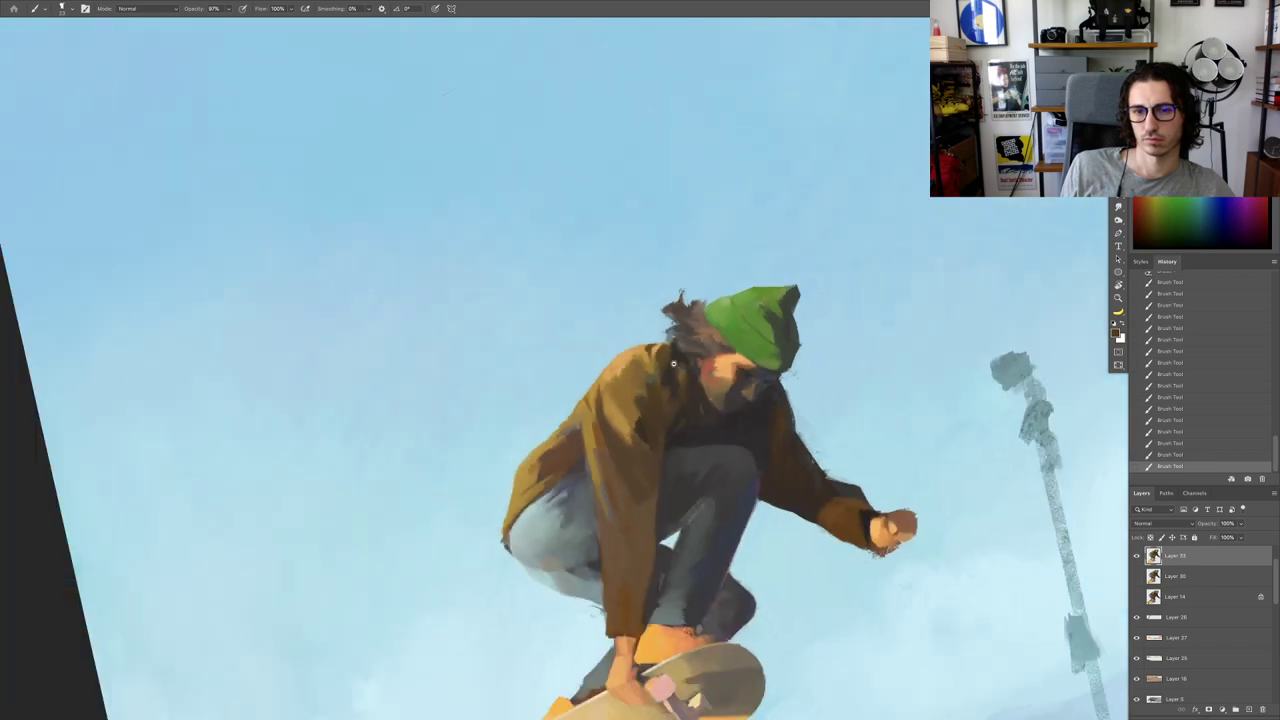
pyautogui.scroll(3, 680, 375)
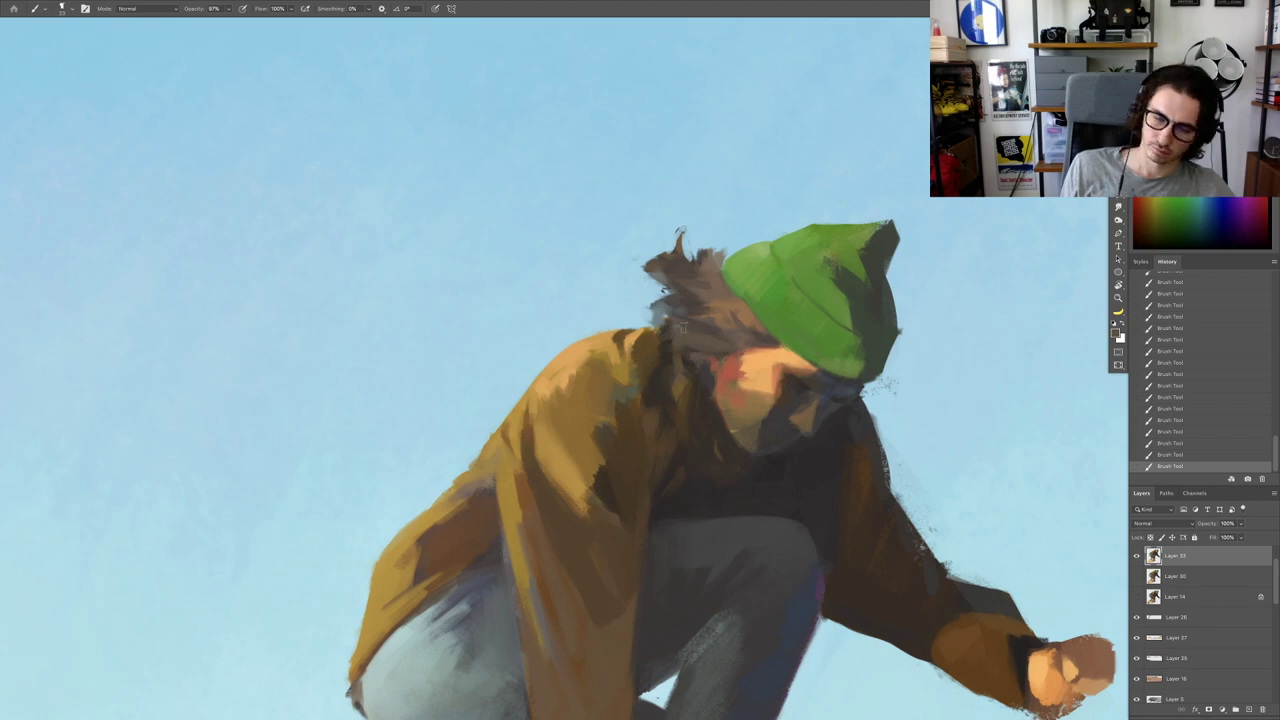
pyautogui.scroll(-3, 693, 331)
pyautogui.scroll(5, 675, 418)
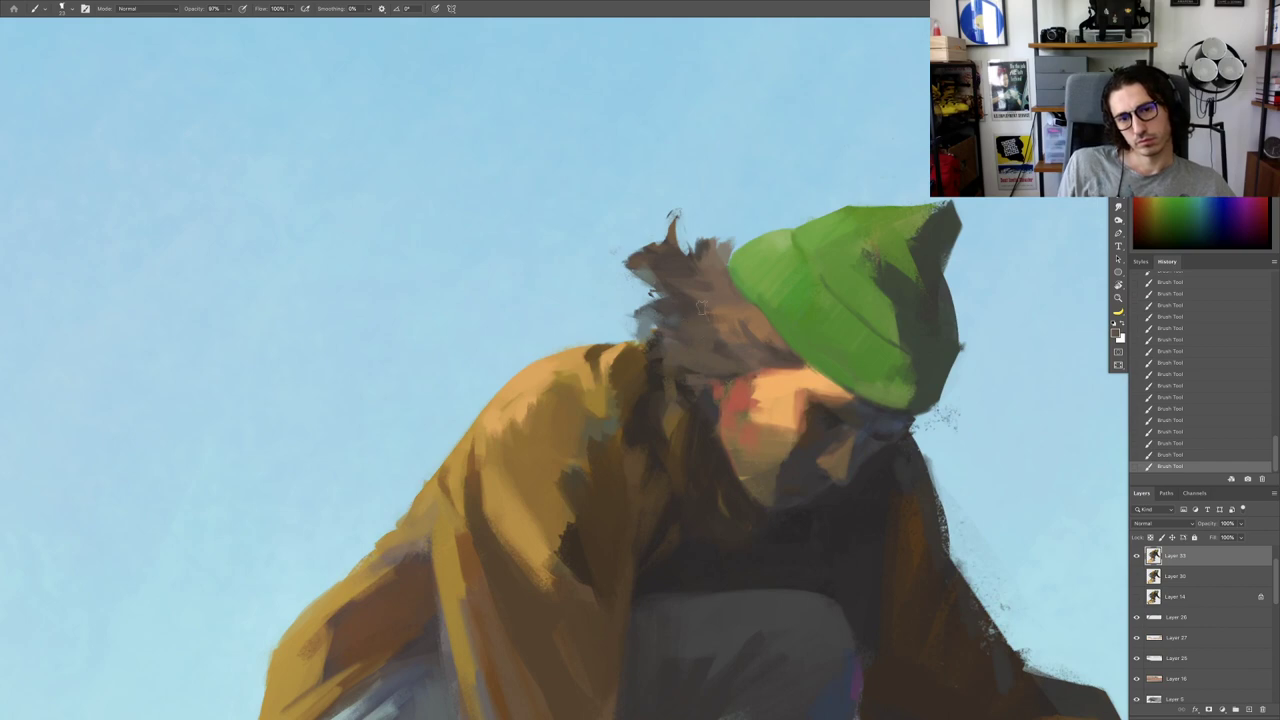
pyautogui.scroll(-3, 701, 307)
pyautogui.scroll(4, 737, 375)
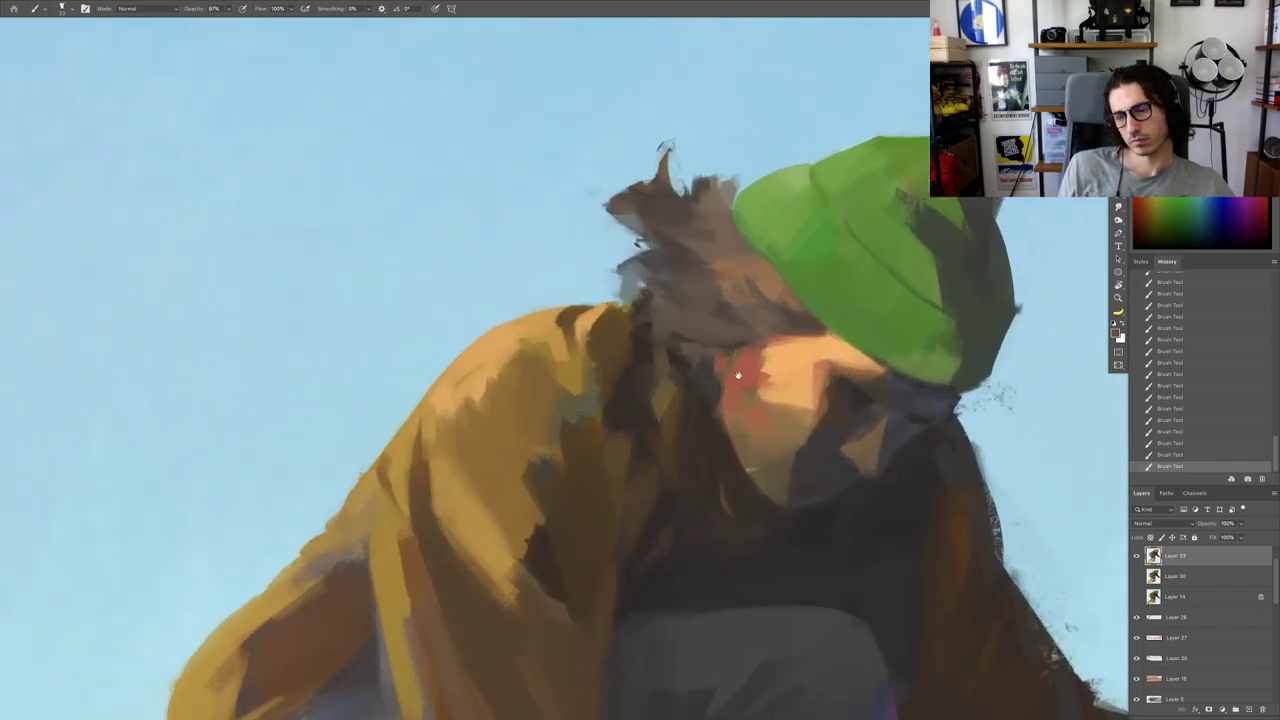
# Step: Sample skin and dark shadow tones and refine the edge of the jaw and beard down to the chin
pyautogui.moveTo(737, 375); pyautogui.dragTo(717, 347)
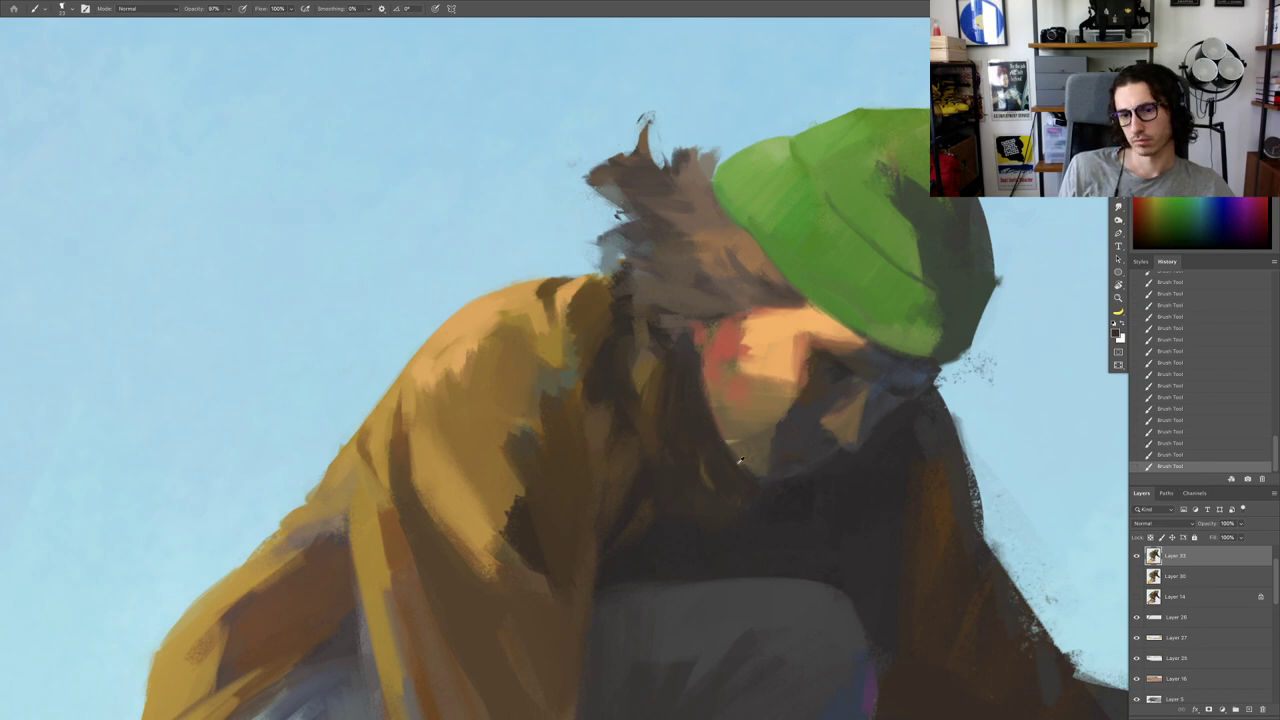
pyautogui.keyDown('alt'); pyautogui.click(732, 378); pyautogui.keyUp('alt')
pyautogui.keyDown('ctrl'); pyautogui.keyDown('alt'); pyautogui.click(753, 489); pyautogui.keyUp('alt'); pyautogui.keyUp('ctrl')
pyautogui.moveTo(746, 467); pyautogui.dragTo(757, 479)
pyautogui.keyDown('alt'); pyautogui.click(722, 451); pyautogui.keyUp('alt')
pyautogui.moveTo(722, 424); pyautogui.dragTo(742, 466)
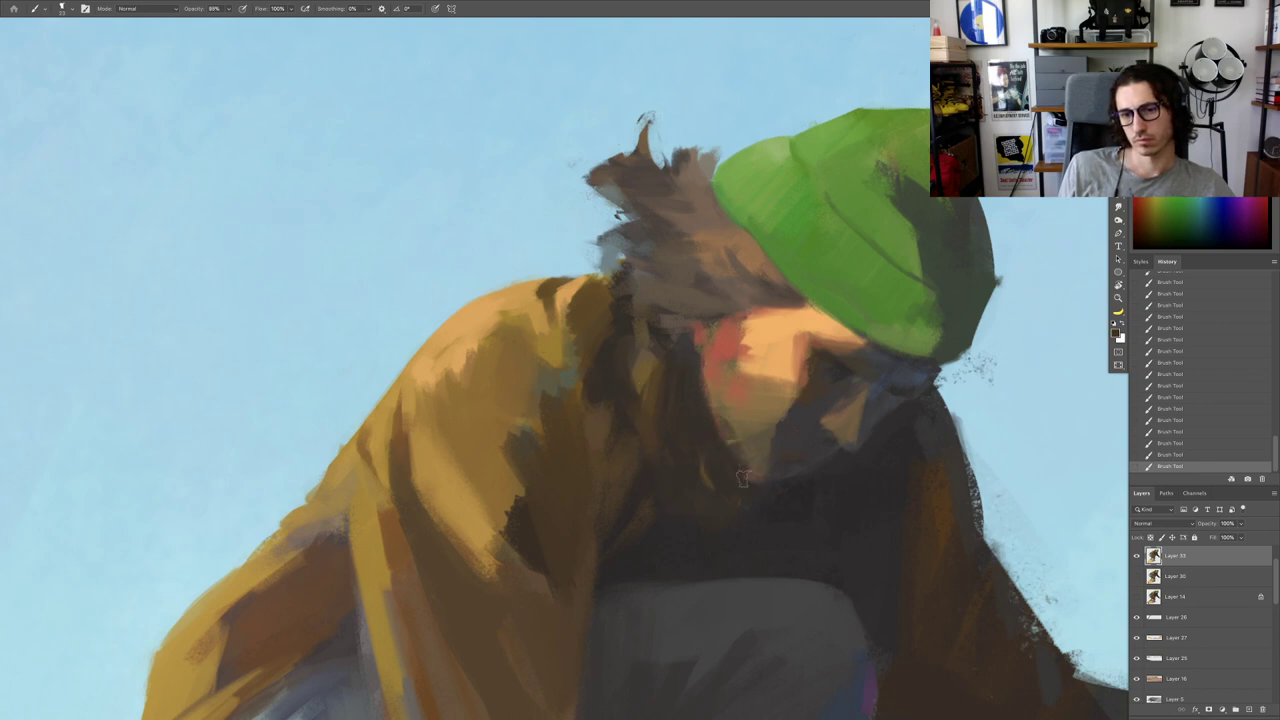
# Step: Paint a warm brown patch into the shadowed side of the face above the chin
pyautogui.scroll(2, 760, 481)
pyautogui.hotkey('ctrl', 'z')
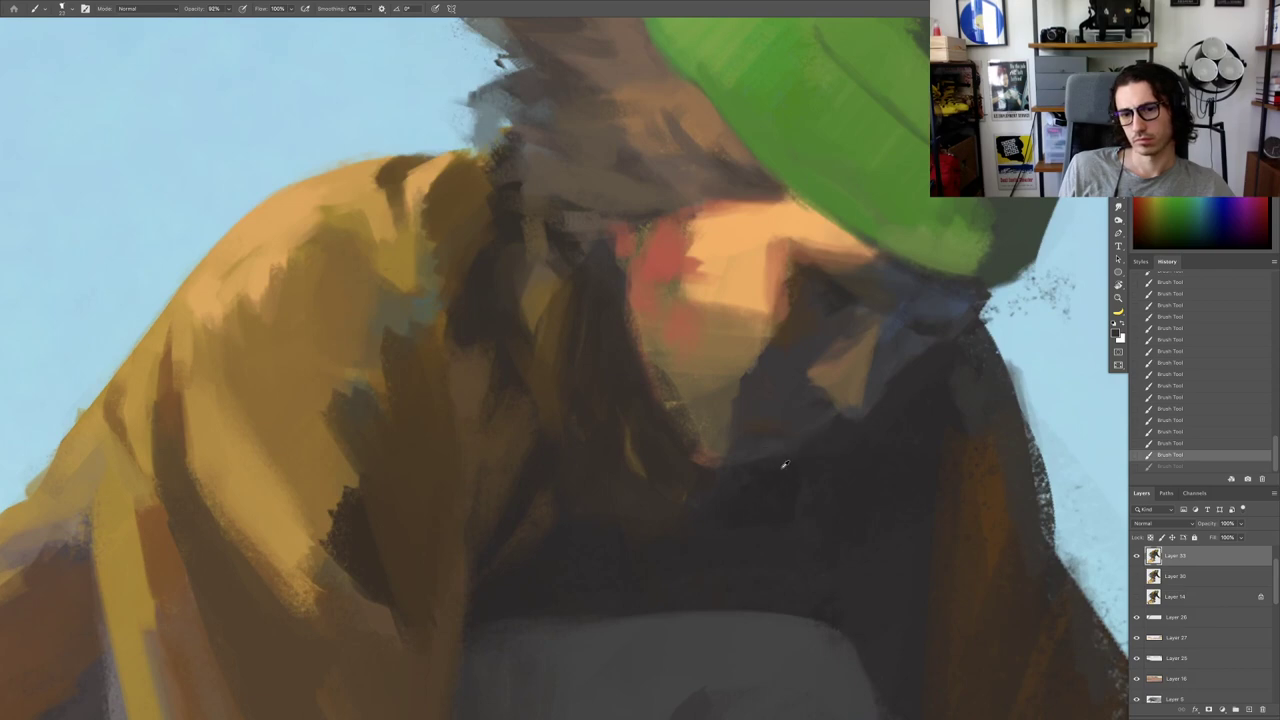
pyautogui.hotkey('ctrl', 'shift', 'z')
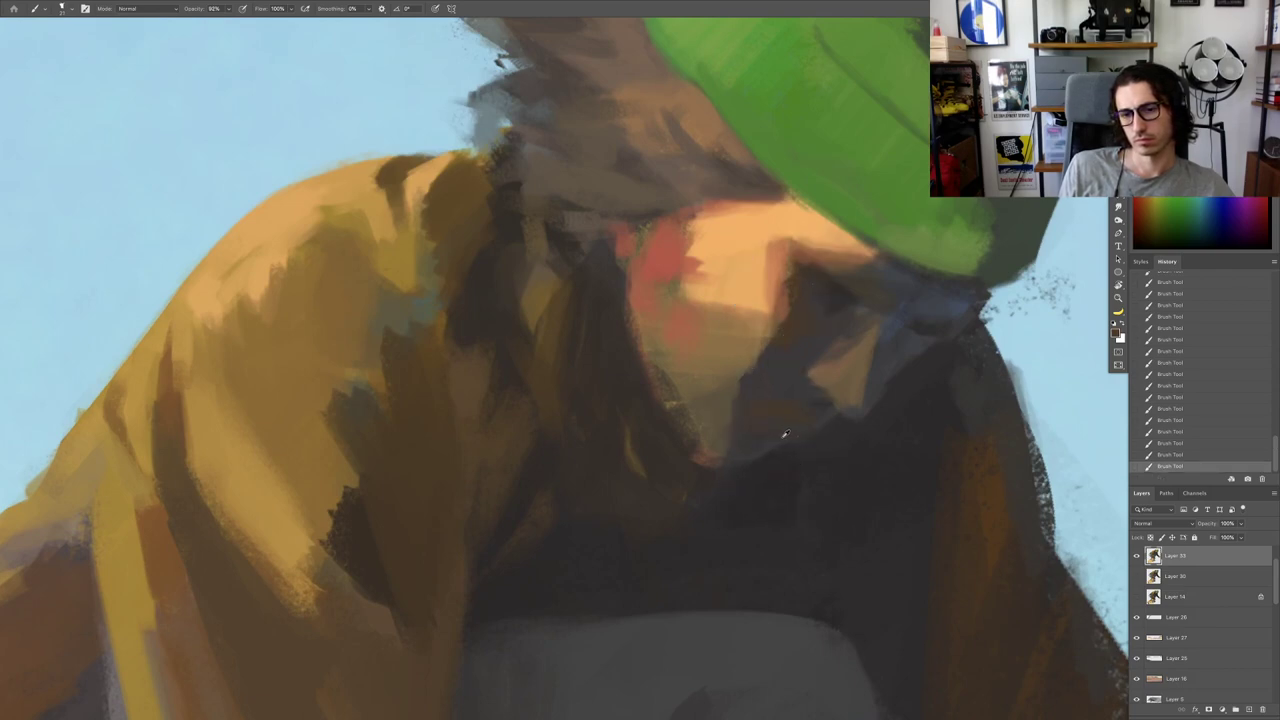
pyautogui.moveTo(749, 458); pyautogui.dragTo(768, 415)
# Step: Try a small lip accent in the shadowed face using the cheek's sampled red, undoing the unwanted strokes
pyautogui.press('r')
pyautogui.moveTo(775, 331); pyautogui.dragTo(838, 331)
pyautogui.keyDown('alt'); pyautogui.click(717, 358); pyautogui.keyUp('alt')
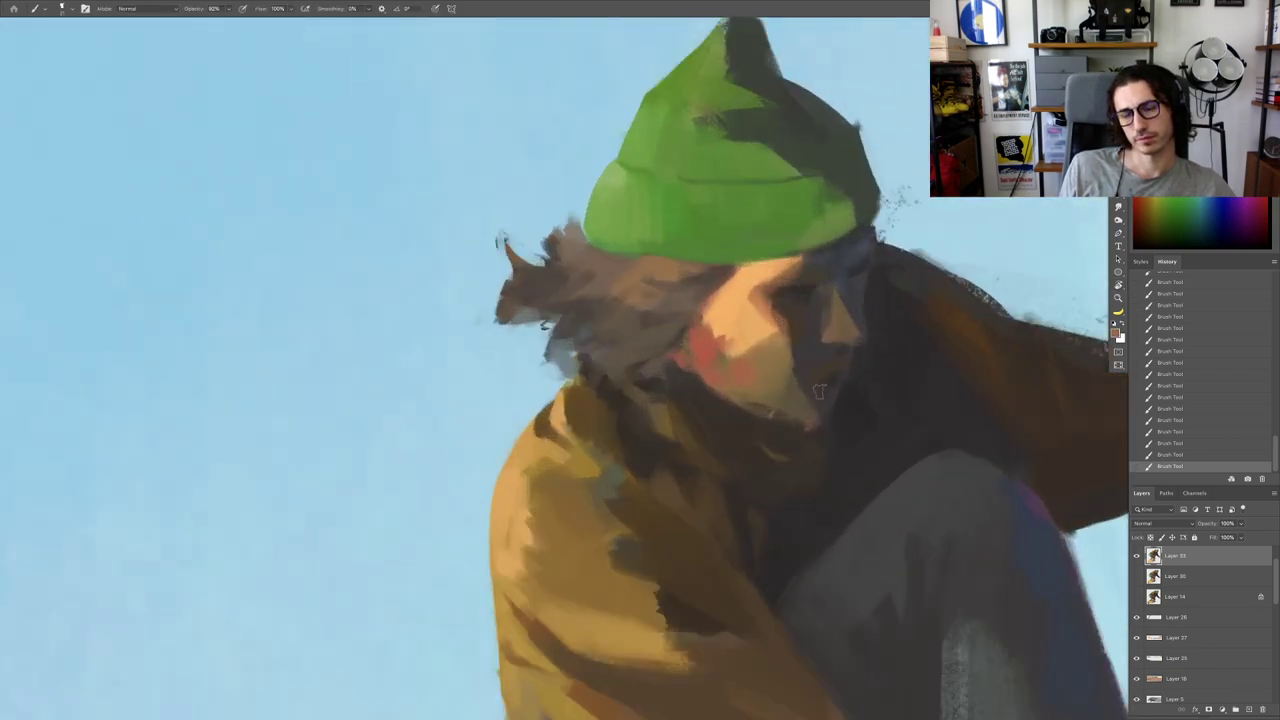
pyautogui.hotkey('ctrl', 'z')
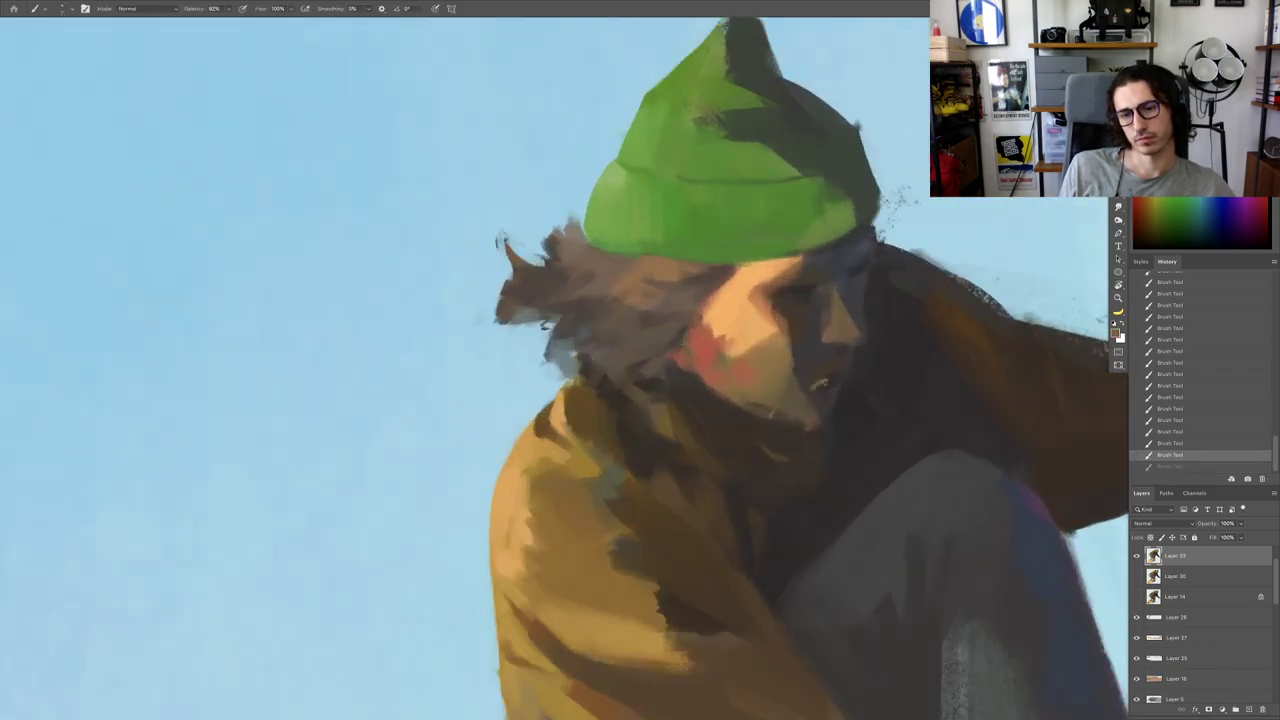
pyautogui.moveTo(816, 388); pyautogui.dragTo(829, 381)
pyautogui.hotkey('ctrl', 'z')
pyautogui.keyDown('alt'); pyautogui.click(709, 359); pyautogui.keyUp('alt')
pyautogui.keyDown('alt'); pyautogui.click(827, 378); pyautogui.keyUp('alt')
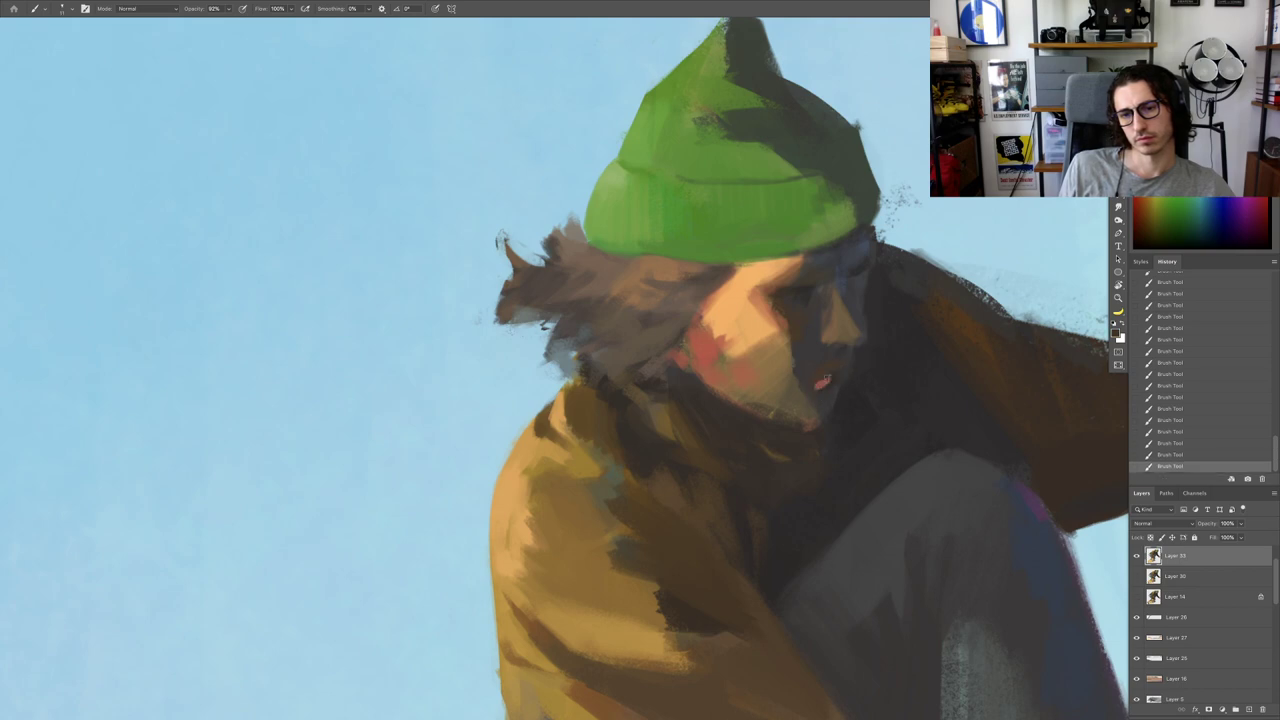
# Step: Undo the last strokes at the mouth and repaint the lip area with more muted tones
pyautogui.scroll(-5, 840, 388)
pyautogui.scroll(6, 825, 377)
pyautogui.hotkey('ctrl', 'z')
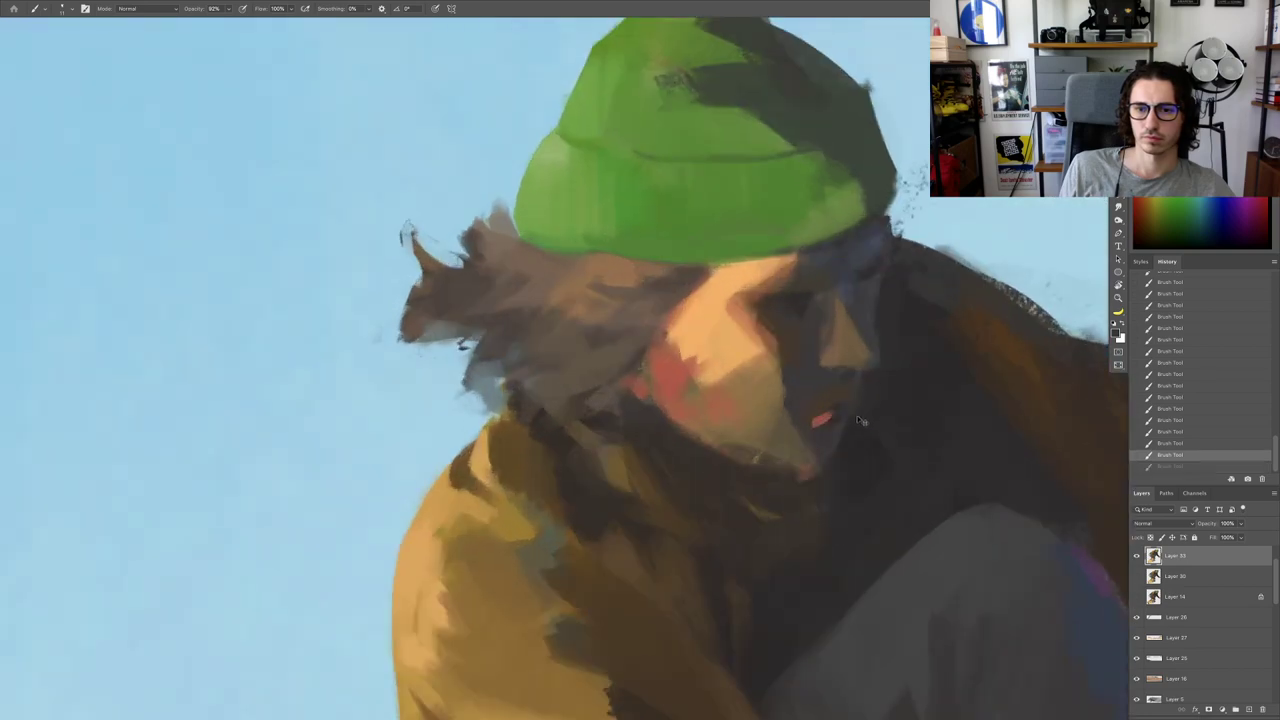
pyautogui.hotkey('ctrl', 'z')
pyautogui.moveTo(852, 408); pyautogui.dragTo(831, 432)
pyautogui.keyDown('alt'); pyautogui.click(704, 395); pyautogui.keyUp('alt')
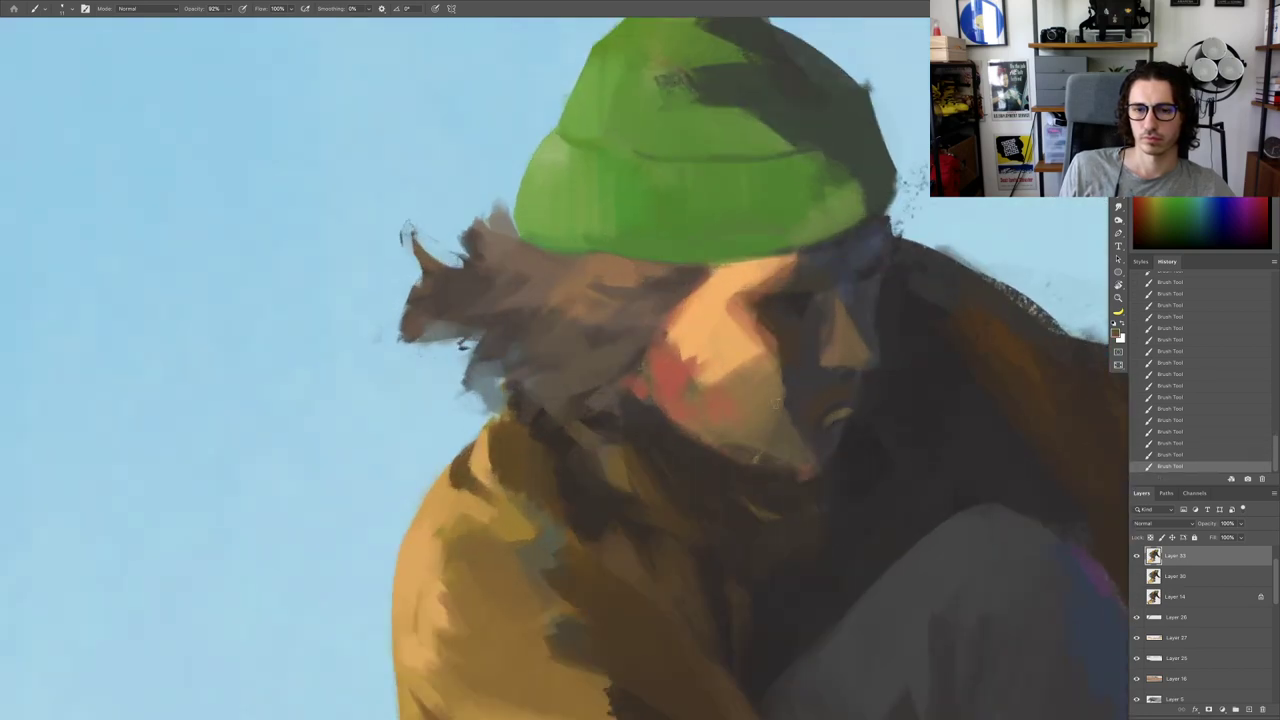
# Step: Compare the mouth with and without the latest four brush strokes by undoing and redoing them
pyautogui.hotkey('ctrl', 'z')
pyautogui.hotkey('ctrl', 'z')
pyautogui.hotkey('ctrl', 'z')
pyautogui.hotkey('ctrl', 'z')
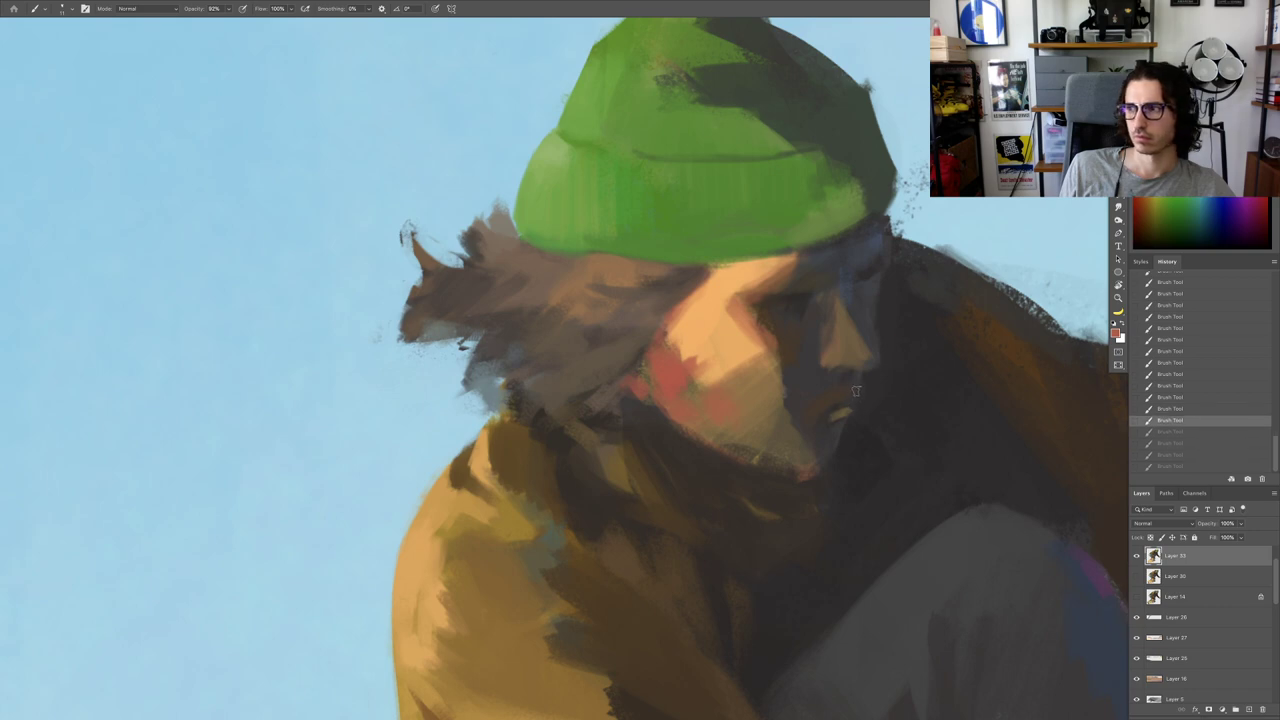
pyautogui.hotkey('ctrl', 'shift', 'z')
pyautogui.hotkey('ctrl', 'shift', 'z')
pyautogui.hotkey('ctrl', 'shift', 'z')
pyautogui.hotkey('ctrl', 'shift', 'z')
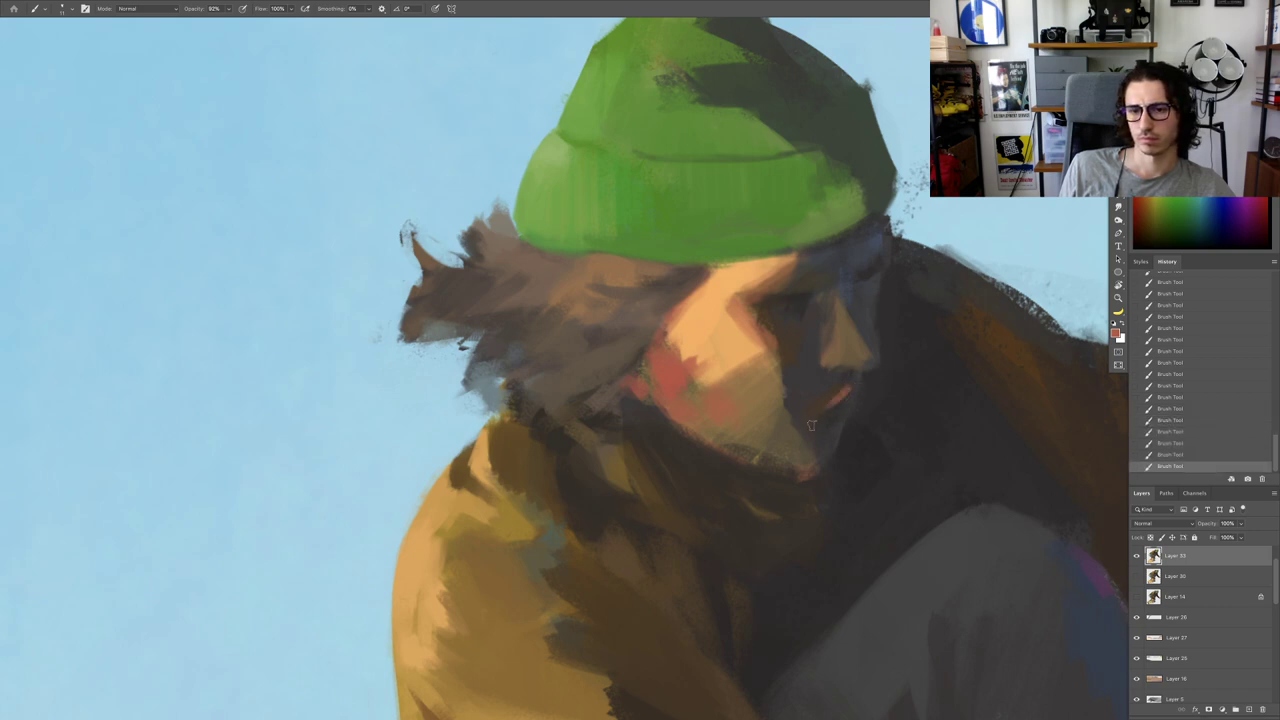
# Step: Darken the lower lip and the area beside the chin, checking the strokes against the previous state
pyautogui.hotkey('ctrl', 'z')
pyautogui.moveTo(848, 421); pyautogui.dragTo(836, 427)
pyautogui.moveTo(828, 477)
pyautogui.mouseDown()
pyautogui.moveTo(765, 480)
pyautogui.moveTo(852, 481)
pyautogui.mouseUp()
pyautogui.hotkey('ctrl', 'z')
pyautogui.hotkey('ctrl', 'z')
pyautogui.hotkey('ctrl', 'z')
pyautogui.scroll(3, 852, 480)
pyautogui.hotkey('ctrl', 'shift', 'z')
pyautogui.hotkey('ctrl', 'shift', 'z')
pyautogui.hotkey('ctrl', 'shift', 'z')
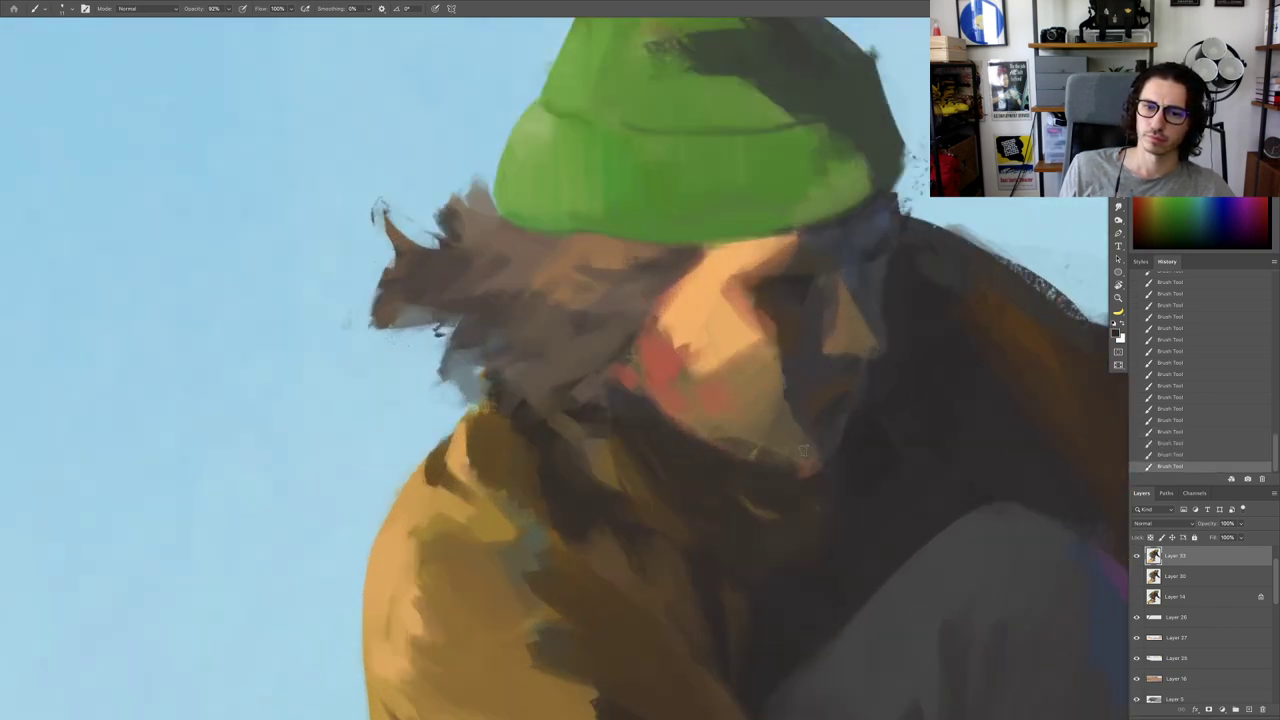
pyautogui.scroll(-6, 828, 444)
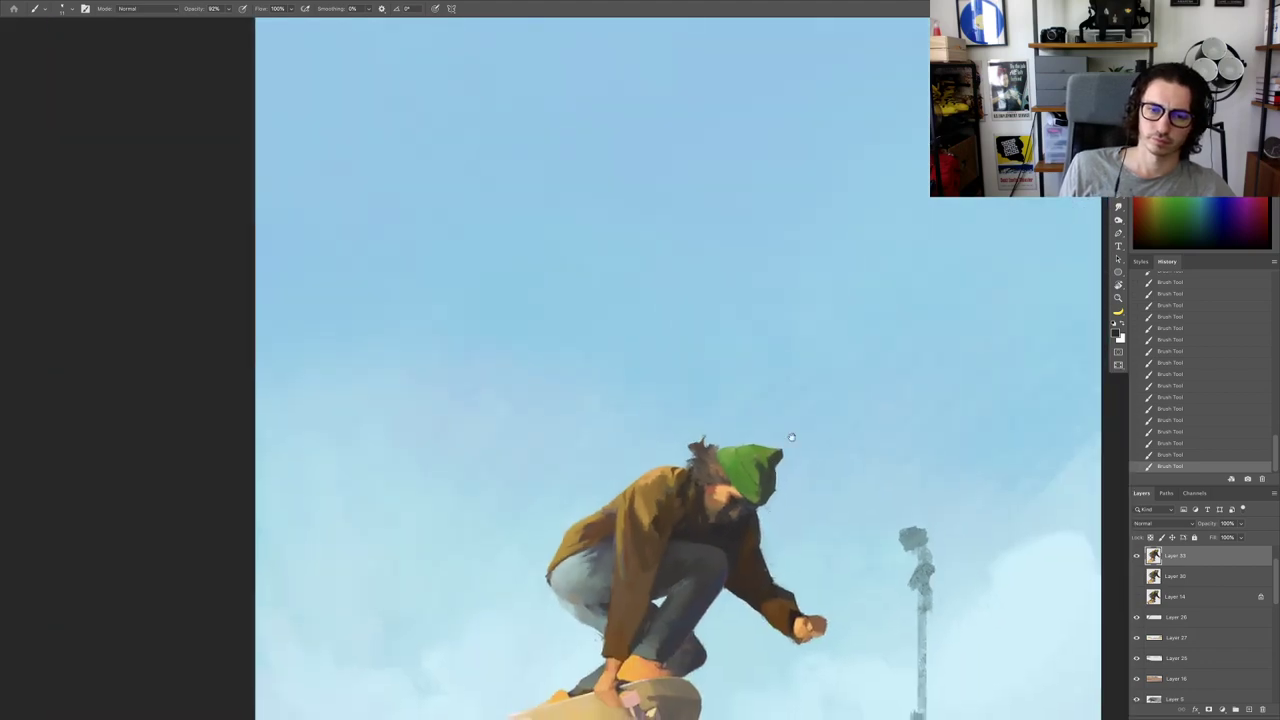
pyautogui.moveTo(792, 437); pyautogui.dragTo(836, 338)
pyautogui.moveTo(760, 490); pyautogui.dragTo(789, 395)
pyautogui.scroll(-1, 784, 385)
pyautogui.press('r')
pyautogui.moveTo(850, 277); pyautogui.dragTo(905, 466)
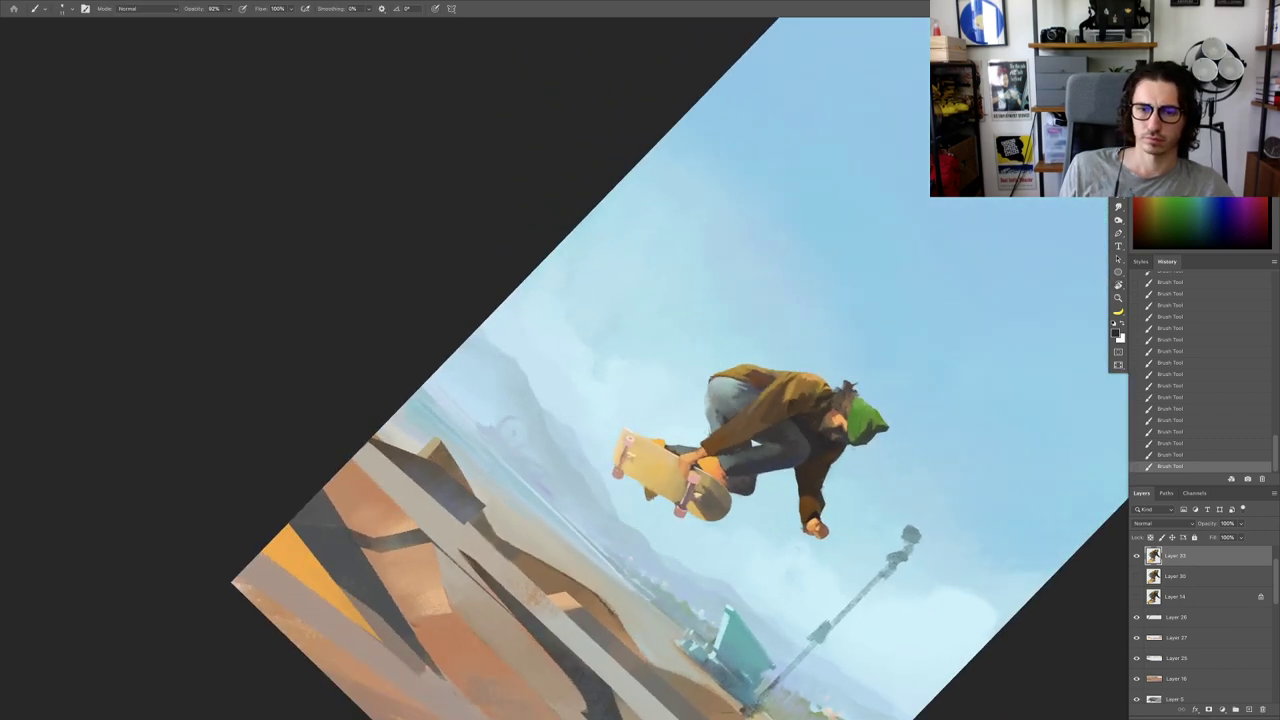
# Step: Add dark brown strokes to the jacket's near sleeve, checking them against the whole figure
pyautogui.moveTo(787, 413); pyautogui.dragTo(807, 414)
pyautogui.scroll(2, 807, 414)
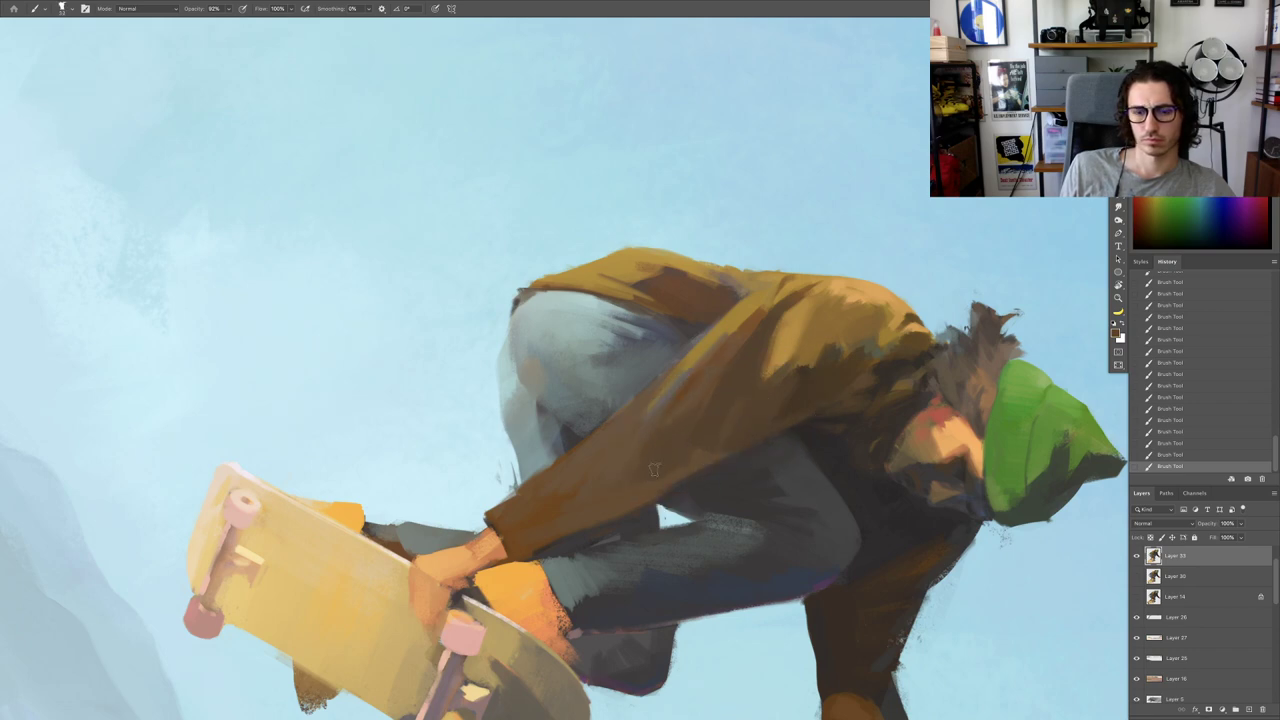
pyautogui.scroll(-5, 649, 477)
pyautogui.press('Escape')
pyautogui.scroll(3, 750, 450)
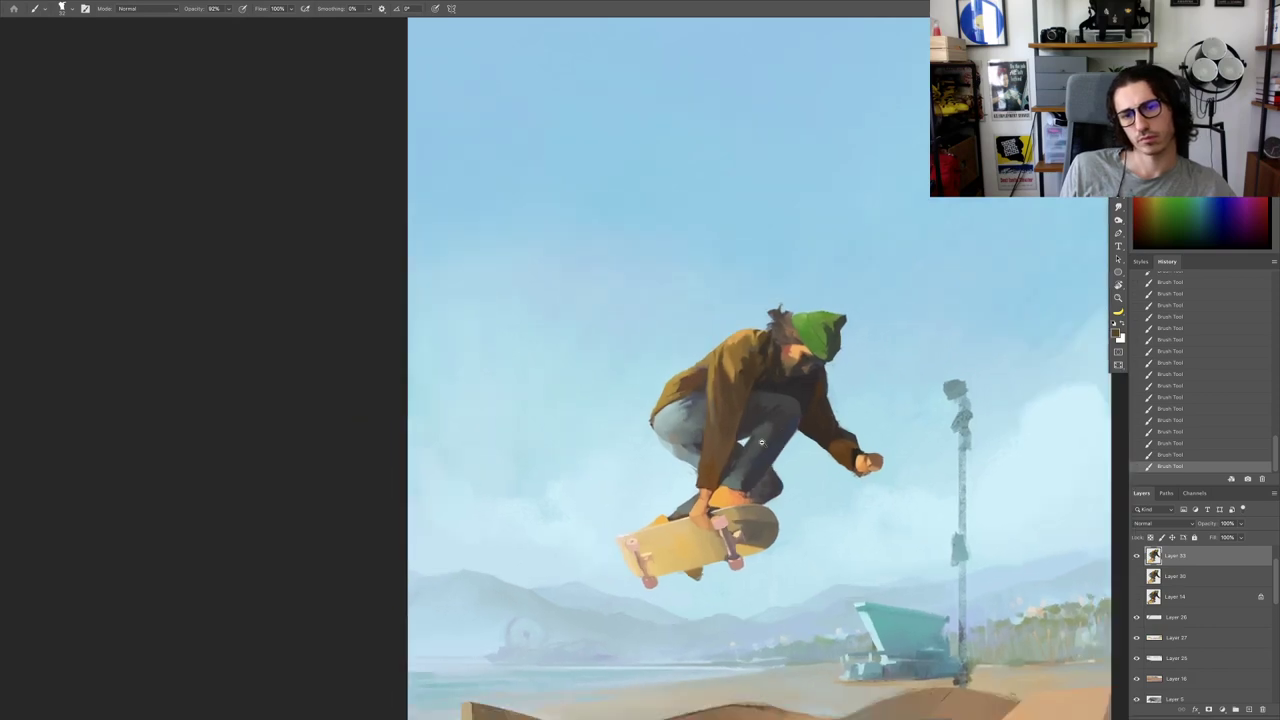
pyautogui.scroll(2, 729, 425)
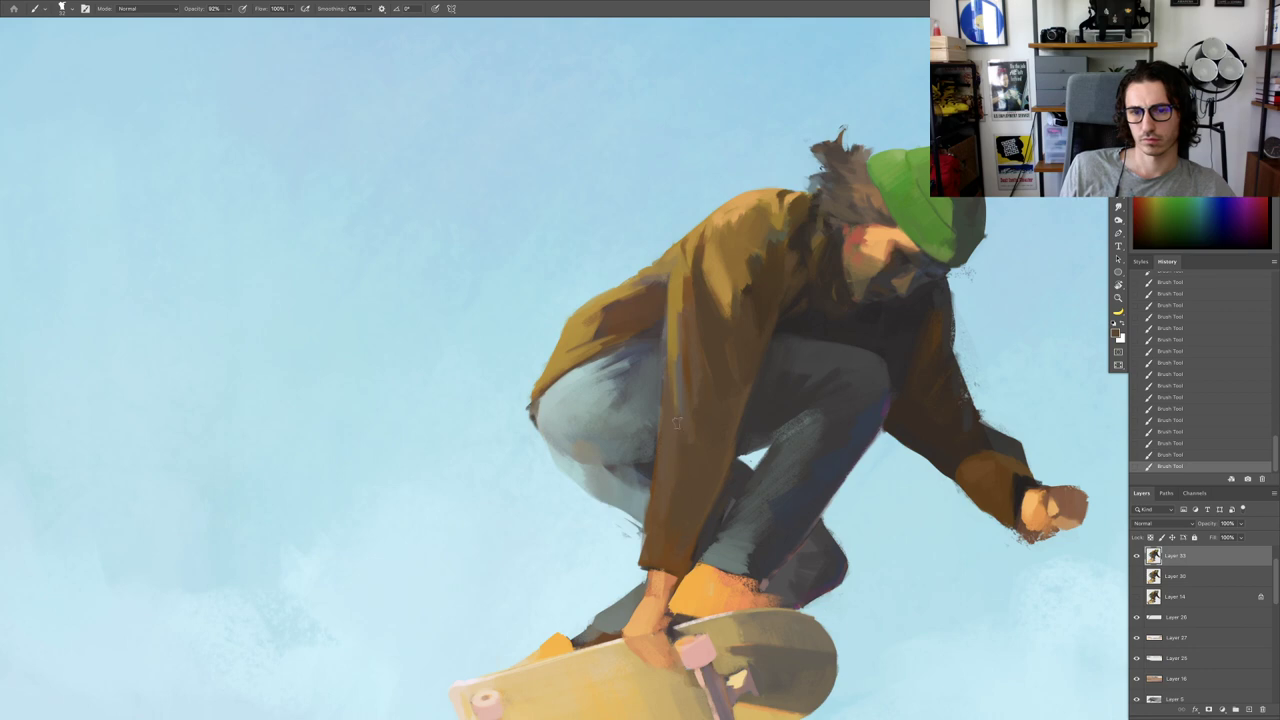
# Step: Blend warmer brown strokes along the folds of the near sleeve
pyautogui.press('r')
pyautogui.moveTo(678, 423)
pyautogui.mouseDown()
pyautogui.moveTo(643, 357)
pyautogui.moveTo(714, 333)
pyautogui.mouseUp()
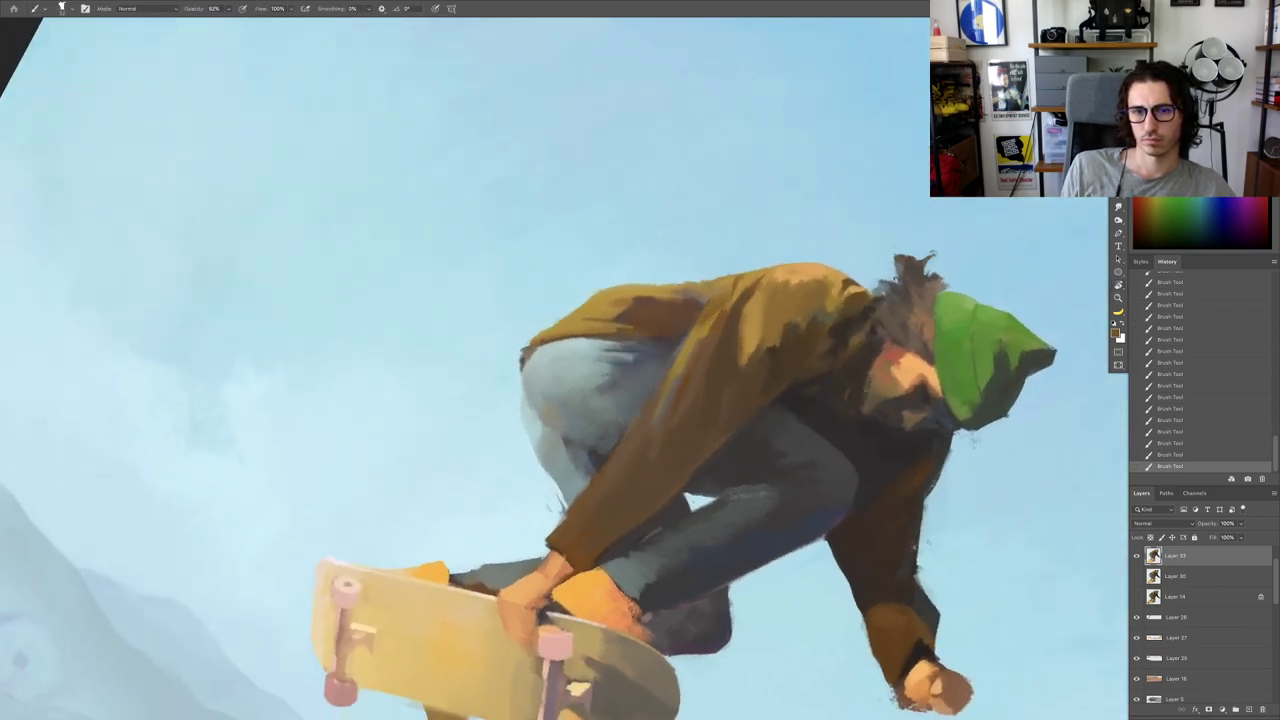
pyautogui.moveTo(713, 316); pyautogui.dragTo(682, 358)
pyautogui.moveTo(715, 434); pyautogui.dragTo(665, 434)
pyautogui.press('Escape')
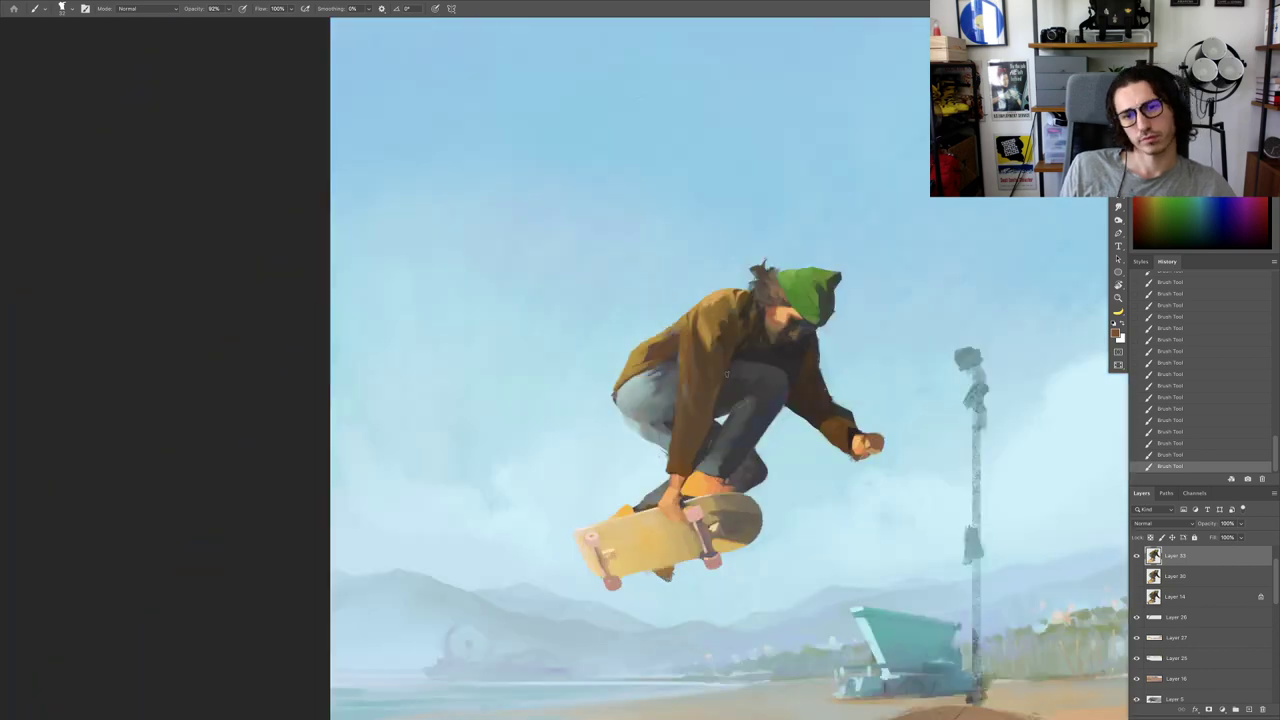
# Step: Paint the near sleeve's back edge from shoulder to elbow with a brown sampled from the jacket
pyautogui.moveTo(685, 334); pyautogui.dragTo(718, 356)
pyautogui.keyDown('alt'); pyautogui.click(682, 402); pyautogui.keyUp('alt')
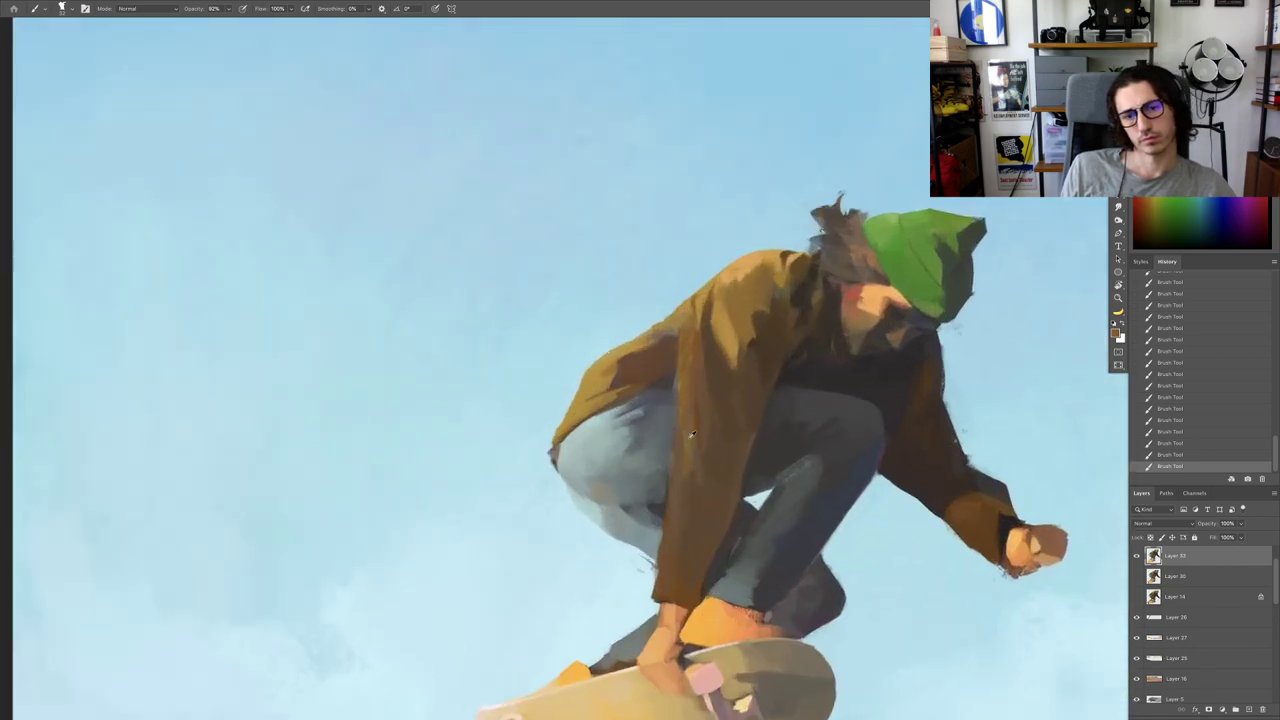
pyautogui.hotkey('ctrl', '0')
pyautogui.scroll(6, 695, 440)
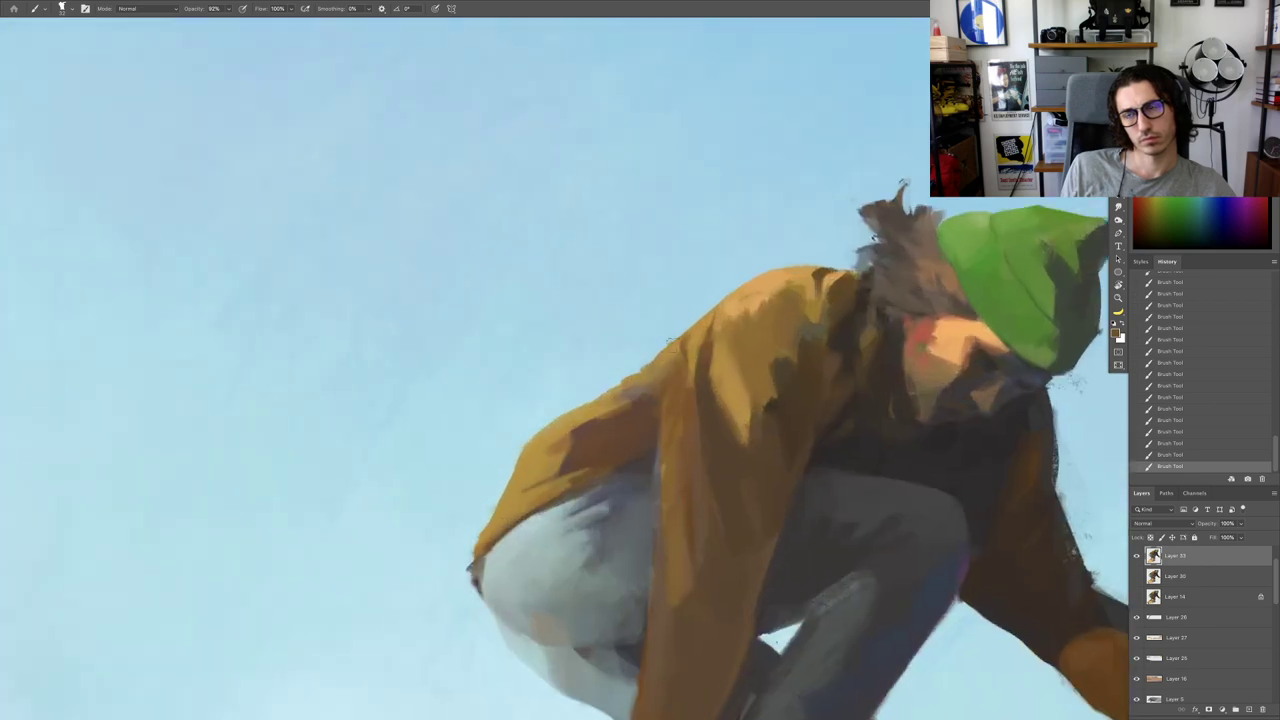
pyautogui.moveTo(672, 346)
pyautogui.mouseDown()
pyautogui.moveTo(645, 388)
pyautogui.moveTo(752, 322)
pyautogui.moveTo(676, 424)
pyautogui.mouseUp()
# Step: Smooth the folds across the jacket's lower back using sampled browns
pyautogui.keyDown('alt'); pyautogui.click(737, 352); pyautogui.keyUp('alt')
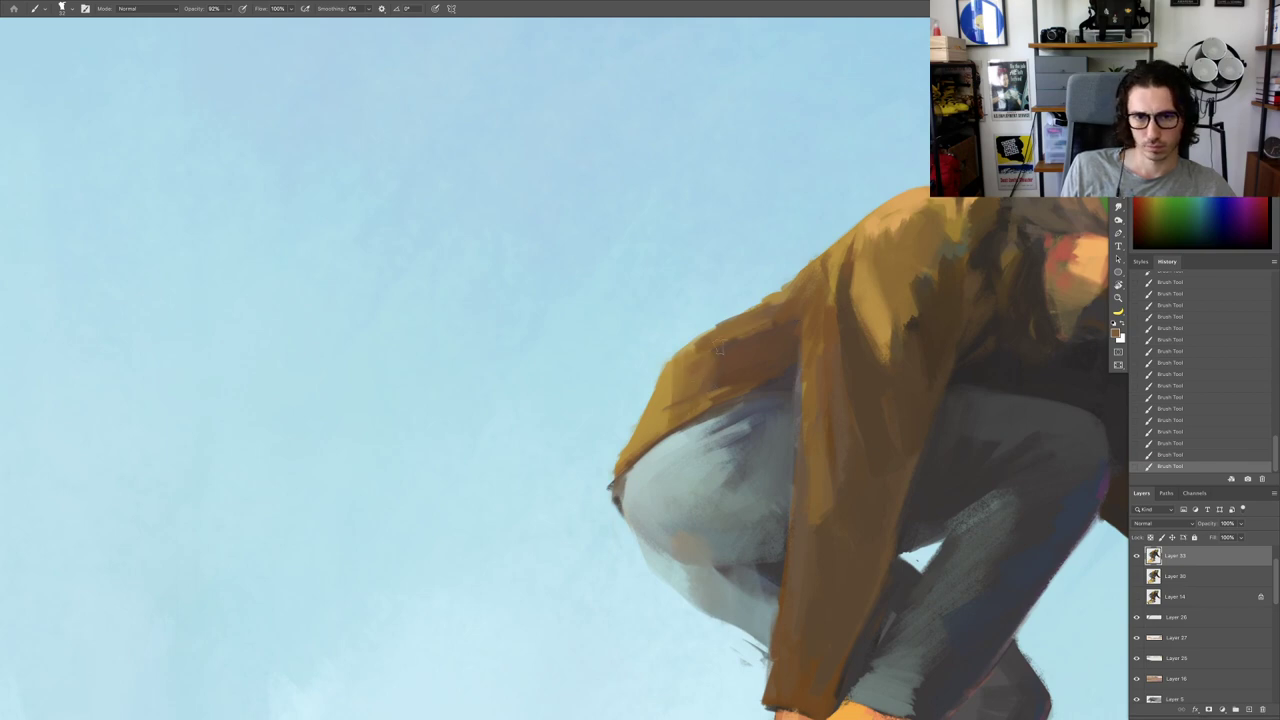
pyautogui.moveTo(706, 334); pyautogui.dragTo(682, 350)
pyautogui.moveTo(706, 349); pyautogui.dragTo(655, 338)
pyautogui.moveTo(833, 305); pyautogui.dragTo(789, 325)
pyautogui.keyDown('alt'); pyautogui.click(839, 298); pyautogui.keyUp('alt')
pyautogui.scroll(5, 788, 325)
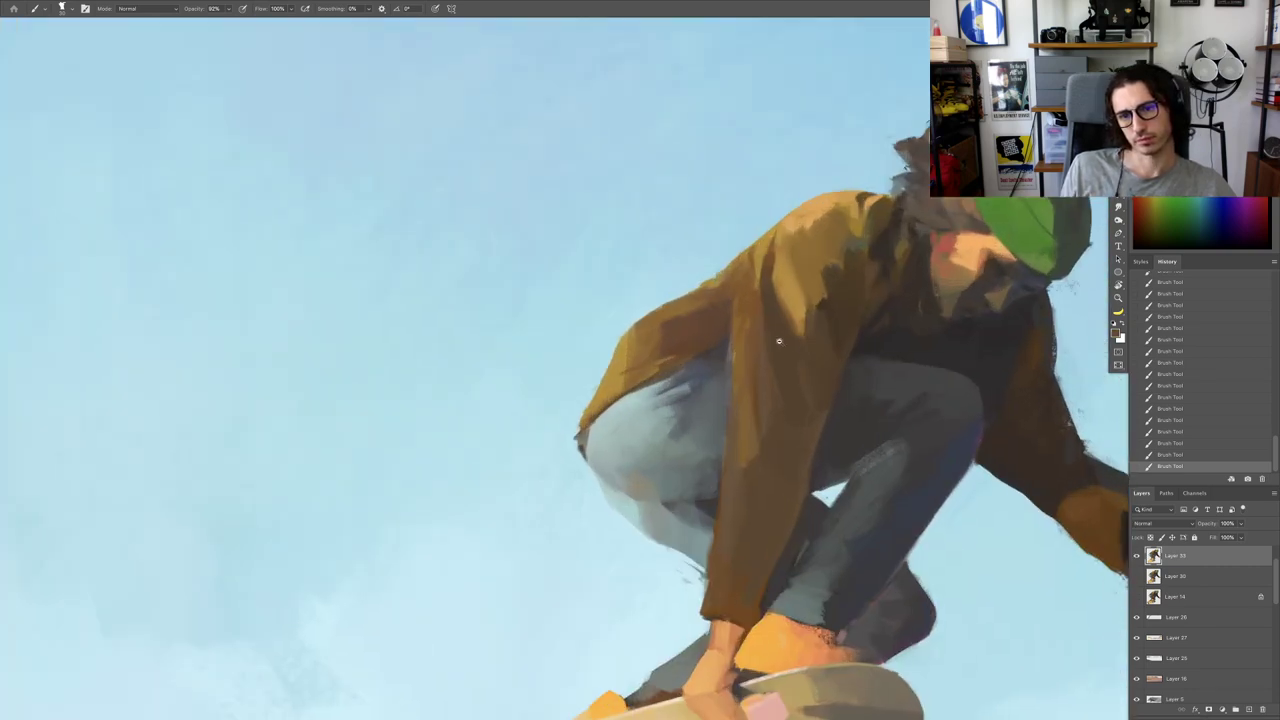
# Step: Darken the jacket's shadow above the hem beside the sleeve, undoing an unwanted change
pyautogui.keyDown('alt'); pyautogui.click(682, 333); pyautogui.keyUp('alt')
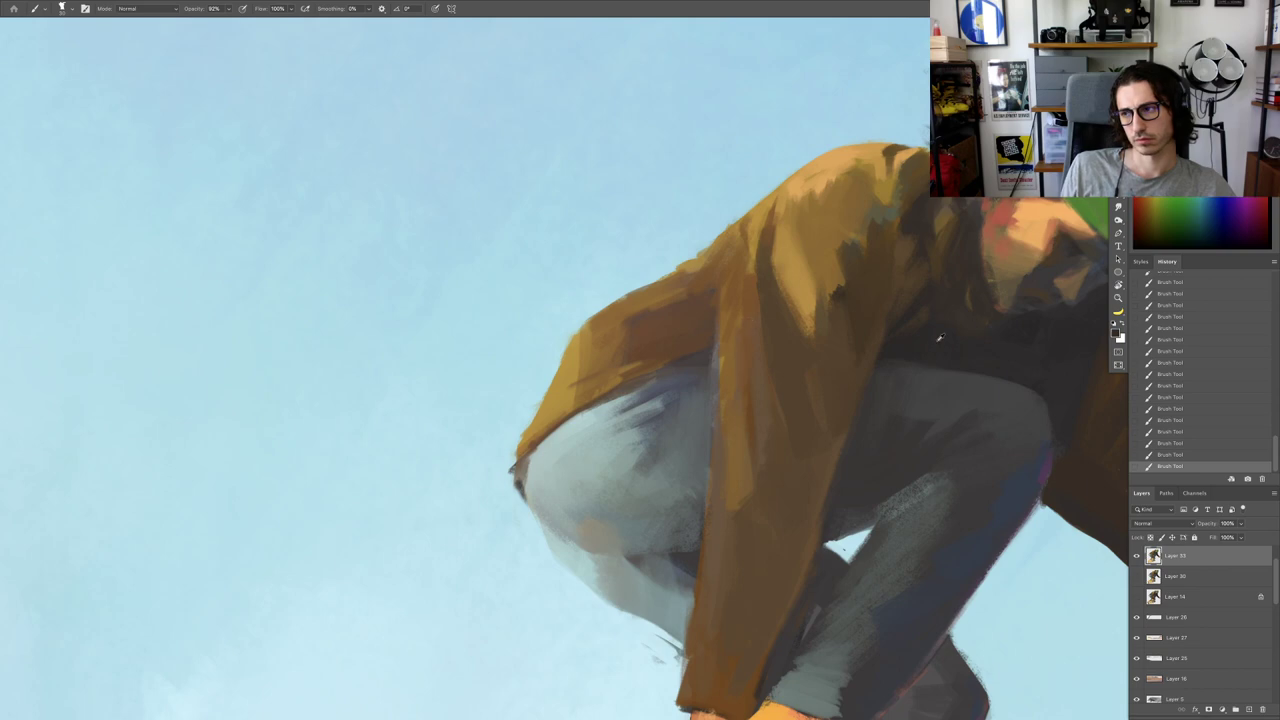
pyautogui.press('r')
pyautogui.moveTo(798, 363); pyautogui.dragTo(836, 313)
pyautogui.hotkey('ctrl', 'z')
pyautogui.moveTo(690, 354)
pyautogui.mouseDown()
pyautogui.moveTo(742, 332)
pyautogui.moveTo(660, 360)
pyautogui.mouseUp()
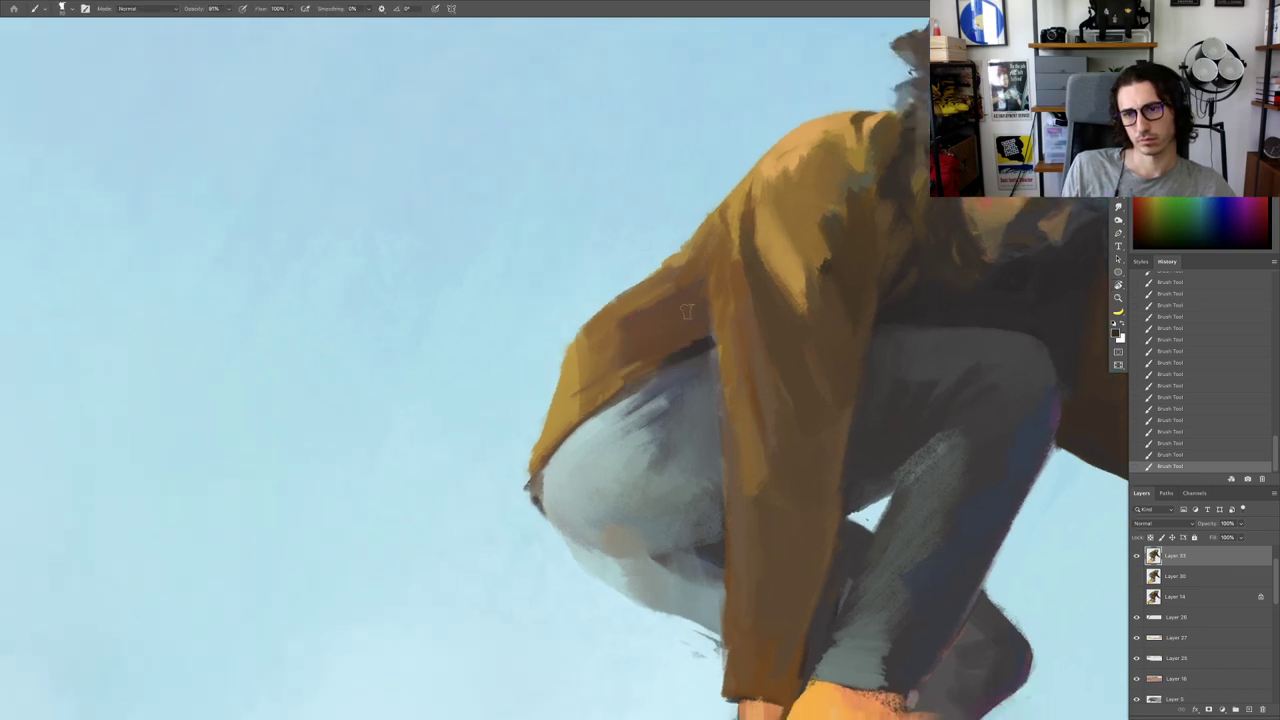
# Step: Rework the shaded fold where the near sleeve meets the jacket's back with colours sampled from the jacket
pyautogui.keyDown('alt'); pyautogui.click(692, 305); pyautogui.keyUp('alt')
pyautogui.moveTo(697, 300)
pyautogui.mouseDown()
pyautogui.moveTo(637, 324)
pyautogui.moveTo(698, 300)
pyautogui.mouseUp()
pyautogui.keyDown('alt'); pyautogui.click(699, 292); pyautogui.keyUp('alt')
pyautogui.keyDown('alt'); pyautogui.click(693, 247); pyautogui.keyUp('alt')
pyautogui.scroll(-3, 708, 250)
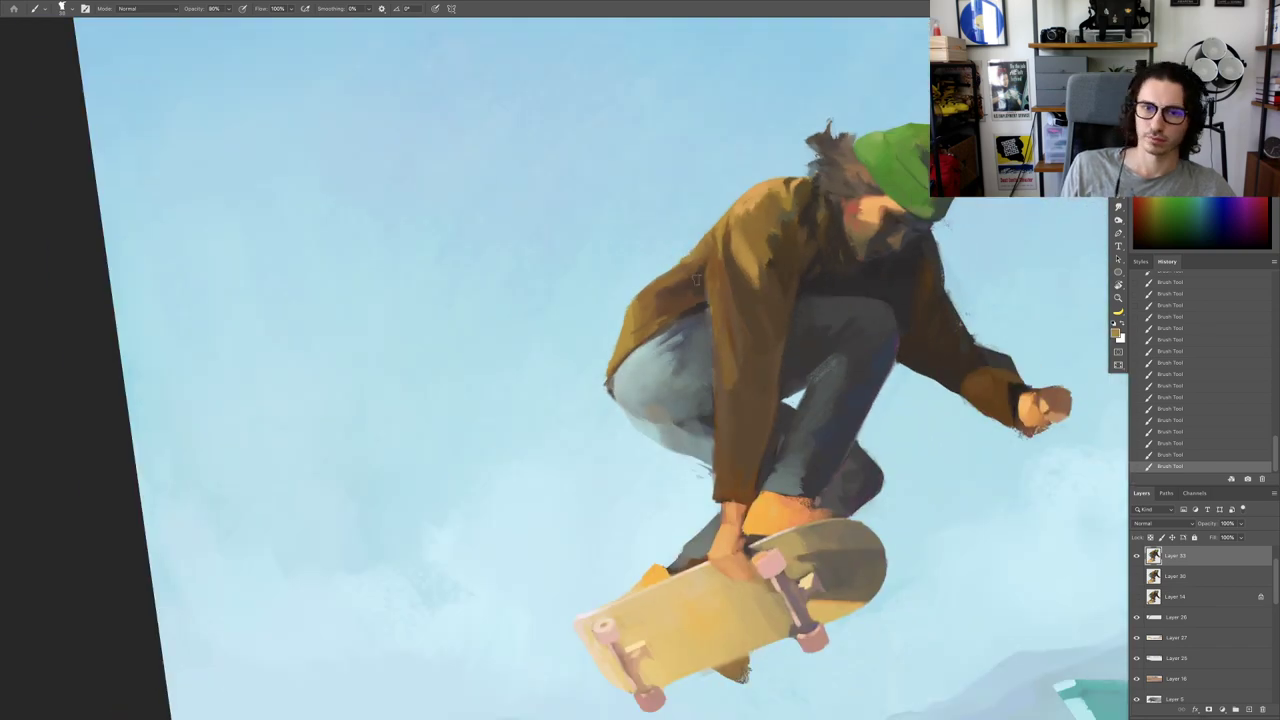
pyautogui.scroll(2, 706, 250)
pyautogui.keyDown('alt'); pyautogui.click(697, 282); pyautogui.keyUp('alt')
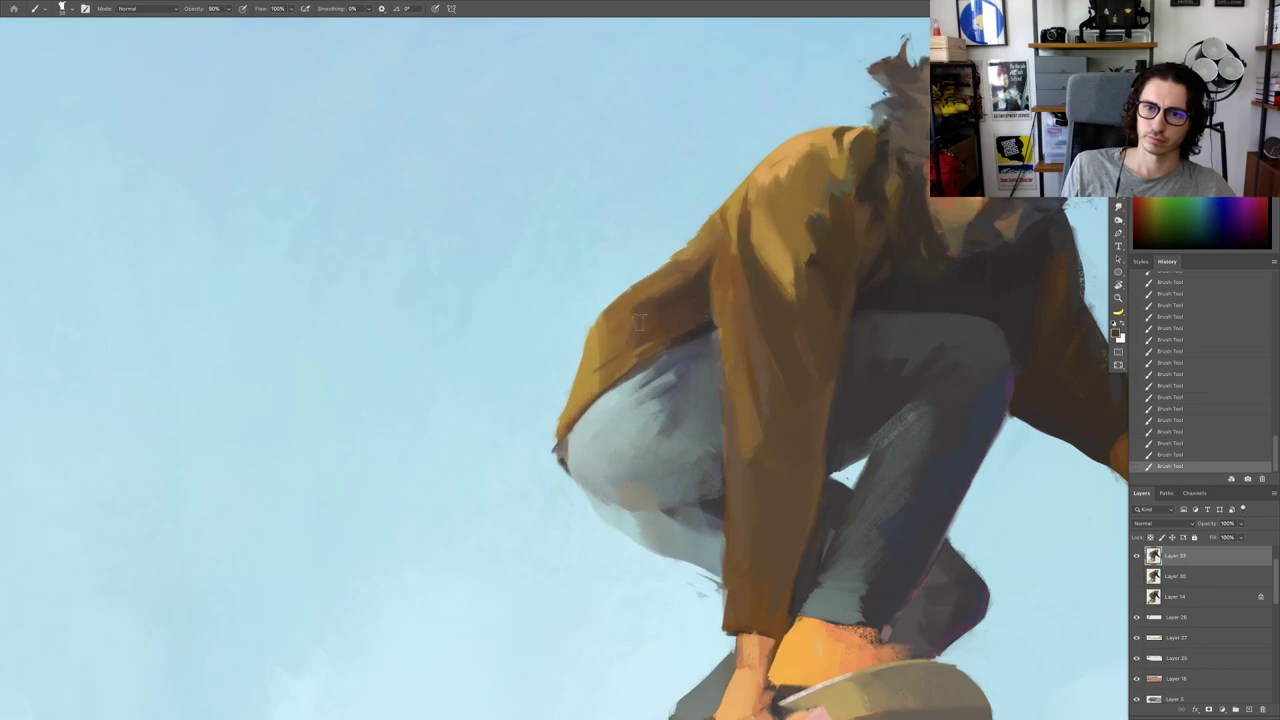
# Step: Define the jacket's hem where it overlaps the trousers at the hip
pyautogui.scroll(-5, 652, 358)
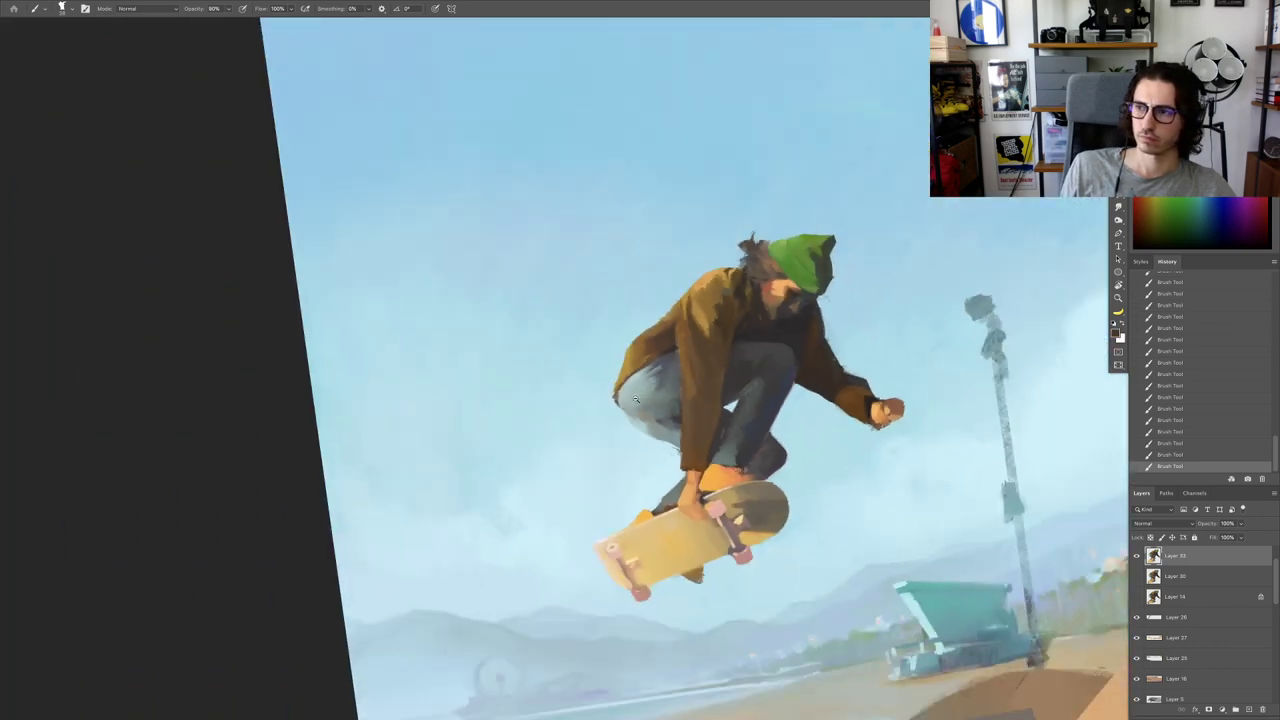
pyautogui.moveTo(636, 399); pyautogui.dragTo(698, 386)
pyautogui.moveTo(651, 396)
pyautogui.mouseDown()
pyautogui.moveTo(613, 386)
pyautogui.moveTo(660, 356)
pyautogui.mouseUp()
pyautogui.keyDown('alt'); pyautogui.click(611, 388); pyautogui.keyUp('alt')
pyautogui.moveTo(672, 352); pyautogui.dragTo(661, 350)
pyautogui.moveTo(684, 331); pyautogui.dragTo(679, 329)
# Step: Paint dark creases on the trousers beneath the jacket hem using a sampled shadow colour
pyautogui.keyDown('alt'); pyautogui.click(736, 294); pyautogui.keyUp('alt')
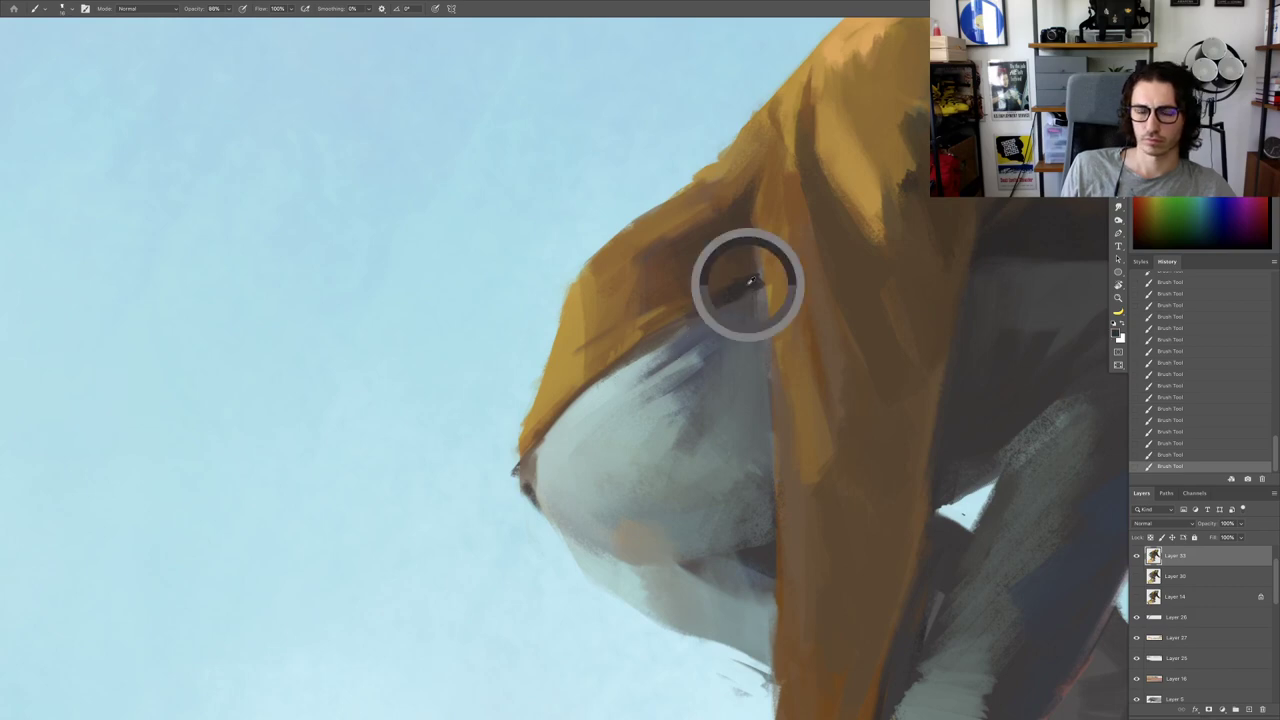
pyautogui.moveTo(752, 290)
pyautogui.mouseDown()
pyautogui.moveTo(720, 318)
pyautogui.moveTo(751, 332)
pyautogui.moveTo(610, 348)
pyautogui.mouseUp()
pyautogui.press('r')
pyautogui.moveTo(838, 318); pyautogui.dragTo(847, 377)
pyautogui.scroll(5, 700, 354)
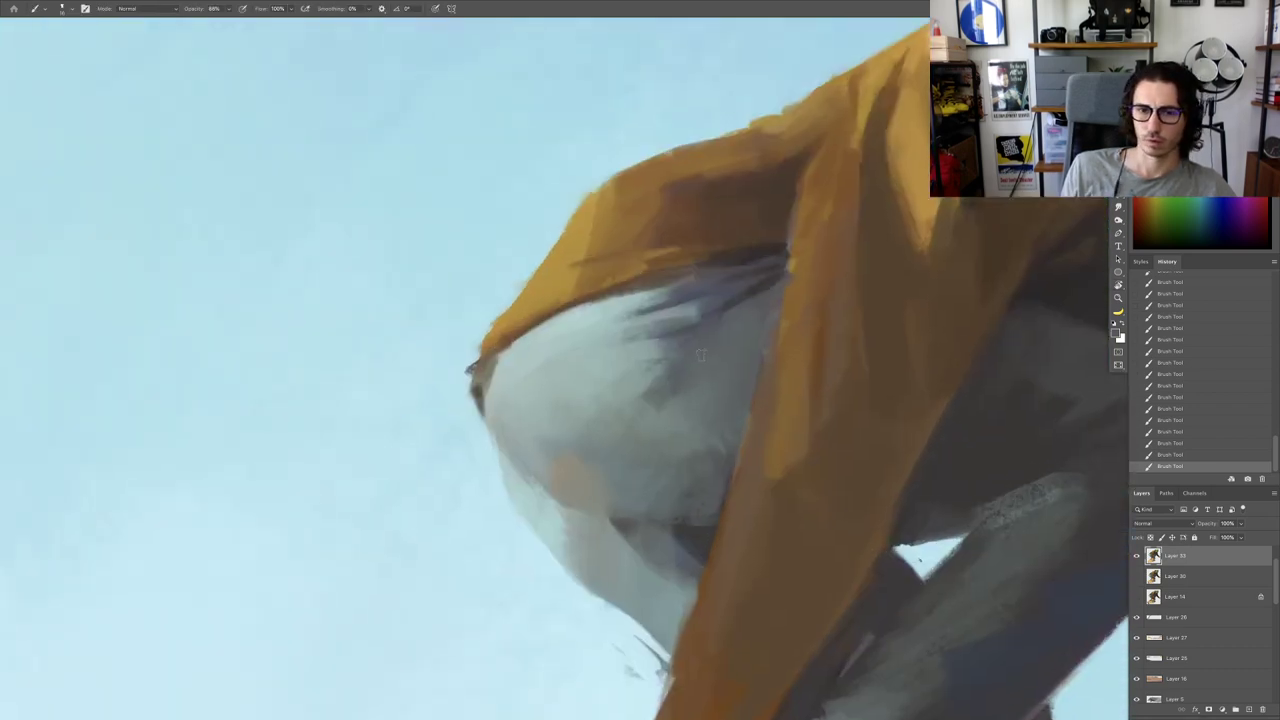
# Step: Blend gray-blue folds across the upper trouser leg beside the sleeve
pyautogui.keyDown('alt'); pyautogui.click(757, 323); pyautogui.keyUp('alt')
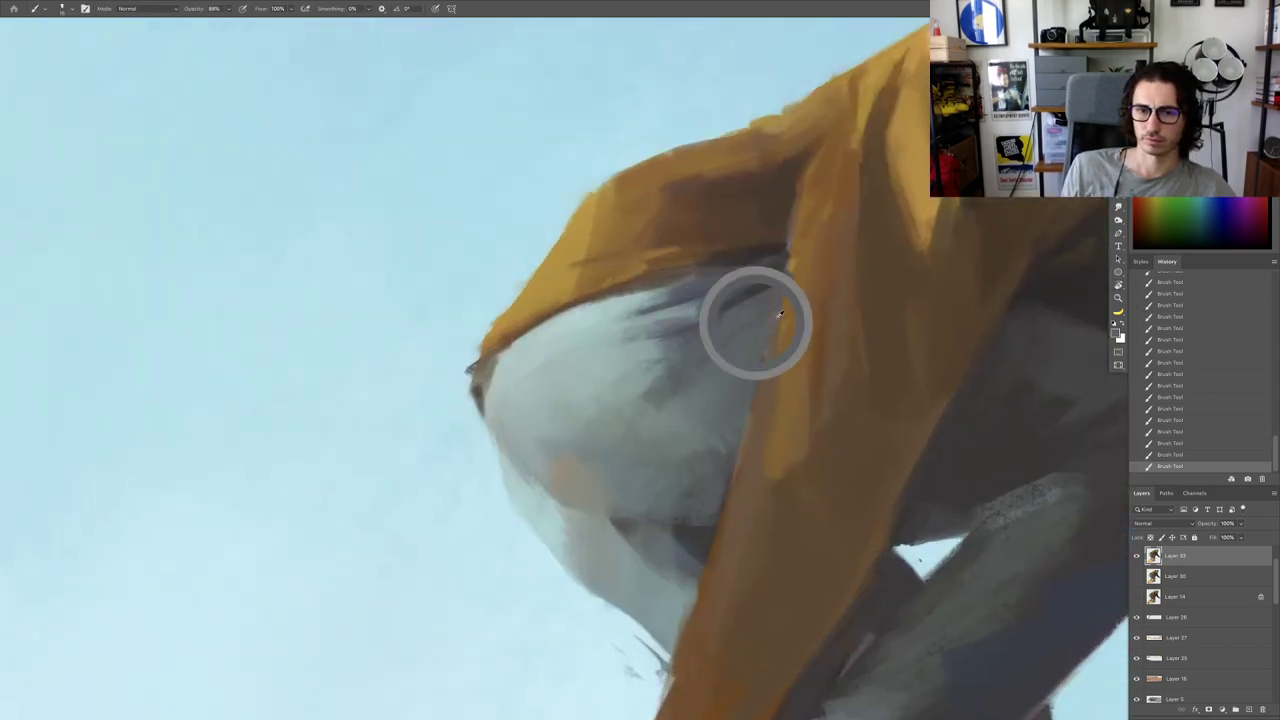
pyautogui.moveTo(755, 343); pyautogui.dragTo(635, 348)
pyautogui.press('r')
pyautogui.moveTo(854, 411)
pyautogui.mouseDown()
pyautogui.moveTo(846, 502)
pyautogui.moveTo(820, 521)
pyautogui.mouseUp()
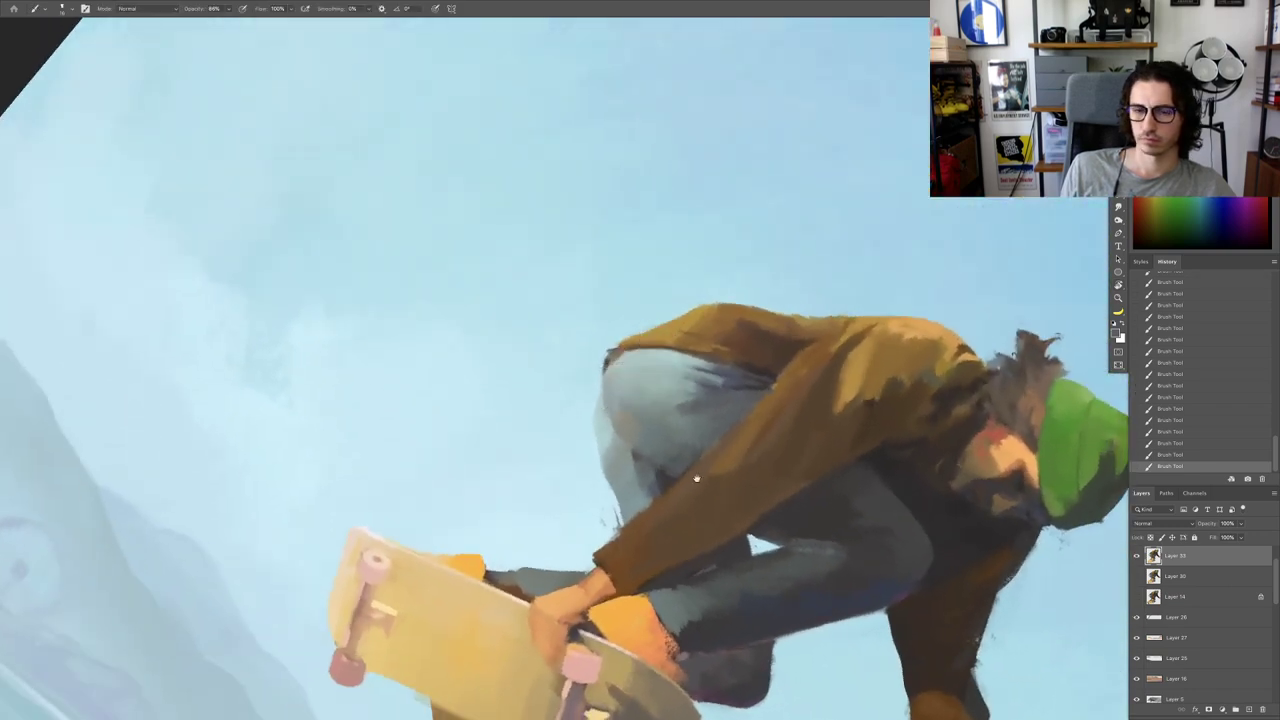
pyautogui.moveTo(694, 477); pyautogui.dragTo(690, 404)
pyautogui.scroll(5, 787, 314)
pyautogui.moveTo(800, 317); pyautogui.dragTo(806, 317)
pyautogui.keyDown('alt'); pyautogui.click(792, 303); pyautogui.keyUp('alt')
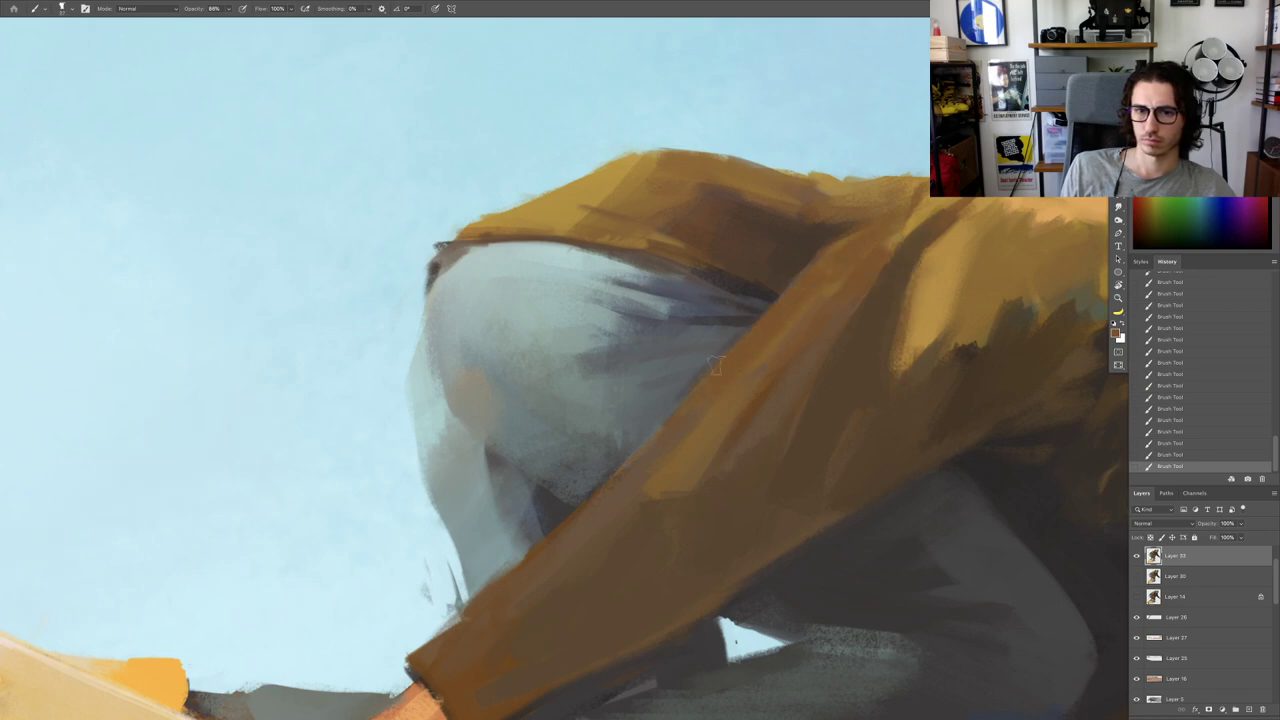
# Step: Undo the last stroke and paint a light gap between the near sleeve and the jacket's back
pyautogui.hotkey('ctrl', 'z')
pyautogui.keyDown('alt'); pyautogui.click(842, 145); pyautogui.keyUp('alt')
pyautogui.moveTo(831, 261); pyautogui.dragTo(789, 279)
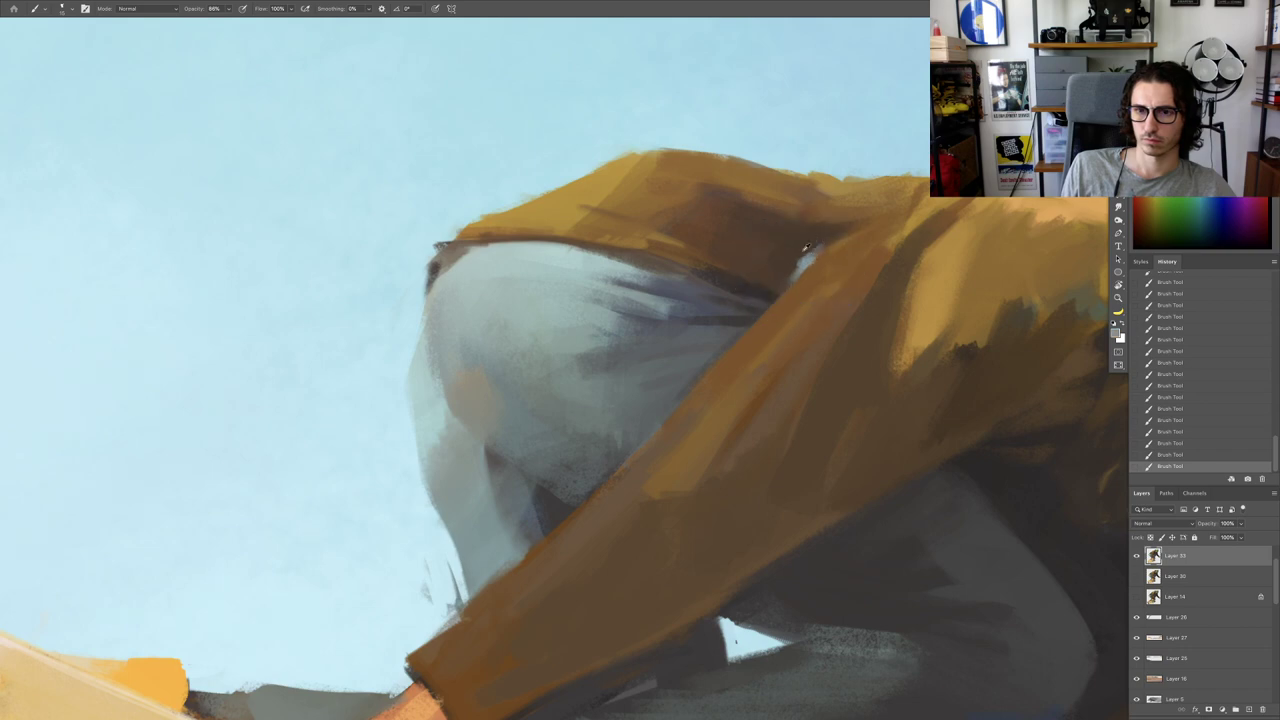
pyautogui.keyDown('alt'); pyautogui.click(740, 290); pyautogui.keyUp('alt')
pyautogui.scroll(-5, 727, 233)
pyautogui.press('Escape')
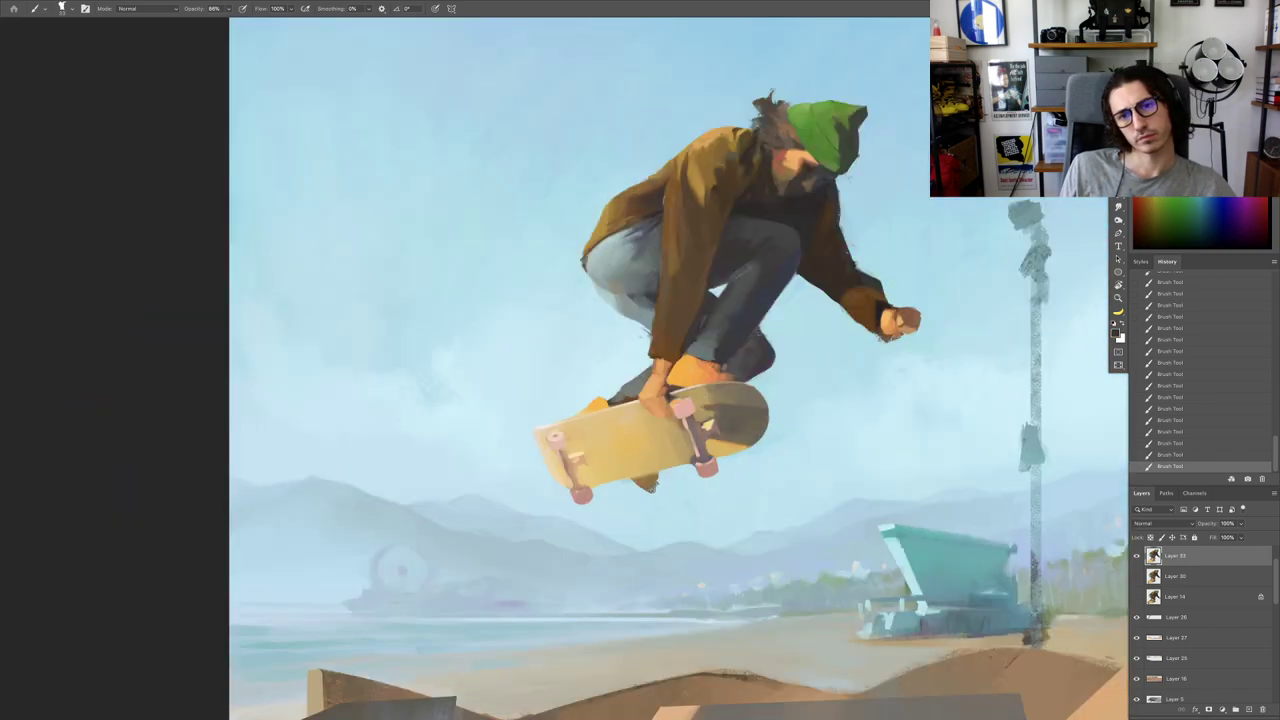
# Step: Refine the fold beside the light gap with sampled browns, undoing one unwanted stroke
pyautogui.scroll(6, 680, 205)
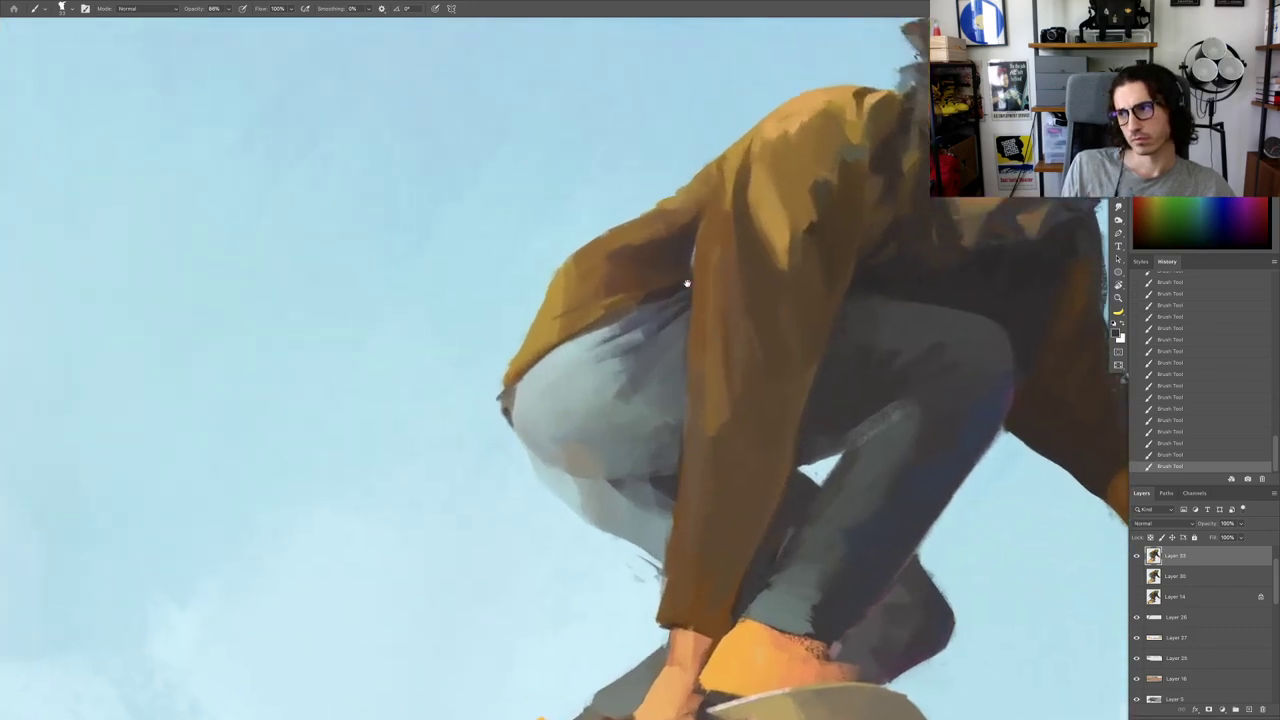
pyautogui.keyDown('alt'); pyautogui.click(648, 241); pyautogui.keyUp('alt')
pyautogui.moveTo(654, 237)
pyautogui.mouseDown()
pyautogui.moveTo(691, 216)
pyautogui.moveTo(652, 236)
pyautogui.mouseUp()
pyautogui.hotkey('ctrl', 'z')
pyautogui.keyDown('alt'); pyautogui.click(681, 222); pyautogui.keyUp('alt')
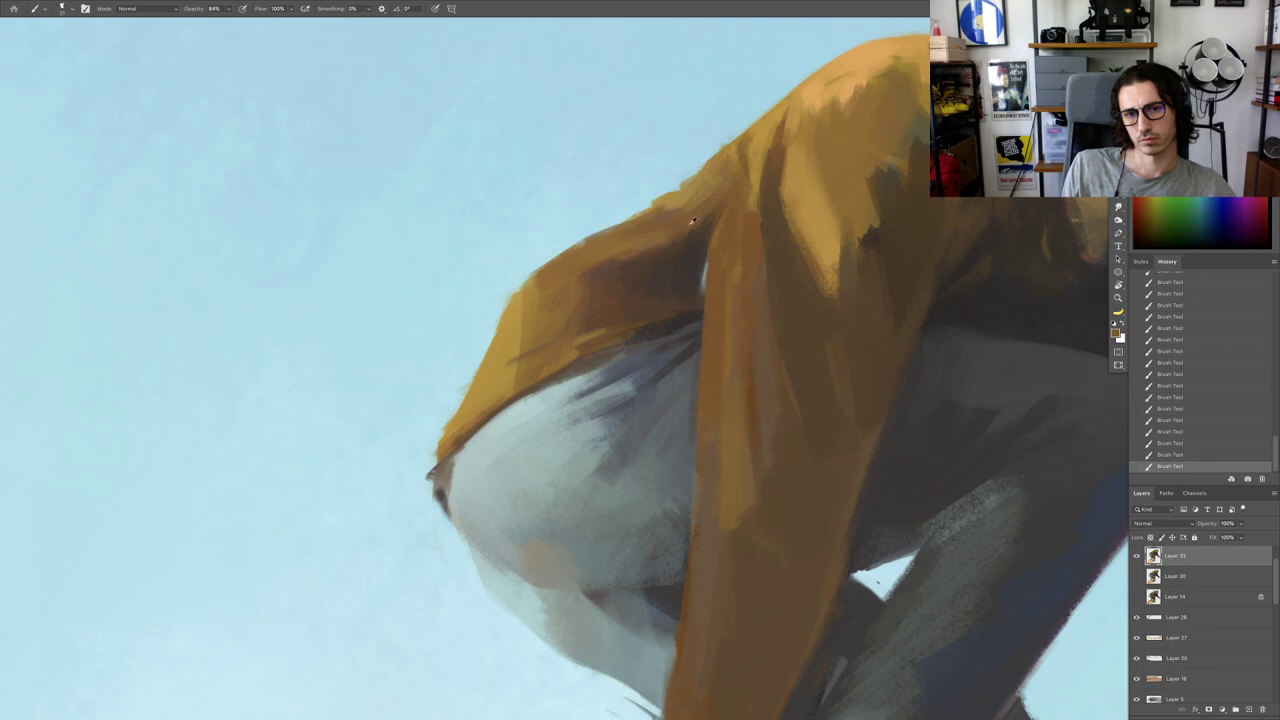
pyautogui.keyDown('alt'); pyautogui.click(655, 252); pyautogui.keyUp('alt')
pyautogui.scroll(-6, 659, 273)
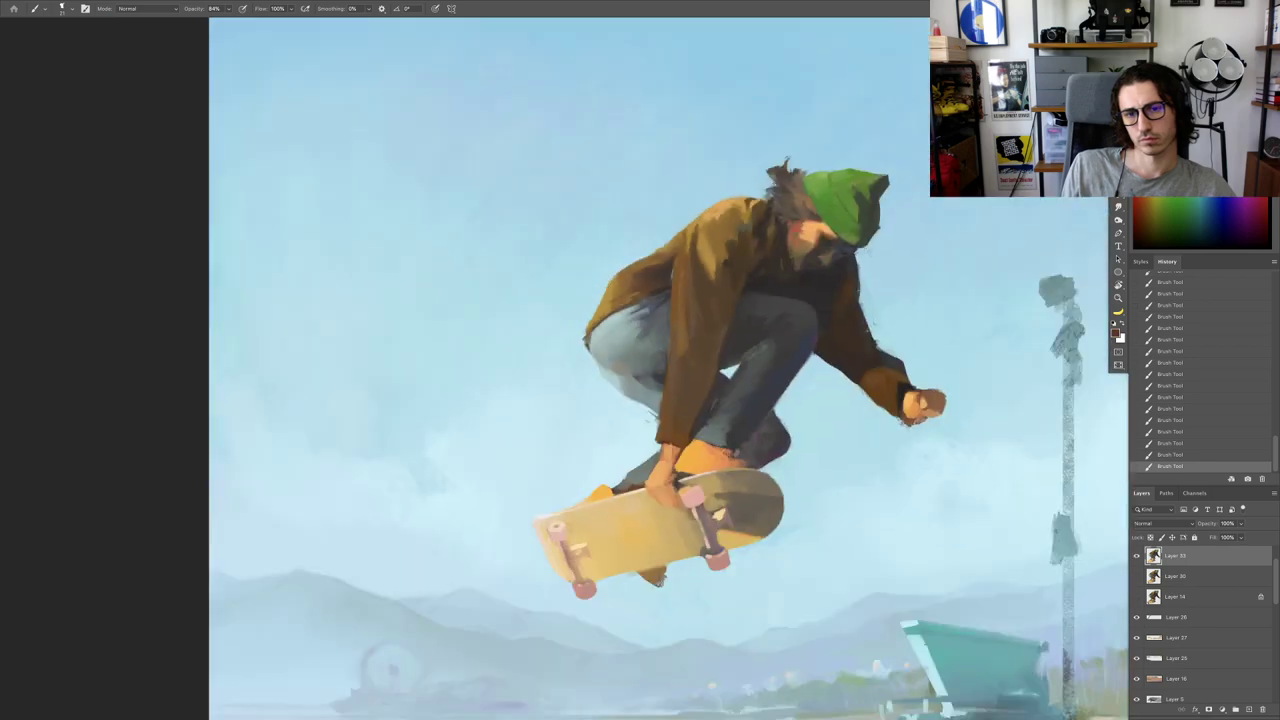
# Step: Compare the latest fold stroke by undoing and redoing it, and extend the pale accent onto the top of the sleeve
pyautogui.hotkey('ctrl', 'z')
pyautogui.scroll(6, 659, 273)
pyautogui.hotkey('ctrl', 'shift', 'z')
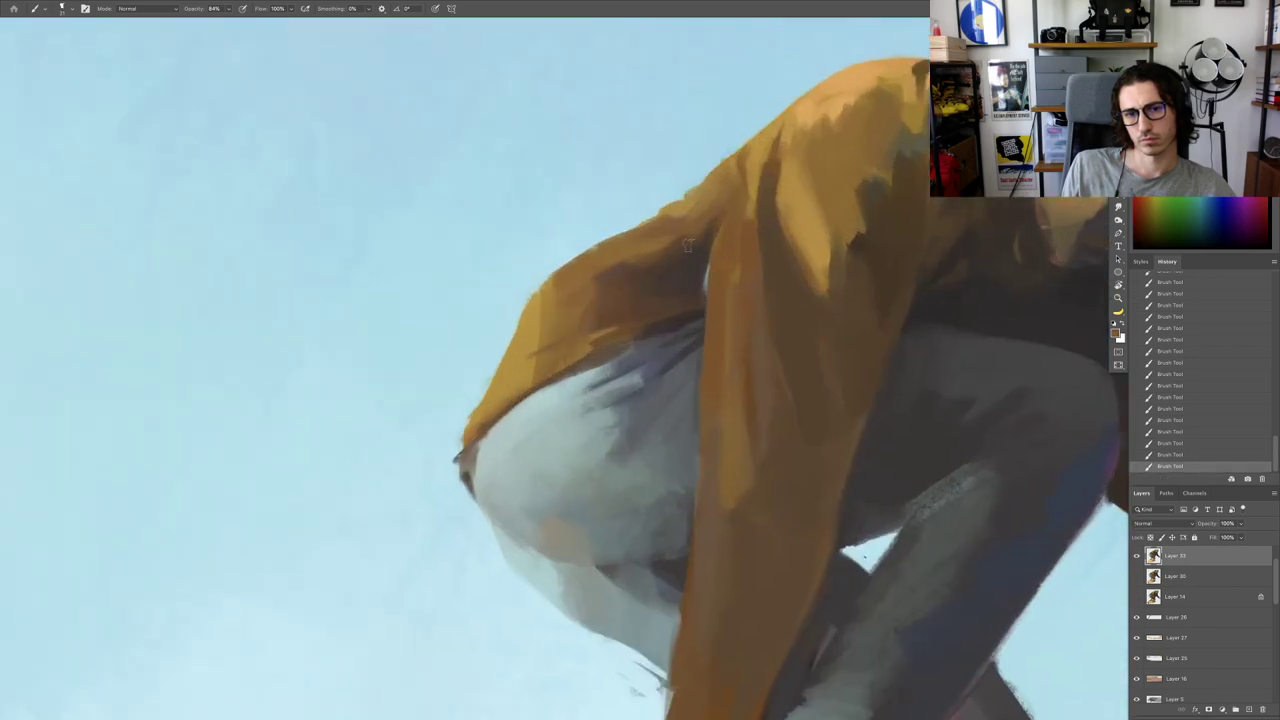
pyautogui.scroll(-6, 663, 272)
pyautogui.scroll(7, 720, 262)
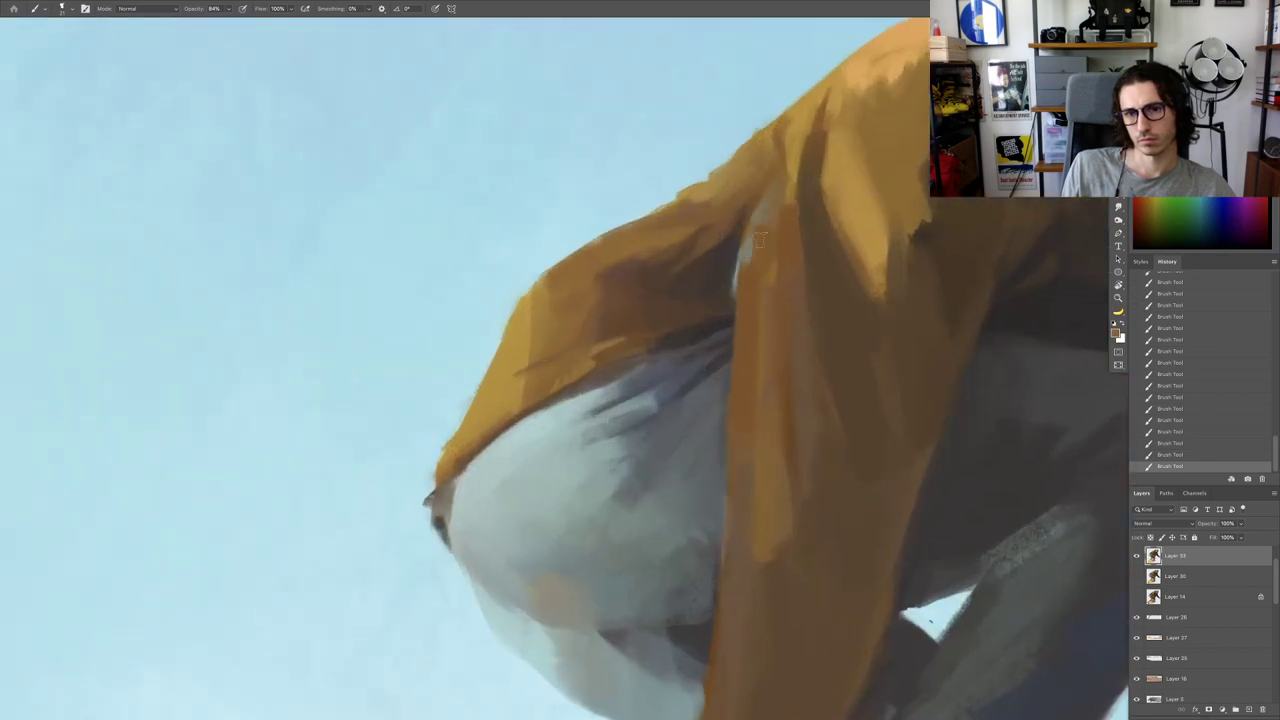
pyautogui.scroll(-6, 758, 238)
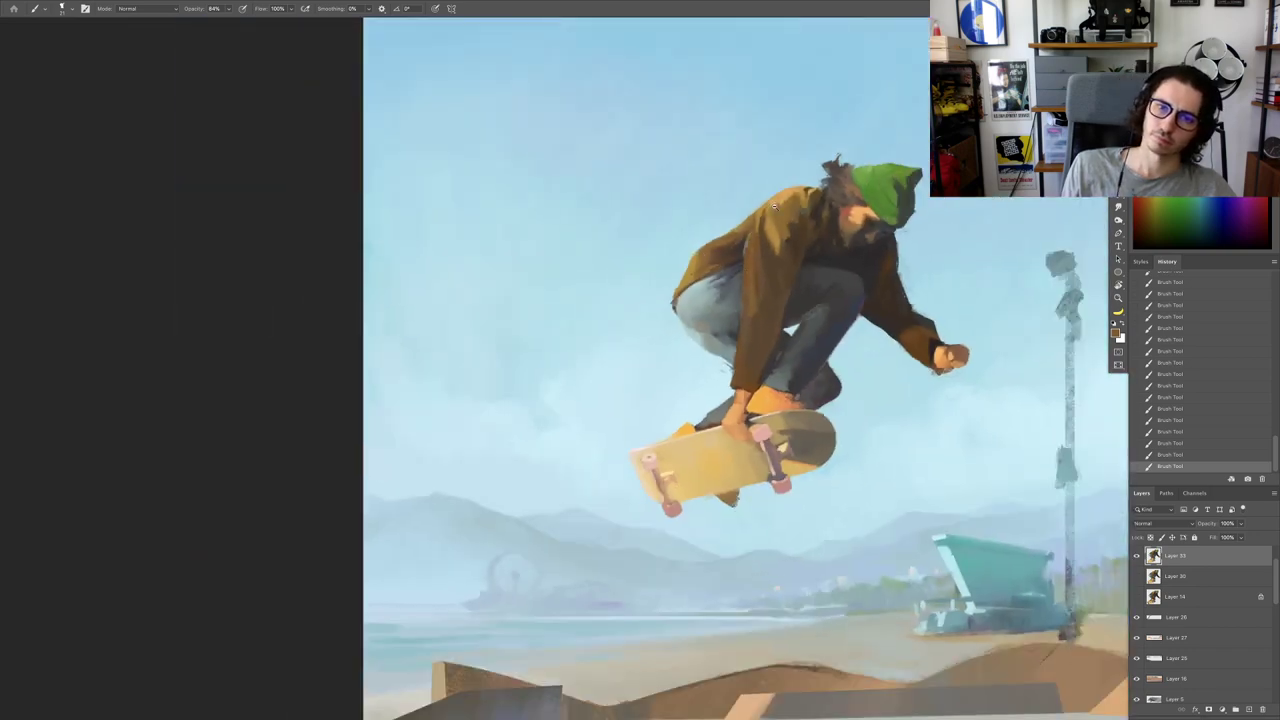
# Step: Soften the jacket's upper back contour with muted gray-brown strokes
pyautogui.scroll(5, 774, 207)
pyautogui.scroll(2, 710, 260)
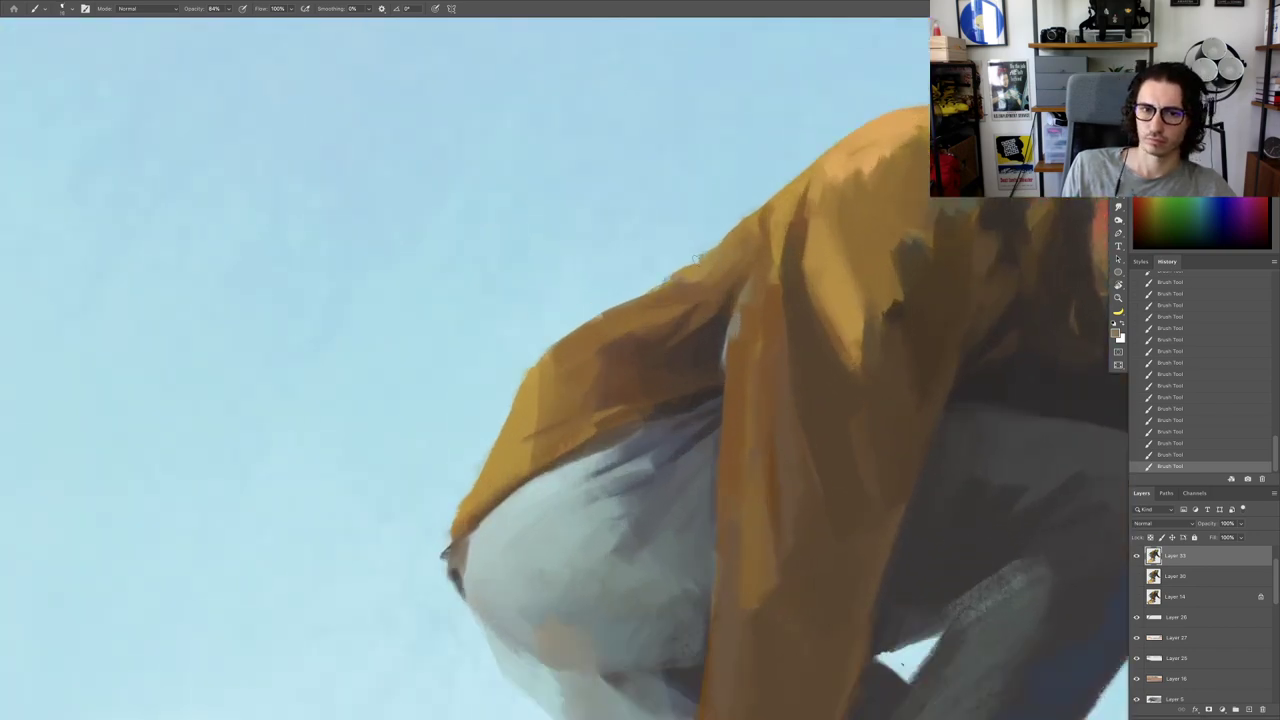
pyautogui.scroll(-7, 722, 248)
pyautogui.press('r')
pyautogui.moveTo(894, 272)
pyautogui.mouseDown()
pyautogui.moveTo(915, 363)
pyautogui.moveTo(868, 460)
pyautogui.mouseUp()
pyautogui.press('b')
pyautogui.moveTo(737, 376)
pyautogui.mouseDown()
pyautogui.moveTo(707, 320)
pyautogui.moveTo(719, 345)
pyautogui.mouseUp()
pyautogui.scroll(2, 718, 343)
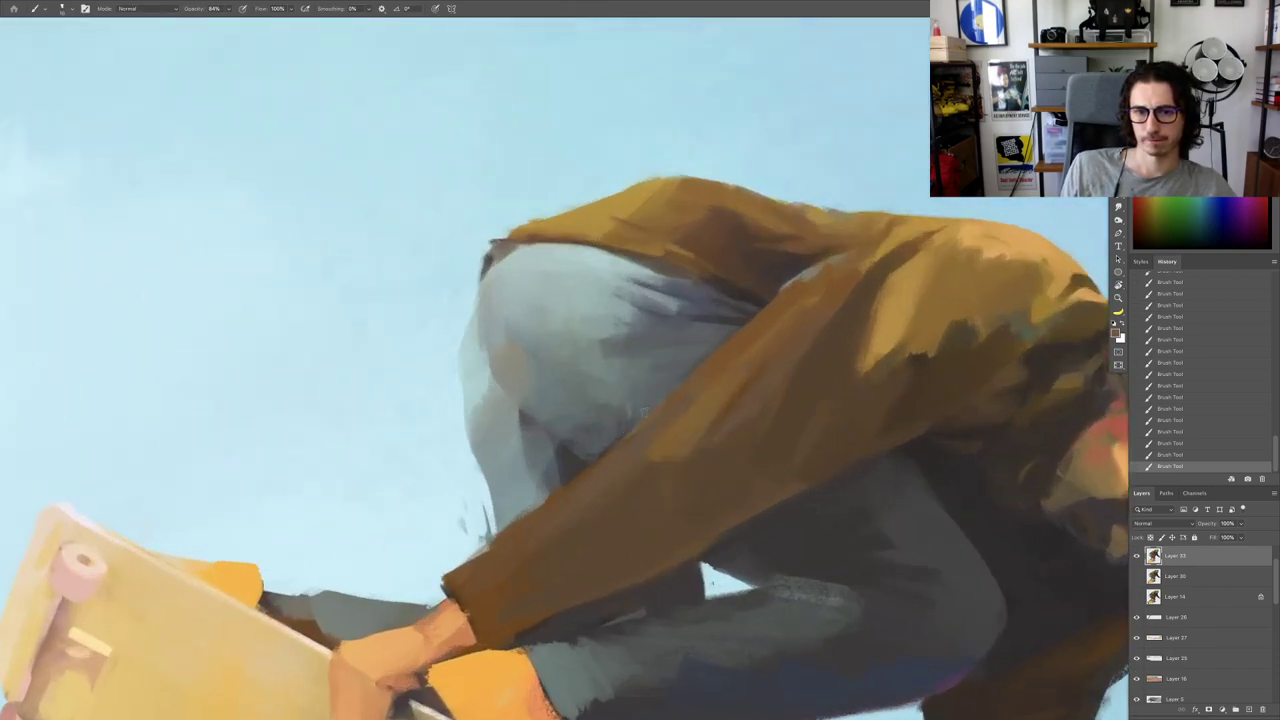
# Step: Add light blue crease highlights to the upper trouser leg beside the sleeve
pyautogui.scroll(-5, 651, 428)
pyautogui.press('r')
pyautogui.moveTo(798, 262)
pyautogui.mouseDown()
pyautogui.moveTo(738, 205)
pyautogui.moveTo(692, 186)
pyautogui.mouseUp()
pyautogui.press('b')
pyautogui.press('r')
pyautogui.press('b')
pyautogui.moveTo(655, 226)
pyautogui.mouseDown()
pyautogui.moveTo(727, 302)
pyautogui.moveTo(692, 370)
pyautogui.mouseUp()
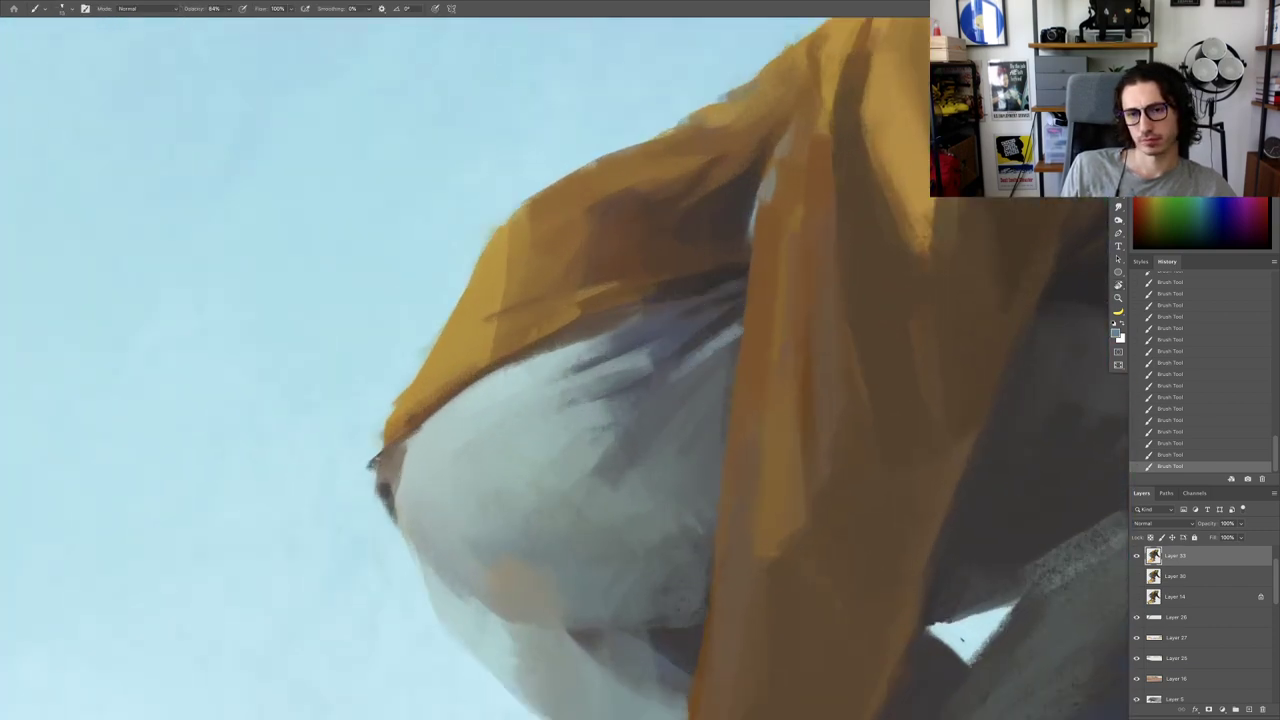
# Step: Sharpen and blend the trouser creases under the hem with sampled grays, checking them against the whole figure
pyautogui.click(757, 327)
pyautogui.moveTo(747, 317); pyautogui.dragTo(742, 331)
pyautogui.keyDown('alt'); pyautogui.click(716, 340); pyautogui.keyUp('alt')
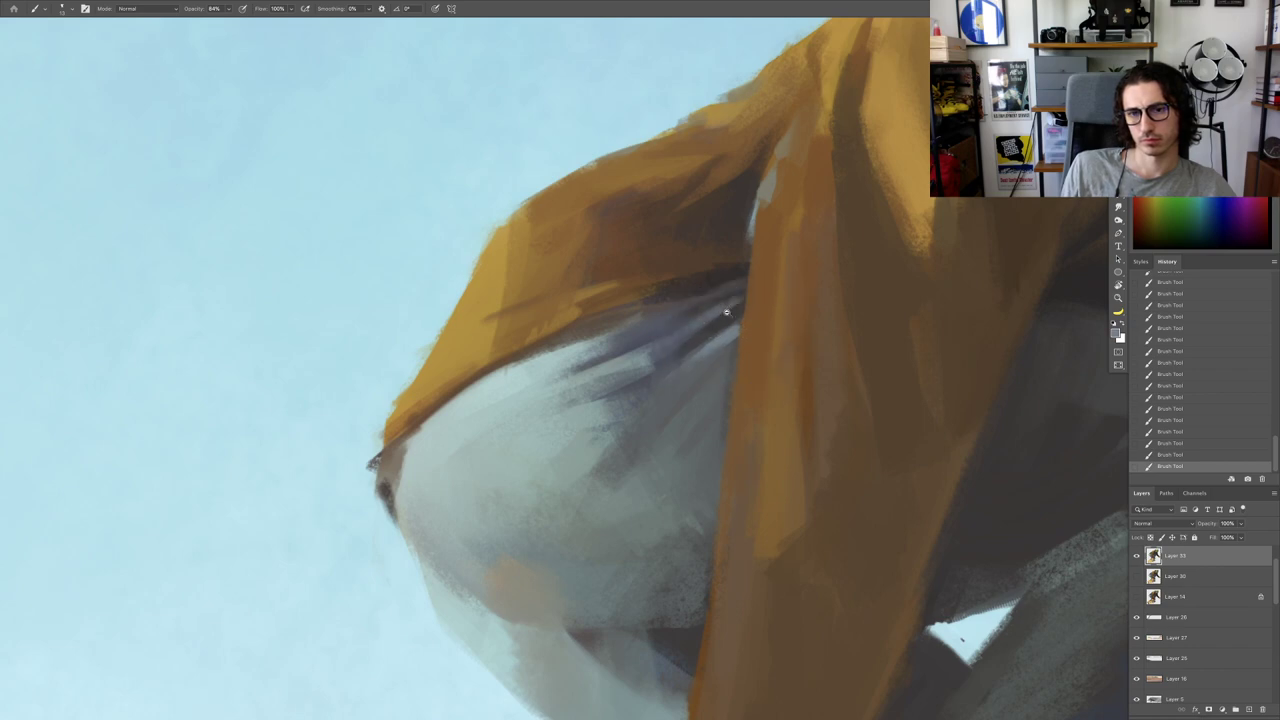
pyautogui.scroll(-6, 726, 312)
pyautogui.scroll(6, 730, 331)
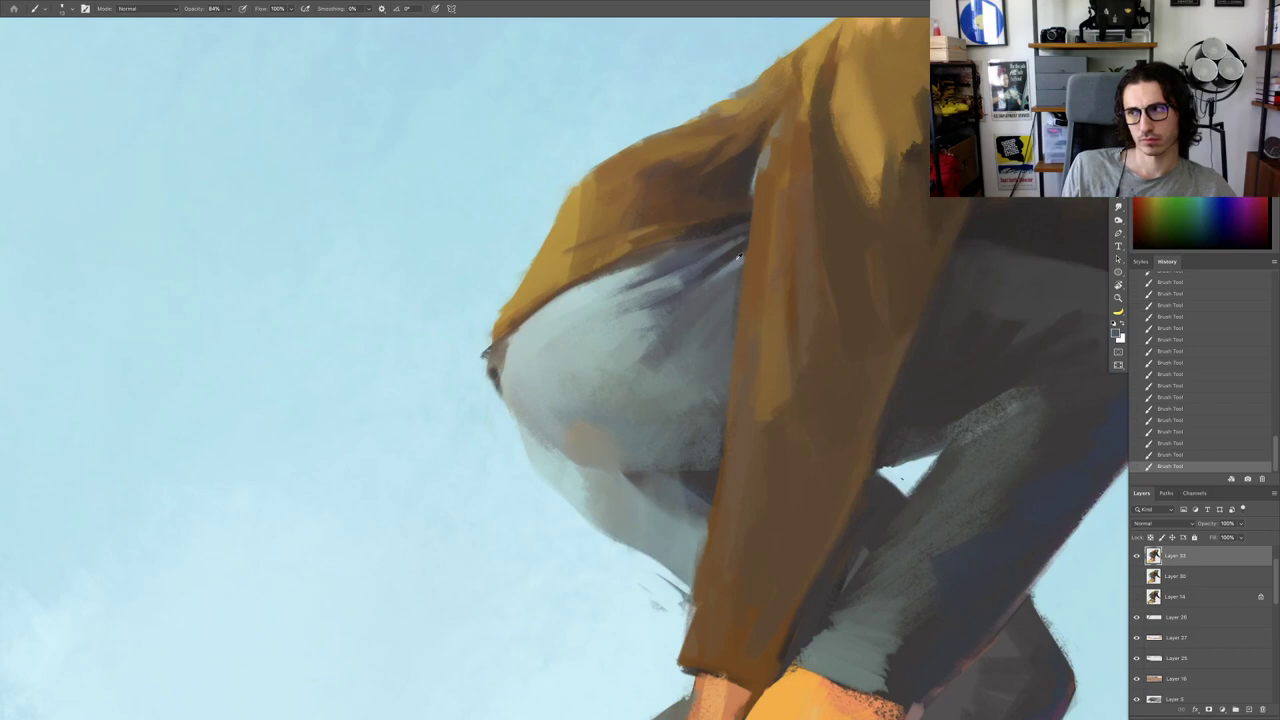
pyautogui.scroll(-6, 684, 337)
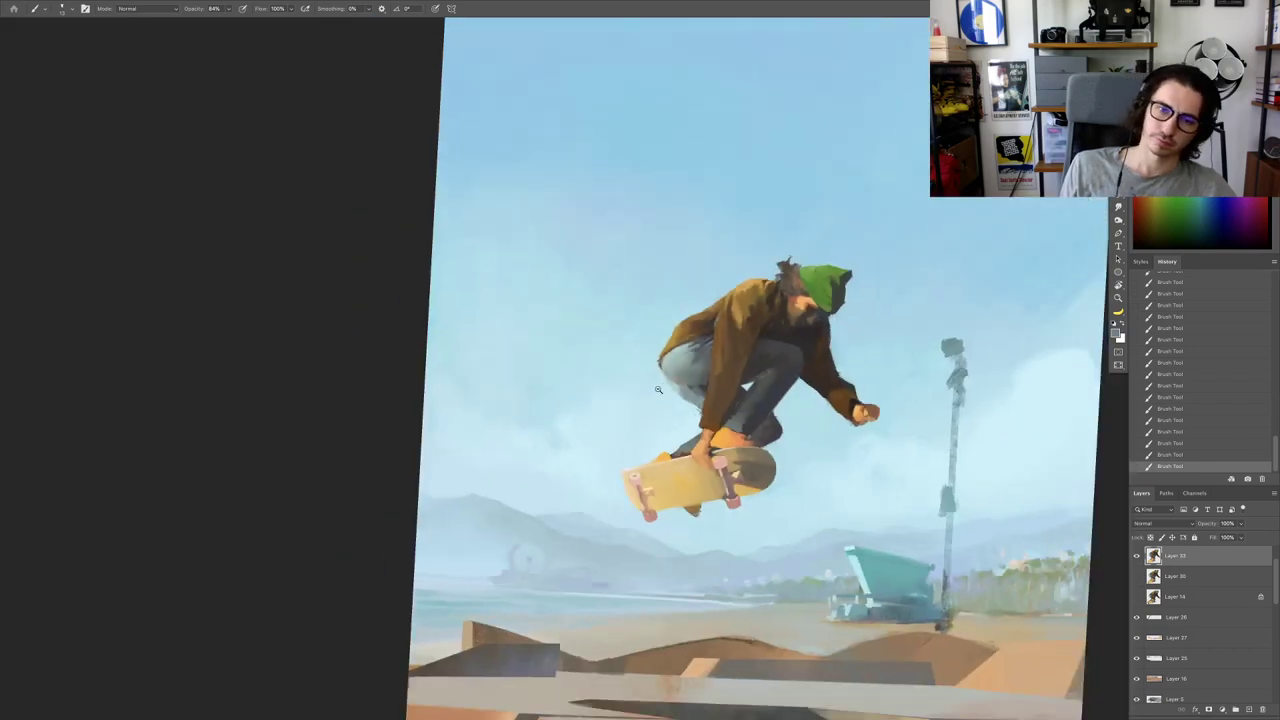
pyautogui.press('r')
pyautogui.moveTo(813, 373); pyautogui.dragTo(803, 306)
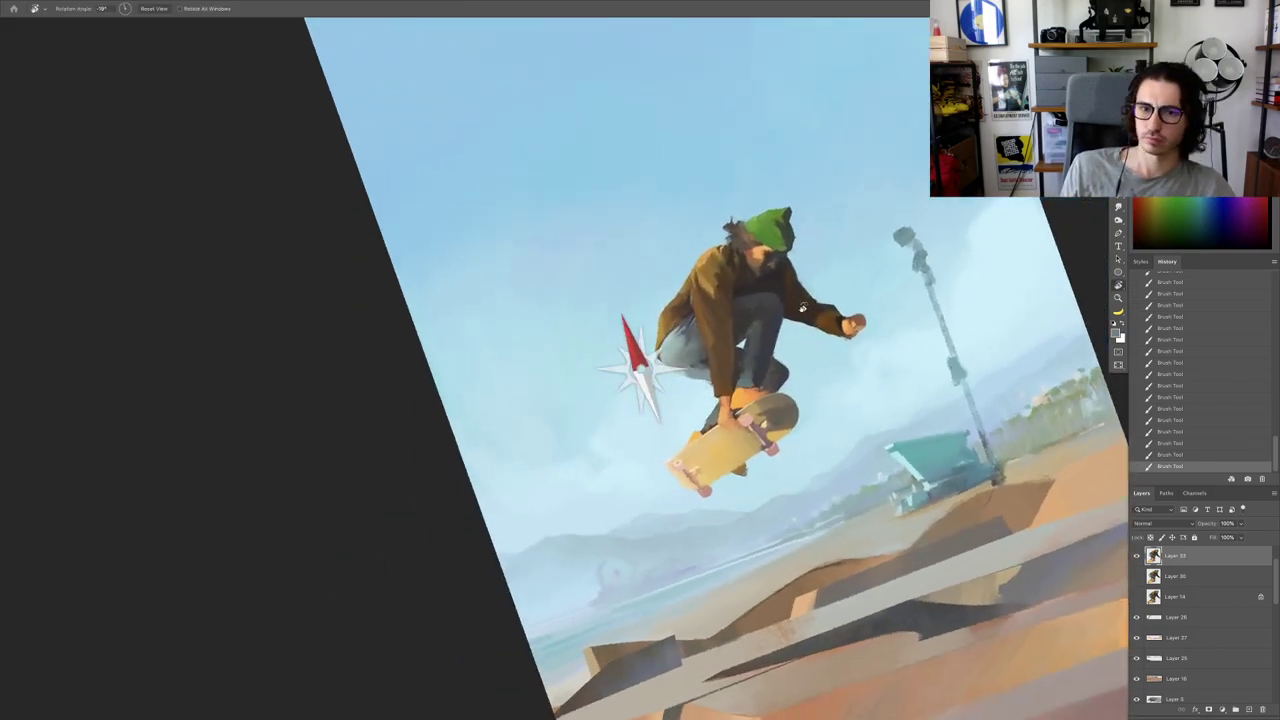
pyautogui.scroll(8, 775, 287)
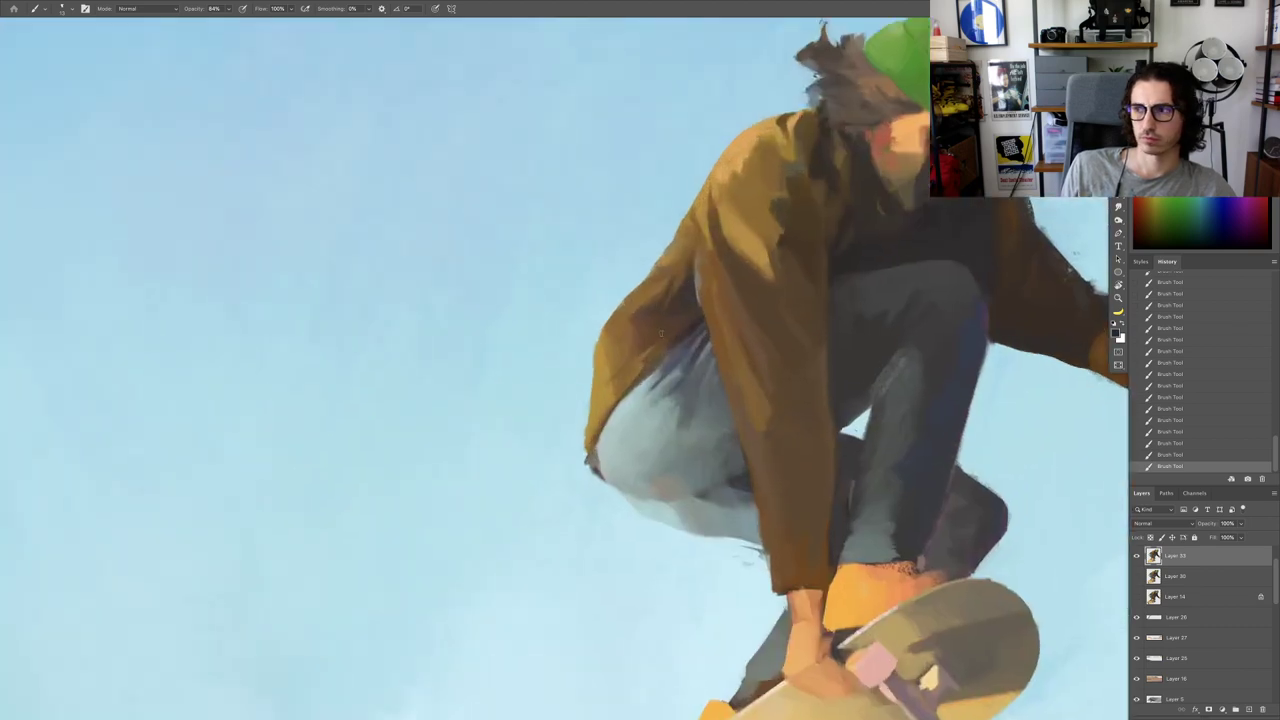
# Step: Paint and blend the dark fold on the jacket's lower back above the hem with sampled browns
pyautogui.moveTo(707, 304); pyautogui.dragTo(617, 343)
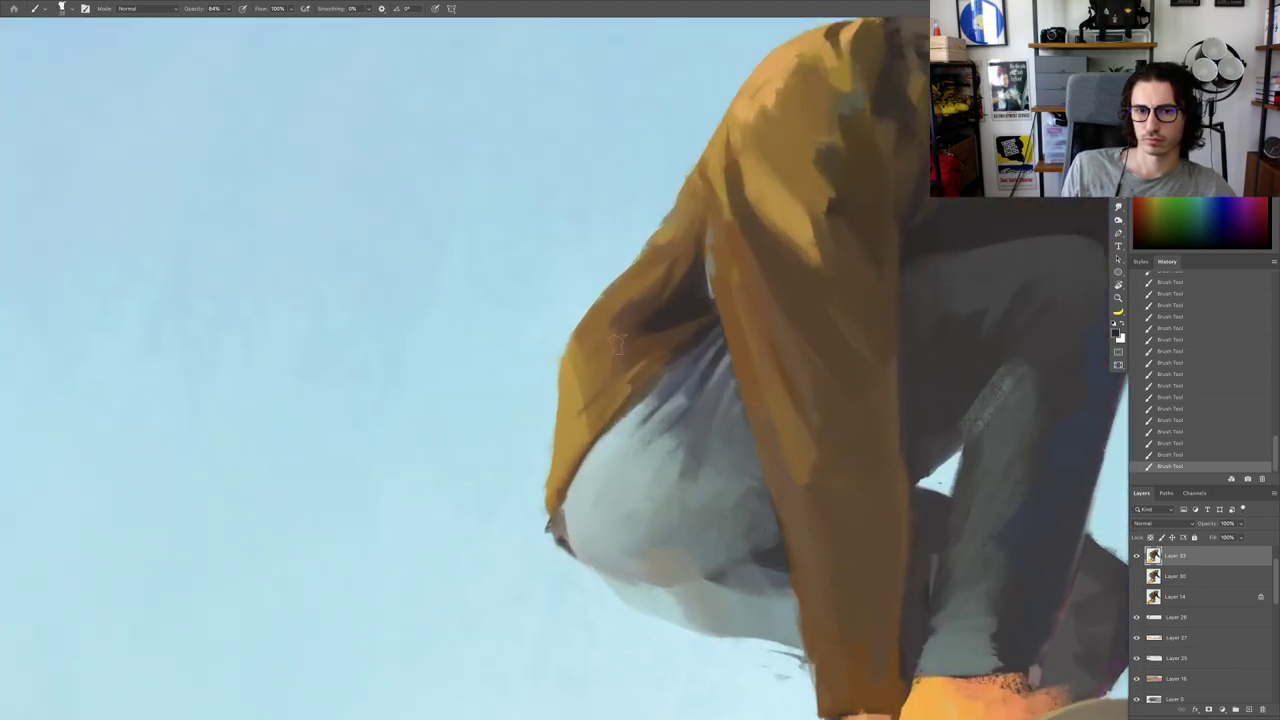
pyautogui.keyDown('alt'); pyautogui.click(702, 295); pyautogui.keyUp('alt')
pyautogui.moveTo(695, 304); pyautogui.dragTo(604, 396)
pyautogui.hotkey('ctrl', 'z')
pyautogui.moveTo(712, 320); pyautogui.dragTo(607, 399)
pyautogui.scroll(-8, 677, 352)
pyautogui.scroll(6, 620, 363)
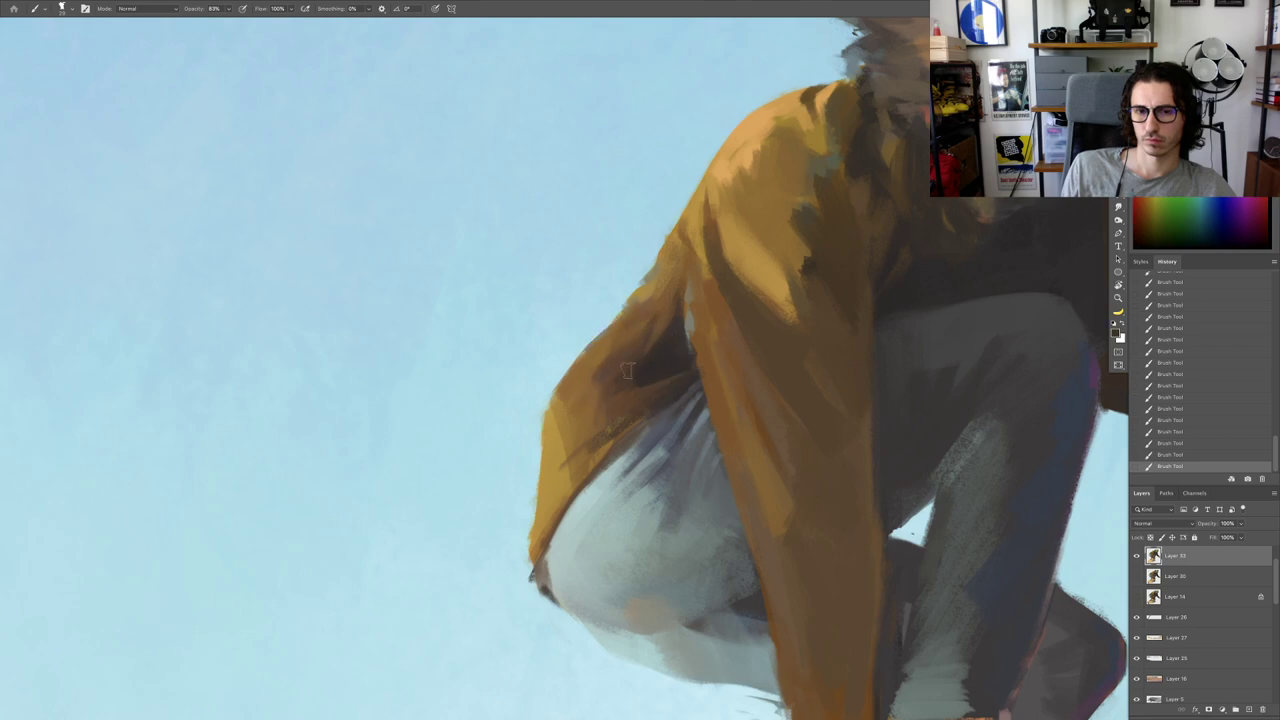
pyautogui.scroll(-5, 635, 373)
pyautogui.scroll(4, 661, 382)
# Step: Add a muted red accent inside the jacket's back fold beside the sleeve and check it against the whole picture
pyautogui.keyDown('alt'); pyautogui.click(652, 338); pyautogui.keyUp('alt')
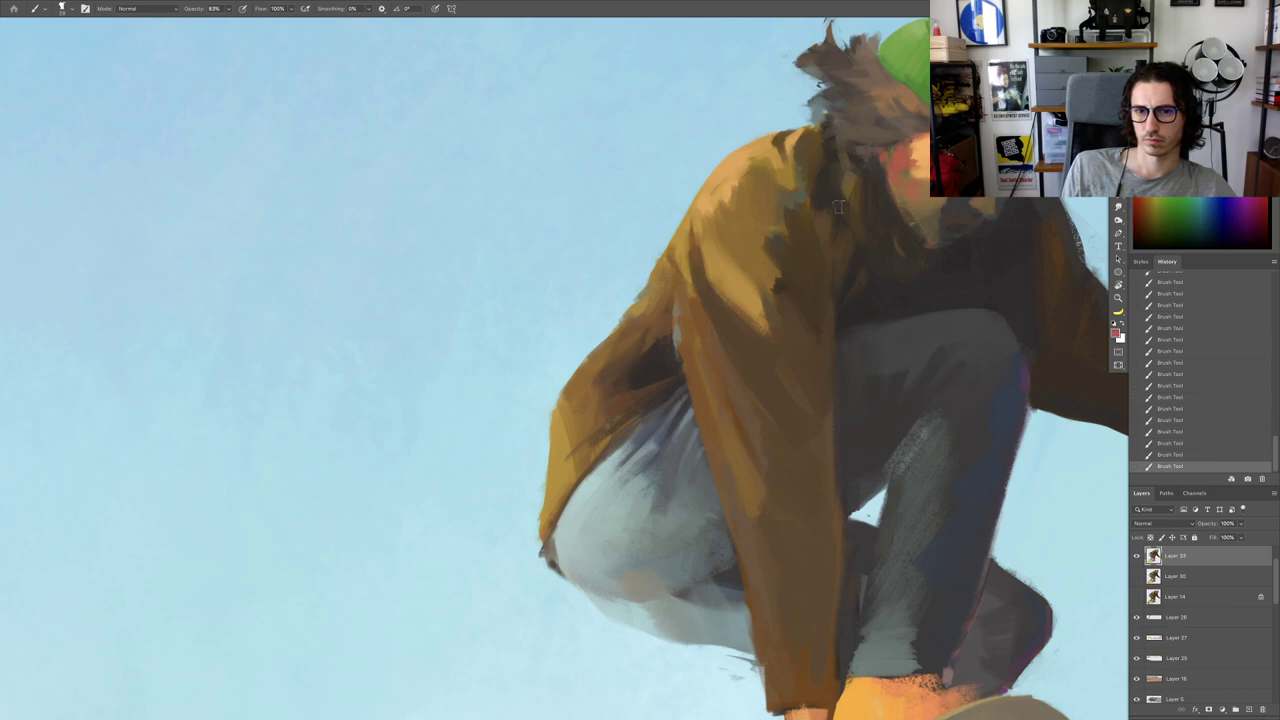
pyautogui.hotkey('ctrl', 'z')
pyautogui.hotkey('ctrl', 'z')
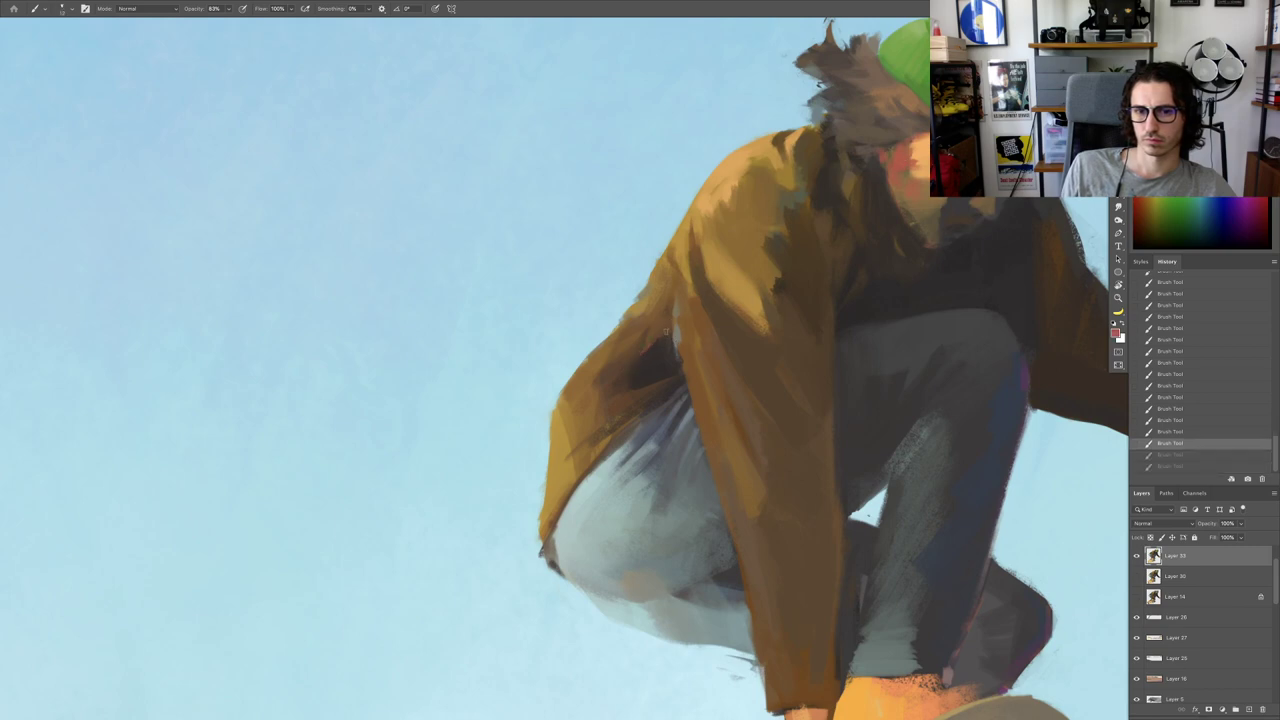
pyautogui.moveTo(662, 334)
pyautogui.mouseDown()
pyautogui.moveTo(620, 370)
pyautogui.moveTo(668, 322)
pyautogui.moveTo(659, 353)
pyautogui.moveTo(610, 384)
pyautogui.moveTo(659, 338)
pyautogui.moveTo(630, 354)
pyautogui.mouseUp()
pyautogui.keyDown('alt'); pyautogui.click(660, 353); pyautogui.keyUp('alt')
pyautogui.keyDown('alt'); pyautogui.click(660, 338); pyautogui.keyUp('alt')
pyautogui.hotkey('ctrl', '-')
pyautogui.hotkey('ctrl', '-')
pyautogui.hotkey('ctrl', '-')
pyautogui.hotkey('ctrl', '-')
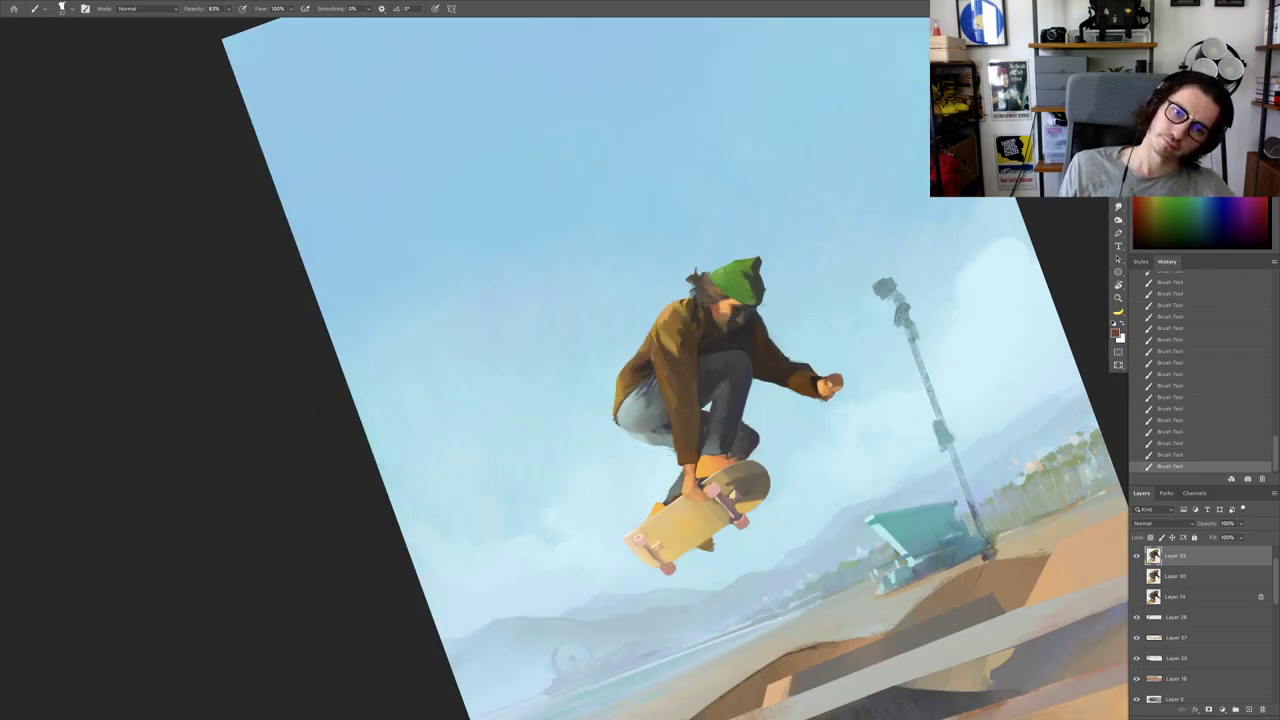
# Step: Undo the last two strokes and repaint the dark chest shadow between the front sleeve and the chin
pyautogui.scroll(4, 685, 334)
pyautogui.press('r')
pyautogui.moveTo(832, 305)
pyautogui.mouseDown()
pyautogui.moveTo(840, 374)
pyautogui.moveTo(824, 232)
pyautogui.moveTo(780, 254)
pyautogui.moveTo(730, 406)
pyautogui.moveTo(680, 347)
pyautogui.mouseUp()
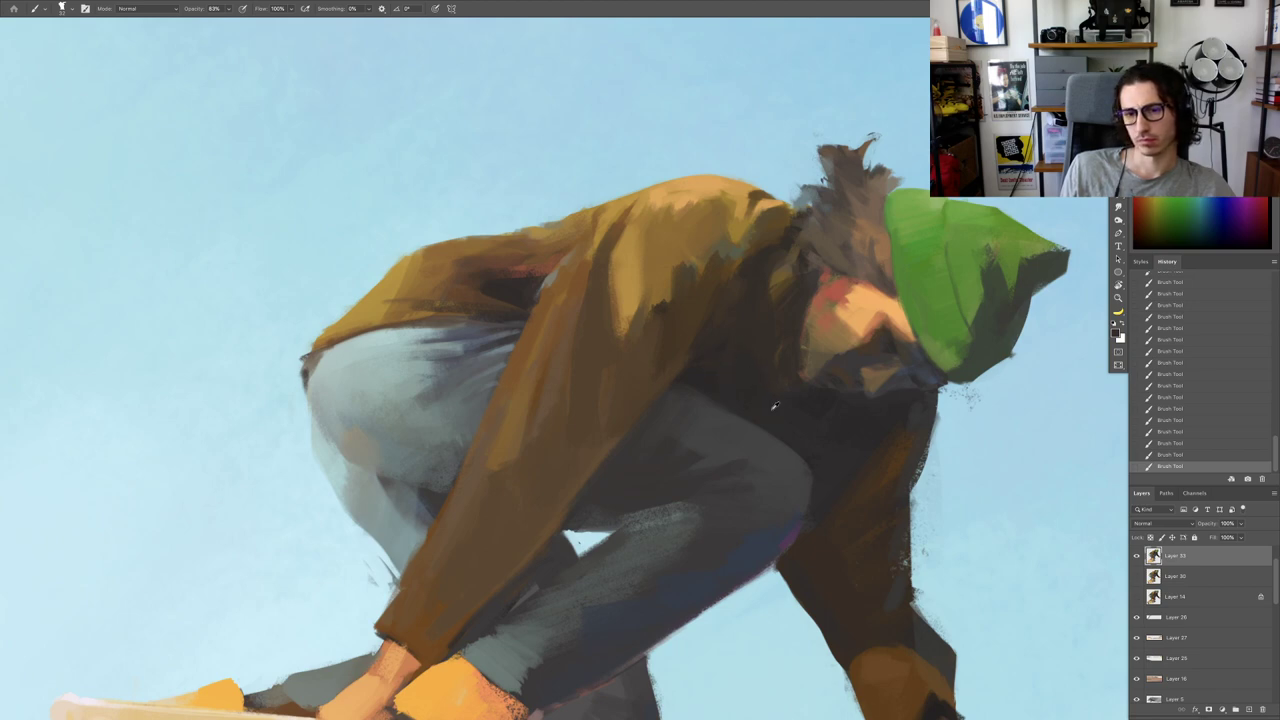
pyautogui.hotkey('ctrl', 'z')
pyautogui.hotkey('ctrl', 'z')
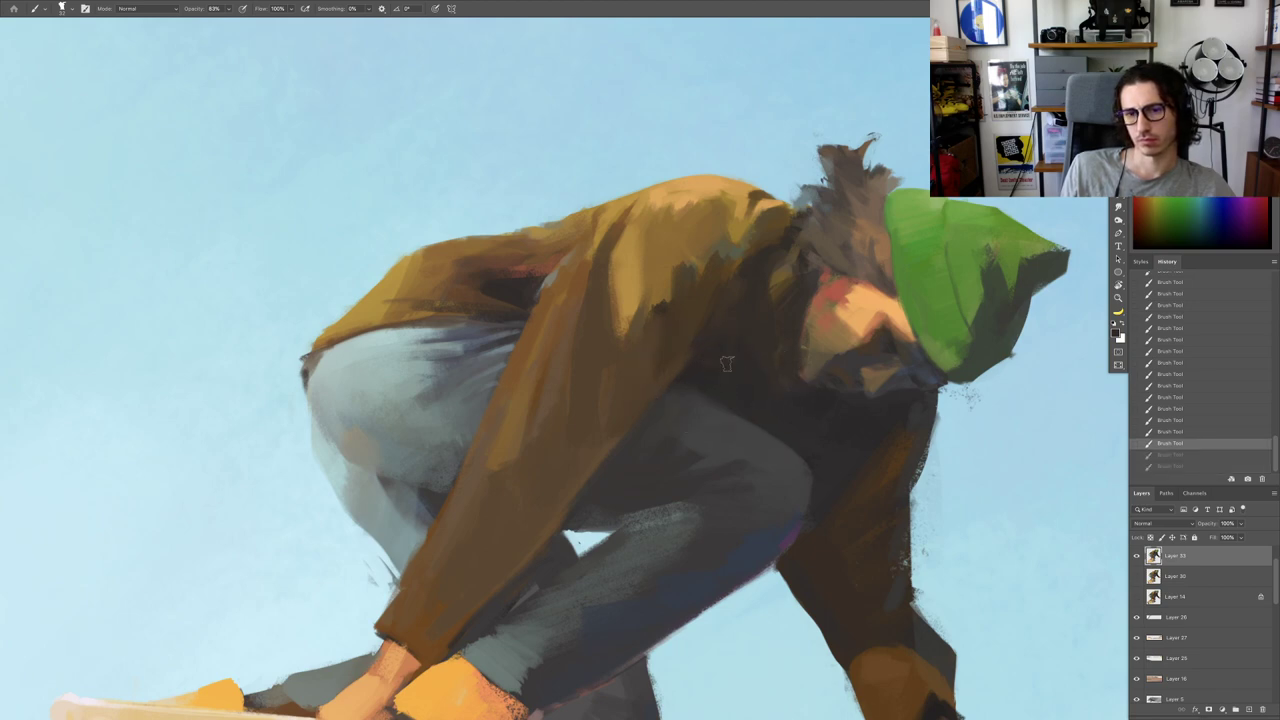
pyautogui.moveTo(756, 397); pyautogui.dragTo(746, 350)
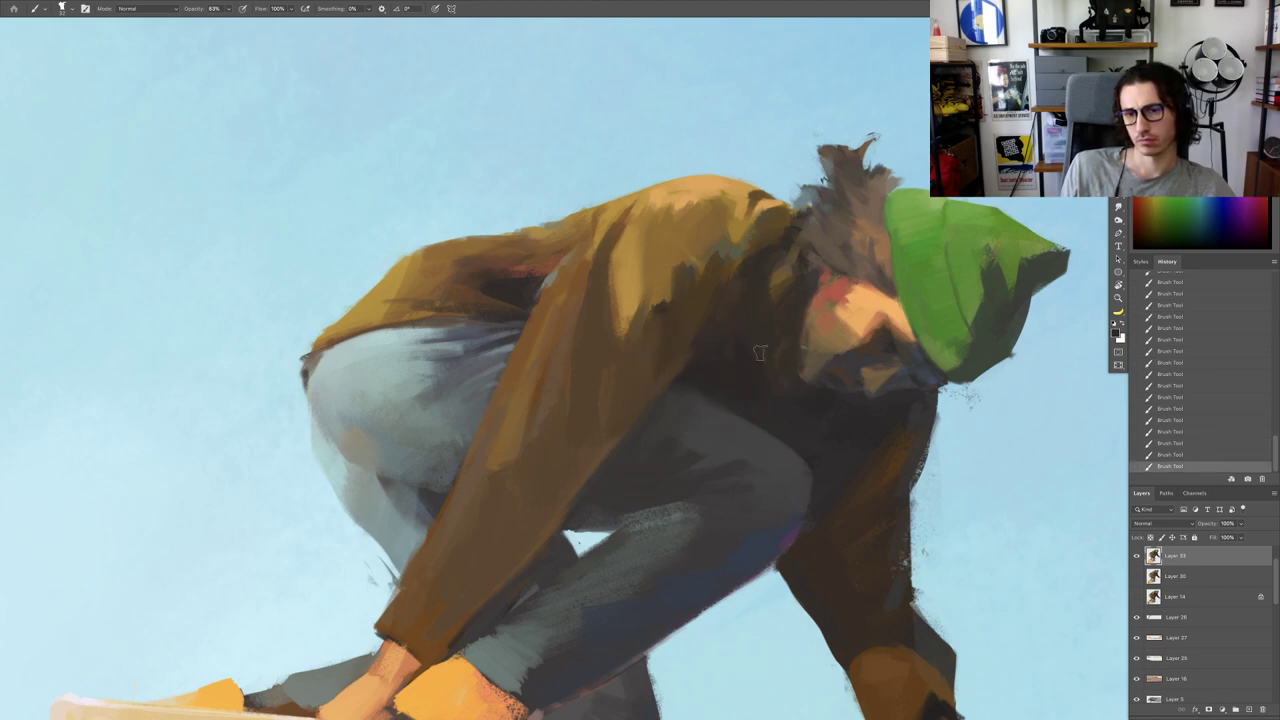
pyautogui.moveTo(767, 402)
pyautogui.mouseDown()
pyautogui.moveTo(736, 382)
pyautogui.moveTo(806, 302)
pyautogui.moveTo(807, 205)
pyautogui.mouseUp()
pyautogui.press('r')
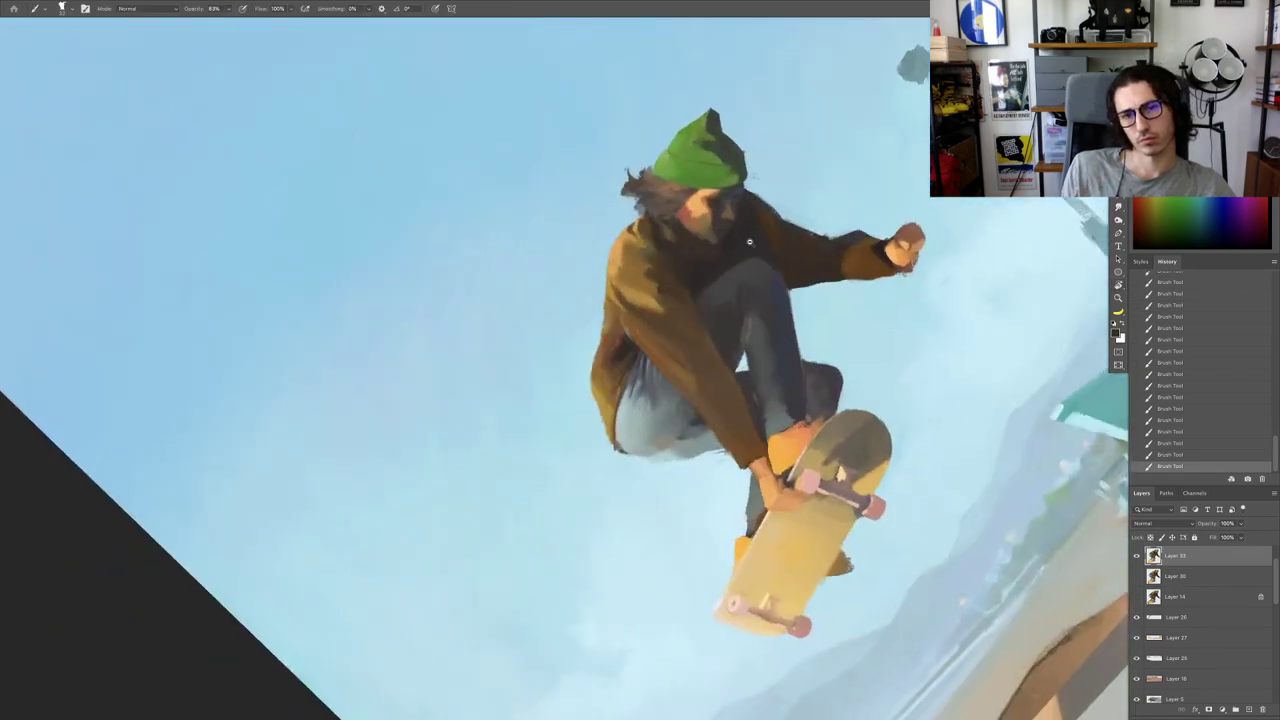
pyautogui.scroll(3, 749, 241)
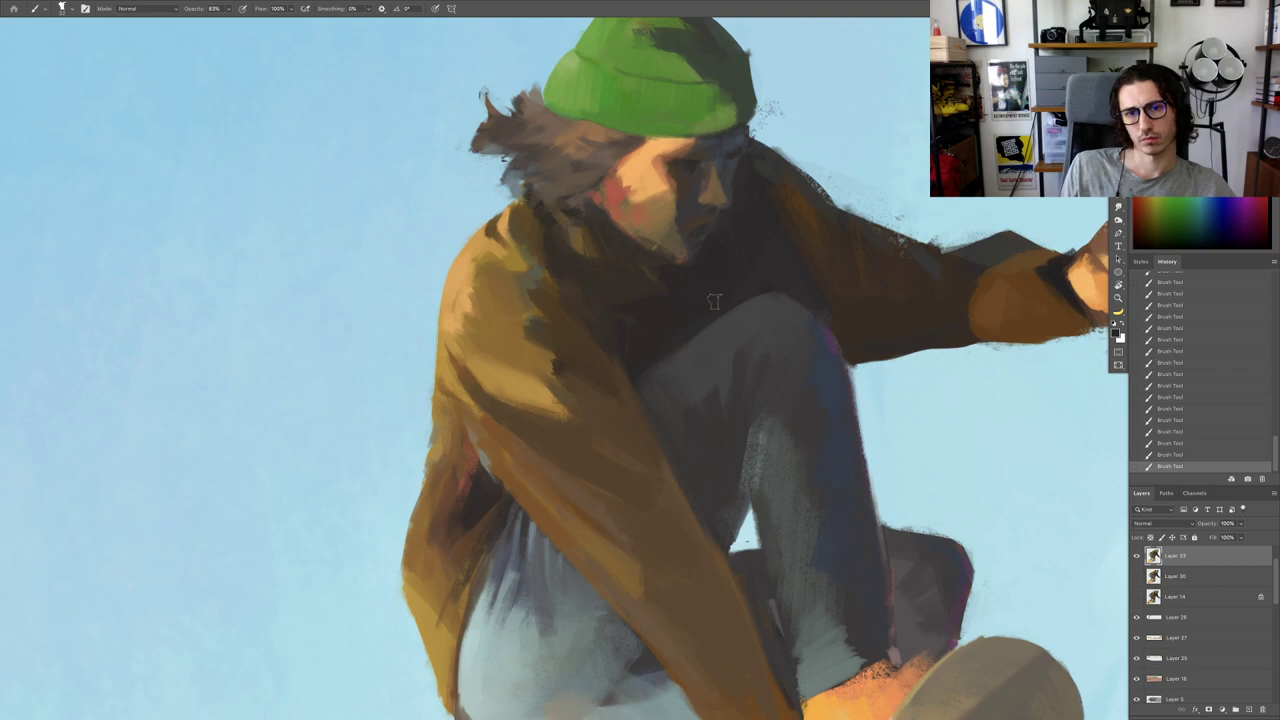
# Step: Paint a curved brown collar line across the dark chest below the chin and check how it reads on the figure
pyautogui.scroll(-3, 714, 301)
pyautogui.scroll(-3, 730, 356)
pyautogui.press('Escape')
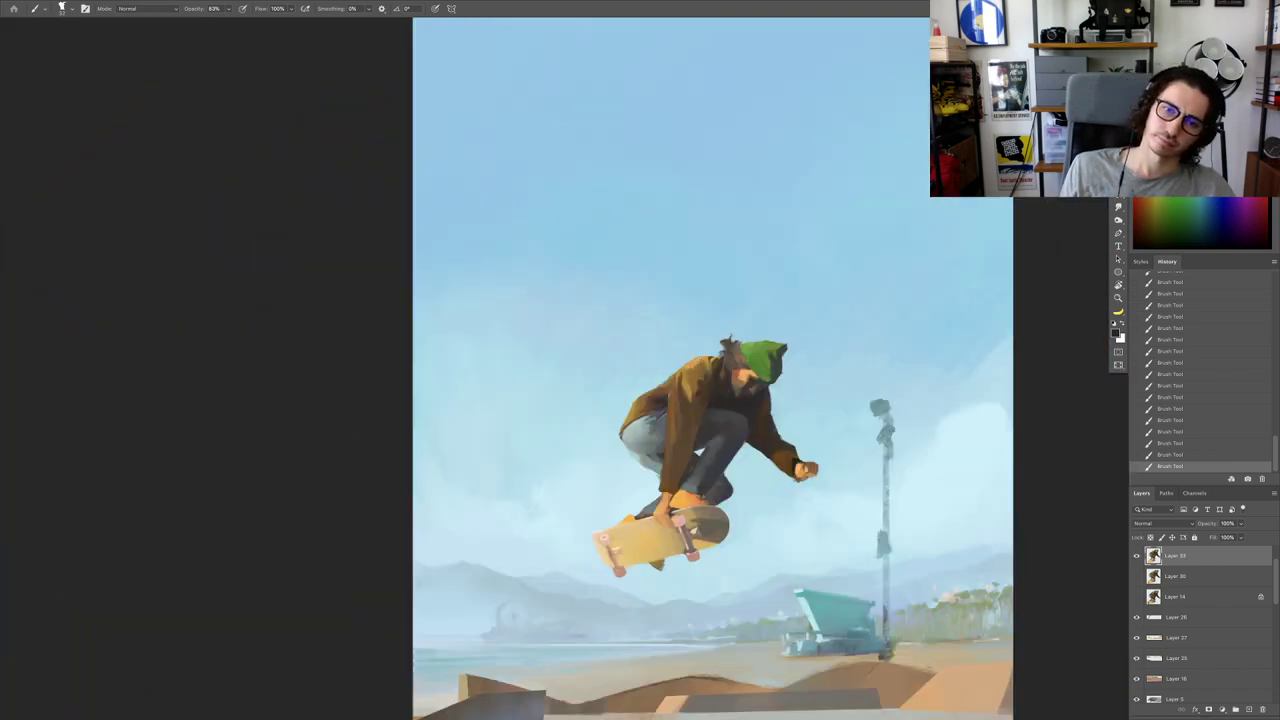
pyautogui.scroll(5, 766, 440)
pyautogui.scroll(2, 748, 349)
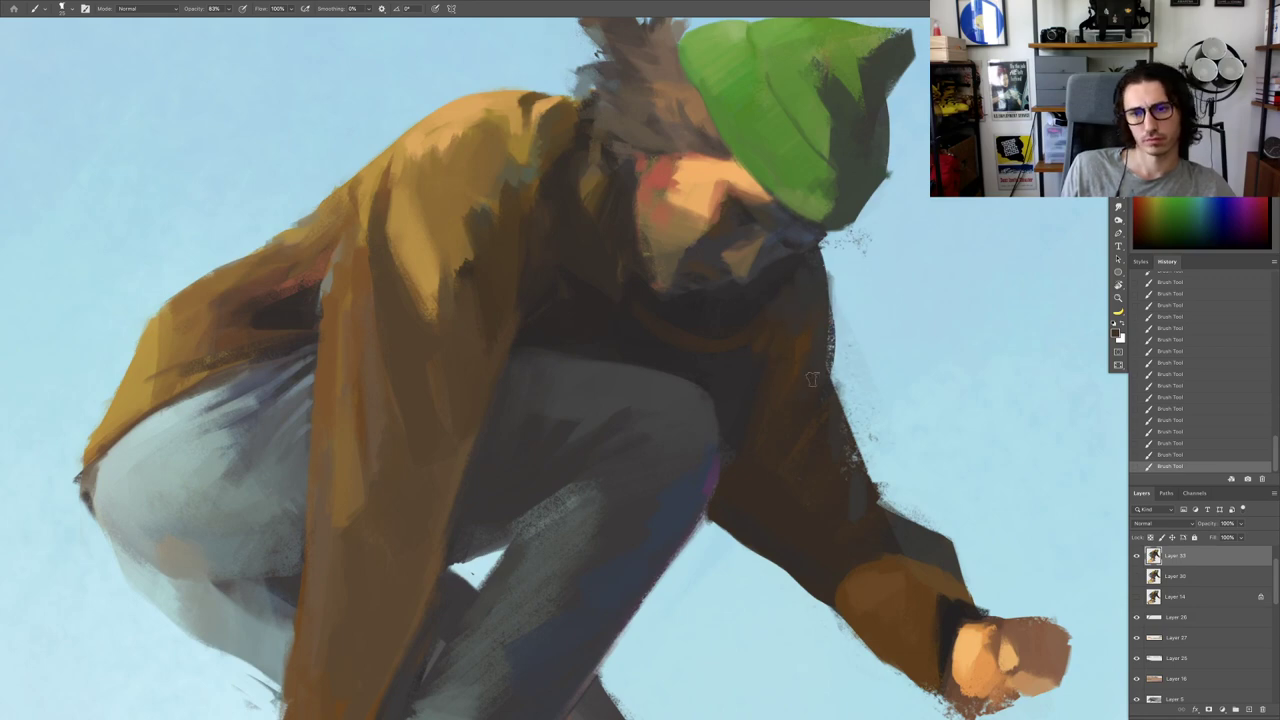
pyautogui.scroll(-4, 812, 379)
pyautogui.scroll(2, 770, 376)
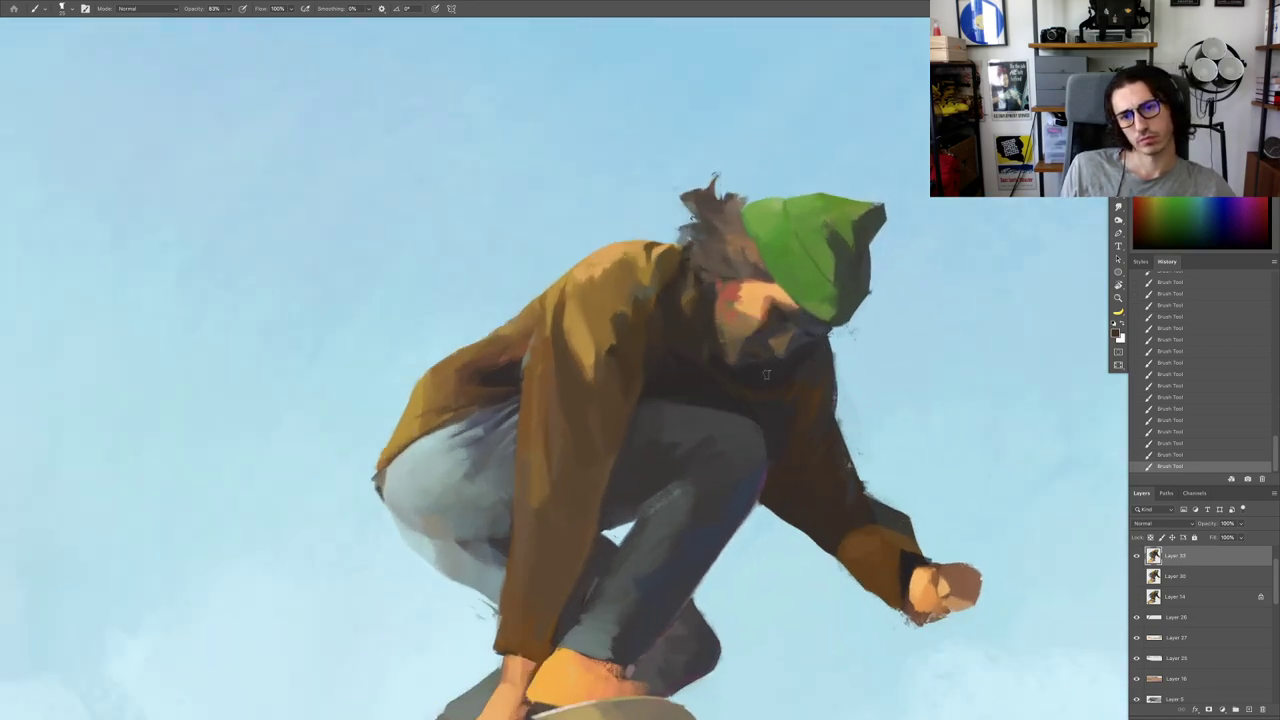
pyautogui.scroll(-4, 744, 399)
pyautogui.moveTo(744, 399); pyautogui.dragTo(737, 311)
pyautogui.press('r')
pyautogui.press('b')
pyautogui.scroll(4, 733, 312)
pyautogui.scroll(2, 693, 297)
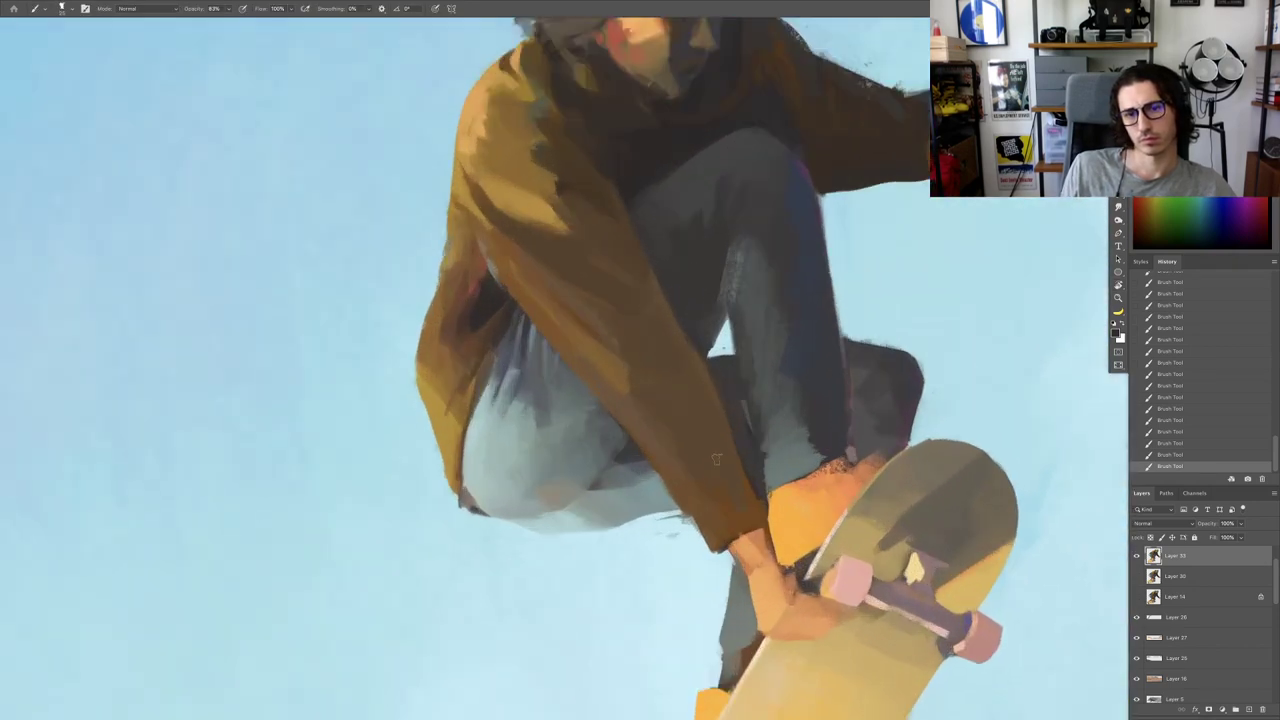
# Step: Warm the lower front sleeve with orange-brown using a larger brush and mark a dark crease above the cuff
pyautogui.keyDown('alt'); pyautogui.click(725, 493); pyautogui.keyUp('alt')
pyautogui.press(']')
pyautogui.press(']')
pyautogui.press(']')
pyautogui.moveTo(744, 458)
pyautogui.mouseDown()
pyautogui.moveTo(698, 472)
pyautogui.moveTo(710, 430)
pyautogui.mouseUp()
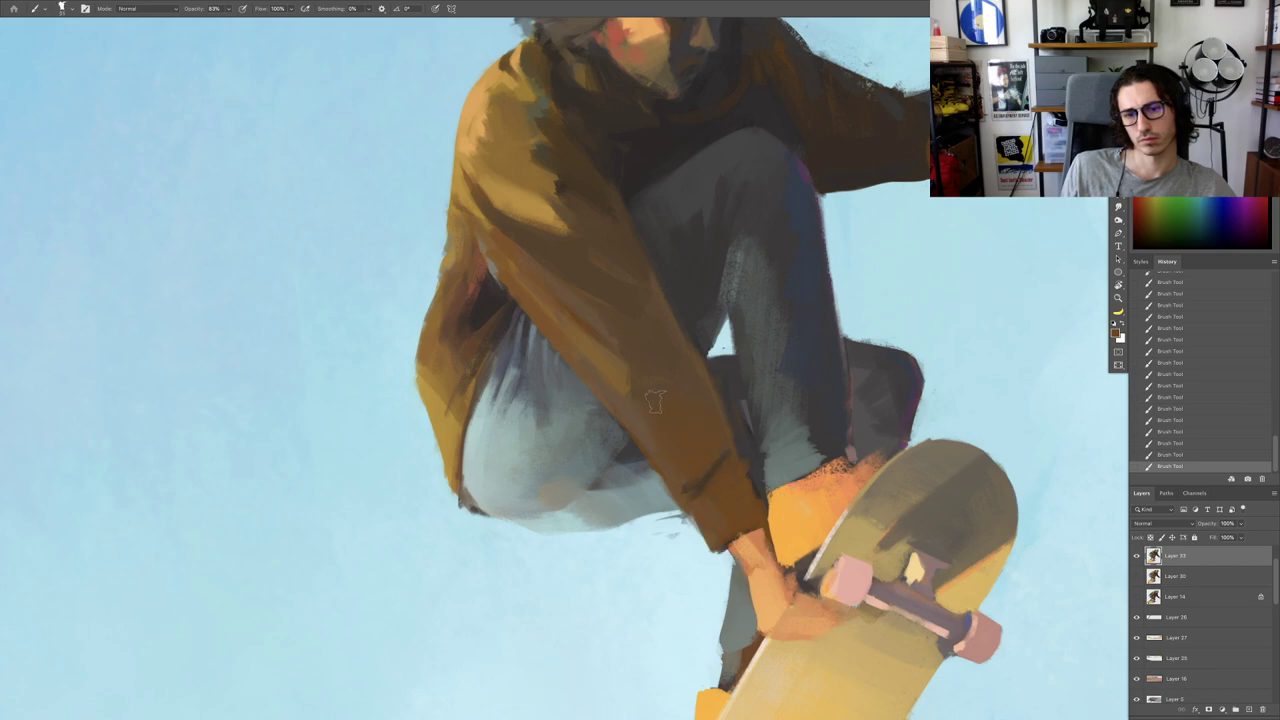
pyautogui.scroll(-5, 654, 398)
pyautogui.press('Escape')
pyautogui.scroll(5, 632, 410)
pyautogui.press('r')
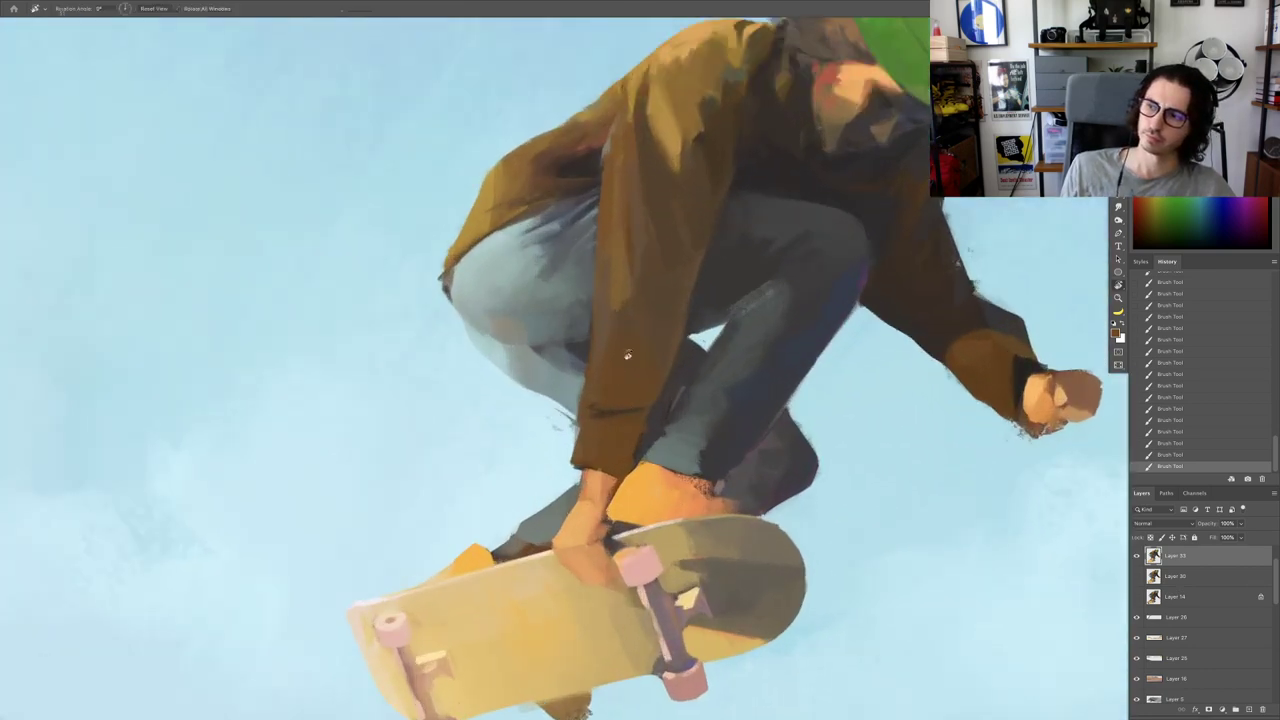
# Step: Soften the cuff crease and blend the front sleeve's shading with sampled browns
pyautogui.moveTo(664, 316)
pyautogui.mouseDown()
pyautogui.moveTo(748, 346)
pyautogui.moveTo(736, 308)
pyautogui.mouseUp()
pyautogui.press('b')
pyautogui.keyDown('alt'); pyautogui.click(588, 384); pyautogui.keyUp('alt')
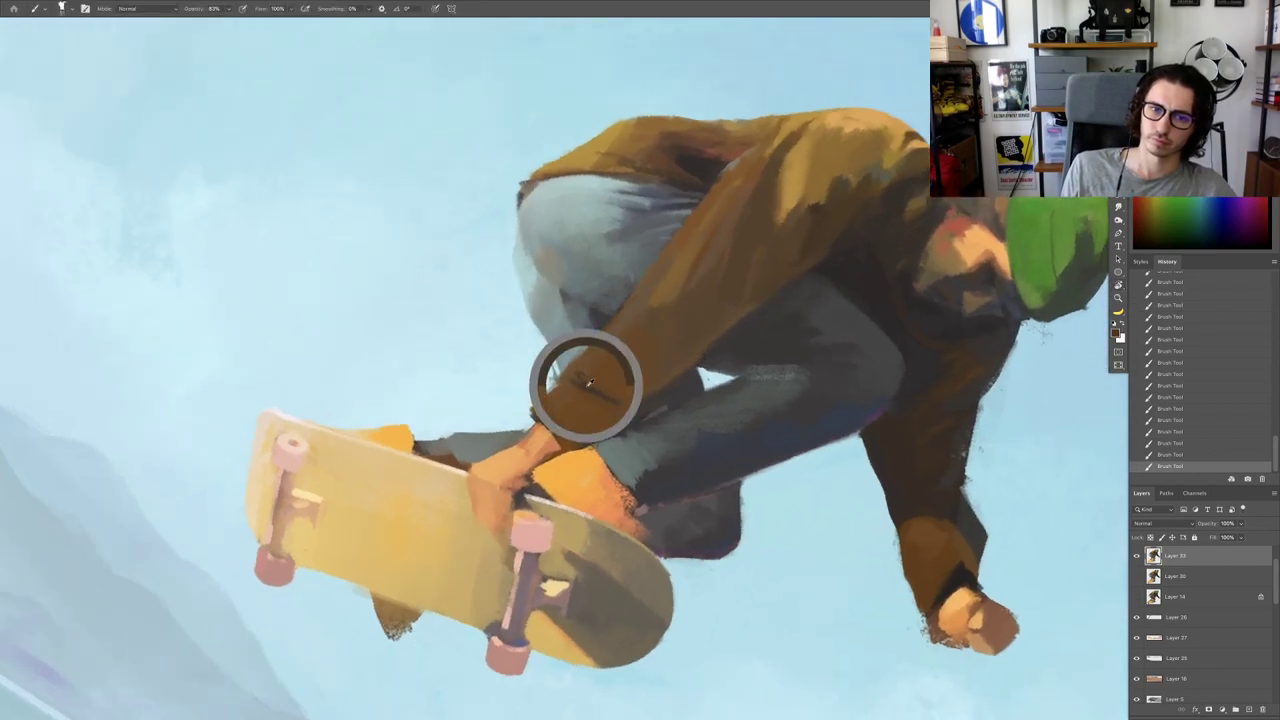
pyautogui.moveTo(574, 392)
pyautogui.mouseDown()
pyautogui.moveTo(598, 394)
pyautogui.moveTo(580, 422)
pyautogui.moveTo(590, 430)
pyautogui.mouseUp()
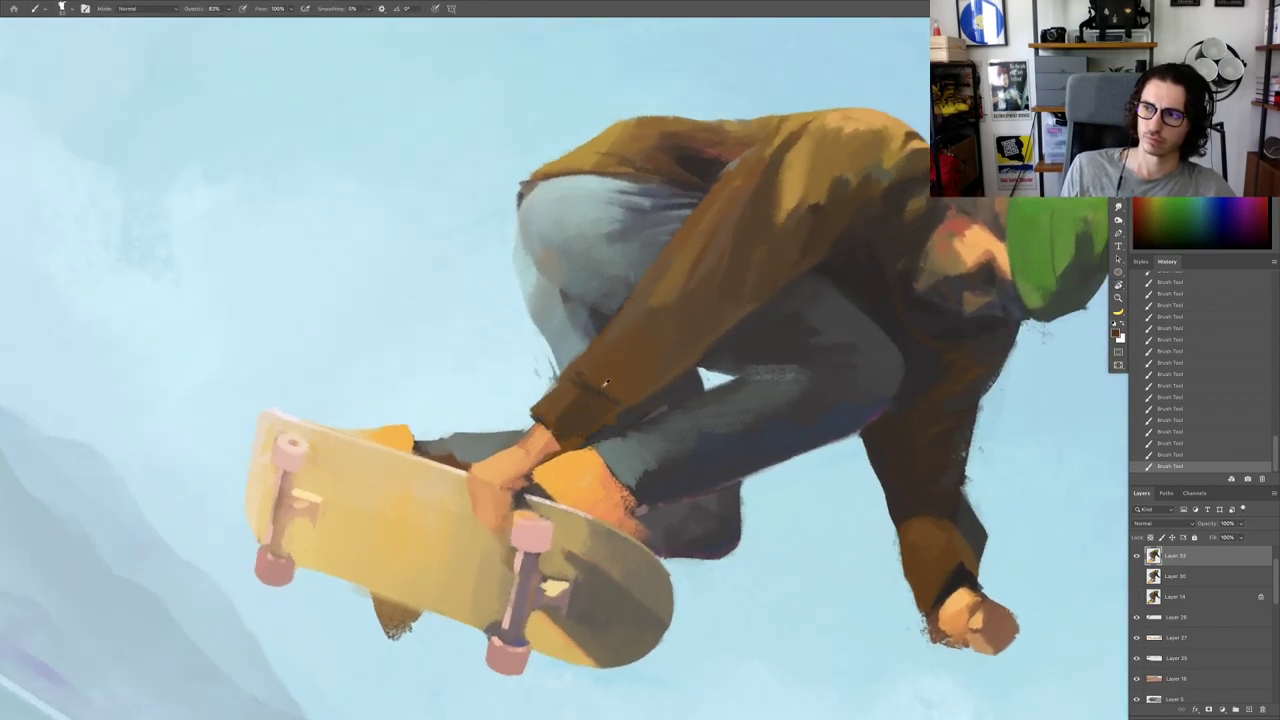
pyautogui.hotkey('ctrl', 'z')
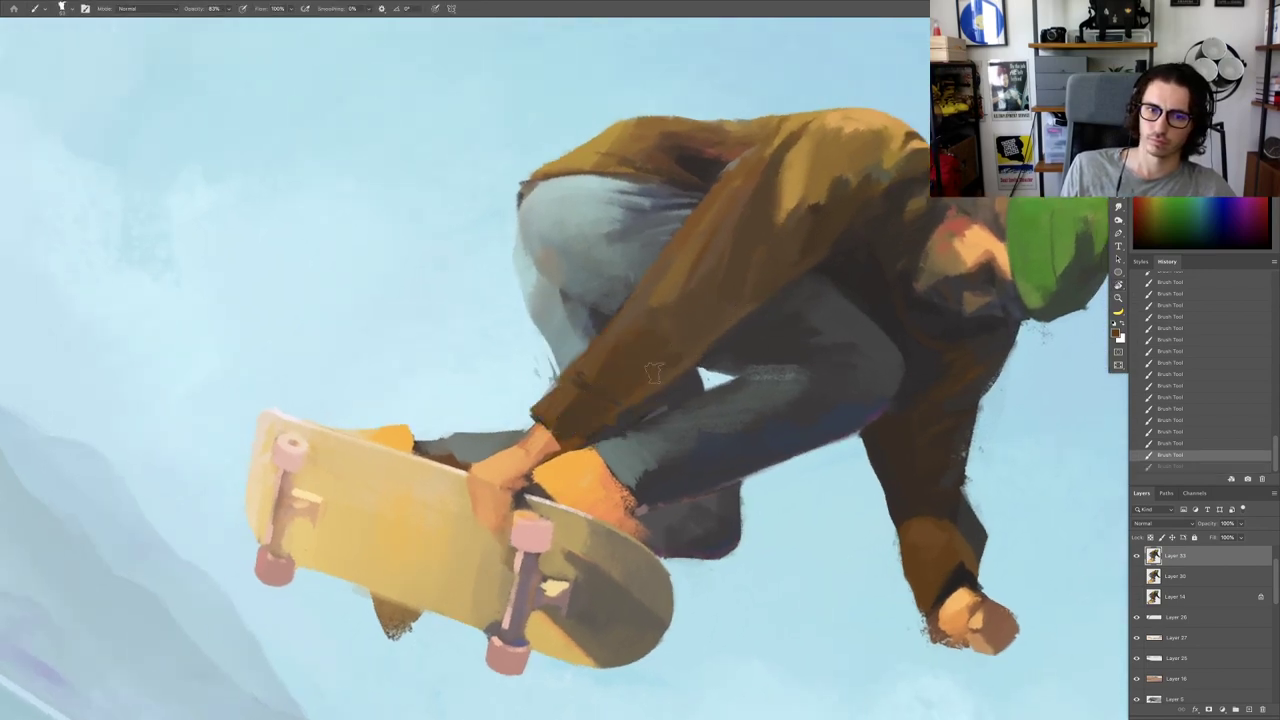
pyautogui.moveTo(735, 278); pyautogui.dragTo(732, 303)
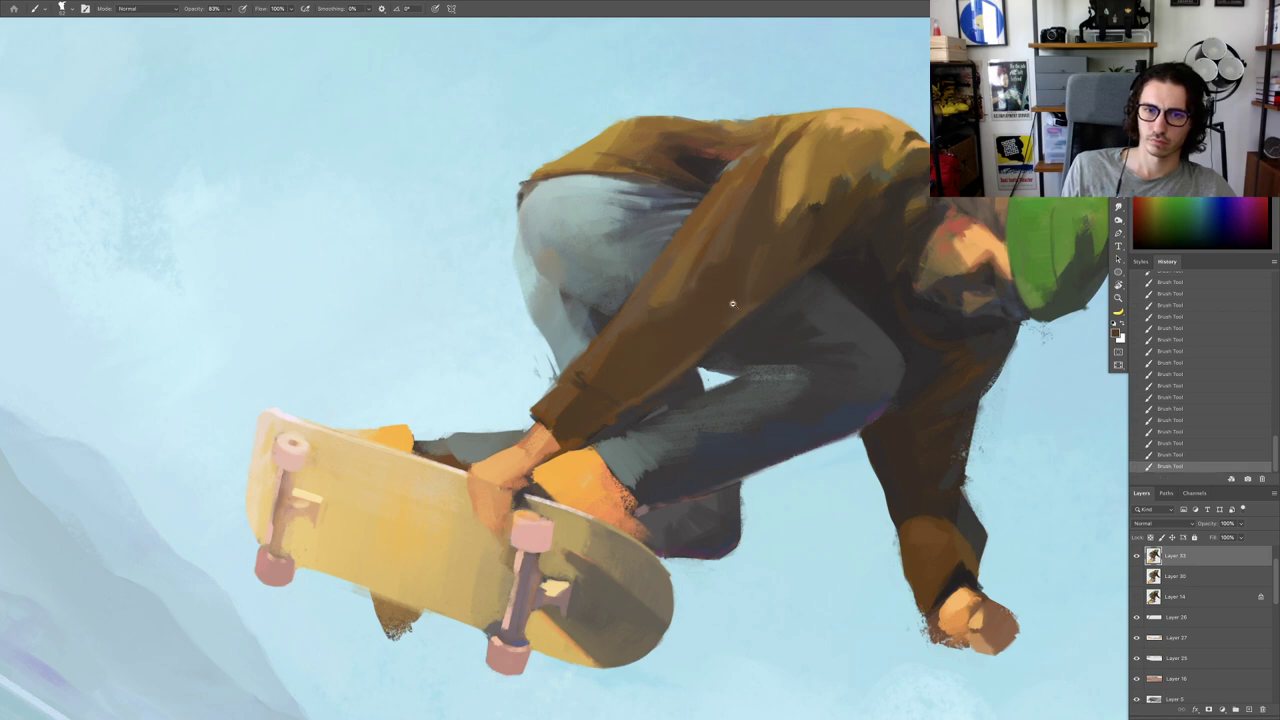
pyautogui.hotkey('ctrl', '0')
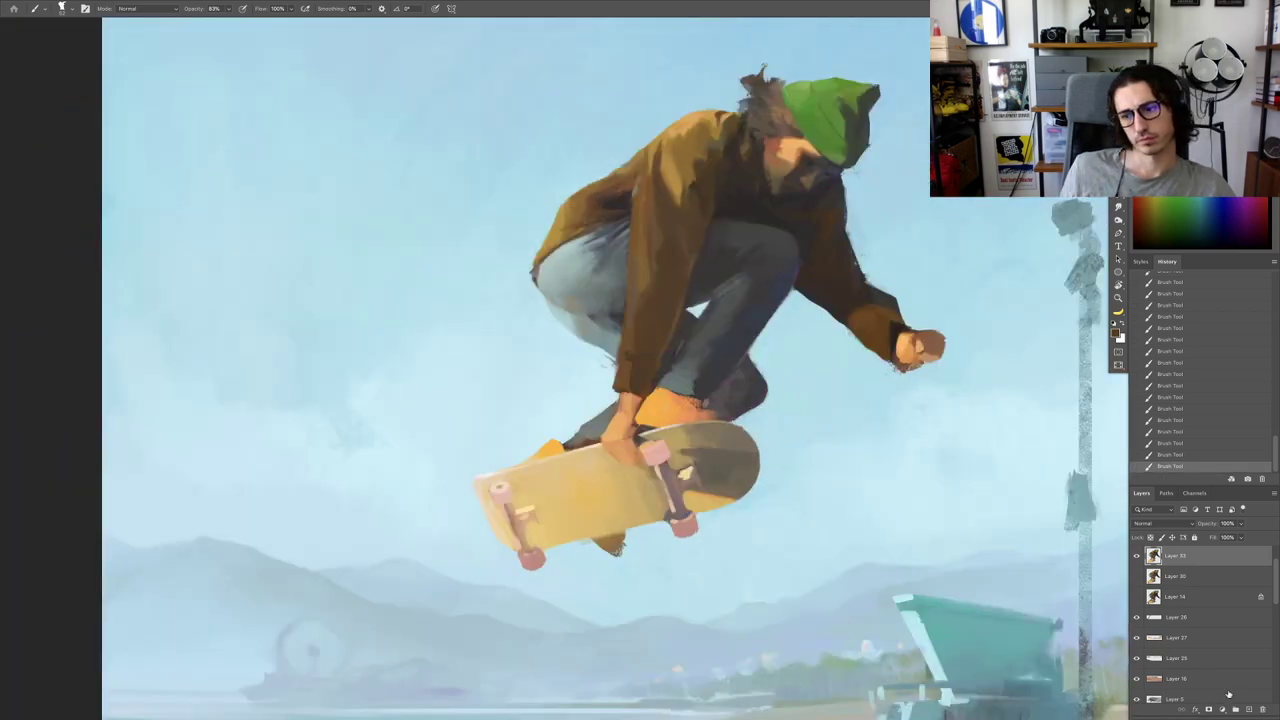
# Step: Create a new layer and paint brown shadow strokes along the inner side of the front sleeve
pyautogui.click(1248, 709)
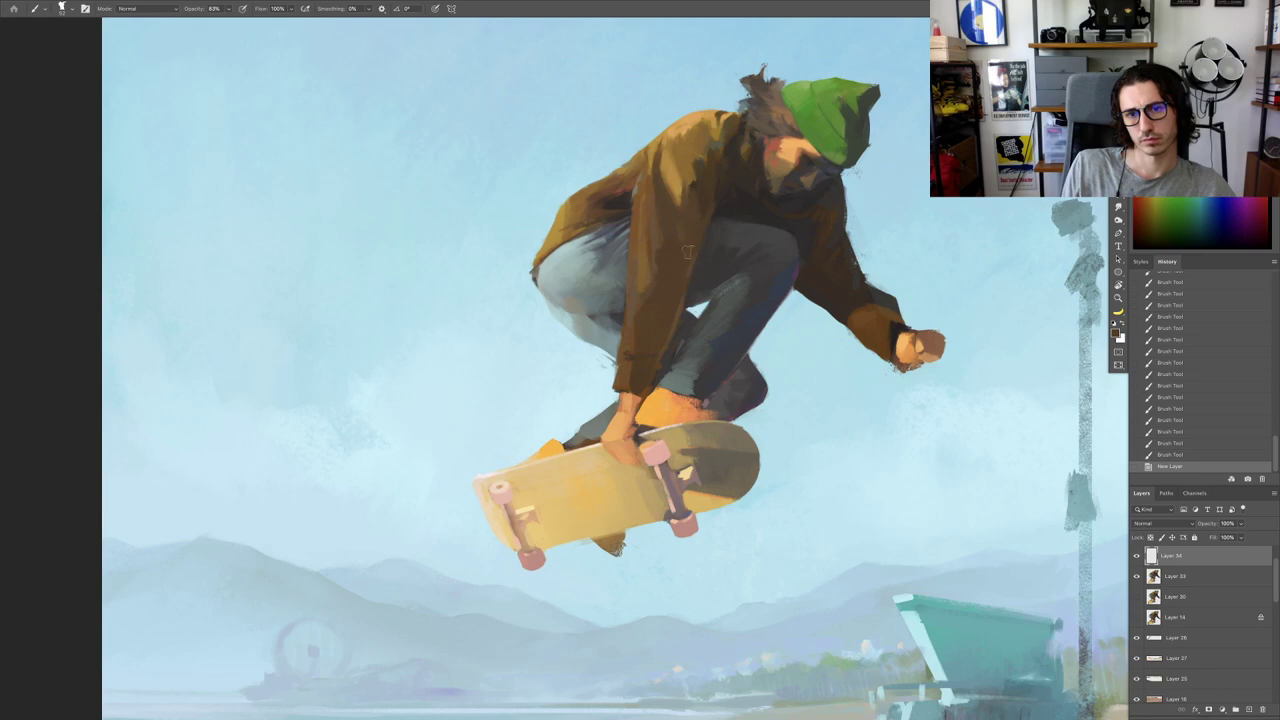
pyautogui.moveTo(677, 297); pyautogui.dragTo(669, 337)
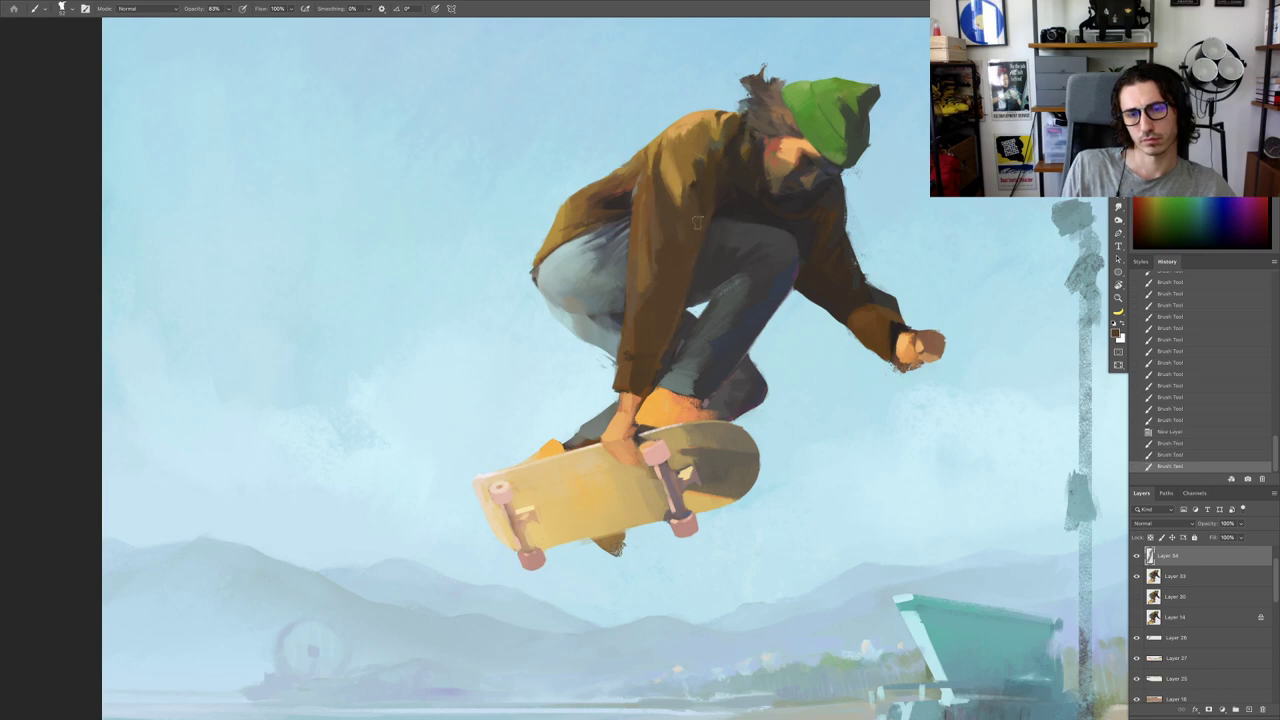
pyautogui.moveTo(668, 292); pyautogui.dragTo(658, 332)
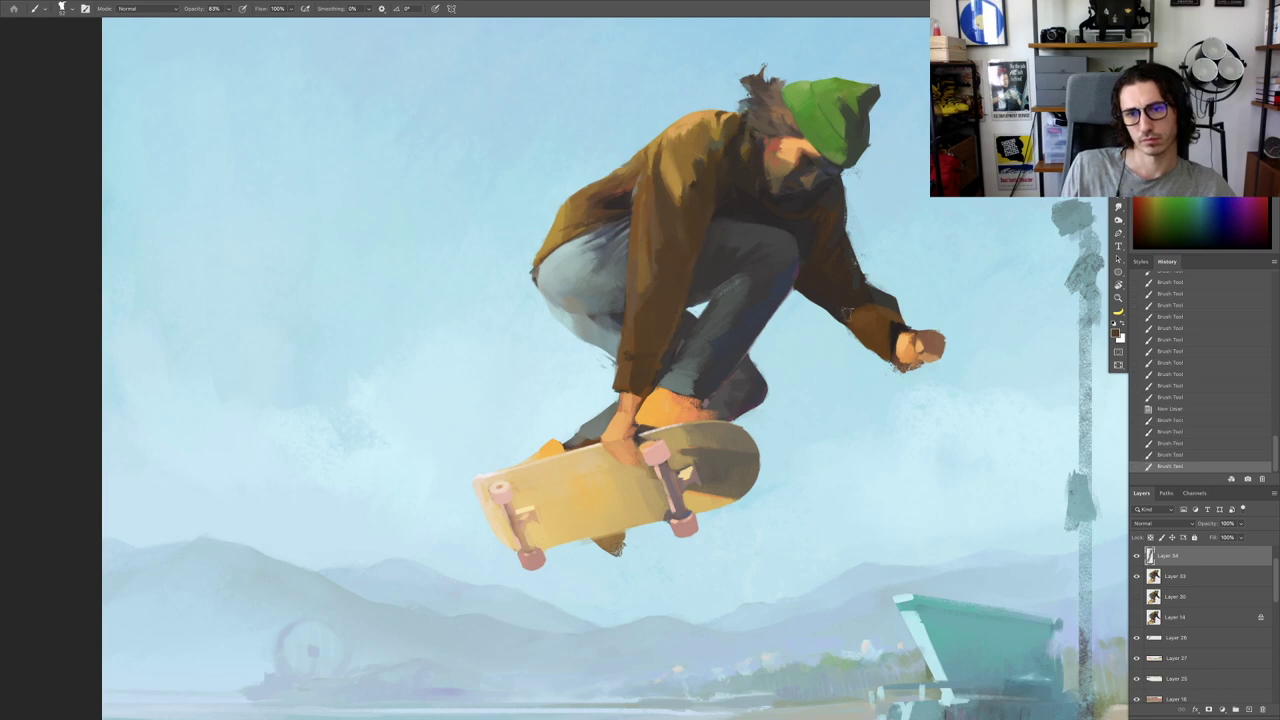
# Step: Shade the raised arm's elbow and forearm with sampled dark browns
pyautogui.moveTo(848, 309); pyautogui.dragTo(850, 318)
pyautogui.moveTo(854, 307)
pyautogui.mouseDown()
pyautogui.moveTo(855, 318)
pyautogui.moveTo(905, 320)
pyautogui.moveTo(868, 303)
pyautogui.mouseUp()
pyautogui.keyDown('alt'); pyautogui.click(906, 361); pyautogui.keyUp('alt')
pyautogui.moveTo(850, 307)
pyautogui.mouseDown()
pyautogui.moveTo(891, 312)
pyautogui.moveTo(846, 331)
pyautogui.moveTo(883, 331)
pyautogui.moveTo(851, 354)
pyautogui.moveTo(845, 339)
pyautogui.moveTo(891, 310)
pyautogui.moveTo(832, 337)
pyautogui.moveTo(841, 389)
pyautogui.moveTo(866, 410)
pyautogui.moveTo(898, 343)
pyautogui.moveTo(883, 315)
pyautogui.moveTo(912, 368)
pyautogui.mouseUp()
pyautogui.keyDown('alt'); pyautogui.click(854, 336); pyautogui.keyUp('alt')
pyautogui.press('h')
pyautogui.moveTo(906, 362); pyautogui.dragTo(913, 371)
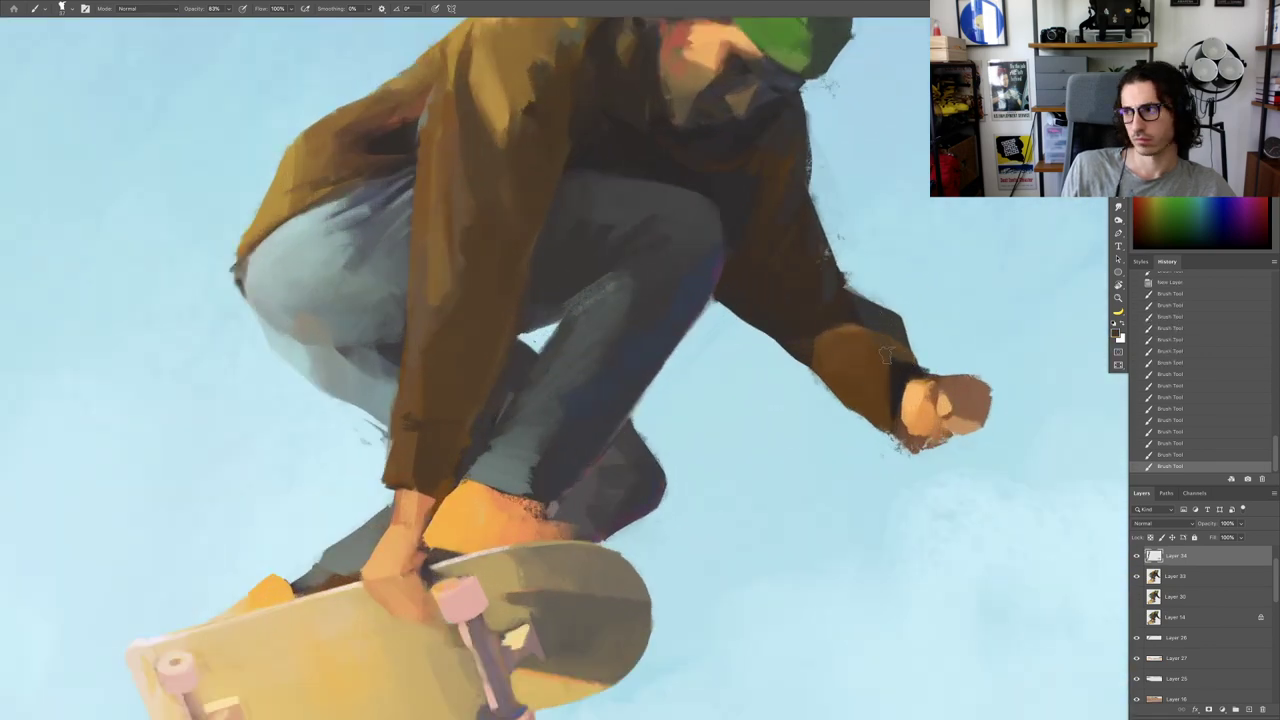
pyautogui.moveTo(857, 320); pyautogui.dragTo(850, 319)
# Step: Add dark blue strokes along the raised arm's outer edge from the shoulder to the elbow
pyautogui.scroll(-8, 826, 375)
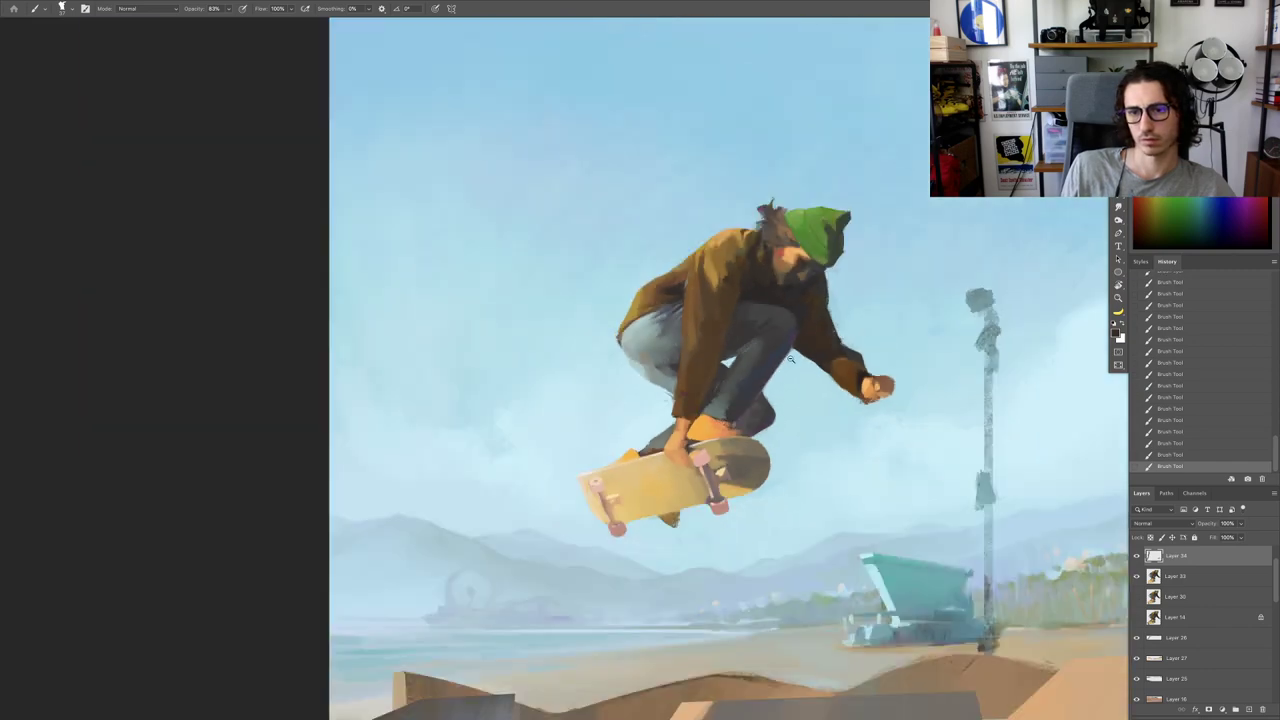
pyautogui.scroll(5, 834, 357)
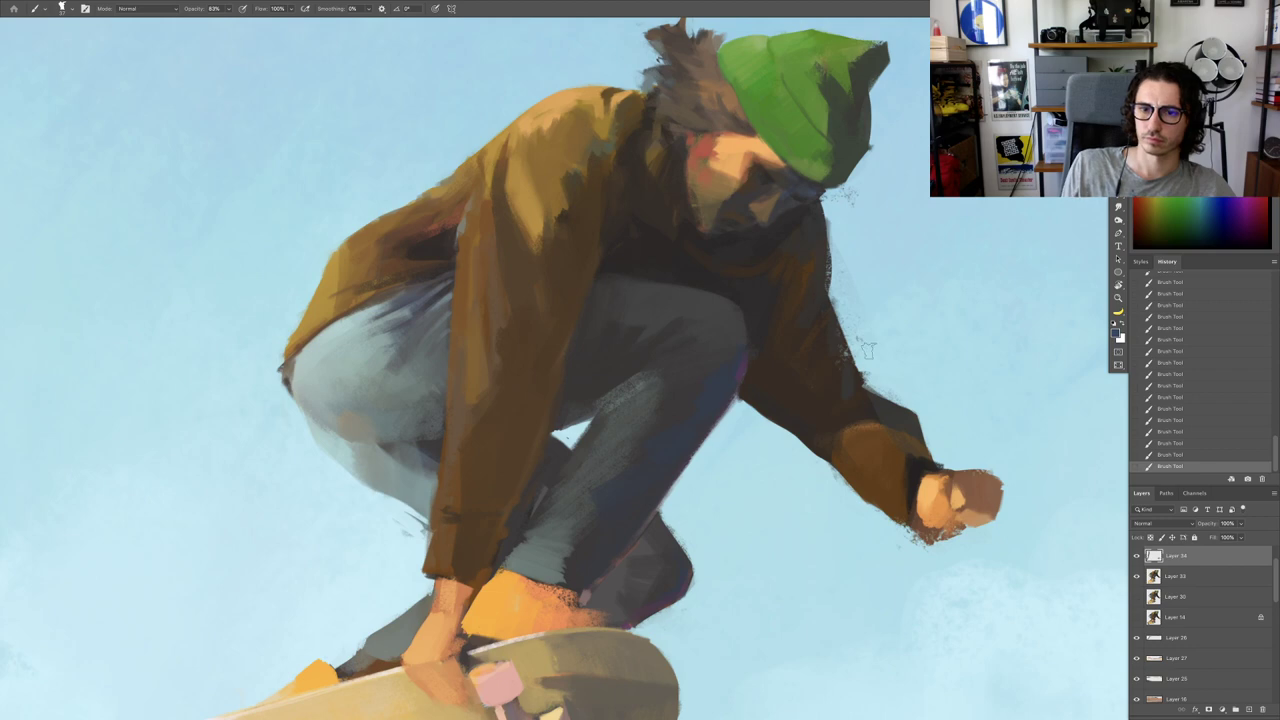
pyautogui.scroll(-5, 881, 408)
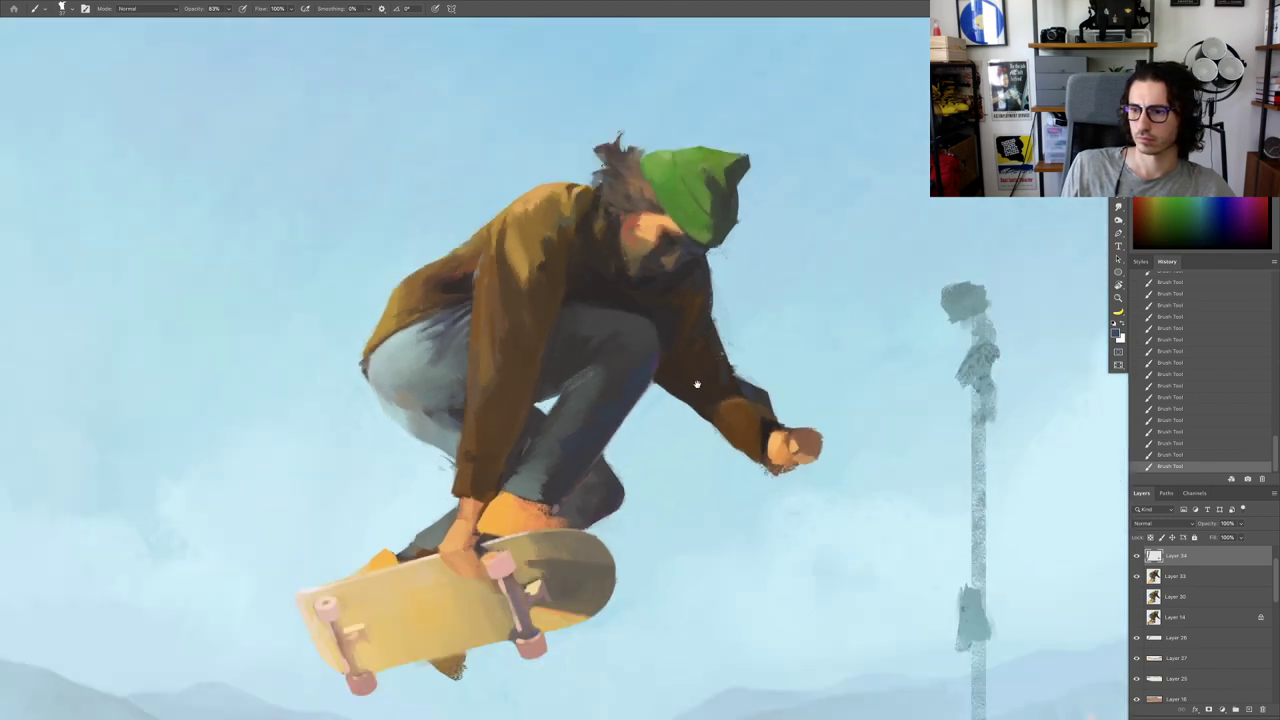
pyautogui.scroll(3, 684, 396)
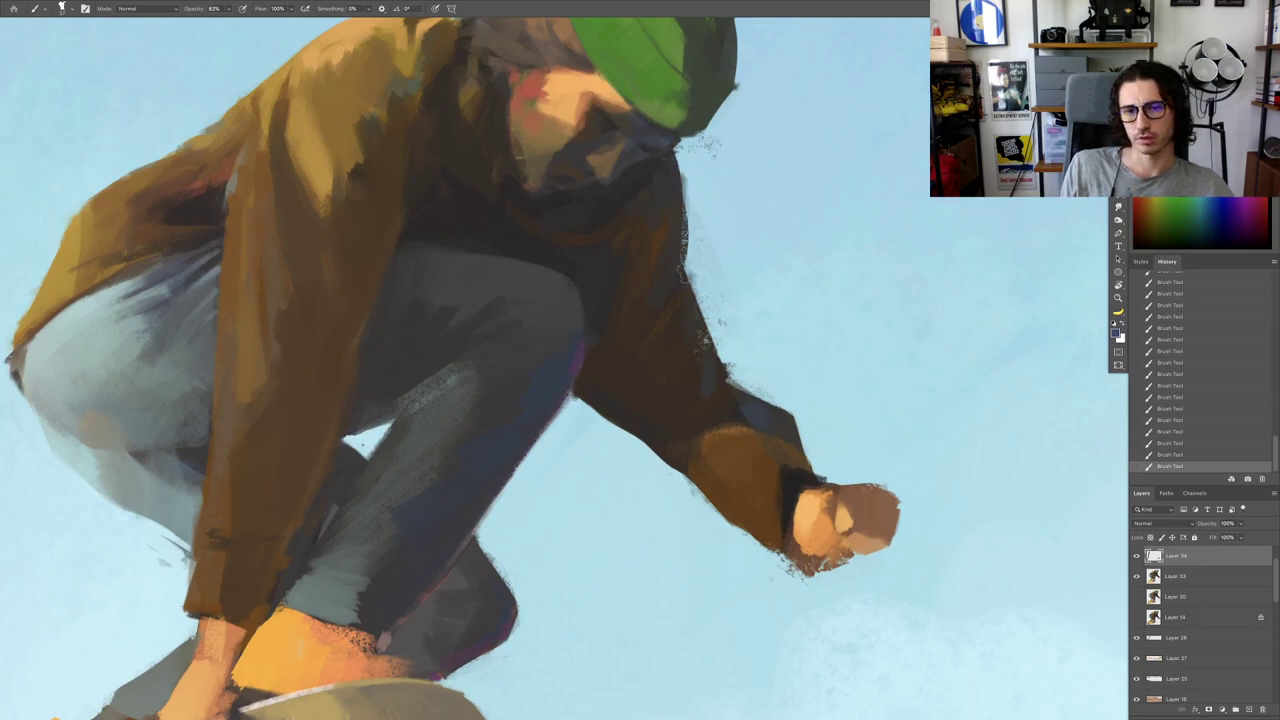
pyautogui.moveTo(678, 160); pyautogui.dragTo(660, 257)
pyautogui.press('[')
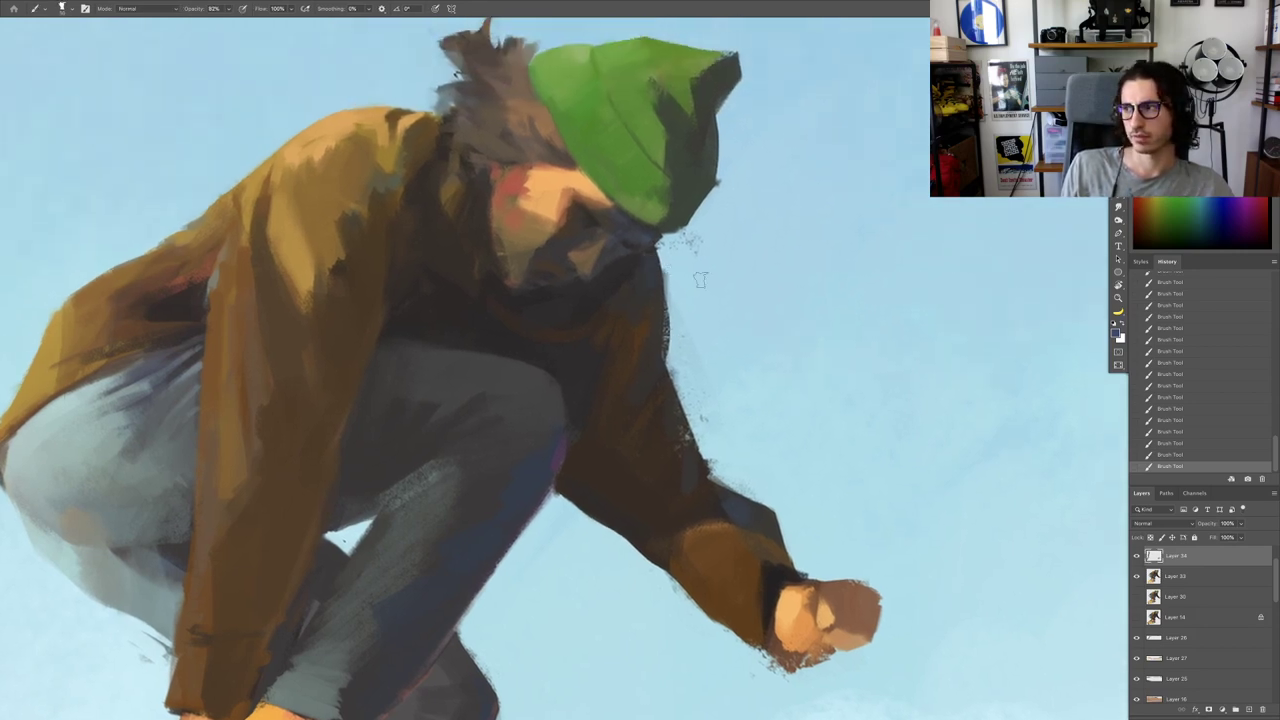
# Step: Merge the new layer with the figure layer and erase the rough edge of the far shoulder below the beanie
pyautogui.rightClick(1168, 578)
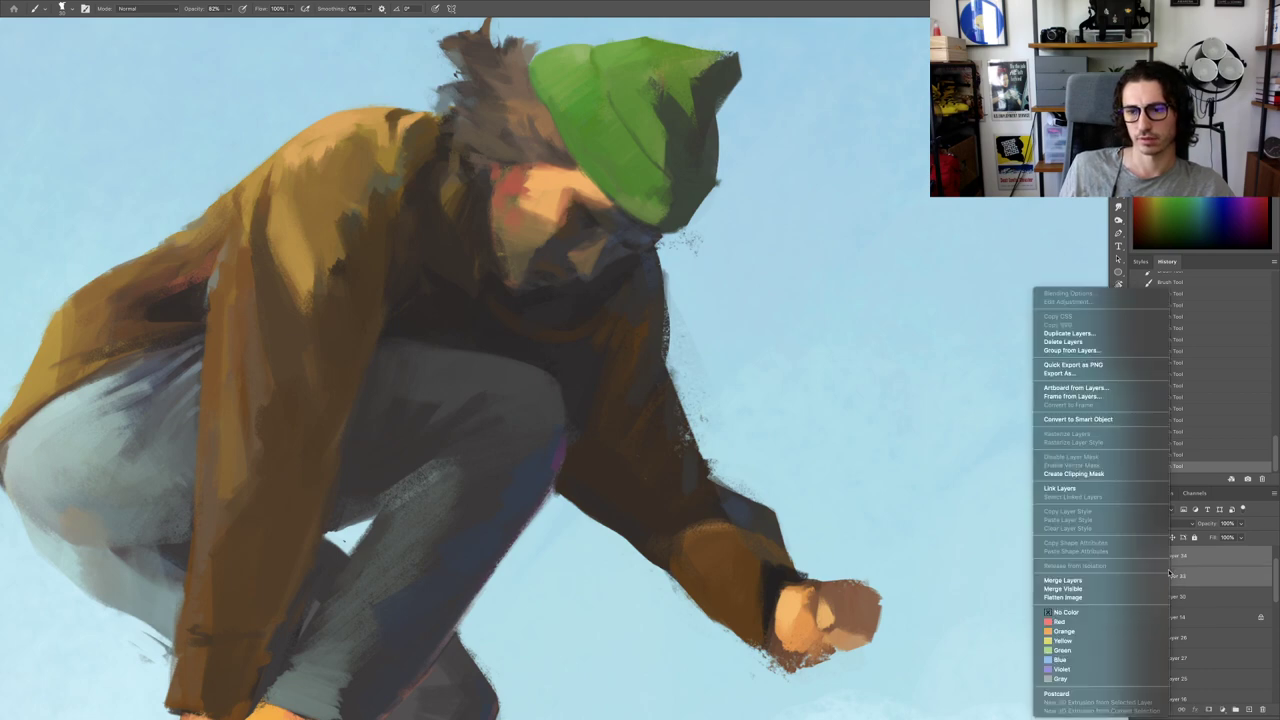
pyautogui.click(1092, 584)
pyautogui.press('r')
pyautogui.moveTo(735, 307)
pyautogui.mouseDown()
pyautogui.moveTo(745, 368)
pyautogui.moveTo(734, 430)
pyautogui.mouseUp()
pyautogui.press('b')
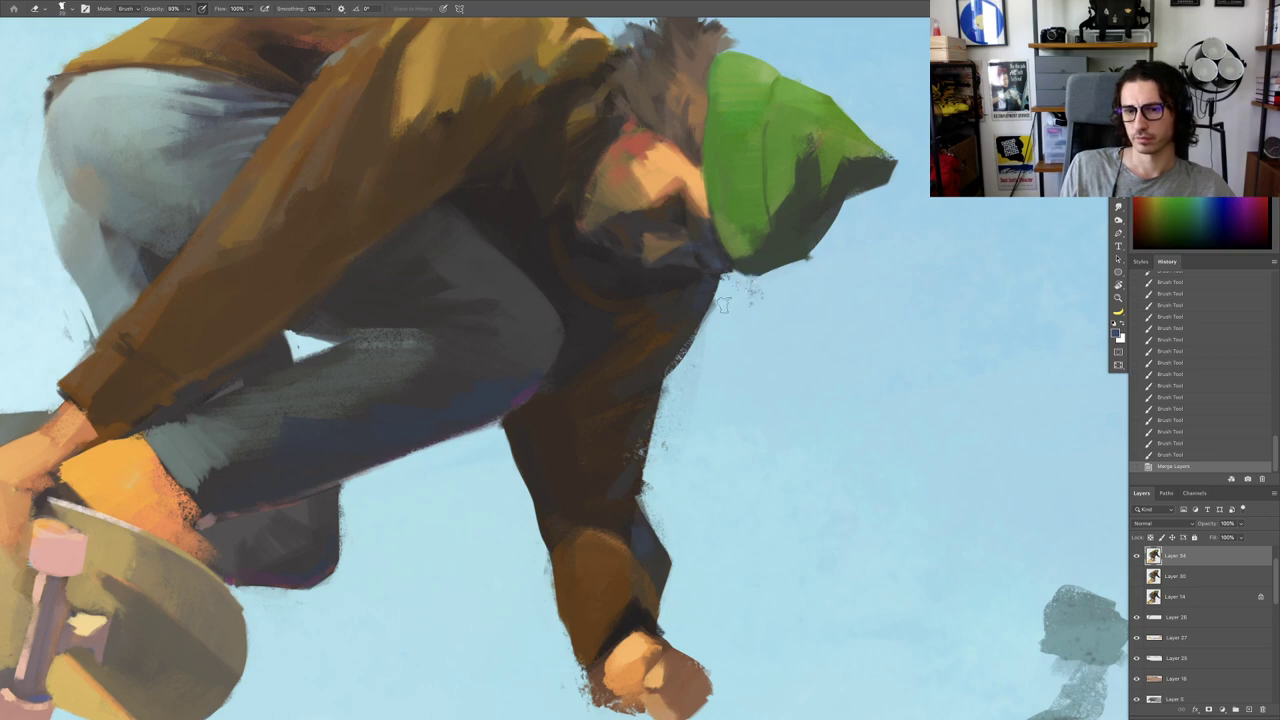
pyautogui.moveTo(722, 285); pyautogui.dragTo(700, 340)
pyautogui.moveTo(718, 290); pyautogui.dragTo(677, 368)
pyautogui.moveTo(678, 384); pyautogui.dragTo(684, 350)
pyautogui.scroll(-6, 704, 342)
pyautogui.press('Escape')
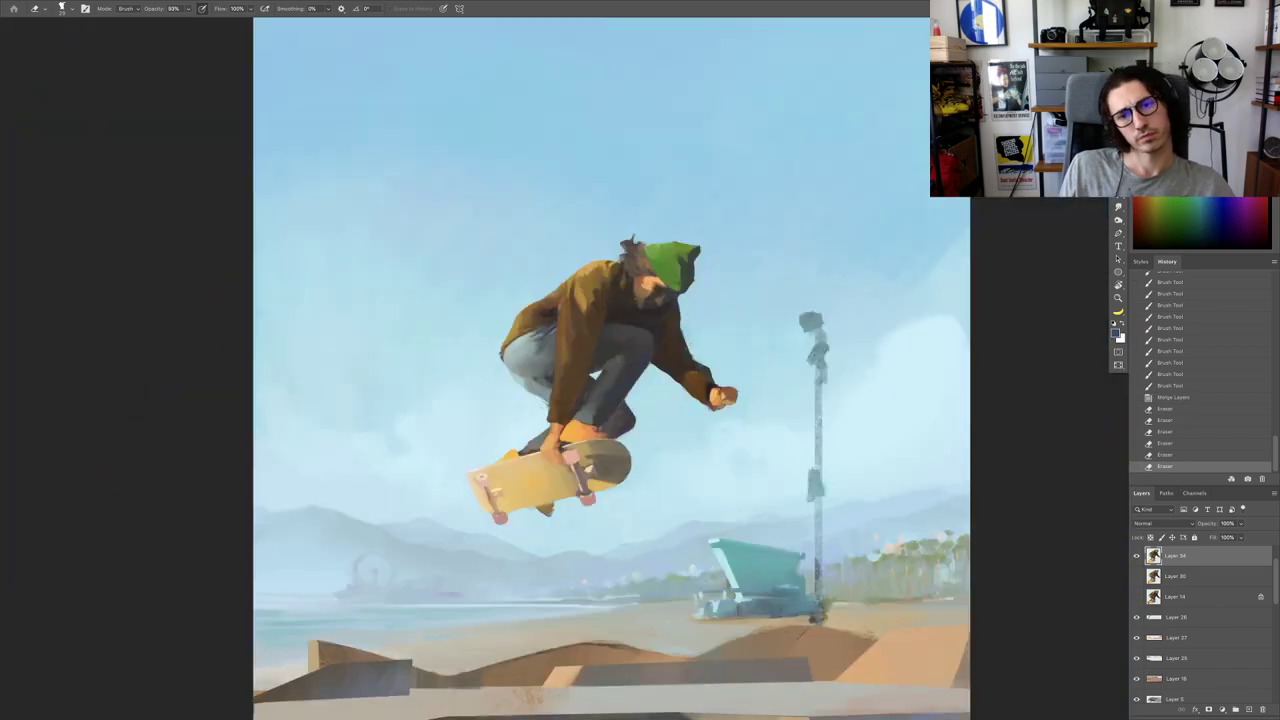
# Step: Paint dark bluish shadow strokes on the shaded side of the face just beneath the beanie's rim
pyautogui.press('r')
pyautogui.moveTo(750, 296)
pyautogui.mouseDown()
pyautogui.moveTo(686, 240)
pyautogui.moveTo(530, 276)
pyautogui.mouseUp()
pyautogui.press('b')
pyautogui.moveTo(590, 378); pyautogui.dragTo(634, 375)
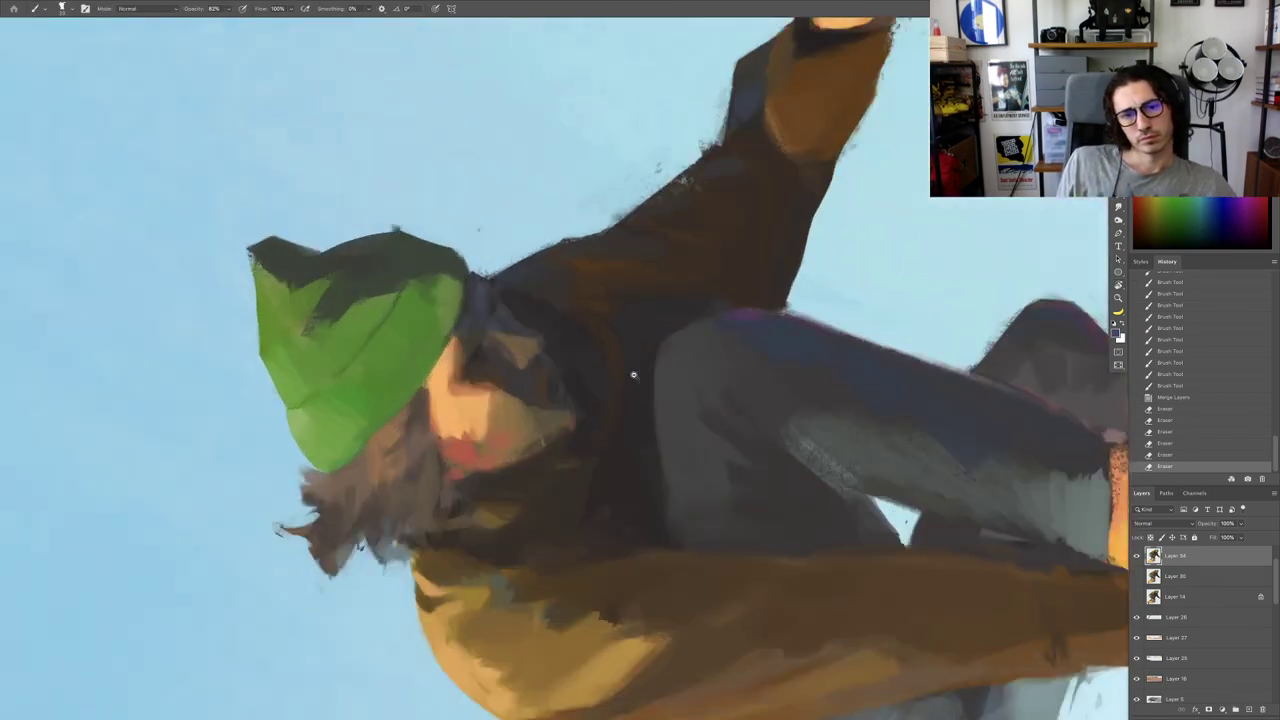
pyautogui.press('r')
pyautogui.moveTo(524, 257); pyautogui.dragTo(682, 312)
pyautogui.press('b')
pyautogui.moveTo(648, 168); pyautogui.dragTo(704, 168)
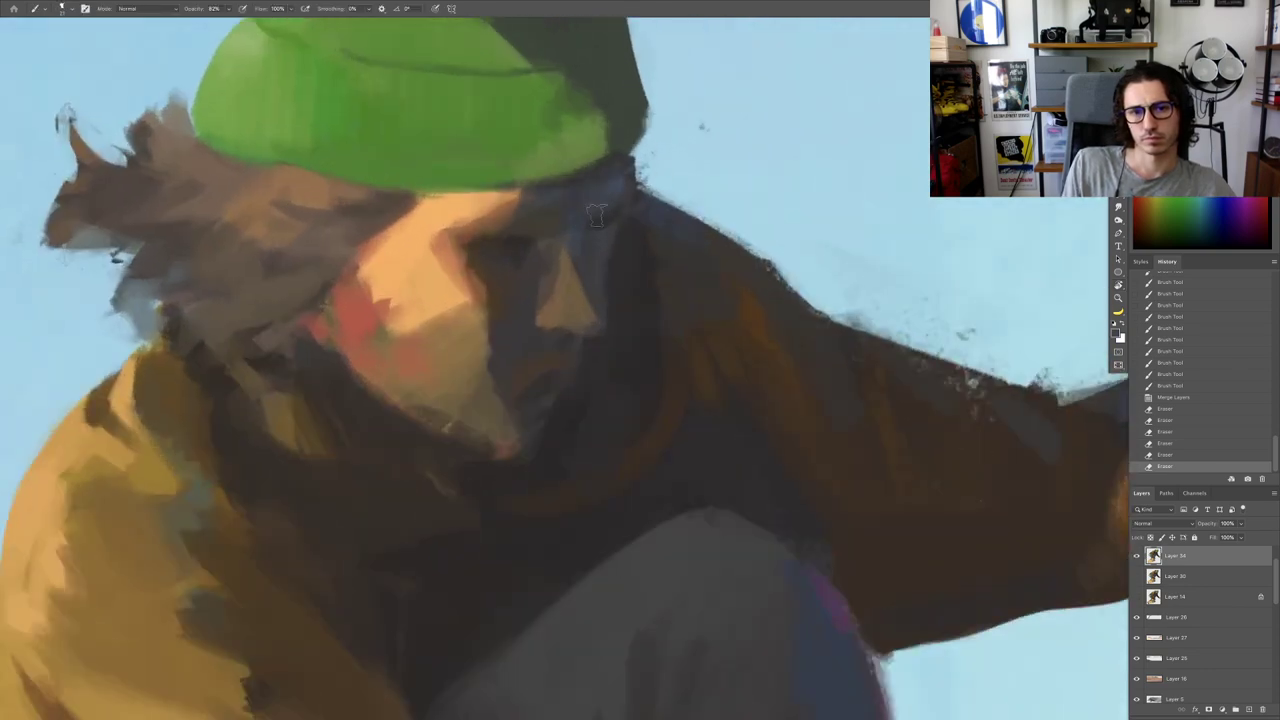
pyautogui.moveTo(597, 215); pyautogui.dragTo(602, 204)
pyautogui.moveTo(597, 204); pyautogui.dragTo(601, 218)
pyautogui.moveTo(598, 212); pyautogui.dragTo(626, 182)
pyautogui.moveTo(625, 188); pyautogui.dragTo(603, 236)
pyautogui.moveTo(600, 242)
pyautogui.mouseDown()
pyautogui.moveTo(608, 234)
pyautogui.moveTo(550, 230)
pyautogui.moveTo(656, 260)
pyautogui.moveTo(697, 235)
pyautogui.mouseUp()
# Step: Reshape the lit nose with sampled skin and brown tones, undoing one stroke along the way
pyautogui.press('r')
pyautogui.press('b')
pyautogui.keyDown('alt'); pyautogui.click(546, 171); pyautogui.keyUp('alt')
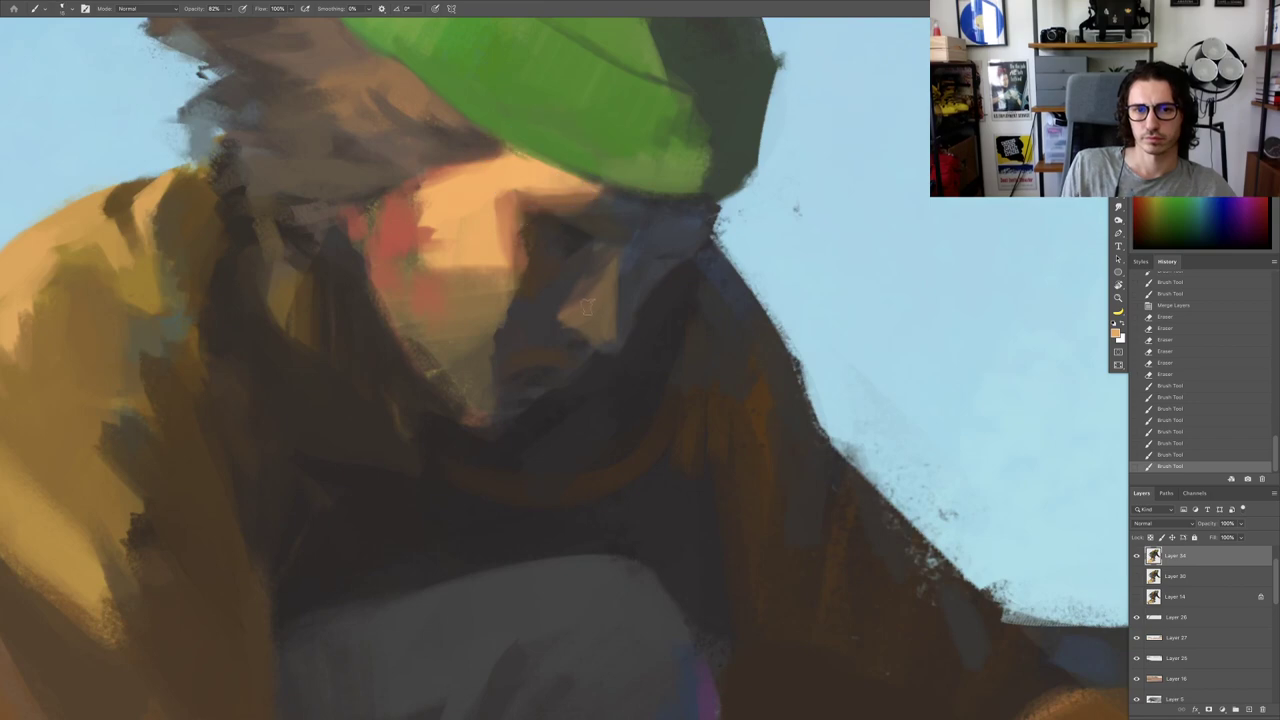
pyautogui.hotkey('ctrl', 'z')
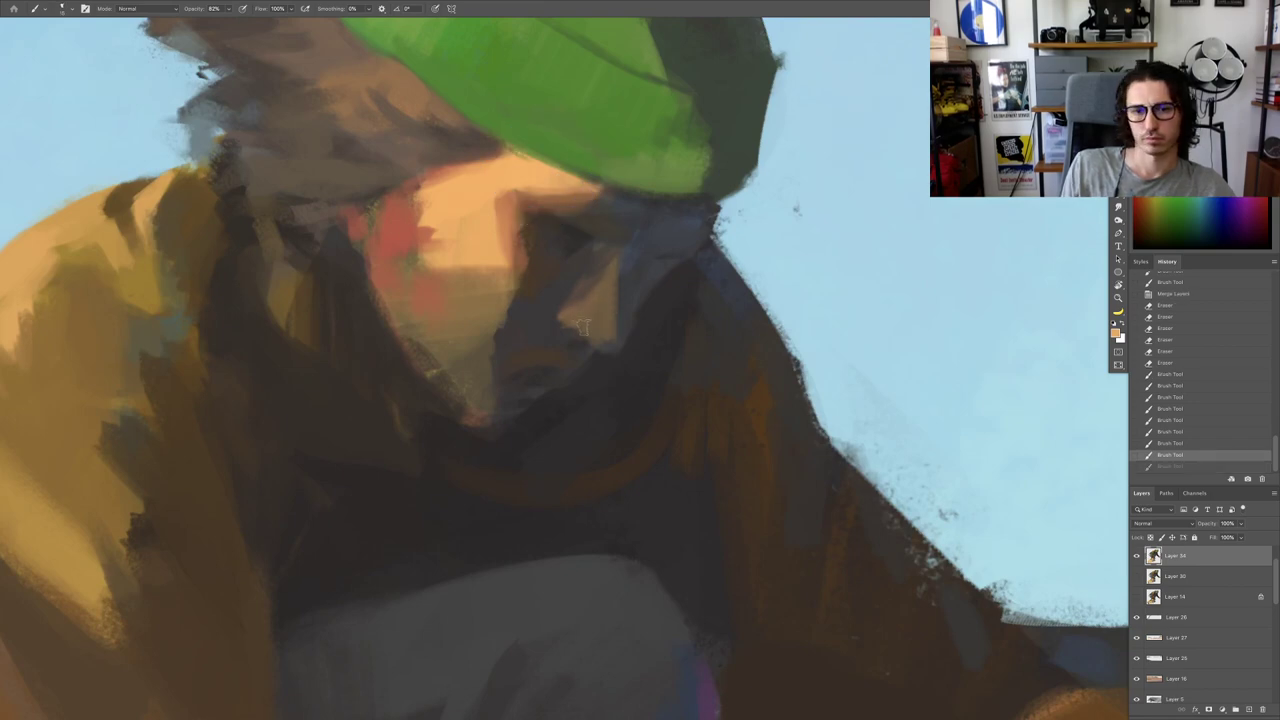
pyautogui.moveTo(583, 327); pyautogui.dragTo(606, 317)
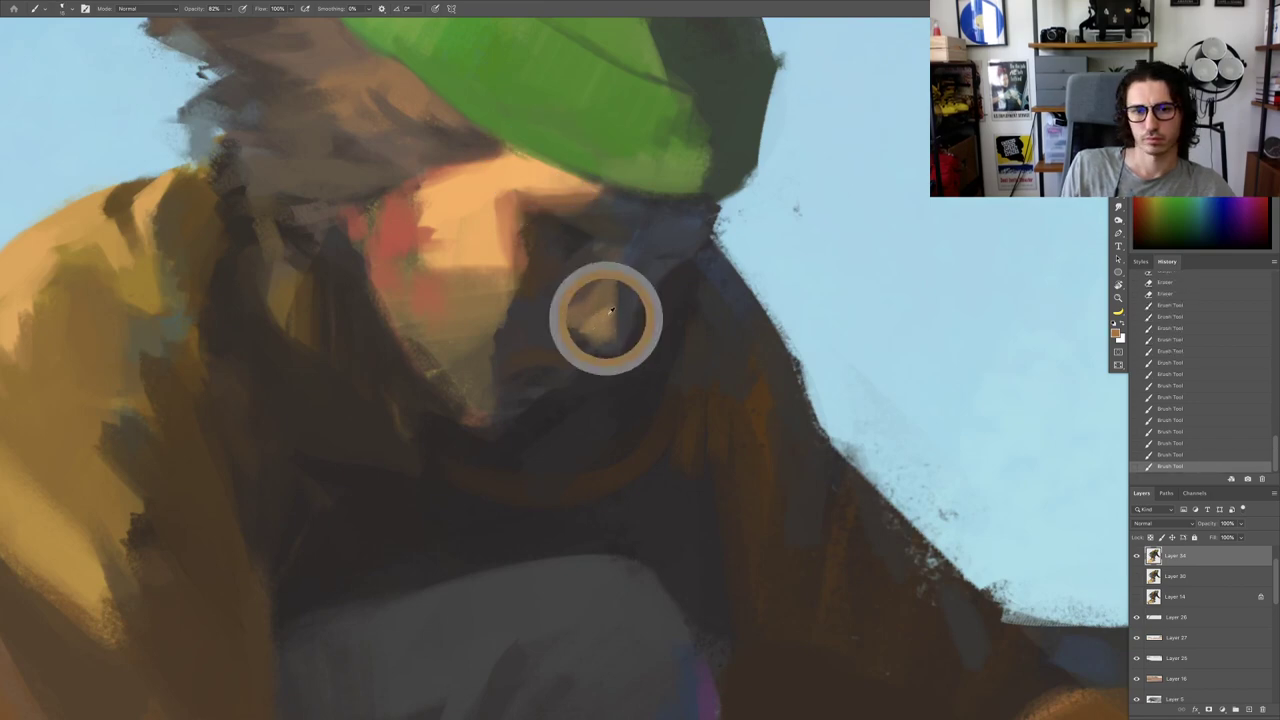
pyautogui.keyDown('alt'); pyautogui.click(590, 285); pyautogui.keyUp('alt')
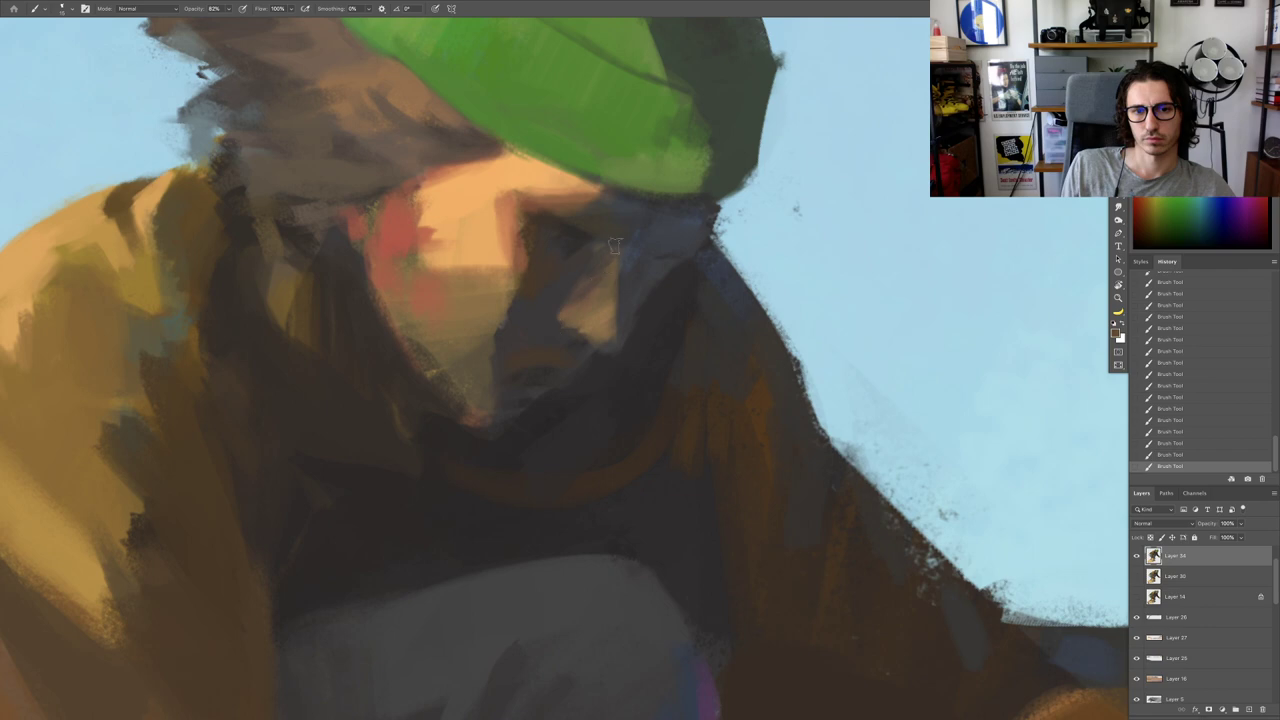
pyautogui.keyDown('alt'); pyautogui.click(516, 258); pyautogui.keyUp('alt')
pyautogui.moveTo(606, 286); pyautogui.dragTo(616, 275)
pyautogui.scroll(-3, 677, 267)
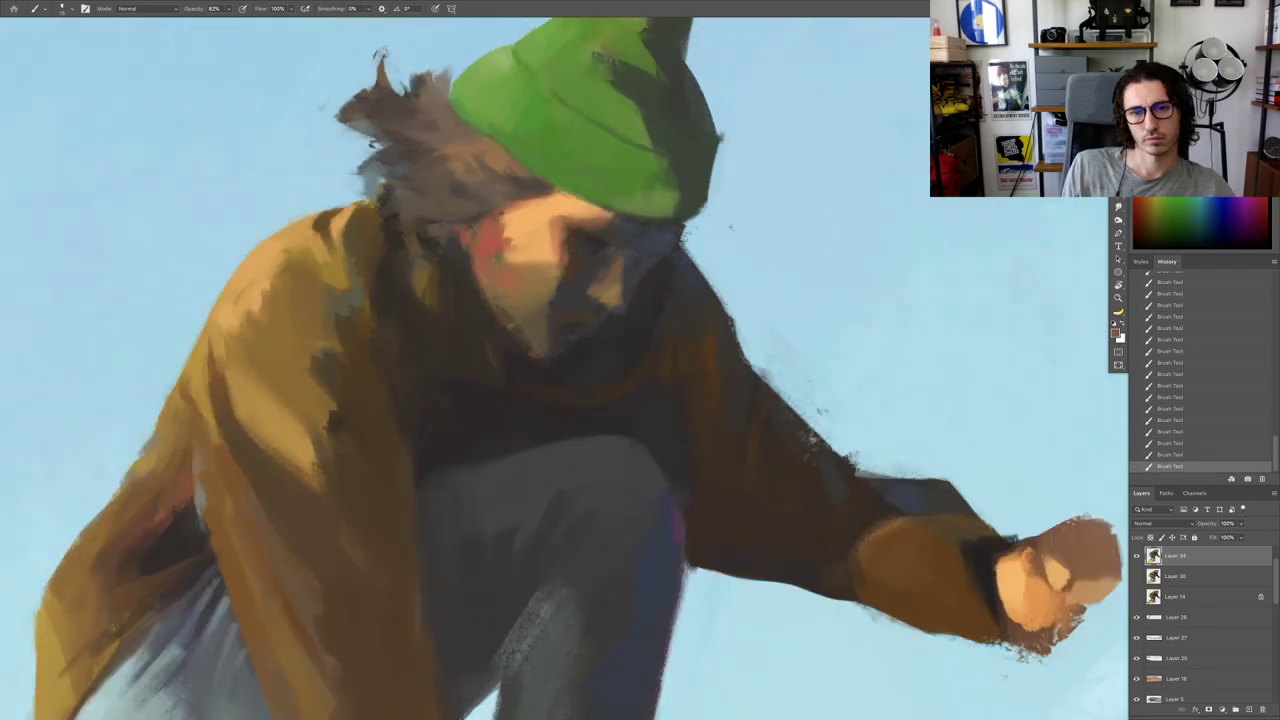
# Step: Erase the rough fringe where the beanie meets the far shoulder
pyautogui.scroll(3, 723, 240)
pyautogui.press('e')
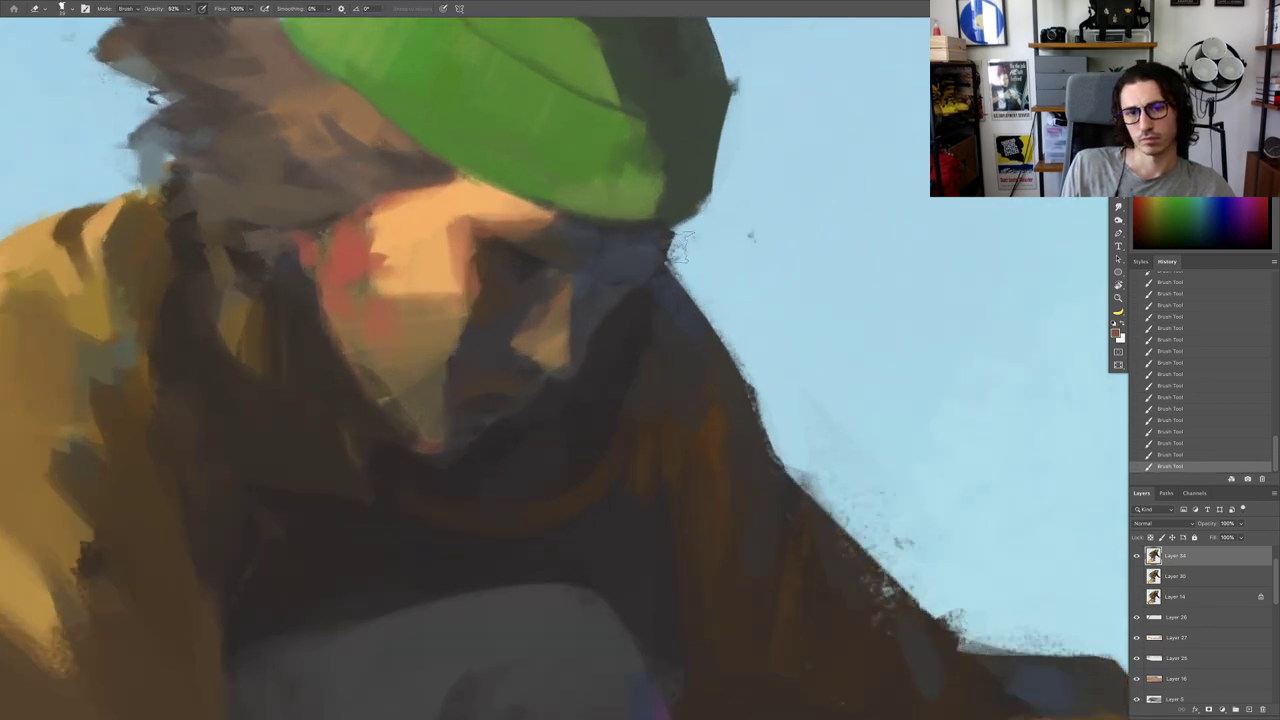
pyautogui.hotkey('ctrl', 'z')
pyautogui.moveTo(683, 248)
pyautogui.mouseDown()
pyautogui.moveTo(664, 254)
pyautogui.moveTo(672, 236)
pyautogui.mouseUp()
pyautogui.moveTo(694, 237); pyautogui.dragTo(618, 213)
# Step: Repaint the beanie's lower shaded edge and the shadowed side of the face with sampled dark tones
pyautogui.press('r')
pyautogui.moveTo(622, 215)
pyautogui.mouseDown()
pyautogui.moveTo(491, 337)
pyautogui.moveTo(711, 523)
pyautogui.moveTo(764, 524)
pyautogui.mouseUp()
pyautogui.press('b')
pyautogui.keyDown('alt'); pyautogui.click(684, 488); pyautogui.keyUp('alt')
pyautogui.moveTo(683, 490); pyautogui.dragTo(717, 419)
pyautogui.keyDown('alt'); pyautogui.click(688, 494); pyautogui.keyUp('alt')
pyautogui.moveTo(690, 450); pyautogui.dragTo(738, 402)
pyautogui.moveTo(672, 474); pyautogui.dragTo(796, 350)
pyautogui.moveTo(722, 416); pyautogui.dragTo(770, 368)
pyautogui.keyDown('alt'); pyautogui.click(690, 436); pyautogui.keyUp('alt')
pyautogui.moveTo(666, 494); pyautogui.dragTo(682, 444)
pyautogui.moveTo(663, 494)
pyautogui.mouseDown()
pyautogui.moveTo(684, 442)
pyautogui.moveTo(680, 467)
pyautogui.mouseUp()
pyautogui.moveTo(687, 512); pyautogui.dragTo(684, 517)
pyautogui.moveTo(676, 500); pyautogui.dragTo(704, 425)
pyautogui.moveTo(661, 474); pyautogui.dragTo(662, 508)
pyautogui.moveTo(684, 480); pyautogui.dragTo(652, 482)
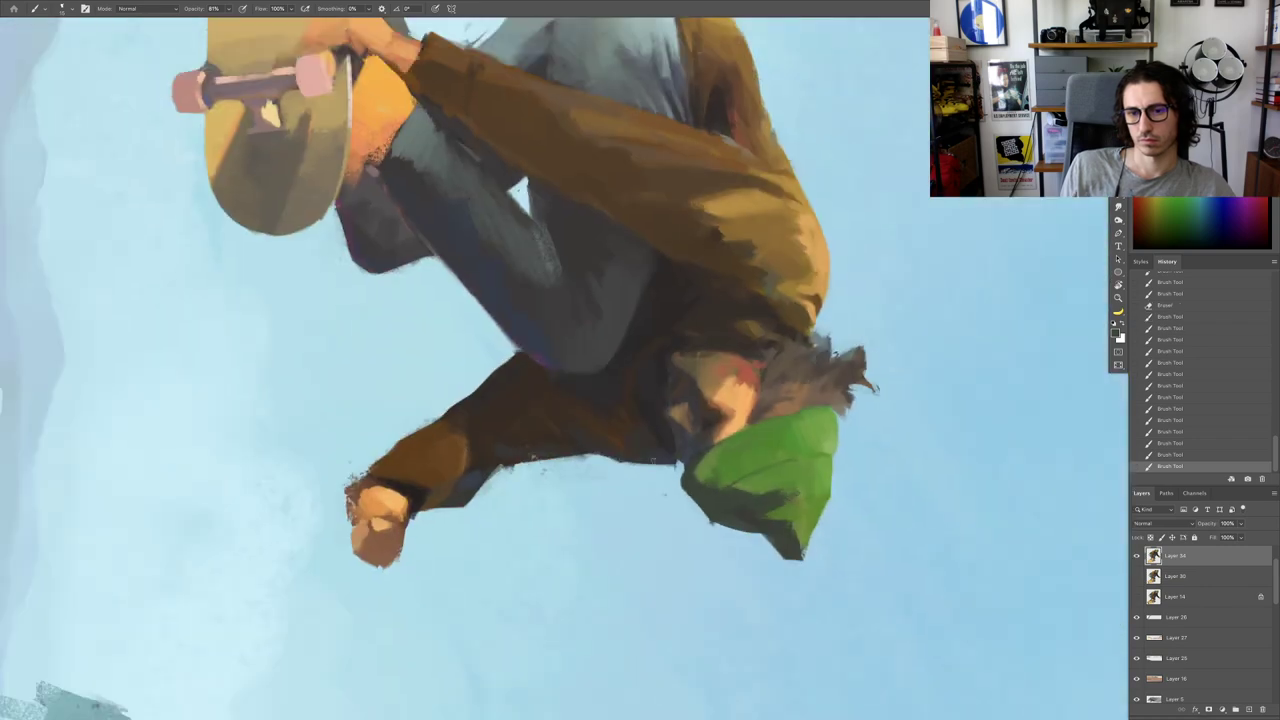
# Step: Trim the beanie's outer edge near its pointed tip with the Eraser
pyautogui.press('r')
pyautogui.moveTo(686, 530); pyautogui.dragTo(838, 387)
pyautogui.press('Escape')
pyautogui.moveTo(763, 279); pyautogui.dragTo(808, 298)
pyautogui.press('e')
pyautogui.moveTo(790, 254); pyautogui.dragTo(782, 229)
pyautogui.moveTo(799, 183); pyautogui.dragTo(729, 331)
pyautogui.moveTo(731, 328); pyautogui.dragTo(748, 328)
# Step: Paint a strip of sampled light green along the upper edge of the beanie's tip
pyautogui.press('b')
pyautogui.moveTo(690, 284); pyautogui.dragTo(718, 257)
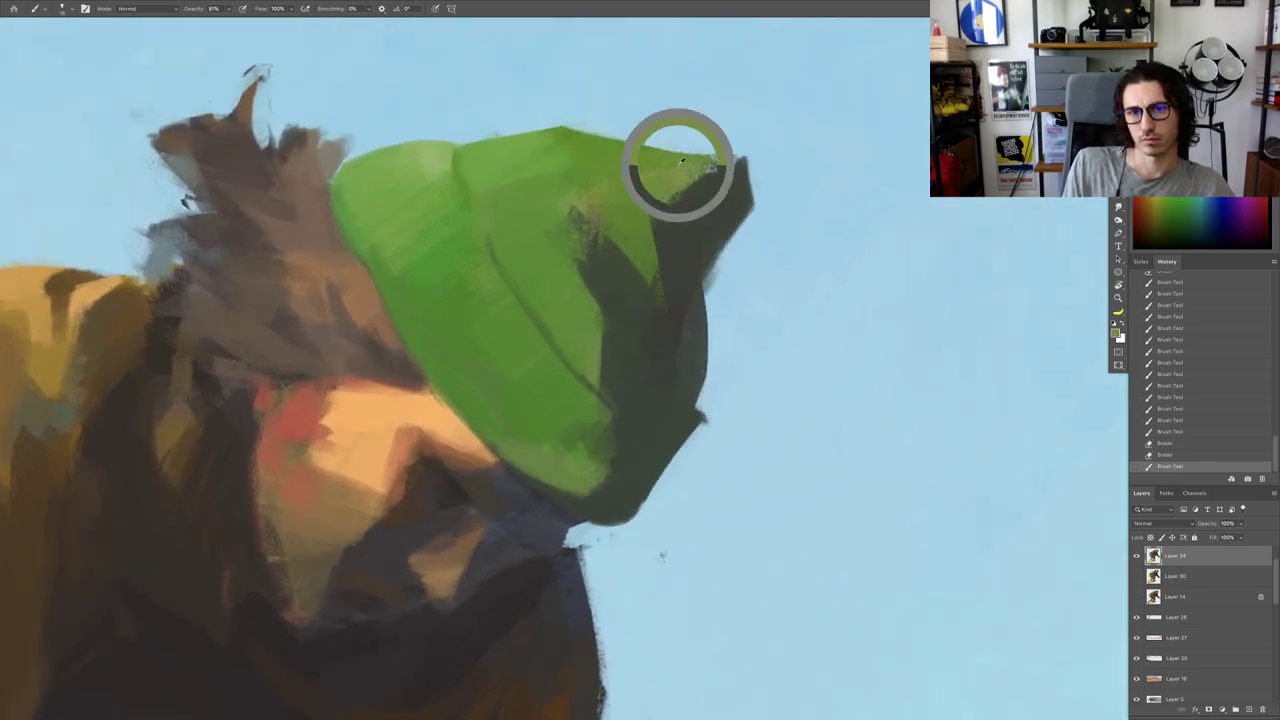
pyautogui.click(704, 180)
pyautogui.scroll(-3, 694, 205)
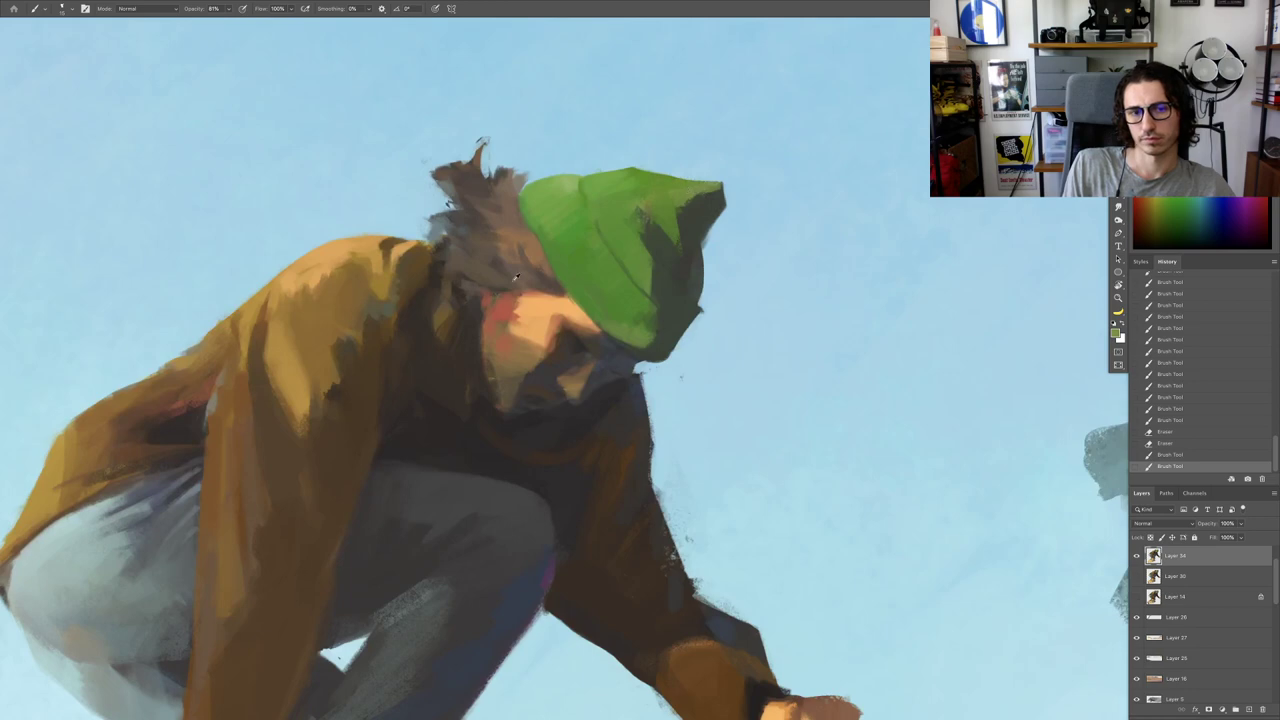
# Step: Add sampled olive-green accents around the fold where the beanie's light meets its shadow
pyautogui.scroll(4, 622, 238)
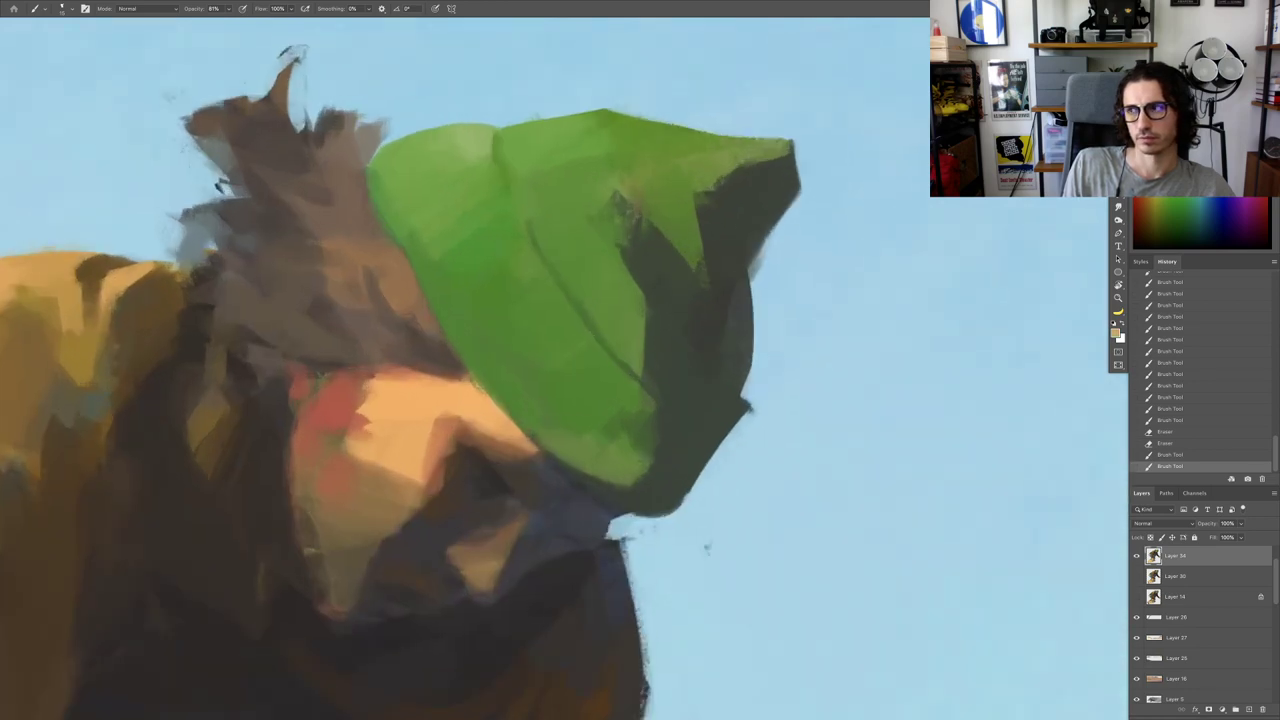
pyautogui.moveTo(683, 230)
pyautogui.mouseDown()
pyautogui.moveTo(696, 268)
pyautogui.moveTo(686, 260)
pyautogui.moveTo(701, 265)
pyautogui.mouseUp()
pyautogui.keyDown('alt'); pyautogui.click(692, 234); pyautogui.keyUp('alt')
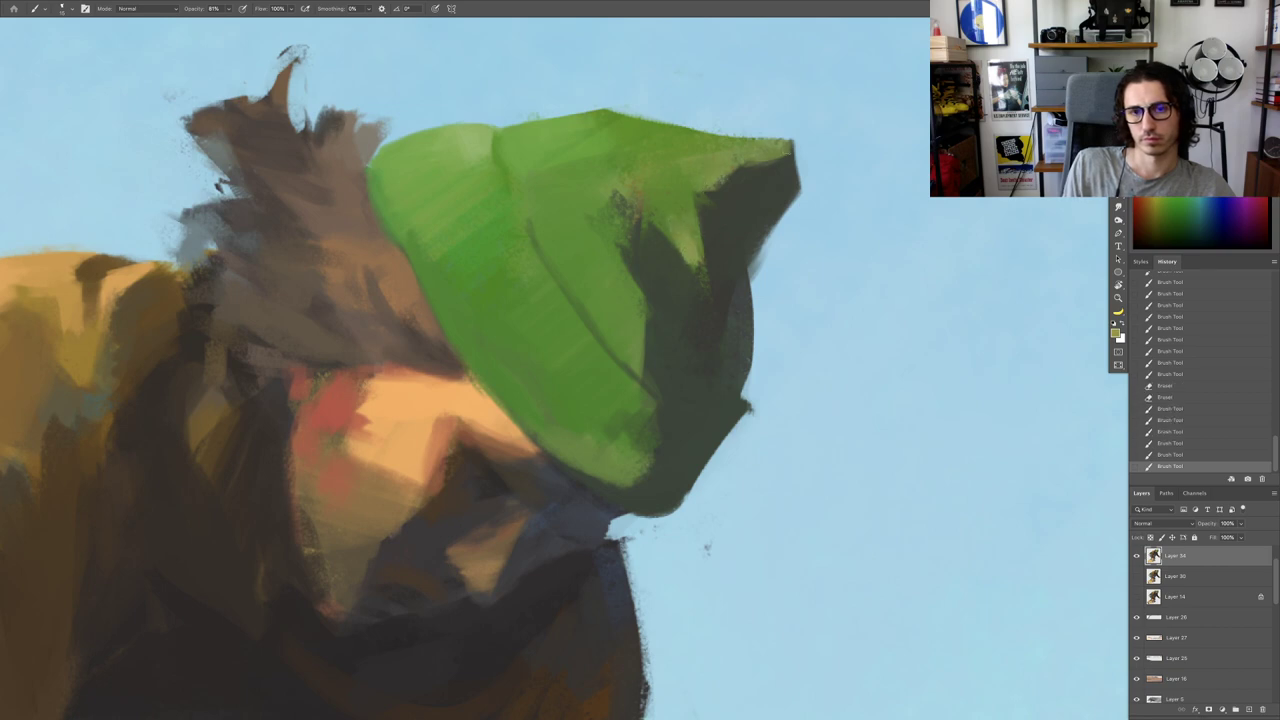
pyautogui.moveTo(646, 208)
pyautogui.mouseDown()
pyautogui.moveTo(630, 241)
pyautogui.moveTo(649, 316)
pyautogui.moveTo(619, 418)
pyautogui.moveTo(625, 450)
pyautogui.moveTo(540, 442)
pyautogui.mouseUp()
pyautogui.press('f')
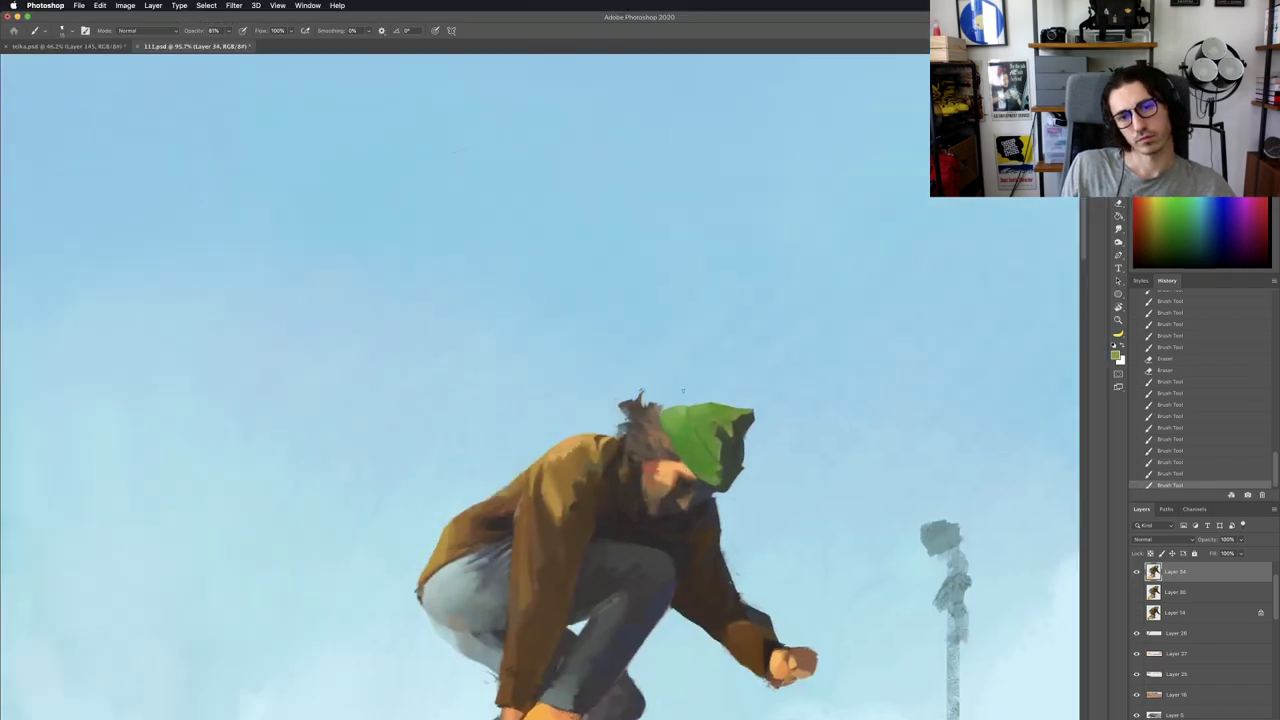
# Step: Undo the last two brush strokes and compare the figure against the whole painting
pyautogui.moveTo(665, 386); pyautogui.dragTo(629, 371)
pyautogui.press('super+z')
pyautogui.press('super+z')
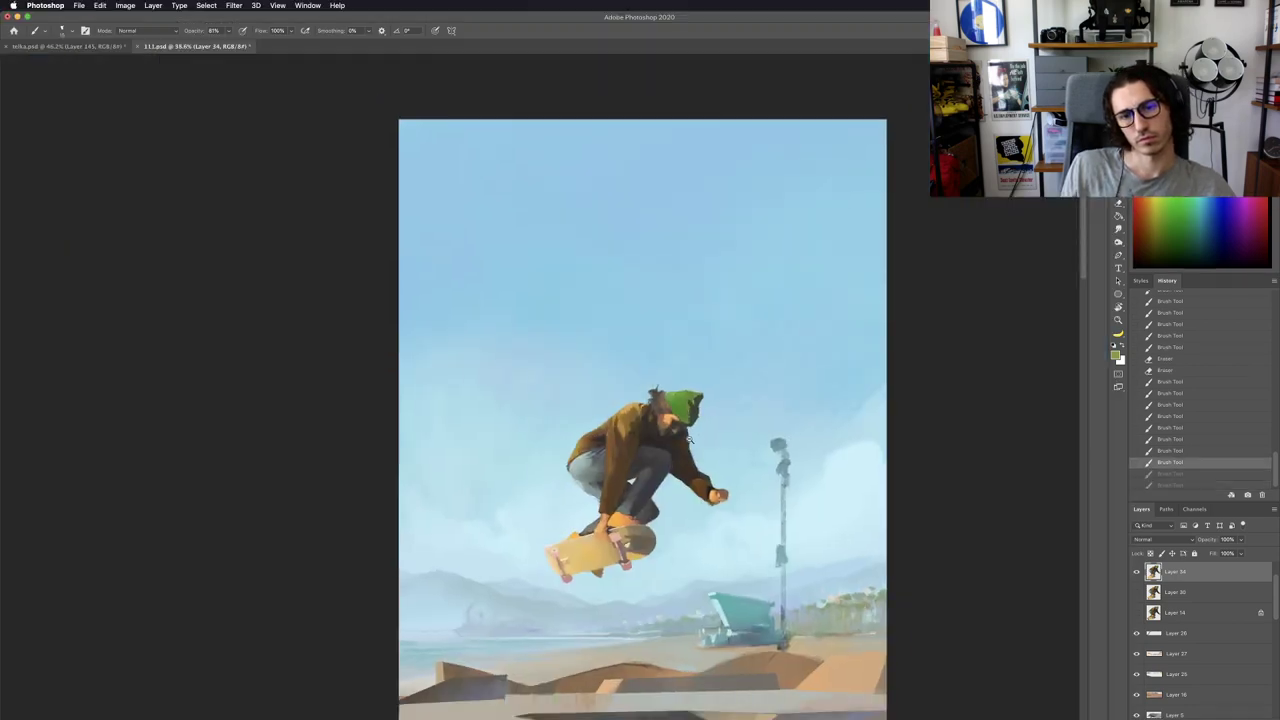
pyautogui.moveTo(691, 443); pyautogui.dragTo(737, 434)
pyautogui.press('f')
pyautogui.press('f')
pyautogui.press('Tab')
pyautogui.moveTo(747, 305); pyautogui.dragTo(832, 346)
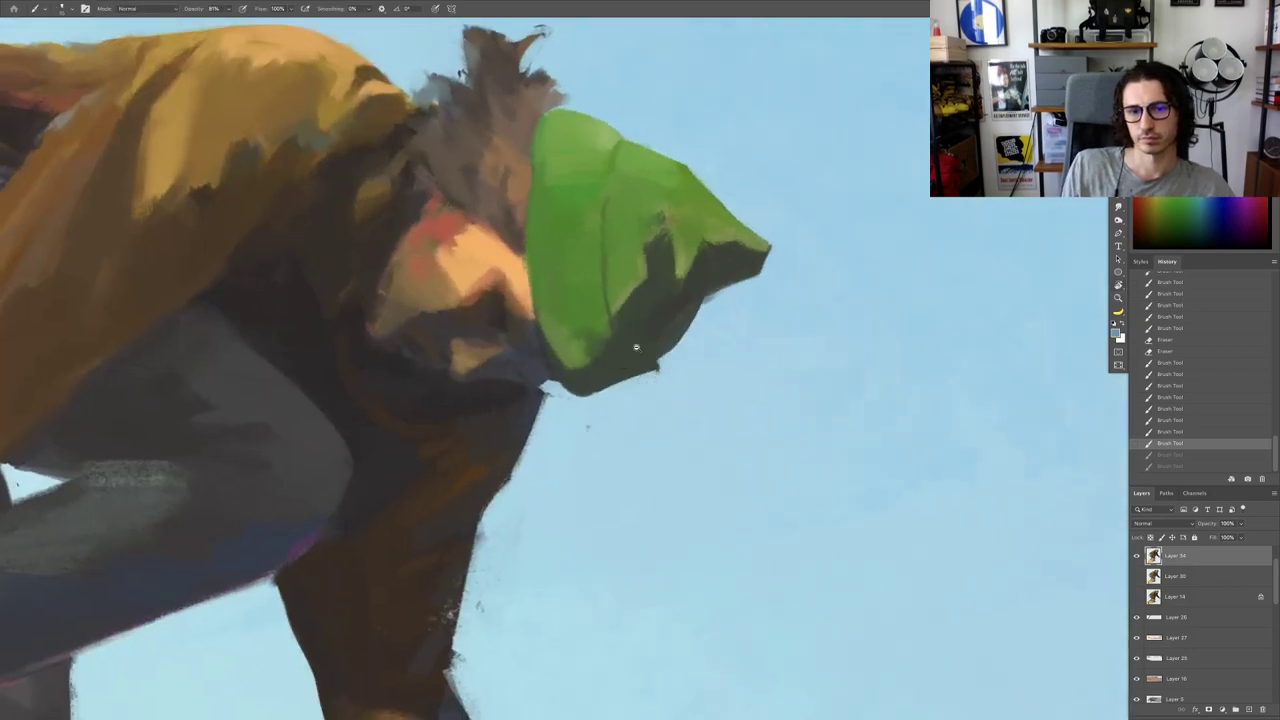
# Step: Paint bluish reflected light onto the dark back of the beanie, undoing one stroke along the way
pyautogui.moveTo(636, 347); pyautogui.dragTo(622, 350)
pyautogui.moveTo(629, 378); pyautogui.dragTo(660, 364)
pyautogui.press('super+z')
pyautogui.moveTo(593, 393)
pyautogui.mouseDown()
pyautogui.moveTo(648, 373)
pyautogui.moveTo(622, 371)
pyautogui.mouseUp()
pyautogui.moveTo(620, 372)
pyautogui.mouseDown()
pyautogui.moveTo(594, 383)
pyautogui.moveTo(621, 354)
pyautogui.mouseUp()
pyautogui.moveTo(620, 355); pyautogui.dragTo(606, 363)
pyautogui.moveTo(602, 354); pyautogui.dragTo(560, 354)
pyautogui.press('Escape')
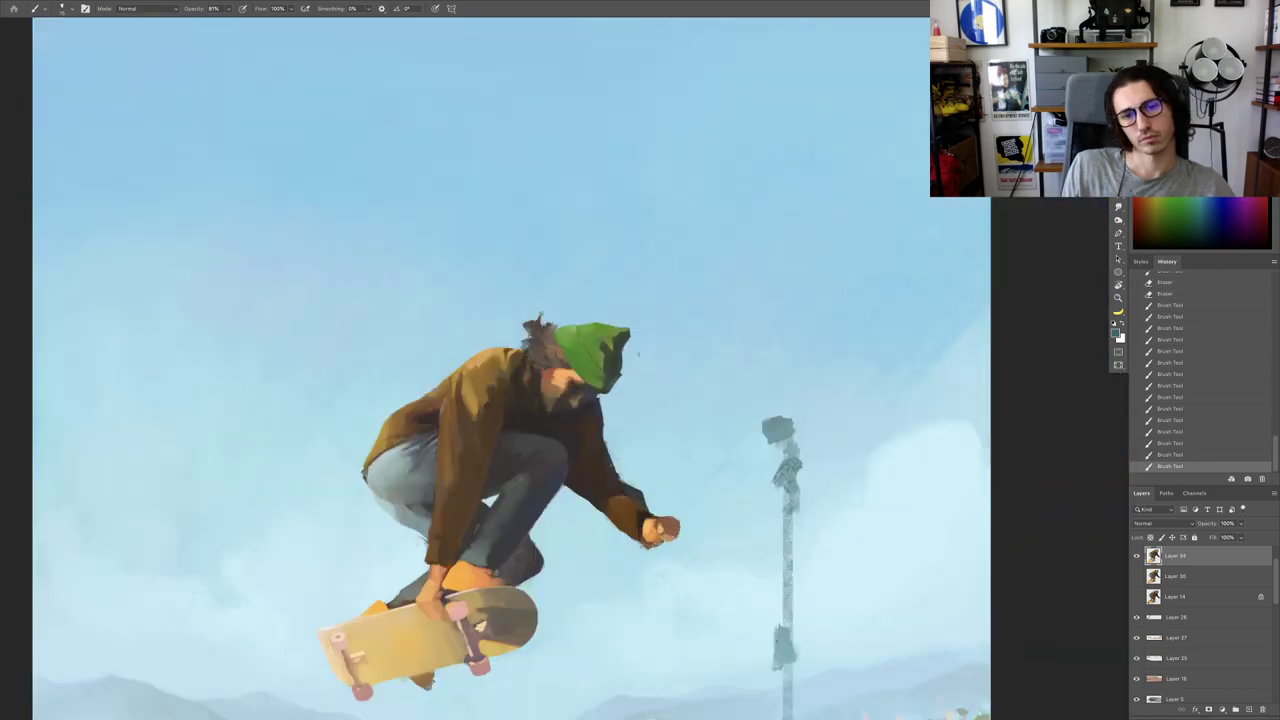
# Step: Blend the beanie's shaded back with a sampled dark green and check the head at full-figure scale
pyautogui.scroll(5, 638, 354)
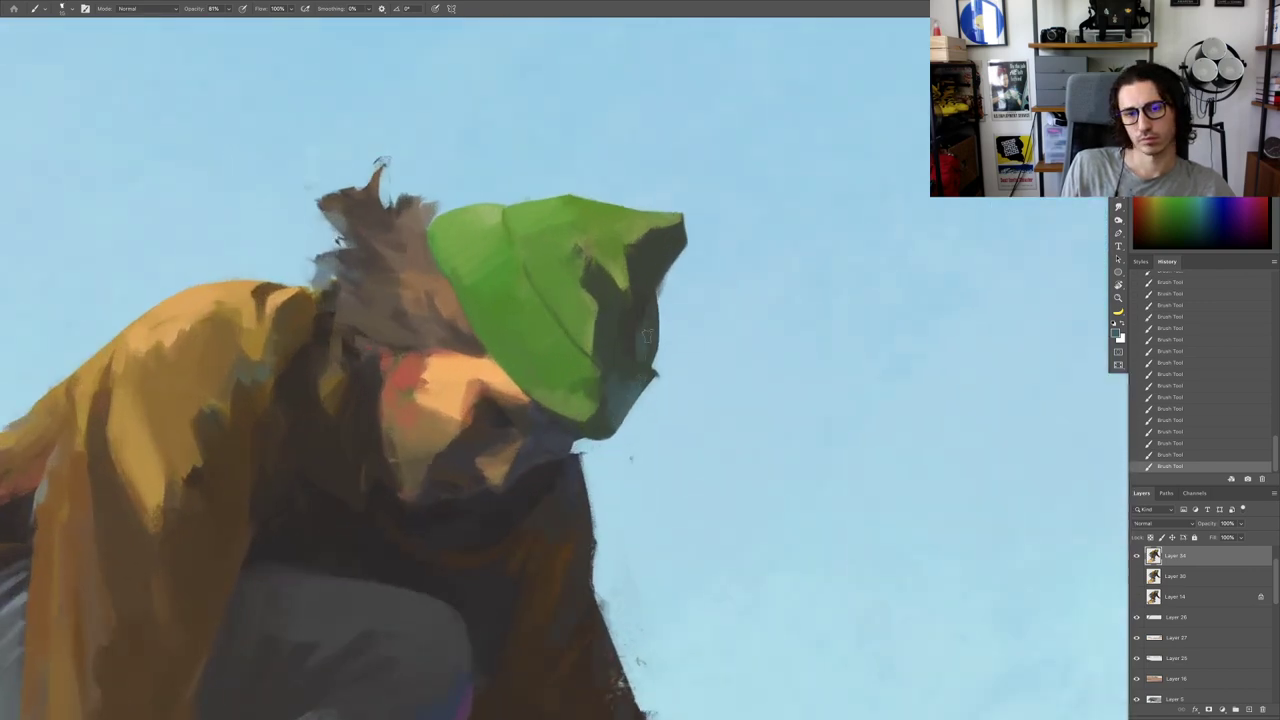
pyautogui.scroll(-4, 648, 290)
pyautogui.scroll(4, 652, 290)
pyautogui.keyDown('alt'); pyautogui.click(665, 345); pyautogui.keyUp('alt')
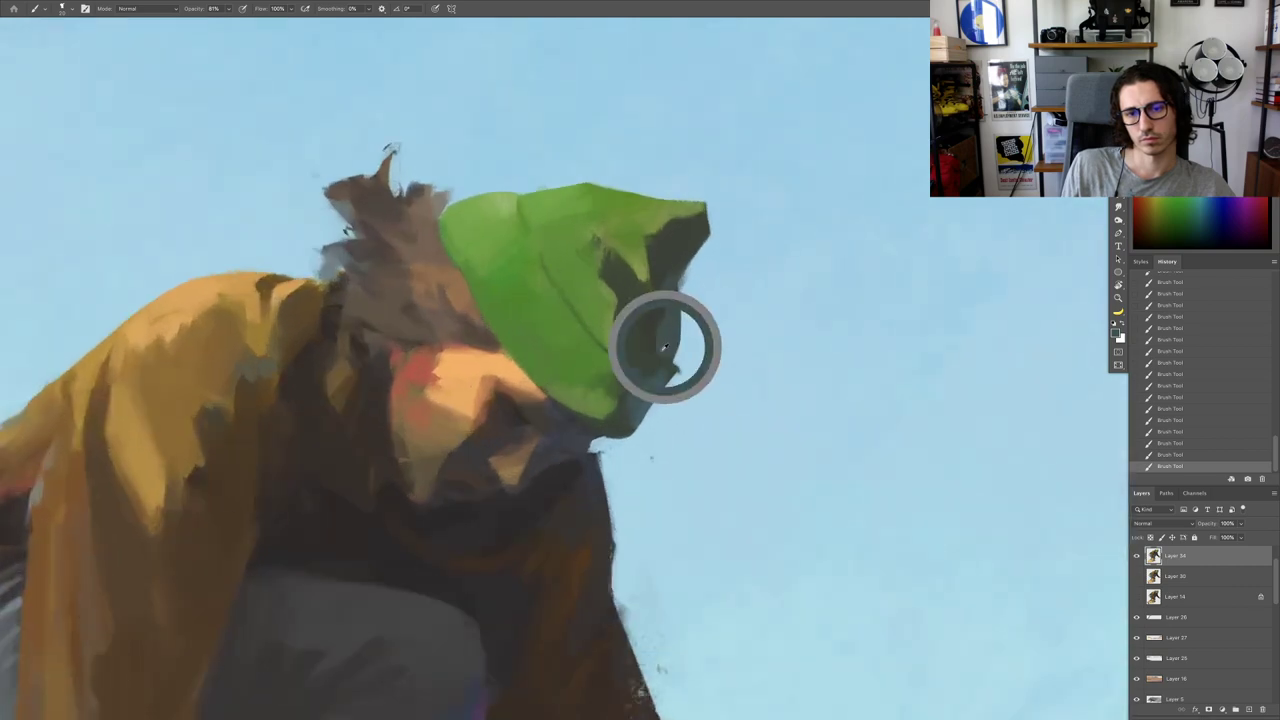
pyautogui.scroll(-4, 628, 305)
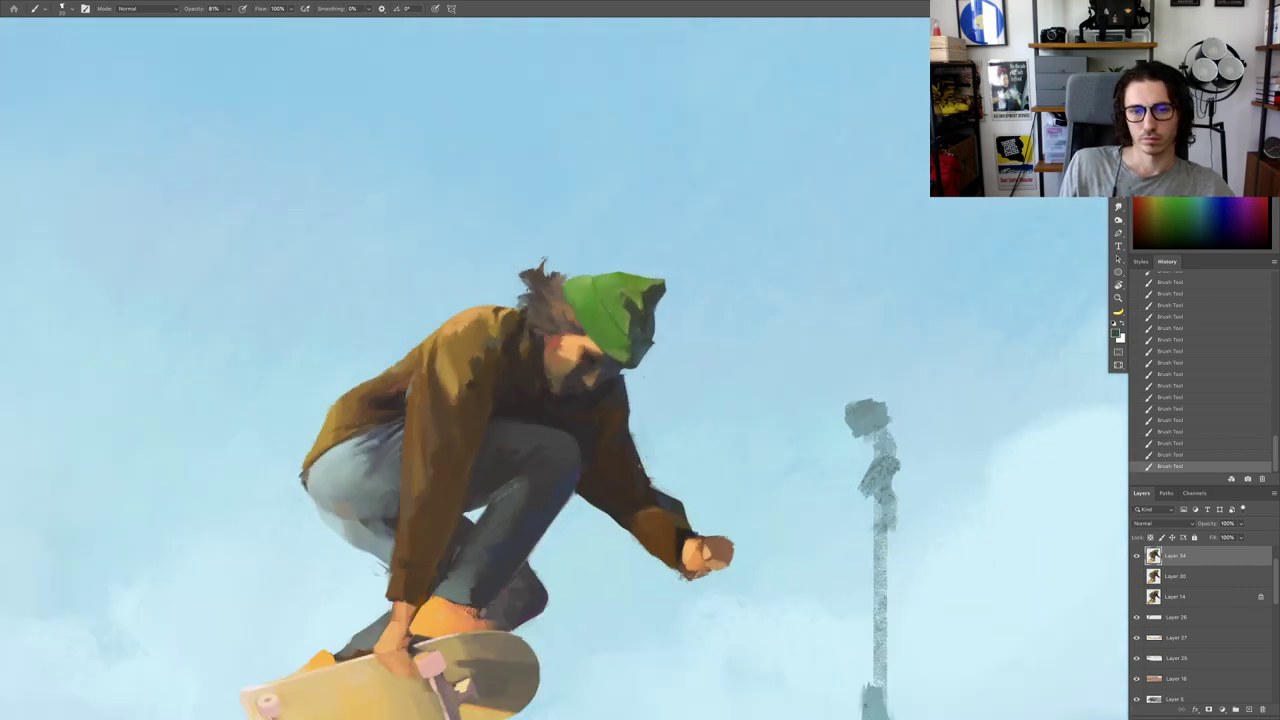
pyautogui.press('r')
pyautogui.moveTo(729, 292); pyautogui.dragTo(648, 248)
pyautogui.scroll(2, 630, 370)
pyautogui.scroll(2, 630, 374)
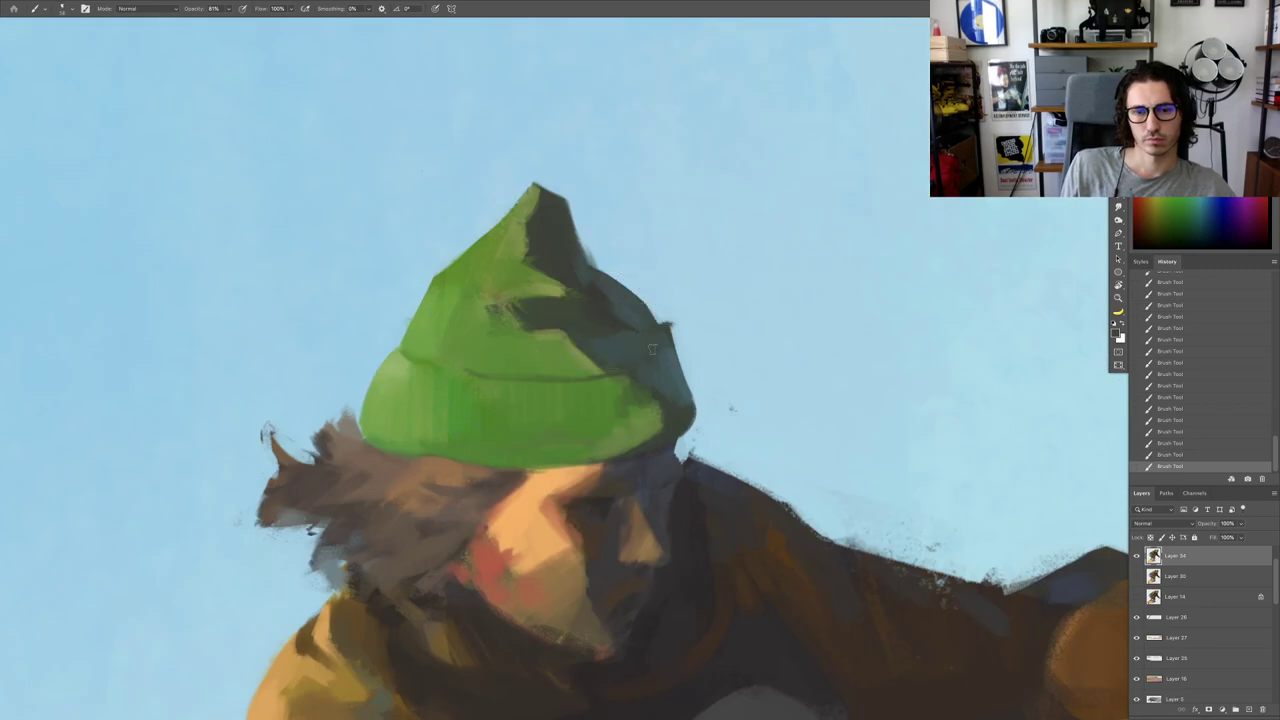
pyautogui.scroll(-8, 616, 366)
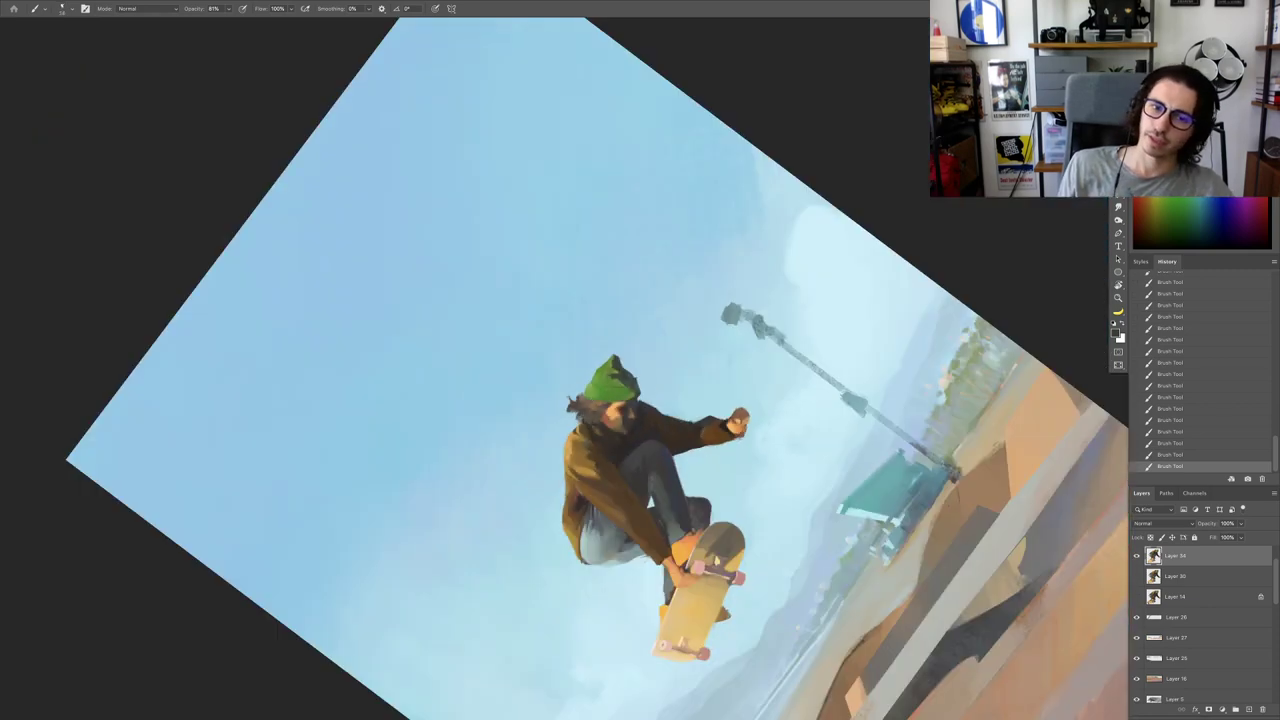
pyautogui.press('Escape')
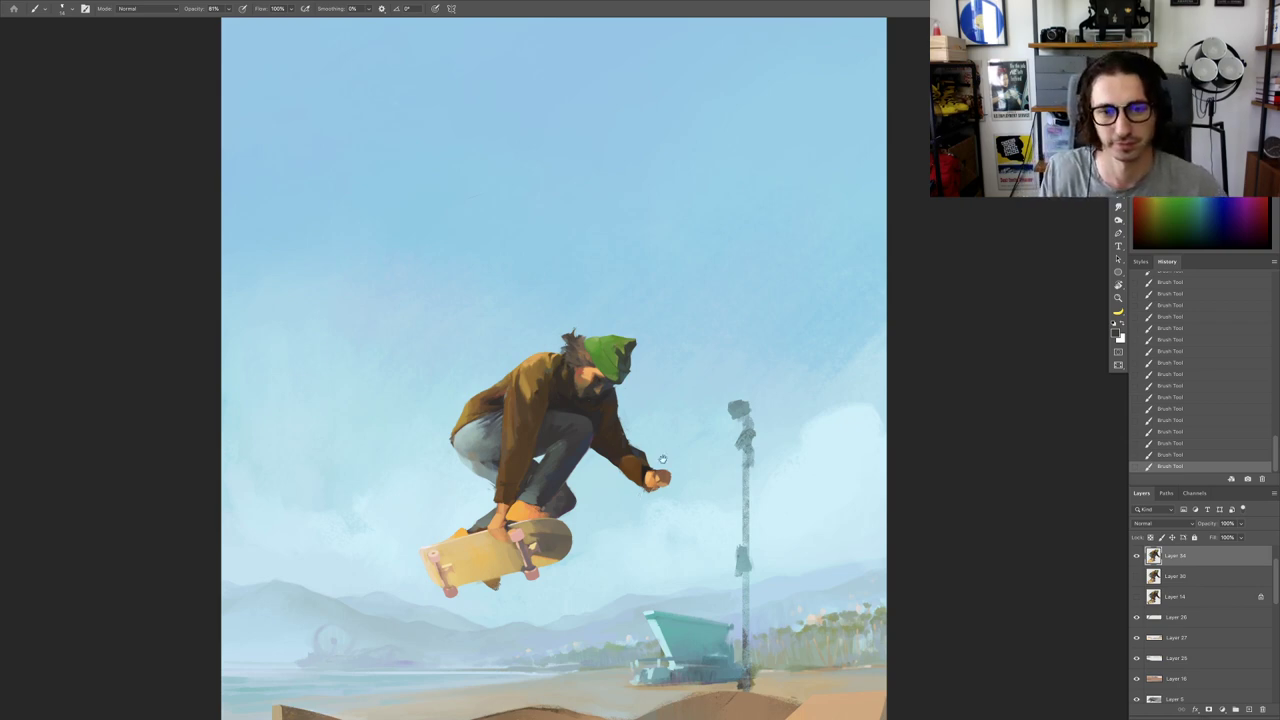
# Step: Sample the pale tones and add a light blue highlight on the jeans just below the jacket hem
pyautogui.moveTo(663, 459); pyautogui.dragTo(725, 342)
pyautogui.moveTo(628, 331); pyautogui.dragTo(710, 331)
pyautogui.keyDown('alt'); pyautogui.click(408, 298); pyautogui.keyUp('alt')
pyautogui.keyDown('alt'); pyautogui.click(407, 297); pyautogui.keyUp('alt')
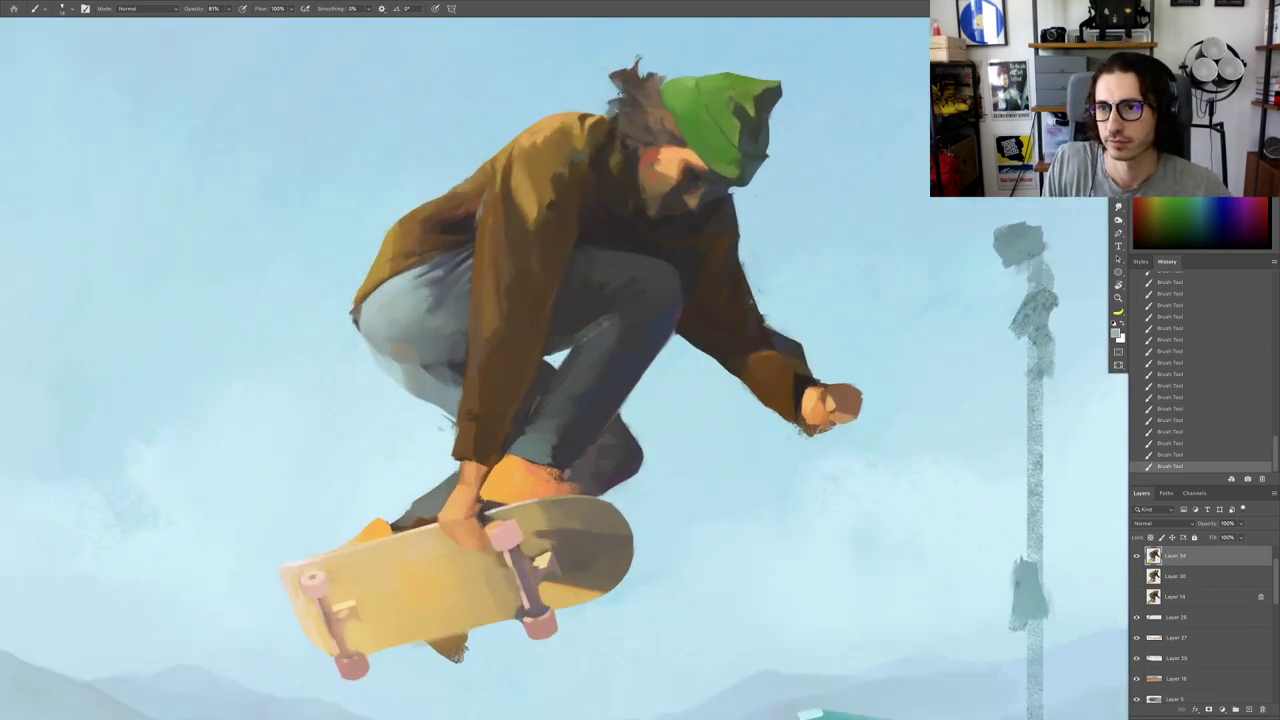
pyautogui.moveTo(715, 275); pyautogui.dragTo(868, 247)
pyautogui.moveTo(564, 240); pyautogui.dragTo(596, 240)
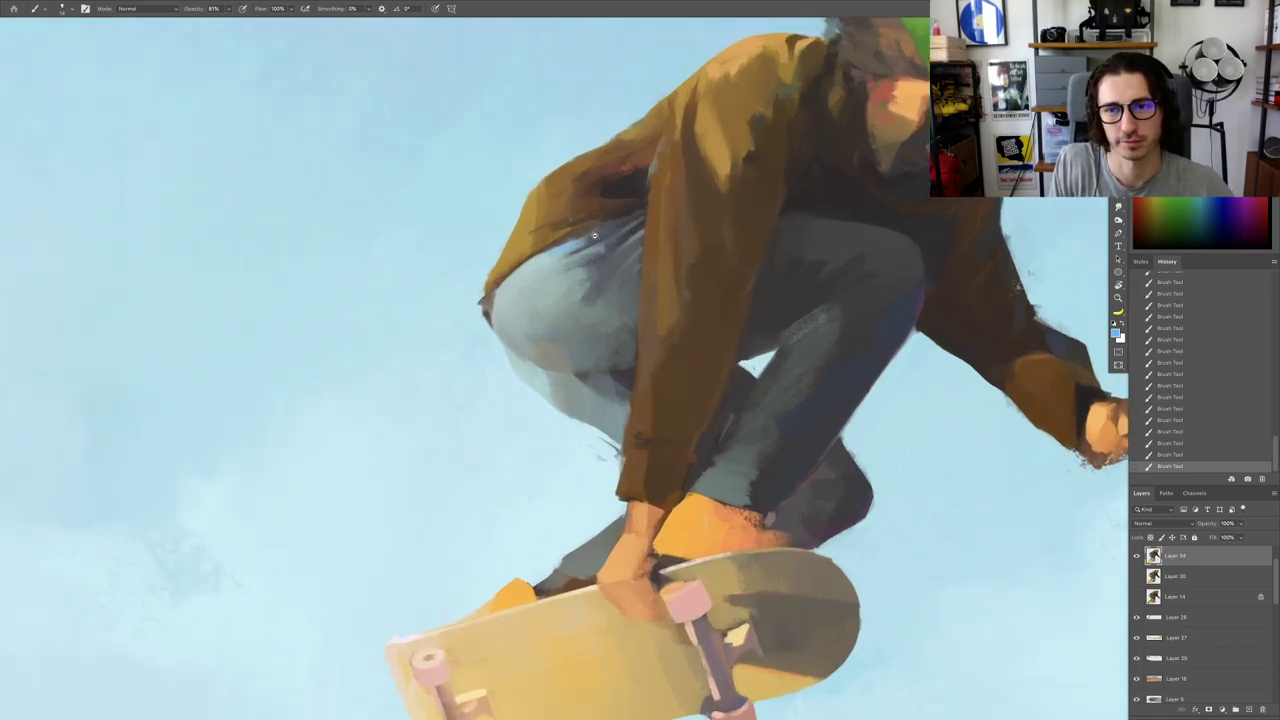
pyautogui.hotkey('ctrl', '0')
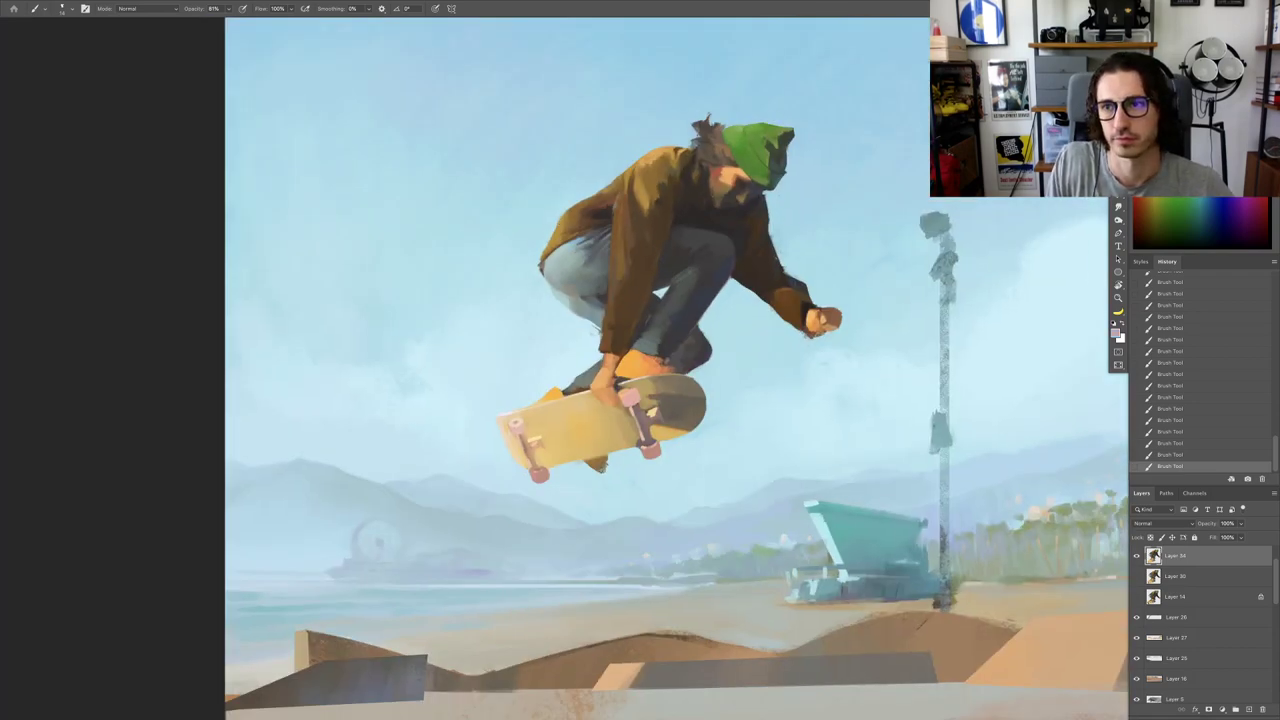
# Step: Paint a lavender highlight below the front knee and sampled grey-green strokes down the shin of the jeans
pyautogui.scroll(4, 580, 258)
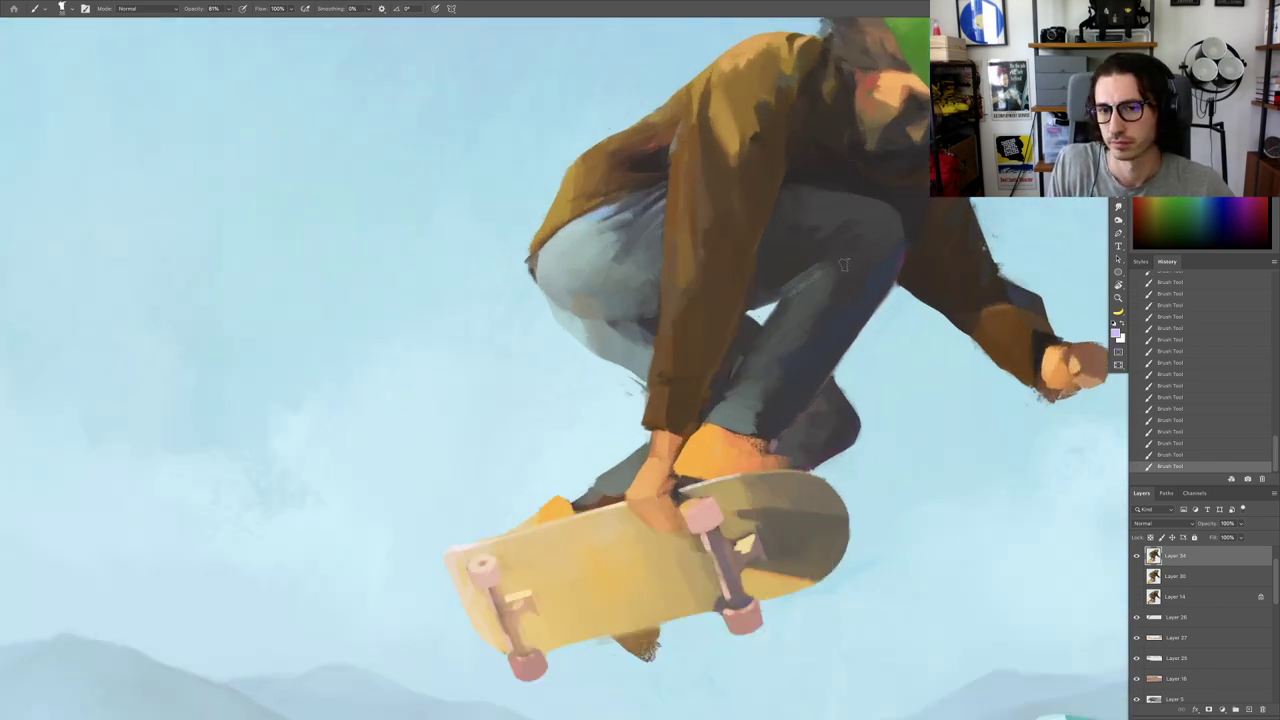
pyautogui.moveTo(850, 264); pyautogui.dragTo(826, 283)
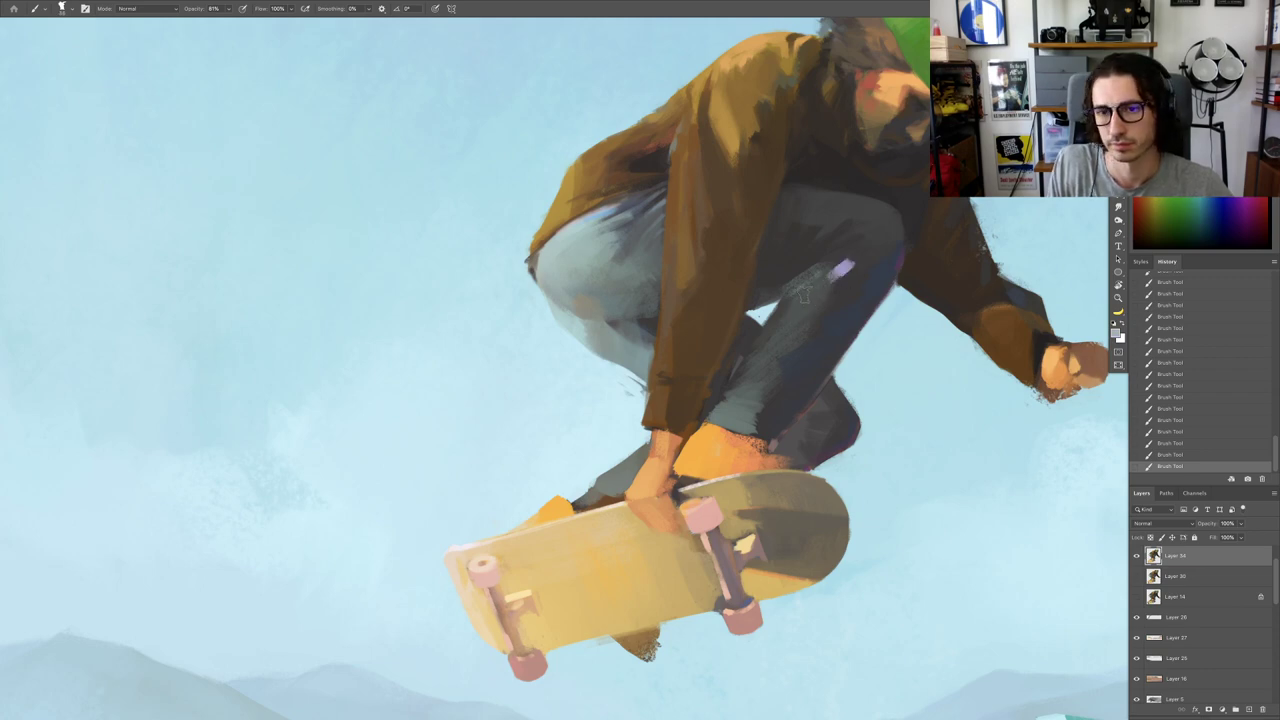
pyautogui.moveTo(800, 314)
pyautogui.mouseDown()
pyautogui.moveTo(826, 283)
pyautogui.moveTo(784, 332)
pyautogui.mouseUp()
pyautogui.keyDown('alt'); pyautogui.click(790, 322); pyautogui.keyUp('alt')
pyautogui.keyDown('alt'); pyautogui.click(848, 290); pyautogui.keyUp('alt')
pyautogui.moveTo(842, 290); pyautogui.dragTo(791, 333)
pyautogui.keyDown('alt'); pyautogui.click(801, 312); pyautogui.keyUp('alt')
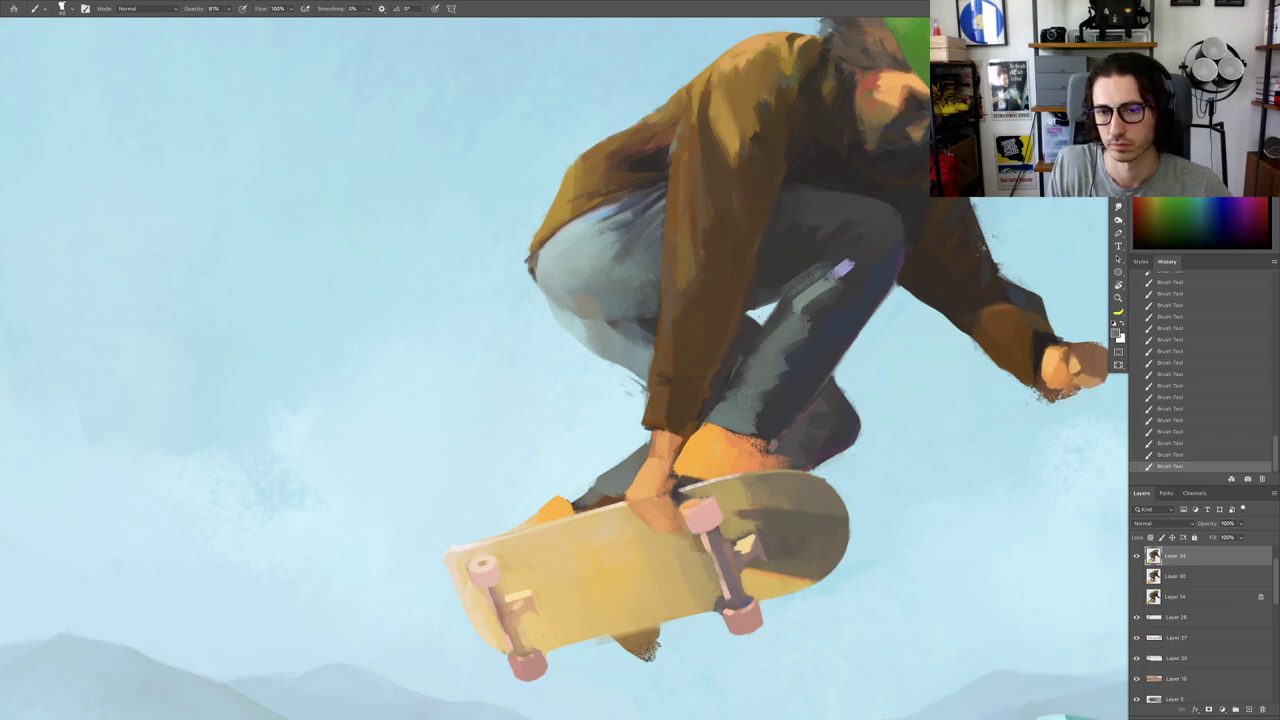
pyautogui.moveTo(772, 398); pyautogui.dragTo(814, 371)
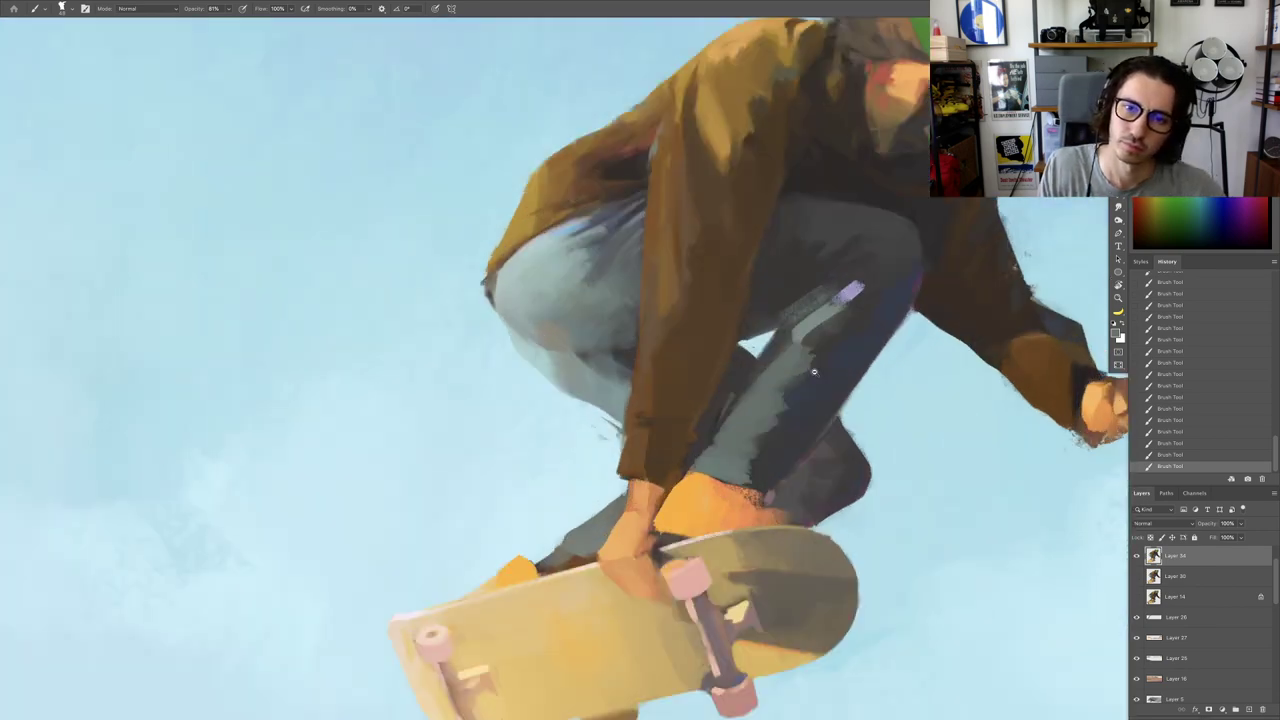
# Step: Extend lavender-blue highlights down the front shin to the trouser cuff above the shoe
pyautogui.scroll(3, 813, 371)
pyautogui.moveTo(726, 449); pyautogui.dragTo(769, 341)
pyautogui.moveTo(733, 383)
pyautogui.mouseDown()
pyautogui.moveTo(791, 352)
pyautogui.moveTo(778, 362)
pyautogui.moveTo(763, 333)
pyautogui.moveTo(787, 304)
pyautogui.moveTo(771, 318)
pyautogui.mouseUp()
pyautogui.keyDown('alt'); pyautogui.click(756, 376); pyautogui.keyUp('alt')
pyautogui.keyDown('alt'); pyautogui.click(772, 324); pyautogui.keyUp('alt')
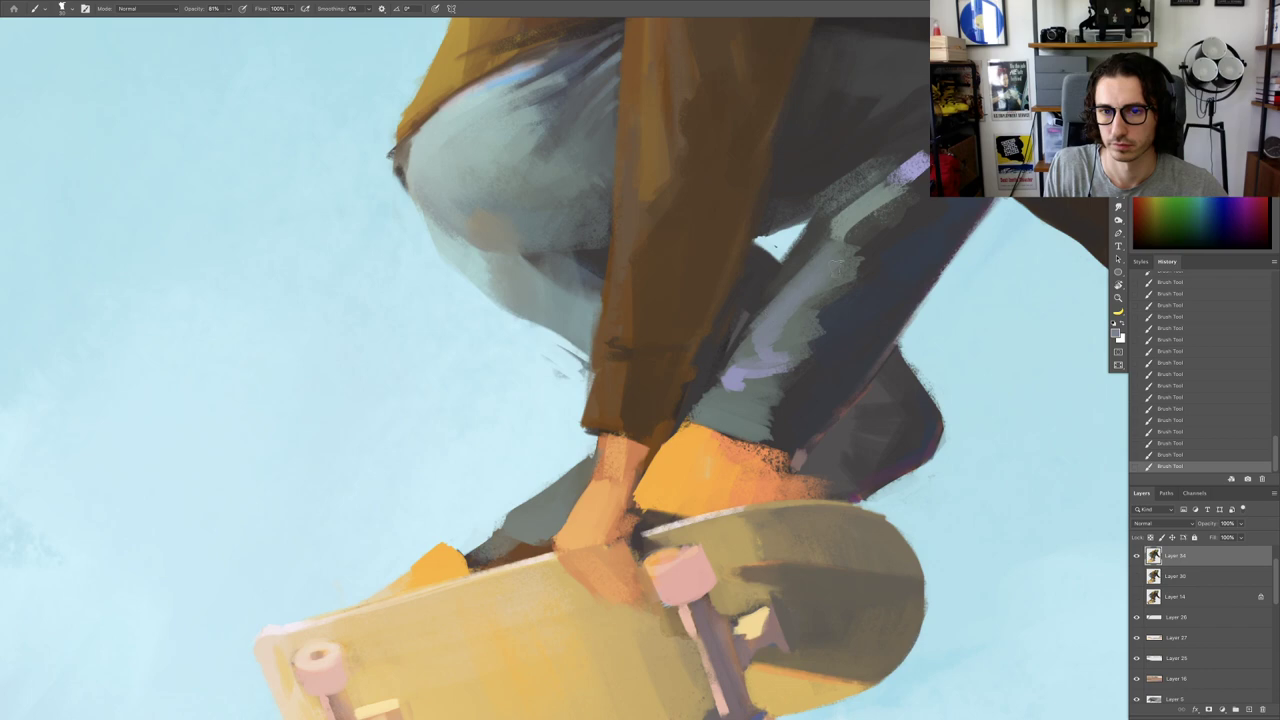
pyautogui.scroll(-5, 833, 291)
pyautogui.scroll(4, 832, 338)
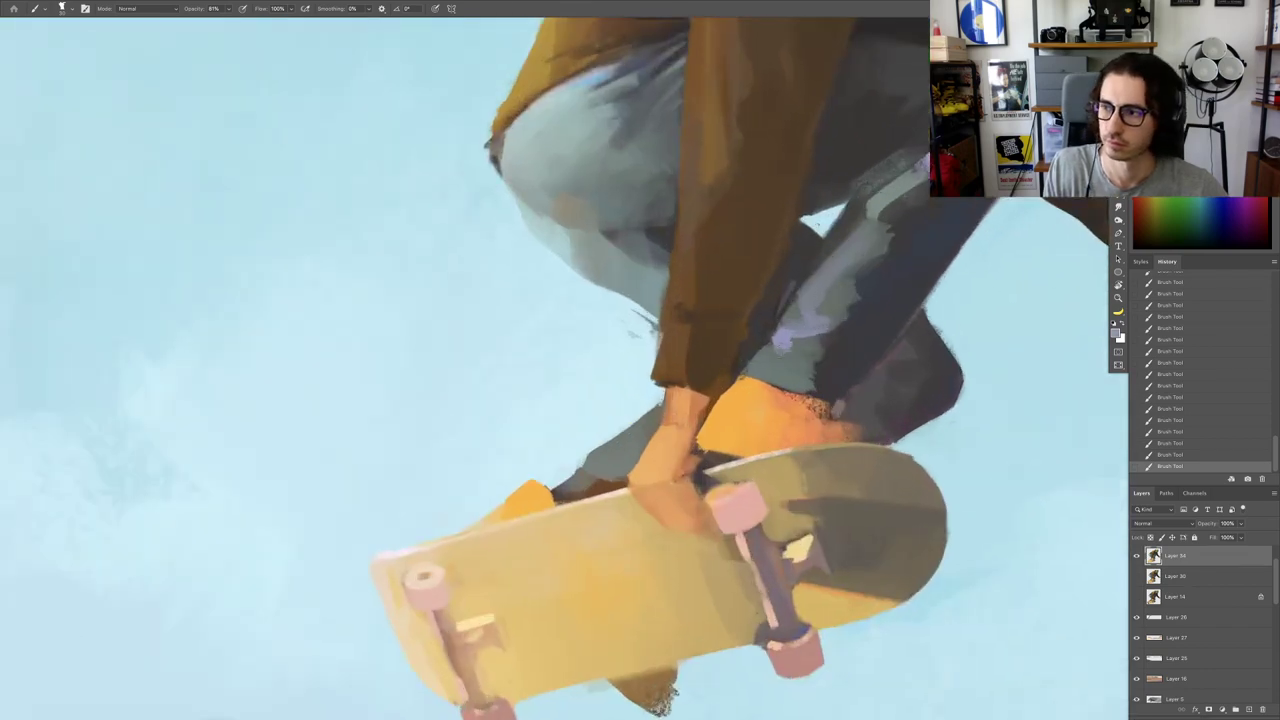
pyautogui.moveTo(768, 350); pyautogui.dragTo(798, 362)
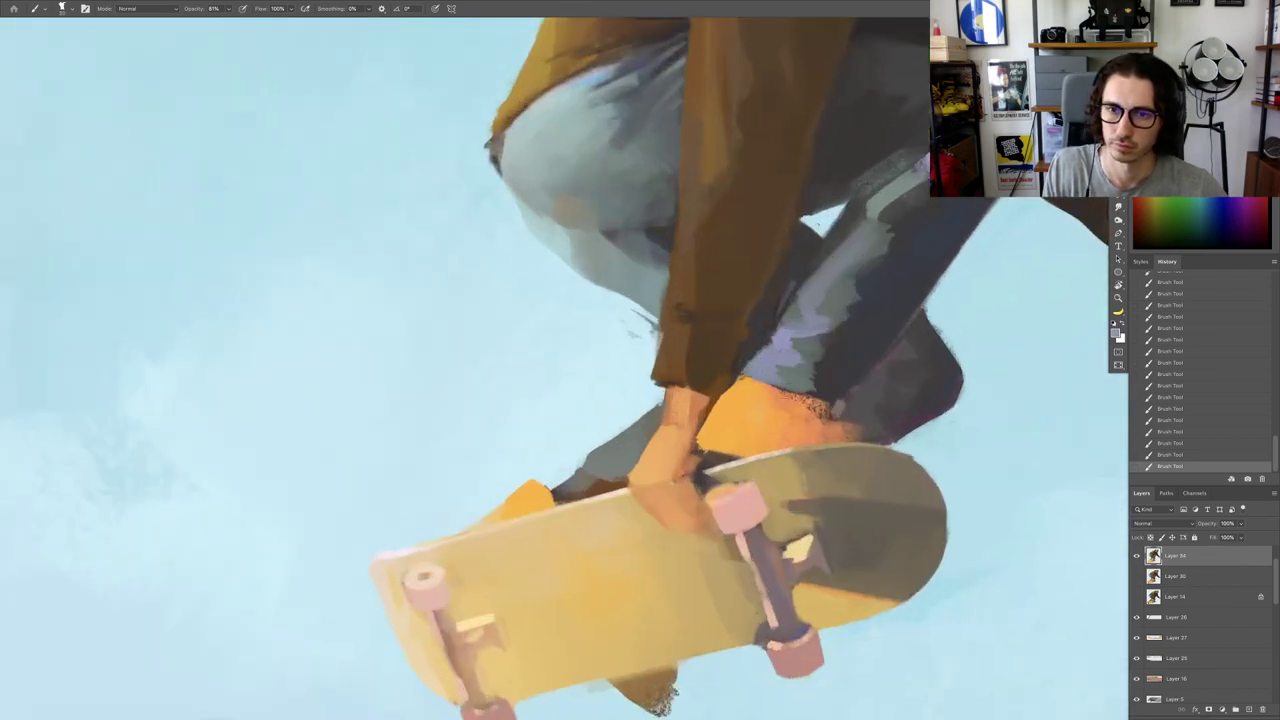
# Step: Add a lavender dab below the front knee and soften the rough edge of the shin highlight with sampled dark grey
pyautogui.scroll(-5, 789, 377)
pyautogui.scroll(5, 829, 332)
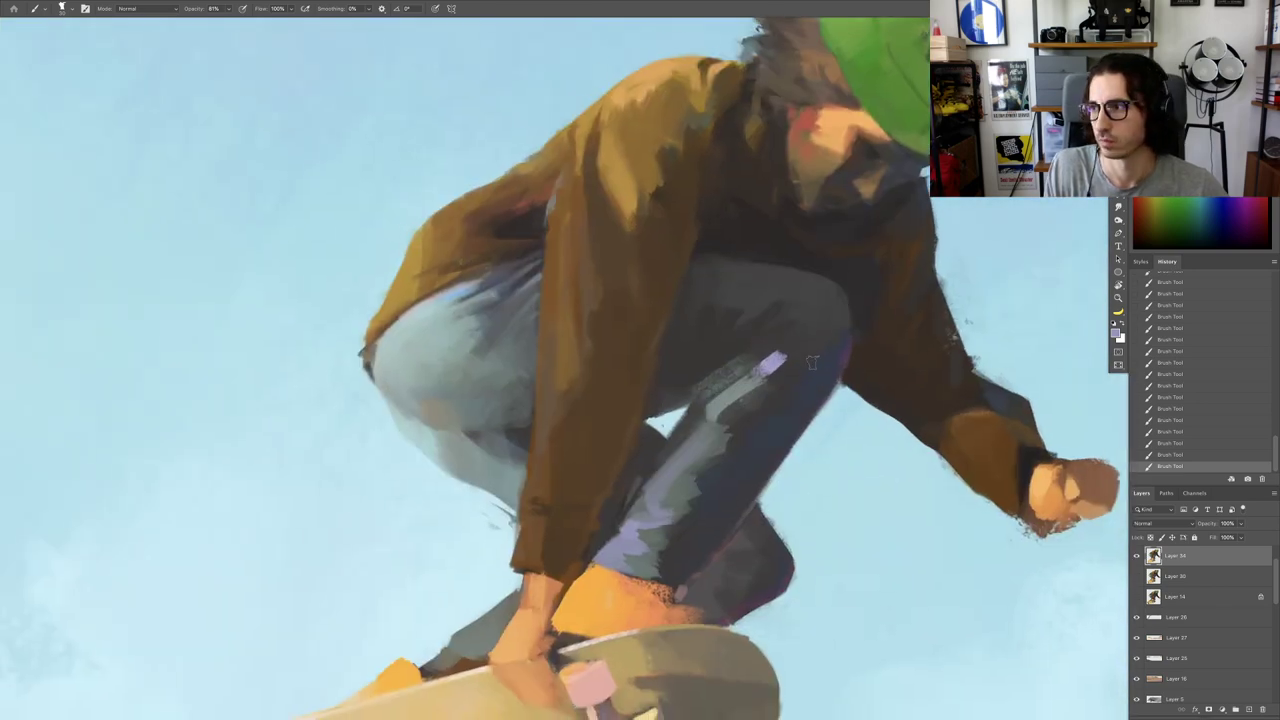
pyautogui.scroll(2, 800, 357)
pyautogui.moveTo(748, 369)
pyautogui.mouseDown()
pyautogui.moveTo(726, 380)
pyautogui.moveTo(769, 353)
pyautogui.mouseUp()
pyautogui.keyDown('alt'); pyautogui.click(700, 389); pyautogui.keyUp('alt')
pyautogui.keyDown('alt'); pyautogui.click(716, 372); pyautogui.keyUp('alt')
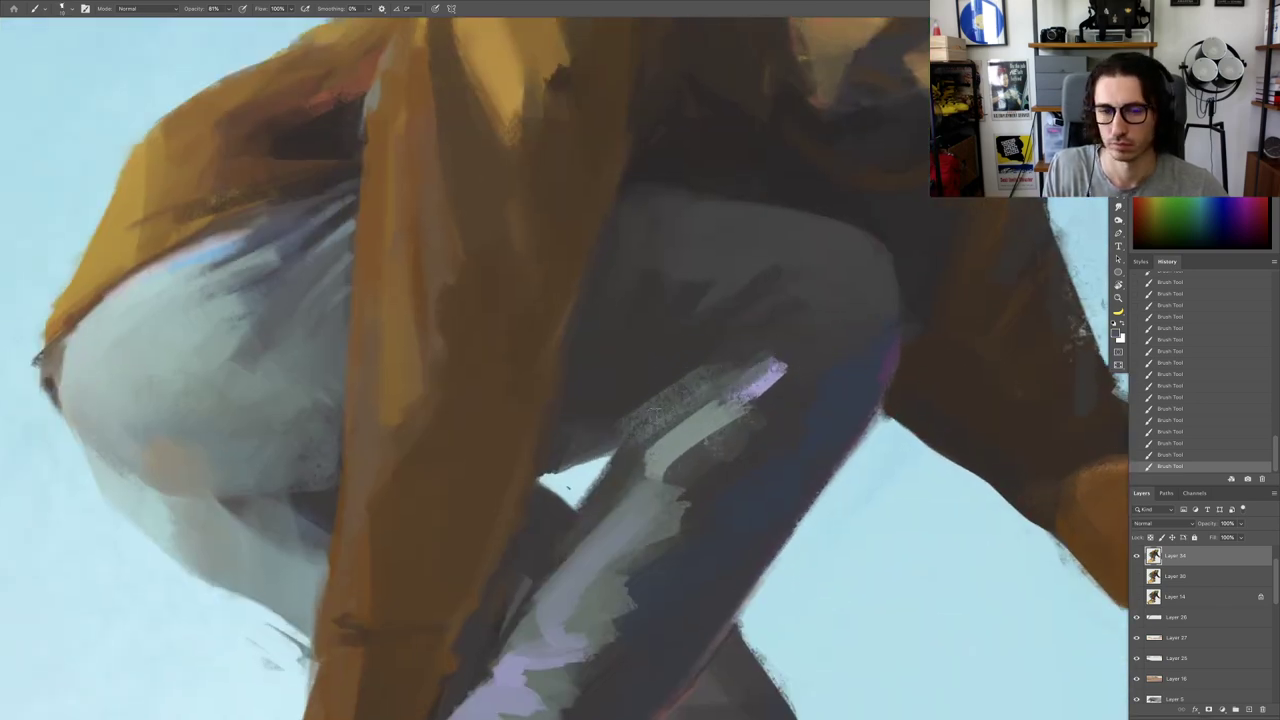
pyautogui.moveTo(628, 450)
pyautogui.mouseDown()
pyautogui.moveTo(601, 490)
pyautogui.moveTo(618, 489)
pyautogui.mouseUp()
pyautogui.keyDown('alt'); pyautogui.click(604, 431); pyautogui.keyUp('alt')
pyautogui.moveTo(616, 427); pyautogui.dragTo(642, 405)
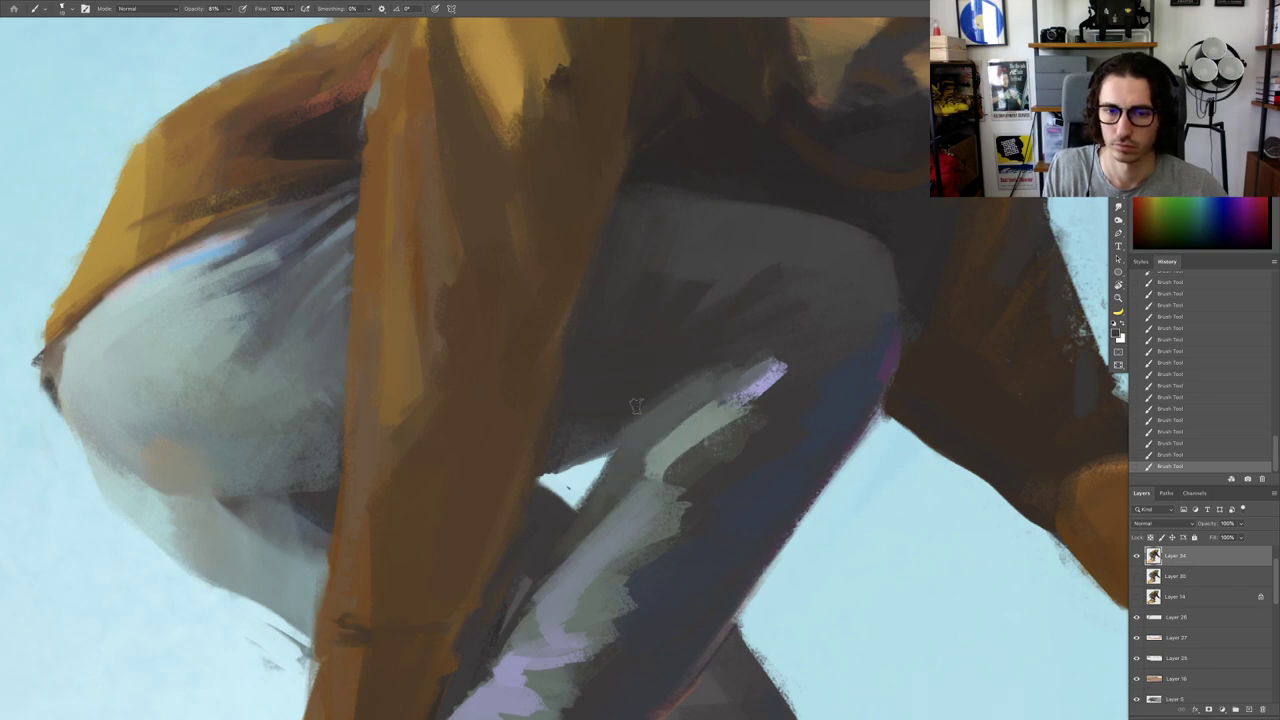
# Step: Paint a short grey-green fold above the lavender dab and blend it with sampled greys down to the thigh's underside
pyautogui.moveTo(700, 358); pyautogui.dragTo(752, 325)
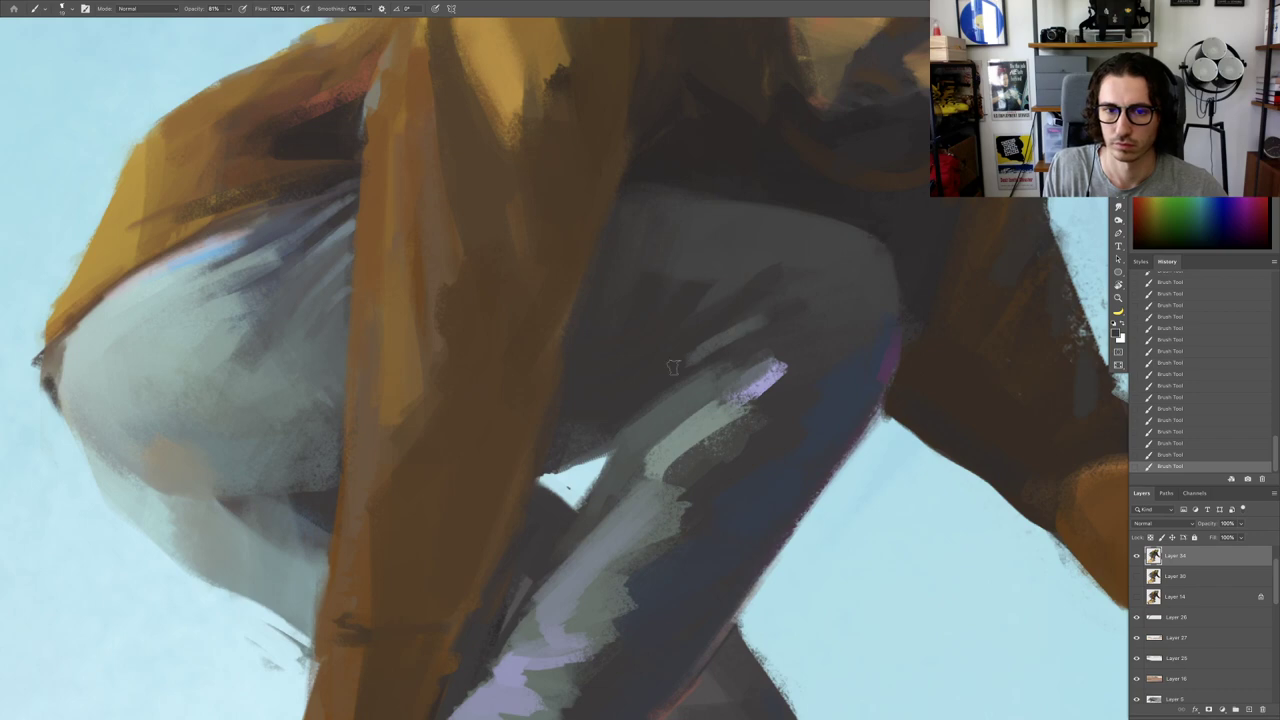
pyautogui.keyDown('alt'); pyautogui.click(703, 384); pyautogui.keyUp('alt')
pyautogui.keyDown('alt'); pyautogui.click(769, 338); pyautogui.keyUp('alt')
pyautogui.moveTo(699, 368)
pyautogui.mouseDown()
pyautogui.moveTo(744, 342)
pyautogui.moveTo(694, 384)
pyautogui.mouseUp()
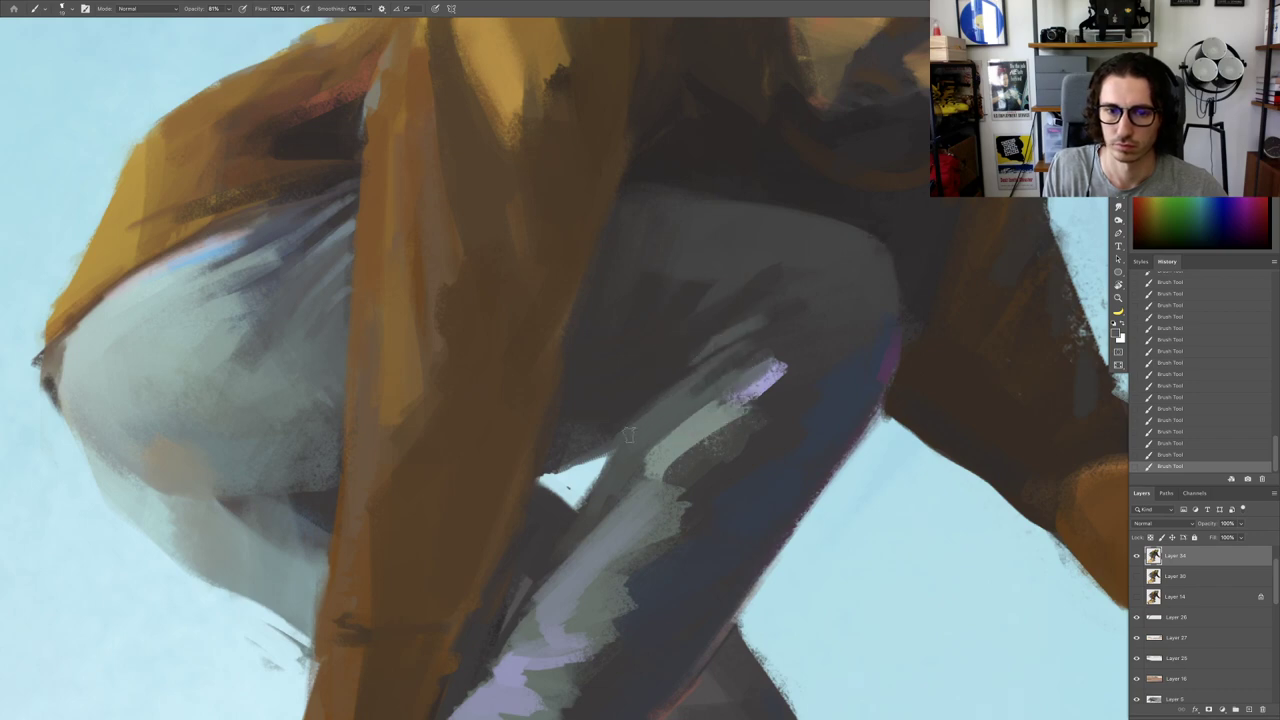
pyautogui.moveTo(566, 462); pyautogui.dragTo(610, 429)
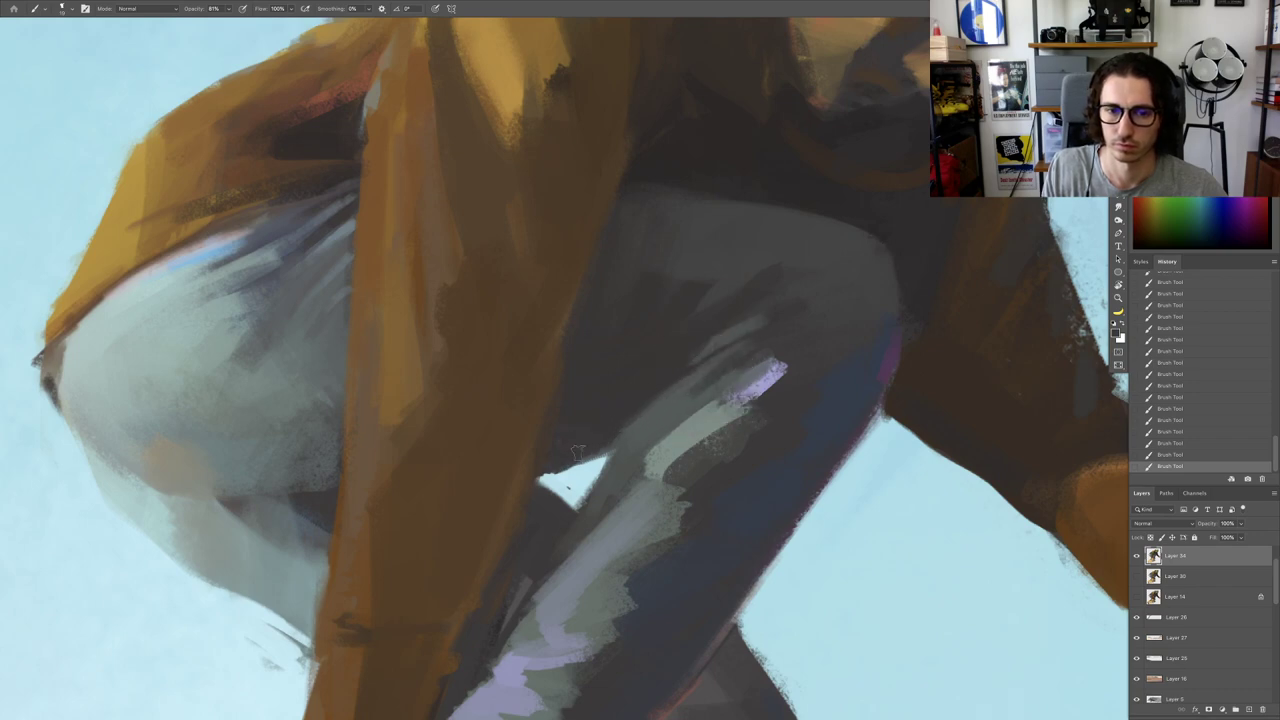
# Step: Deepen the dark grey fold strokes on the front thigh between the sleeve and the knee
pyautogui.hotkey('ctrl', '0')
pyautogui.press('r')
pyautogui.moveTo(750, 350)
pyautogui.mouseDown()
pyautogui.moveTo(625, 255)
pyautogui.moveTo(533, 395)
pyautogui.moveTo(541, 418)
pyautogui.mouseUp()
pyautogui.press('b')
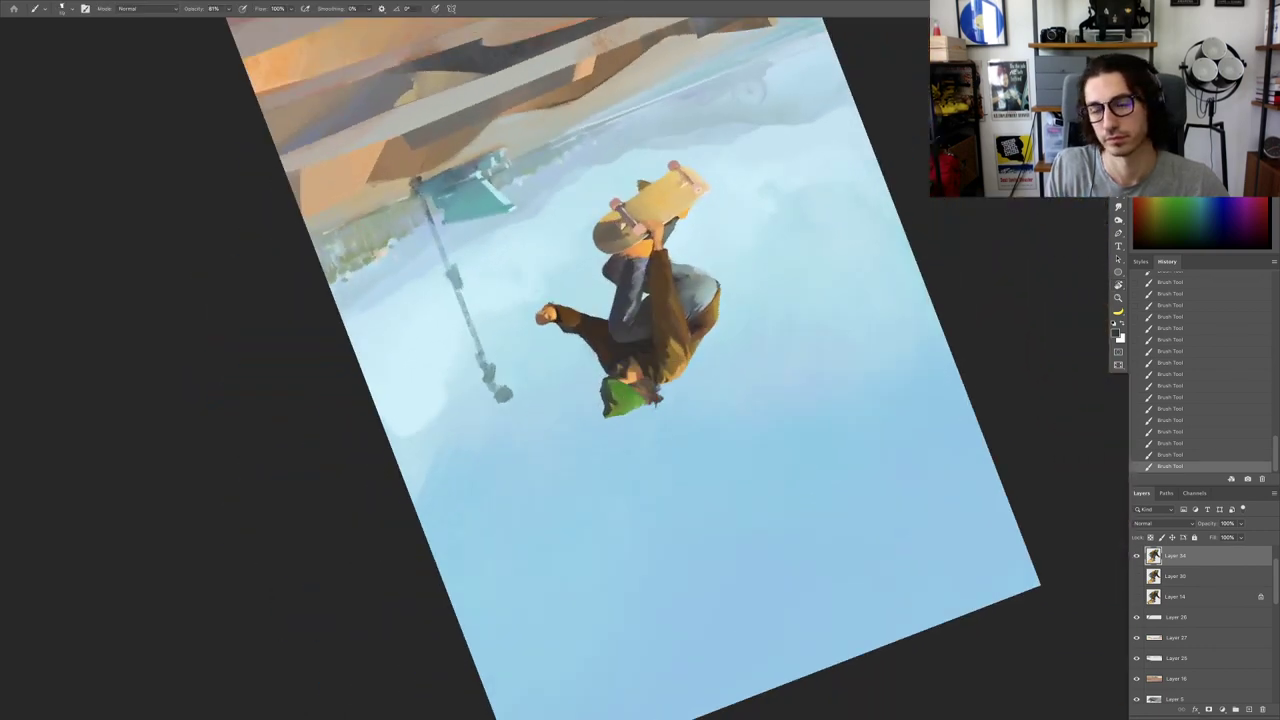
pyautogui.moveTo(645, 322); pyautogui.dragTo(745, 302)
pyautogui.scroll(2, 648, 292)
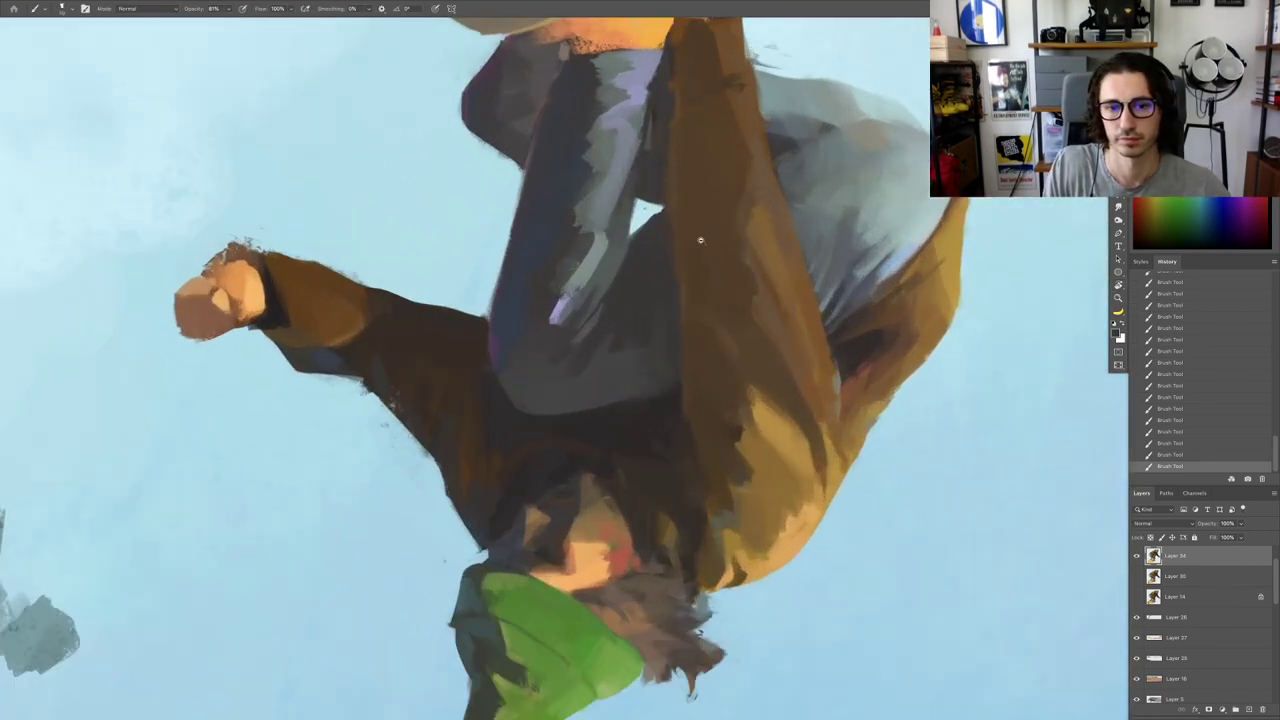
pyautogui.scroll(2, 655, 238)
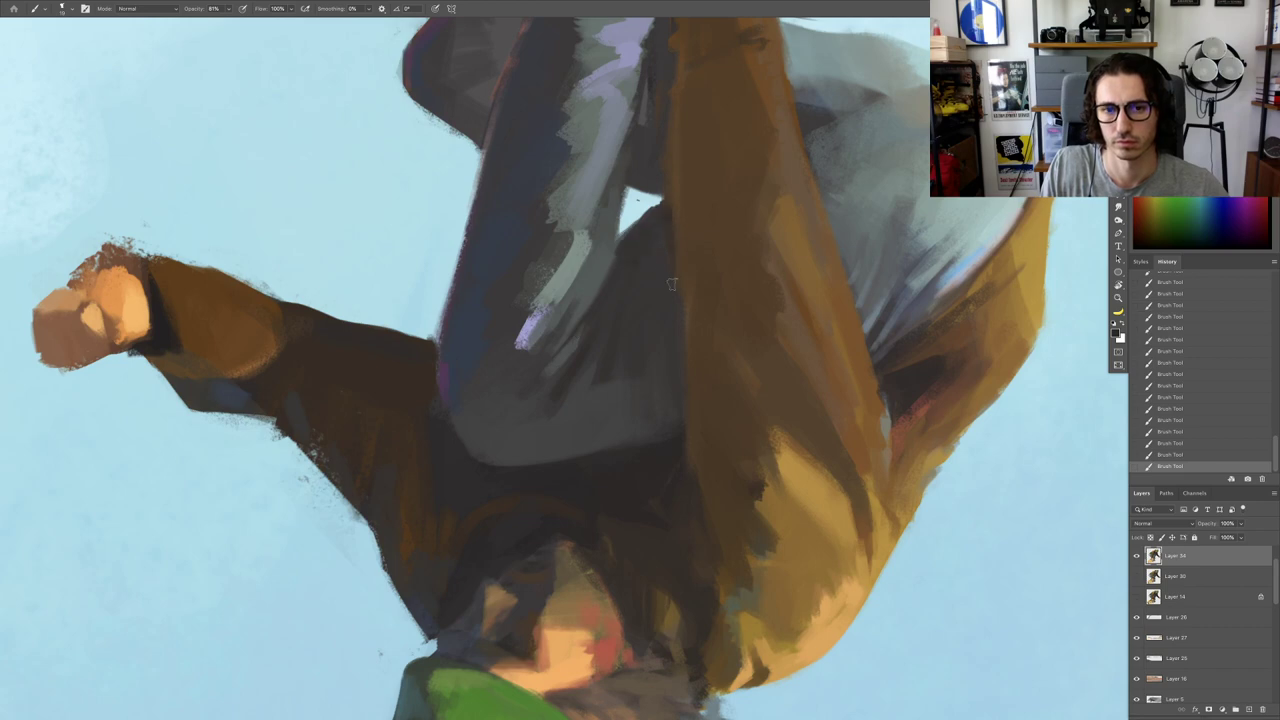
pyautogui.moveTo(672, 284); pyautogui.dragTo(550, 292)
pyautogui.press('Escape')
pyautogui.moveTo(603, 428); pyautogui.dragTo(698, 370)
pyautogui.moveTo(698, 370); pyautogui.dragTo(715, 367)
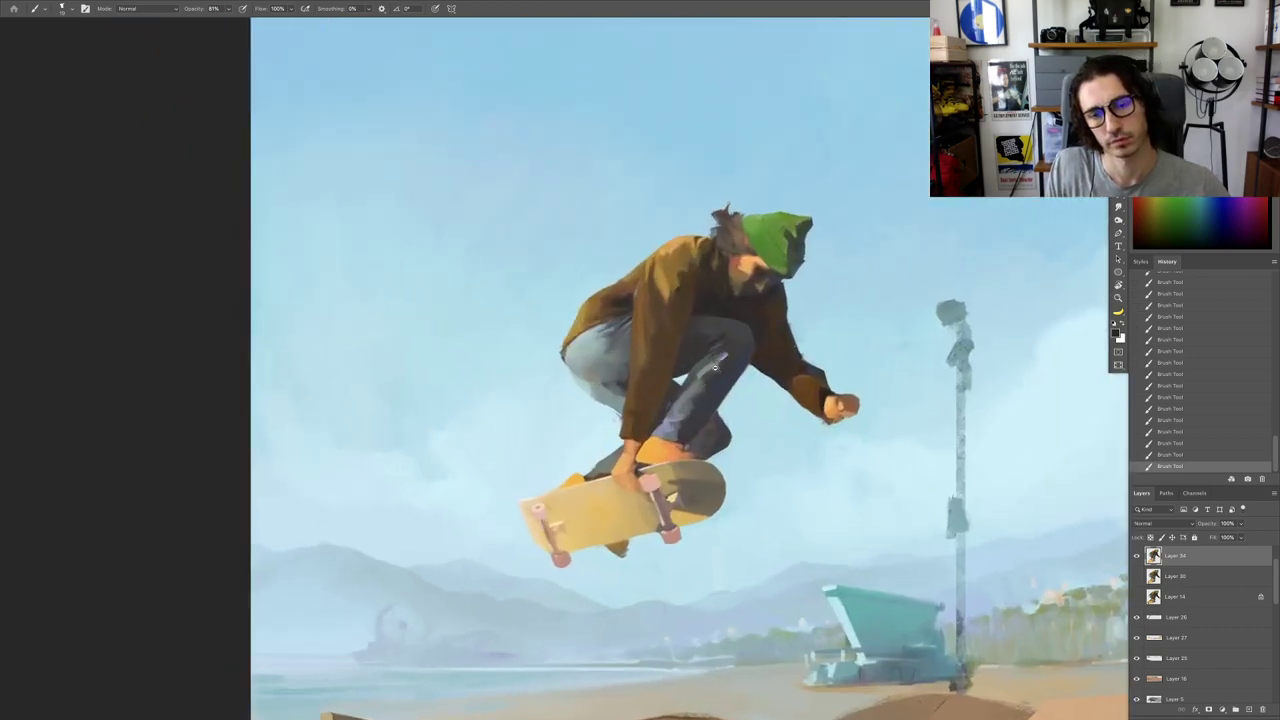
# Step: Add a dark crease beside the lavender dab under the front knee and sample the knee's grey
pyautogui.scroll(2, 714, 368)
pyautogui.scroll(2, 712, 355)
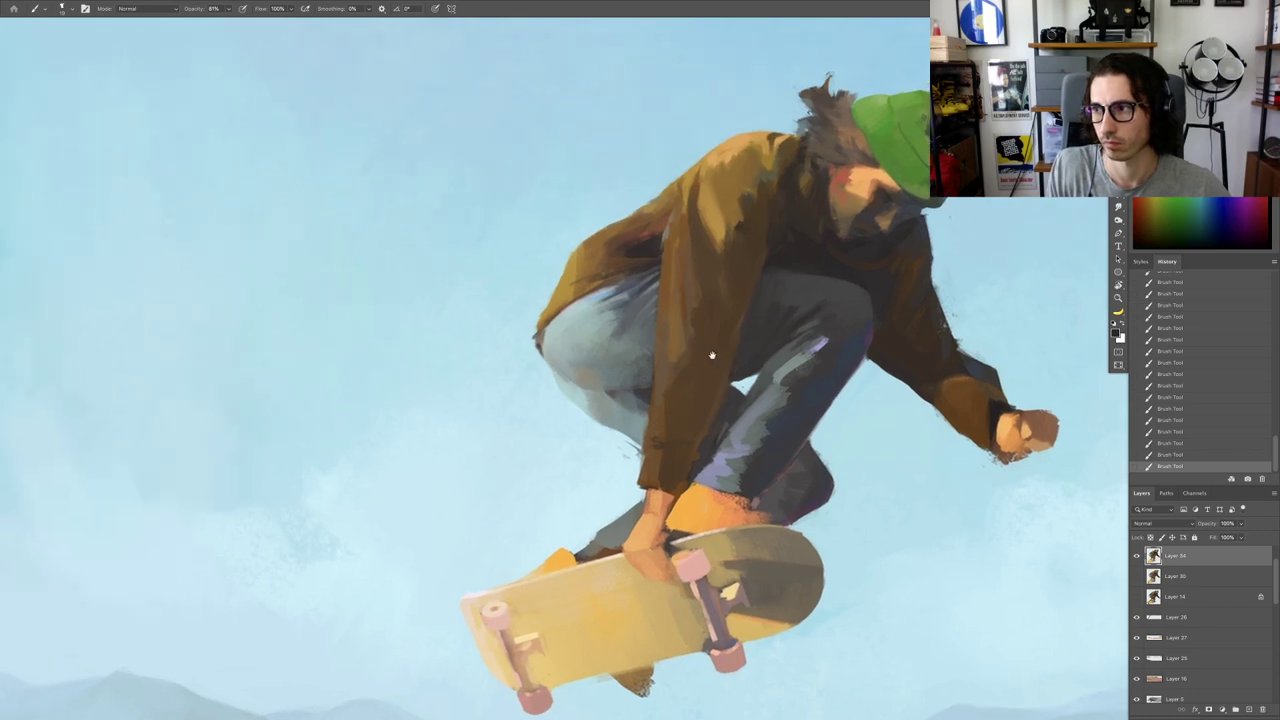
pyautogui.scroll(2, 712, 355)
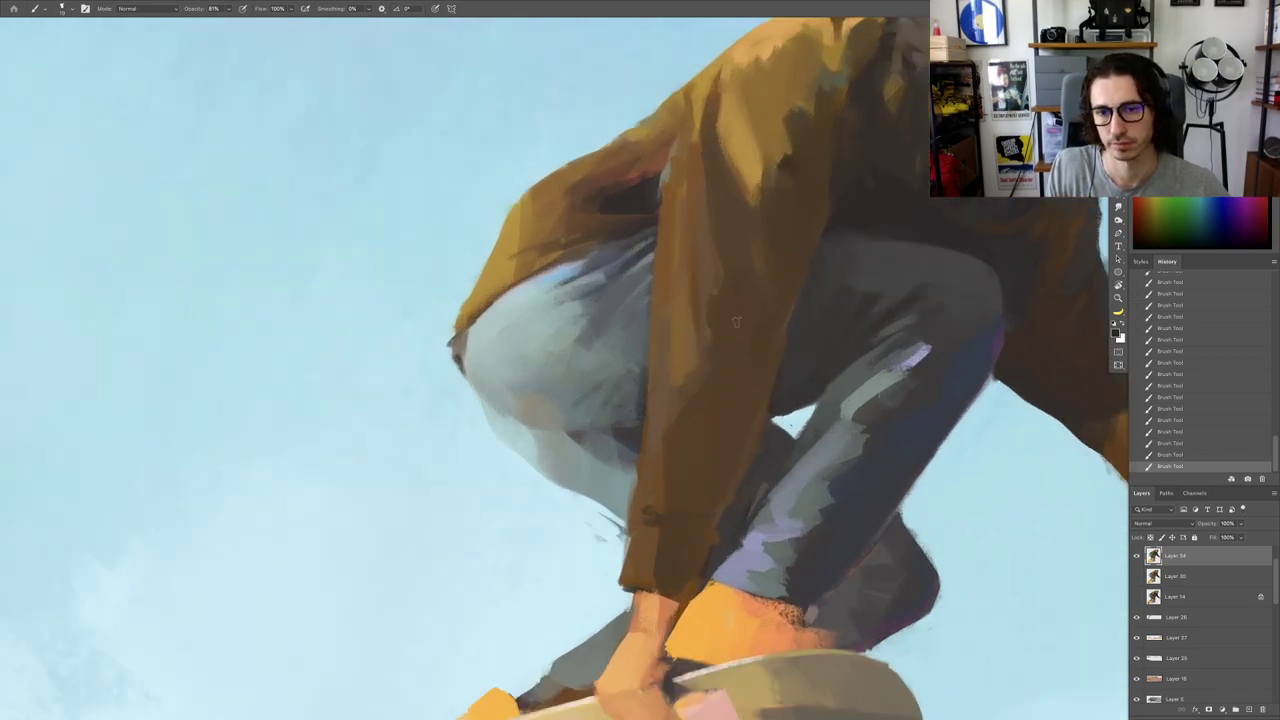
pyautogui.hotkey('ctrl', '0')
pyautogui.scroll(2, 851, 360)
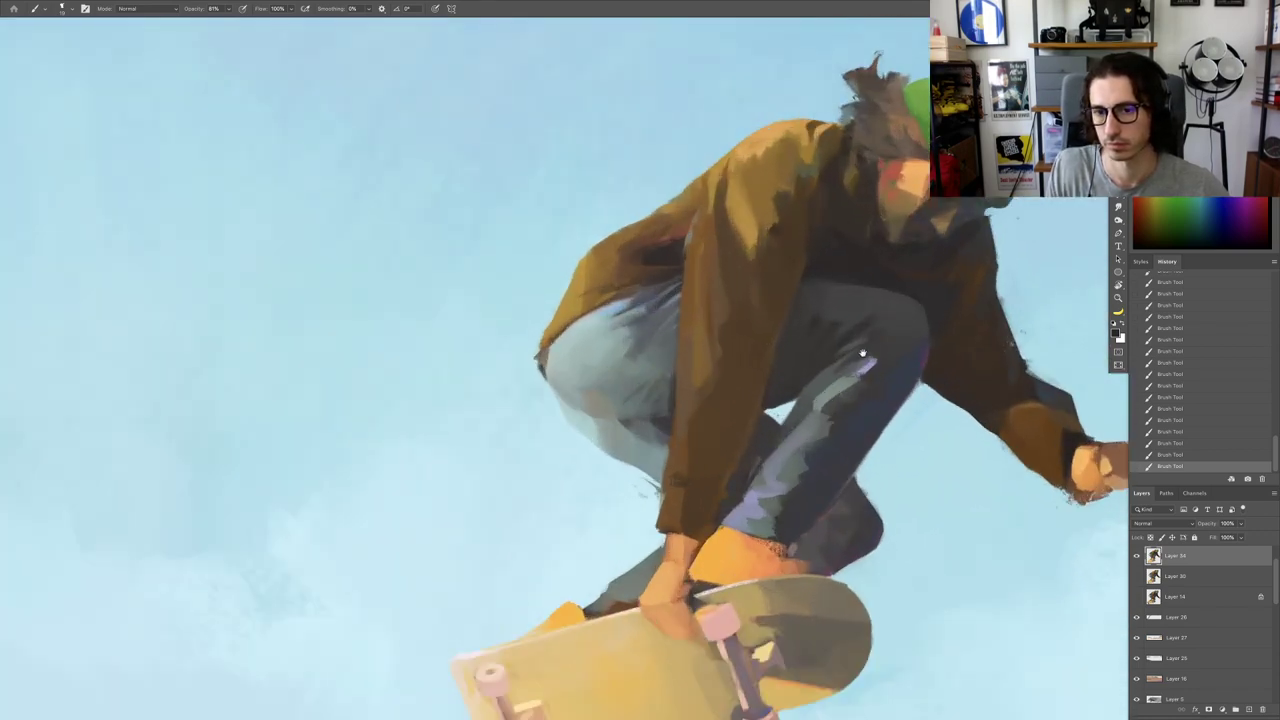
pyautogui.scroll(2, 854, 362)
pyautogui.scroll(1, 872, 342)
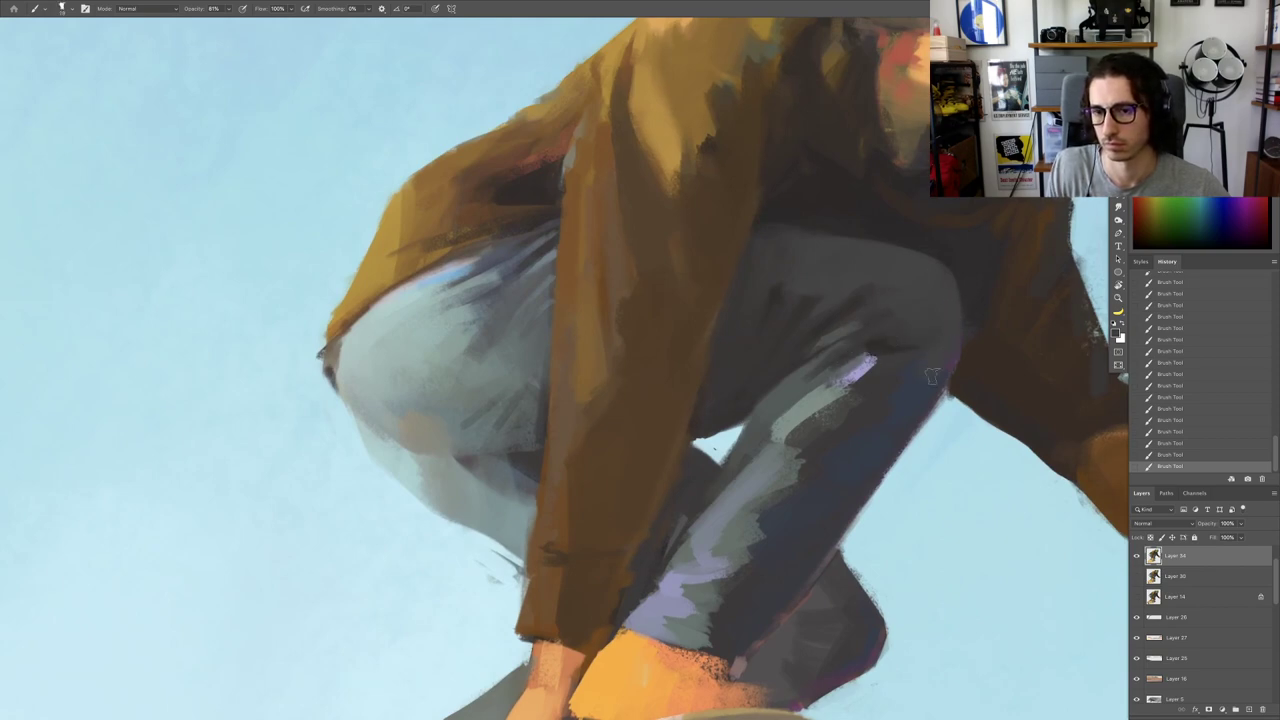
pyautogui.scroll(-5, 917, 400)
pyautogui.moveTo(910, 402); pyautogui.dragTo(810, 417)
pyautogui.scroll(5, 812, 416)
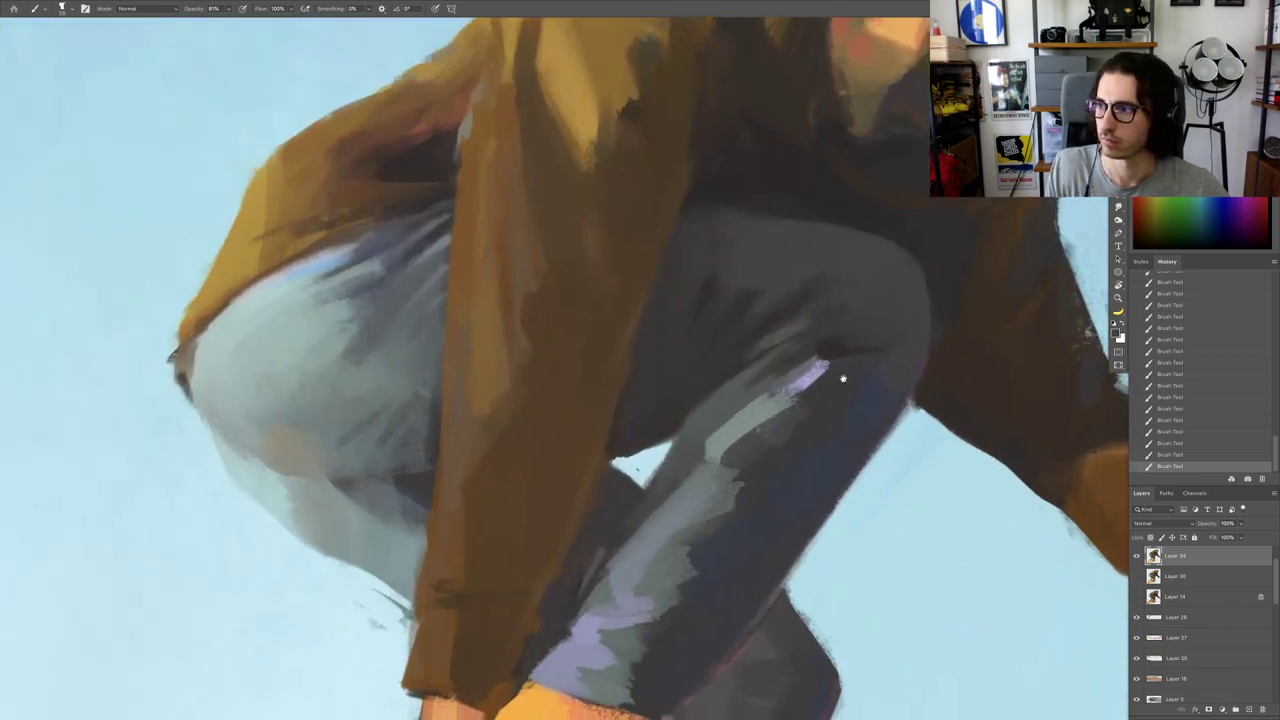
pyautogui.moveTo(843, 377)
pyautogui.mouseDown()
pyautogui.moveTo(826, 320)
pyautogui.moveTo(881, 325)
pyautogui.moveTo(798, 407)
pyautogui.mouseUp()
pyautogui.keyDown('alt'); pyautogui.click(886, 306); pyautogui.keyUp('alt')
# Step: Examine the knee, jeans folds and jacket from rotated, close-up and full-figure views
pyautogui.scroll(-5, 846, 354)
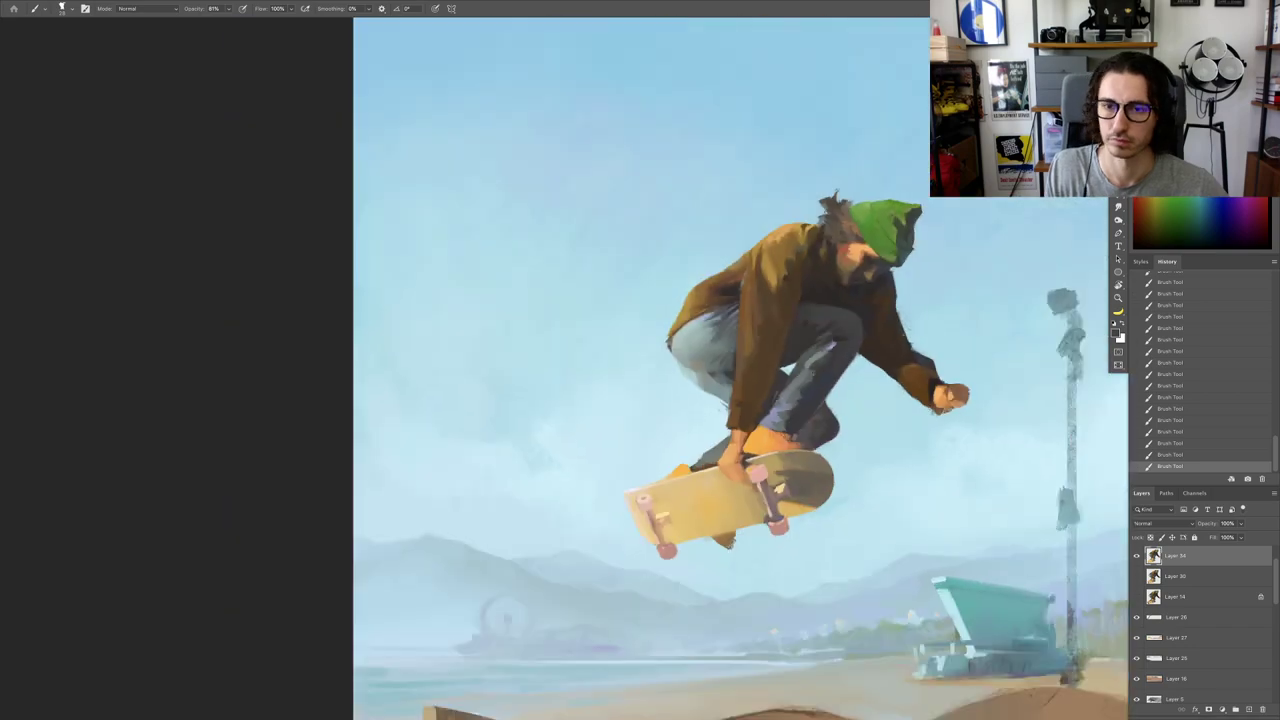
pyautogui.press('r')
pyautogui.moveTo(832, 365); pyautogui.dragTo(588, 206)
pyautogui.moveTo(590, 210); pyautogui.dragTo(793, 341)
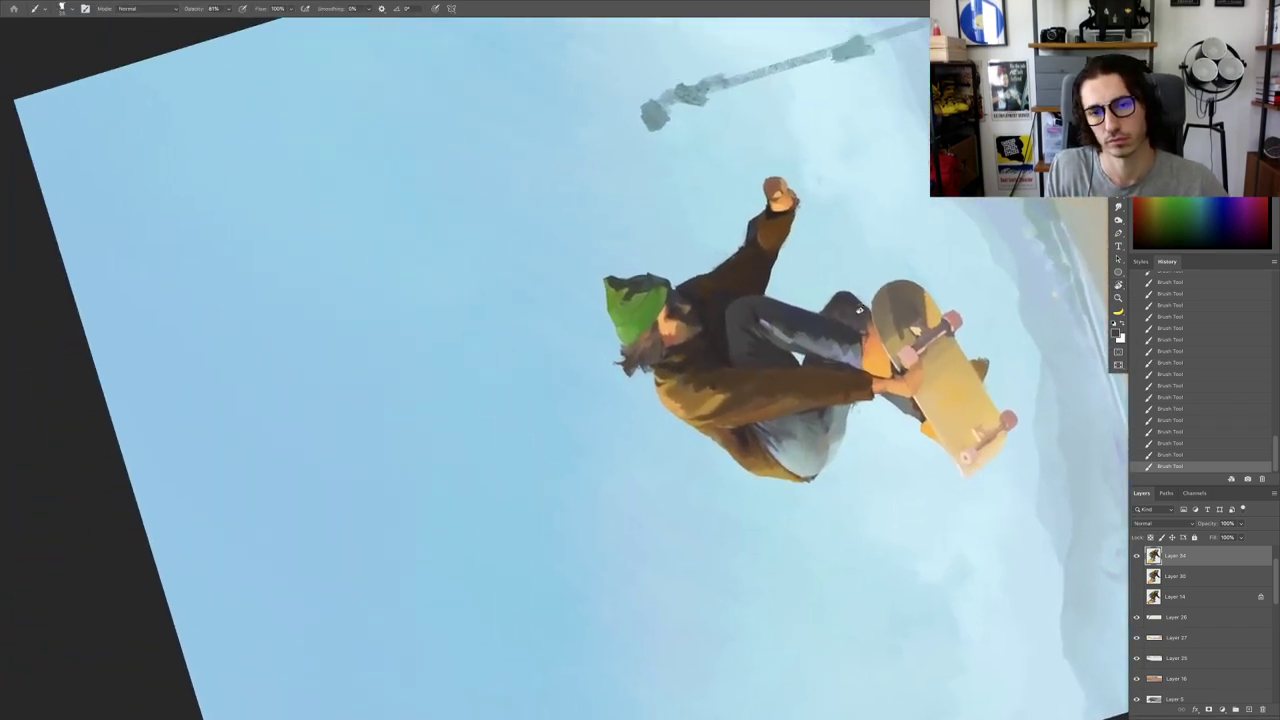
pyautogui.press('r')
pyautogui.moveTo(768, 287); pyautogui.dragTo(753, 271)
pyautogui.scroll(5, 753, 270)
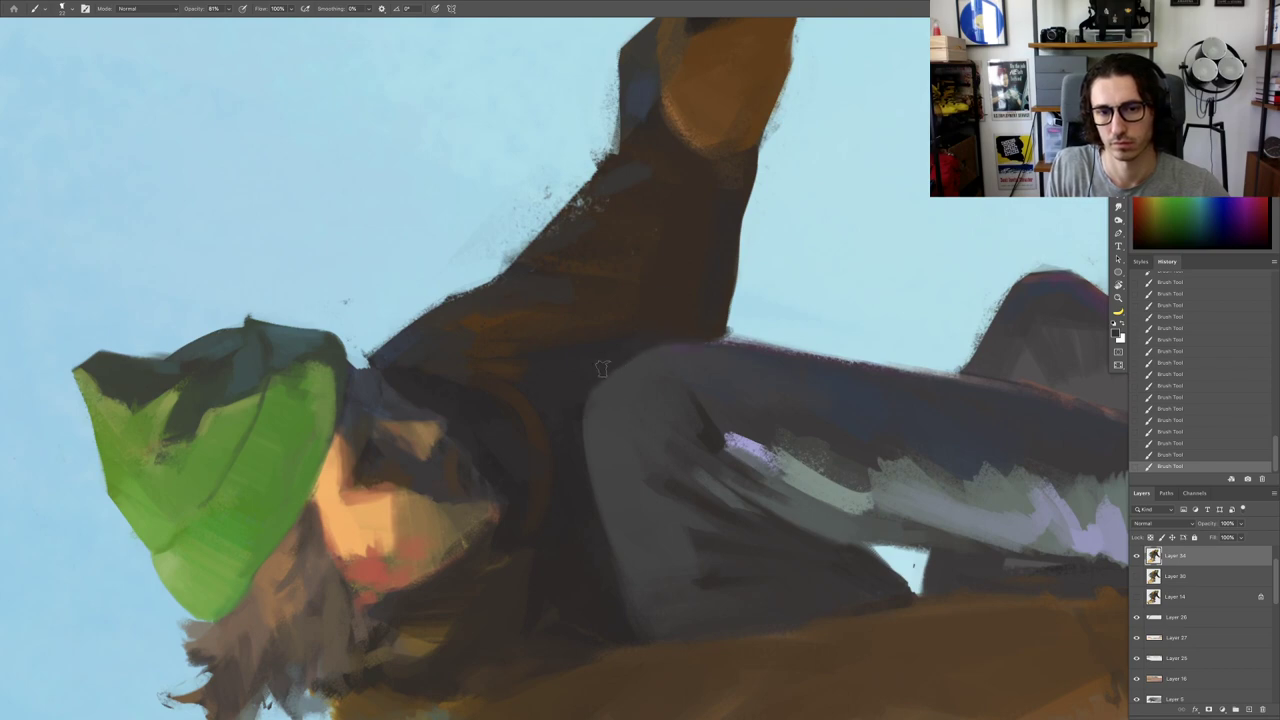
pyautogui.hotkey('ctrl', '0')
pyautogui.scroll(5, 641, 418)
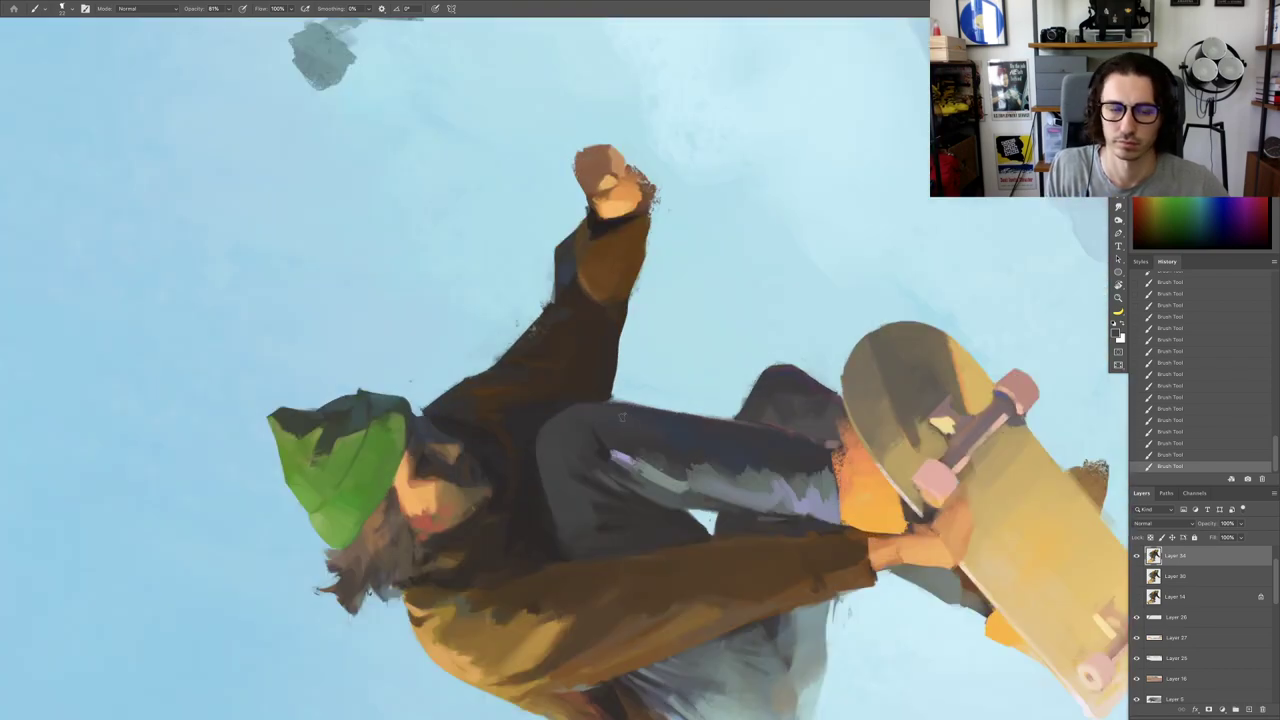
pyautogui.press('Escape')
pyautogui.moveTo(617, 304); pyautogui.dragTo(789, 334)
pyautogui.scroll(3, 790, 336)
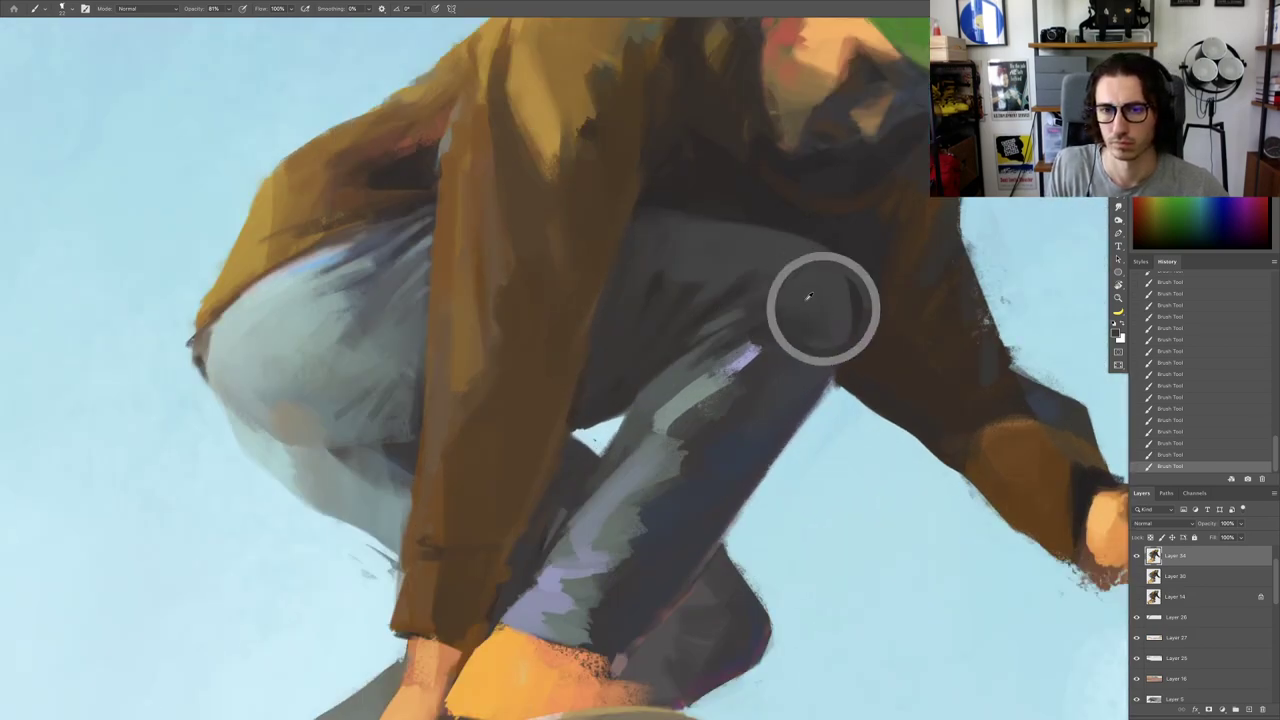
pyautogui.hotkey('ctrl', '0')
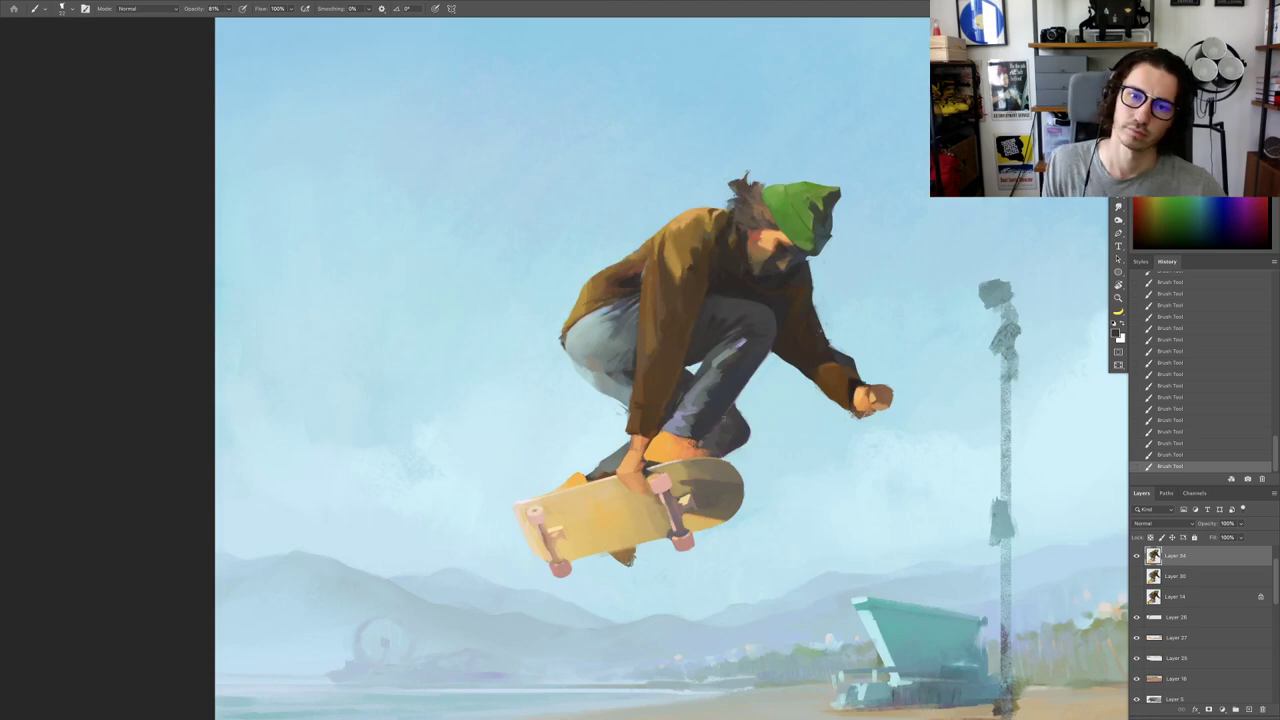
# Step: Sample the red of the face and paint a muted reddish accent on the front edge of the knee
pyautogui.press('r')
pyautogui.moveTo(828, 425)
pyautogui.mouseDown()
pyautogui.moveTo(791, 534)
pyautogui.moveTo(753, 562)
pyautogui.mouseUp()
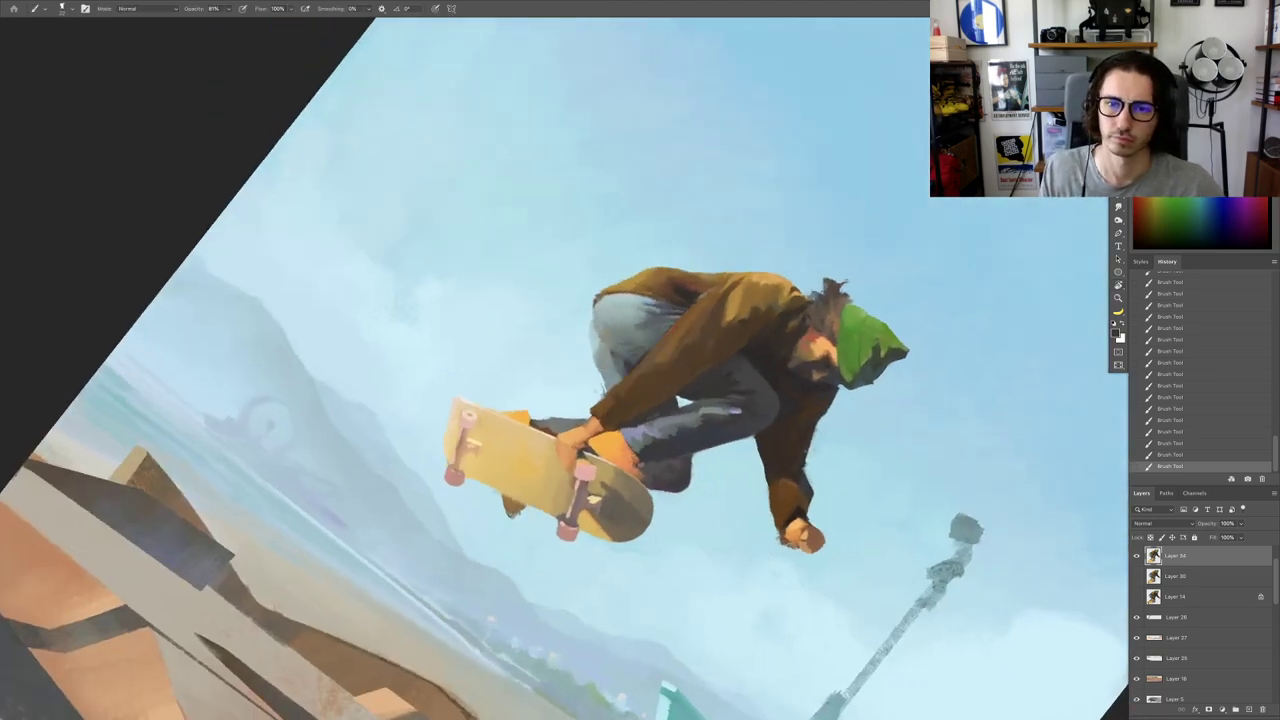
pyautogui.keyDown('alt'); pyautogui.click(815, 337); pyautogui.keyUp('alt')
pyautogui.press('r')
pyautogui.moveTo(803, 388); pyautogui.dragTo(792, 412)
pyautogui.scroll(5, 777, 424)
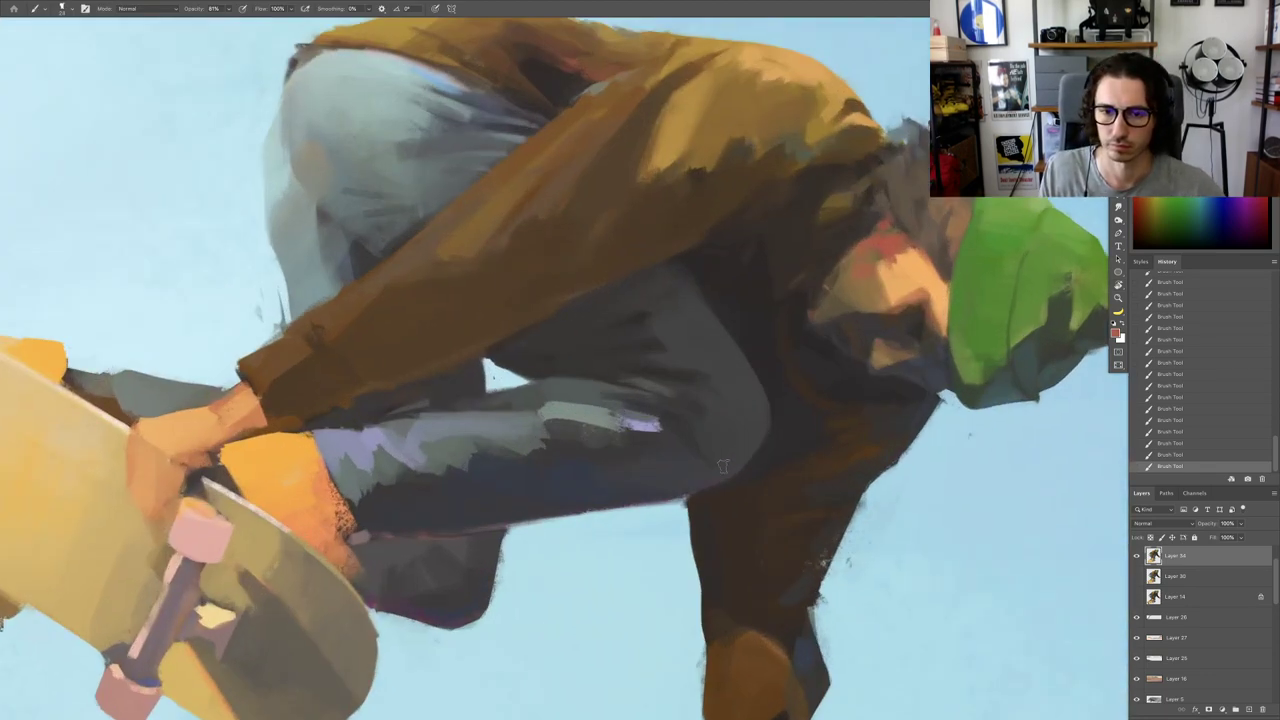
pyautogui.moveTo(730, 463)
pyautogui.mouseDown()
pyautogui.moveTo(746, 449)
pyautogui.moveTo(727, 464)
pyautogui.mouseUp()
pyautogui.hotkey('ctrl', 'z')
pyautogui.keyDown('alt'); pyautogui.click(749, 450); pyautogui.keyUp('alt')
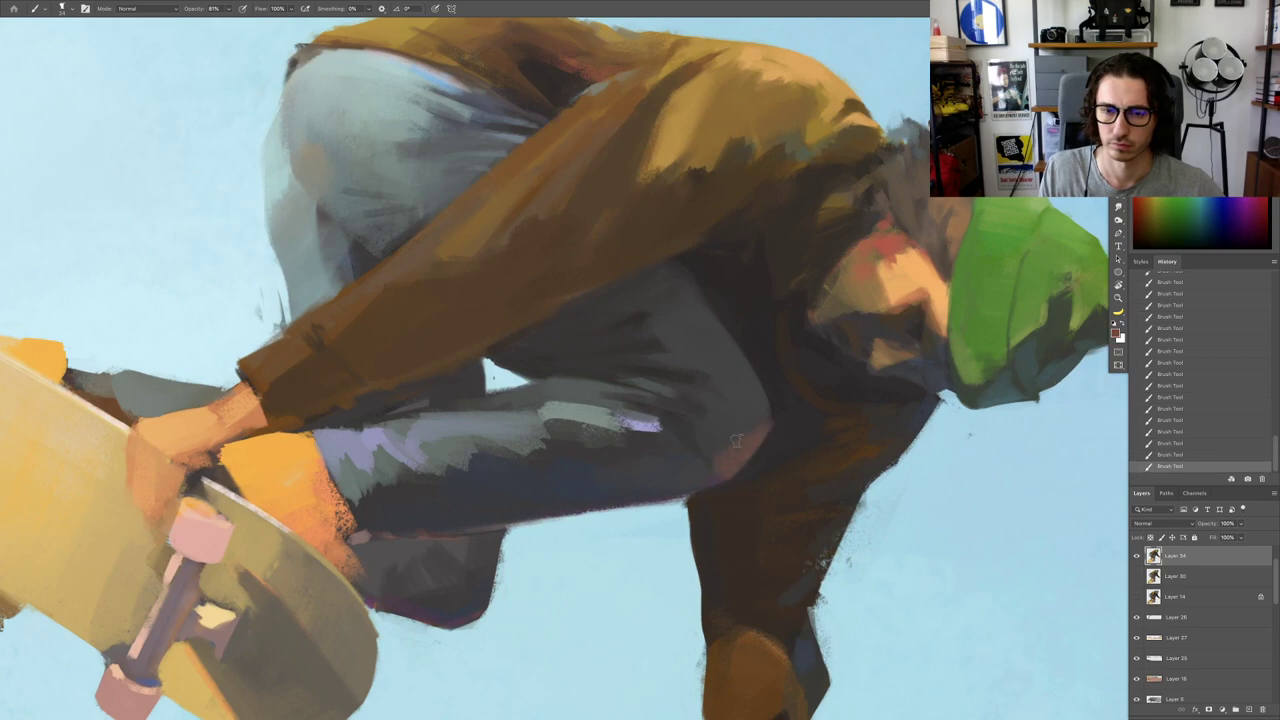
# Step: Blend the knee's reddish accent into the surrounding jeans with sampled dark tones and check it against the whole painting
pyautogui.press('Escape')
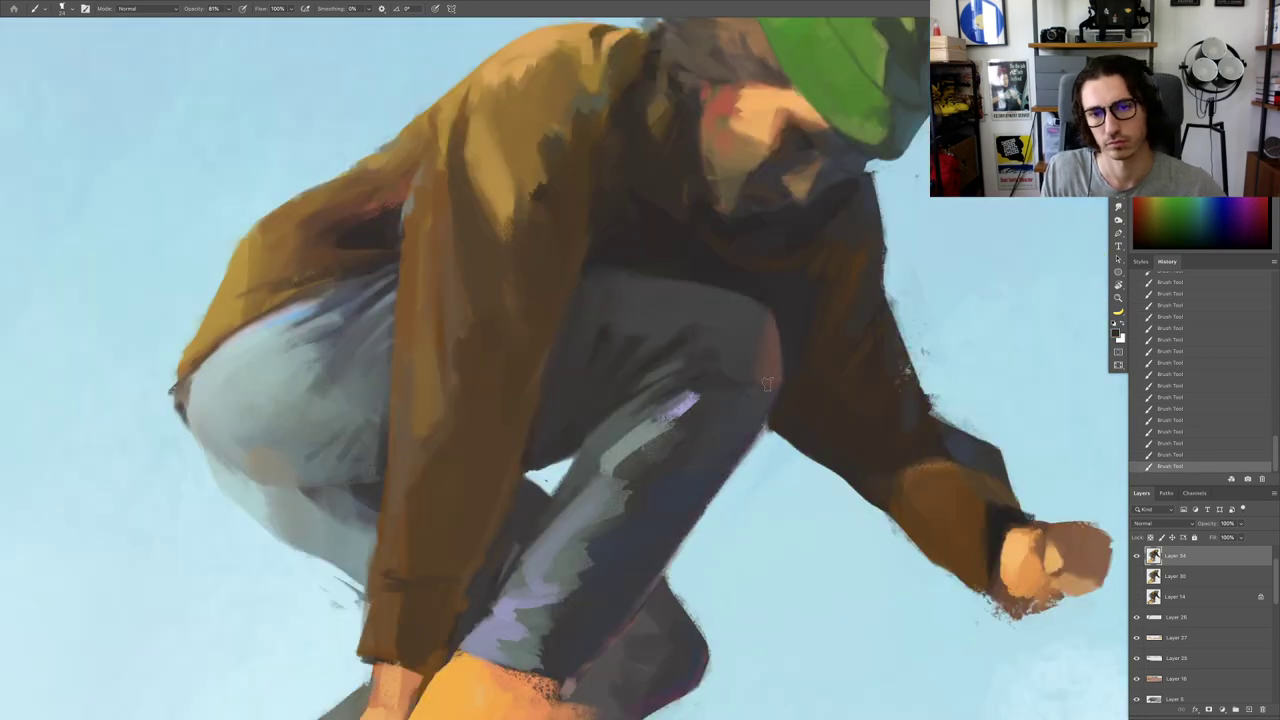
pyautogui.moveTo(767, 384); pyautogui.dragTo(777, 382)
pyautogui.keyDown('alt'); pyautogui.click(766, 367); pyautogui.keyUp('alt')
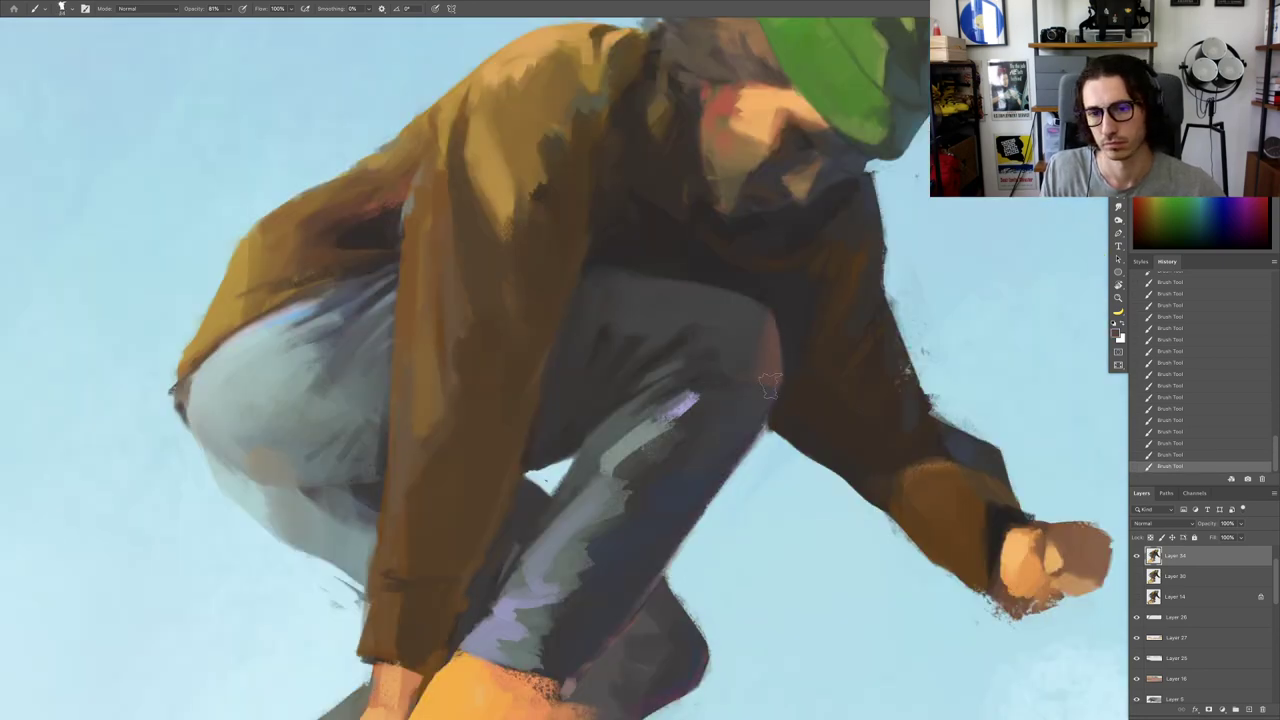
pyautogui.moveTo(702, 482); pyautogui.dragTo(757, 375)
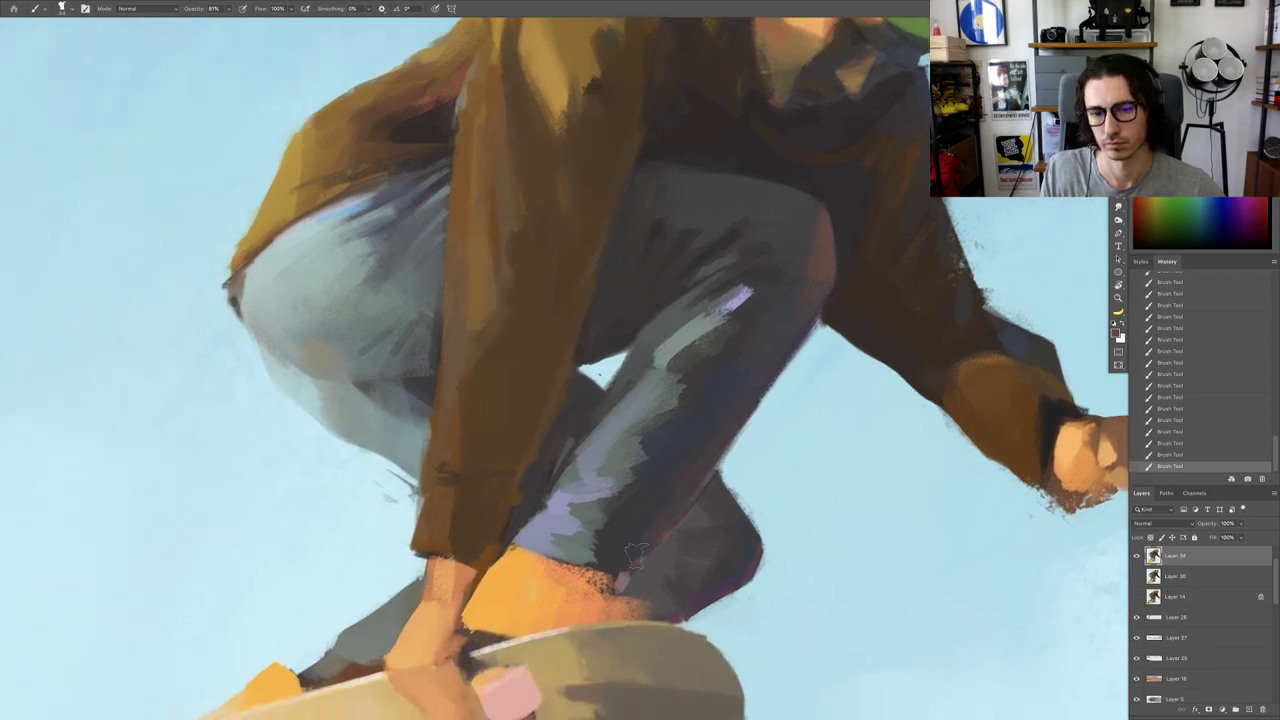
pyautogui.scroll(-10, 708, 484)
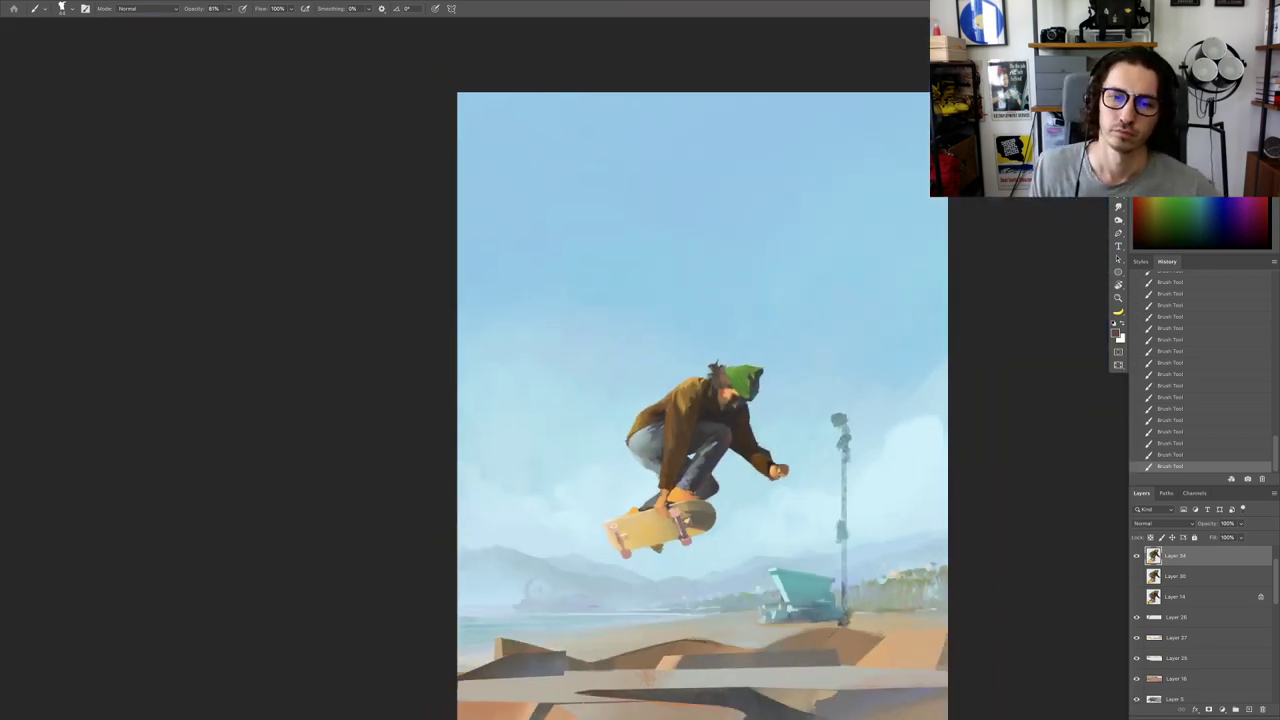
# Step: Deepen the dark brown shadows along the front sleeve and the adjoining chest of the jacket
pyautogui.press('r')
pyautogui.moveTo(830, 347)
pyautogui.mouseDown()
pyautogui.moveTo(831, 331)
pyautogui.moveTo(832, 387)
pyautogui.mouseUp()
pyautogui.scroll(6, 762, 425)
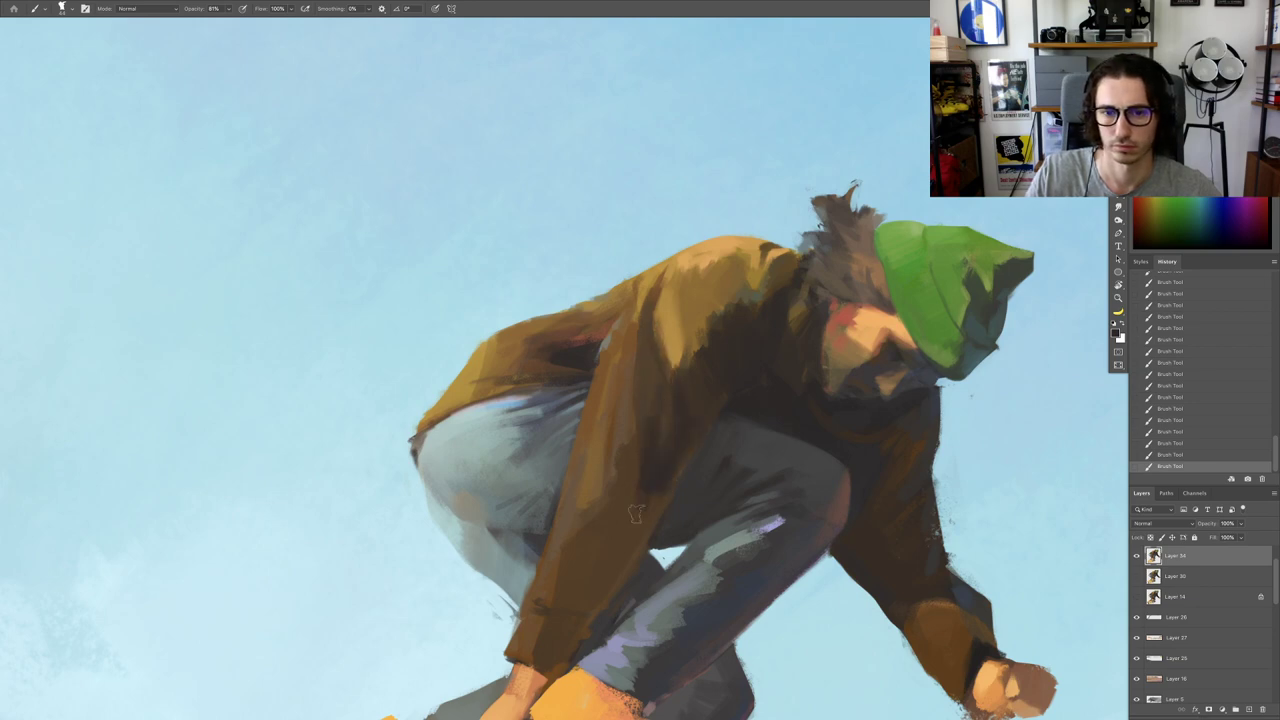
pyautogui.moveTo(680, 510); pyautogui.dragTo(681, 403)
pyautogui.scroll(1, 680, 402)
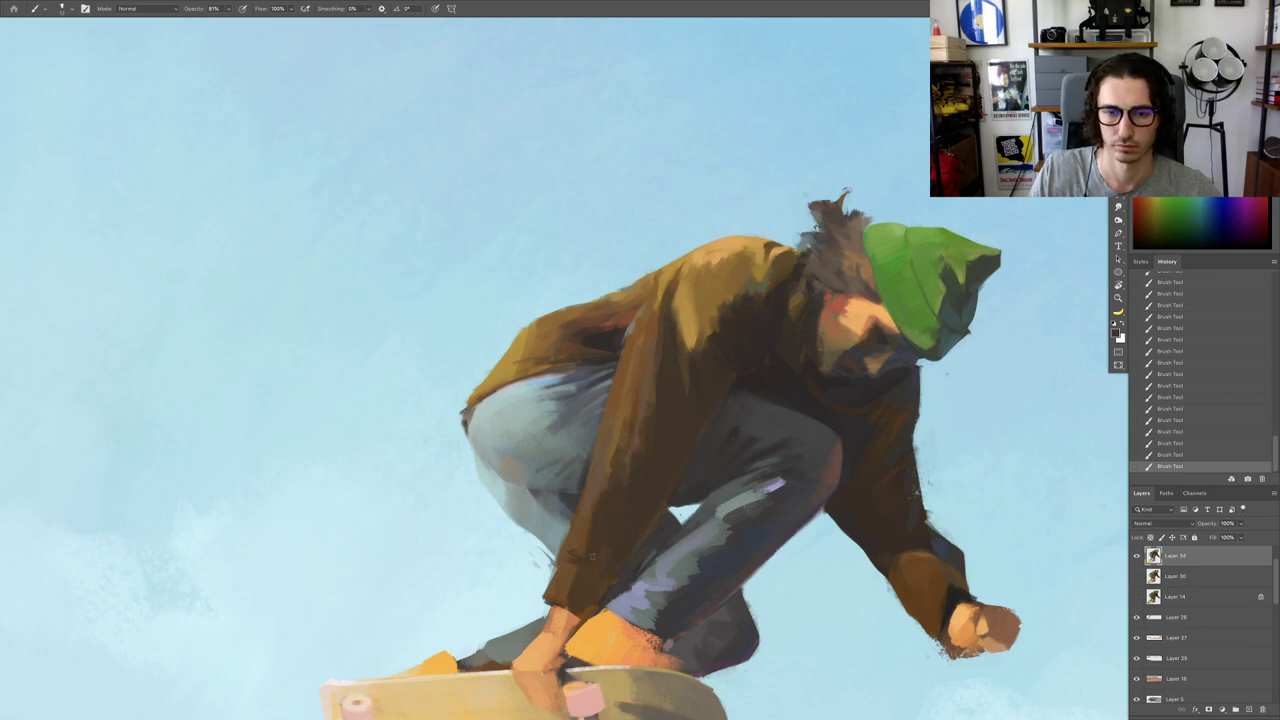
pyautogui.moveTo(714, 422); pyautogui.dragTo(697, 421)
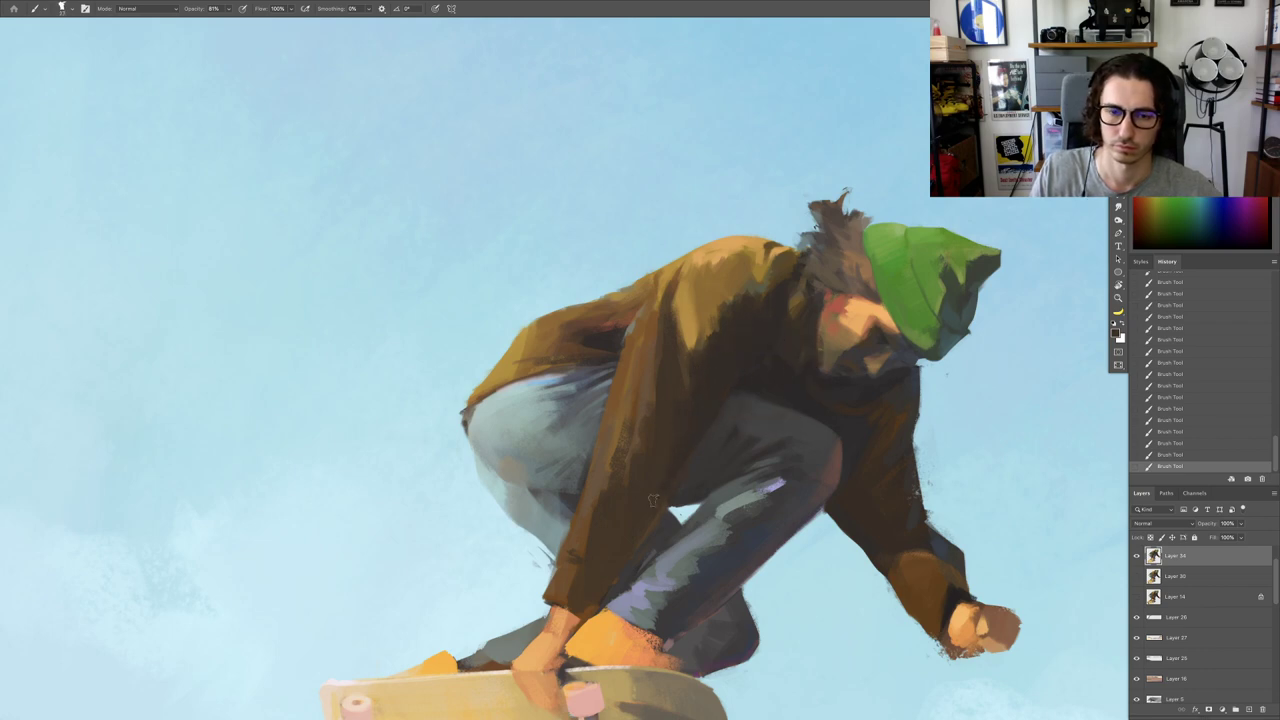
pyautogui.moveTo(712, 362); pyautogui.dragTo(744, 390)
# Step: Undo the last stroke and try more dark strokes on the sleeve and the chest above the thigh
pyautogui.keyDown('alt'); pyautogui.click(851, 350); pyautogui.keyUp('alt')
pyautogui.hotkey('ctrl', 'z')
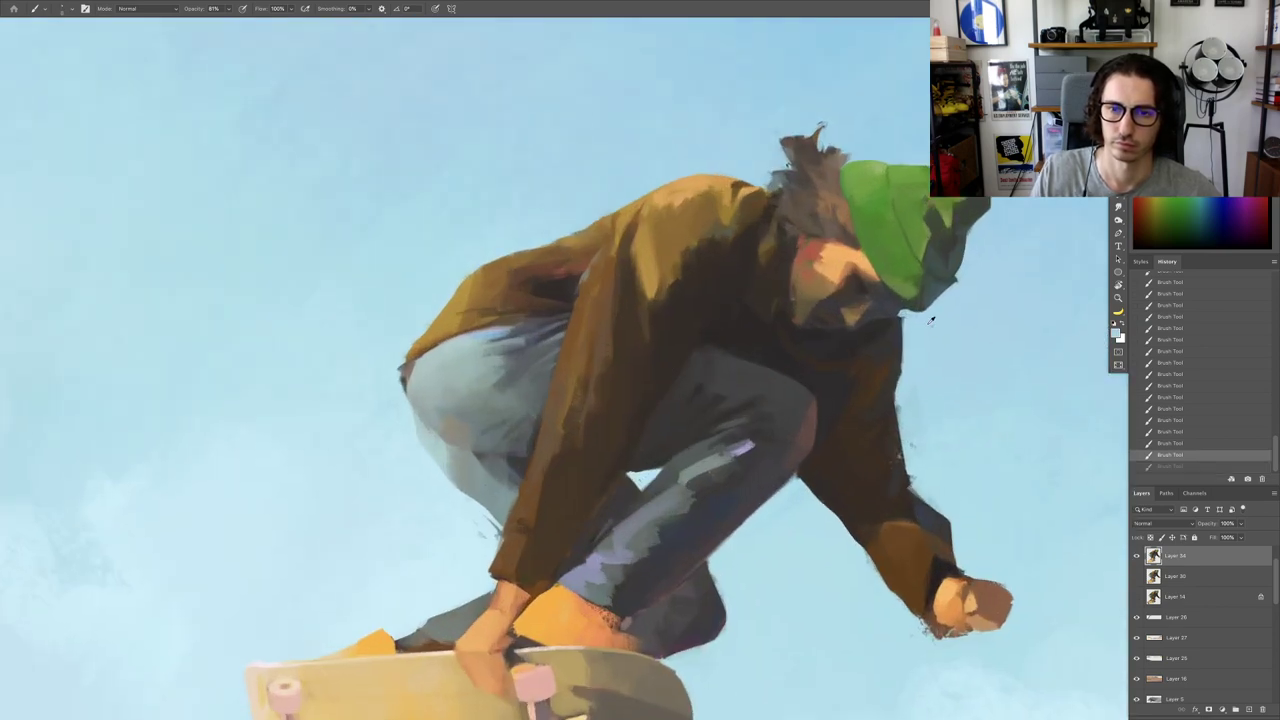
pyautogui.moveTo(729, 329)
pyautogui.mouseDown()
pyautogui.moveTo(686, 365)
pyautogui.moveTo(678, 345)
pyautogui.mouseUp()
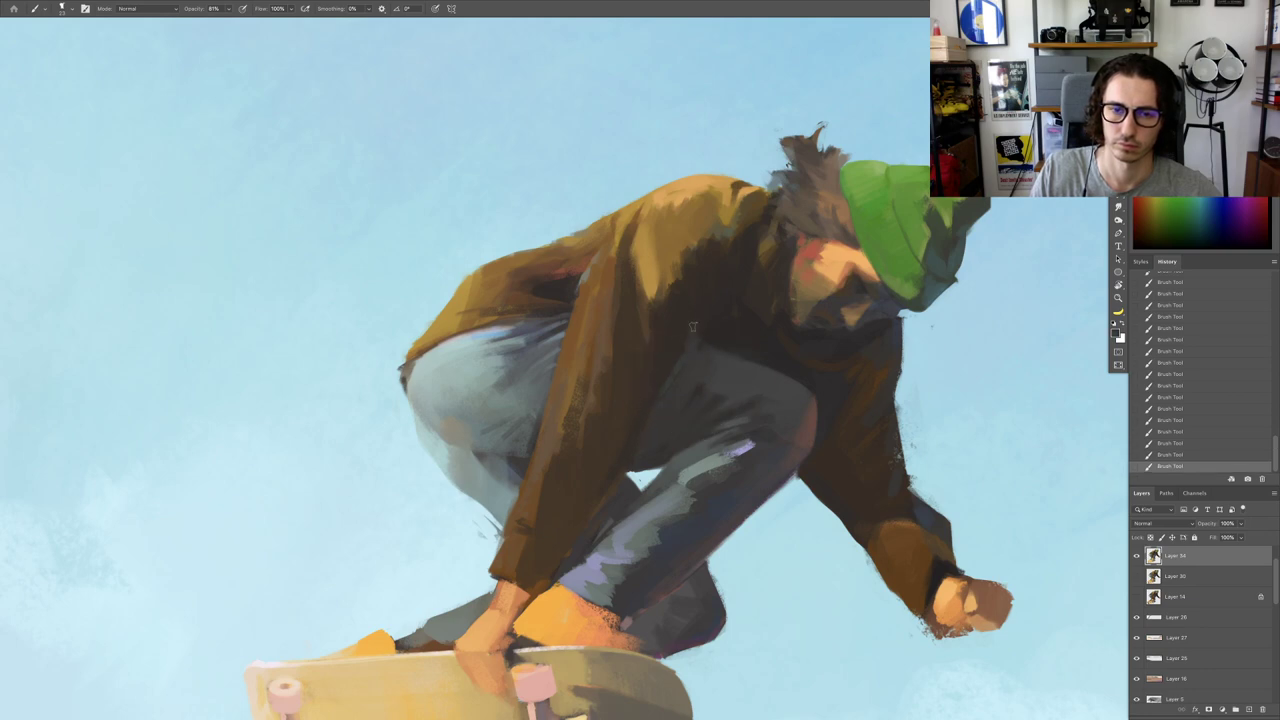
# Step: View the whole painting and undo the last four brush strokes
pyautogui.hotkey('ctrl', '0')
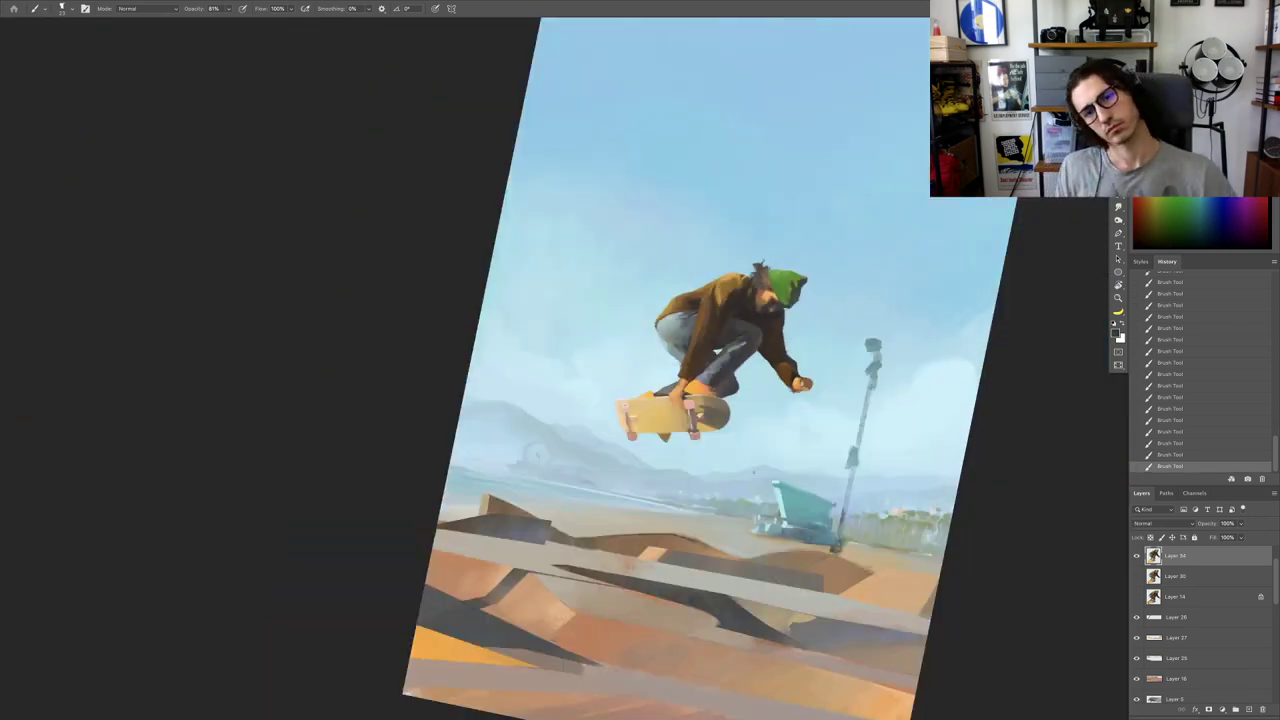
pyautogui.hotkey('ctrl', 'z')
pyautogui.hotkey('ctrl', 'z')
pyautogui.hotkey('ctrl', 'z')
pyautogui.hotkey('ctrl', 'z')
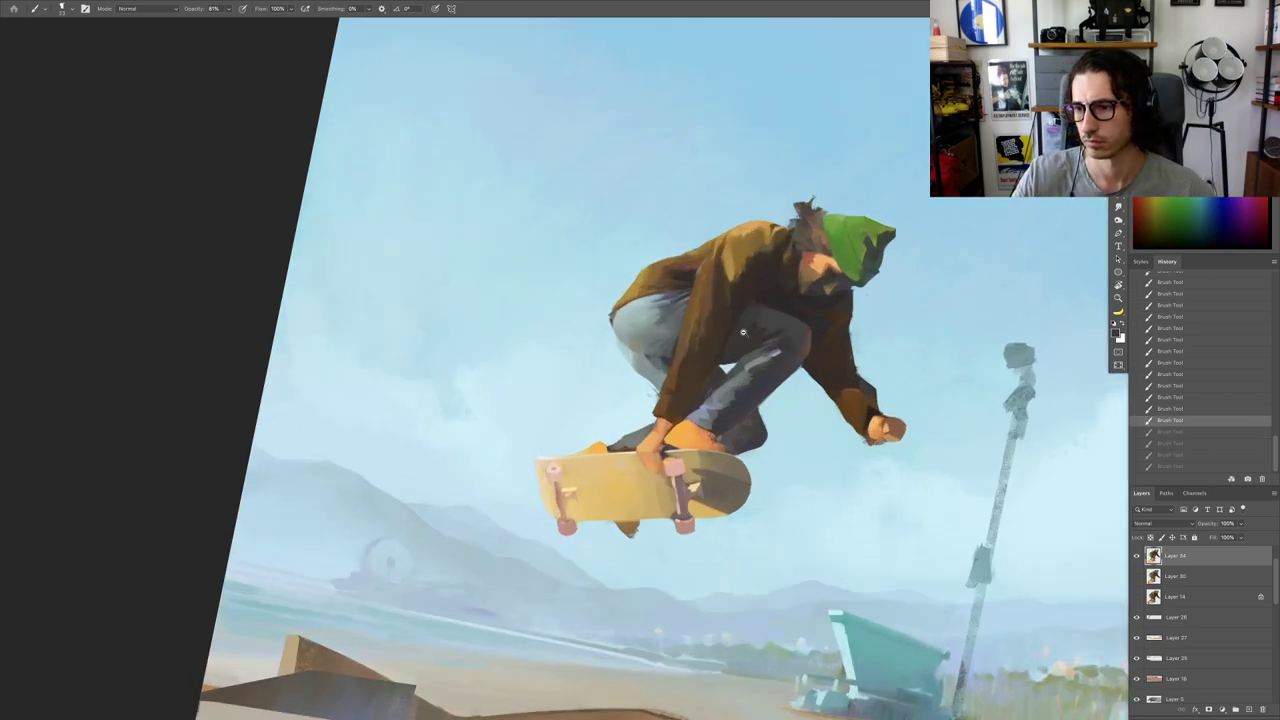
# Step: Restore the four undone brush strokes and soften the dark transition between the jacket and the top of the front thigh
pyautogui.scroll(4, 704, 329)
pyautogui.moveTo(732, 325); pyautogui.dragTo(720, 319)
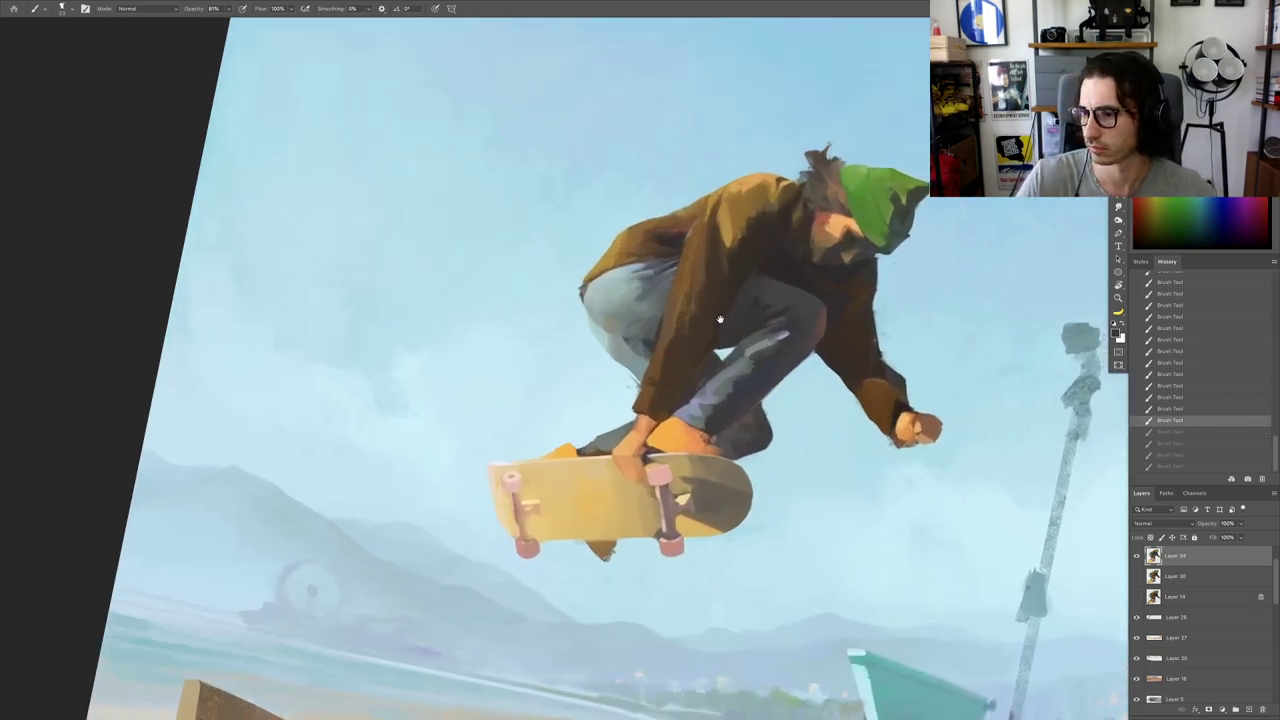
pyautogui.scroll(6, 720, 300)
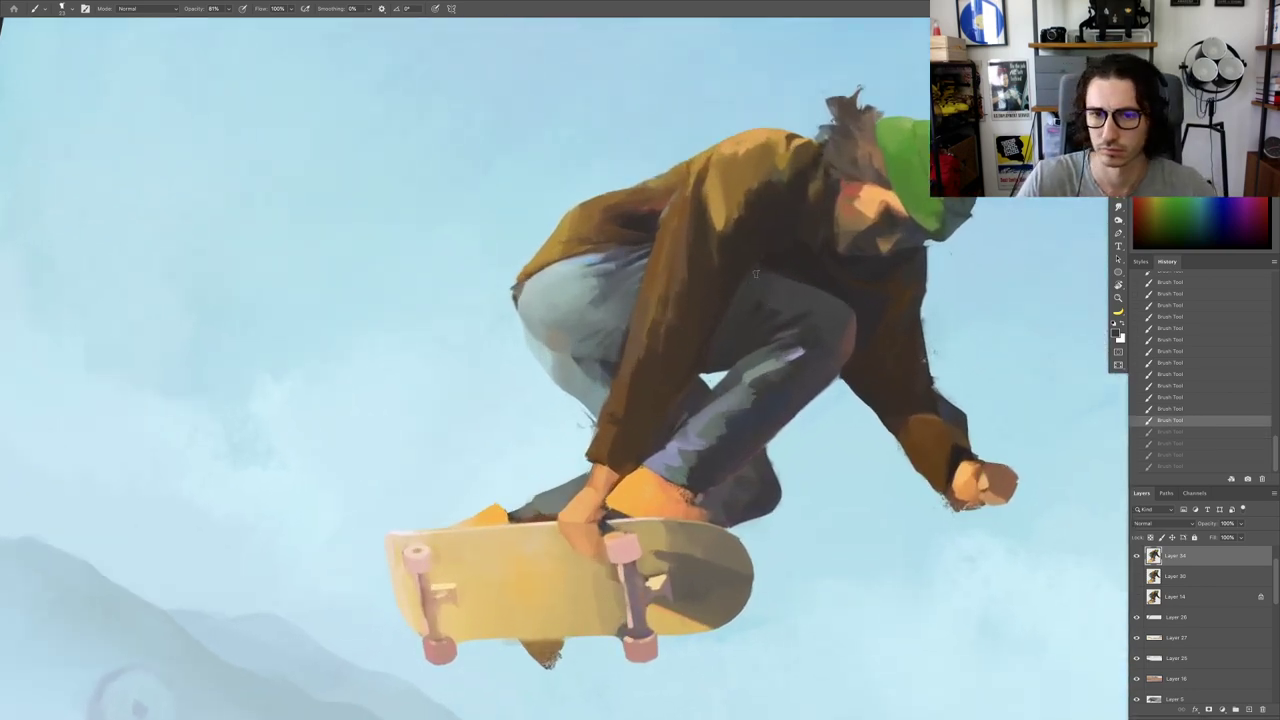
pyautogui.hotkey('ctrl', 'shift', 'z')
pyautogui.hotkey('ctrl', 'shift', 'z')
pyautogui.hotkey('ctrl', 'shift', 'z')
pyautogui.hotkey('ctrl', 'shift', 'z')
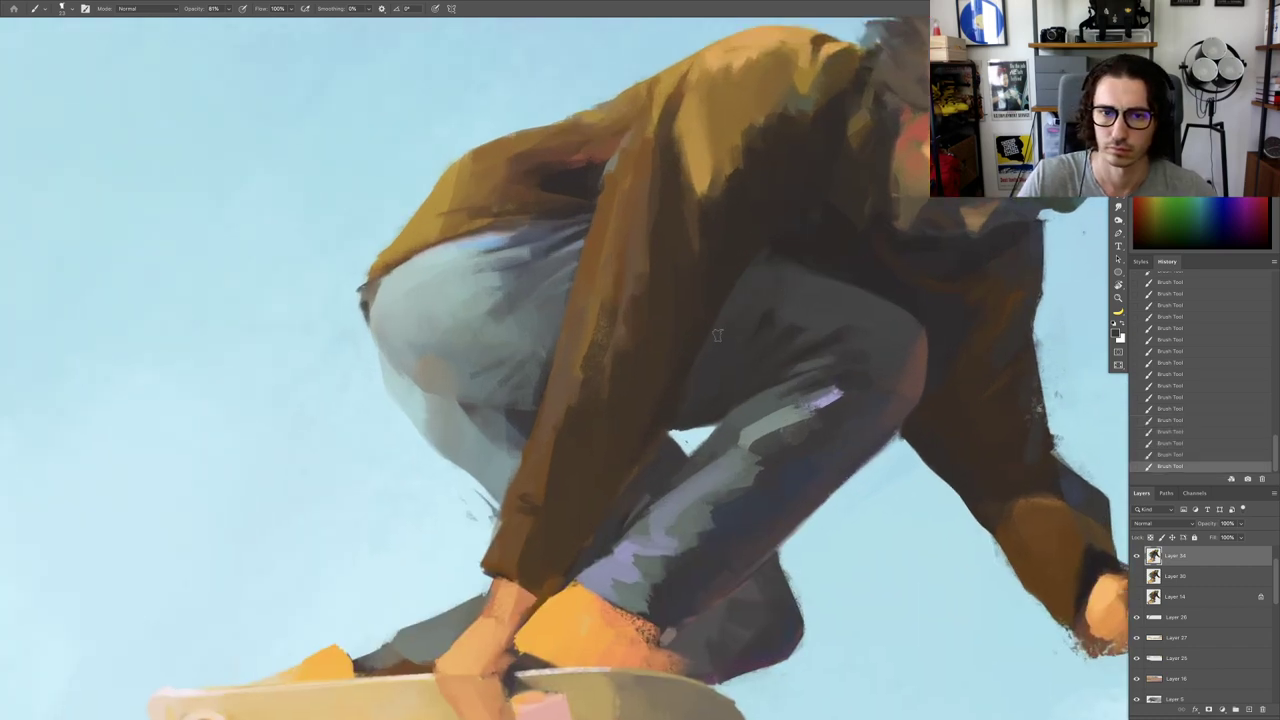
pyautogui.moveTo(776, 258); pyautogui.dragTo(805, 277)
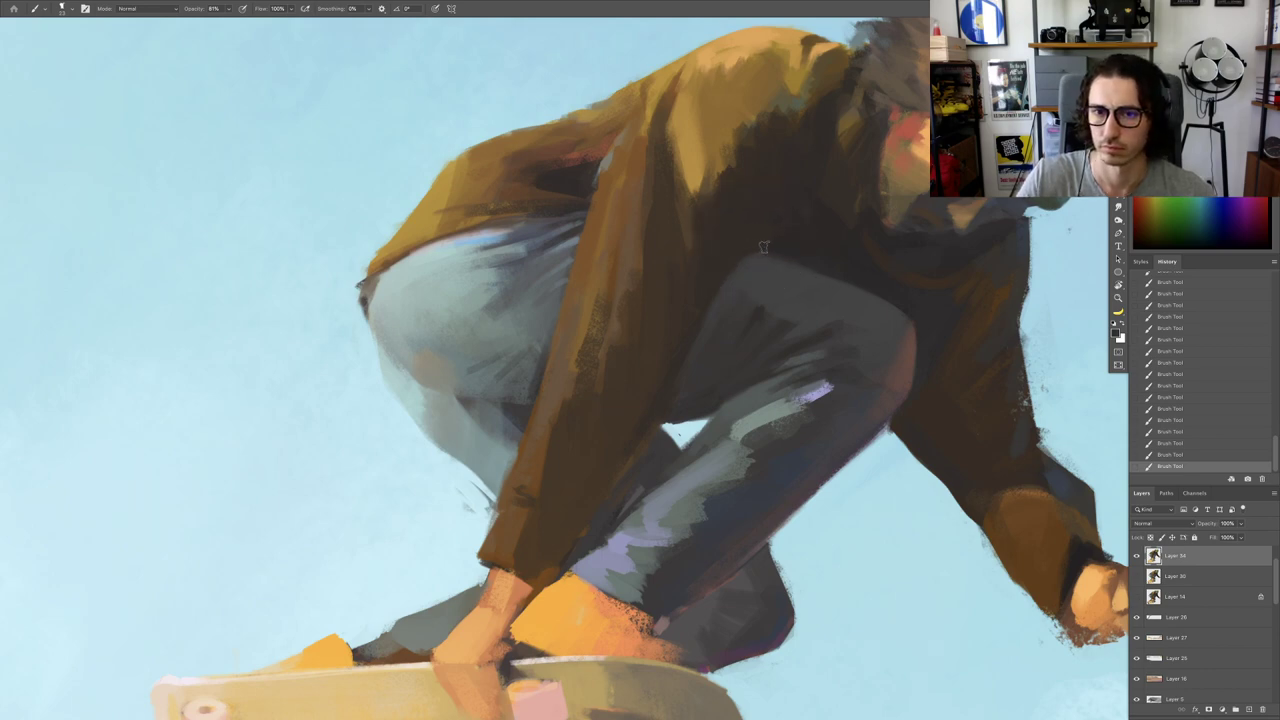
# Step: Examine the outstretched forearm, cuff and hand up close and in relation to the whole figure
pyautogui.moveTo(740, 260); pyautogui.dragTo(580, 280)
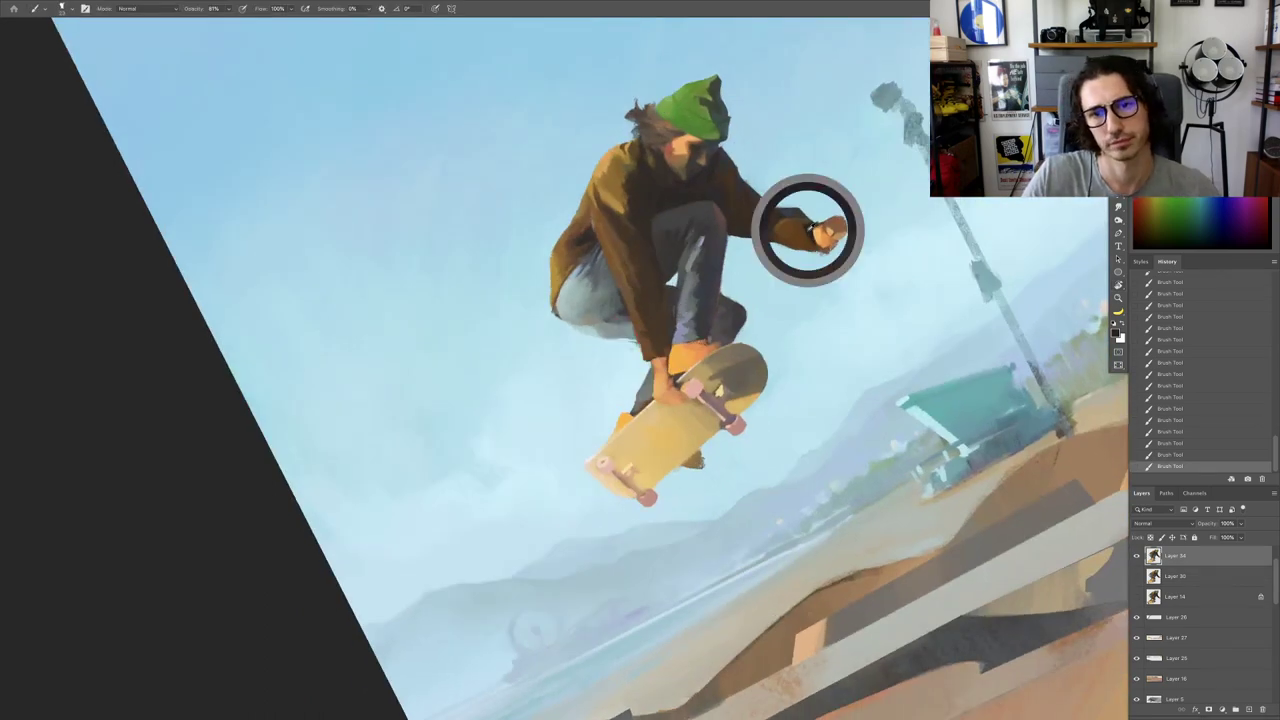
pyautogui.scroll(5, 808, 225)
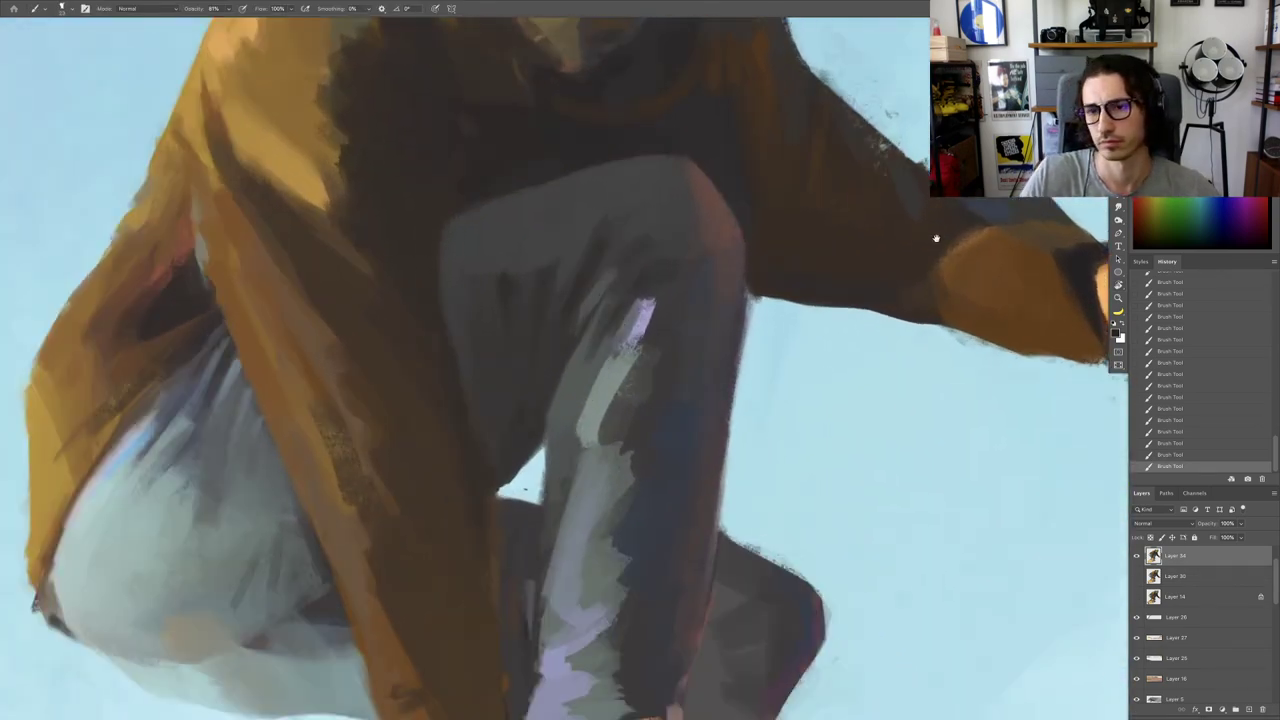
pyautogui.moveTo(936, 238); pyautogui.dragTo(660, 268)
pyautogui.moveTo(782, 291)
pyautogui.mouseDown()
pyautogui.moveTo(788, 270)
pyautogui.moveTo(824, 276)
pyautogui.moveTo(795, 294)
pyautogui.mouseUp()
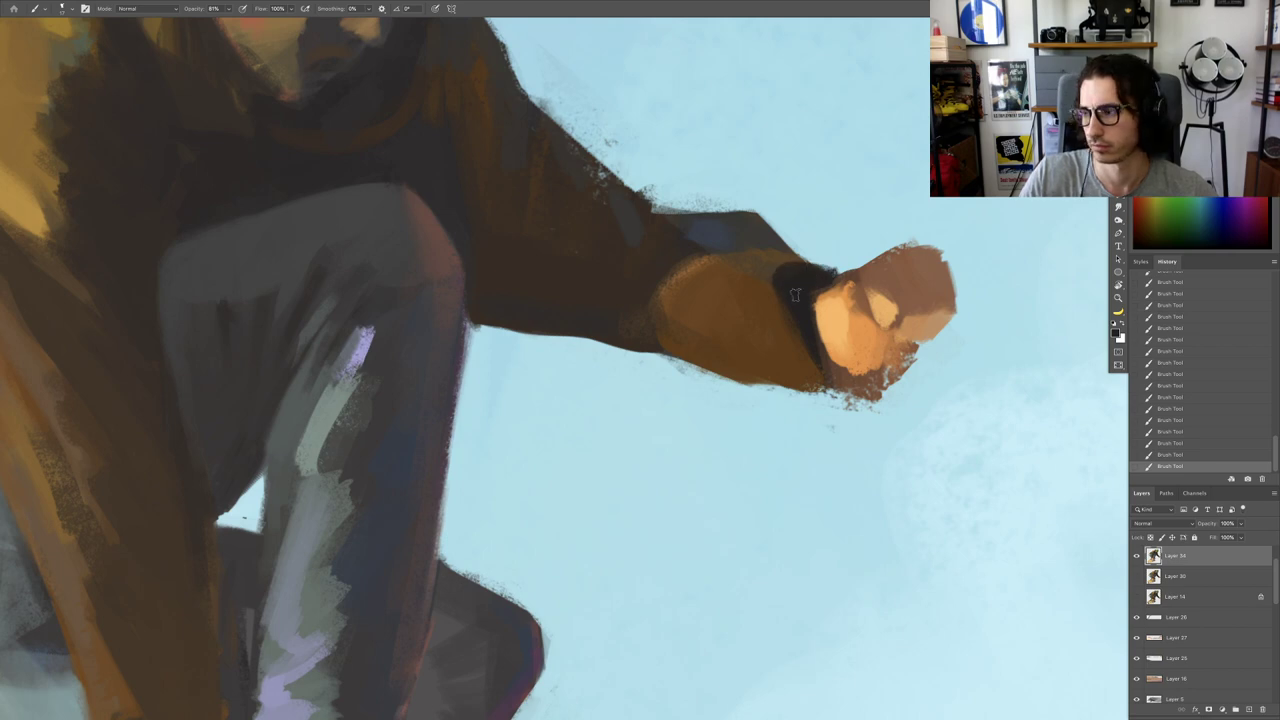
pyautogui.moveTo(814, 341)
pyautogui.mouseDown()
pyautogui.moveTo(725, 347)
pyautogui.moveTo(812, 467)
pyautogui.moveTo(870, 467)
pyautogui.mouseUp()
pyautogui.press('r')
# Step: Sample the red from the face and add a small reddish accent to the board-gripping wrist below the sleeve cuff
pyautogui.keyDown('alt'); pyautogui.click(674, 176); pyautogui.keyUp('alt')
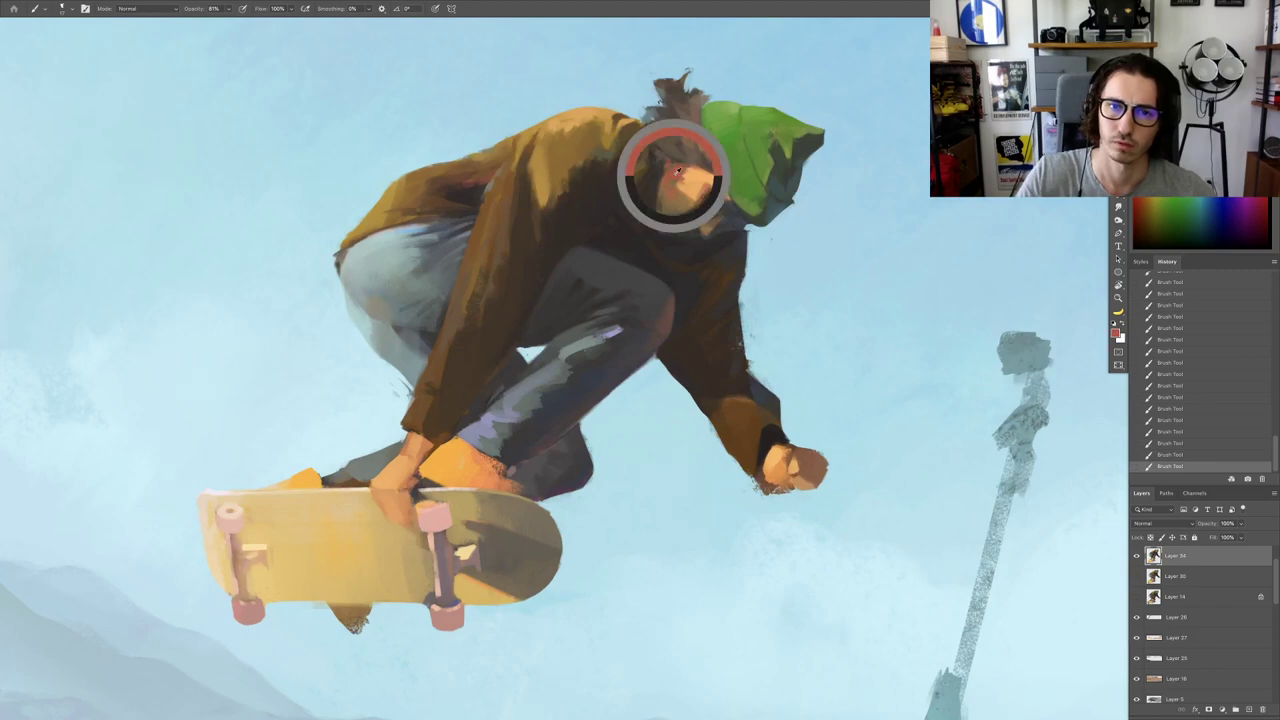
pyautogui.scroll(5, 867, 352)
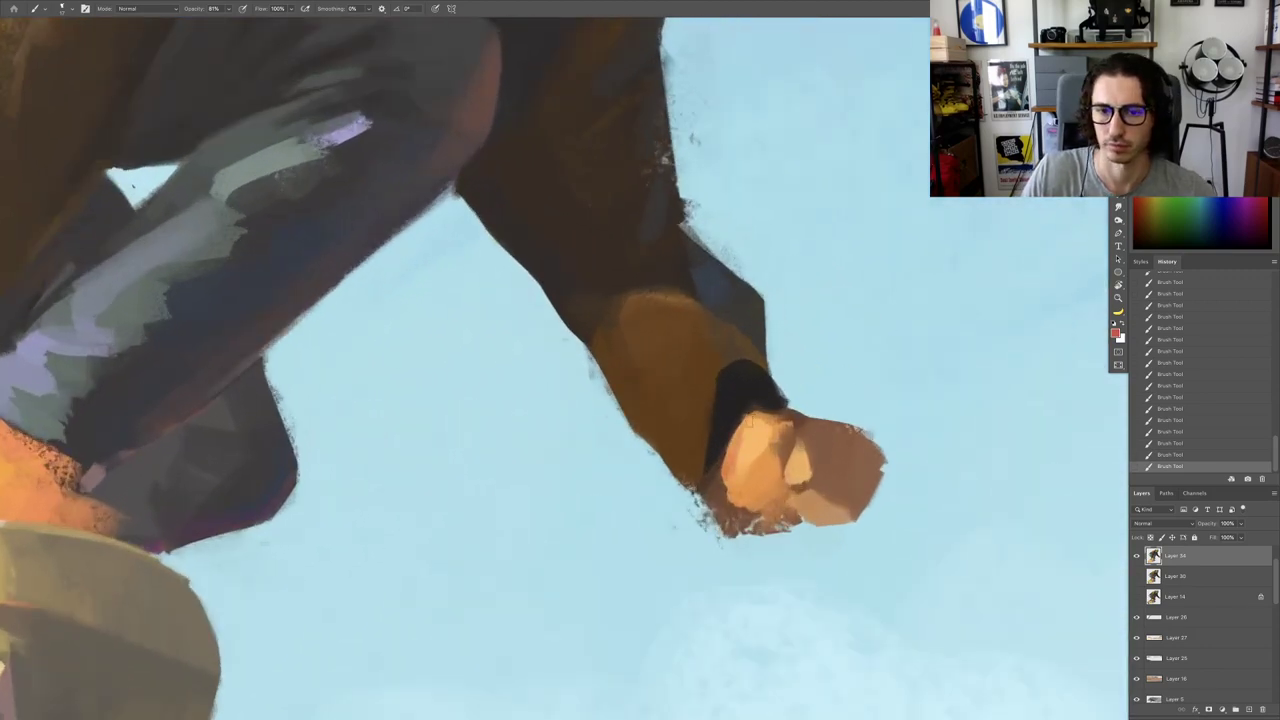
pyautogui.scroll(-6, 790, 440)
pyautogui.scroll(7, 717, 410)
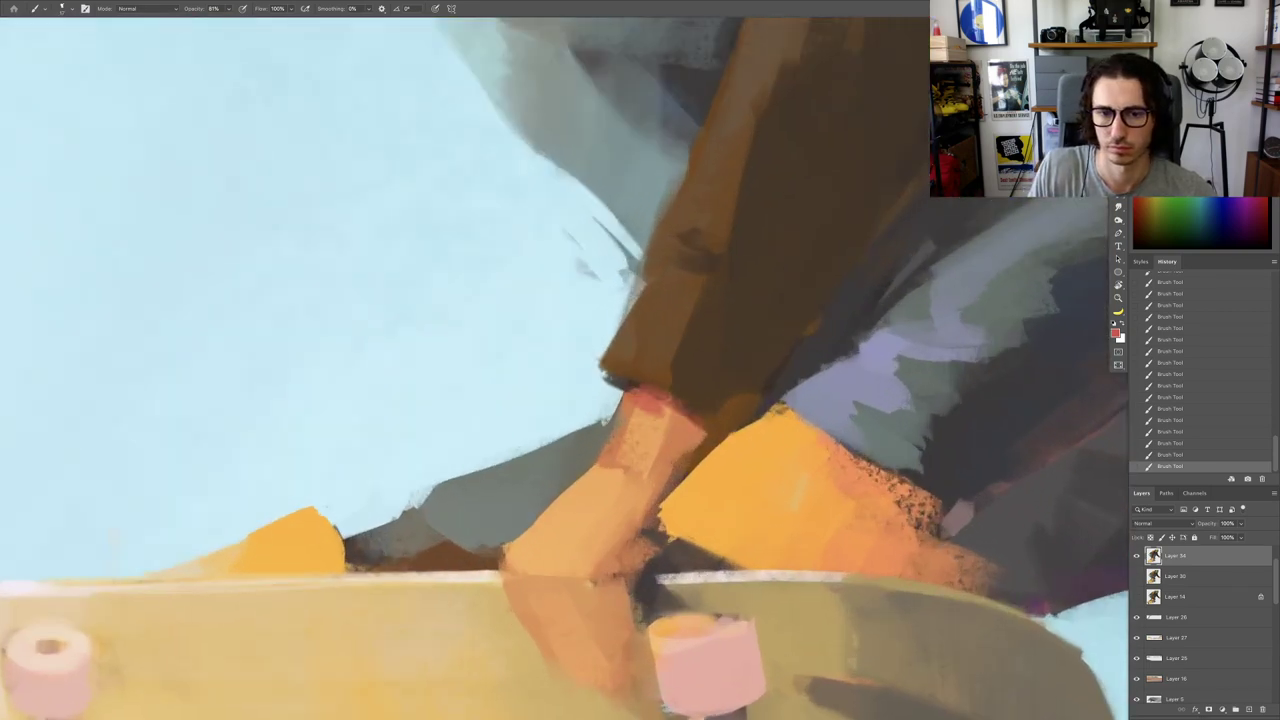
pyautogui.scroll(-4, 662, 418)
pyautogui.hotkey('ctrl', 'z')
pyautogui.scroll(4, 660, 418)
pyautogui.click(690, 425)
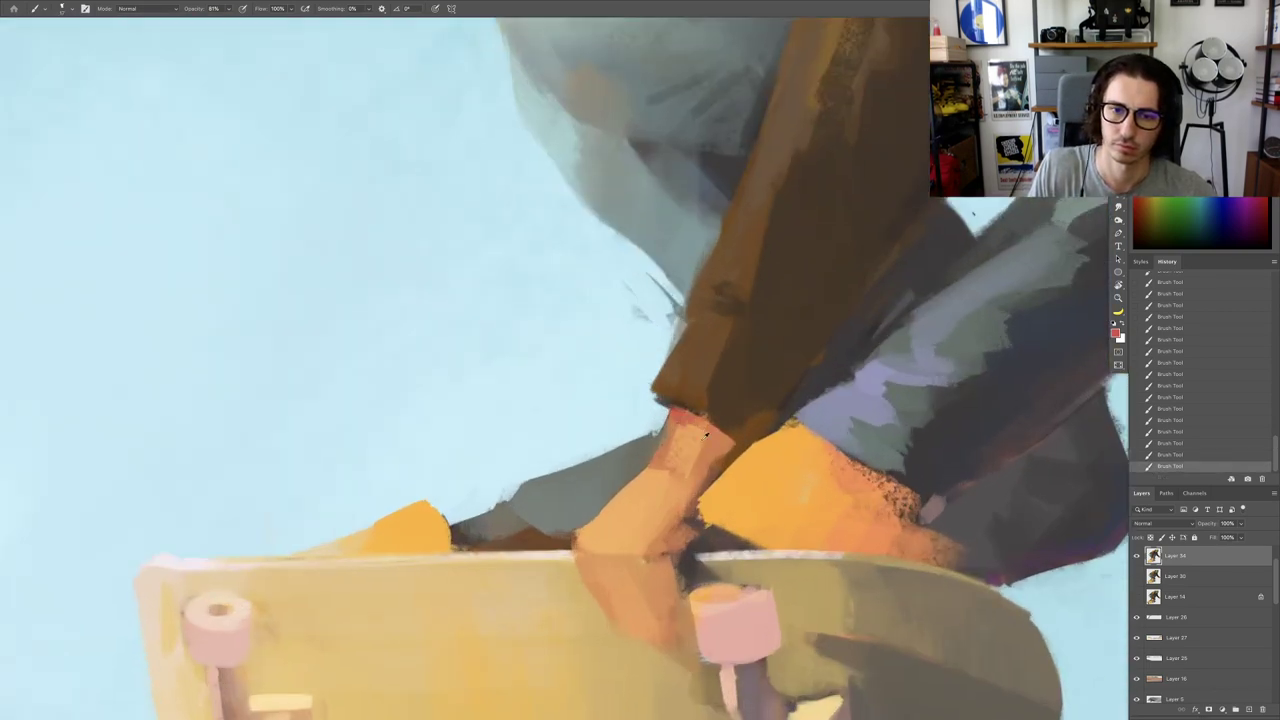
# Step: Model the wrist, knuckles and fingers of the hand gripping the board with sampled light and darker skin oranges
pyautogui.keyDown('alt'); pyautogui.click(690, 436); pyautogui.keyUp('alt')
pyautogui.keyDown('alt'); pyautogui.click(696, 436); pyautogui.keyUp('alt')
pyautogui.moveTo(684, 440)
pyautogui.mouseDown()
pyautogui.moveTo(652, 482)
pyautogui.moveTo(729, 400)
pyautogui.moveTo(660, 432)
pyautogui.moveTo(698, 403)
pyautogui.mouseUp()
pyautogui.keyDown('alt'); pyautogui.click(685, 397); pyautogui.keyUp('alt')
pyautogui.keyDown('alt'); pyautogui.click(662, 436); pyautogui.keyUp('alt')
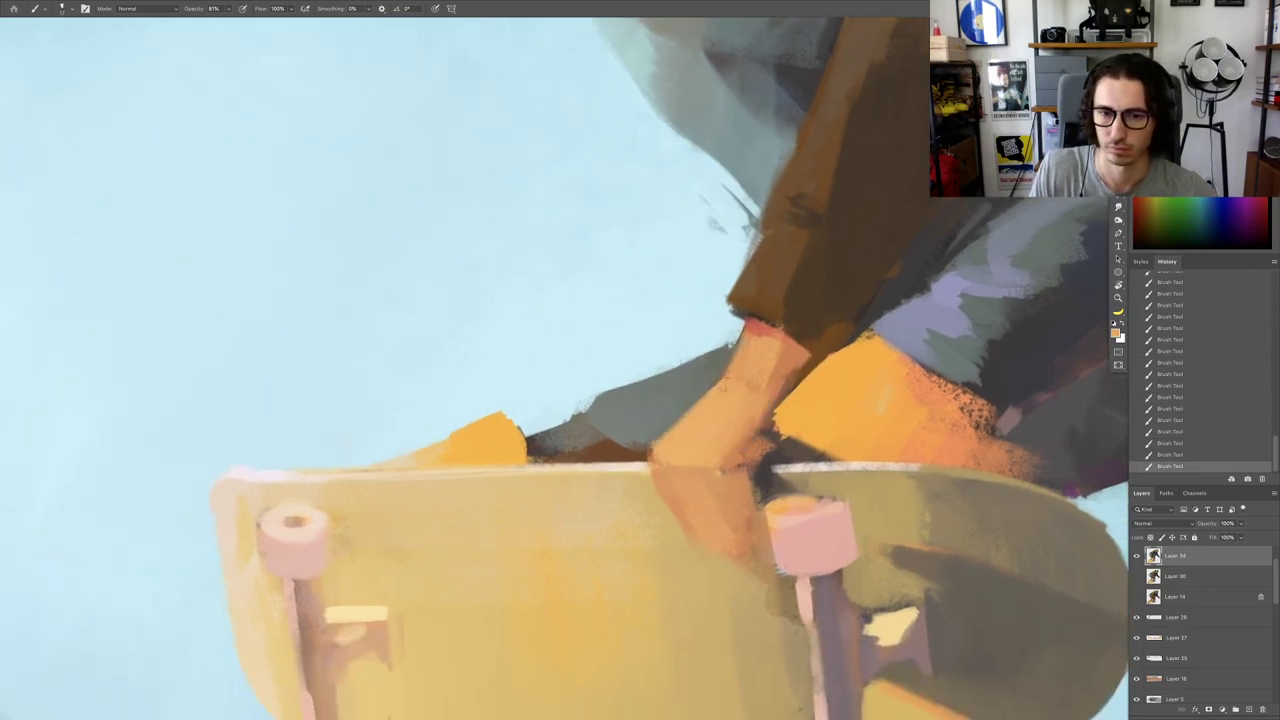
pyautogui.keyDown('alt'); pyautogui.click(692, 486); pyautogui.keyUp('alt')
pyautogui.moveTo(698, 462)
pyautogui.mouseDown()
pyautogui.moveTo(774, 331)
pyautogui.moveTo(722, 511)
pyautogui.moveTo(675, 453)
pyautogui.moveTo(686, 490)
pyautogui.mouseUp()
pyautogui.keyDown('alt'); pyautogui.click(769, 337); pyautogui.keyUp('alt')
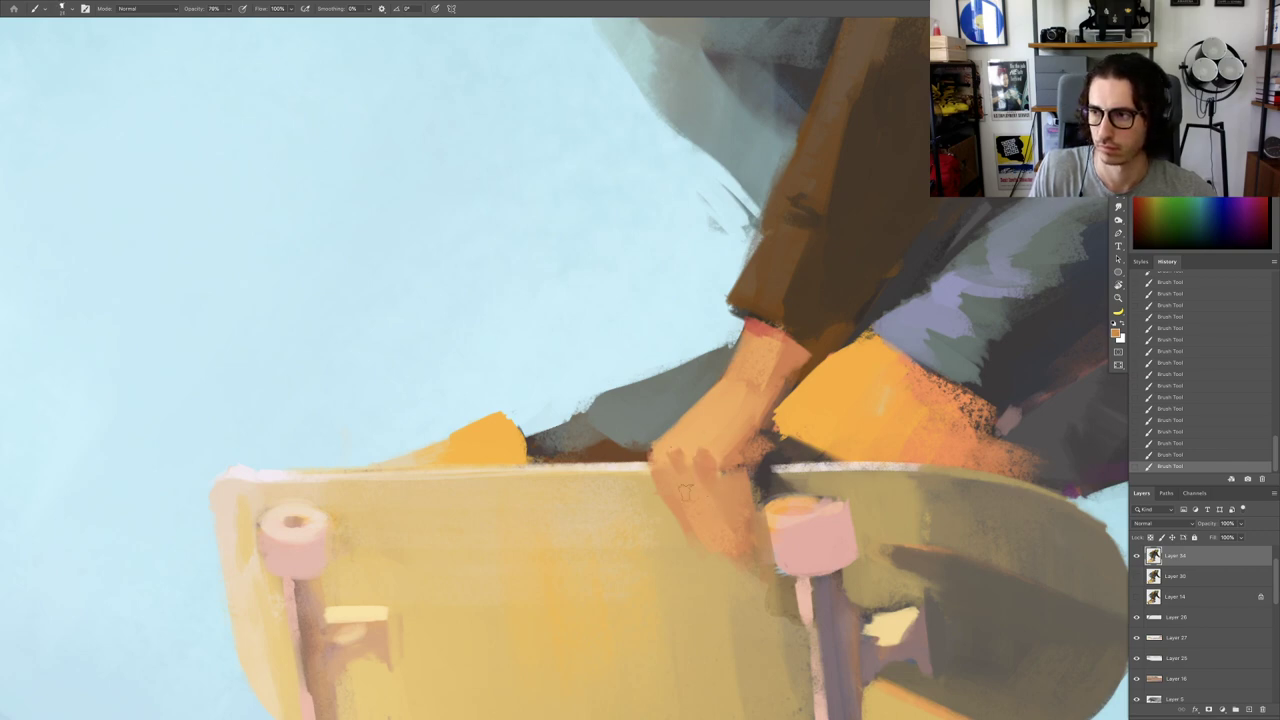
# Step: Sample a lavender tone and brush it over the jeans on the rear thigh with a larger brush
pyautogui.keyDown('alt'); pyautogui.click(800, 416); pyautogui.keyUp('alt')
pyautogui.moveTo(784, 404)
pyautogui.mouseDown()
pyautogui.moveTo(848, 352)
pyautogui.moveTo(793, 408)
pyautogui.mouseUp()
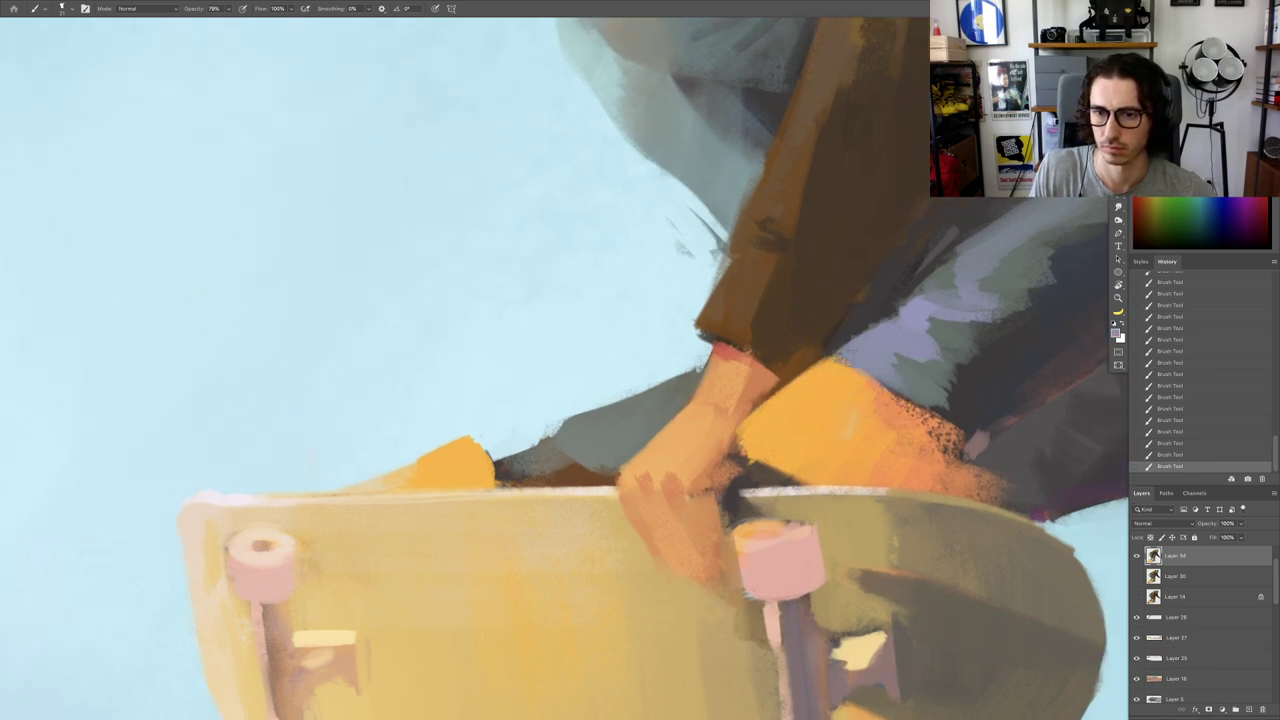
pyautogui.moveTo(866, 350)
pyautogui.mouseDown()
pyautogui.moveTo(810, 397)
pyautogui.moveTo(850, 374)
pyautogui.moveTo(860, 335)
pyautogui.moveTo(892, 317)
pyautogui.mouseUp()
pyautogui.press(']')
pyautogui.press(']')
pyautogui.hotkey('ctrl', '0')
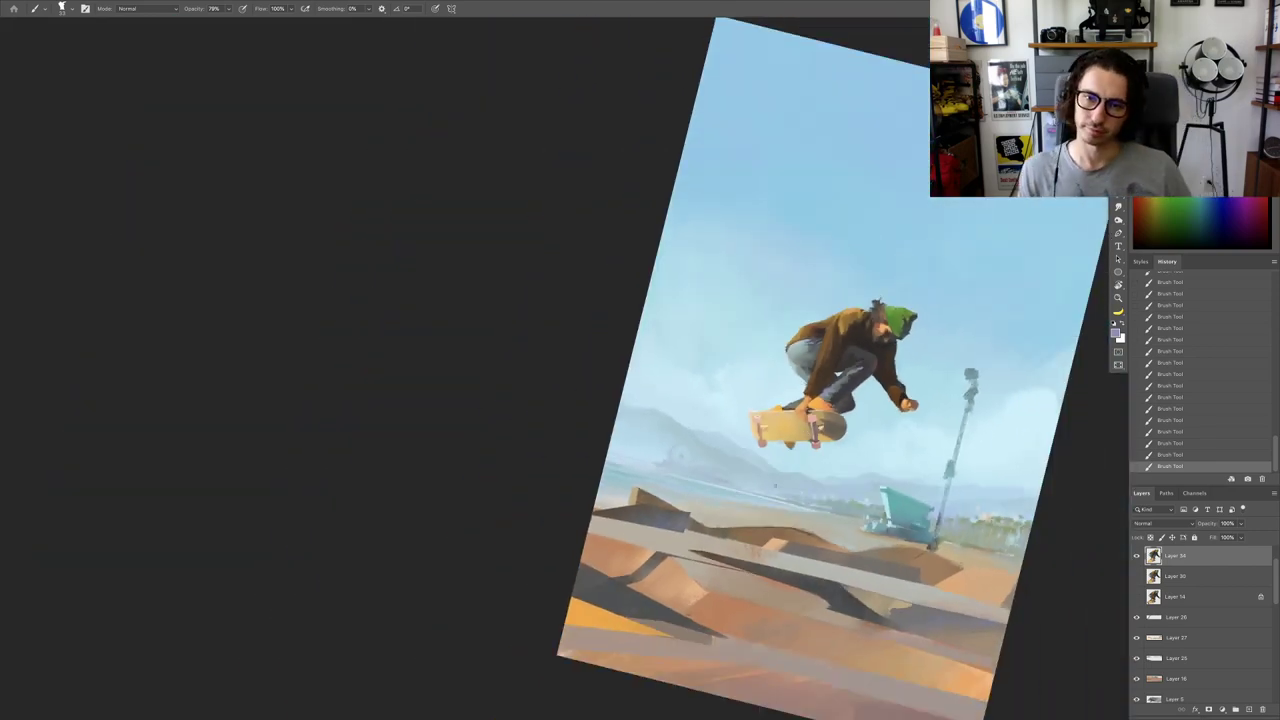
pyautogui.moveTo(837, 371); pyautogui.dragTo(864, 399)
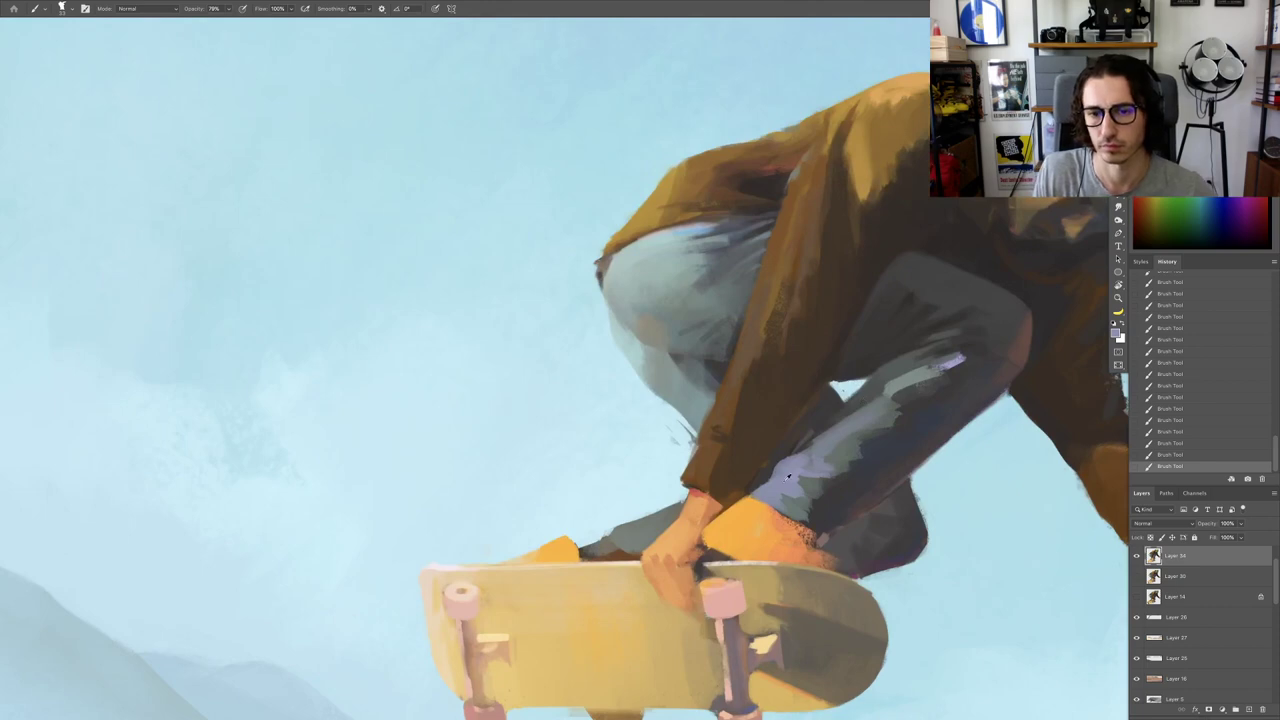
pyautogui.moveTo(736, 320); pyautogui.dragTo(722, 303)
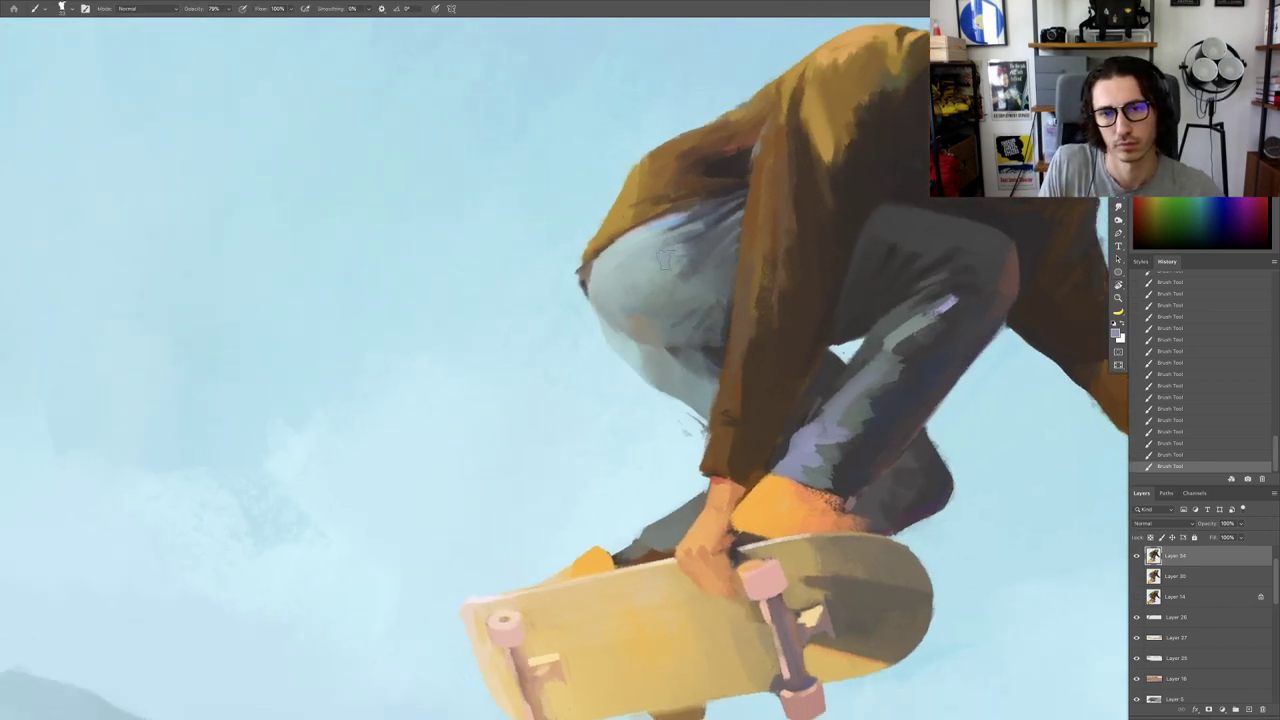
pyautogui.scroll(-5, 717, 268)
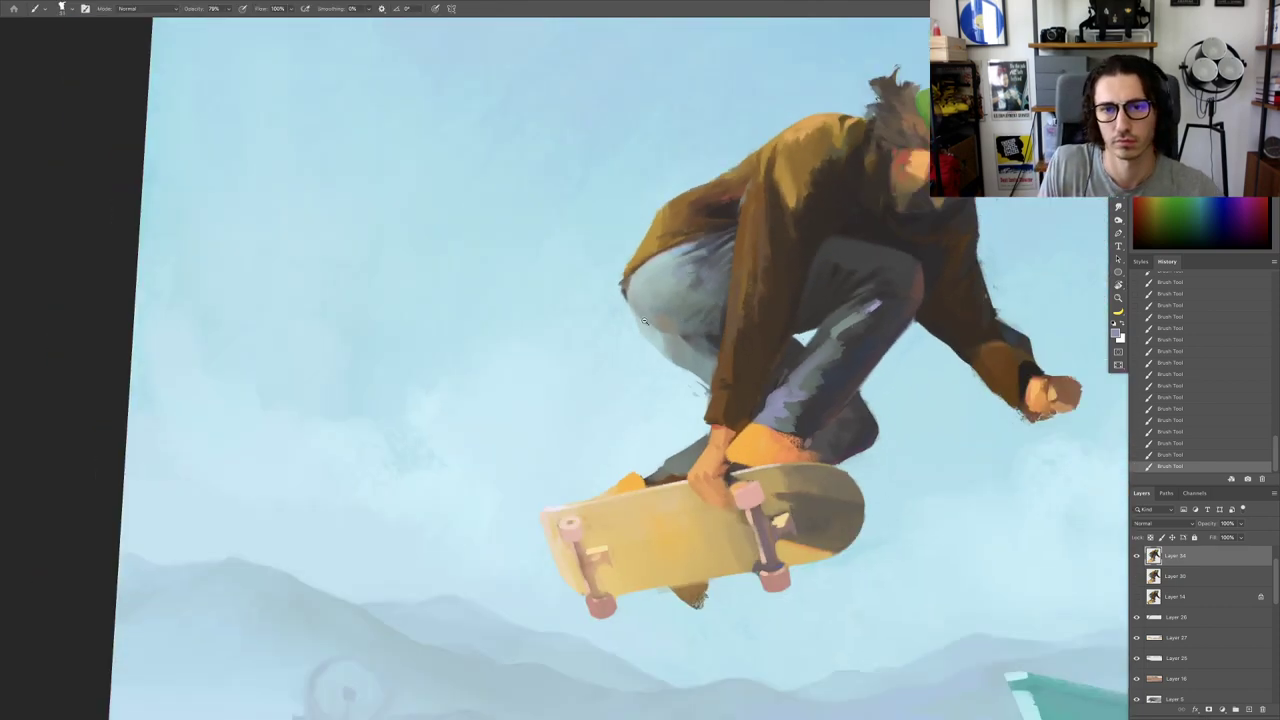
pyautogui.scroll(5, 717, 268)
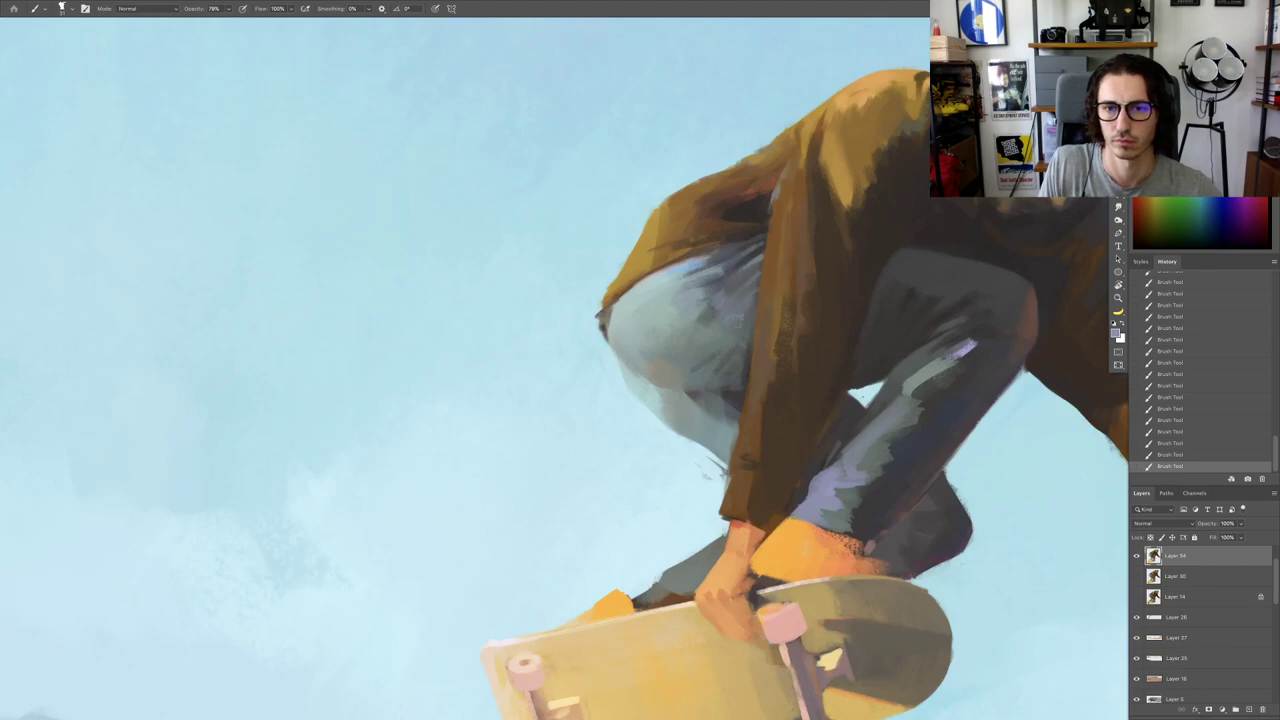
pyautogui.hscroll(3, 925, 320)
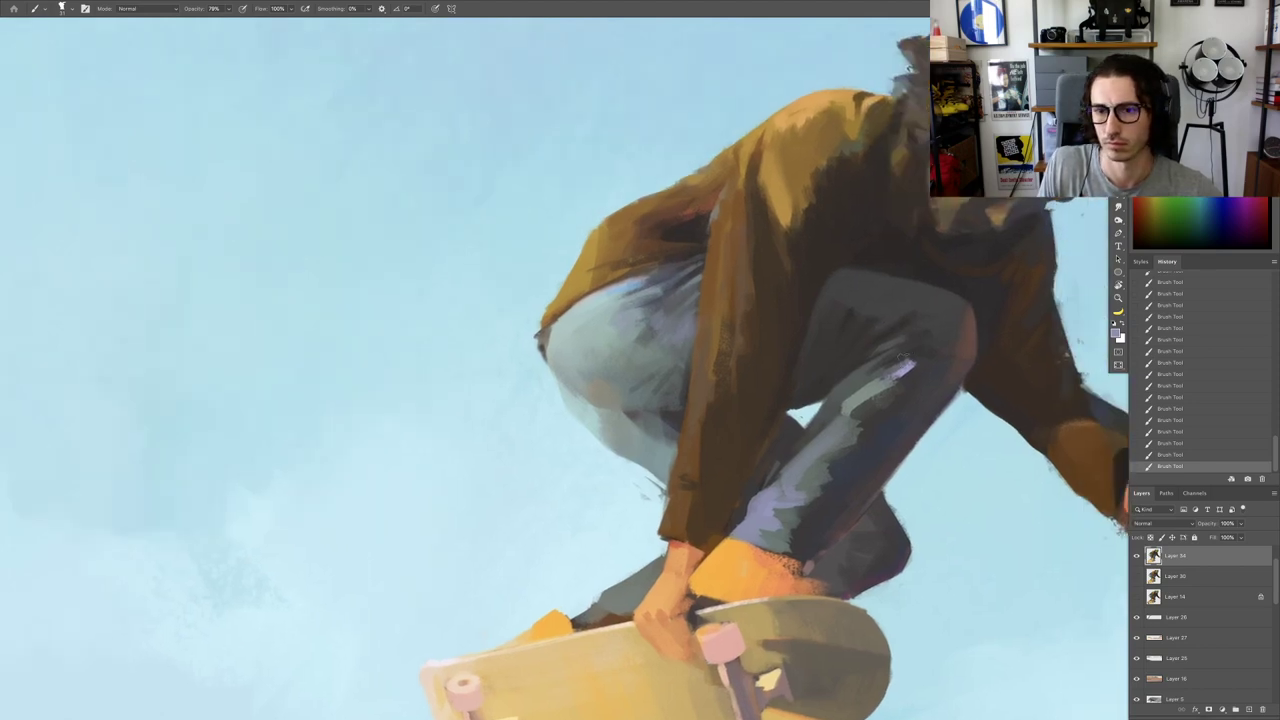
# Step: Blend the bright lavender highlight below the front knee into the surrounding folds with dark jeans tones
pyautogui.moveTo(926, 357); pyautogui.dragTo(892, 388)
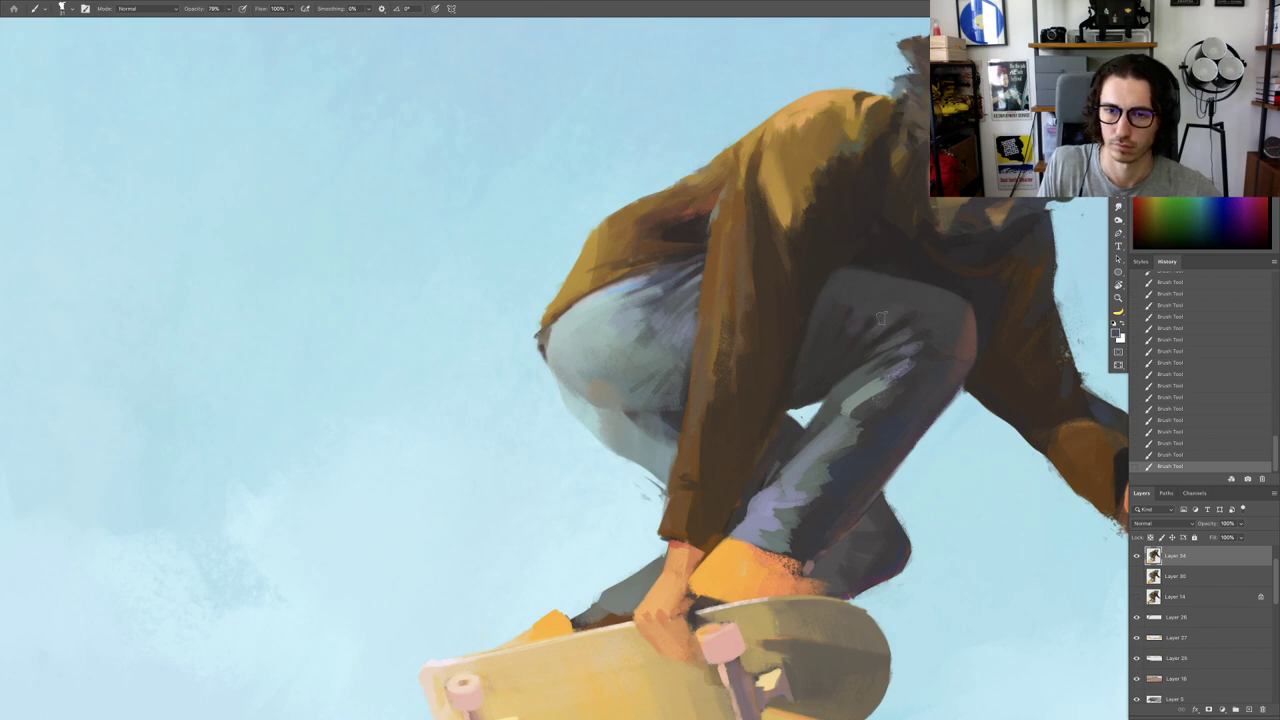
pyautogui.moveTo(958, 341); pyautogui.dragTo(990, 412)
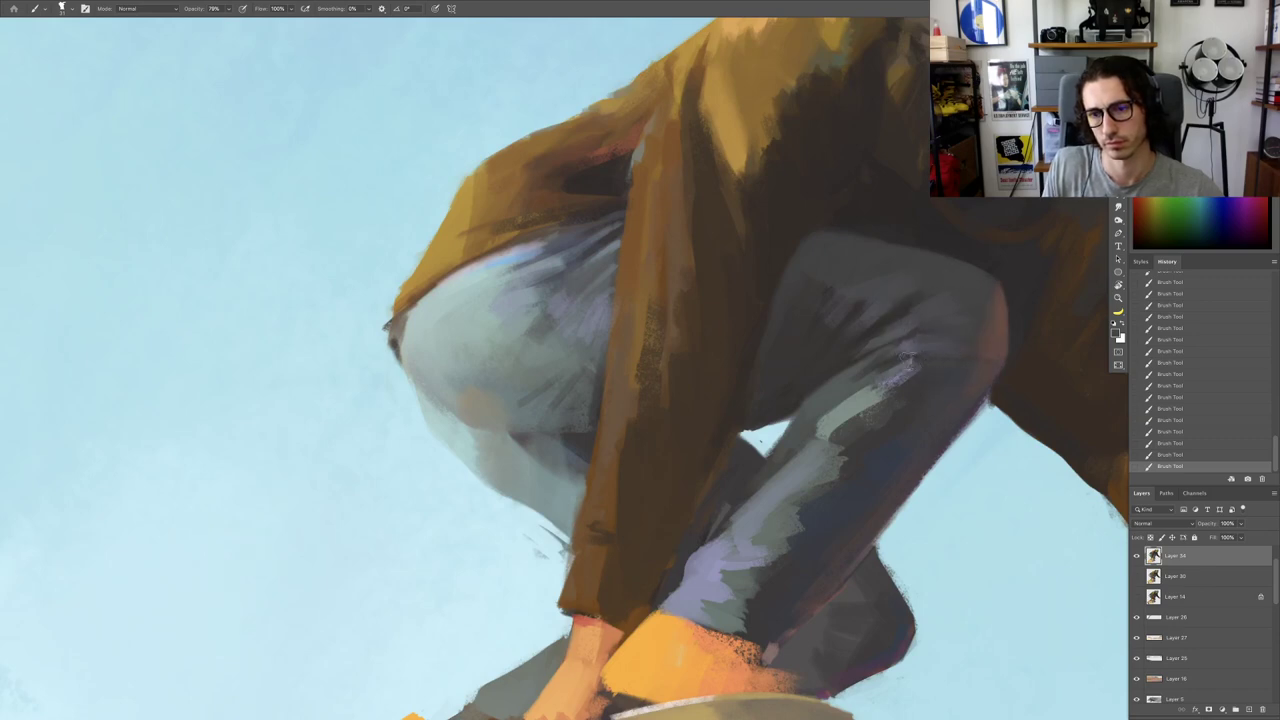
pyautogui.moveTo(905, 357)
pyautogui.mouseDown()
pyautogui.moveTo(909, 371)
pyautogui.moveTo(957, 380)
pyautogui.moveTo(932, 428)
pyautogui.mouseUp()
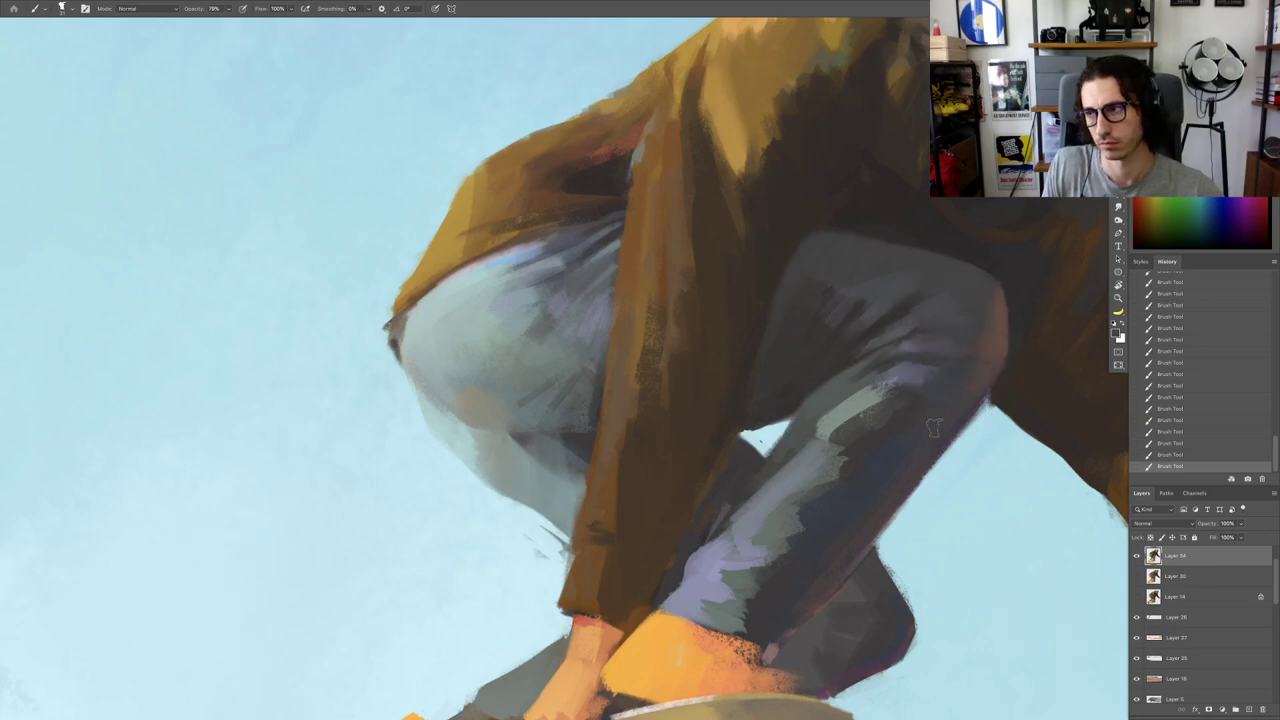
pyautogui.moveTo(965, 333)
pyautogui.mouseDown()
pyautogui.moveTo(1020, 292)
pyautogui.moveTo(998, 270)
pyautogui.moveTo(932, 352)
pyautogui.mouseUp()
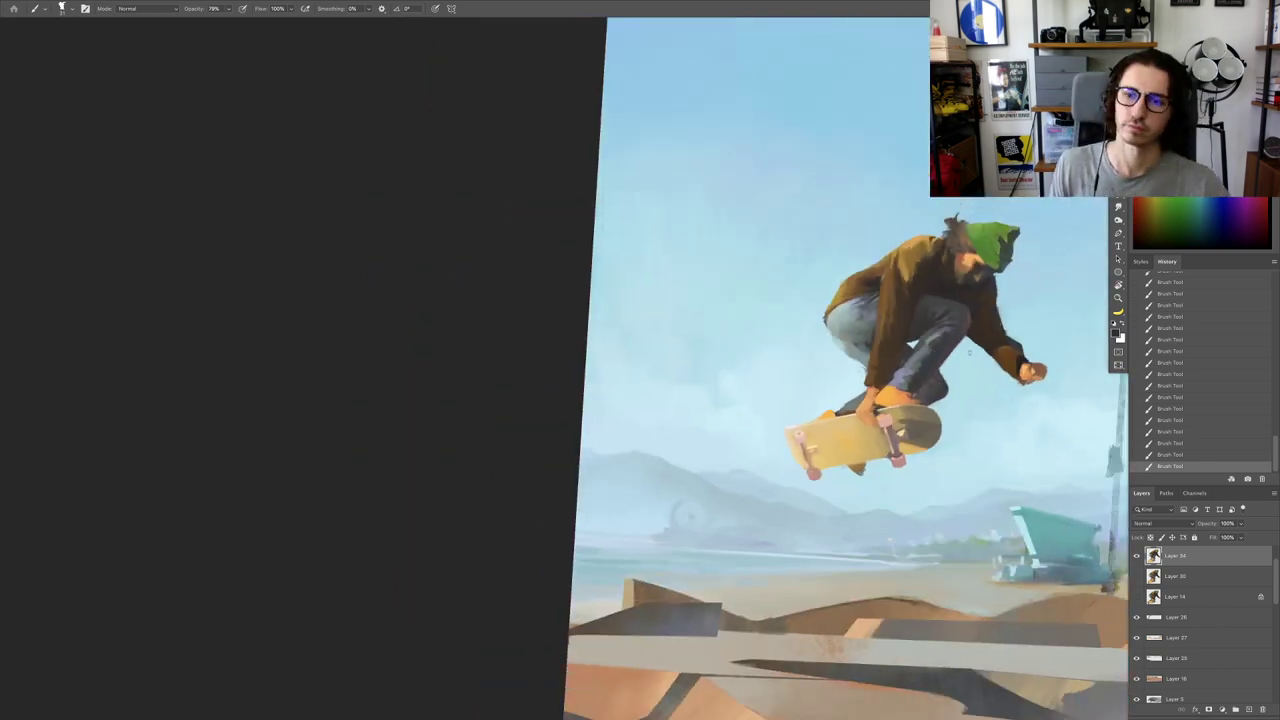
# Step: Darken the top of the front thigh beneath the jacket with a sampled dark tone and check the whole painting
pyautogui.press('r')
pyautogui.moveTo(1068, 304); pyautogui.dragTo(1069, 341)
pyautogui.moveTo(941, 338); pyautogui.dragTo(996, 362)
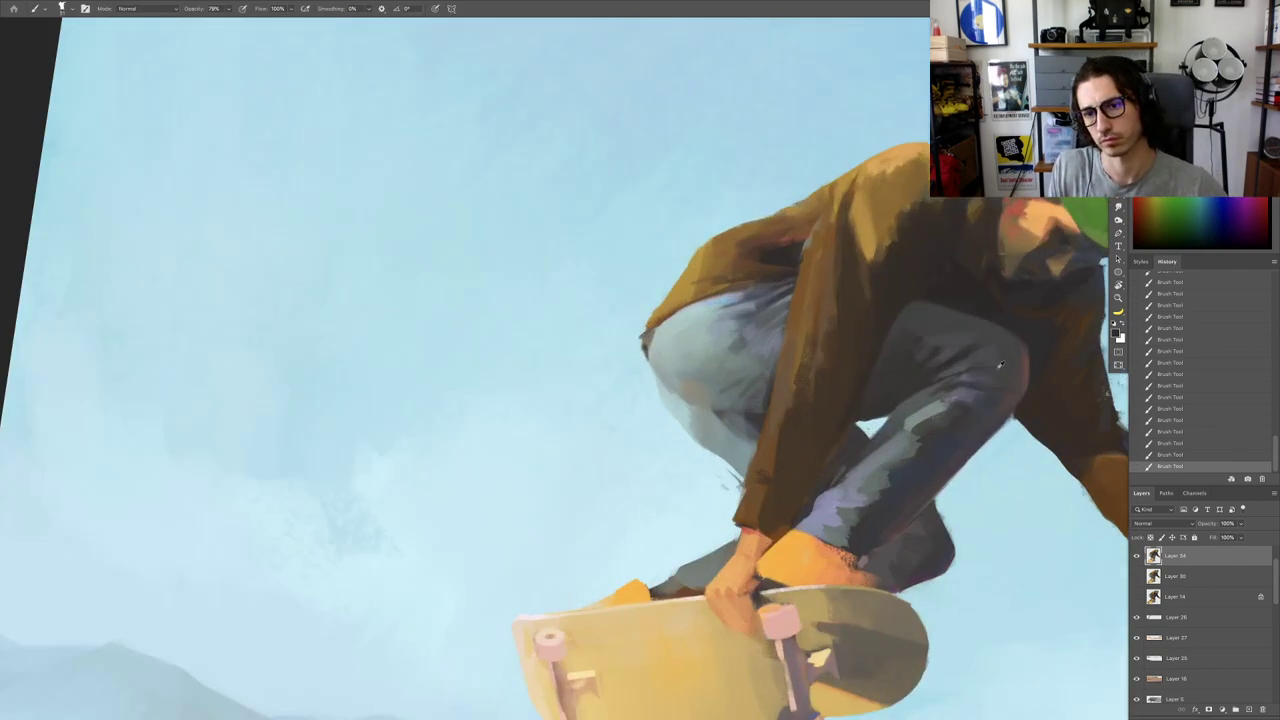
pyautogui.keyDown('alt'); pyautogui.click(896, 292); pyautogui.keyUp('alt')
pyautogui.moveTo(893, 329); pyautogui.dragTo(947, 325)
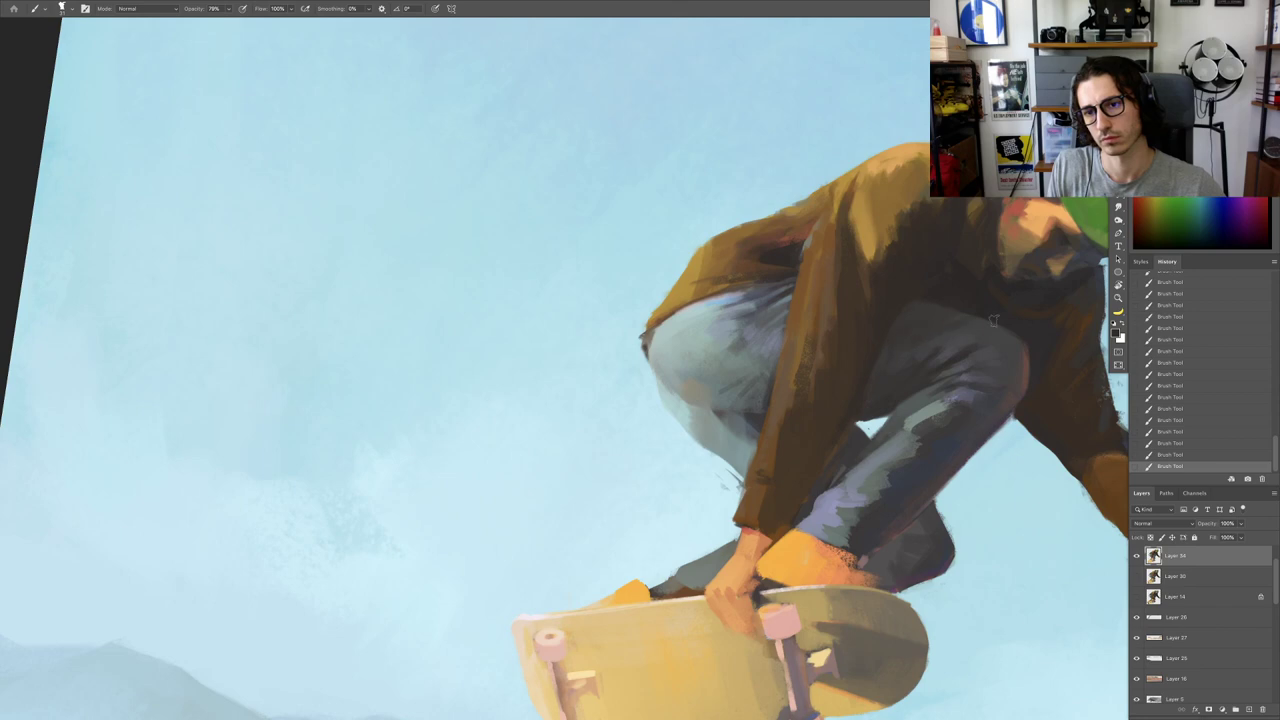
pyautogui.scroll(-3, 1007, 360)
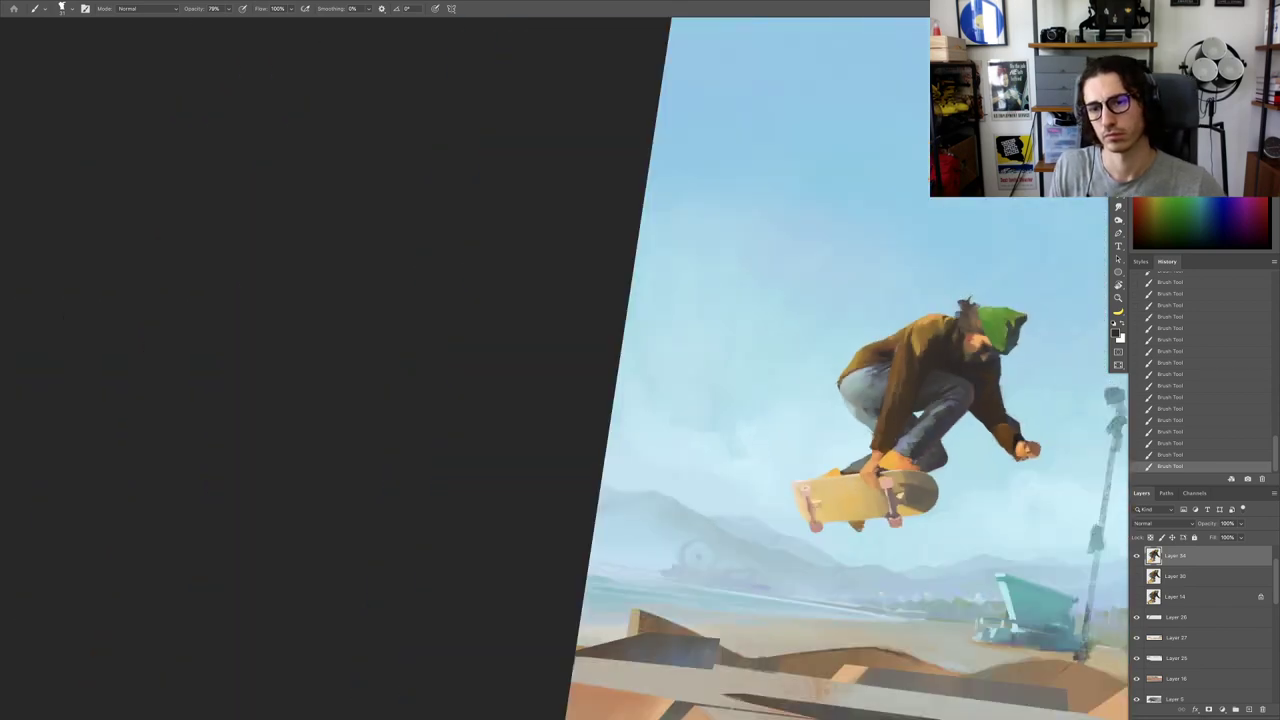
pyautogui.moveTo(906, 468); pyautogui.dragTo(886, 466)
pyautogui.press('Escape')
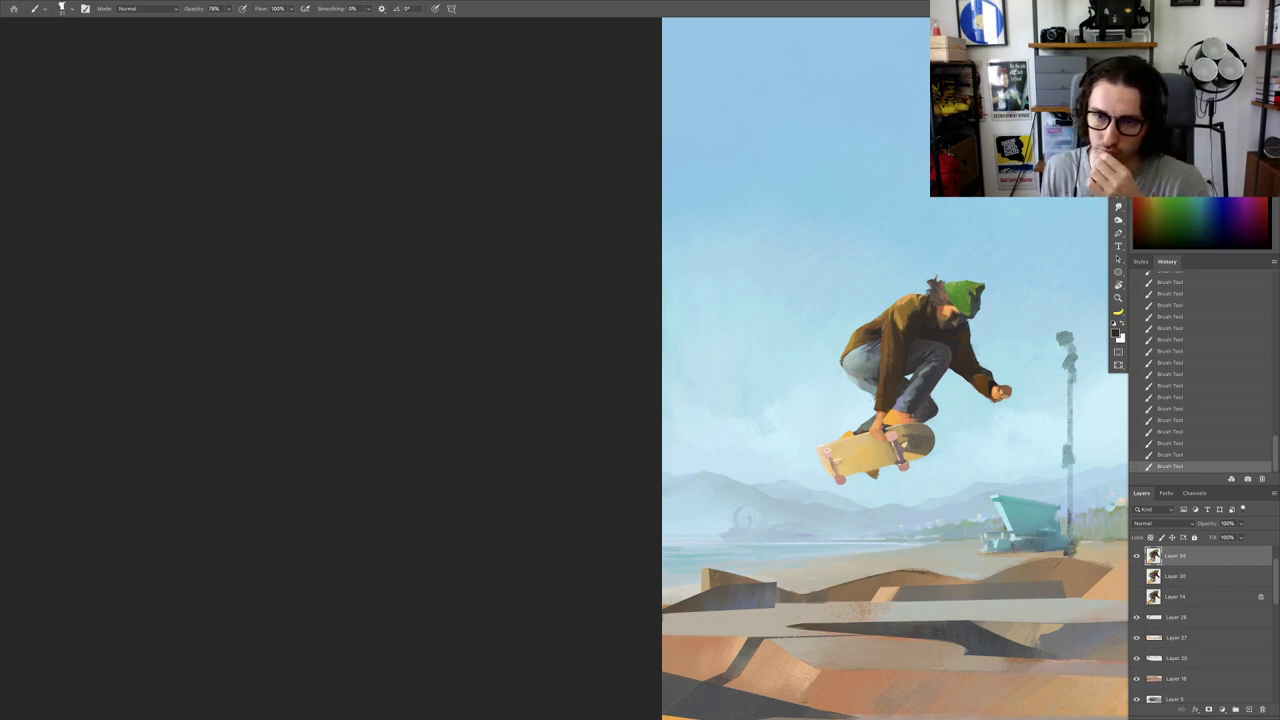
# Step: Refine the light folds on the front shin of the jeans with sampled grey-green and lavender tones
pyautogui.moveTo(963, 354)
pyautogui.mouseDown()
pyautogui.moveTo(1008, 352)
pyautogui.moveTo(1000, 362)
pyautogui.moveTo(975, 336)
pyautogui.mouseUp()
pyautogui.press('r')
pyautogui.keyDown('alt'); pyautogui.click(829, 473); pyautogui.keyUp('alt')
pyautogui.moveTo(826, 476); pyautogui.dragTo(959, 341)
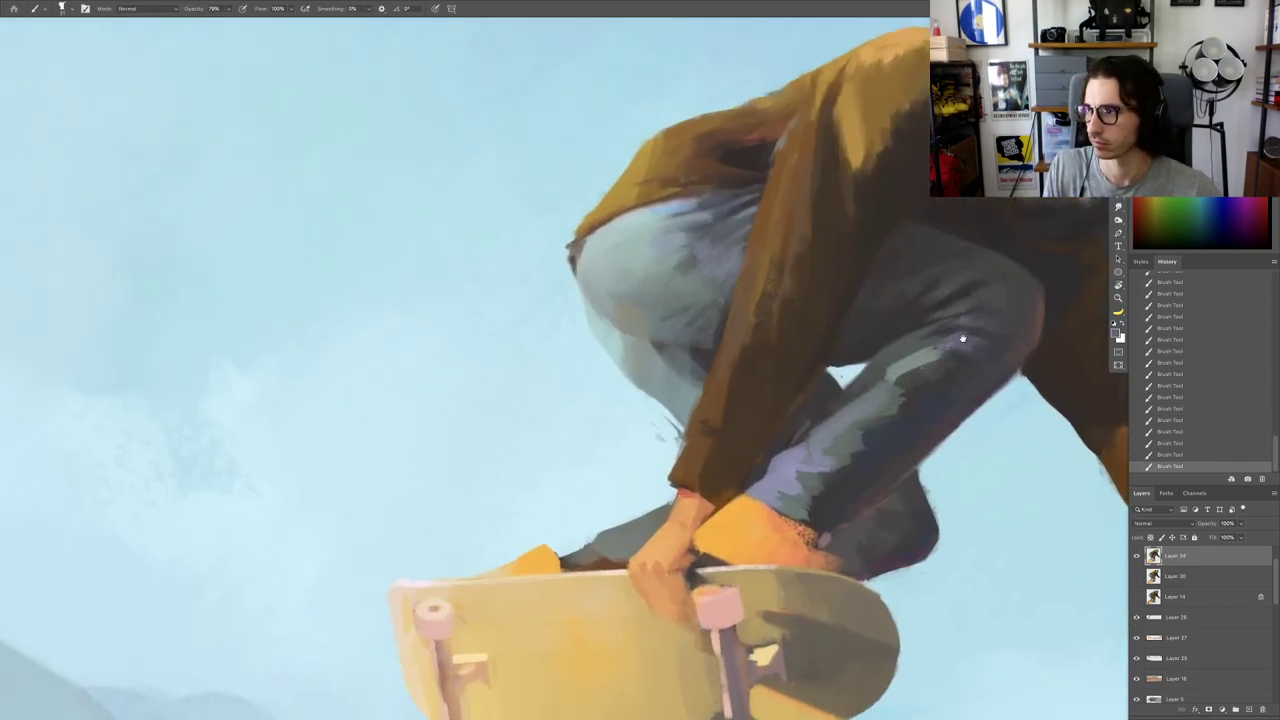
pyautogui.keyDown('alt'); pyautogui.click(891, 405); pyautogui.keyUp('alt')
pyautogui.moveTo(901, 404); pyautogui.dragTo(915, 388)
pyautogui.keyDown('alt'); pyautogui.click(892, 411); pyautogui.keyUp('alt')
pyautogui.keyDown('alt'); pyautogui.click(921, 393); pyautogui.keyUp('alt')
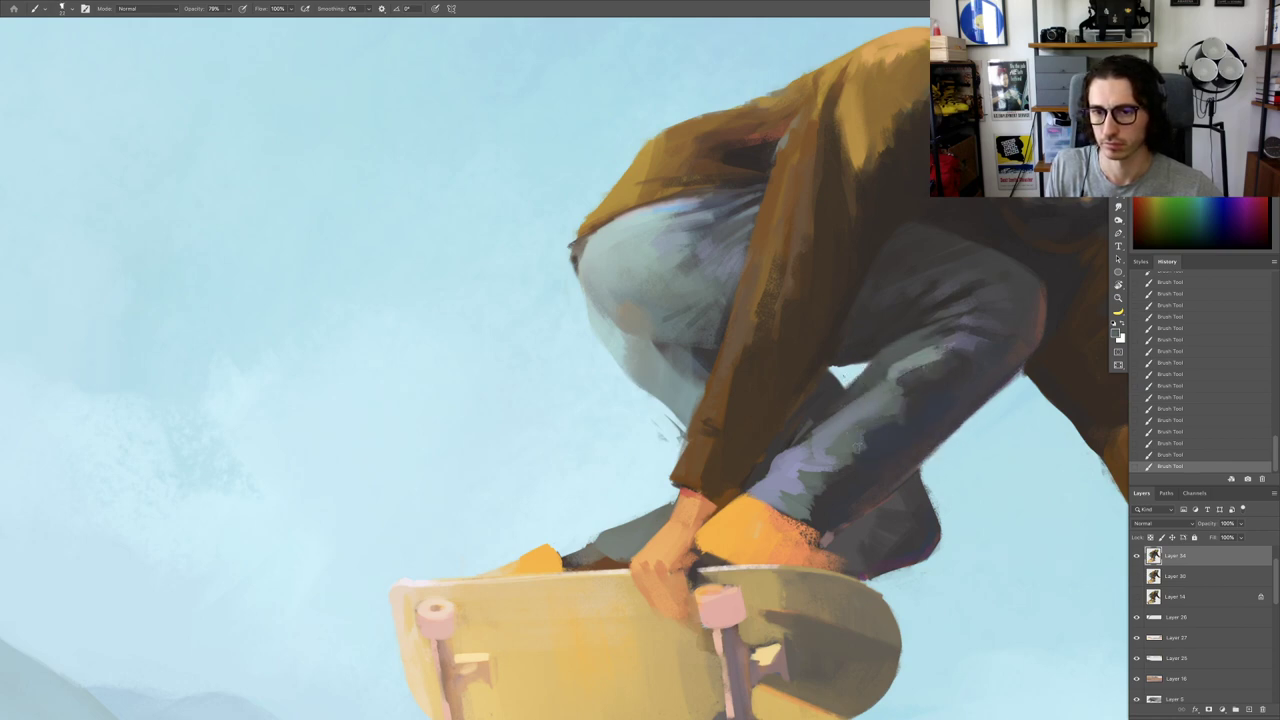
# Step: Smooth the dark side of the front lower leg down to the shoe and check the figure from a rotated view
pyautogui.press('h')
pyautogui.moveTo(910, 398); pyautogui.dragTo(908, 403)
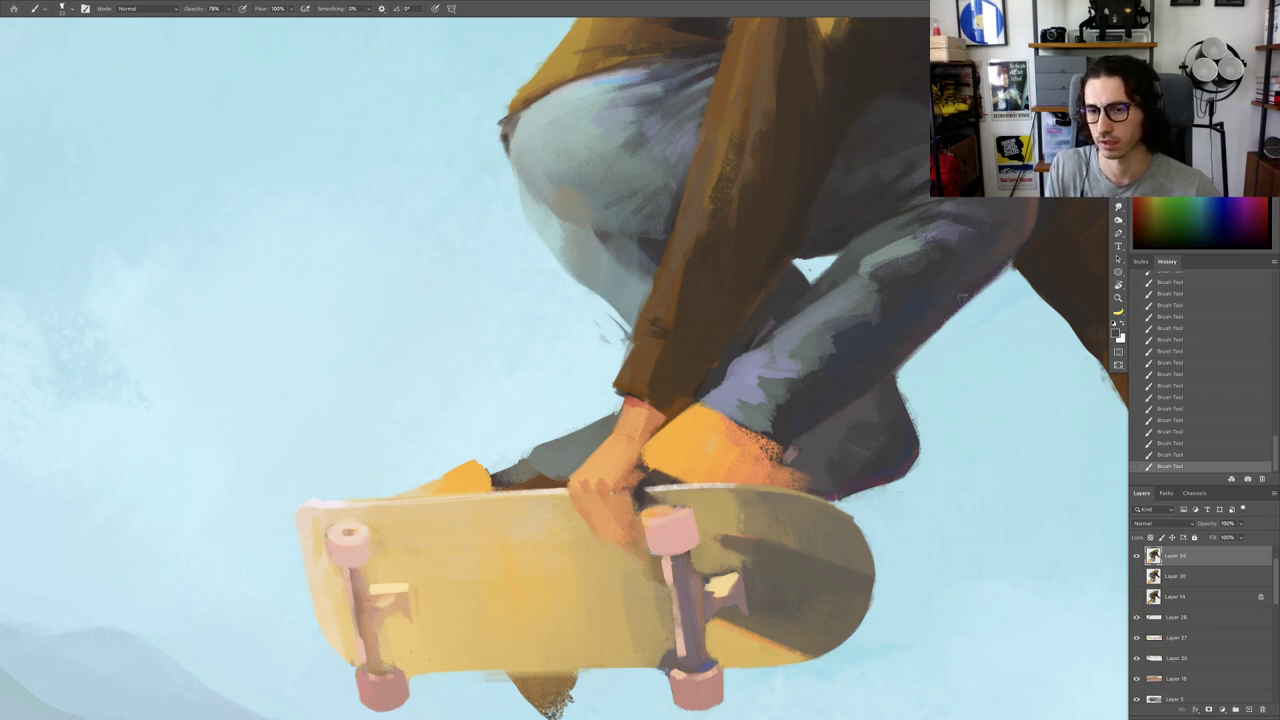
pyautogui.moveTo(826, 408); pyautogui.dragTo(880, 370)
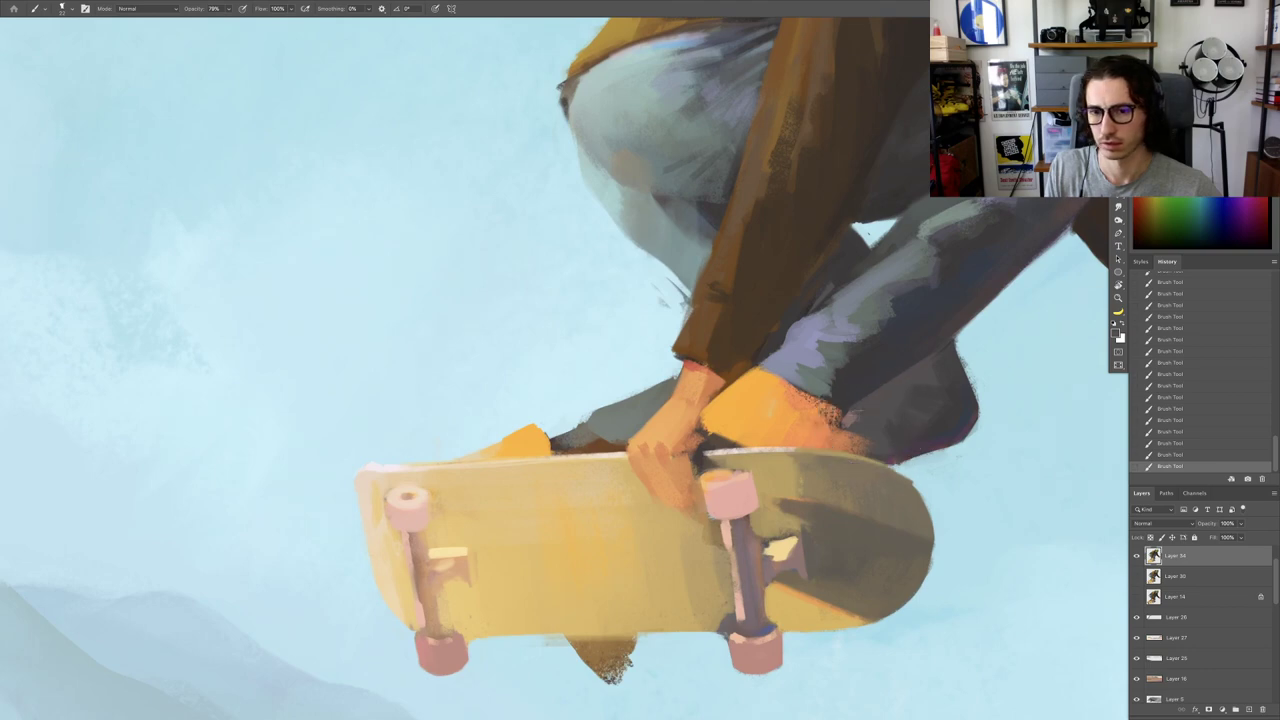
pyautogui.moveTo(912, 395); pyautogui.dragTo(828, 400)
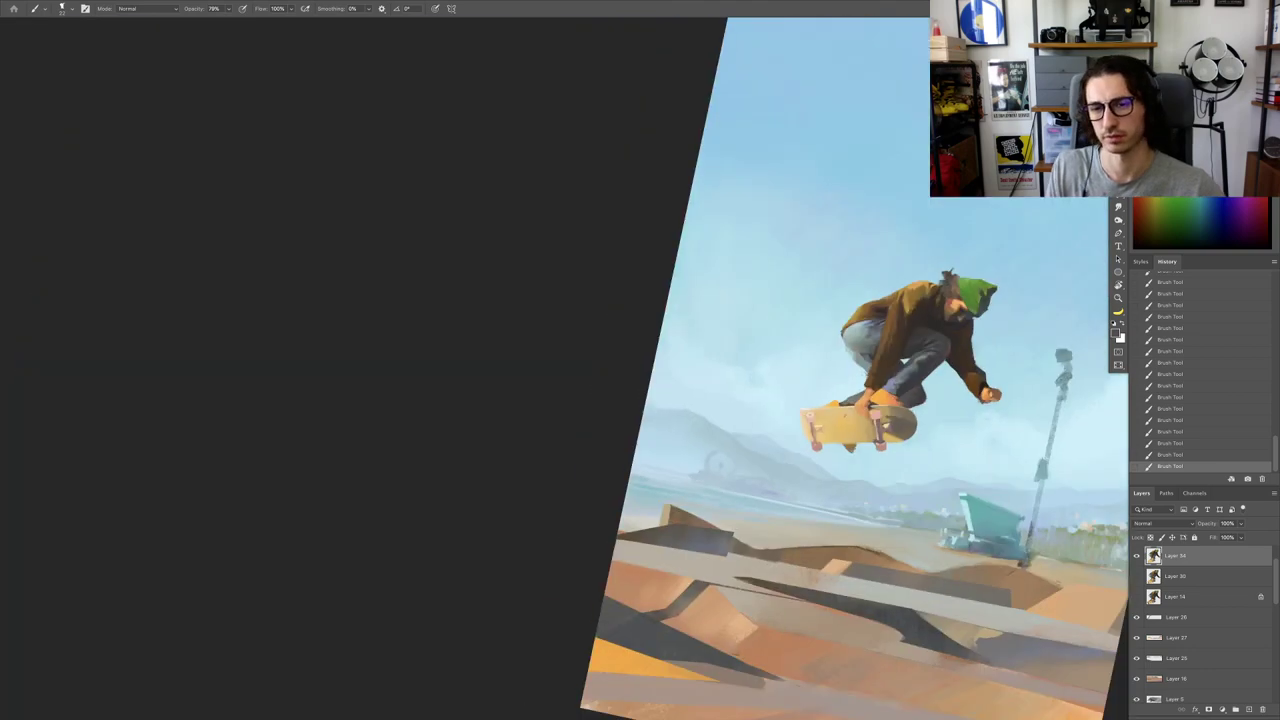
pyautogui.press('r')
pyautogui.moveTo(908, 464); pyautogui.dragTo(870, 358)
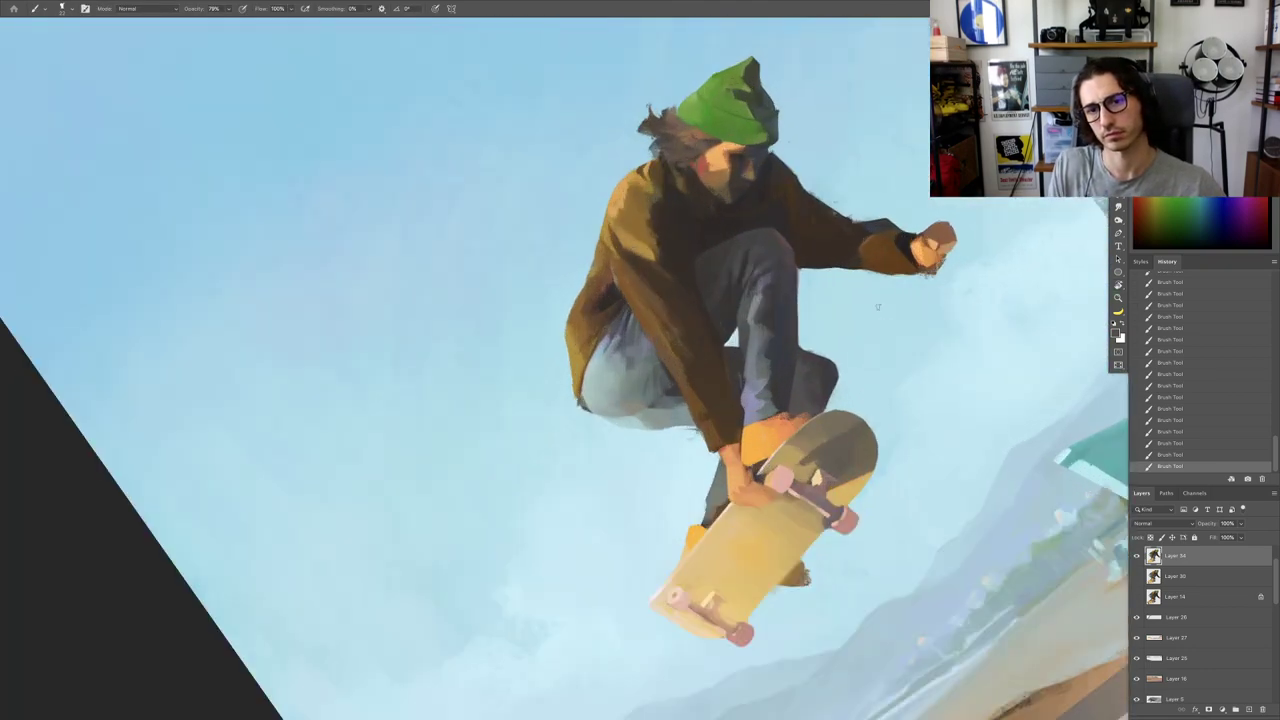
pyautogui.scroll(2, 848, 393)
pyautogui.scroll(1, 848, 393)
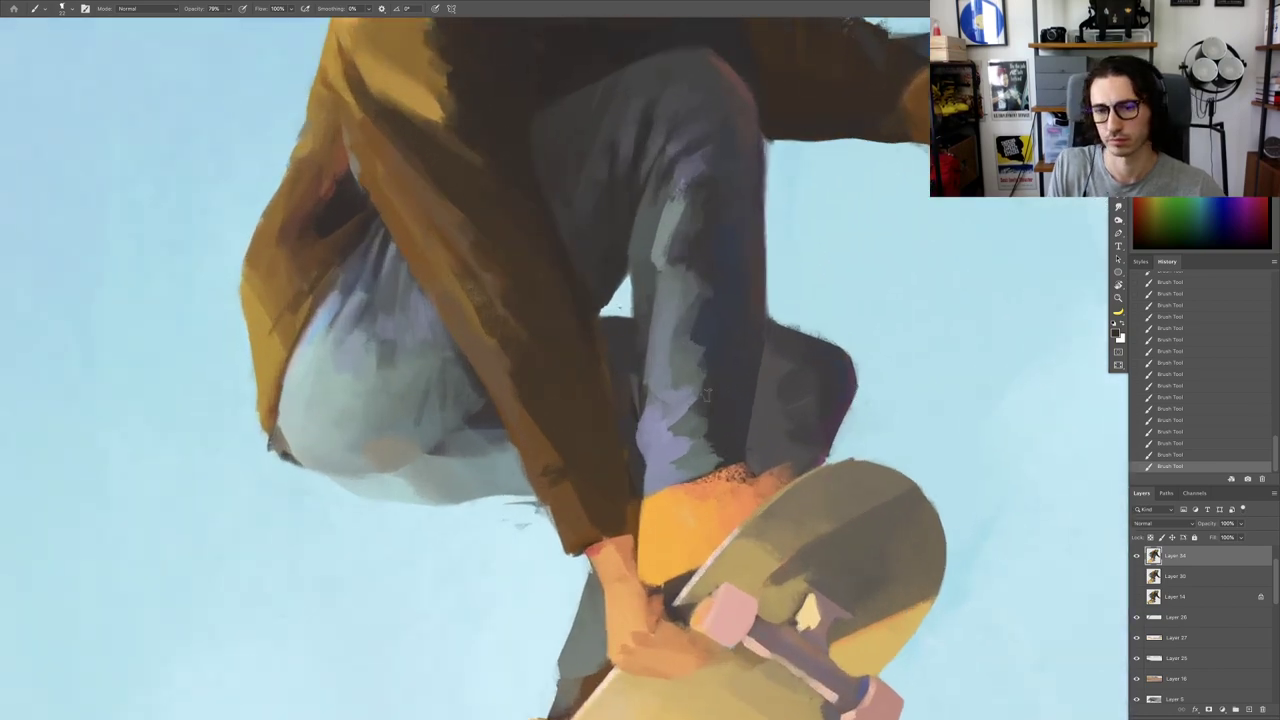
# Step: Reshape the folds on the front shin above the shoe with sampled lavender, grey-green and dark tones
pyautogui.moveTo(700, 410)
pyautogui.mouseDown()
pyautogui.moveTo(680, 380)
pyautogui.moveTo(700, 371)
pyautogui.mouseUp()
pyautogui.keyDown('alt'); pyautogui.click(665, 394); pyautogui.keyUp('alt')
pyautogui.keyDown('alt'); pyautogui.click(686, 366); pyautogui.keyUp('alt')
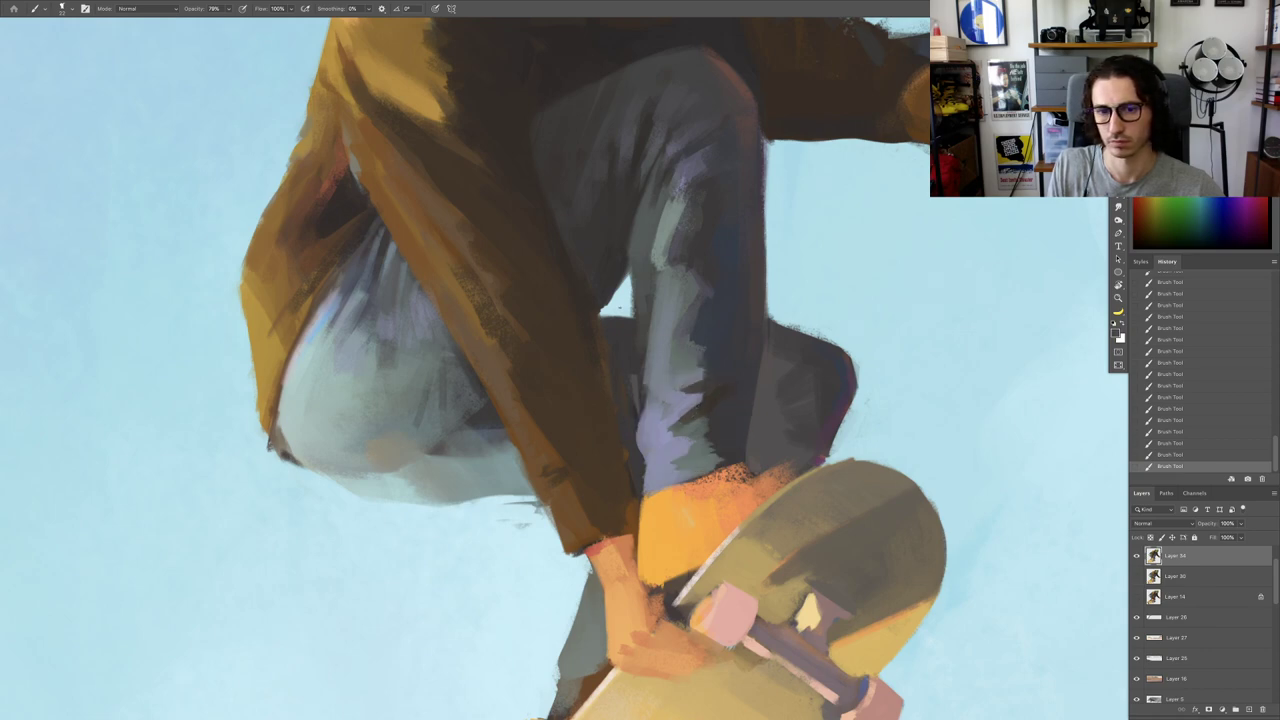
pyautogui.keyDown('alt'); pyautogui.click(668, 425); pyautogui.keyUp('alt')
pyautogui.keyDown('alt'); pyautogui.click(716, 420); pyautogui.keyUp('alt')
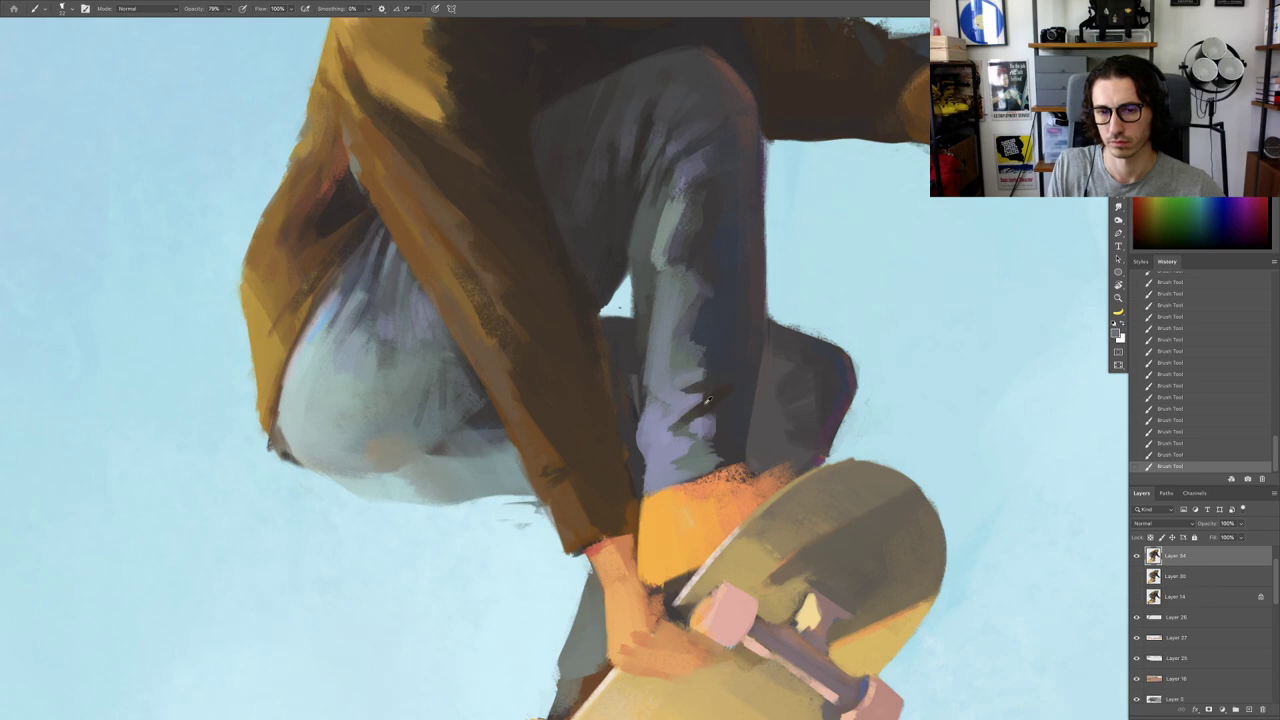
pyautogui.keyDown('alt'); pyautogui.click(718, 400); pyautogui.keyUp('alt')
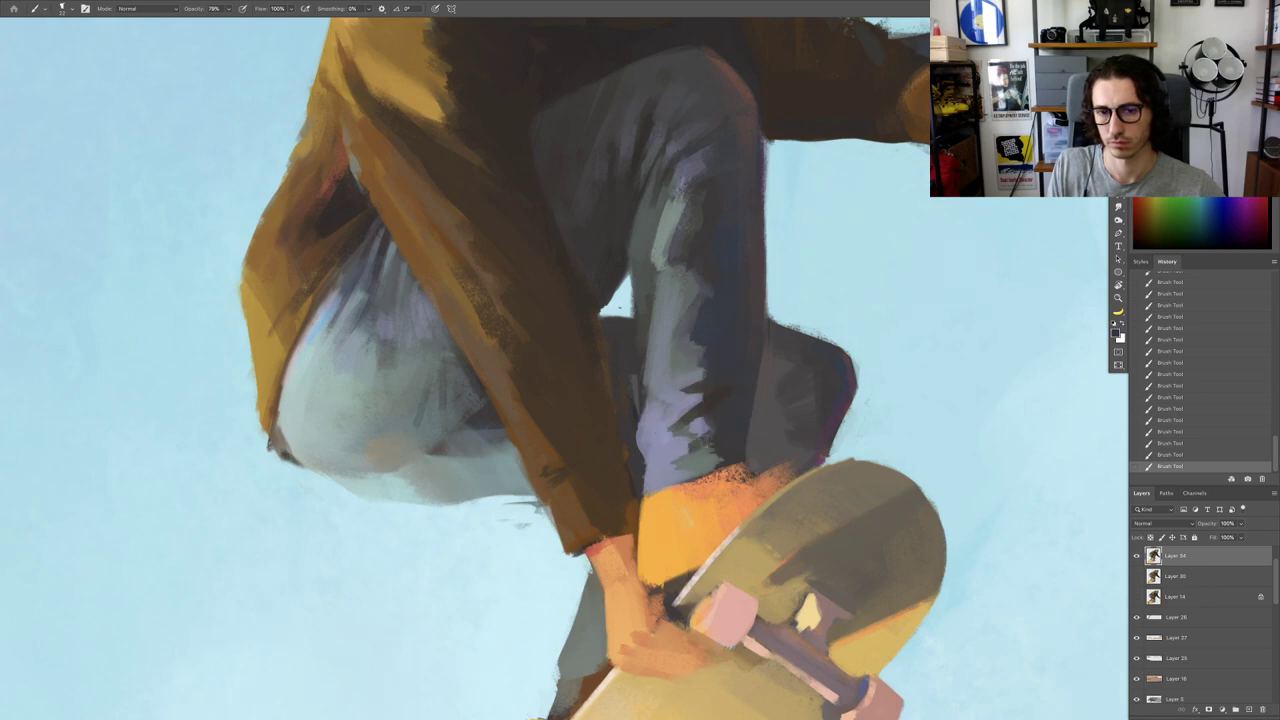
# Step: Smooth the shadow side of the front lower leg up to the knee with a sampled dark tone and check the whole painting
pyautogui.scroll(-5, 720, 448)
pyautogui.scroll(4, 735, 438)
pyautogui.keyDown('alt'); pyautogui.click(731, 424); pyautogui.keyUp('alt')
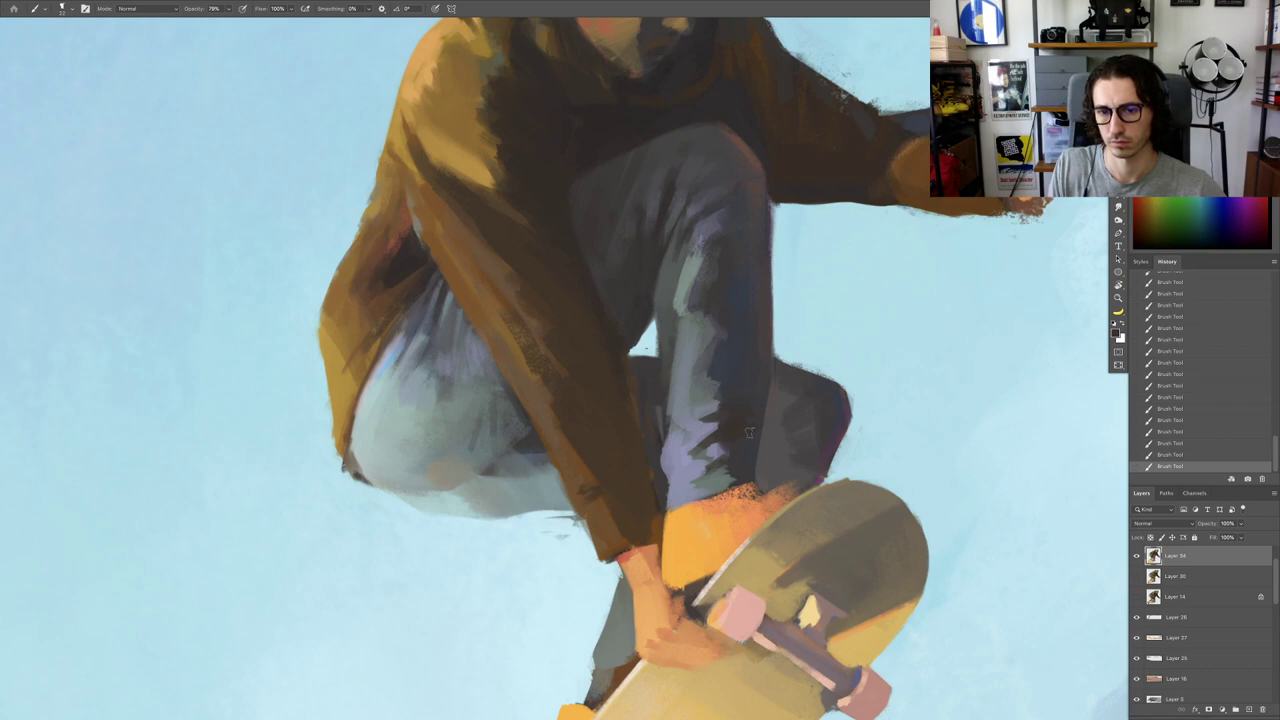
pyautogui.scroll(-5, 740, 468)
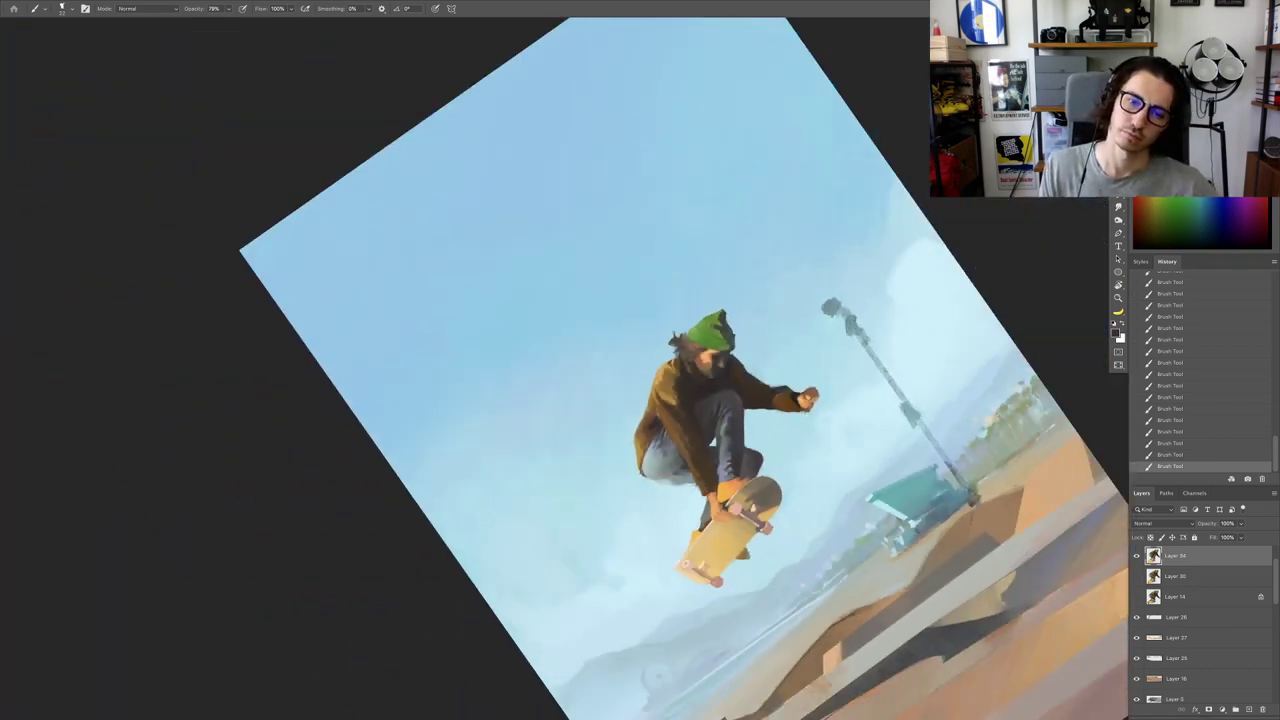
pyautogui.press('Escape')
pyautogui.scroll(5, 717, 492)
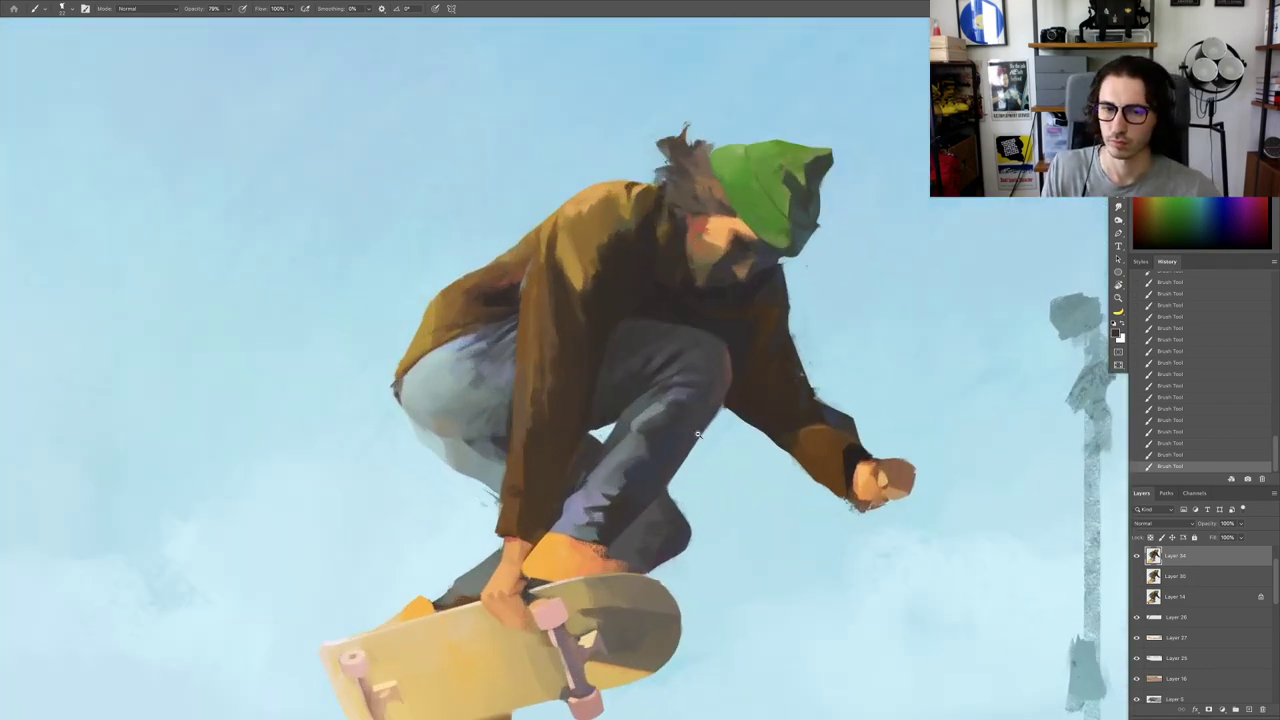
pyautogui.scroll(2, 698, 435)
pyautogui.scroll(2, 660, 436)
pyautogui.moveTo(666, 442); pyautogui.dragTo(678, 442)
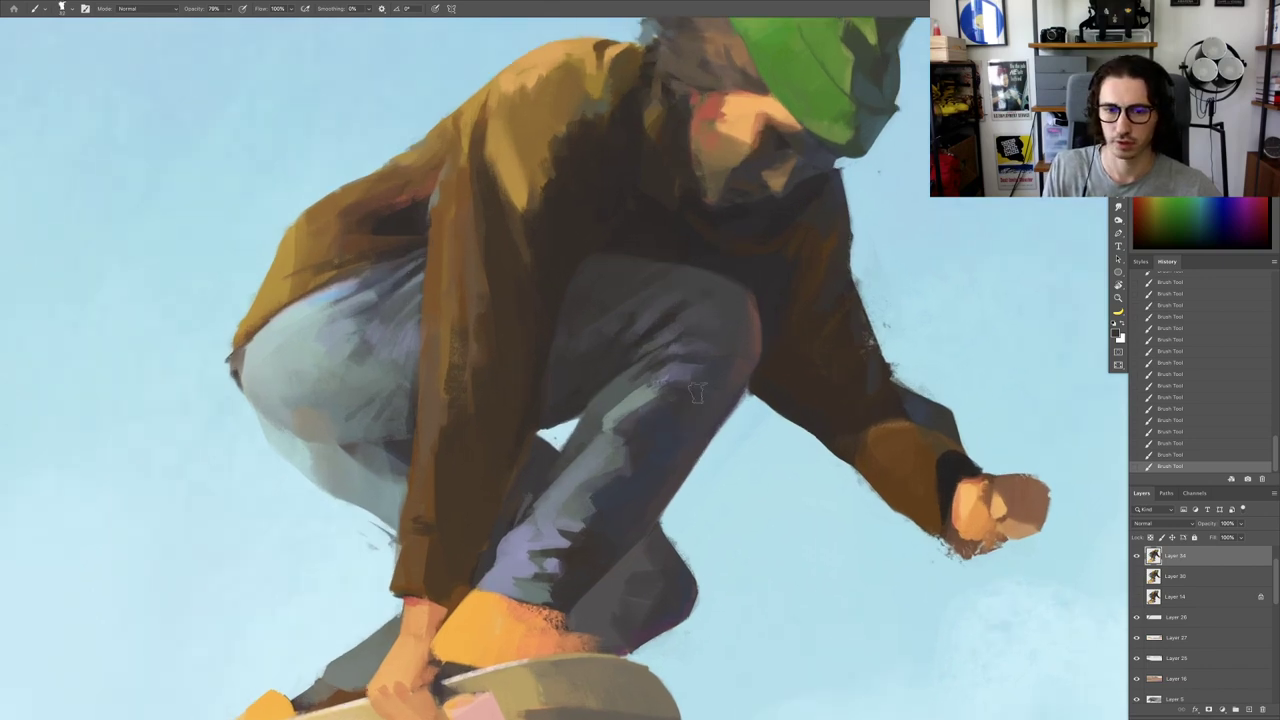
pyautogui.hotkey('ctrl', '0')
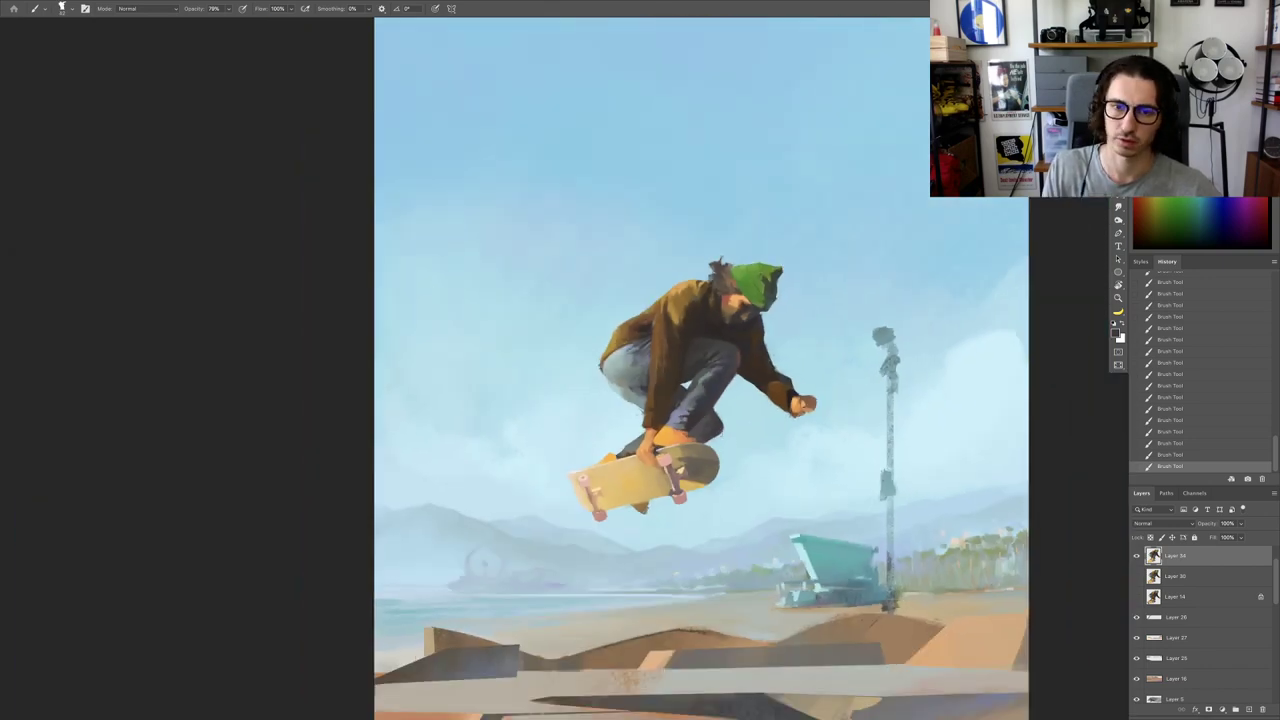
# Step: Refine the grey-green highlight and dark edge on the front shin below the knee and review the full composition
pyautogui.moveTo(698, 413); pyautogui.dragTo(747, 419)
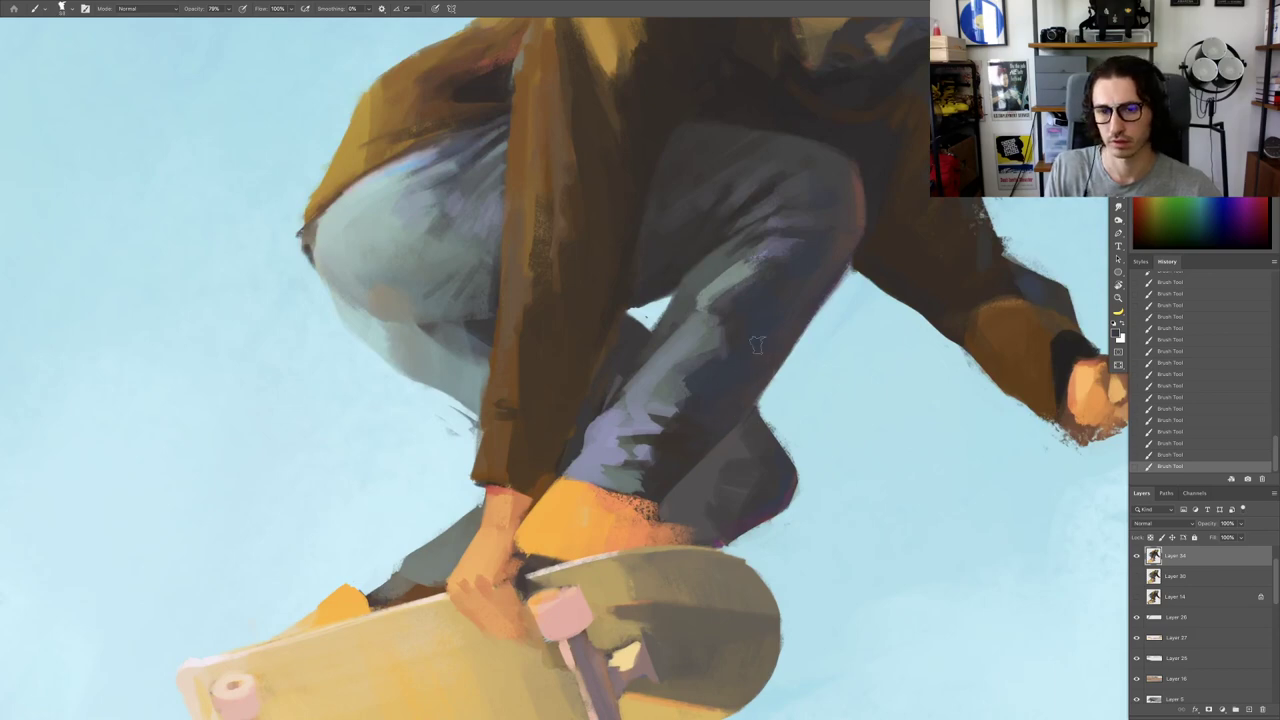
pyautogui.moveTo(755, 350); pyautogui.dragTo(690, 395)
pyautogui.press('r')
pyautogui.moveTo(795, 466); pyautogui.dragTo(758, 335)
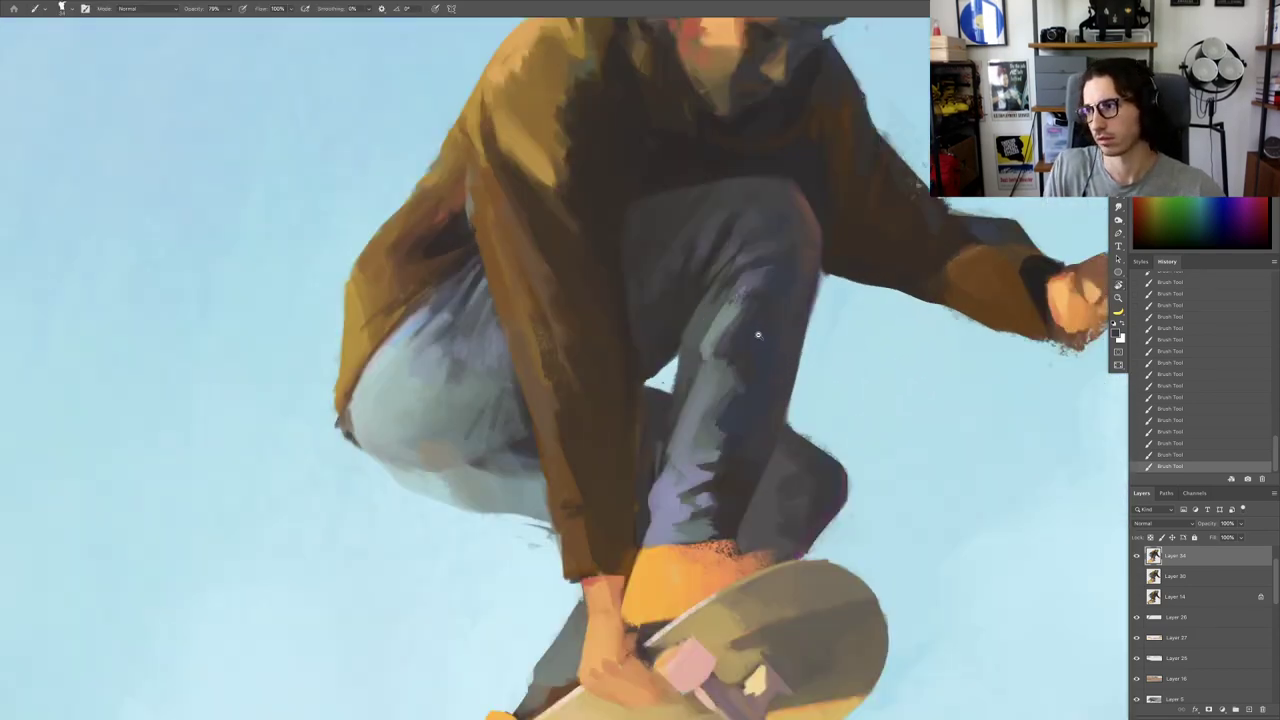
pyautogui.scroll(3, 757, 335)
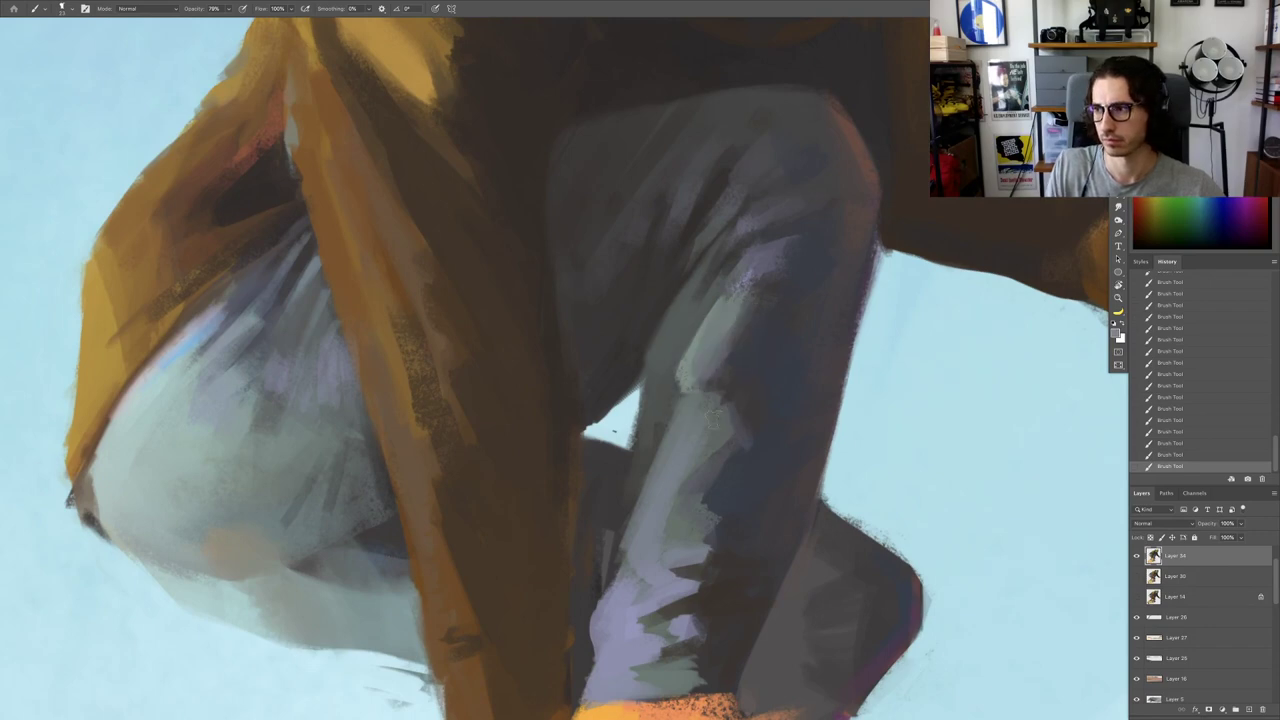
pyautogui.moveTo(696, 400); pyautogui.dragTo(674, 415)
pyautogui.scroll(-10, 652, 471)
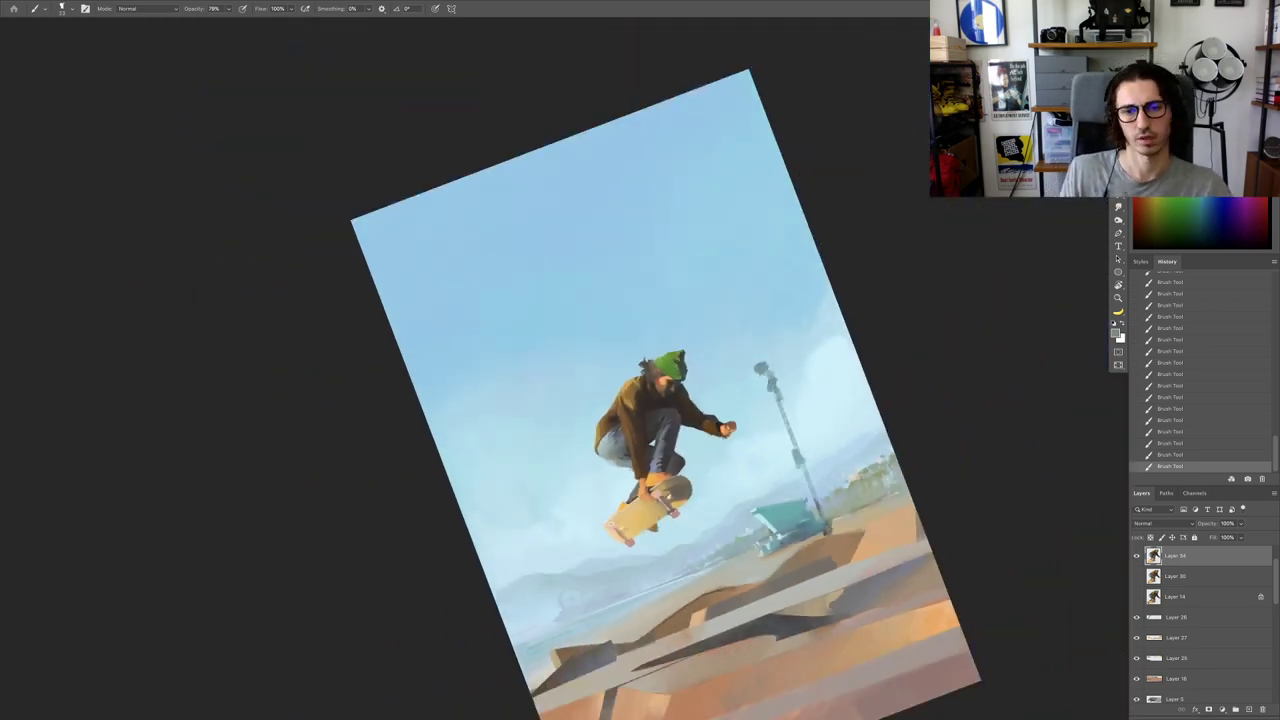
pyautogui.press('Escape')
pyautogui.scroll(-3, 720, 432)
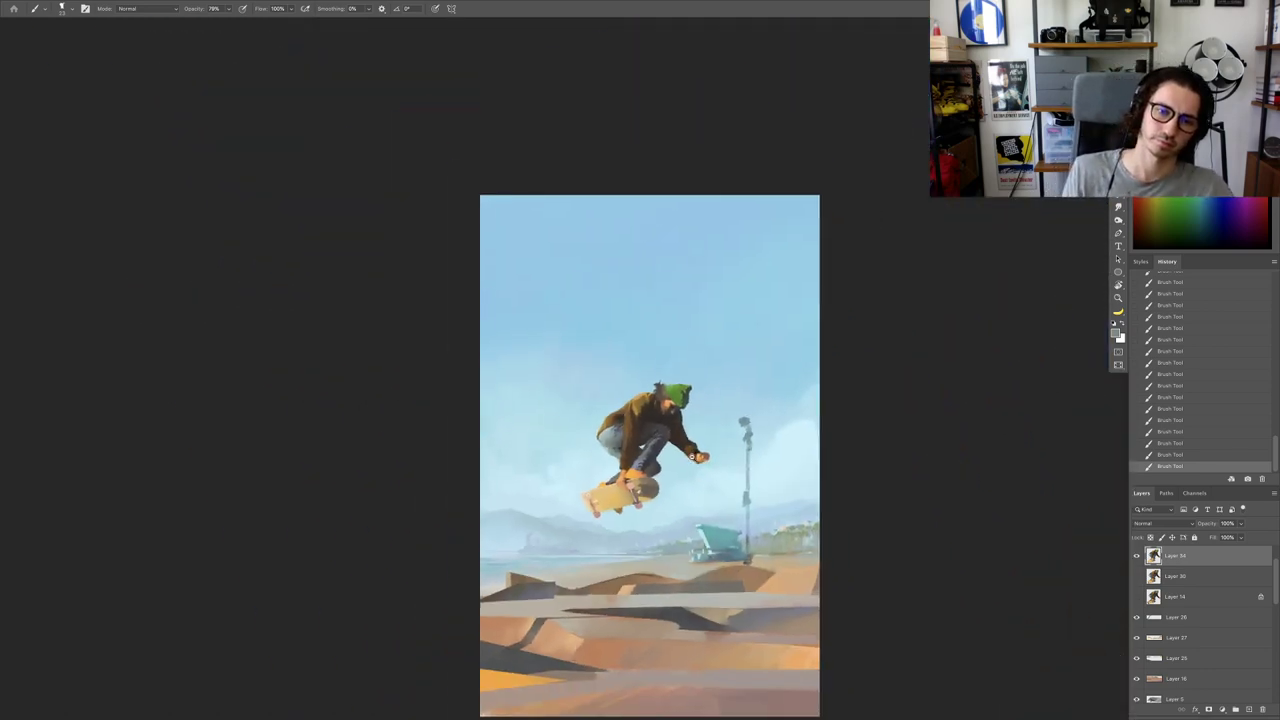
# Step: Define the underside of the orange front shoe with a sampled dark tone and paint a pale pink sole band along it
pyautogui.moveTo(670, 491)
pyautogui.mouseDown()
pyautogui.moveTo(733, 399)
pyautogui.moveTo(735, 337)
pyautogui.moveTo(763, 348)
pyautogui.moveTo(706, 359)
pyautogui.moveTo(757, 336)
pyautogui.mouseUp()
pyautogui.press('r')
pyautogui.scroll(5, 761, 348)
pyautogui.keyDown('alt'); pyautogui.click(733, 368); pyautogui.keyUp('alt')
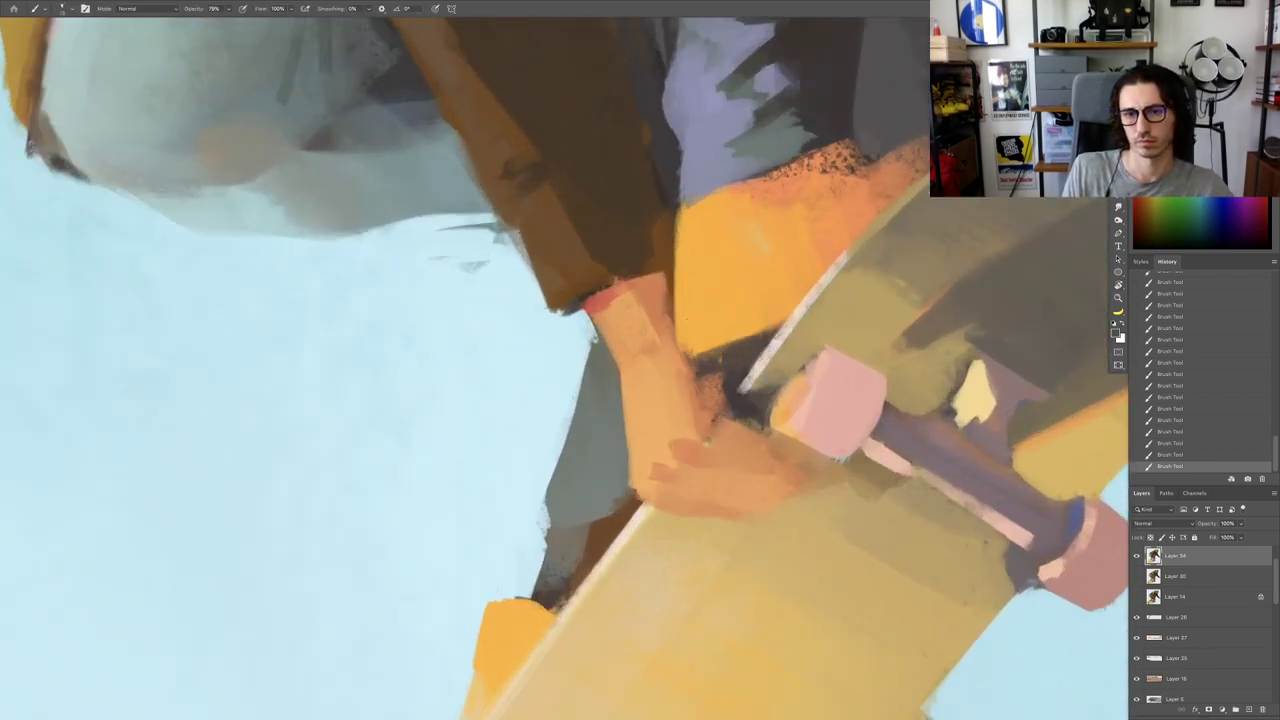
pyautogui.moveTo(692, 360); pyautogui.dragTo(775, 330)
pyautogui.scroll(-6, 735, 330)
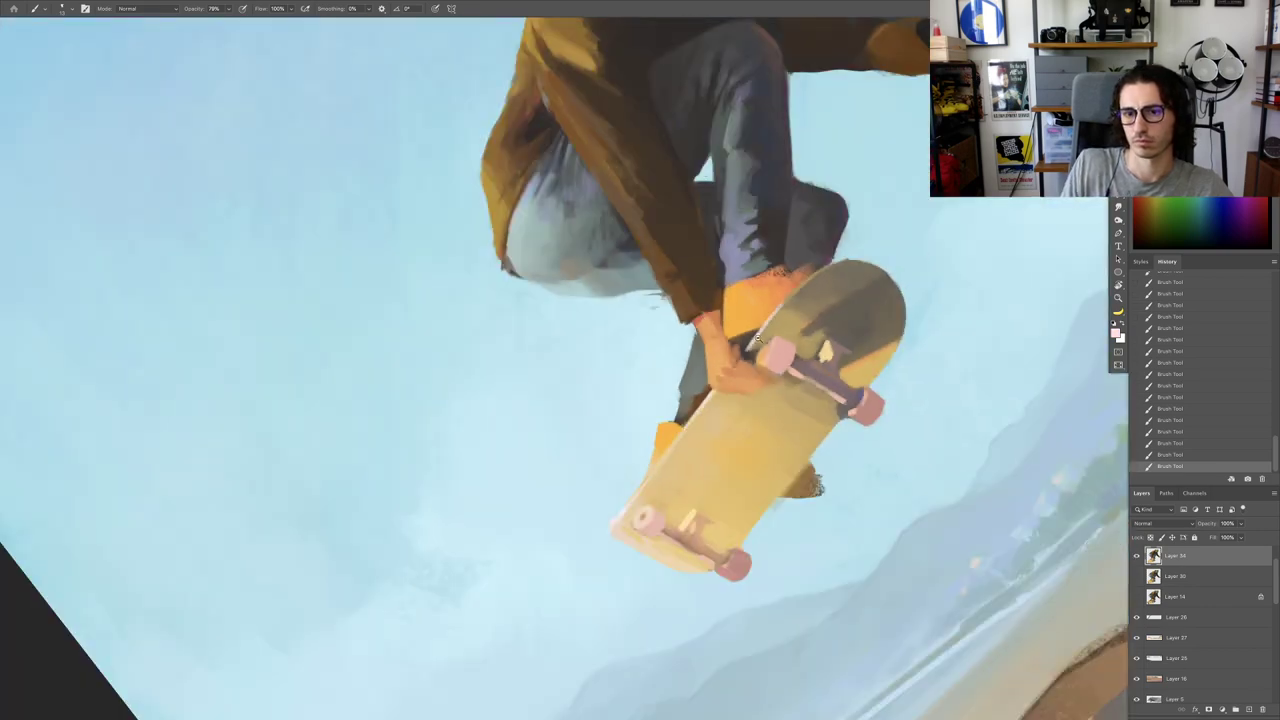
pyautogui.scroll(4, 758, 338)
pyautogui.moveTo(717, 313)
pyautogui.mouseDown()
pyautogui.moveTo(692, 322)
pyautogui.moveTo(762, 290)
pyautogui.moveTo(690, 305)
pyautogui.moveTo(748, 285)
pyautogui.mouseUp()
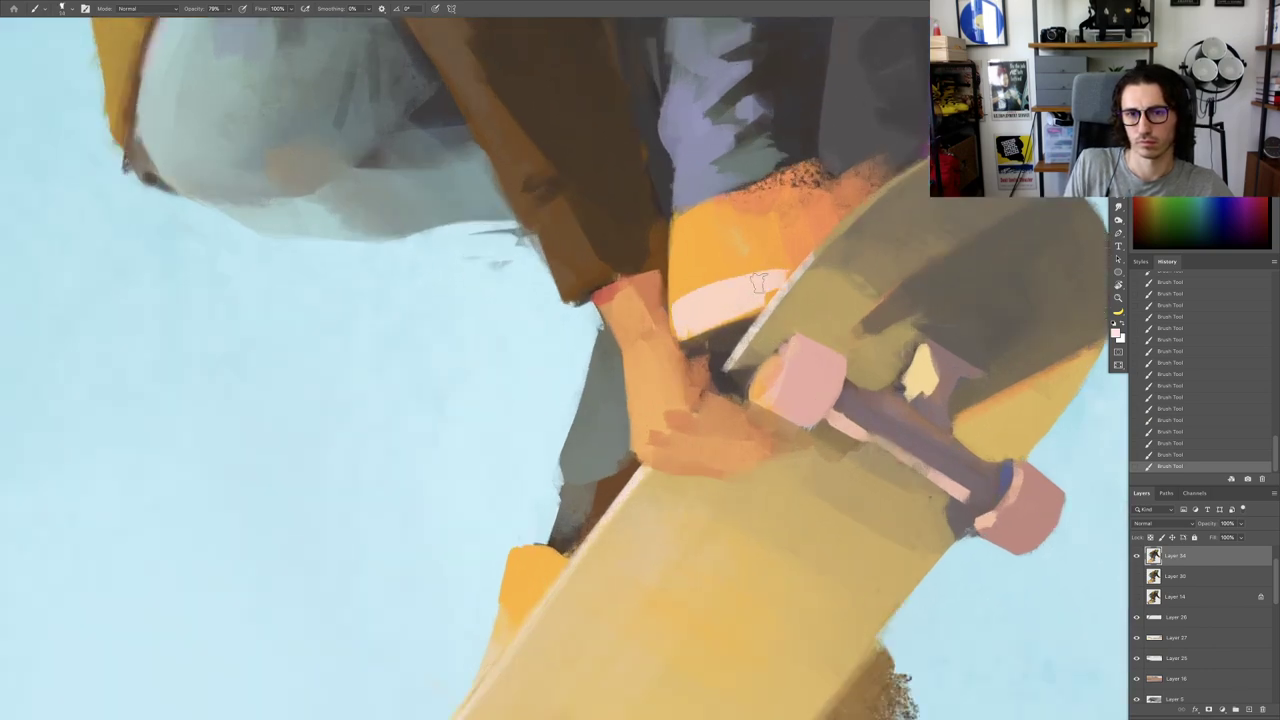
pyautogui.scroll(-5, 748, 285)
pyautogui.scroll(5, 705, 298)
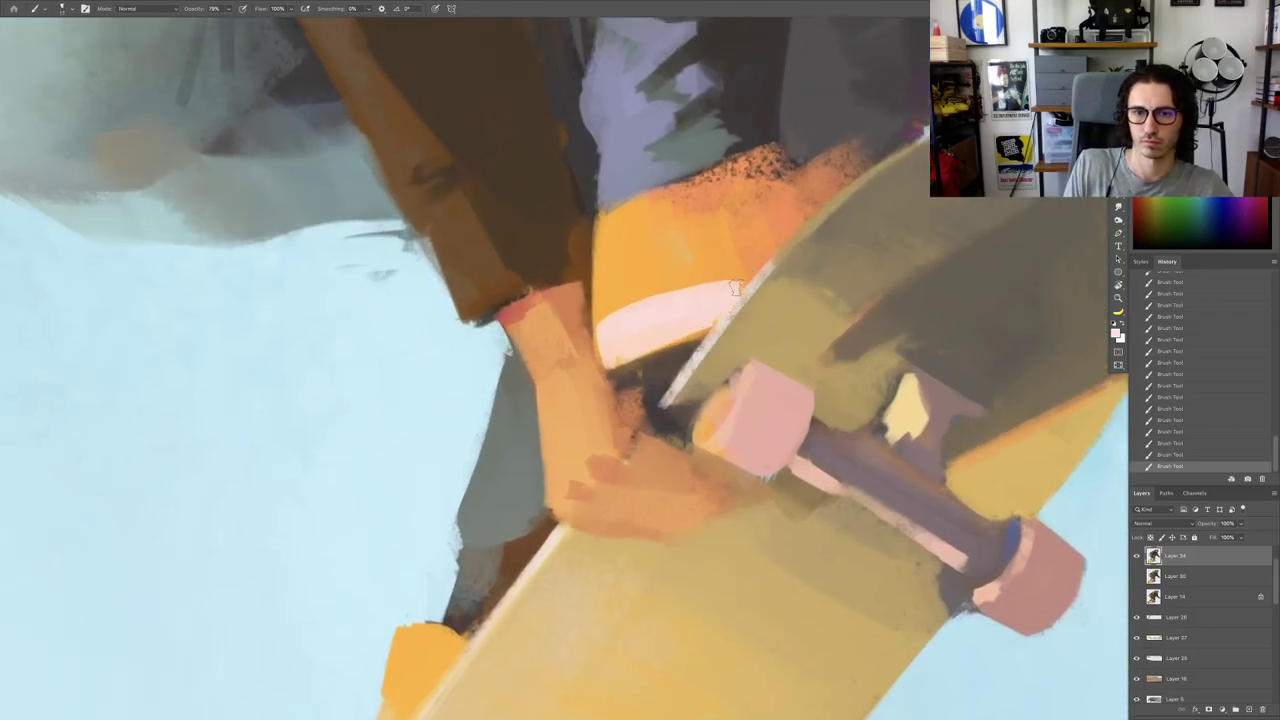
# Step: Clean up the pale pink sole's edges against the orange shoe and the skateboard with sampled tones
pyautogui.keyDown('alt'); pyautogui.click(632, 323); pyautogui.keyUp('alt')
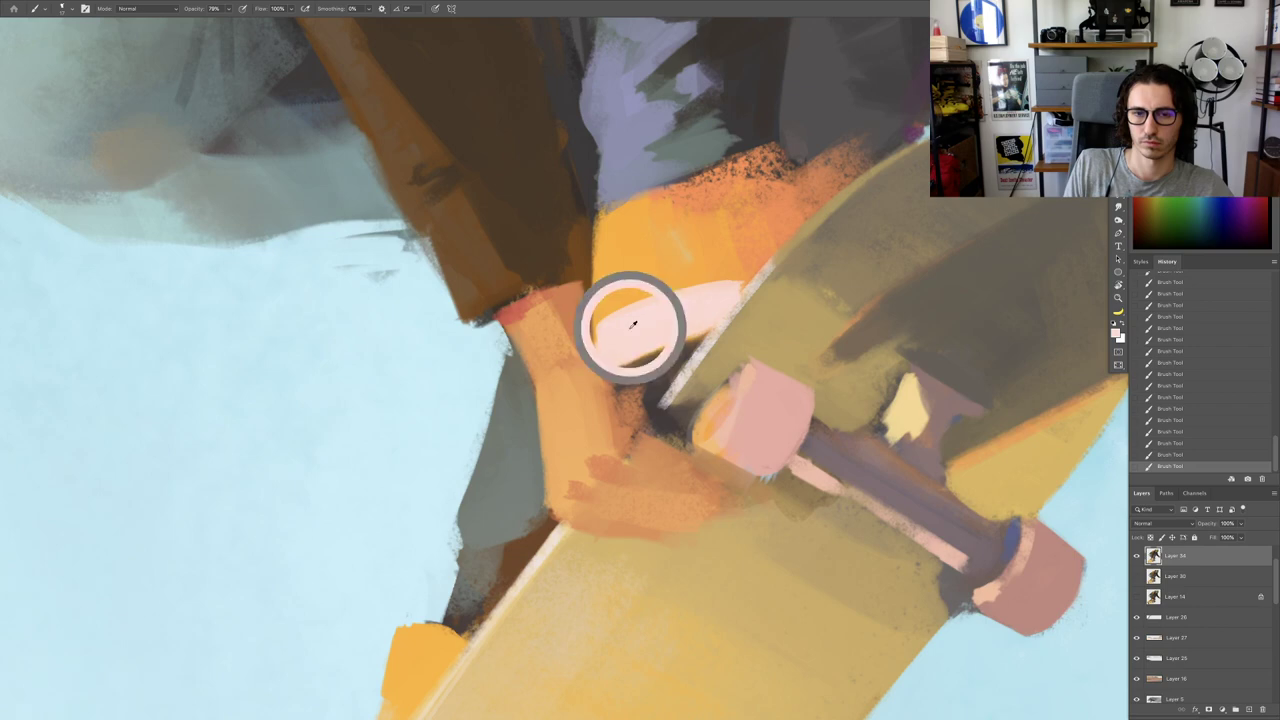
pyautogui.keyDown('alt'); pyautogui.click(715, 311); pyautogui.keyUp('alt')
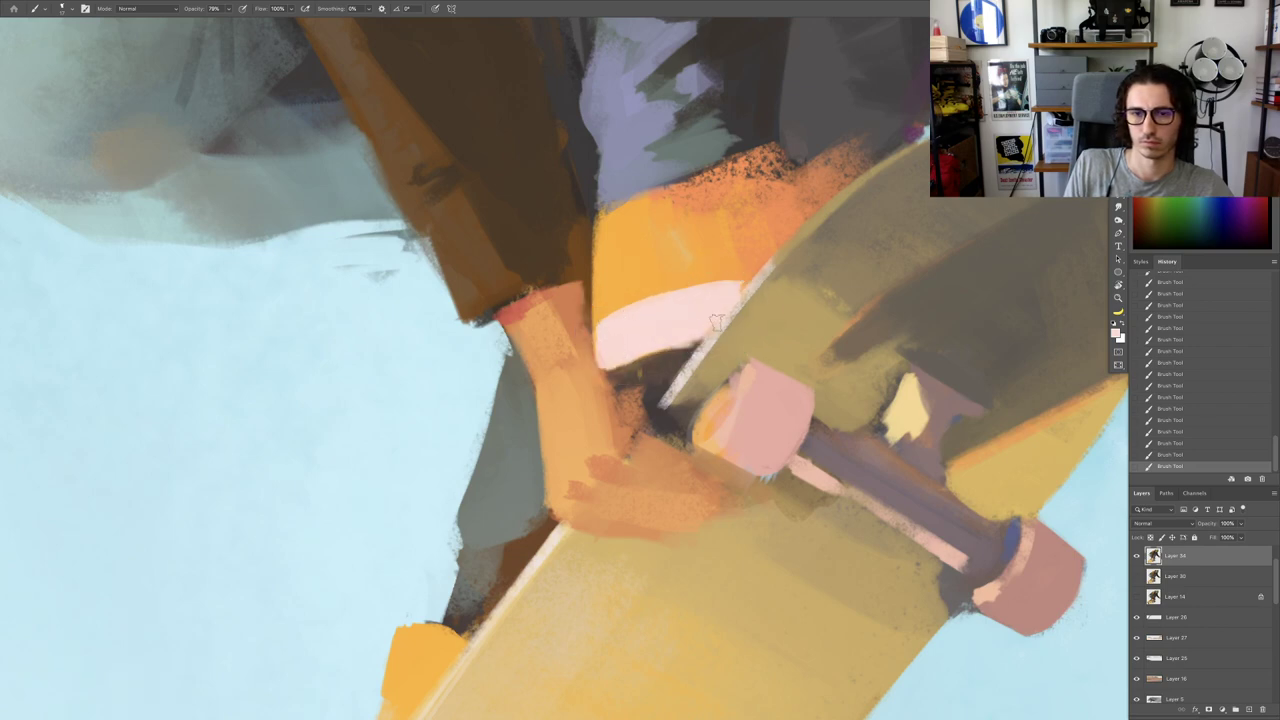
pyautogui.moveTo(739, 300)
pyautogui.mouseDown()
pyautogui.moveTo(713, 327)
pyautogui.moveTo(704, 281)
pyautogui.moveTo(742, 282)
pyautogui.mouseUp()
pyautogui.keyDown('alt'); pyautogui.click(671, 279); pyautogui.keyUp('alt')
pyautogui.moveTo(697, 330); pyautogui.dragTo(595, 335)
pyautogui.press('r')
pyautogui.moveTo(706, 325); pyautogui.dragTo(725, 363)
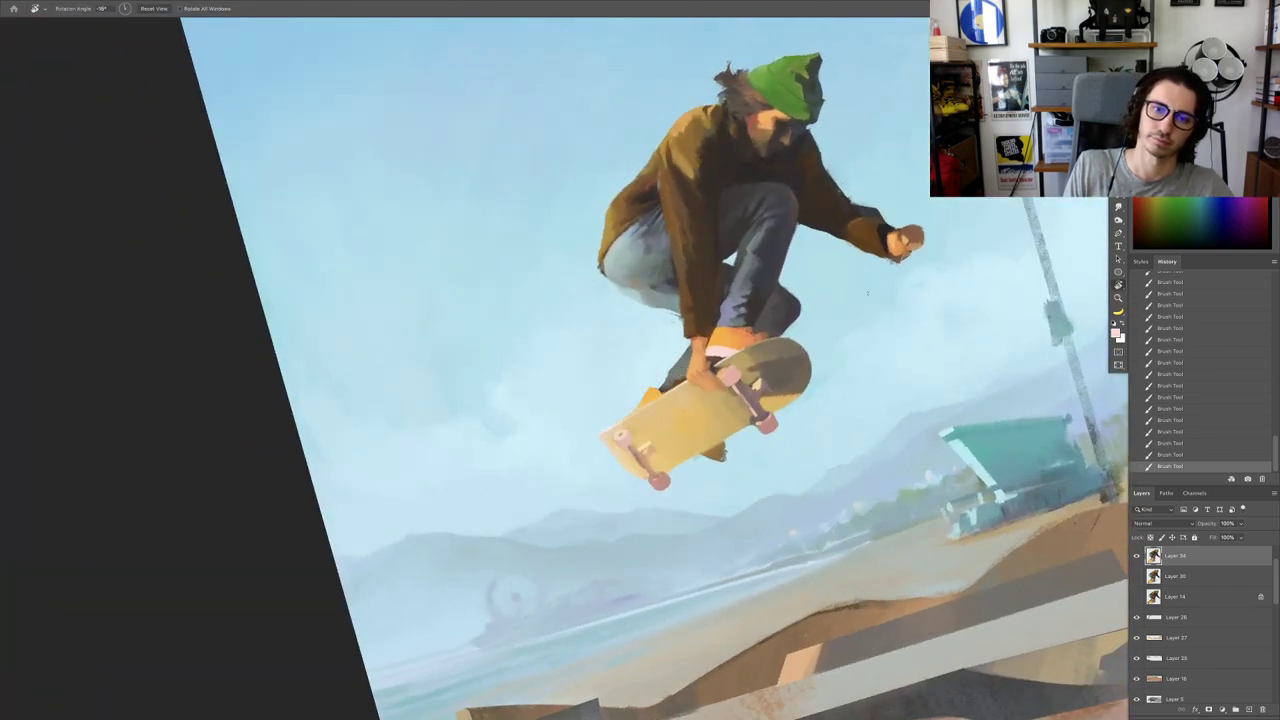
# Step: Shade the middle of the shoe's pale sole with a slightly greyer pink and check it with the canvas rotated
pyautogui.scroll(6, 733, 363)
pyautogui.scroll(2, 692, 318)
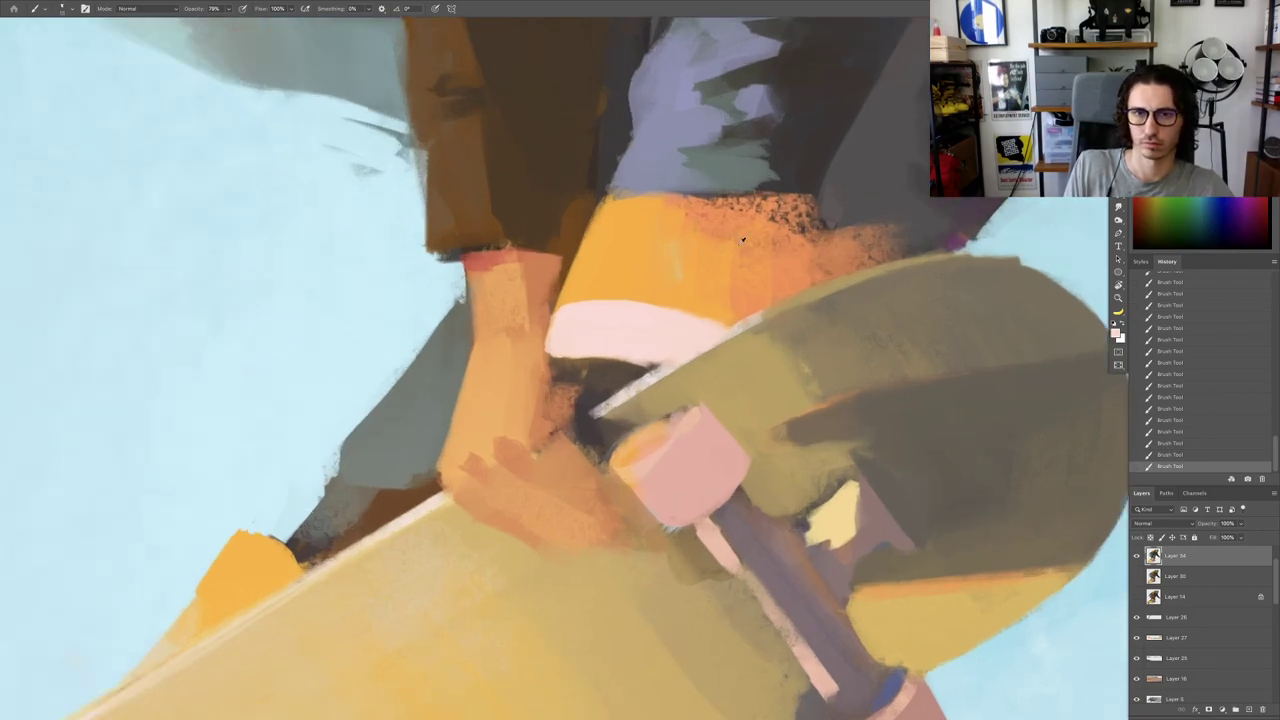
pyautogui.keyDown('alt'); pyautogui.click(623, 312); pyautogui.keyUp('alt')
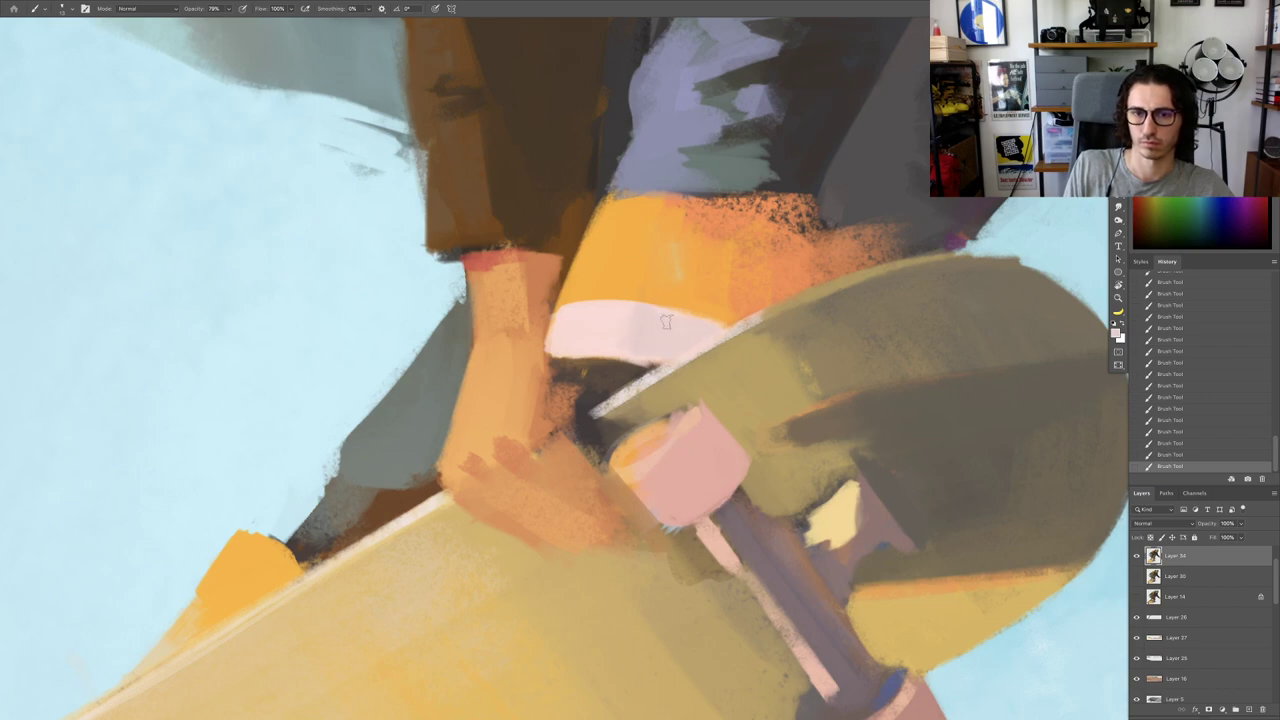
pyautogui.moveTo(666, 321); pyautogui.dragTo(680, 452)
pyautogui.press('r')
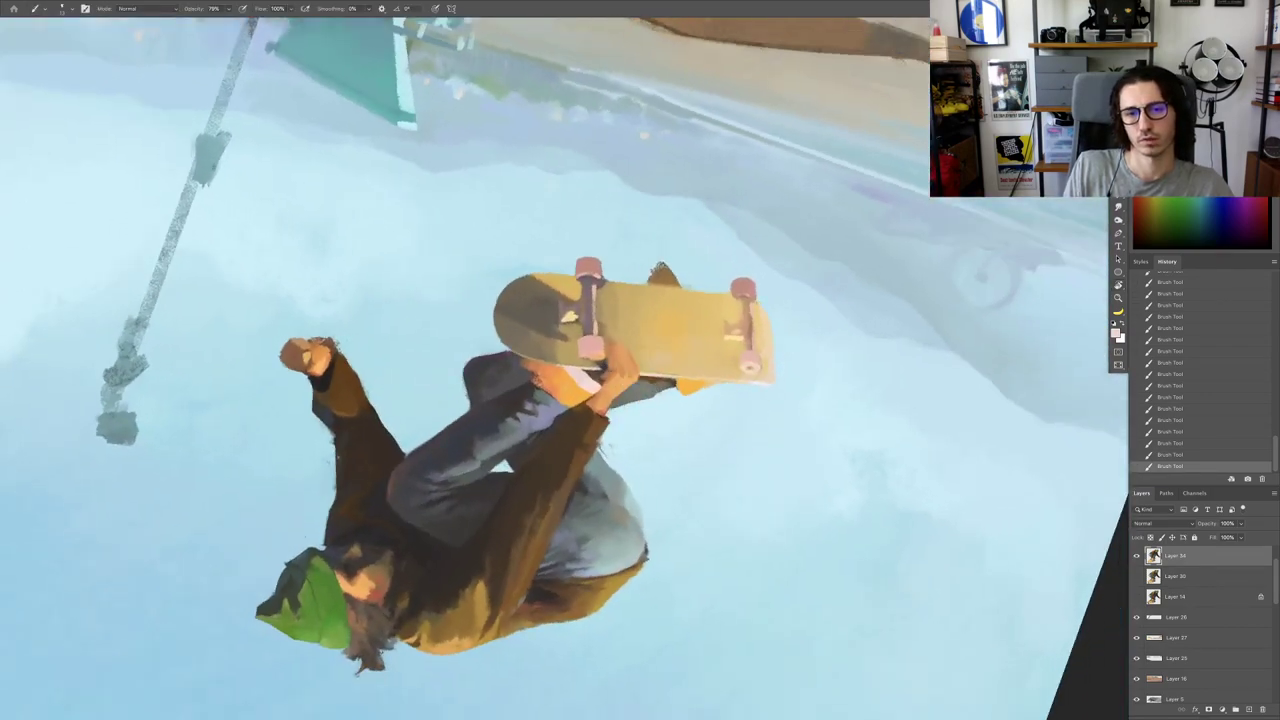
pyautogui.moveTo(577, 413); pyautogui.dragTo(611, 434)
# Step: Extend the pale sole along the skateboard's edge and redraw its borders with sampled orange and dark tones
pyautogui.keyDown('alt'); pyautogui.click(527, 336); pyautogui.keyUp('alt')
pyautogui.moveTo(534, 361)
pyautogui.mouseDown()
pyautogui.moveTo(585, 492)
pyautogui.moveTo(674, 512)
pyautogui.moveTo(617, 409)
pyautogui.mouseUp()
pyautogui.press('r')
pyautogui.moveTo(483, 310); pyautogui.dragTo(562, 220)
pyautogui.moveTo(617, 297); pyautogui.dragTo(649, 318)
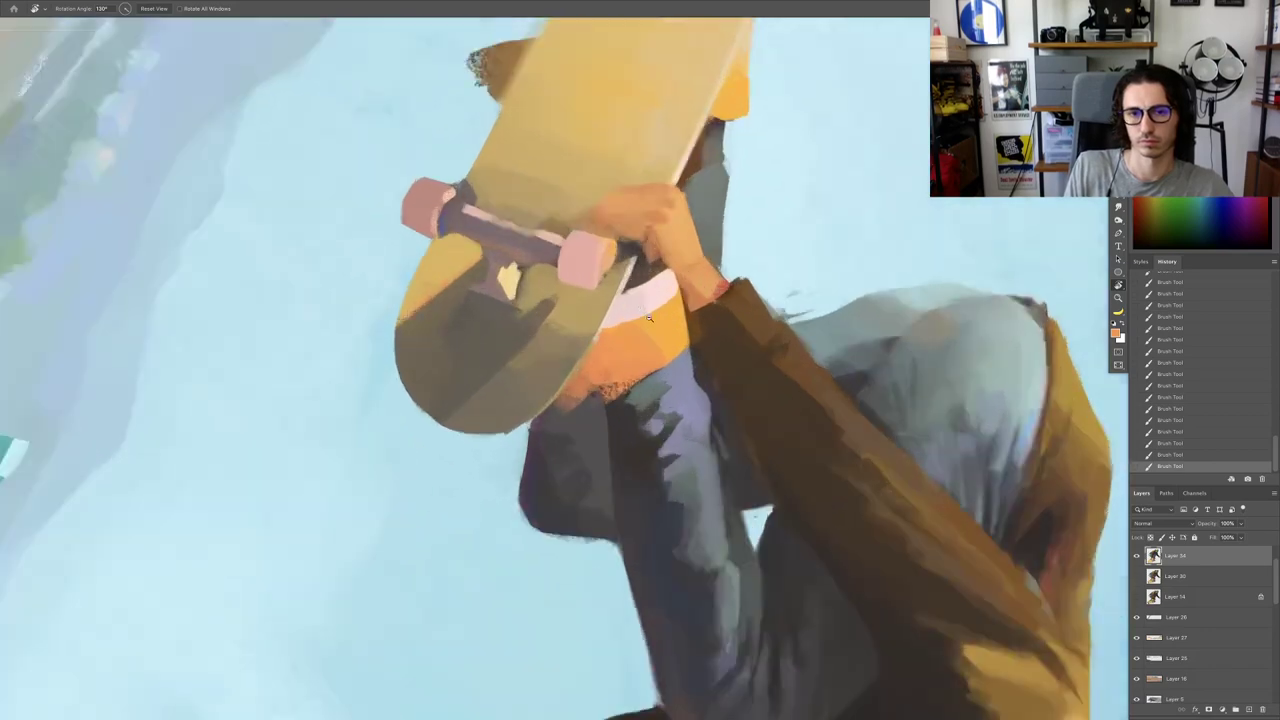
pyautogui.scroll(3, 648, 318)
pyautogui.press('b')
pyautogui.keyDown('alt'); pyautogui.click(606, 378); pyautogui.keyUp('alt')
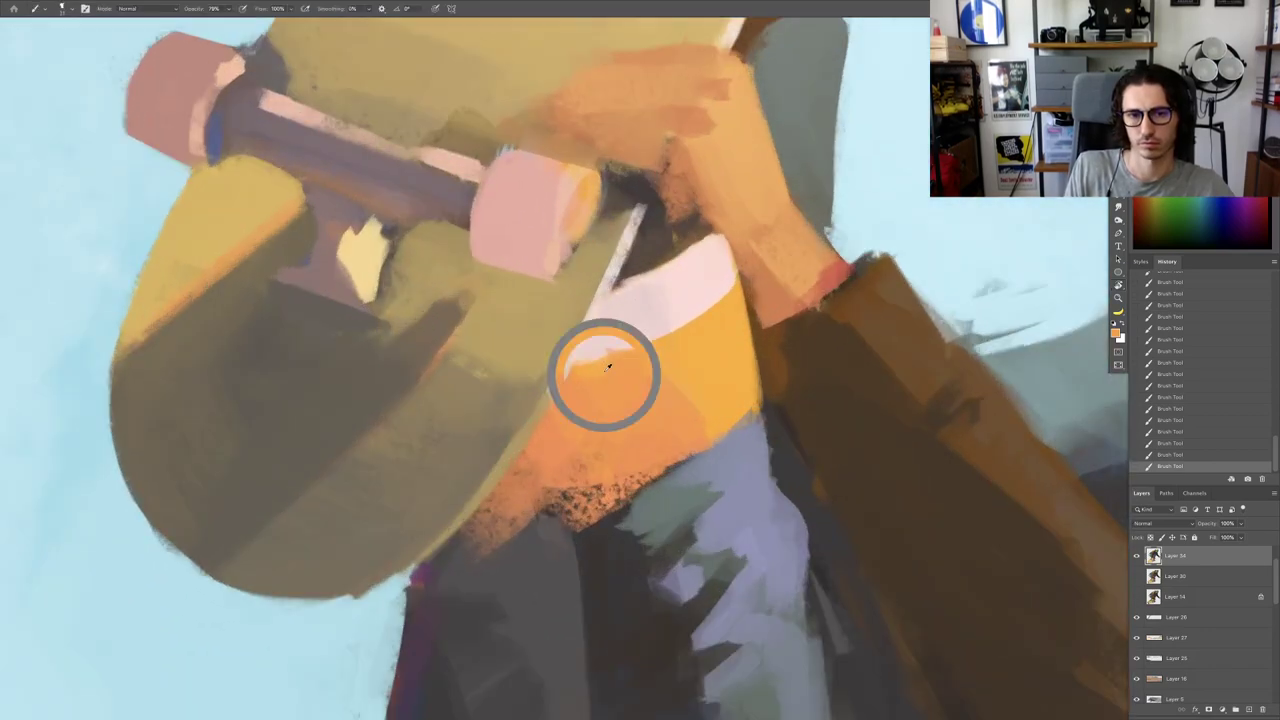
pyautogui.keyDown('alt'); pyautogui.click(685, 245); pyautogui.keyUp('alt')
pyautogui.moveTo(665, 250); pyautogui.dragTo(617, 280)
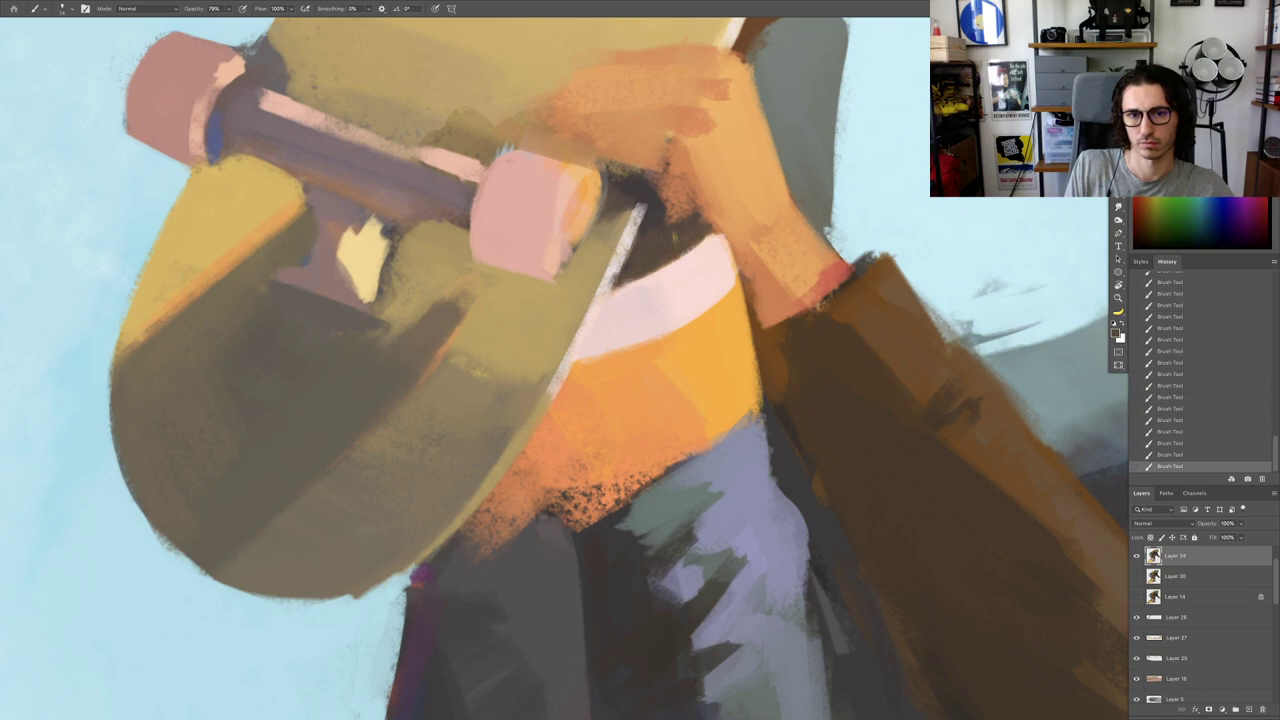
# Step: Refine the tip and lower edge of the shoe's sole with sampled pale pink and view the figure upright
pyautogui.keyDown('alt'); pyautogui.click(714, 257); pyautogui.keyUp('alt')
pyautogui.moveTo(697, 235)
pyautogui.mouseDown()
pyautogui.moveTo(625, 277)
pyautogui.moveTo(641, 246)
pyautogui.moveTo(626, 285)
pyautogui.moveTo(456, 377)
pyautogui.mouseUp()
pyautogui.keyDown('alt'); pyautogui.click(670, 255); pyautogui.keyUp('alt')
pyautogui.keyDown('alt'); pyautogui.click(699, 261); pyautogui.keyUp('alt')
pyautogui.press('Escape')
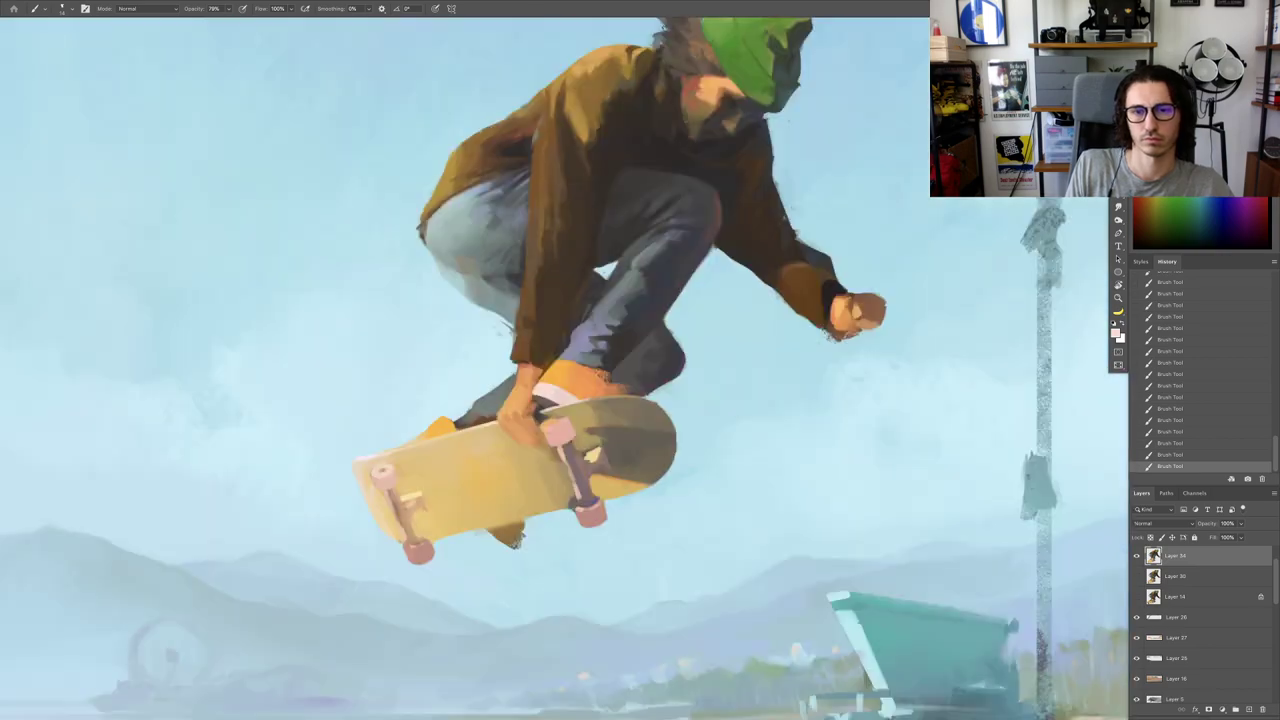
# Step: Paint a grey shadow across the pale sole where it meets the skateboard's edge
pyautogui.moveTo(564, 384); pyautogui.dragTo(740, 384)
pyautogui.press('r')
pyautogui.moveTo(740, 384)
pyautogui.mouseDown()
pyautogui.moveTo(706, 438)
pyautogui.moveTo(612, 462)
pyautogui.moveTo(657, 464)
pyautogui.mouseUp()
pyautogui.press('r')
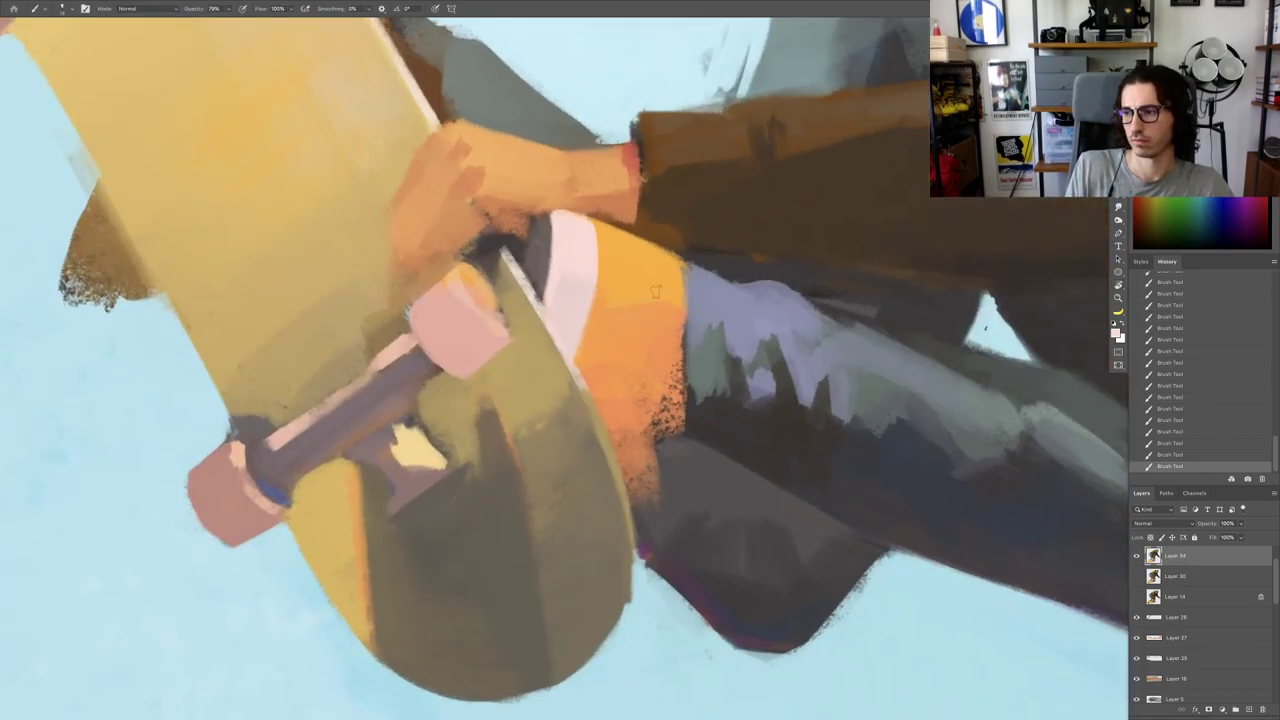
pyautogui.moveTo(614, 335); pyautogui.dragTo(618, 335)
pyautogui.keyDown('alt'); pyautogui.click(546, 291); pyautogui.keyUp('alt')
pyautogui.moveTo(549, 298)
pyautogui.mouseDown()
pyautogui.moveTo(587, 293)
pyautogui.moveTo(562, 318)
pyautogui.moveTo(580, 320)
pyautogui.moveTo(556, 318)
pyautogui.moveTo(579, 315)
pyautogui.mouseUp()
pyautogui.keyDown('alt'); pyautogui.click(571, 305); pyautogui.keyUp('alt')
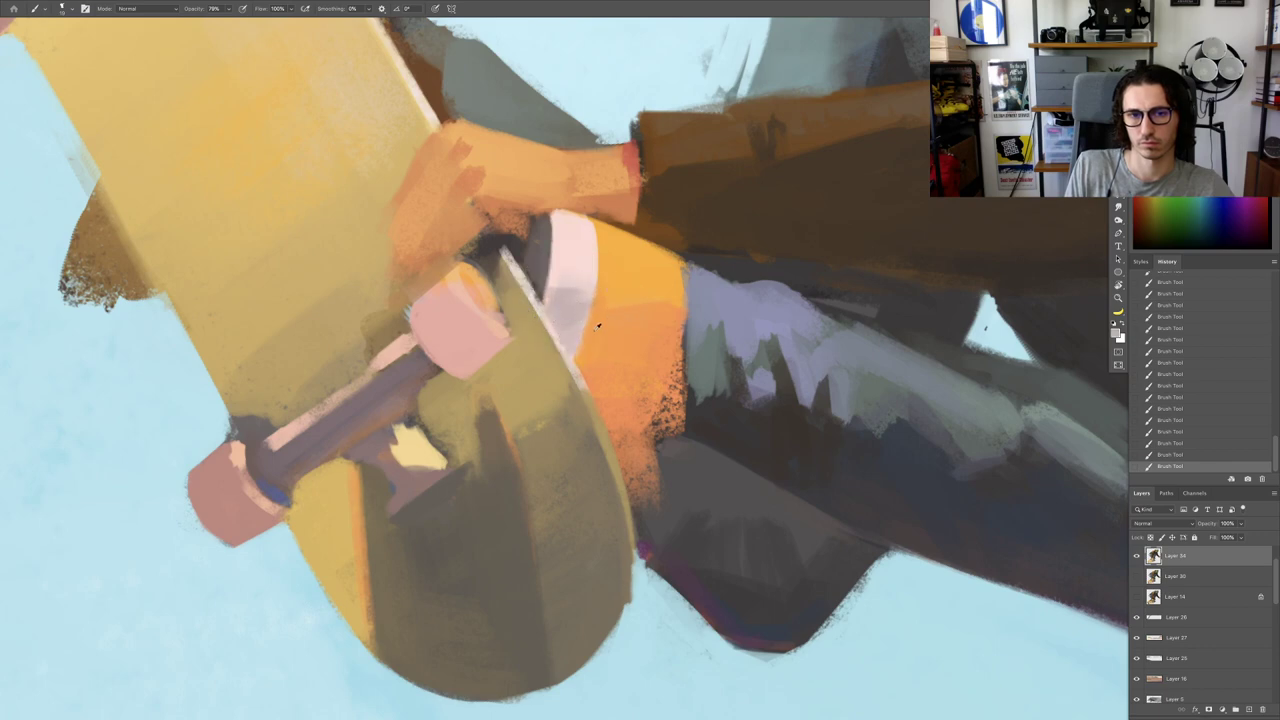
# Step: Paint a reddish-orange shadow down the side of the gripping wrist facing the shoe and check the figure
pyautogui.hotkey('ctrl', '0')
pyautogui.moveTo(584, 413); pyautogui.dragTo(680, 410)
pyautogui.keyDown('alt'); pyautogui.click(518, 318); pyautogui.keyUp('alt')
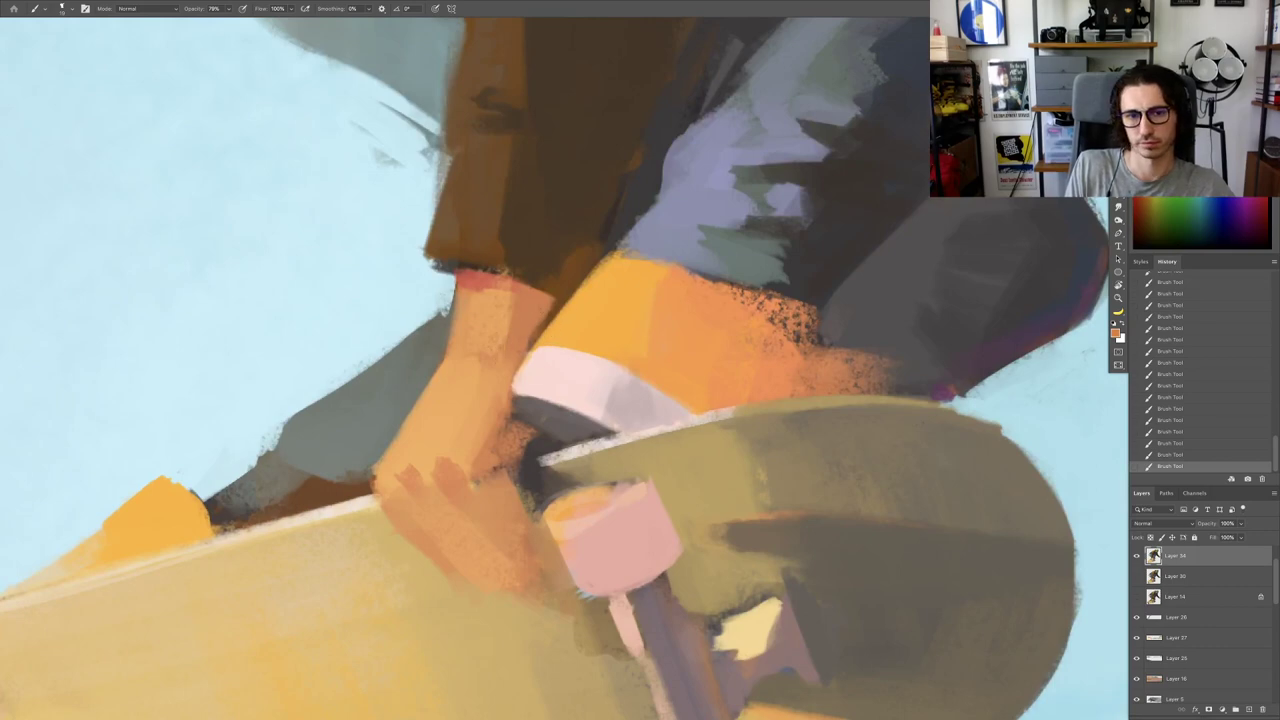
pyautogui.moveTo(550, 304); pyautogui.dragTo(531, 344)
pyautogui.moveTo(491, 277); pyautogui.dragTo(506, 365)
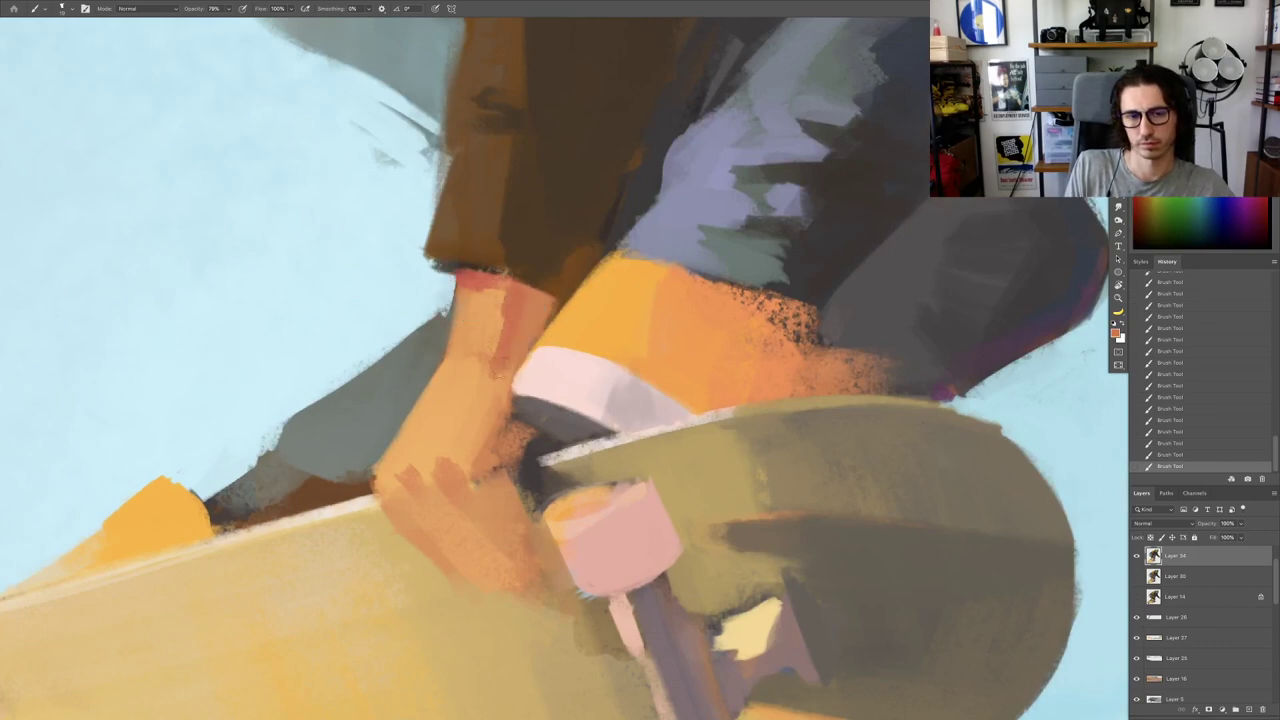
pyautogui.scroll(-5, 492, 395)
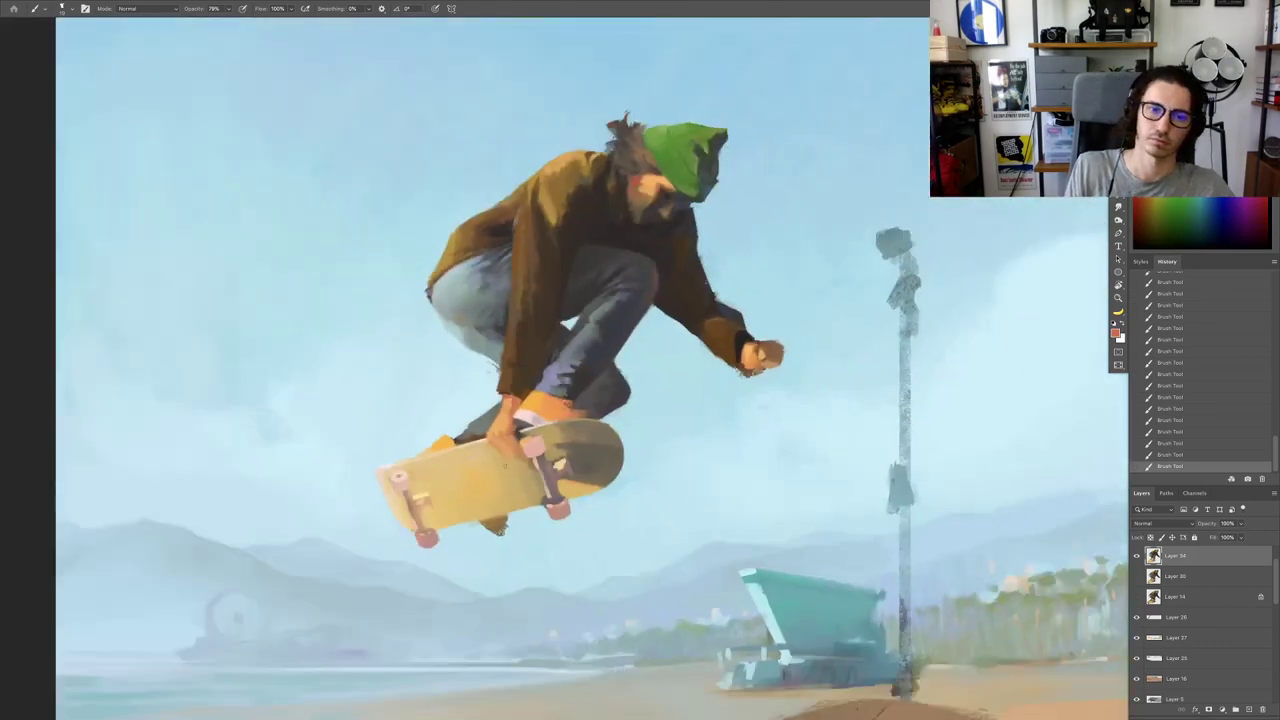
# Step: Darken the gap between the gripping hand and the shoe's sole with a sampled dark tone
pyautogui.scroll(4, 515, 425)
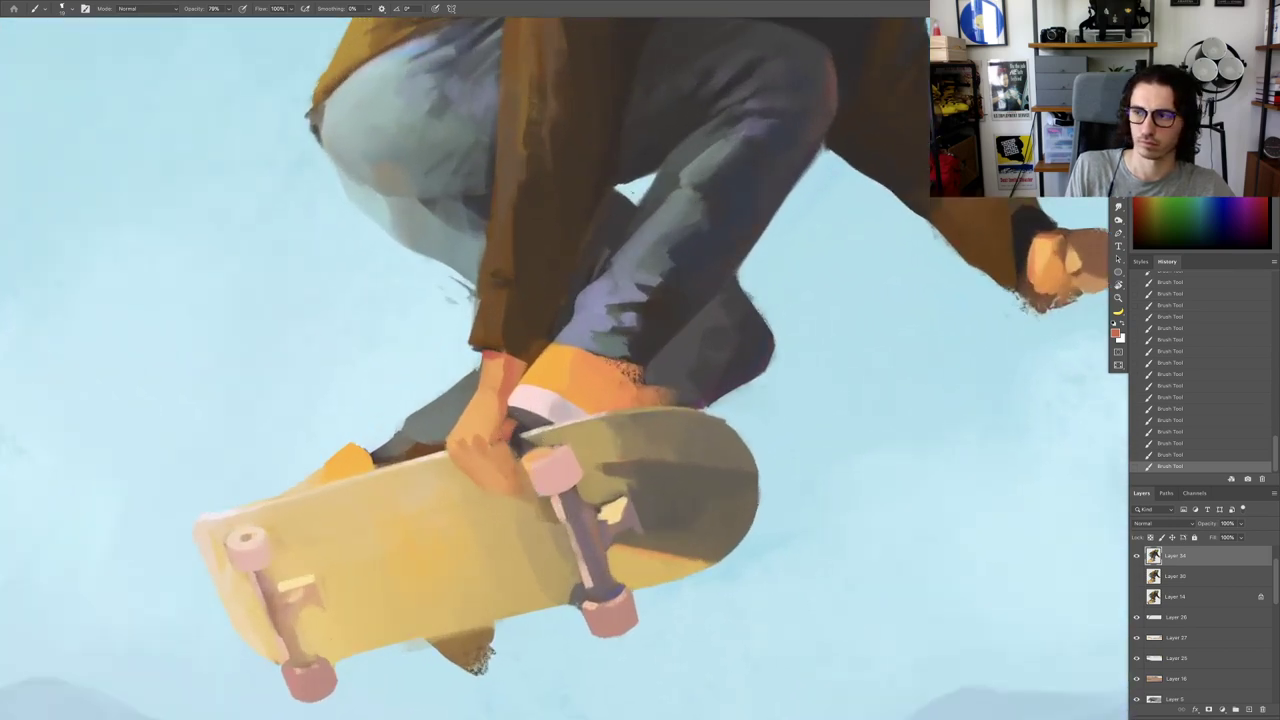
pyautogui.keyDown('alt'); pyautogui.click(517, 441); pyautogui.keyUp('alt')
pyautogui.moveTo(511, 425); pyautogui.dragTo(514, 440)
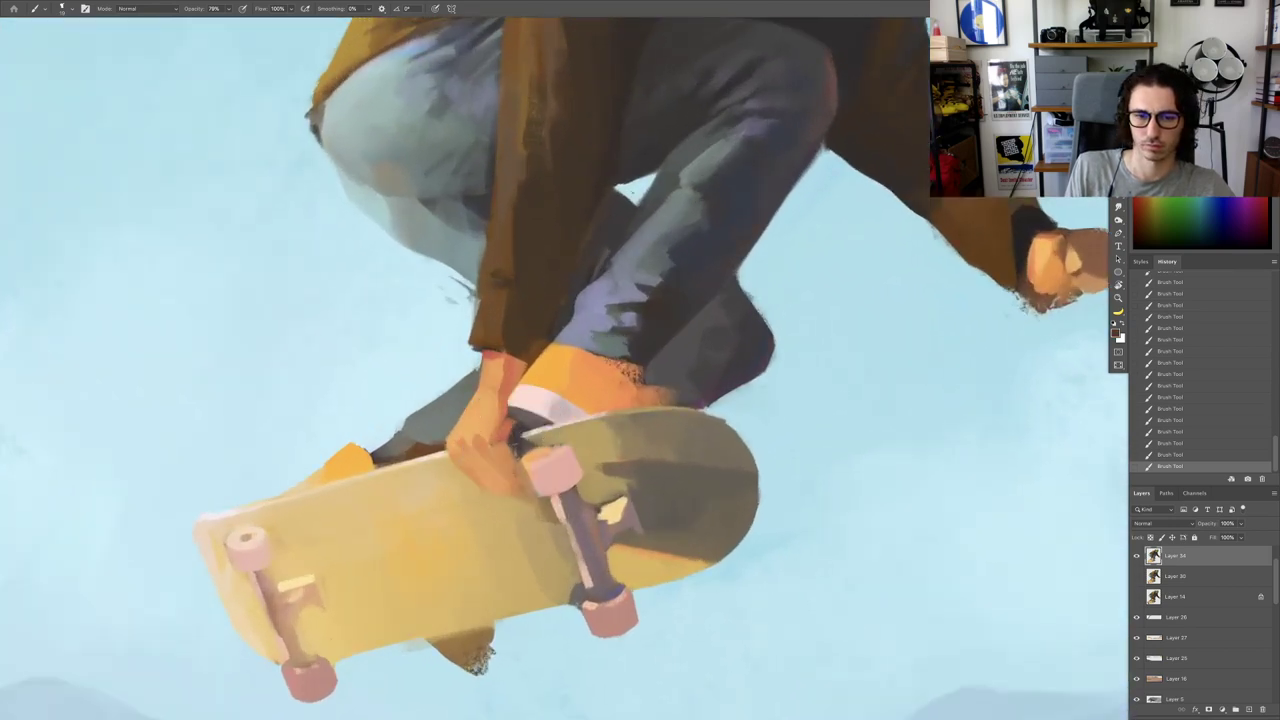
pyautogui.scroll(-2, 527, 469)
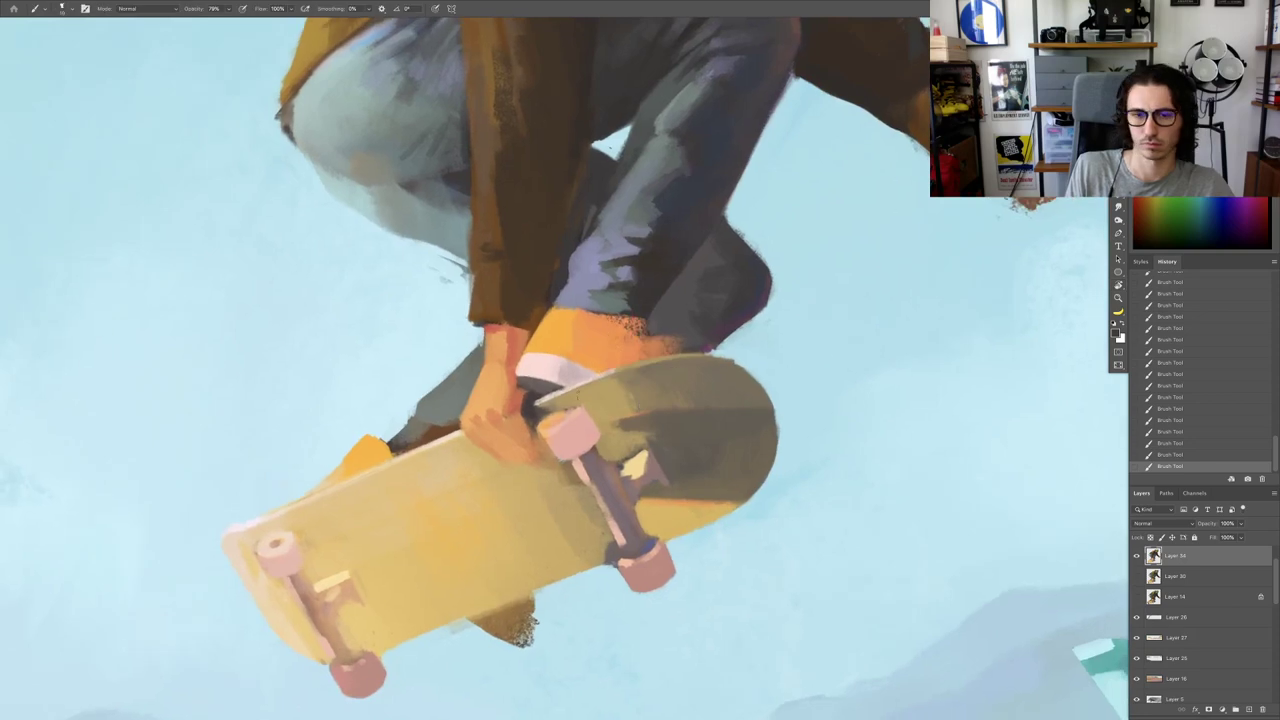
# Step: Paint a near-white highlight on the upper end of the front shoe's pale sole with sampled pale pink tones
pyautogui.scroll(5, 576, 427)
pyautogui.keyDown('alt'); pyautogui.click(558, 432); pyautogui.keyUp('alt')
pyautogui.moveTo(565, 424); pyautogui.dragTo(605, 409)
pyautogui.keyDown('alt'); pyautogui.click(582, 435); pyautogui.keyUp('alt')
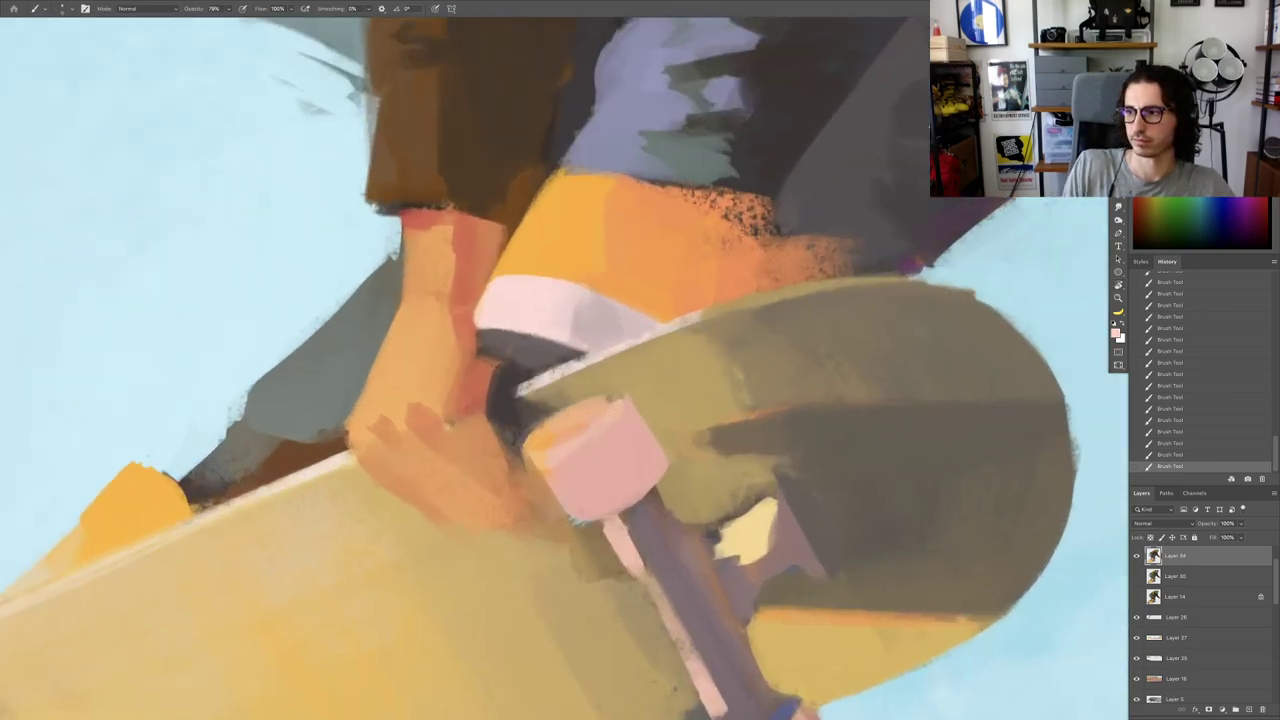
pyautogui.press('r')
pyautogui.moveTo(620, 440); pyautogui.dragTo(606, 449)
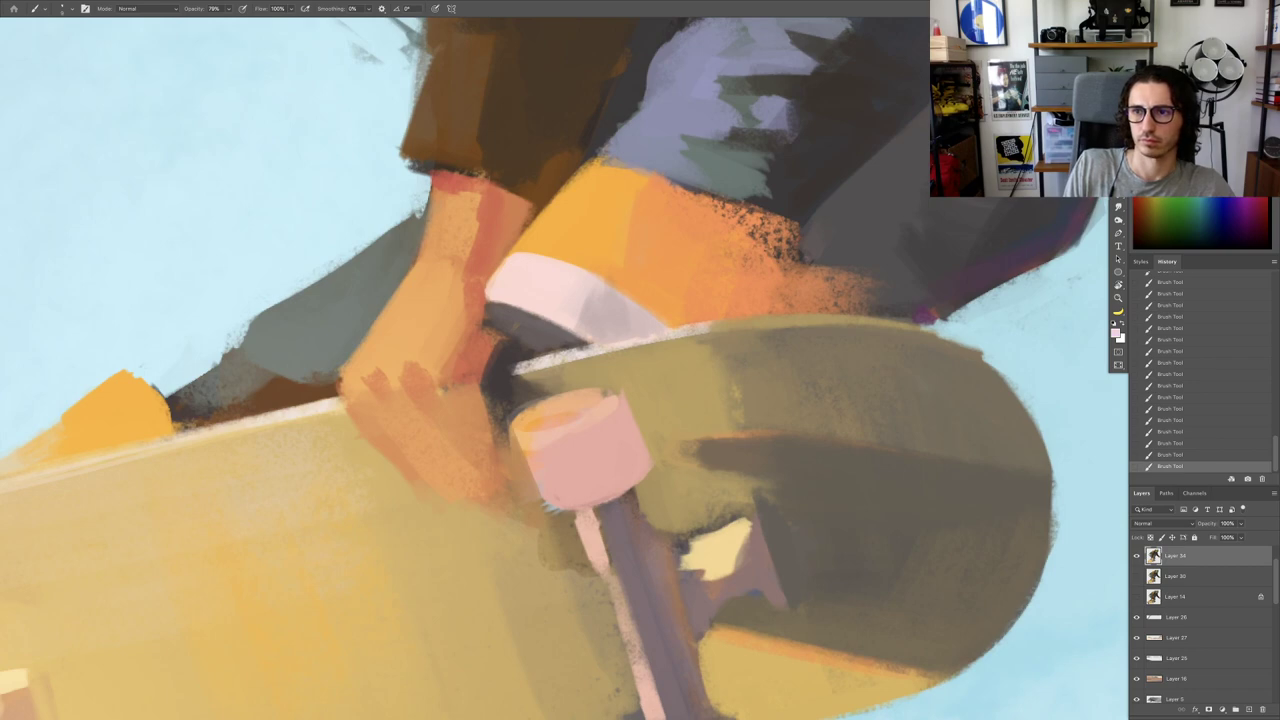
pyautogui.keyDown('alt'); pyautogui.click(545, 270); pyautogui.keyUp('alt')
pyautogui.press('r')
pyautogui.moveTo(552, 260)
pyautogui.mouseDown()
pyautogui.moveTo(598, 264)
pyautogui.moveTo(575, 224)
pyautogui.moveTo(545, 219)
pyautogui.moveTo(651, 235)
pyautogui.mouseUp()
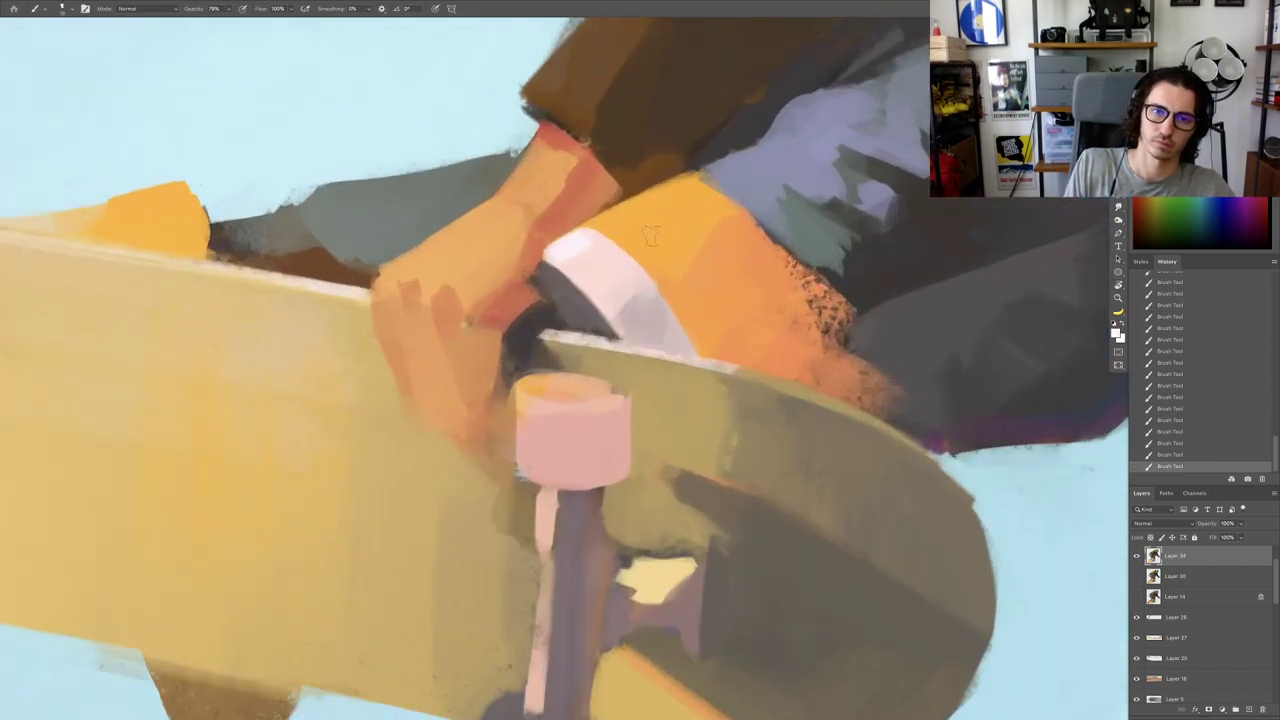
# Step: Undo the latest sole strokes, rework its border with the orange upper using sampled orange and pale pink, and view the whole painting
pyautogui.hotkey('ctrl', 'z')
pyautogui.hotkey('ctrl', 'z')
pyautogui.hotkey('ctrl', 'z')
pyautogui.moveTo(571, 248); pyautogui.dragTo(703, 187)
pyautogui.hotkey('ctrl', 'z')
pyautogui.keyDown('alt'); pyautogui.click(633, 218); pyautogui.keyUp('alt')
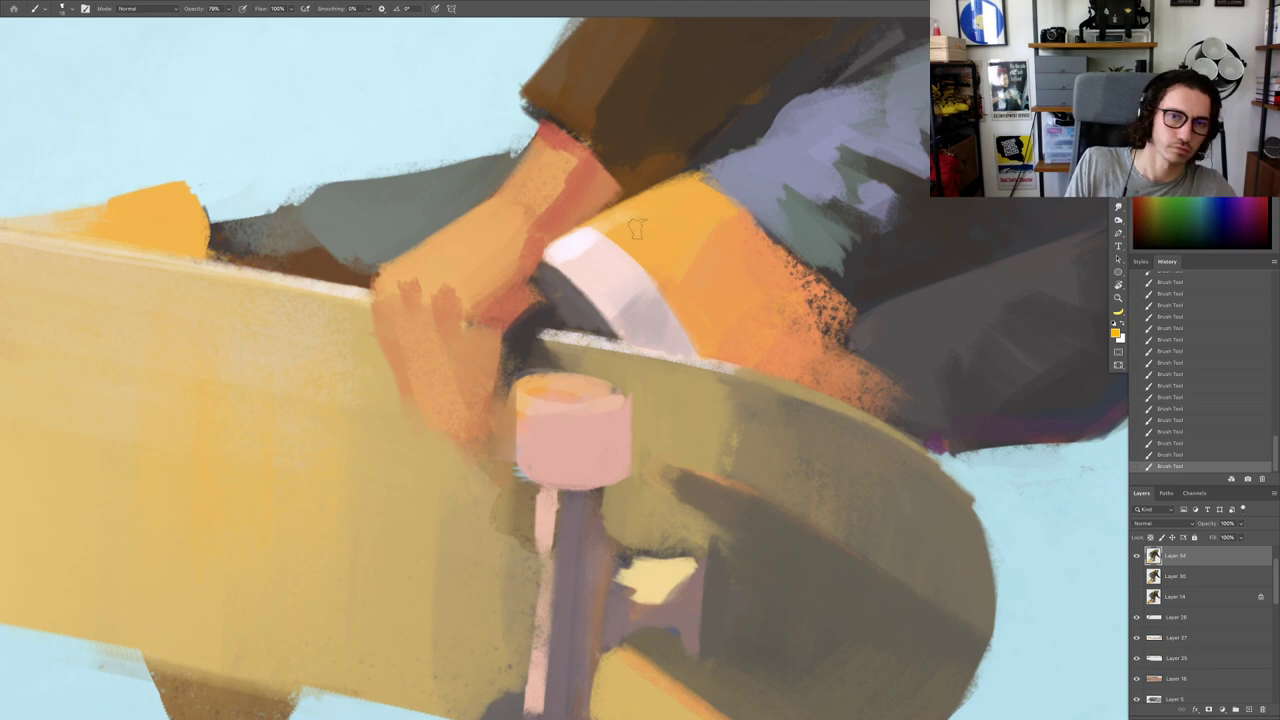
pyautogui.keyDown('alt'); pyautogui.click(587, 233); pyautogui.keyUp('alt')
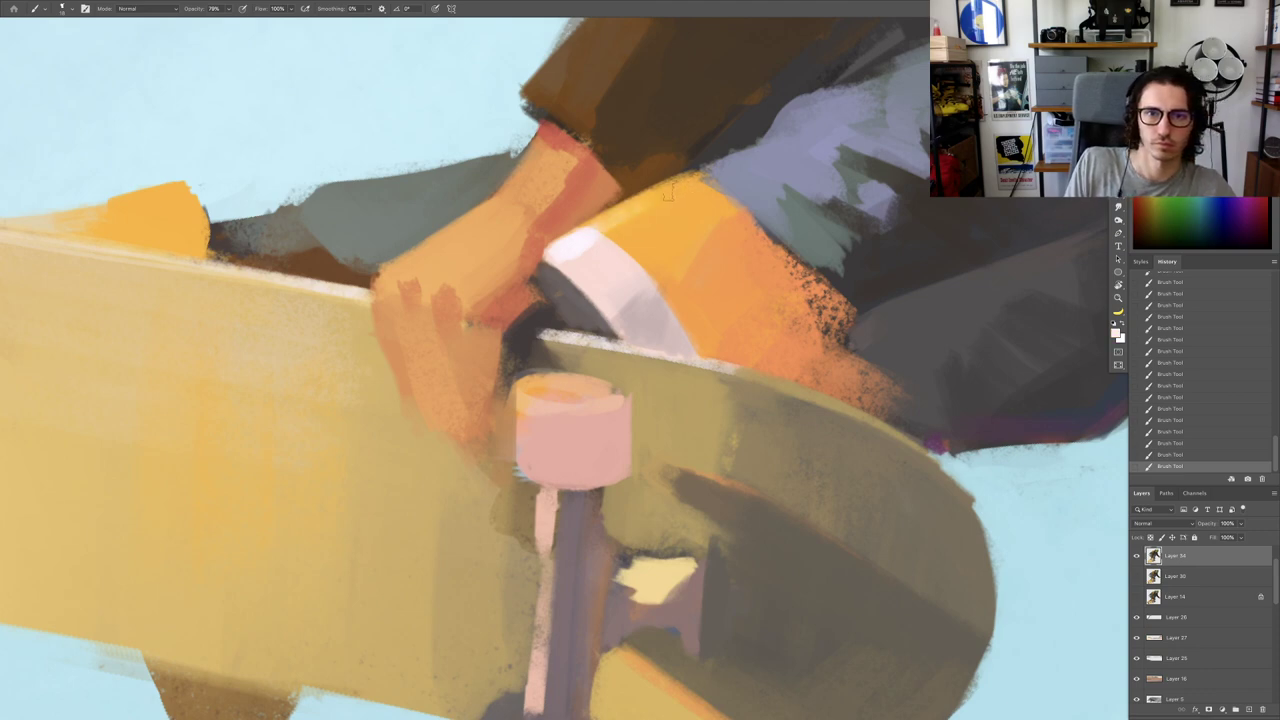
pyautogui.moveTo(646, 231); pyautogui.dragTo(475, 484)
pyautogui.press('Escape')
pyautogui.moveTo(613, 372); pyautogui.dragTo(581, 368)
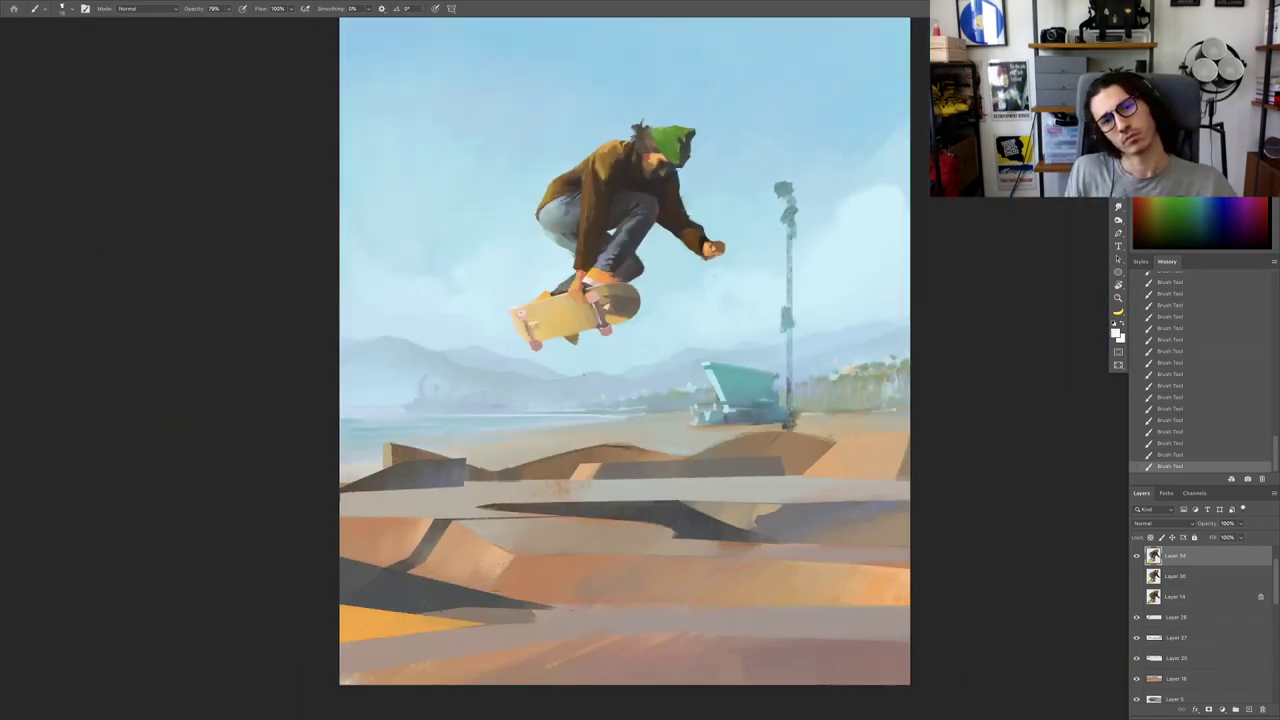
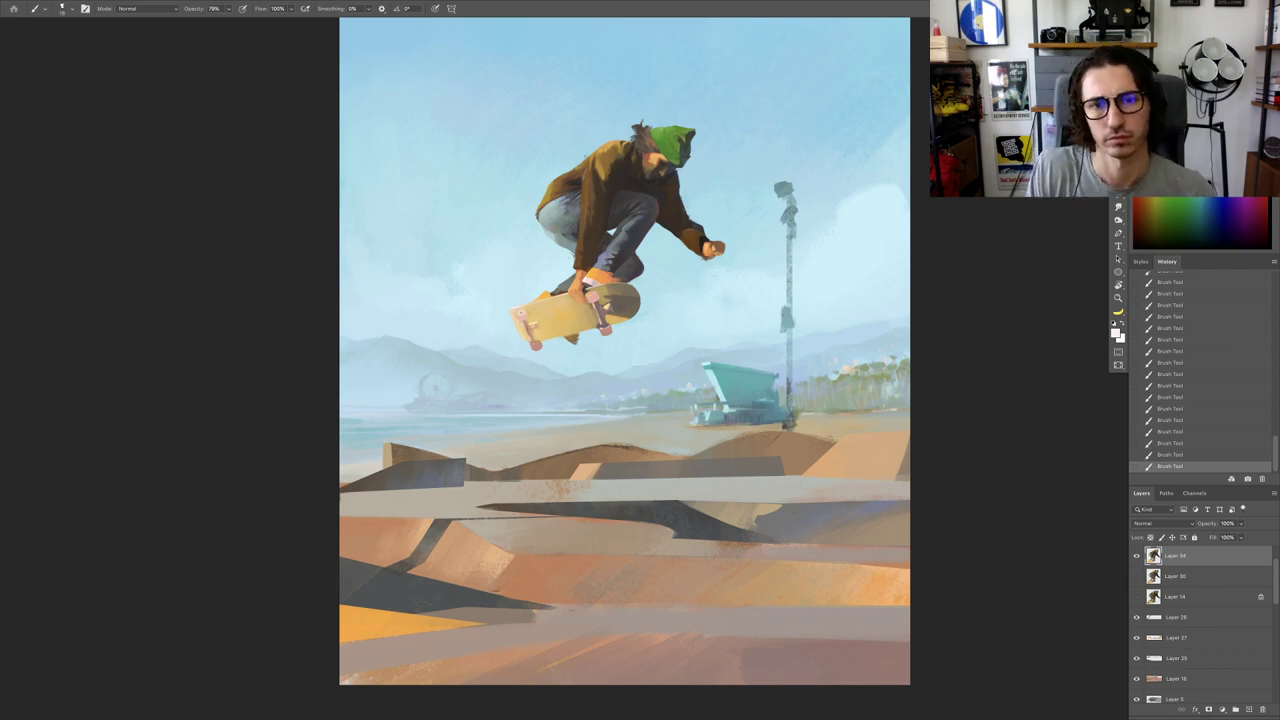
# Step: Shape the back edge of the orange front shoe against the dark rear leg with sampled shadow tones
pyautogui.scroll(4, 672, 250)
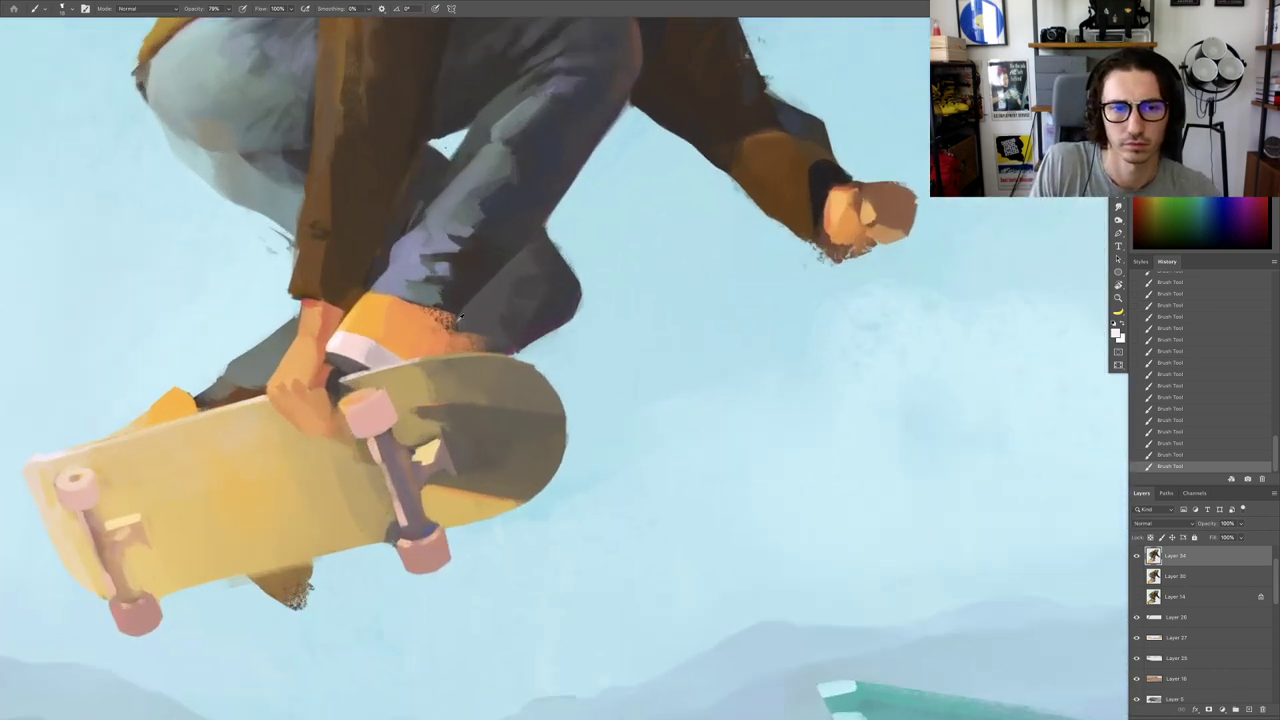
pyautogui.moveTo(447, 319); pyautogui.dragTo(488, 350)
pyautogui.keyDown('alt'); pyautogui.click(482, 329); pyautogui.keyUp('alt')
pyautogui.scroll(-4, 490, 270)
pyautogui.scroll(2, 490, 270)
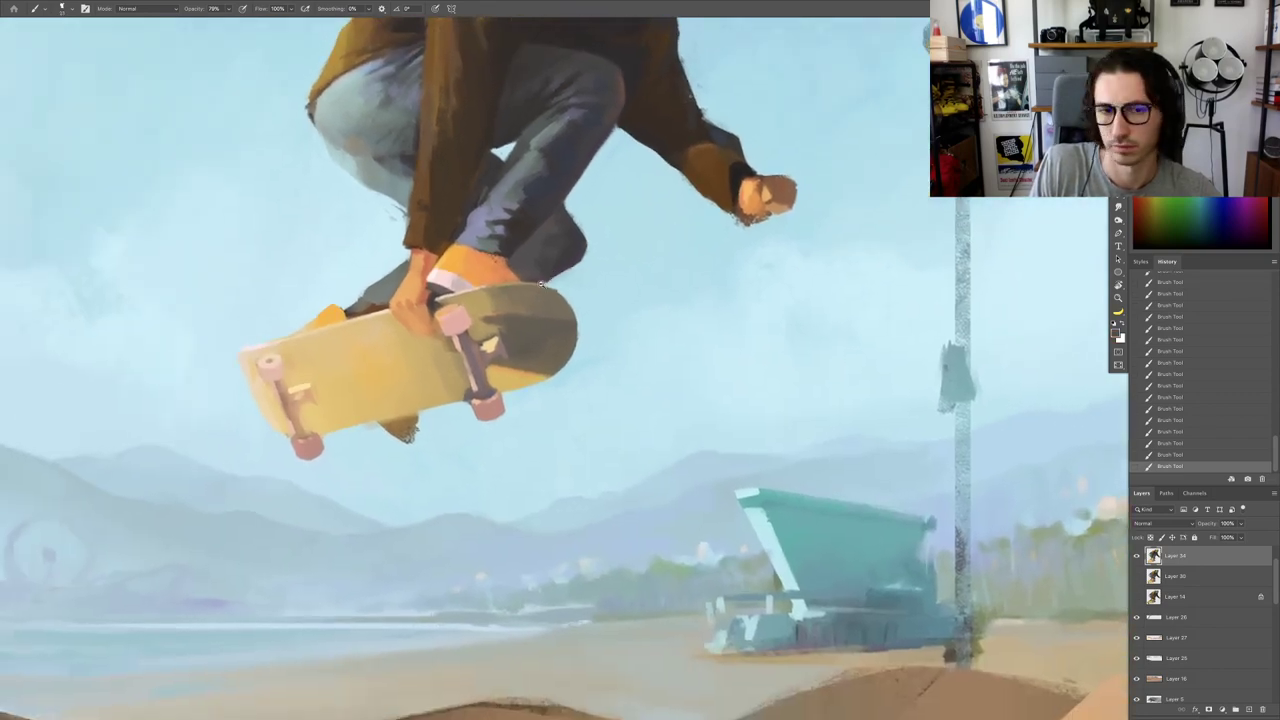
pyautogui.scroll(2, 577, 337)
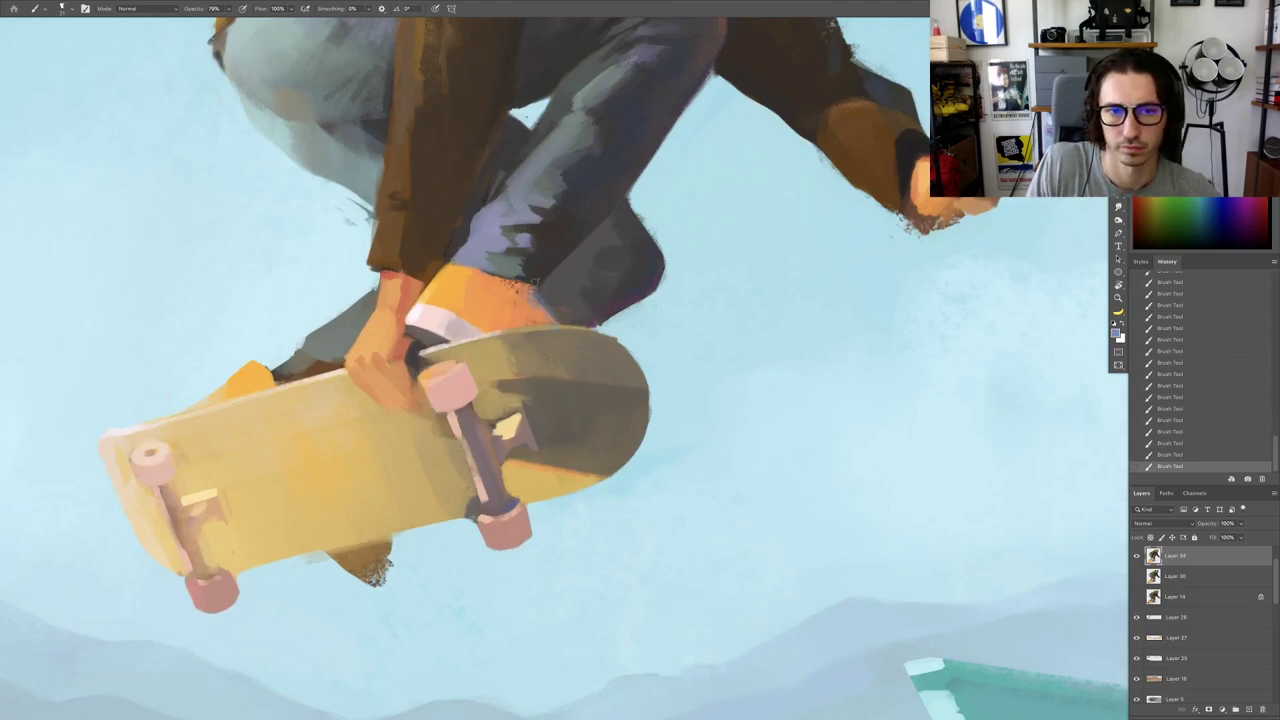
# Step: Undo the last bluish stroke and repaint the back of the jeans hem with sampled dark grey
pyautogui.hotkey('ctrl', 'z')
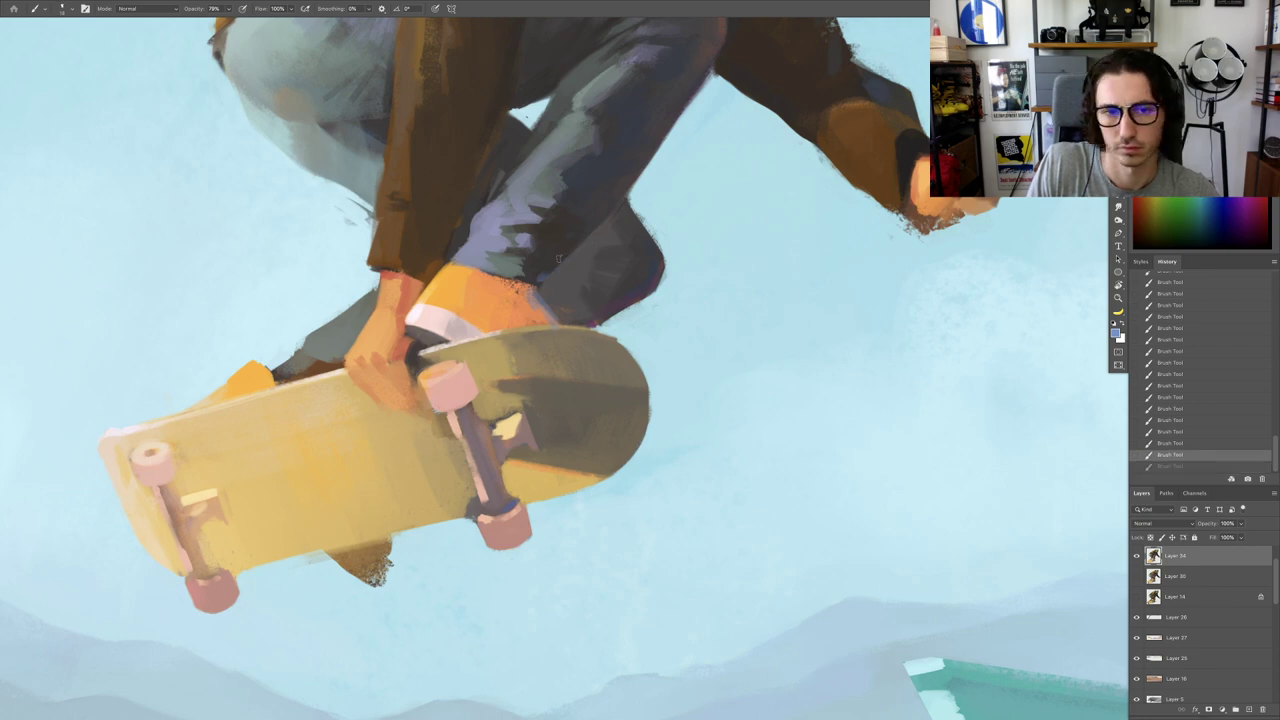
pyautogui.moveTo(548, 272); pyautogui.dragTo(580, 261)
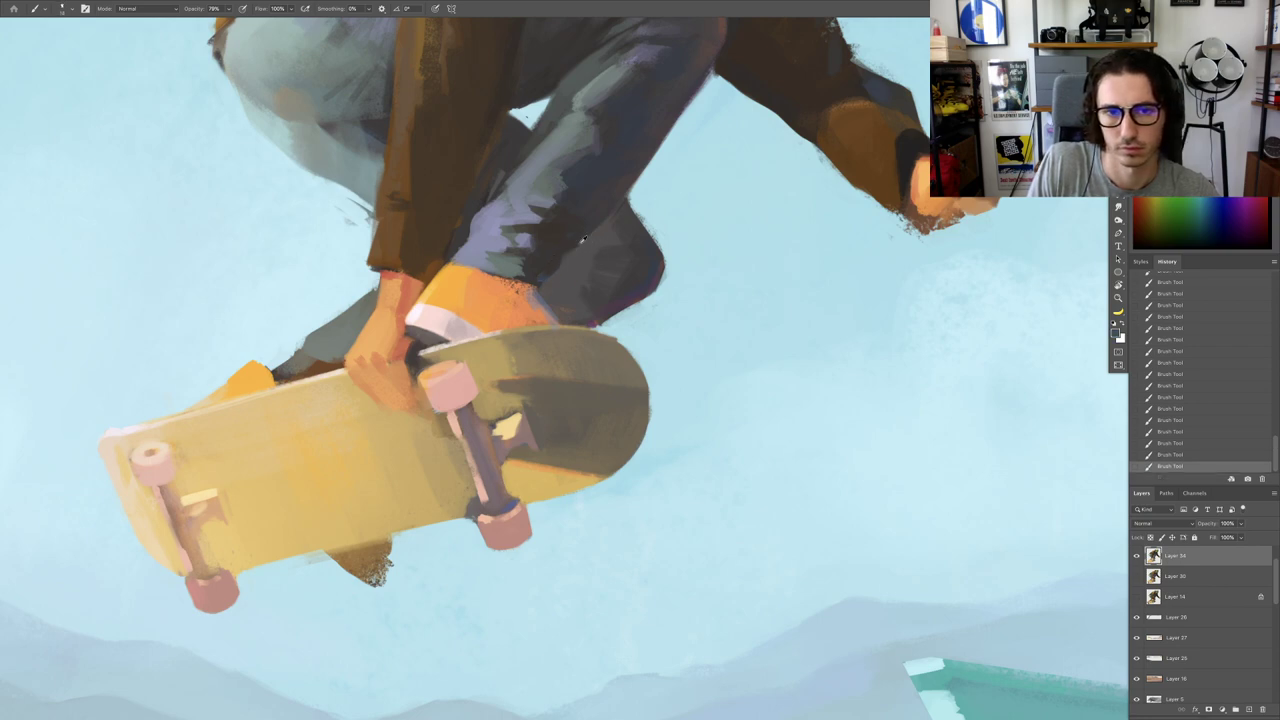
pyautogui.keyDown('alt'); pyautogui.click(610, 236); pyautogui.keyUp('alt')
pyautogui.hotkey('ctrl', 'z')
pyautogui.moveTo(603, 237); pyautogui.dragTo(593, 231)
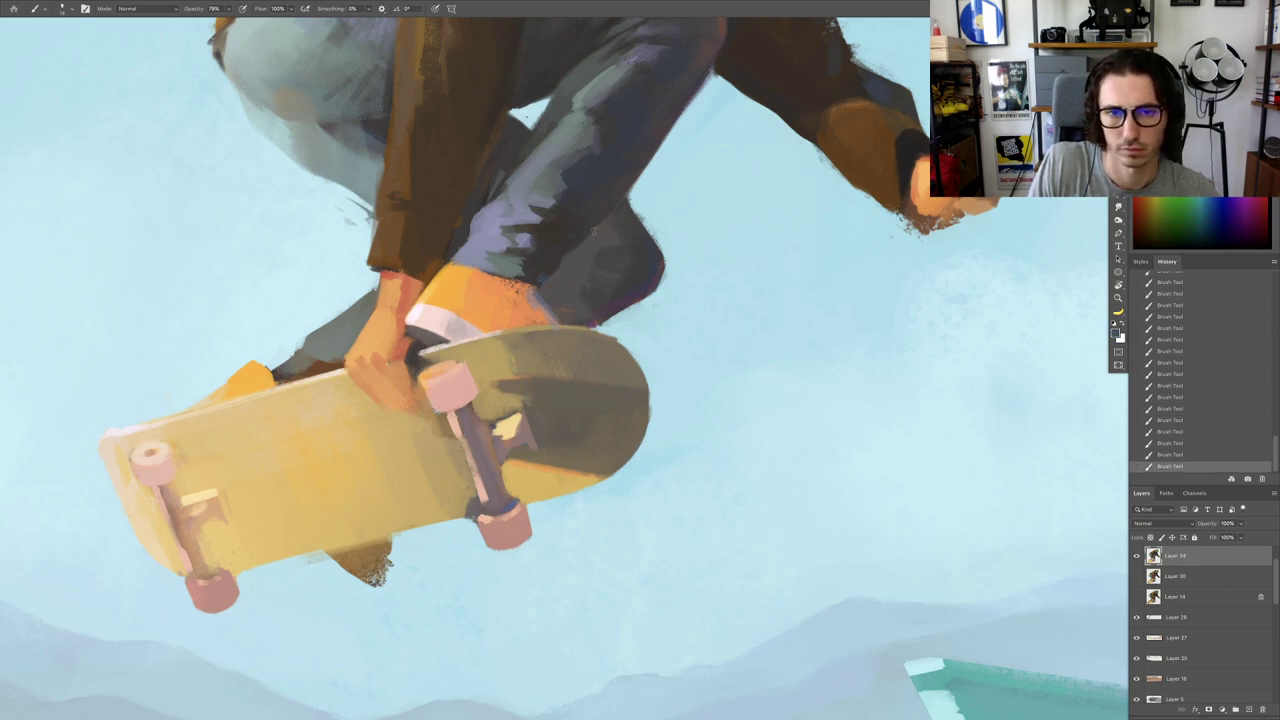
# Step: Repaint the back contour of the front shin and trim it with the eraser where it meets the rear leg
pyautogui.moveTo(633, 178); pyautogui.dragTo(579, 261)
pyautogui.press('e')
pyautogui.moveTo(582, 254); pyautogui.dragTo(578, 262)
pyautogui.press('b')
# Step: Paint a sampled reddish-brown tone along the shadowed back edge of the front shin down to the hem
pyautogui.keyDown('alt'); pyautogui.click(673, 90); pyautogui.keyUp('alt')
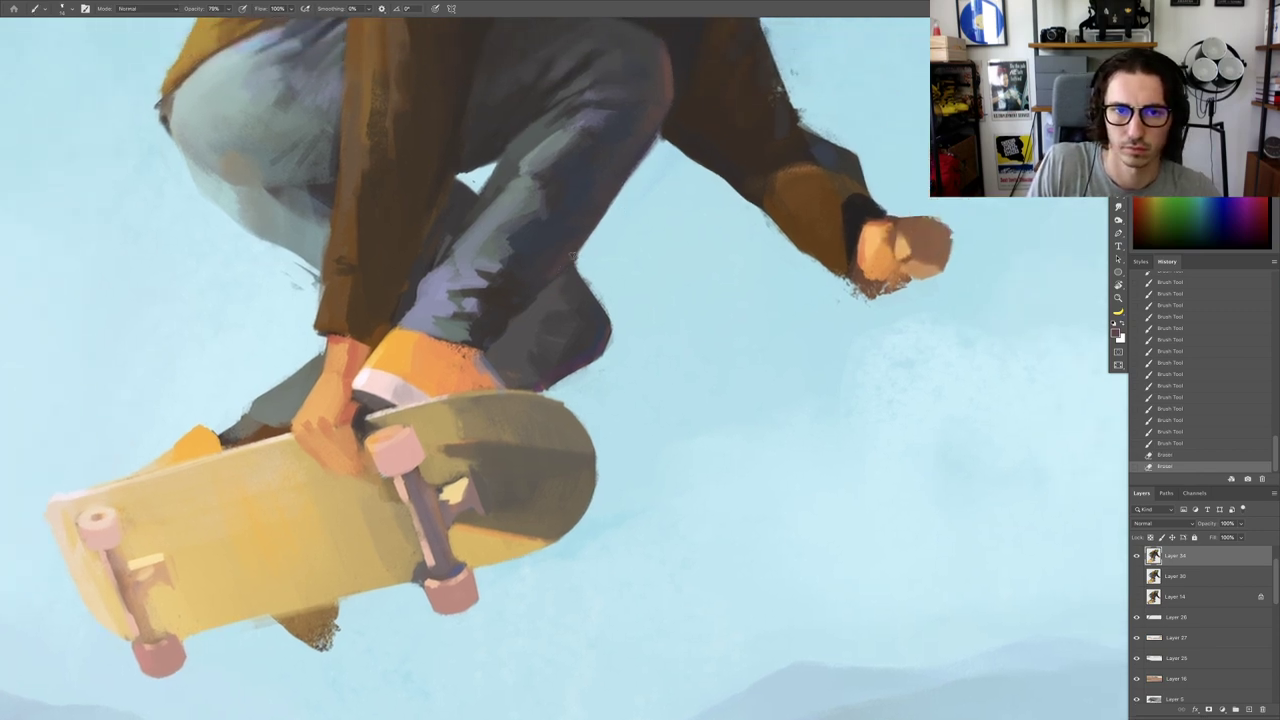
pyautogui.moveTo(529, 297); pyautogui.dragTo(523, 291)
pyautogui.moveTo(523, 291)
pyautogui.mouseDown()
pyautogui.moveTo(506, 295)
pyautogui.moveTo(519, 297)
pyautogui.mouseUp()
pyautogui.hotkey('ctrl', '0')
pyautogui.moveTo(519, 297)
pyautogui.mouseDown()
pyautogui.moveTo(571, 266)
pyautogui.moveTo(606, 268)
pyautogui.mouseUp()
pyautogui.moveTo(538, 309)
pyautogui.mouseDown()
pyautogui.moveTo(571, 290)
pyautogui.moveTo(563, 302)
pyautogui.moveTo(657, 303)
pyautogui.moveTo(597, 347)
pyautogui.mouseUp()
# Step: Trim the legs' outline against the sky with the eraser on a rotated canvas and undo the last erasing stroke
pyautogui.press('e')
pyautogui.press('r')
pyautogui.press('r')
pyautogui.moveTo(646, 206); pyautogui.dragTo(568, 432)
pyautogui.hotkey('ctrl', 'z')
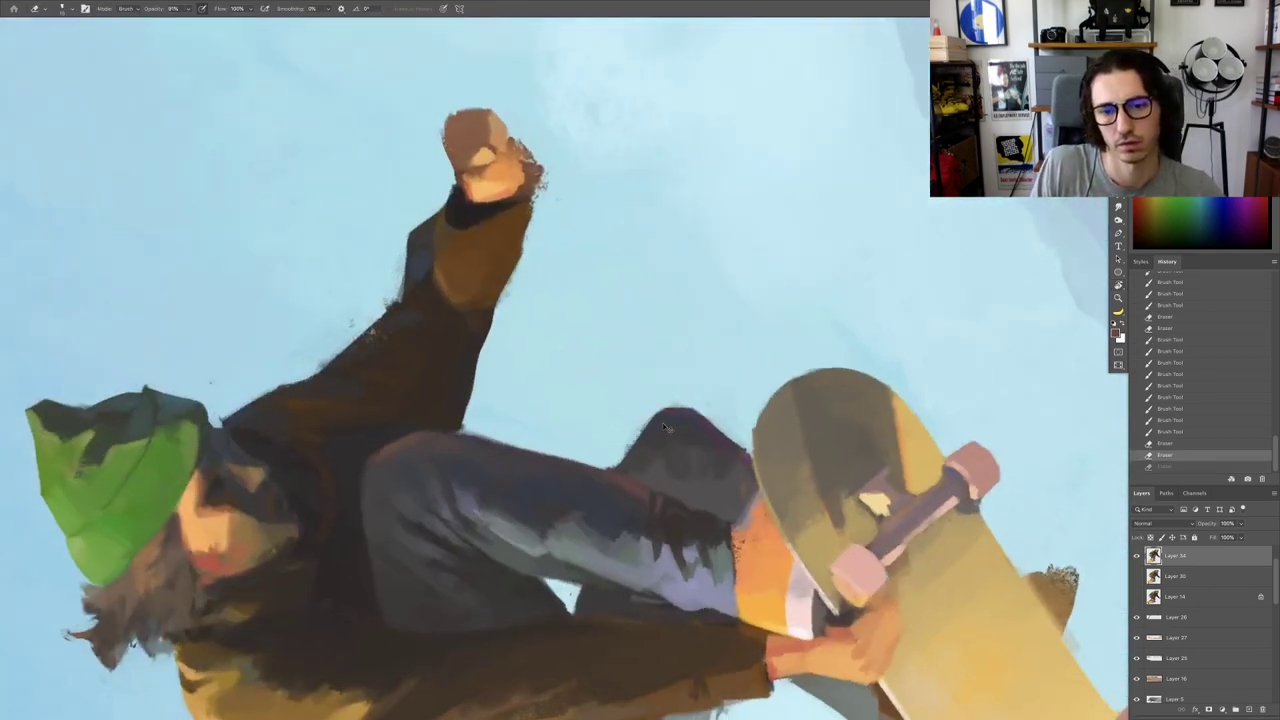
pyautogui.moveTo(664, 427)
pyautogui.mouseDown()
pyautogui.moveTo(602, 265)
pyautogui.moveTo(622, 272)
pyautogui.moveTo(600, 294)
pyautogui.mouseUp()
# Step: Extend the rear leg's contour near the front shin with sampled dark grey and undo the last two strokes
pyautogui.press('b')
pyautogui.keyDown('alt'); pyautogui.click(555, 299); pyautogui.keyUp('alt')
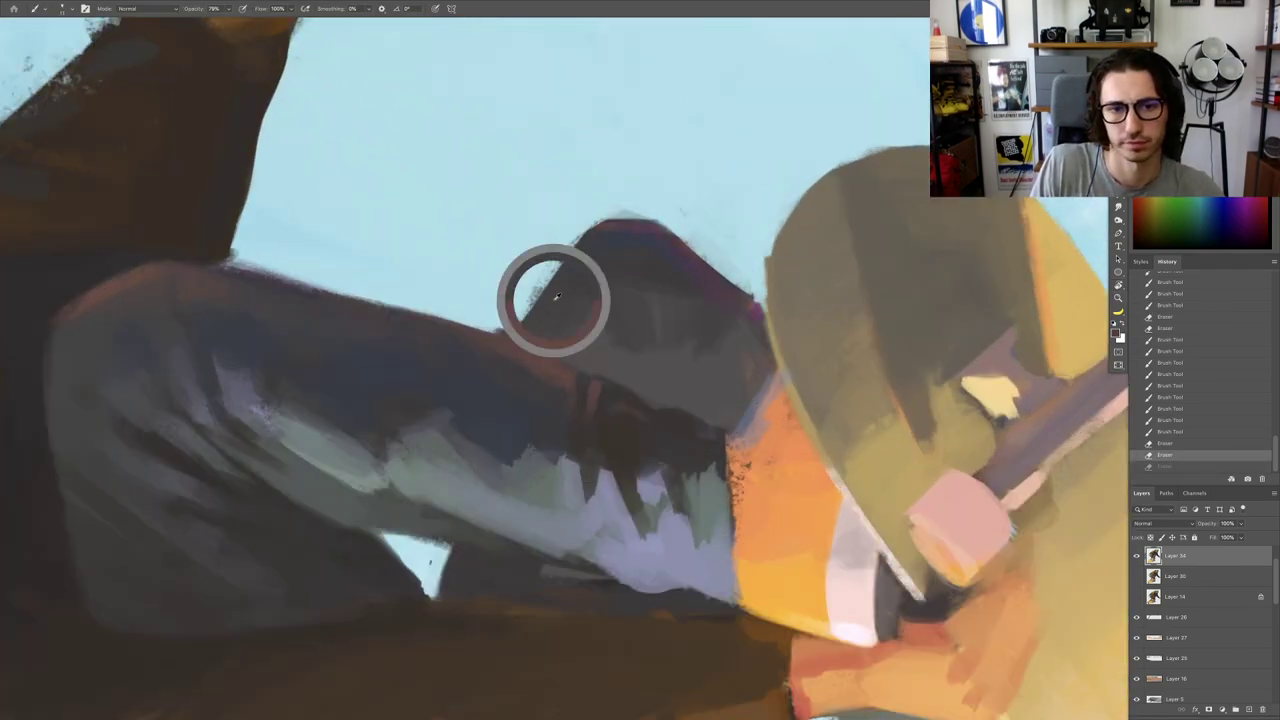
pyautogui.moveTo(530, 313)
pyautogui.mouseDown()
pyautogui.moveTo(580, 251)
pyautogui.moveTo(520, 325)
pyautogui.mouseUp()
pyautogui.moveTo(516, 325); pyautogui.dragTo(560, 260)
pyautogui.moveTo(562, 258)
pyautogui.mouseDown()
pyautogui.moveTo(582, 239)
pyautogui.moveTo(562, 272)
pyautogui.moveTo(586, 282)
pyautogui.mouseUp()
pyautogui.hotkey('ctrl', 'z')
pyautogui.hotkey('ctrl', 'z')
# Step: Erase the ragged sky-side edge of the rear leg into a clean, rounded contour
pyautogui.press('e')
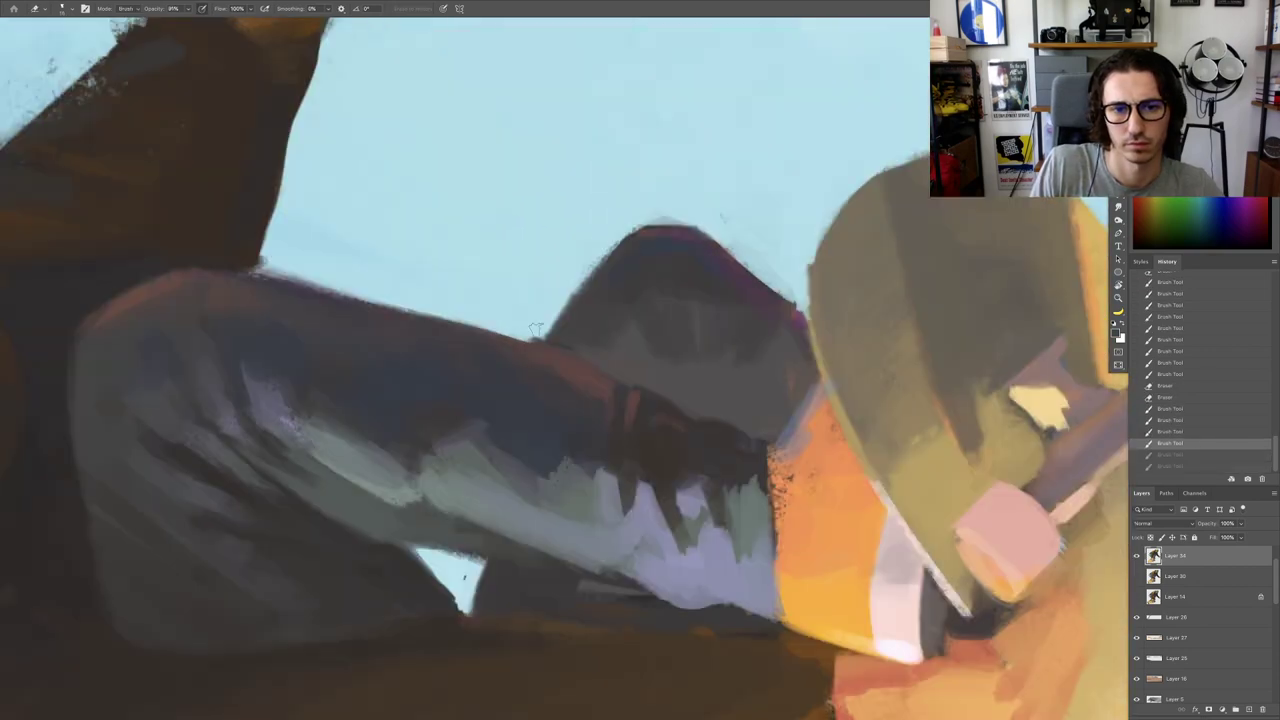
pyautogui.moveTo(535, 330)
pyautogui.mouseDown()
pyautogui.moveTo(604, 241)
pyautogui.moveTo(540, 331)
pyautogui.moveTo(640, 227)
pyautogui.mouseUp()
pyautogui.moveTo(616, 238); pyautogui.dragTo(688, 216)
pyautogui.moveTo(640, 229)
pyautogui.mouseDown()
pyautogui.moveTo(671, 220)
pyautogui.moveTo(622, 256)
pyautogui.mouseUp()
pyautogui.press('r')
pyautogui.moveTo(727, 245); pyautogui.dragTo(785, 321)
pyautogui.press('e')
pyautogui.moveTo(660, 298); pyautogui.dragTo(800, 236)
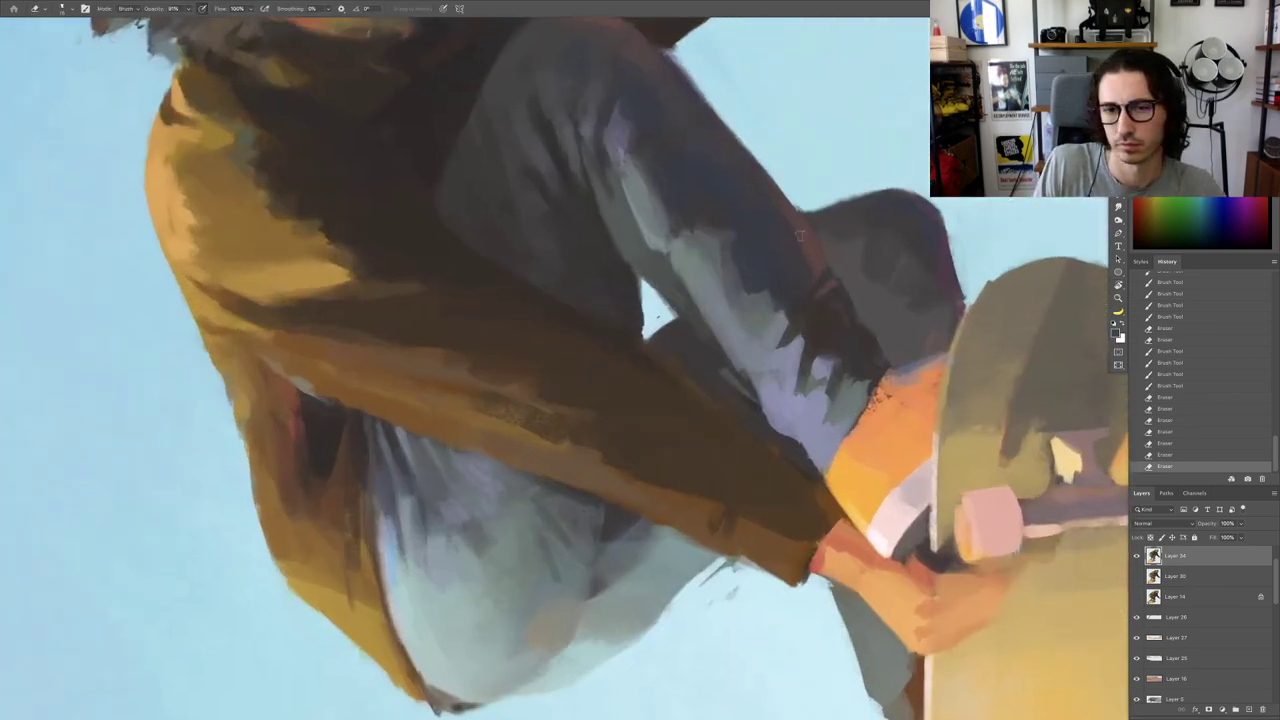
# Step: Paint dark grey strokes along the lower edge of the small sky gap between the front leg and the jacket sleeve
pyautogui.scroll(2, 800, 234)
pyautogui.press('b')
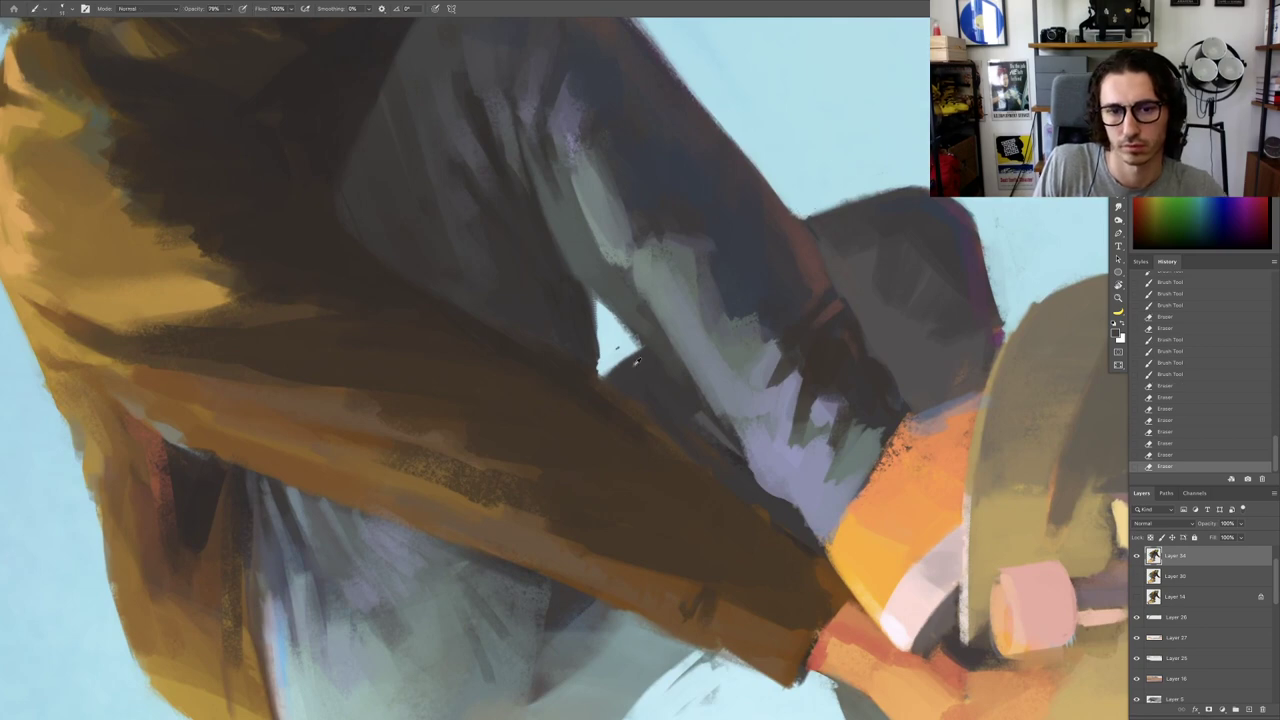
pyautogui.moveTo(638, 361)
pyautogui.mouseDown()
pyautogui.moveTo(650, 361)
pyautogui.moveTo(606, 374)
pyautogui.mouseUp()
pyautogui.moveTo(634, 351); pyautogui.dragTo(603, 371)
pyautogui.moveTo(632, 348); pyautogui.dragTo(604, 369)
pyautogui.moveTo(632, 347)
pyautogui.mouseDown()
pyautogui.moveTo(605, 367)
pyautogui.moveTo(664, 344)
pyautogui.moveTo(604, 370)
pyautogui.mouseUp()
# Step: Paint a sampled dark reddish tone on the rear leg beside the front shin and check the figure in the whole painting
pyautogui.keyDown('alt'); pyautogui.click(660, 334); pyautogui.keyUp('alt')
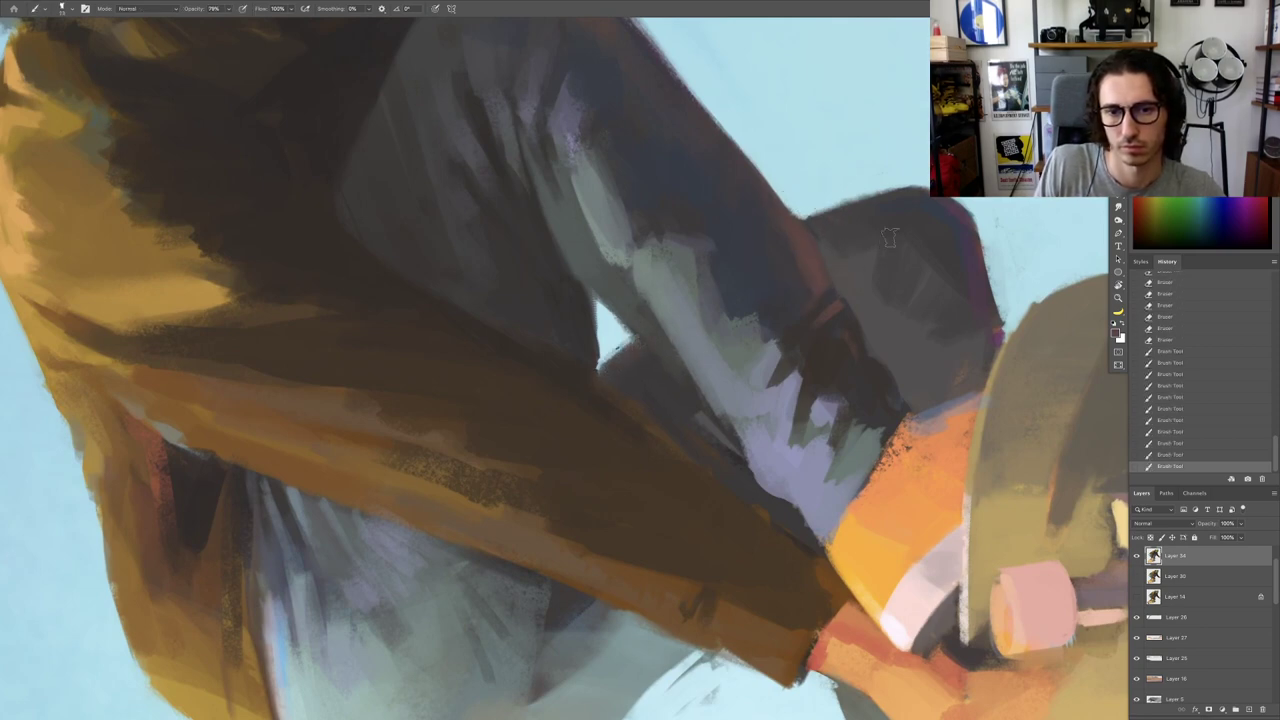
pyautogui.moveTo(840, 226); pyautogui.dragTo(856, 211)
pyautogui.moveTo(836, 221); pyautogui.dragTo(888, 202)
pyautogui.moveTo(862, 204)
pyautogui.mouseDown()
pyautogui.moveTo(915, 204)
pyautogui.moveTo(905, 256)
pyautogui.moveTo(851, 289)
pyautogui.mouseUp()
pyautogui.press('Escape')
pyautogui.moveTo(785, 428); pyautogui.dragTo(798, 389)
pyautogui.scroll(-2, 759, 263)
pyautogui.moveTo(798, 389); pyautogui.dragTo(701, 282)
pyautogui.scroll(5, 725, 330)
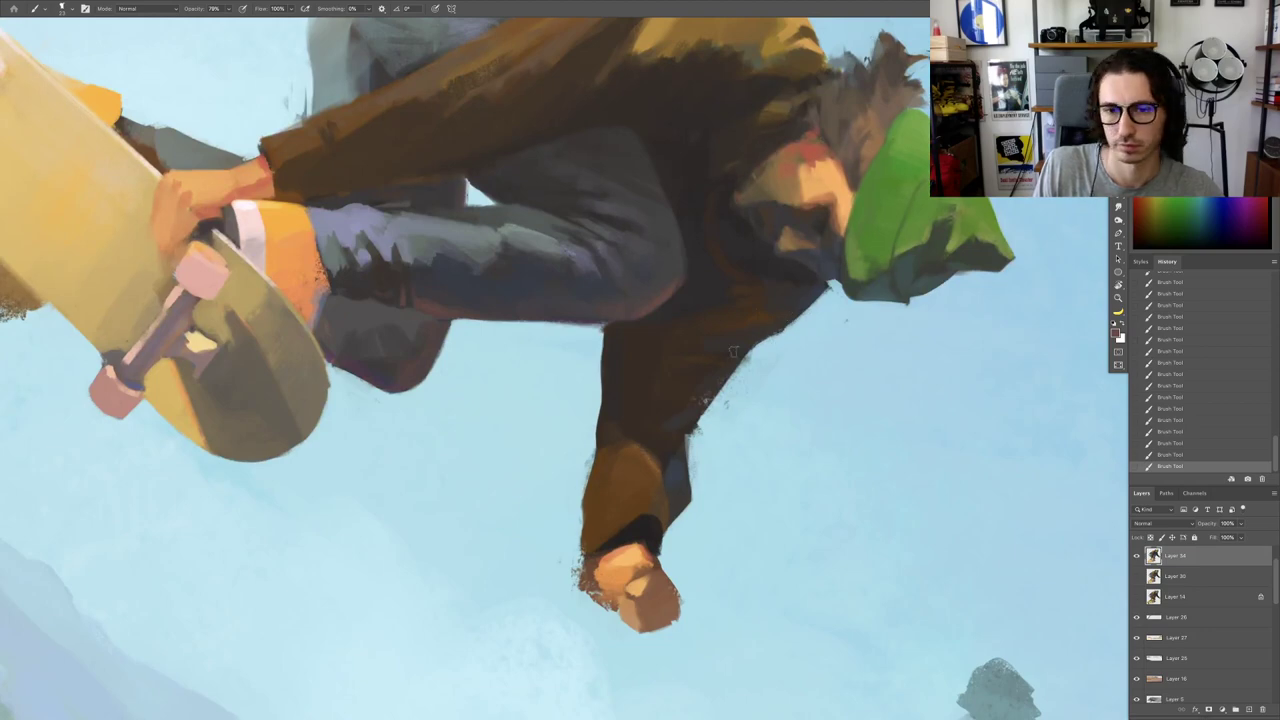
pyautogui.hotkey('ctrl', '0')
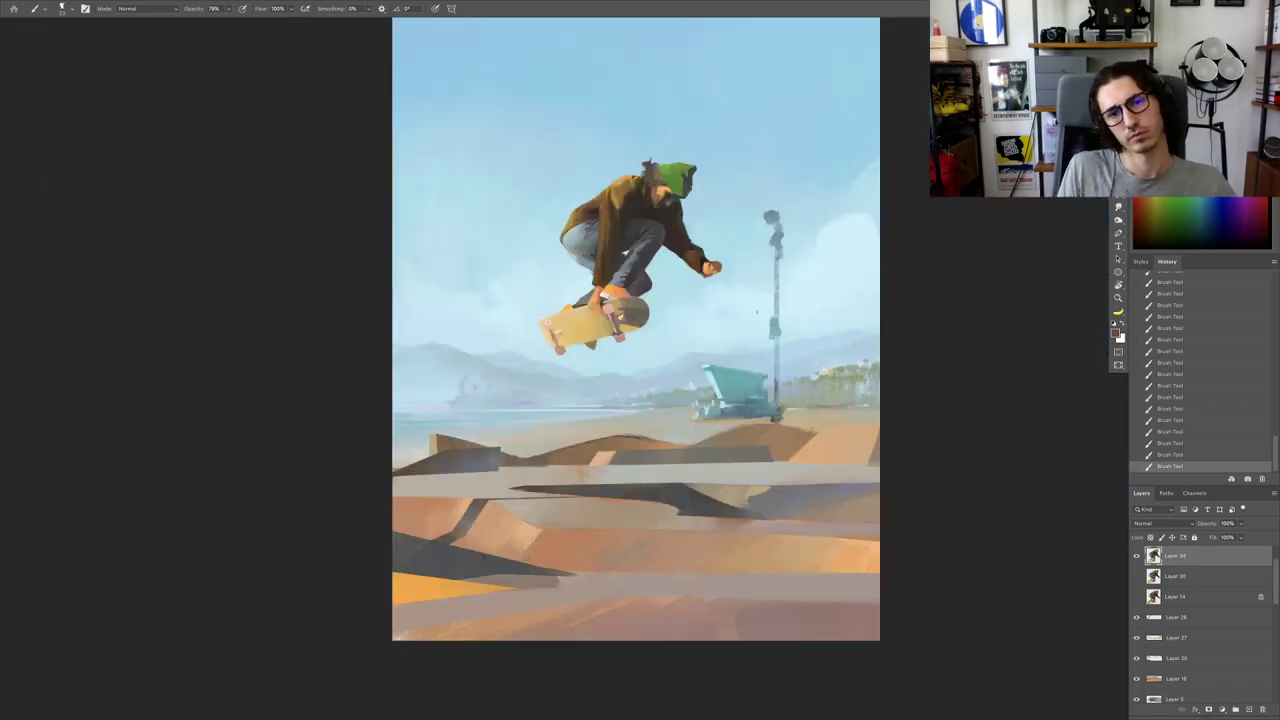
# Step: Rework the jacket's upper back and shoulder with sampled ochre, brown and light orange tones
pyautogui.press('r')
pyautogui.moveTo(678, 197)
pyautogui.mouseDown()
pyautogui.moveTo(782, 265)
pyautogui.moveTo(774, 226)
pyautogui.moveTo(680, 89)
pyautogui.mouseUp()
pyautogui.press('b')
pyautogui.moveTo(572, 182)
pyautogui.mouseDown()
pyautogui.moveTo(625, 180)
pyautogui.moveTo(636, 232)
pyautogui.moveTo(595, 241)
pyautogui.moveTo(596, 226)
pyautogui.mouseUp()
pyautogui.keyDown('alt'); pyautogui.click(627, 178); pyautogui.keyUp('alt')
pyautogui.keyDown('alt'); pyautogui.click(624, 237); pyautogui.keyUp('alt')
pyautogui.keyDown('alt'); pyautogui.click(542, 258); pyautogui.keyUp('alt')
pyautogui.keyDown('alt'); pyautogui.click(543, 256); pyautogui.keyUp('alt')
pyautogui.moveTo(605, 207)
pyautogui.mouseDown()
pyautogui.moveTo(594, 230)
pyautogui.moveTo(605, 220)
pyautogui.mouseUp()
# Step: Break up the light orange shoulder top with jagged fold strokes in sampled ochre and brown
pyautogui.keyDown('alt'); pyautogui.click(622, 199); pyautogui.keyUp('alt')
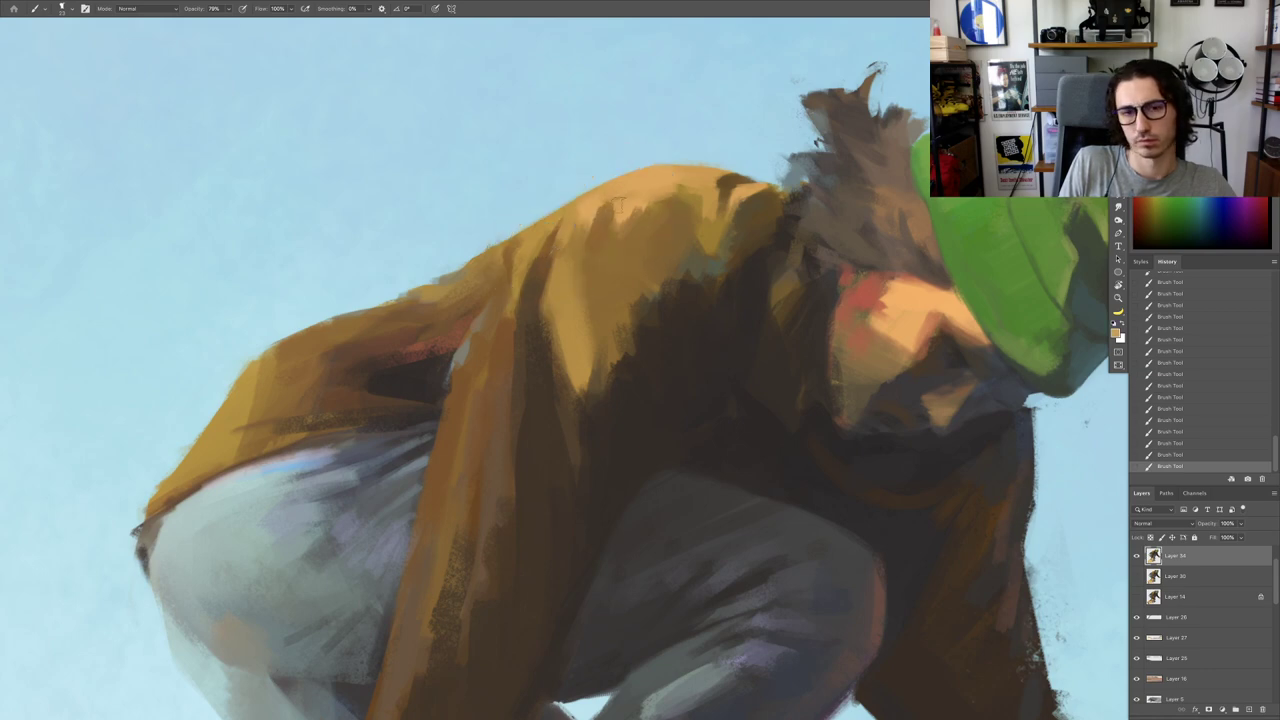
pyautogui.keyDown('alt'); pyautogui.click(594, 243); pyautogui.keyUp('alt')
pyautogui.keyDown('alt'); pyautogui.click(646, 199); pyautogui.keyUp('alt')
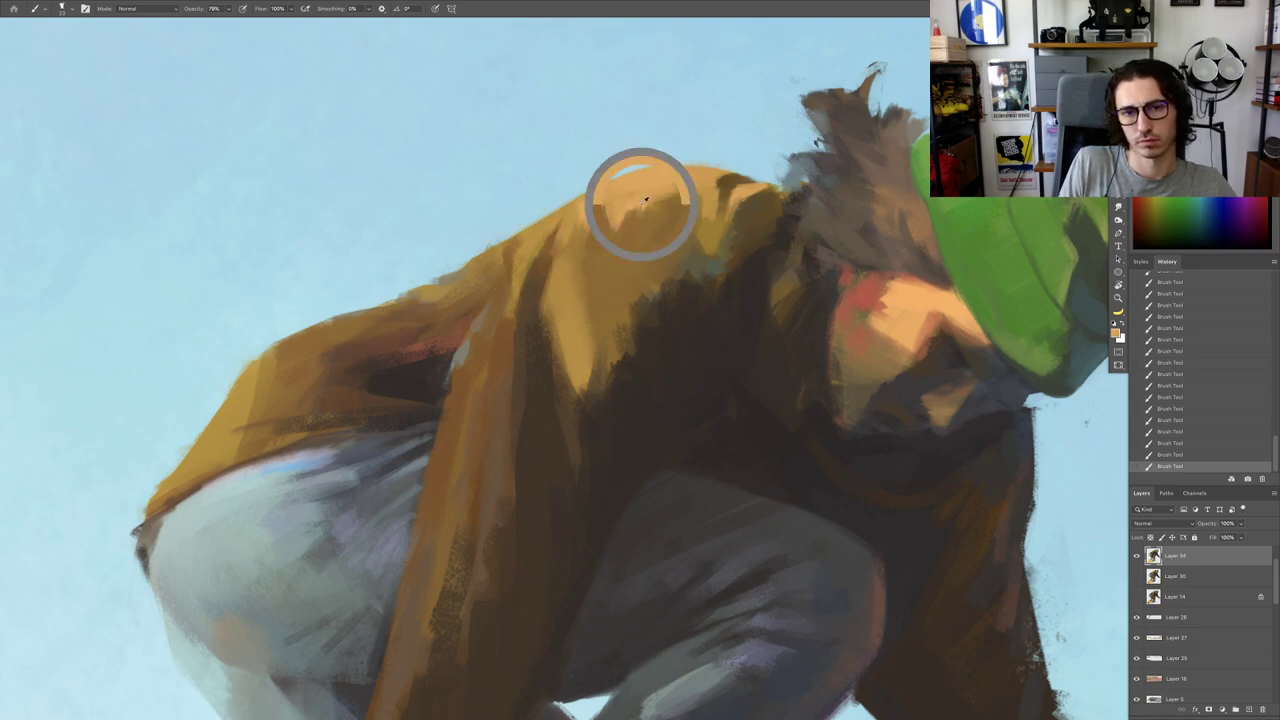
pyautogui.keyDown('alt'); pyautogui.click(635, 231); pyautogui.keyUp('alt')
pyautogui.moveTo(638, 193)
pyautogui.mouseDown()
pyautogui.moveTo(633, 210)
pyautogui.moveTo(675, 224)
pyautogui.mouseUp()
pyautogui.keyDown('alt'); pyautogui.click(623, 236); pyautogui.keyUp('alt')
pyautogui.keyDown('alt'); pyautogui.click(733, 183); pyautogui.keyUp('alt')
pyautogui.scroll(-3, 649, 229)
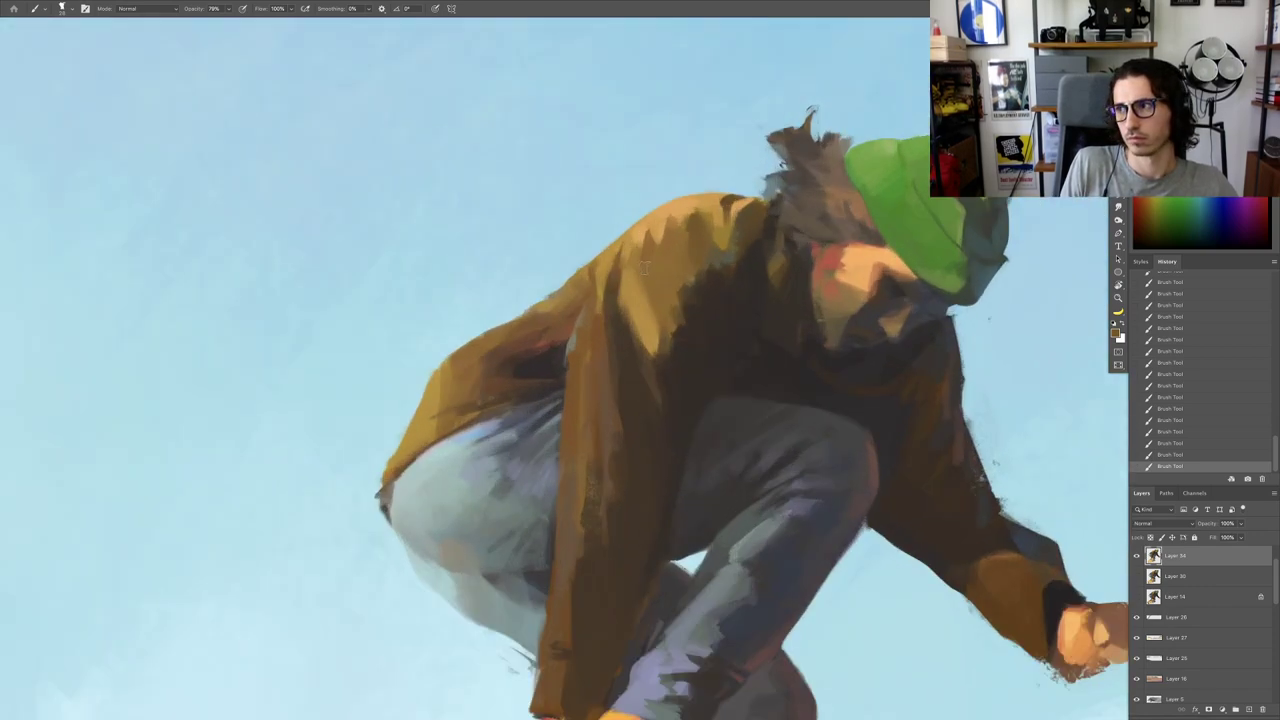
# Step: Paint a thin light ochre seam line curving across the jacket's shoulder with sampled tones
pyautogui.scroll(2, 649, 229)
pyautogui.moveTo(660, 270)
pyautogui.mouseDown()
pyautogui.moveTo(692, 263)
pyautogui.moveTo(674, 270)
pyautogui.mouseUp()
pyautogui.keyDown('alt'); pyautogui.click(678, 275); pyautogui.keyUp('alt')
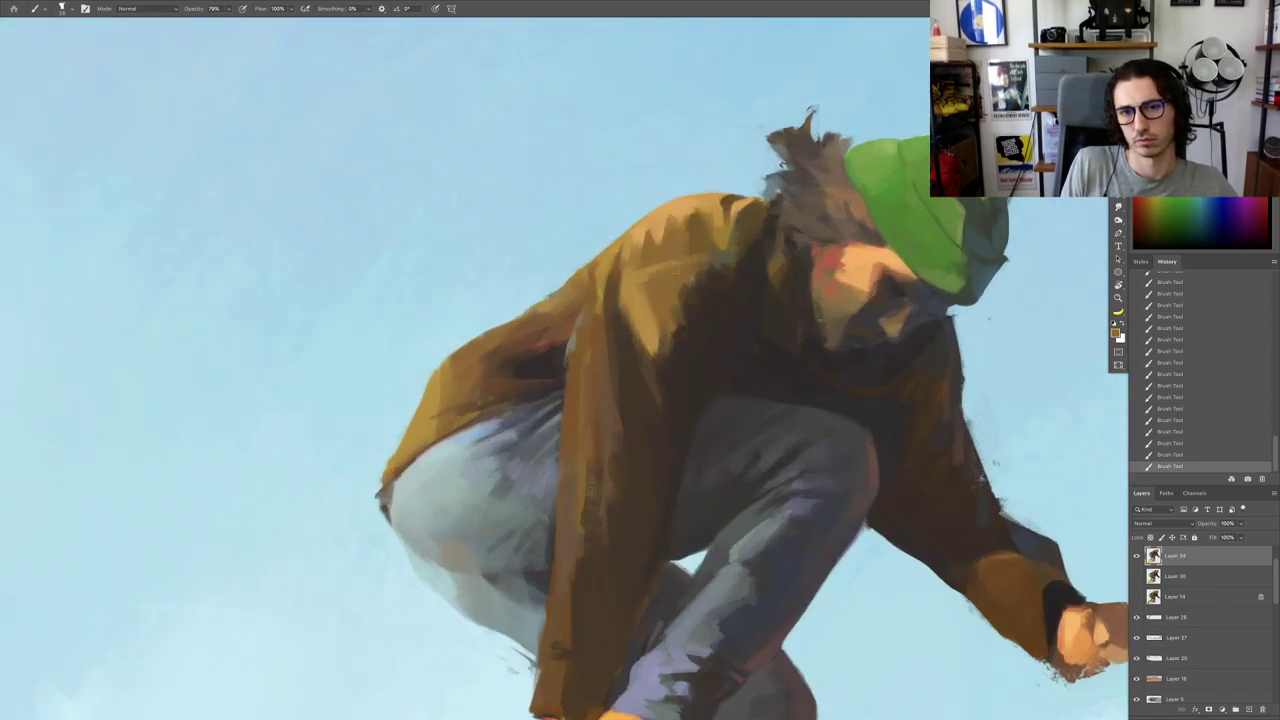
pyautogui.scroll(-2, 662, 278)
pyautogui.scroll(2, 662, 278)
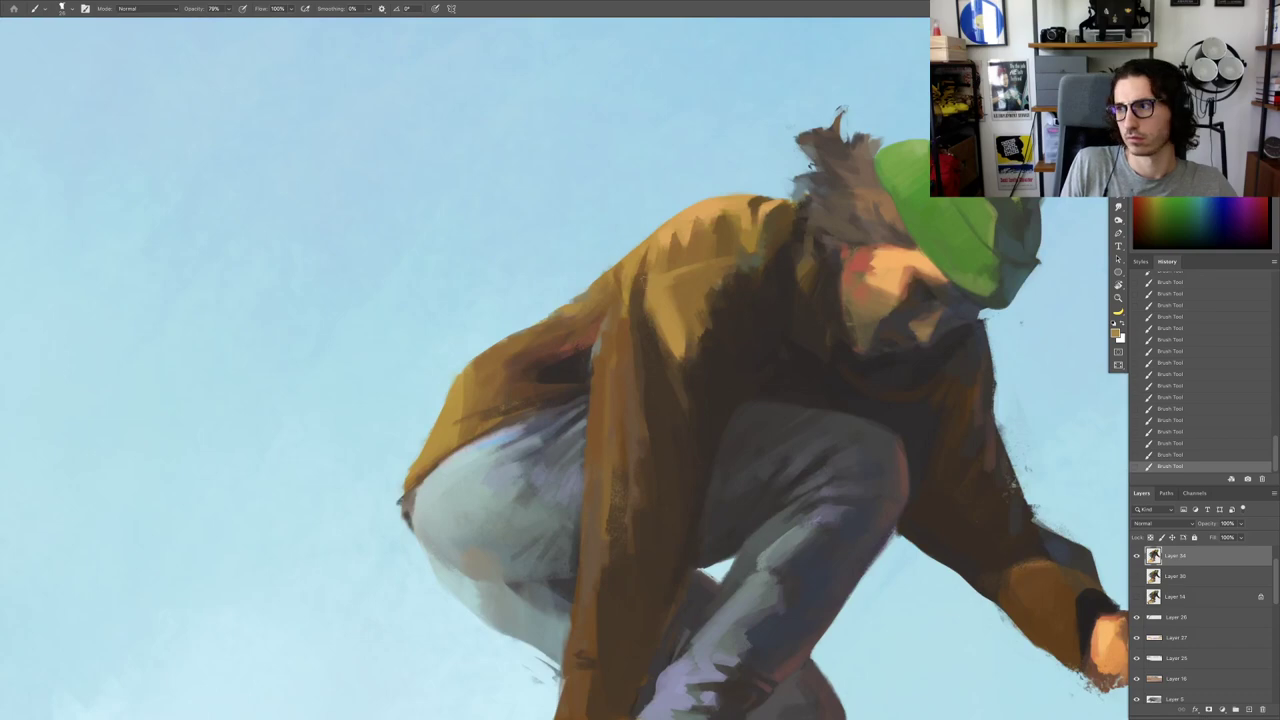
pyautogui.keyDown('alt'); pyautogui.click(645, 282); pyautogui.keyUp('alt')
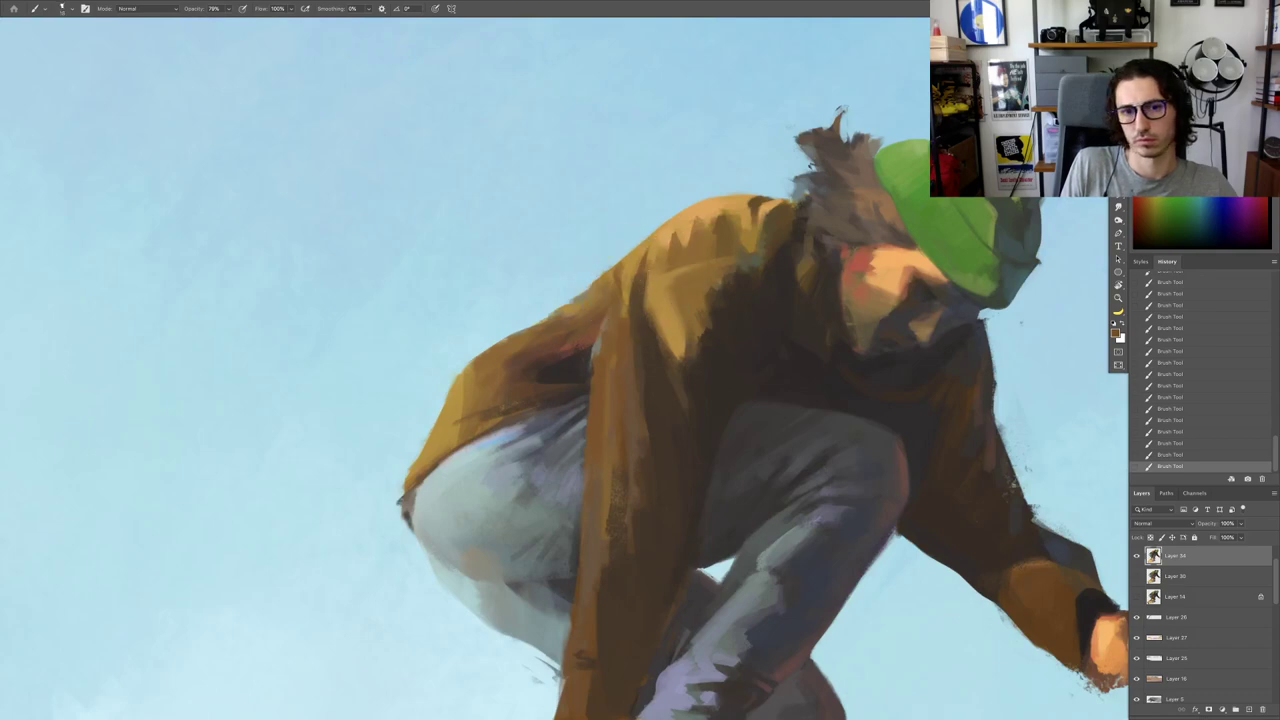
pyautogui.keyDown('alt'); pyautogui.click(687, 280); pyautogui.keyUp('alt')
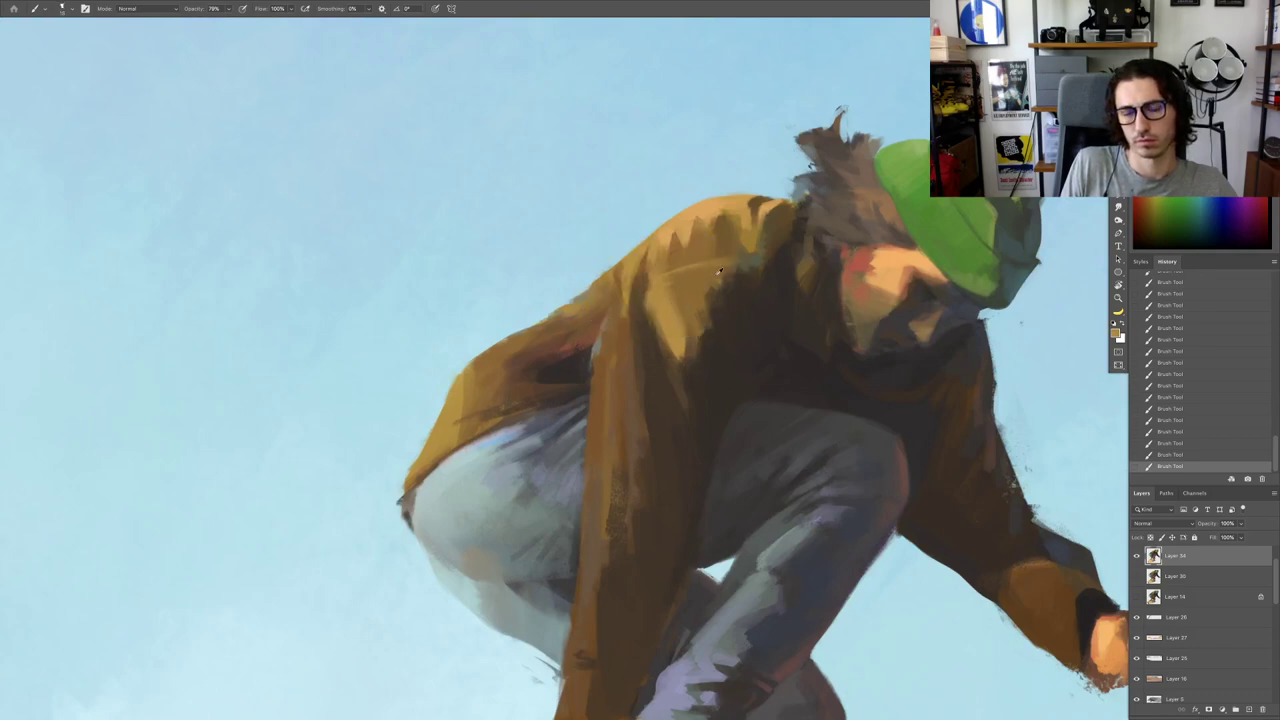
# Step: Cut narrow brown folds into the light patch below the shoulder seam using sampled jacket tones
pyautogui.scroll(-3, 660, 272)
pyautogui.scroll(3, 713, 292)
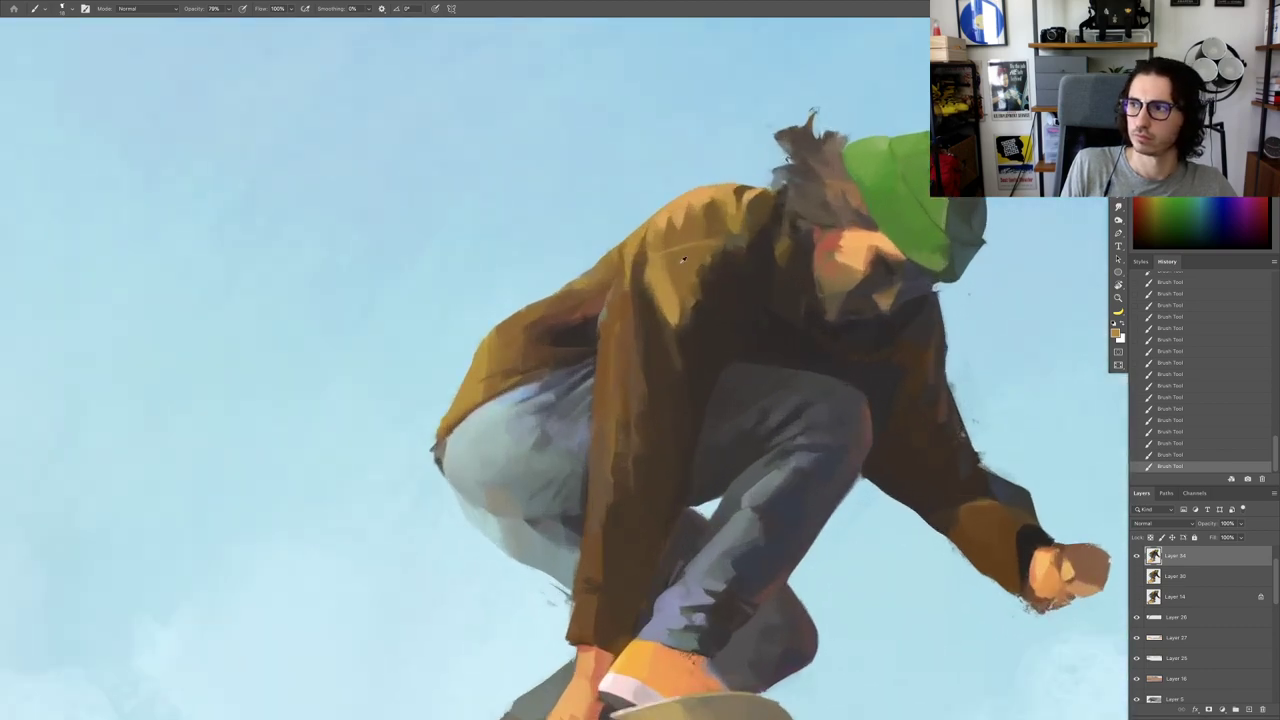
pyautogui.keyDown('alt'); pyautogui.click(662, 290); pyautogui.keyUp('alt')
pyautogui.keyDown('alt'); pyautogui.click(695, 315); pyautogui.keyUp('alt')
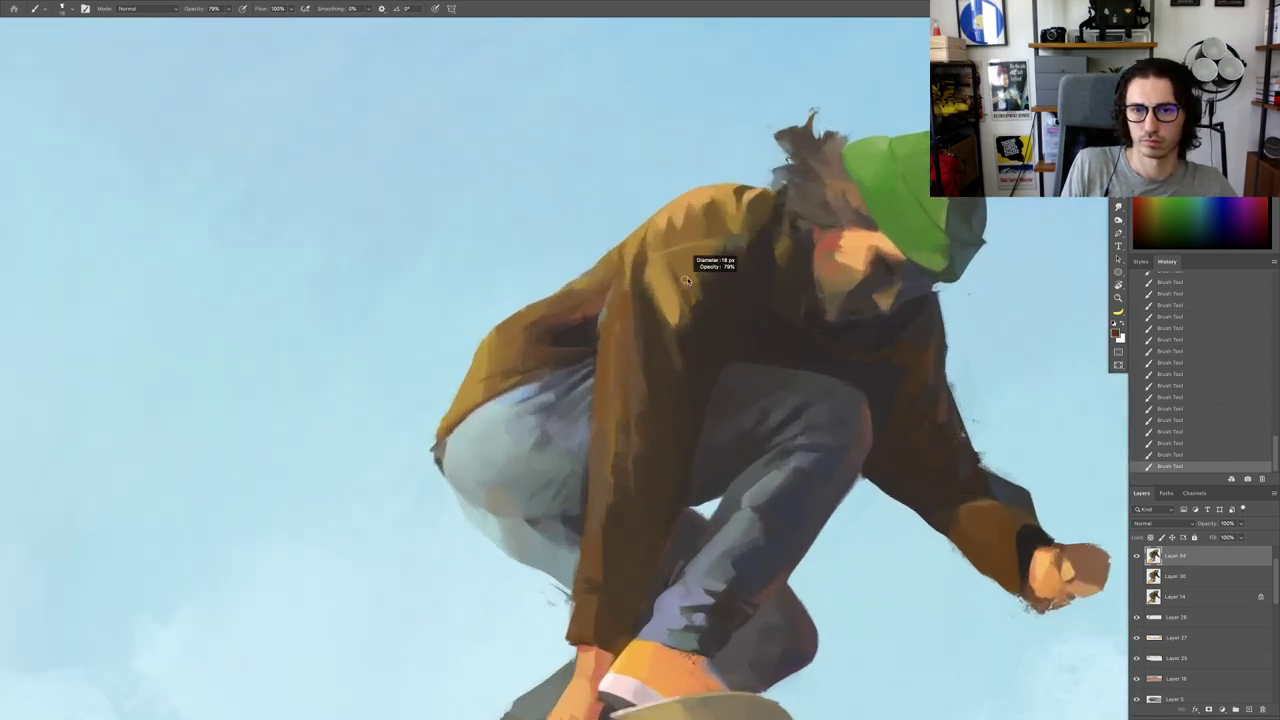
pyautogui.keyDown('alt'); pyautogui.click(700, 298); pyautogui.keyUp('alt')
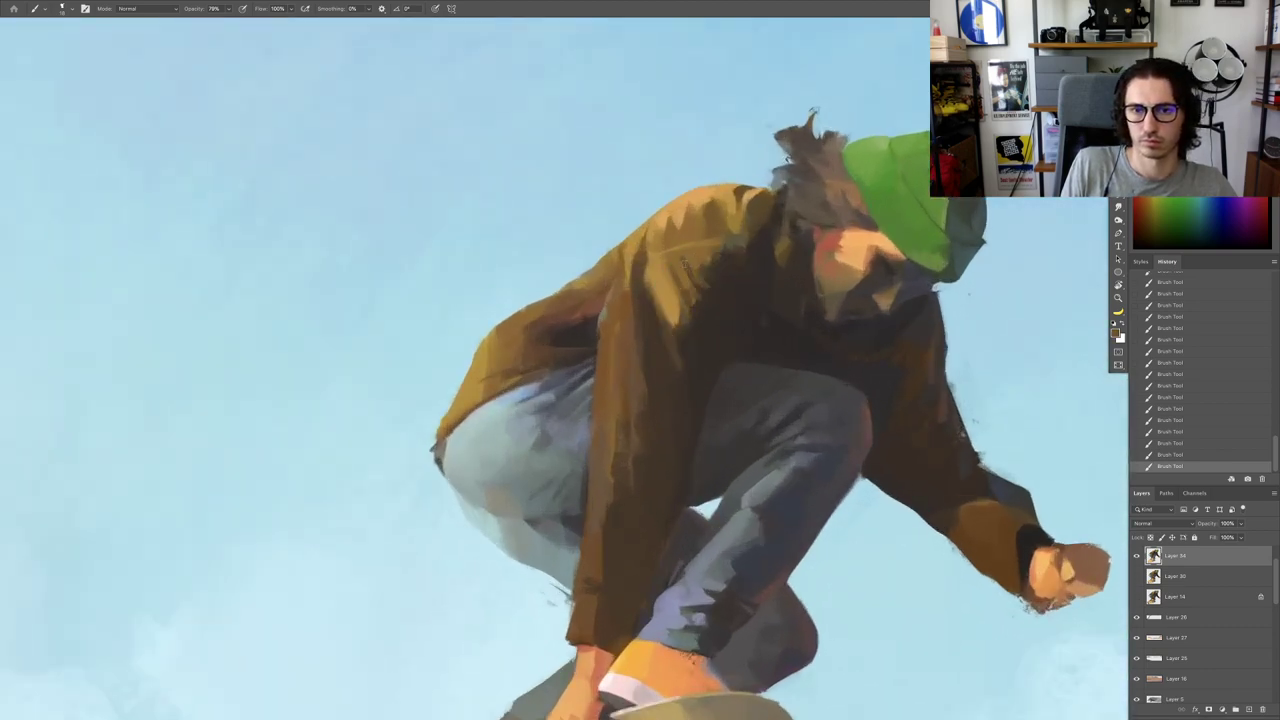
# Step: Check the whole painting and sharpen the folds along the shoulder top with sampled brown and light orange
pyautogui.hotkey('ctrl', '0')
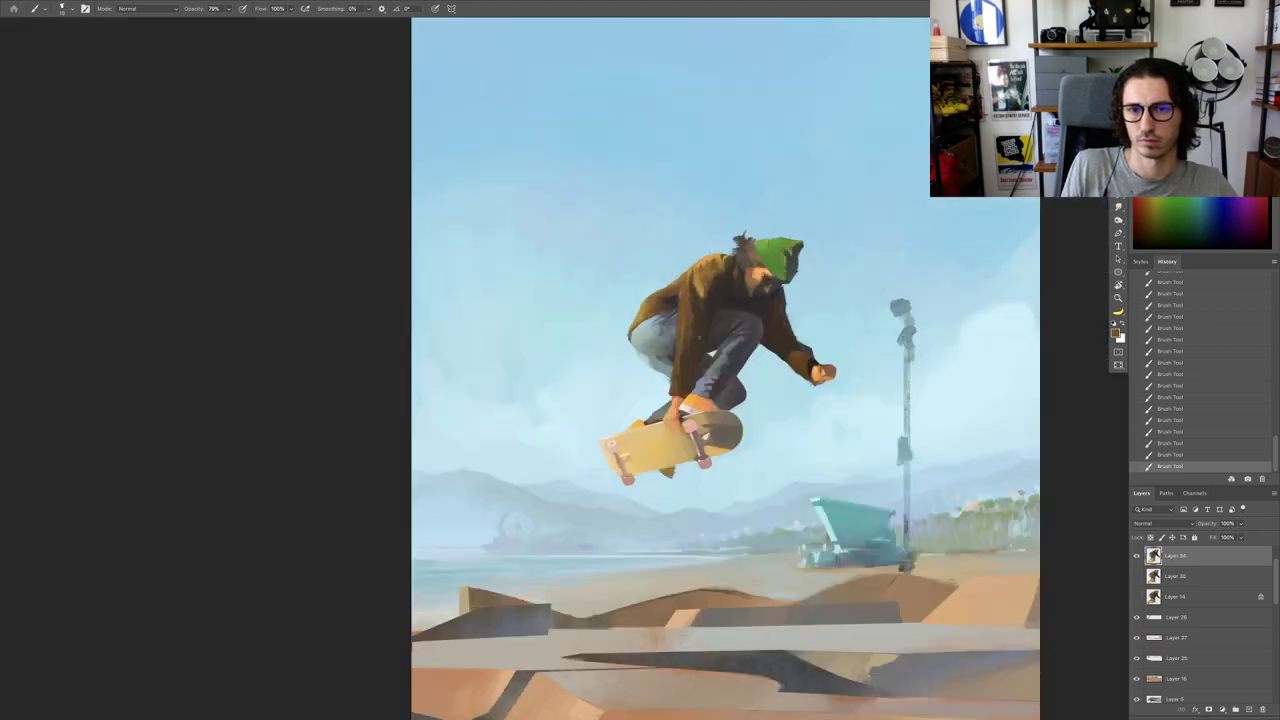
pyautogui.scroll(5, 723, 273)
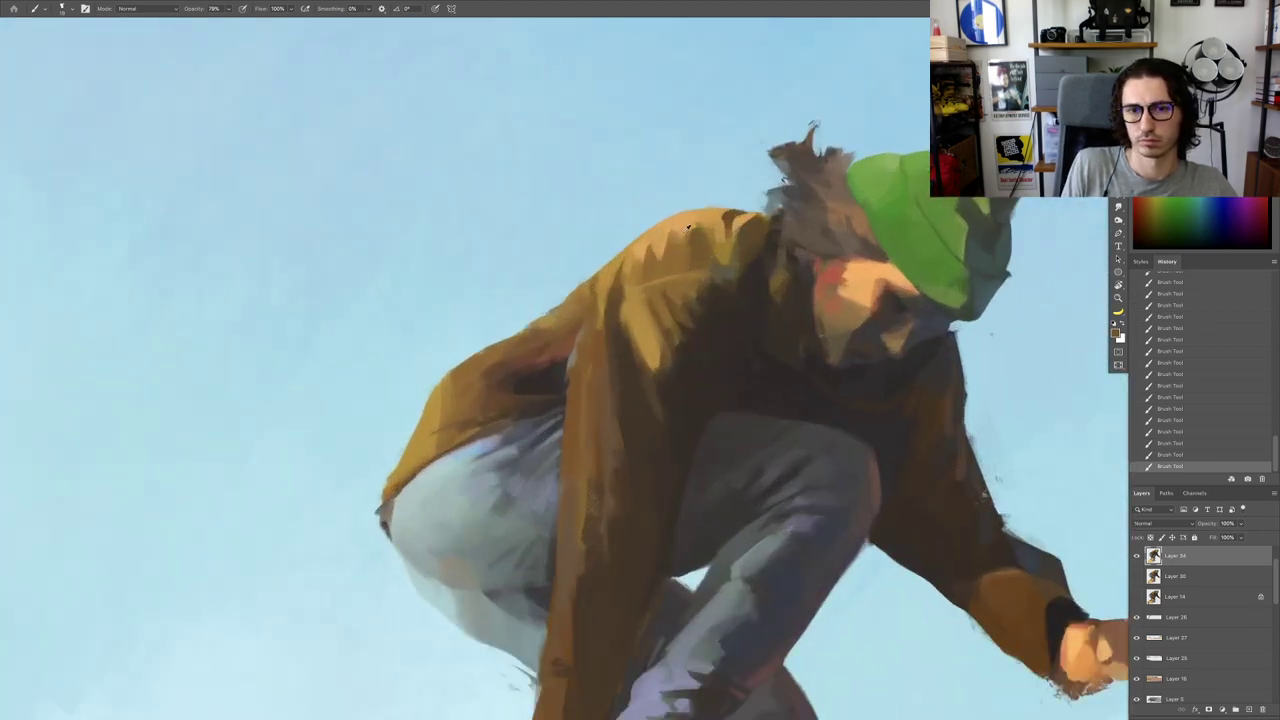
pyautogui.keyDown('alt'); pyautogui.click(687, 229); pyautogui.keyUp('alt')
pyautogui.moveTo(685, 233)
pyautogui.mouseDown()
pyautogui.moveTo(685, 255)
pyautogui.moveTo(689, 245)
pyautogui.mouseUp()
pyautogui.keyDown('alt'); pyautogui.click(690, 254); pyautogui.keyUp('alt')
pyautogui.keyDown('alt'); pyautogui.click(676, 228); pyautogui.keyUp('alt')
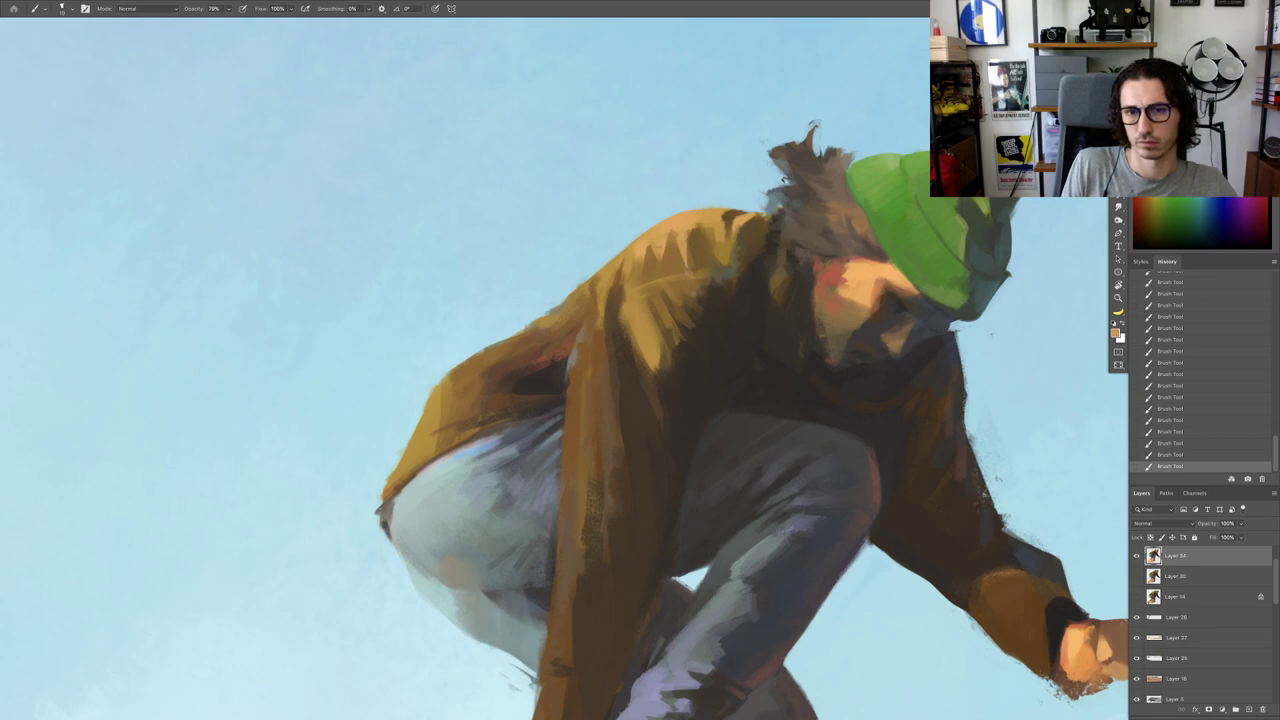
# Step: Darken the top of the jacket shoulder beside the hair with sampled dark brown
pyautogui.scroll(-5, 684, 286)
pyautogui.scroll(5, 688, 282)
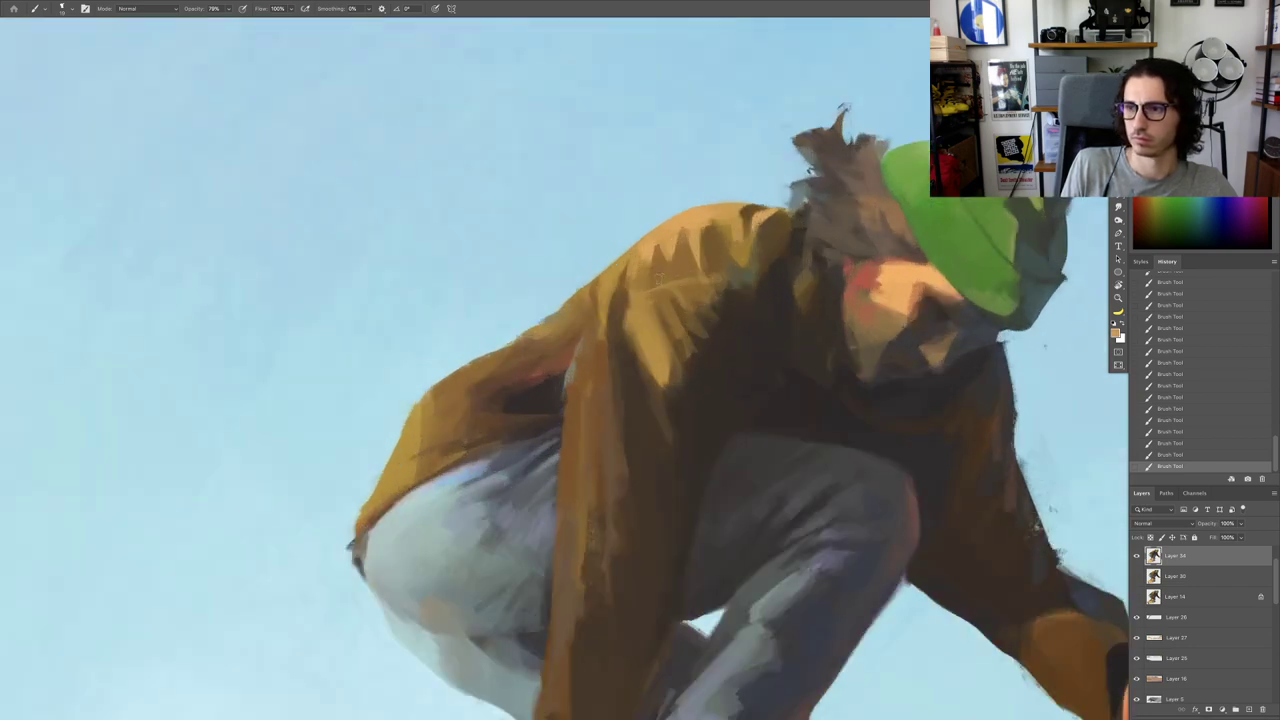
pyautogui.hotkey('ctrl', '0')
pyautogui.scroll(6, 731, 289)
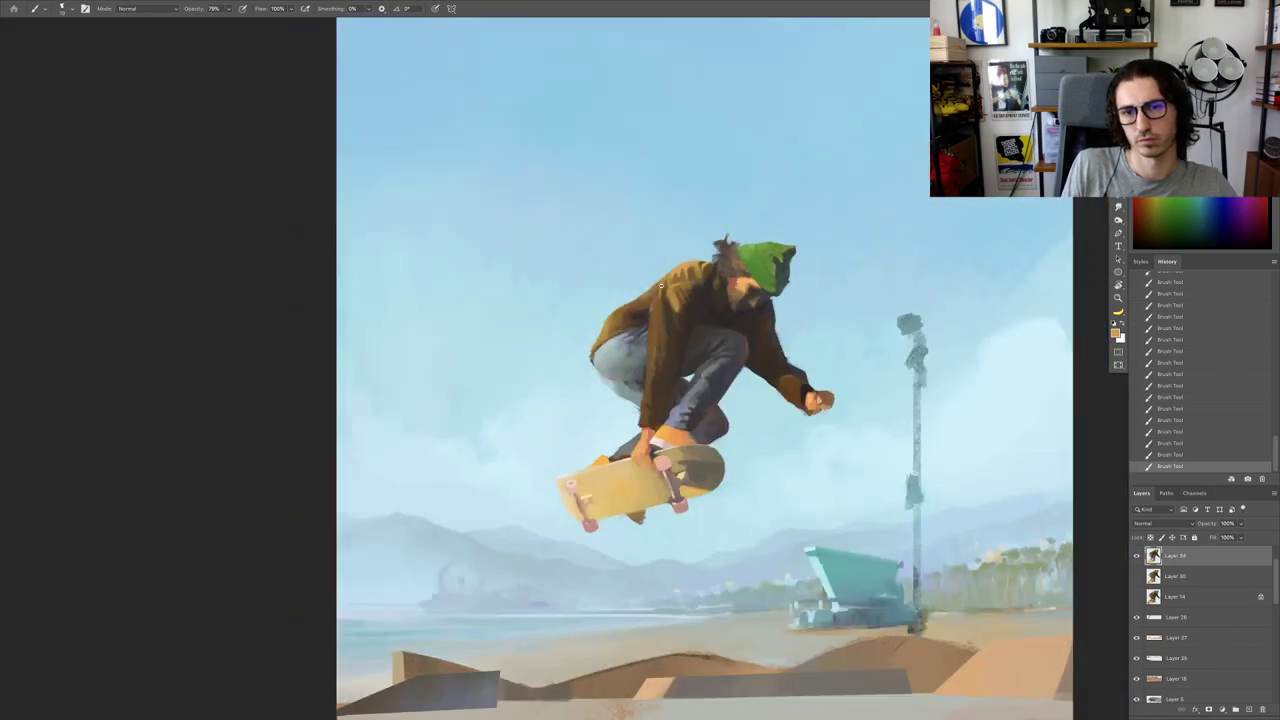
pyautogui.moveTo(733, 289)
pyautogui.mouseDown()
pyautogui.moveTo(653, 295)
pyautogui.moveTo(690, 293)
pyautogui.mouseUp()
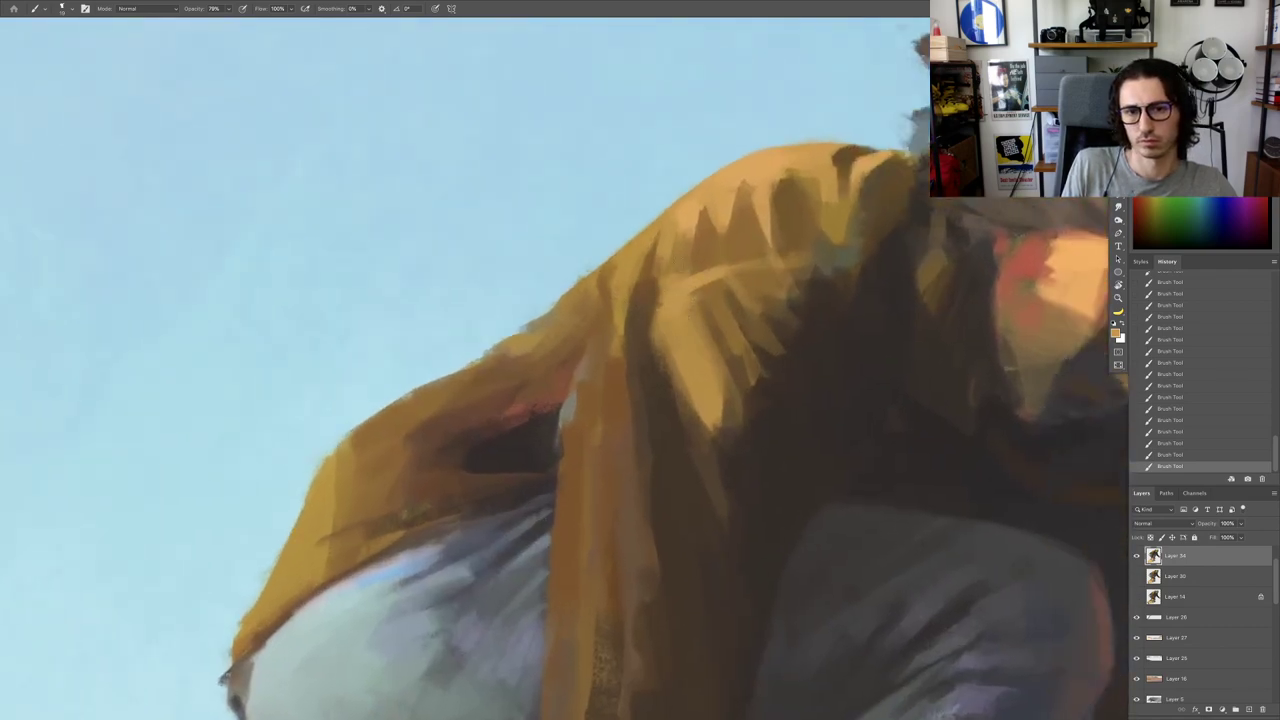
pyautogui.hotkey('ctrl', '0')
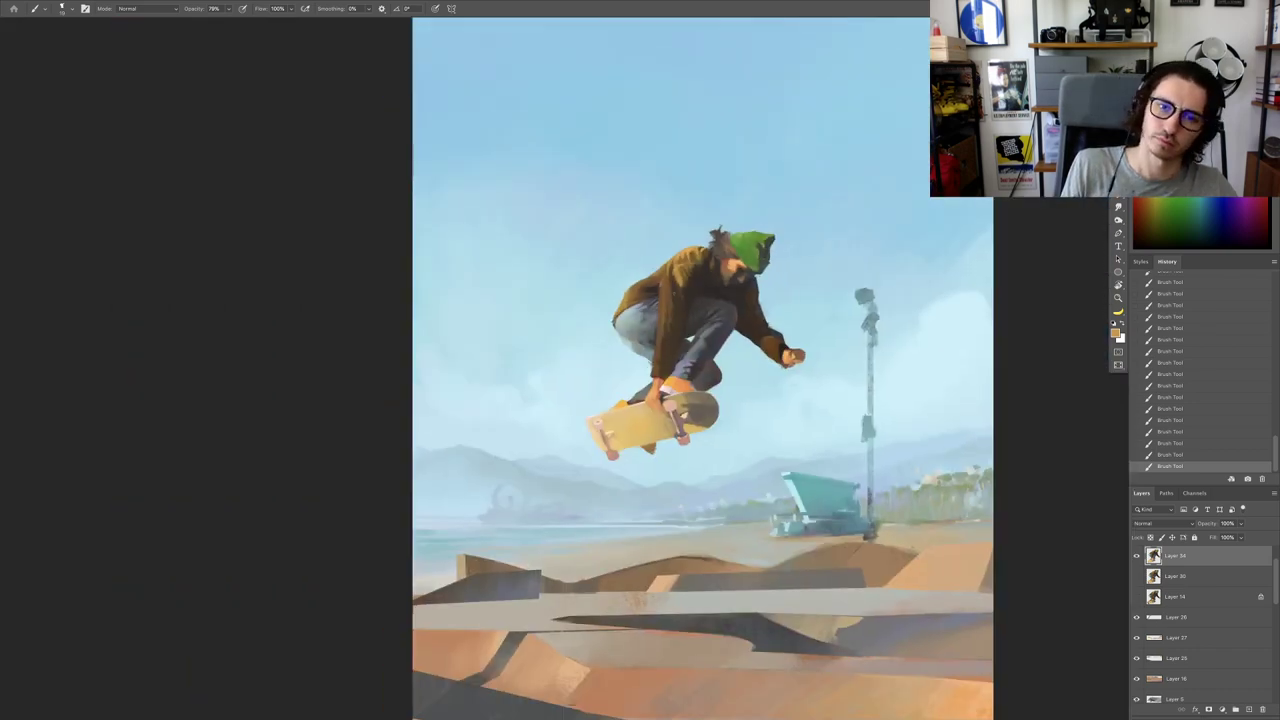
pyautogui.moveTo(675, 267)
pyautogui.mouseDown()
pyautogui.moveTo(750, 223)
pyautogui.moveTo(743, 205)
pyautogui.moveTo(746, 231)
pyautogui.mouseUp()
pyautogui.keyDown('alt'); pyautogui.click(746, 195); pyautogui.keyUp('alt')
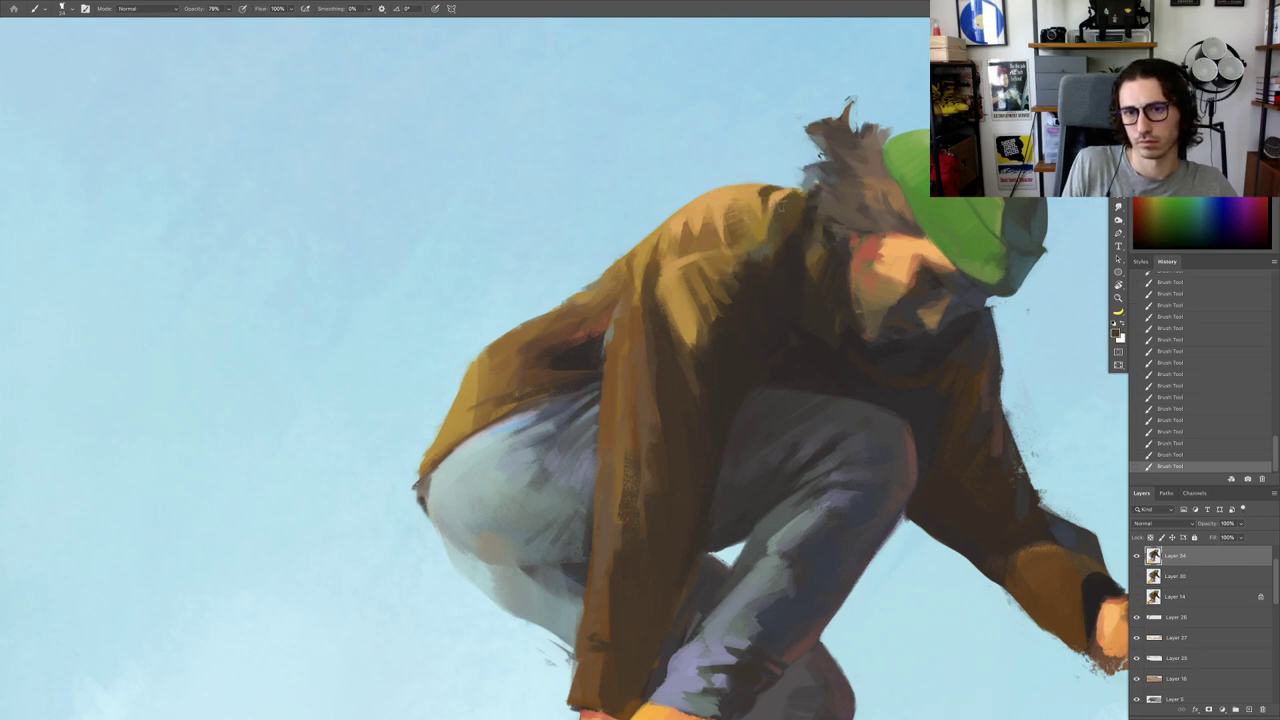
pyautogui.keyDown('alt'); pyautogui.click(812, 225); pyautogui.keyUp('alt')
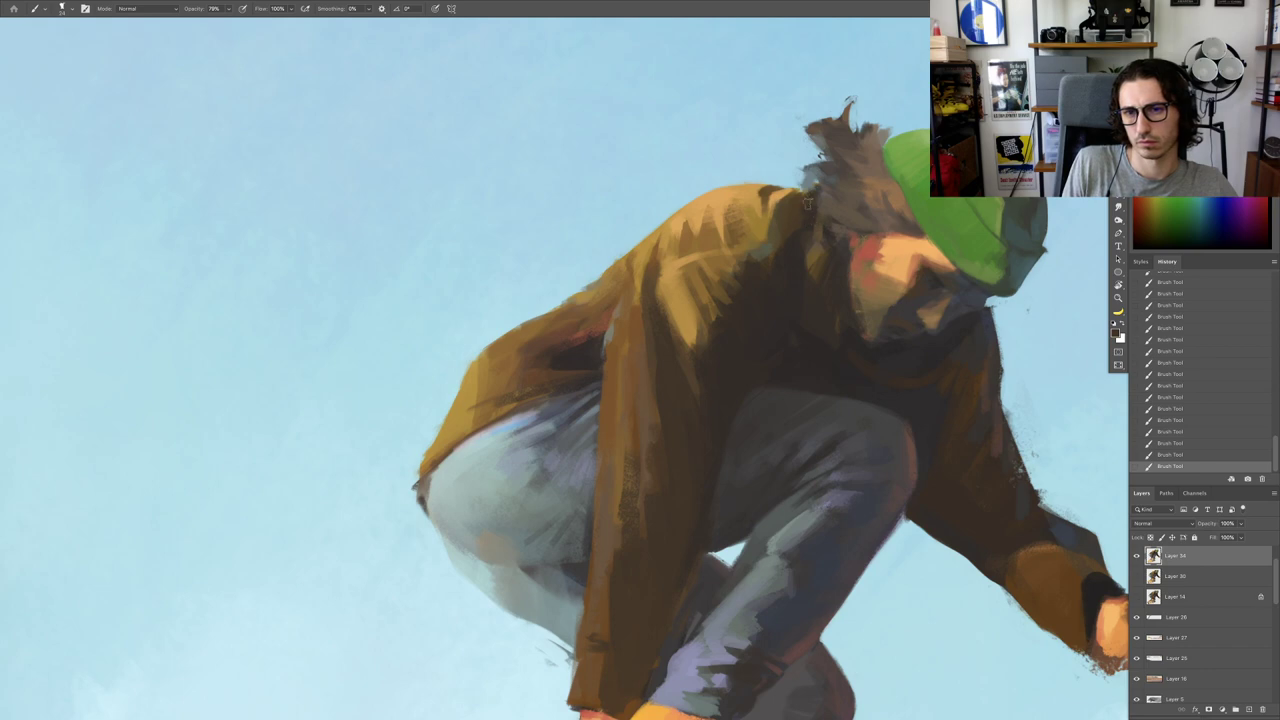
pyautogui.scroll(5, 773, 191)
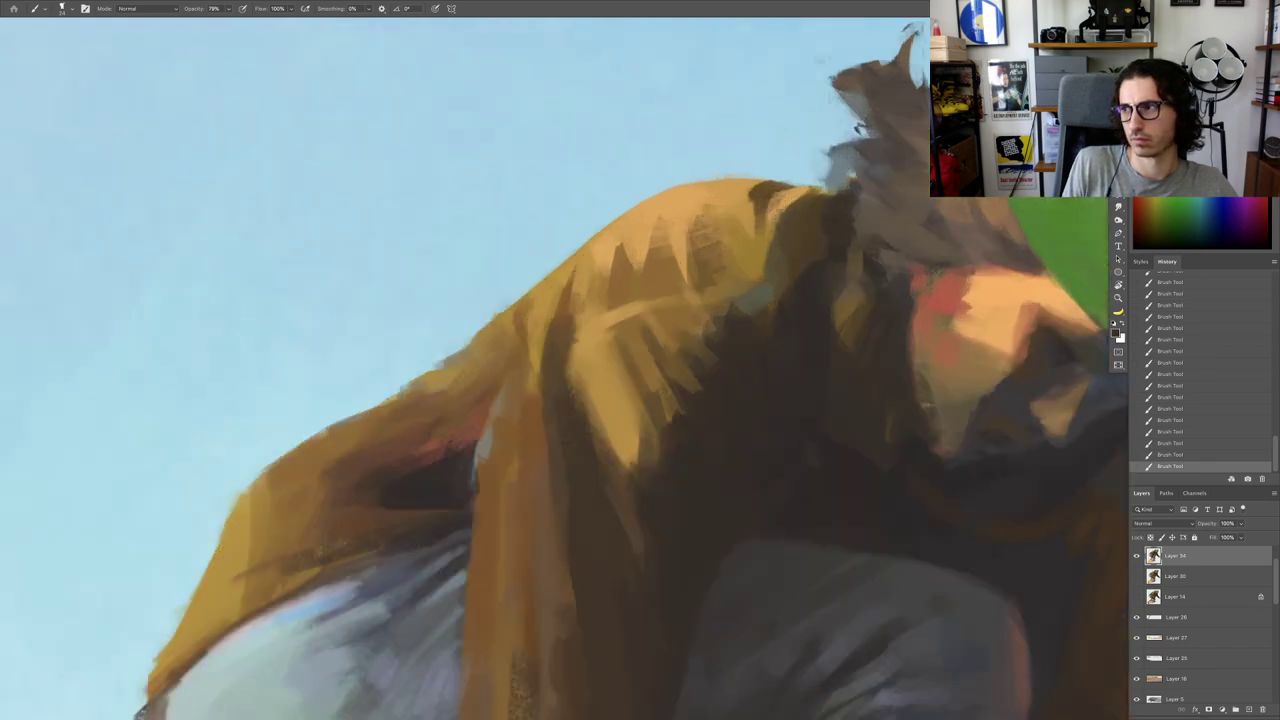
pyautogui.moveTo(775, 191); pyautogui.dragTo(787, 195)
pyautogui.keyDown('alt'); pyautogui.click(746, 182); pyautogui.keyUp('alt')
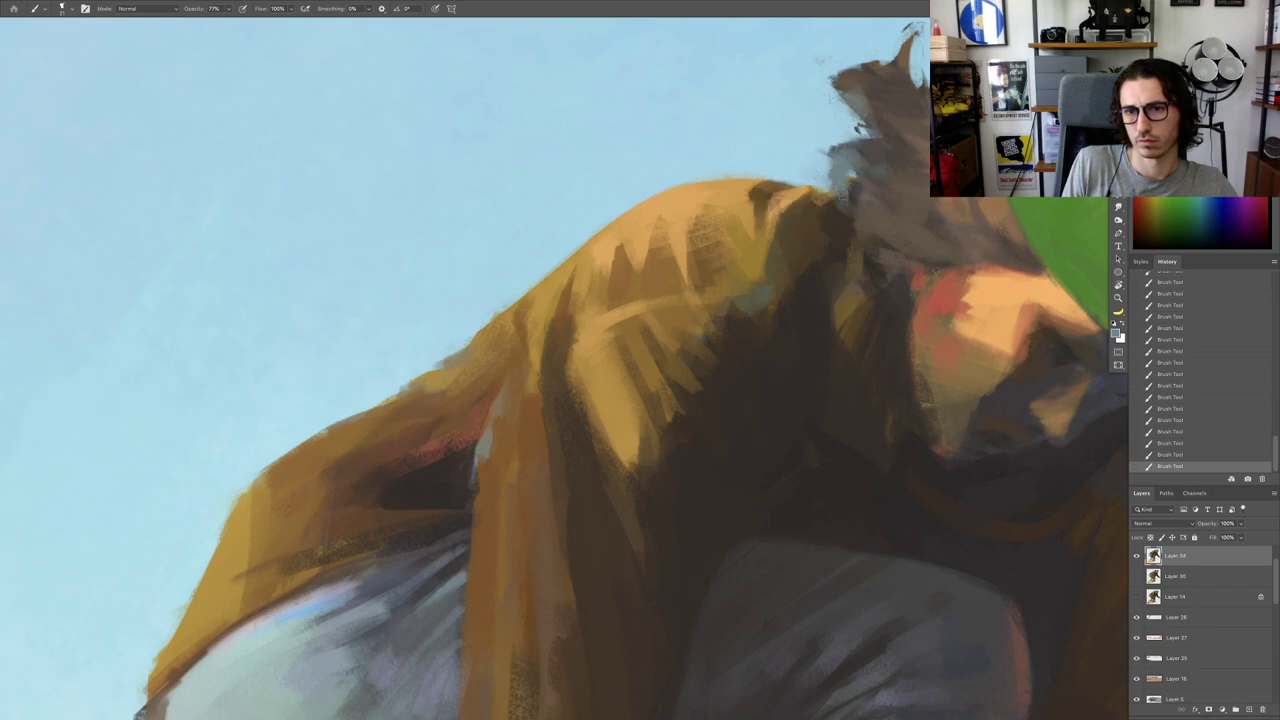
# Step: Rework the transition between the hair, collar and ear with sampled grey, dark brown and reddish tones
pyautogui.keyDown('alt'); pyautogui.click(865, 224); pyautogui.keyUp('alt')
pyautogui.keyDown('alt'); pyautogui.click(854, 200); pyautogui.keyUp('alt')
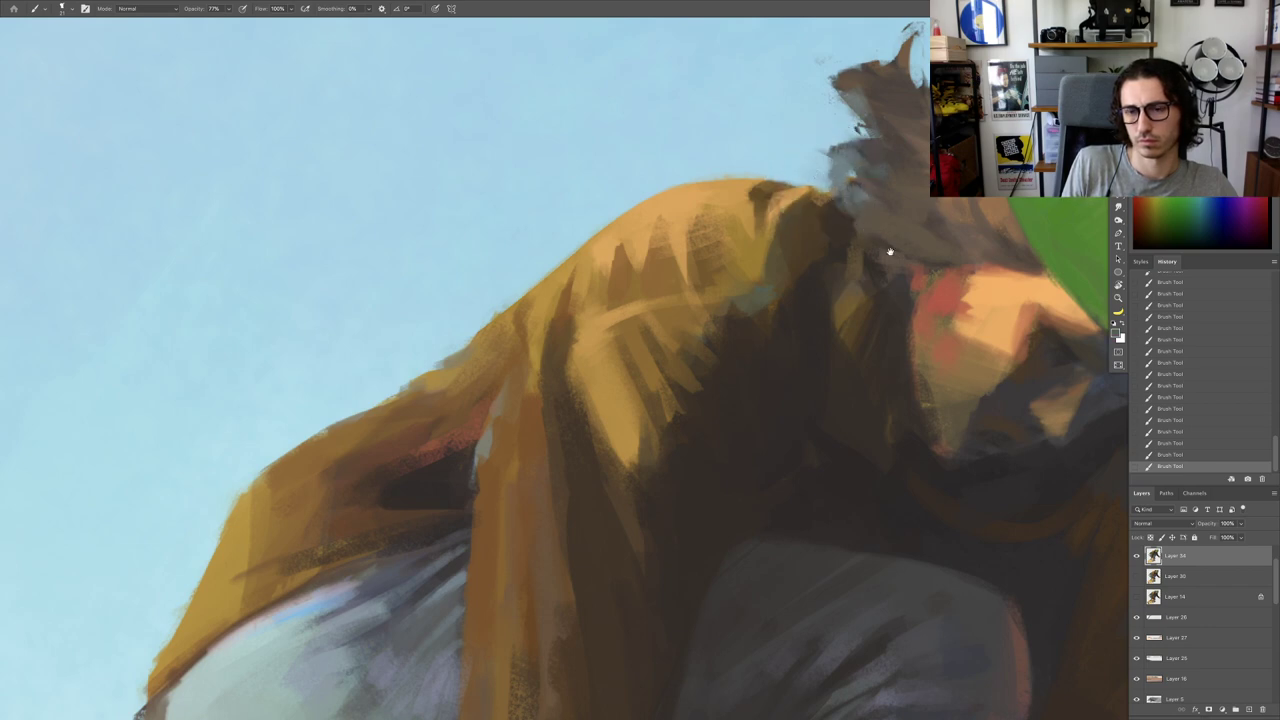
pyautogui.moveTo(889, 251); pyautogui.dragTo(820, 246)
pyautogui.keyDown('alt'); pyautogui.click(782, 185); pyautogui.keyUp('alt')
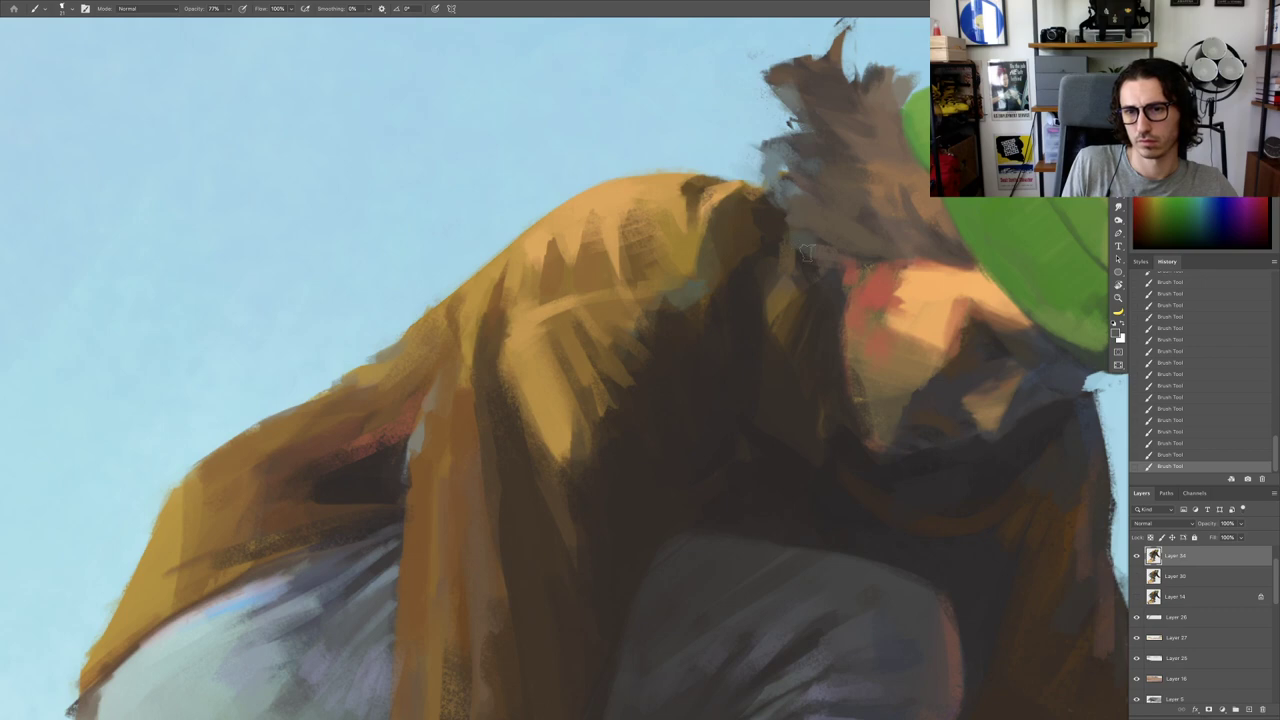
pyautogui.keyDown('alt'); pyautogui.click(872, 277); pyautogui.keyUp('alt')
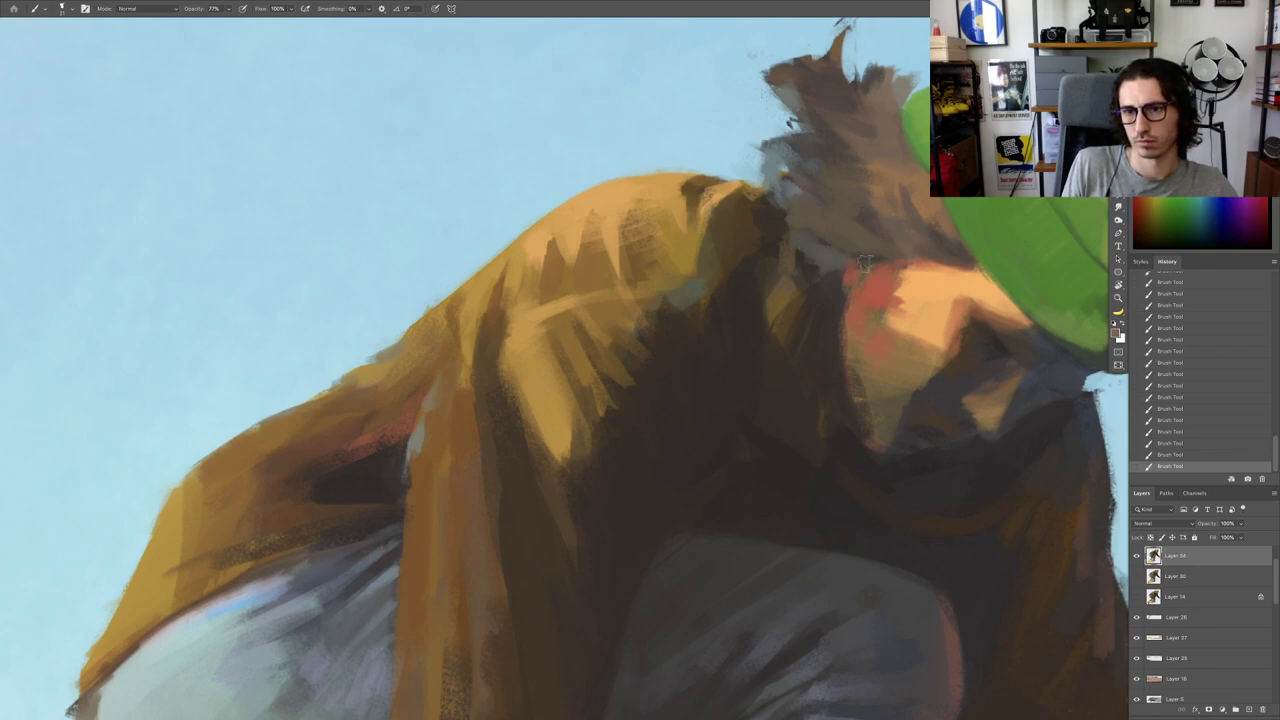
pyautogui.moveTo(865, 264); pyautogui.dragTo(829, 248)
pyautogui.scroll(-3, 873, 248)
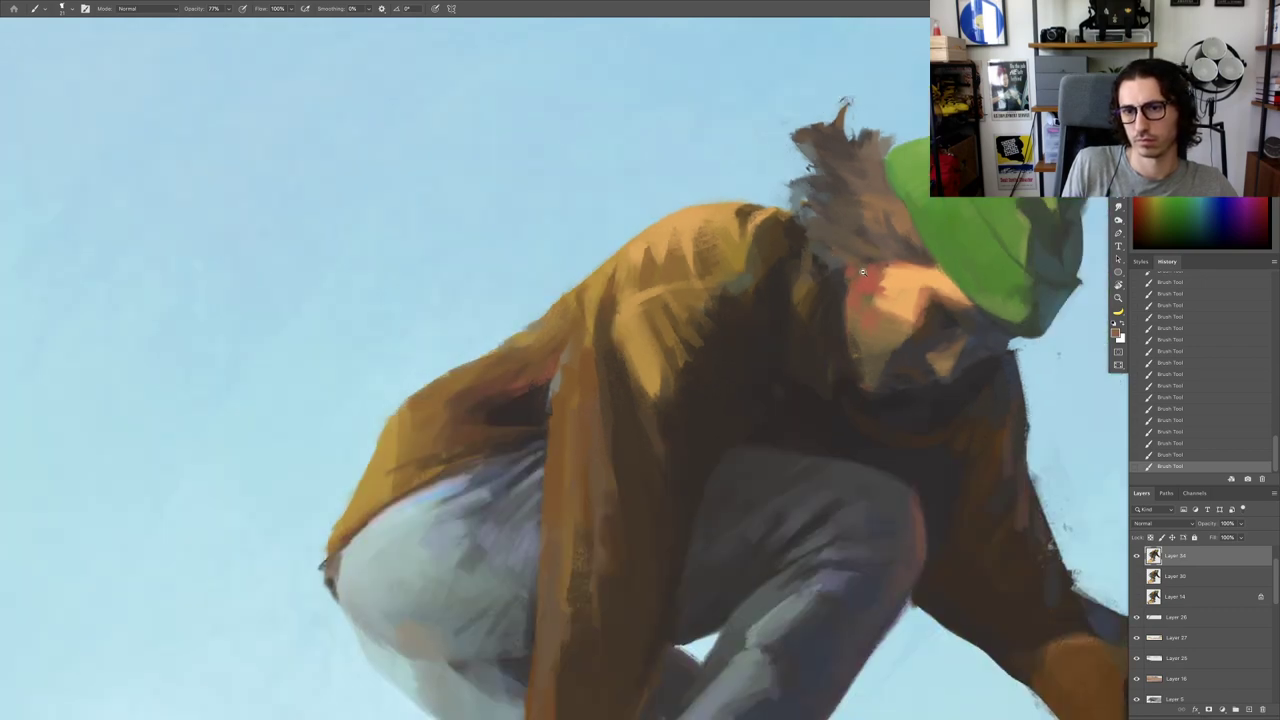
pyautogui.keyDown('alt'); pyautogui.click(785, 290); pyautogui.keyUp('alt')
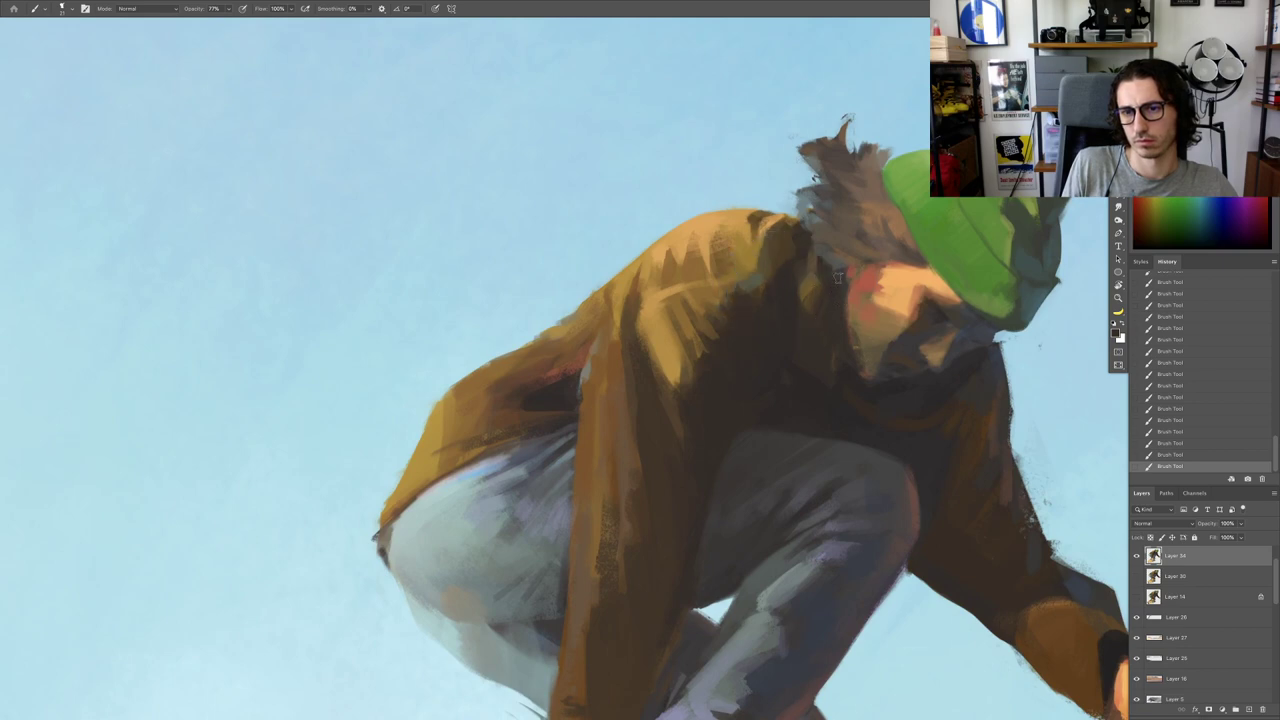
pyautogui.moveTo(831, 328); pyautogui.dragTo(690, 305)
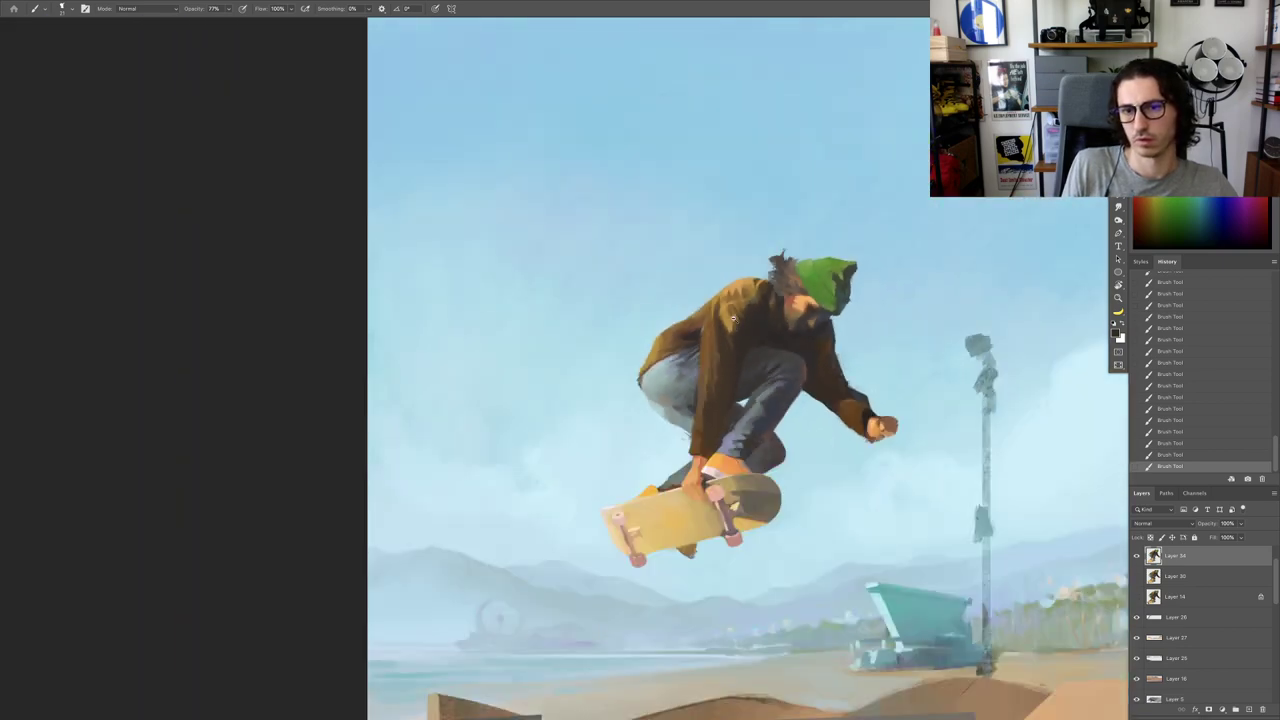
# Step: Paint soft hair strands below the beanie toward the temple with sampled light and dark browns
pyautogui.press('r')
pyautogui.moveTo(893, 303); pyautogui.dragTo(905, 392)
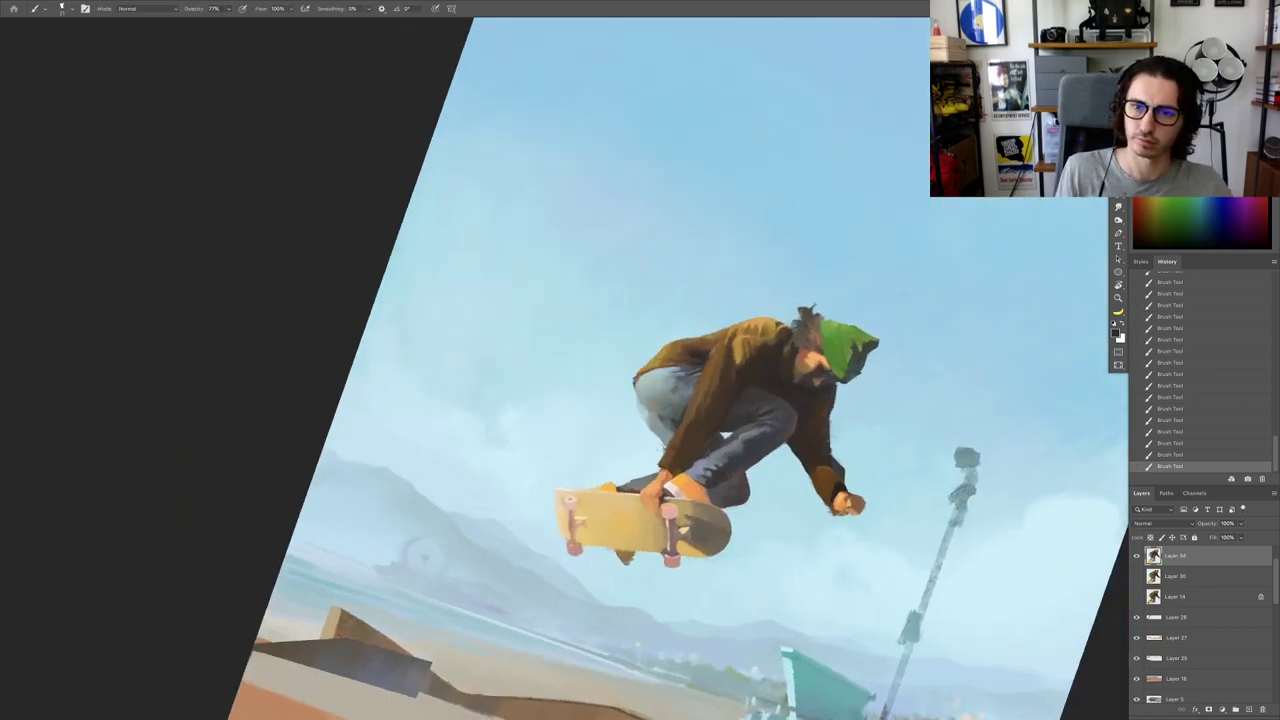
pyautogui.press('Escape')
pyautogui.press('r')
pyautogui.moveTo(846, 248); pyautogui.dragTo(725, 143)
pyautogui.scroll(3, 730, 180)
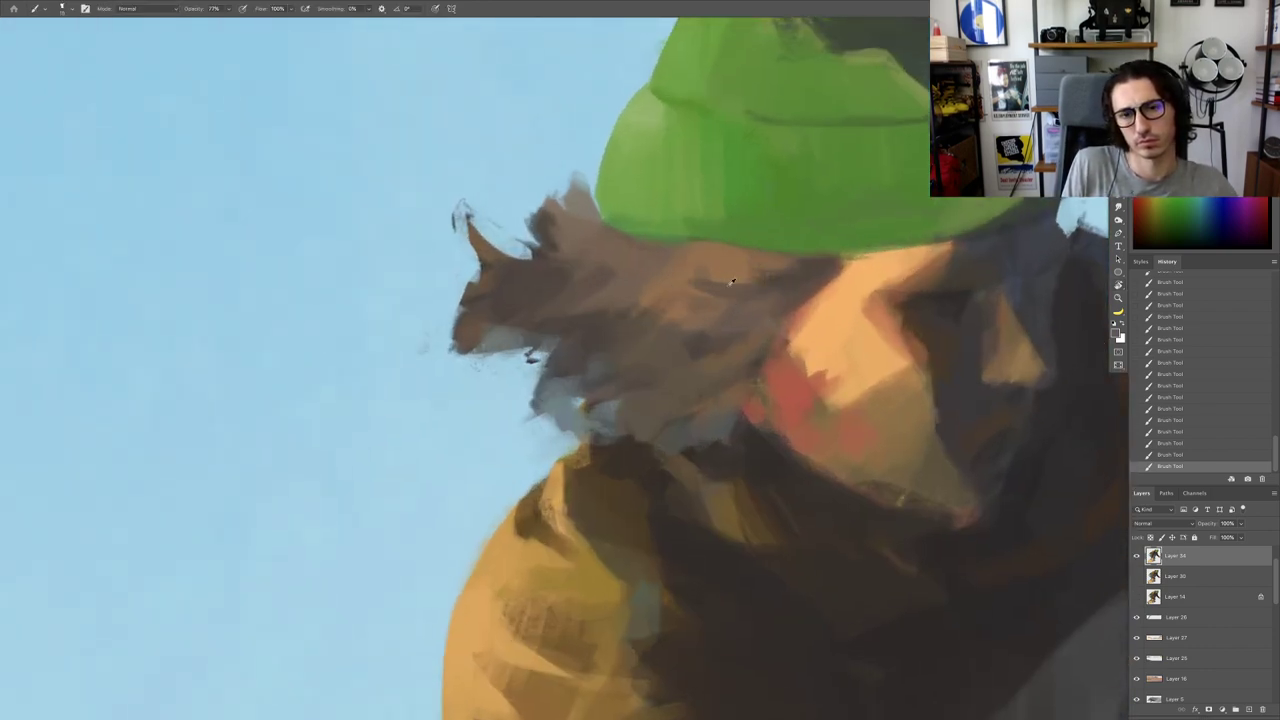
pyautogui.keyDown('alt'); pyautogui.click(731, 285); pyautogui.keyUp('alt')
pyautogui.keyDown('alt'); pyautogui.click(670, 305); pyautogui.keyUp('alt')
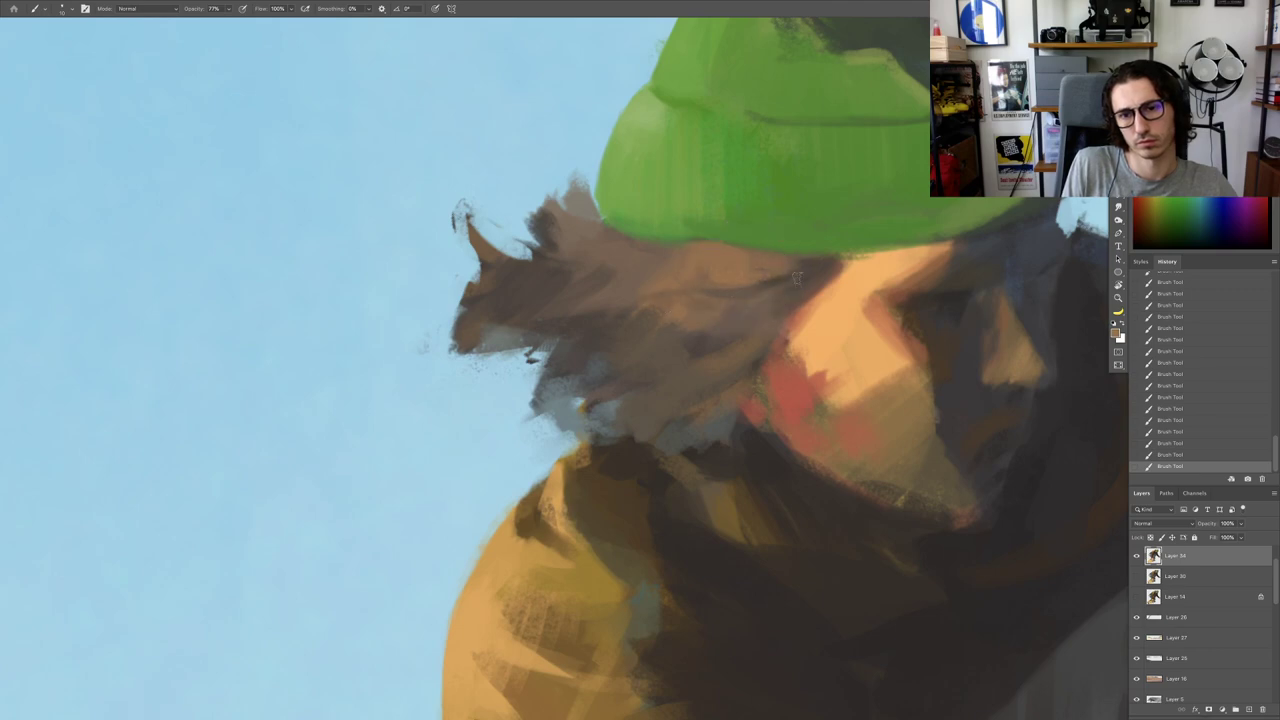
pyautogui.keyDown('alt'); pyautogui.click(770, 265); pyautogui.keyUp('alt')
pyautogui.keyDown('alt'); pyautogui.click(791, 302); pyautogui.keyUp('alt')
pyautogui.scroll(-5, 740, 324)
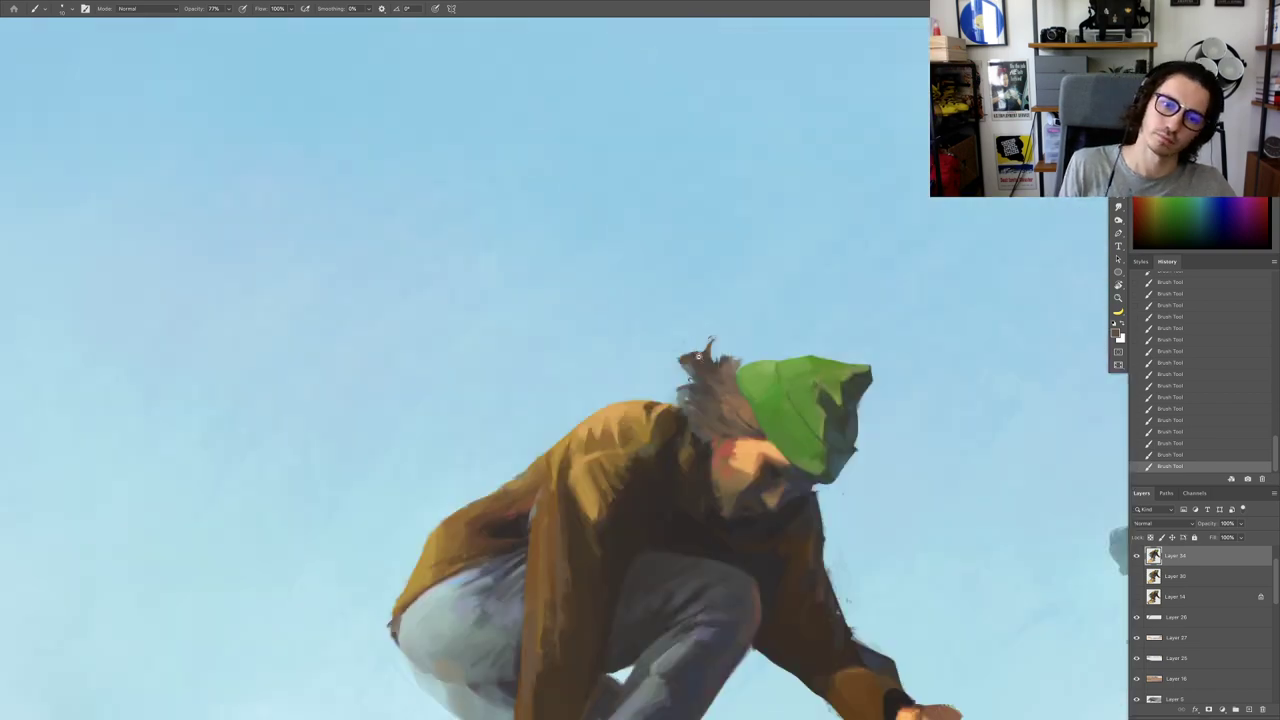
# Step: Review the whole skateboarder composition at reduced size, with and without the interface around it
pyautogui.scroll(-5, 700, 358)
pyautogui.moveTo(666, 358); pyautogui.dragTo(673, 328)
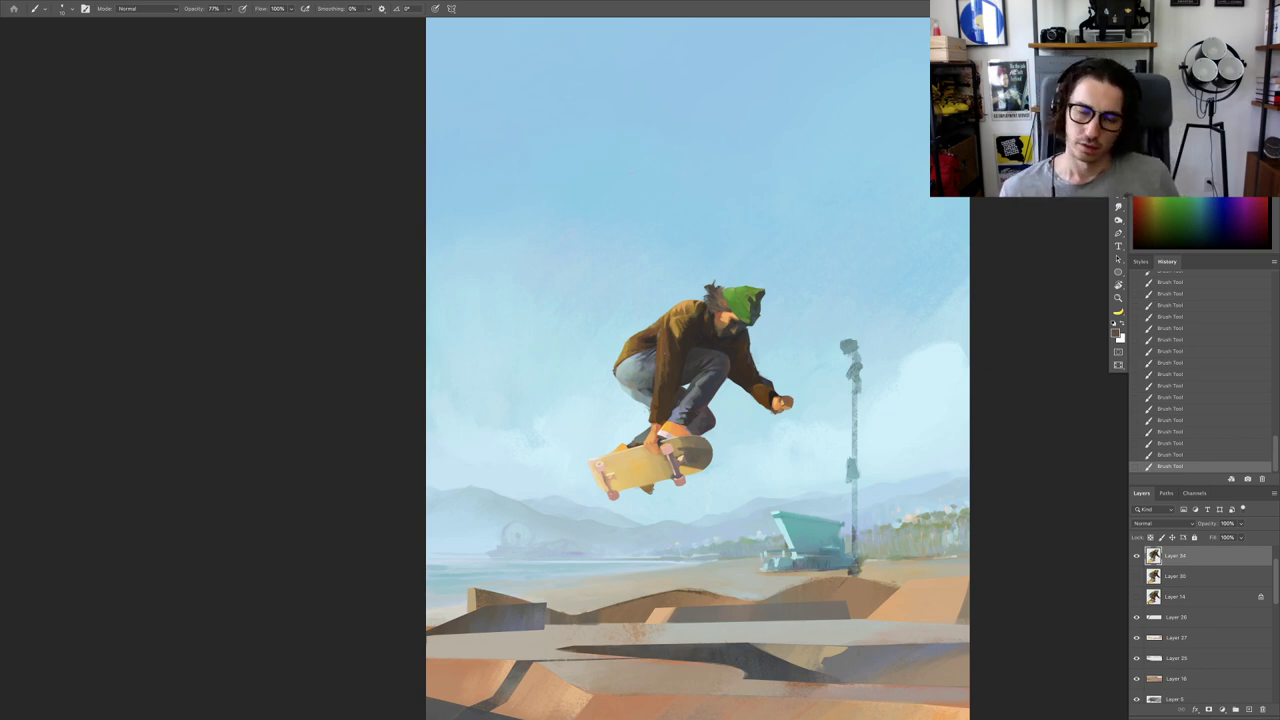
pyautogui.moveTo(760, 423); pyautogui.dragTo(758, 393)
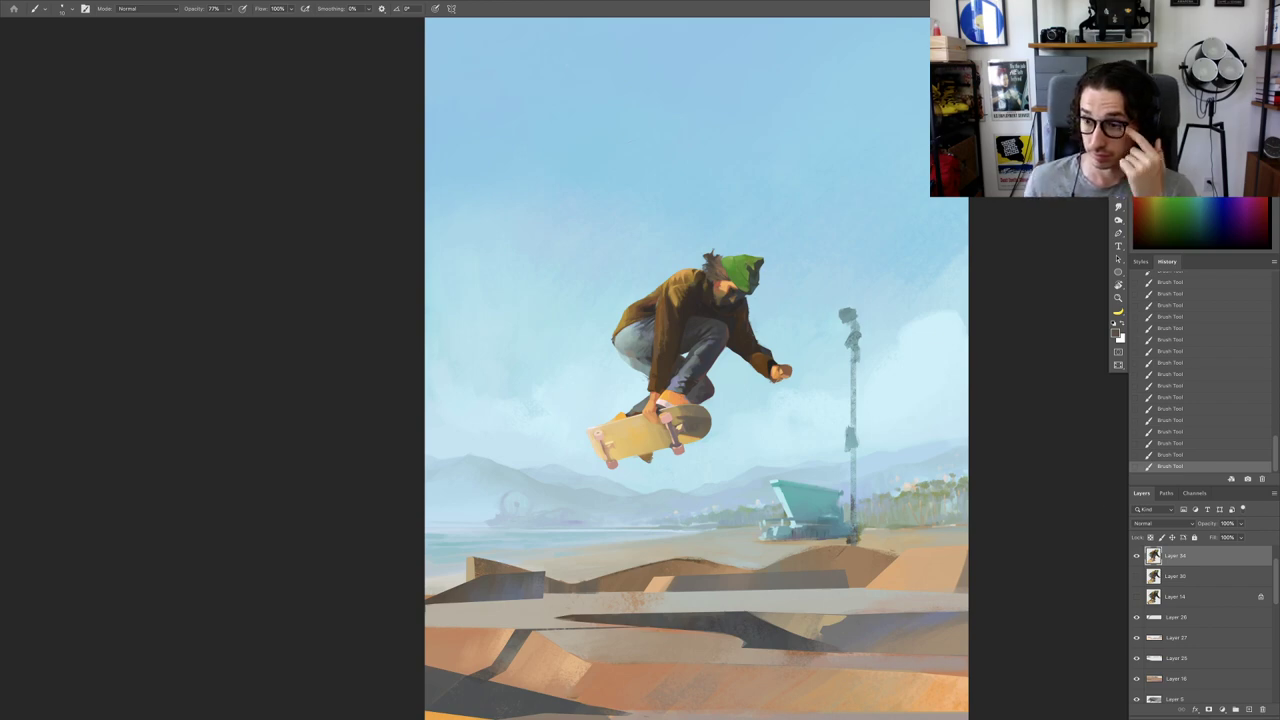
pyautogui.press('Tab')
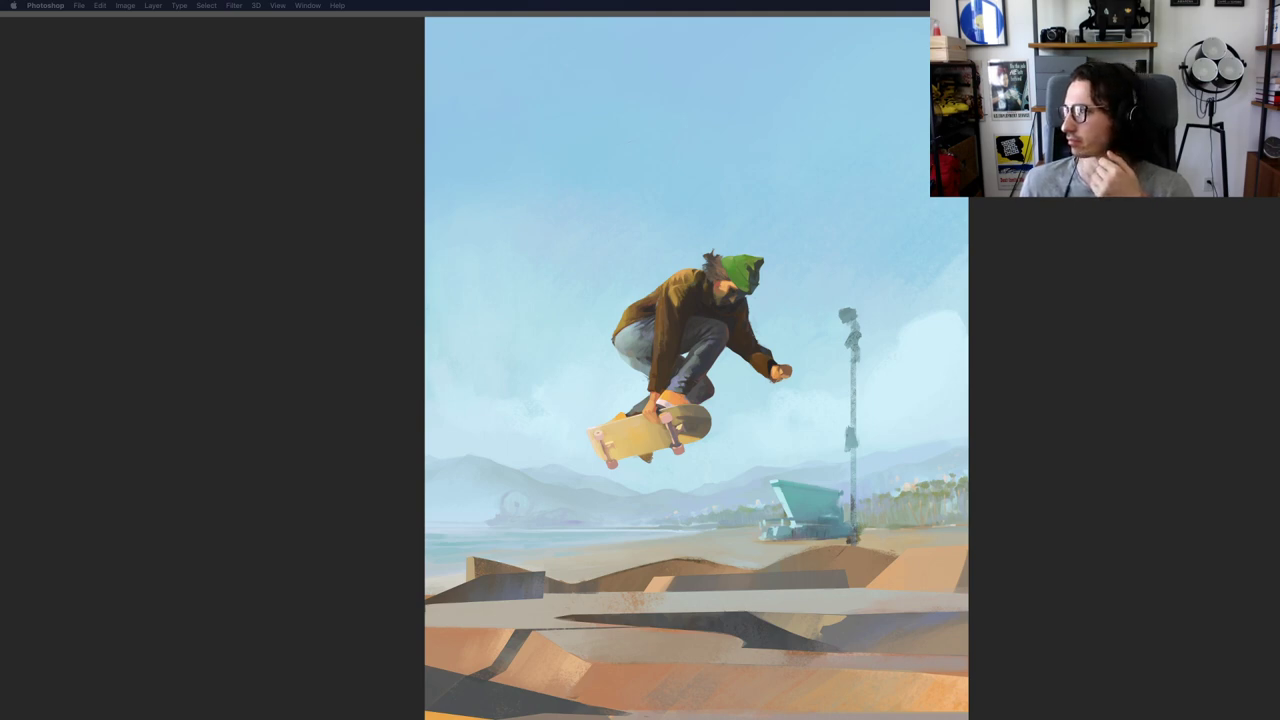
pyautogui.click(1148, 437)
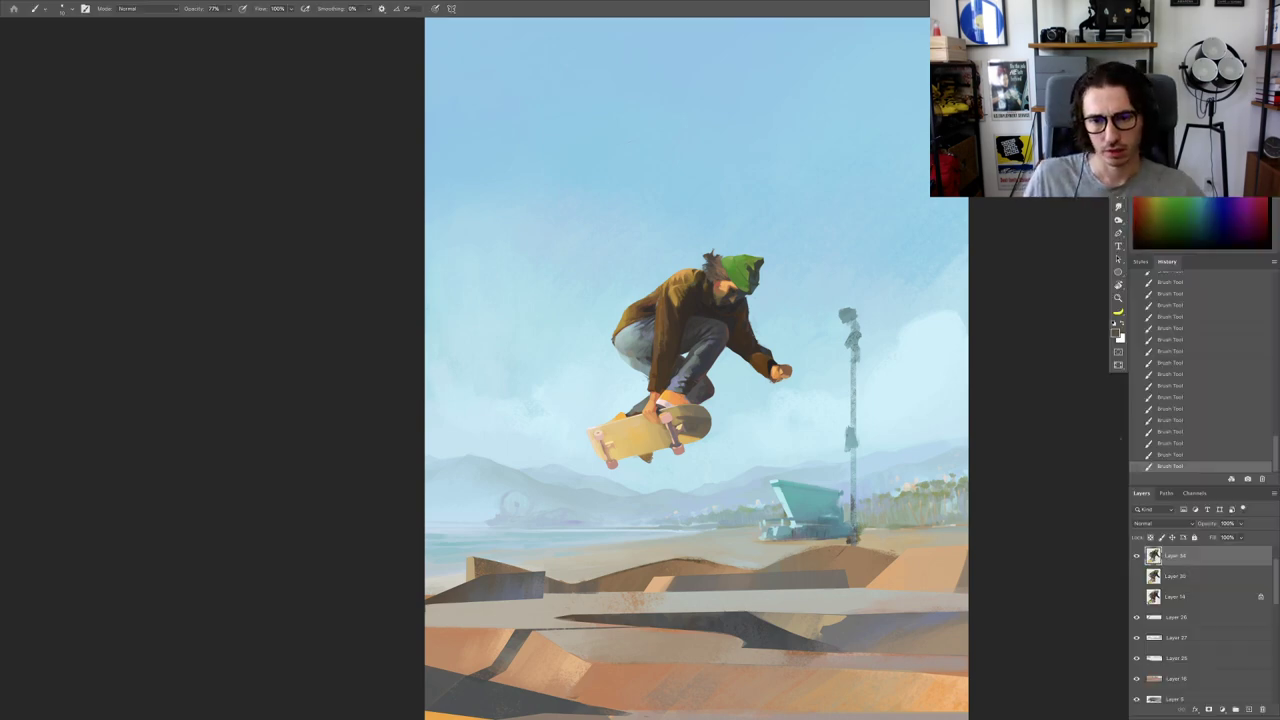
pyautogui.moveTo(795, 539); pyautogui.dragTo(752, 484)
pyautogui.scroll(-1, 751, 484)
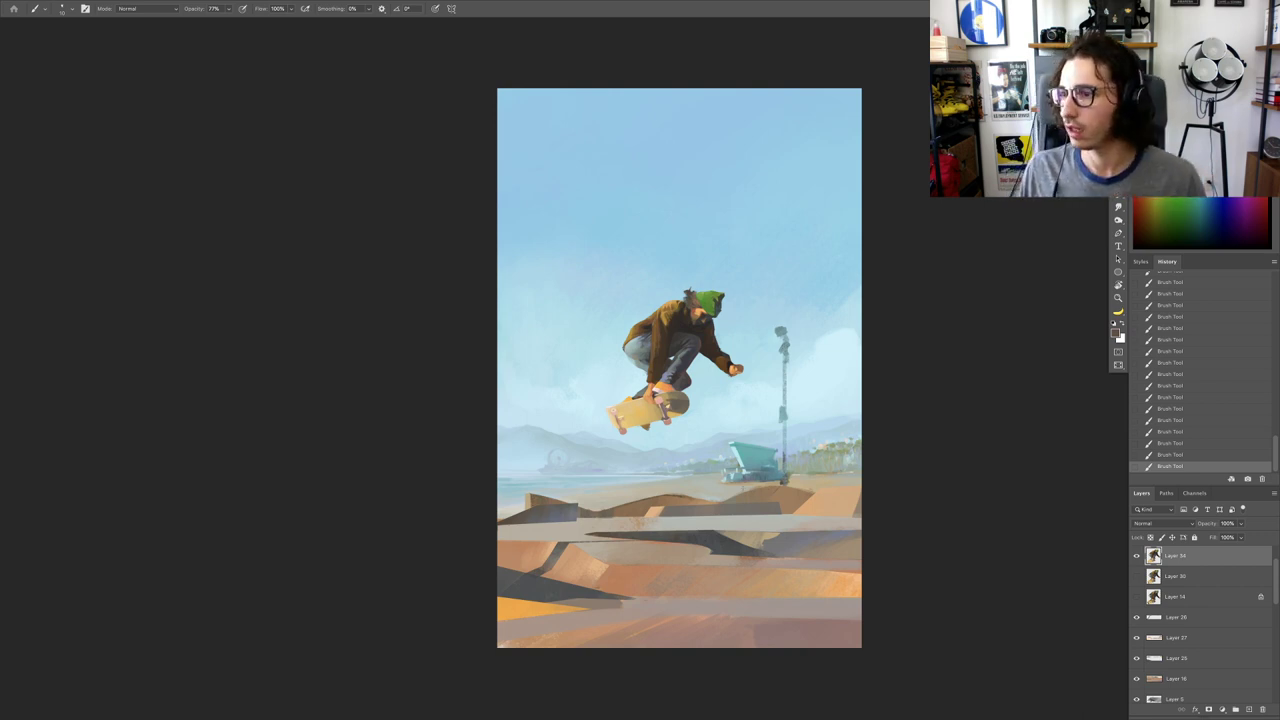
pyautogui.press('Tab')
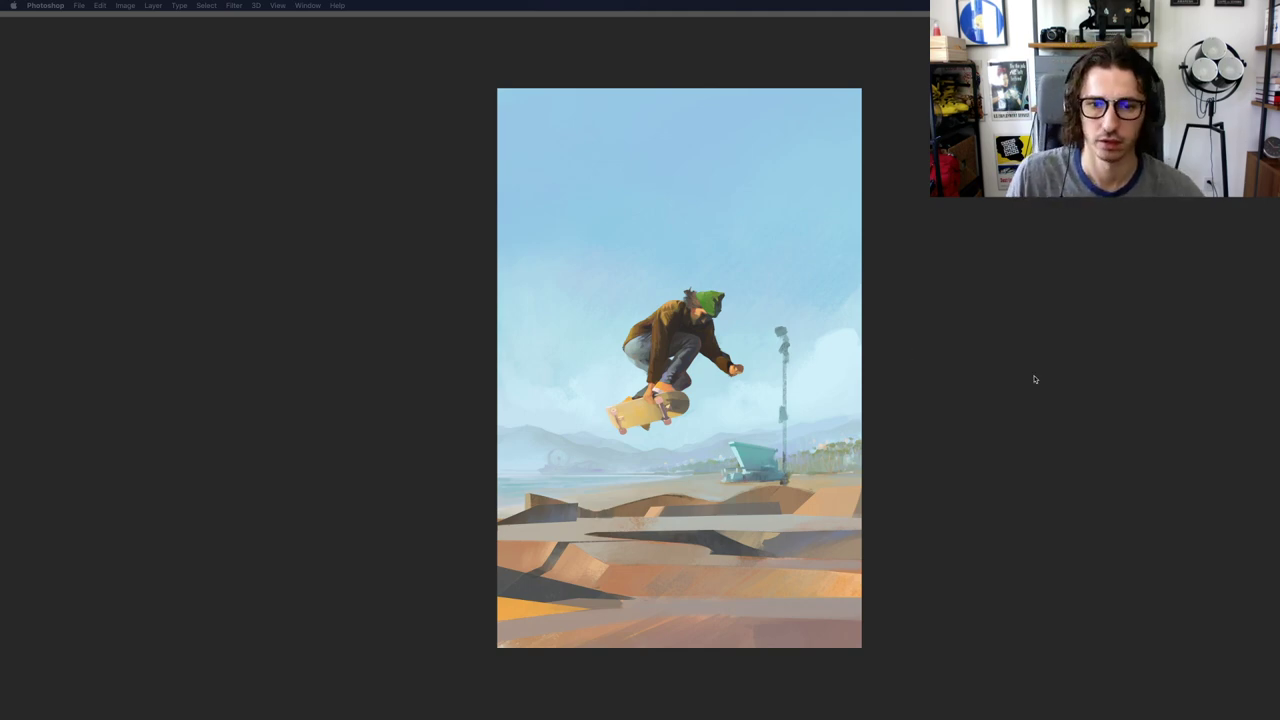
pyautogui.press('Tab')
# Step: Add lavender-grey strokes to the rear jeans leg behind the grabbing hand using sampled tones
pyautogui.scroll(3, 664, 429)
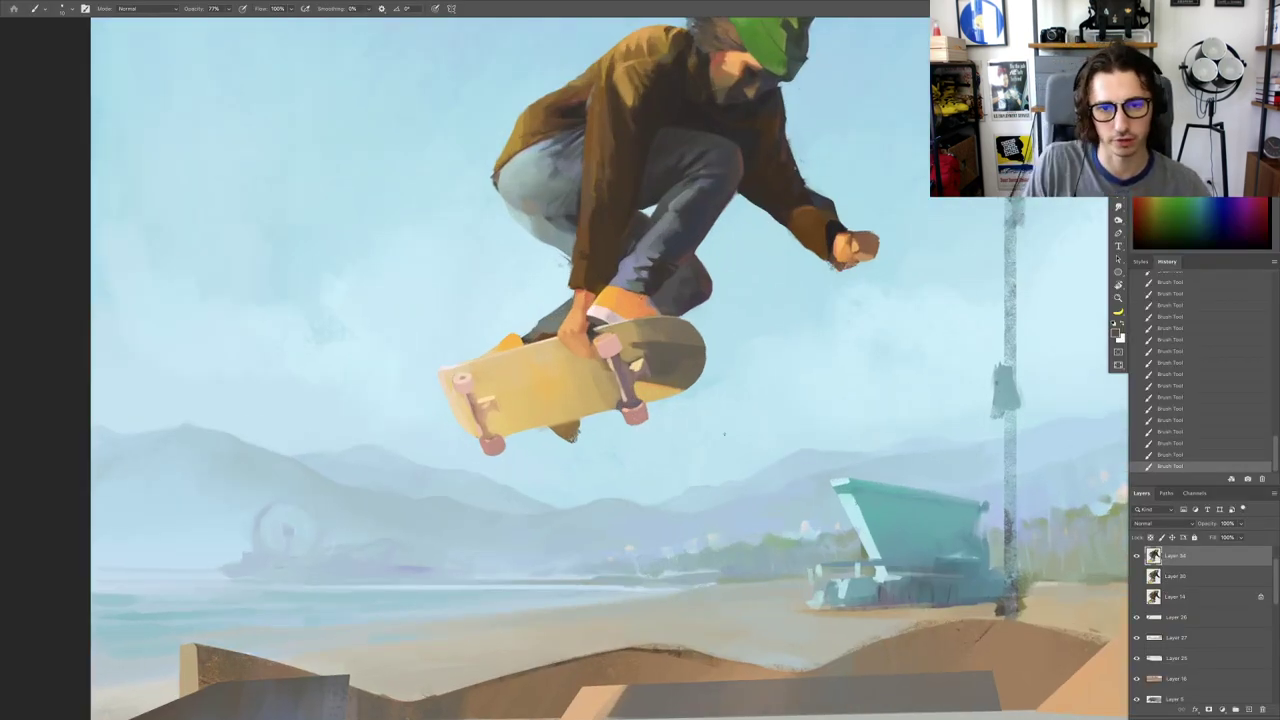
pyautogui.scroll(2, 668, 340)
pyautogui.scroll(4, 686, 338)
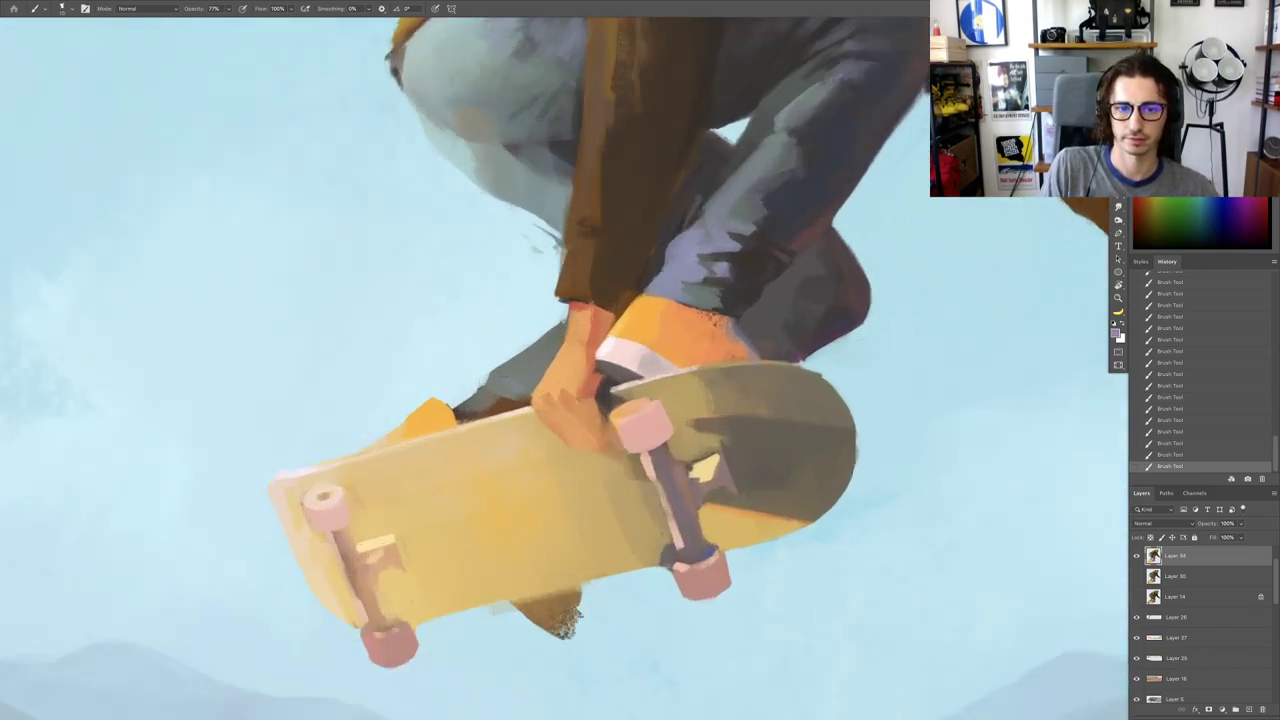
pyautogui.moveTo(500, 381)
pyautogui.mouseDown()
pyautogui.moveTo(537, 359)
pyautogui.moveTo(524, 340)
pyautogui.mouseUp()
pyautogui.keyDown('alt'); pyautogui.click(508, 375); pyautogui.keyUp('alt')
pyautogui.keyDown('alt'); pyautogui.click(720, 282); pyautogui.keyUp('alt')
pyautogui.keyDown('alt'); pyautogui.click(516, 362); pyautogui.keyUp('alt')
pyautogui.keyDown('alt'); pyautogui.click(520, 358); pyautogui.keyUp('alt')
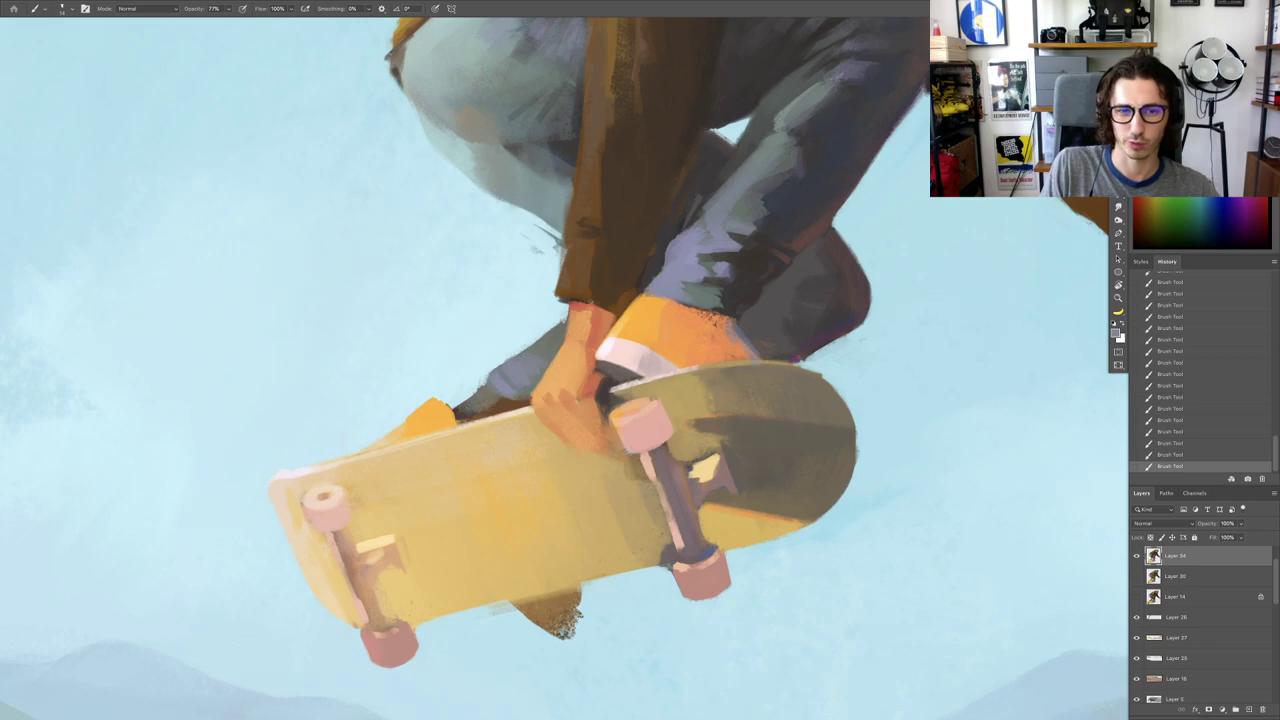
pyautogui.moveTo(523, 369); pyautogui.dragTo(623, 303)
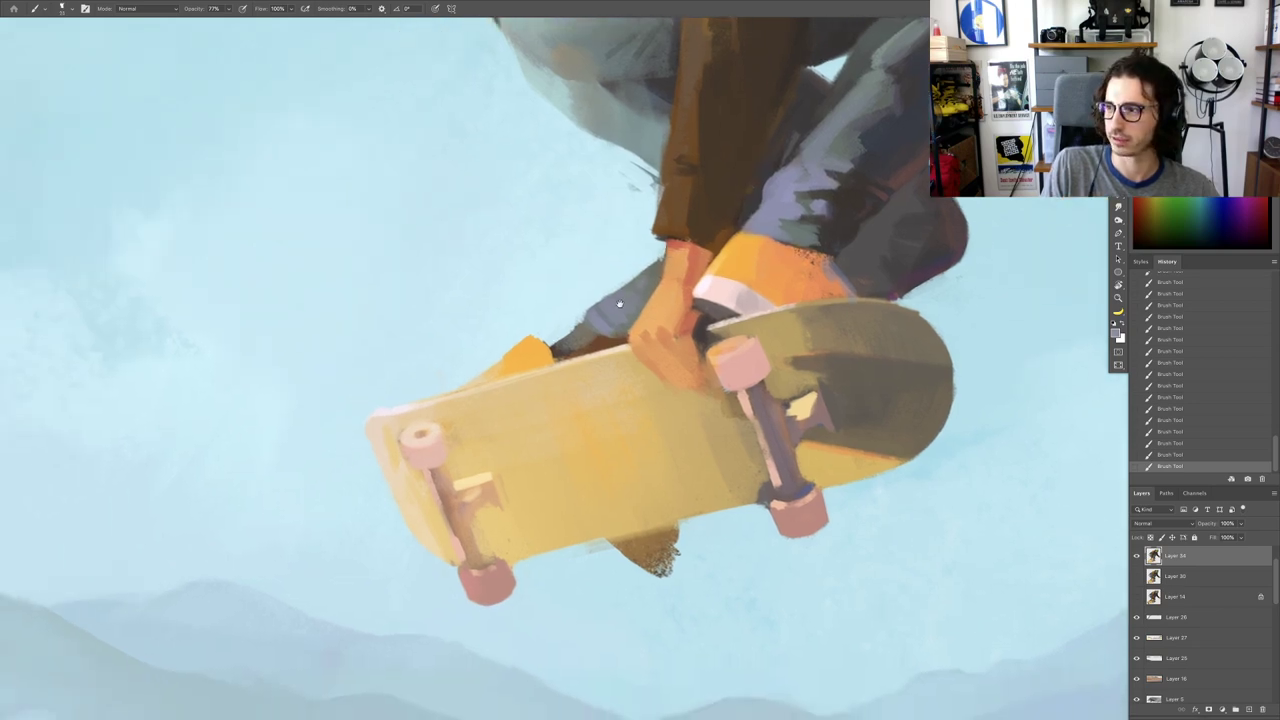
# Step: Reshape the orange rear shoe where it meets the ankle and the board's upper edge using sampled tones
pyautogui.moveTo(533, 351)
pyautogui.mouseDown()
pyautogui.moveTo(554, 358)
pyautogui.moveTo(540, 337)
pyautogui.moveTo(552, 354)
pyautogui.mouseUp()
pyautogui.keyDown('alt'); pyautogui.click(536, 346); pyautogui.keyUp('alt')
pyautogui.keyDown('alt'); pyautogui.click(560, 351); pyautogui.keyUp('alt')
pyautogui.keyDown('alt'); pyautogui.click(530, 343); pyautogui.keyUp('alt')
pyautogui.keyDown('alt'); pyautogui.click(717, 293); pyautogui.keyUp('alt')
pyautogui.scroll(1, 719, 289)
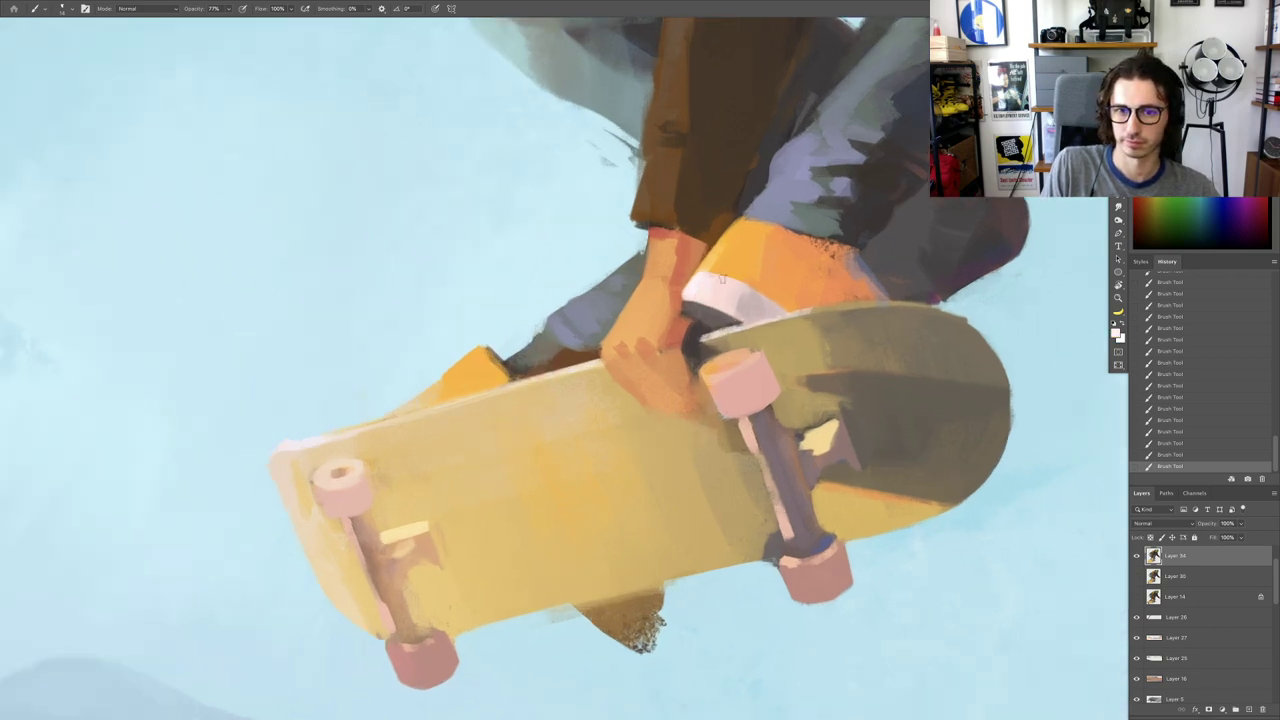
pyautogui.scroll(-4, 701, 283)
pyautogui.scroll(3, 702, 330)
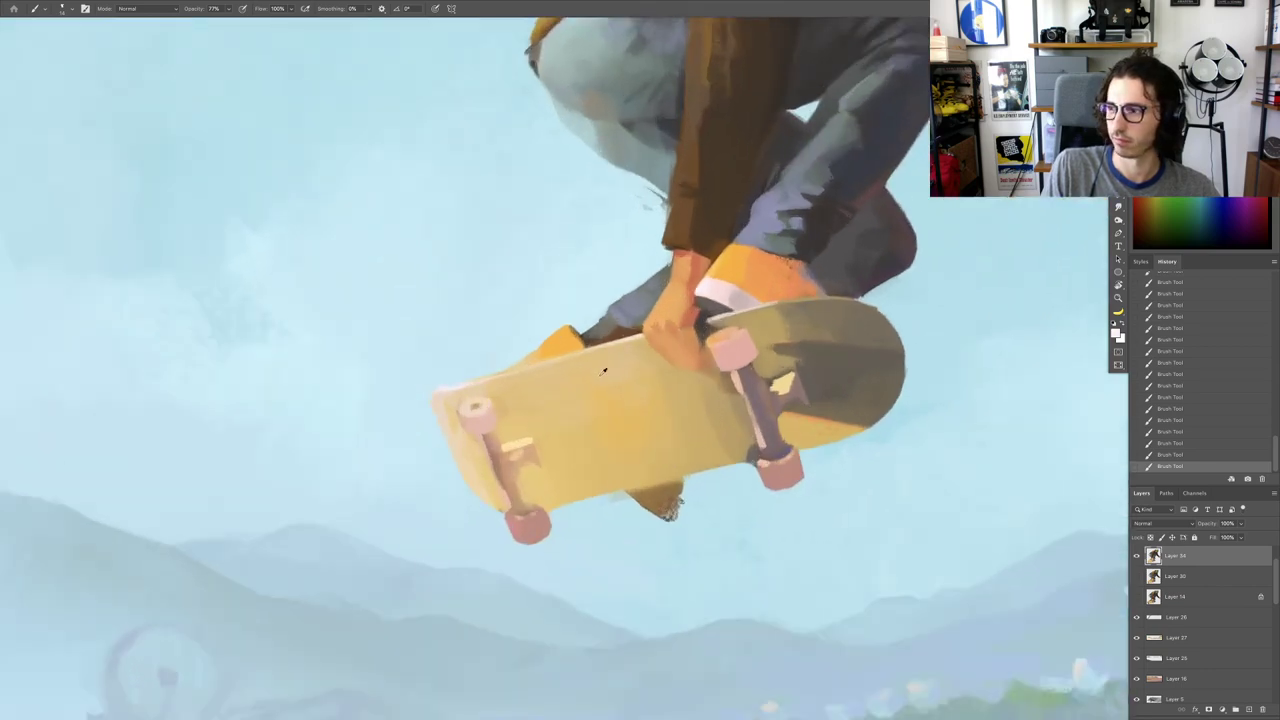
pyautogui.scroll(1, 700, 330)
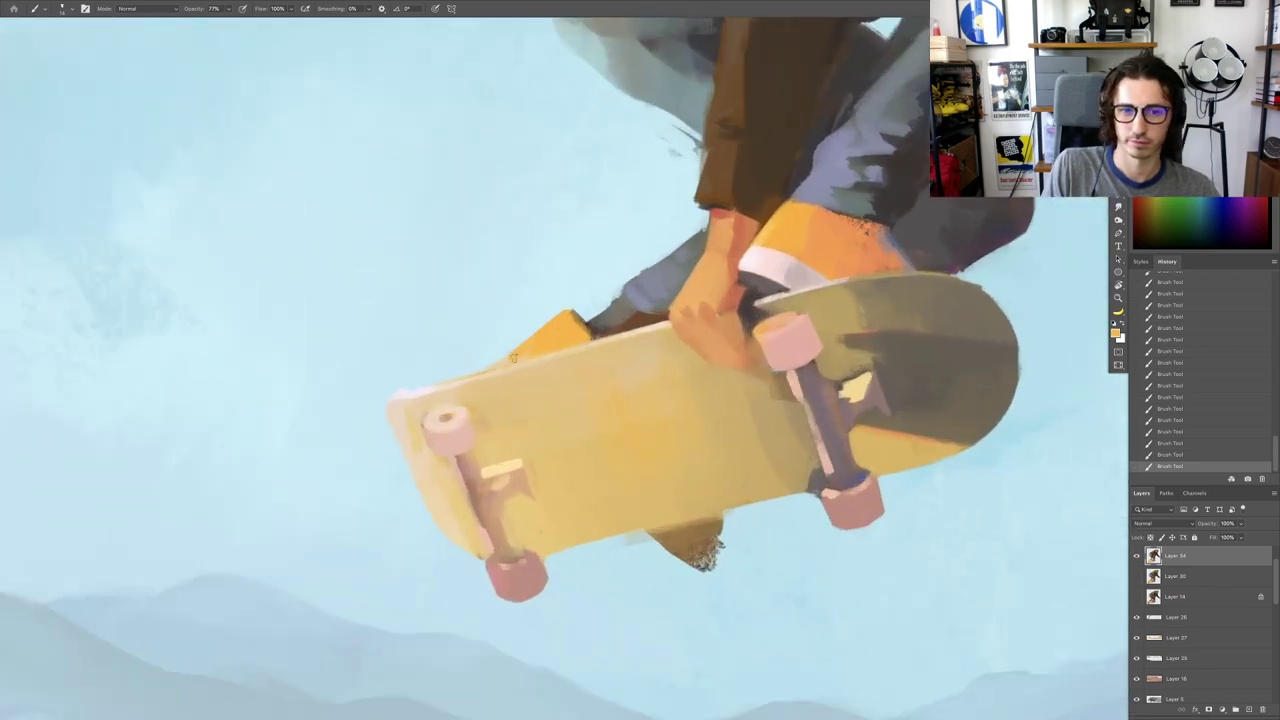
# Step: Rotate the canvas and refine the rear jeans cuff and dark ankle above the orange shoe with sampled tones
pyautogui.scroll(-5, 535, 340)
pyautogui.press('r')
pyautogui.moveTo(602, 422); pyautogui.dragTo(622, 448)
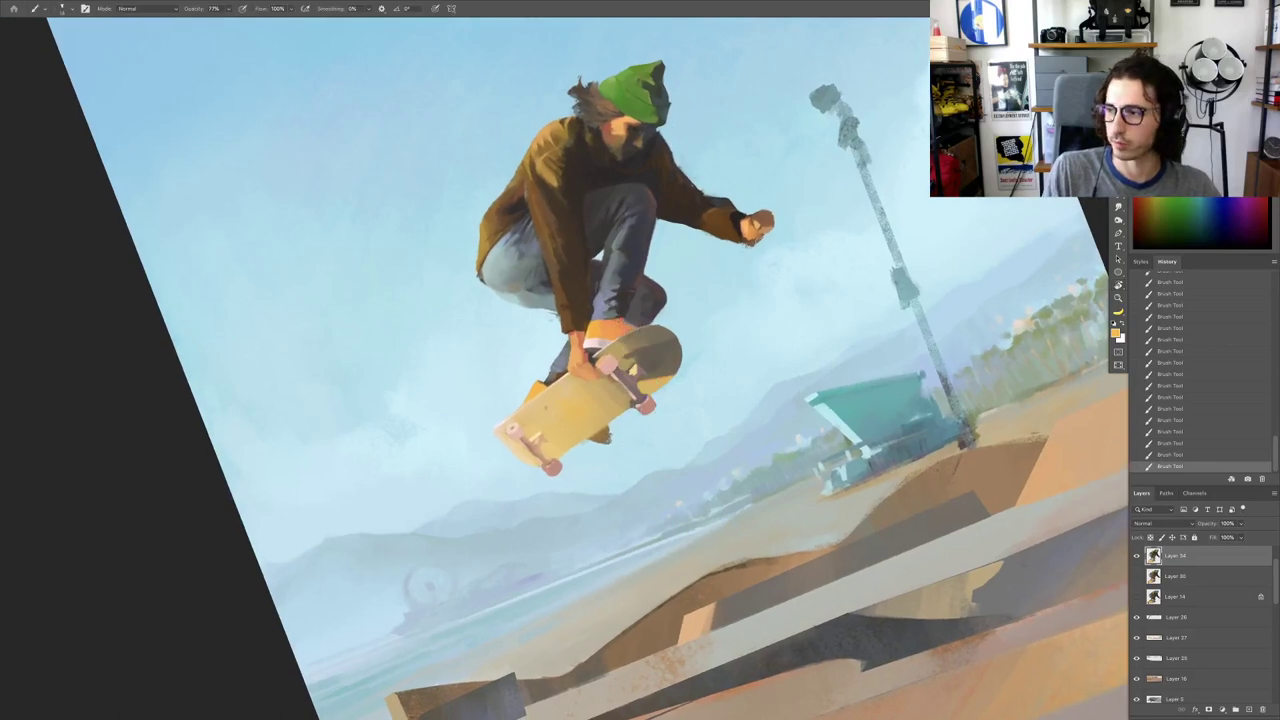
pyautogui.press('b')
pyautogui.scroll(5, 560, 390)
pyautogui.moveTo(548, 392)
pyautogui.mouseDown()
pyautogui.moveTo(524, 384)
pyautogui.moveTo(520, 400)
pyautogui.mouseUp()
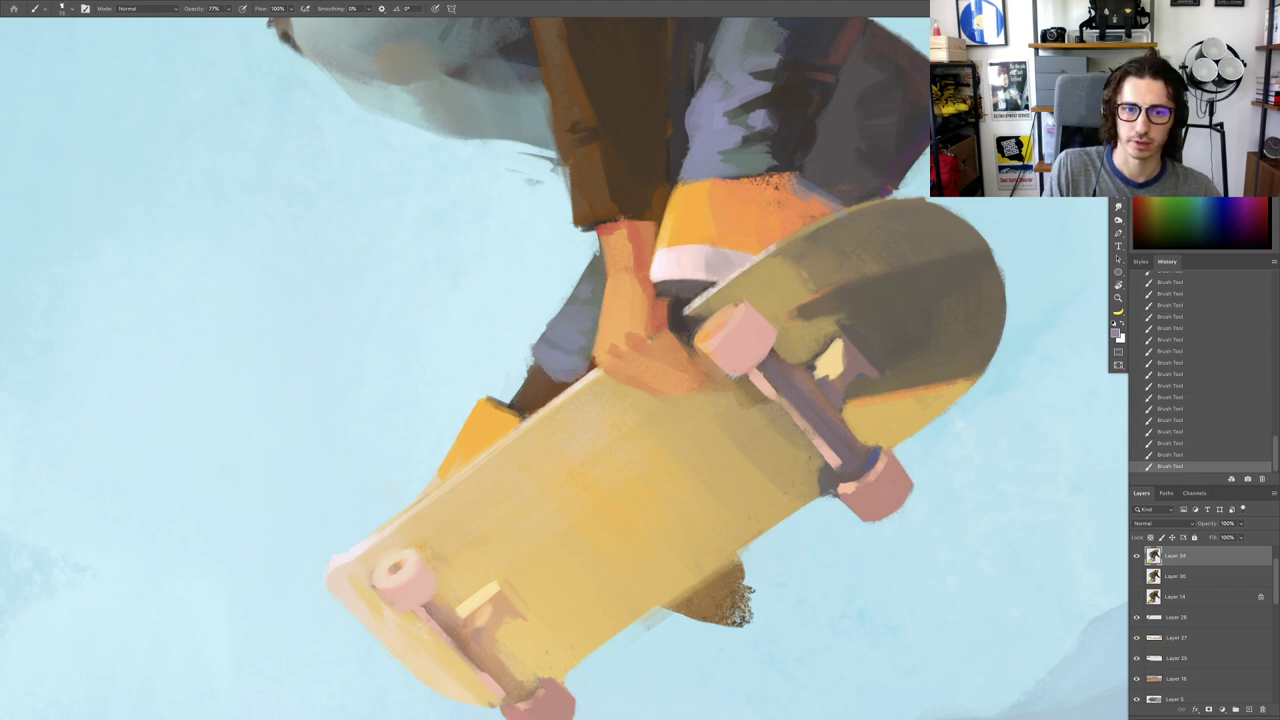
pyautogui.keyDown('alt'); pyautogui.click(680, 303); pyautogui.keyUp('alt')
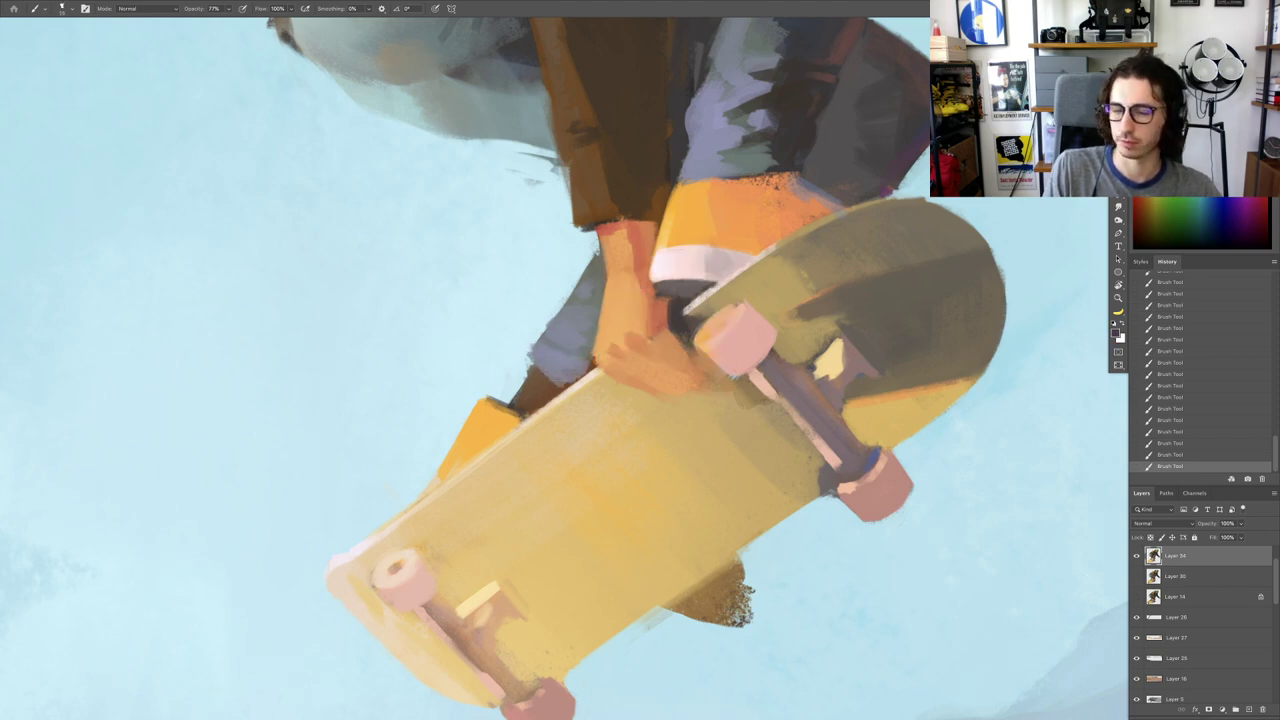
pyautogui.moveTo(530, 376)
pyautogui.mouseDown()
pyautogui.moveTo(536, 402)
pyautogui.moveTo(489, 367)
pyautogui.mouseUp()
pyautogui.keyDown('alt'); pyautogui.click(560, 364); pyautogui.keyUp('alt')
# Step: Try a thin pale line along the skateboard's upper edge with a smaller brush and undo the stroke
pyautogui.moveTo(537, 427)
pyautogui.mouseDown()
pyautogui.moveTo(598, 460)
pyautogui.moveTo(645, 455)
pyautogui.mouseUp()
pyautogui.press('[')
pyautogui.press('[')
pyautogui.keyDown('alt'); pyautogui.click(450, 442); pyautogui.keyUp('alt')
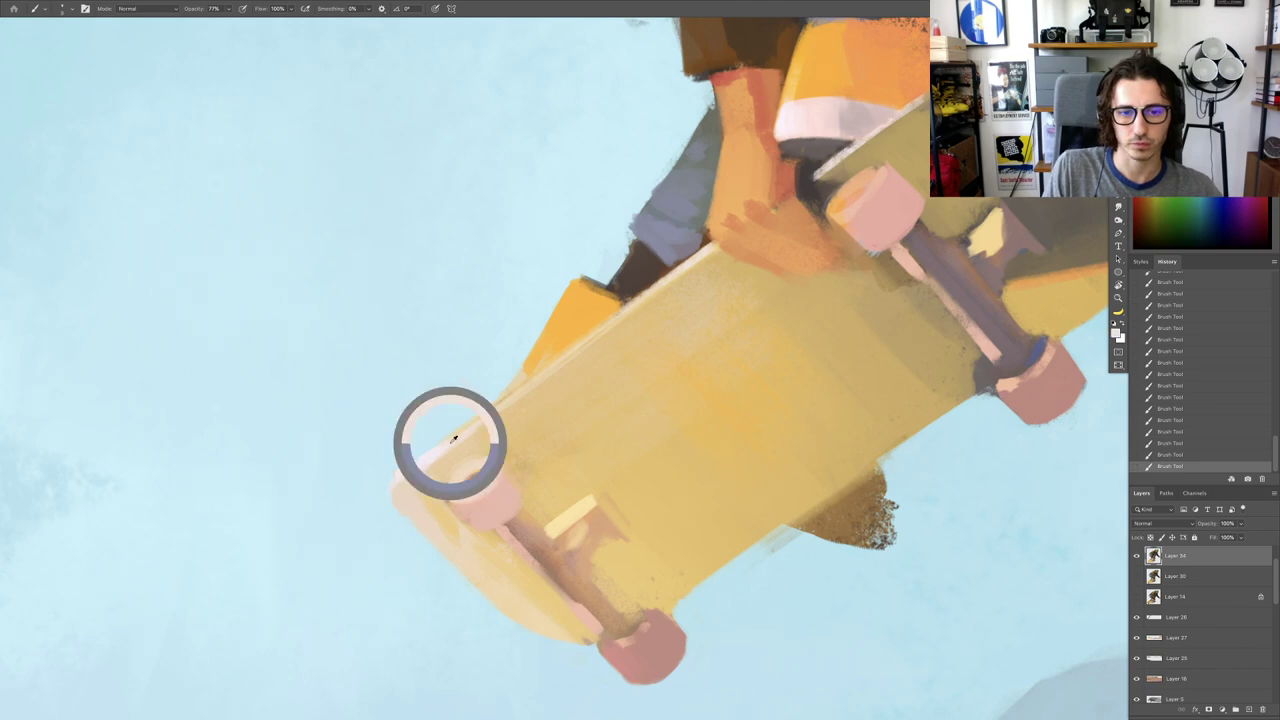
pyautogui.moveTo(690, 259); pyautogui.dragTo(496, 408)
pyautogui.hotkey('ctrl', 'z')
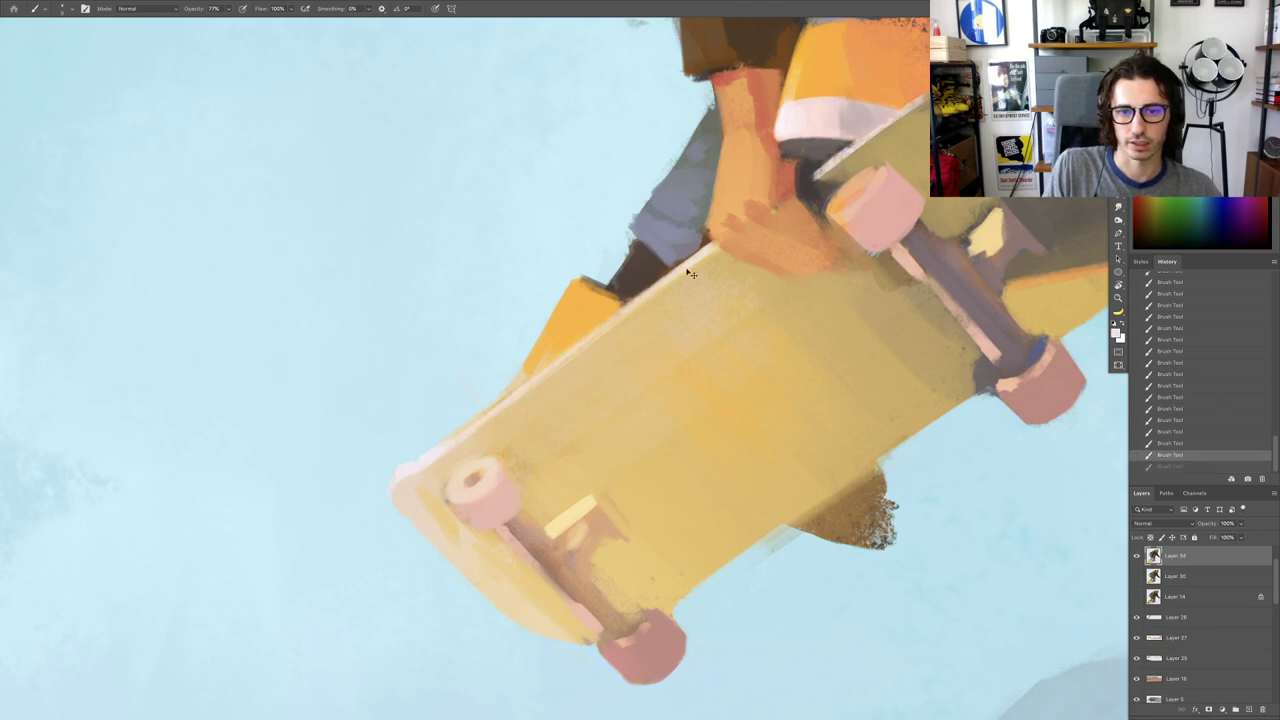